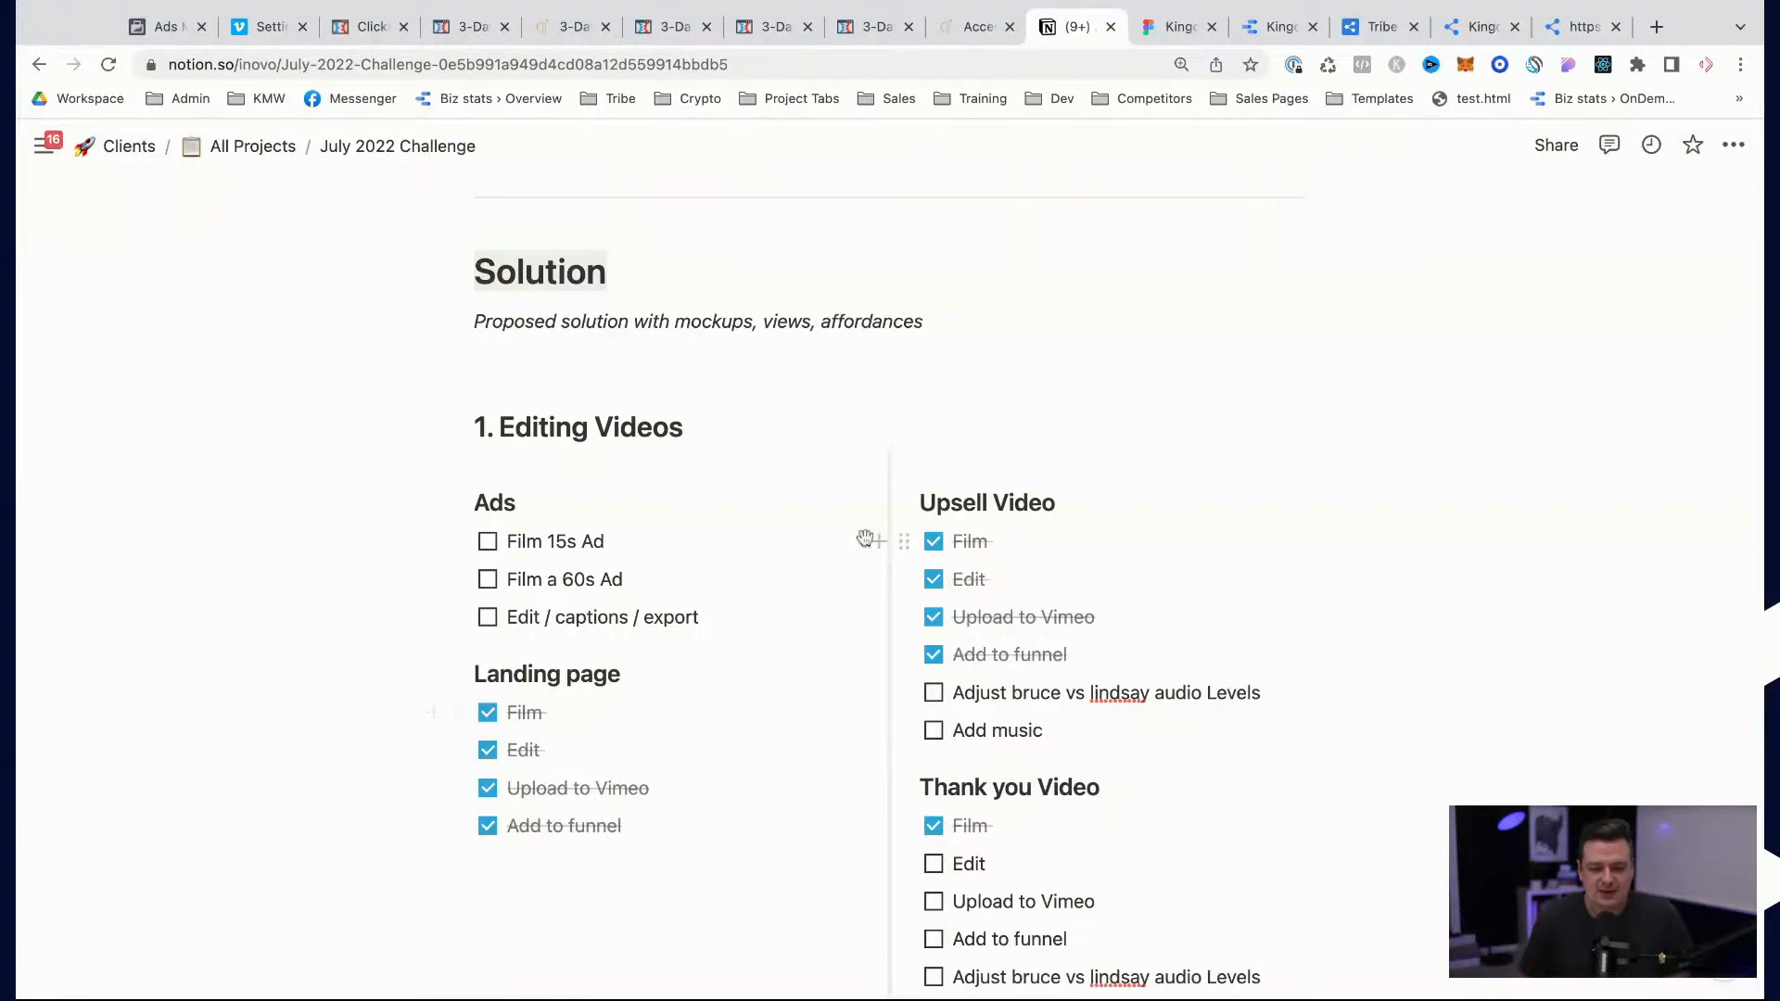
Step: Review the July 2022 Challenge checklist from Editing Videos through Funnel, Tribe Social, Graphics and Email Automation
scroll(967, 697, "down", 3)
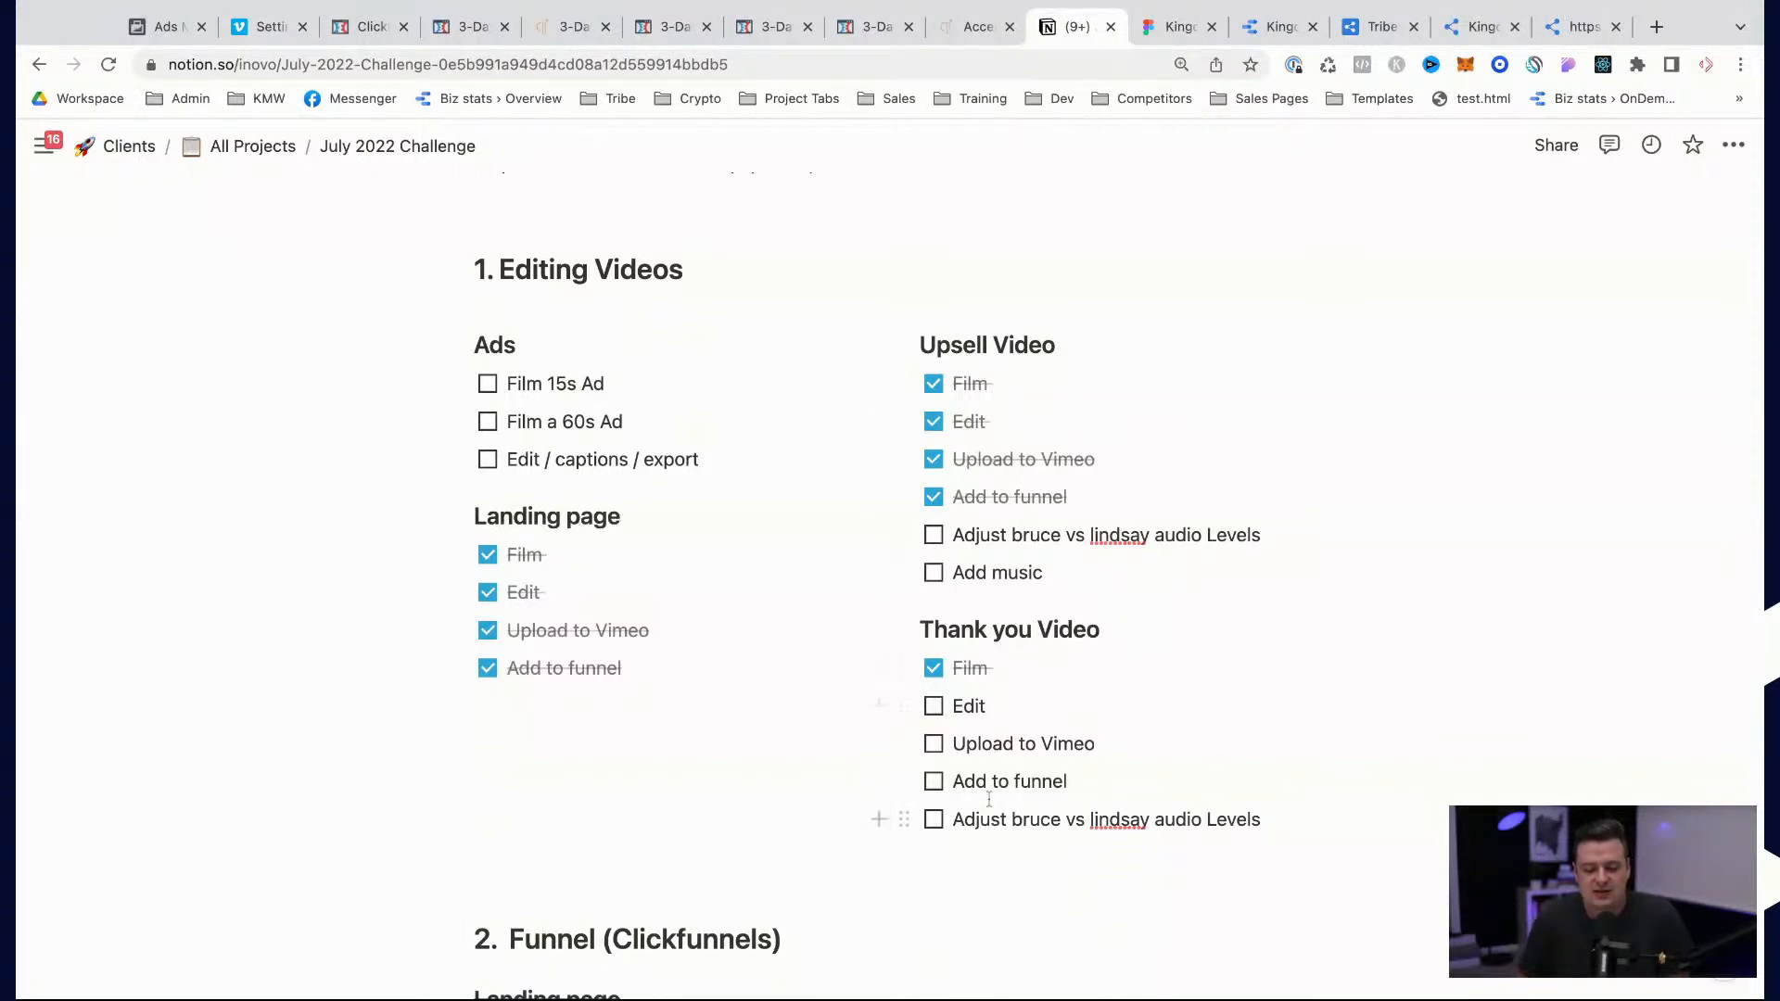
scroll(976, 798, "down", 3)
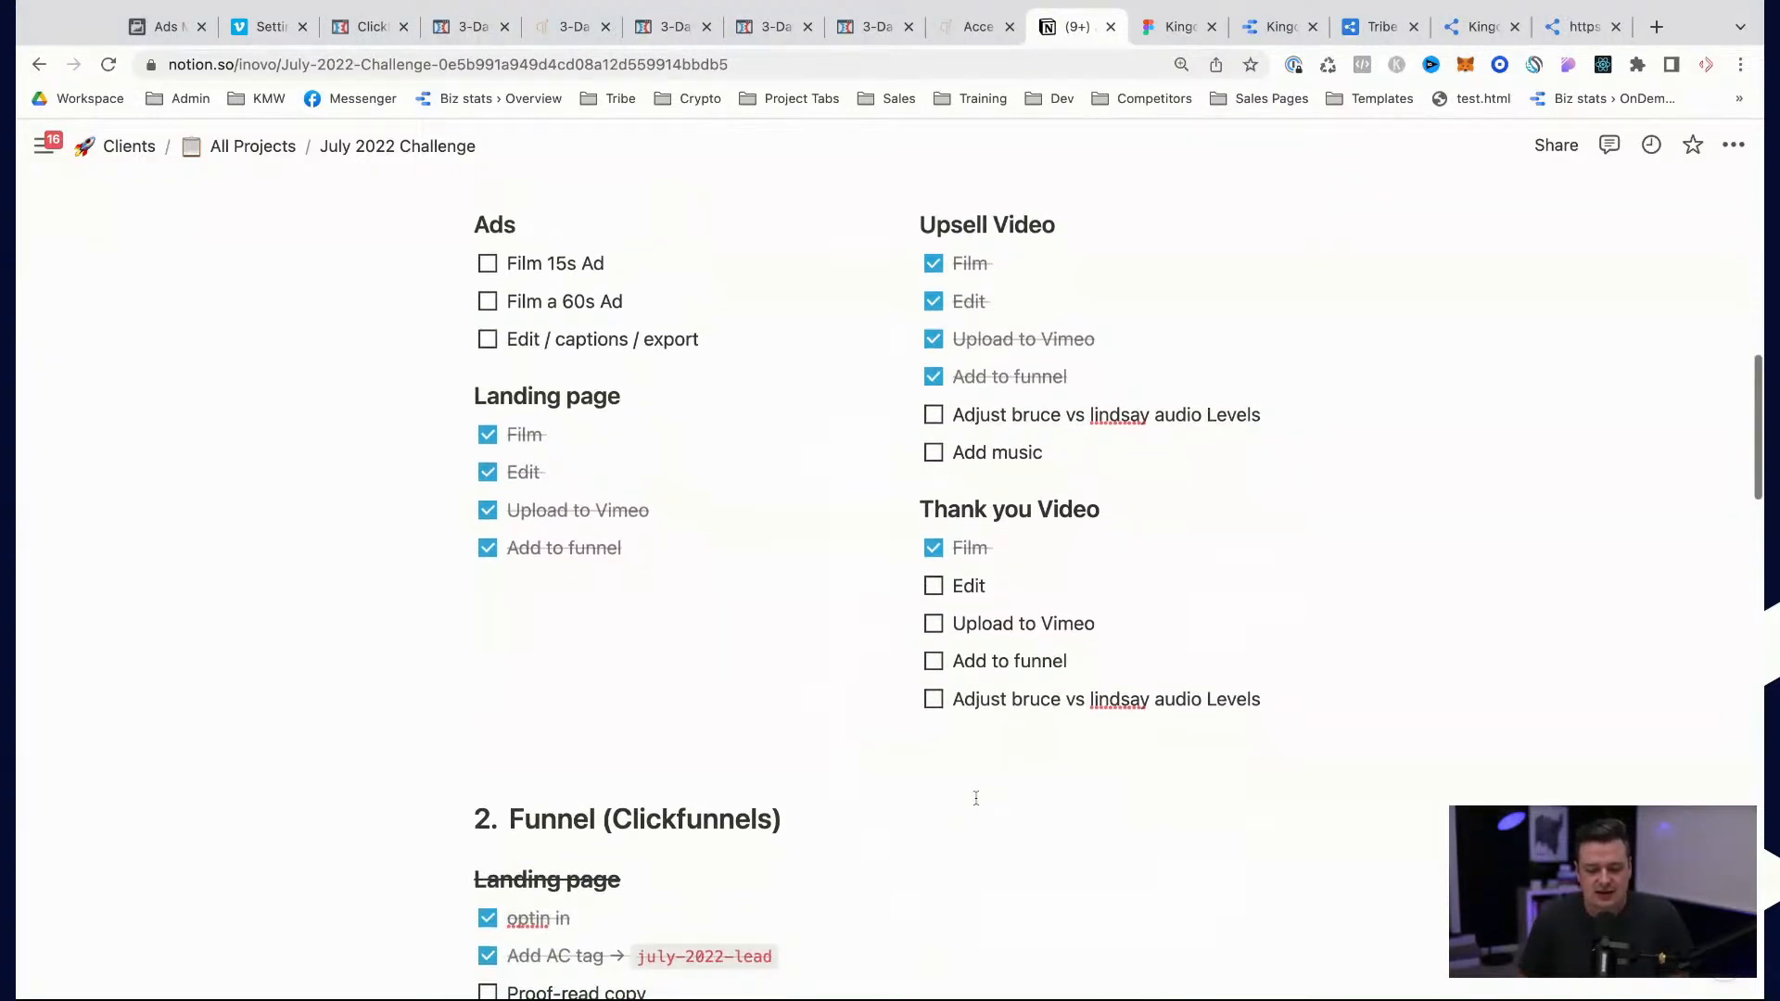
scroll(996, 617, "down", 5)
scroll(1002, 606, "down", 2)
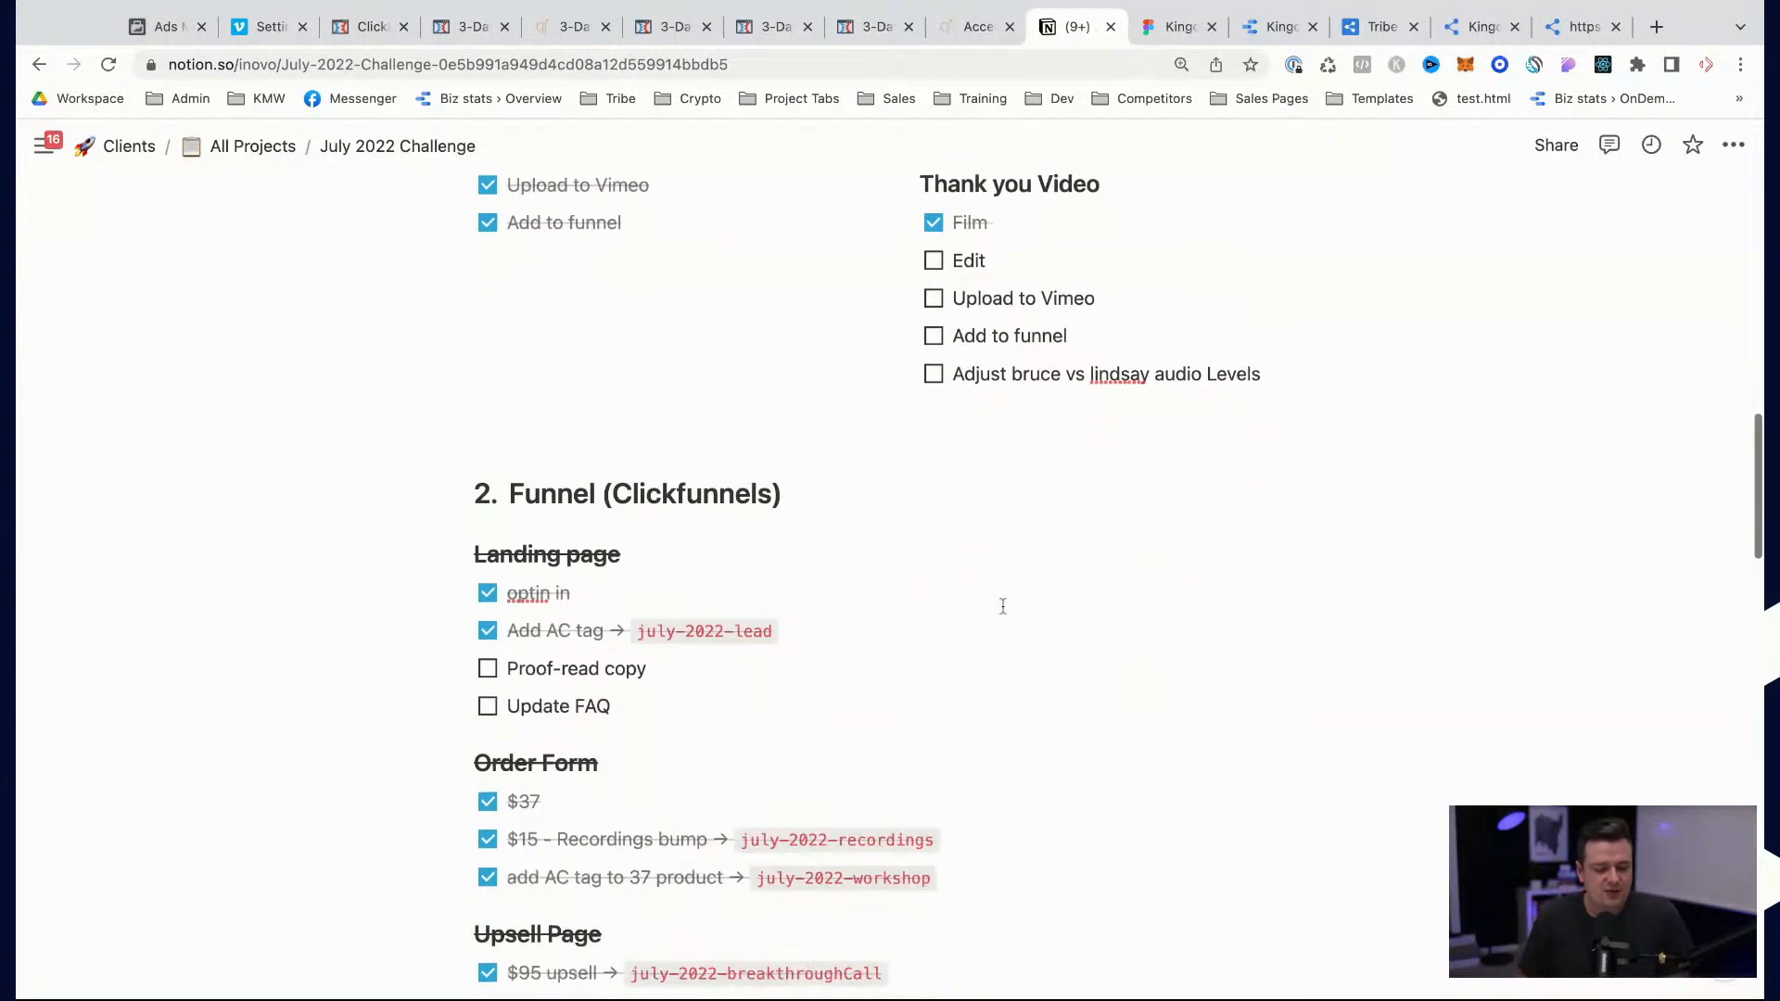
scroll(550, 525, "down", 2)
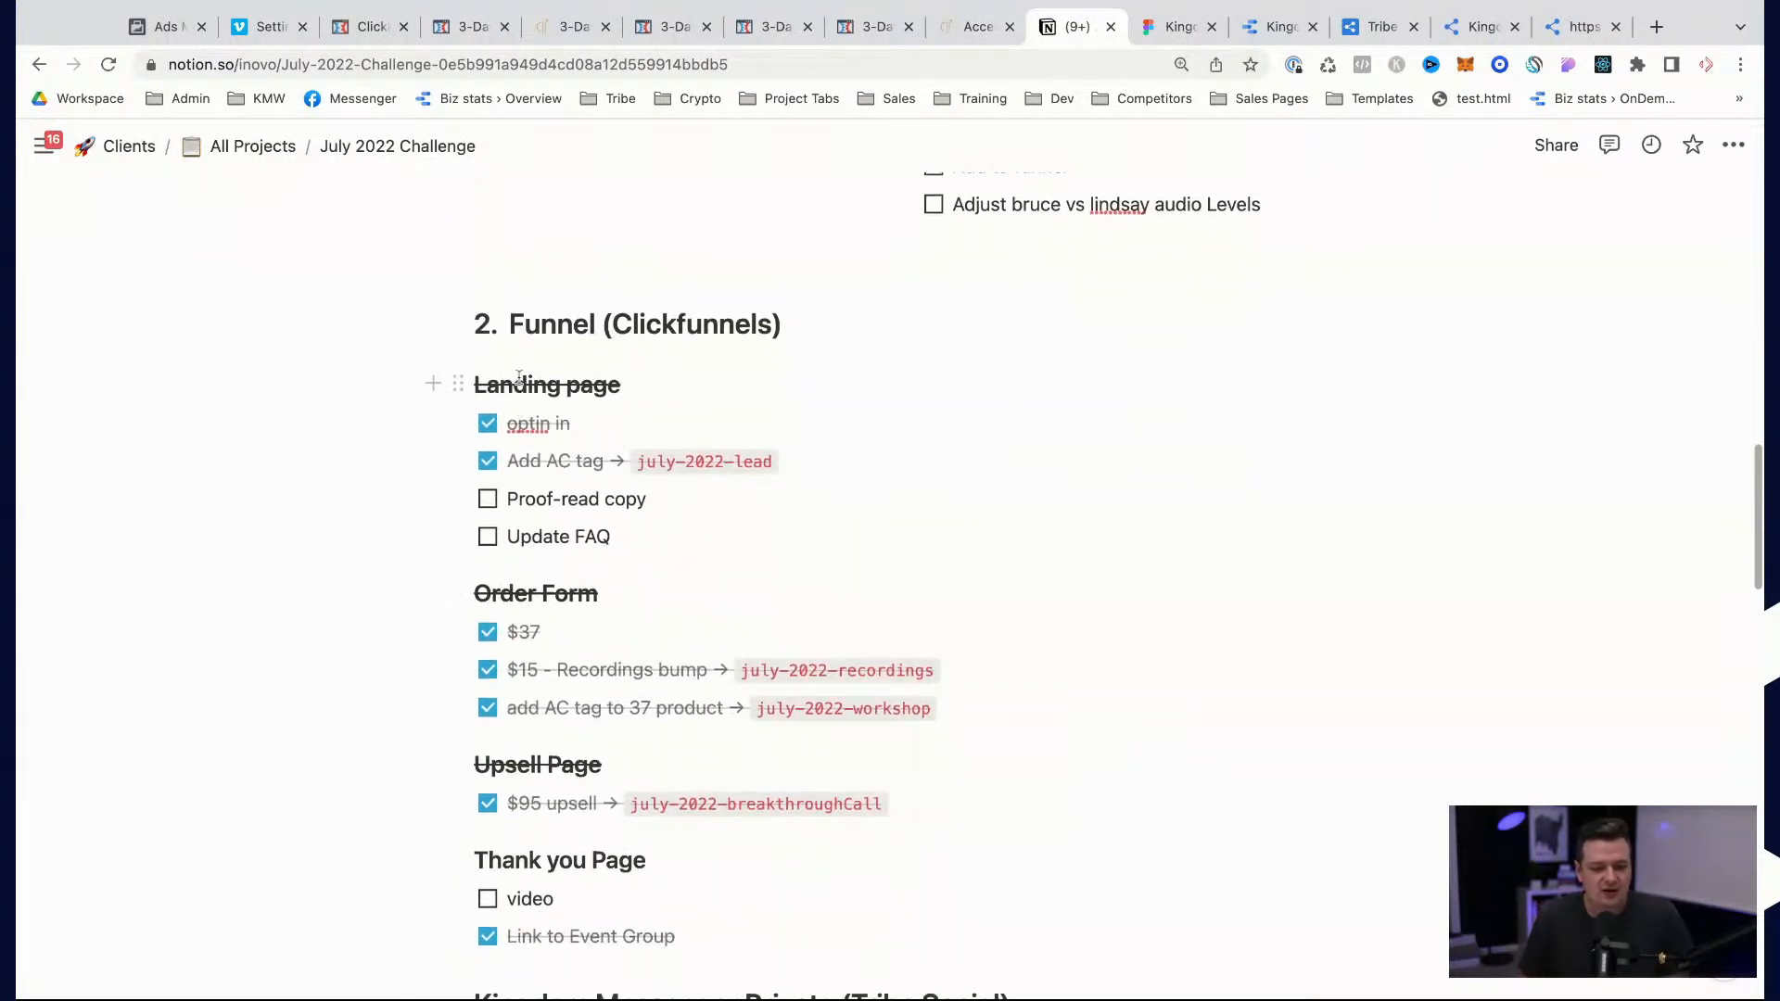
scroll(545, 714, "down", 2)
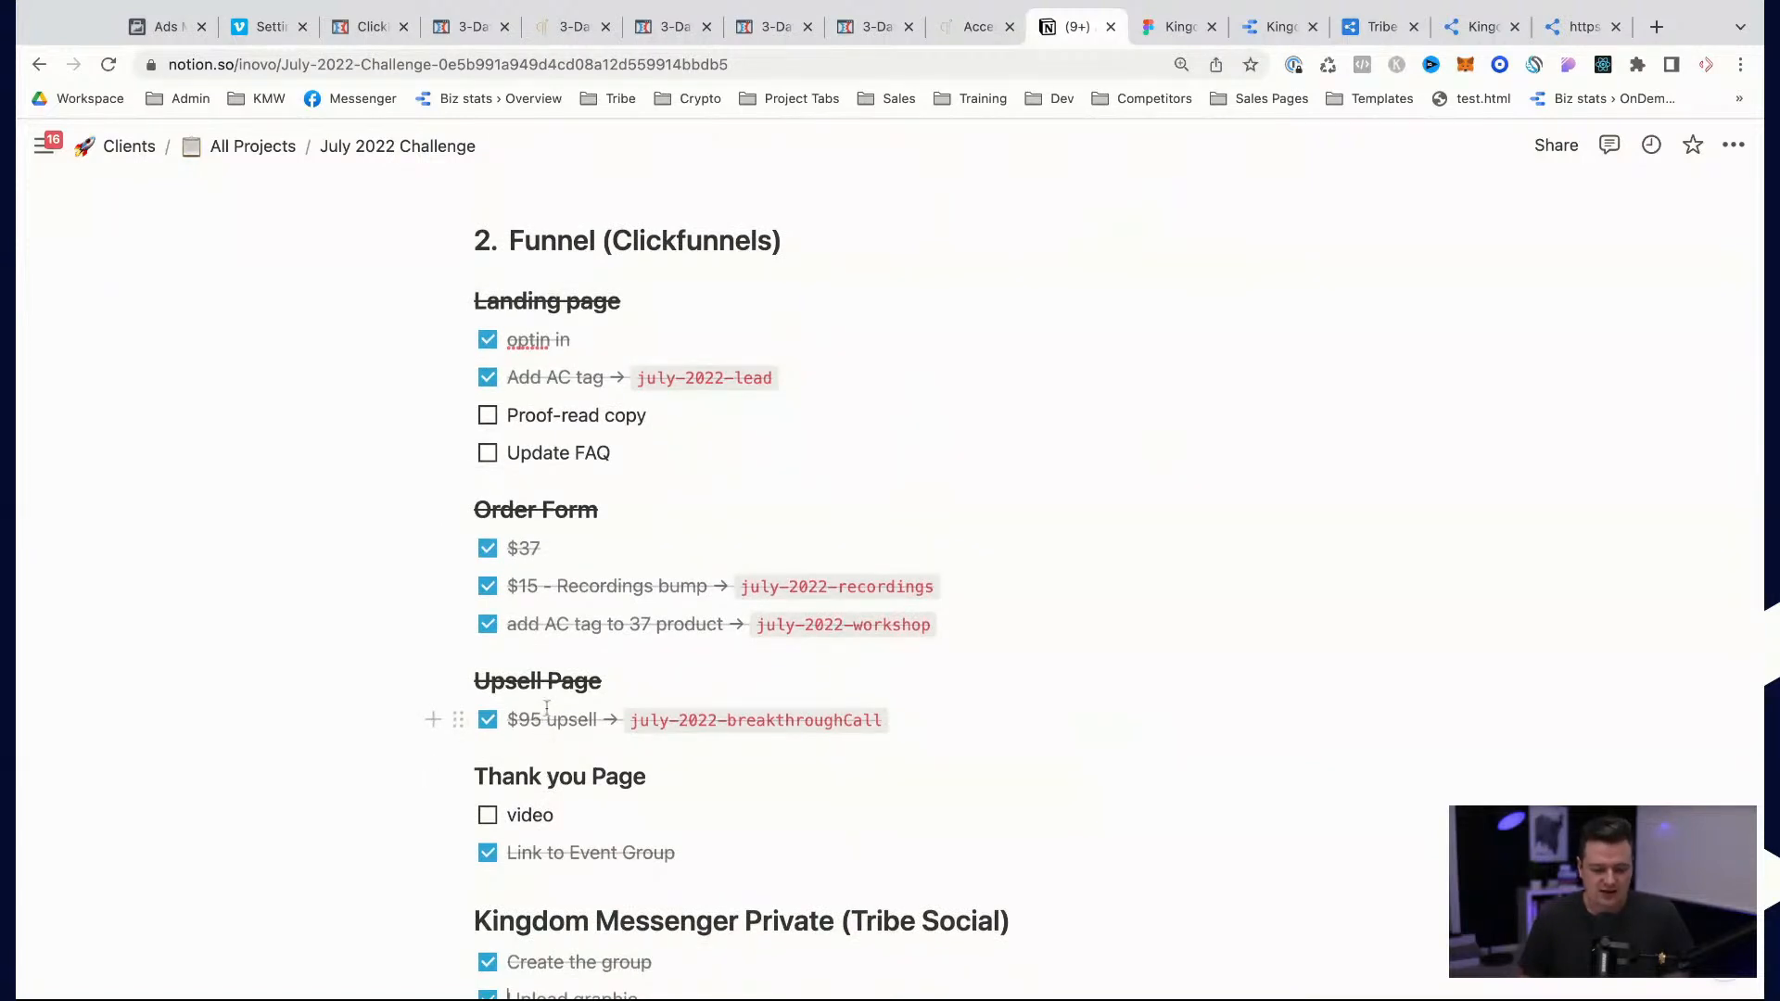
scroll(543, 714, "down", 4)
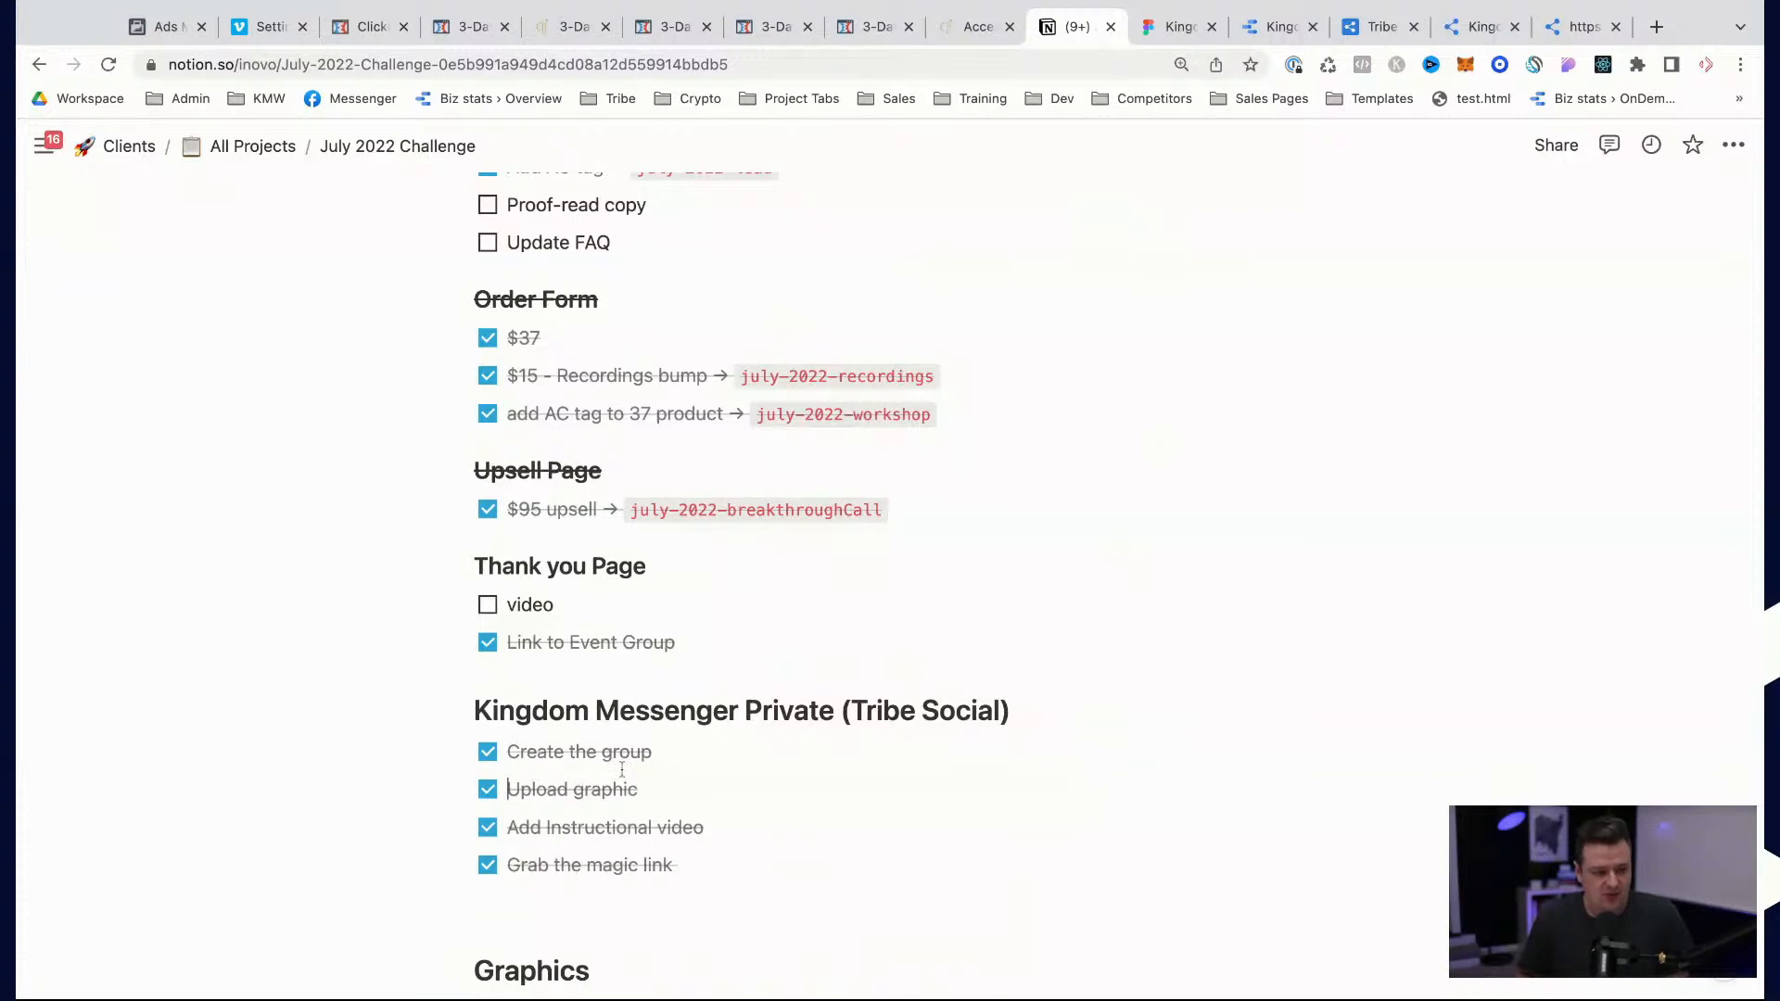
scroll(622, 770, "down", 6)
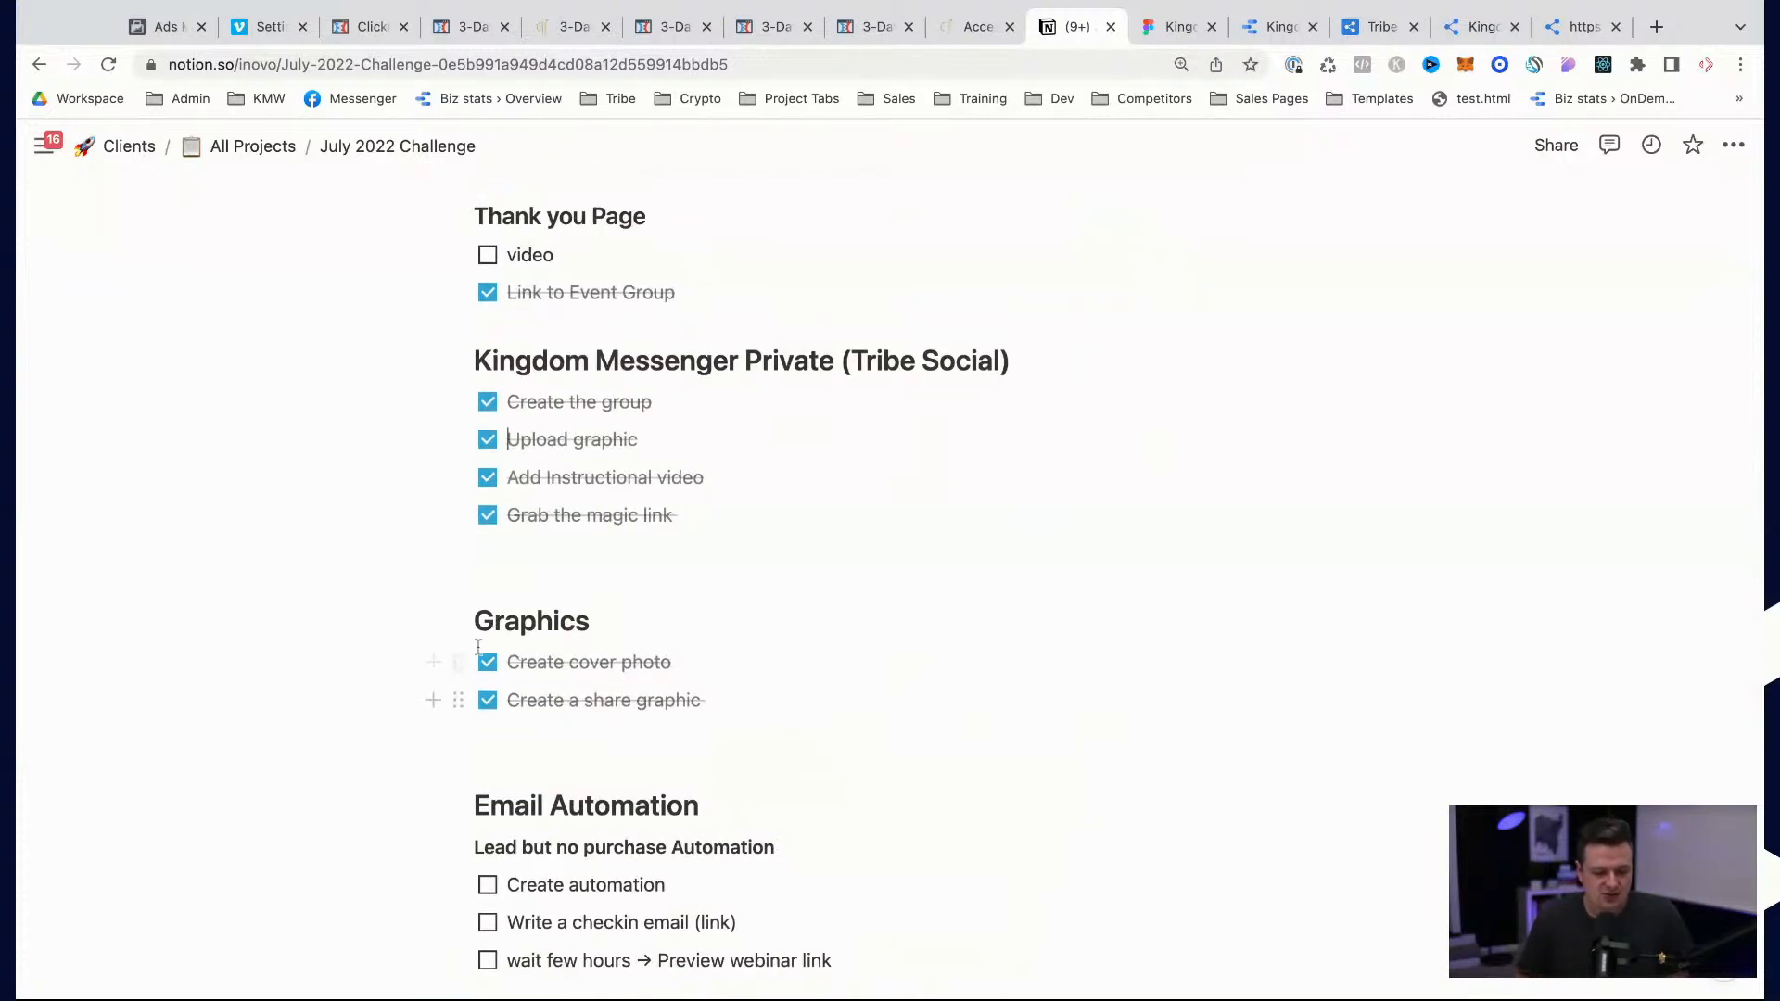
scroll(472, 650, "down", 6)
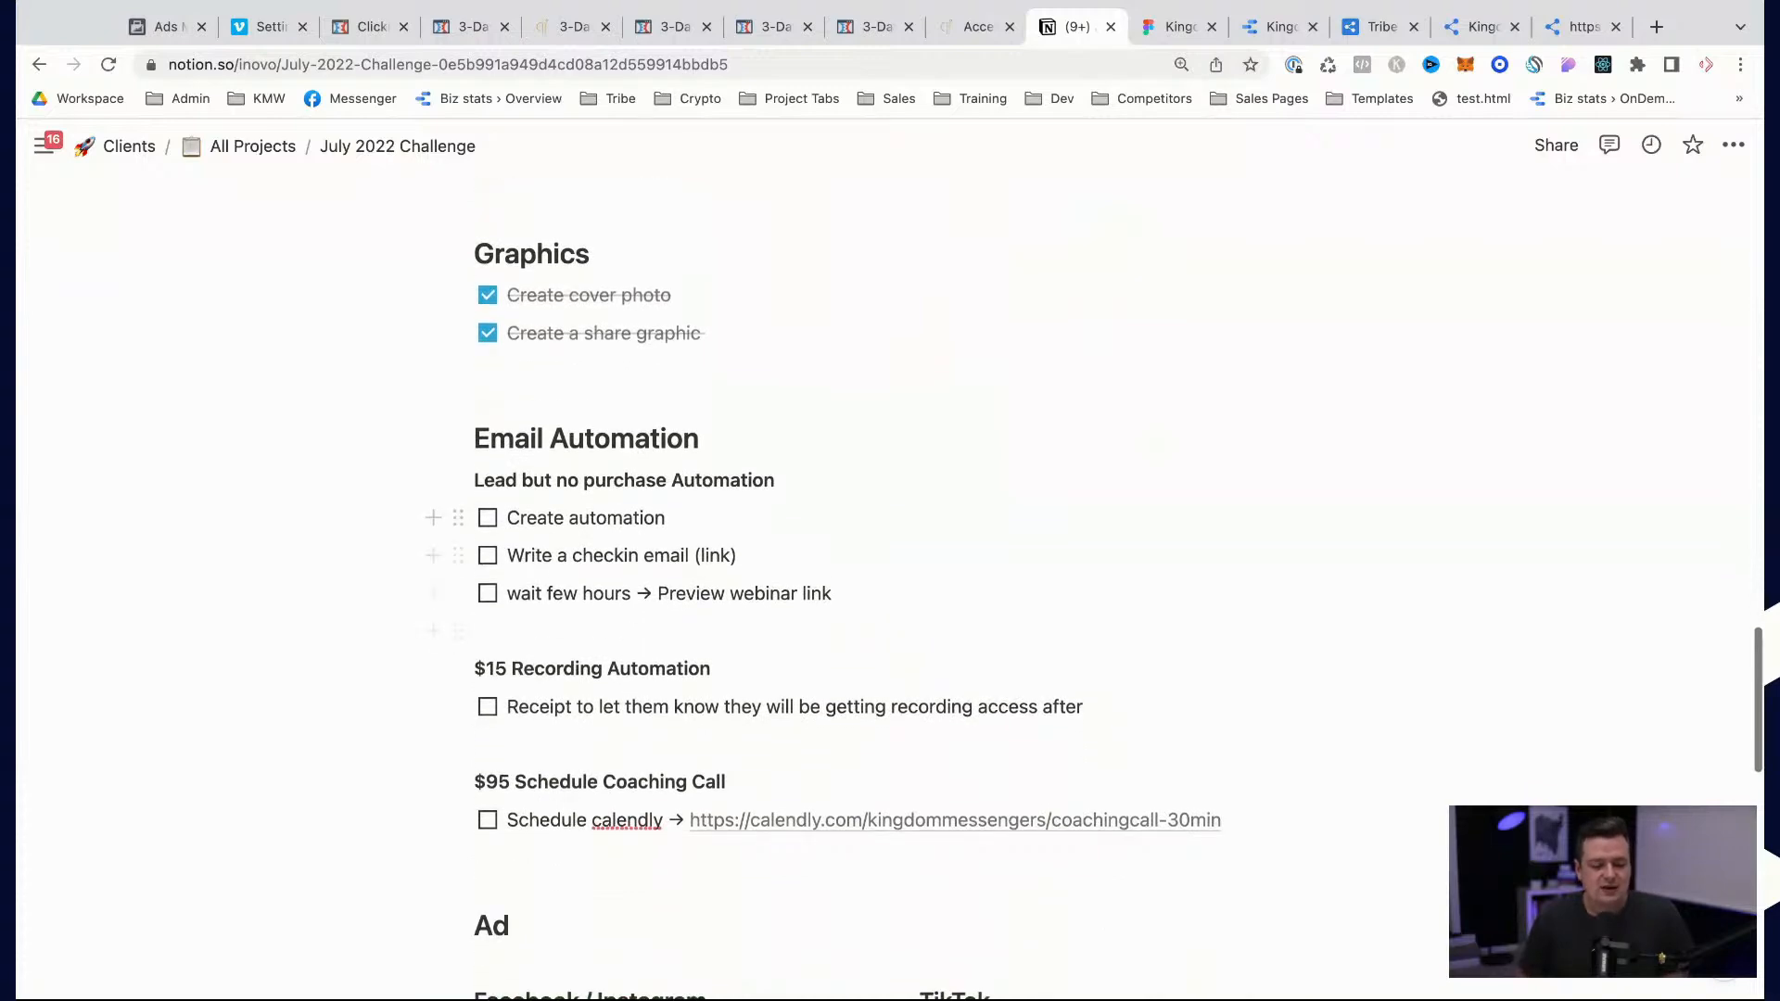
scroll(602, 788, "down", 6)
Step: Recheck the open tasks in the video, email automation and ad lists, ending at the Thank you Video tasks
scroll(711, 785, "up", 15)
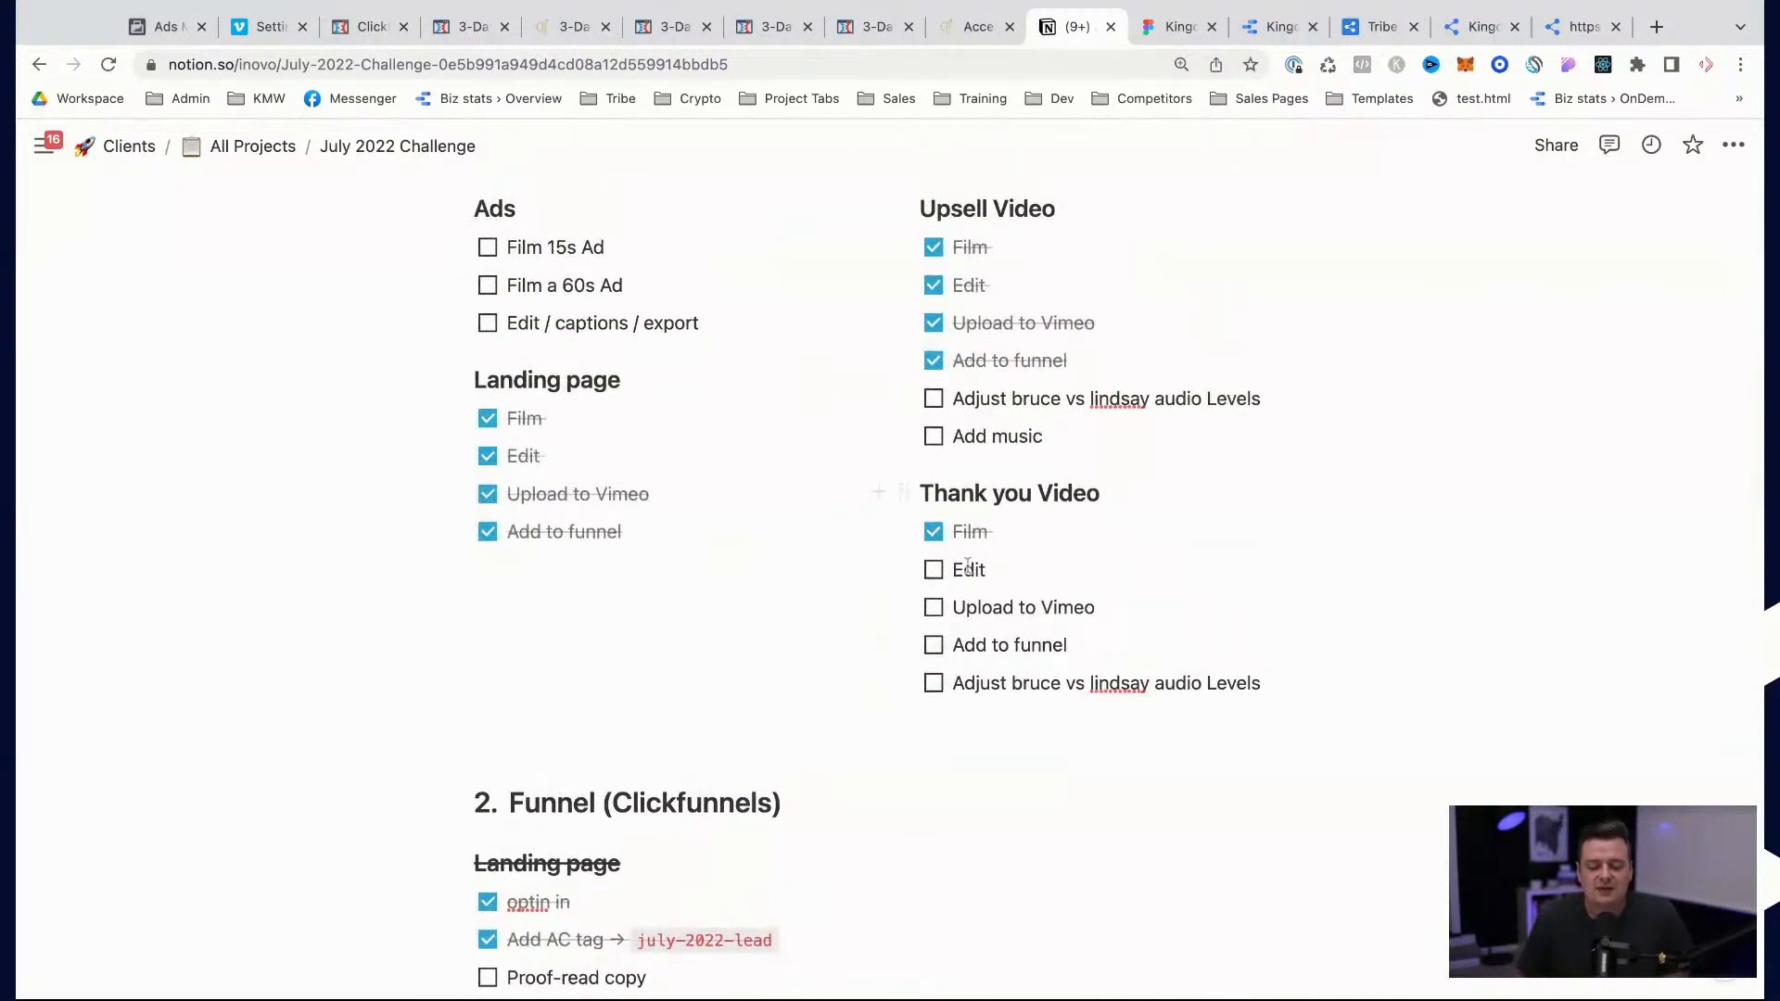
scroll(1093, 537, "down", 1)
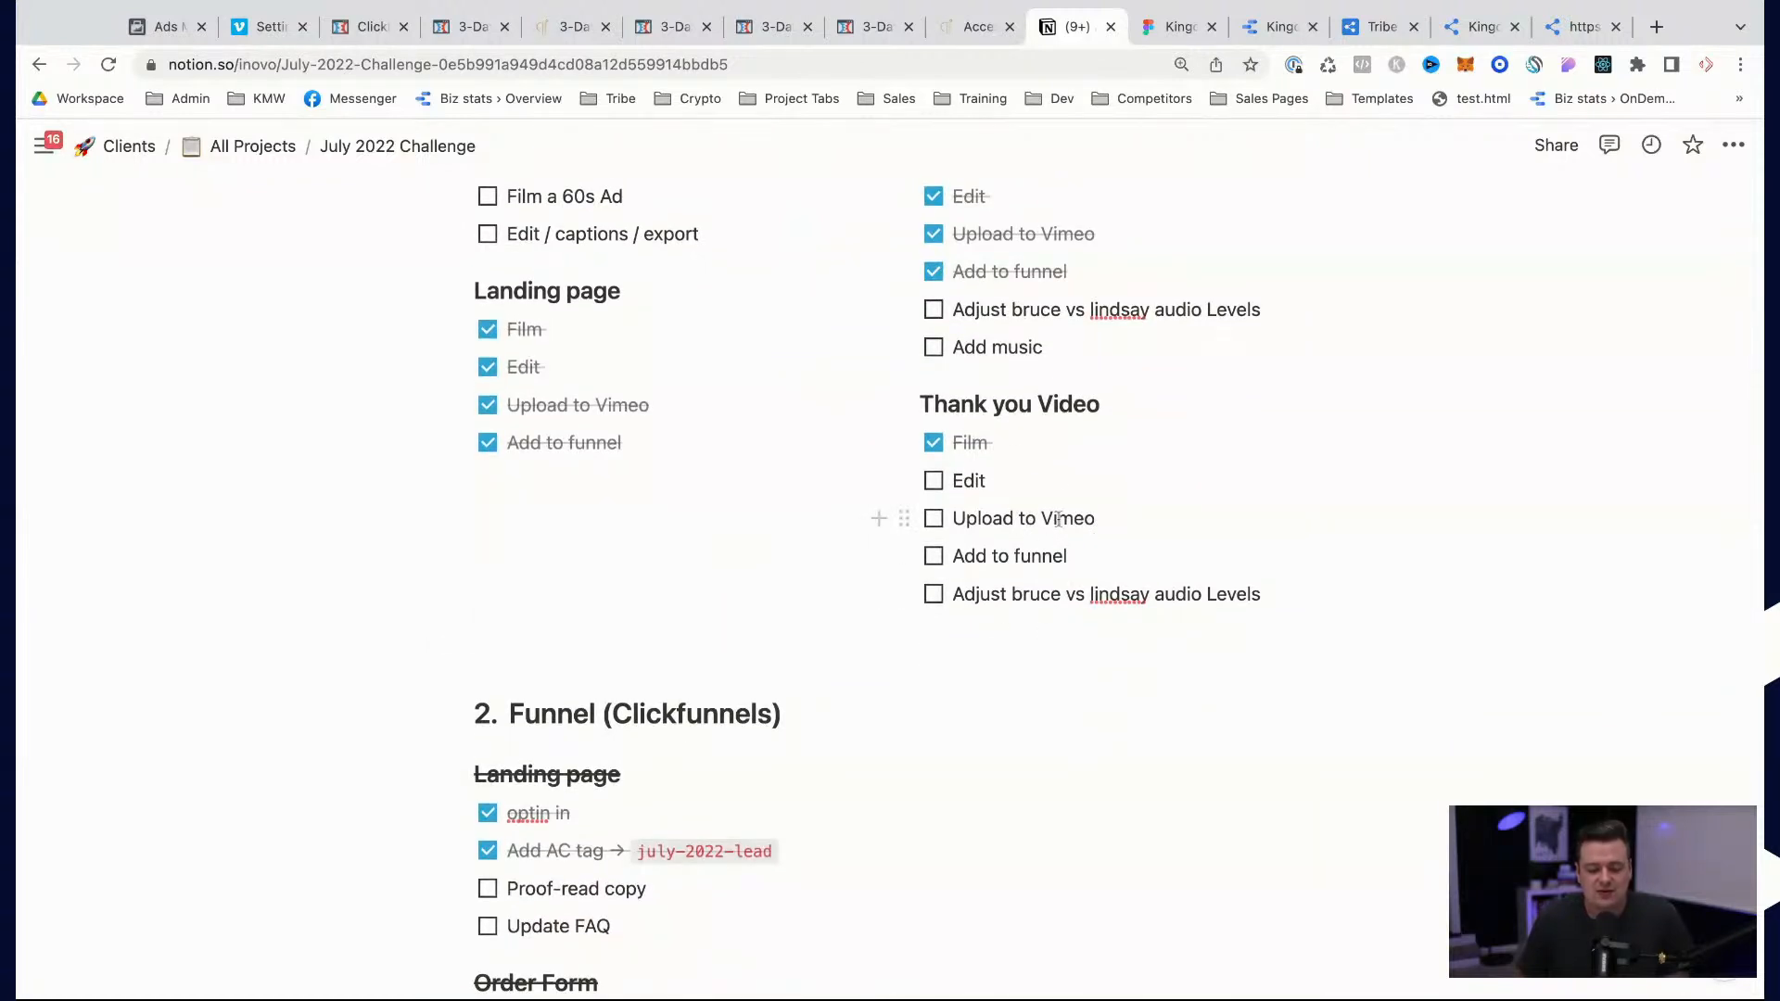
scroll(1058, 519, "down", 15)
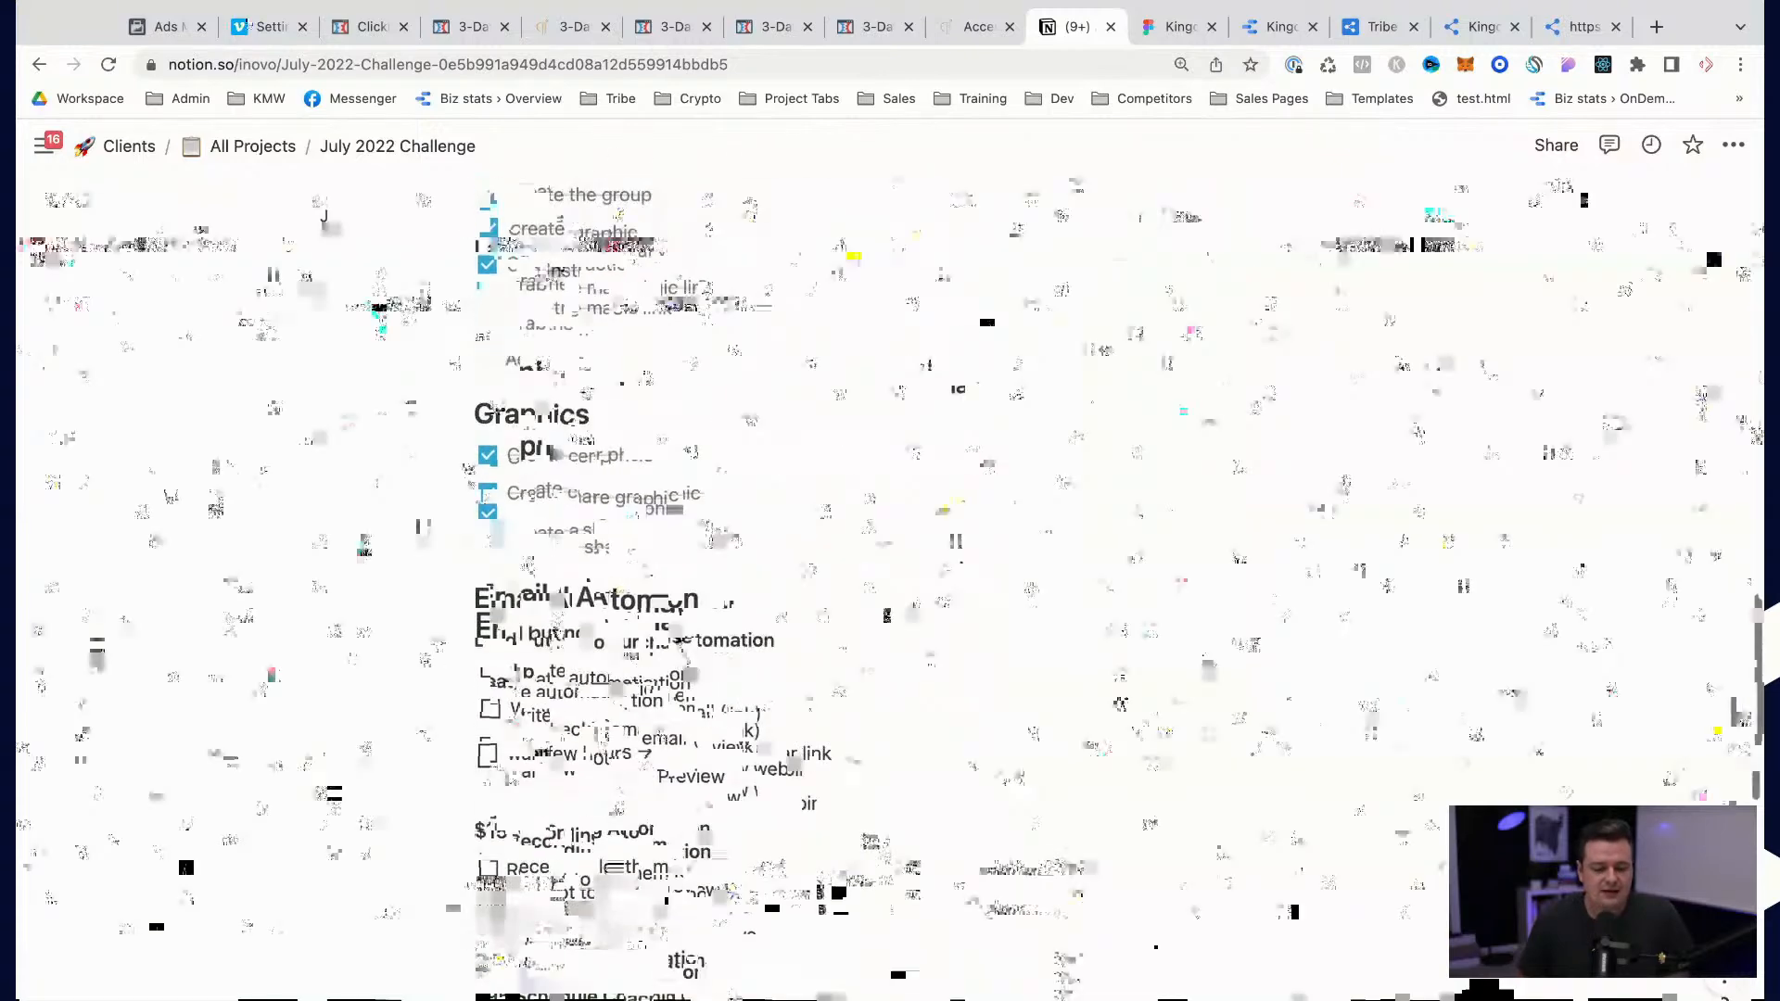
scroll(584, 535, "down", 2)
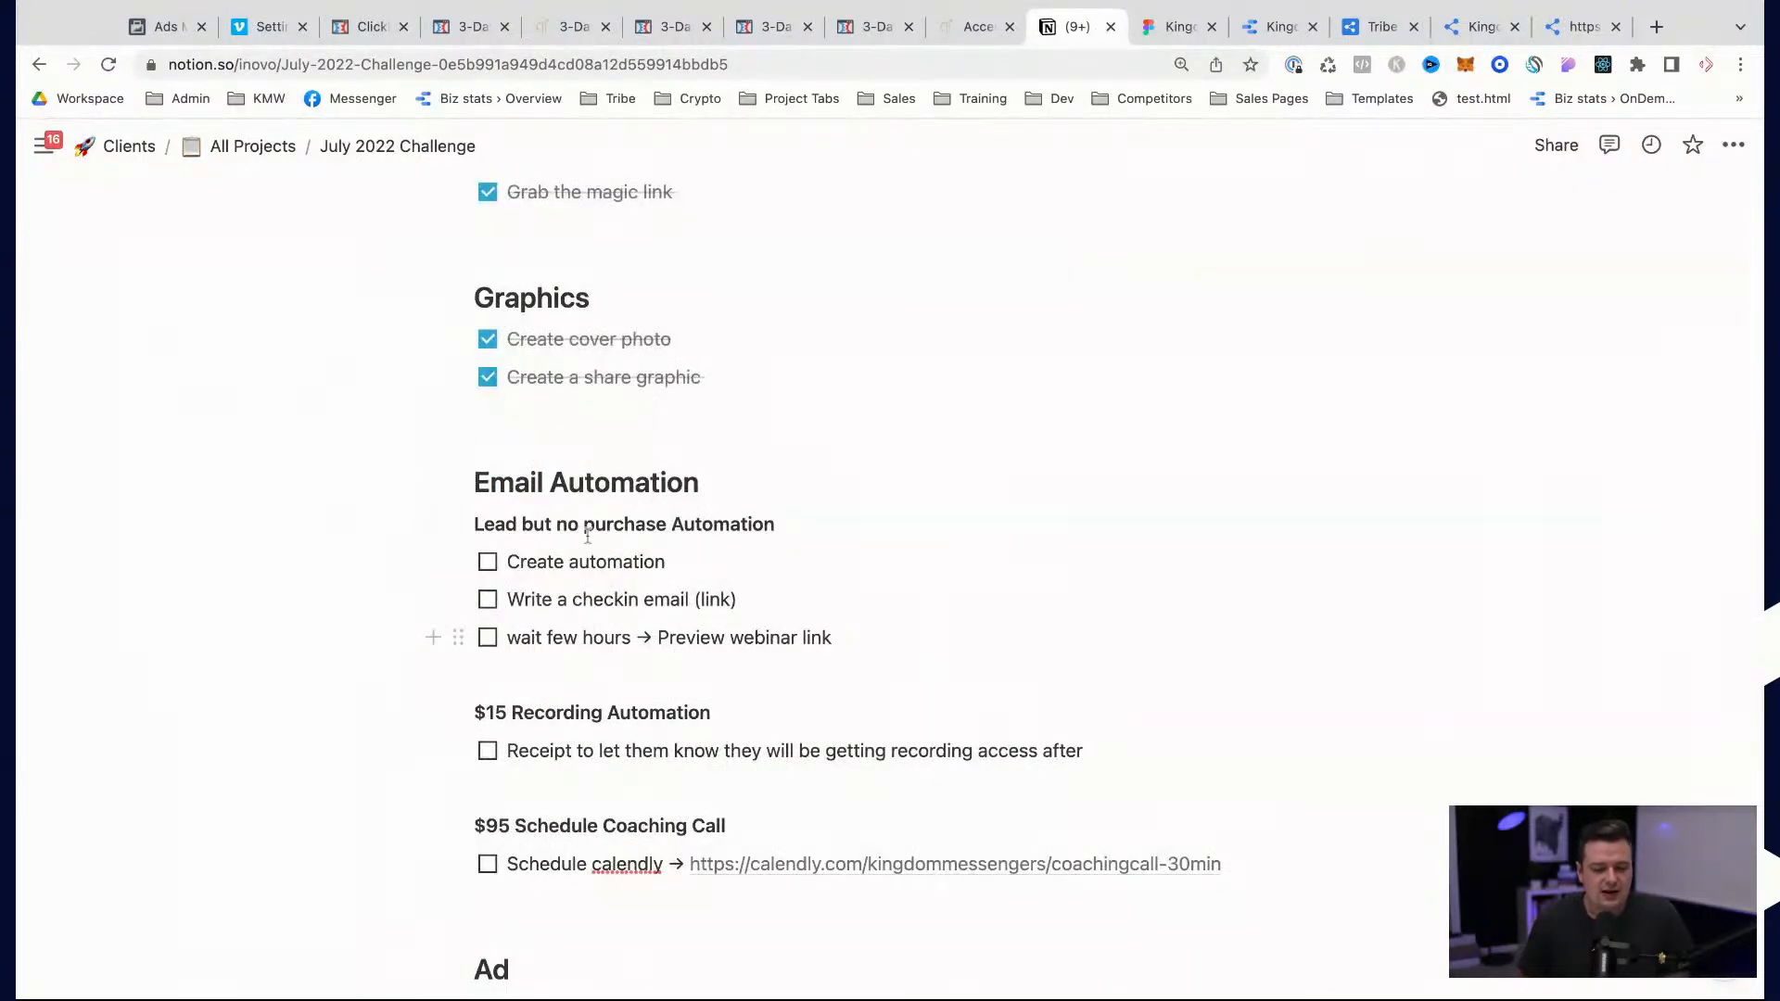
scroll(656, 622, "down", 5)
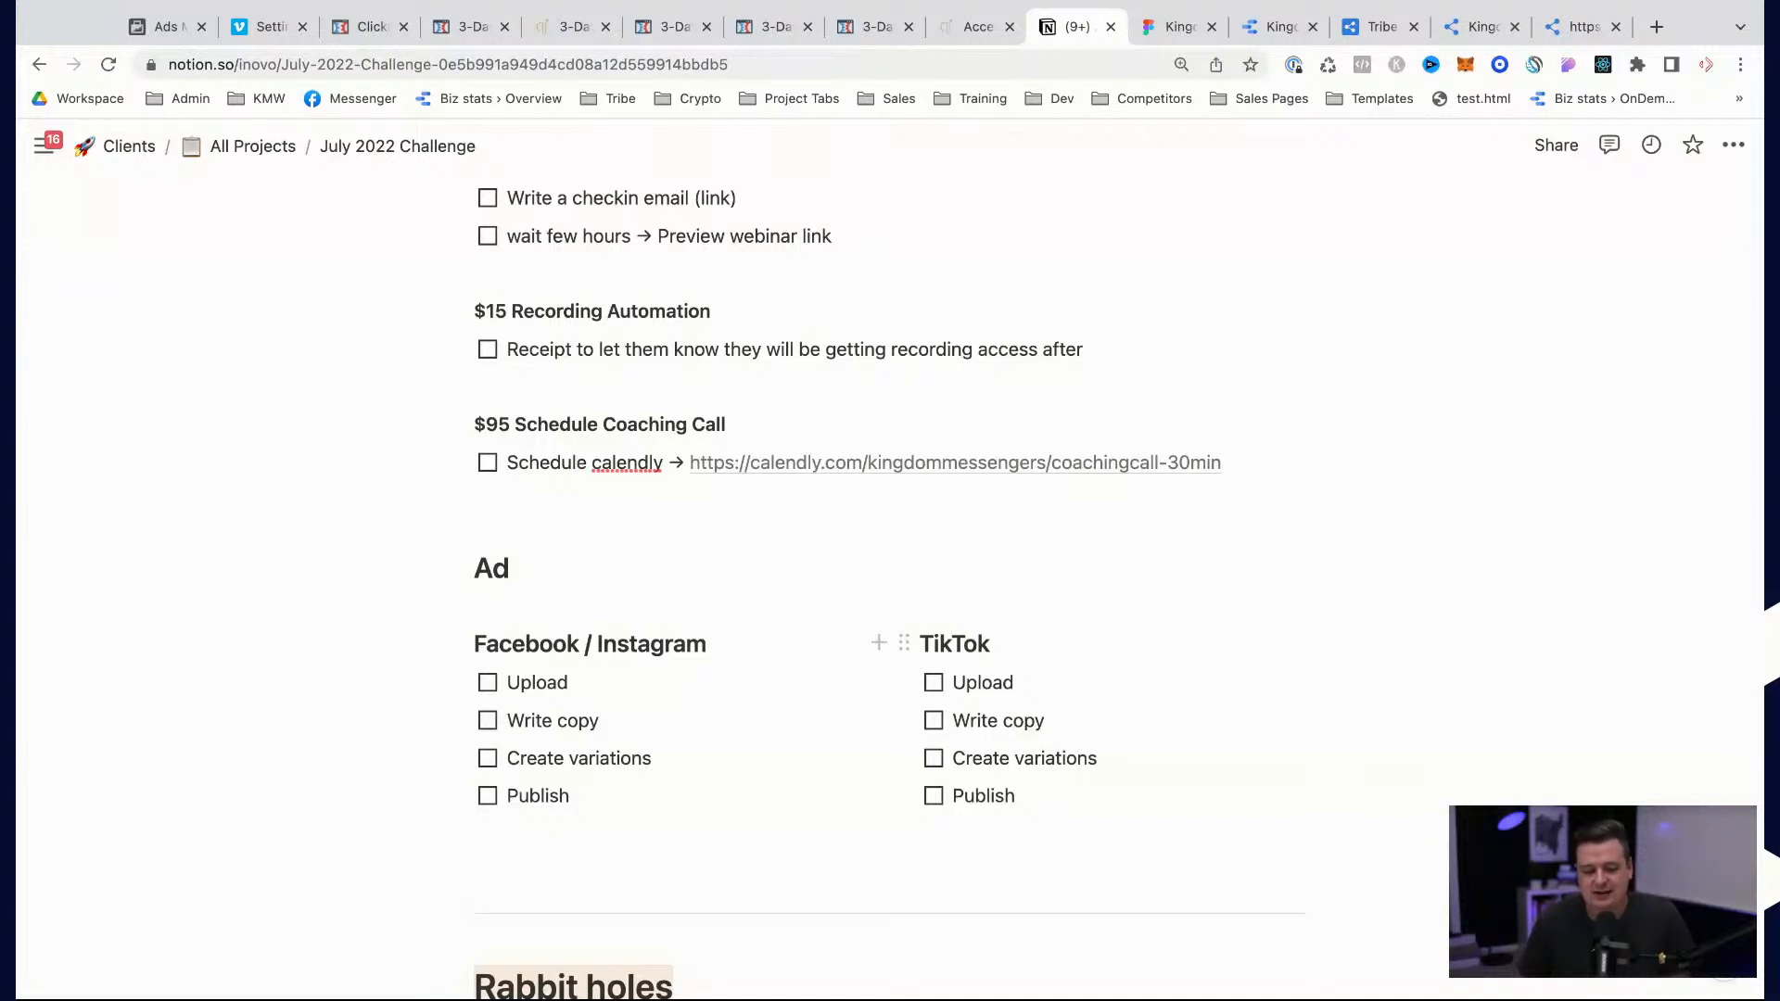
scroll(963, 643, "up", 15)
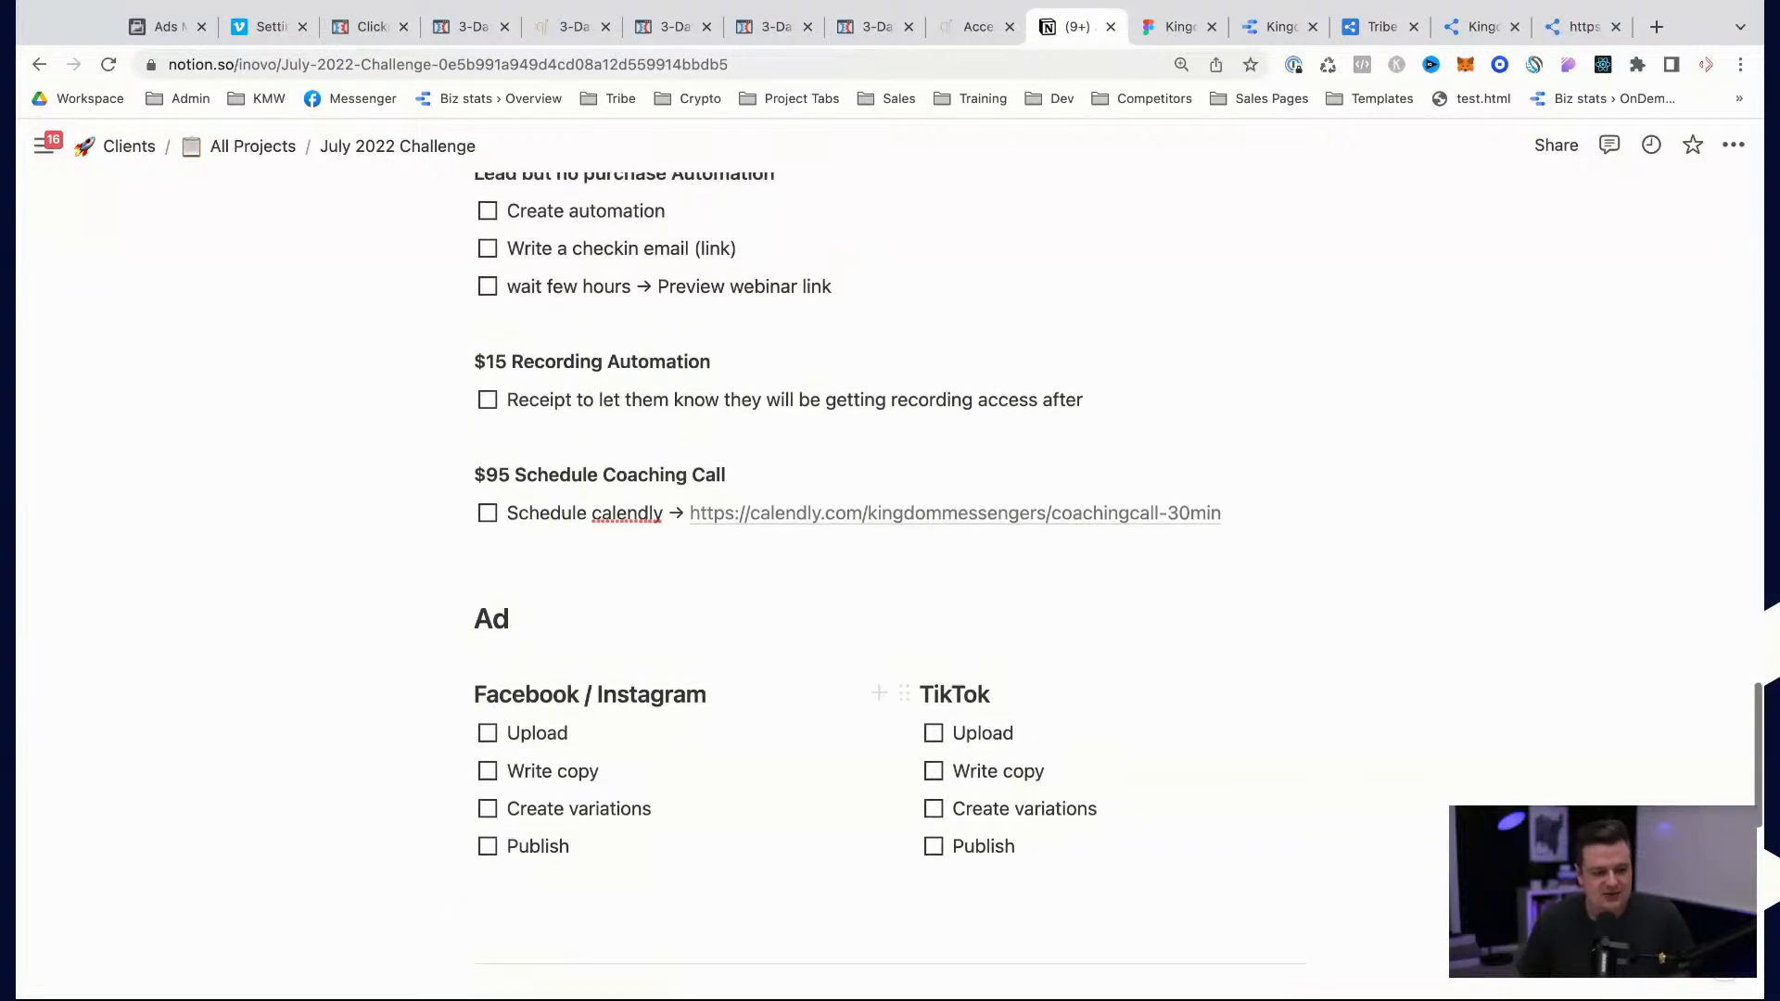
scroll(962, 643, "up", 5)
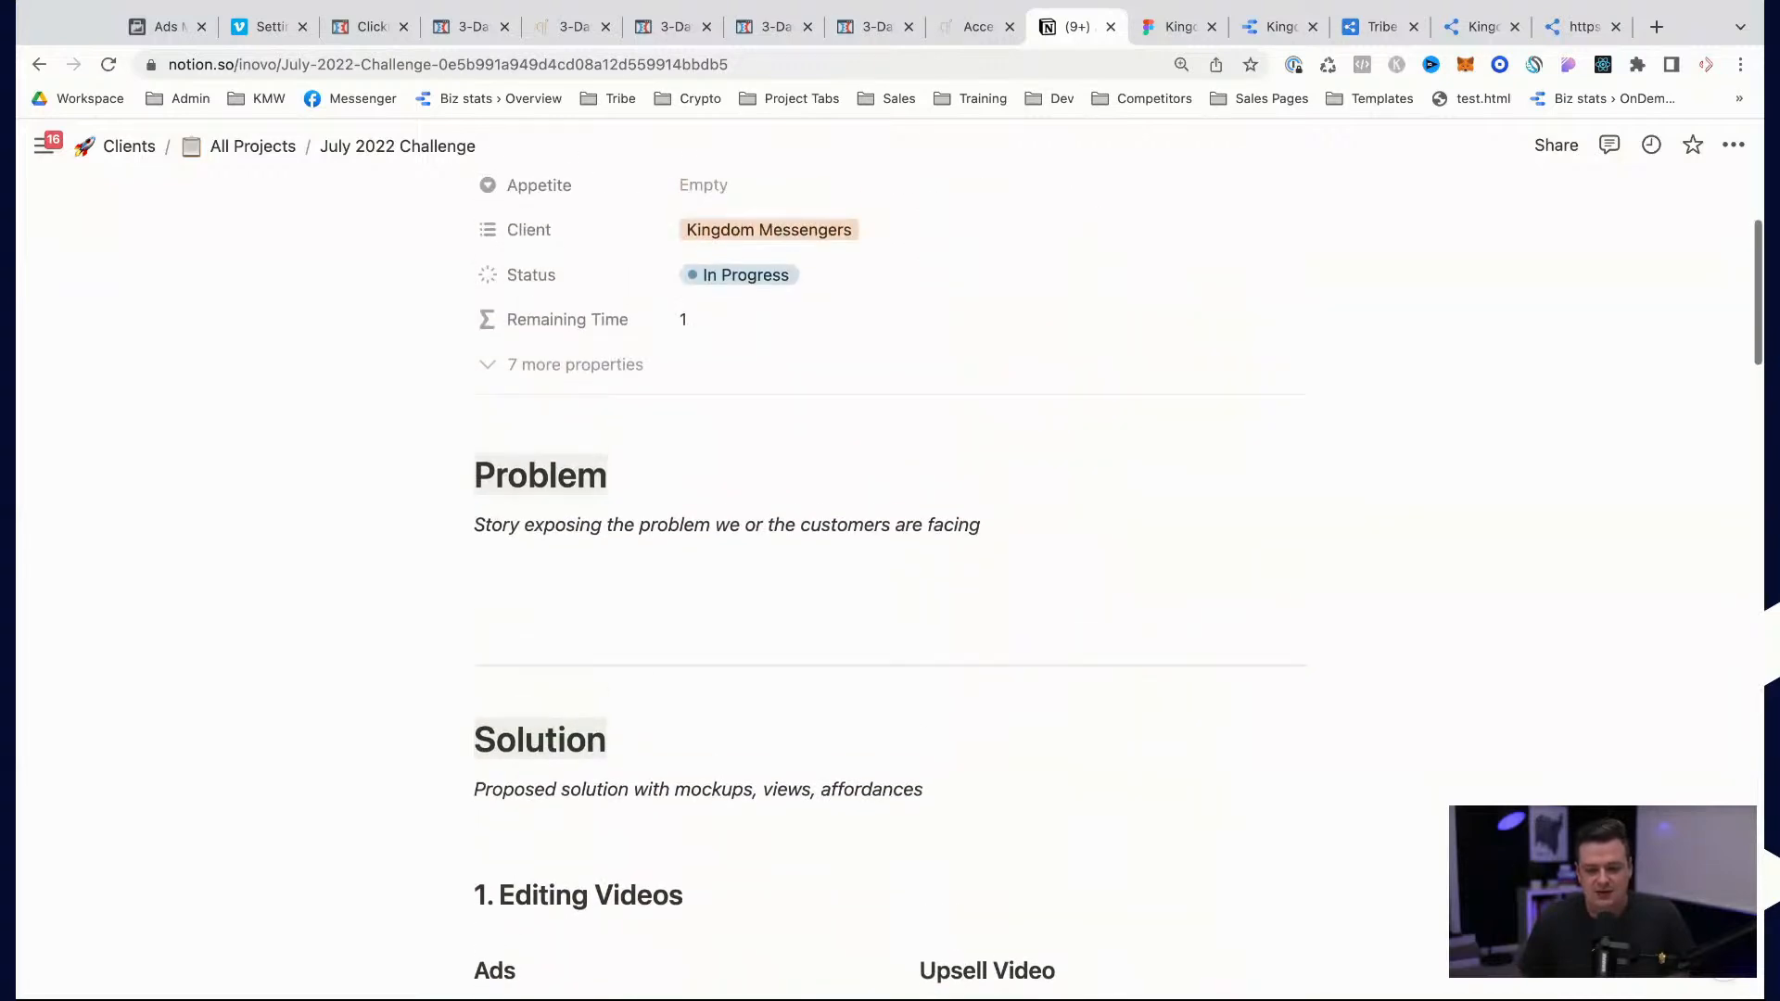
scroll(962, 643, "down", 8)
scroll(962, 643, "up", 1)
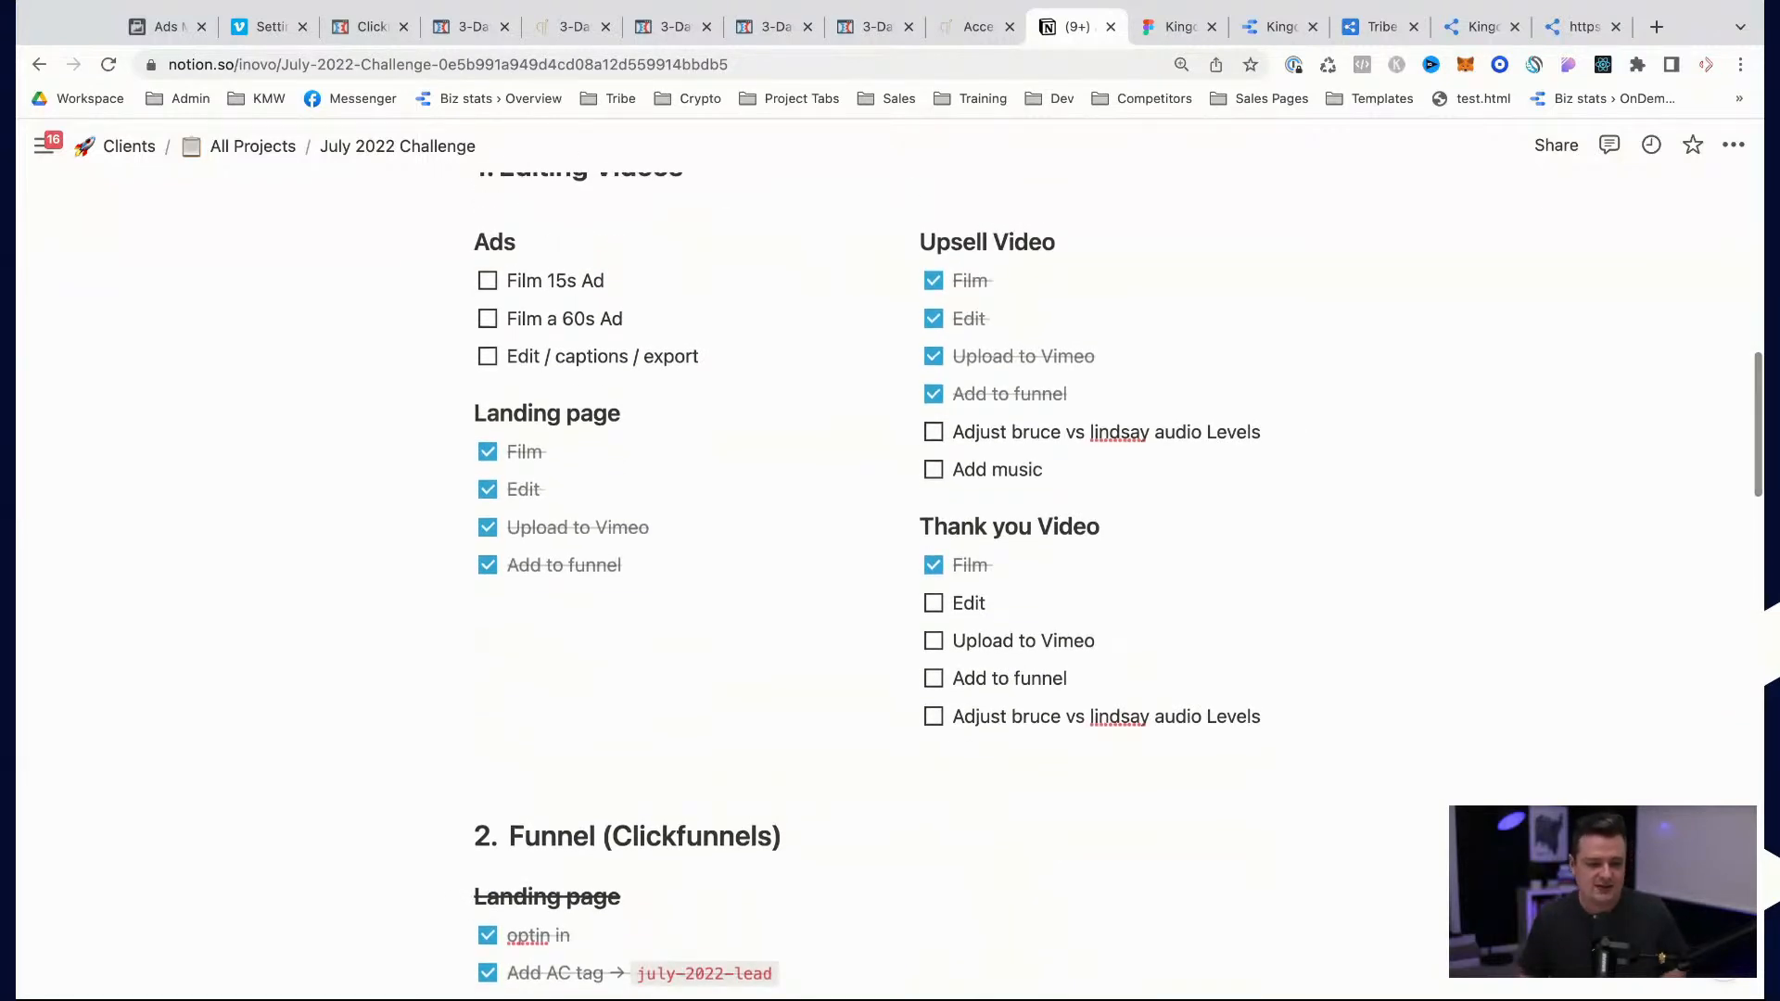
scroll(963, 643, "up", 1)
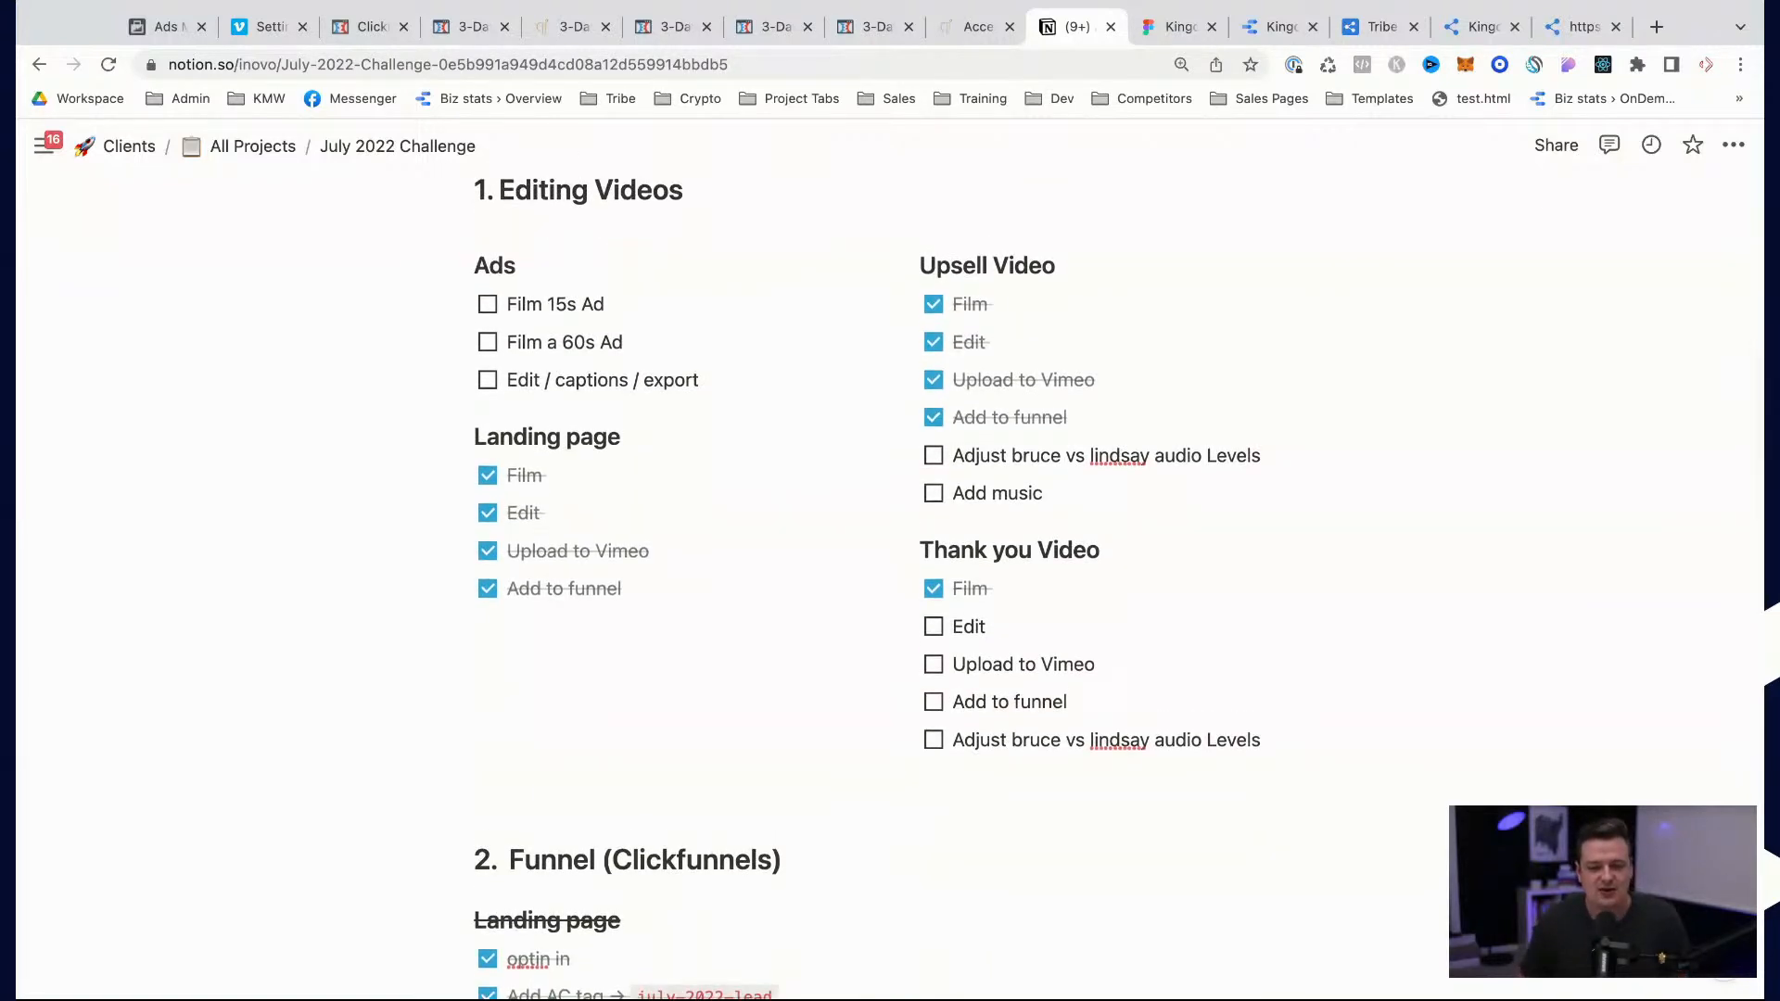
scroll(962, 644, "up", 2)
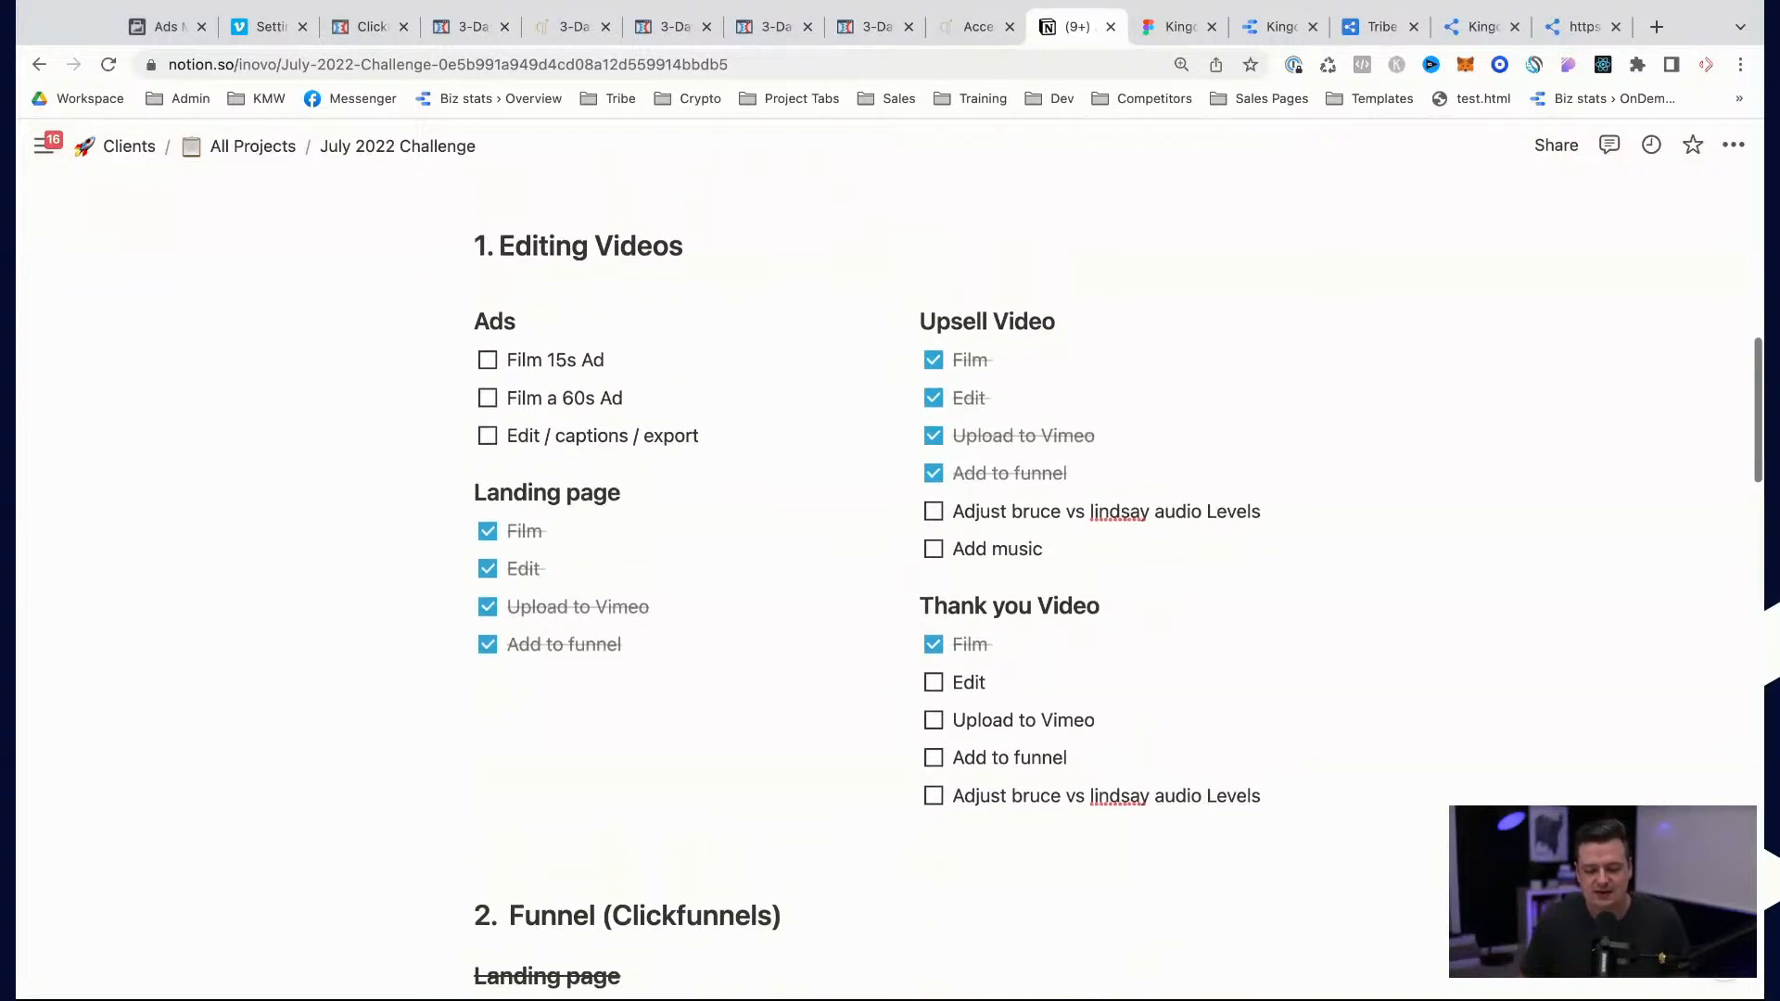
scroll(962, 644, "down", 2)
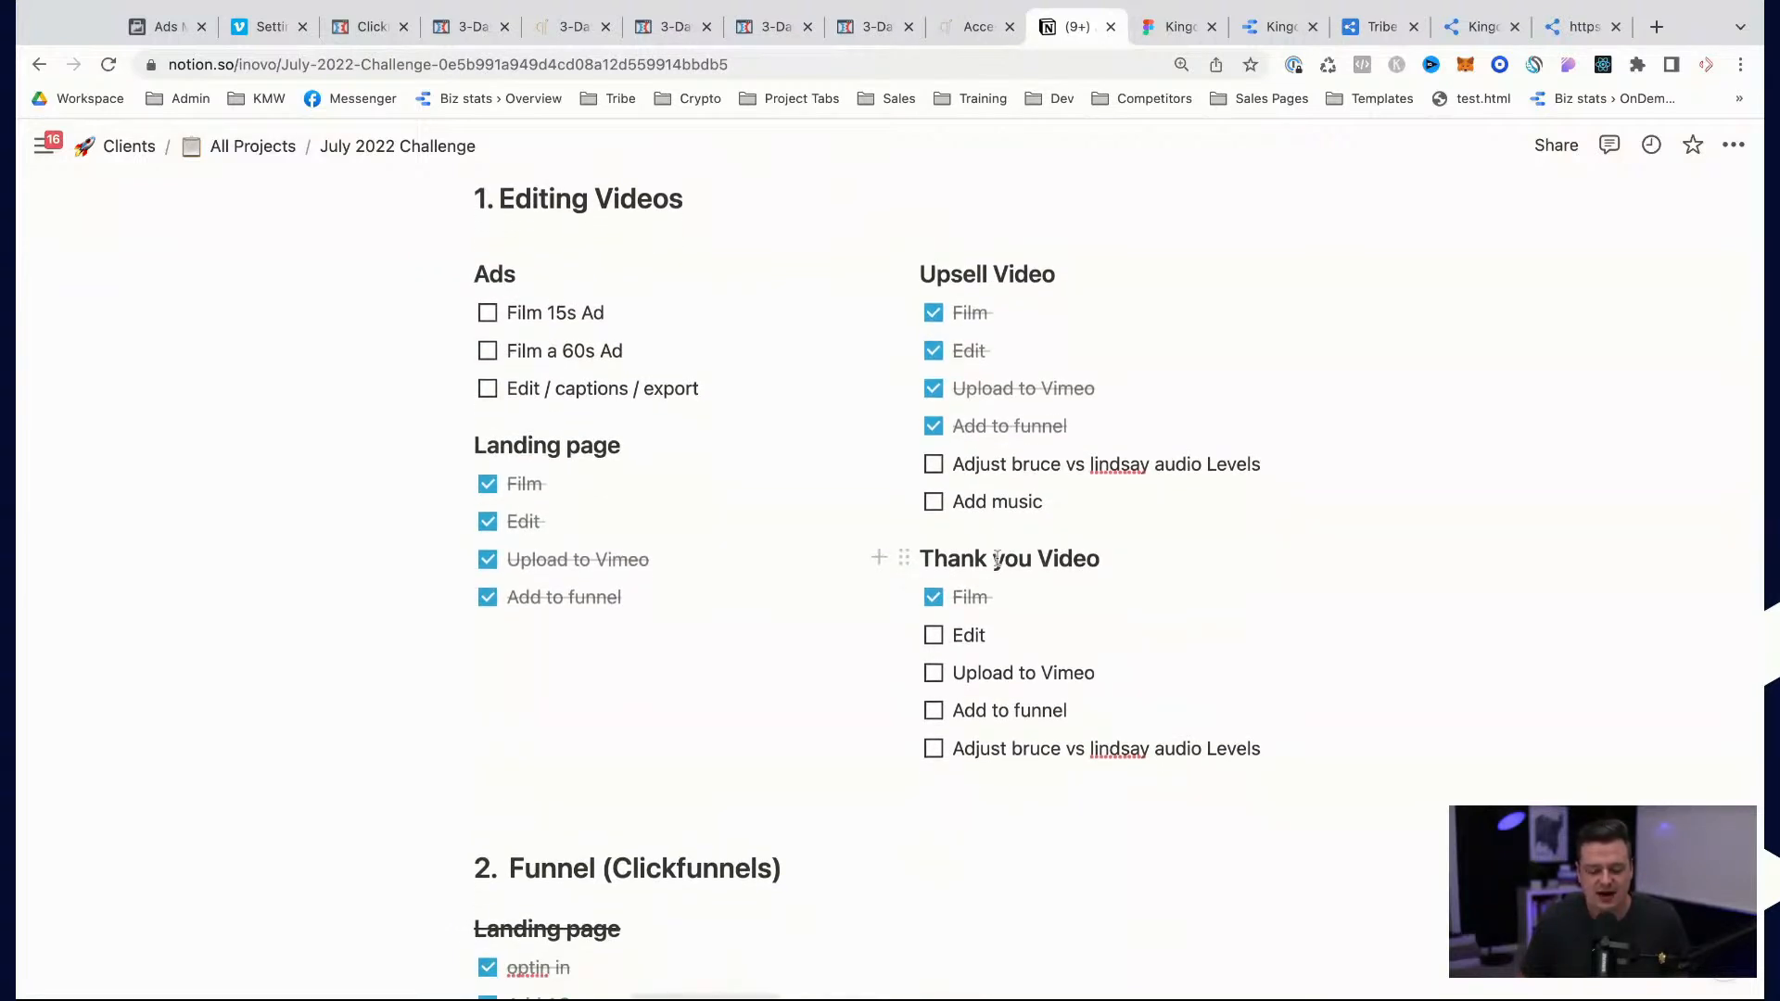
Step: Switch to Premiere Pro, fit the July_2022_thankyou sequence in the timeline and preview the title graphic at 00:01:06:15
key("super+Tab")
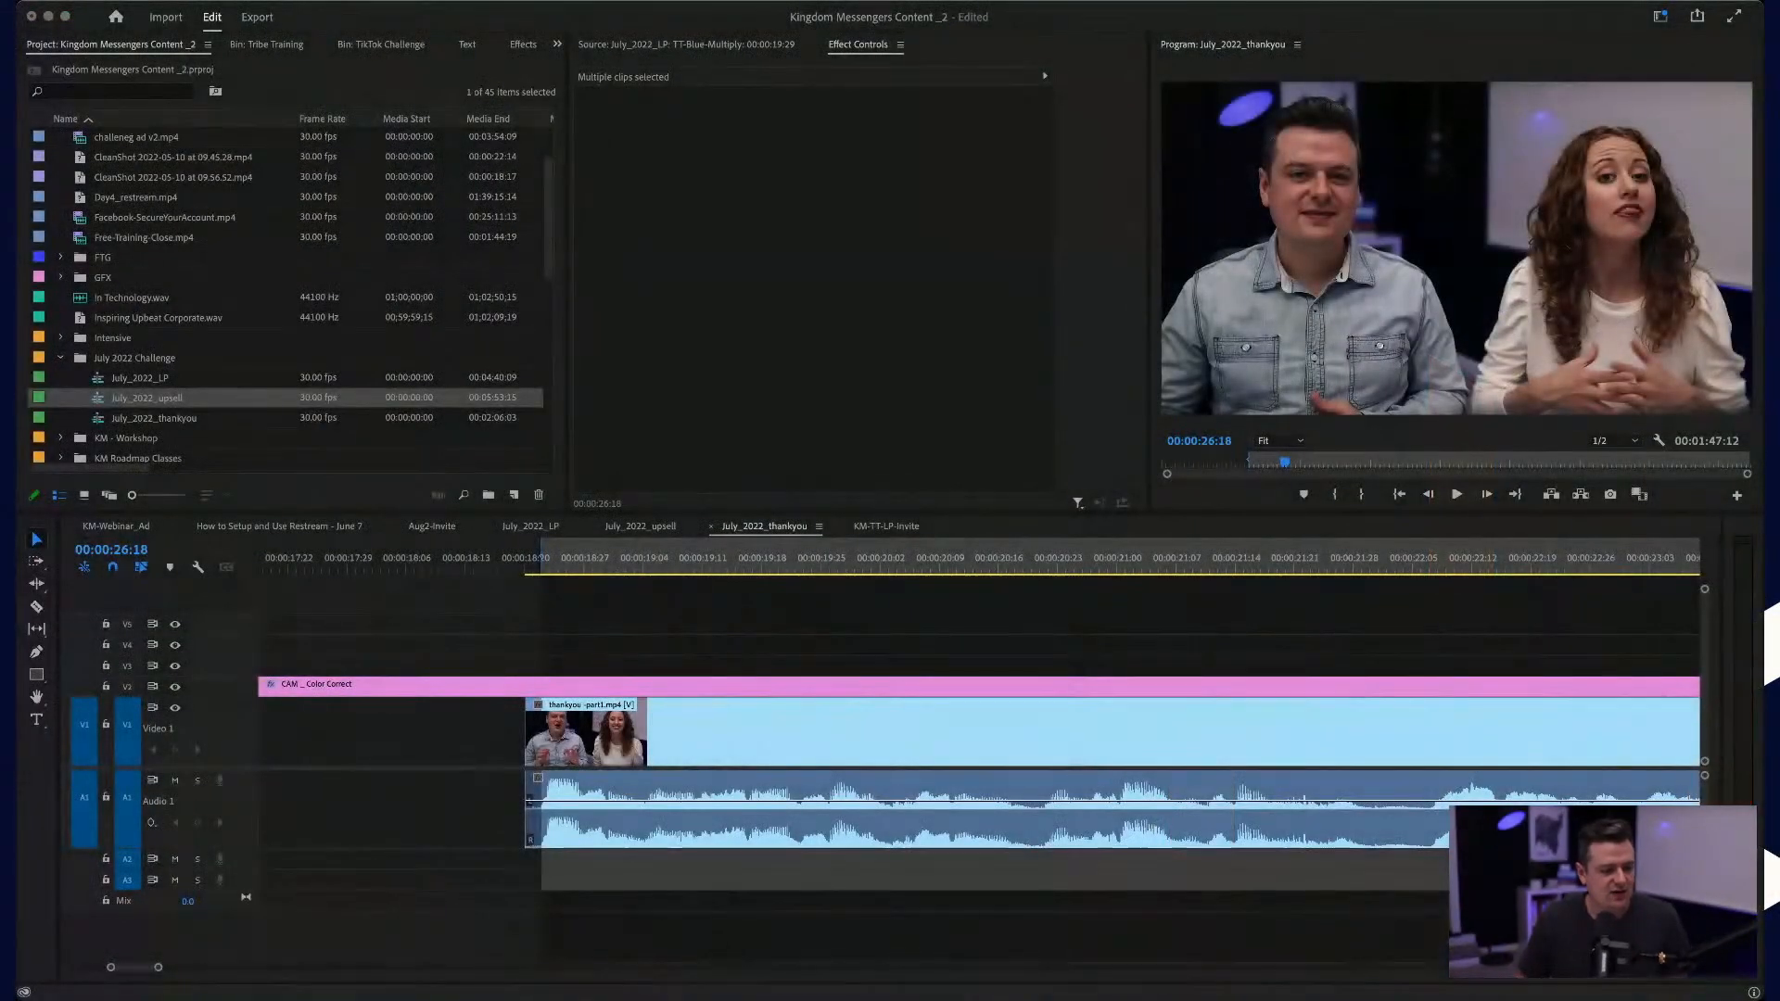
left_click(1364, 640)
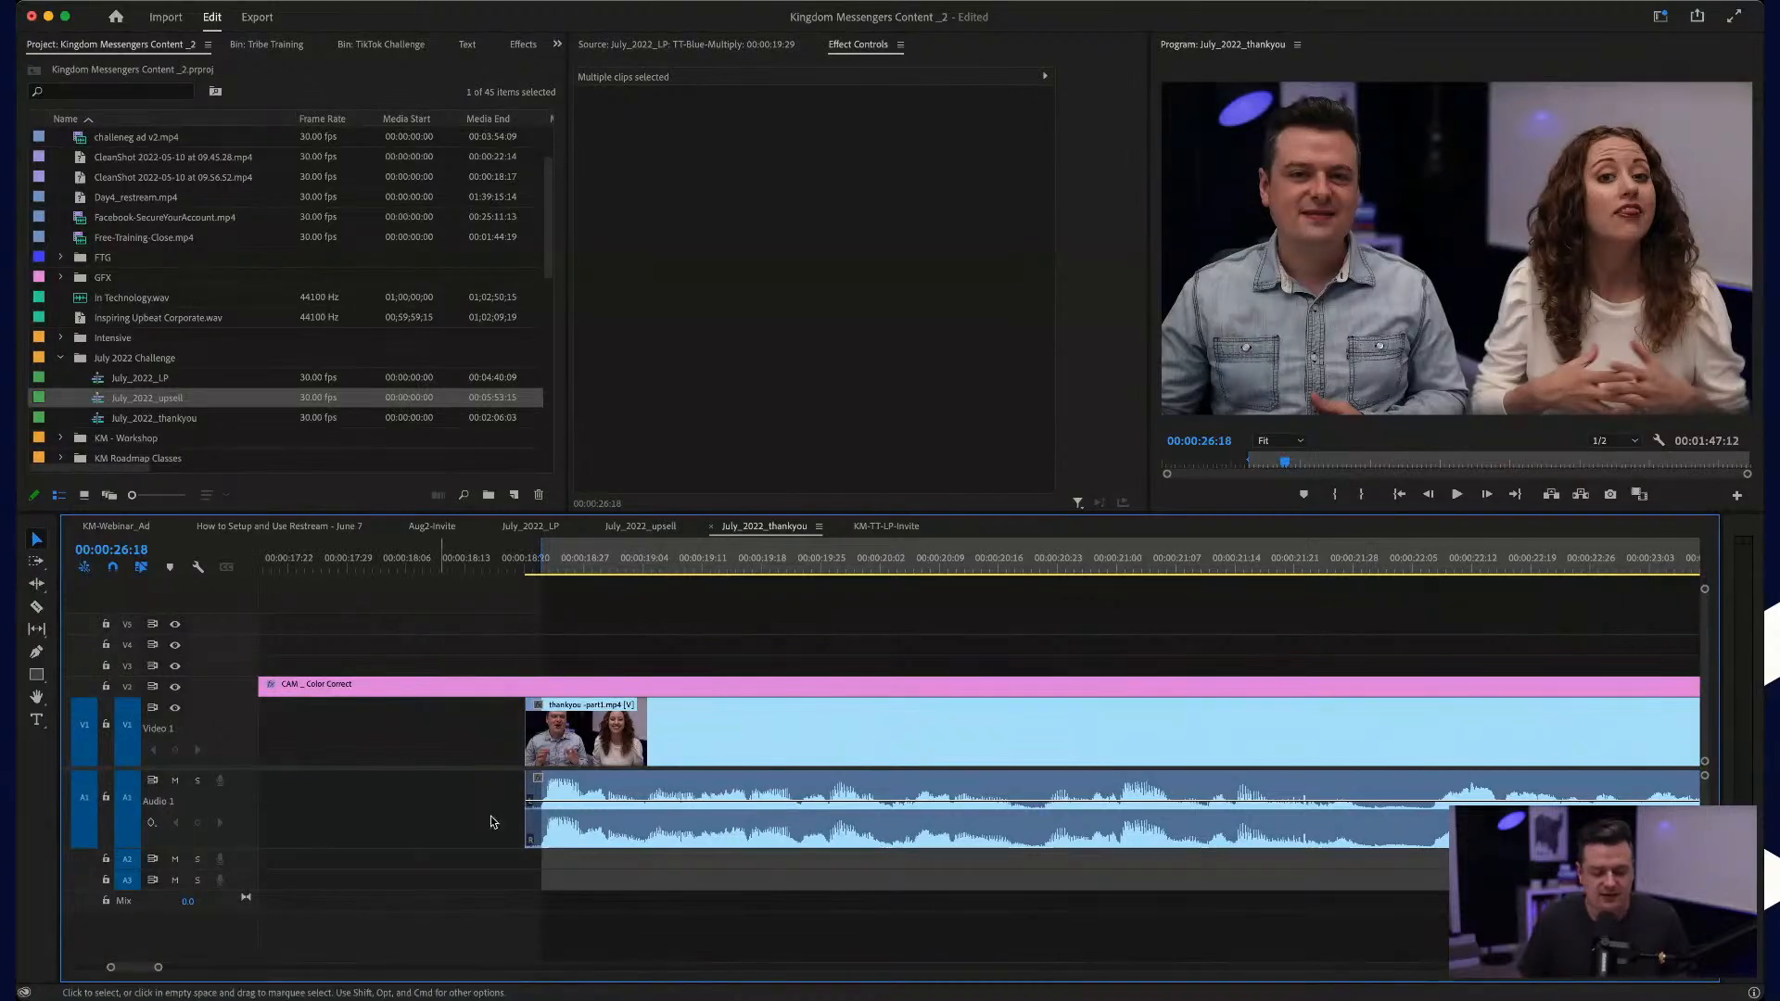
key("minus")
key("minus")
key("minus")
key("minus")
key("minus")
key("minus")
key("minus")
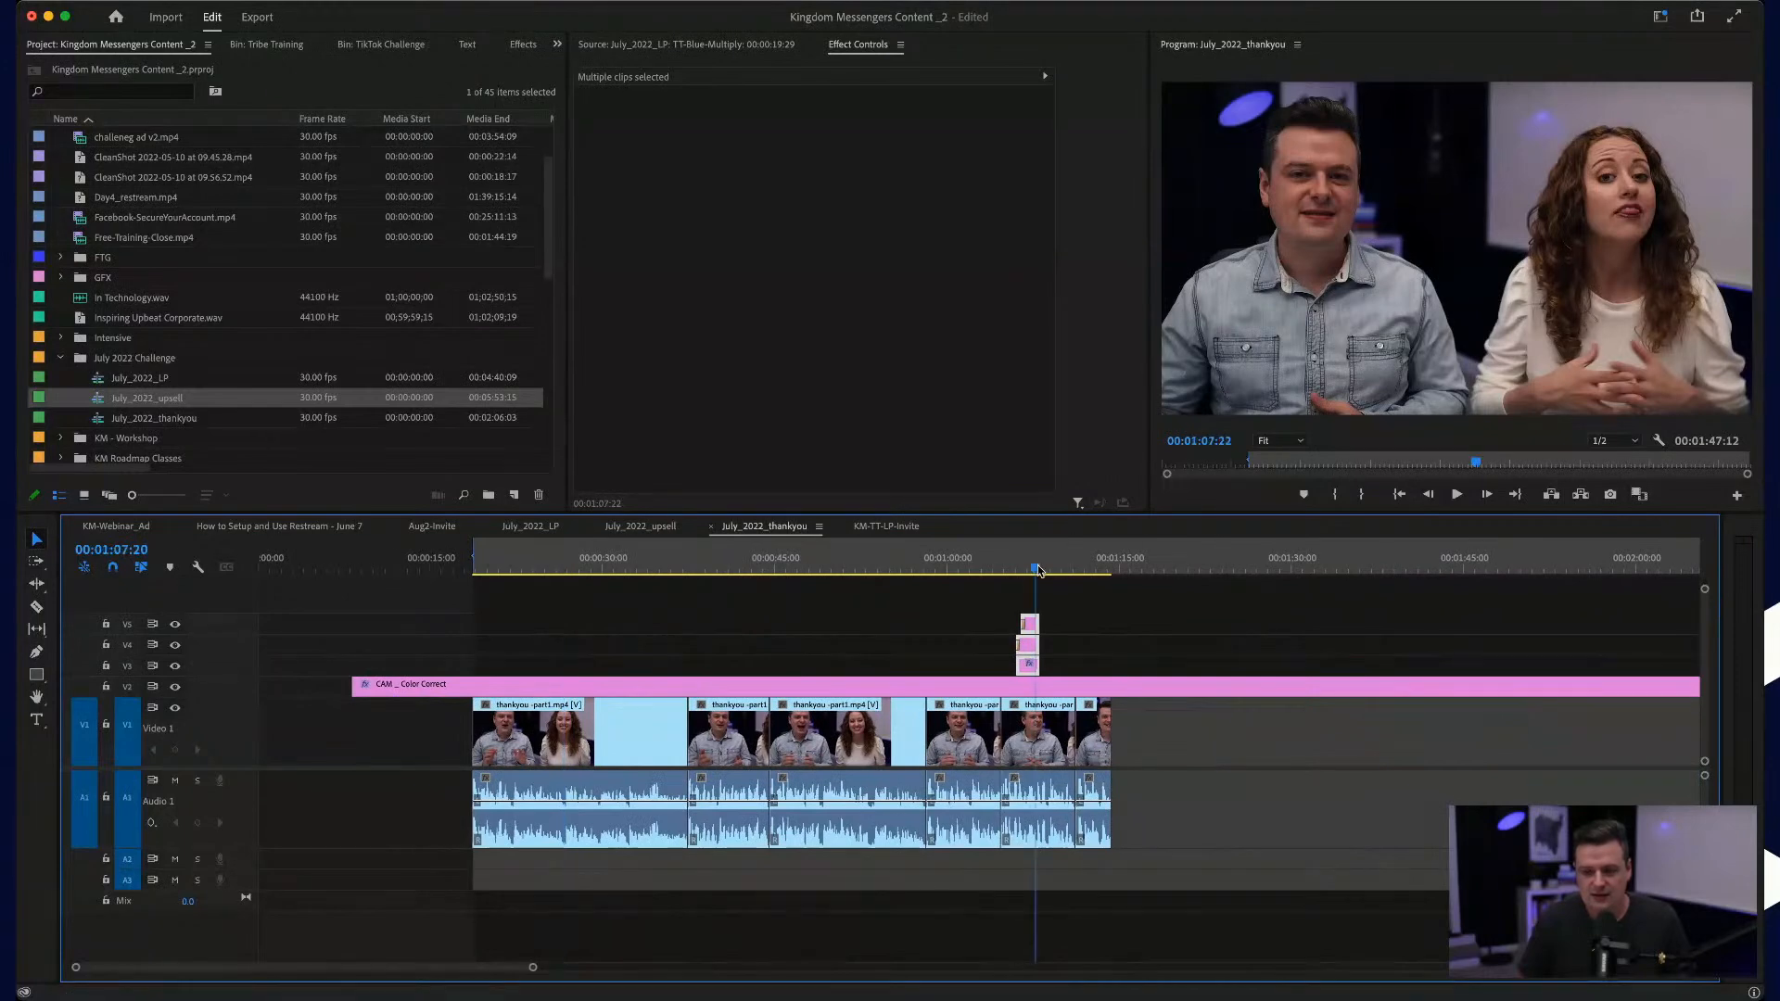
left_click_drag(1037, 570, 1021, 570)
Step: Select the CAM_Color Correct adjustment layer and slightly increase the height of video track V2
scroll(980, 726, "up", 6)
scroll(981, 725, "left", 7)
scroll(981, 725, "left", 8)
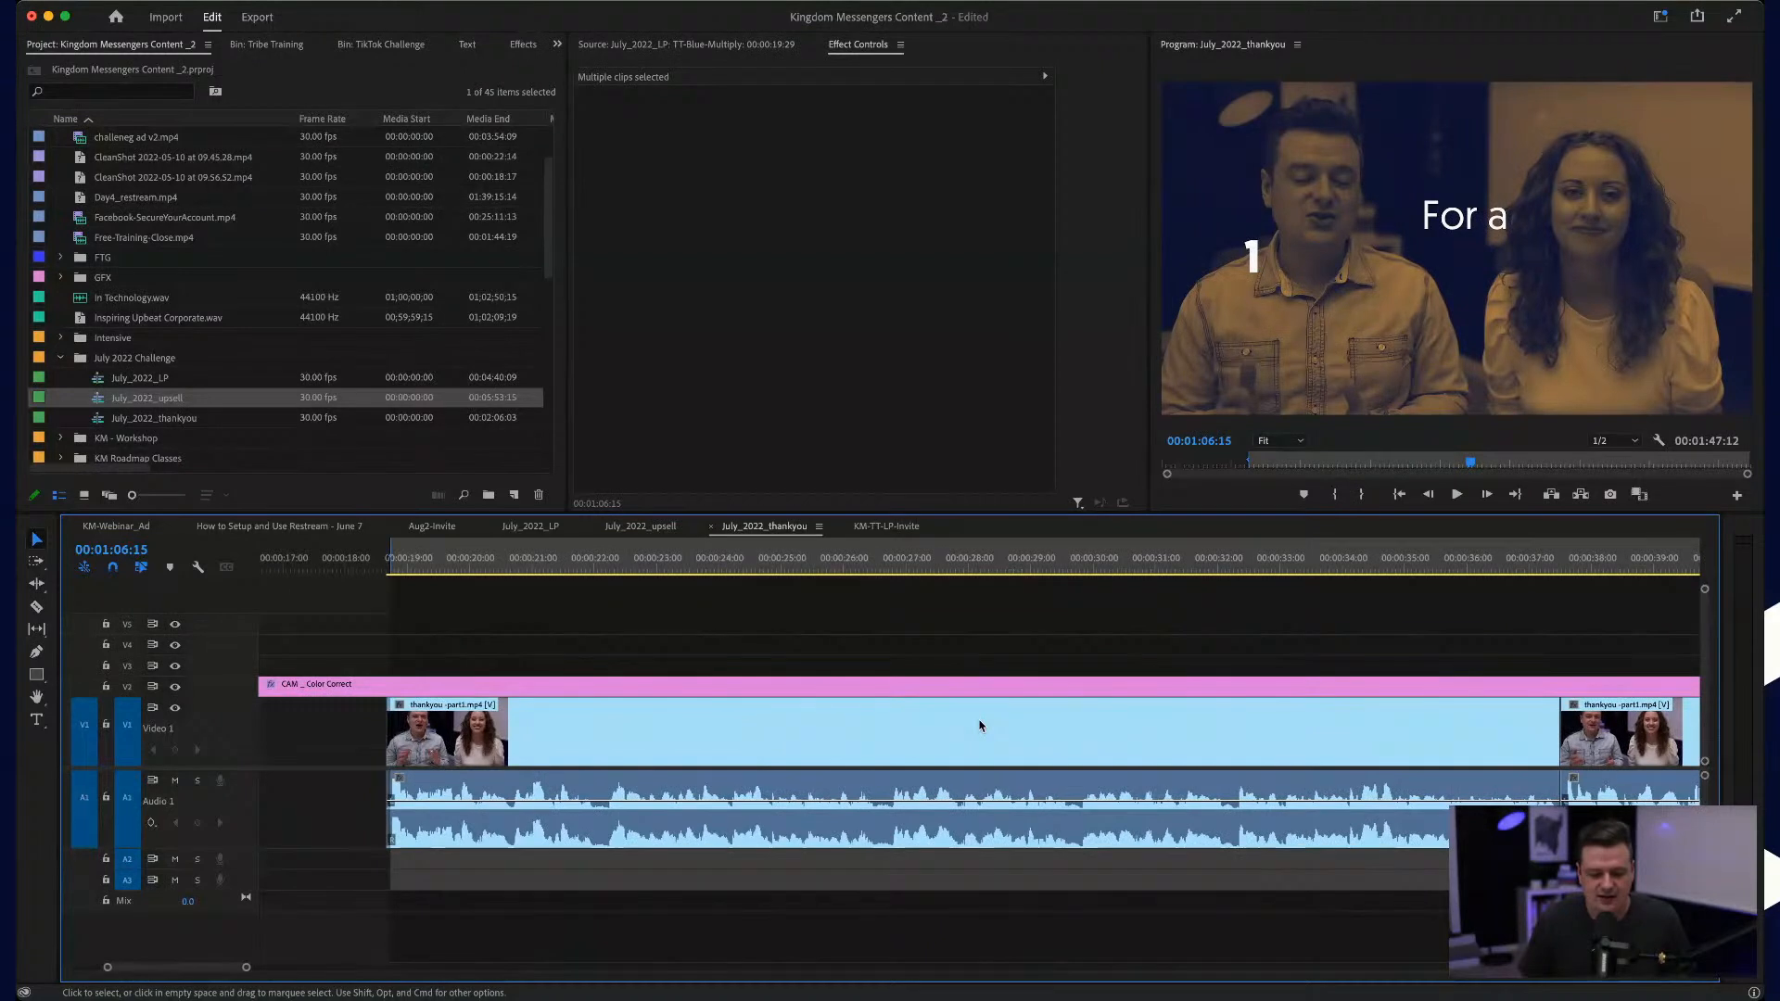
scroll(372, 739, "up", 5)
left_click(389, 687)
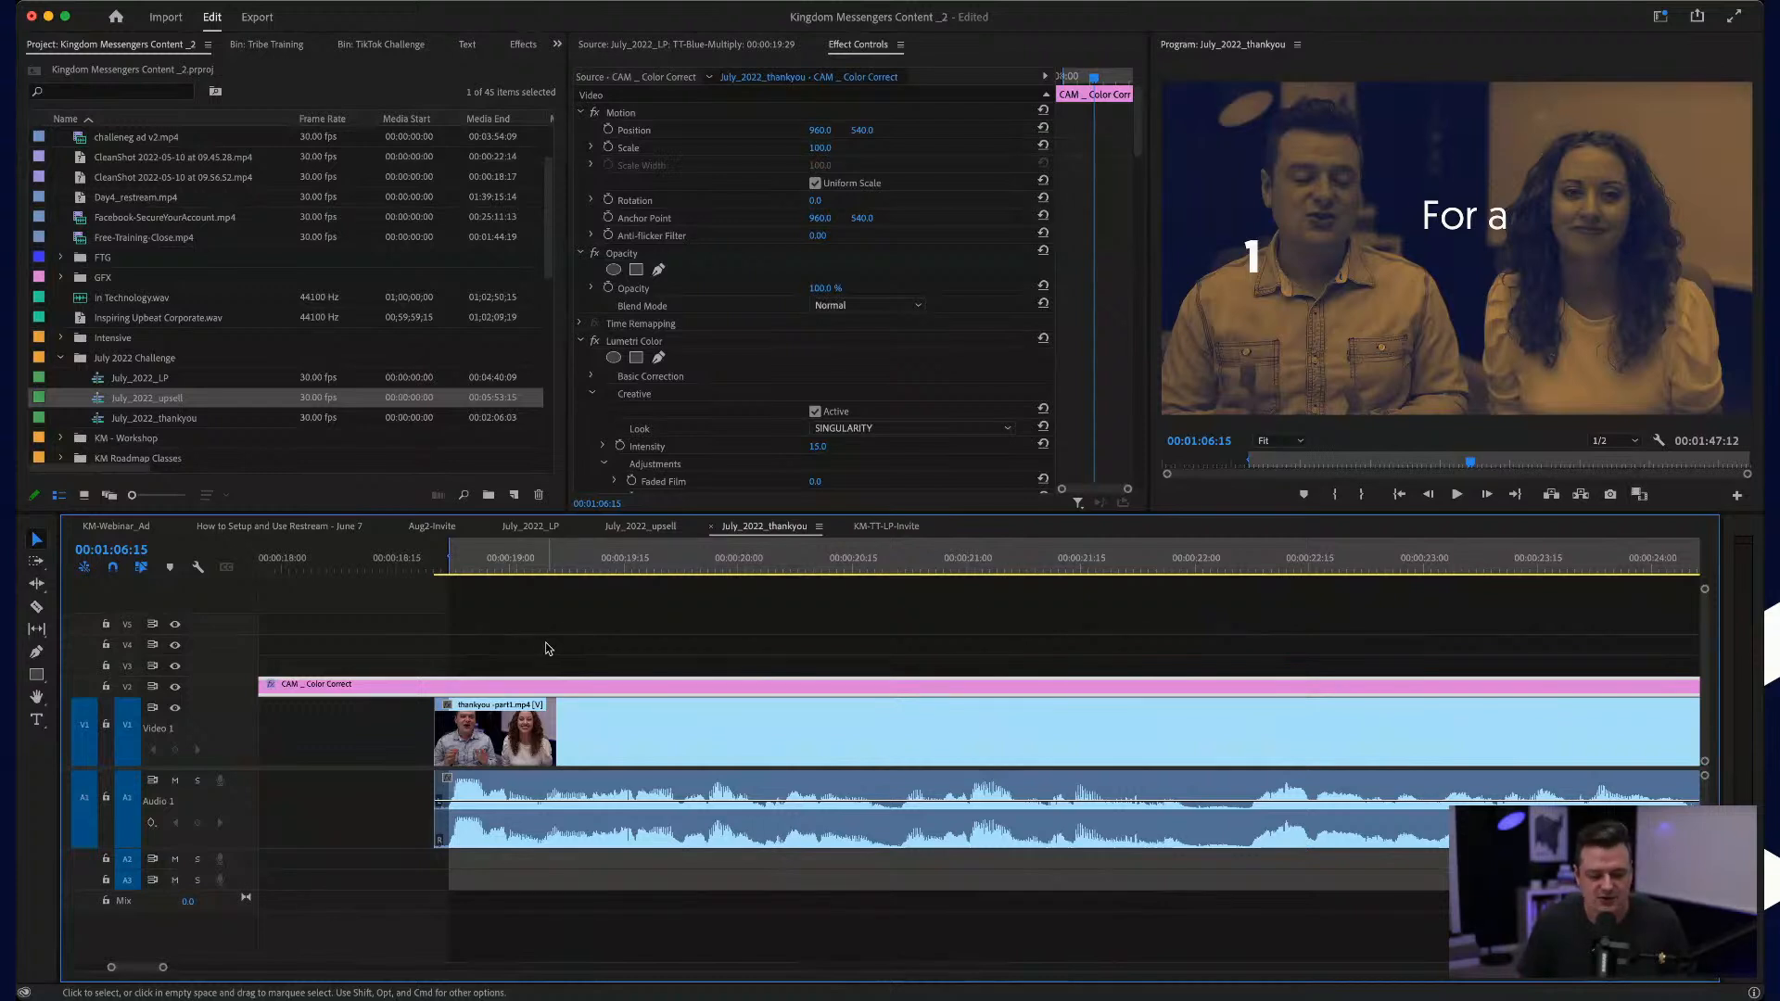
scroll(389, 672, "up", 3)
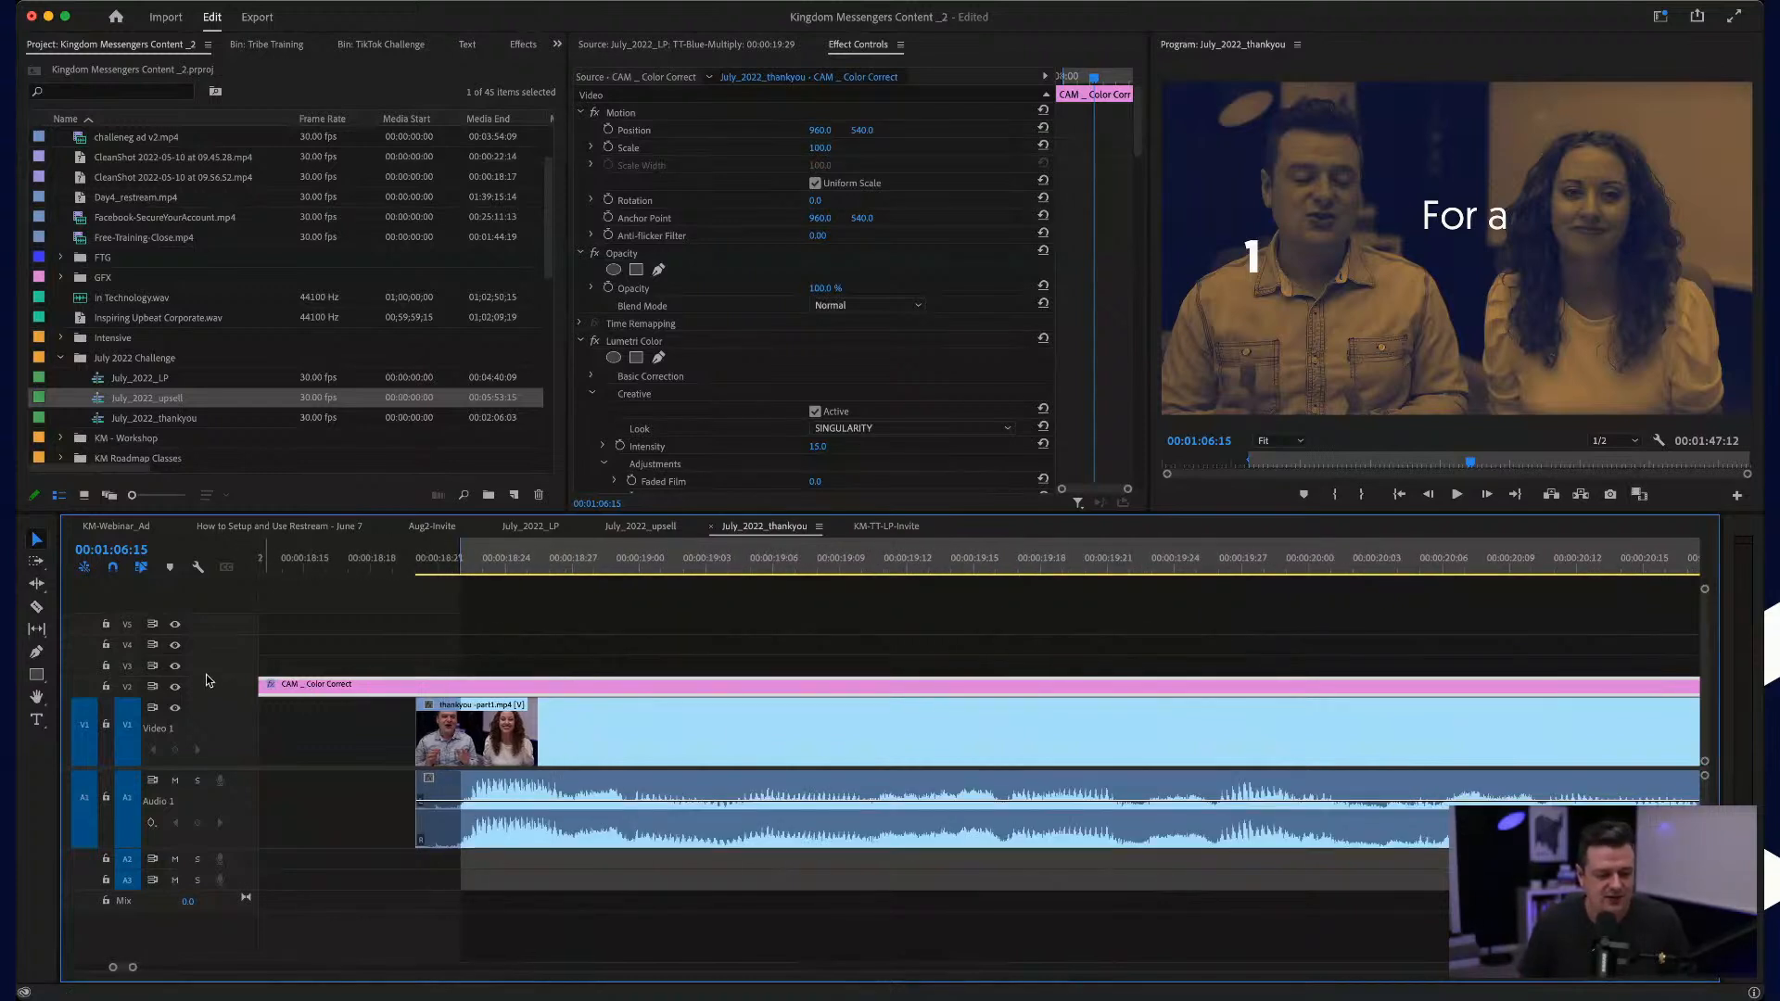
left_click_drag(205, 679, 205, 668)
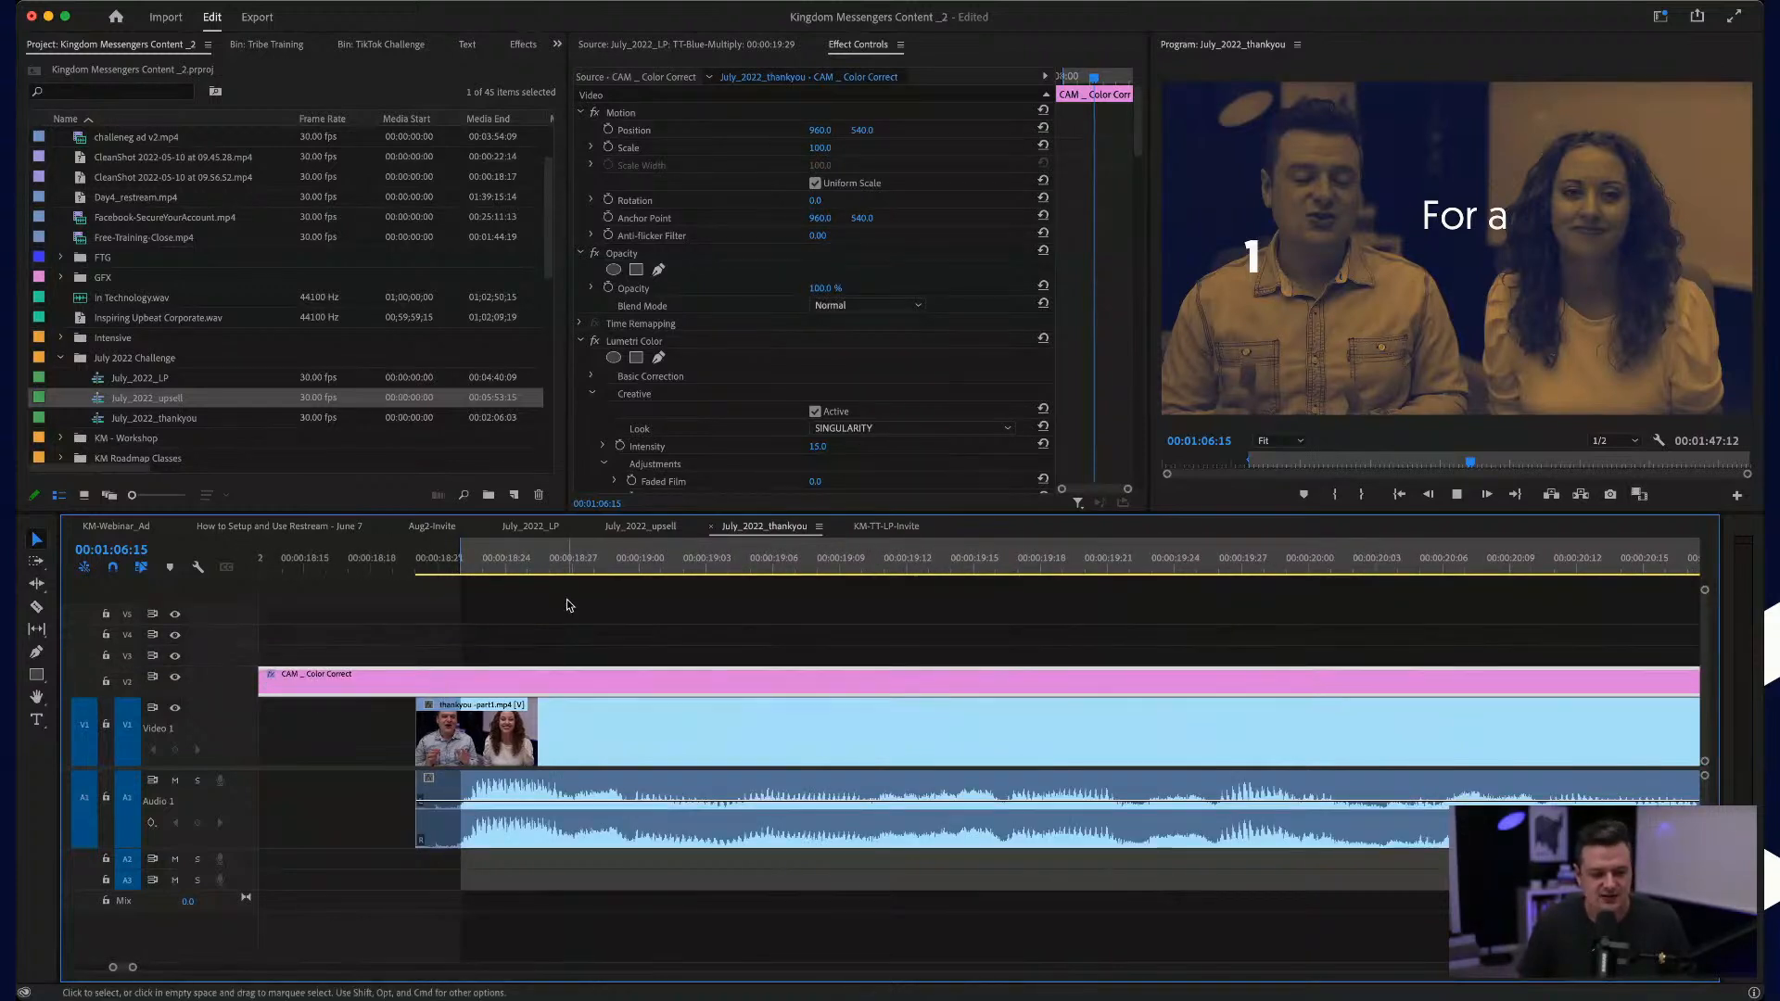
Step: Play the July_2022_thankyou sequence from its first clip through to the cut near 00:00:44:15
scroll(568, 606, "down", 10)
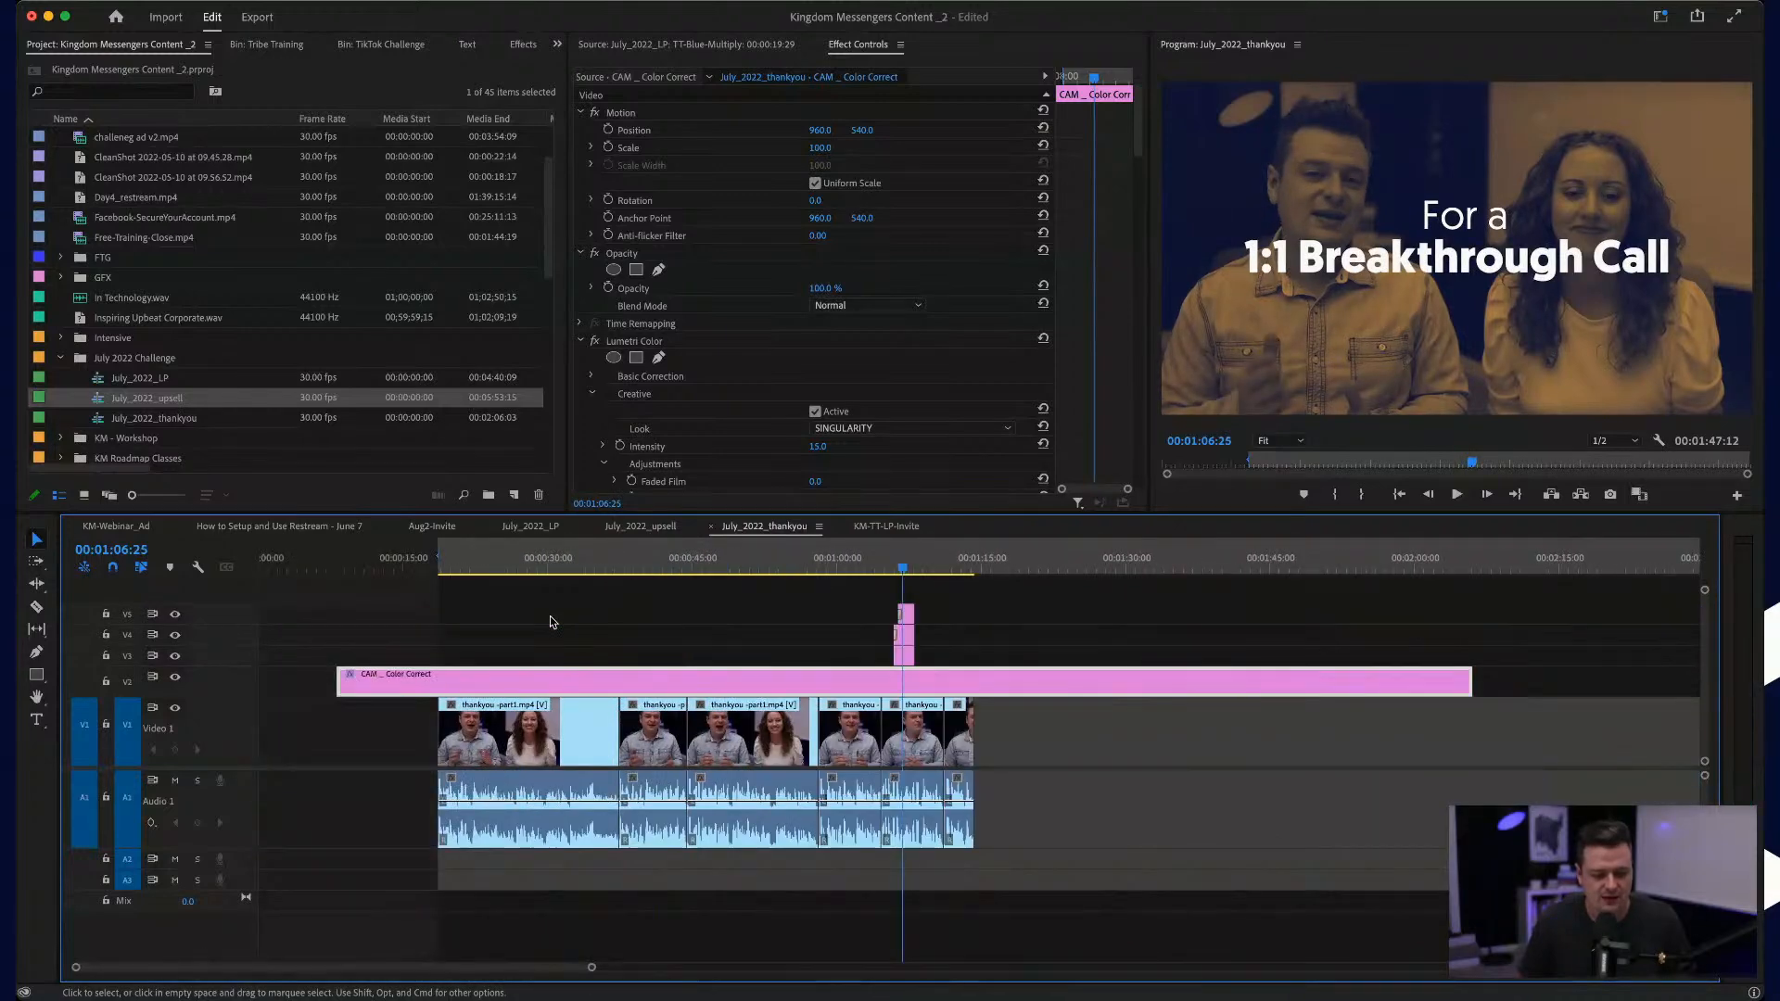
left_click(436, 562)
scroll(435, 718, "up", 5)
key("space")
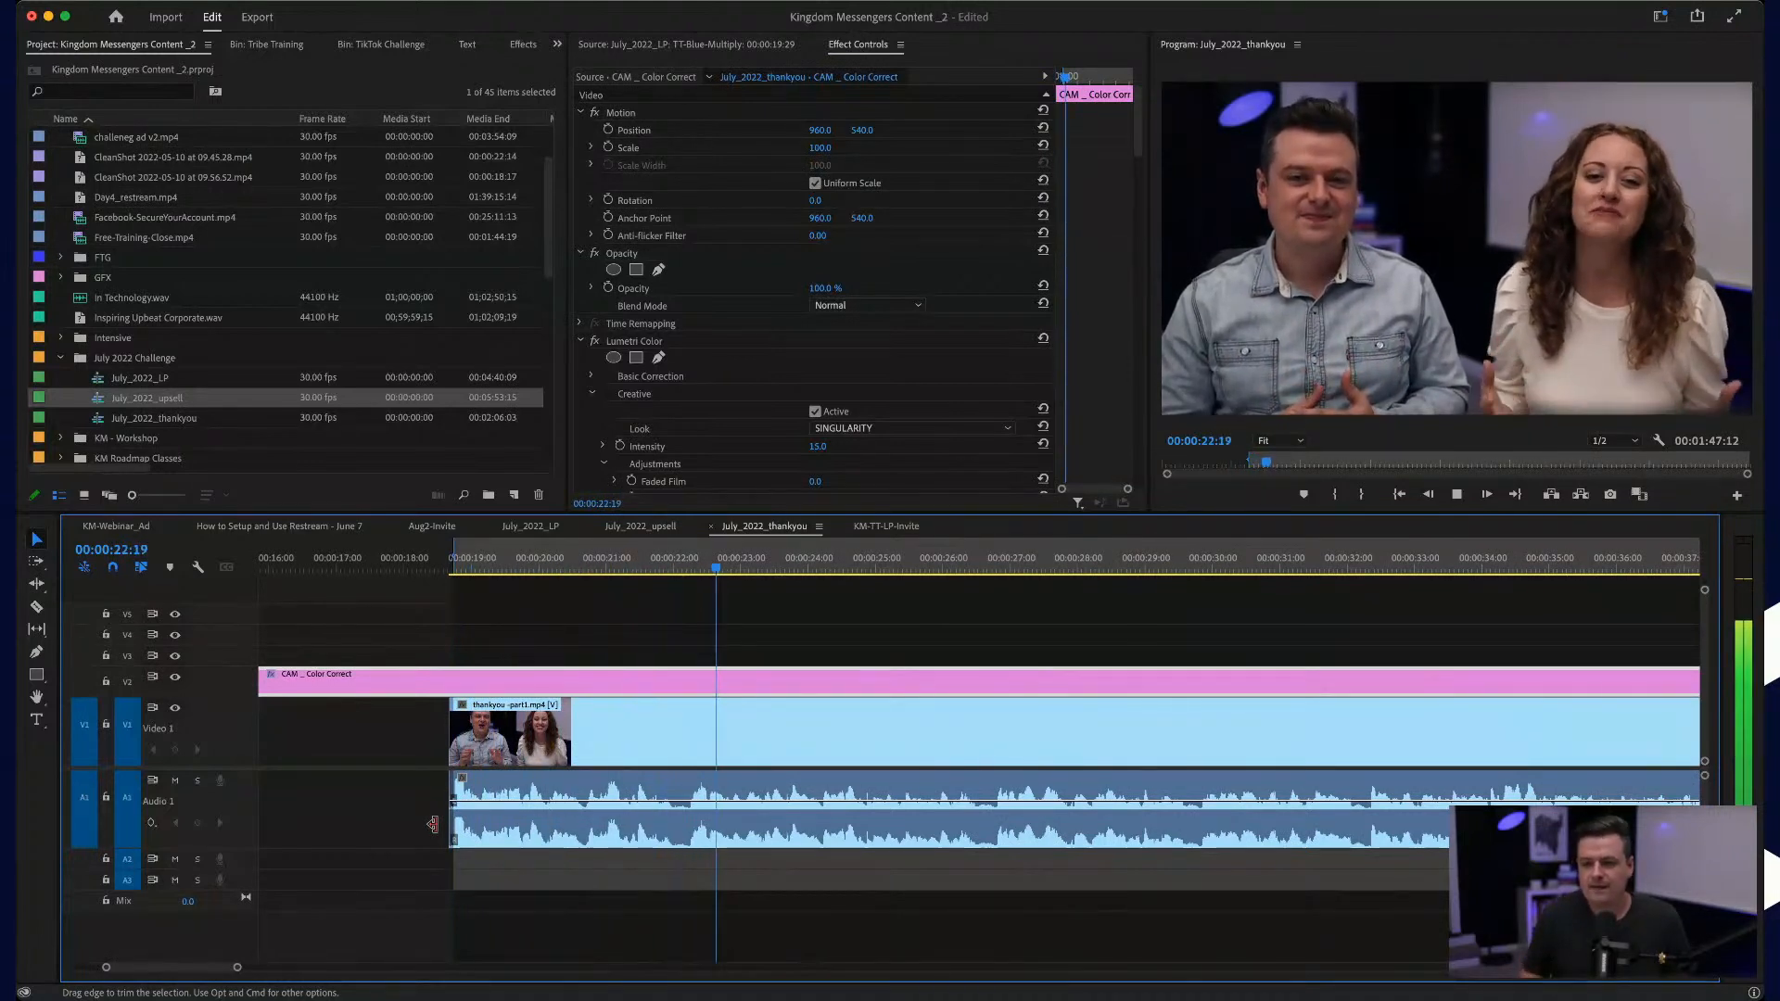
scroll(565, 856, "down", 3)
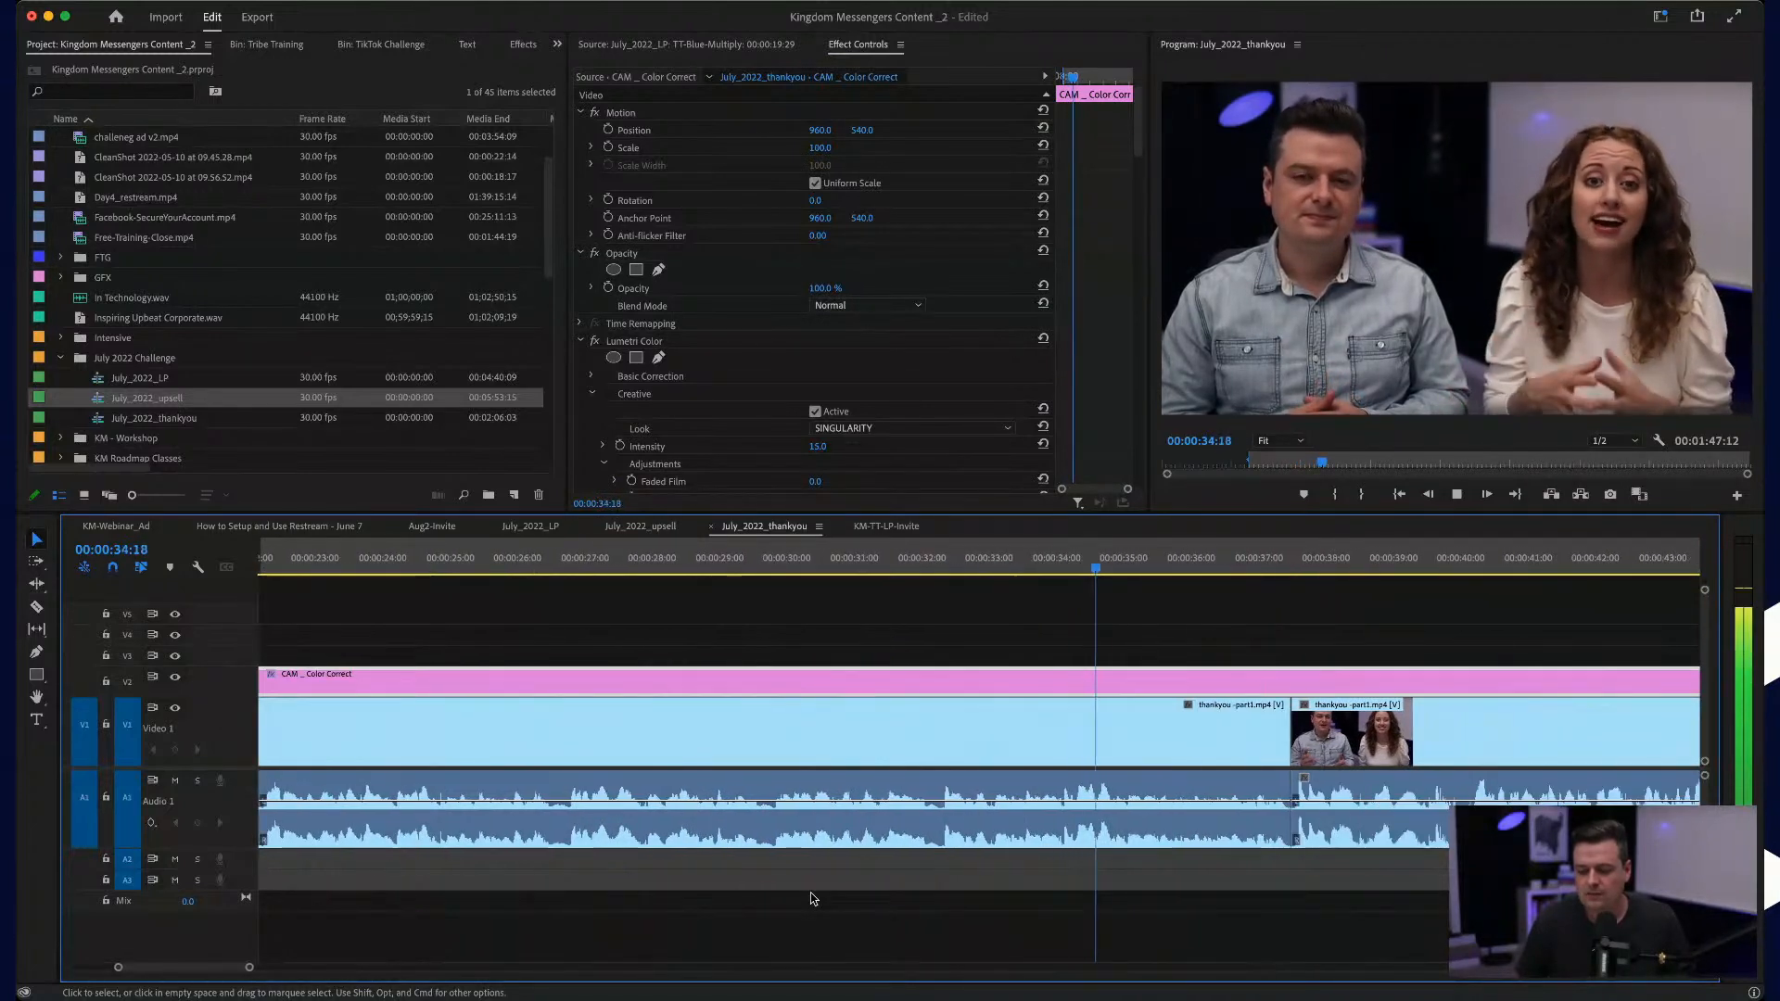
scroll(1221, 756, "up", 4)
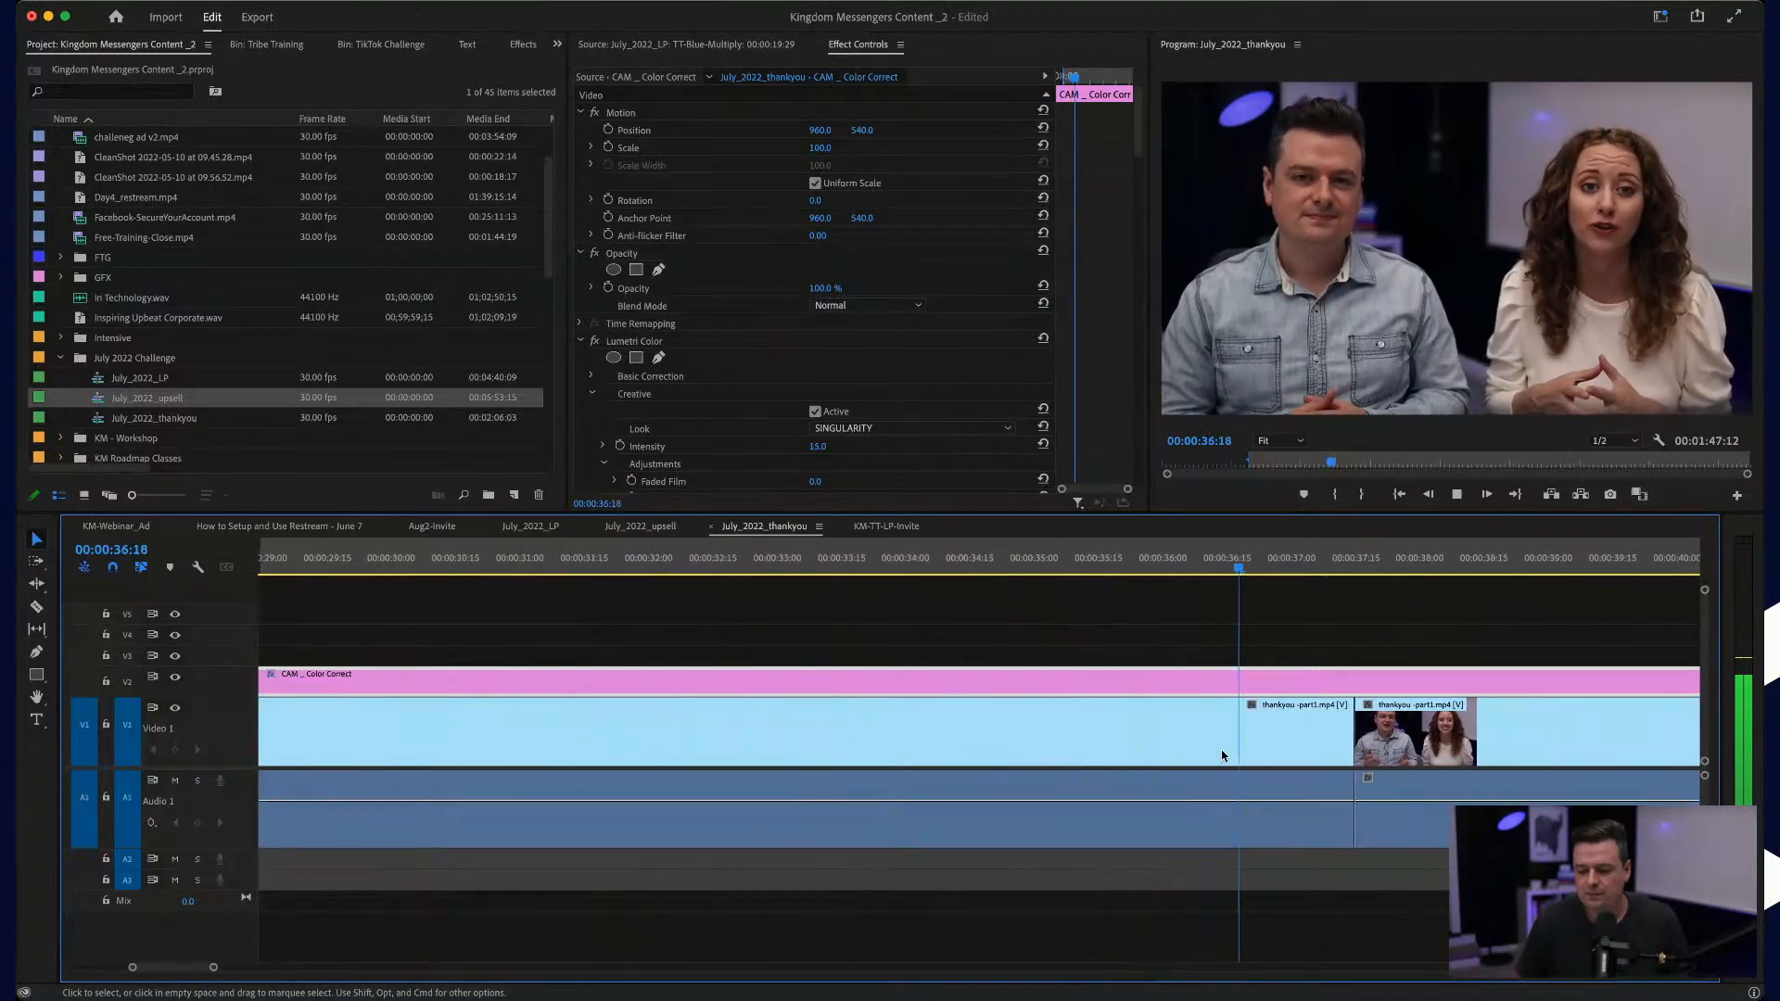
scroll(1222, 756, "right", 4)
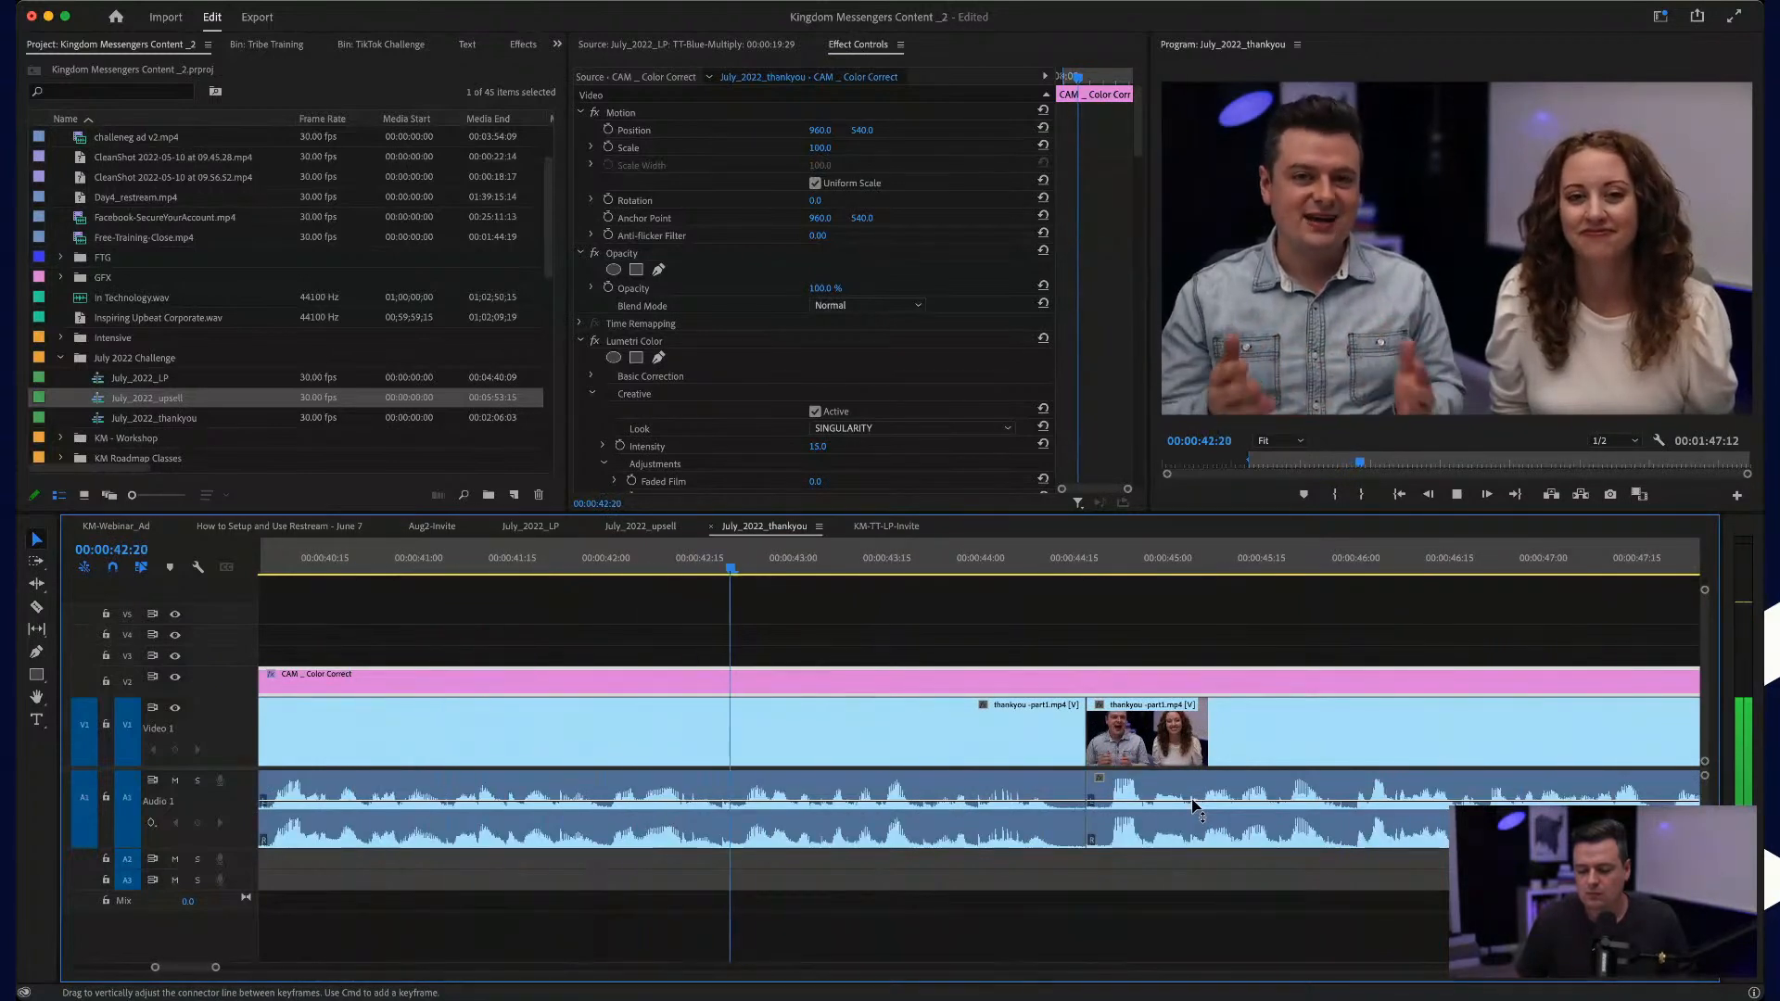
Step: Stop playback and roll the video cut near 00:00:44:15 about three frames ahead of its audio cut
left_click_drag(1066, 738, 1023, 730)
key("space")
scroll(1068, 739, "up", 2)
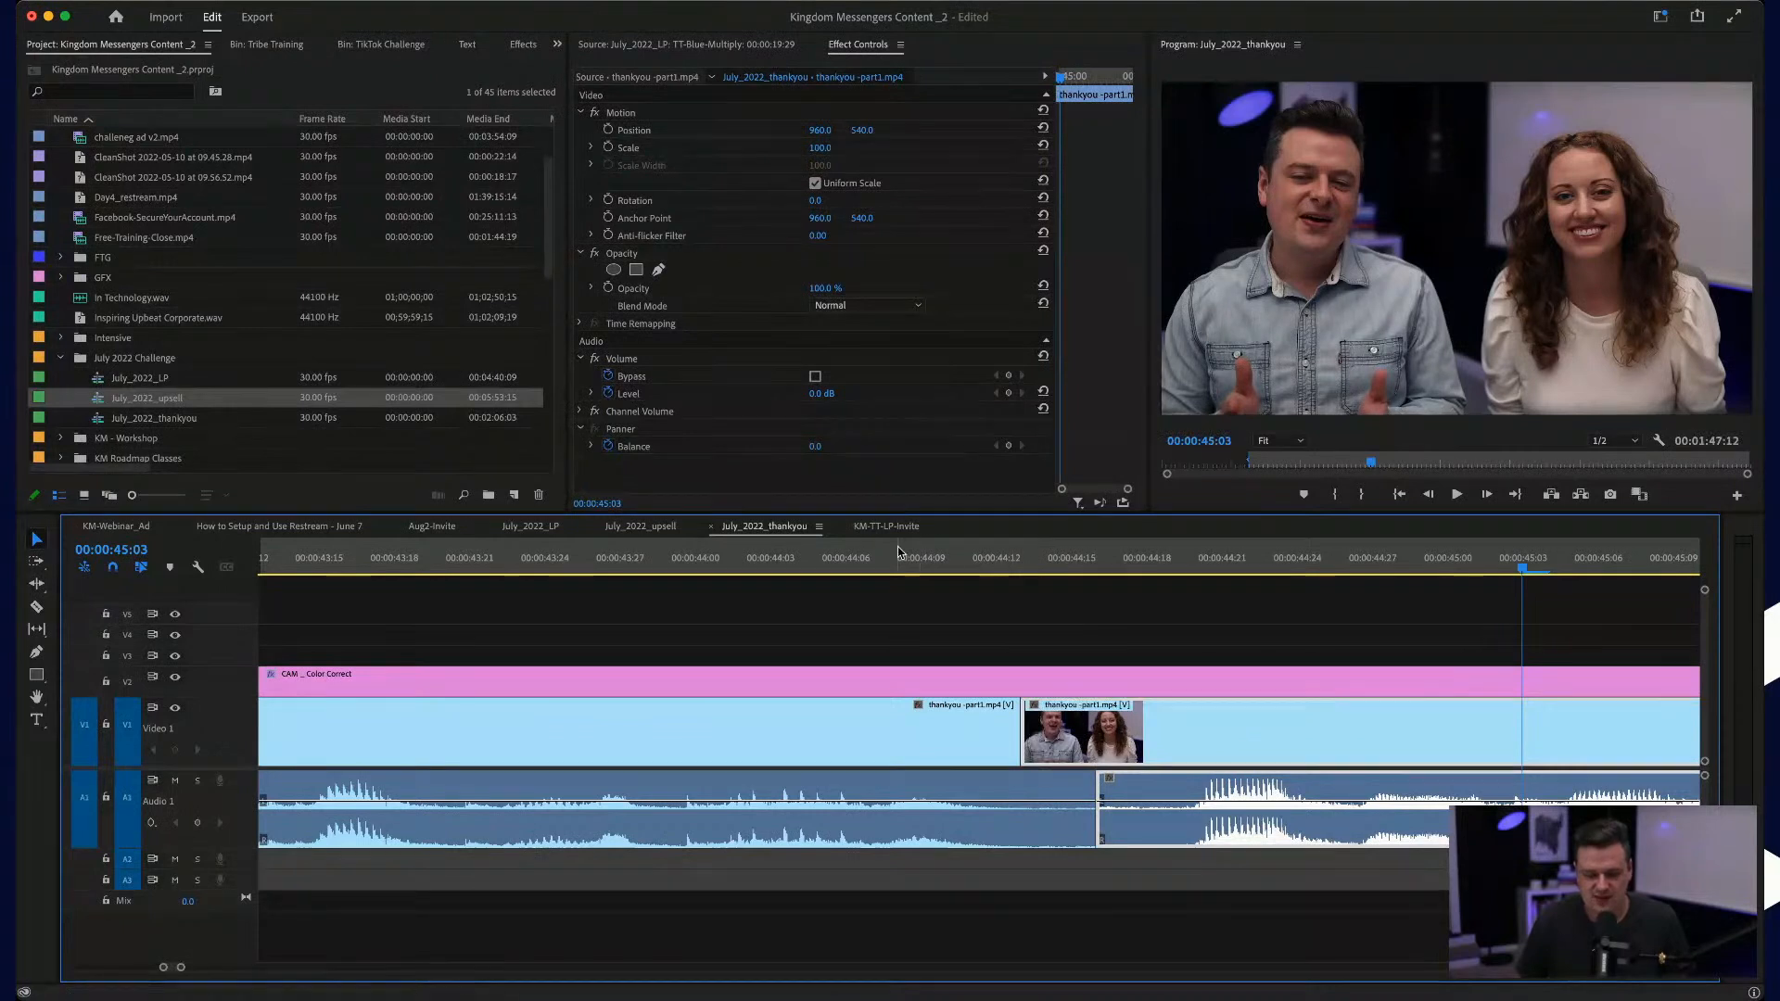
Step: Play back the section around the offset video and audio cut near 00:00:44:15 to check the transition
left_click(1024, 564)
left_click_drag(1023, 563, 623, 558)
key("space")
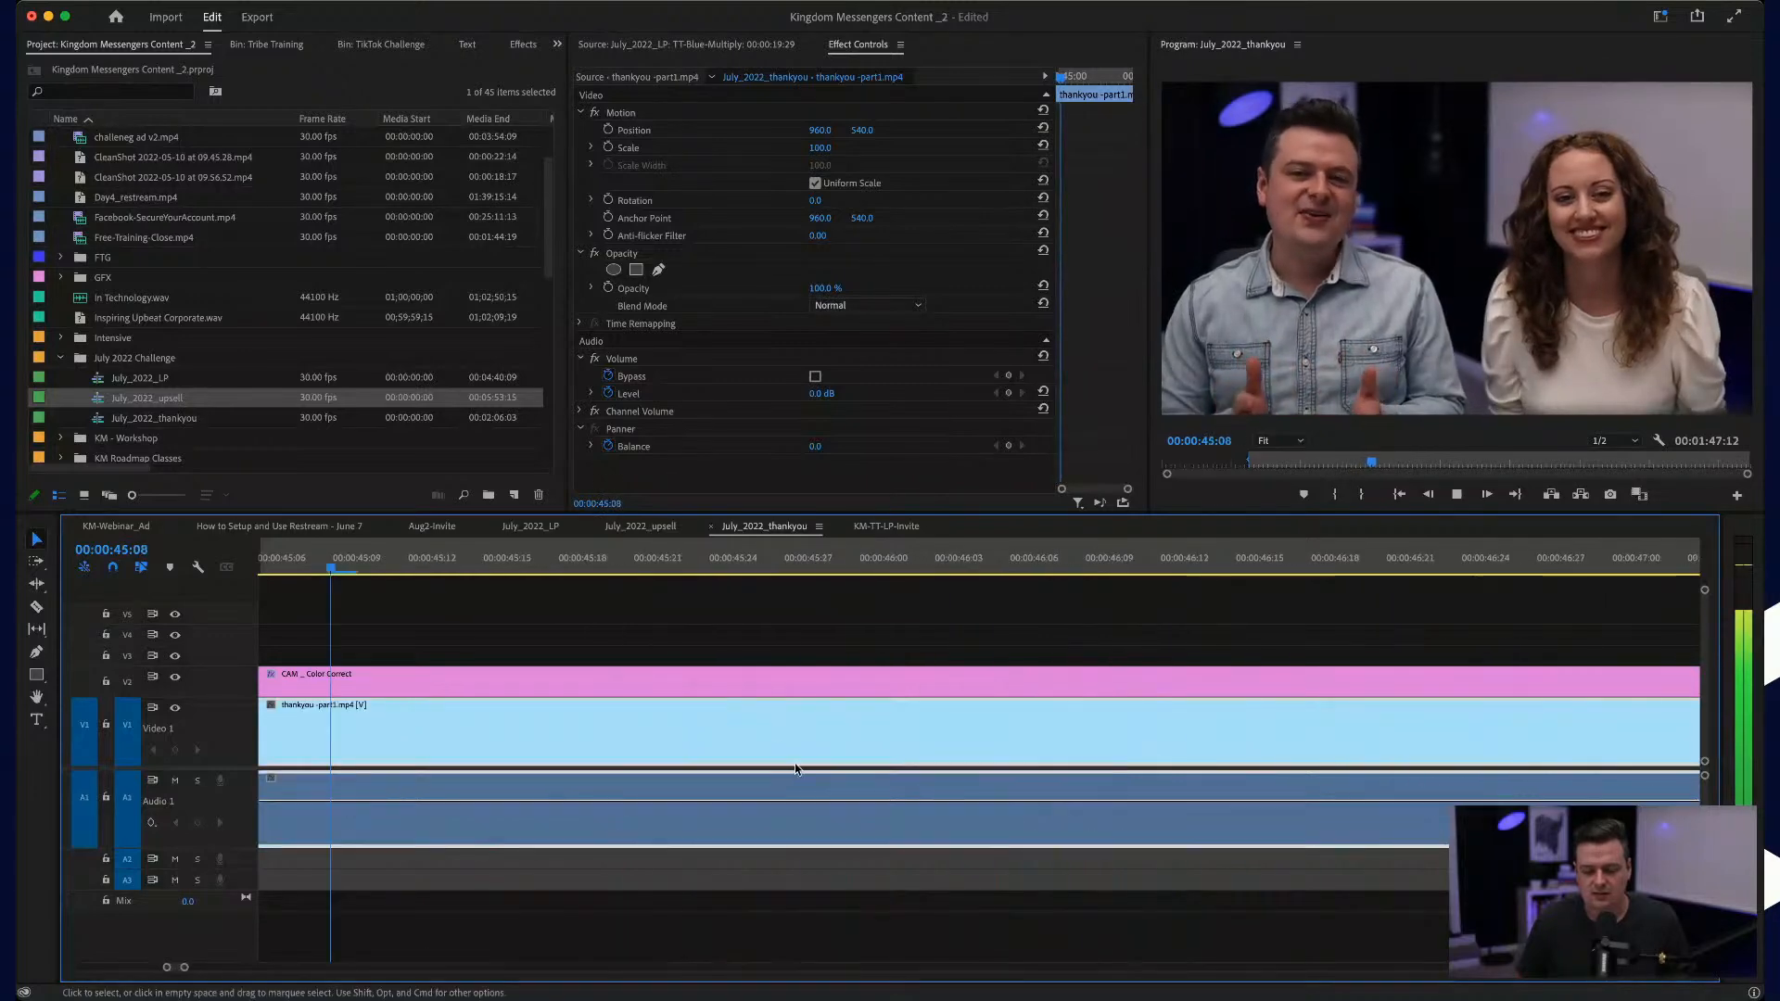
key("space")
scroll(1005, 781, "left", 5)
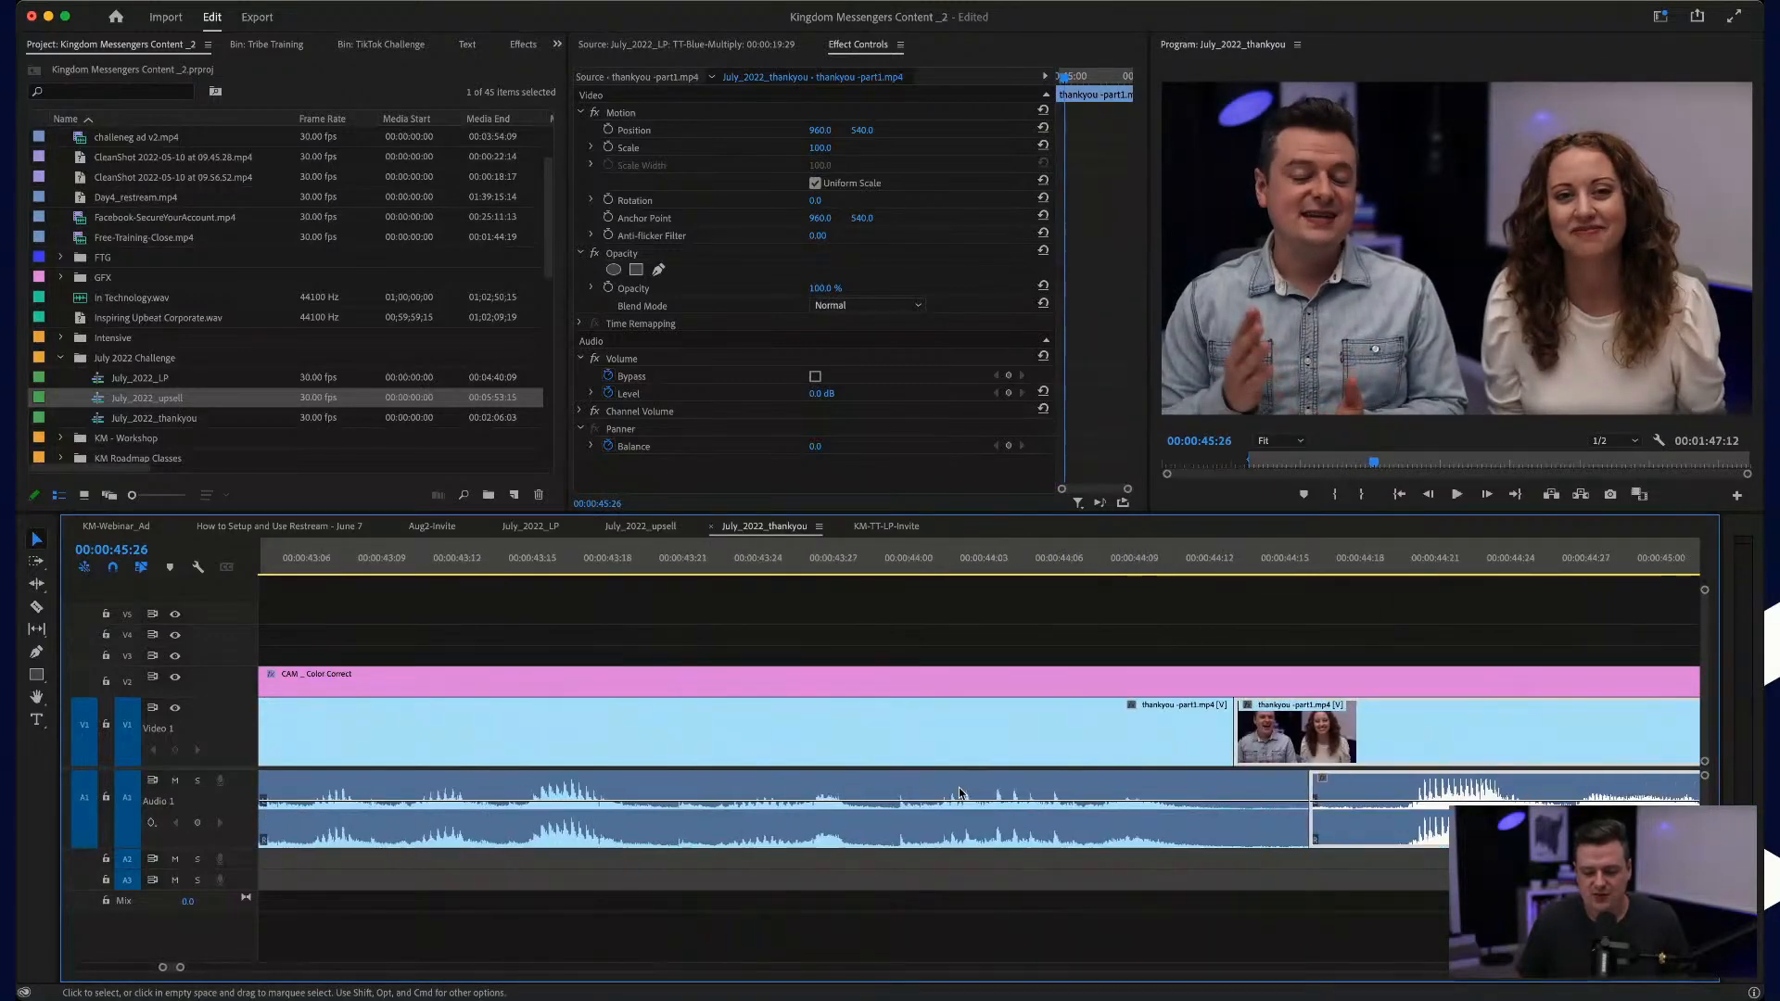
left_click_drag(1076, 721, 1075, 759)
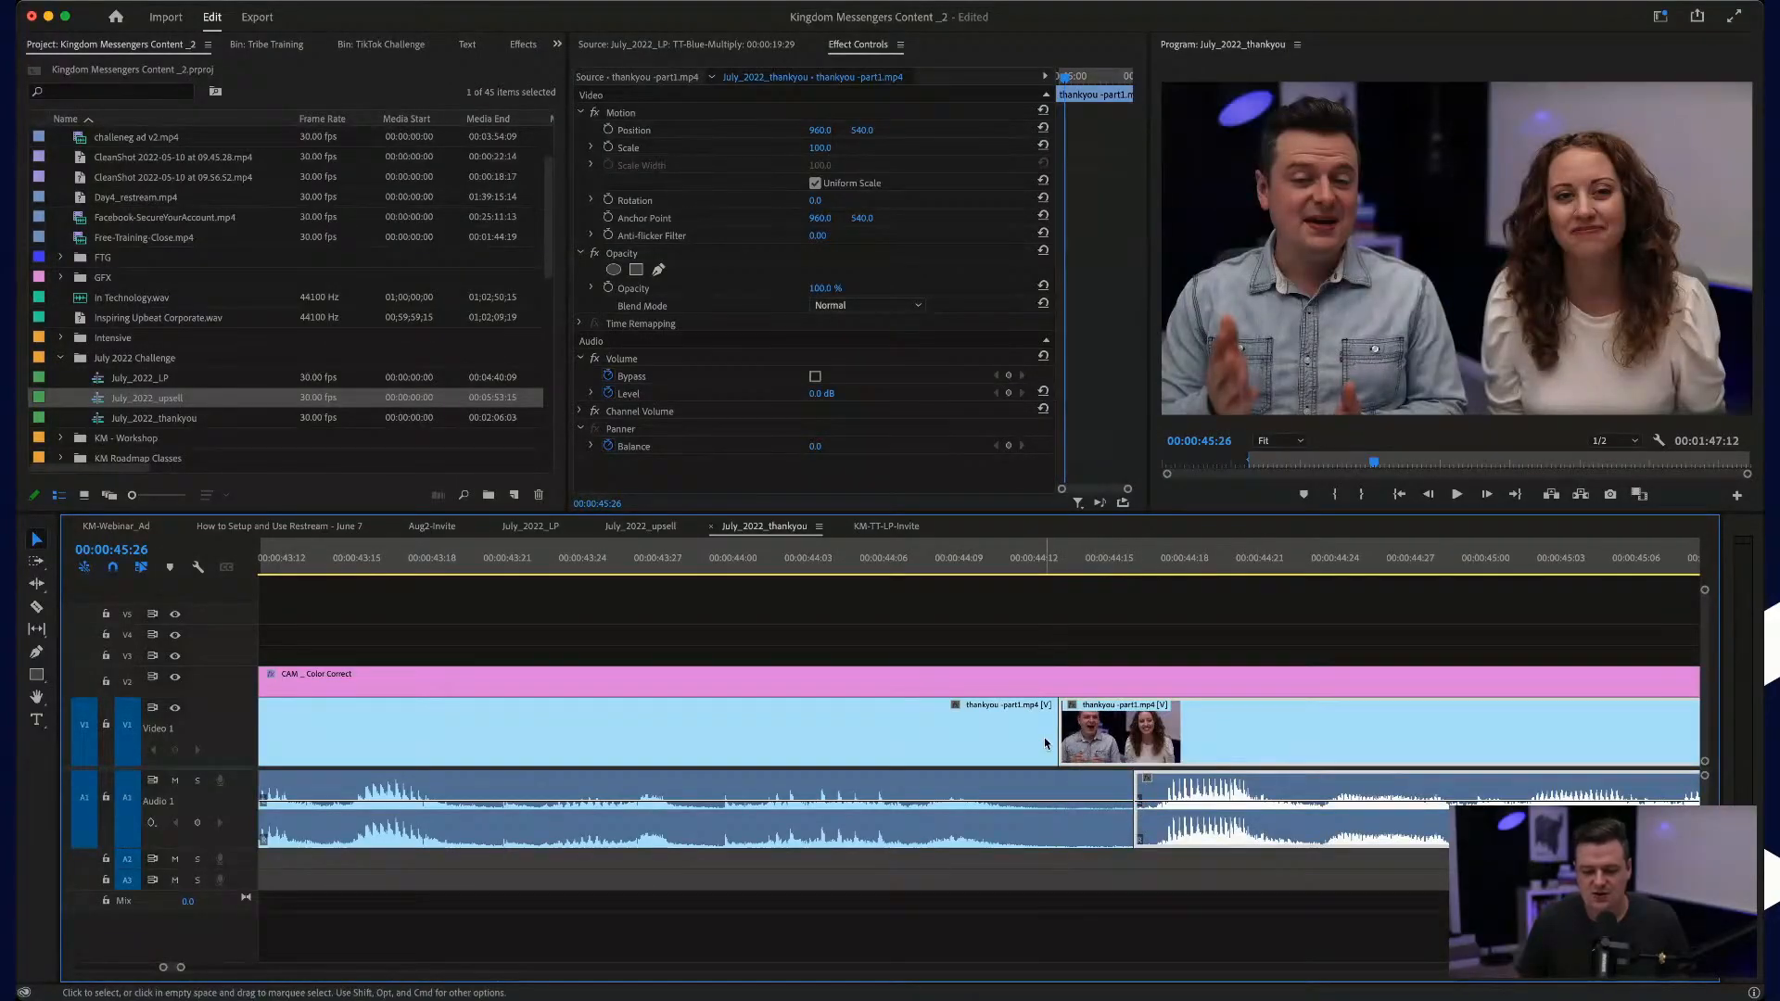
Step: Play the July_2022_thankyou sequence from just before the cut near 00:00:44:15 to the next cut near 00:00:58
left_click(857, 562)
key("space")
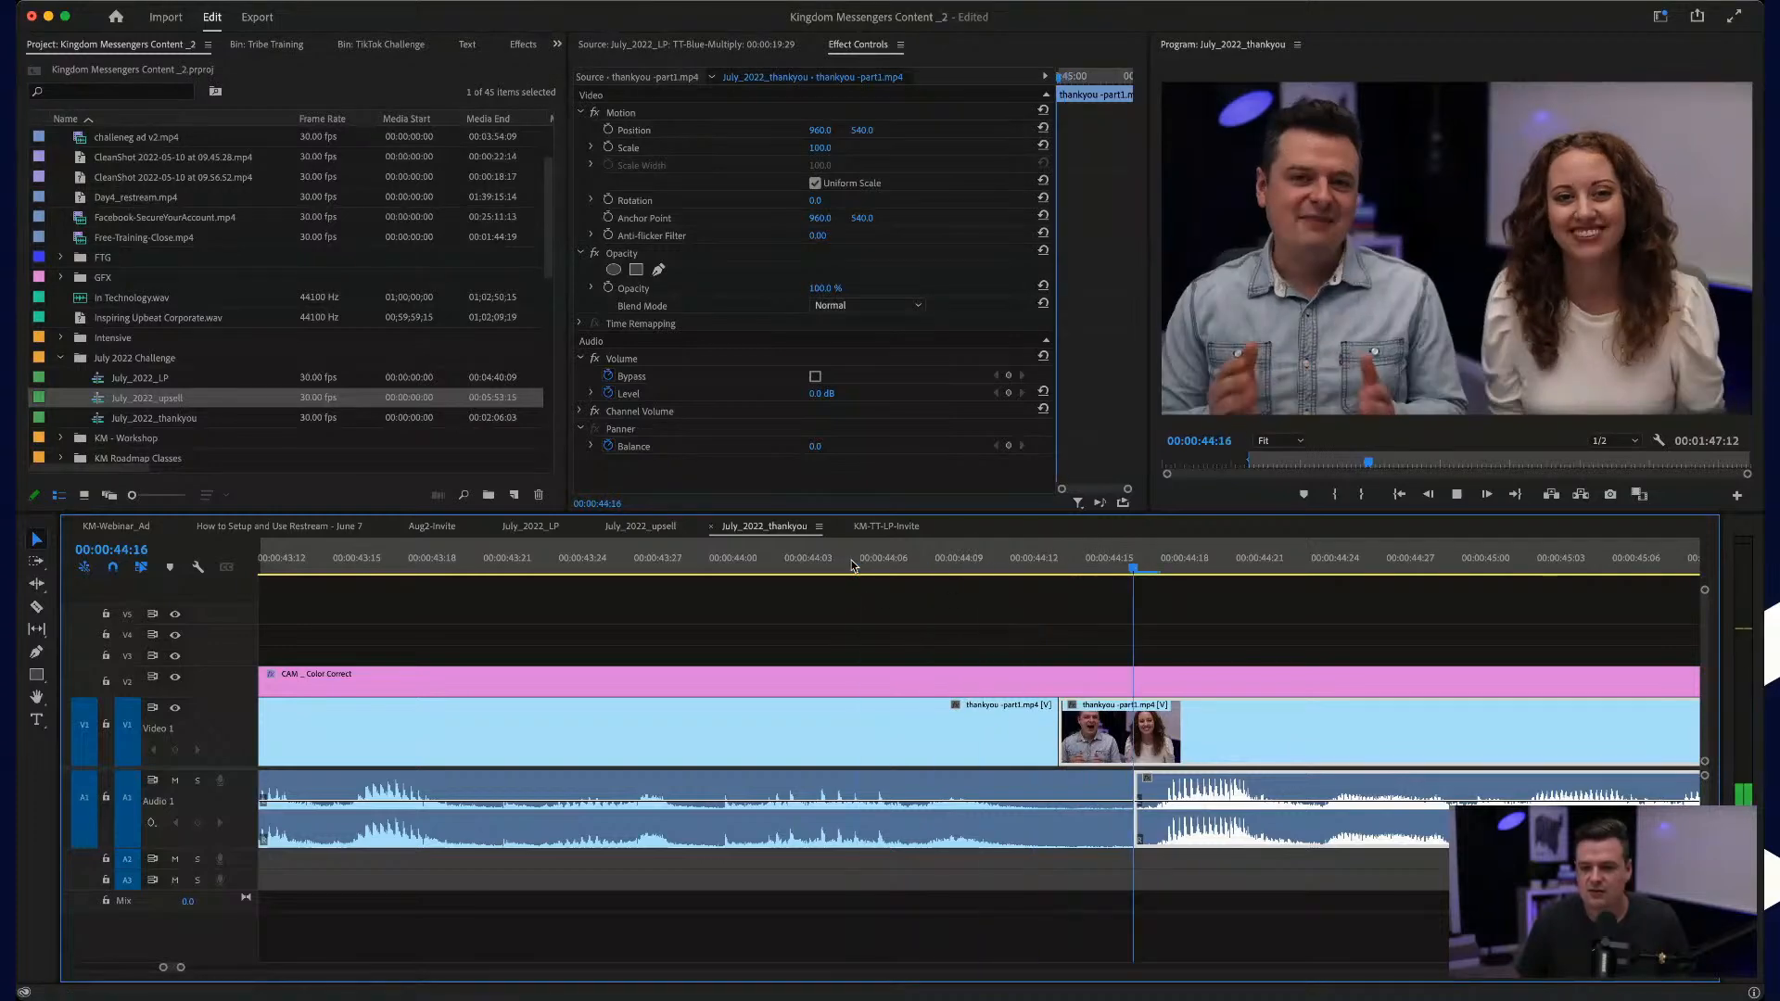
scroll(907, 640, "down", 2)
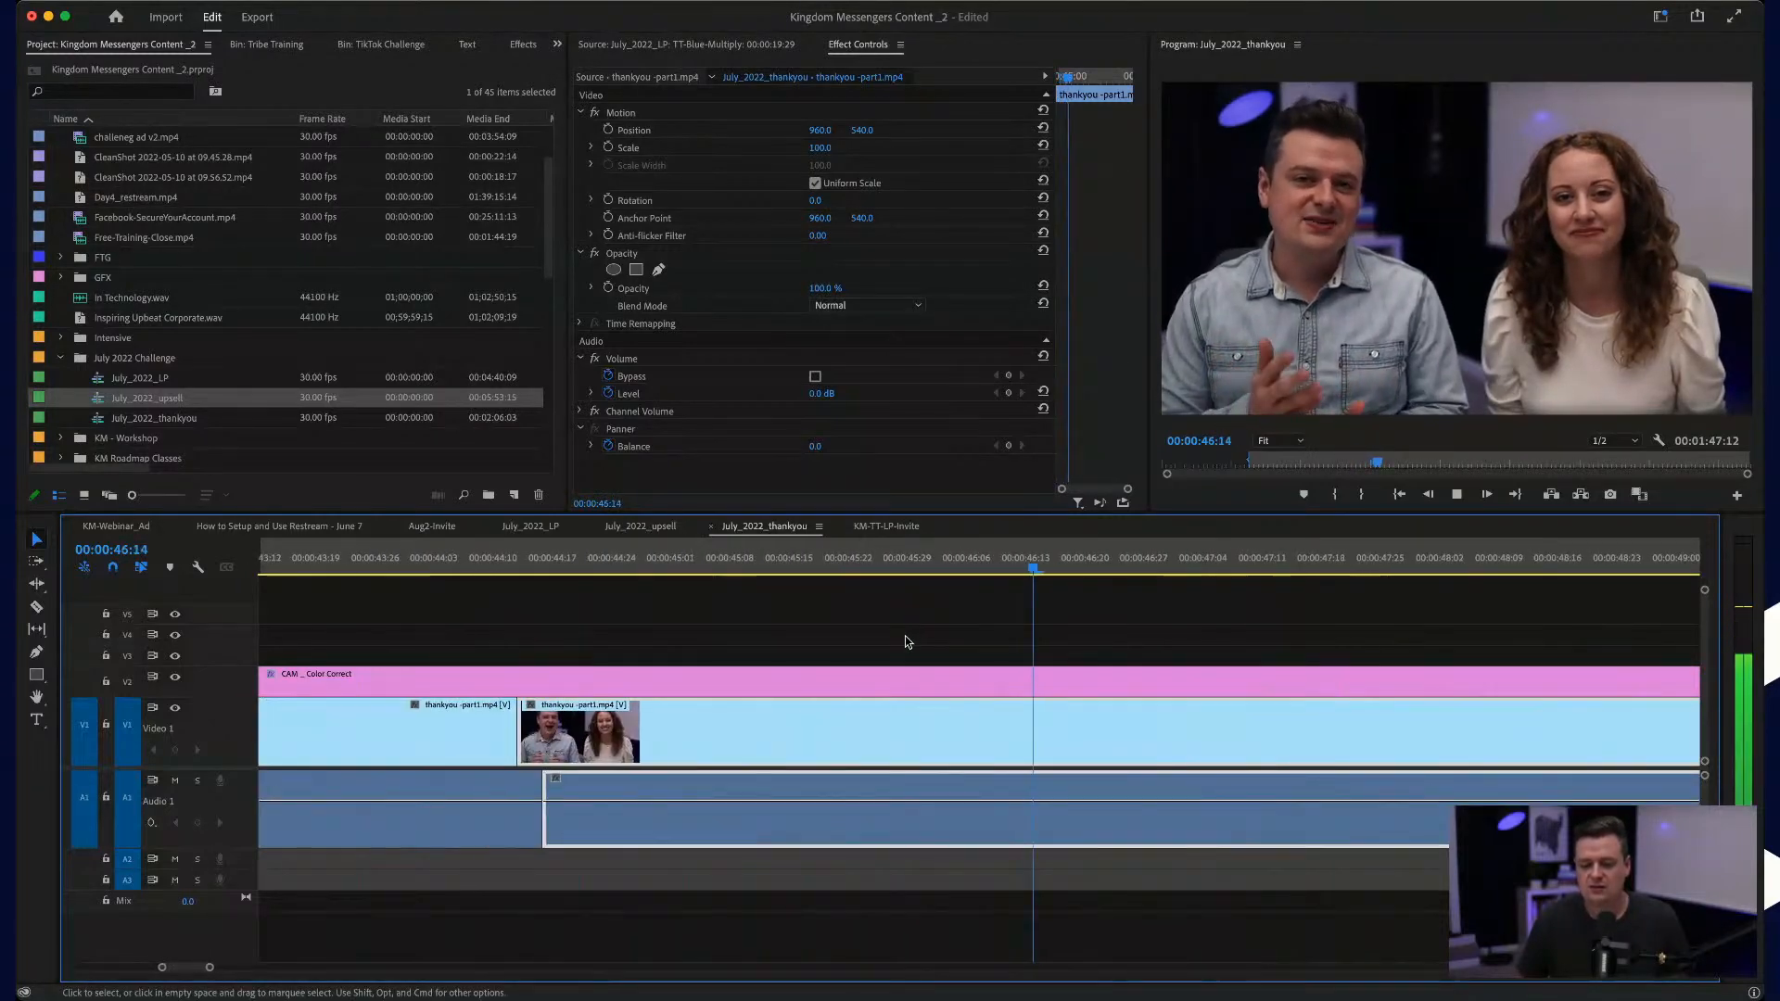
scroll(907, 641, "down", 5)
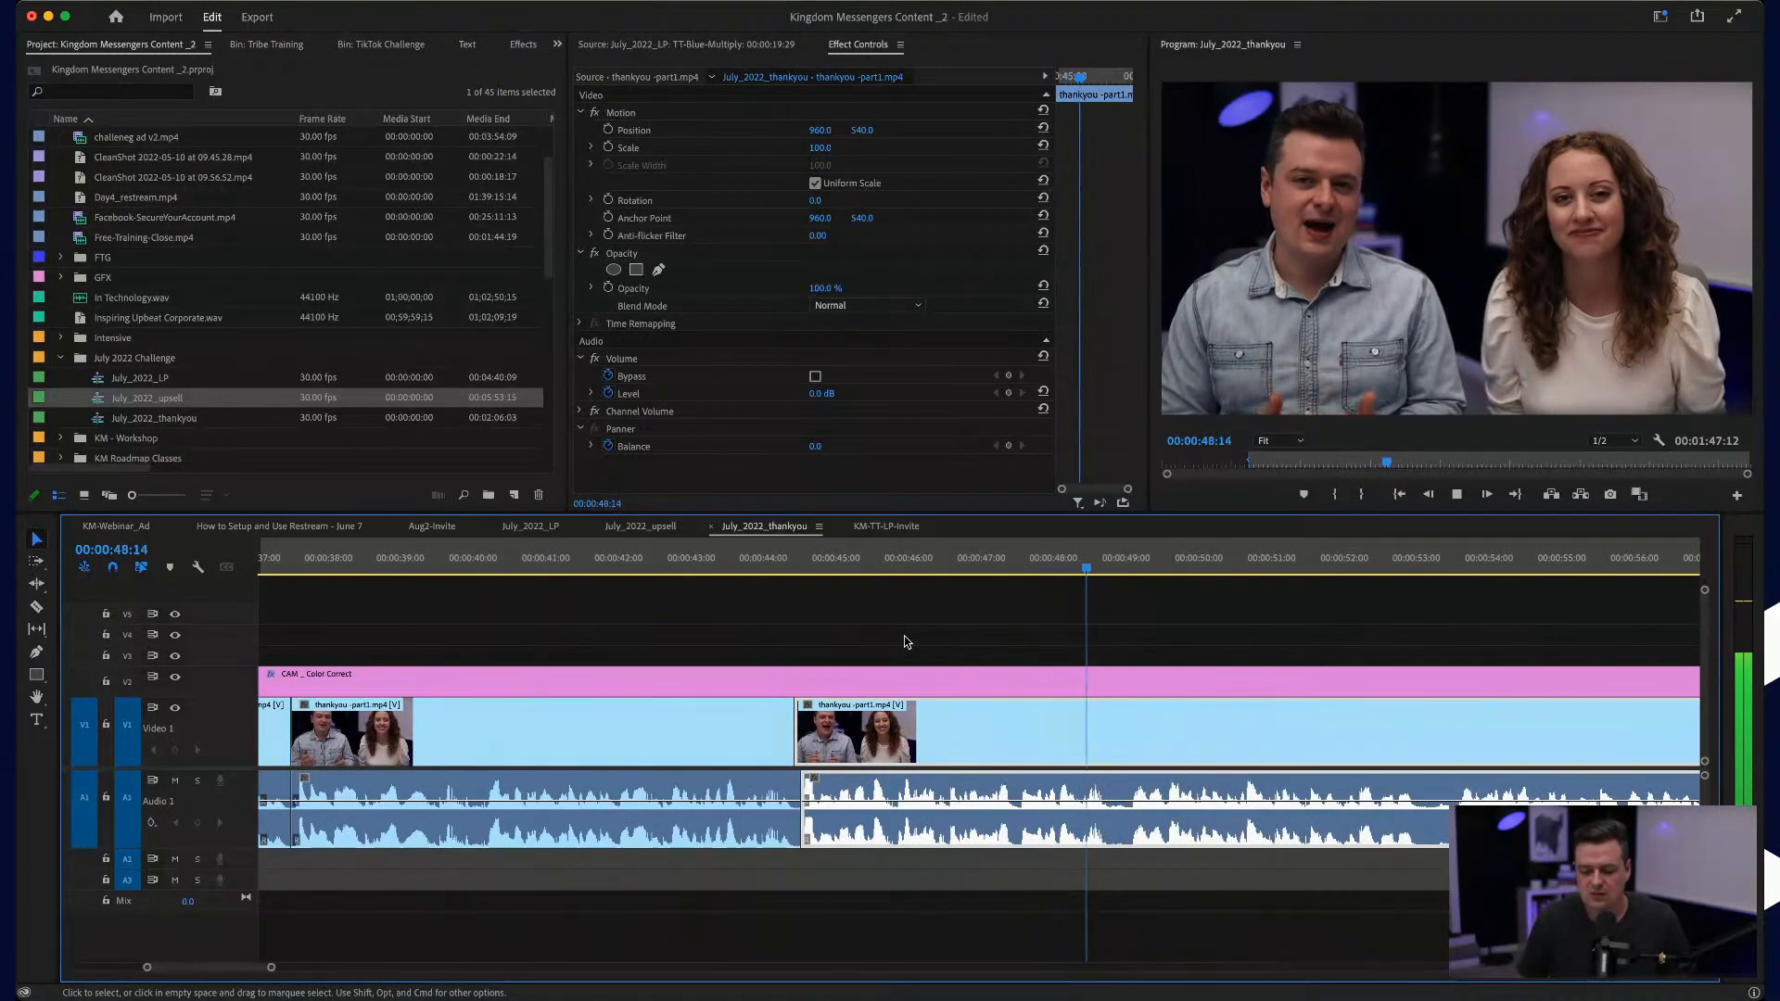
scroll(907, 642, "right", 3)
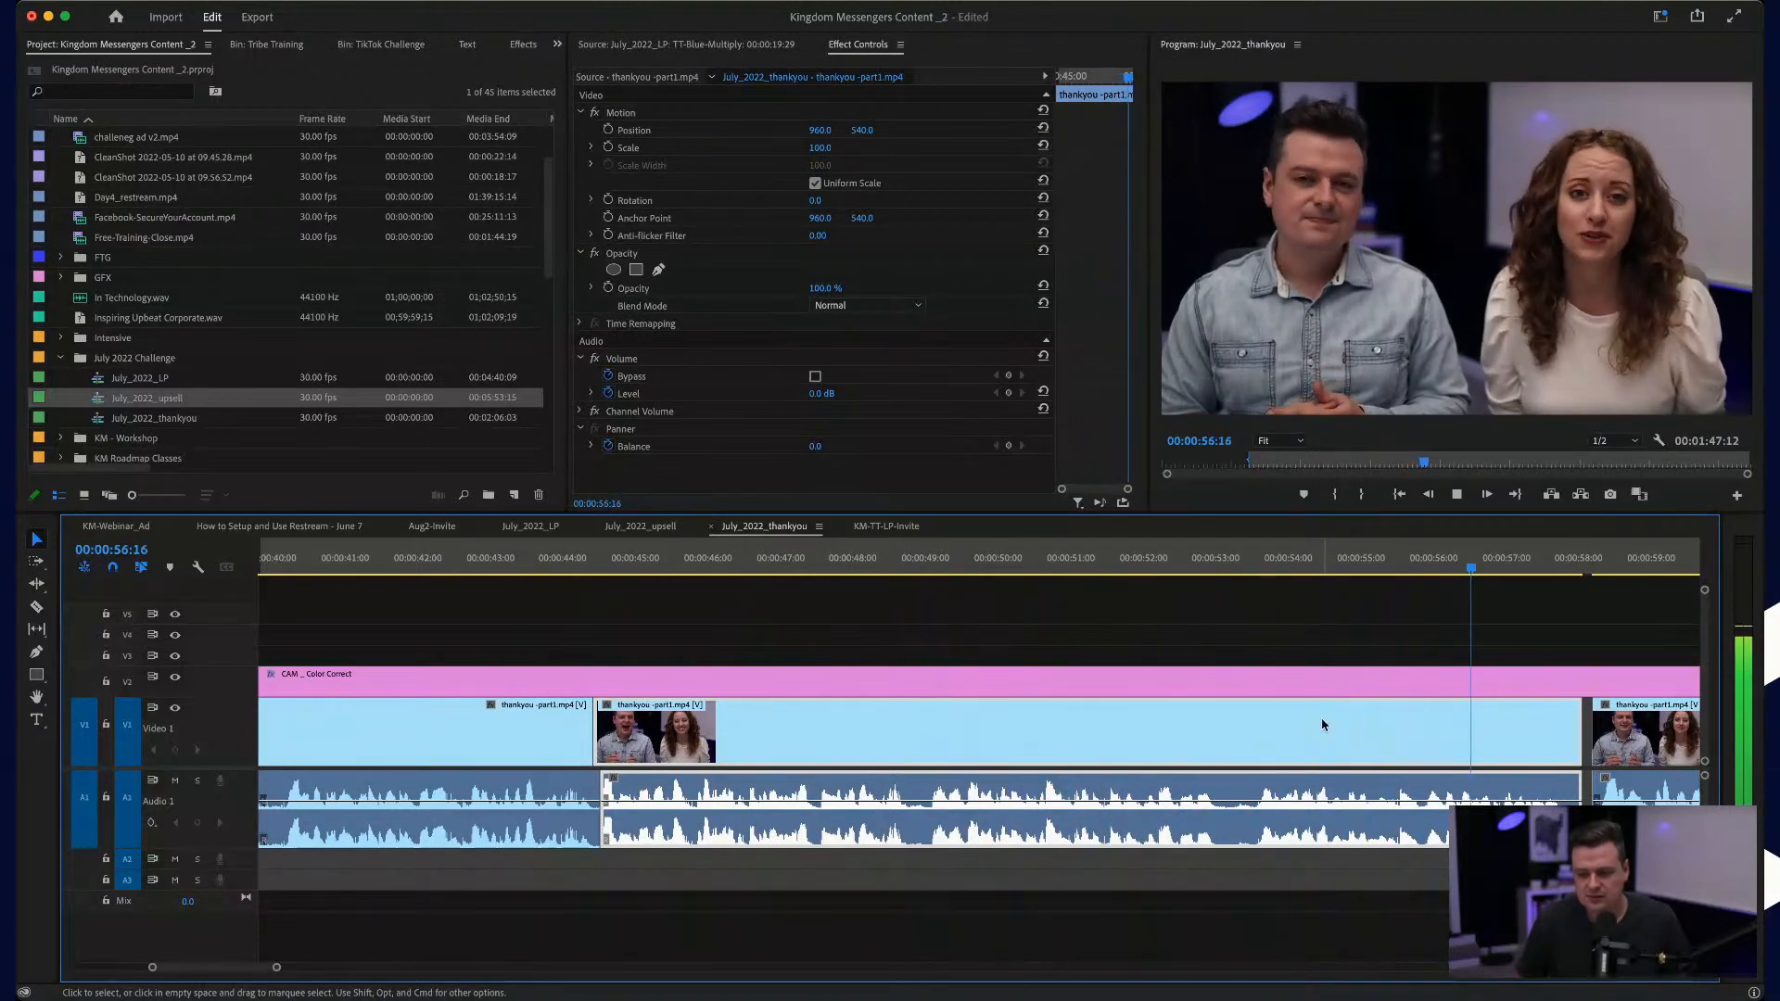
Step: Stop playback, trim the clip edges at the cut near 00:00:58 and close the gap between both clips
key("space")
scroll(1526, 751, "up", 5)
scroll(1532, 749, "right", 2)
scroll(1510, 748, "right", 3)
left_click_drag(1485, 736, 1464, 732)
left_click_drag(1270, 730, 1252, 731)
Step: Roll the video cut near 00:00:57:25 about three frames ahead of its audio cut
scroll(1290, 746, "up", 5)
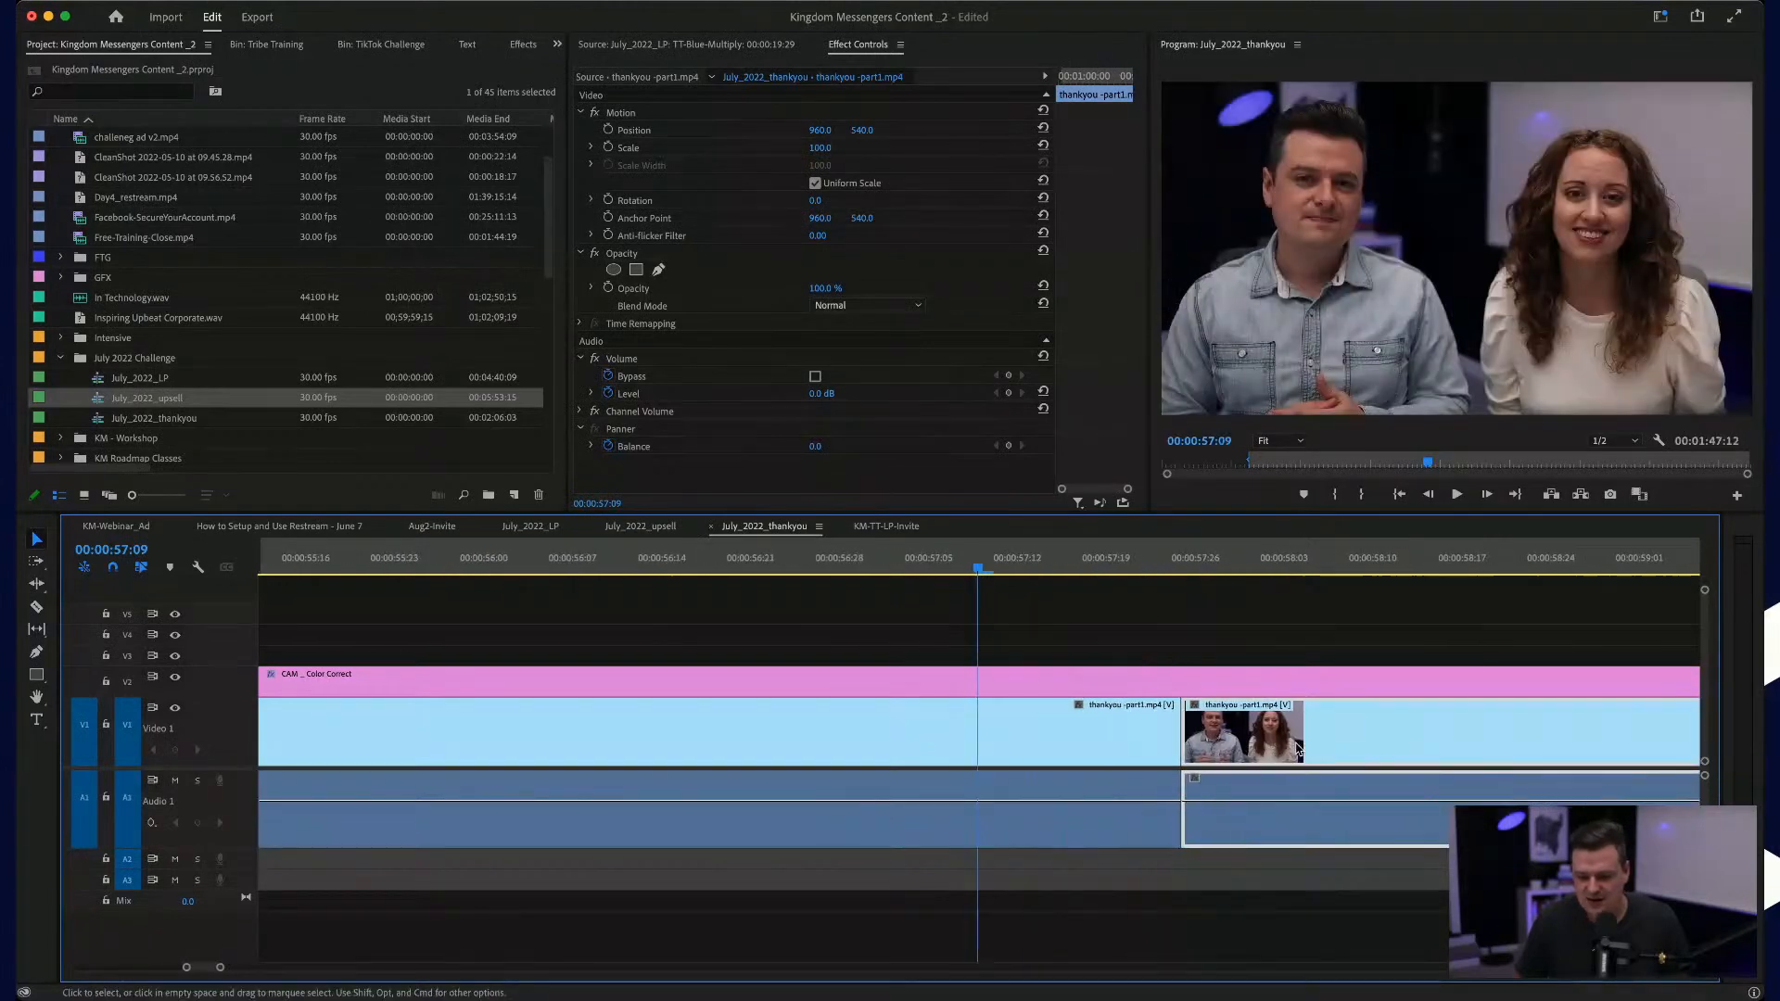
left_click_drag(1094, 724, 997, 722)
left_click_drag(1282, 730, 1212, 727)
Step: Play back the transition around the cut near 00:00:57:25 and continue to about 00:01:00:11
left_click(775, 571)
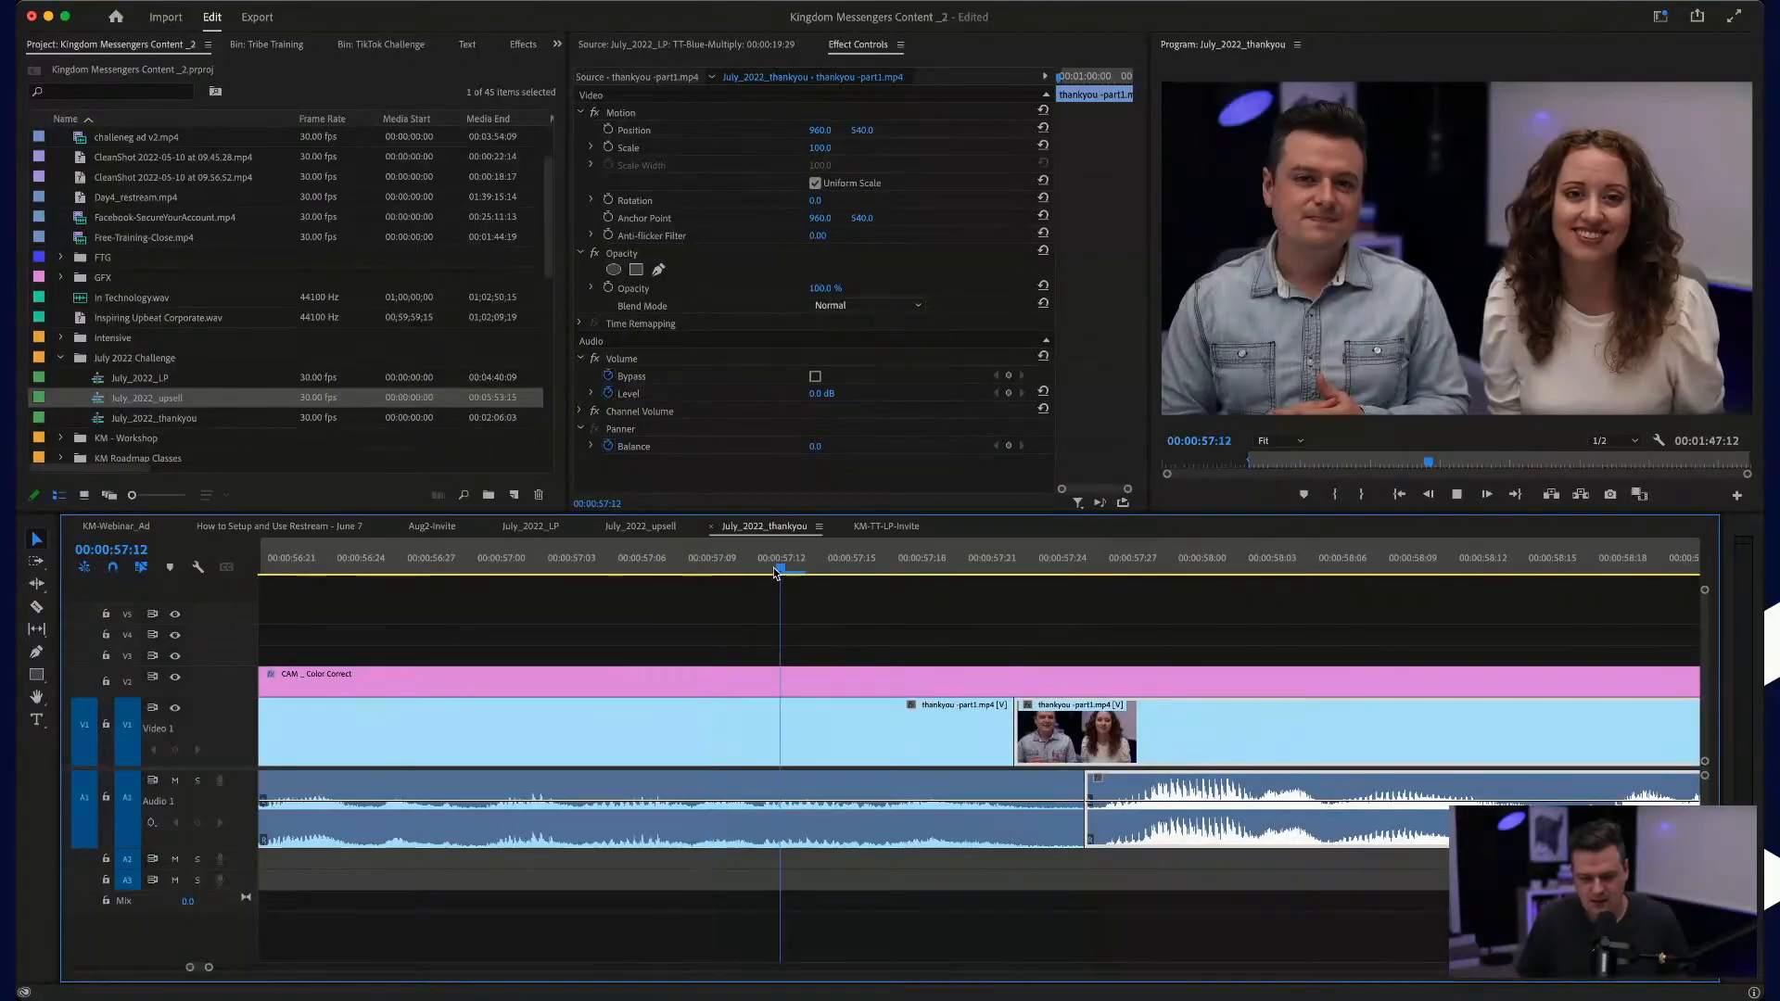
key("space")
key("minus")
key("minus")
scroll(1064, 771, "down", 1)
Step: Roll the video cut near 00:01:04:08 about two frames ahead of its audio cut
left_click_drag(1434, 723, 1432, 724)
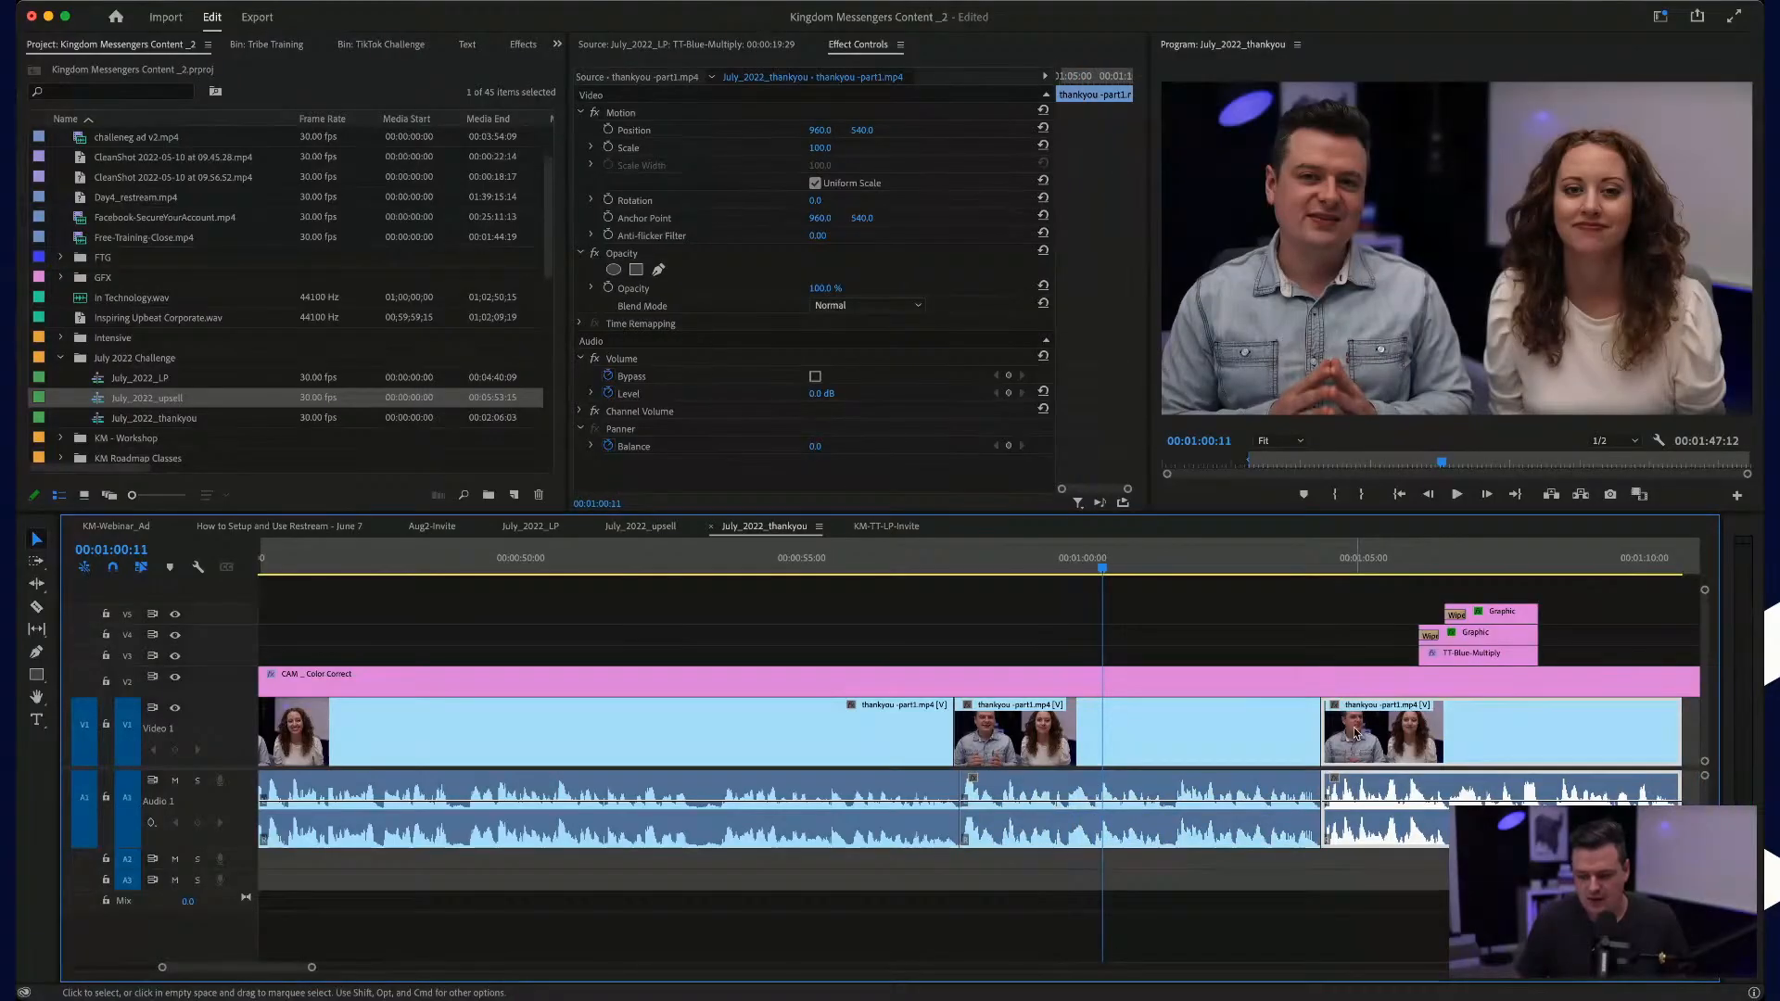
scroll(1354, 733, "up", 6)
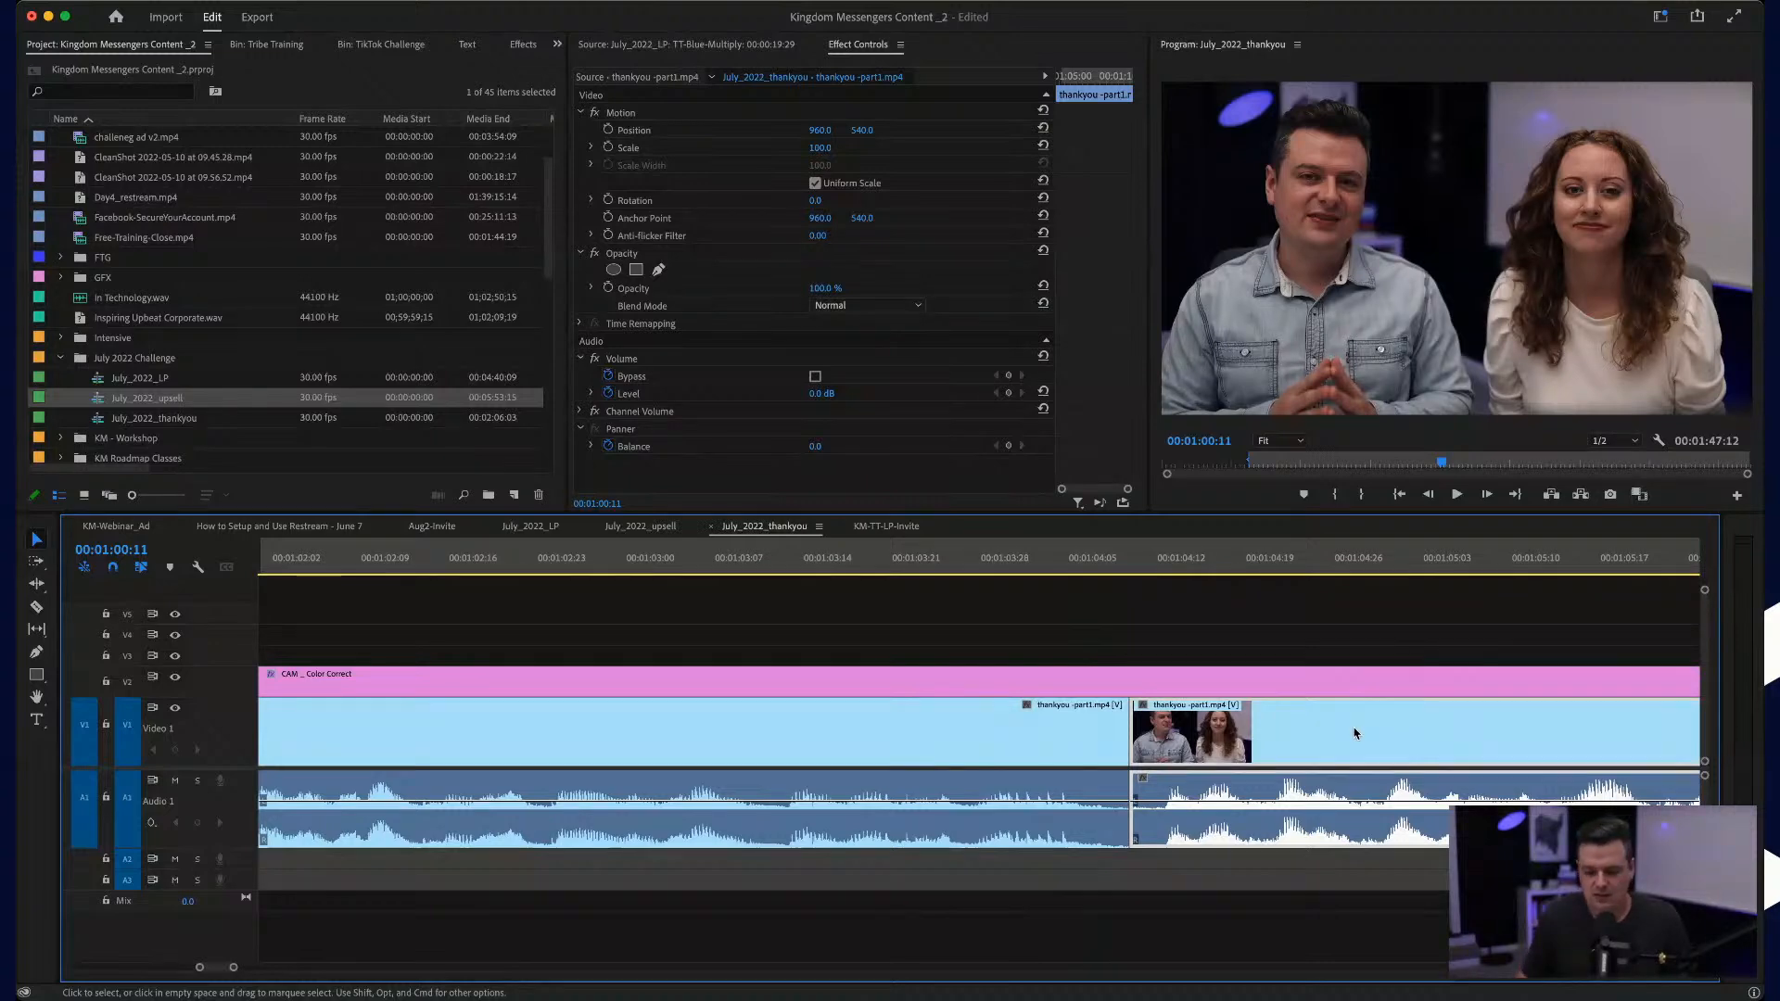
mouse_move(1131, 732)
left_mouse_down()
mouse_move(1157, 732)
mouse_move(1048, 747)
left_mouse_up()
scroll(1165, 731, "up", 2)
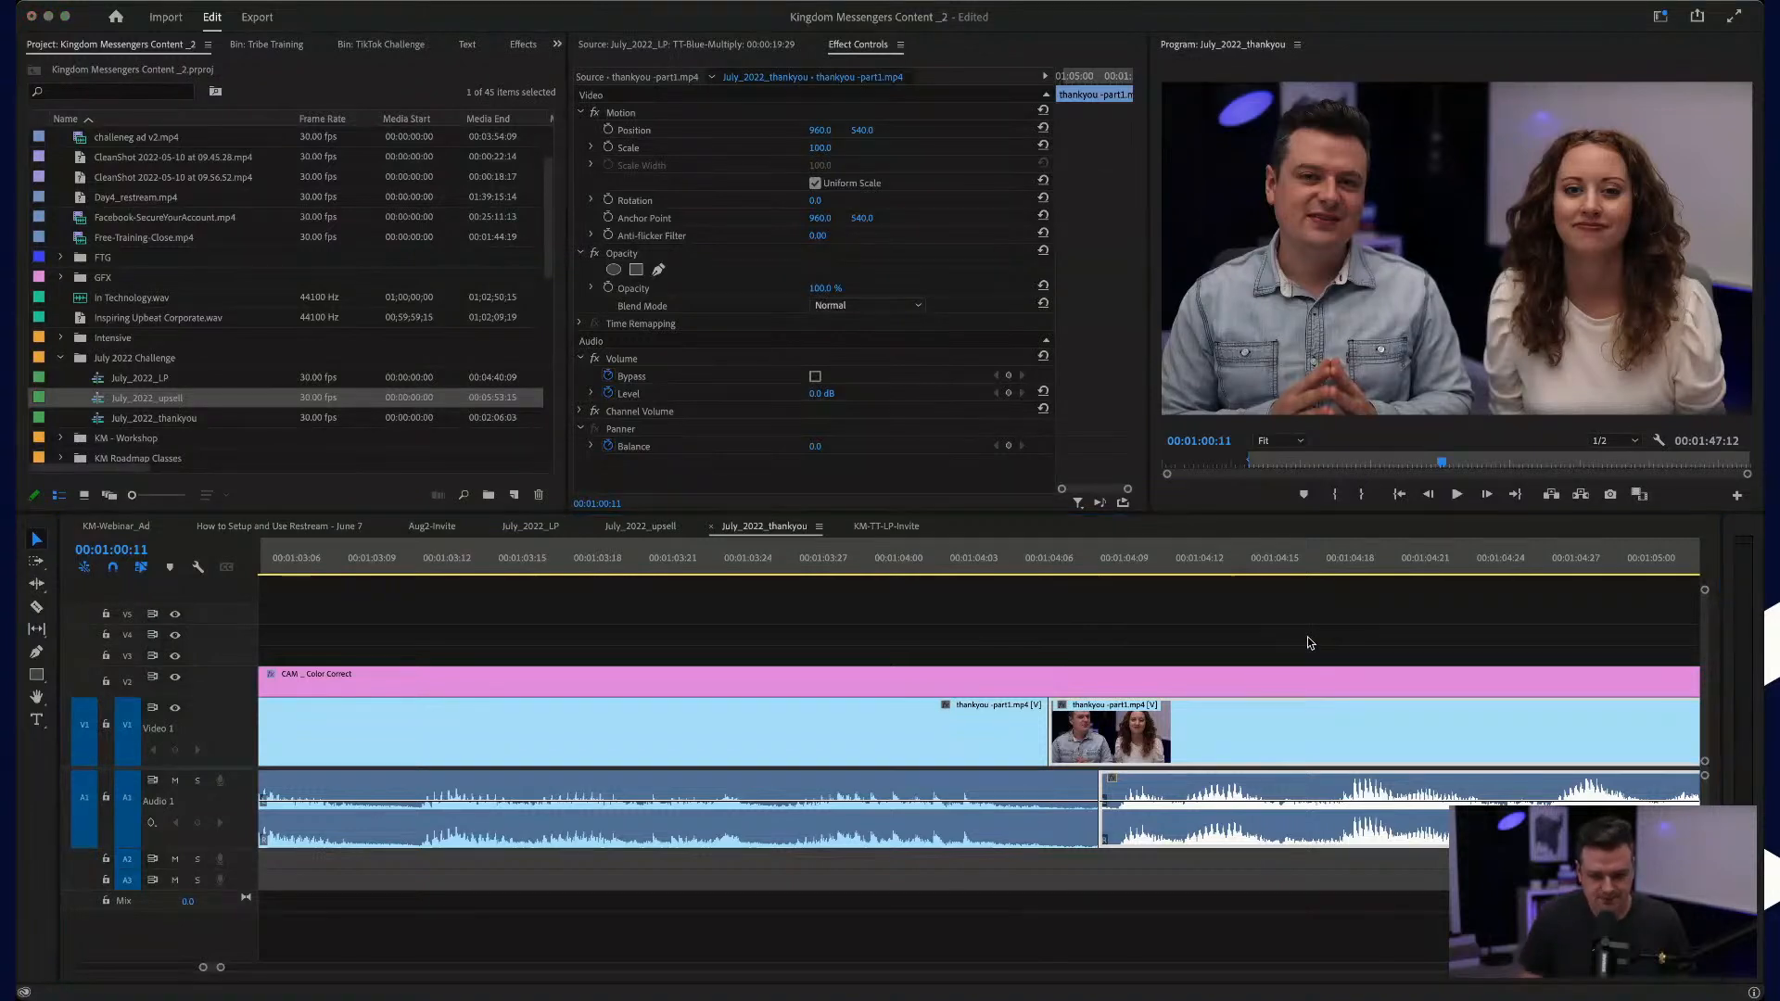
Step: Play the sequence from just before the cut near 00:01:04:08 through the title graphics section
left_click(769, 560)
key("space")
key("minus")
key("minus")
key("minus")
key("minus")
key("minus")
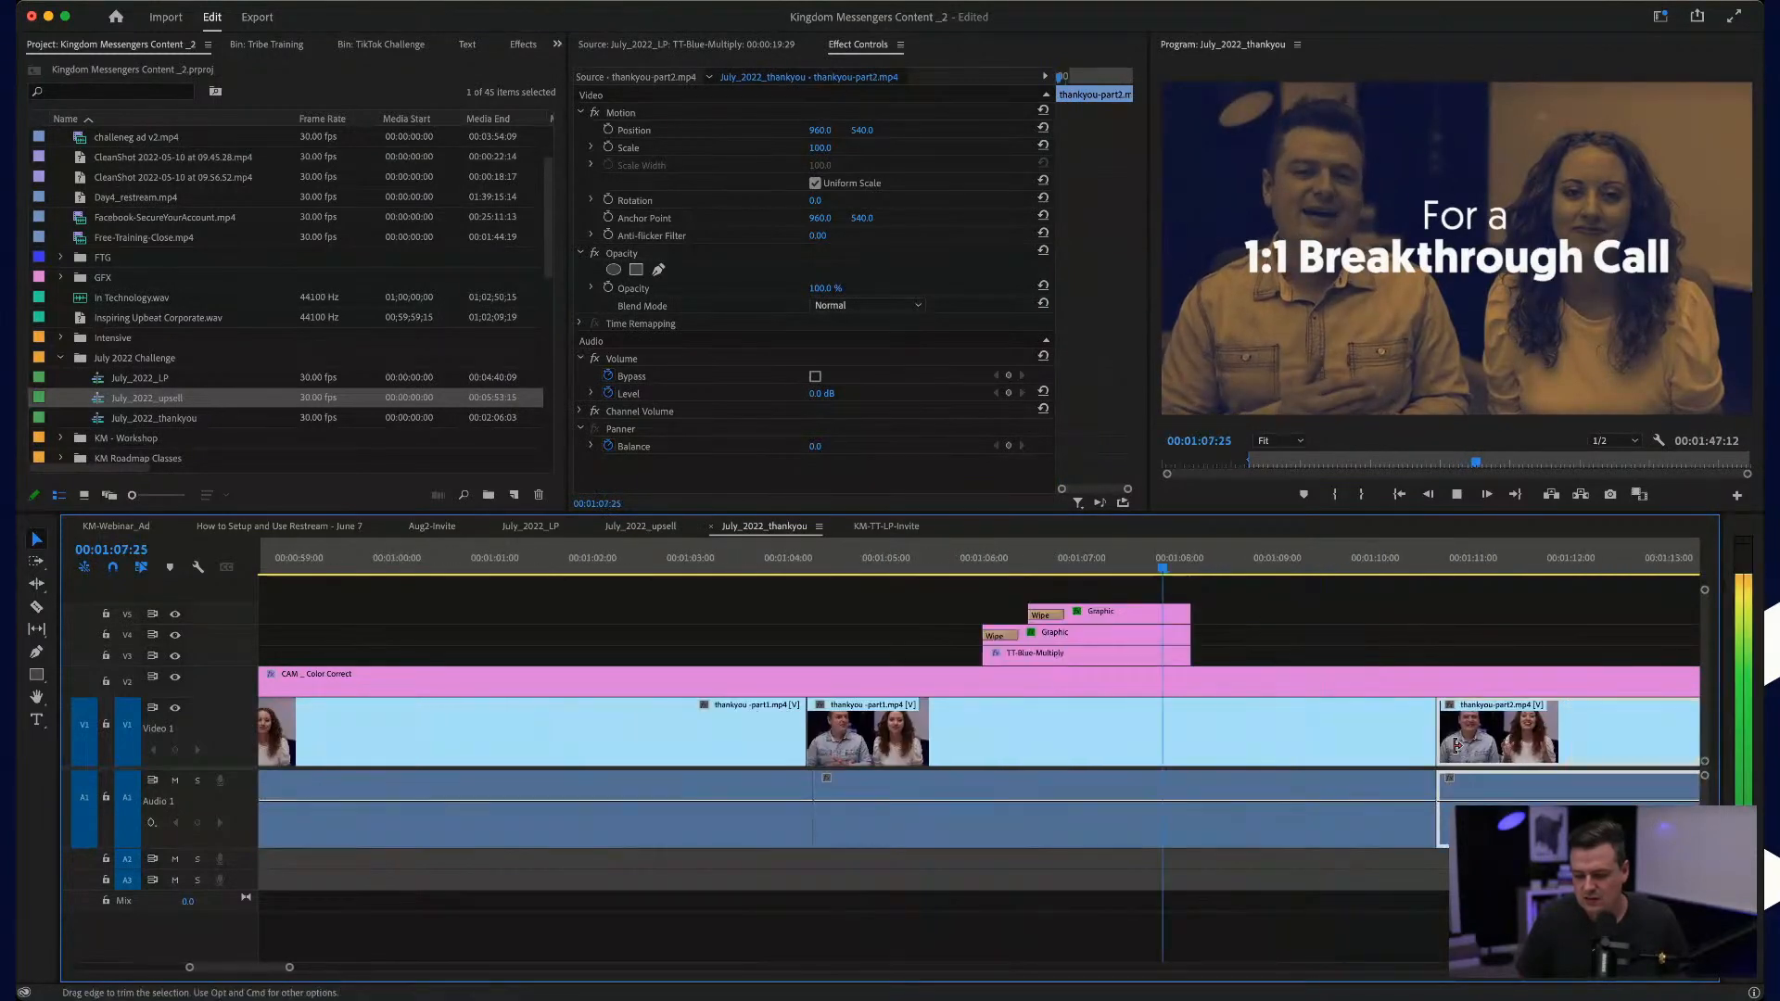
Step: Tighten the cut to thankyou-part2.mp4 near 00:01:10:17 and roll its video edit about four frames ahead of the audio edit
key("equal")
key("equal")
key("equal")
key("equal")
scroll(1456, 749, "right", 3)
key("space")
mouse_move(1288, 726)
left_mouse_down()
mouse_move(1369, 724)
mouse_move(1270, 724)
left_mouse_up()
left_click_drag(1274, 816, 1237, 816)
left_click_drag(1436, 726, 1316, 729)
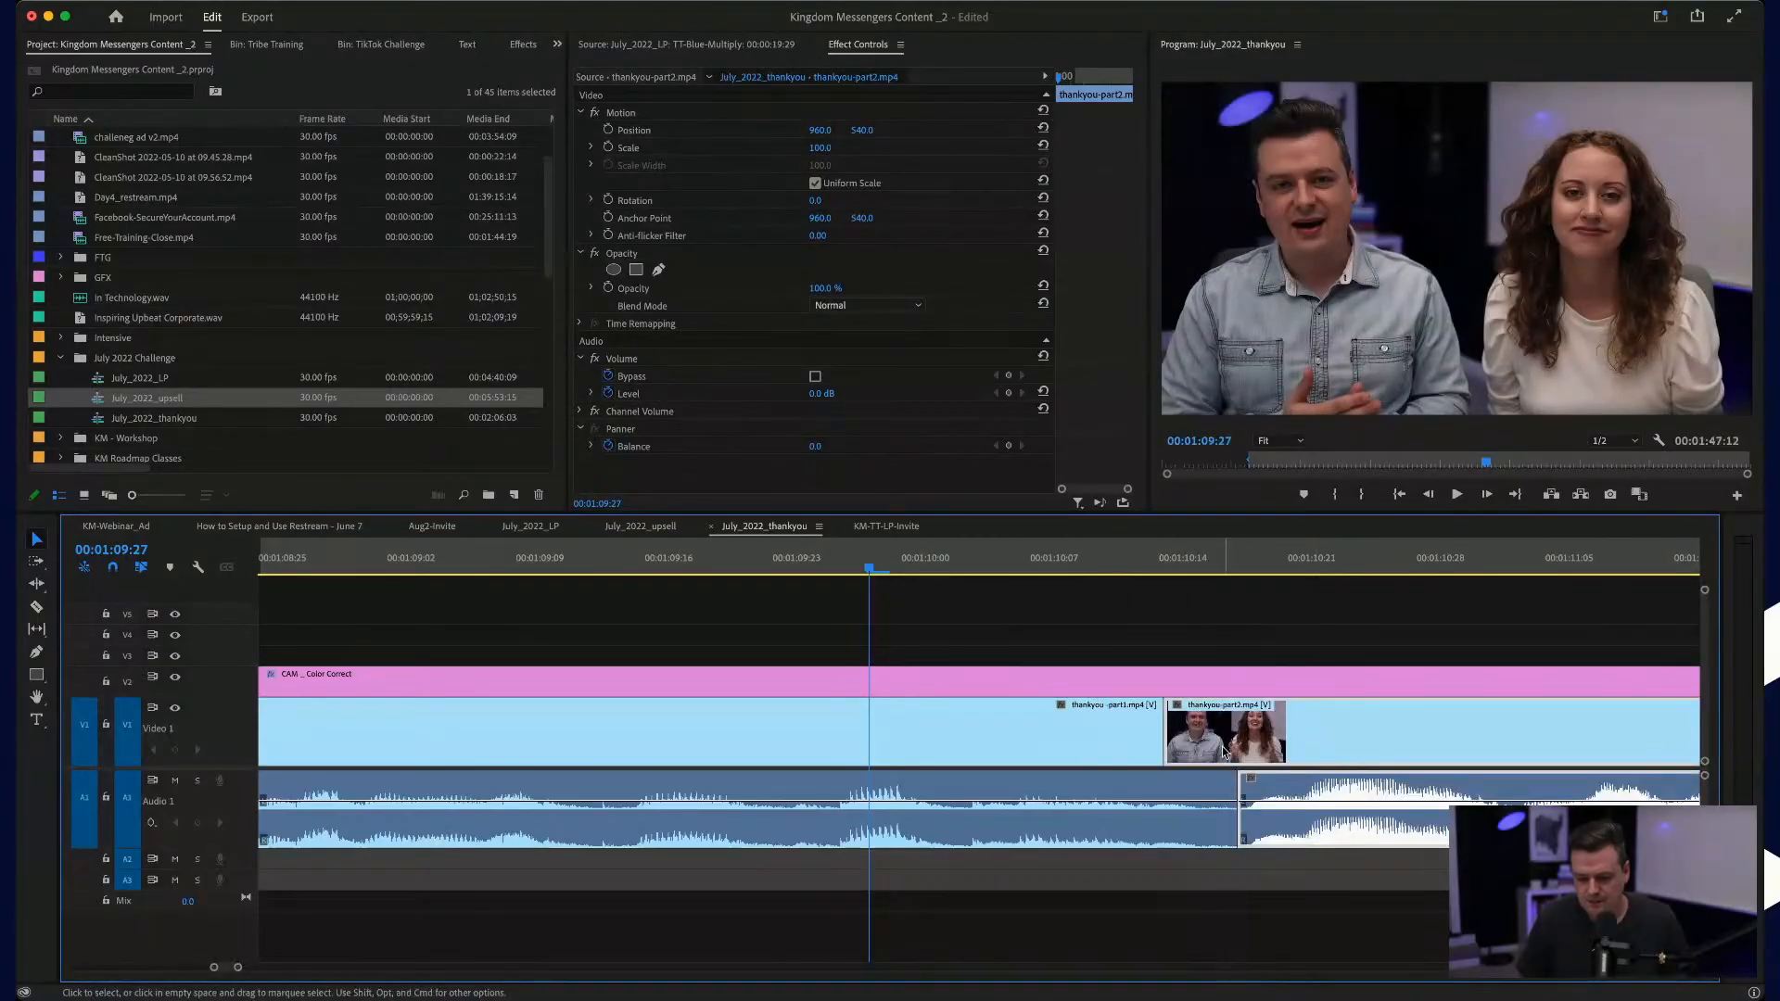
Step: Play back the transition into thankyou-part2.mp4 through to the end of that clip
scroll(1198, 761, "down", 8)
key("space")
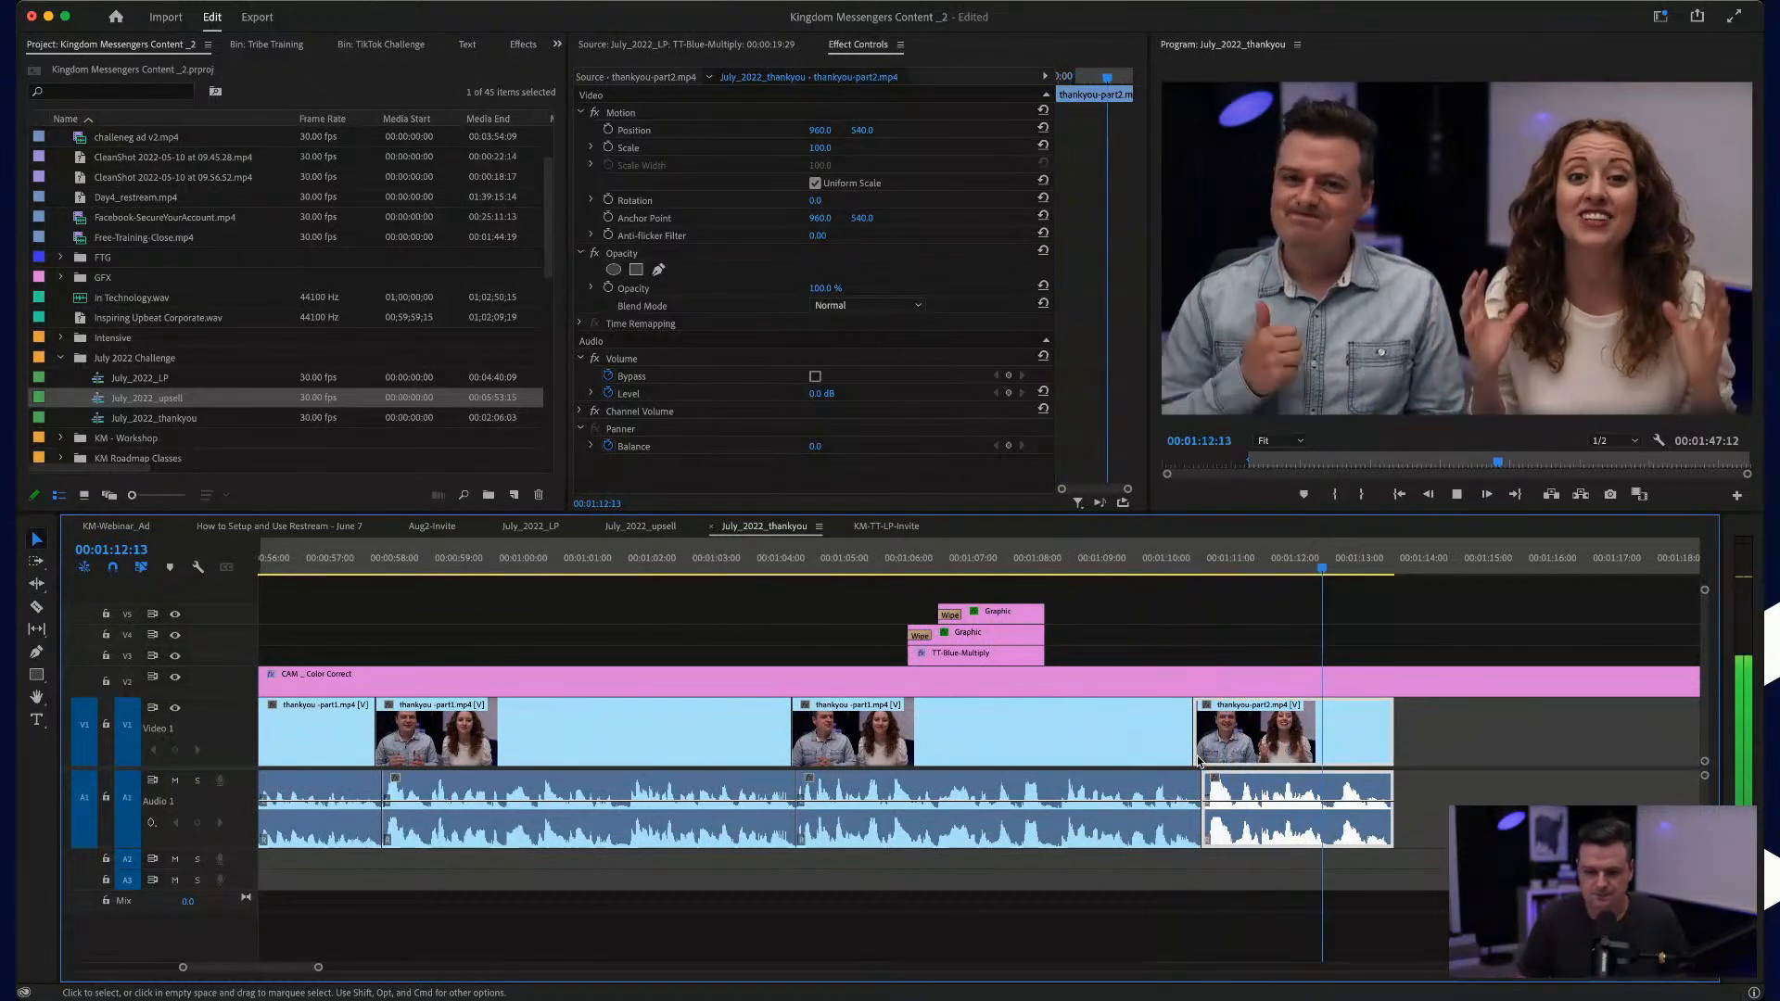
key("space")
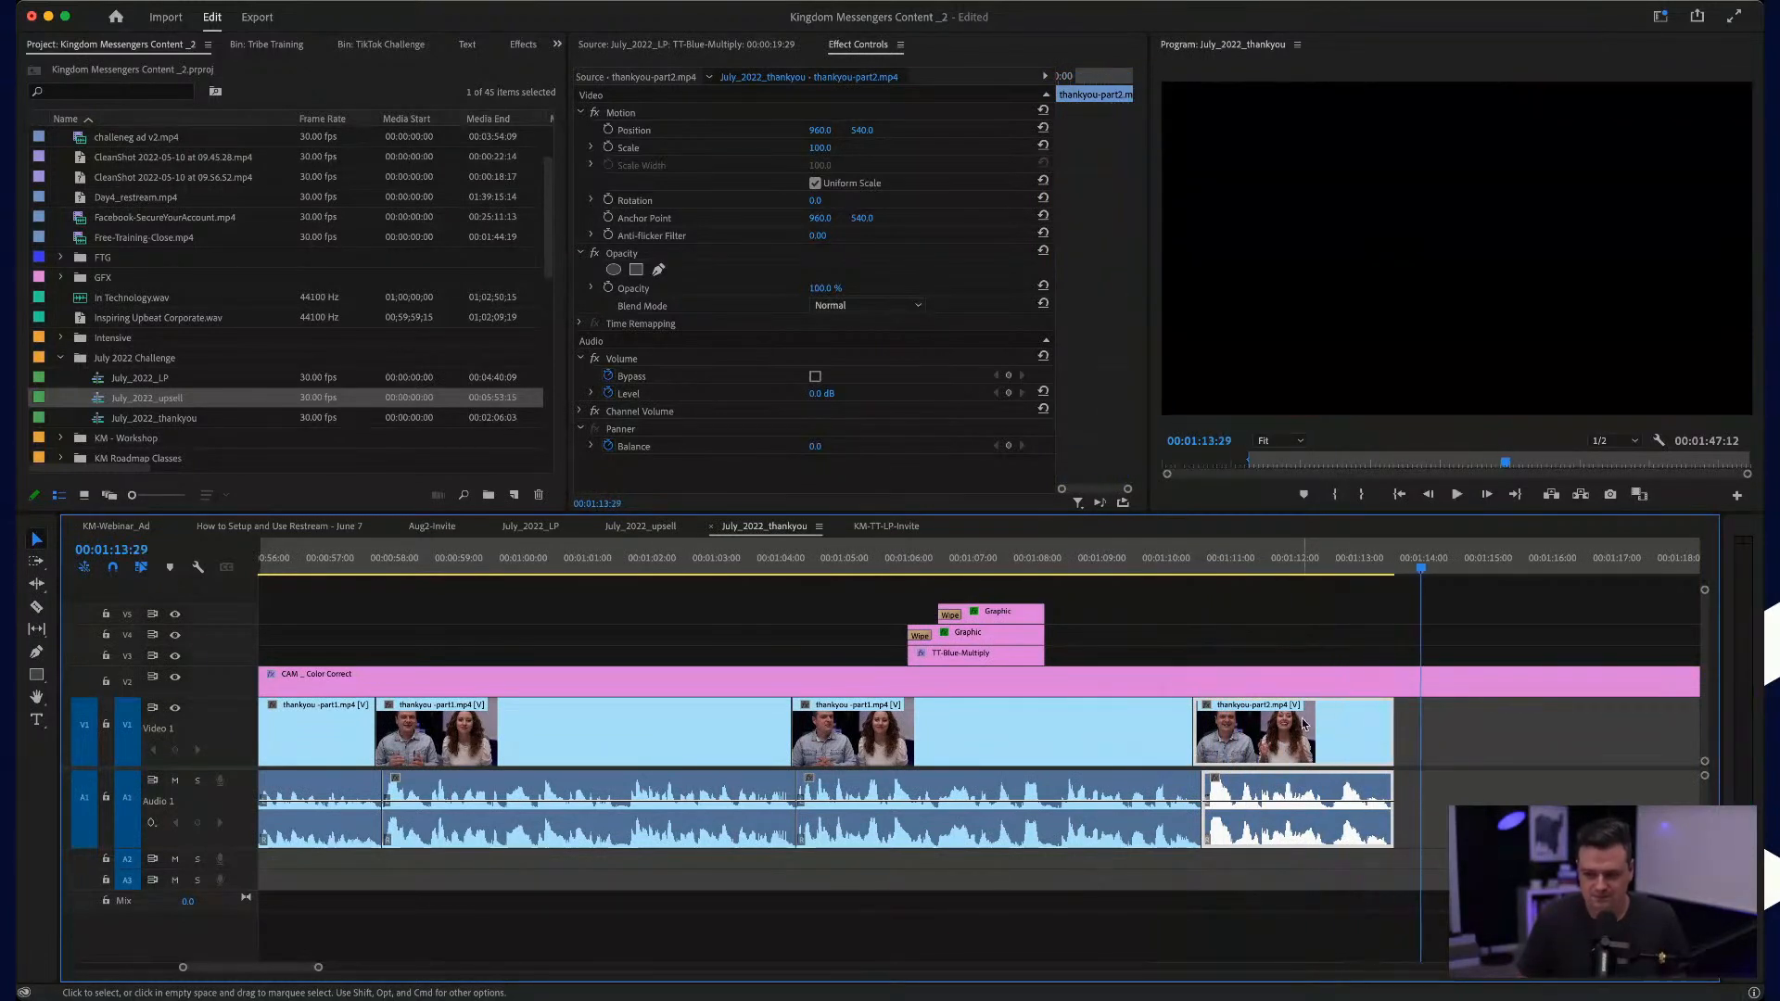
Step: Try extending the end of the last thankyou-part2.mp4 clip, play the result and undo the change
left_click(1387, 568)
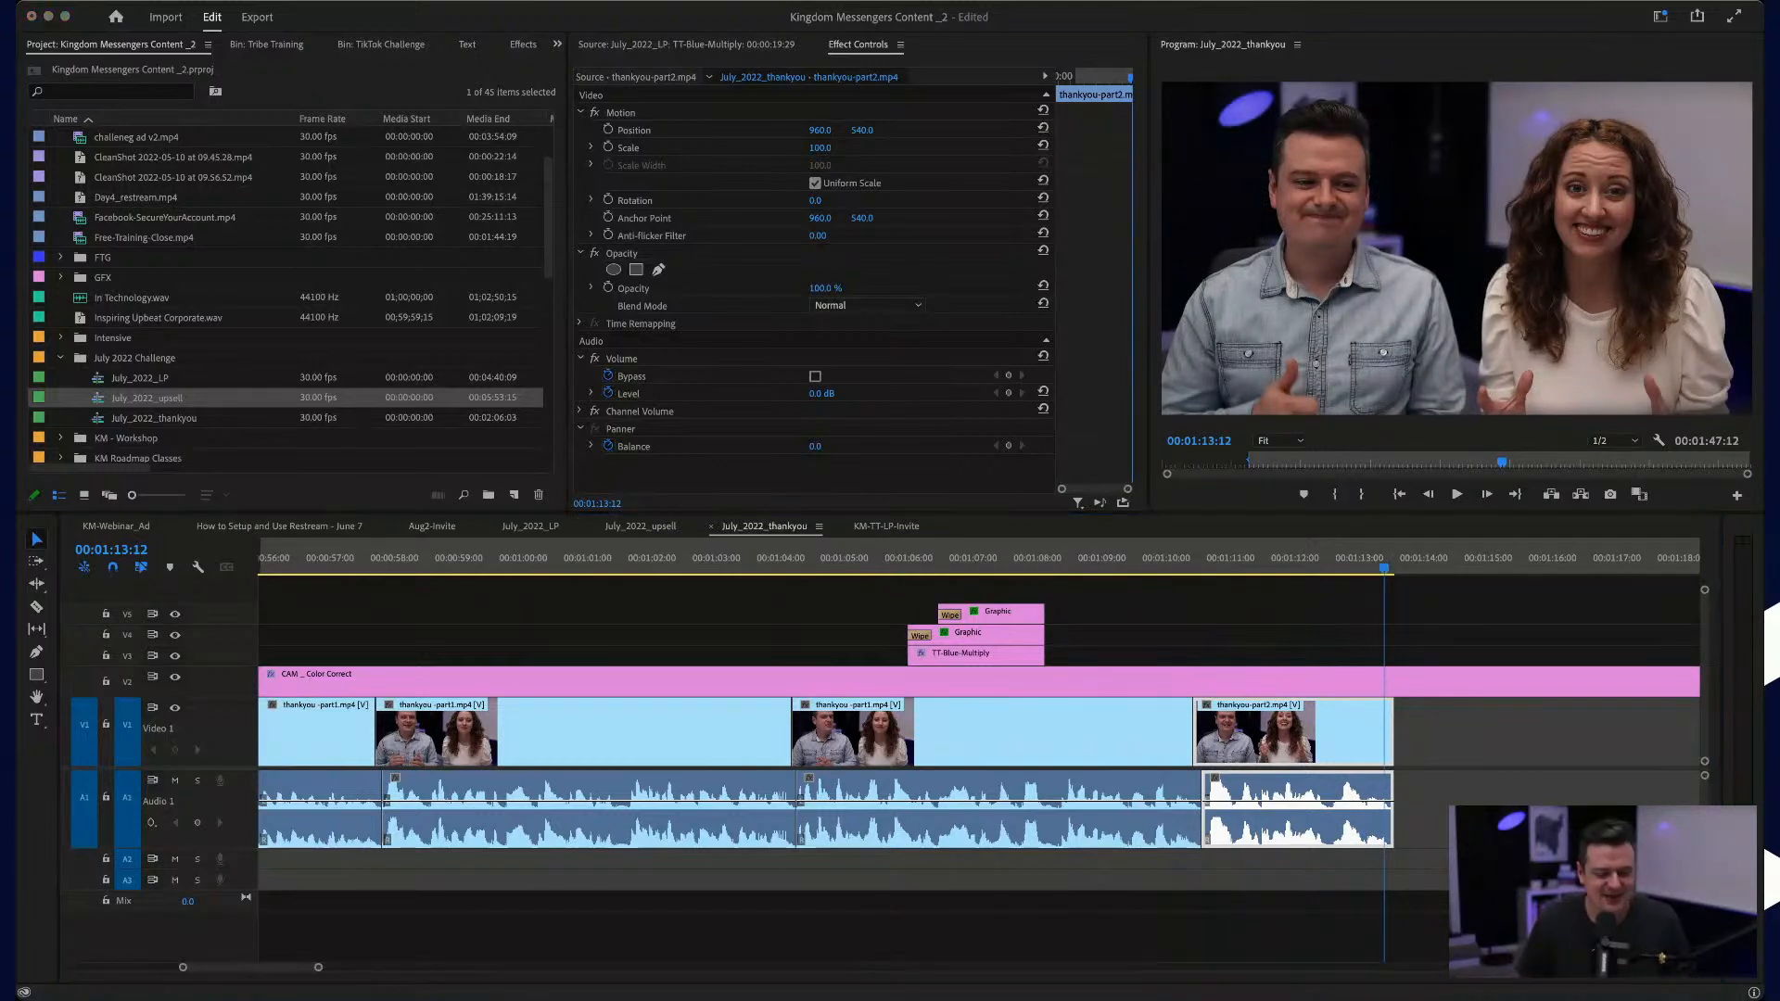
left_click(1470, 758)
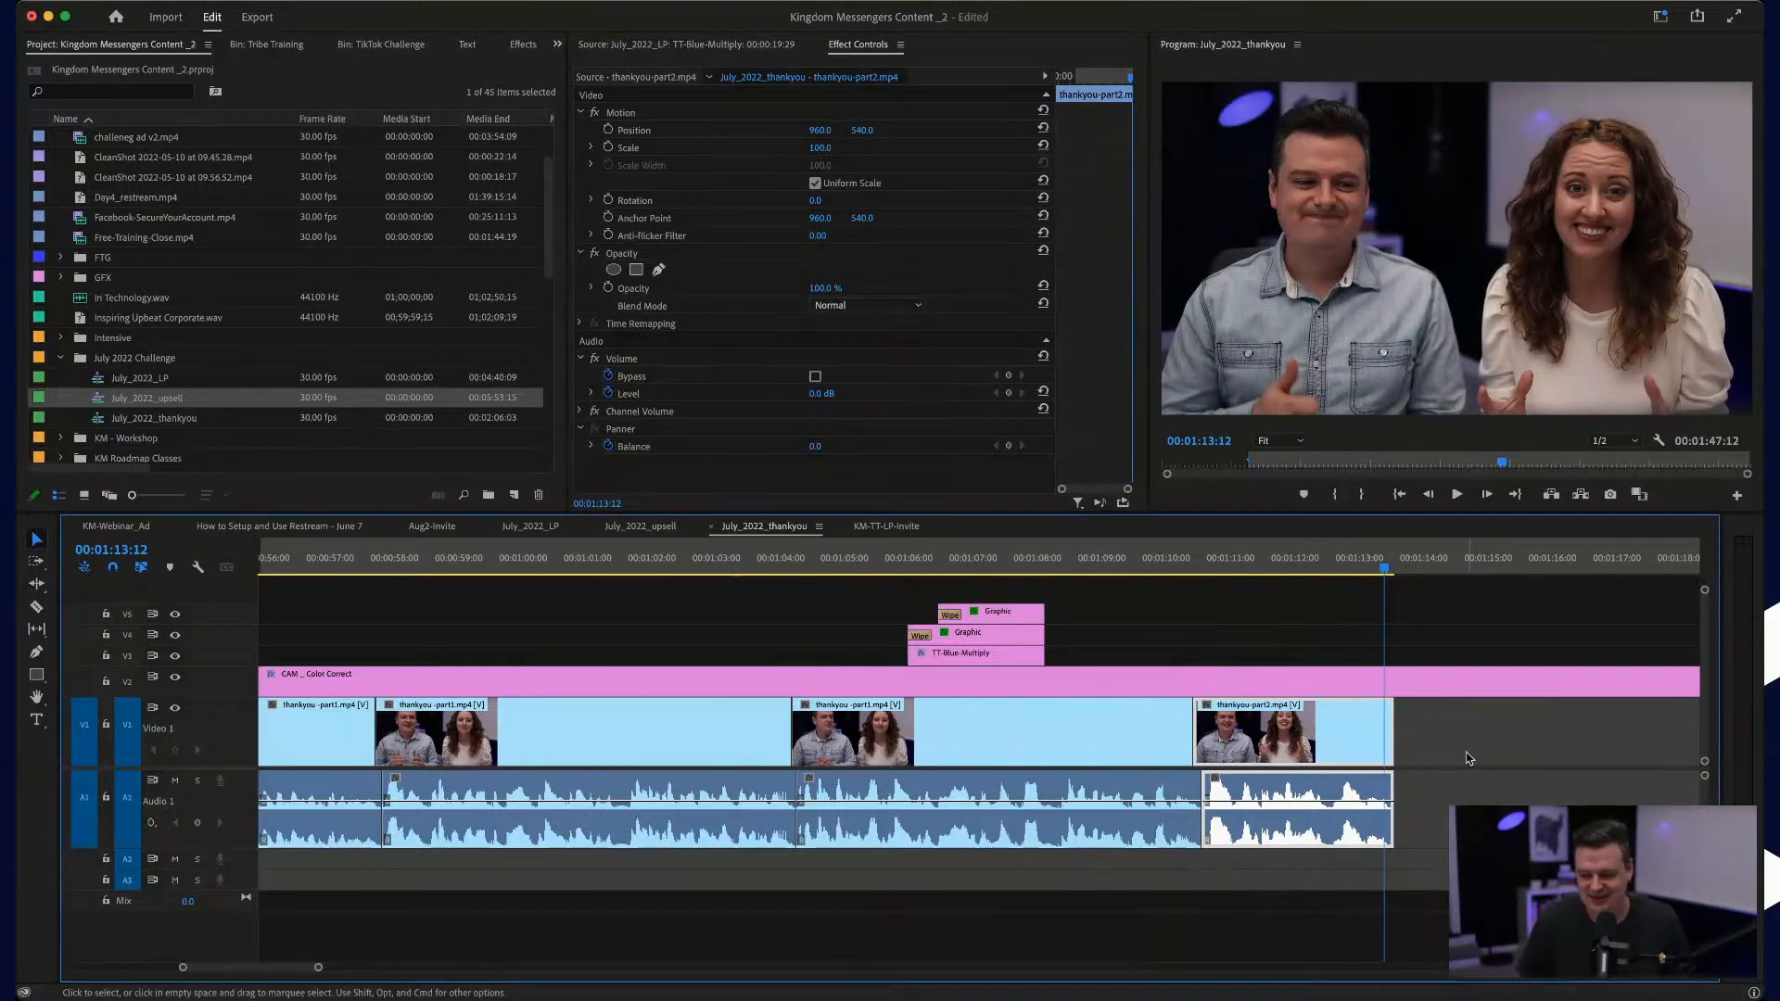
key("equal")
key("equal")
key("equal")
key("equal")
left_click_drag(1309, 729, 1455, 725)
key("space")
key("space")
key("super+z")
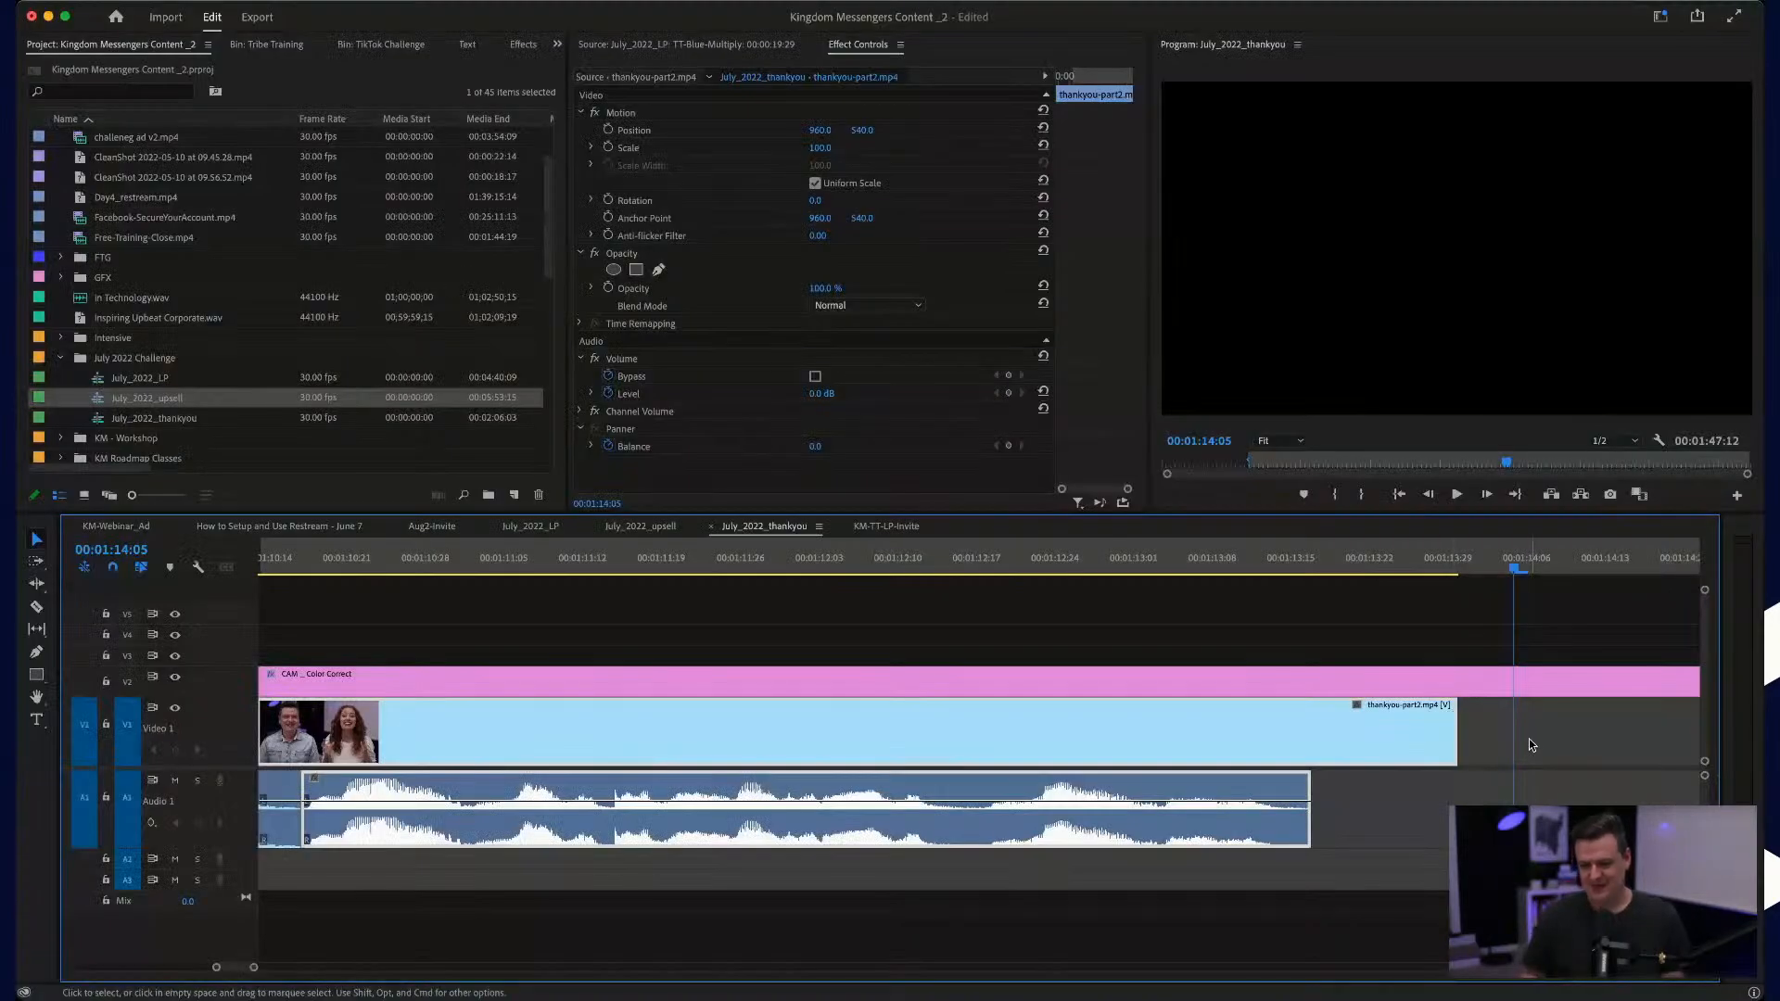
Step: Deselect everything and examine the edited cuts along the timeline back to the sequence's first clip
left_click(1531, 745)
key("backslash")
scroll(1088, 743, "left", 6)
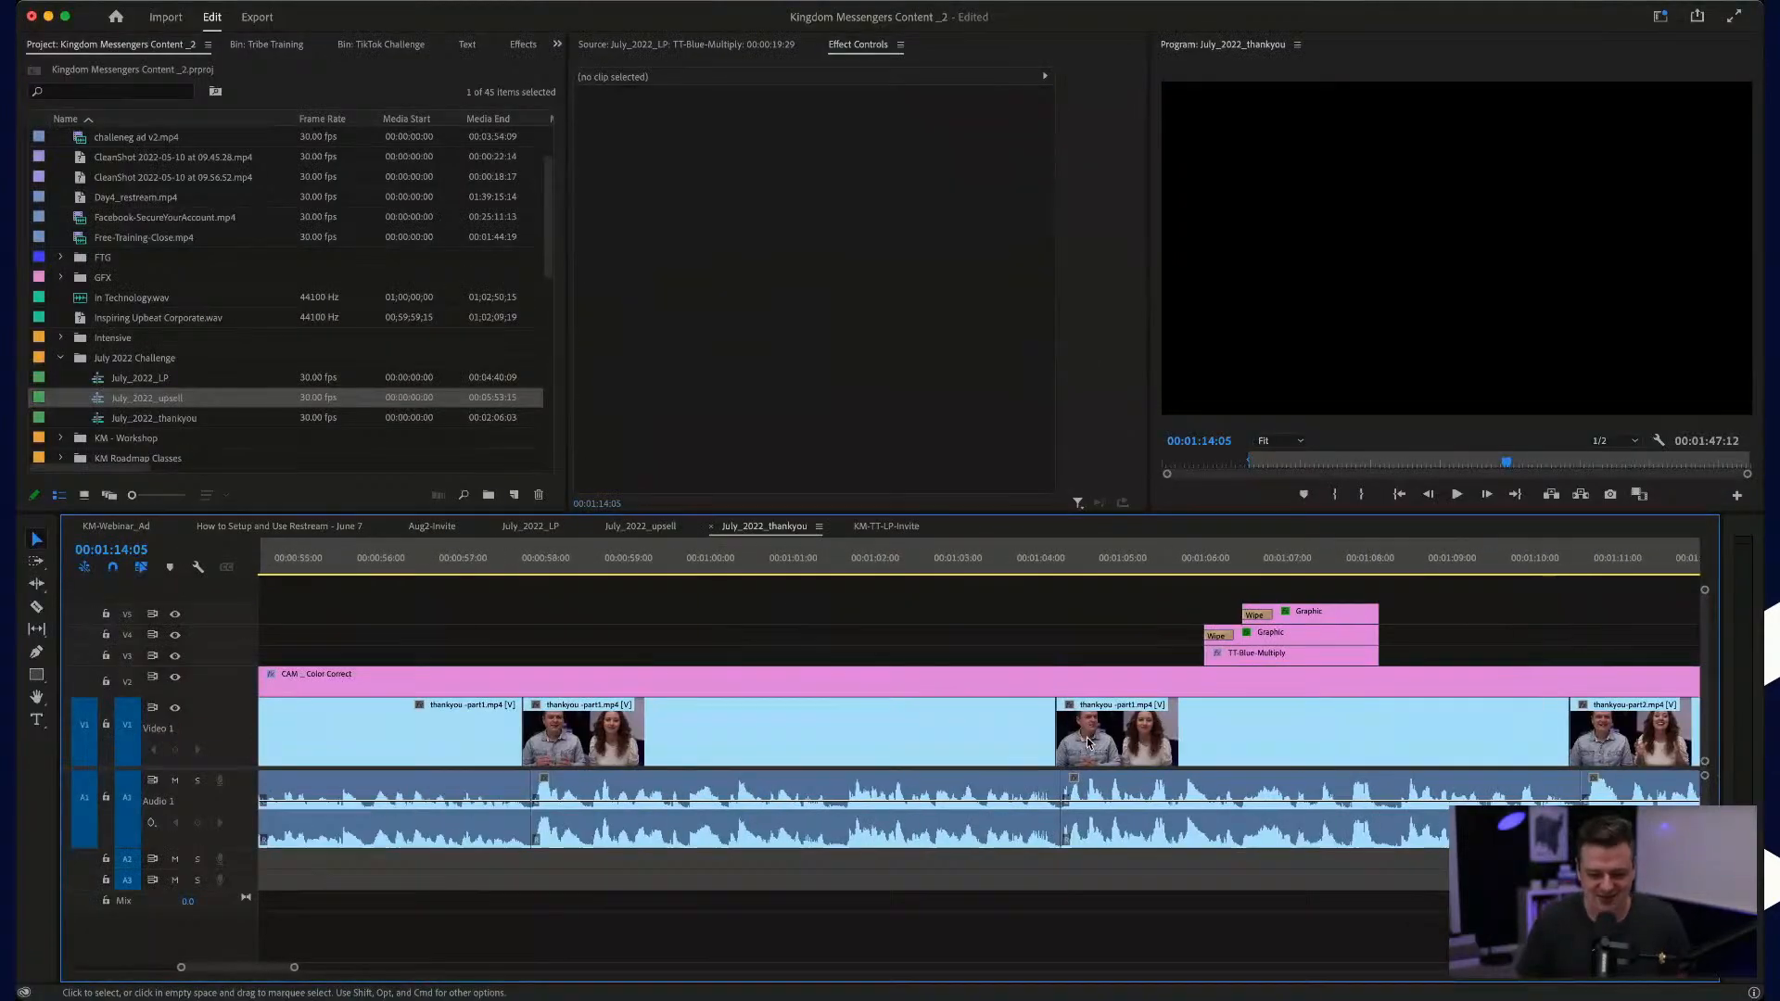
scroll(1088, 743, "down", 4)
scroll(1088, 743, "left", 5)
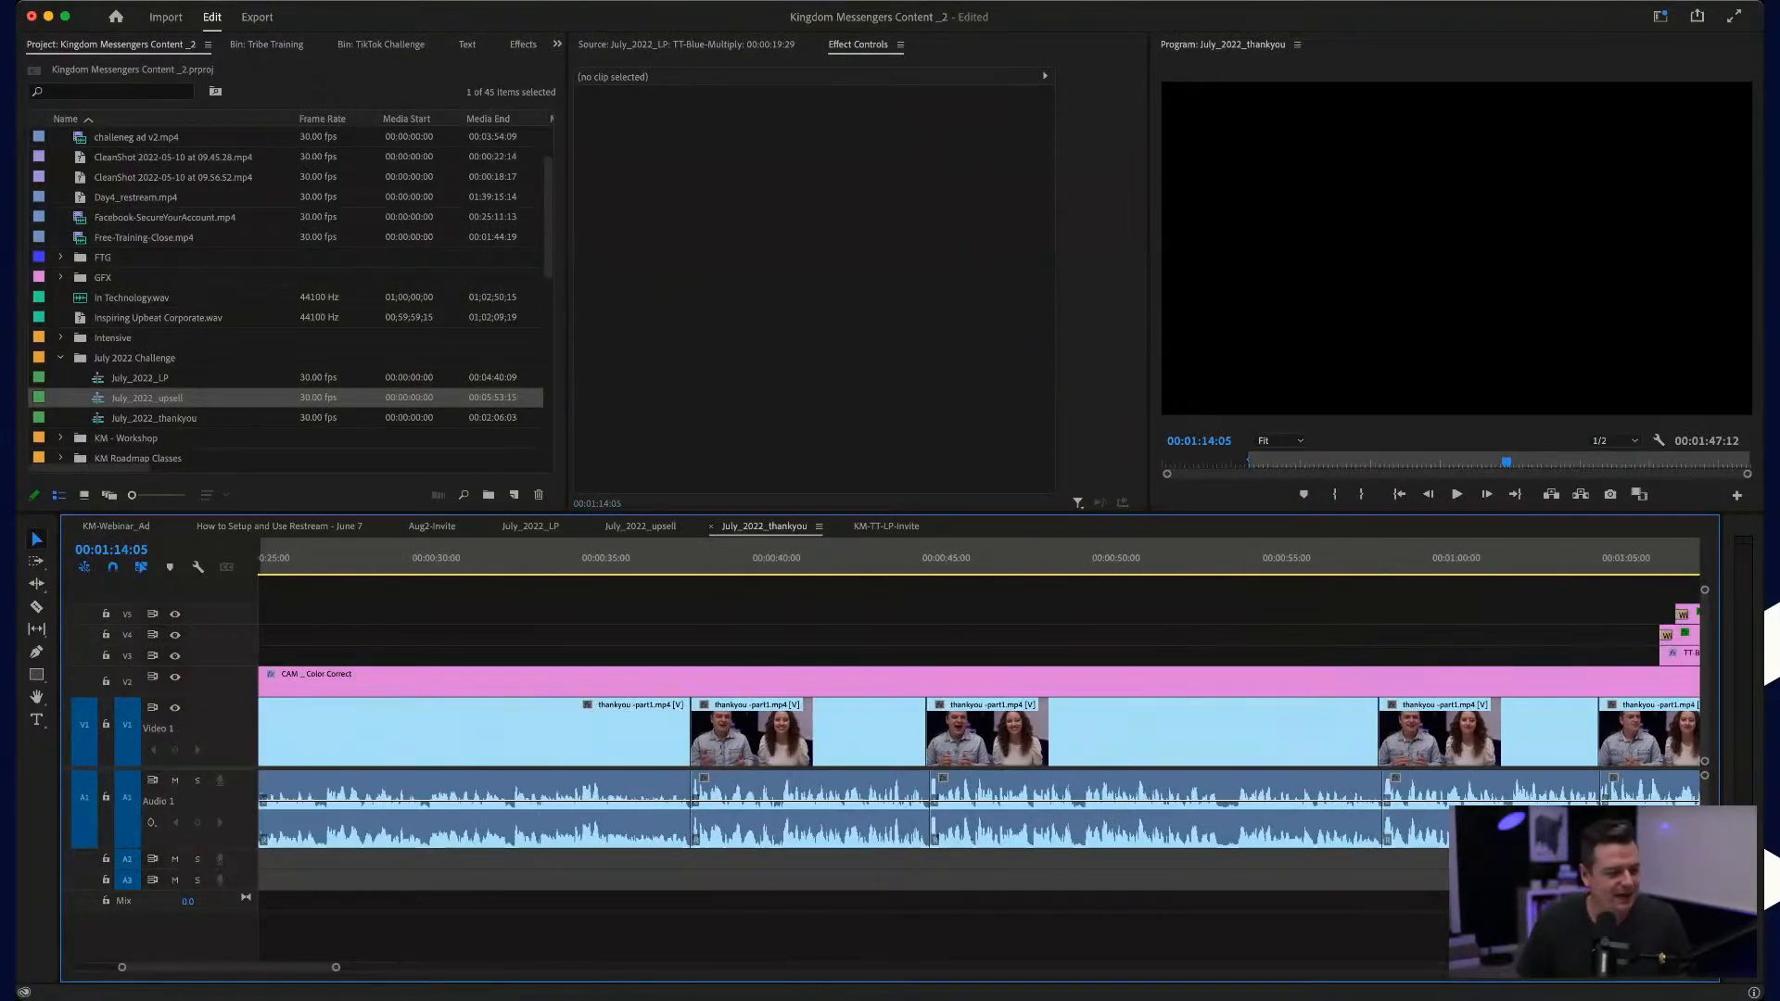
scroll(747, 665, "left", 5)
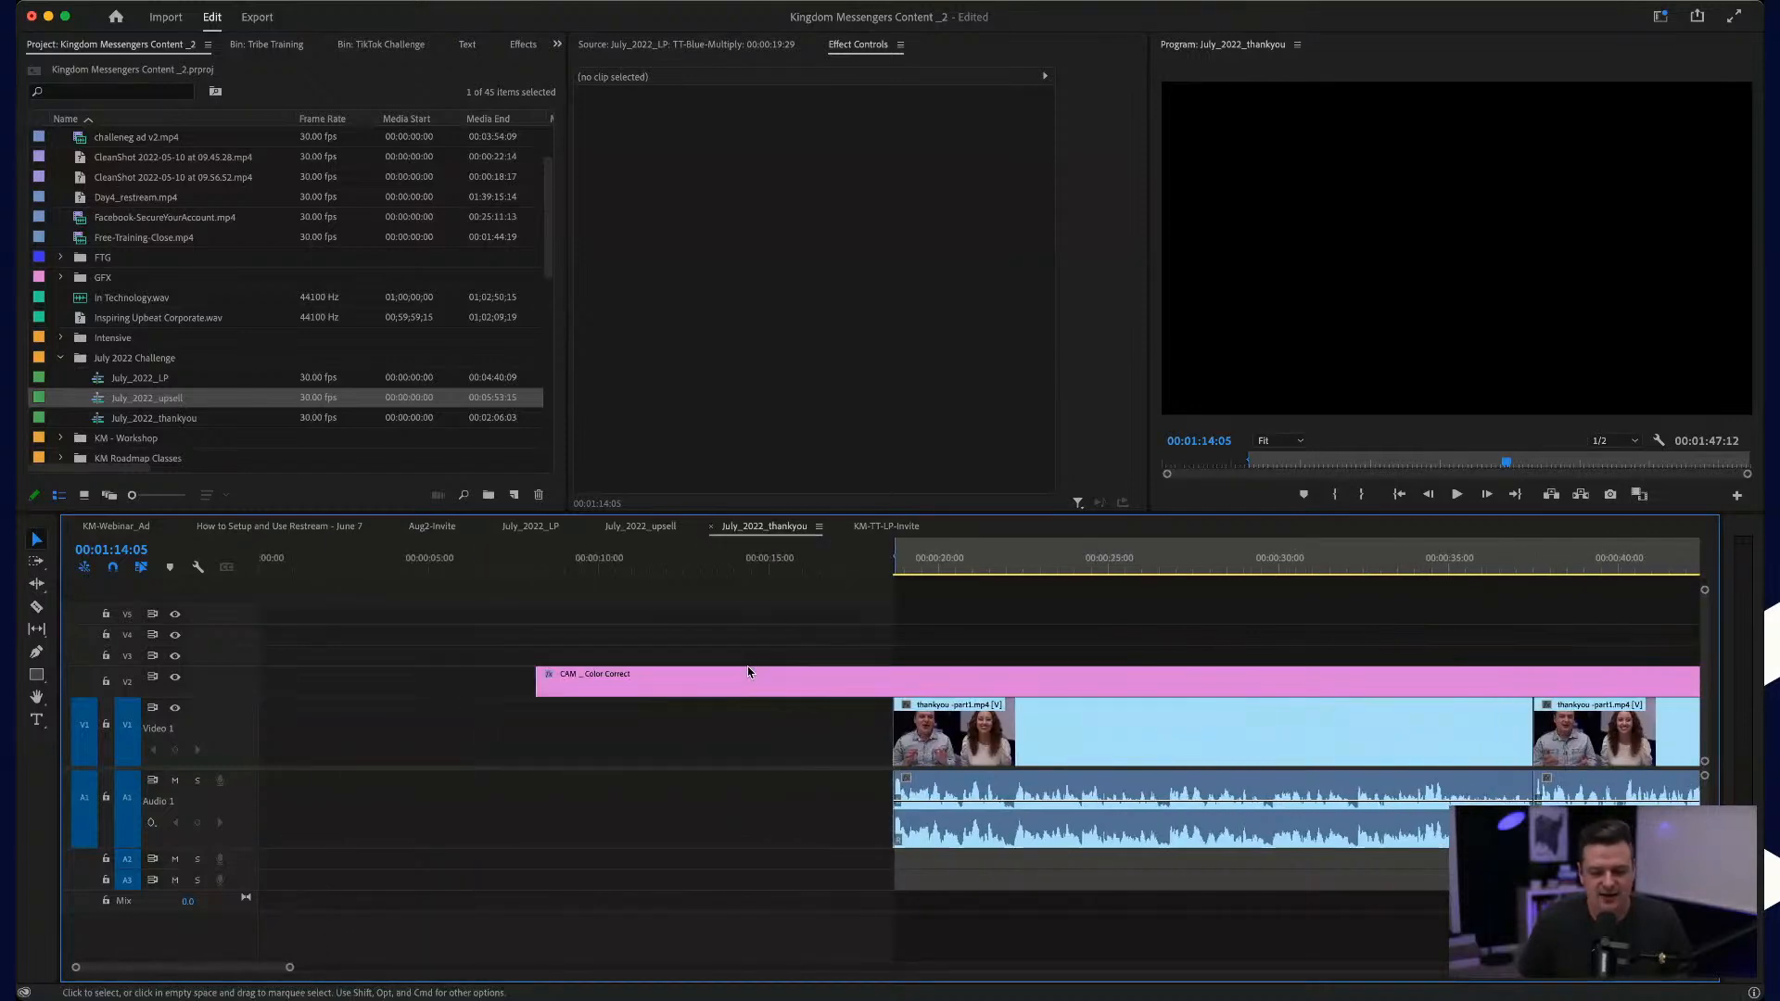
scroll(745, 667, "right", 4)
scroll(1088, 687, "up", 4)
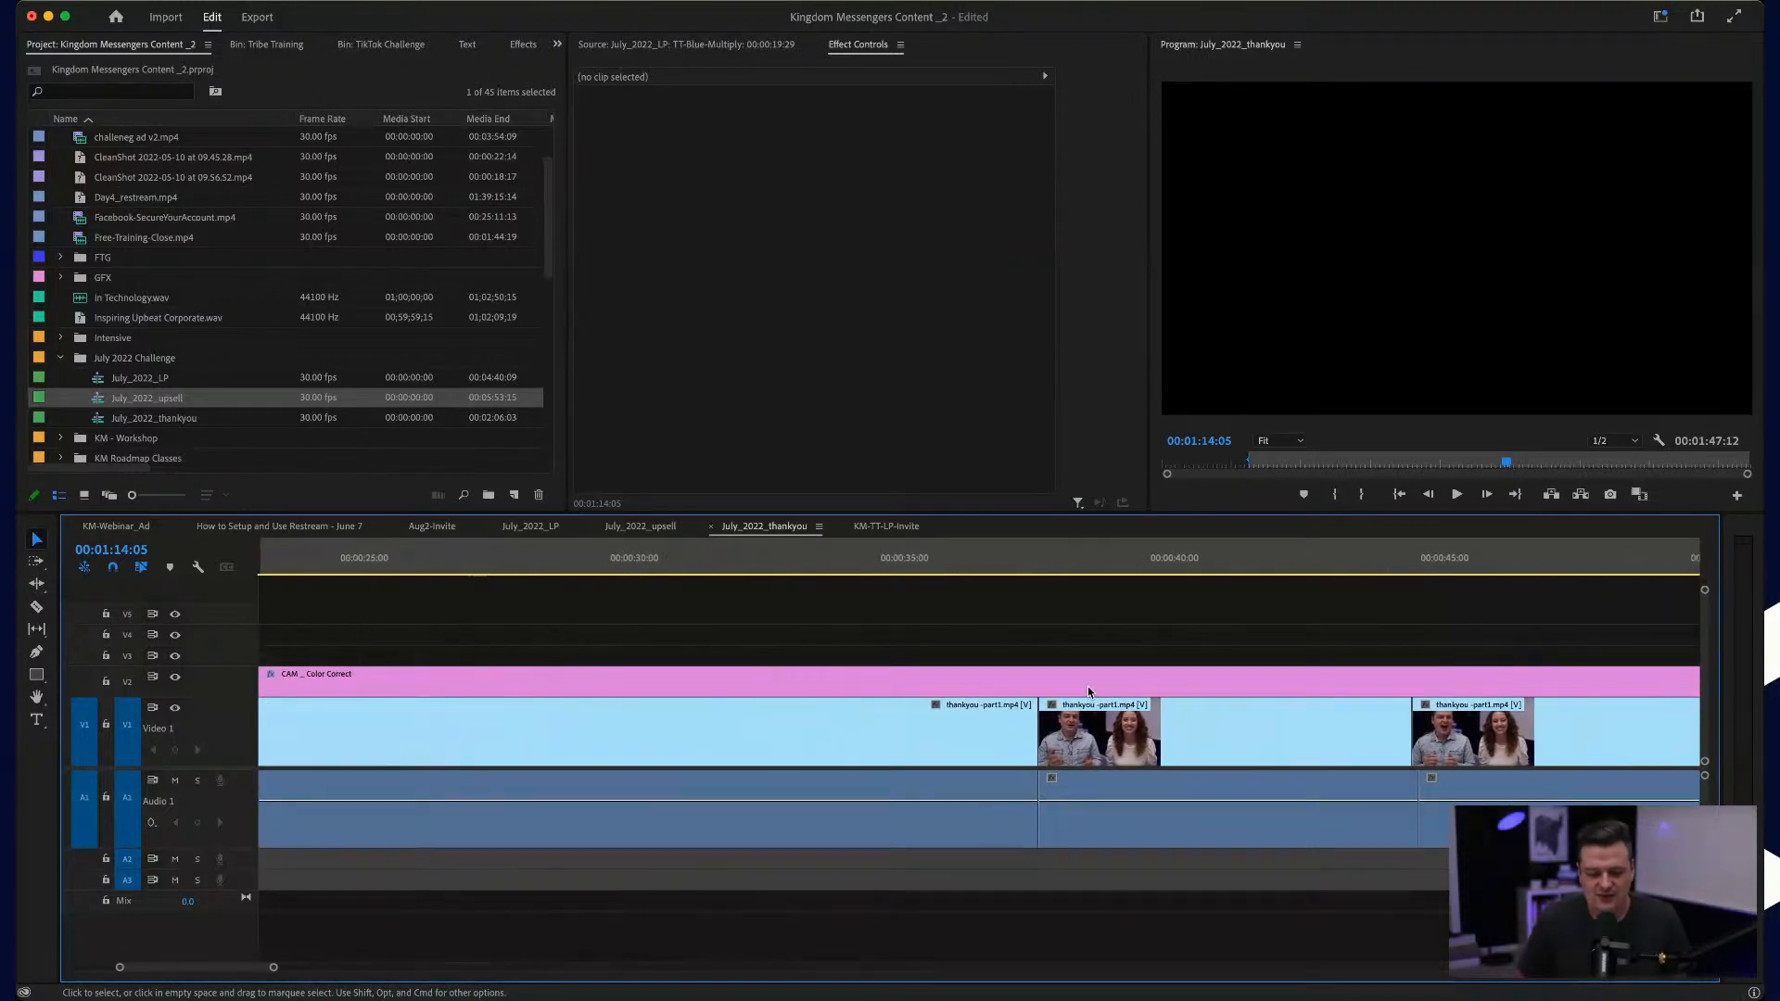
scroll(1088, 687, "down", 2)
scroll(1088, 687, "left", 3)
Step: Move the playhead to the first clip's start at 00:00:18:29 and scrub within the clip to 00:00:27:21
left_click(396, 560)
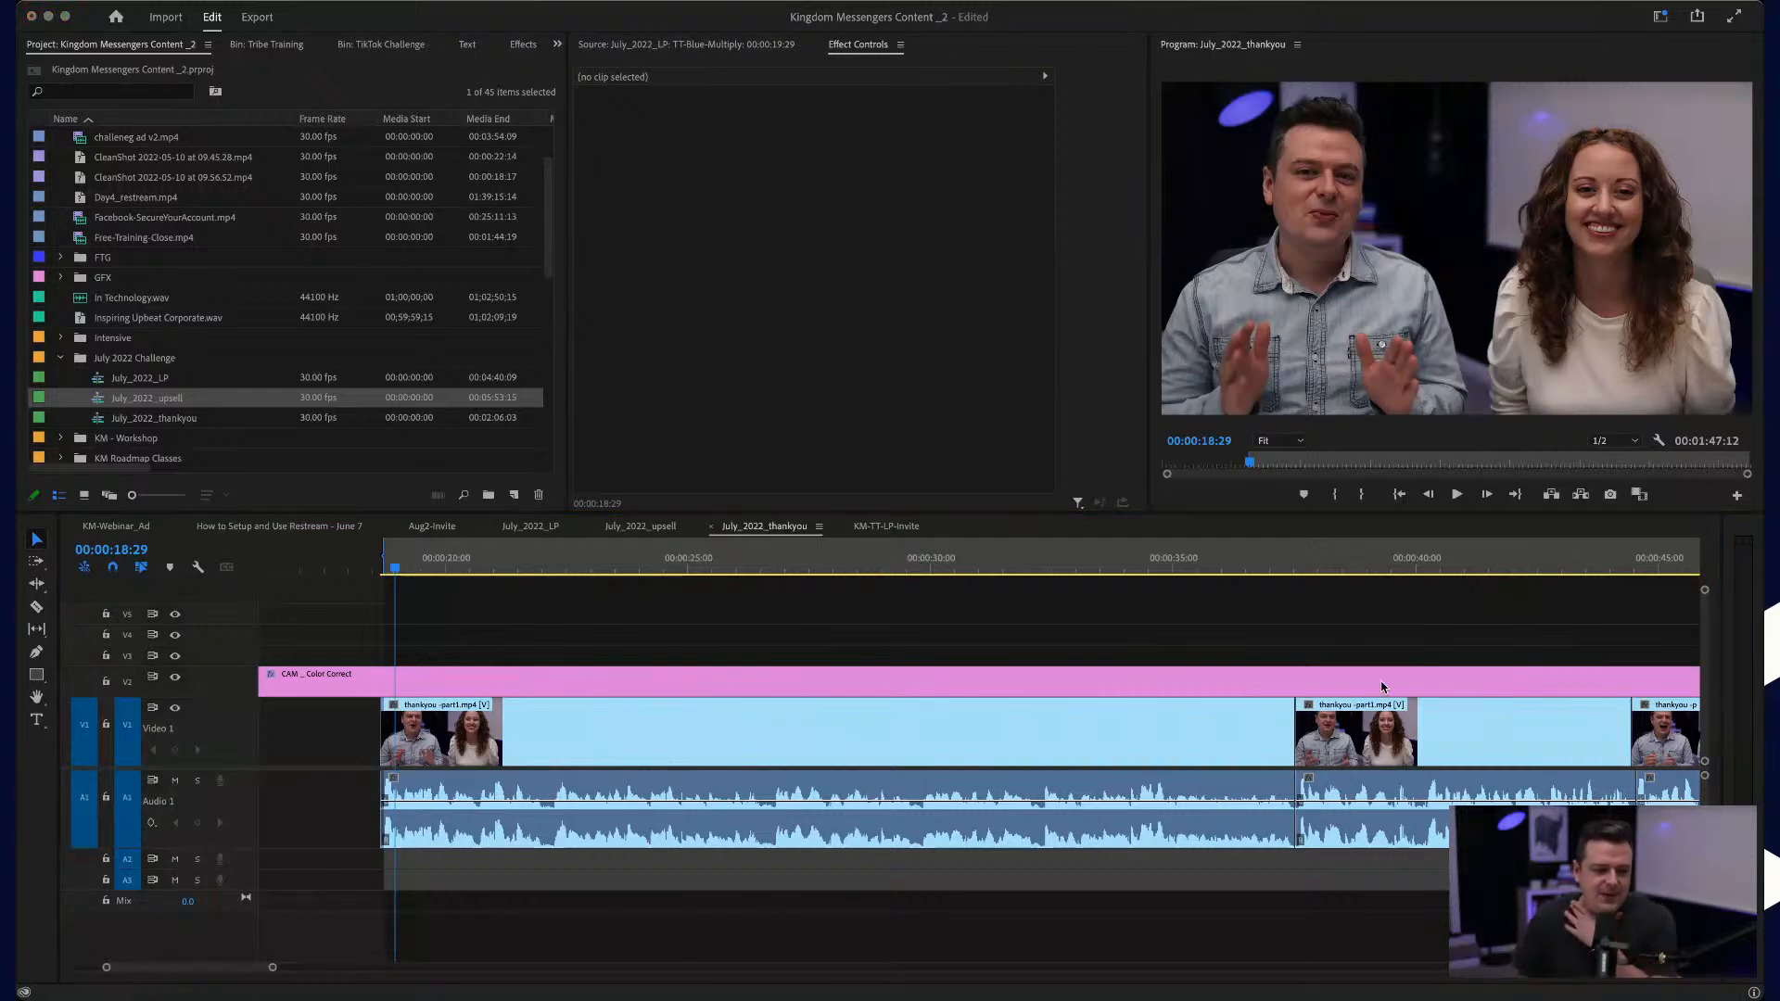
left_click(1414, 611)
left_click_drag(1077, 567, 818, 568)
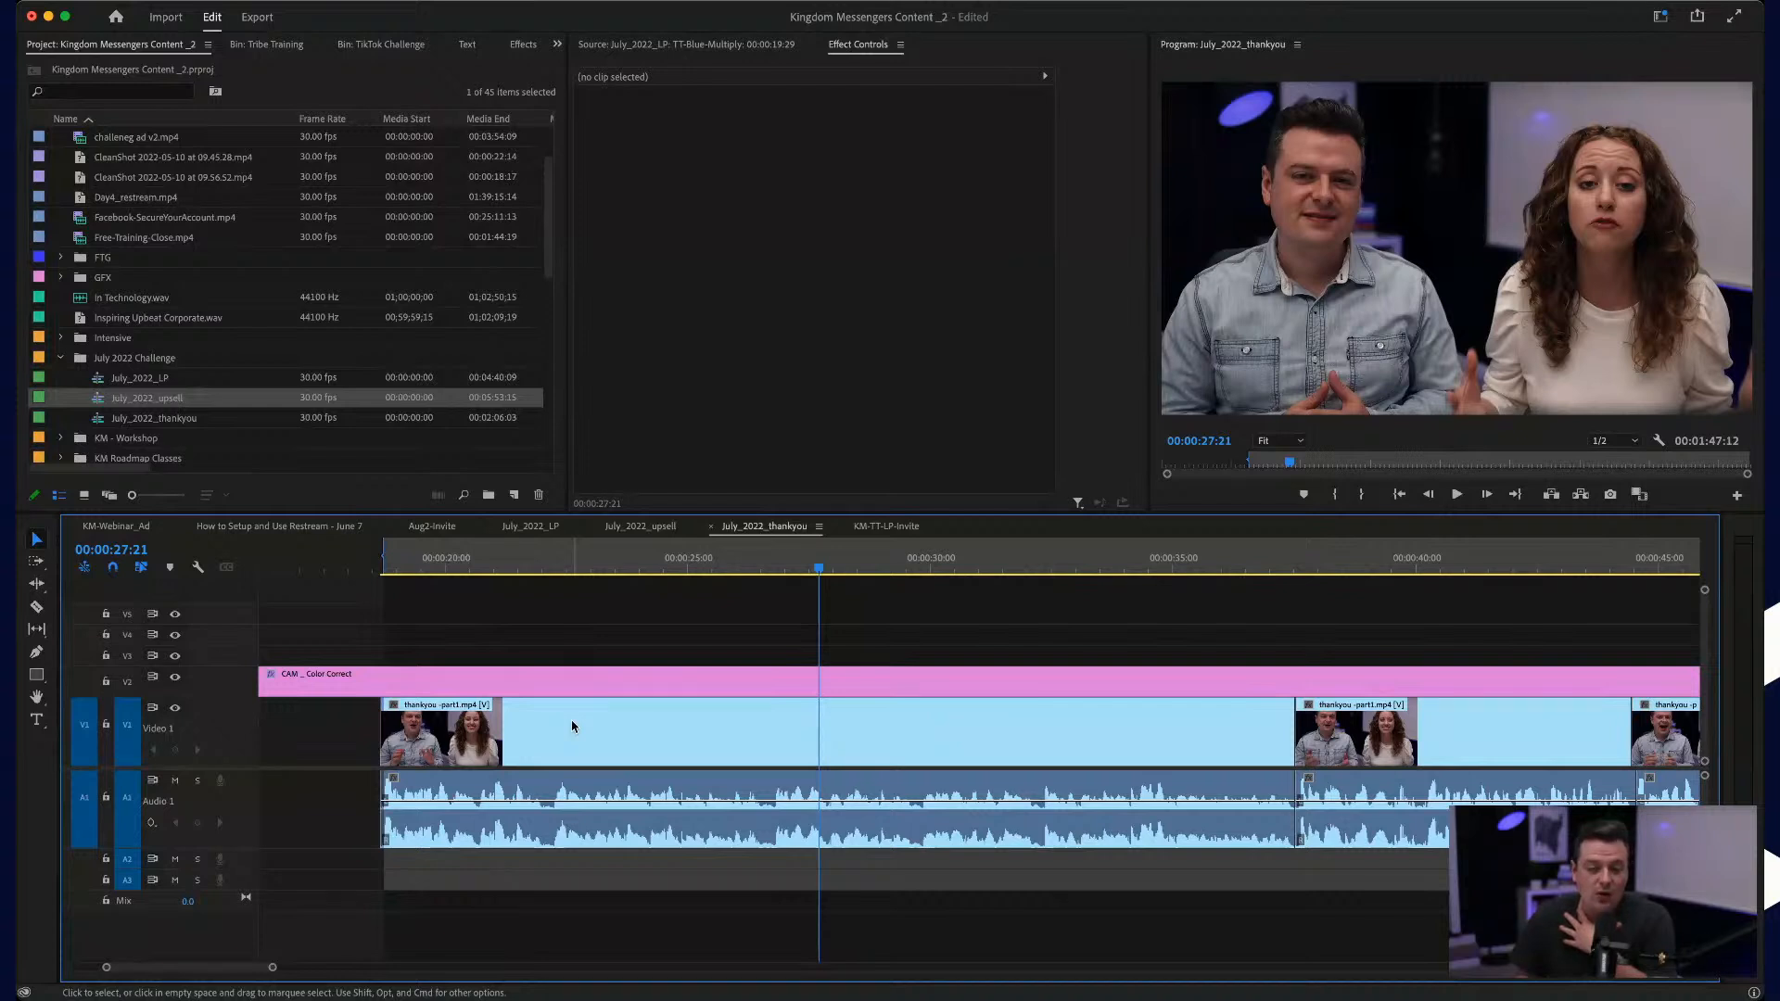
left_click_drag(830, 663, 837, 636)
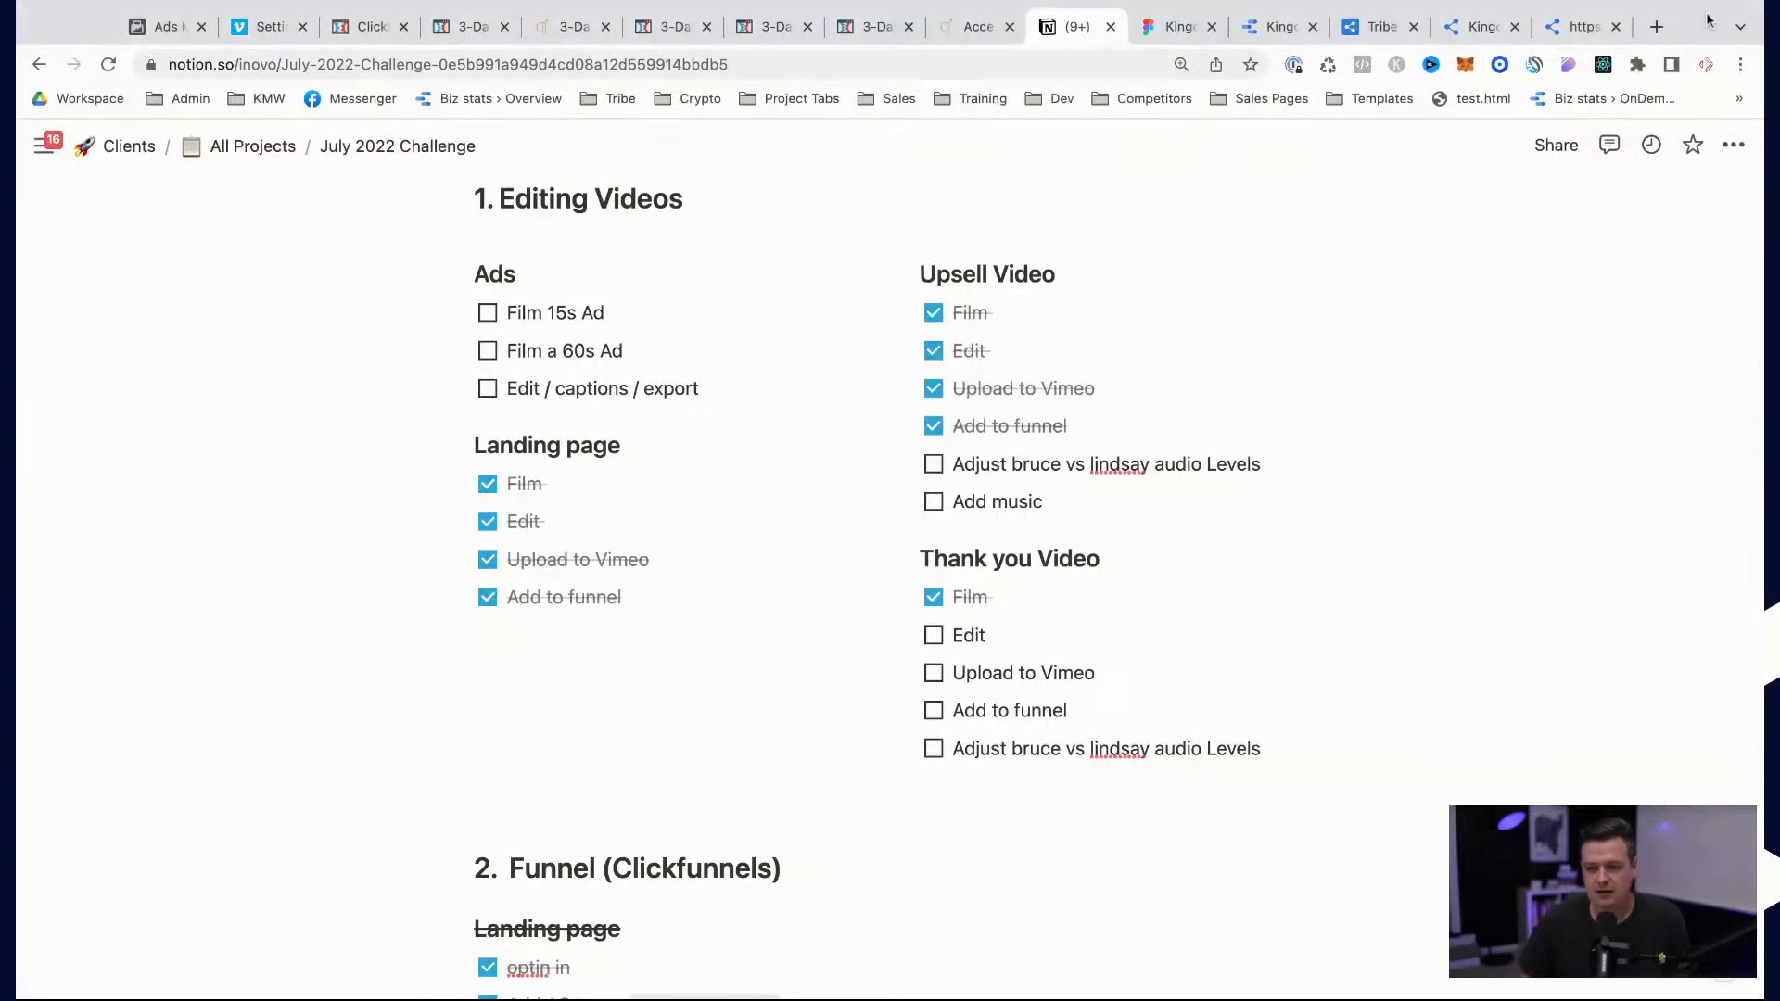
Step: Look through the open Kingdom Messengers groups dashboard, account signup page and public home page
left_click(1589, 28)
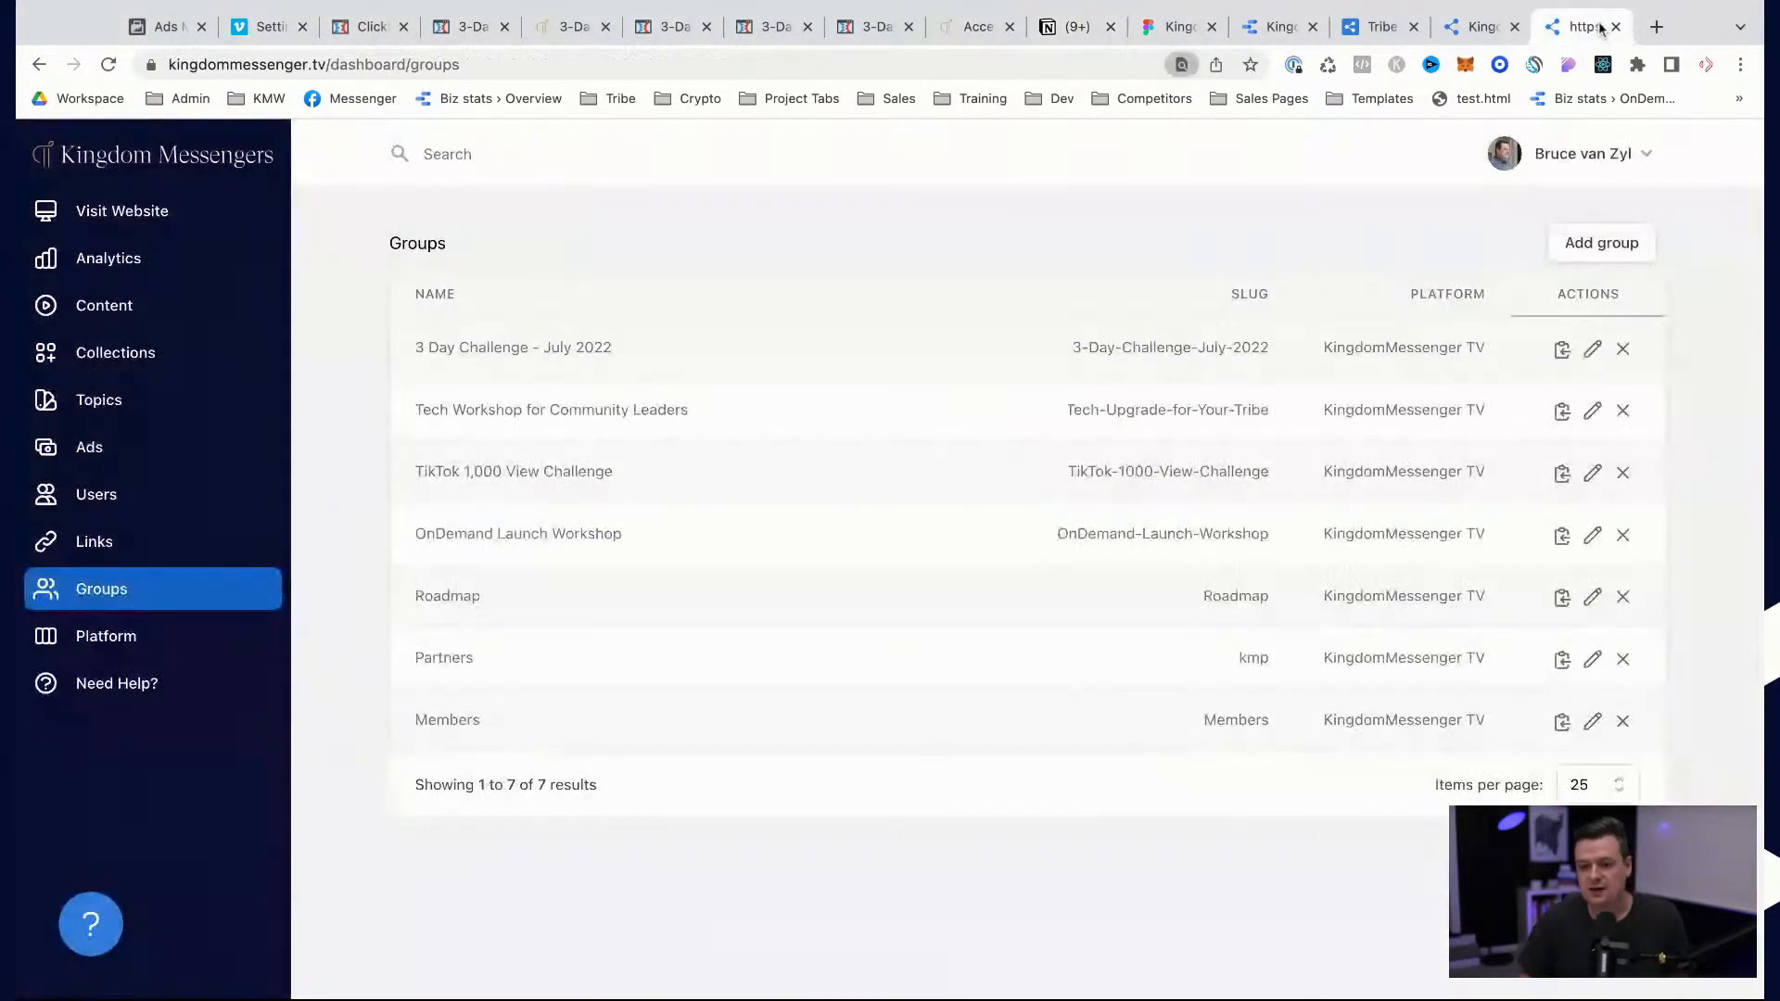
left_click(1475, 32)
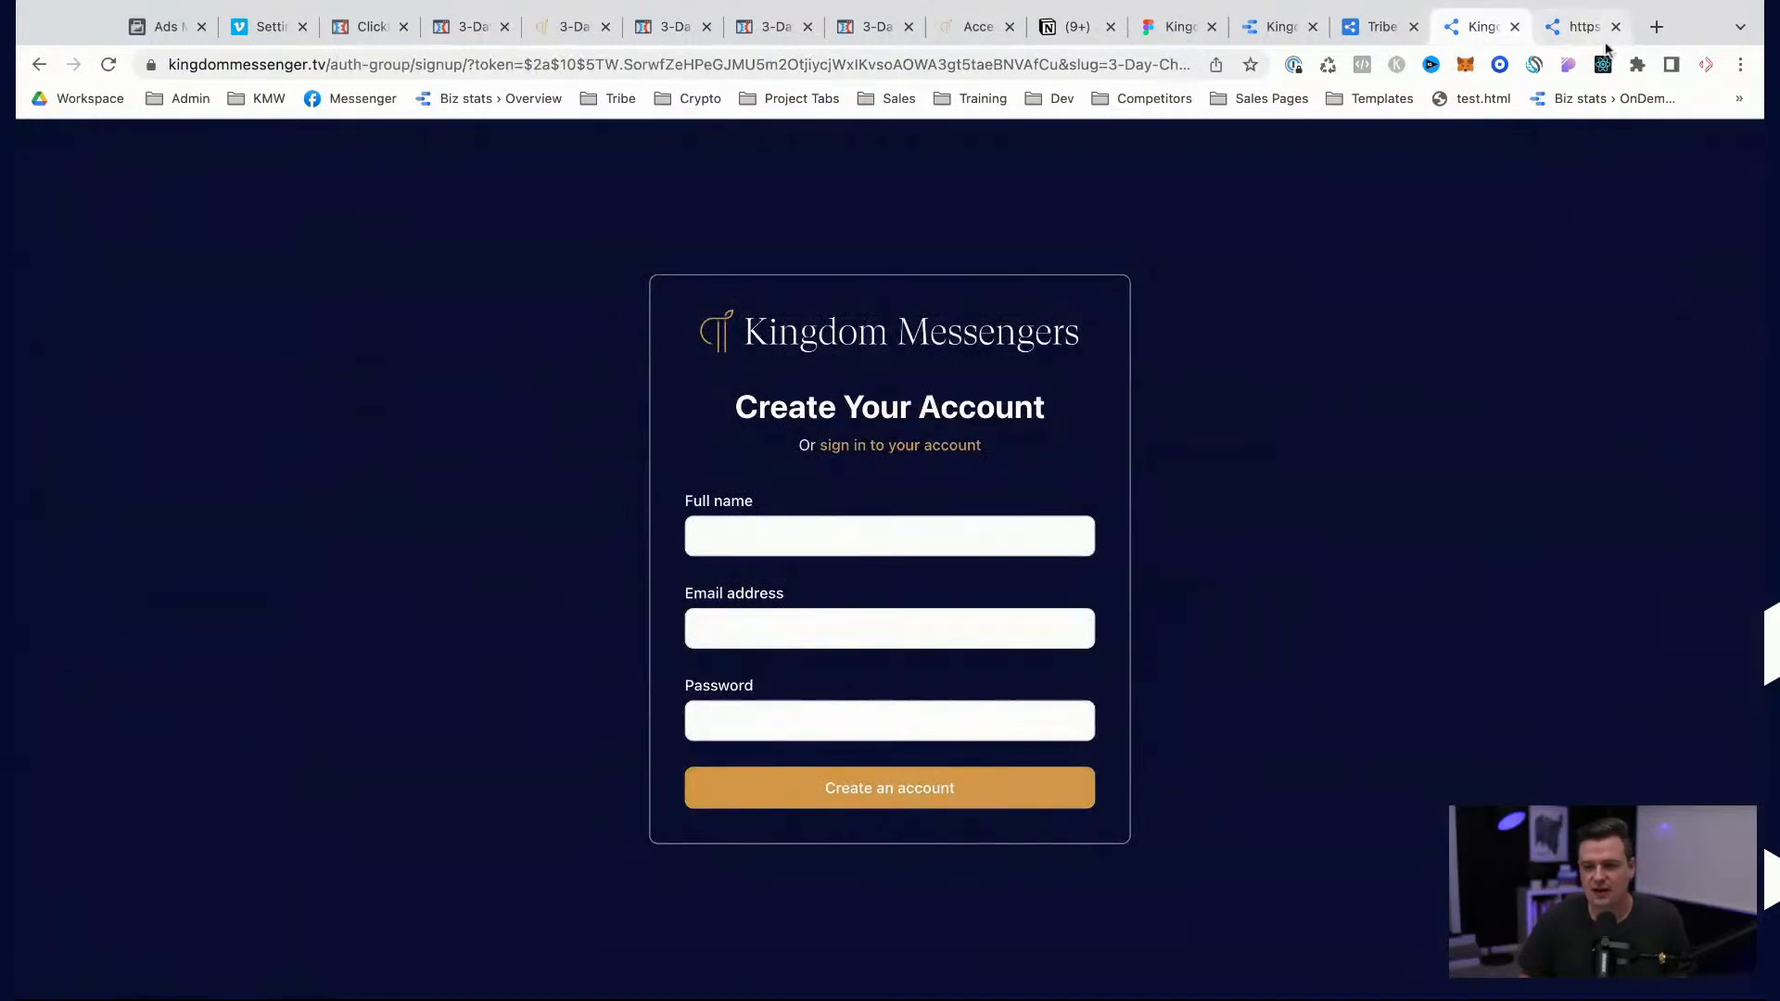
left_click(1589, 28)
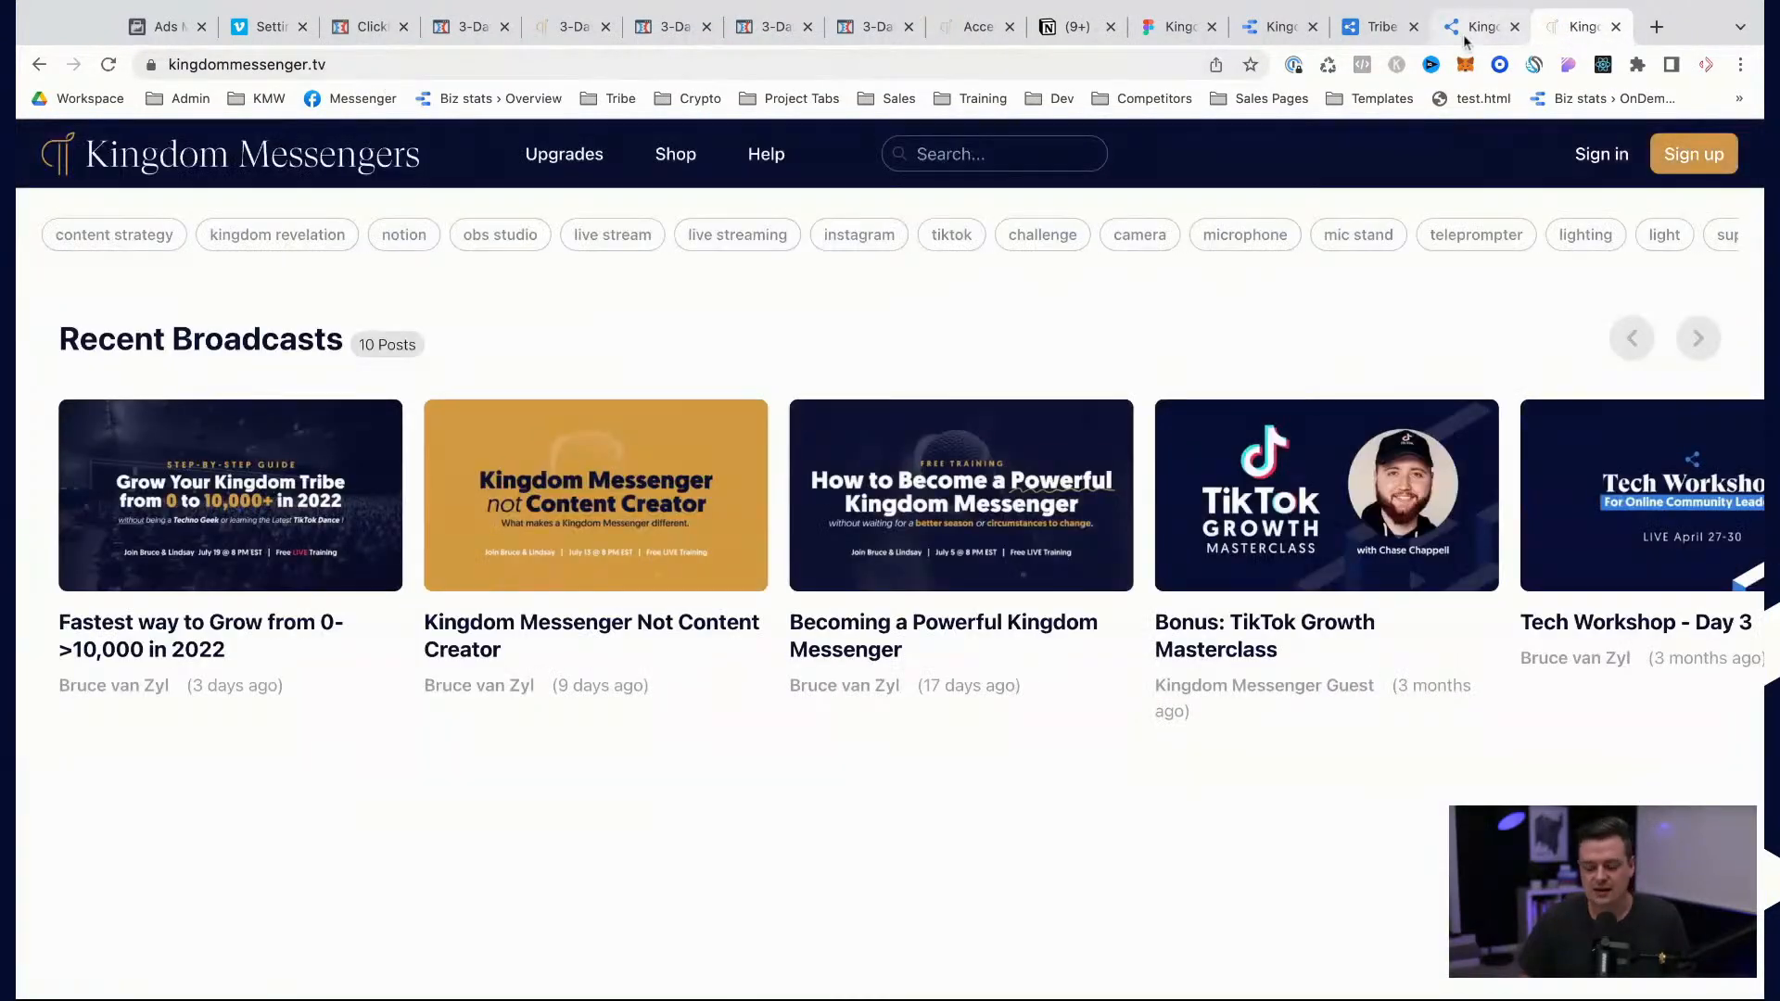
left_click(1463, 35)
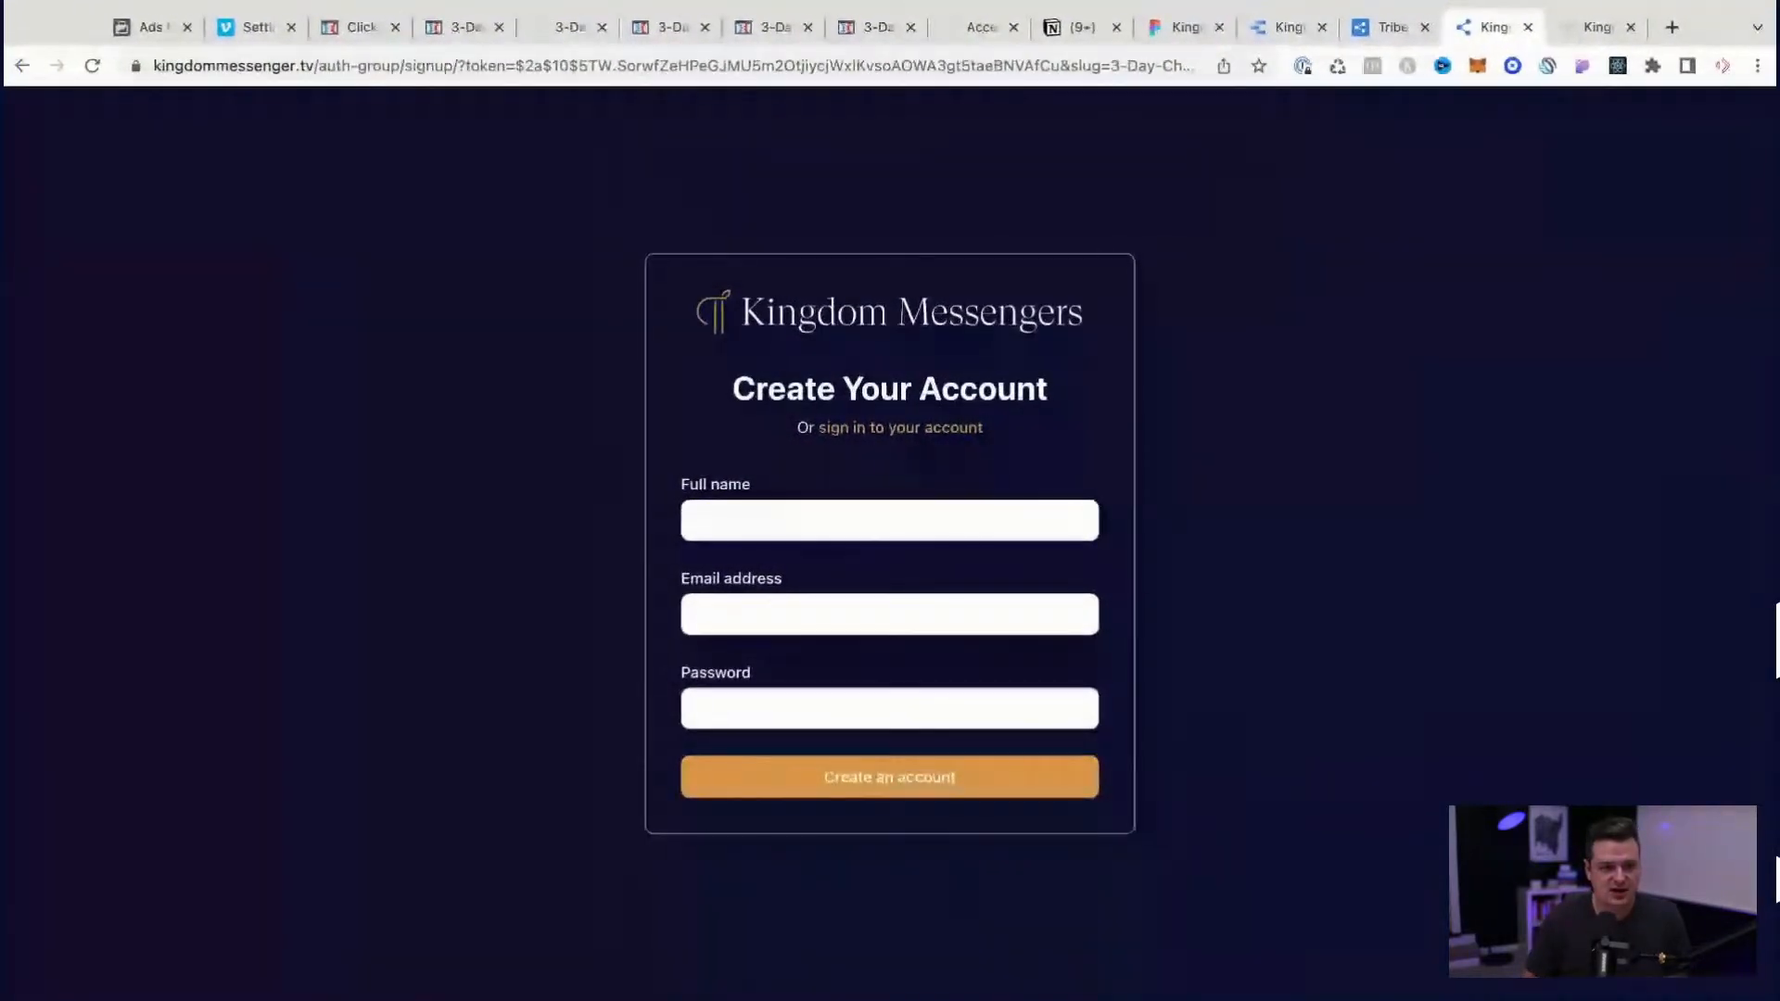
Step: Search Google for cleanshotx in a new browser tab and open the CleanShot X for Mac website
key("ctrl+t")
type("clean")
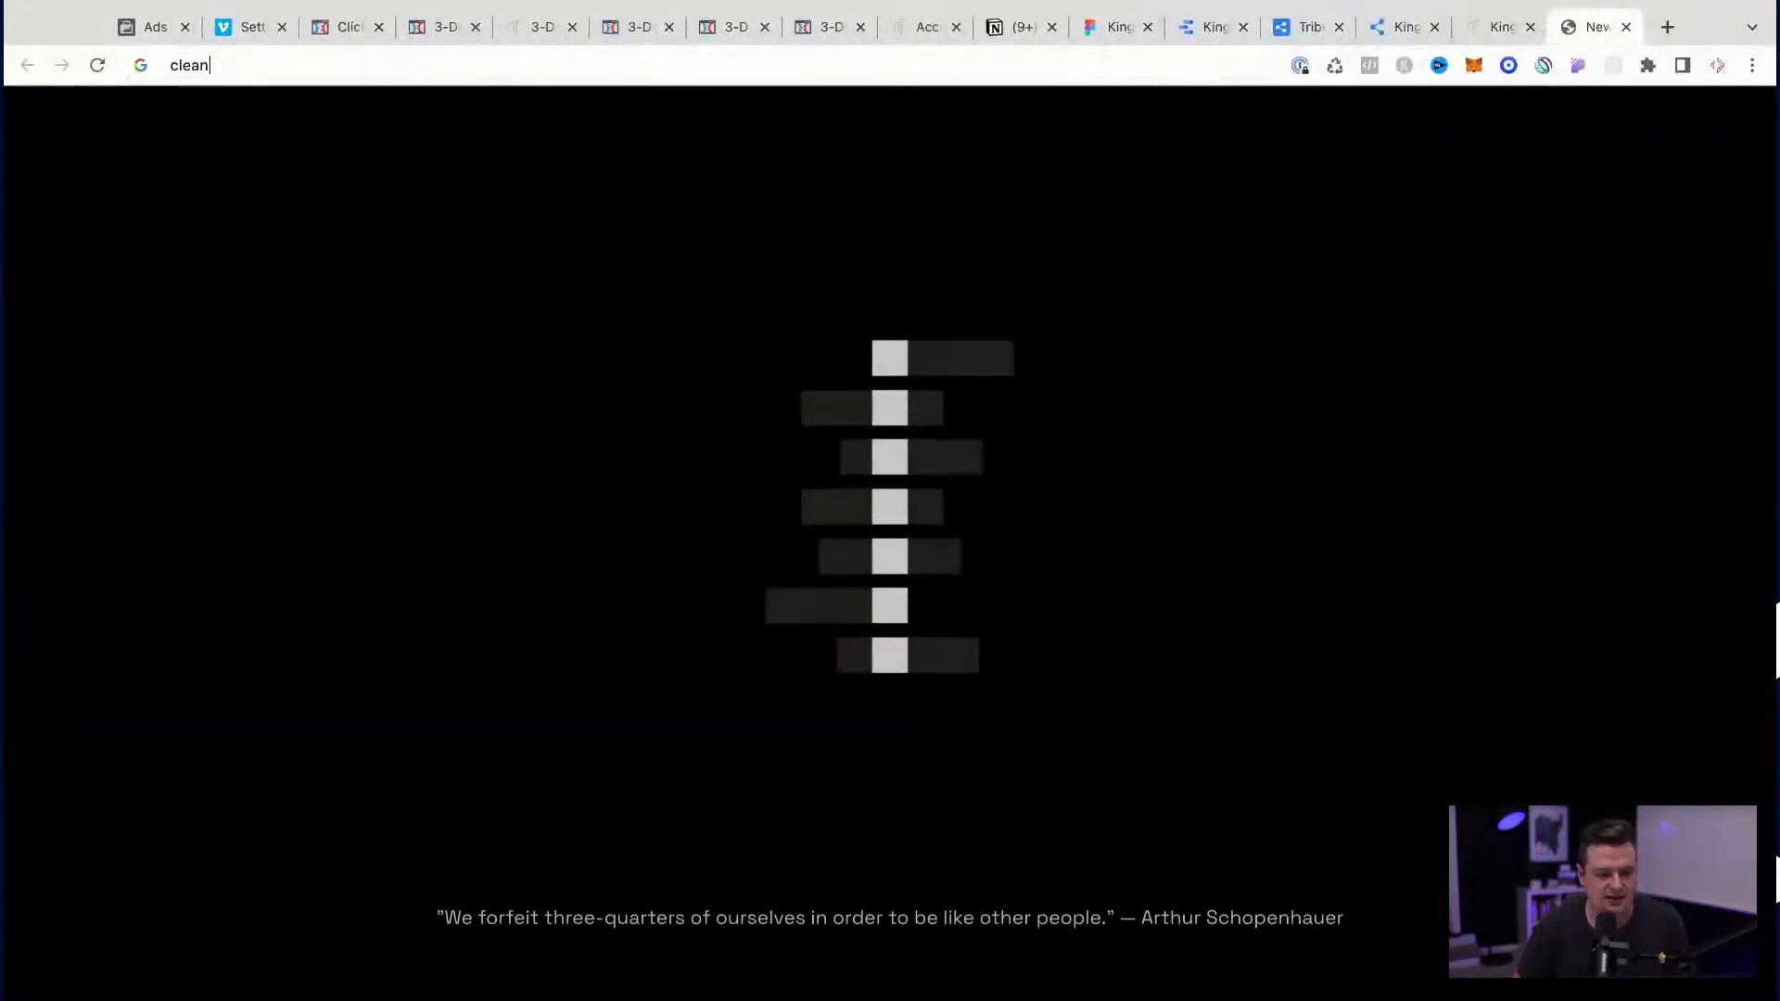
type("shotx")
key("Return")
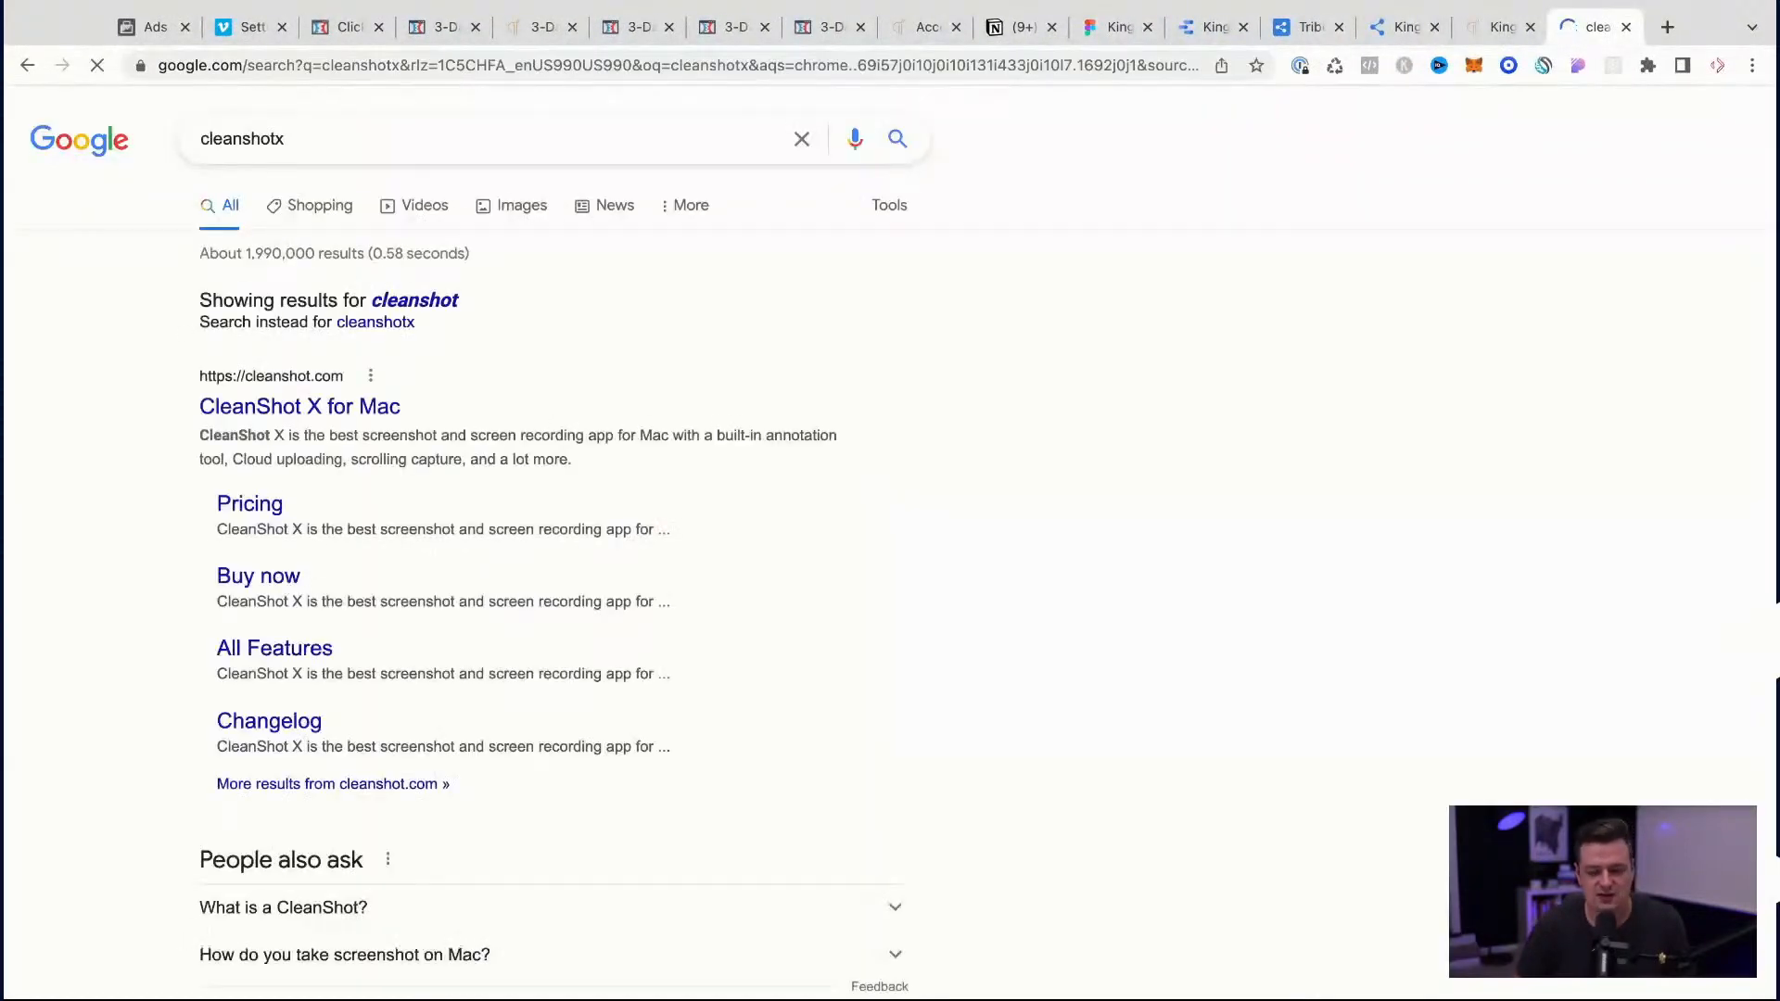
left_click(310, 407)
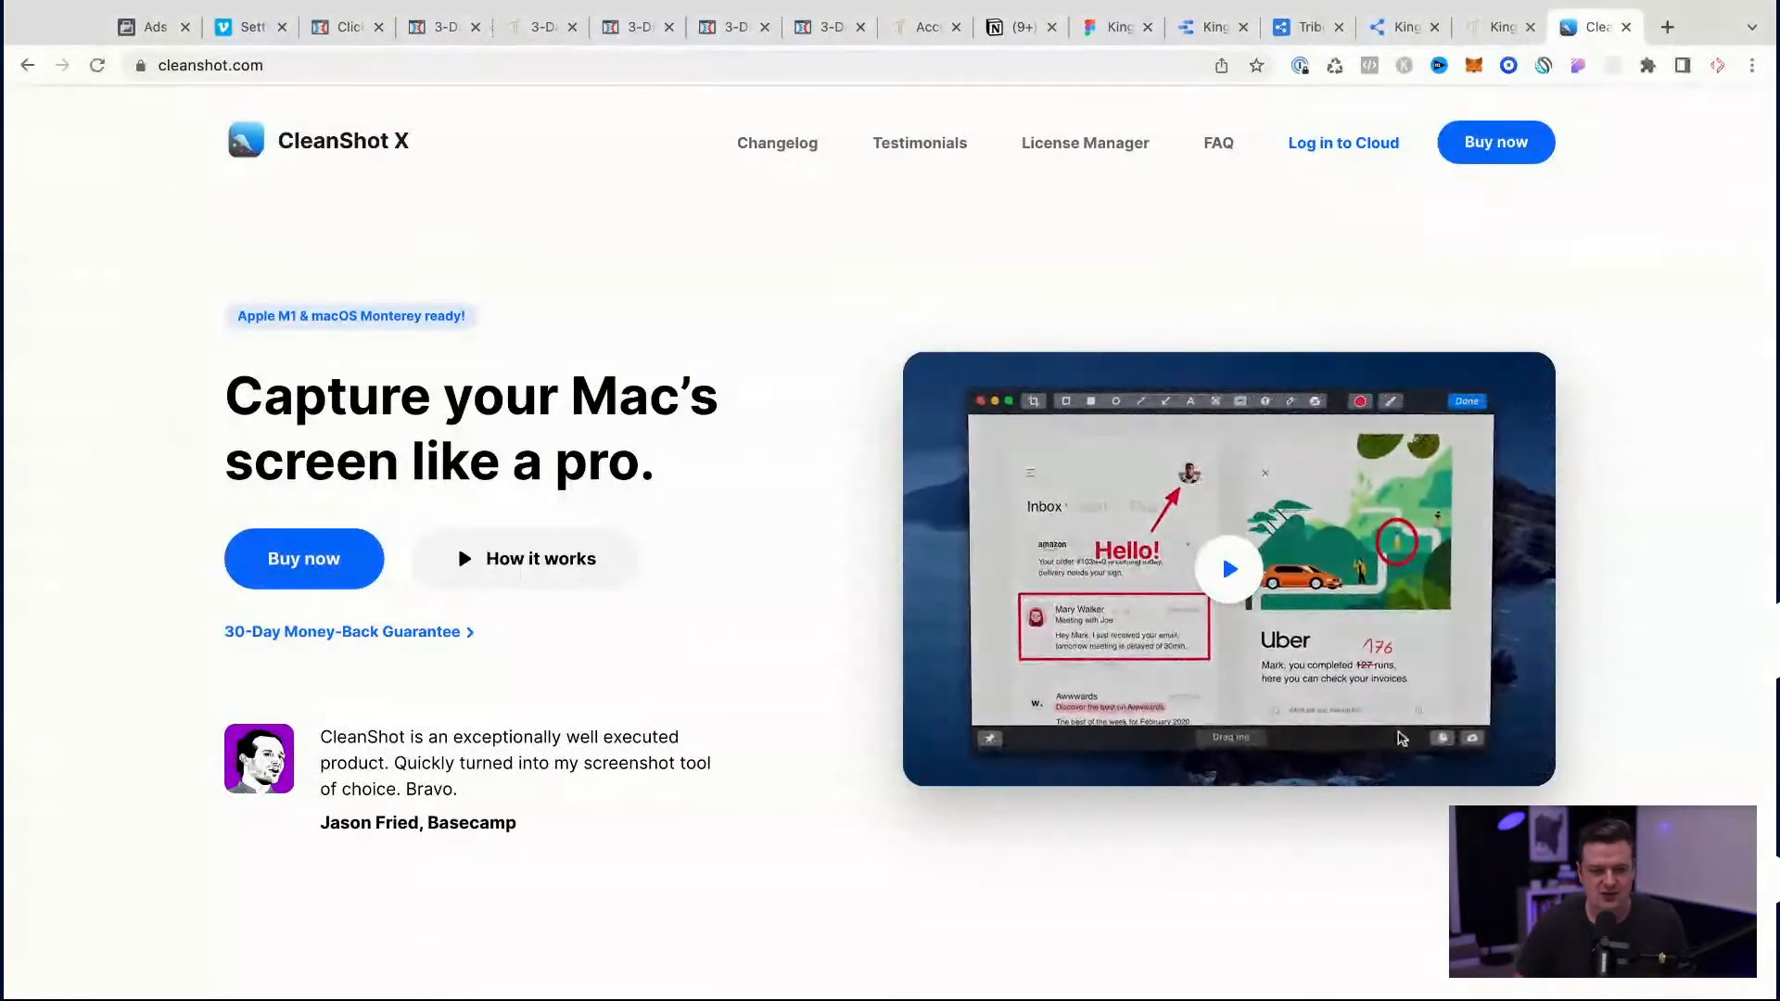
Step: Select the cleanshot.com address and look through the CleanShot X home page down to its footer
left_click(318, 61)
key("super+Tab")
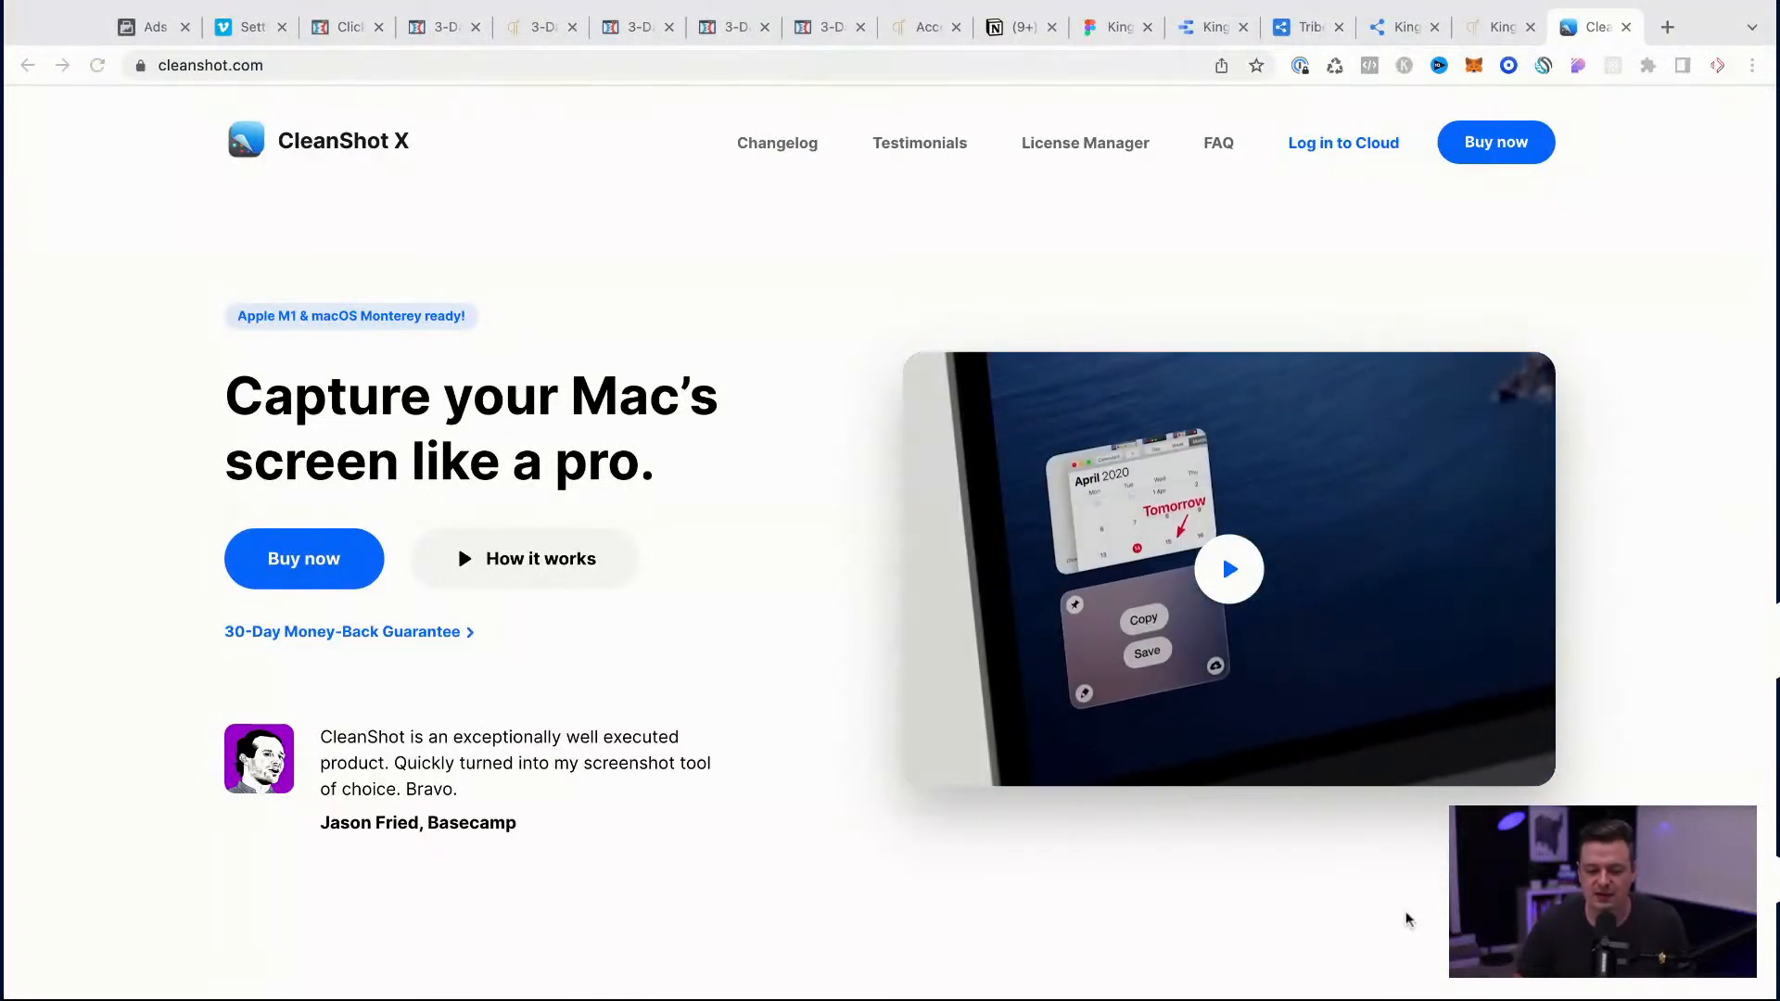
key("super+Tab")
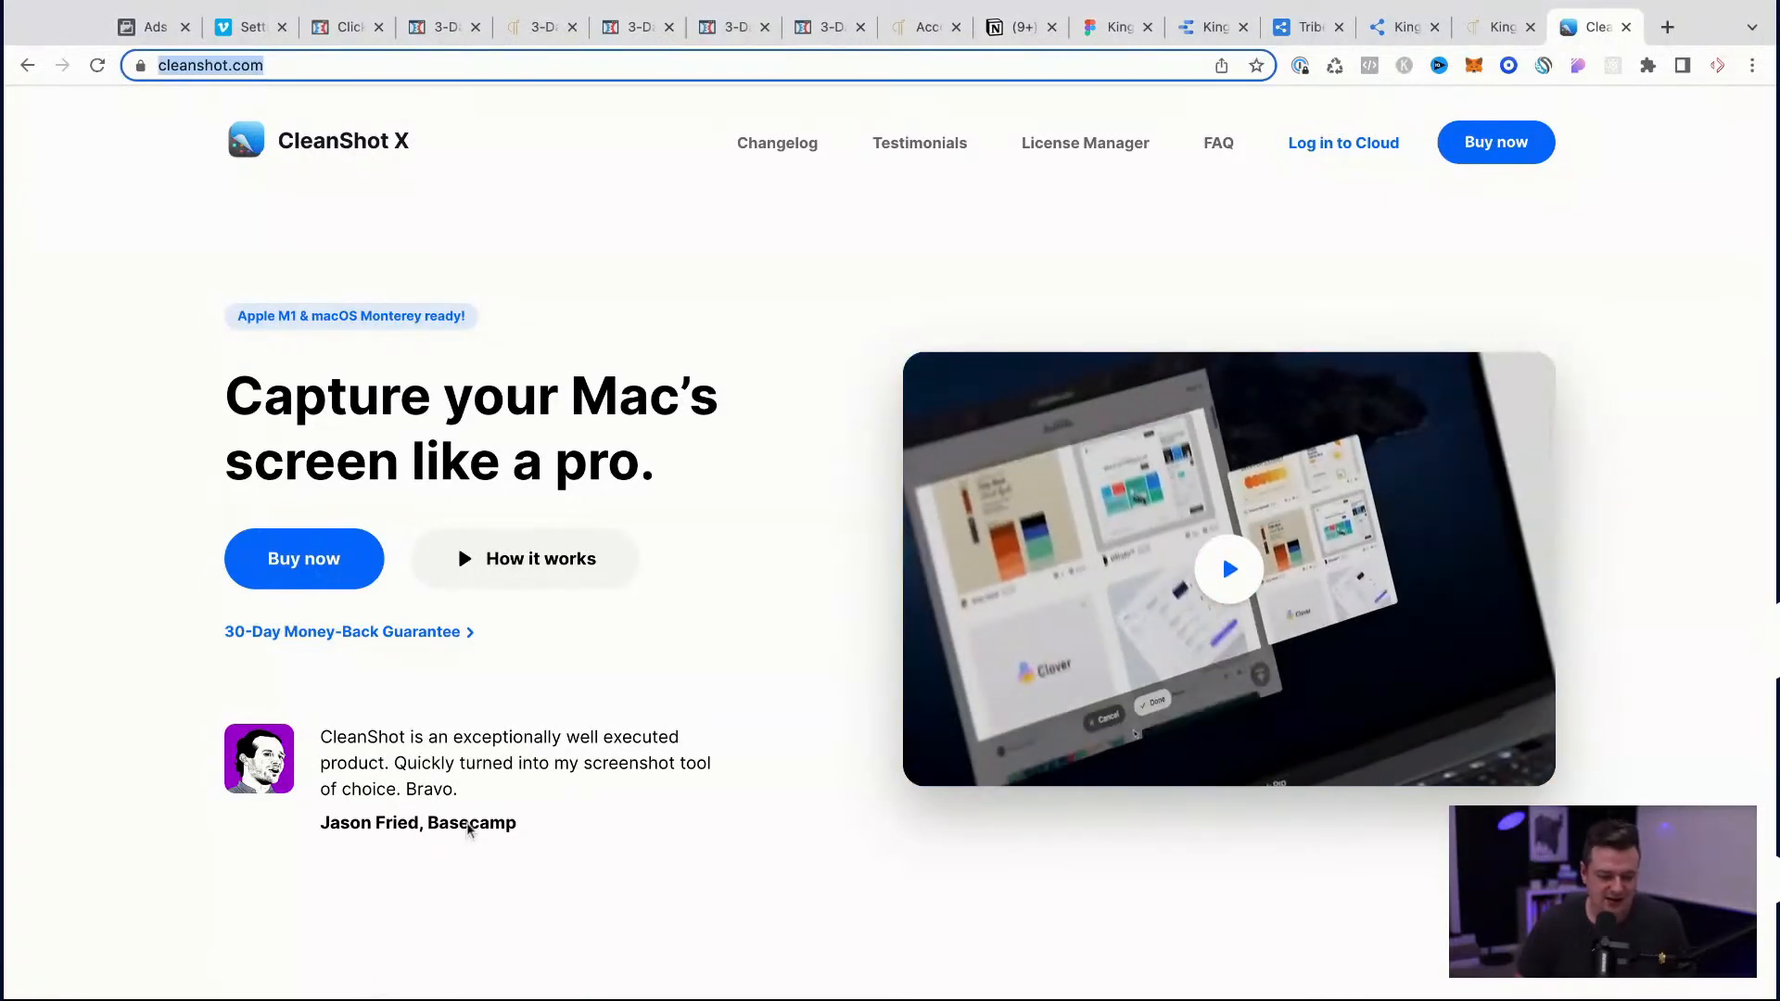
scroll(468, 828, "down", 15)
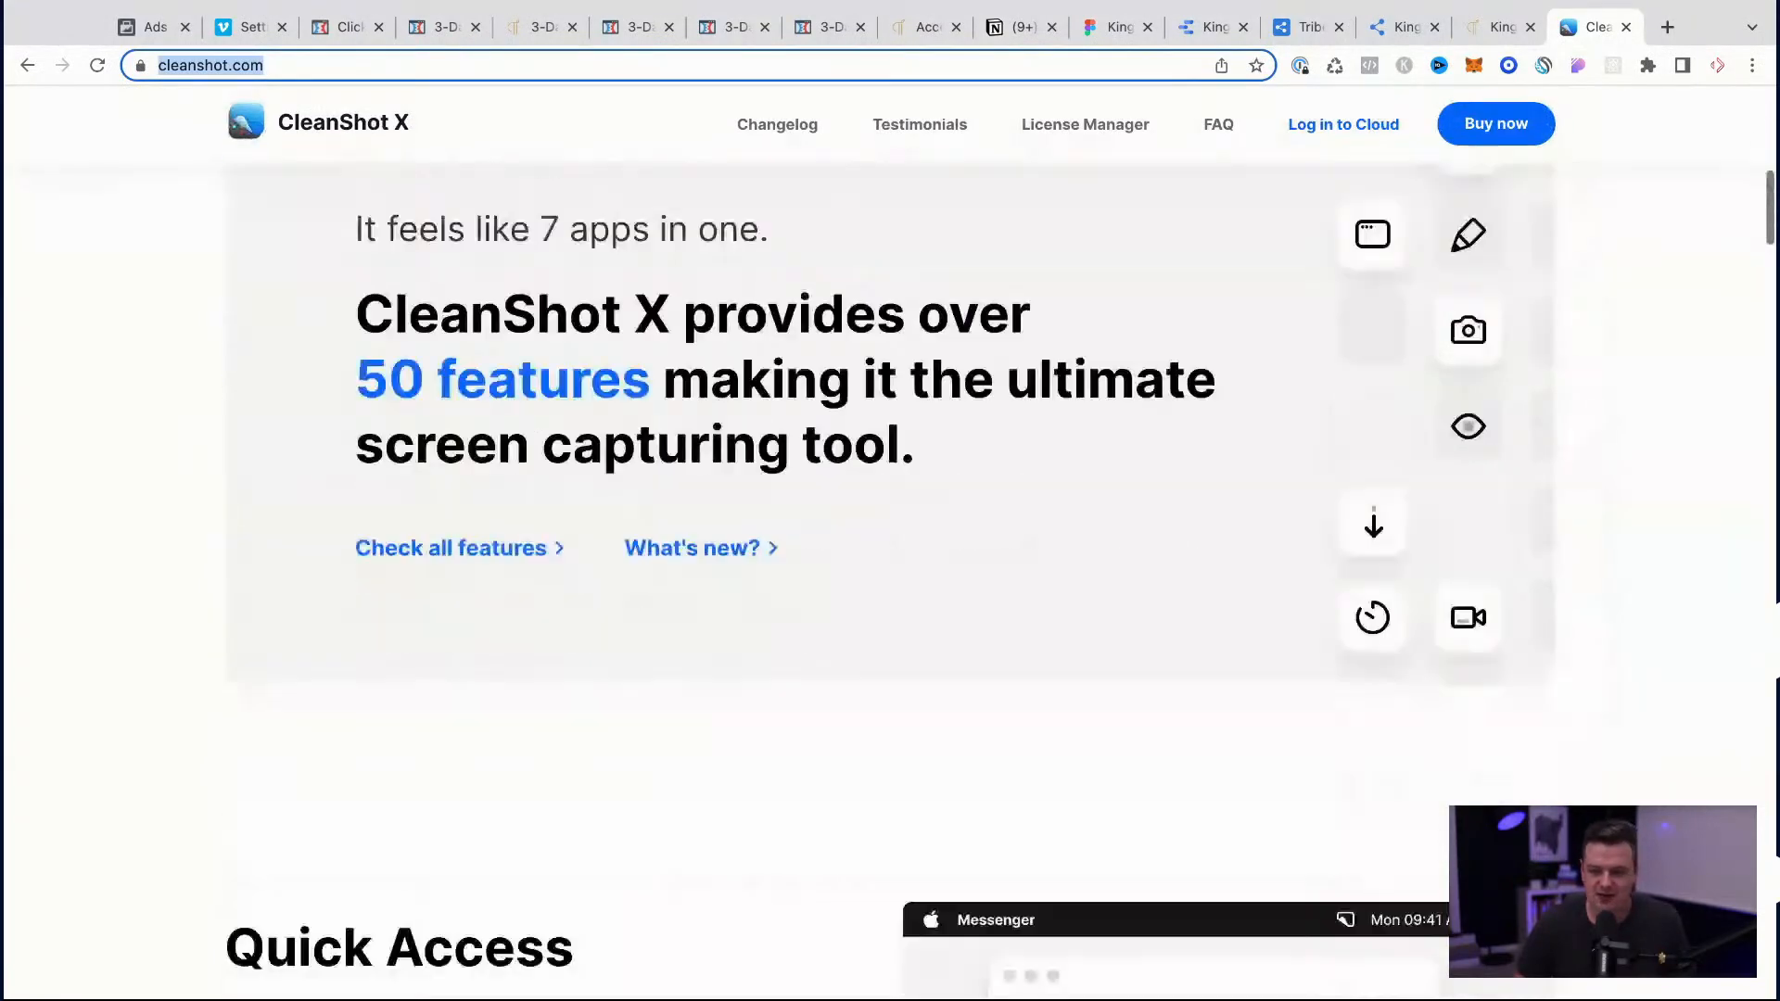
scroll(467, 857, "down", 20)
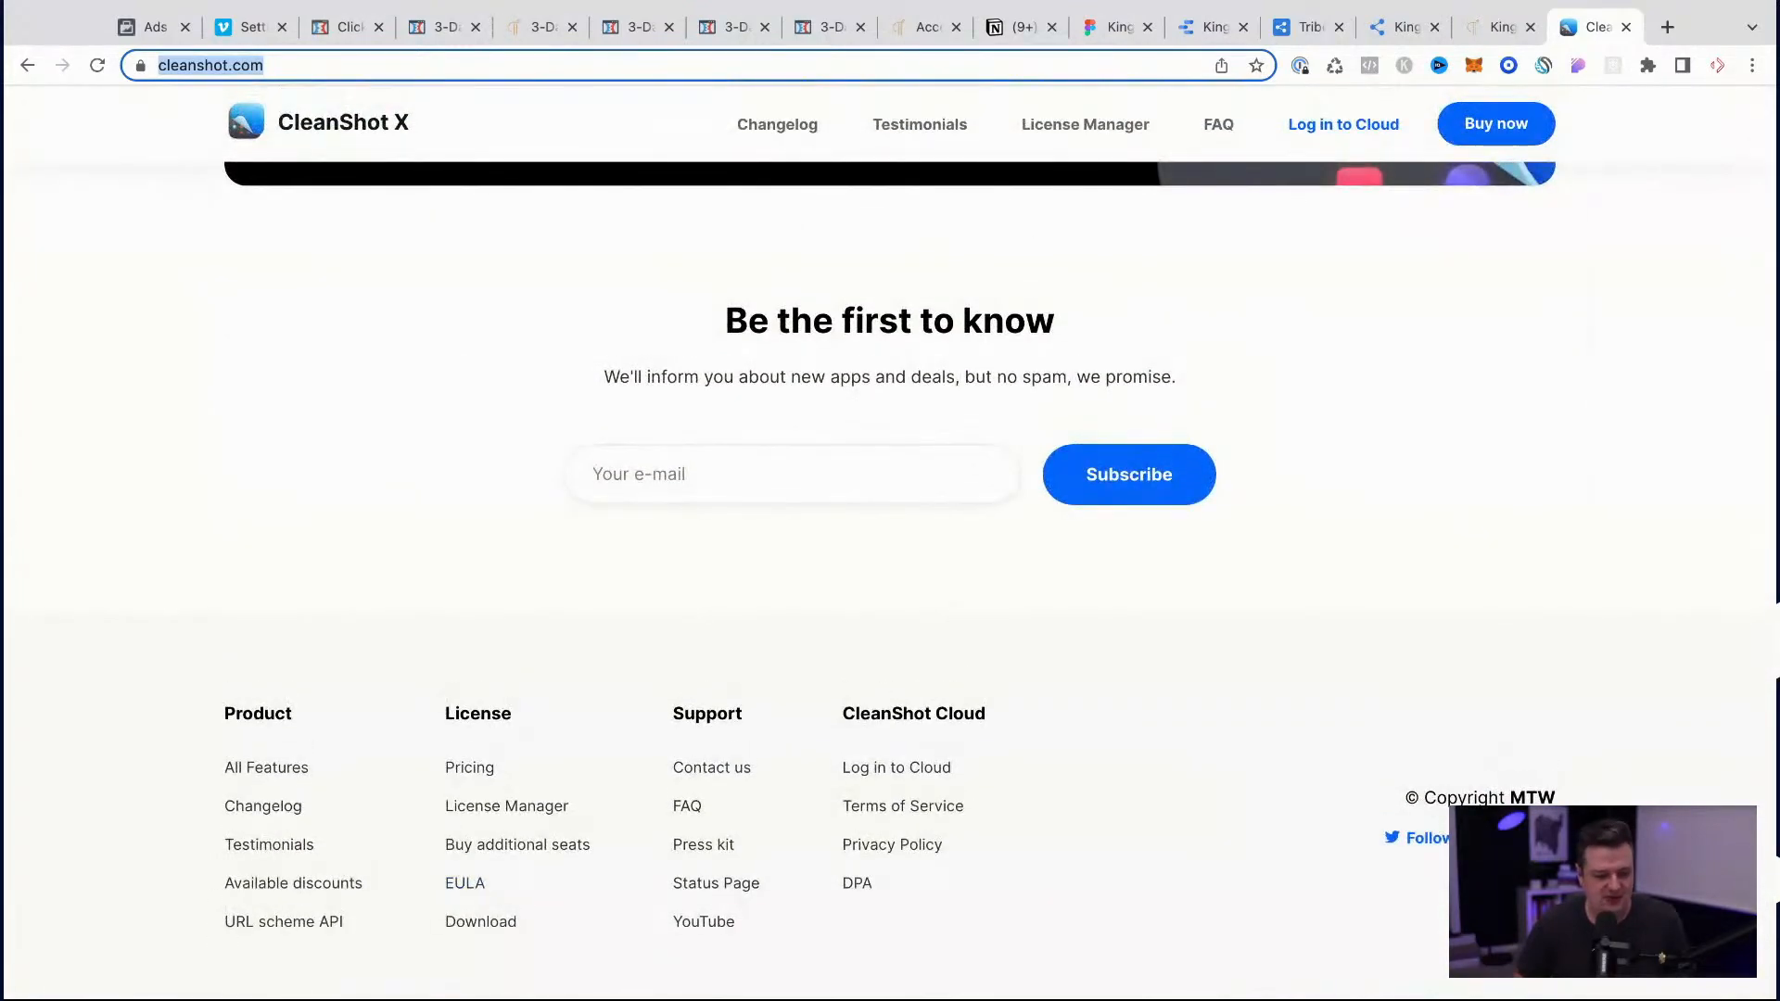
key("super+Tab")
key("super+Tab")
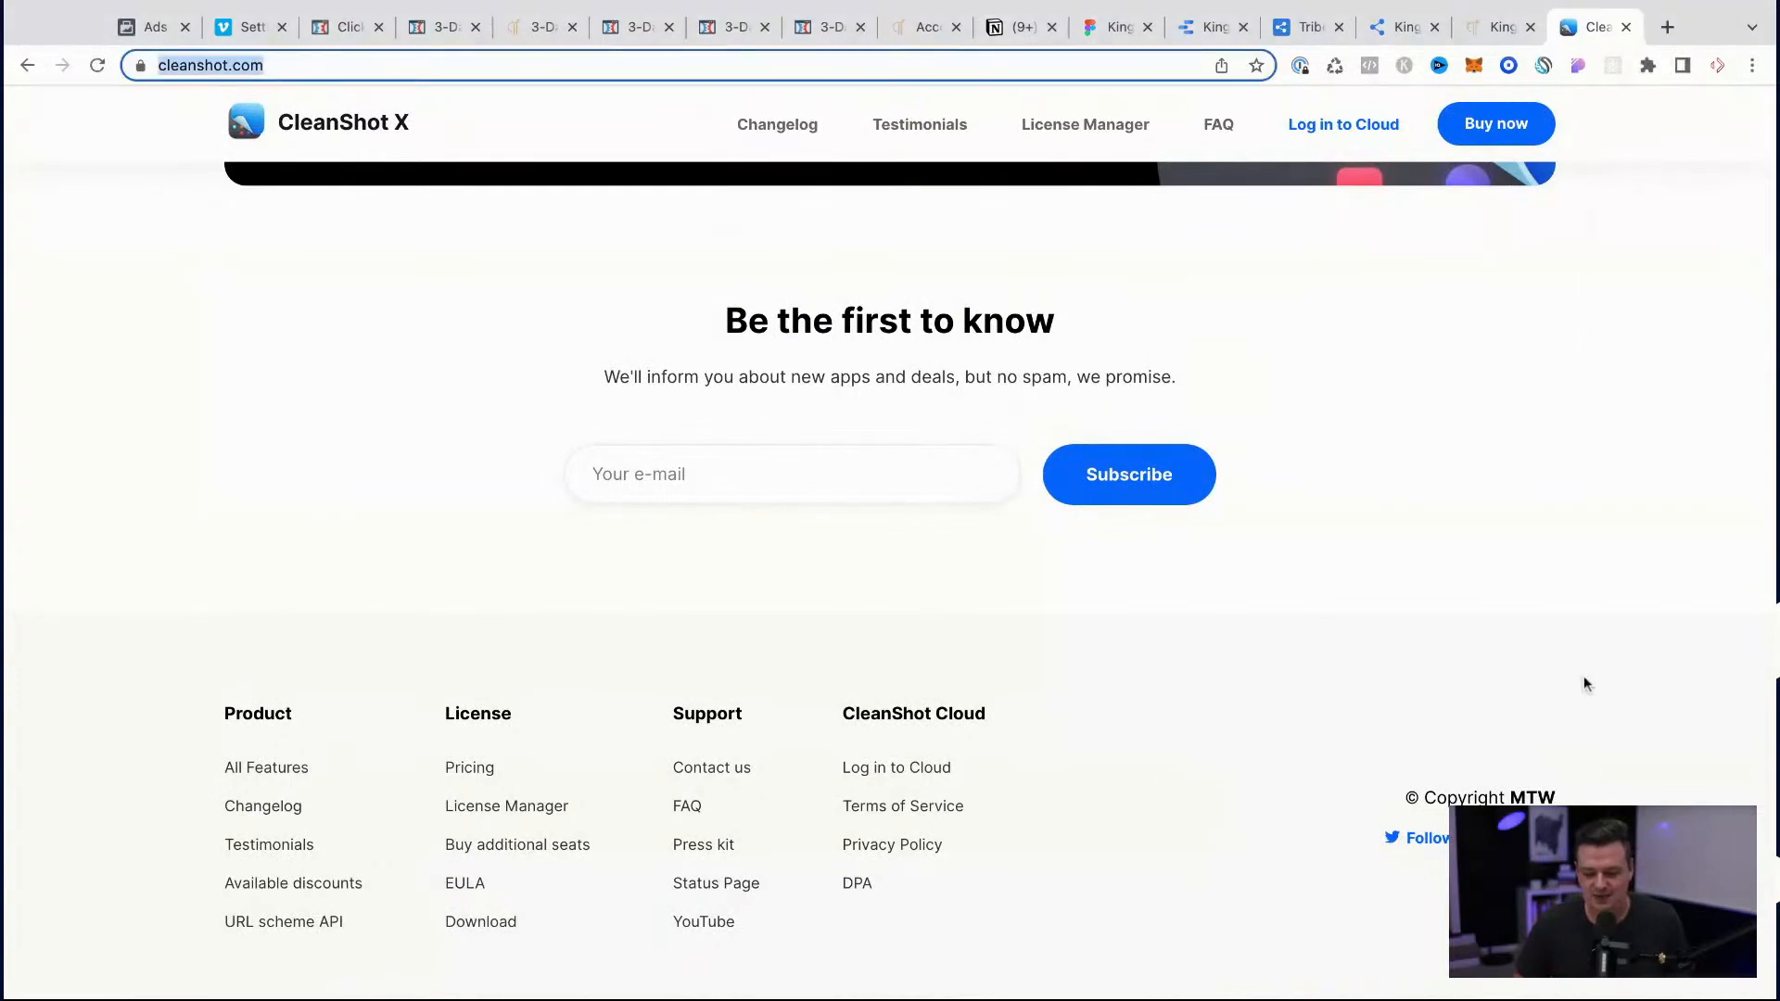
Step: Look back up through the CleanShot X page to its top and close the page
scroll(1199, 376, "up", 20)
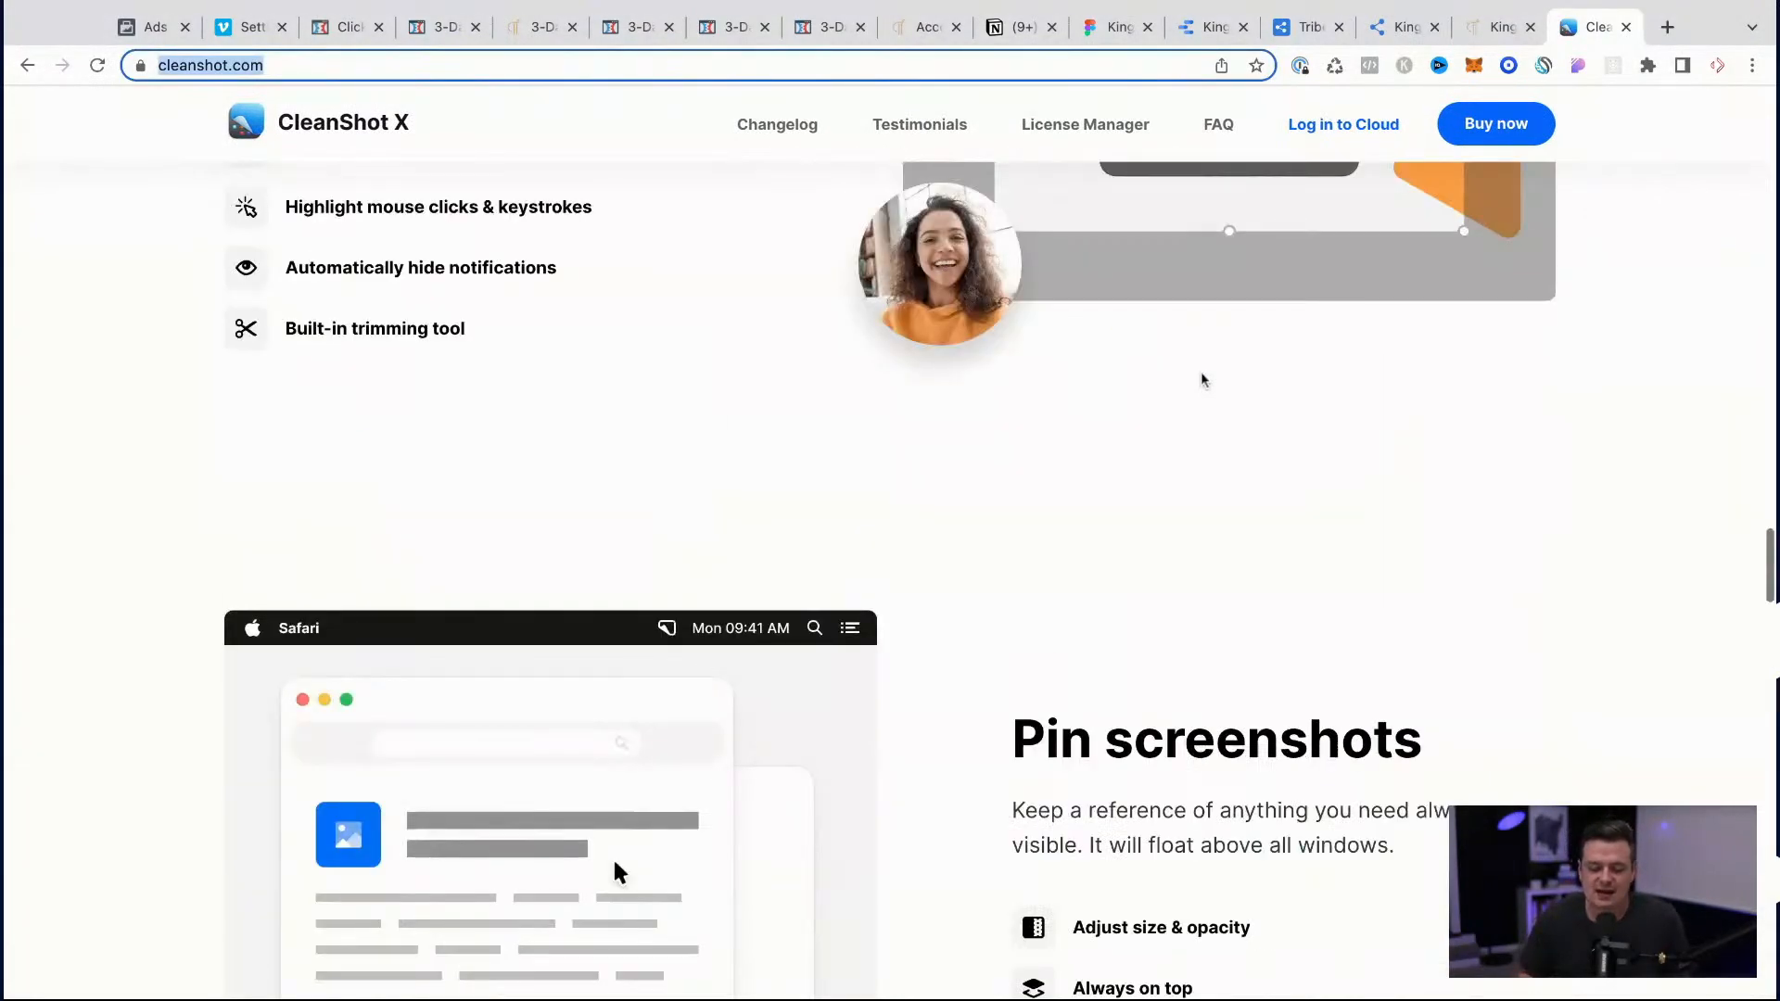
scroll(1202, 380, "up", 10)
scroll(1202, 380, "up", 10)
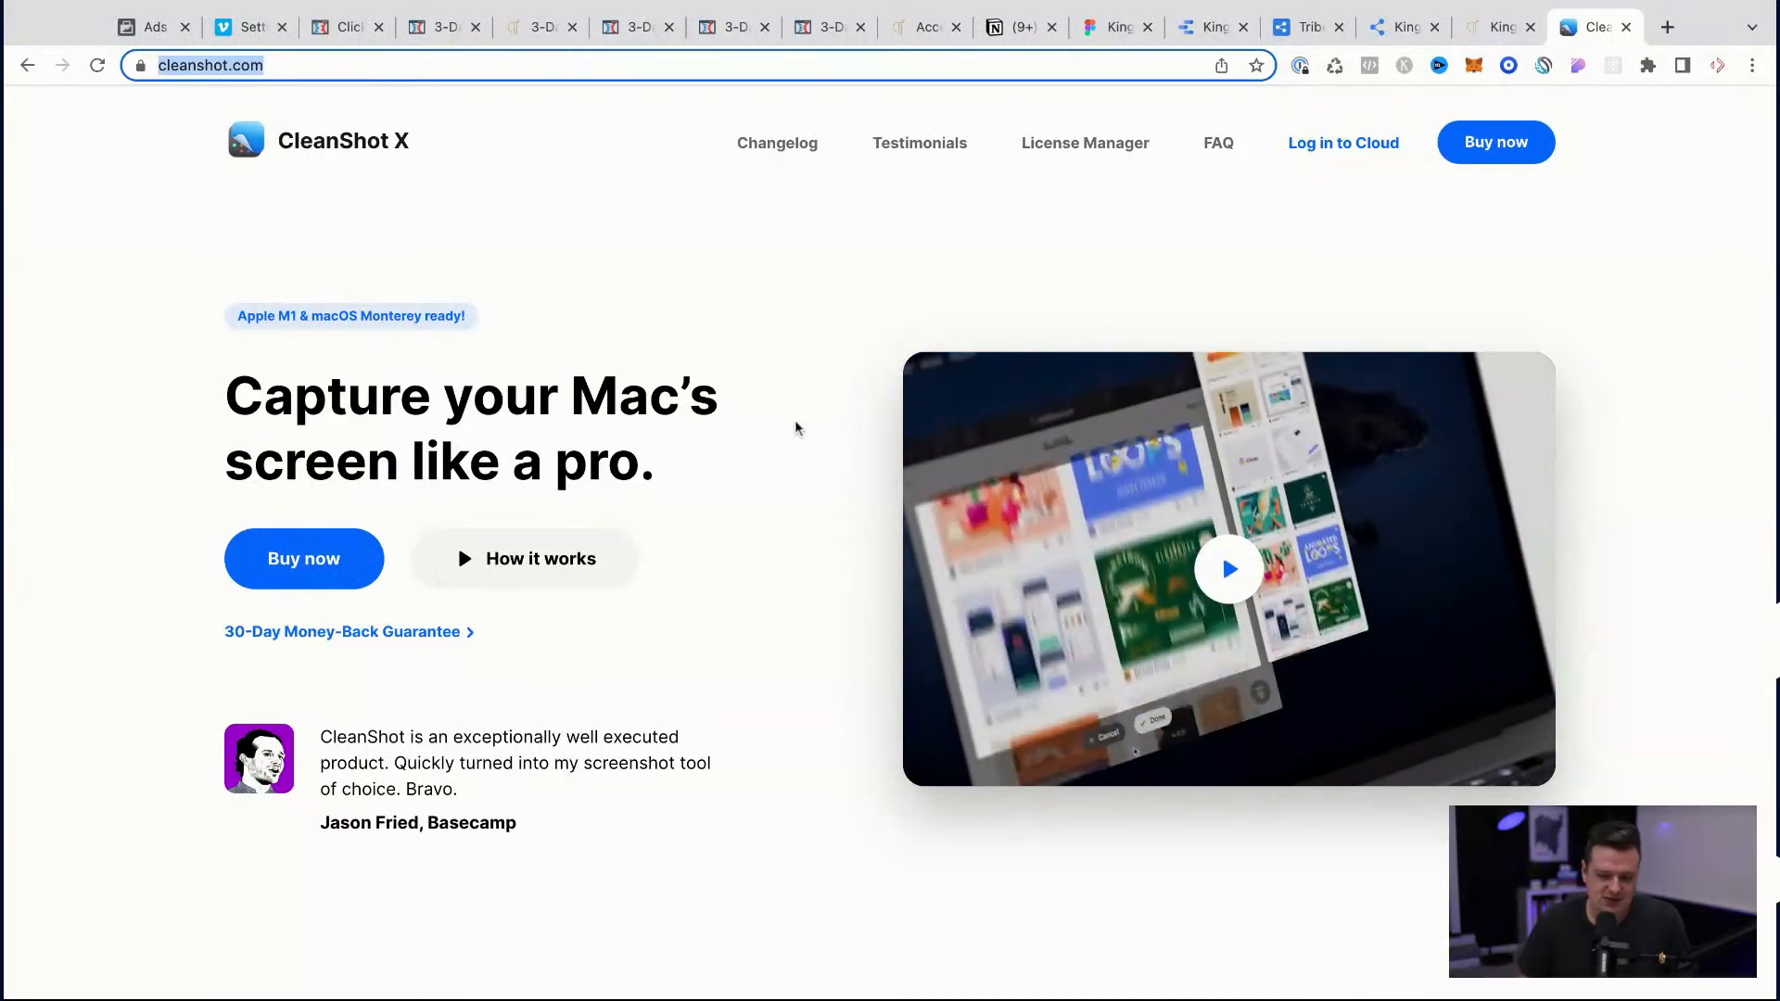
left_click(1626, 27)
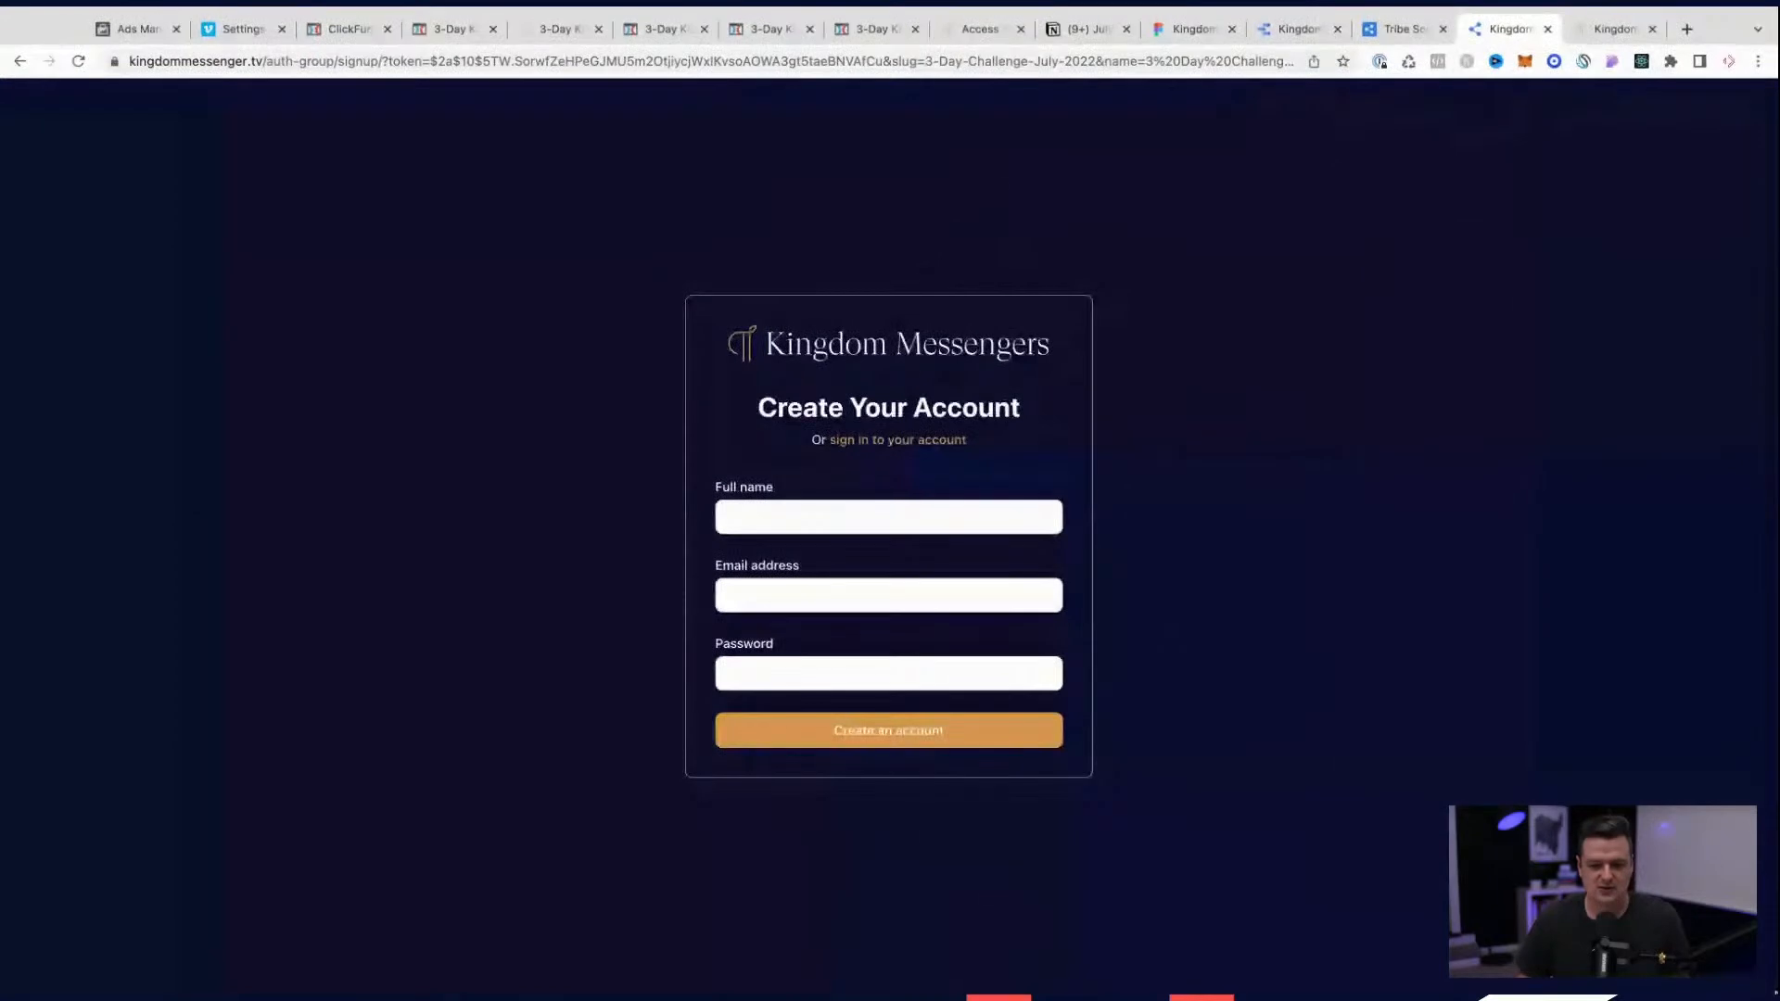
Step: Enlarge the Kingdom Messengers signup page, fill in the full name, email address and account password, and create the account
key("super+equal")
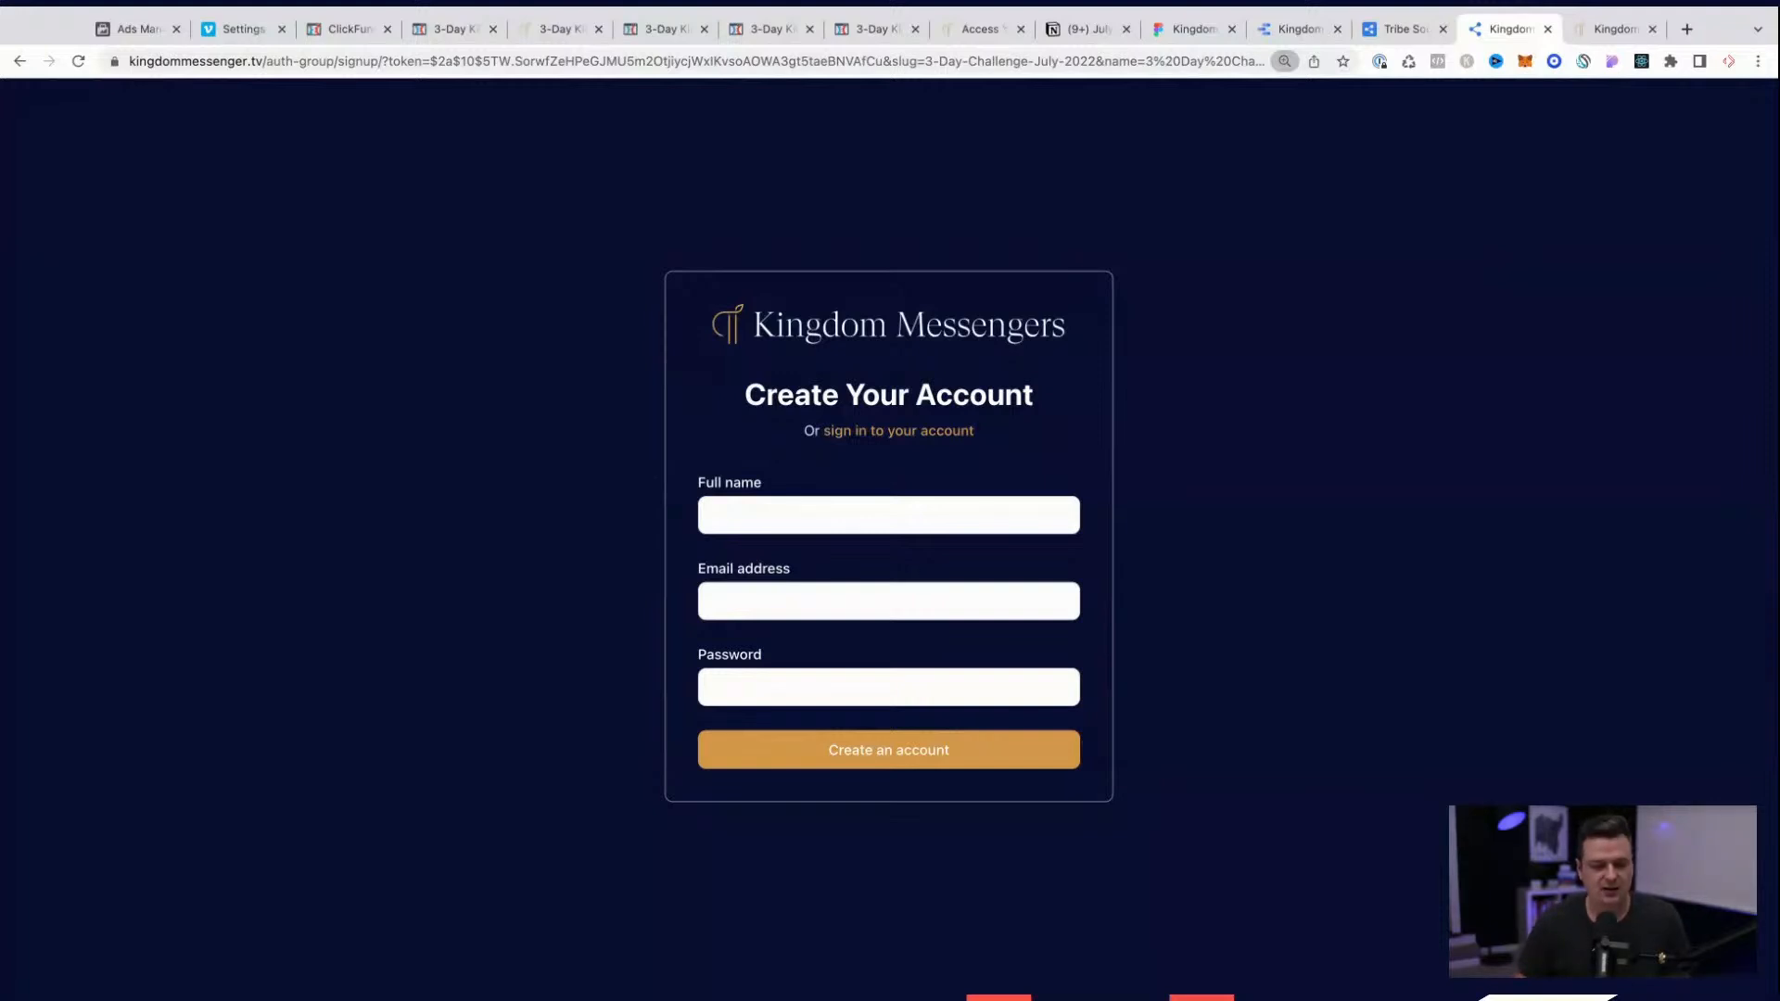
key("super+equal")
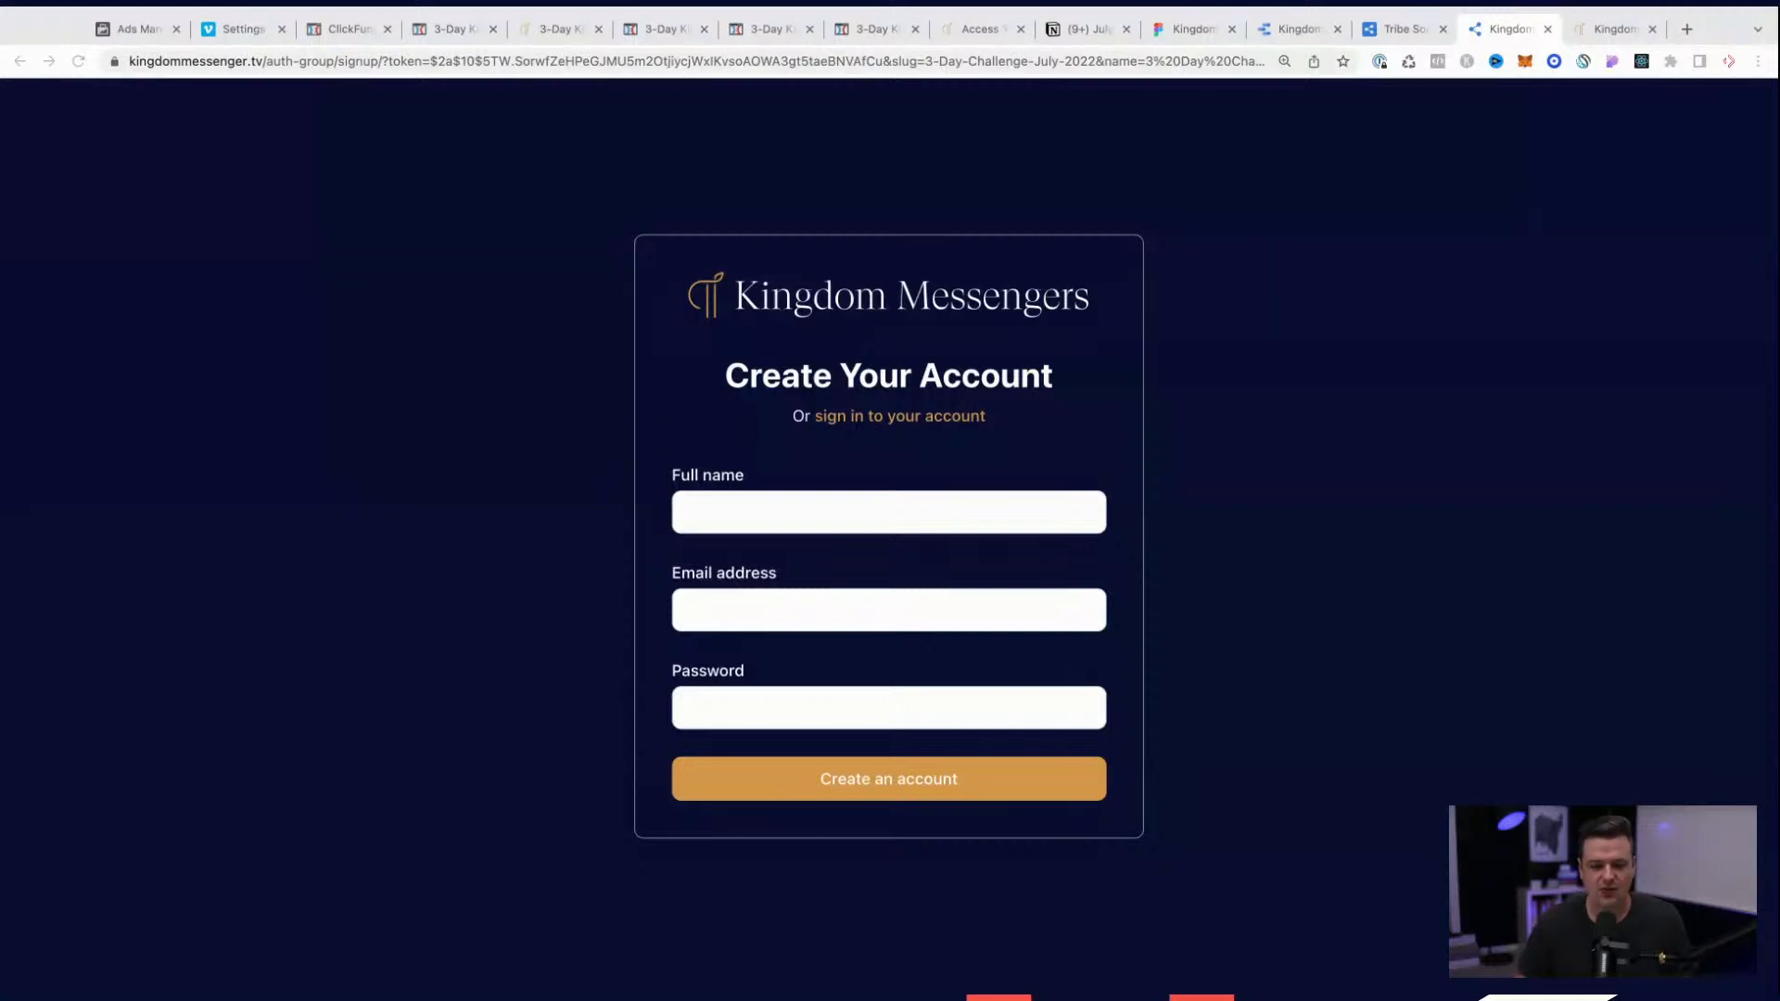
left_click(749, 511)
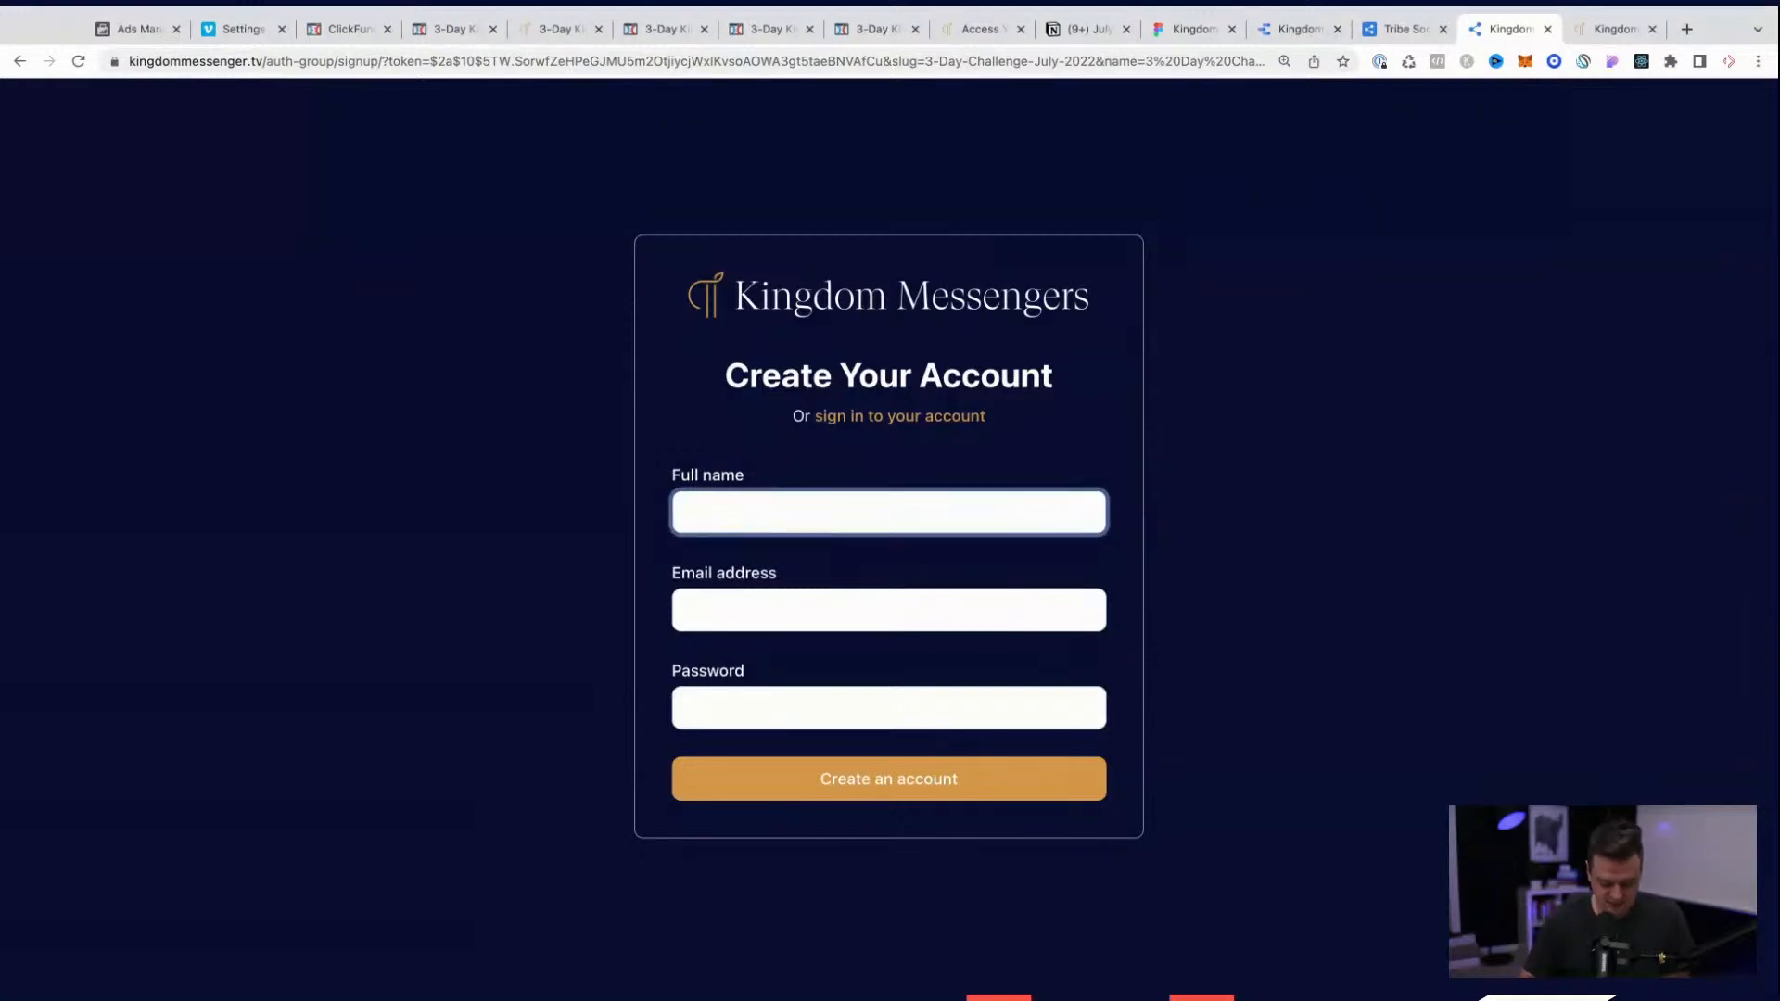
type("Michael Scott")
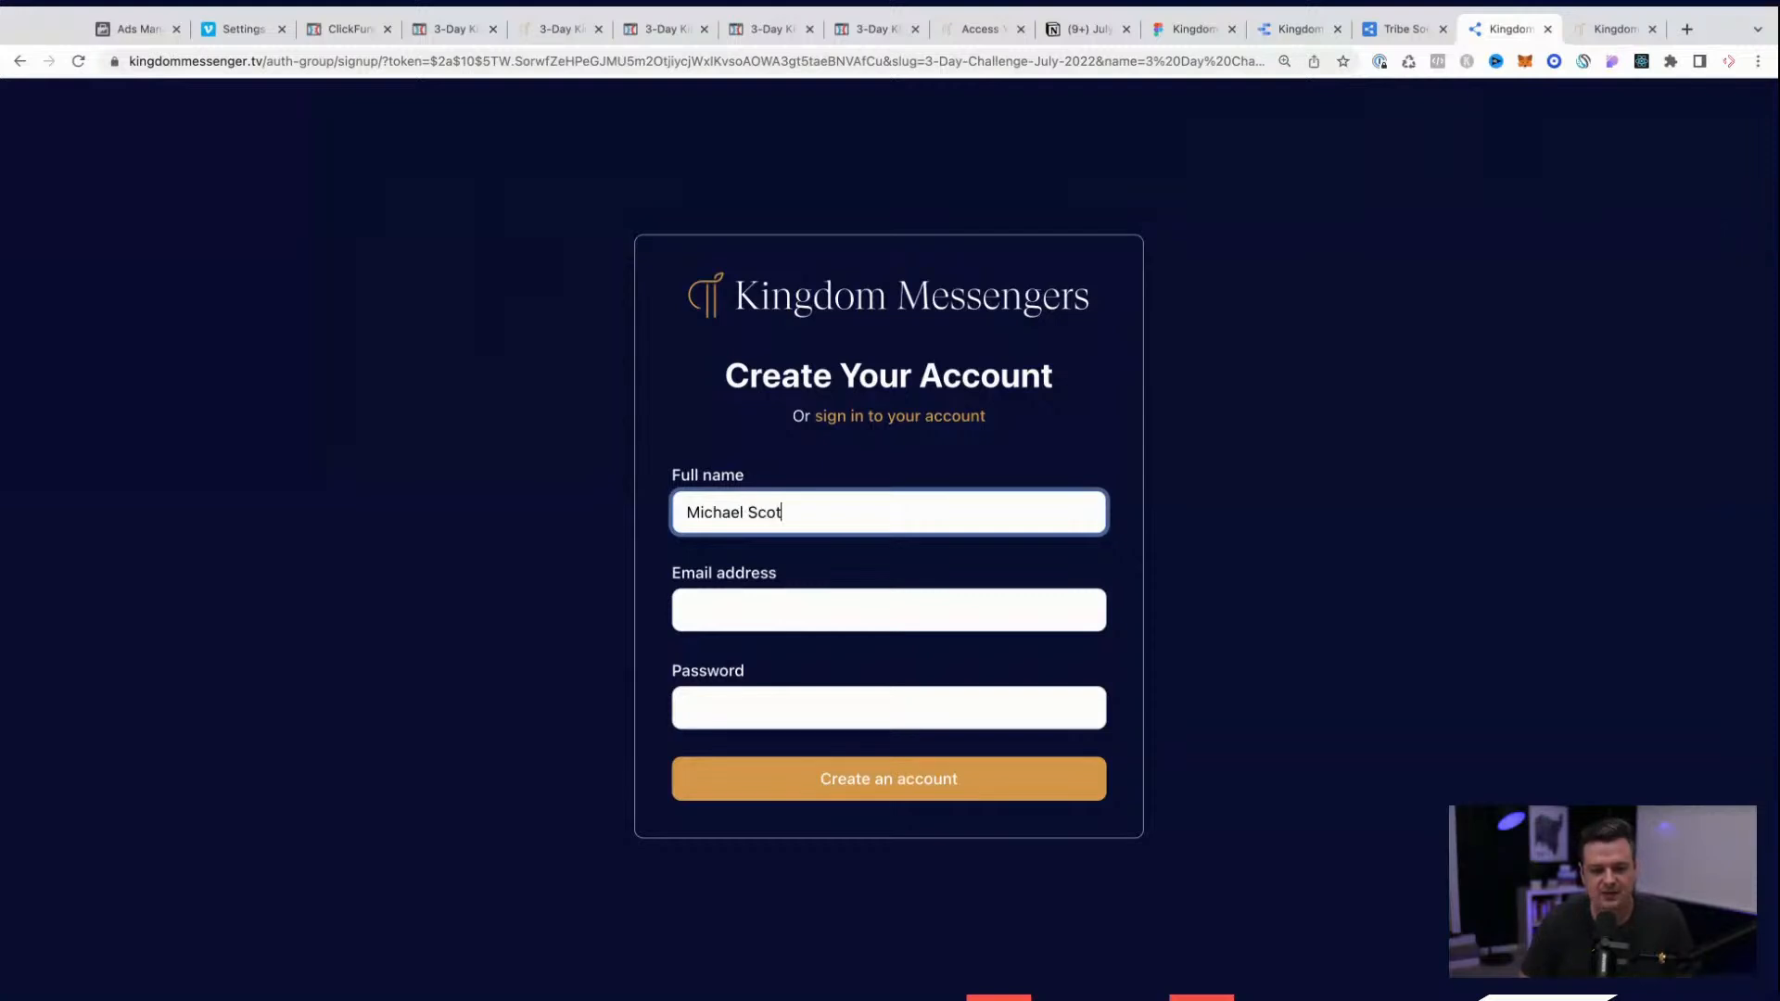
key("Tab")
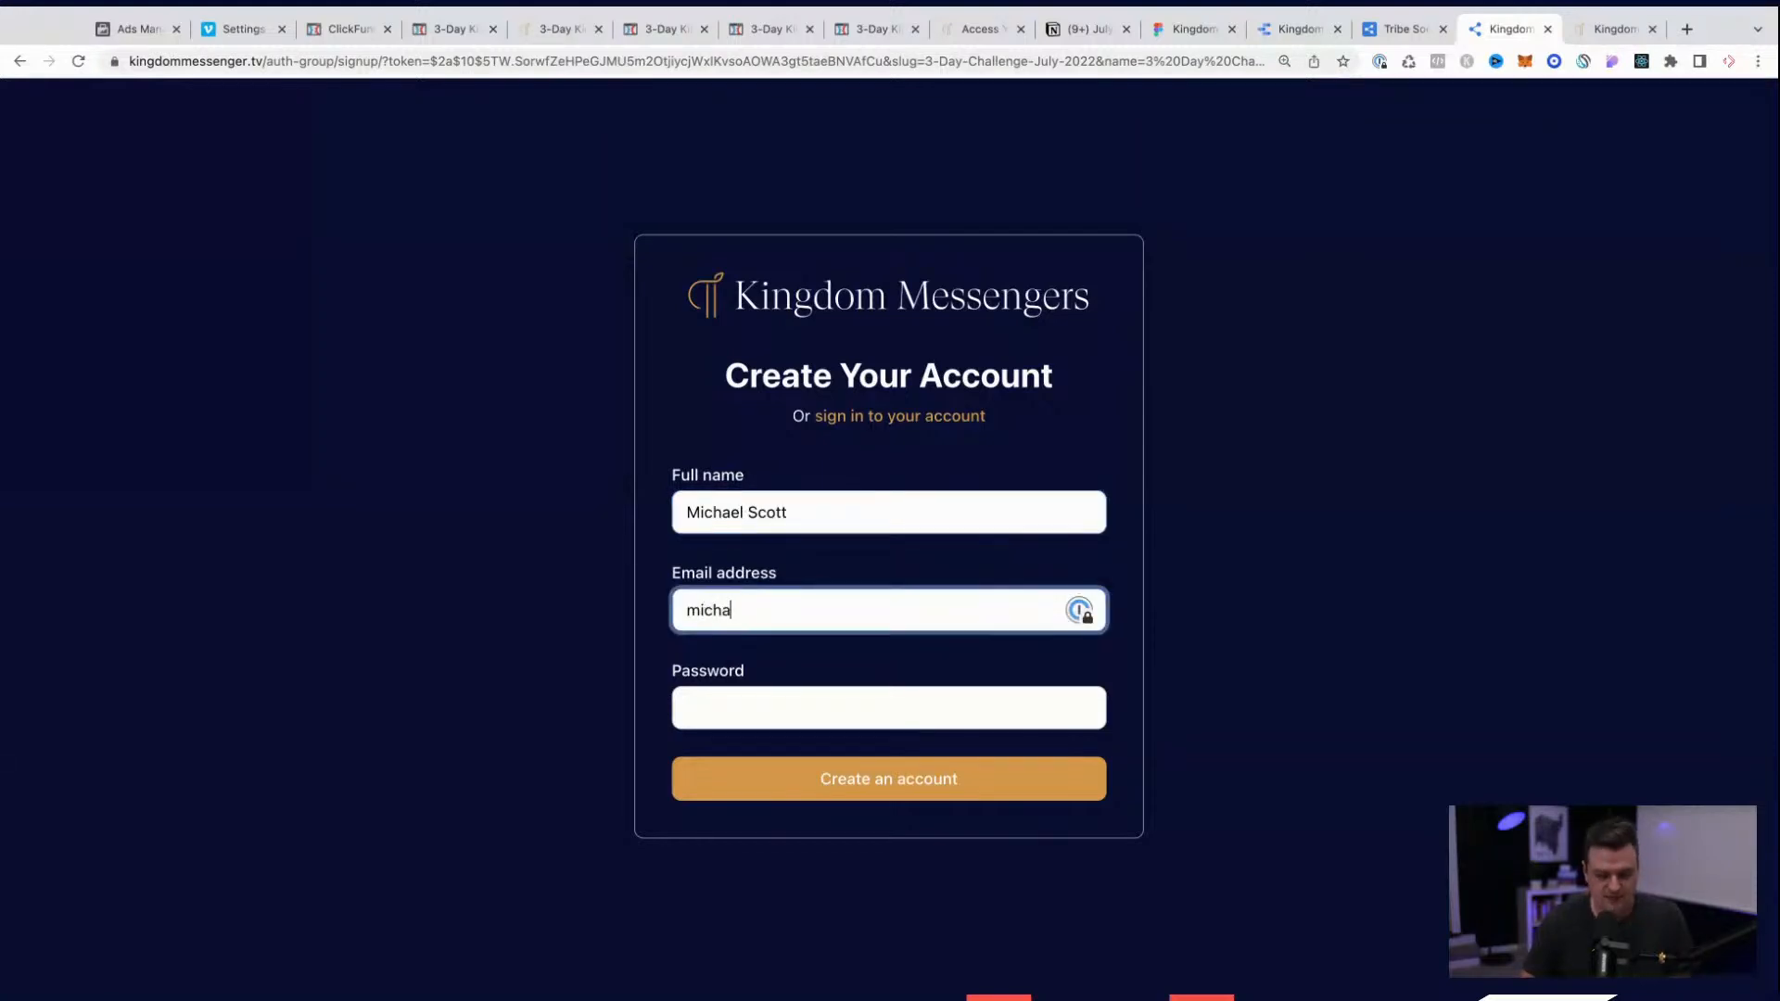
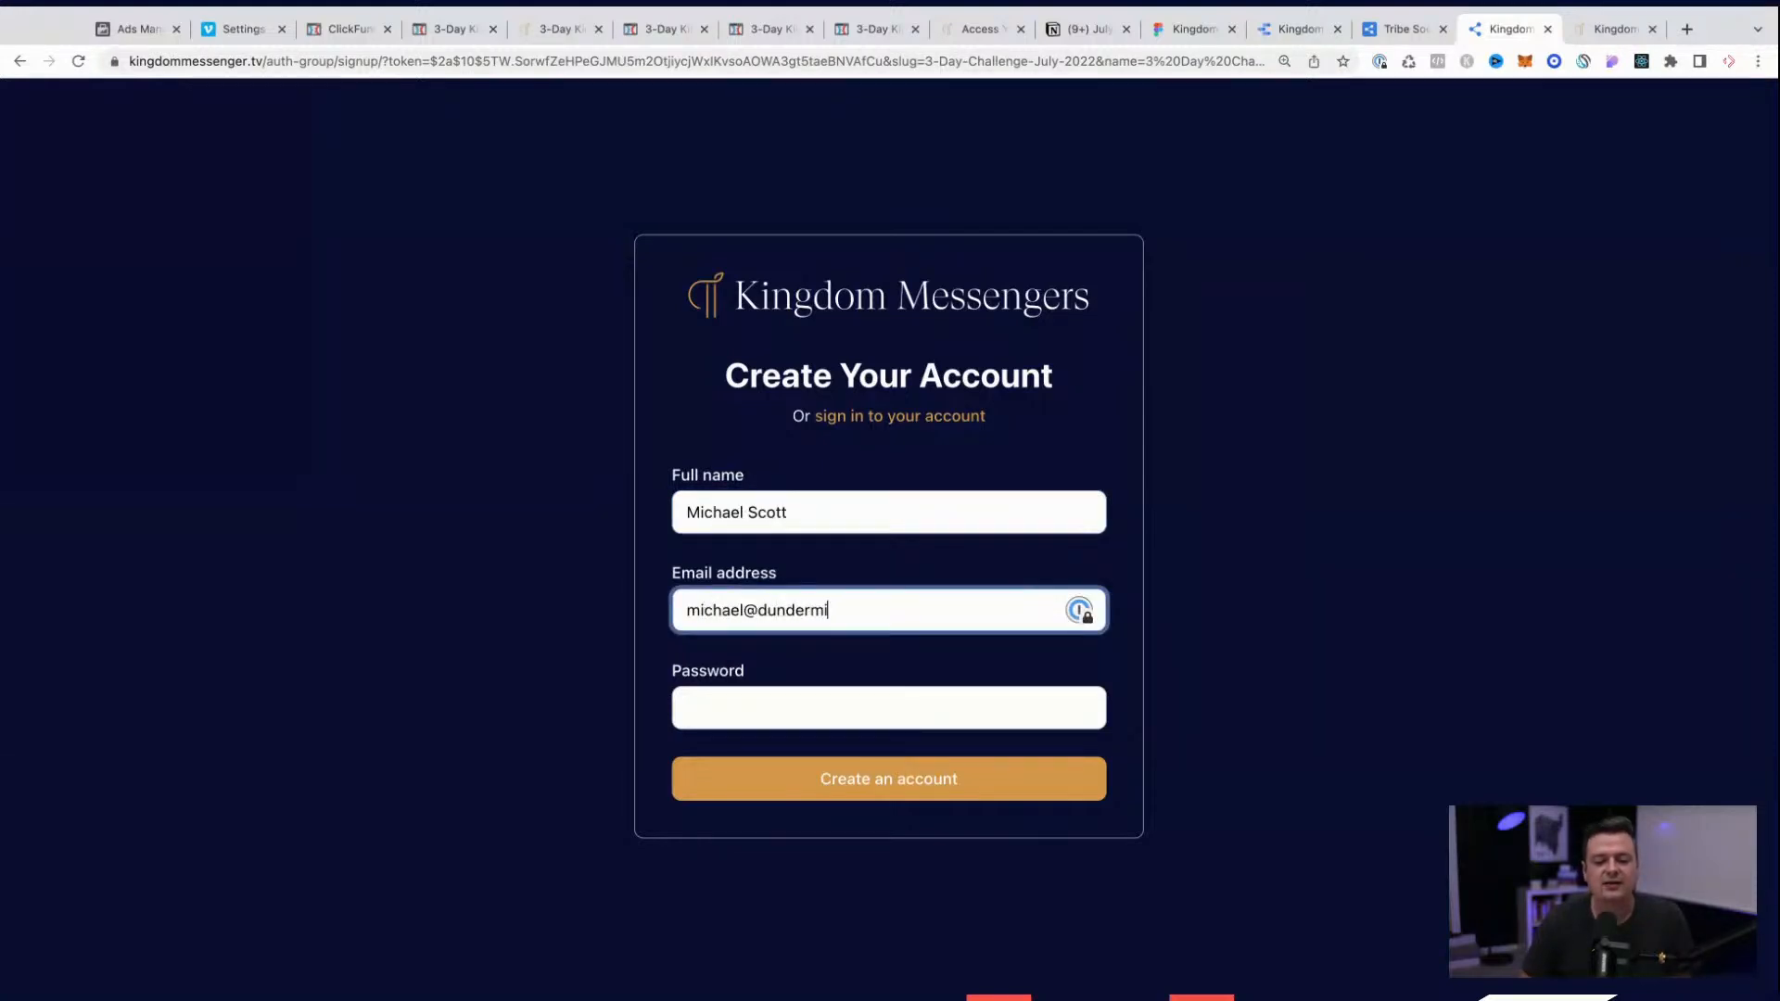
key("Tab")
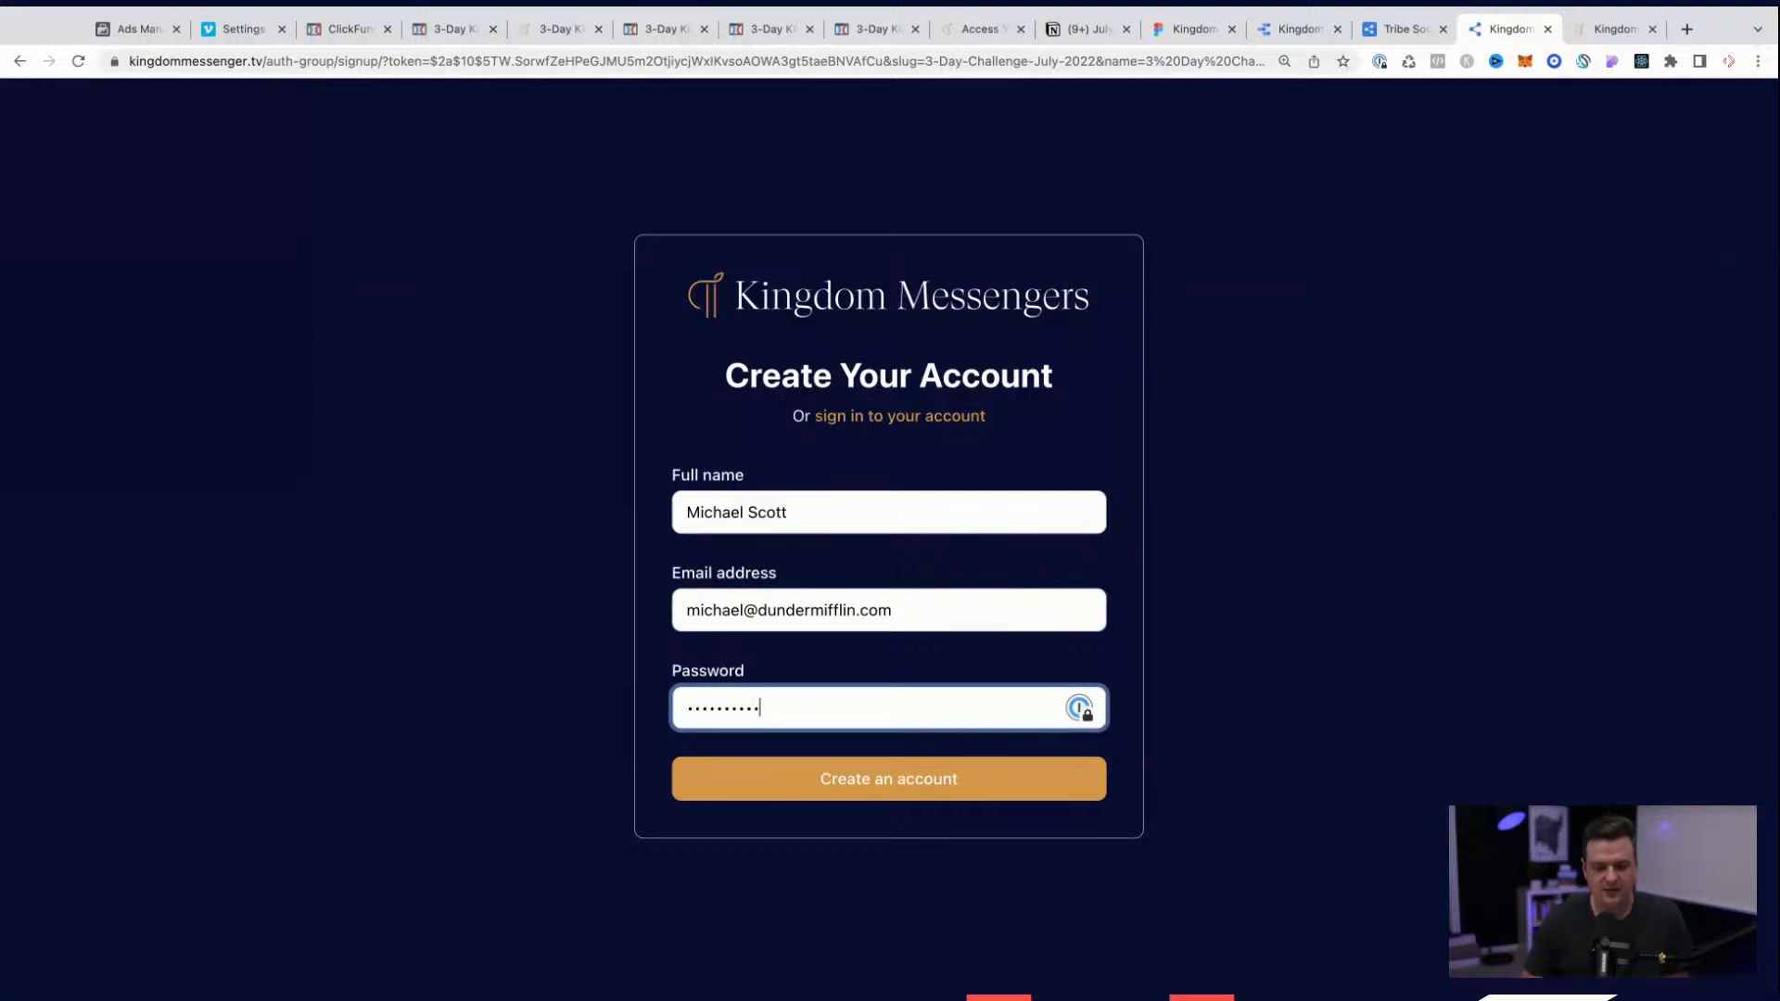
left_click(860, 789)
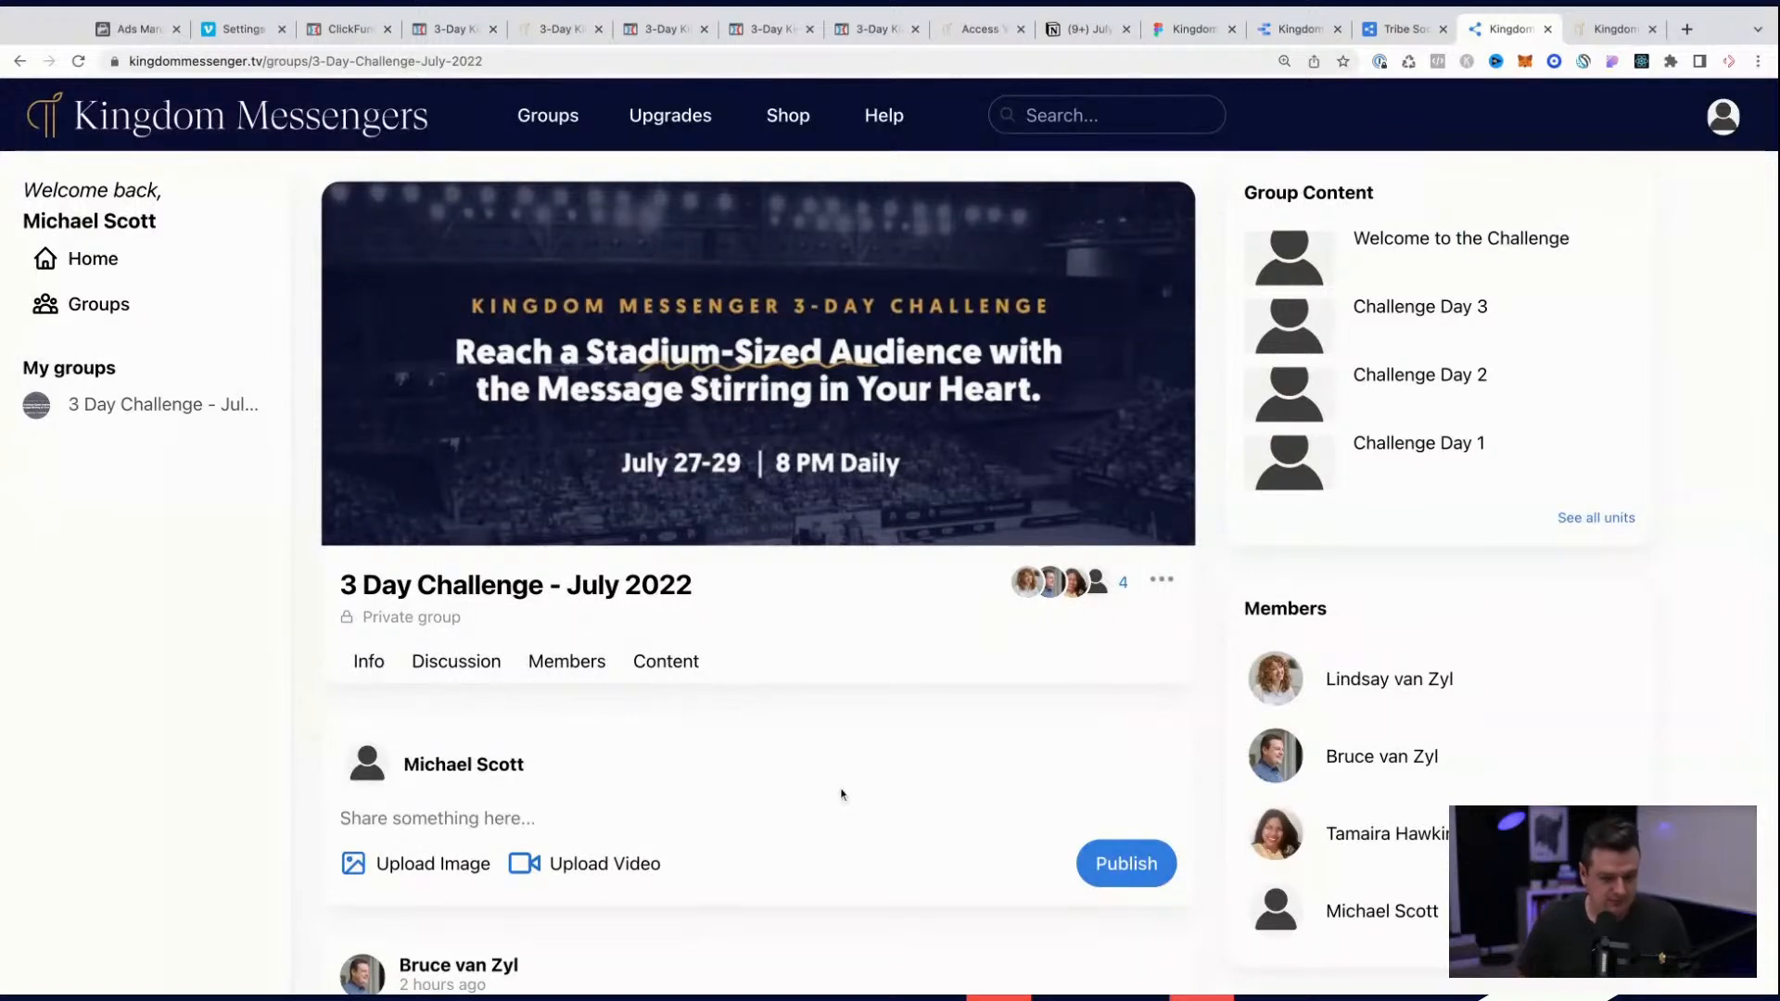
Step: Write in the group's post field: "Hello, I'm excited to be here! Can't wait to meet you all on the Zoom call next week!"
scroll(841, 794, "down", 3)
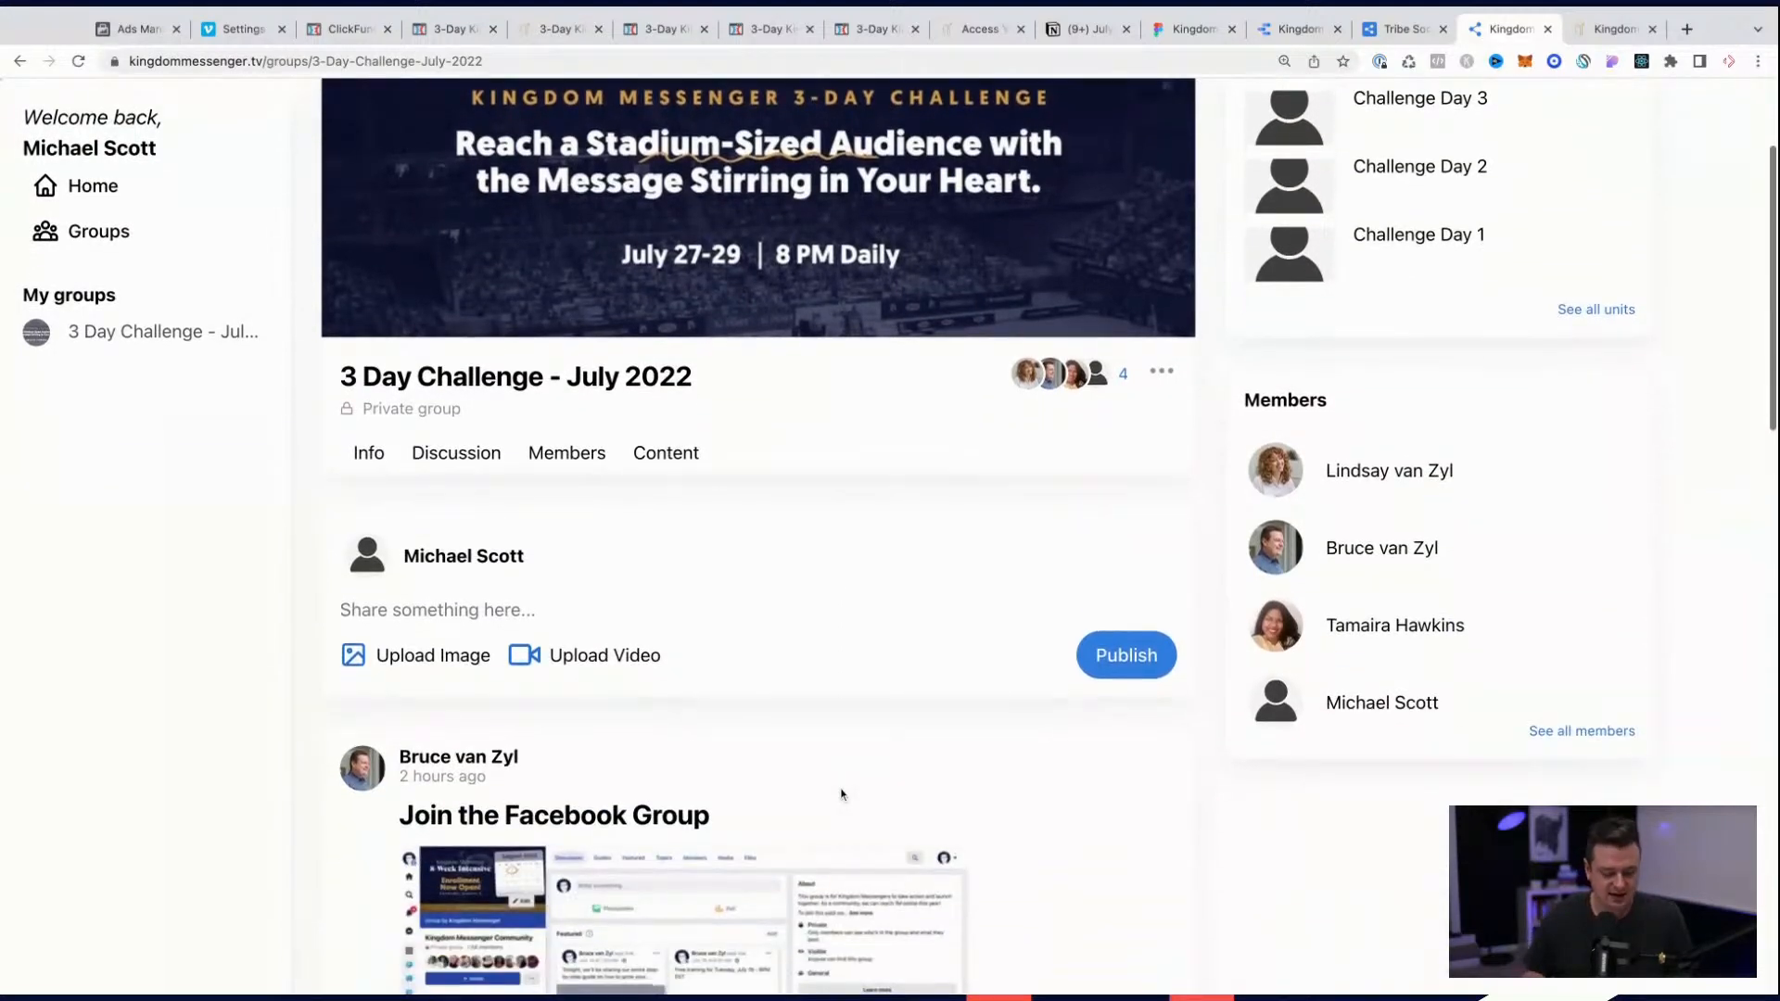
left_click(443, 623)
type("Hello")
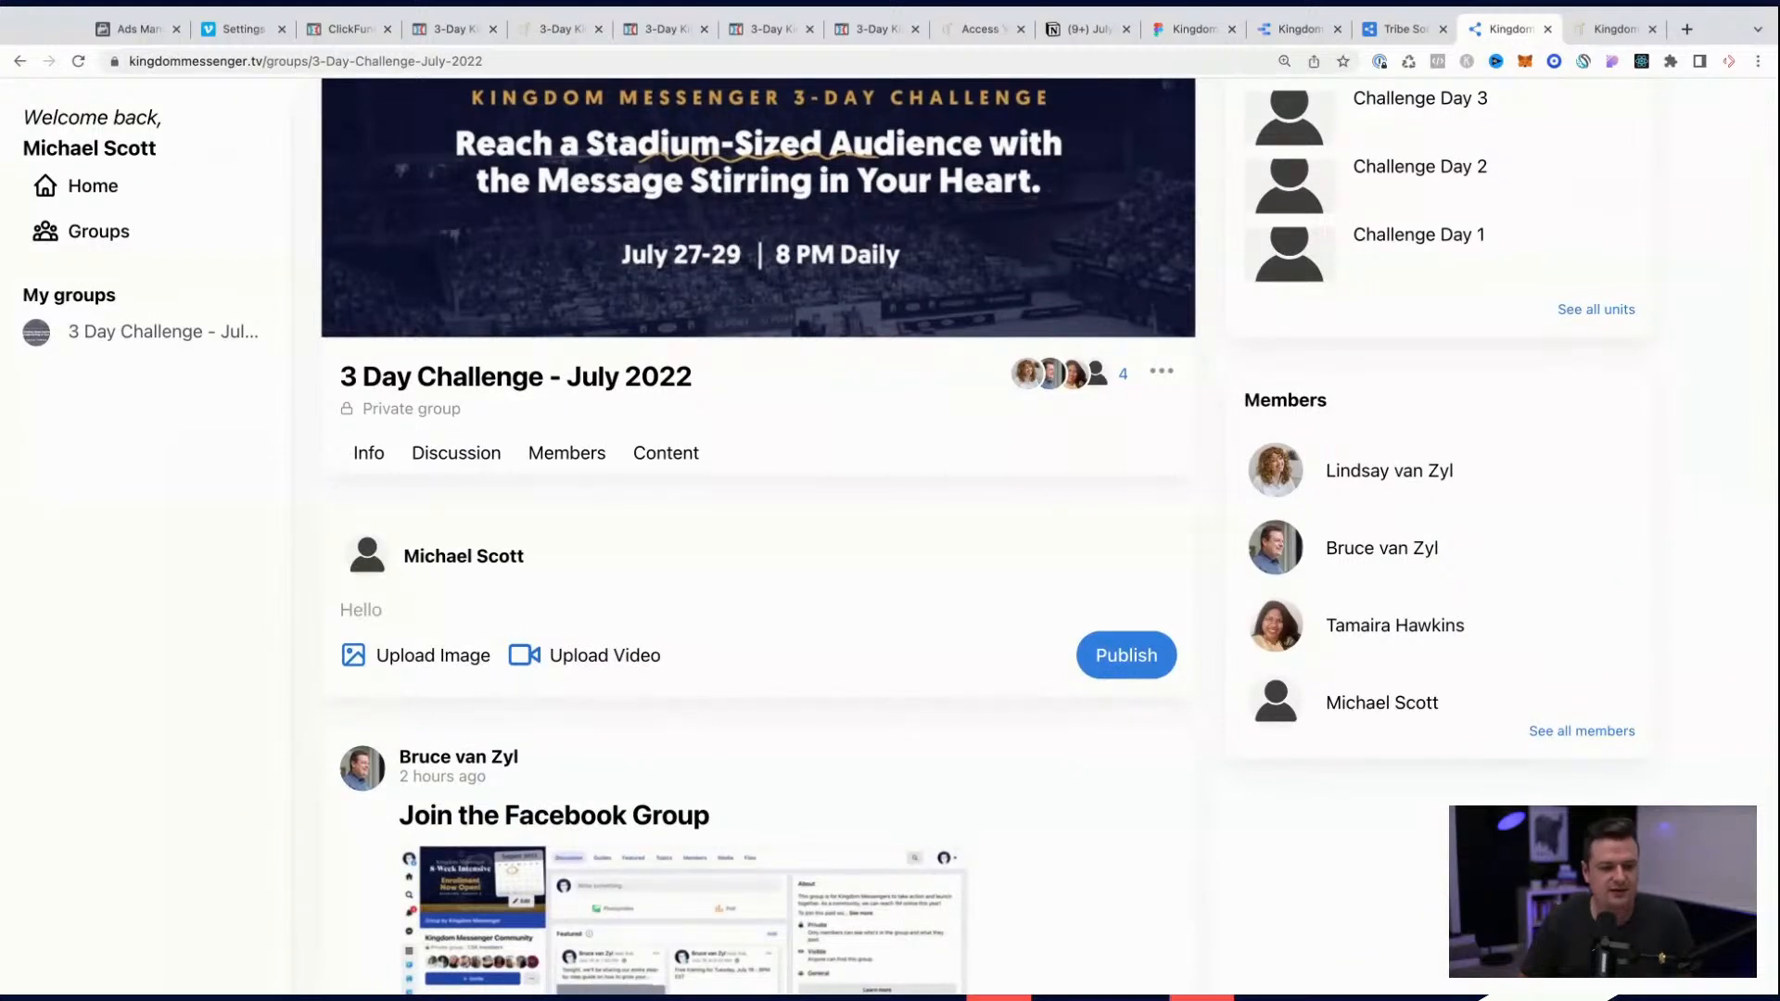
type(", I'm excited to be here! Can't wait to")
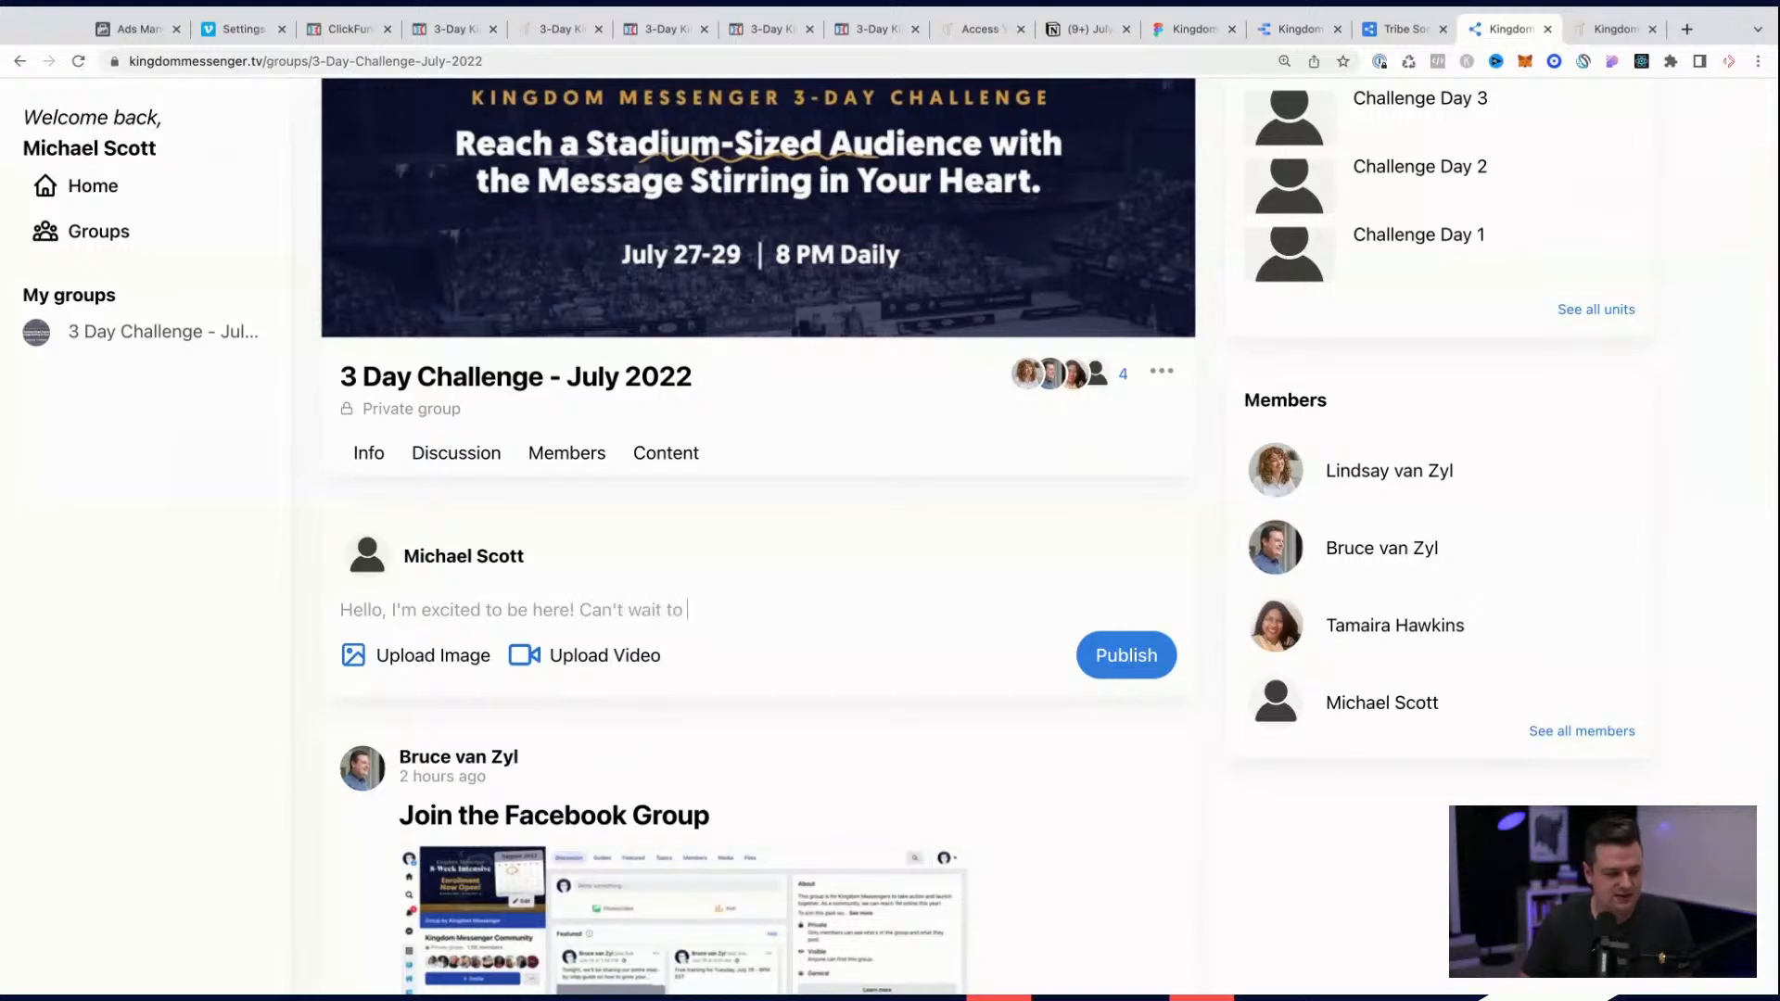
type(" meet you al lo")
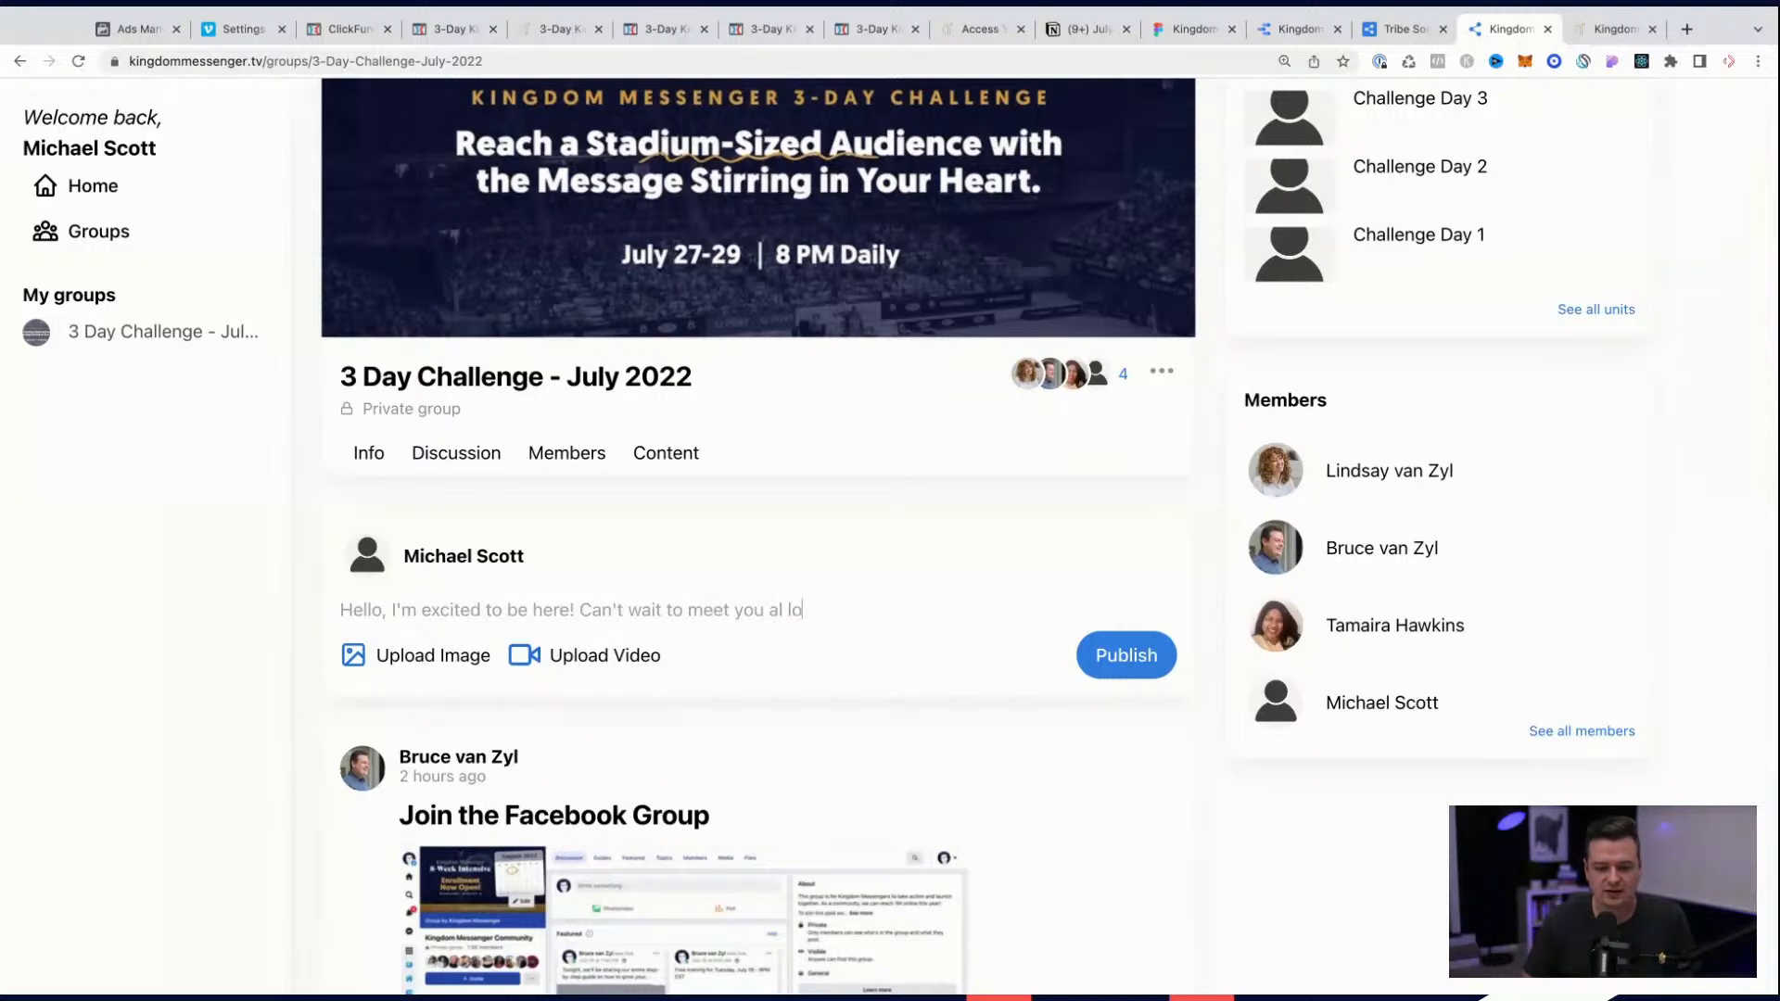
key("BackSpace")
key("BackSpace")
key("BackSpace")
type("l on the Zoom cal")
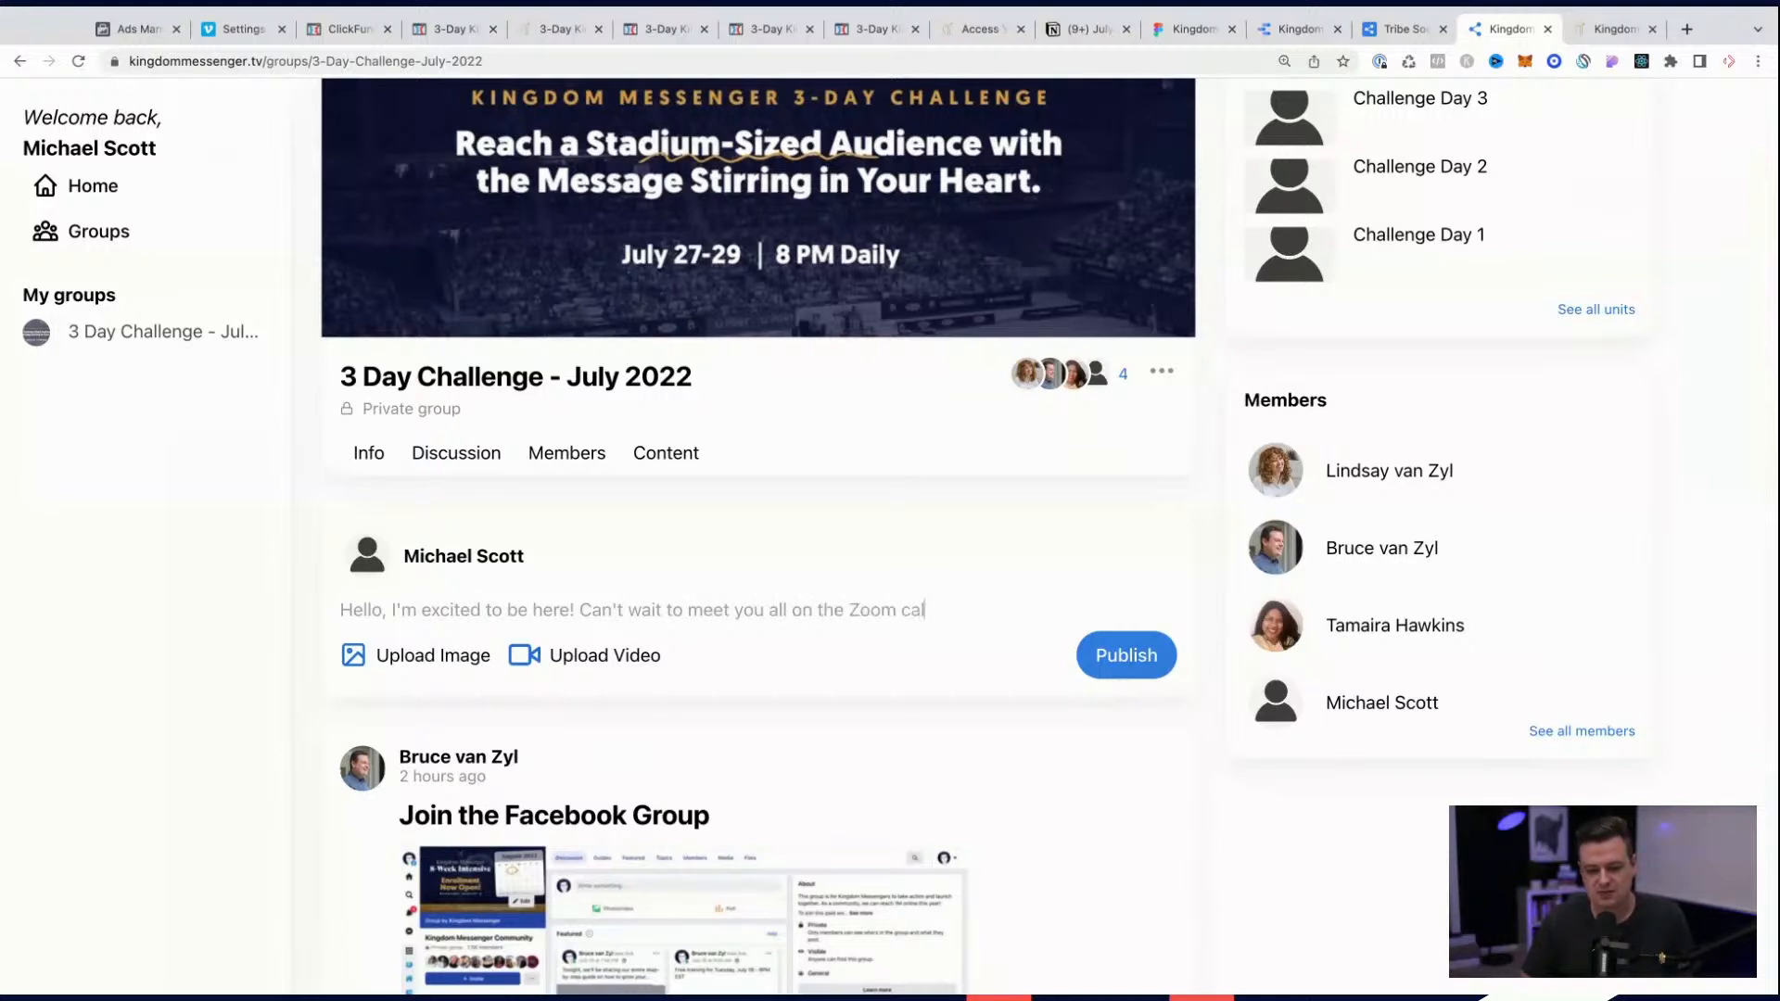
type("l next week!")
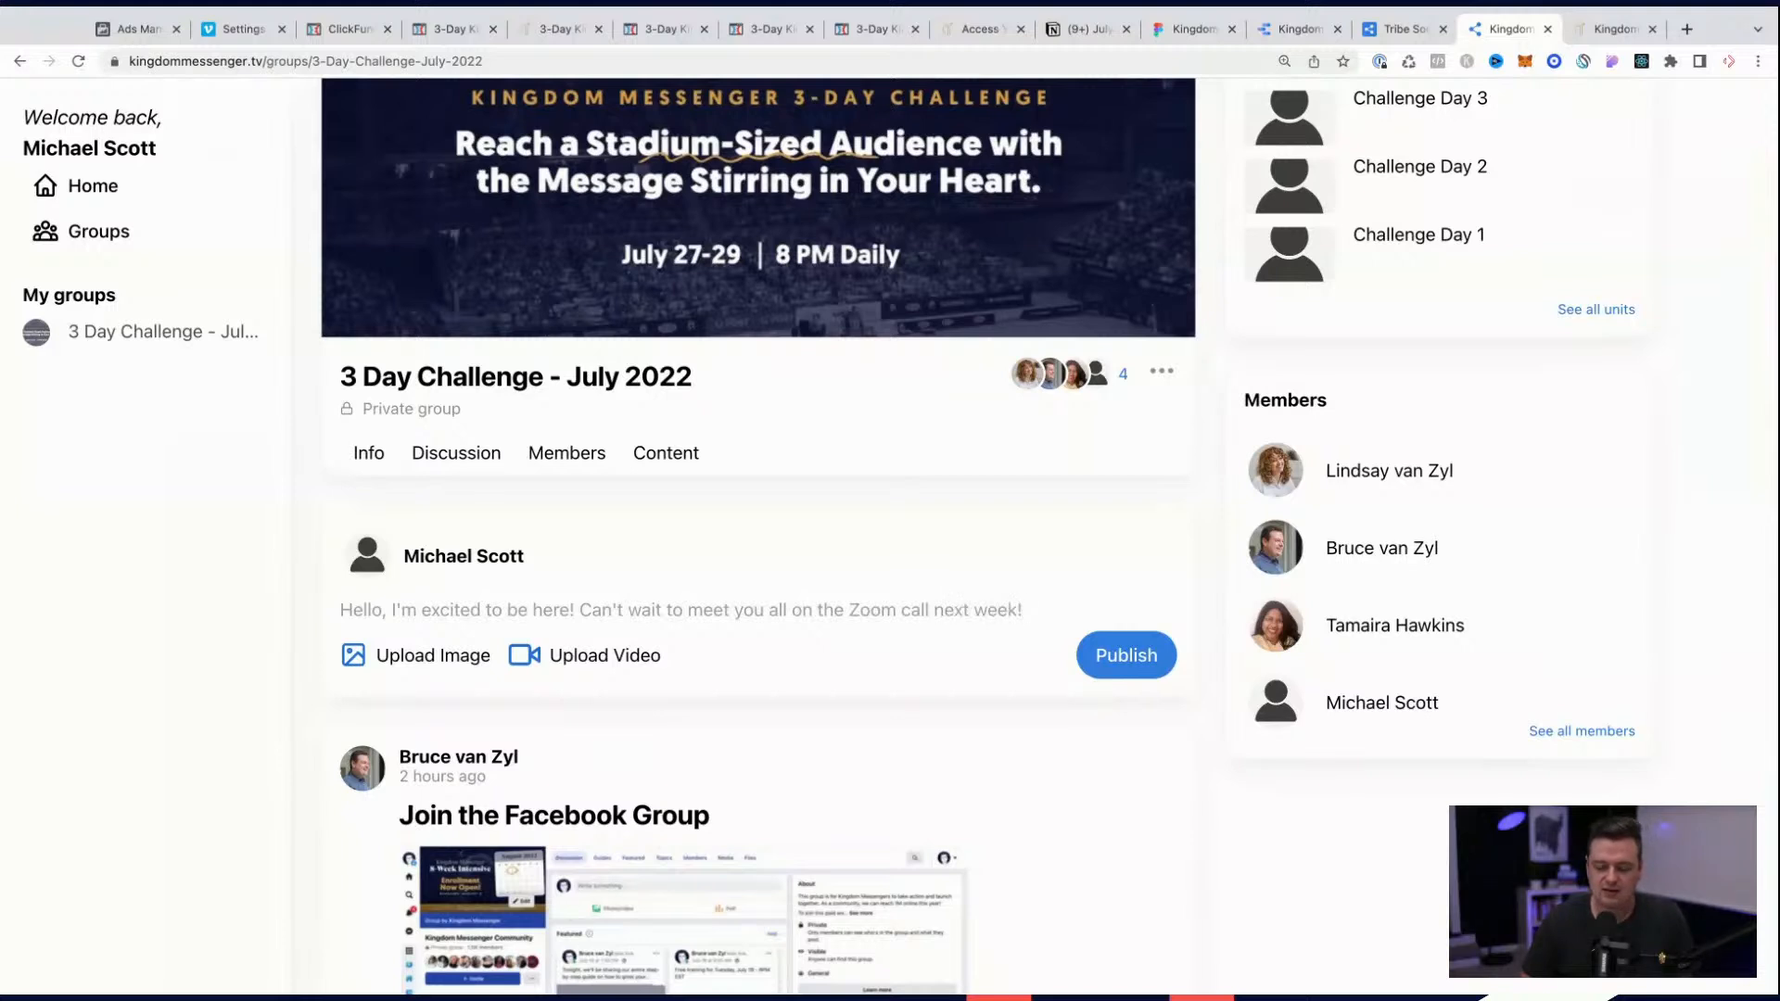
type(" I'm currently working on a message about a paper company")
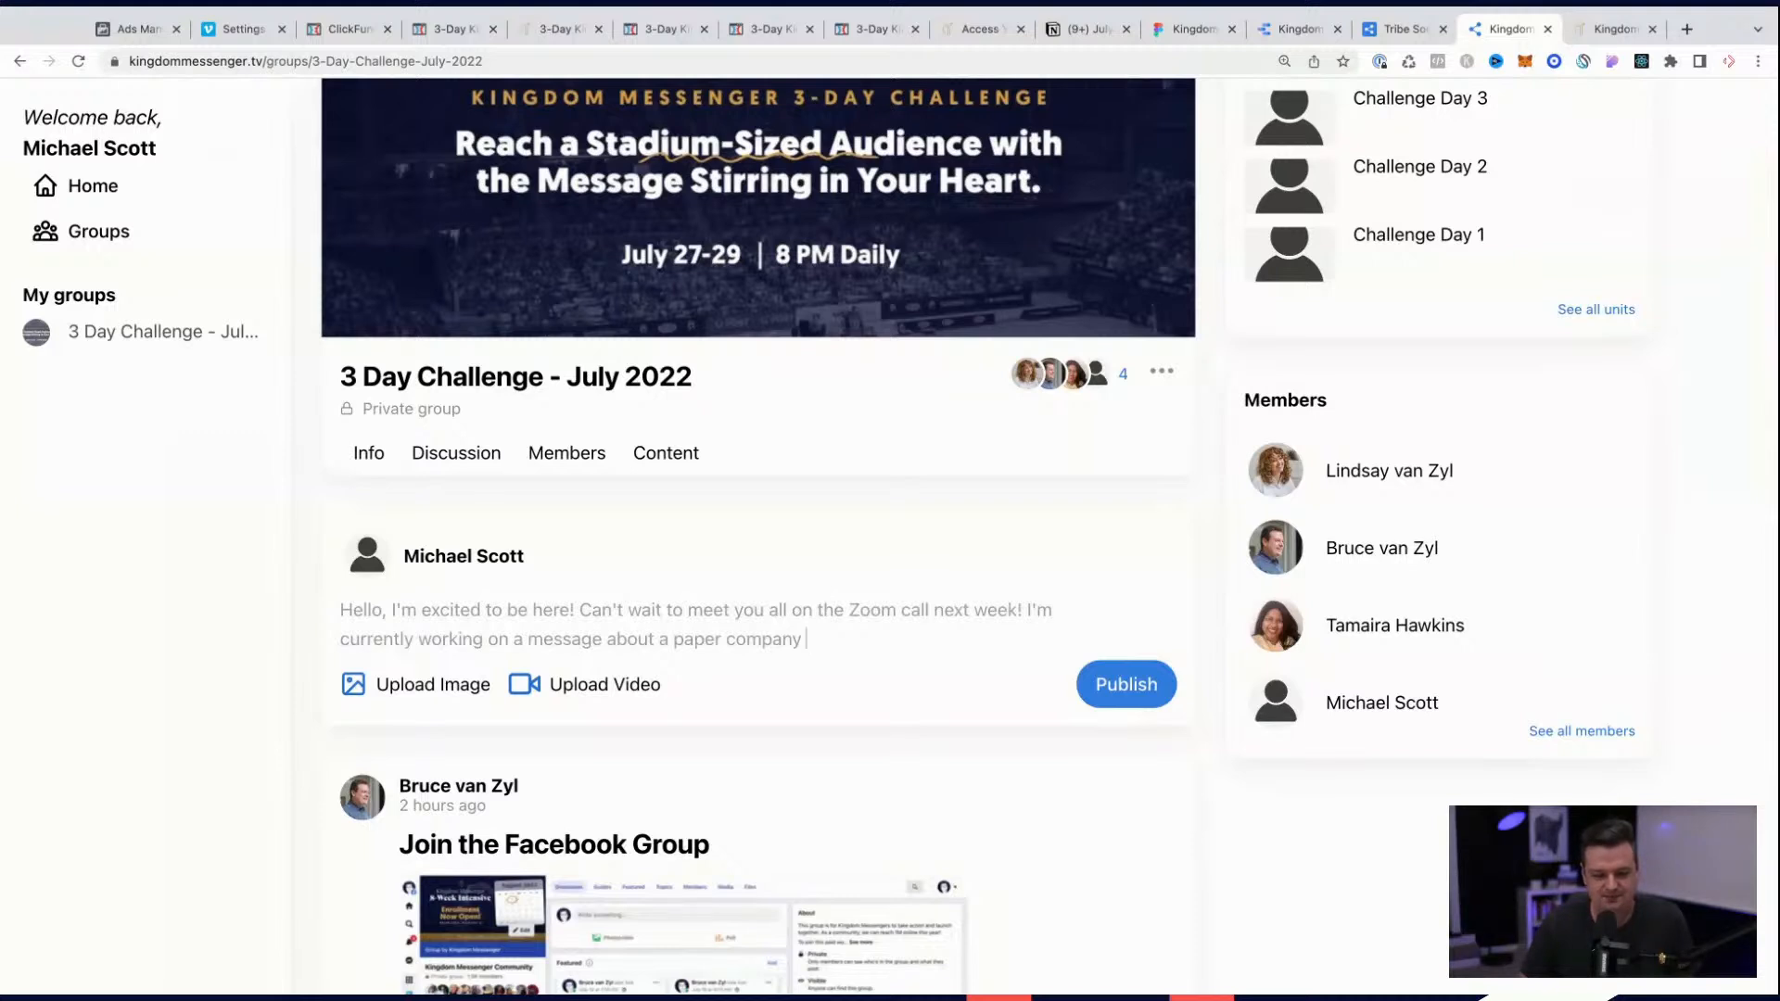
Step: Add "I'm currently working on a message about a paper company... can't wait to launch my TikTok Account." to the post and publish it
type("can't w")
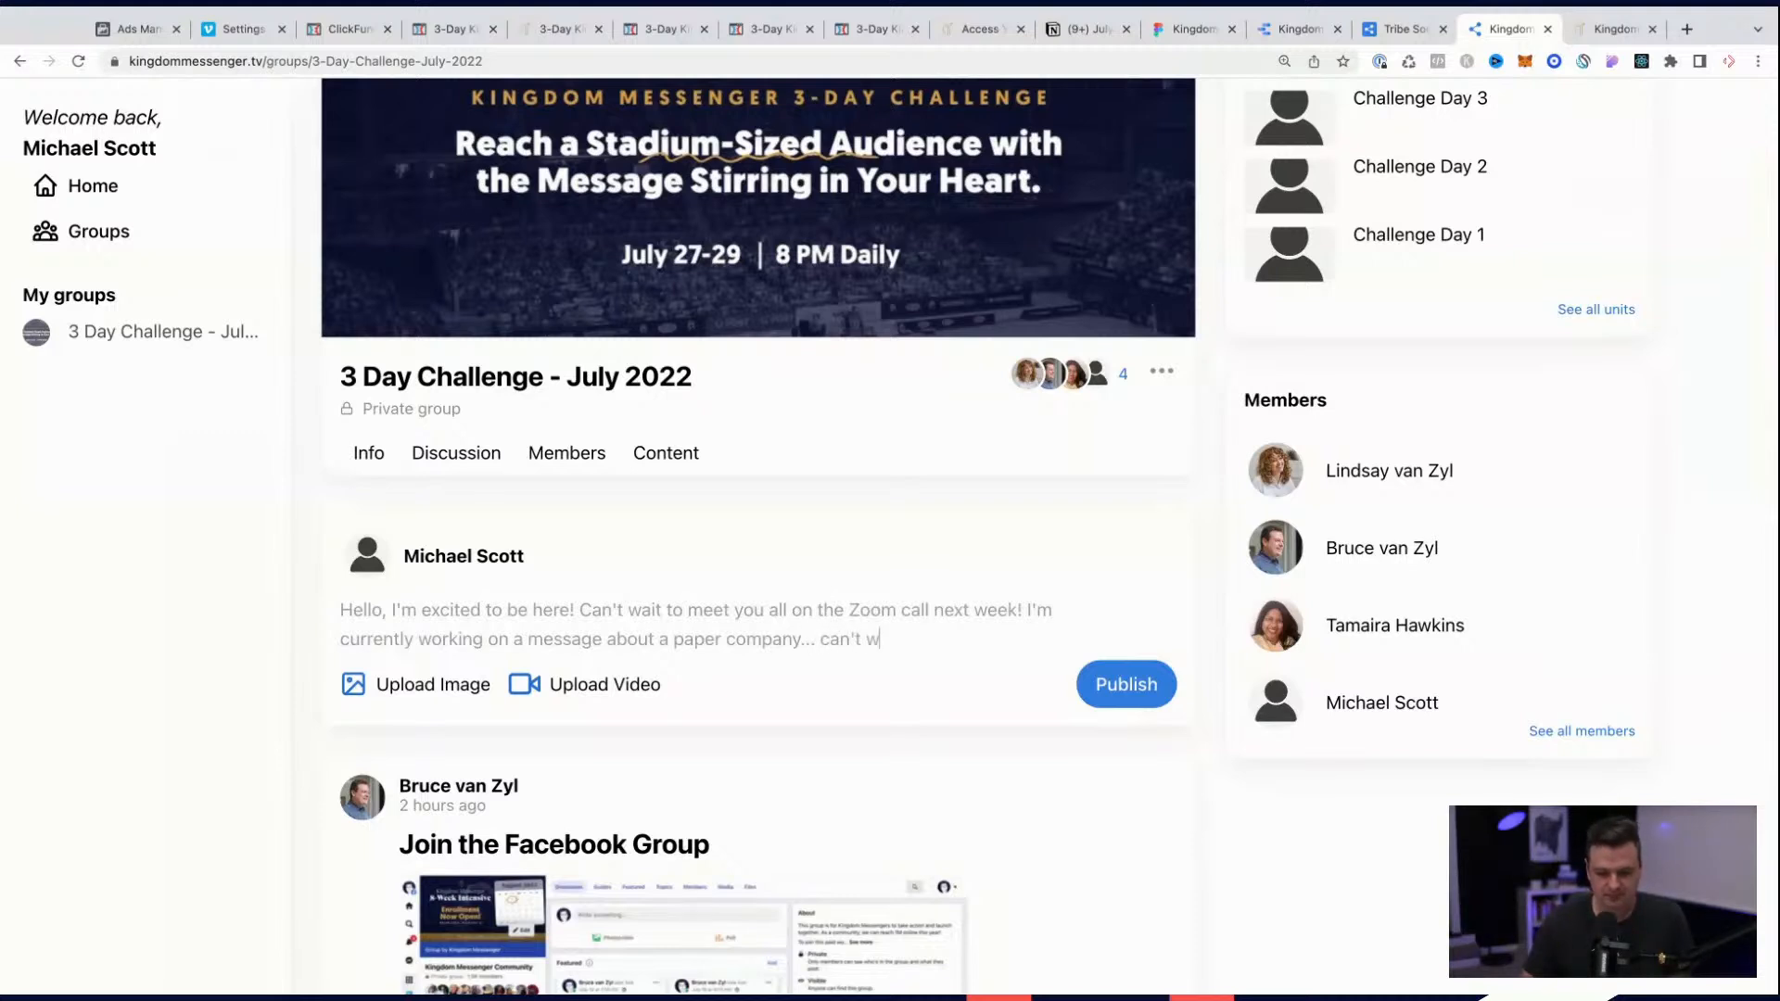
type("ait to launch ")
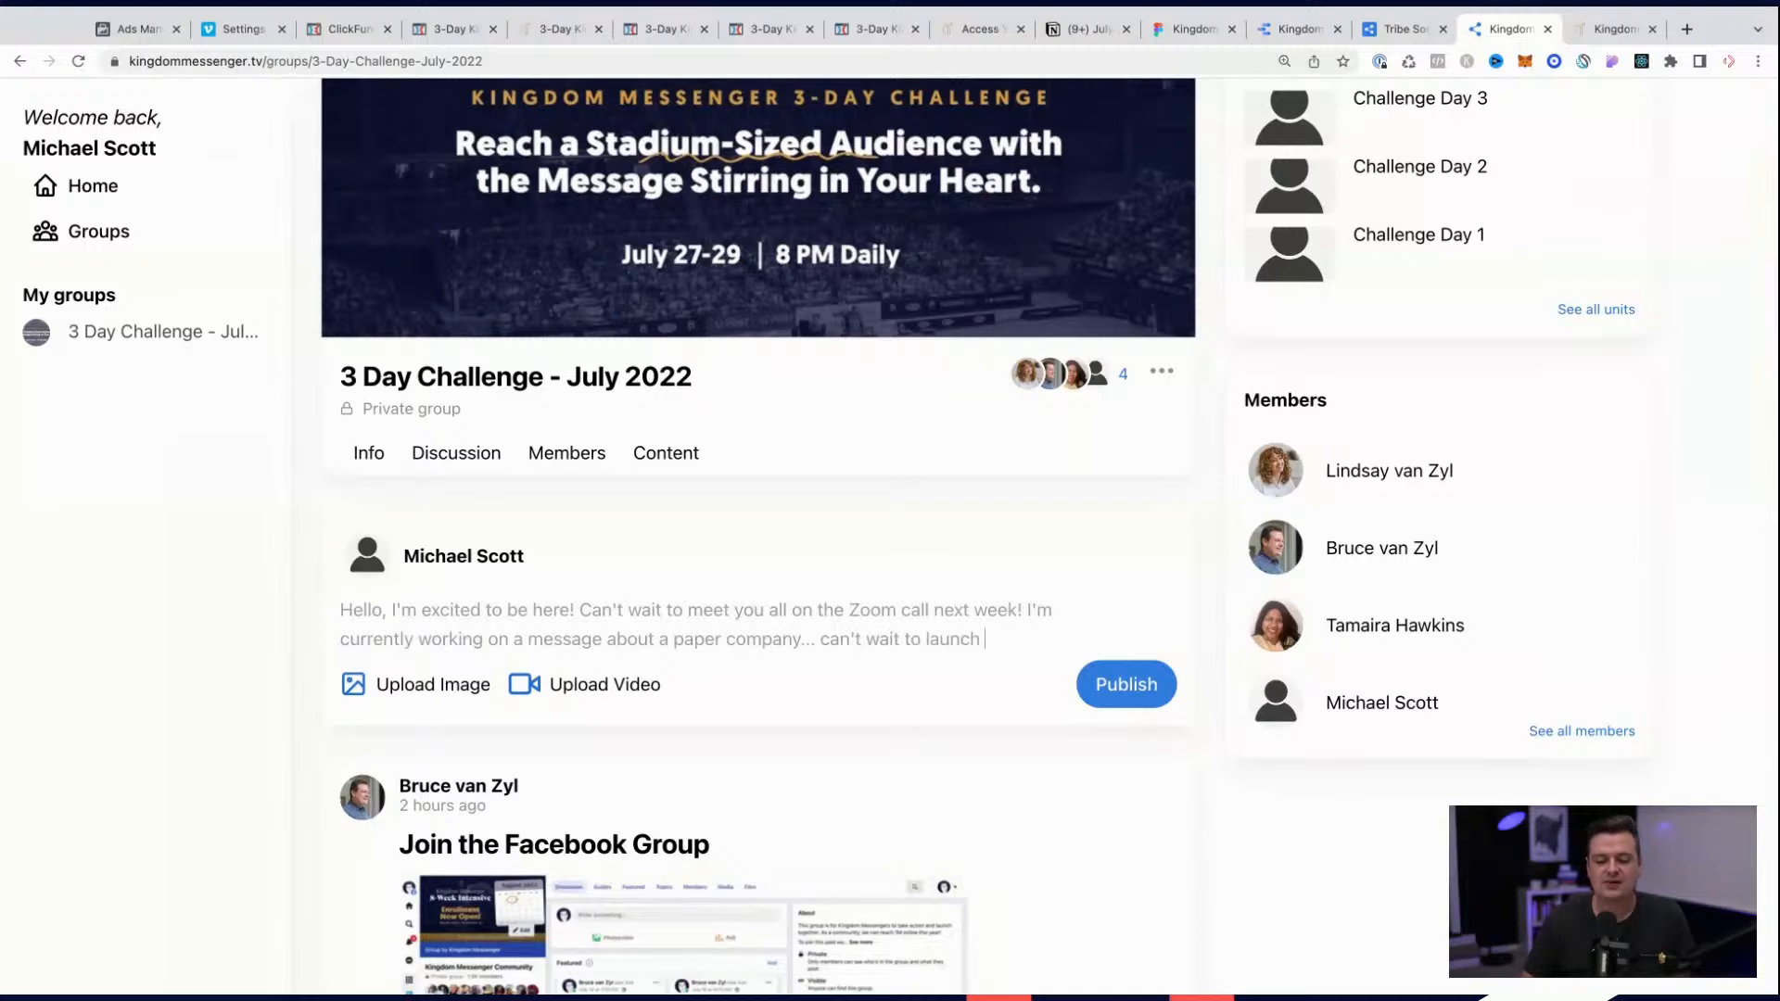
type("my tikkTok Account.")
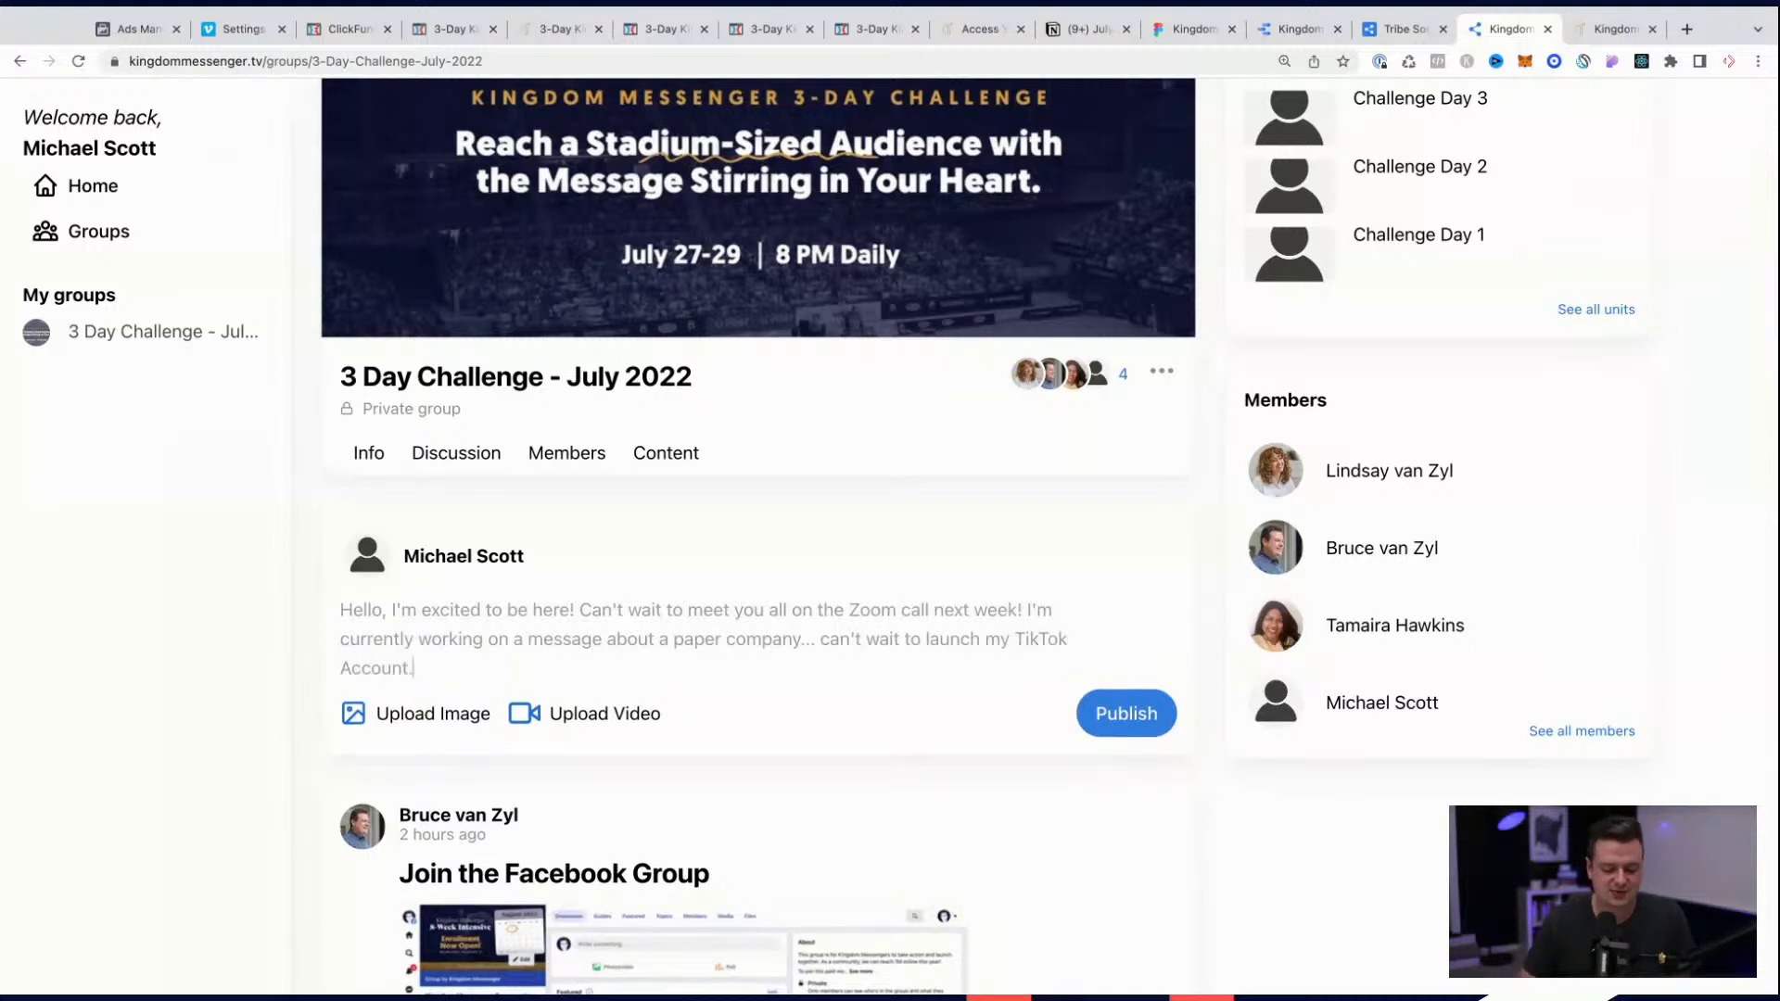
left_click(1125, 713)
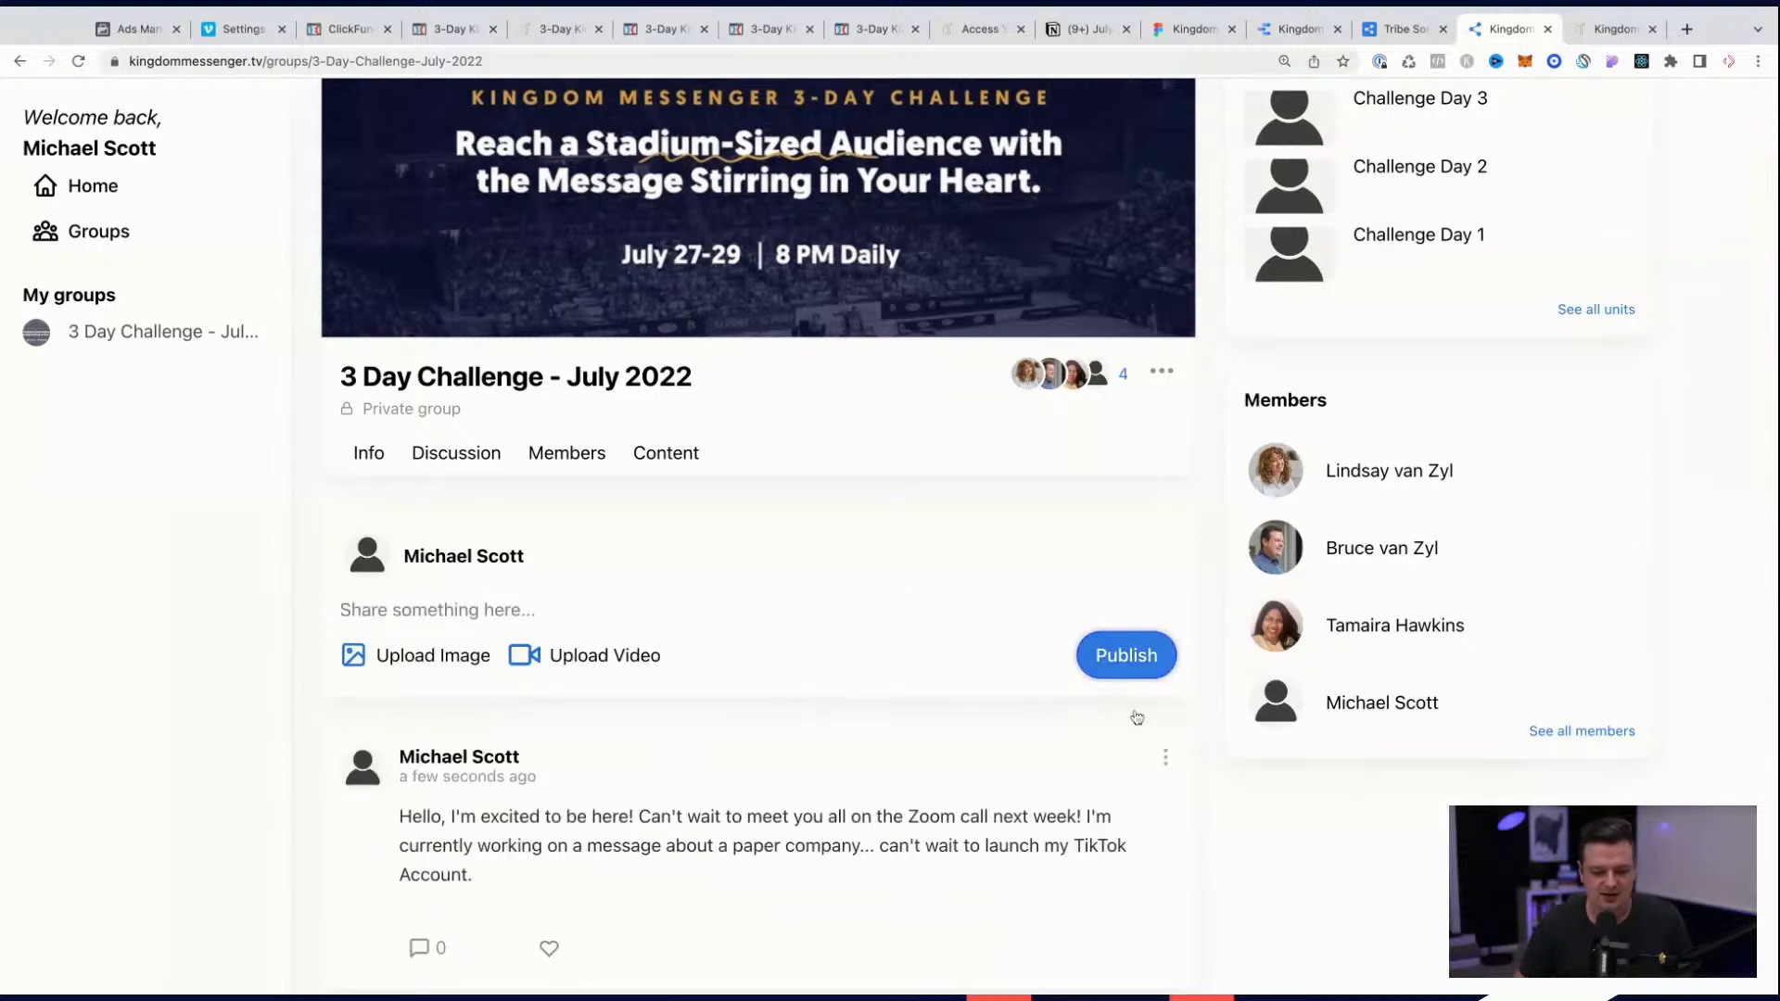
Step: Expand the Welcome to the Challenge unit in the group's content and mark its Welcome to the Challenge and Join the Facebook Group items complete
scroll(1137, 717, "down", 3)
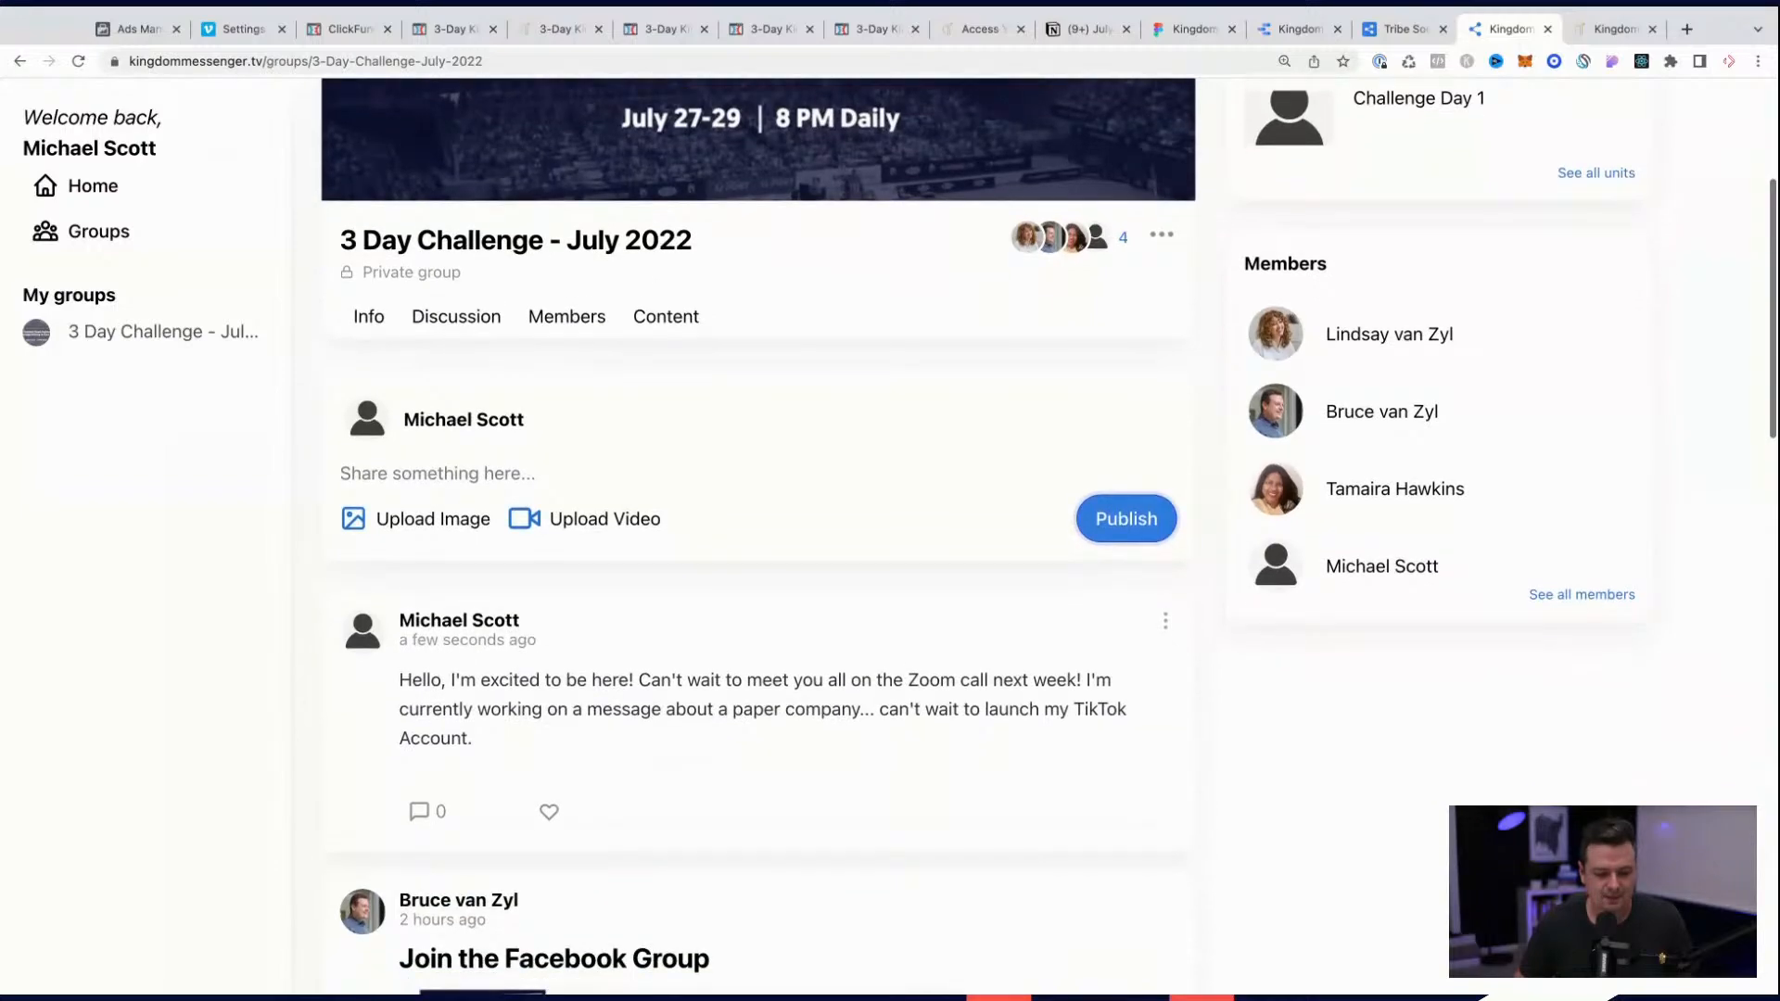
scroll(770, 535, "down", 7)
scroll(769, 536, "down", 2)
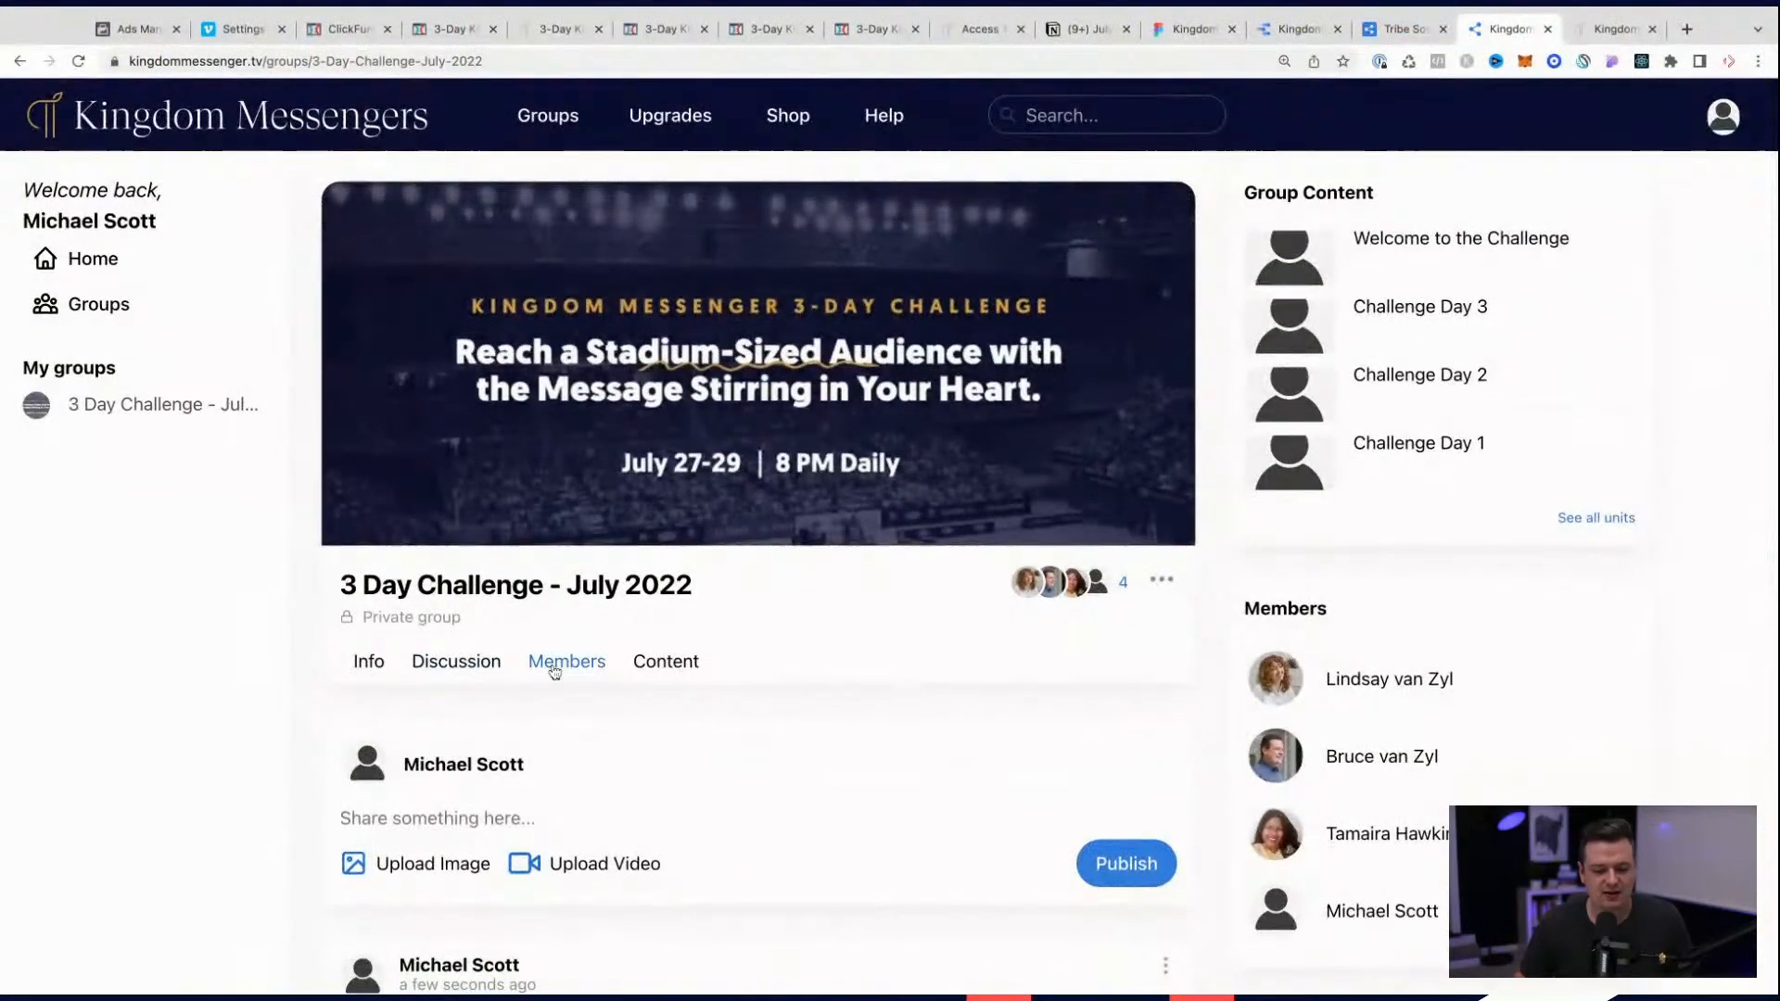
left_click(673, 673)
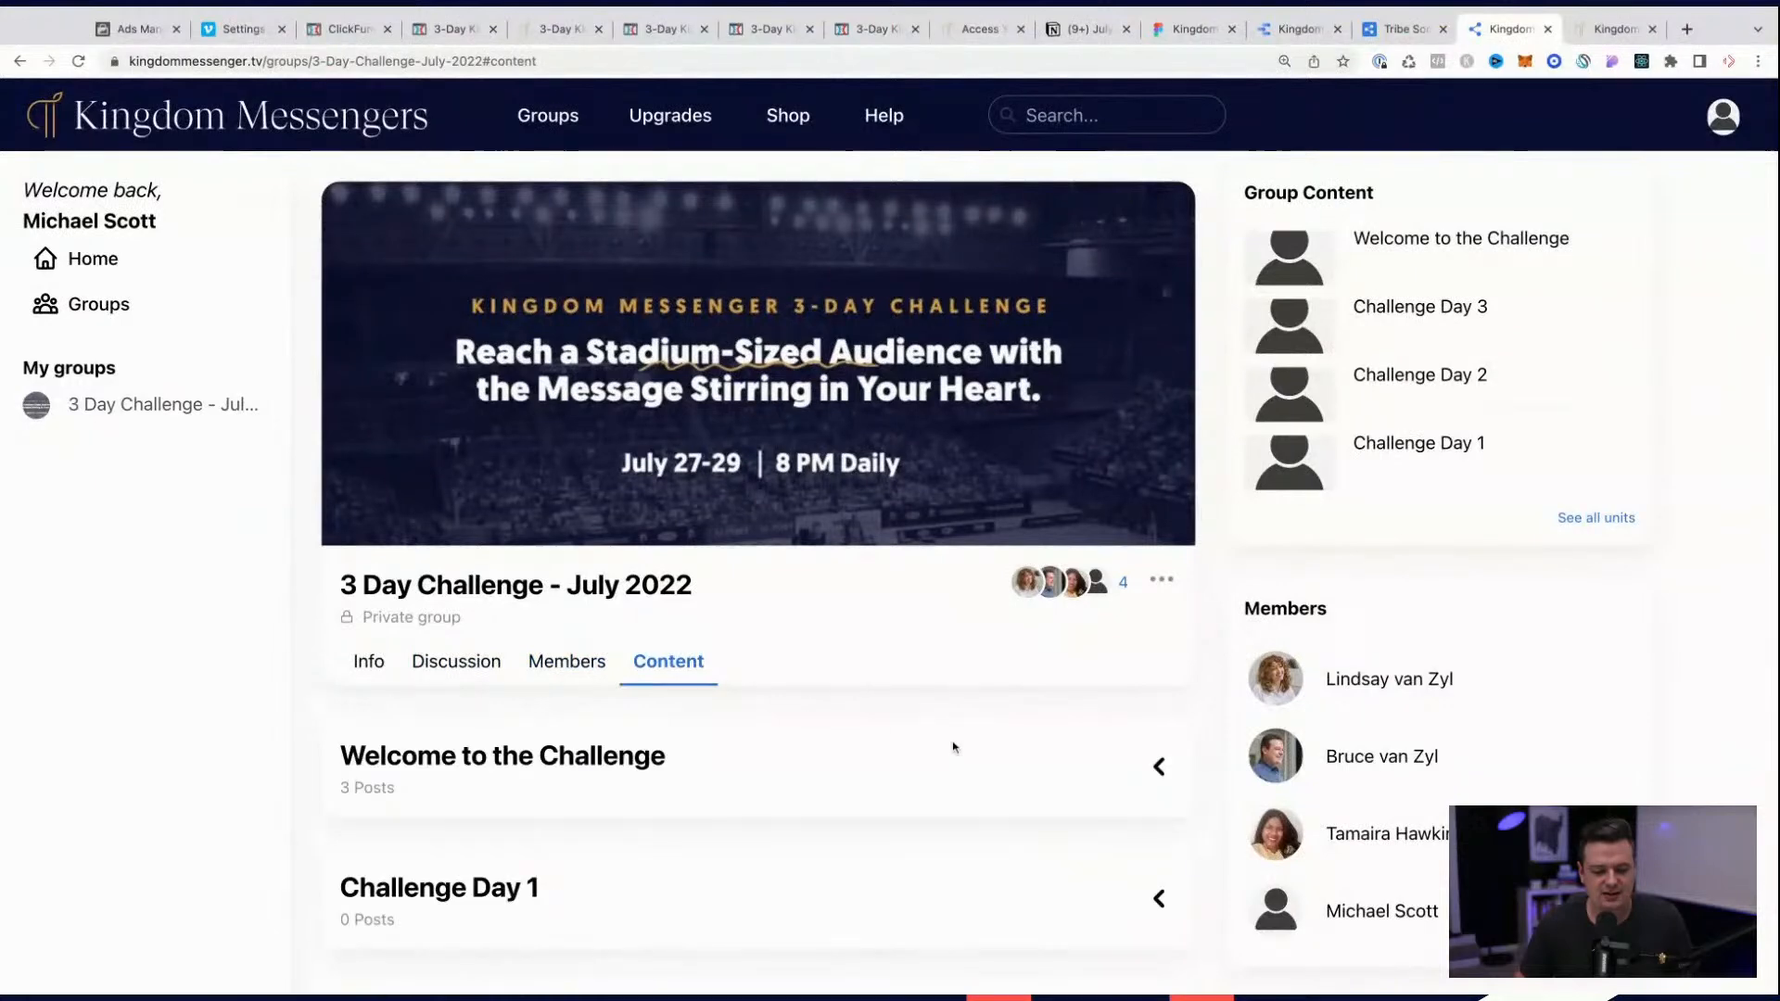
scroll(953, 747, "down", 3)
left_click(1160, 489)
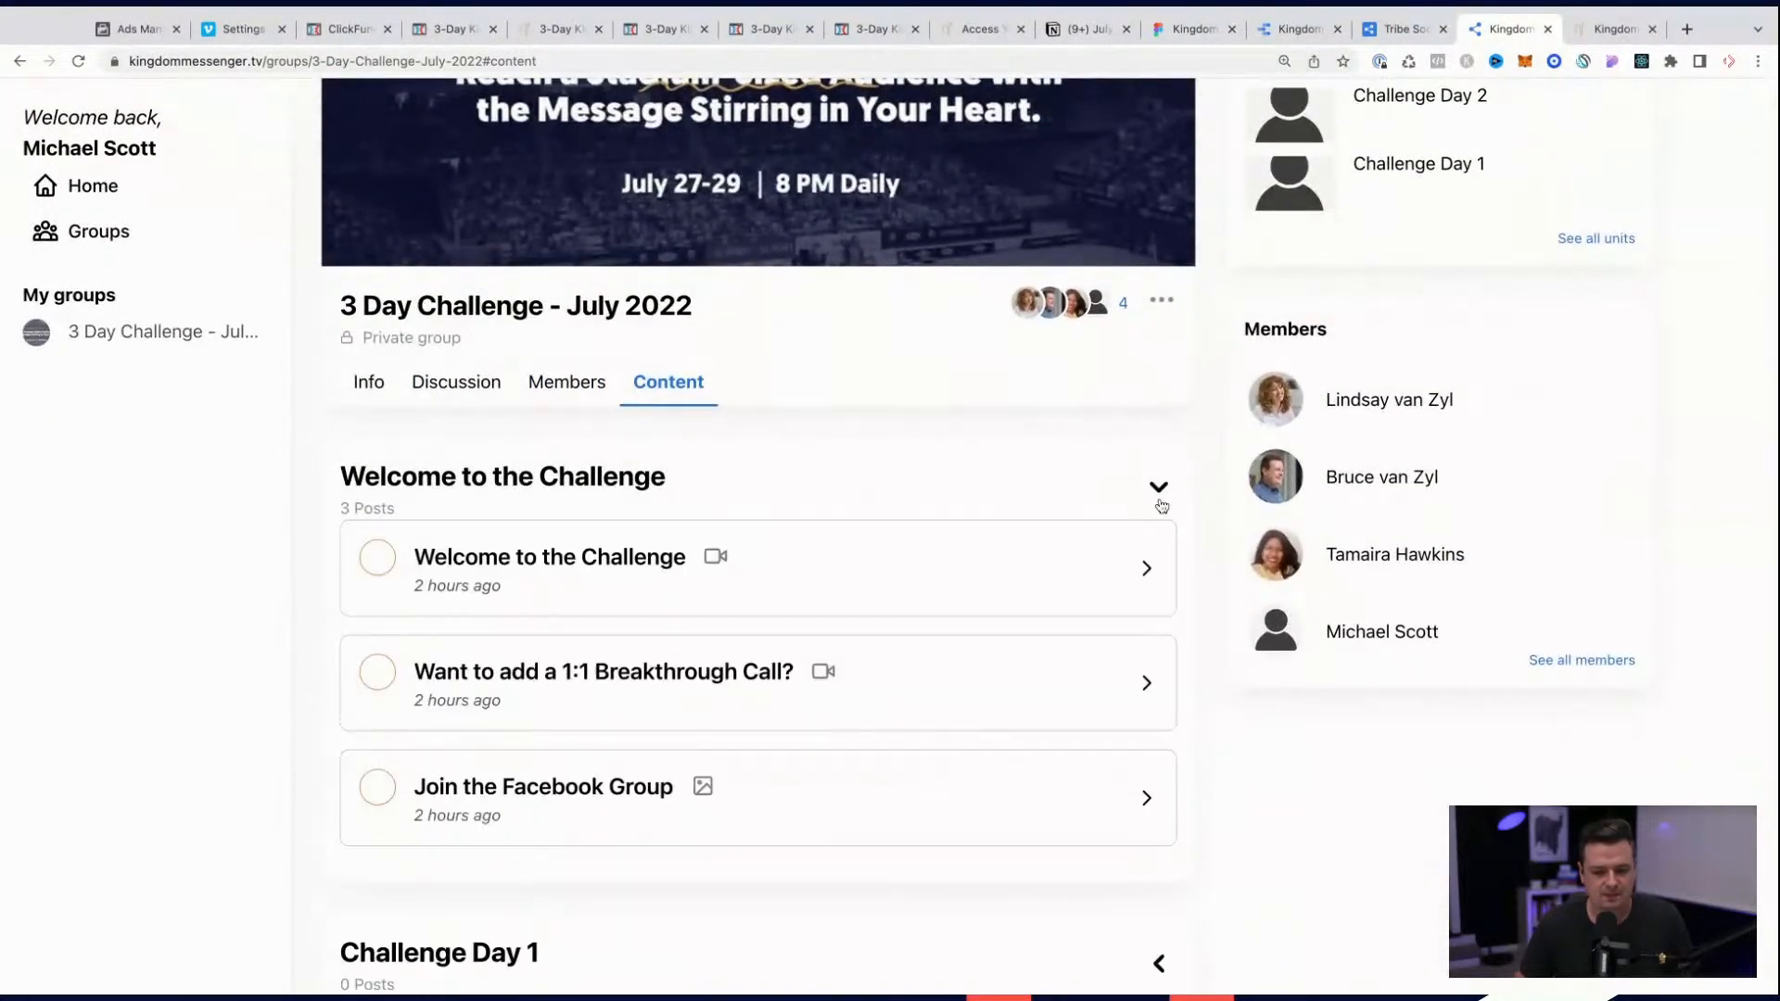
left_click(377, 566)
left_click(375, 793)
Step: Open the Join the Facebook Group item, follow its access link to the Facebook community, and return to the group's content
left_click(485, 788)
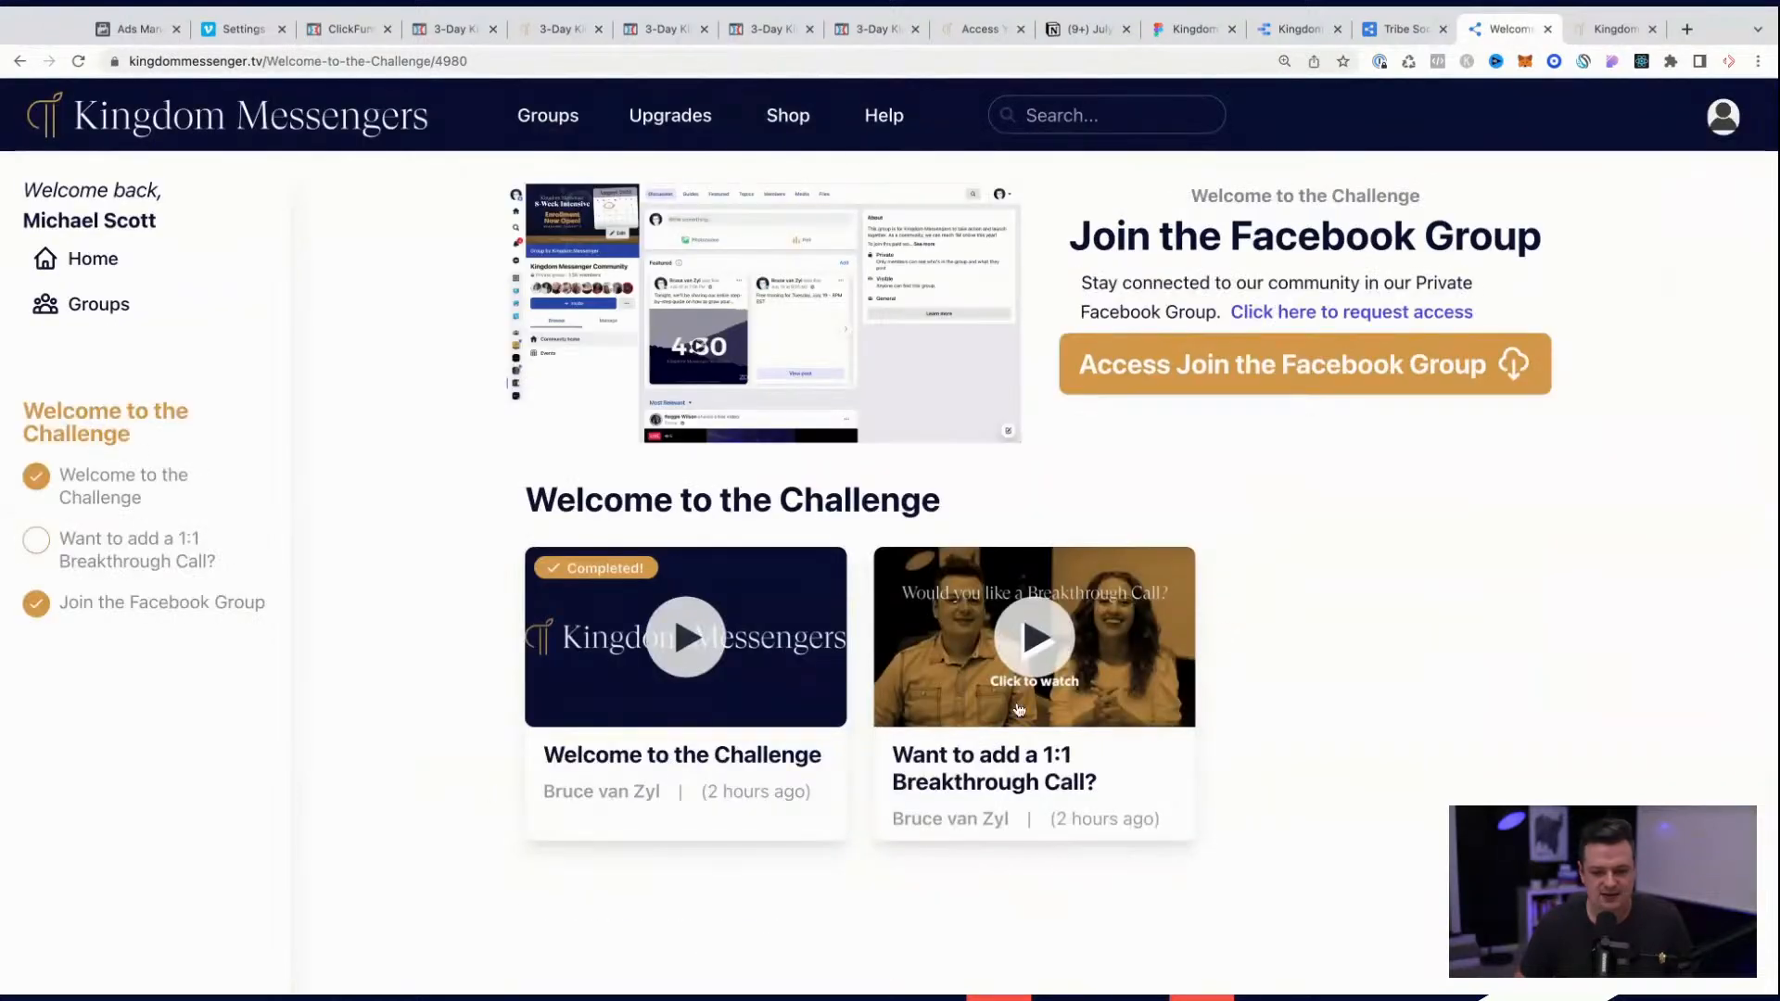
left_click(1279, 364)
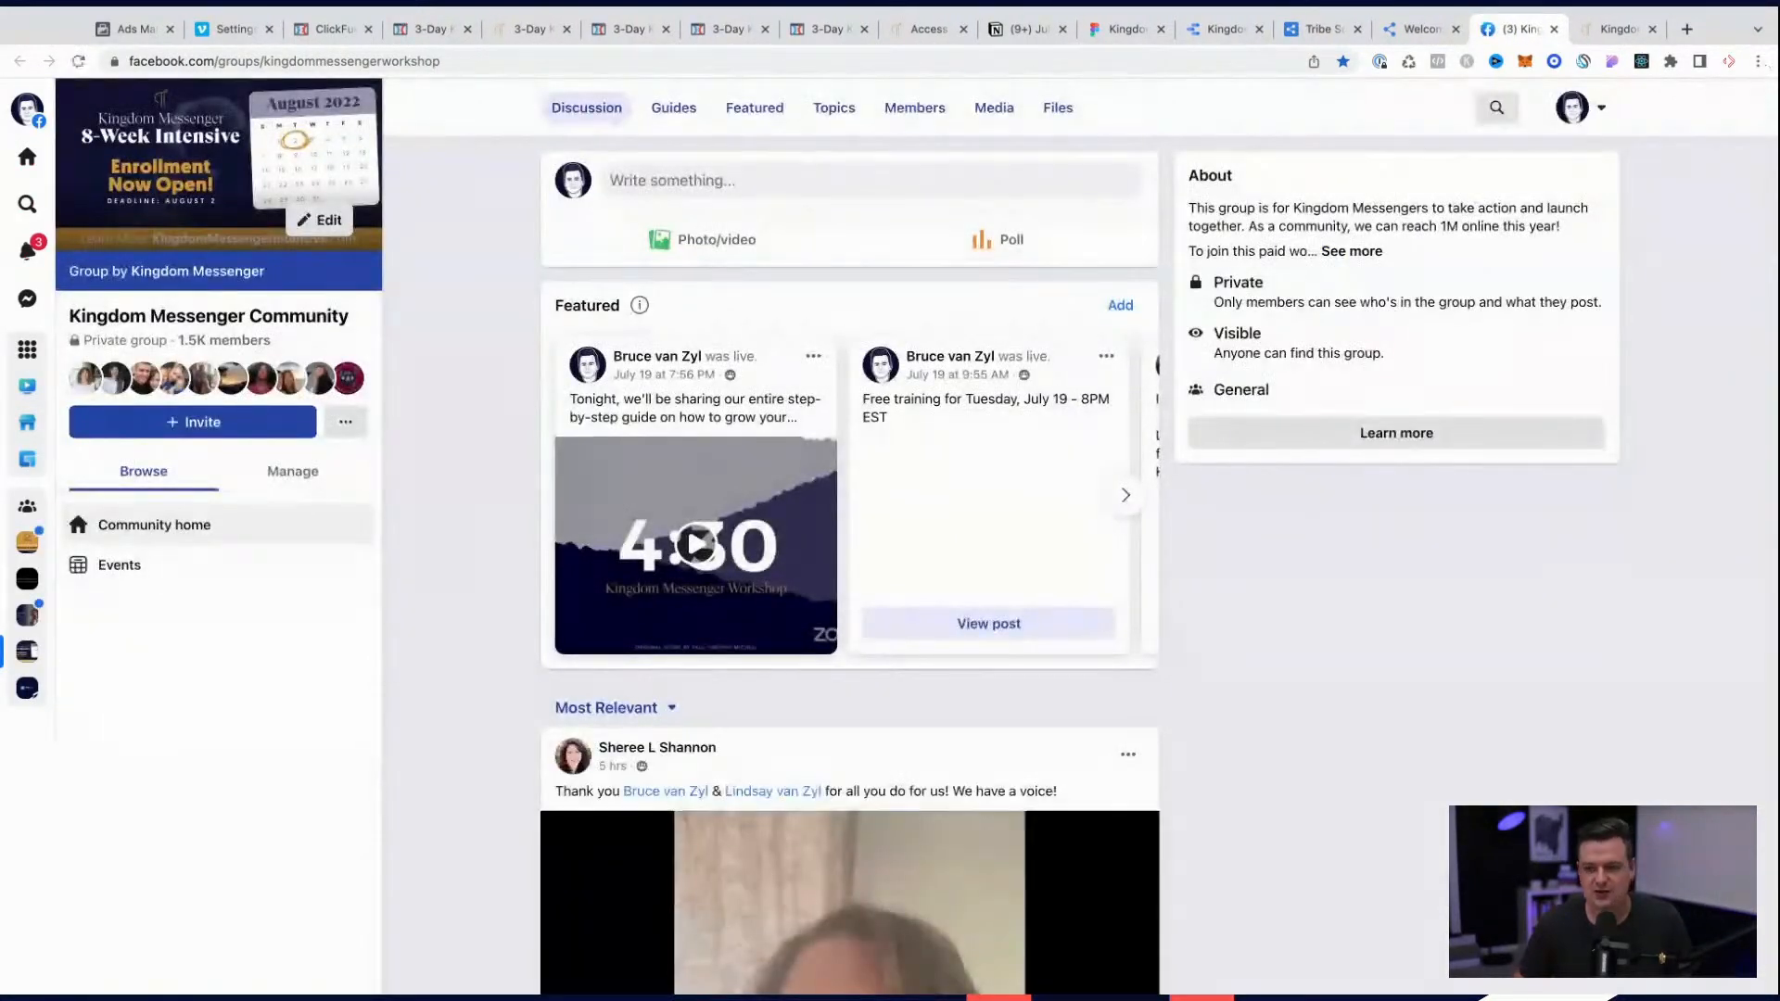
left_click(1420, 29)
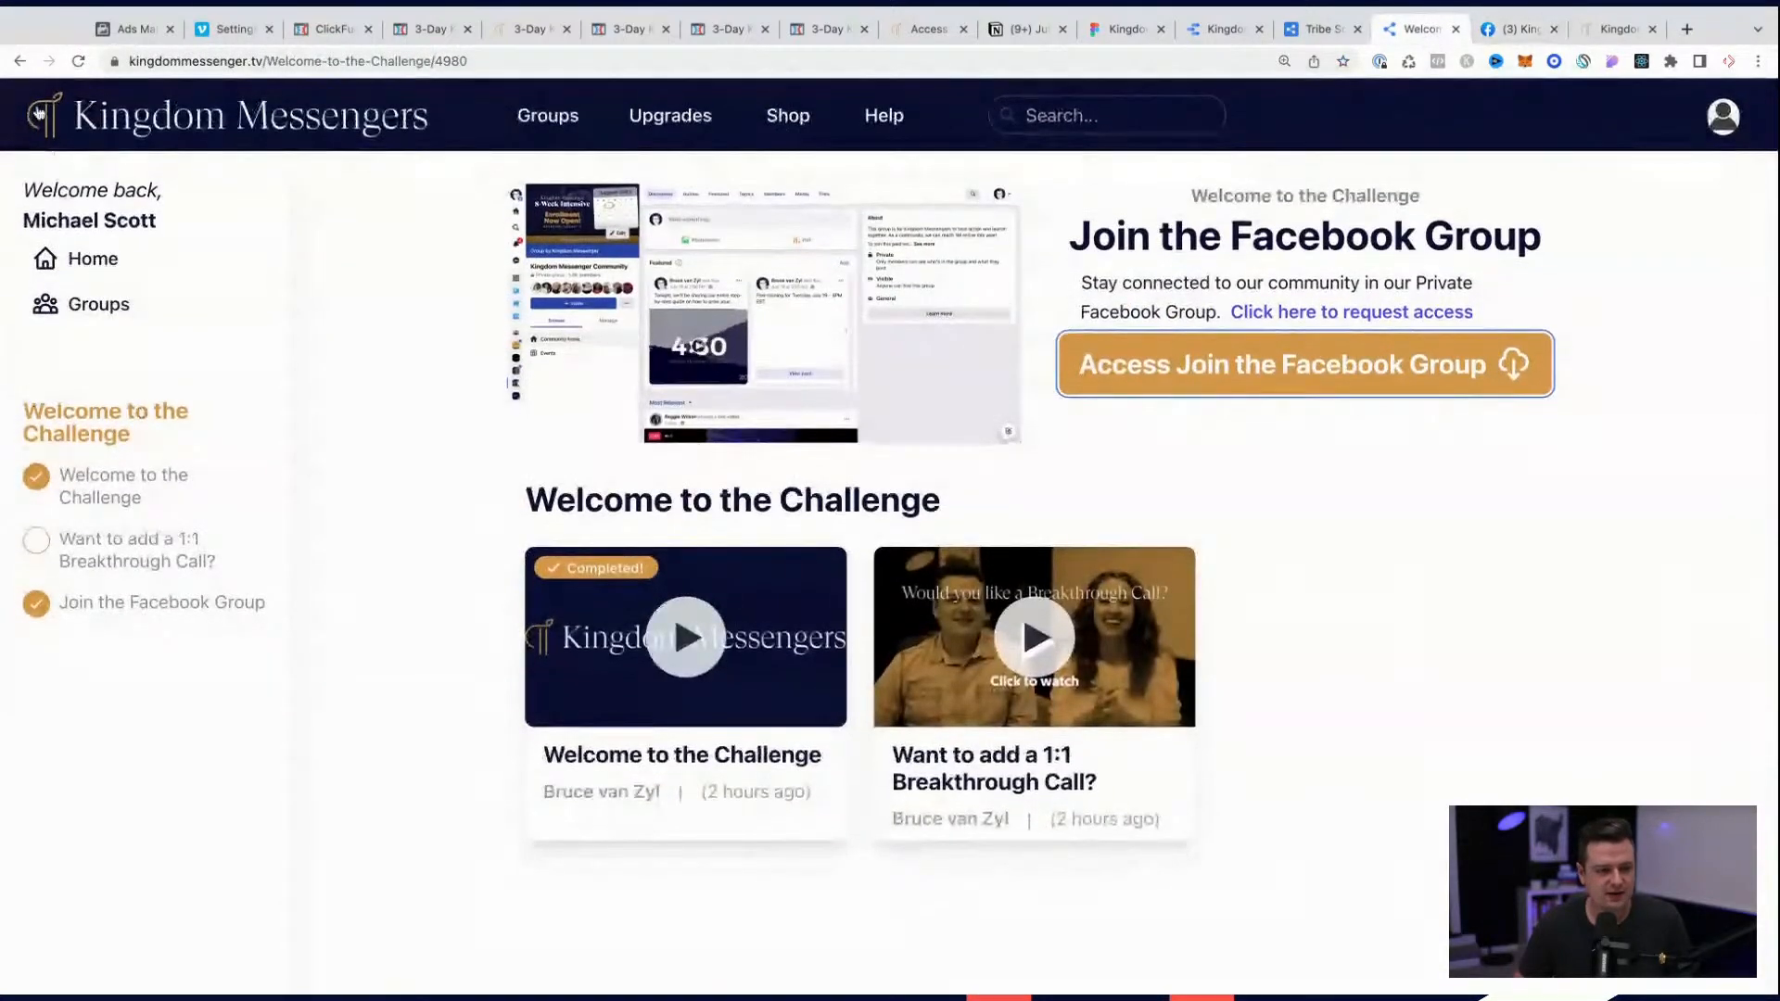
left_click(21, 61)
scroll(513, 705, "down", 3)
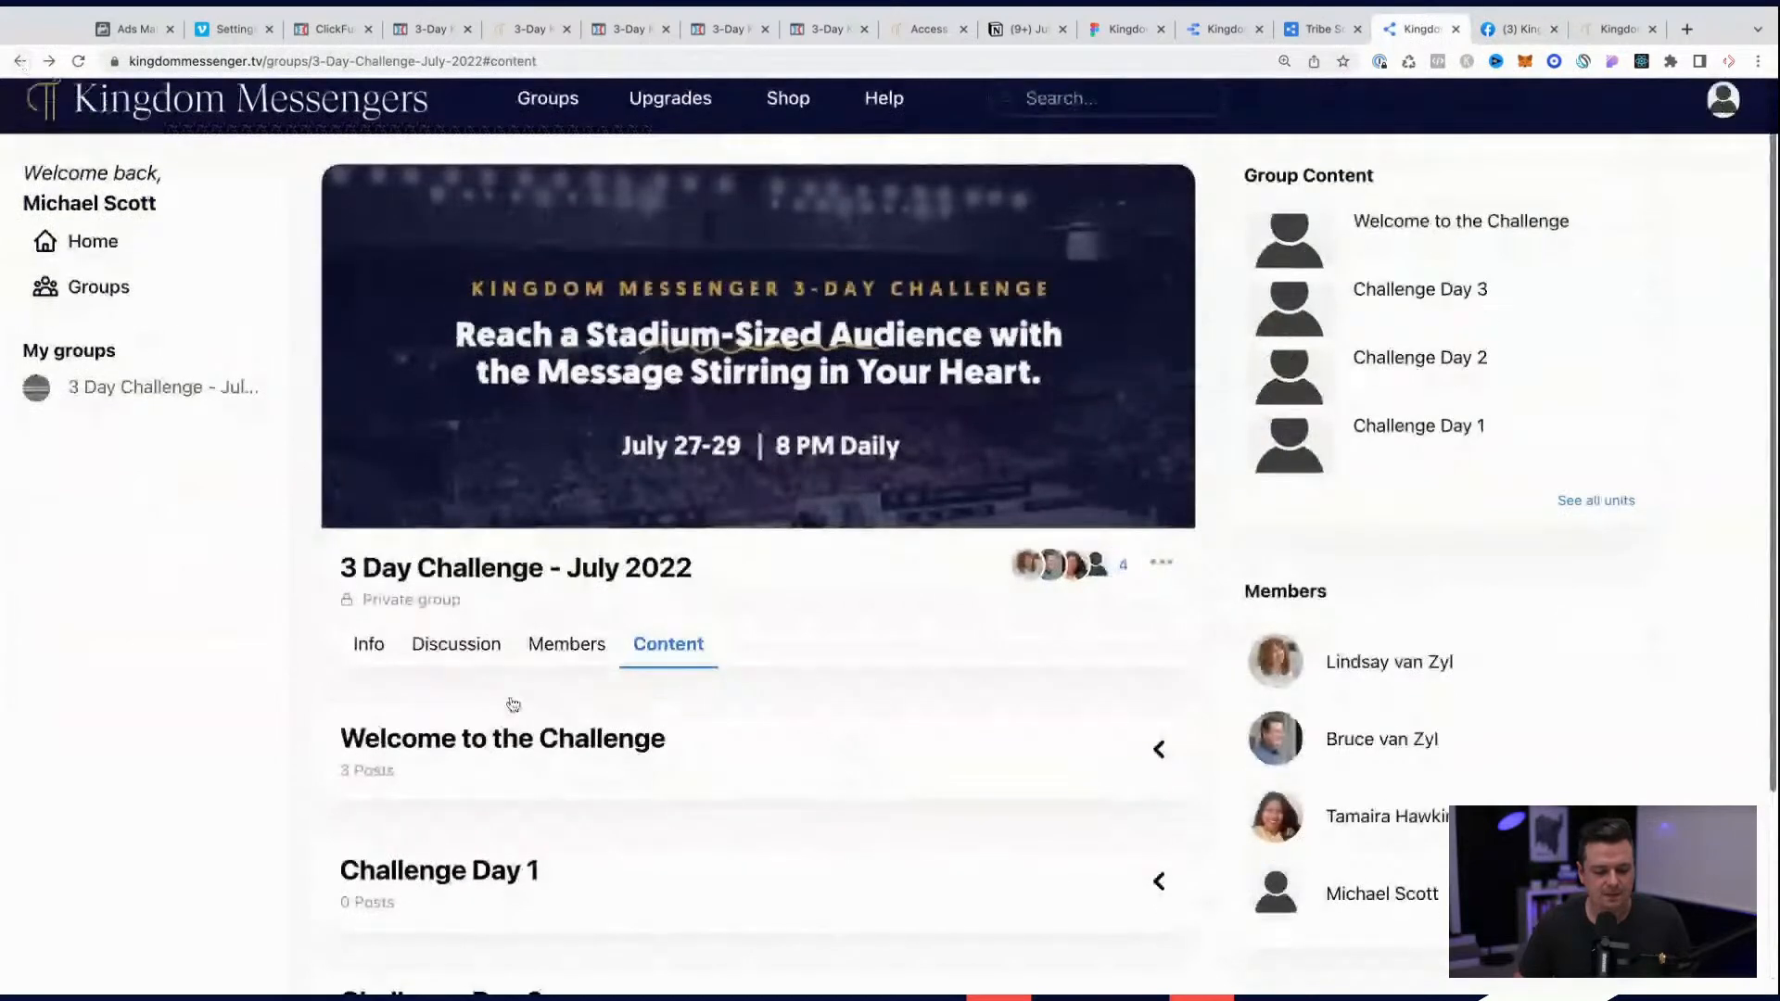
scroll(513, 704, "up", 2)
scroll(513, 704, "up", 1)
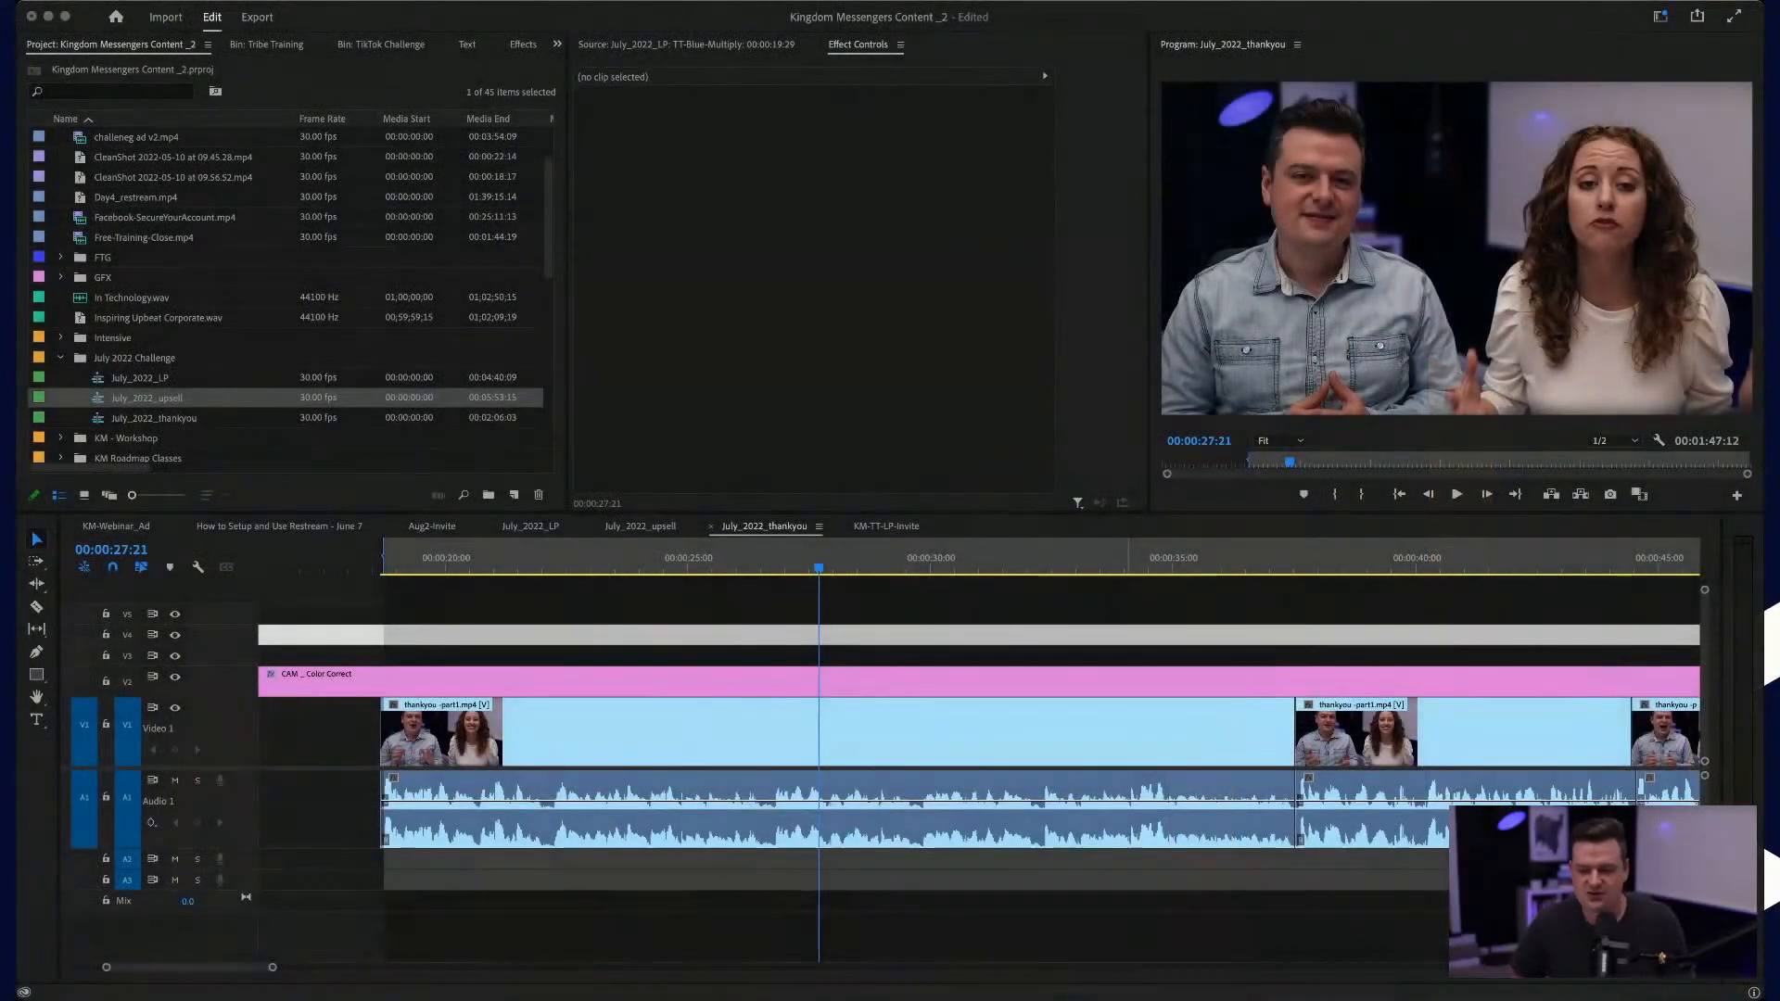
Step: Switch to Premiere Pro and place CleanShot 2022-07-22 at 20.03.26.mp4 on track V3 of July_2022_thankyou, just past the last talking clip
left_click(1301, 610)
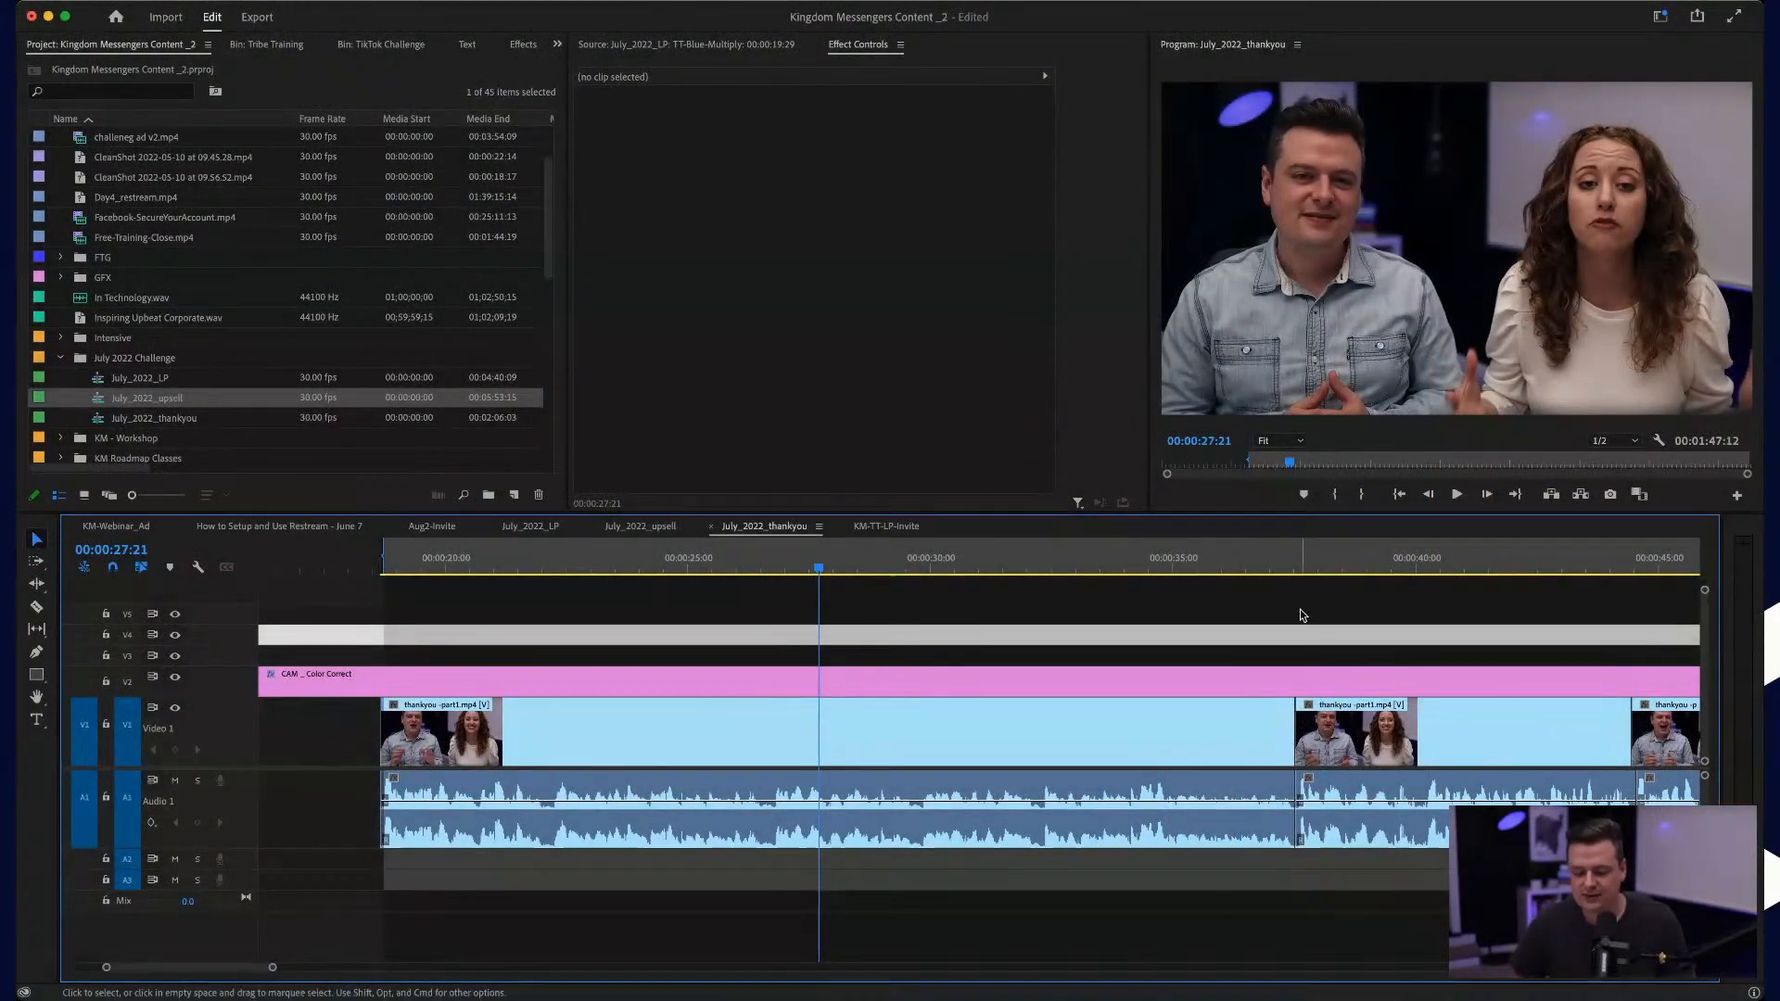
scroll(1299, 609, "down", 5)
scroll(1300, 609, "right", 5)
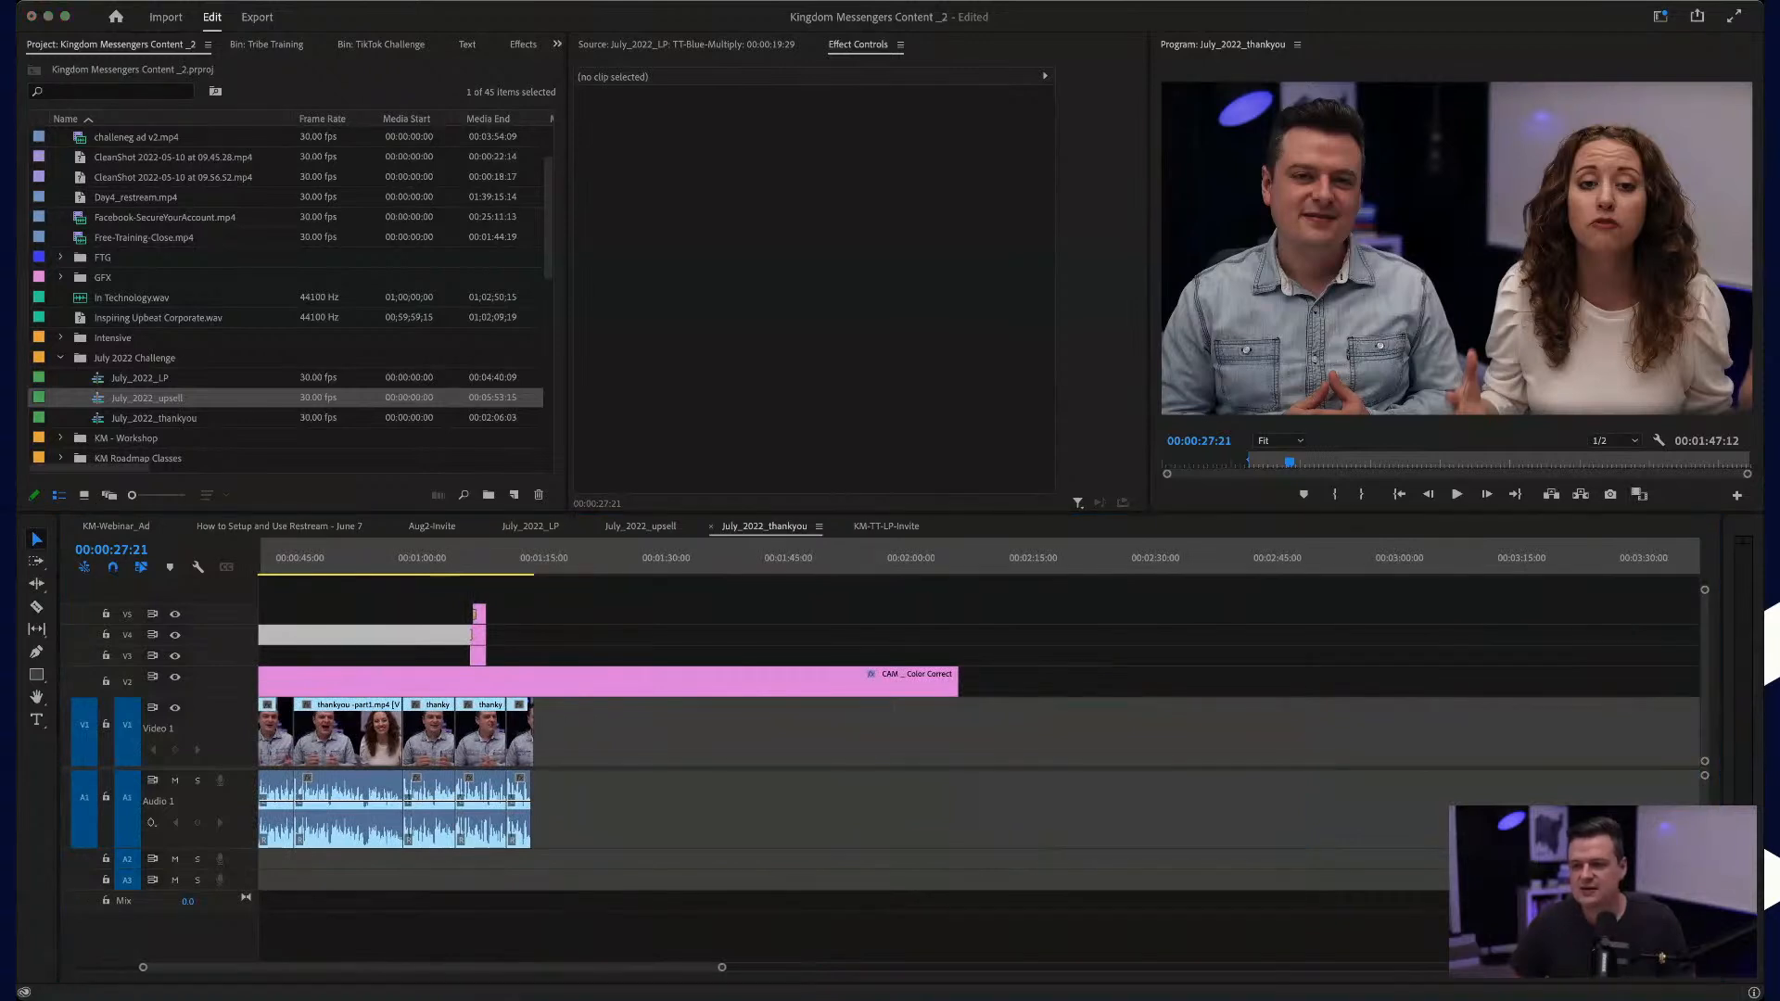
left_click_drag(964, 586, 786, 666)
left_click_drag(180, 646, 130, 685)
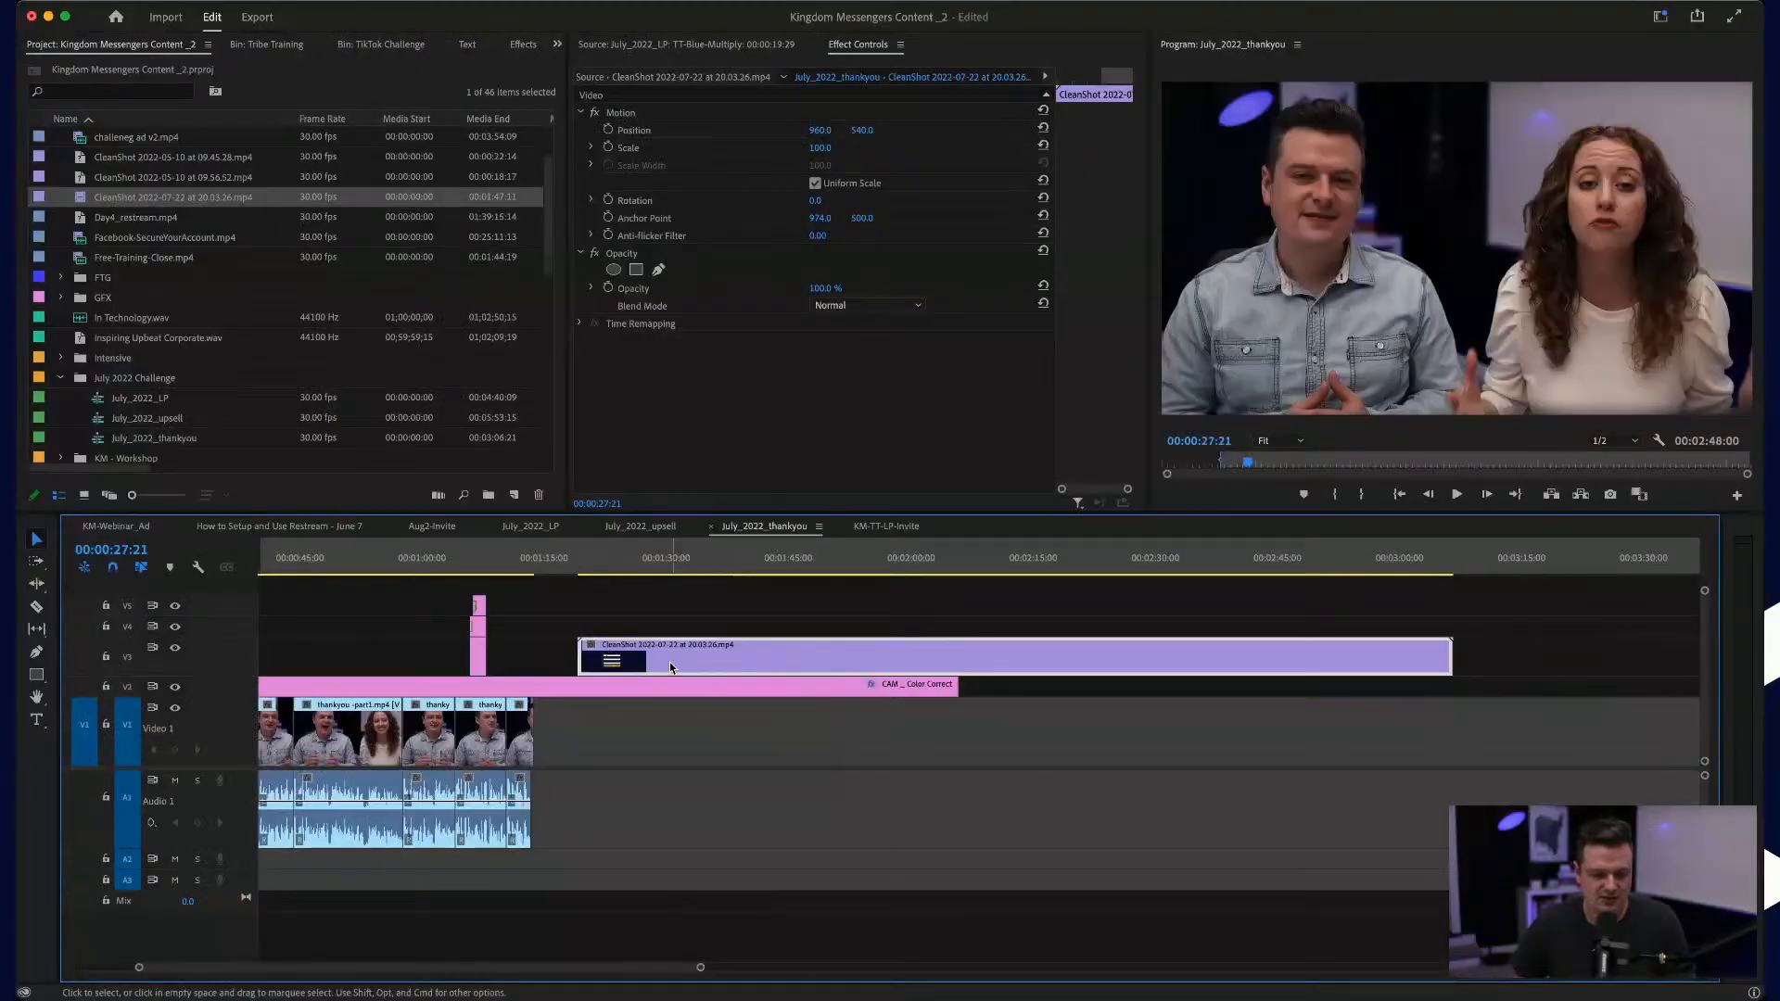
Step: Scale the CleanShot screen recording on track V3 to 109.0 so it fills the frame
mouse_move(653, 660)
left_mouse_down()
mouse_move(642, 726)
mouse_move(642, 665)
left_mouse_up()
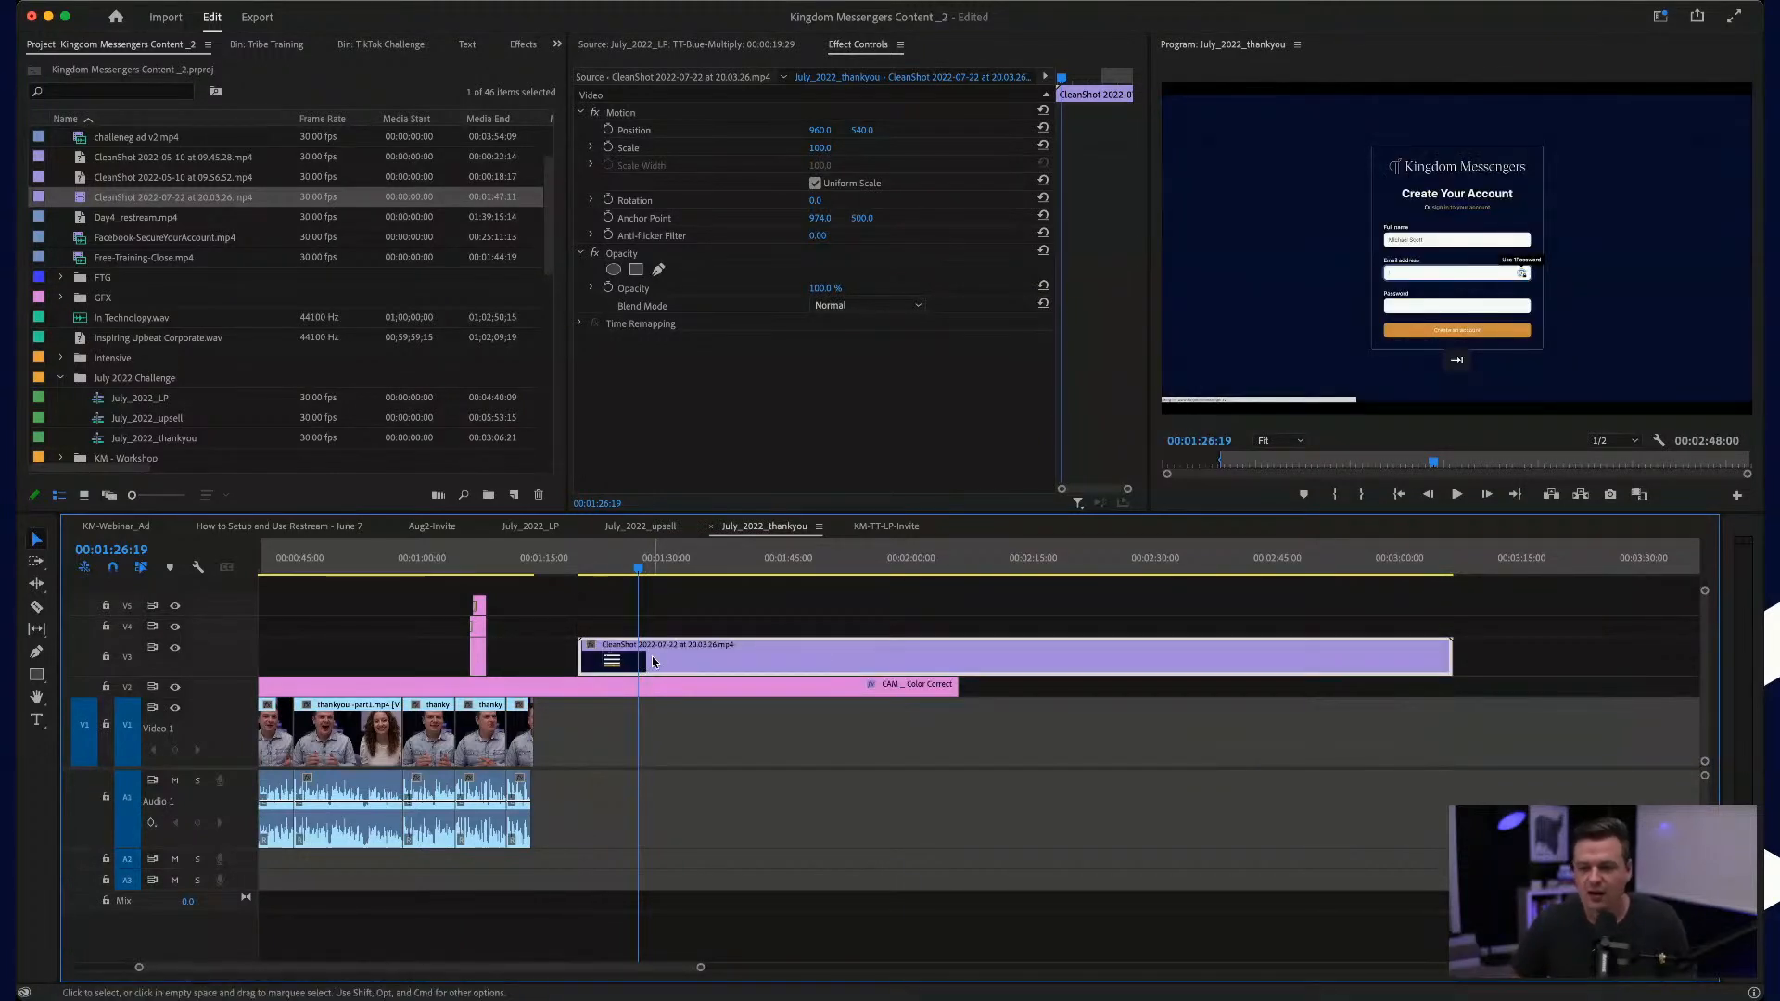
left_click(728, 628)
left_click(708, 666)
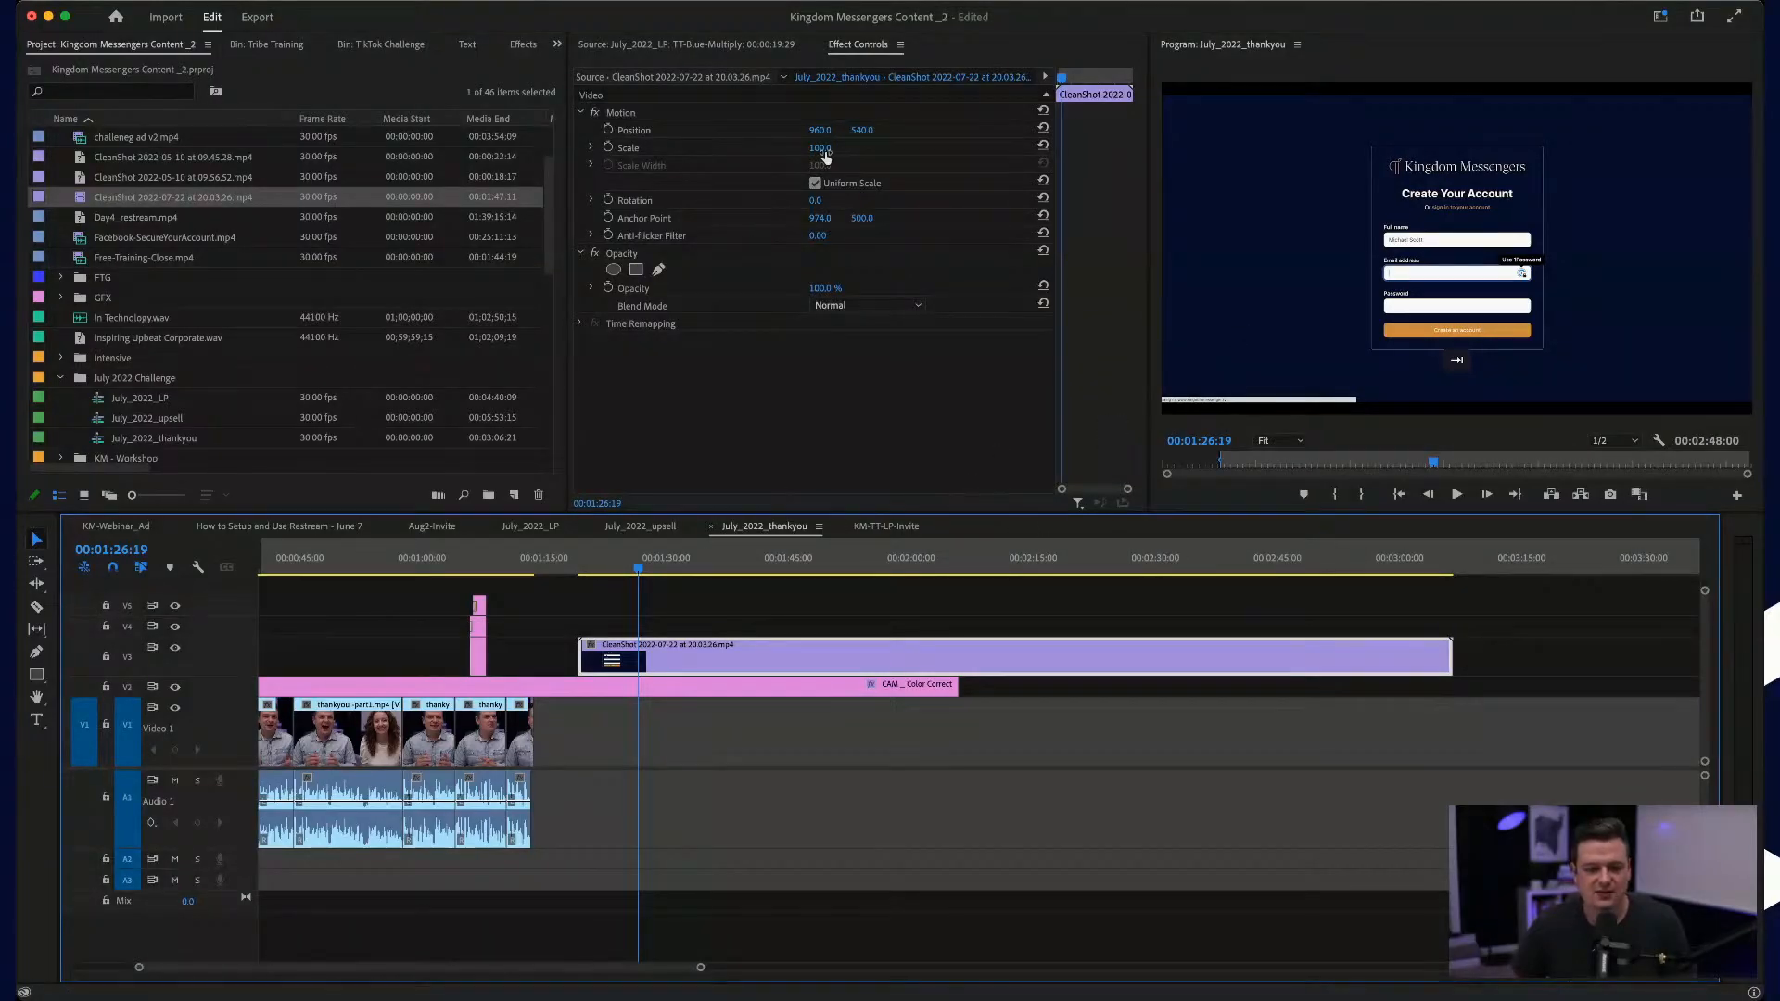
left_click_drag(819, 153, 833, 149)
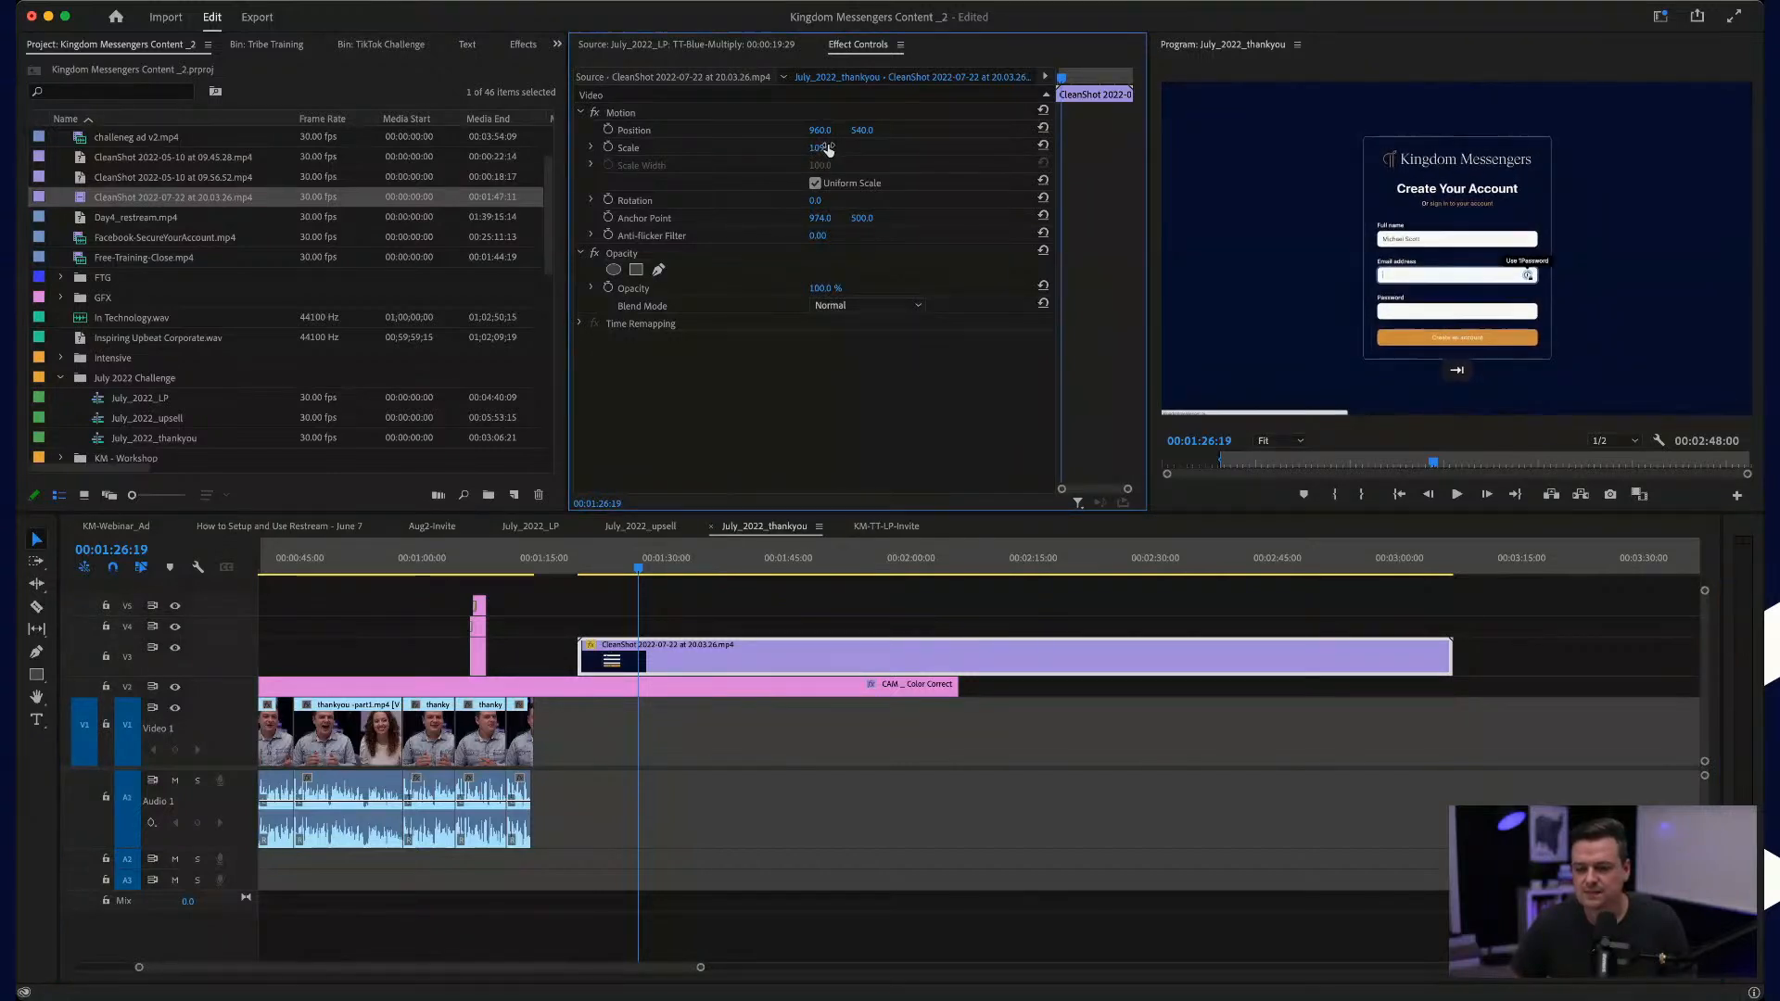
Step: Review the beginning of the screen recording and trim its start to about 00:01:25, where the account form is being filled in
left_click(584, 564)
scroll(597, 627, "up", 3)
key("space")
left_click_drag(608, 572, 871, 594)
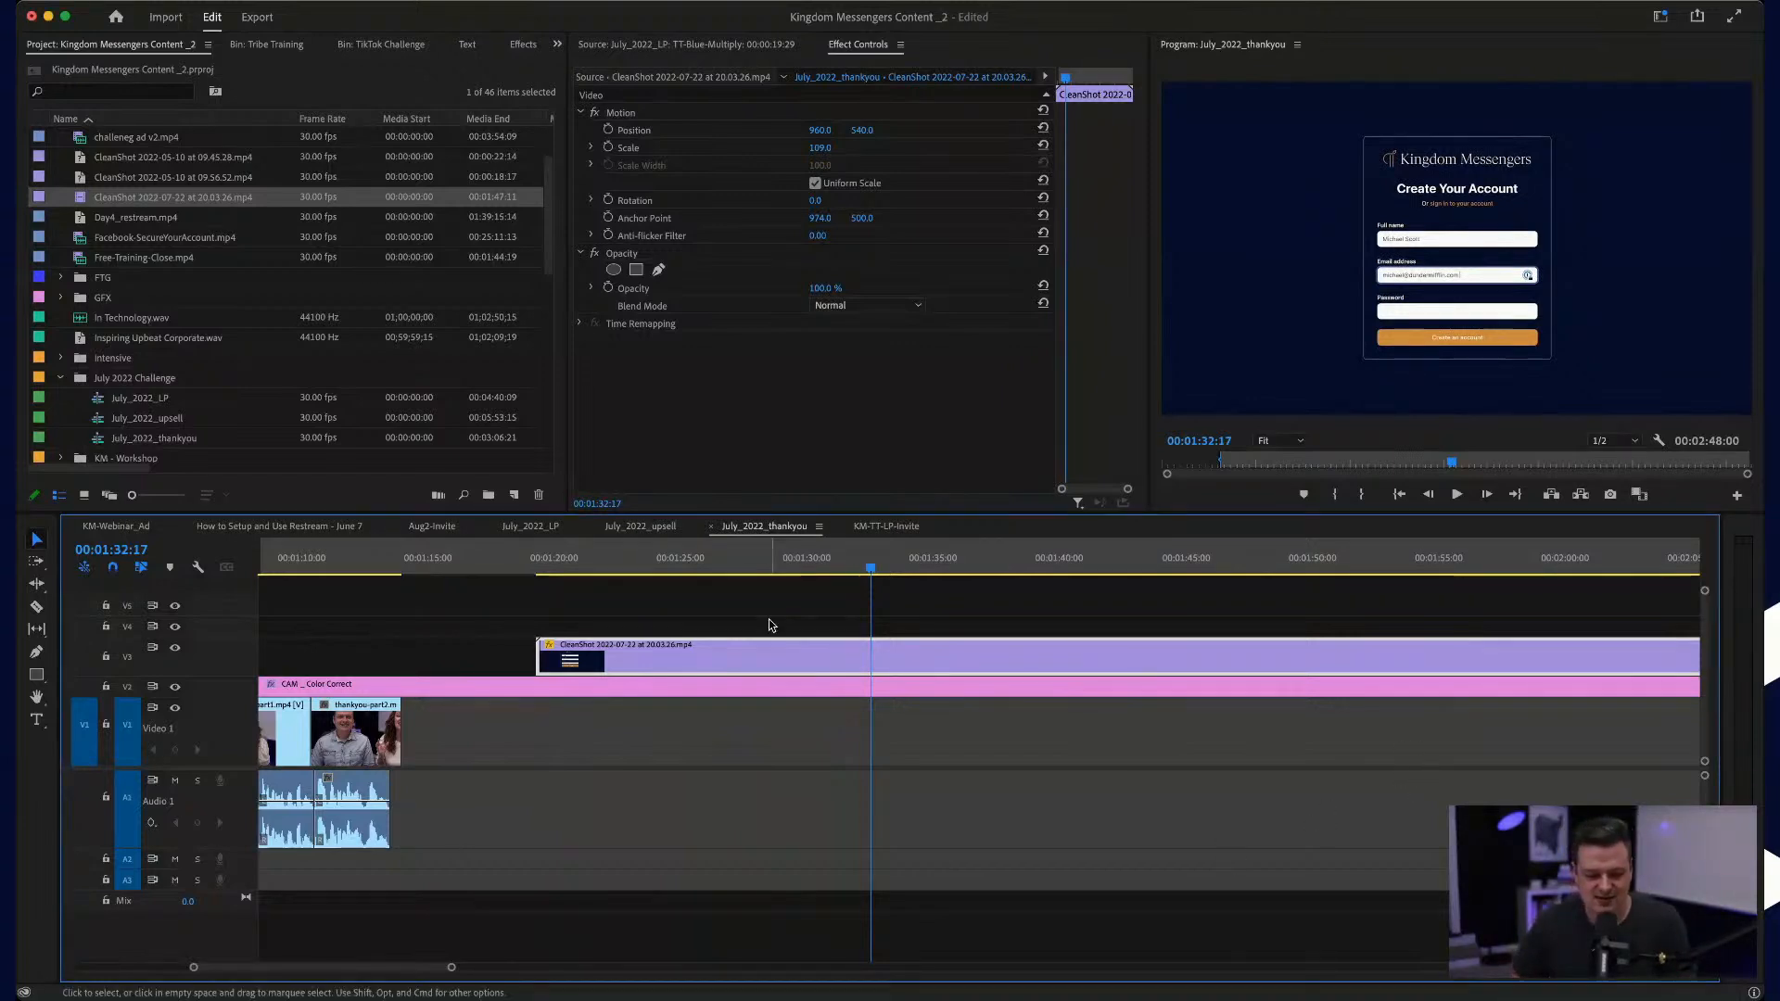
mouse_move(648, 569)
left_mouse_down()
mouse_move(600, 572)
mouse_move(708, 575)
mouse_move(679, 575)
left_mouse_up()
left_click_drag(529, 661, 681, 658)
Step: Split the screen recording at 00:01:38:24, where the group page shows, and shift the second part about 1.5 seconds along V3
key("space")
left_click_drag(697, 575, 1027, 582)
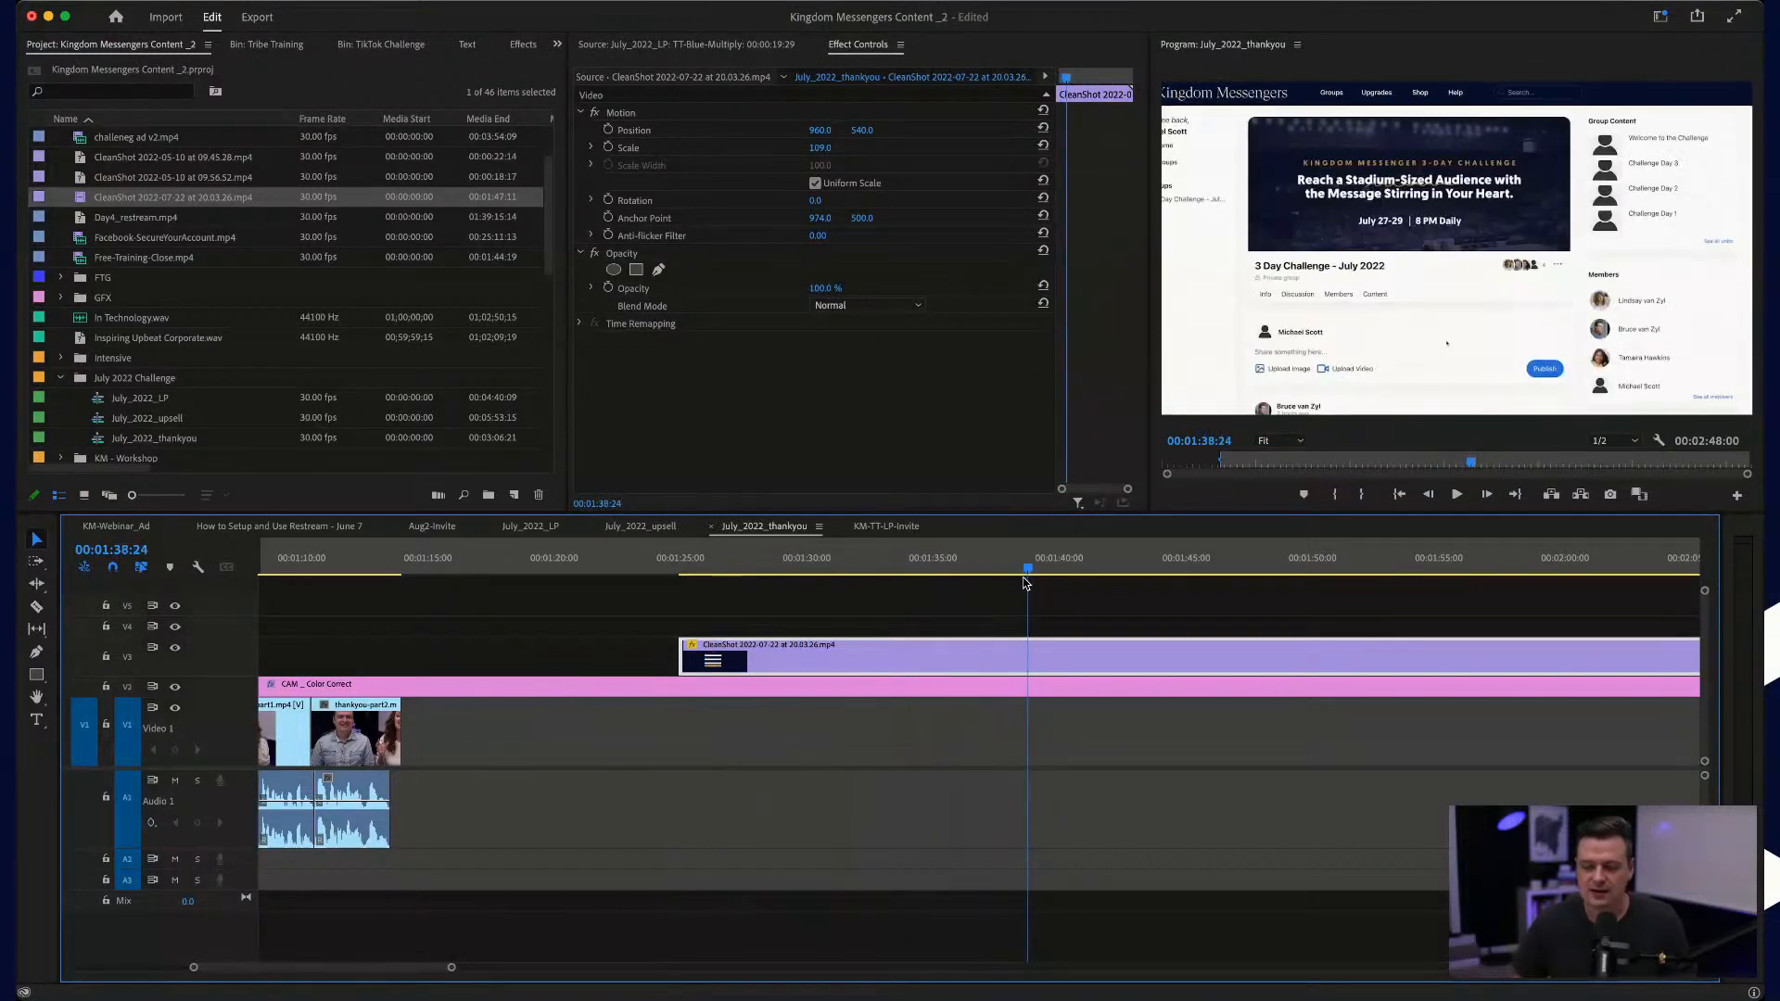
key("c")
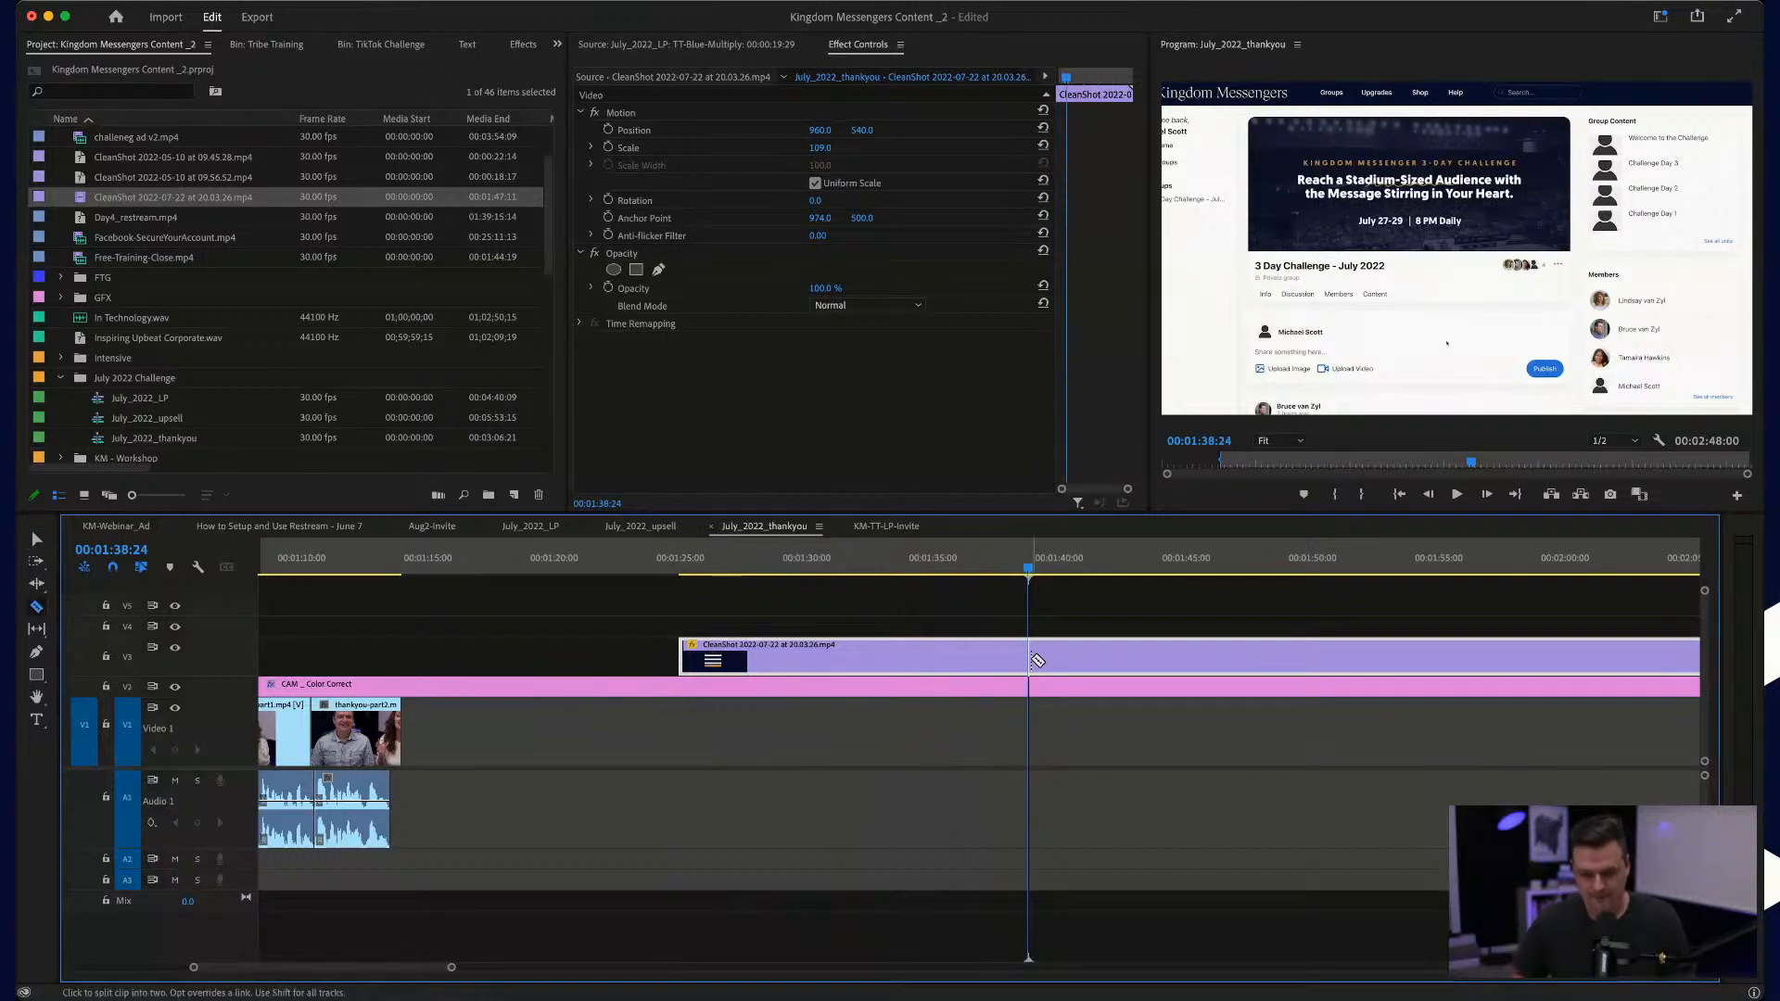
left_click(1029, 660)
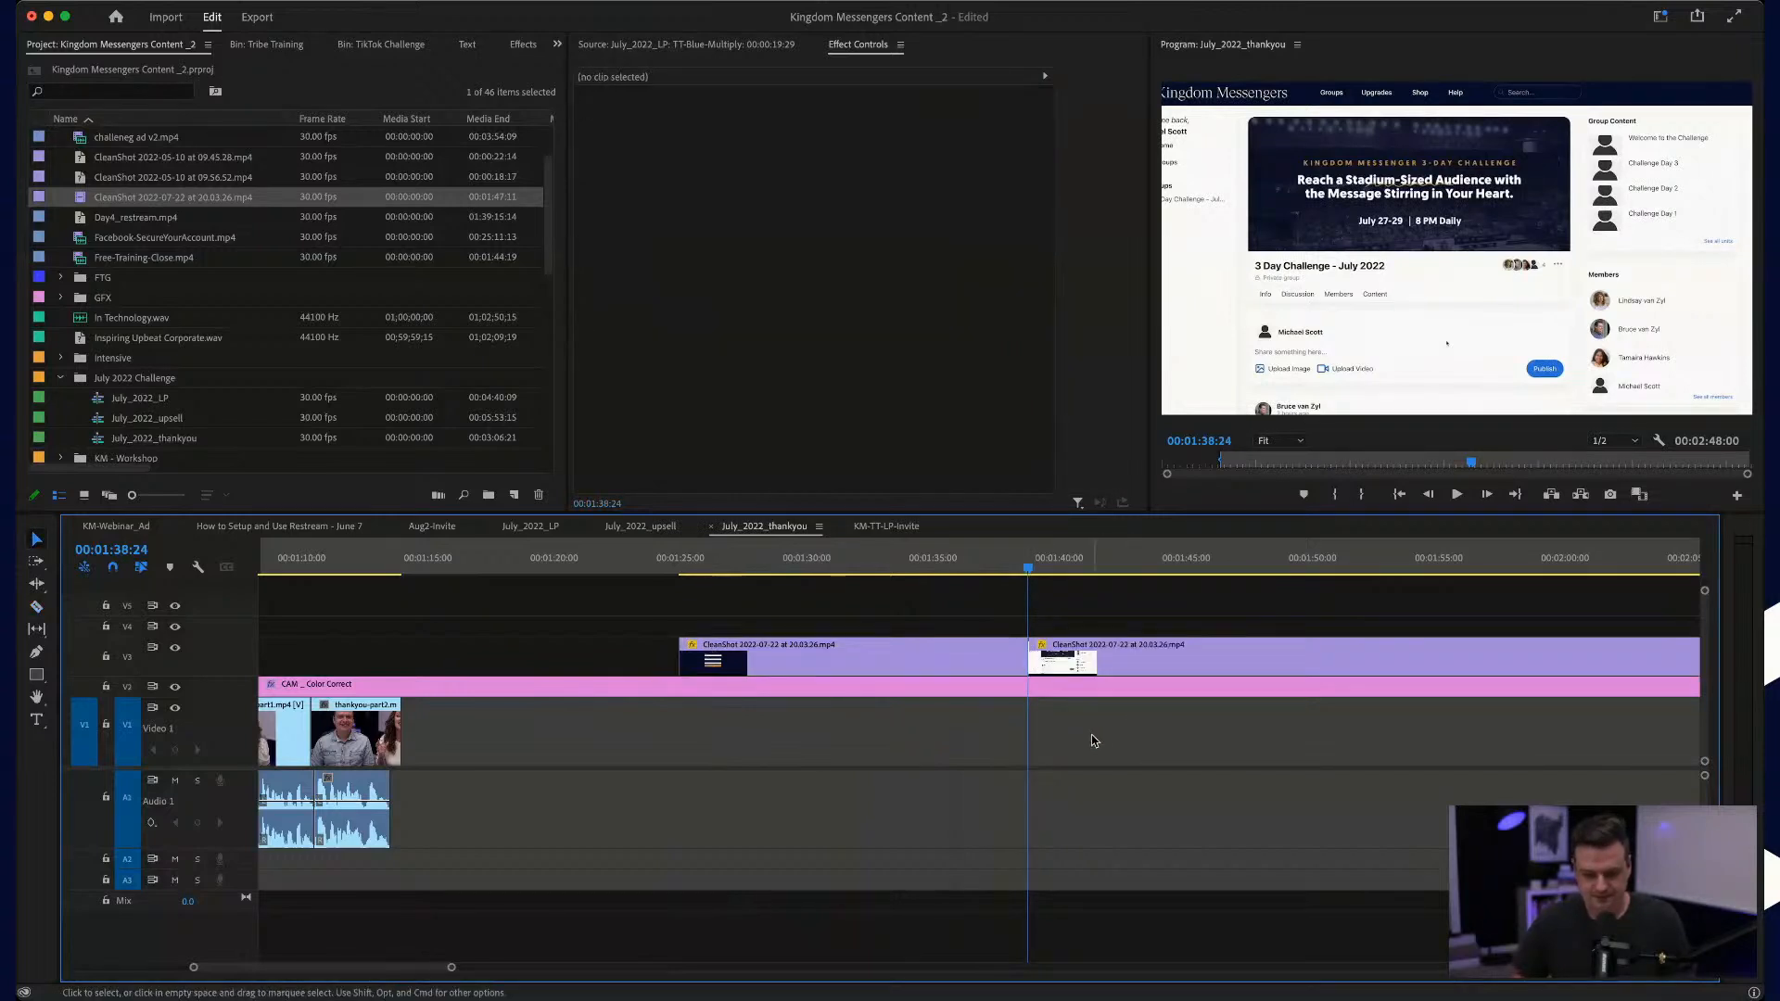
left_click_drag(1065, 661, 1105, 661)
Step: Review the signup segment and move it back on V3 over the first talking clip, starting at about 00:00:24
left_click_drag(1027, 562, 709, 559)
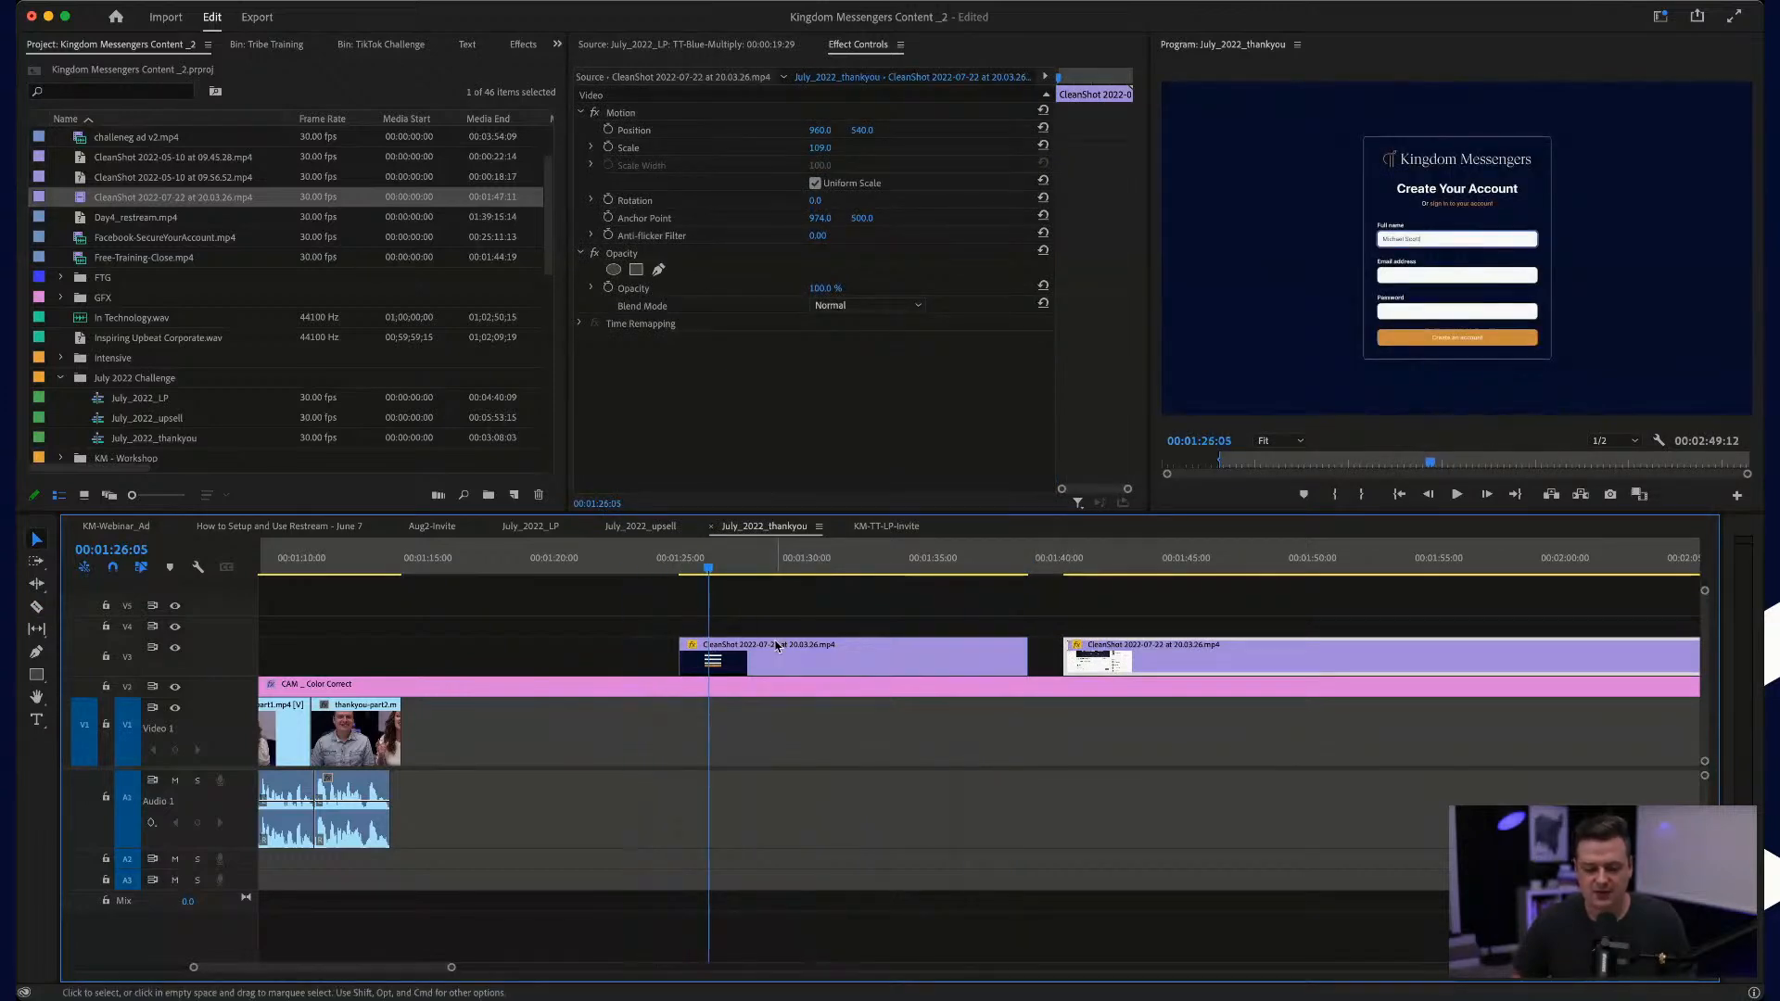
left_click_drag(834, 566, 921, 576)
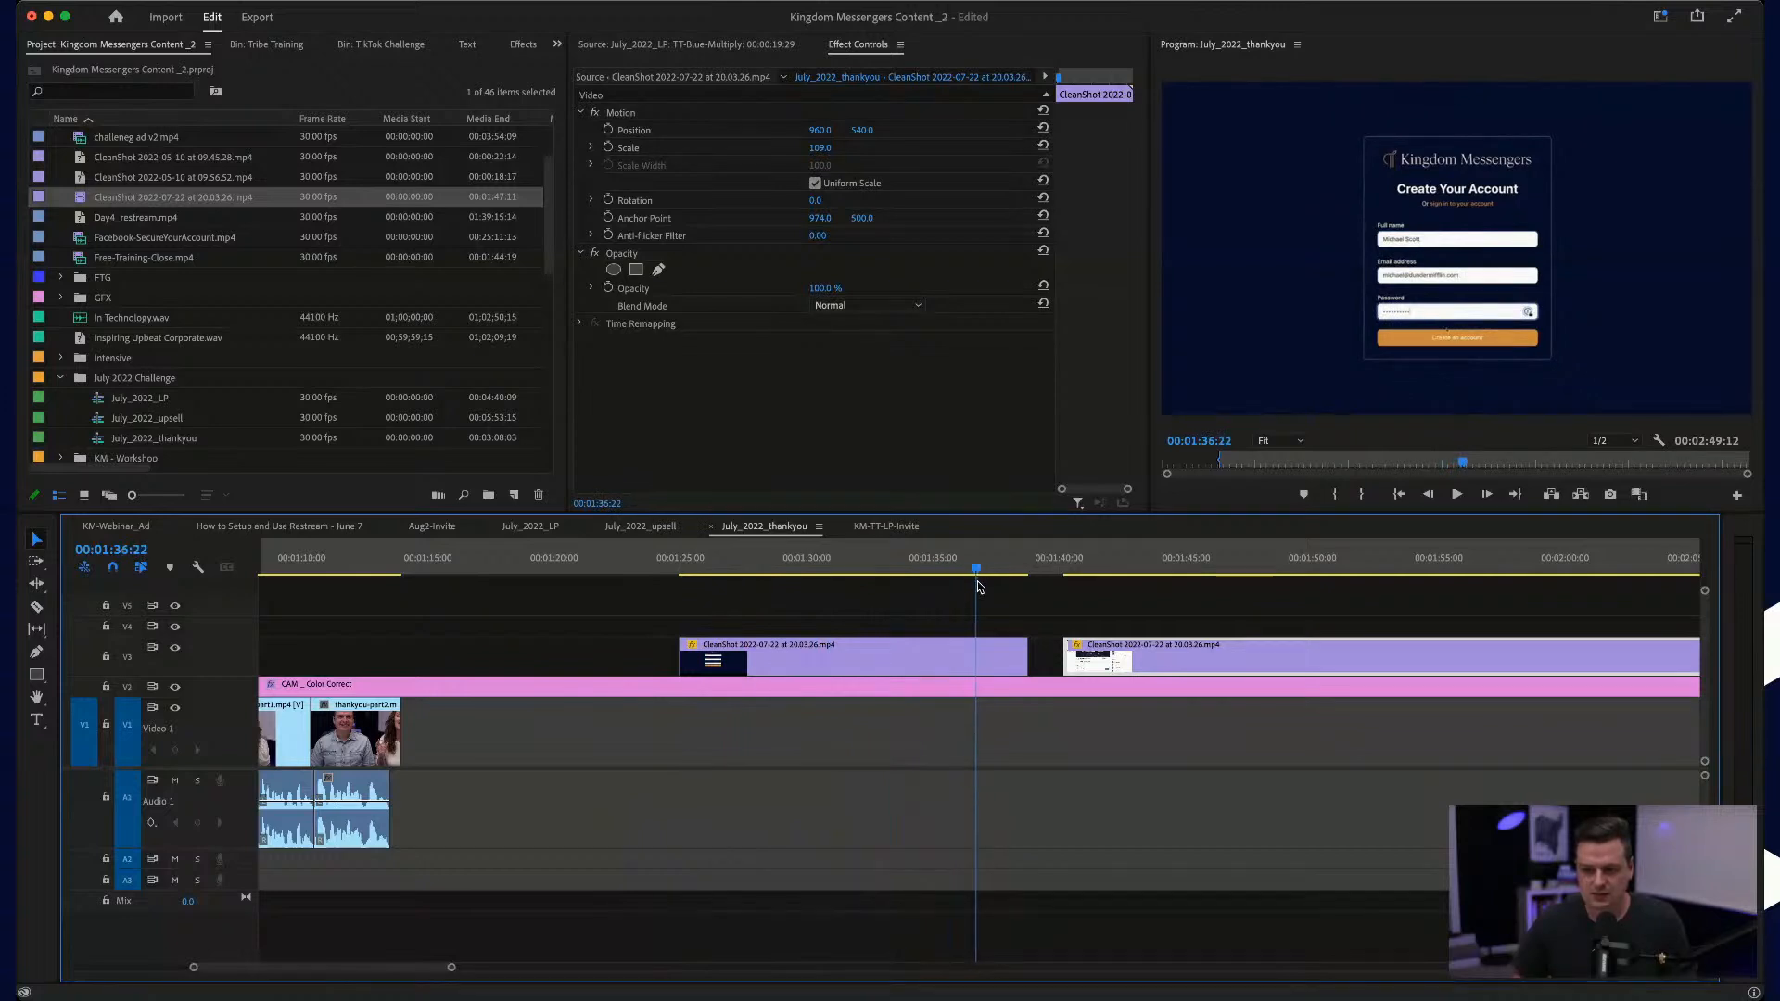
left_click(852, 667)
key("minus")
key("minus")
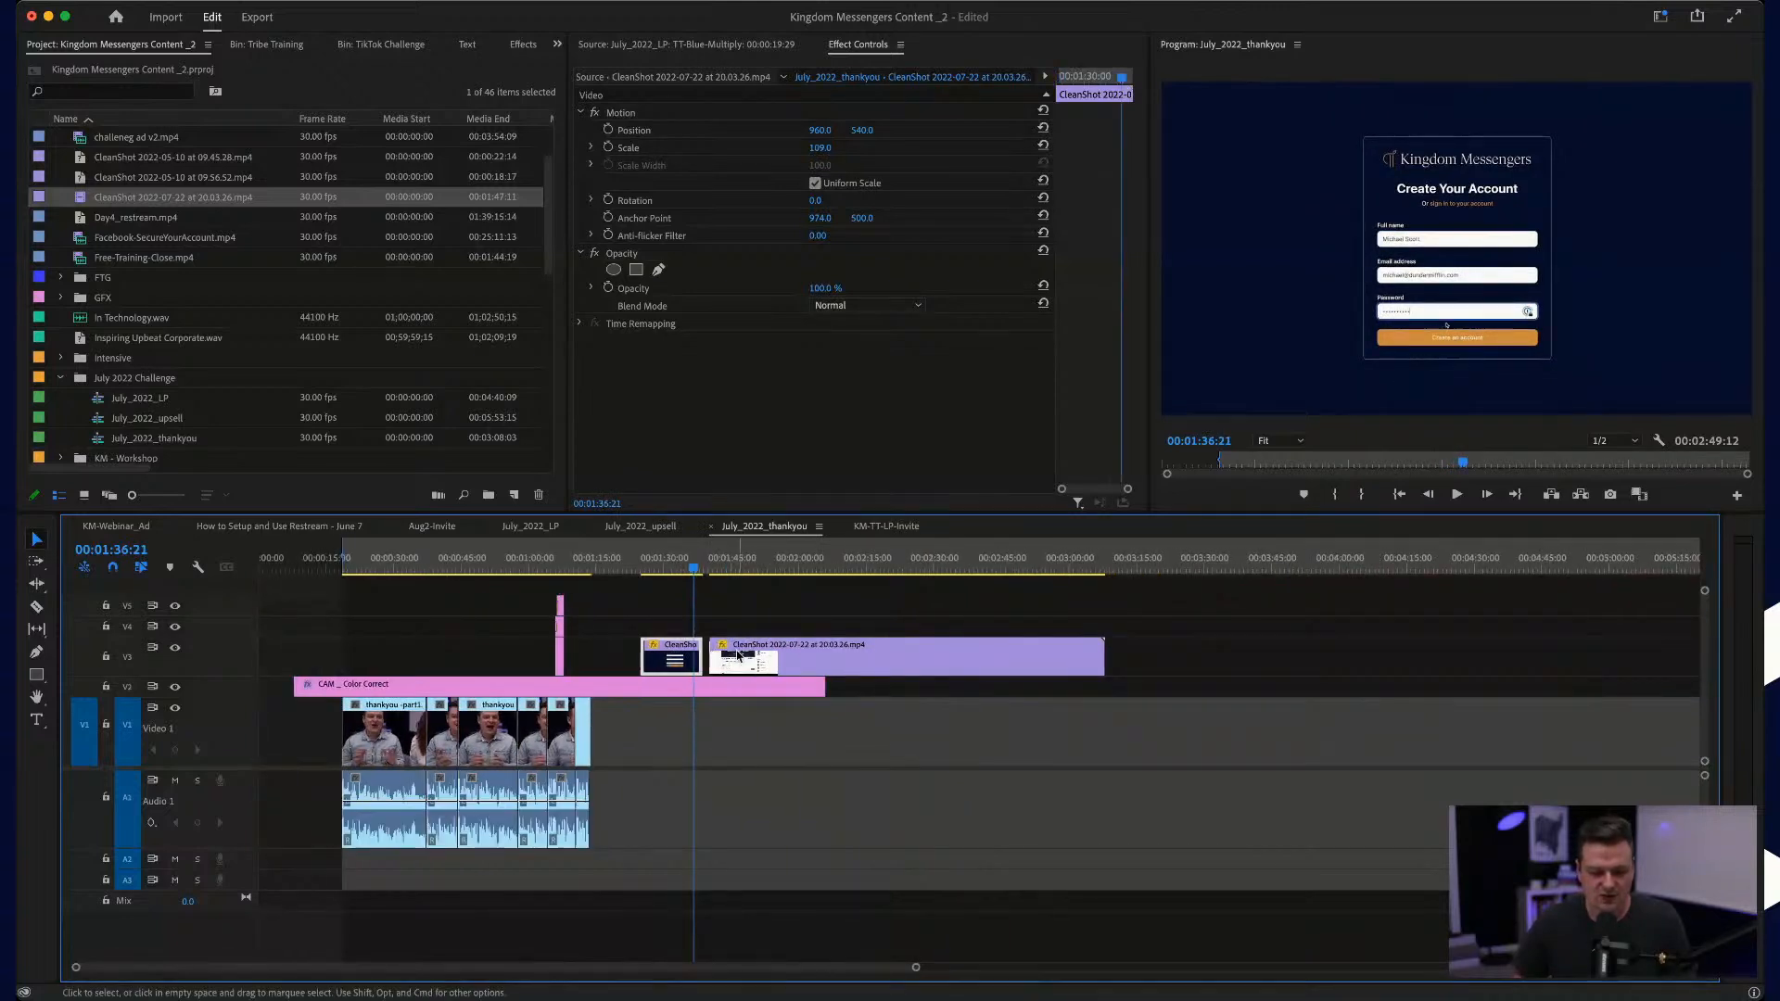
left_click_drag(679, 665, 402, 665)
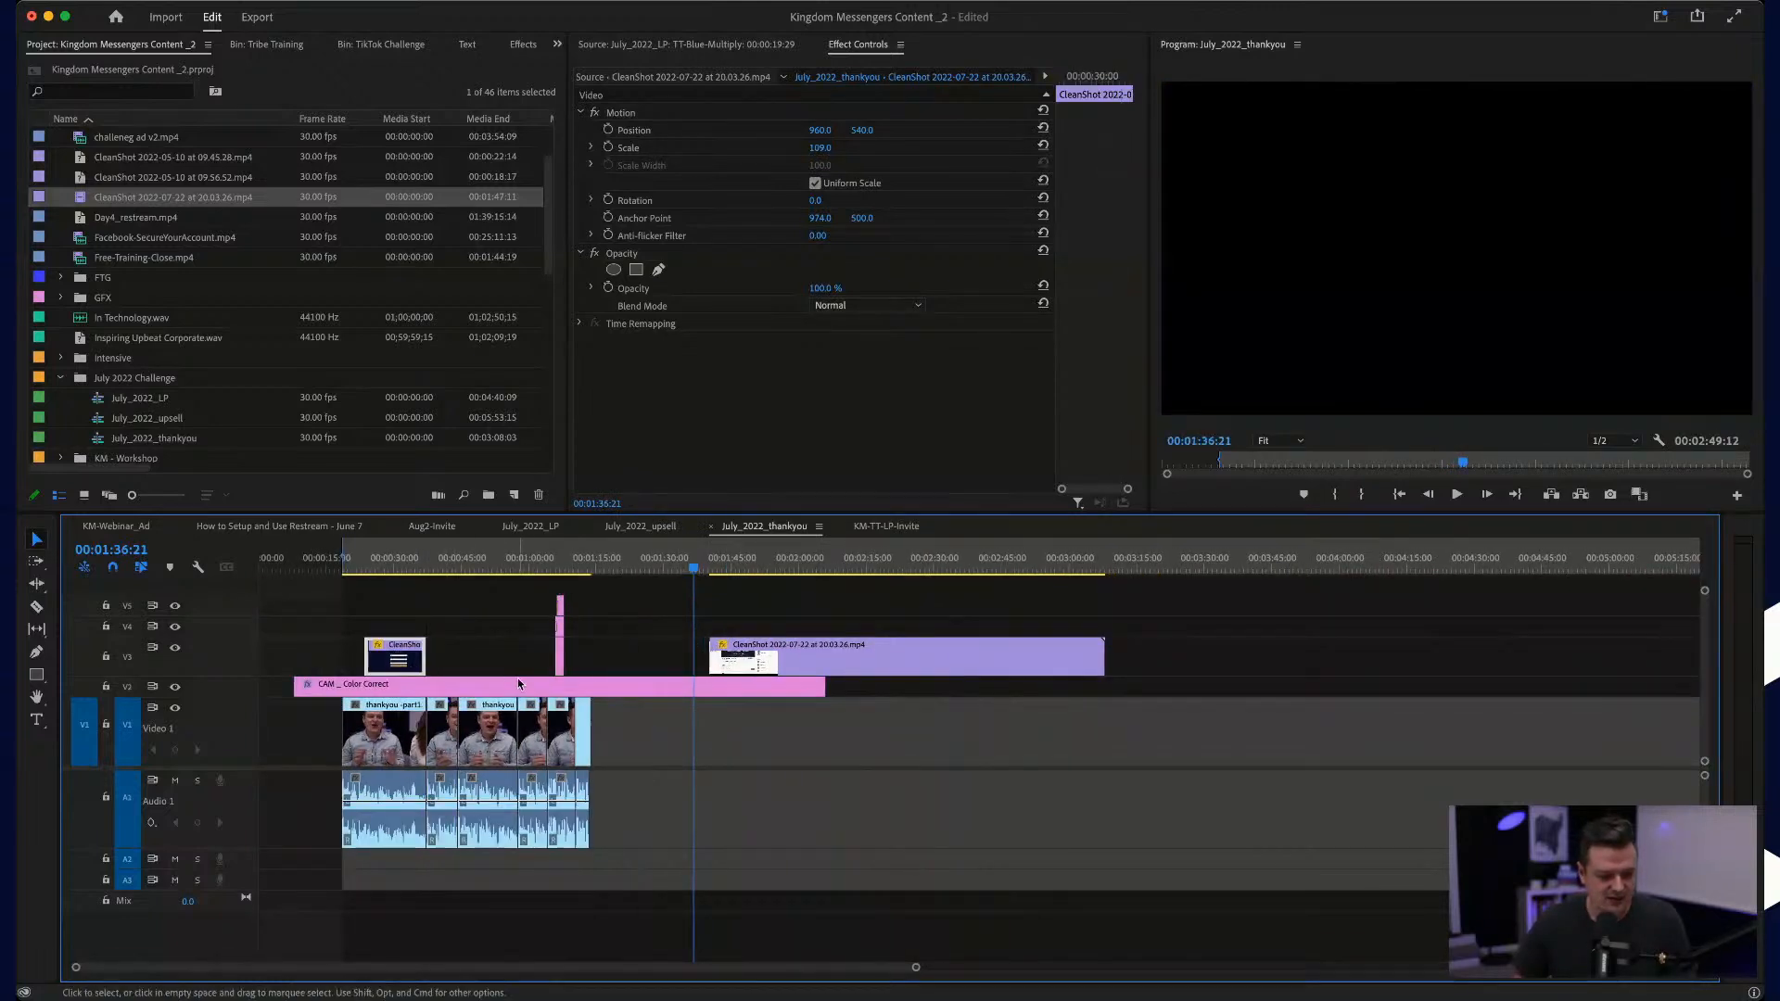
Step: Play the talking clips and reposition the signup segment over the second one, starting at about 00:00:38:19
scroll(349, 665, "up", 10)
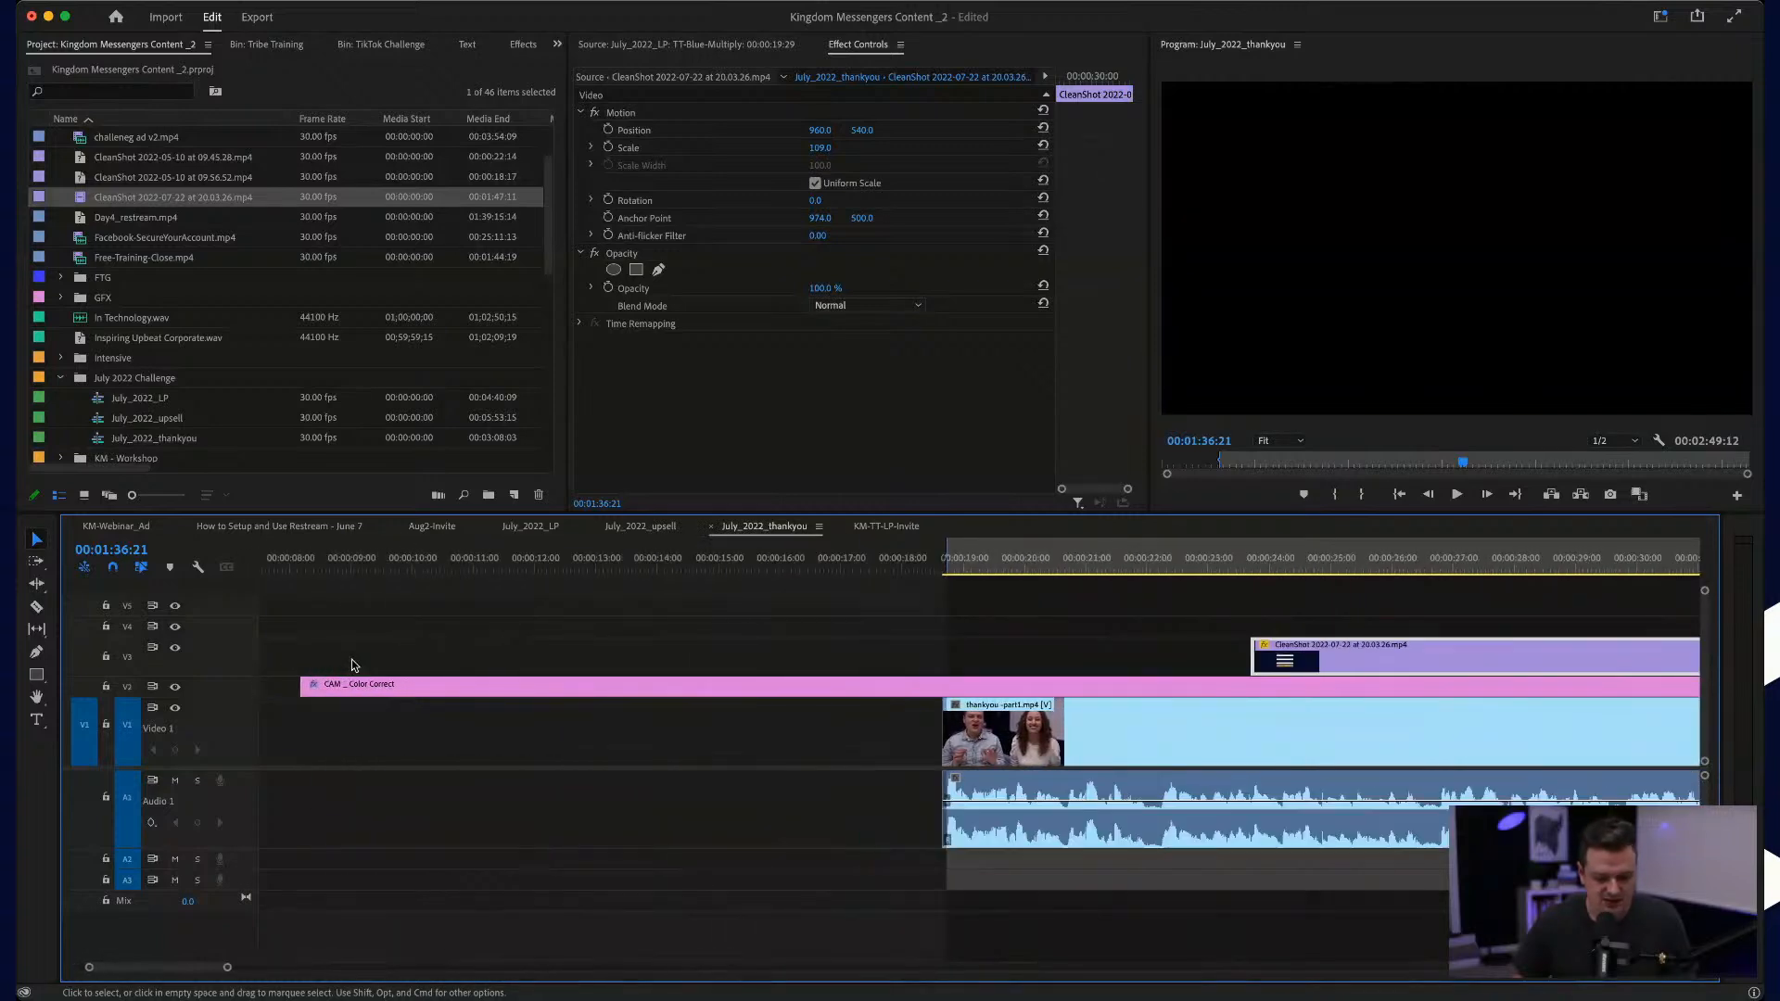
scroll(352, 666, "right", 2)
left_click(746, 572)
key("space")
scroll(747, 579, "right", 5)
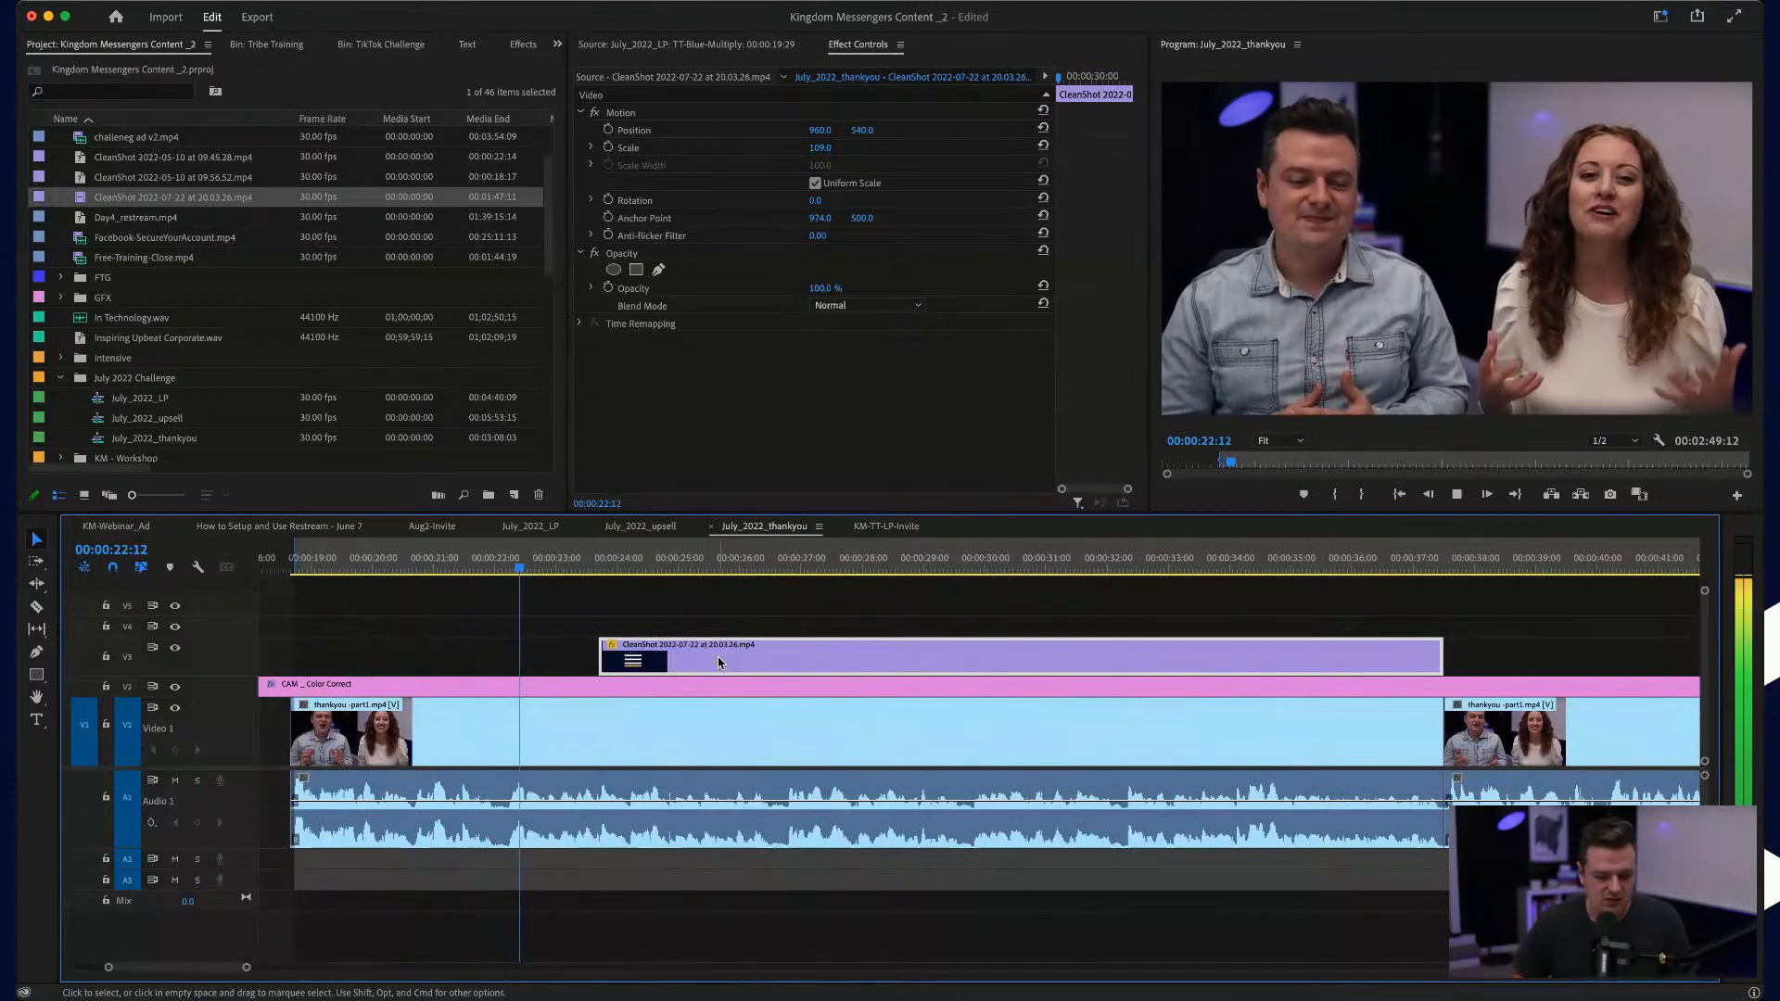
left_click_drag(719, 656, 1077, 658)
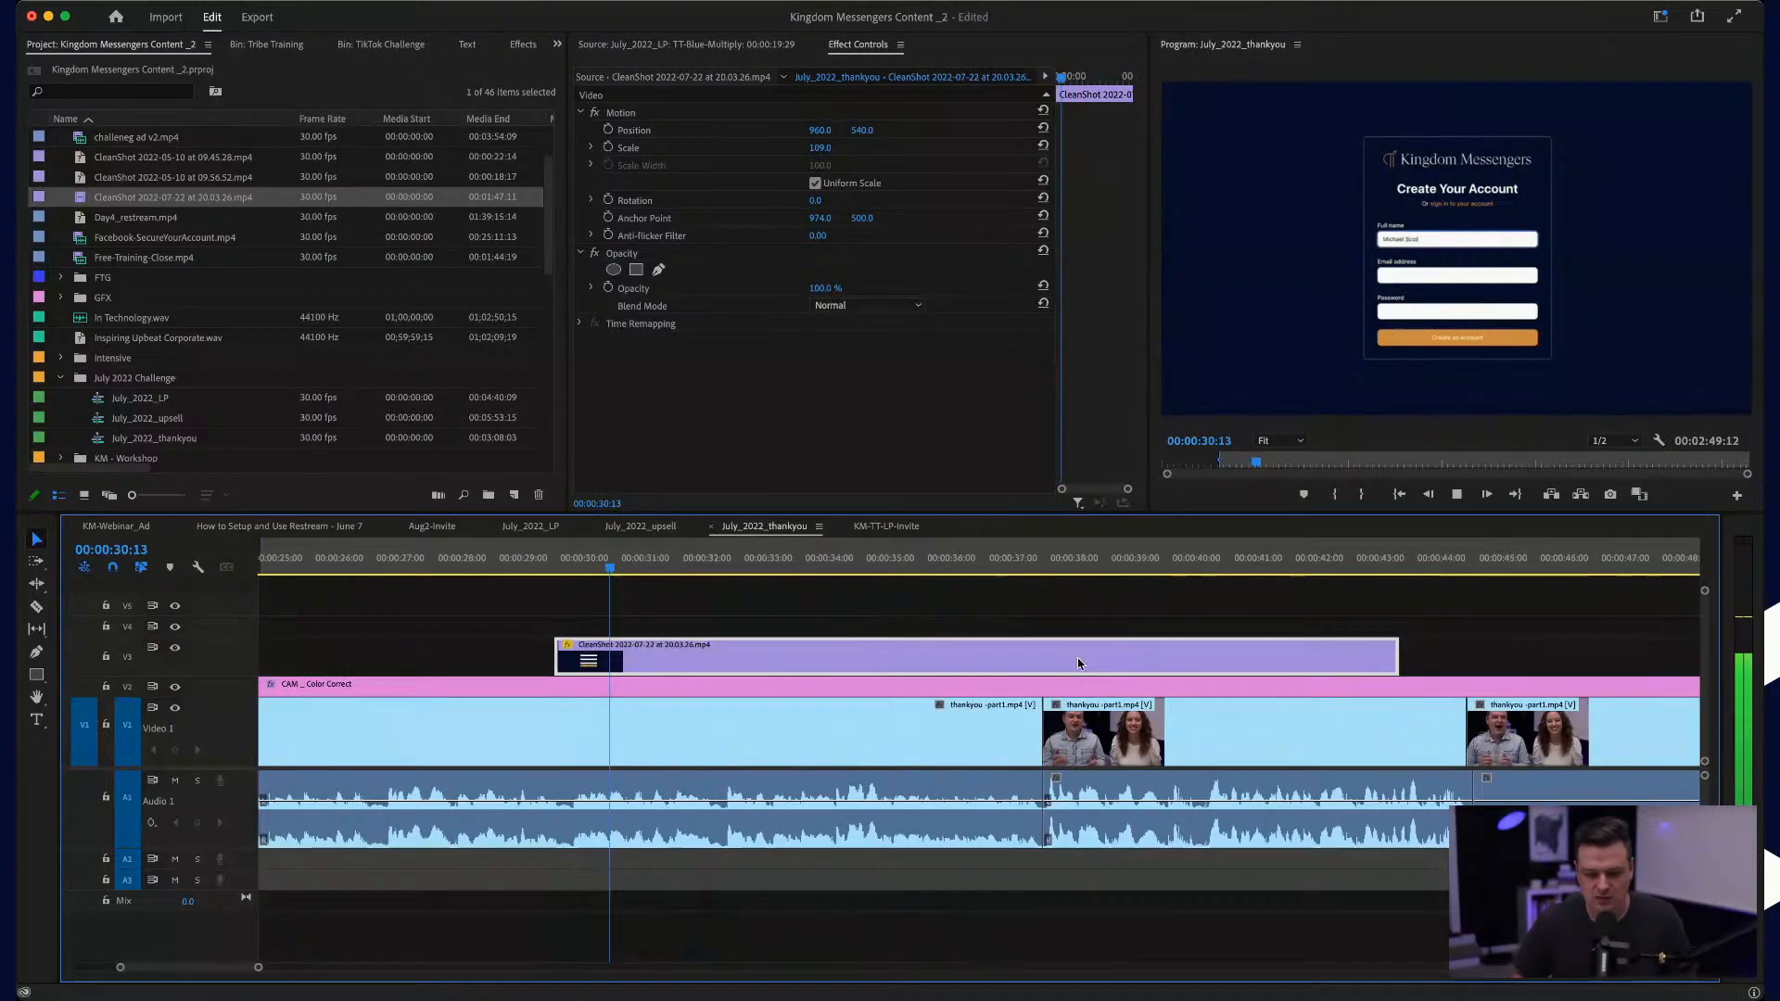
scroll(1075, 662, "down", 5)
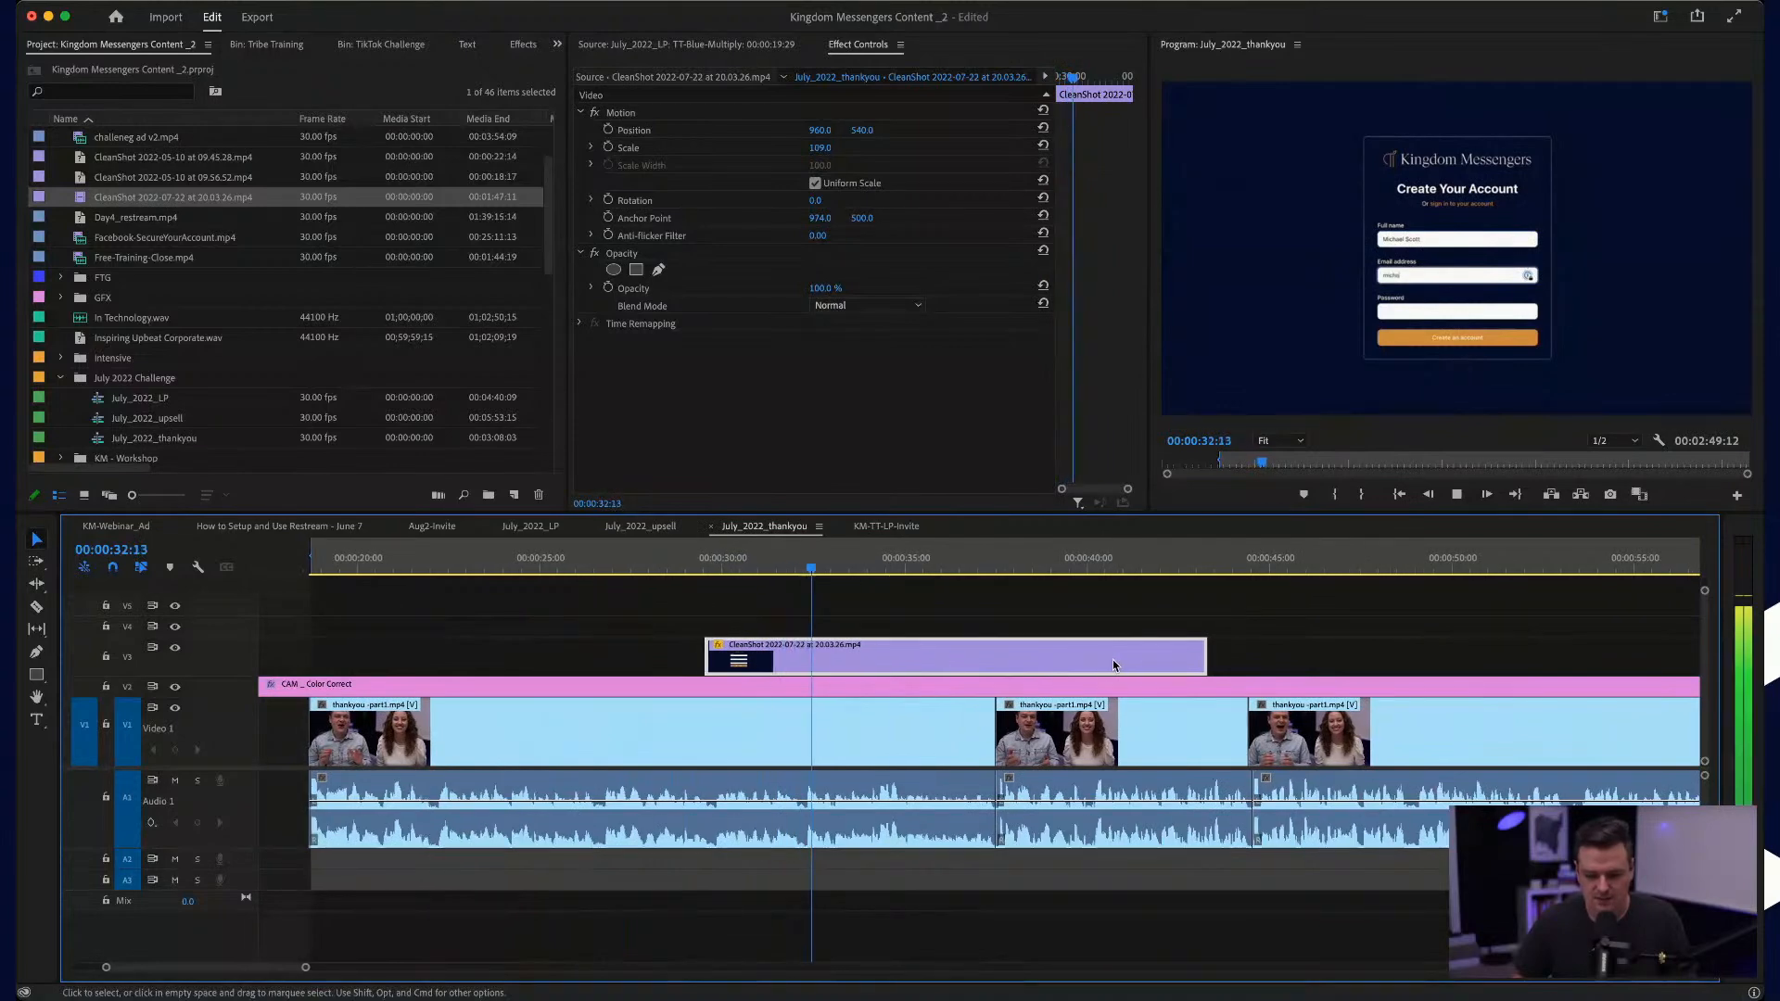
scroll(1114, 666, "down", 4)
left_click_drag(1057, 663, 1479, 667)
scroll(1322, 669, "right", 2)
scroll(1322, 669, "right", 3)
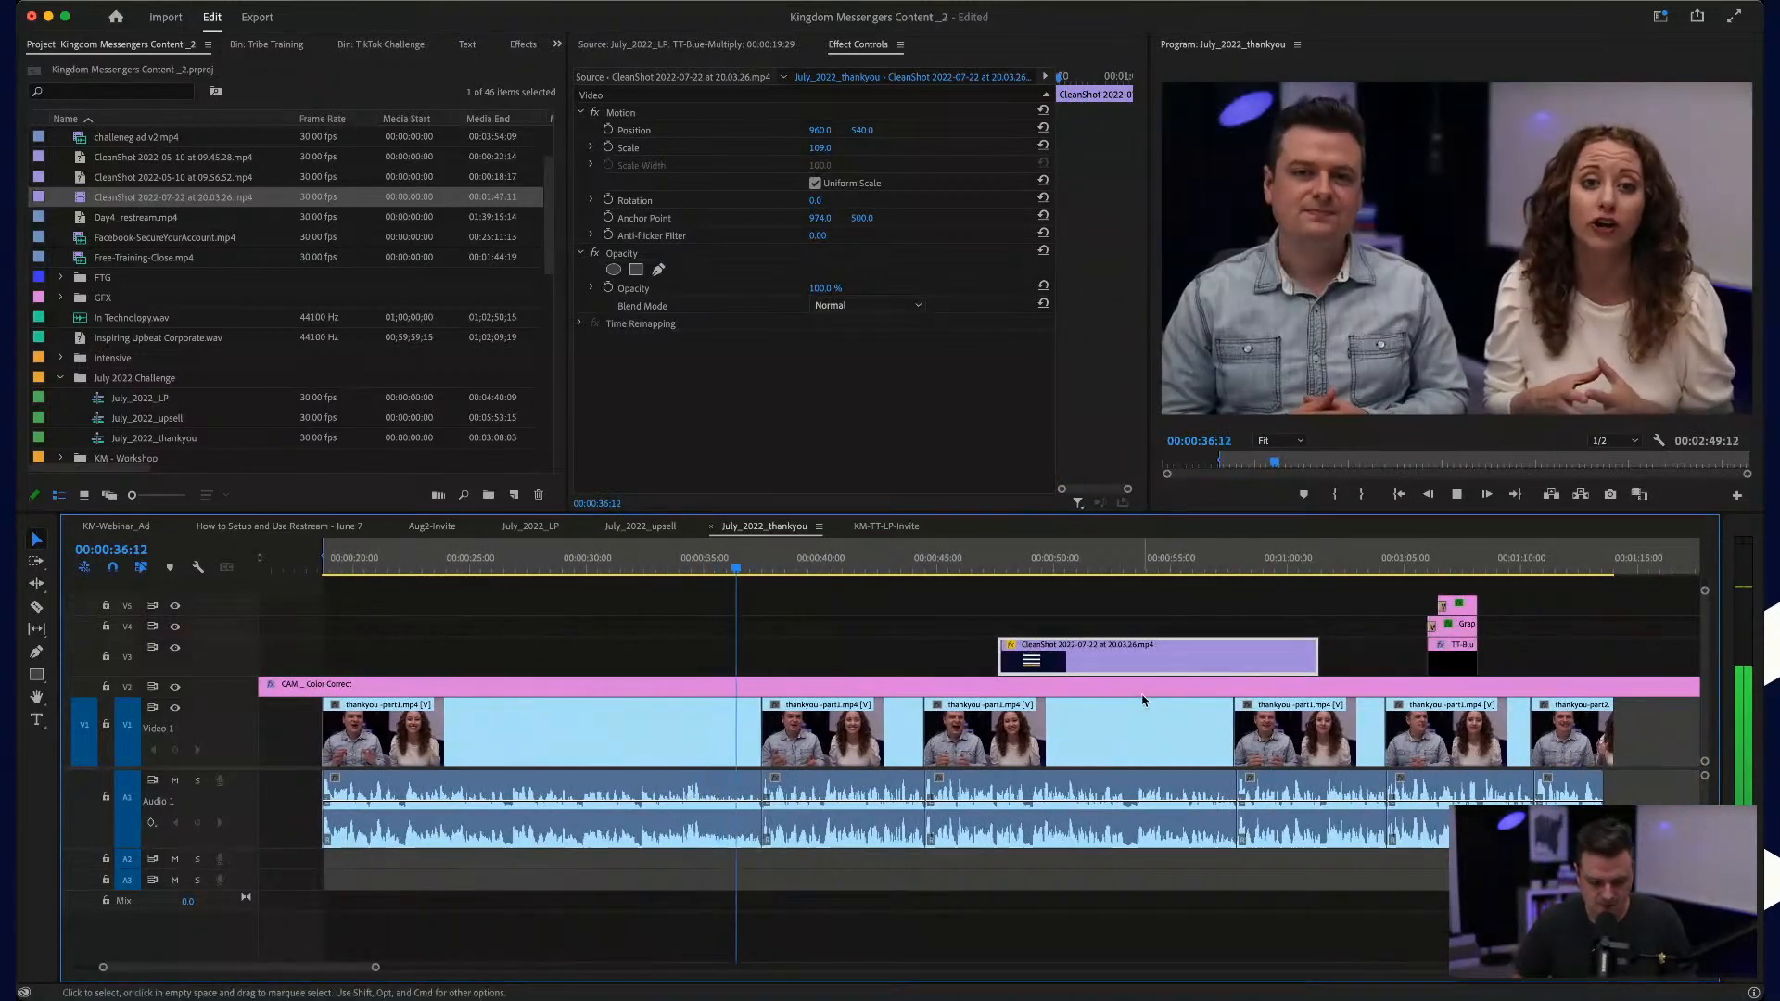
scroll(1015, 737, "up", 2)
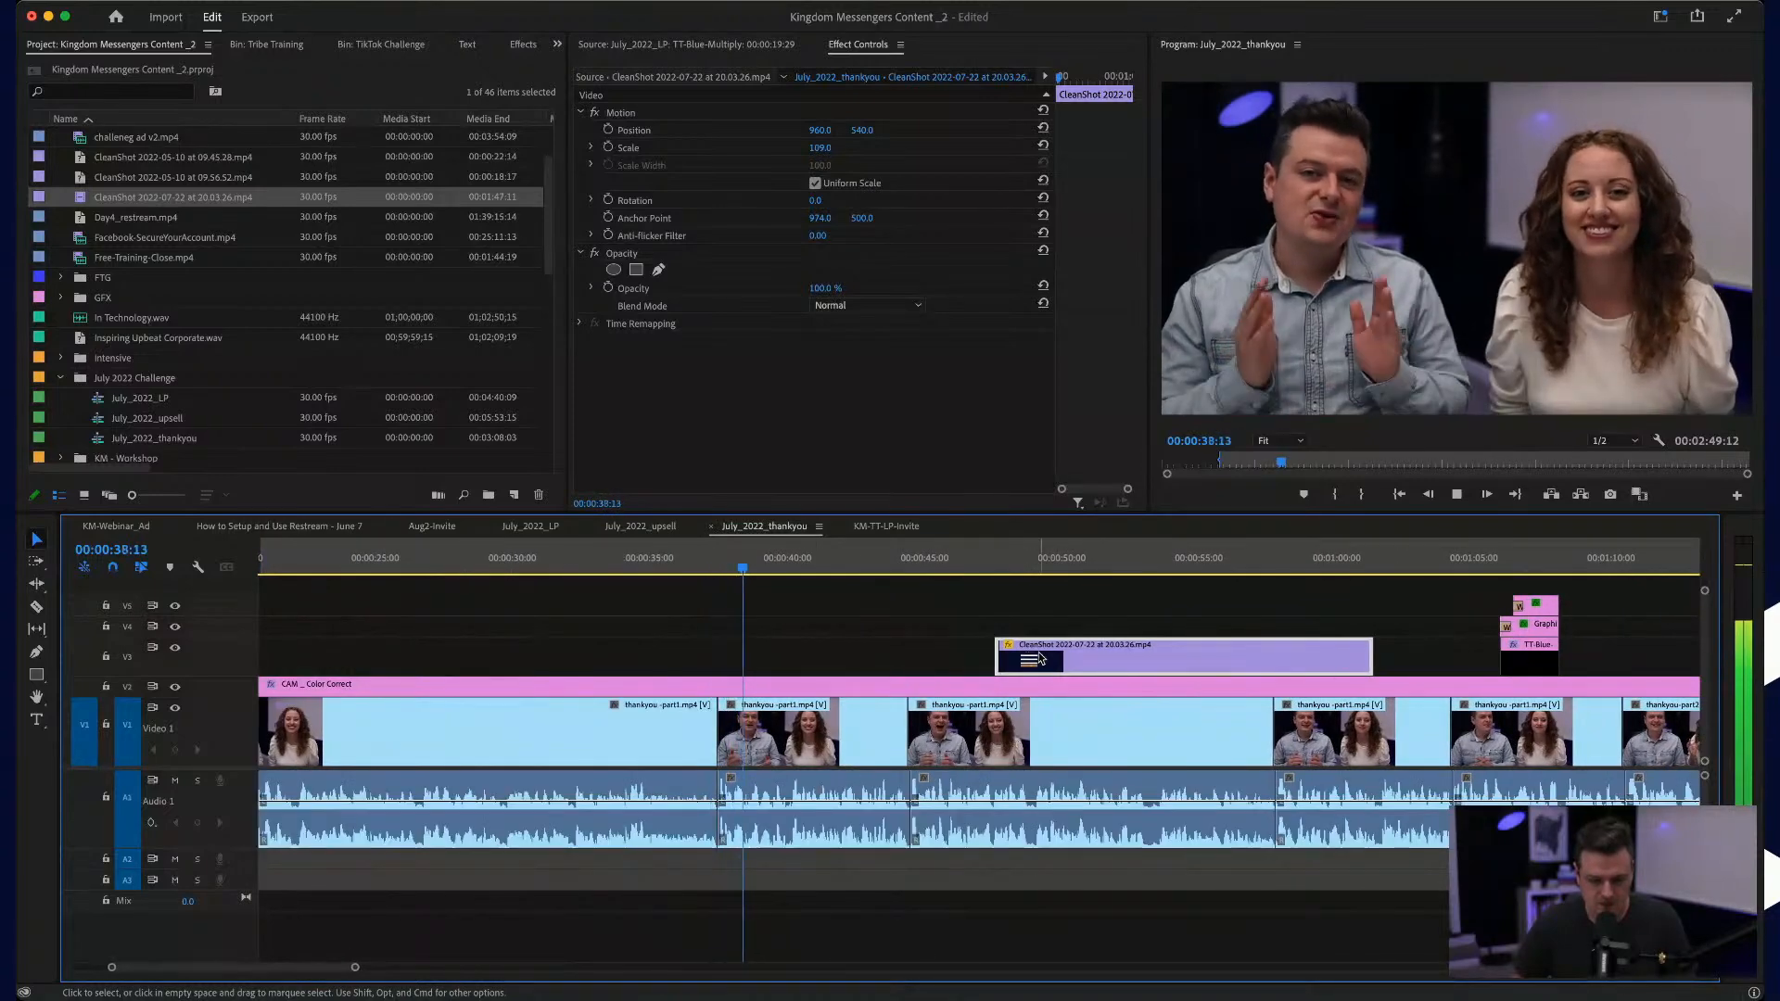
left_click_drag(1066, 658, 743, 649)
Step: Play the signup segment in place and try to split it near the cut to the third talking clip
scroll(856, 649, "up", 5)
left_click(452, 557)
key("space")
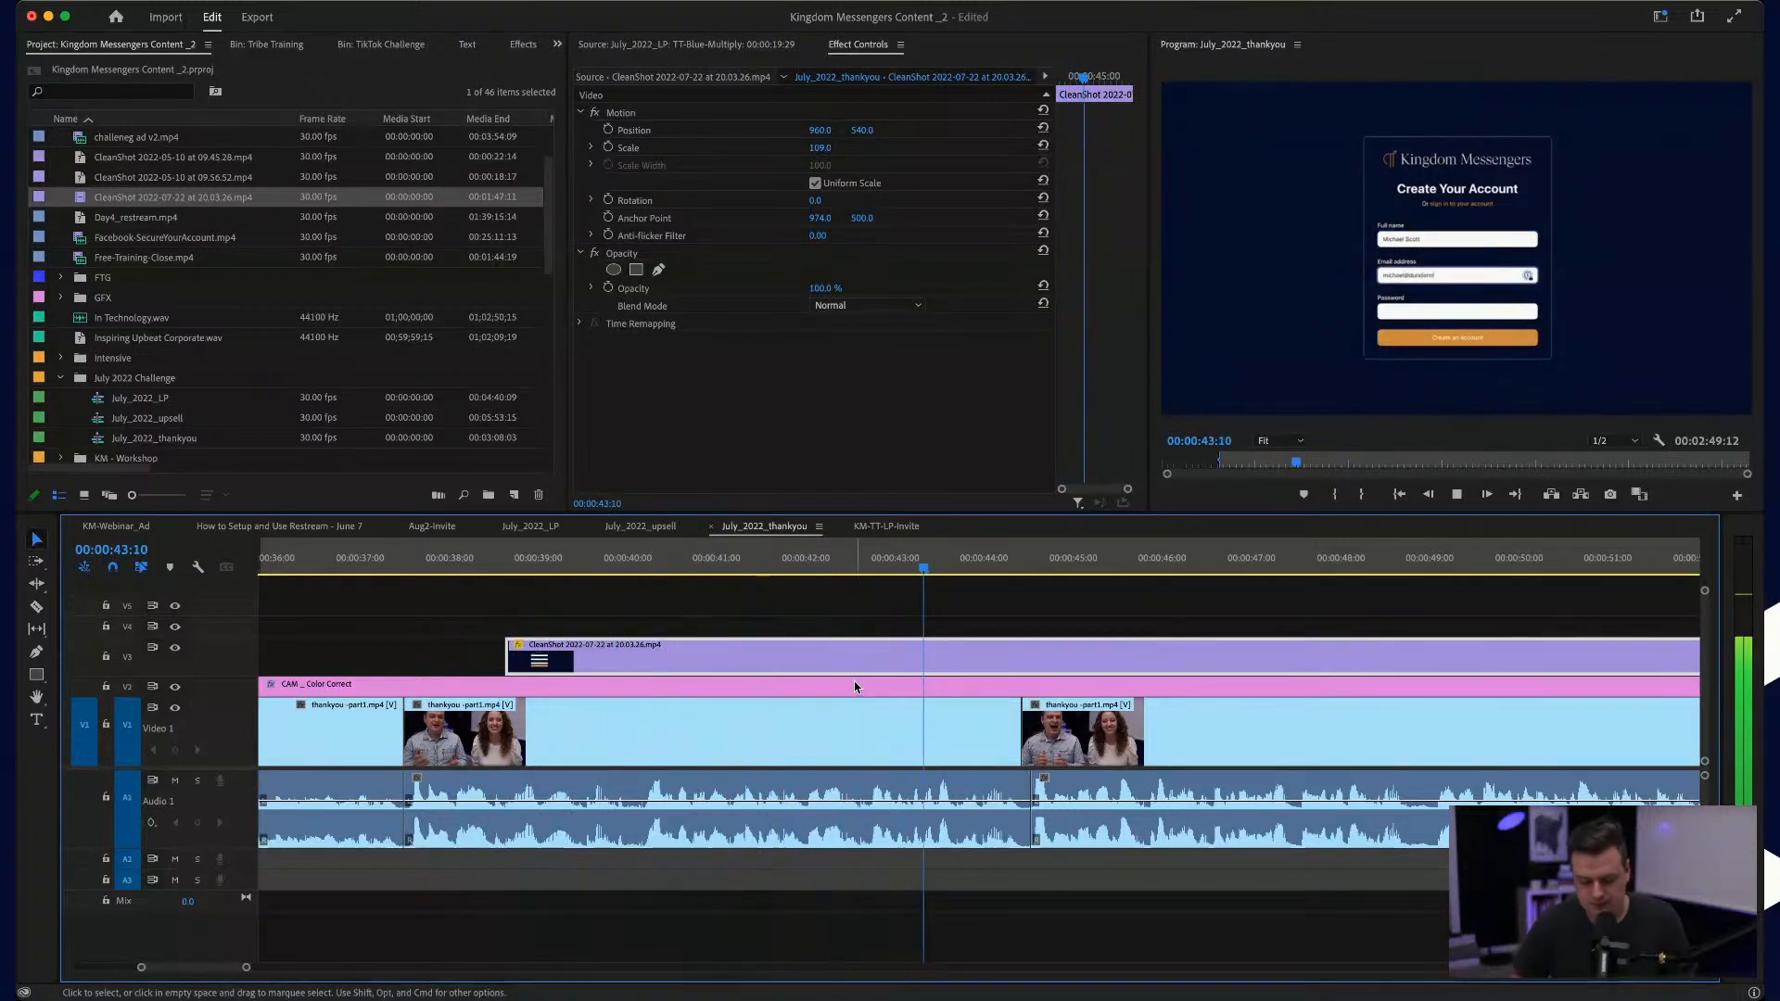
key("space")
key("c")
left_click(1022, 656)
key("v")
key("super+z")
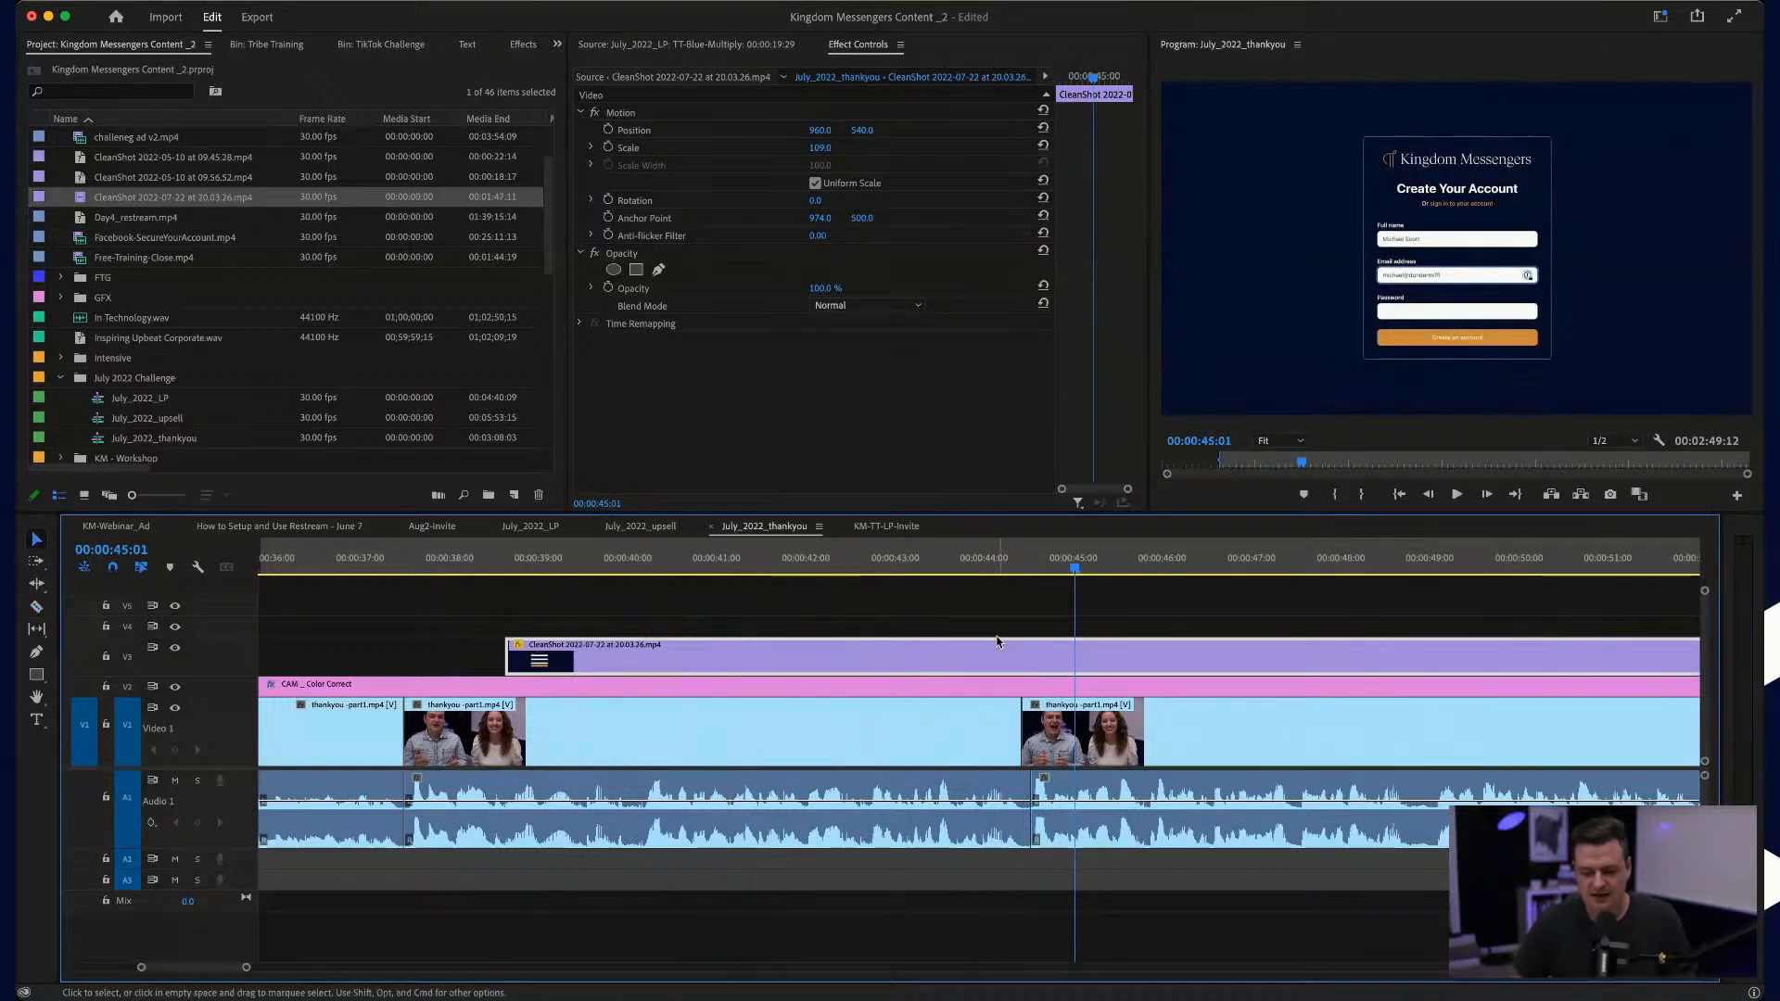
Step: Trim the end of the signup segment to 00:00:51:28, just after the group page loads
left_click_drag(1075, 568, 1570, 594)
scroll(1145, 549, "right", 5)
left_click_drag(1063, 569, 1192, 582)
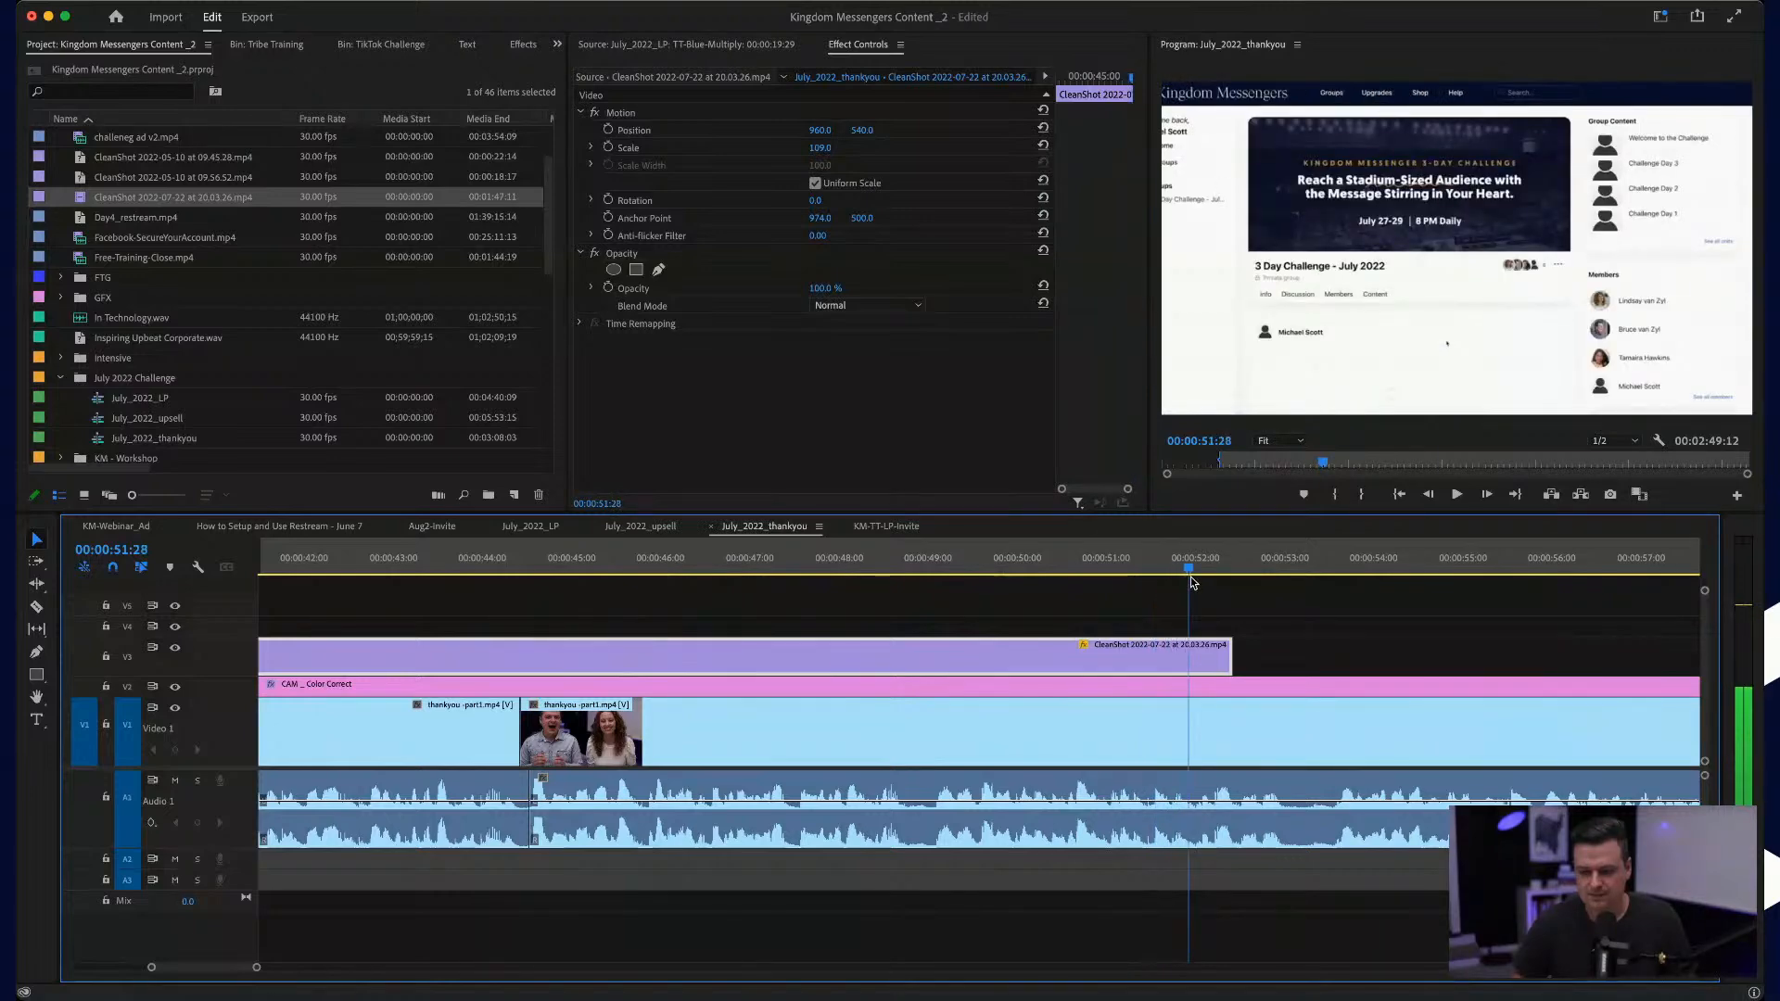
left_click_drag(1229, 651, 1188, 649)
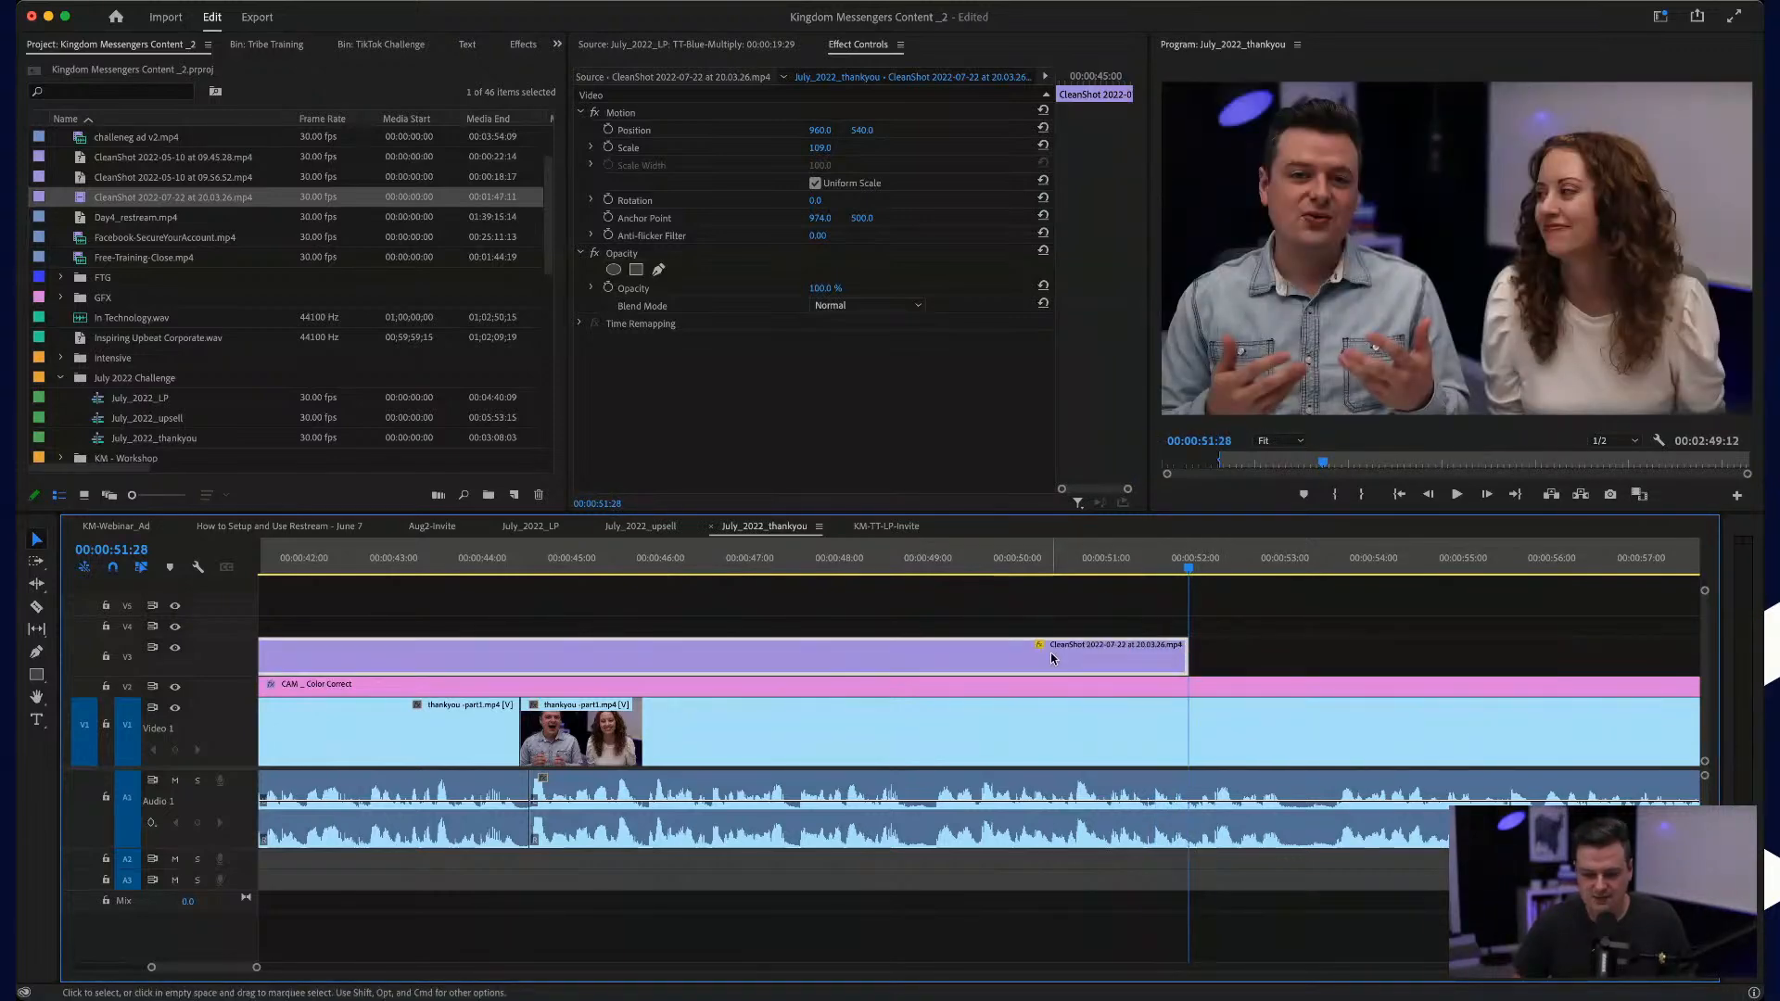
Step: Try a faster signup segment by setting its speed to 150% and then to 200%
double_click(1049, 652)
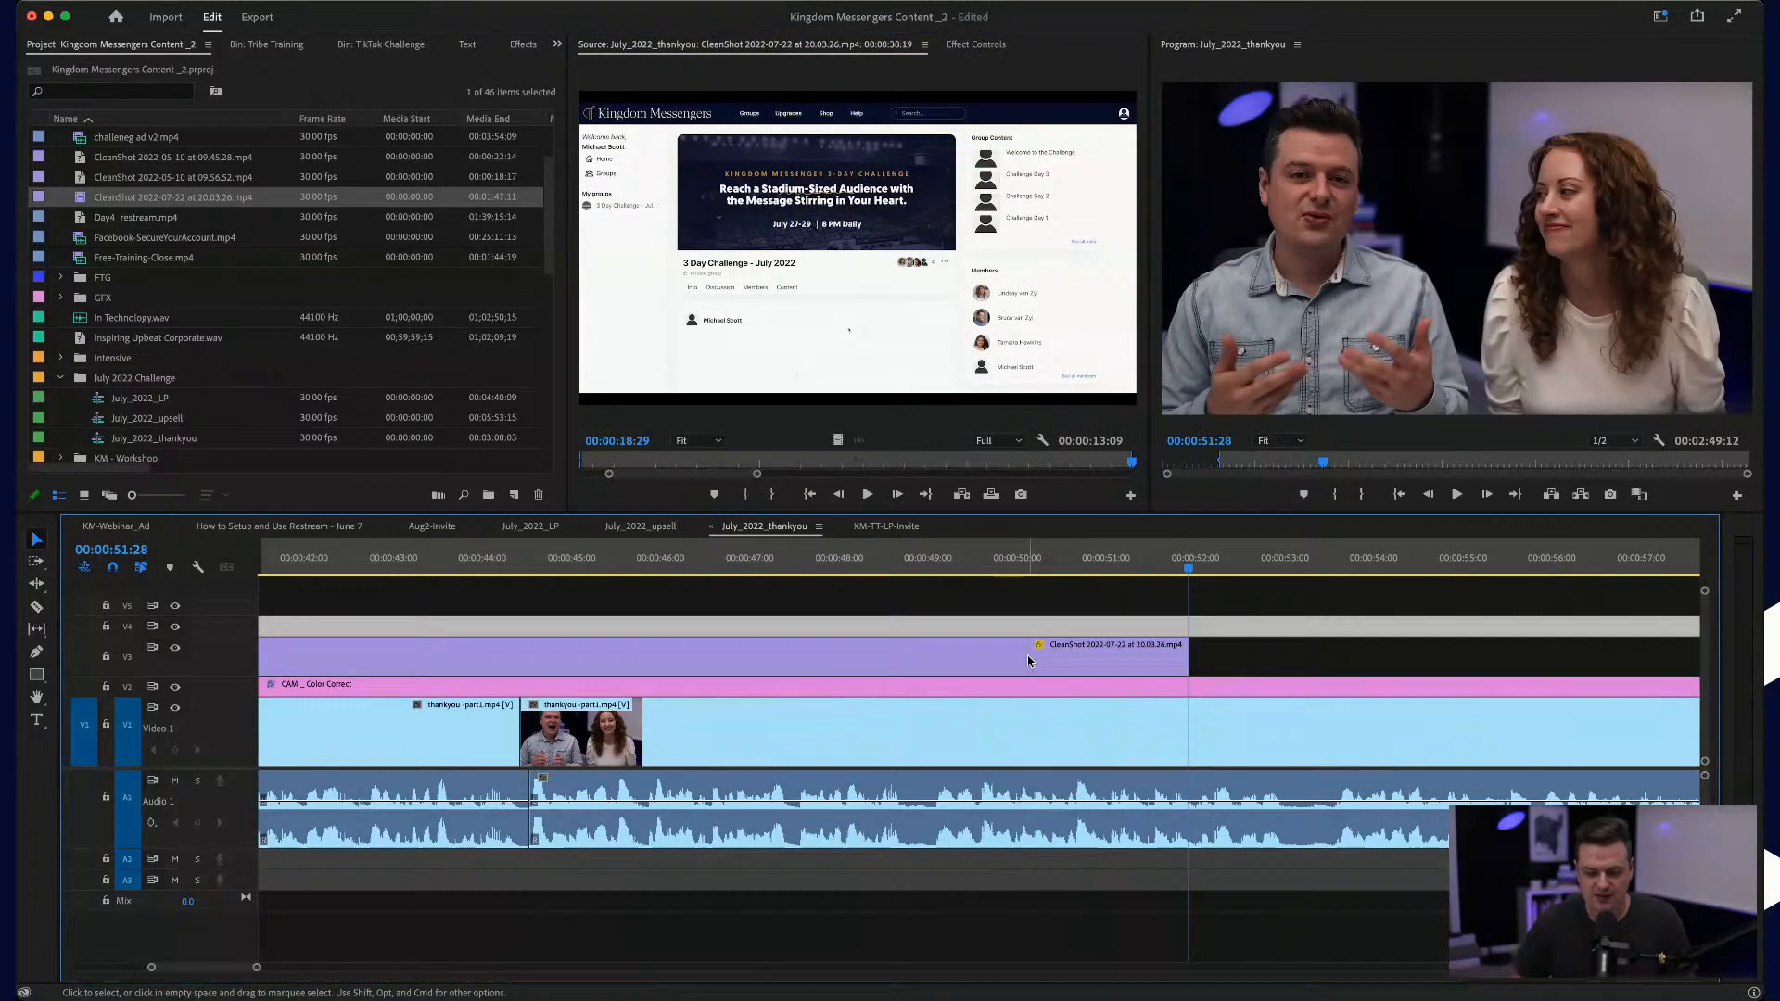
left_click(1027, 656)
key("super+r")
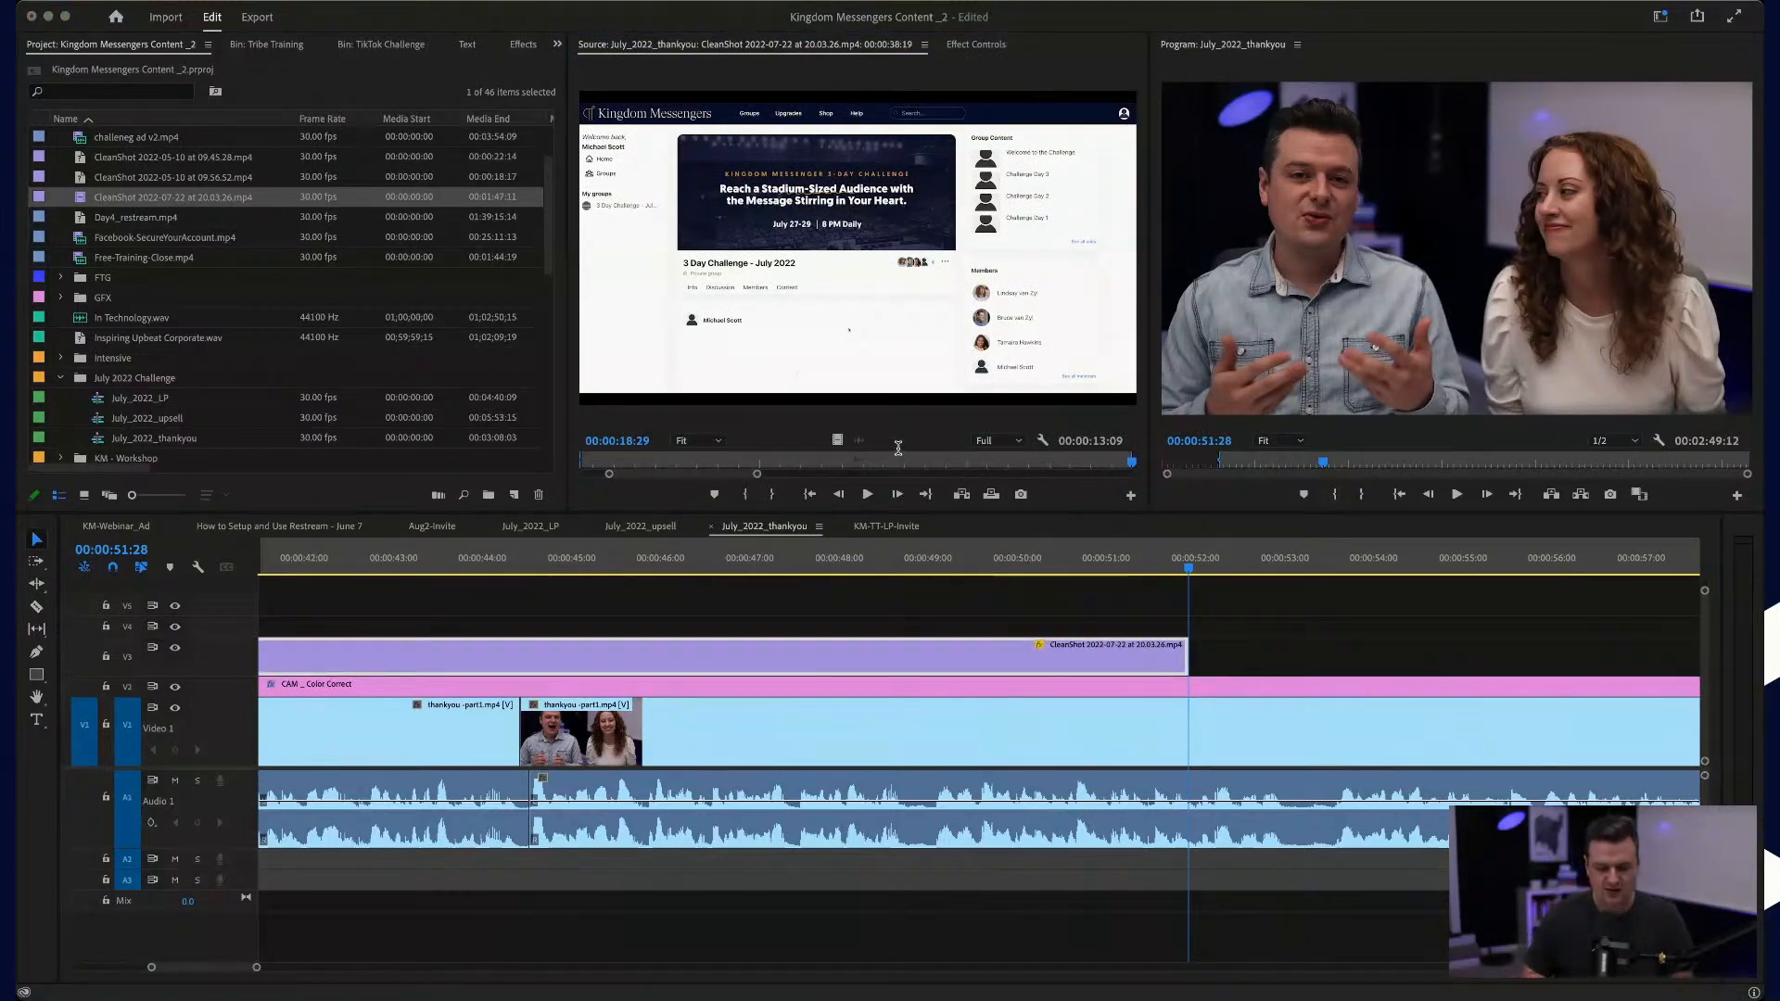
key("Return")
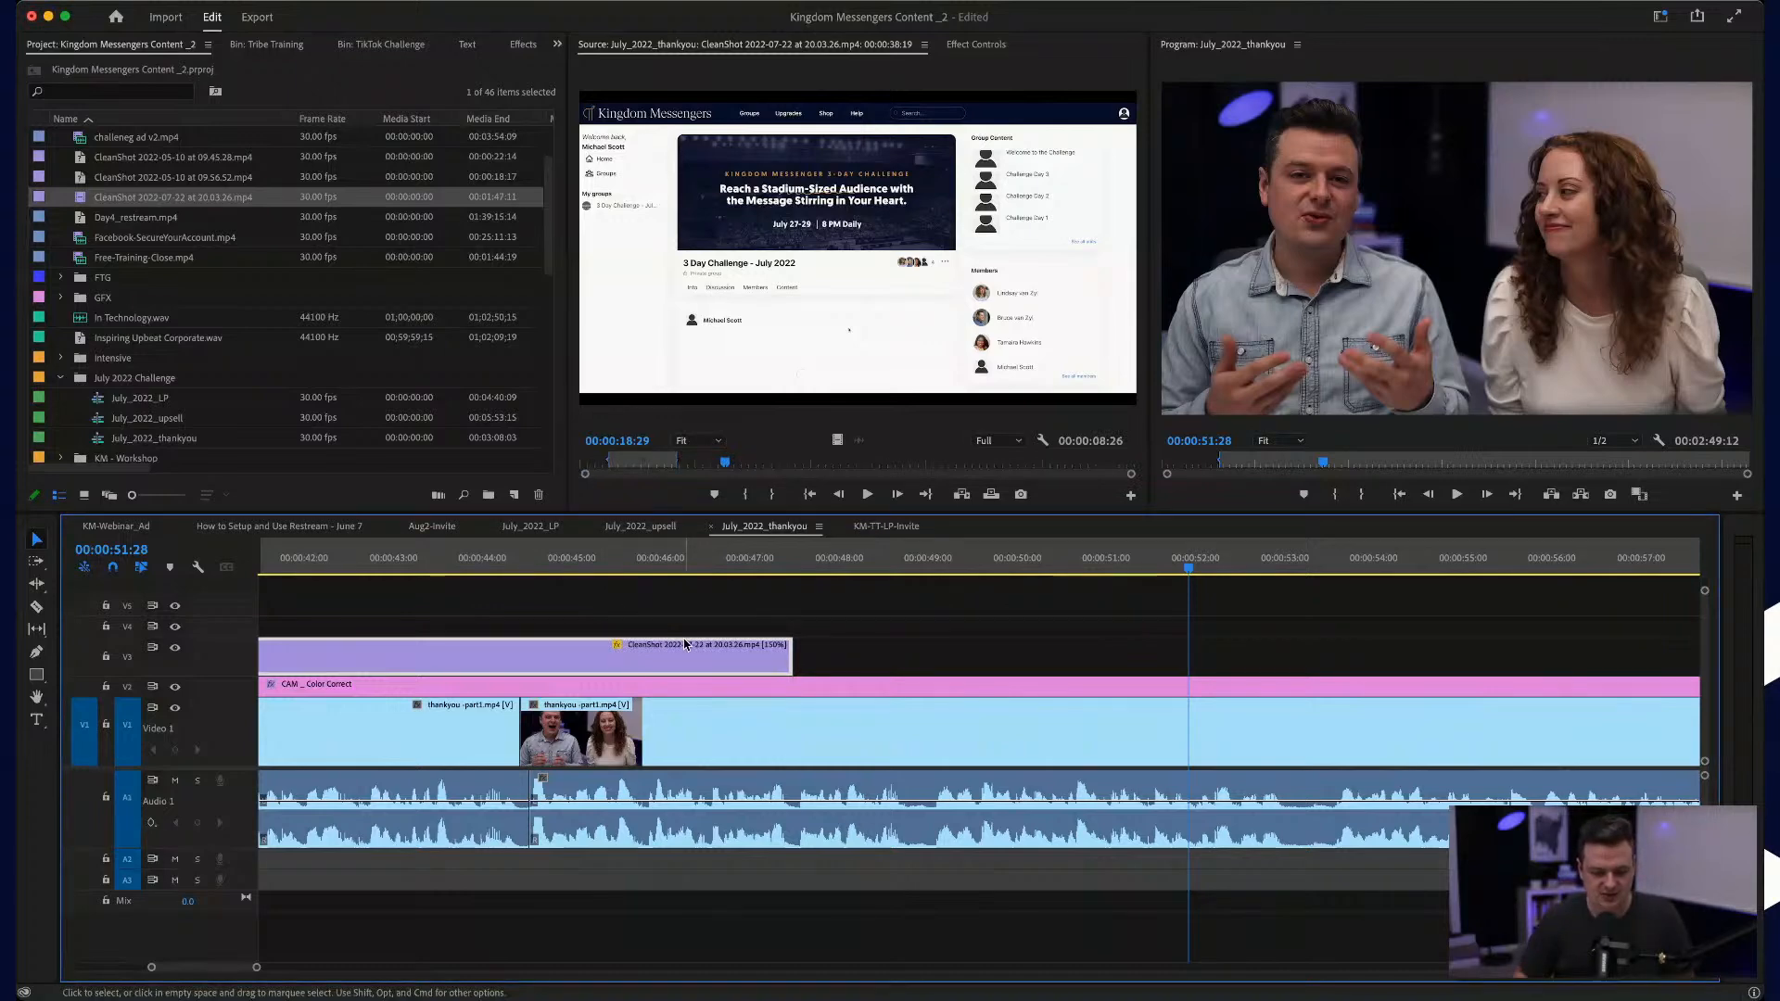
key("super+r")
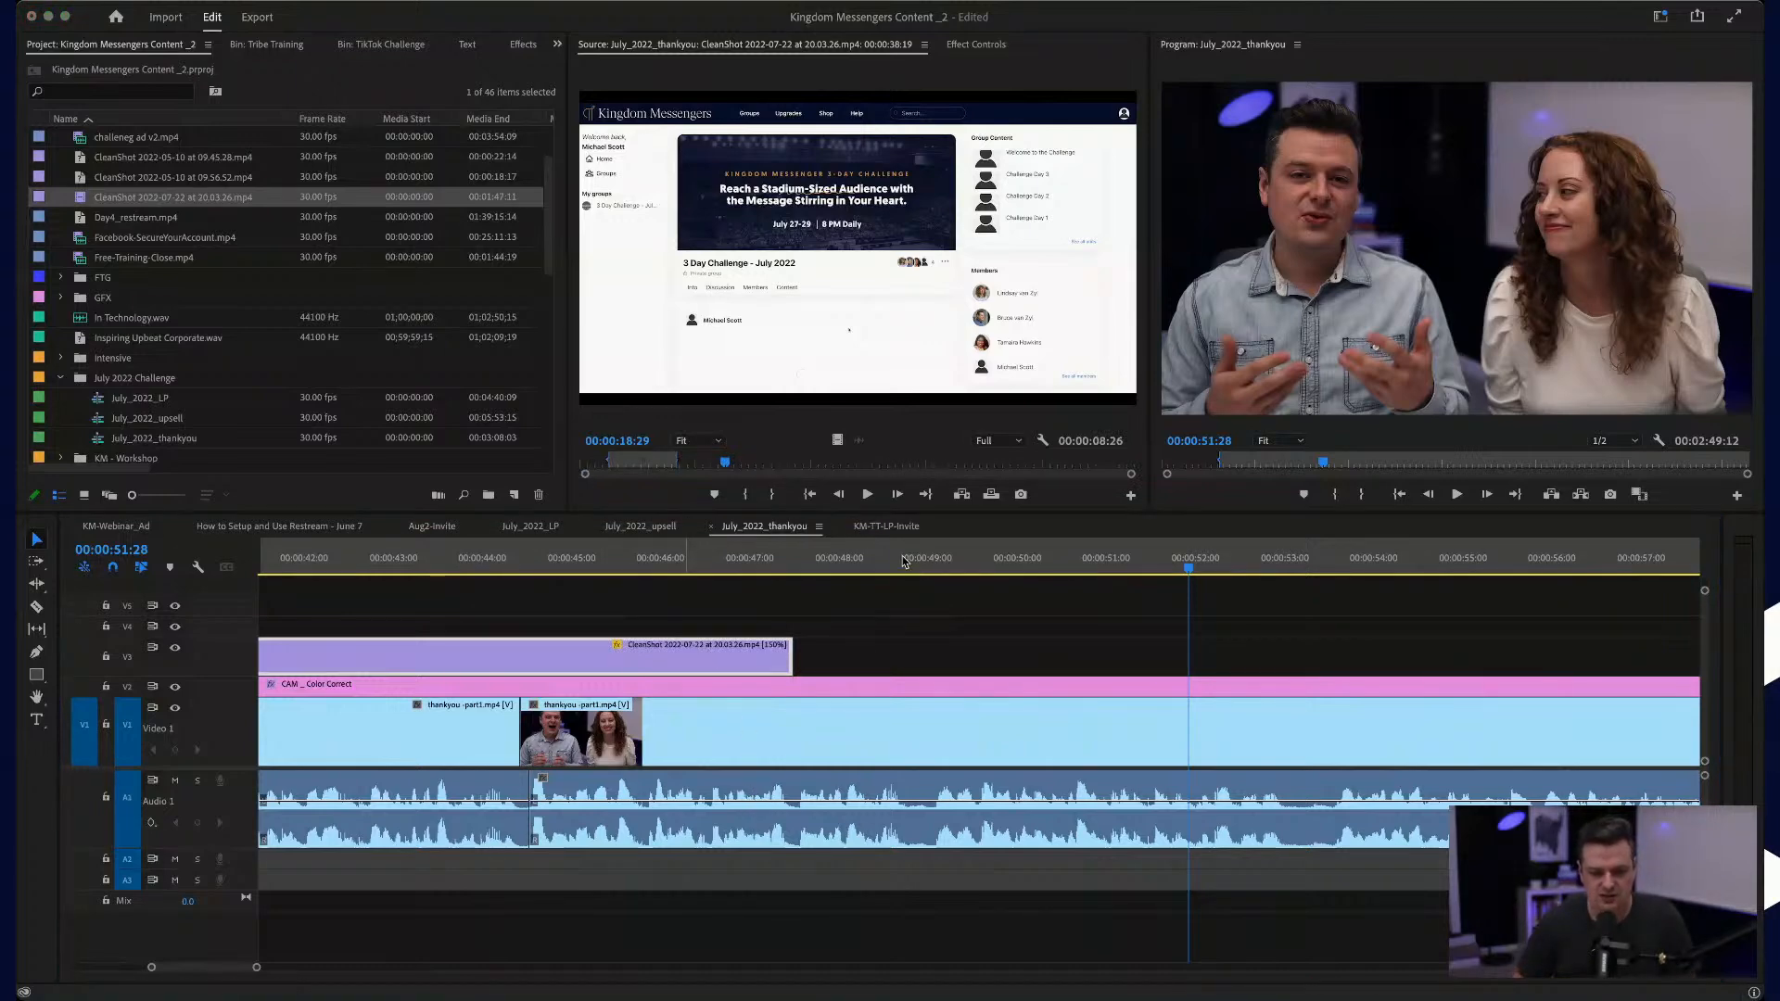
key("Return")
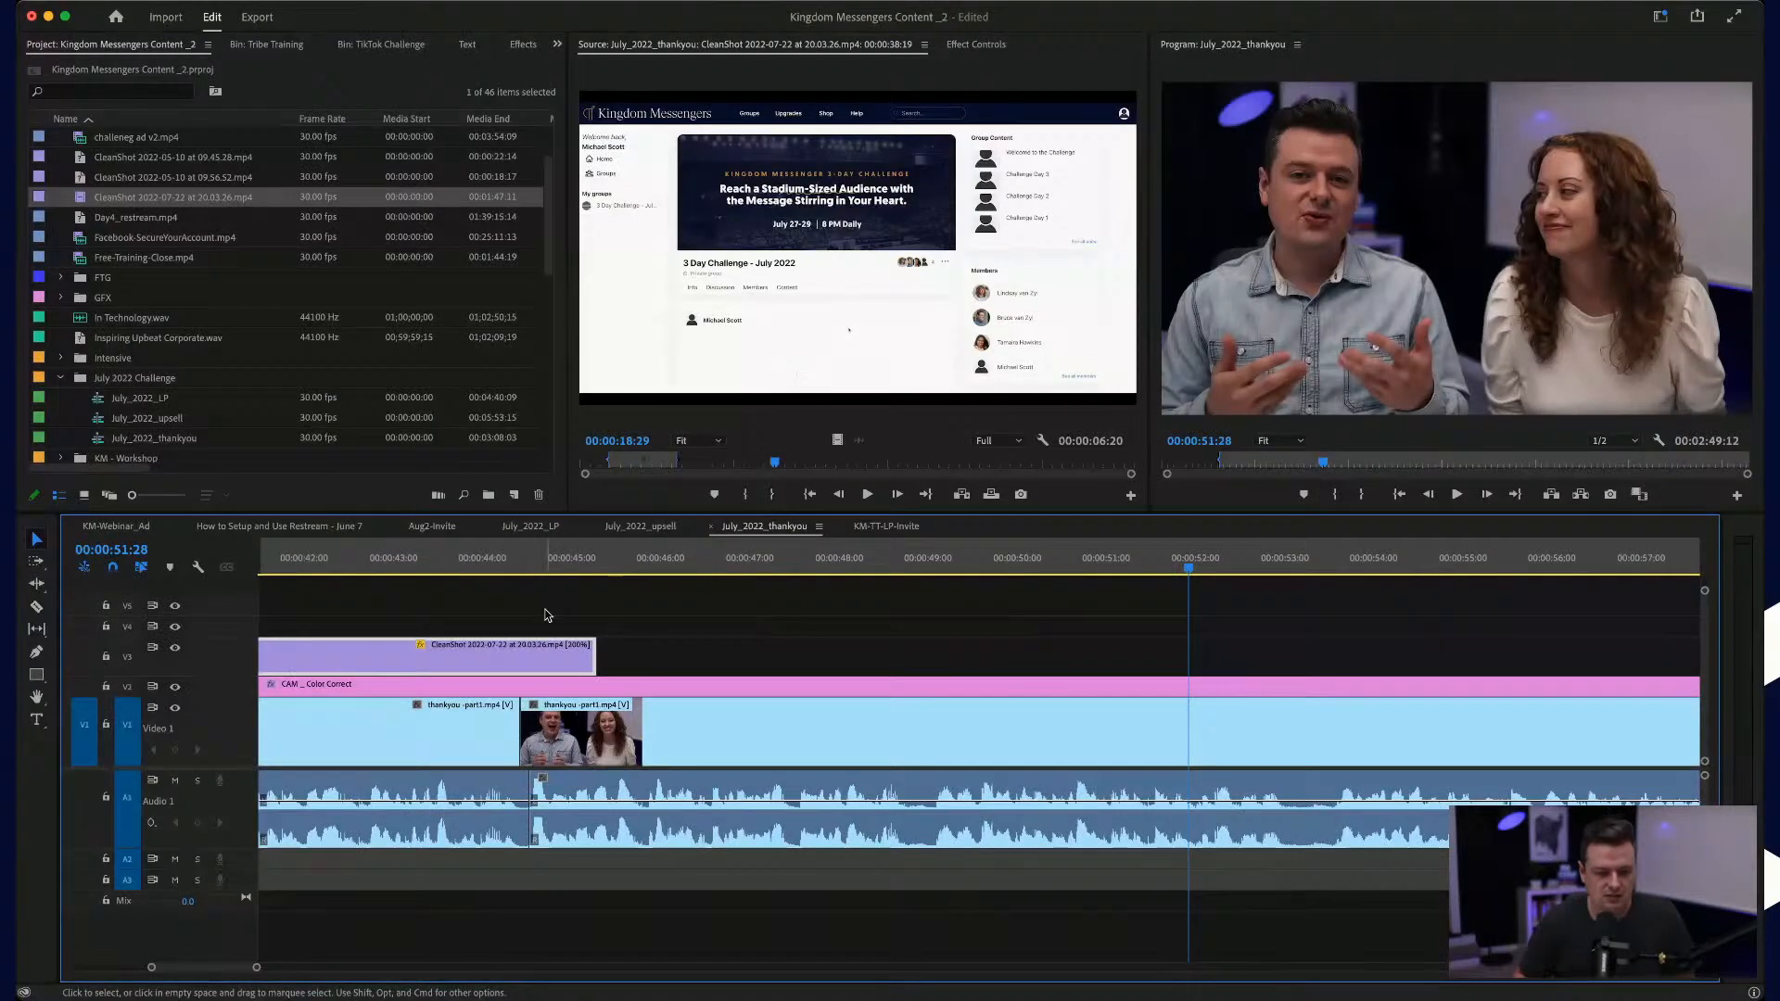
Step: Play the signup segment against the talk and set its speed to 300%
scroll(590, 563, "up", 5)
left_click(589, 563)
key("space")
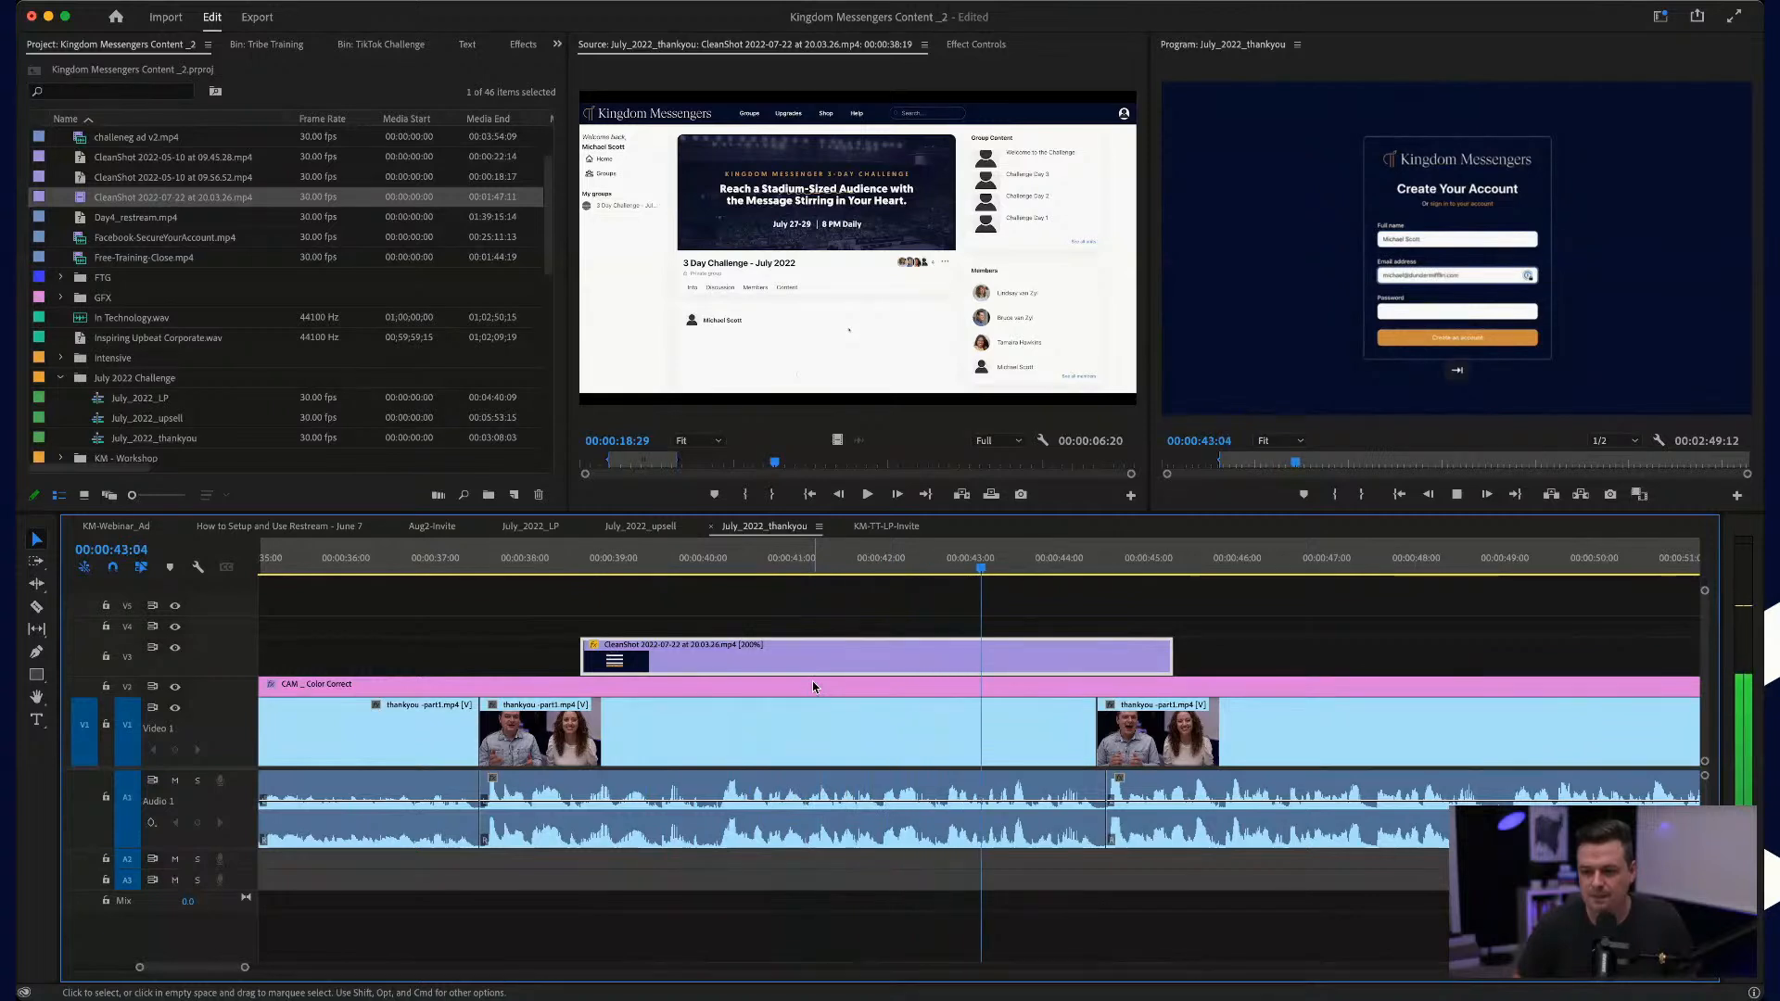
key("space")
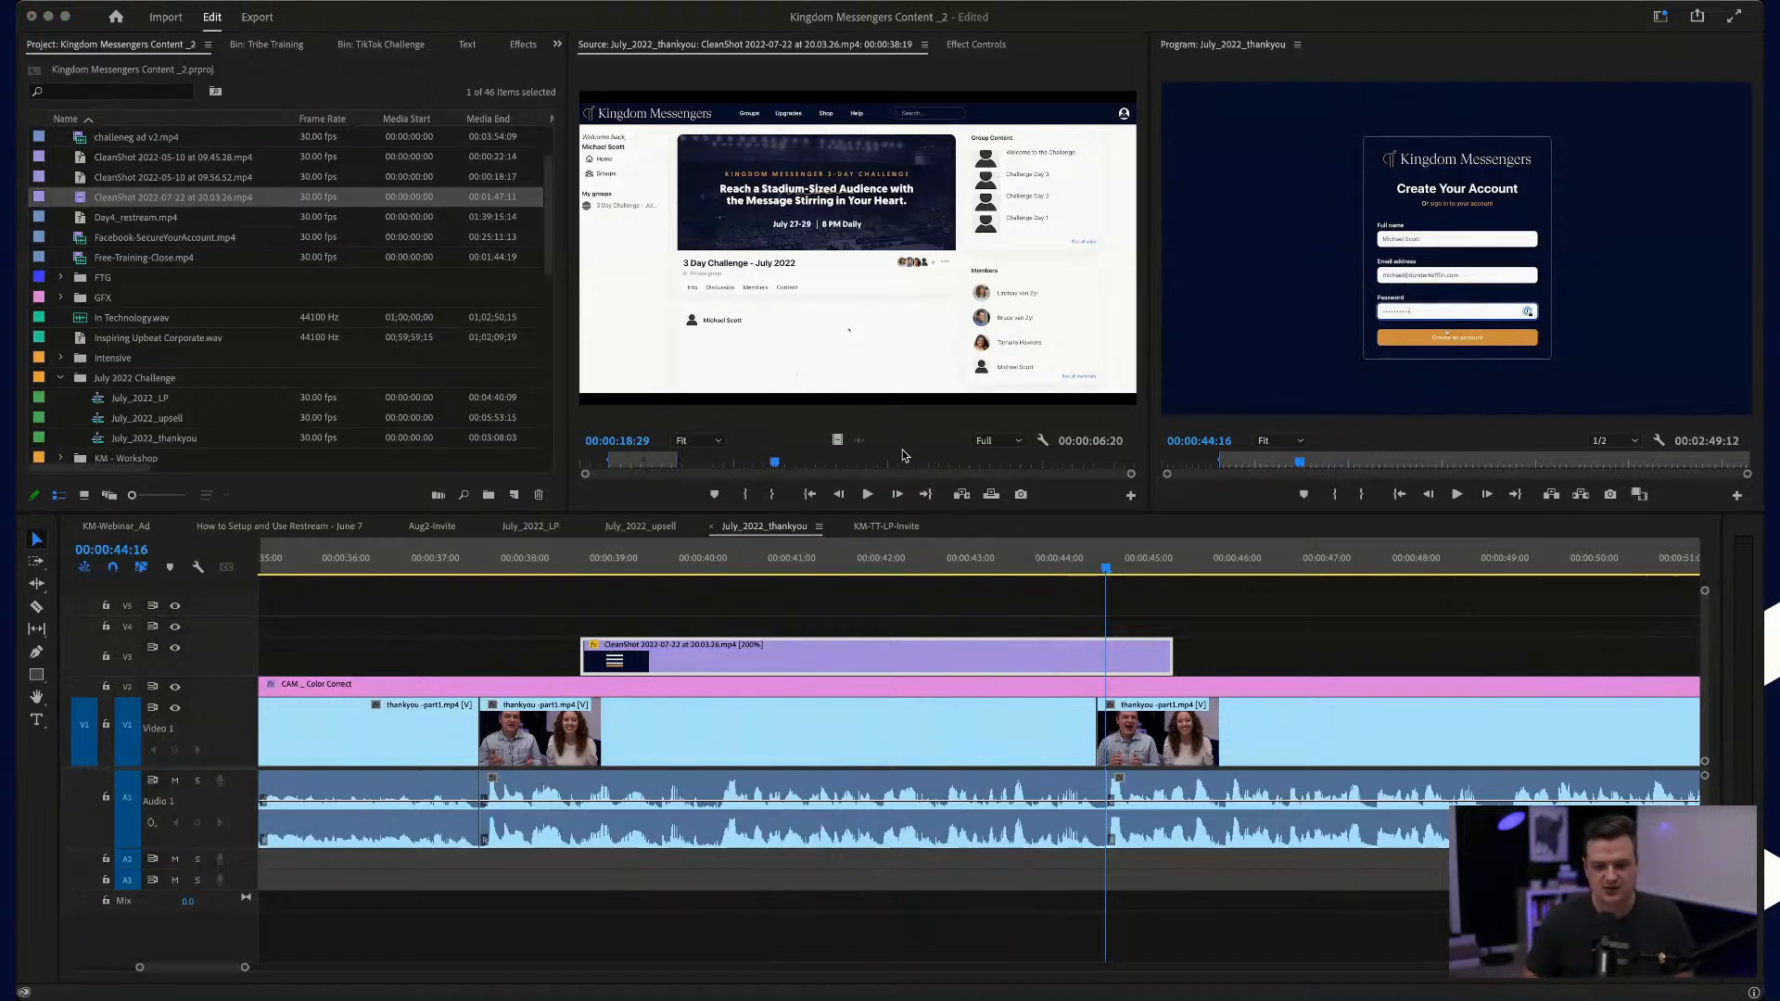
key("Return")
Step: Play the sped-up signup segment and adjust its end to about 00:00:42:24
left_click(543, 575)
key("space")
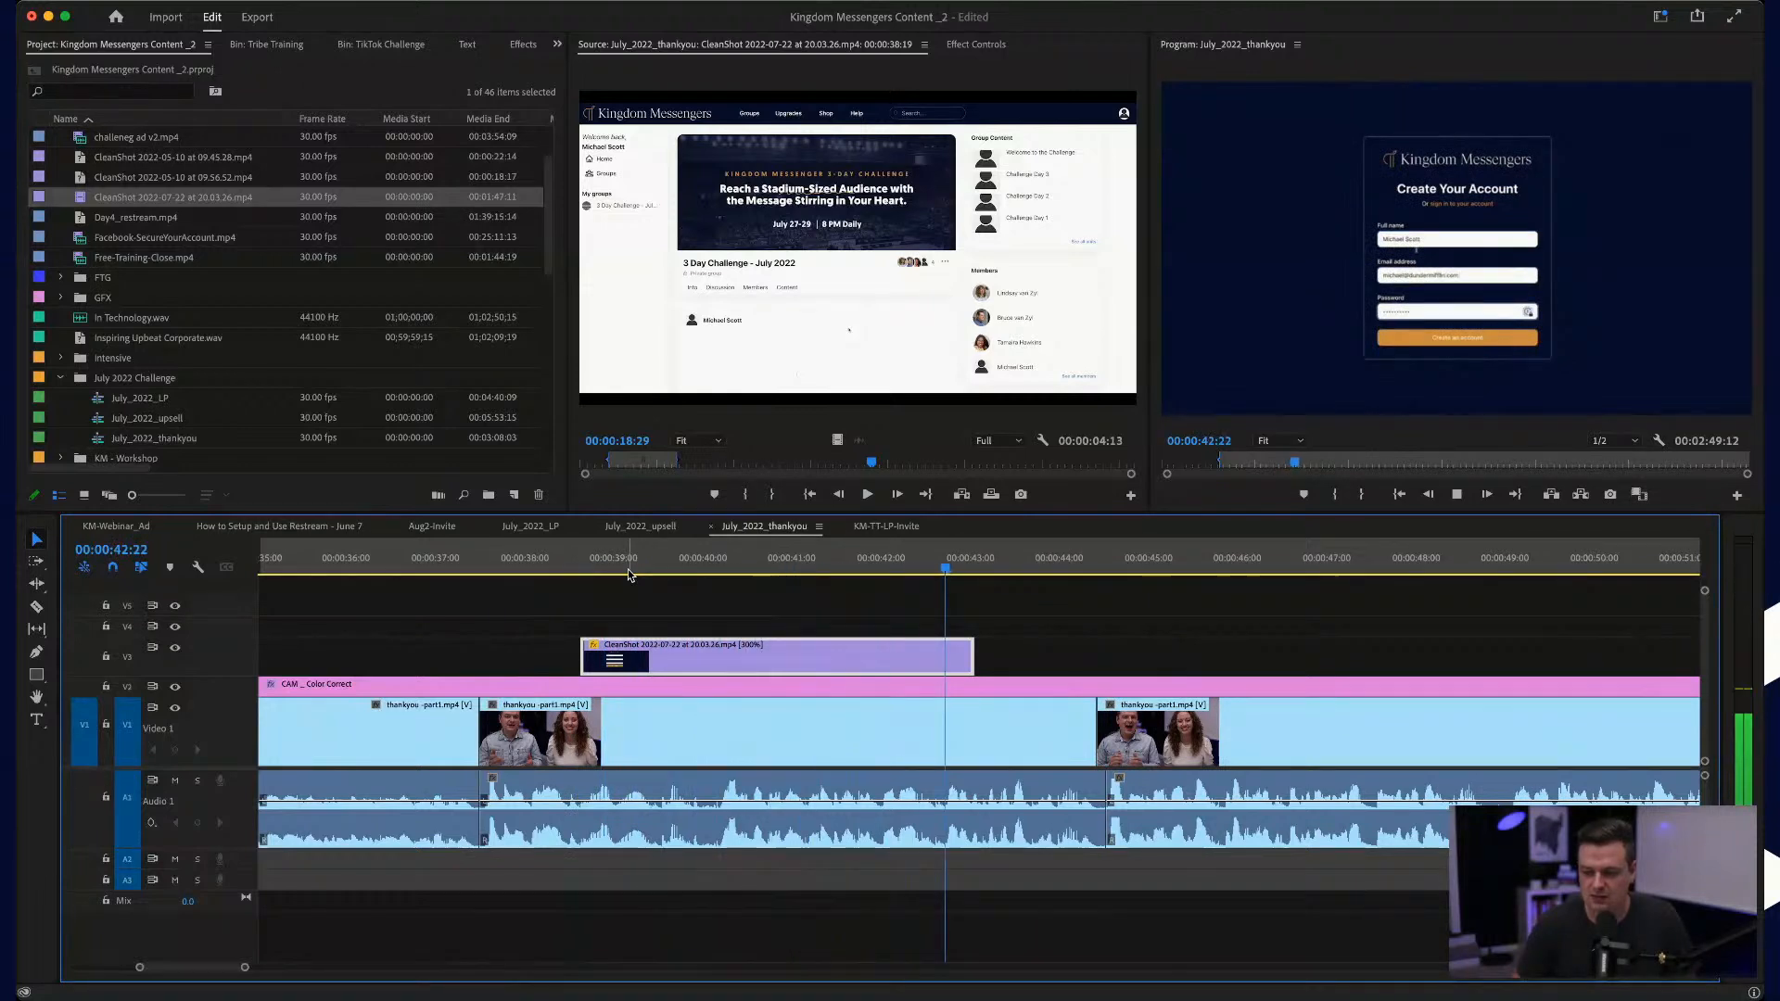
left_click_drag(971, 654, 989, 651)
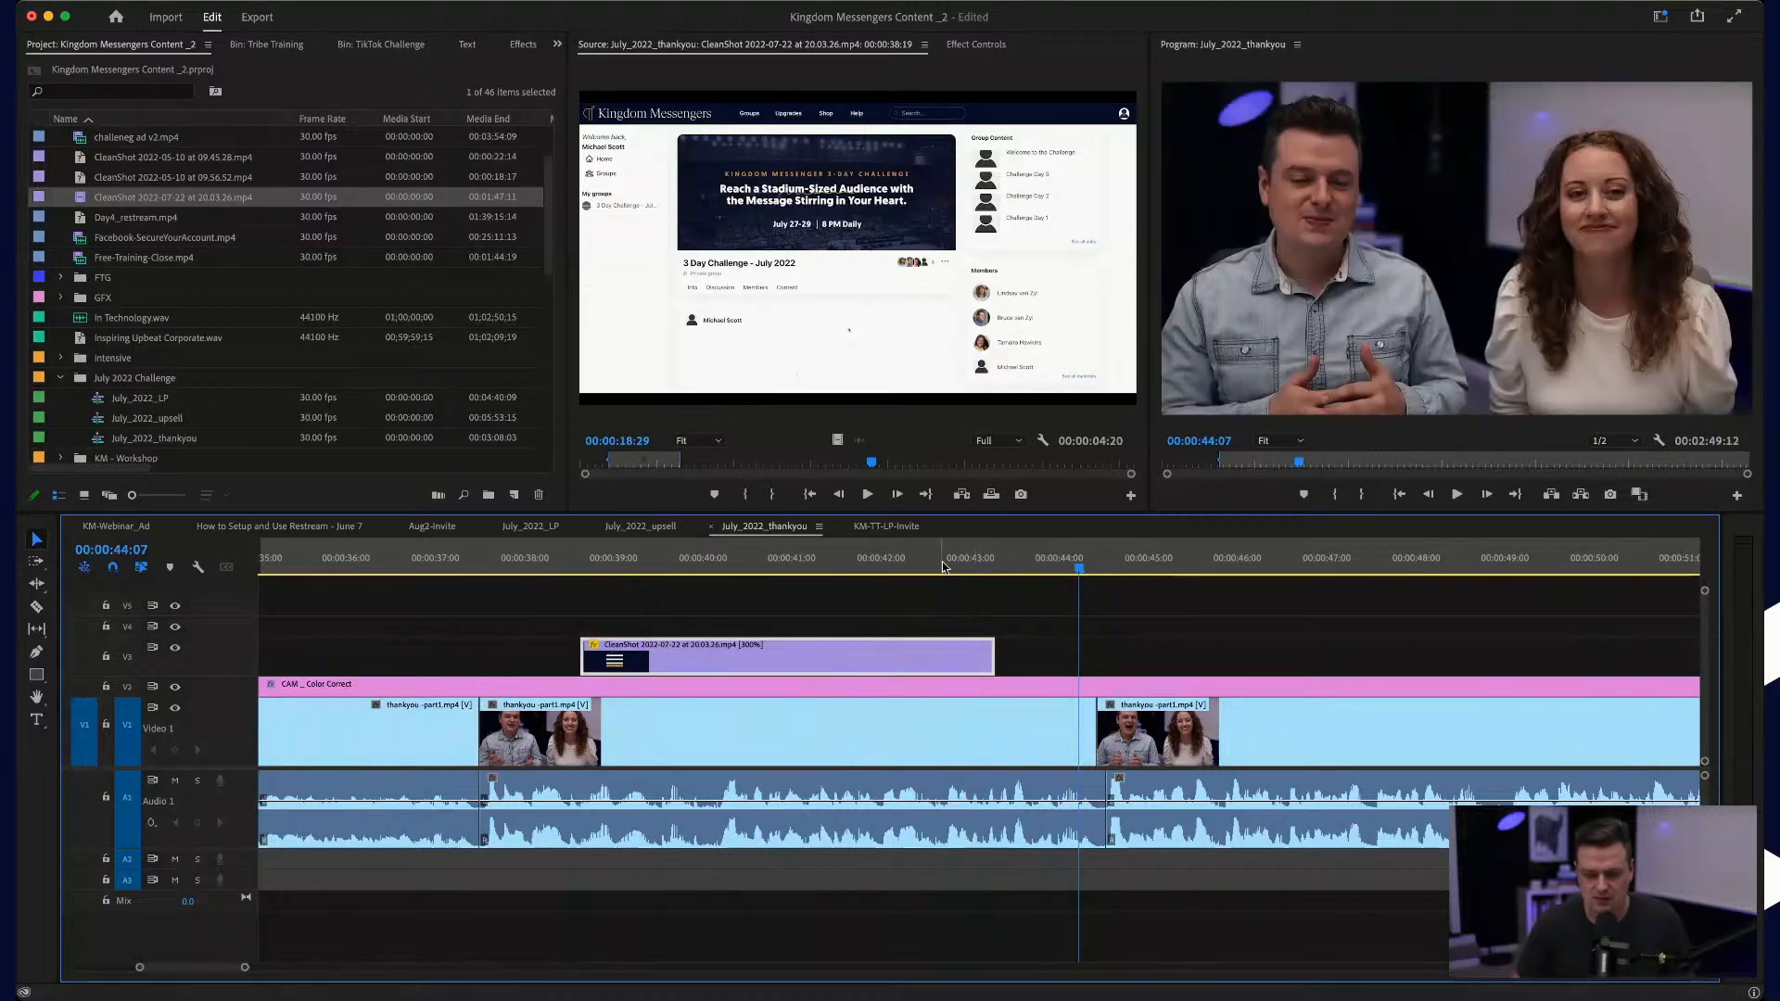
left_click(942, 561)
key("space")
key("space")
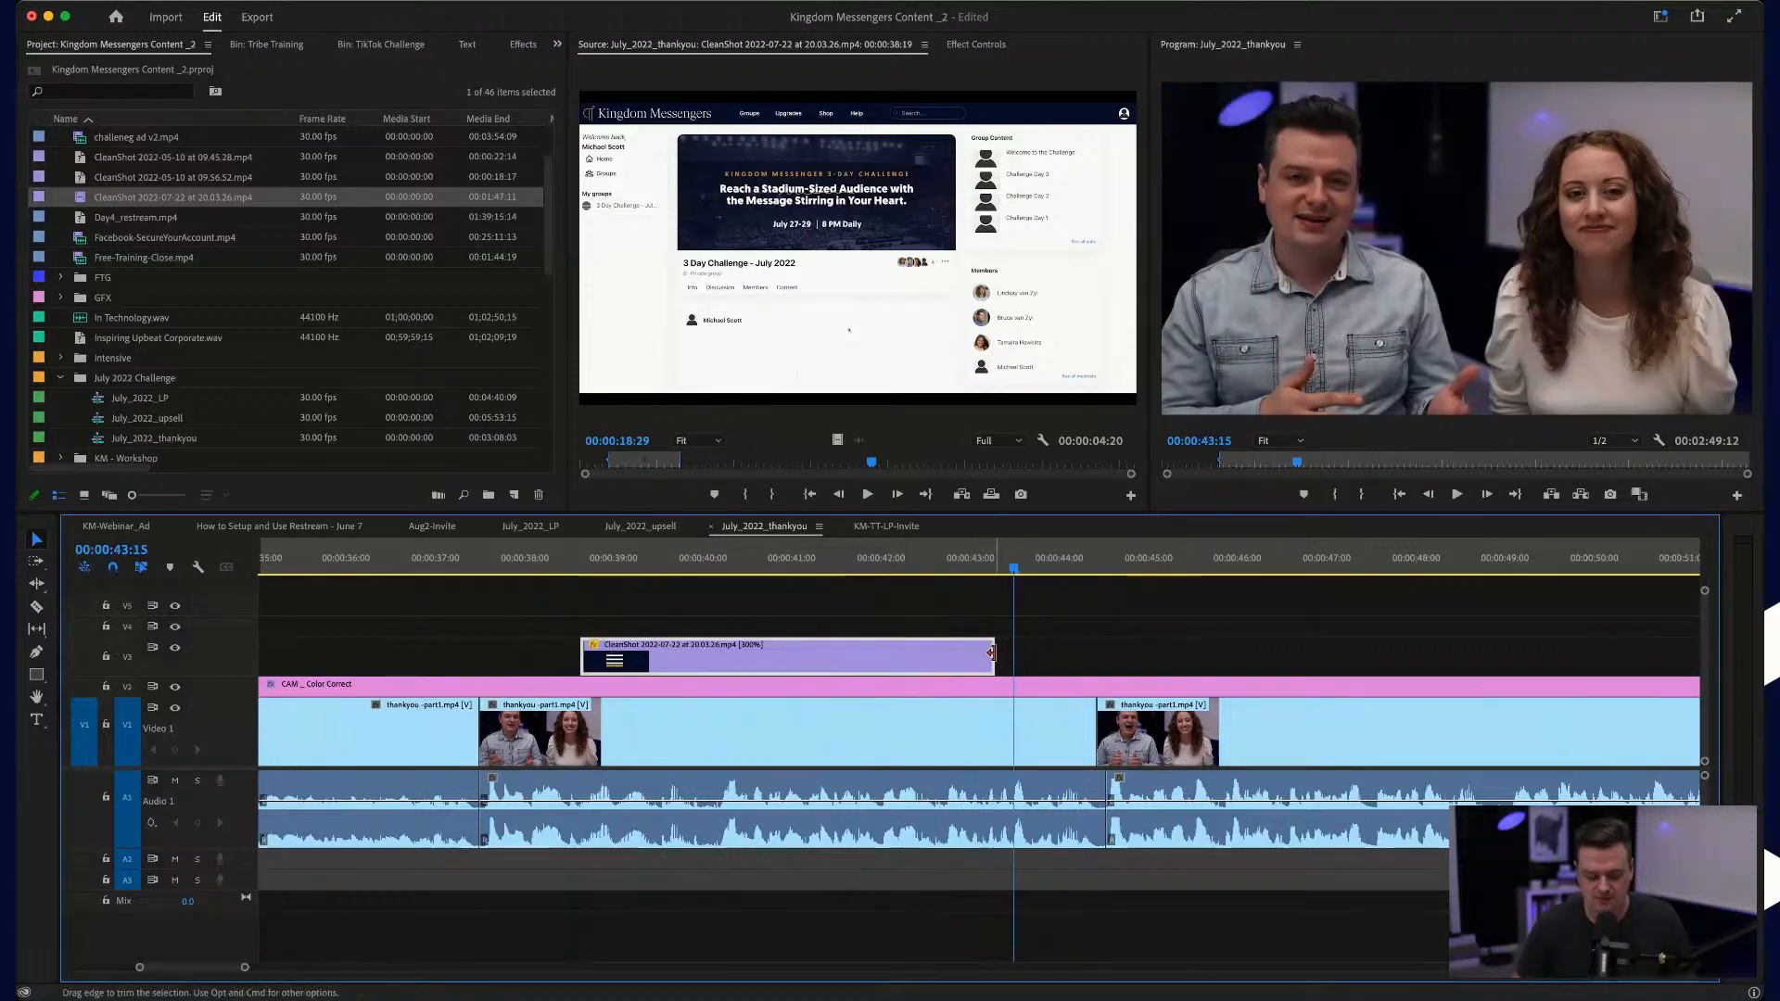
left_click_drag(991, 654, 948, 653)
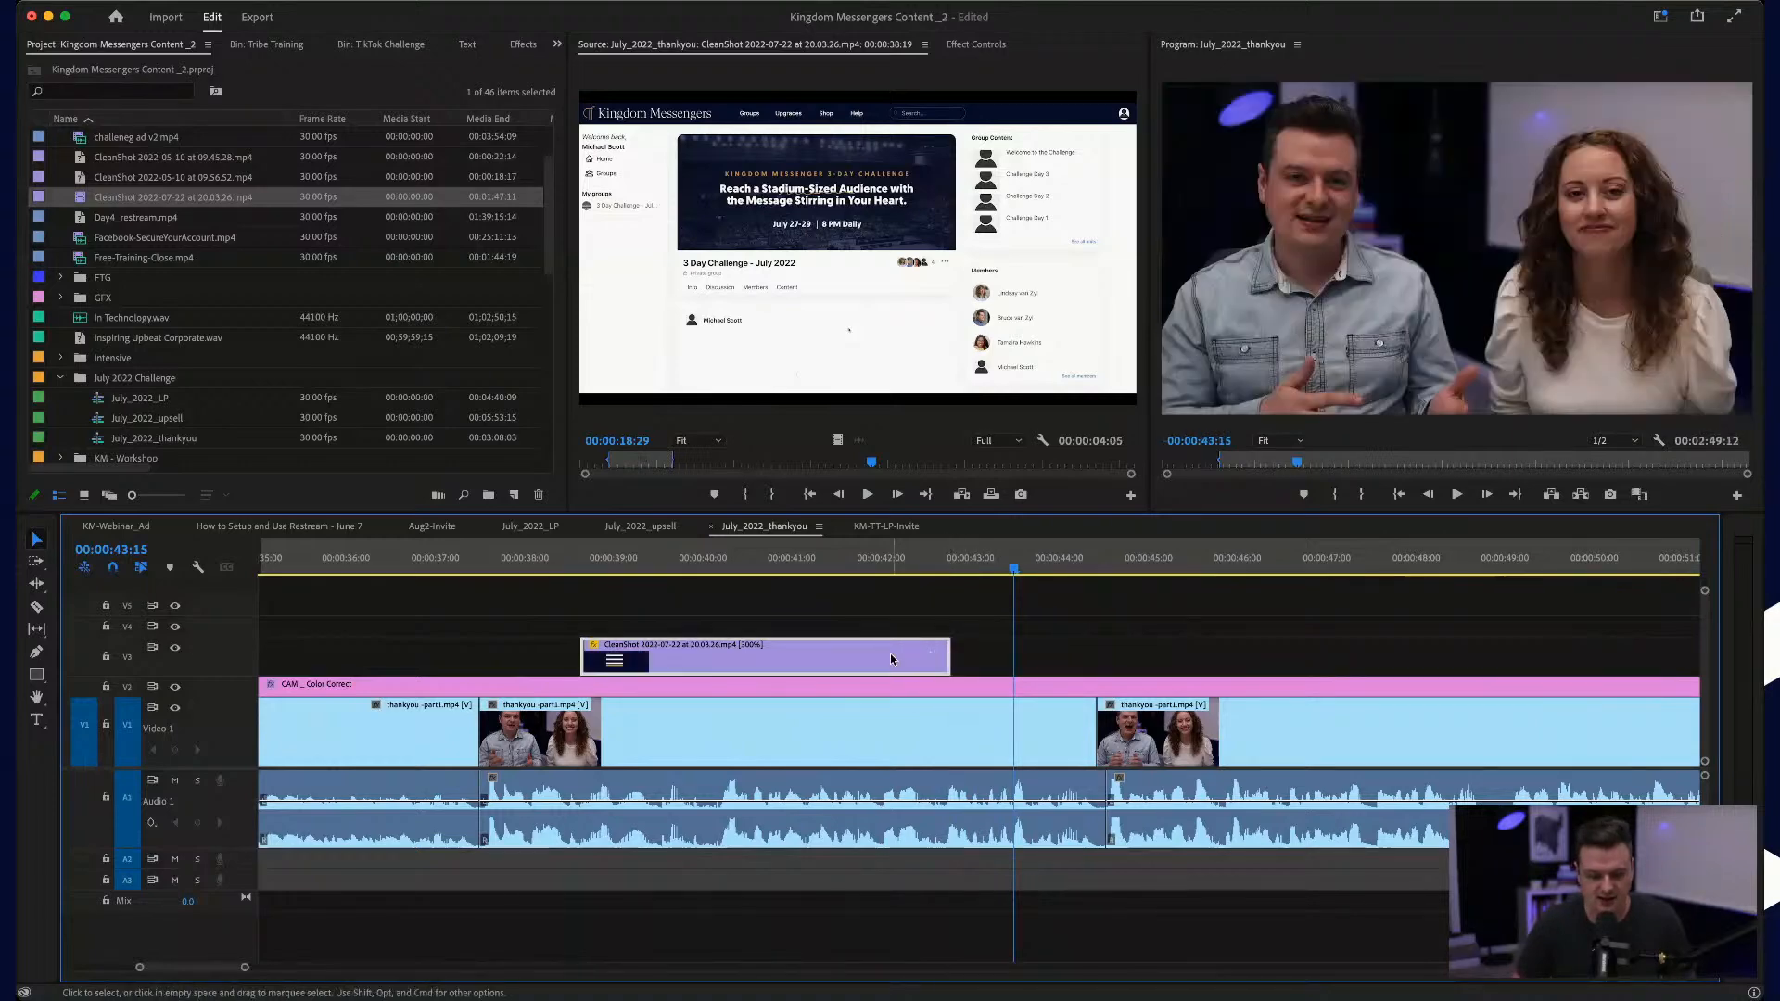
Step: Trim the signup segment's start slightly, move it back to 00:00:38:18, extend its end to about 00:00:42:23, and play it through
left_click_drag(585, 654, 611, 650)
left_click_drag(792, 657, 763, 656)
left_click_drag(906, 655, 935, 655)
left_click(554, 556)
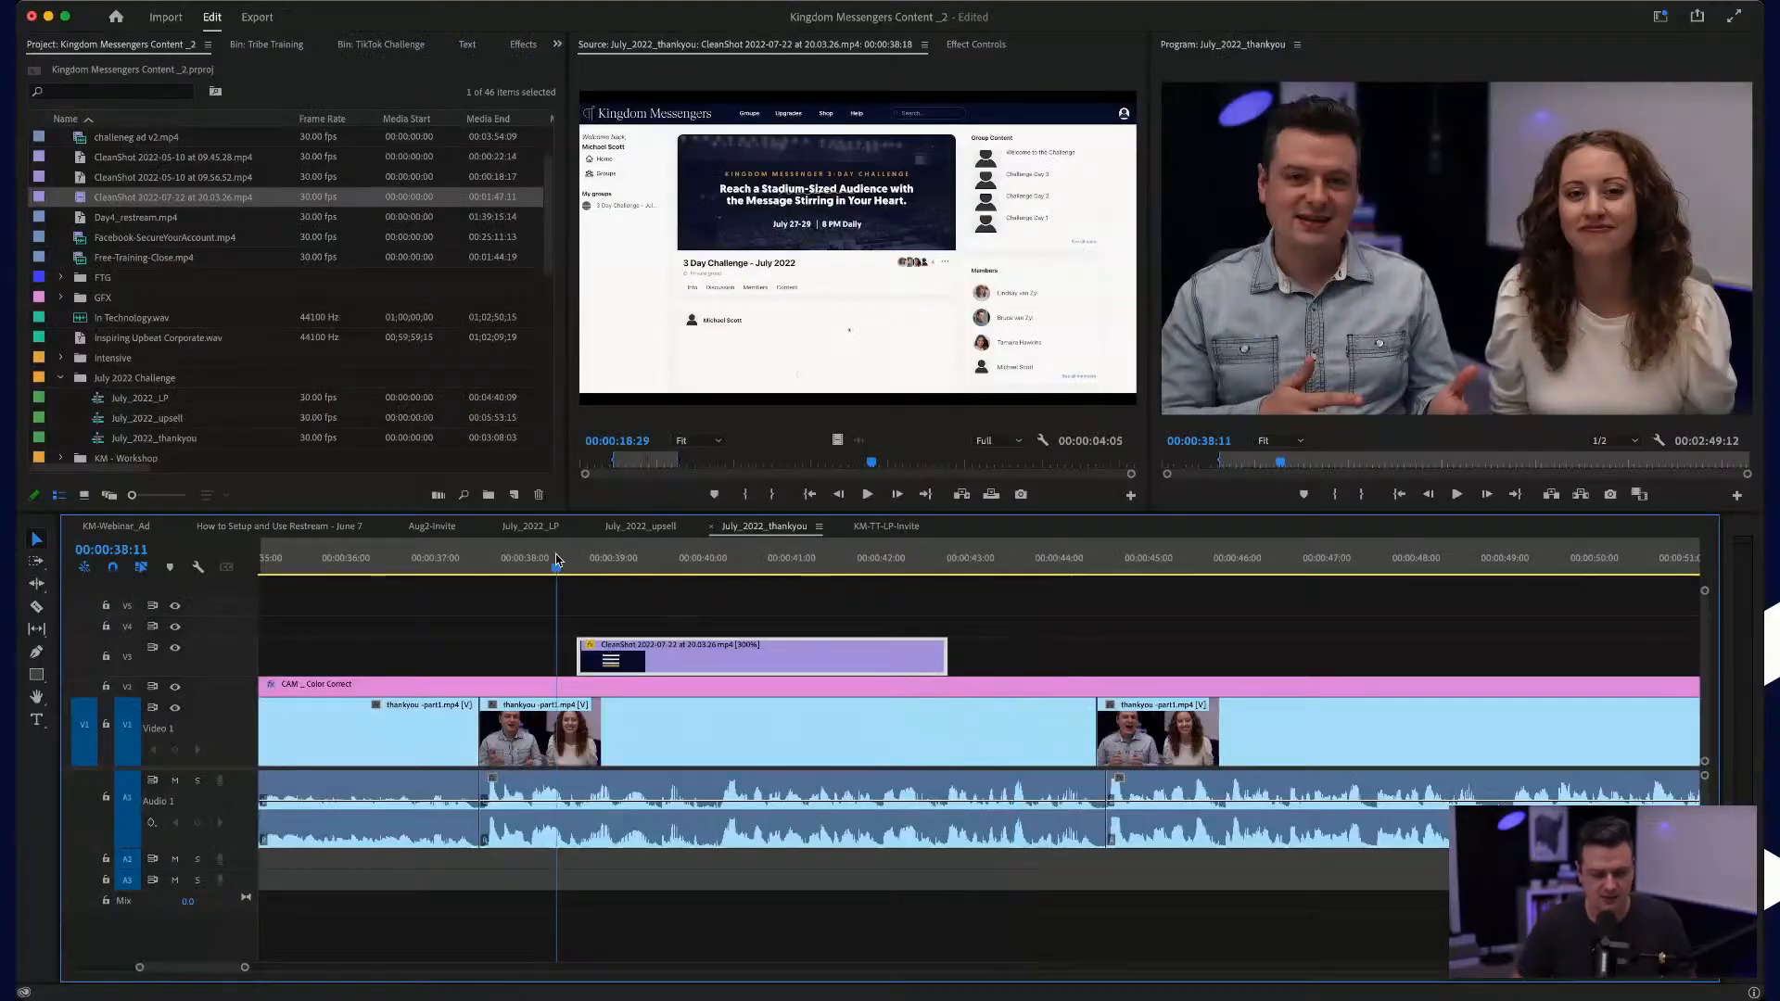
key("space")
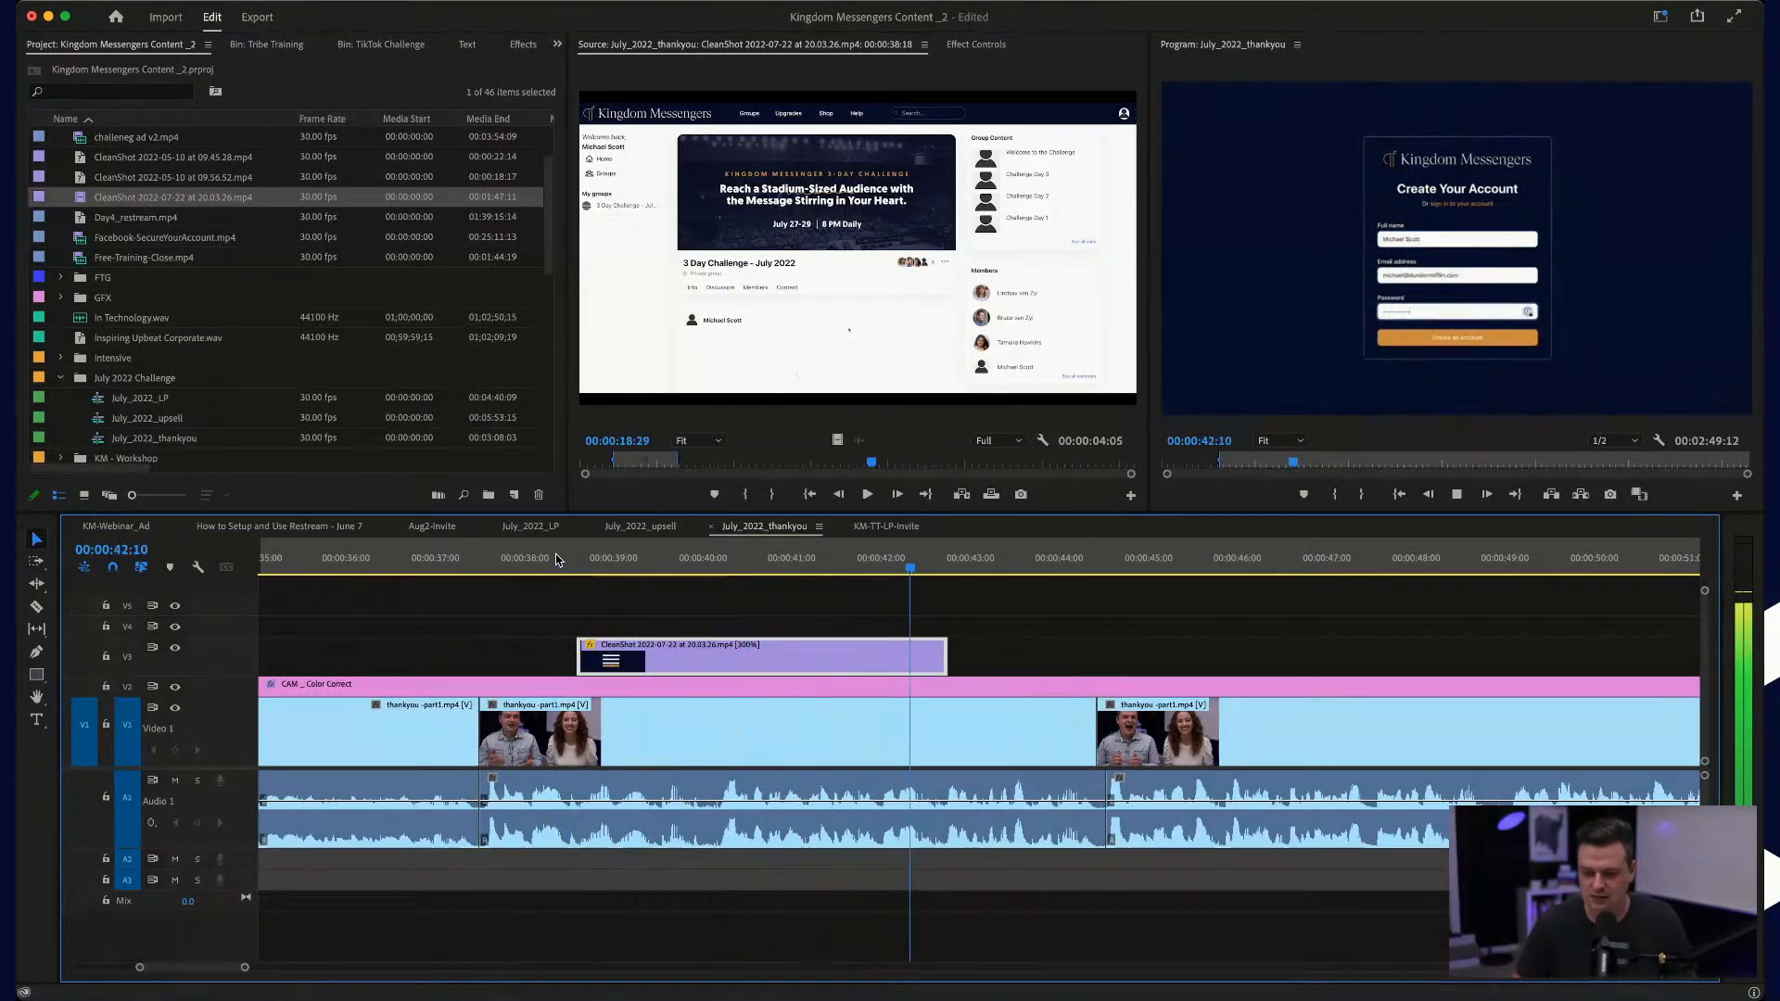
key("space")
left_click(939, 564)
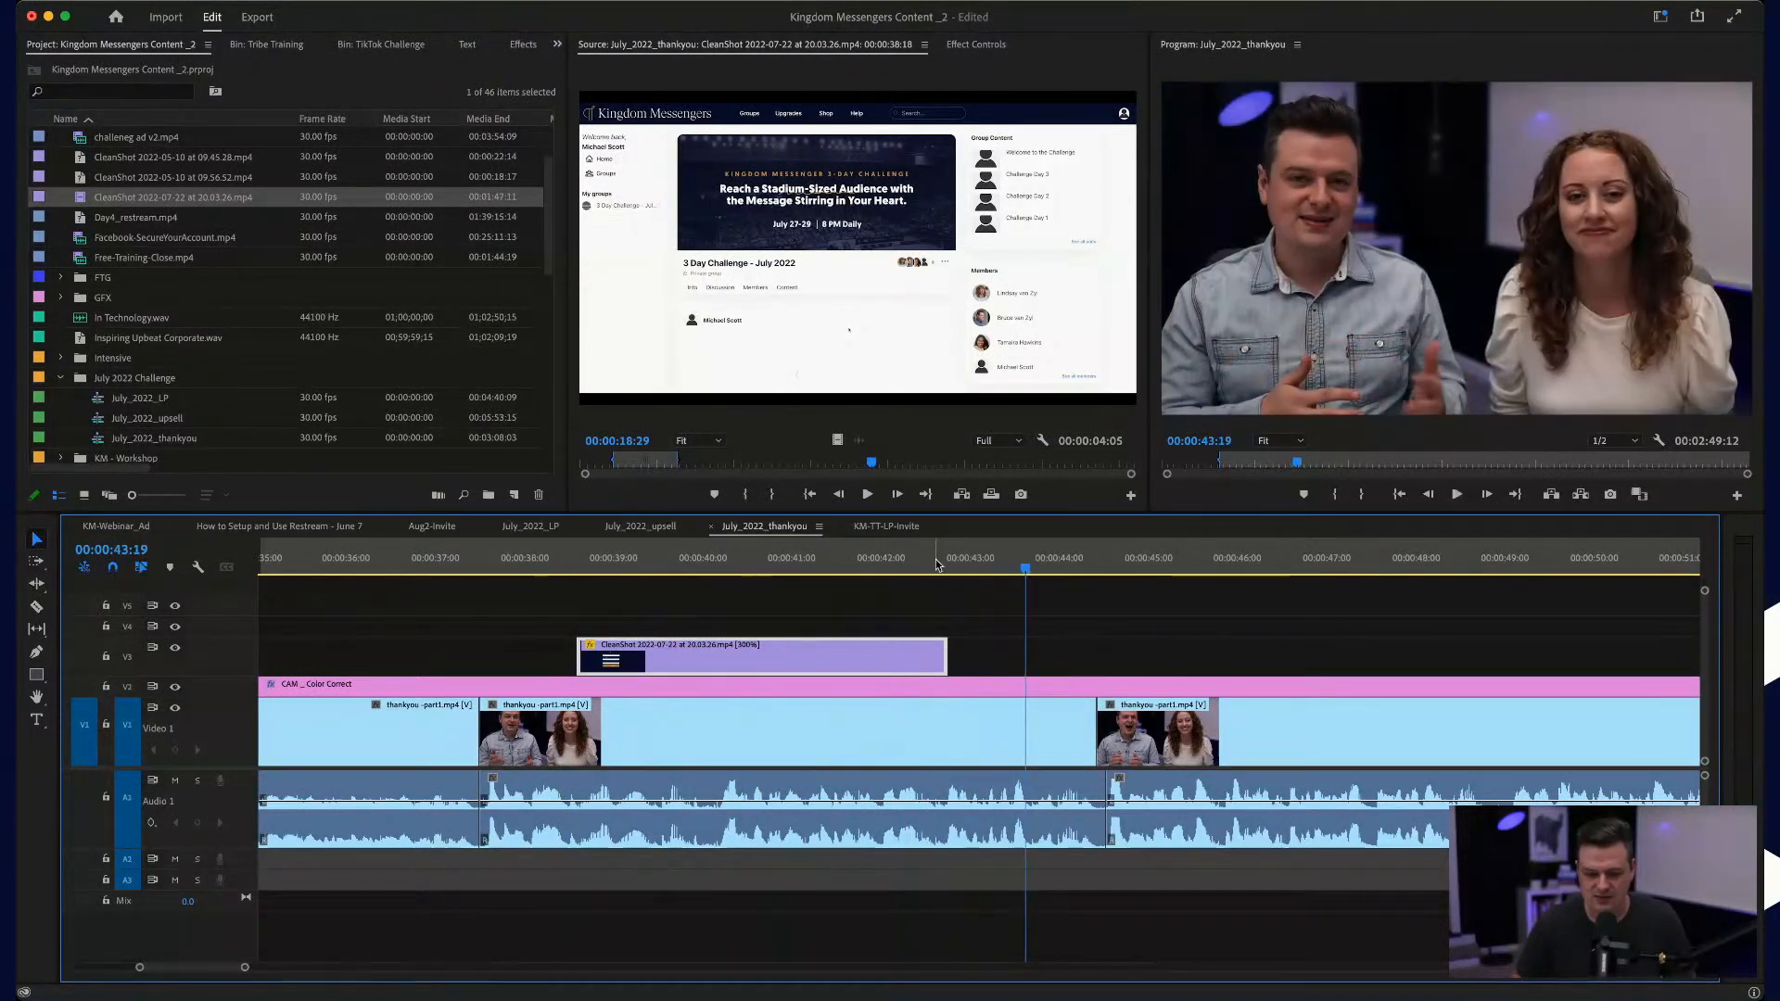
Step: Split the sped-up signup segment at 00:00:42:08 and return its second part to normal speed
key("=")
left_click_drag(927, 580, 790, 567)
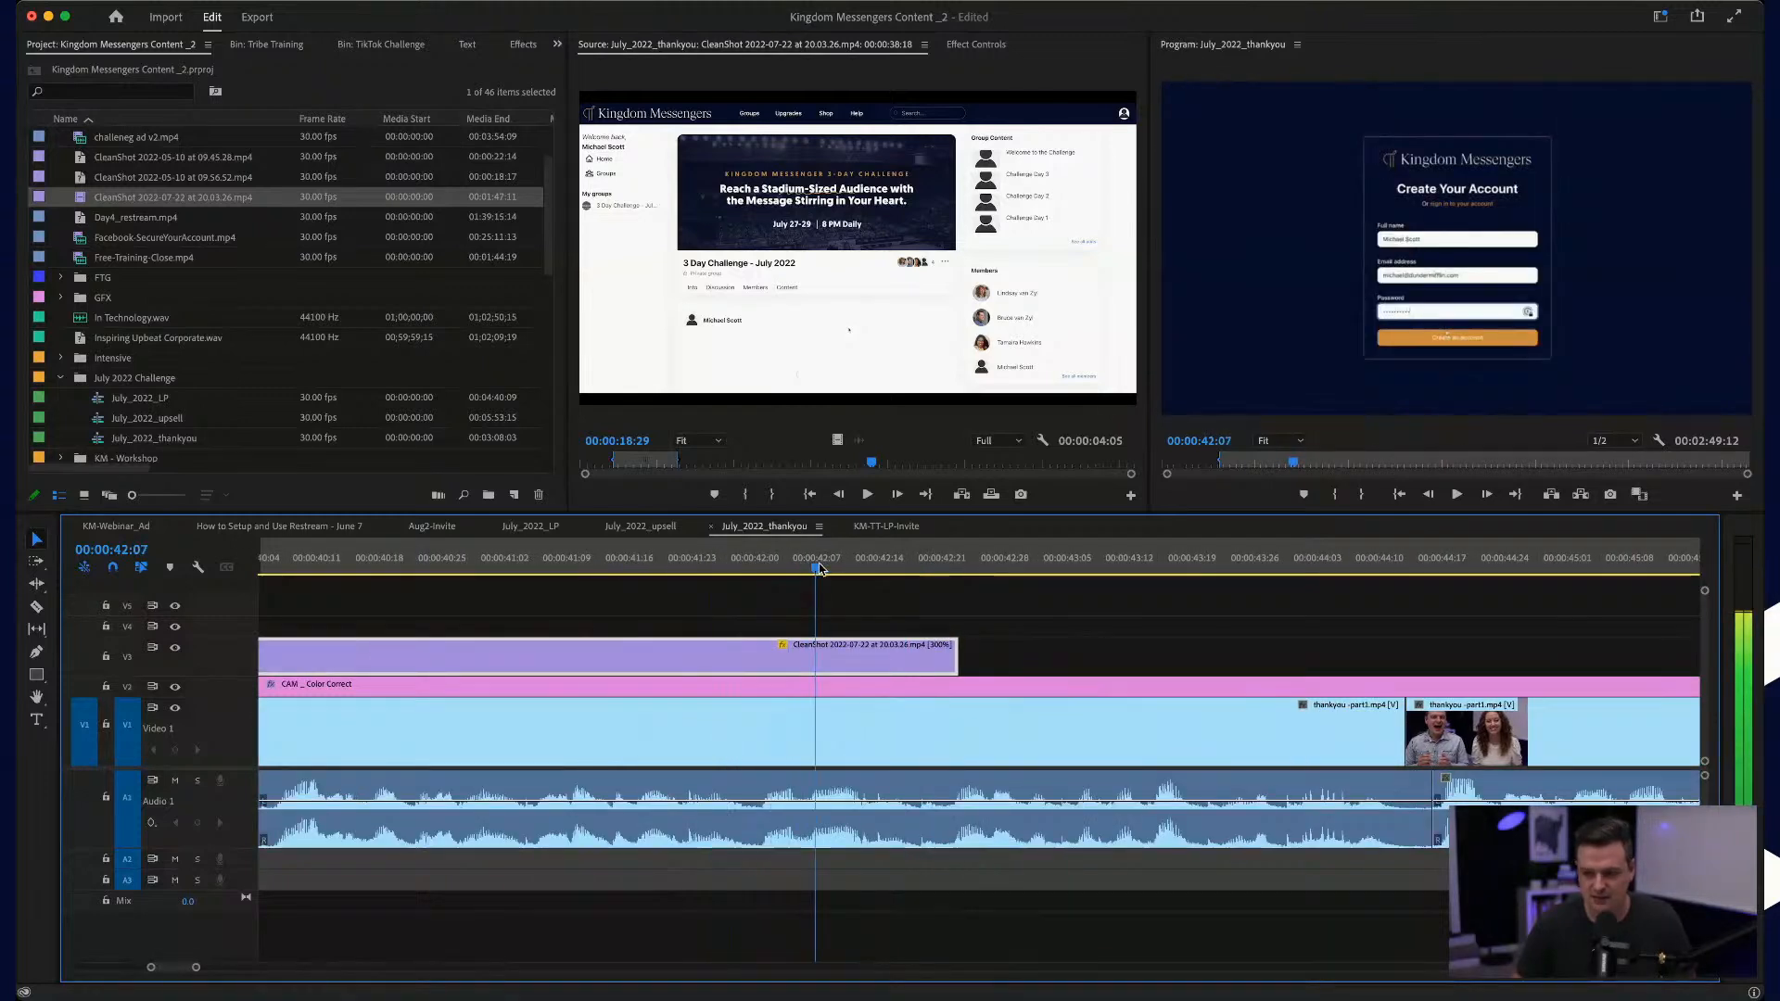
key("c")
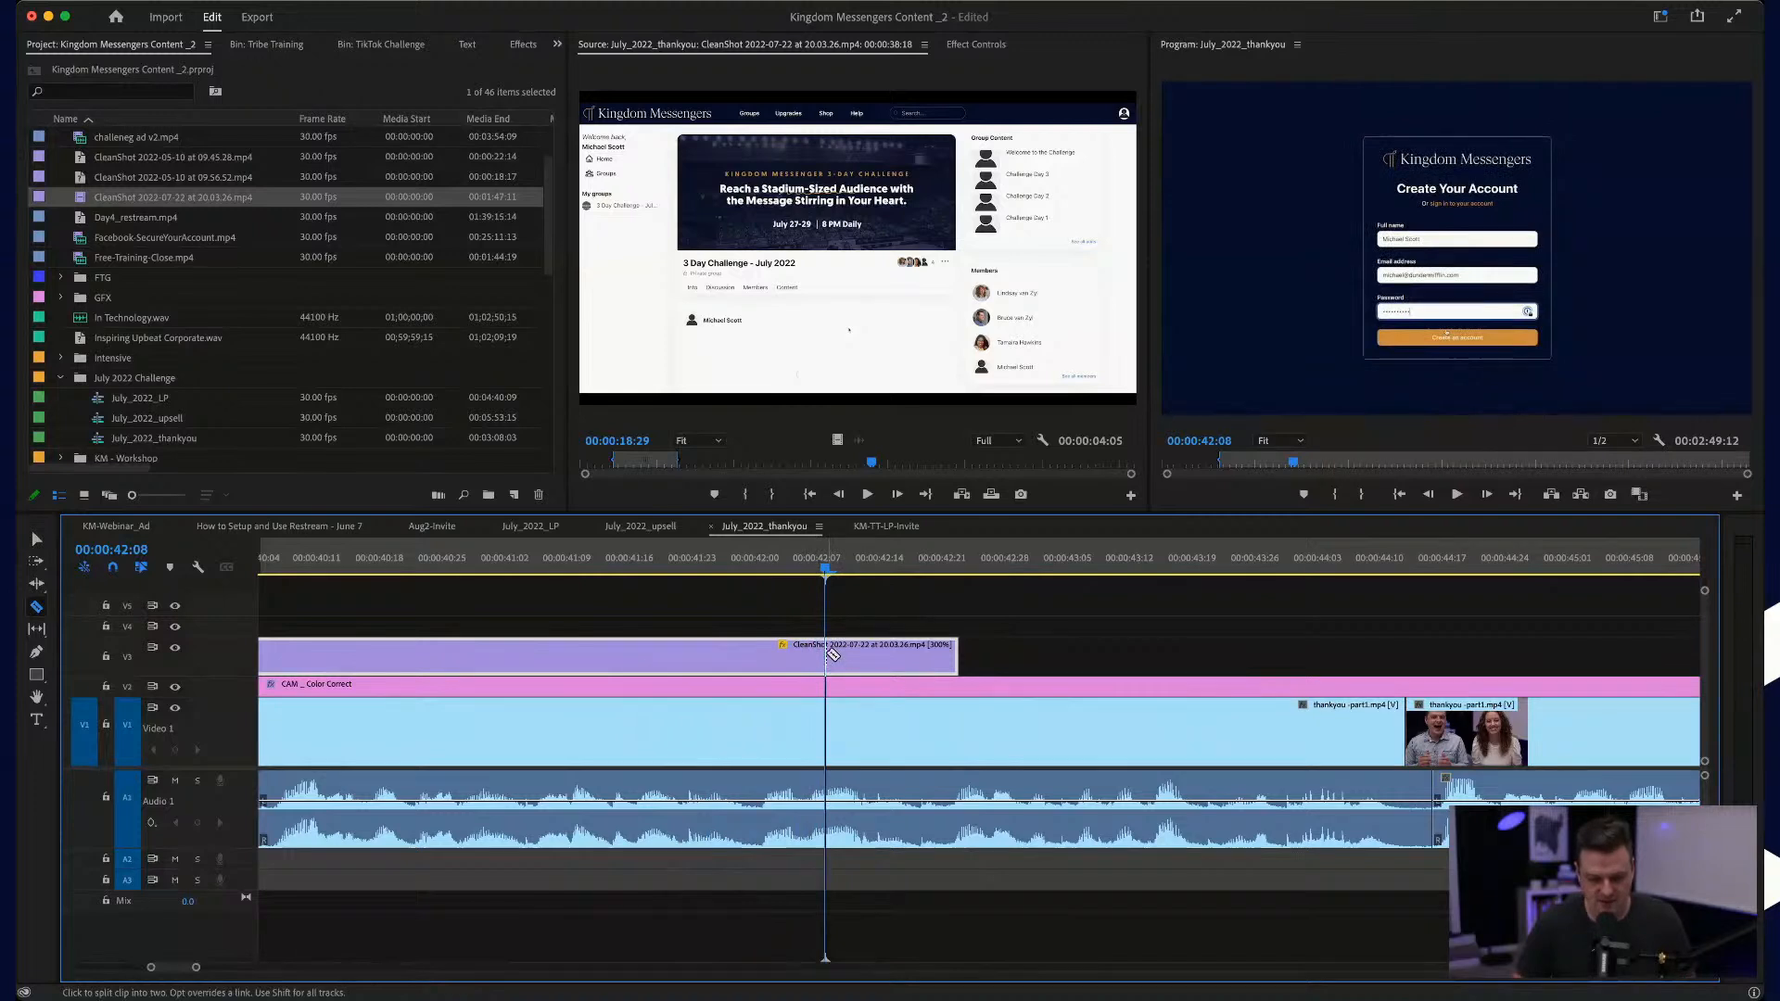
left_click(831, 656)
key("v")
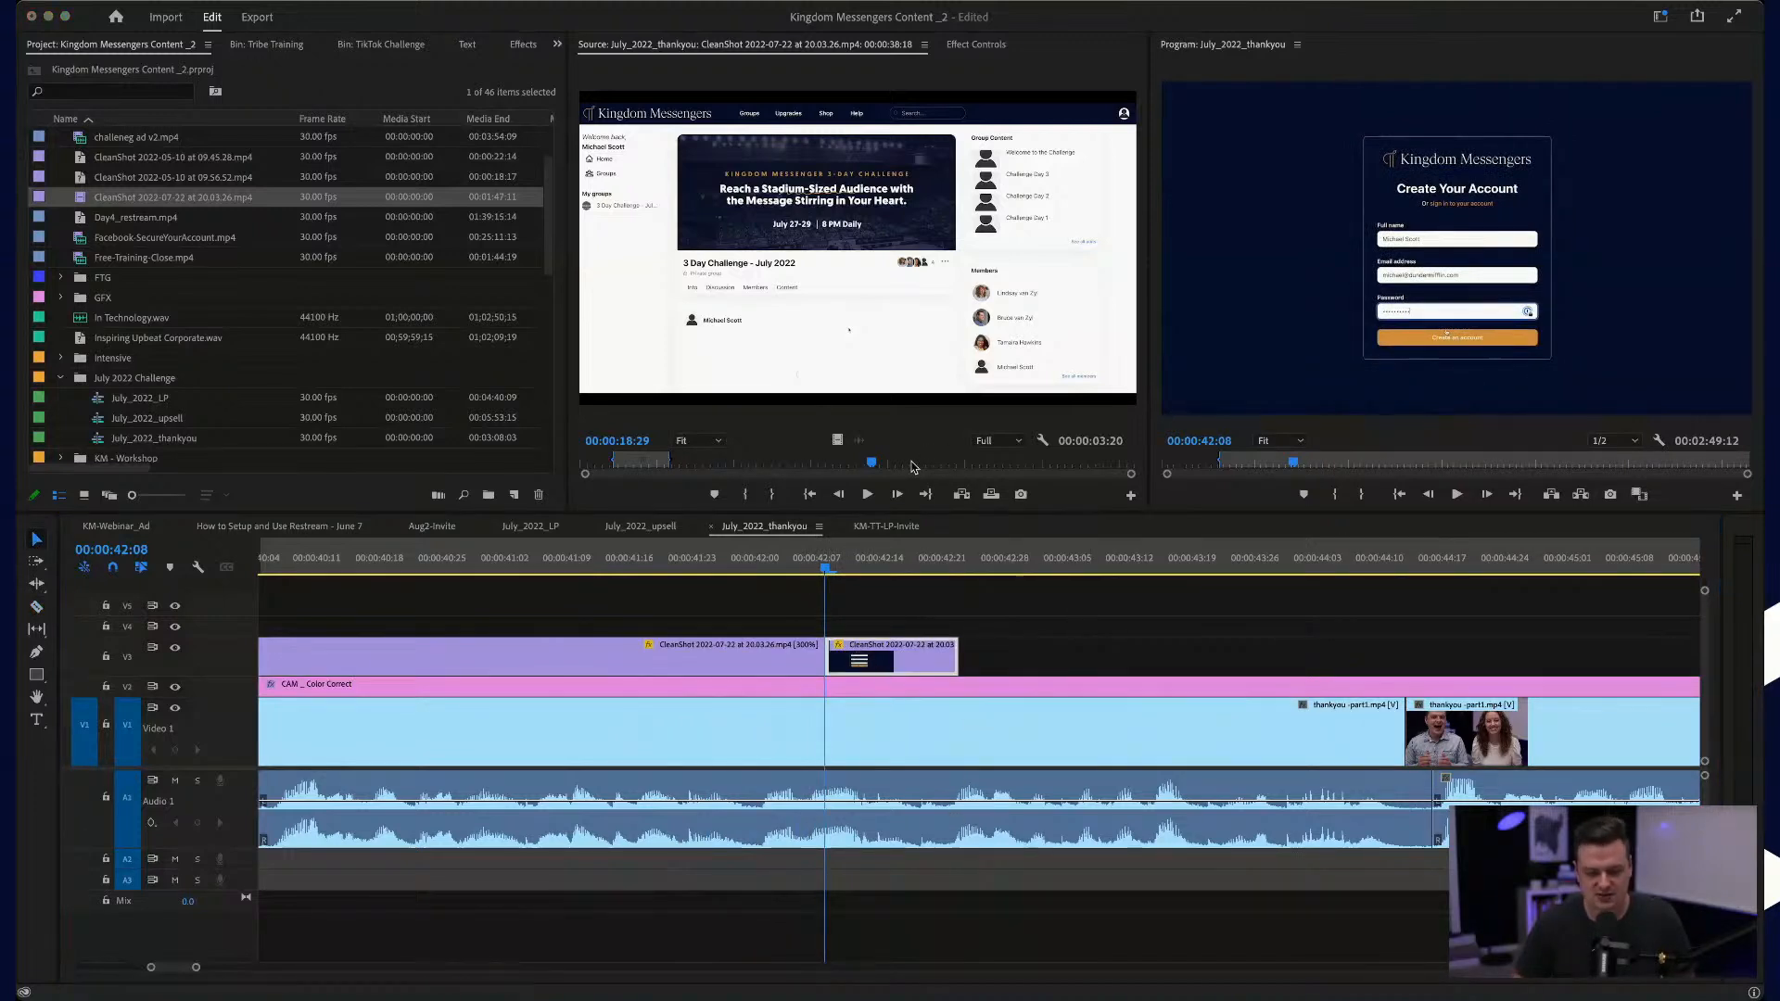
left_click(947, 603)
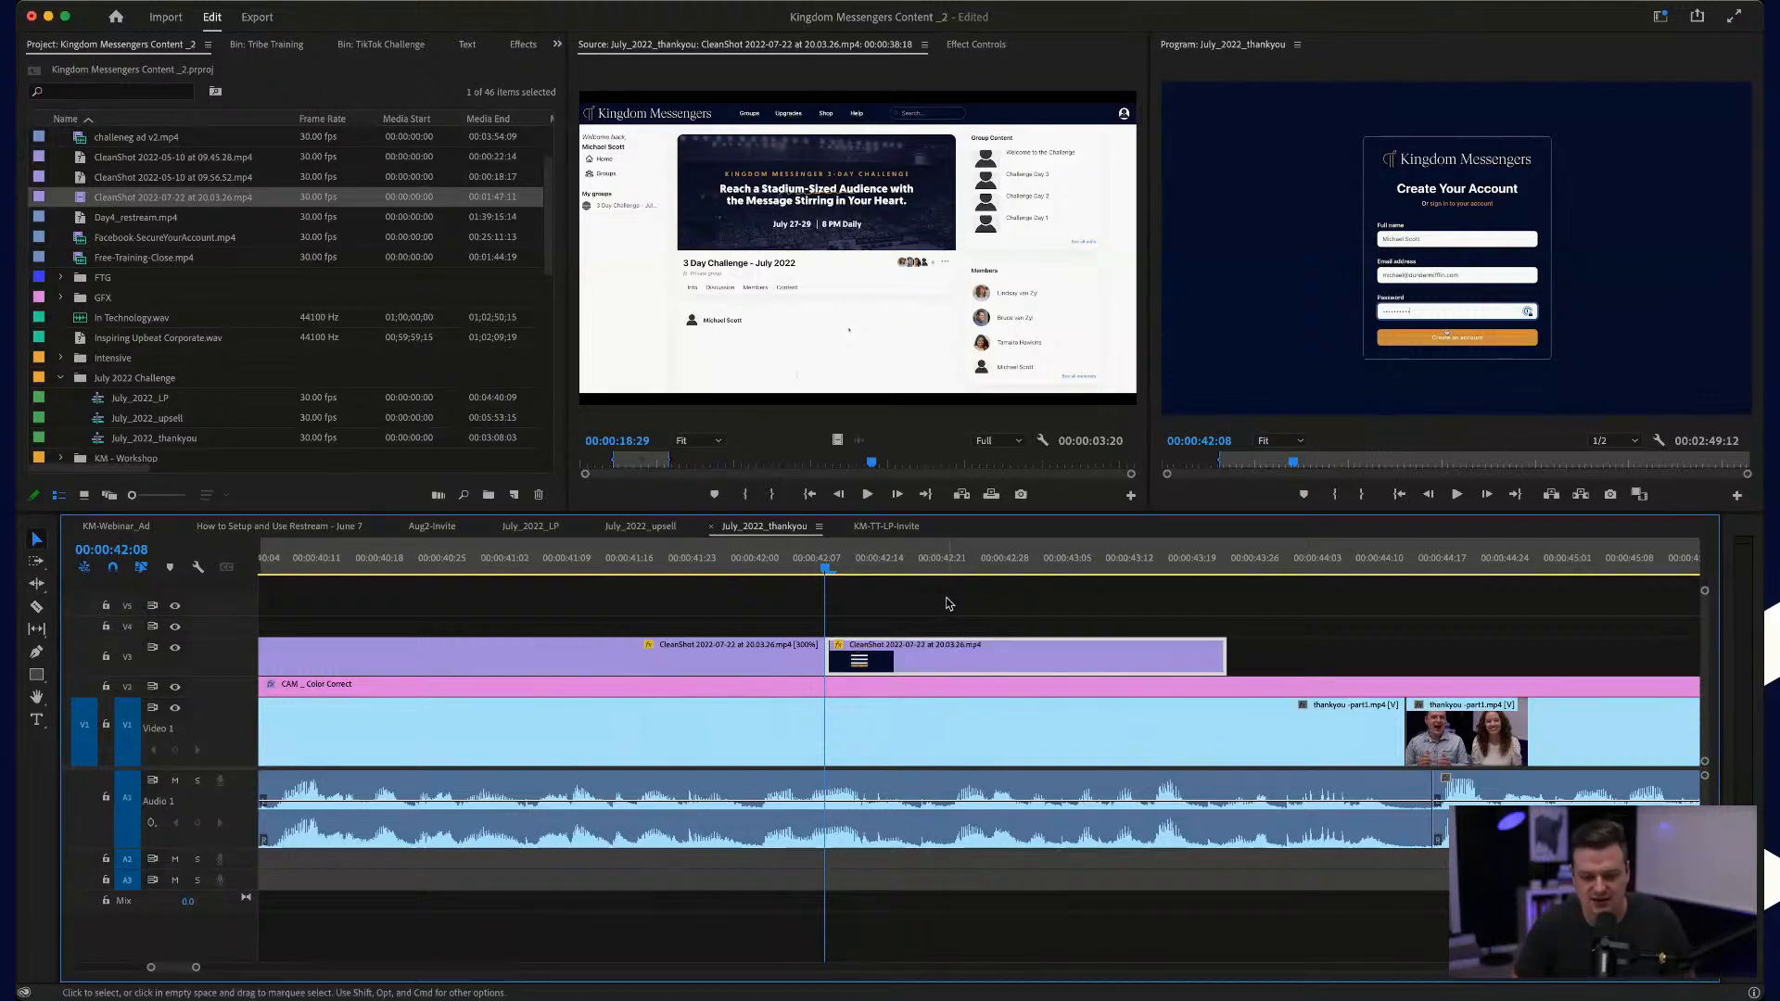
Step: Extend the normal-speed signup part to the next talk clip's start at about 00:00:44:12 and play it through
key("space")
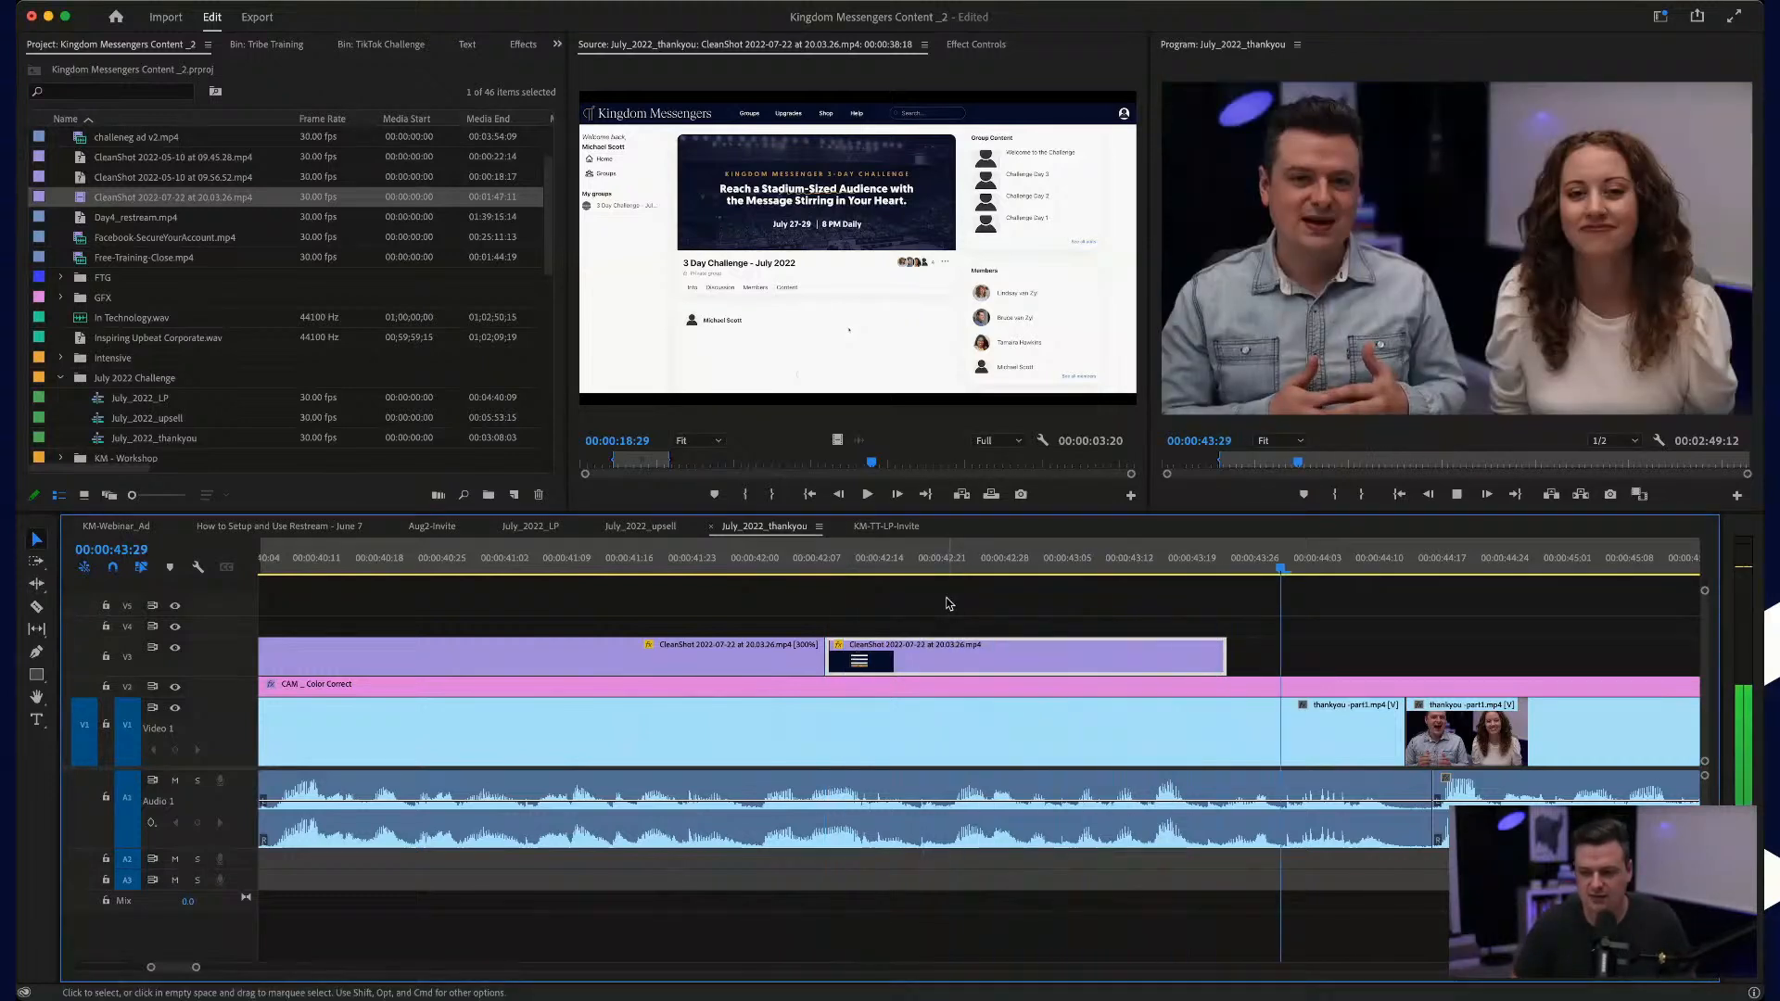
key("space")
left_click_drag(1222, 649, 1245, 649)
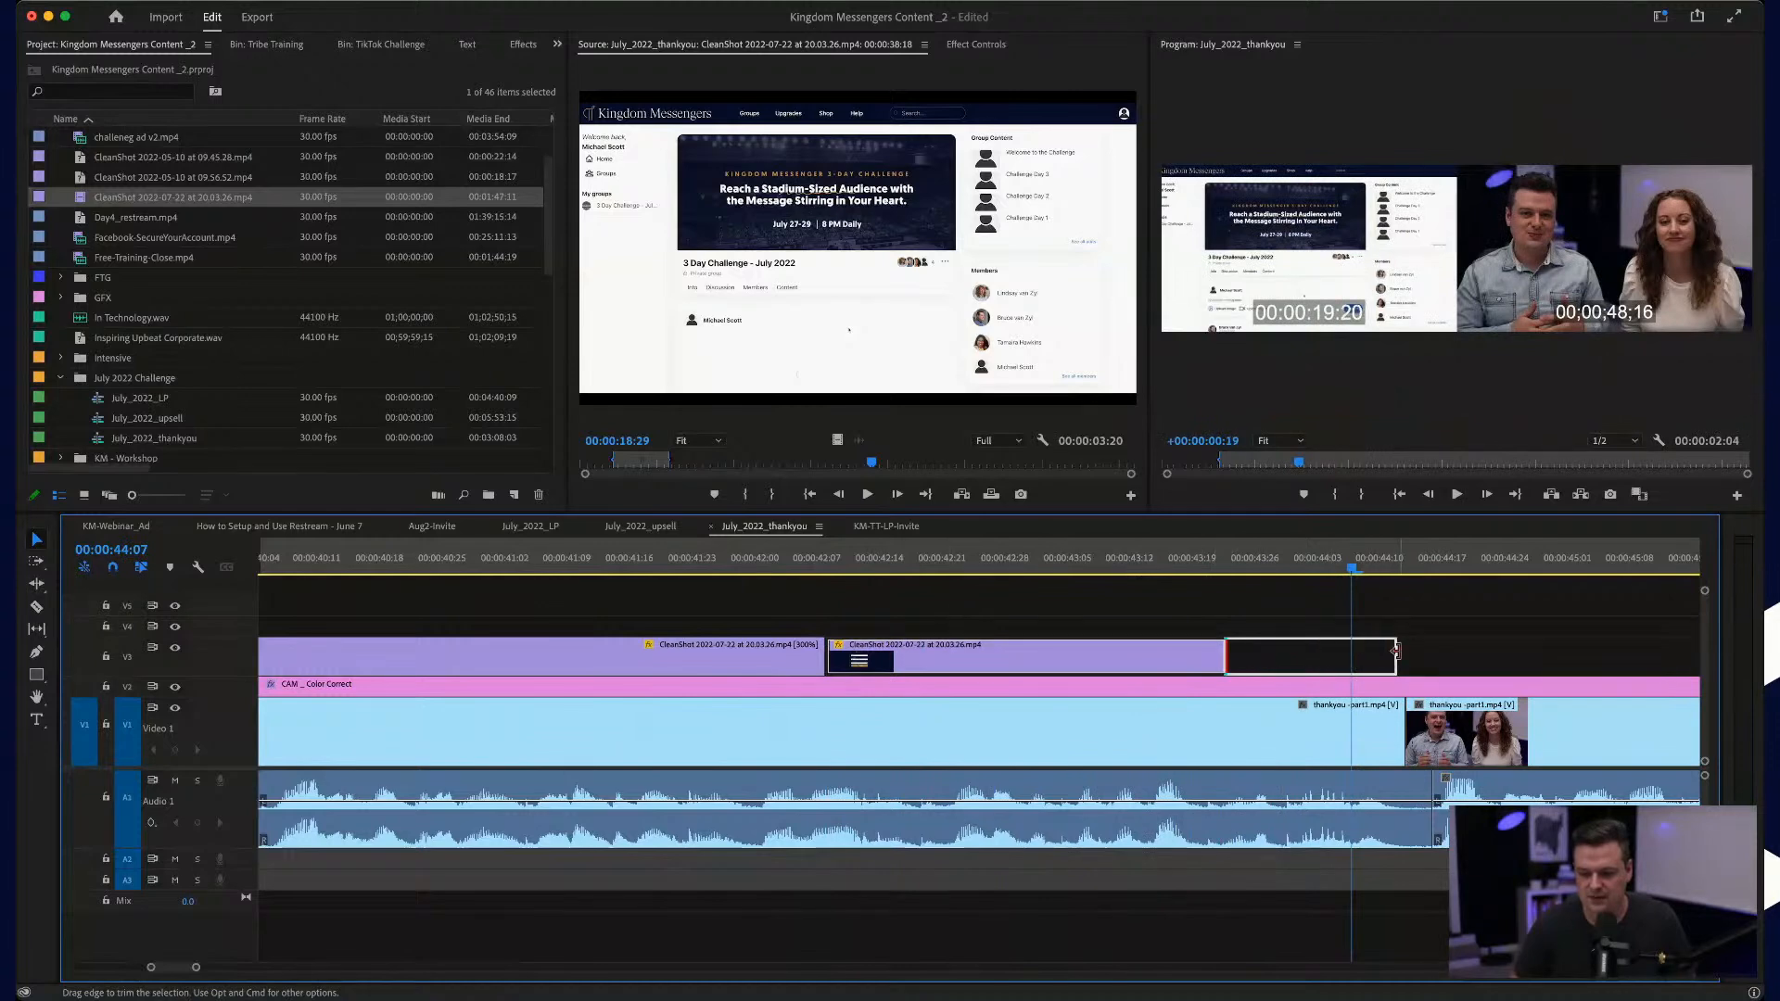
left_click_drag(1395, 649, 1403, 649)
left_click(819, 554)
key("space")
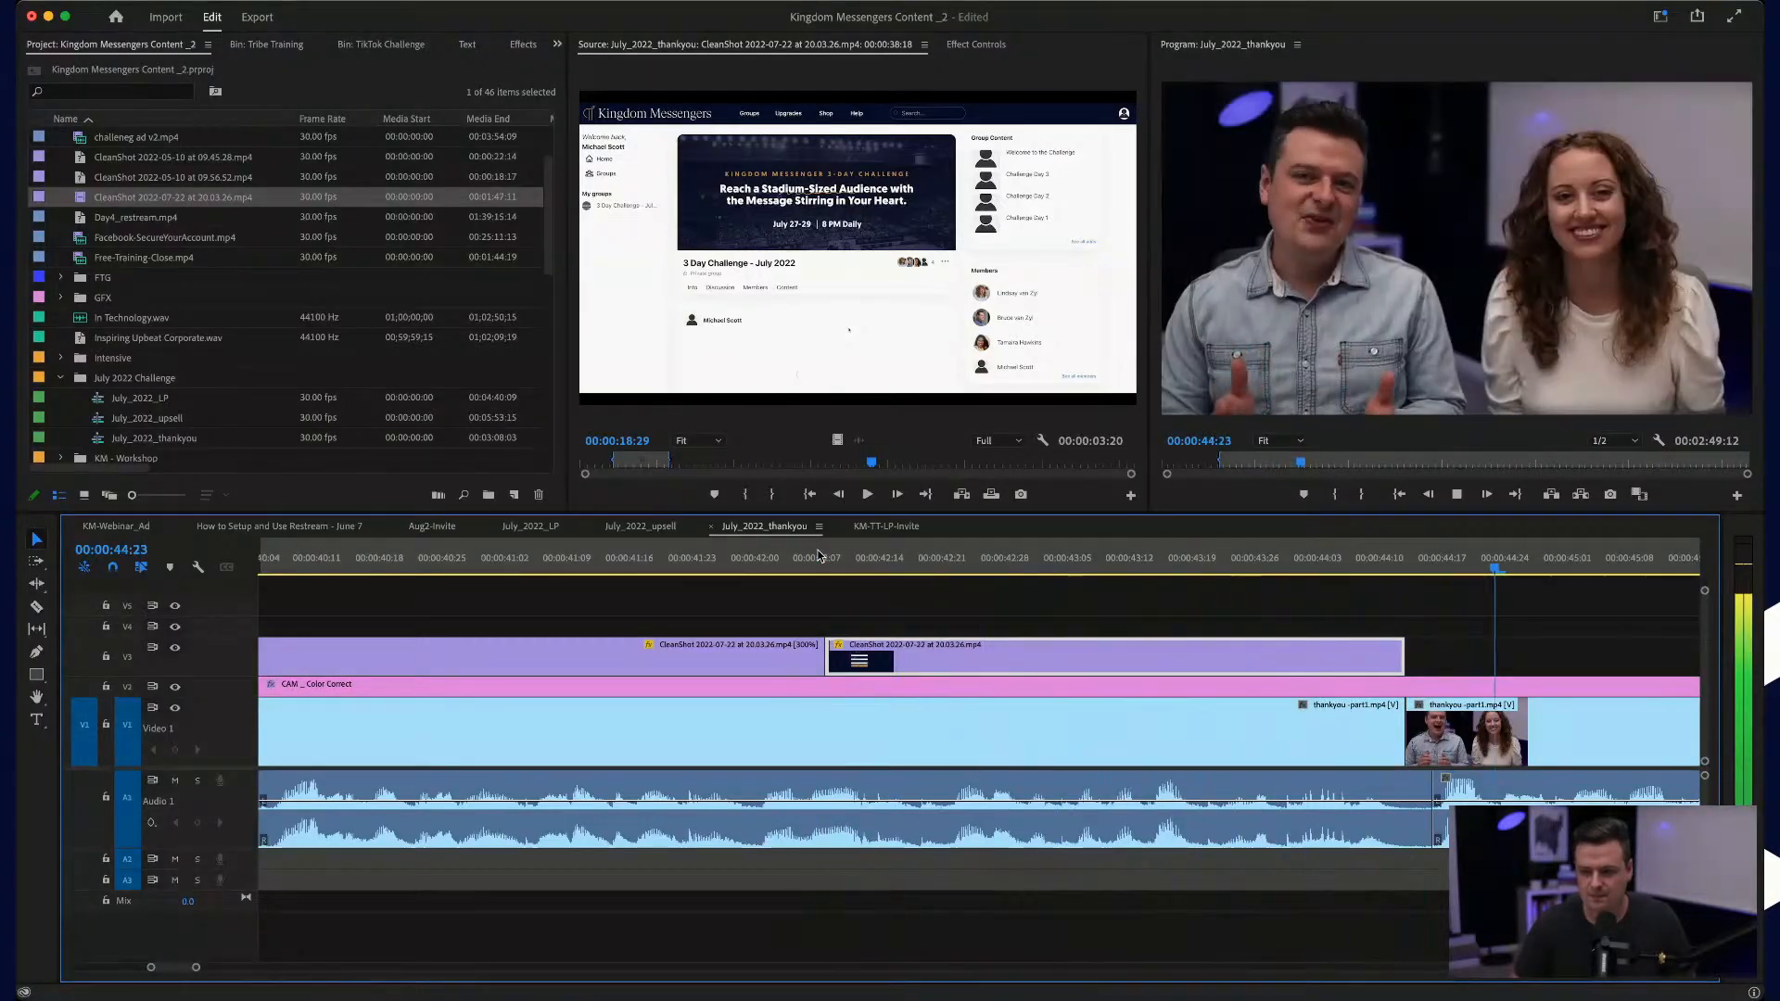
scroll(1159, 645, "left", 10)
scroll(1160, 645, "down", 5)
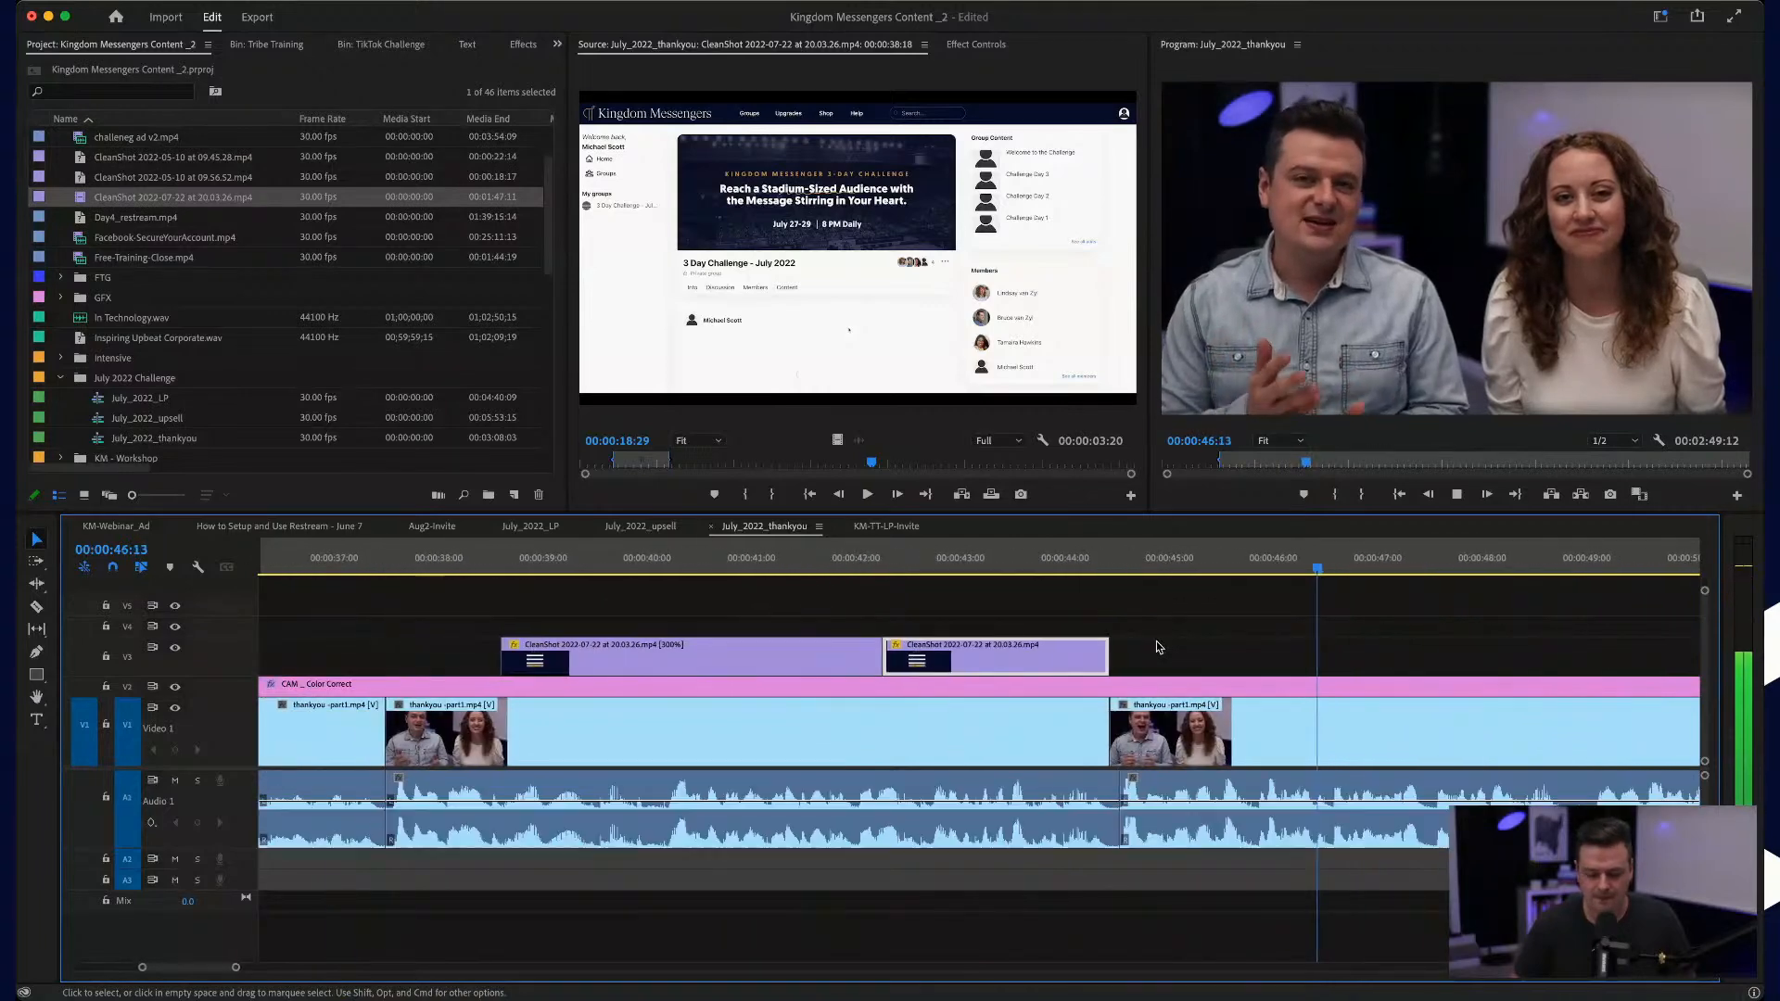
scroll(1159, 647, "right", 2)
scroll(1158, 647, "right", 2)
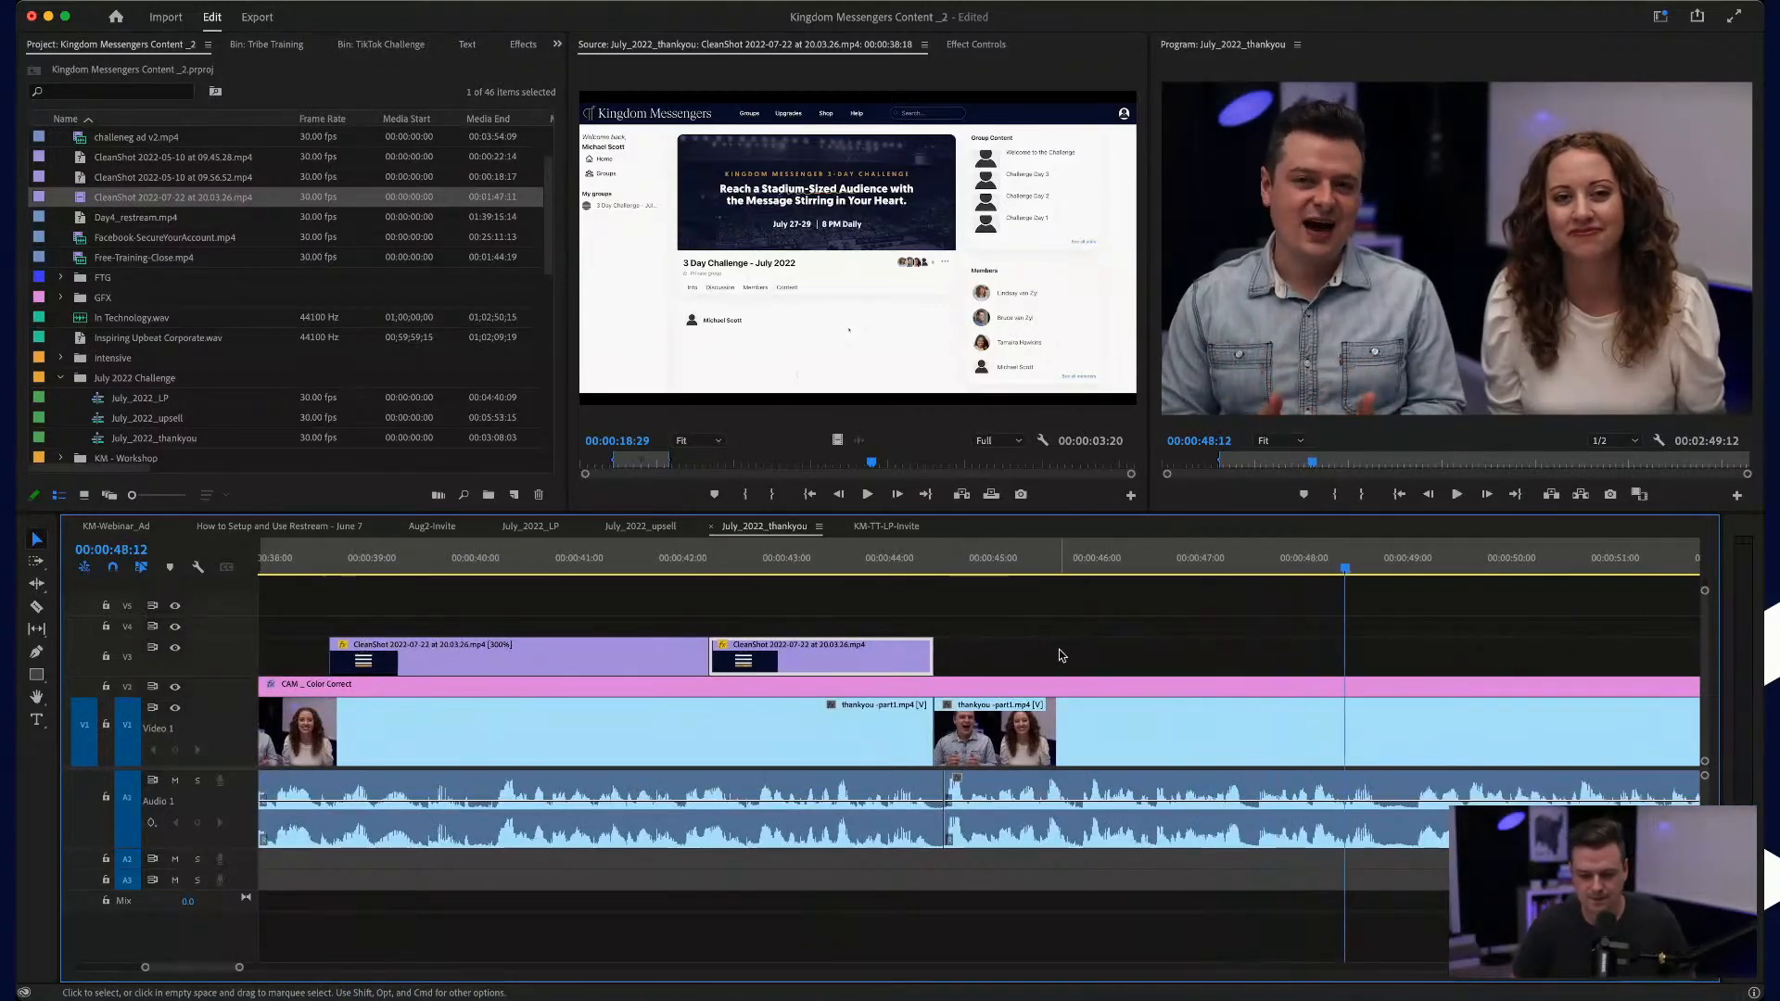
Step: Find where the group post is being written in the remaining recording, split it at 00:02:05:16, and move the earlier portion about 7 seconds back
scroll(825, 713, "down", 8)
scroll(818, 719, "right", 8)
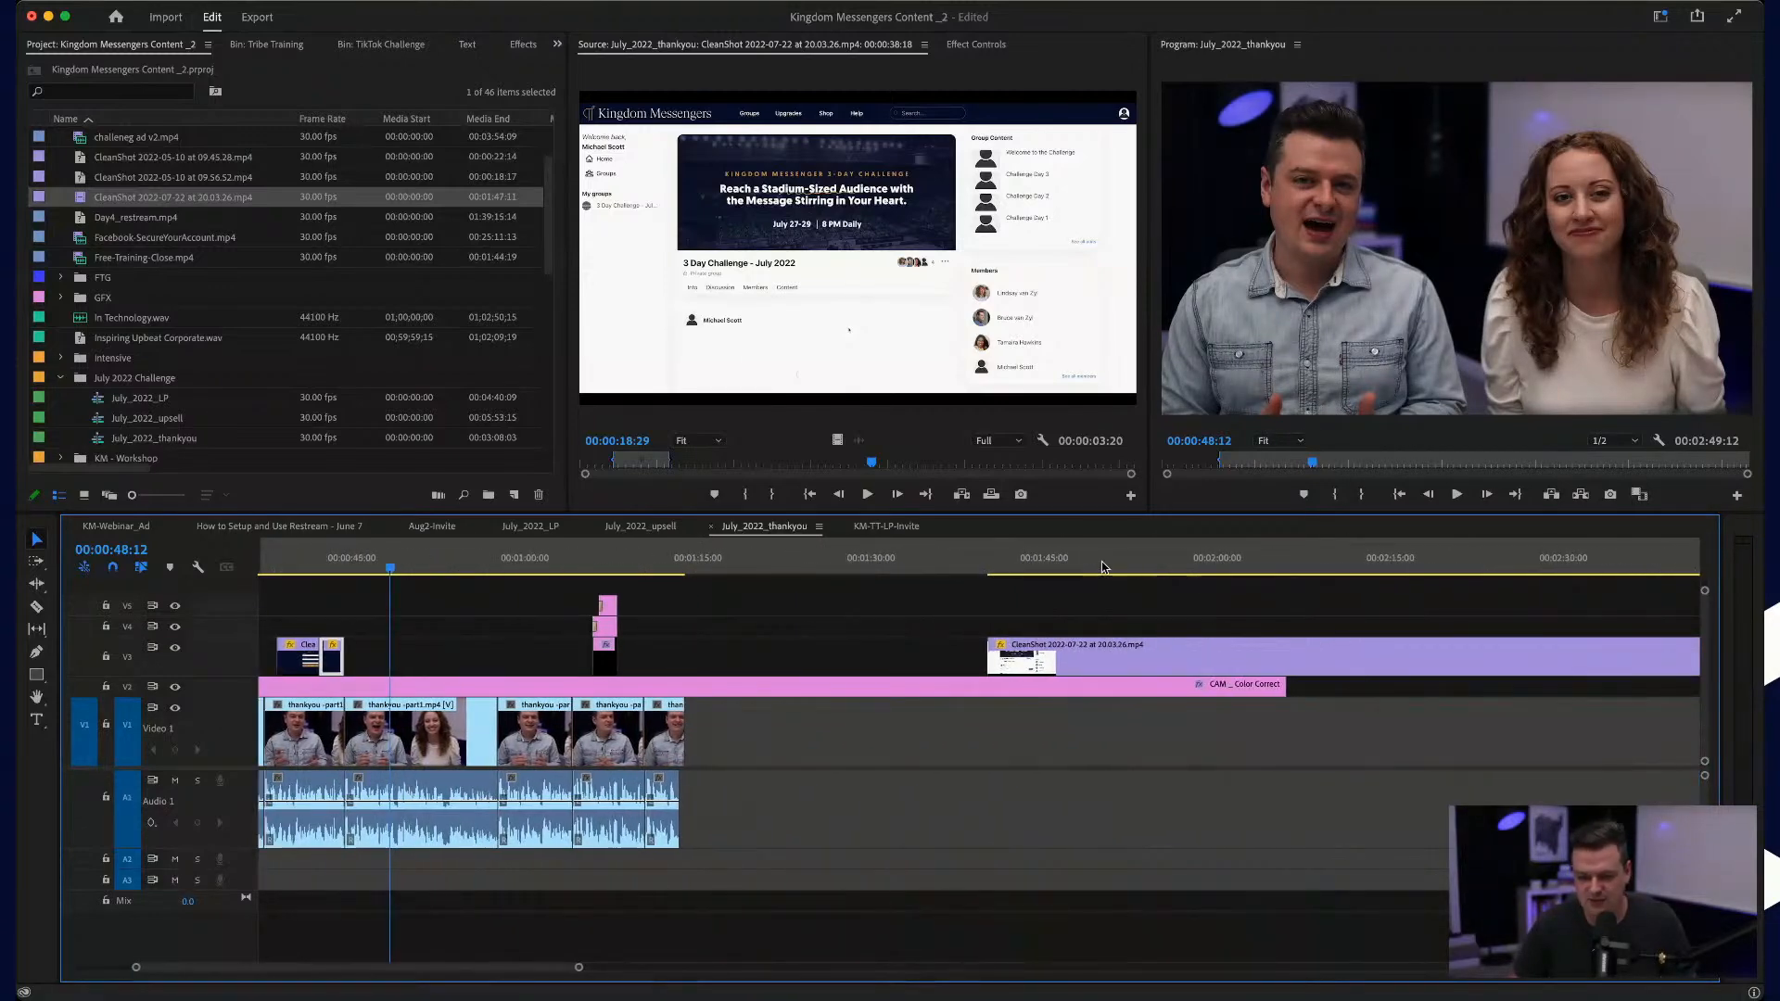
left_click(1159, 568)
left_click_drag(1162, 567, 1281, 557)
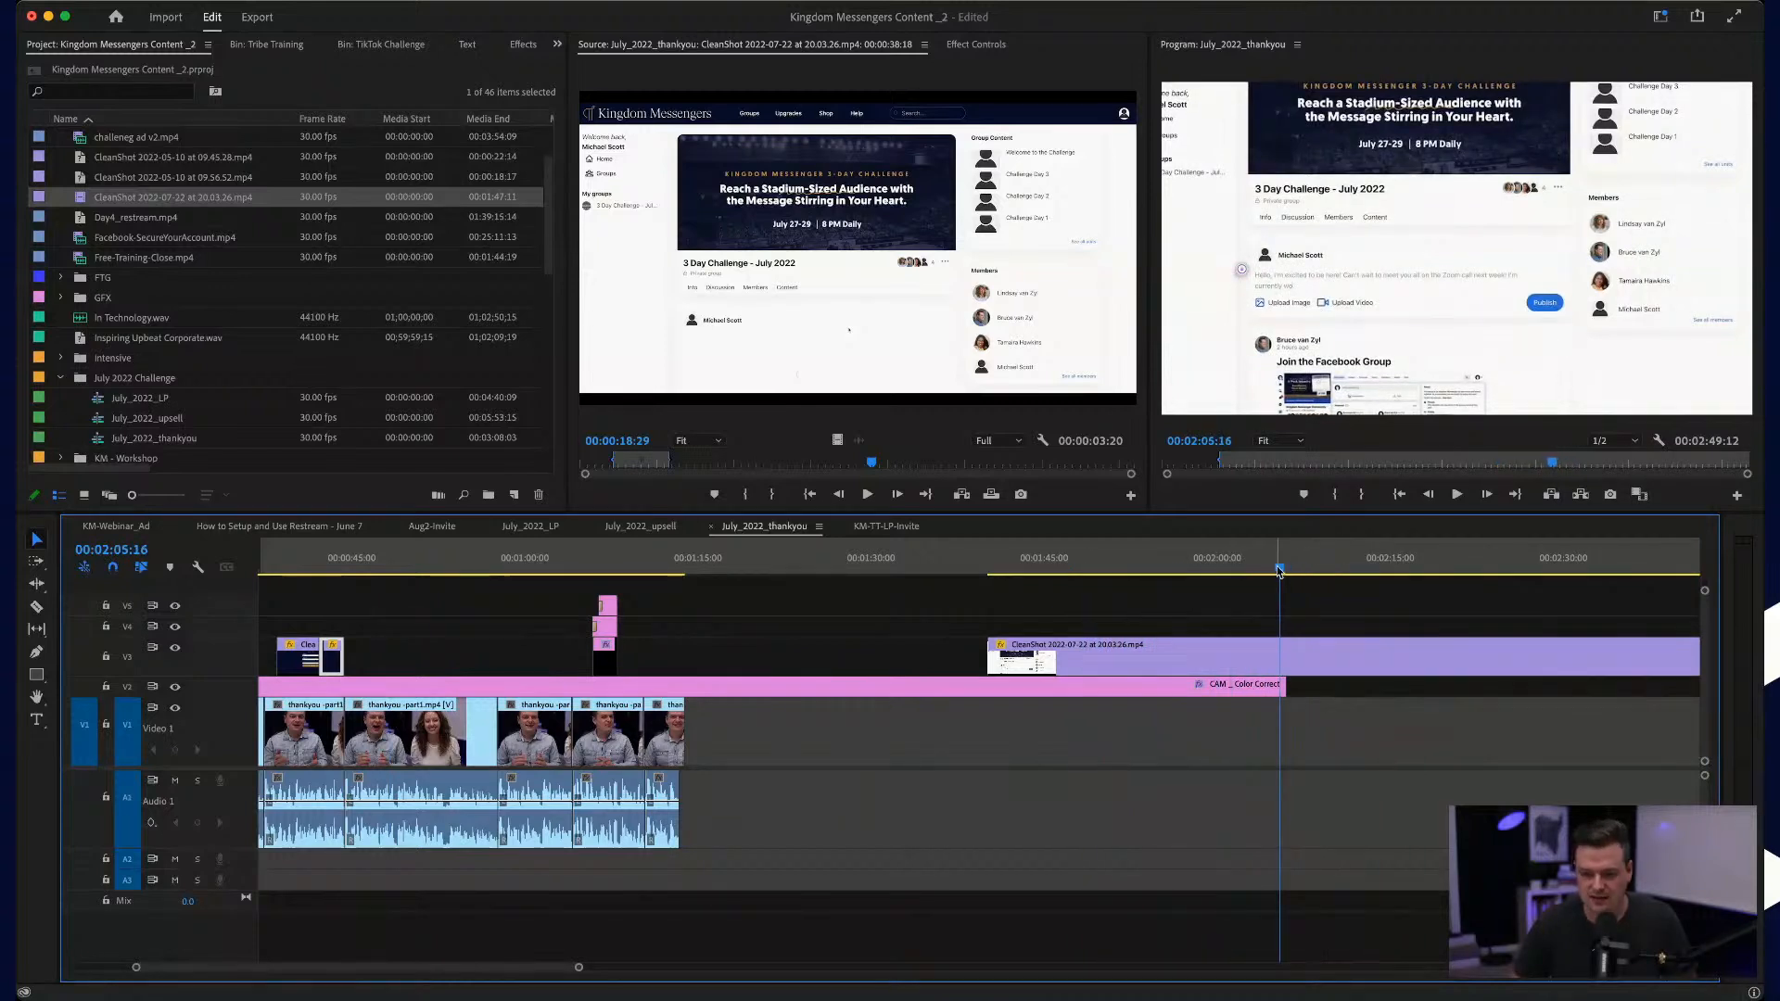
key("c")
left_click_drag(1212, 653, 1129, 654)
Step: Set the post-writing segment's scale to 133 and its position to 1185, 473
left_click(1353, 665)
left_click(1372, 631)
left_click(1373, 644)
left_click(981, 46)
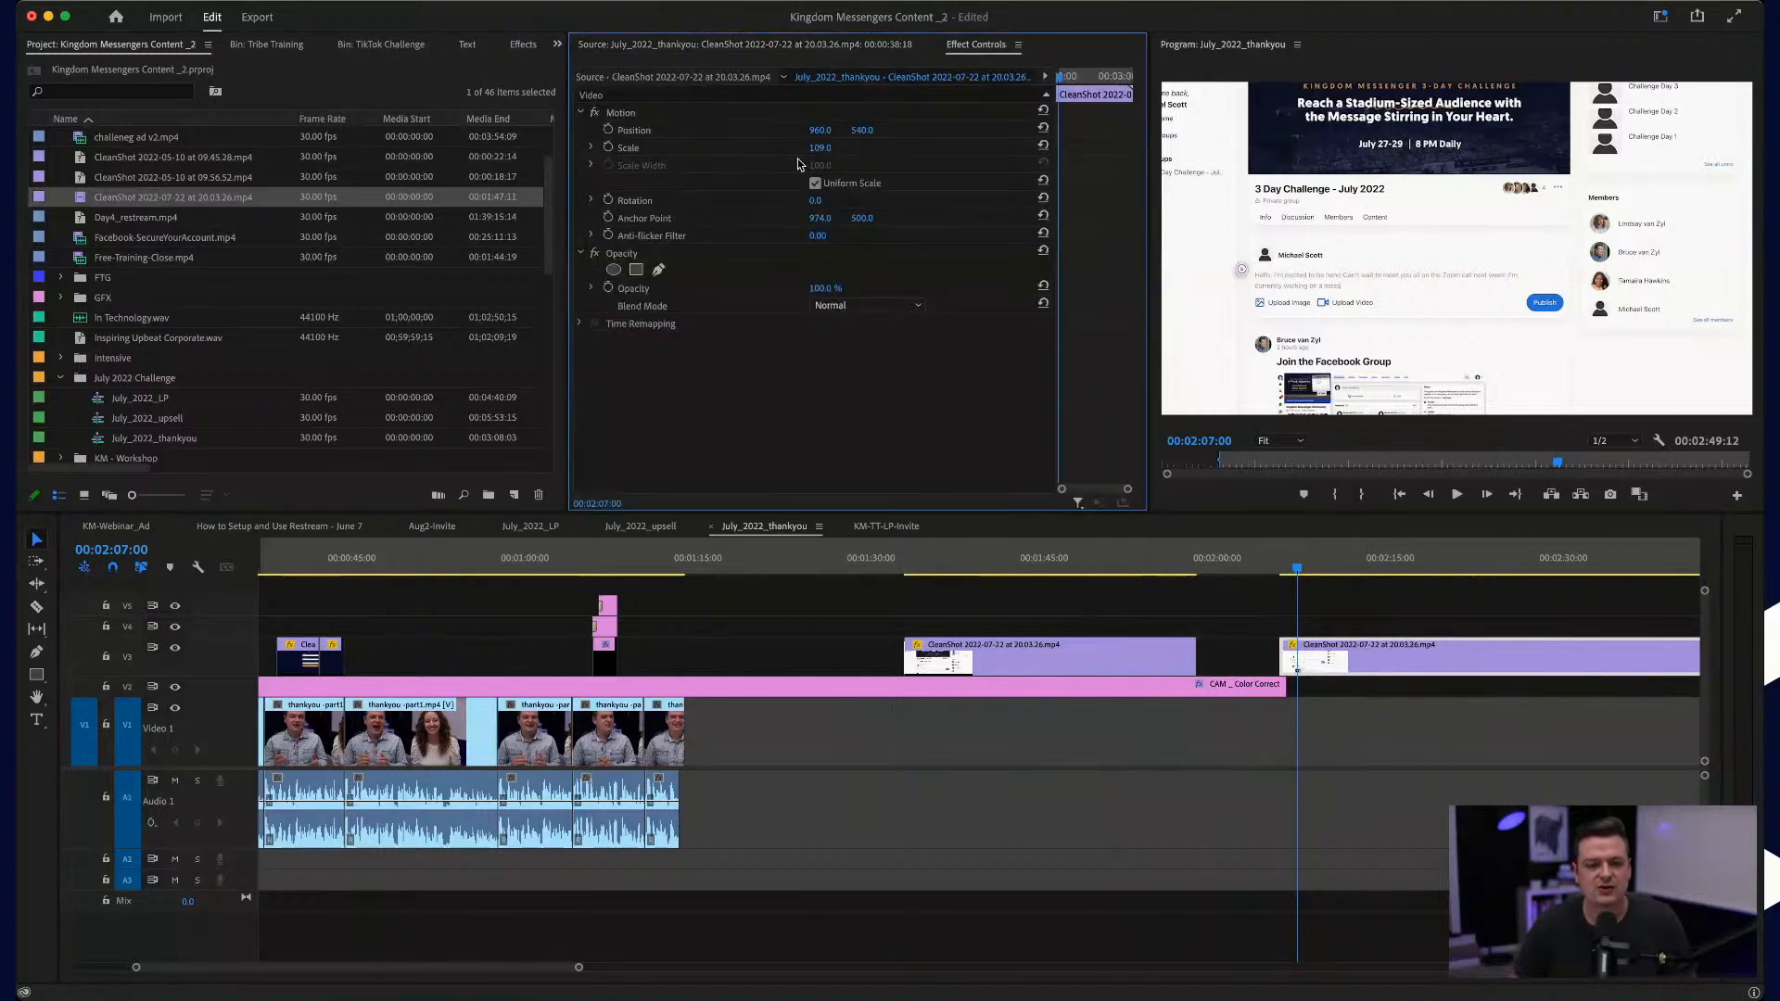
left_click_drag(818, 154, 848, 154)
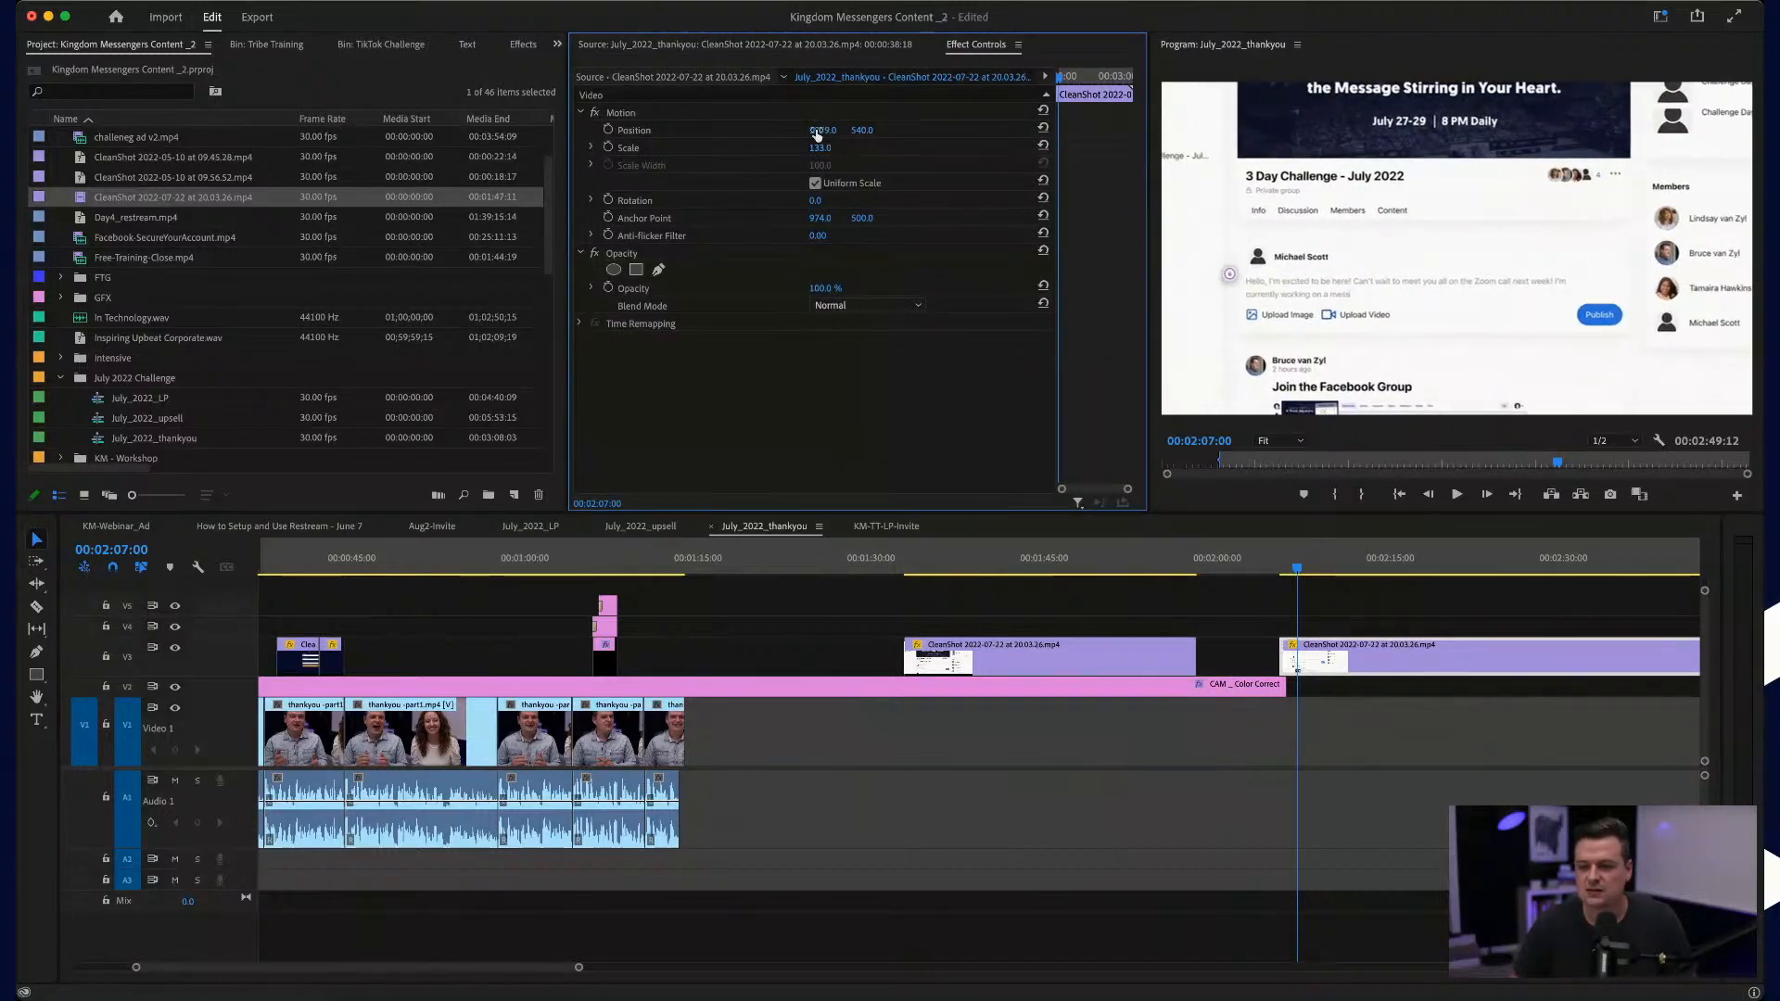
mouse_move(862, 131)
left_mouse_down()
mouse_move(829, 131)
mouse_move(845, 132)
left_mouse_up()
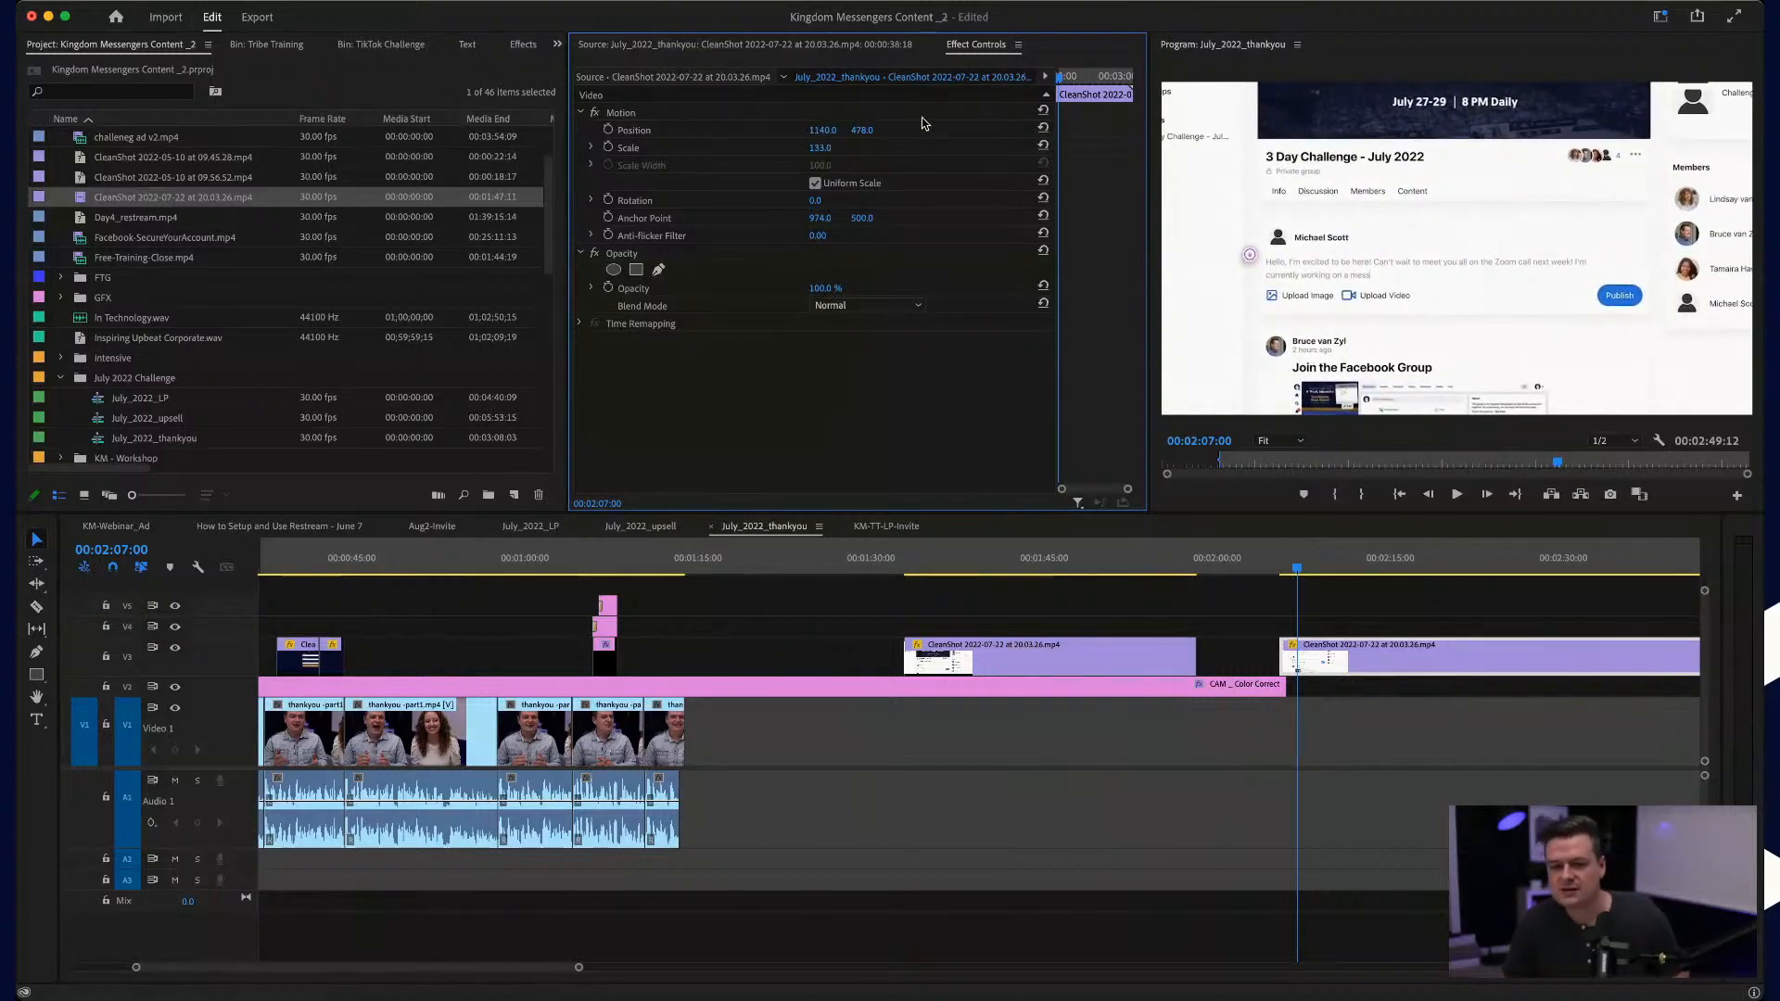
left_click_drag(1148, 168, 1124, 168)
left_click_drag(849, 134, 819, 131)
Step: Cut the post-writing segment off at 00:02:32:19, separate its final publishing part, and set the writing part's speed to 300%
left_click_drag(1298, 570, 1595, 569)
left_click(1594, 664)
key("v")
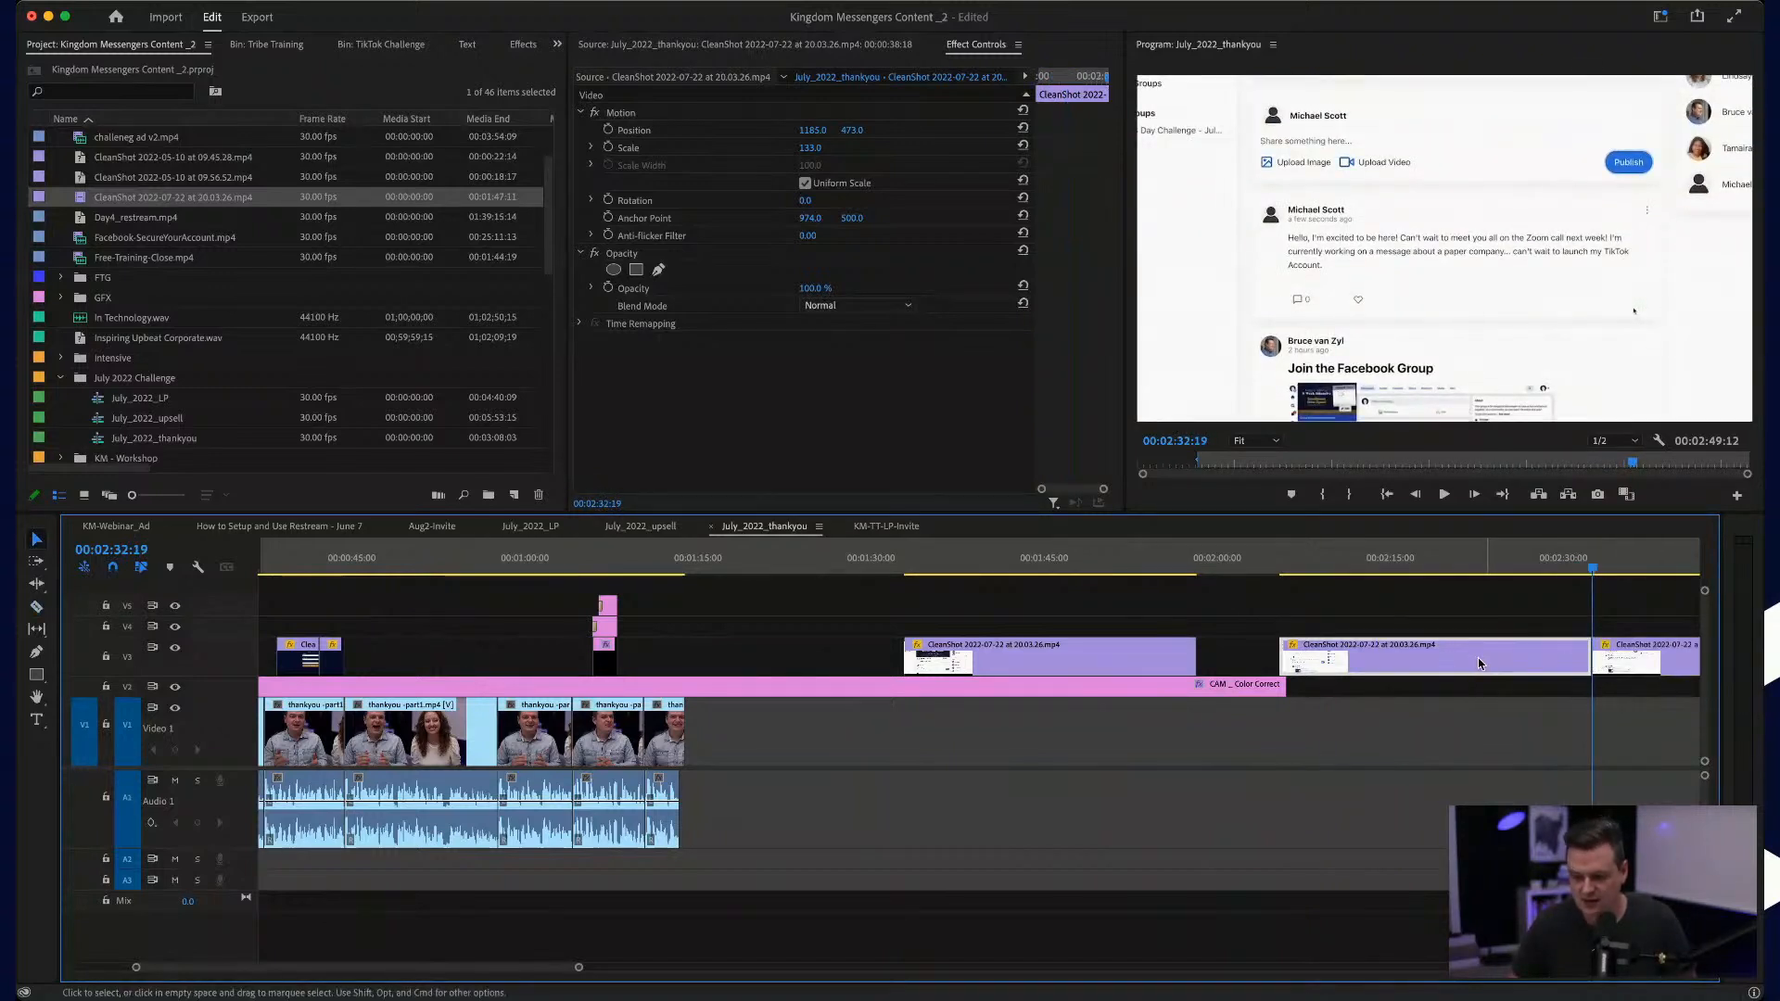
left_click_drag(1445, 656, 1409, 657)
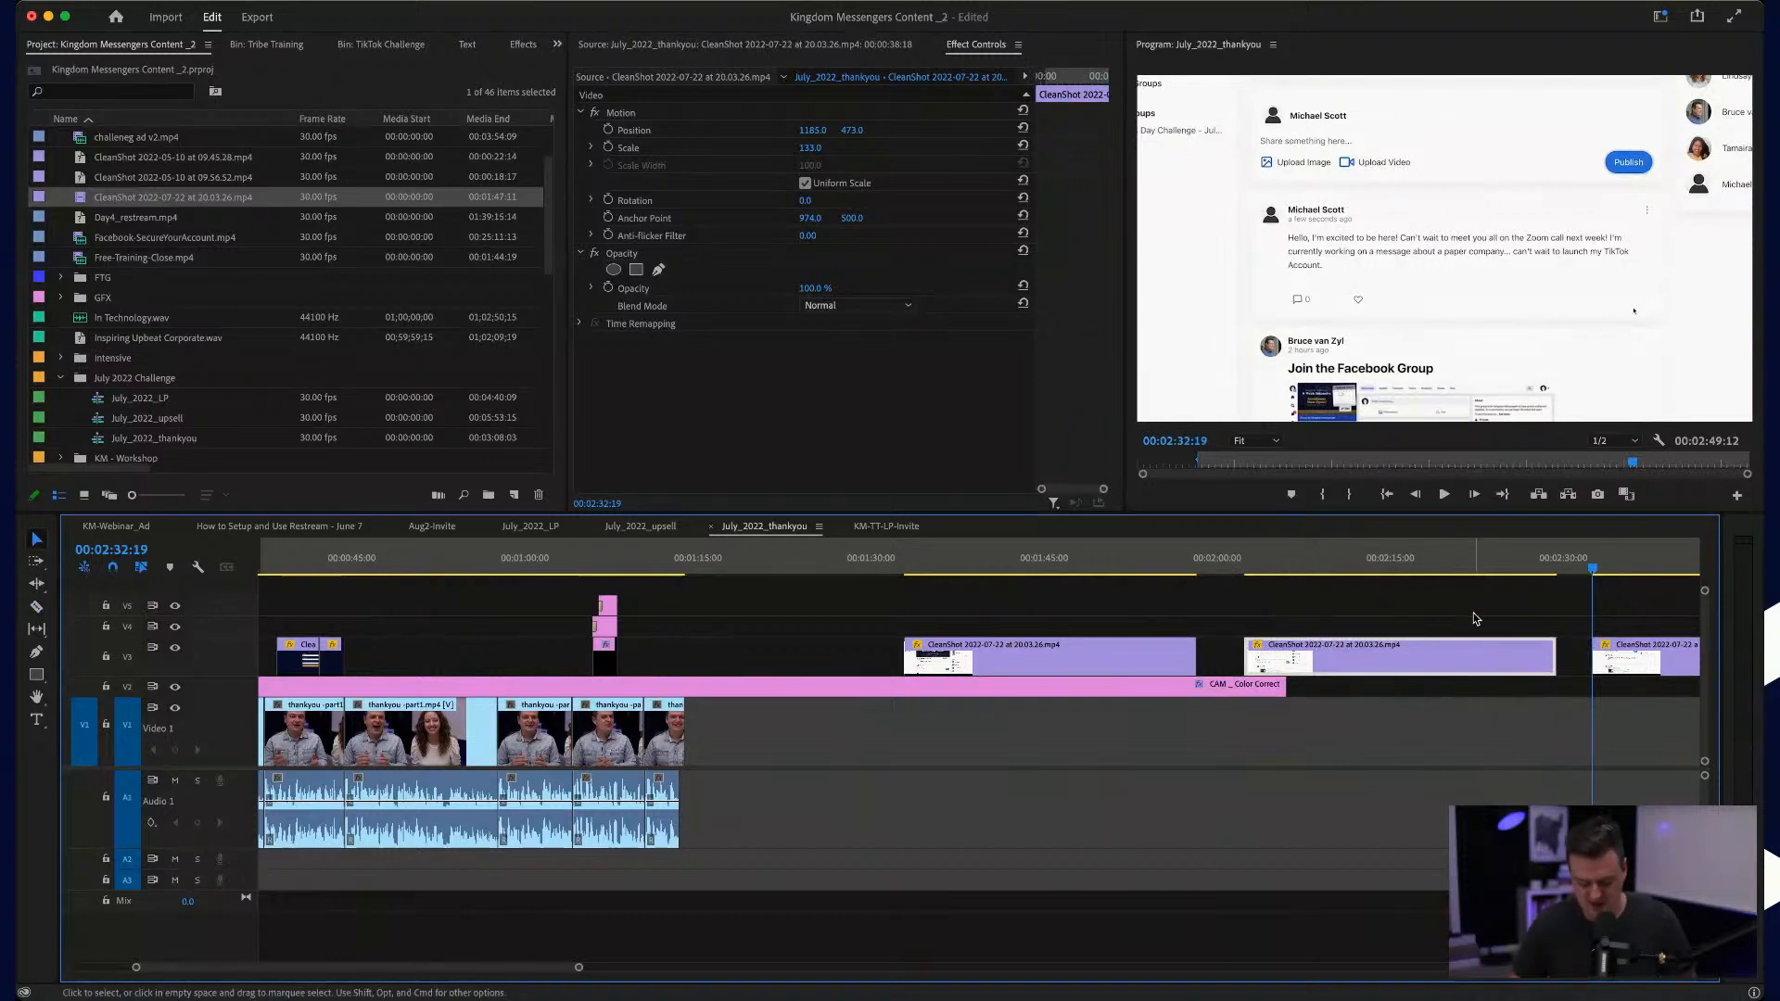
key("v")
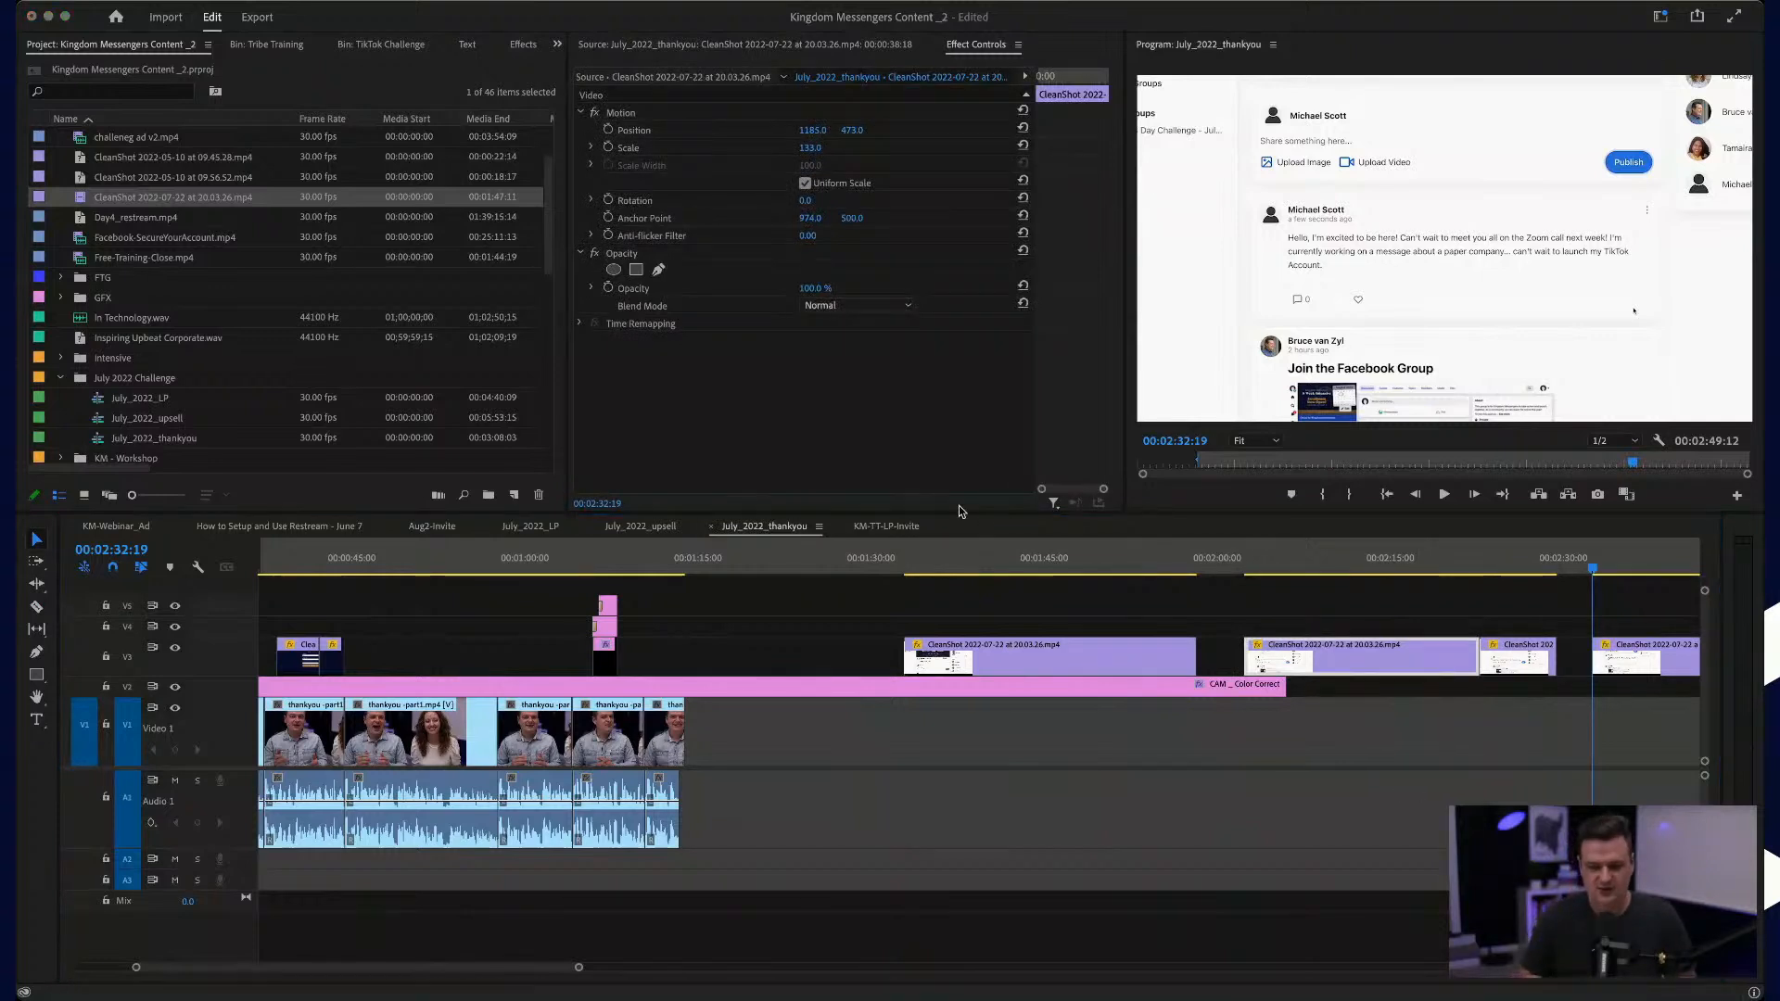
key("Return")
Step: Move the writing and publishing parts over the talk after the signup segment, starting at about 00:00:46:22, and play from the preceding cut
left_click_drag(1276, 662, 402, 661)
left_click_drag(1500, 662, 494, 658)
scroll(467, 646, "up", 5)
scroll(468, 647, "left", 8)
left_click(540, 566)
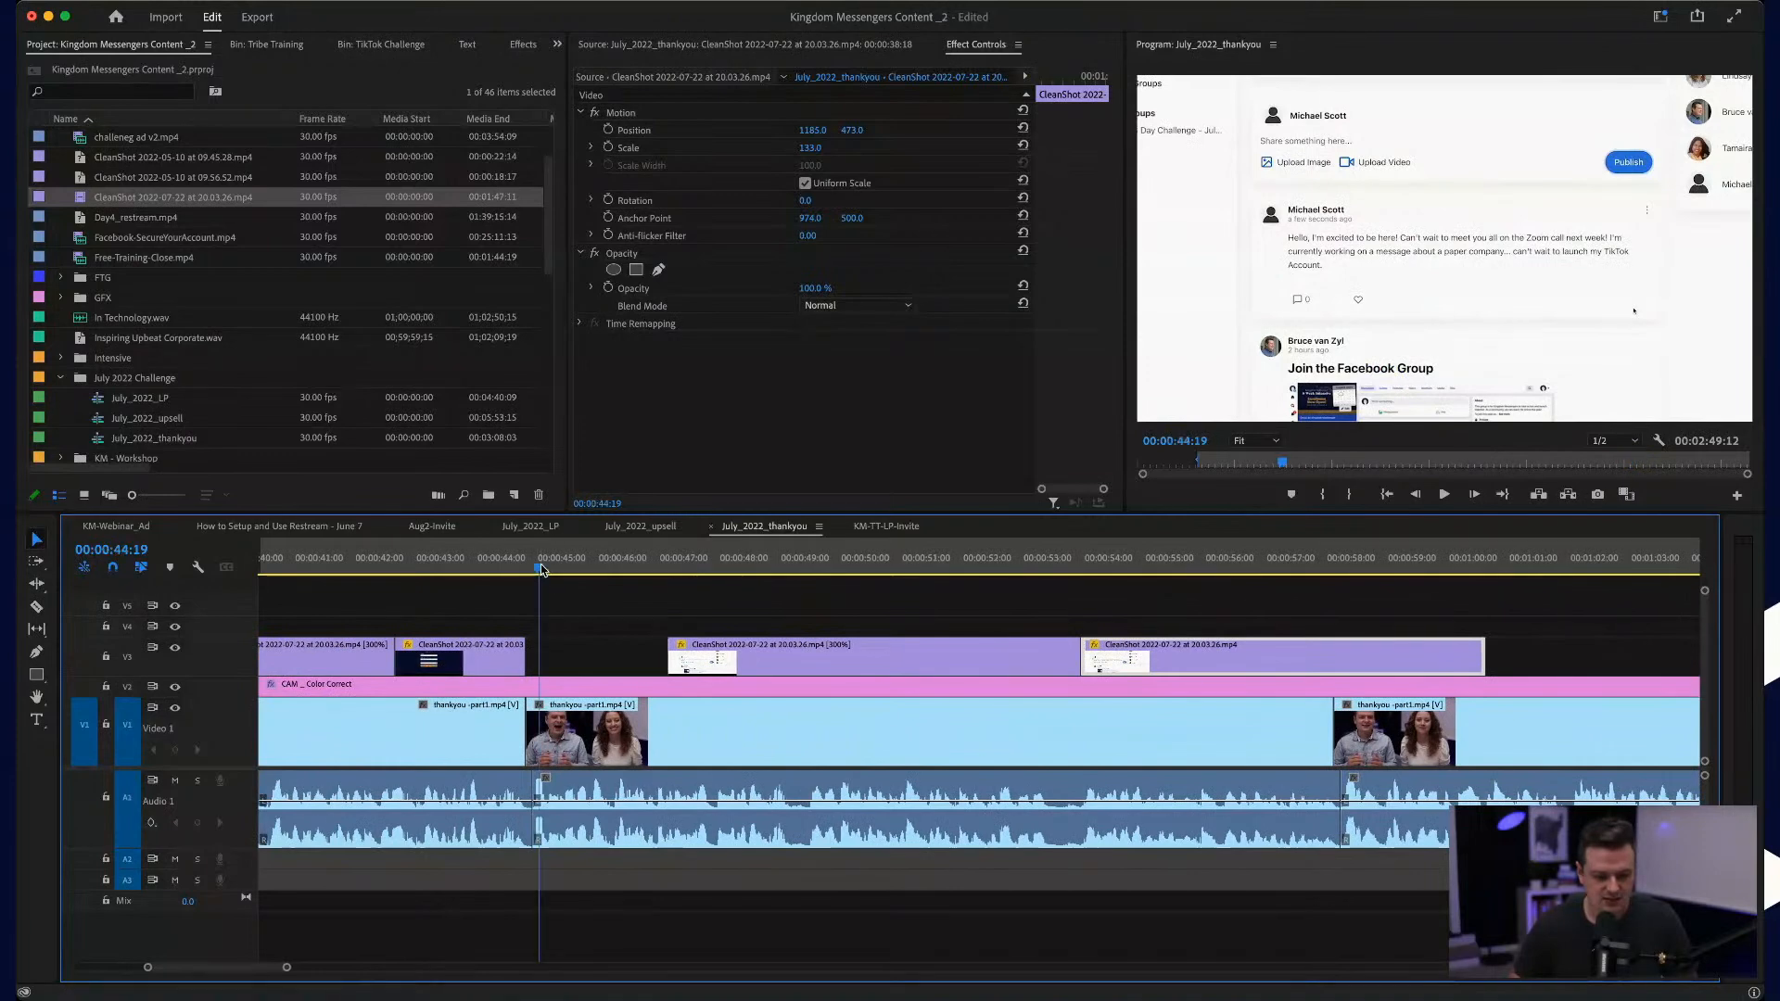
left_click(607, 648)
key("space")
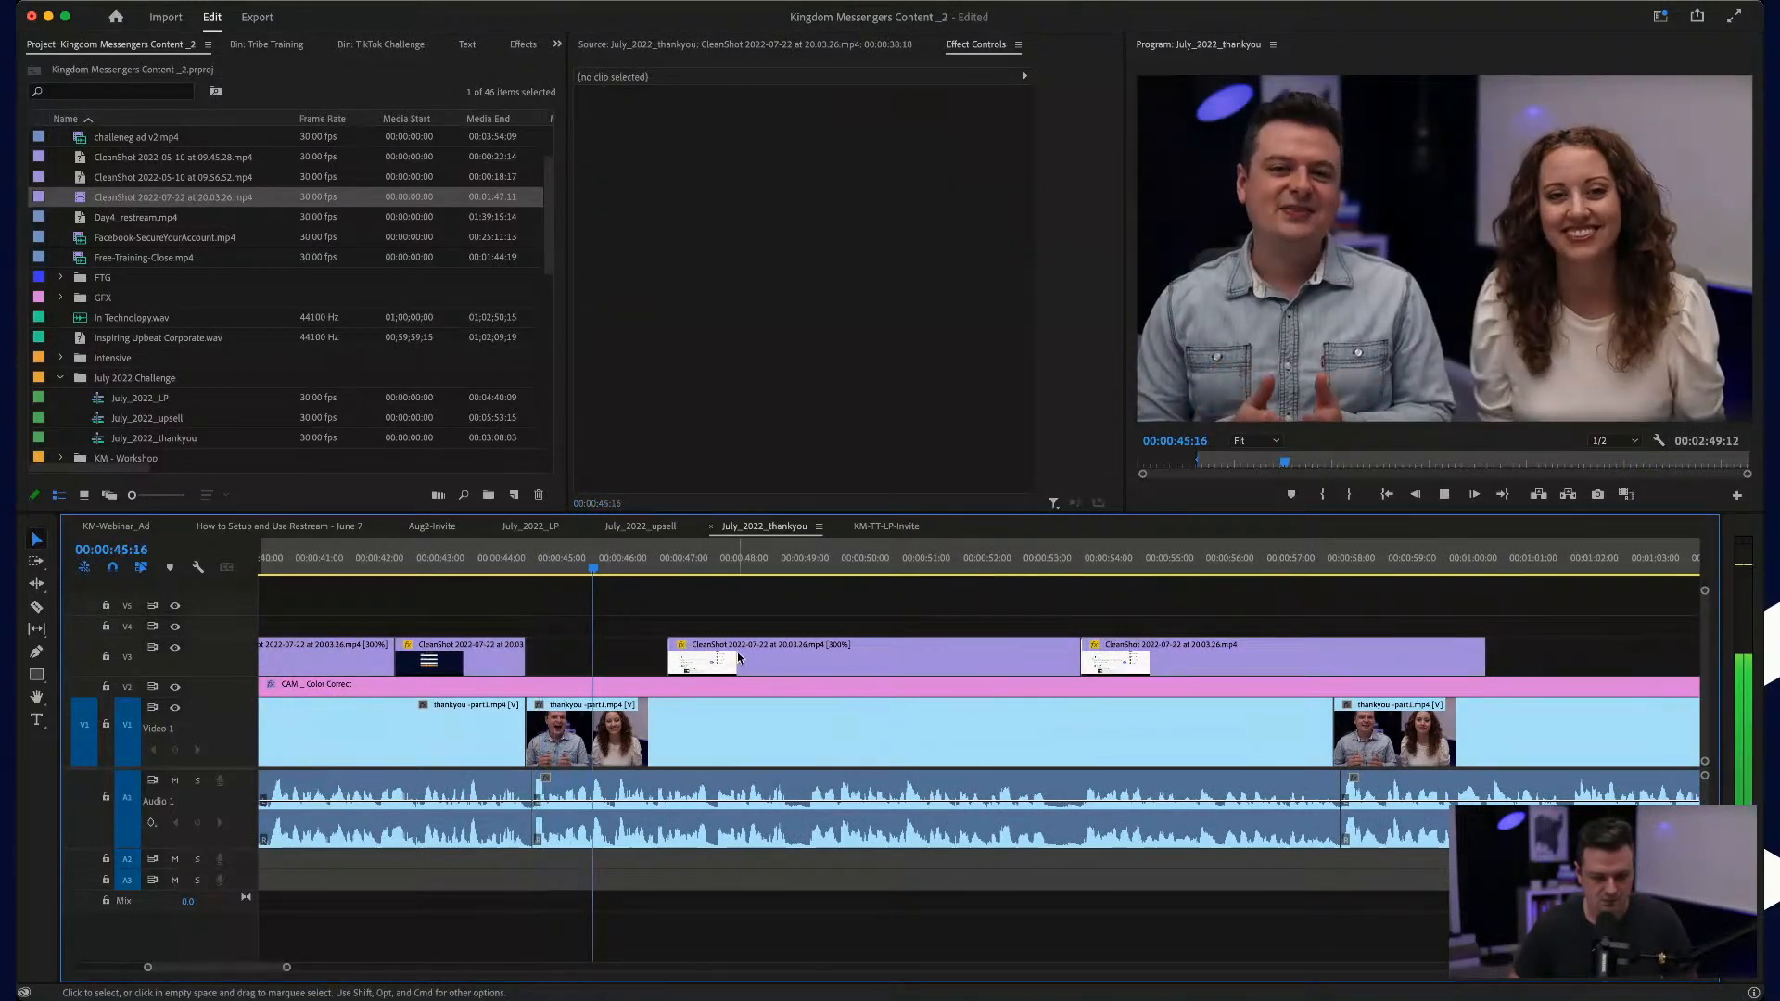
Step: Move the sped-up writing part back to about 00:00:45:28 and play it against the talk
left_click_drag(737, 658, 686, 658)
left_click(593, 556)
key("space")
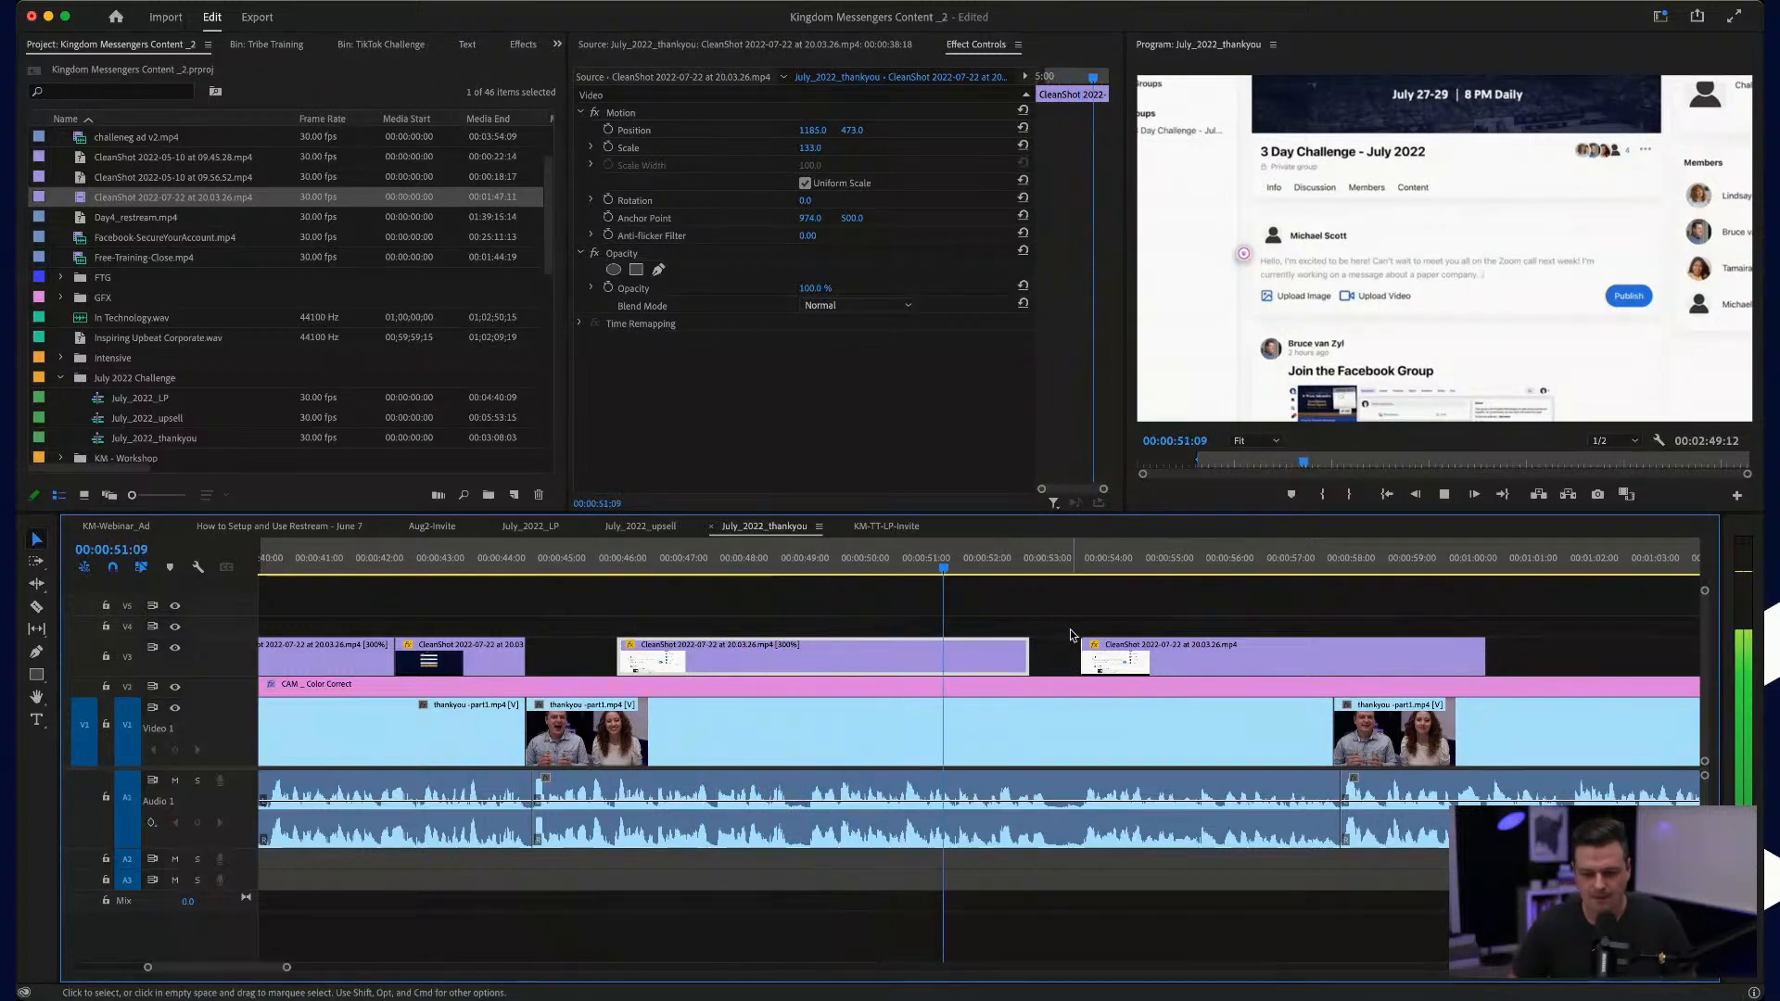
key("space")
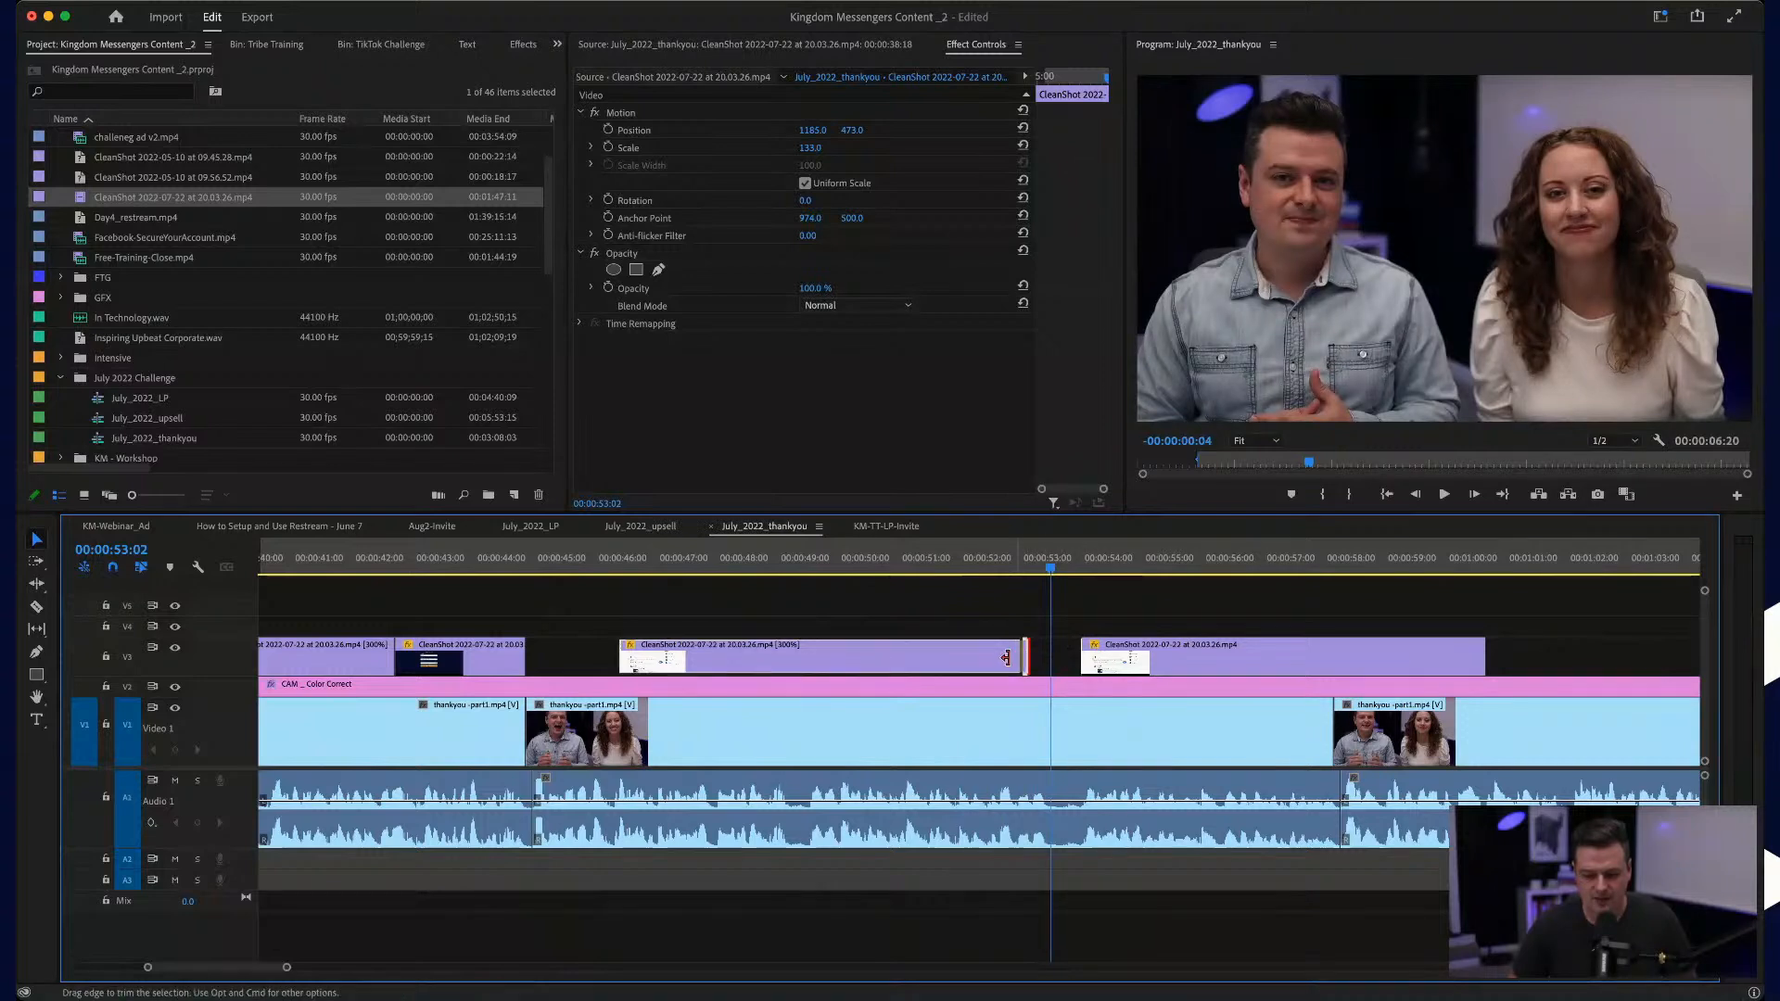
Step: Trim the writing part's end to about 00:00:50:00, butt the publishing part against it, and play the result
left_click_drag(1006, 658, 1008, 652)
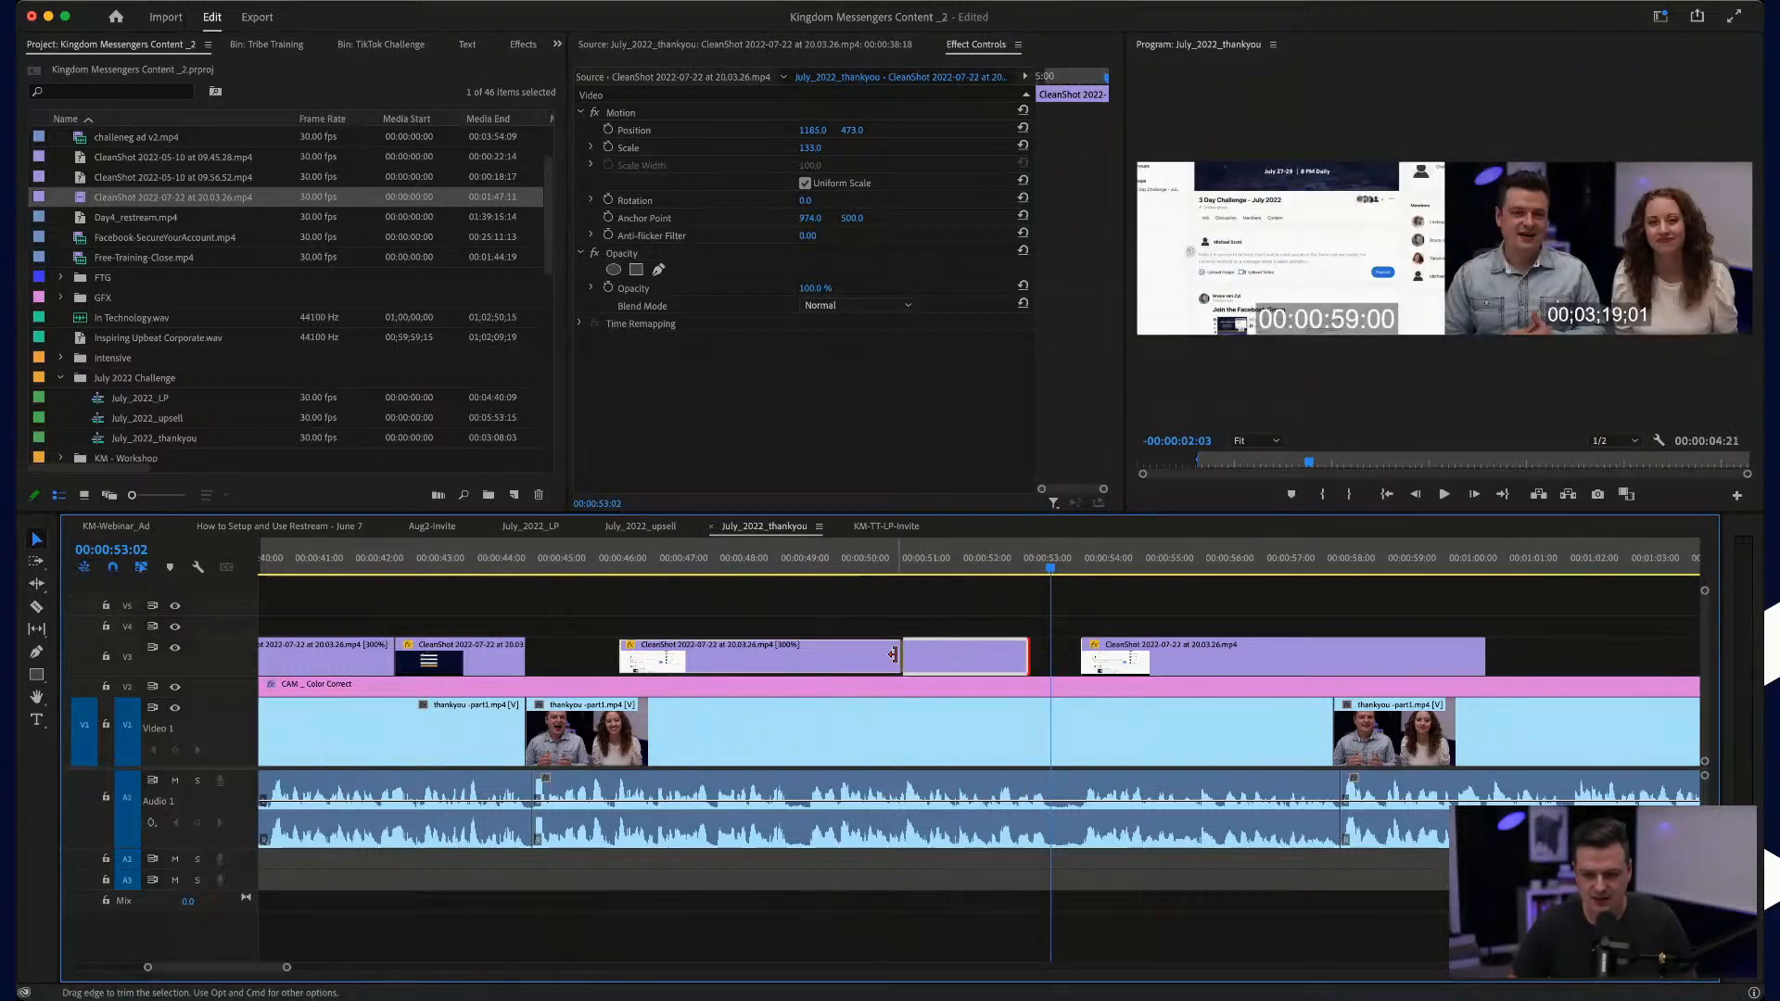
left_click_drag(892, 654, 936, 654)
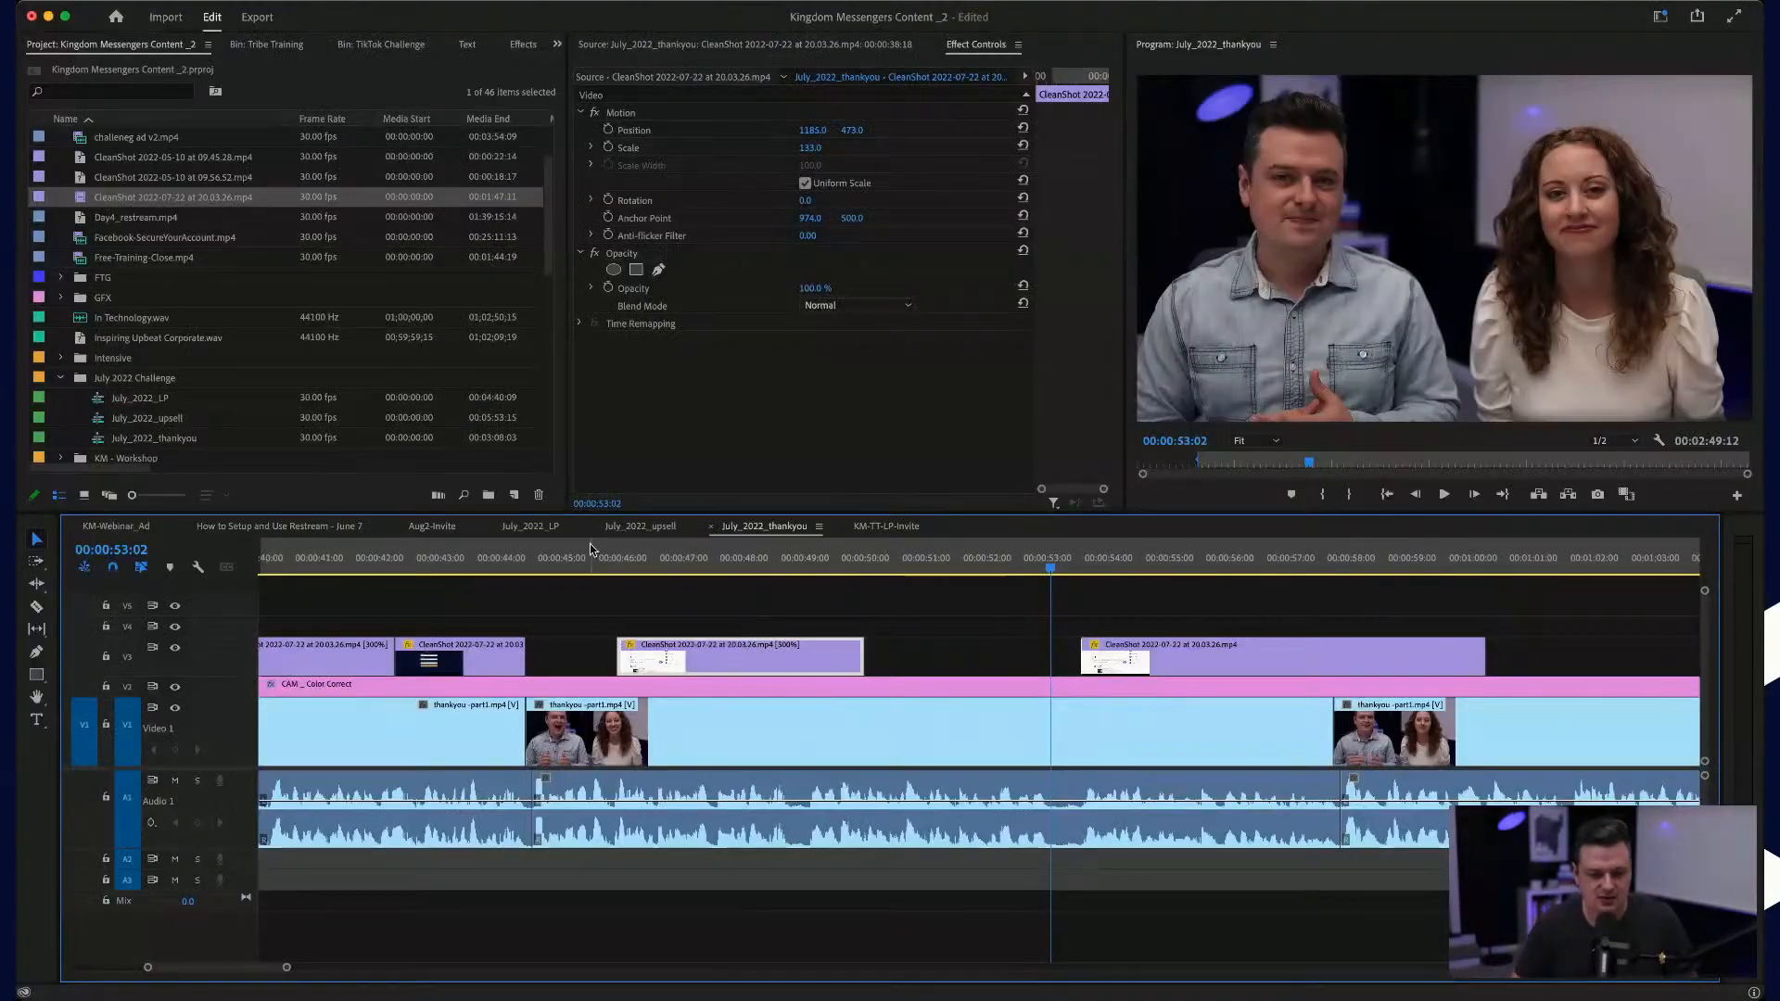
left_click_drag(1197, 658, 964, 660)
left_click_drag(982, 660, 983, 660)
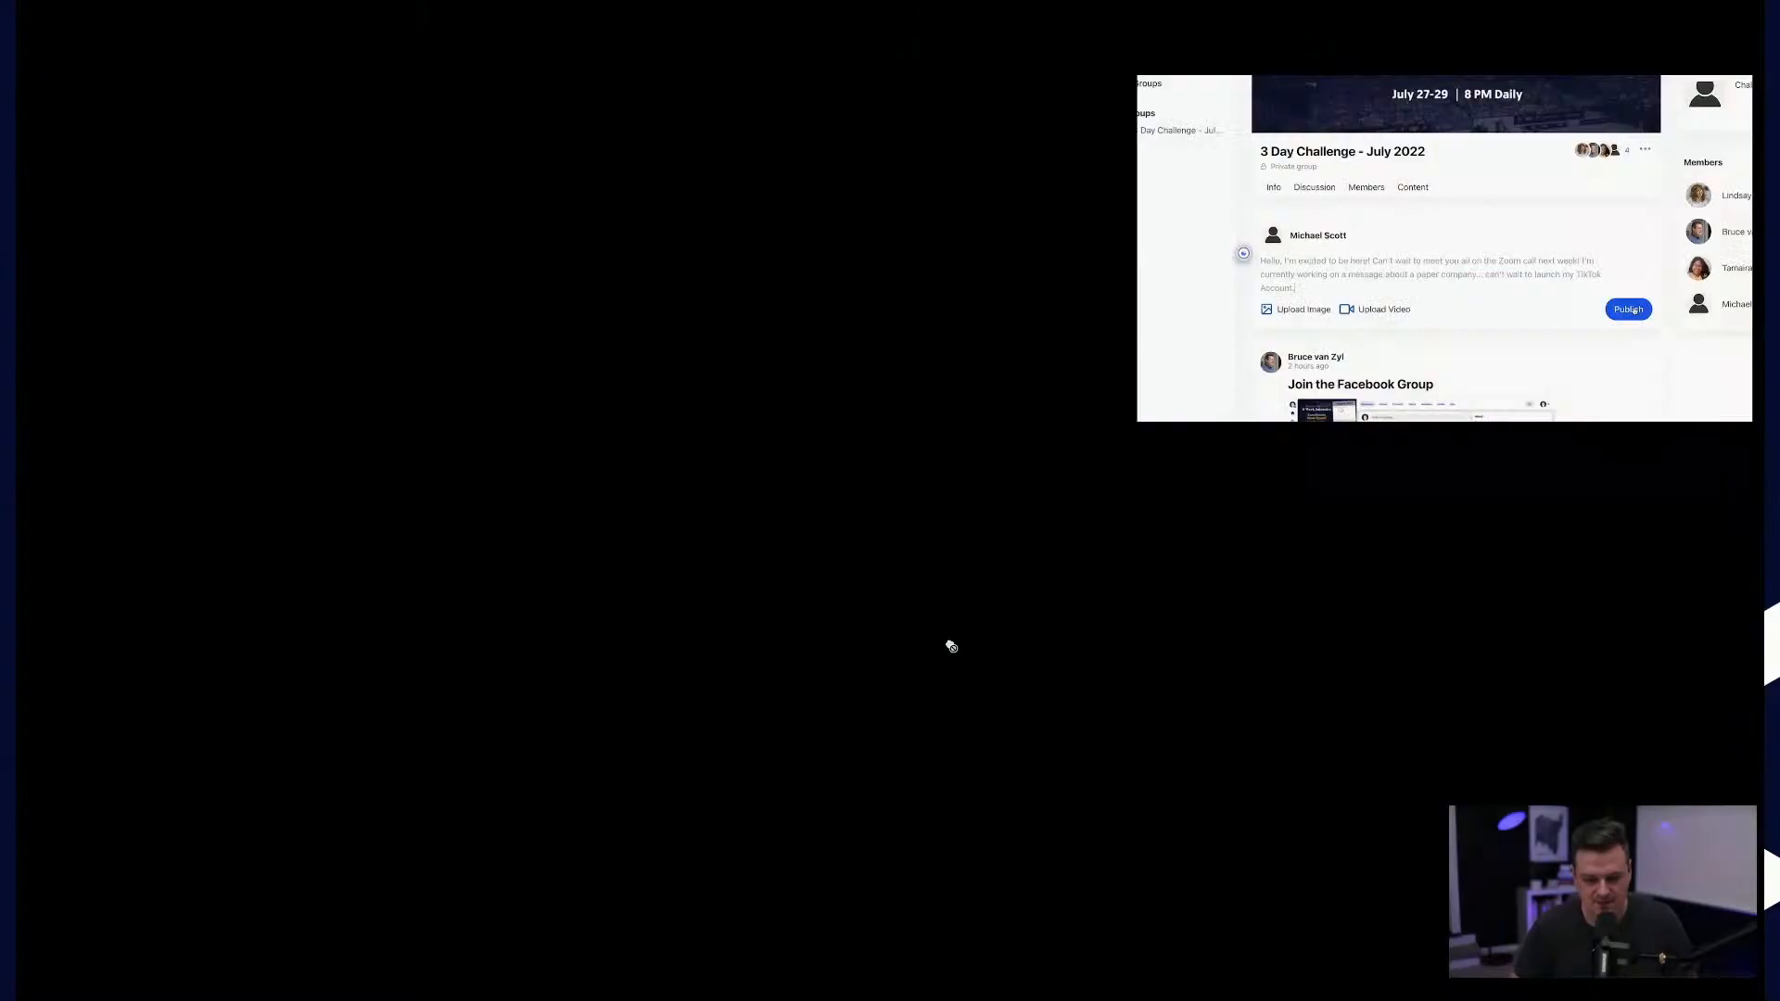
left_click(599, 558)
key("space")
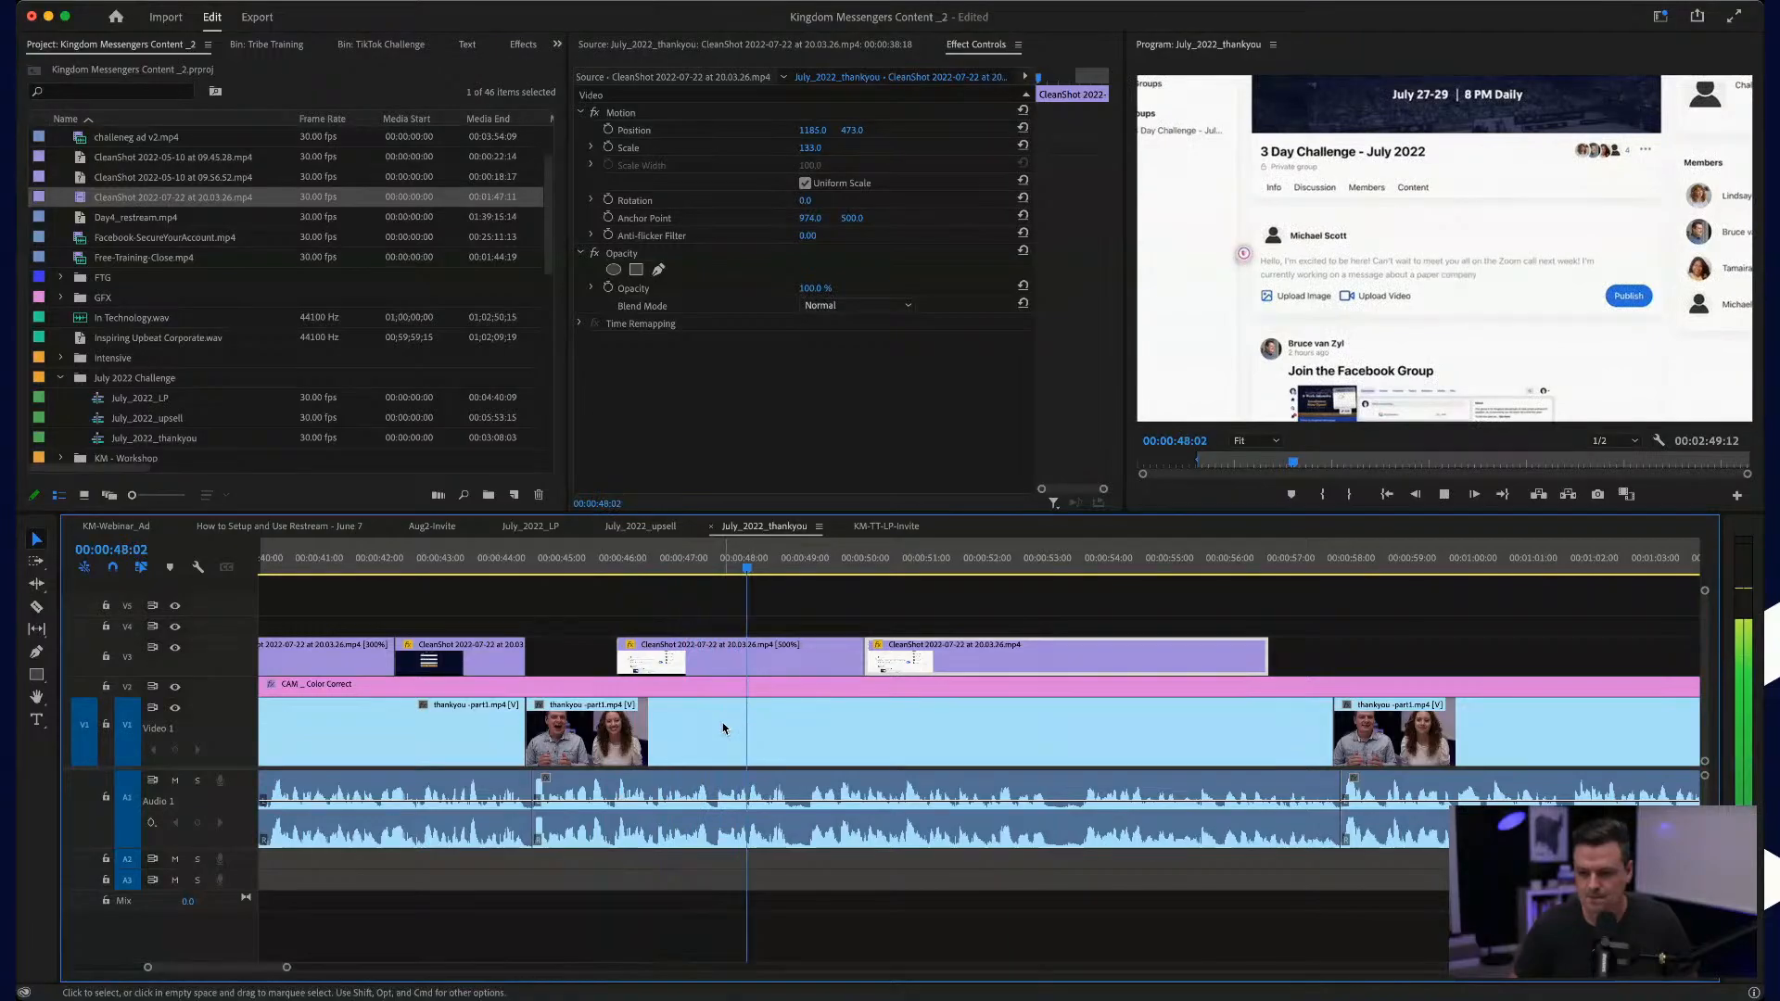
key("space")
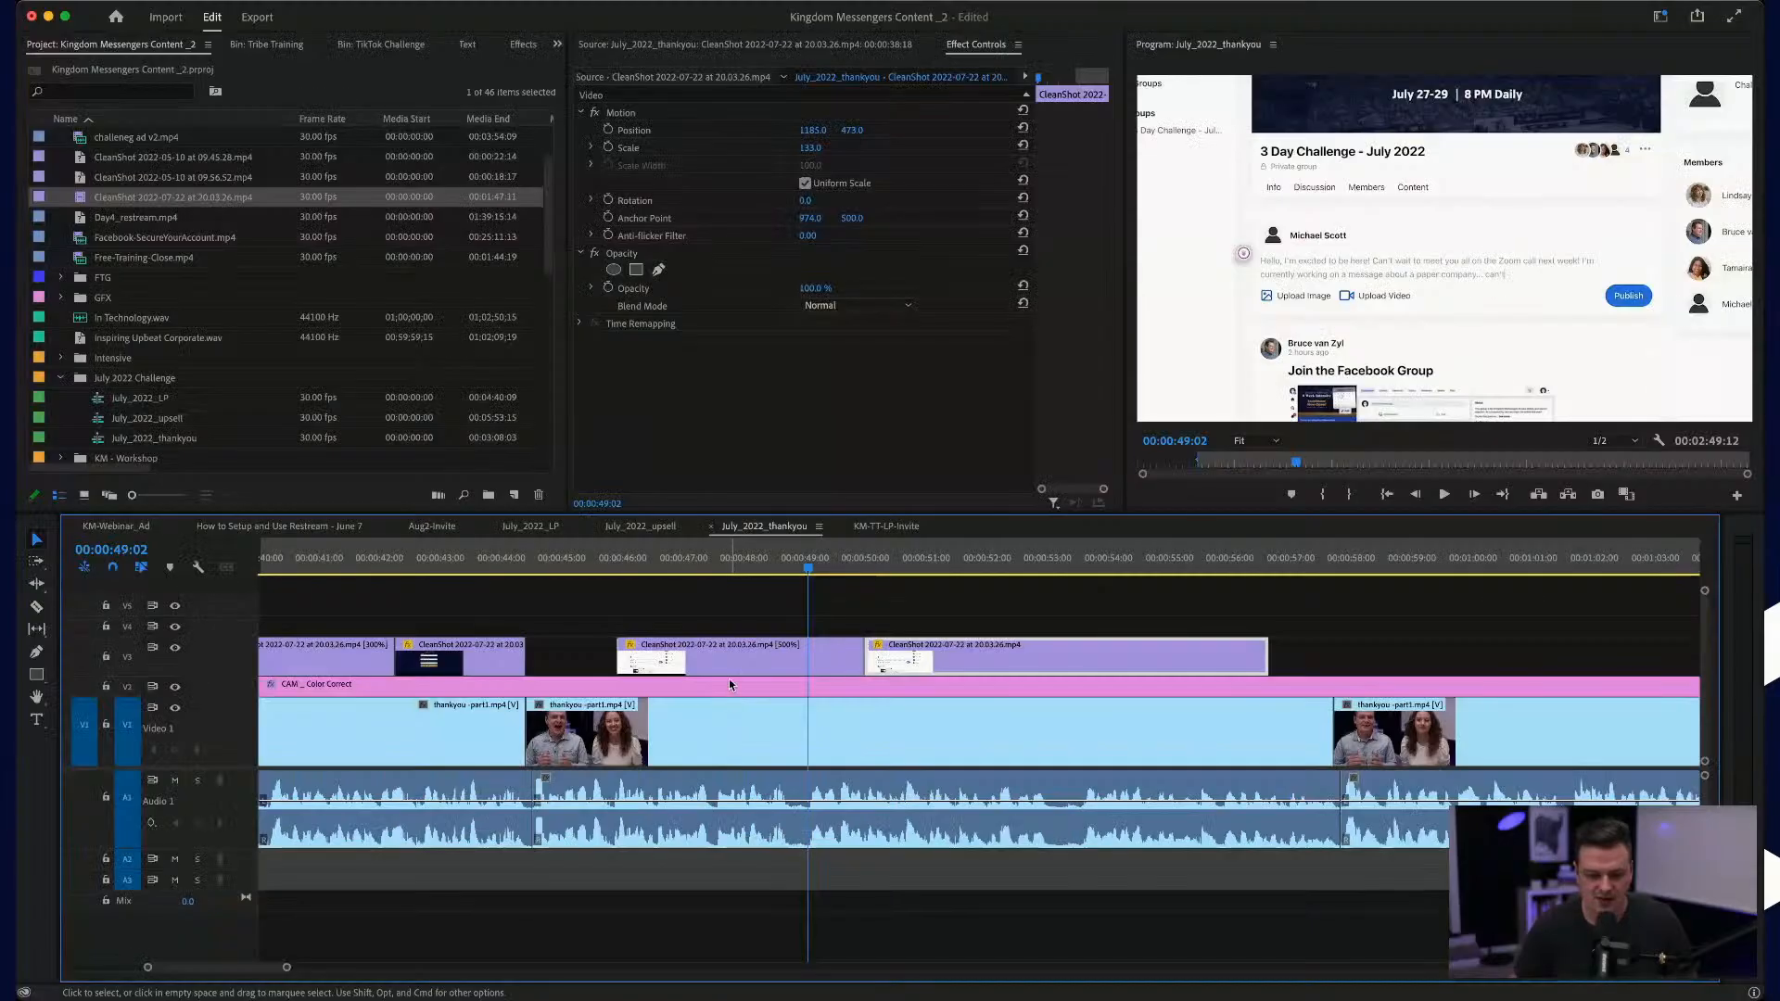
Step: Split the sped-up writing part at about 00:00:49:02 and 00:00:47:11, and delete the piece in between
scroll(767, 639, "up", 5)
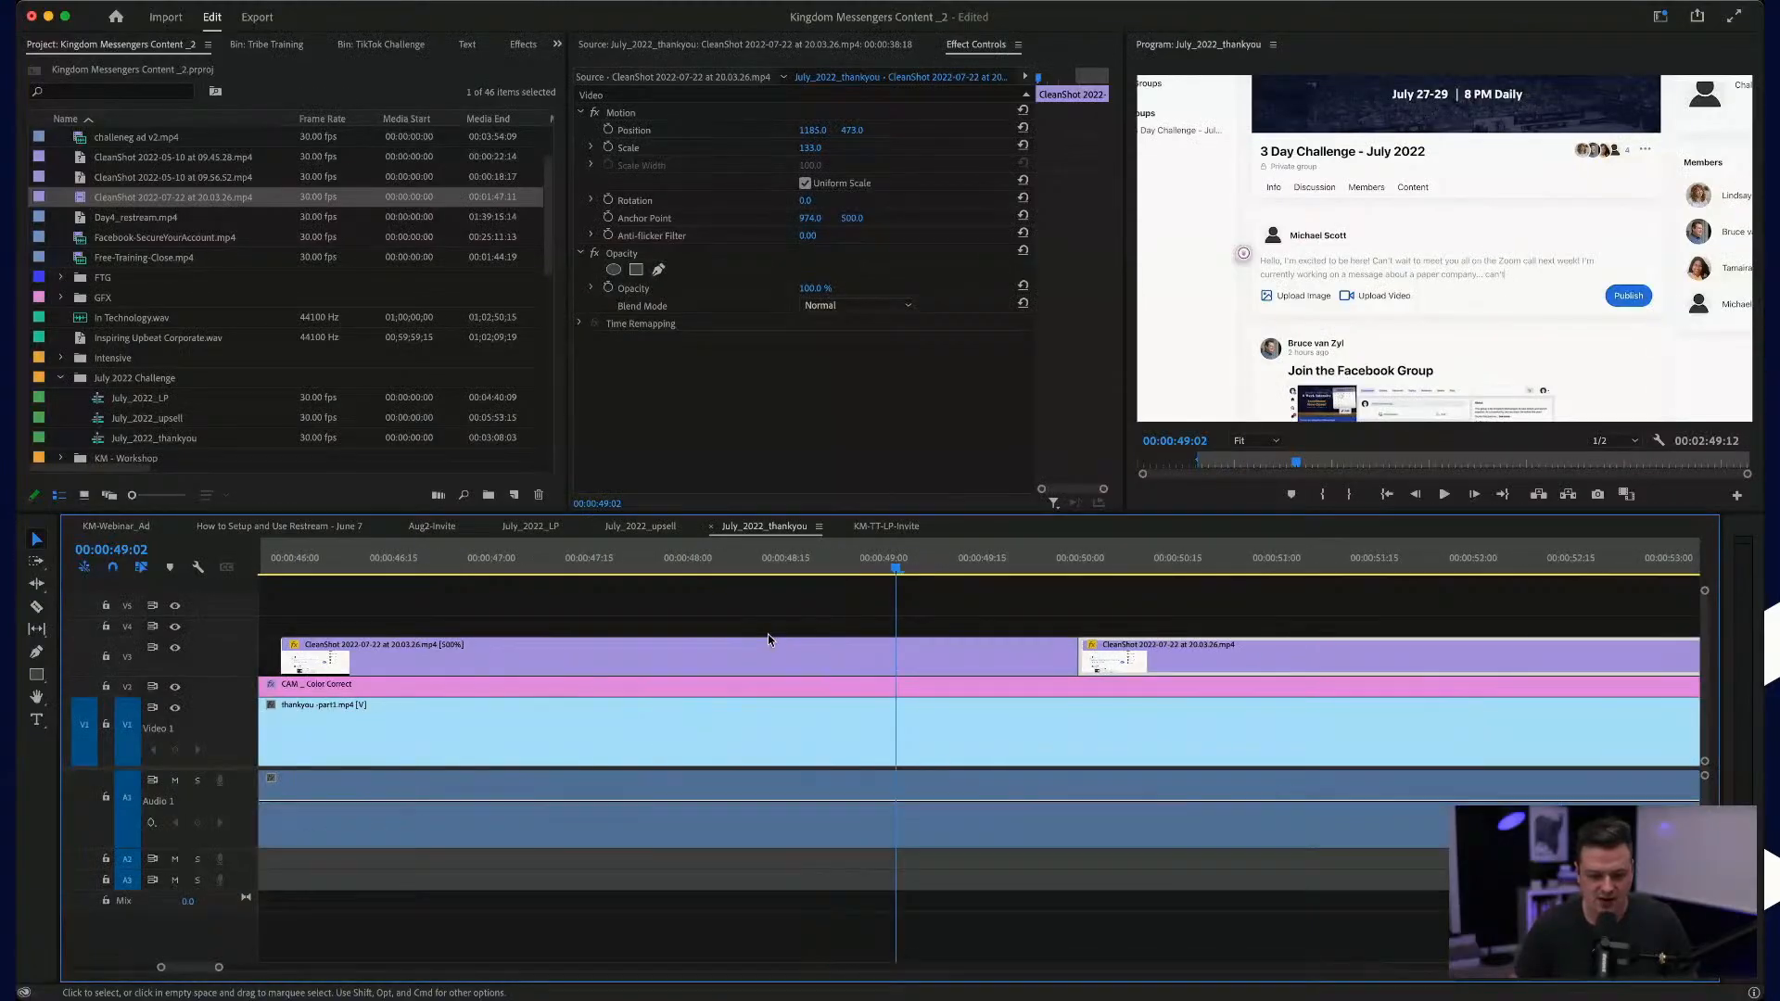
left_click(966, 660)
key("v")
left_click_drag(932, 571, 621, 588)
left_click_drag(448, 594, 380, 604)
left_click_drag(270, 616, 464, 630)
left_click(453, 659)
key("v")
left_click(526, 652)
key("Delete")
Step: Move the remaining writing and publishing pieces back to 00:00:47:11 to close the gap, and play across the joins
left_click_drag(1014, 598, 1244, 669)
left_click_drag(1158, 621, 1305, 655)
left_click_drag(1173, 657, 627, 650)
scroll(627, 651, "left", 5)
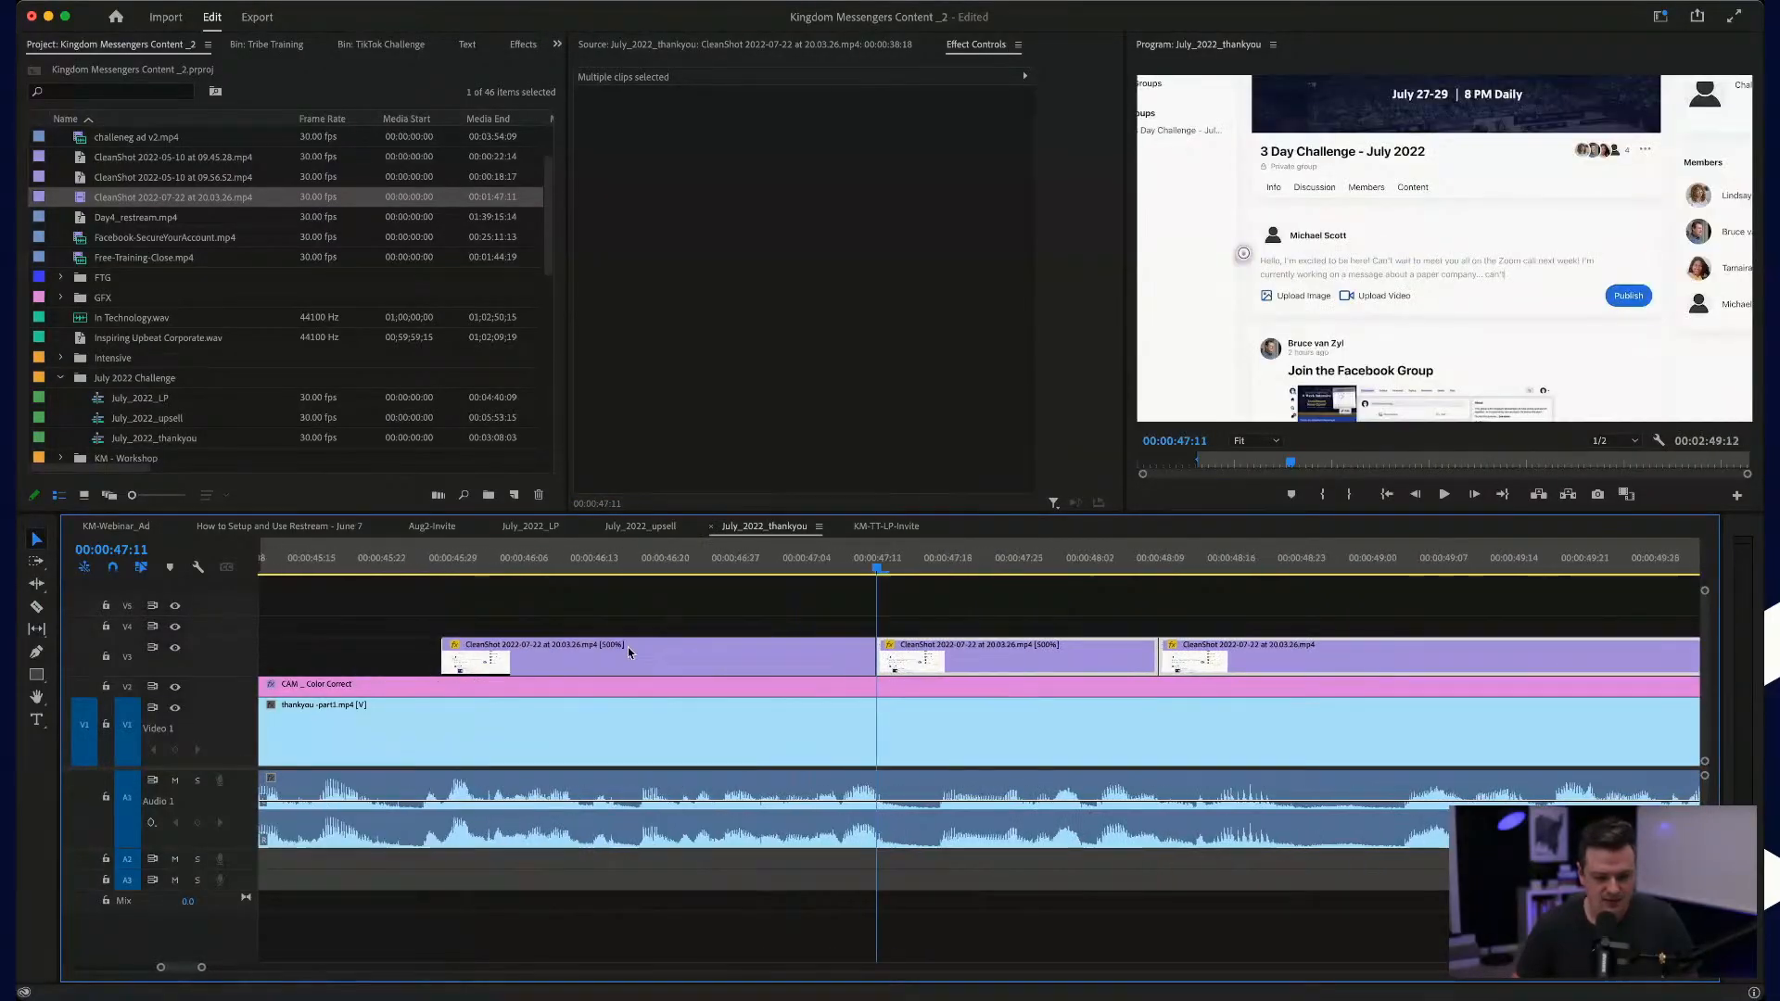
left_click(499, 569)
key("space")
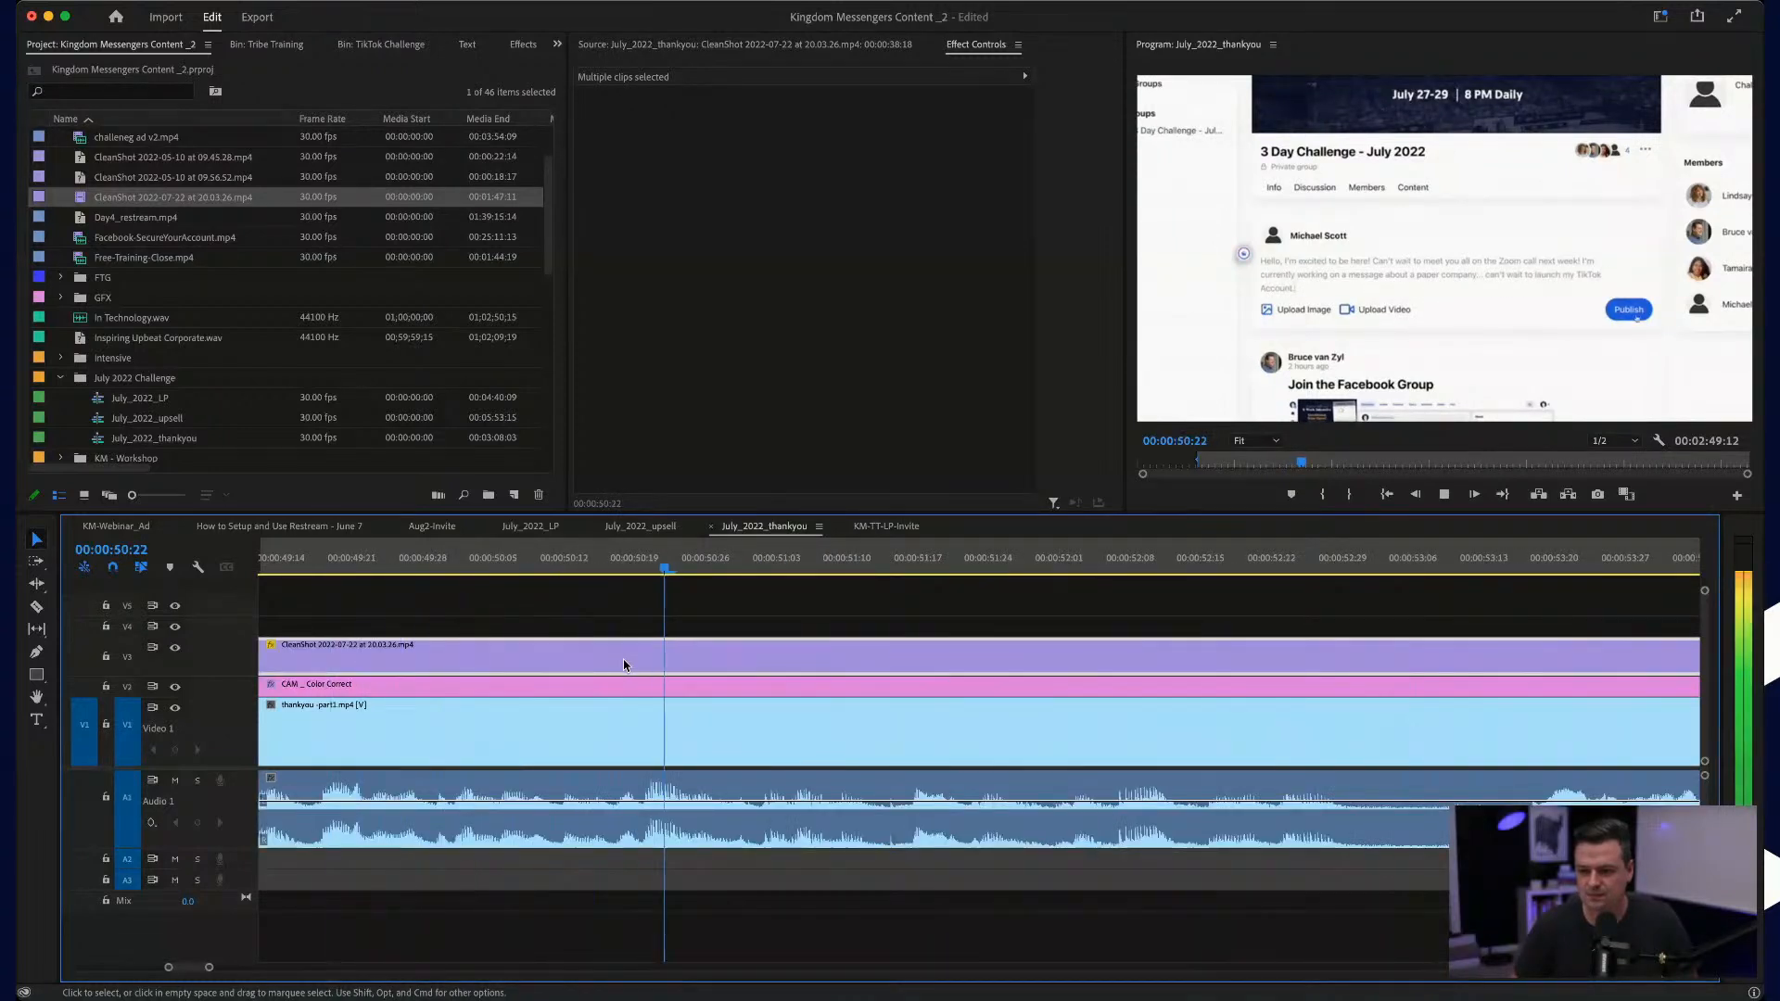
key("space")
Step: Trim about 2 seconds off the publishing part's start, move it against the writing piece, and play the sequence
scroll(588, 671, "down", 5)
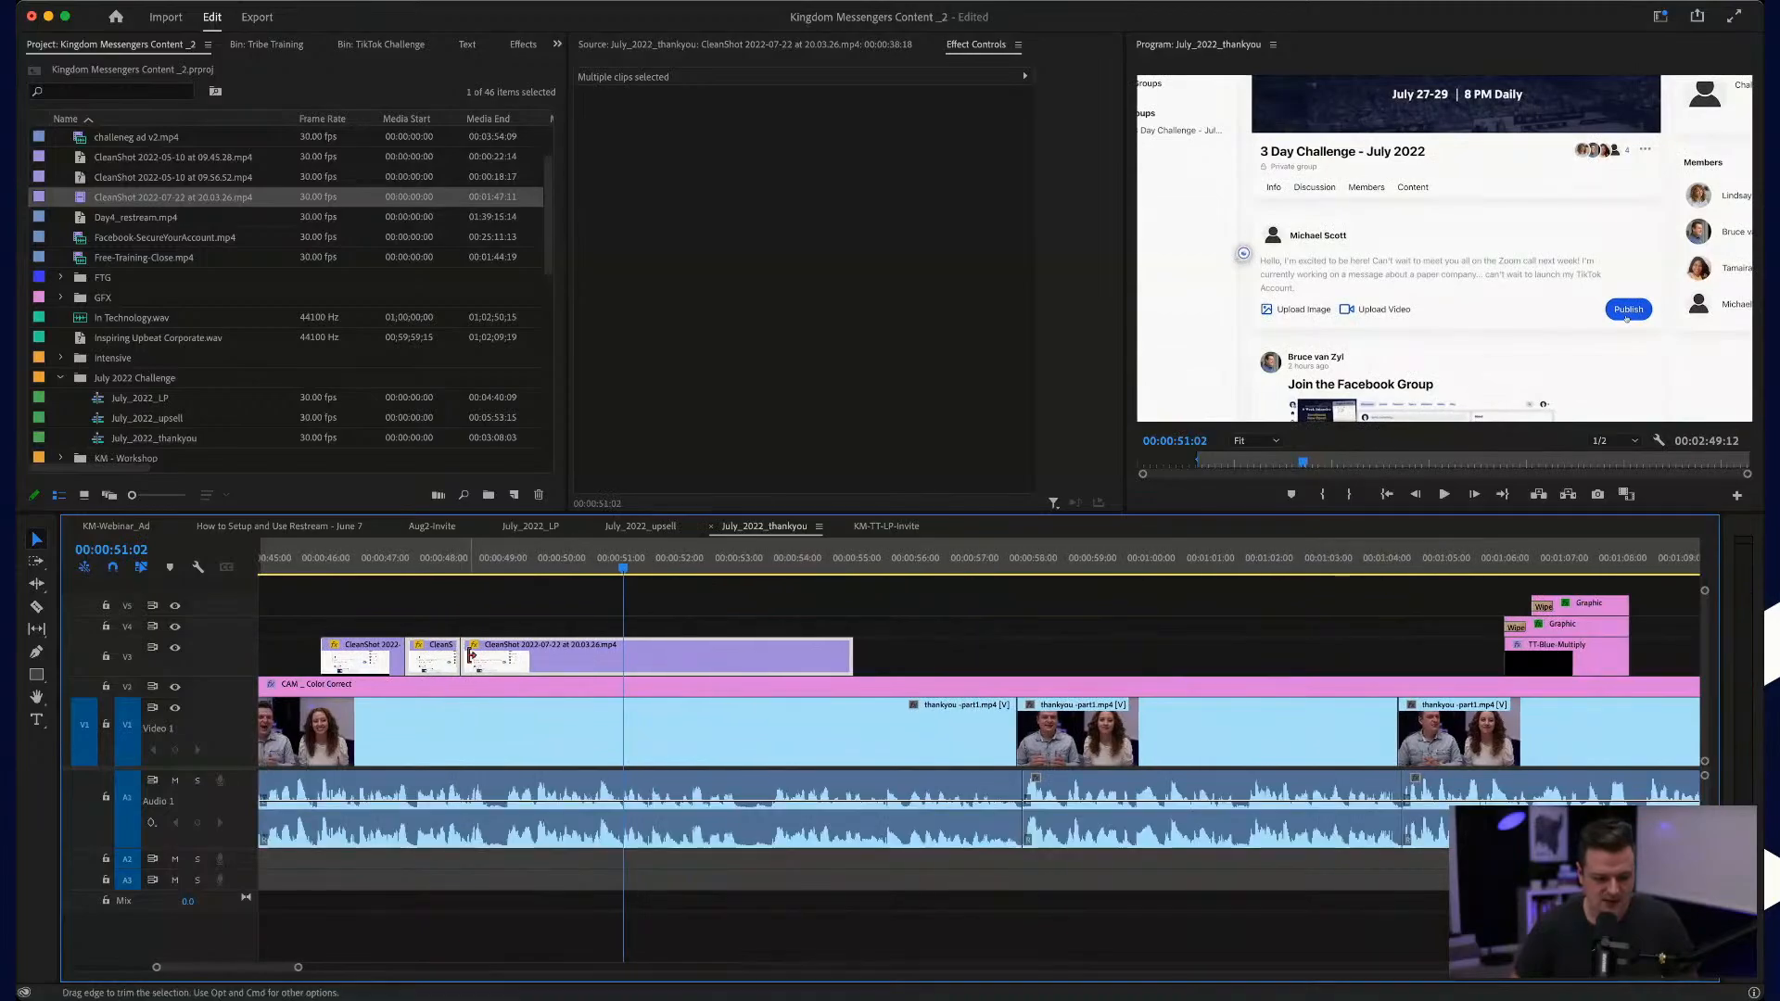
left_click_drag(469, 655, 497, 656)
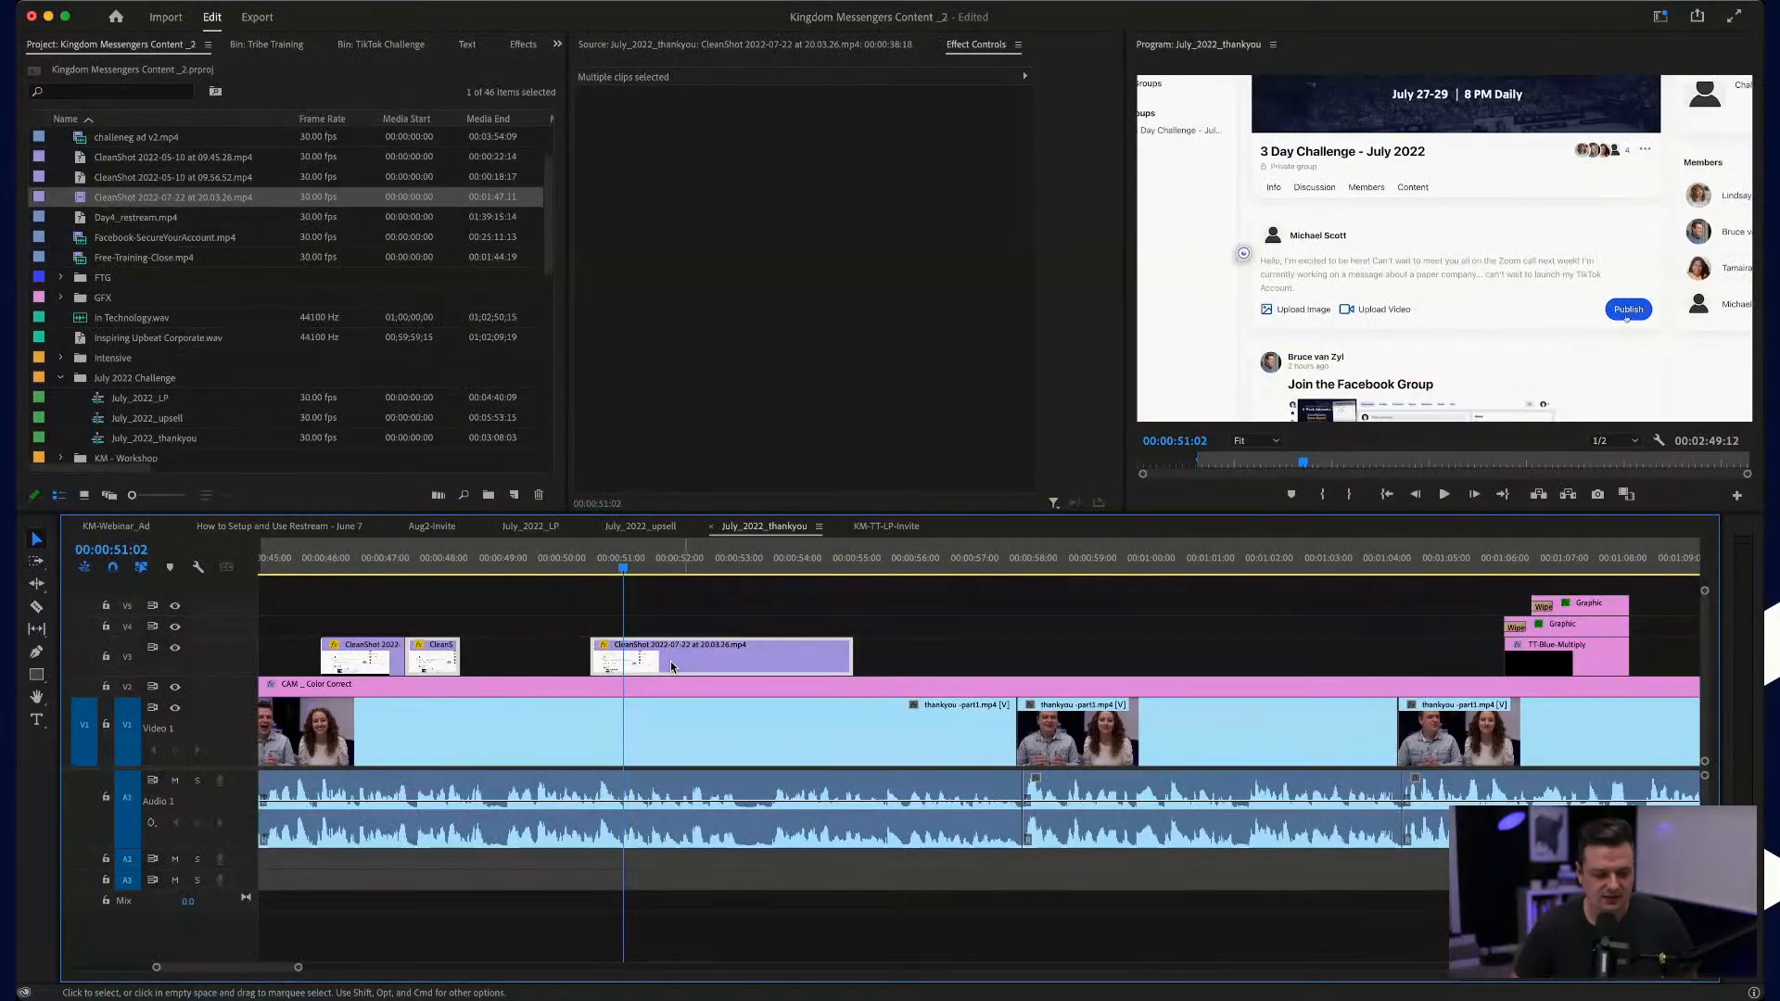
left_click_drag(670, 660, 568, 657)
left_click(282, 561)
key("space")
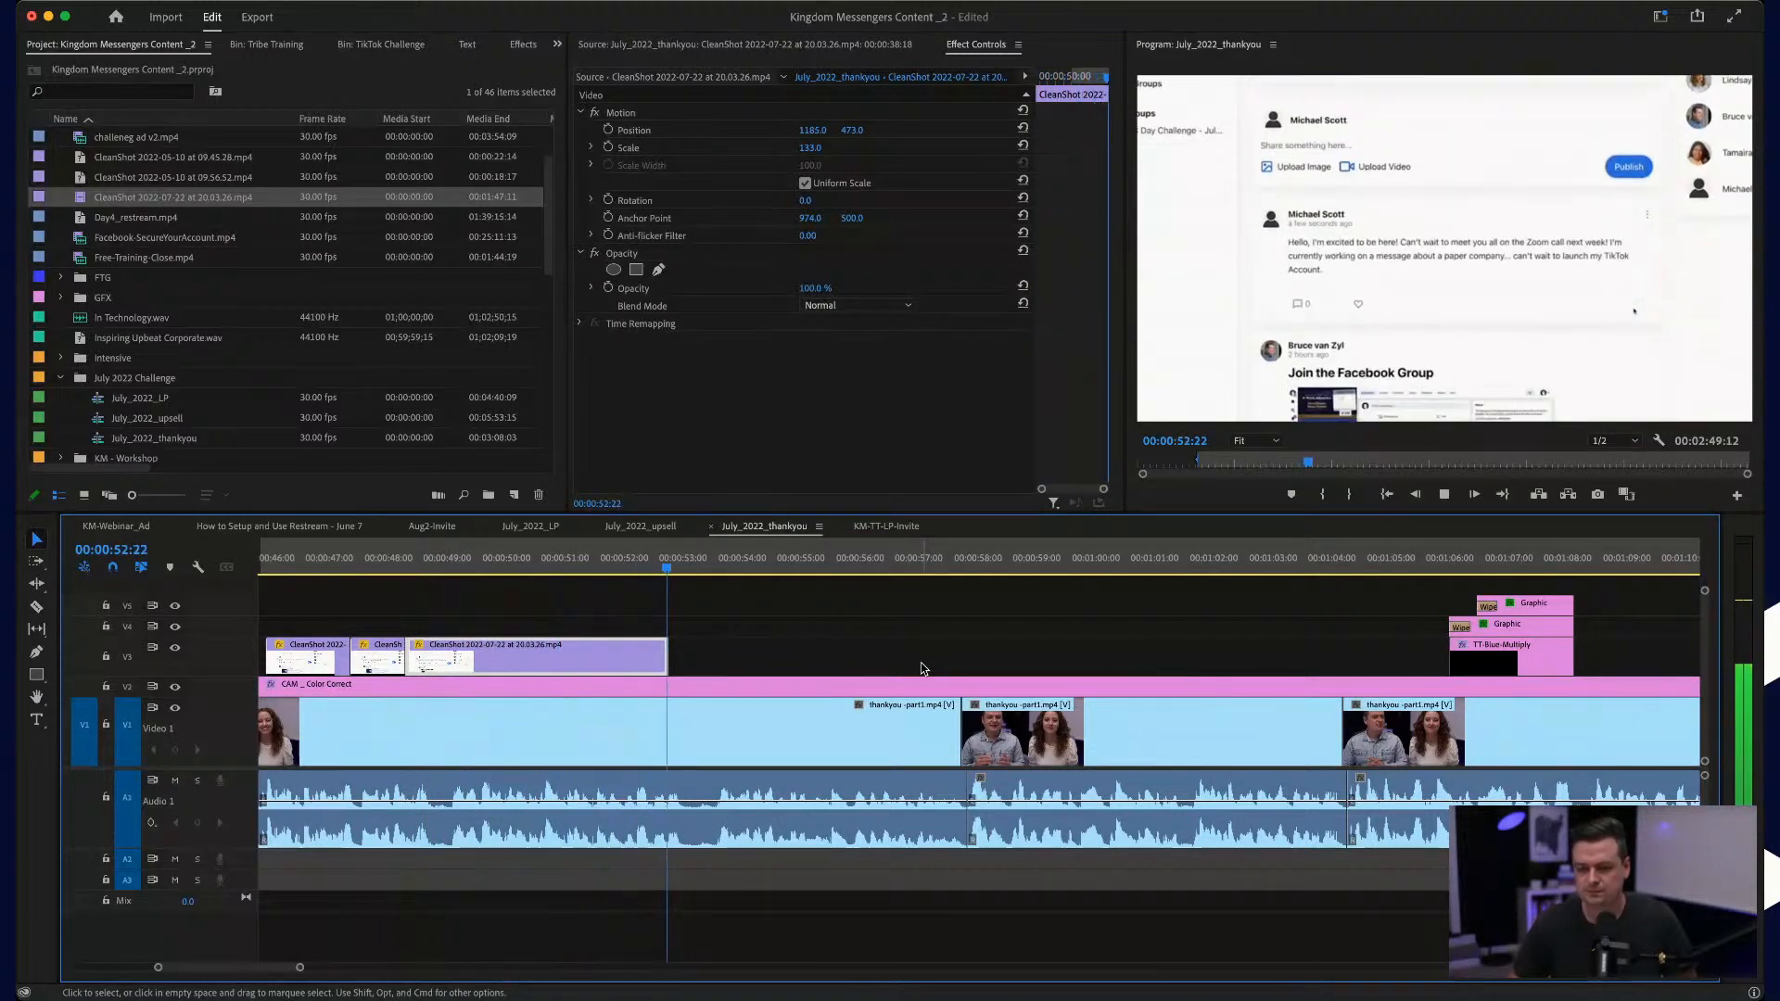
key("space")
Step: Extend the publishing part's end to about 00:00:53:08 and play the talk on to about 00:01:03
left_click_drag(664, 652, 693, 652)
left_click(632, 616)
left_click(594, 560)
key("space")
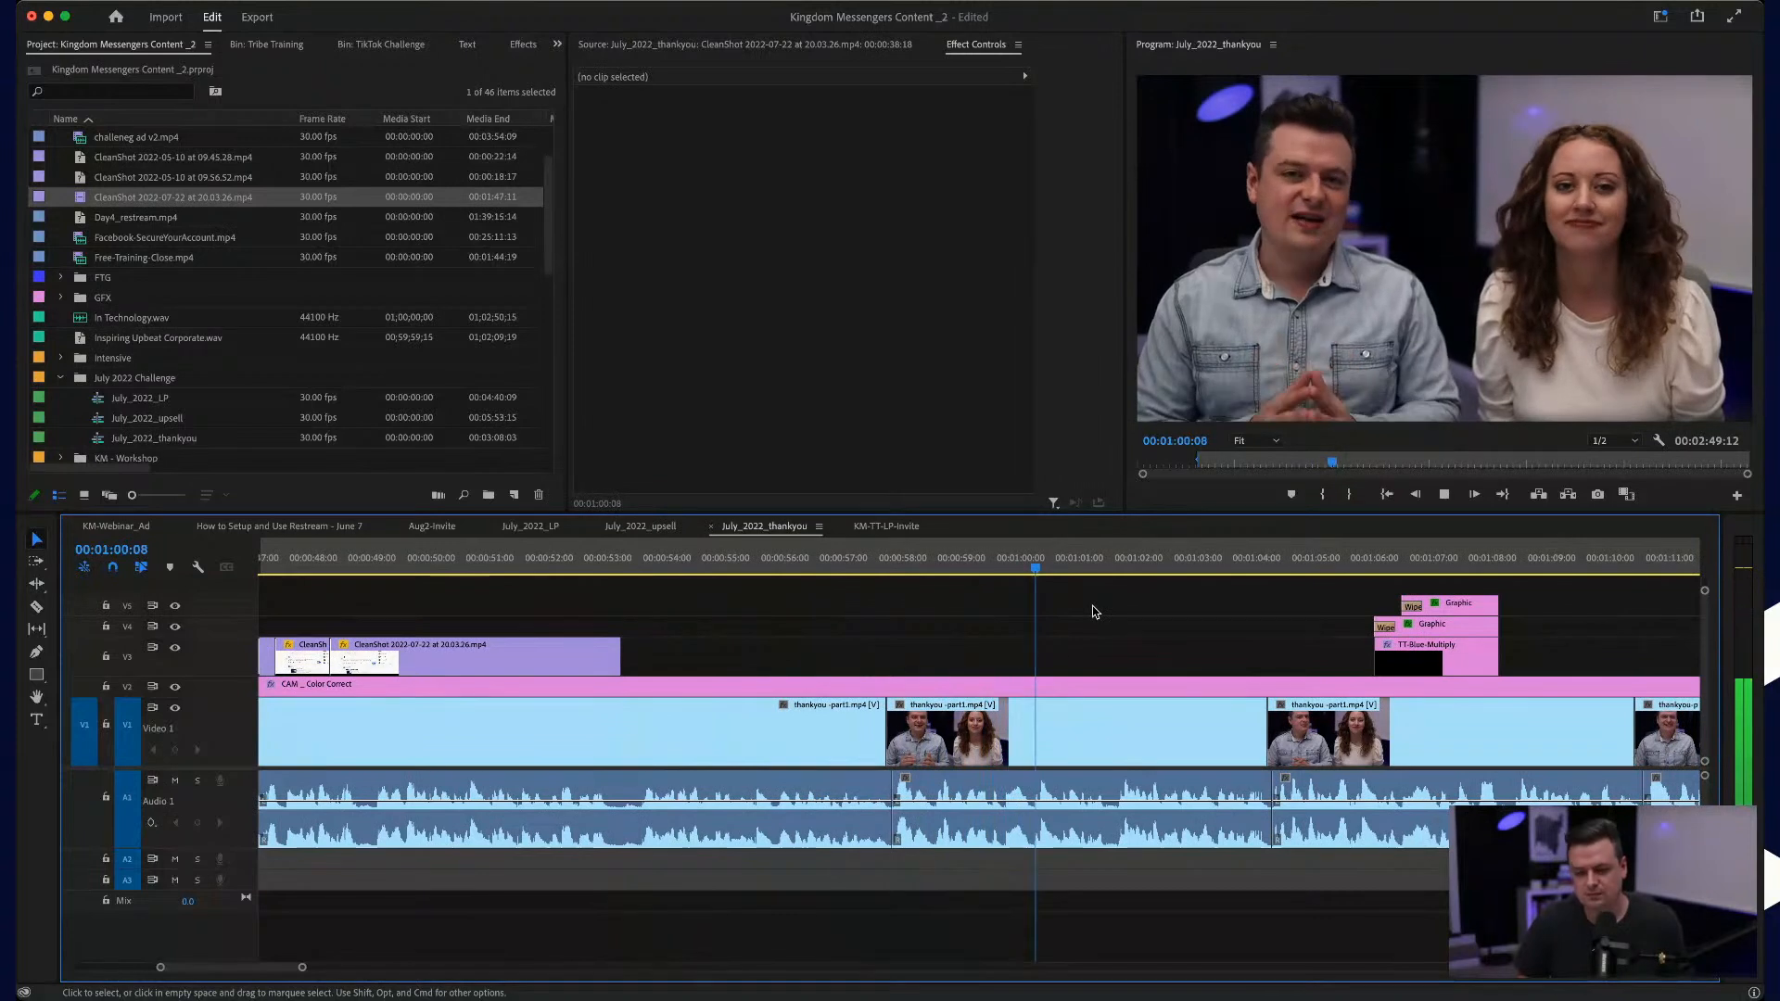
key("space")
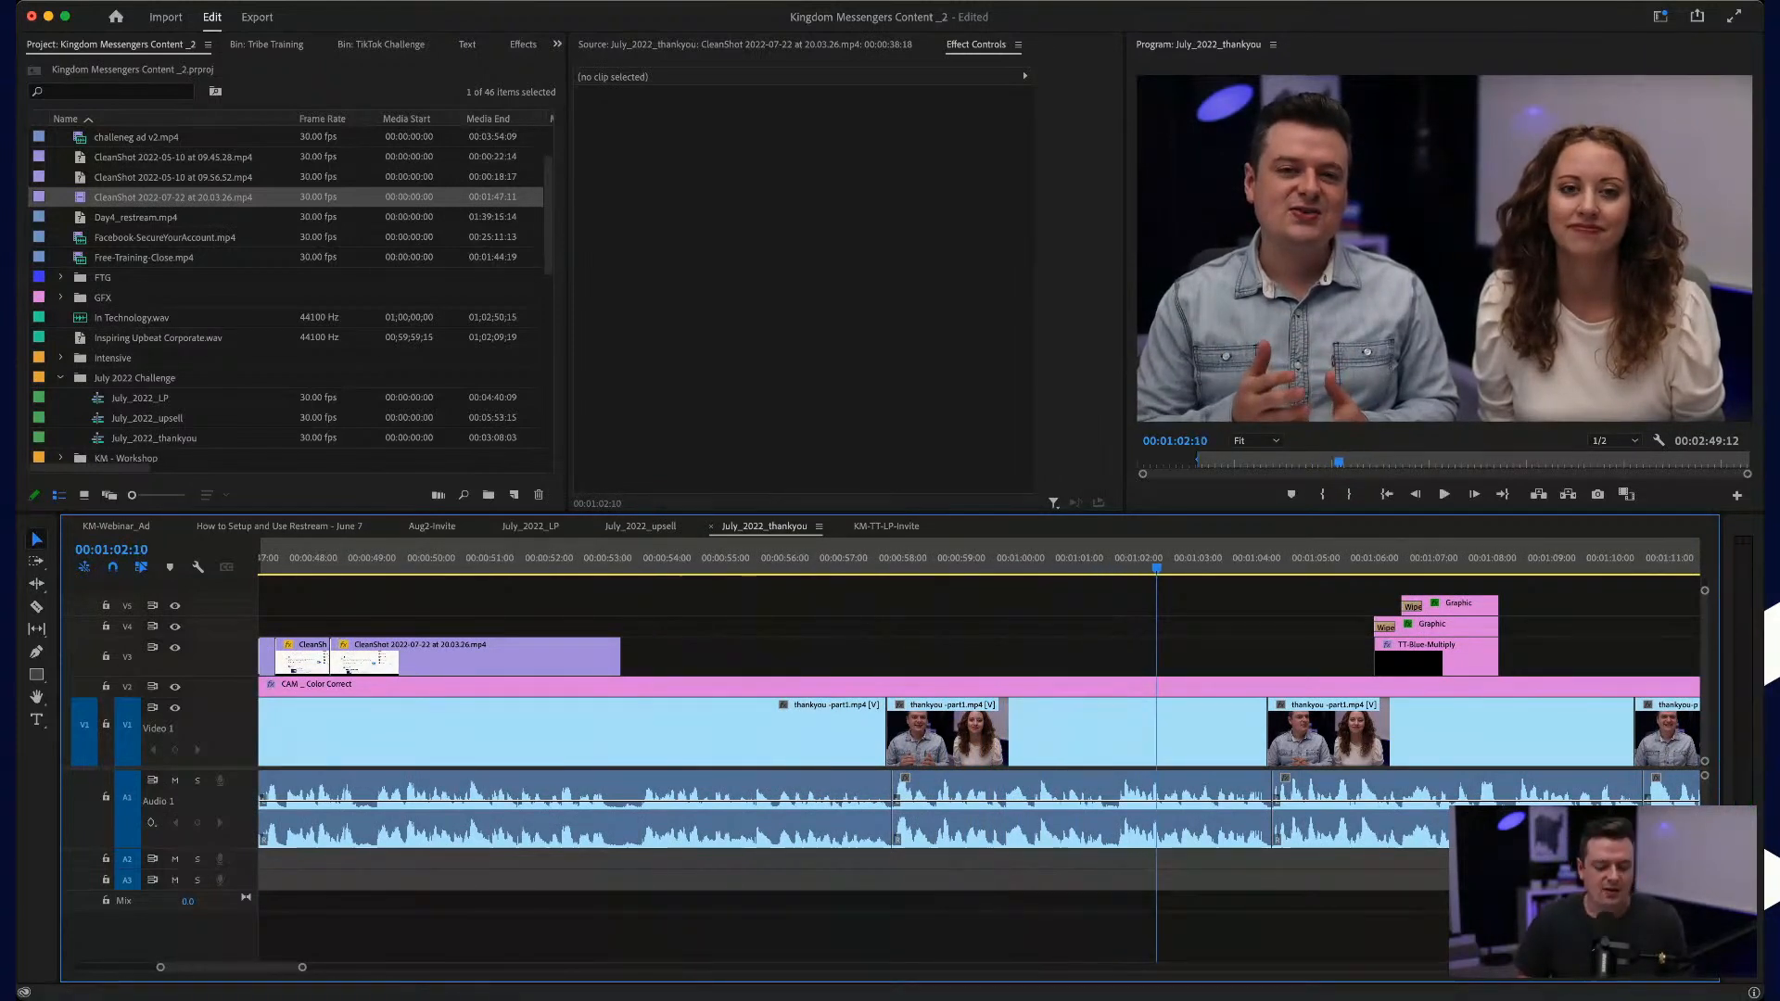
key("space")
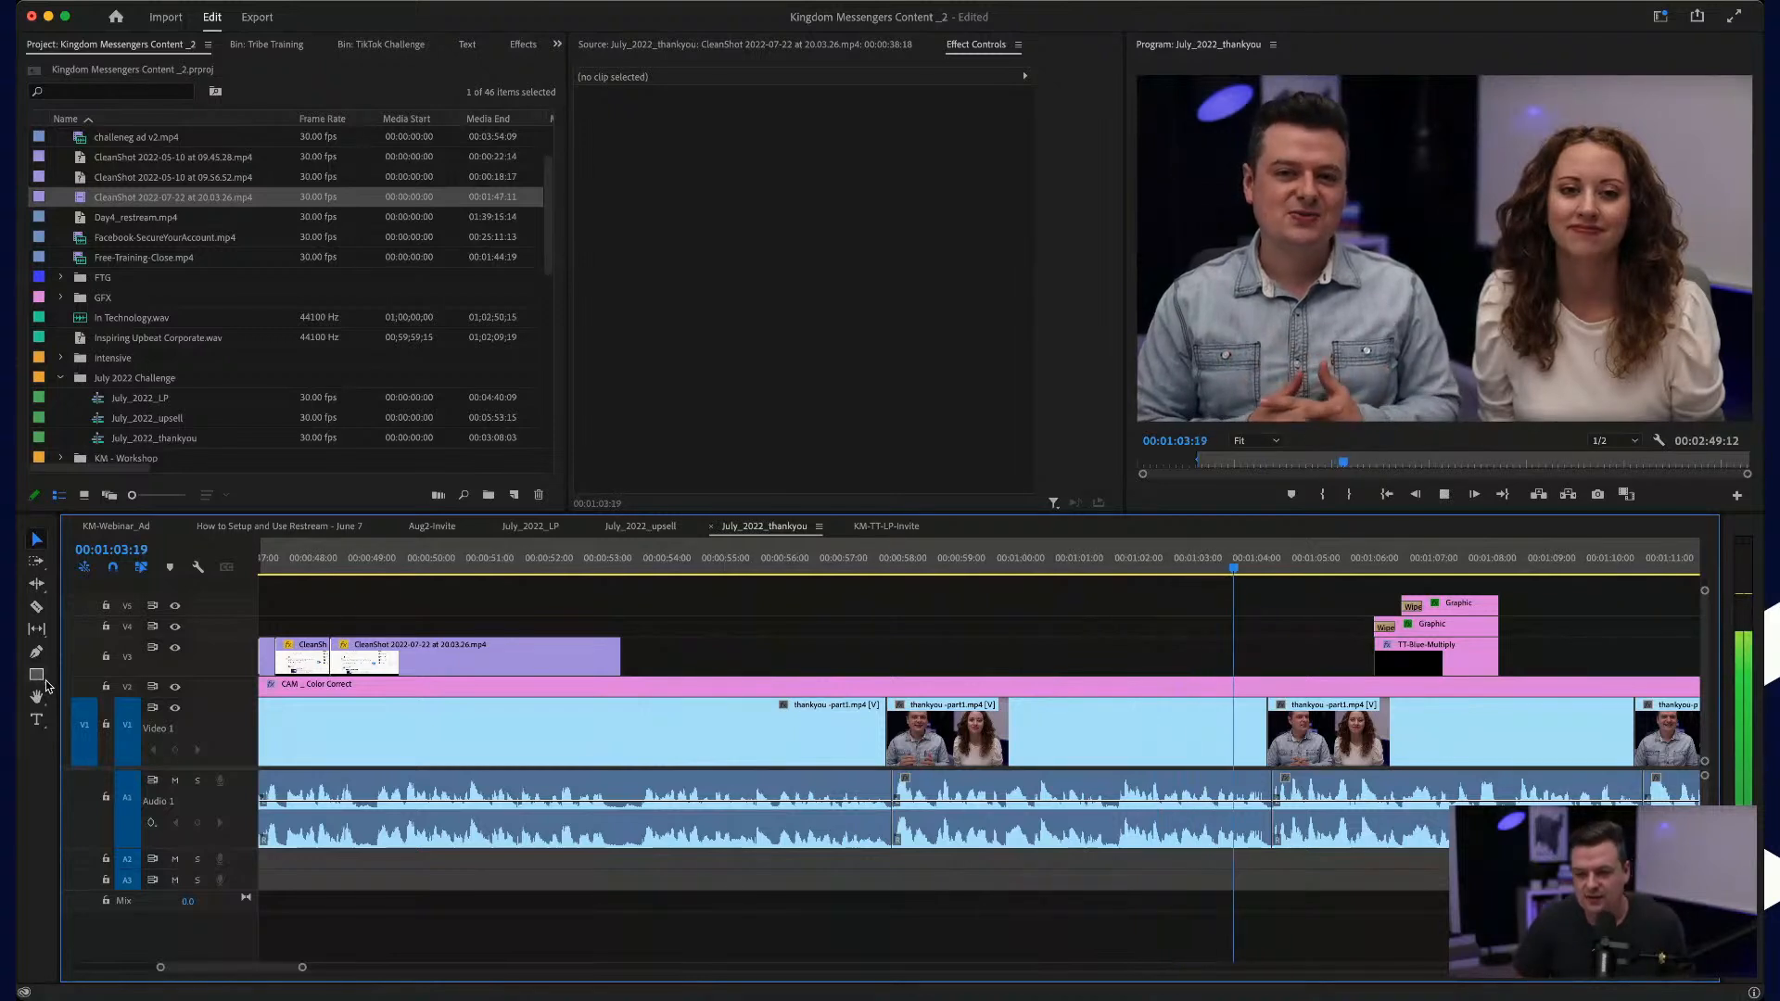
key("space")
Step: Move both 1:1 Breakthrough Call title graphics and their TT-Blue-Multiply overlay back to about 00:00:57:22, and play them
left_click_drag(1335, 590, 1473, 670)
left_click_drag(1381, 625, 895, 625)
left_click(876, 561)
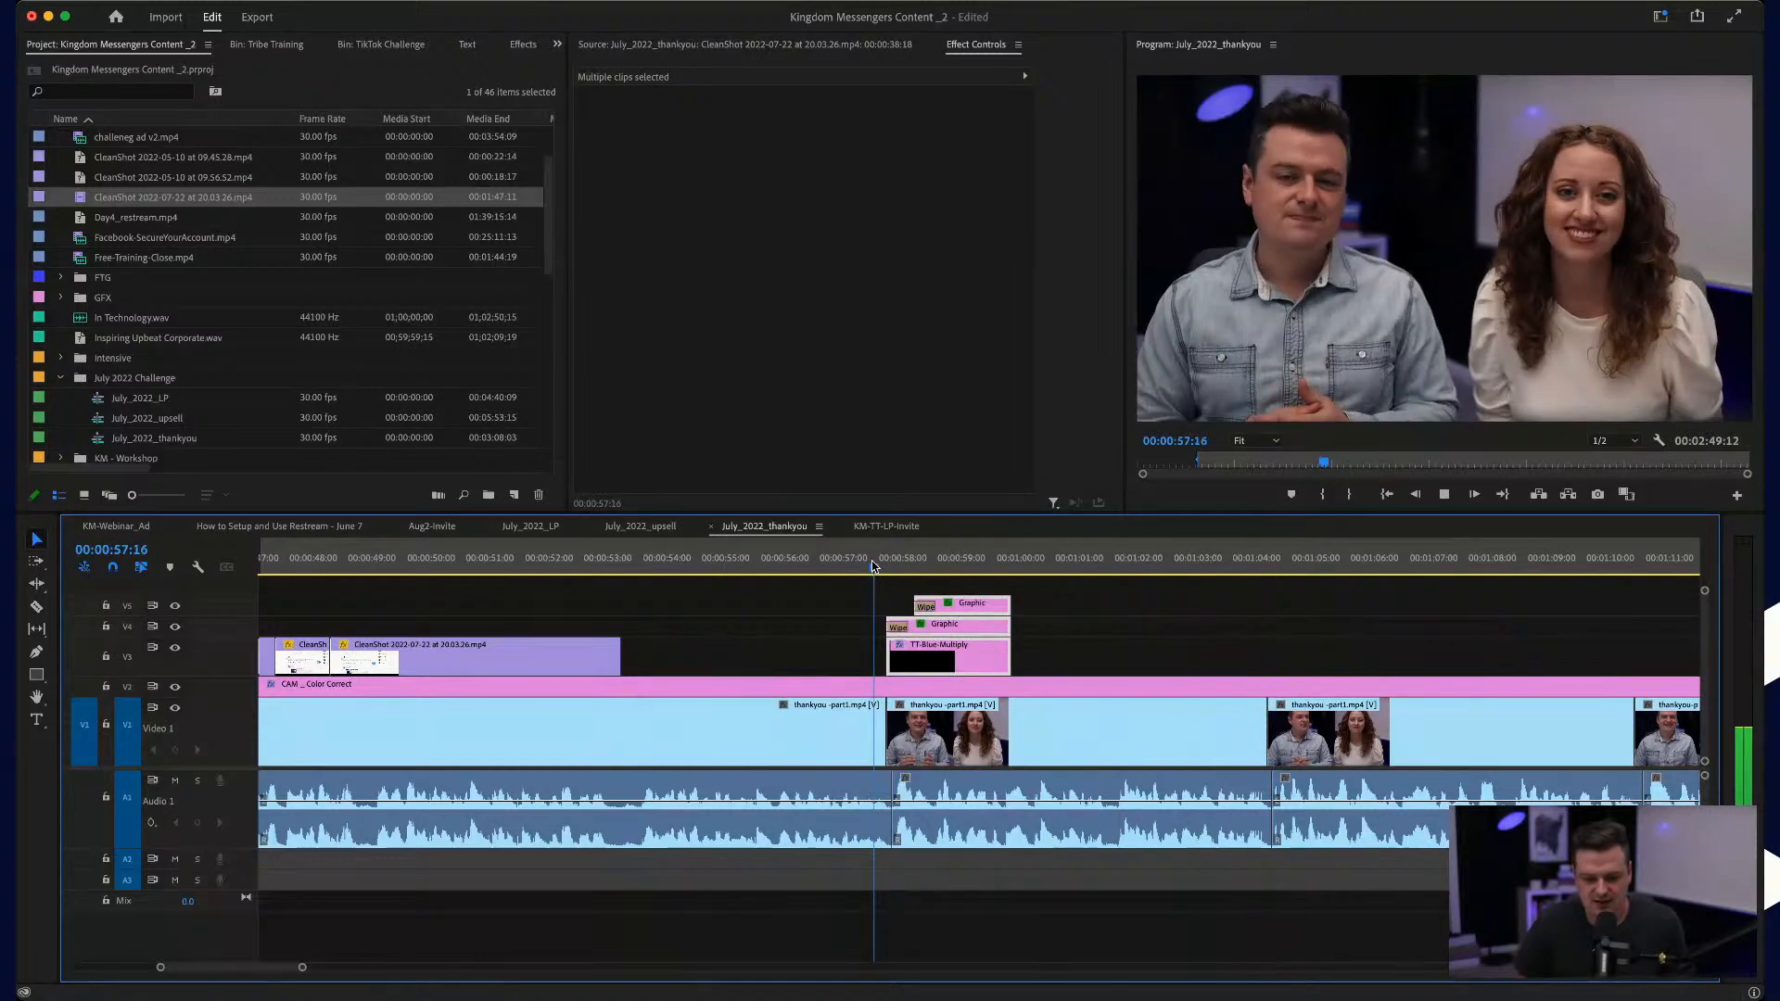
key("space")
key("space")
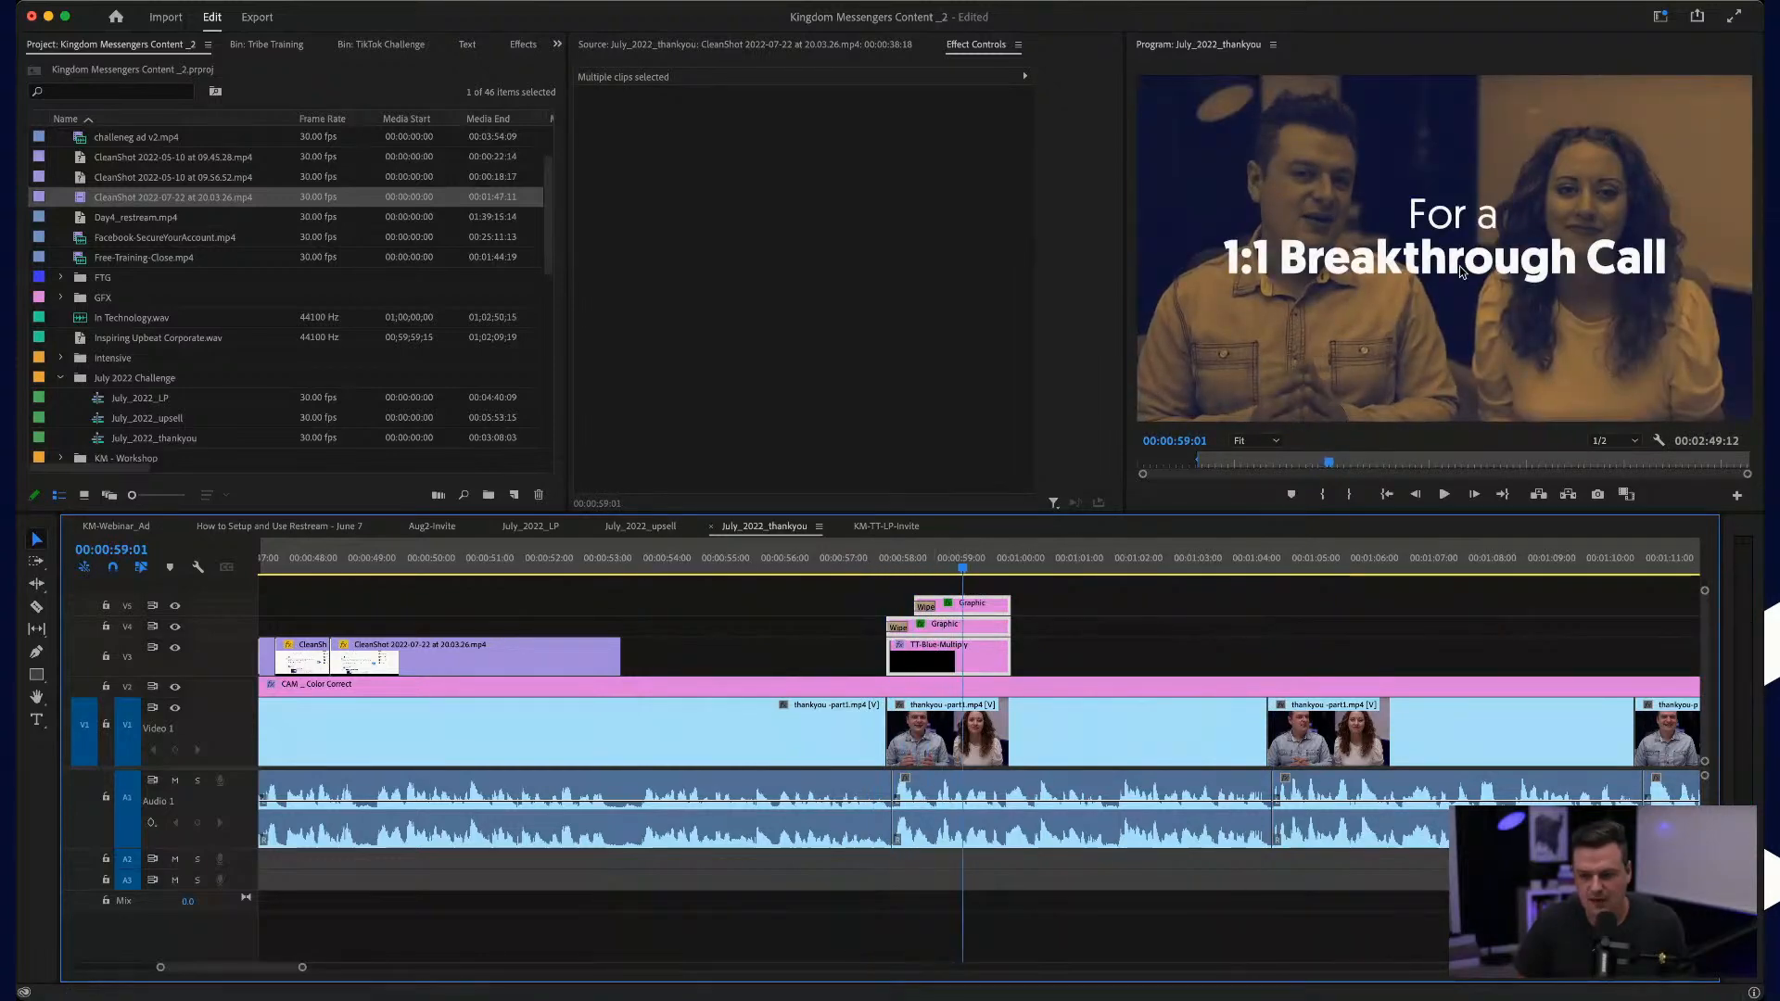
Step: Change the upper title graphic's text to "Check Your Email" and the lower one's to "For Challenge Announcements"
double_click(1452, 219)
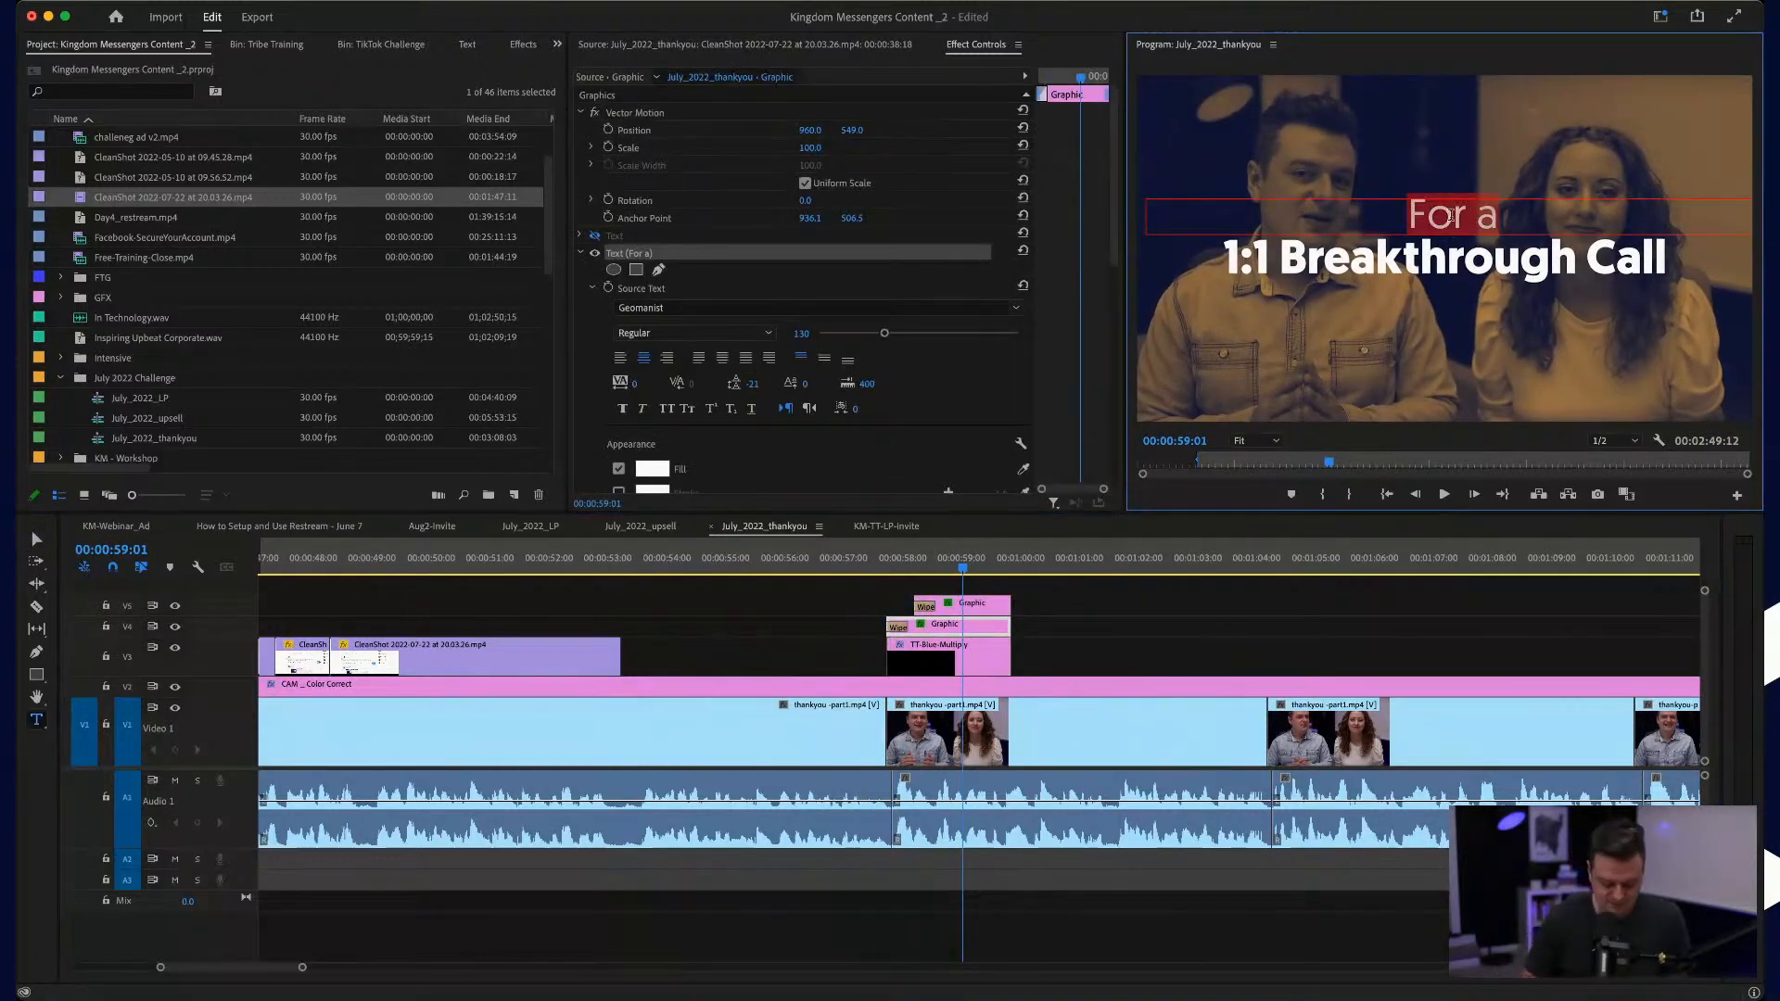
type("Check Your Email")
left_click(1456, 248)
key("ctrl+a")
type("For Challenge Anncounce")
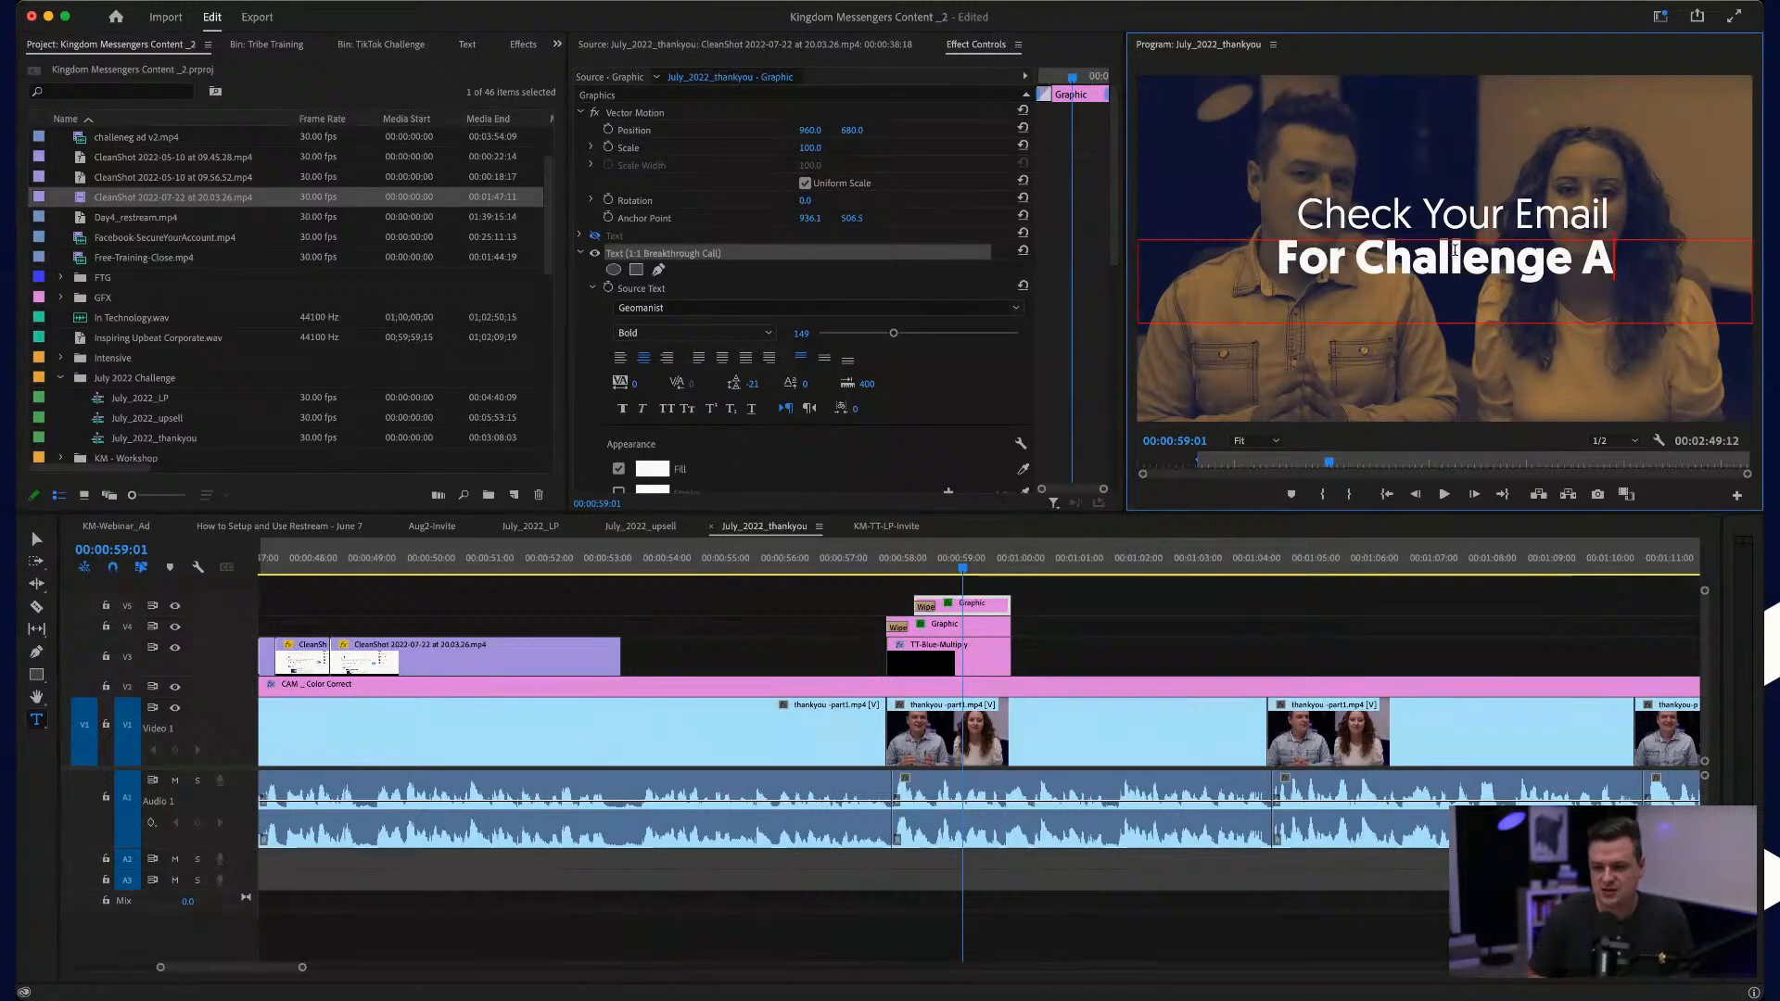
key("BackSpace")
key("BackSpace")
key("BackSpace")
key("BackSpace")
key("BackSpace")
key("BackSpace")
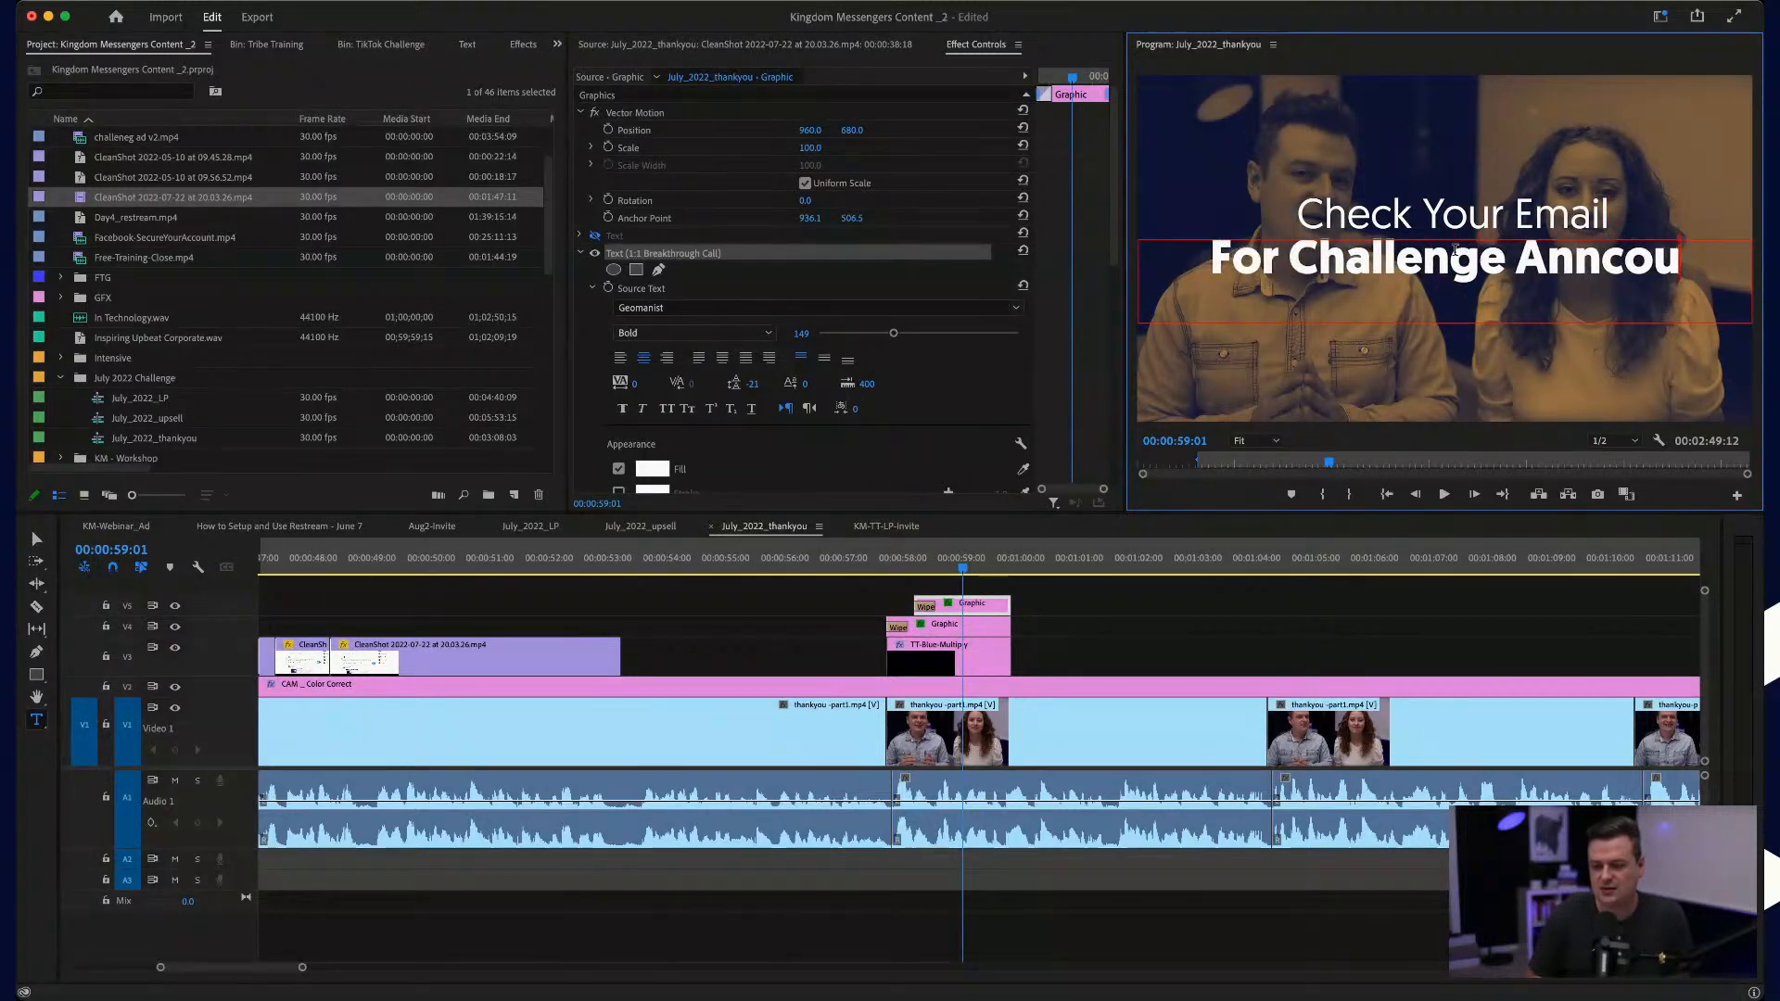
type("ouncem")
key("BackSpace")
key("BackSpace")
key("BackSpace")
key("BackSpace")
key("BackSpace")
key("BackSpace")
key("BackSpace")
key("BackSpace")
key("BackSpace")
key("BackSpace")
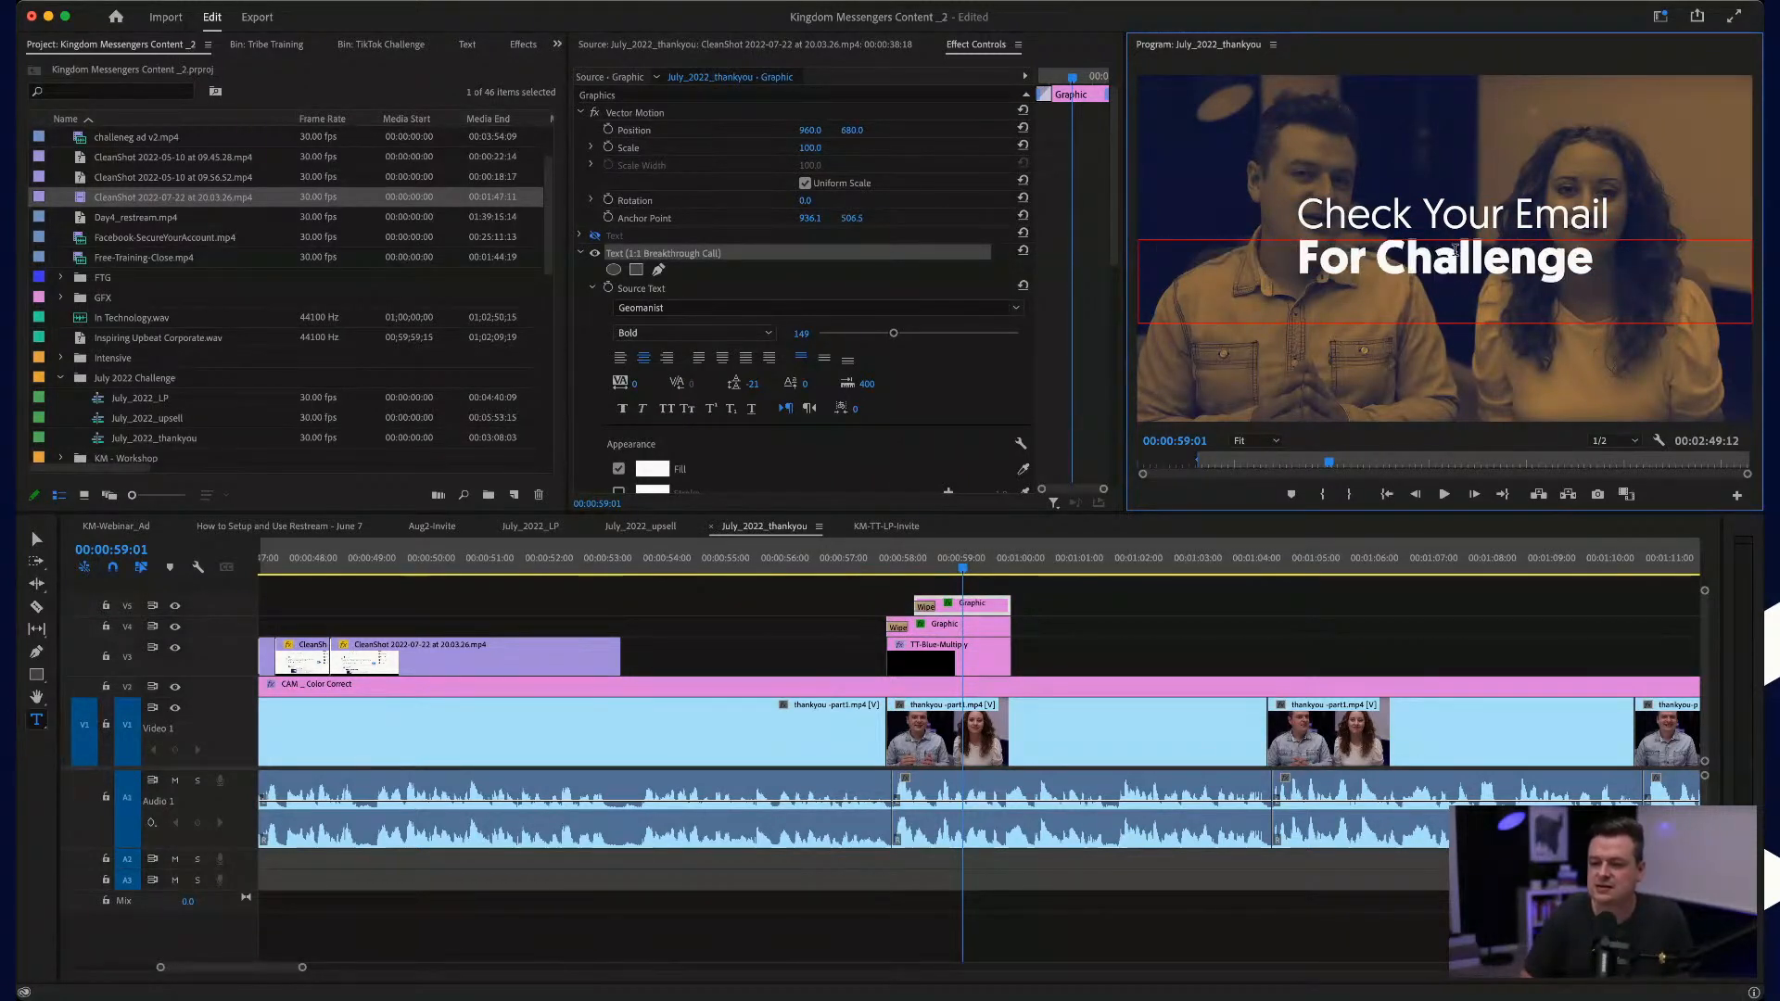
Step: Set the "For Challenge Announcements" text size to 132 and play the title from about 00:00:58
key("super+a")
left_click_drag(897, 336, 883, 337)
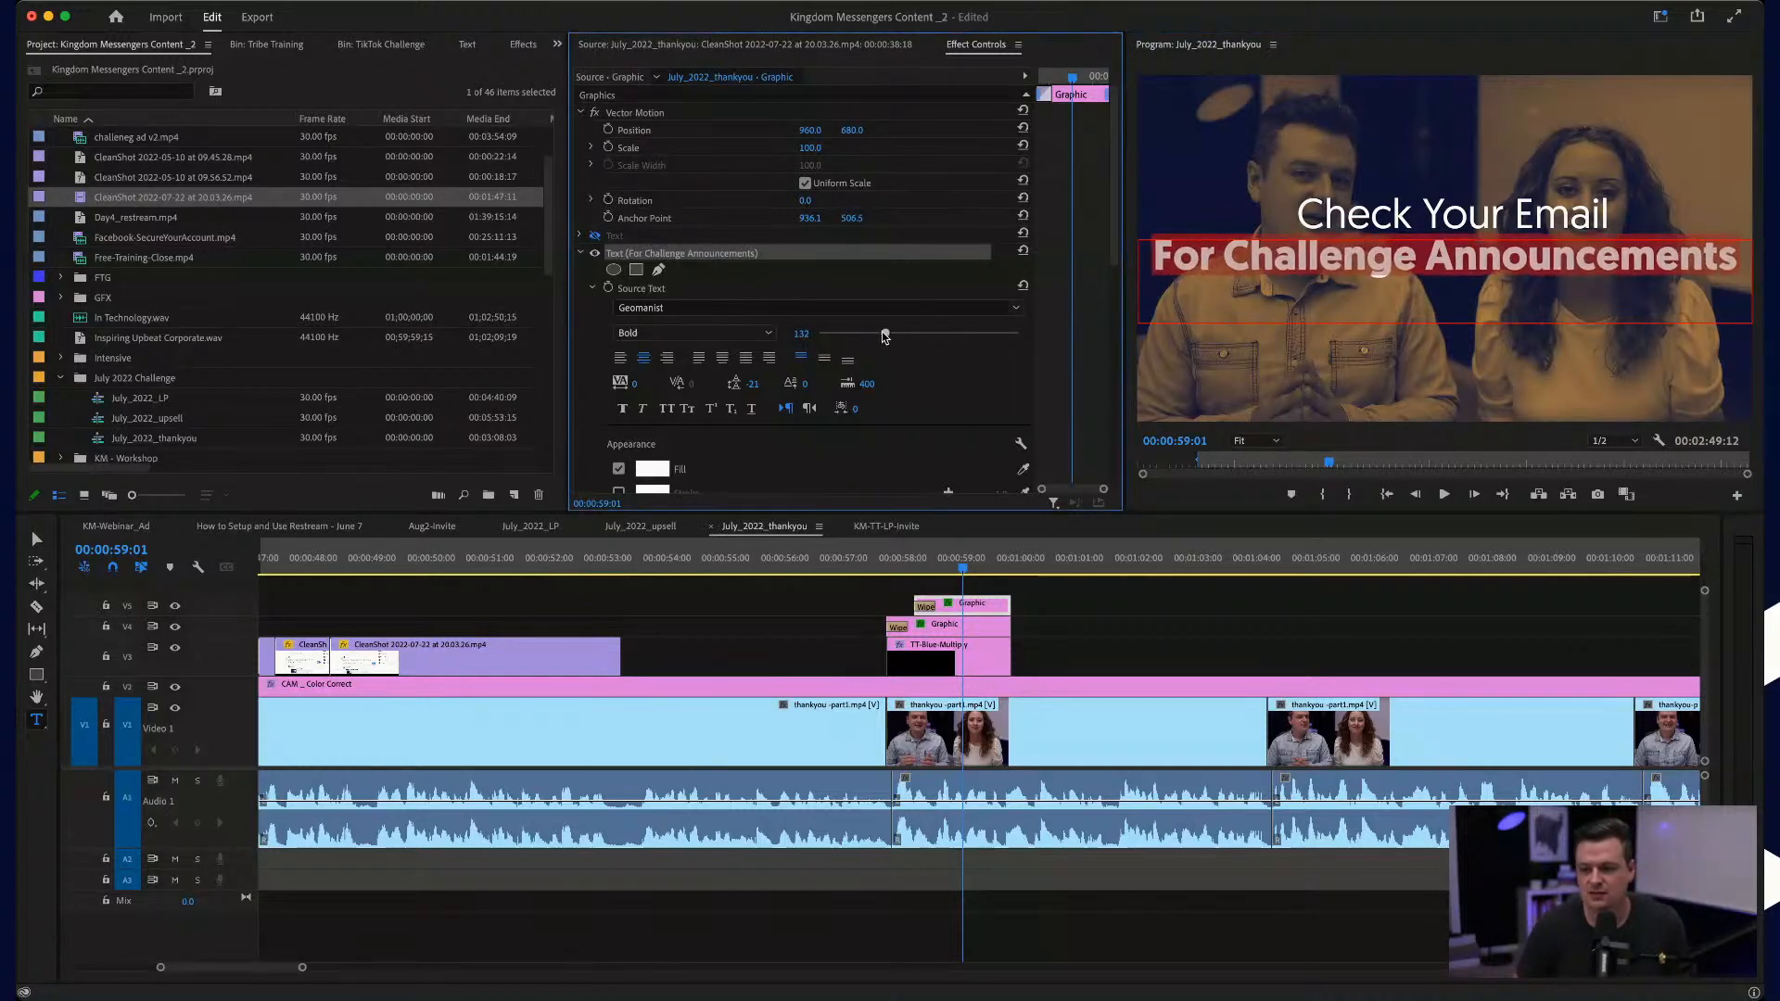
left_click(875, 556)
scroll(958, 671, "up", 4)
key("space")
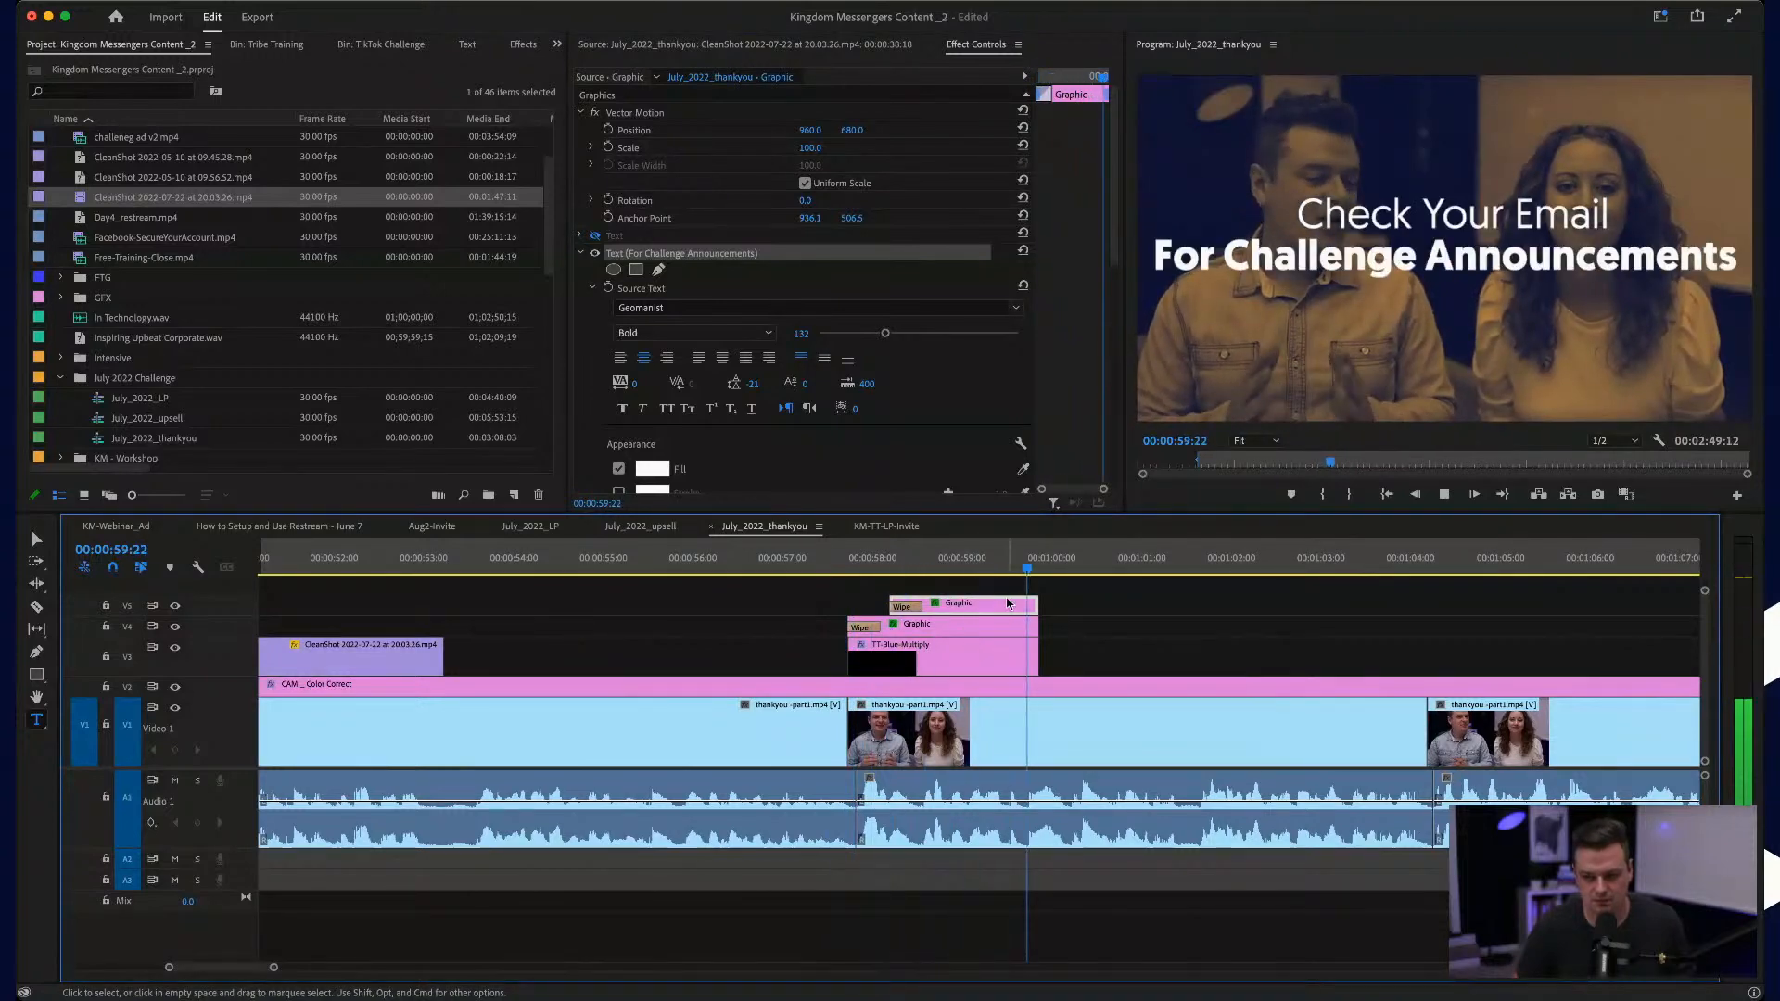
Step: Extend the ends of both title graphics and their TT-Blue-Multiply overlay to about 00:01:01:19, and play the talk onward
left_click_drag(1054, 605, 1199, 656)
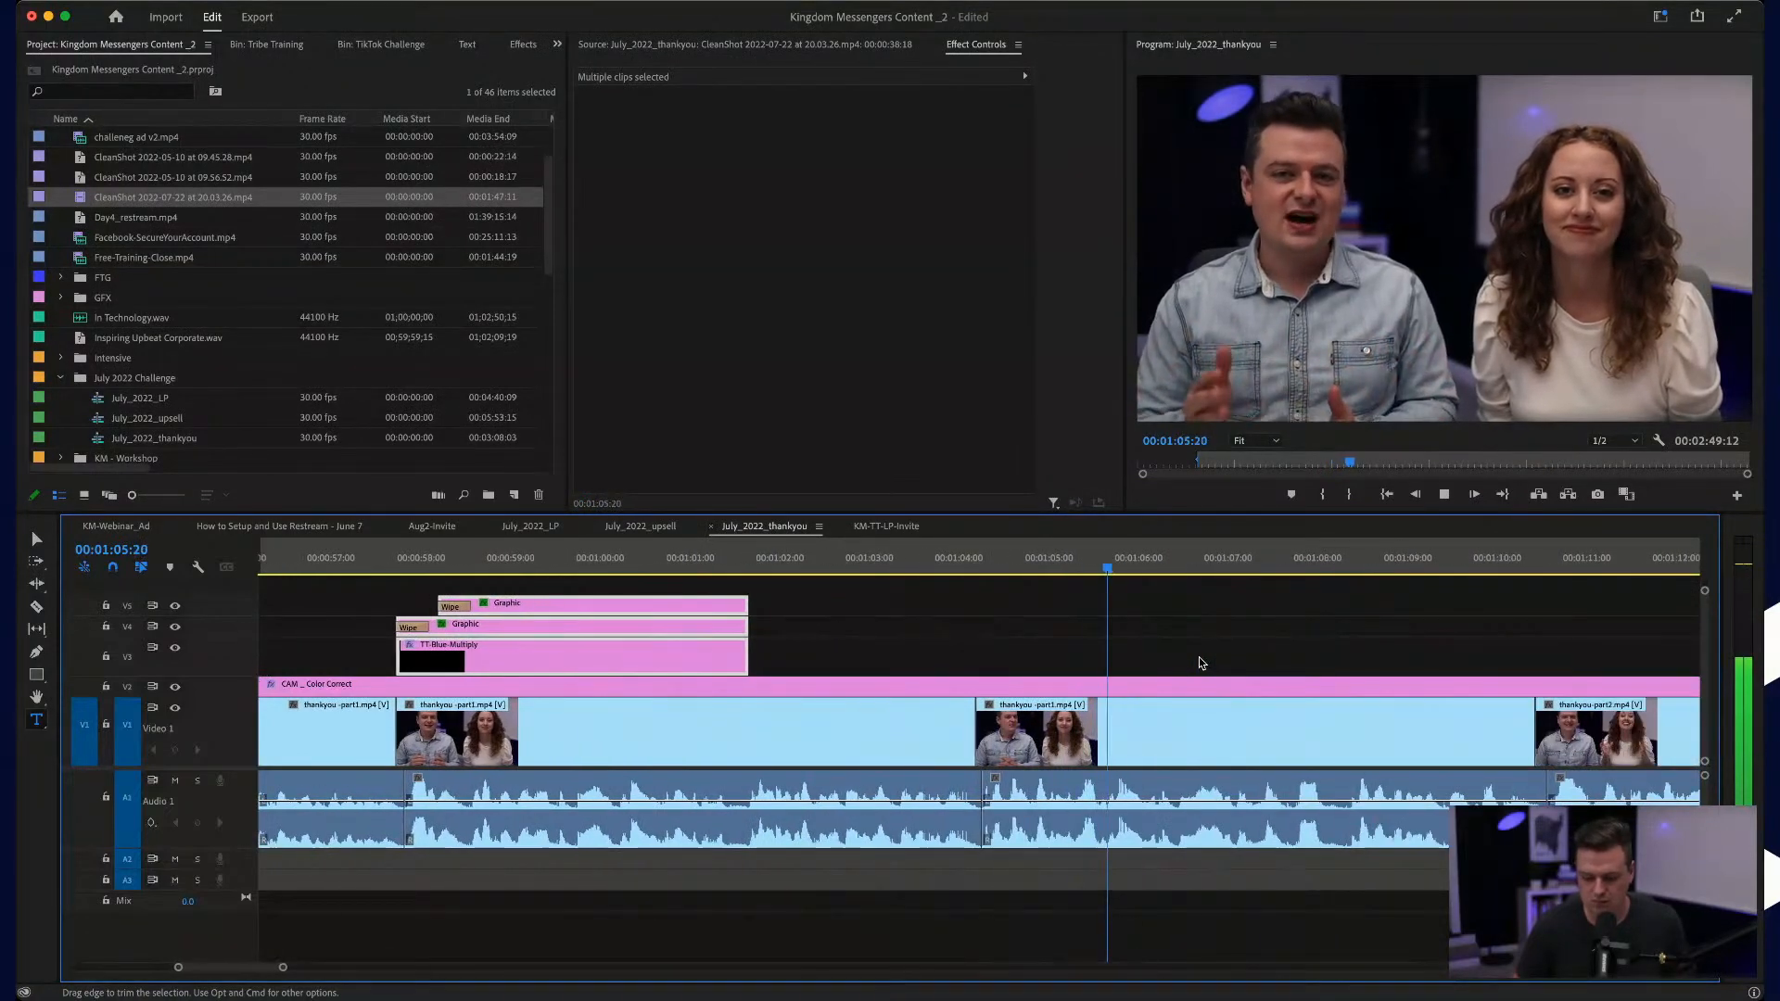
key("minus")
key("space")
Step: Duplicate the two title graphics and their overlay to about 00:01:06:00 and show the copy at 00:01:07:25
left_click(682, 600)
left_click_drag(669, 603, 1290, 666)
left_click(1263, 569)
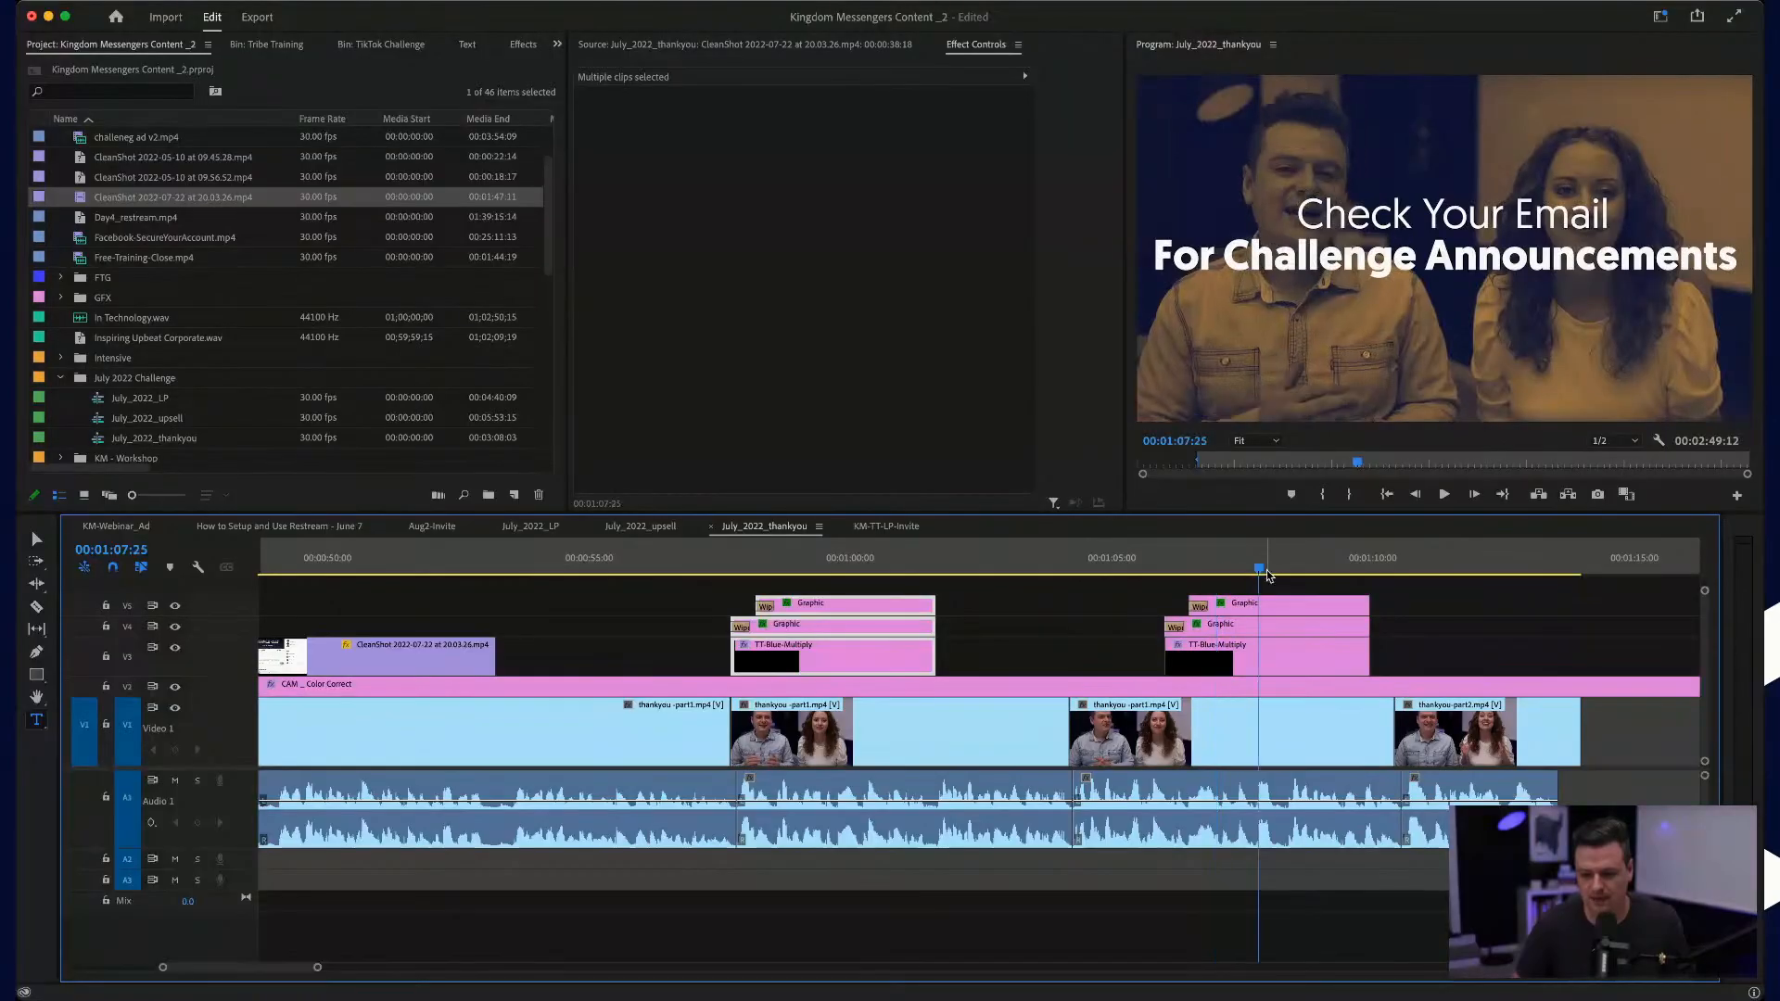
Step: Change the copied title's upper line to "Email us:"
left_click(1465, 213)
key("super+a")
type("Email")
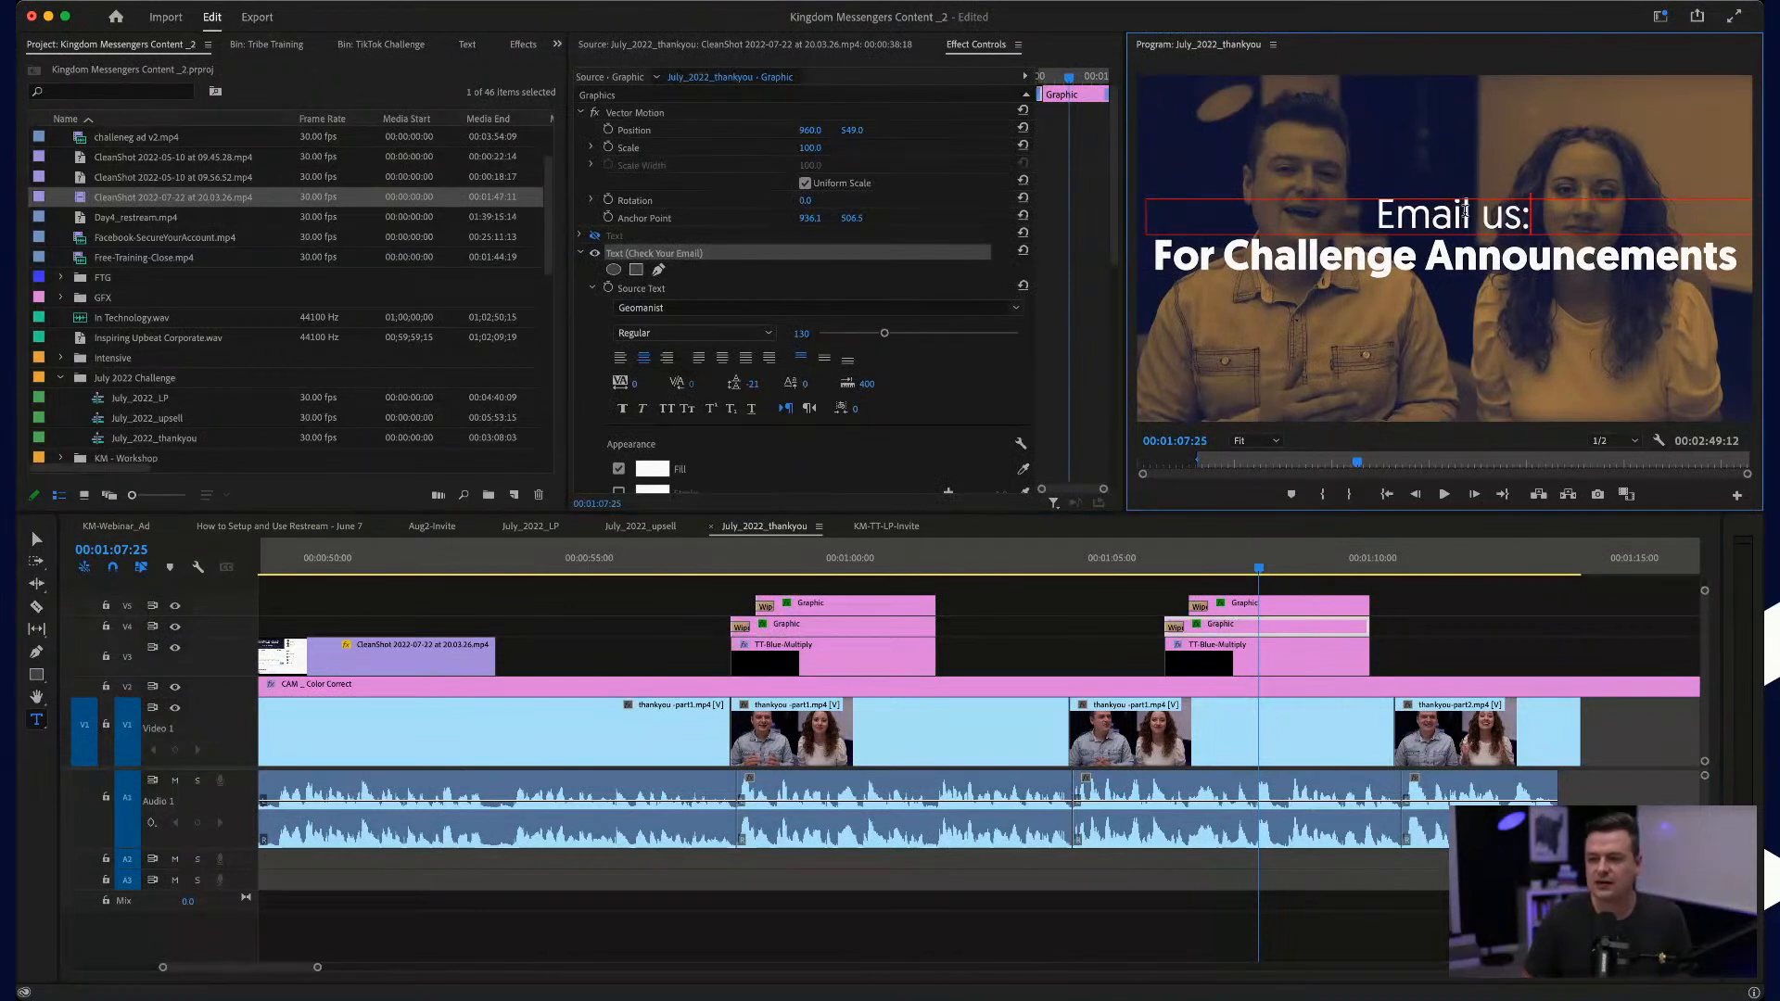
Step: Replace the copied title's lower line with the support e-mail address, capitalizing the H, KMW initials
left_click(1458, 248)
key("super+a")
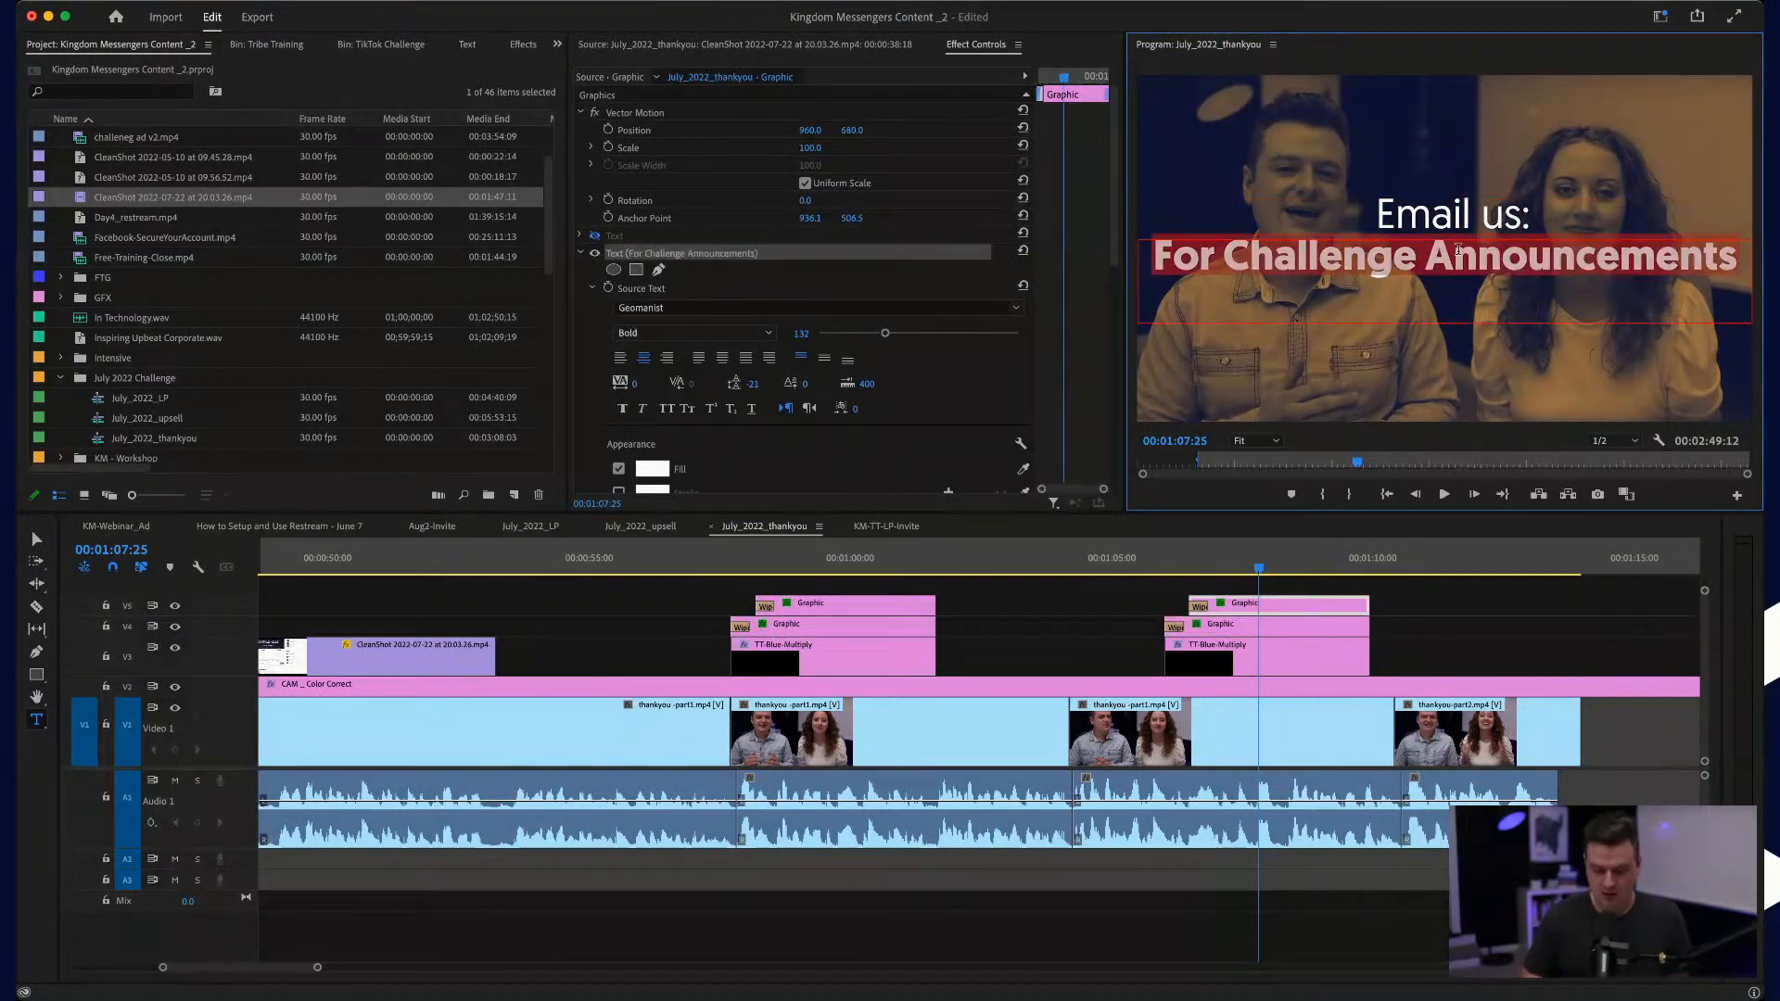
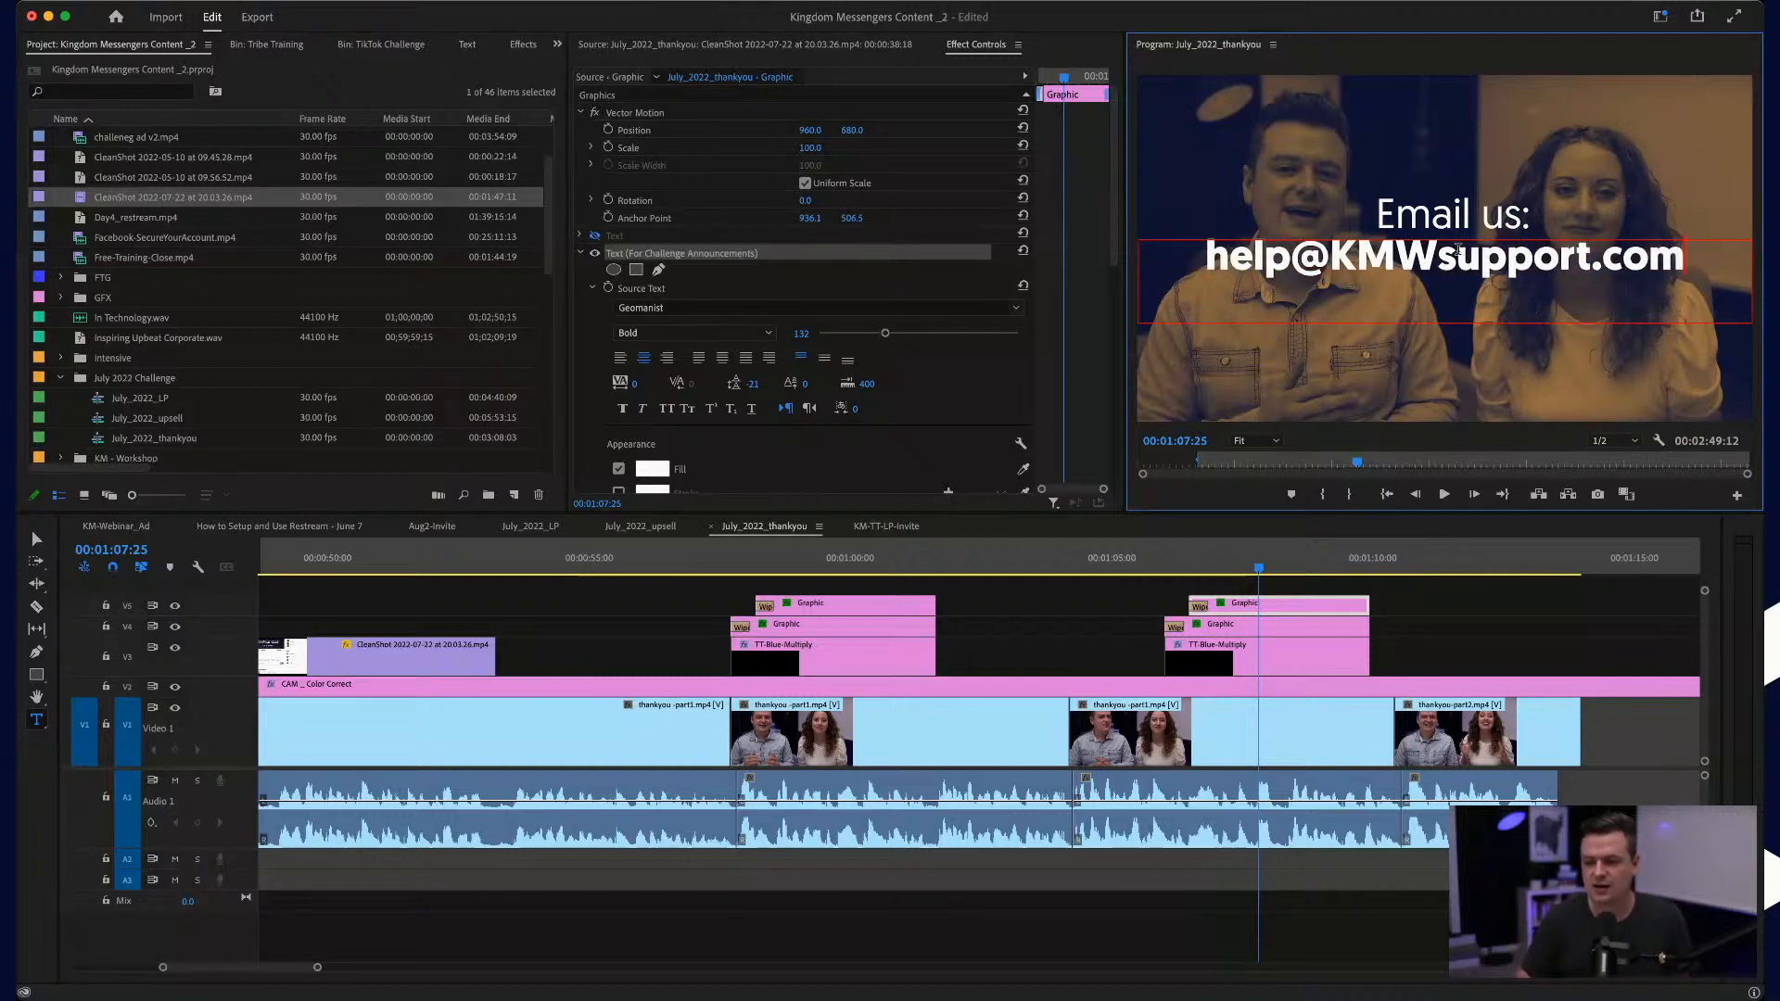
left_click(1222, 254)
key("BackSpace")
type("H")
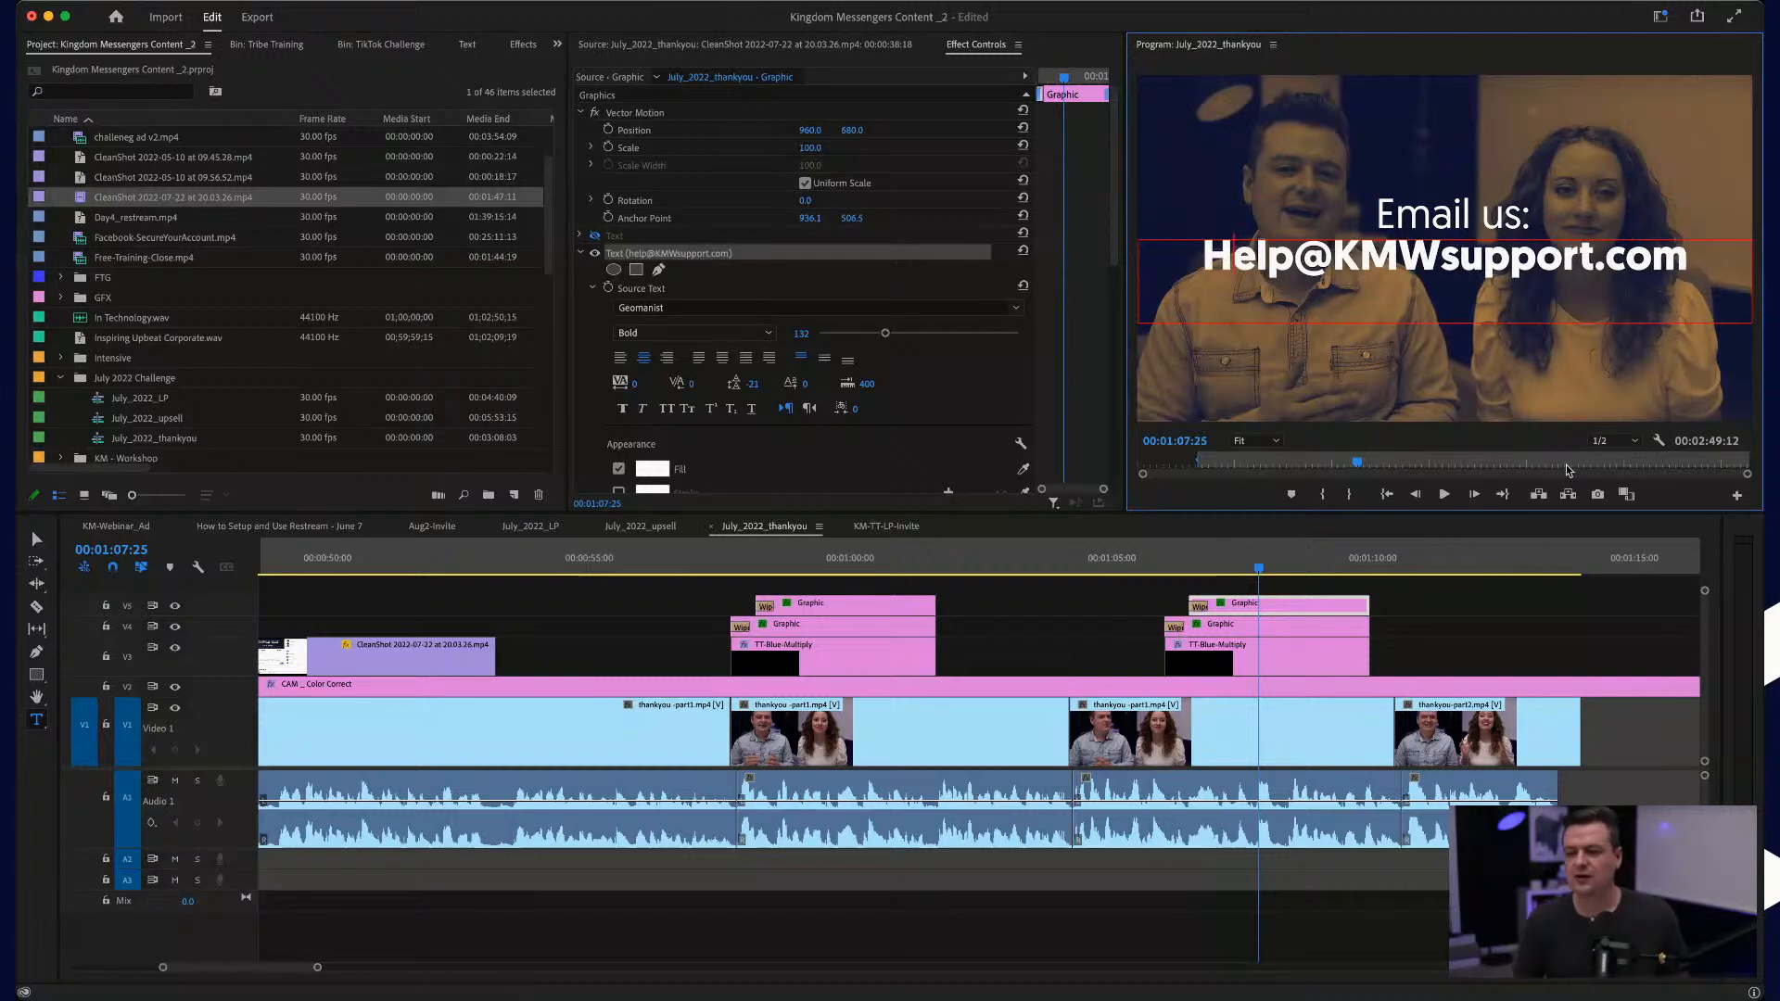
Step: Move both lines of the e-mail title slightly lower in the frame and play from about 00:01:04:10
left_click(37, 541)
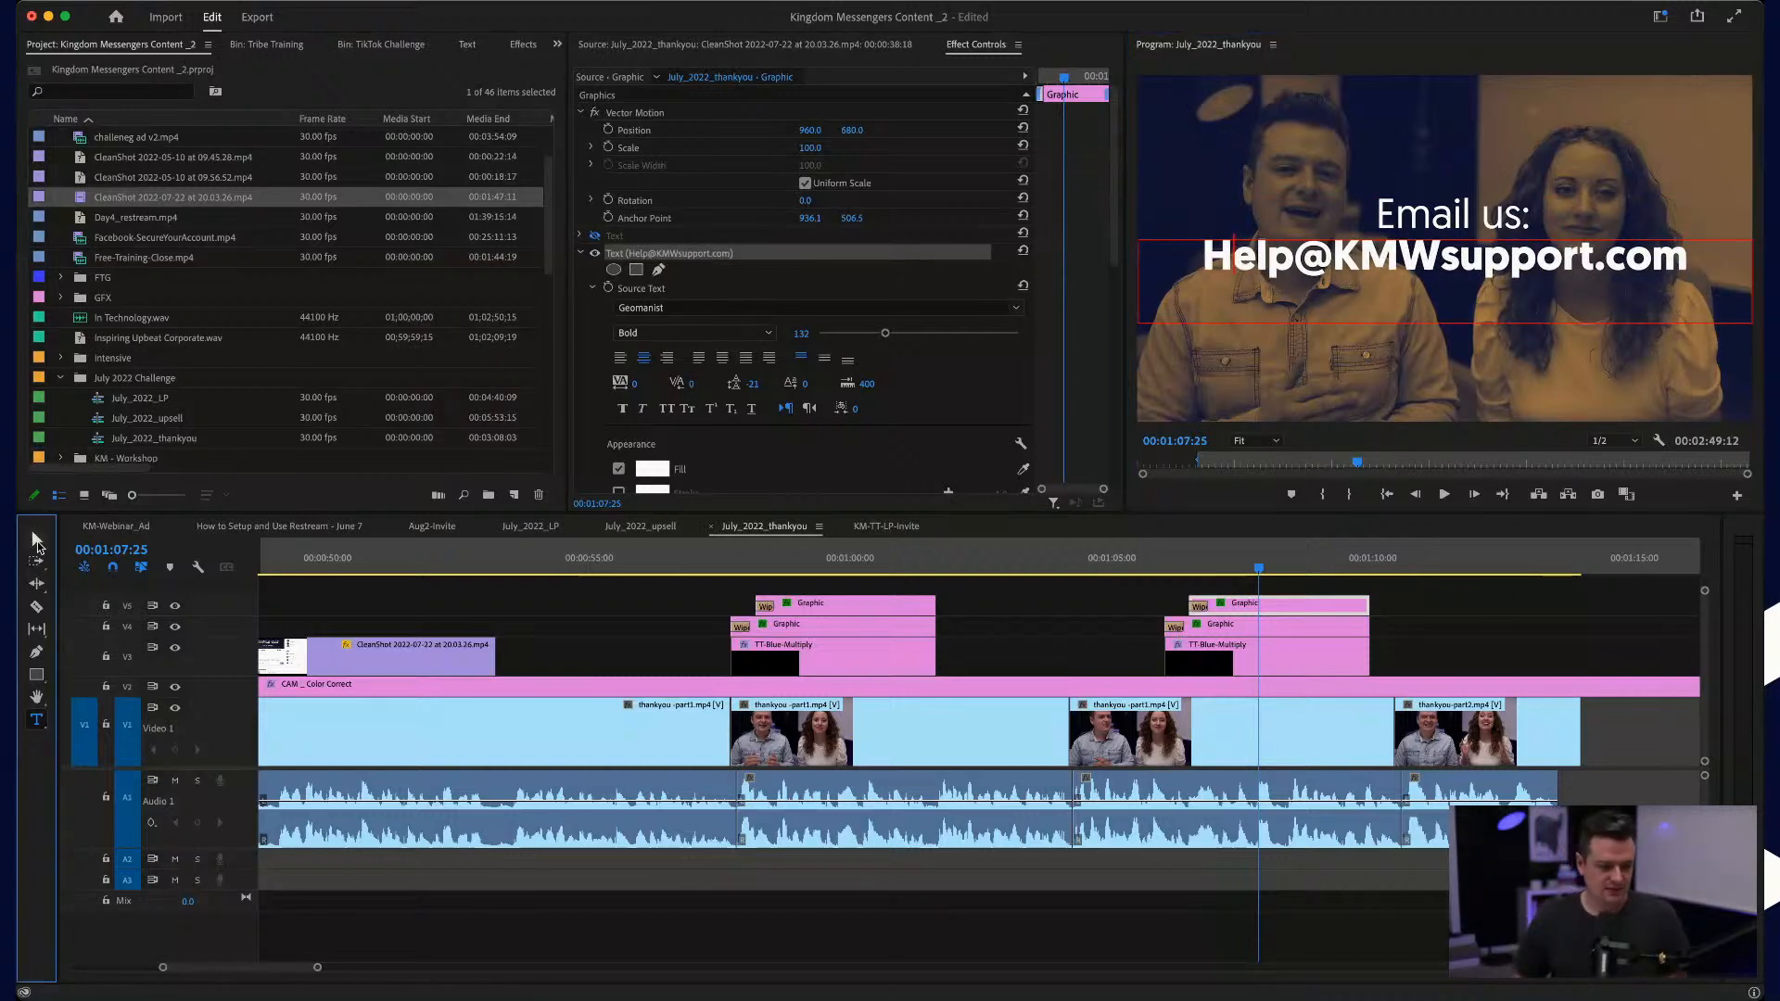
left_click_drag(1498, 270, 1500, 285)
left_click(1484, 212)
left_click_drag(1491, 217, 1491, 232)
left_click(1485, 273)
left_click(1075, 559)
key("space")
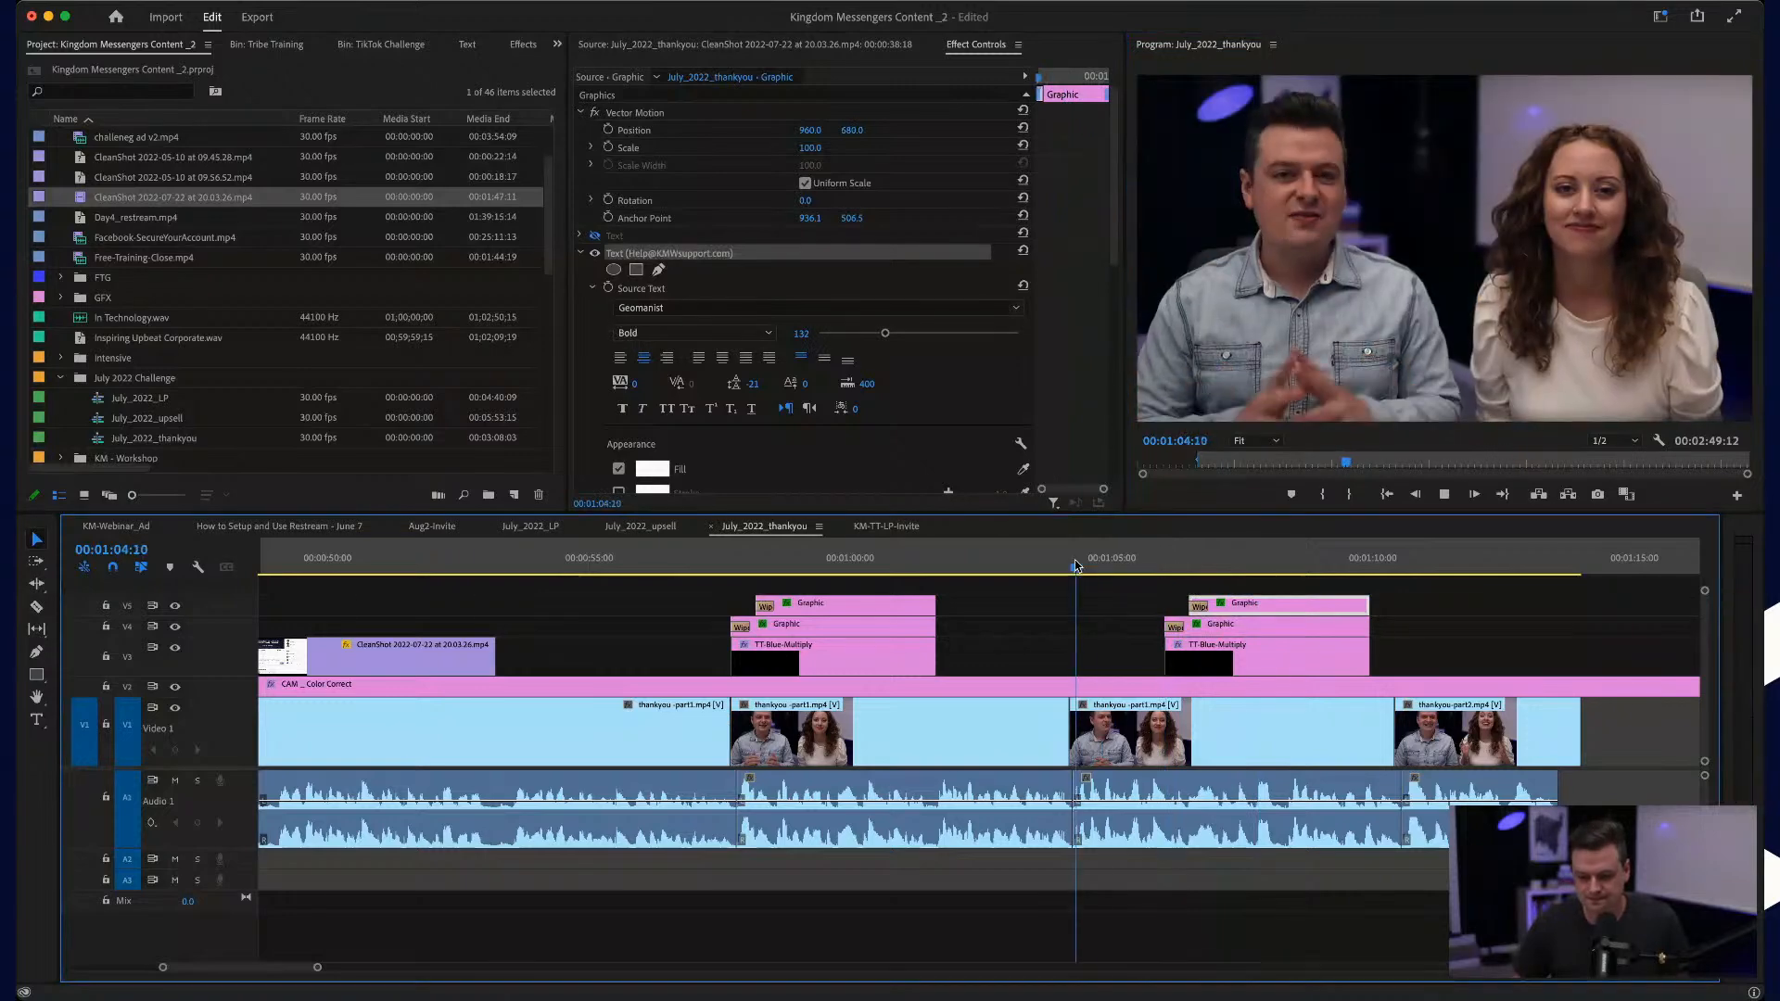
scroll(1223, 732, "up", 5)
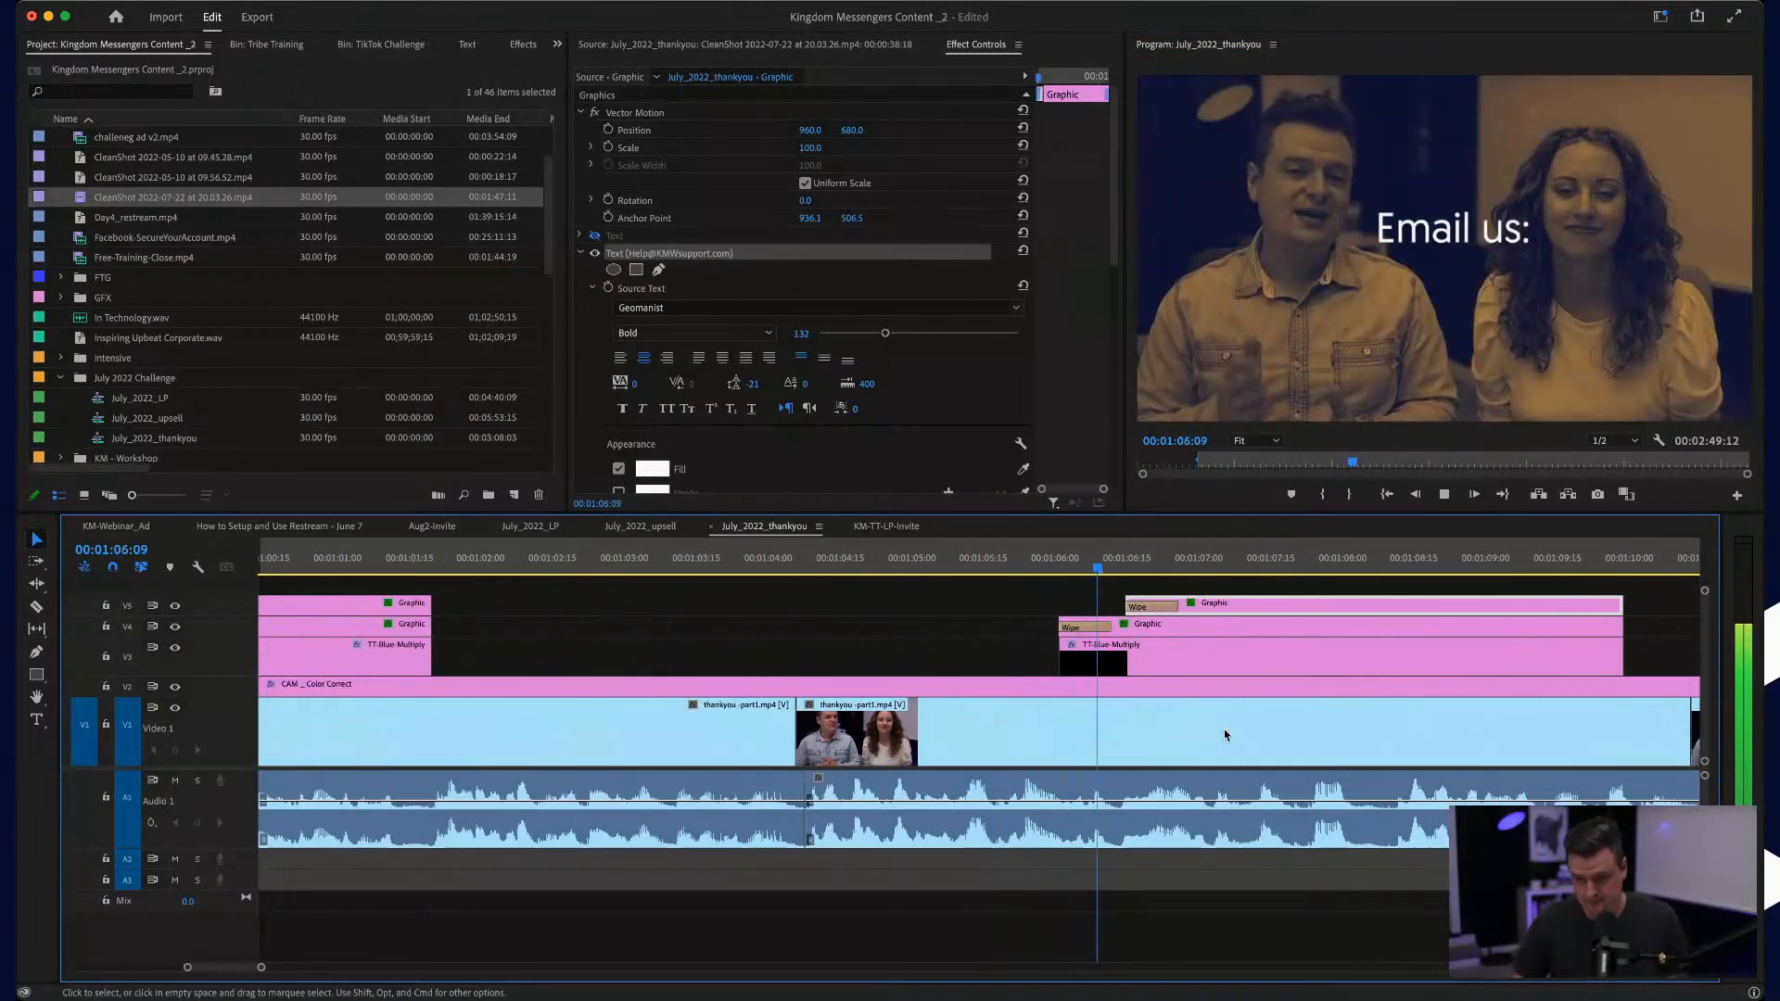
key("space")
Step: Trim the start of the e-mail address graphic to about 00:01:07:06 and play the title's entrance
left_click_drag(1126, 604, 1227, 604)
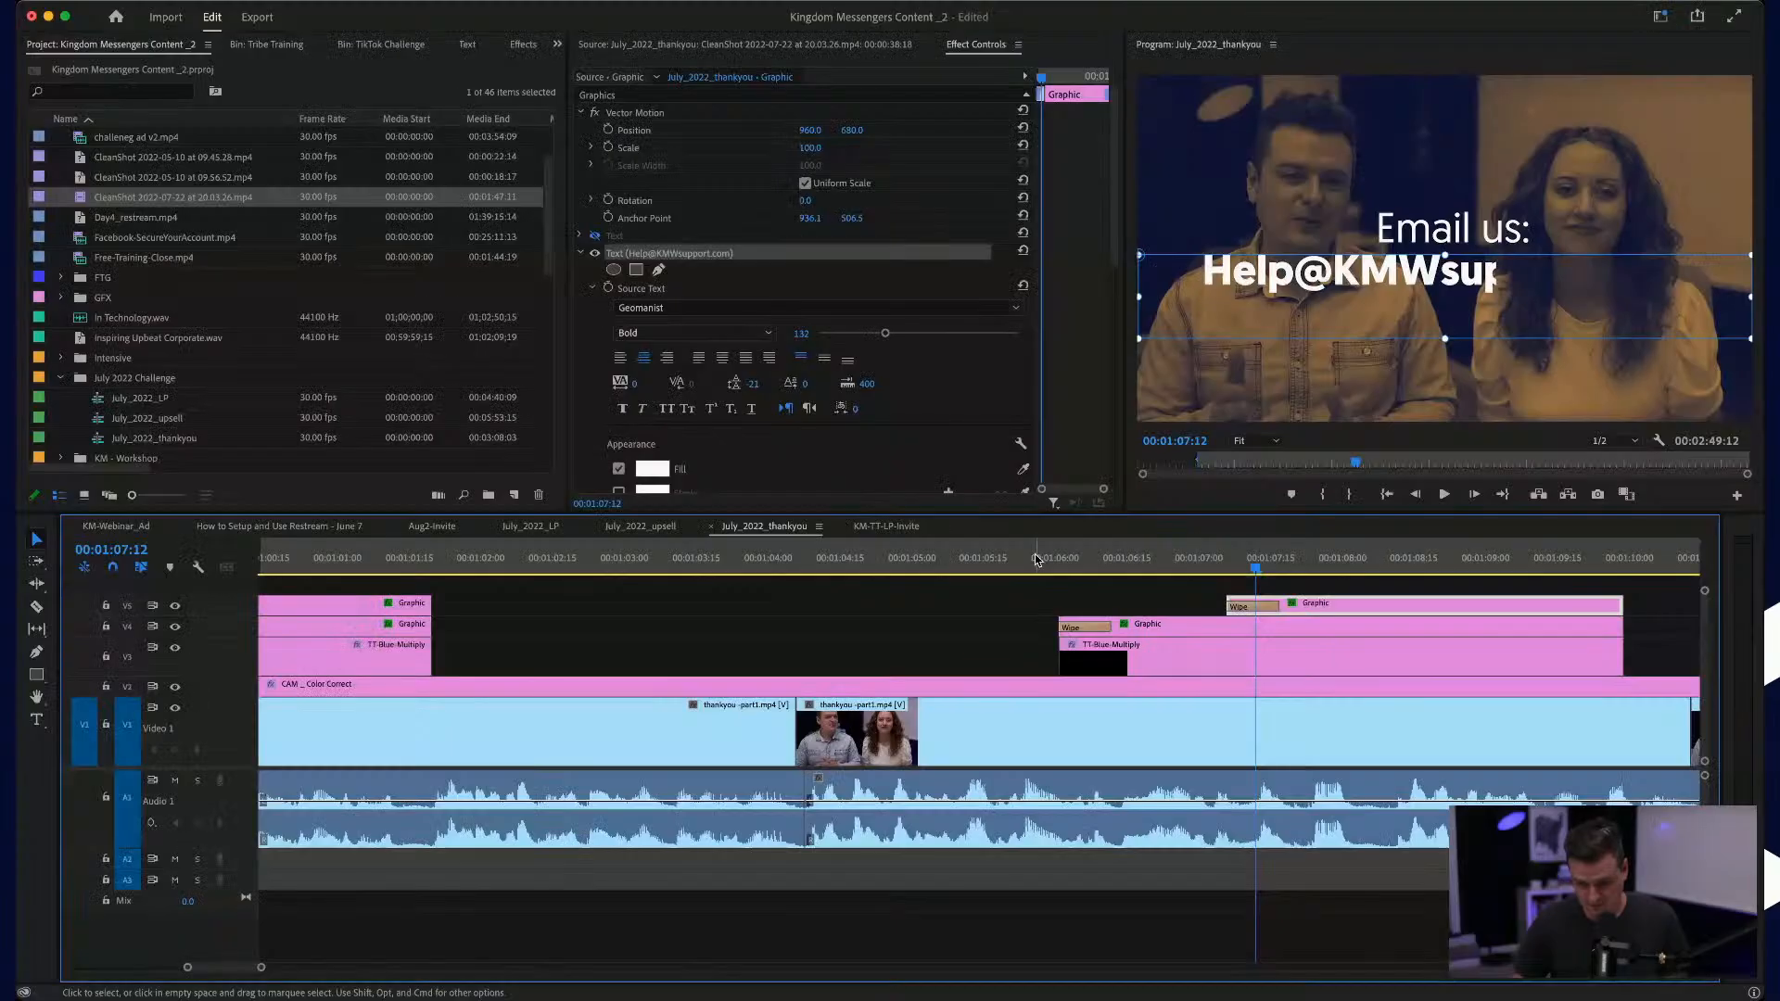
left_click(1036, 559)
key("space")
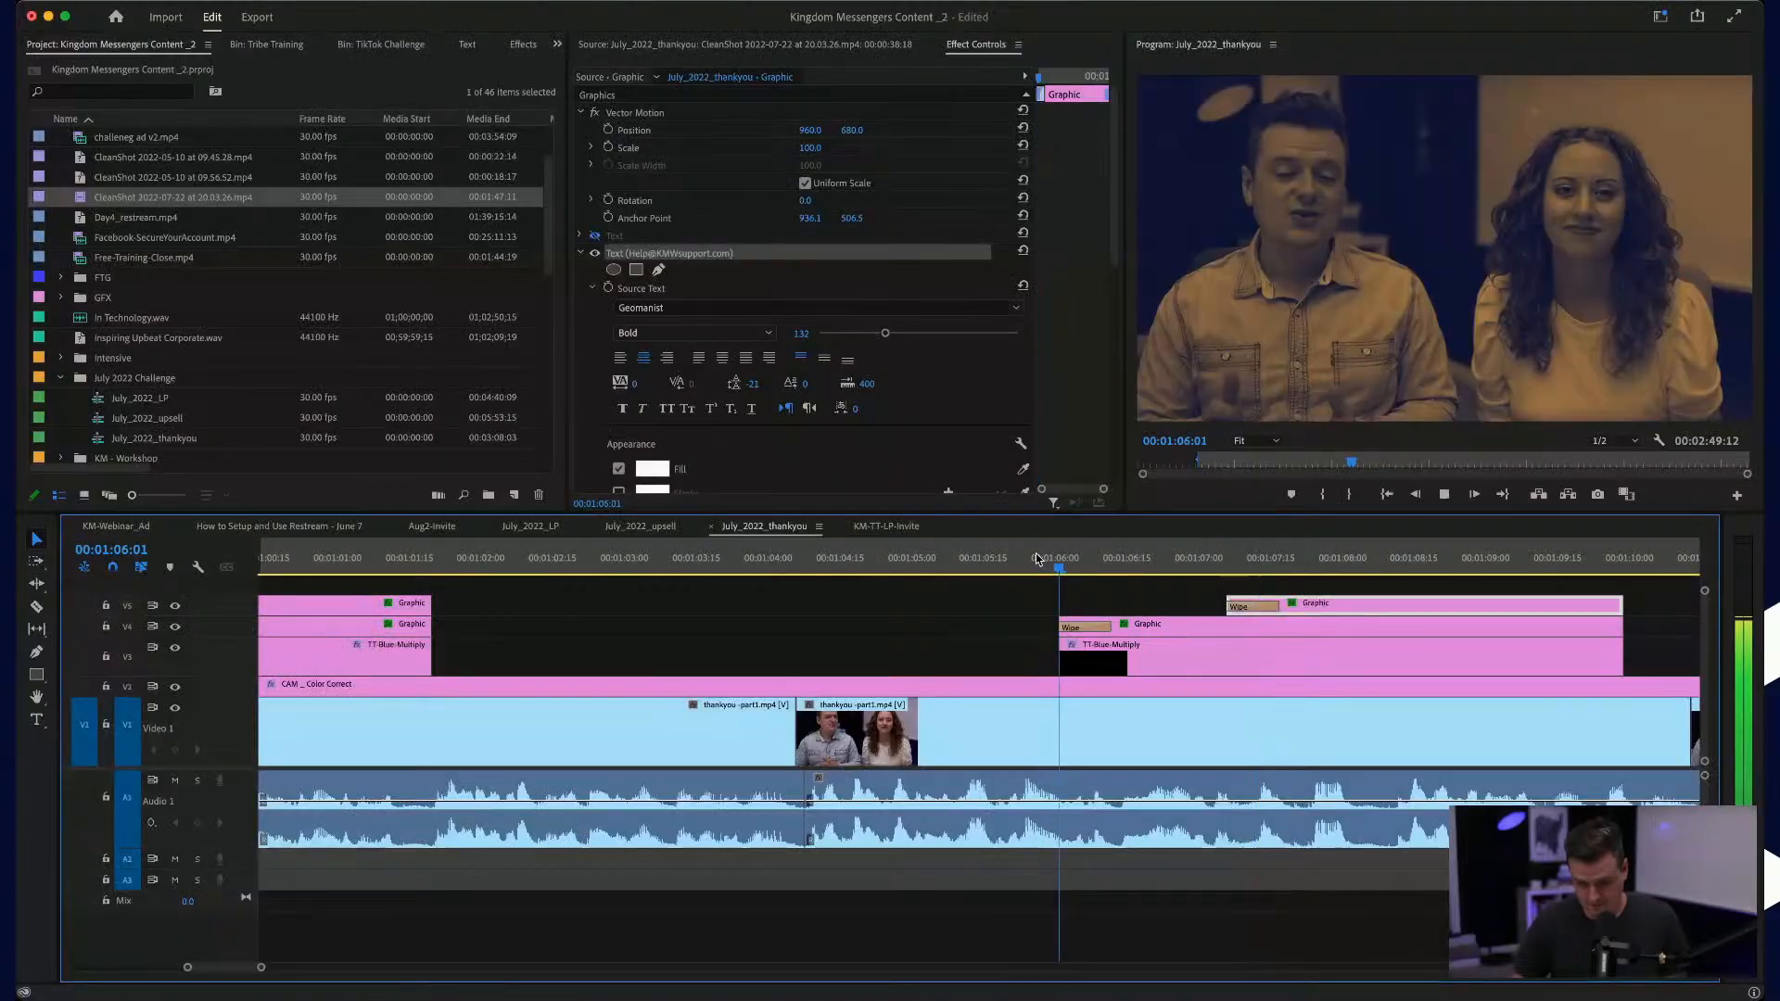
key("space")
Step: Lengthen the wipe on the e-mail address graphic to 00:00:00:21 and play it
left_click_drag(1283, 603, 1325, 604)
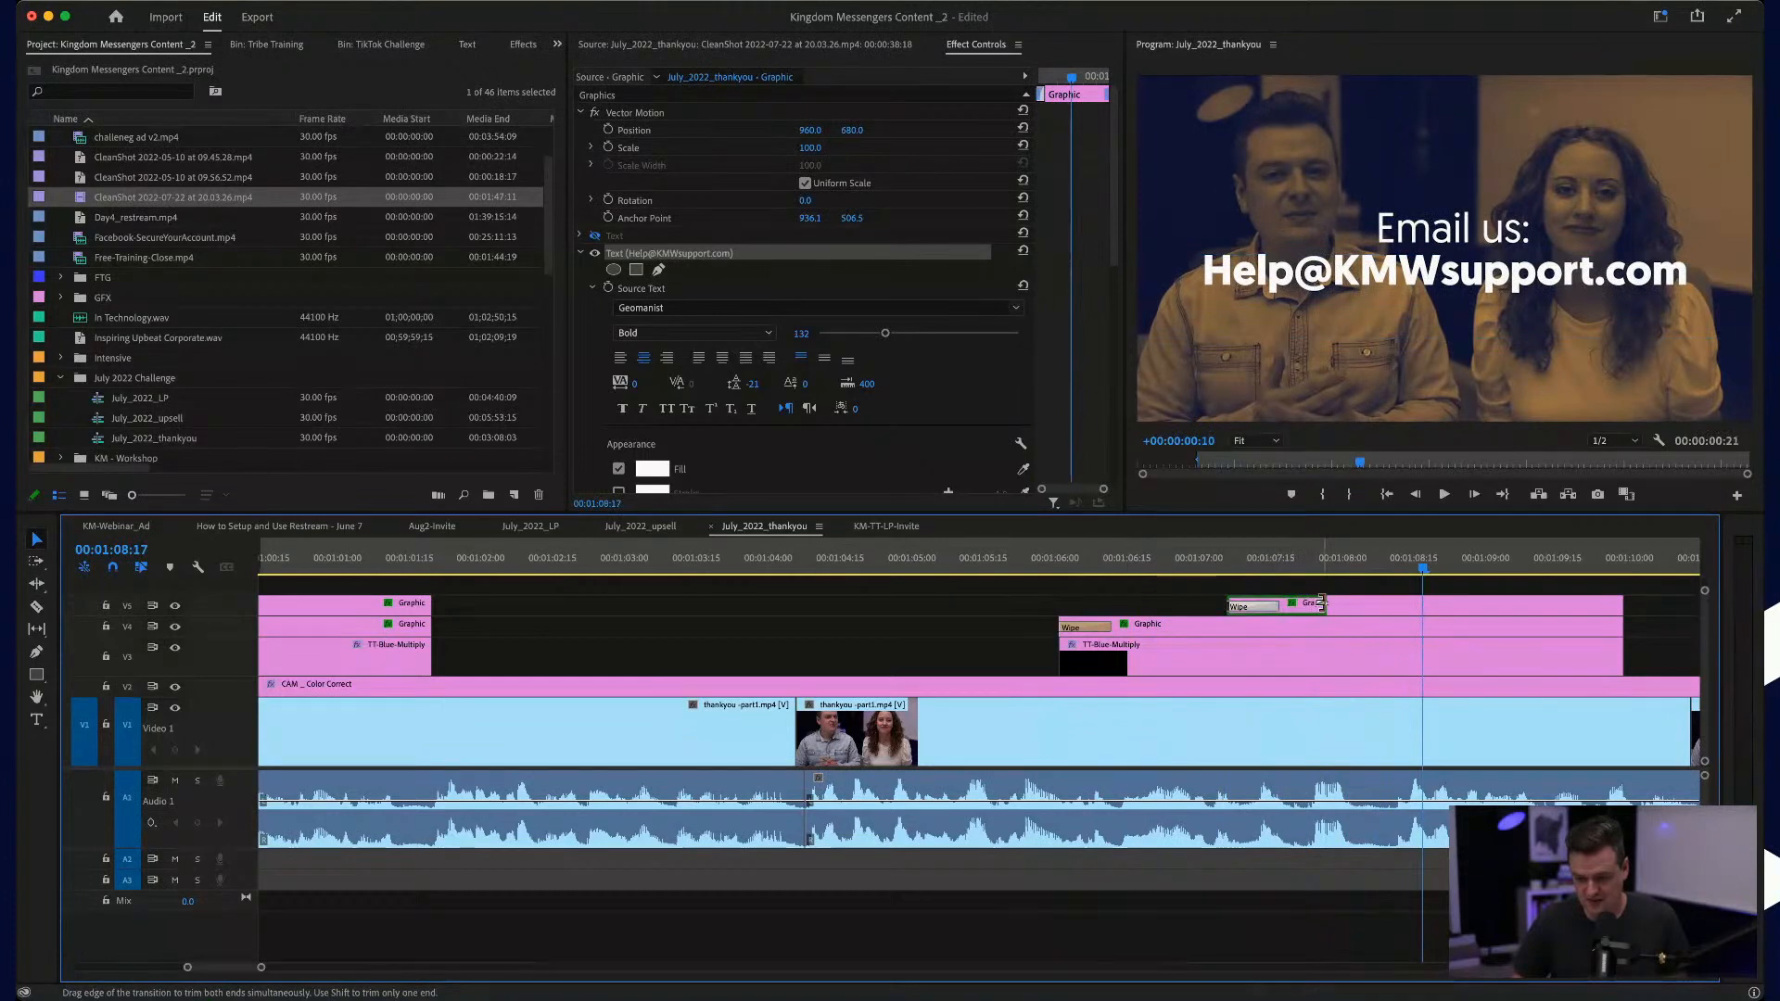
left_click(1177, 556)
key("space")
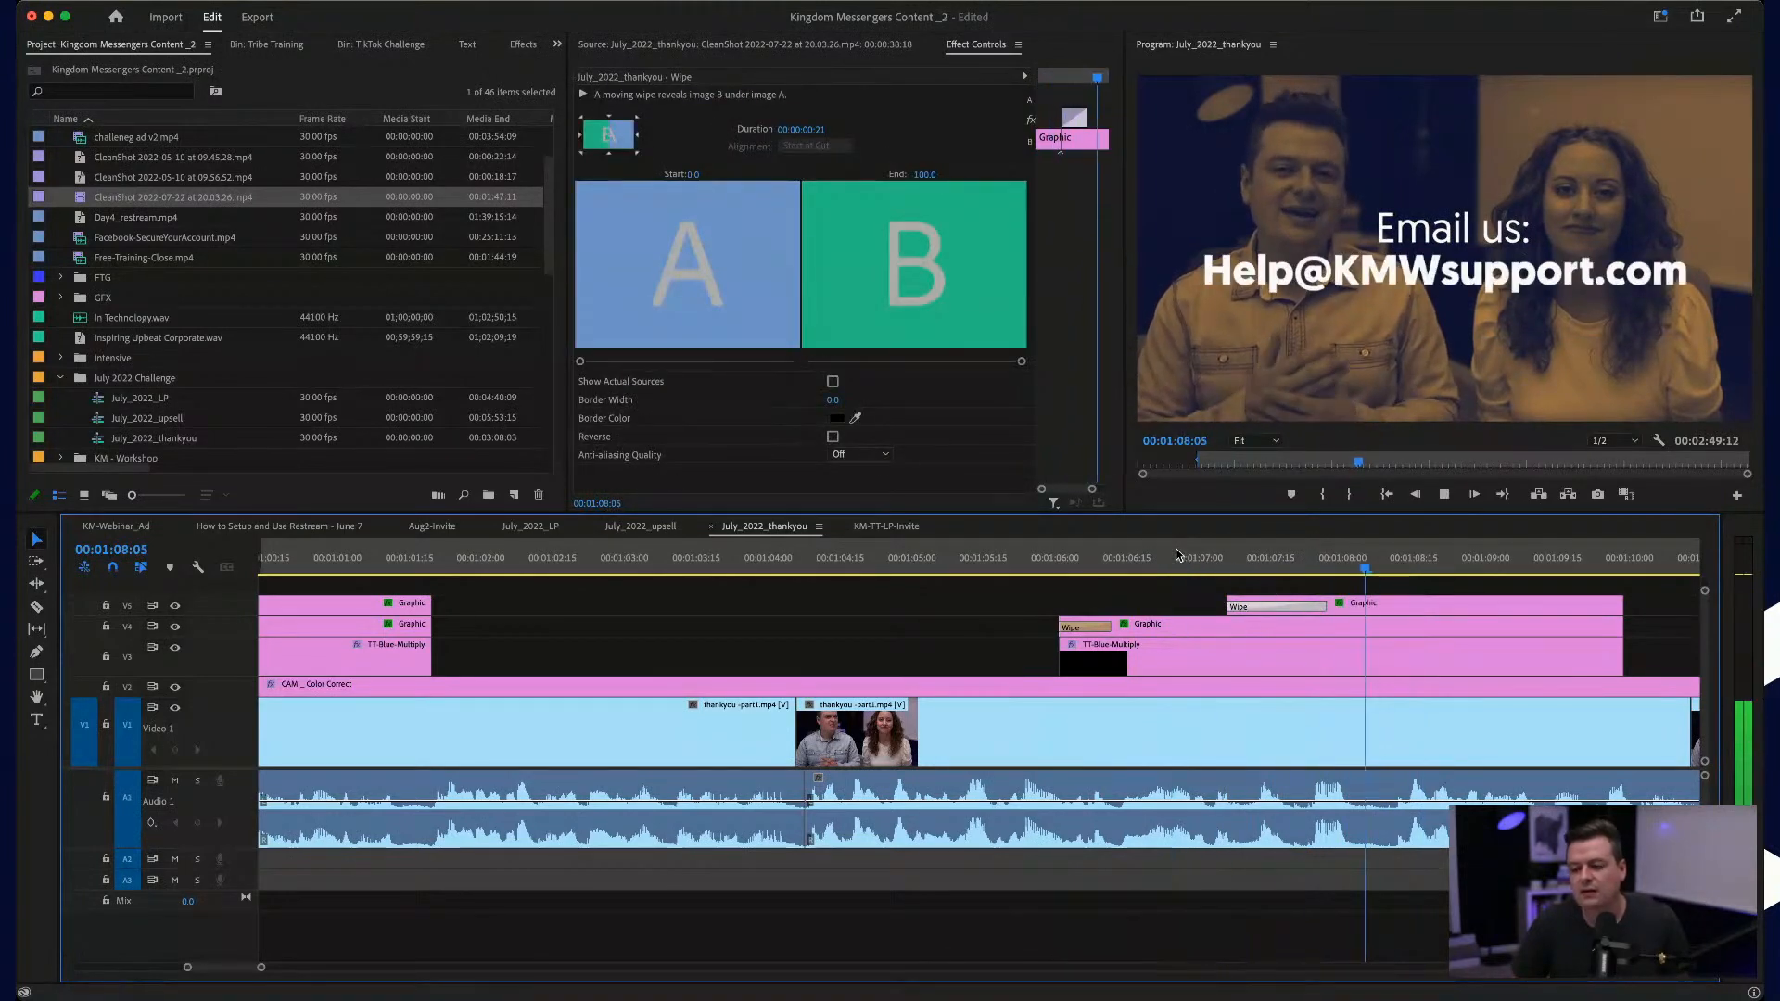
key("space")
Step: Extend both e-mail title graphics and their overlay to the start of the thankyou -part2 clip, and play to about 00:01:13
left_click_drag(1403, 606, 1429, 656)
left_click(1373, 561)
key("space")
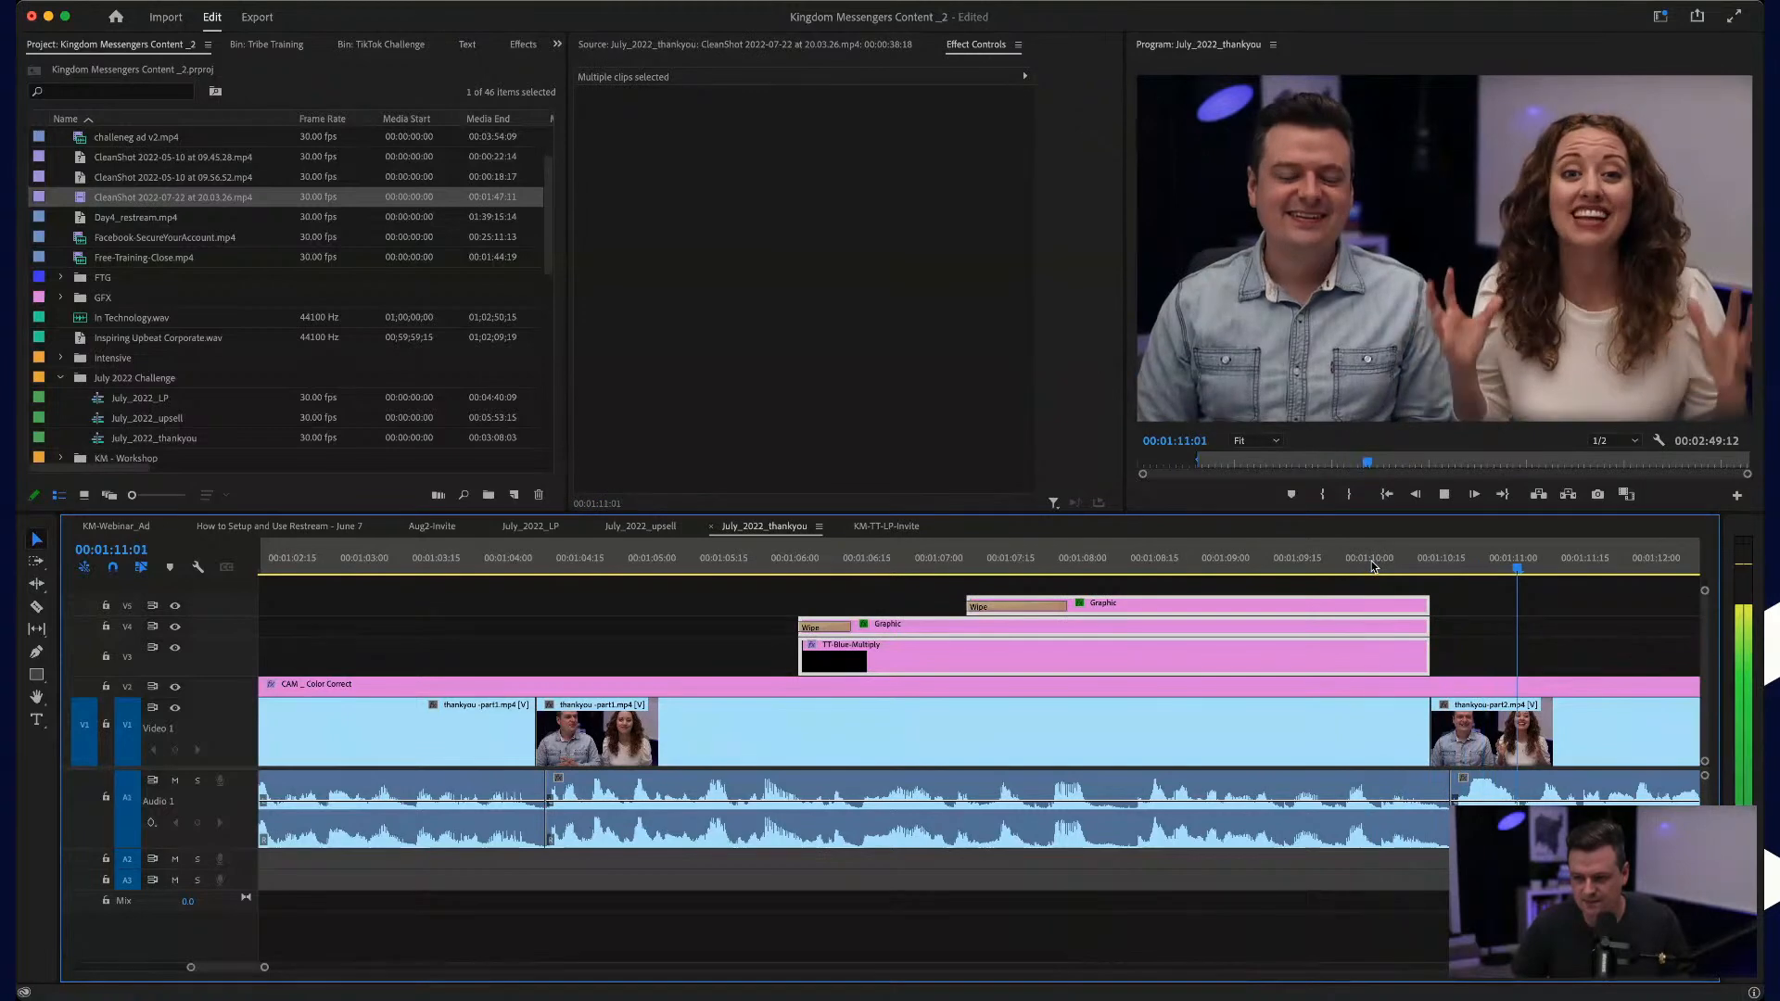
key("minus")
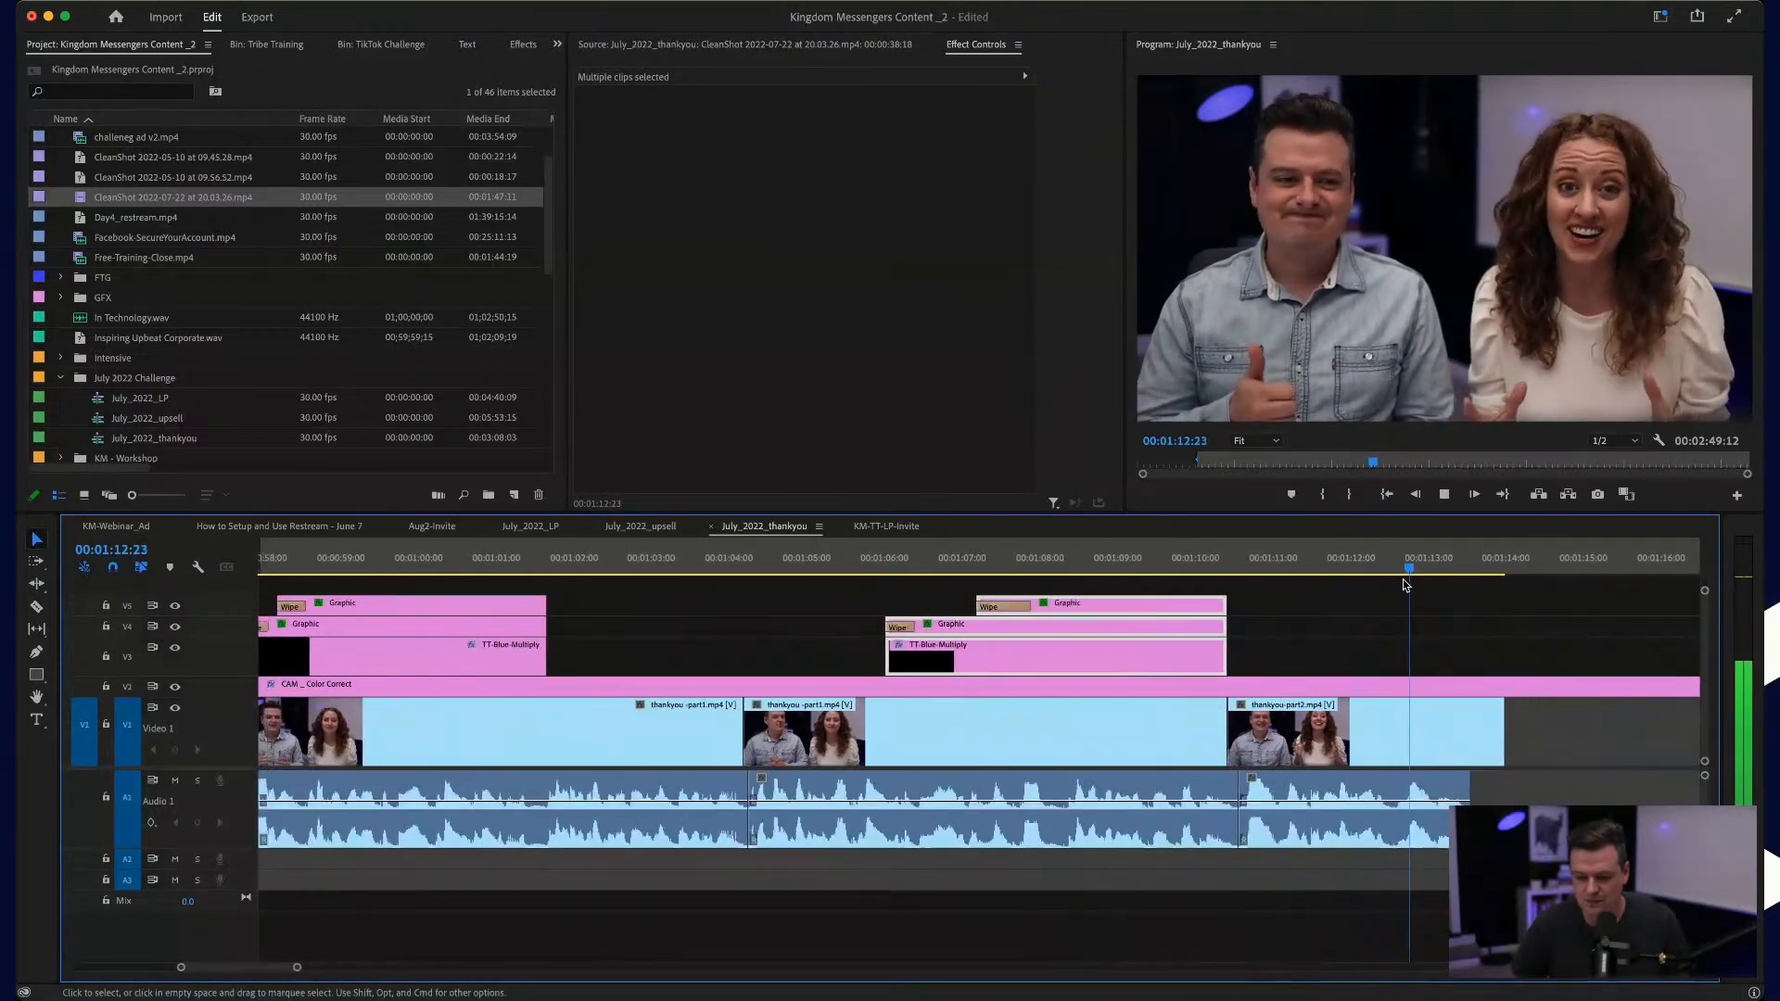
Step: Extend the thankyou -part2 video's end to about 00:01:14:21 and add a Cross Dissolve there
left_click_drag(1505, 729, 1557, 728)
left_click(1565, 732)
left_click(1522, 791)
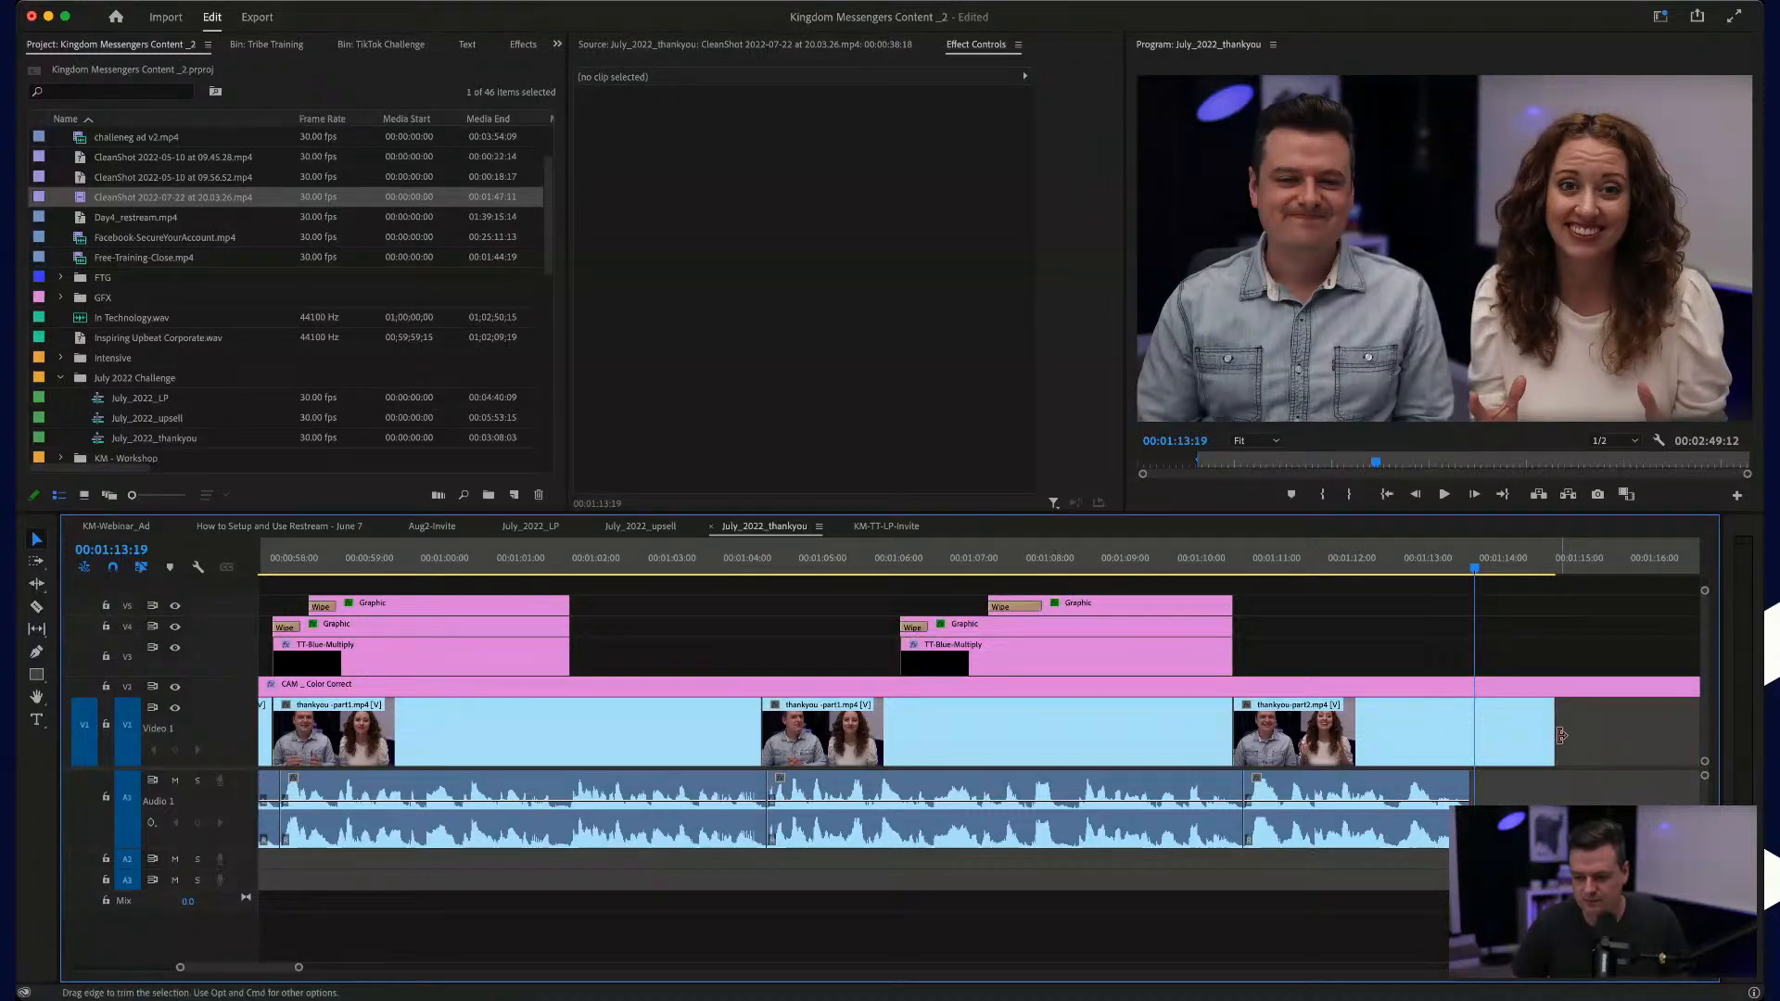
left_click(1589, 729)
key("super+d")
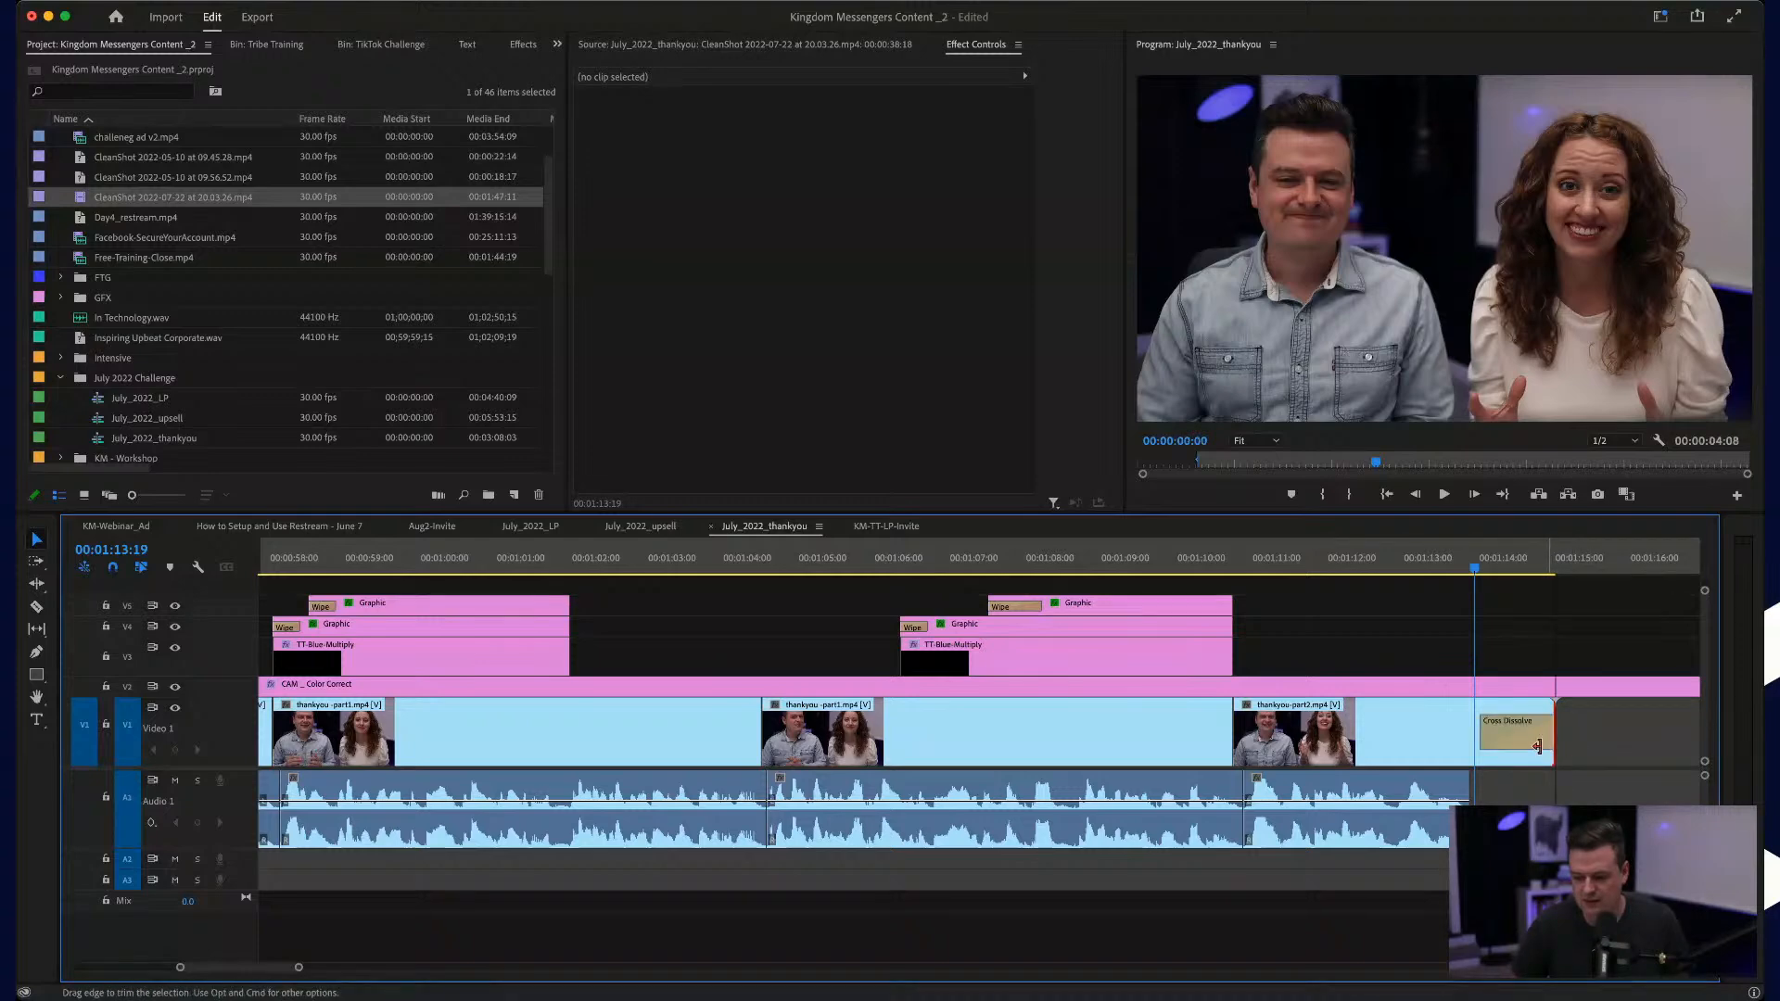
Step: Play the closing fade and set the thankyou -part2 video's end at about 00:01:14:22
left_click(1425, 549)
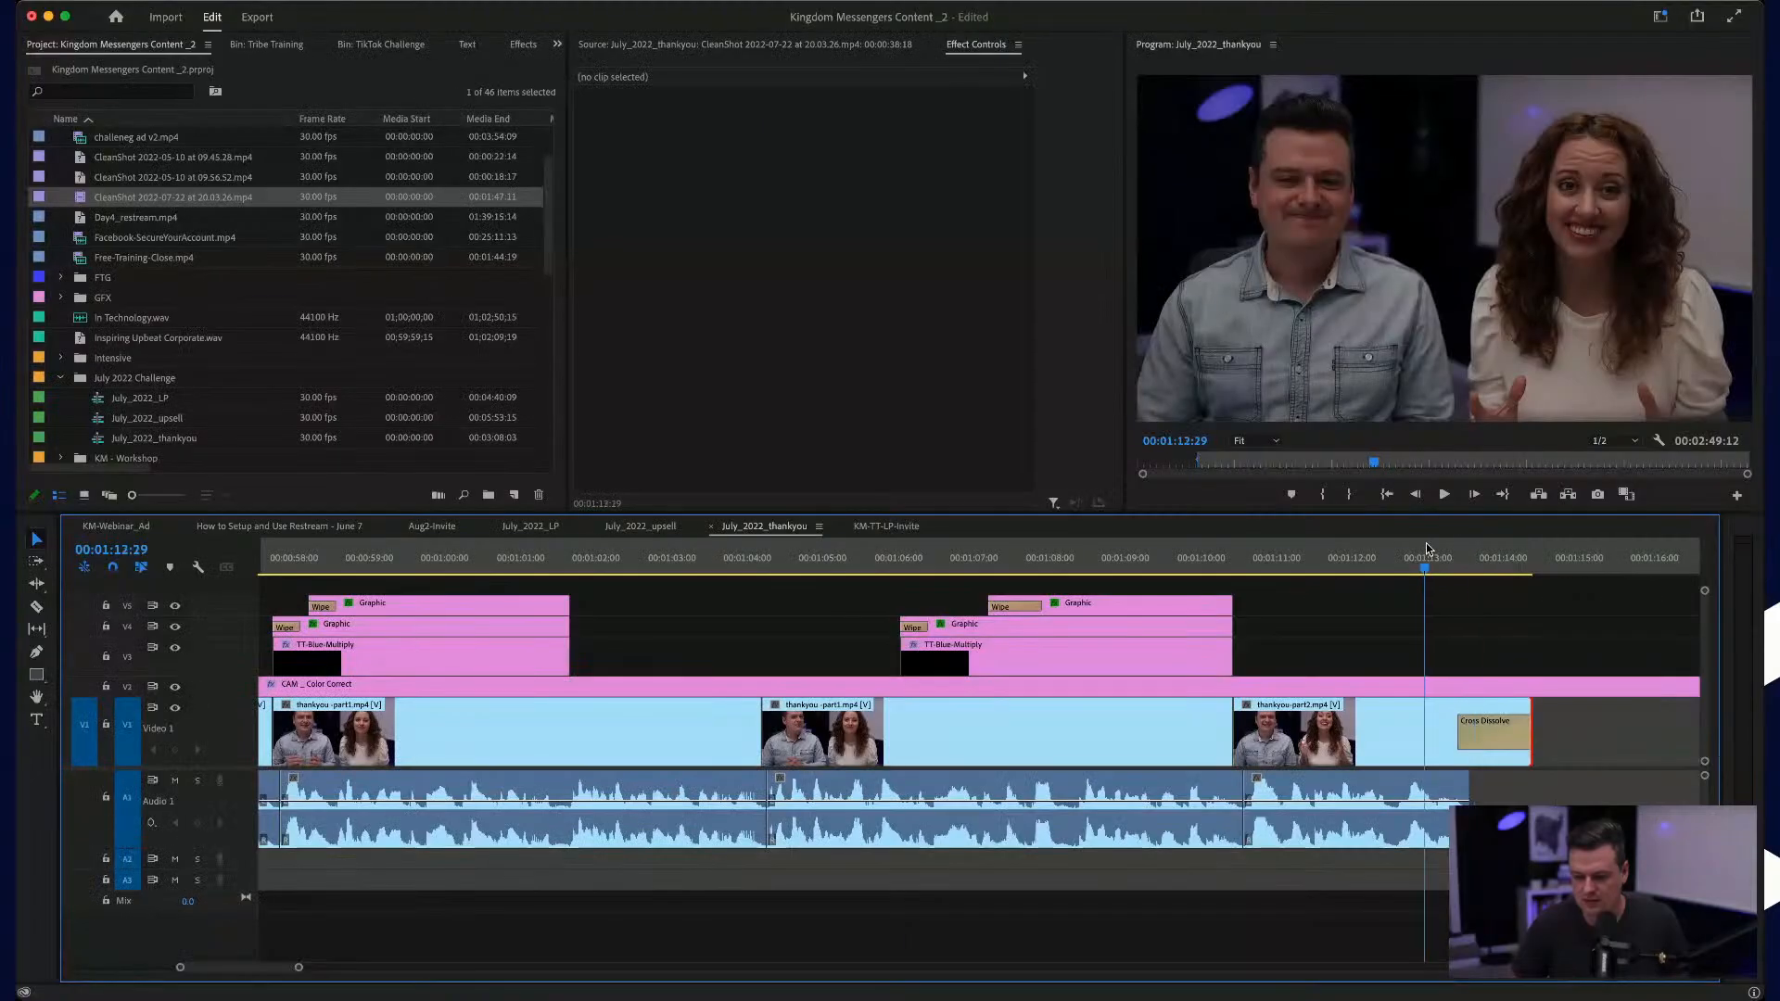
key("space")
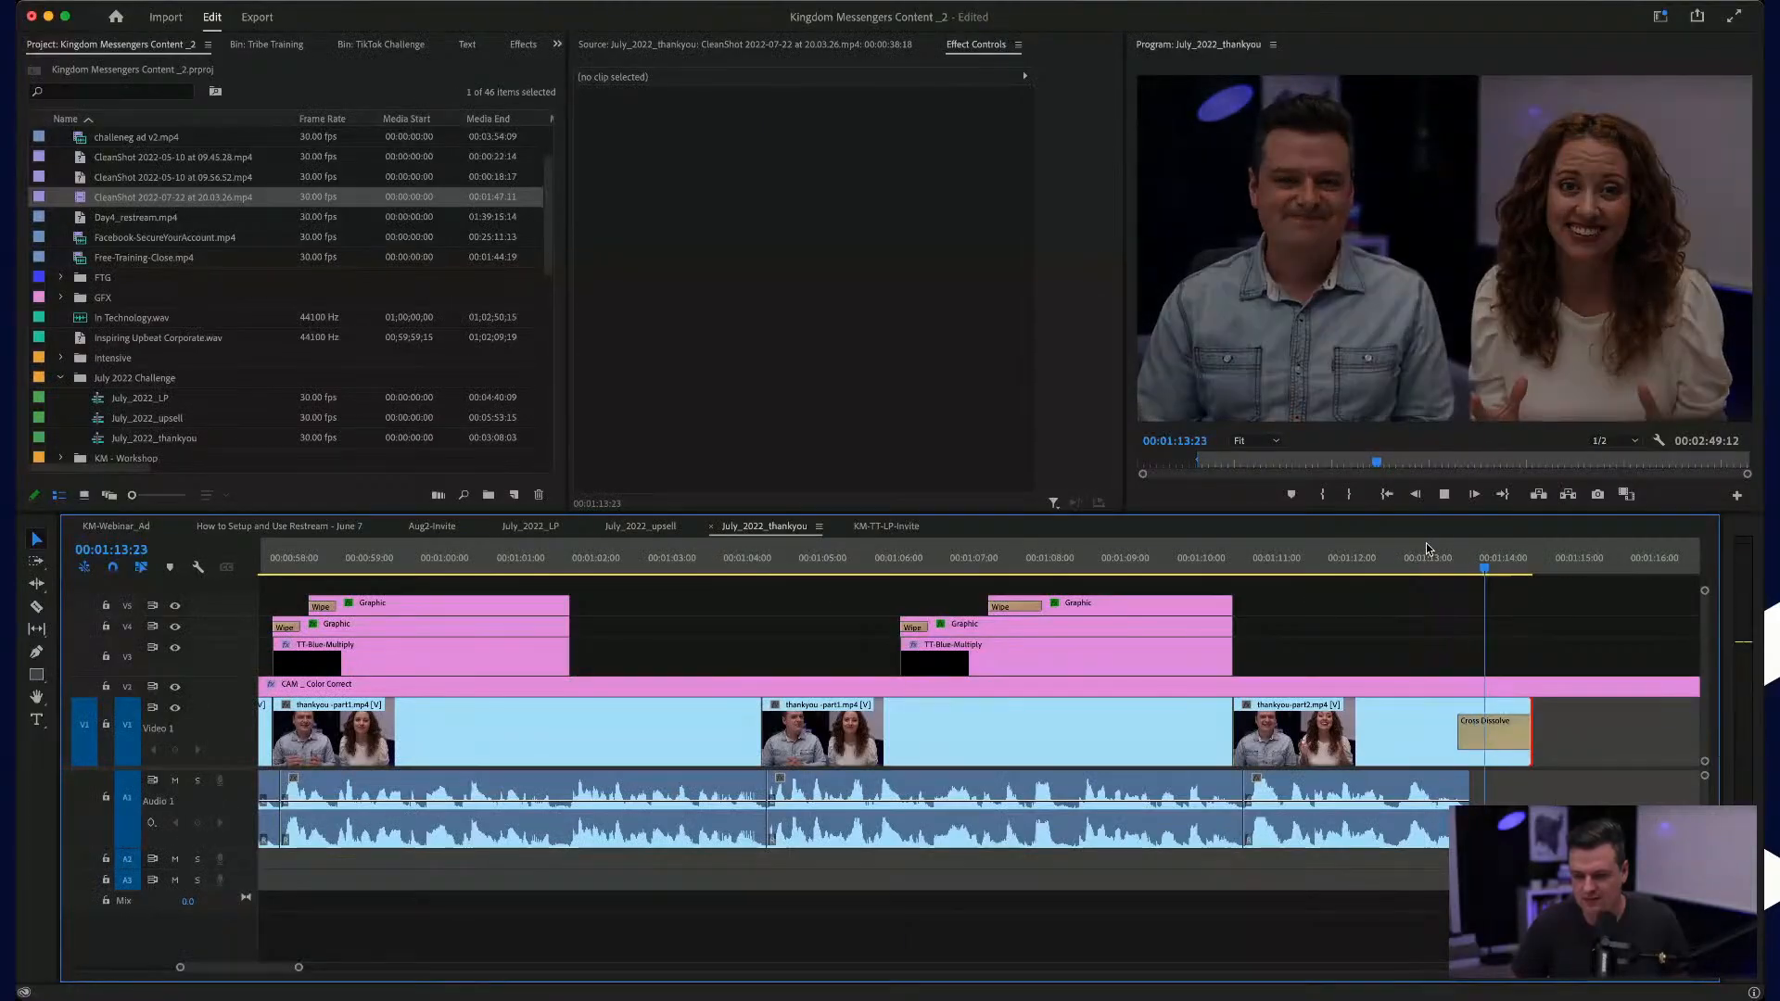
left_click_drag(1532, 727, 1560, 729)
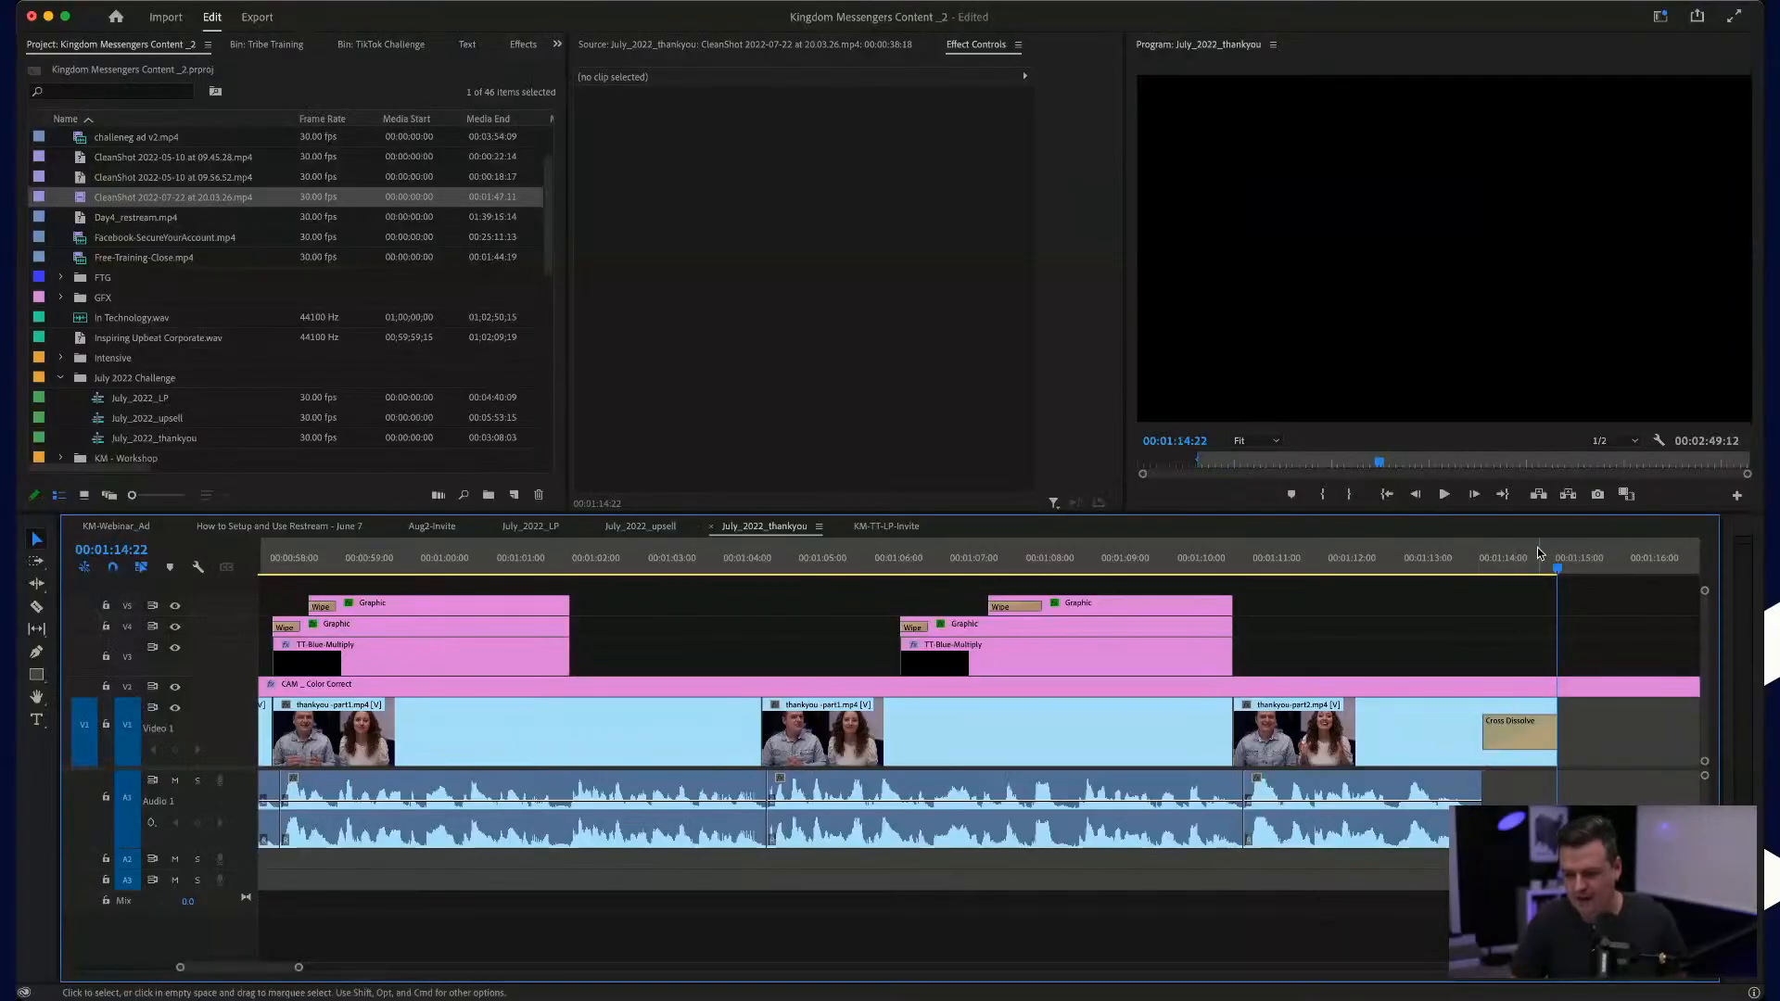
Step: Mark the talk with an in point at about 00:00:18:22 and an out point at 00:01:14:21
left_click(1550, 567)
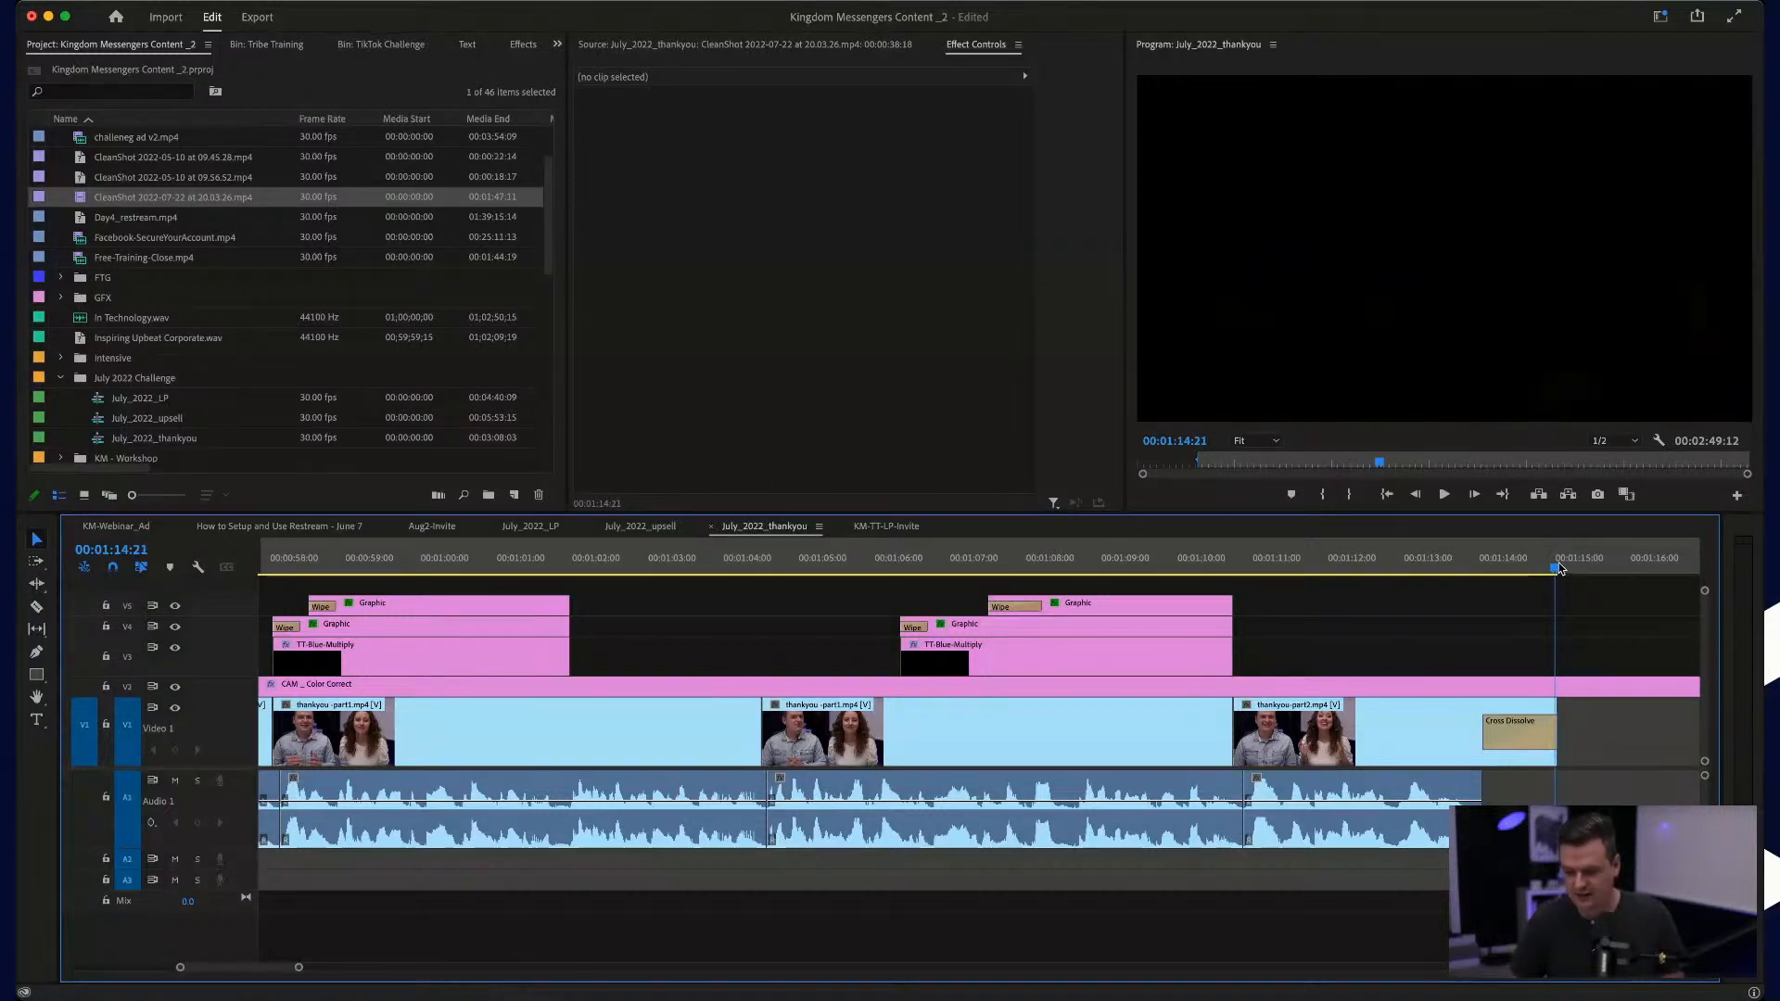
scroll(1162, 732, "down", 4)
scroll(1162, 732, "down", 1)
scroll(1163, 732, "left", 4)
left_click(501, 563)
scroll(494, 686, "up", 5)
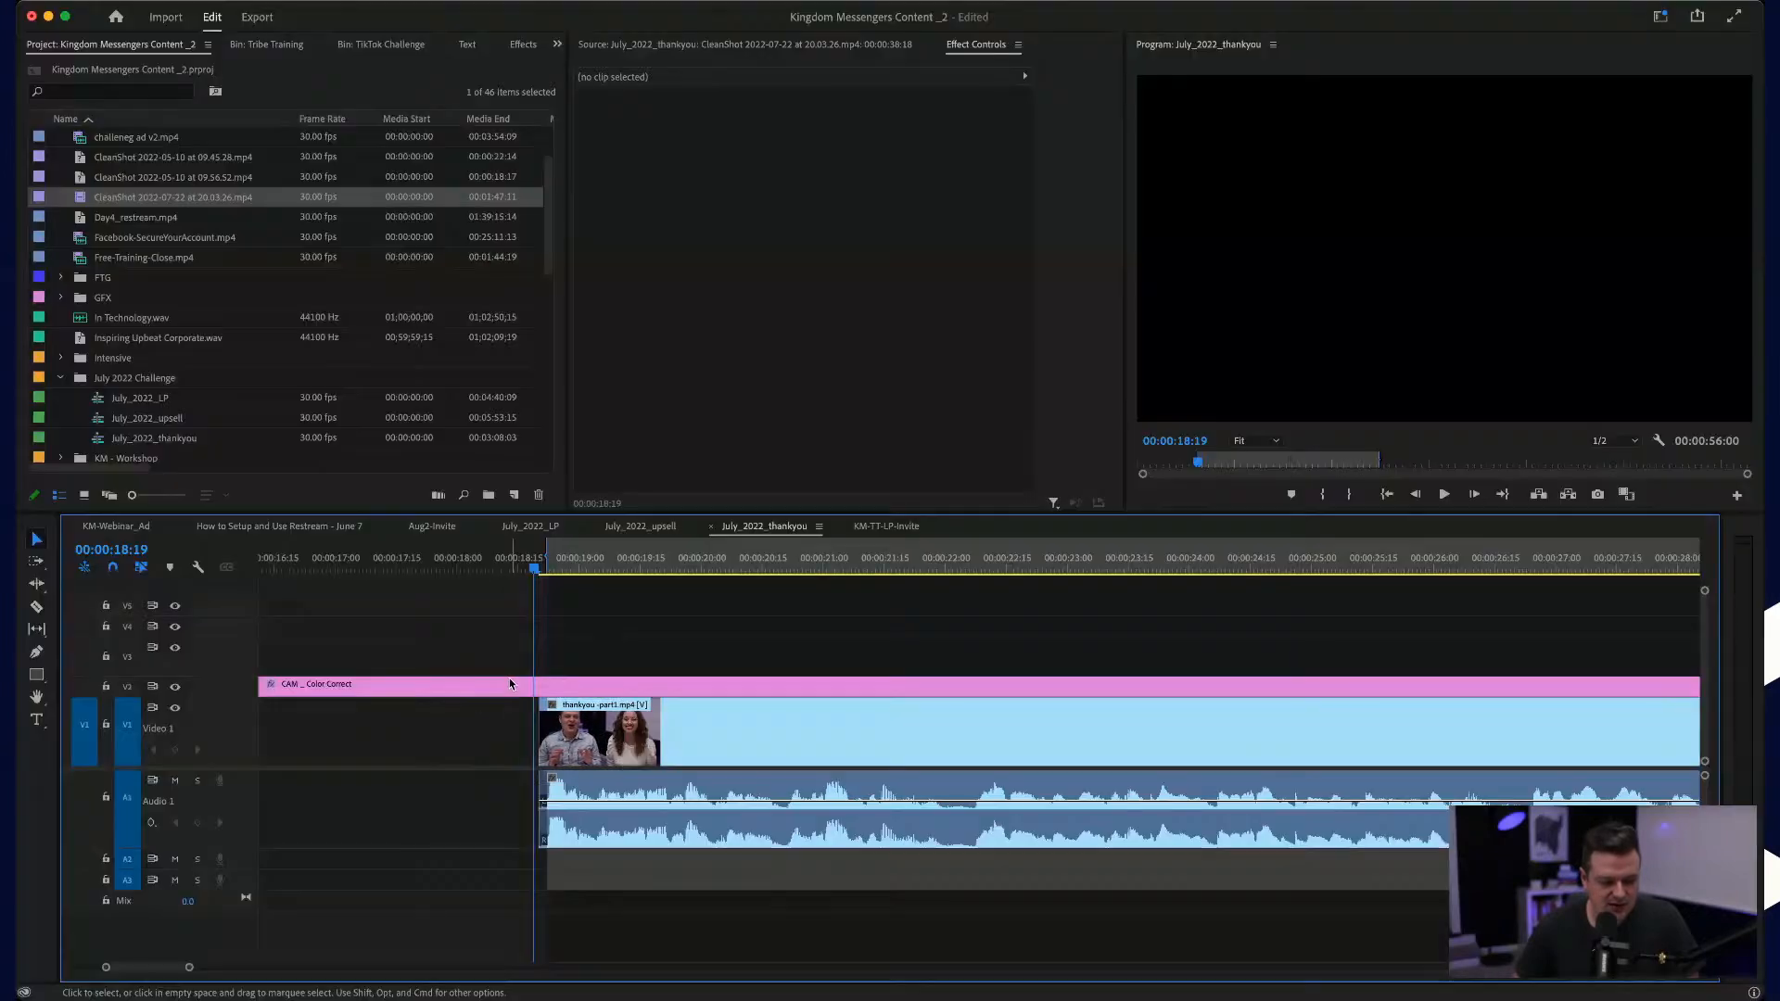
Step: Copy the background music from the July_2022_LP sequence, and return to July_2022_thankyou with the KM-TT-LP-Invite sequence closed
left_click(640, 526)
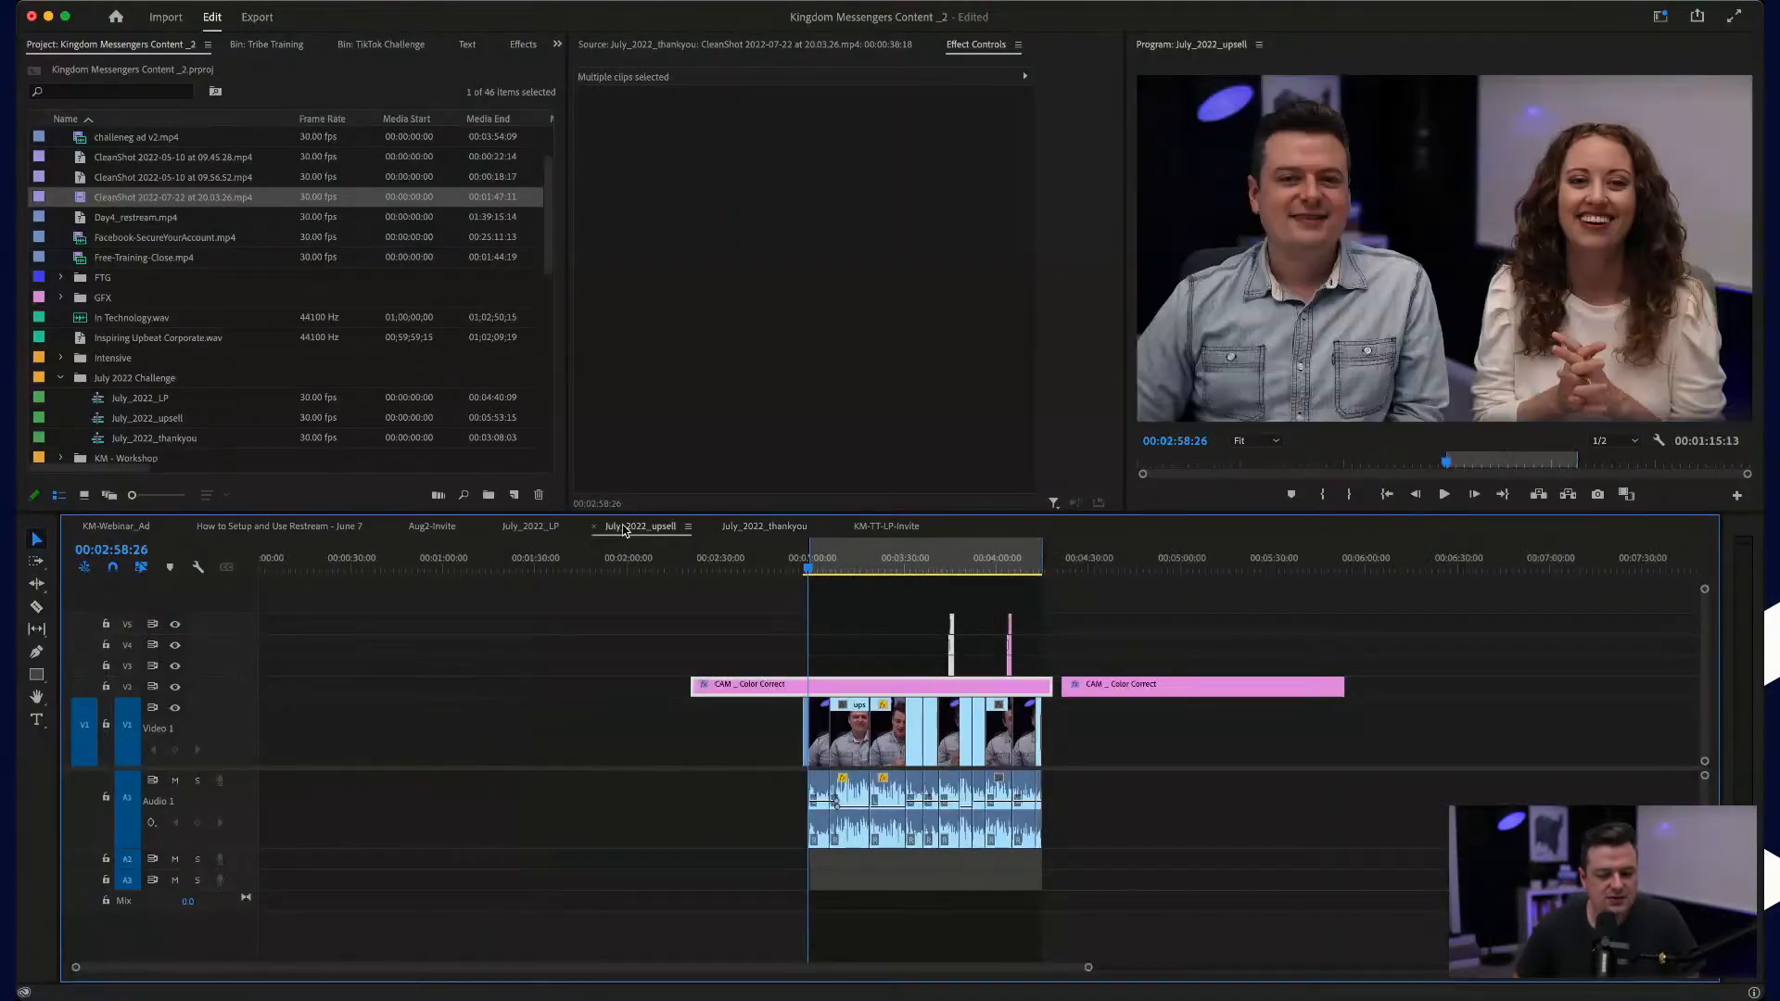
left_click(536, 526)
left_click(817, 869)
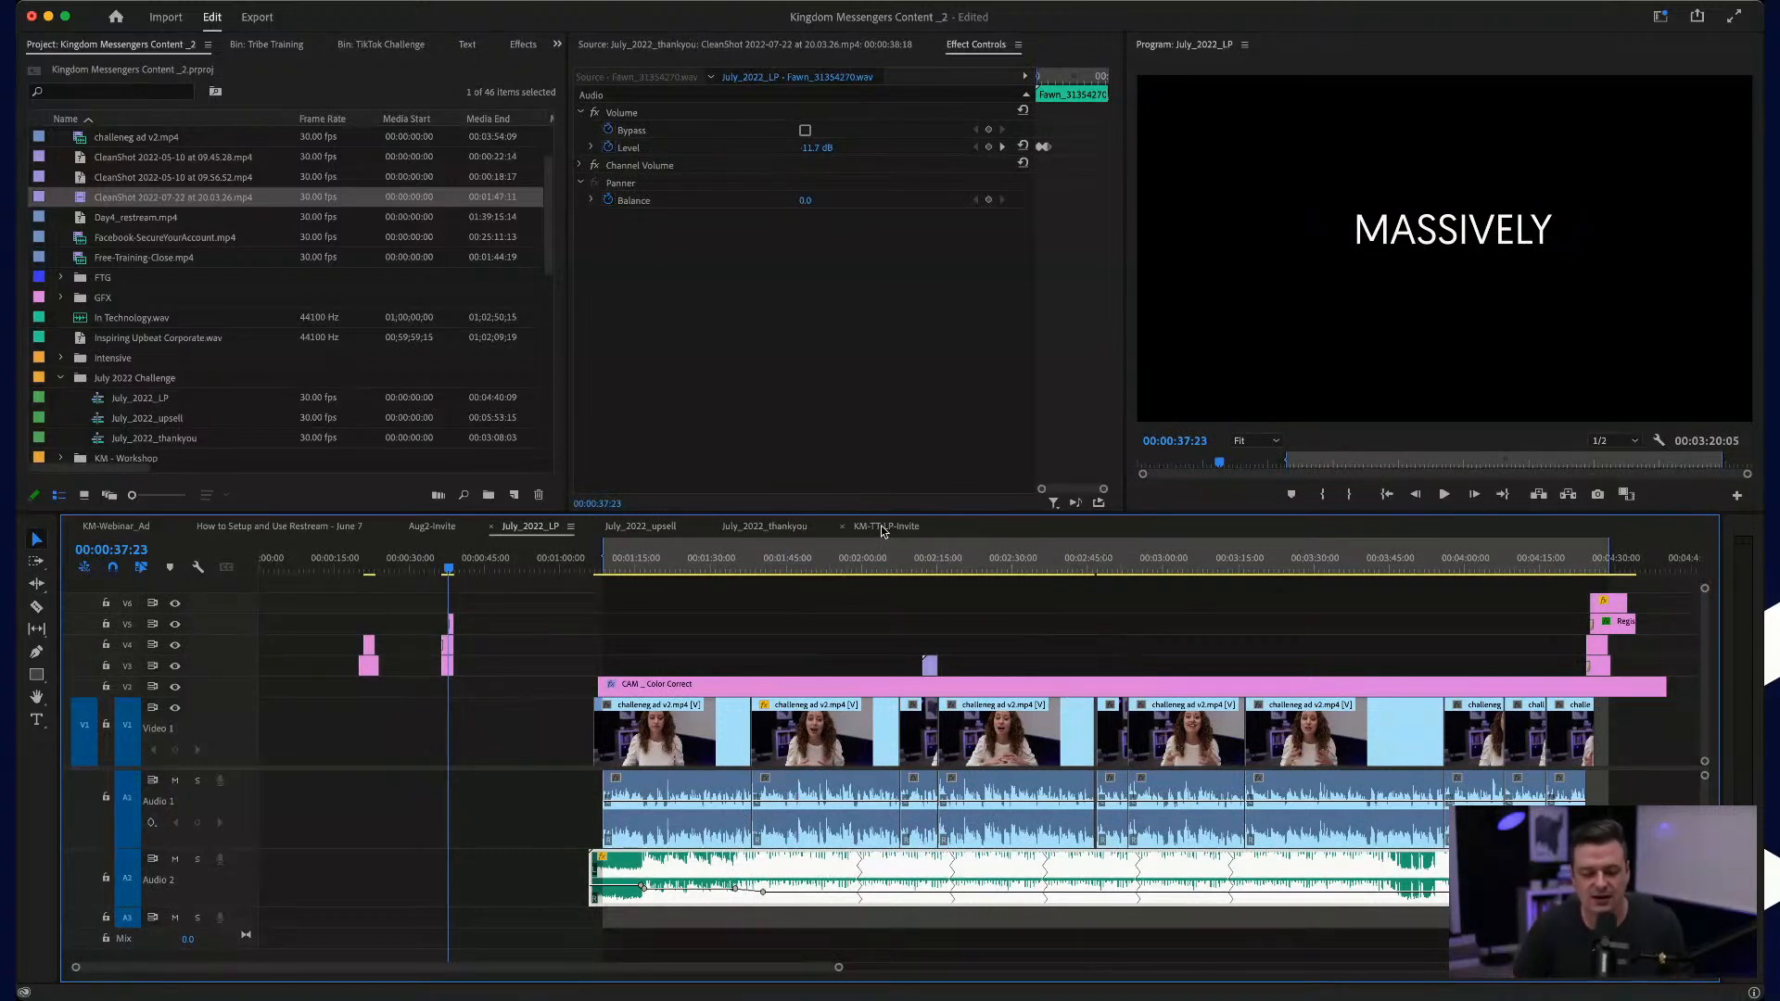
left_click_drag(786, 527, 896, 528)
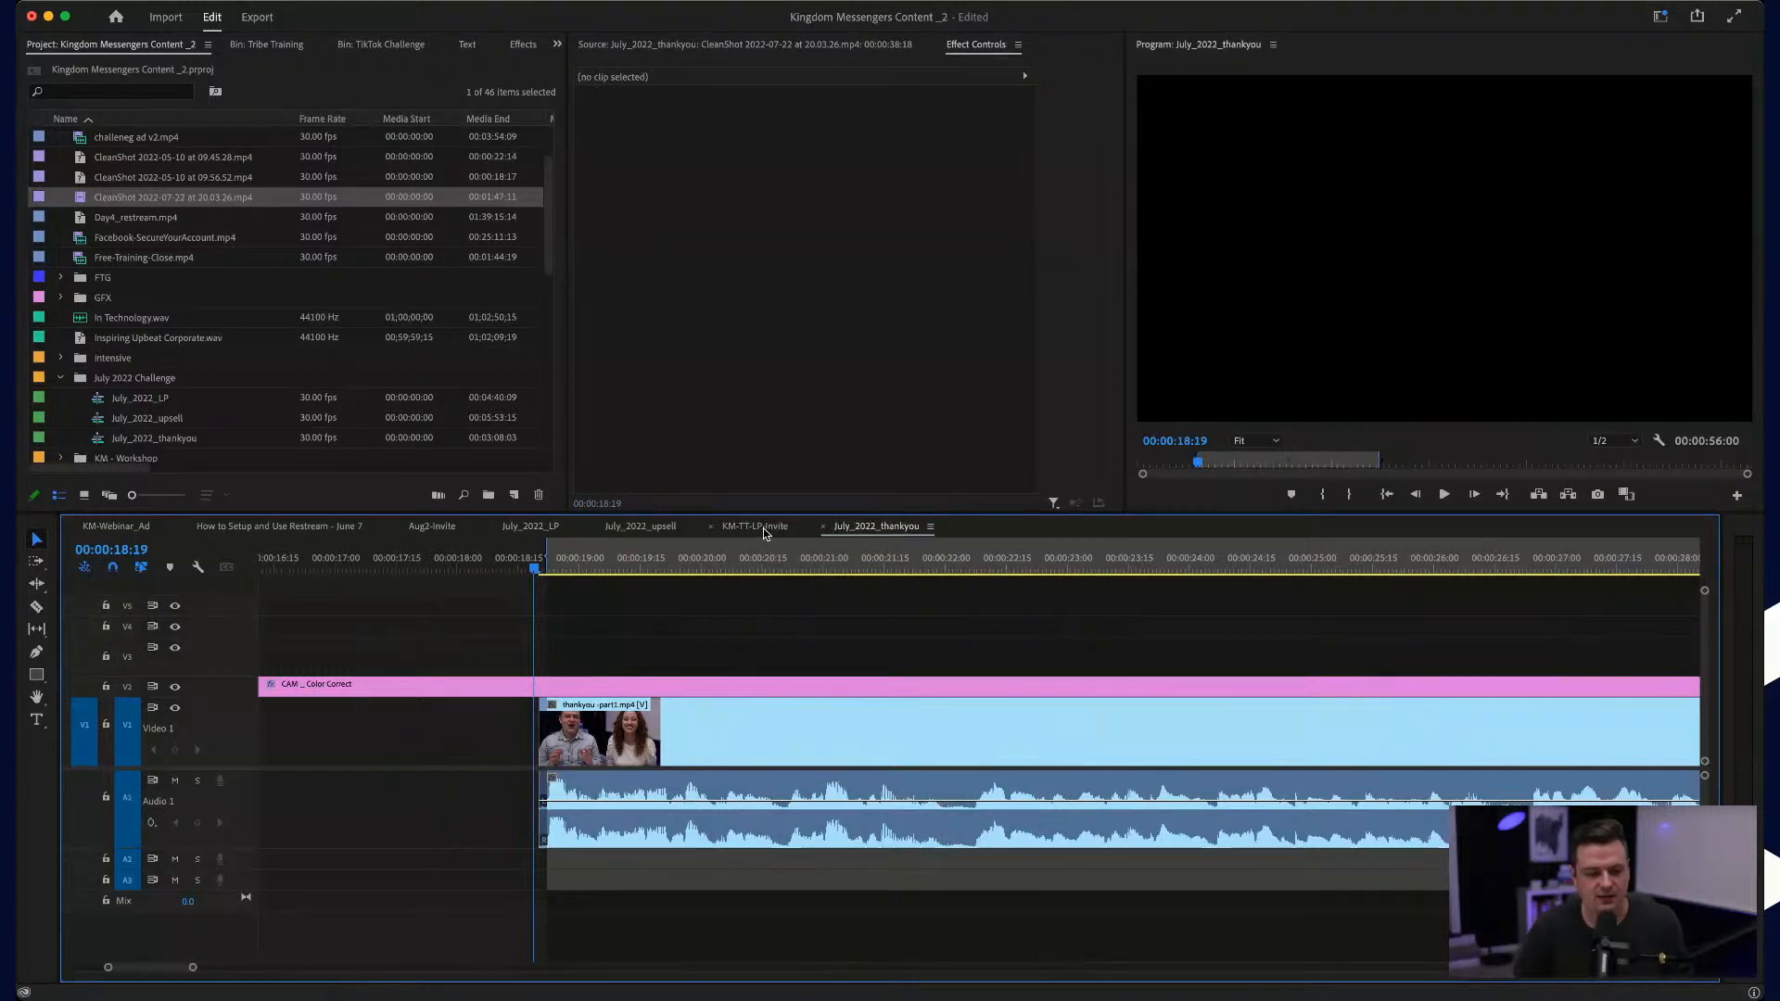
left_click(710, 526)
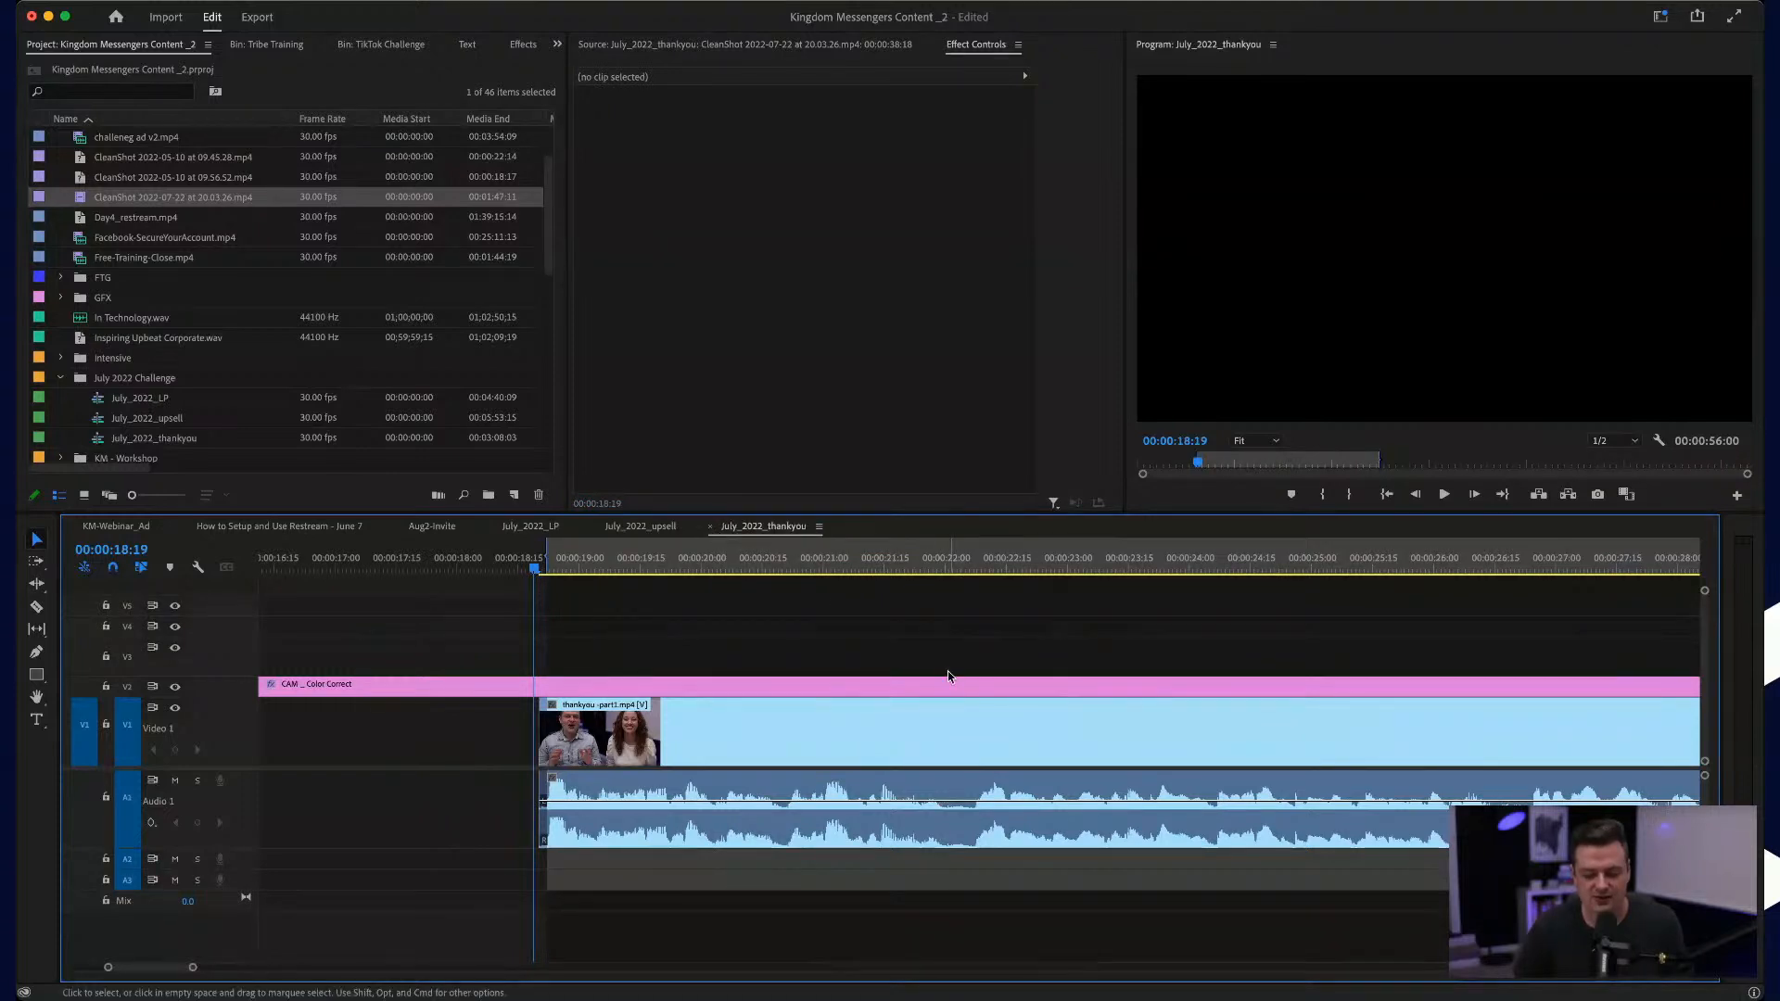
Step: Paste the copied background music into the July_2022_thankyou sequence at 00:01:24:29
key("minus")
key("minus")
key("minus")
left_click(1266, 555)
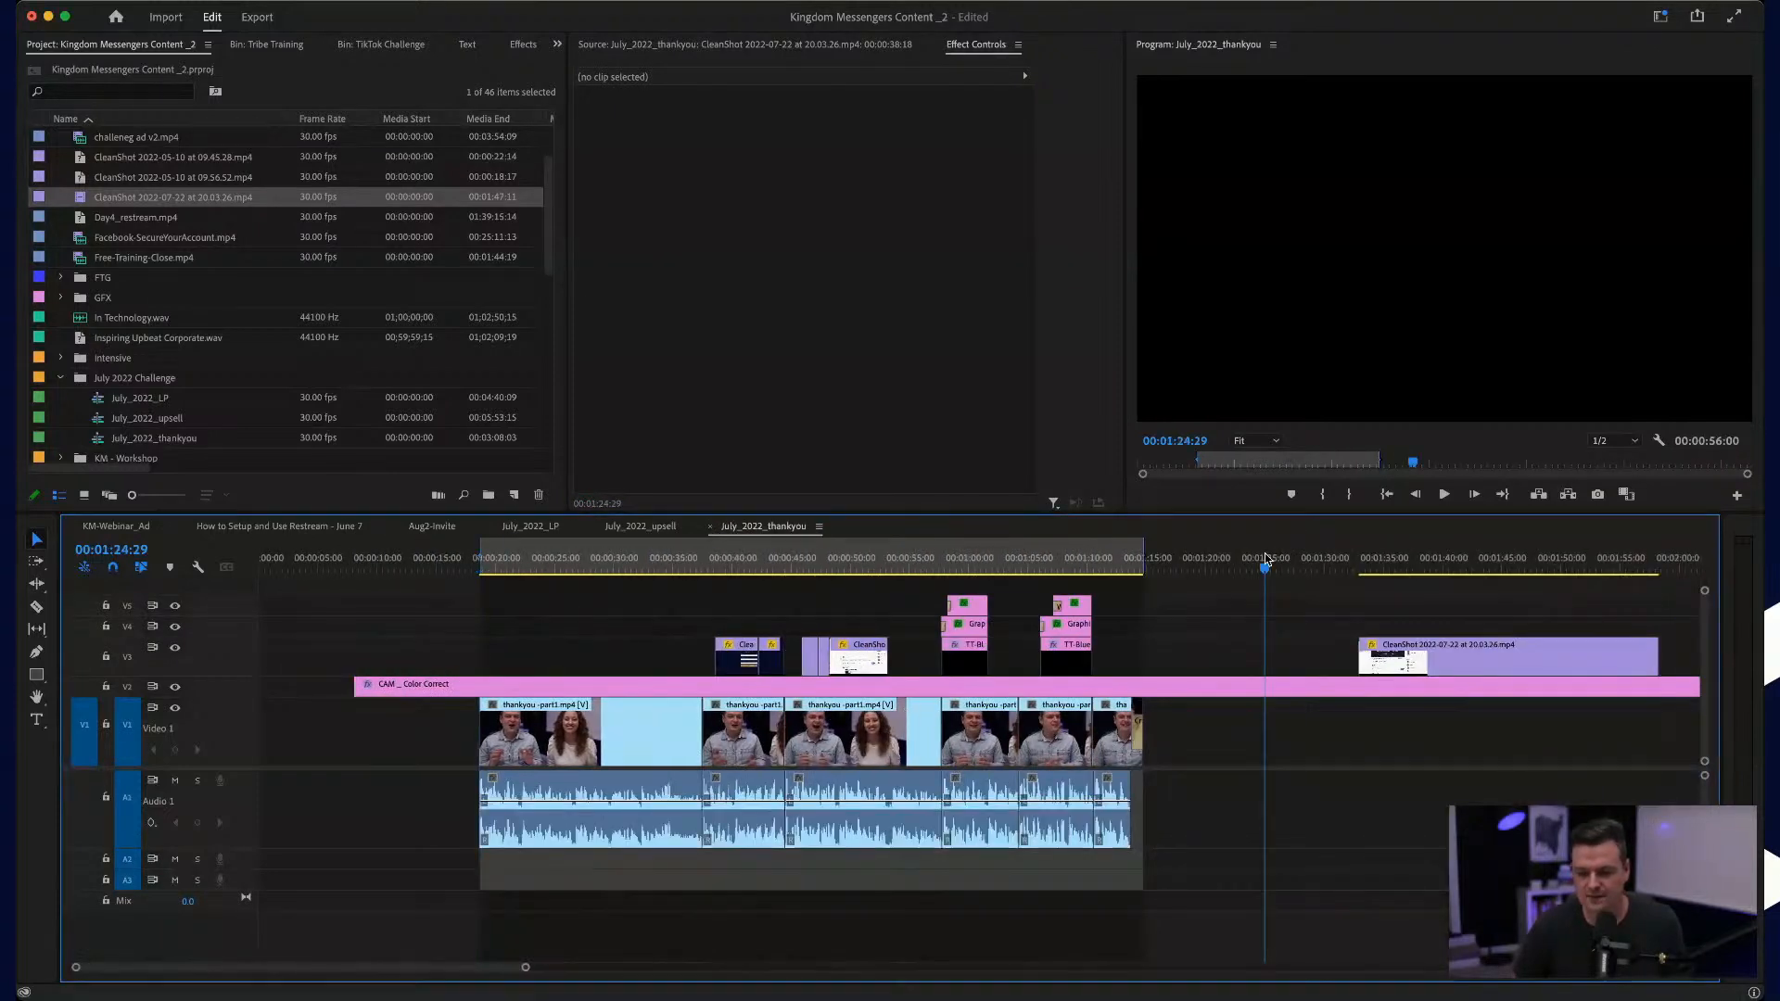
key("super+v")
Step: Move the pasted music onto track A2, back beneath the talk, starting at about 00:00:08
scroll(782, 883, "left", 15)
key("minus")
key("minus")
left_click_drag(655, 815, 556, 868)
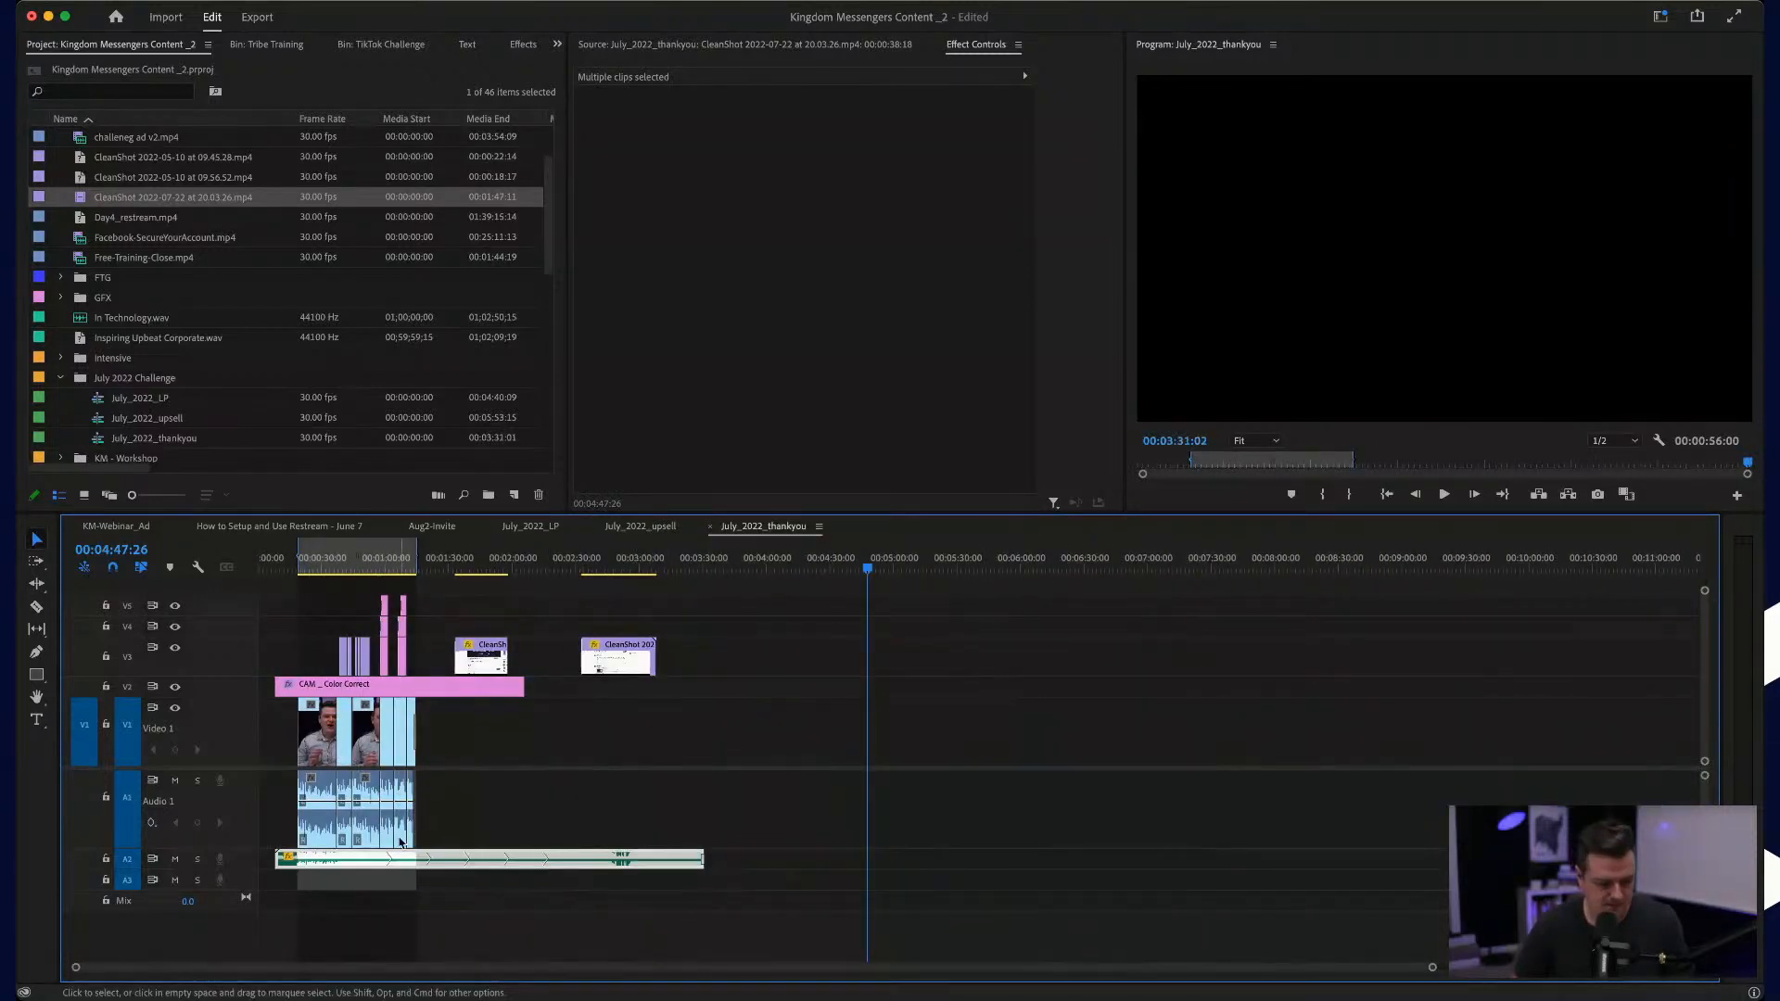
Step: Zoom in on the talk and increase the height of the Audio 2 track to show the music's waveform
key("equal")
key("equal")
left_click_drag(133, 876, 136, 924)
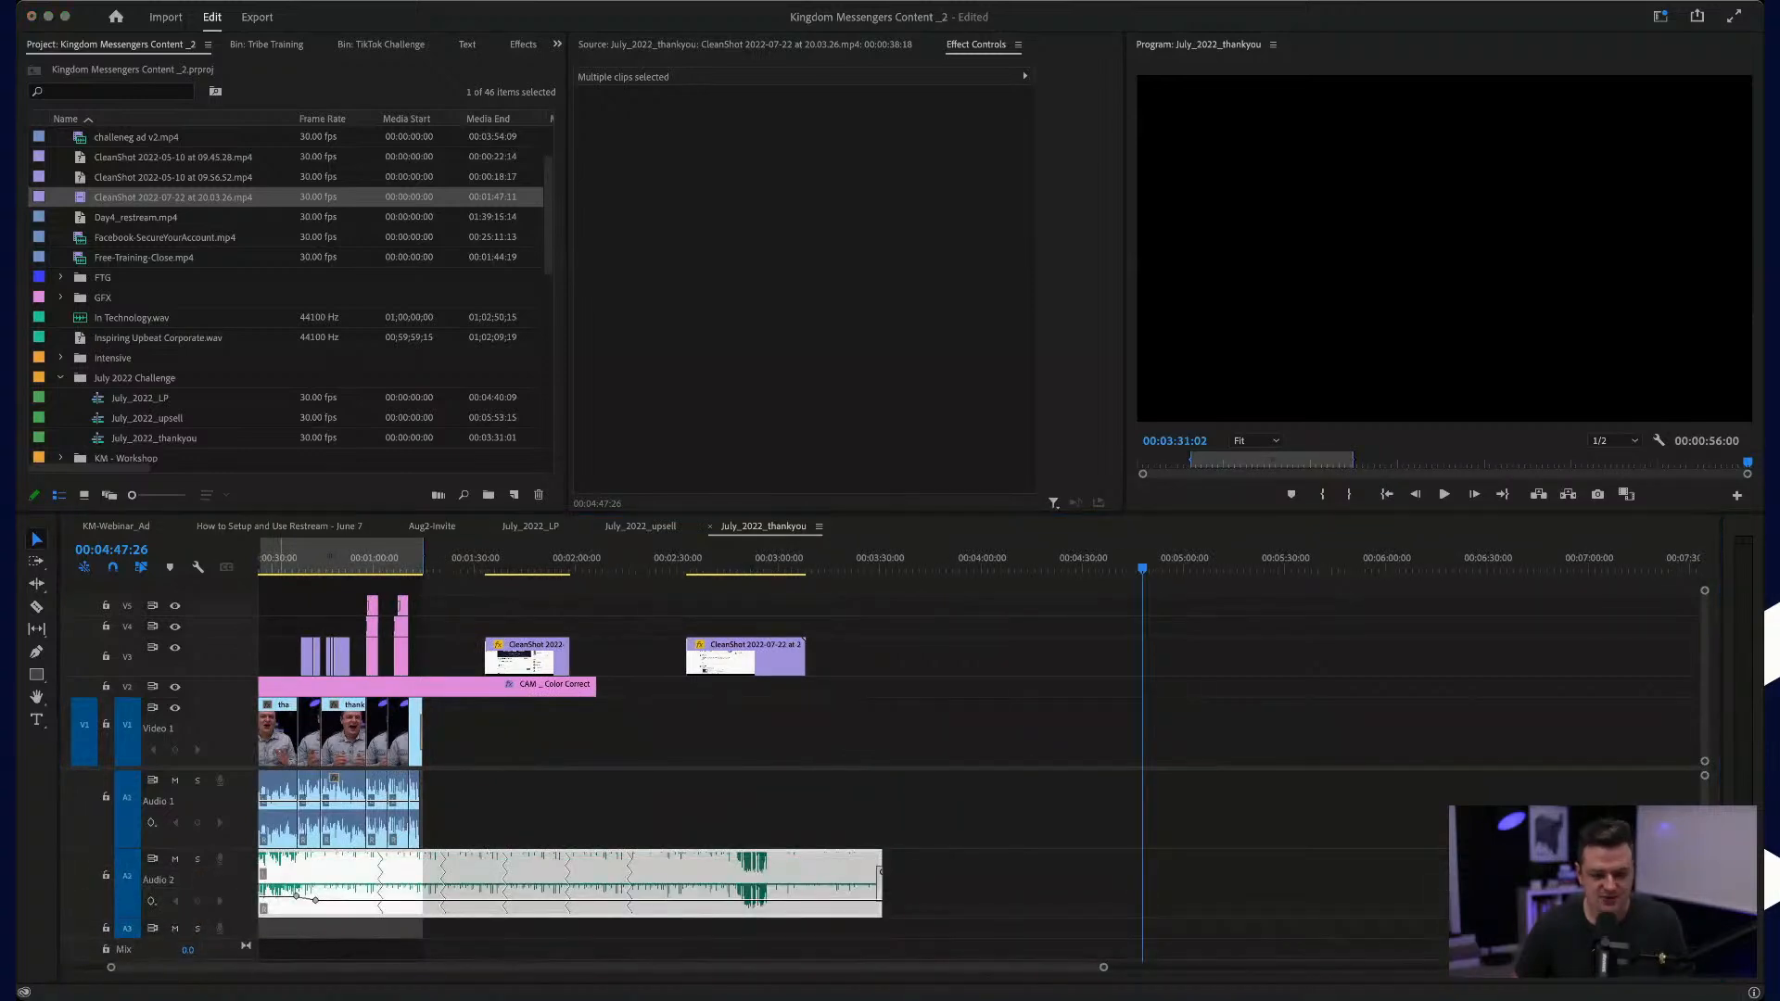
Step: Shorten the background music on track A2 with Remix, setting its target duration to 00:02:05:29
left_click(1602, 793)
scroll(521, 837, "up", 10)
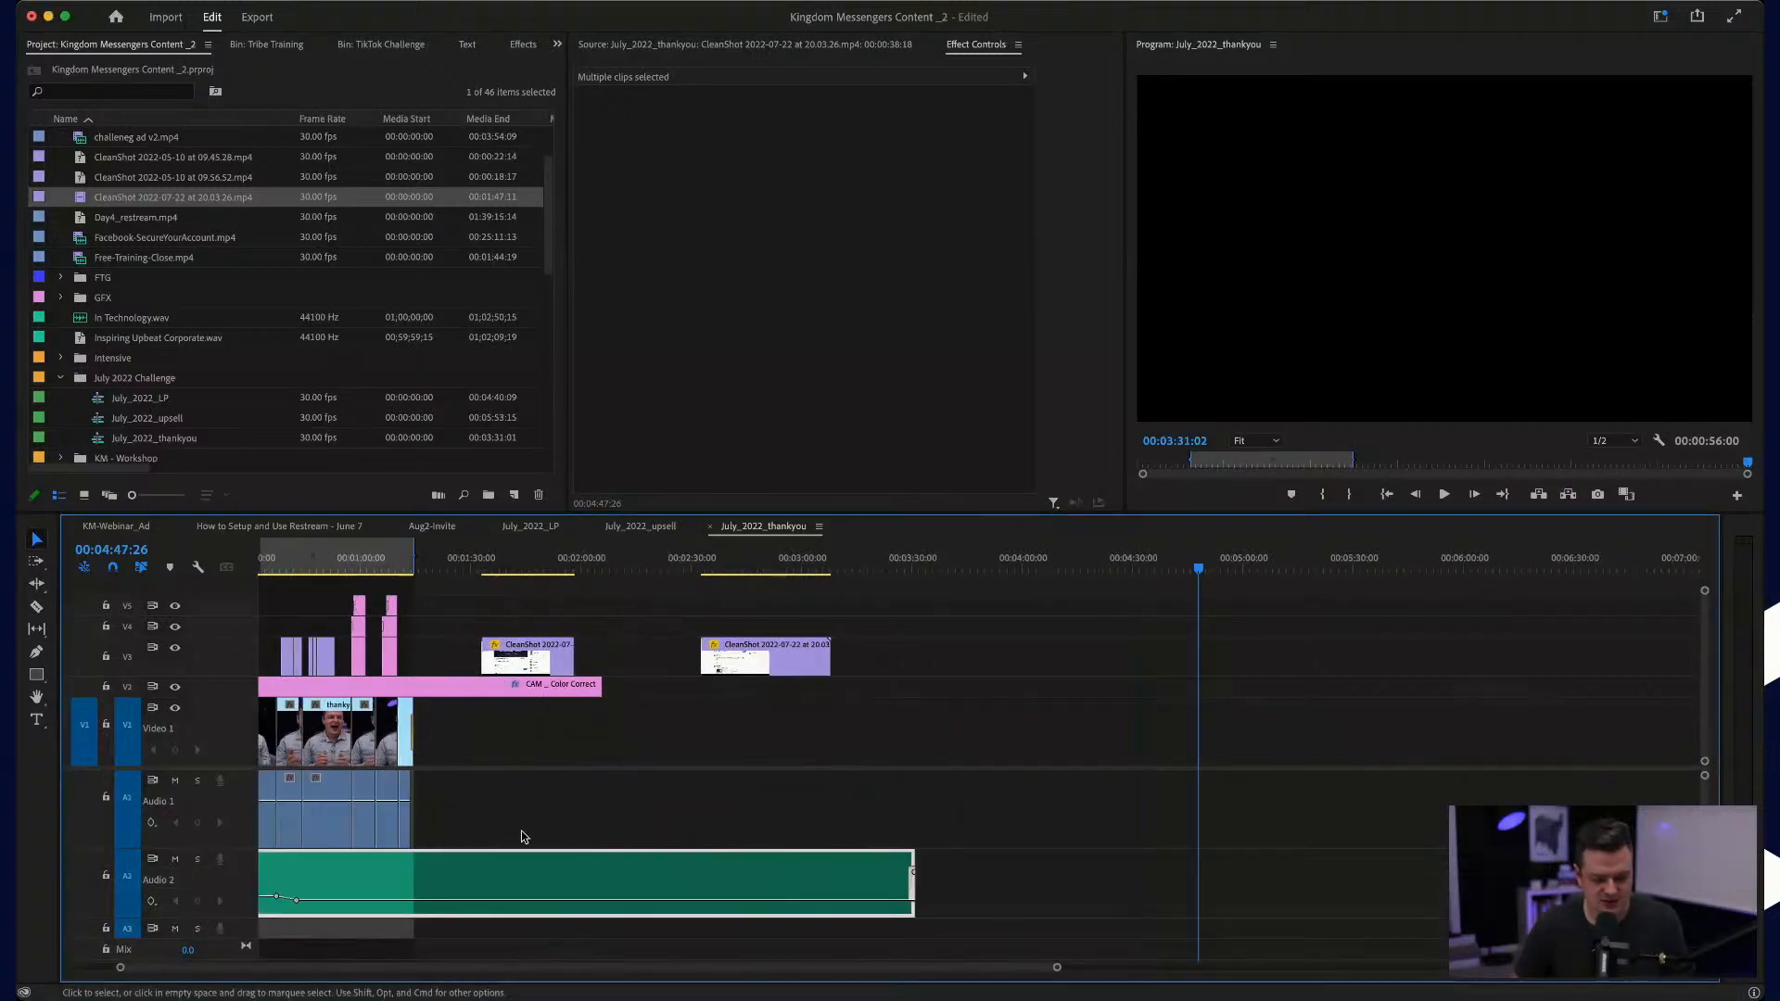
scroll(521, 837, "left", 5)
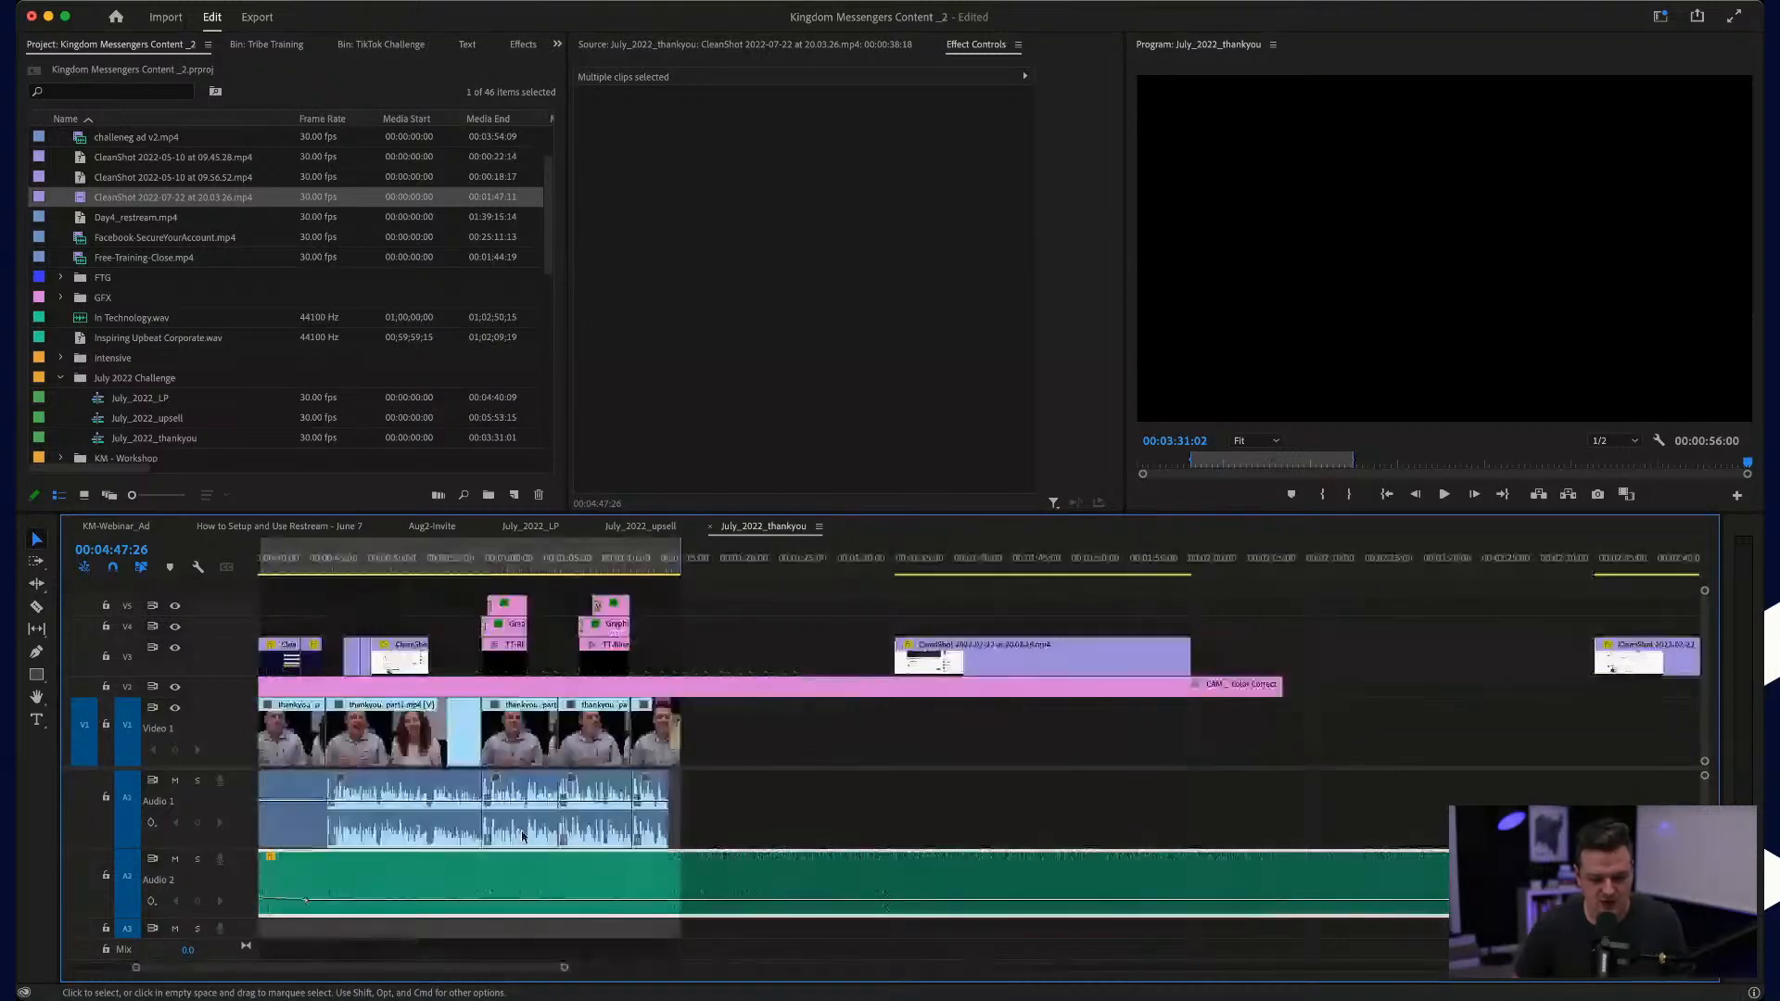
scroll(521, 837, "down", 10)
left_click(500, 878)
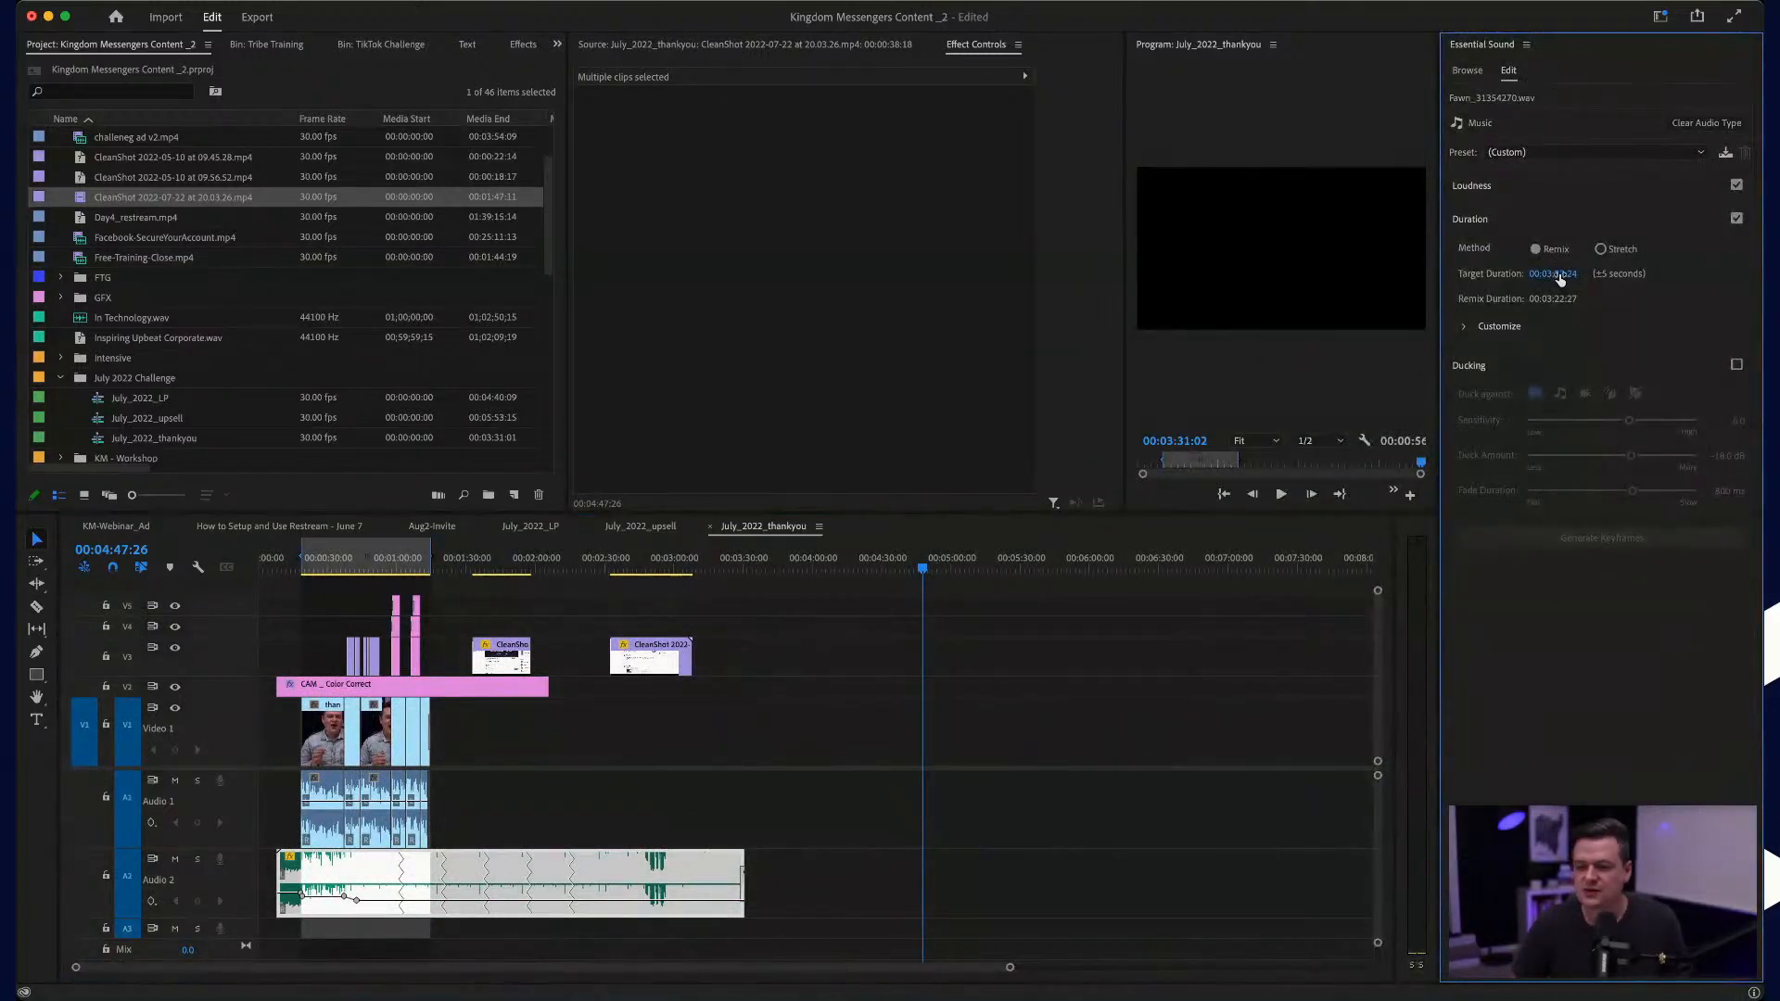
left_click_drag(1559, 279, 1562, 279)
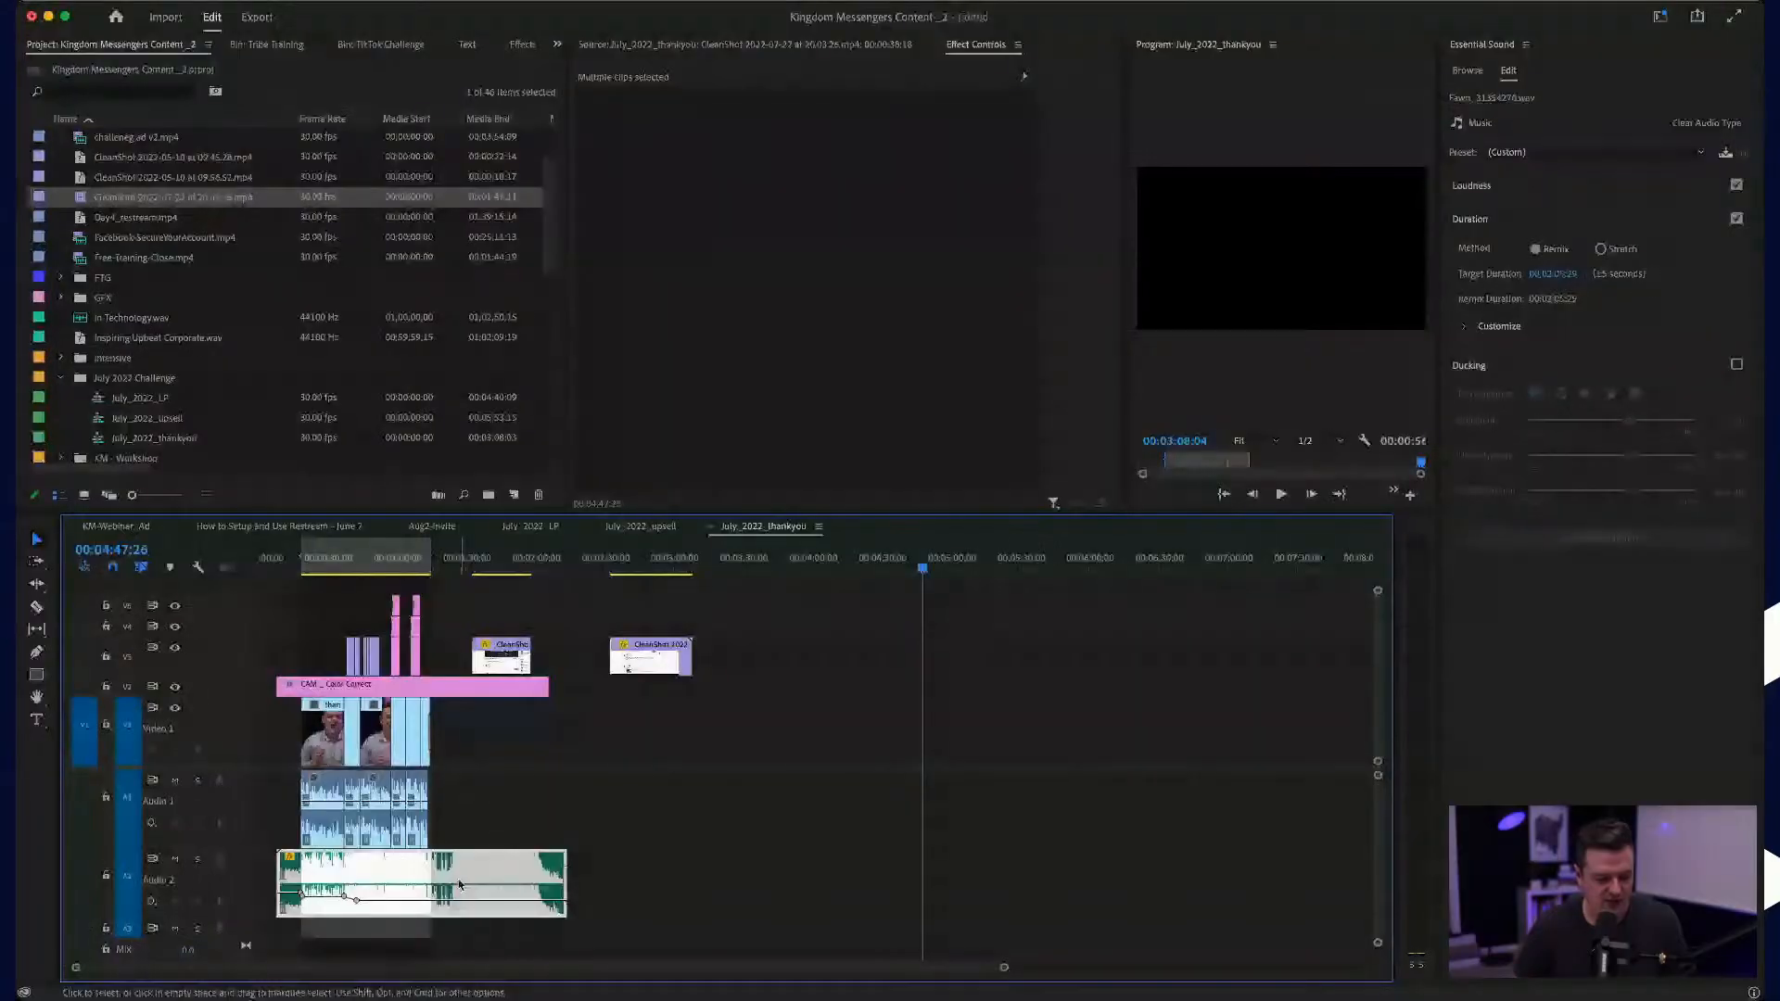
Step: Play the opening of the talk from 00:00:19:01 to check the music's level beneath the voices
scroll(632, 896, "up", 5)
scroll(631, 896, "left", 8)
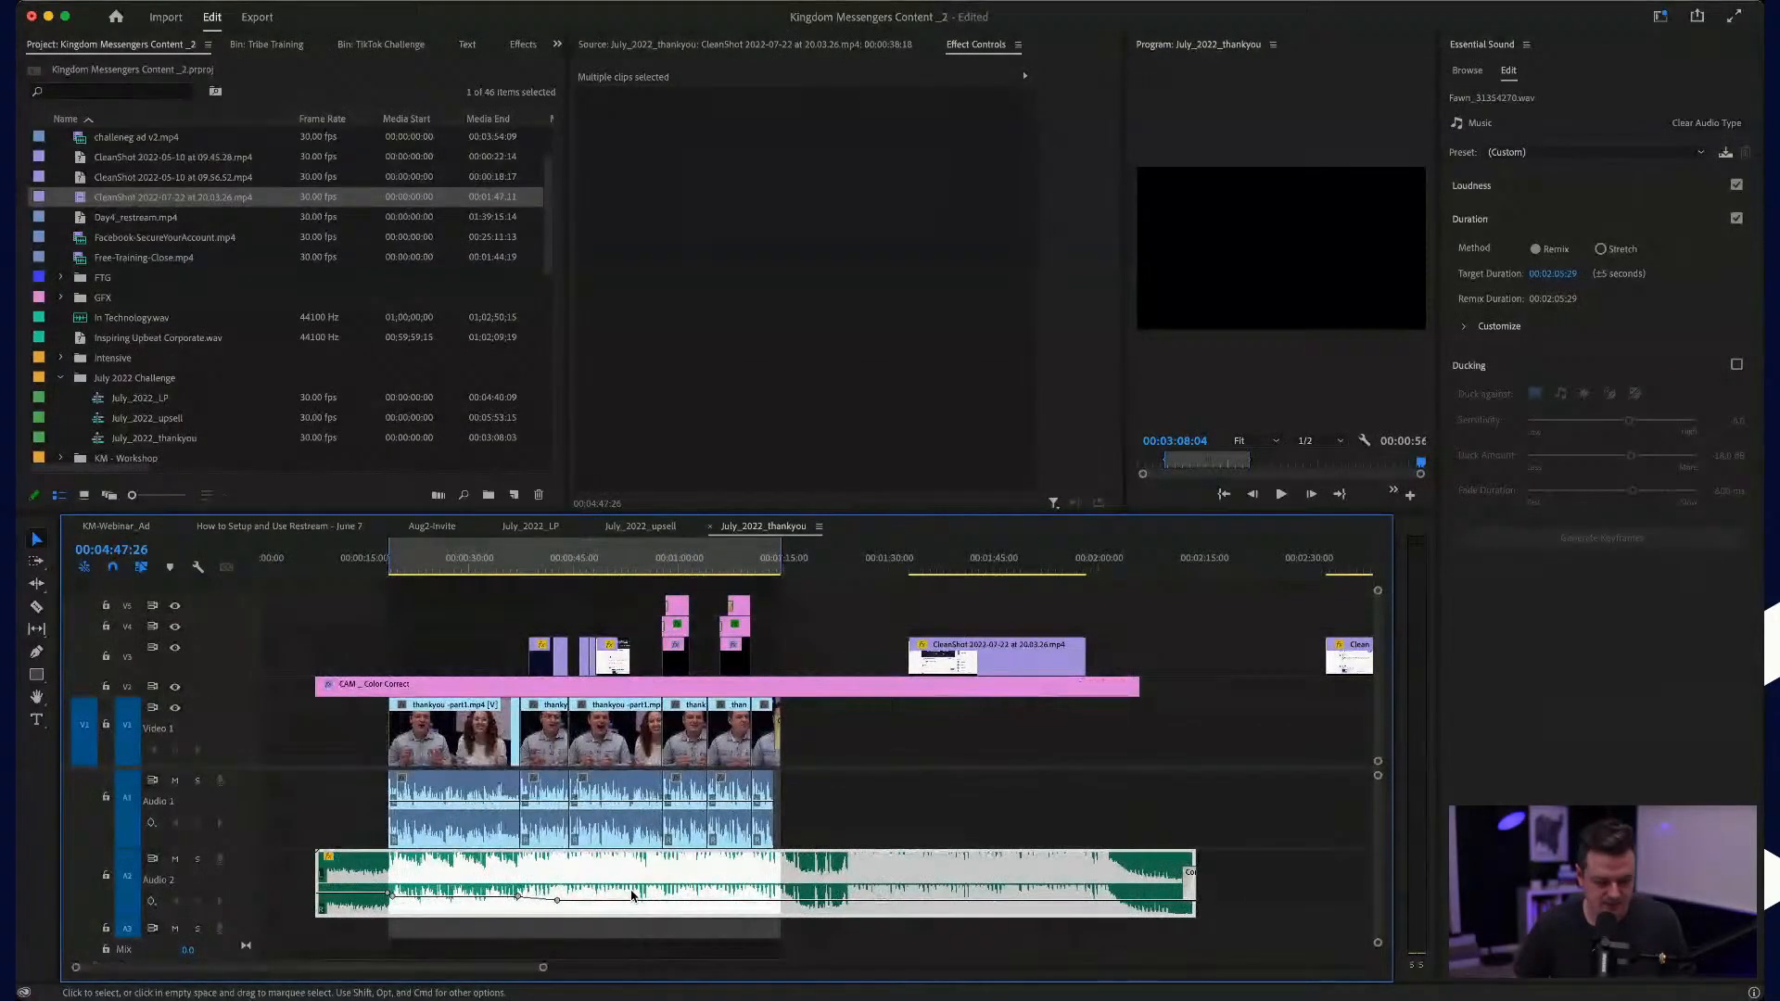
scroll(631, 896, "up", 3)
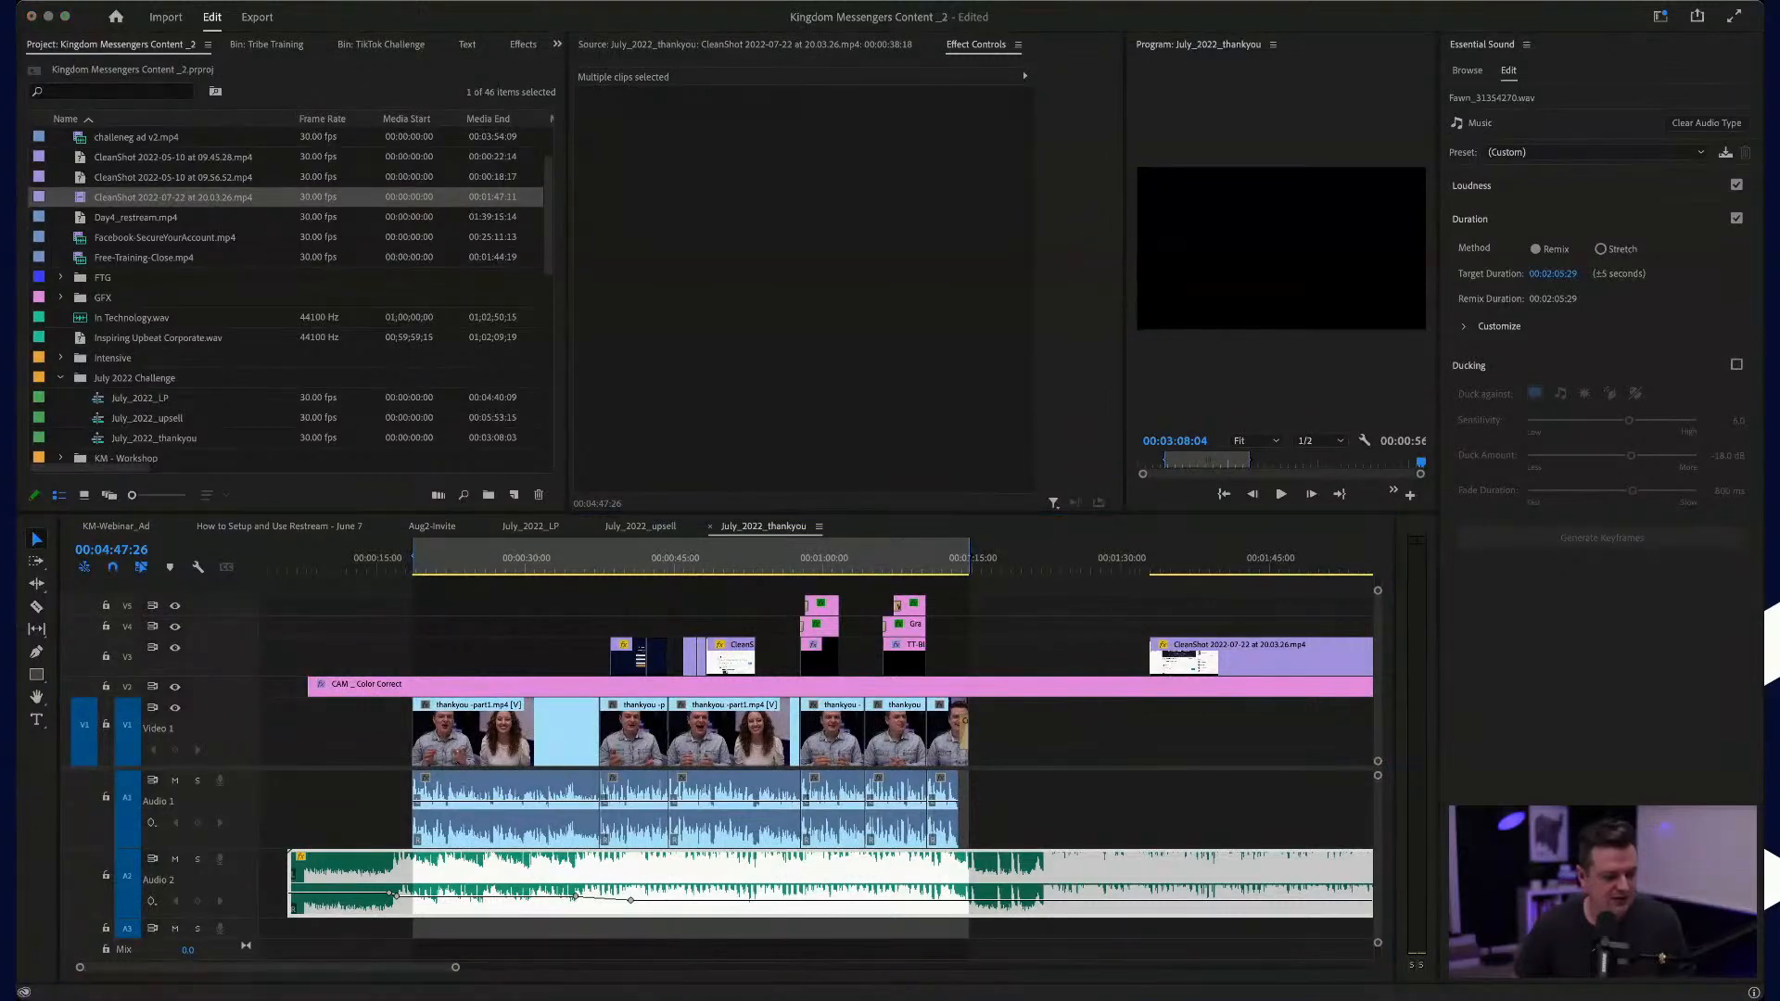
left_click(1222, 590)
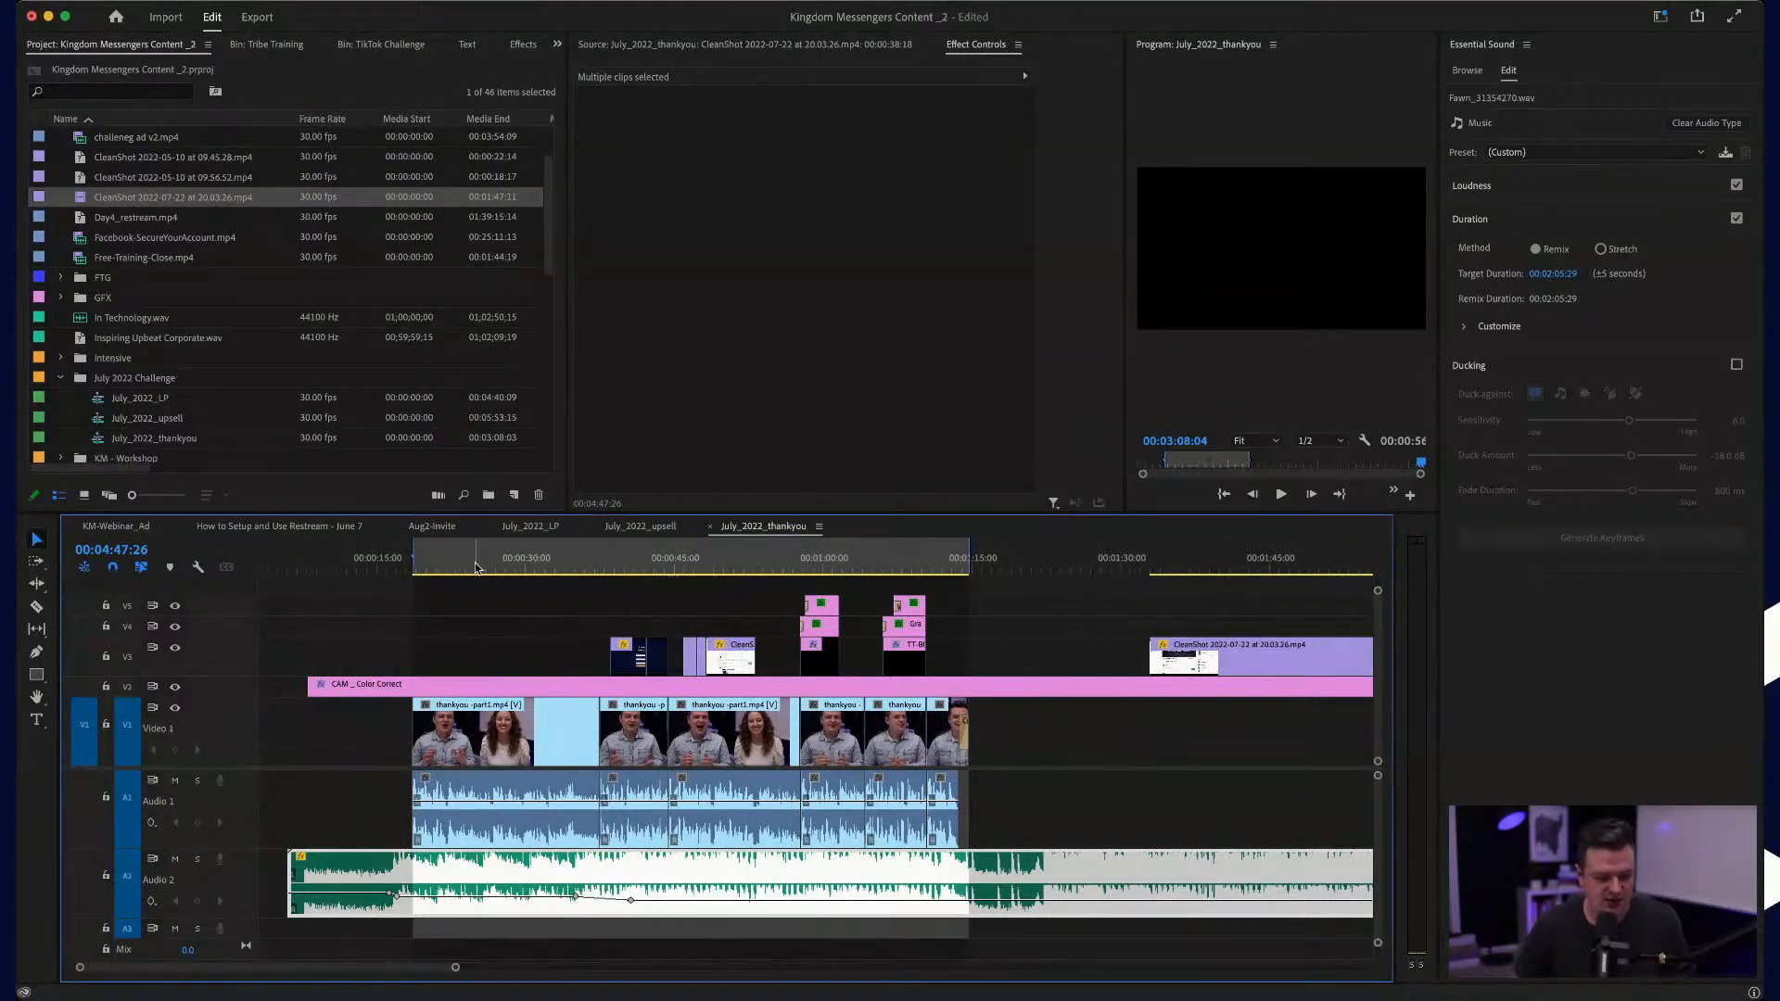
left_click(475, 562)
key("=")
key("=")
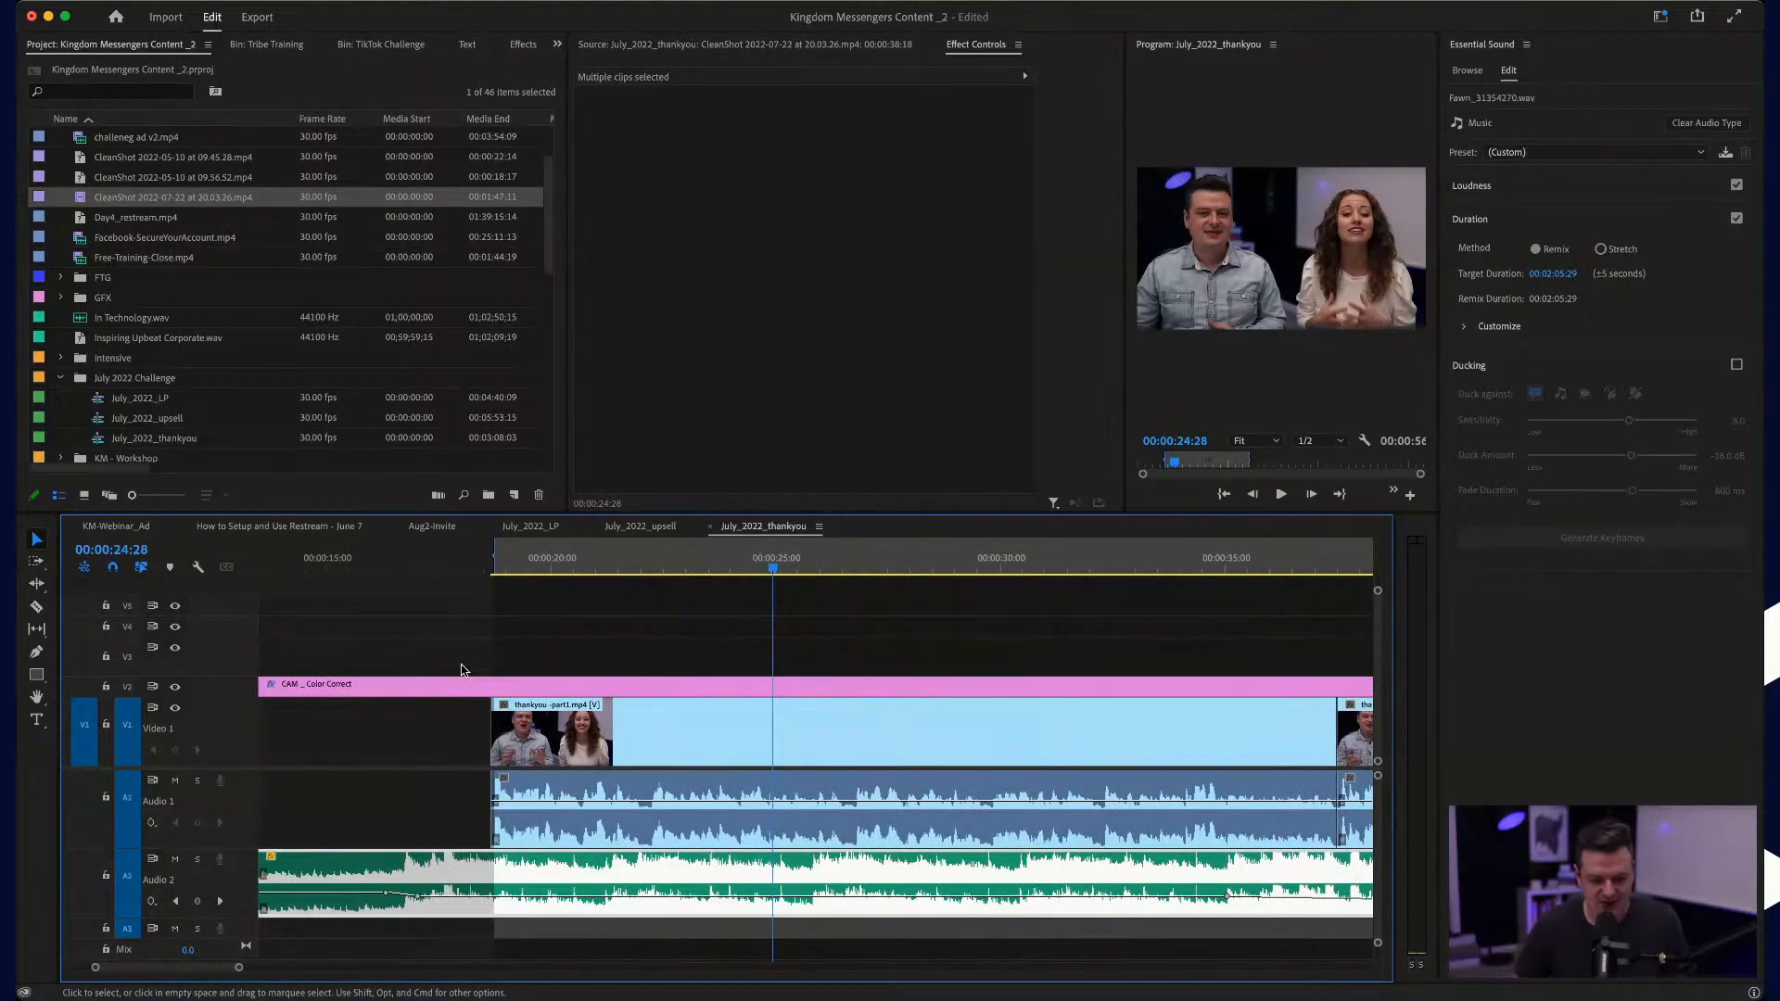
left_click(708, 563)
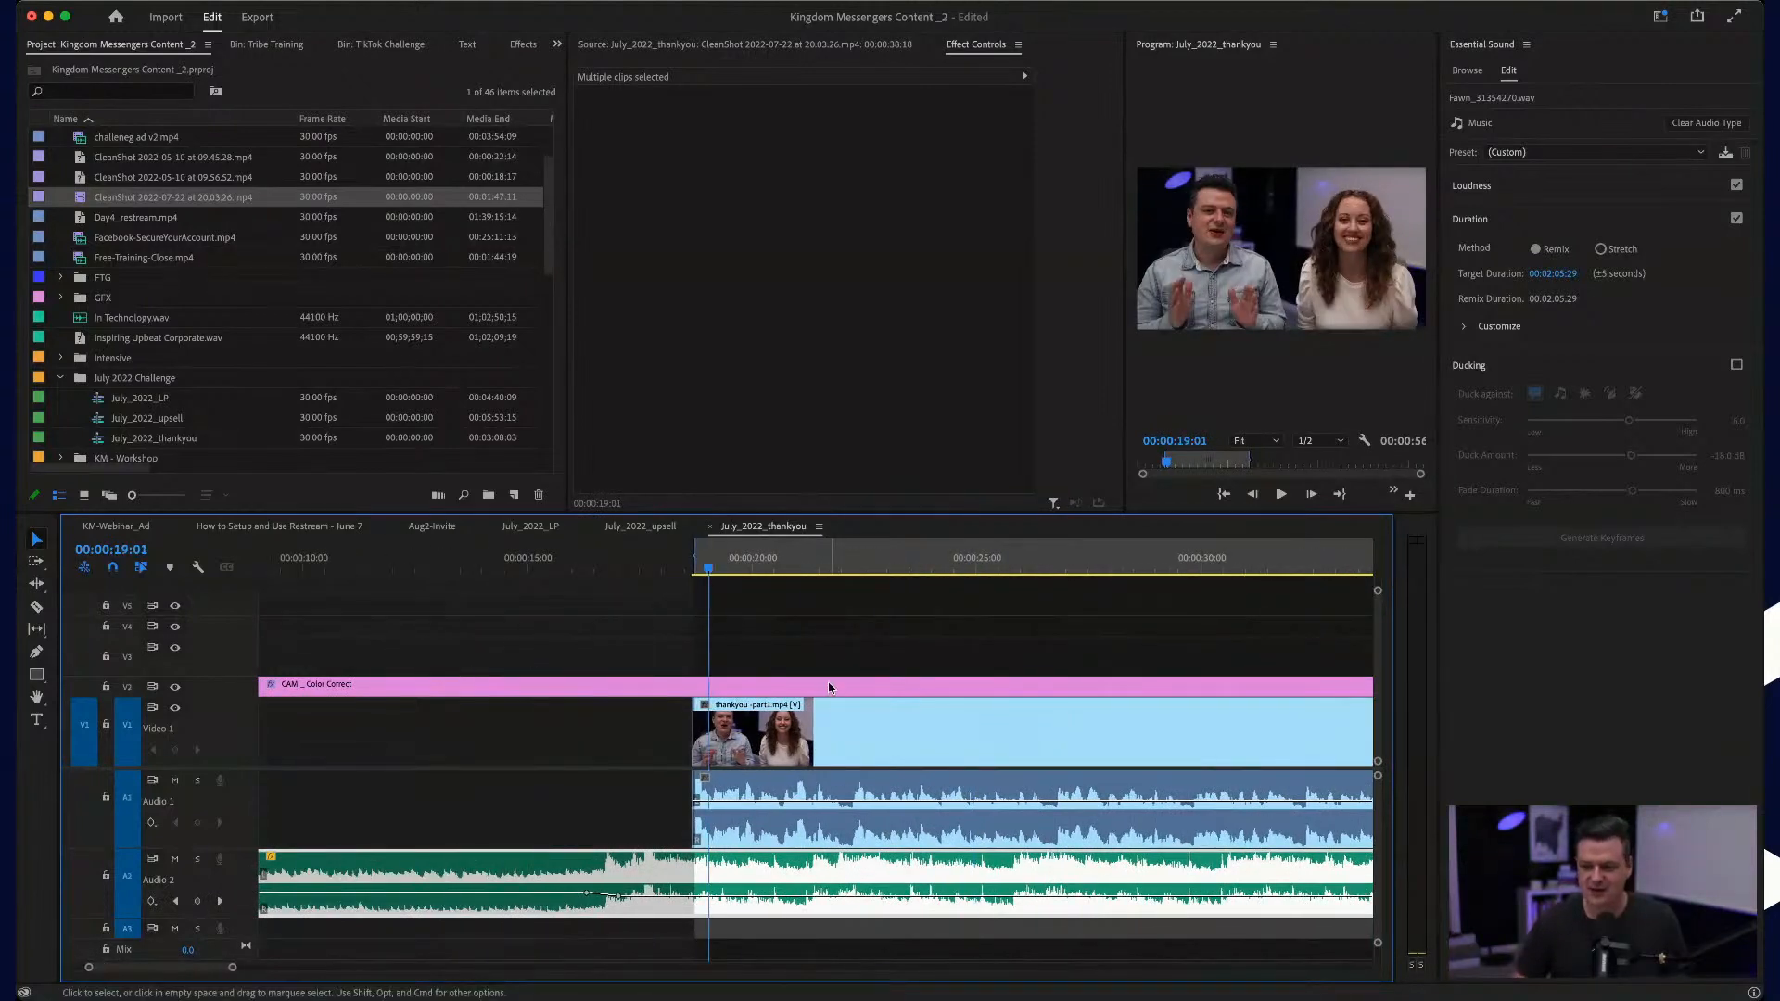
key("space")
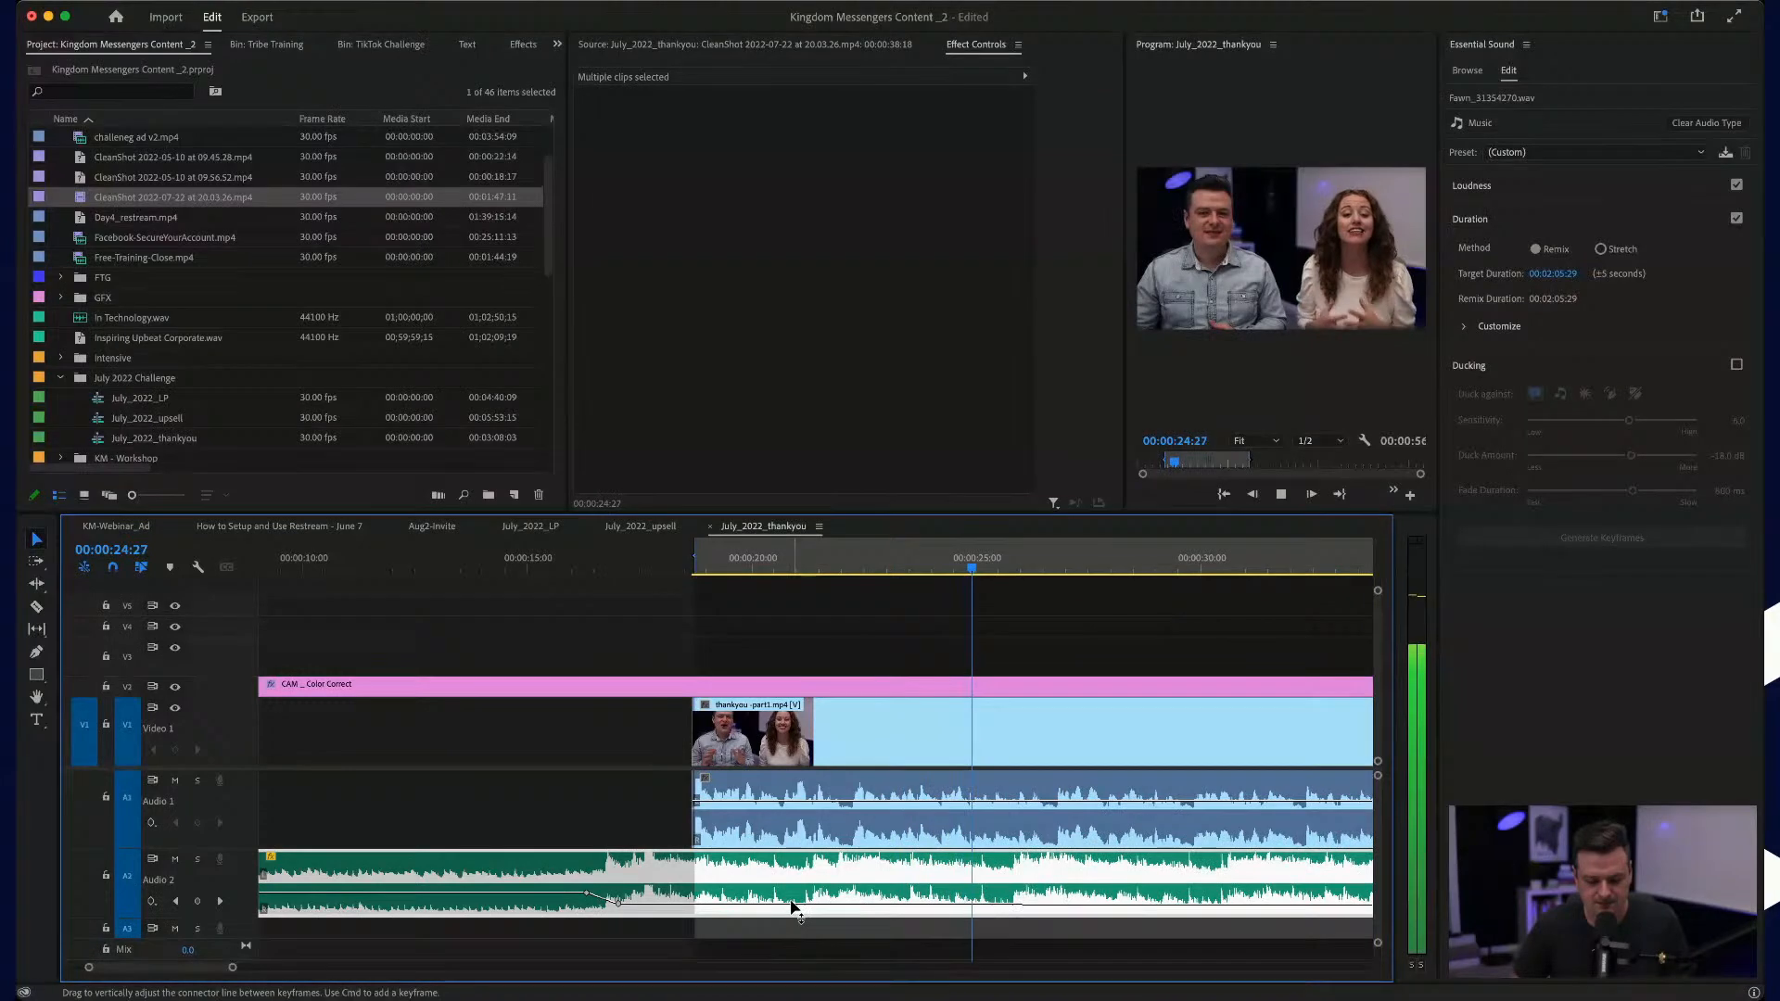
key("space")
Step: Show the talk from its opening through the first title graphic, and deselect the music clip
scroll(992, 773, "right", 3)
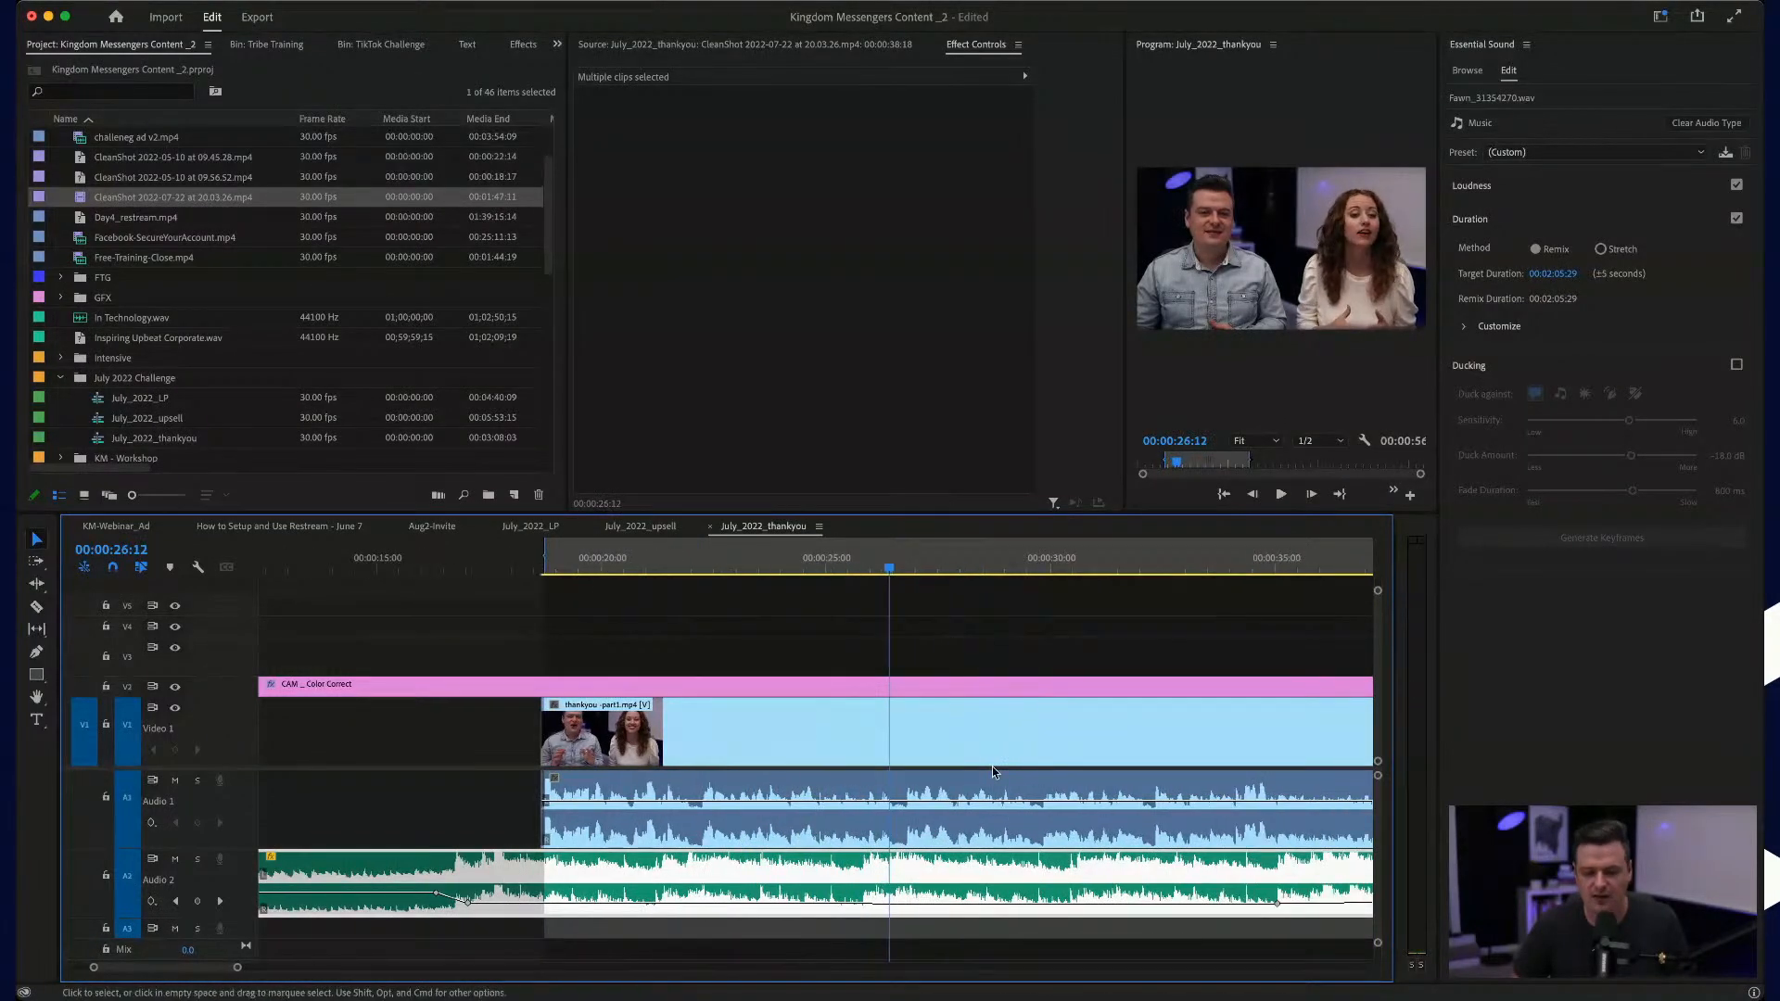
key("minus")
key("minus")
scroll(1172, 627, "right", 2)
scroll(1177, 612, "right", 1)
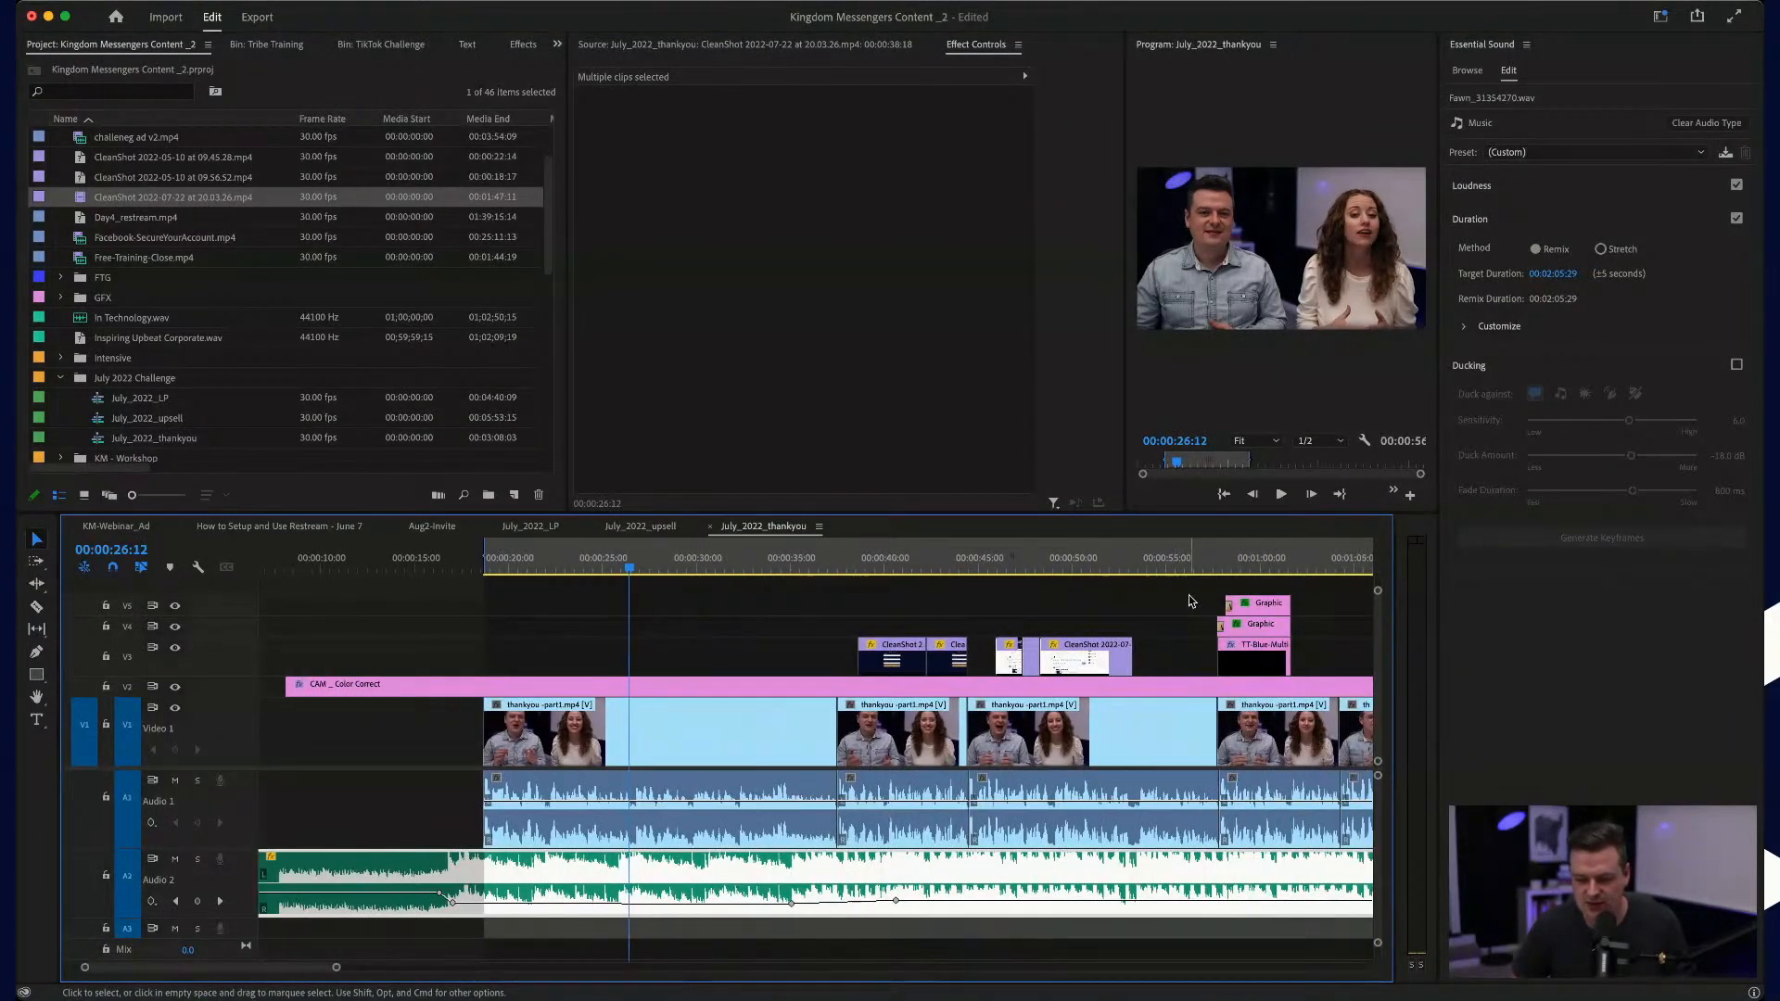
left_click(1191, 601)
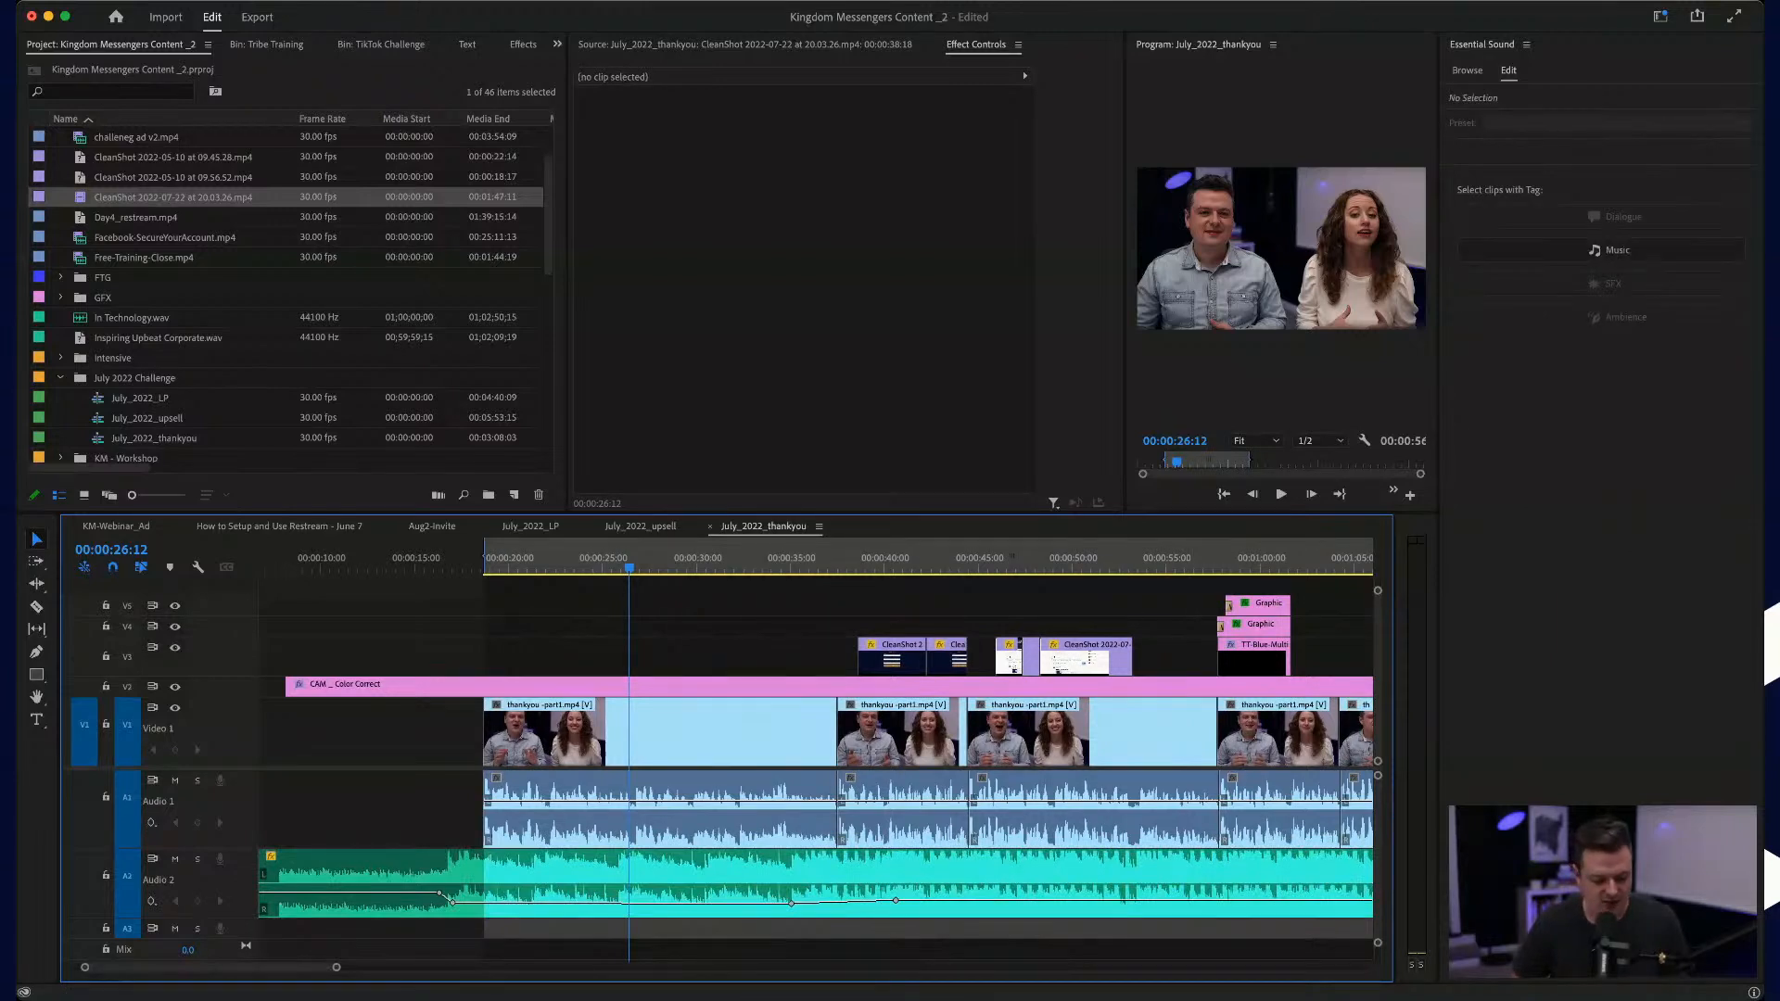
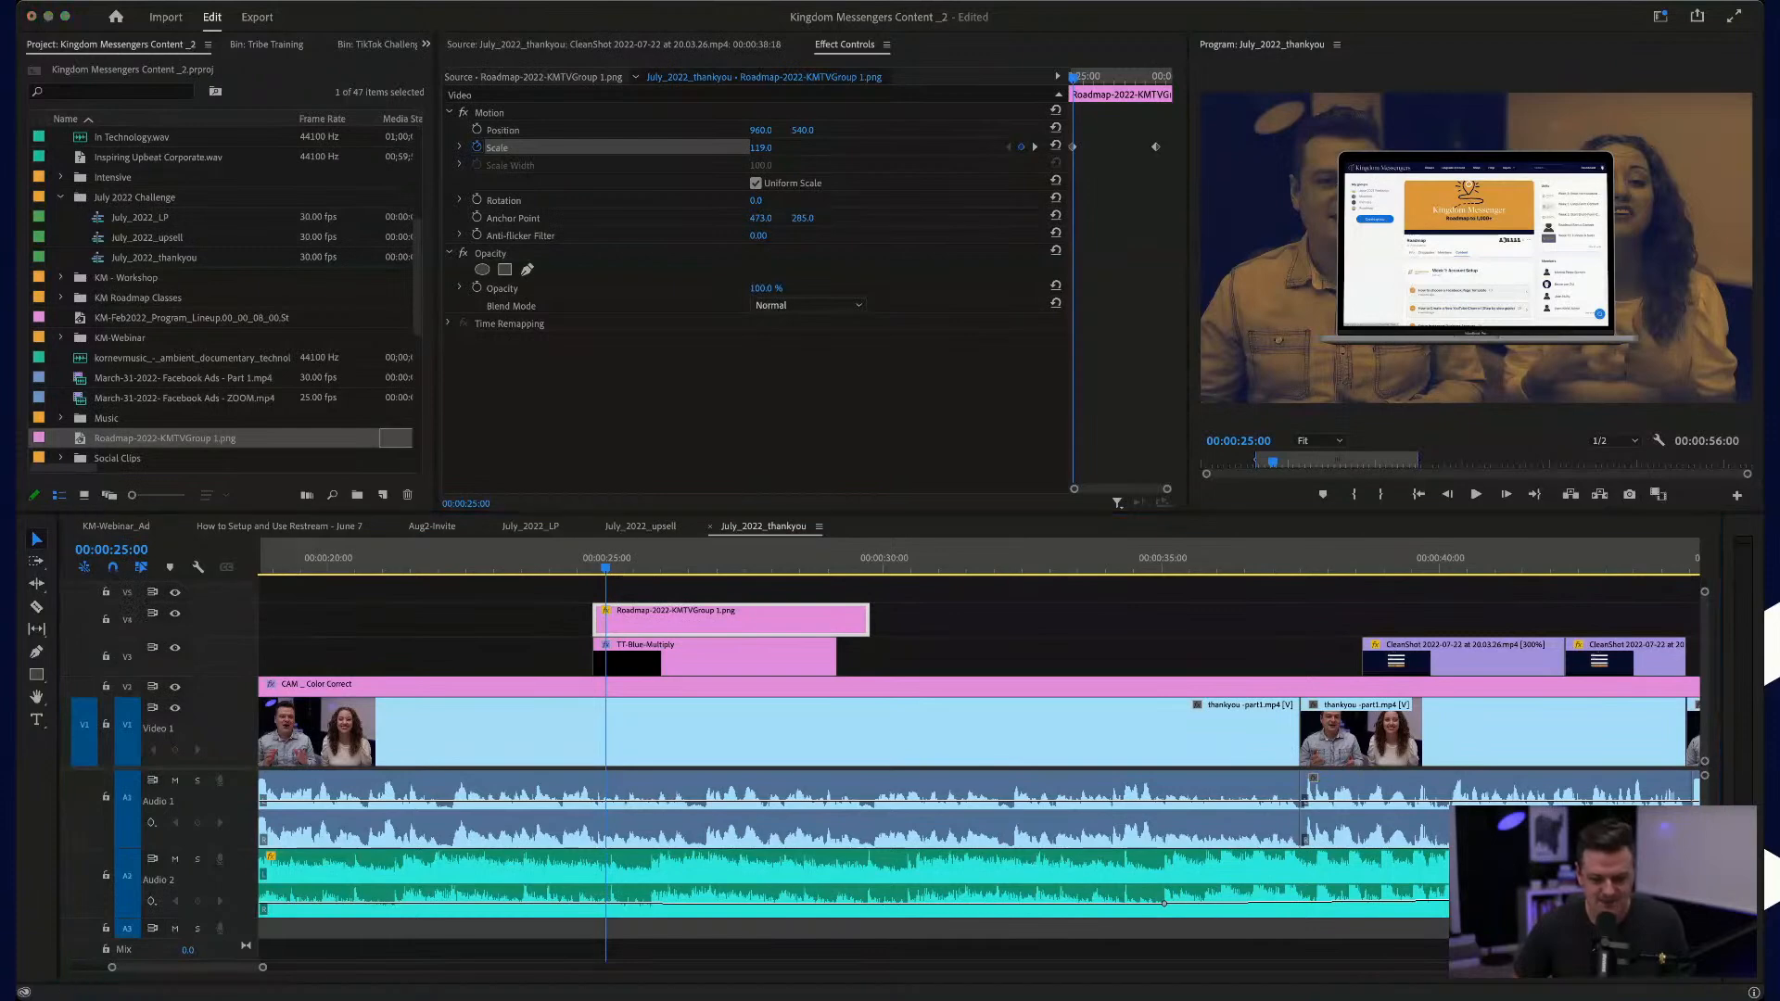
Step: Widen the keyframe area for the Roadmap image and play its scale animation from the start of the graphic
left_click(824, 172)
left_click_drag(589, 552, 762, 555)
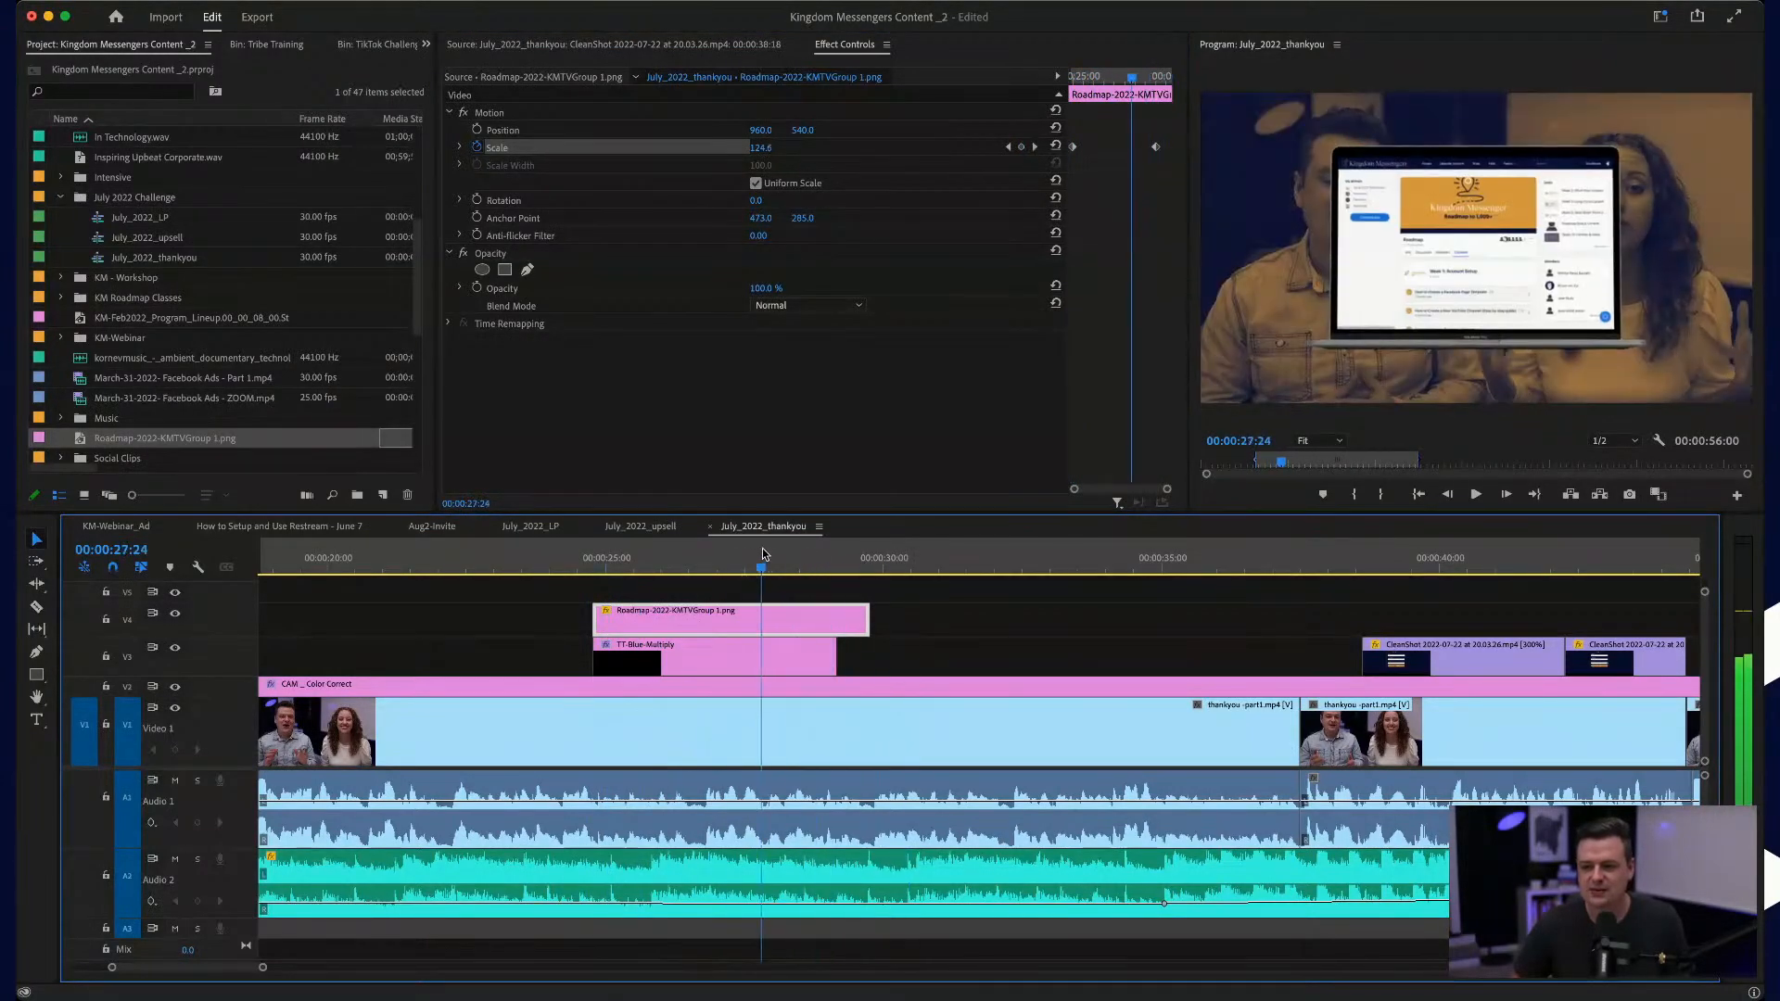
left_click(1070, 150)
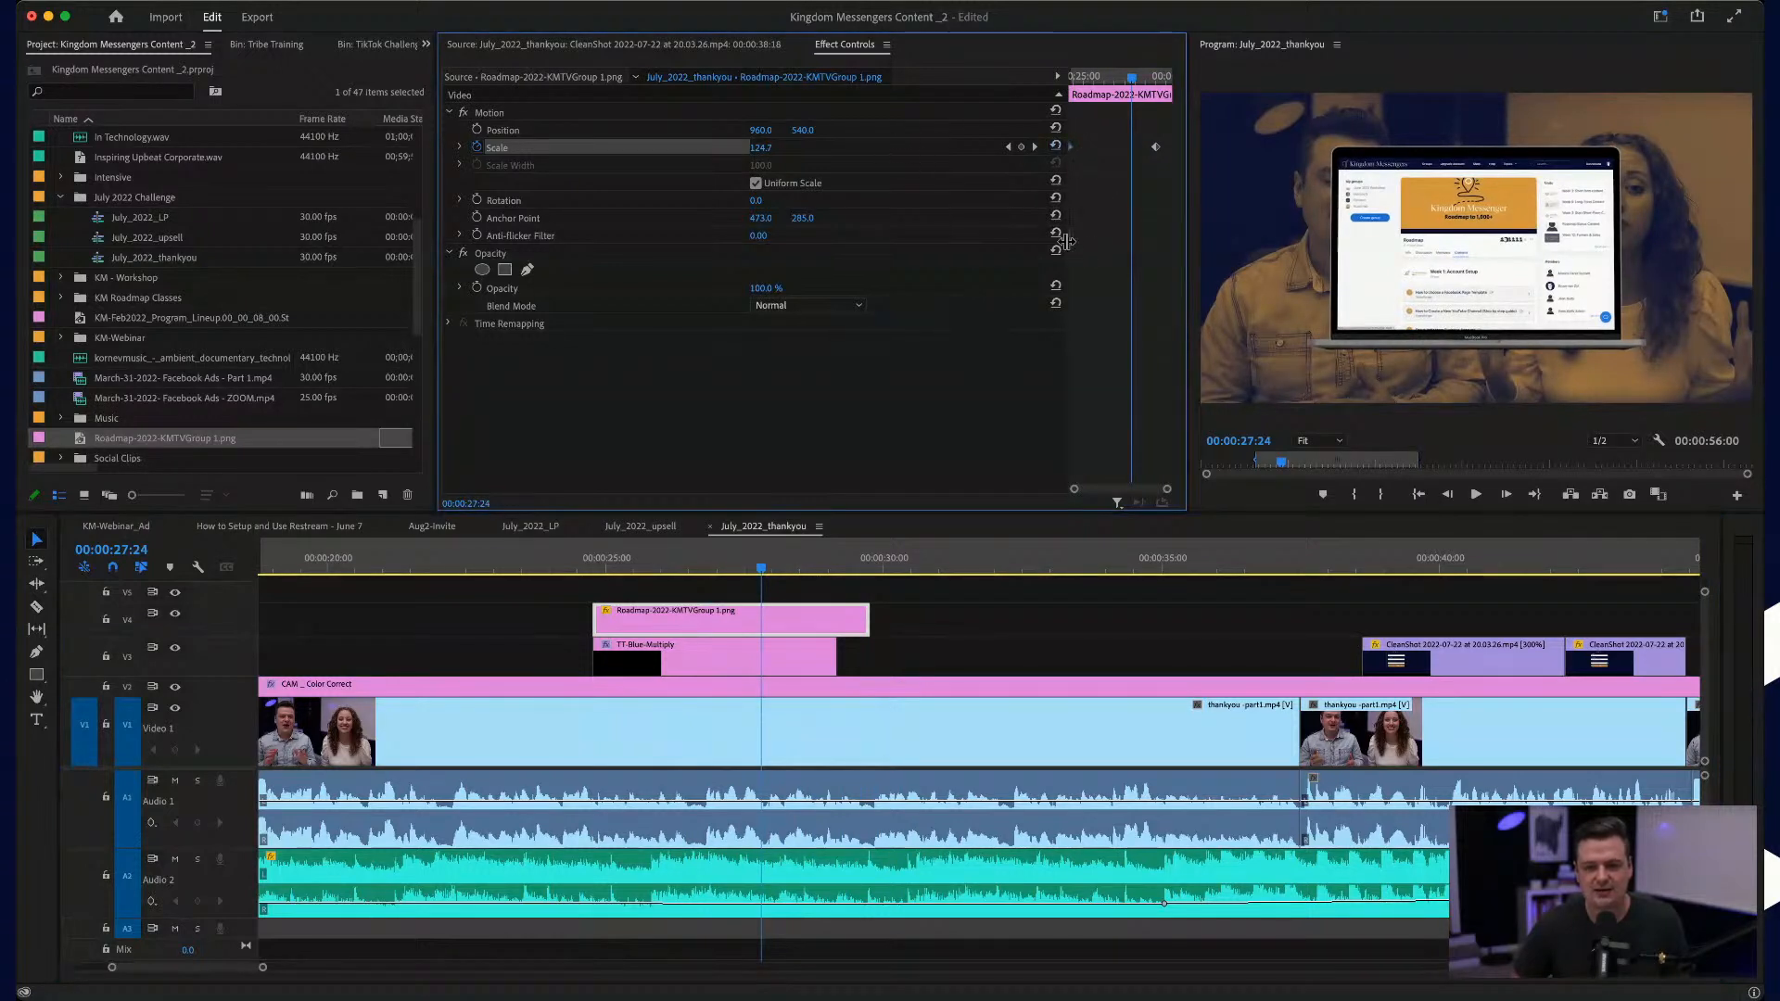
left_click_drag(1067, 241, 871, 227)
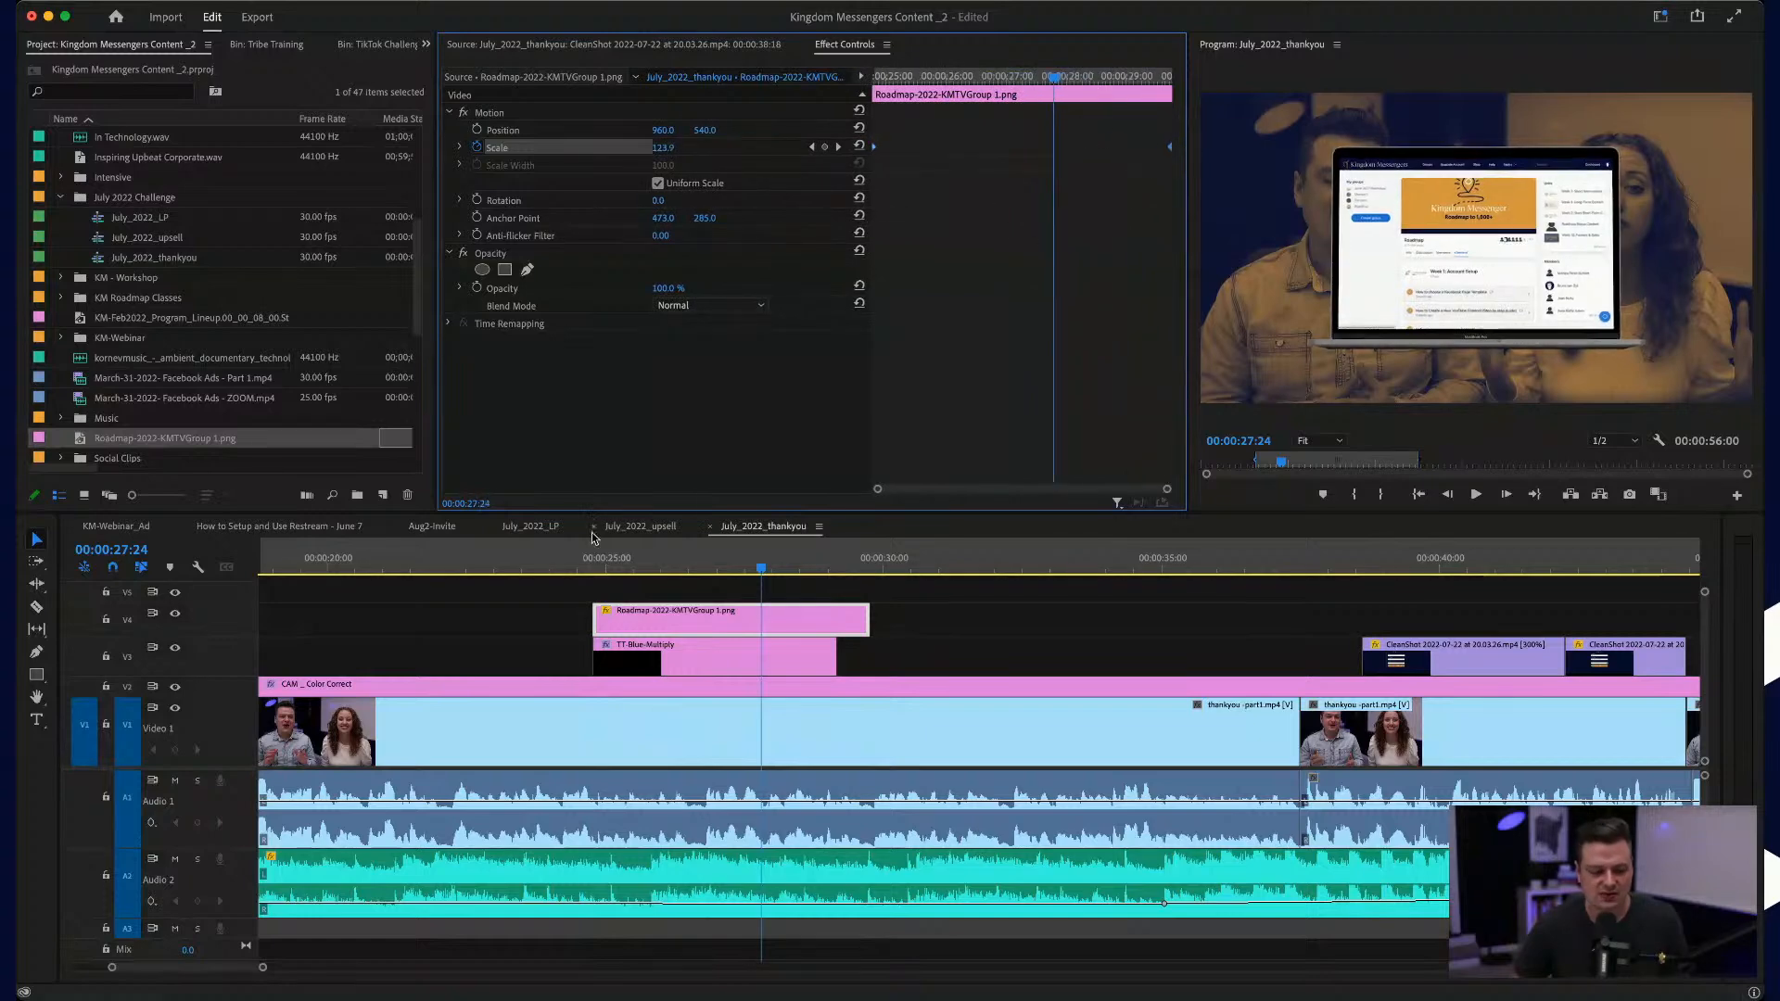
left_click(588, 567)
key("space")
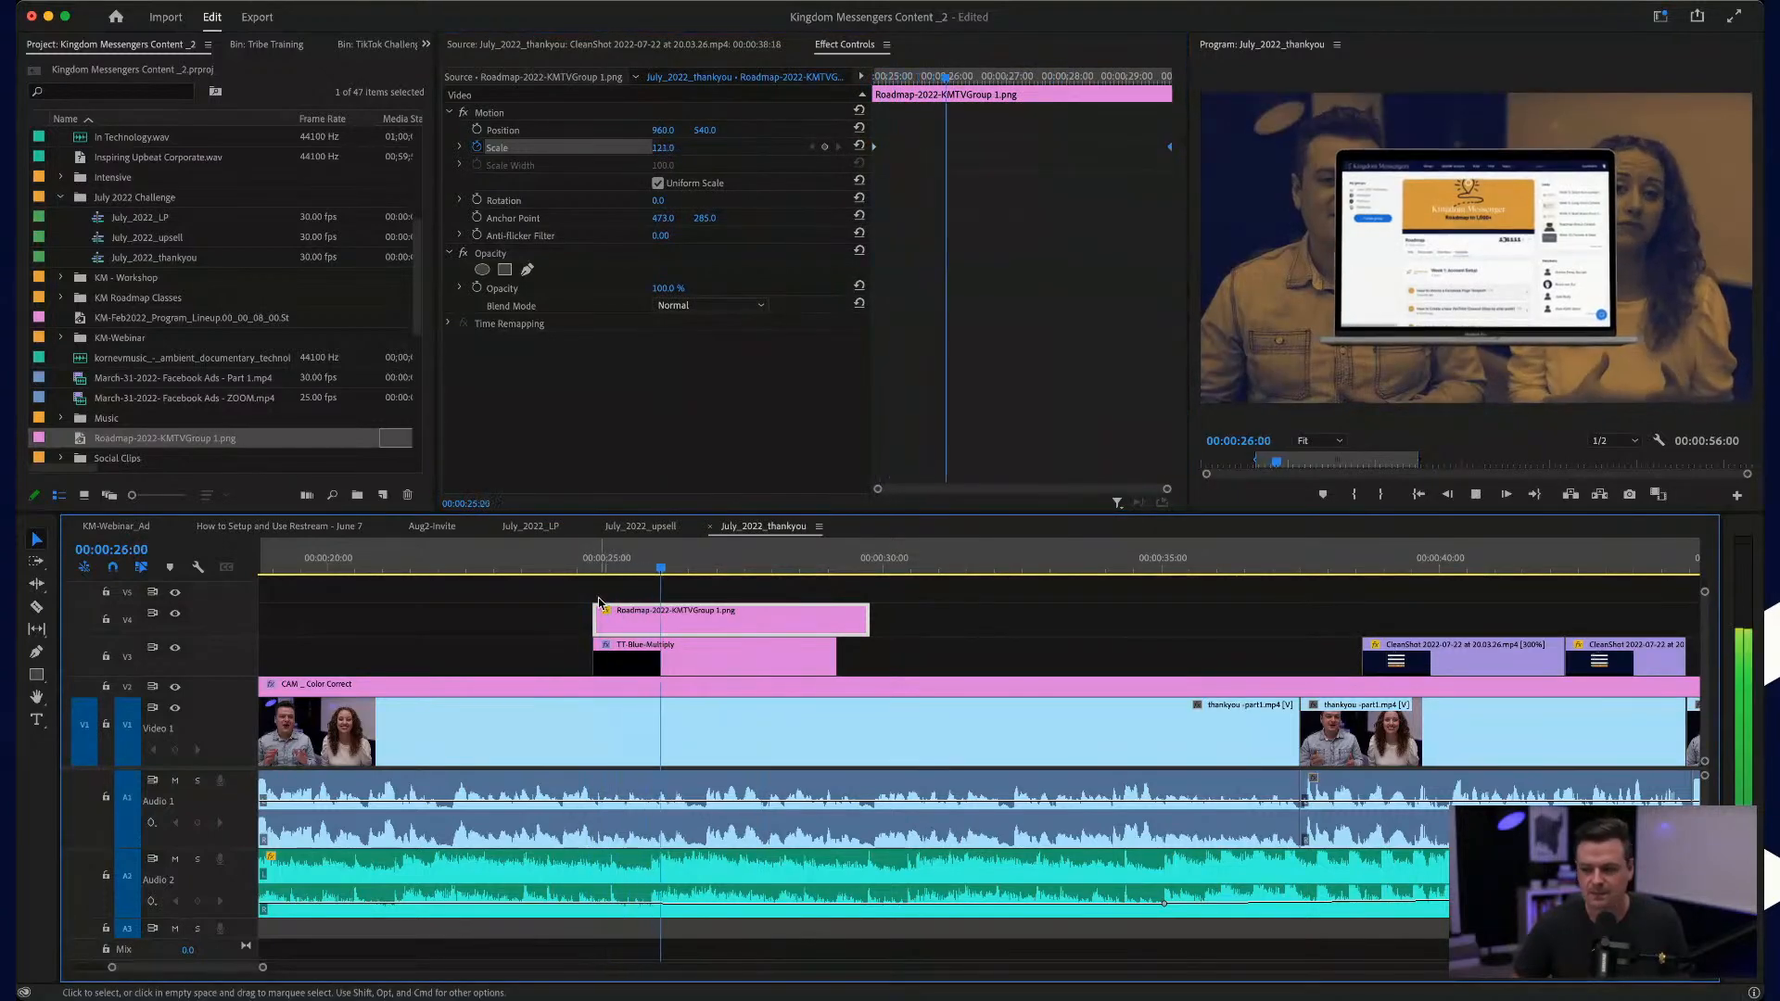
key("space")
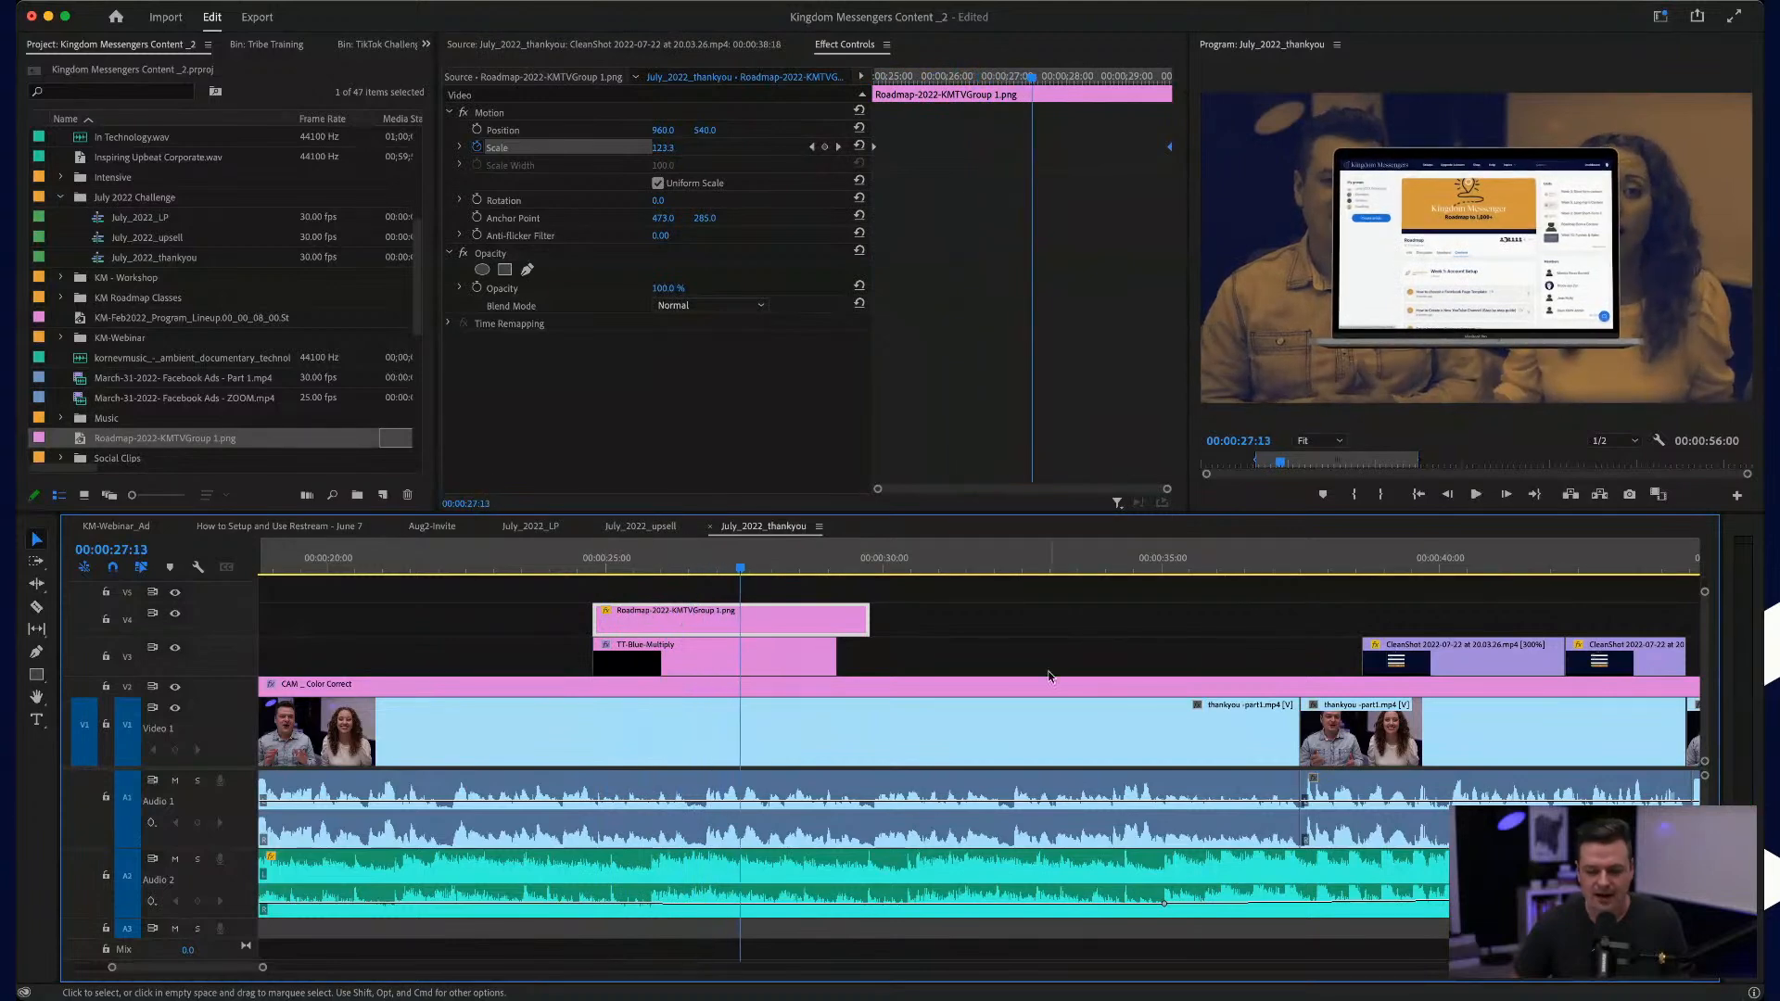
Step: Copy the "For Challenge Announcements" title graphic onto track V5 above the Roadmap image near 00:00:26:00
scroll(1049, 677, "down", 5)
scroll(1053, 676, "right", 4)
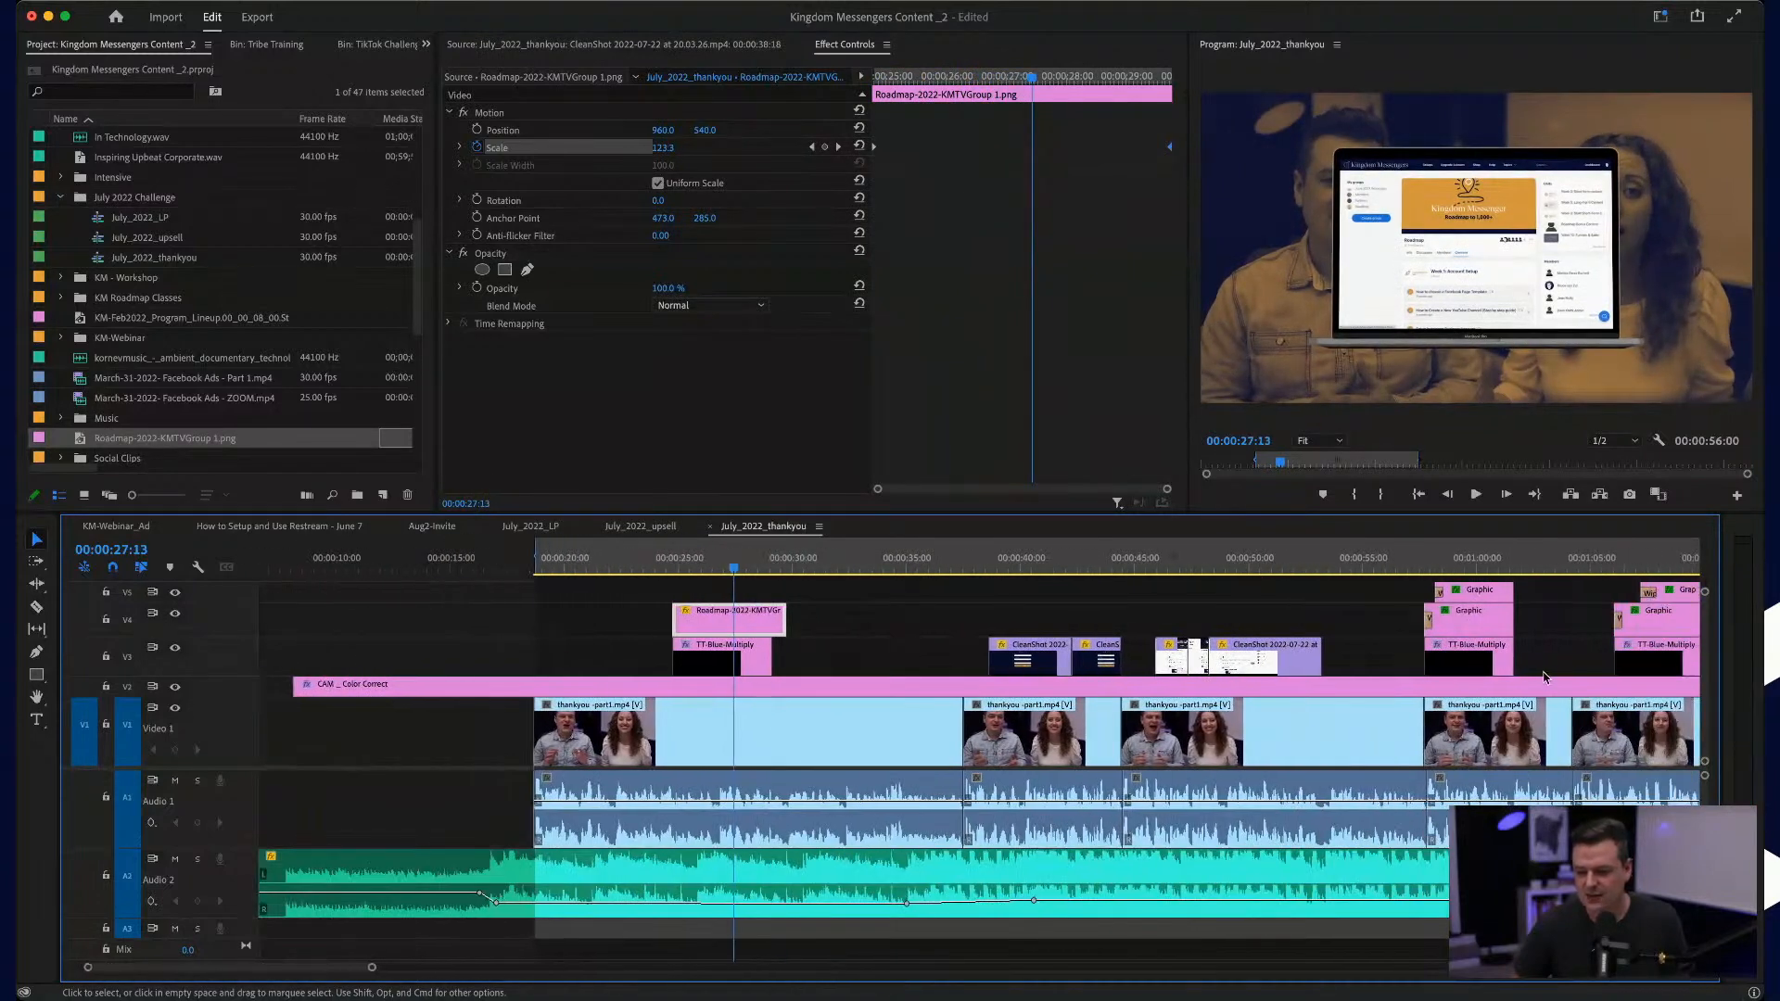
scroll(1565, 645, "right", 3)
left_click(1554, 596)
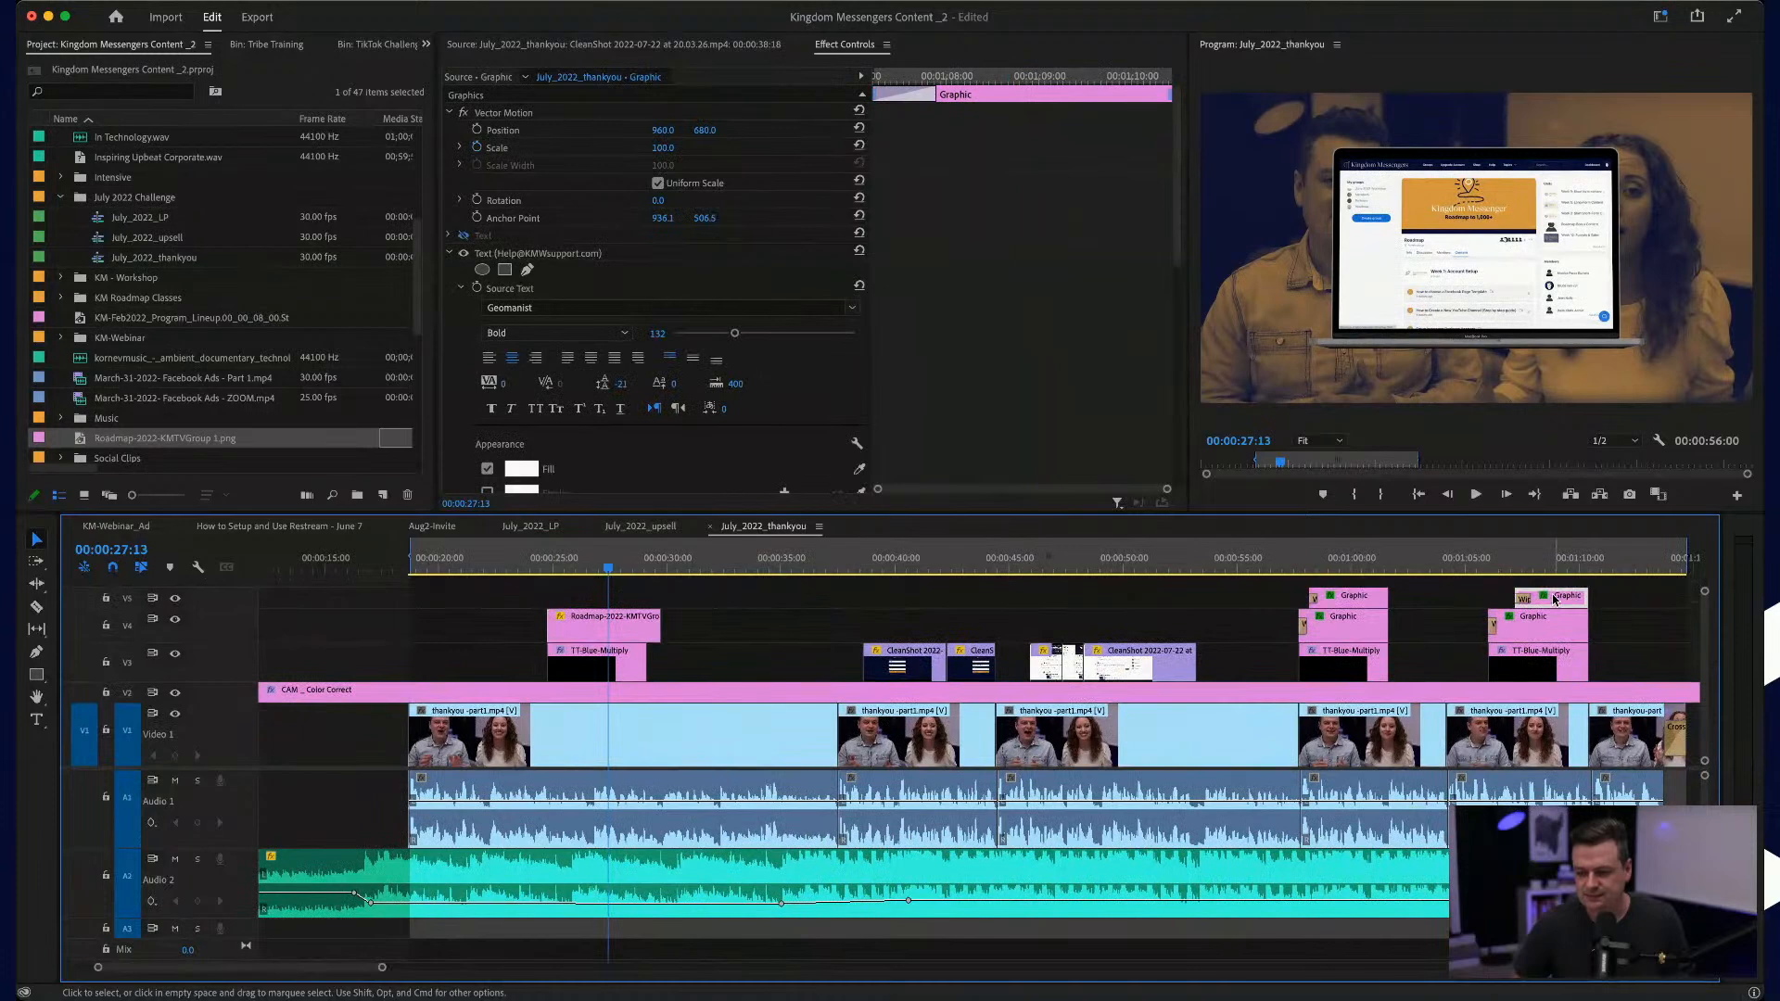
left_click_drag(1343, 600, 609, 600)
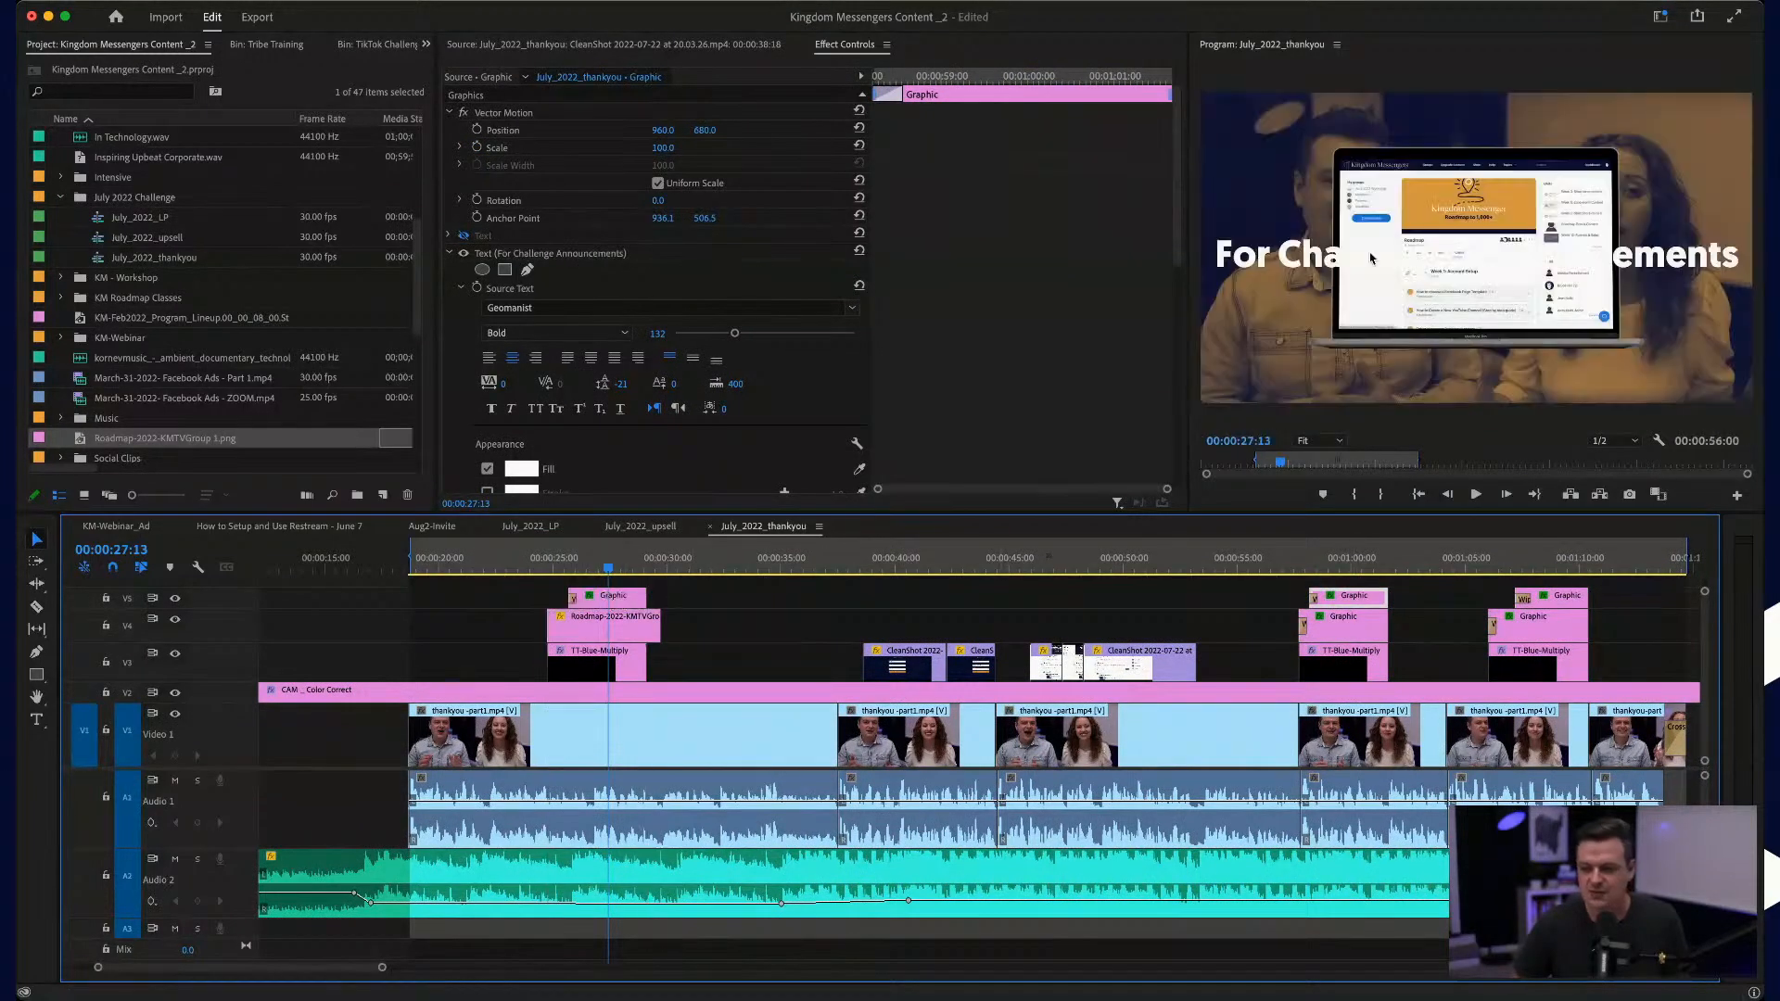
Step: Replace the copied title's text with "KingdomMessenger.TV"
left_click(1269, 276)
double_click(1273, 262)
key("BackSpace")
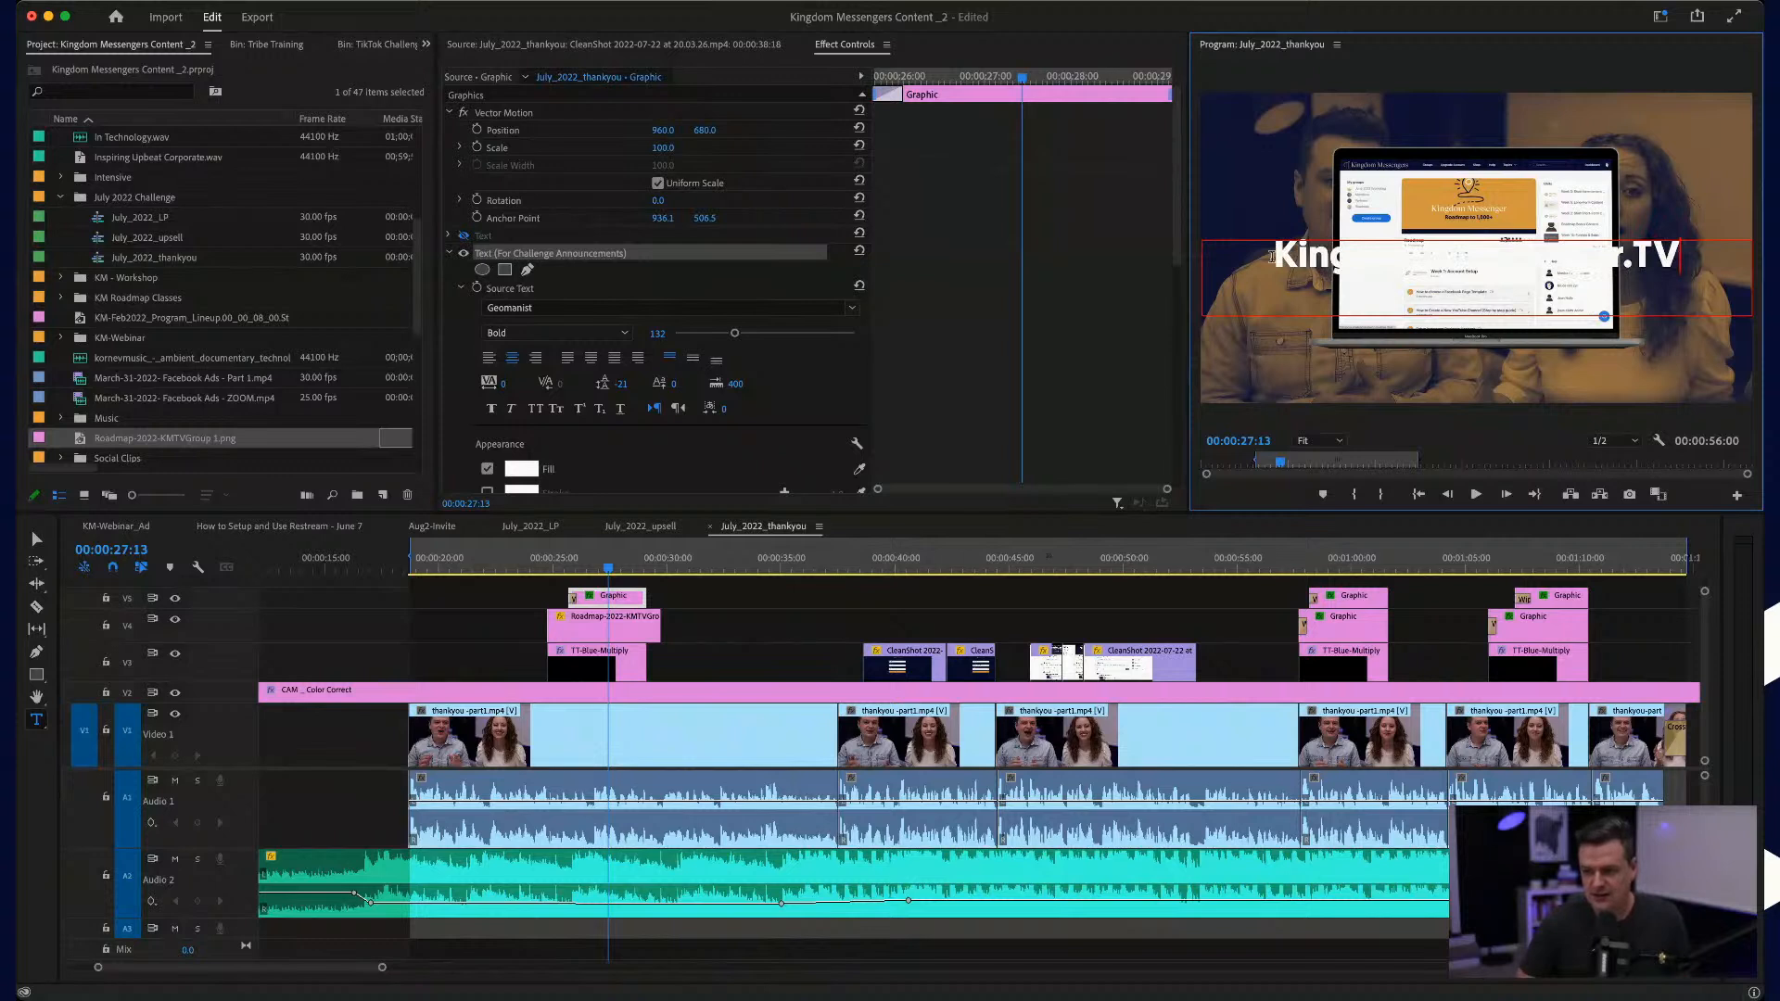
key("super+s")
left_click(1453, 425)
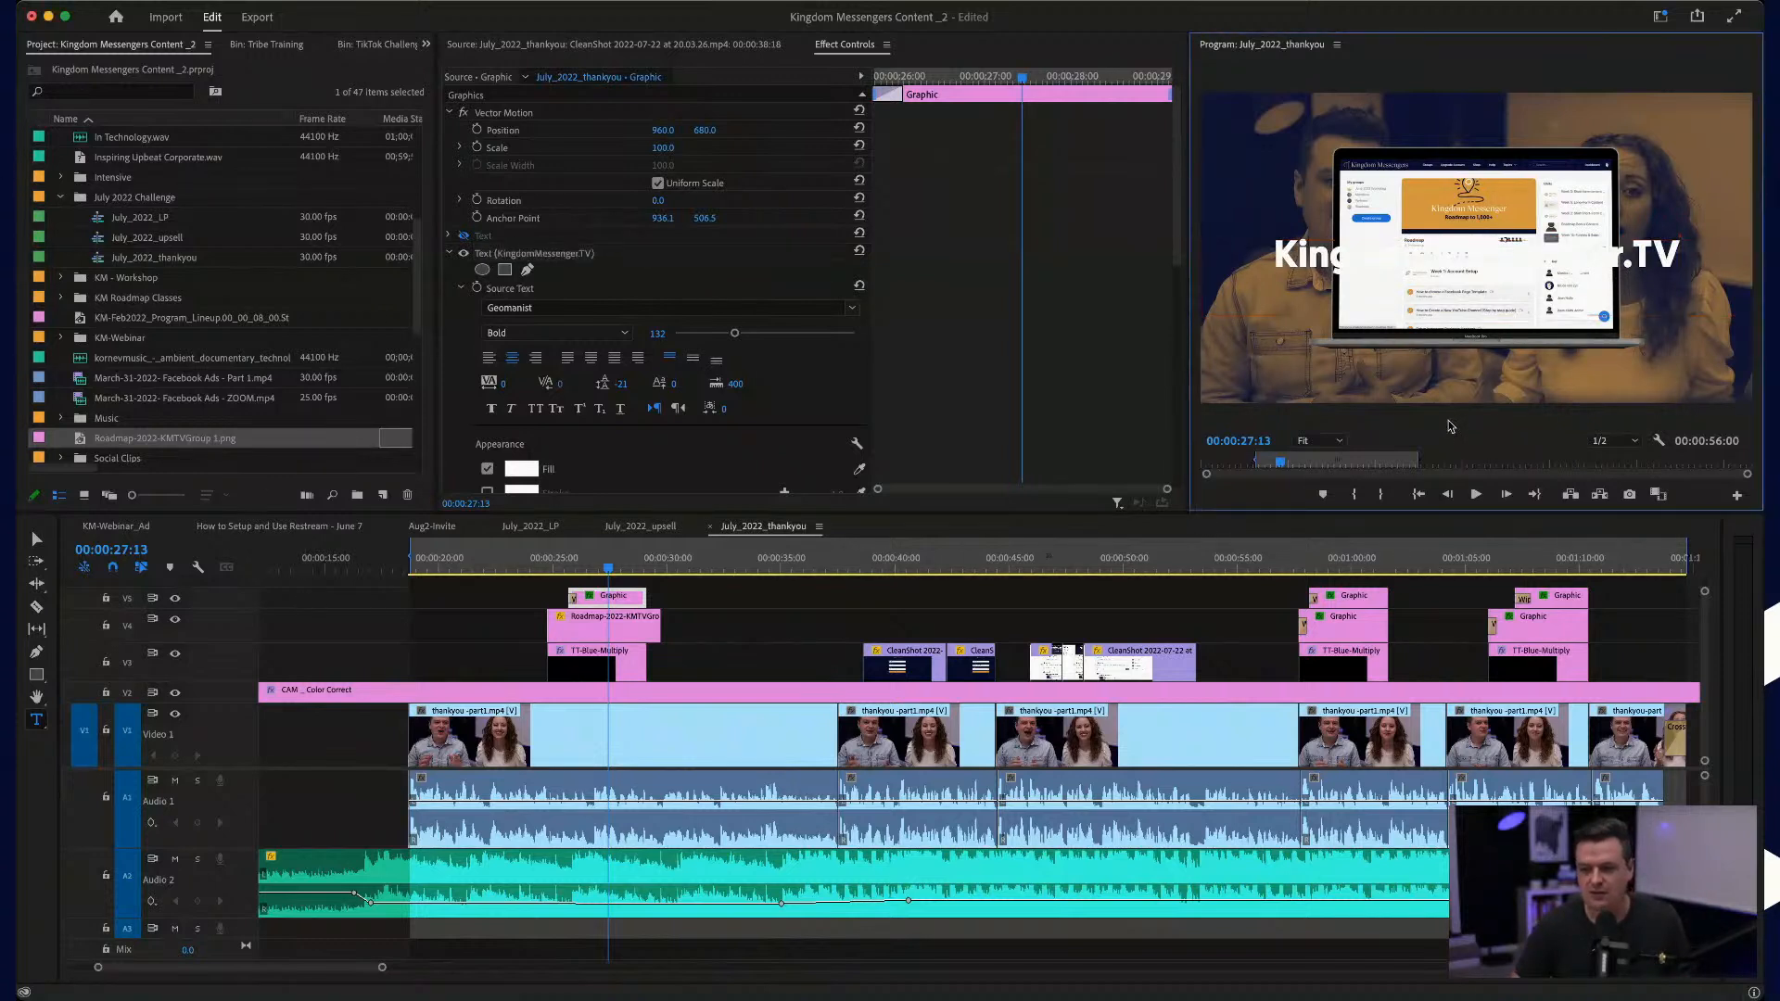
Step: Reduce the KingdomMessenger.TV text to size 110 and move it below the laptop image
double_click(1305, 265)
left_click(734, 353)
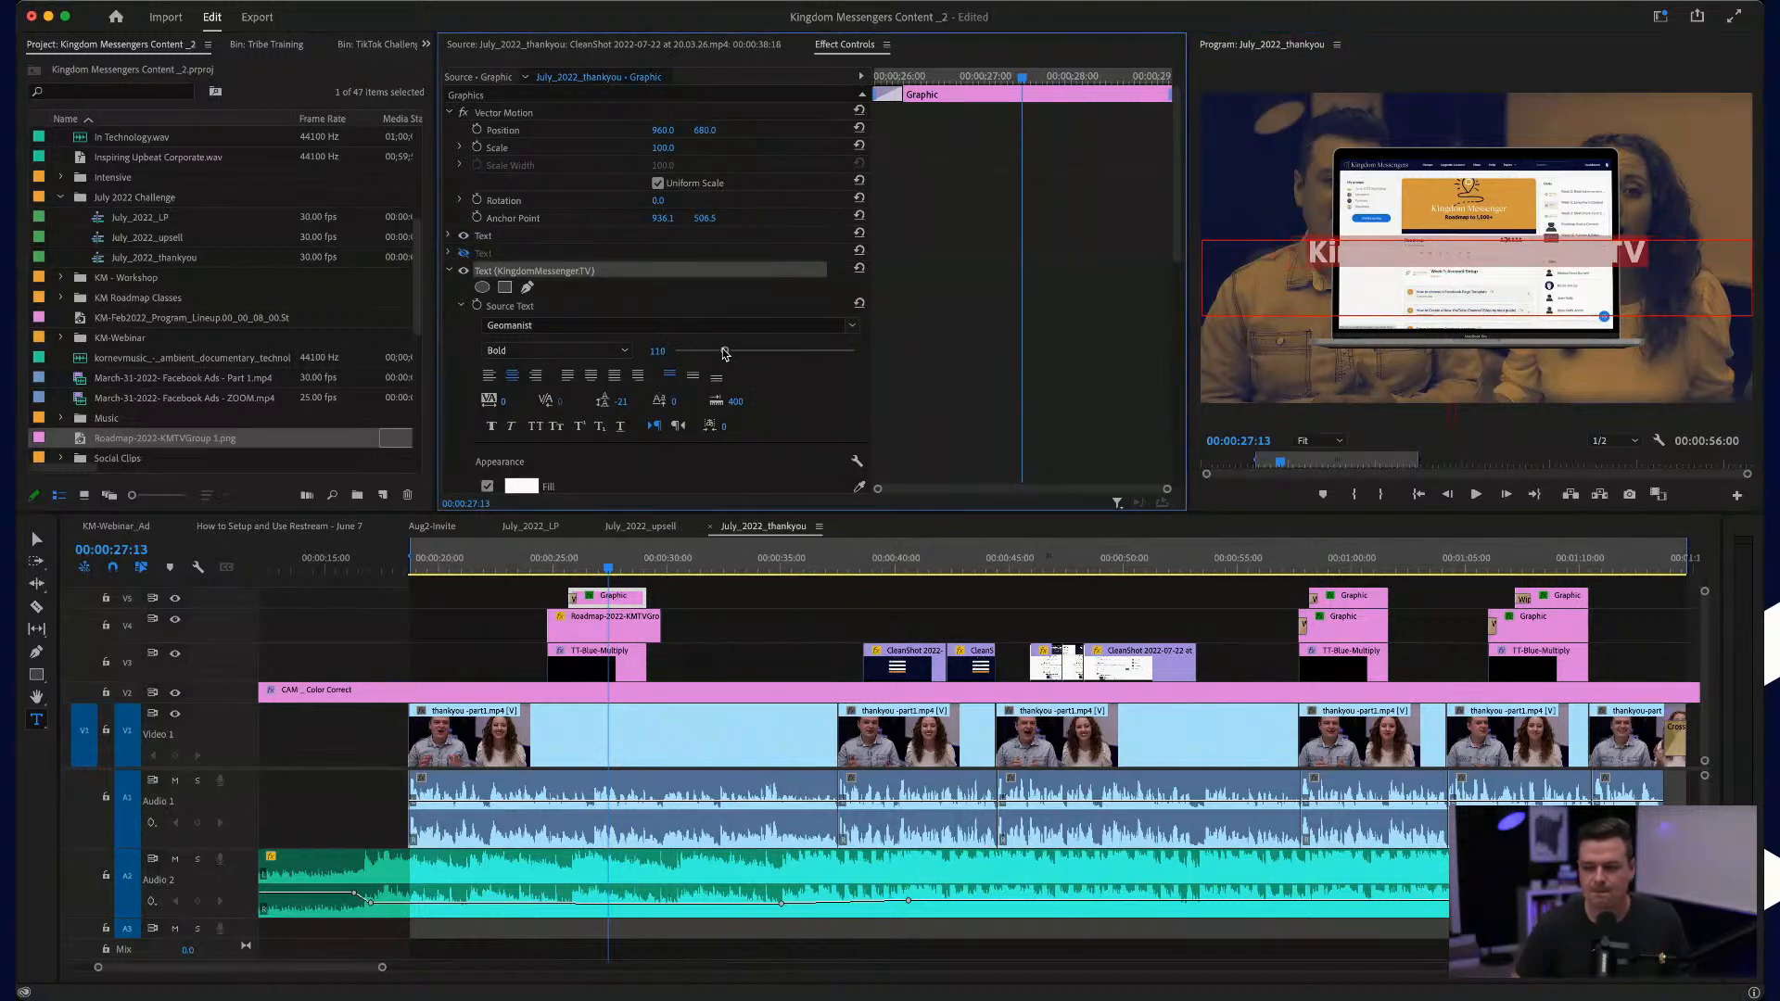
left_click(35, 542)
left_click_drag(1501, 256, 1504, 371)
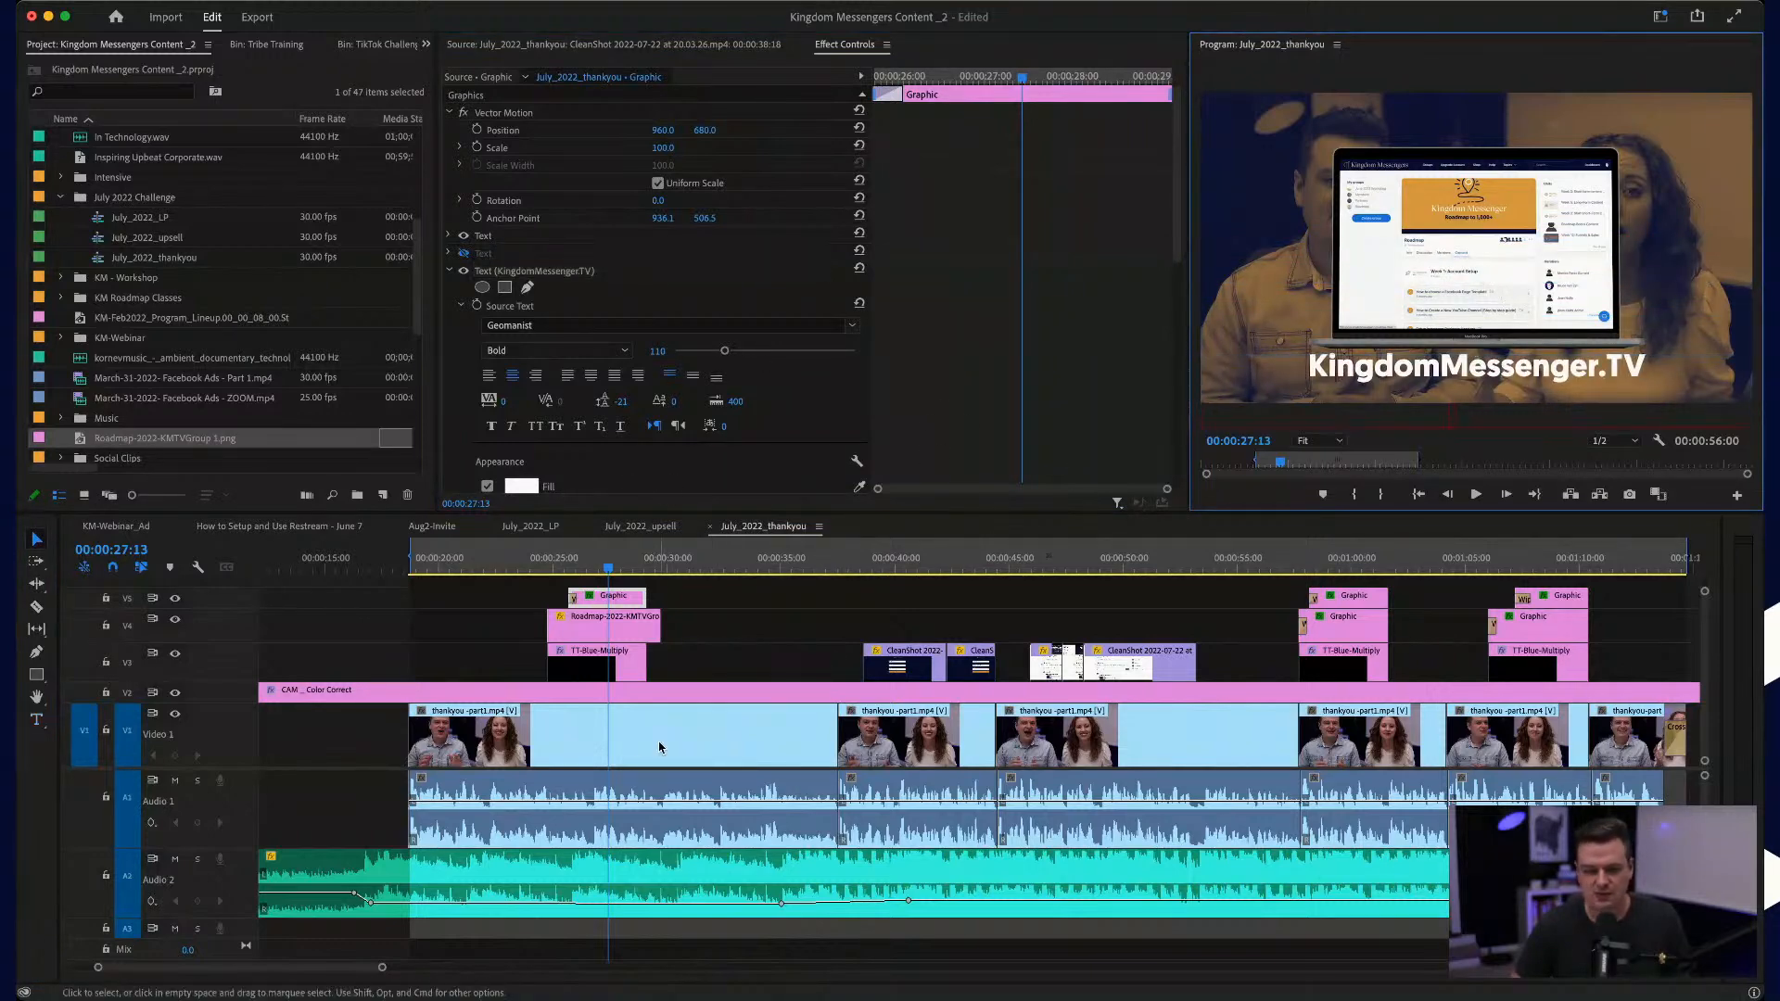
Step: Raise the Roadmap laptop image to vertical position 491, and shrink the title beneath it to size 97 and nudge it up
left_click(584, 637)
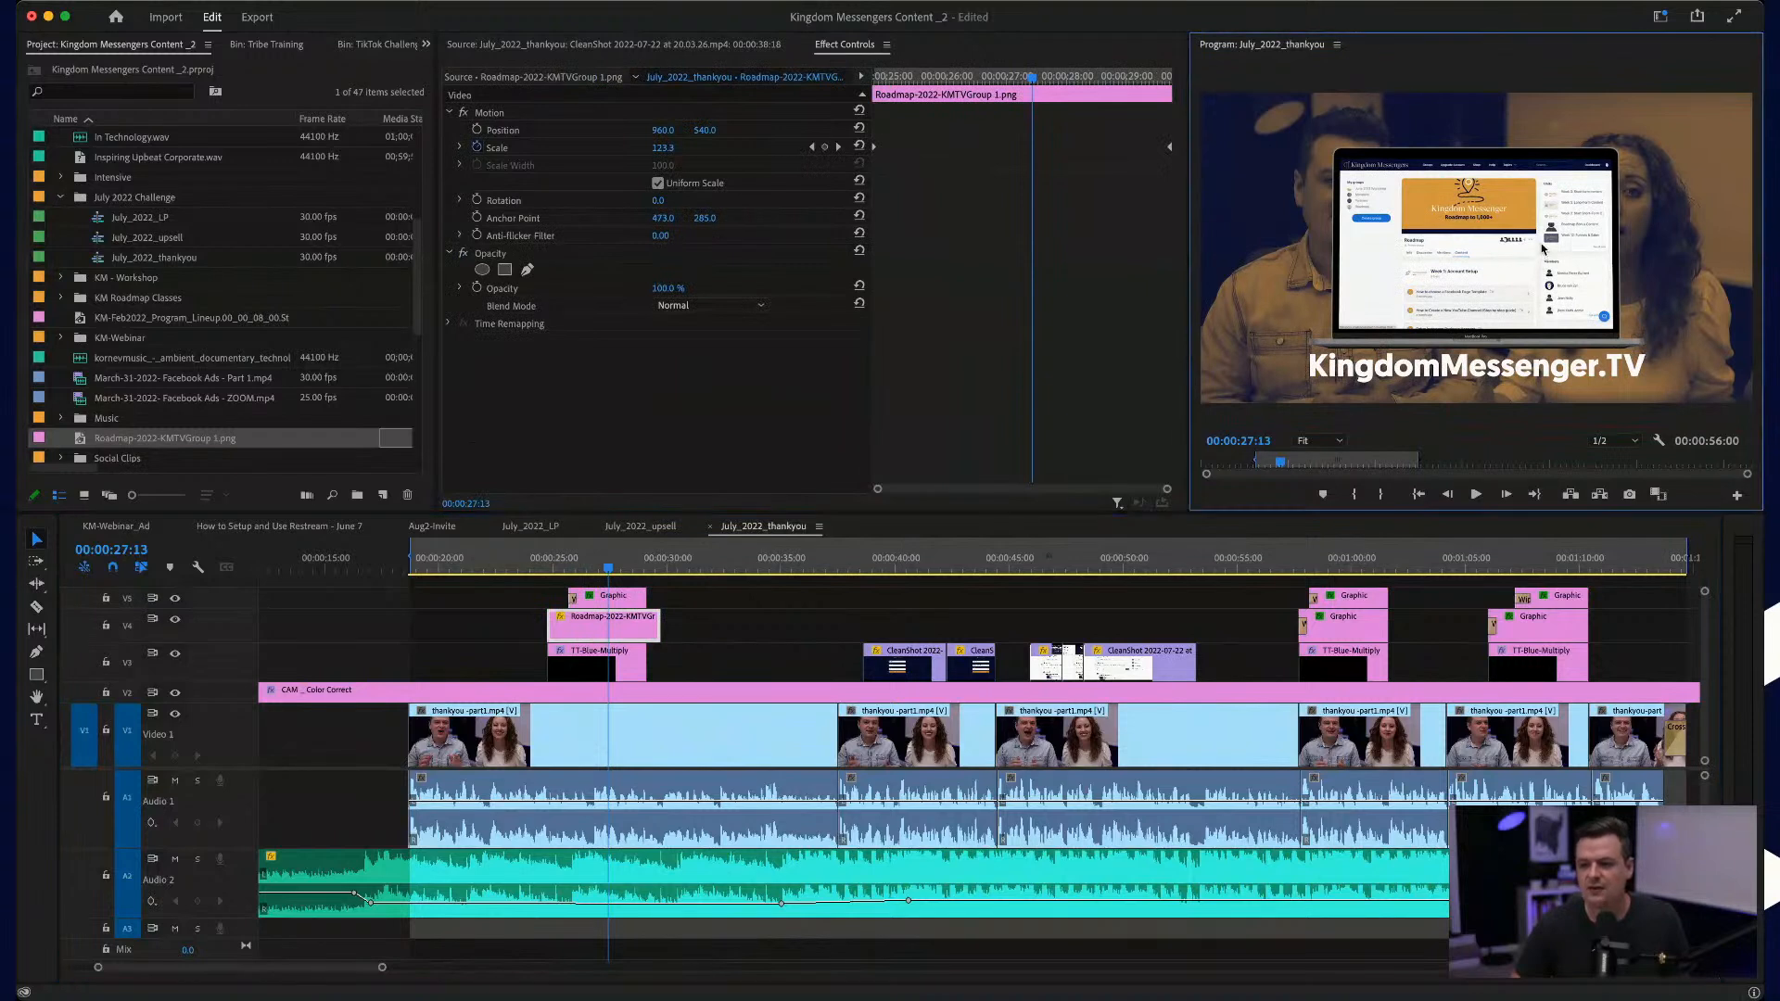
left_click_drag(705, 132, 713, 131)
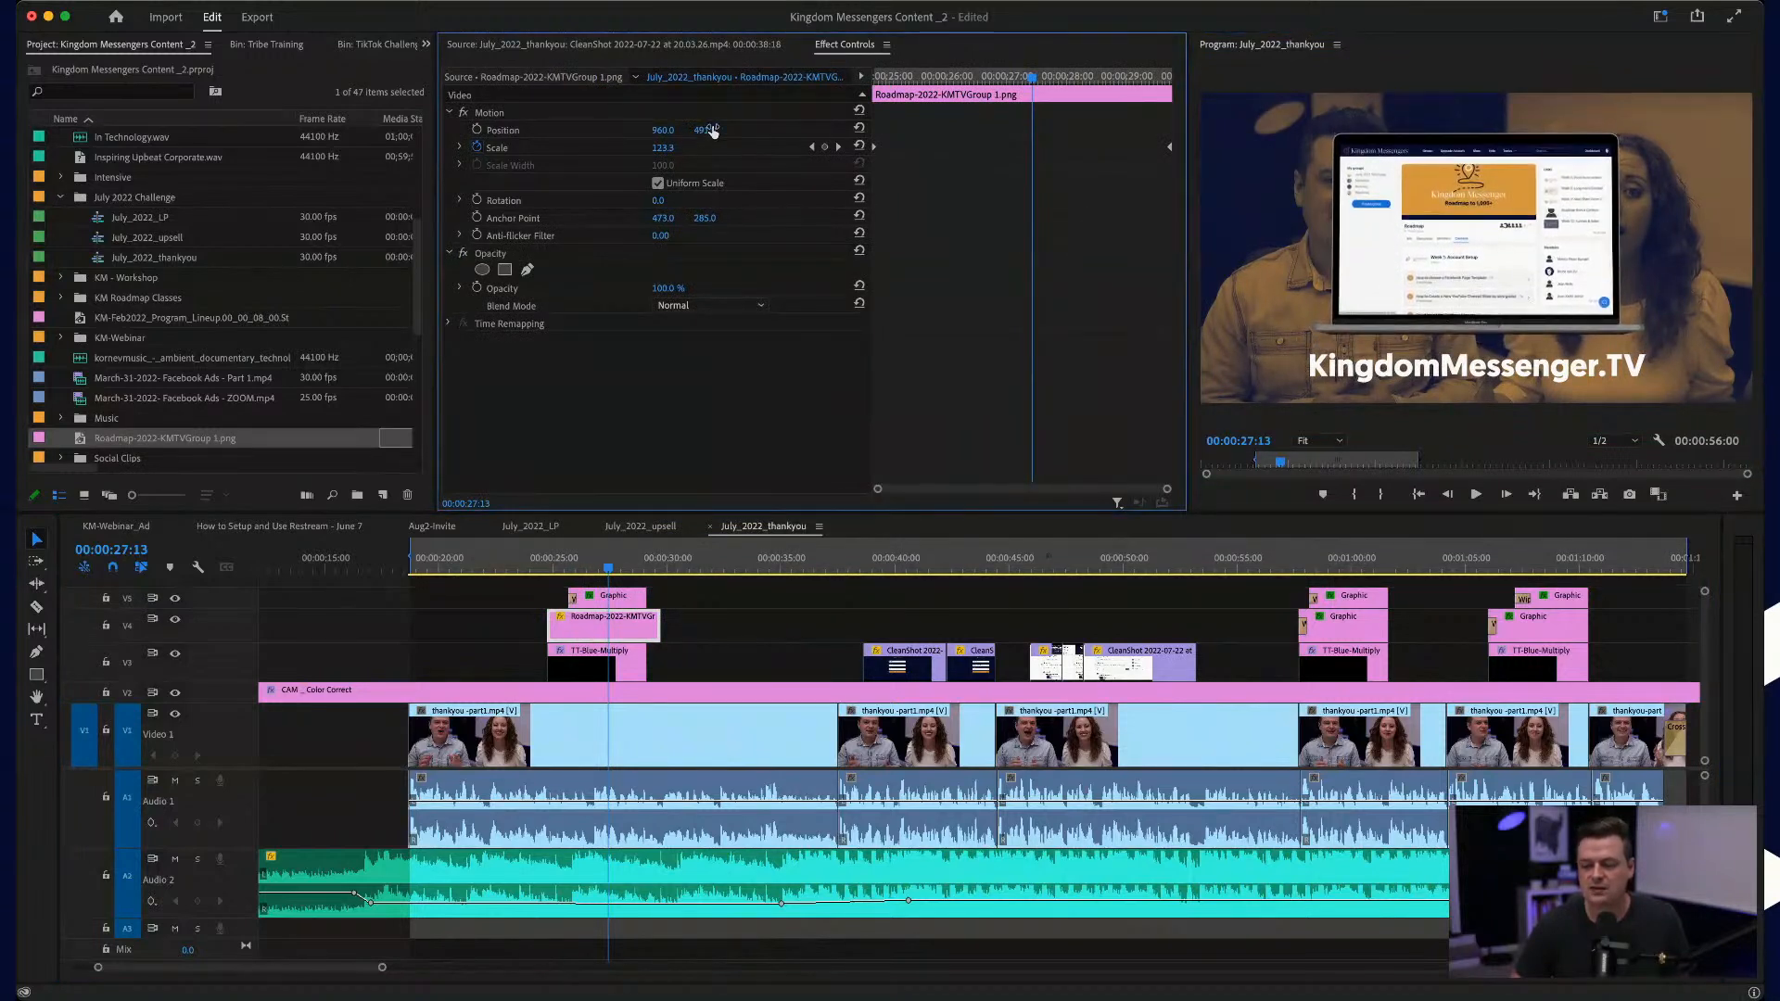
left_click(1495, 387)
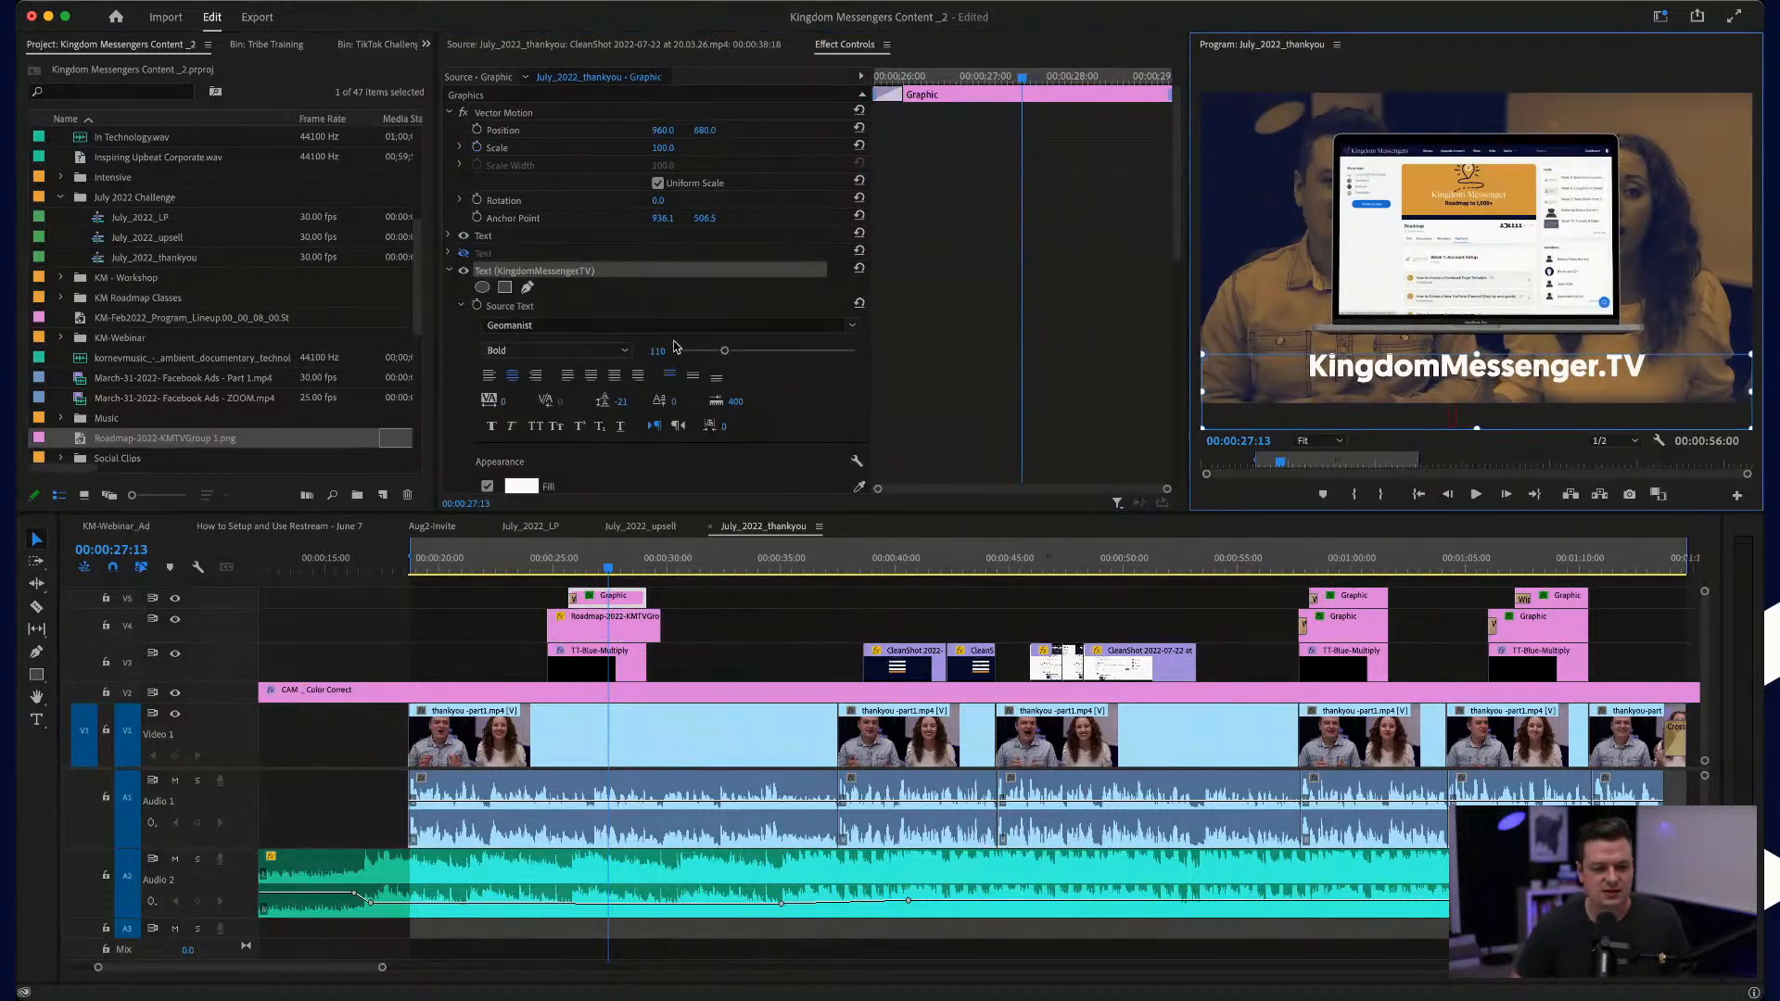
left_click_drag(723, 352, 717, 353)
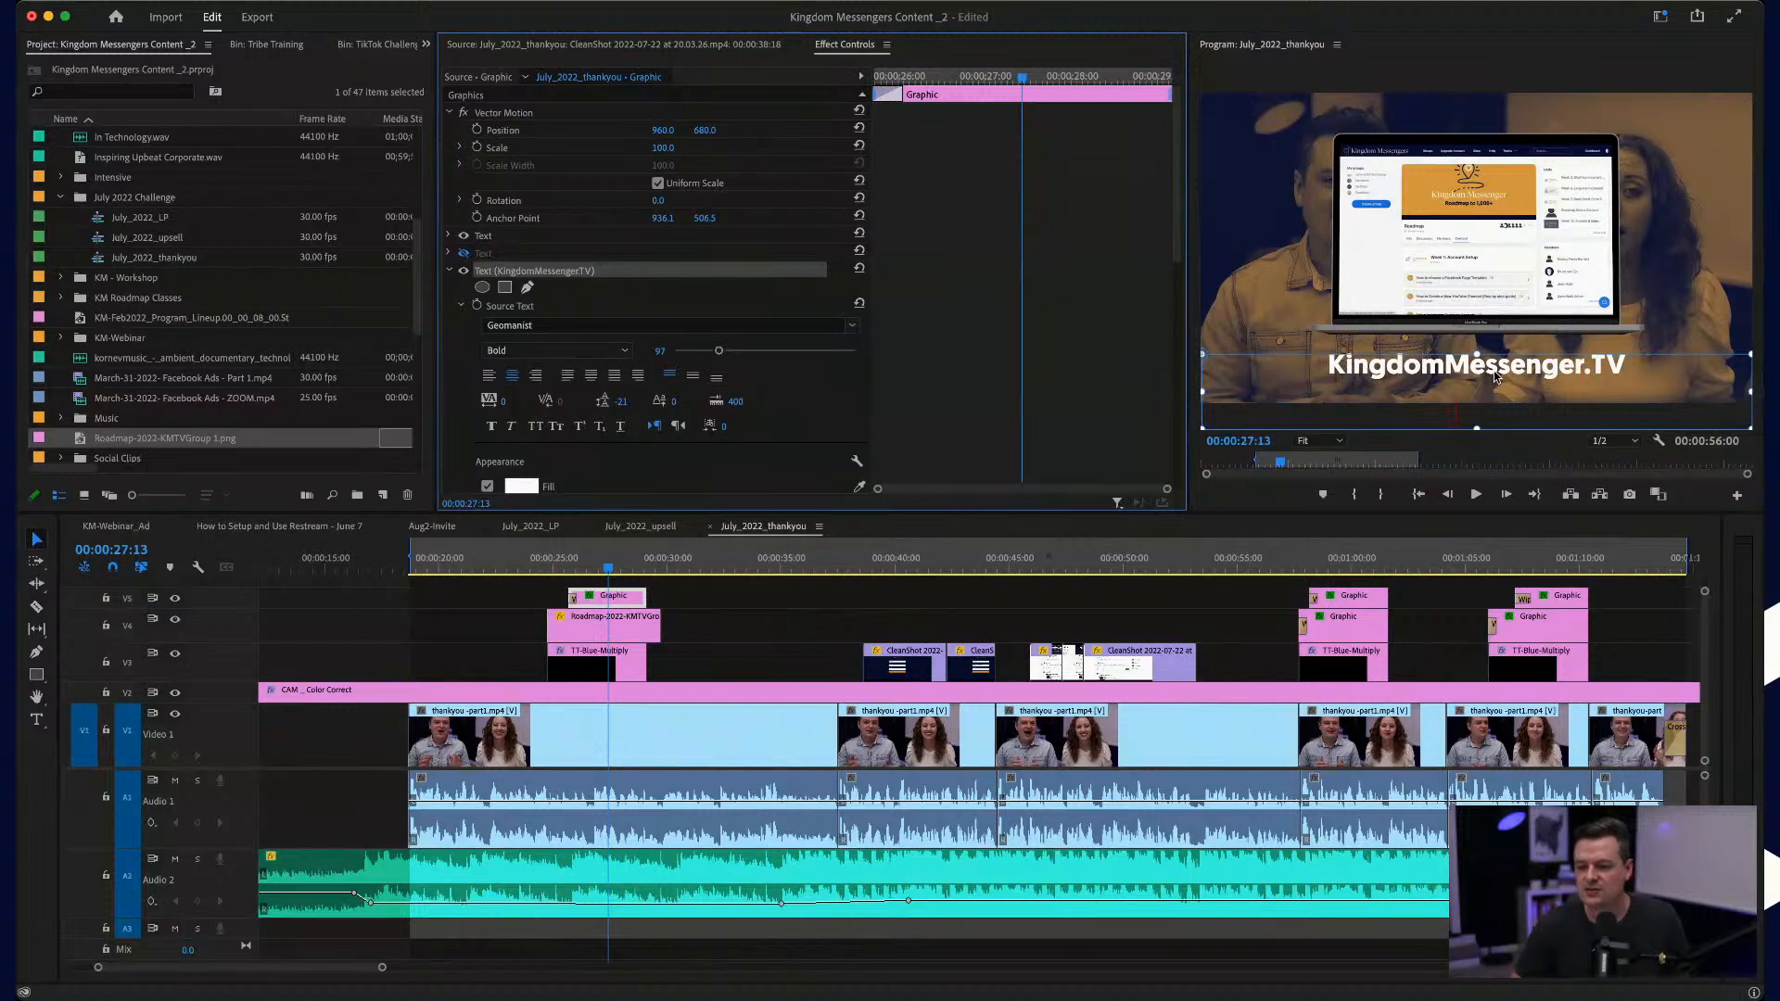
left_click_drag(1527, 382, 1517, 366)
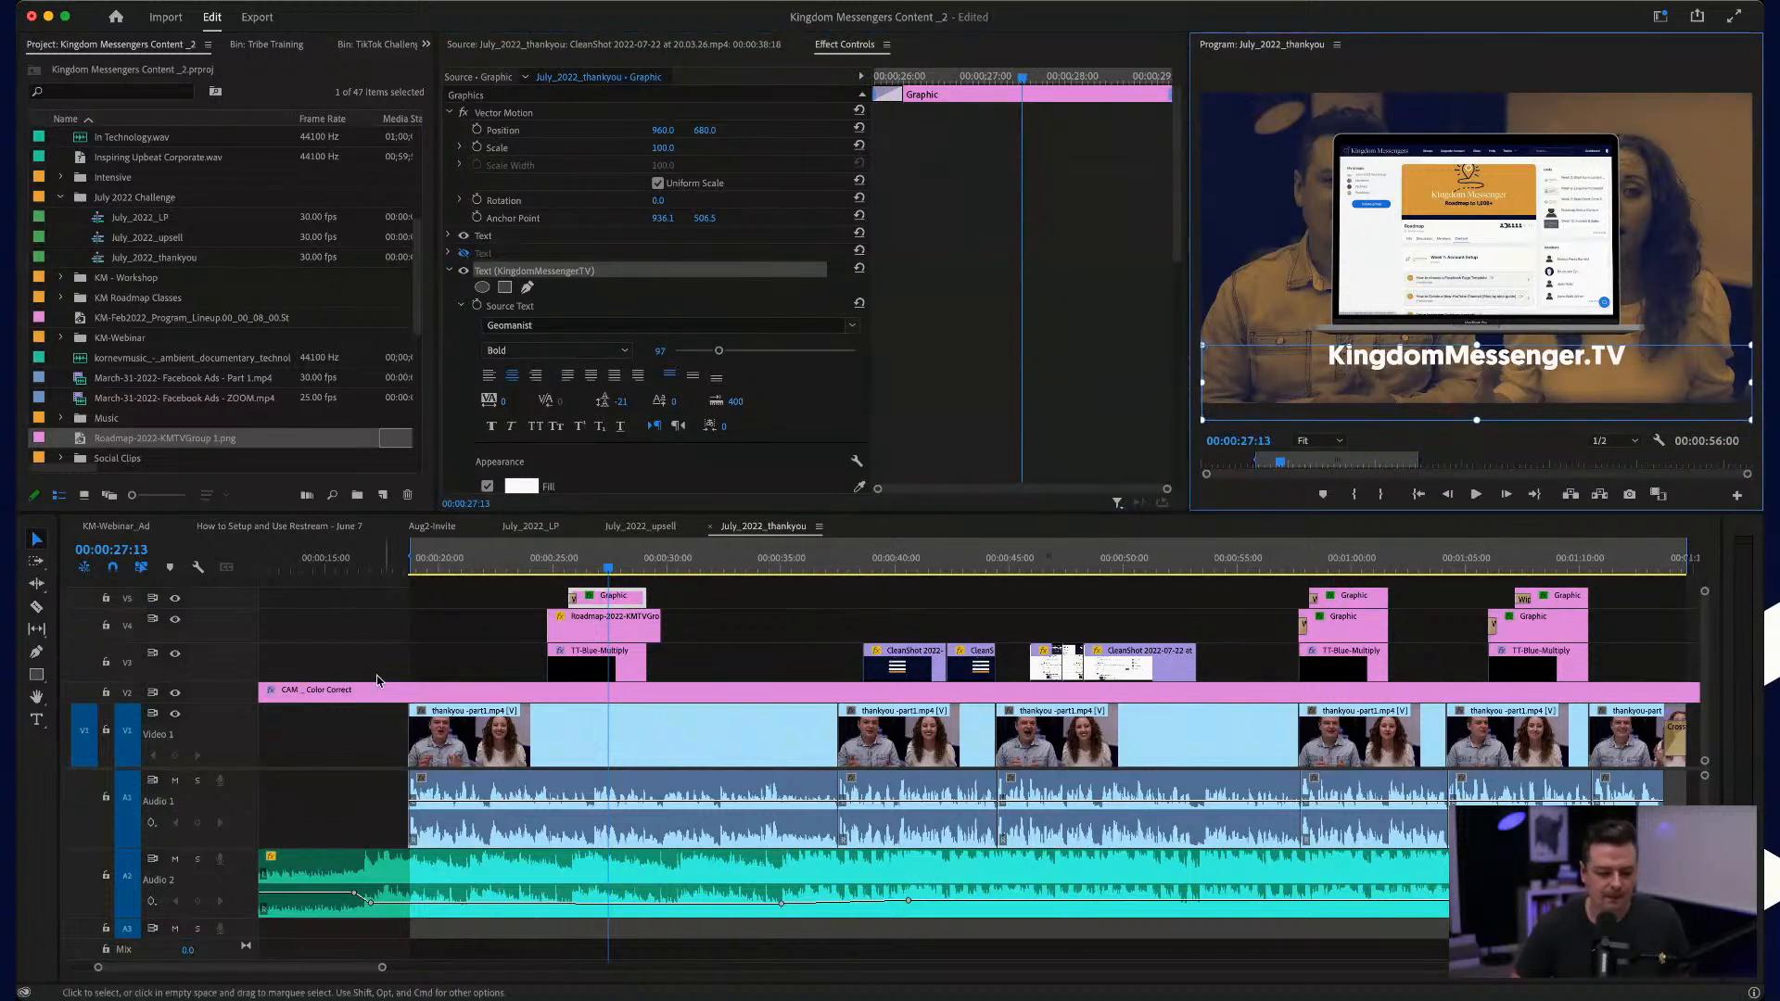
Step: Add a Cross Dissolve to the start of the Roadmap image and play the graphic's entrance from 00:00:24:22
scroll(480, 649, "up", 5)
left_click(698, 557)
key("space")
key("space")
left_click(742, 628)
key("super+d")
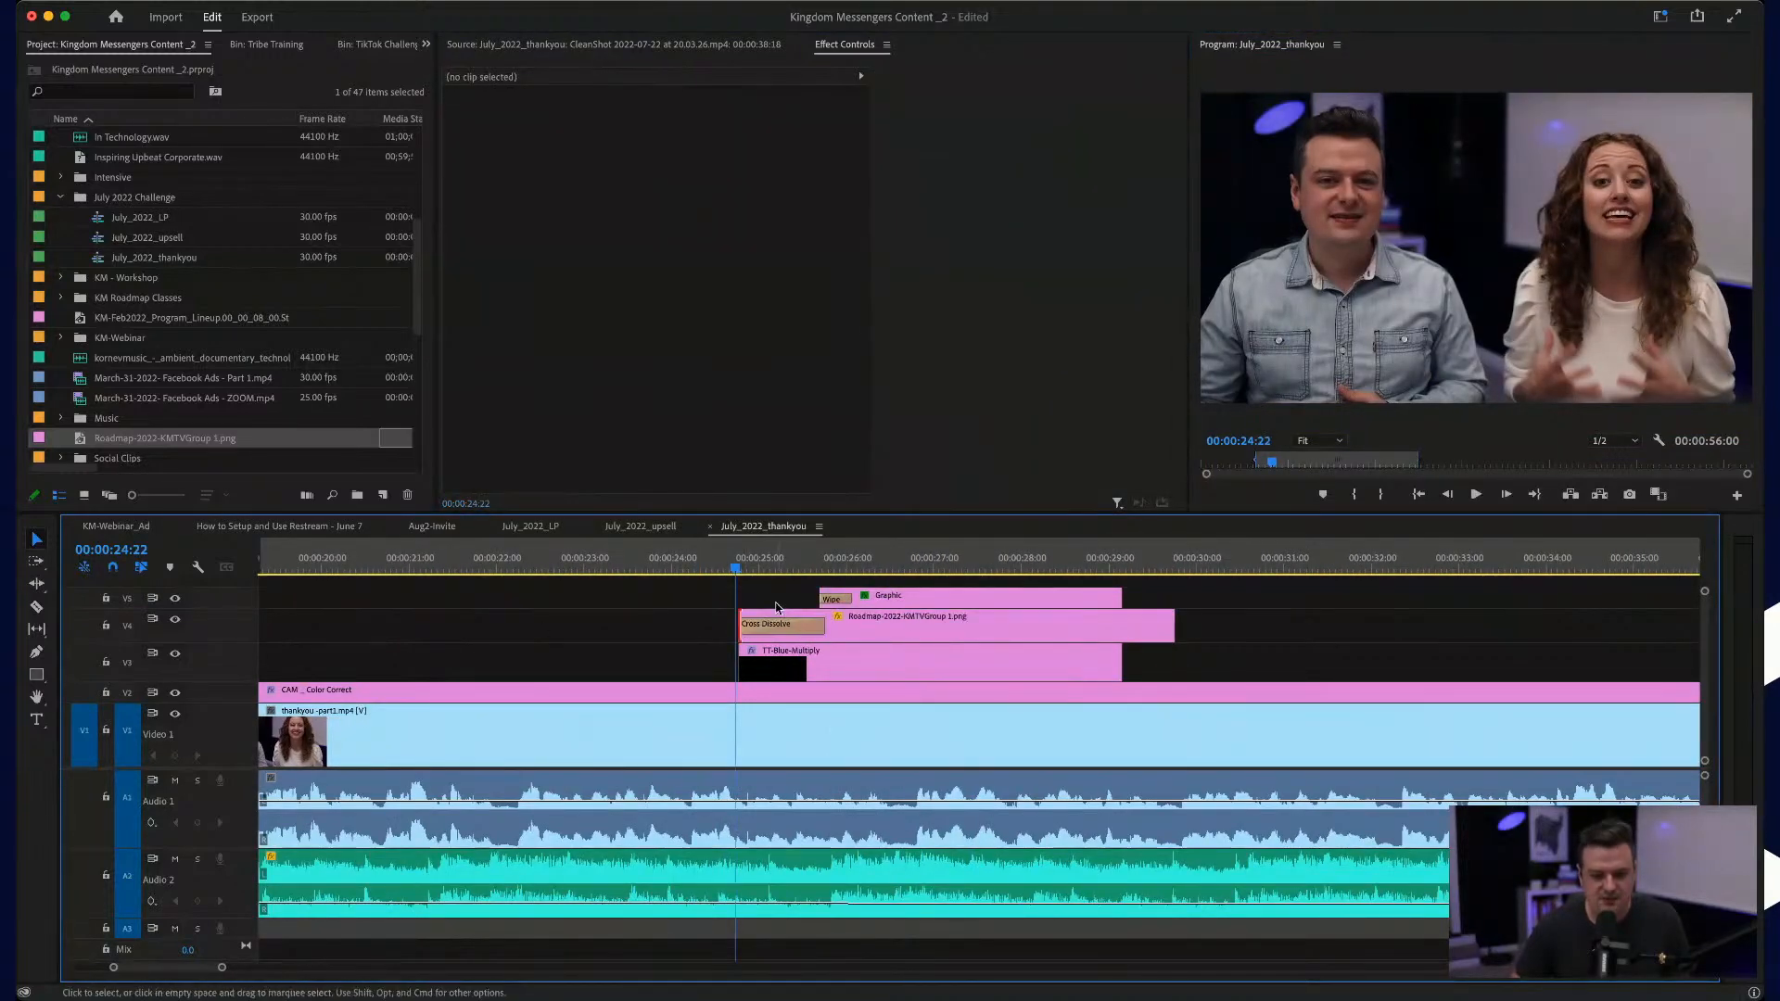
key("space")
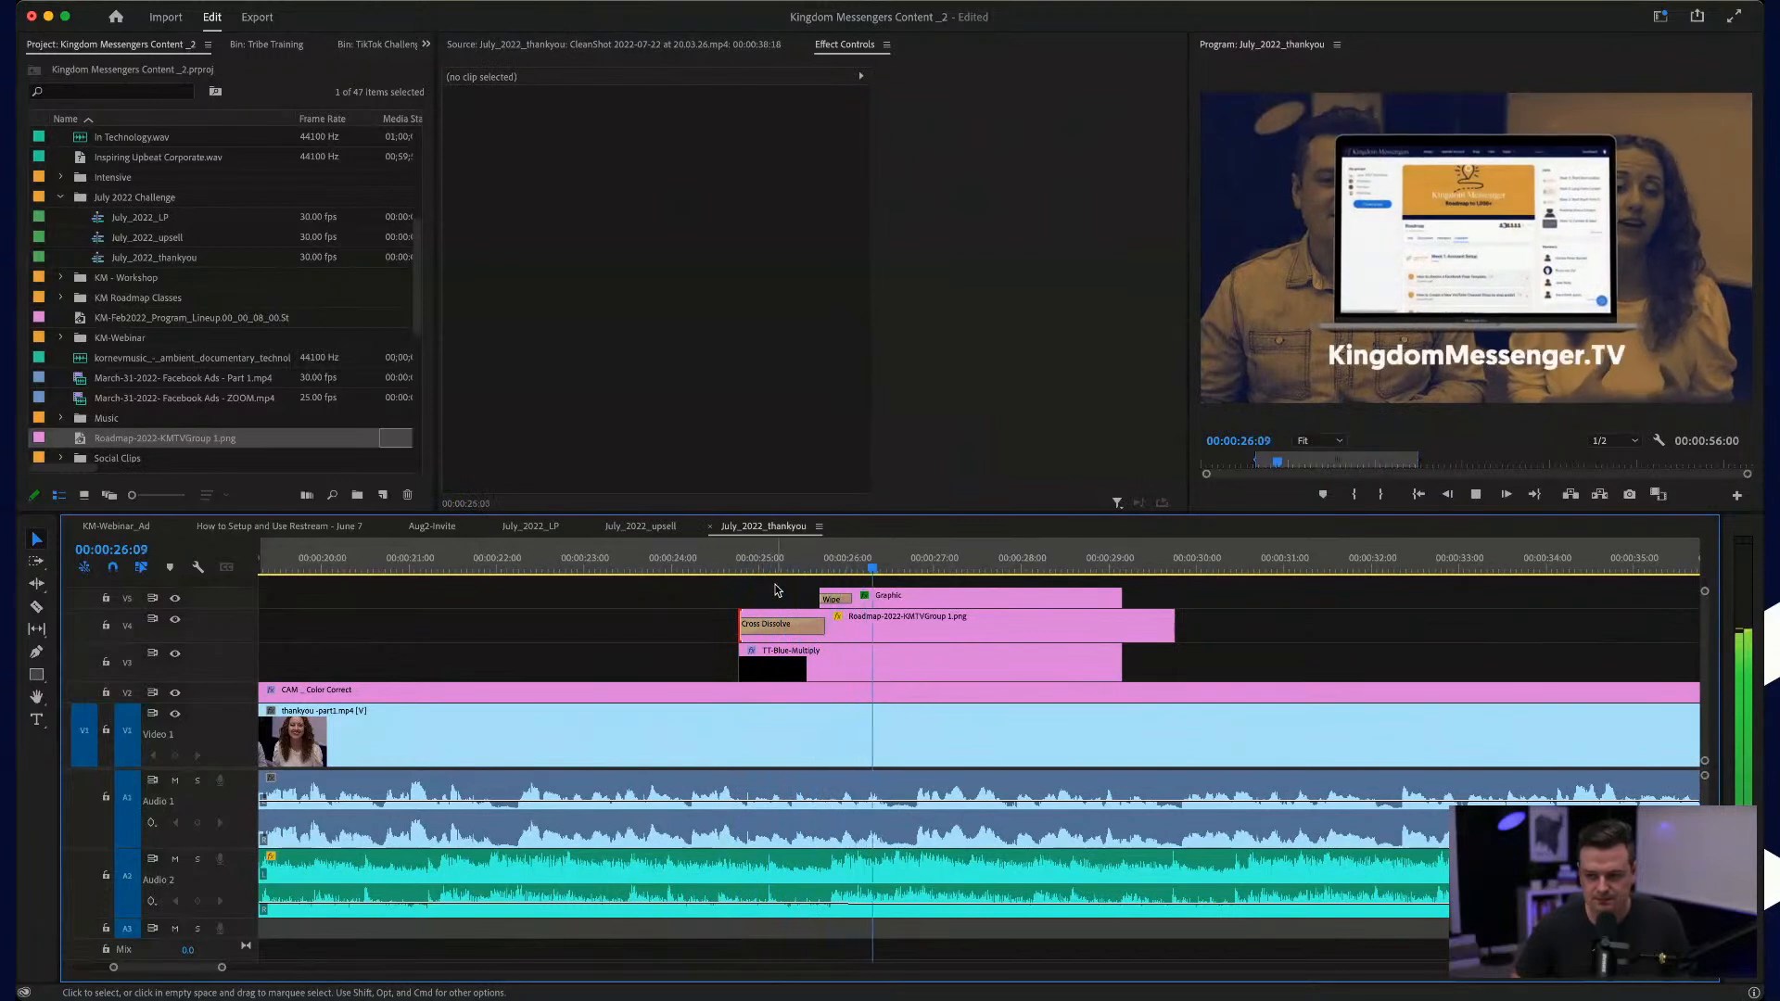
key("space")
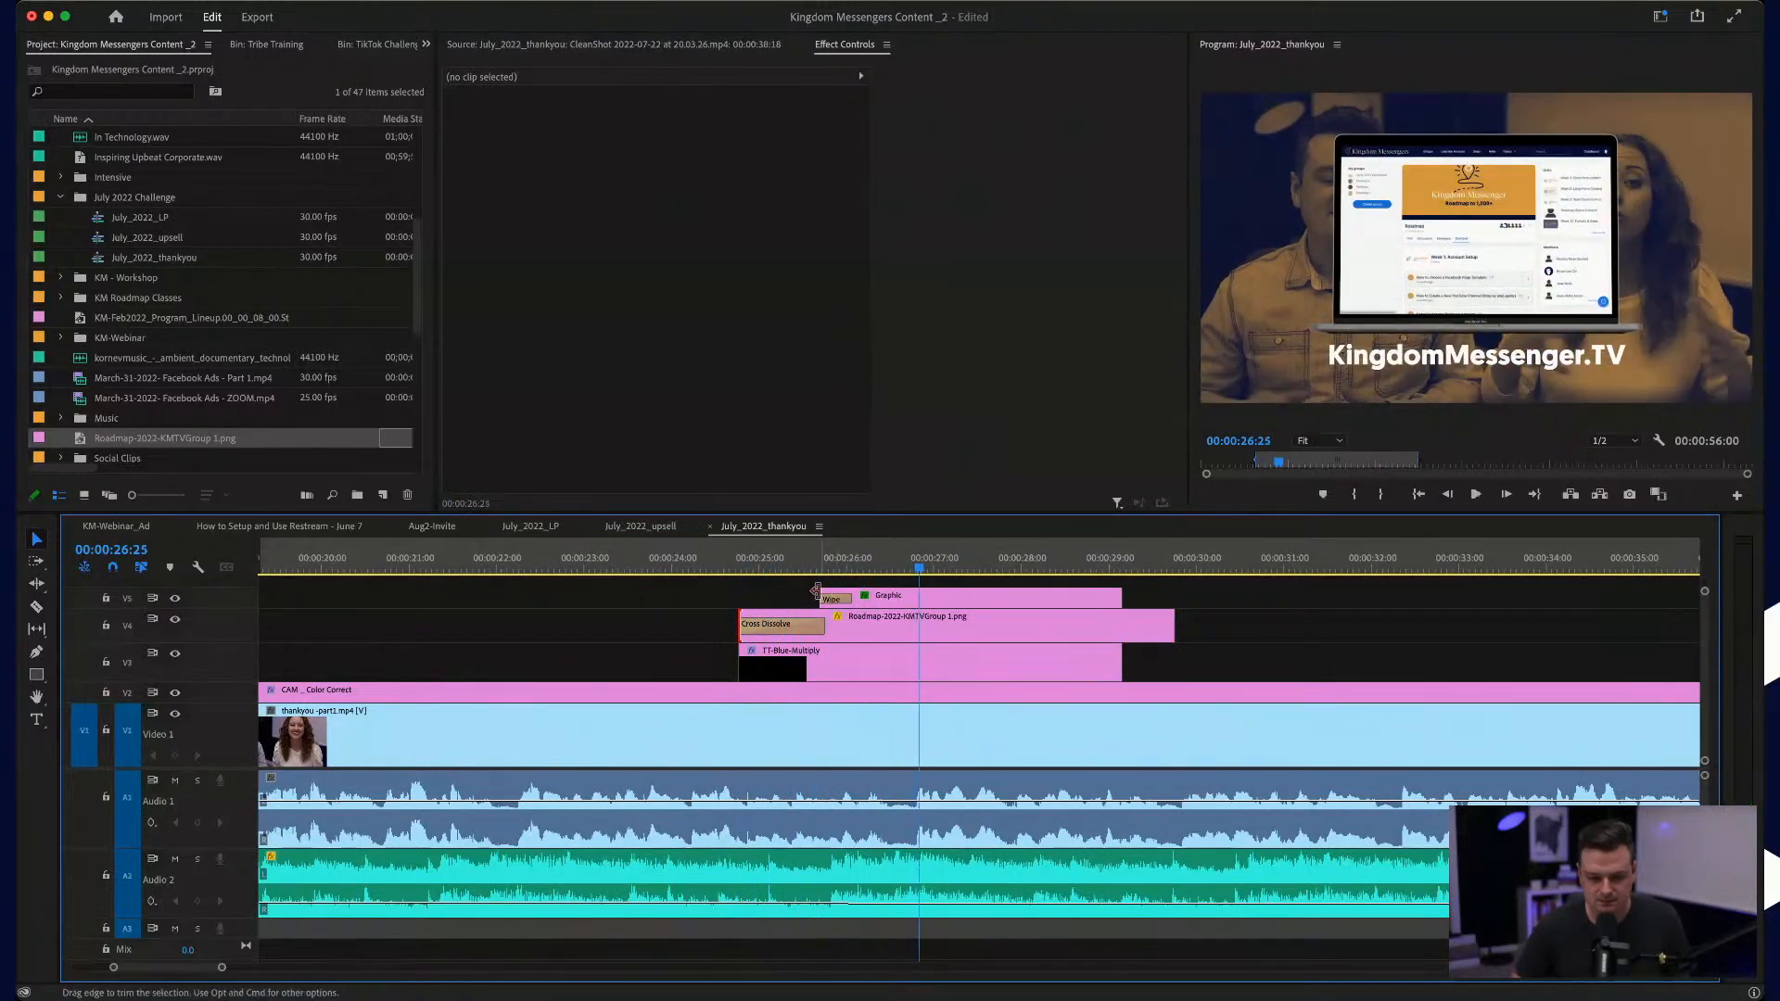
Step: Trim the end of the Roadmap image to match the title and blue overlay, and play on to the first CleanShot clip
key("space")
left_click_drag(1173, 626, 1123, 623)
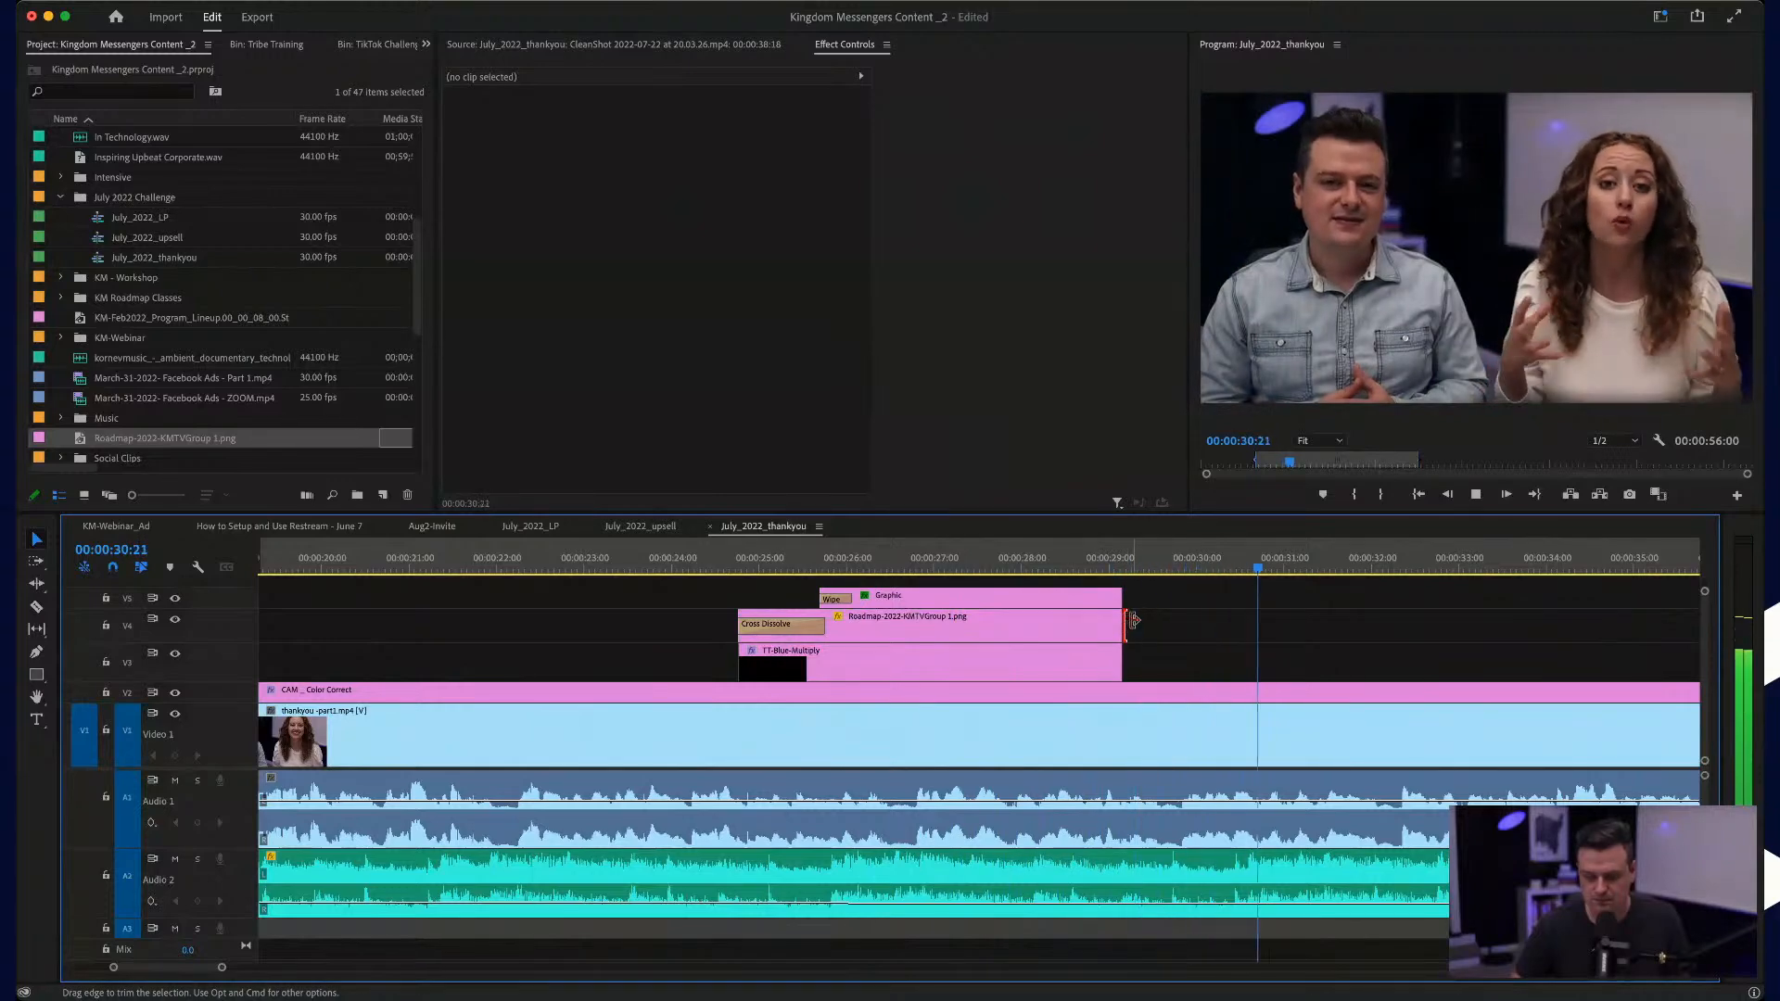
key("minus")
key("minus")
key("minus")
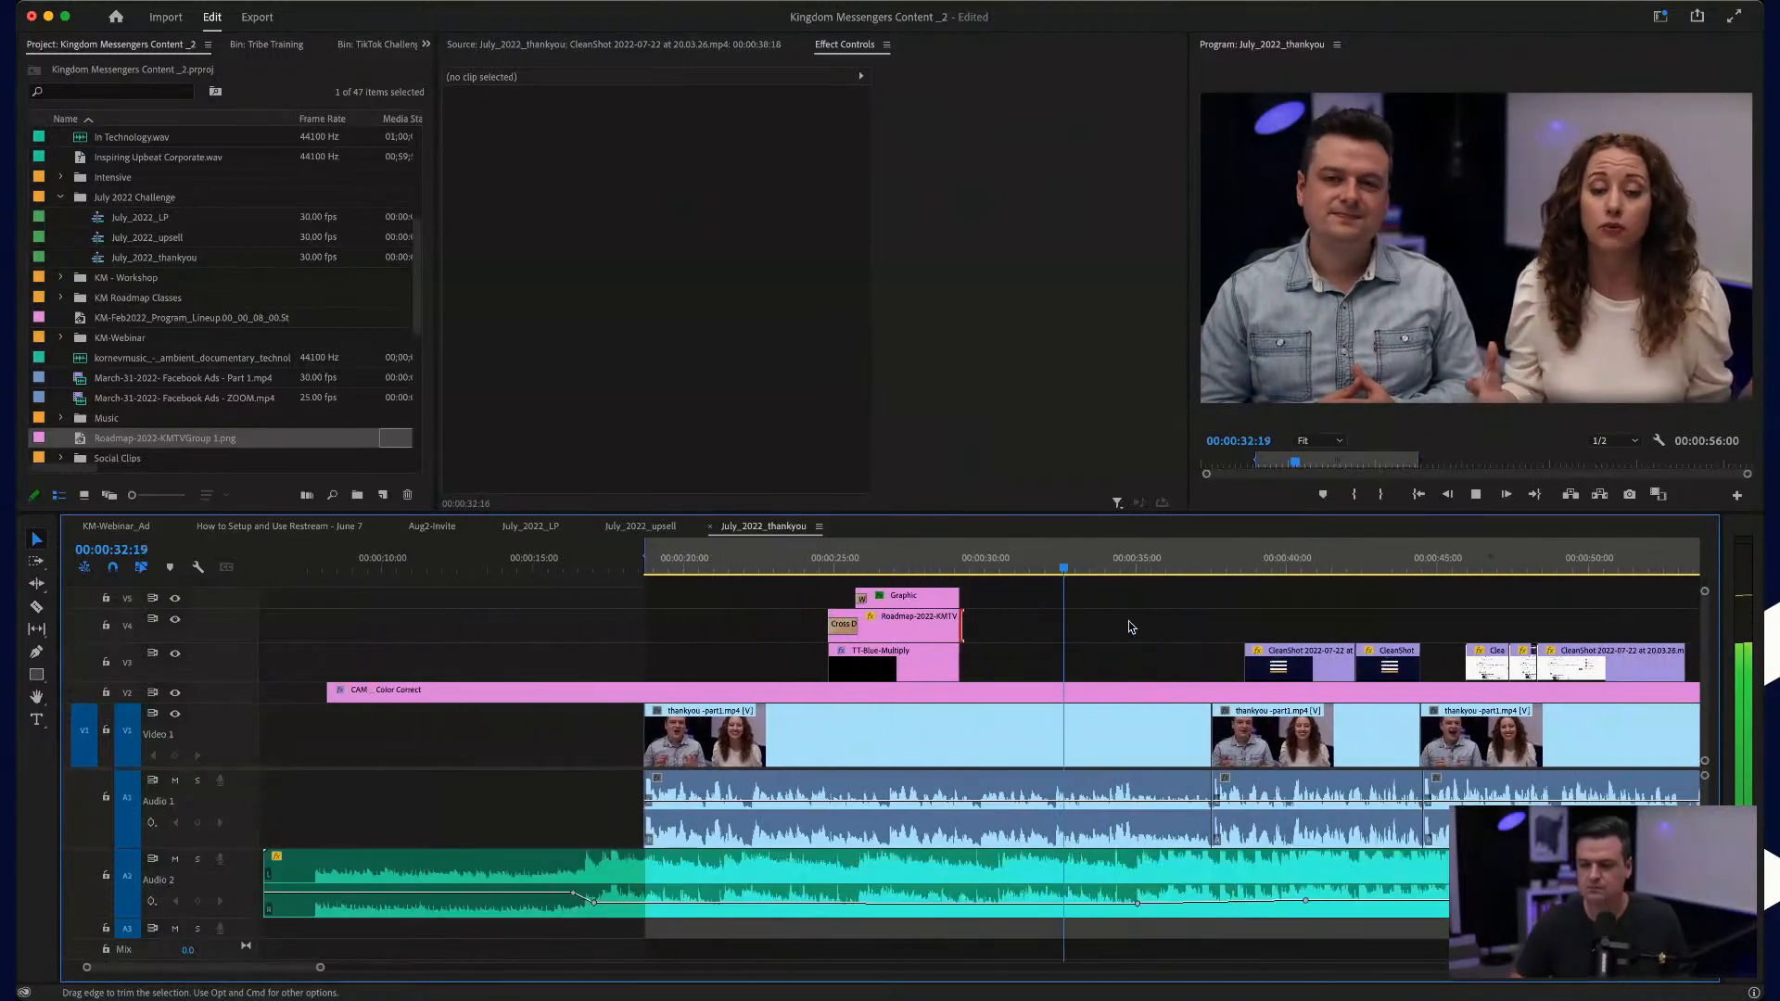
key("minus")
key("minus")
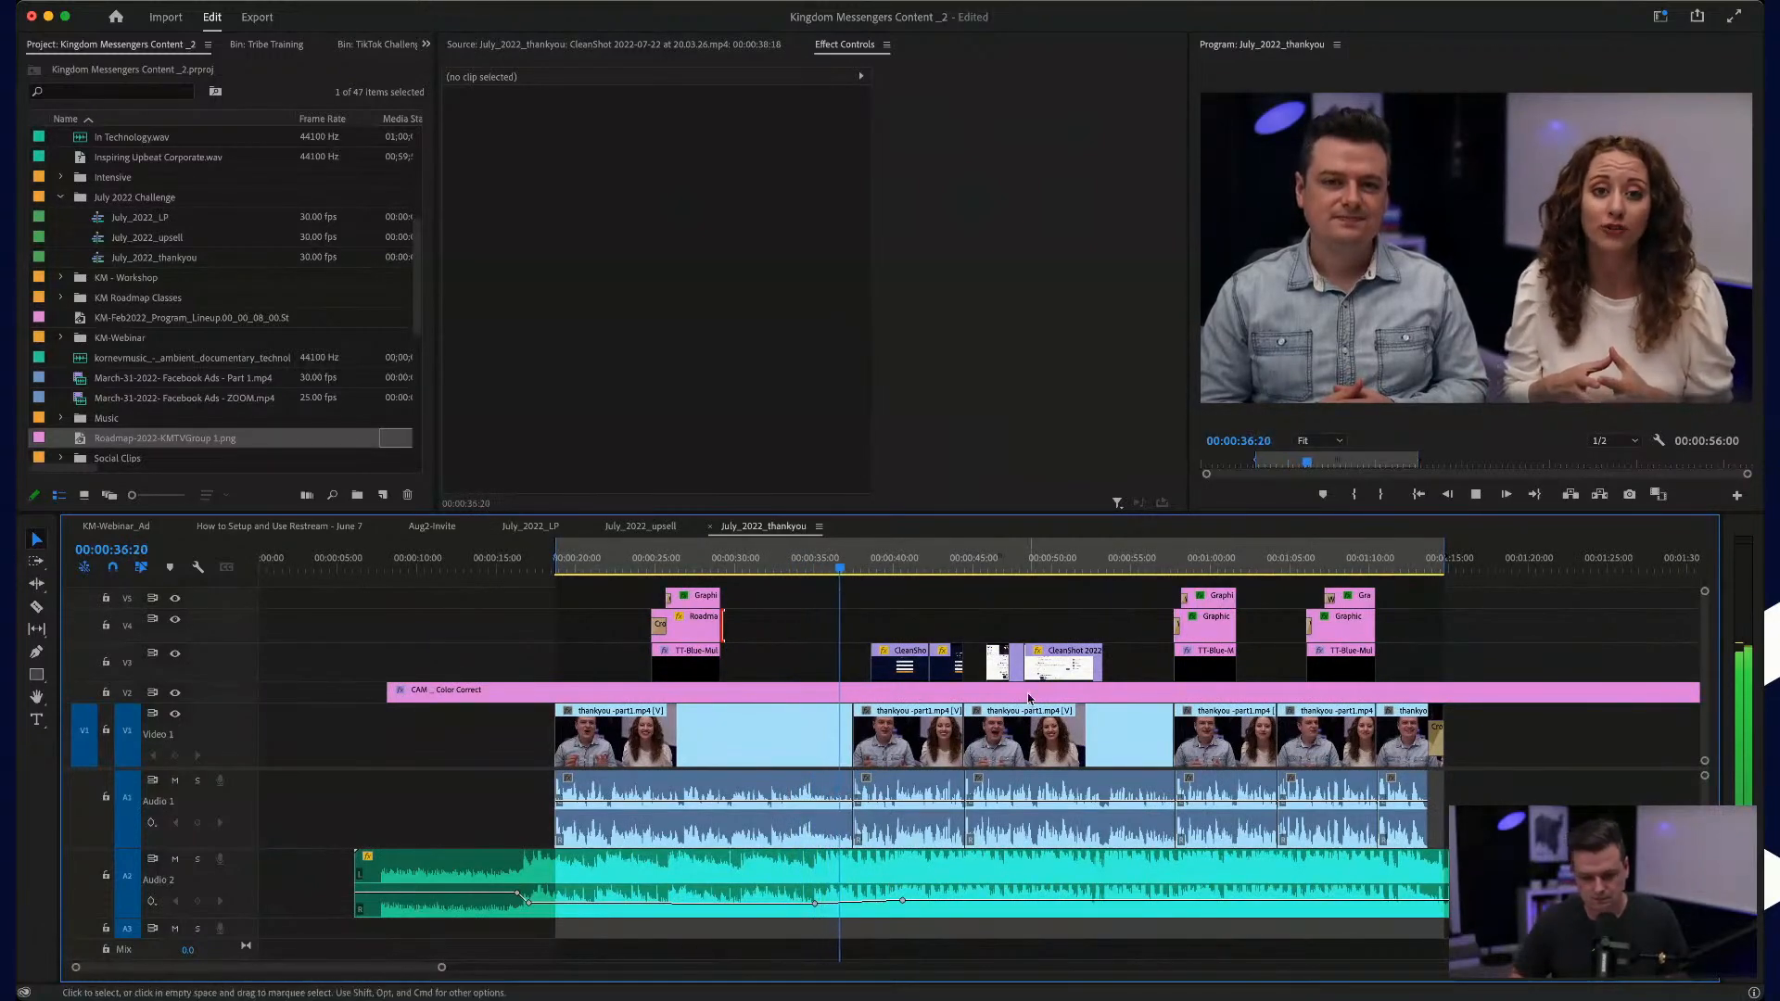
key("equal")
key("equal")
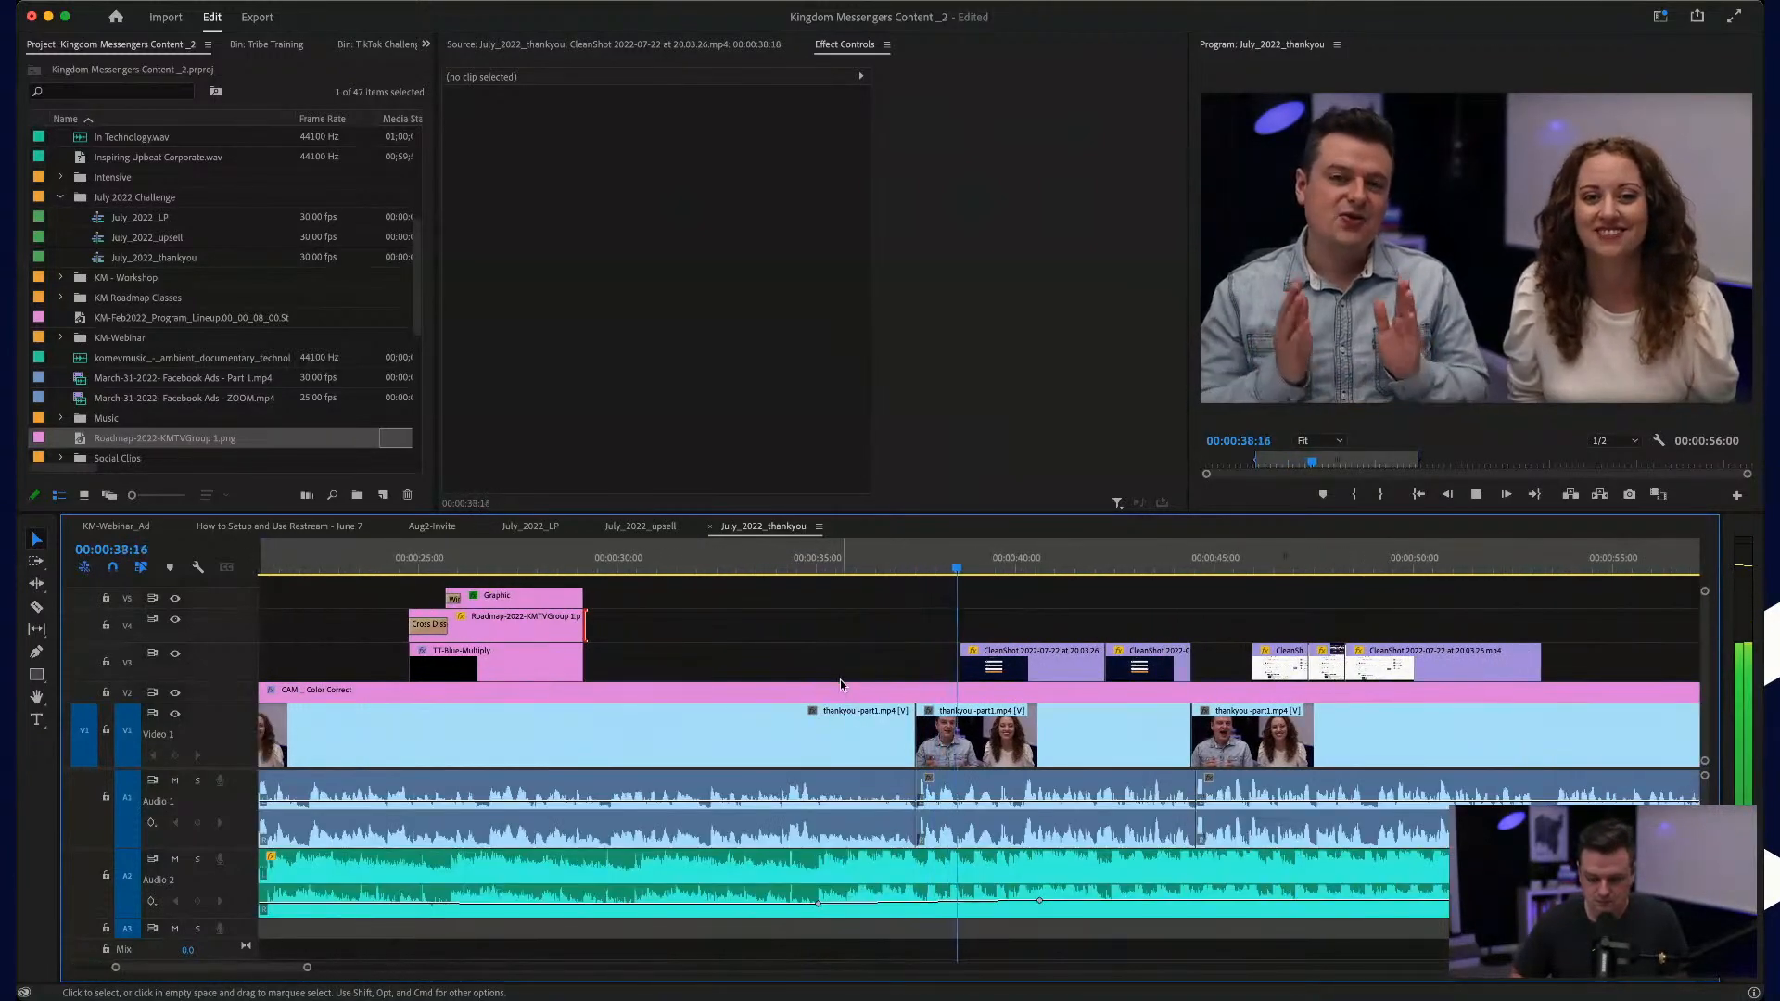
key("space")
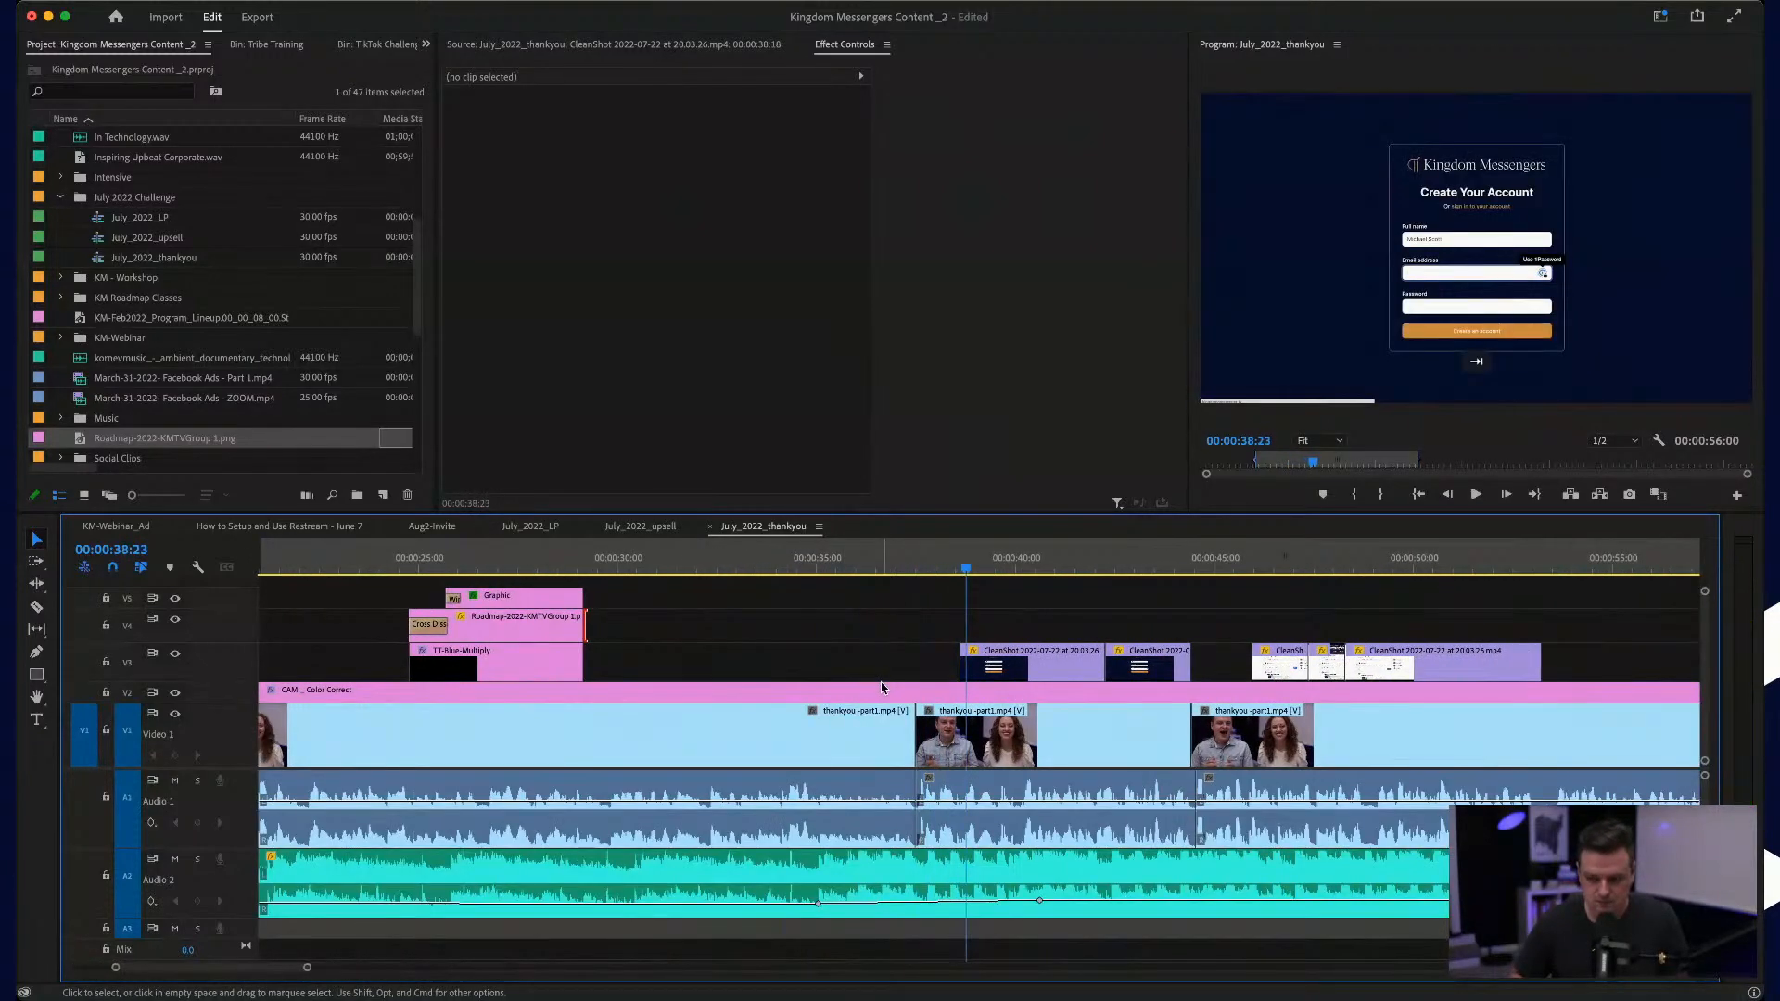
Step: Punch in on the second talk clip, setting its scale to 118 and its position to 1126, 624
left_click(942, 565)
left_click(957, 727)
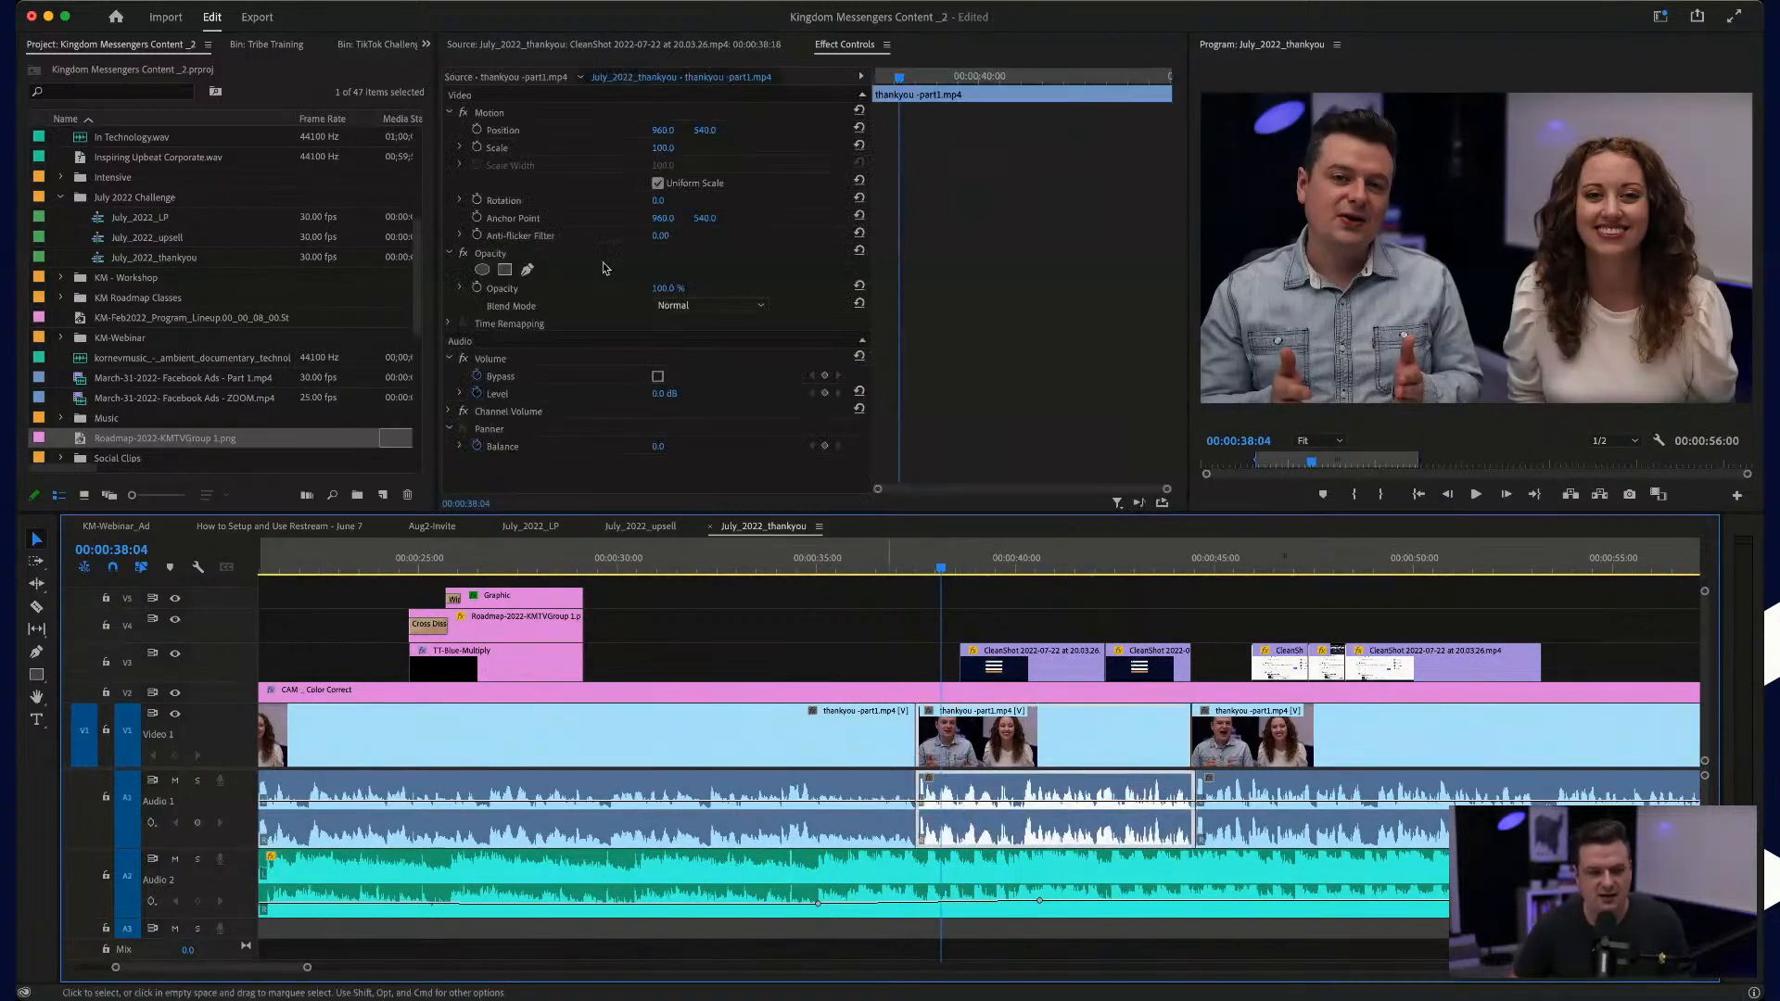
left_click_drag(662, 155, 700, 132)
Step: Roll only the video cut between the first and second talk clips a few frames earlier than the audio cut
left_click(854, 564)
scroll(914, 733, "up", 5)
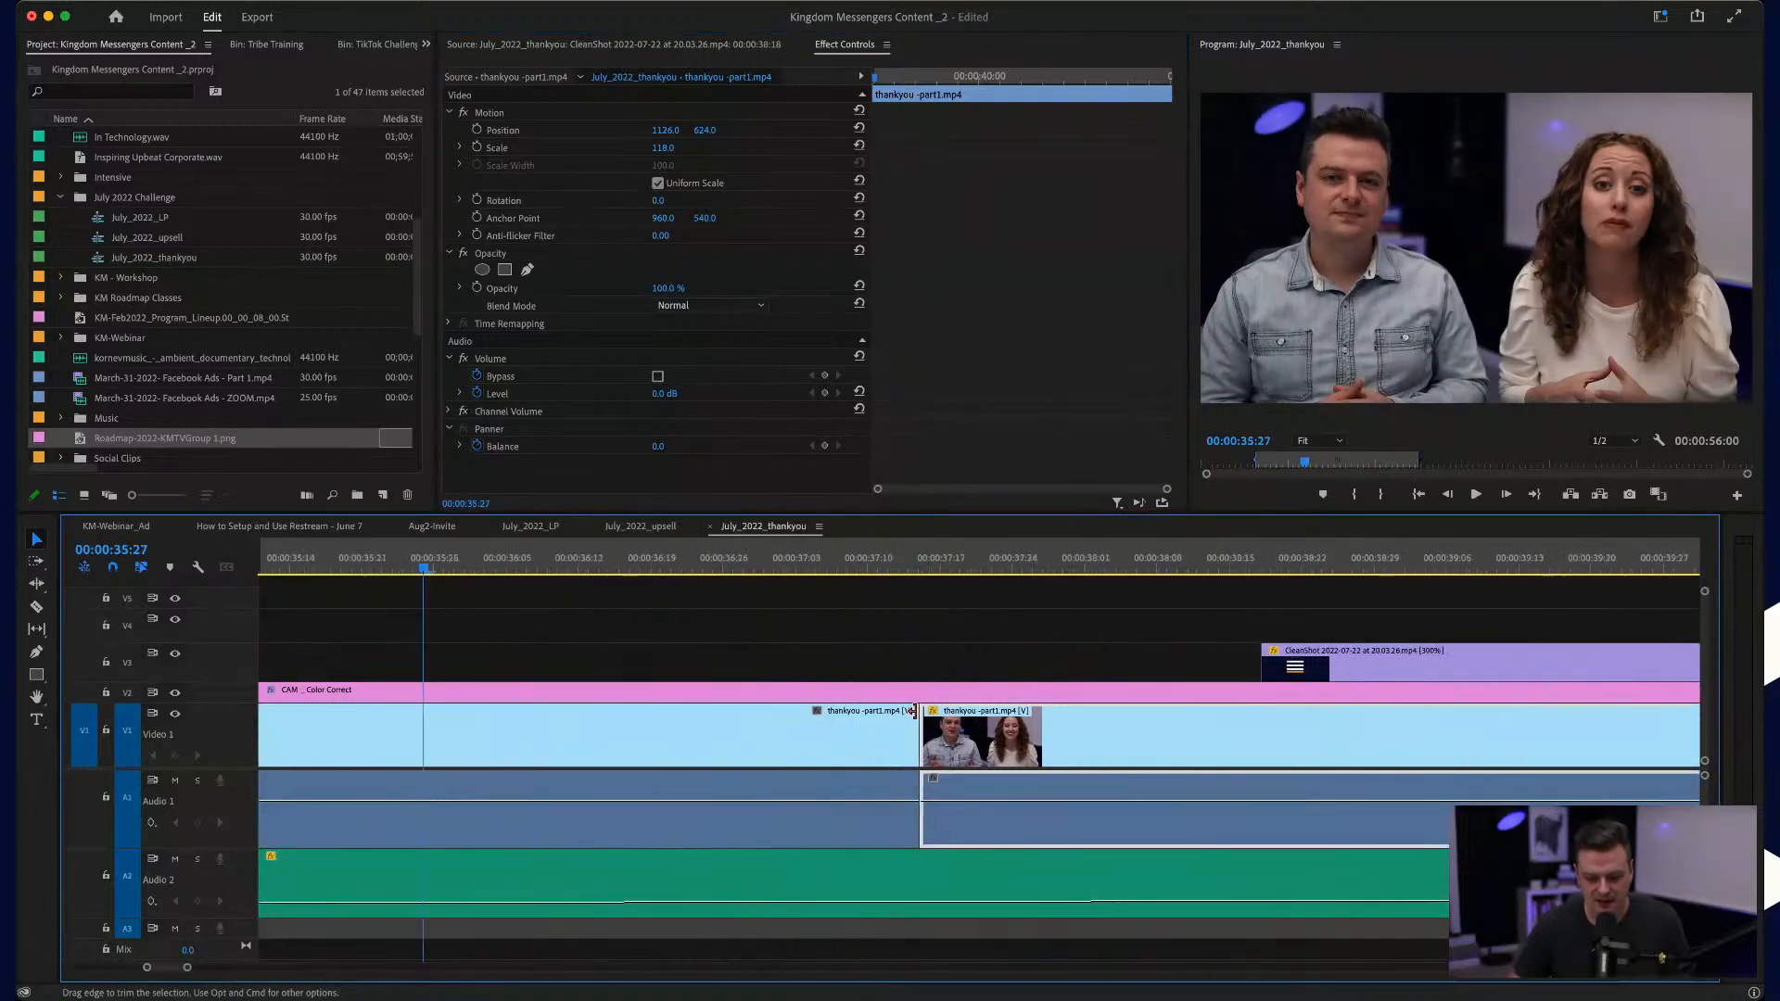
left_click_drag(922, 734, 869, 734)
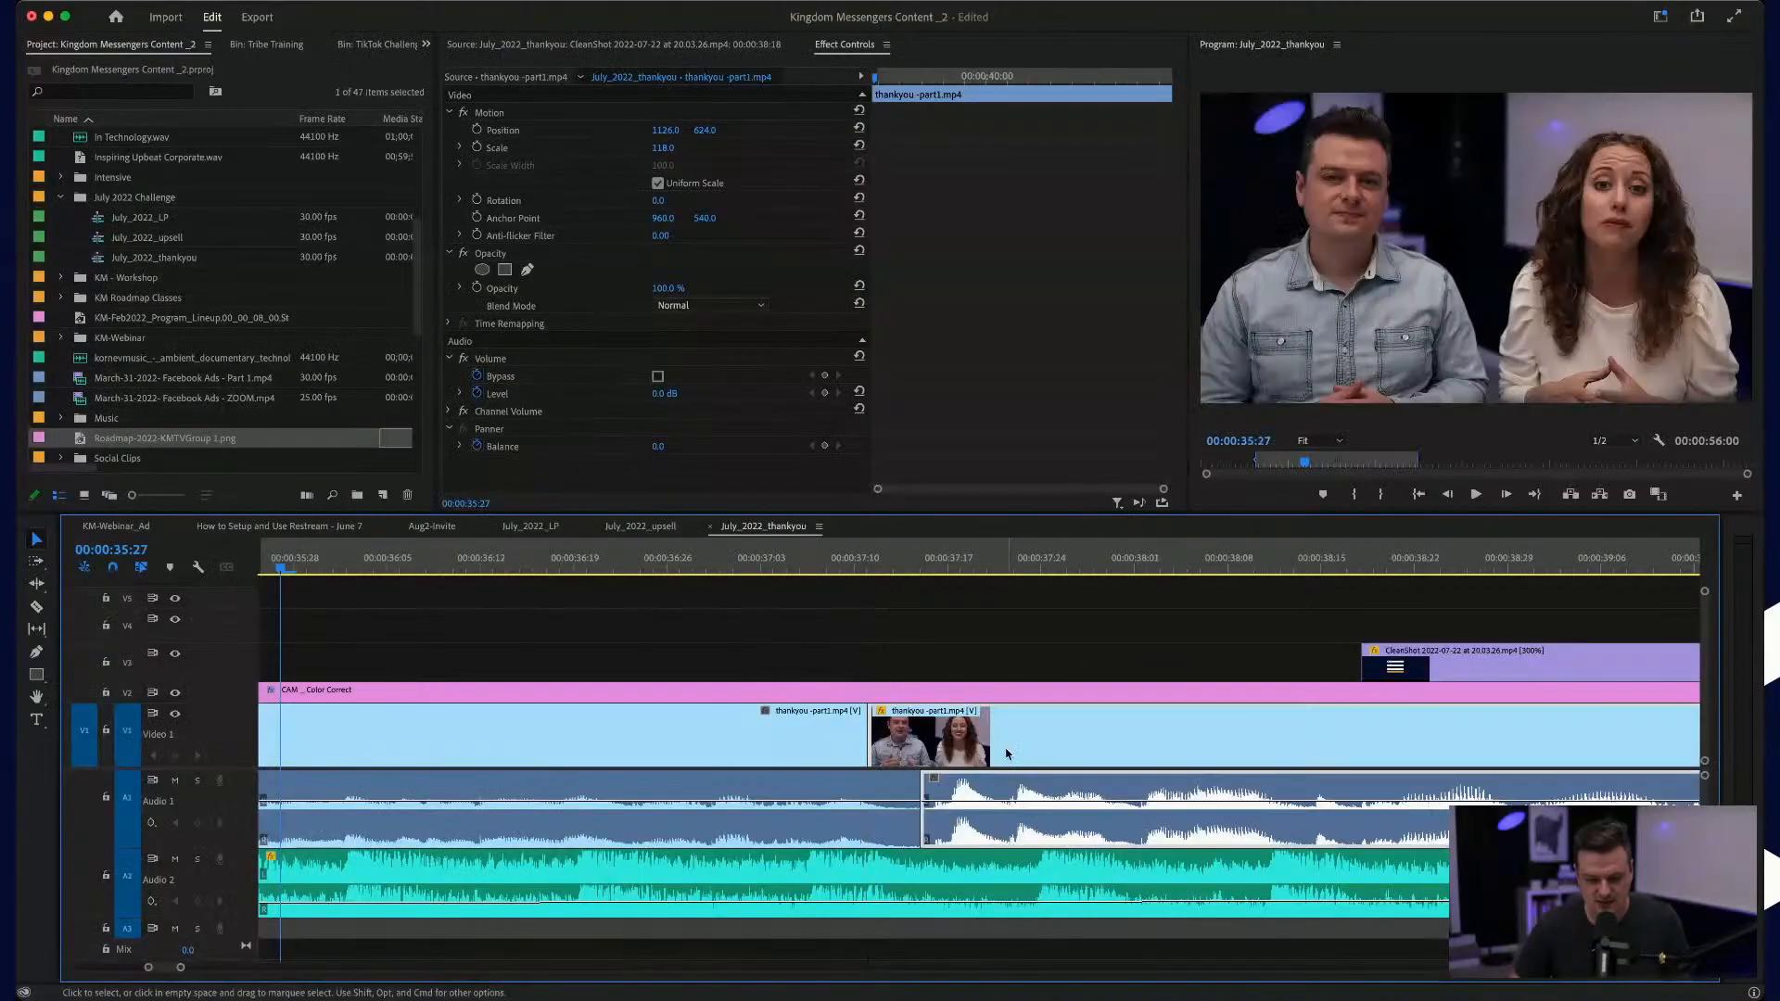
Step: Play the talk from just before the punch-in cut through to the "Check Your Email" title graphic
left_click(624, 568)
key("space")
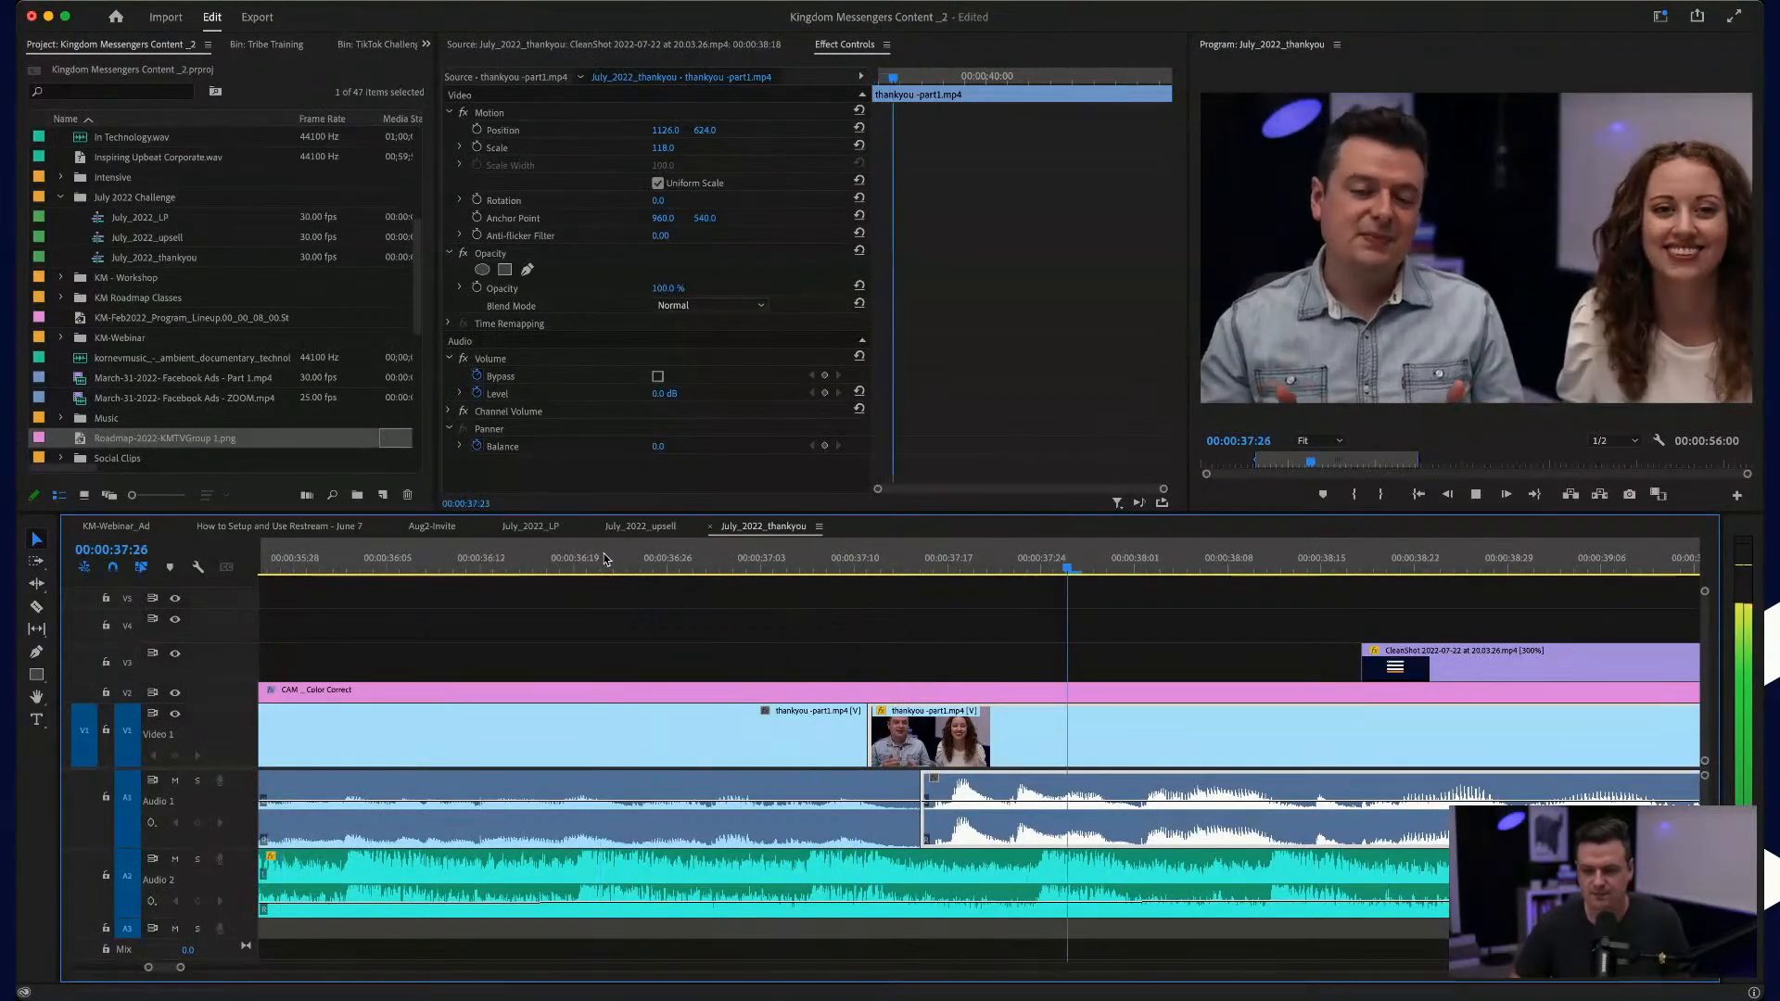
key("minus")
key("minus")
key("minus")
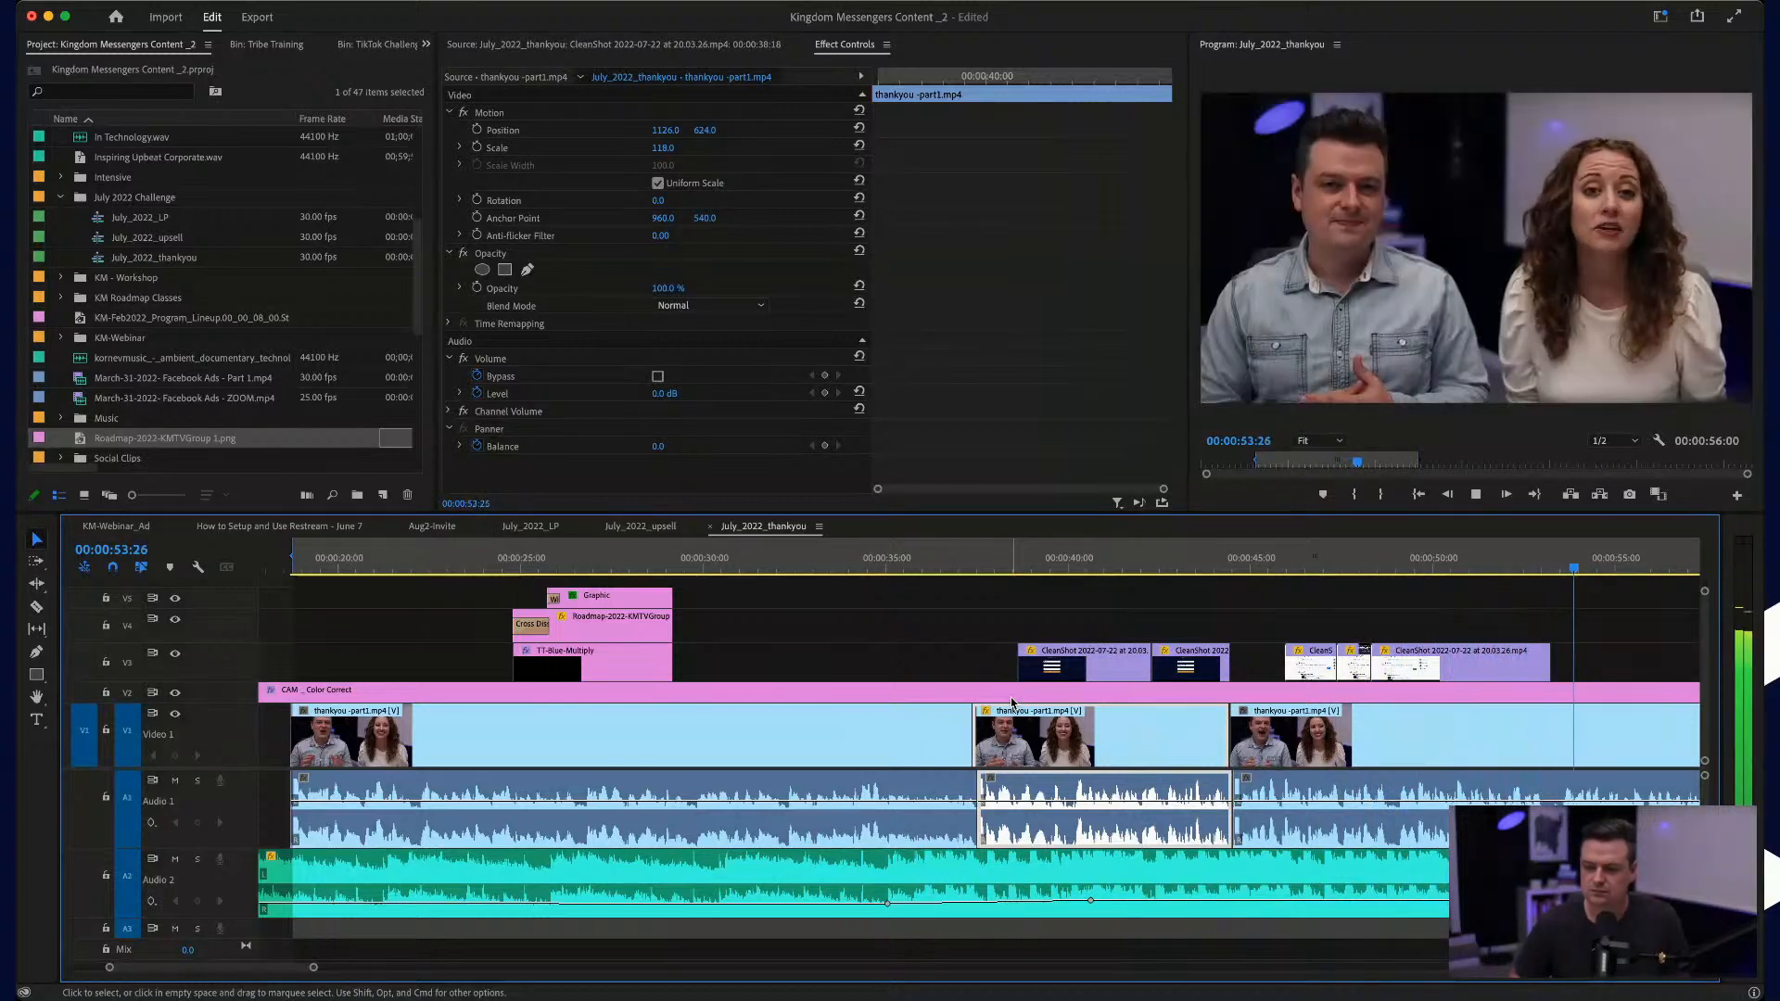
scroll(1251, 739, "right", 10)
scroll(1251, 741, "down", 3)
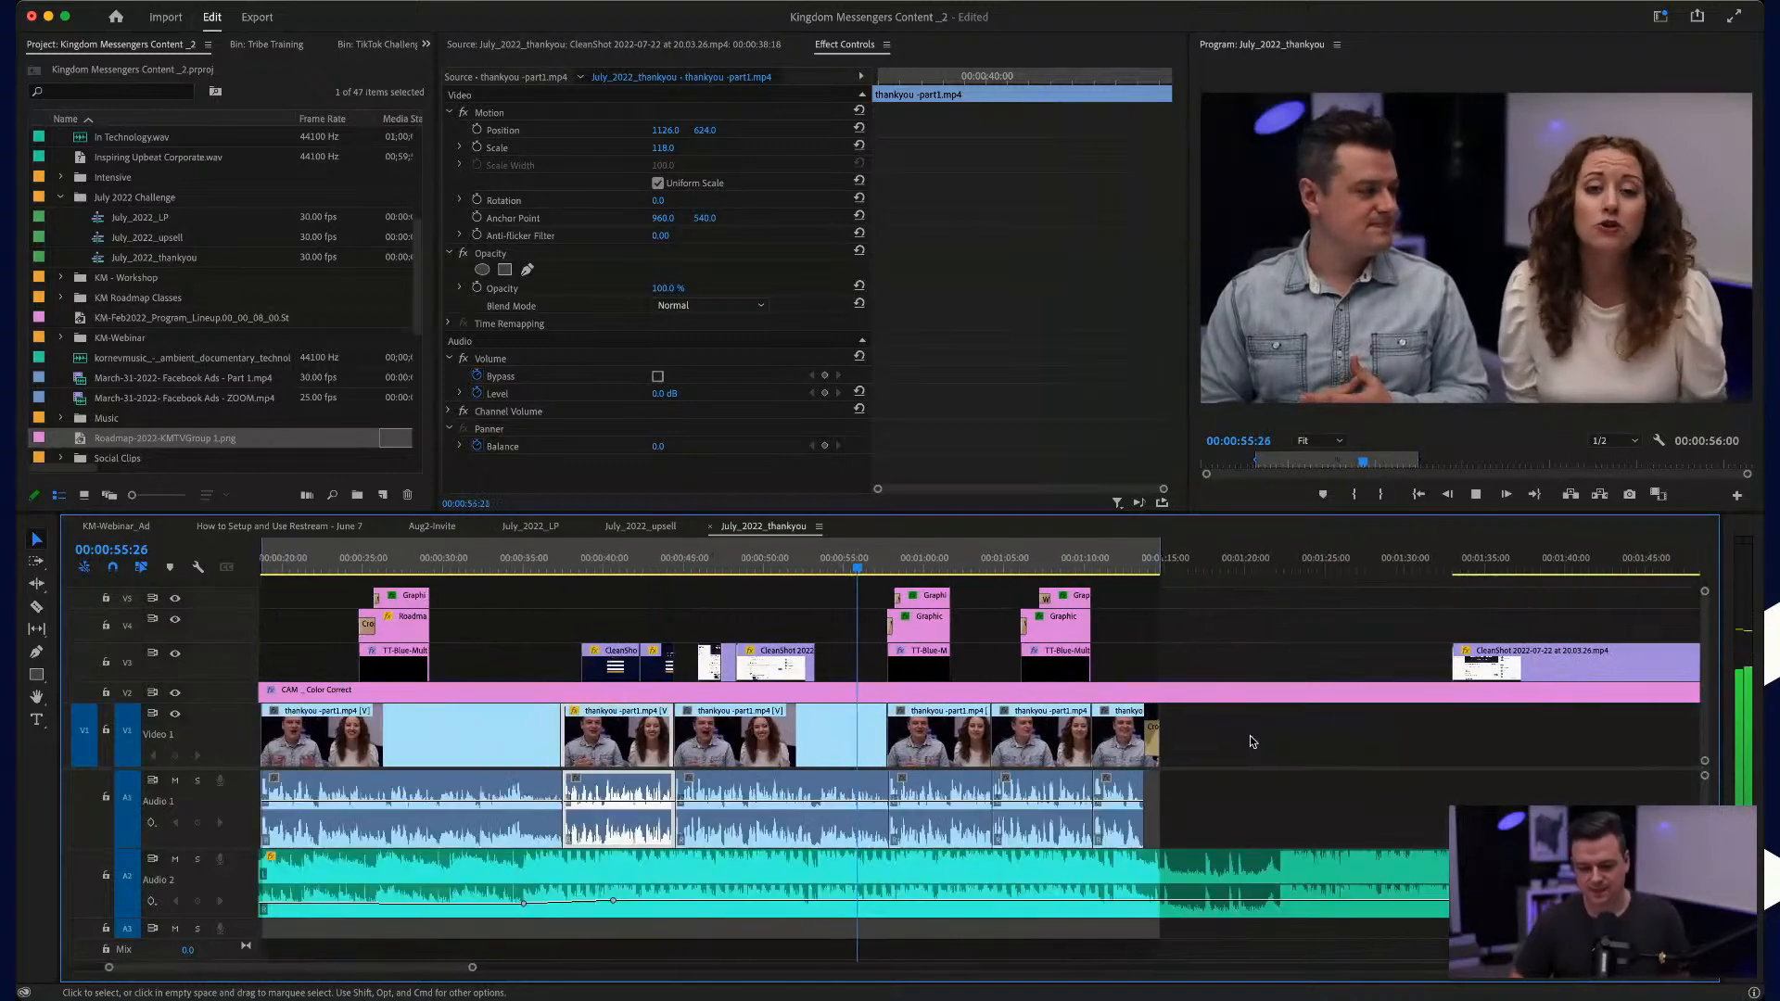
scroll(798, 877, "up", 4)
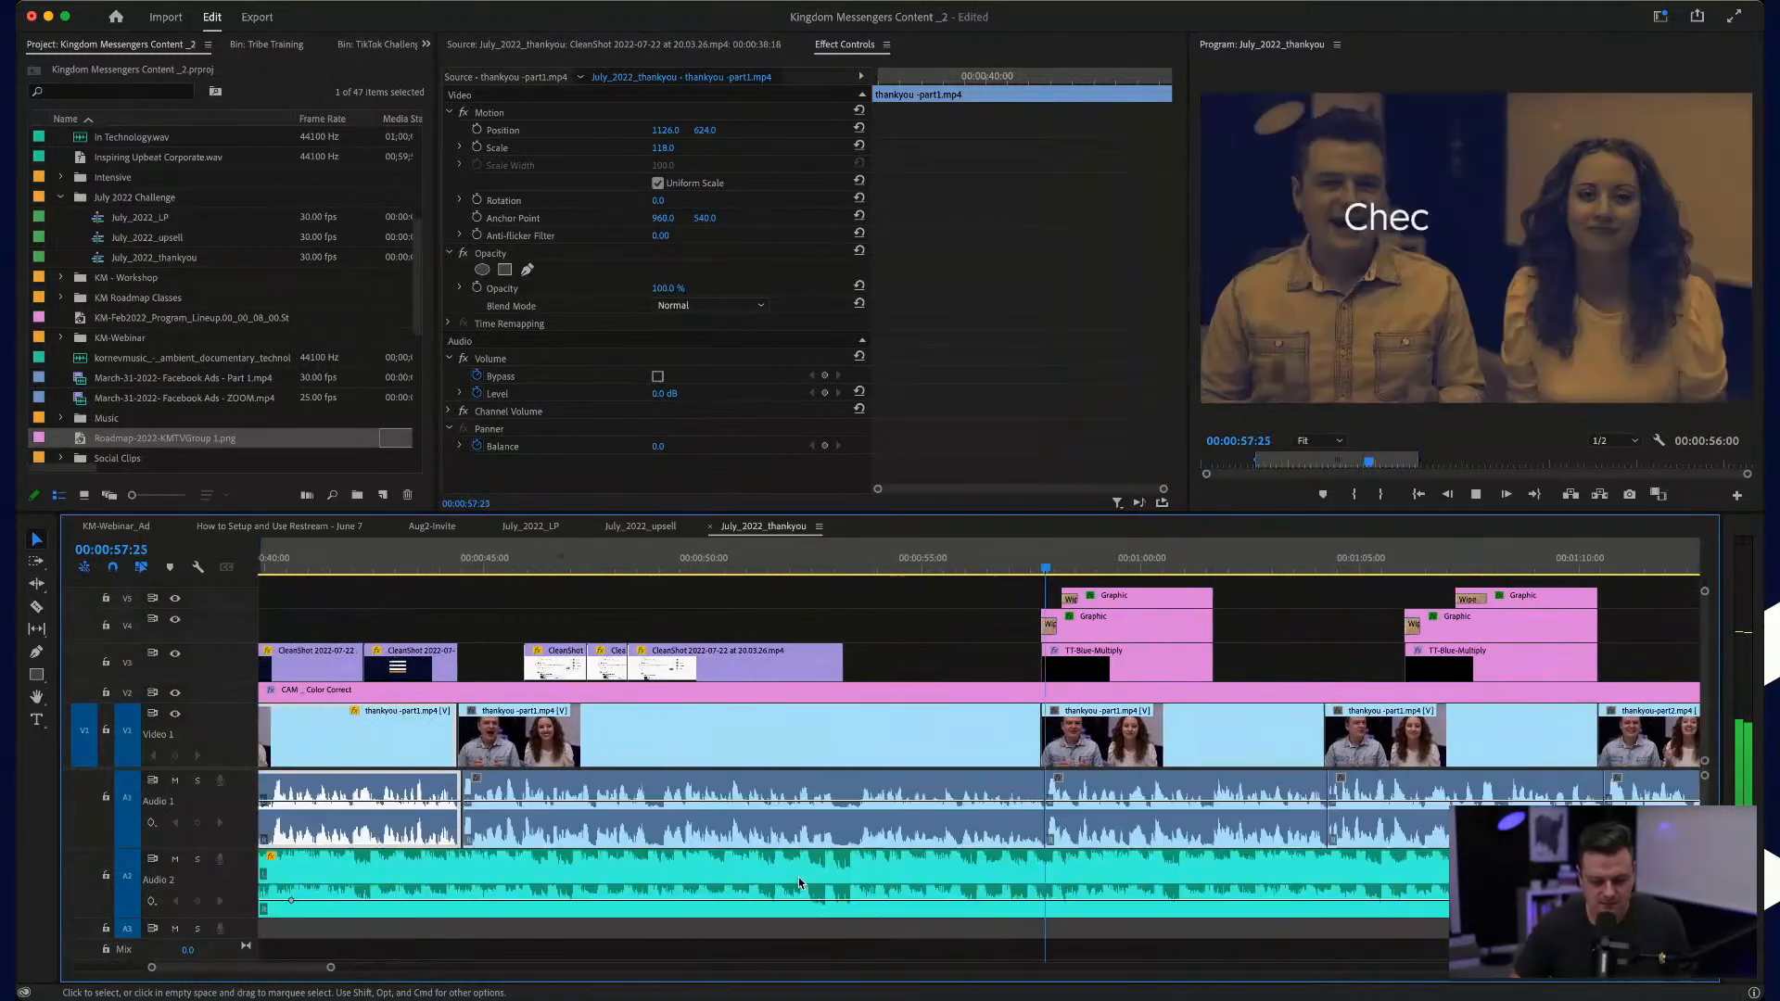
key("space")
Step: Lower the background music after its last volume keyframe to -24.1 dB and play on to 00:01:04:19
left_click(832, 905)
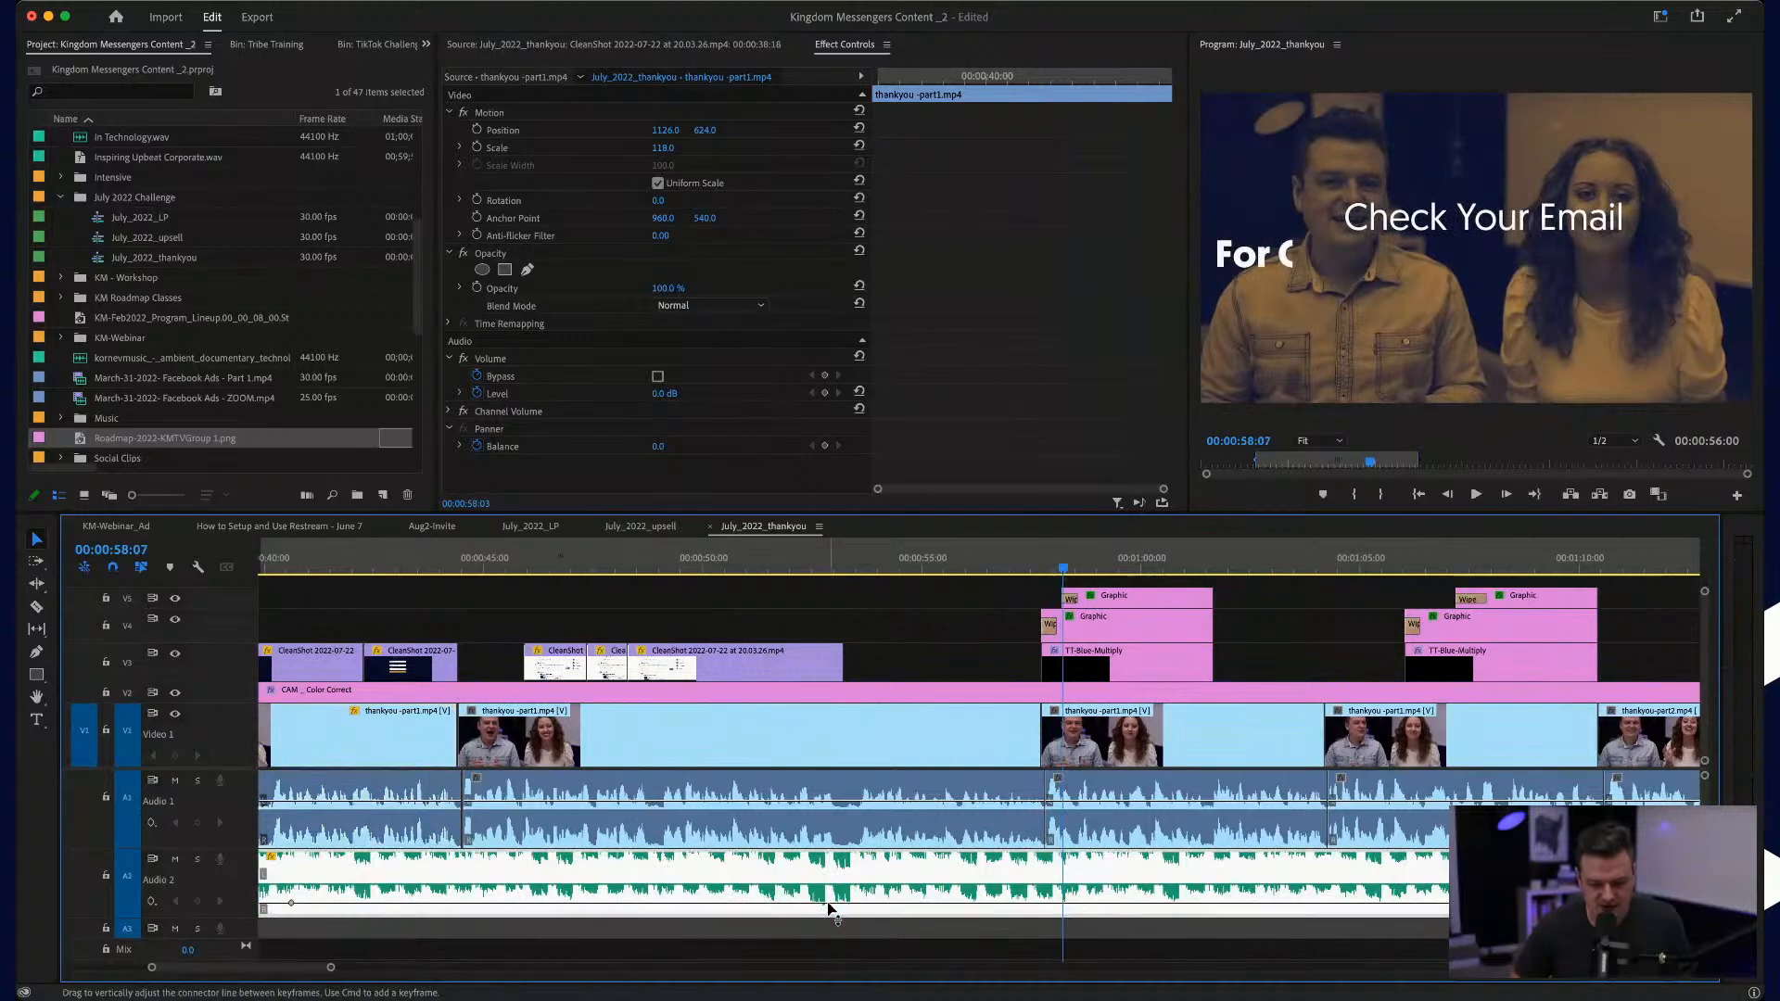
key("space")
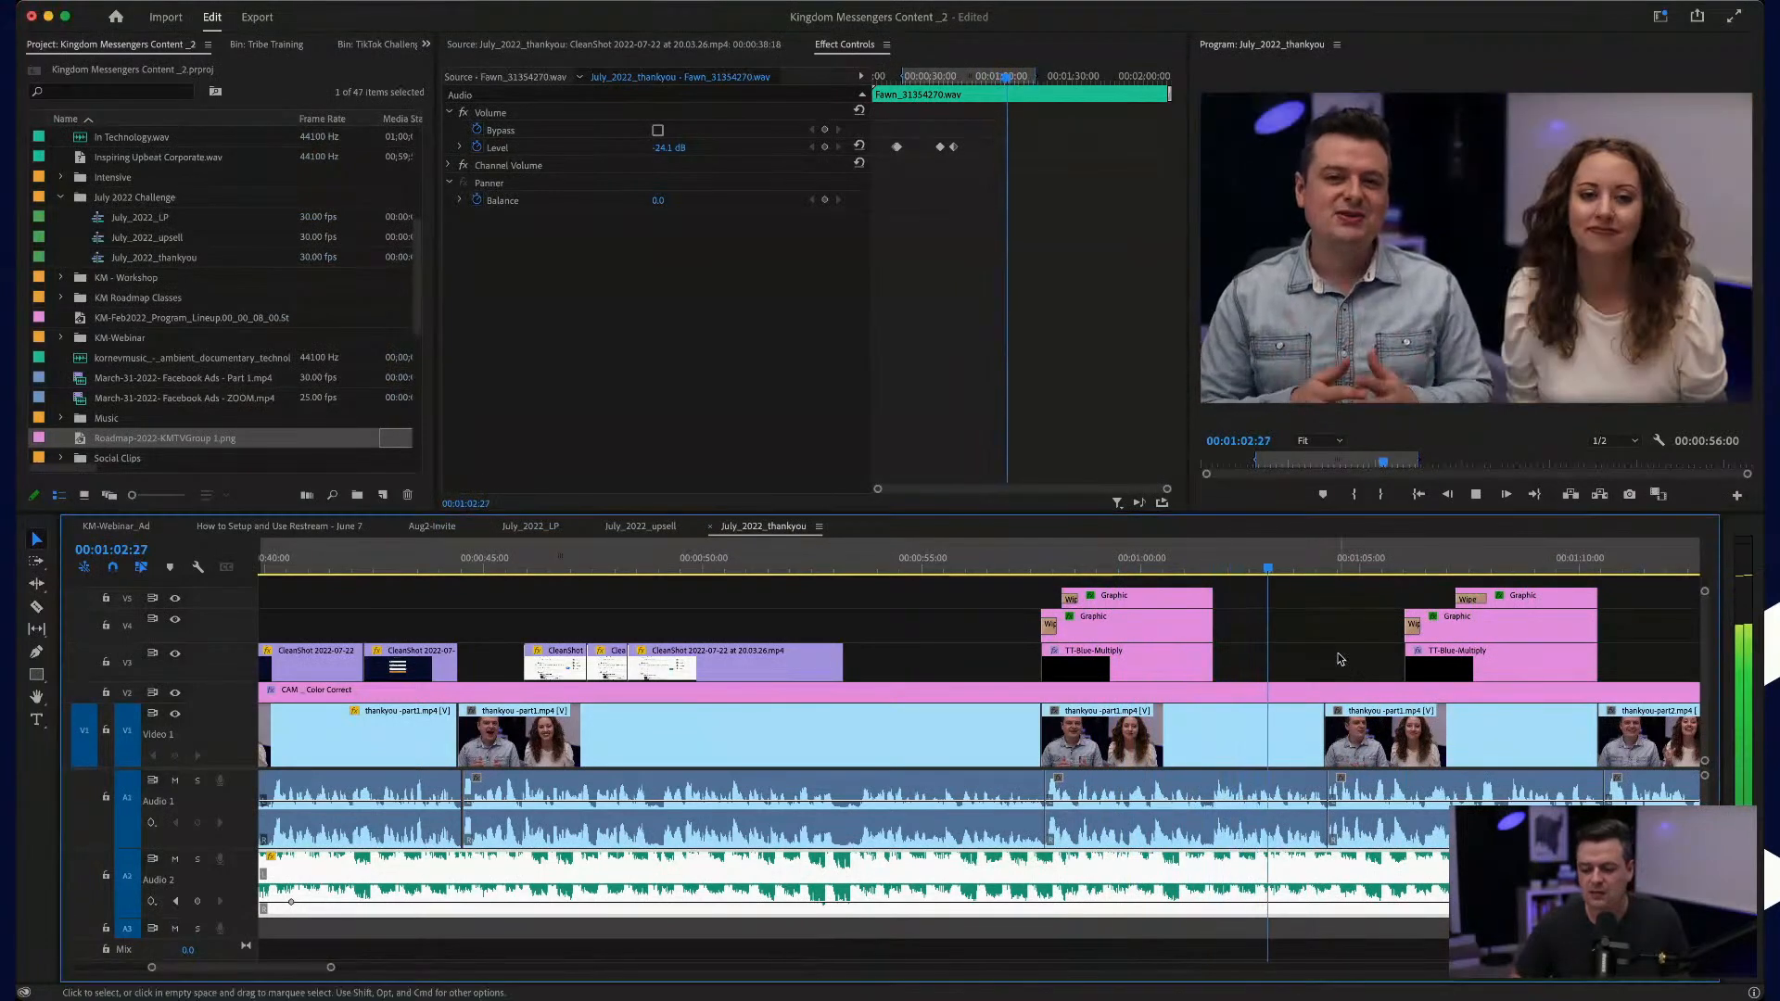
key("space")
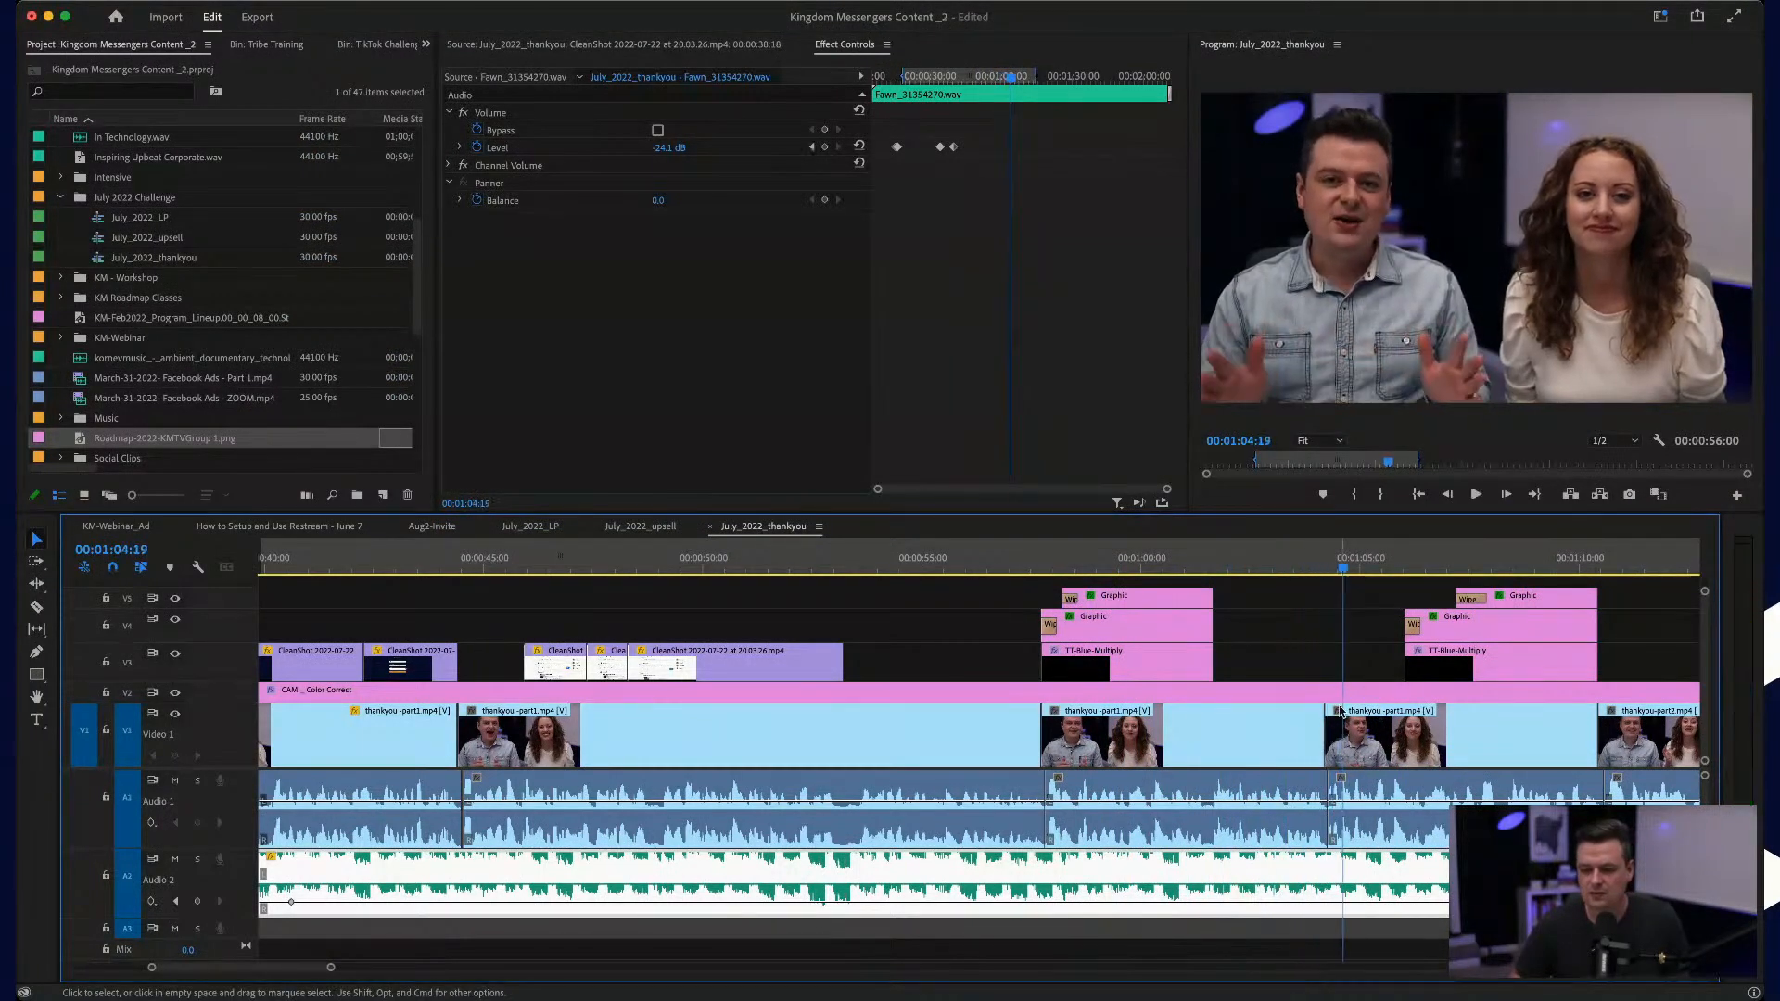
Step: Punch in on the talk clip under the "Check Your Email" title, setting its scale to 112 and position to 1075, 615
left_click(1281, 558)
left_click(1244, 734)
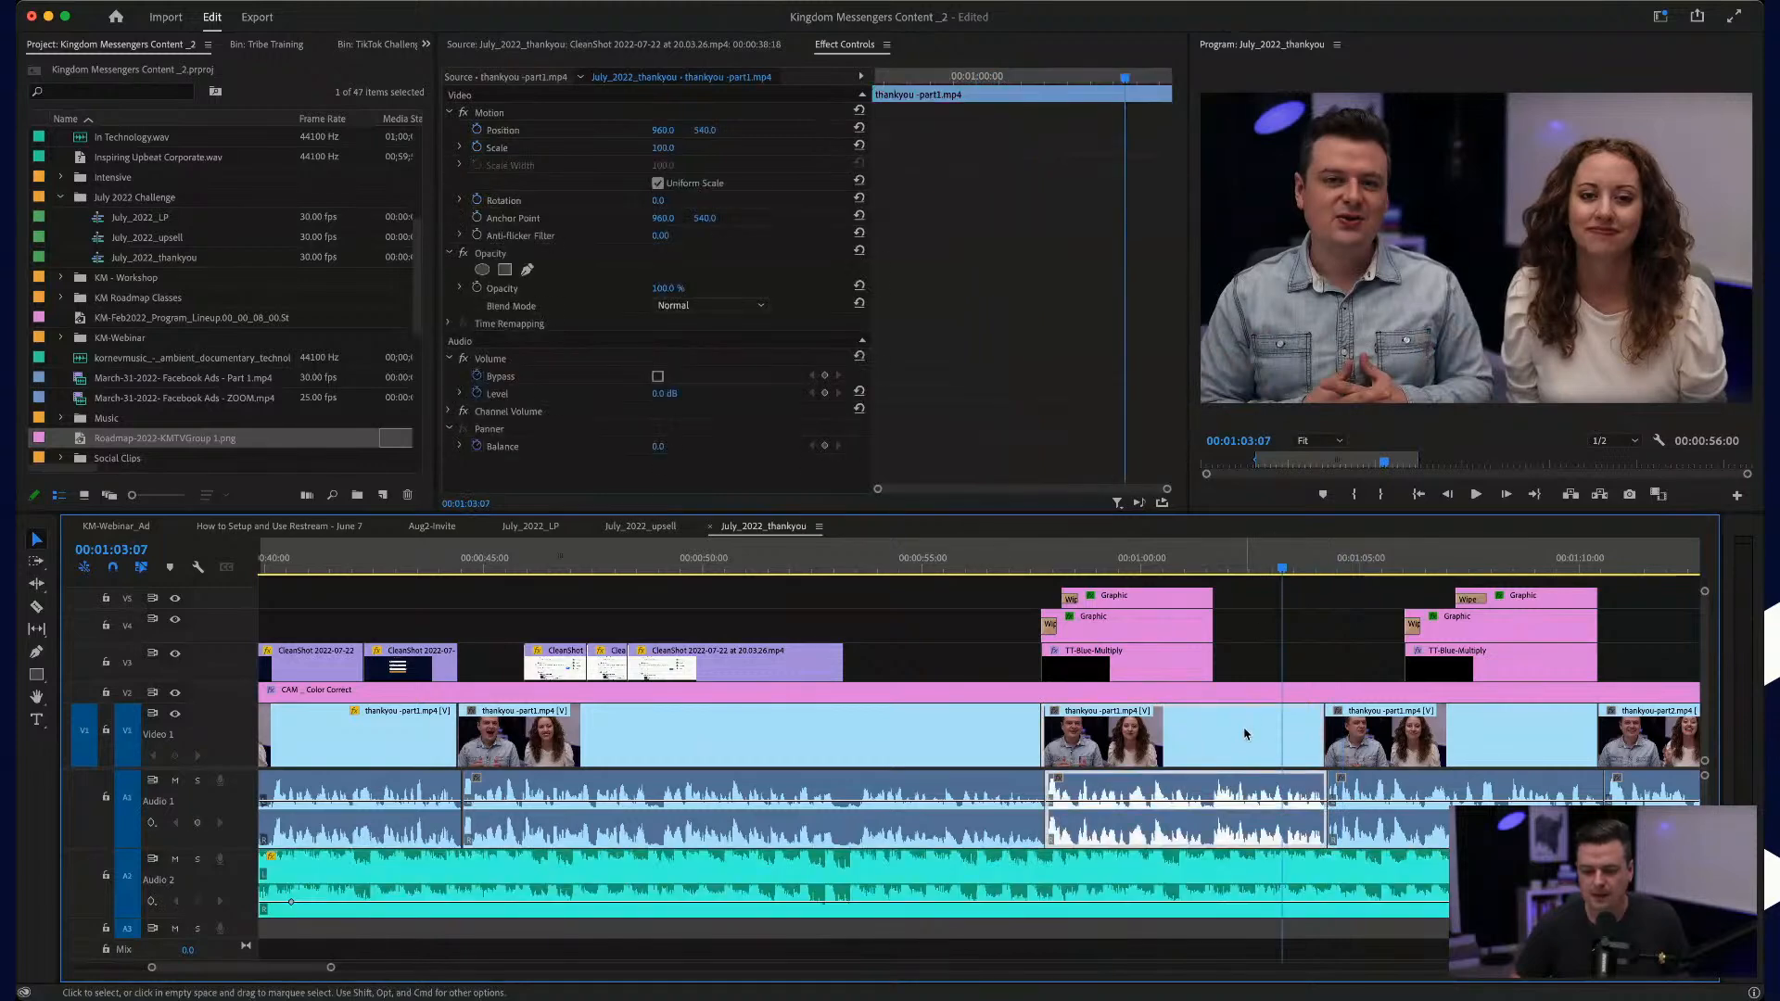
left_click_drag(667, 148, 712, 130)
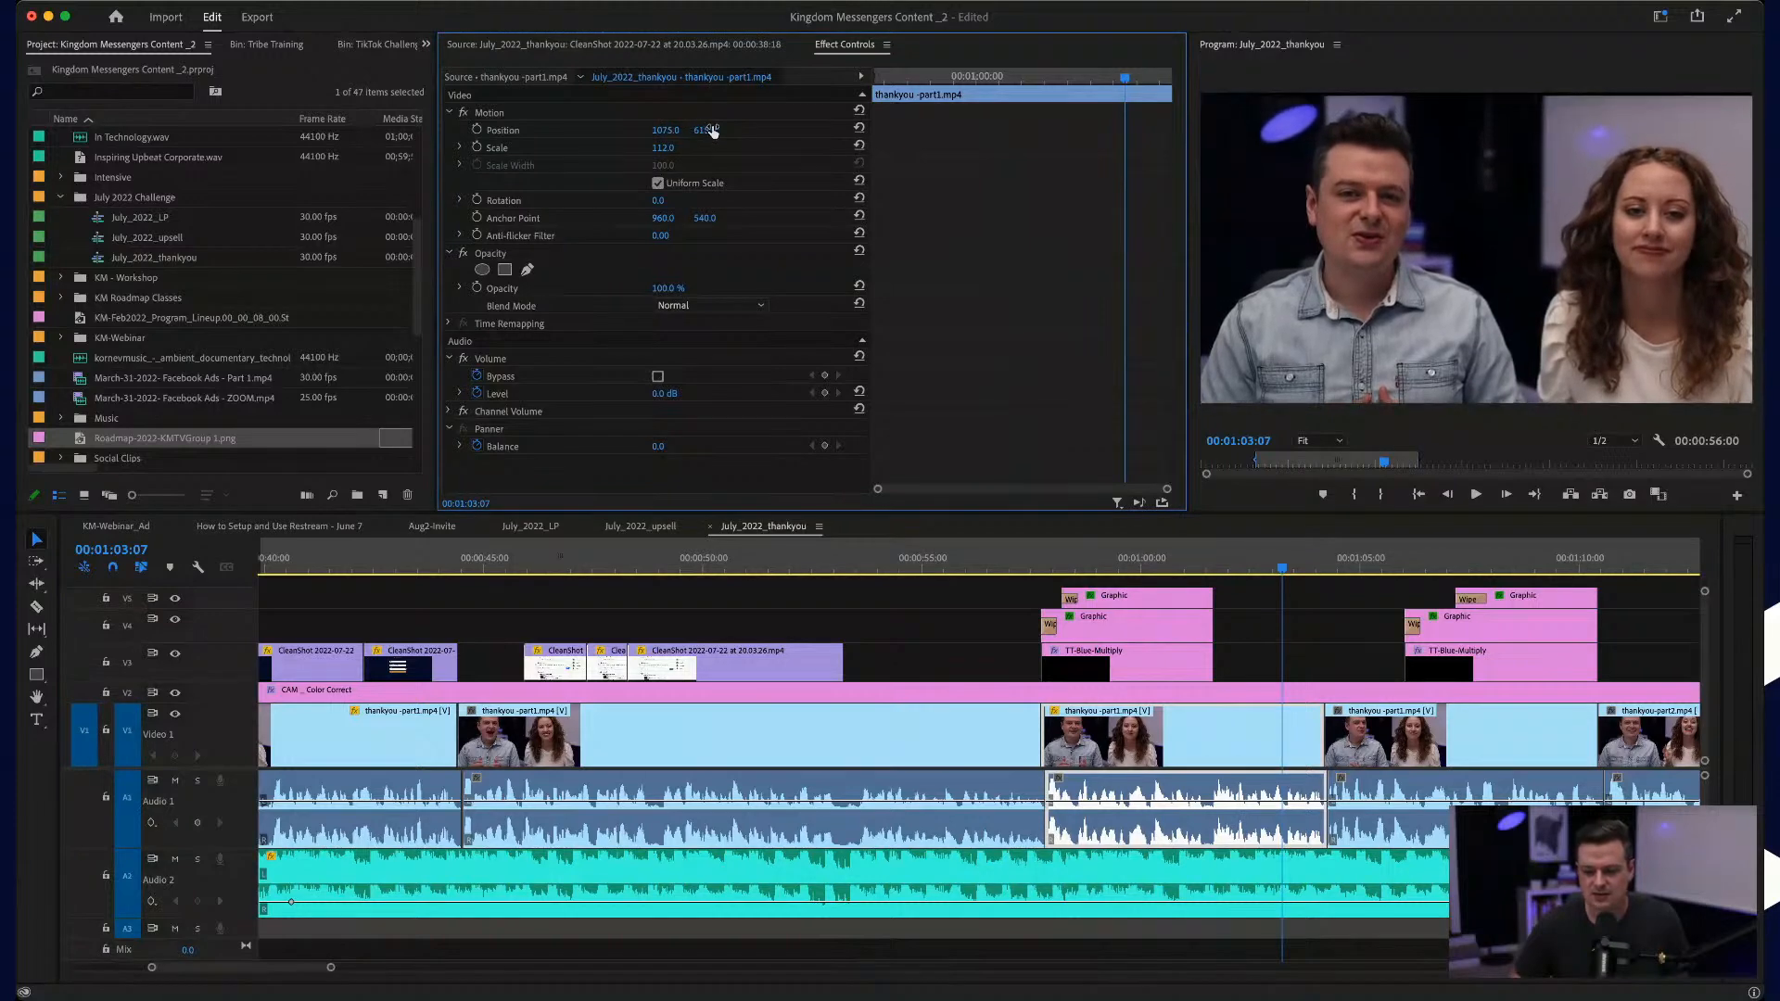
Step: Play the punched-in clip through its title graphic and set the clip's vertical position to 604
left_click(1049, 553)
key("space")
left_click(1006, 555)
key("space")
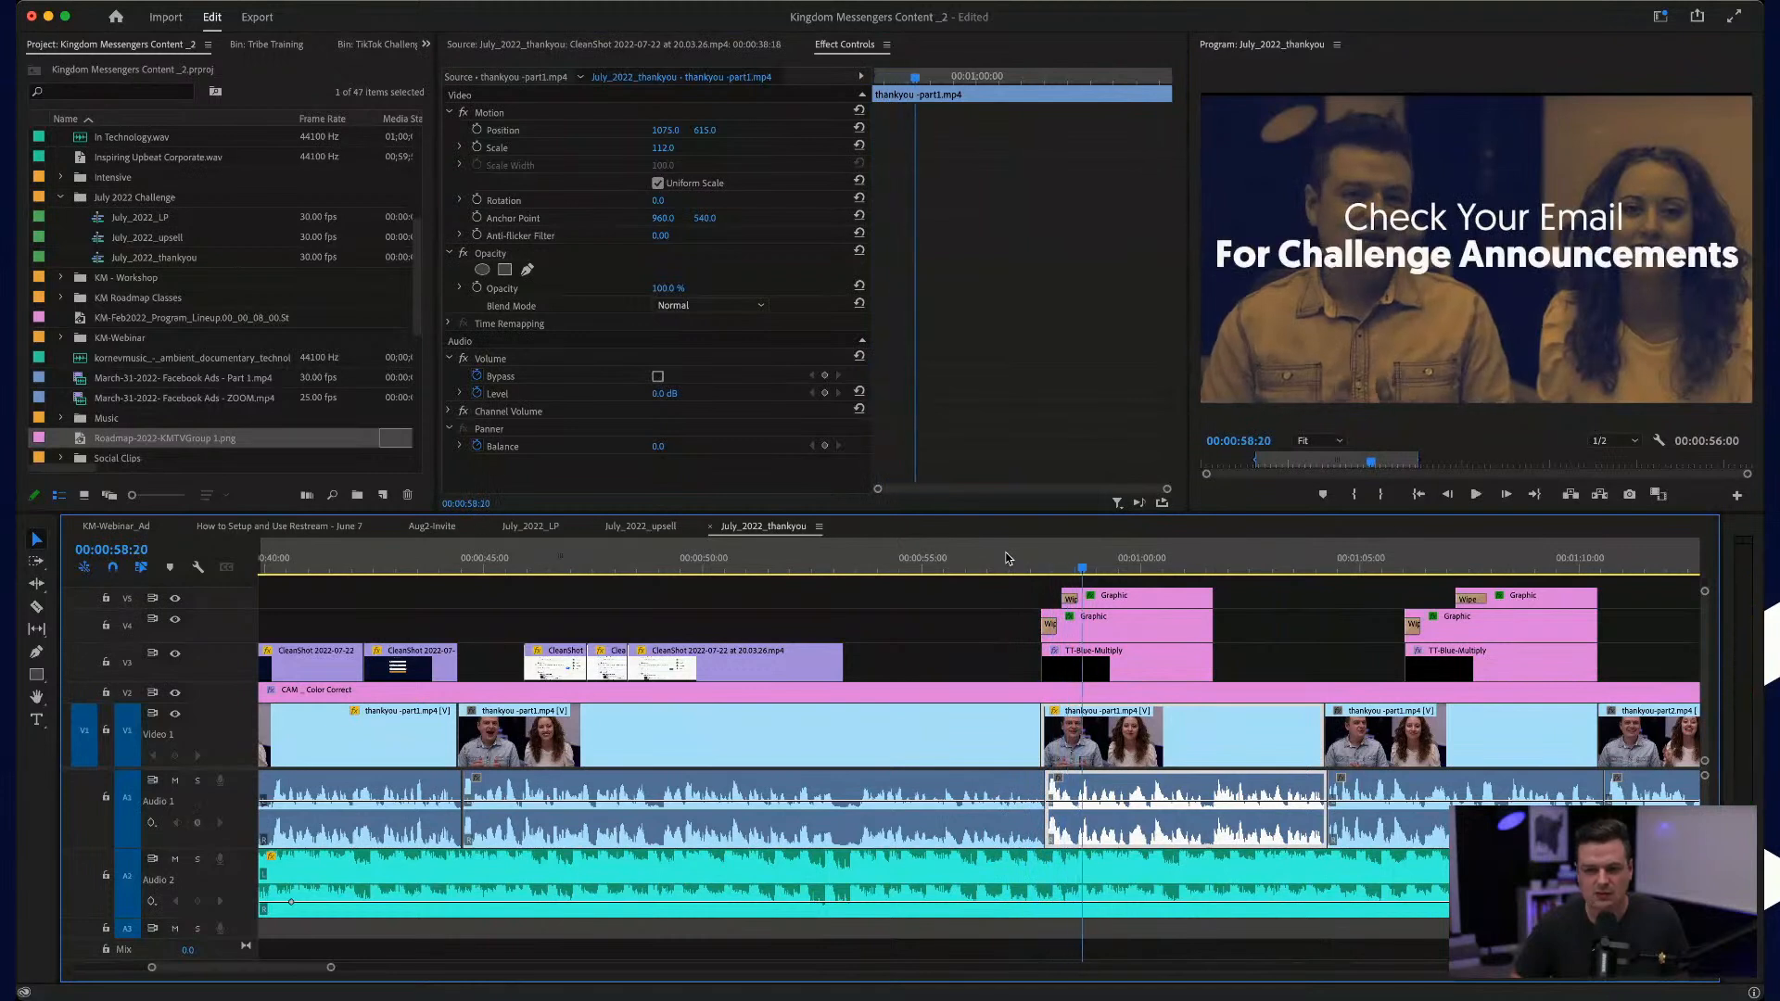
left_click(712, 131)
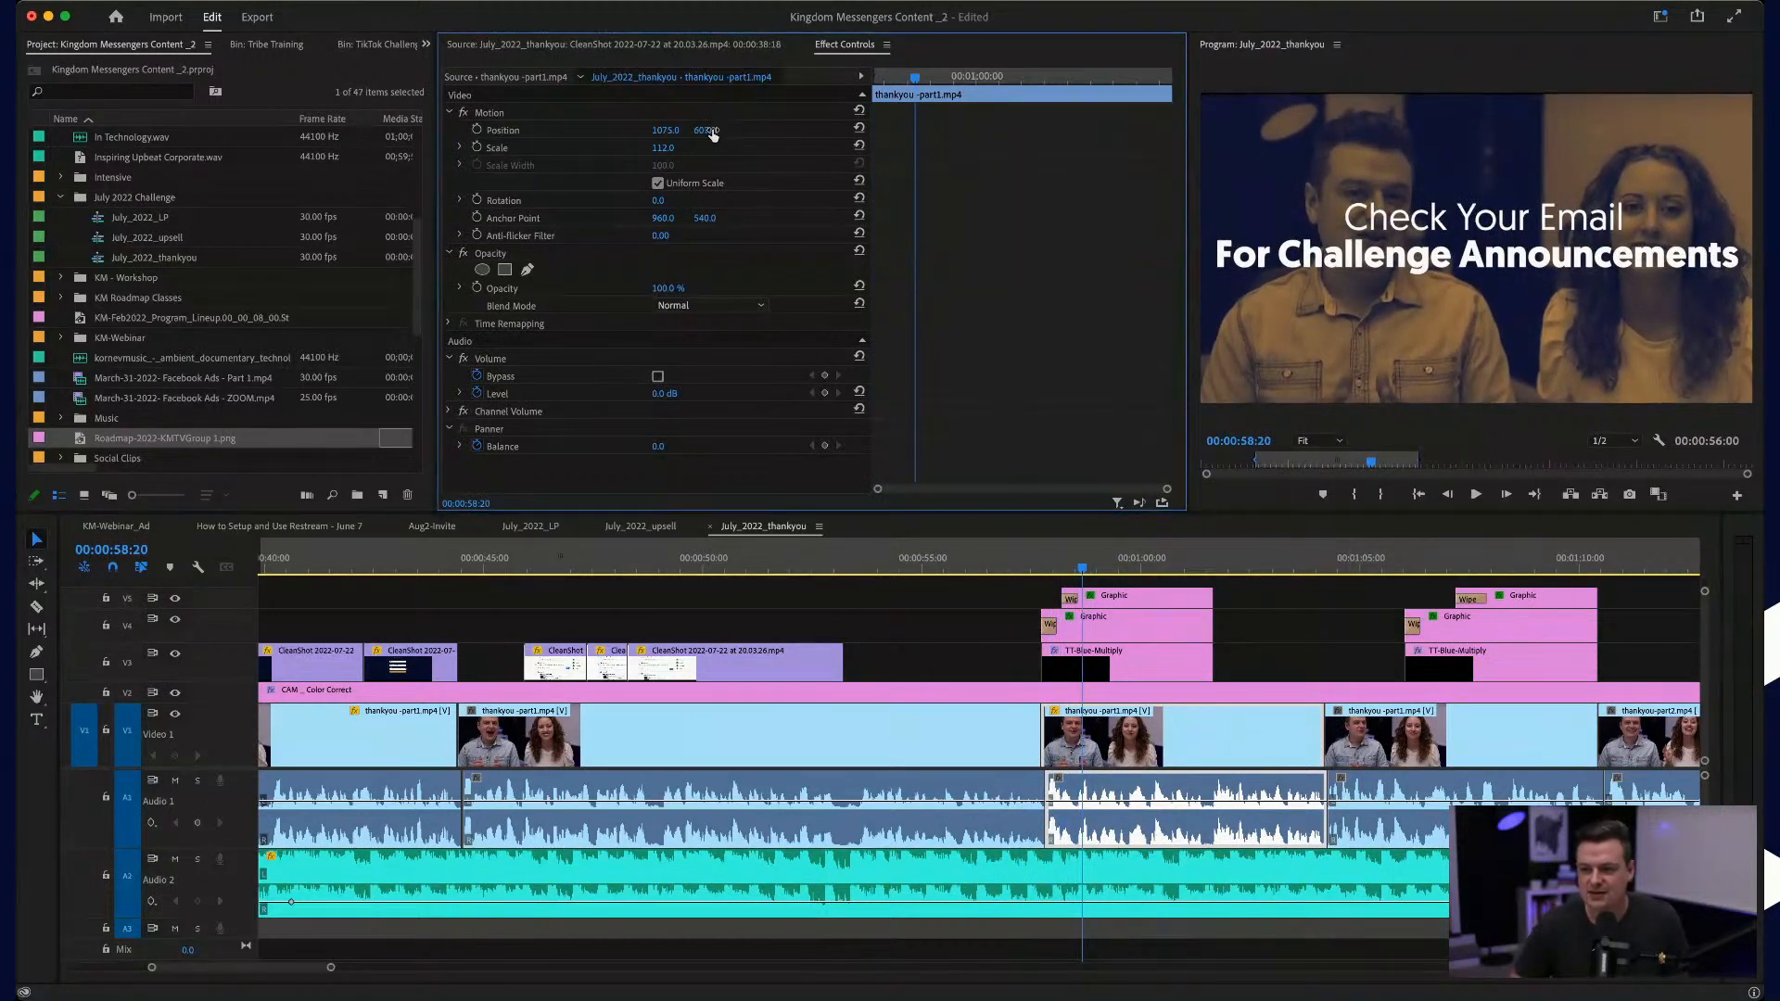
Step: Play the sequence from the "Check Your Email" title through the second title graphic and the fade-out to past the end
key("space")
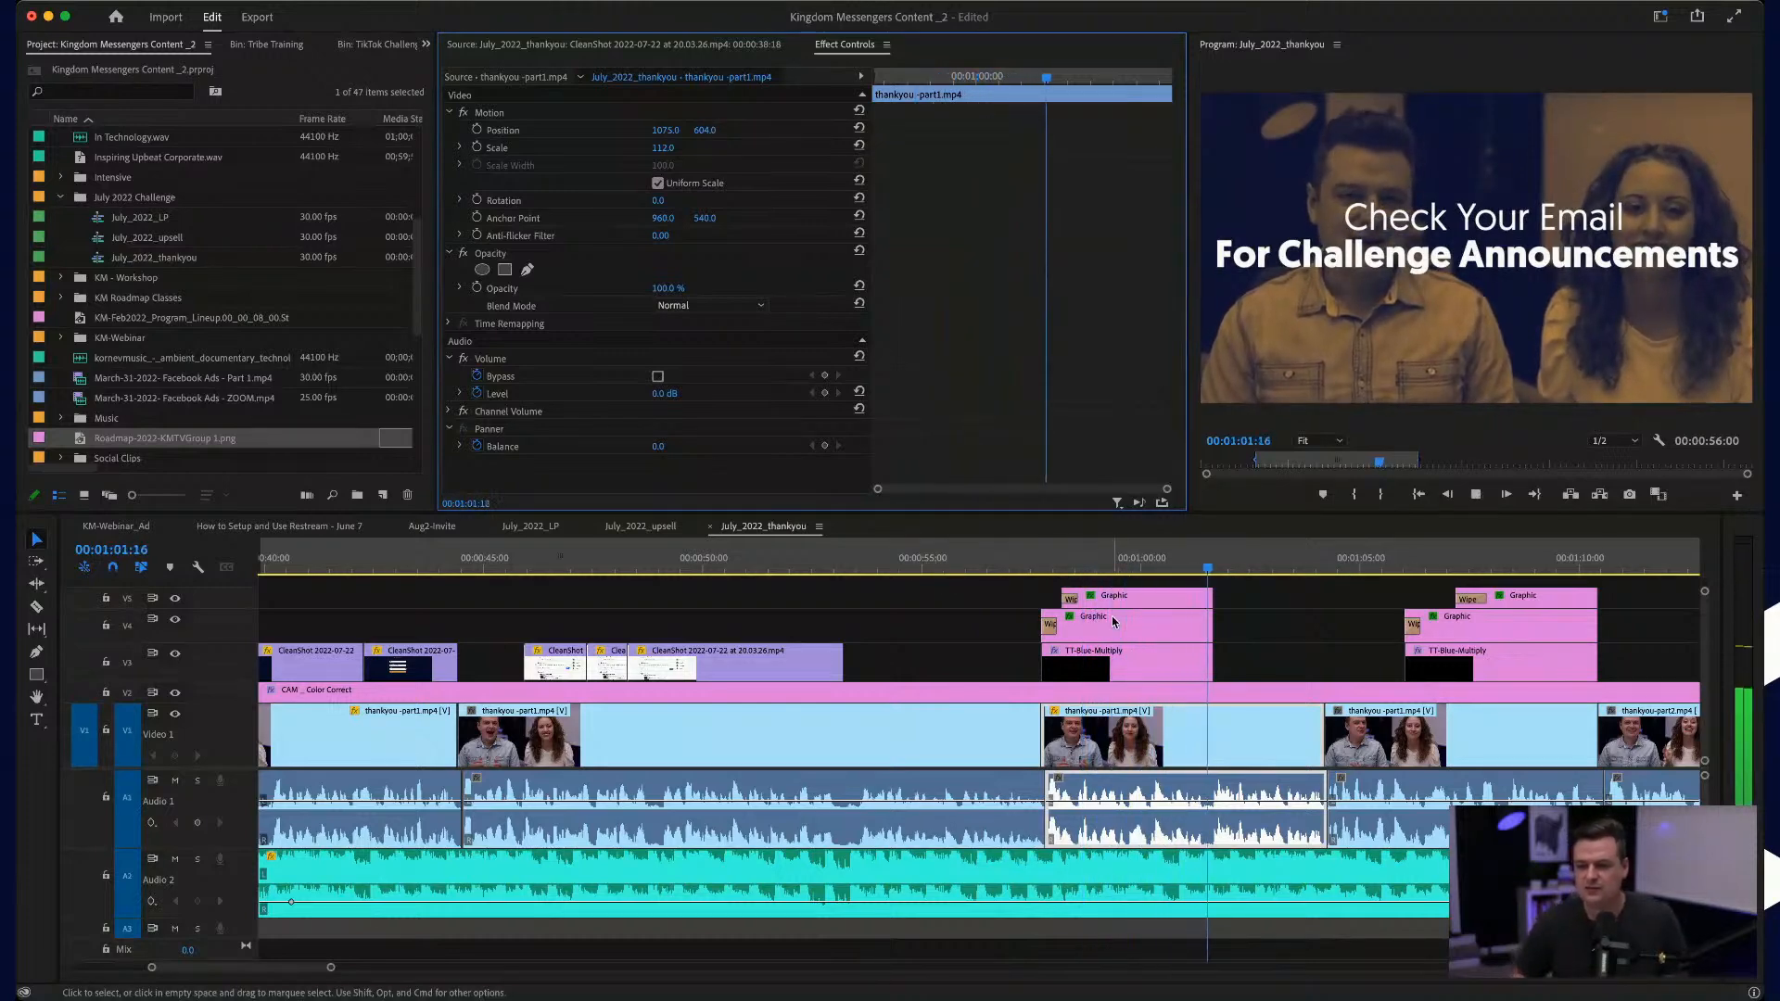
left_click(1307, 624)
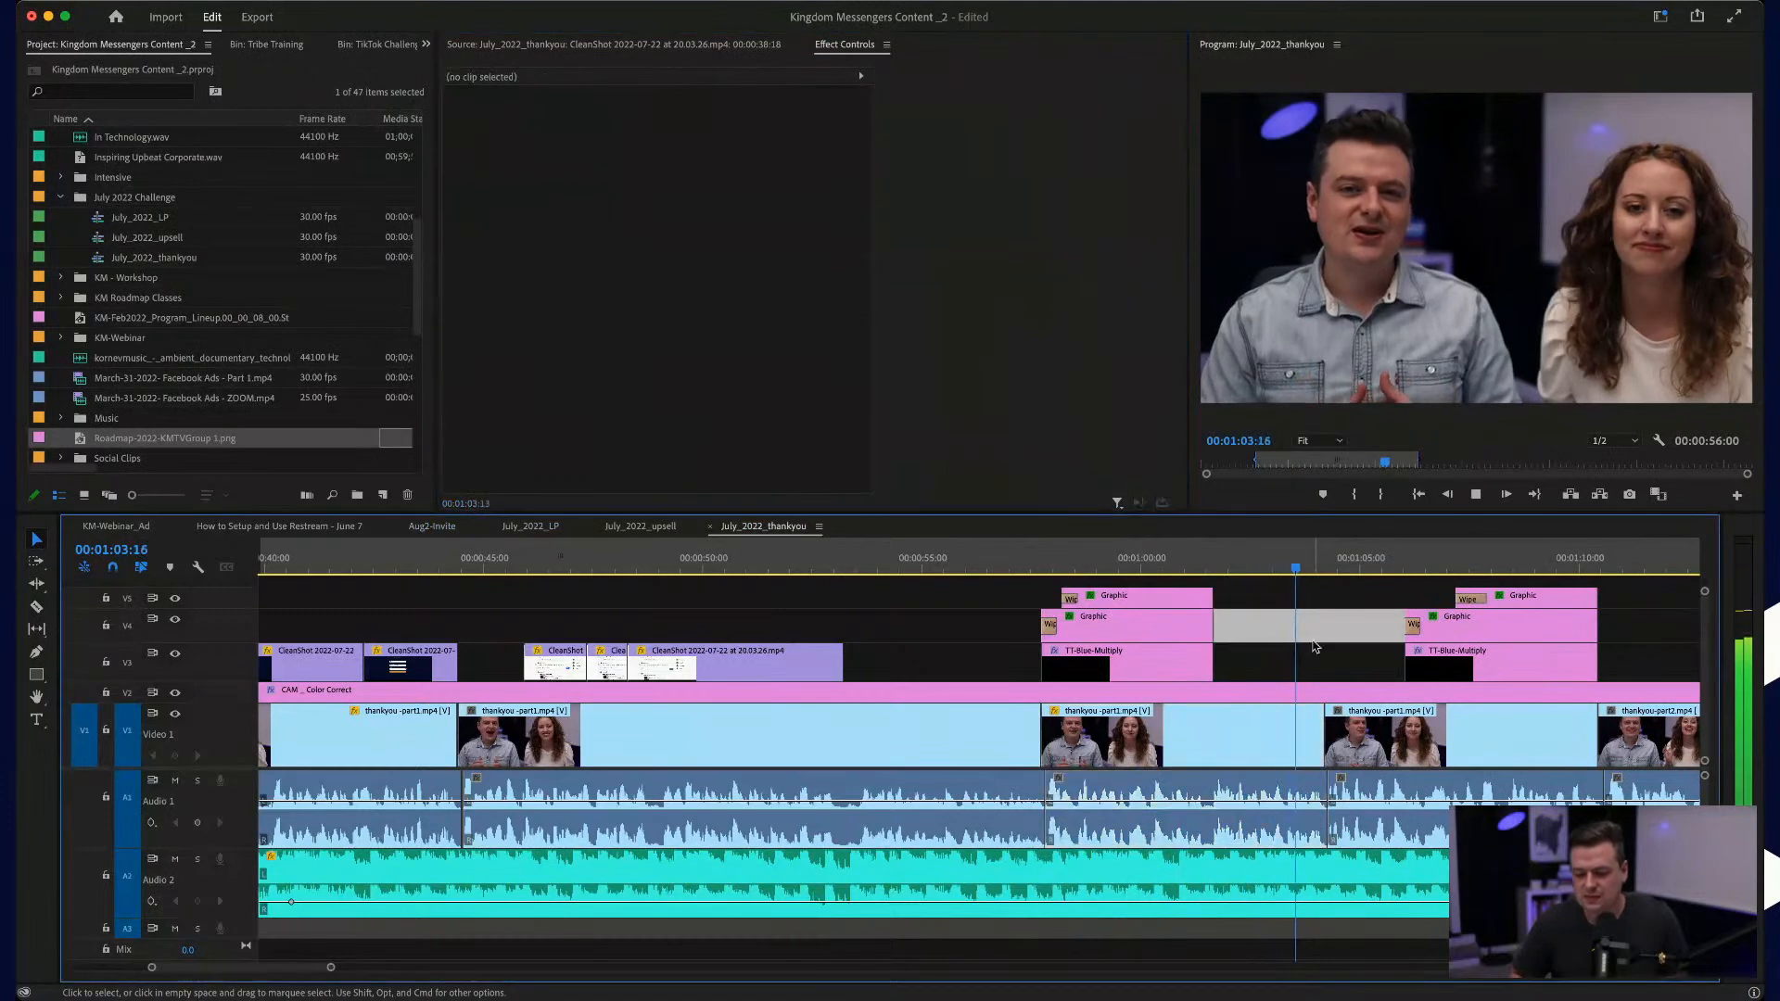
scroll(1323, 657, "up", 5)
scroll(1325, 667, "up", 4)
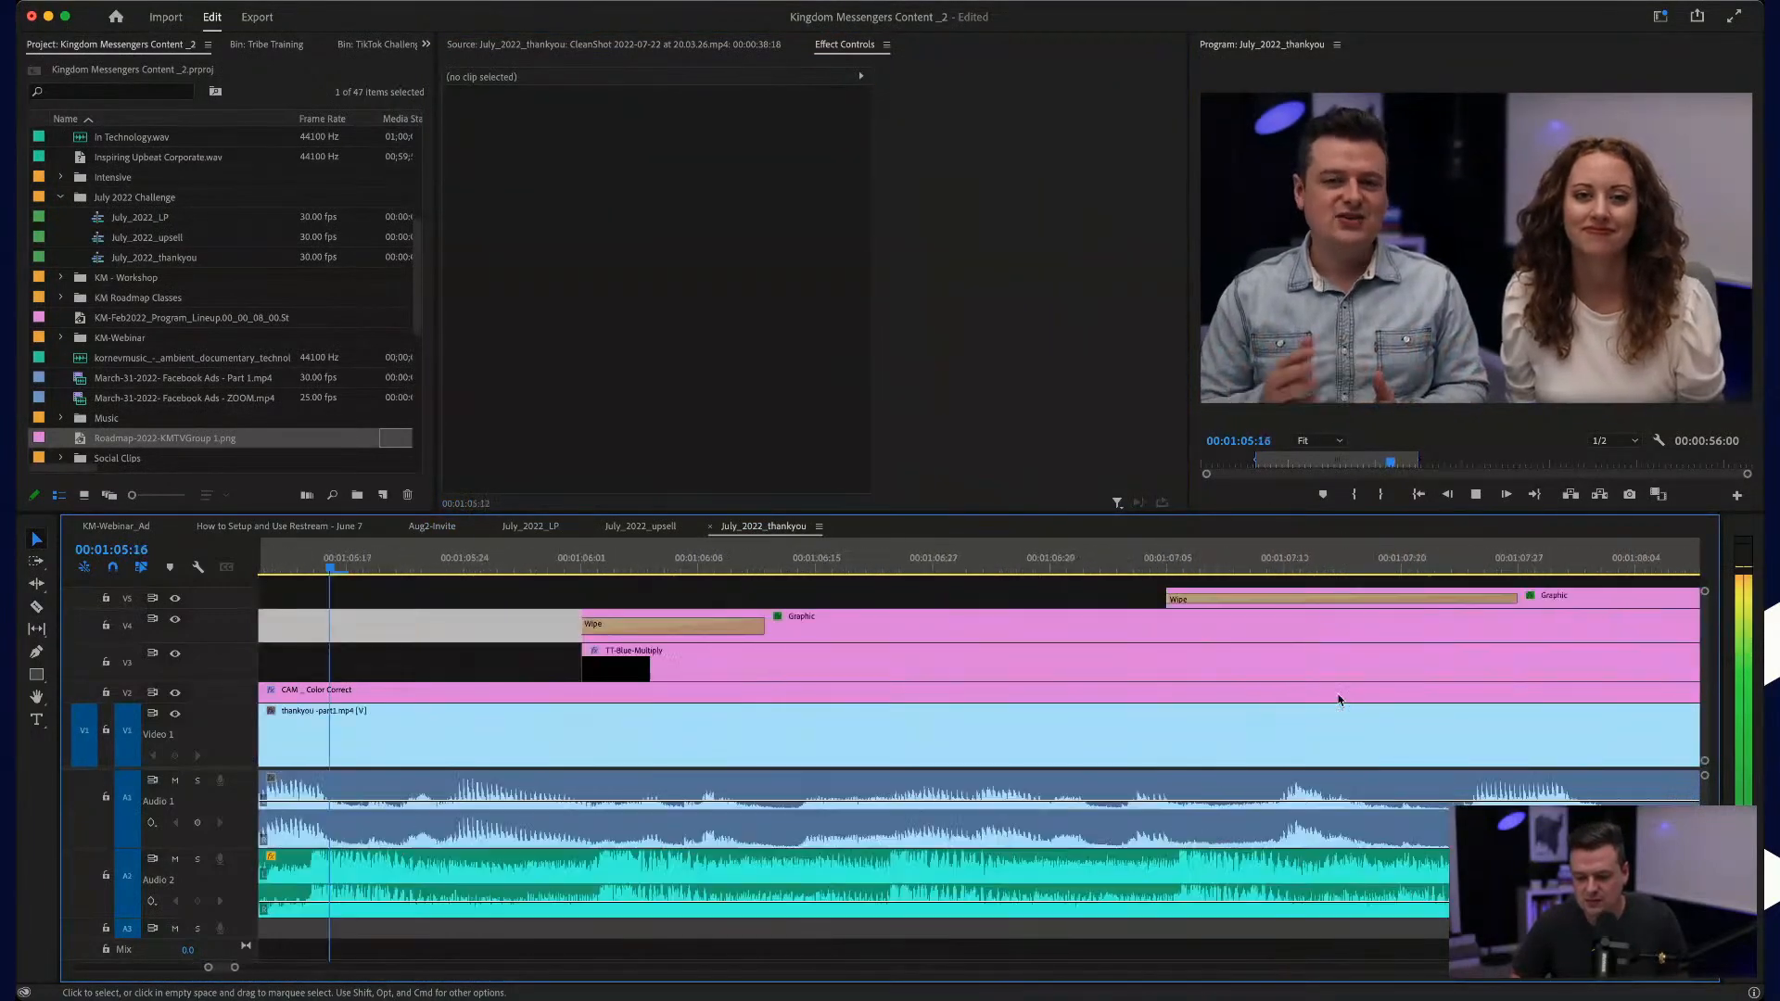
scroll(1338, 700, "down", 3)
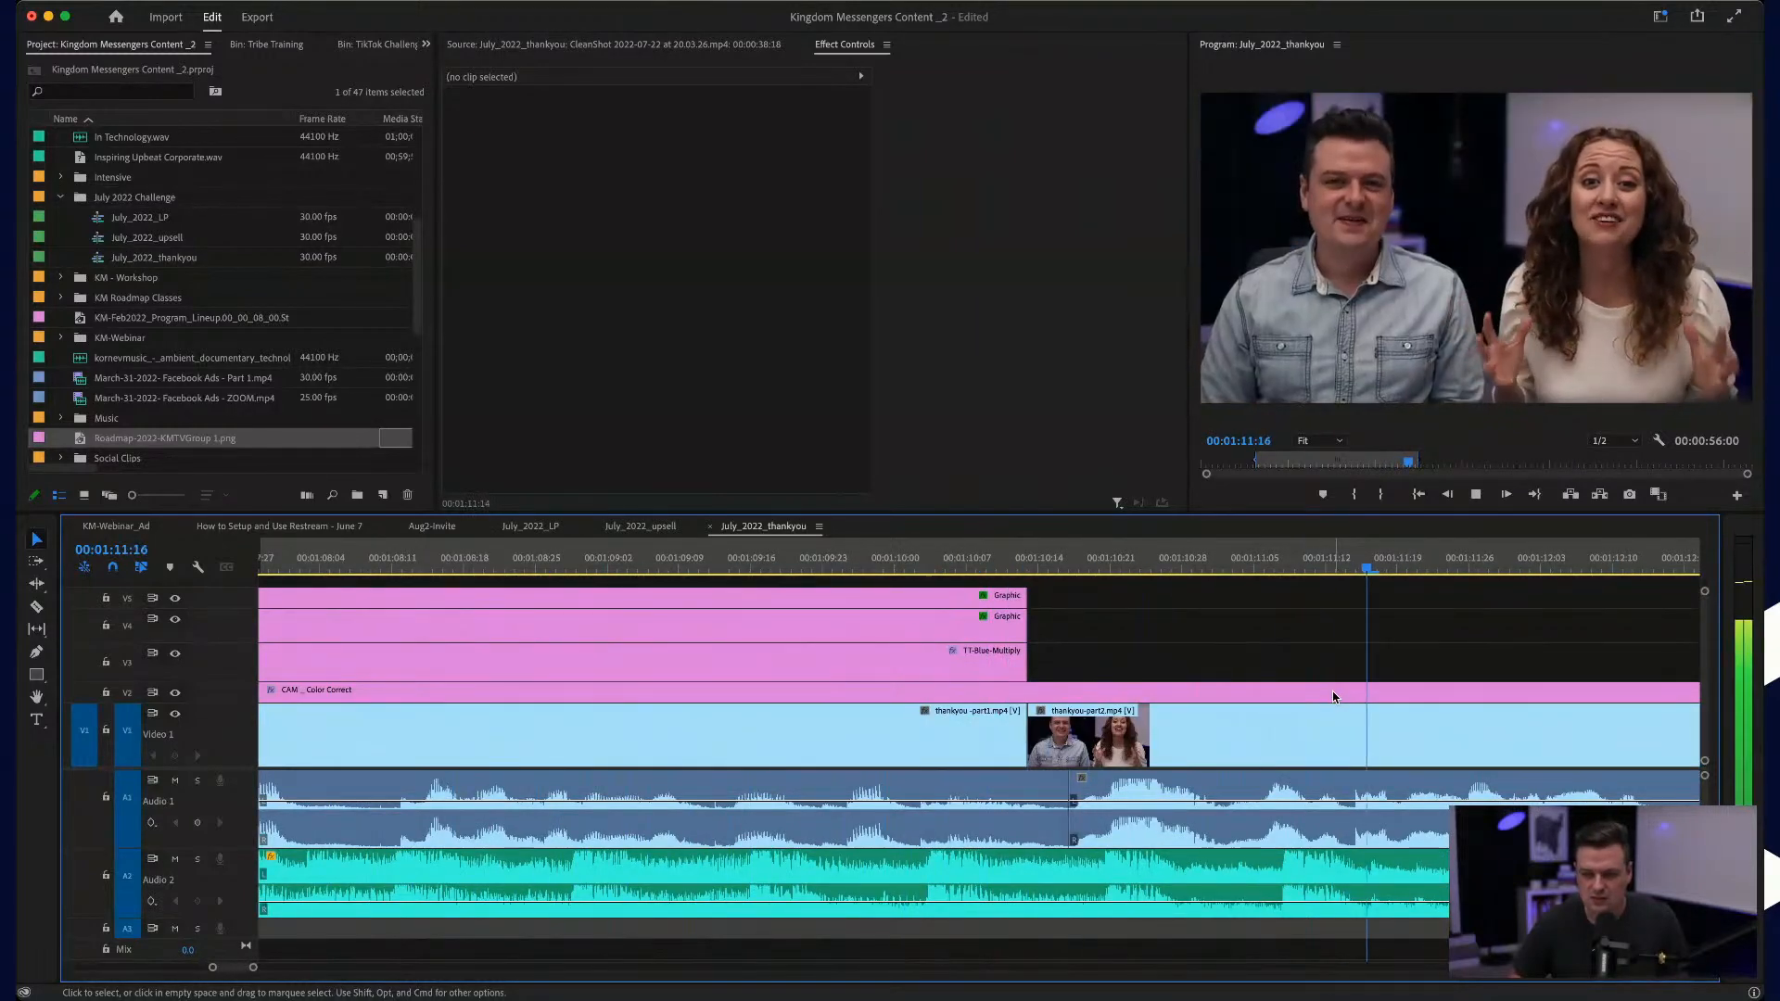
scroll(1332, 692, "down", 4)
scroll(1332, 691, "down", 1)
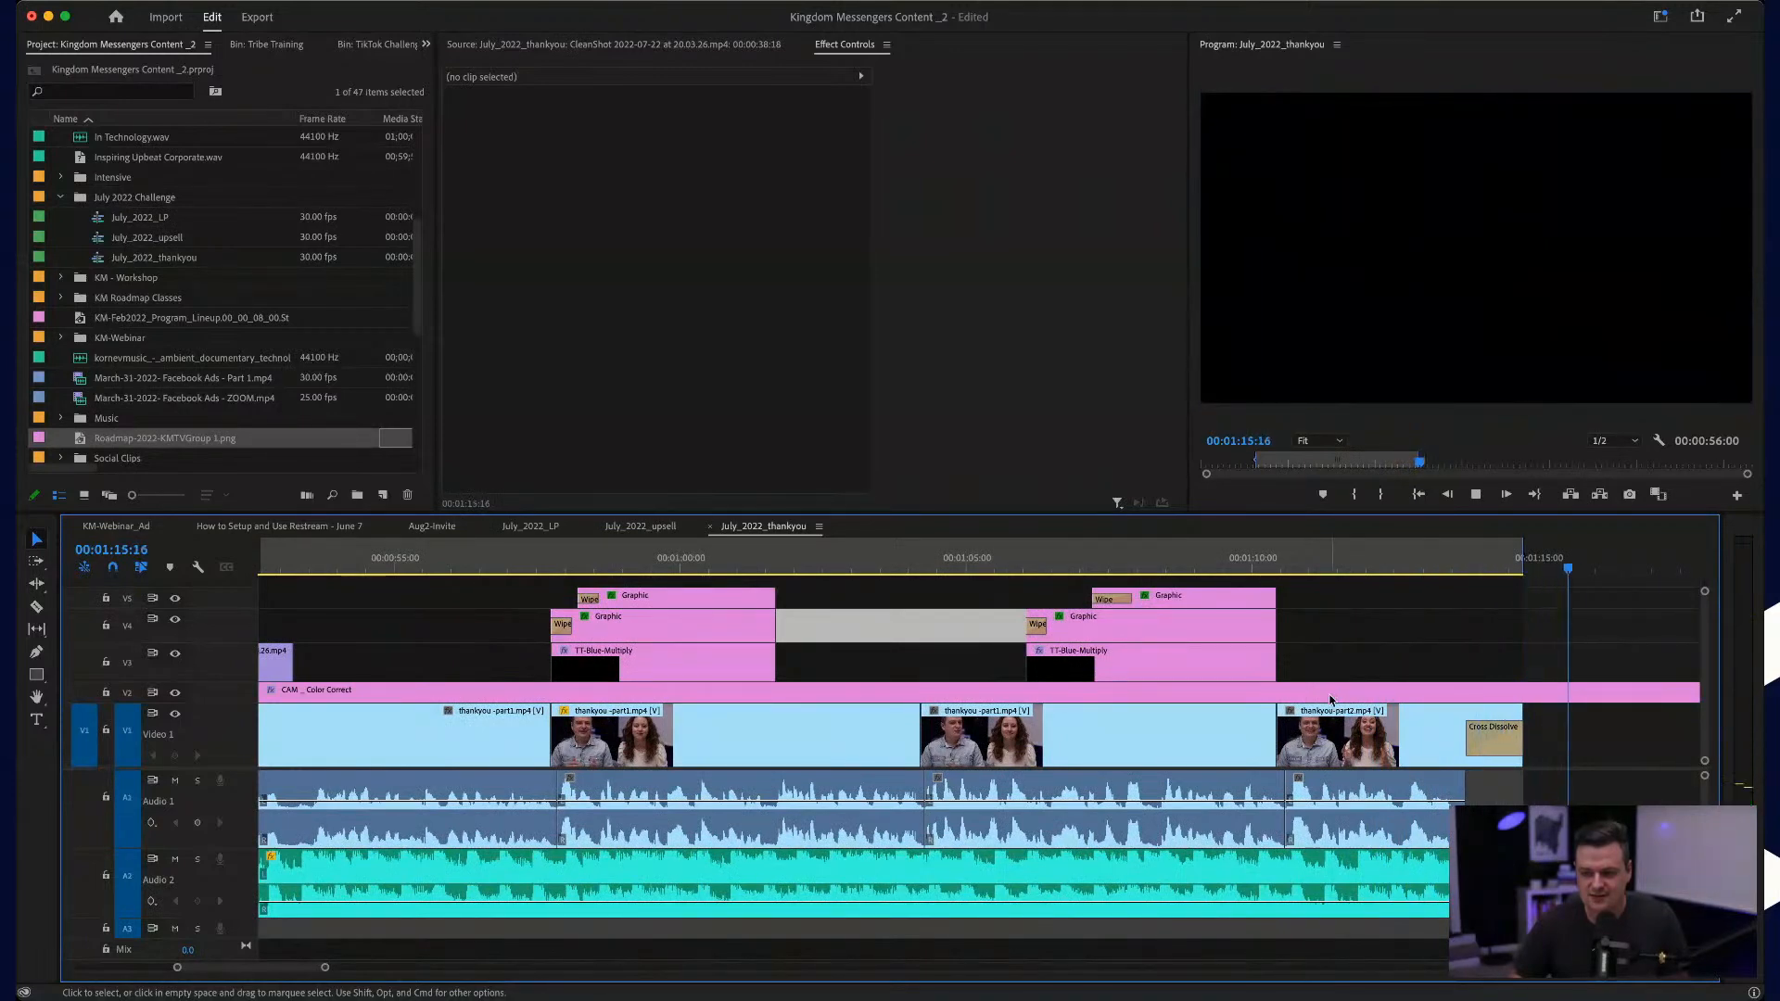
scroll(1332, 692, "down", 3)
scroll(1332, 701, "down", 1)
scroll(1323, 823, "down", 6)
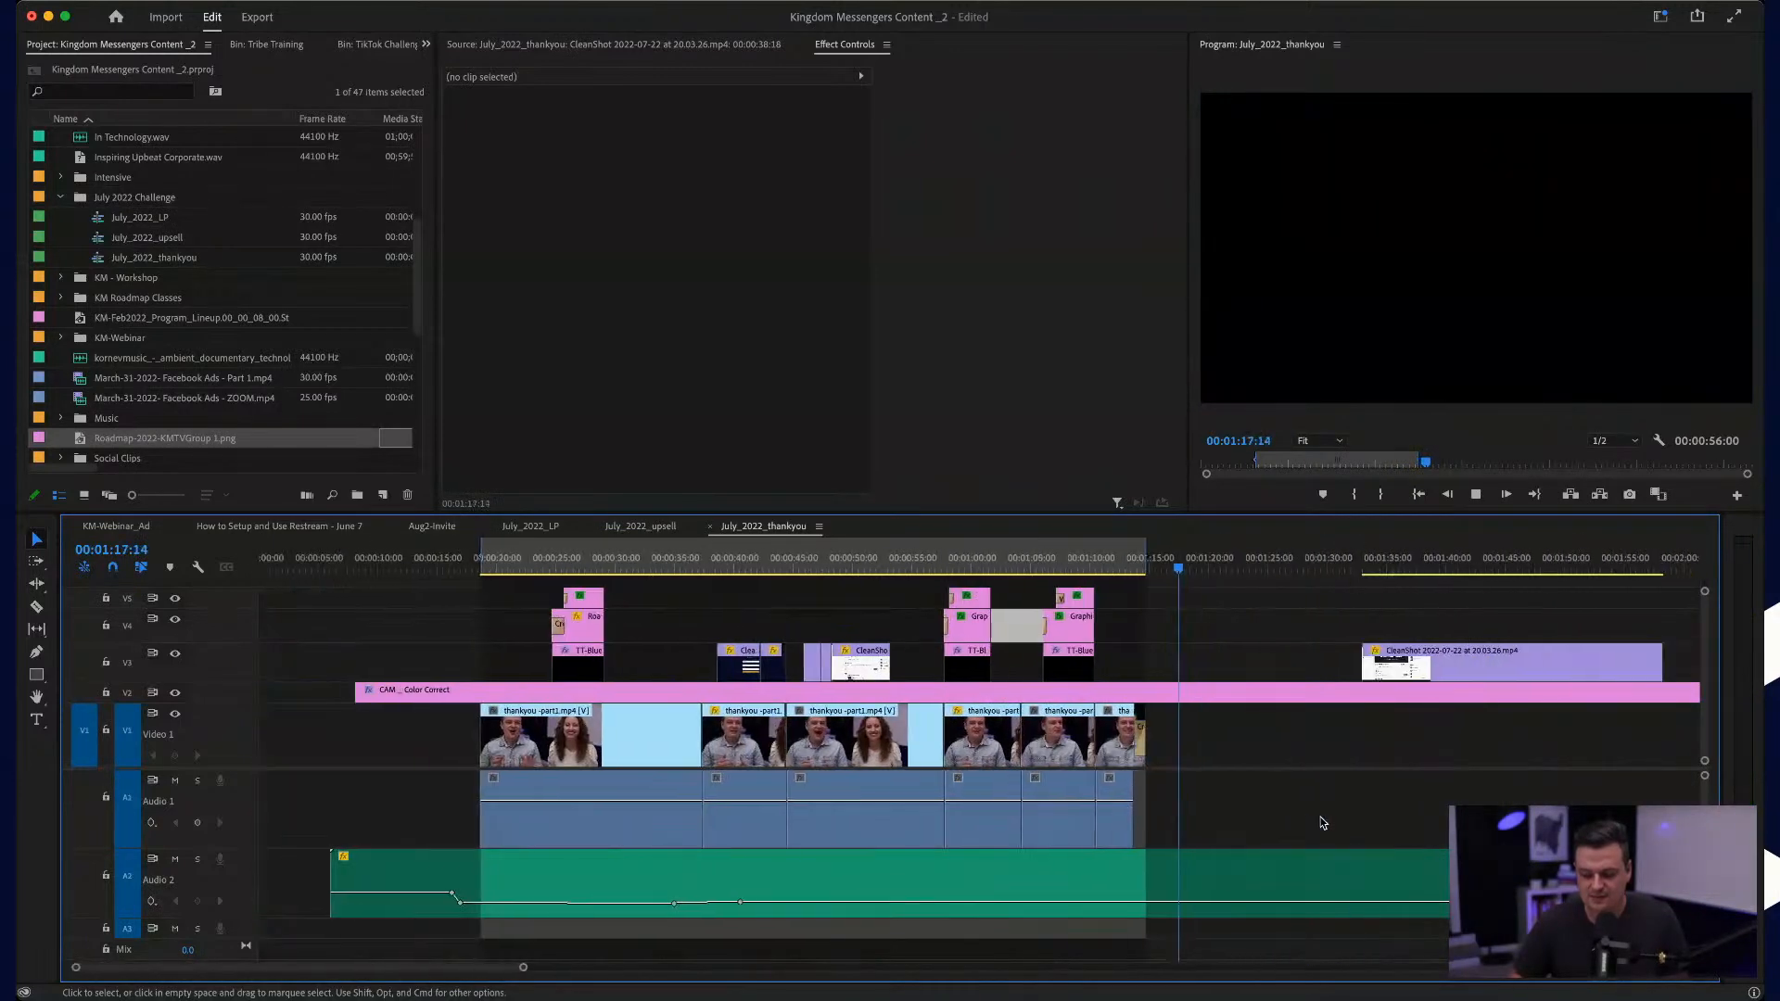
Step: Cut the background music a few seconds after the video's end and delete the remainder
key("c")
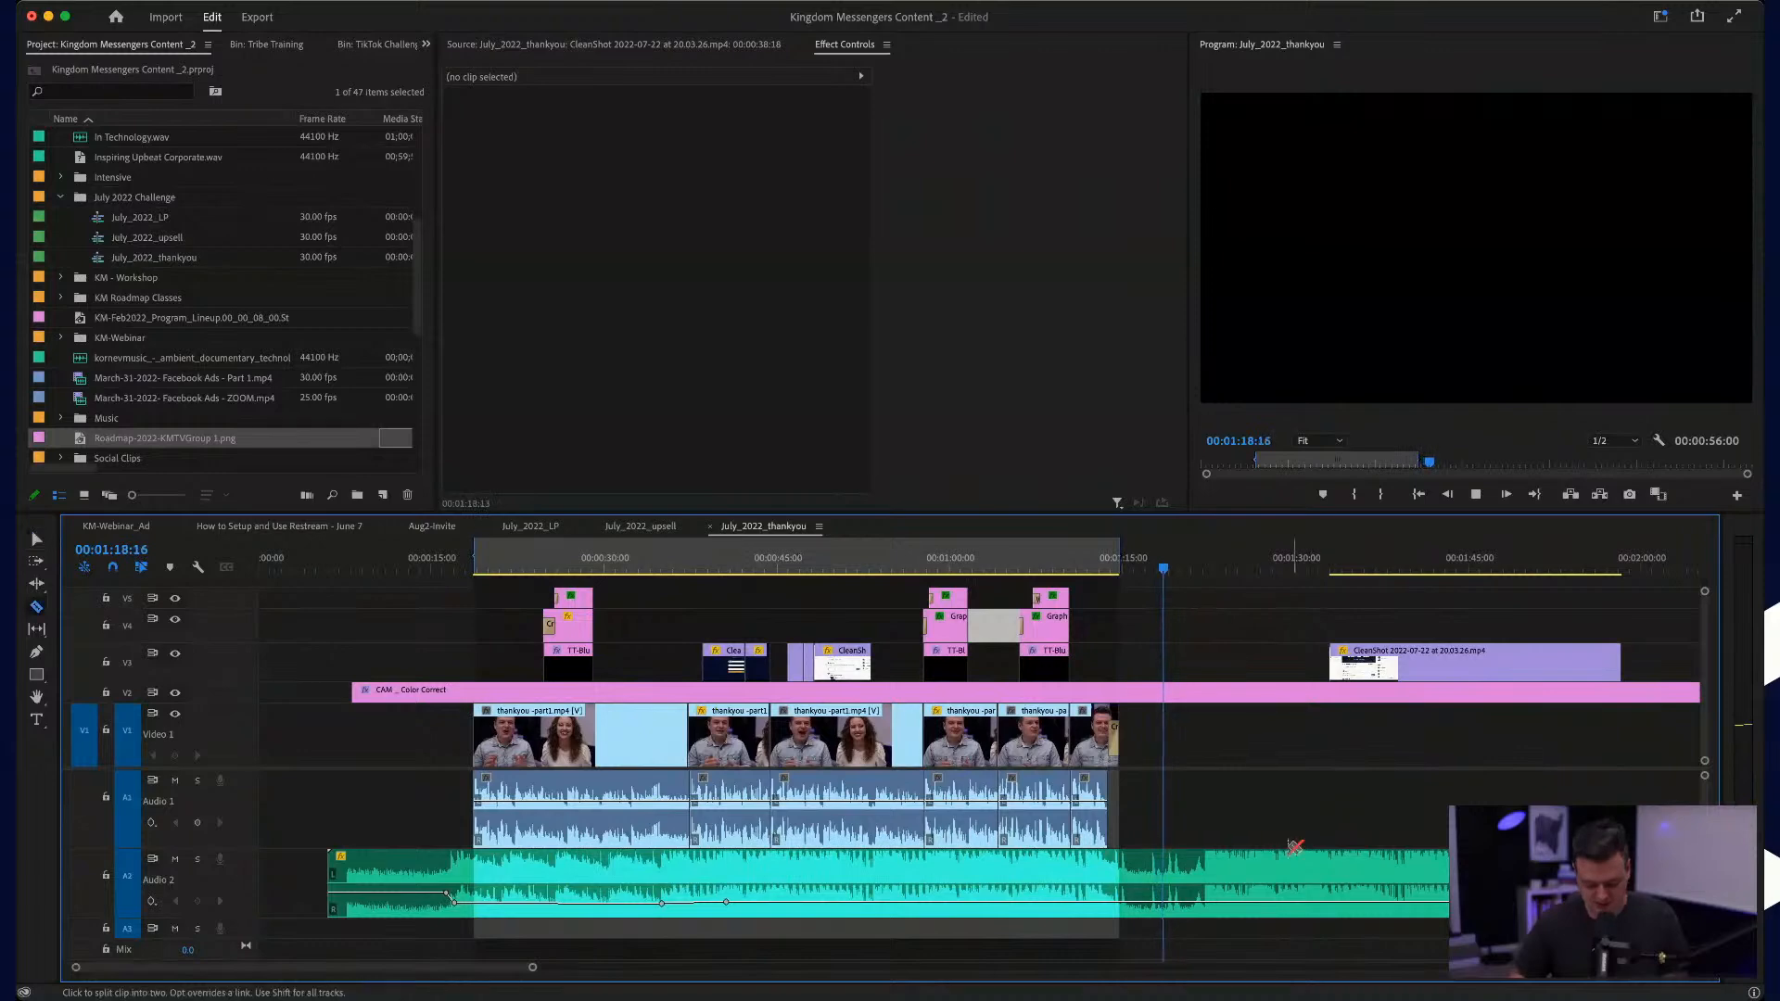
key("v")
left_click(1154, 882)
key("Delete")
key("space")
Step: Slide the trimmed background music clip slightly earlier and play the last talk clip from about 00:01:10
left_click(964, 886)
left_click_drag(964, 885, 950, 885)
scroll(948, 885, "up", 5)
left_click(1366, 562)
key("space")
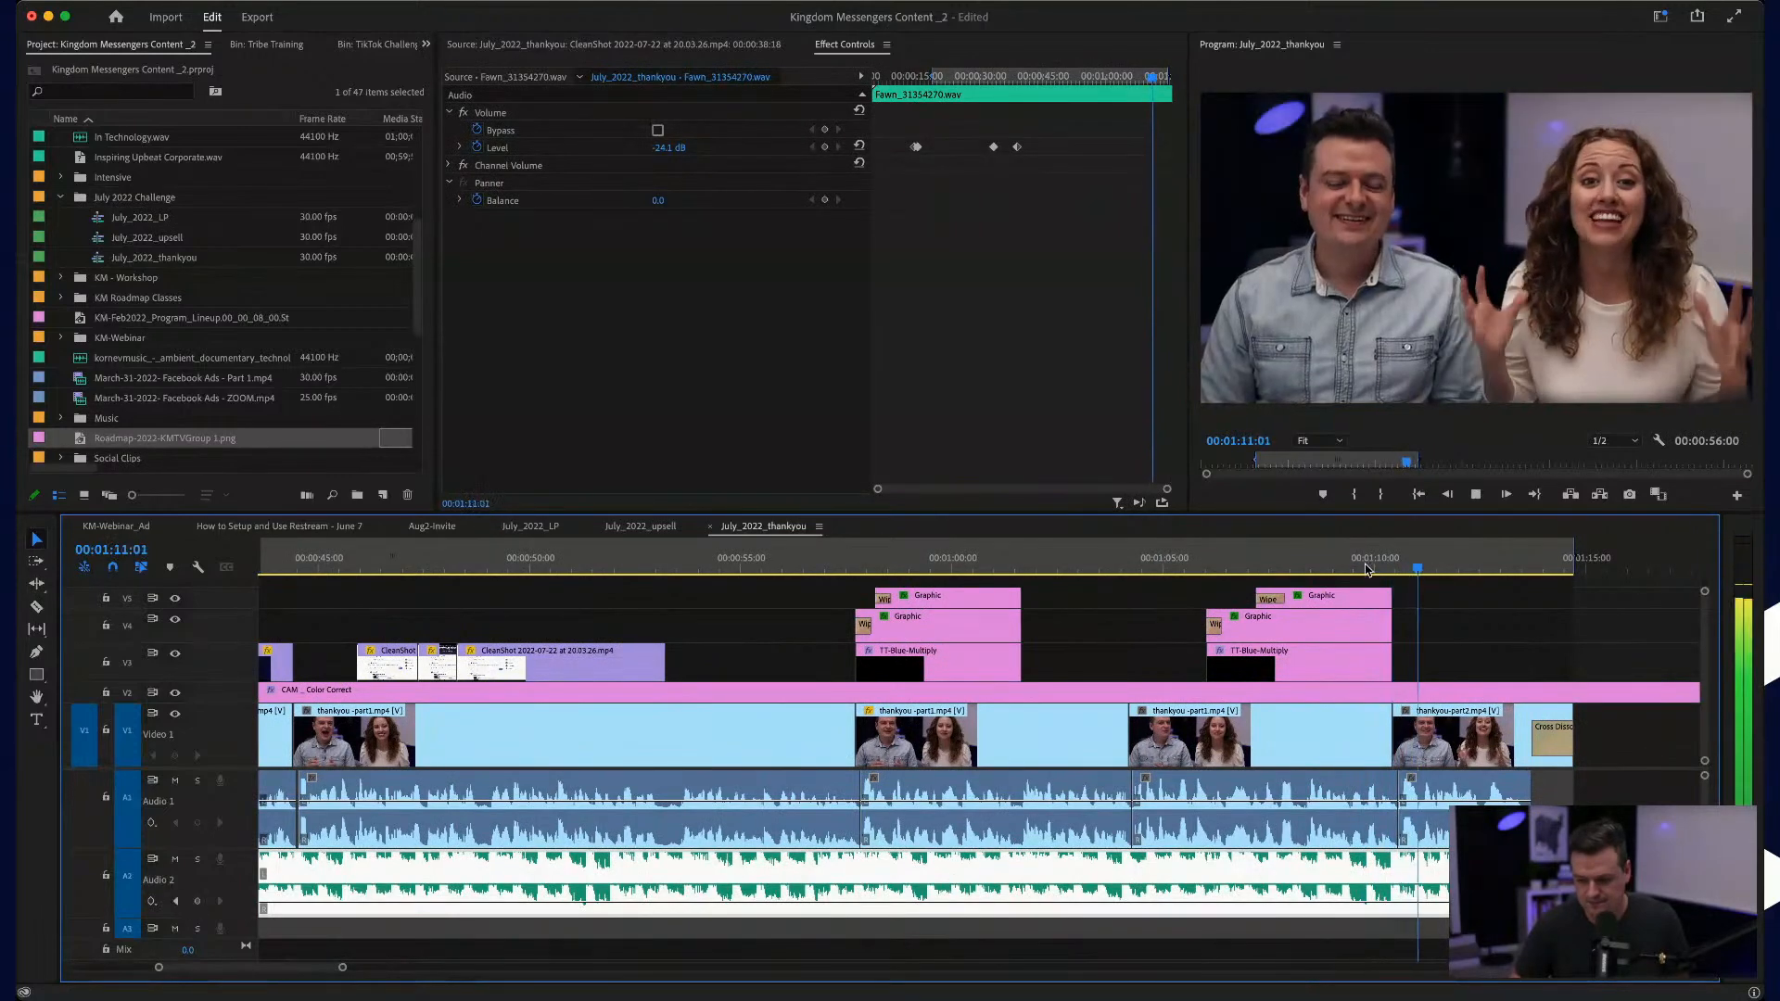
Step: Shift the background music clip slightly later and replay the last talk clip up to 00:01:13:04
key("space")
left_click_drag(1461, 885, 1527, 885)
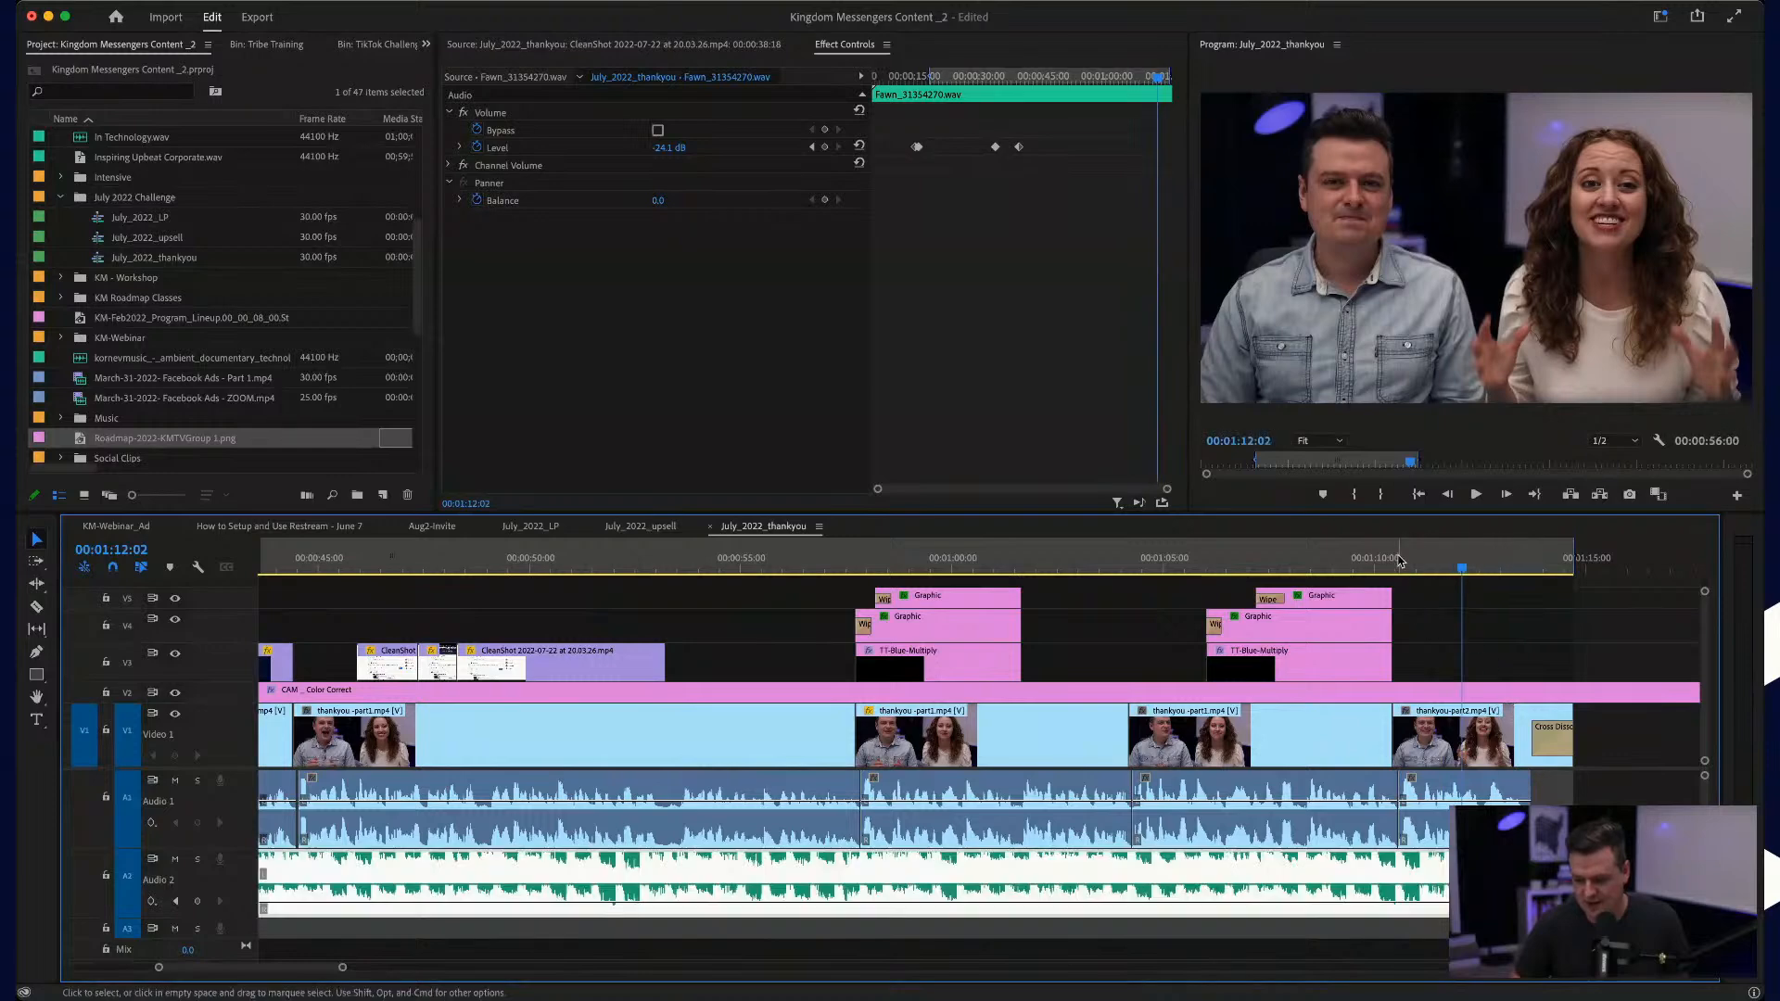
left_click(1401, 566)
key("space")
scroll(1537, 903, "up", 5)
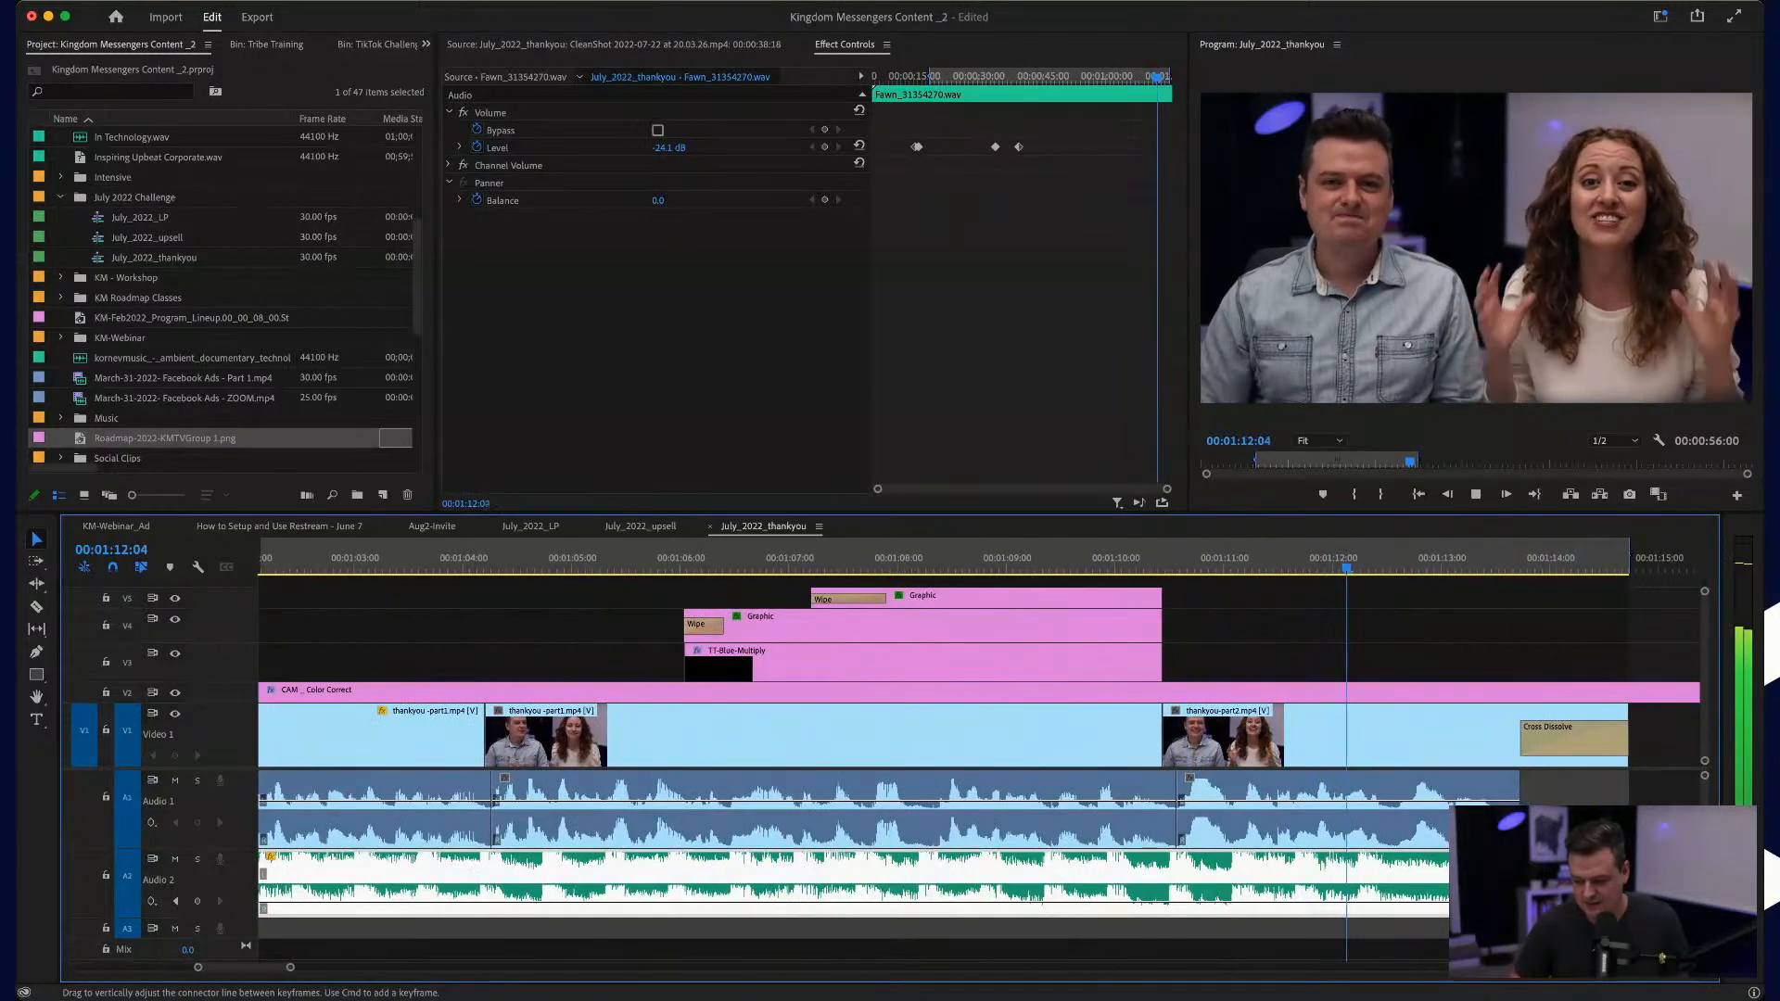
key("space")
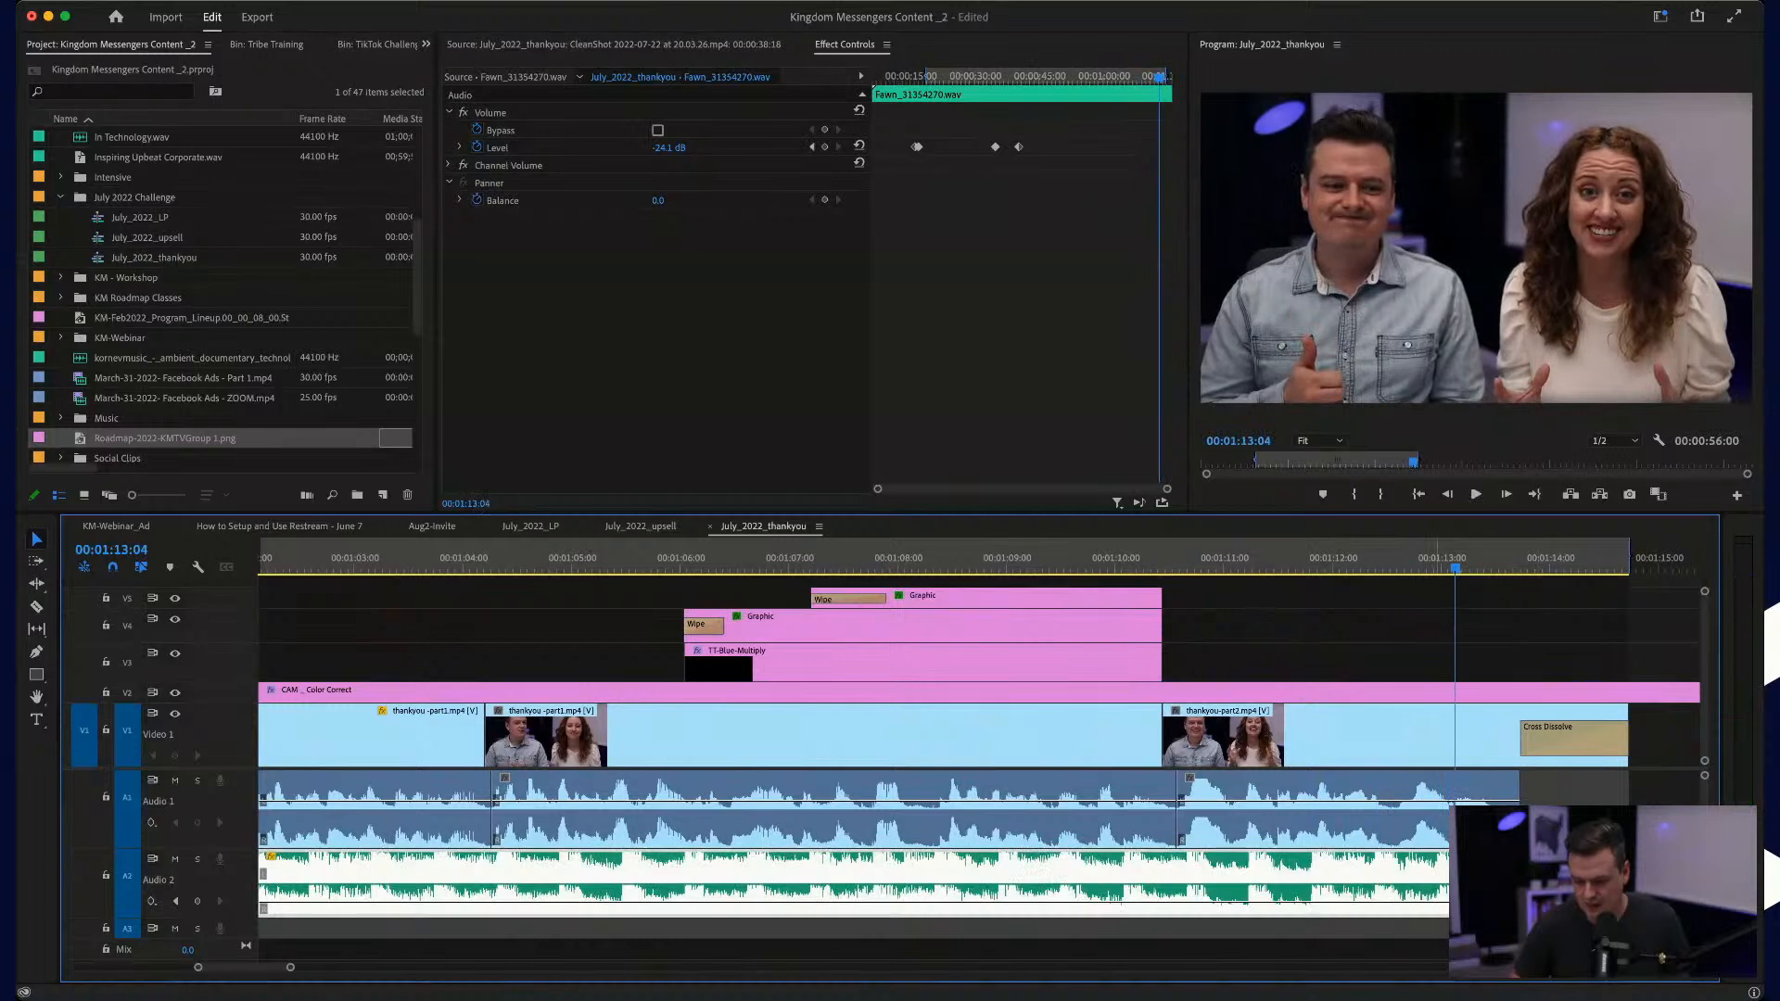
Step: Nudge the background music clip again to retime its final beats against the fade-out and replay the ending
scroll(1424, 868, "up", 3)
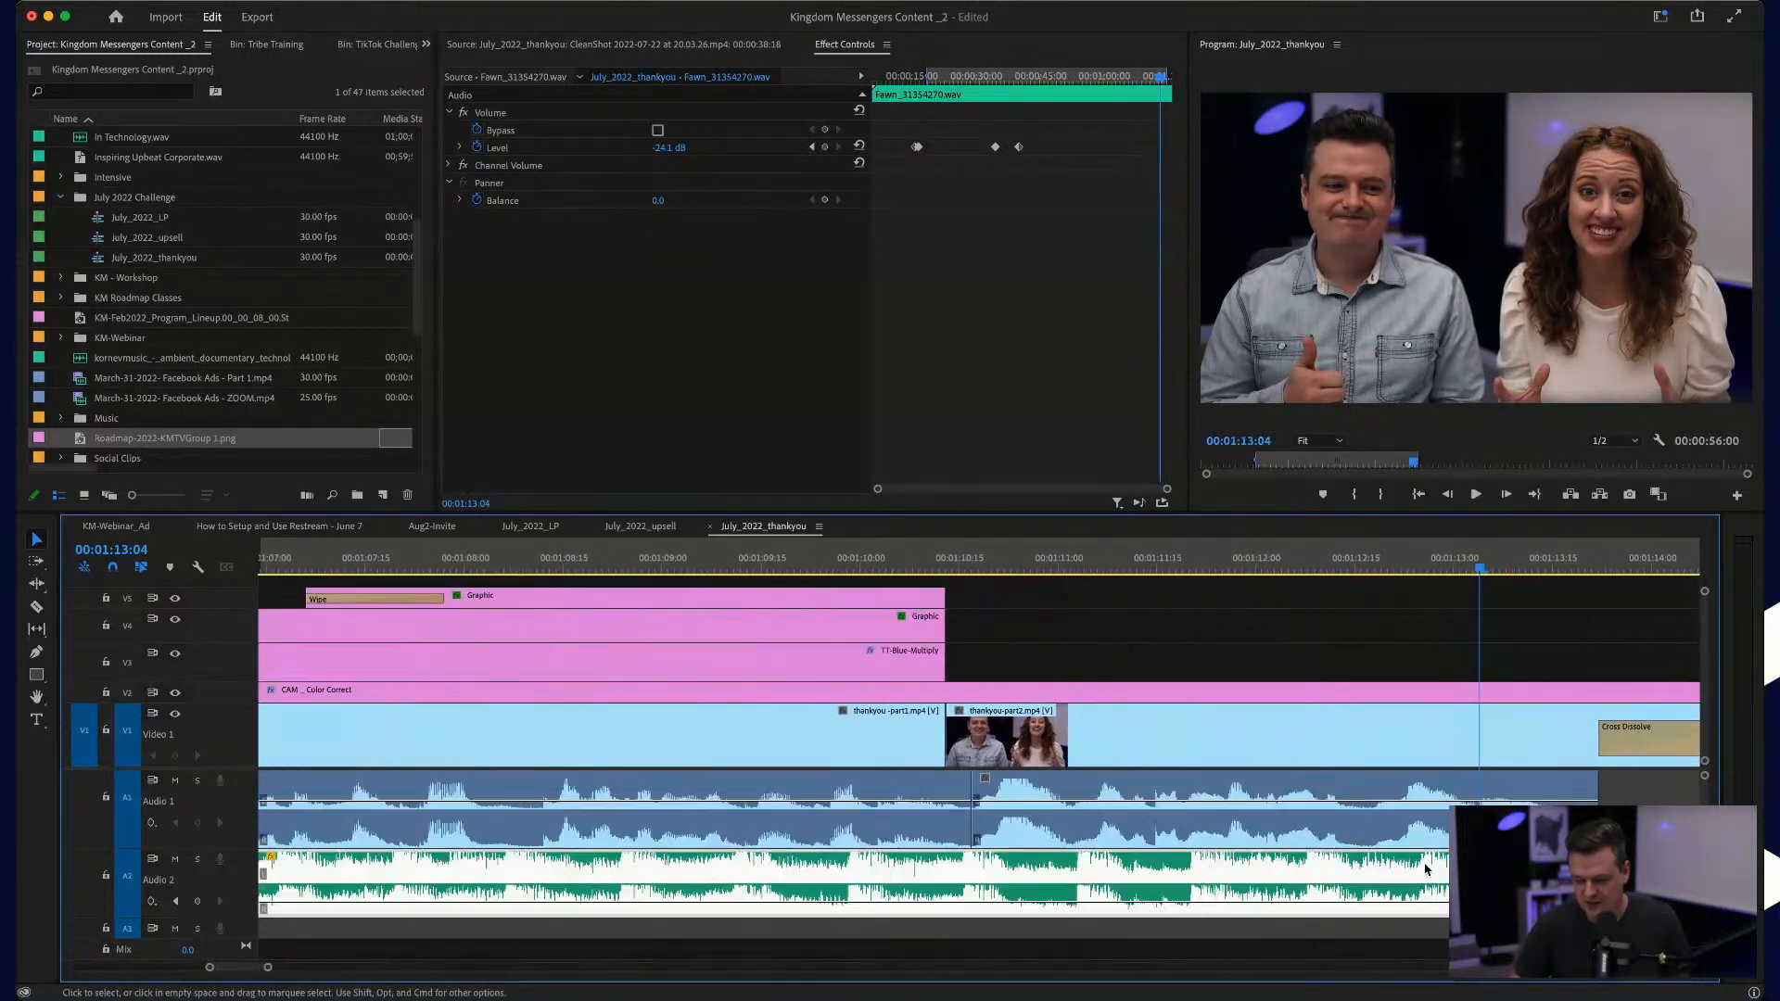
key("space")
key("space")
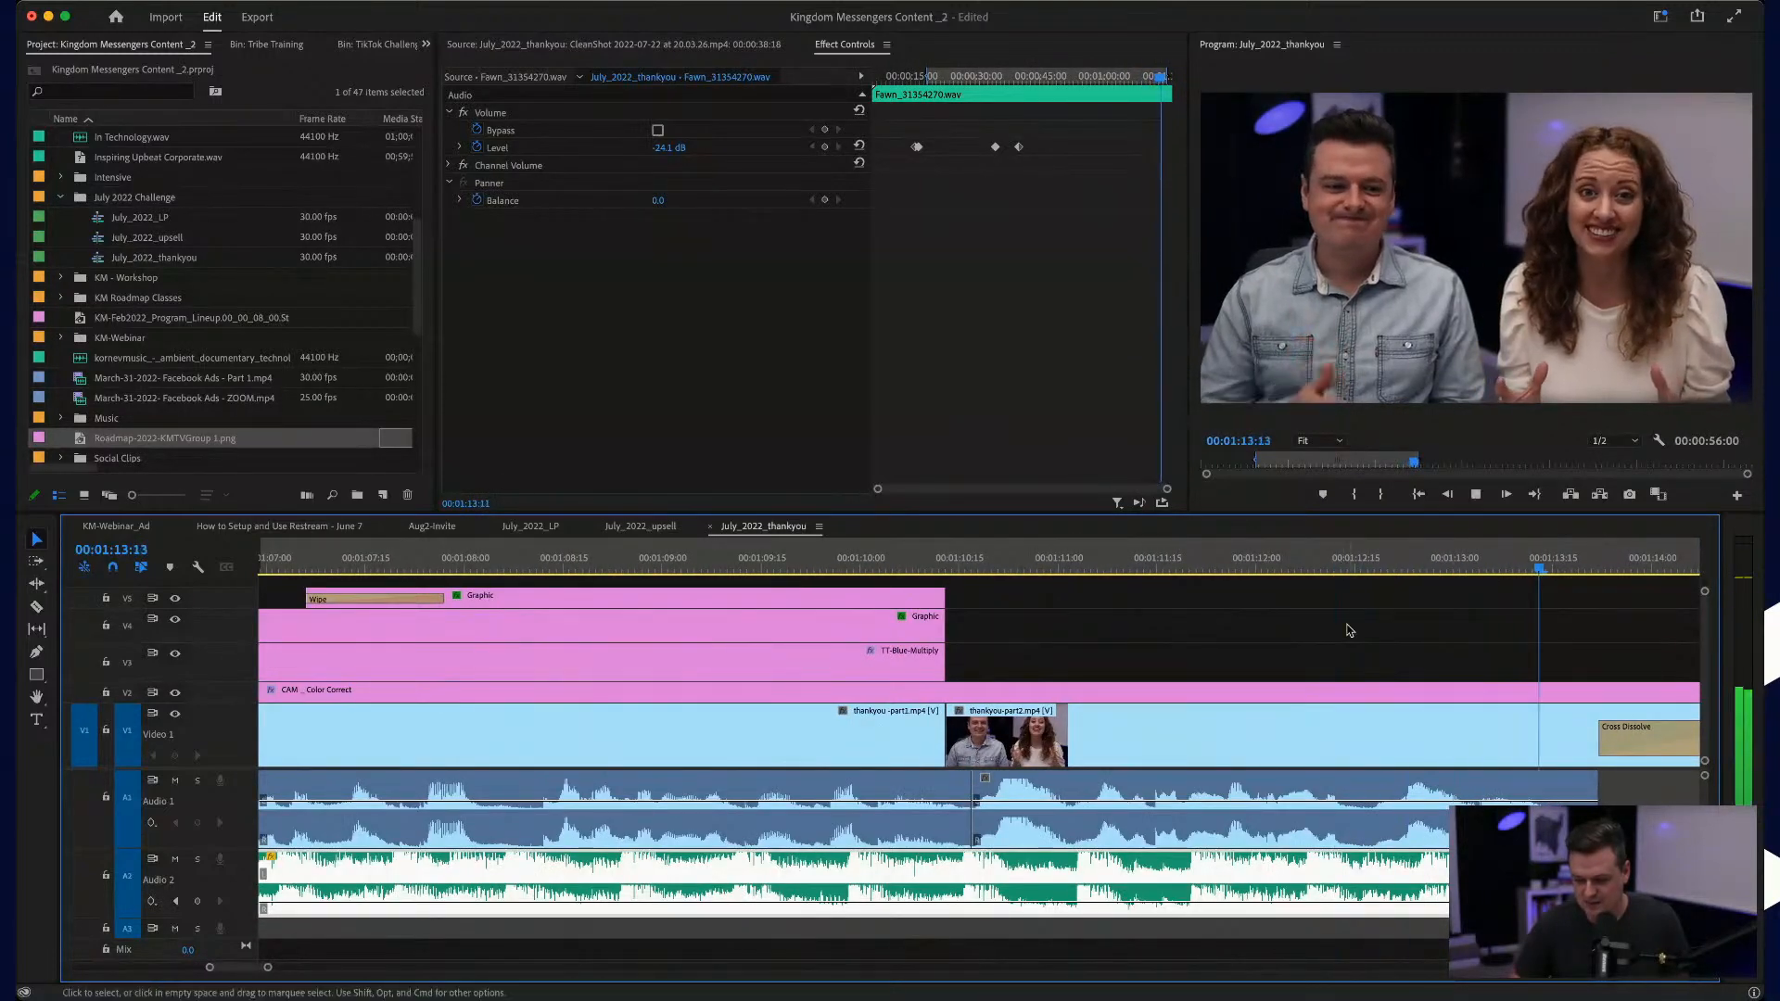
left_click_drag(1436, 880, 1425, 884)
left_click(1236, 561)
key("space")
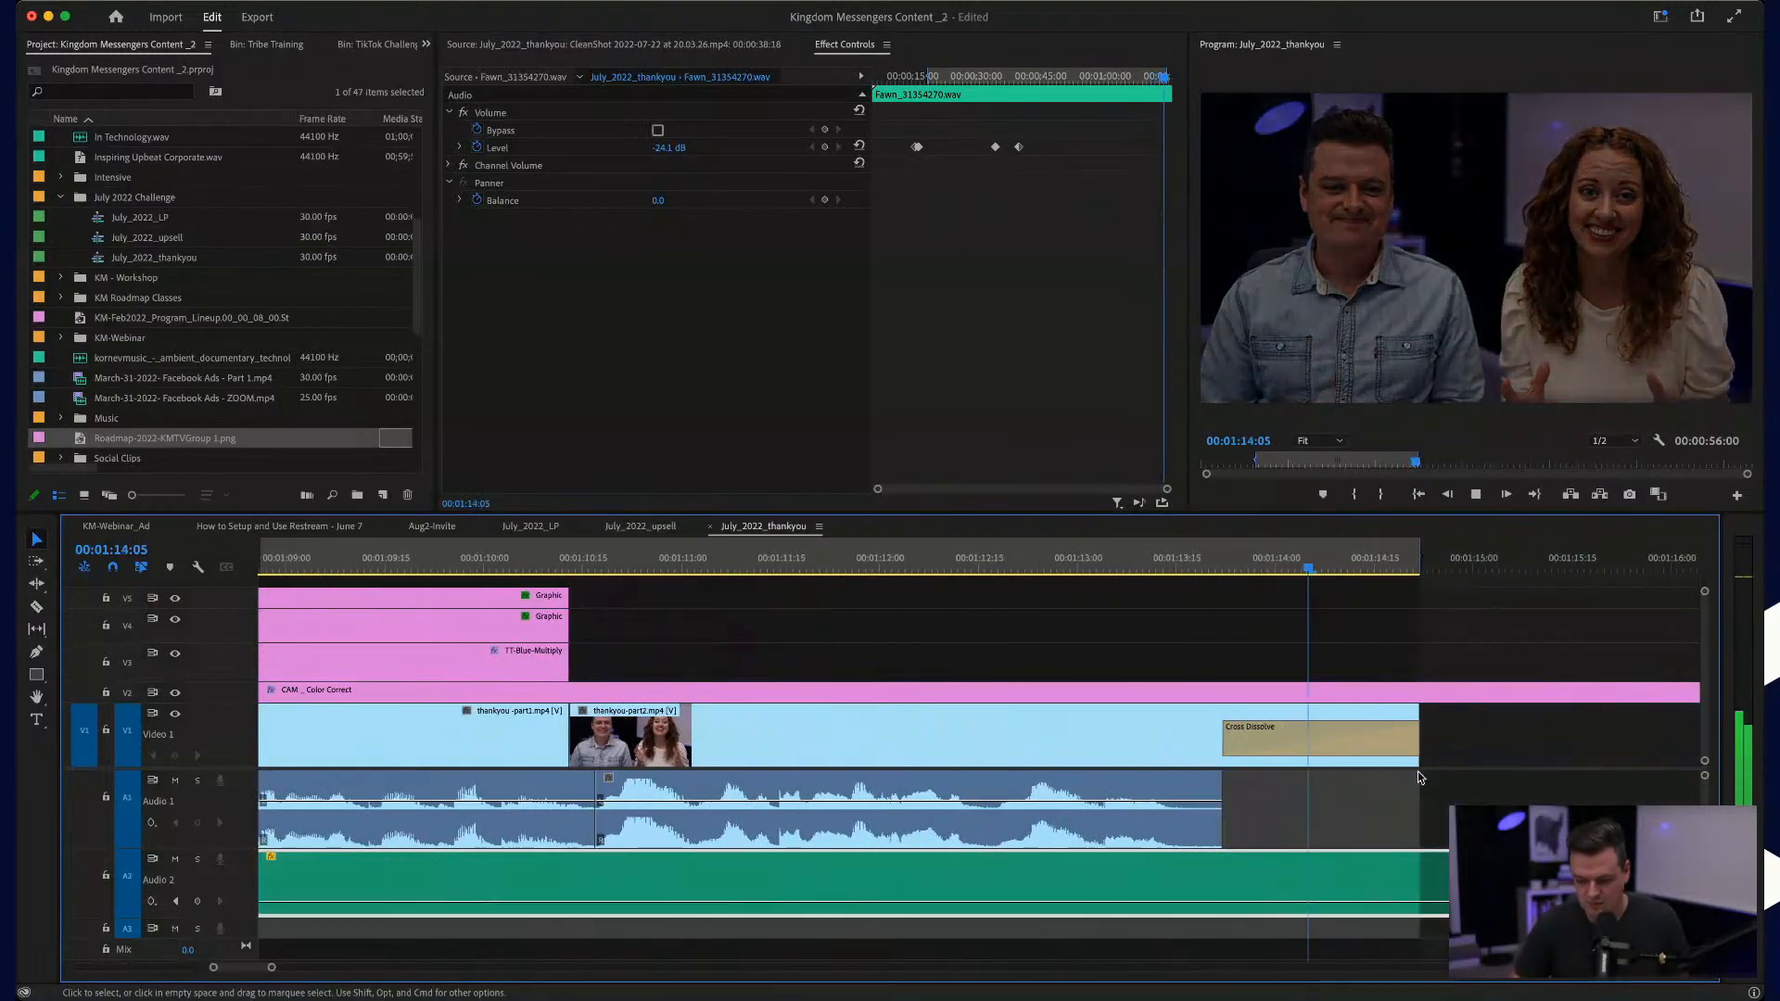
scroll(1419, 777, "right", 2)
key("super+z")
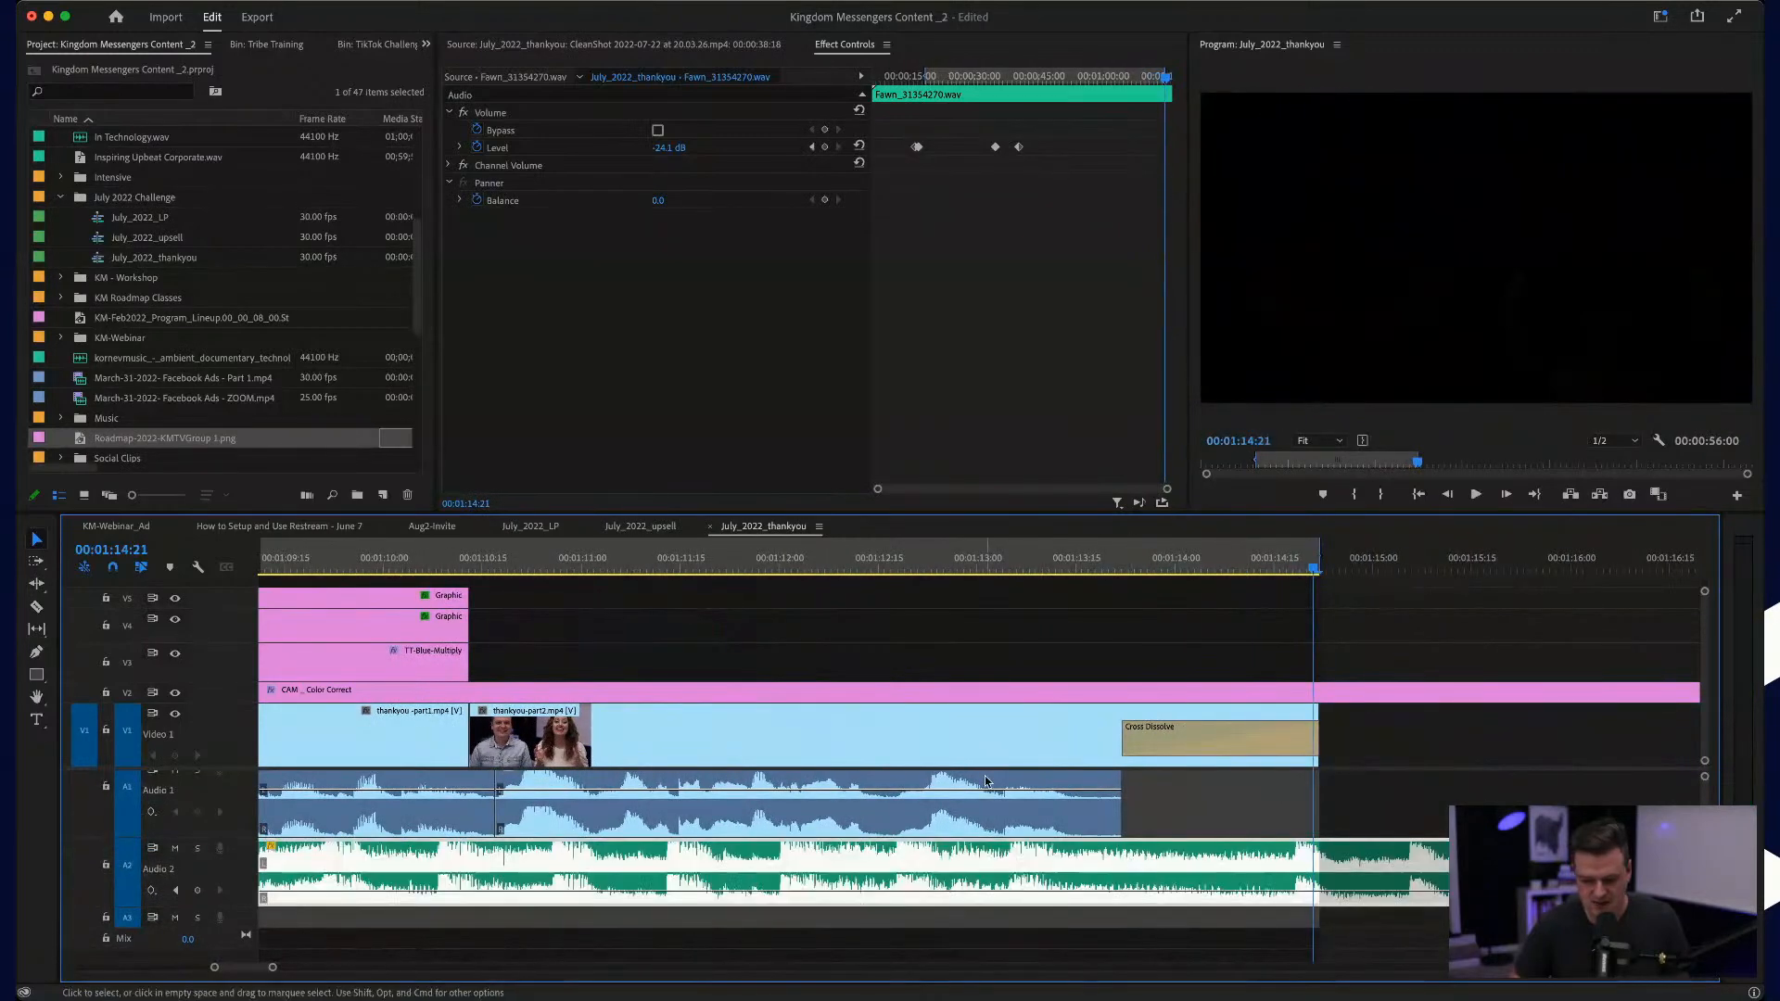
left_click(750, 553)
key("space")
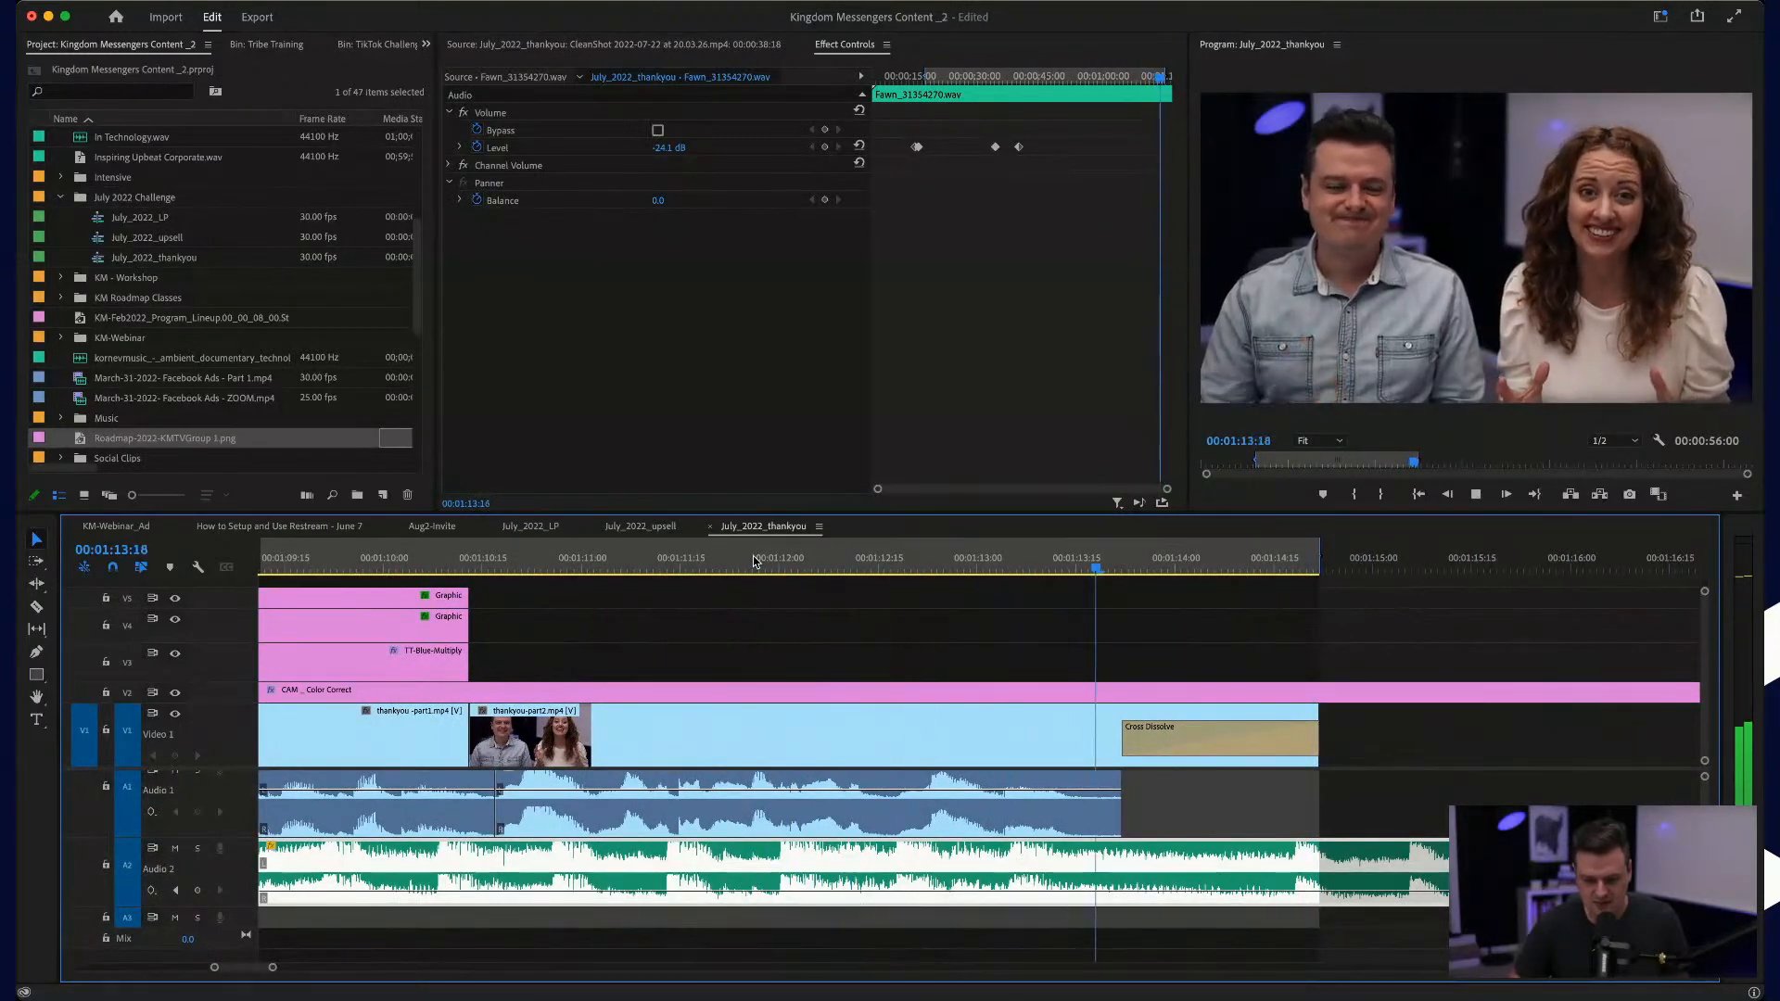
Step: Add two volume keyframes to the music just before the fade-out, raising the level after them to -10.1 dB, and replay
key("p")
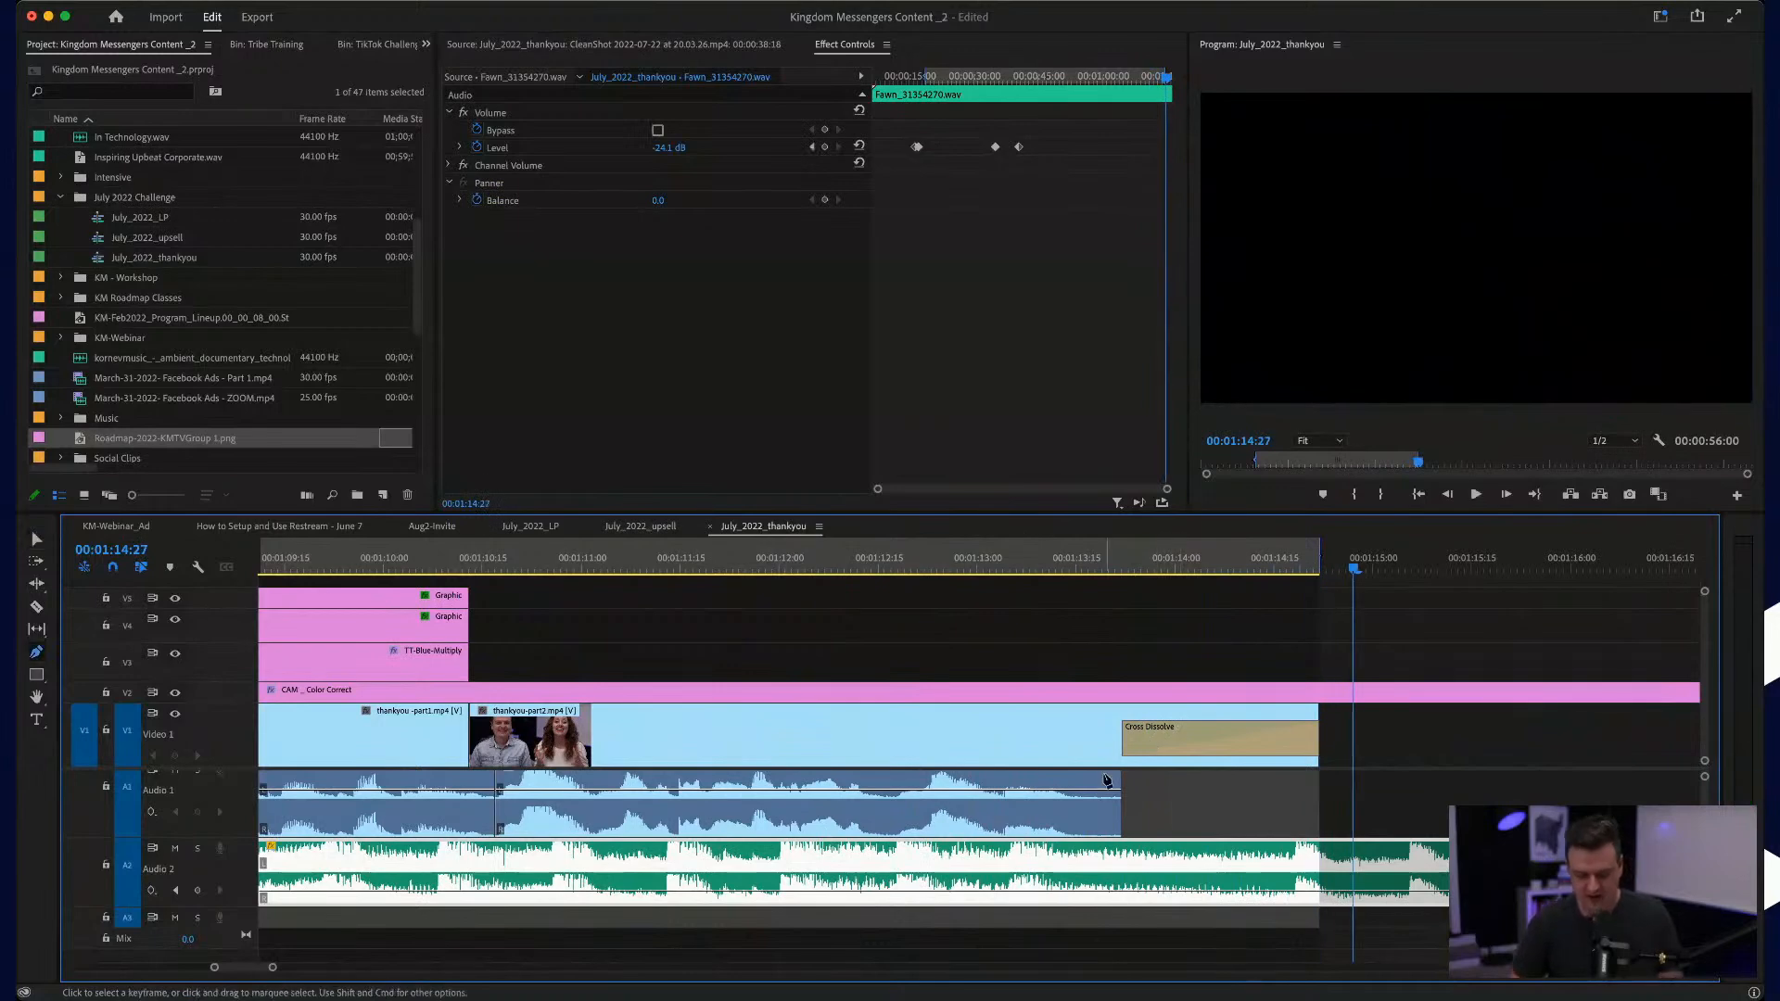
left_click_drag(1062, 892, 1063, 882)
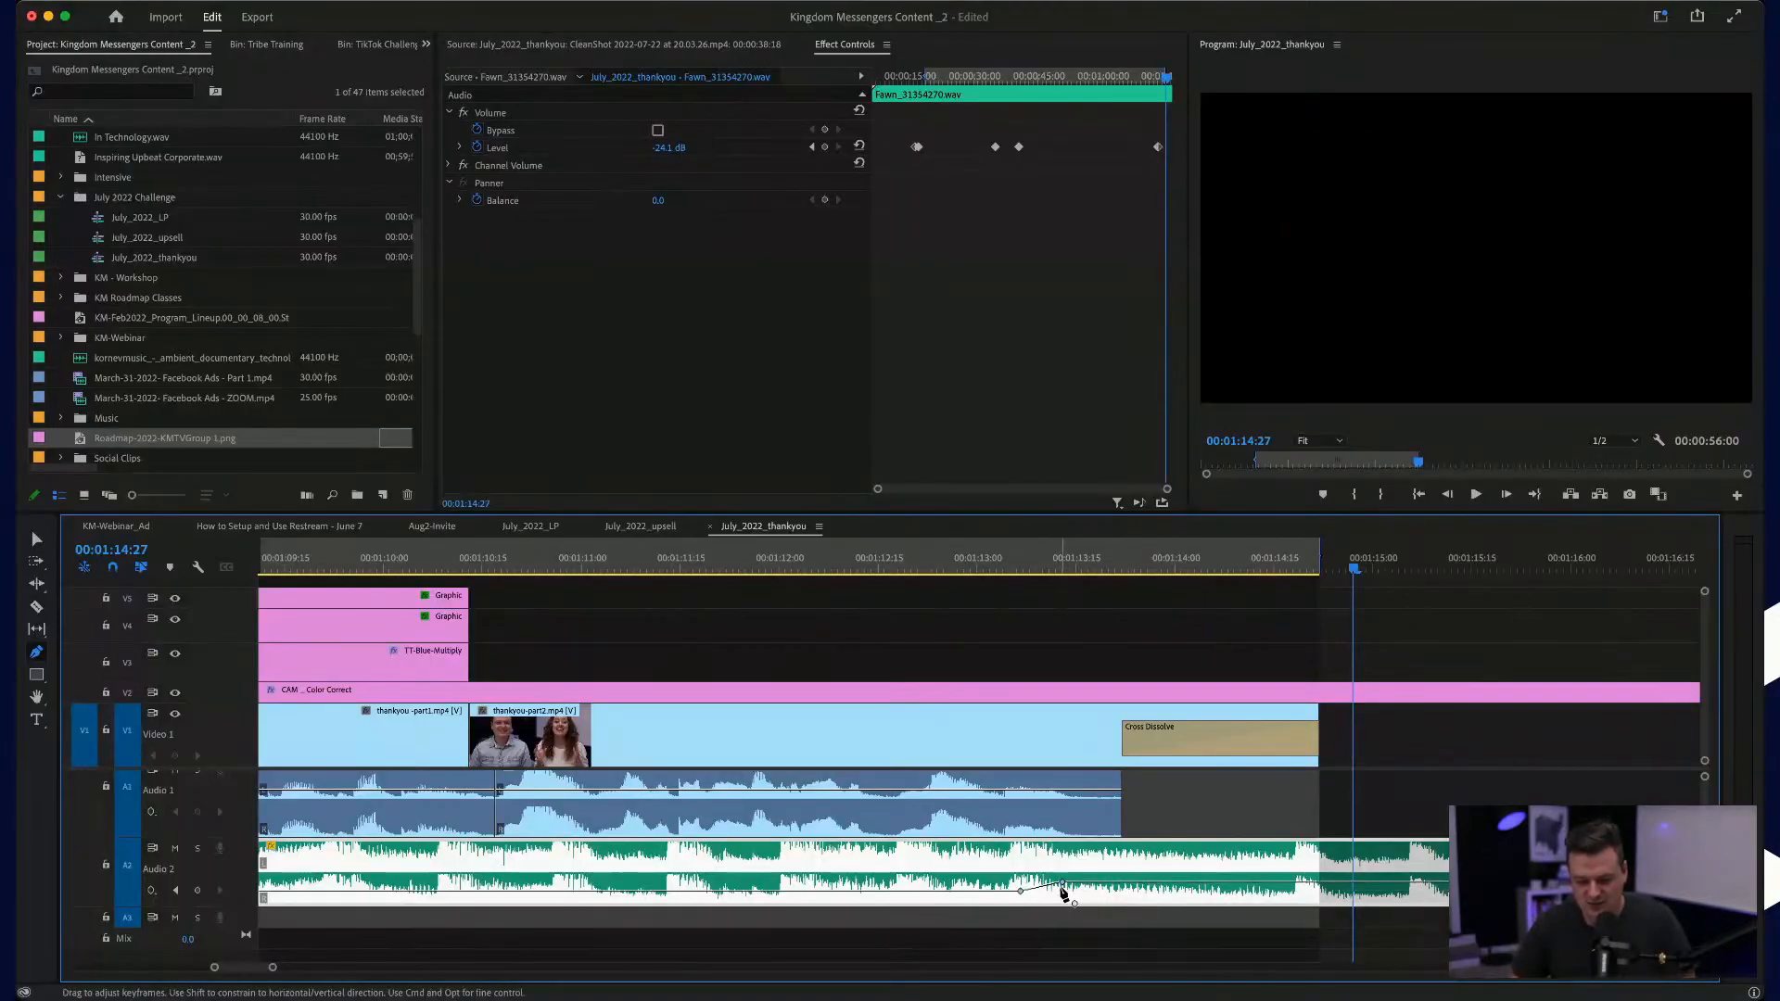
left_click(864, 561)
key("space")
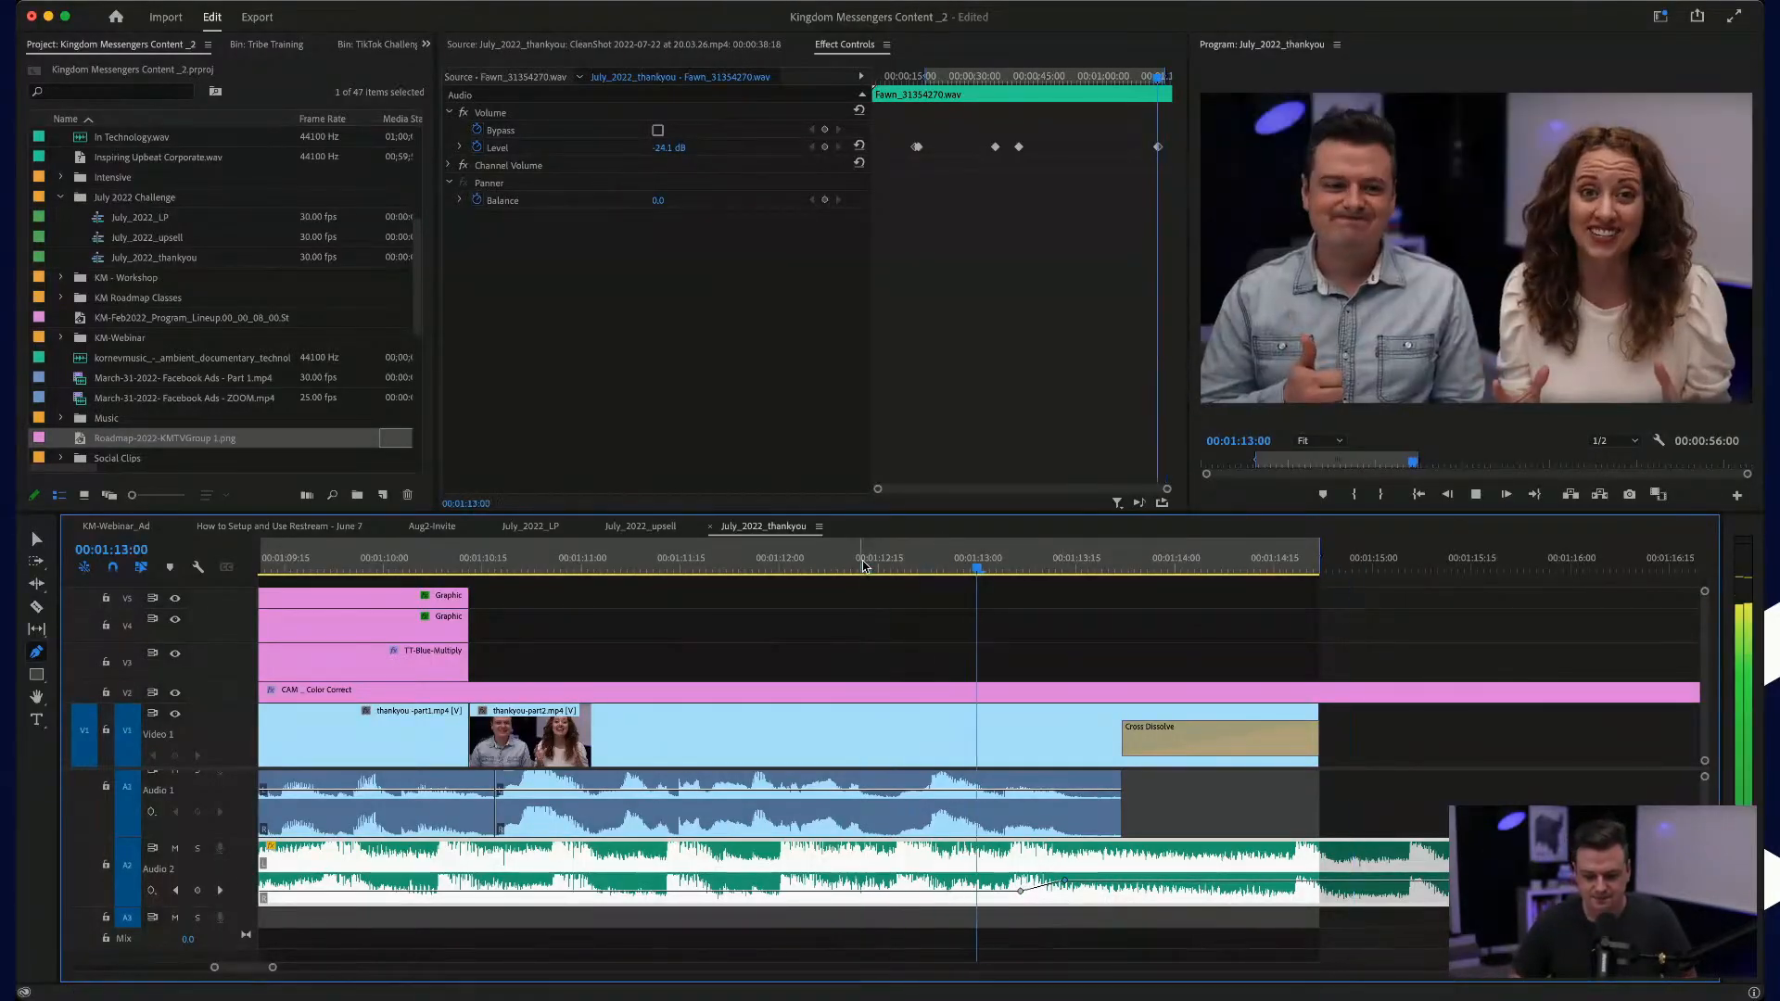
Step: Move the raised music volume keyframe to about 00:01:14:00 for a slower rise and replay the ending
key("space")
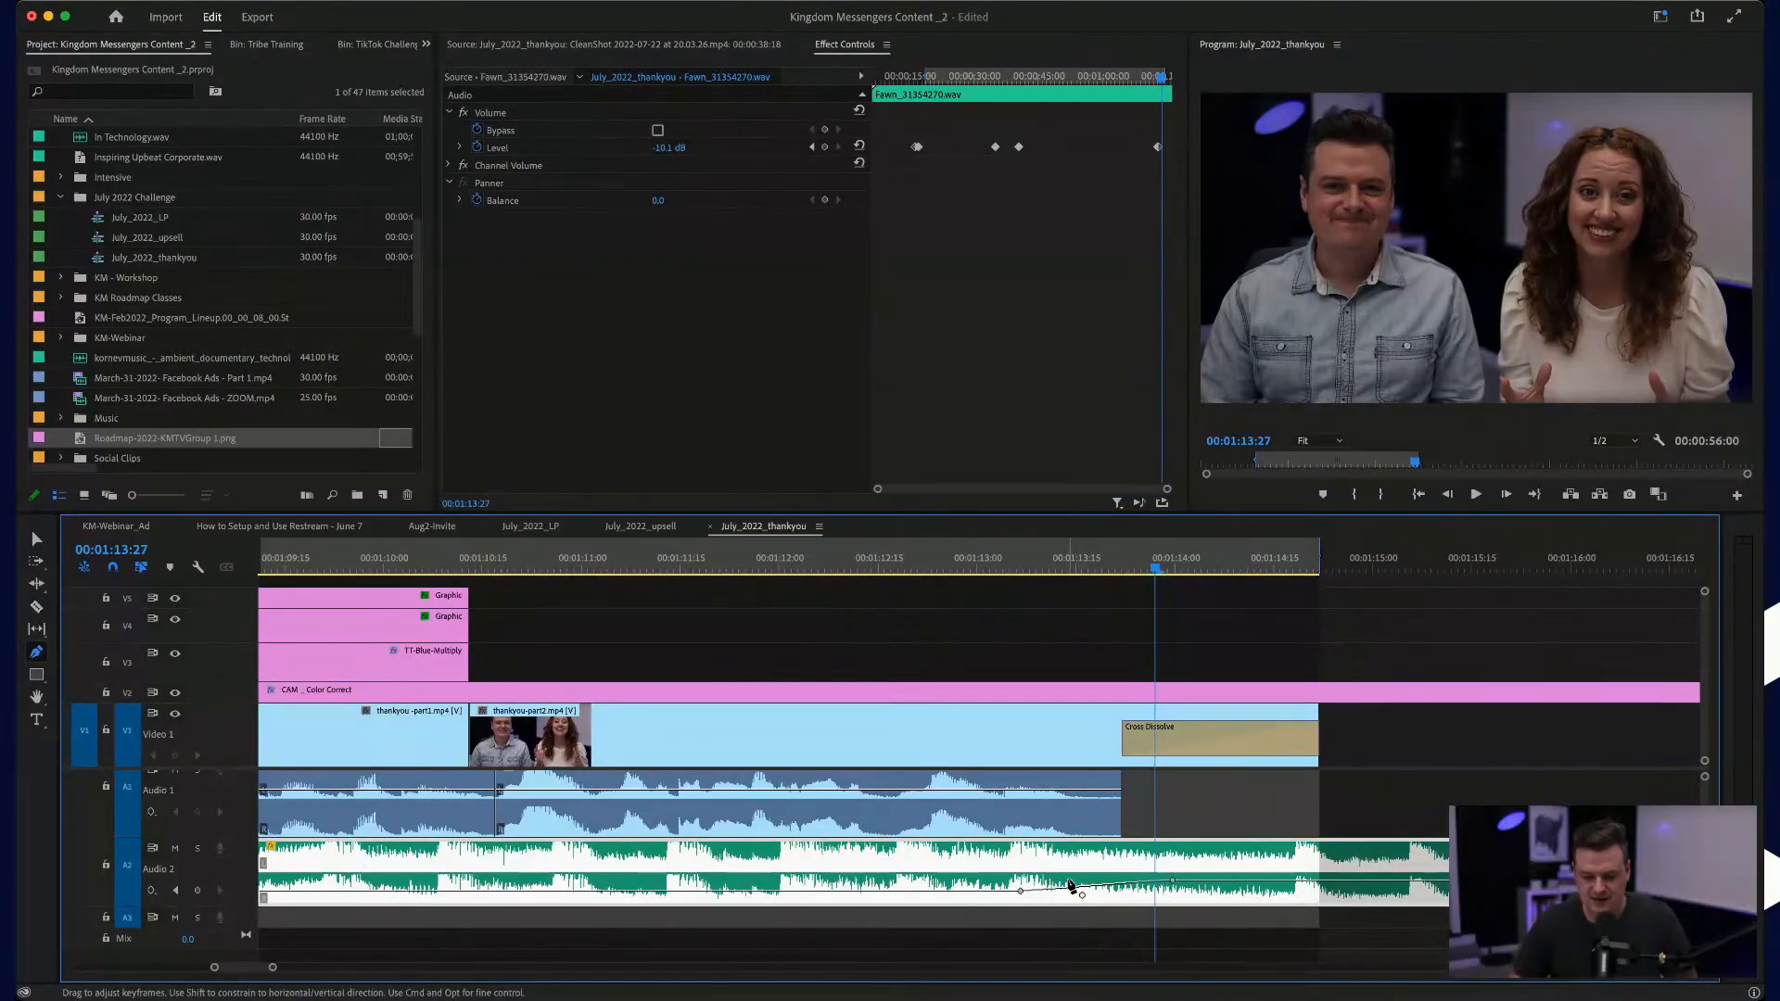
left_click(890, 563)
key("space")
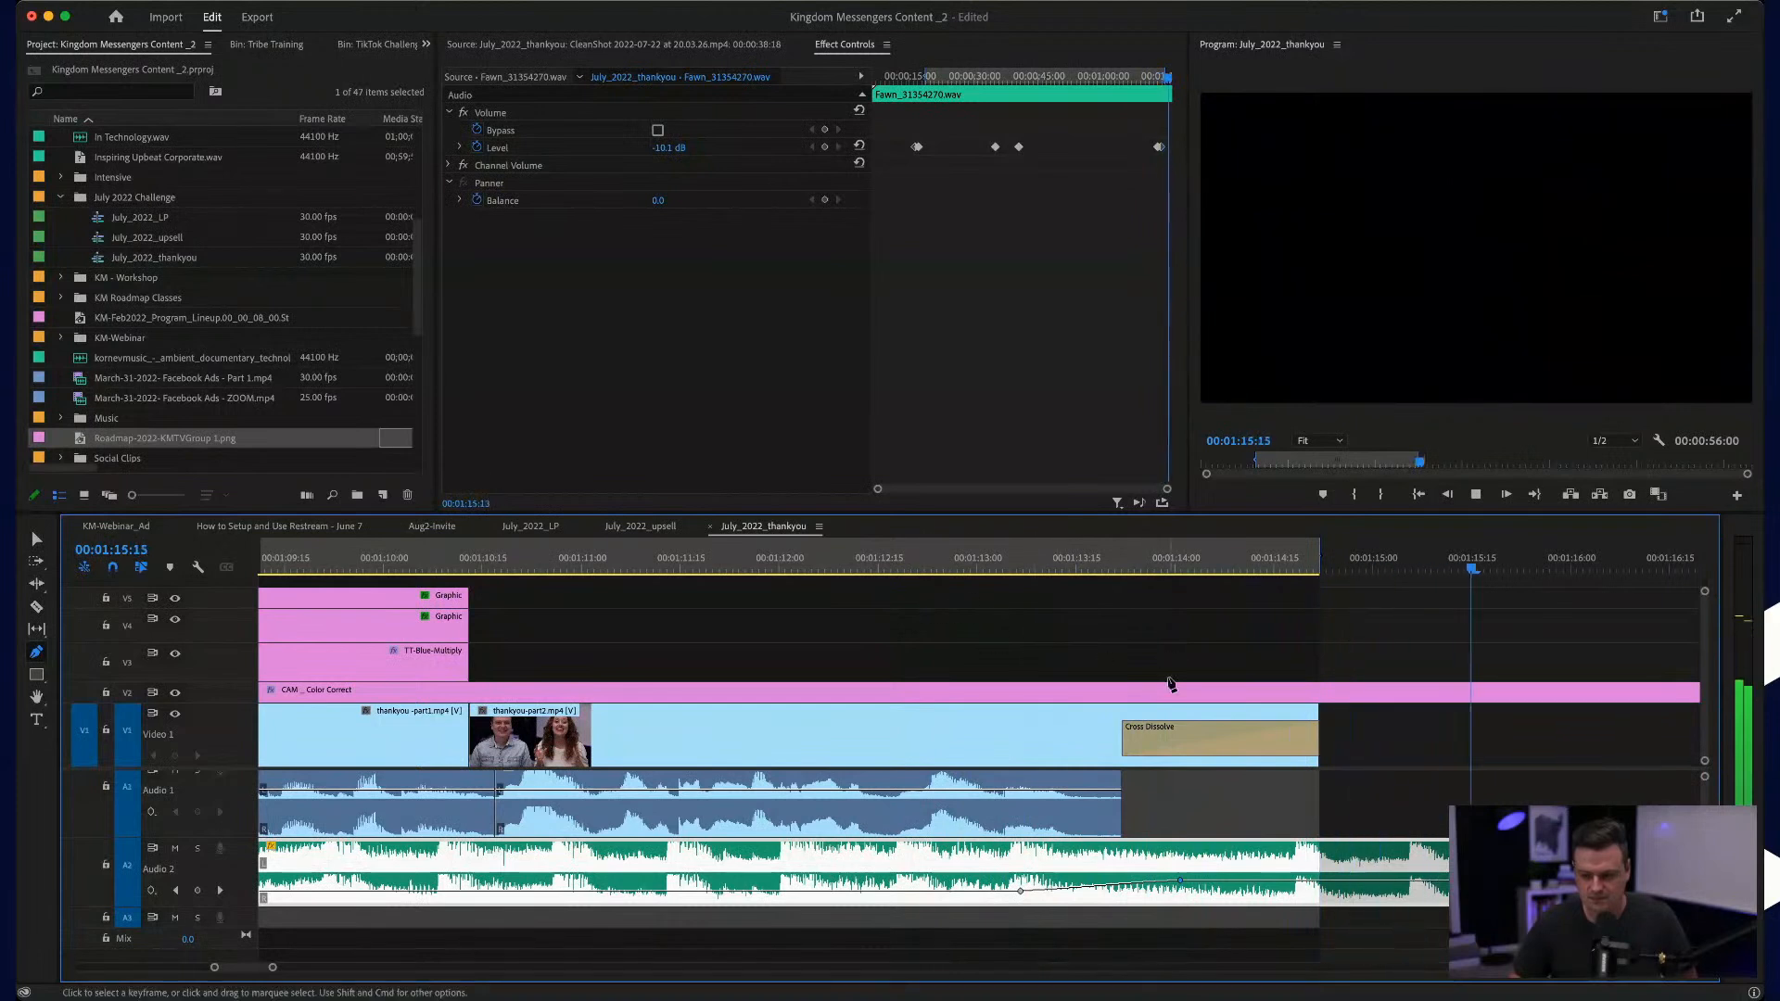
key("space")
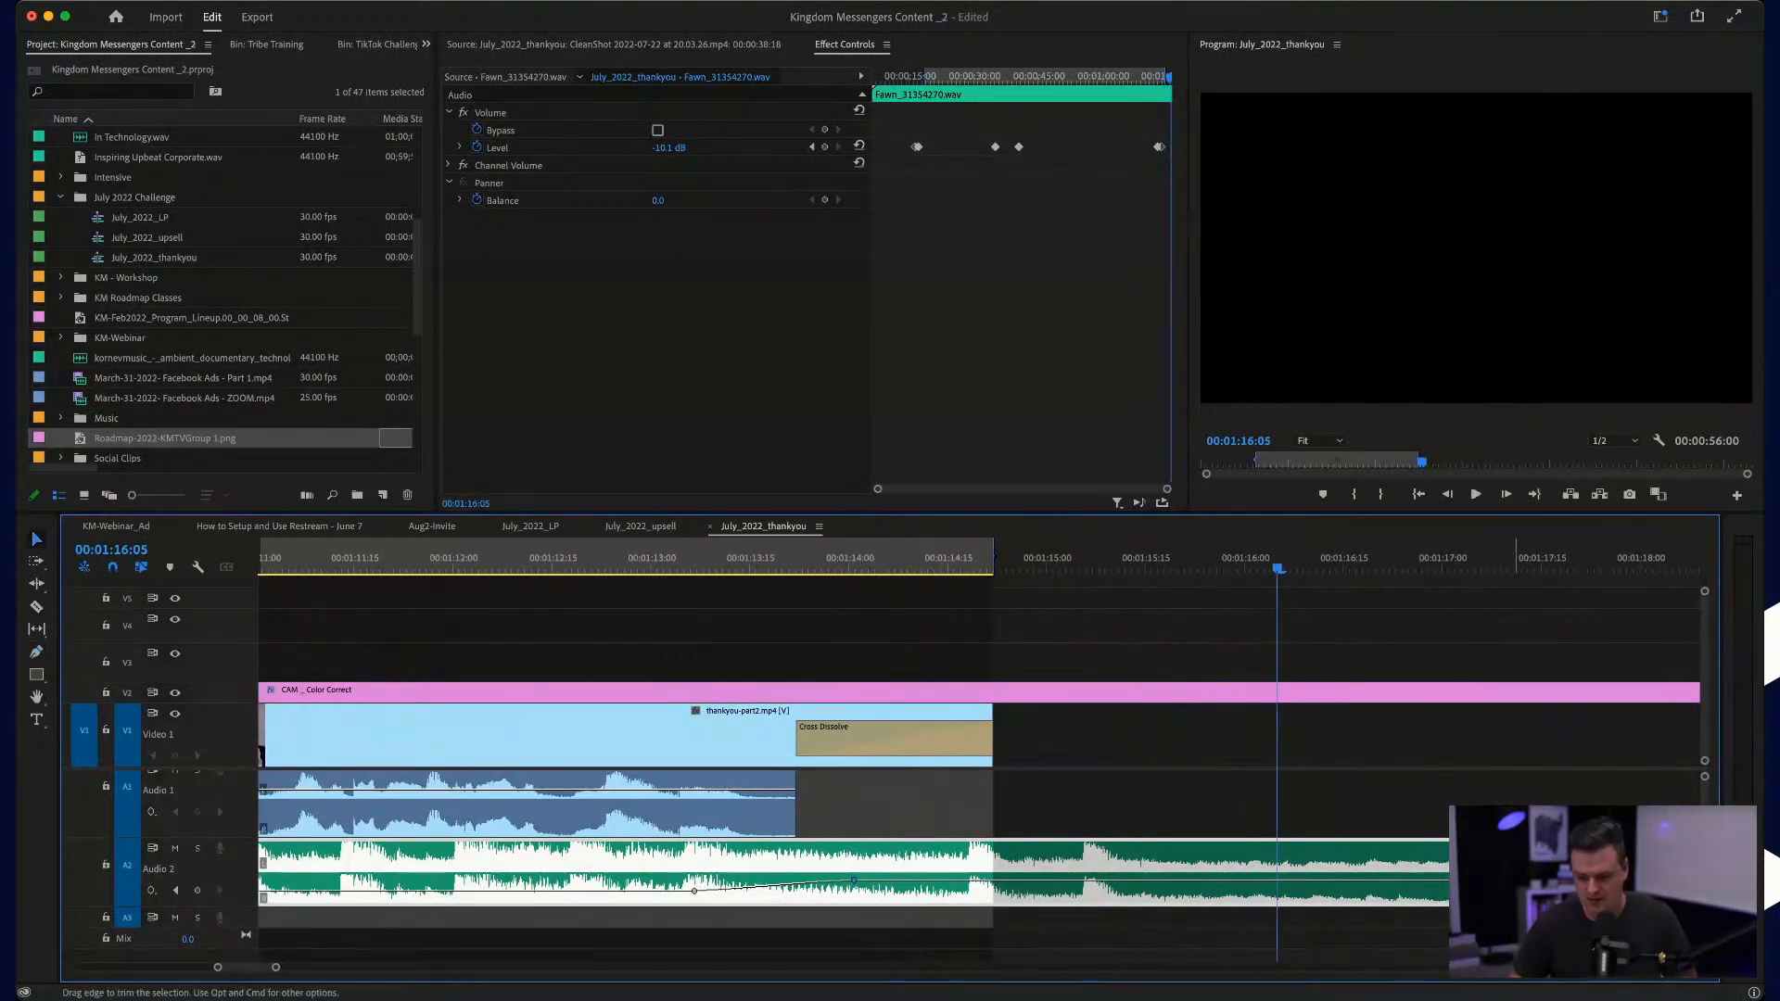
Step: Add a Constant Power fade at the end of the background music and lengthen it to 00:00:02:12
key("super+shift+a")
key("super+shift+d")
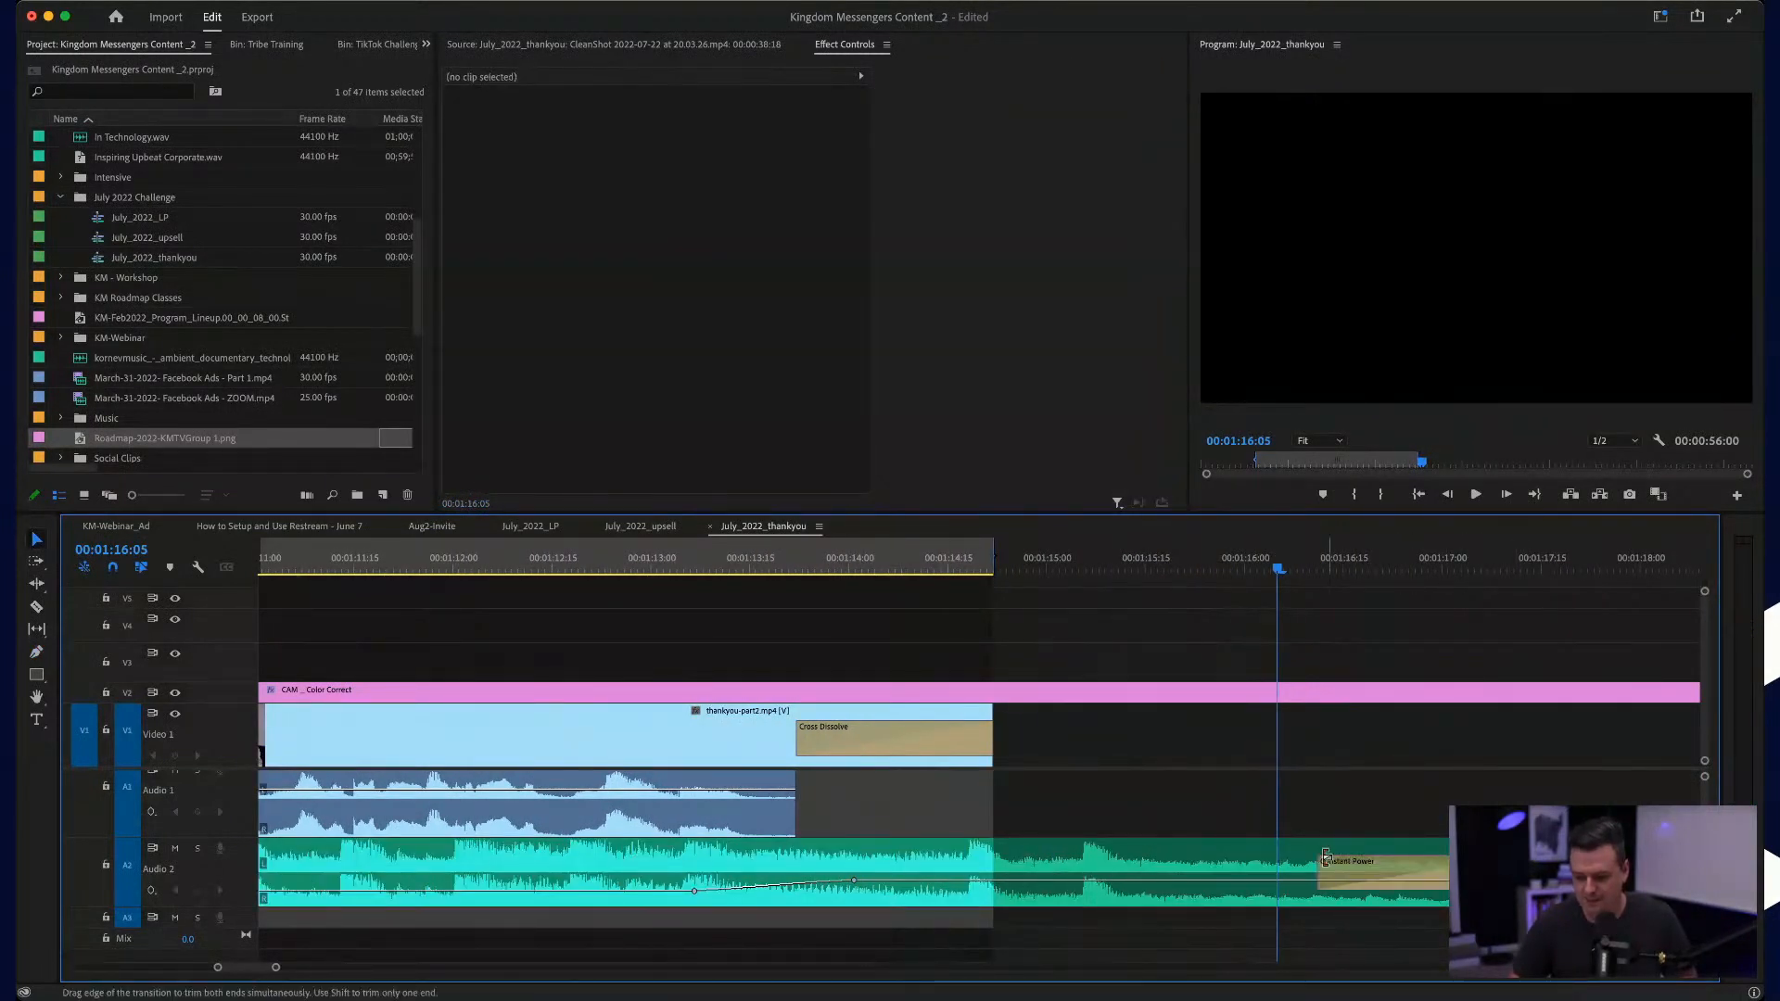
left_click_drag(1316, 862, 1041, 855)
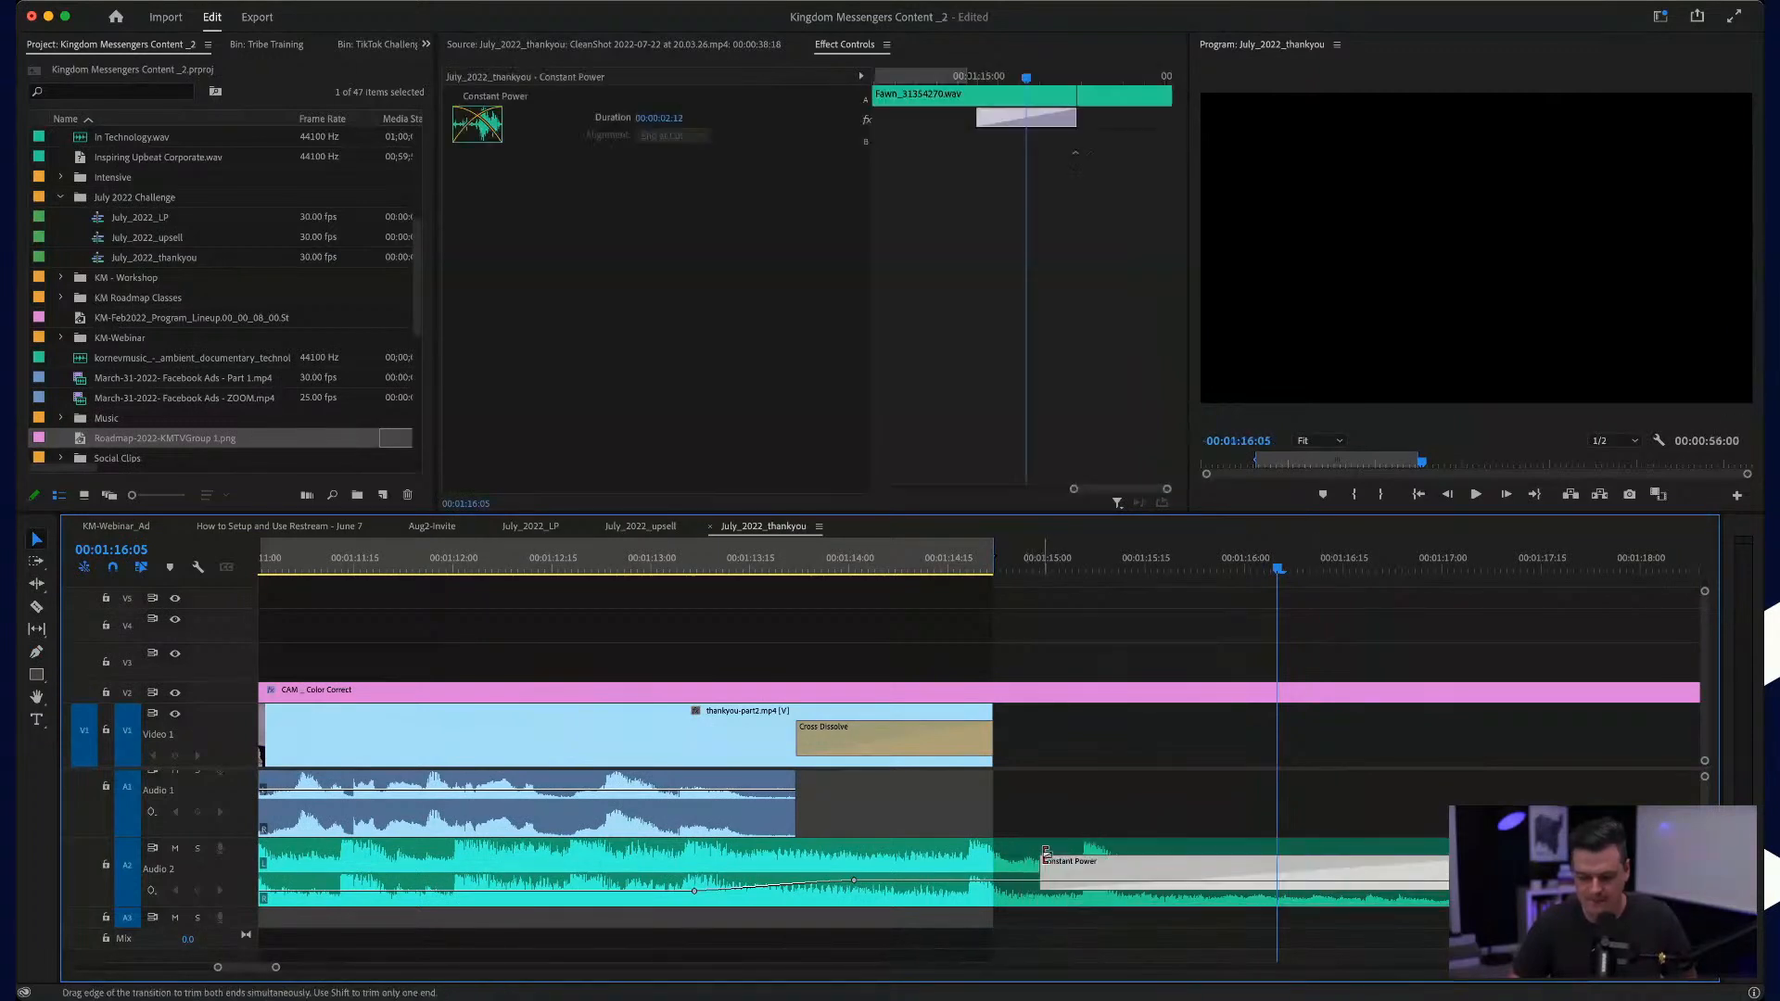
scroll(1046, 853, "down", 3)
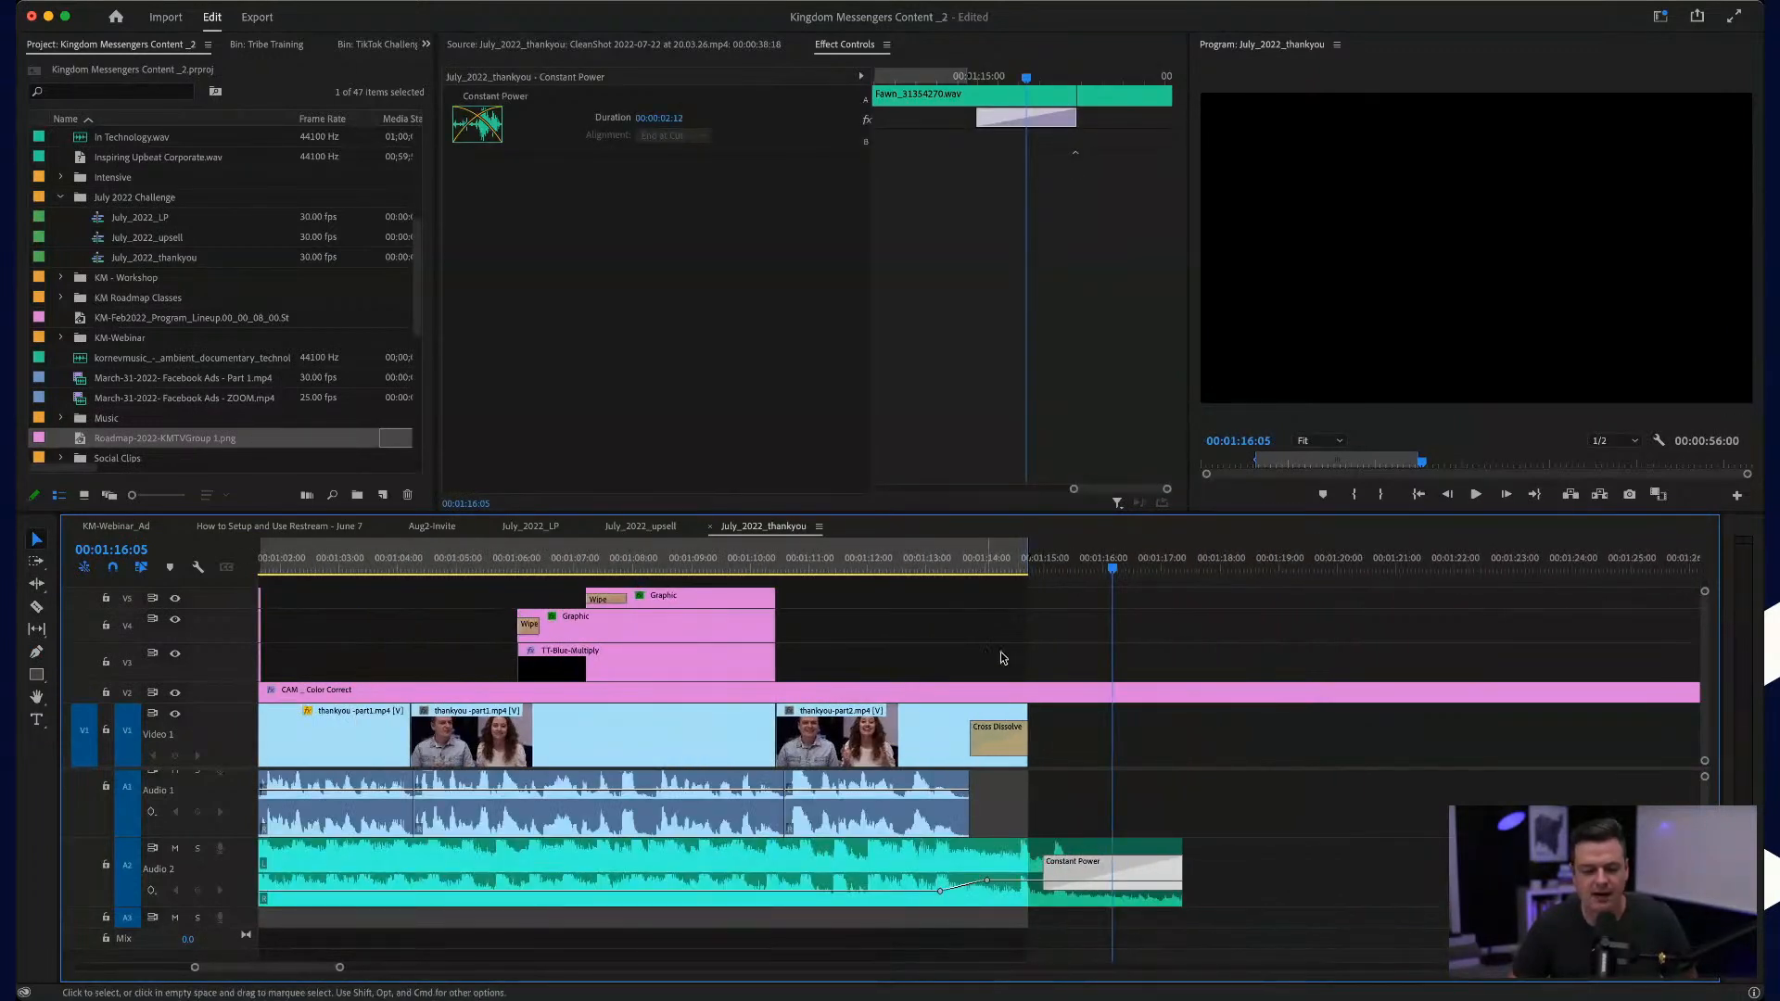
Step: Copy the stacked "Register Below to Save Your Seat!" end card clips from the end of the July_2022_LP sequence
left_click(530, 526)
scroll(1016, 665, "right", 3)
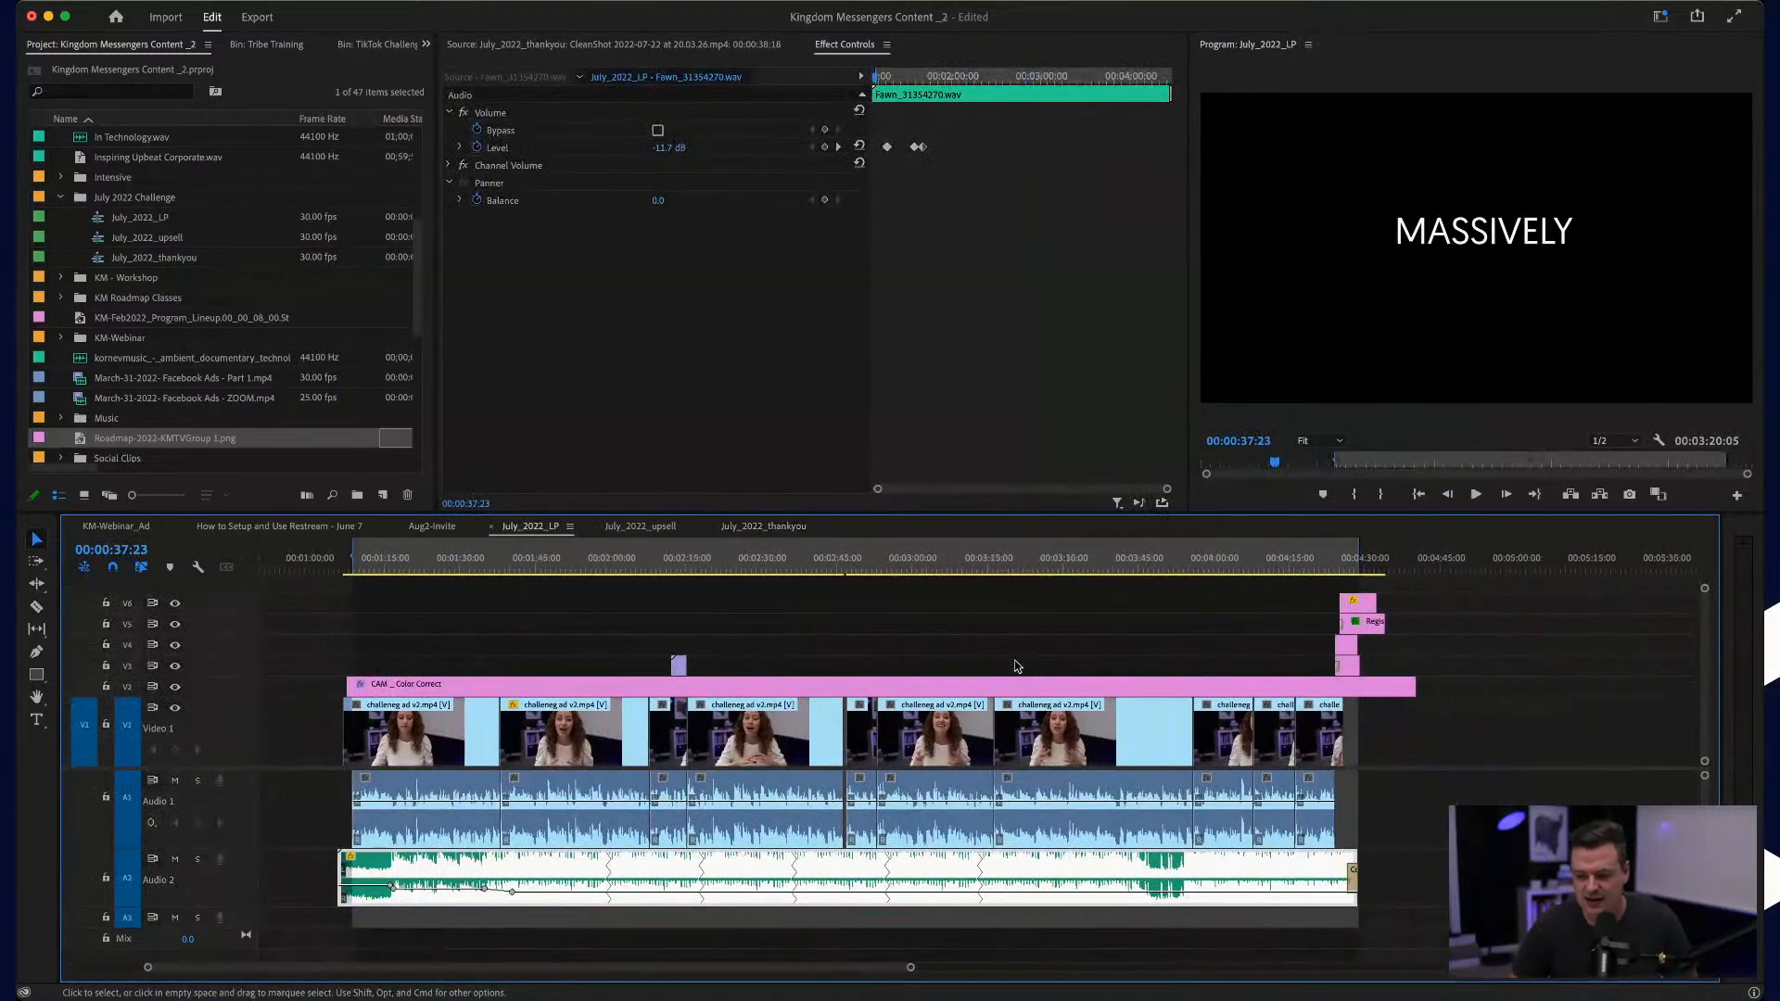
scroll(1015, 660, "right", 2)
left_click(1296, 563)
left_click_drag(1267, 601, 1344, 661)
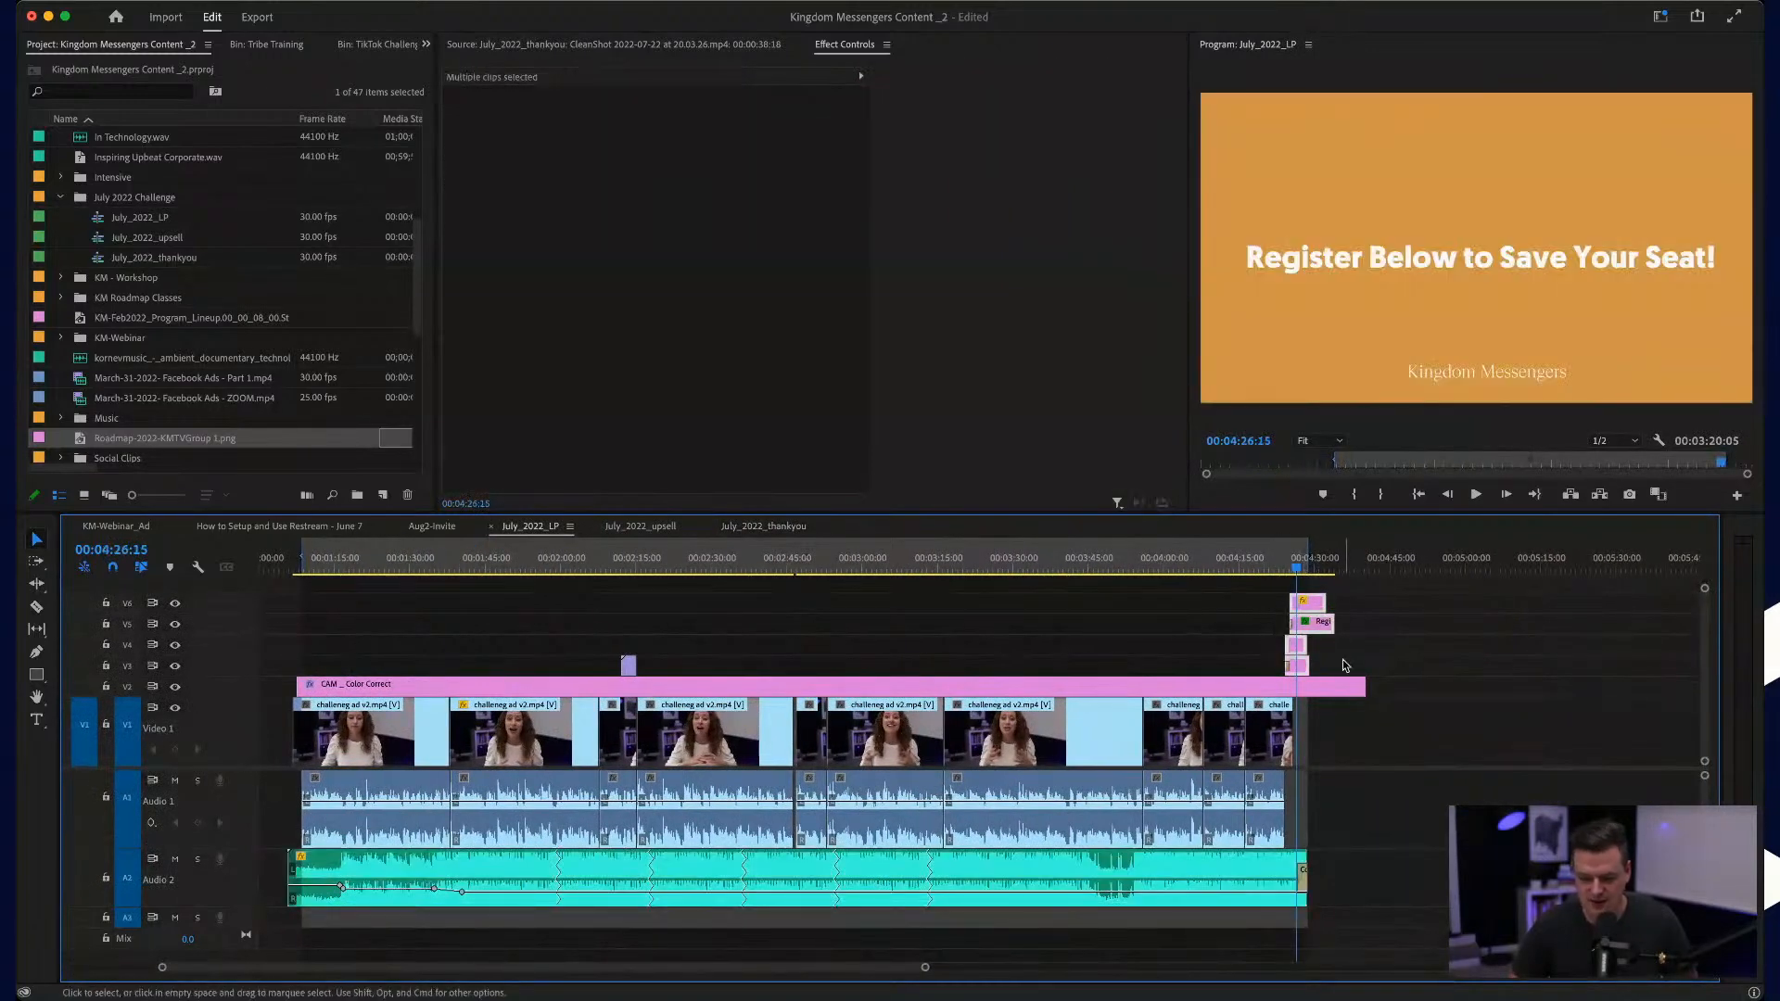
Step: Paste the end card clips into the July_2022_thankyou sequence just after the background music ends
left_click(760, 526)
left_click(1212, 560)
key("super+v")
scroll(1217, 627, "down", 5)
scroll(1217, 627, "up", 5)
Step: Move the pasted end card clips up one track and slide them earlier so the white layer's dissolve overlaps the last talk clip
left_click_drag(1093, 642, 1038, 635)
key("alt+Up")
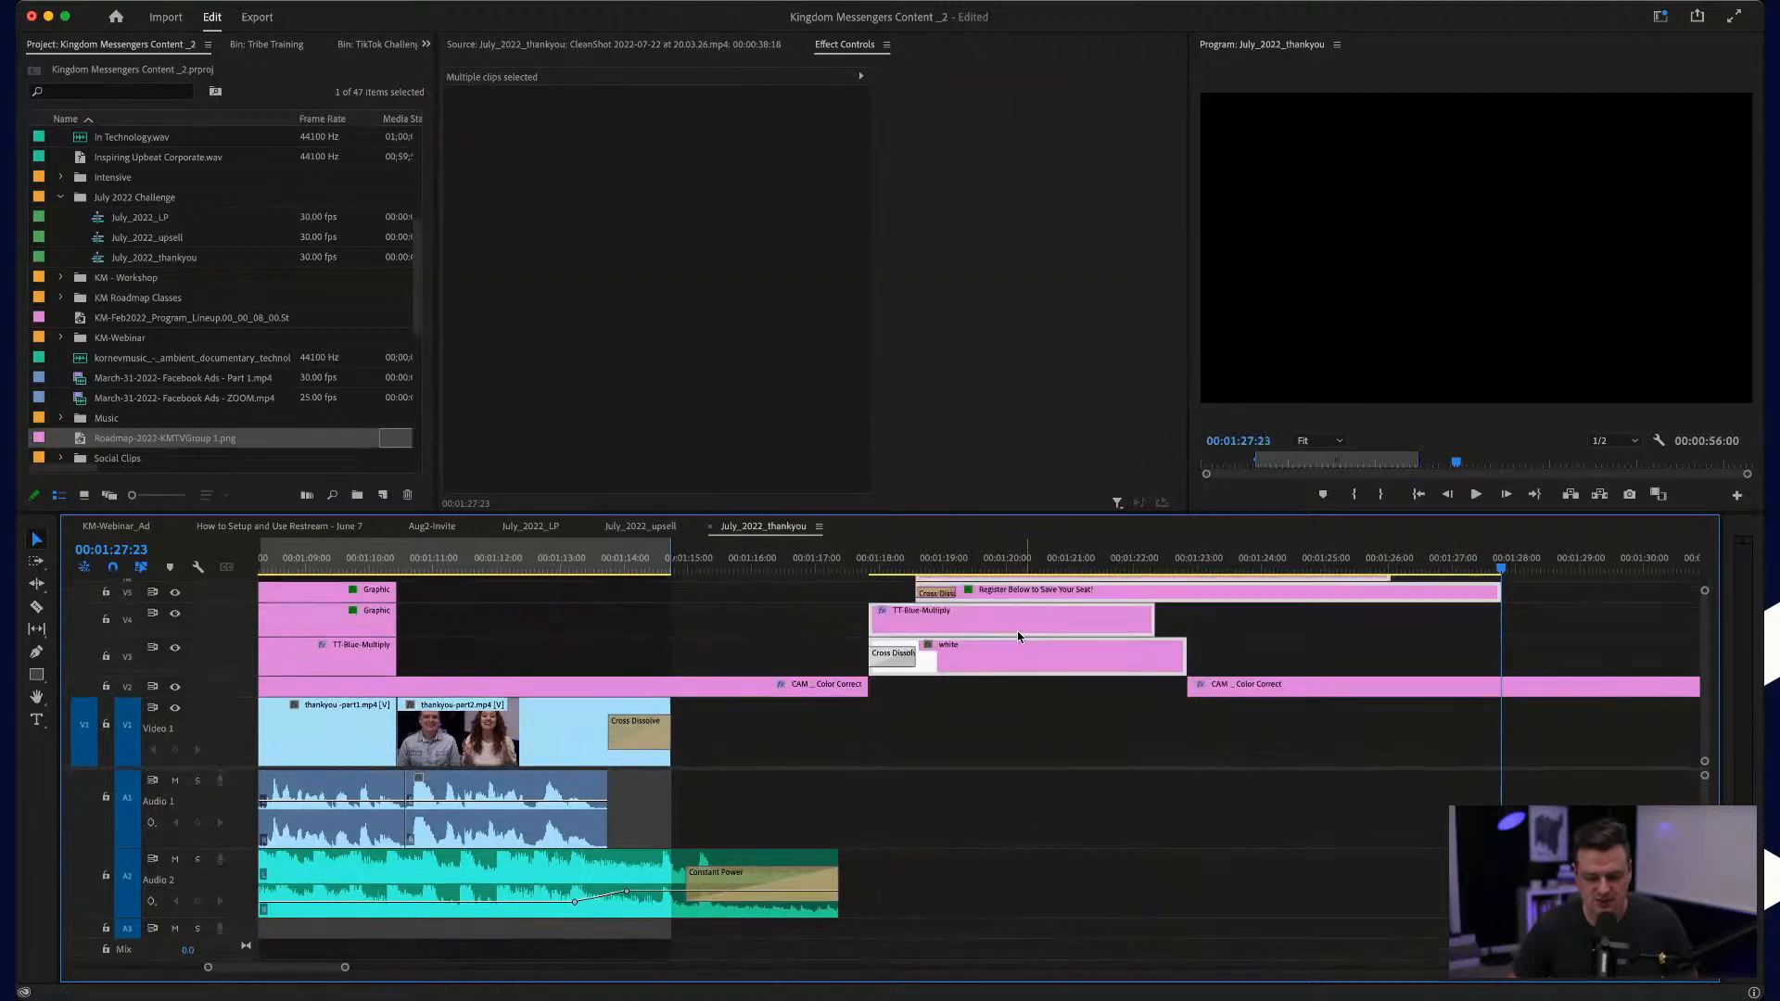
scroll(1019, 640, "left", 2)
left_click_drag(1065, 653, 821, 652)
scroll(825, 652, "up", 3)
scroll(825, 652, "up", 1)
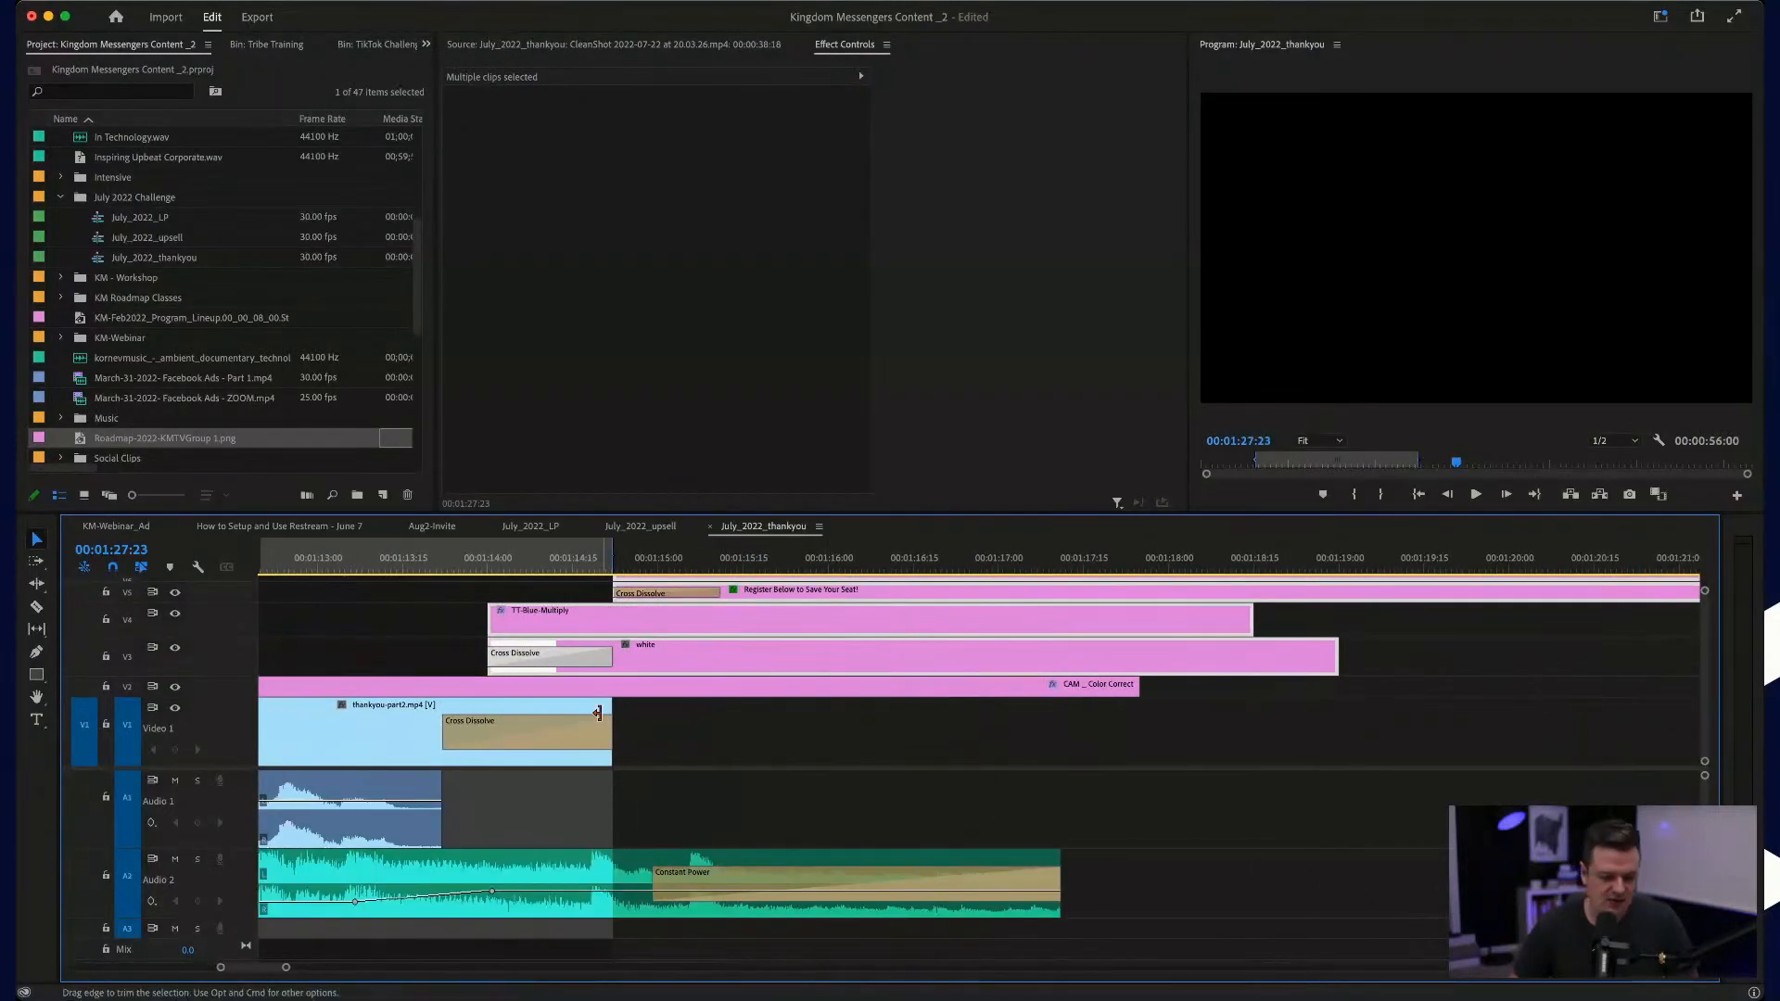
Step: Delete the Cross Dissolve at the end of the last talk clip
left_click(585, 738)
key("Delete")
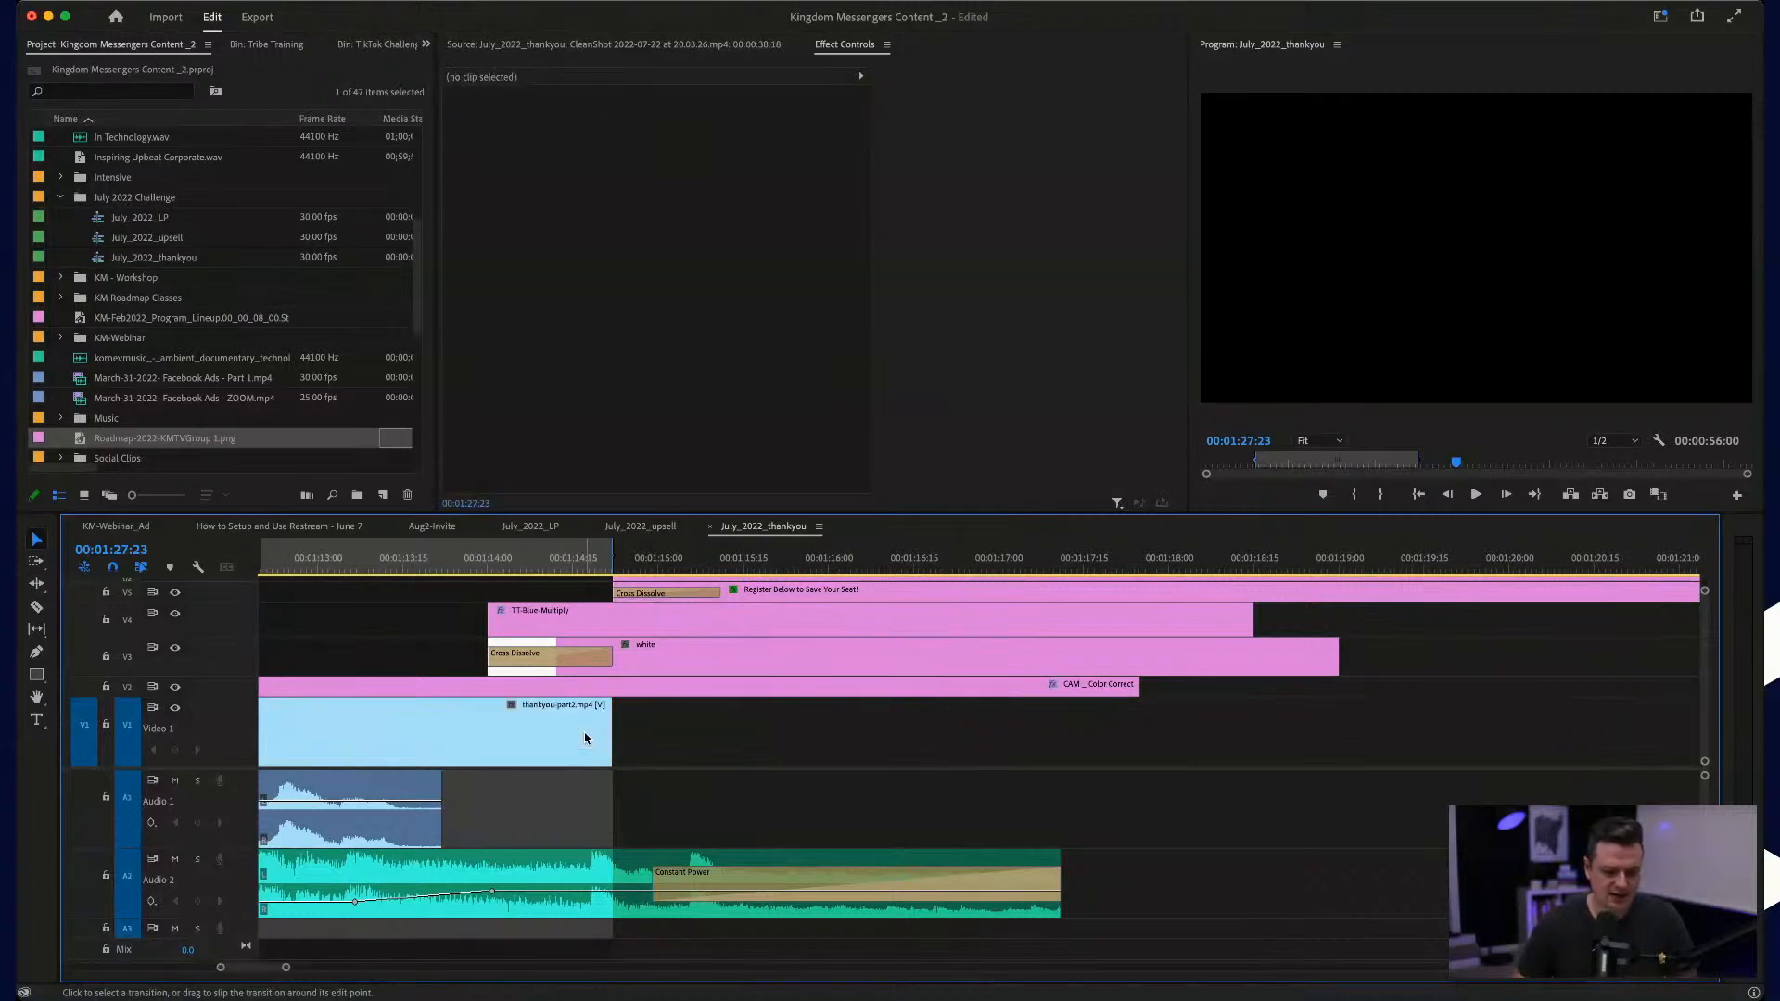
scroll(585, 737, "left", 3)
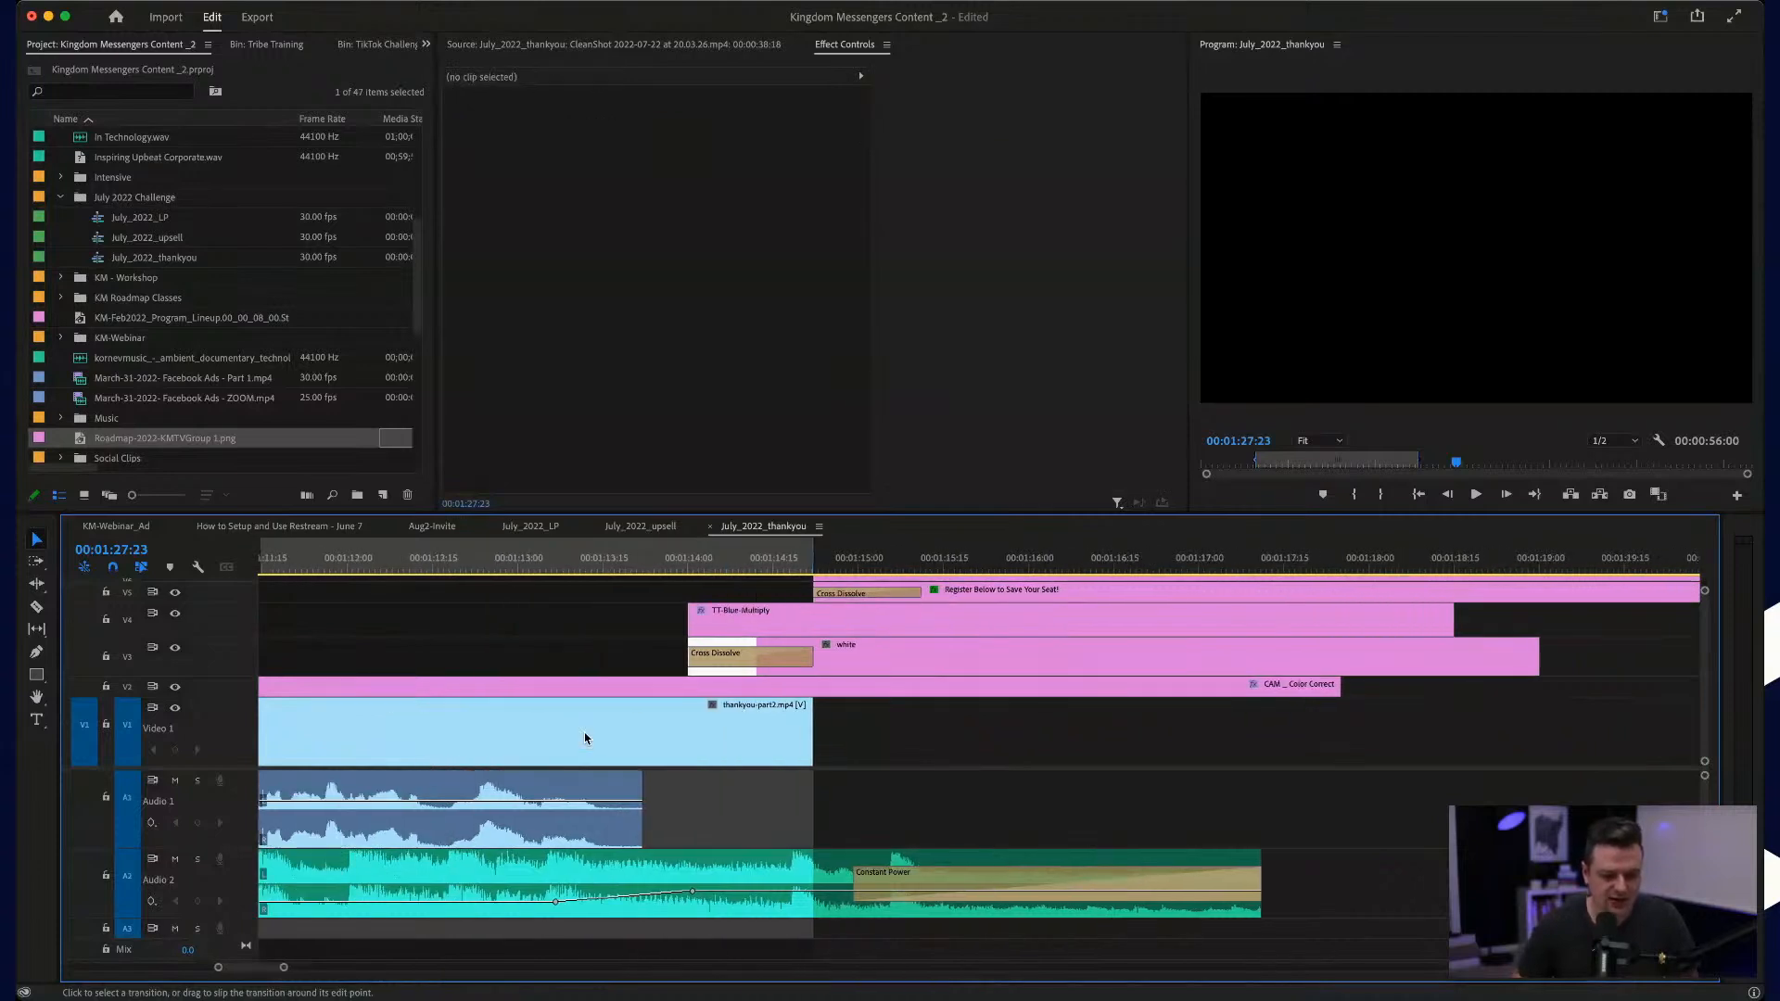
Step: Select all the end card clips and slide them earlier to start about where the speech audio ends
scroll(585, 738, "down", 2)
left_click_drag(558, 588, 827, 675)
scroll(828, 675, "down", 2)
Step: Move the "Register Below to Save Your Seat!" title slightly higher in the end card frame
left_click(707, 560)
left_click_drag(707, 561, 864, 570)
left_click(1495, 255)
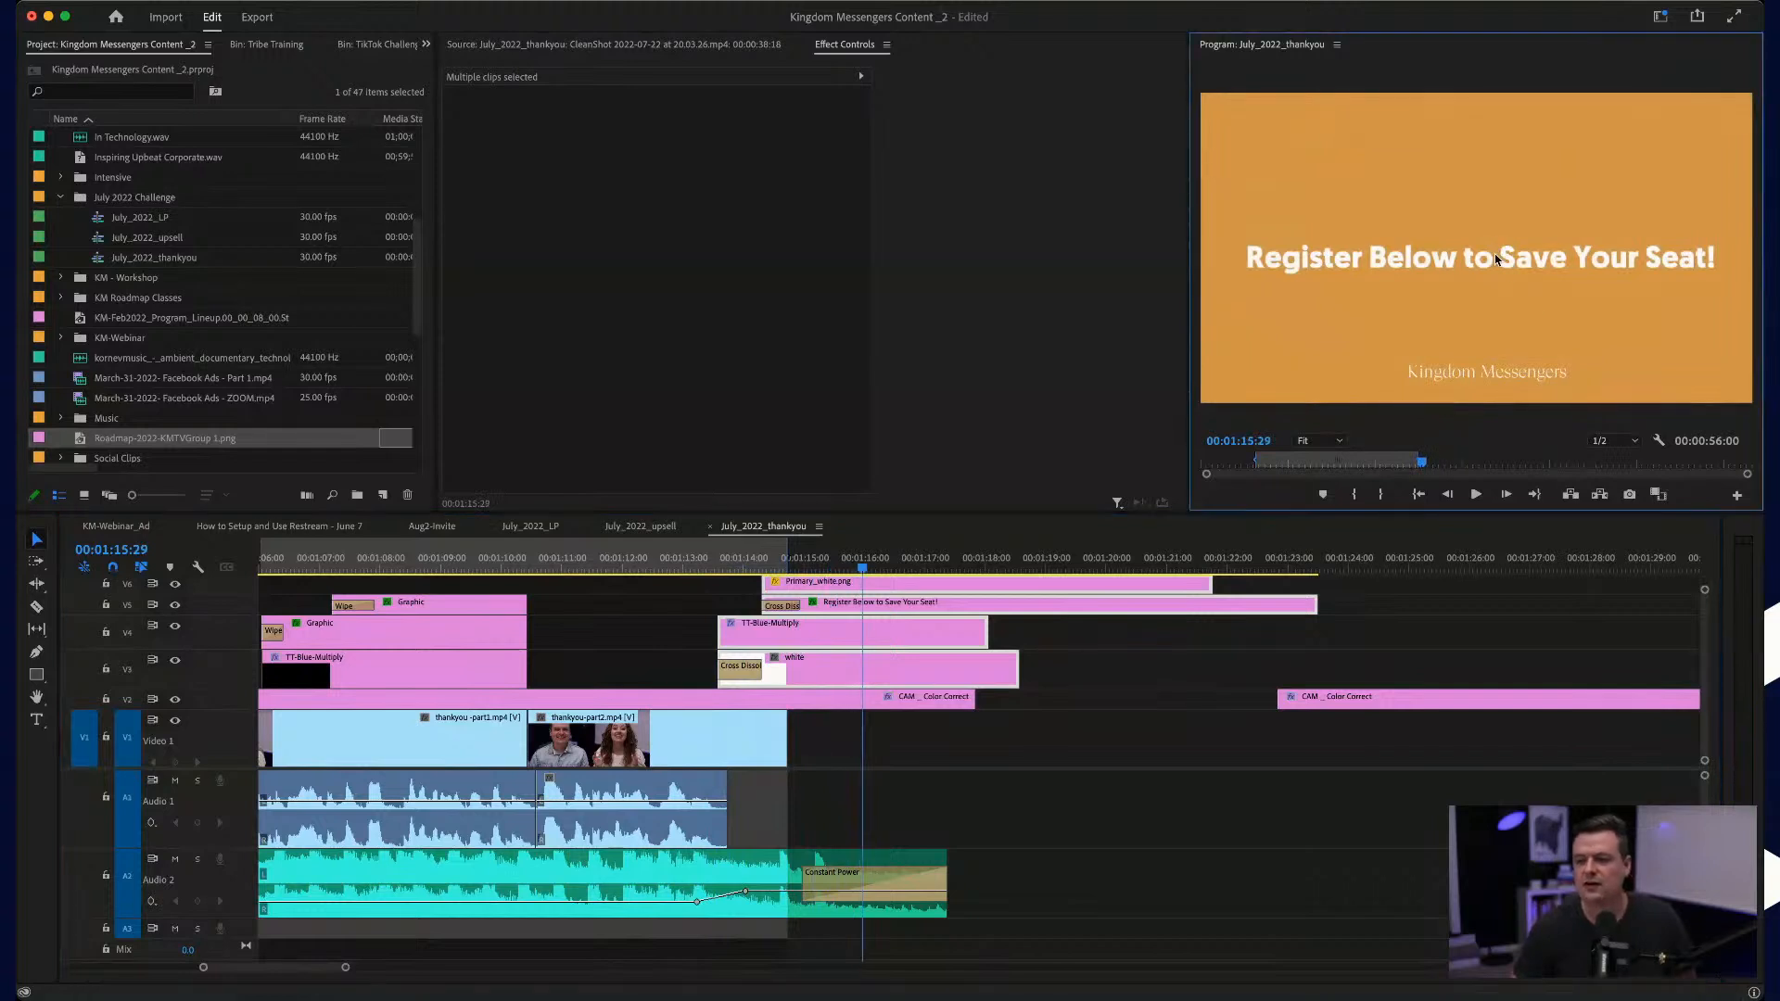
mouse_move(1494, 253)
left_mouse_down()
mouse_move(1494, 238)
mouse_move(1474, 251)
left_mouse_up()
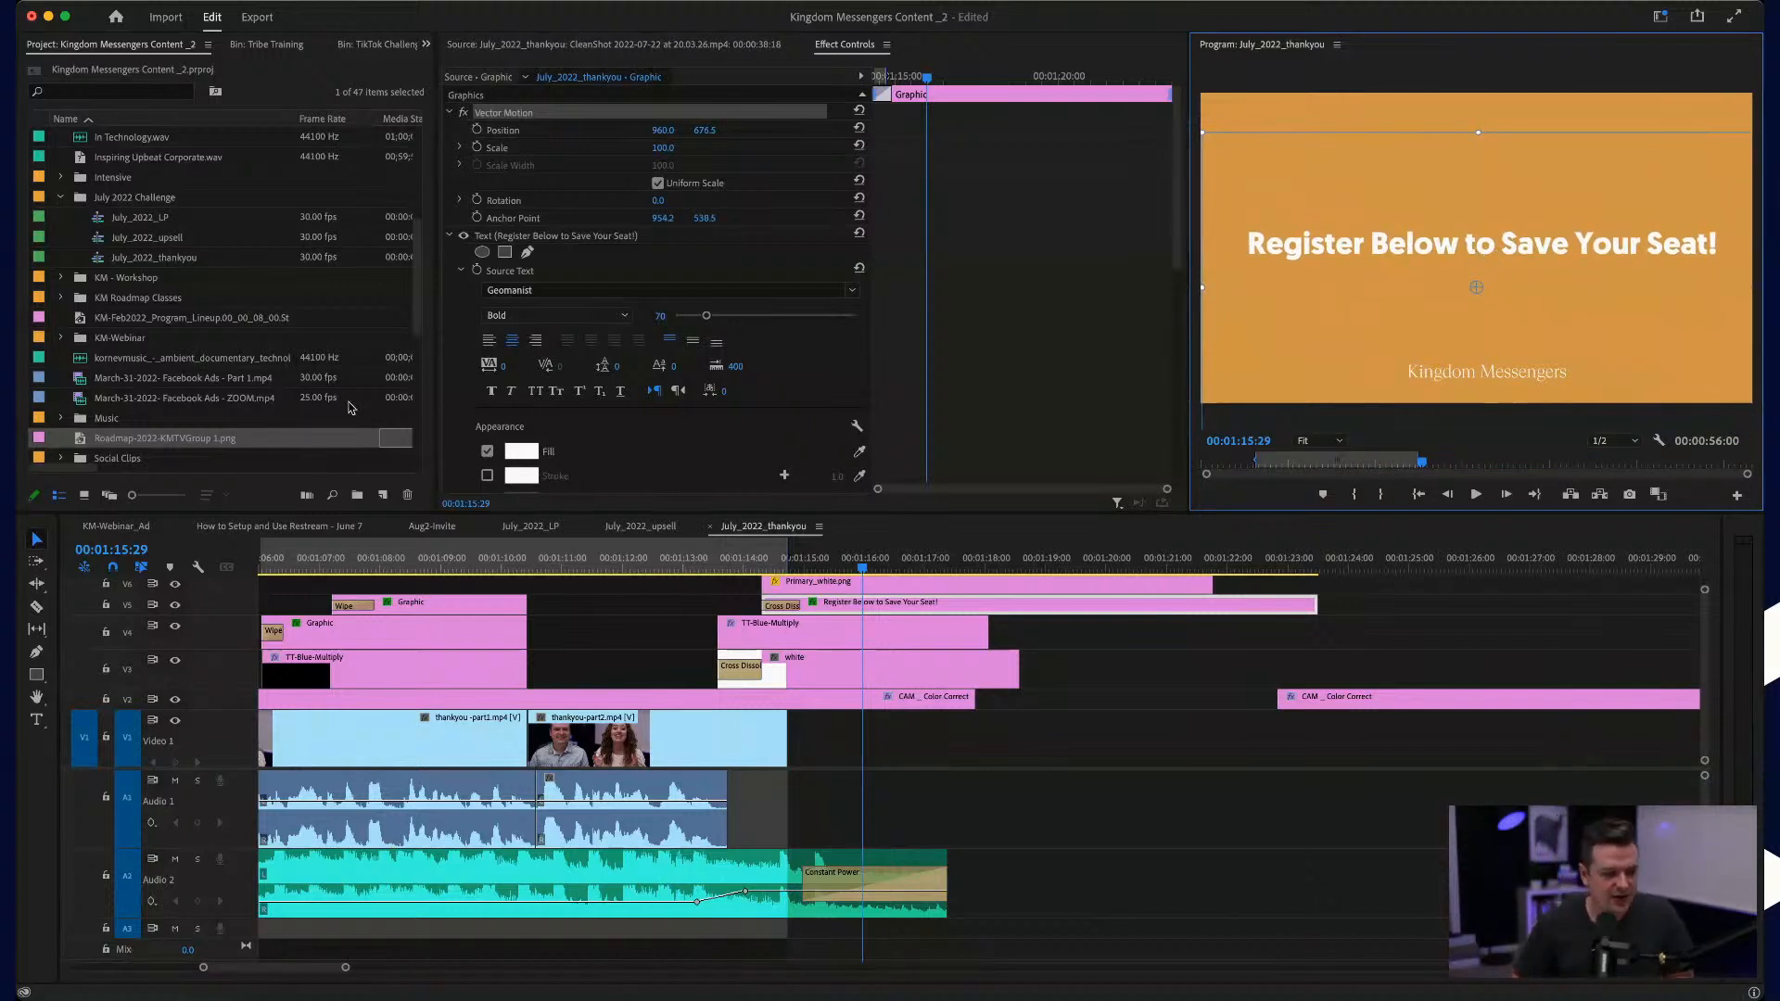
Step: Try to edit the wording of the "Register Below to Save Your Seat!" title and look through its text settings
left_click(37, 719)
left_click(1429, 254)
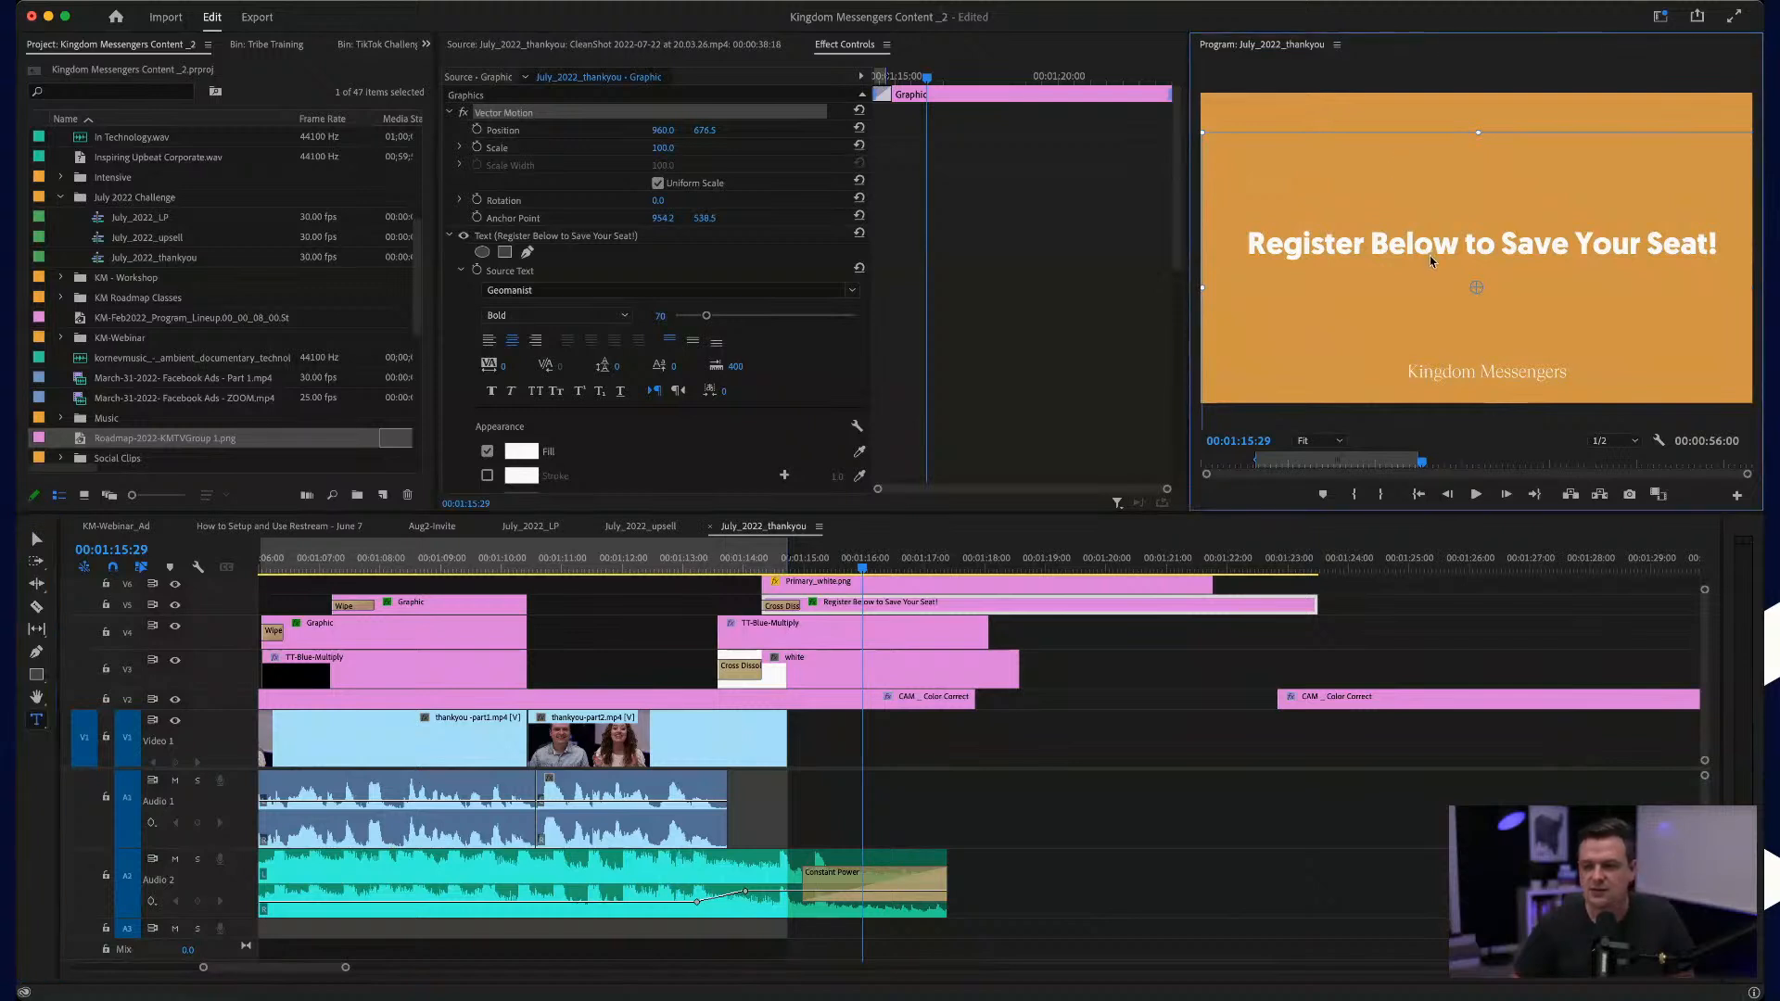
left_click(907, 784)
left_click(860, 604)
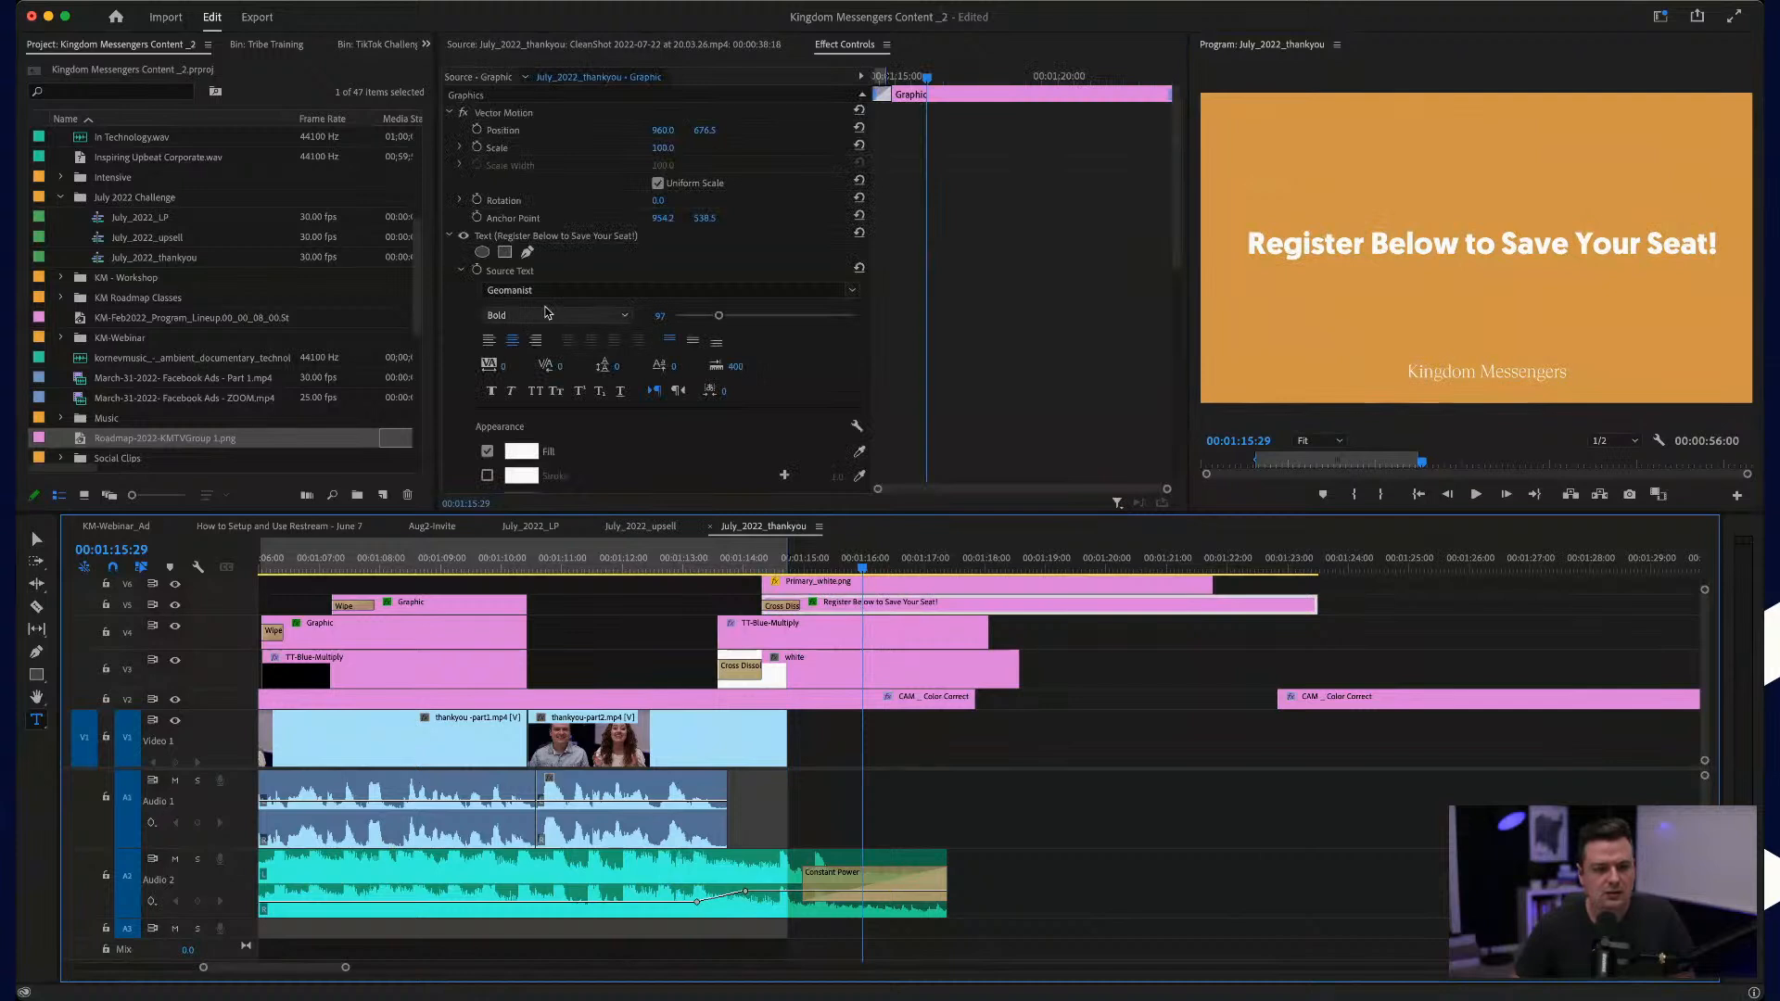
scroll(735, 431, "down", 5)
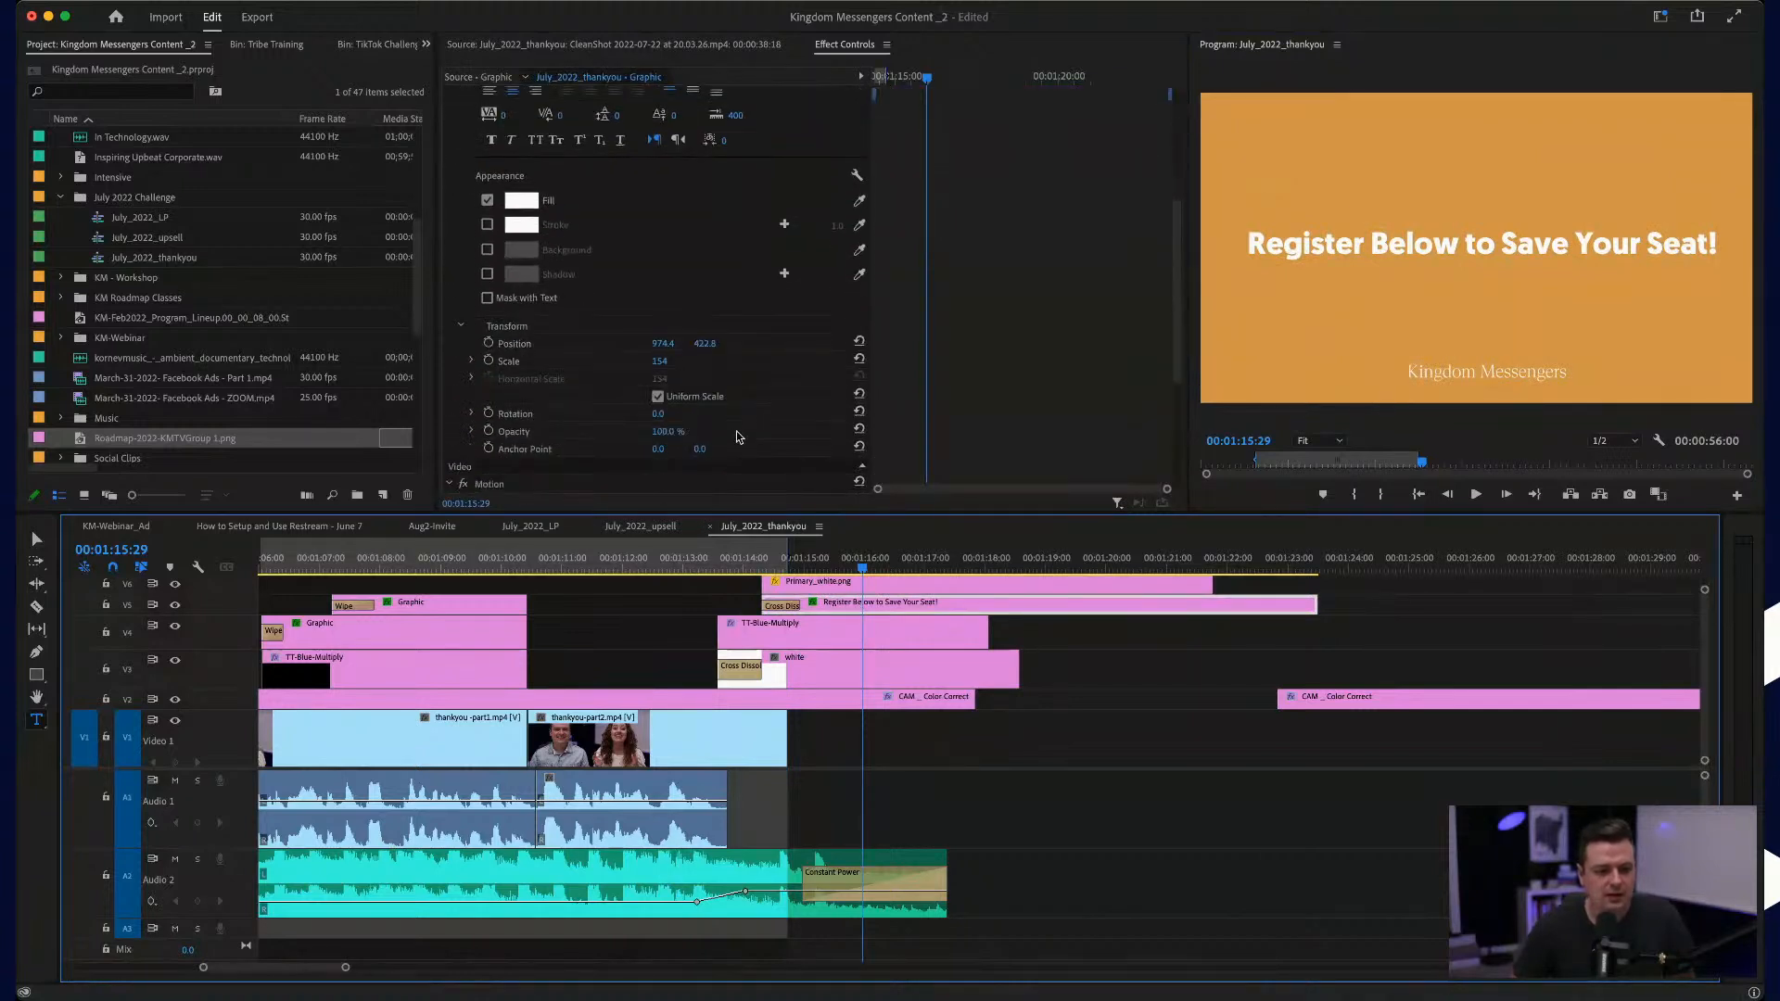
scroll(525, 325, "down", 2)
scroll(524, 319, "up", 8)
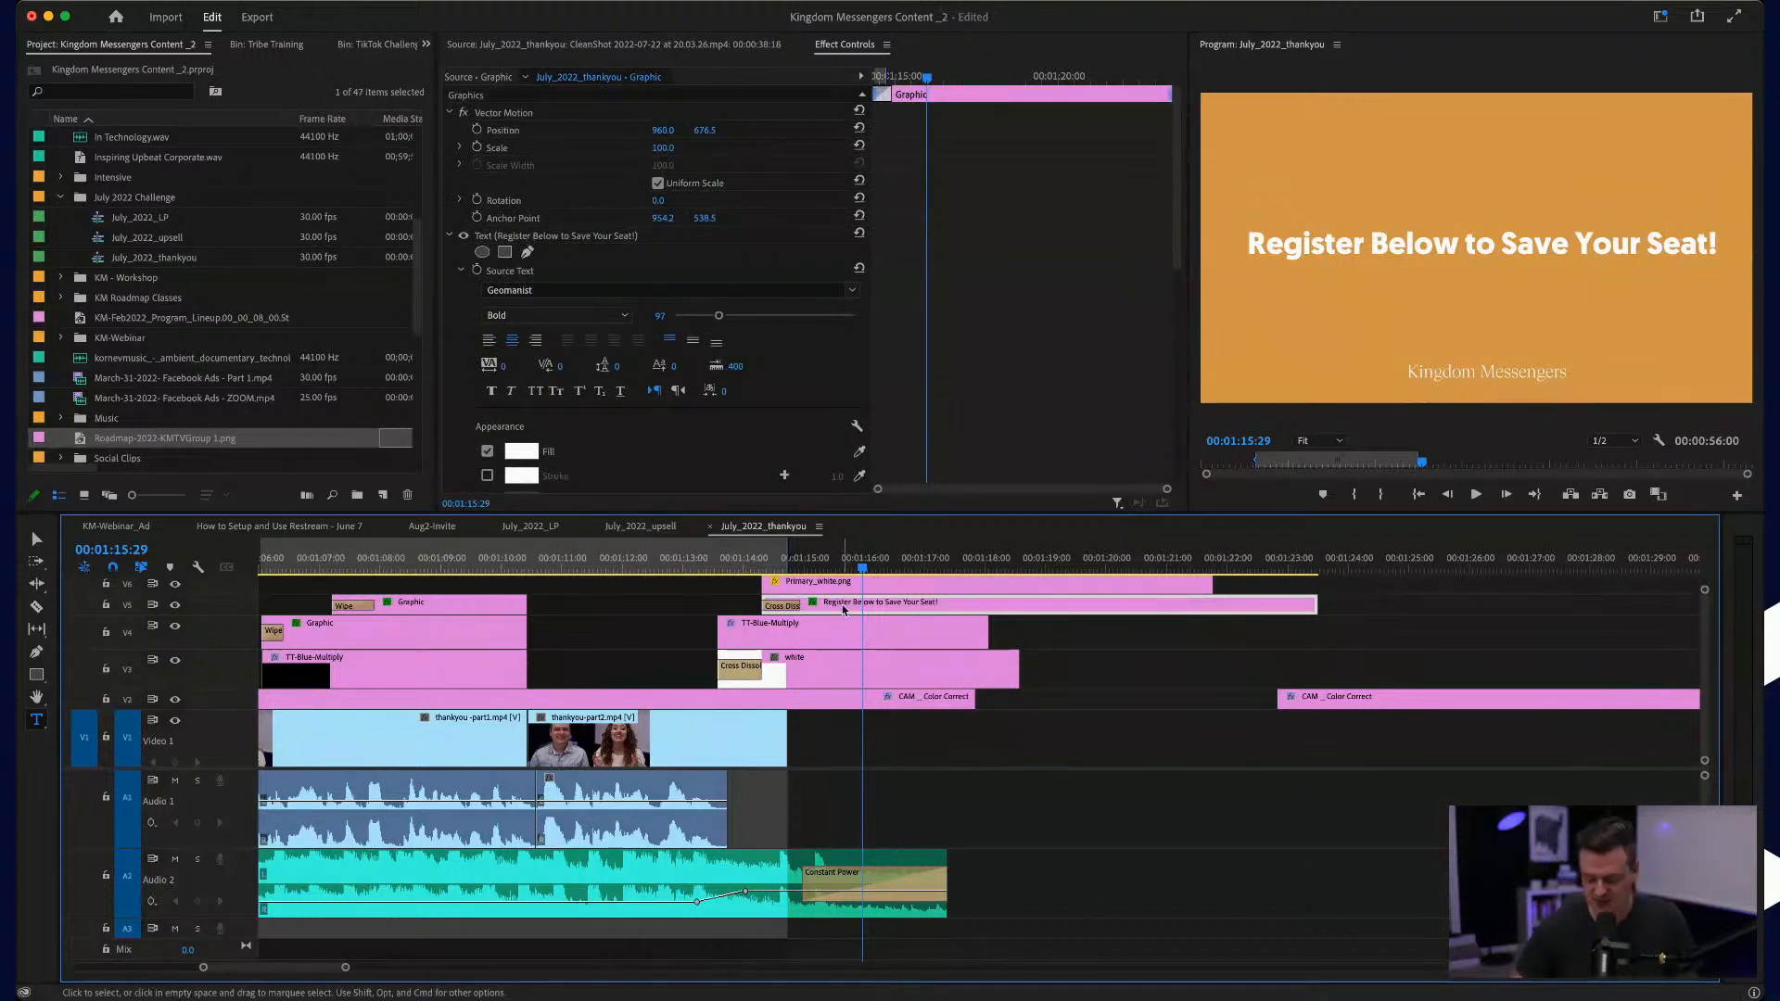
Step: Delete the "Register Below to Save Your Seat!" title and put a copy of the "For Challenge Announcements" graphic in its place on the end card
key("Delete")
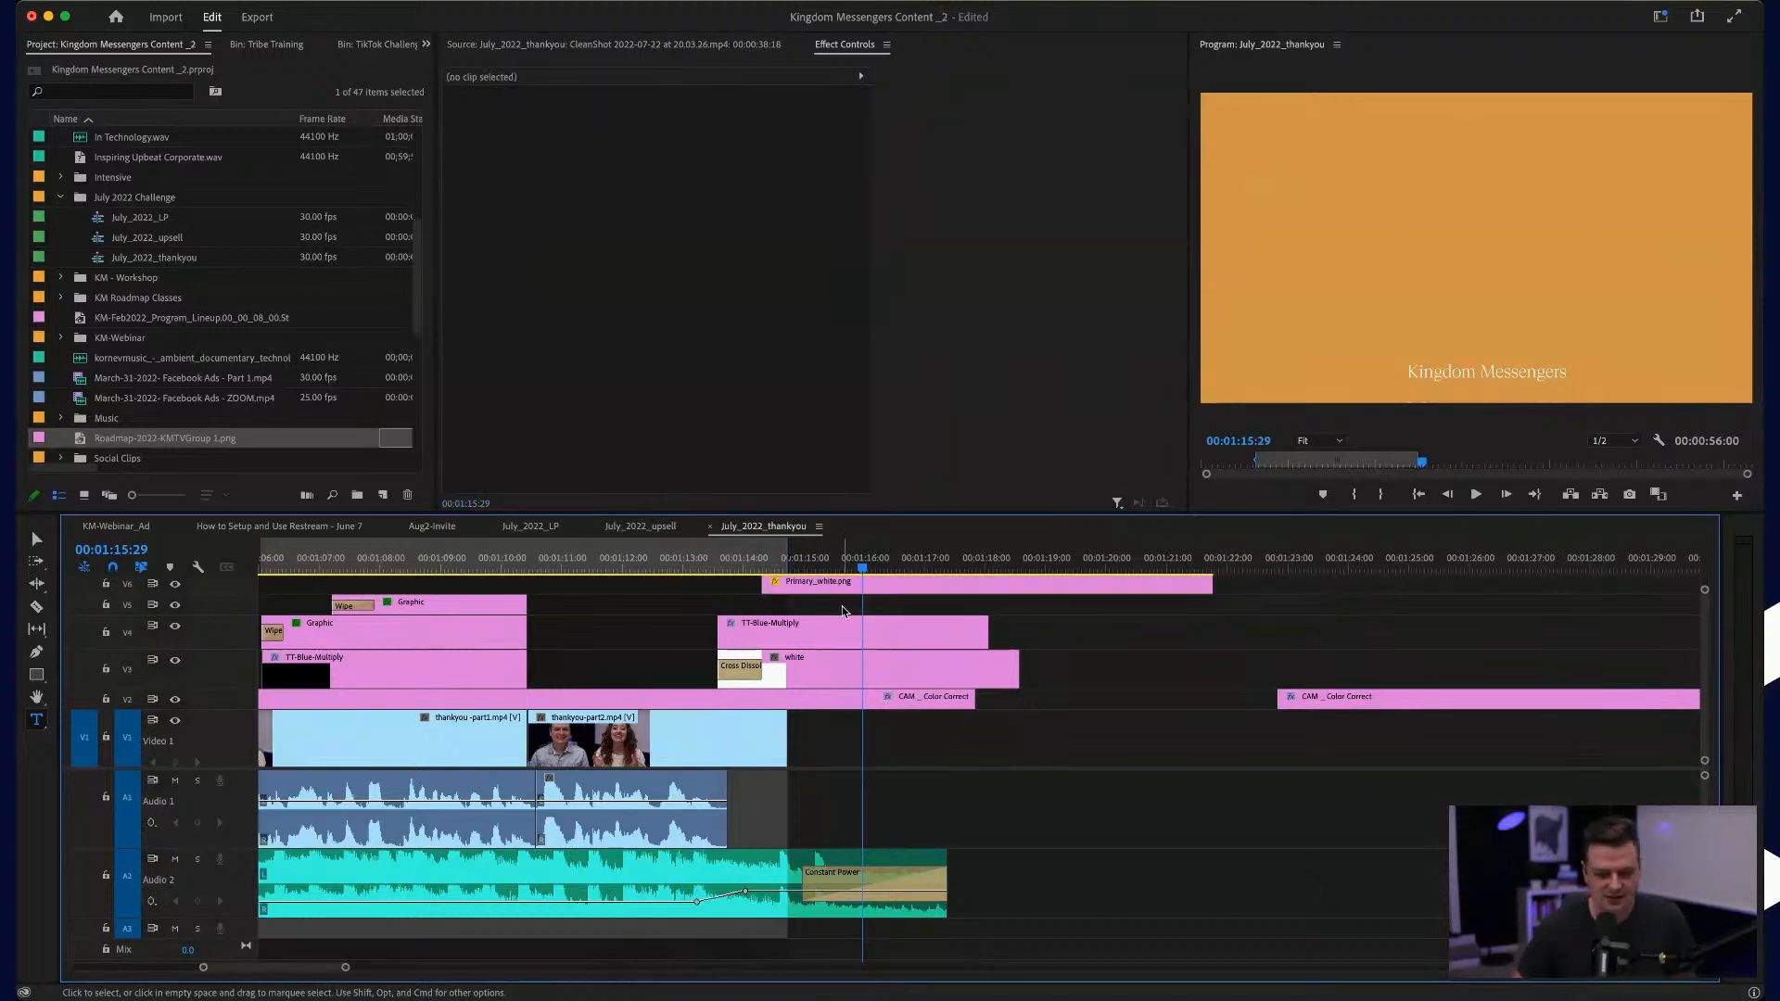
scroll(844, 612, "down", 5)
scroll(844, 612, "left", 5)
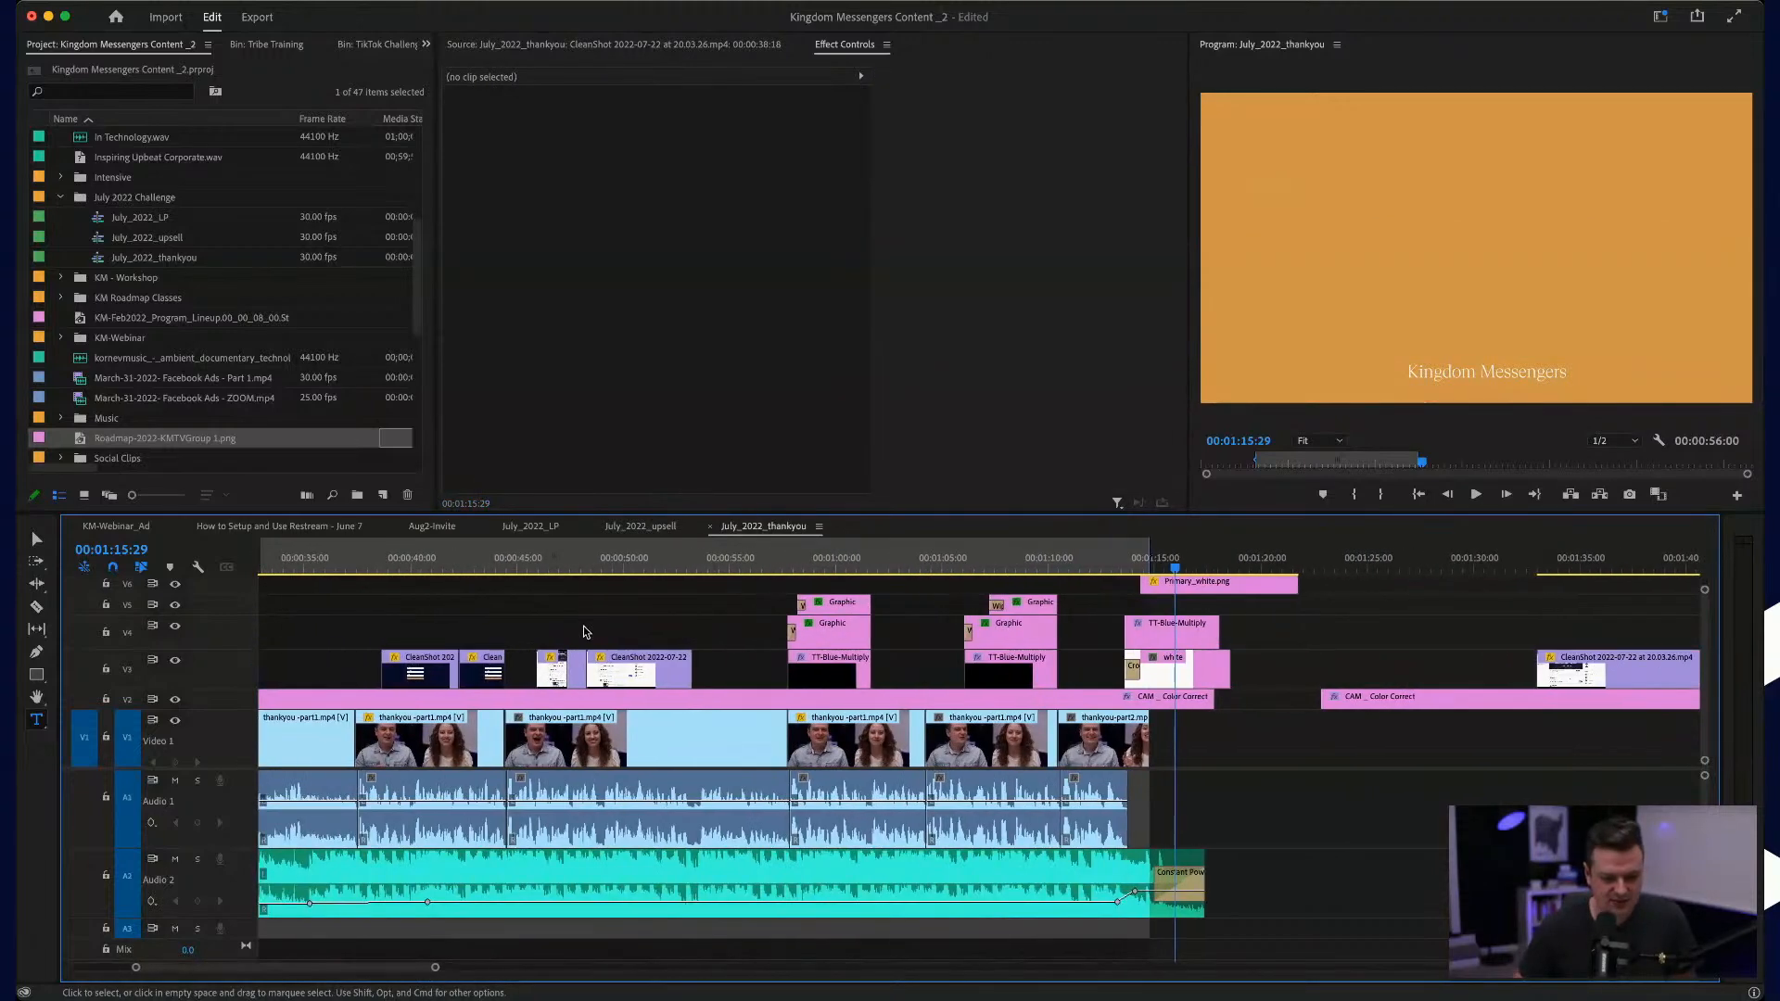
left_click(830, 607)
left_click_drag(832, 612, 1171, 605)
scroll(1135, 608, "up", 5)
left_click(1152, 561)
Step: Replace the copied graphic's text with "Create Your Account Below"
left_click(1407, 250)
triple_click(1406, 251)
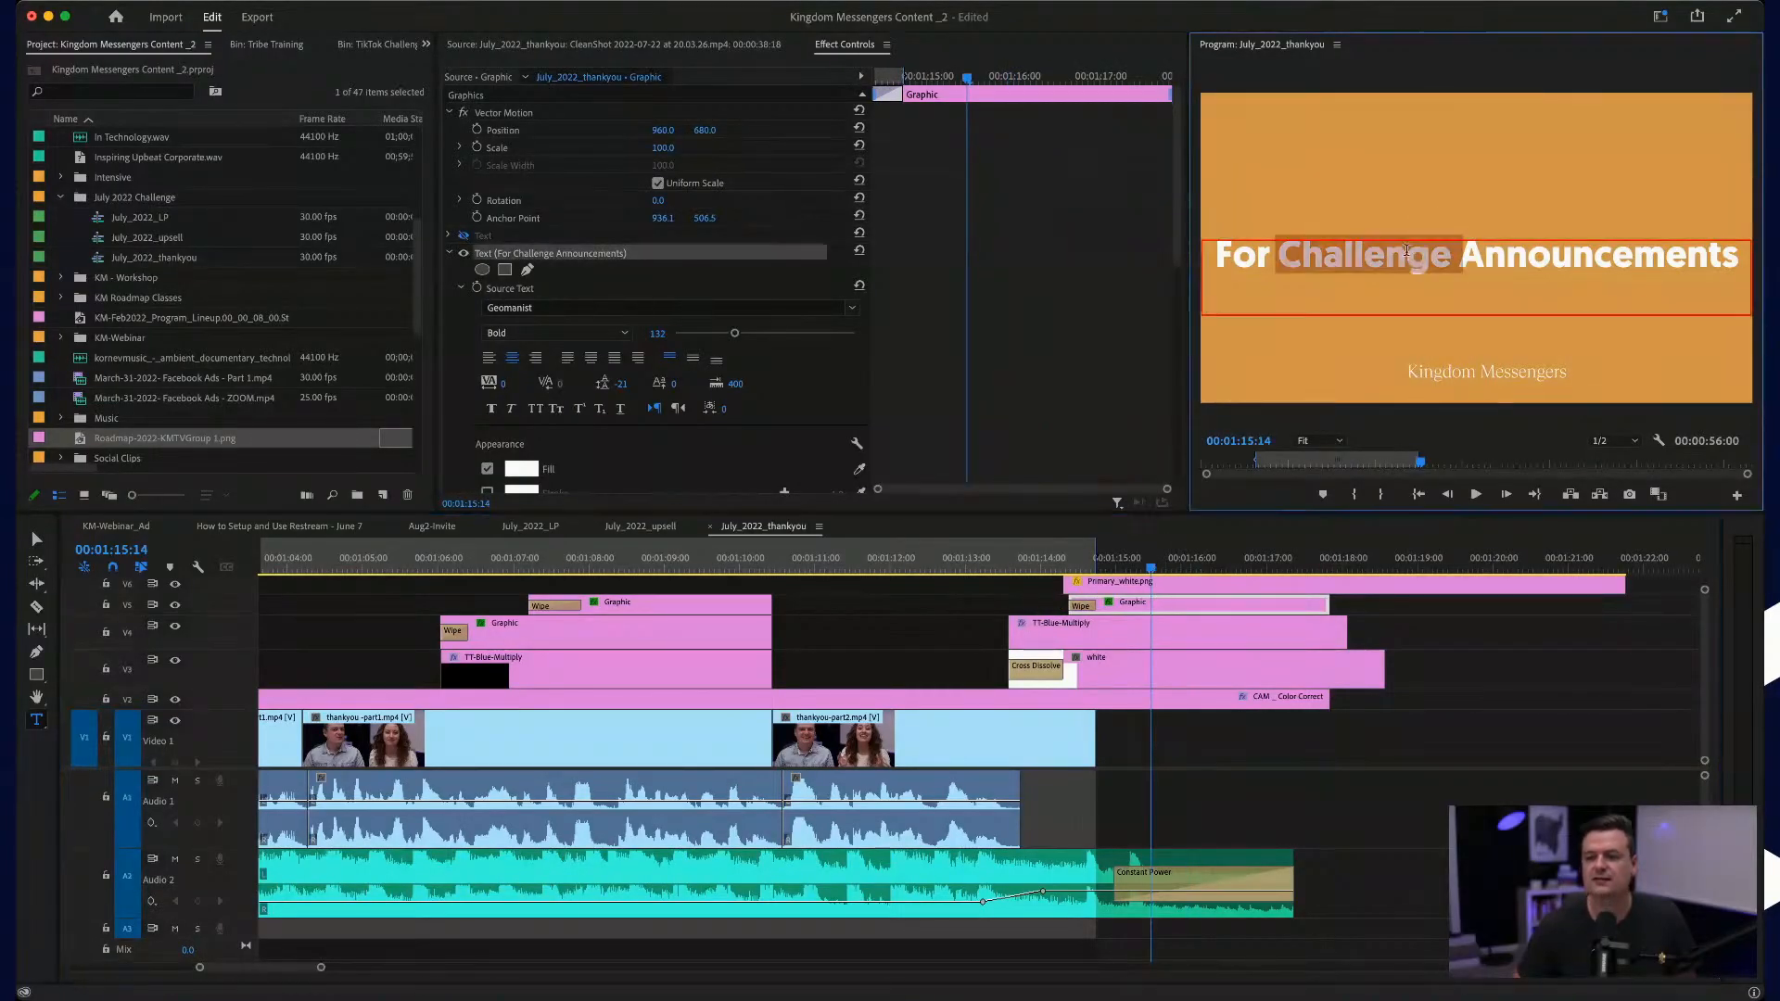
type("Create Your Account B")
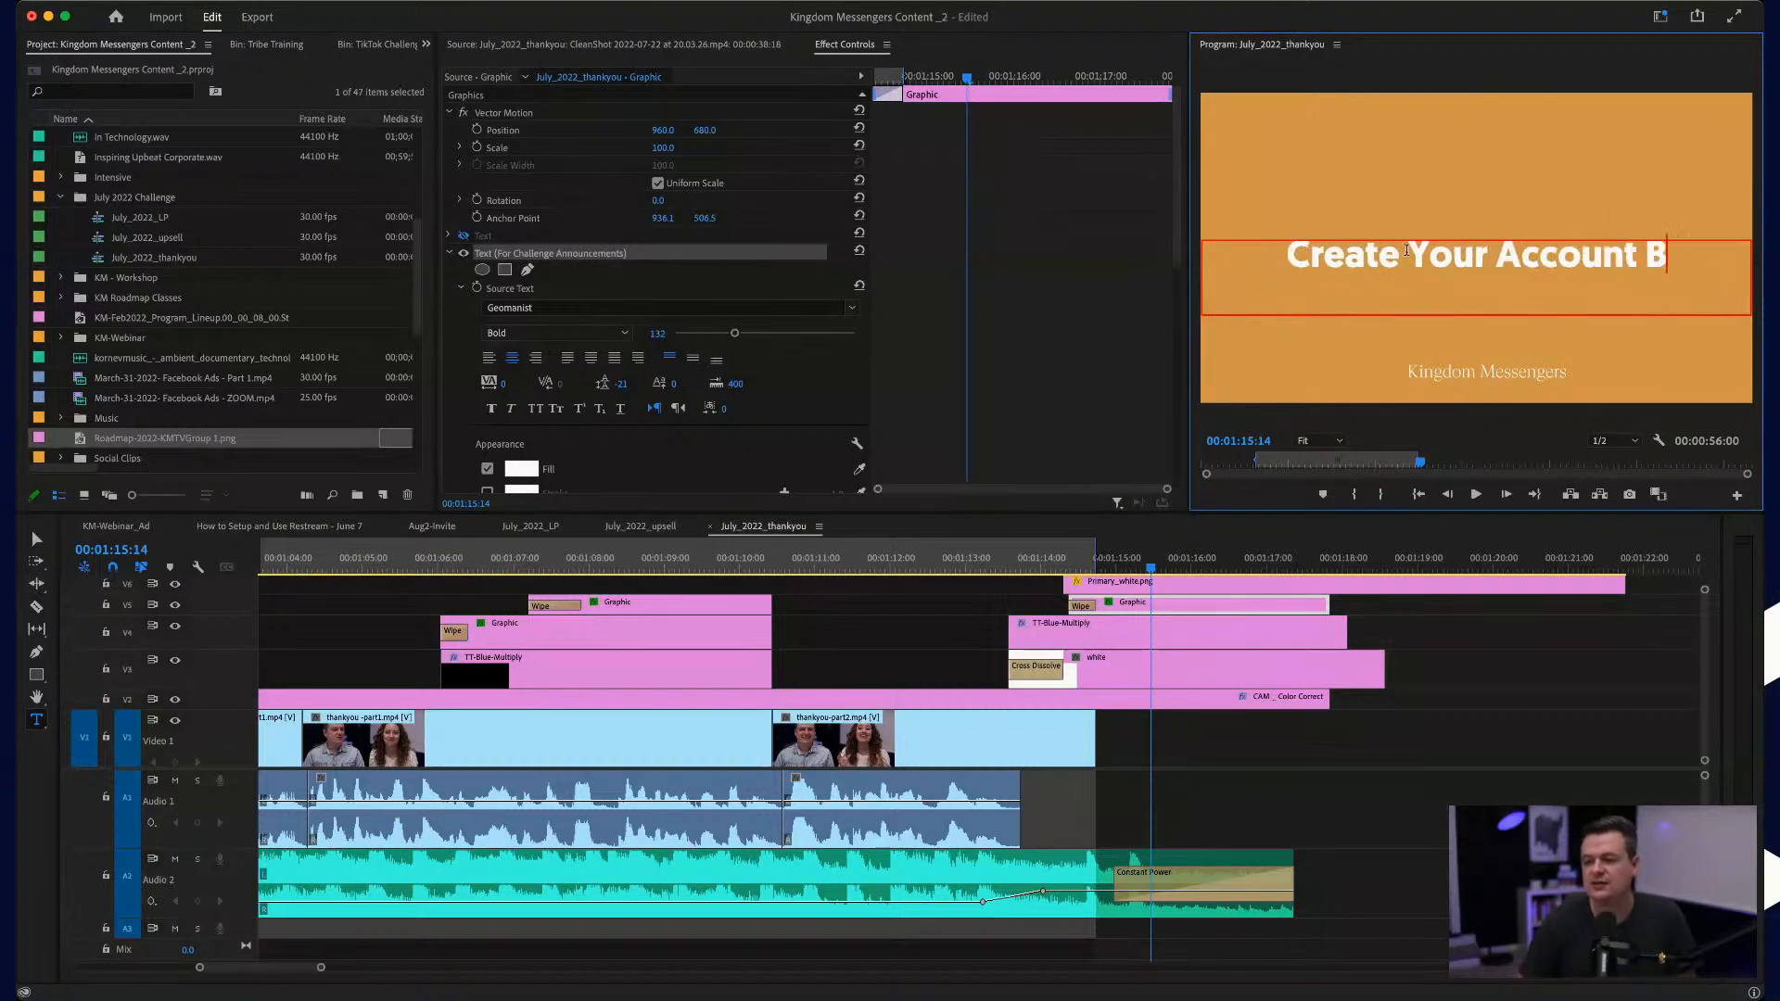
type("elow")
key("super+a")
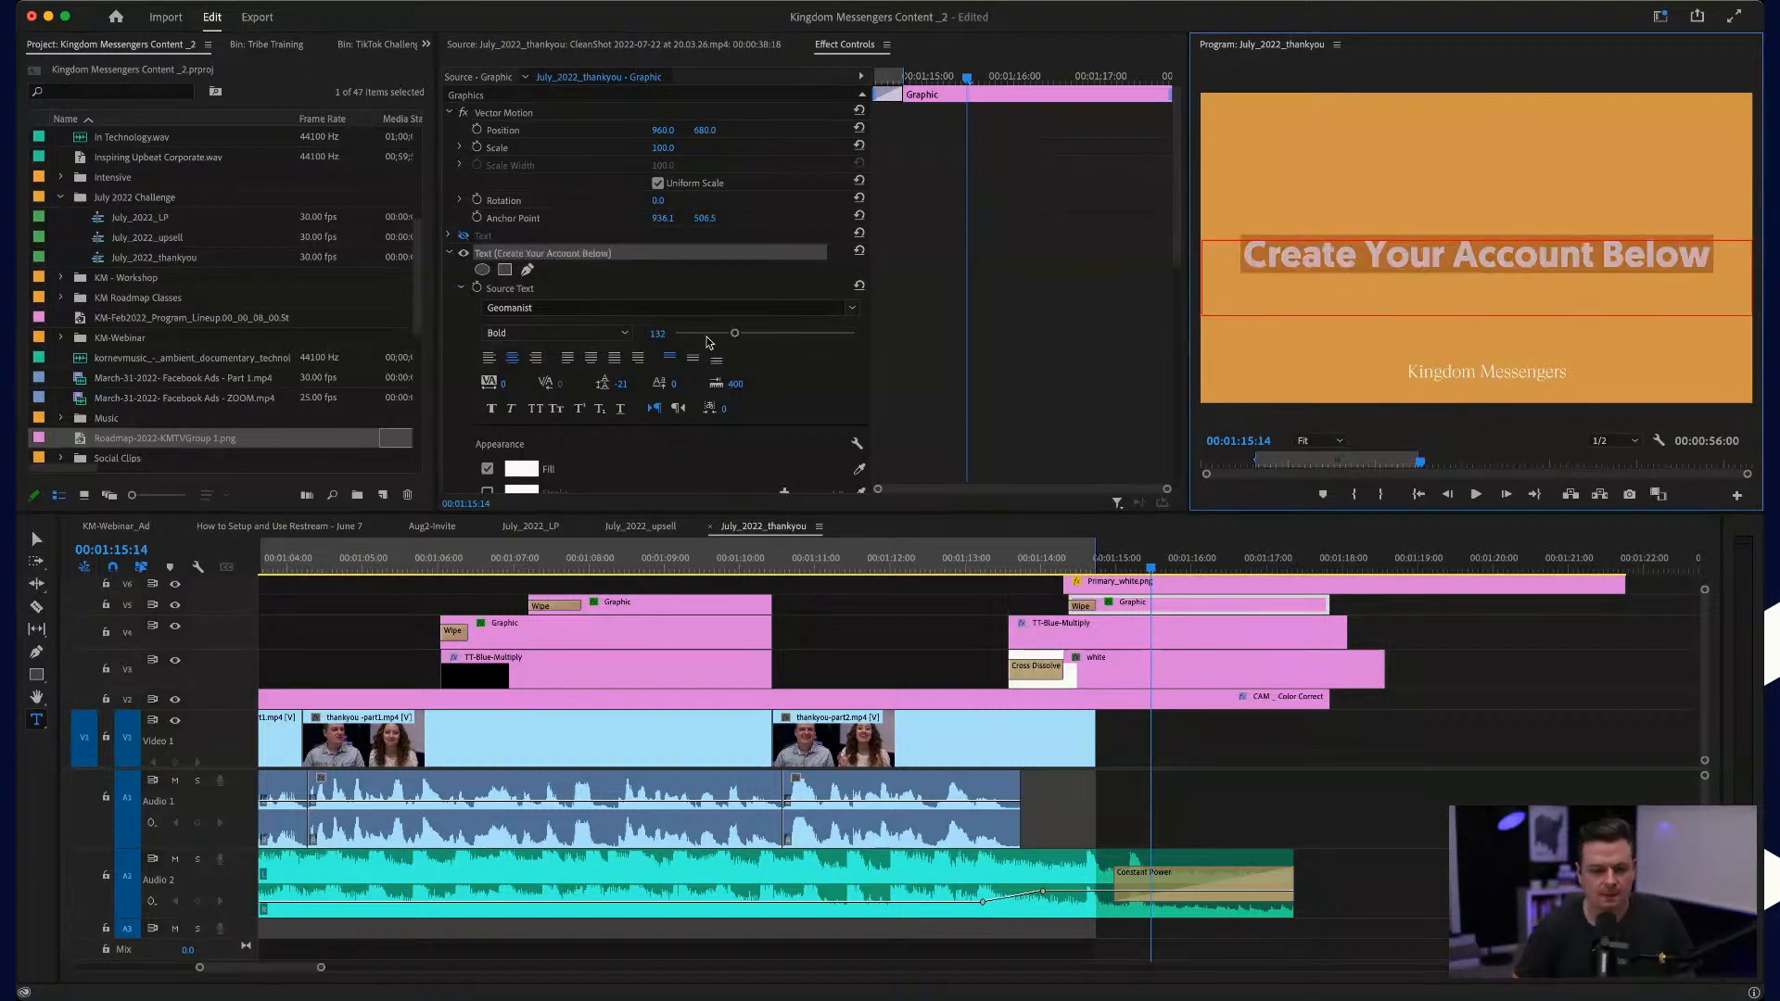
Step: Set the "Create Your Account Below" text's font size to 112 and move it slightly higher in the frame
left_click_drag(734, 334, 725, 335)
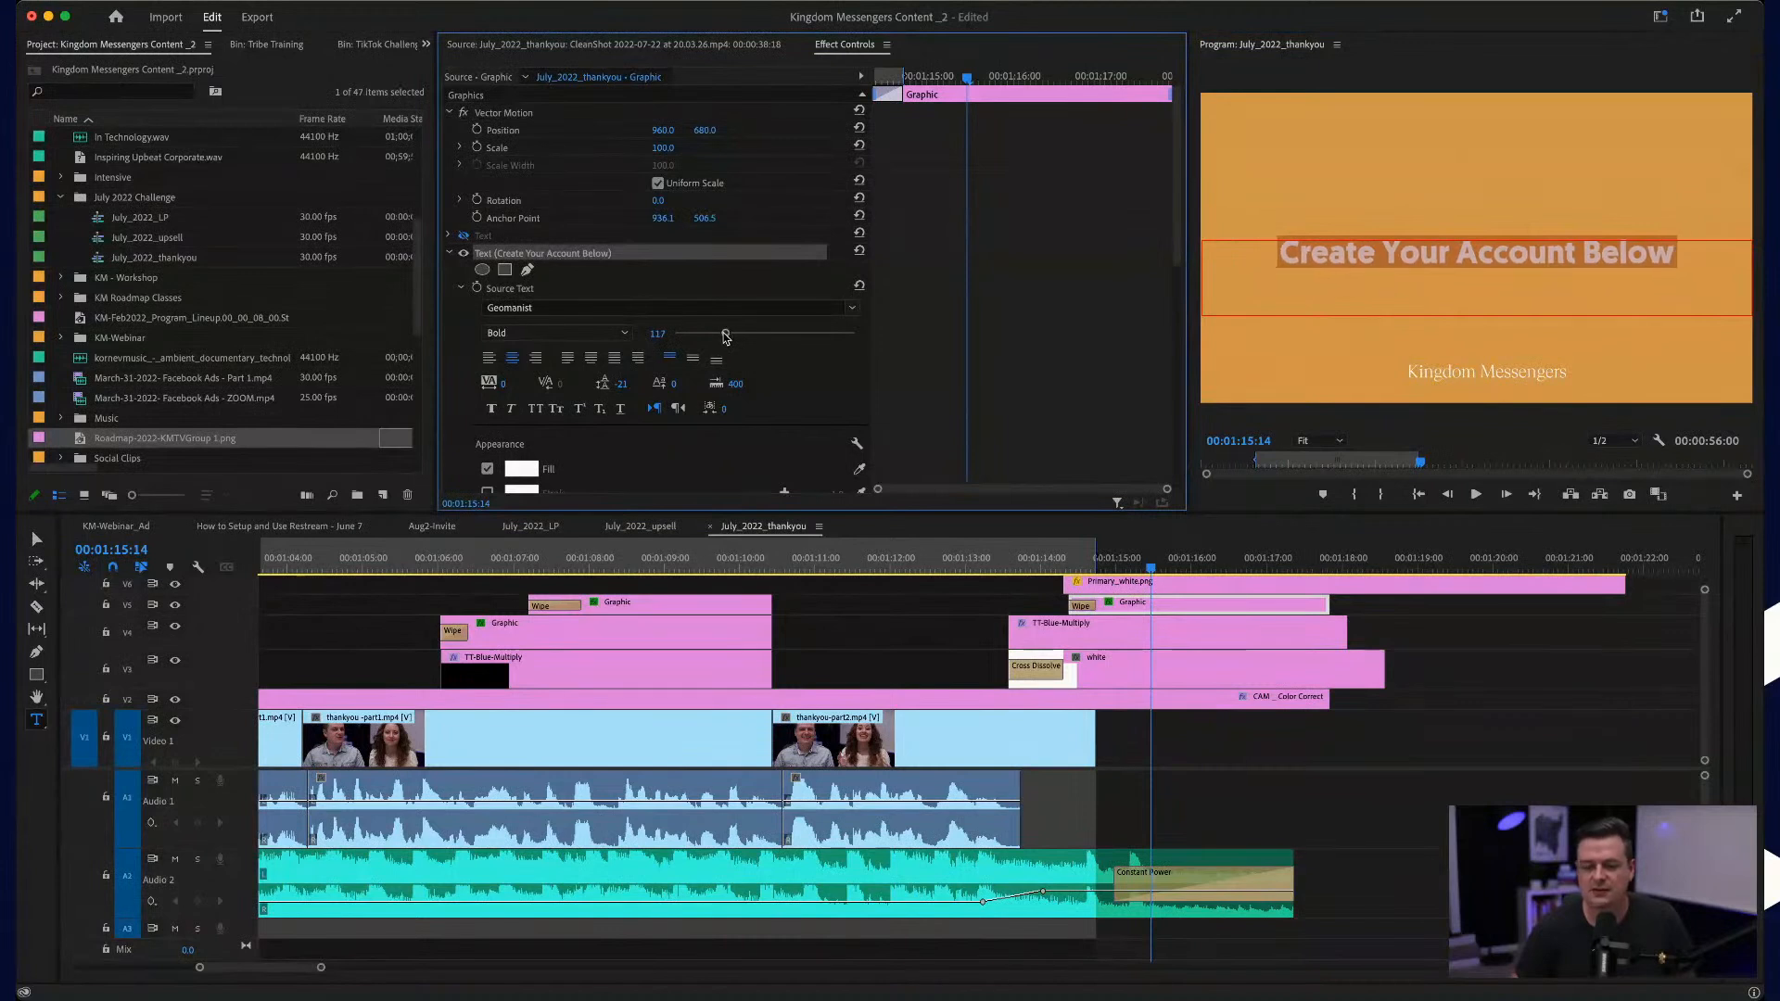
left_click(39, 536)
left_click(1451, 239)
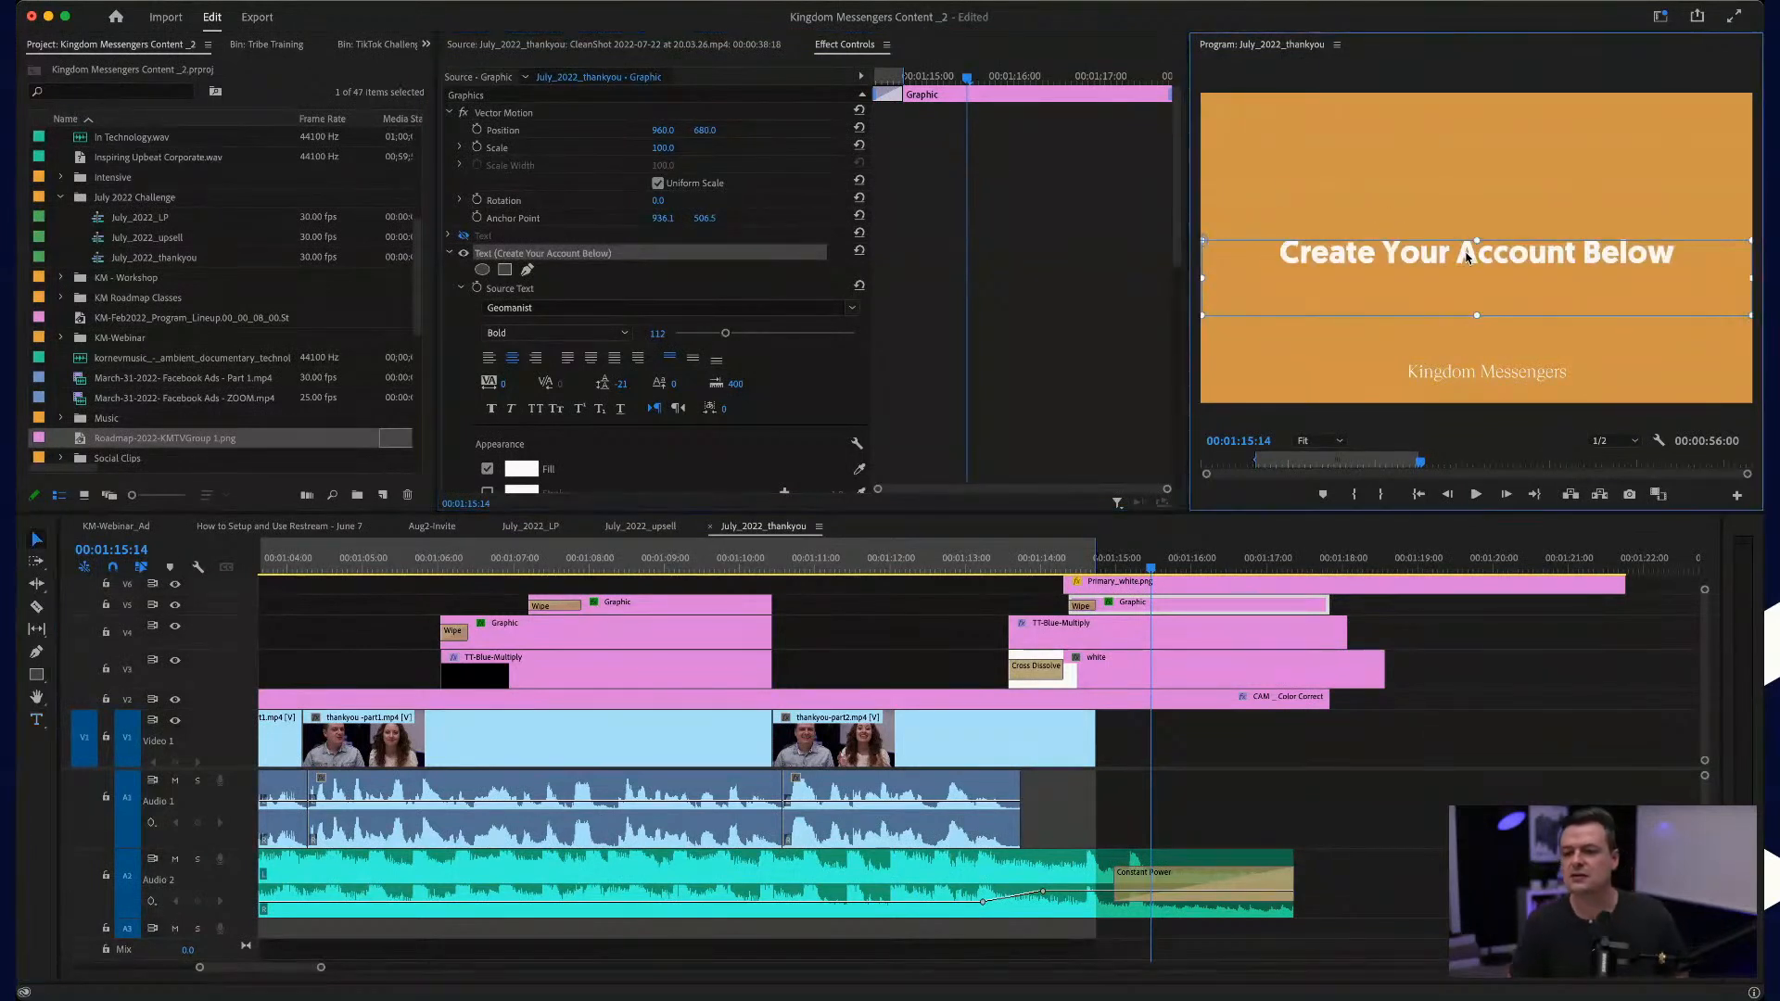
left_click_drag(1466, 253, 1467, 252)
Step: Slide the Primary_white.png logo and the title graphic earlier together so they start during the white layer's Cross Dissolve, and scrub through the result
left_click(1118, 545)
scroll(1123, 593, "up", 4)
left_click_drag(1036, 587, 1071, 608)
left_click_drag(1073, 608, 1107, 608)
left_click_drag(938, 561, 1110, 567)
left_click_drag(1224, 567, 1407, 572)
left_click_drag(1567, 581, 1604, 576)
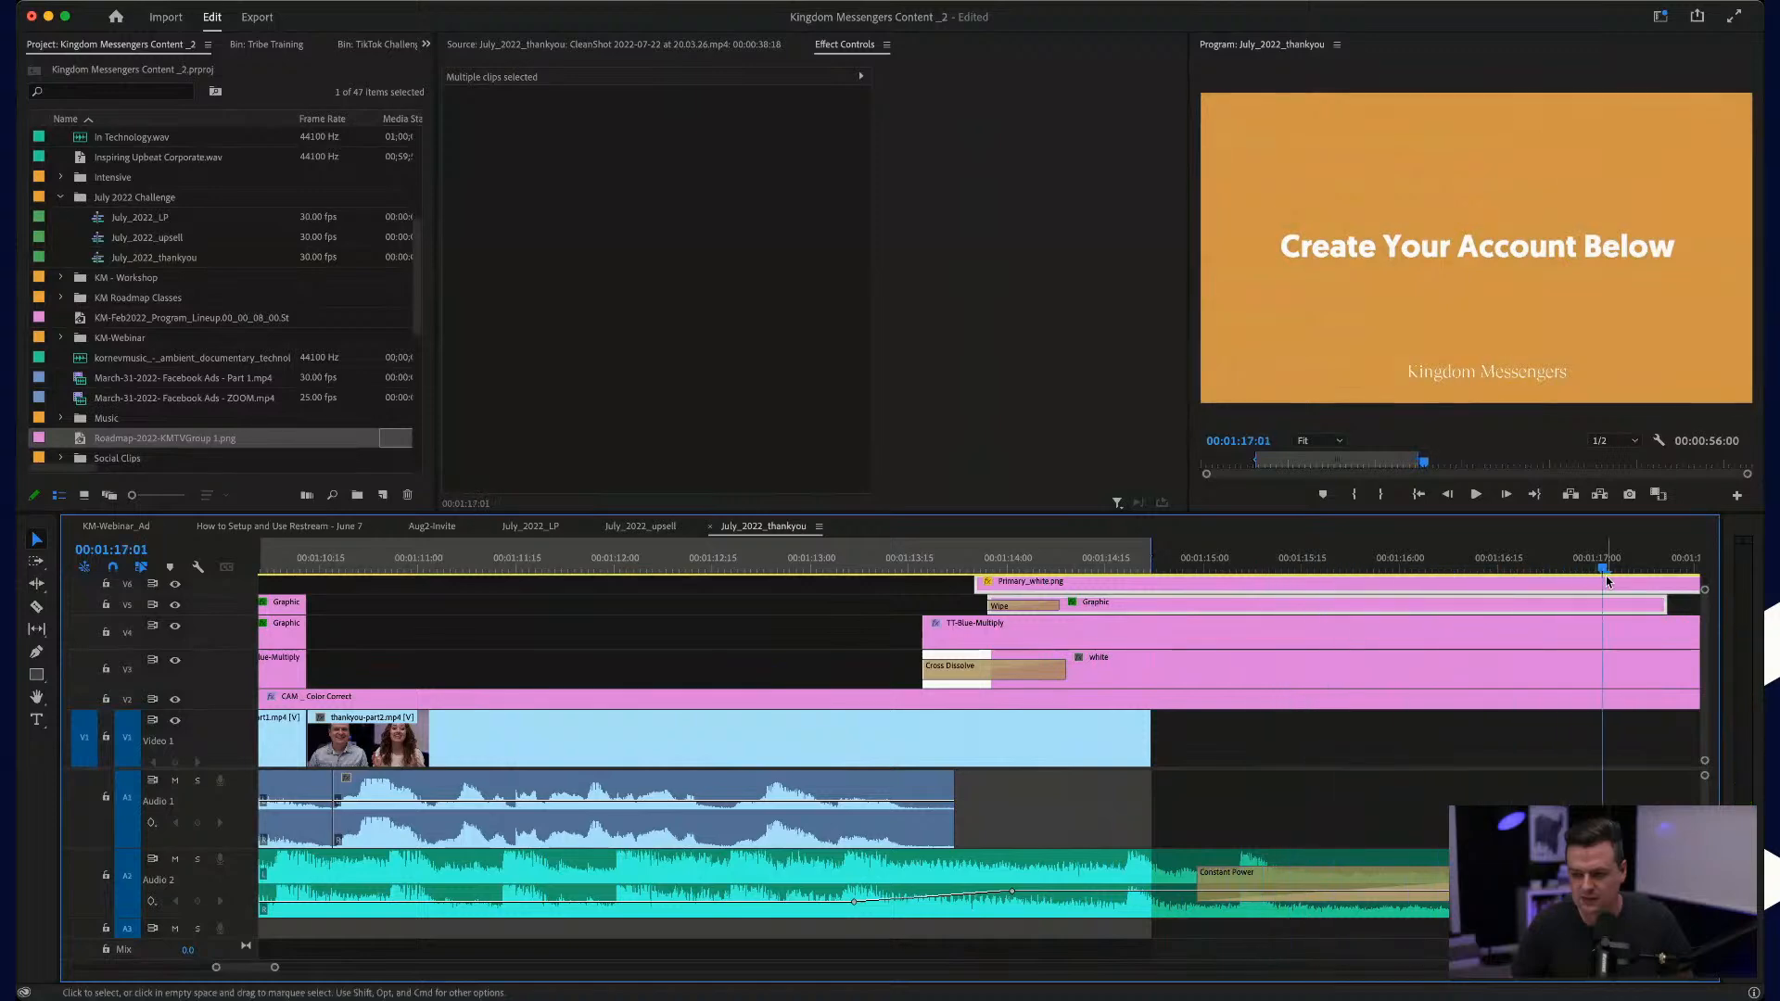
Step: Extend the title graphic to the end of the TT-Blue-Multiply clip and set the sequence's out point at the music's end, 00:01:17:11
scroll(1604, 576, "right", 8)
left_click_drag(937, 604, 1036, 604)
left_click_drag(788, 566, 837, 563)
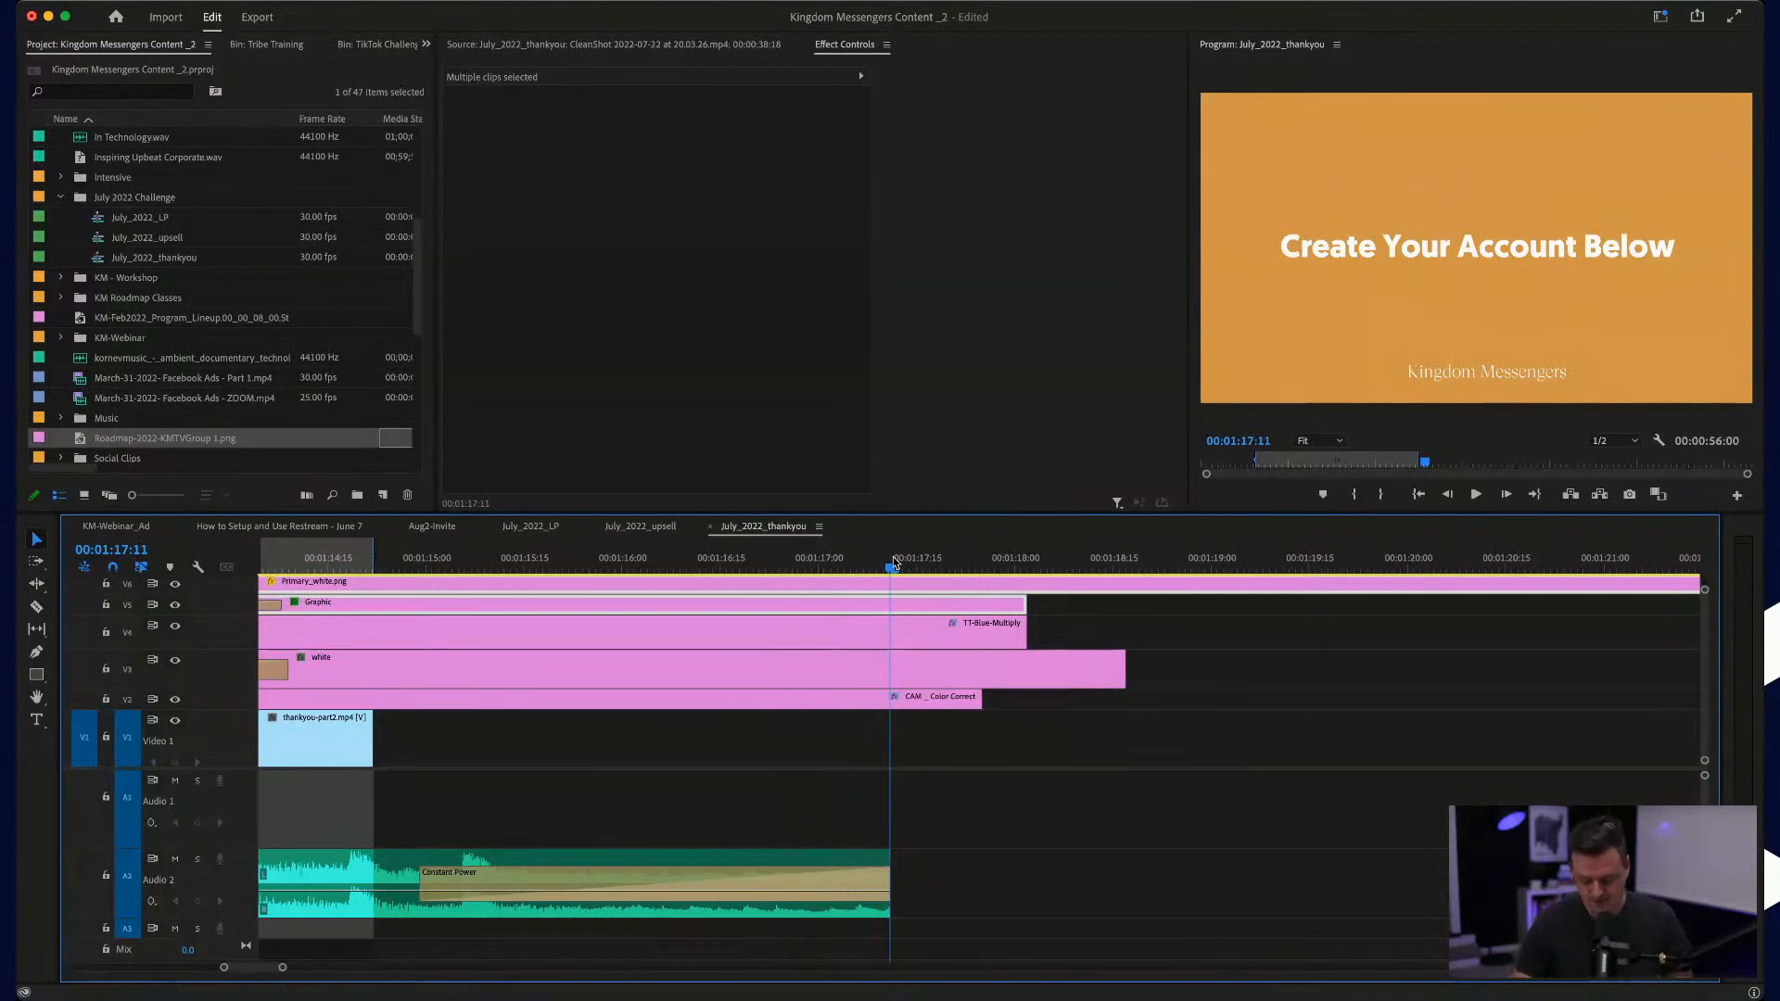
key("o")
scroll(754, 668, "down", 5)
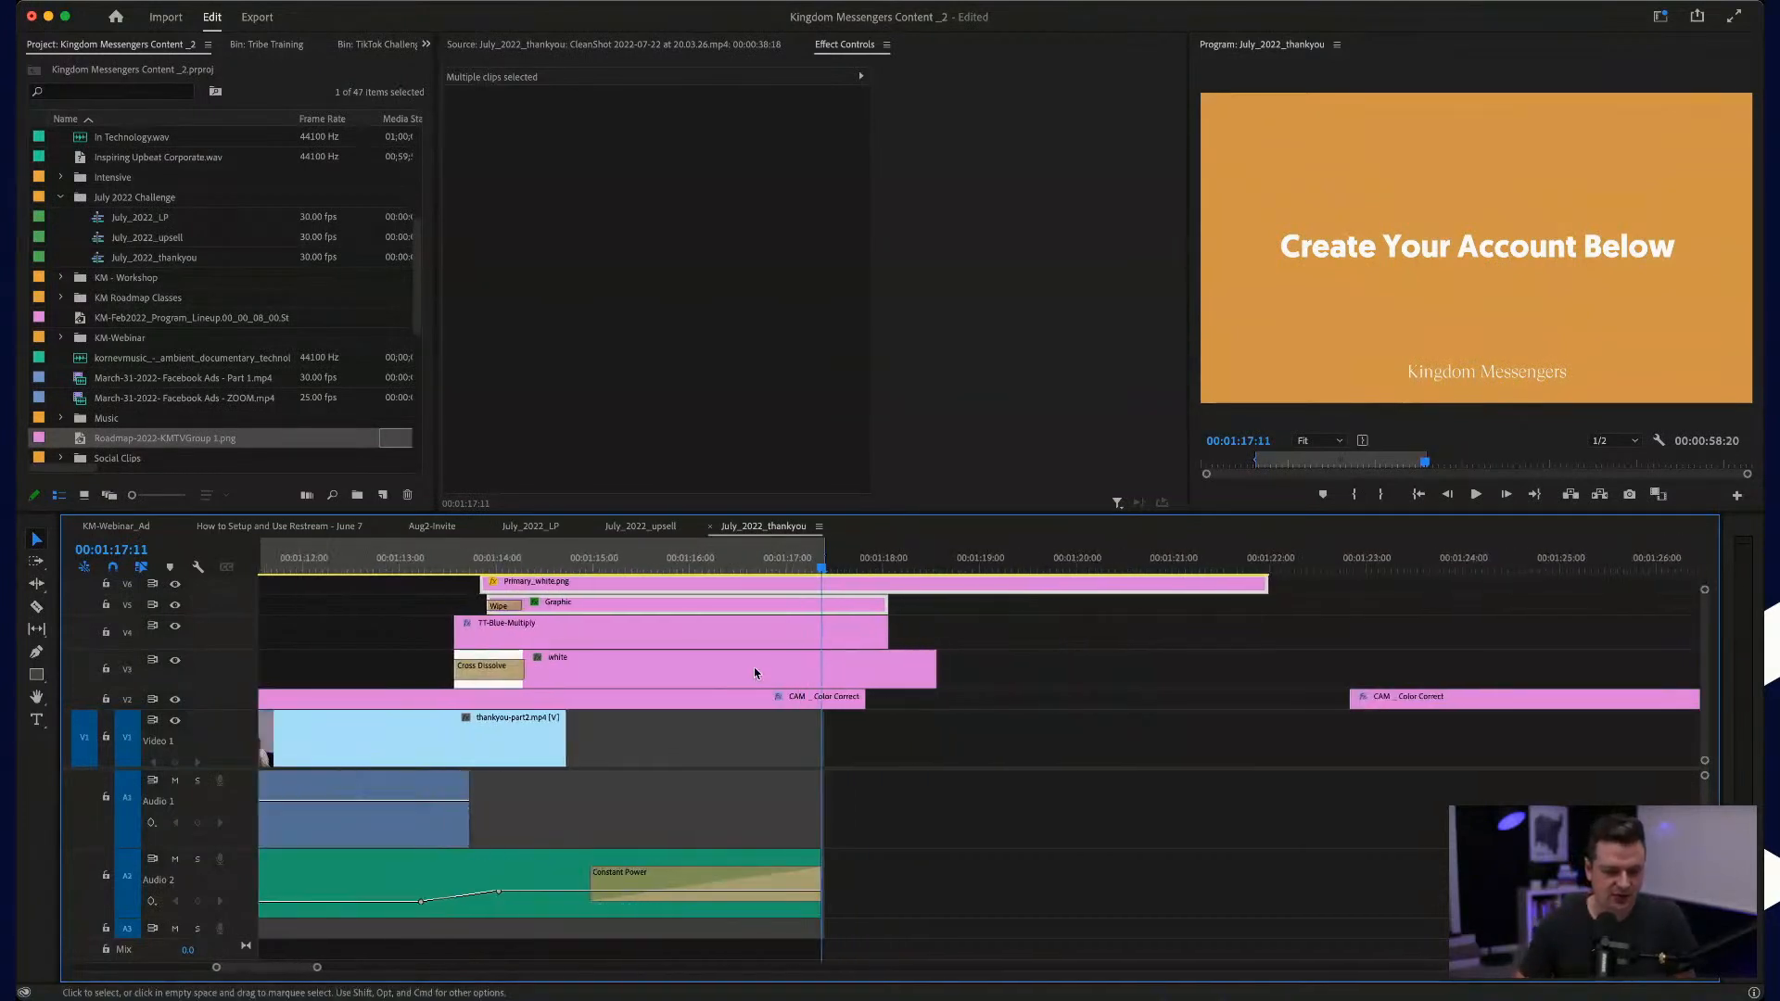
Step: Play back the ending and shift the background music's keyframe that starts the final volume rise slightly later
left_click(366, 554)
key("space")
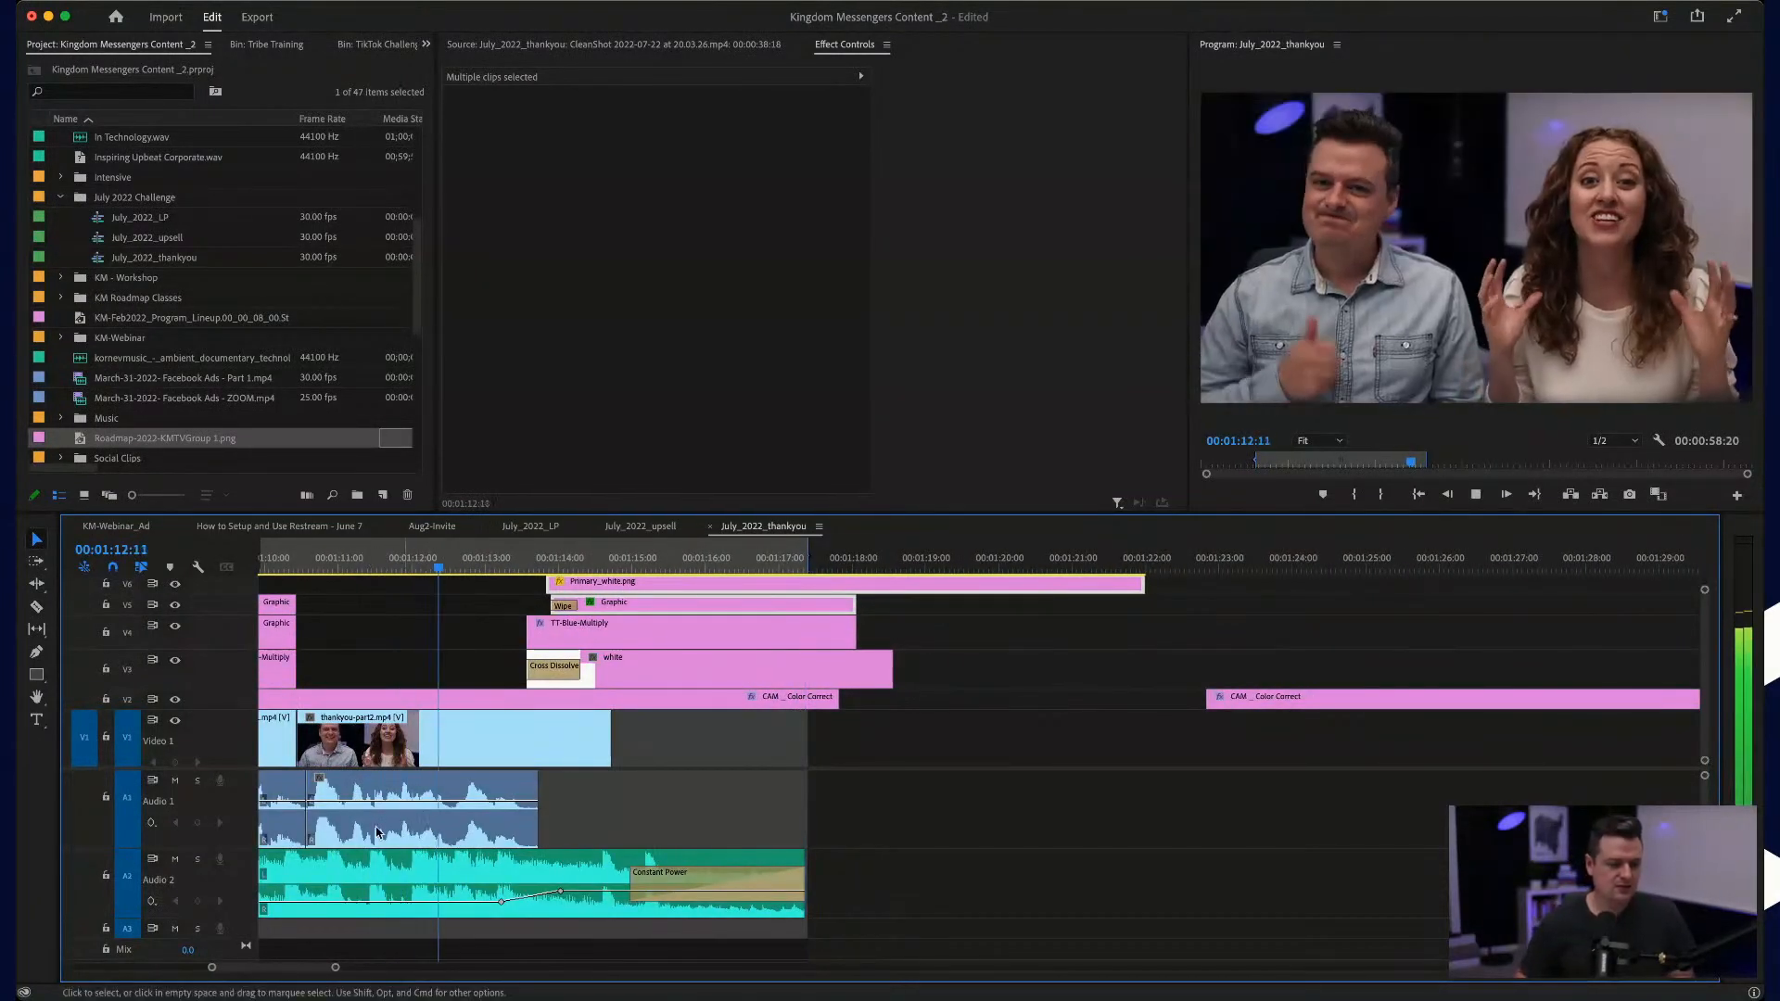
left_click(1365, 840)
scroll(478, 822, "up", 1)
scroll(478, 821, "up", 3)
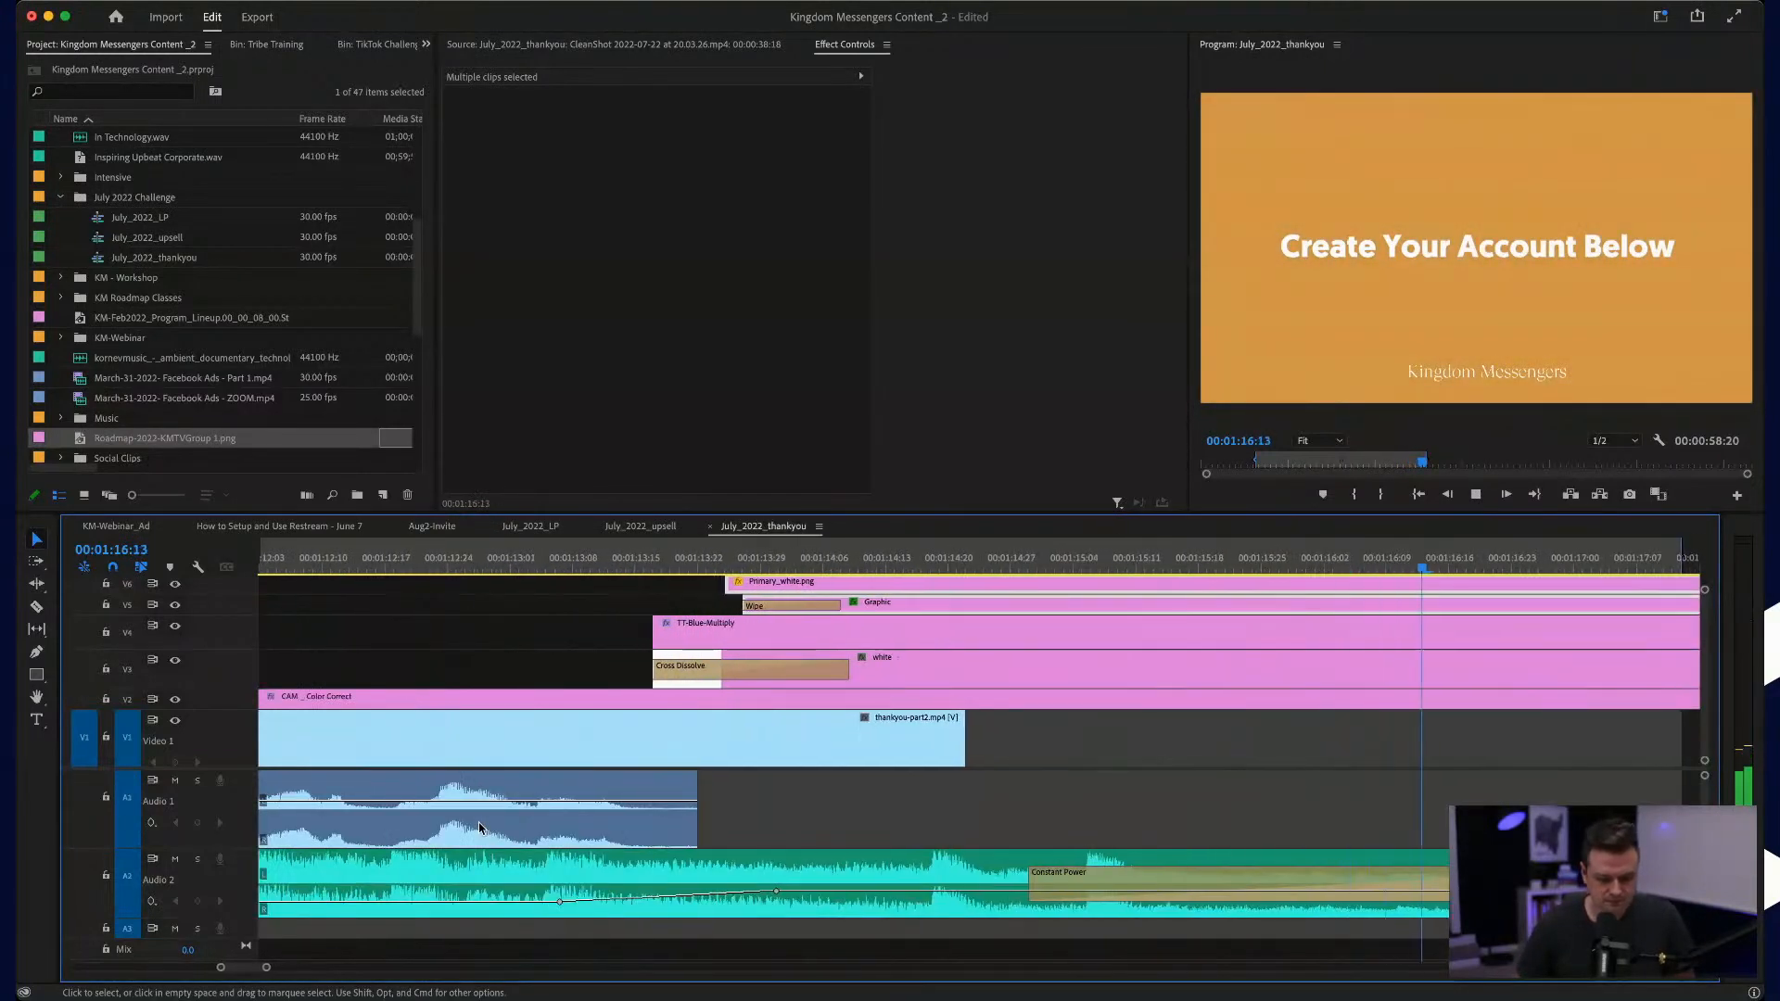
left_click(559, 908)
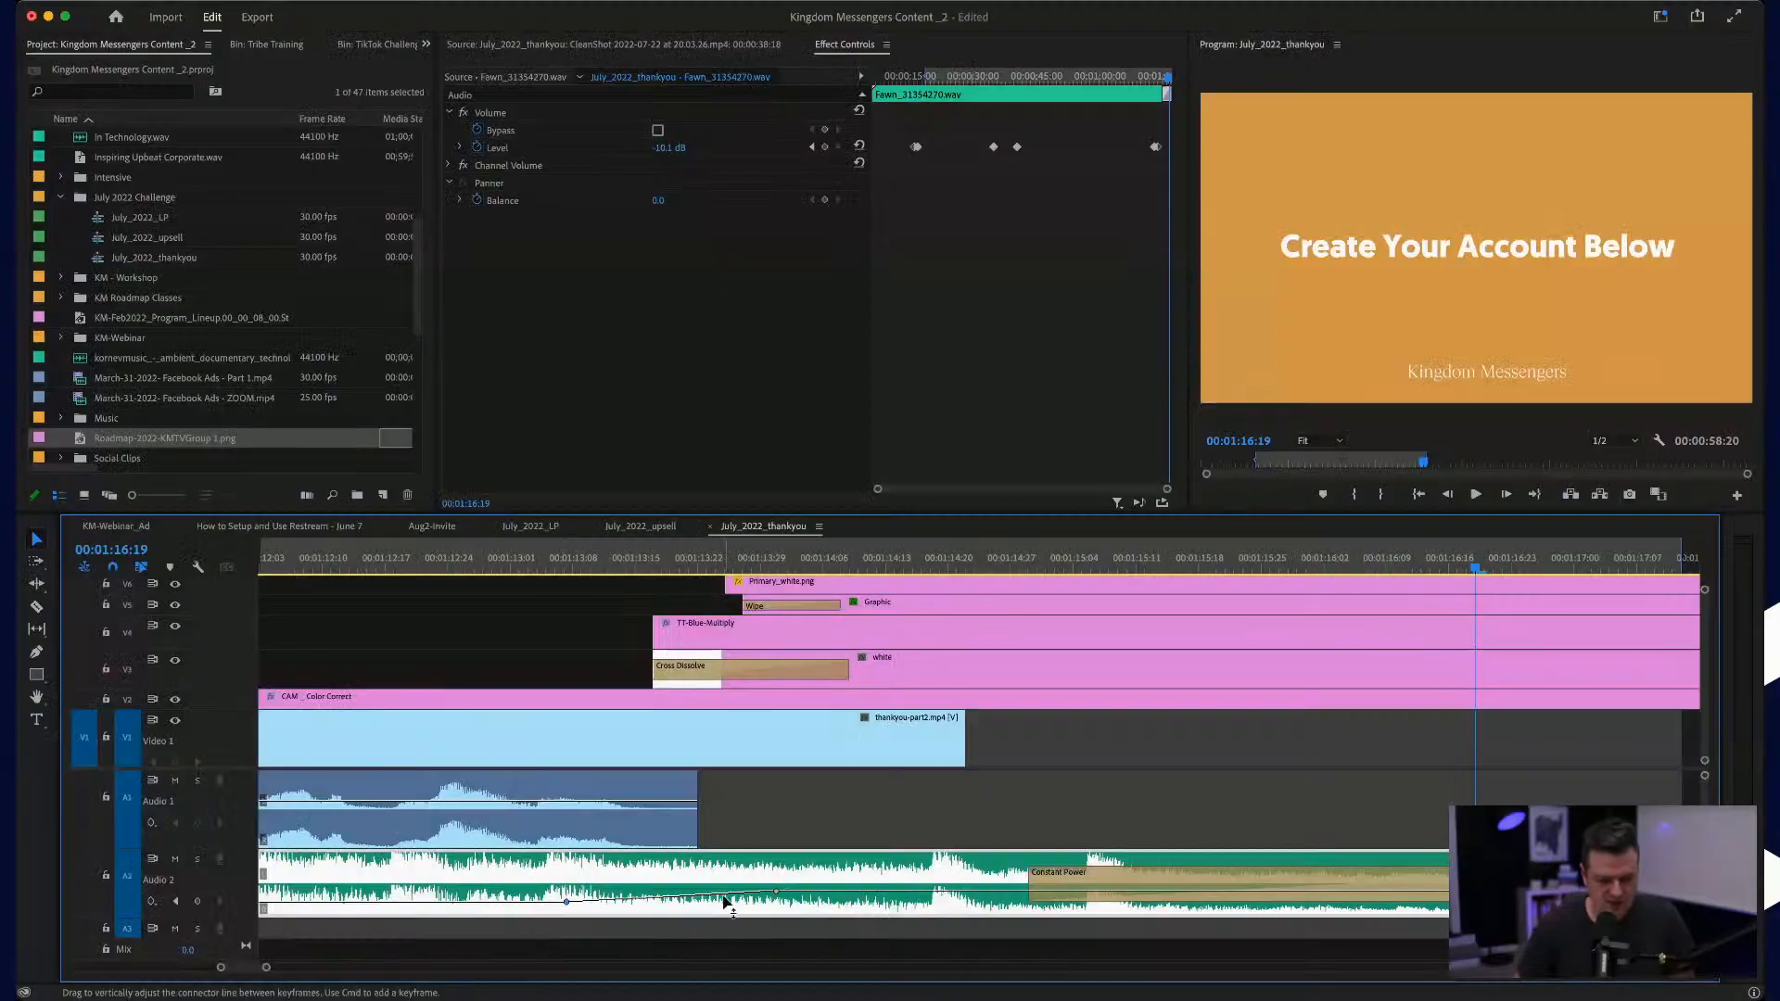
left_click_drag(567, 902, 607, 902)
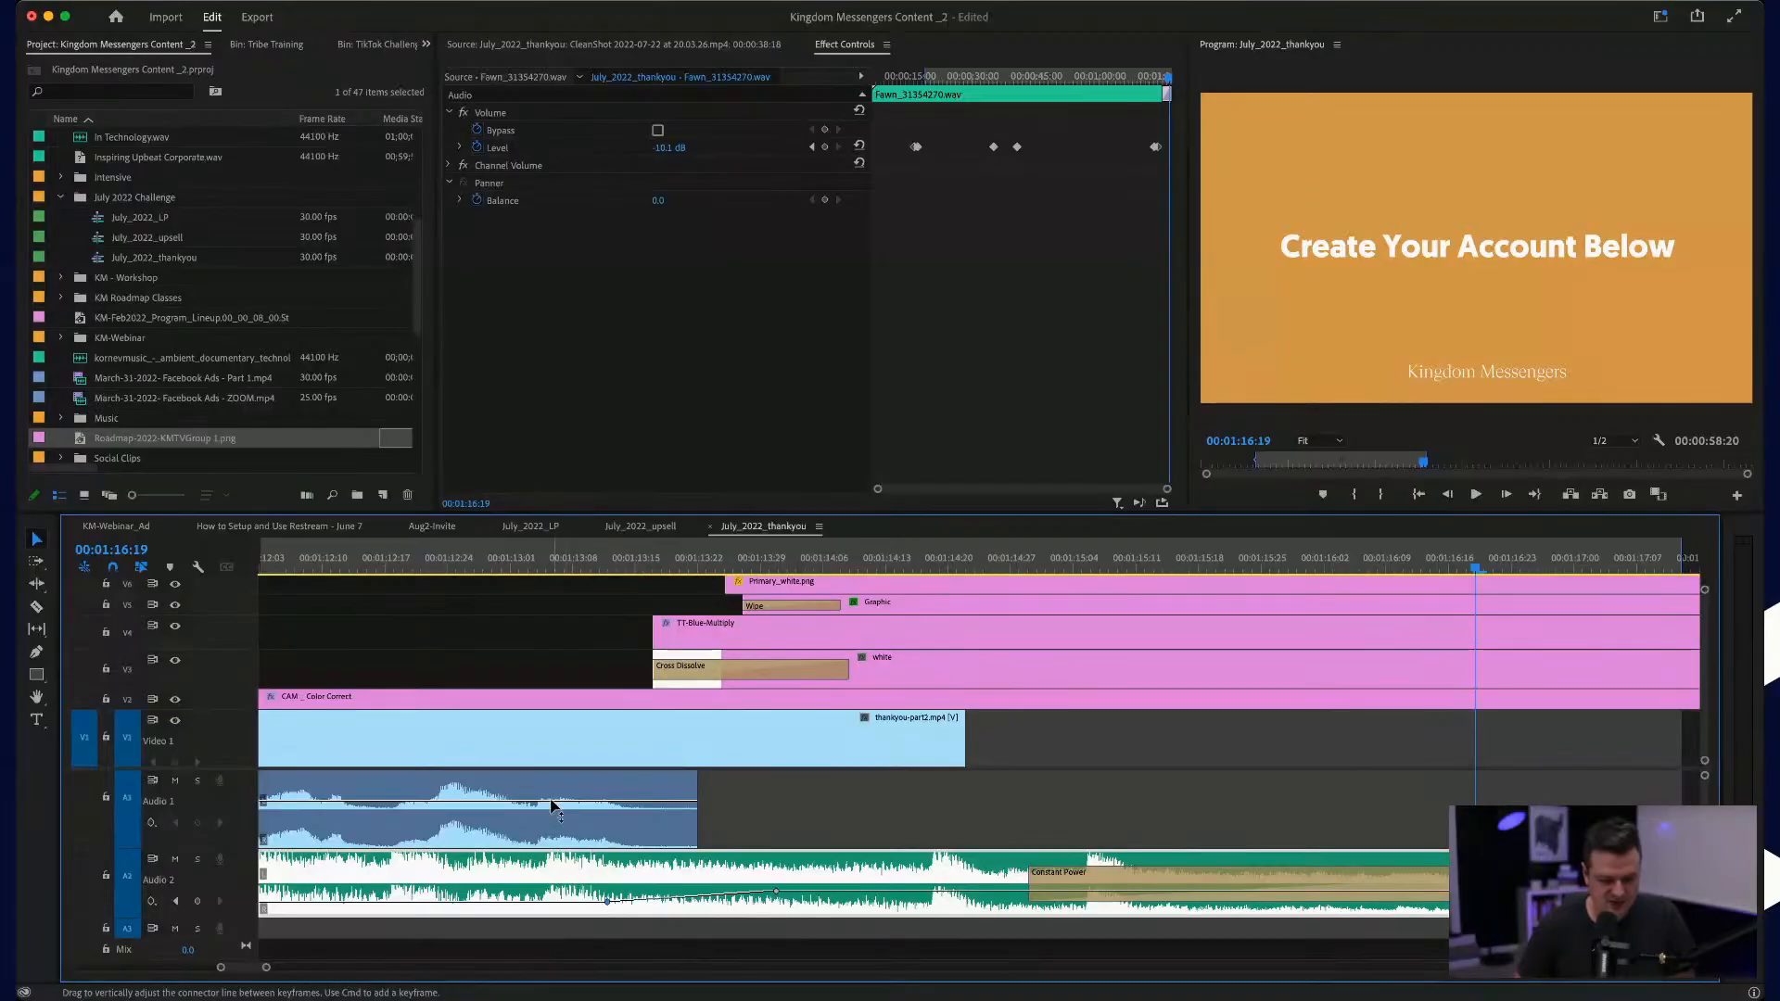
Step: Replay the ending, then select all the end card clips and slide them about five frames earlier
left_click(378, 563)
key("space")
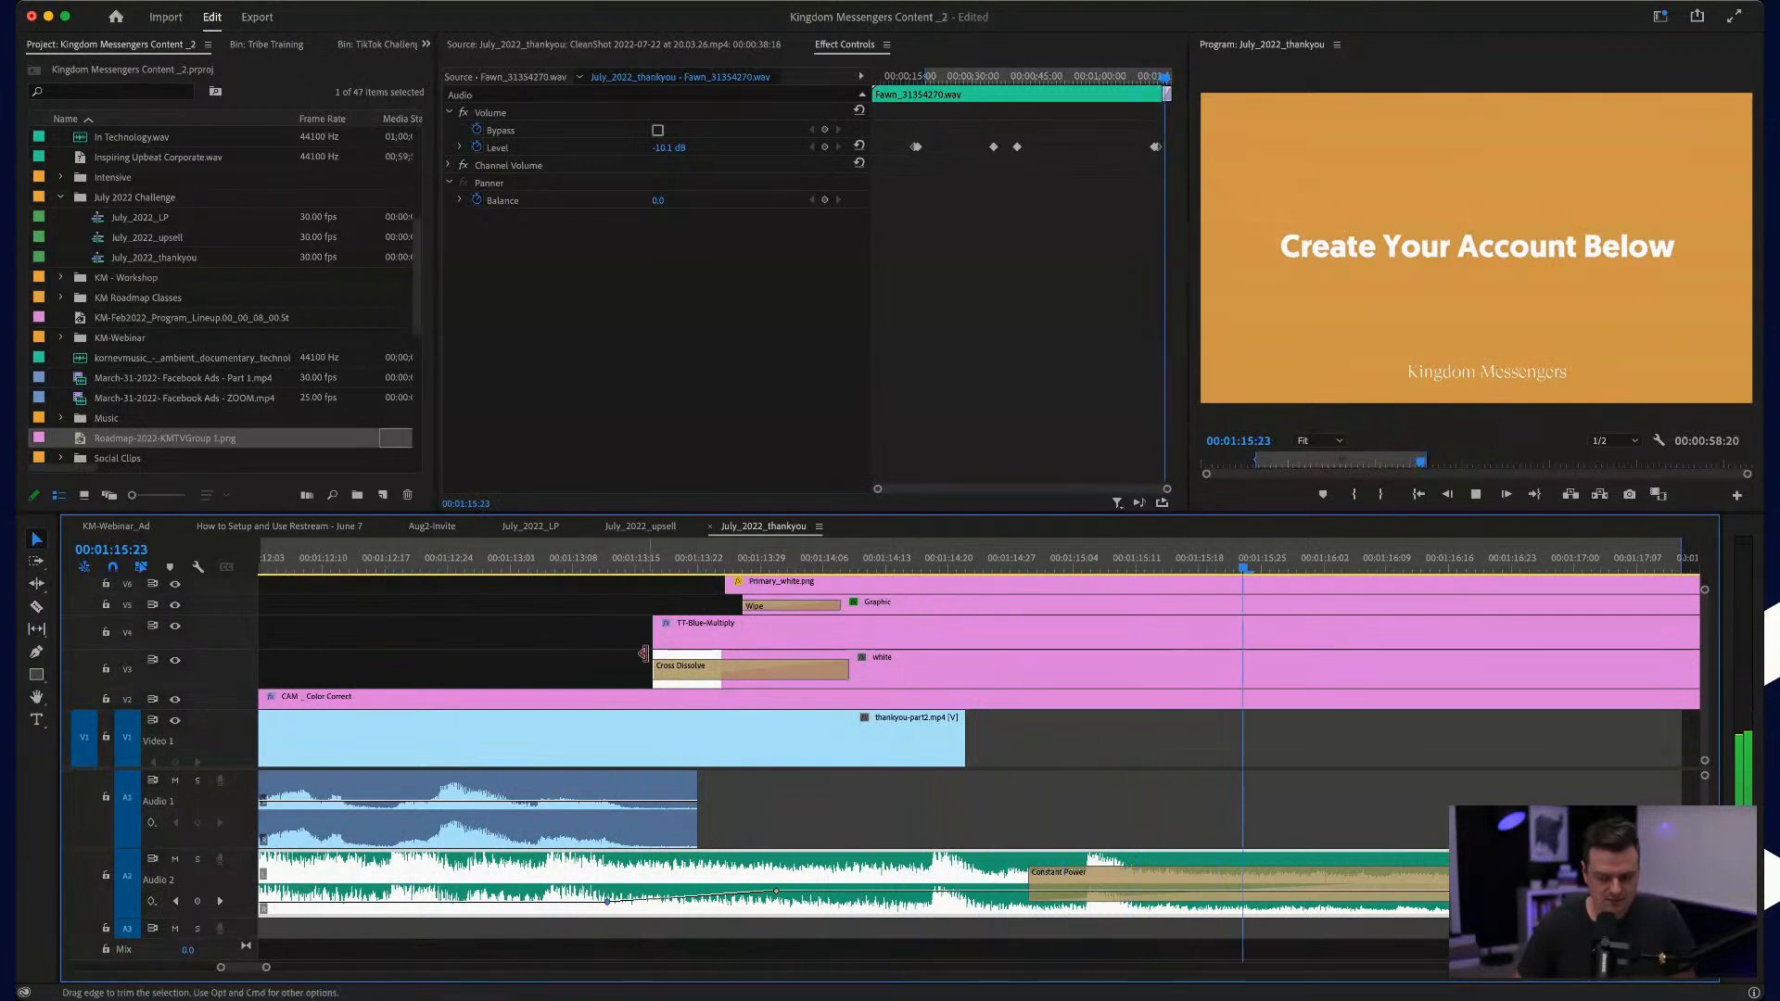
key("space")
scroll(639, 655, "down", 2)
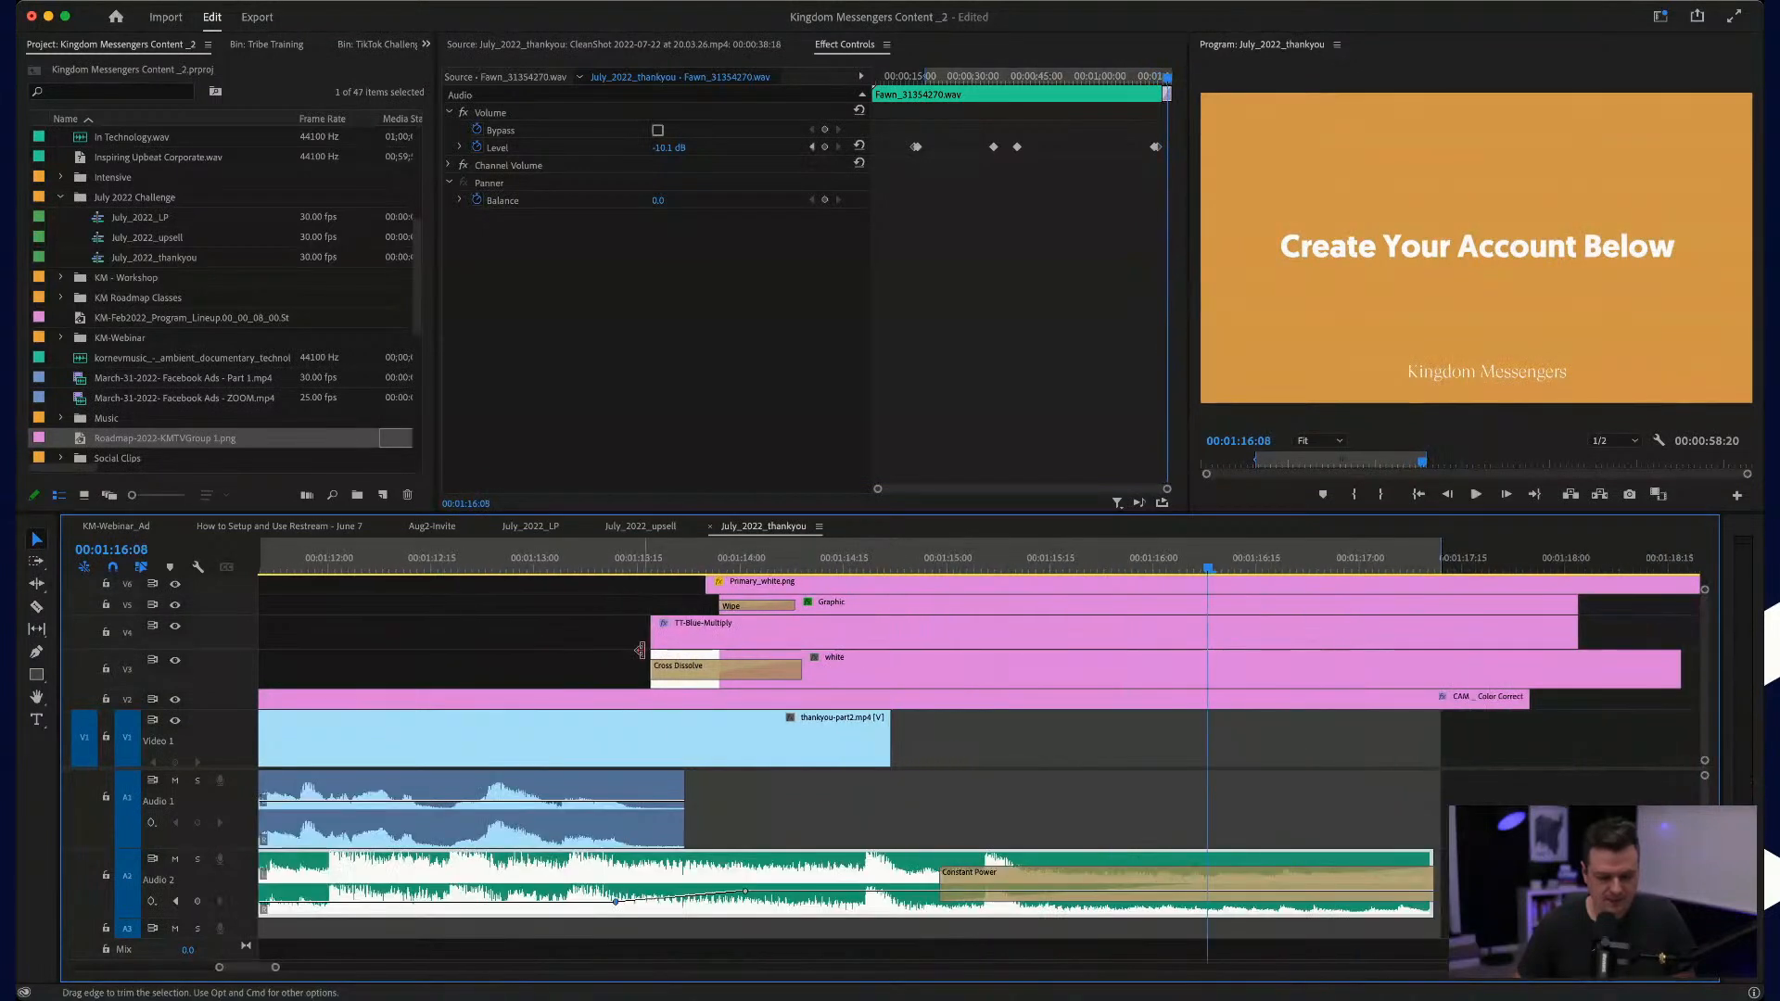
left_click_drag(633, 588, 964, 668)
left_click_drag(964, 666, 933, 667)
Step: Play back the transition into the end card through the music's end to check its timing
left_click(466, 554)
key("space")
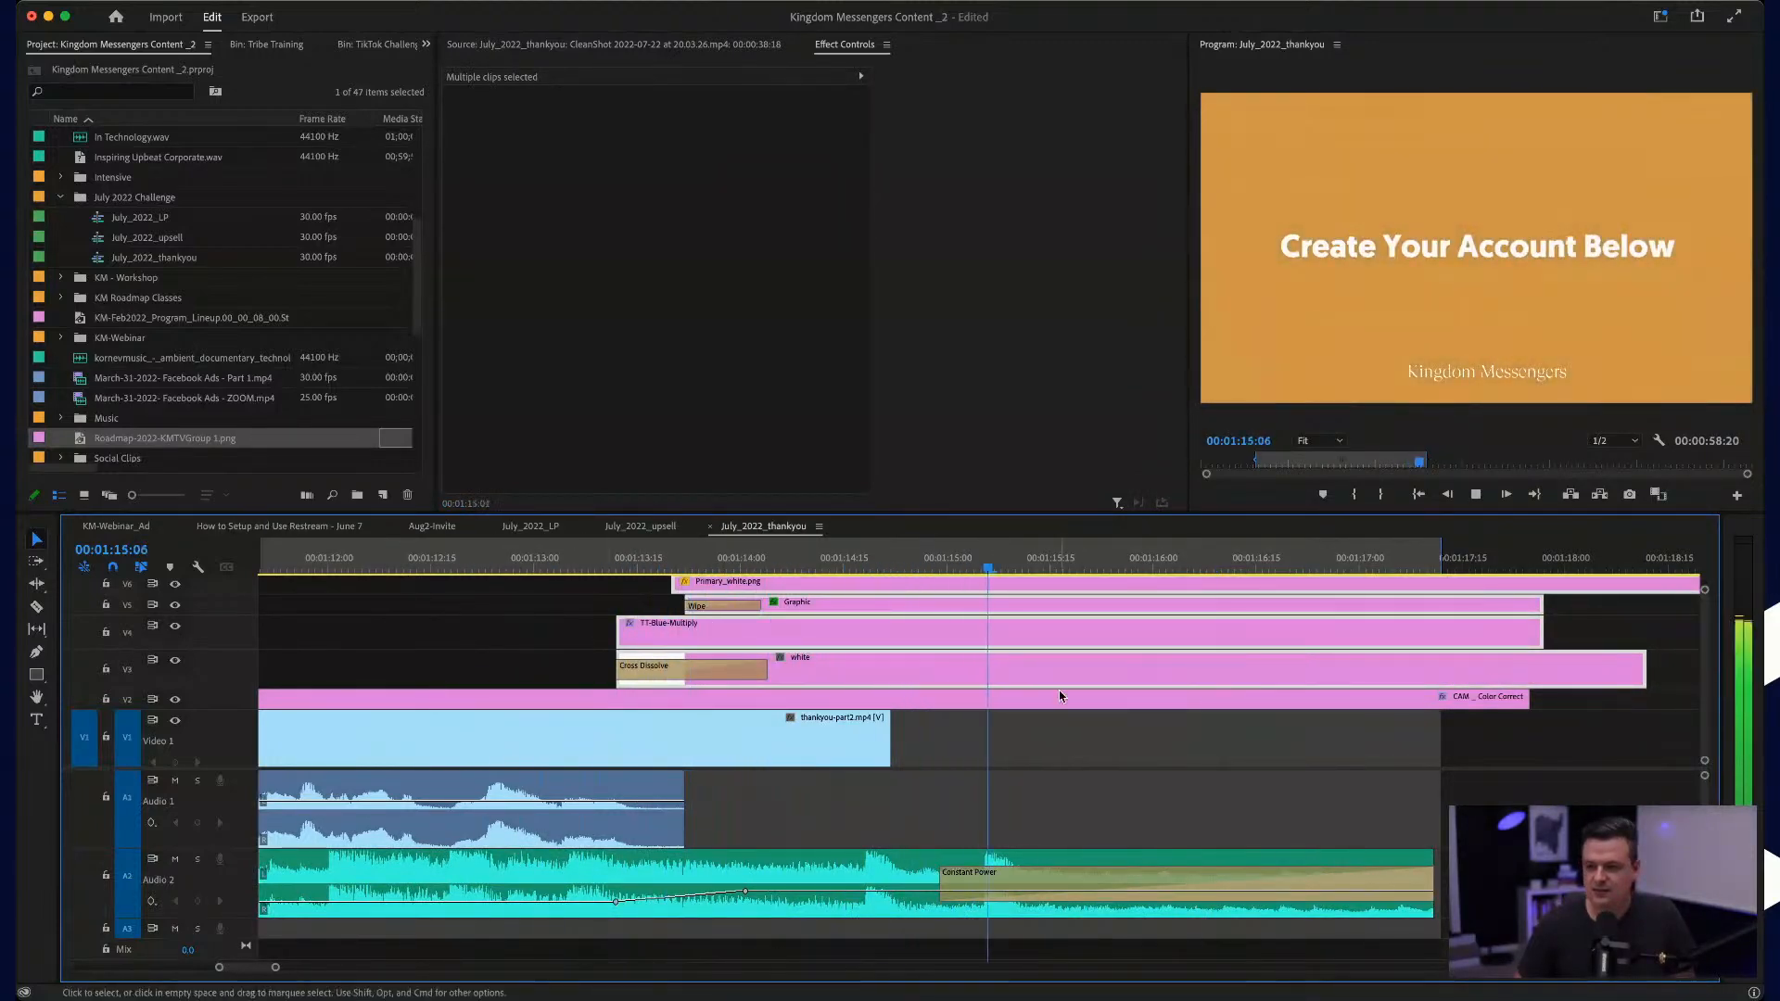
scroll(1058, 693, "down", 3)
scroll(1058, 697, "down", 2)
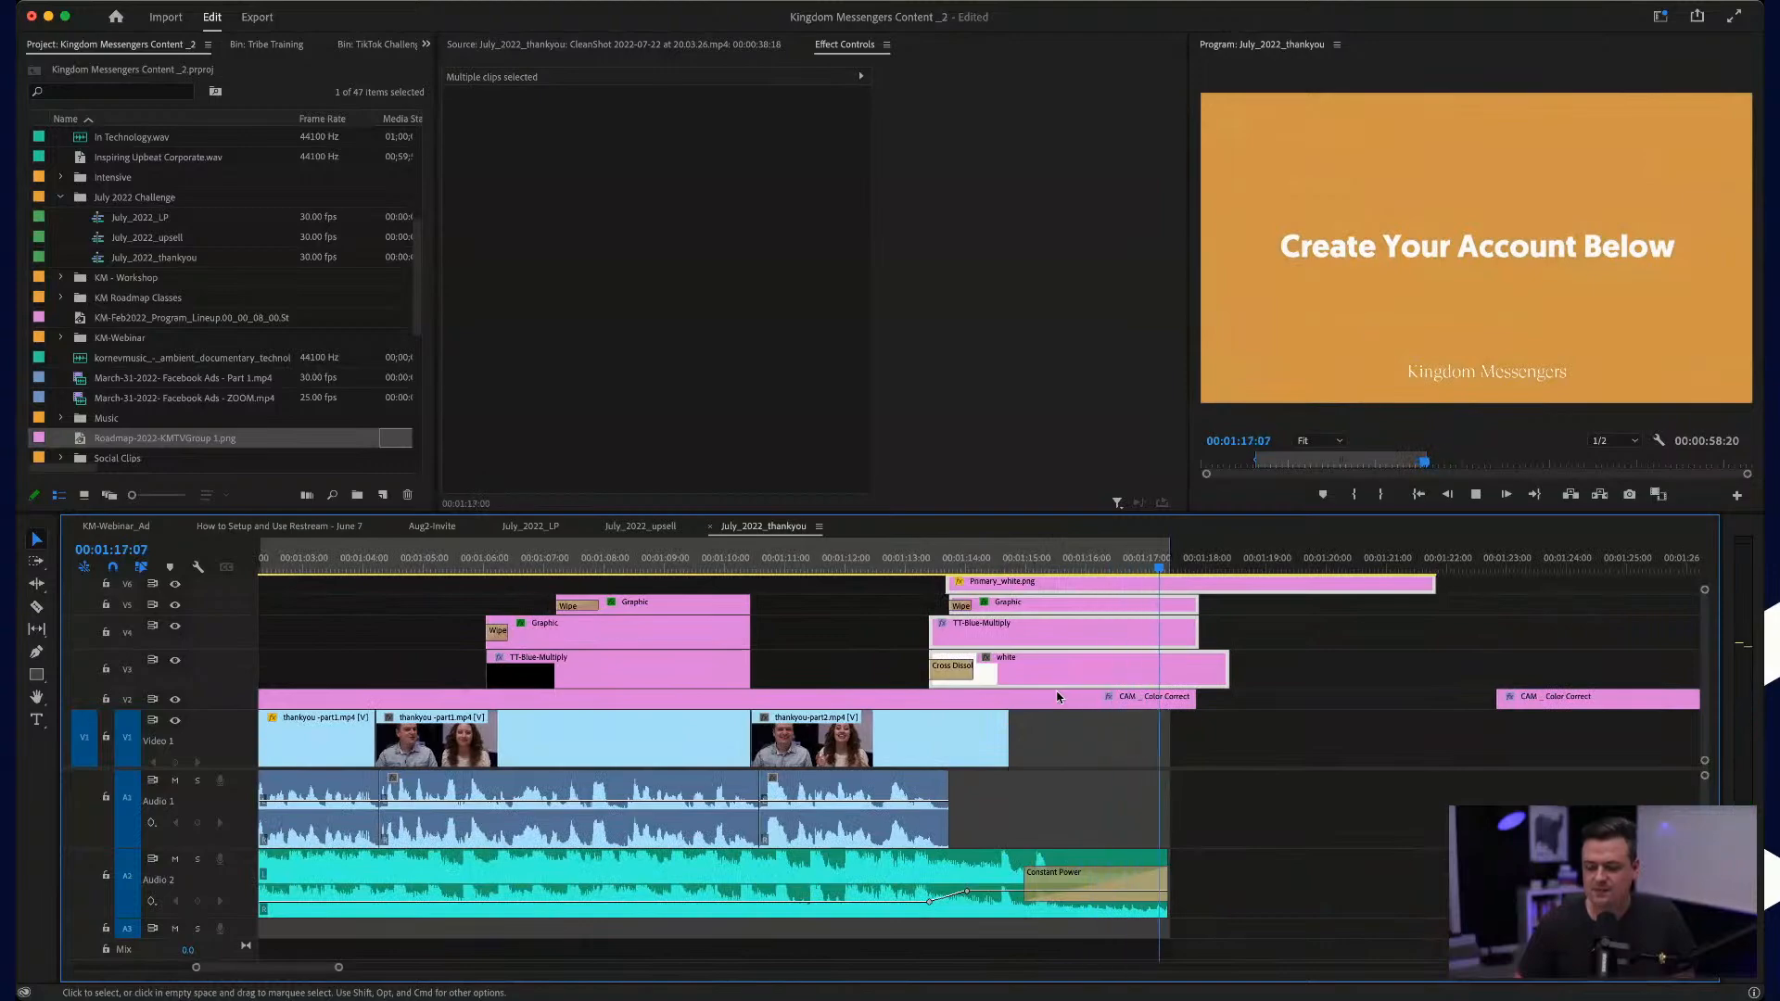
scroll(1246, 809, "left", 10)
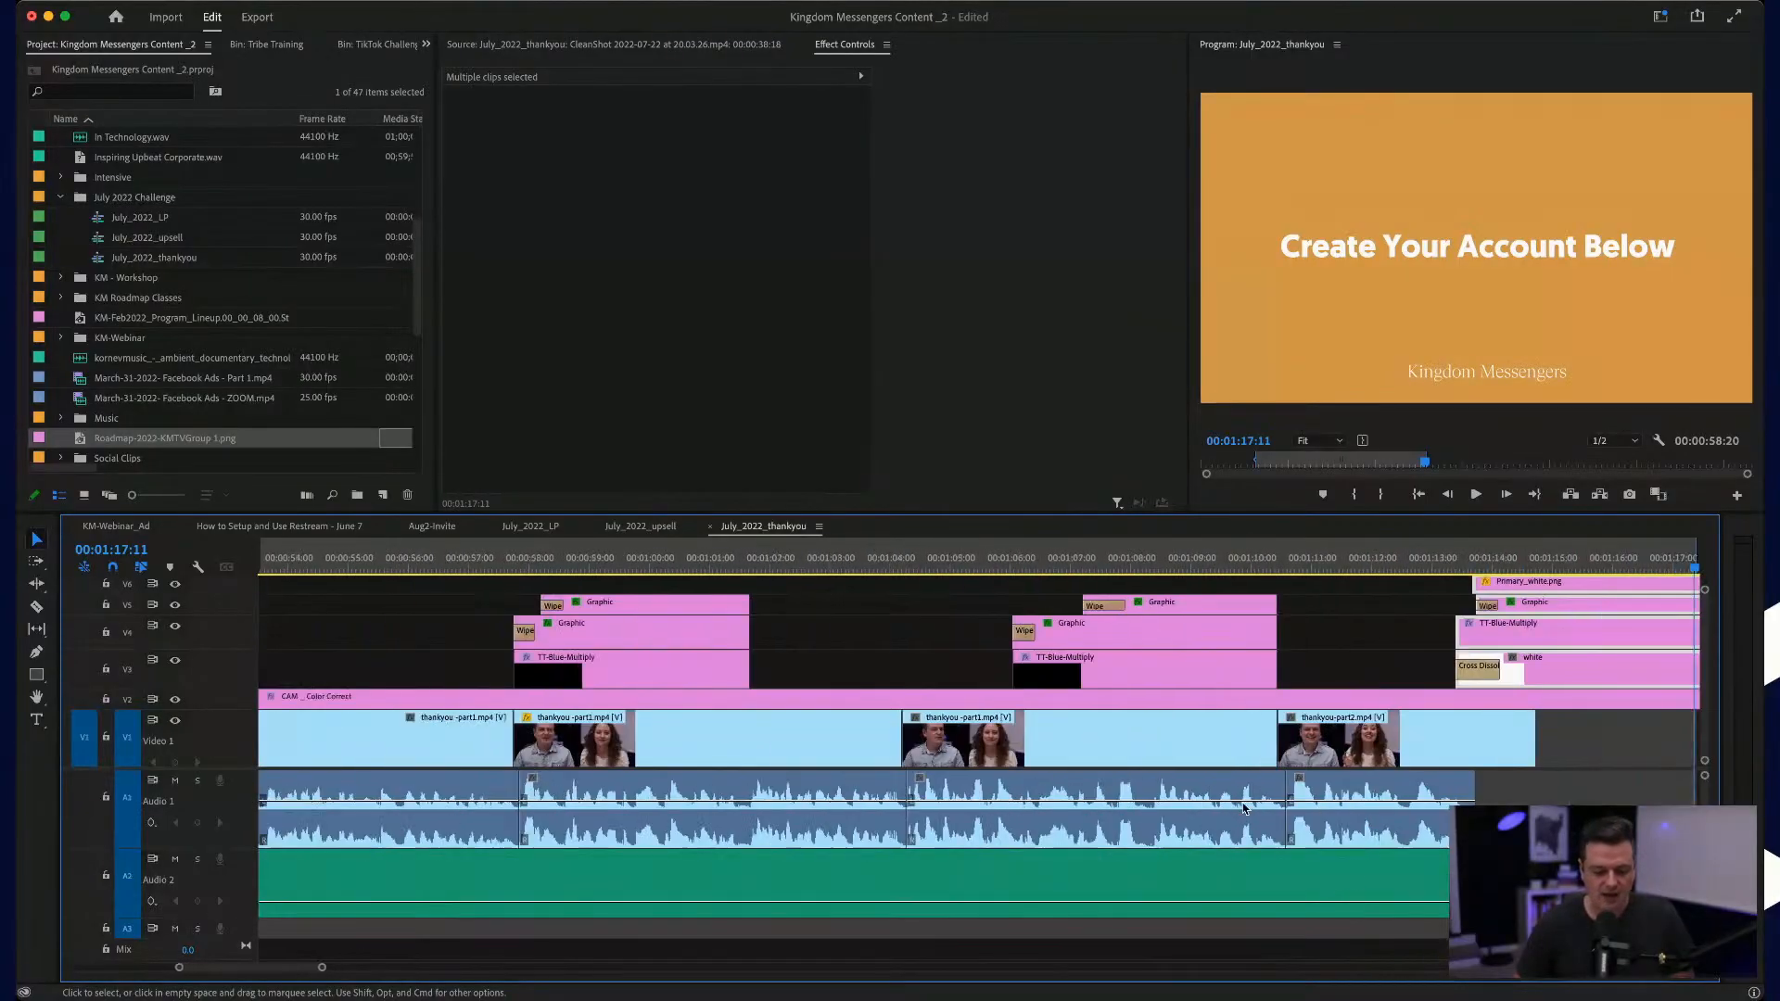
scroll(1245, 809, "down", 3)
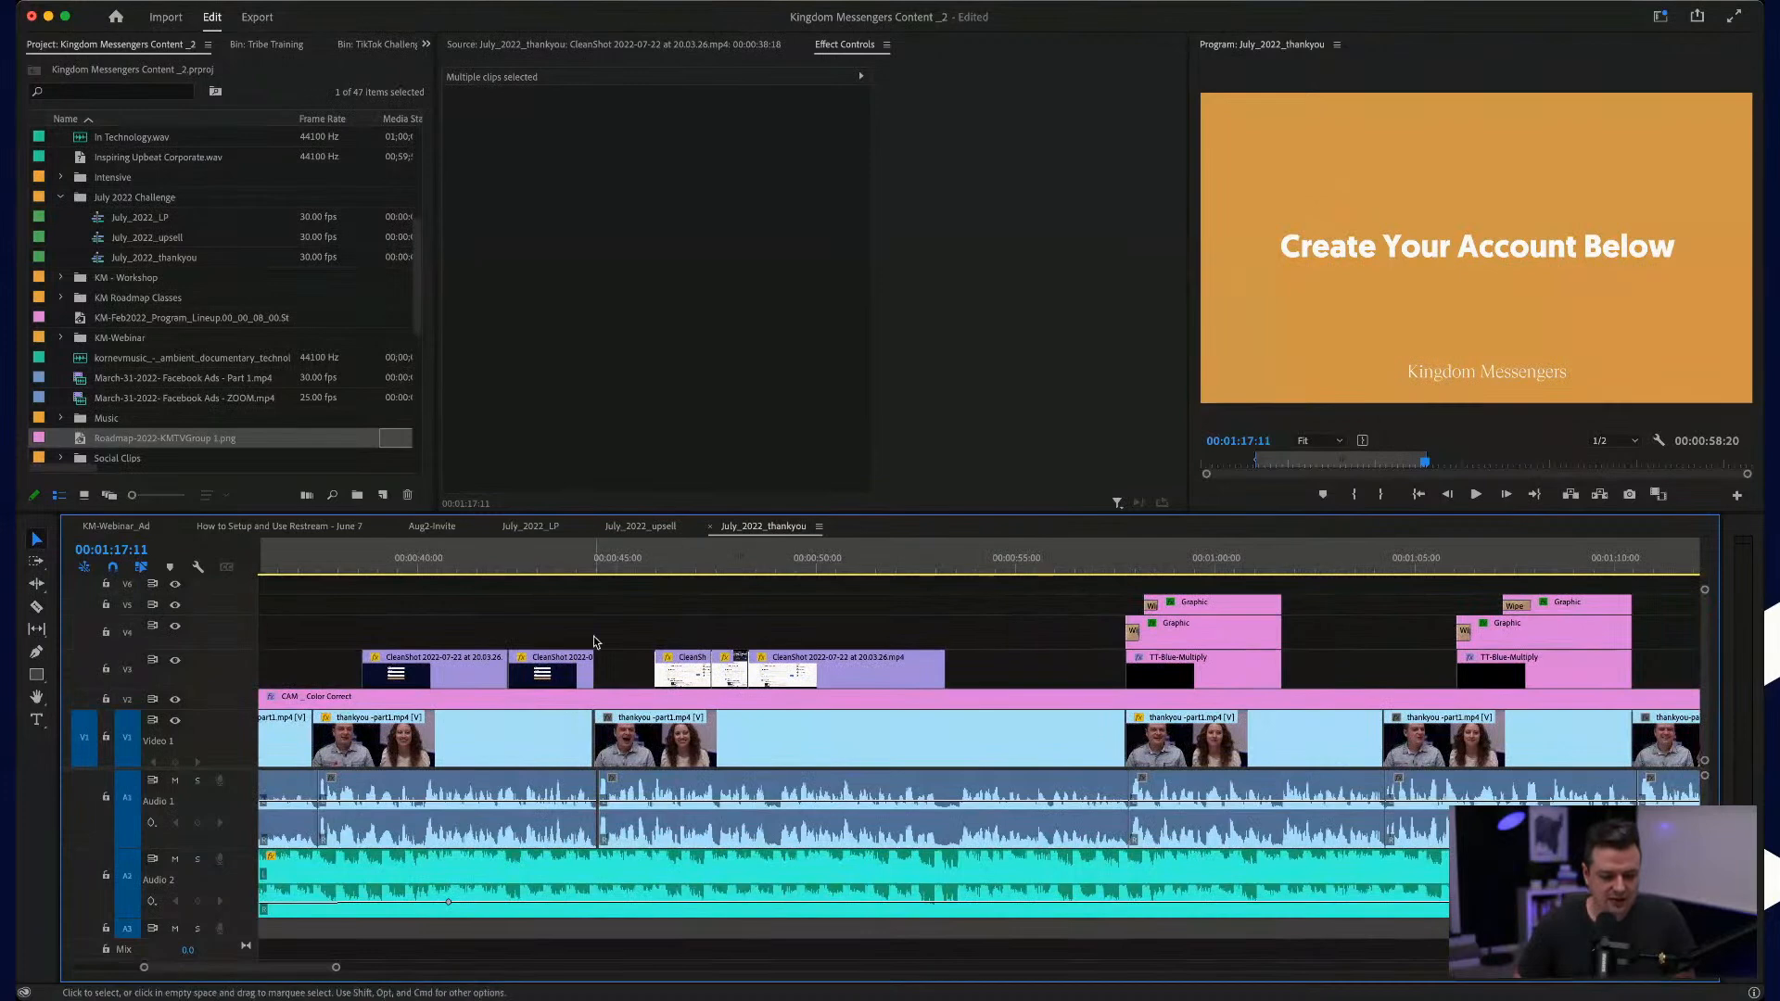
Step: Enlarge the timeline area and select every clip from the talk cut near 00:00:44:16 through the end card, leaving out the background music
left_click(599, 562)
scroll(565, 776, "up", 5)
left_click(586, 745)
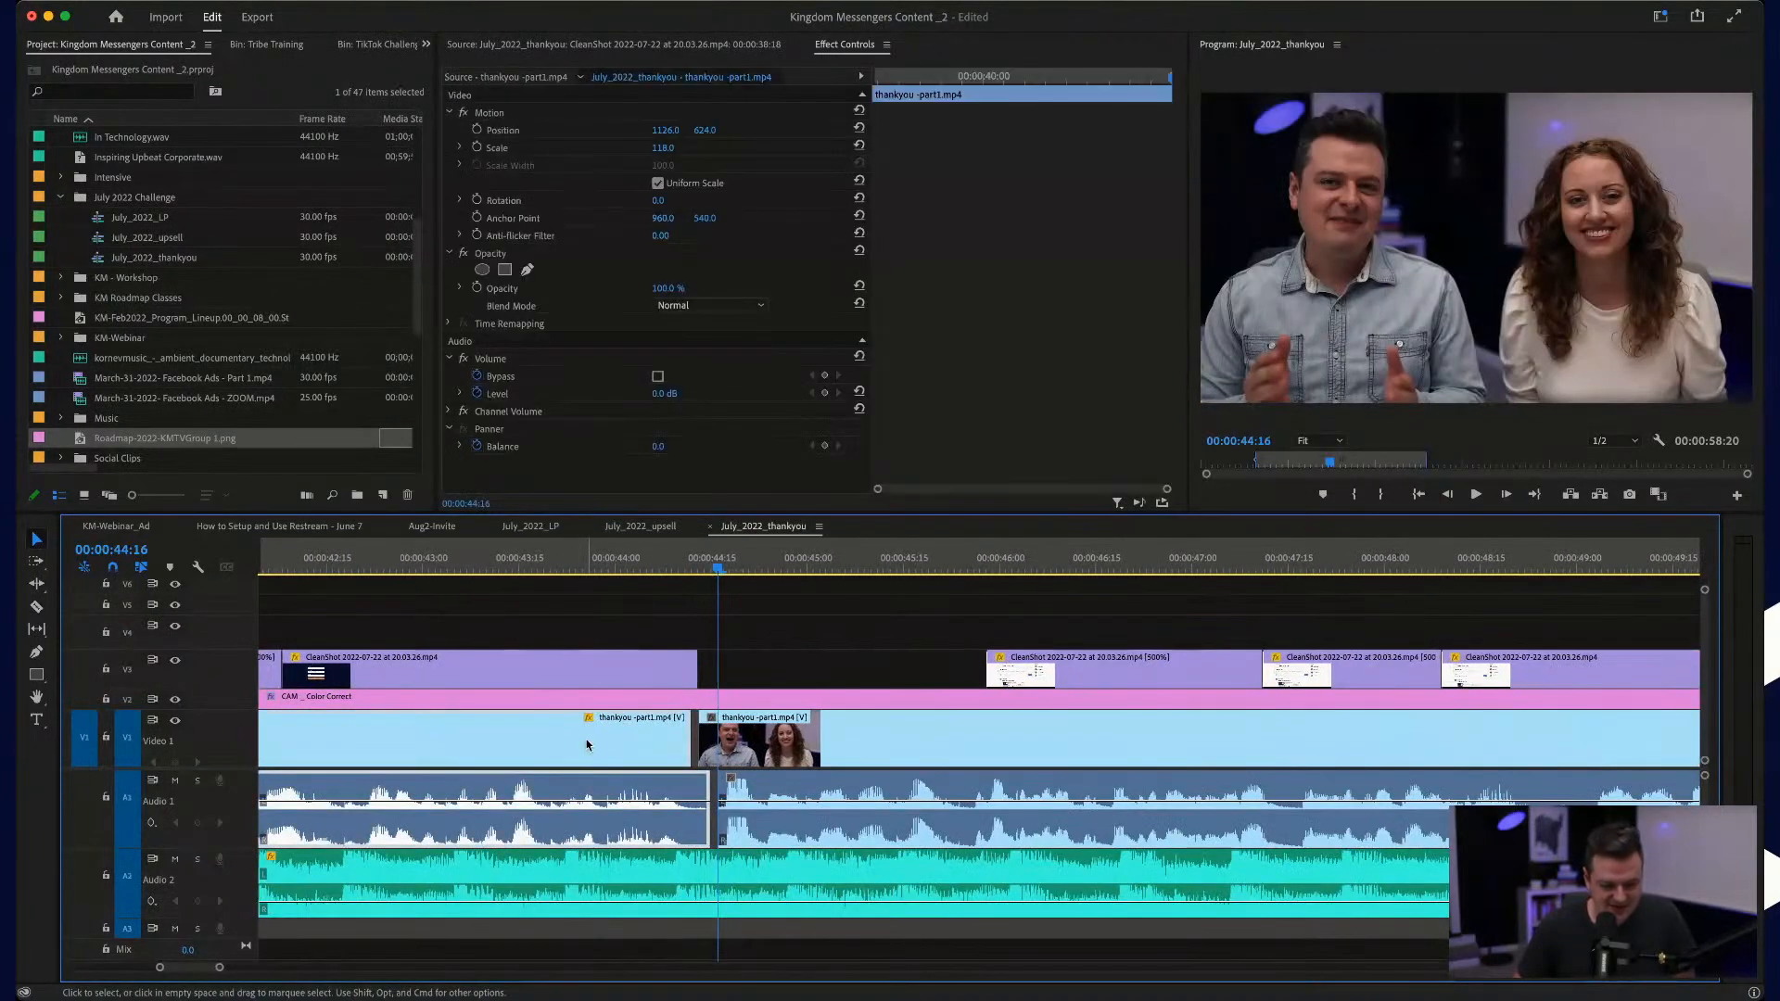
scroll(586, 746, "down", 4)
scroll(586, 745, "right", 5)
scroll(689, 723, "right", 2)
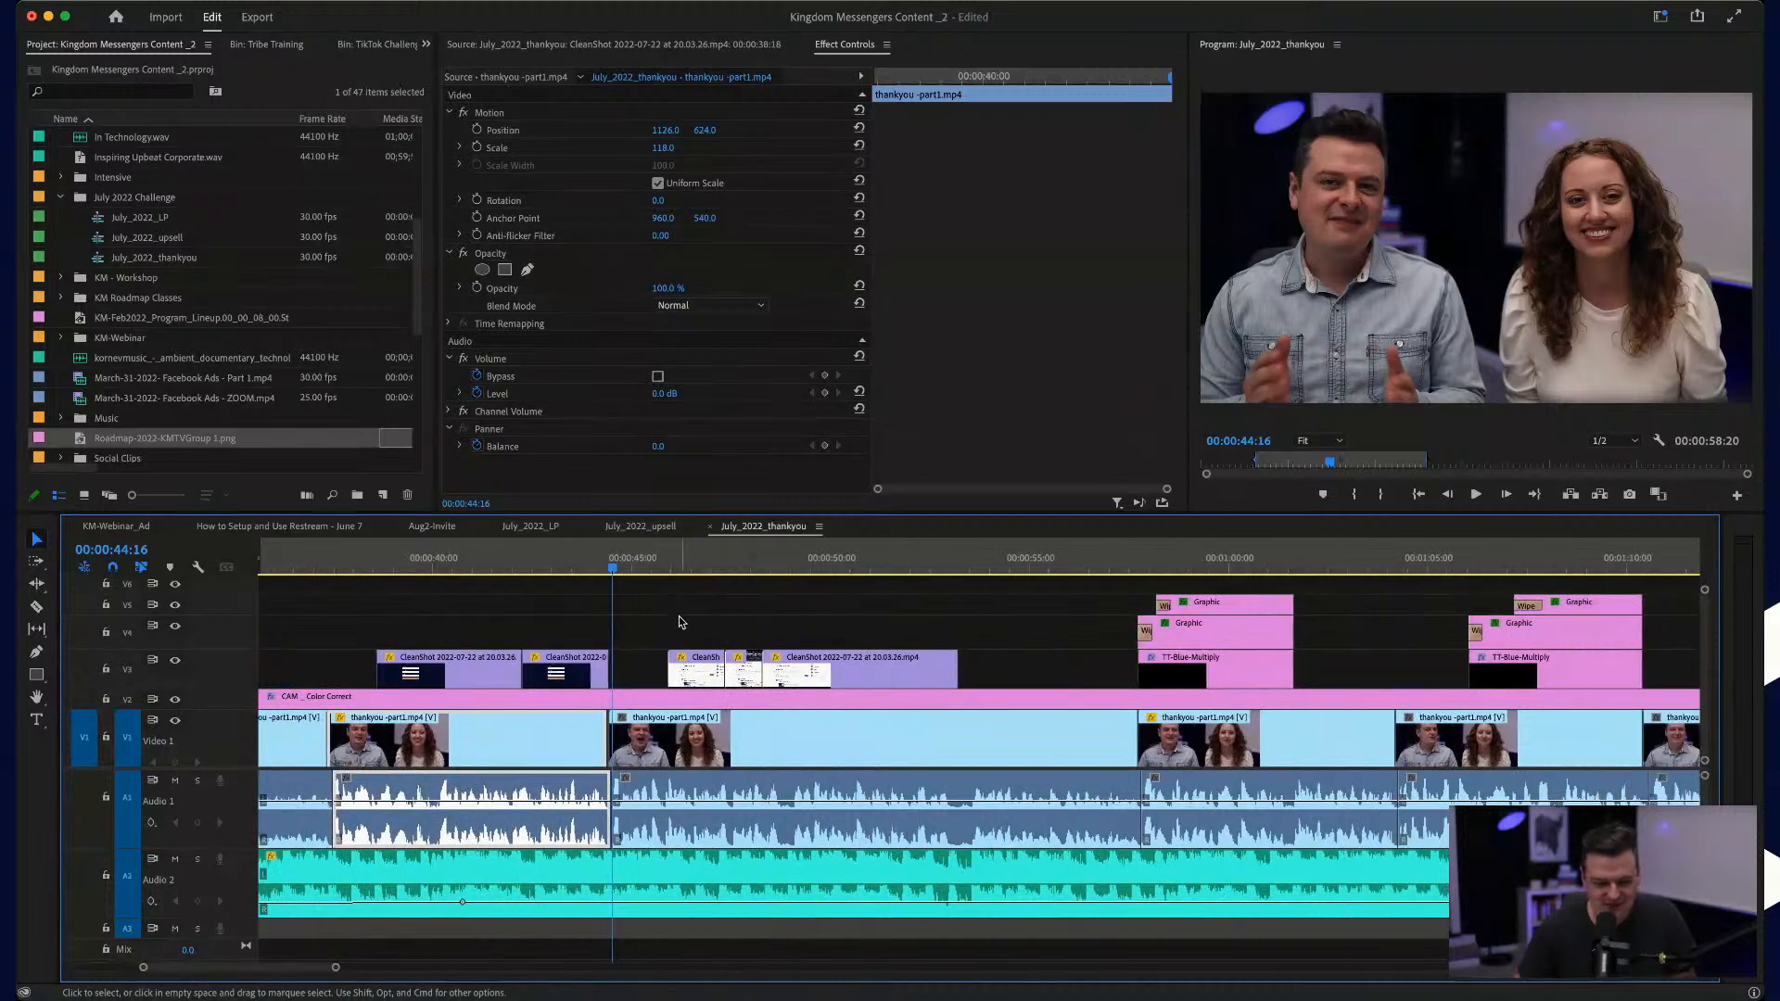
left_click_drag(676, 581, 1249, 791)
key("minus")
key("minus")
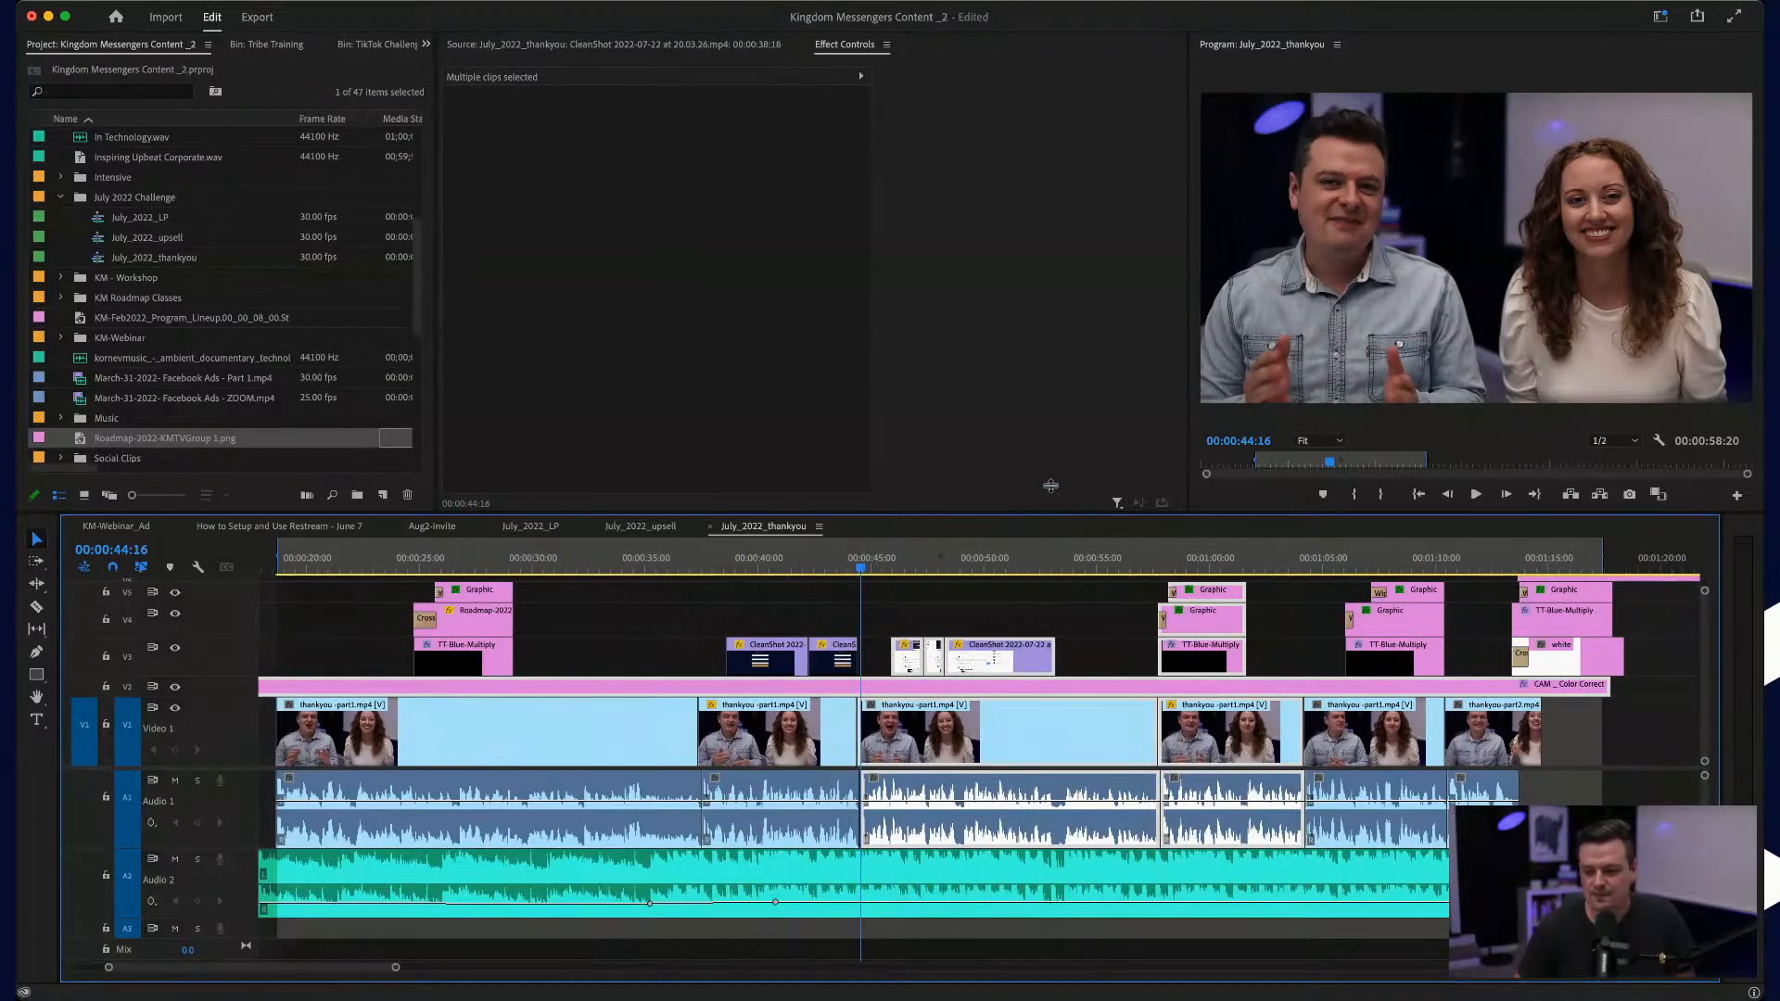
left_click_drag(1051, 485, 1051, 388)
left_click_drag(1577, 496, 734, 793)
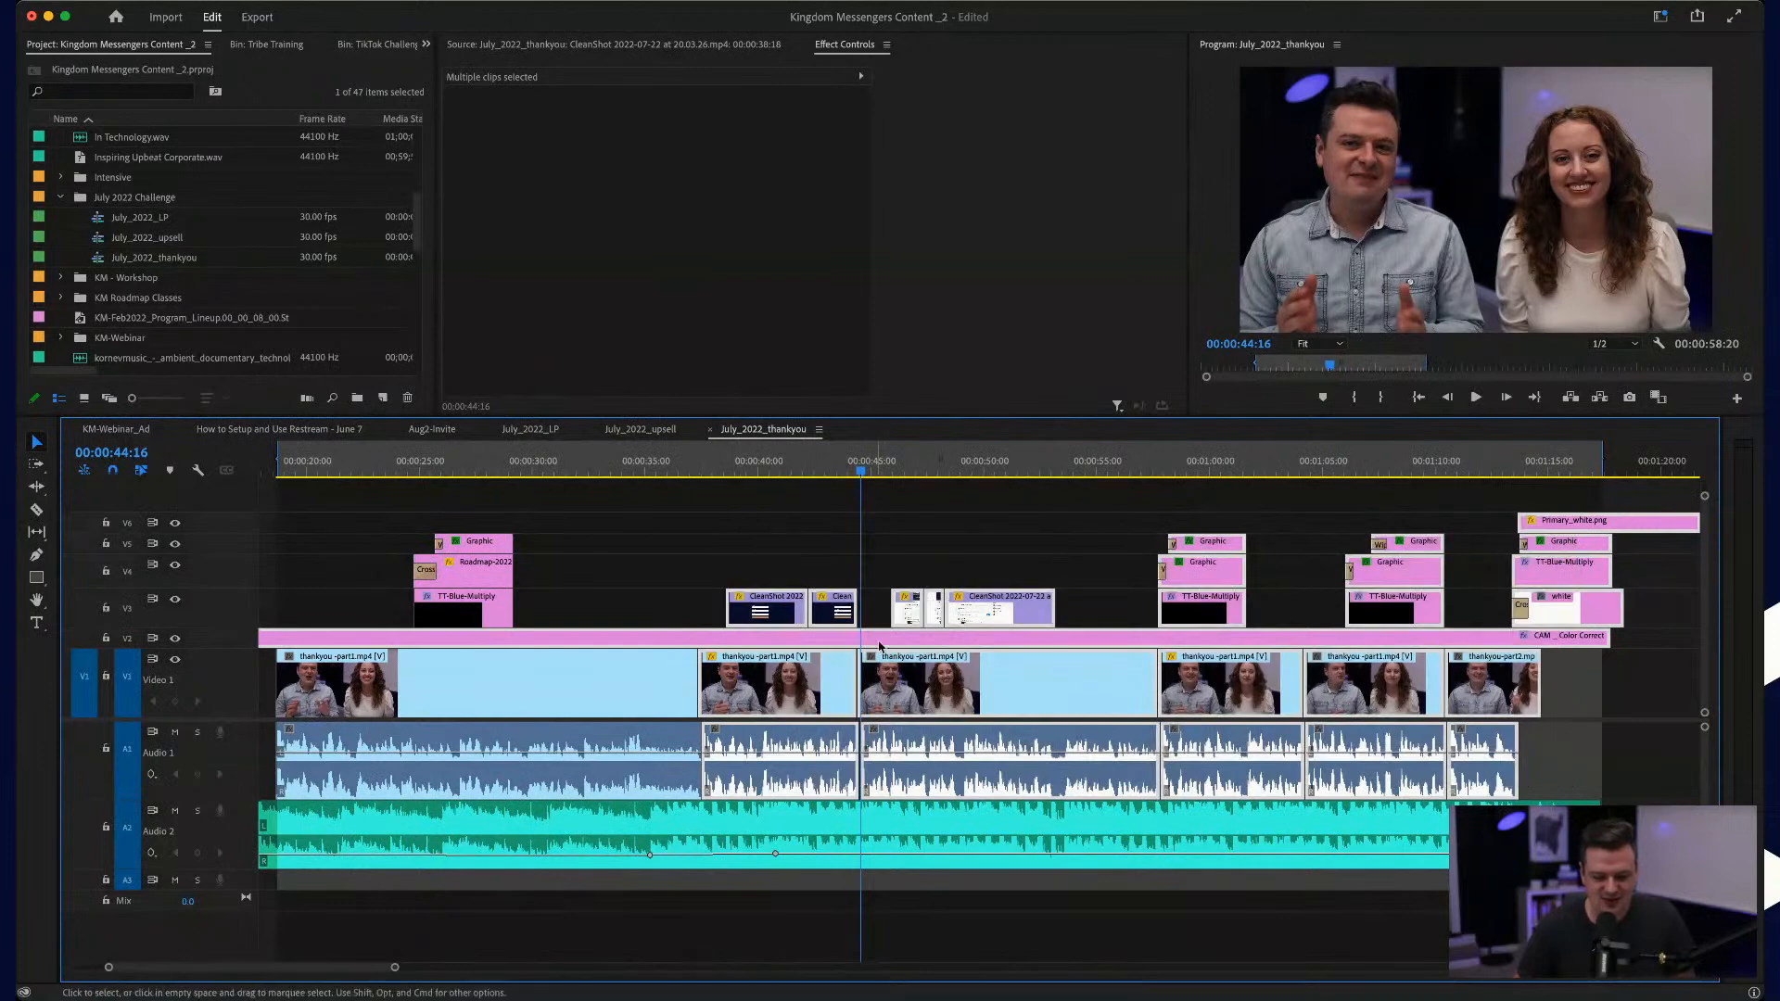
left_click(889, 531)
left_click_drag(880, 502, 1594, 749)
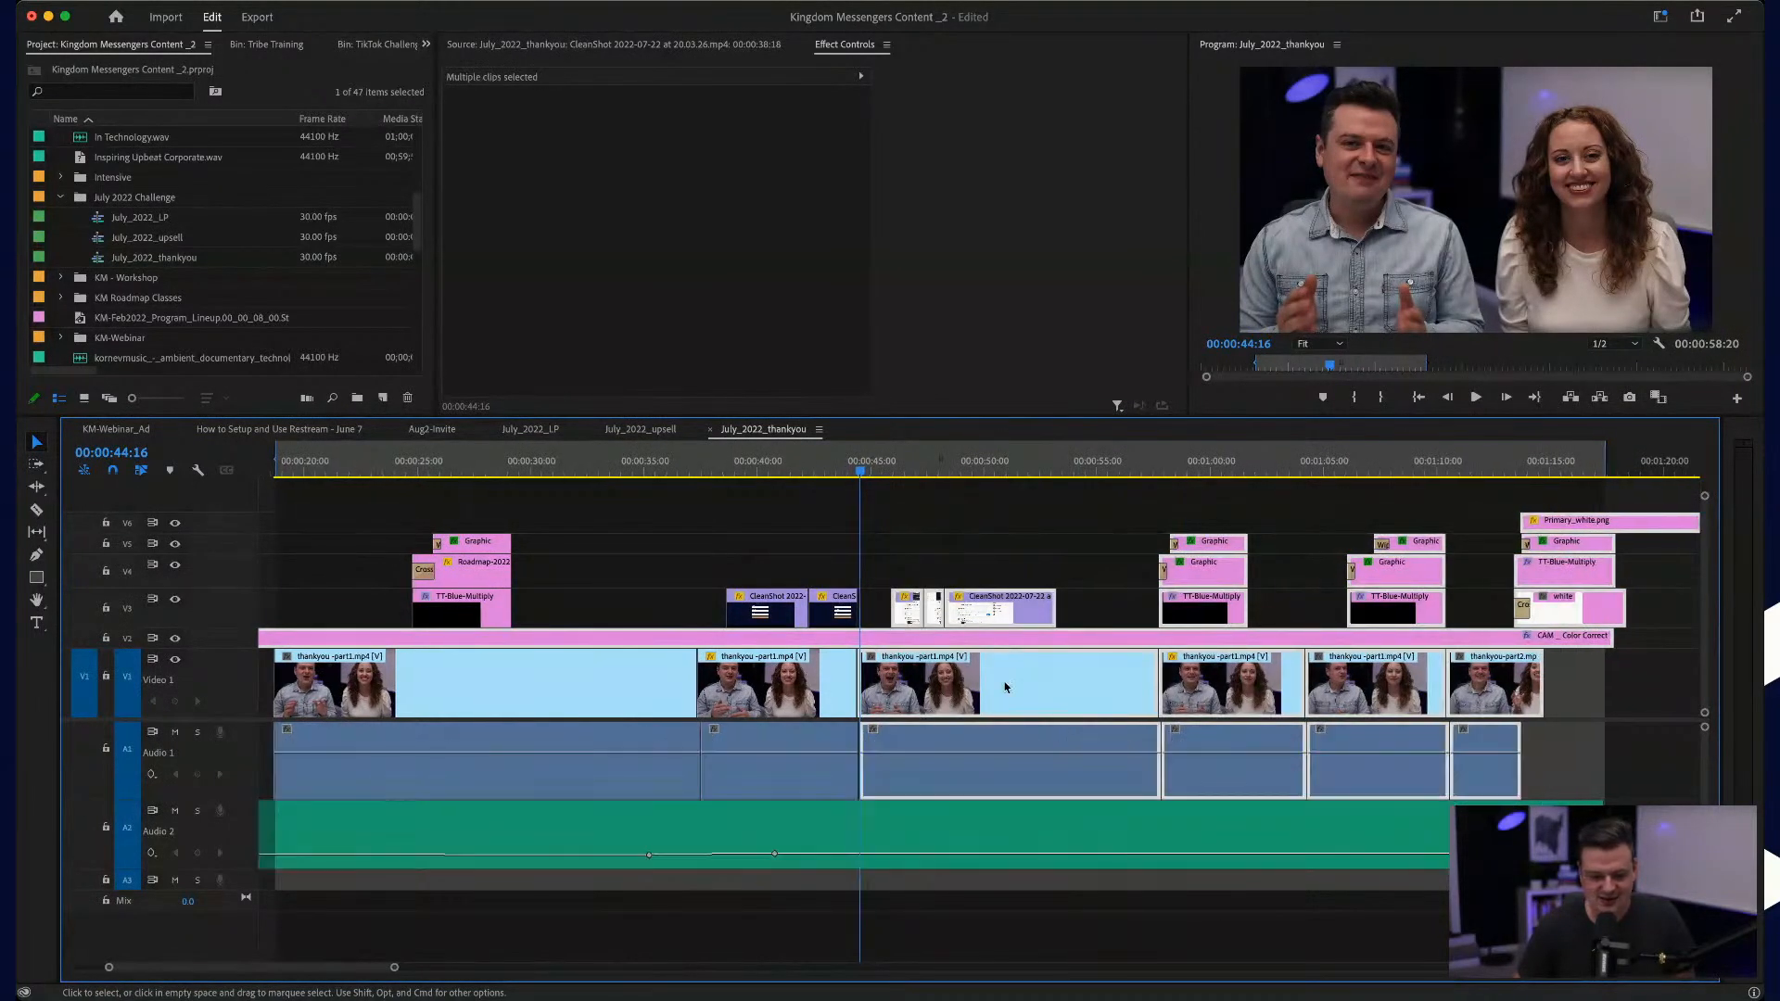
Step: Slide the selected clips slightly earlier to close the small gap at the talk cut near 00:00:44:16
key("=")
key("=")
key("=")
key("=")
key("=")
key("=")
left_click_drag(512, 687, 580, 693)
key("-")
key("-")
key("-")
key("-")
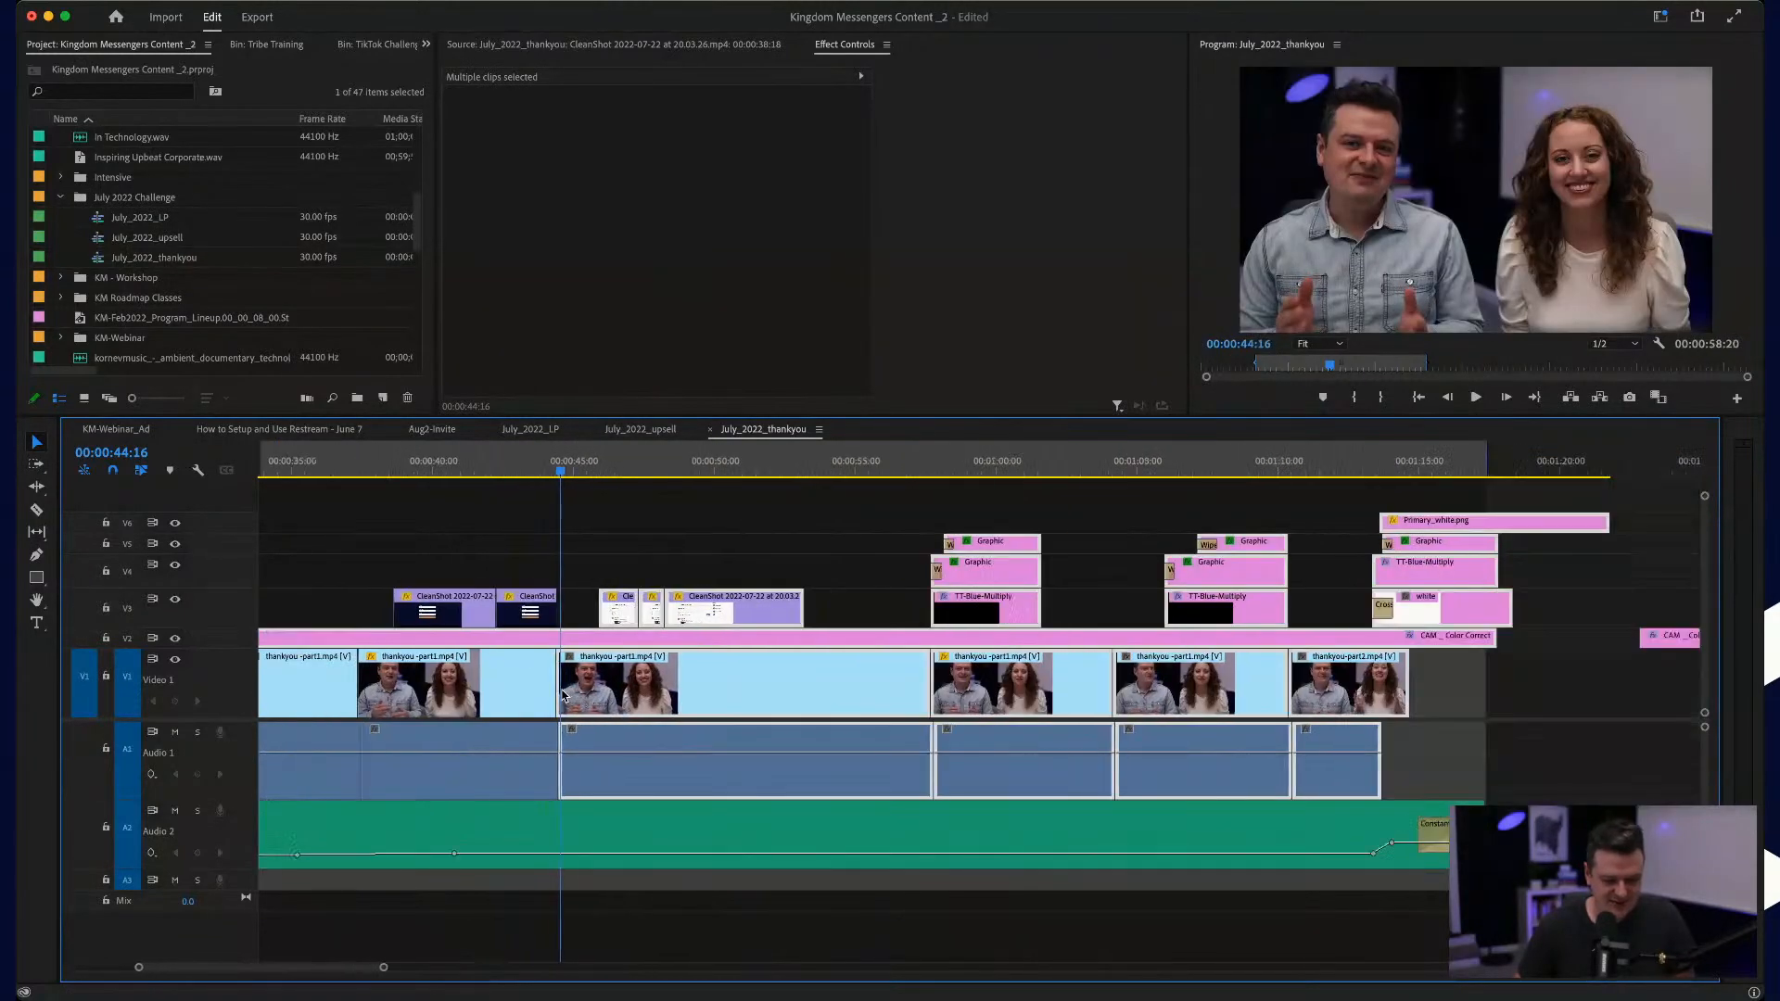
scroll(1066, 582, "up", 6)
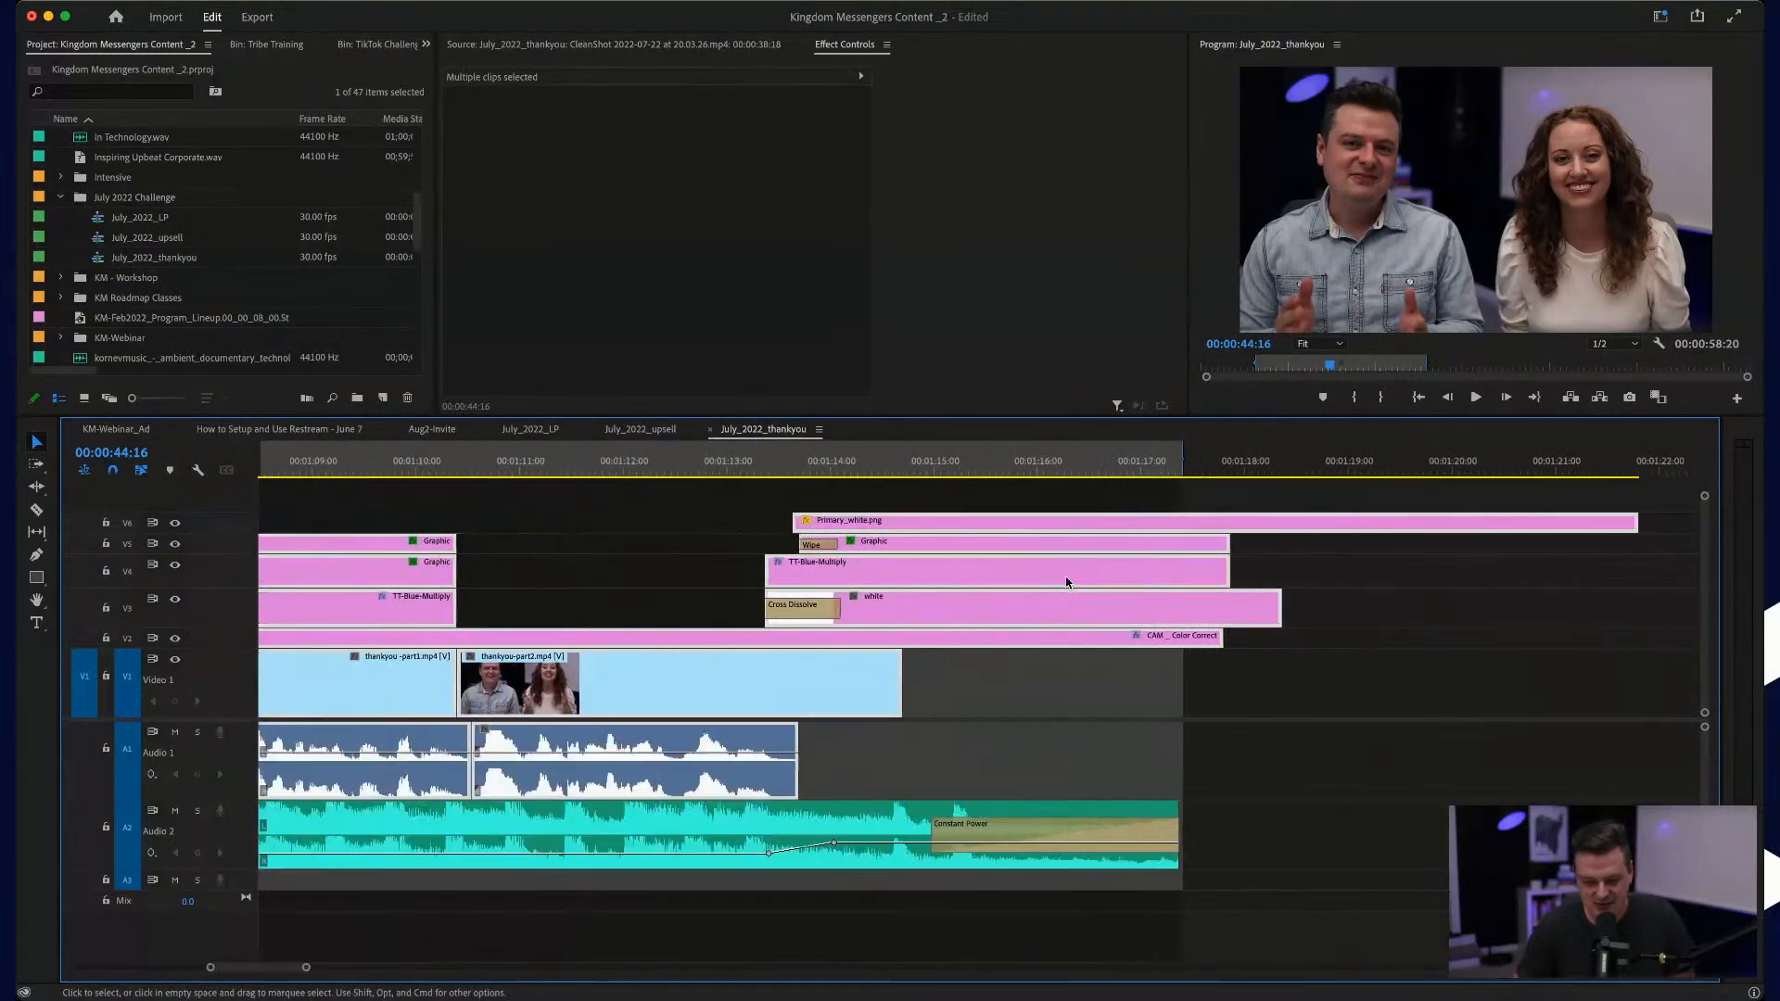
scroll(1066, 582, "down", 6)
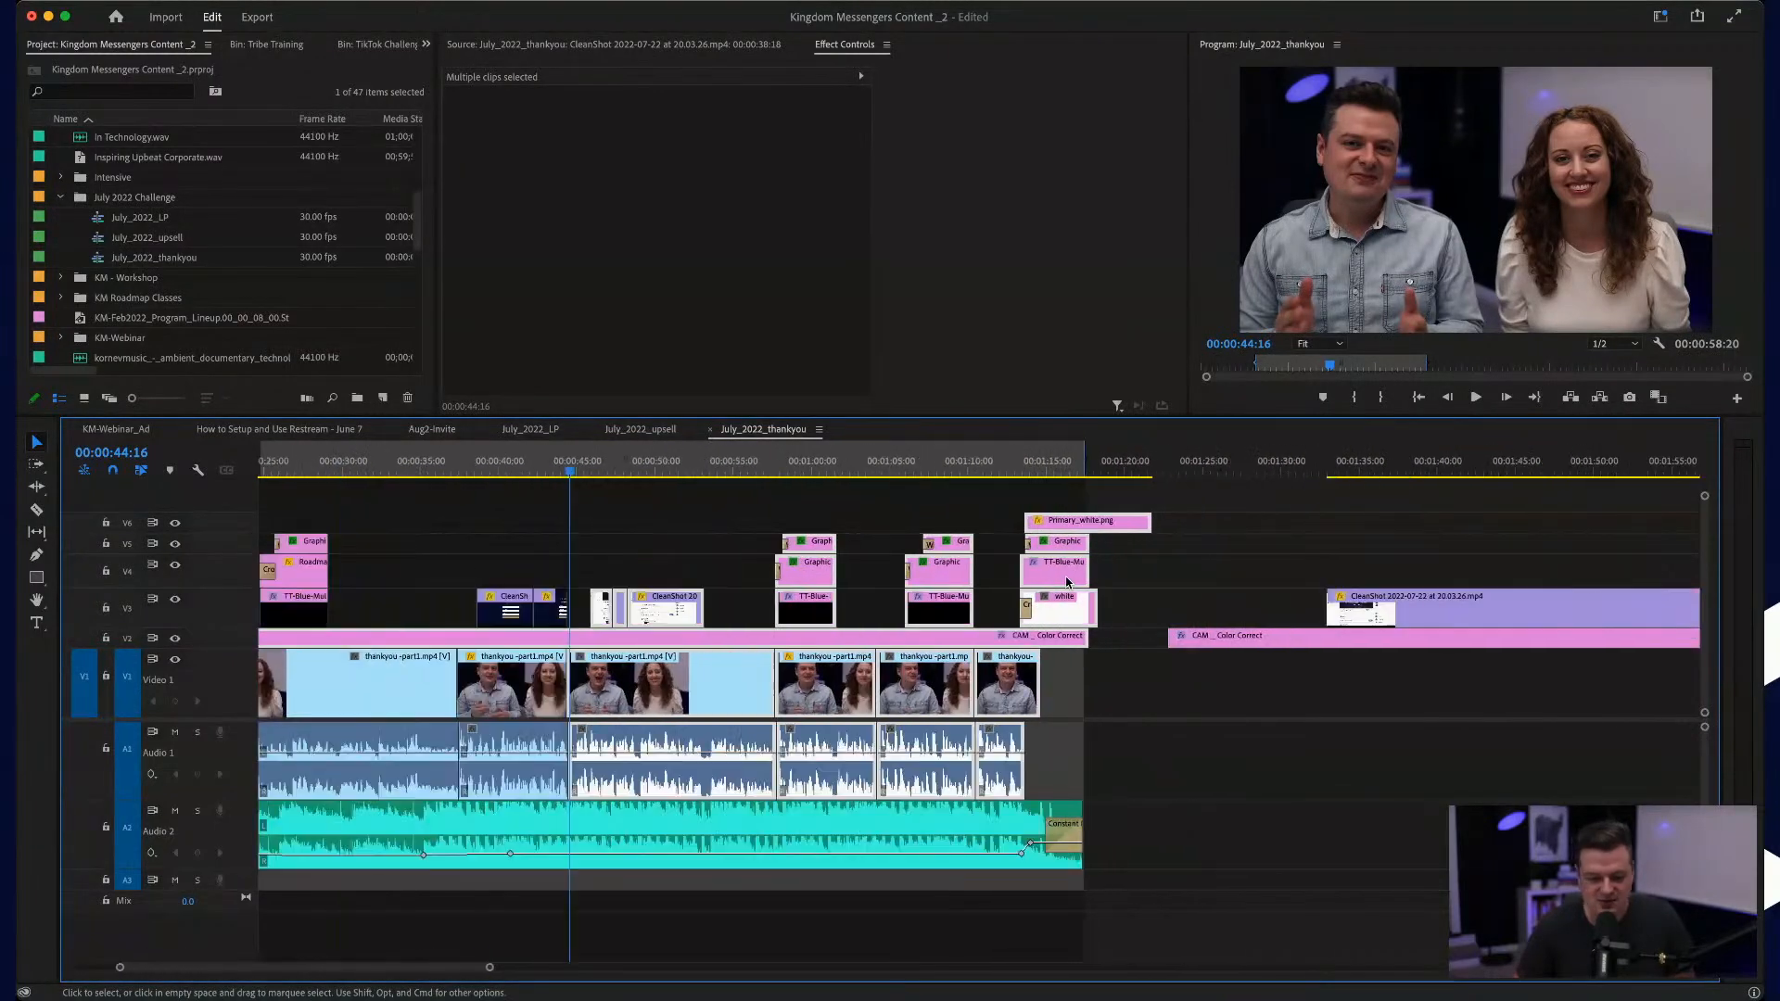
Step: Step through the edit points from the first talk clip to the music's end to check the cuts and end card
left_click(799, 472)
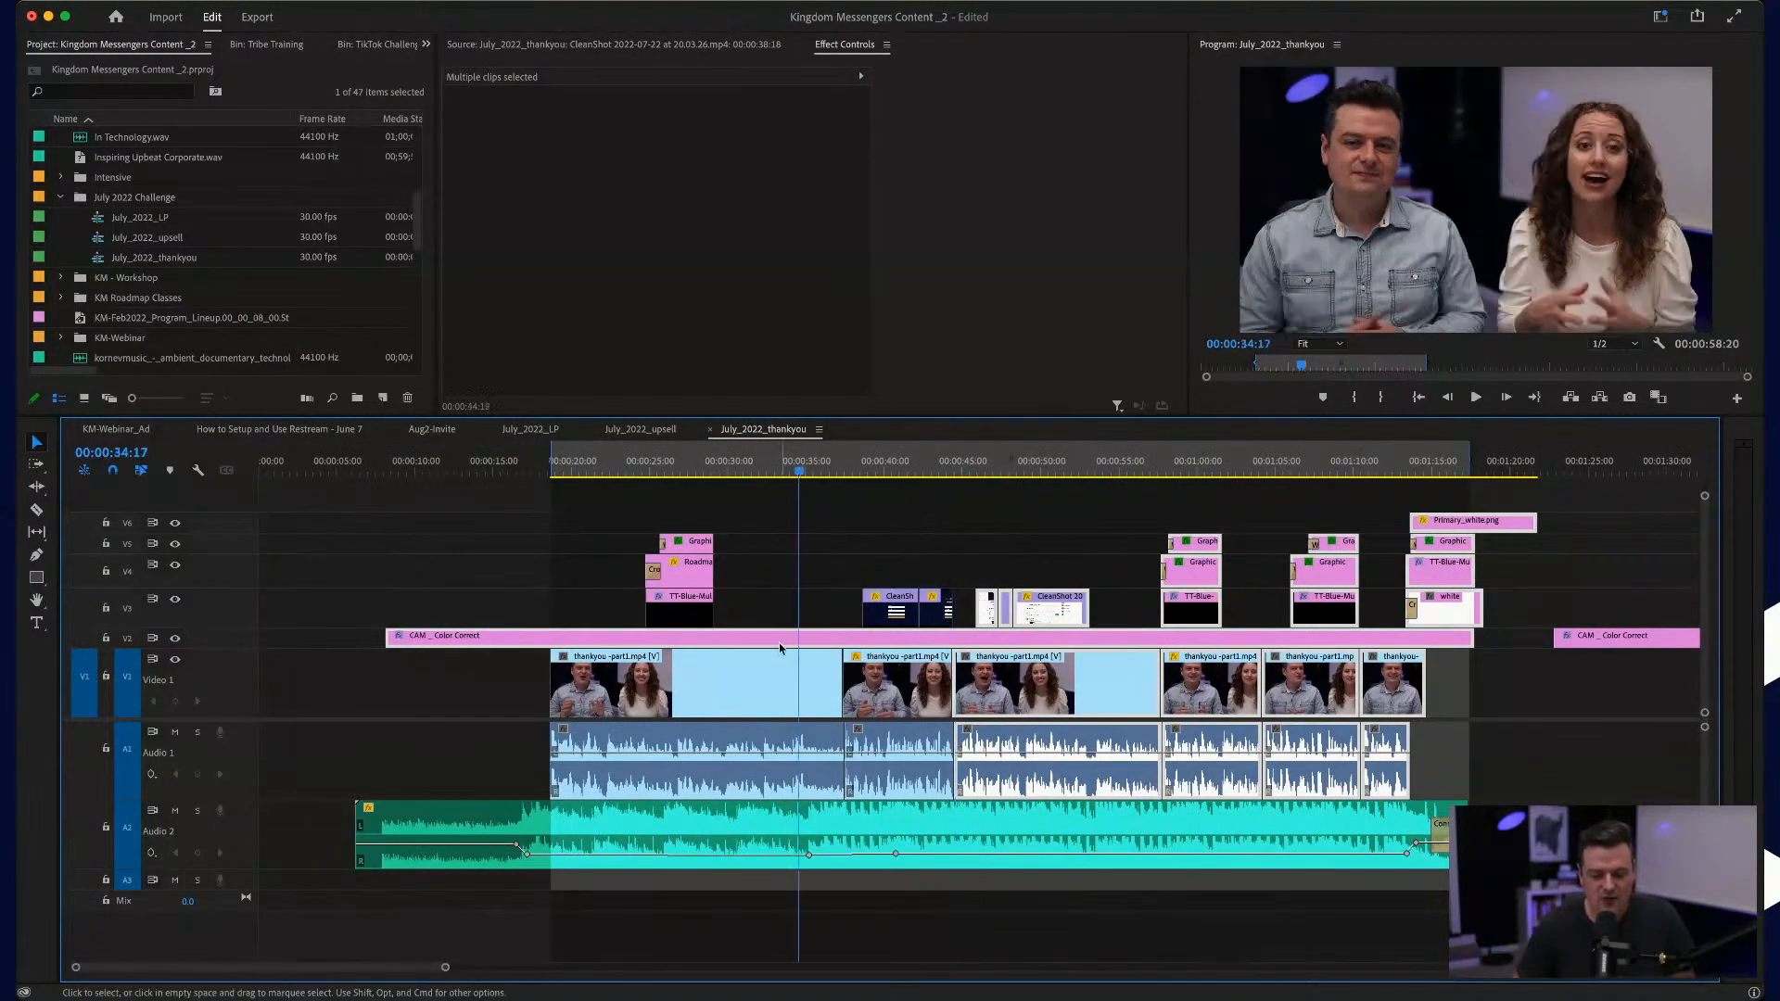
scroll(780, 647, "up", 8)
scroll(781, 647, "up", 1)
key("Down")
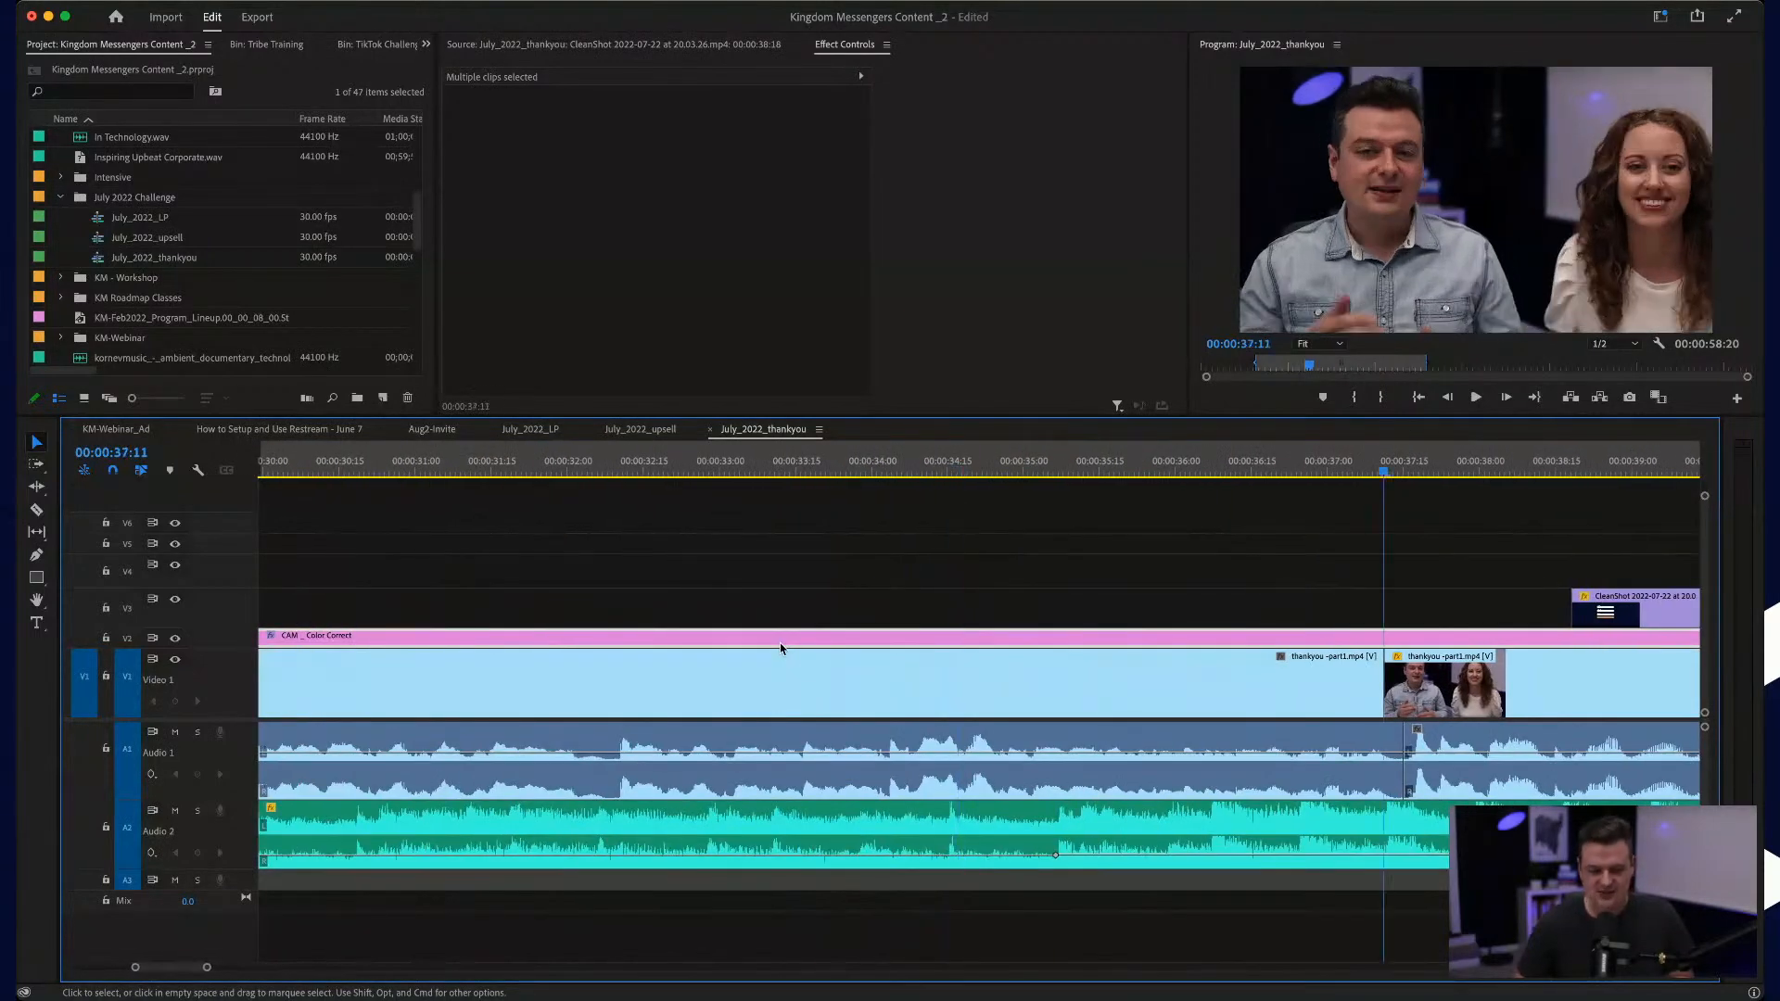
key("Up")
key("Up")
key("Down")
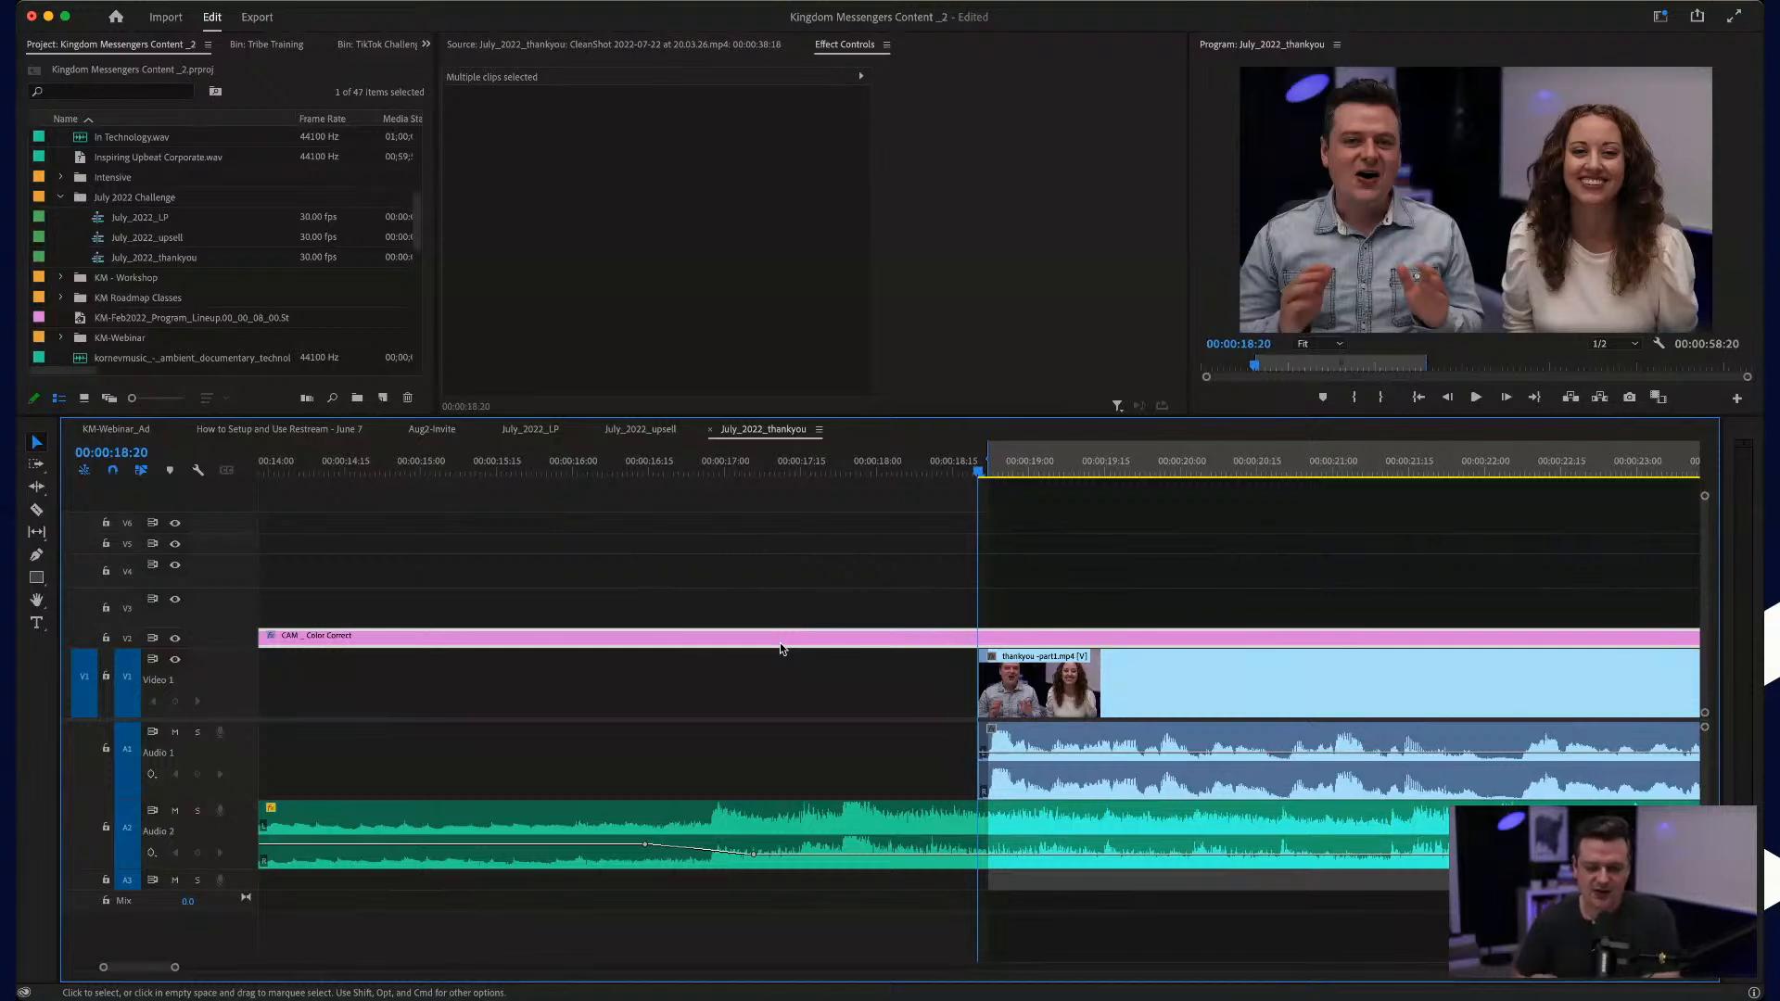
key("Down")
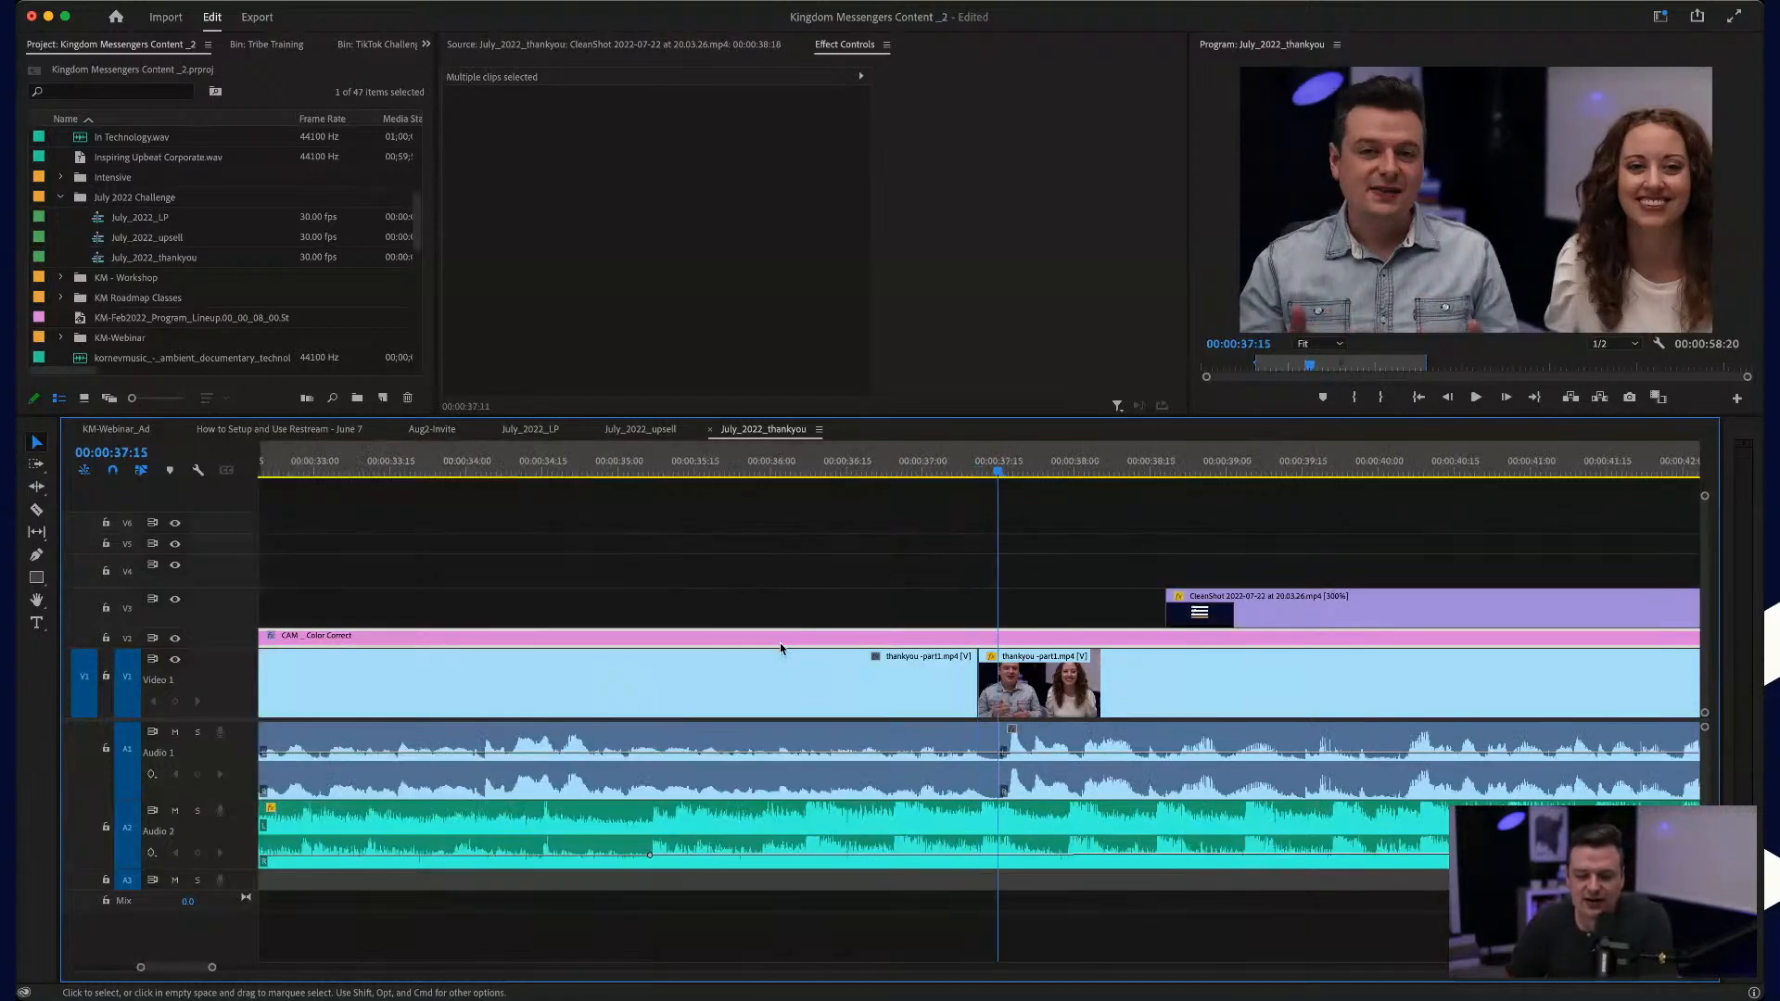
key("Down")
key("Down")
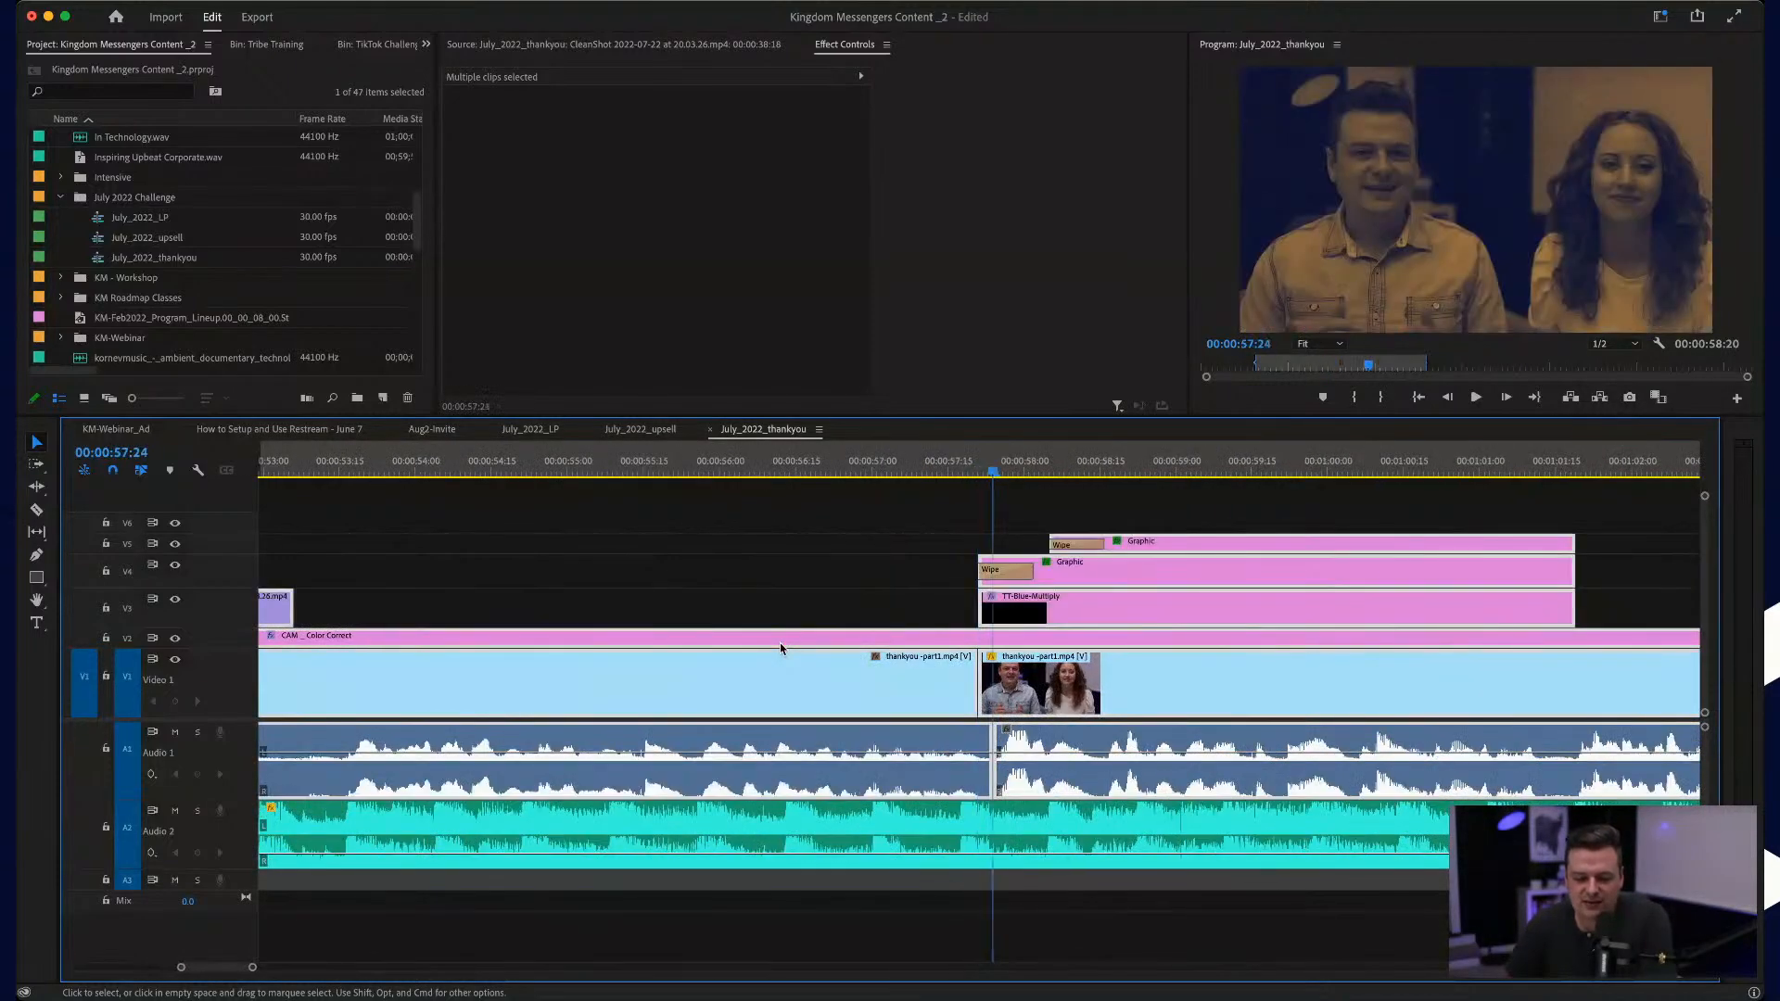
key("Down")
key("Down")
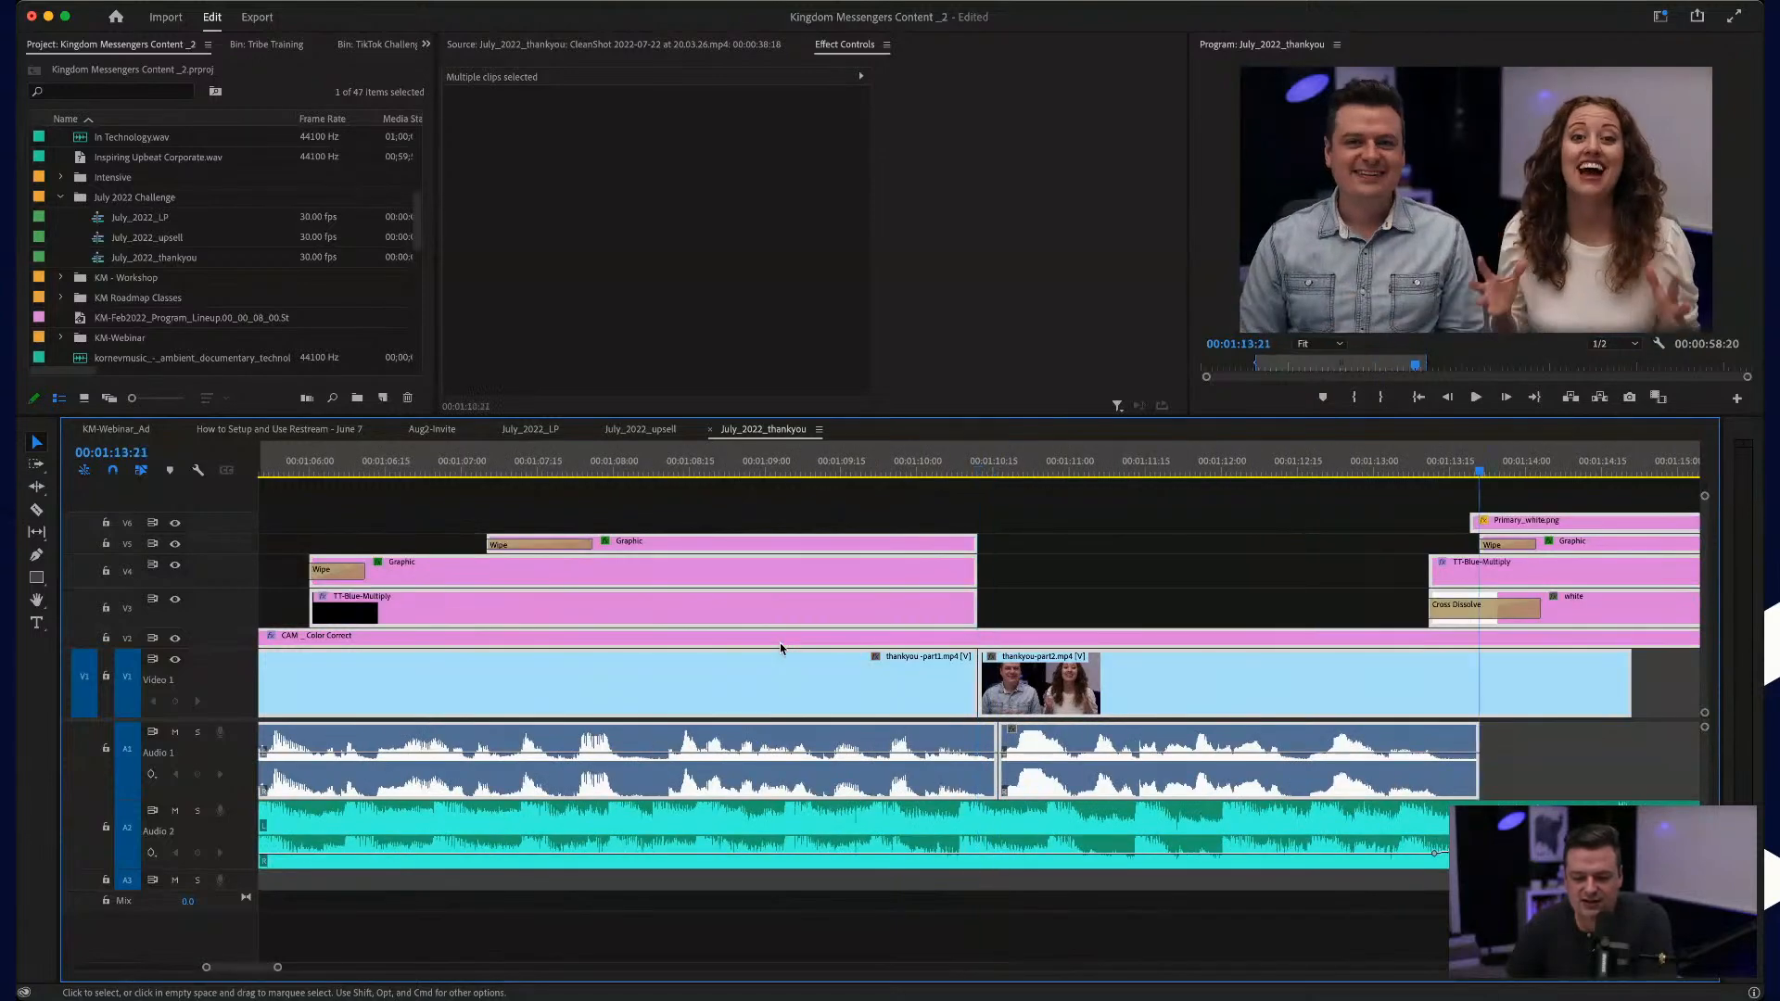
key("Down")
key("Down")
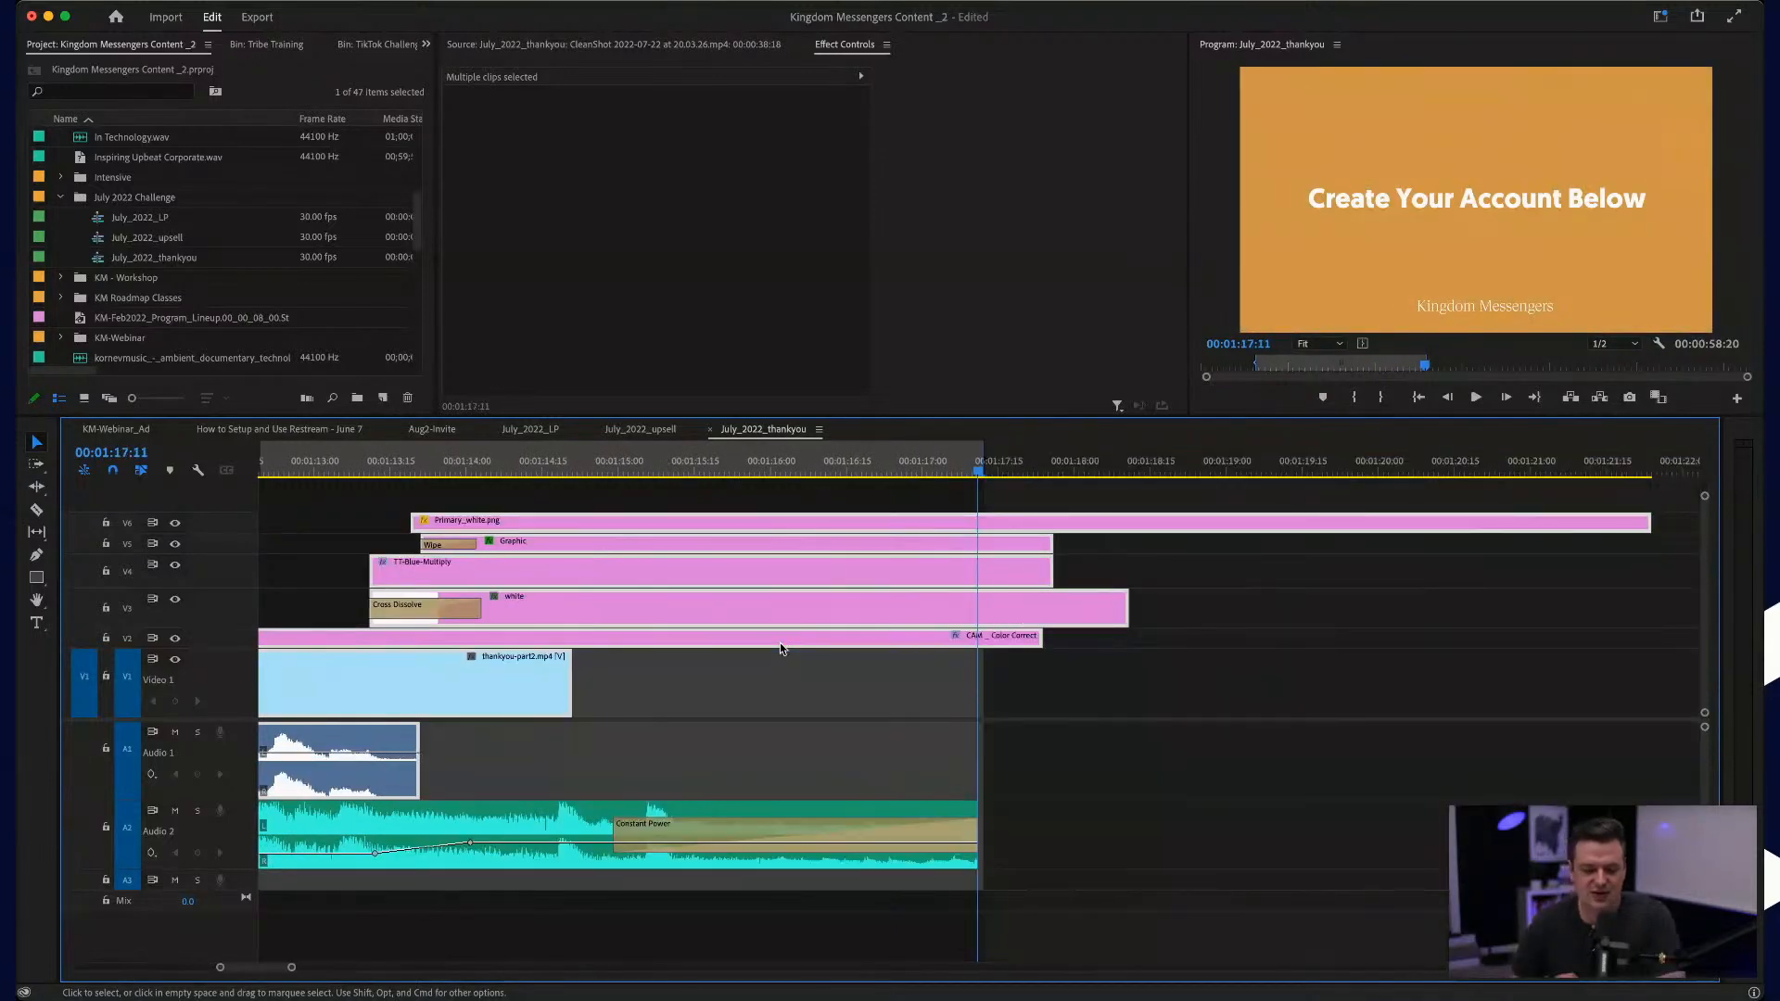
Step: Export the July_2022_thankyou sequence as July_2022_thankyou.mp4 in H.264 with the High Quality 1080p HD preset and the Source In/Out range
key("minus")
key("minus")
key("minus")
key("minus")
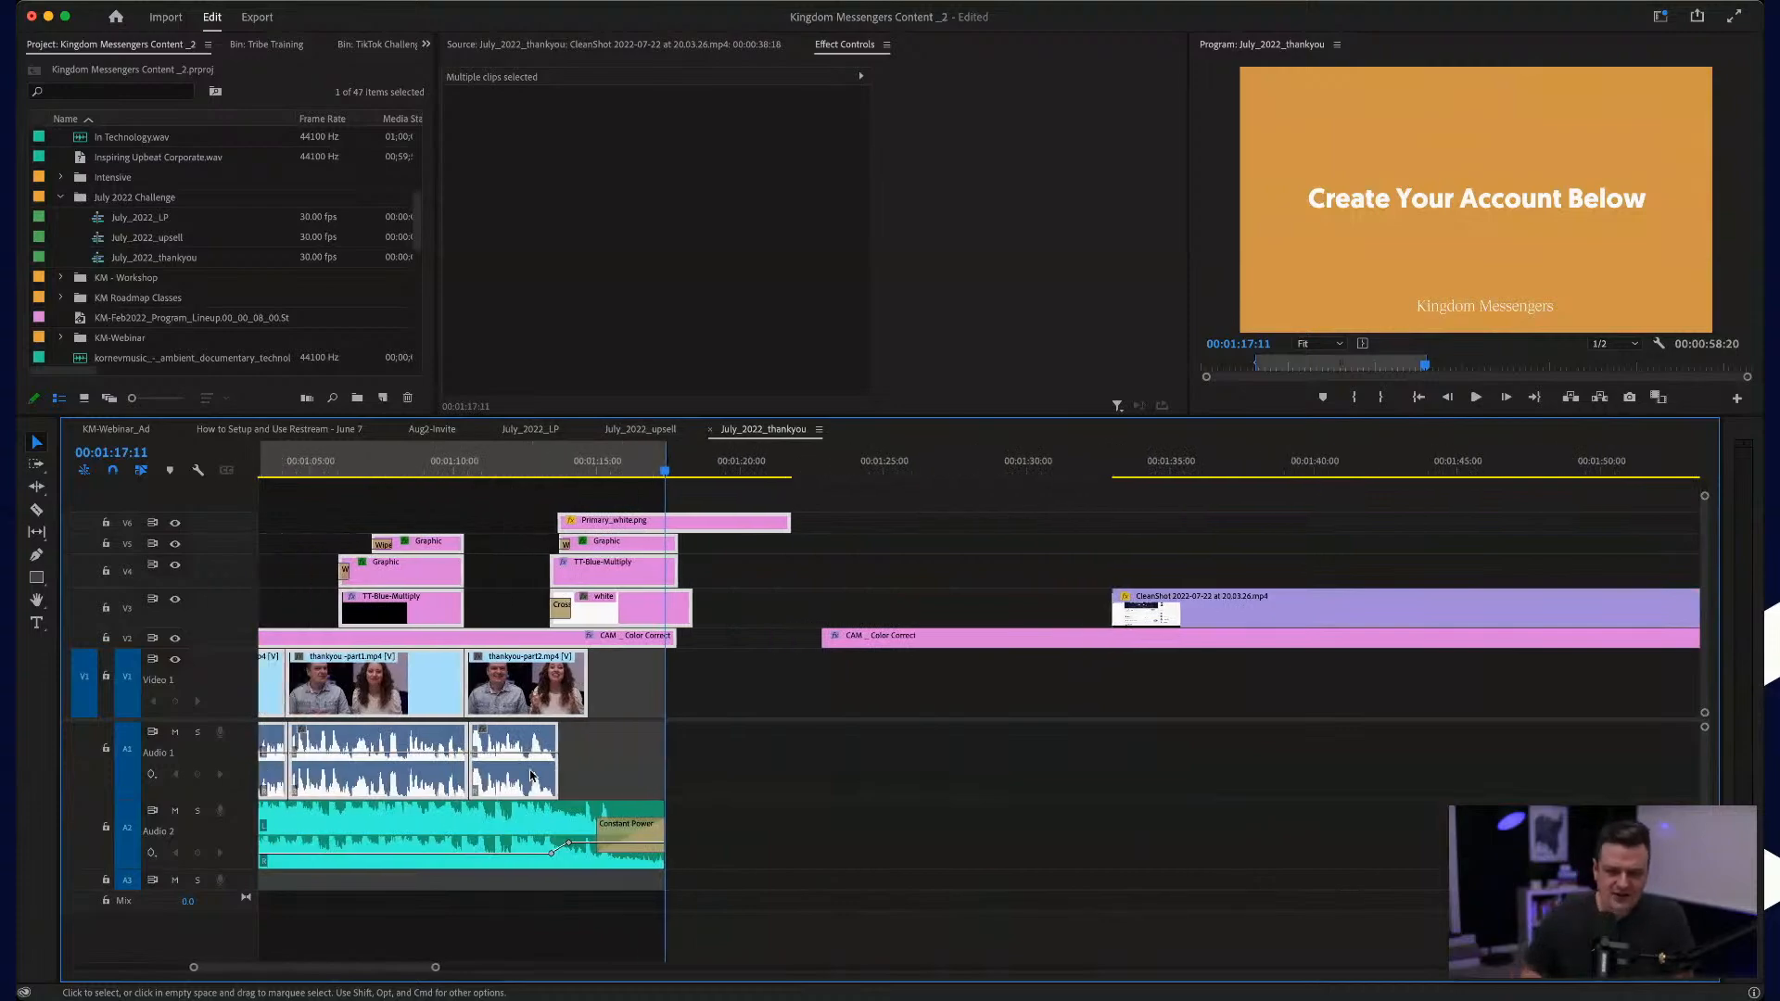
key("minus")
key("minus")
key("minus")
key("minus")
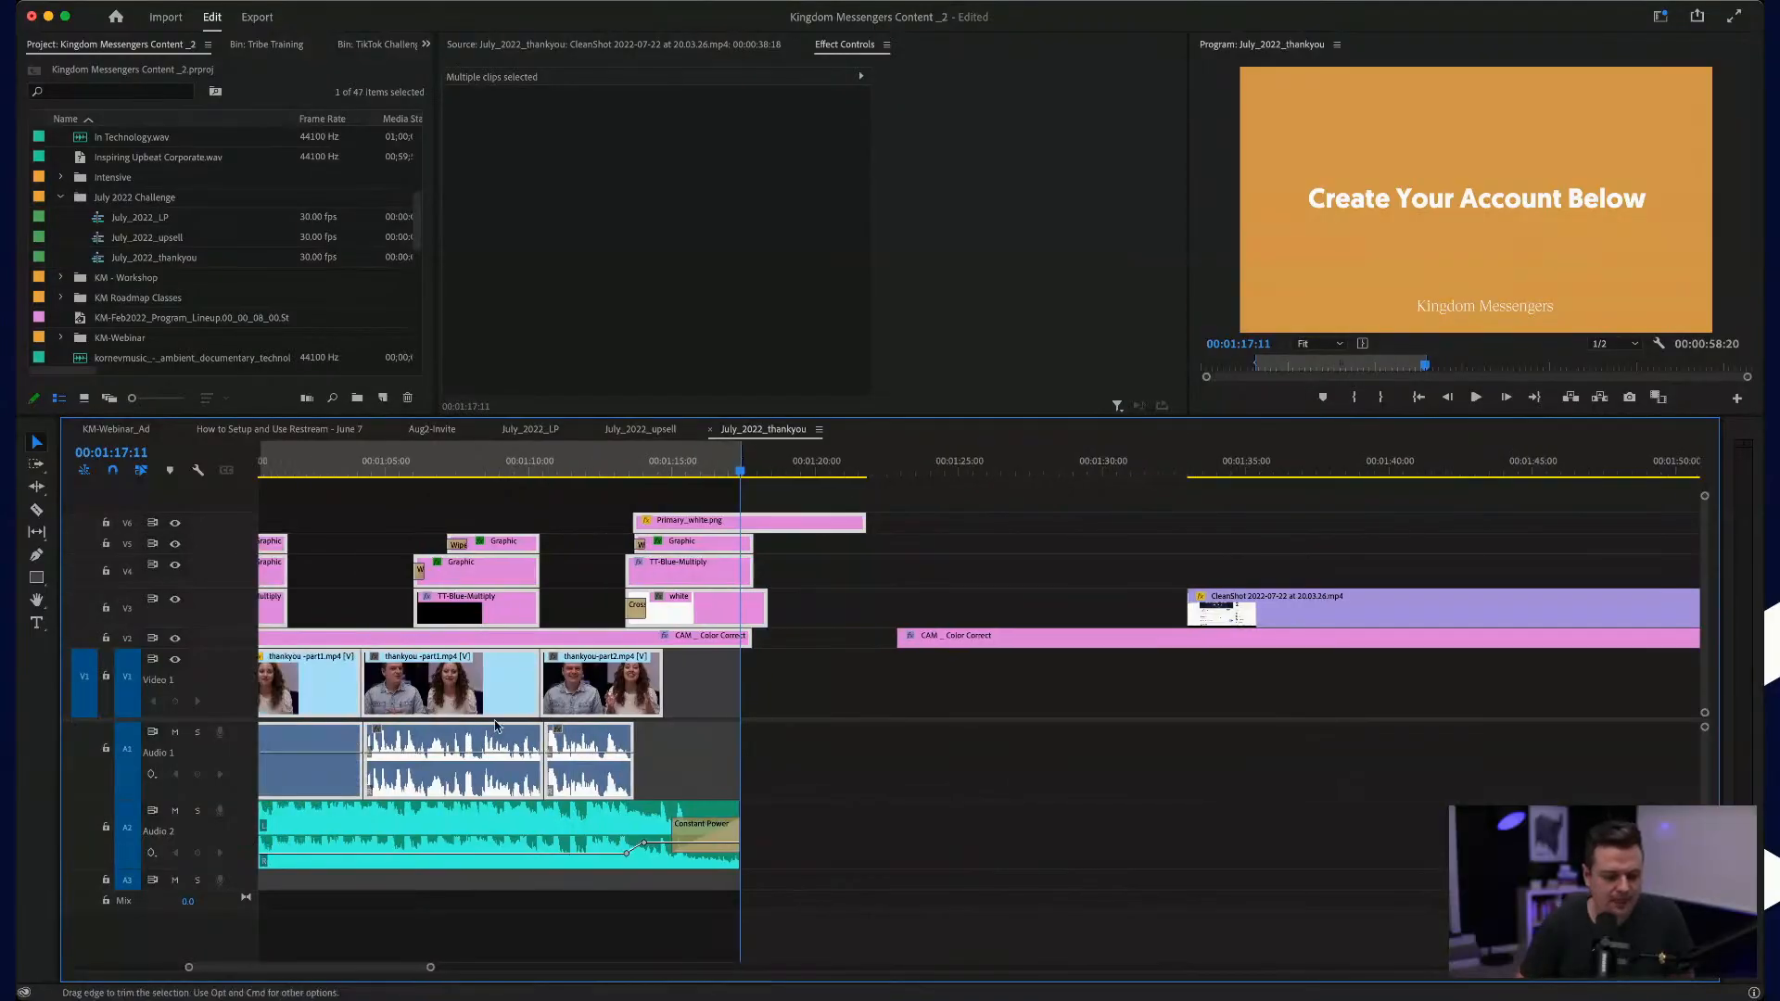
key("minus")
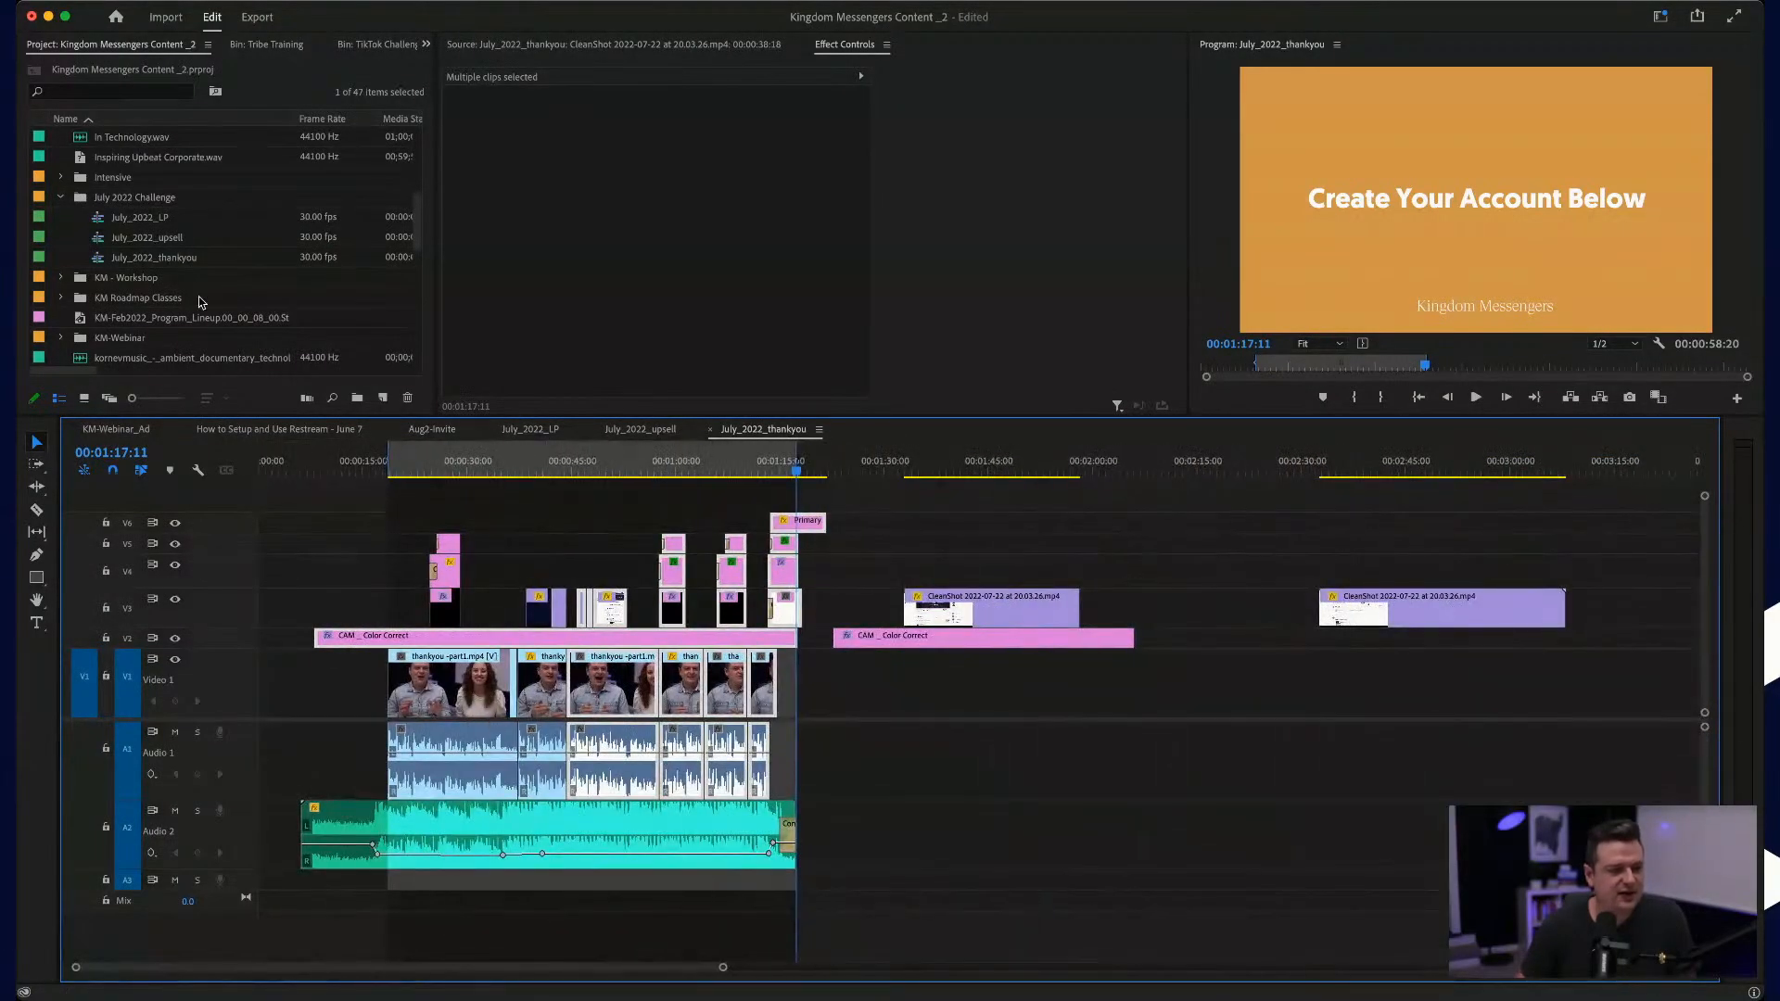
left_click(137, 257)
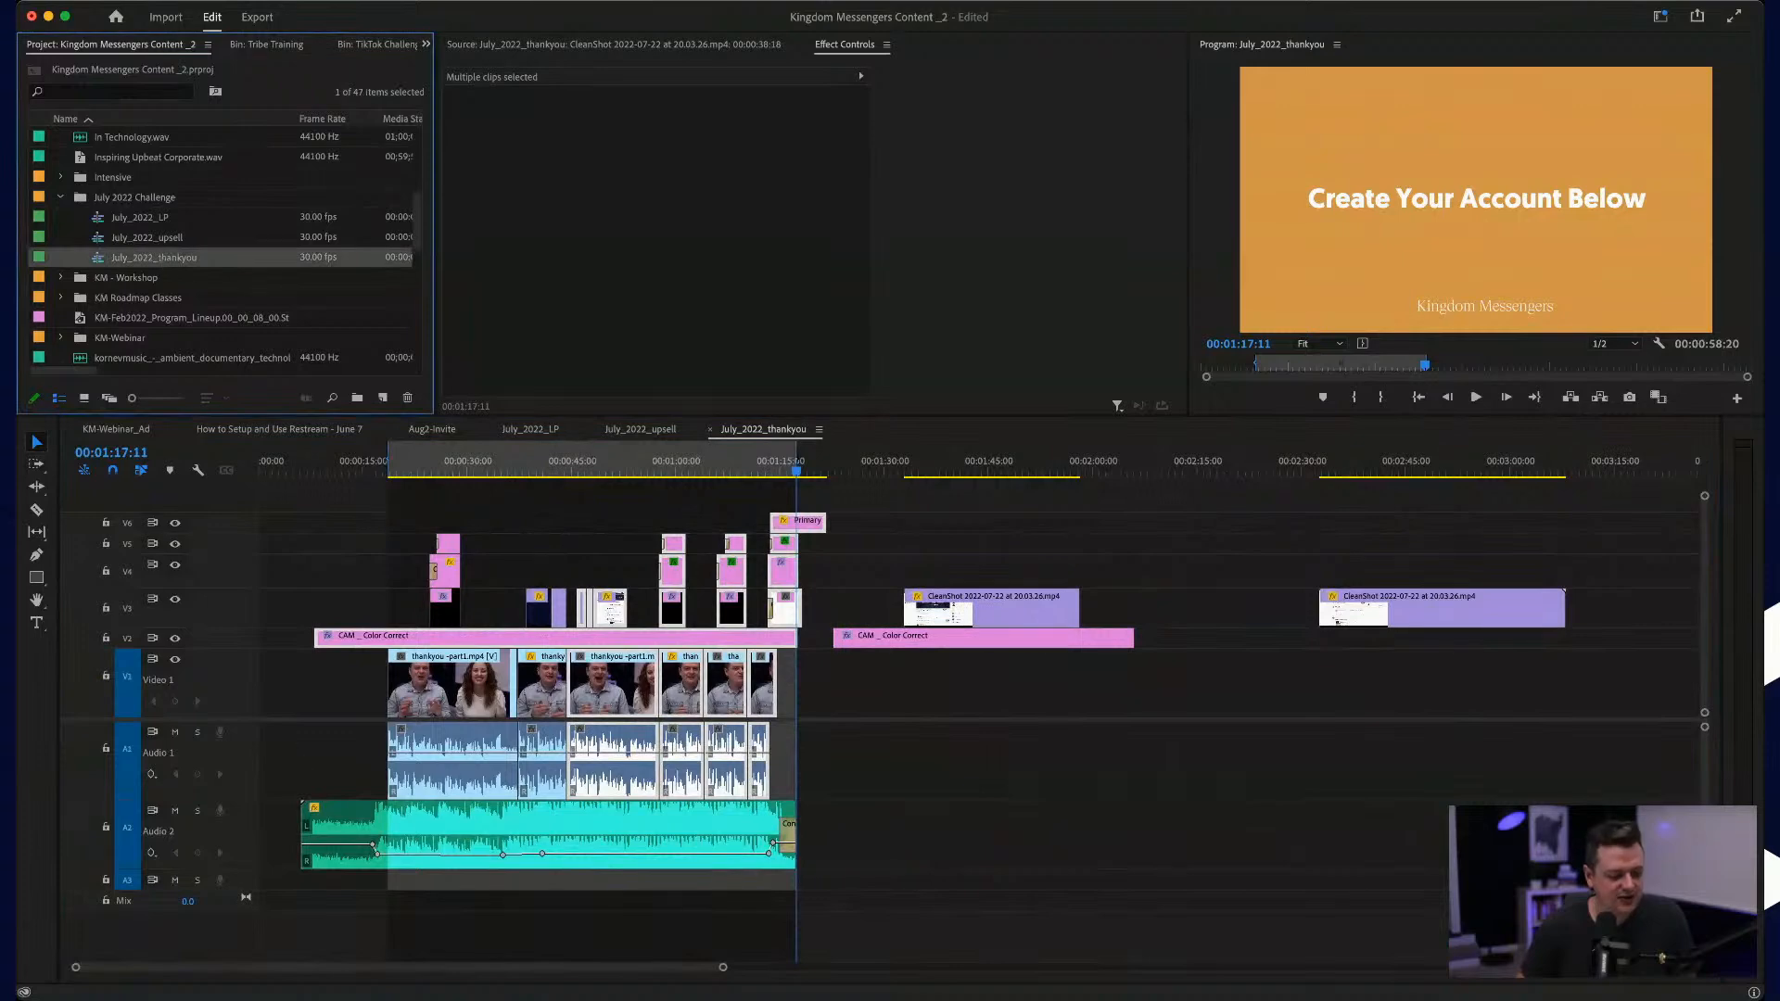
key("super+m")
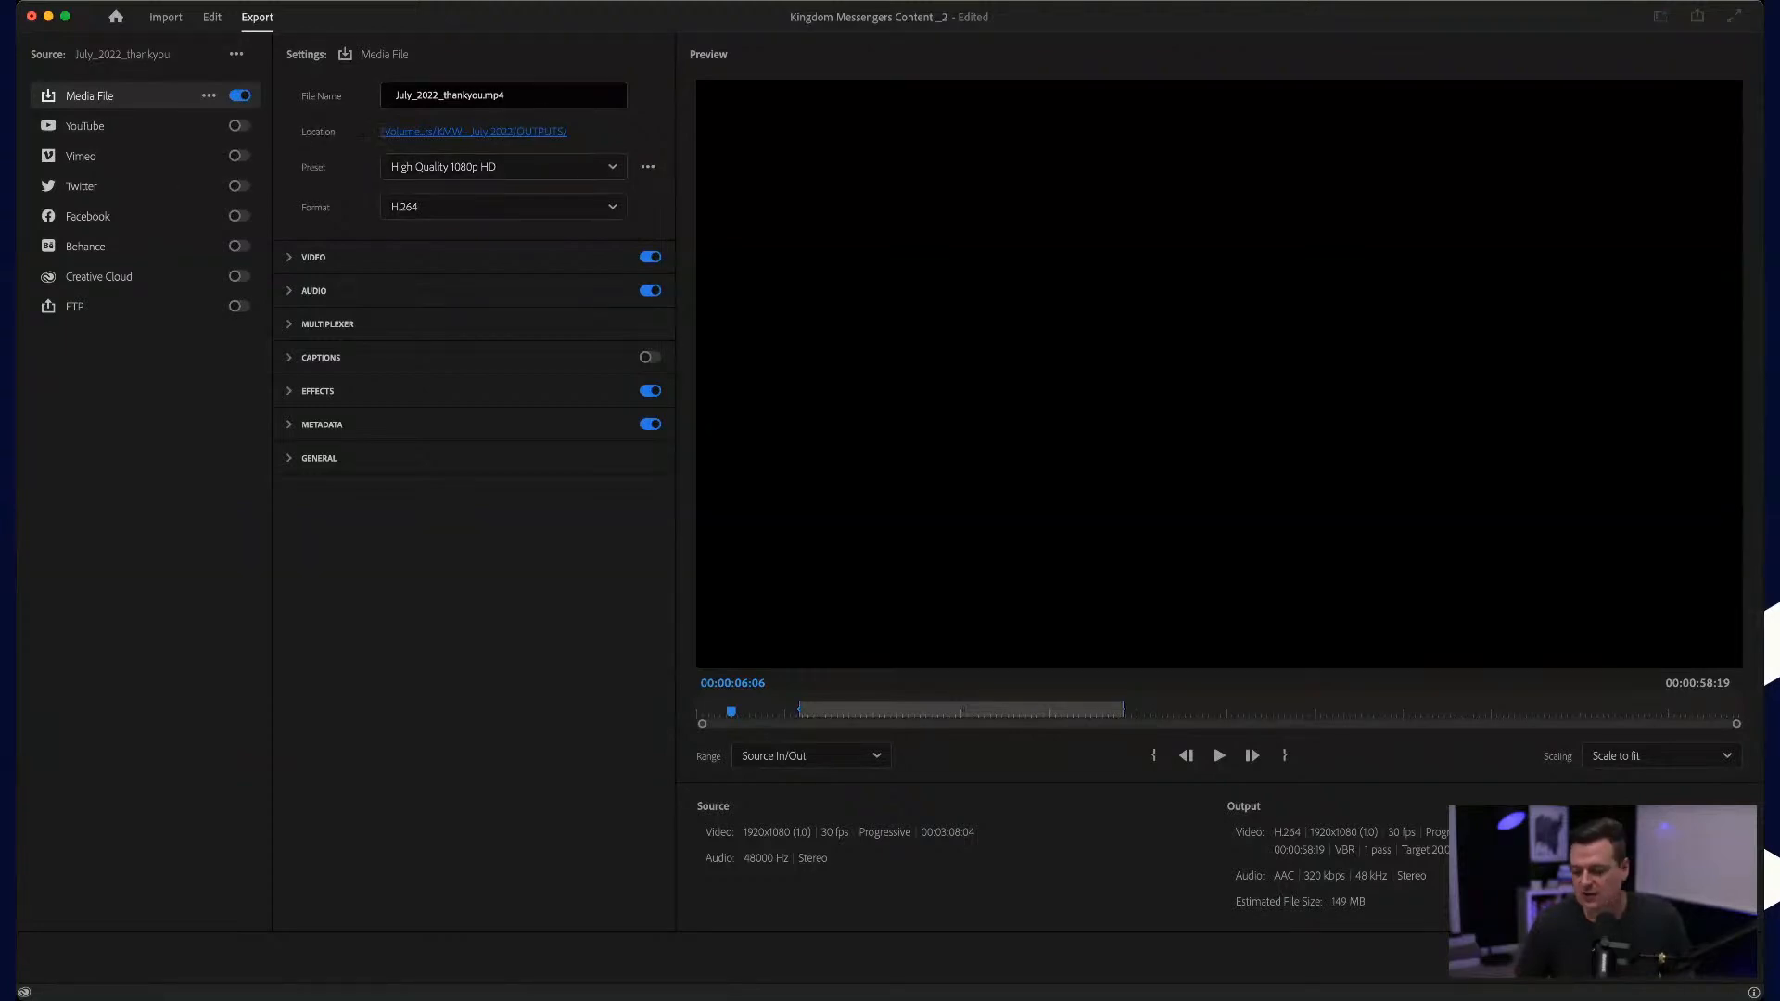
left_click(1603, 958)
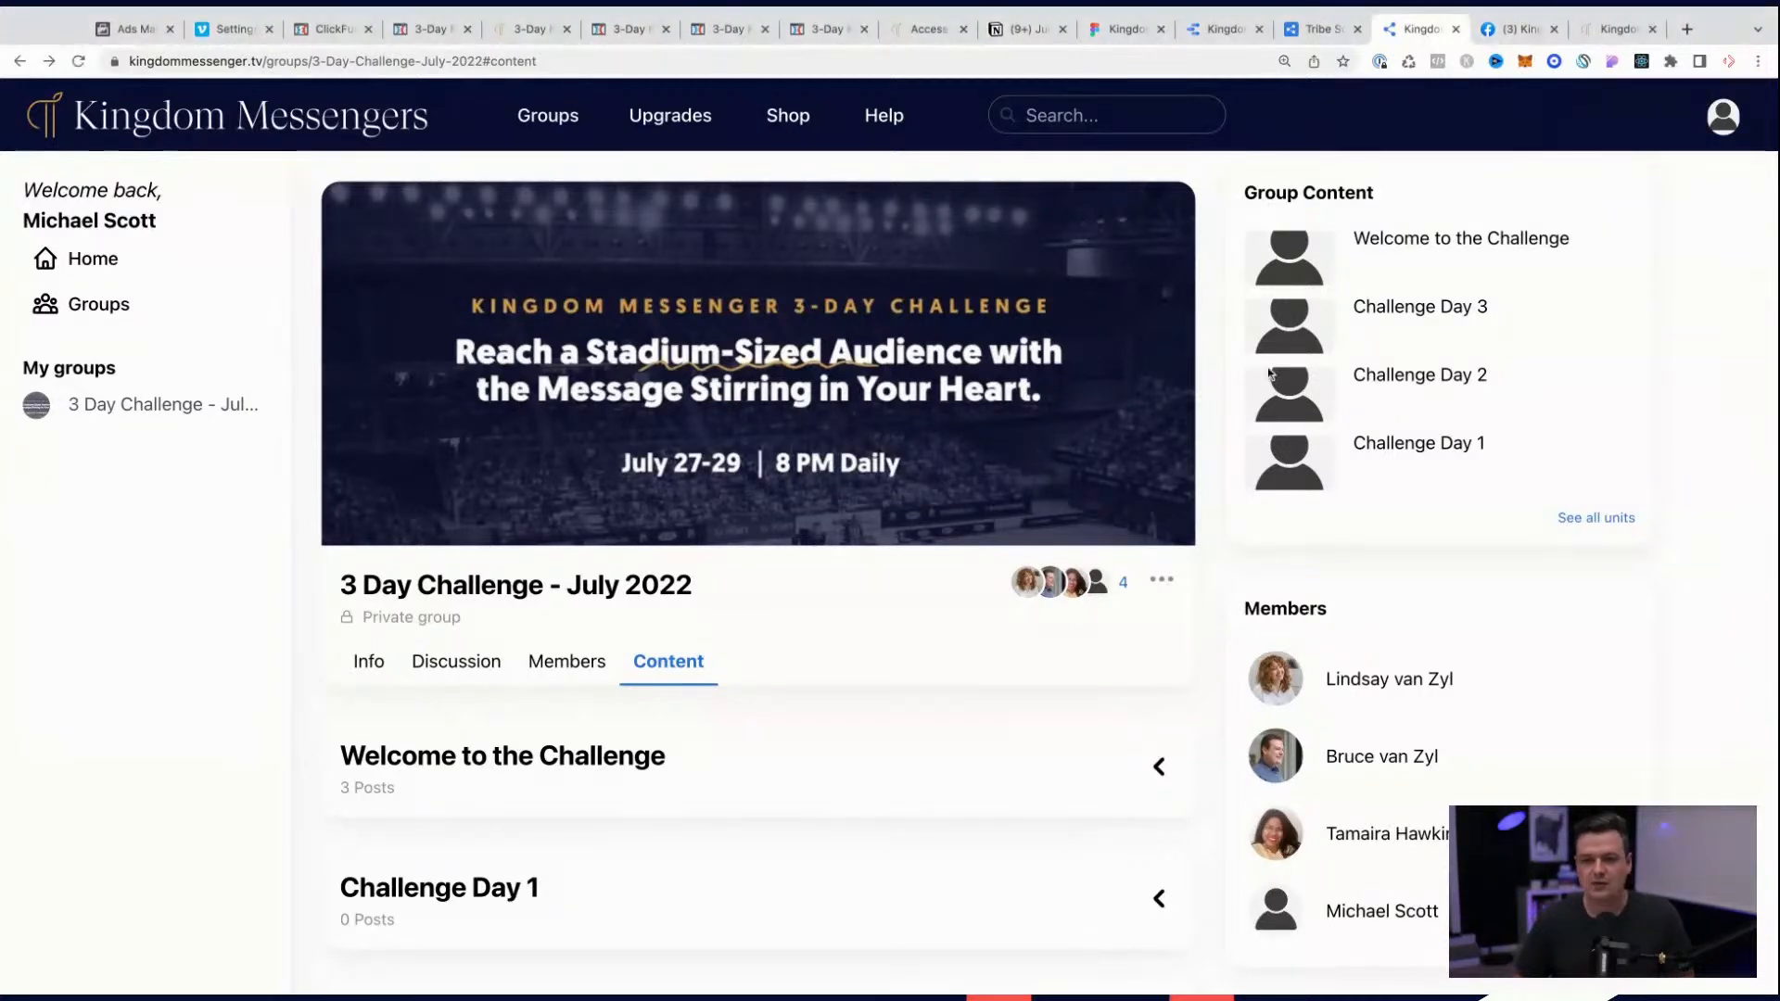
Step: Switch to the July 2022 Challenge page in Notion and check off Edit under Thank you Video
left_click(1019, 29)
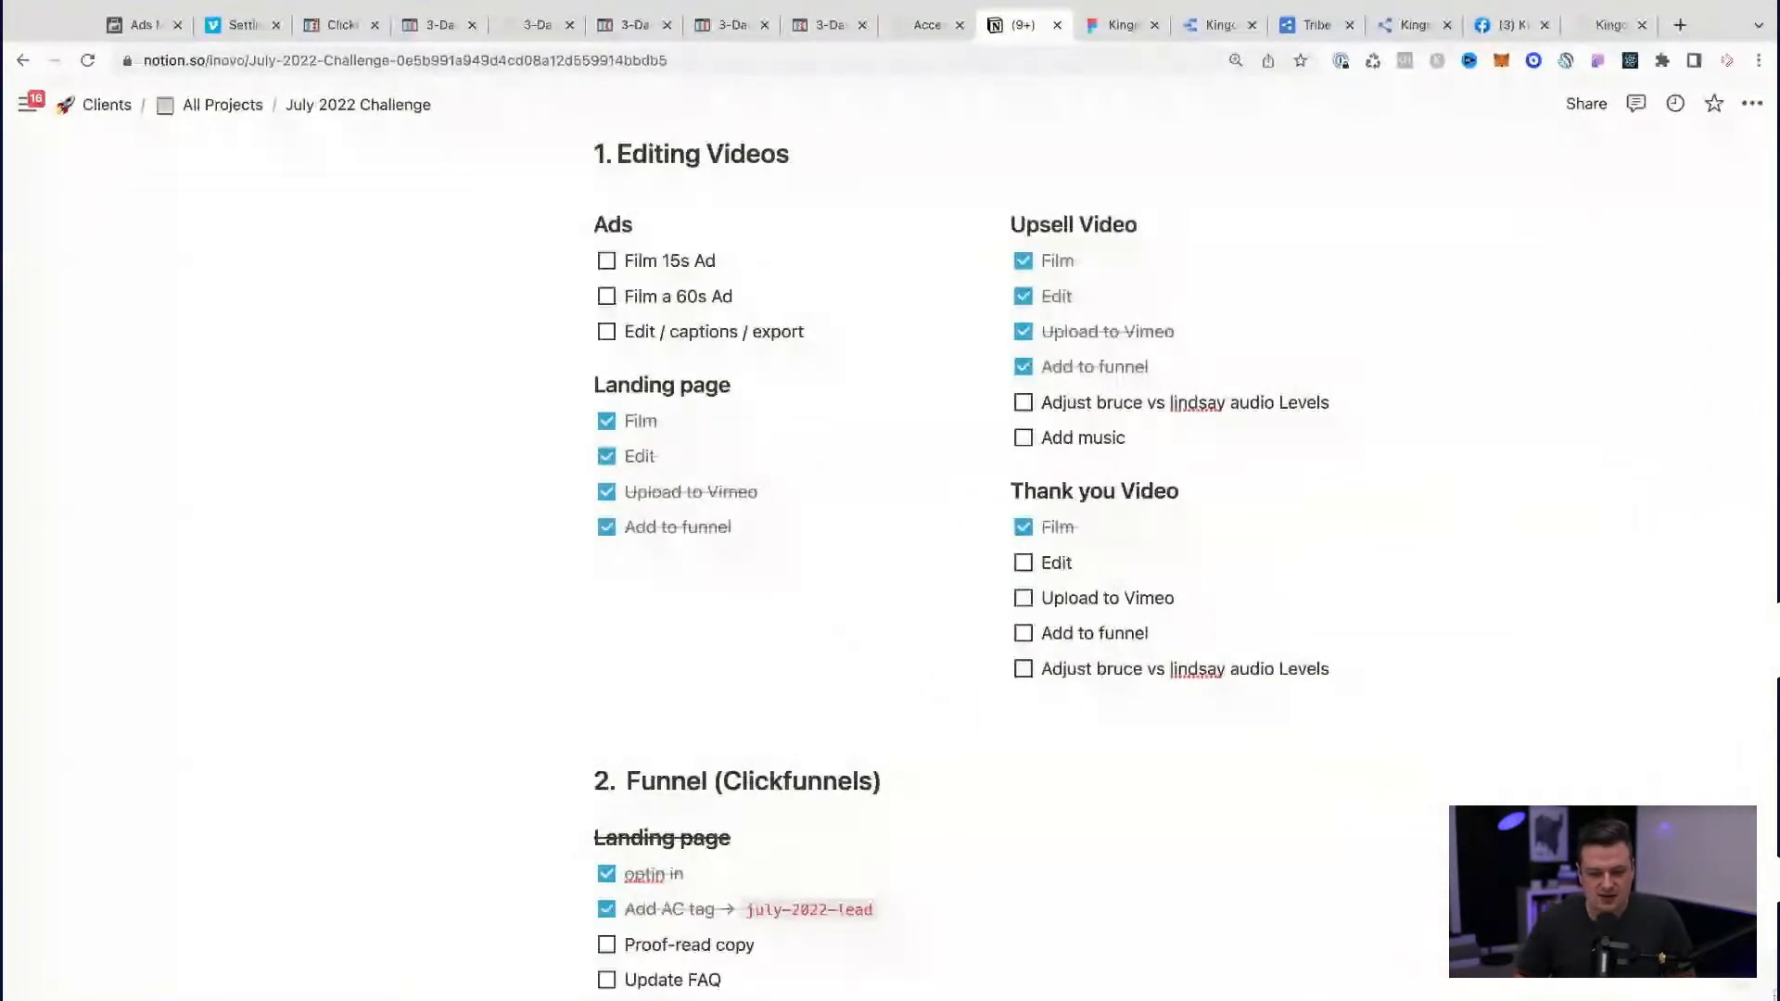
scroll(1762, 990, "down", 5)
scroll(1427, 700, "down", 3)
scroll(1427, 699, "up", 5)
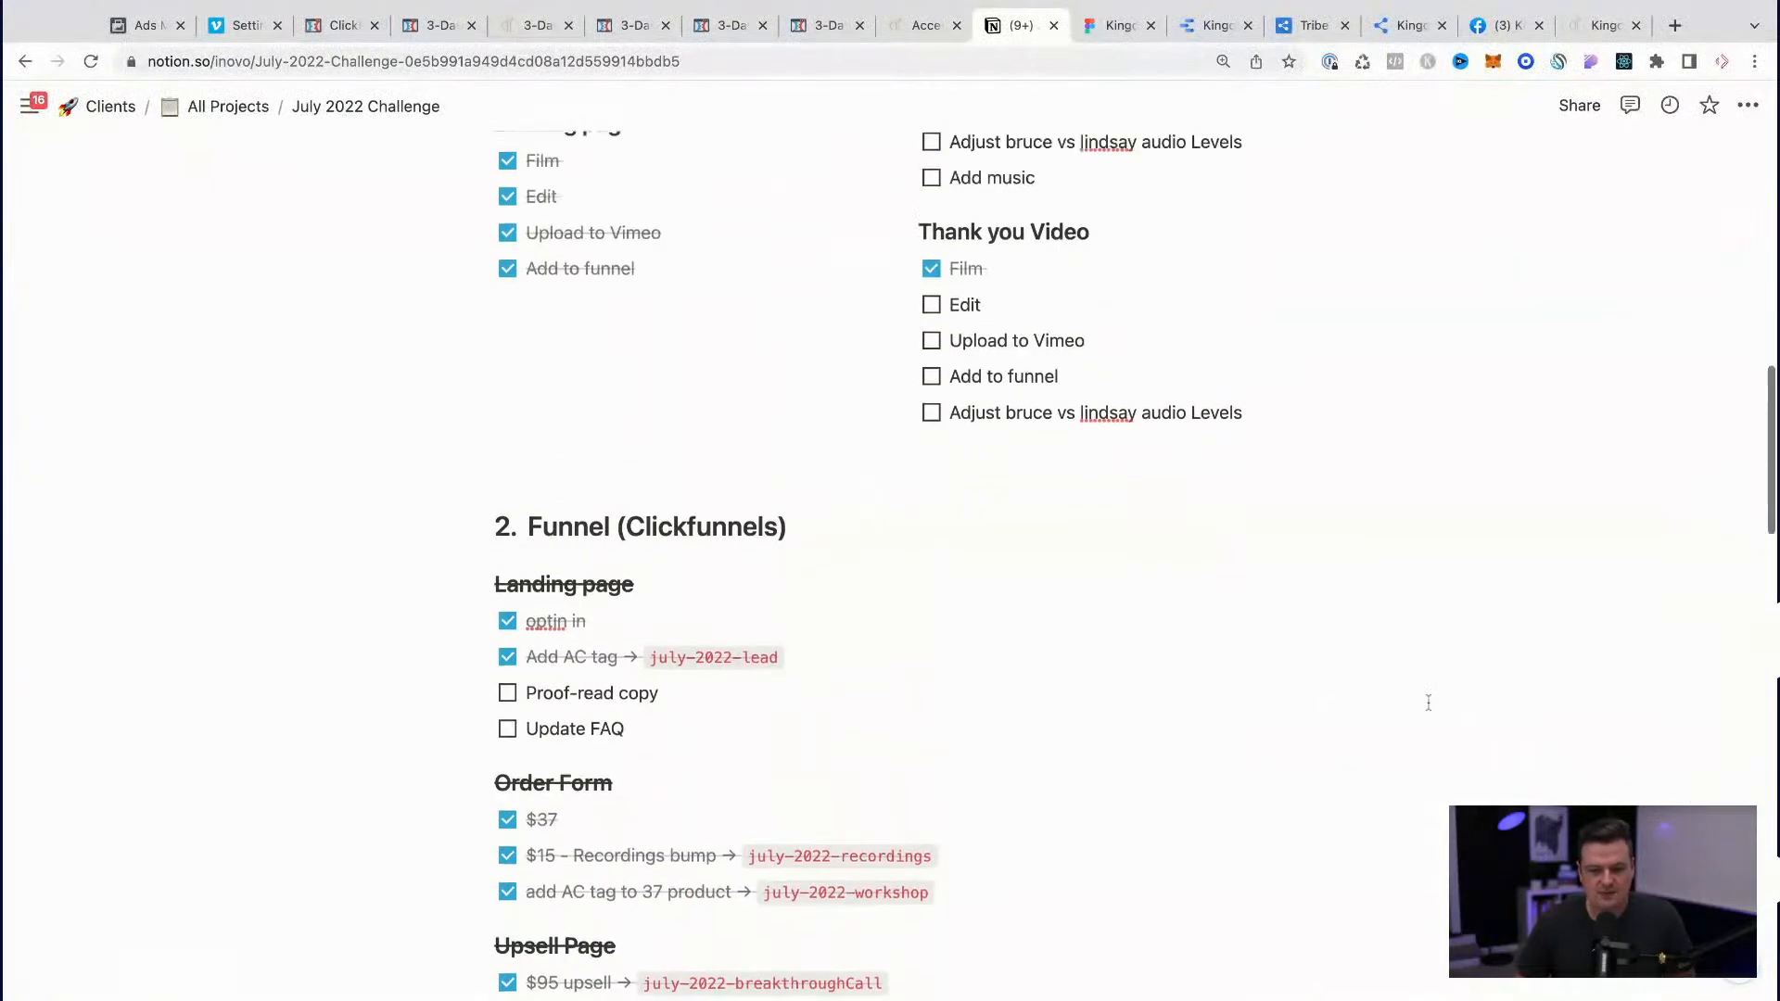
scroll(1395, 651, "up", 3)
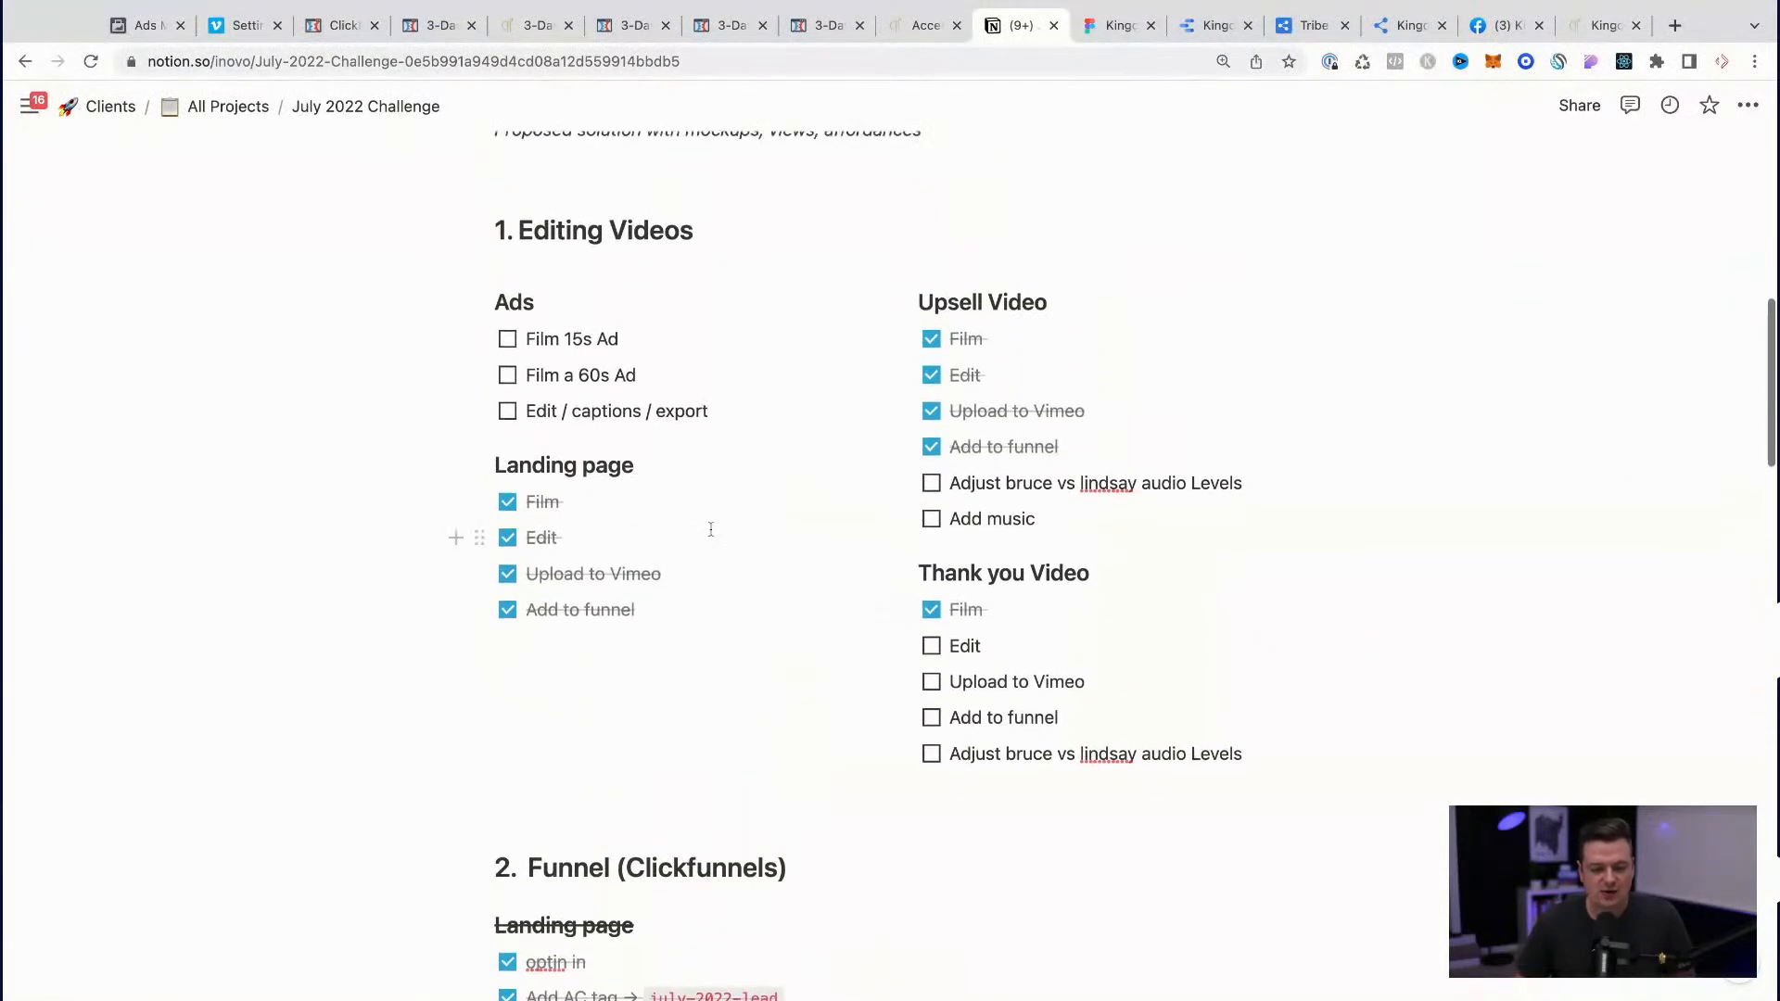
scroll(707, 528, "down", 10)
scroll(711, 529, "down", 3)
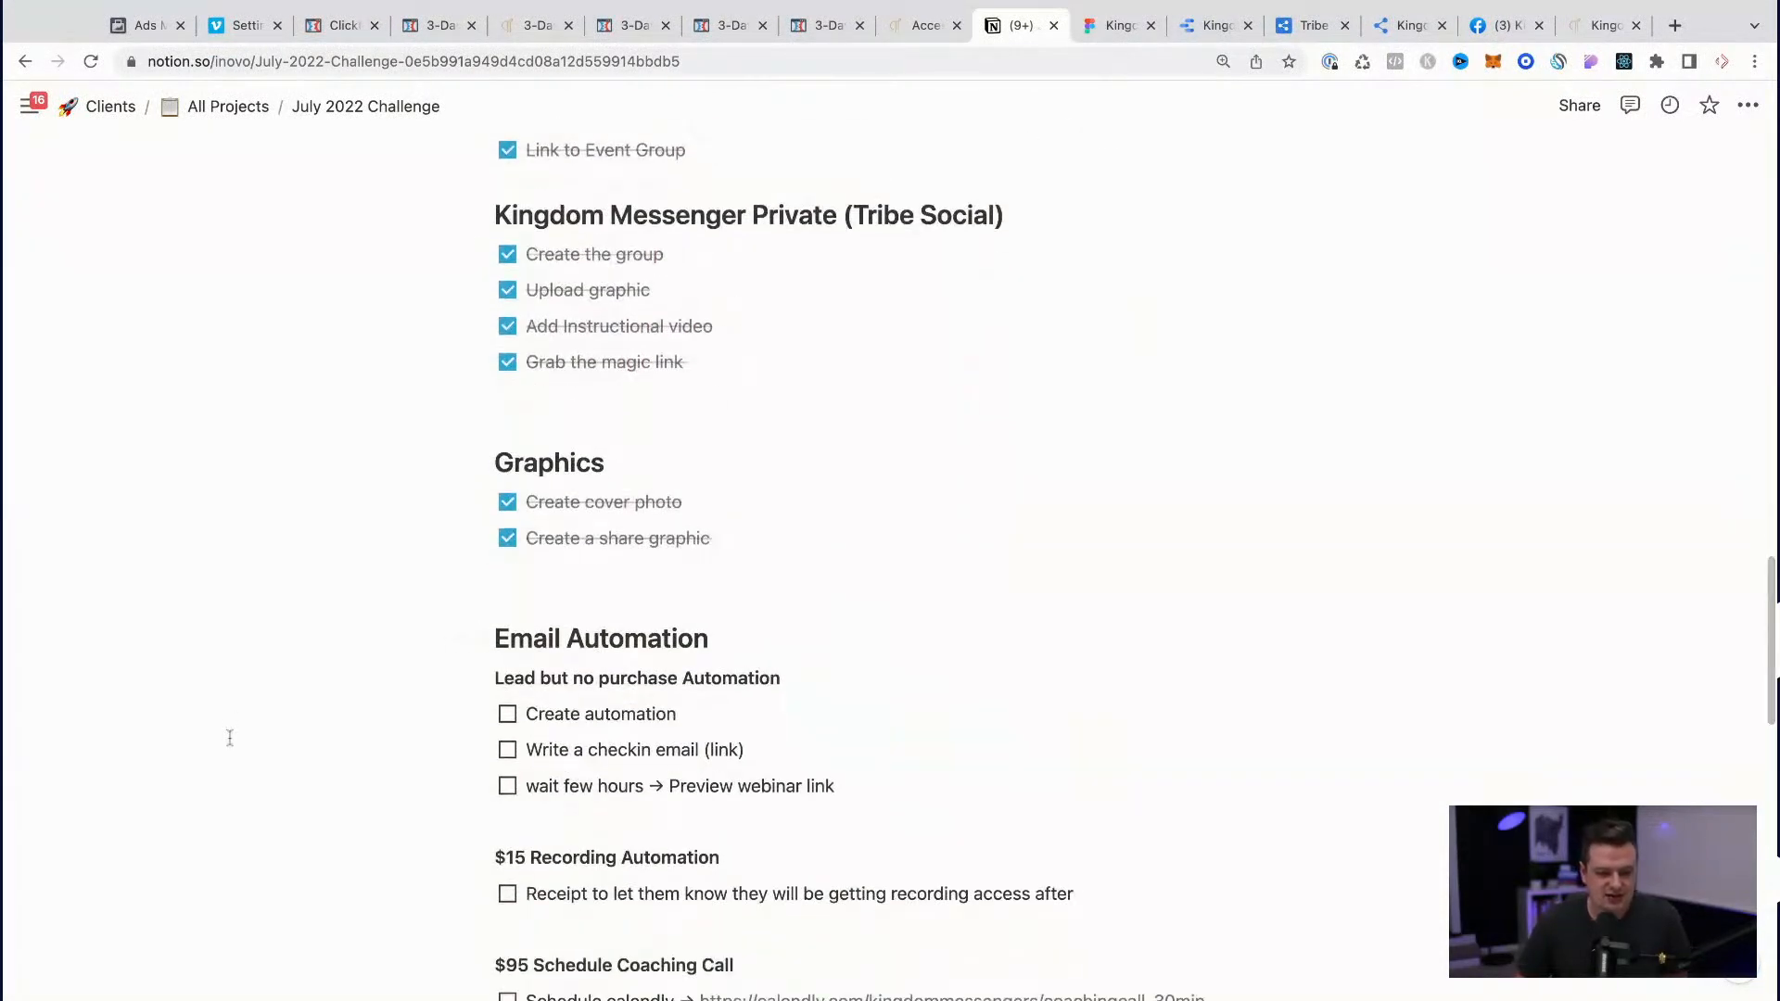
scroll(228, 736, "up", 6)
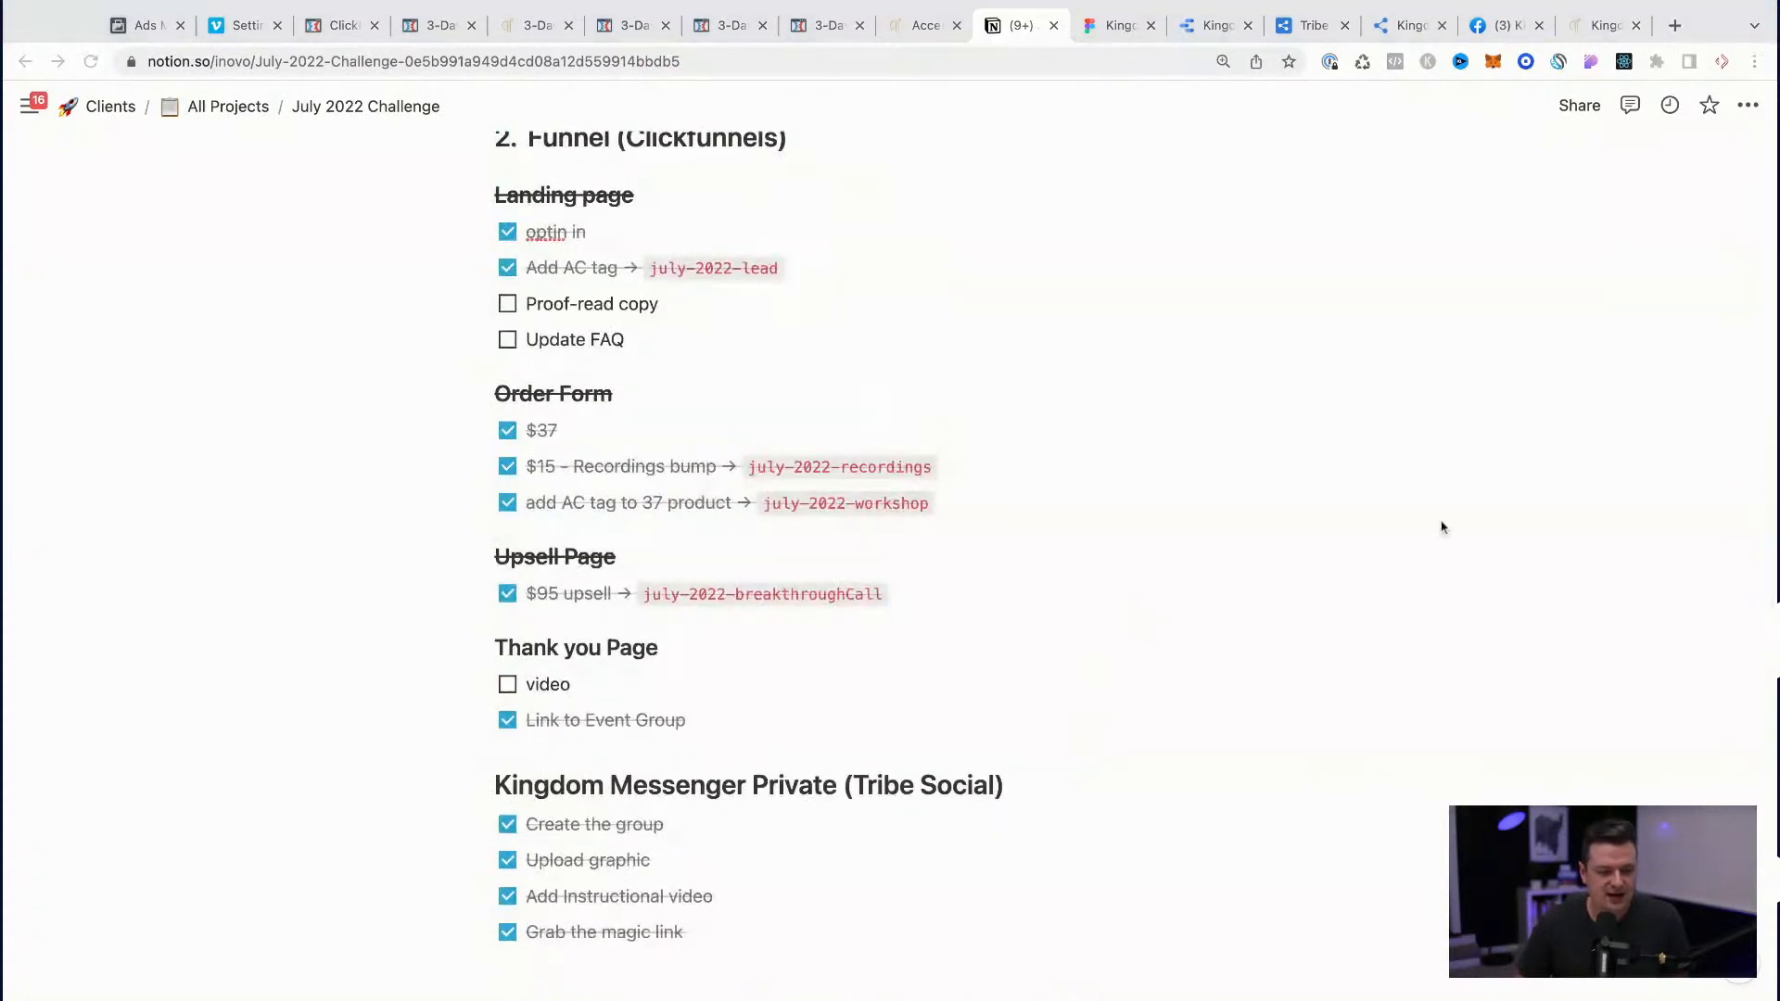
scroll(1514, 540, "up", 8)
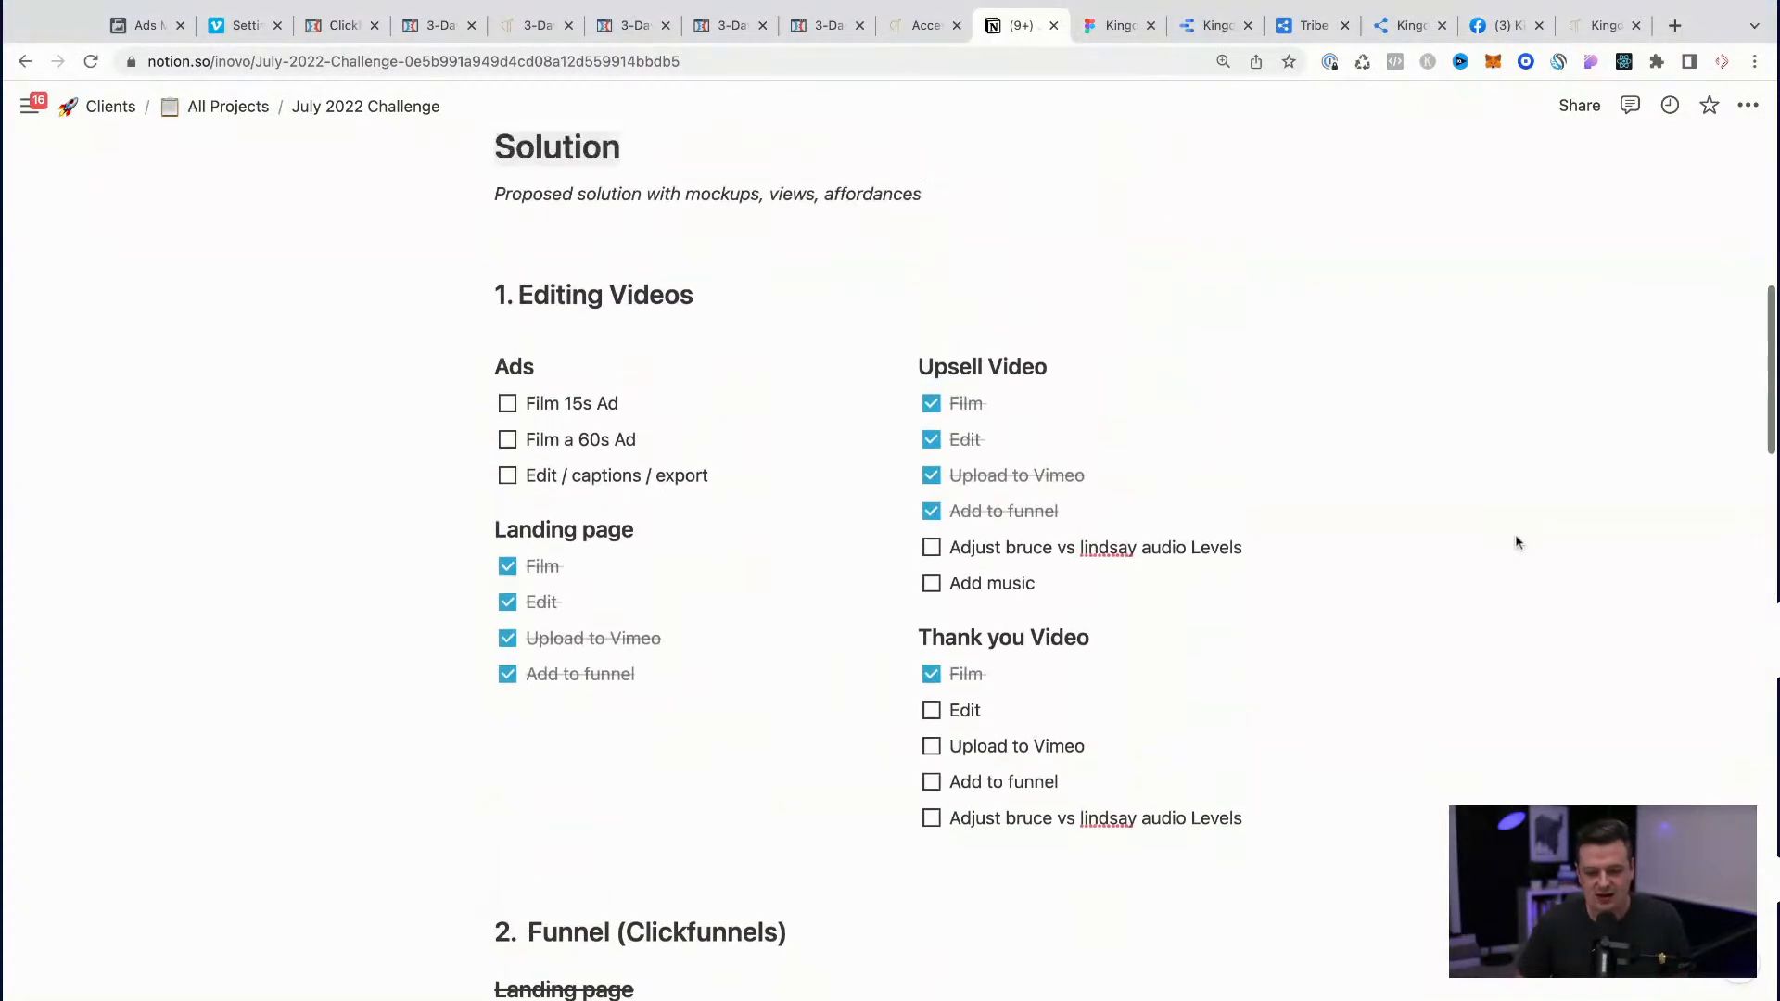
left_click(931, 711)
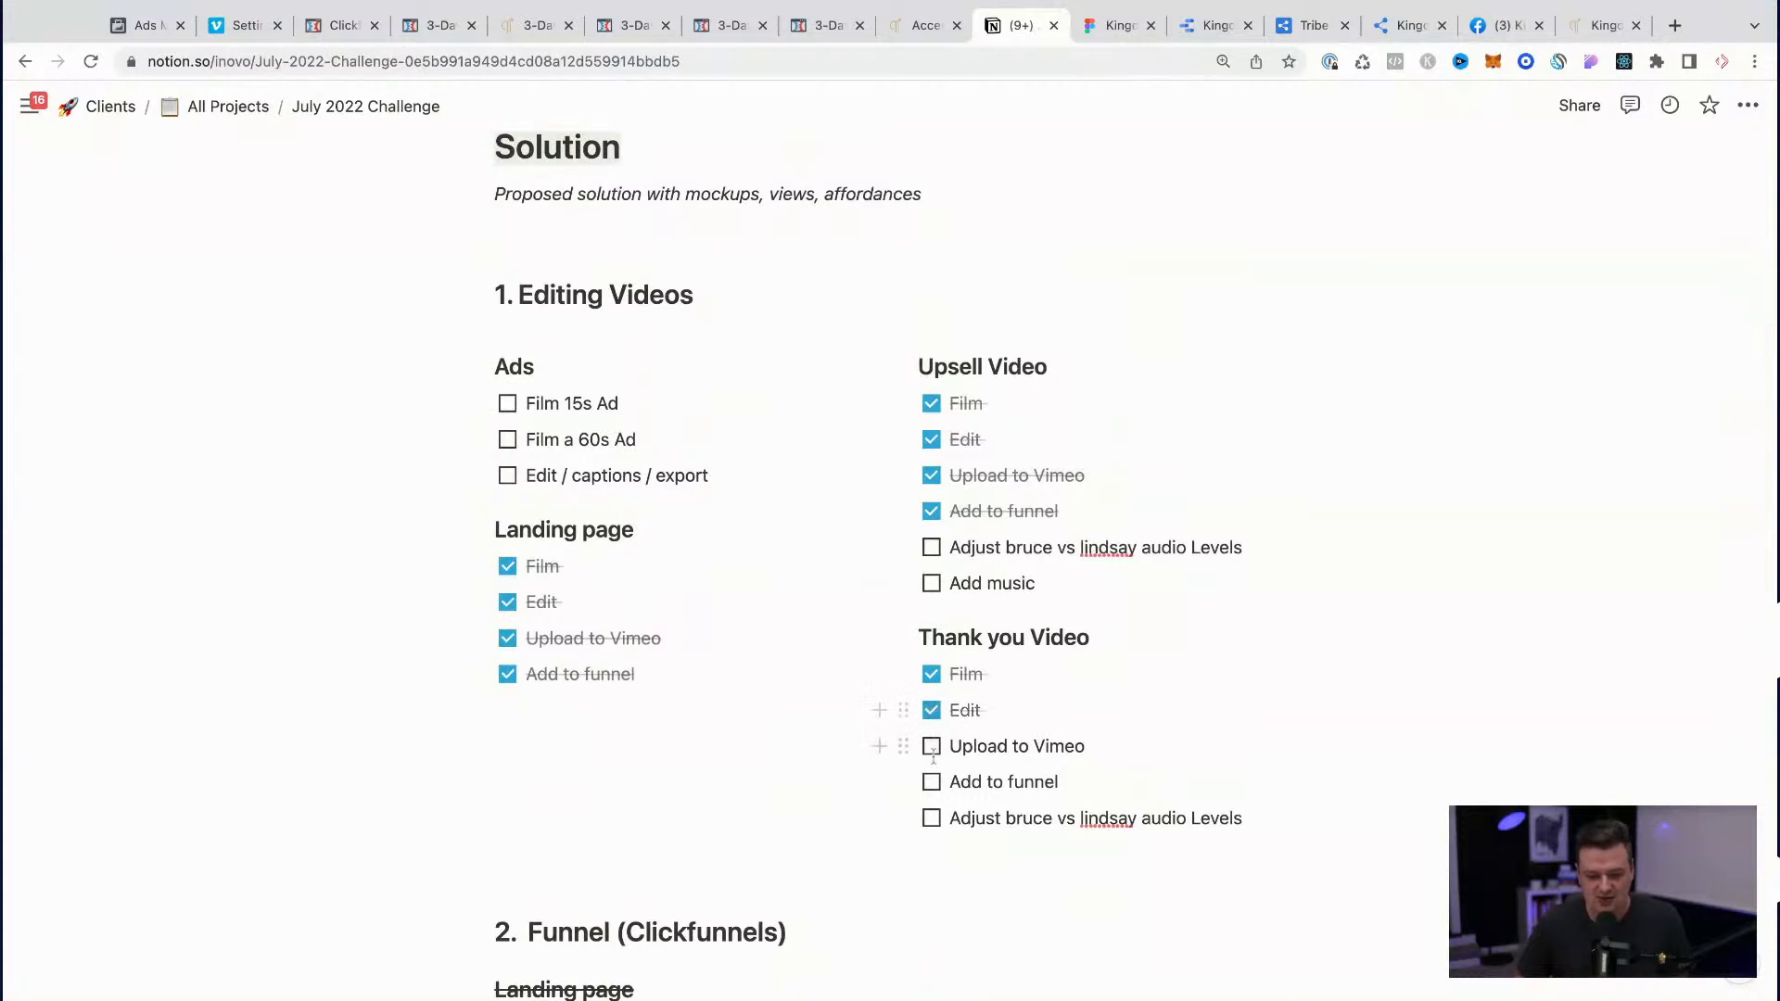
Step: Review the remaining tasks in the July 2022 Challenge checklist, from Editing Videos through Funnel to Email Automation
scroll(978, 802, "down", 2)
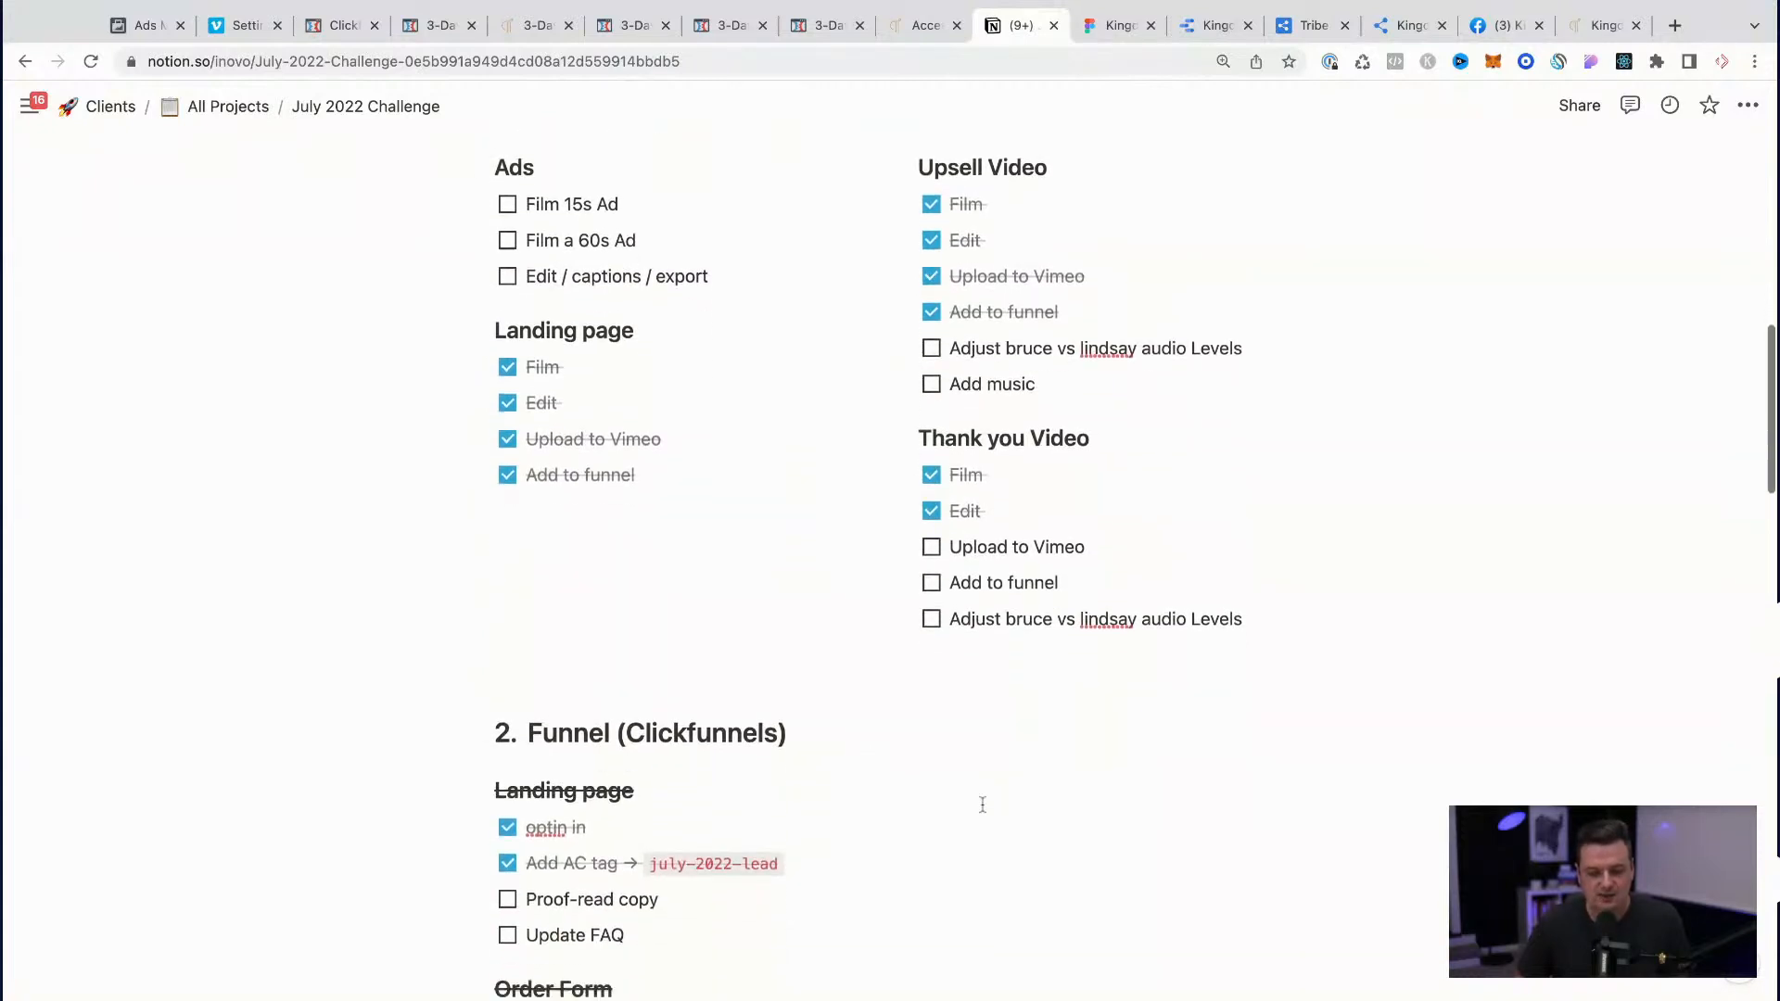
scroll(982, 805, "down", 1)
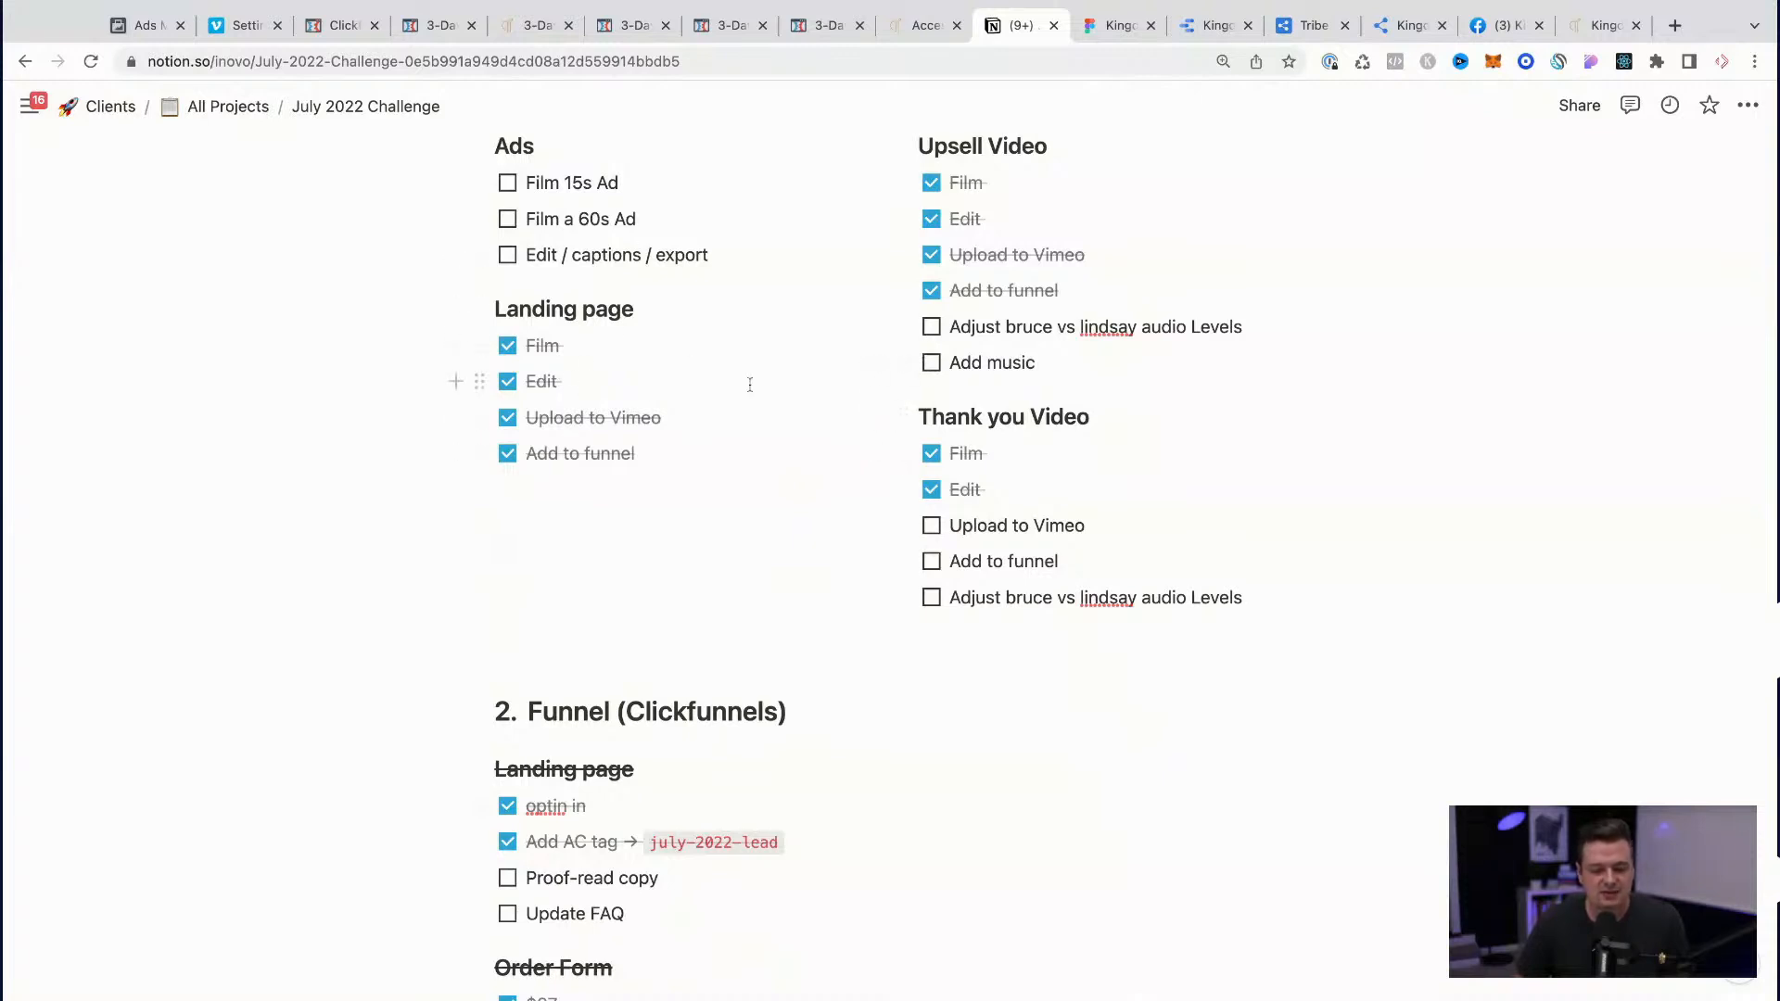
scroll(750, 383, "down", 3)
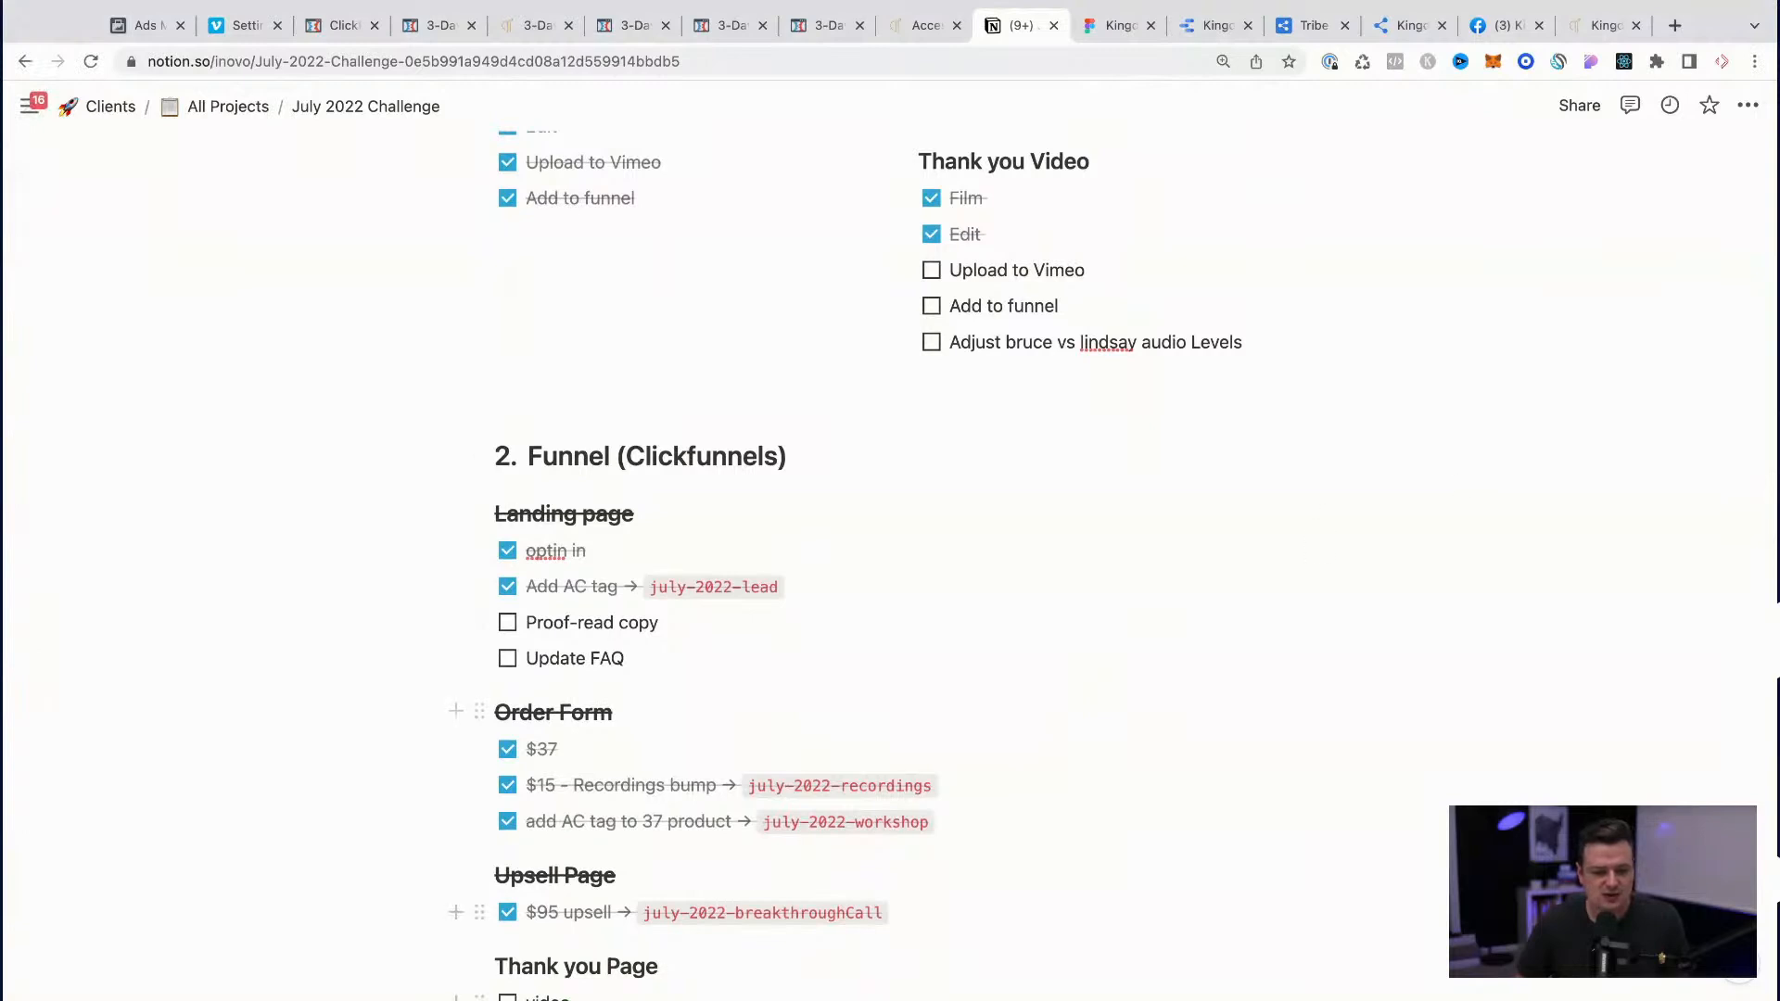
scroll(739, 764, "down", 2)
scroll(738, 763, "down", 1)
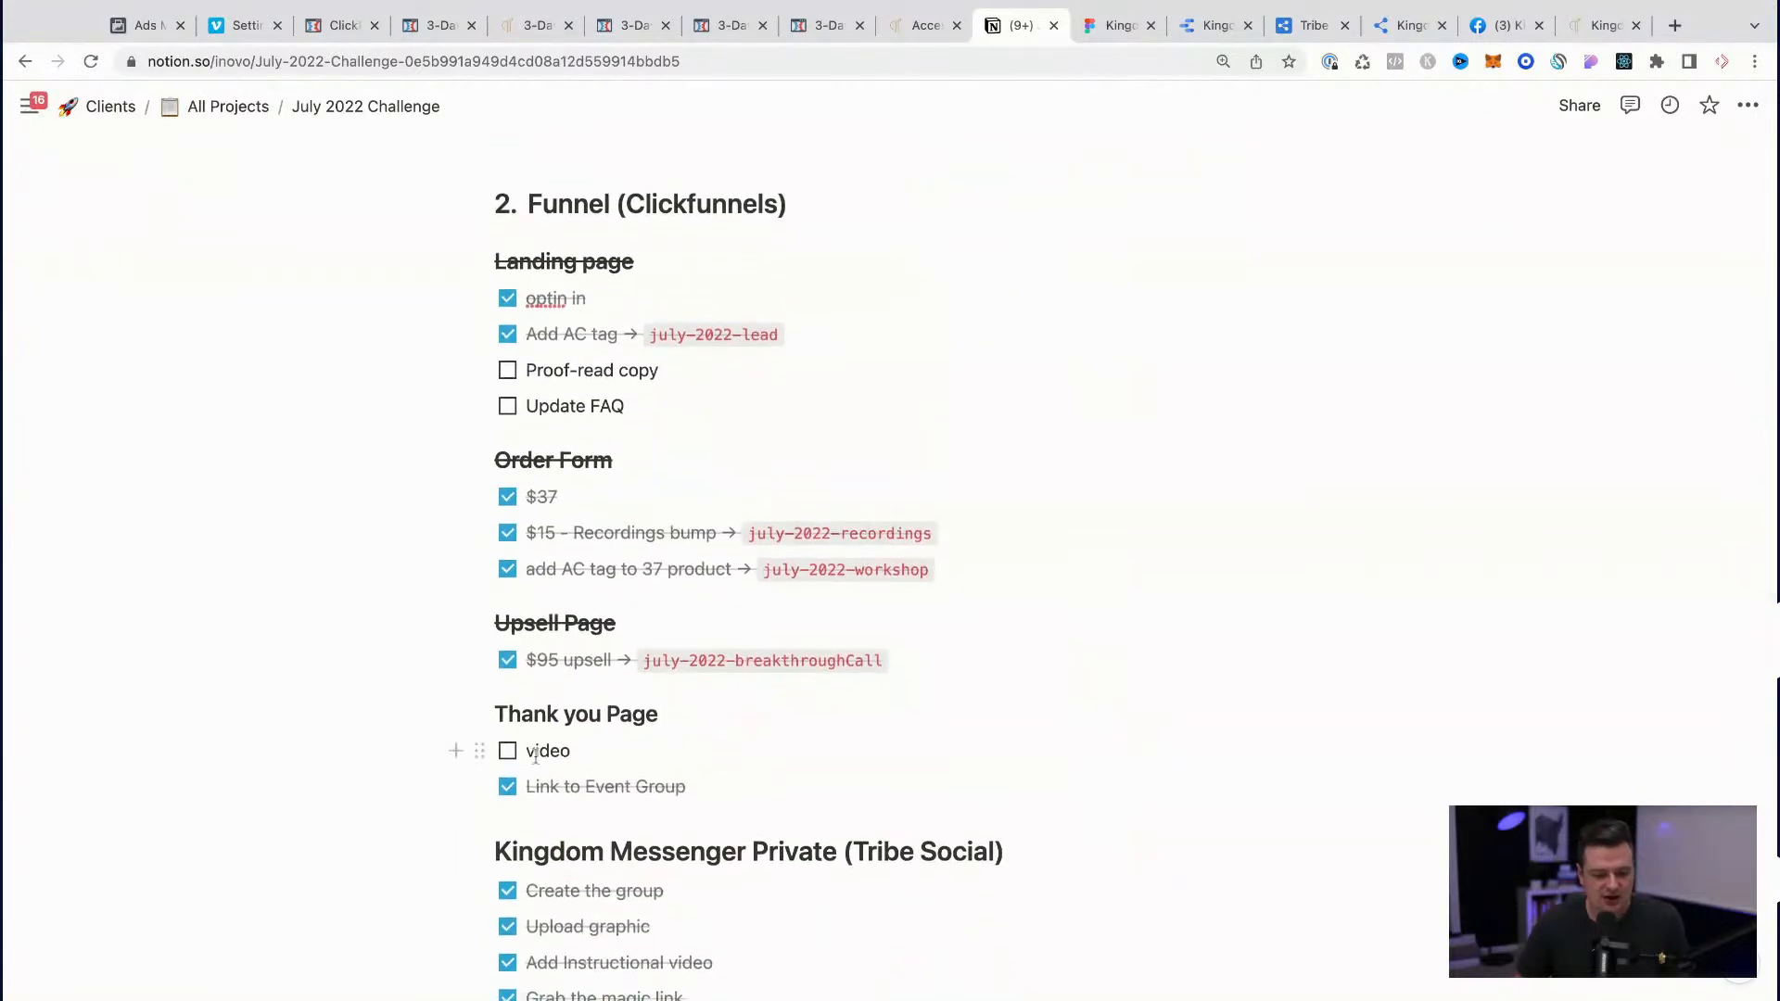
scroll(565, 750, "down", 5)
scroll(565, 751, "down", 3)
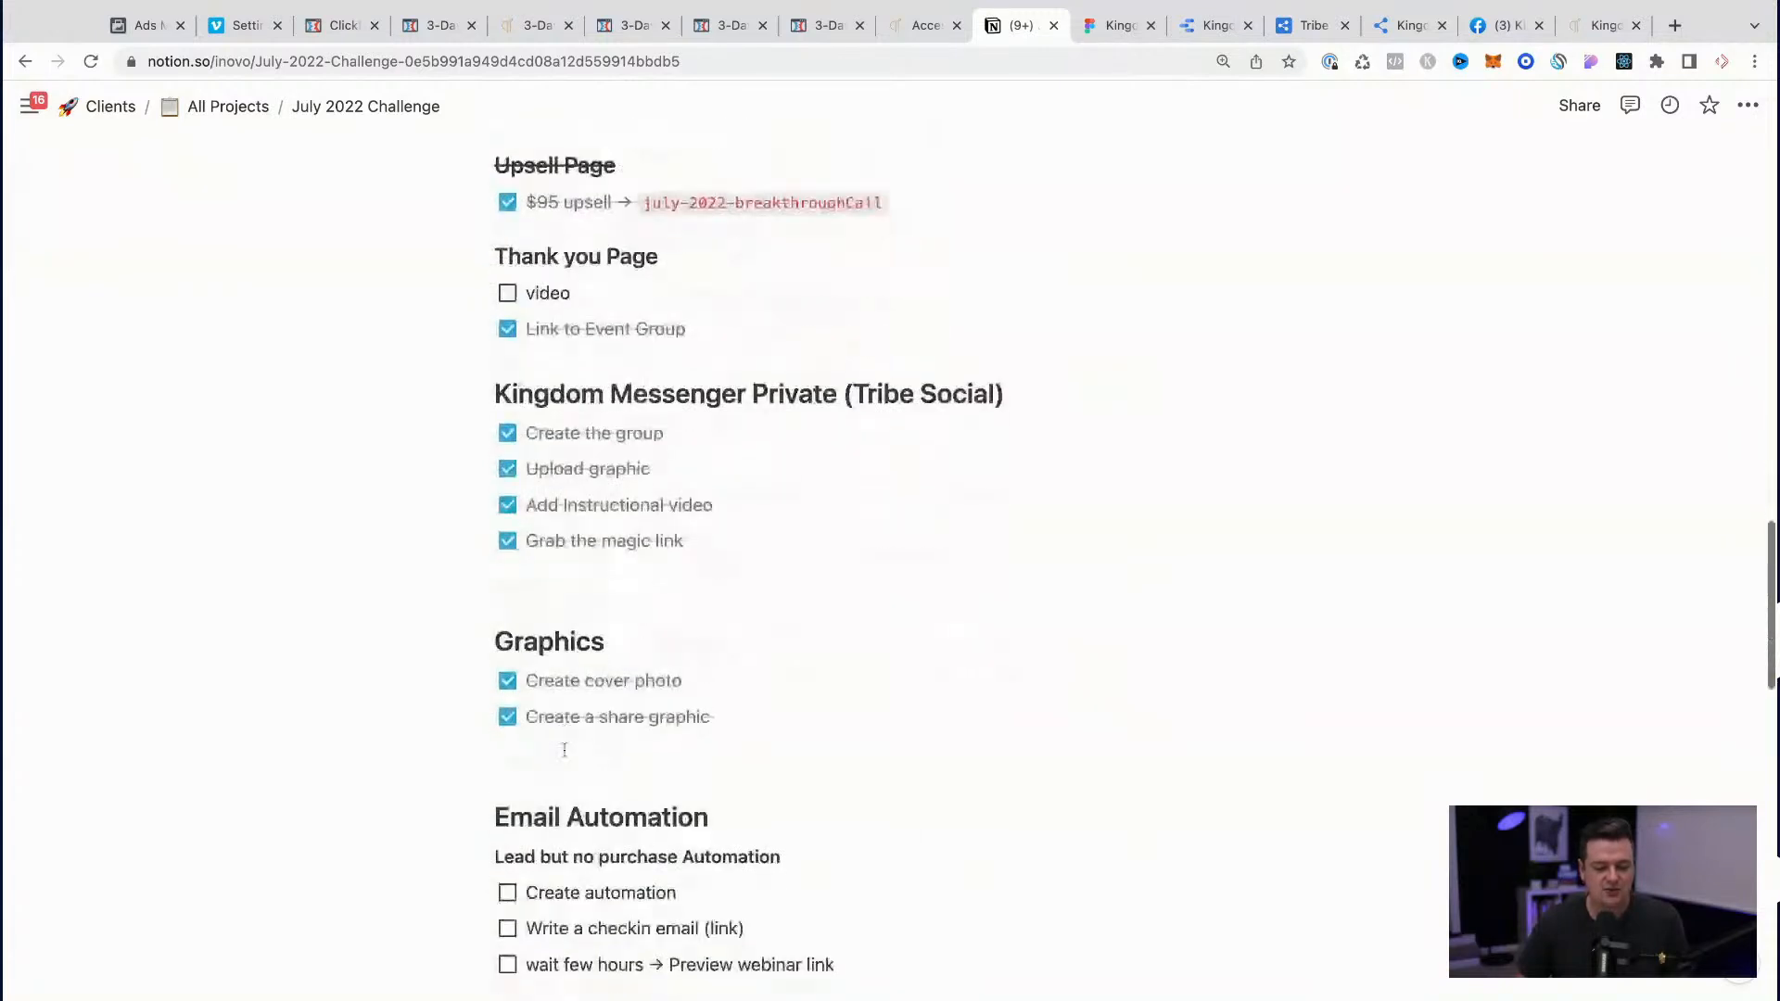
scroll(869, 395, "up", 13)
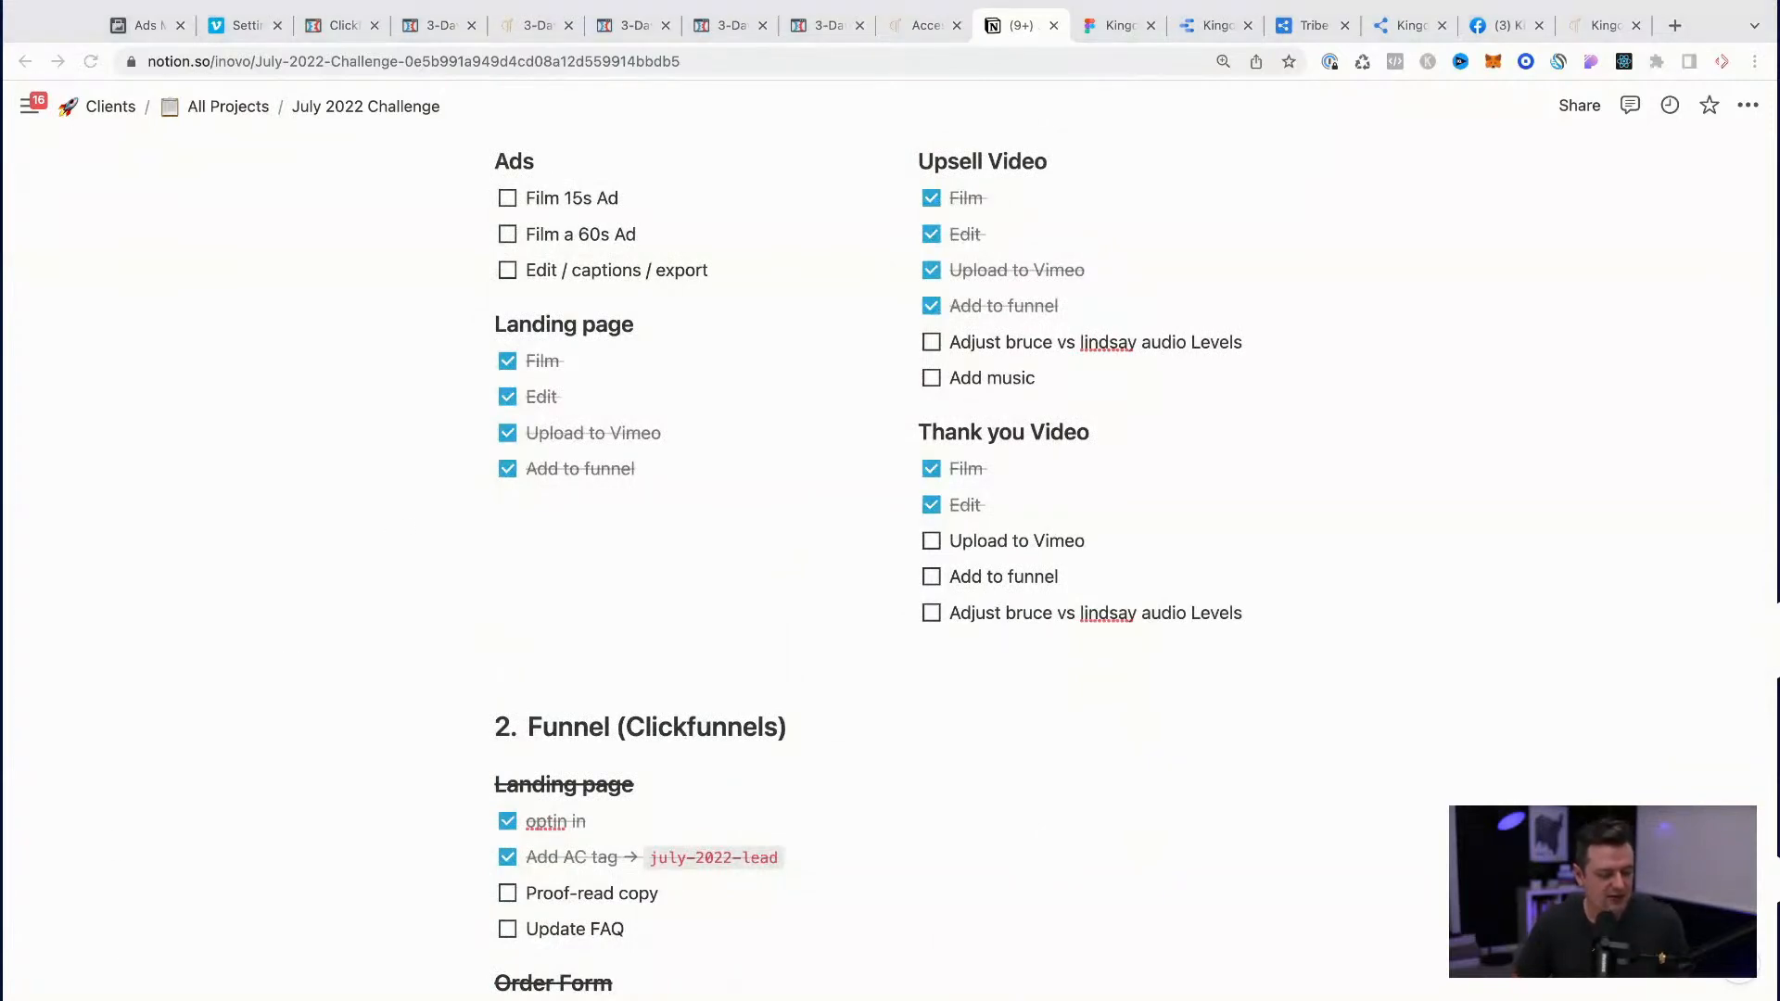
left_click(1340, 510)
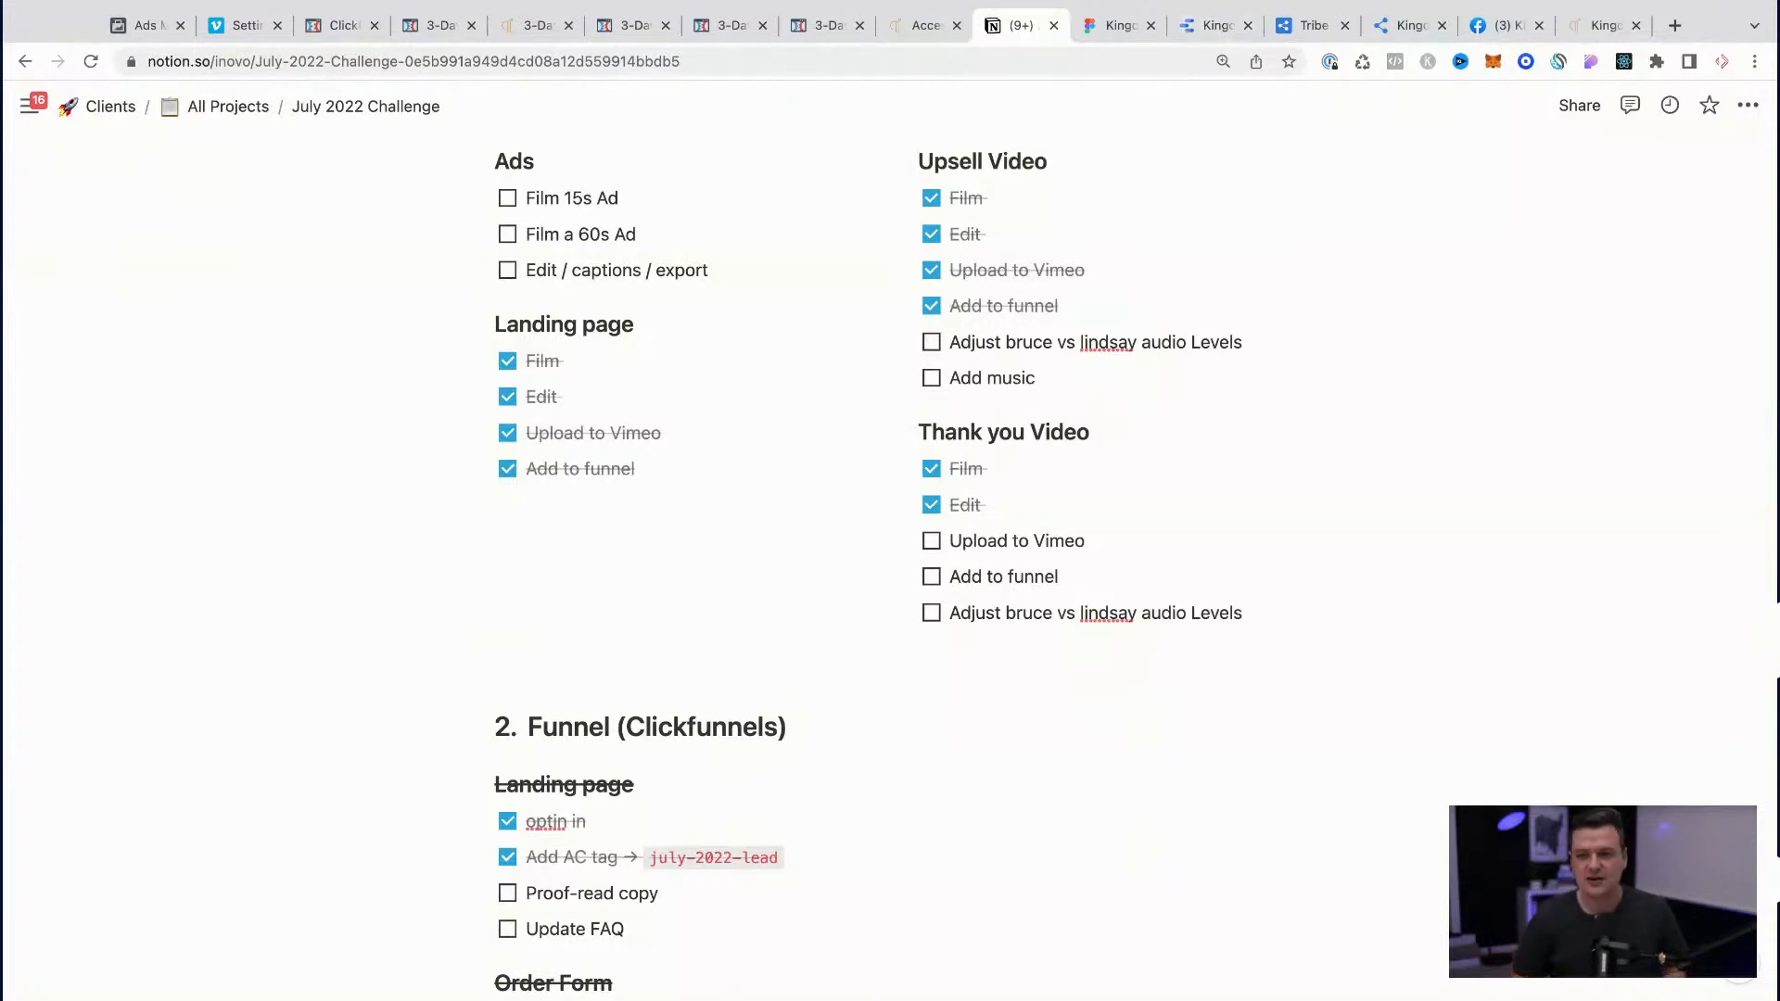
Step: Switch to Vimeo and start a new upload of the exported July_2022_thankyou video
left_click(246, 25)
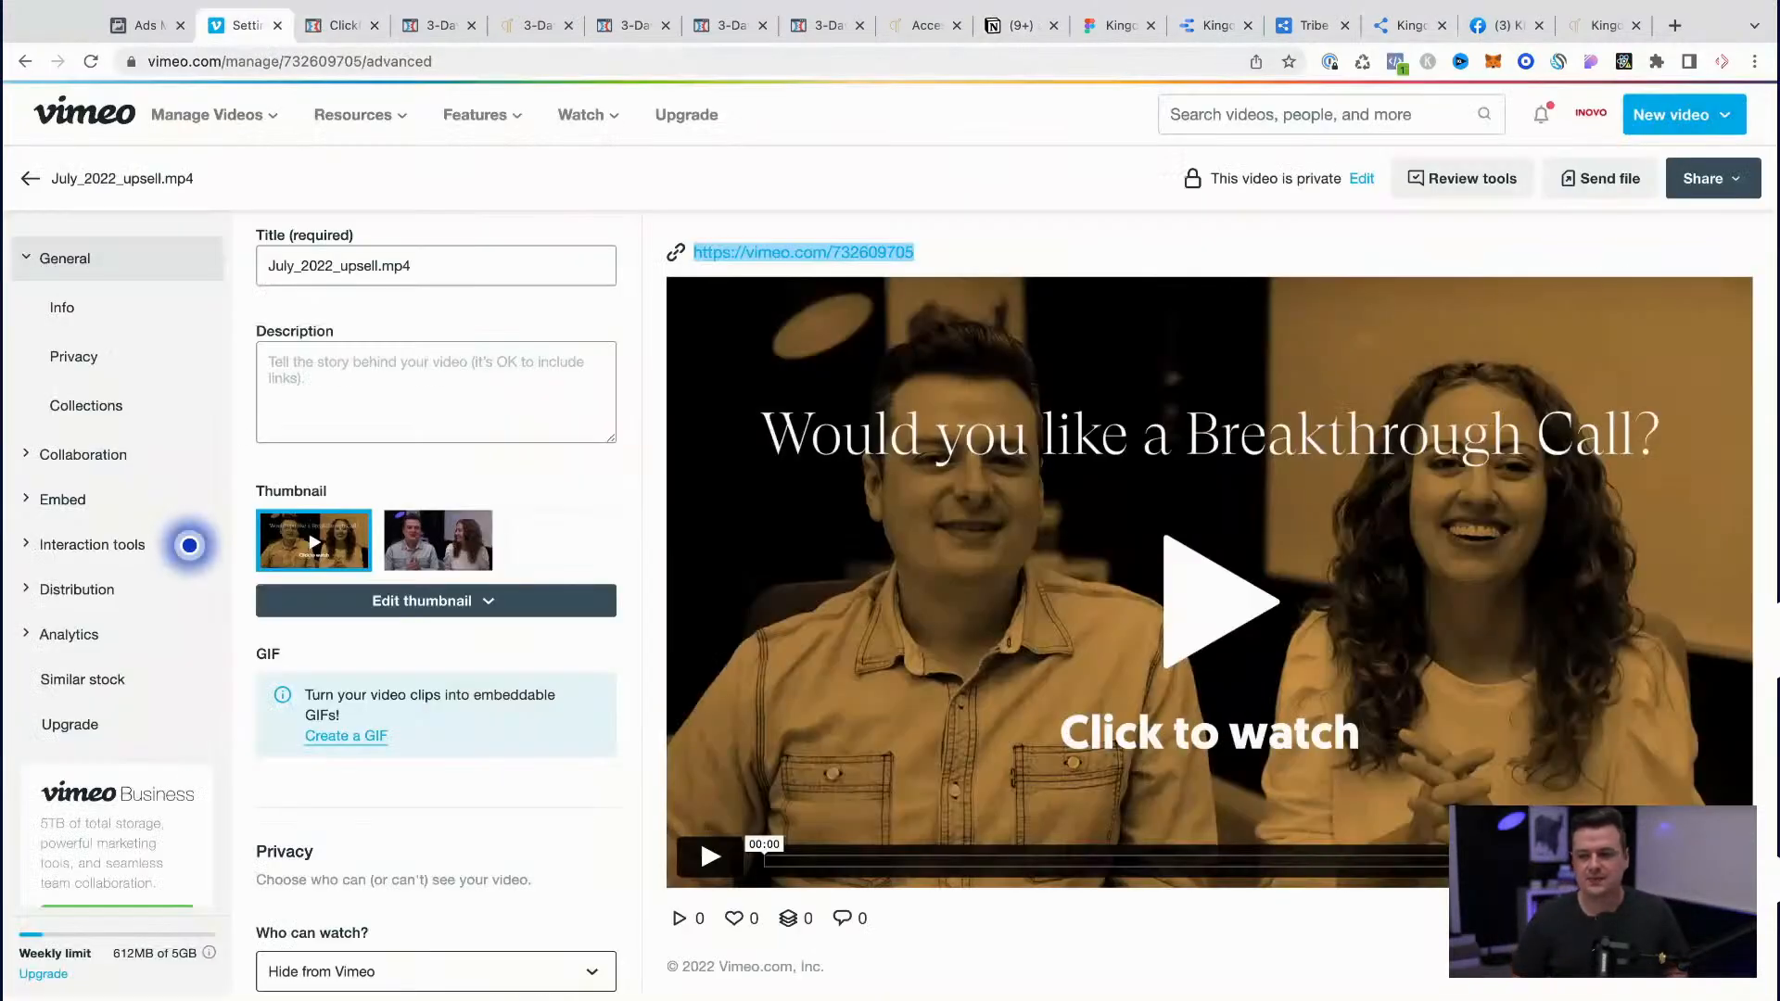
left_click(1678, 114)
left_click(1611, 164)
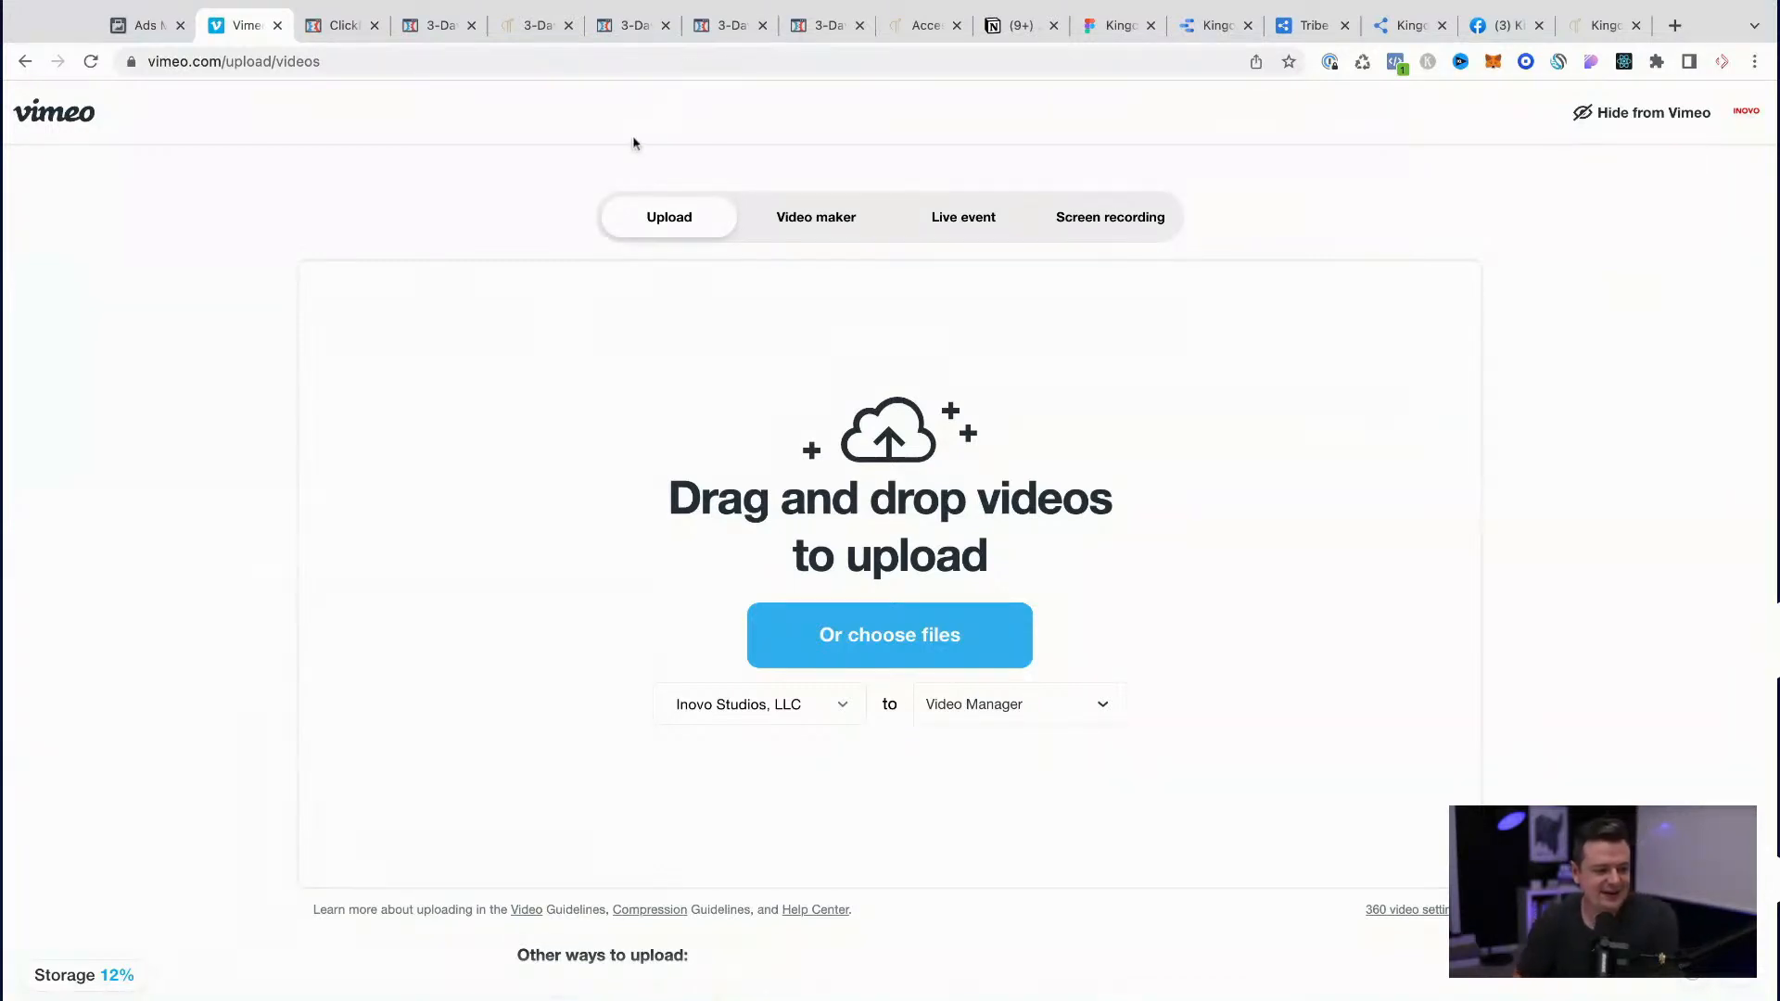
left_click(916, 646)
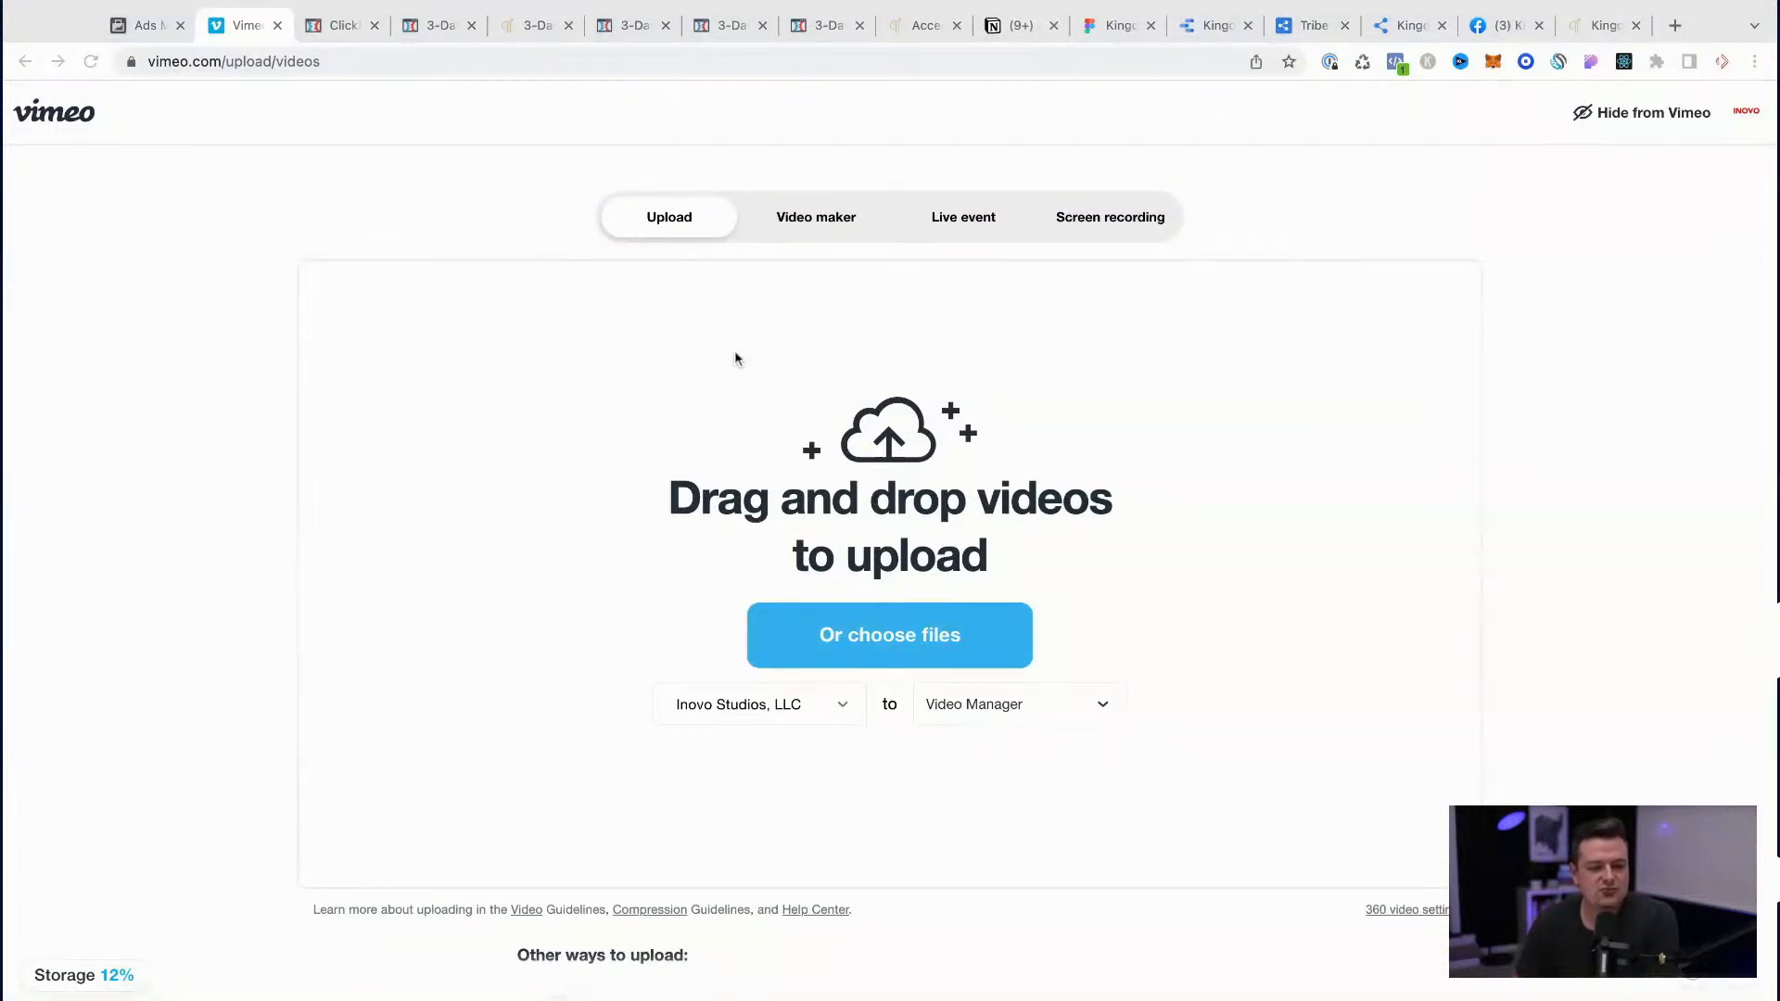
double_click(735, 359)
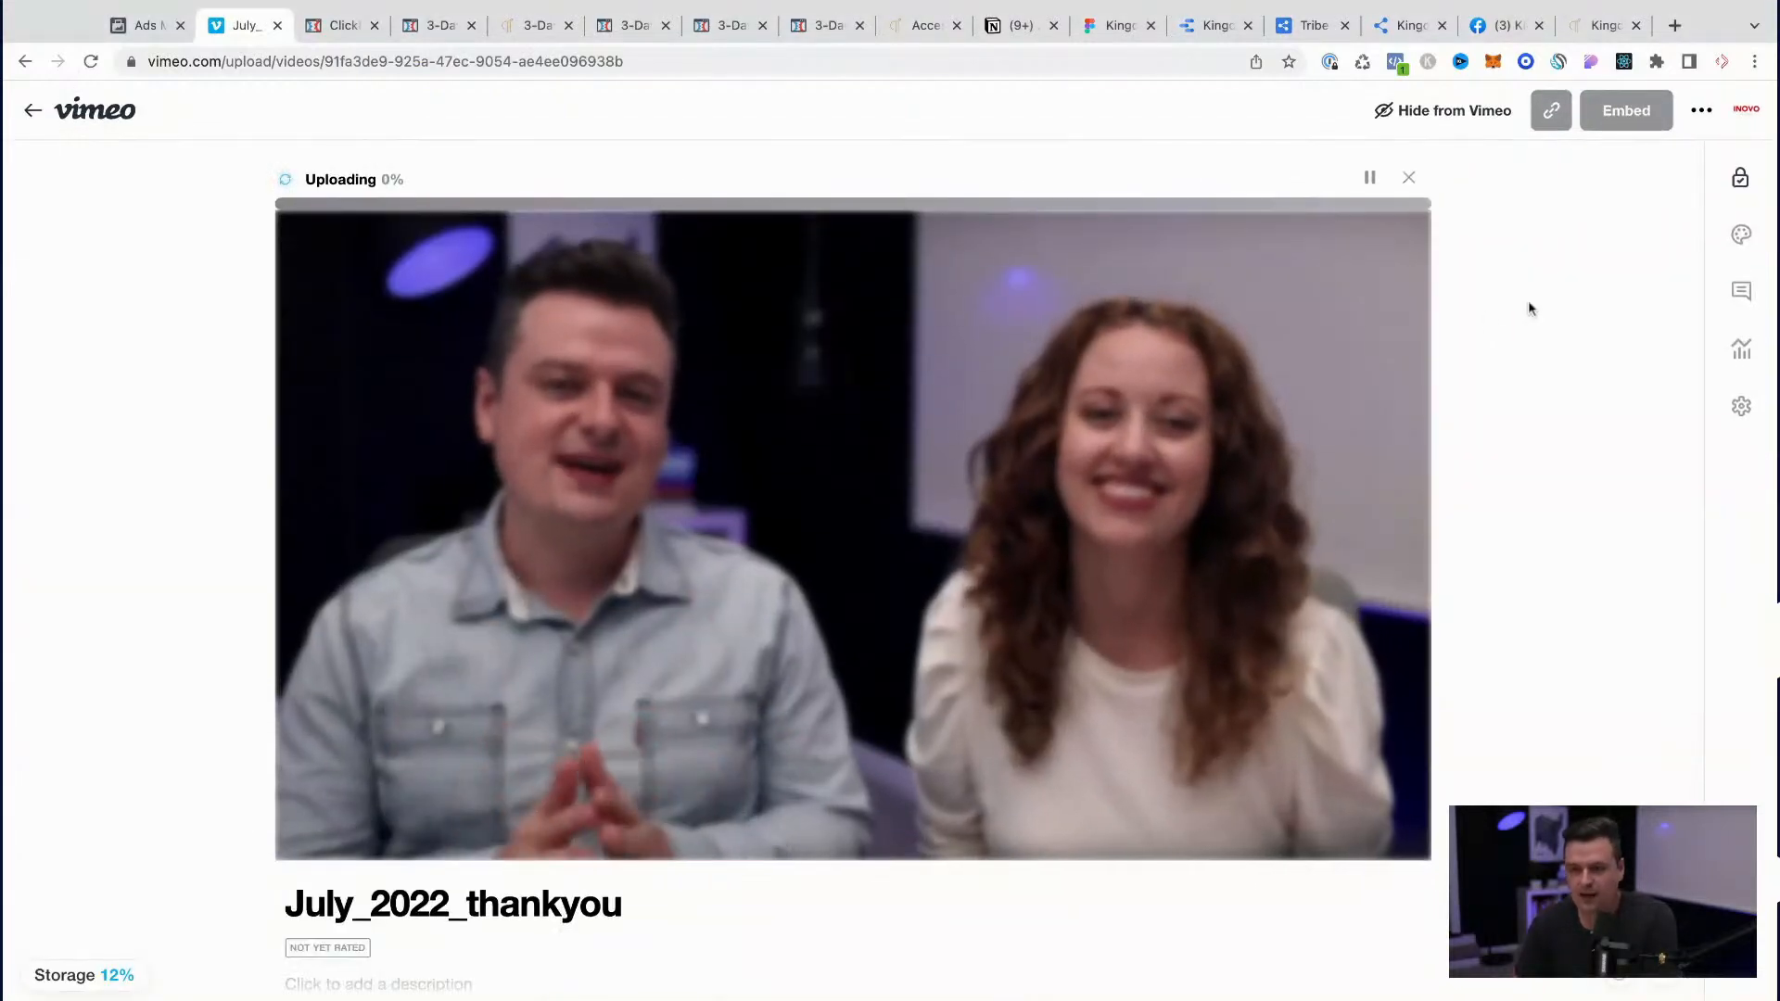
Step: Switch to the Kingdom-Messengers file in Figma and duplicate the KM-July22-Upsell_thumb frame directly below the original
left_click(1101, 31)
scroll(736, 559, "down", 10)
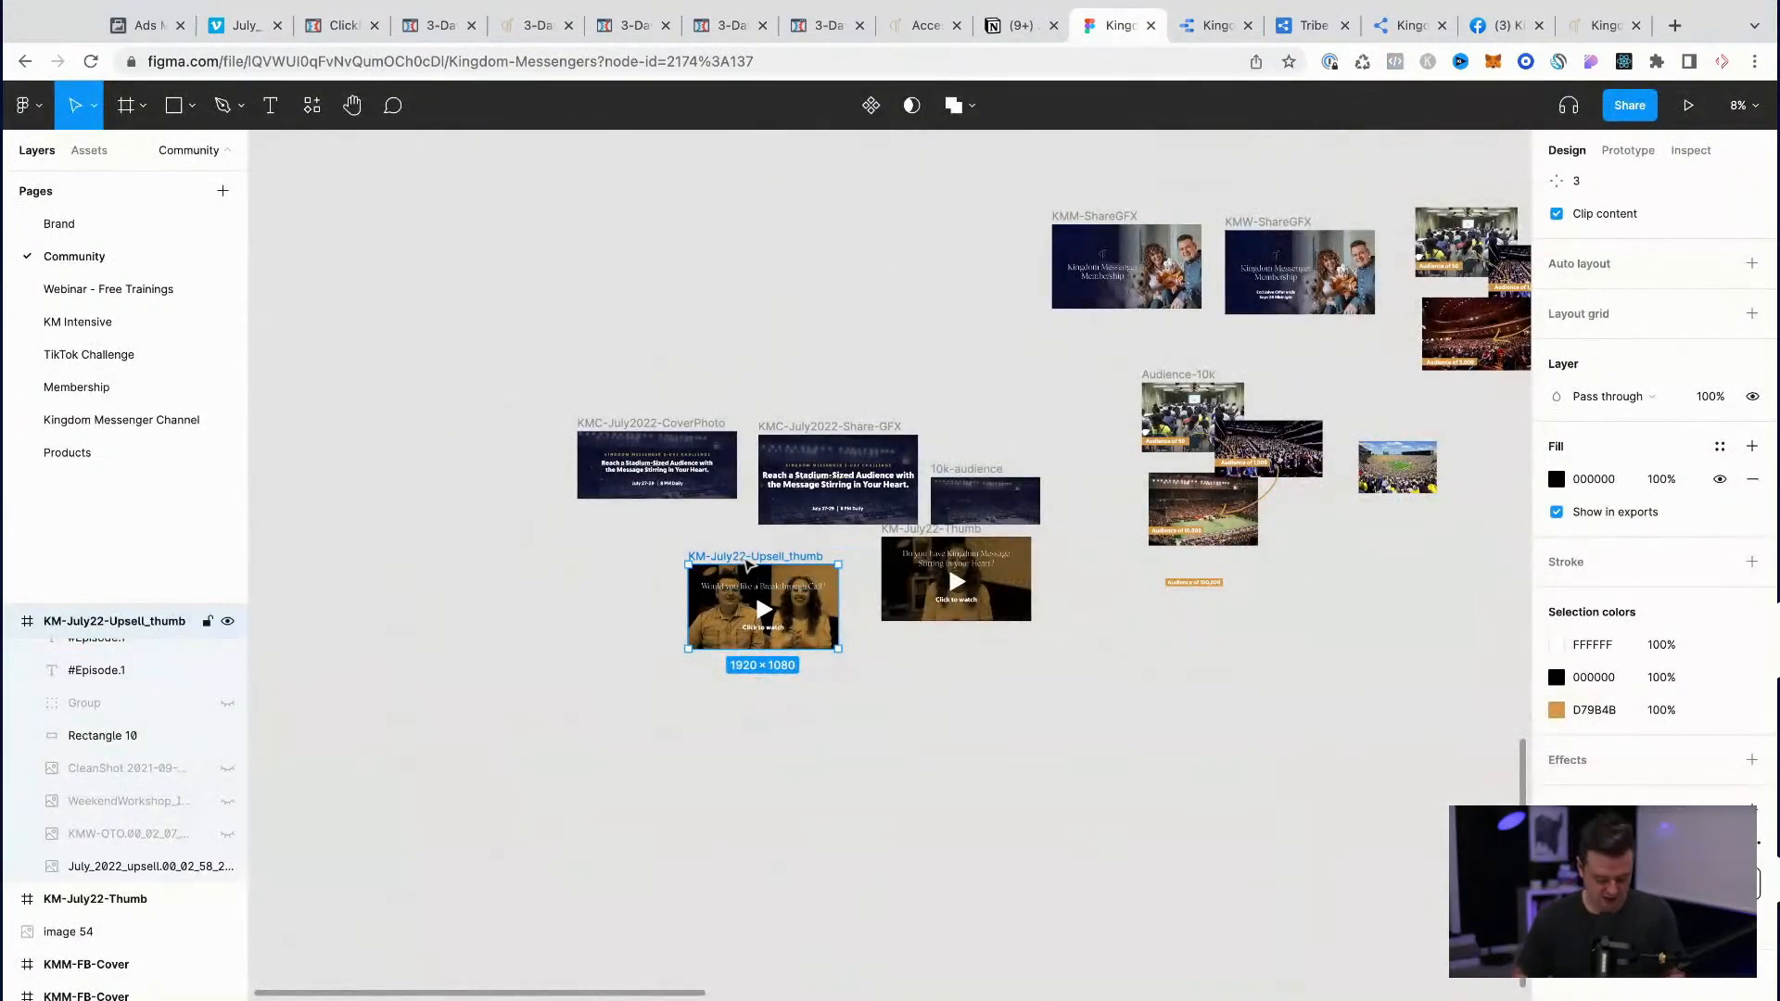
left_click_drag(747, 562, 744, 716)
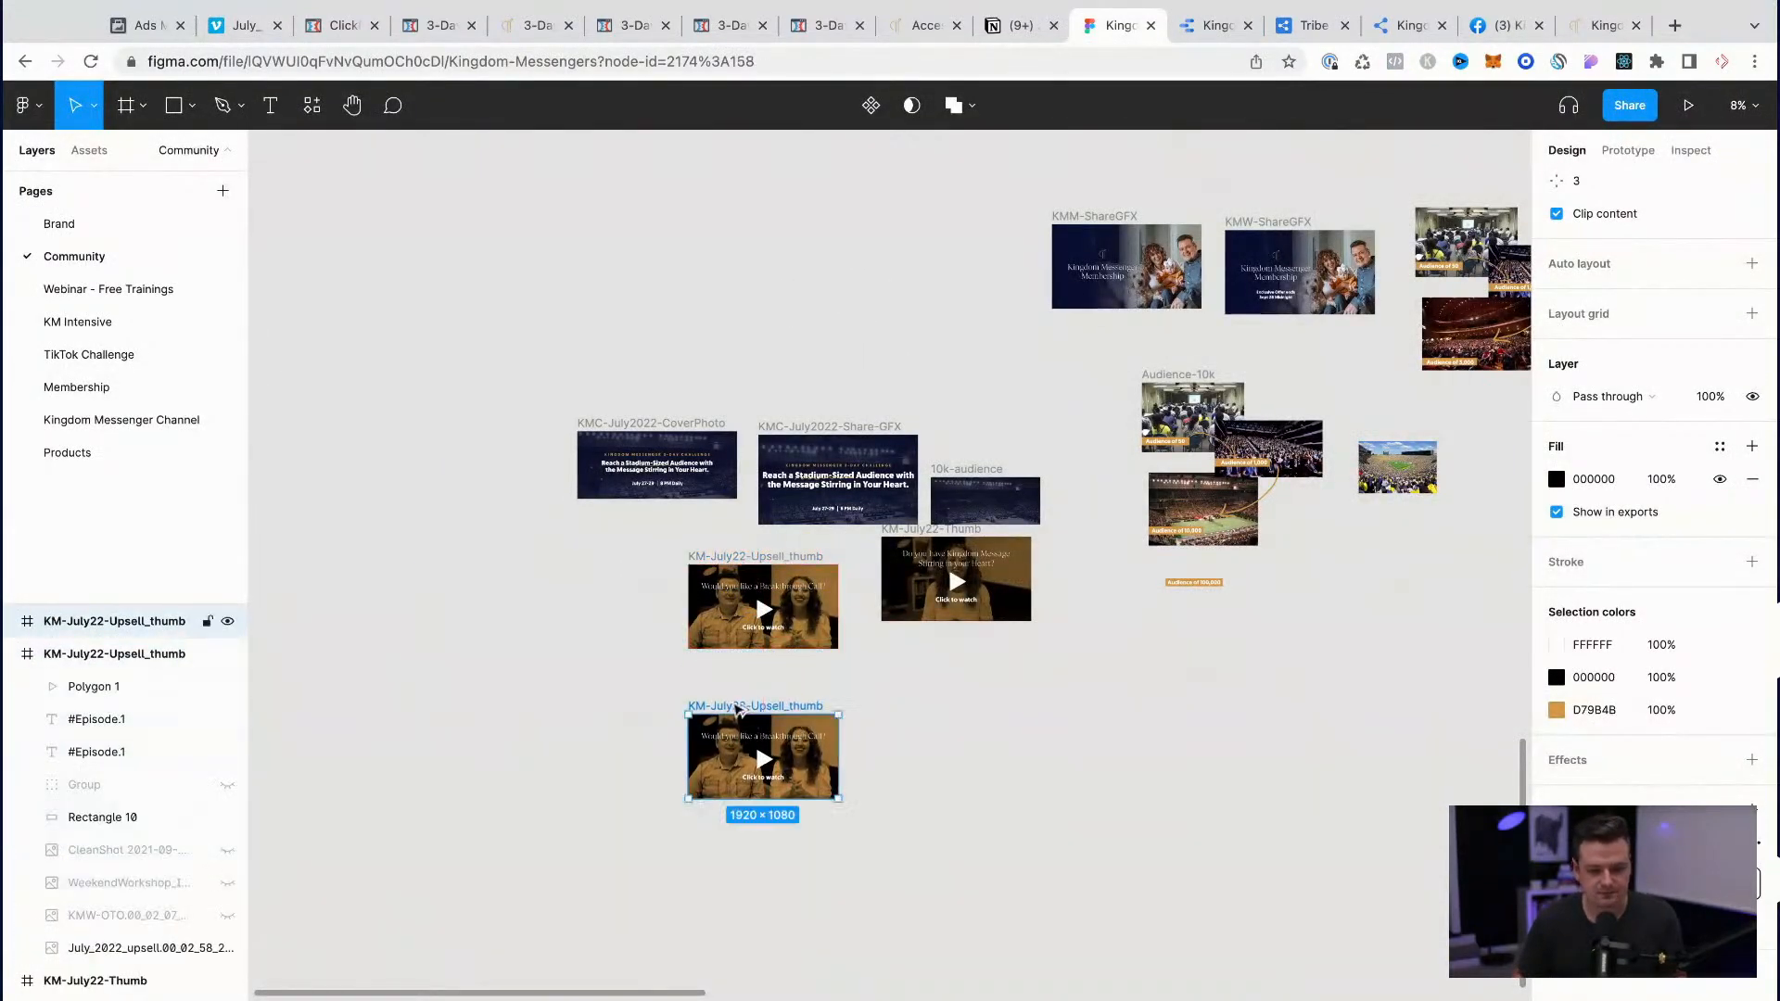
Step: Rename the duplicated thumbnail frame as KM-July22-thankYou_Thumb
scroll(742, 712, "up", 3)
scroll(739, 709, "up", 5)
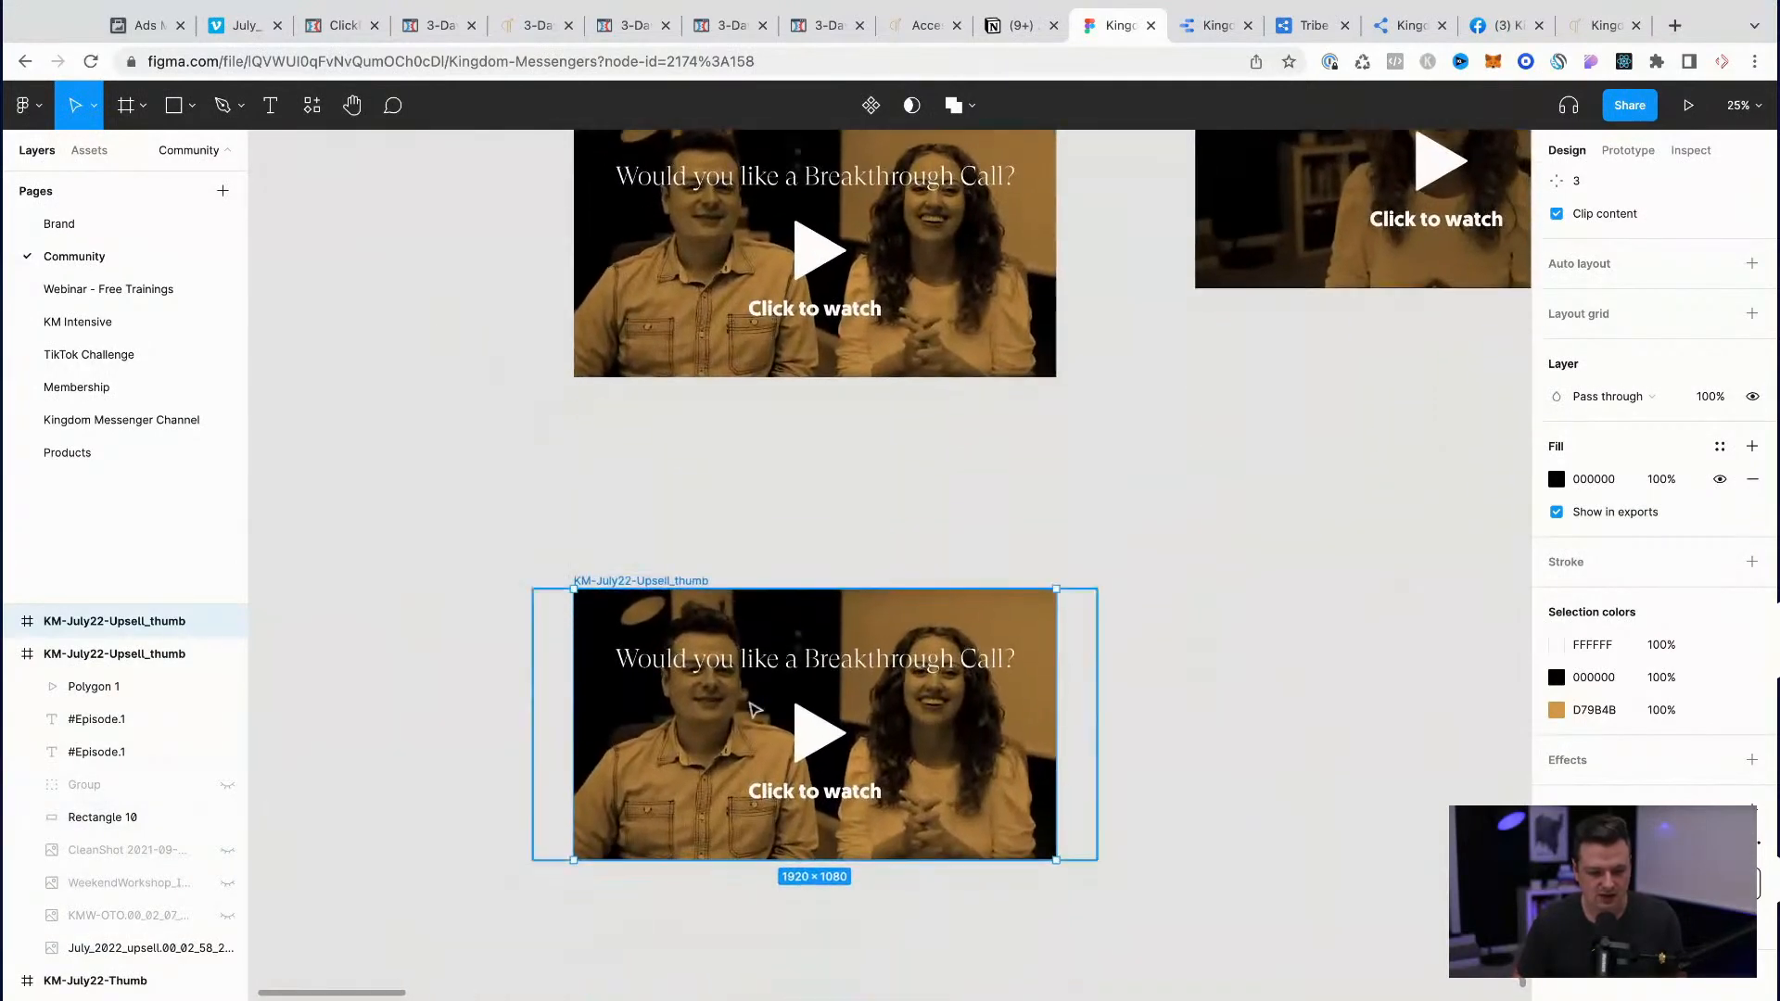
double_click(575, 537)
type("thankYou_Thumb")
key("Return")
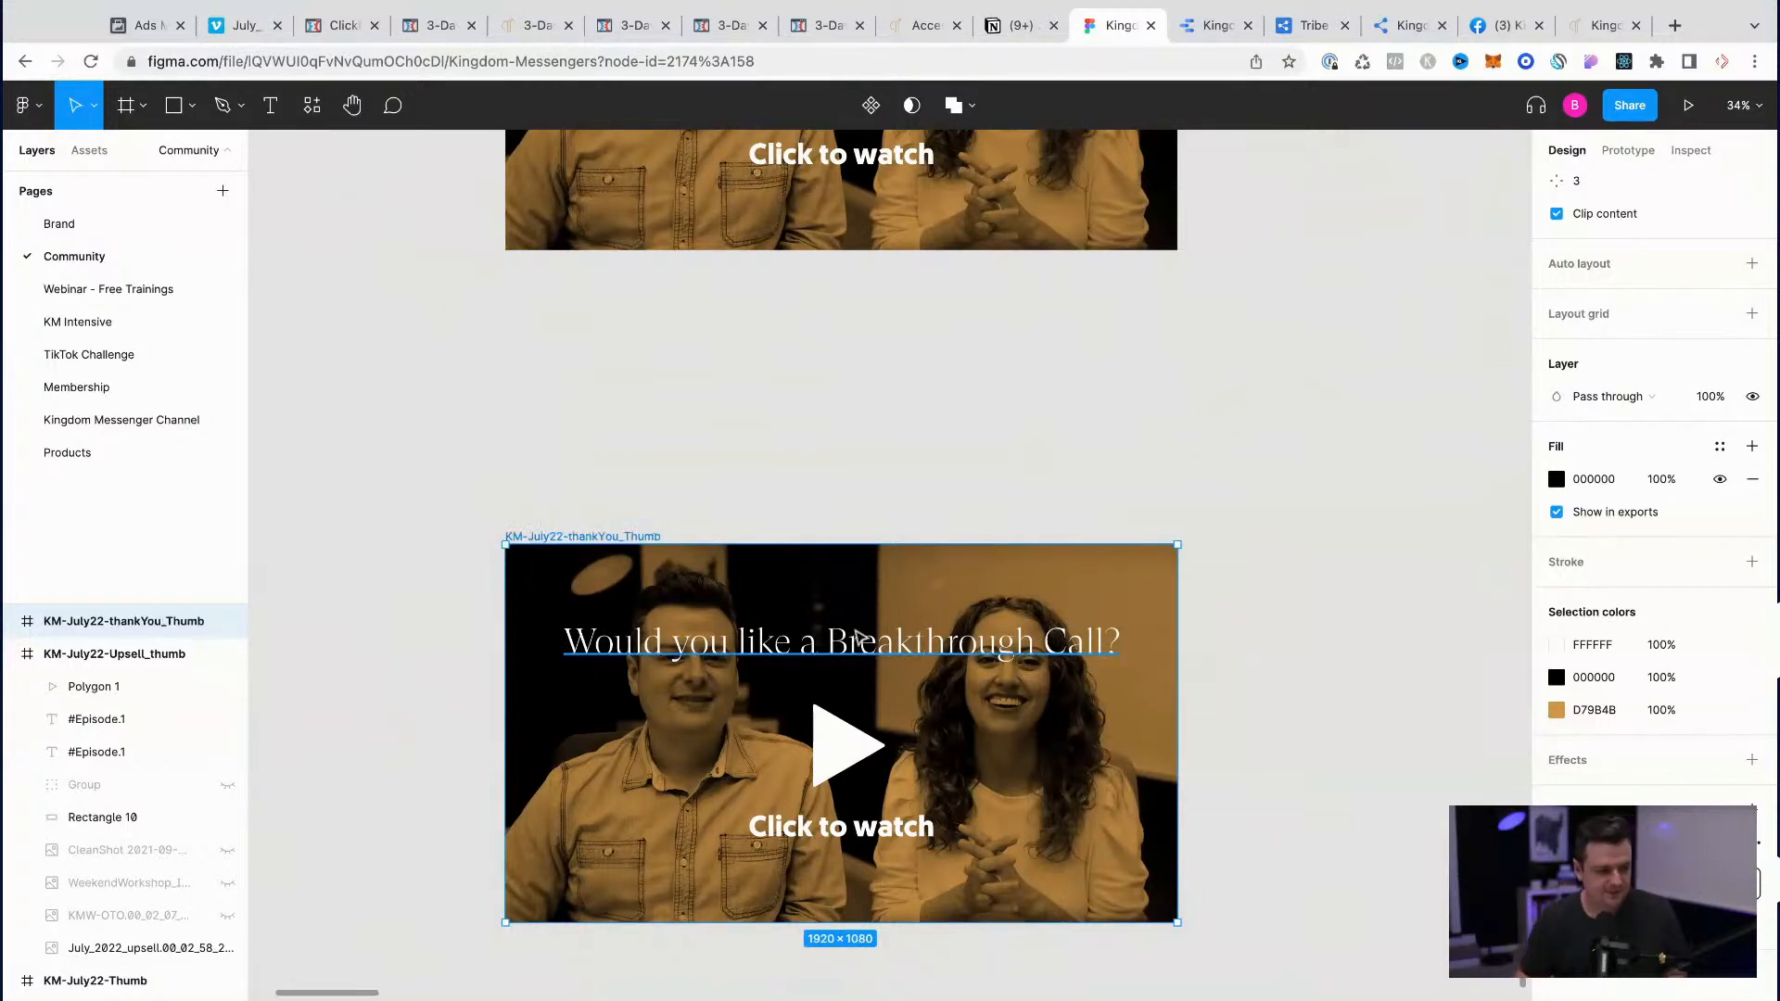
Step: Try "Important next steps" as the headline on the KM-July22-thankYou_Thumb frame
scroll(857, 636, "up", 10)
scroll(860, 636, "down", 8)
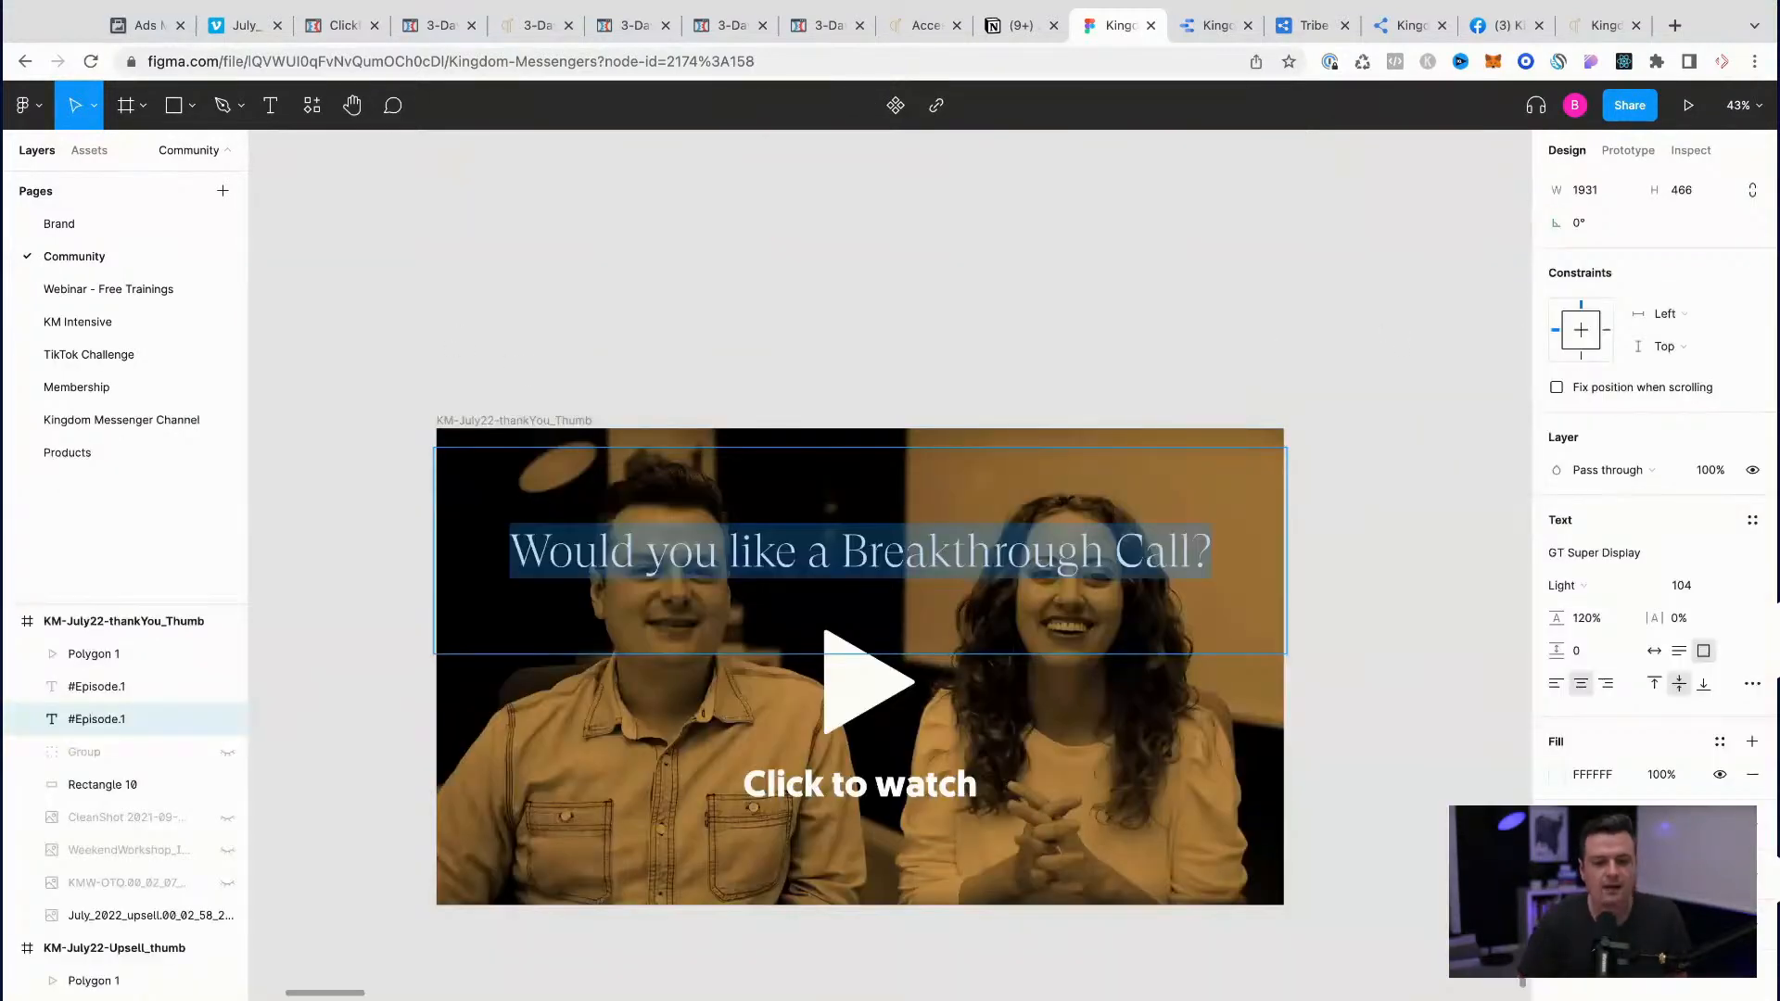
type("Watch th")
key("super+a")
type("Important next s")
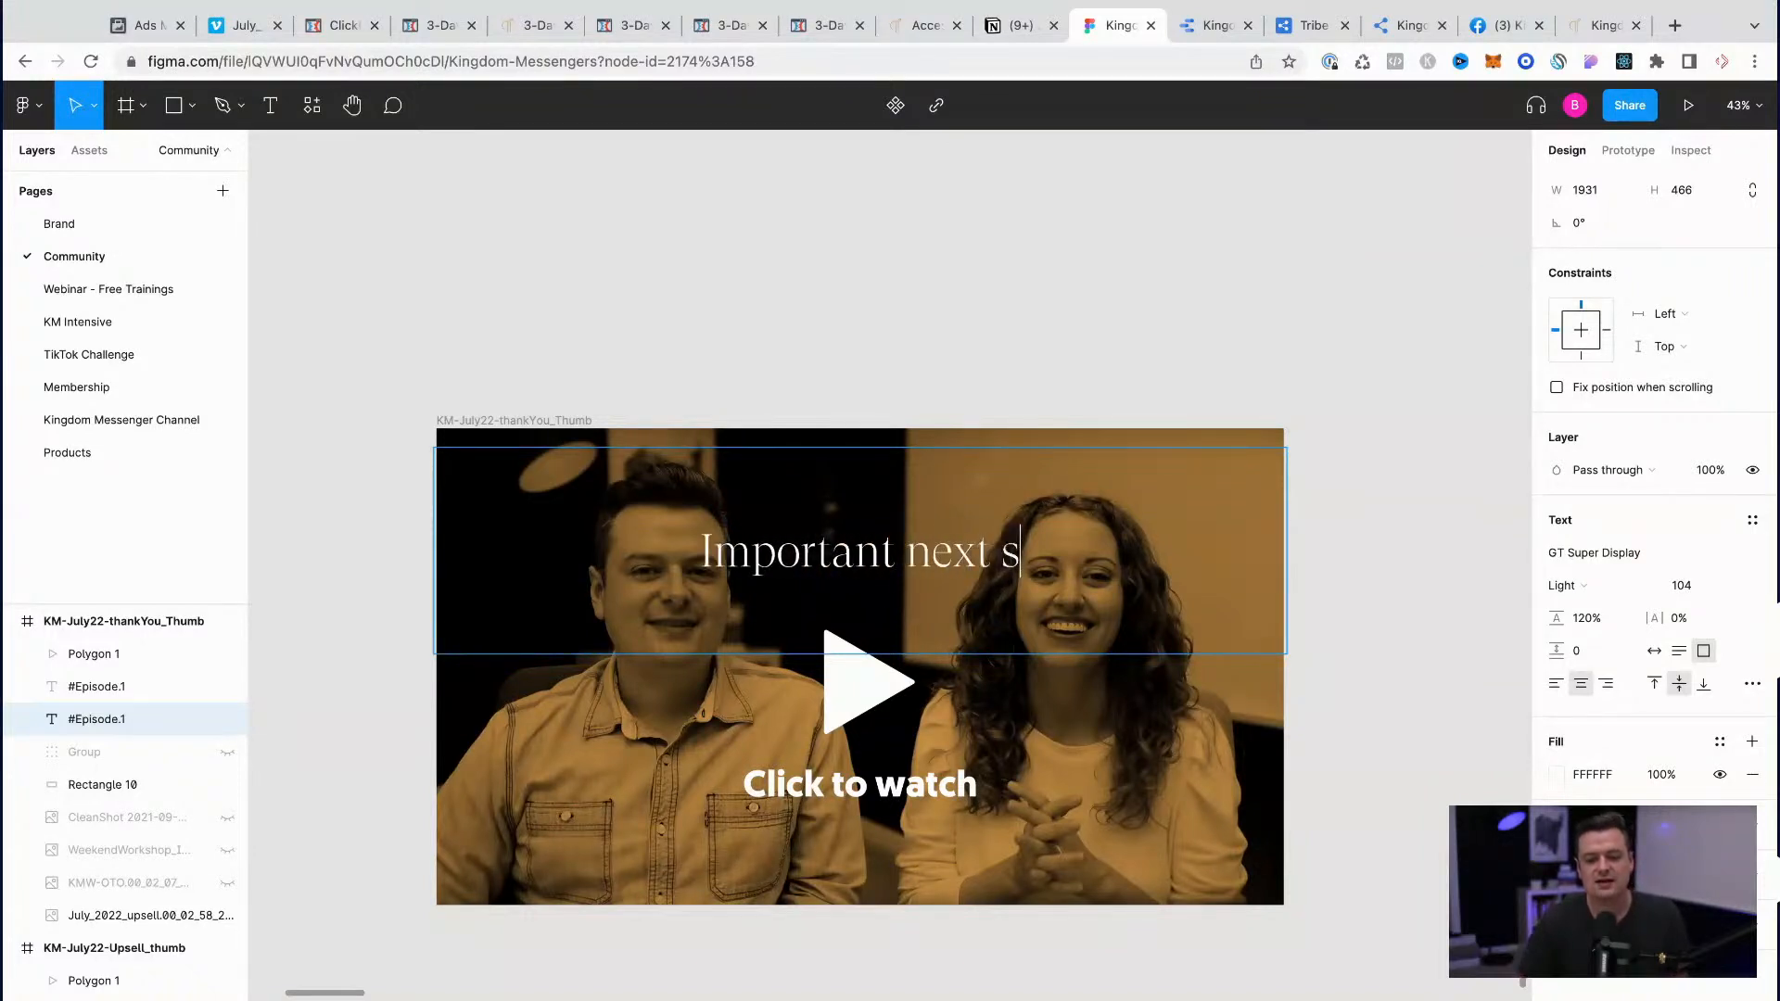
type("teps")
Step: Replace the thank-you thumbnail's headline with "Watch for Important Next Steps"
key("super+a")
type("Wat")
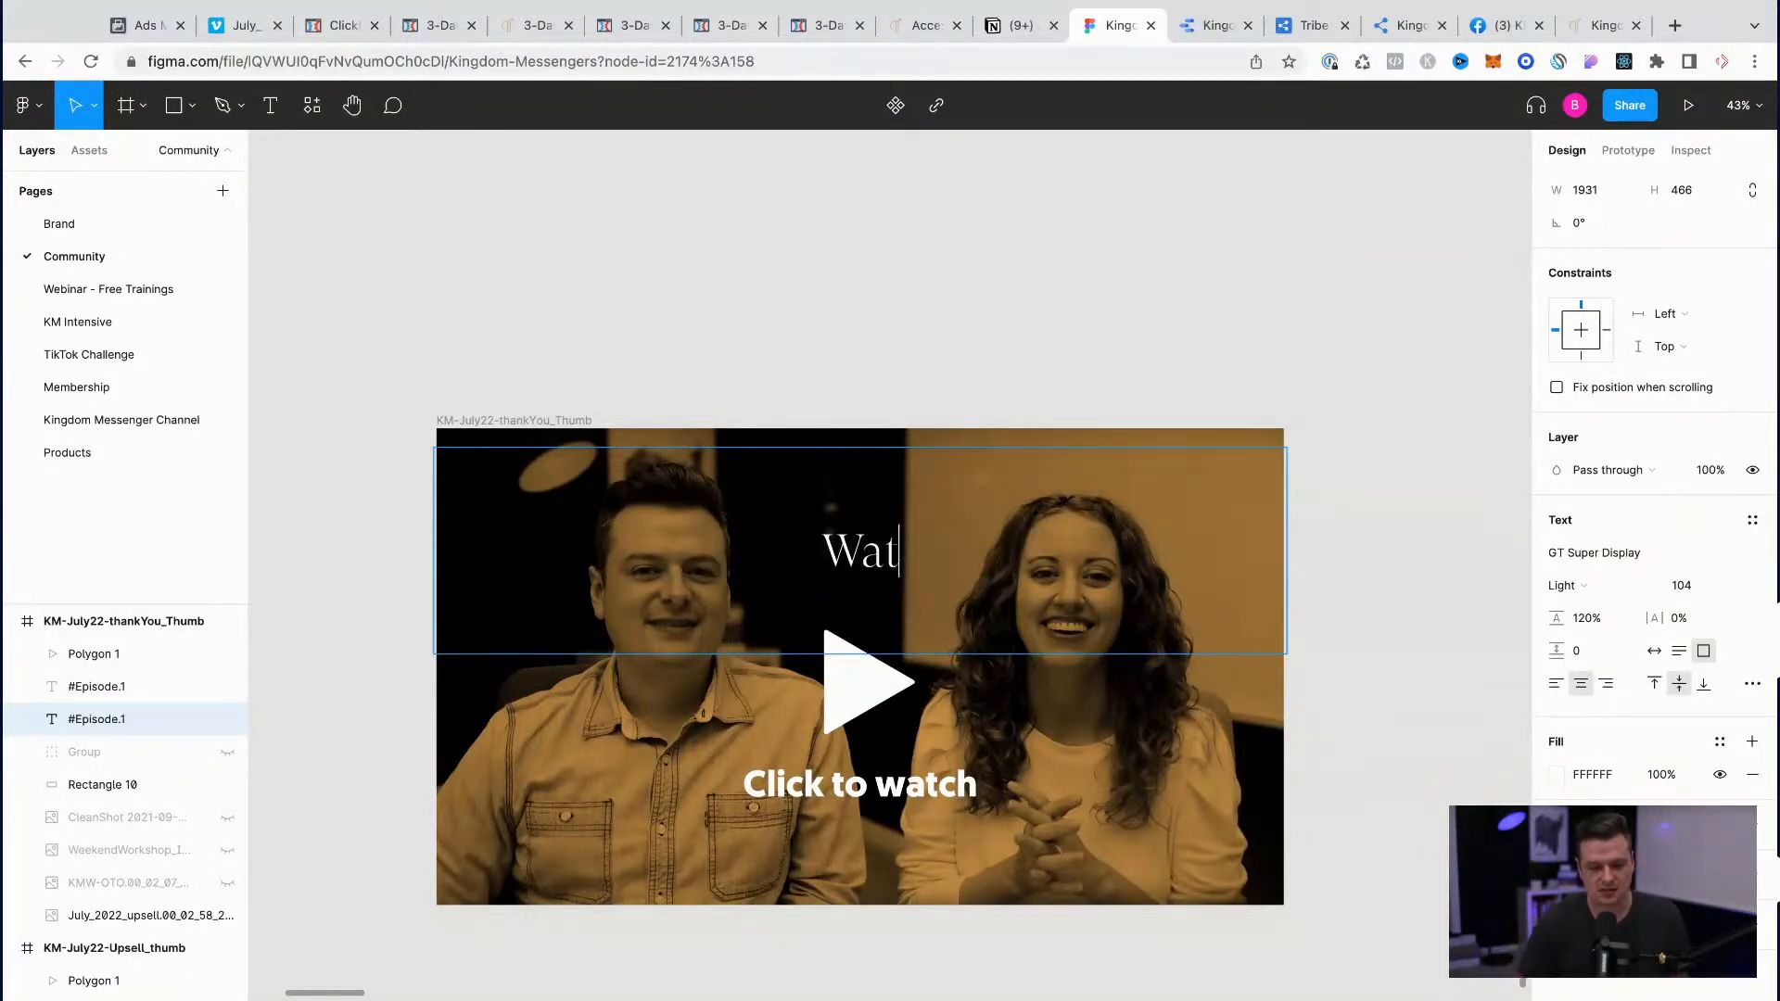
type("ch for Important ne")
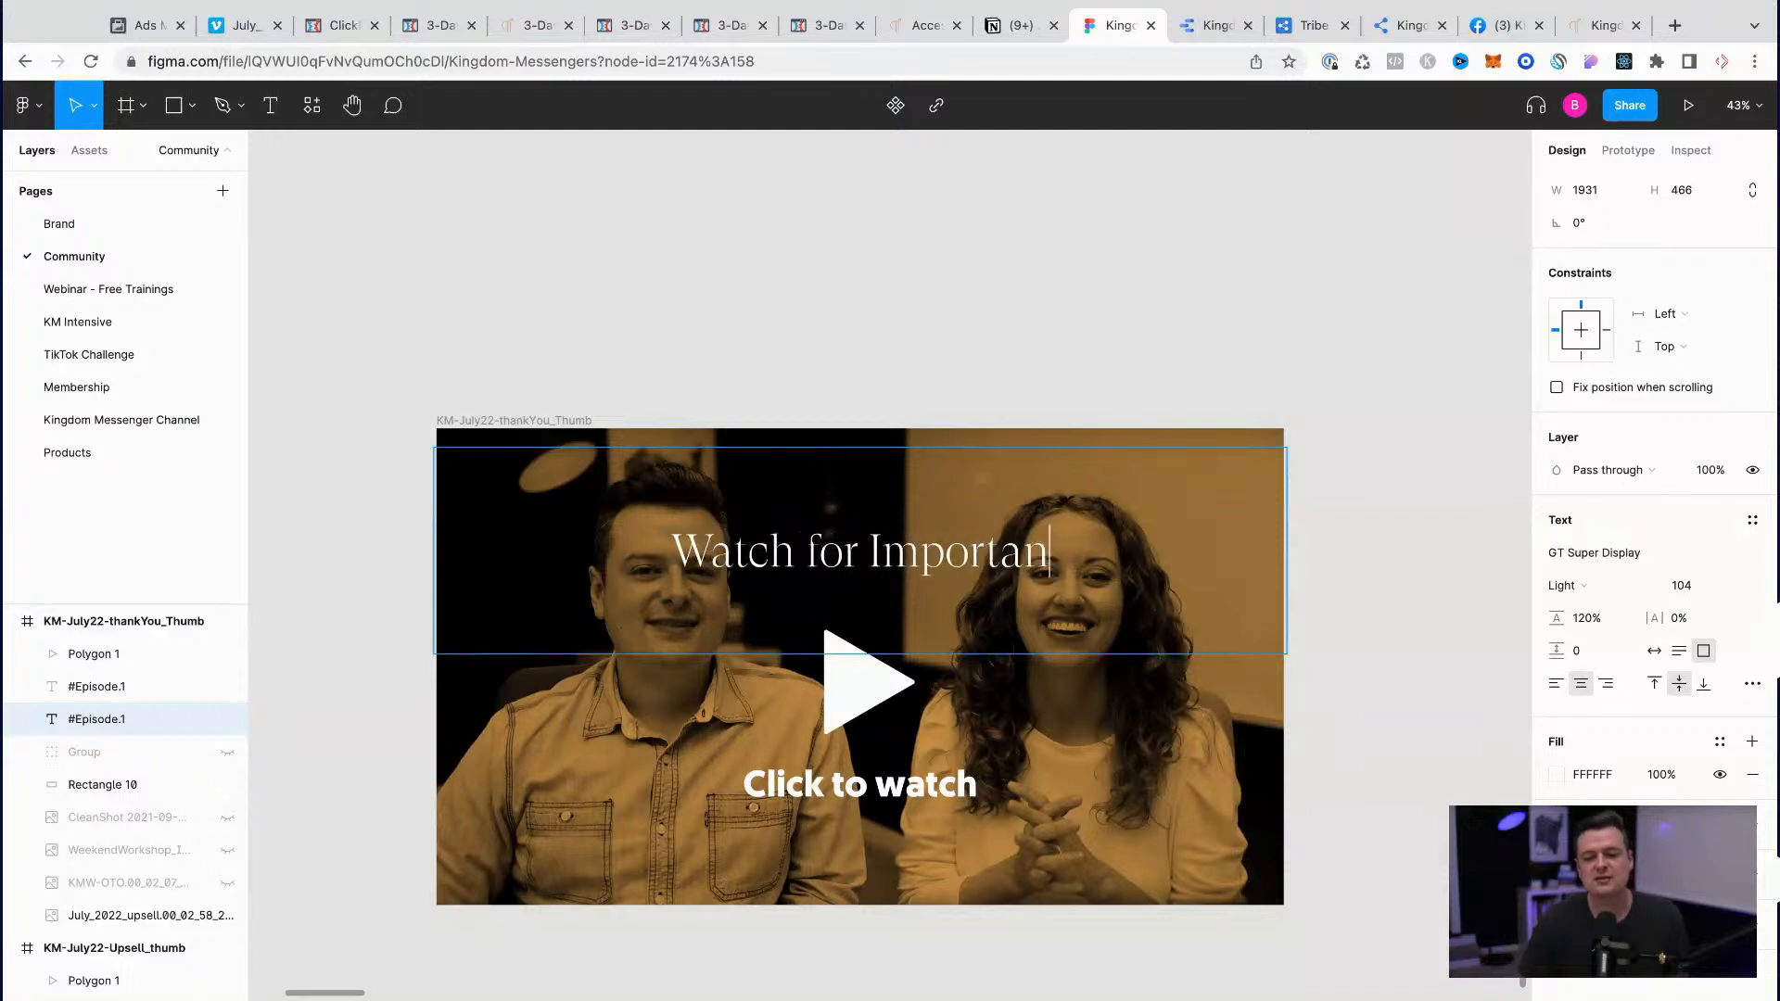
key("BackSpace")
key("BackSpace")
type("NExt")
key("BackSpace")
key("BackSpace")
key("BackSpace")
type("ext Steps")
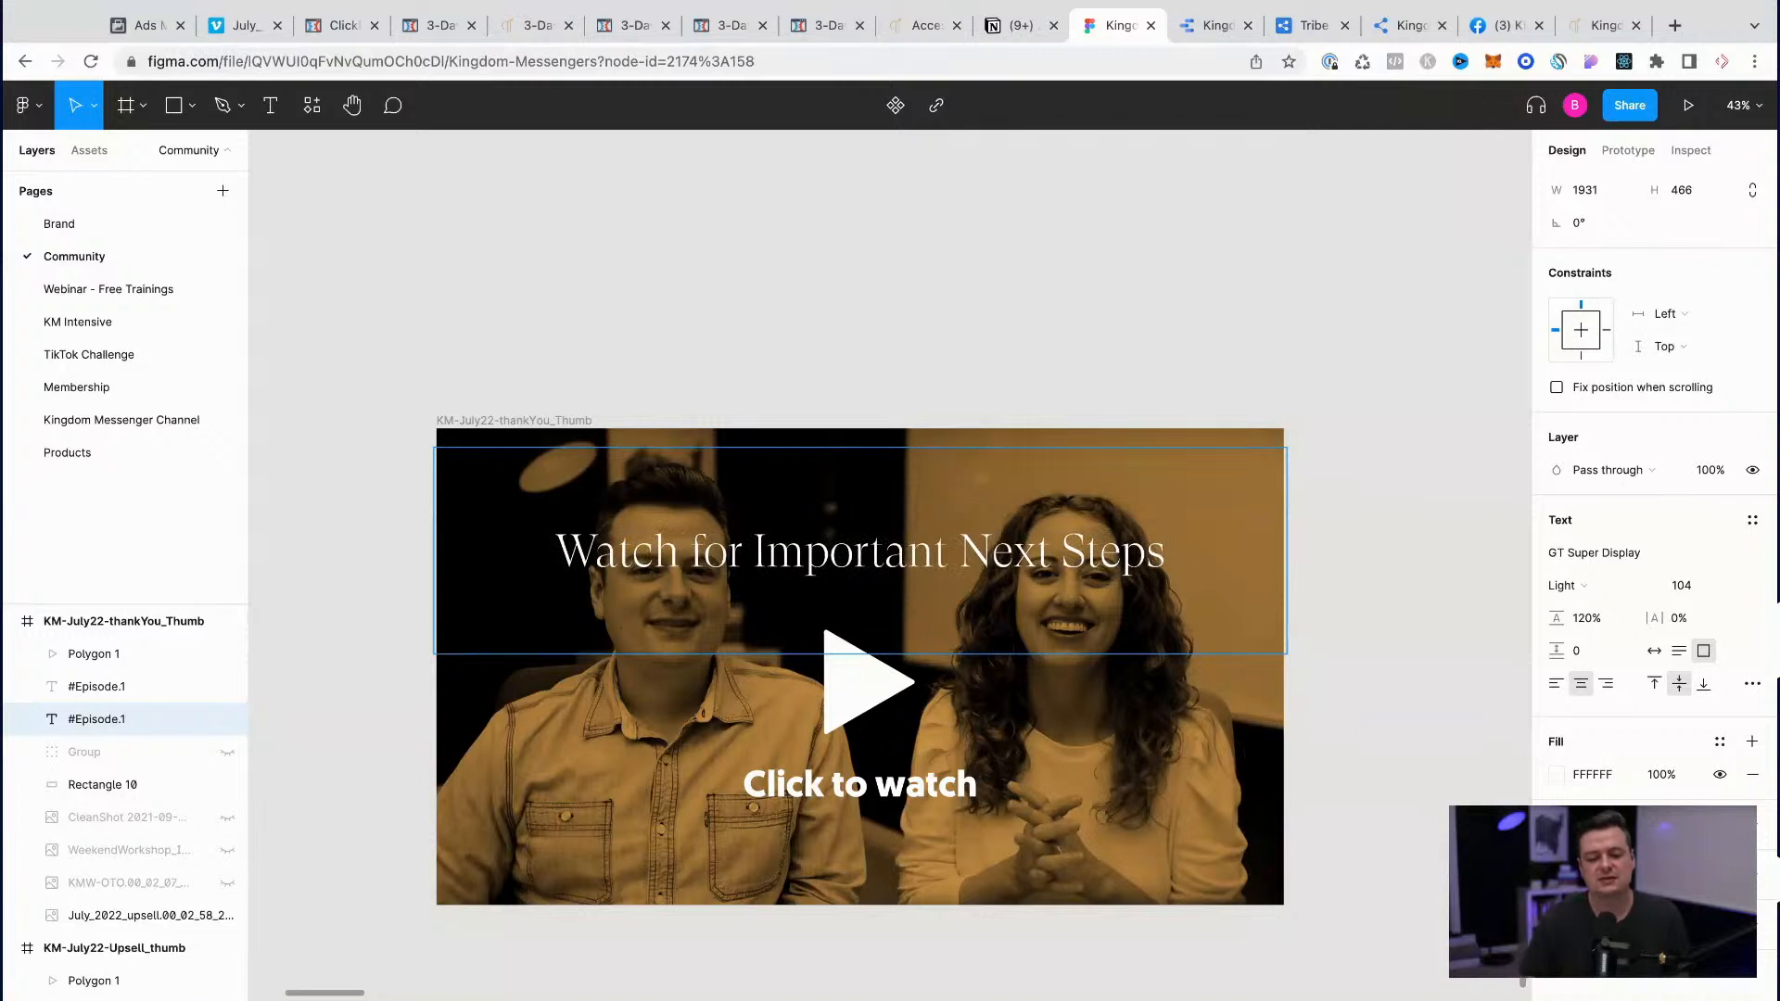
Step: Set the thank-you thumbnail's headline font to Geomanist Bold
key("super+a")
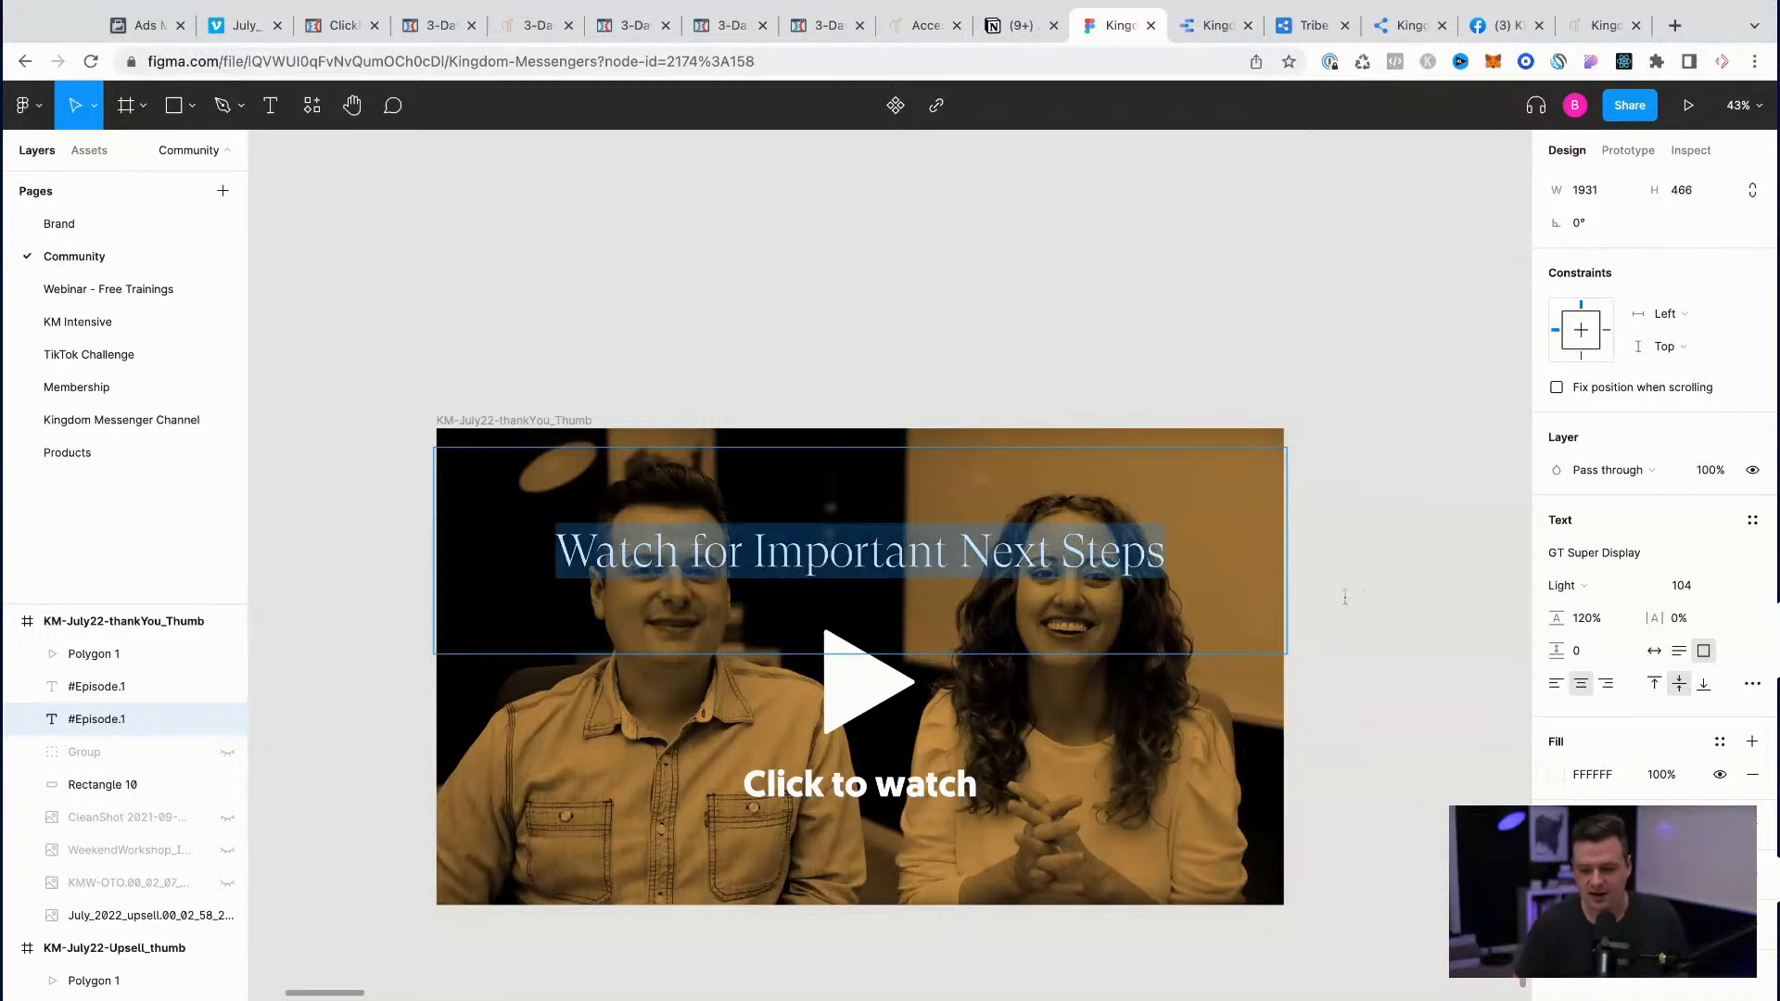
left_click(1594, 554)
type("Geo")
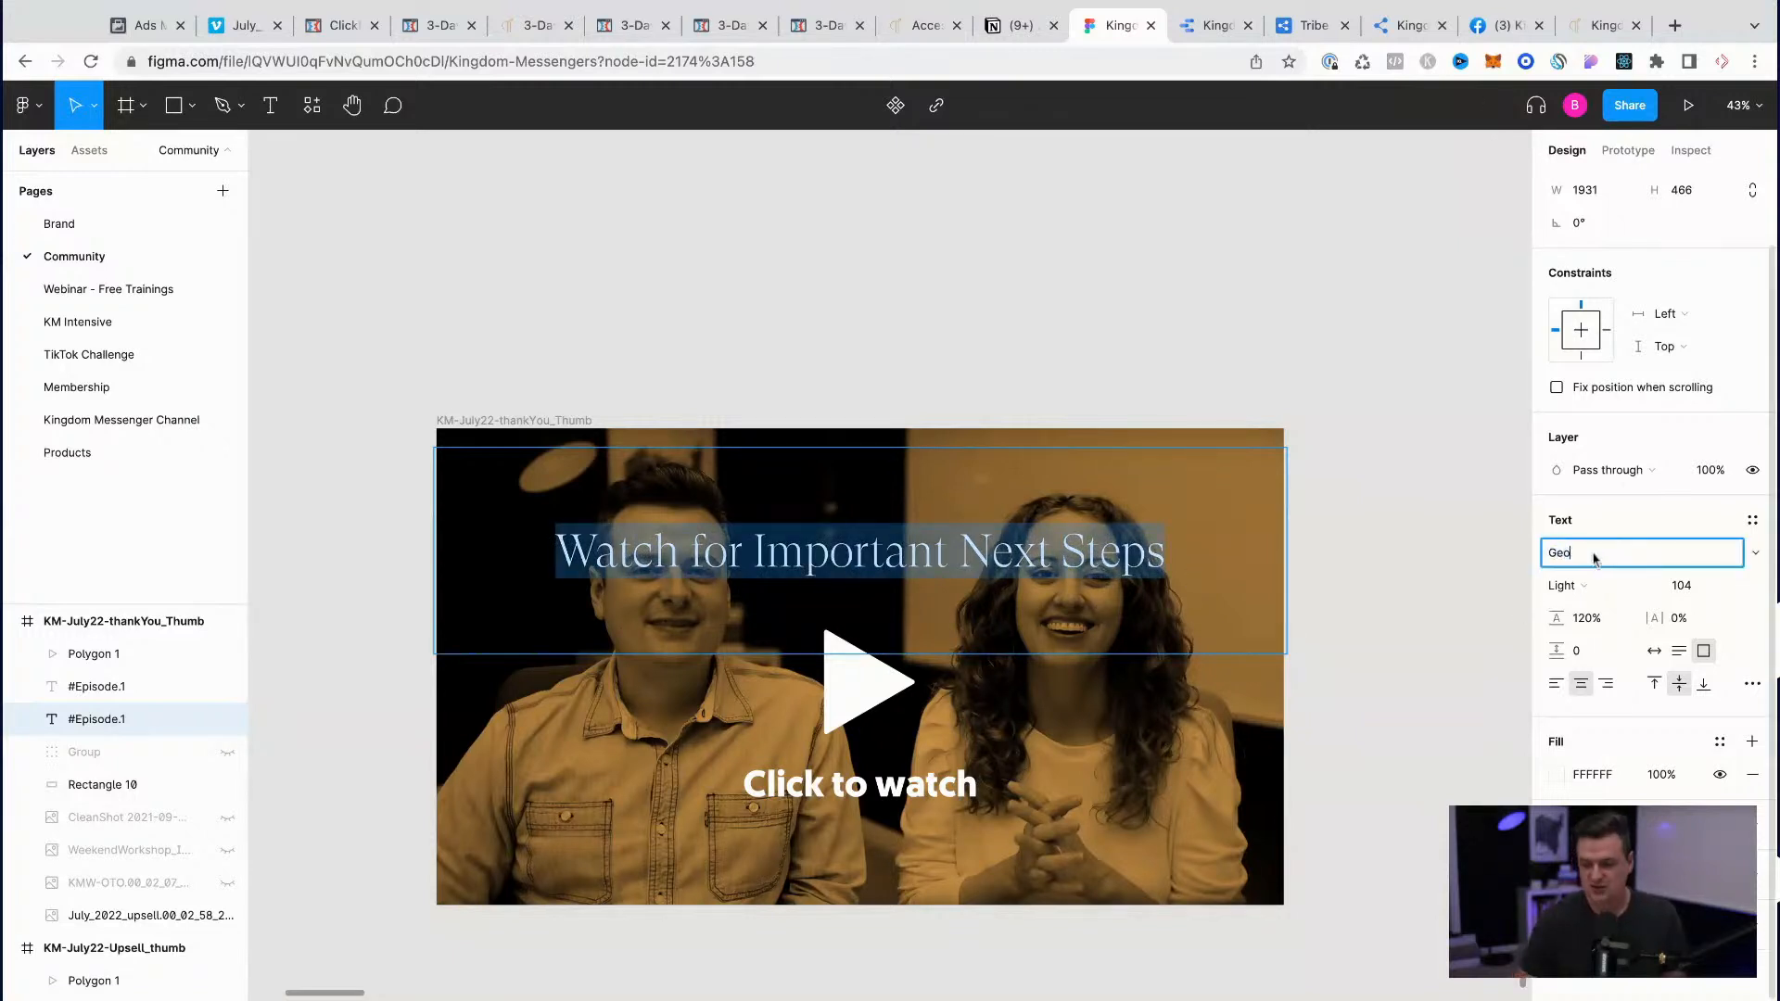
key("Return")
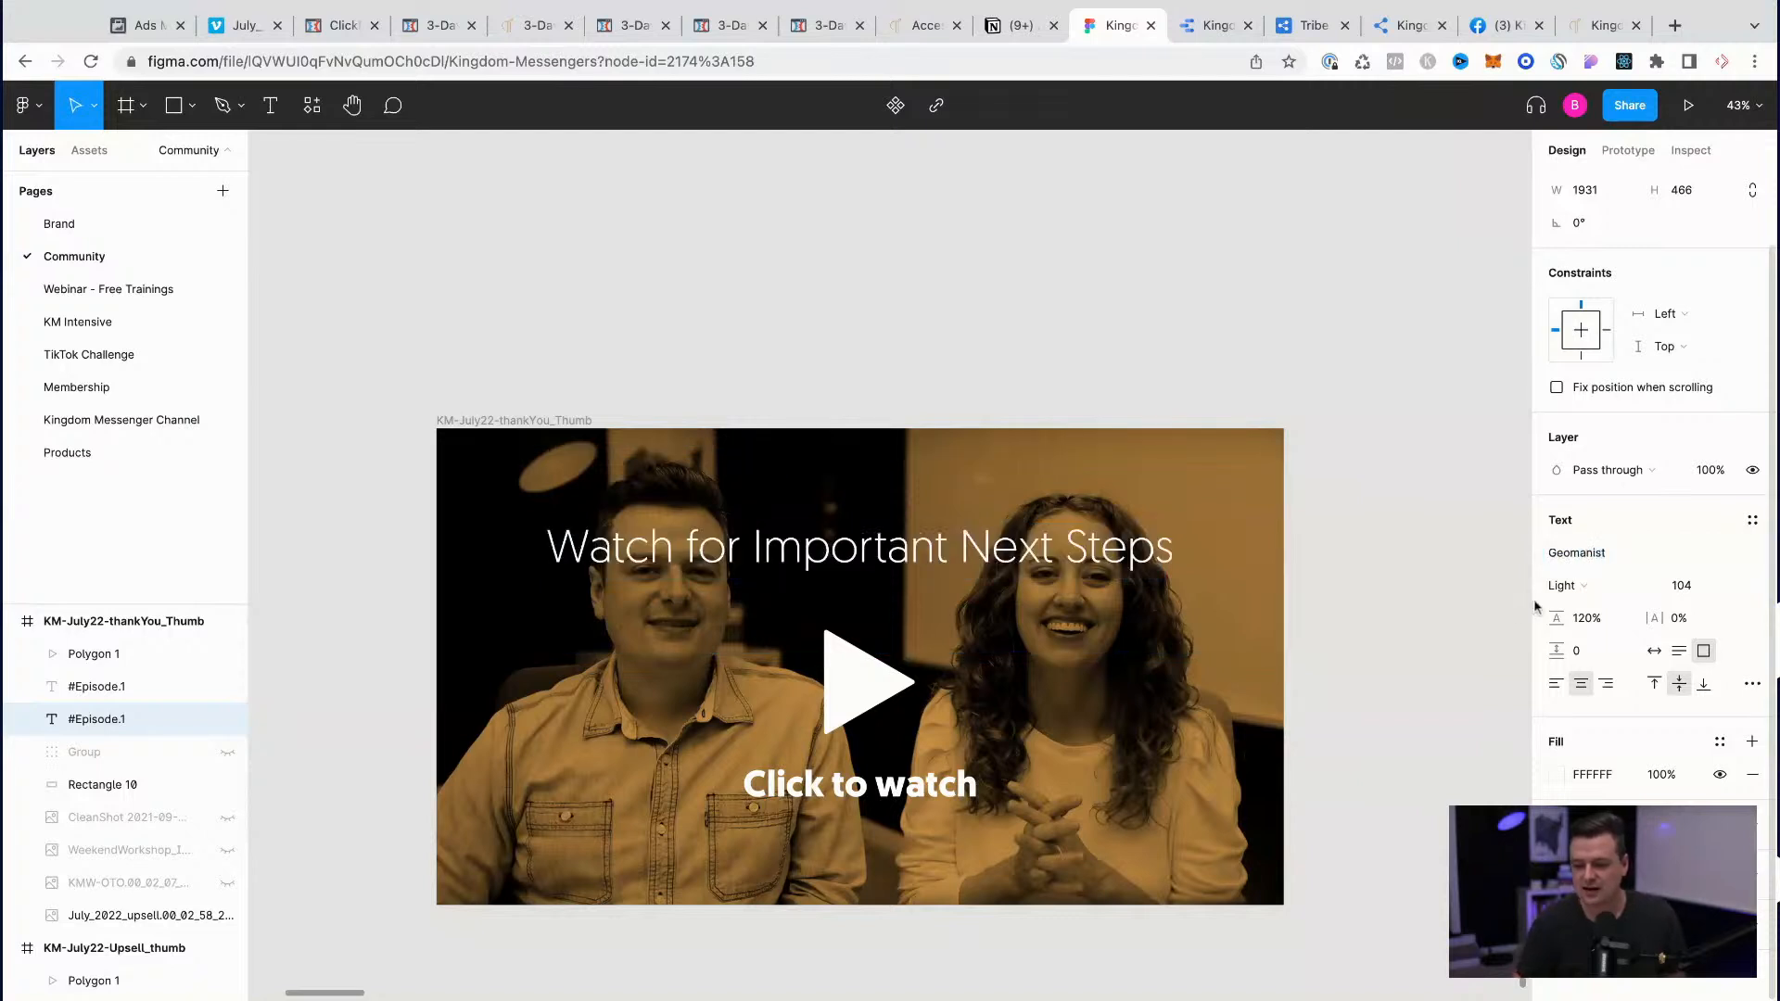
left_click(1565, 586)
left_click(1596, 688)
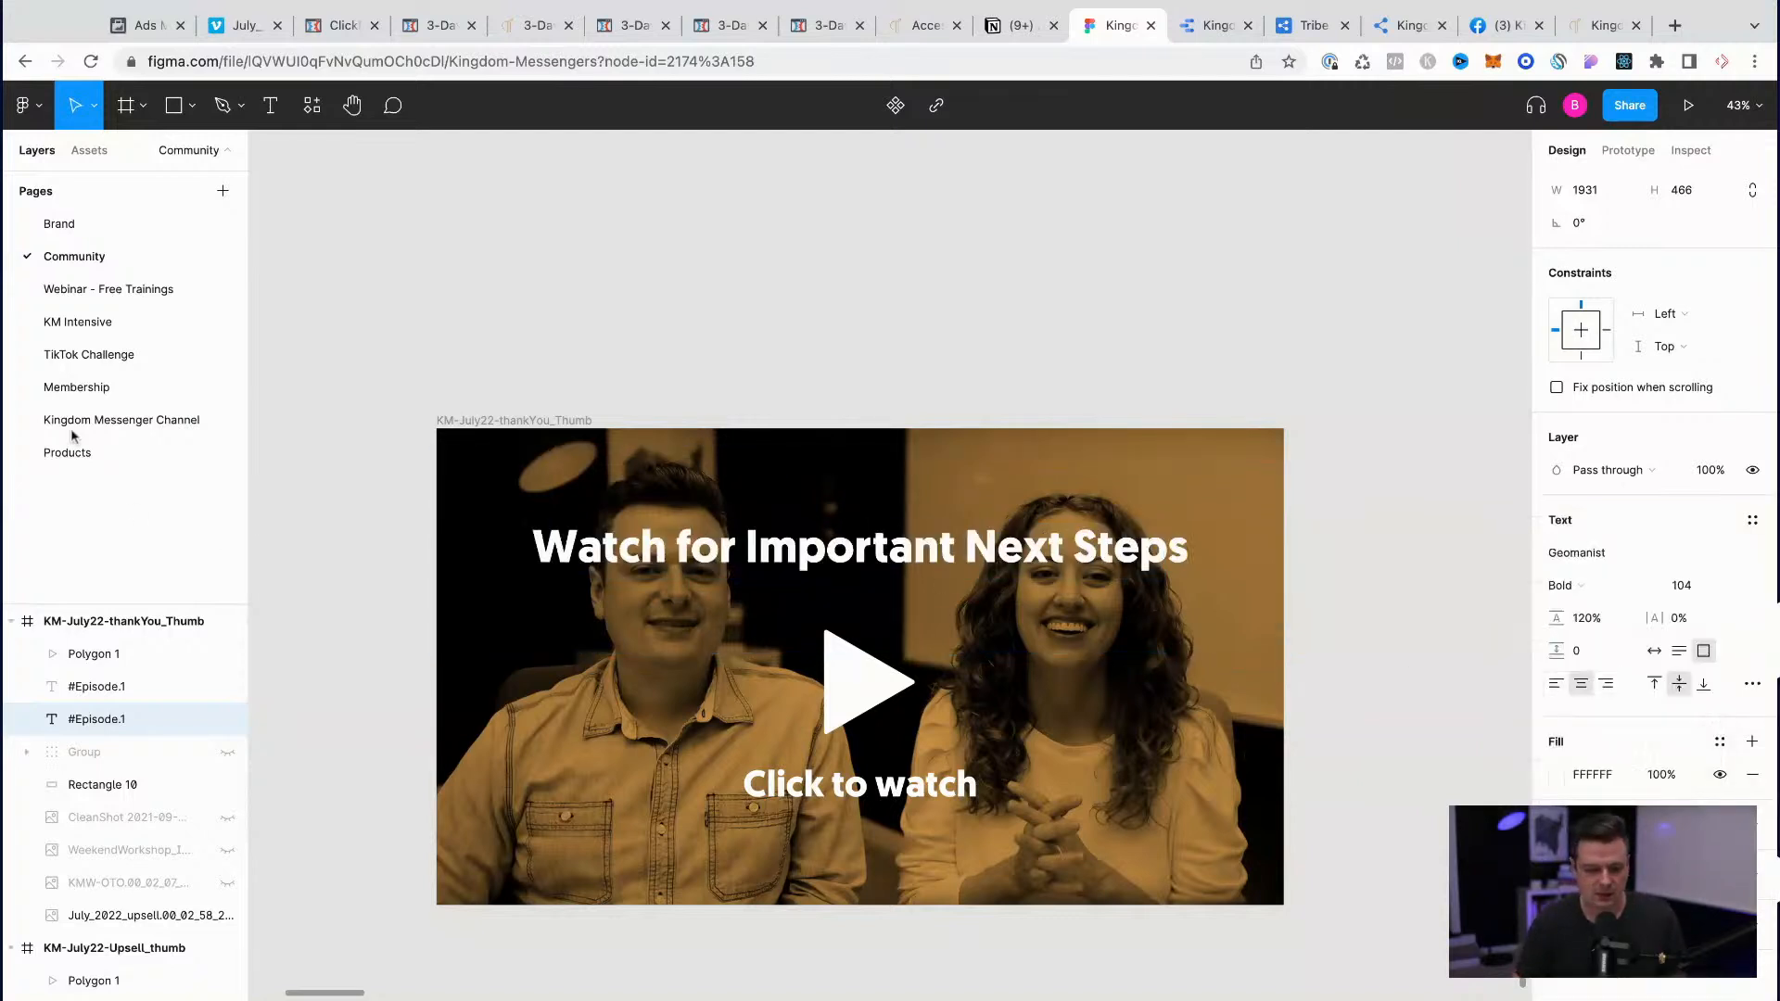
Step: Lower the headline slightly, and set the "Click to watch" text to size 64 and move it closer to the play triangle
left_click_drag(917, 548, 918, 576)
left_click(898, 803)
left_click(1702, 583)
type("64")
key("Return")
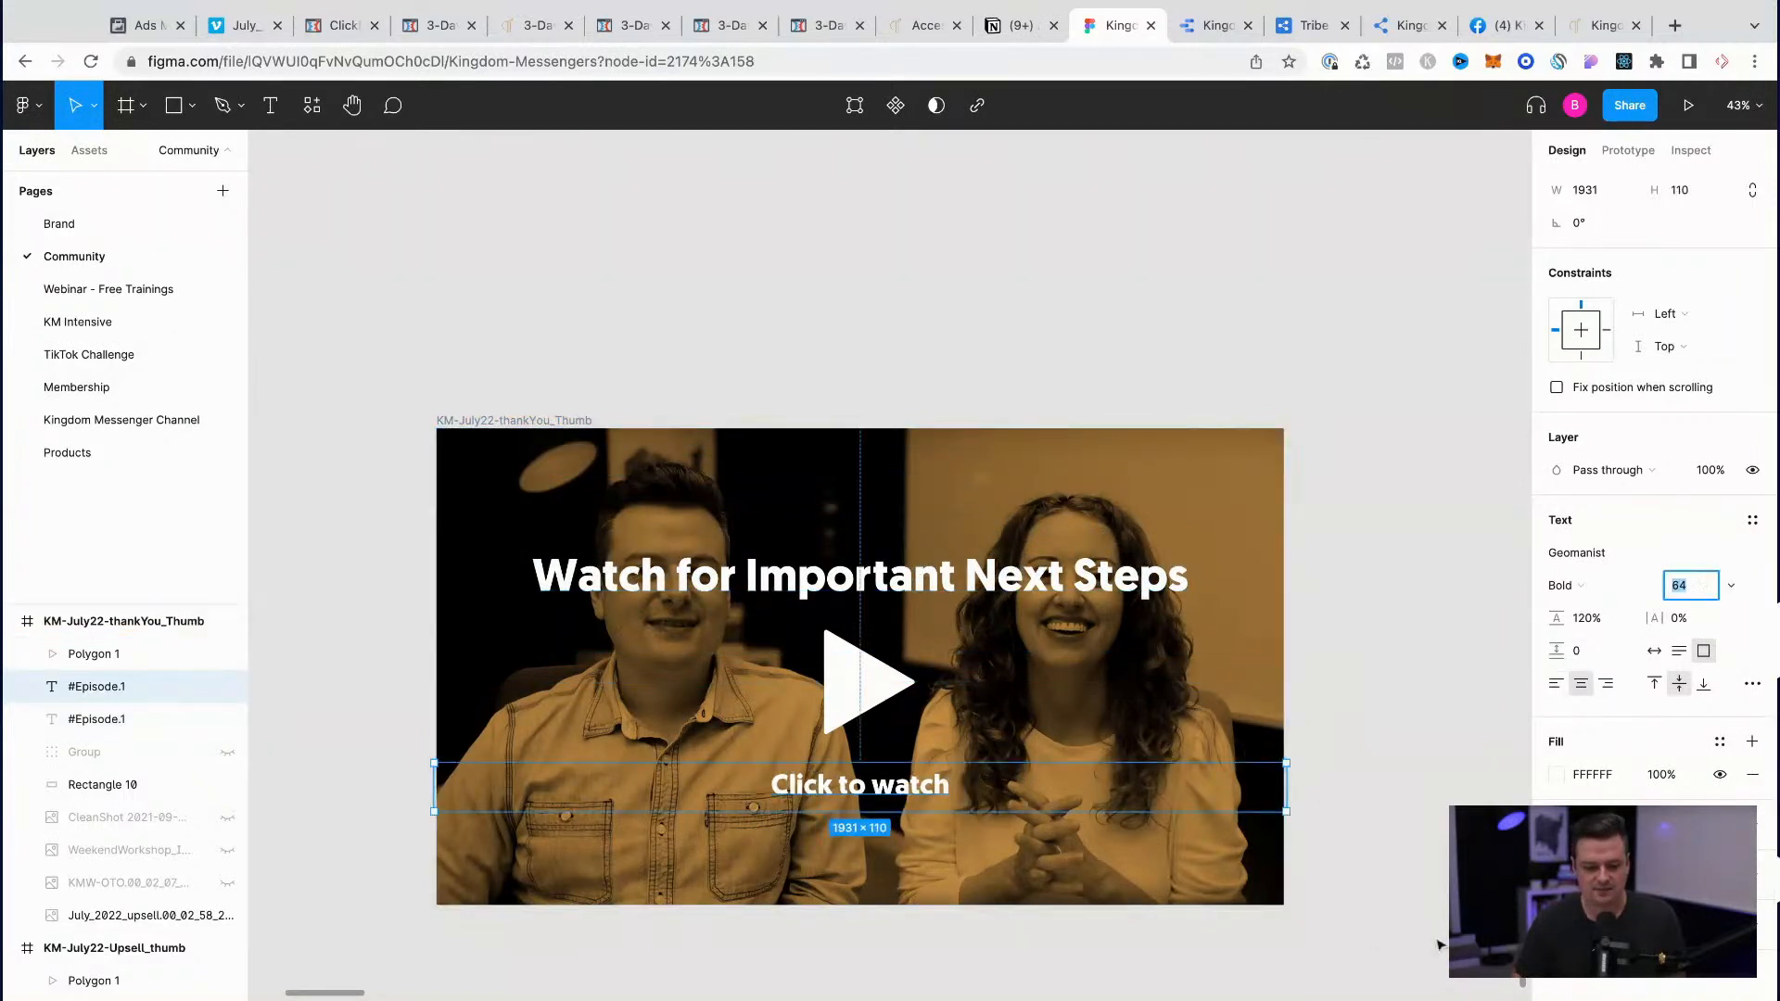
left_click(1370, 942)
left_click_drag(945, 786, 945, 768)
Step: Underline the words "Important Next Steps" in the headline
left_click(964, 582)
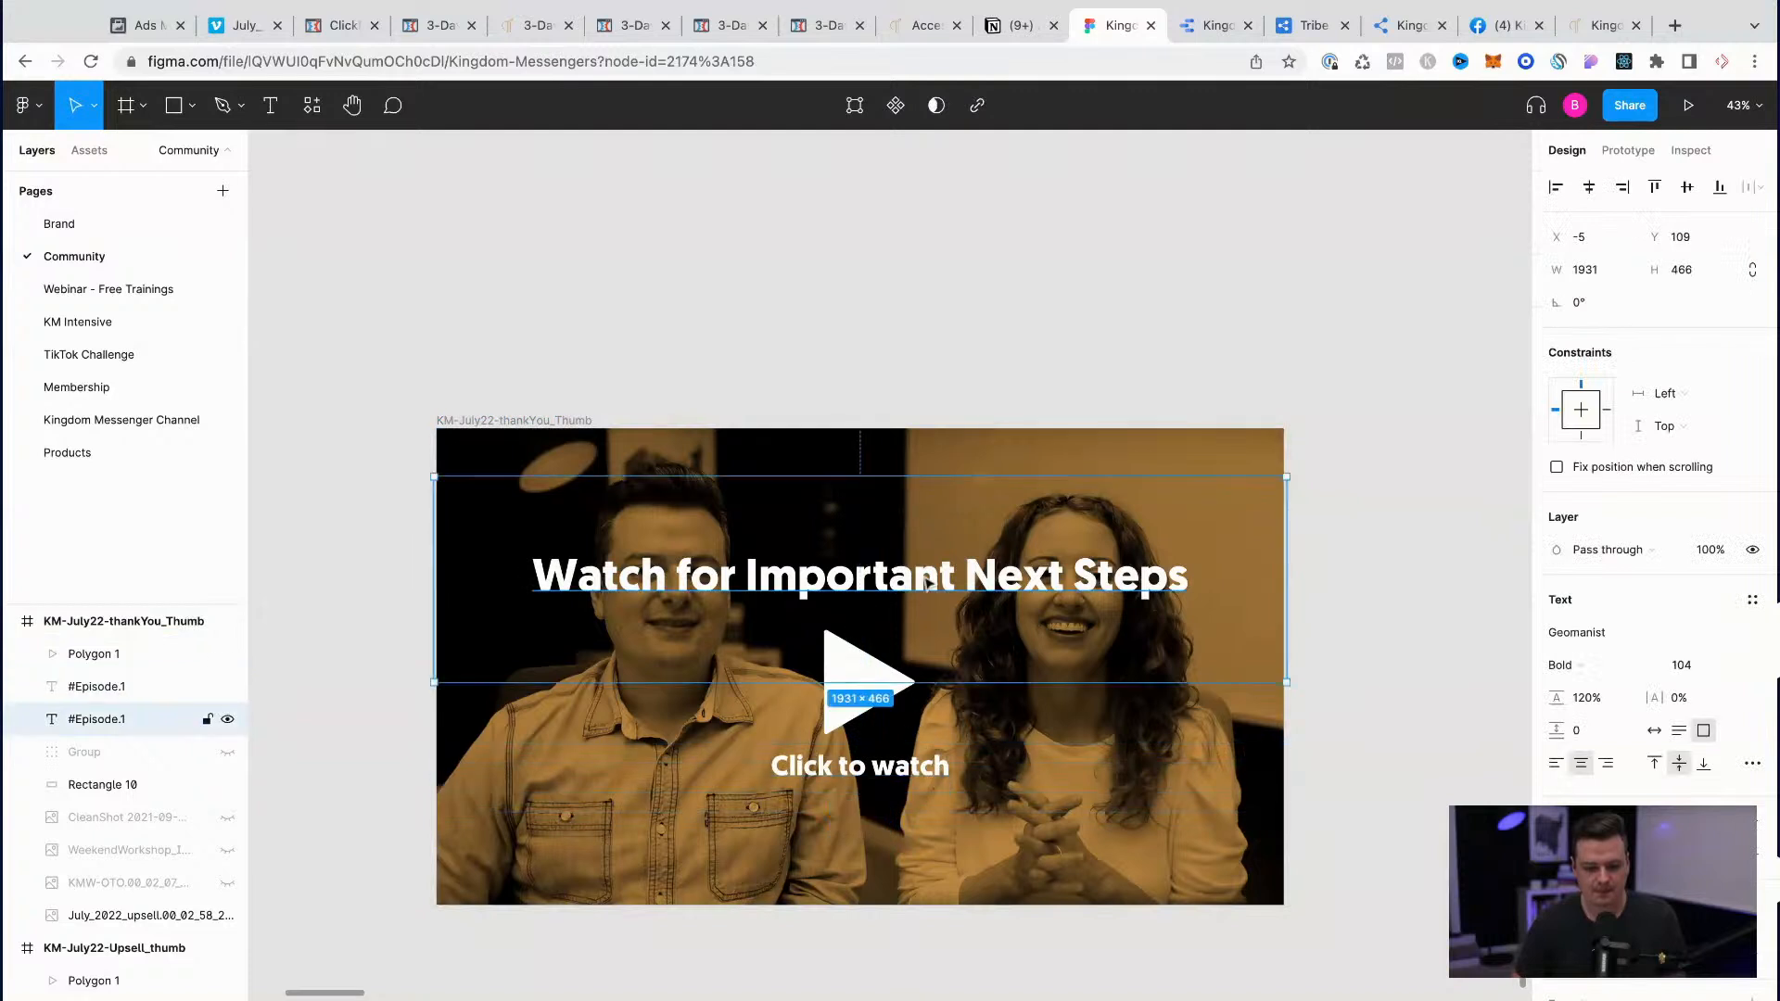
double_click(871, 598)
double_click(826, 582)
left_click(1188, 575, "shift")
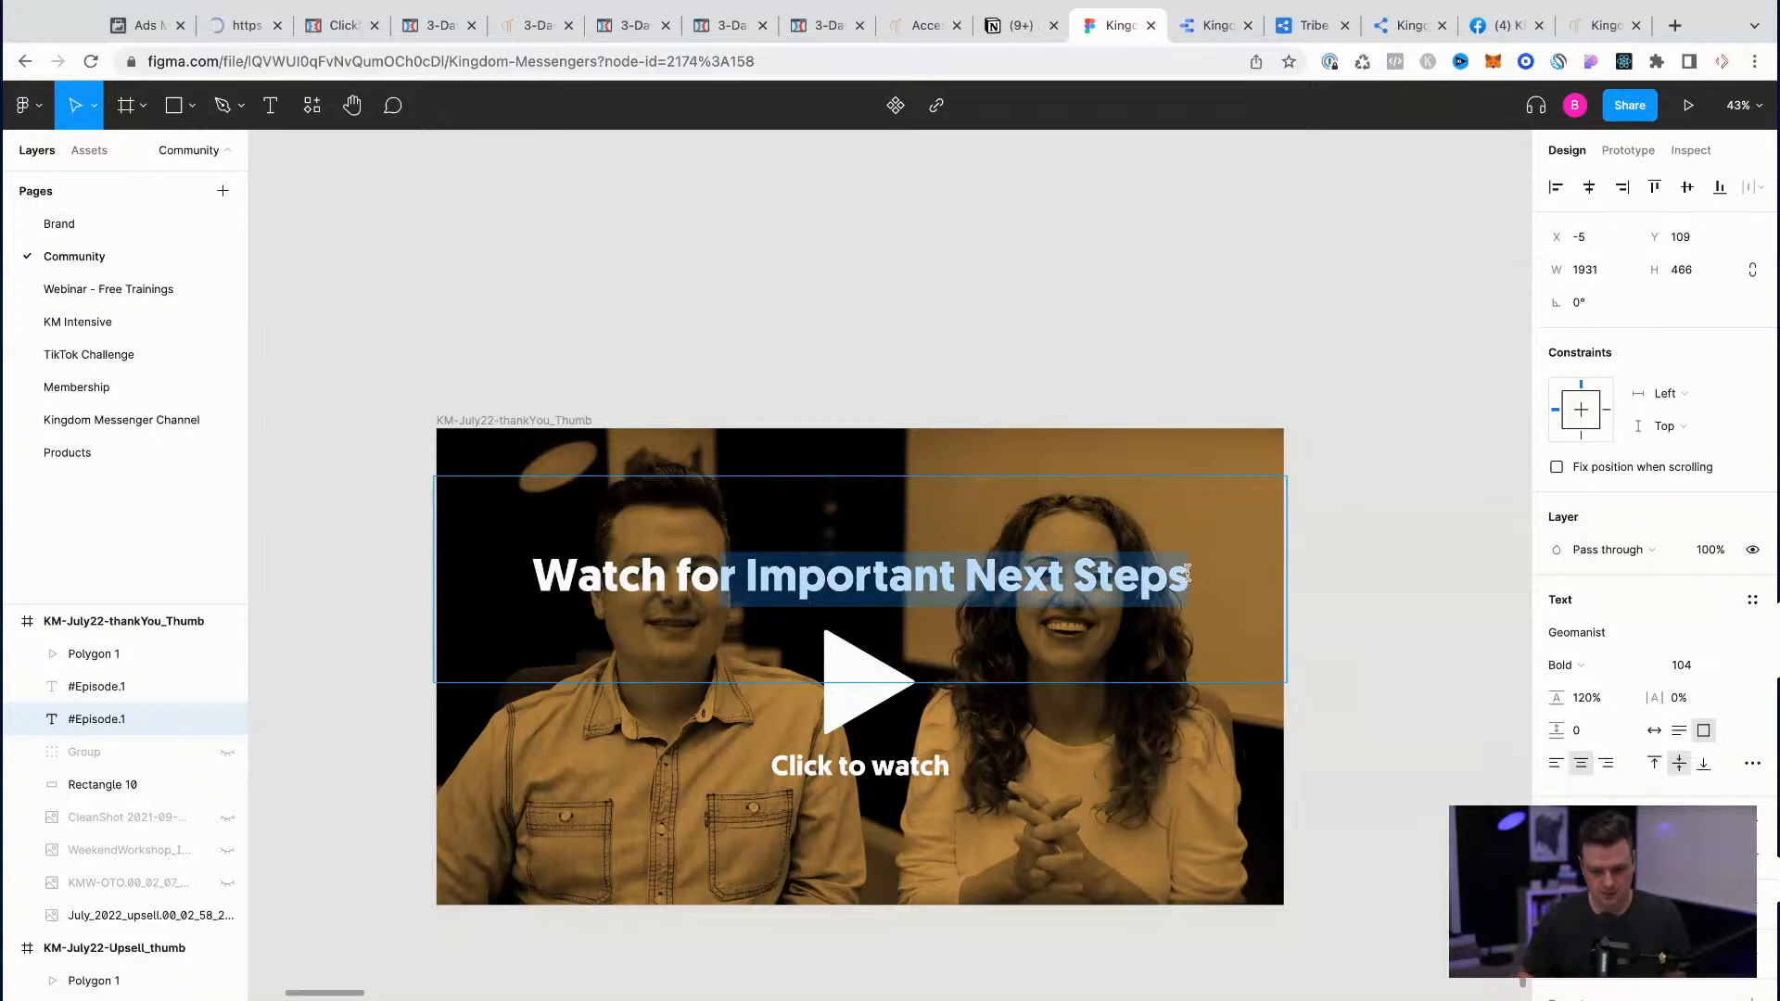
key("super+u")
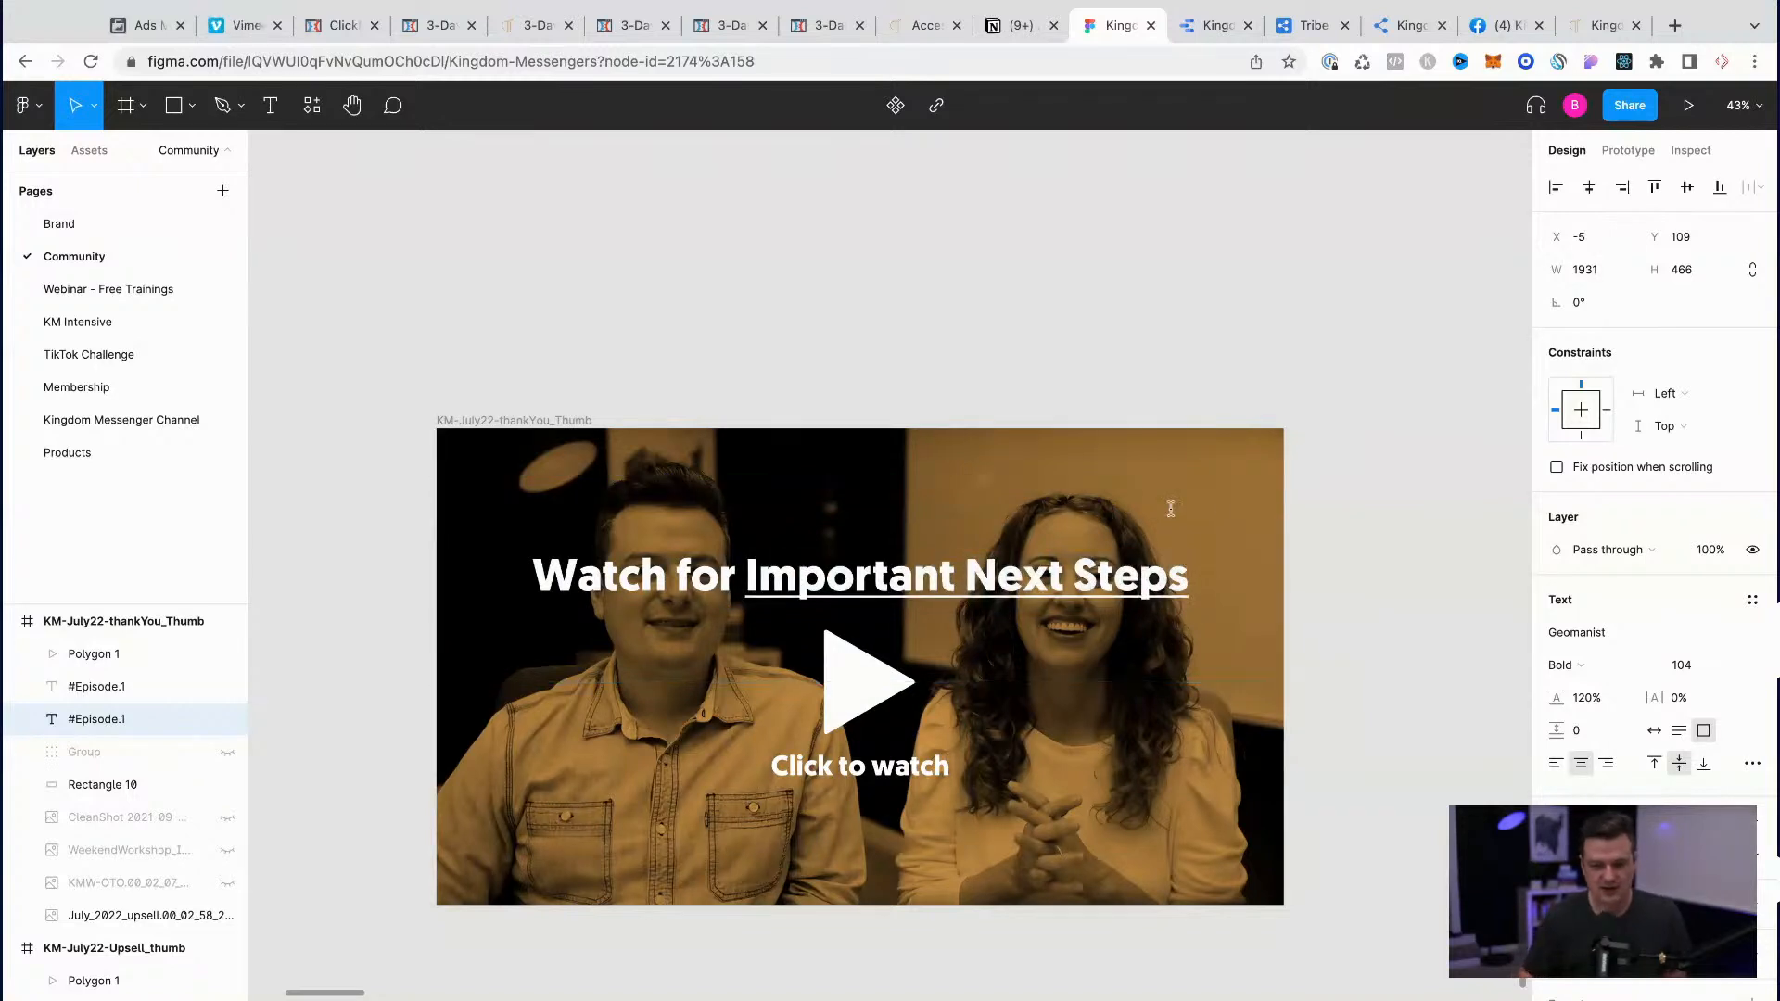
left_click(1458, 587)
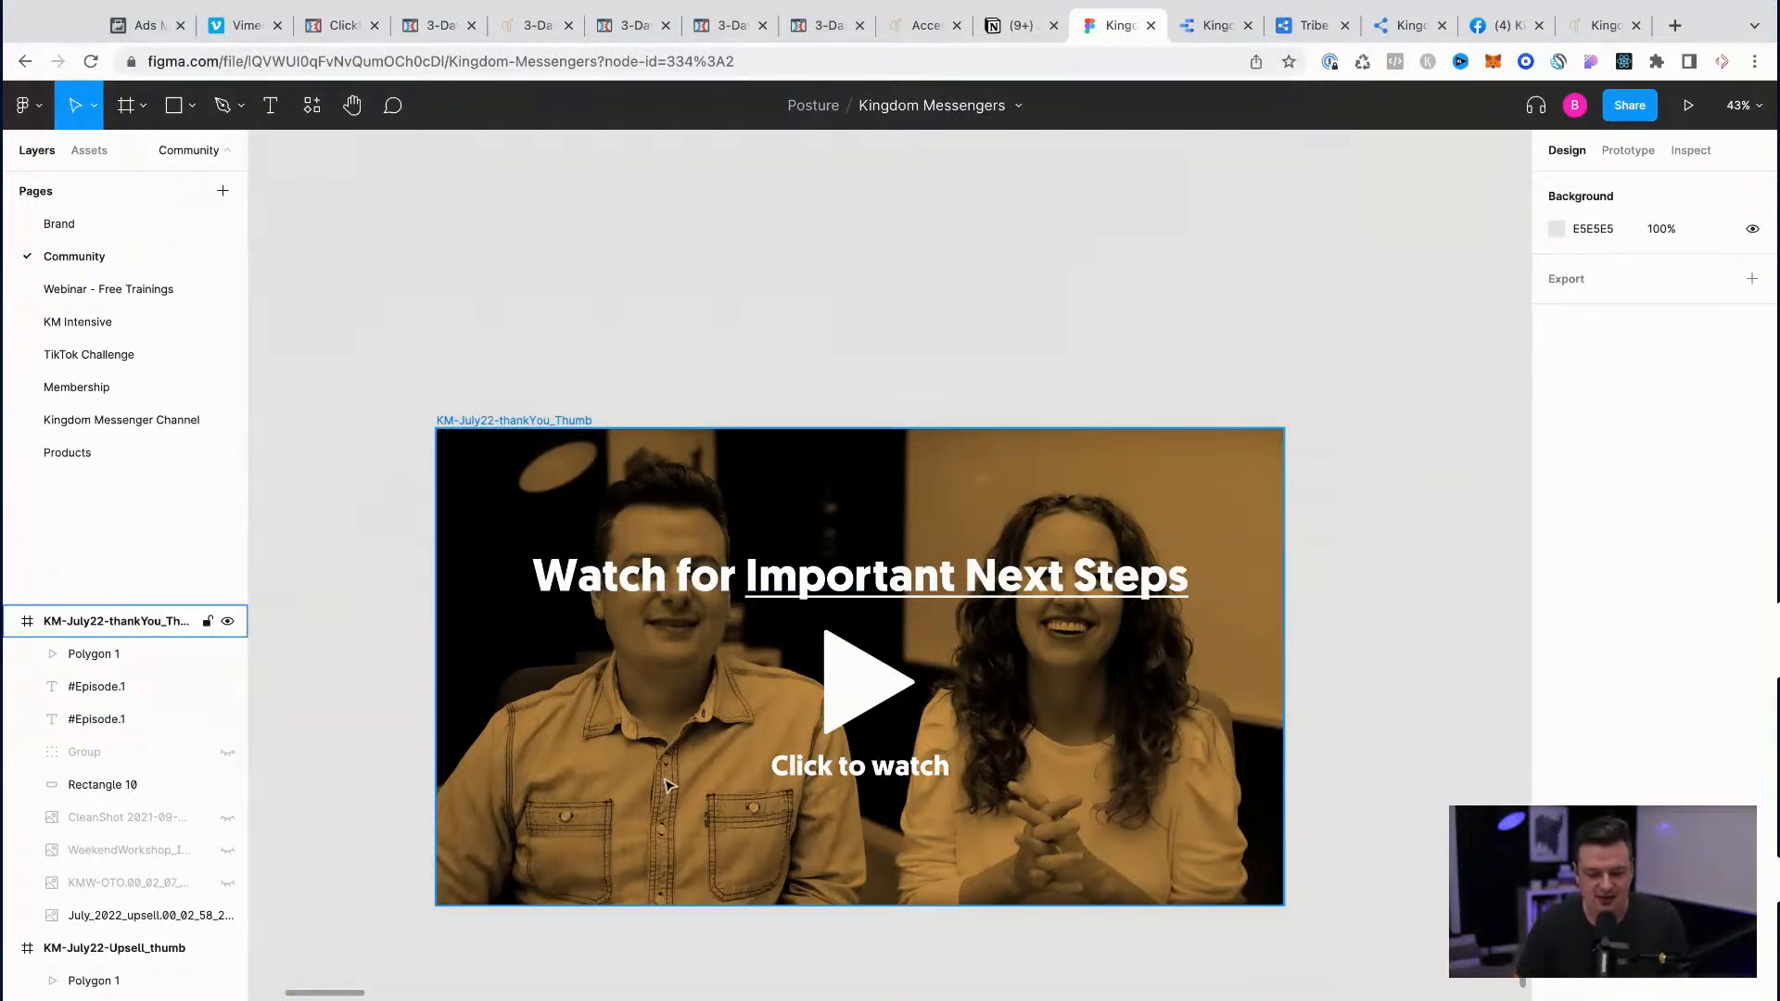
Step: Export the KM-July22-thankYou_Thumb frame as a PNG
scroll(665, 786, "down", 5)
scroll(666, 786, "right", 3)
scroll(665, 786, "up", 2)
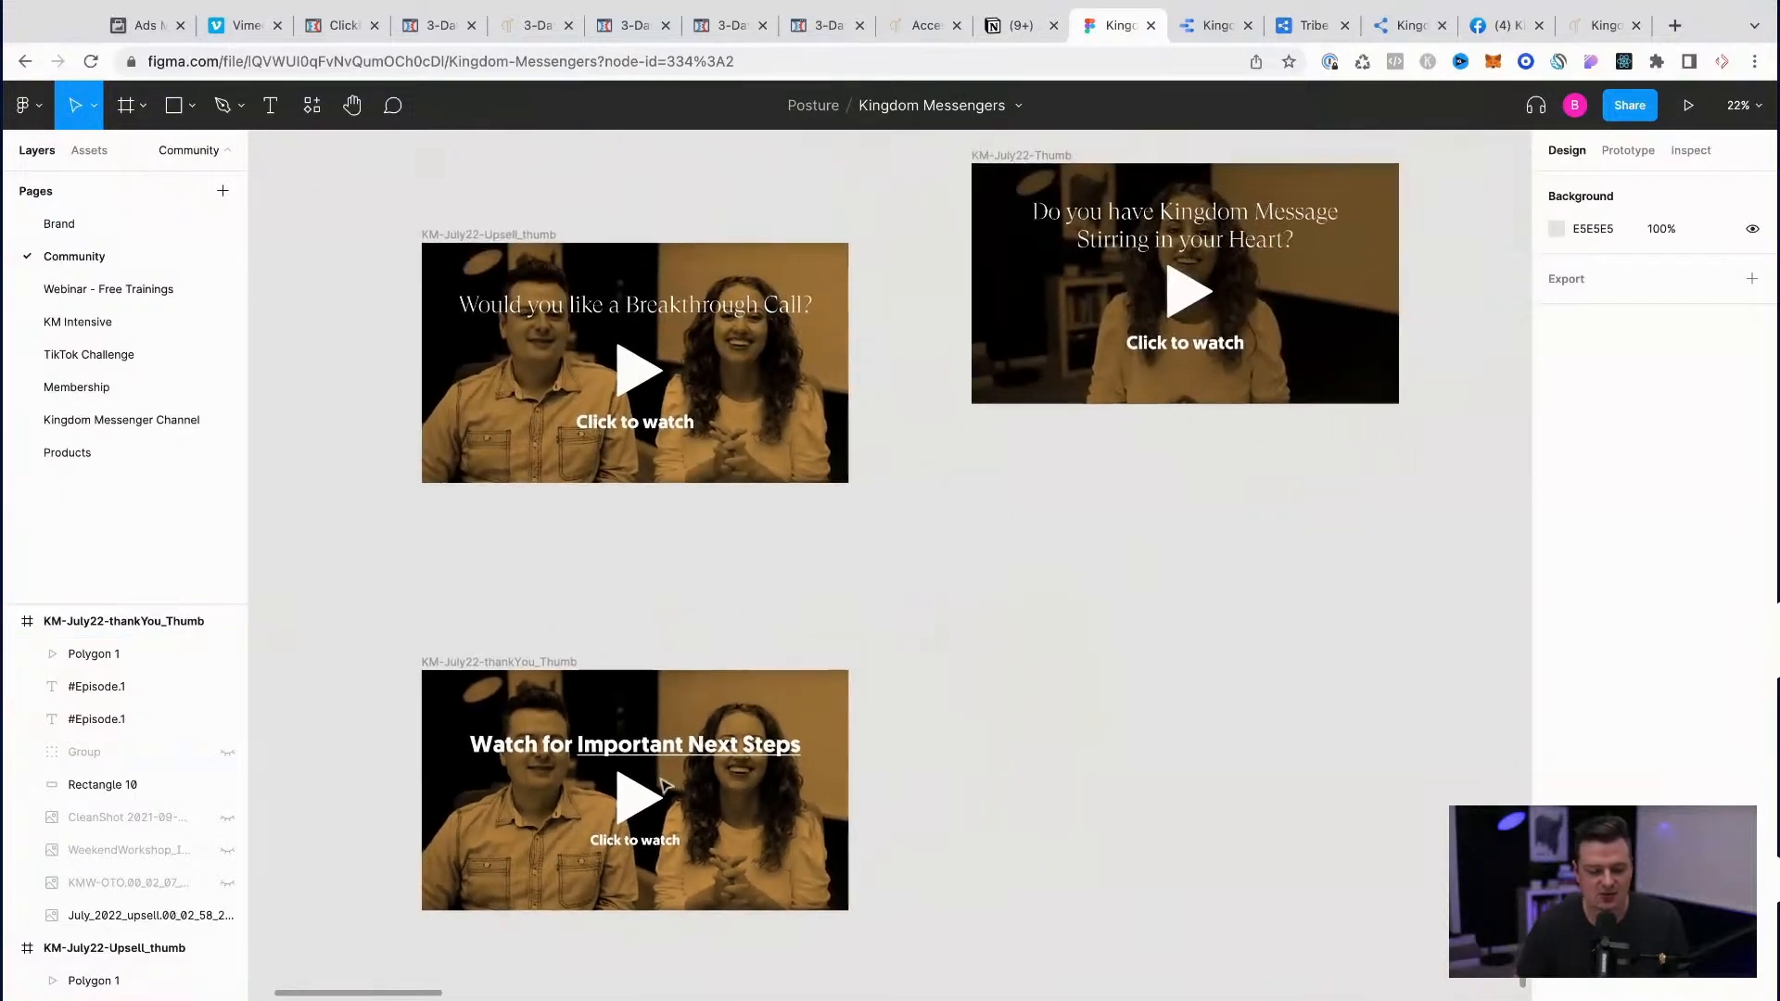
left_click(124, 621)
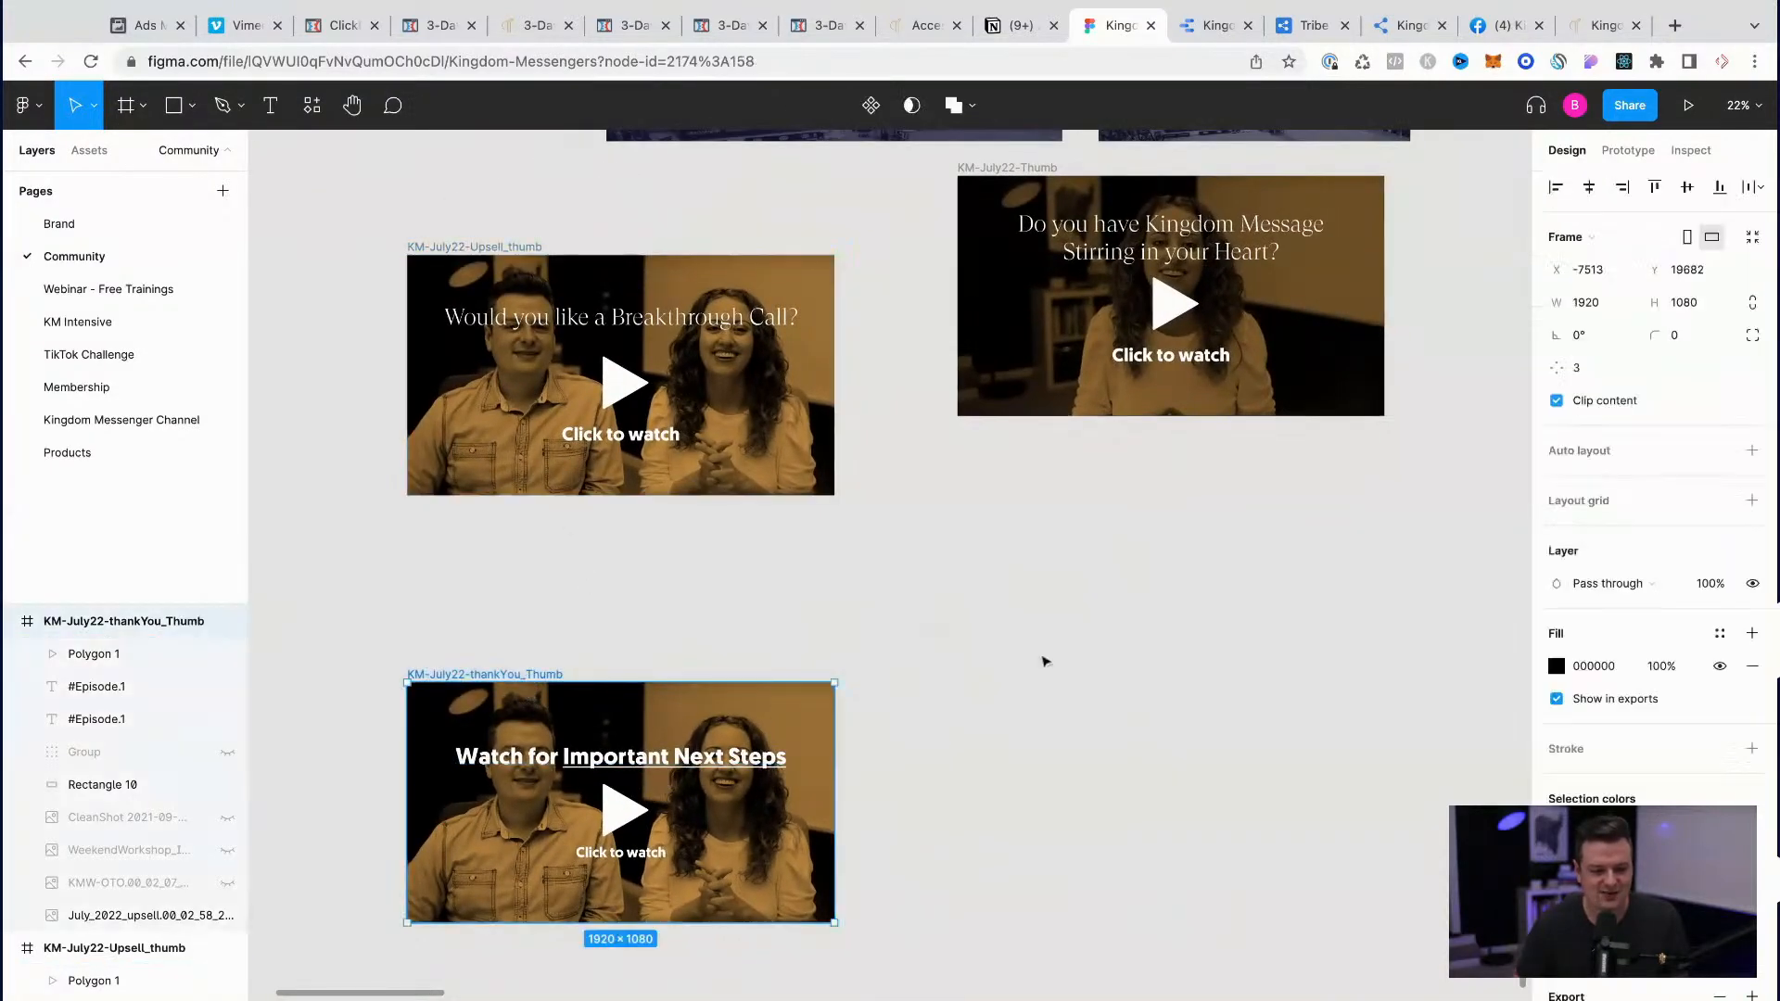
scroll(1751, 839, "down", 3)
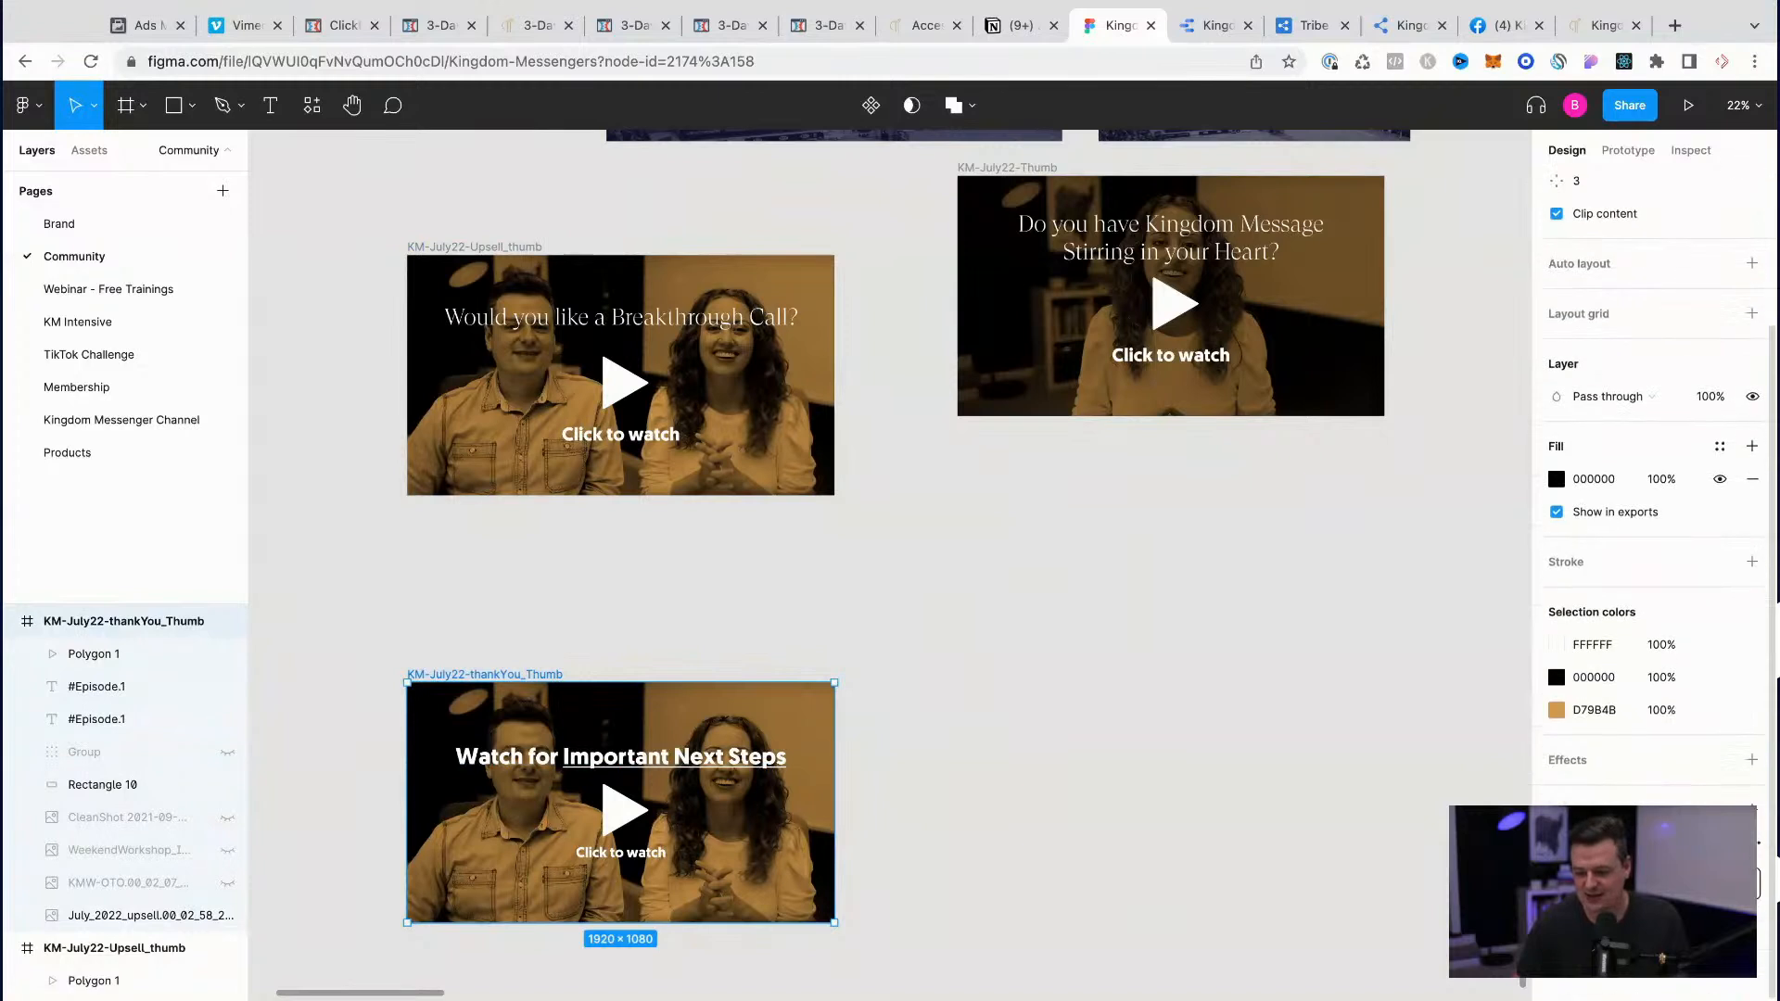
left_click(1652, 883)
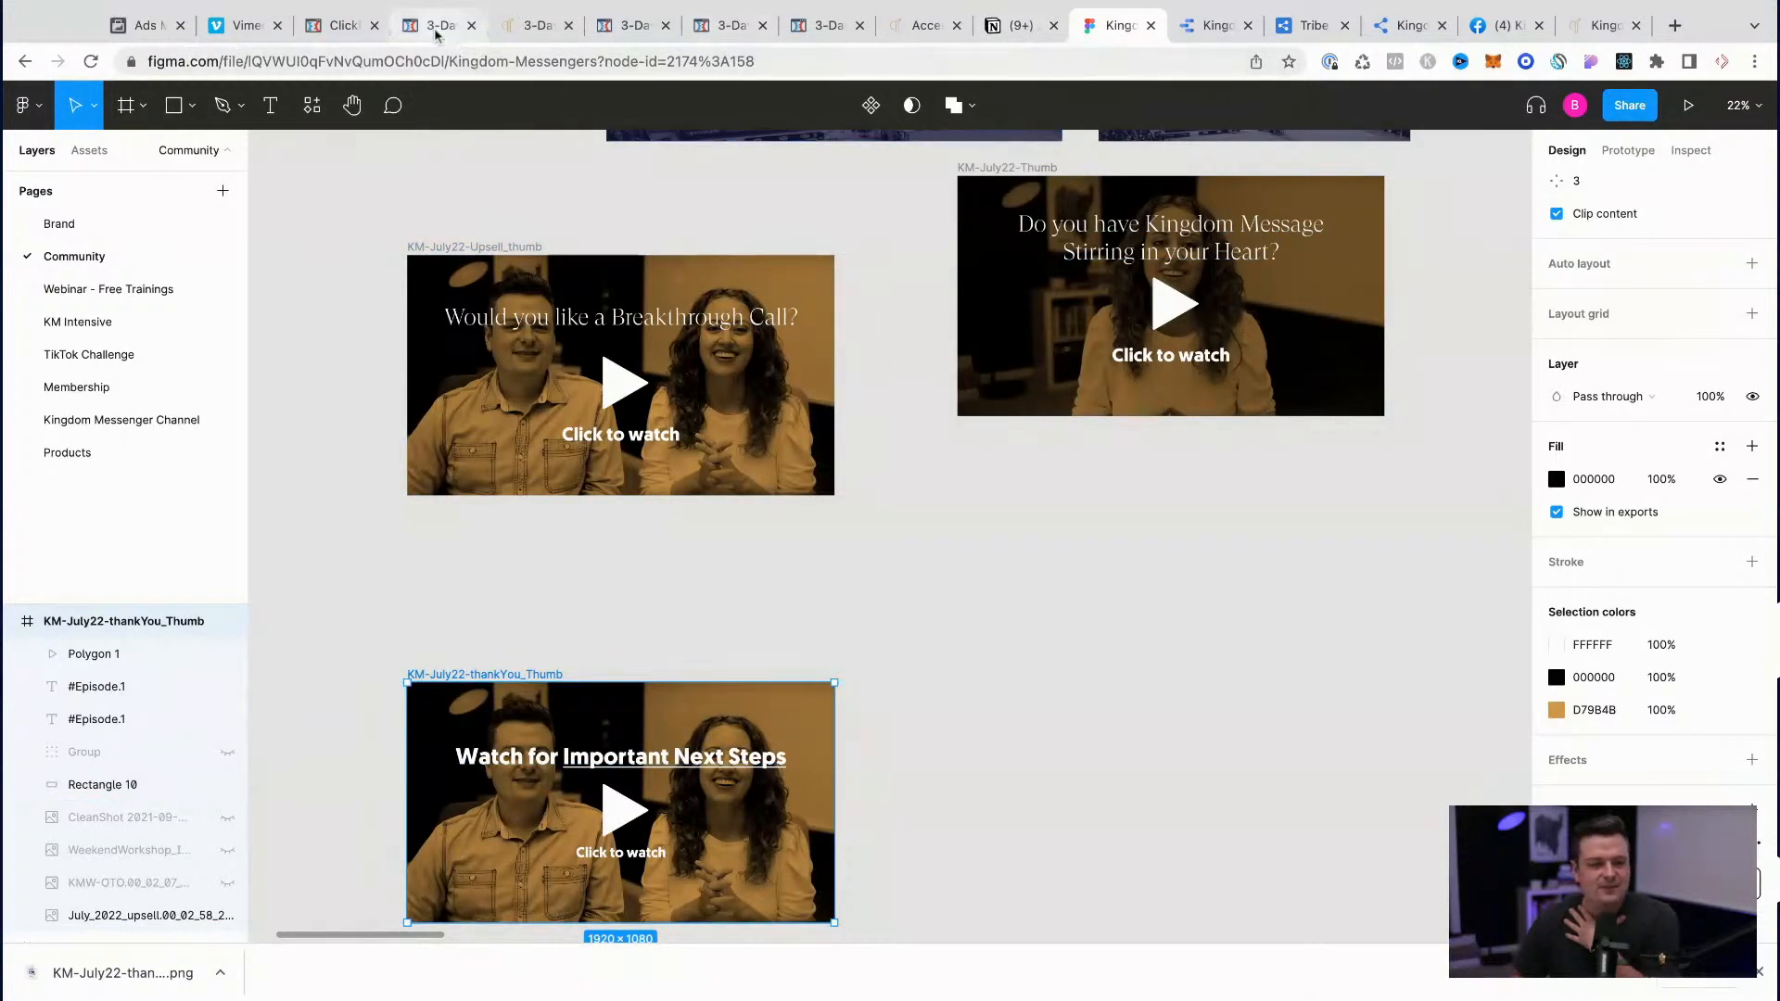
Step: Switch to Vimeo, upload the exported thank-you PNG as the July_2022_thankyou video's thumbnail in its advanced settings, and save
left_click(244, 25)
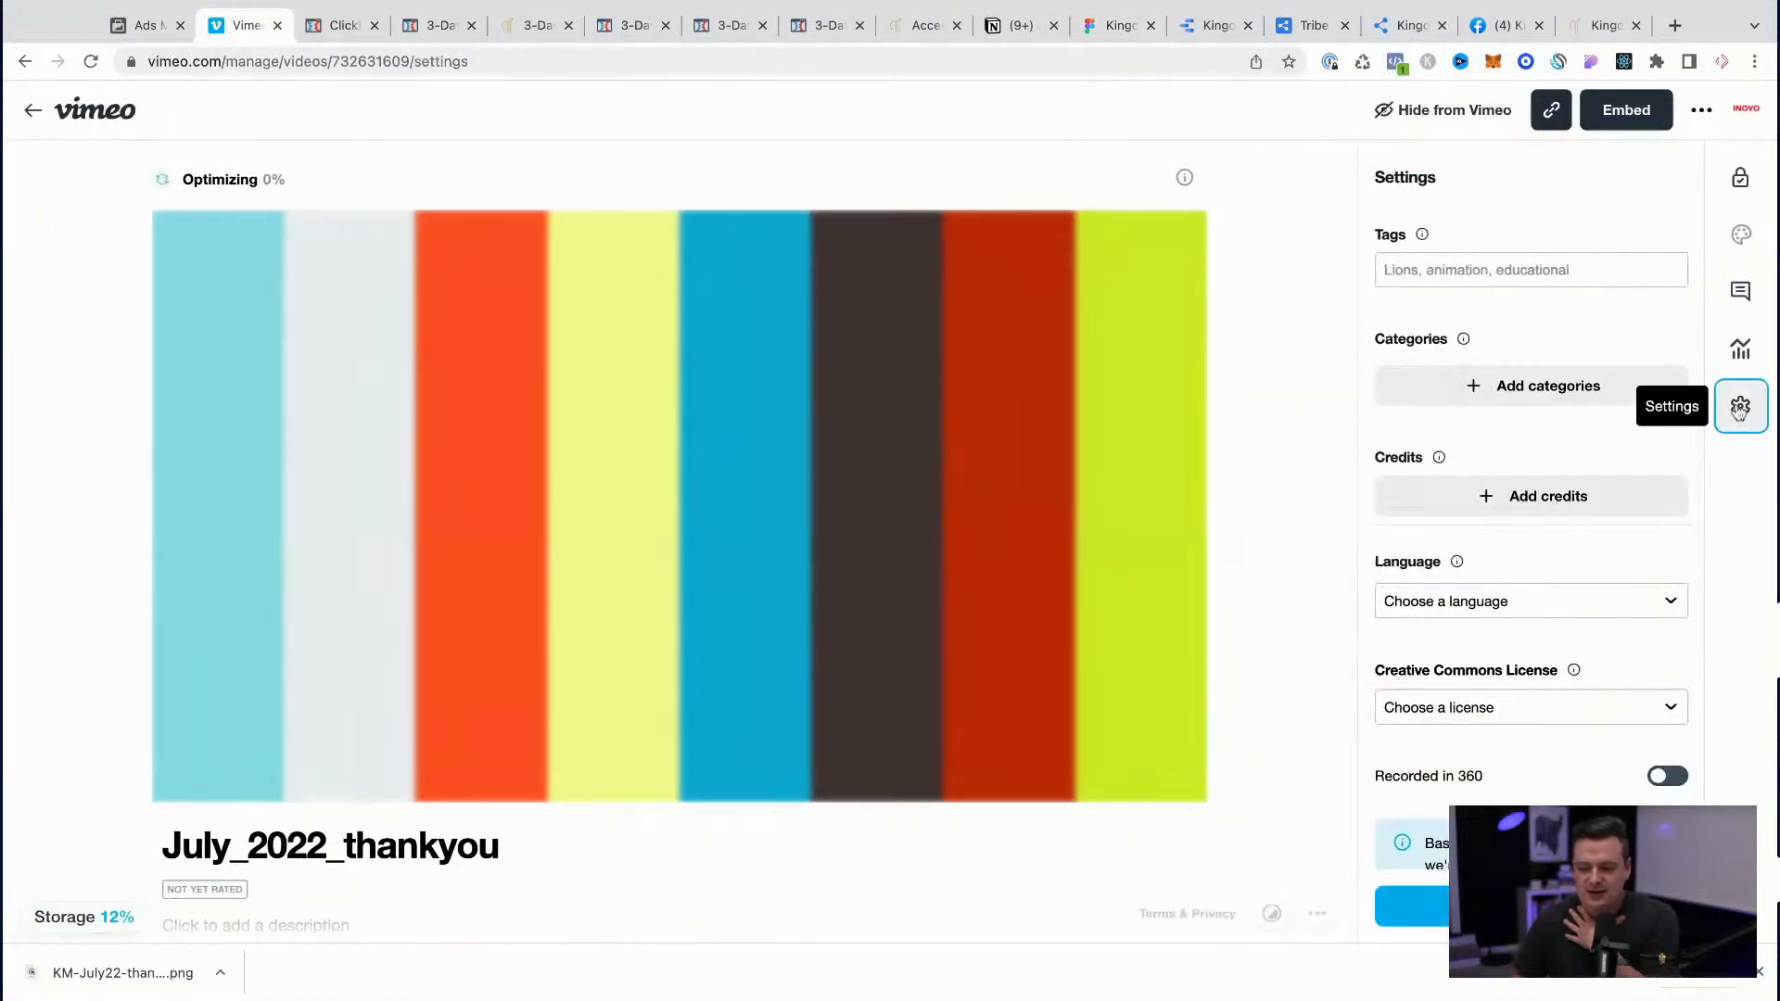
left_click(1531, 906)
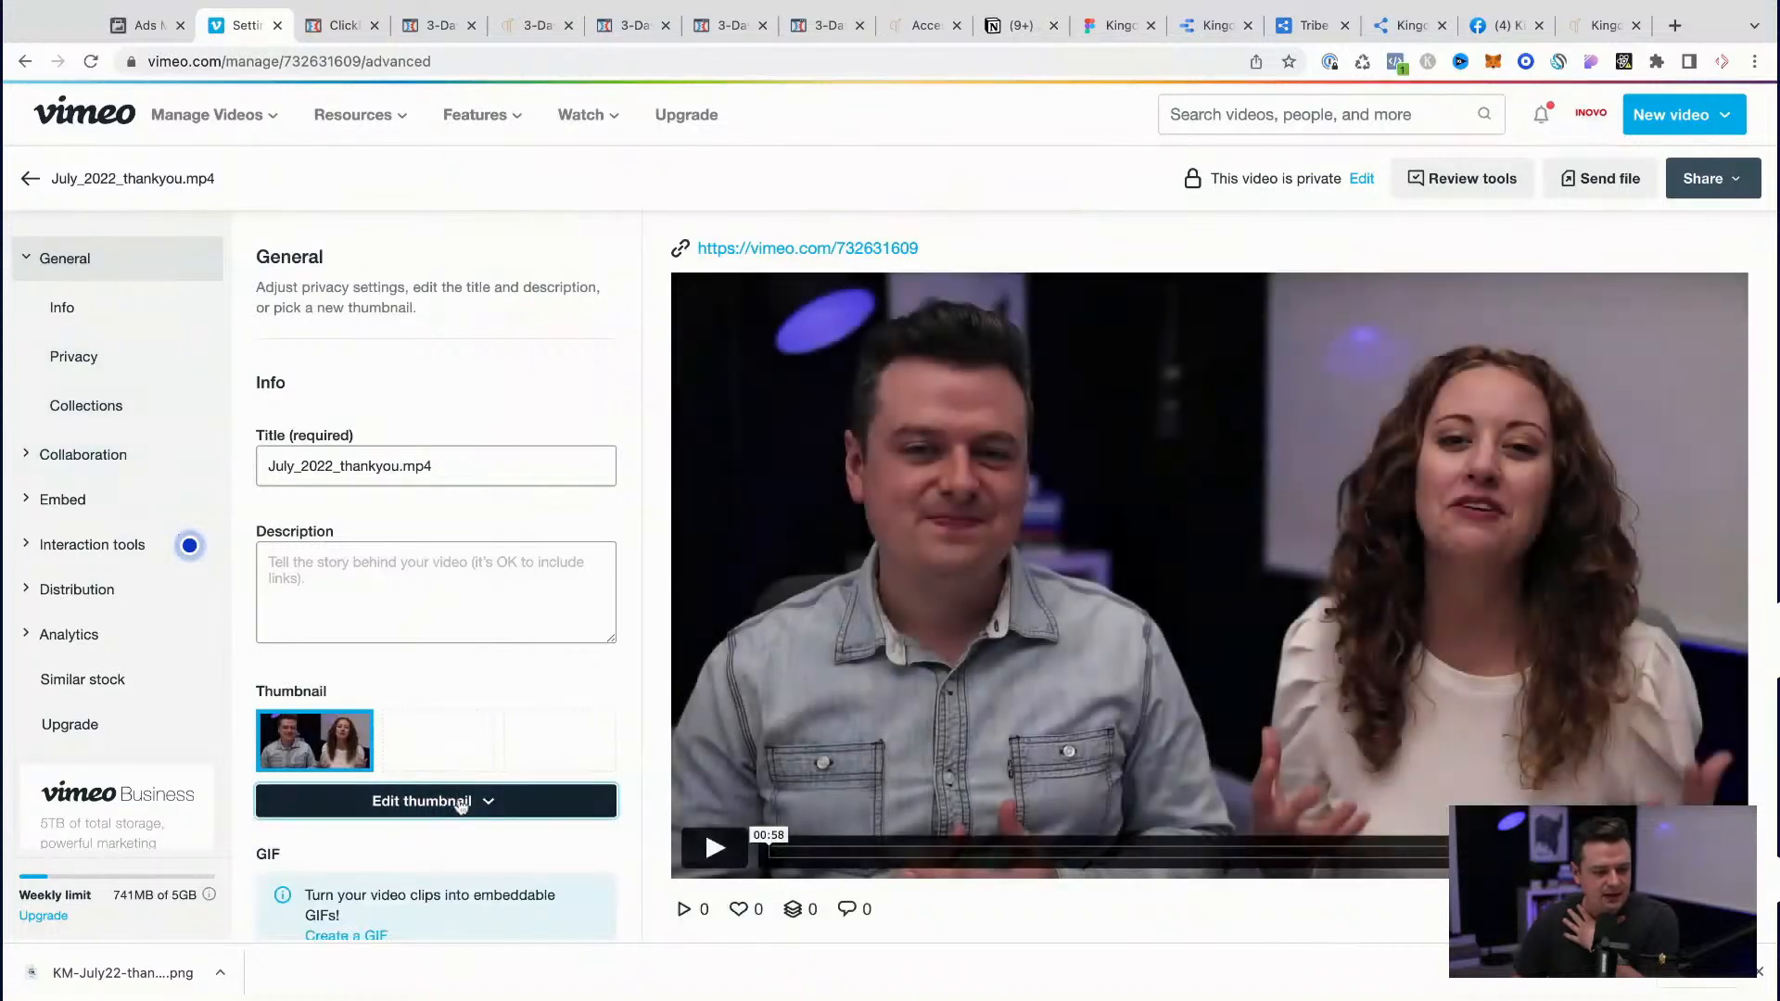
left_click(456, 802)
left_click(340, 725)
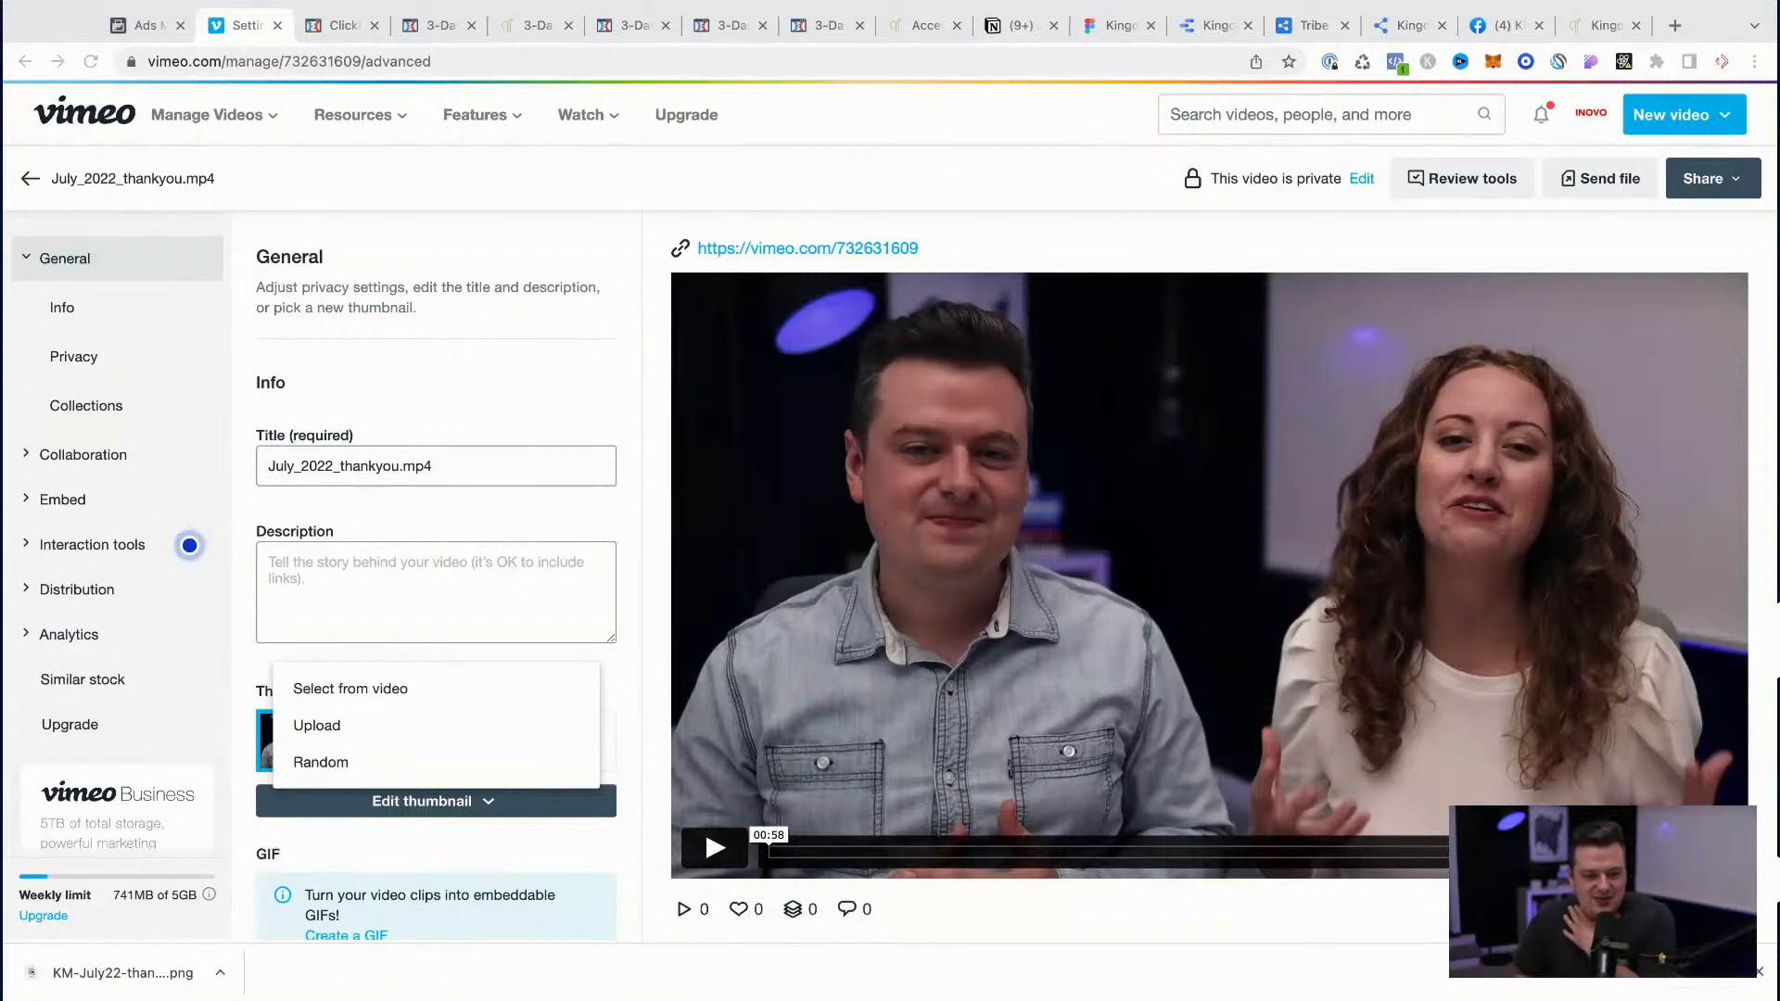
left_click(450, 807)
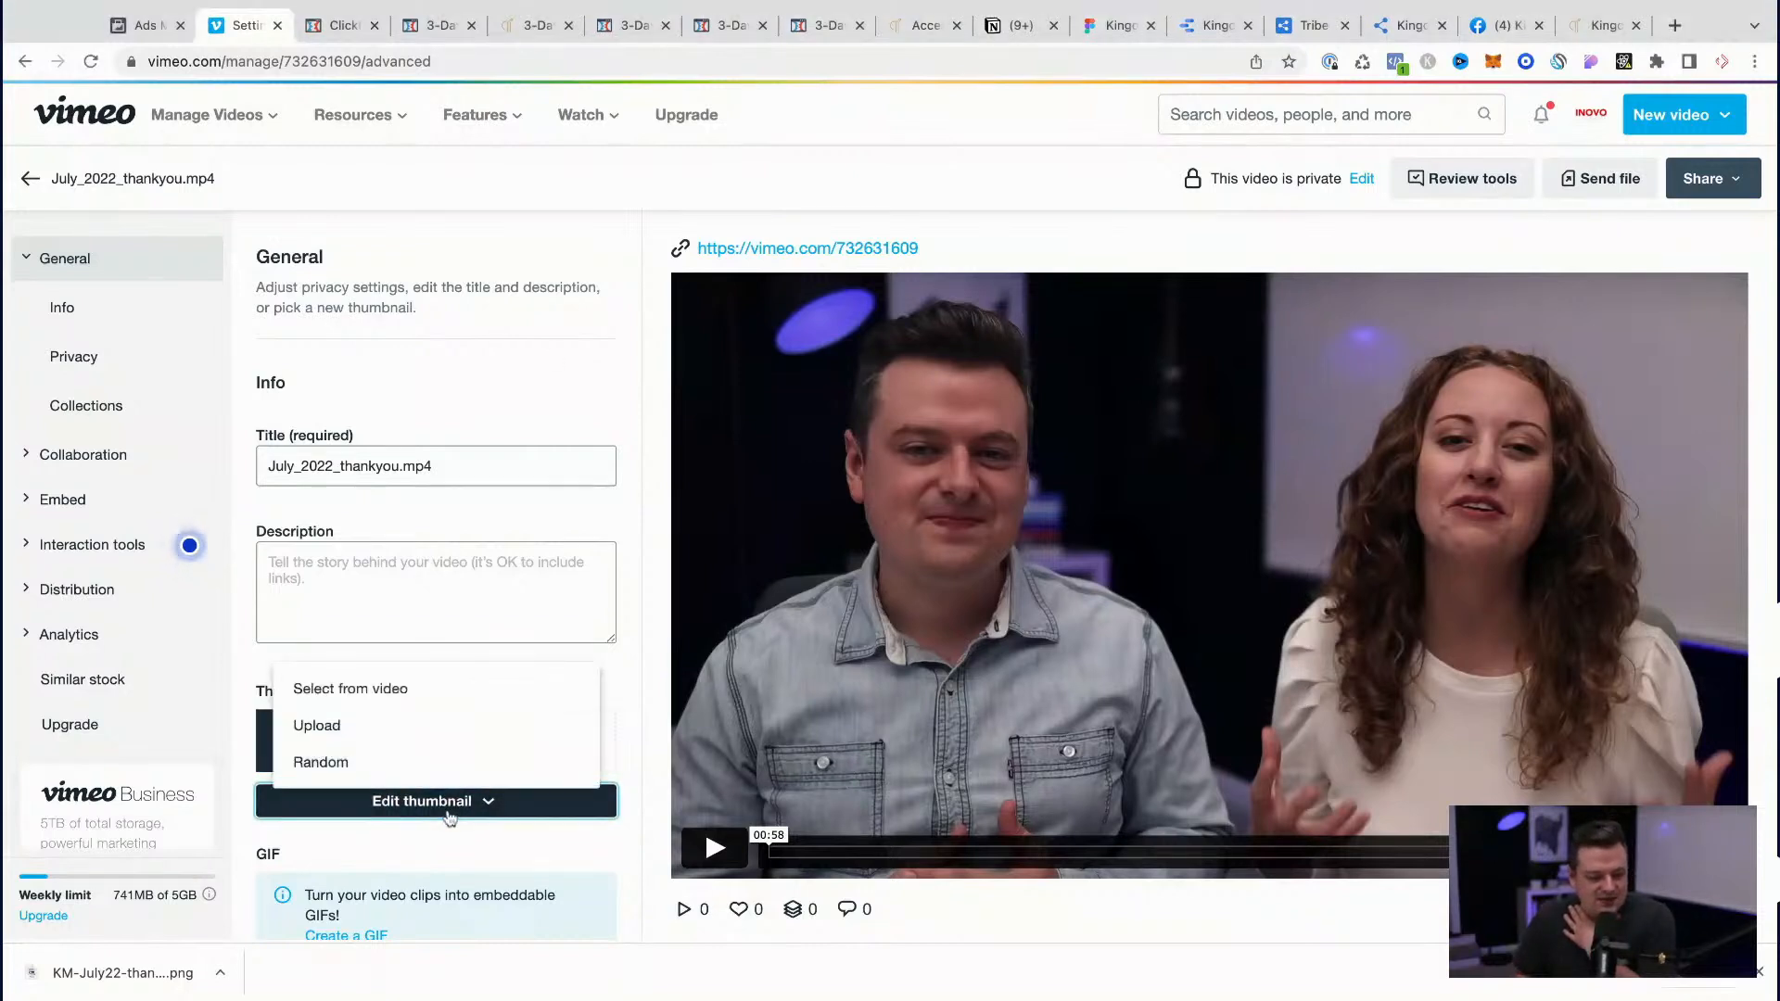
left_click(348, 727)
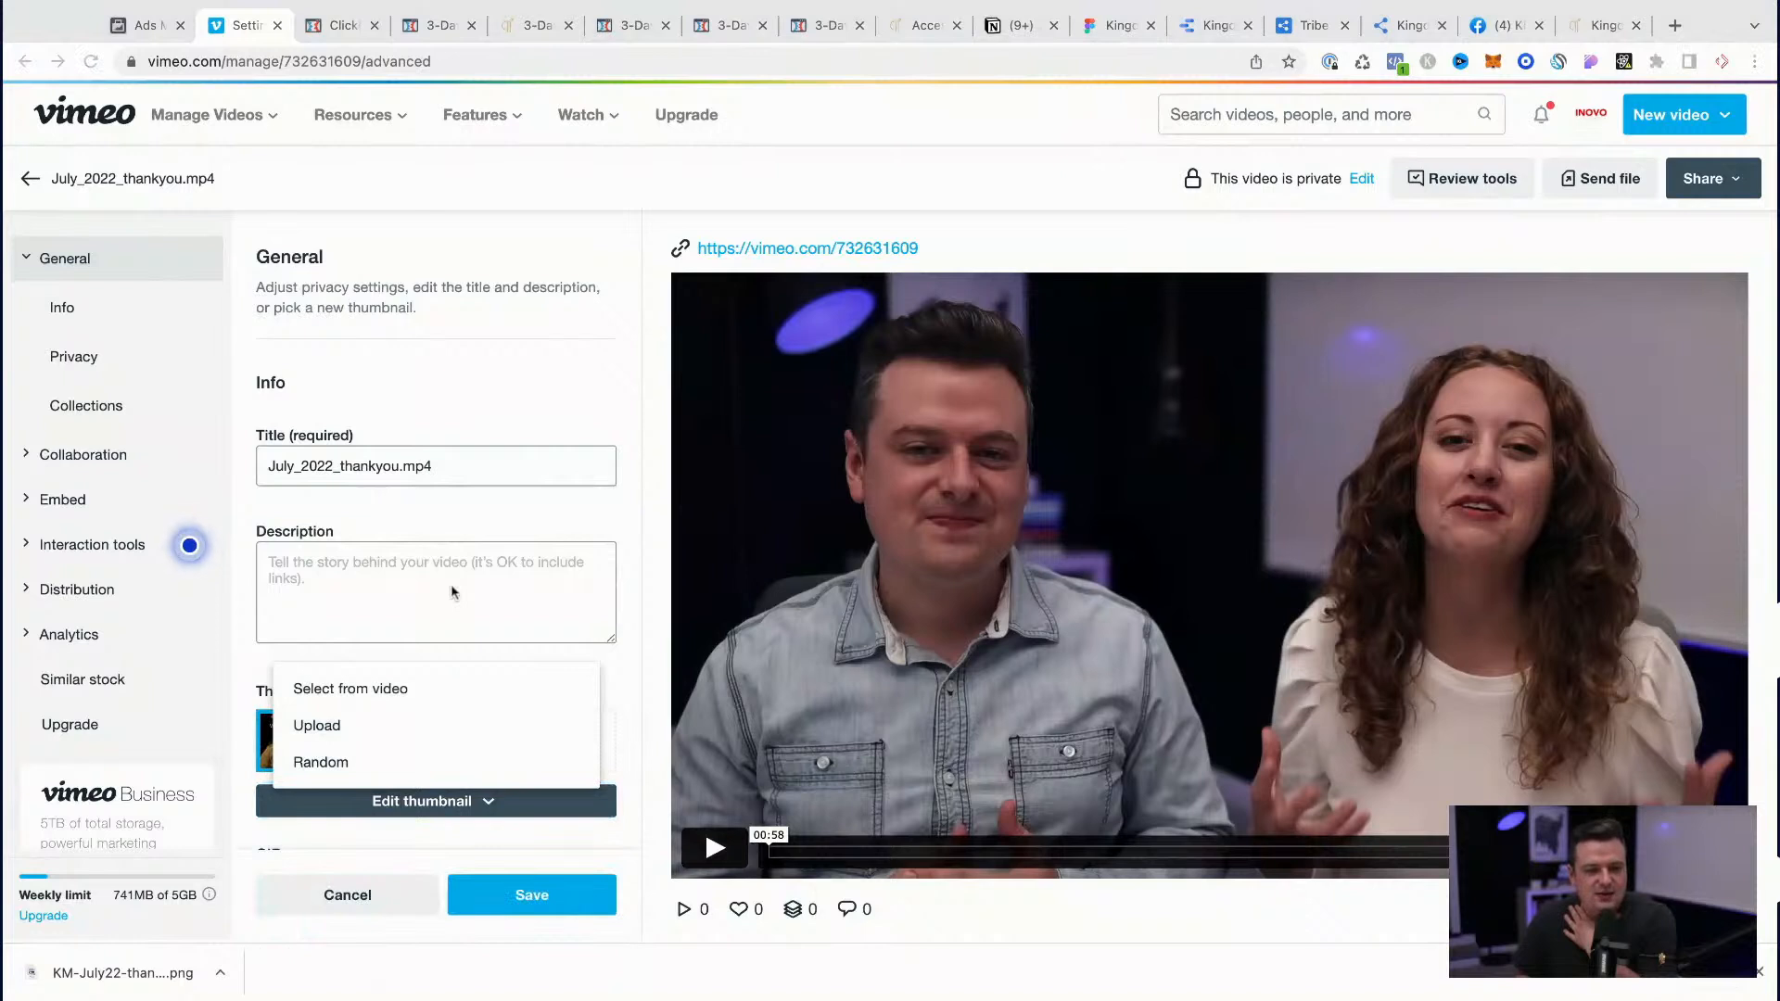
double_click(589, 298)
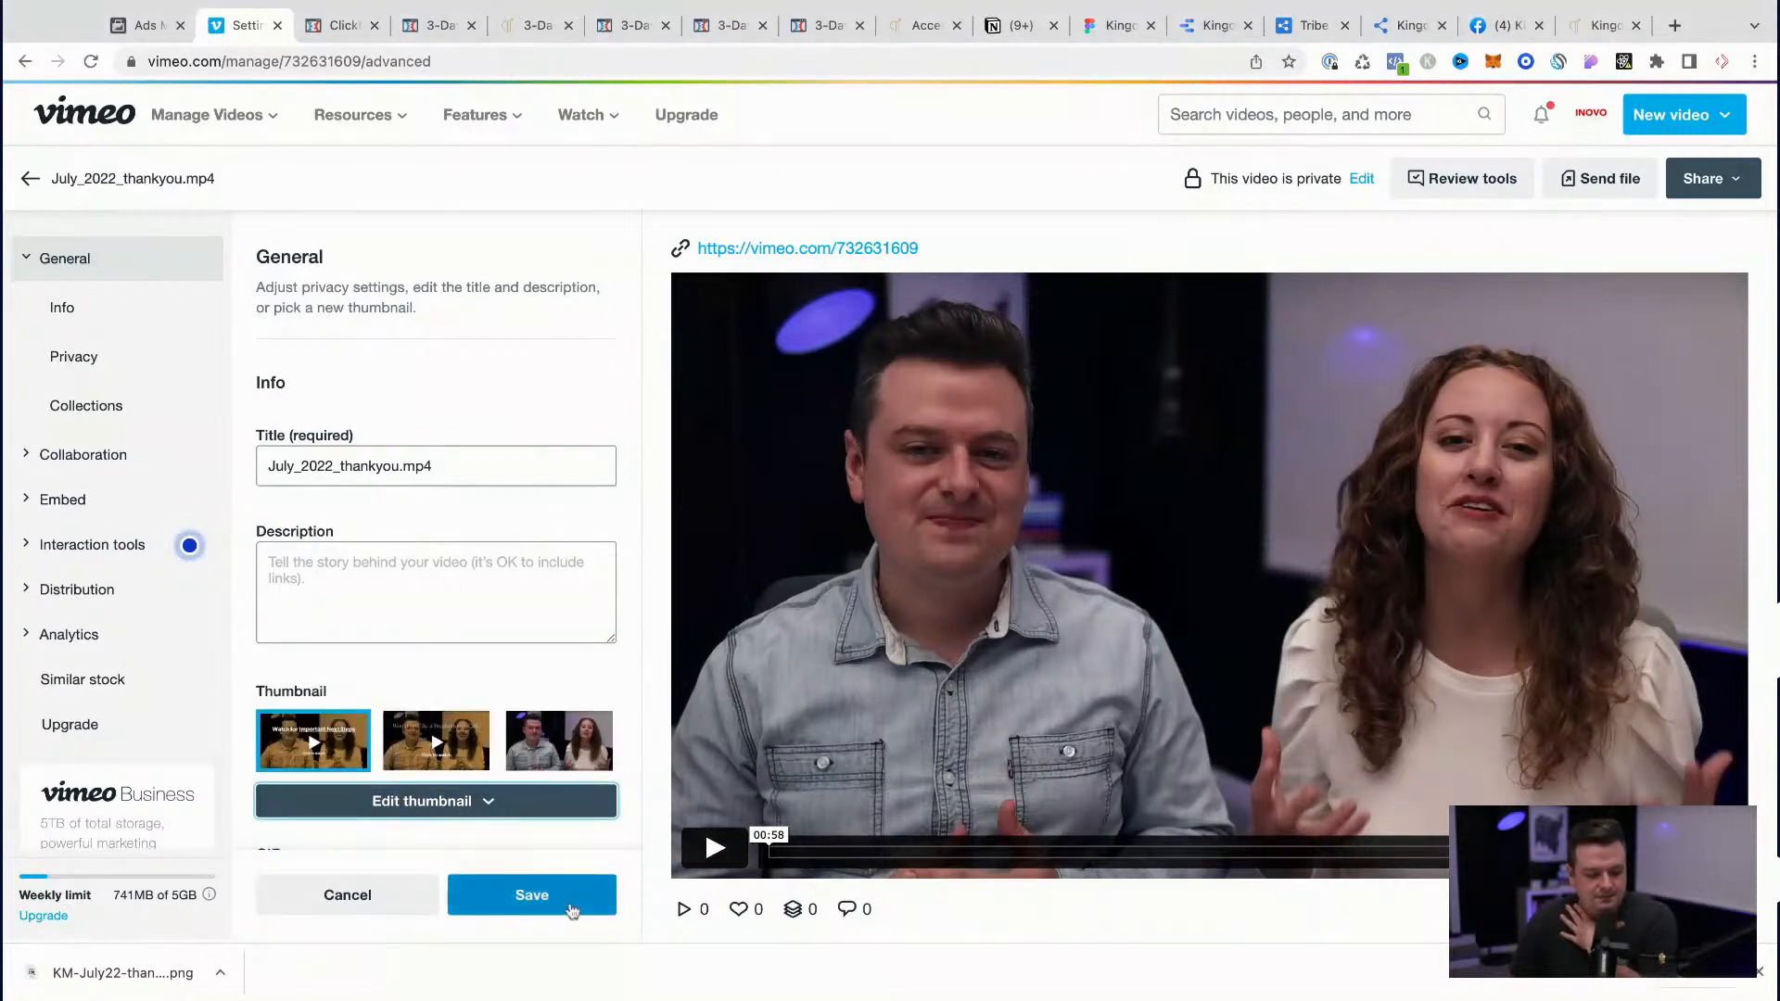
left_click(533, 913)
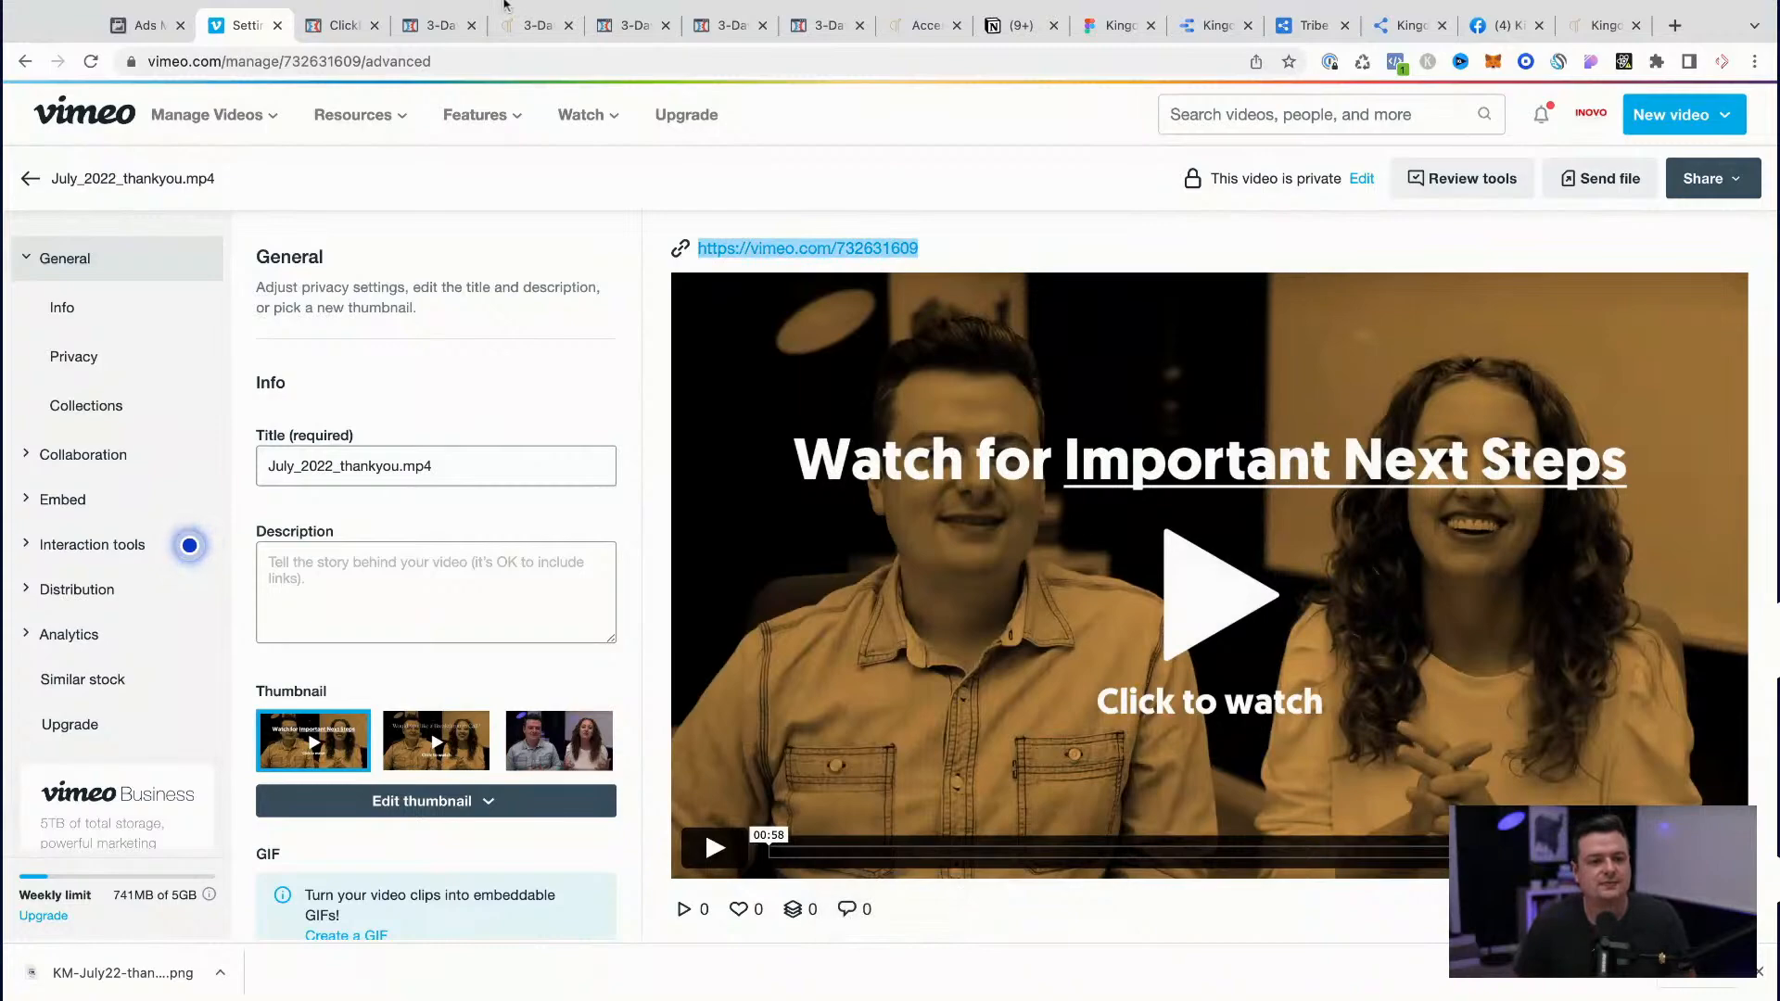
Step: Switch to ClickFunnels, leave the order form page's editor, and bring up the order confirmation page's editor
left_click(437, 28)
scroll(509, 318, "up", 15)
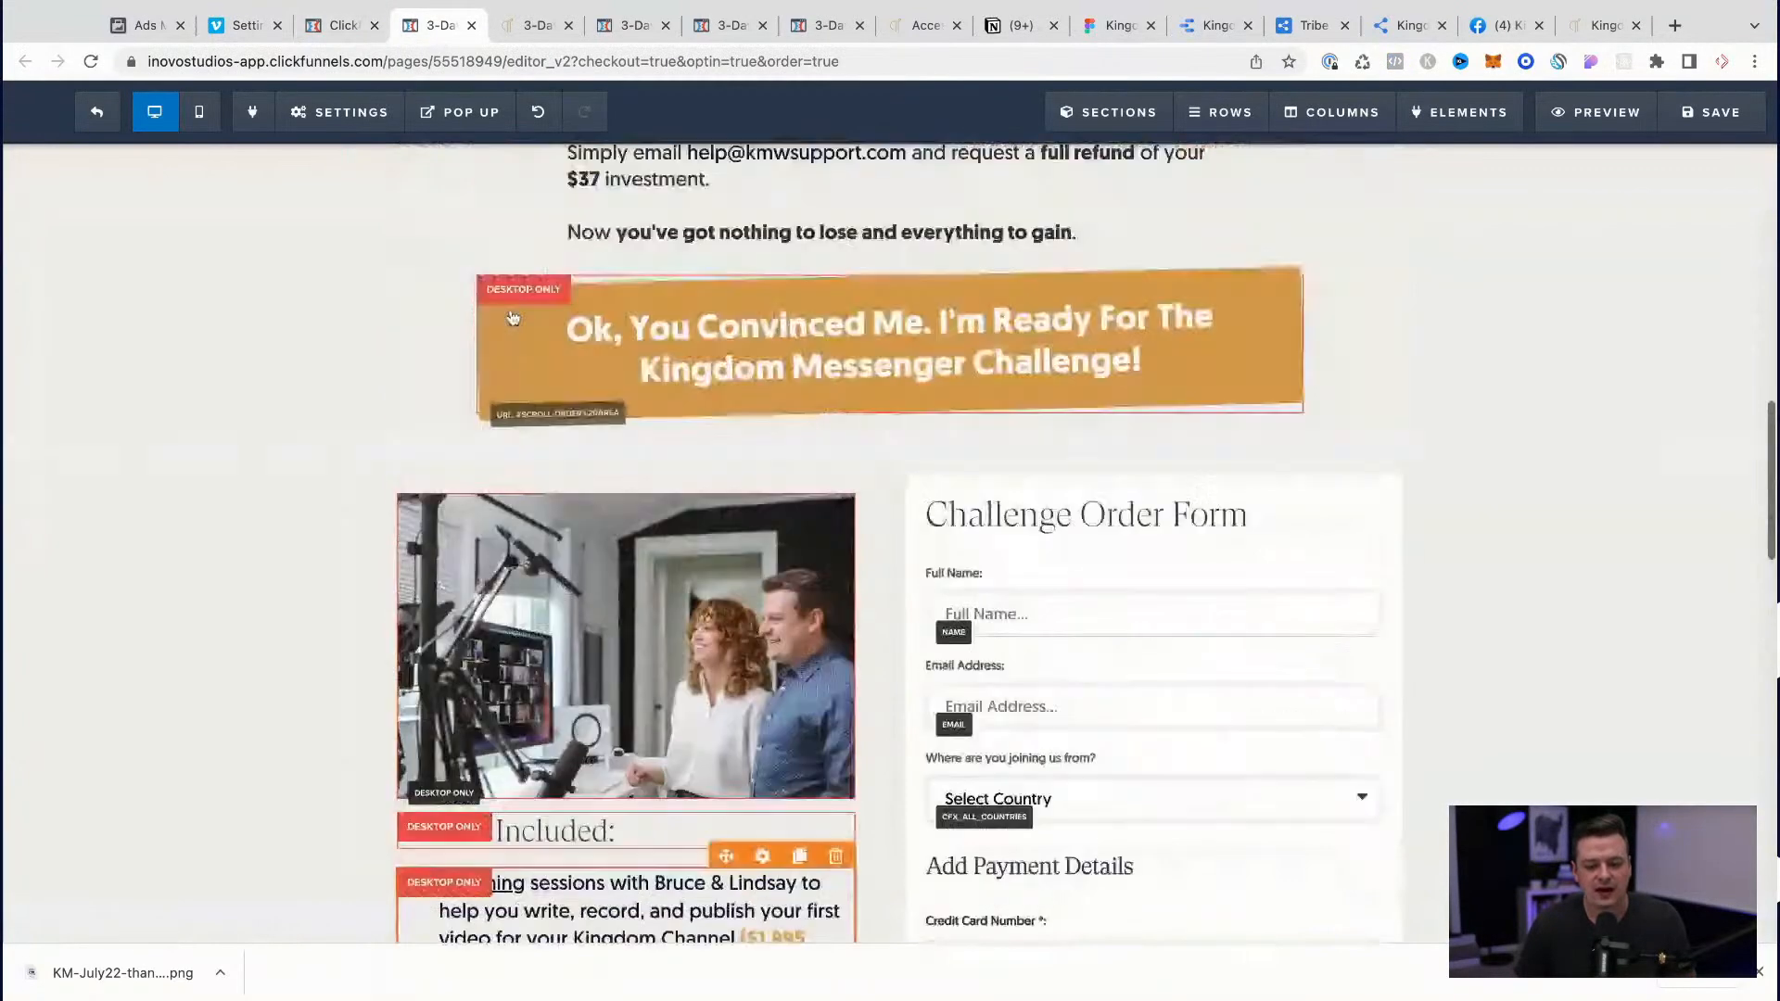
left_click(97, 111)
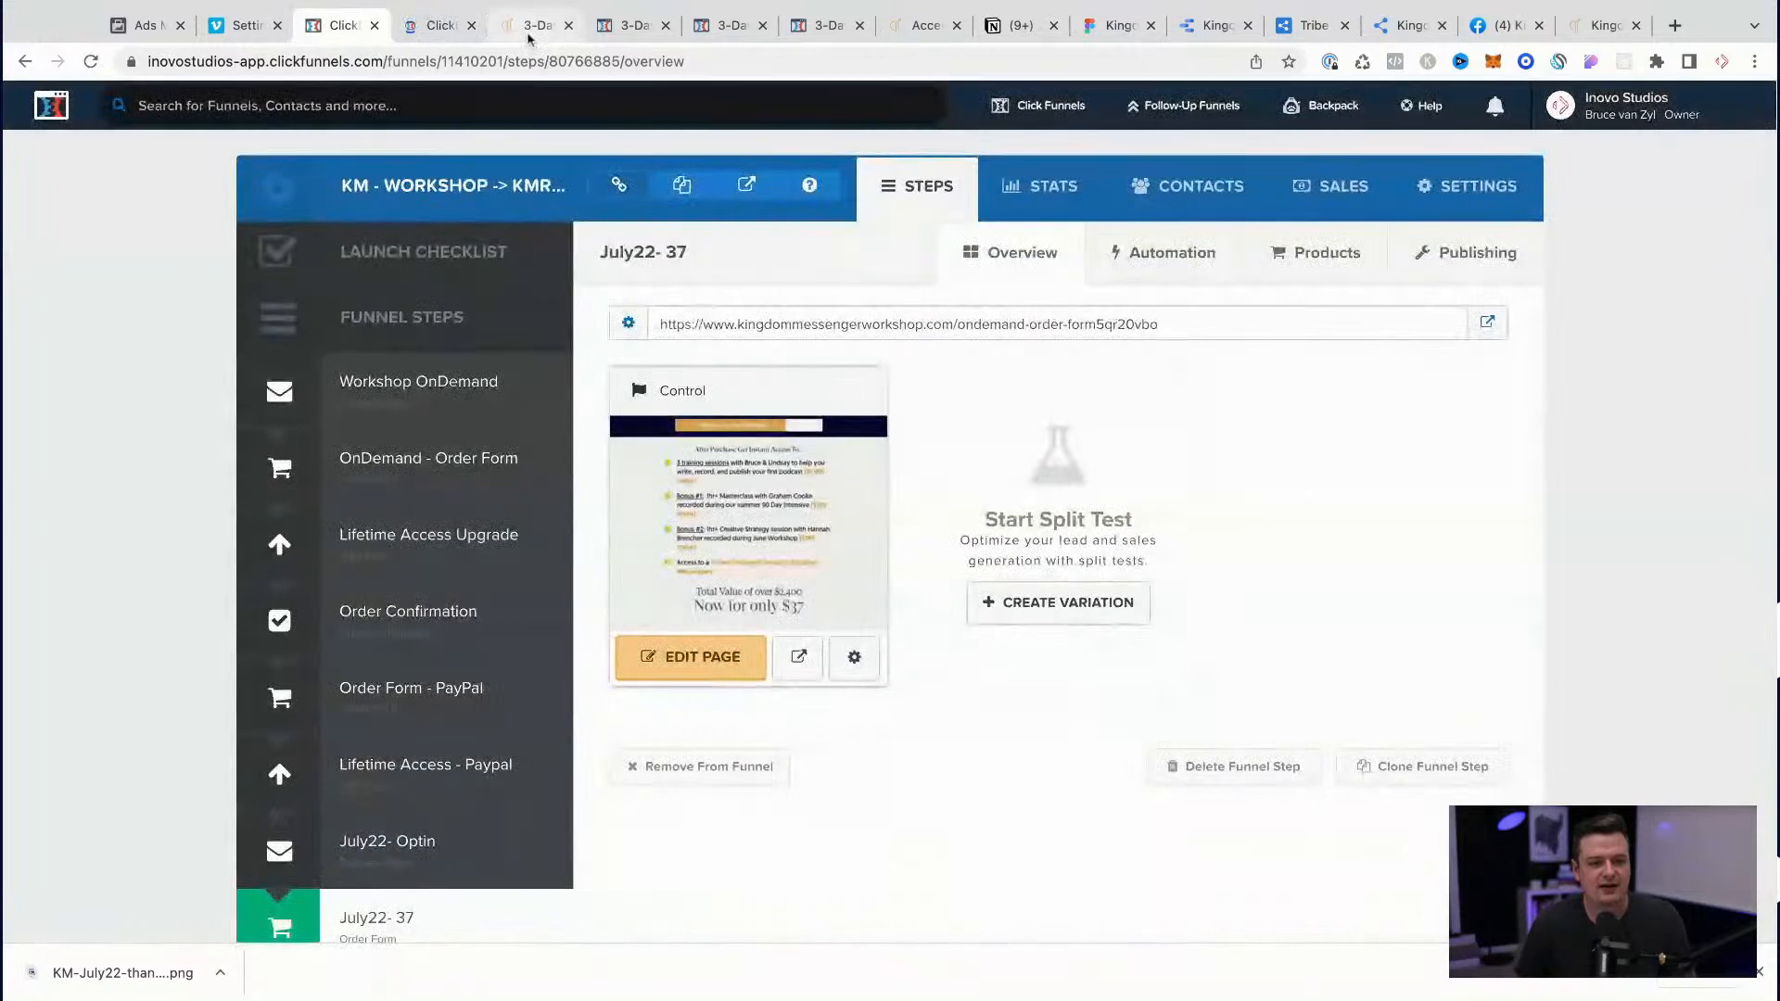
left_click(531, 28)
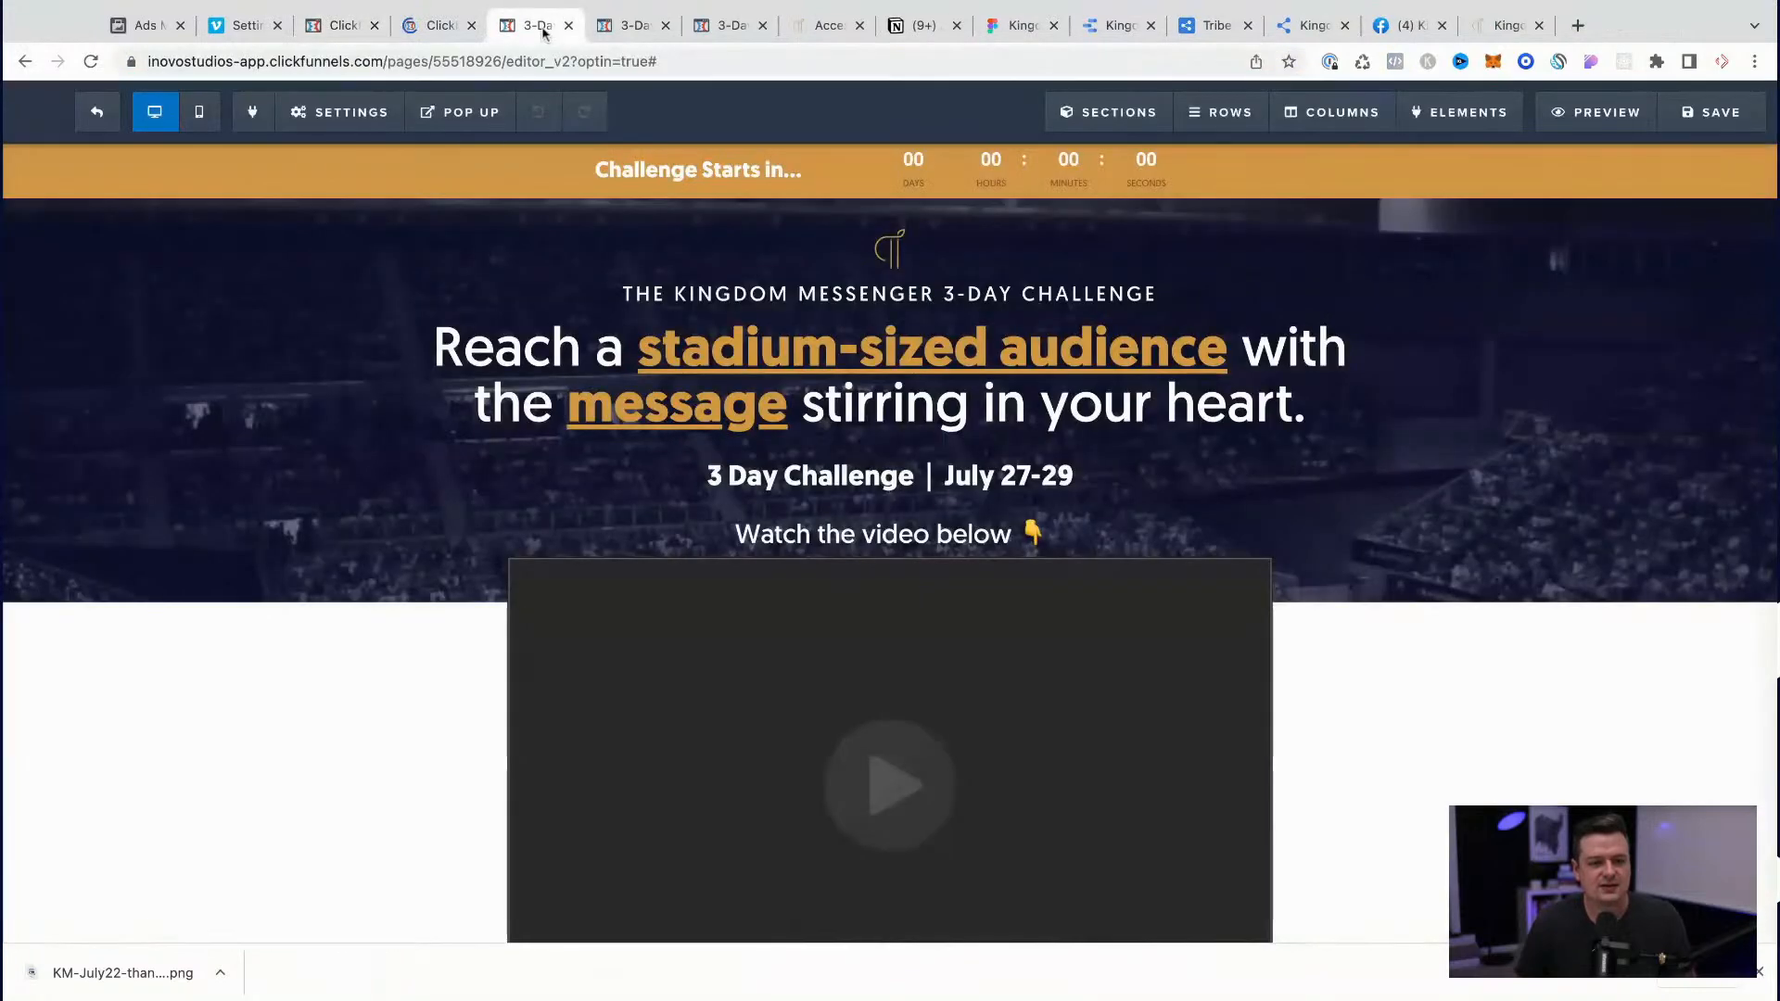
left_click(619, 33)
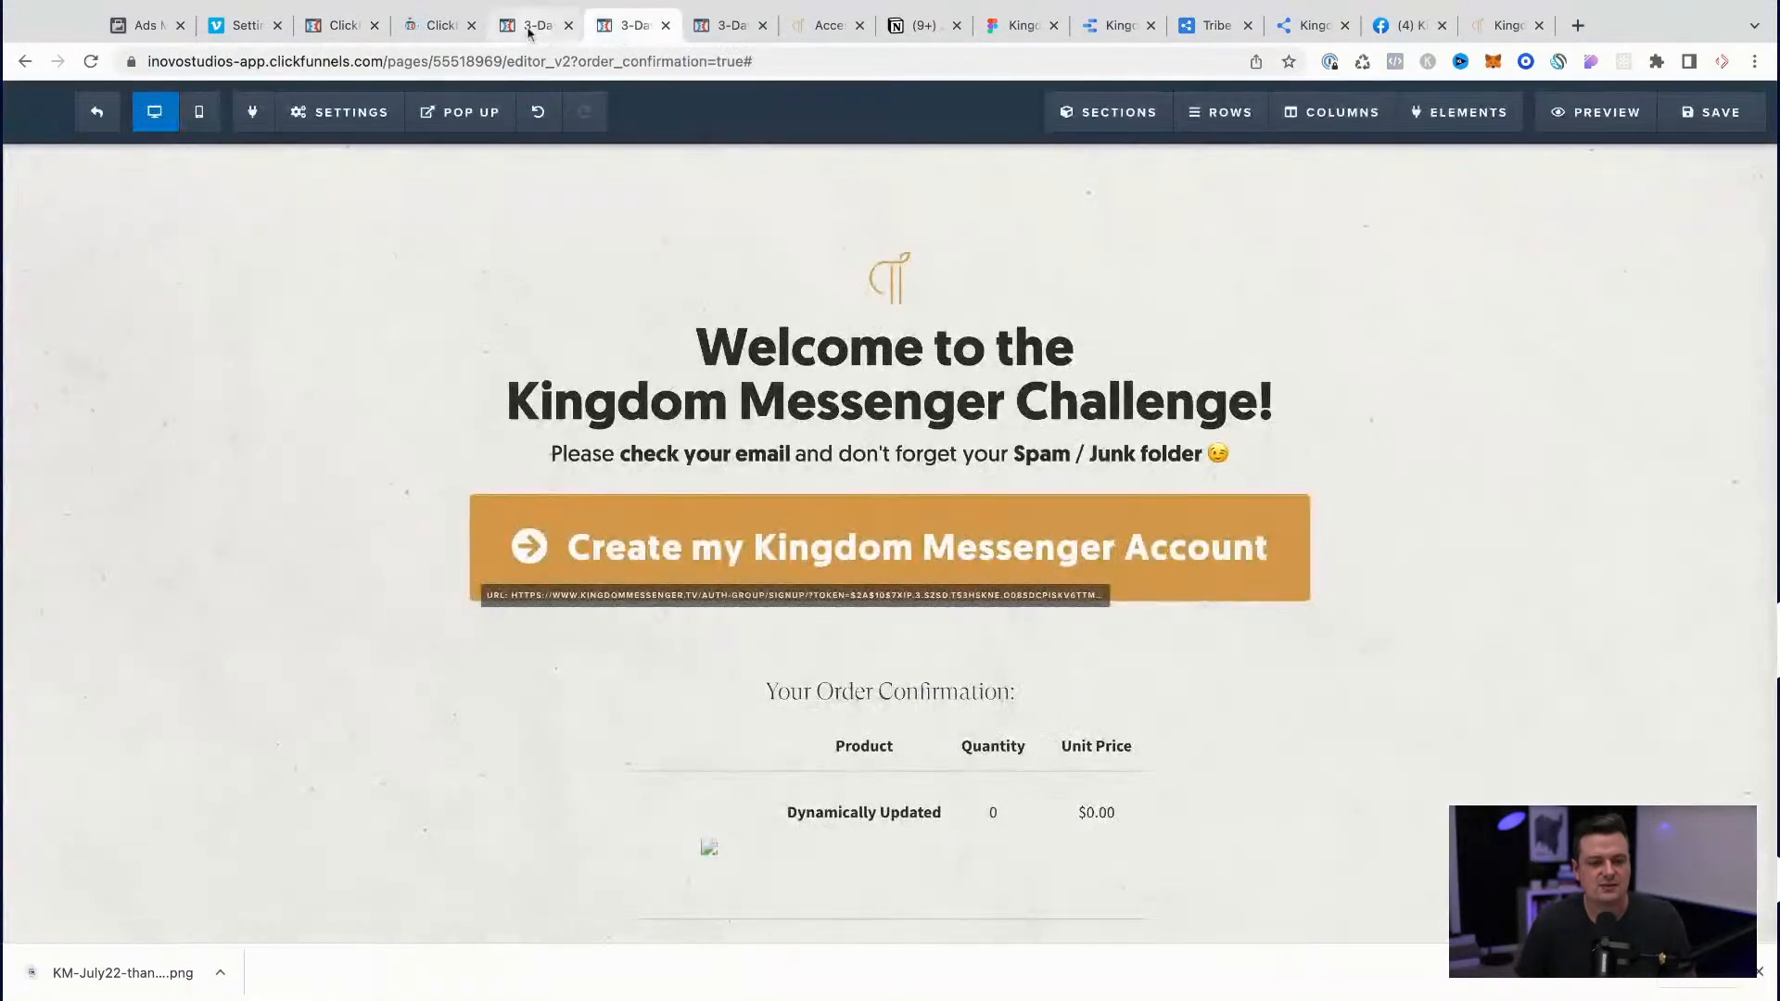
Step: Add a video element between the check-your-email line and the "Create my Kingdom Messenger Account" button
left_click(892, 469)
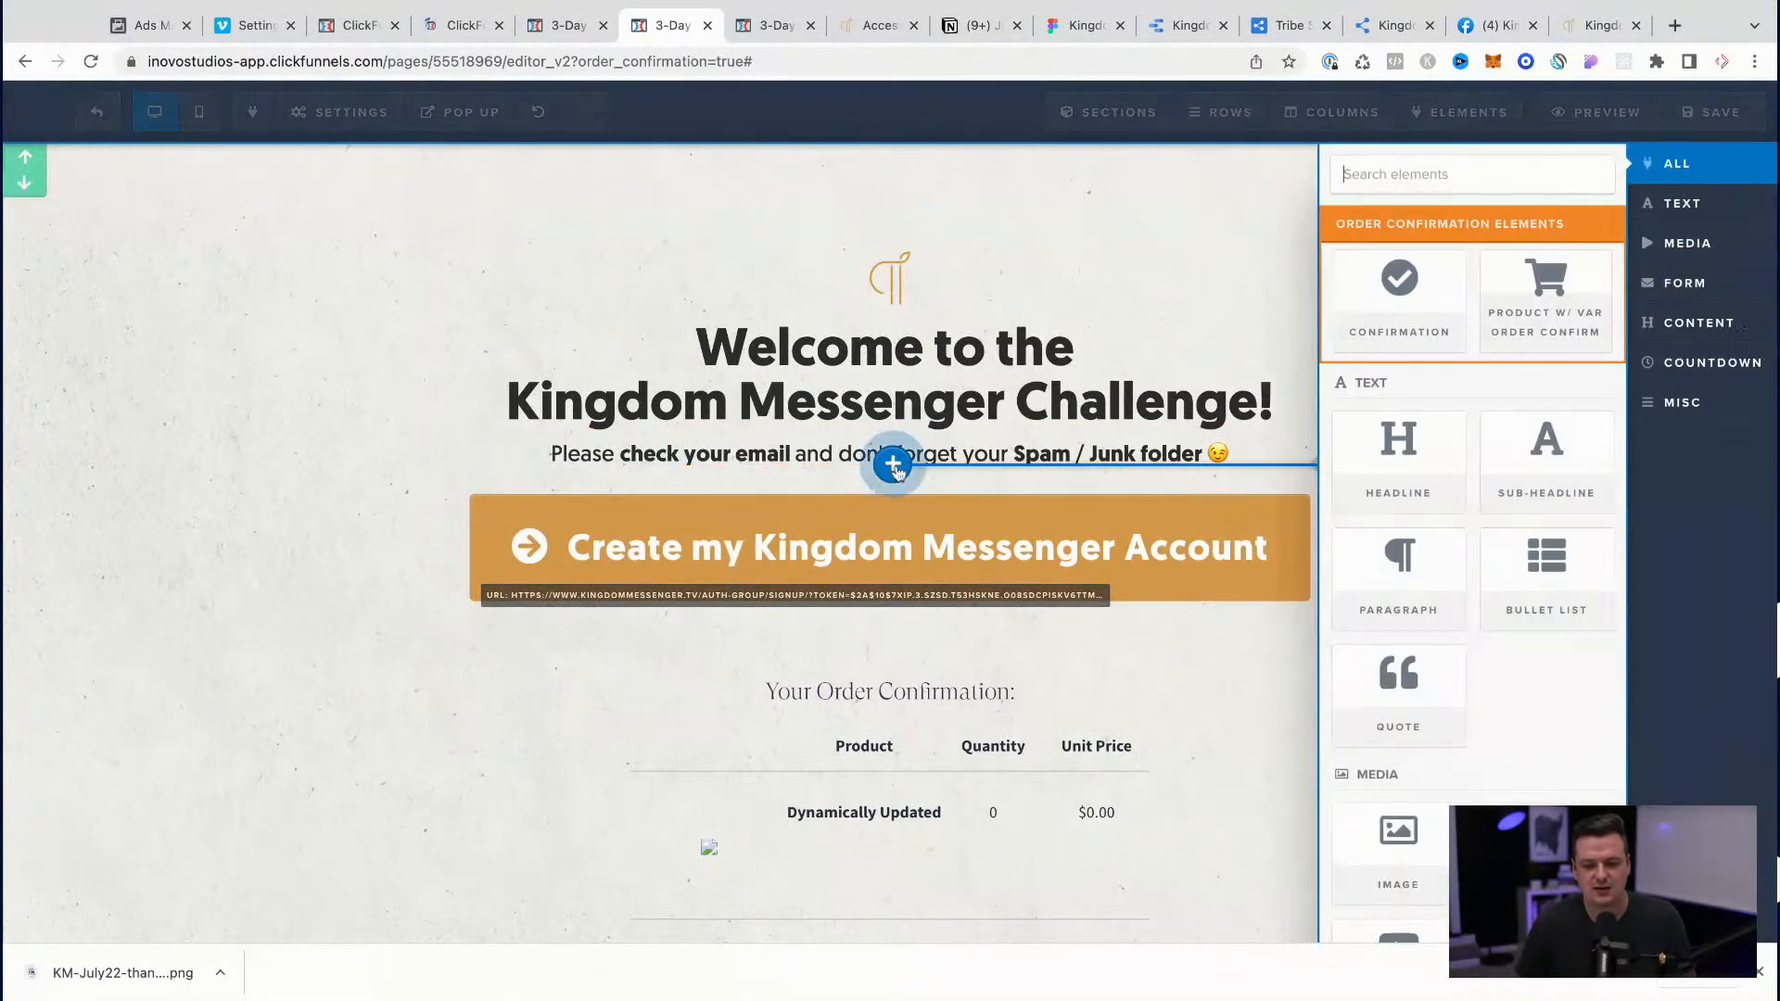
scroll(1446, 742, "down", 3)
left_click(1388, 671)
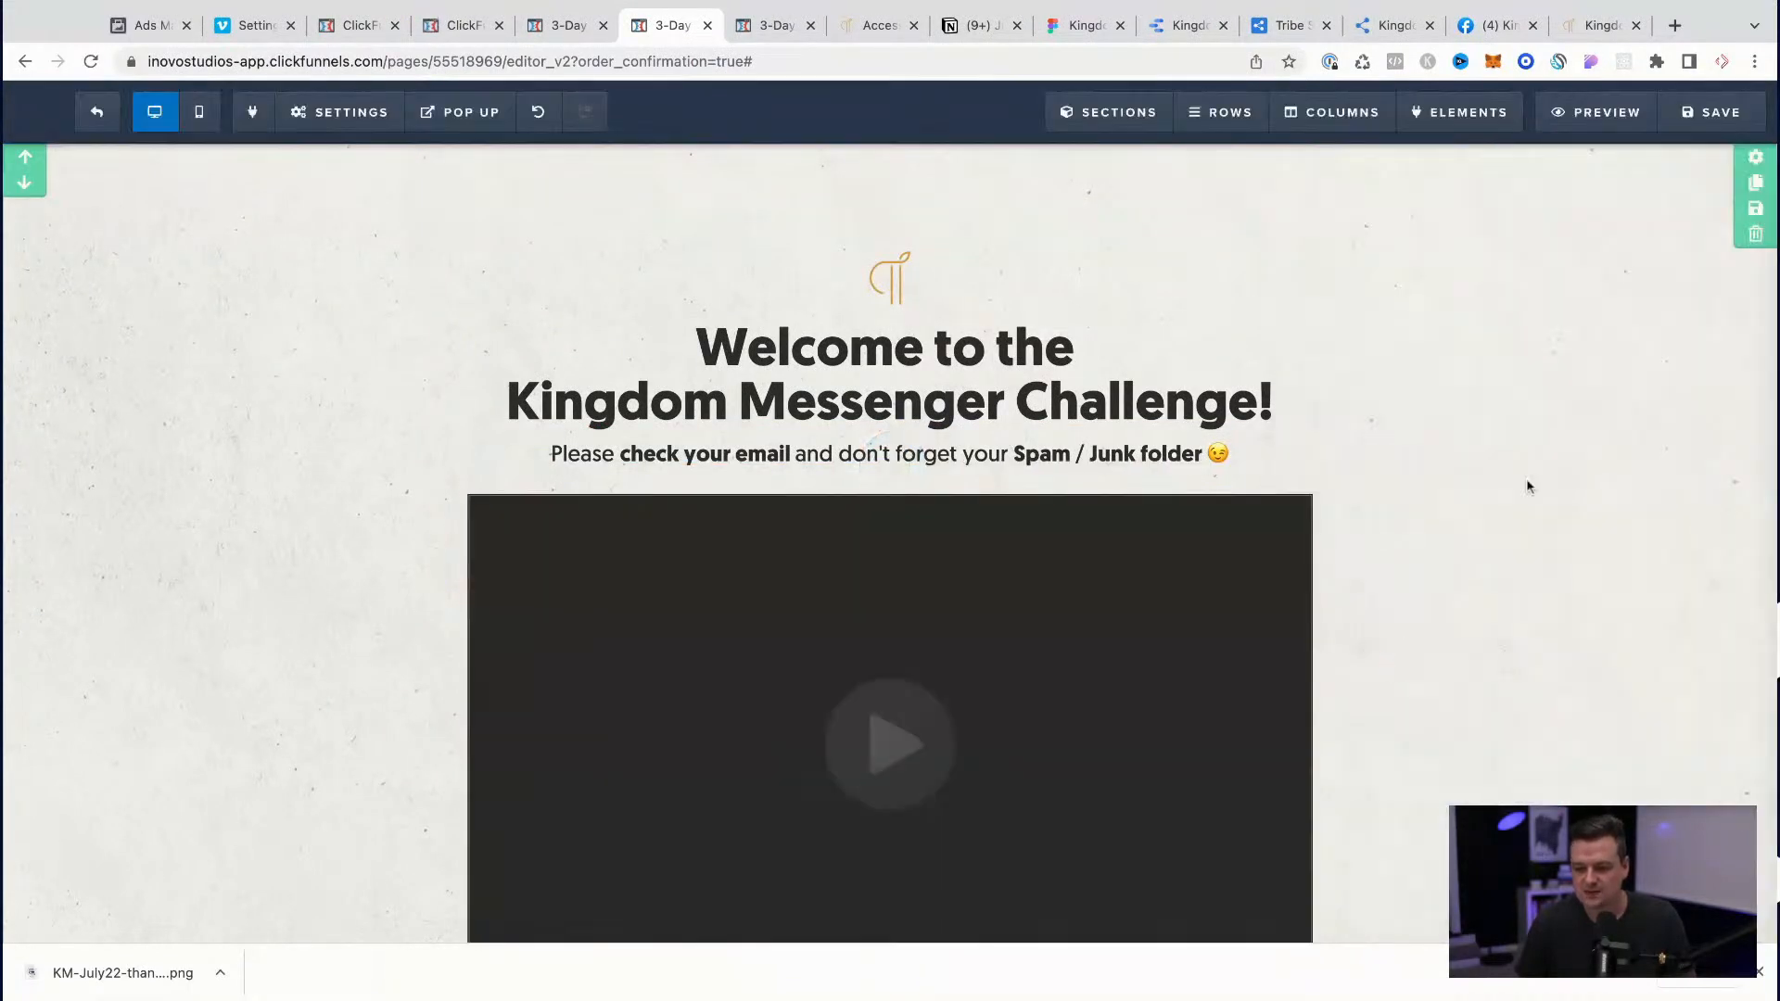
left_click(1149, 630)
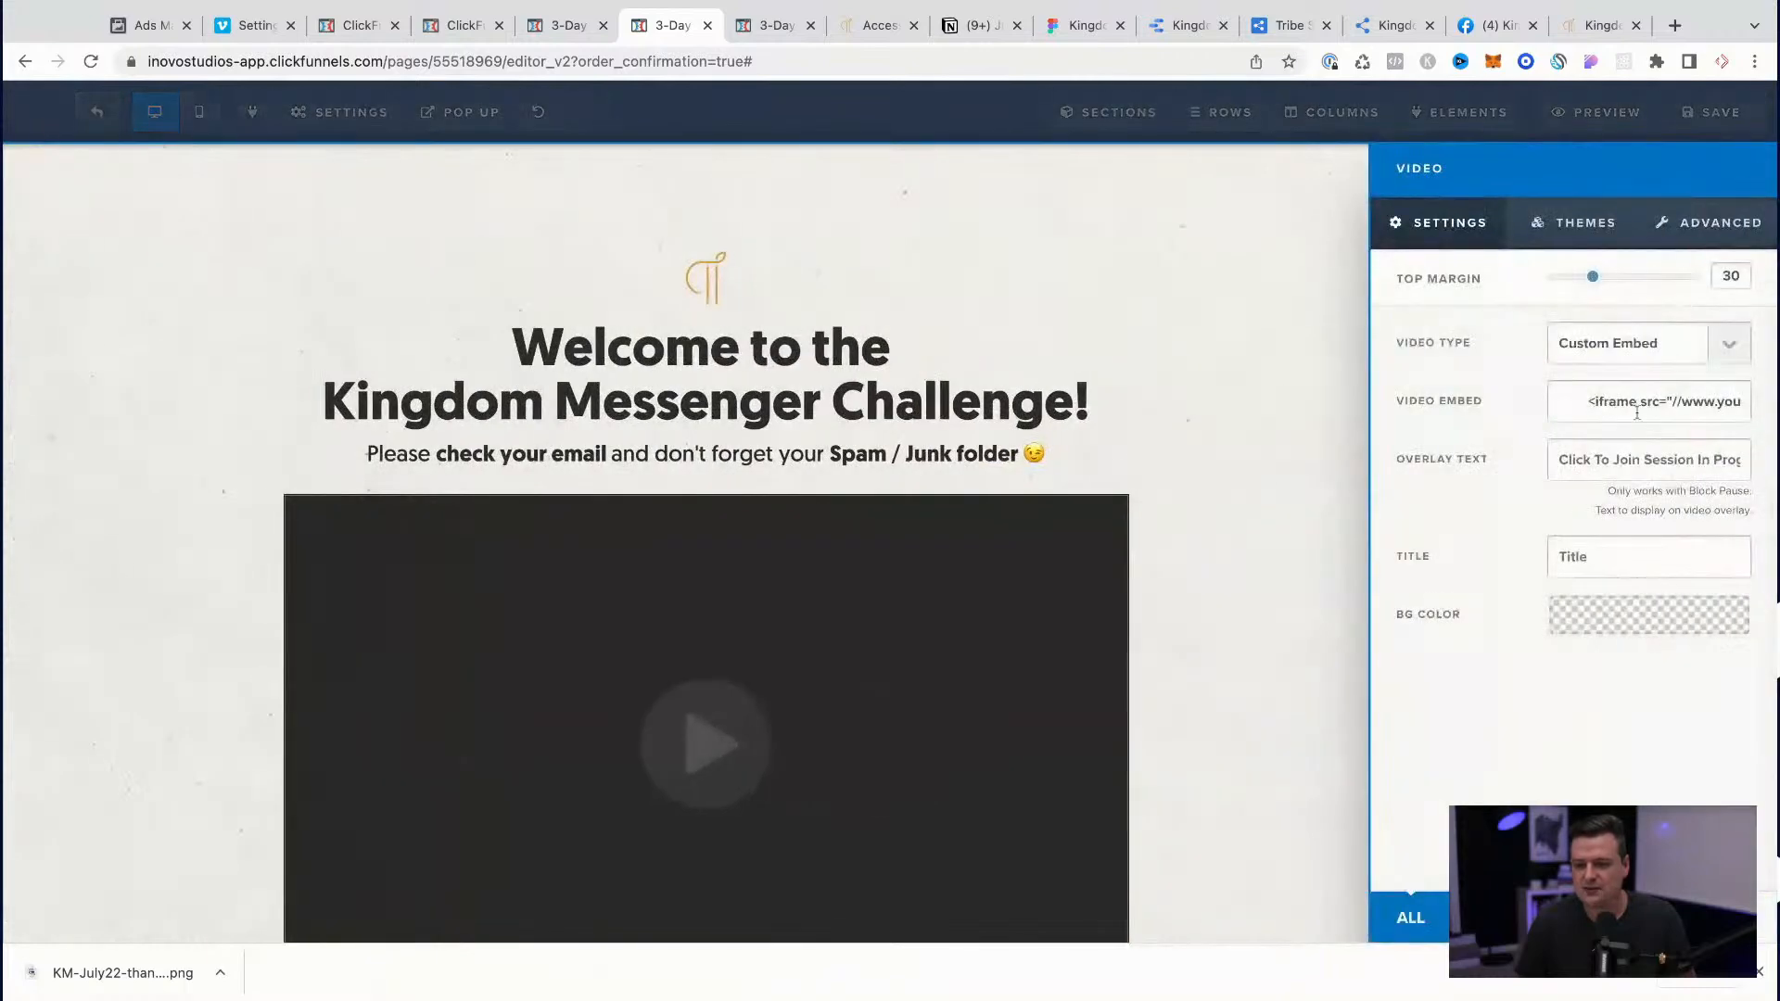
left_click(1636, 355)
left_click(1613, 402)
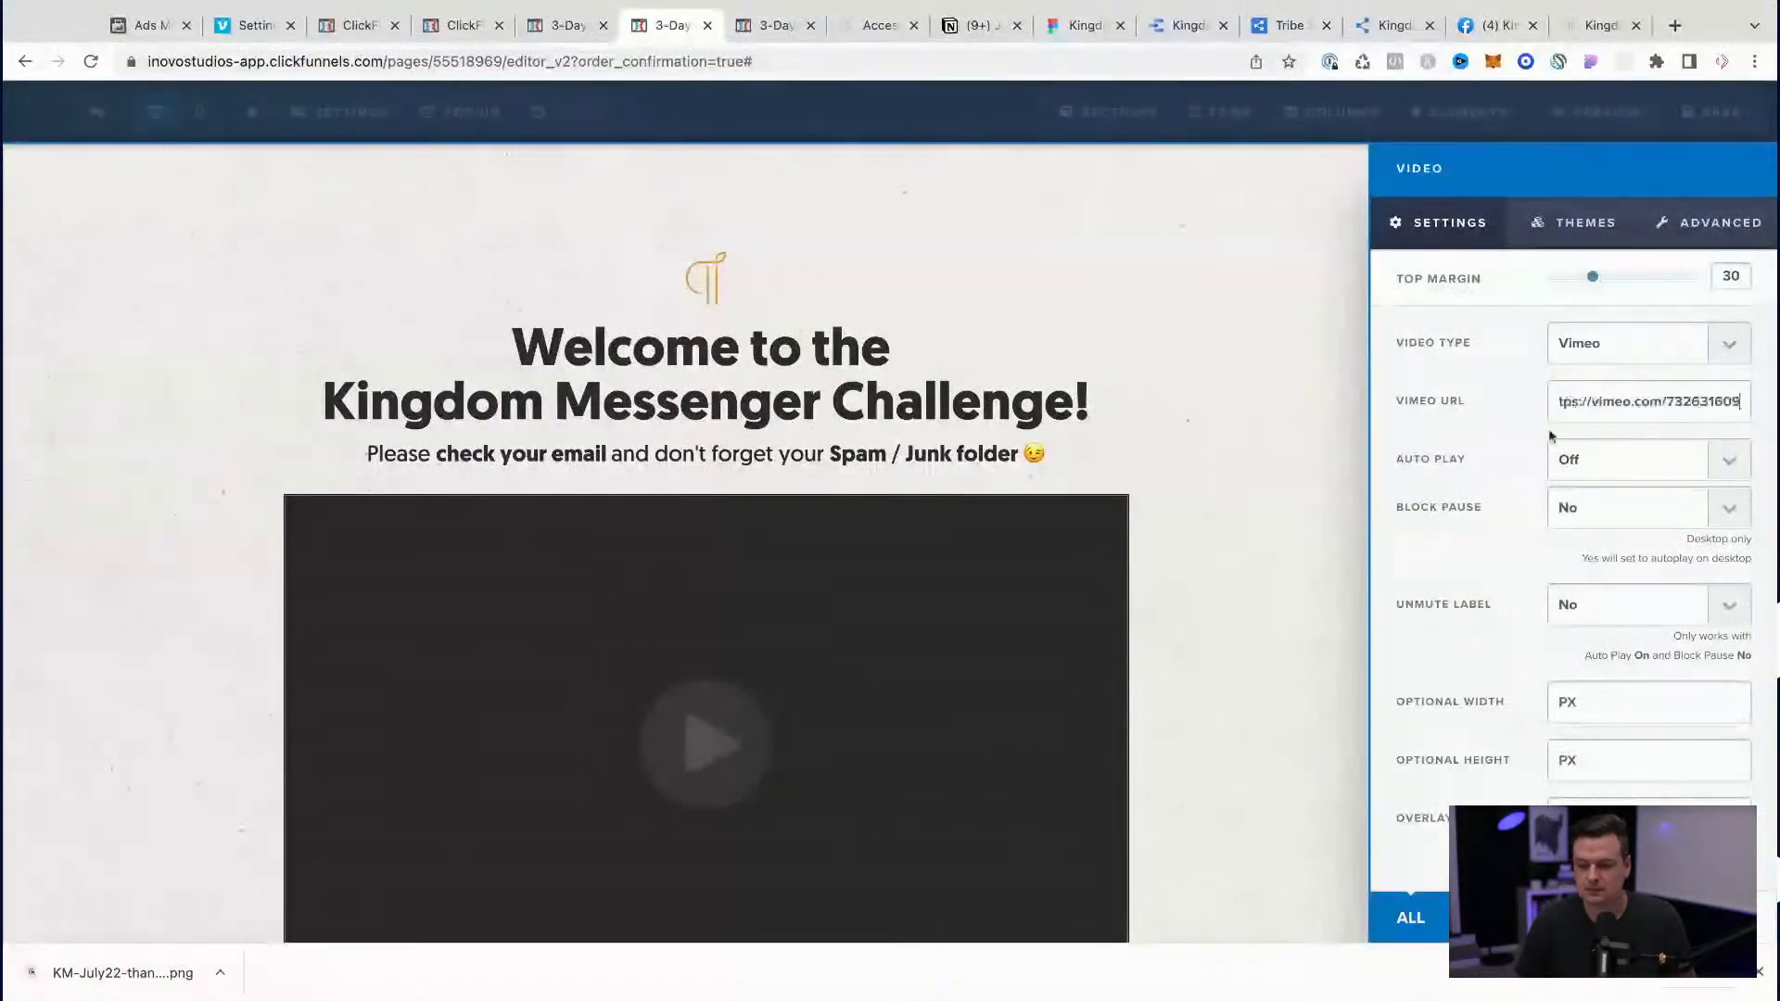
left_click(1295, 389)
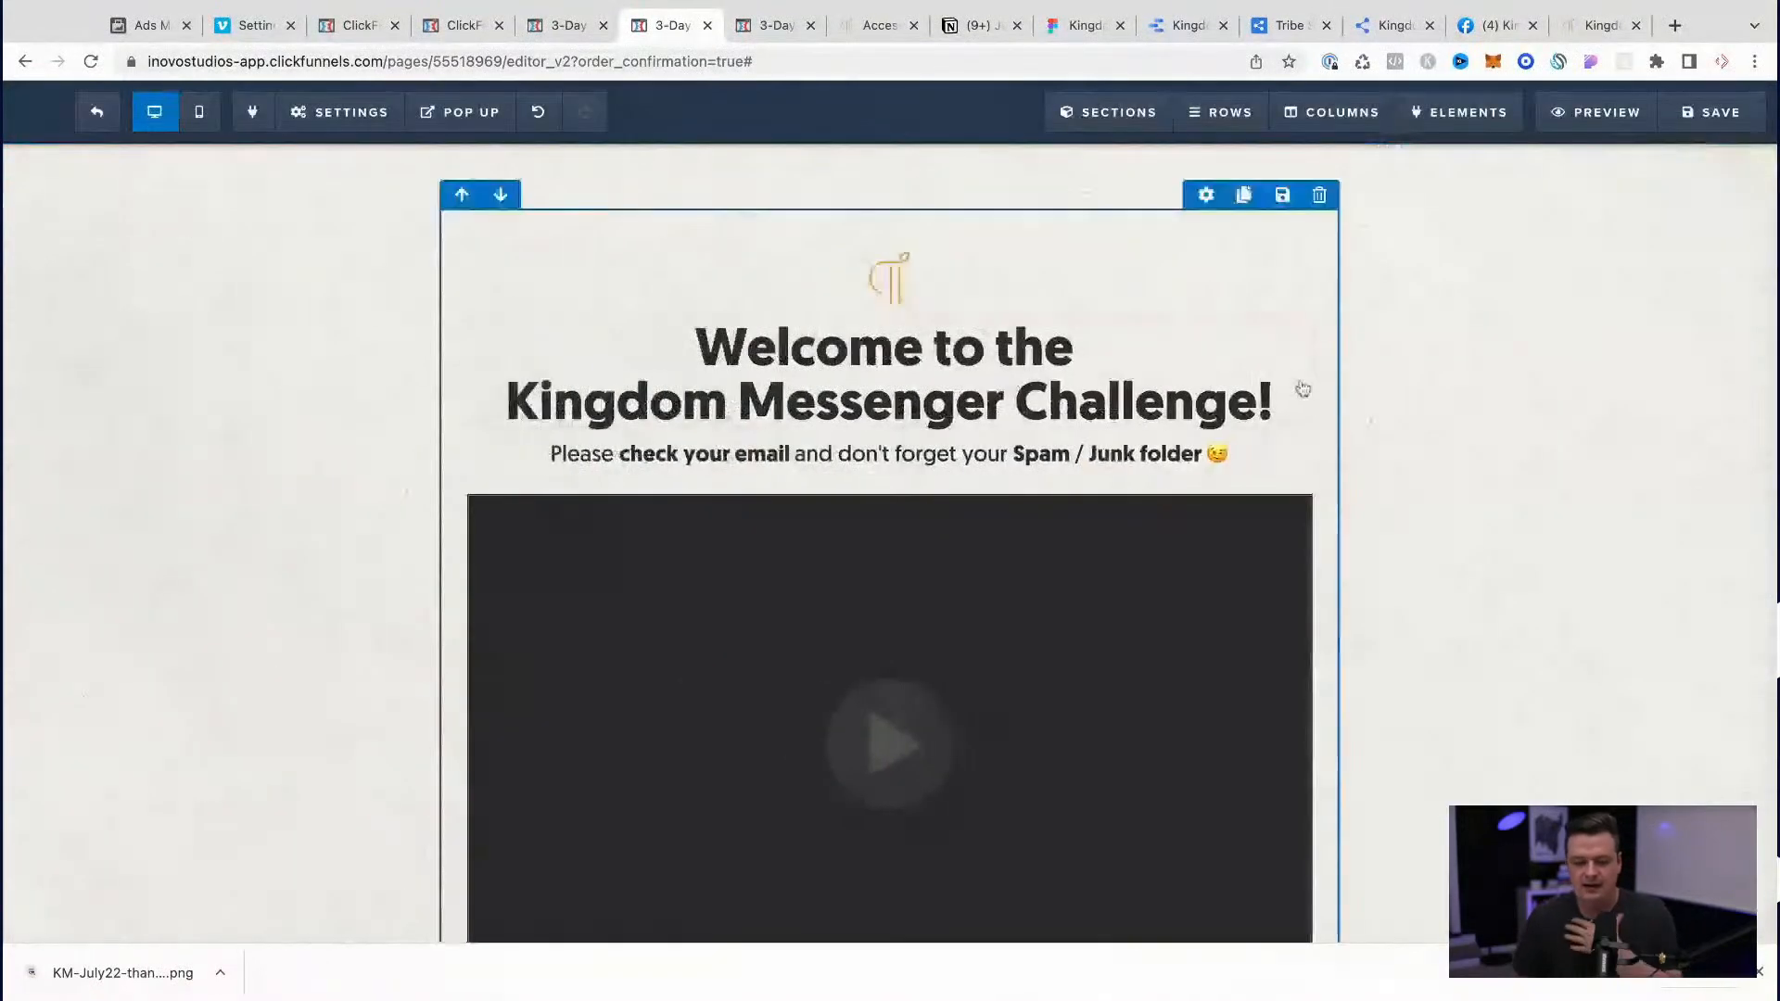
Step: Narrow the Vimeo video element to less than full width and save the page
scroll(1057, 581, "down", 2)
scroll(1057, 580, "down", 1)
scroll(1053, 584, "up", 1)
left_click(1053, 584)
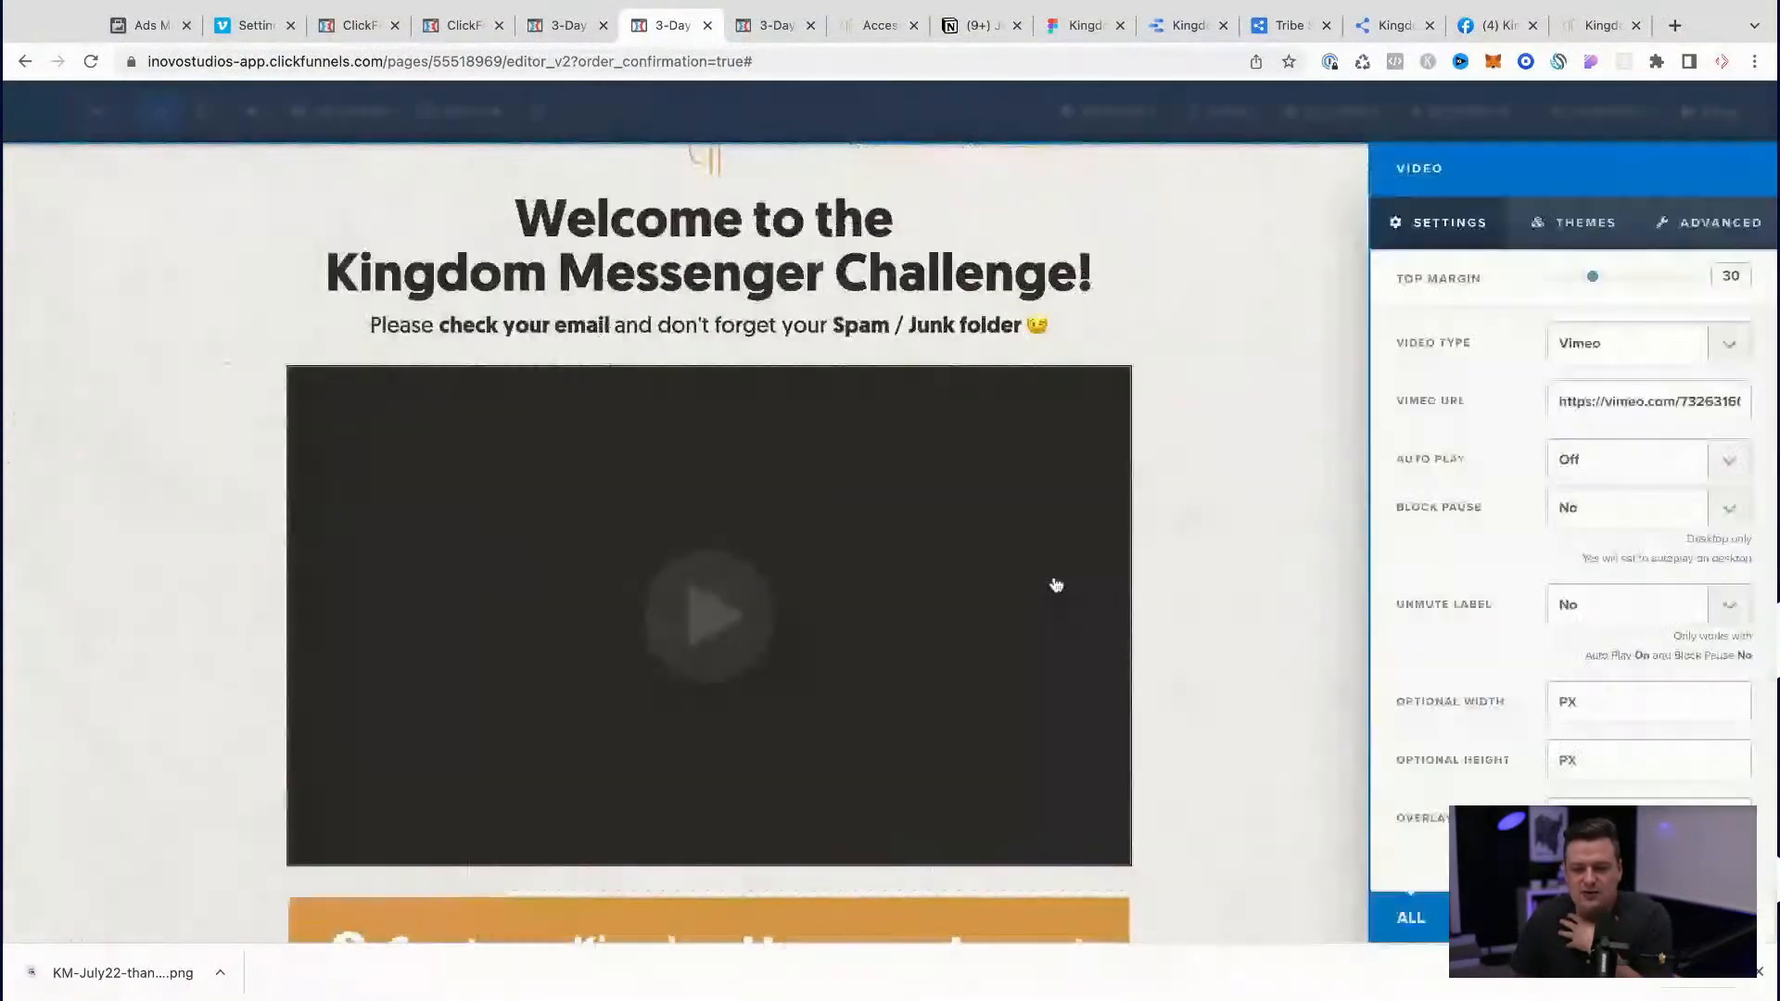
left_click(1714, 218)
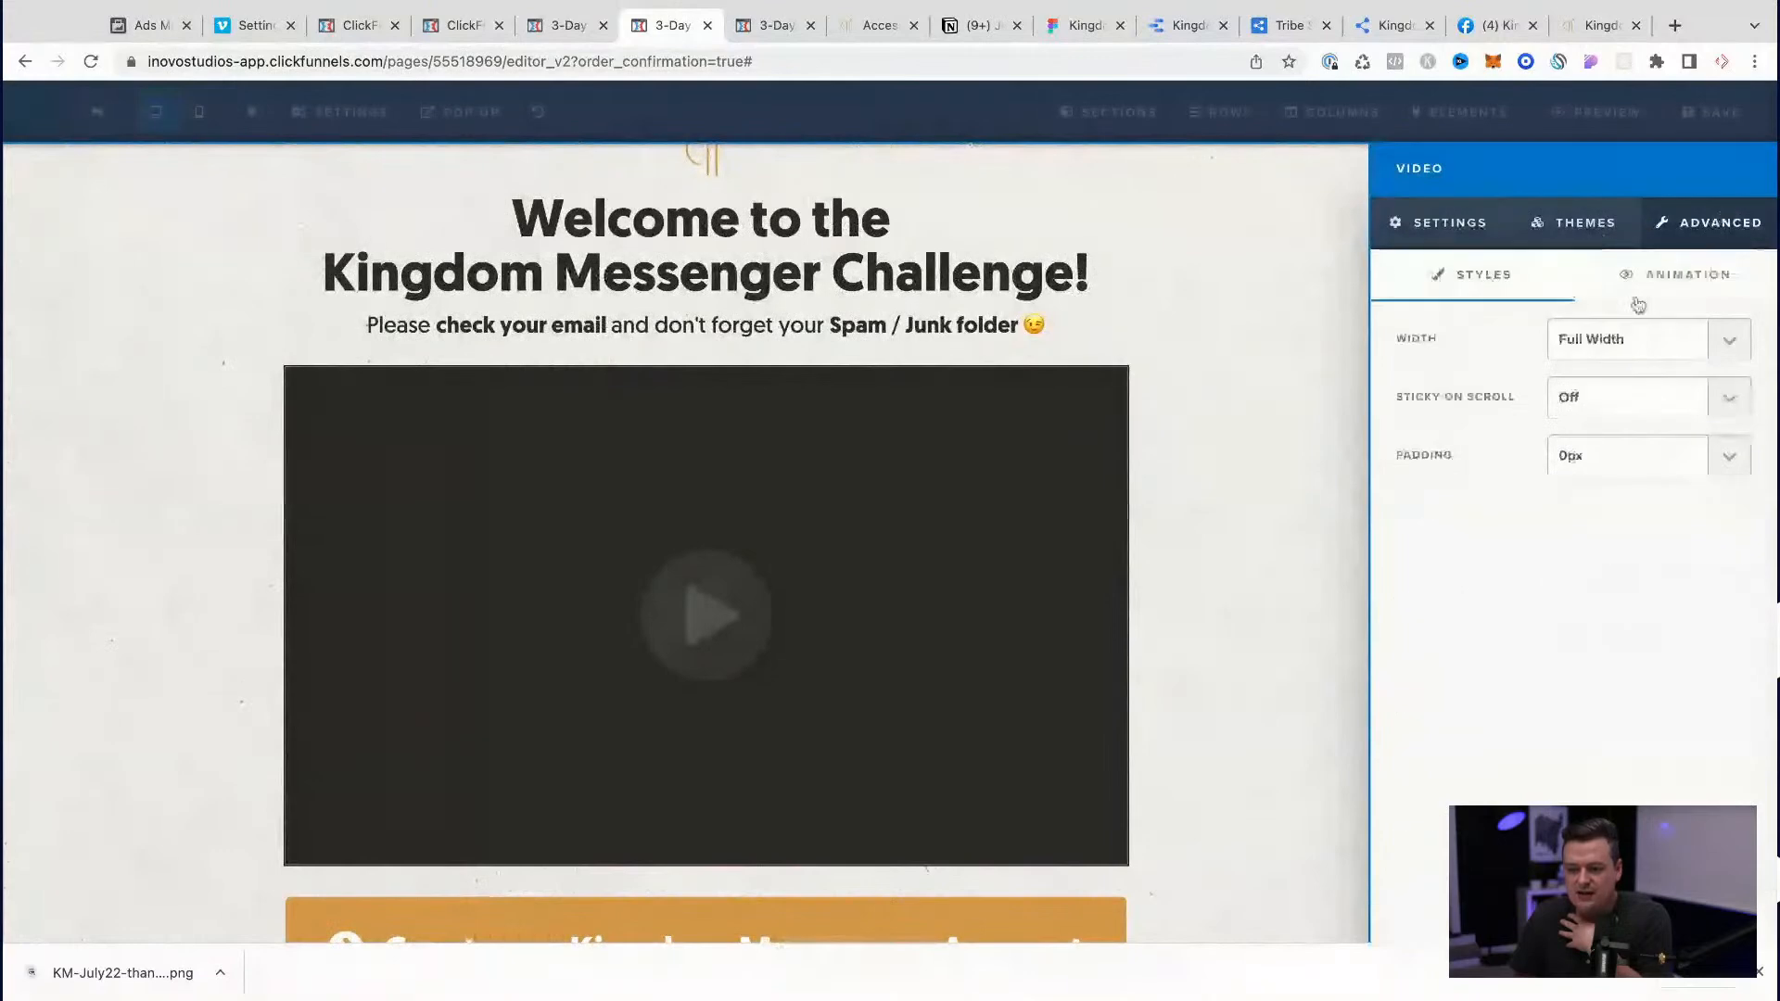
left_click(1338, 504)
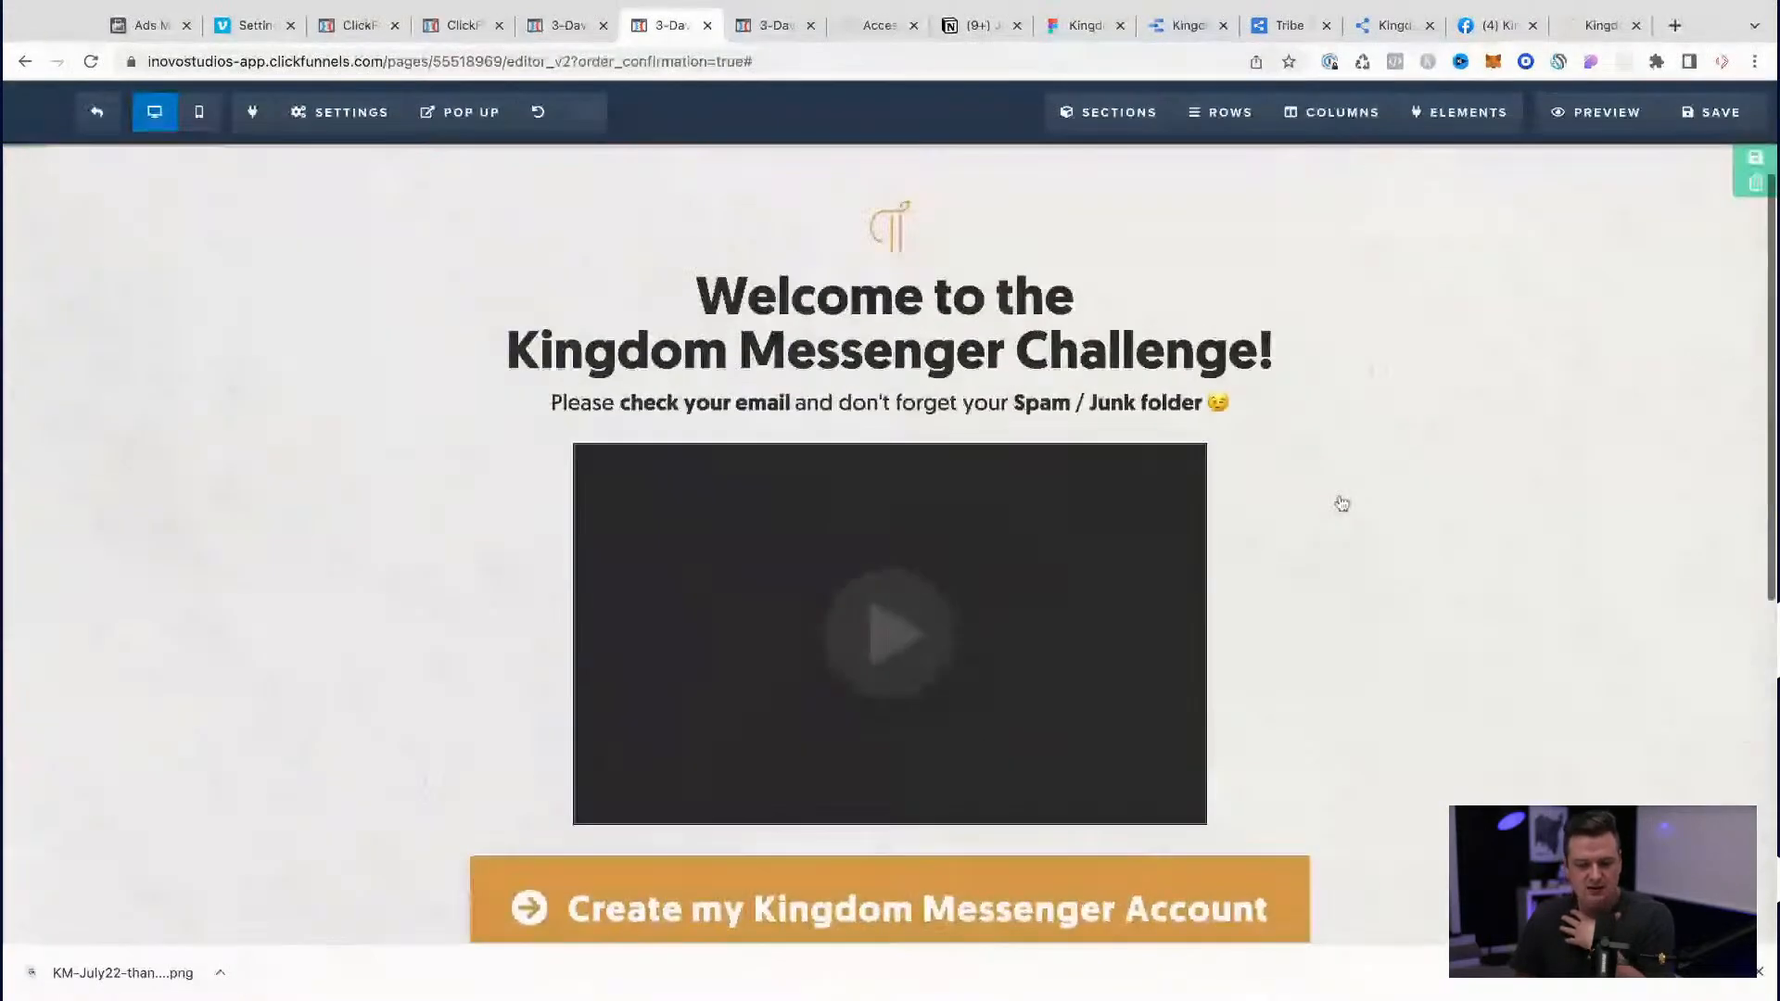
left_click(1710, 112)
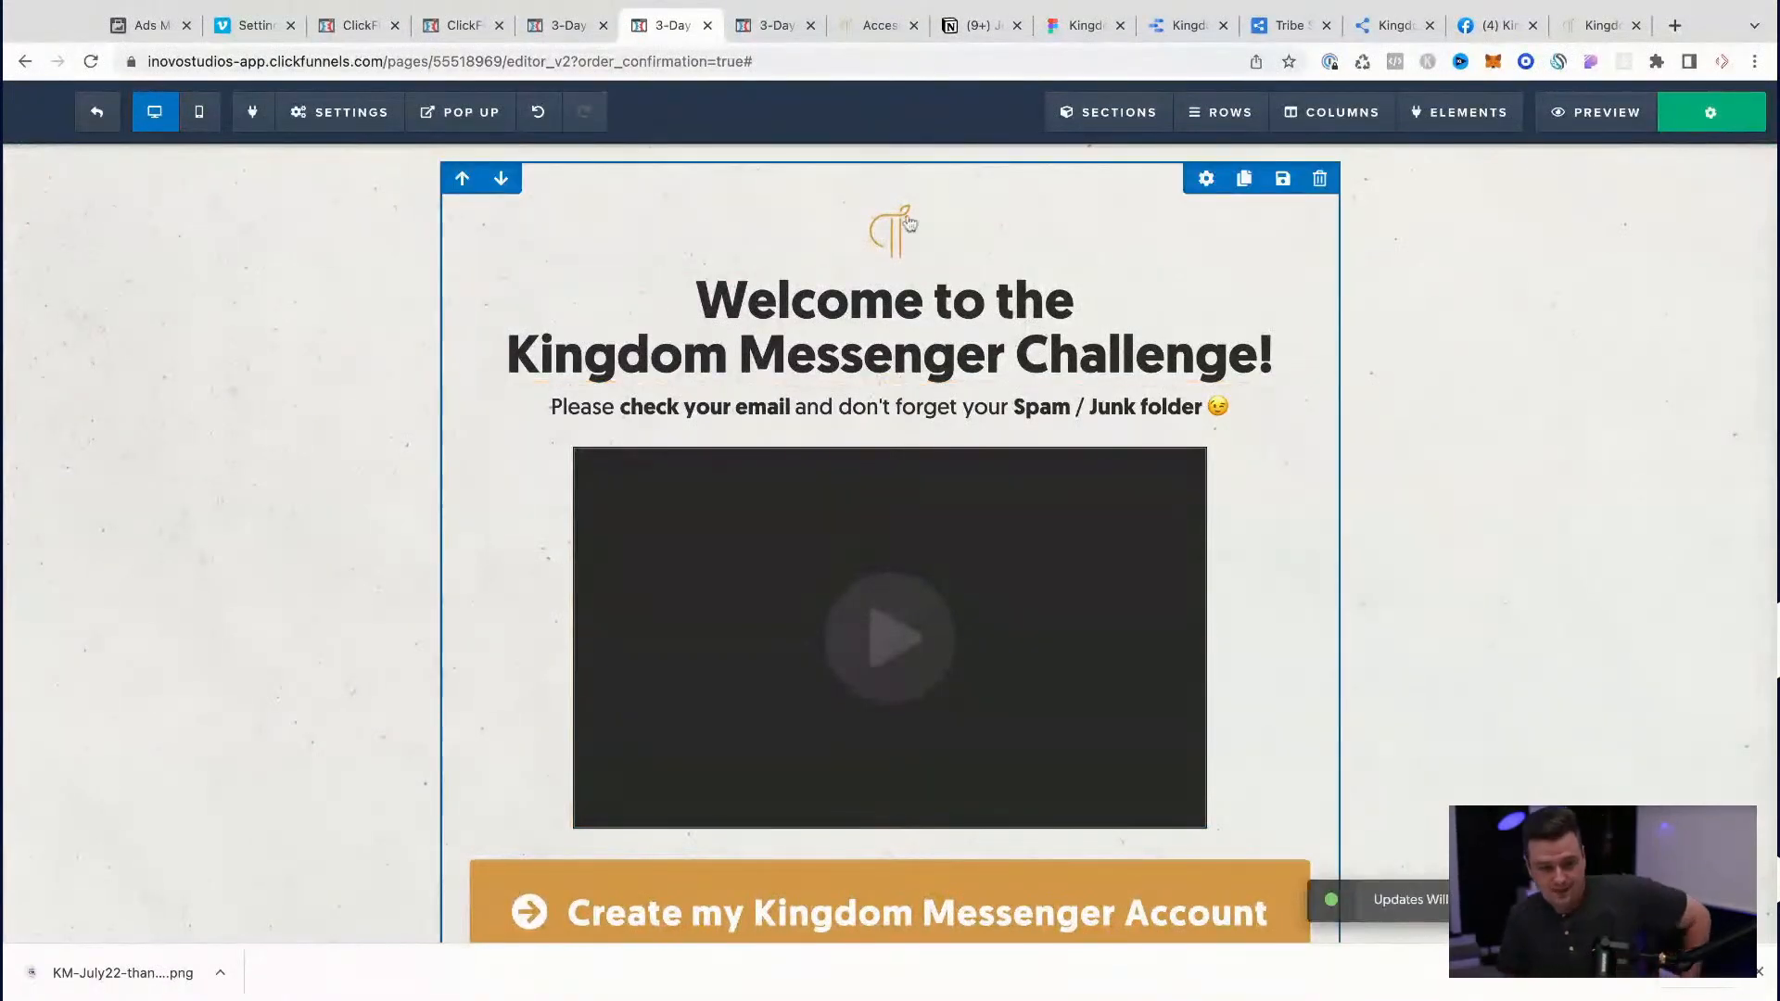
Step: Remove the top padding of the row holding the welcome heading and of the section that contains it
left_click(1206, 178)
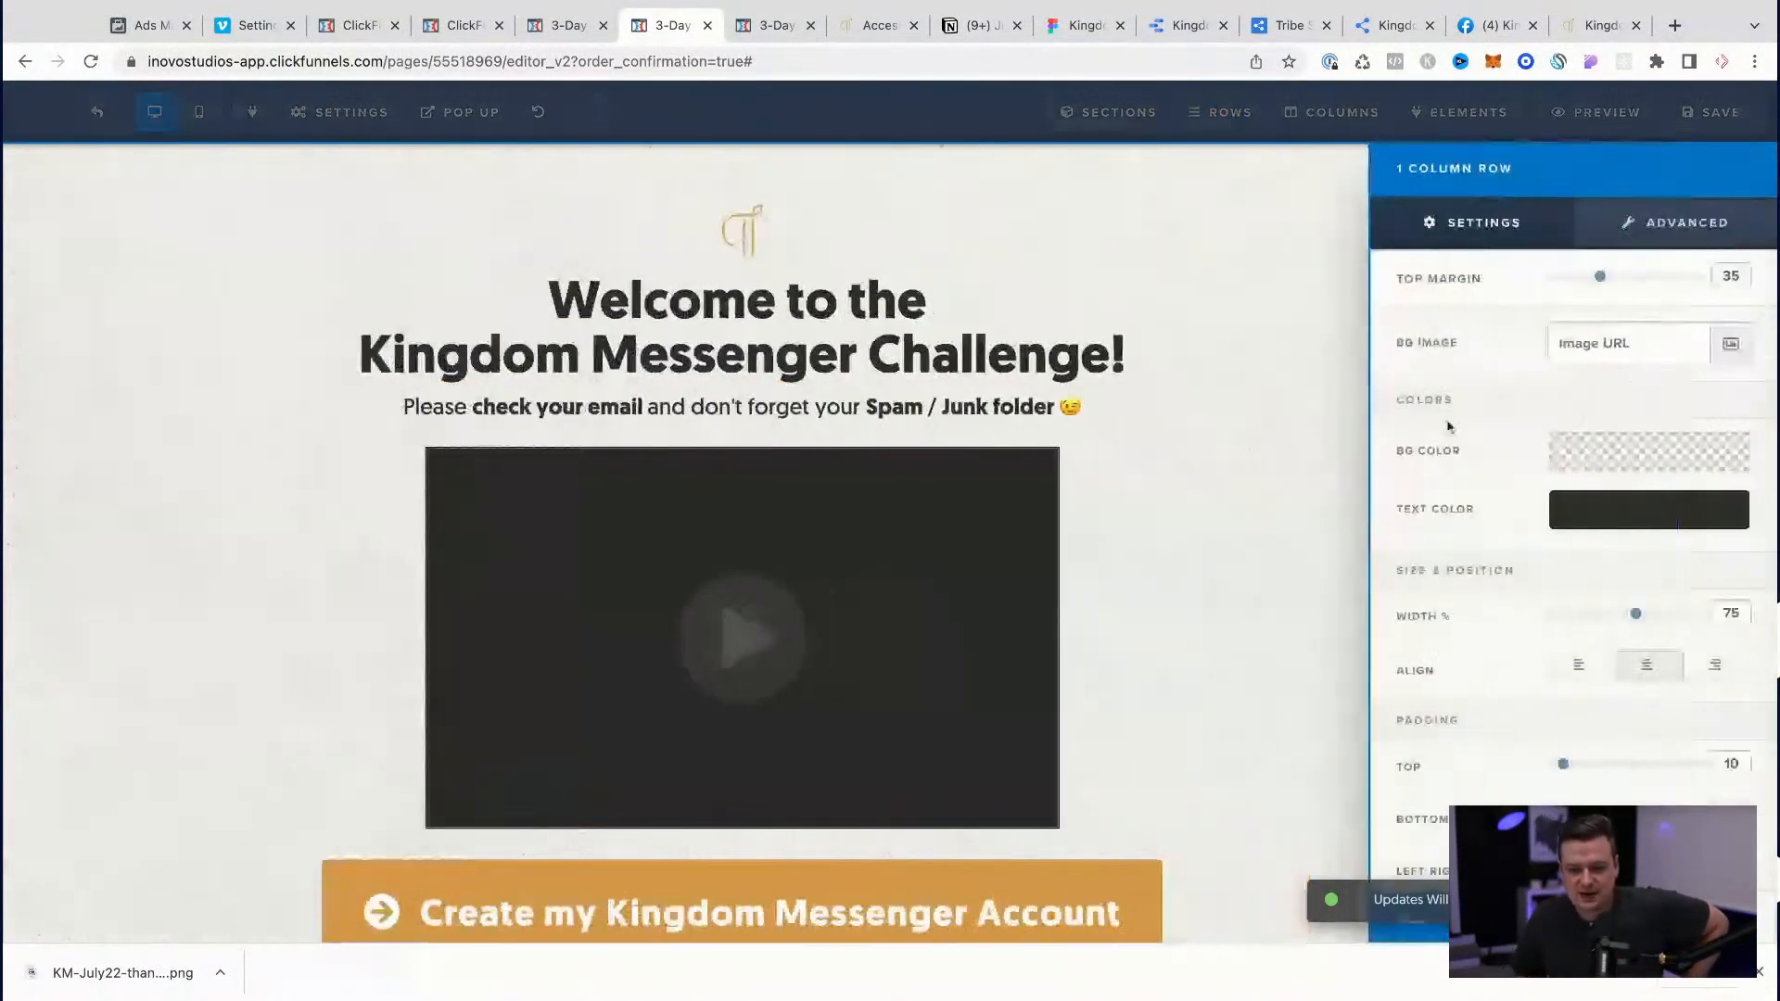
left_click_drag(1566, 768, 1497, 763)
left_click(1271, 499)
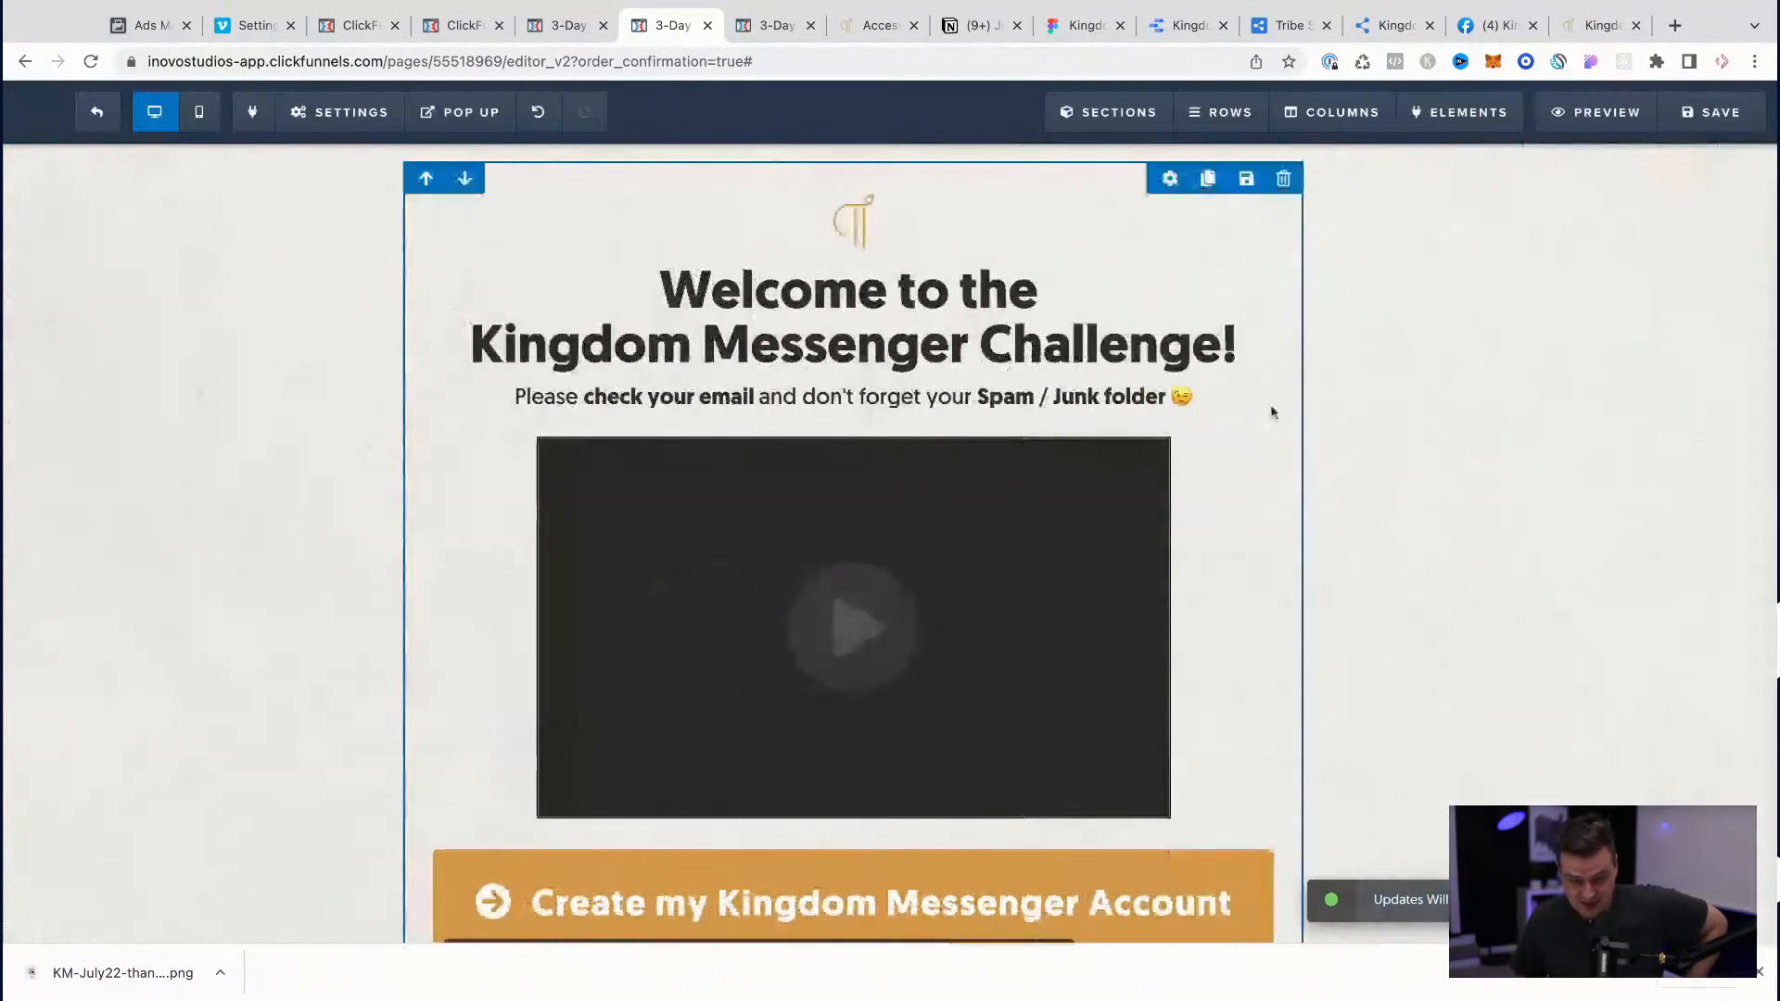
scroll(1717, 184, "up", 1)
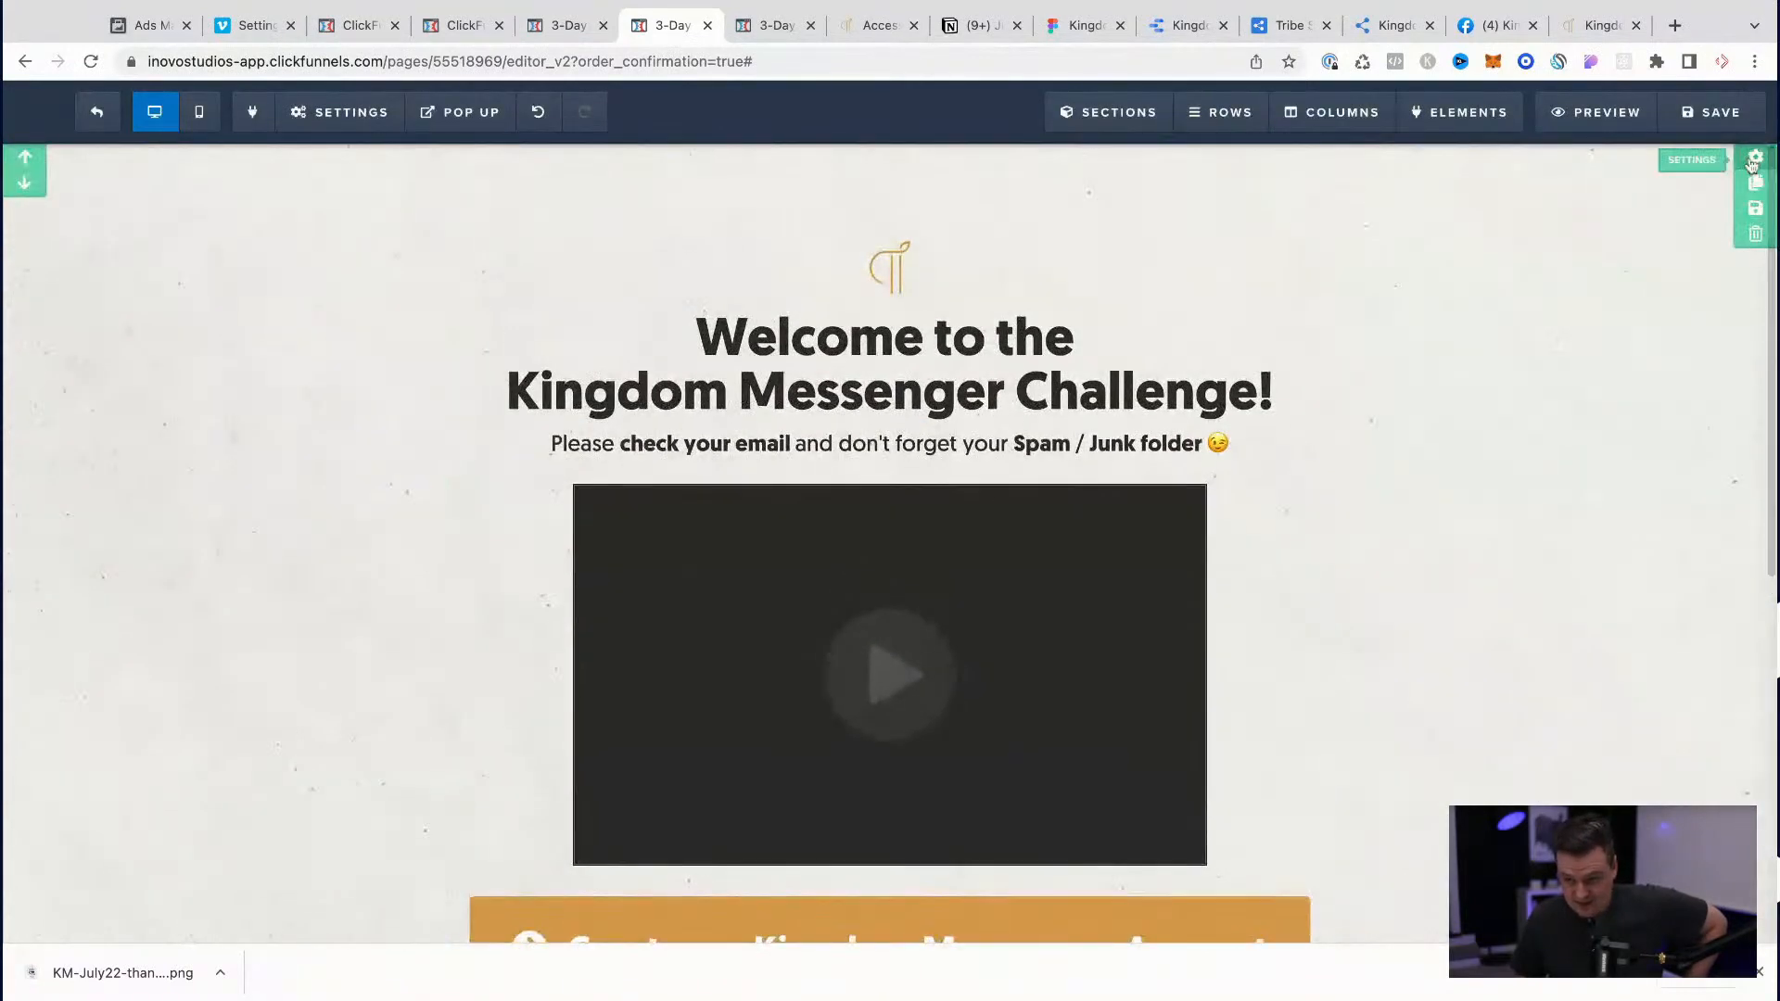
left_click(1753, 165)
scroll(1574, 594, "down", 2)
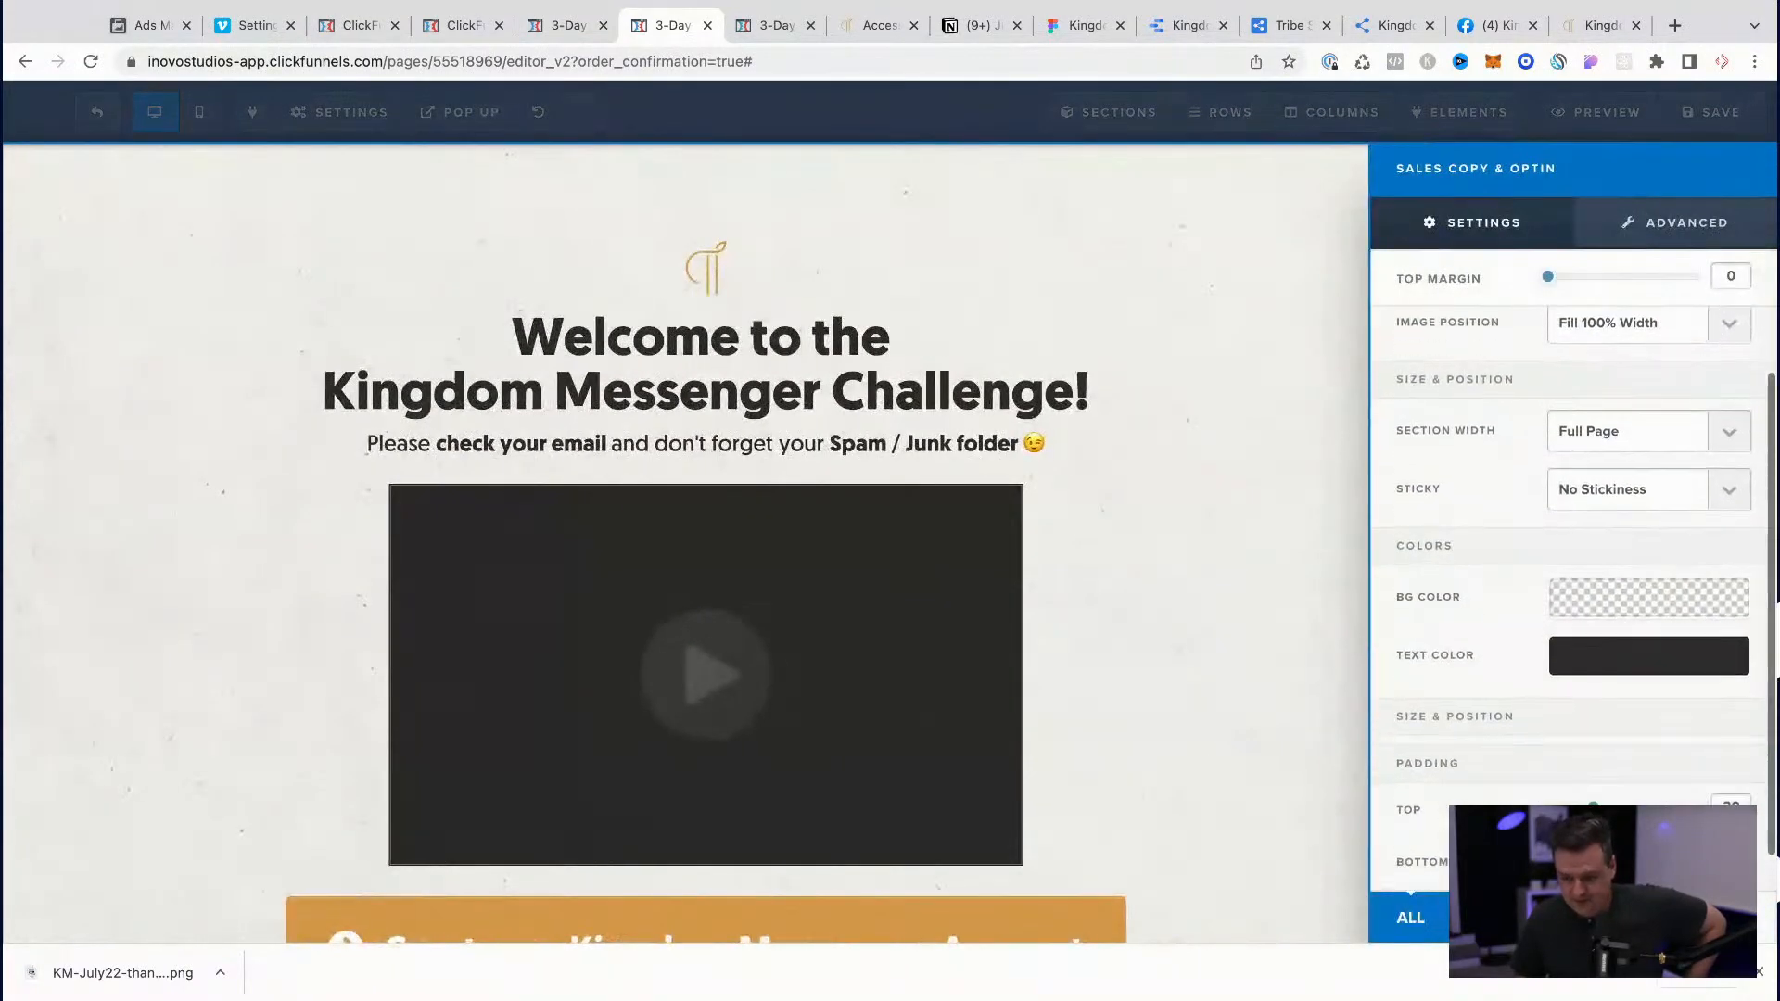
left_click_drag(1555, 809, 1547, 809)
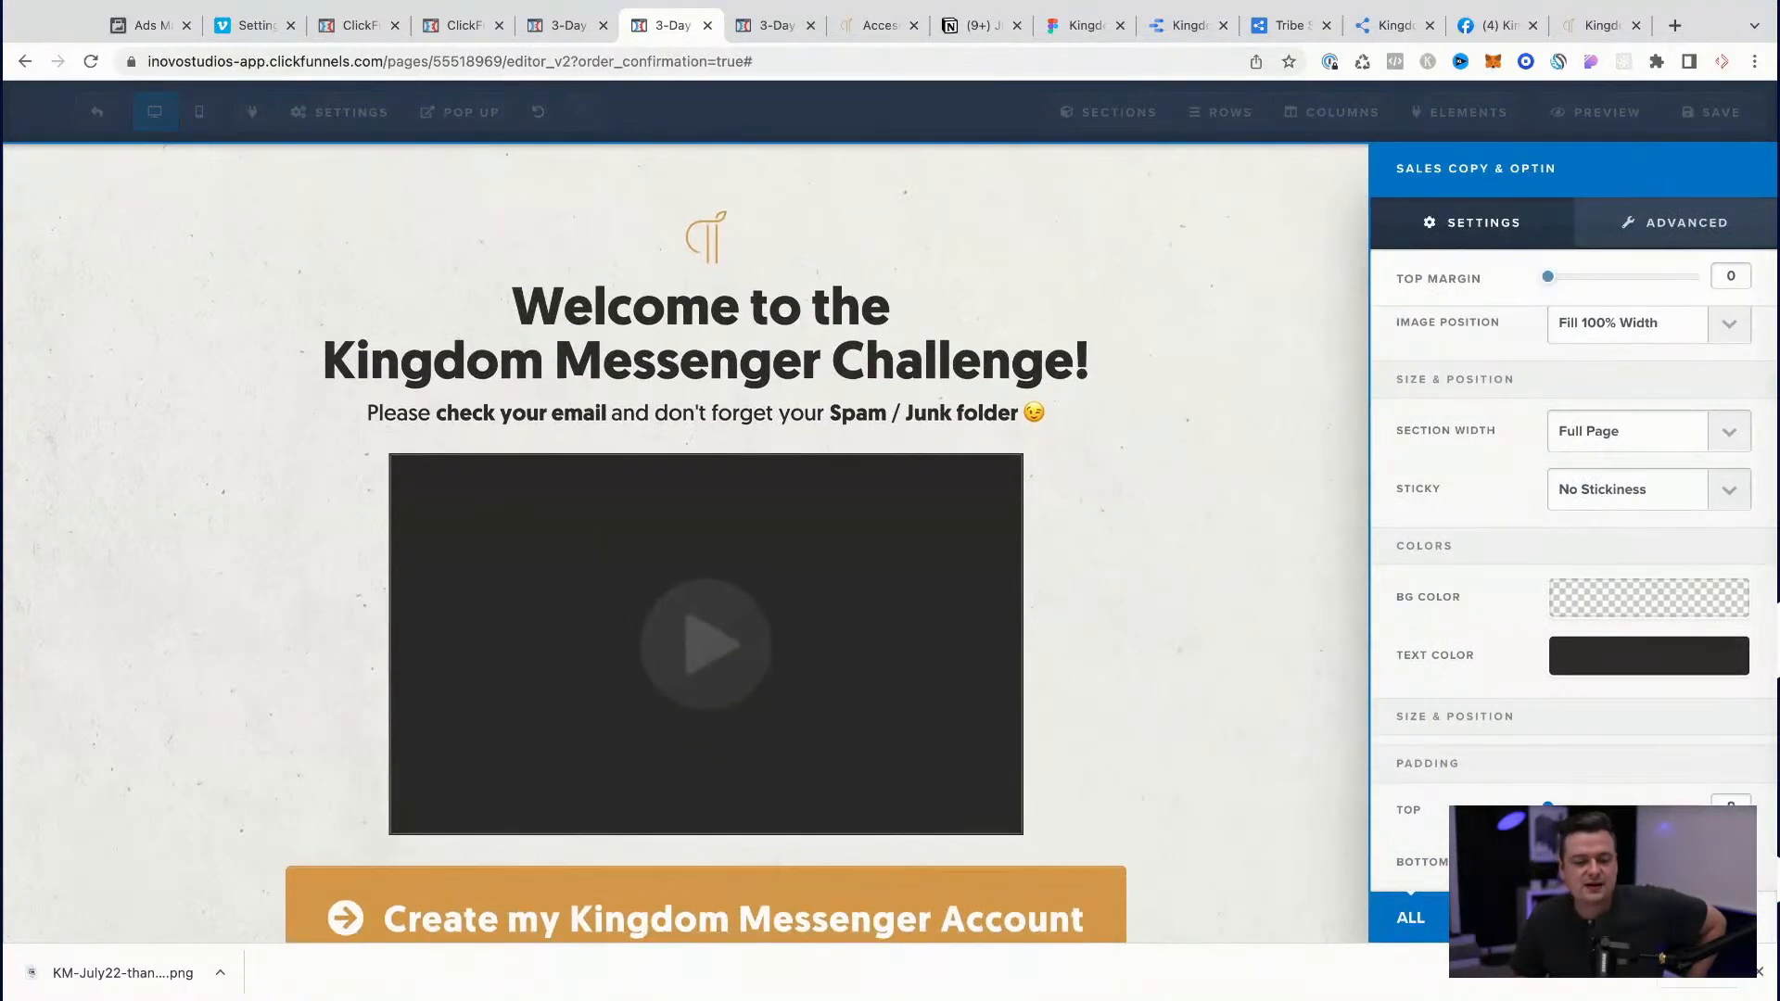
left_click(1290, 574)
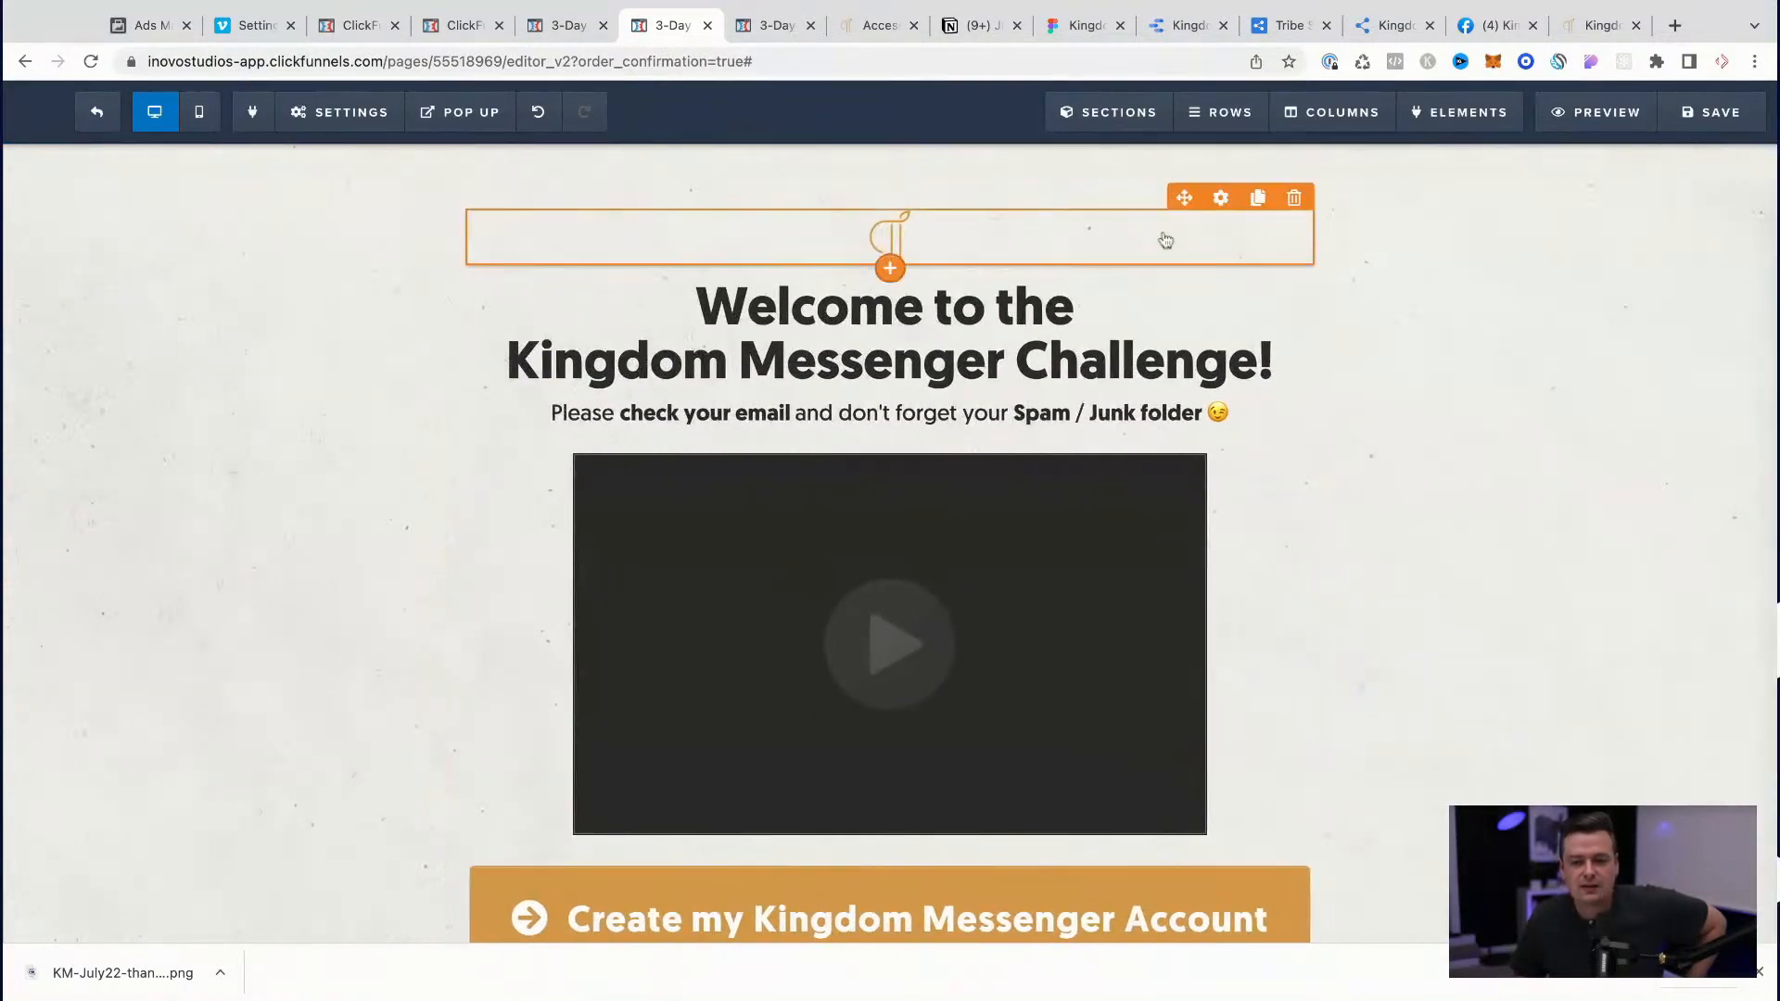
Step: Reduce the top margin of the logo above the welcome heading and save the page
left_click(1165, 240)
left_click_drag(1589, 276, 1566, 279)
left_click(1321, 429)
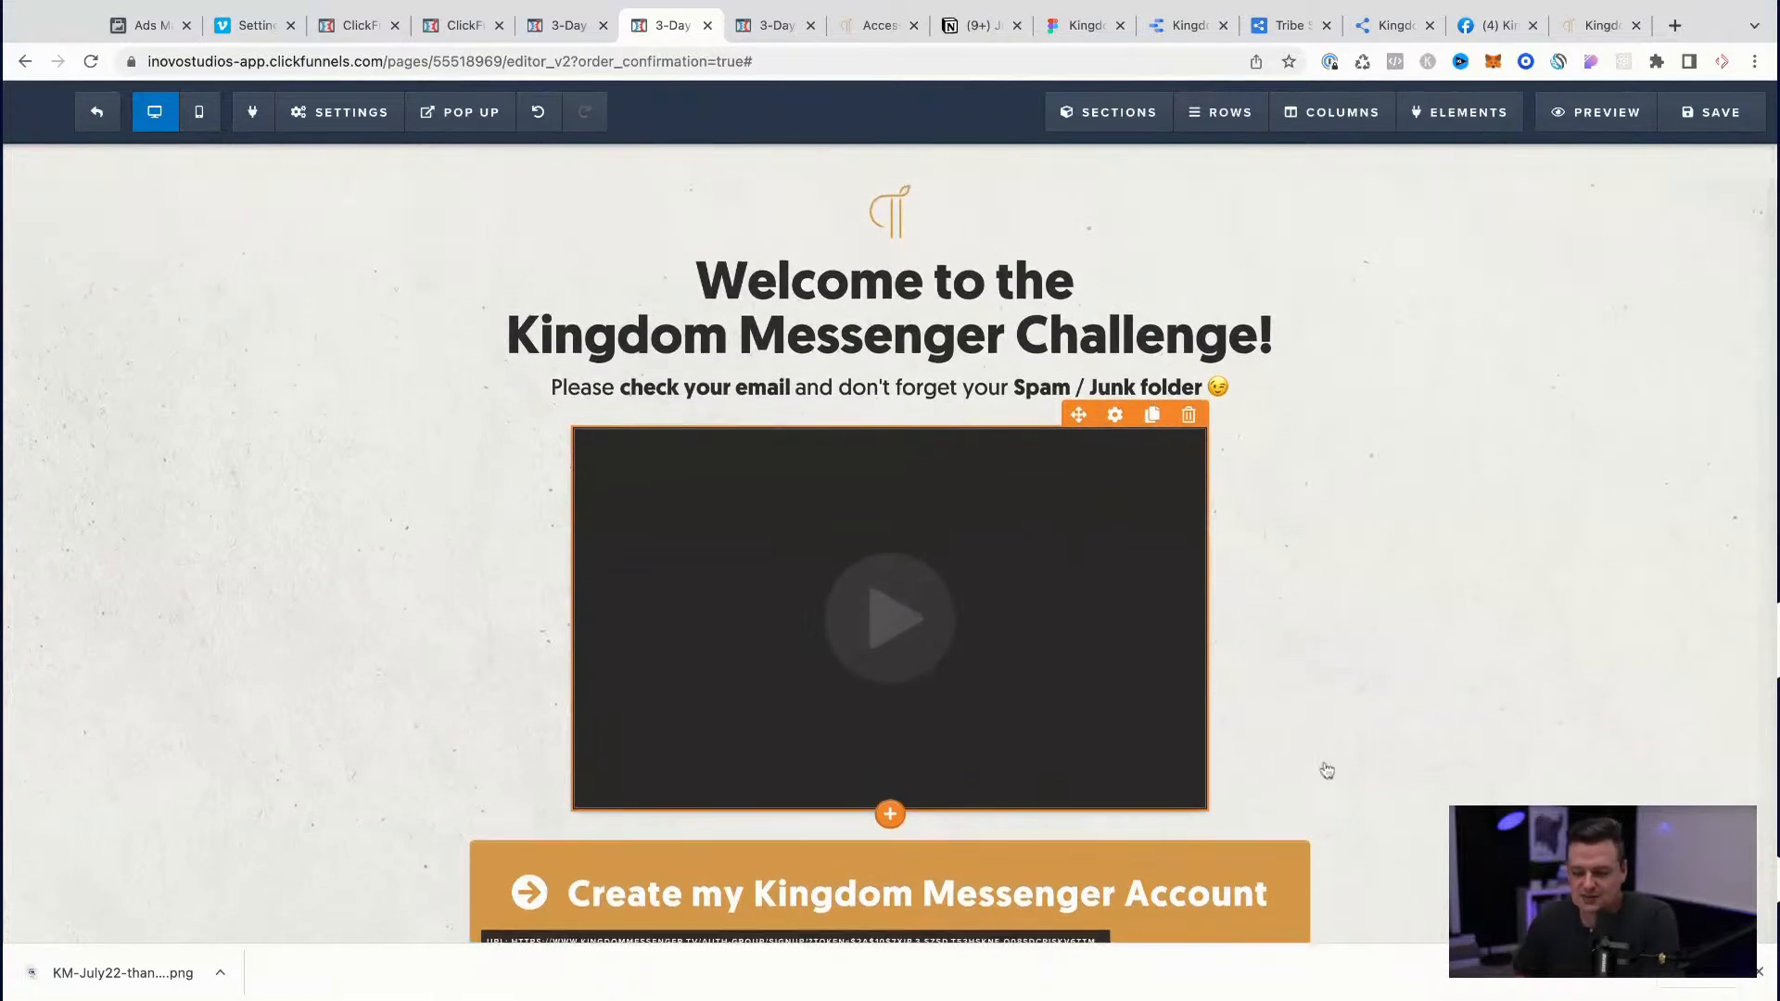
left_click(1757, 972)
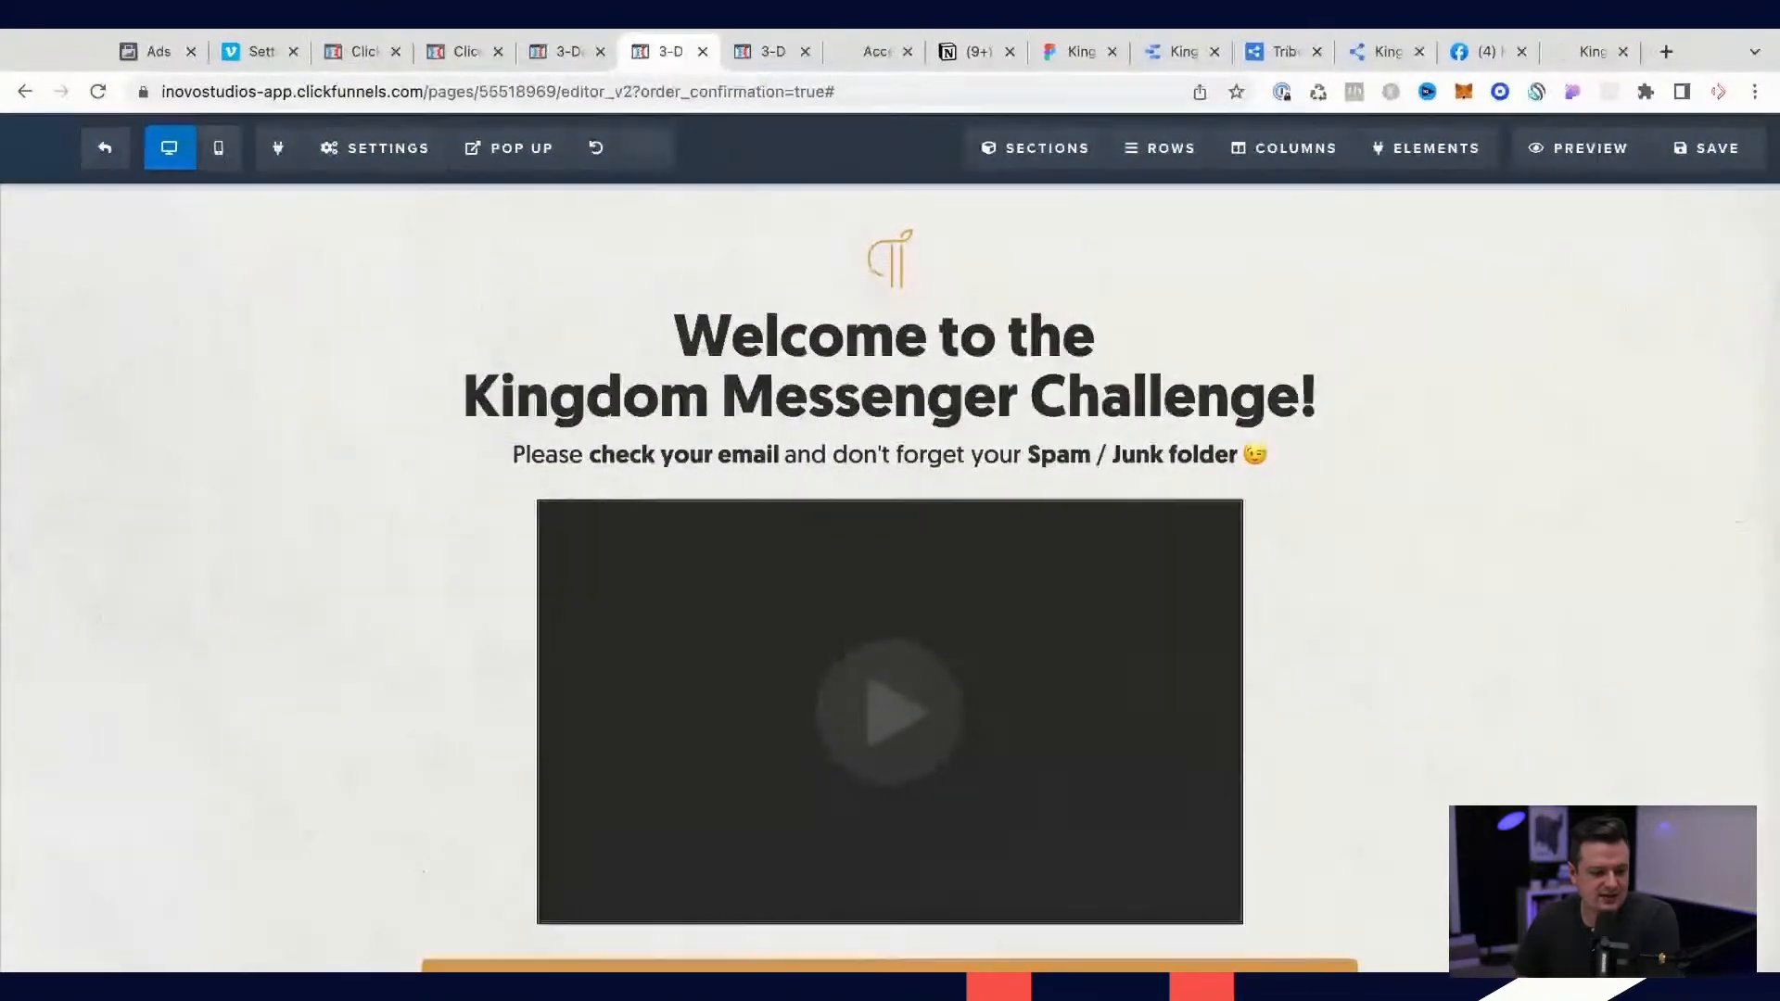
left_click(1692, 138)
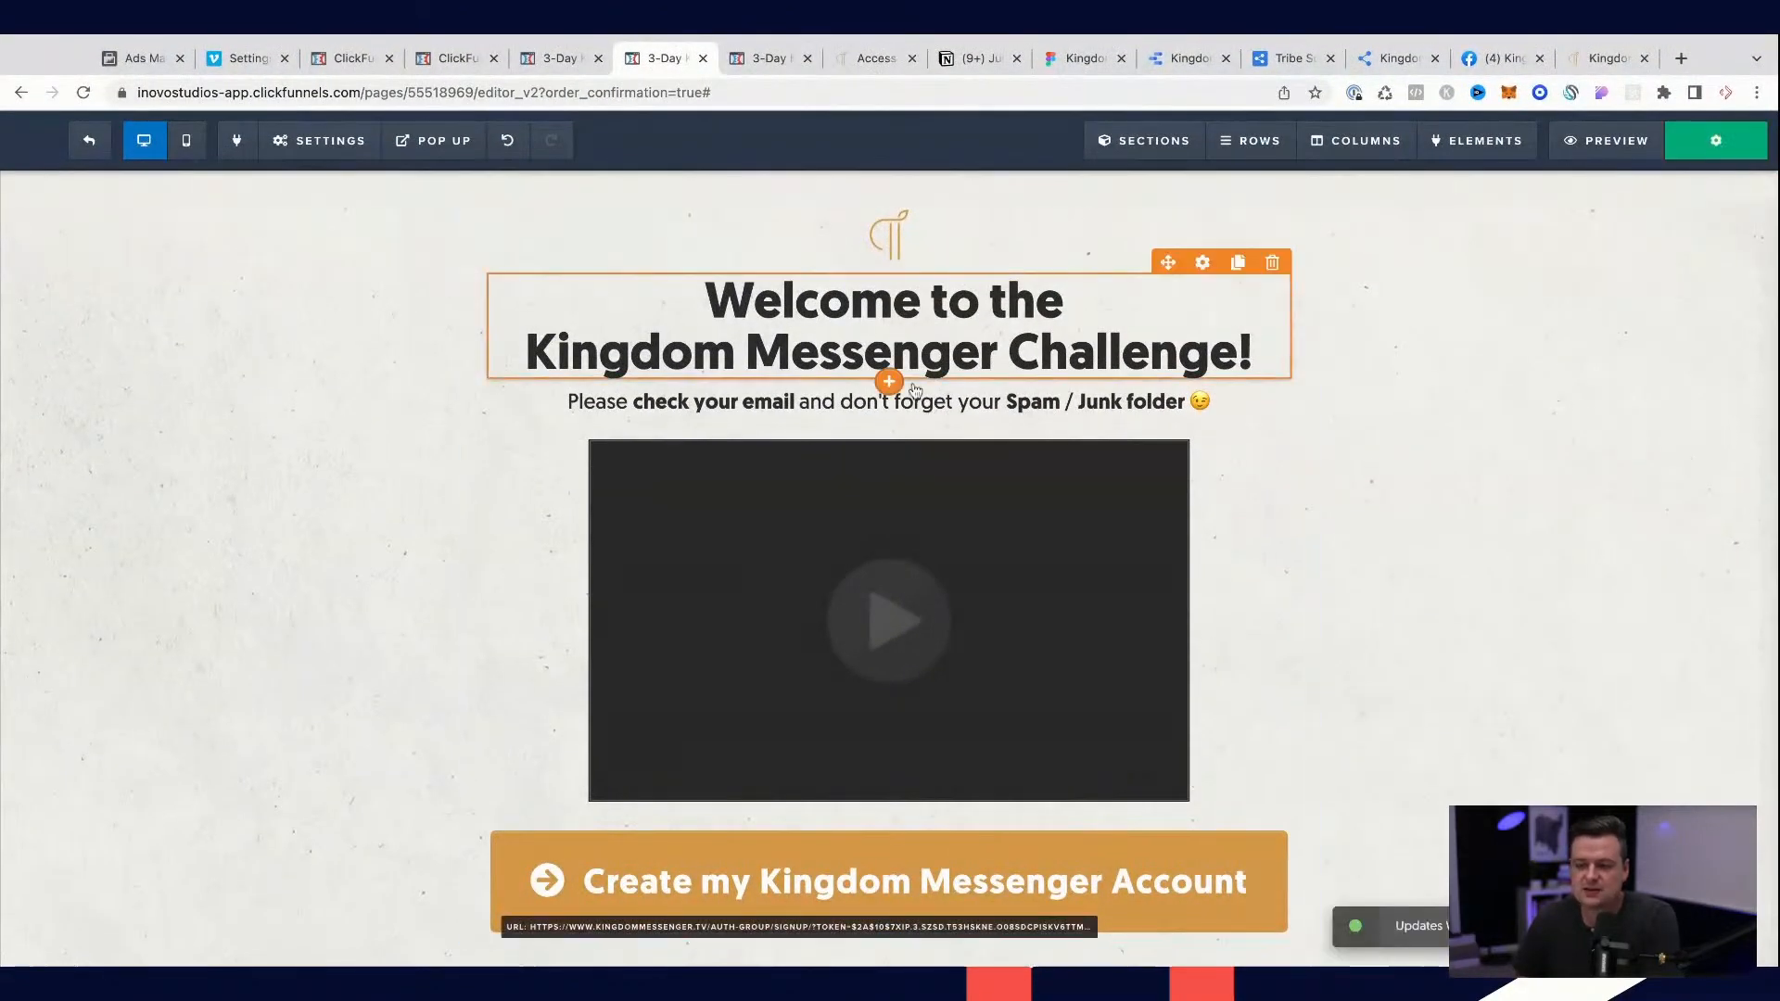
Step: Preview the order confirmation page and briefly play its embedded thank-you video
left_click(1621, 152)
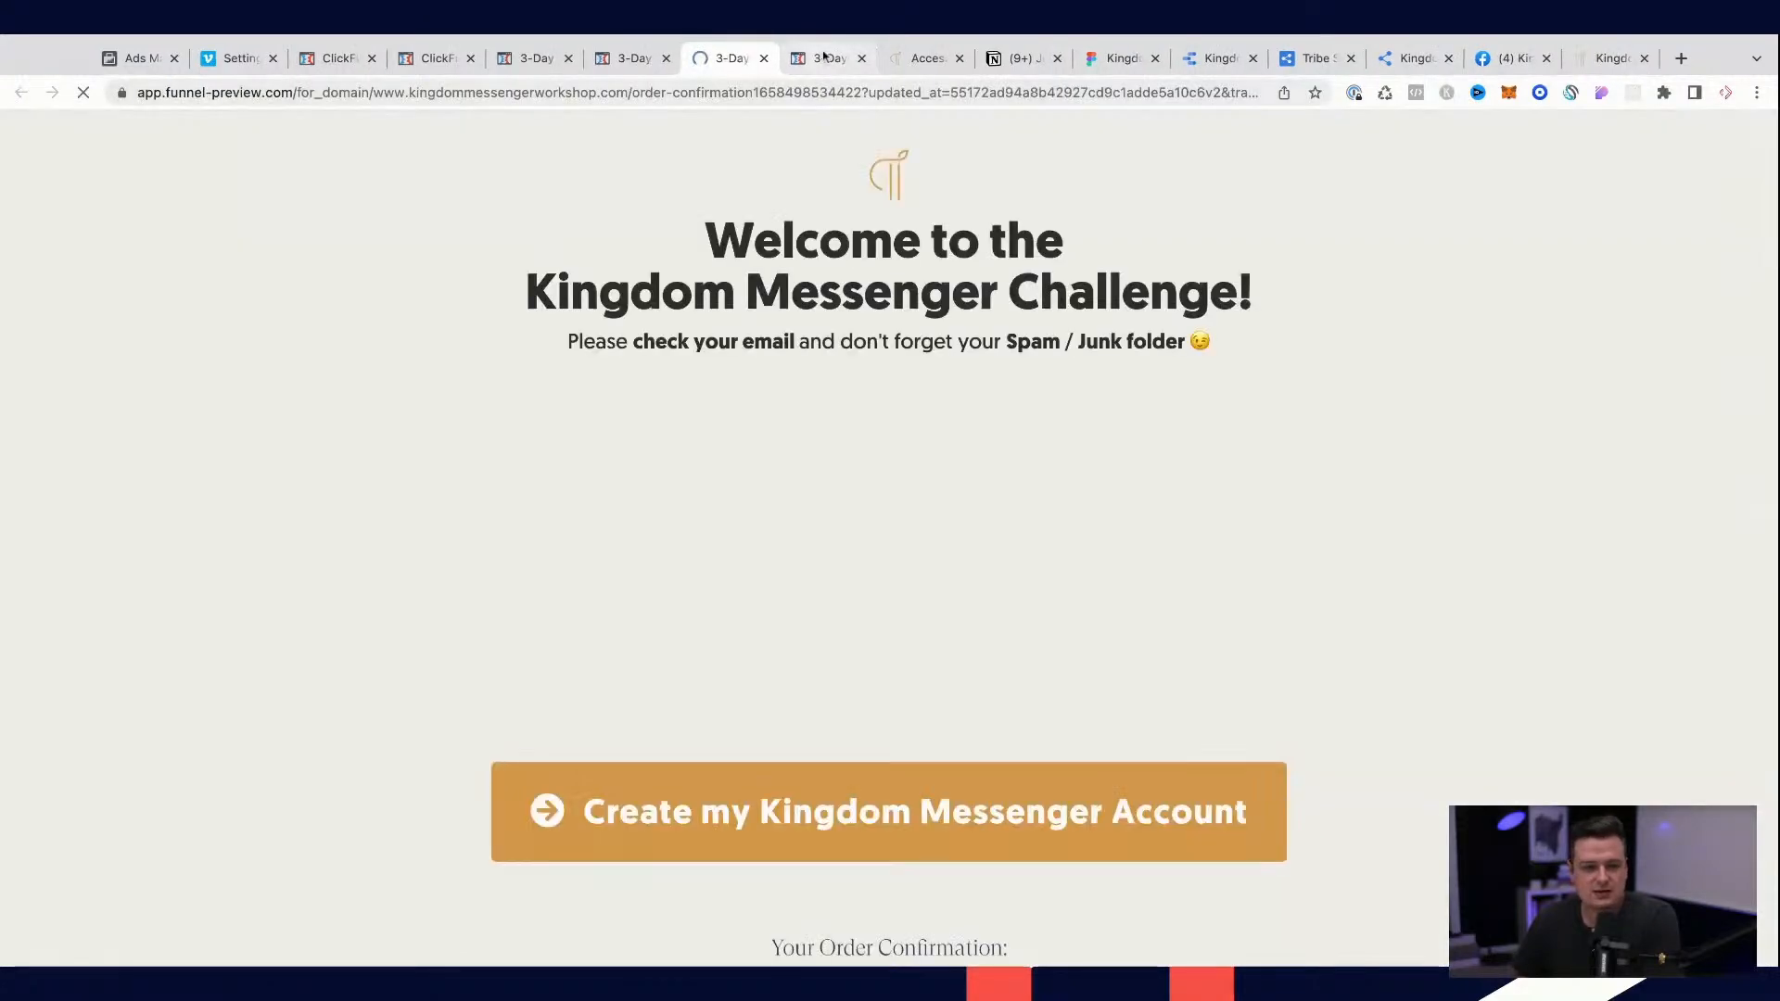
left_click(855, 64)
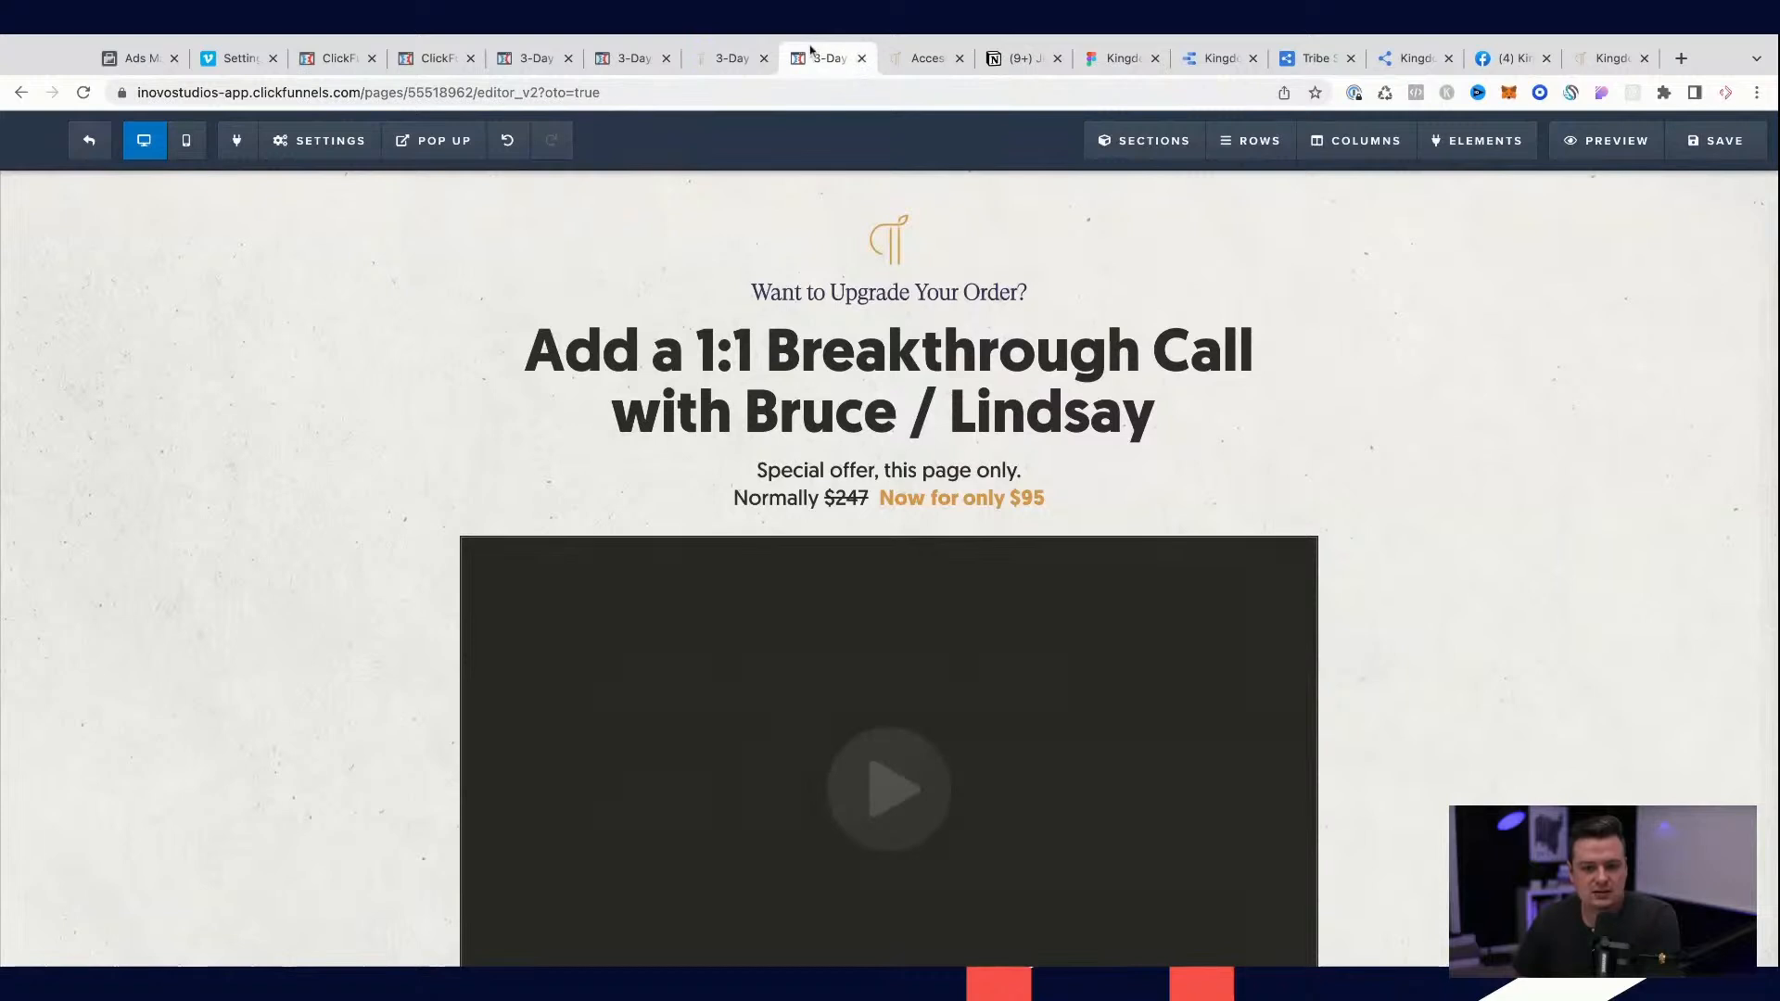
left_click_drag(817, 59, 725, 59)
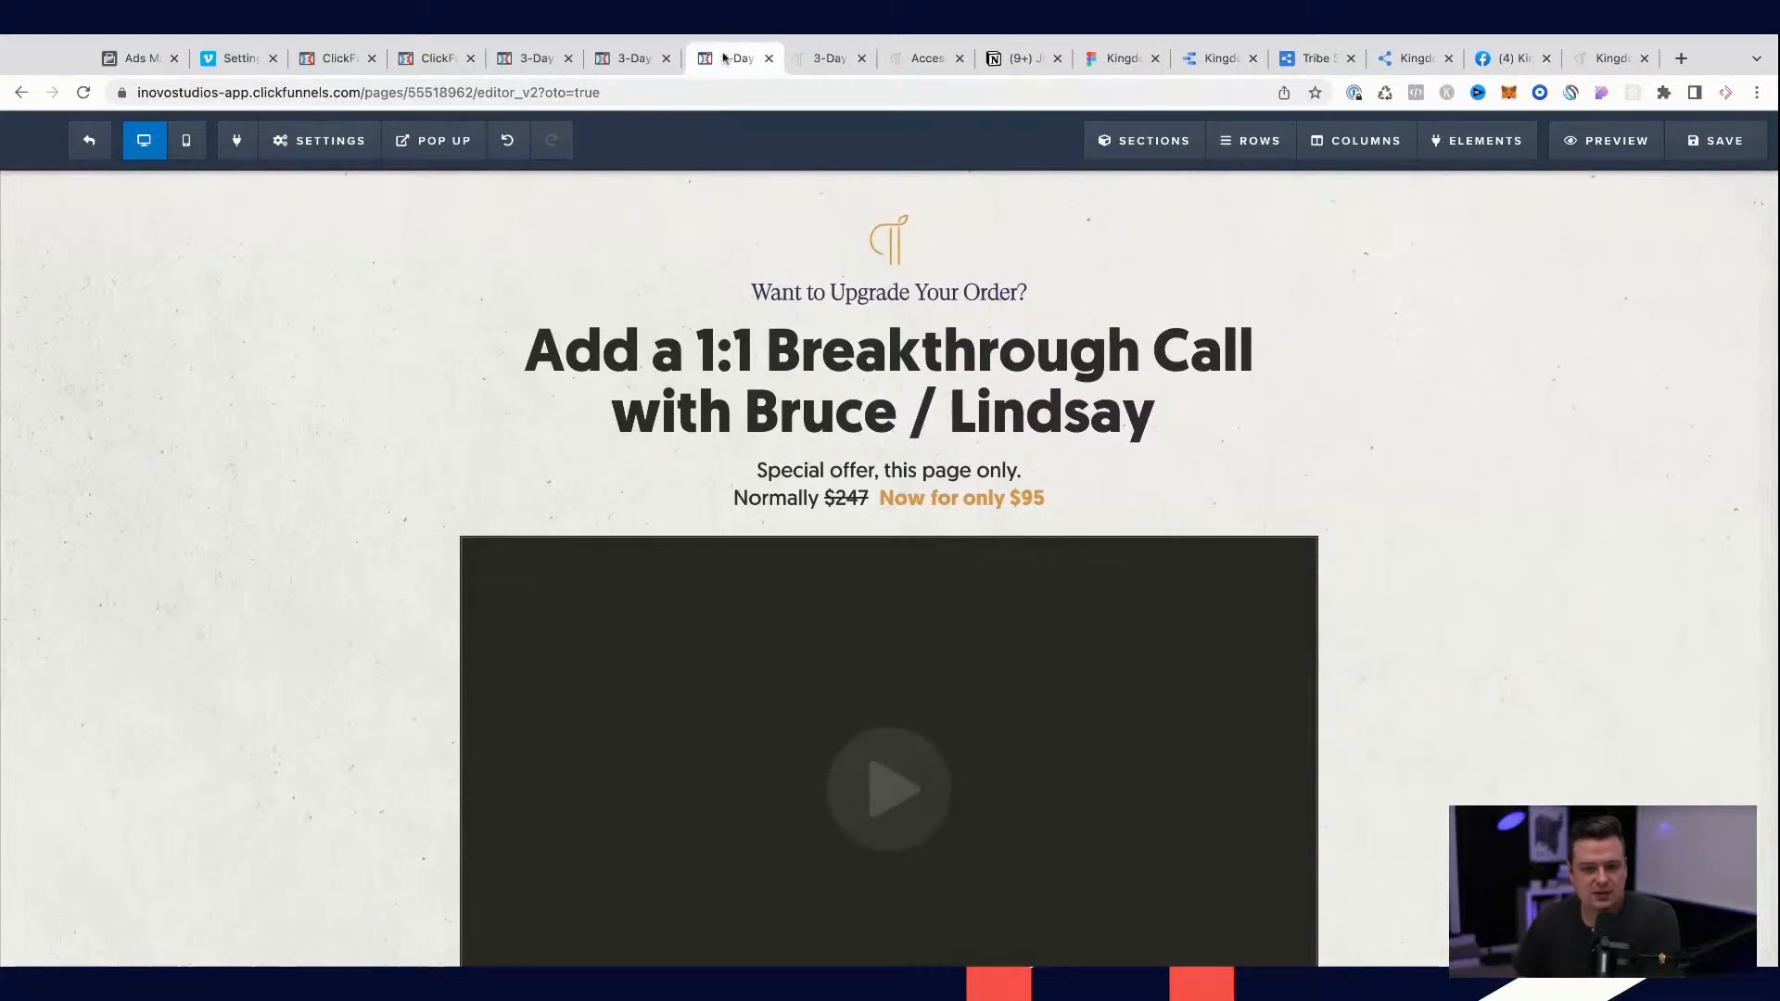
left_click(820, 63)
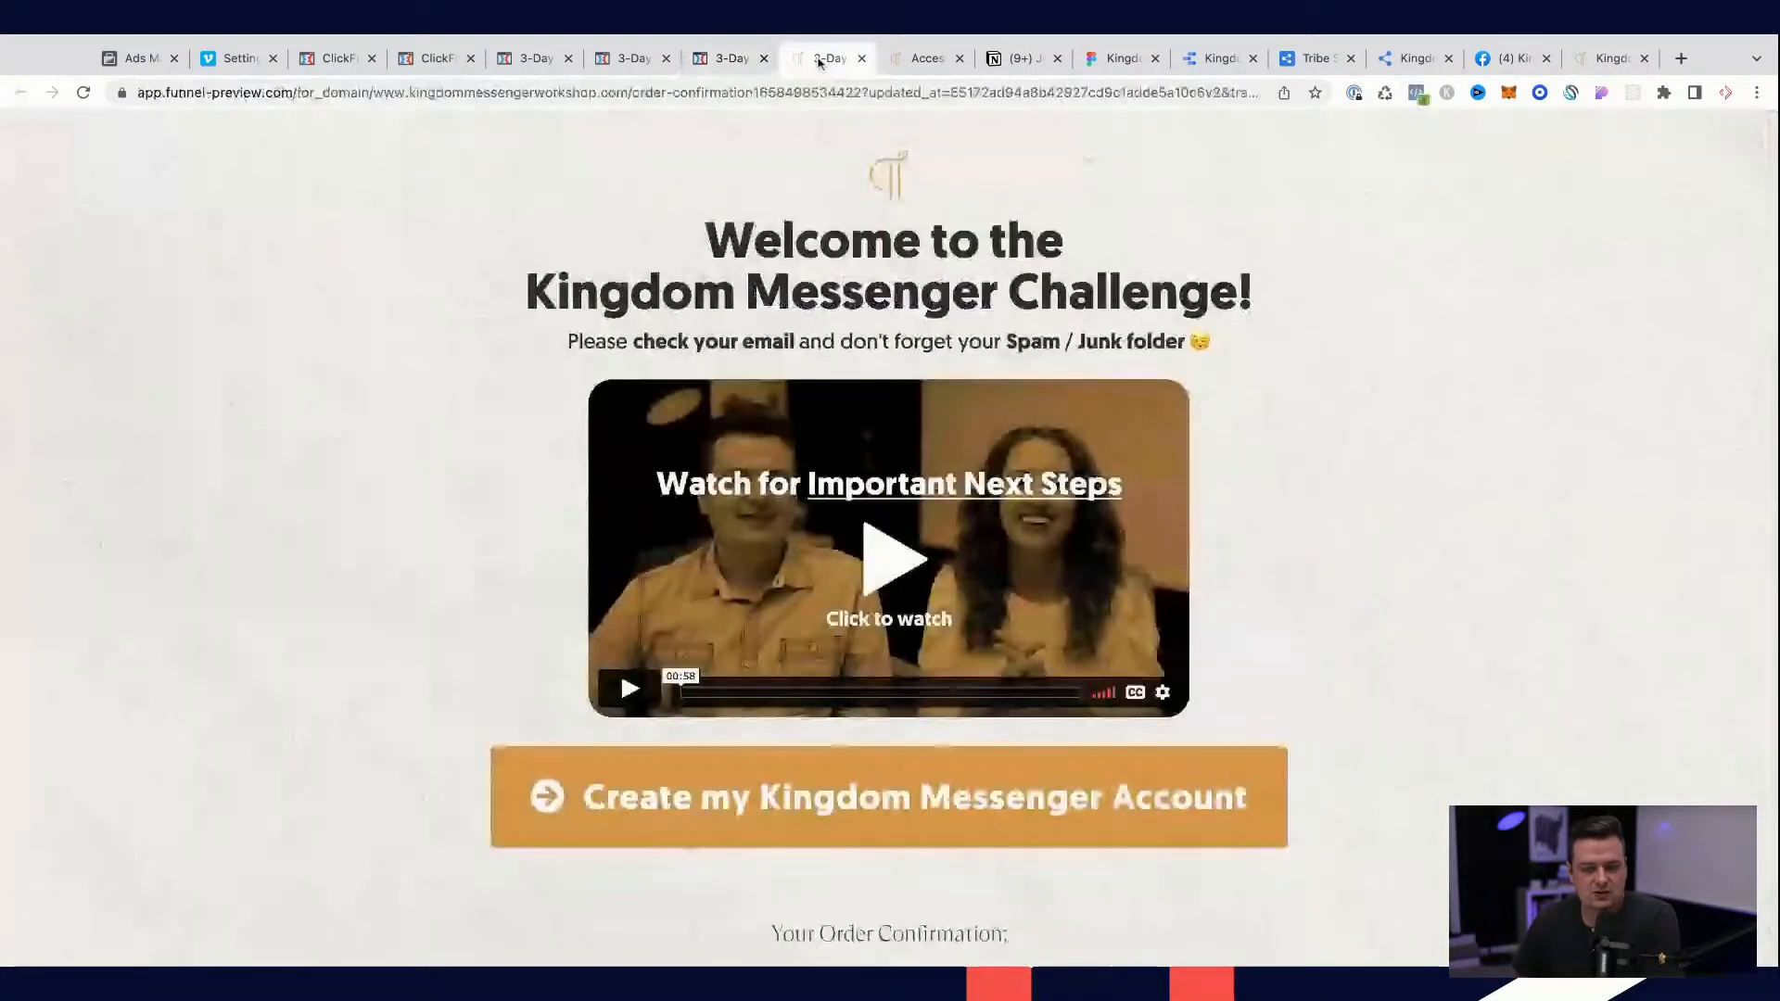
left_click(922, 485)
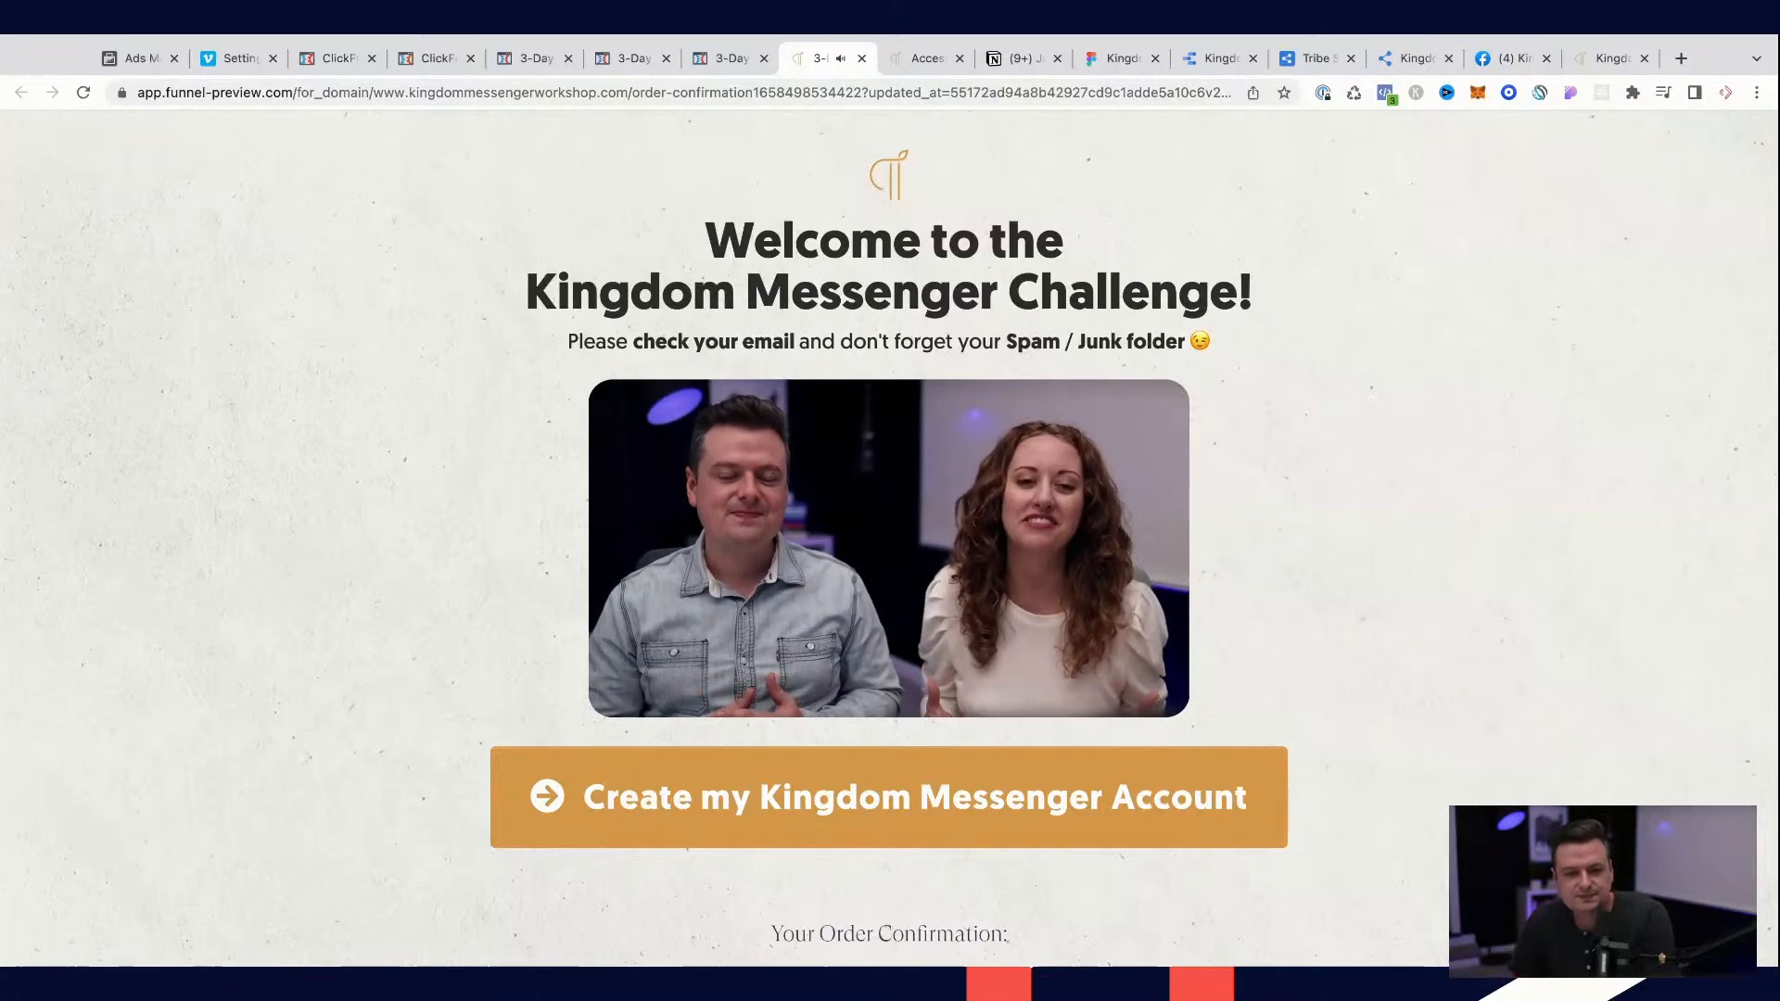
key("space")
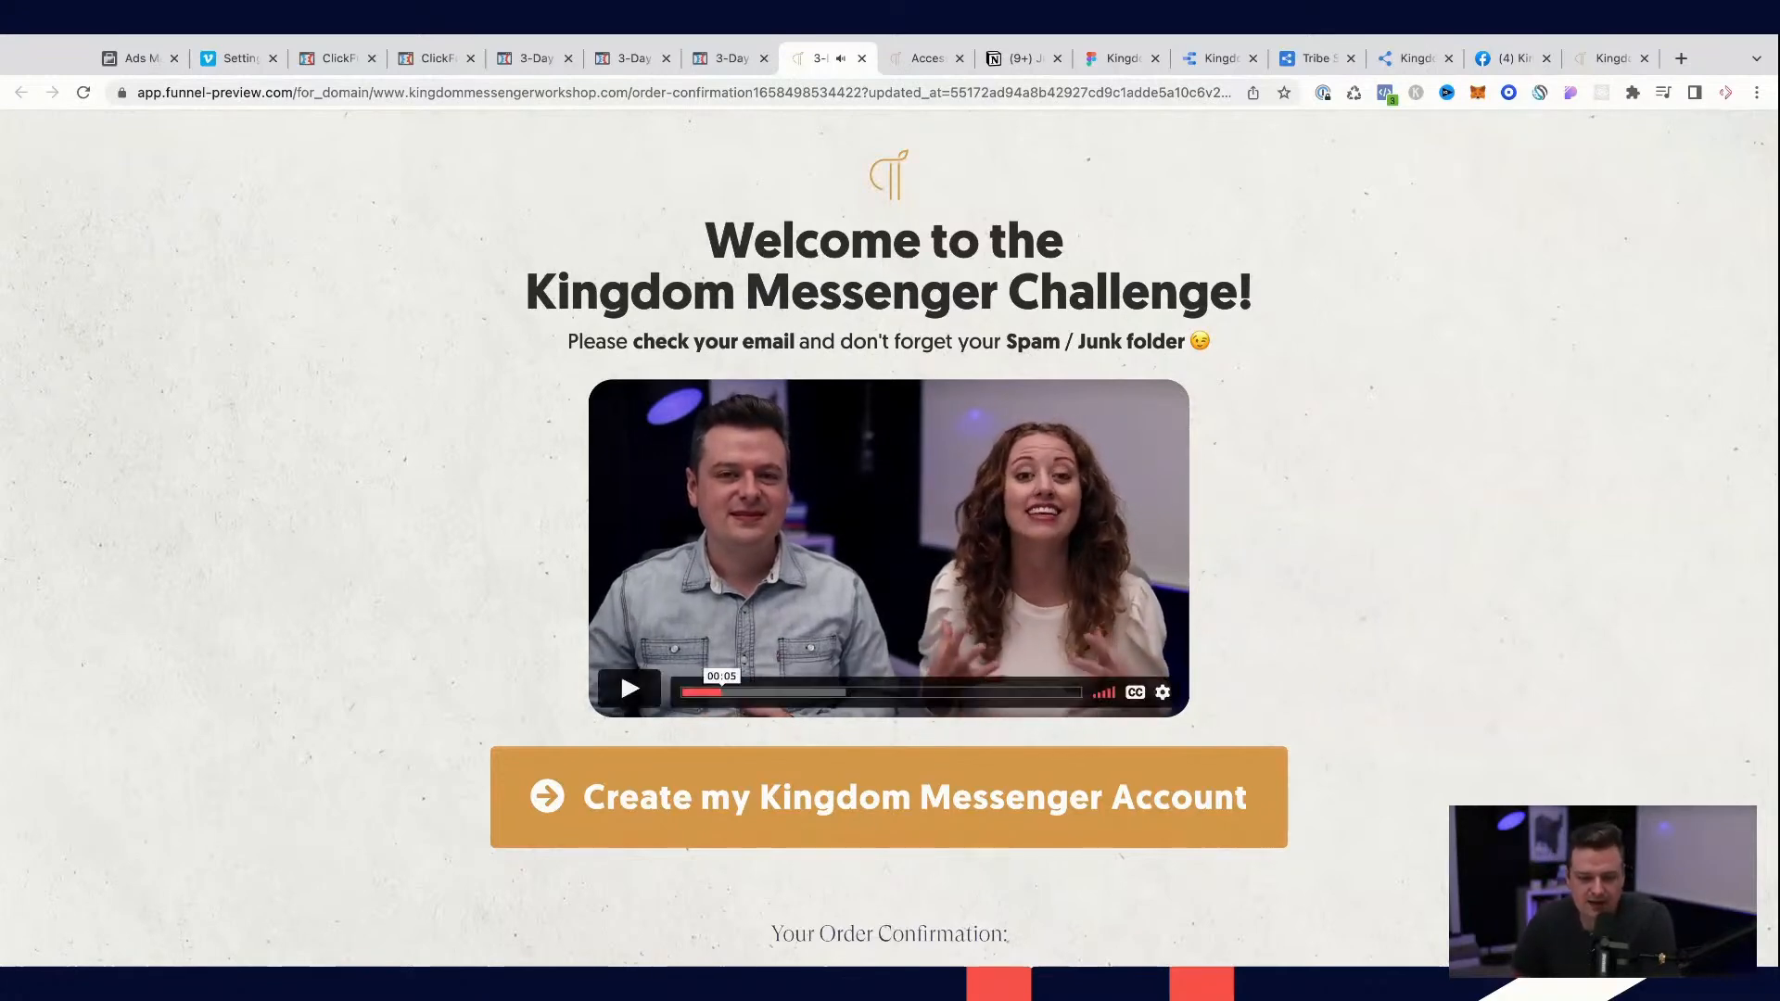
Step: Review the 1:1 Breakthrough Call upsell page's video layout and return to the order confirmation page's editor
left_click(723, 57)
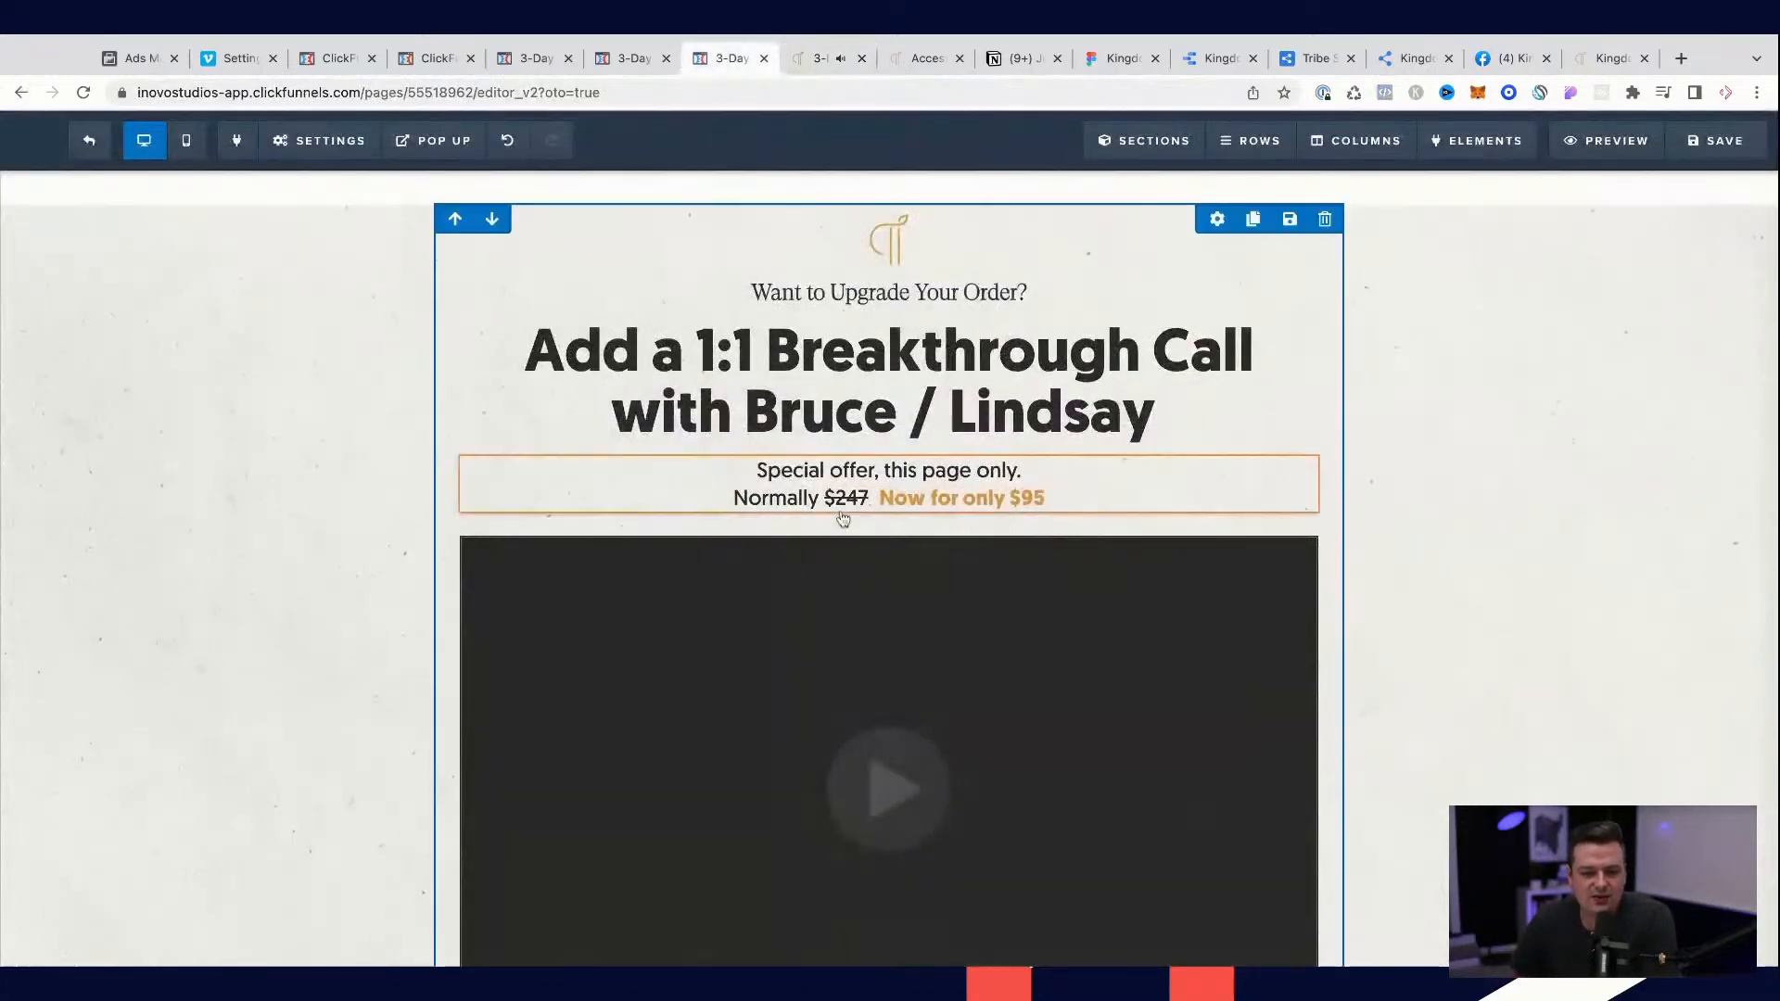
scroll(842, 518, "down", 2)
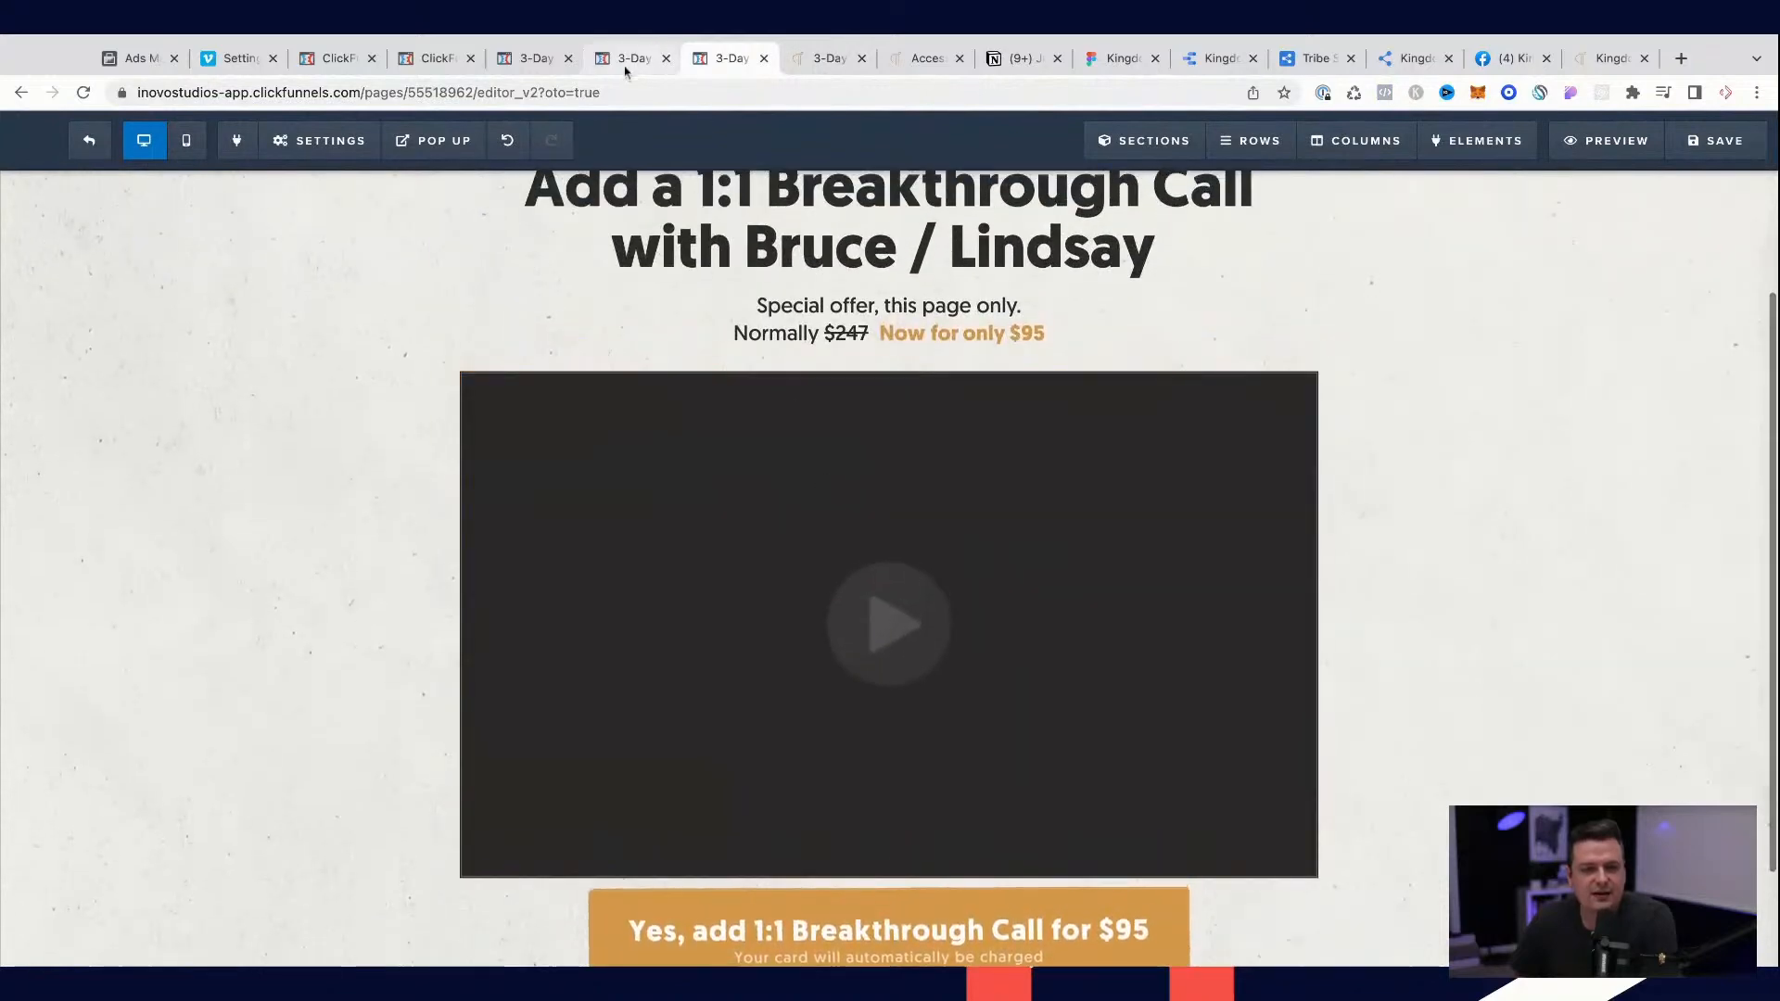
left_click(626, 57)
scroll(927, 686, "down", 1)
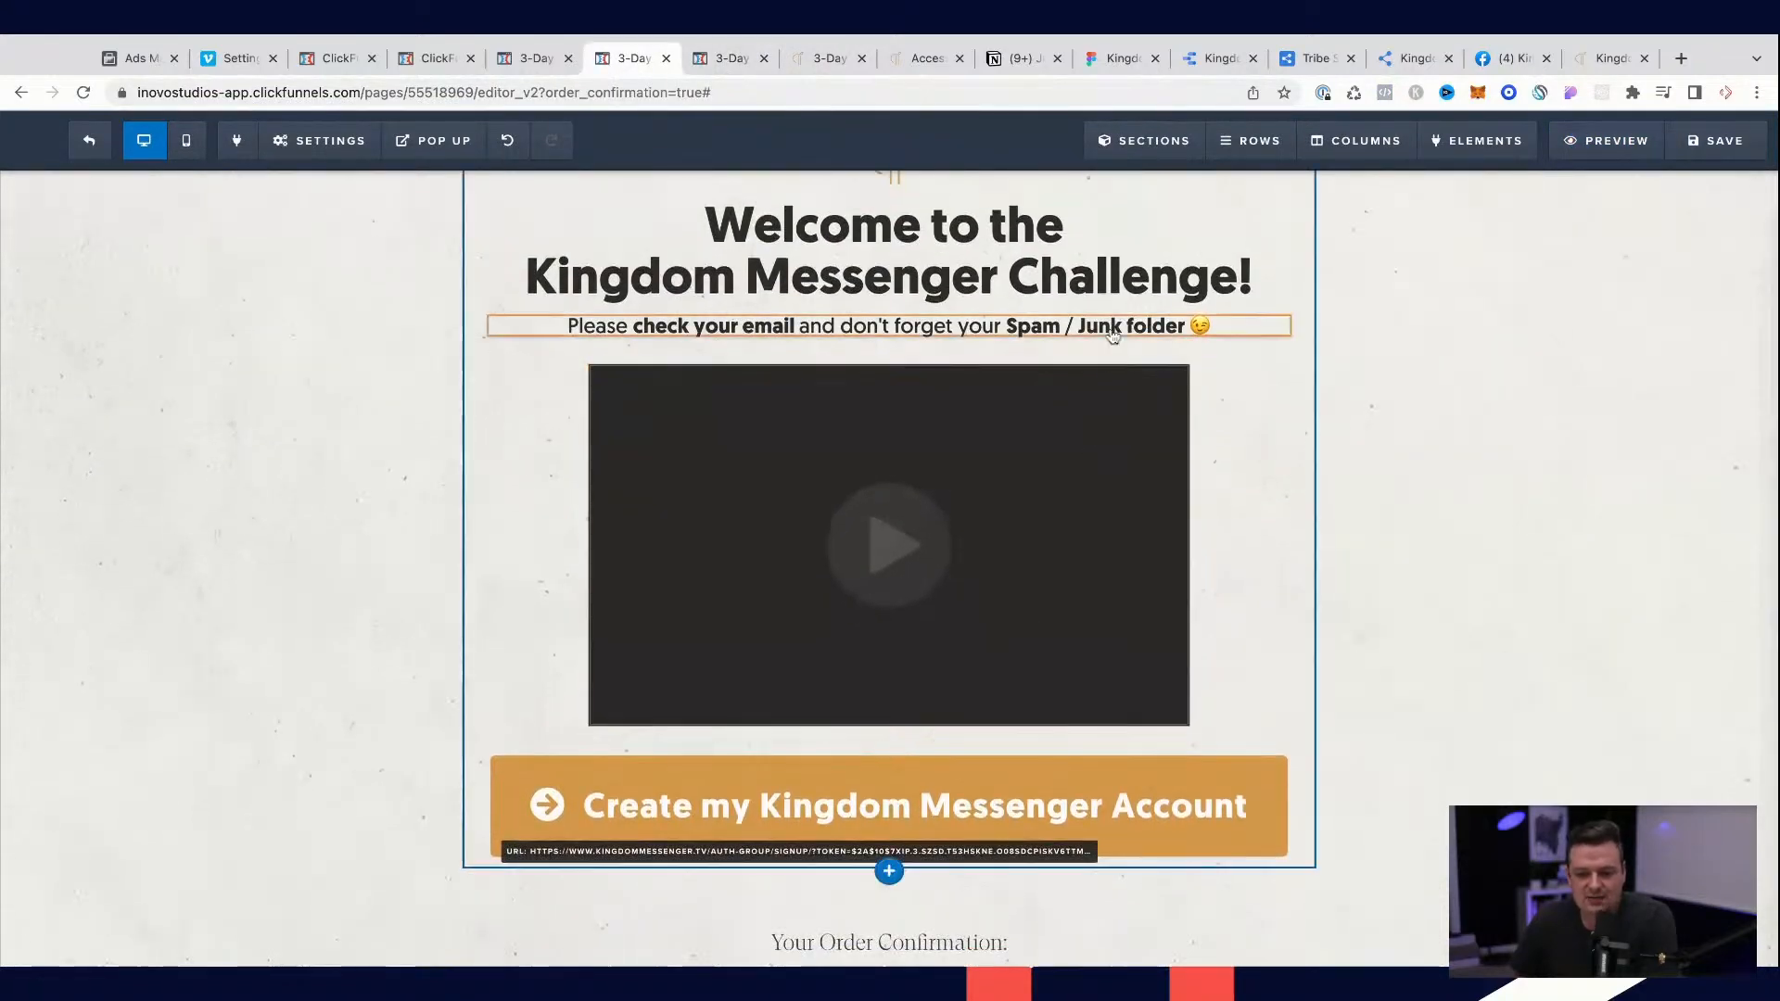
scroll(1112, 338, "up", 1)
scroll(927, 649, "down", 3)
Step: Add a one-column row above the order confirmation table and move the video and the account button below it into the row
left_click(890, 706)
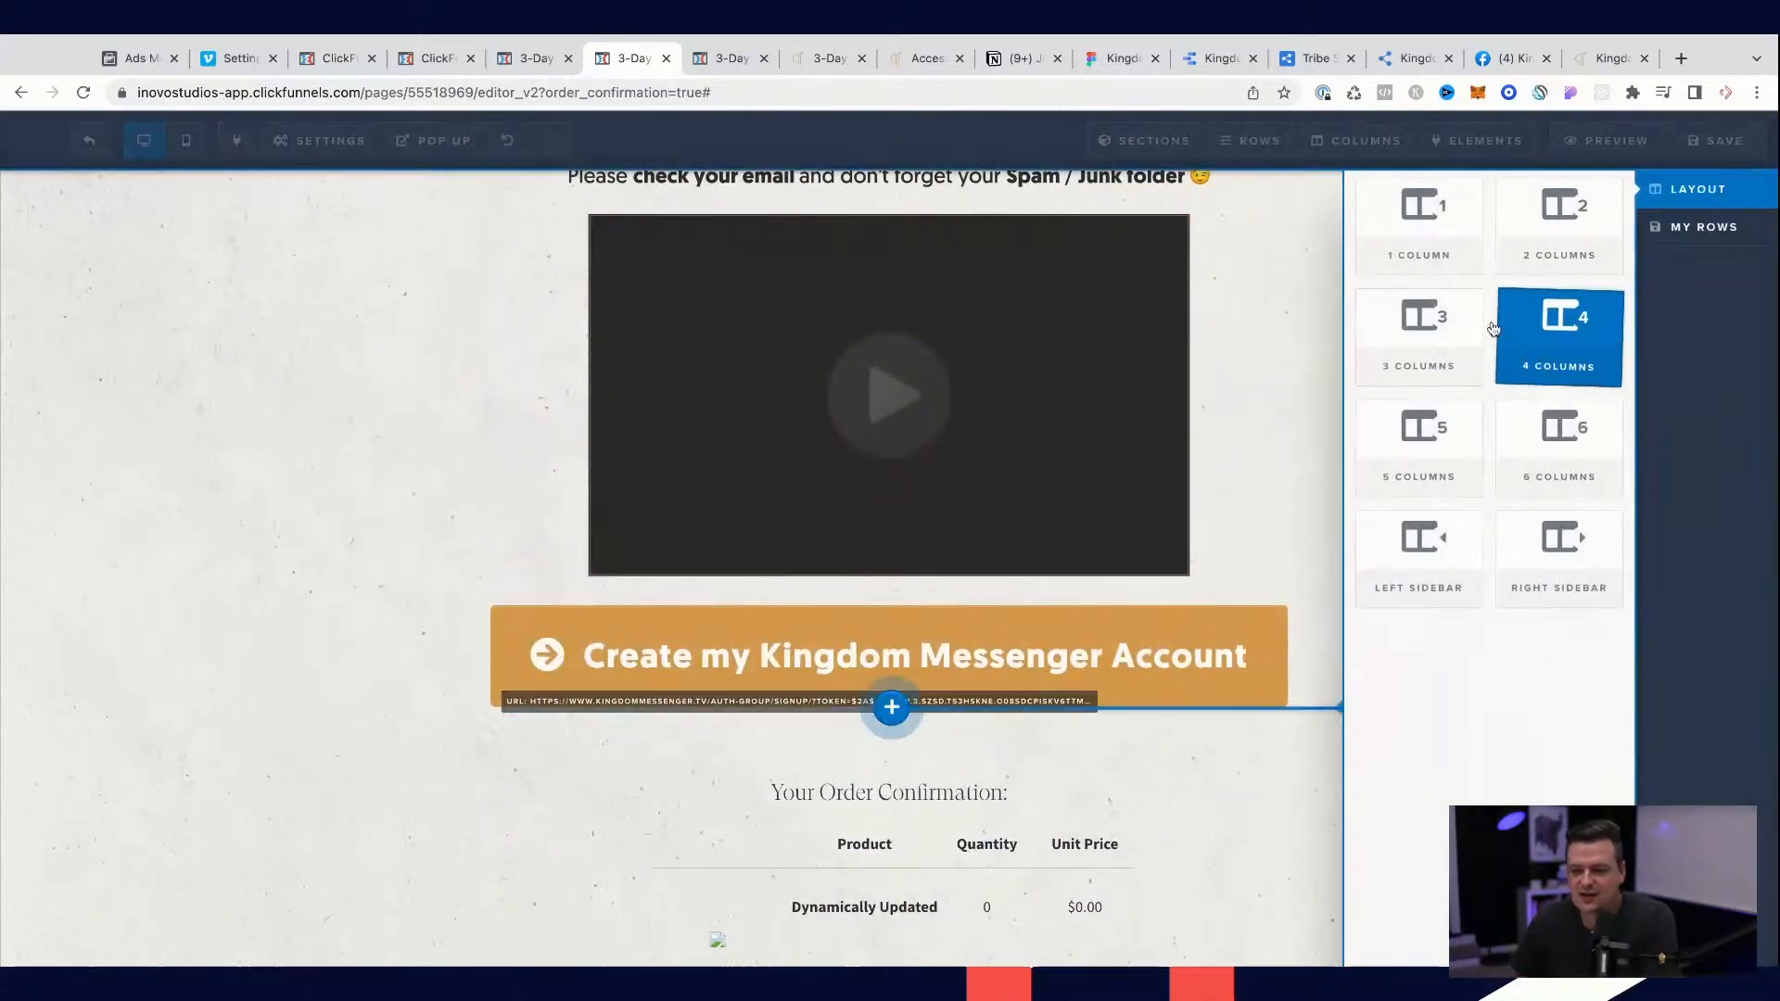
left_click(1509, 338)
mouse_move(1070, 243)
left_click_drag(1070, 232, 985, 806)
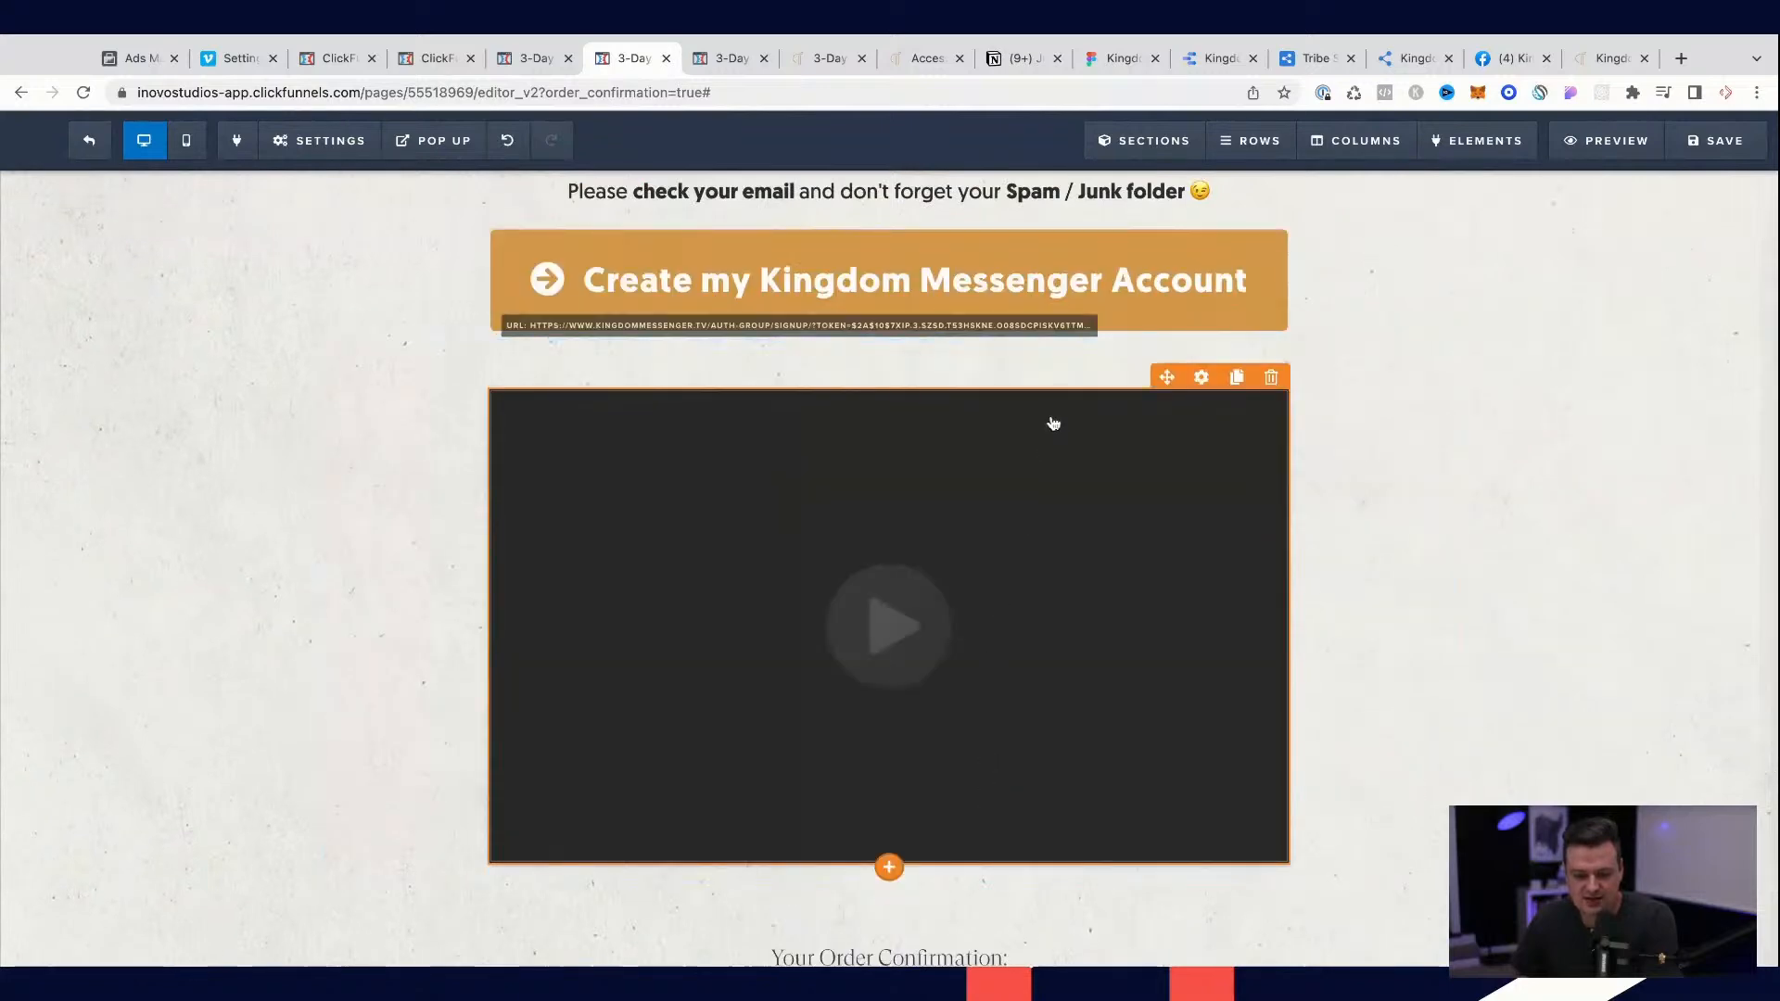
scroll(1169, 213, "up", 1)
left_click_drag(1170, 213, 1034, 674)
scroll(1034, 674, "up", 1)
left_click(1330, 294)
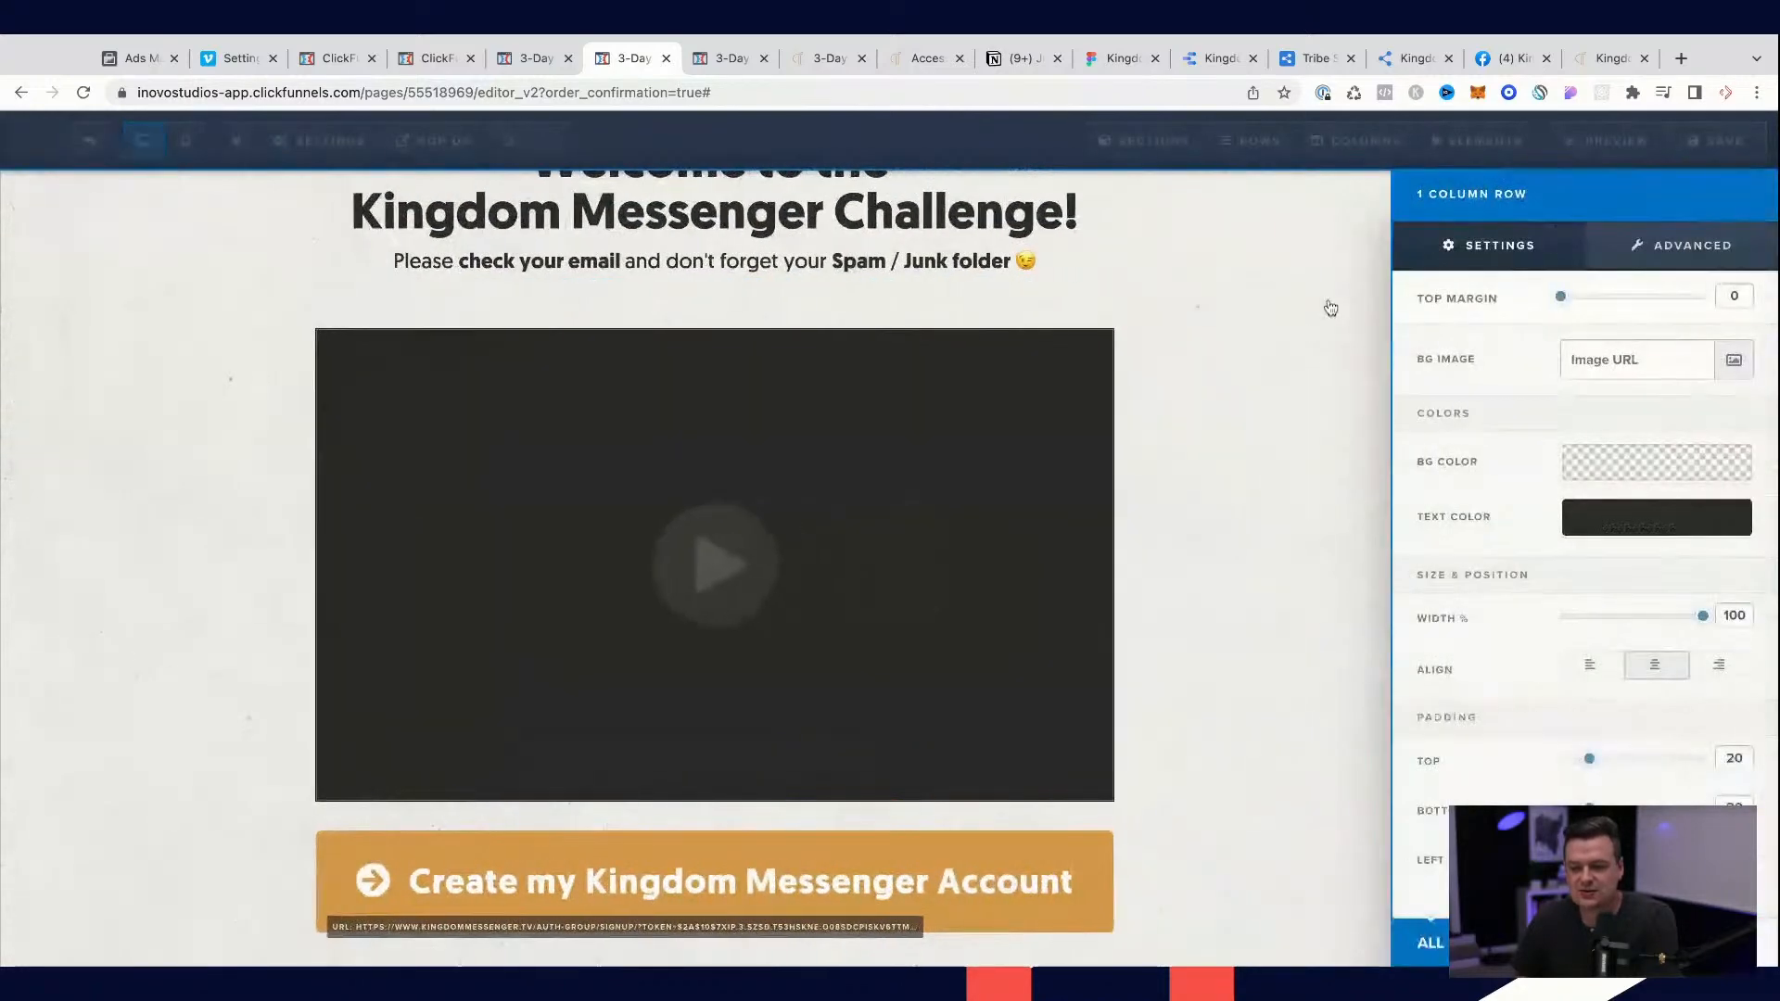
left_click(1154, 633)
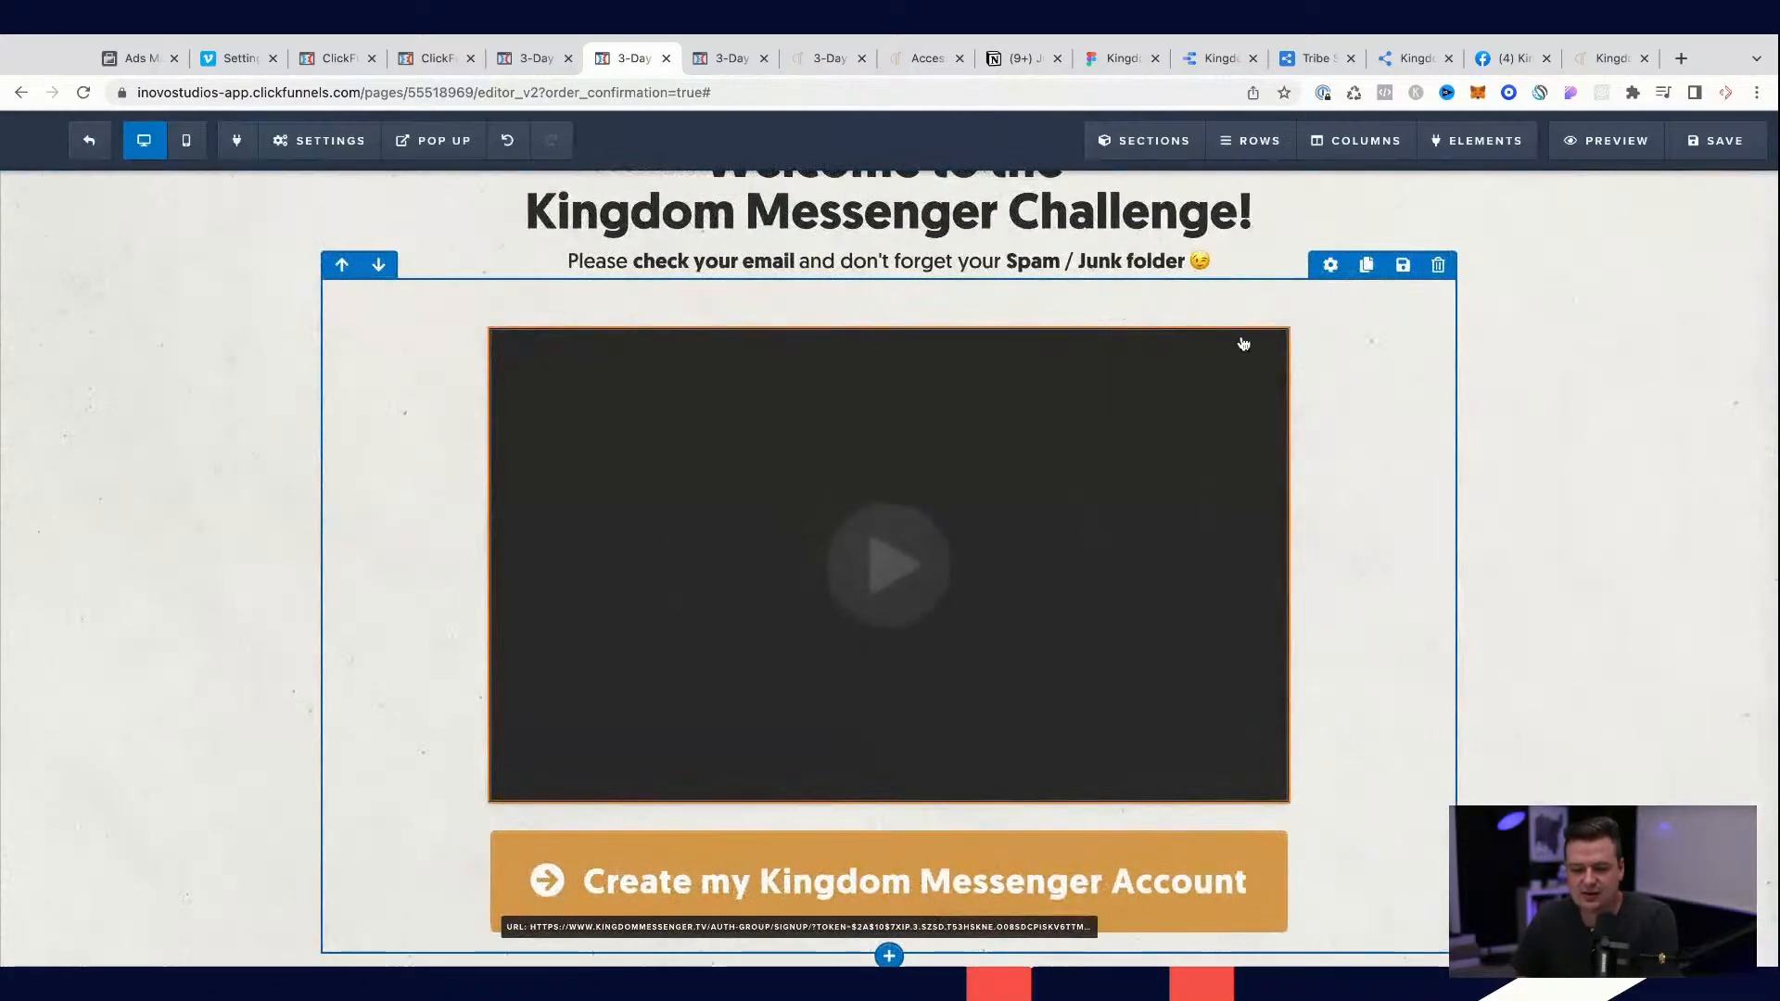
Step: Set the video element's width to Full Width in its advanced styles
left_click(1200, 315)
left_click(1741, 242)
left_click(1634, 362)
left_click(1626, 336)
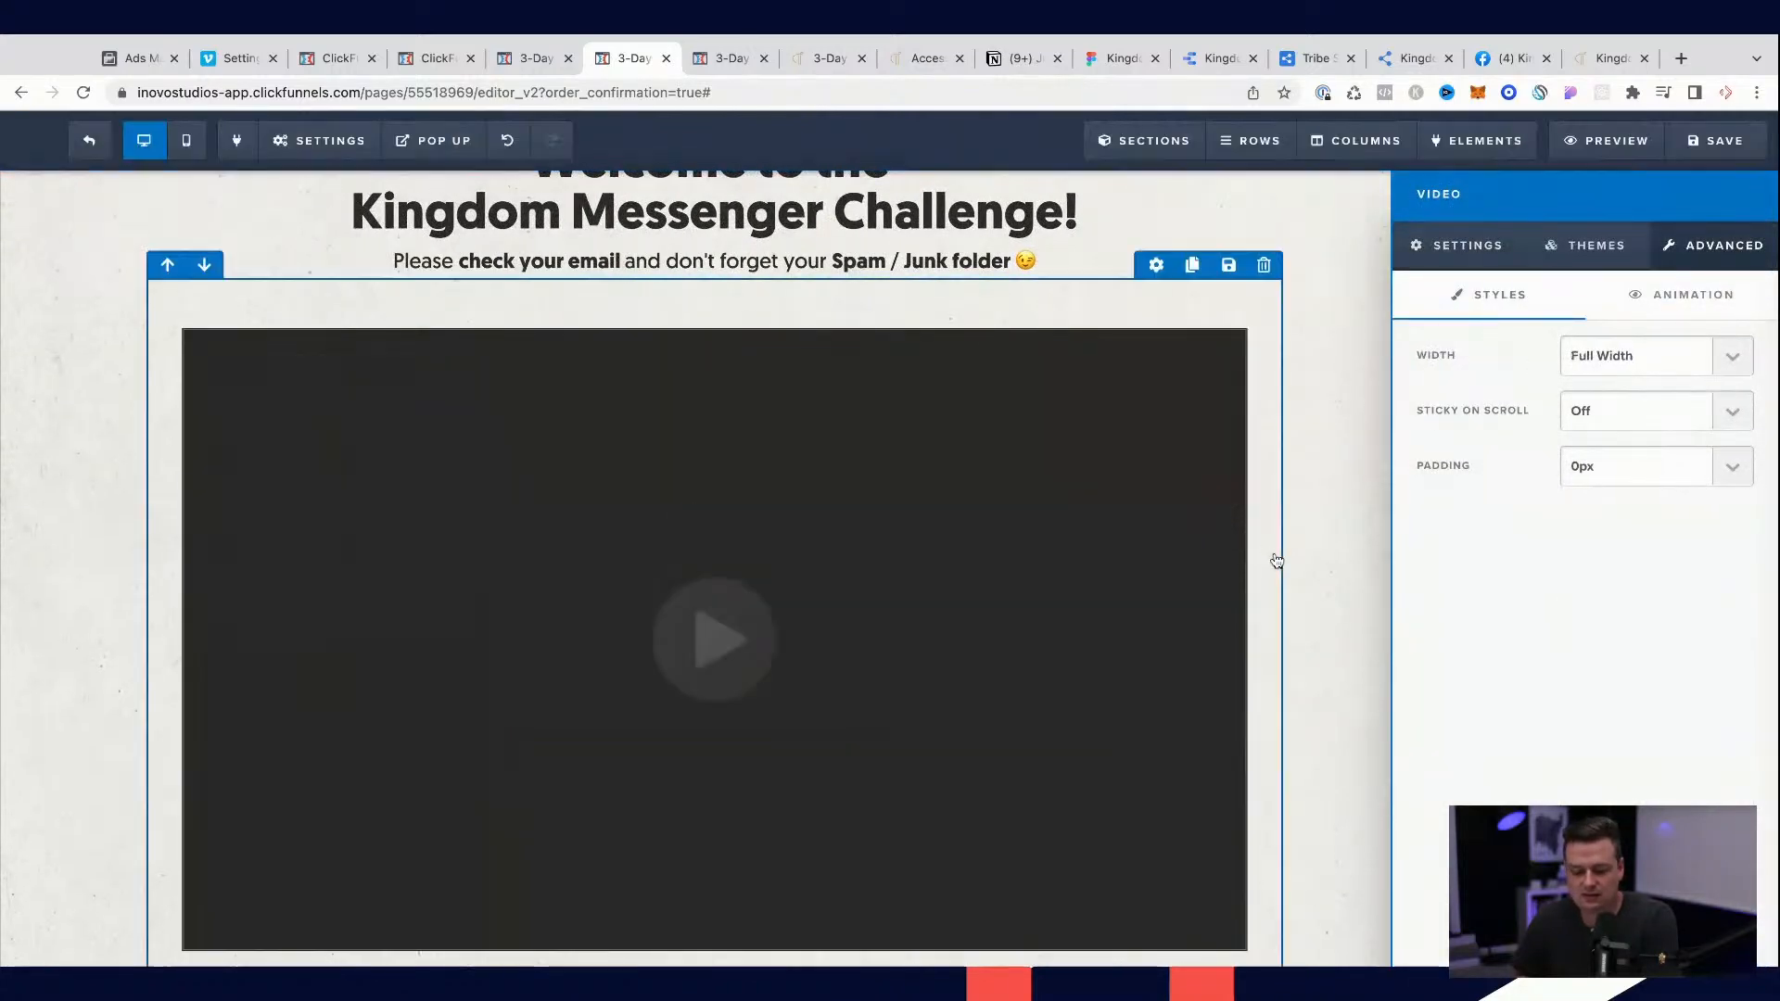
left_click(1276, 561)
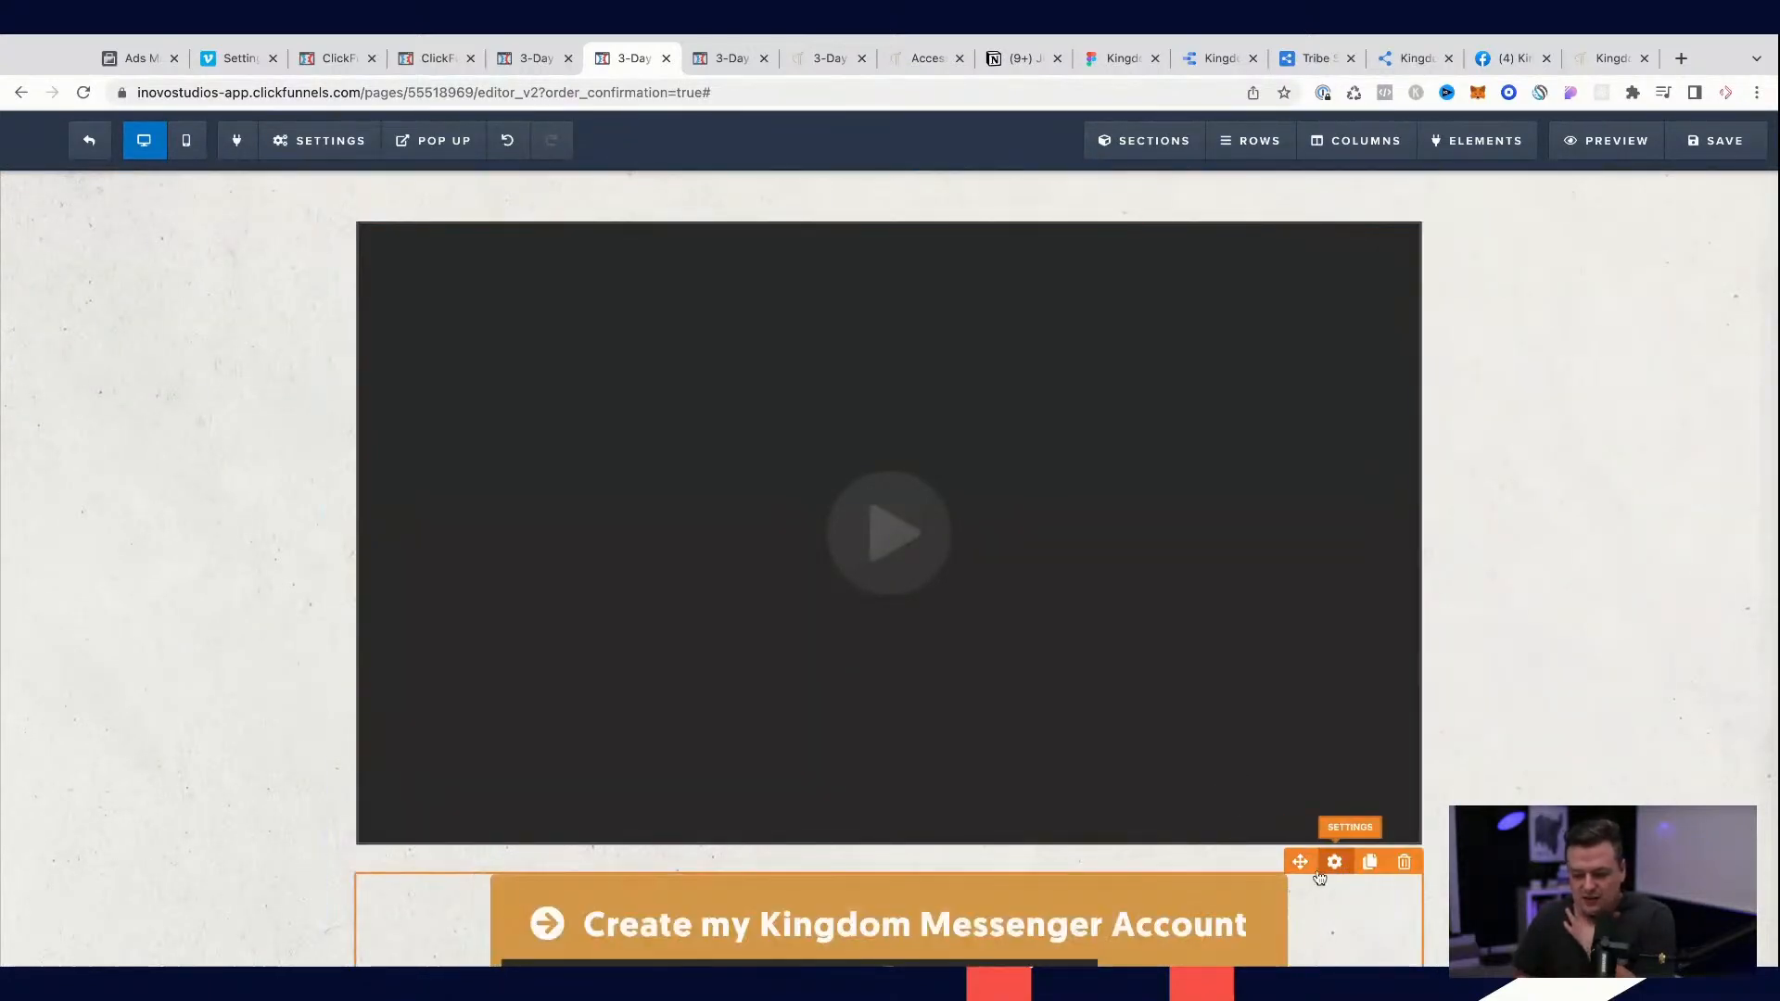
Step: Set the "Create my Kingdom Messenger Account" button's width to Fill Width and its top margin to 5
left_click(1251, 895)
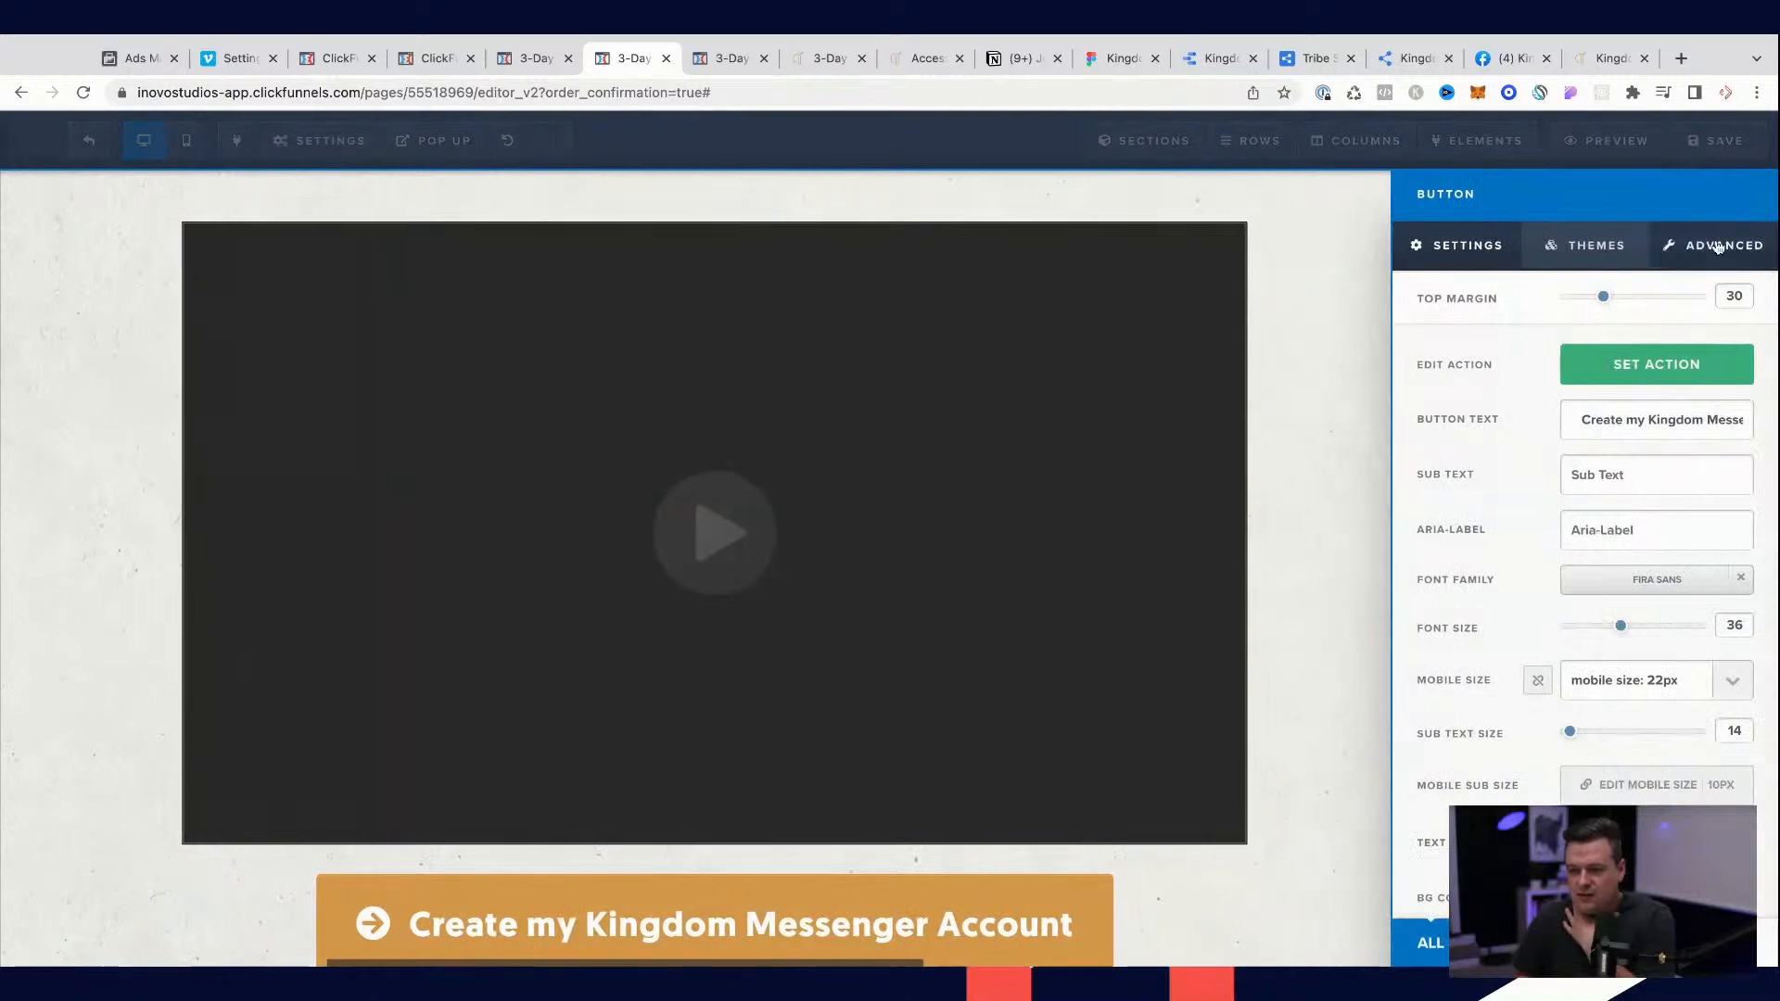
left_click(1715, 245)
left_click(1624, 370)
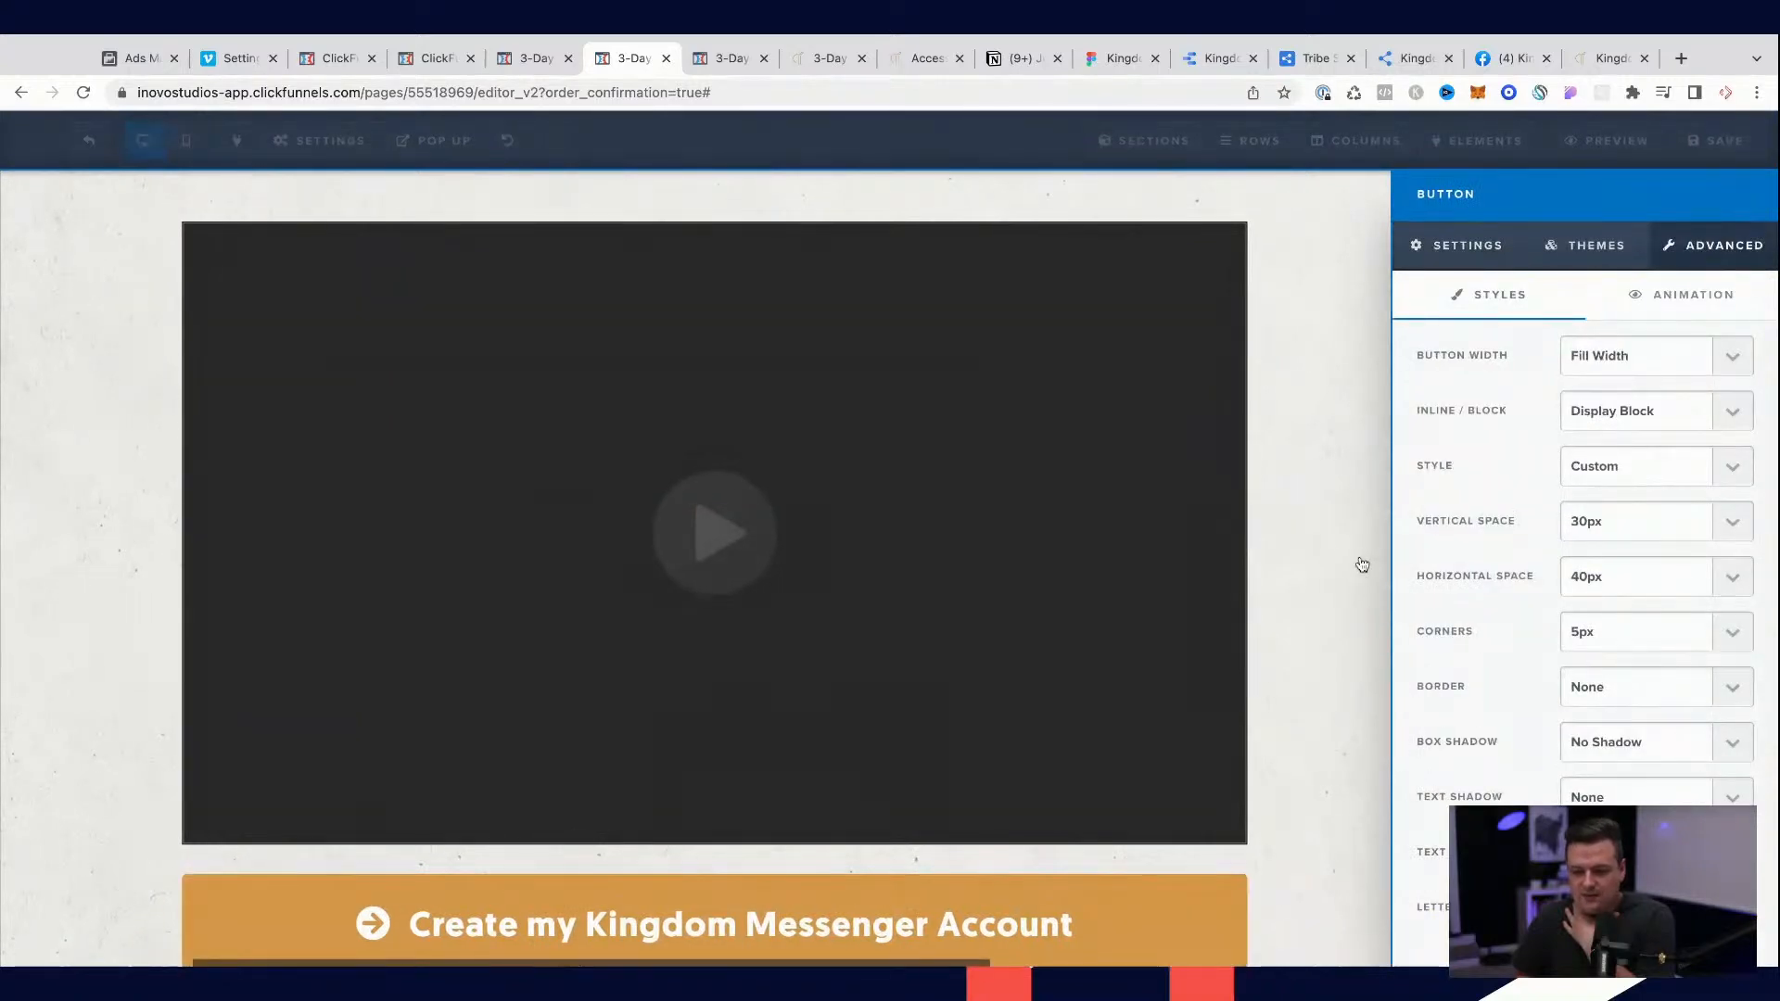
left_click(1463, 248)
left_click_drag(1605, 304, 1576, 302)
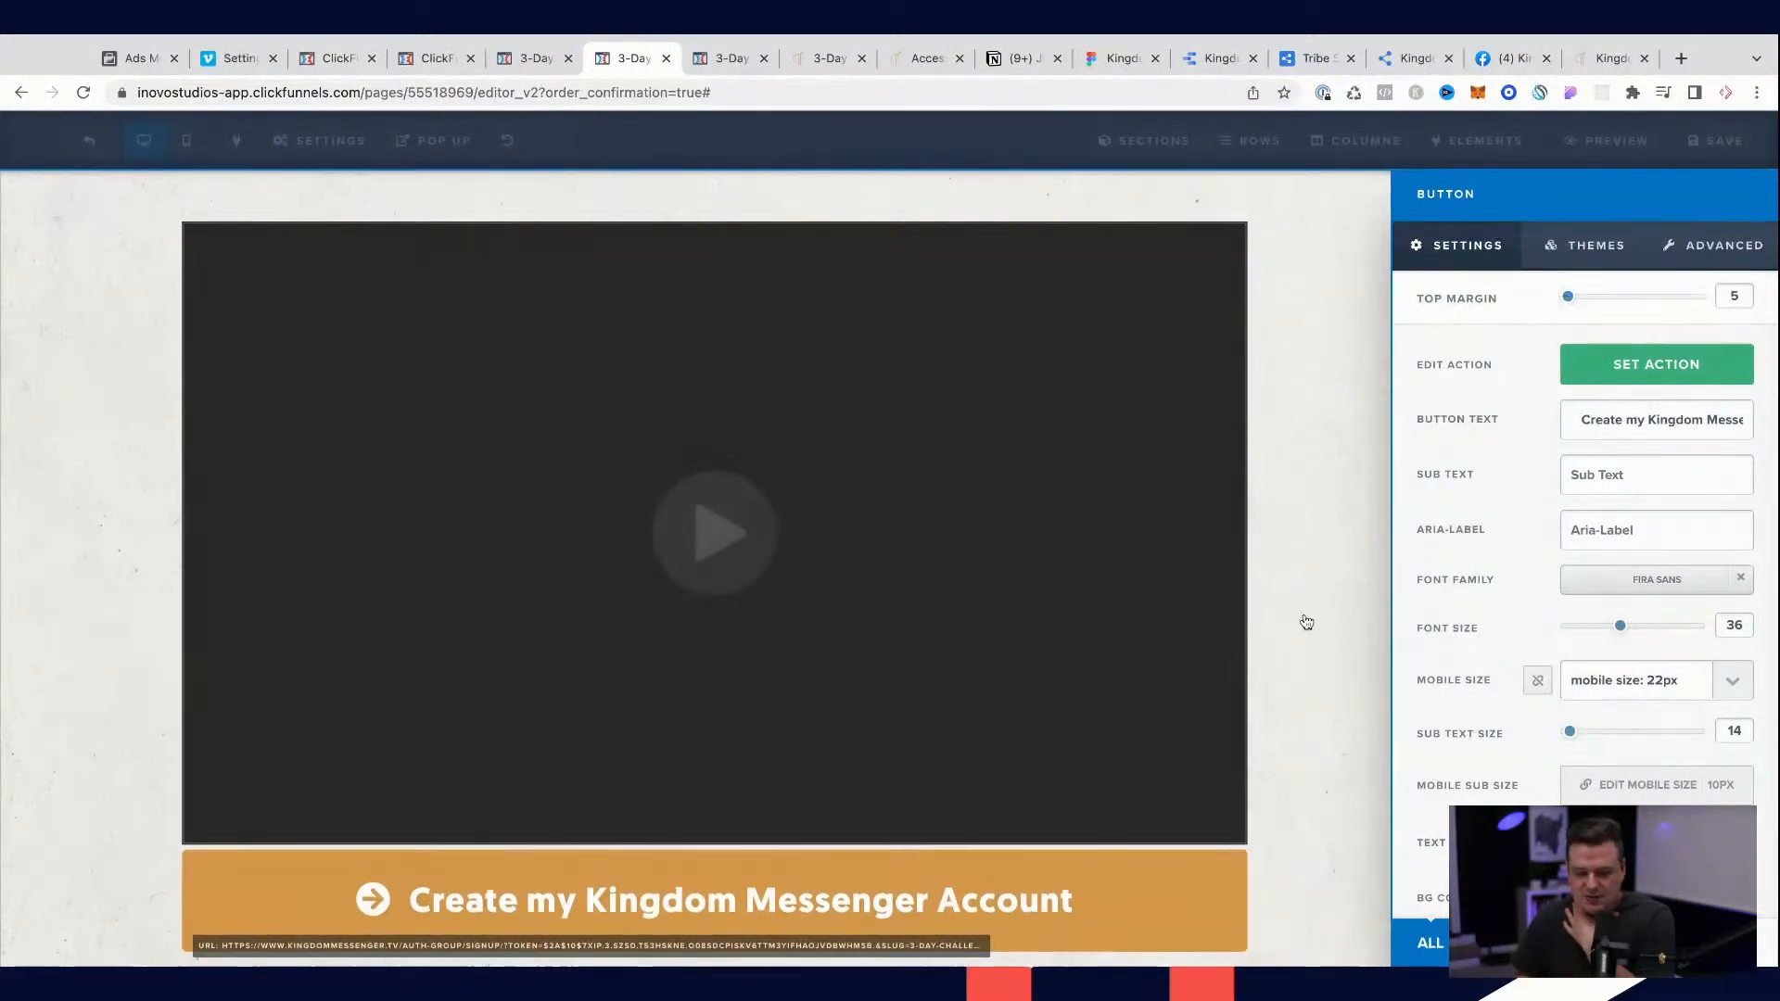
left_click(1306, 622)
Step: Set the width of the row holding the video and the account button to 80%
left_click(1323, 187)
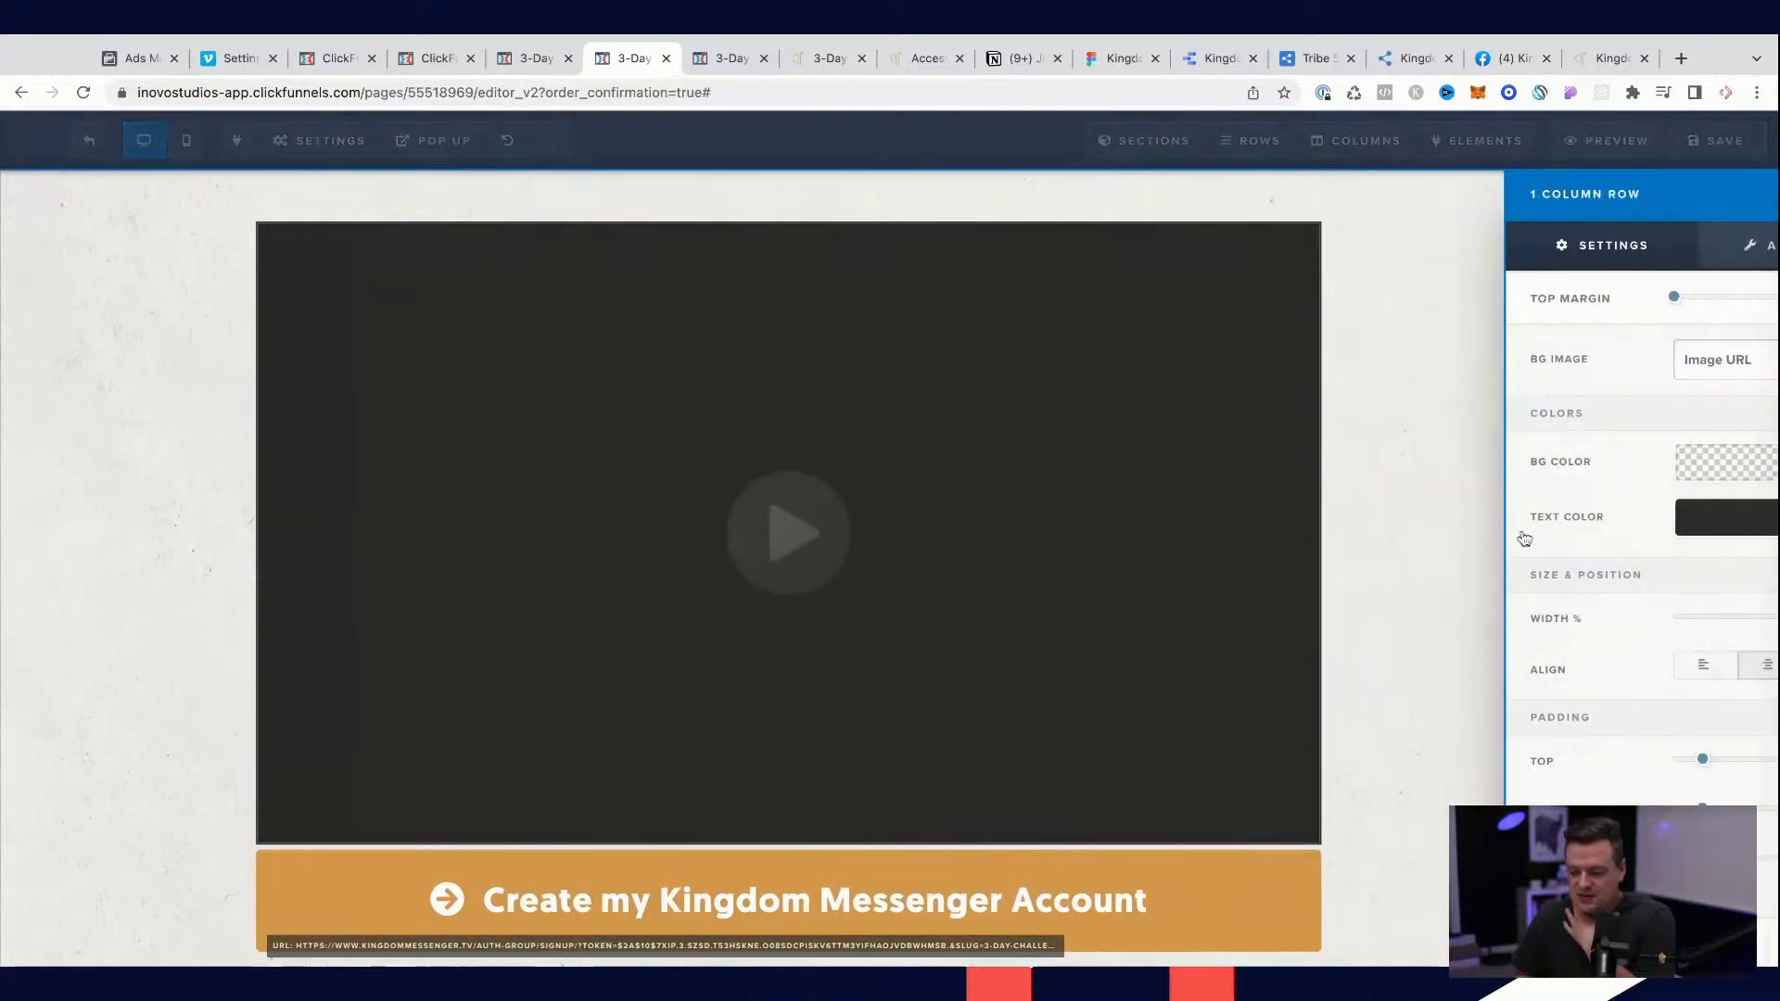
left_click_drag(1699, 618, 1655, 618)
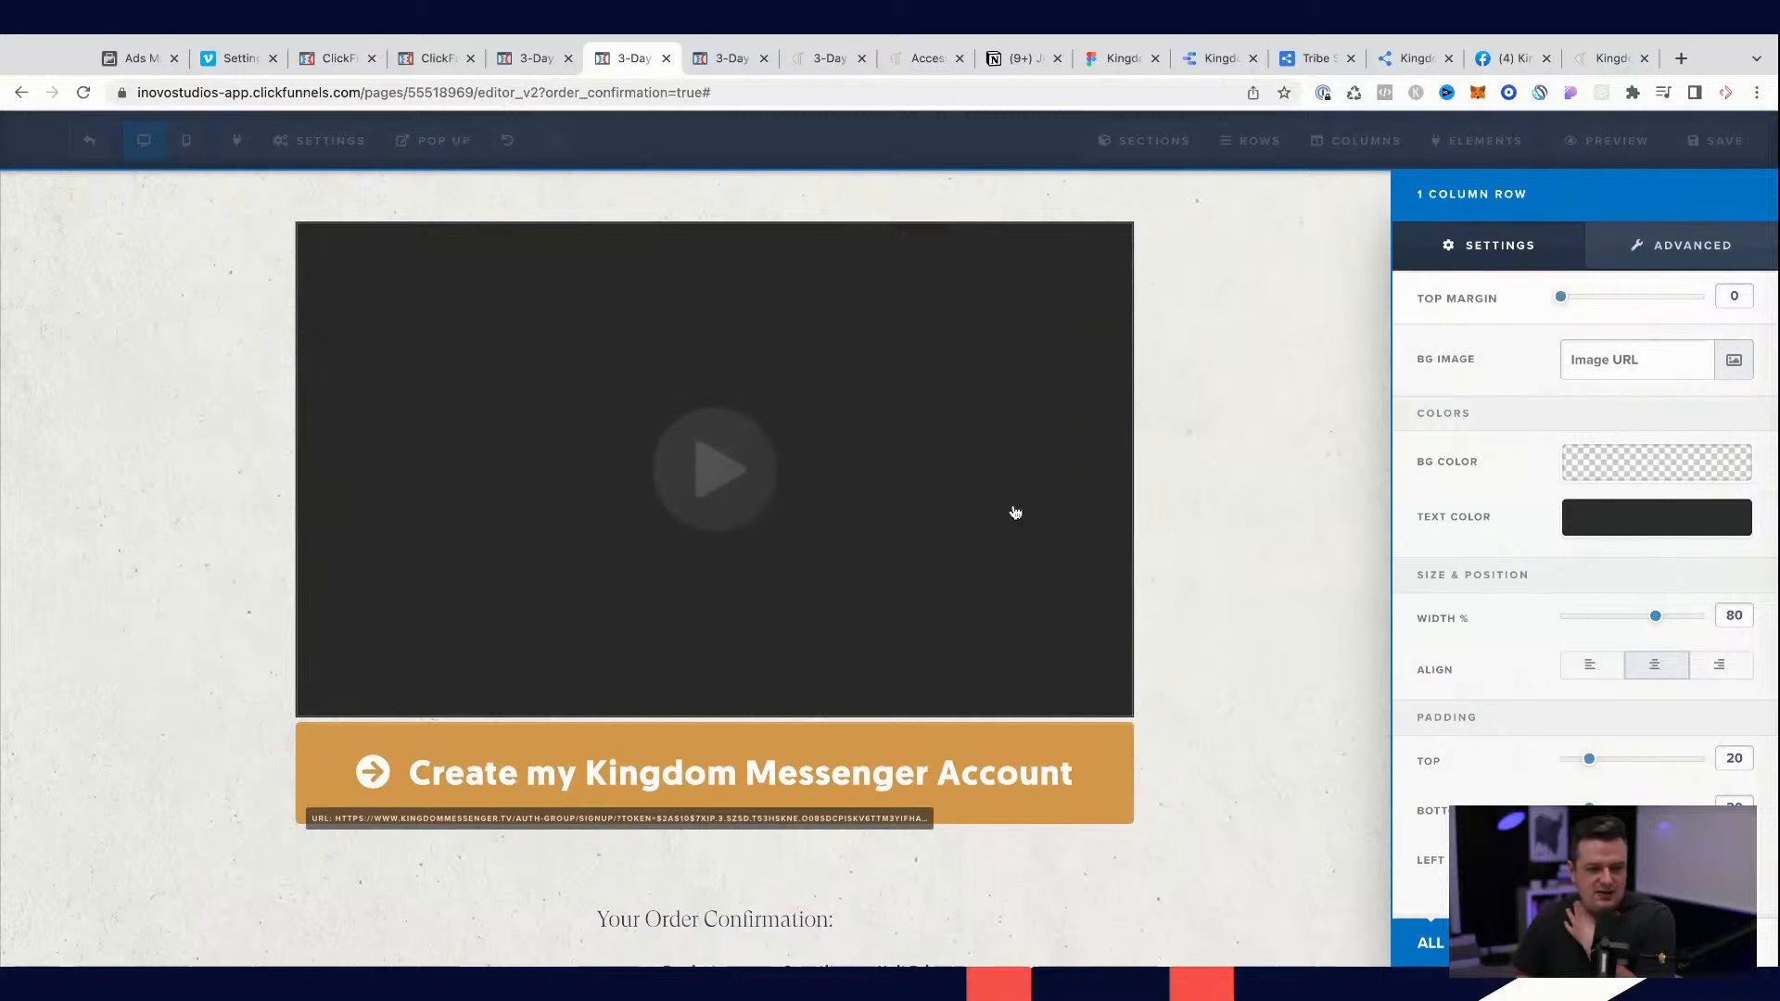
left_click(1212, 414)
Step: Review the confirmation page layout from the welcome heading and video down to the order confirmation table
scroll(1212, 414, "up", 2)
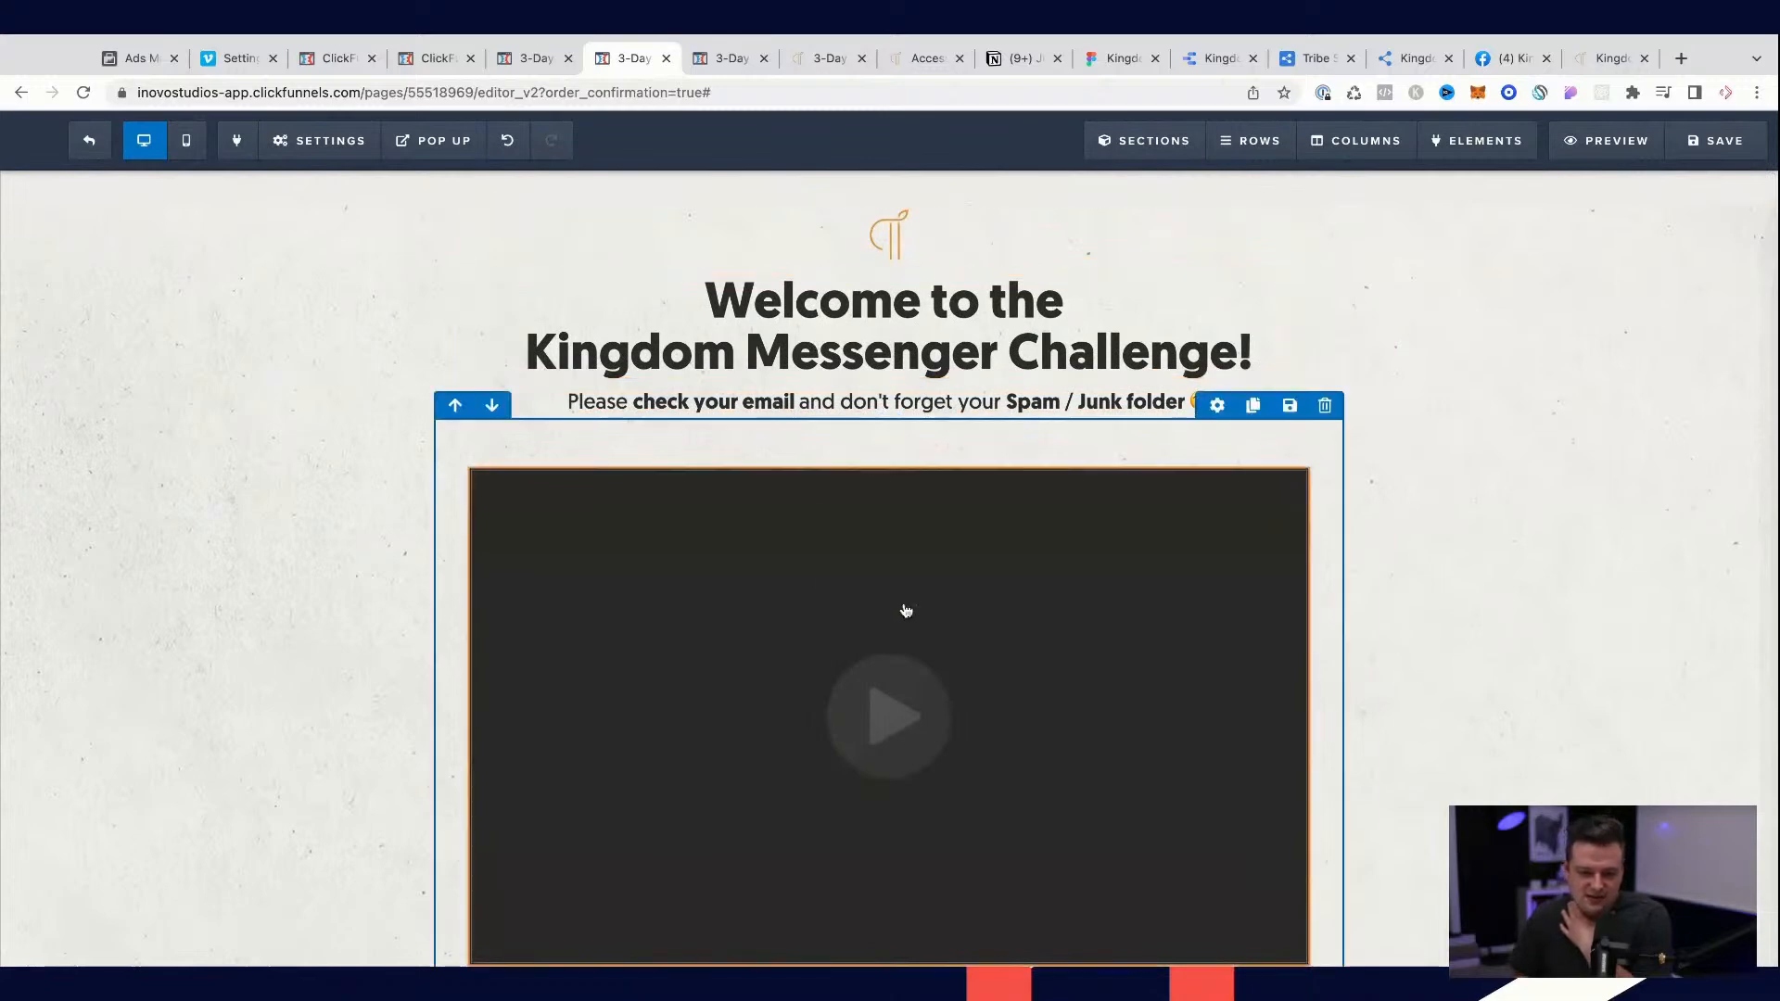
scroll(1103, 575, "down", 1)
left_click(1220, 432)
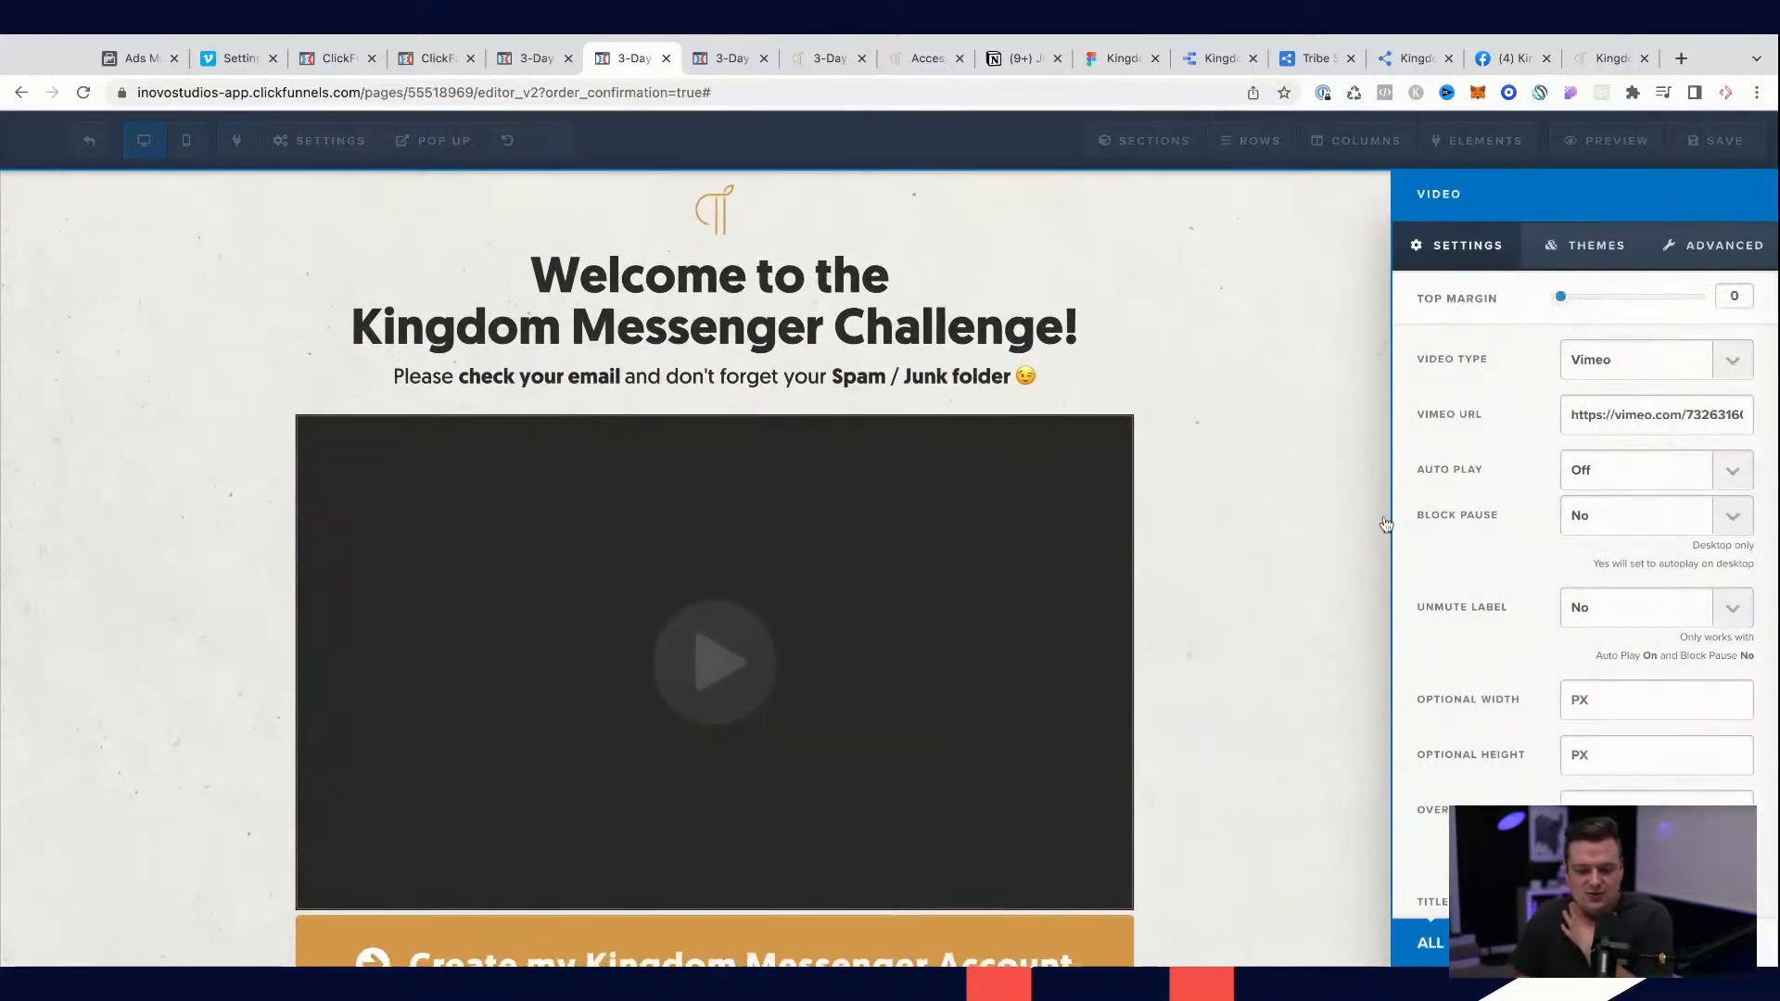
left_click(1372, 546)
scroll(1344, 533, "down", 3)
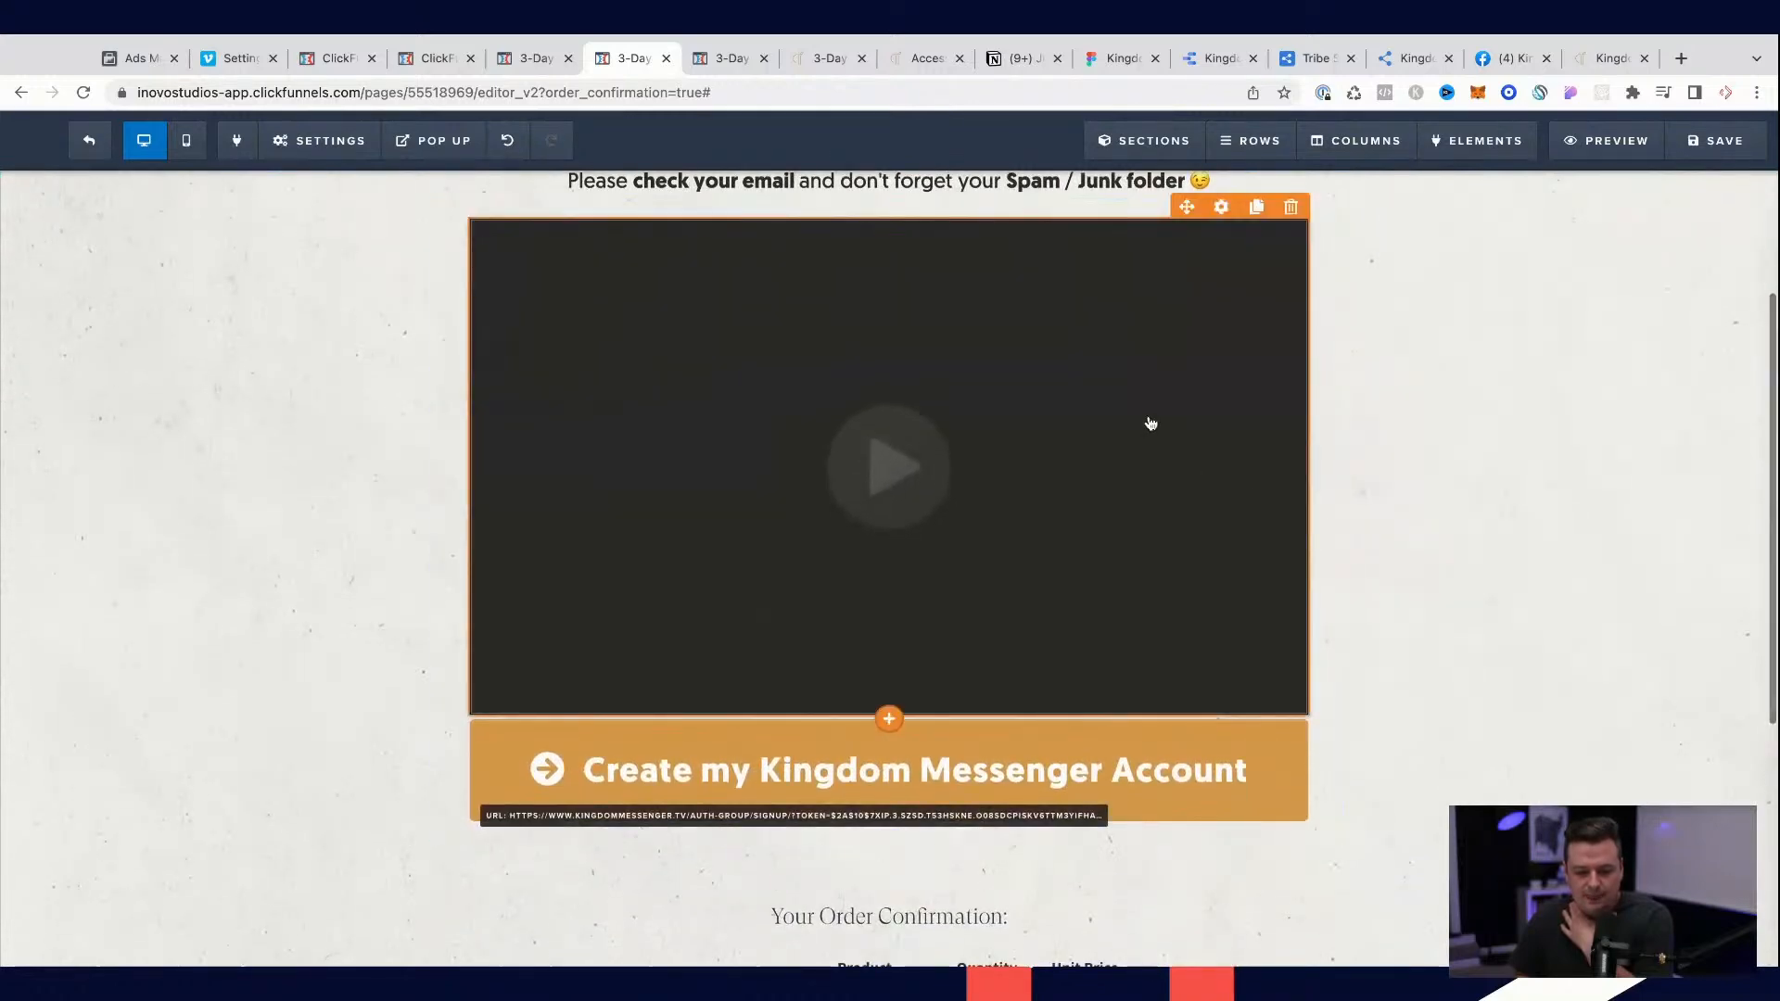
scroll(1149, 425, "down", 3)
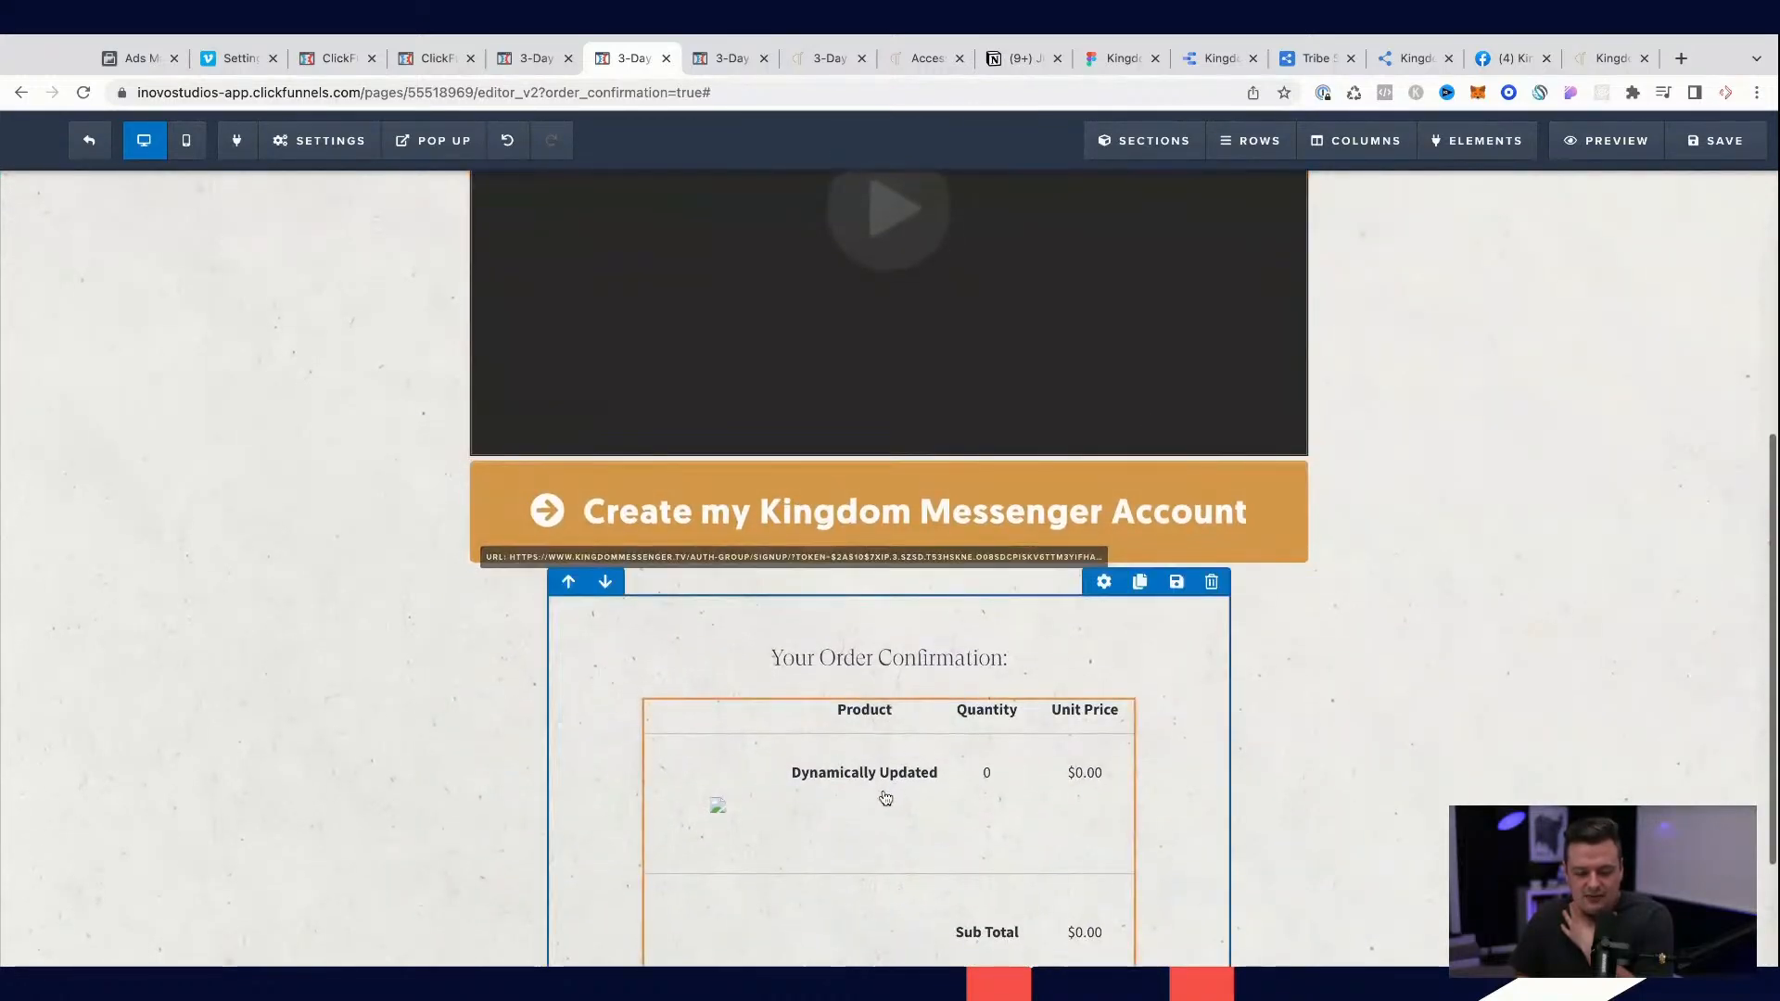
scroll(886, 794, "down", 2)
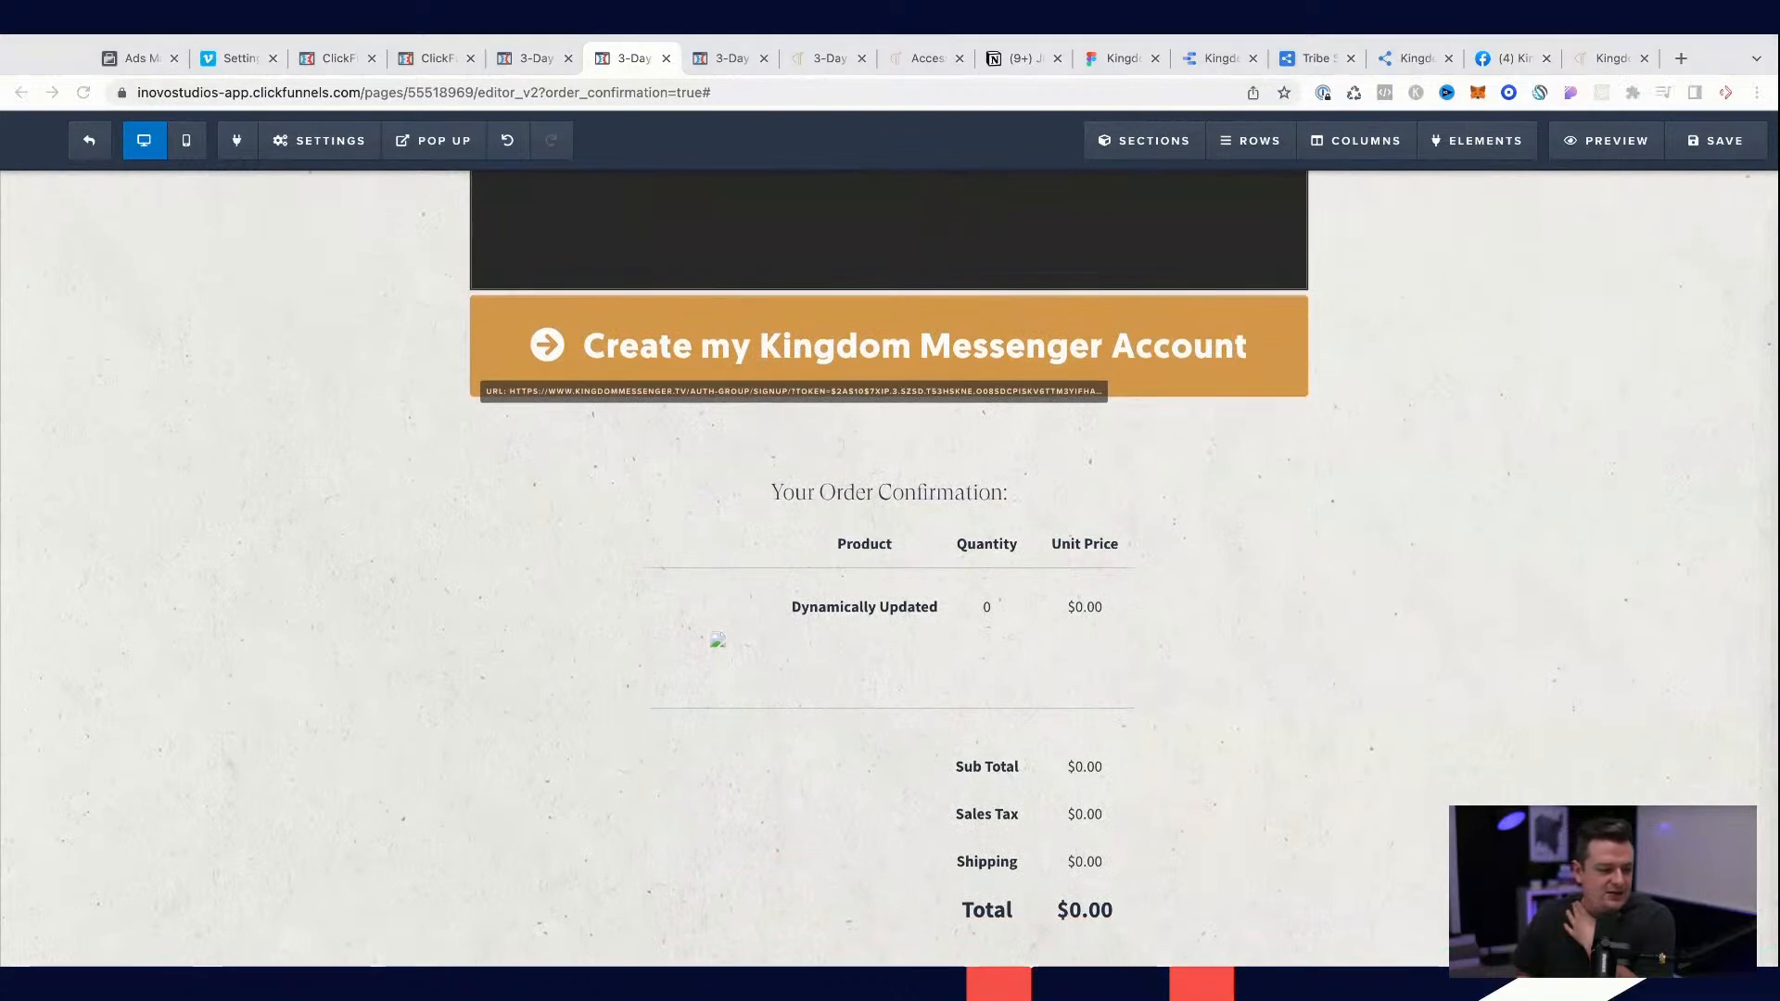
left_click(1483, 690)
Step: Set the custom_product name in the footer tracking code to the Kingdom Messenger July Challenge and save the page
mouse_move(294, 153)
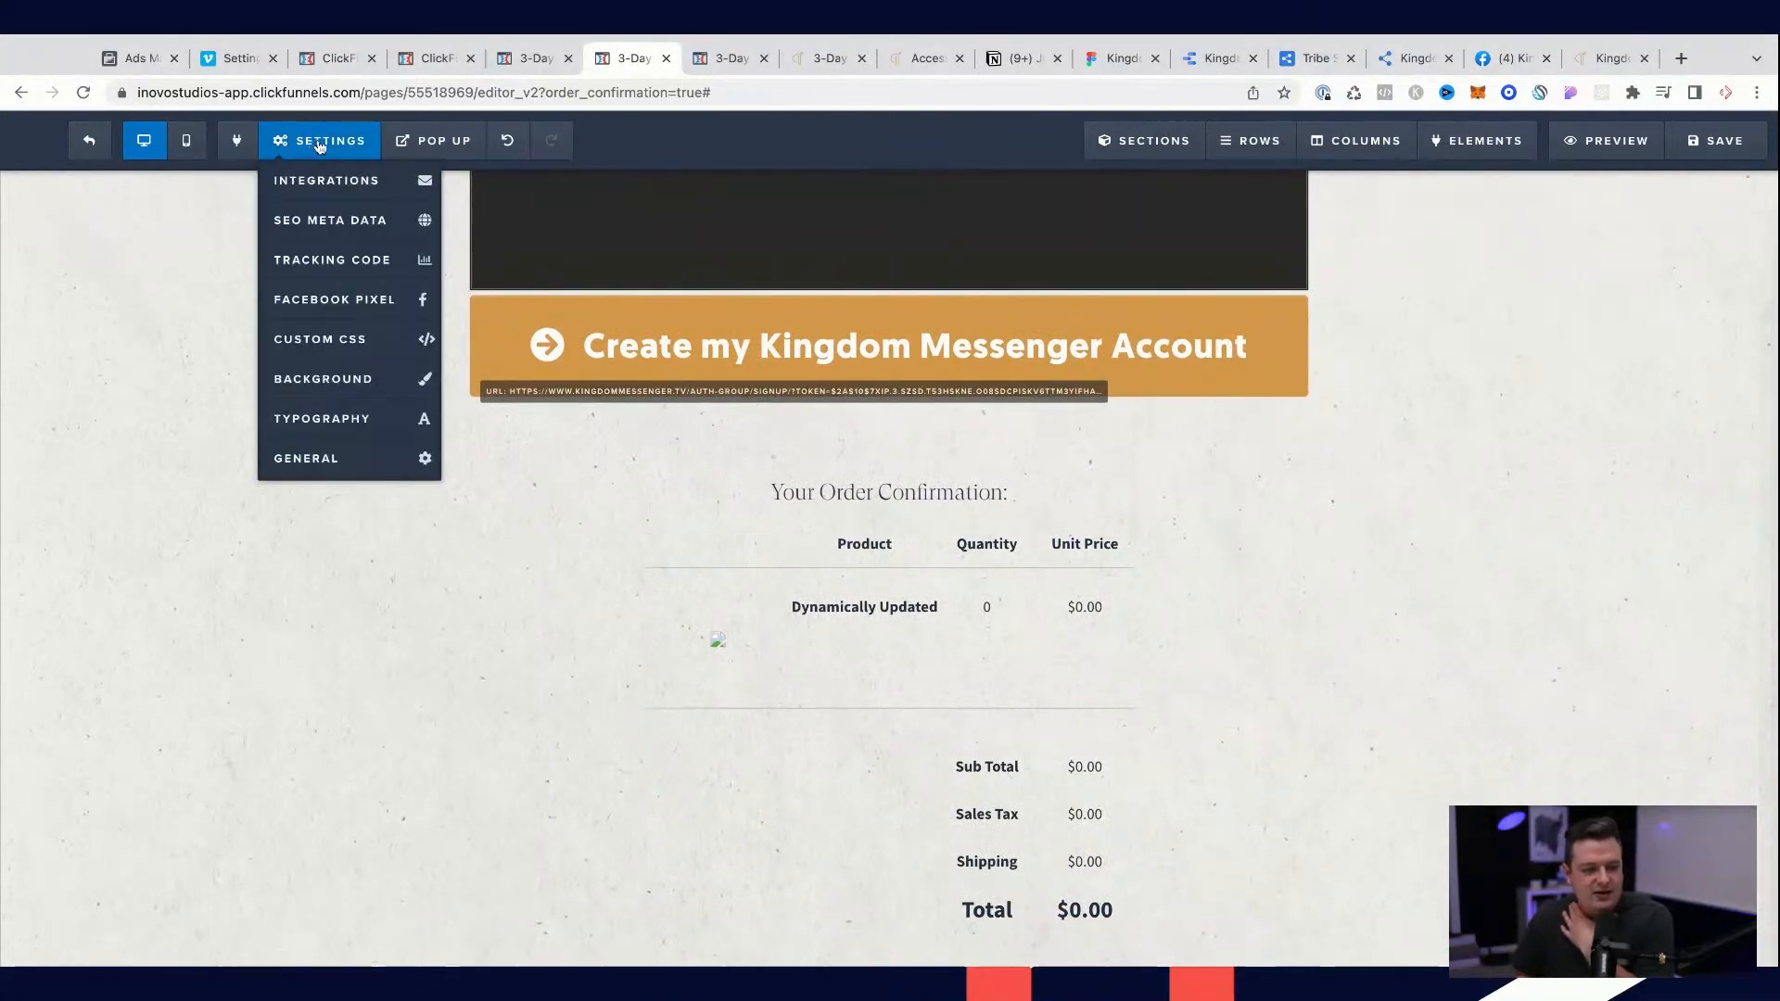
left_click(334, 260)
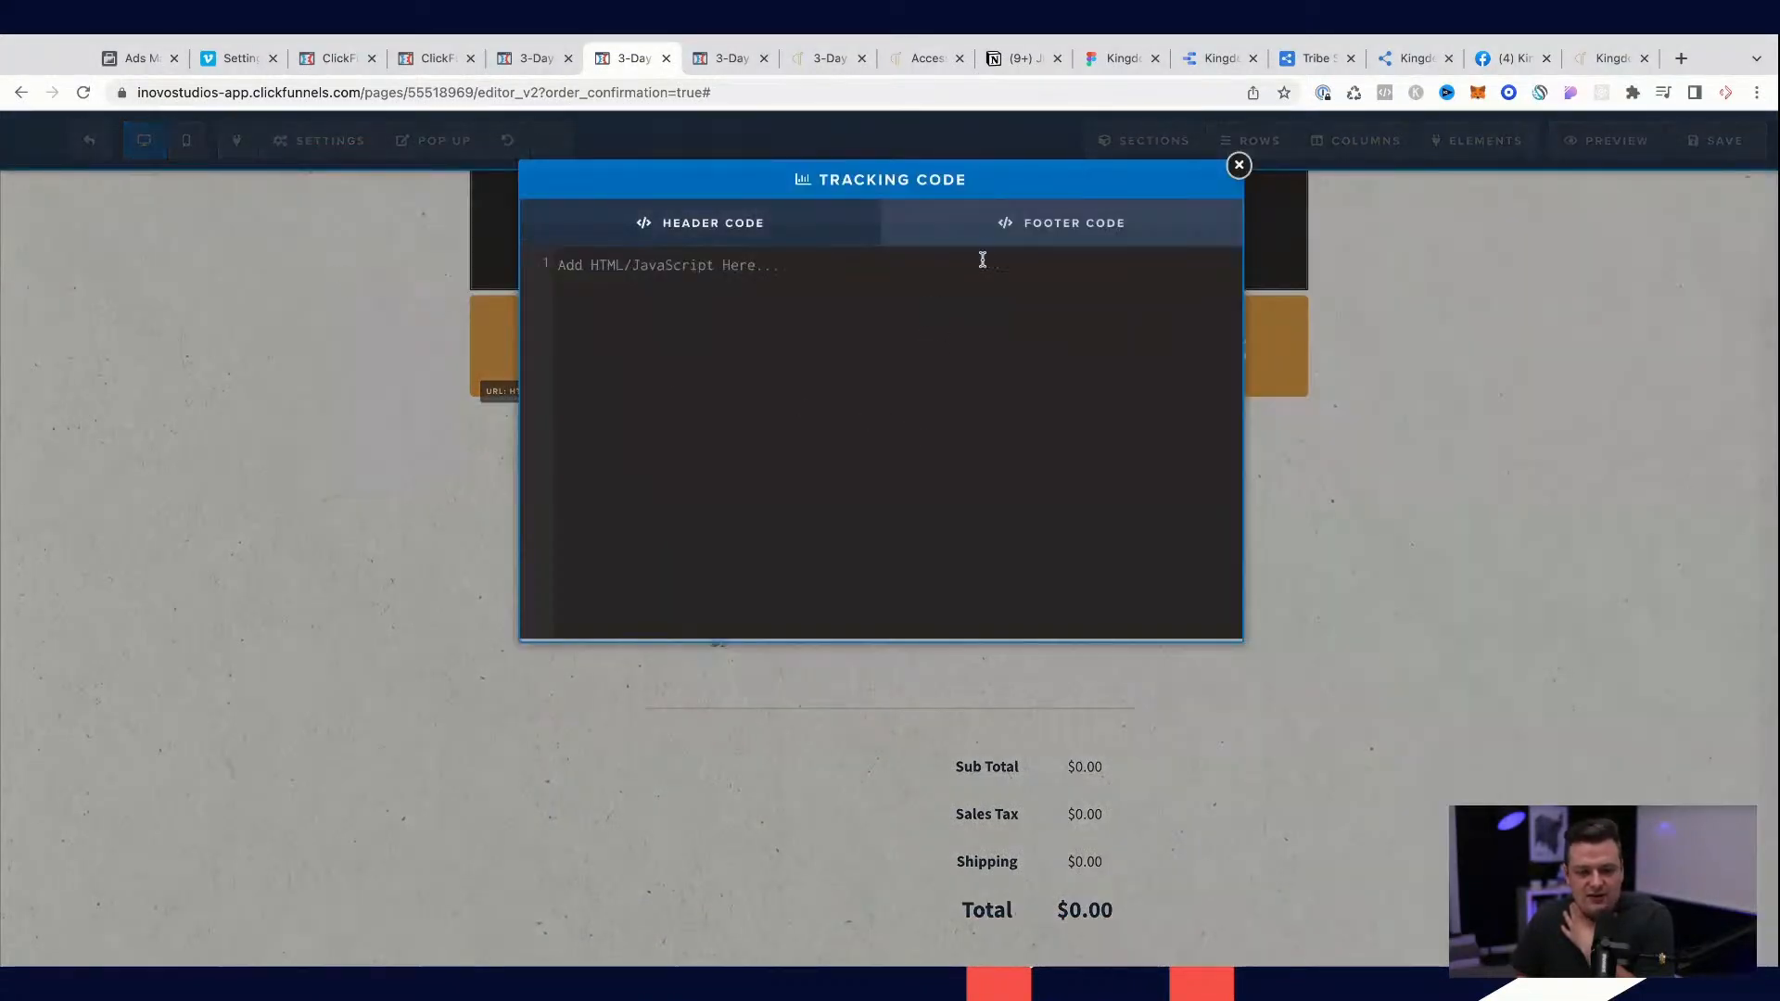
left_click(997, 239)
scroll(857, 465, "down", 5)
scroll(856, 466, "up", 4)
scroll(875, 400, "up", 3)
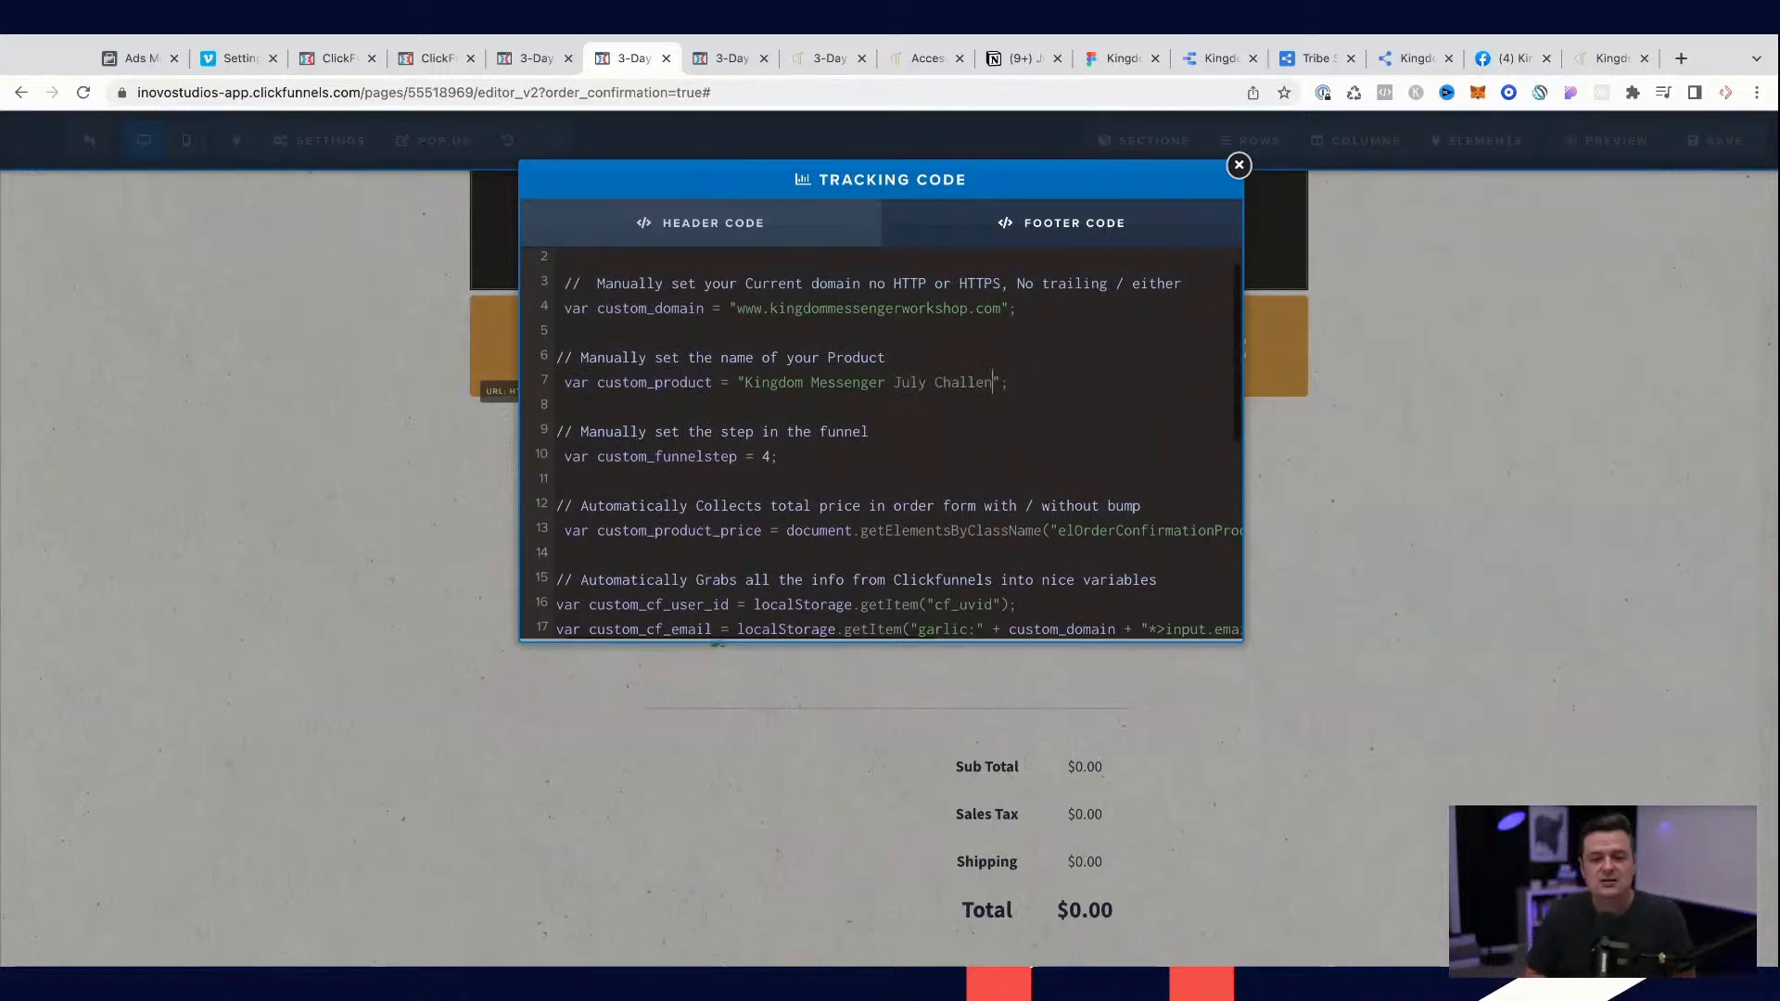
scroll(1116, 456, "down", 5)
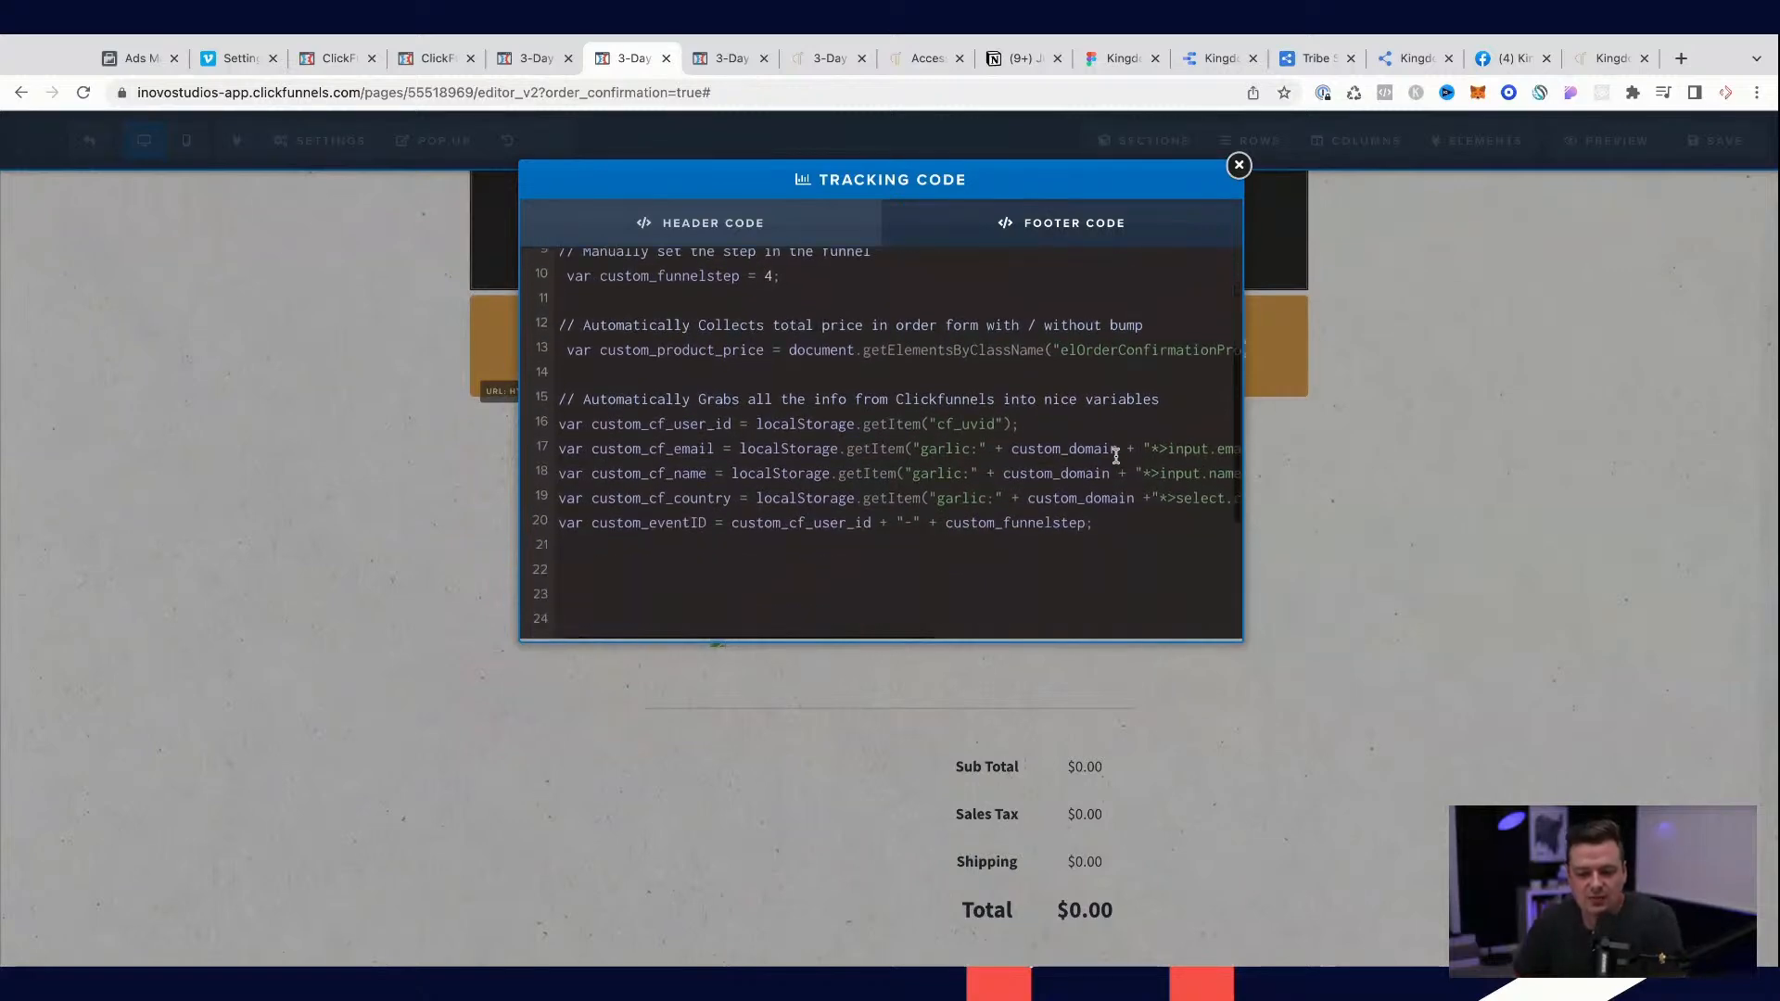
scroll(1116, 456, "down", 6)
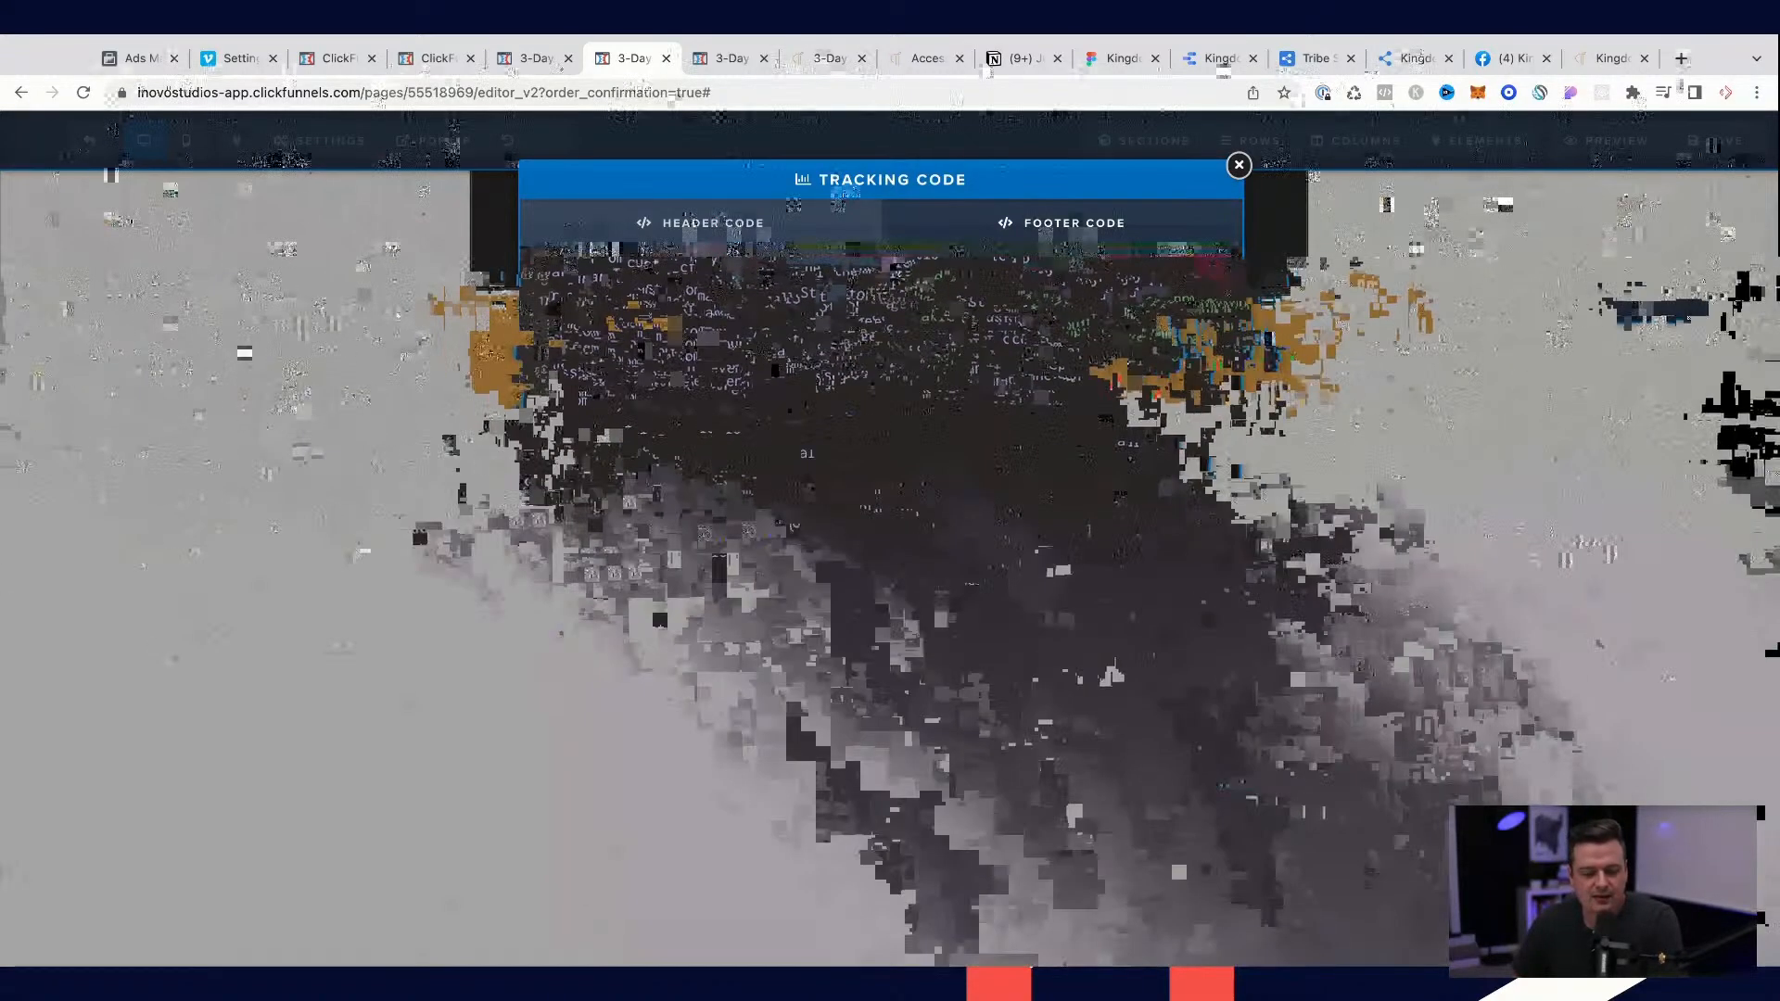
left_click(792, 751)
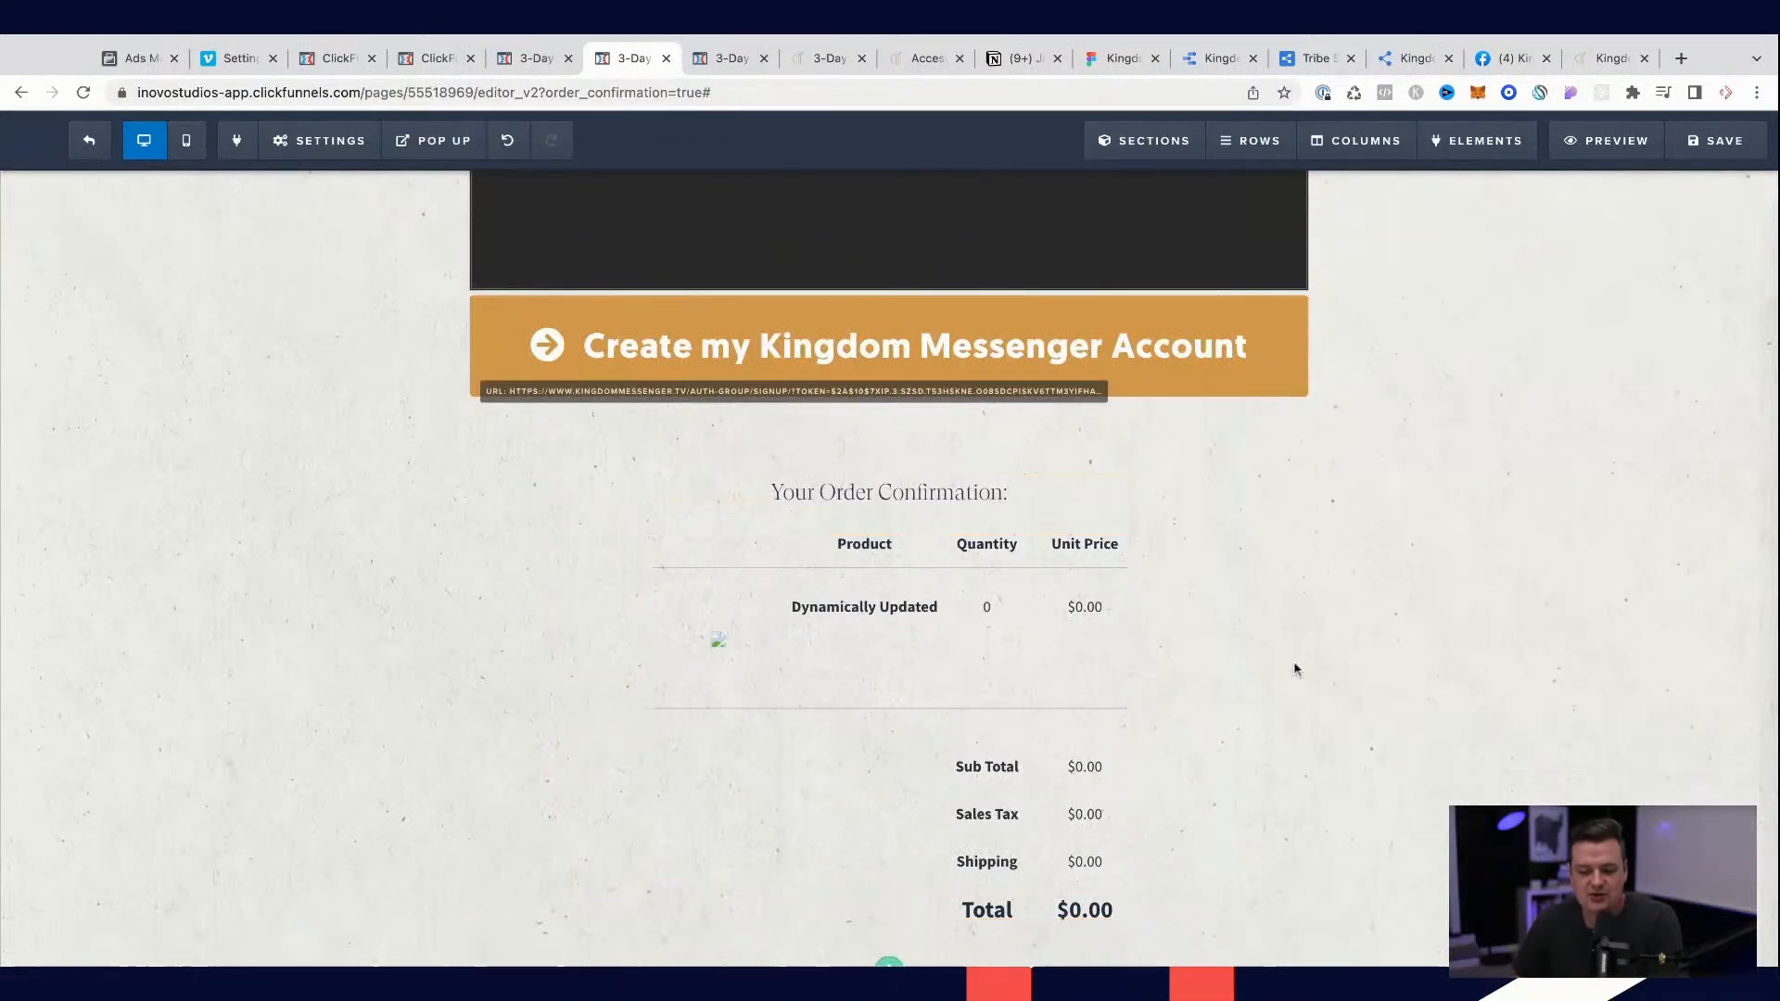
left_click(1712, 140)
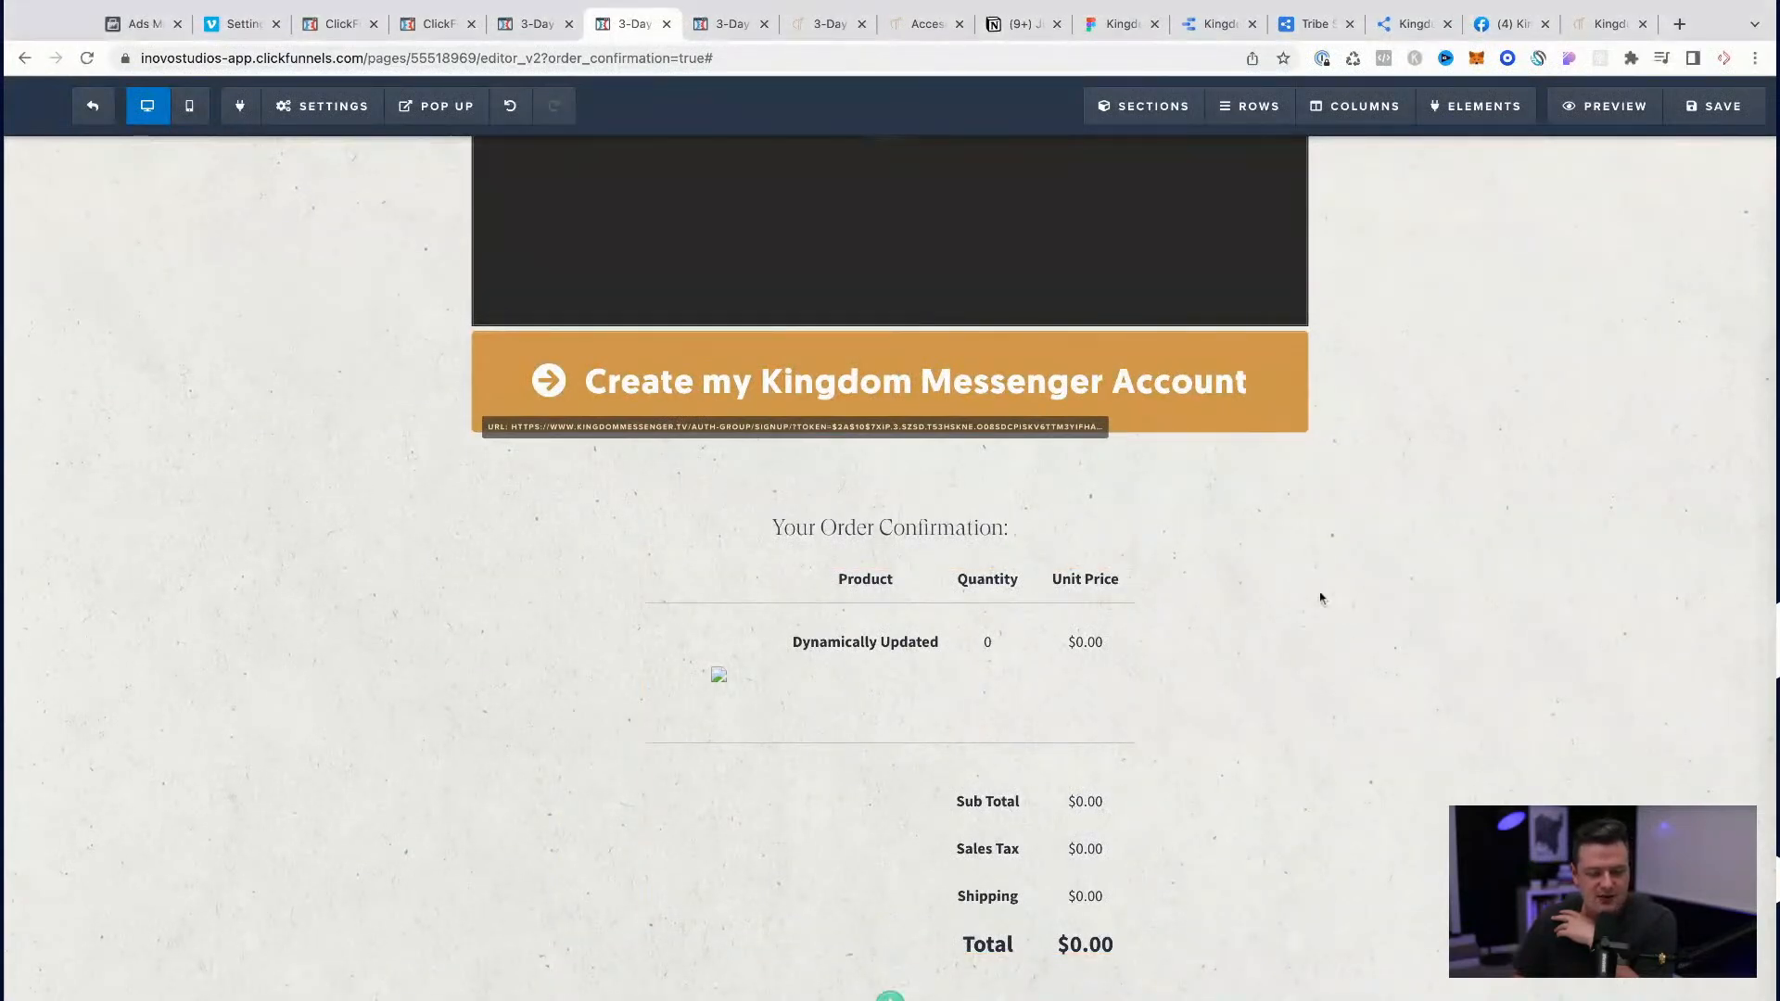
Step: In the mobile view, set the mobile text size of the "Create my Kingdom Messenger Account" button to 24px
scroll(974, 537, "up", 5)
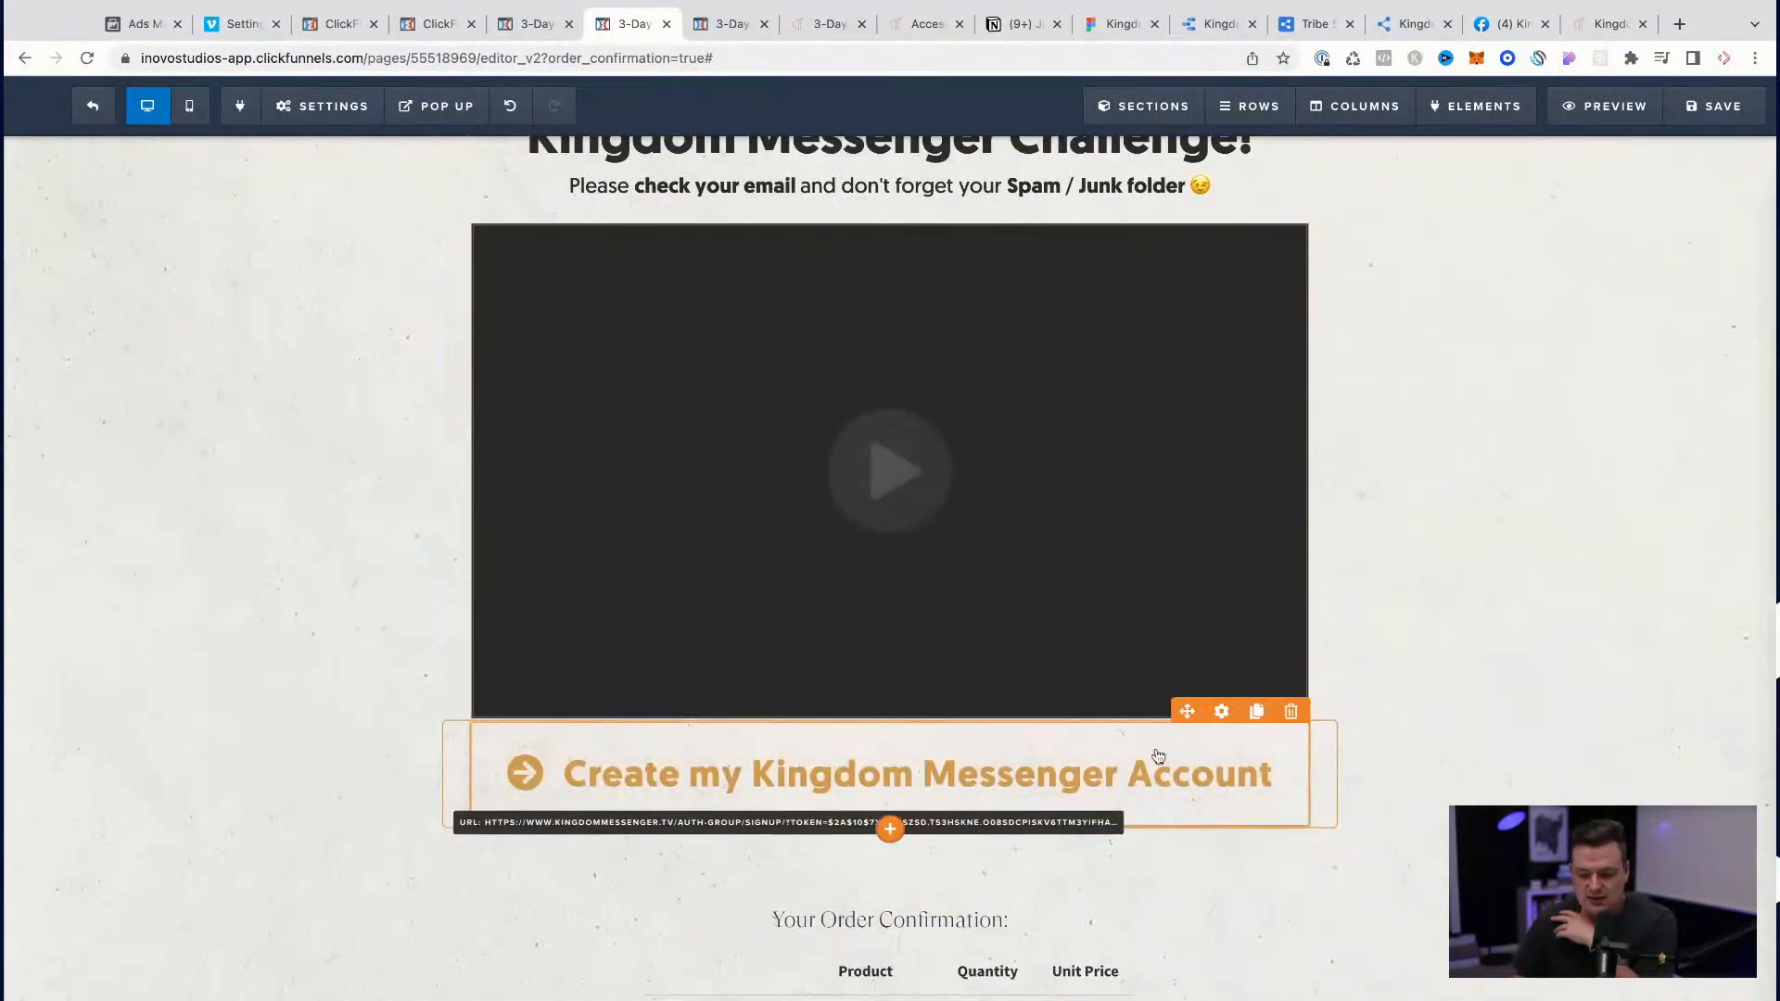
left_click(189, 106)
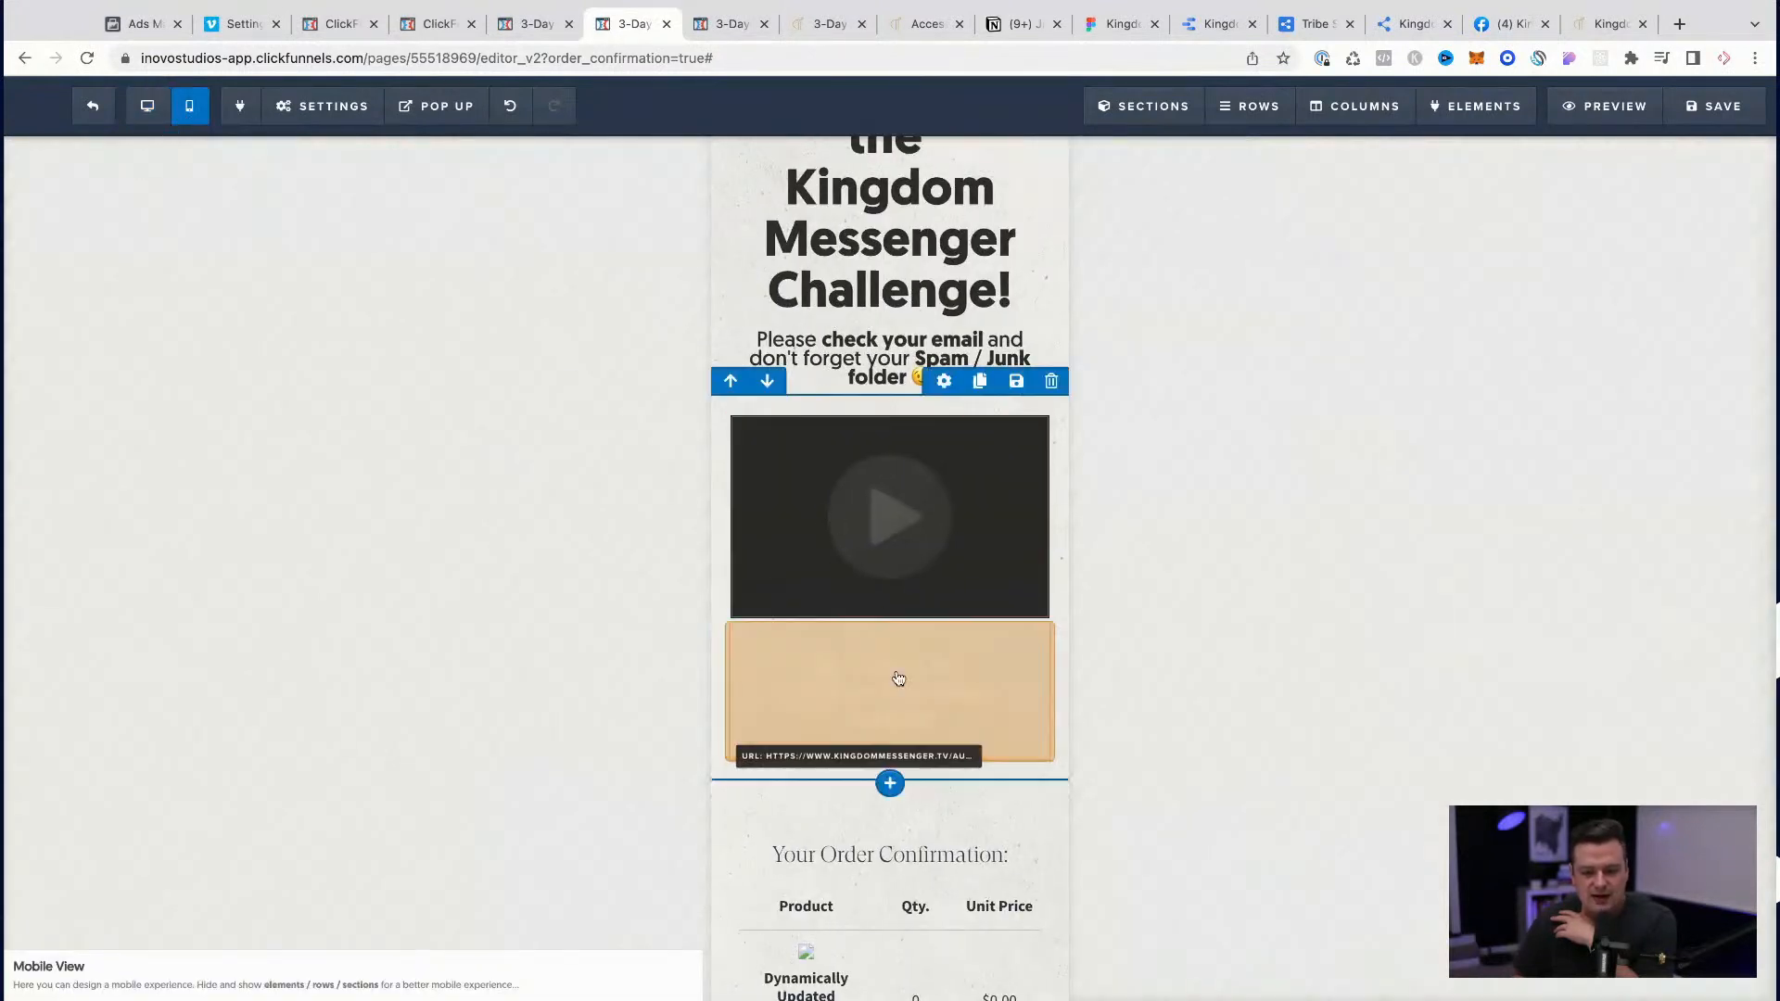
left_click(880, 627)
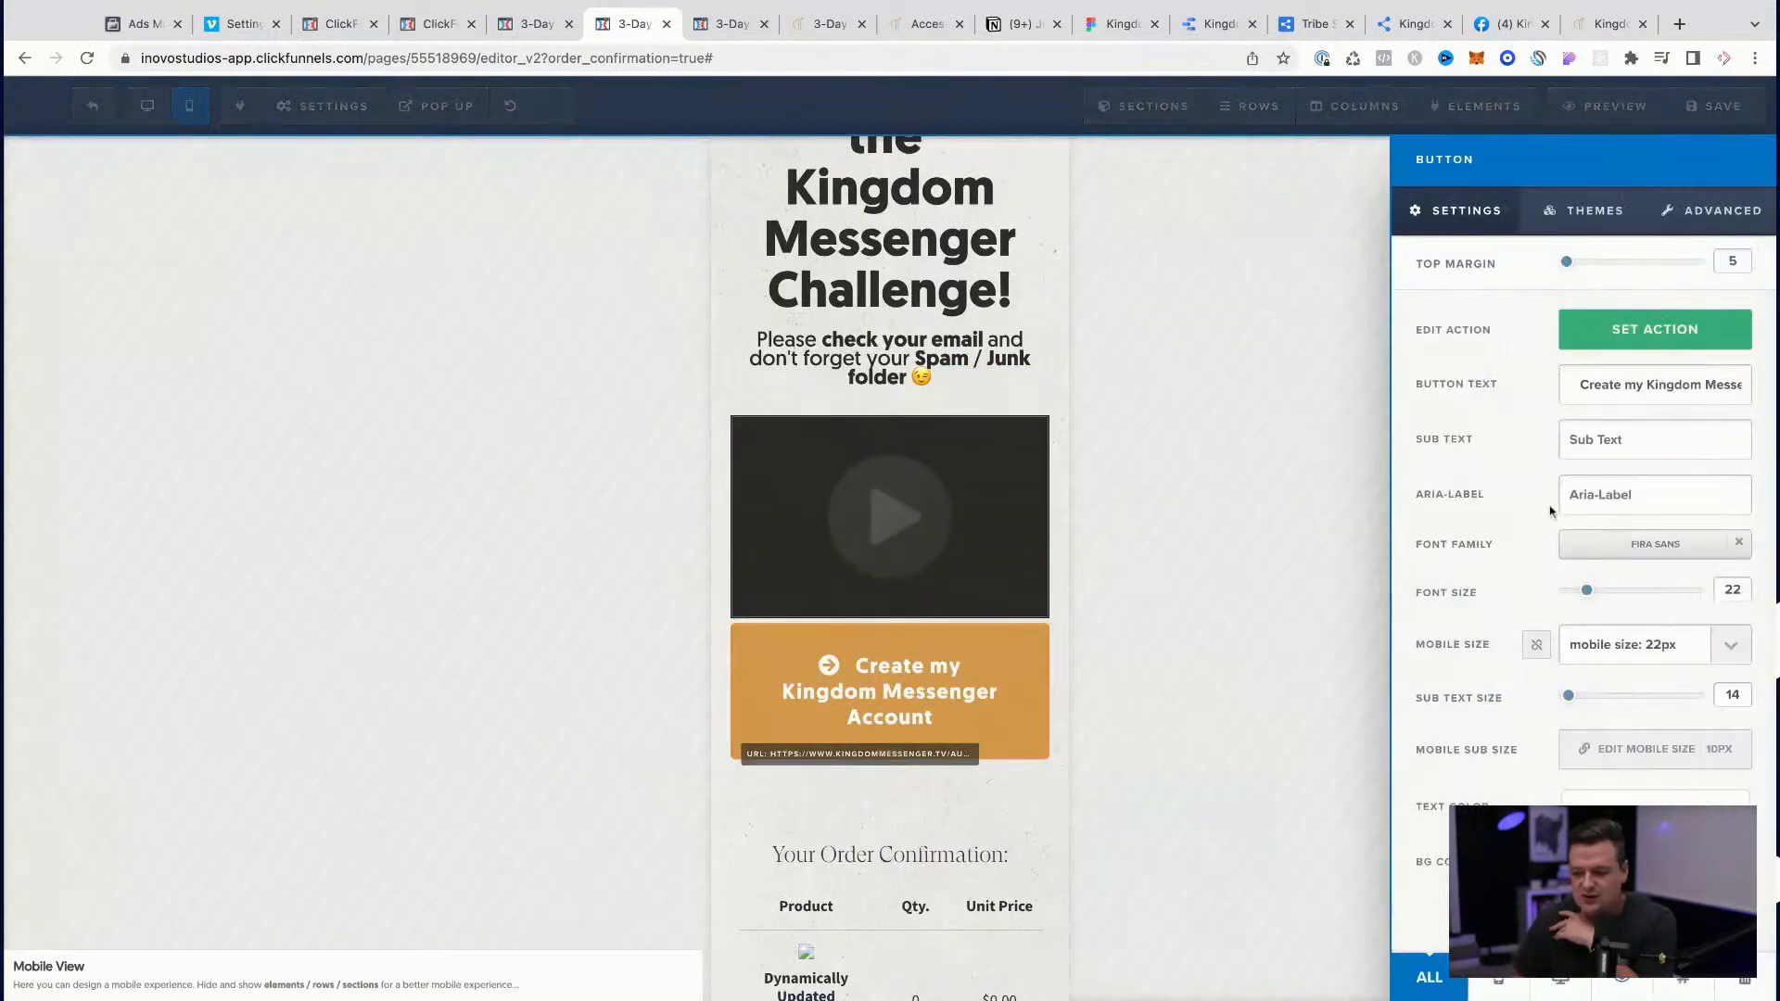
left_click(1638, 657)
left_click(1638, 697)
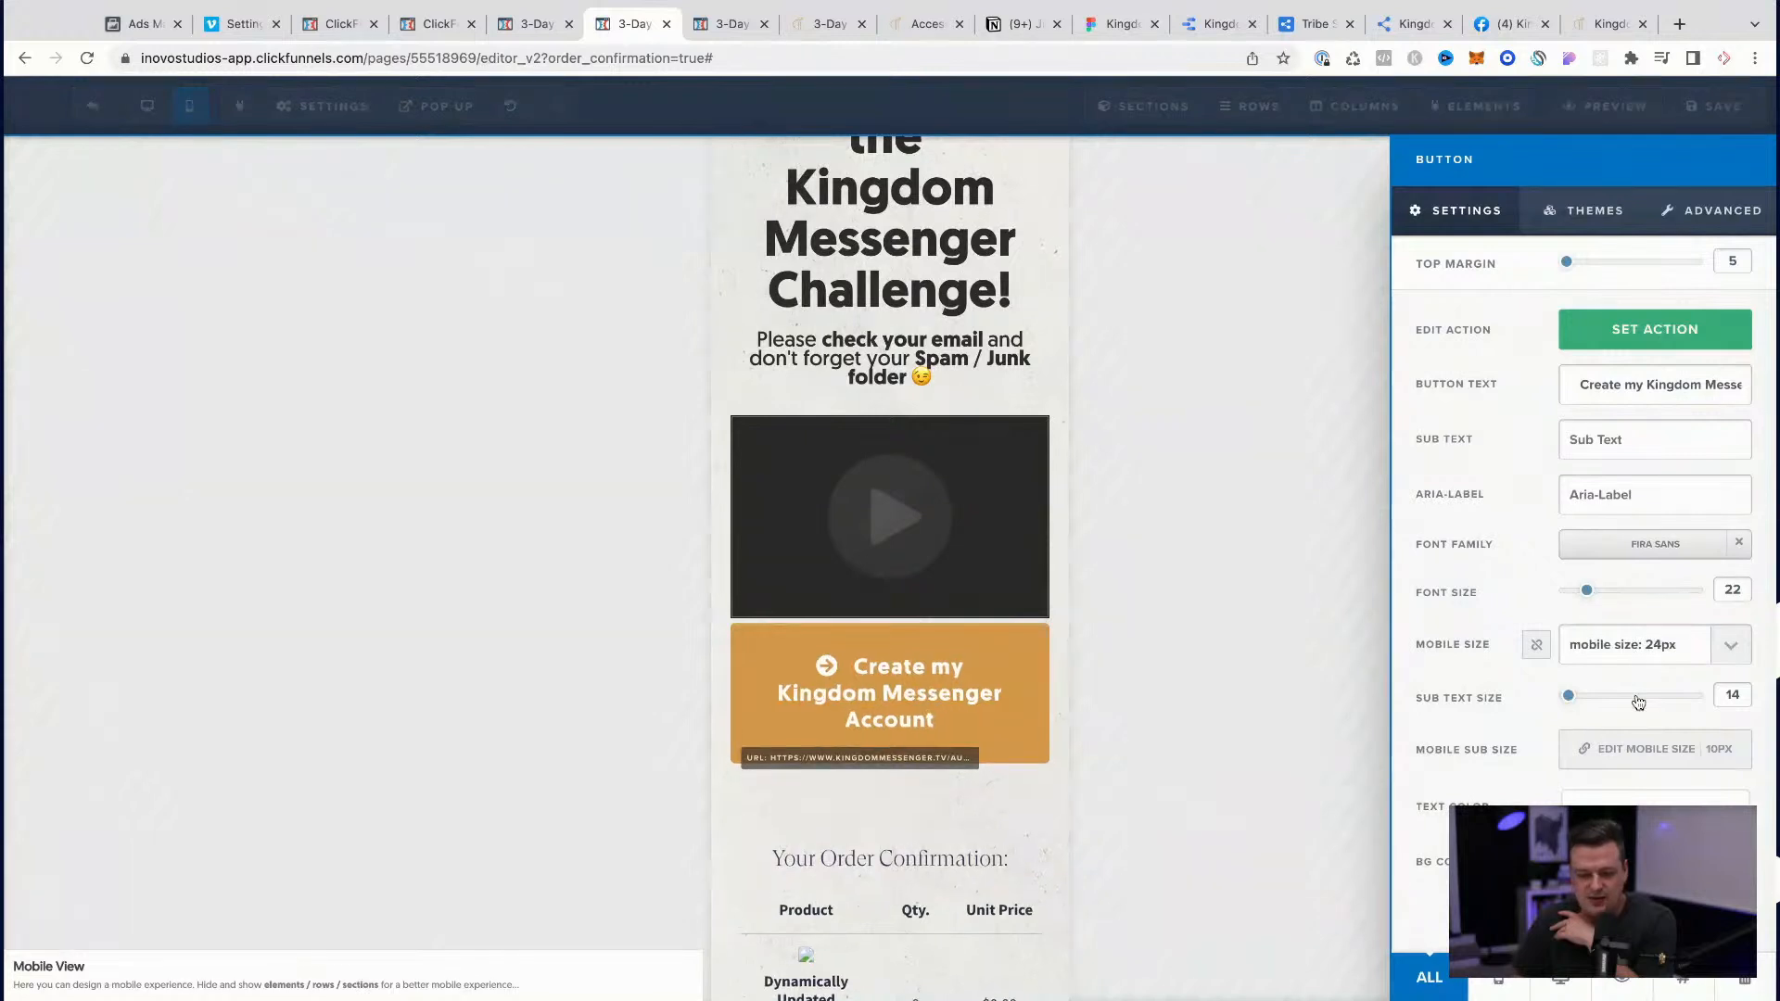
Step: Reduce the account button's vertical space to 20px, return to the desktop view and save the page
left_click(1715, 209)
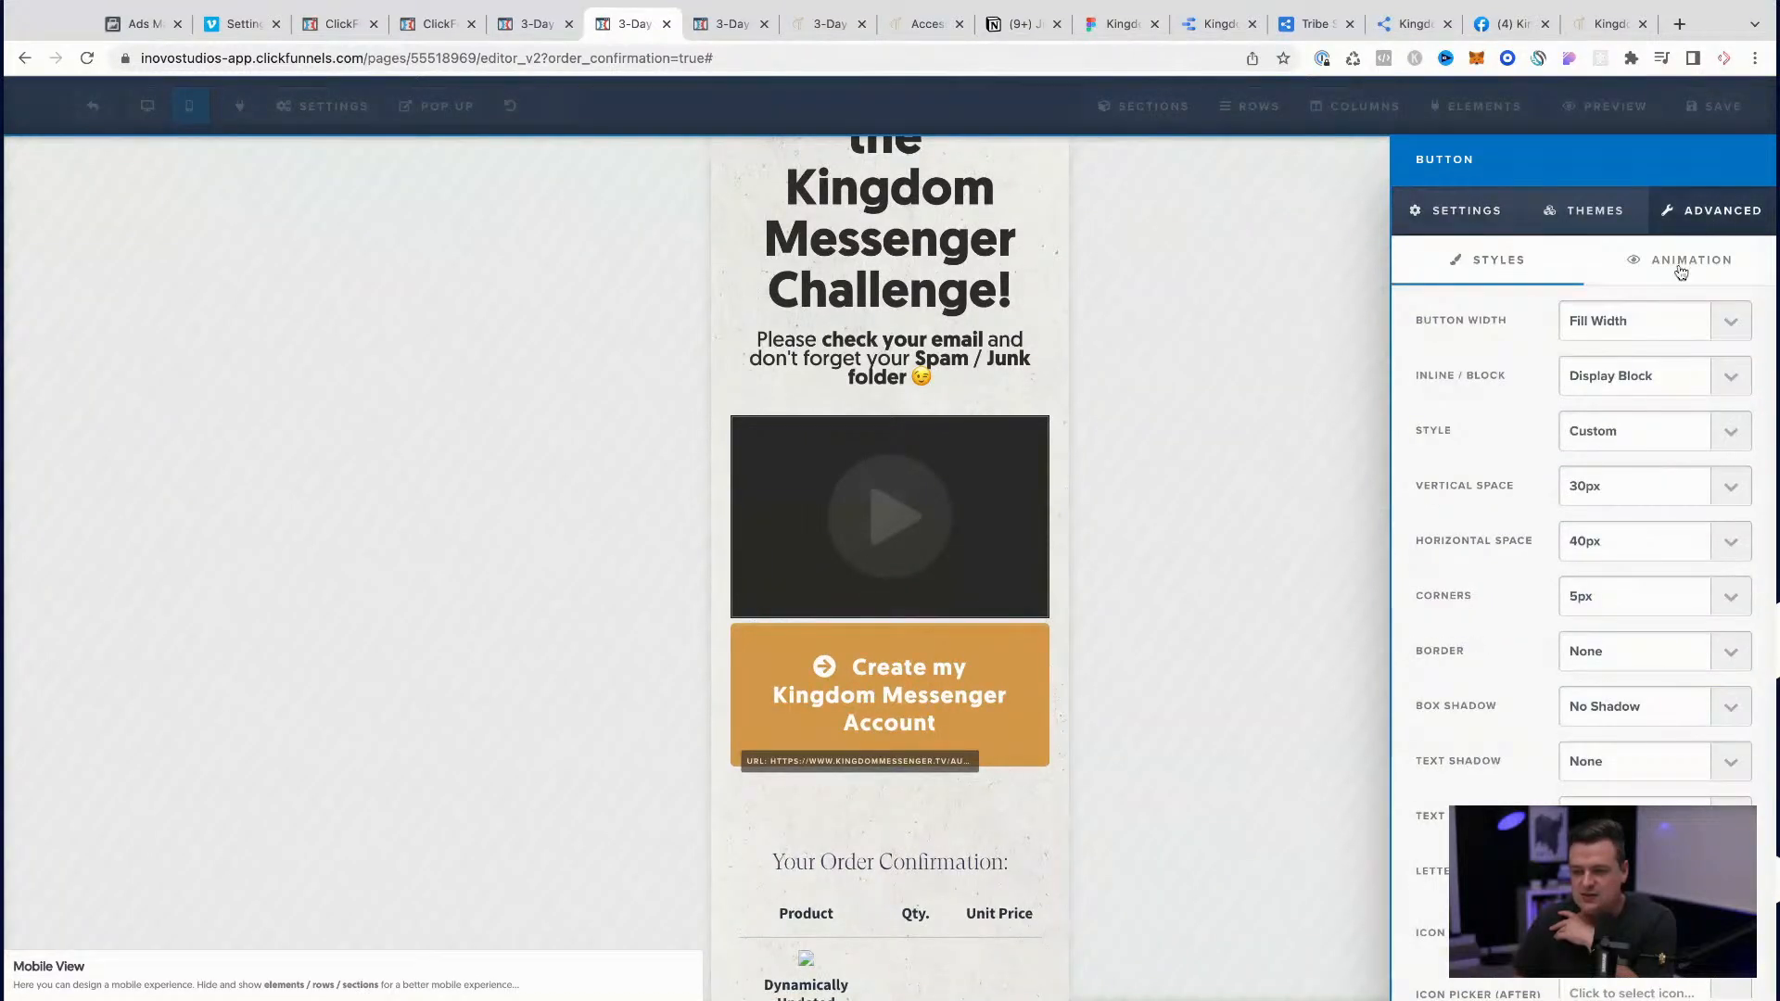
left_click(1617, 499)
left_click(1613, 481)
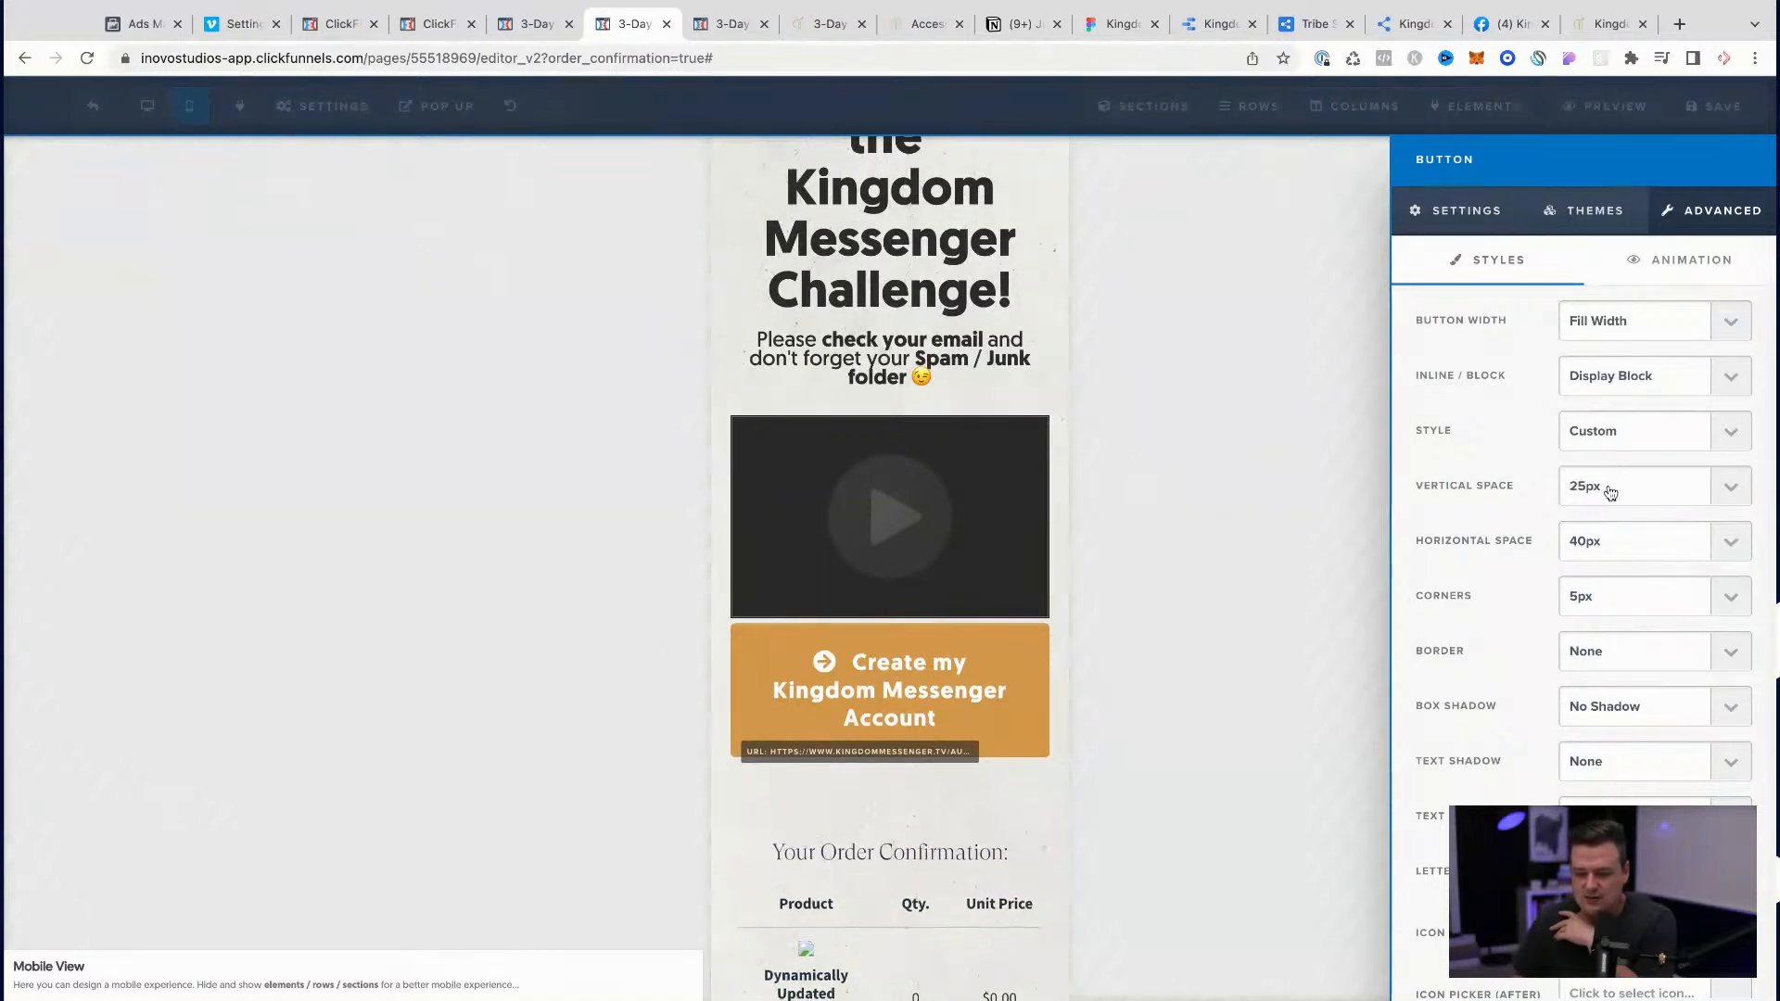
left_click(148, 109)
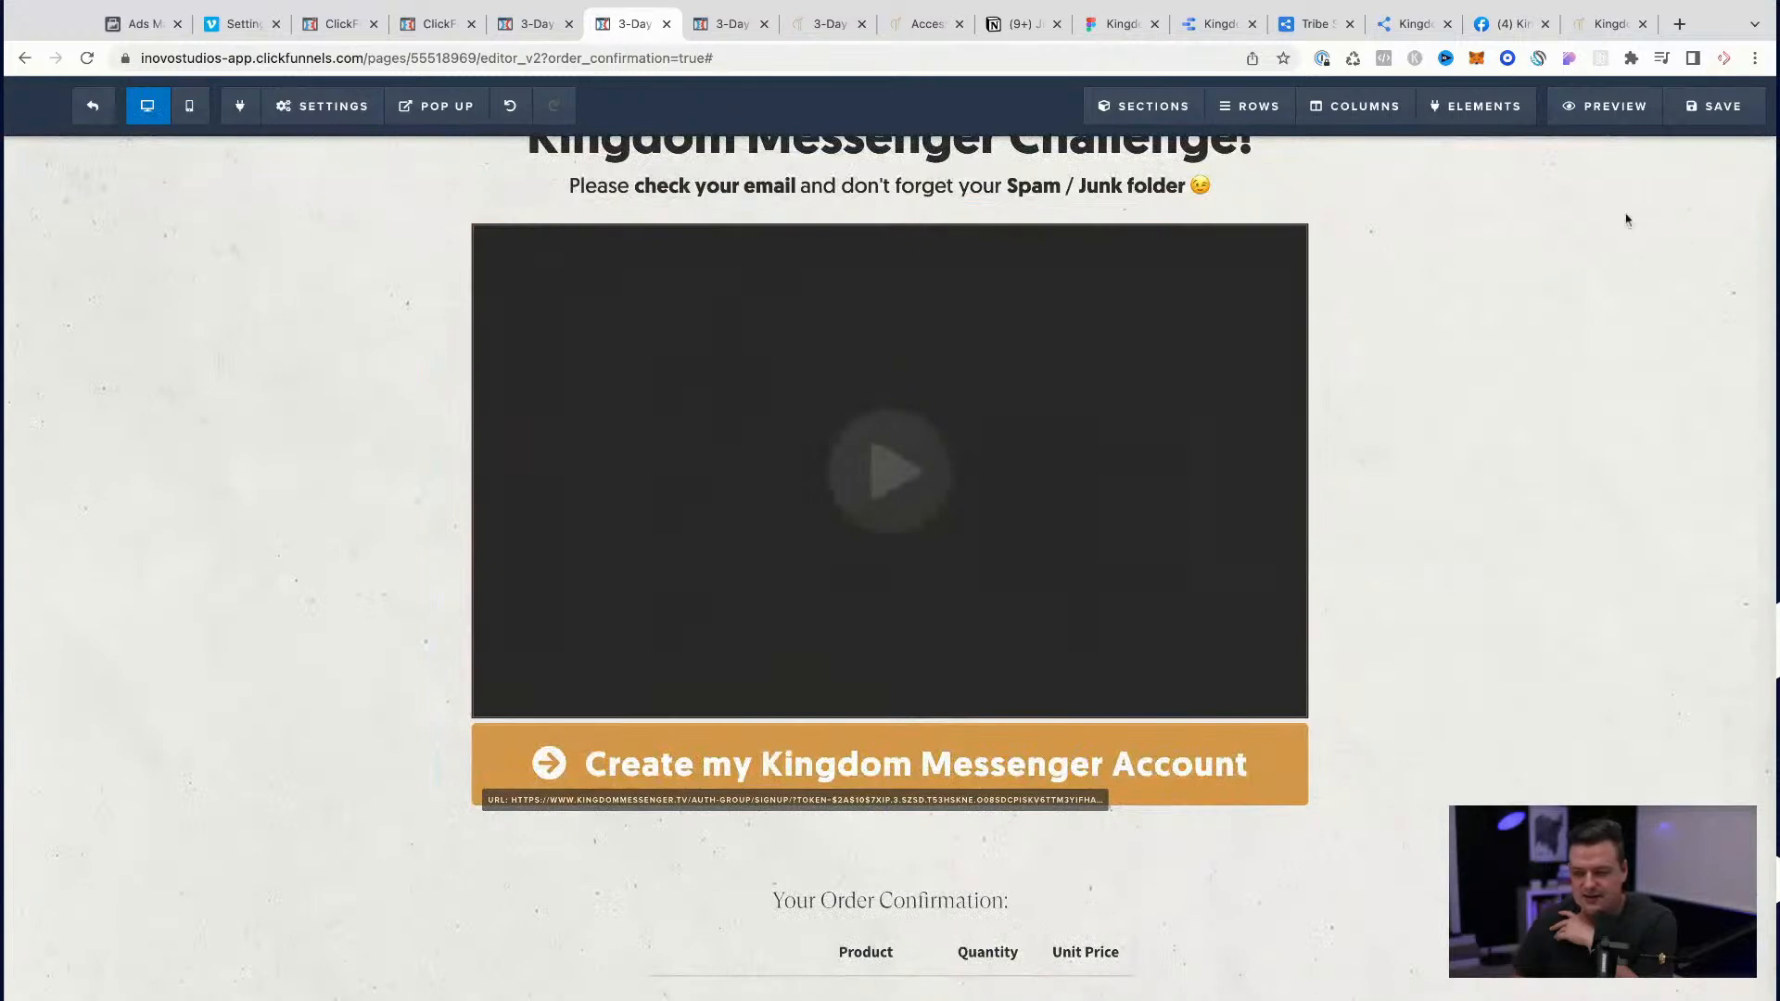
left_click(1715, 116)
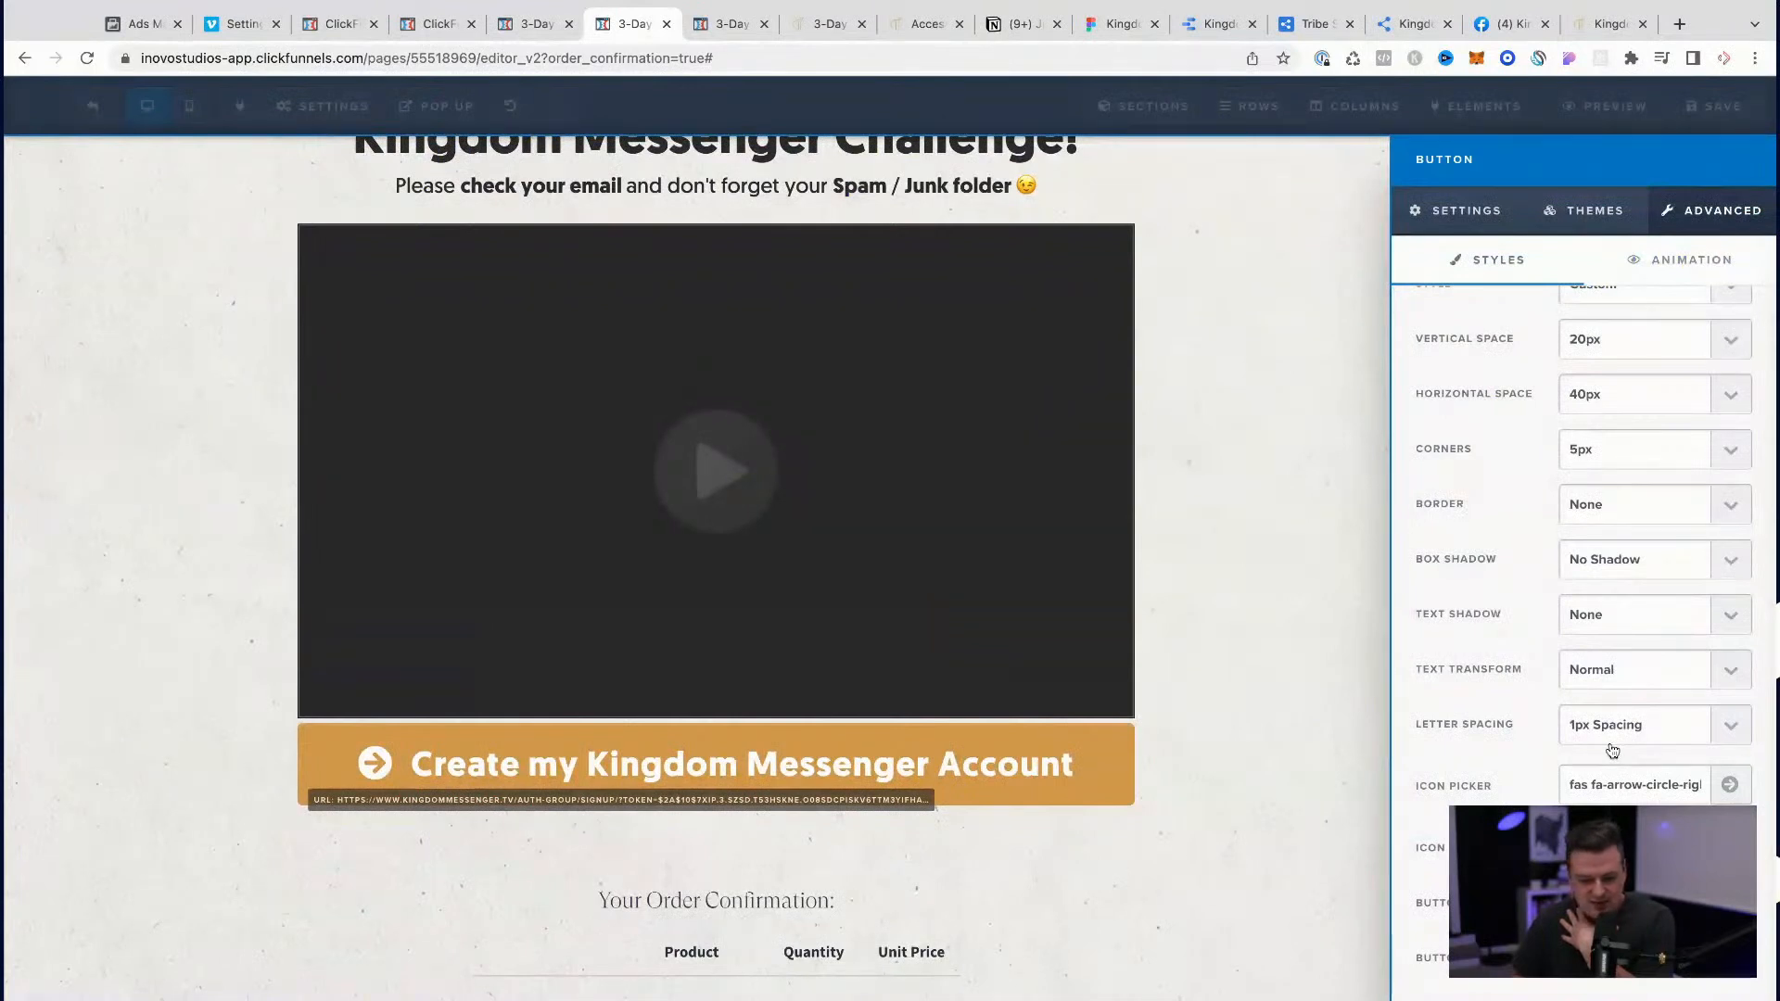
Step: Set the account button's letter spacing to Normal and add a solid right-pointing circle arrow icon after its text
left_click(1580, 746)
left_click(1634, 847)
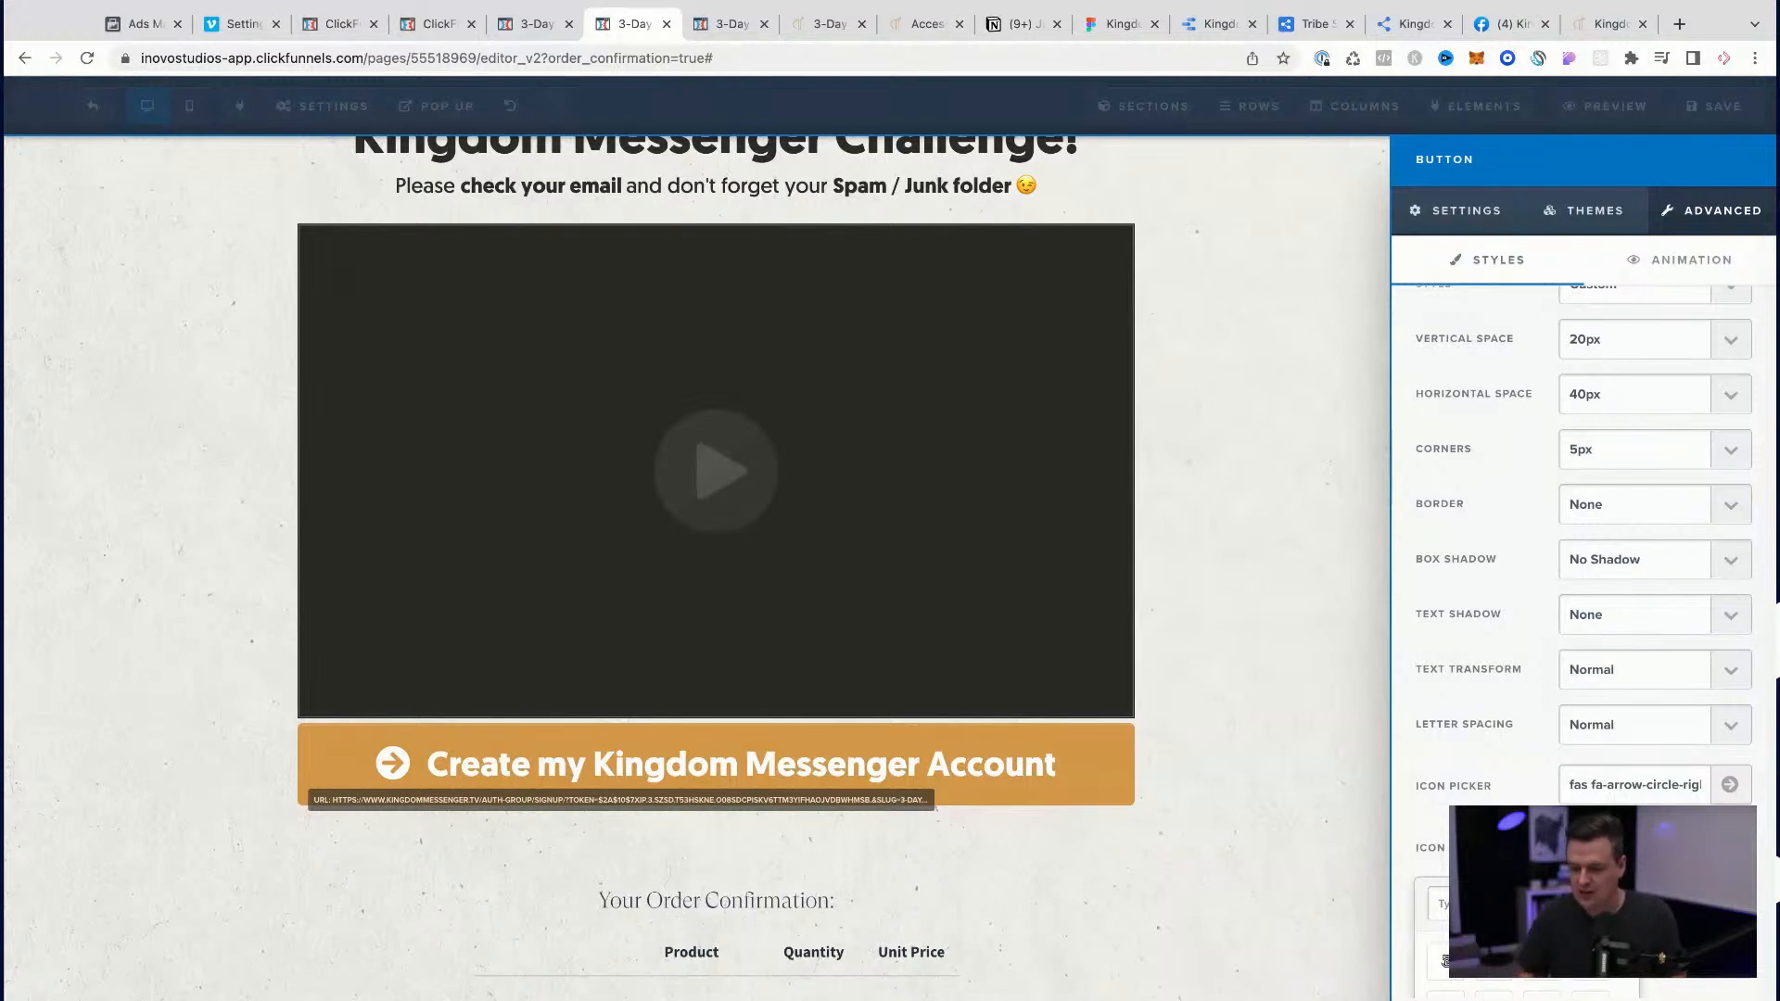
scroll(1446, 960, "down", 3)
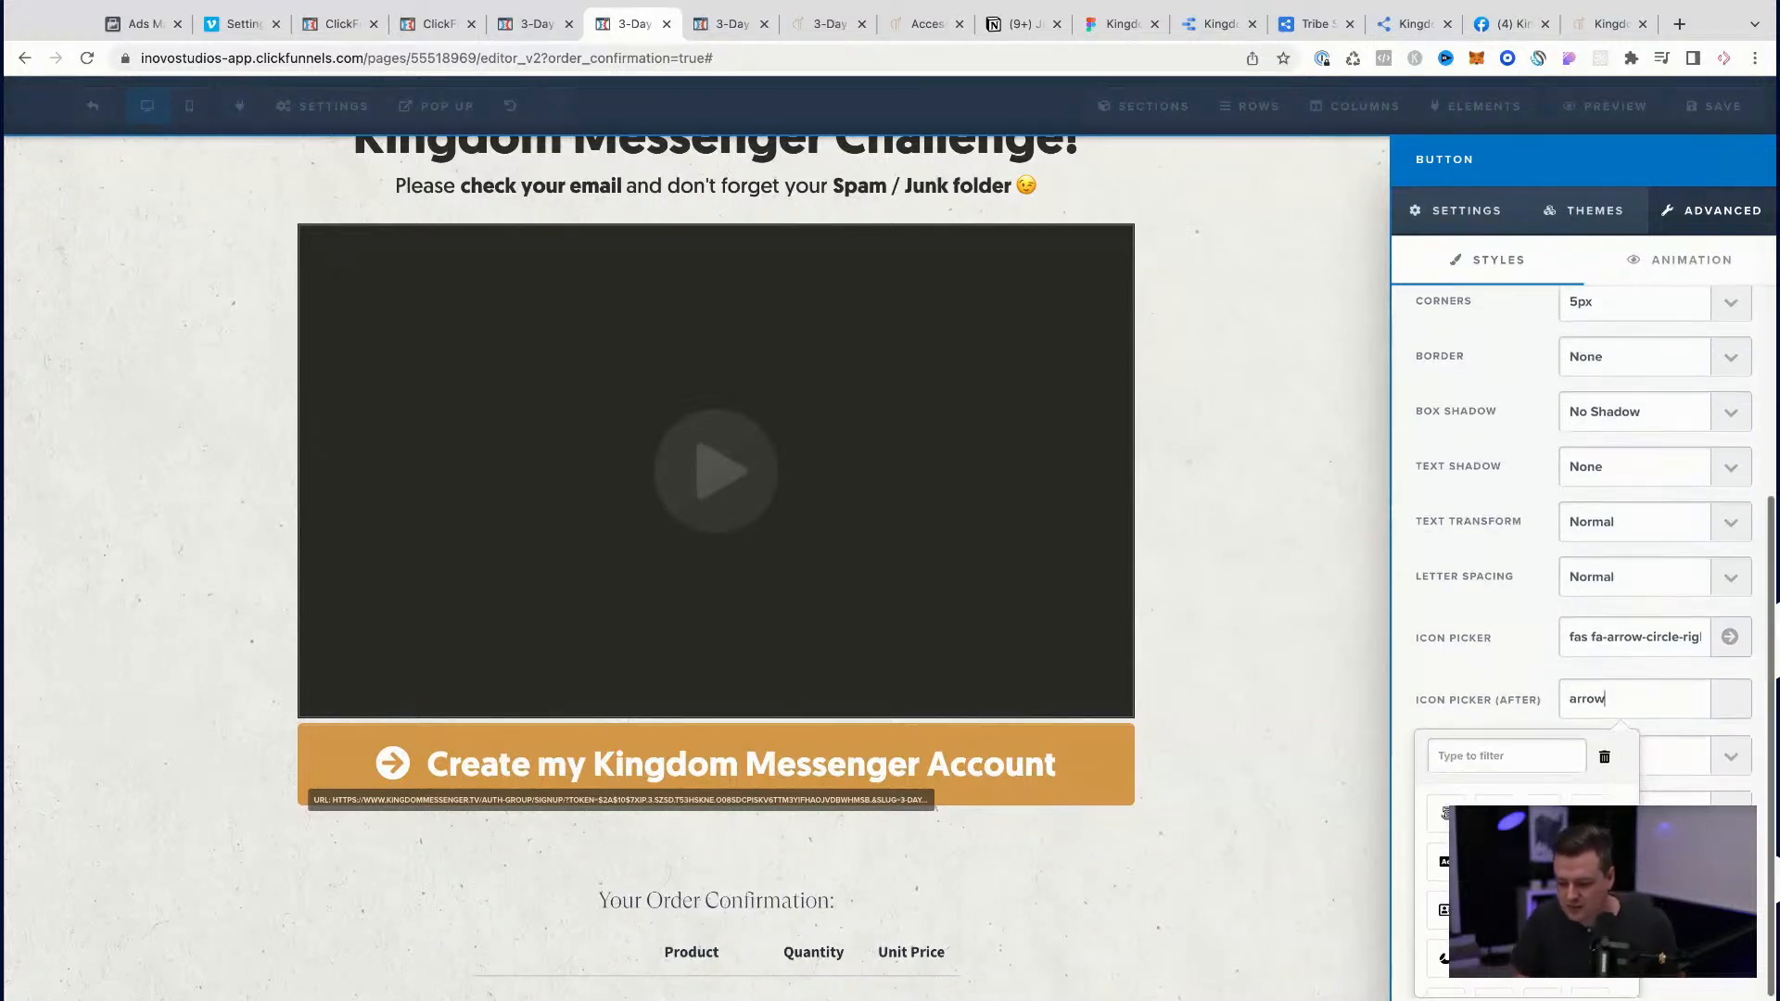
left_click(1503, 755)
type("arrow")
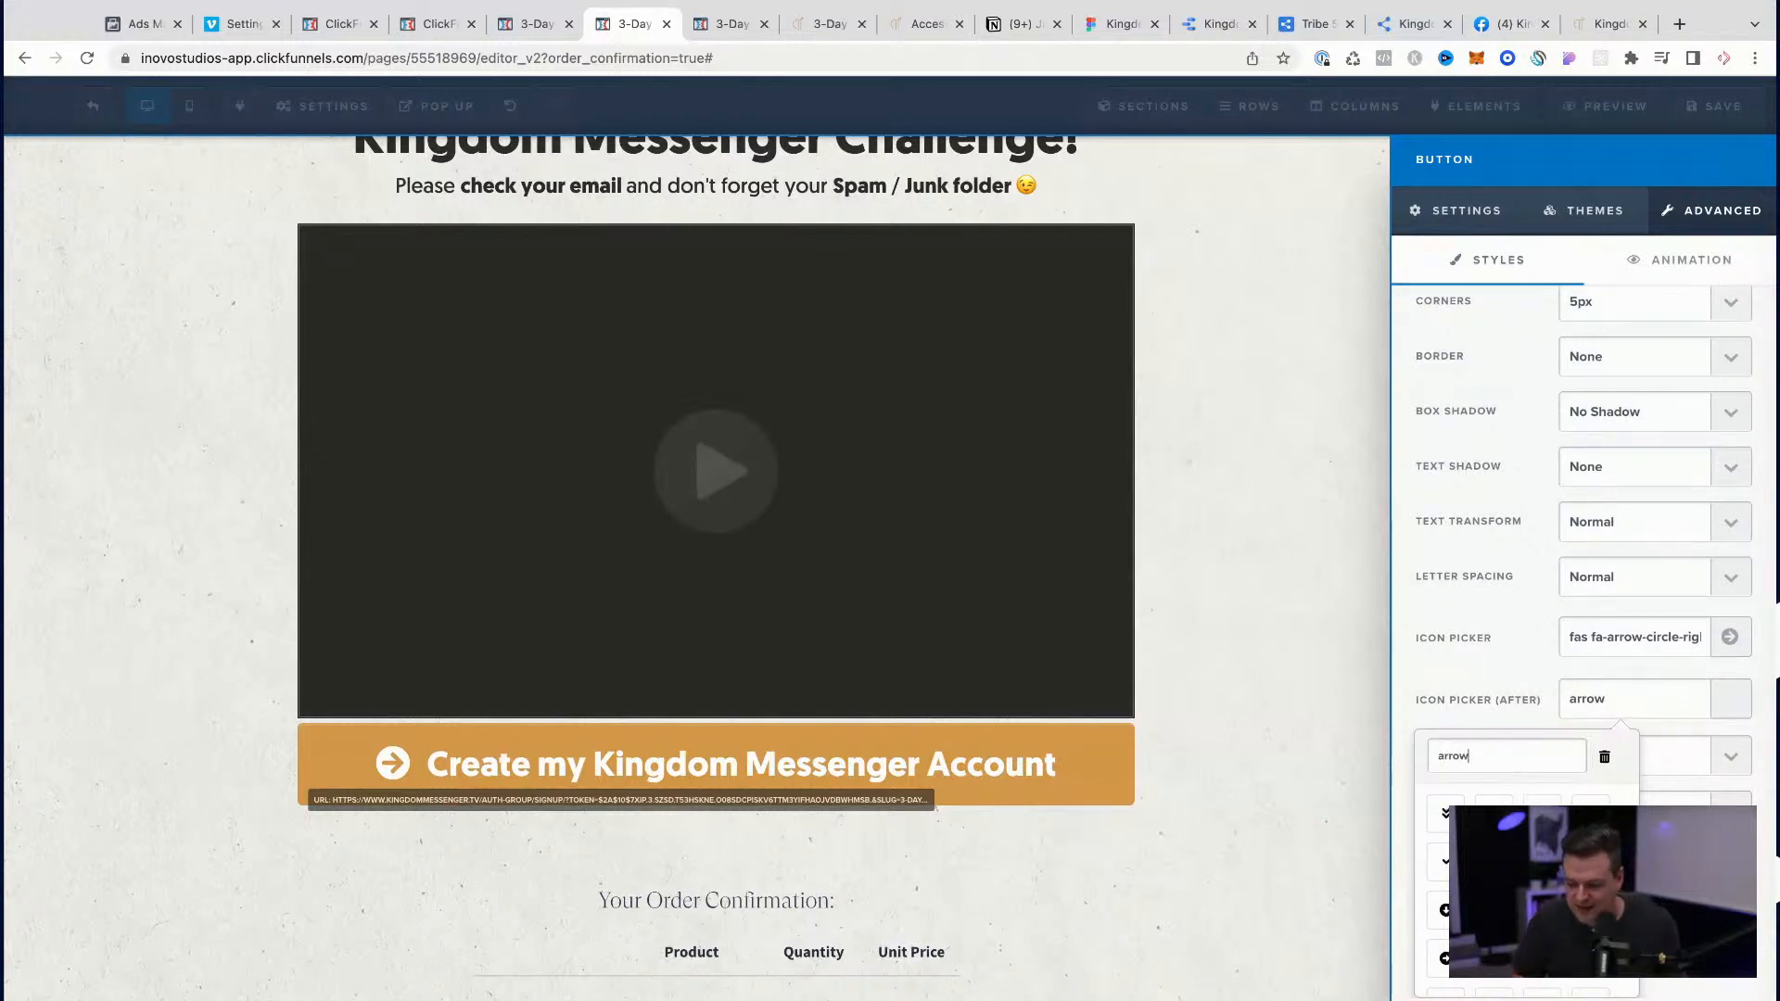
left_click(1443, 958)
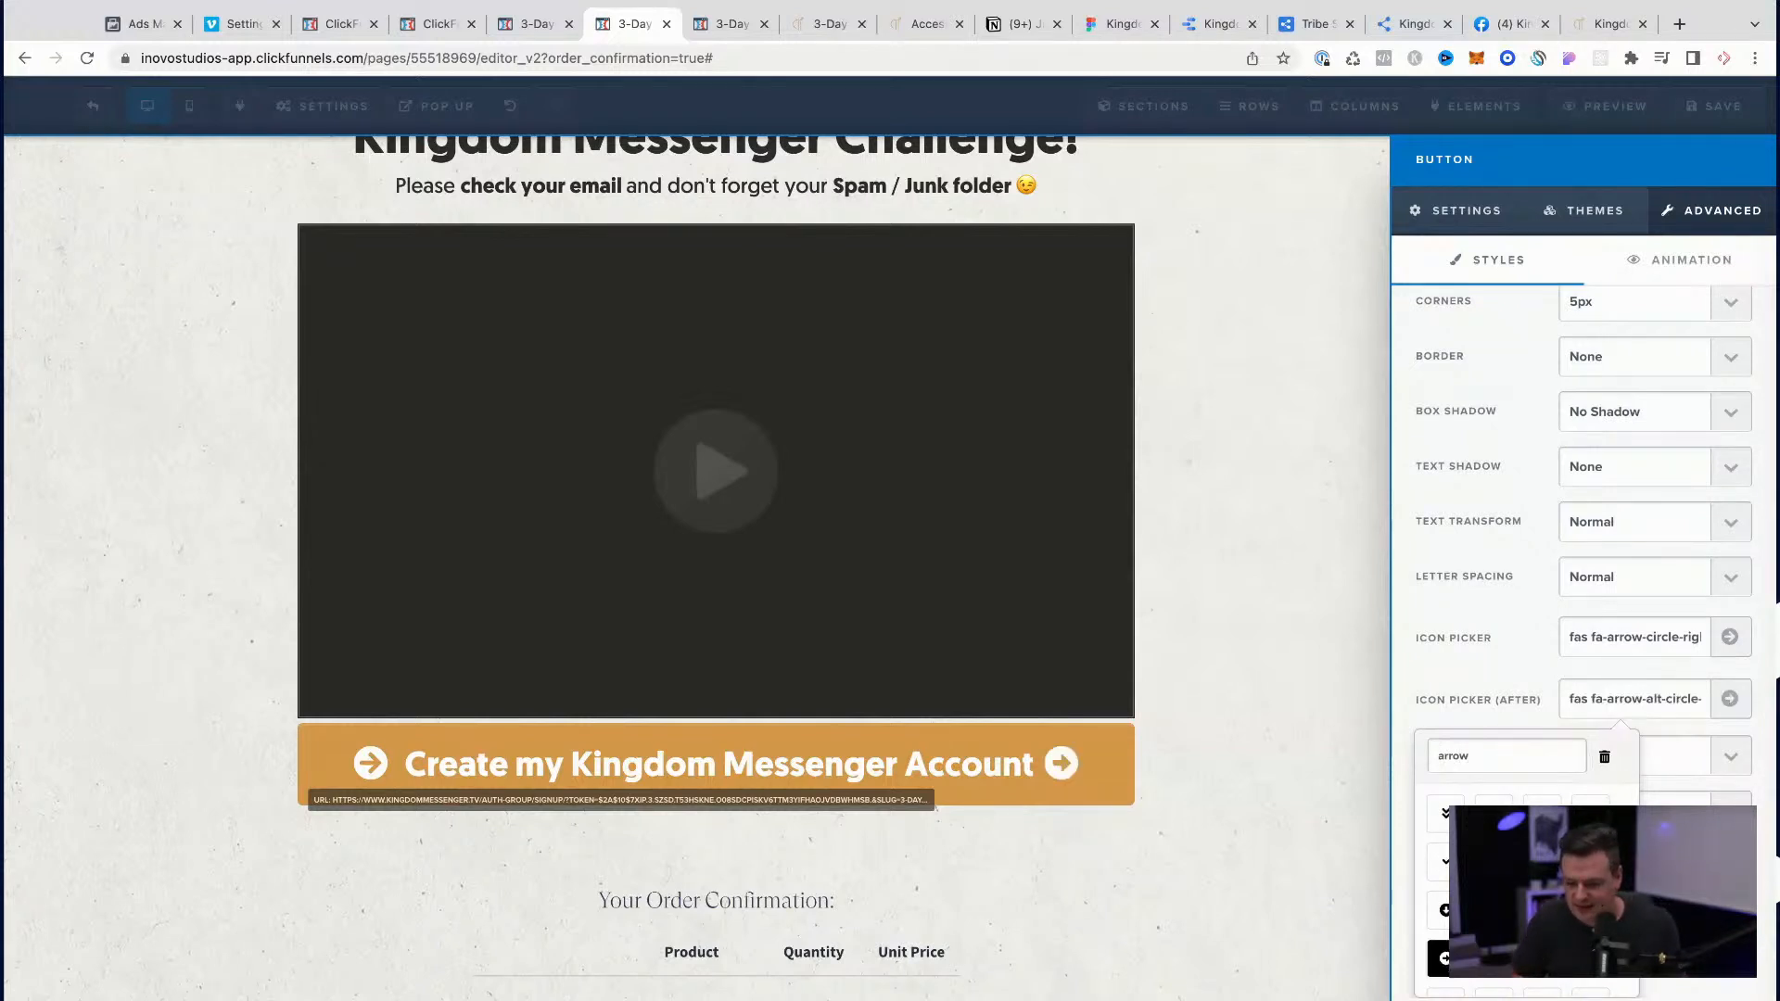
scroll(1501, 890, "down", 1)
scroll(1502, 890, "down", 2)
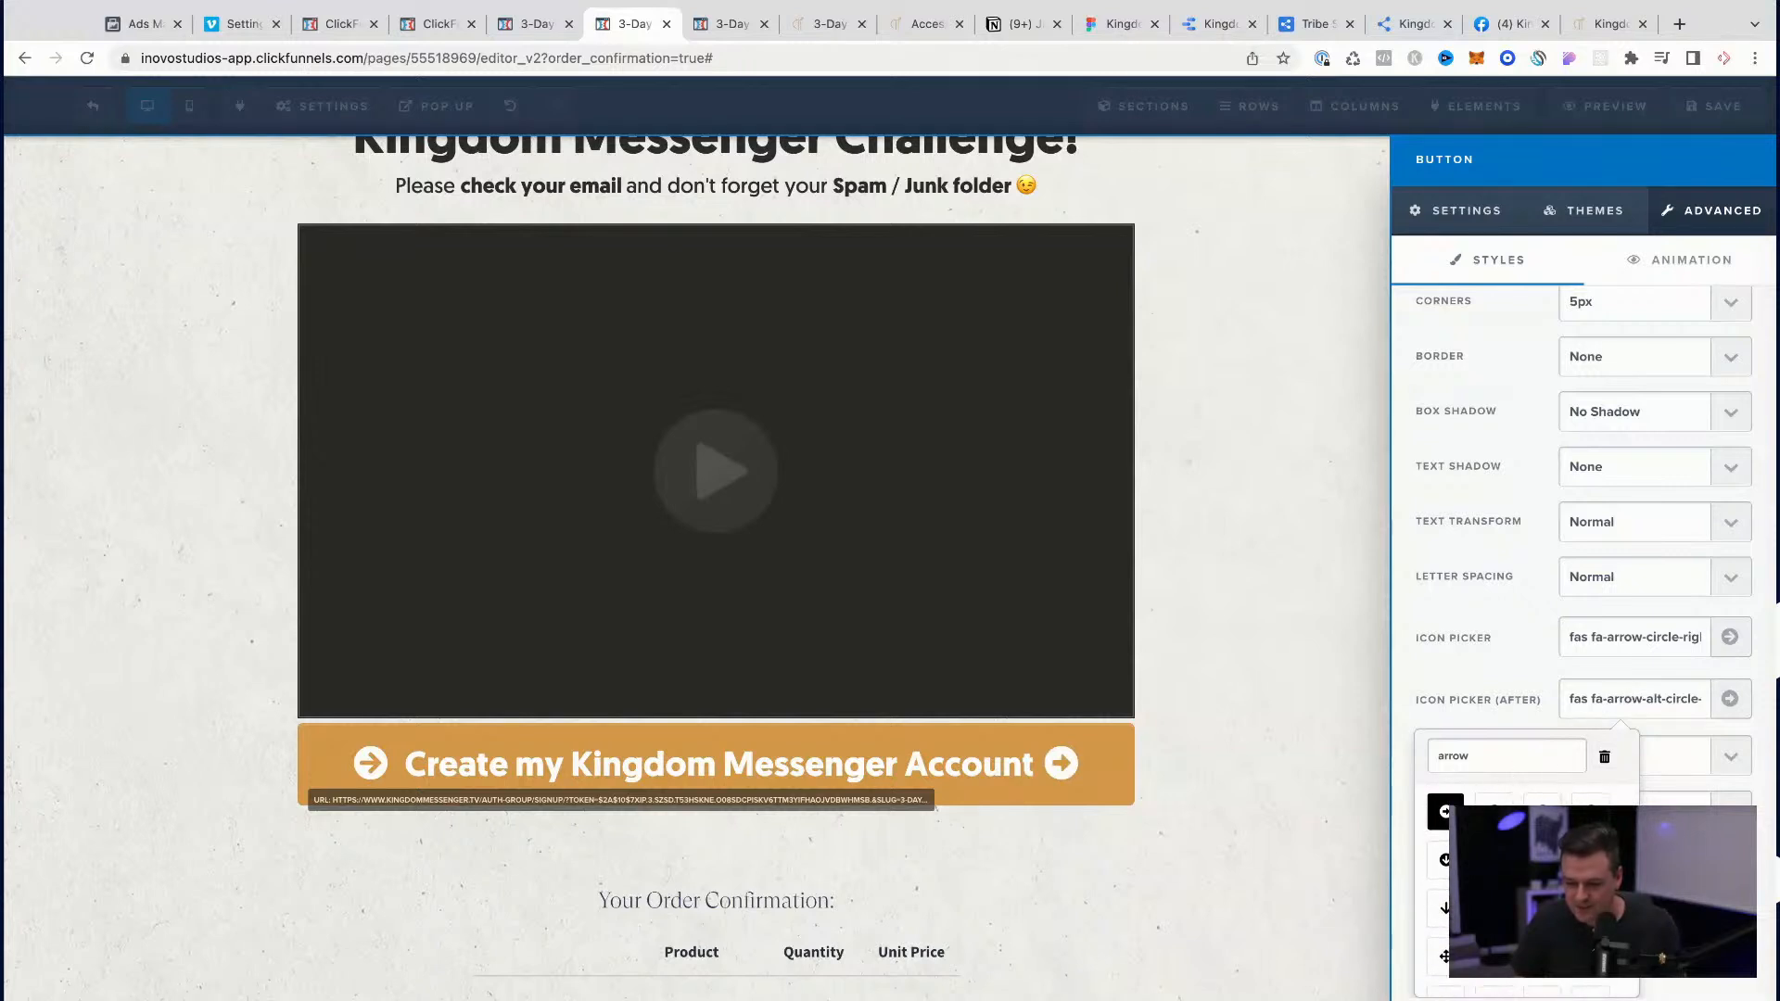
scroll(1501, 862, "up", 1)
left_click(1494, 836)
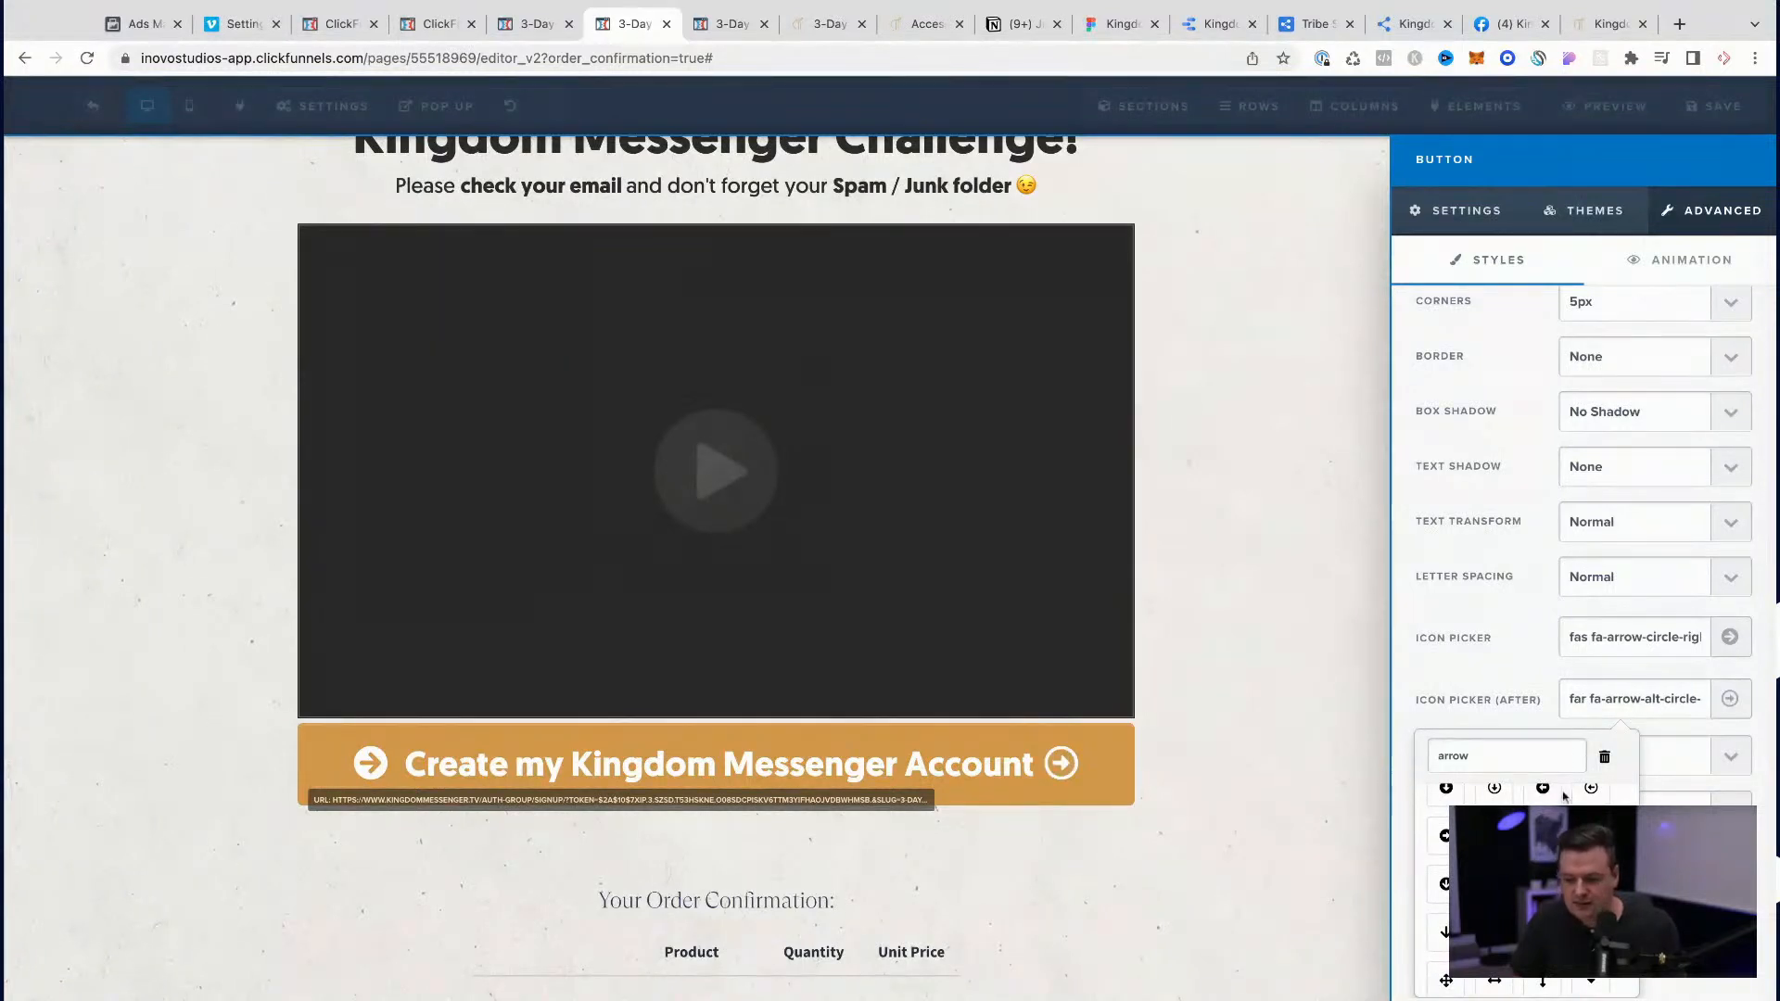
left_click(1543, 884)
Step: Remove the arrow icon before the account button's text and save the page
scroll(1576, 639, "up", 2)
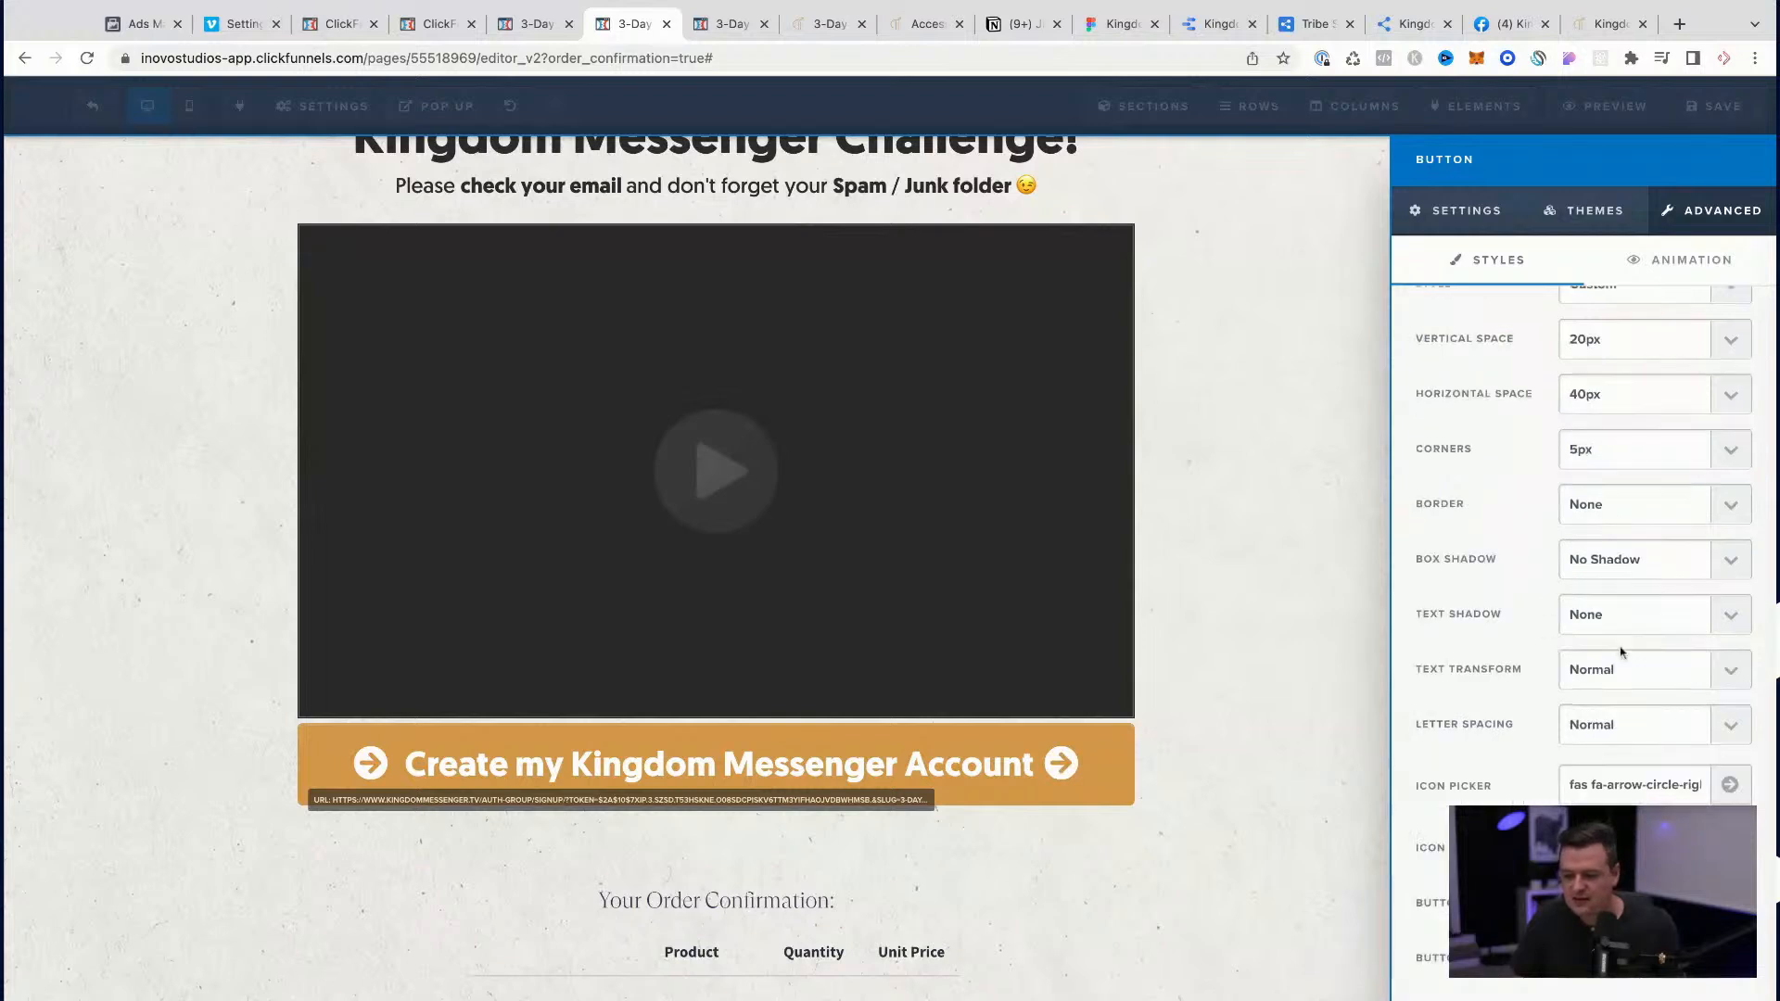
left_click(1617, 786)
scroll(1618, 786, "down", 1)
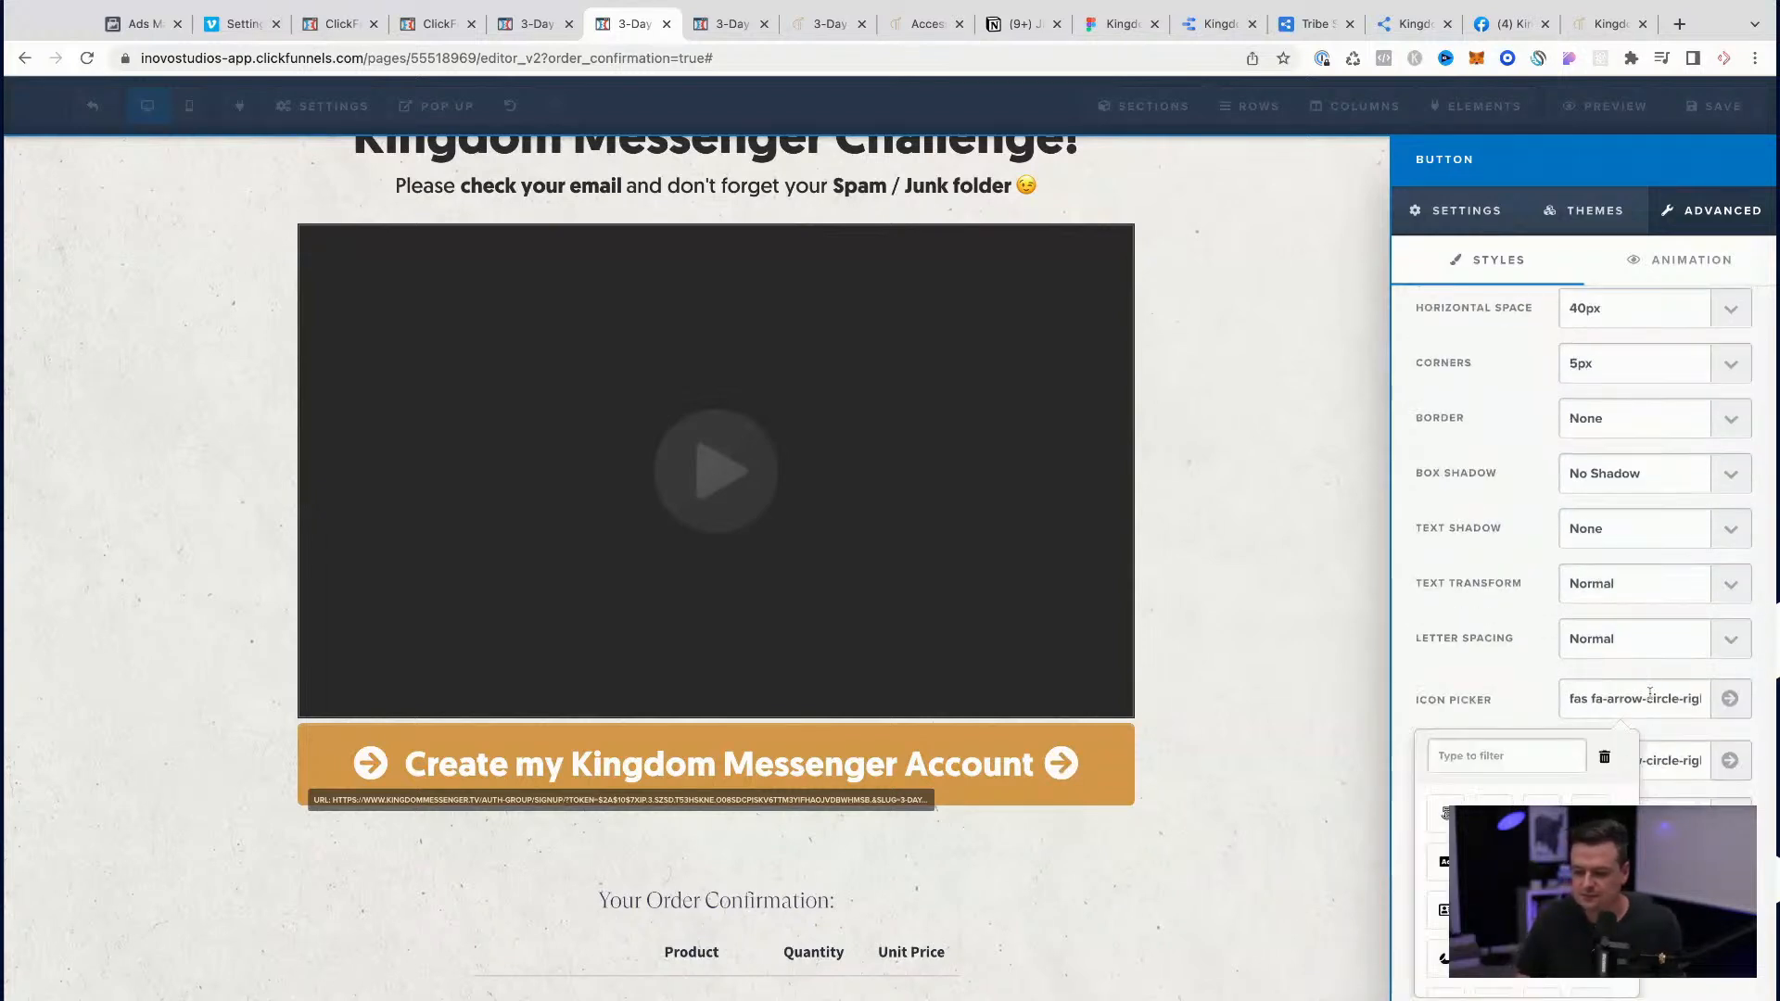
left_click(1605, 757)
left_click(1293, 751)
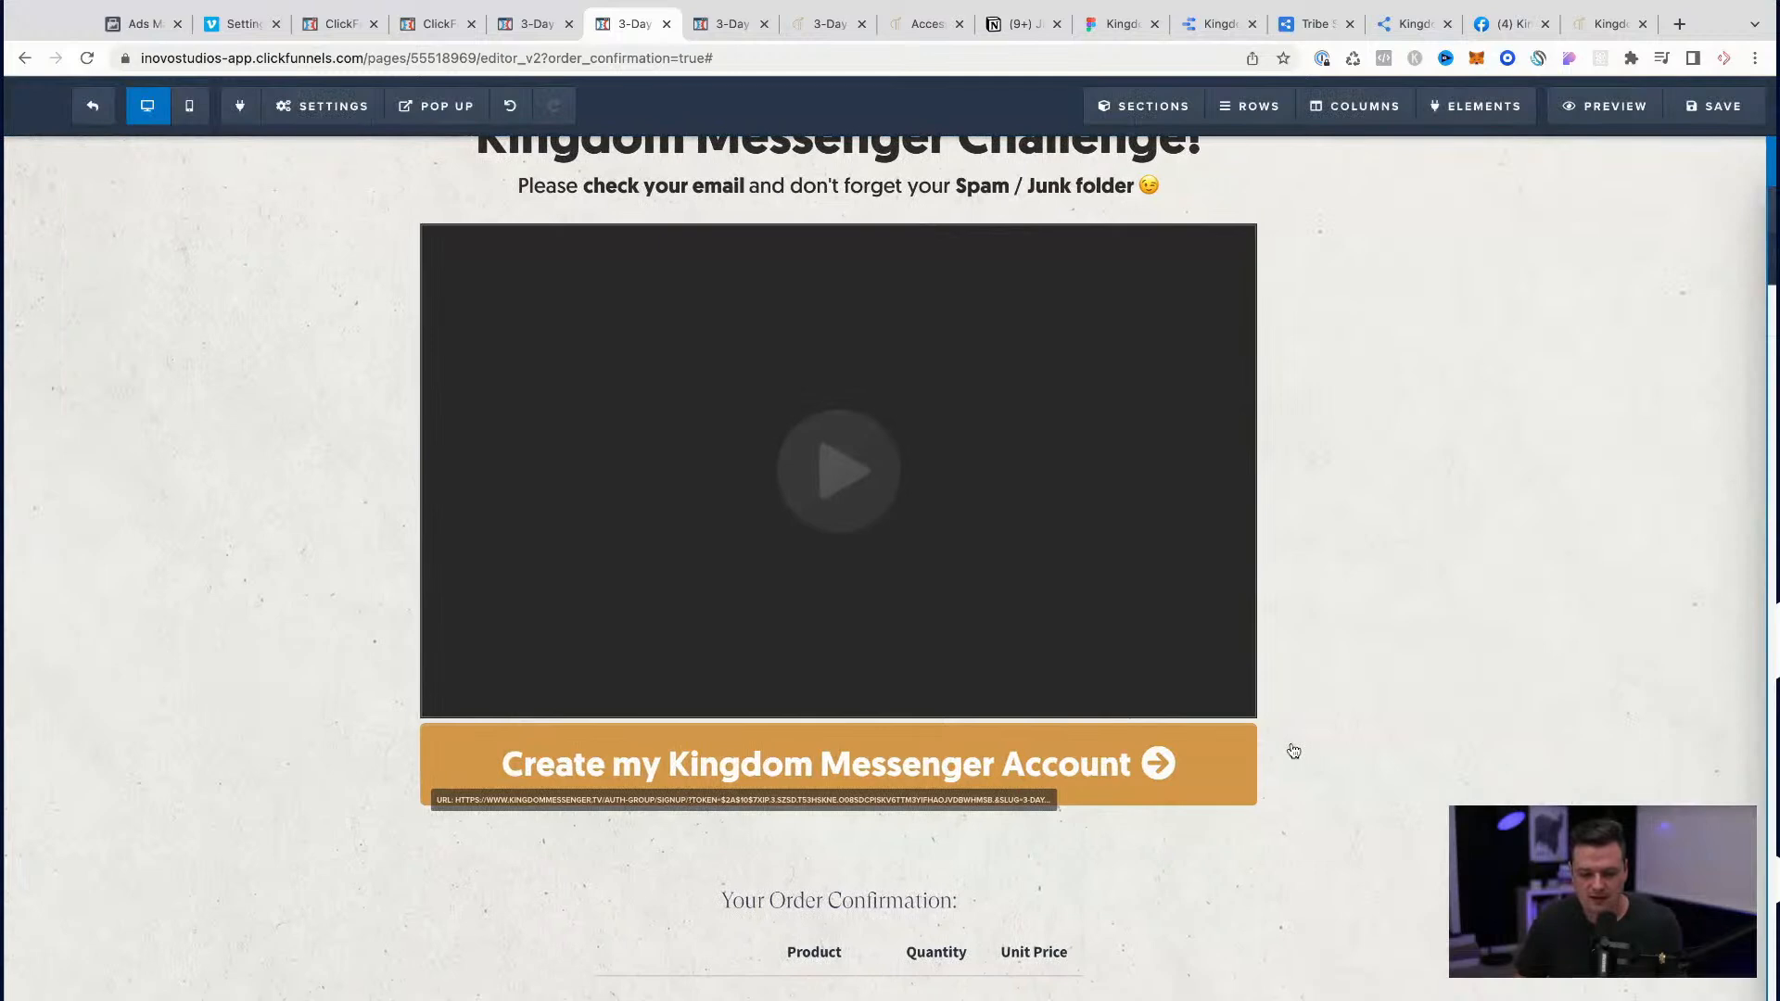
left_click(1723, 118)
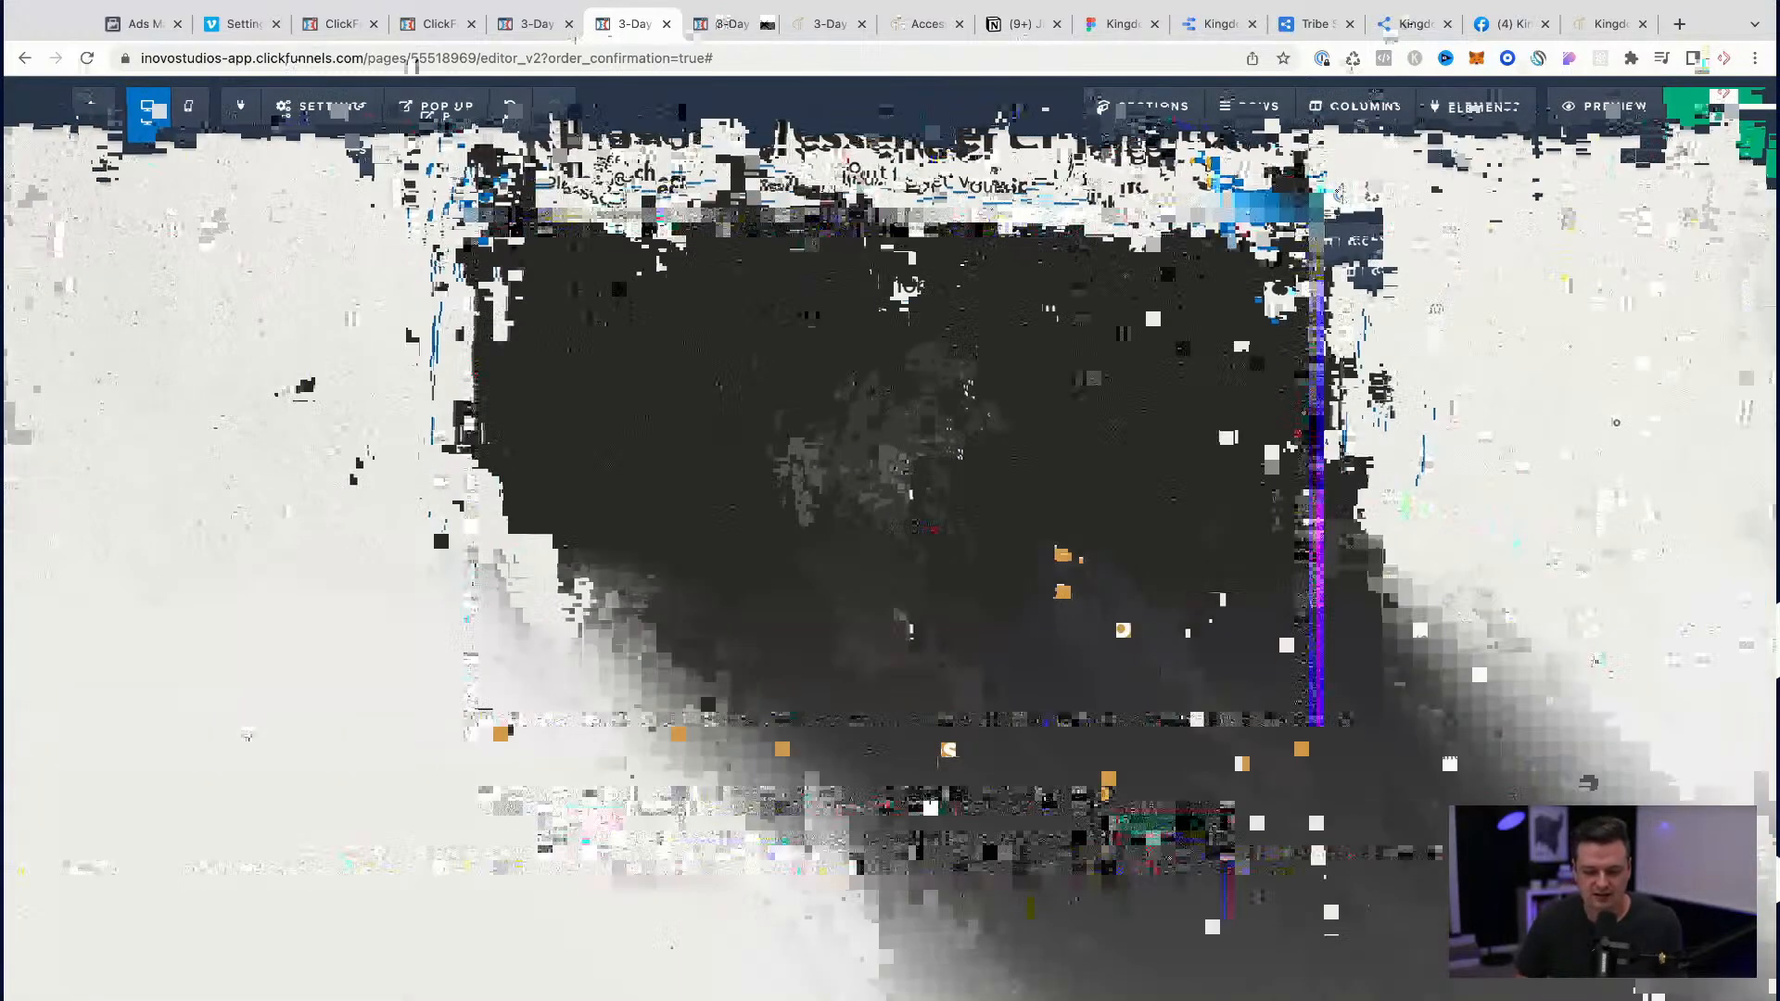
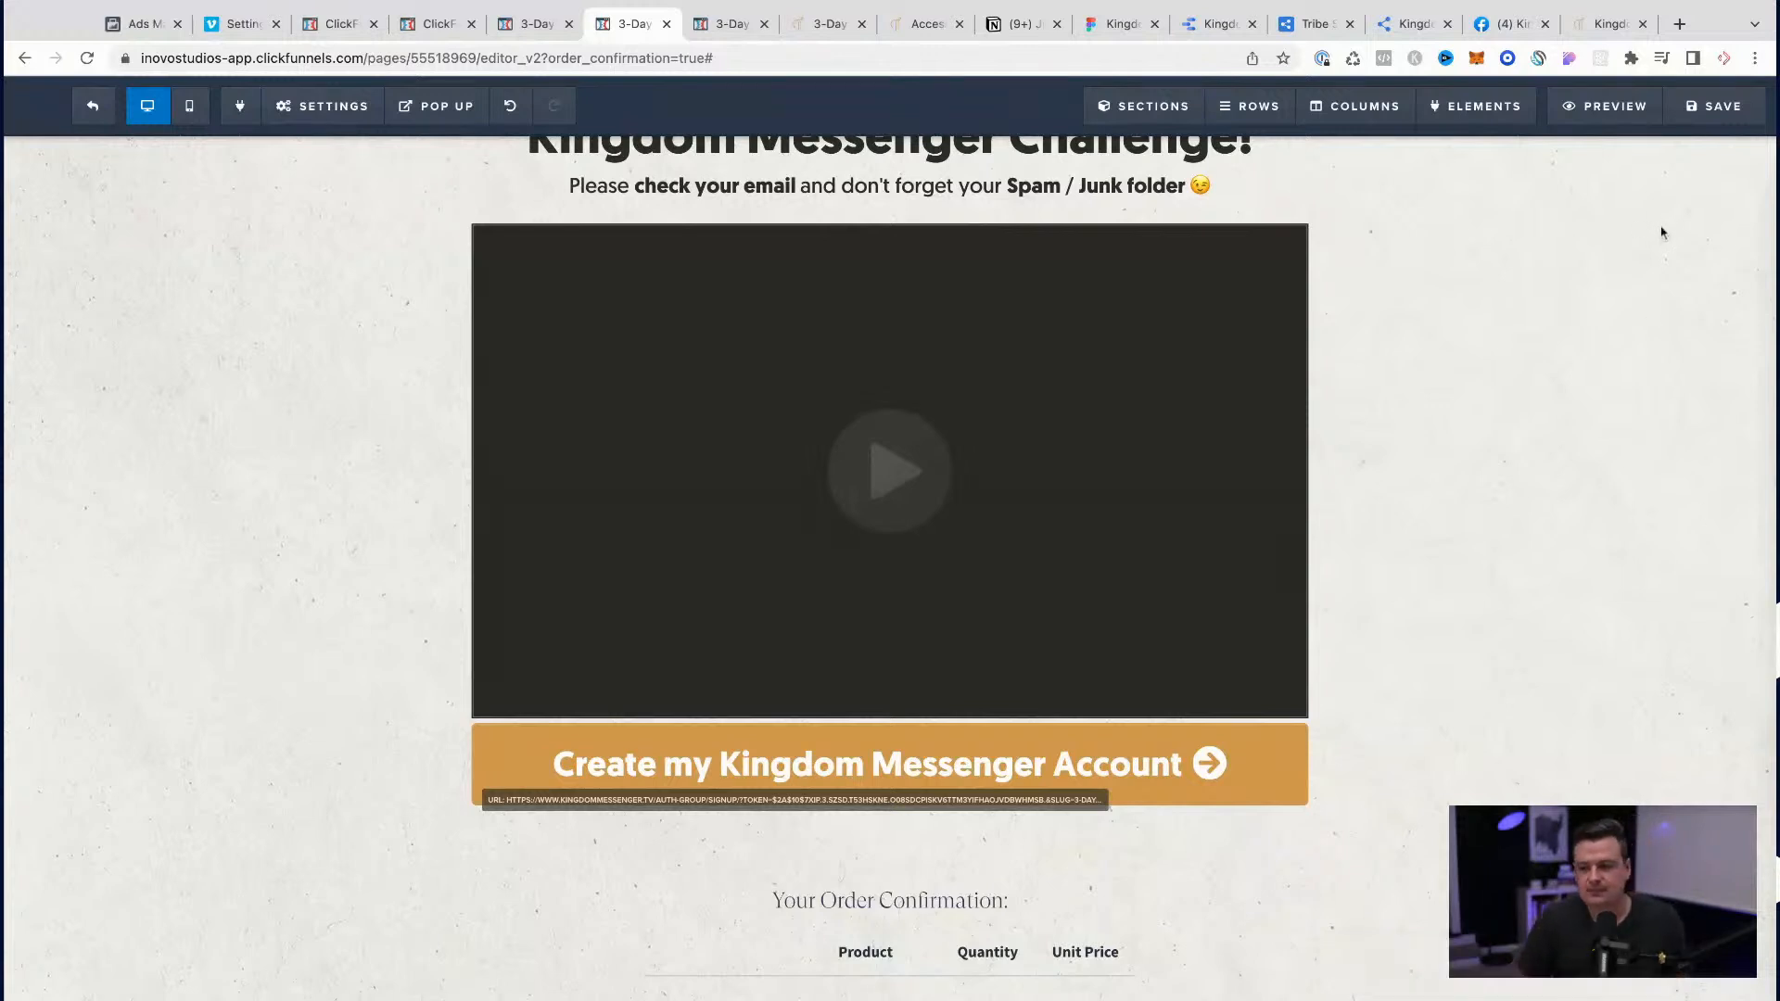
Step: Save the page, and in the Notion July 2022 Challenge checklist tick "Upload to Vimeo" and "Add to funnel" under Thank you Video
left_click(1722, 112)
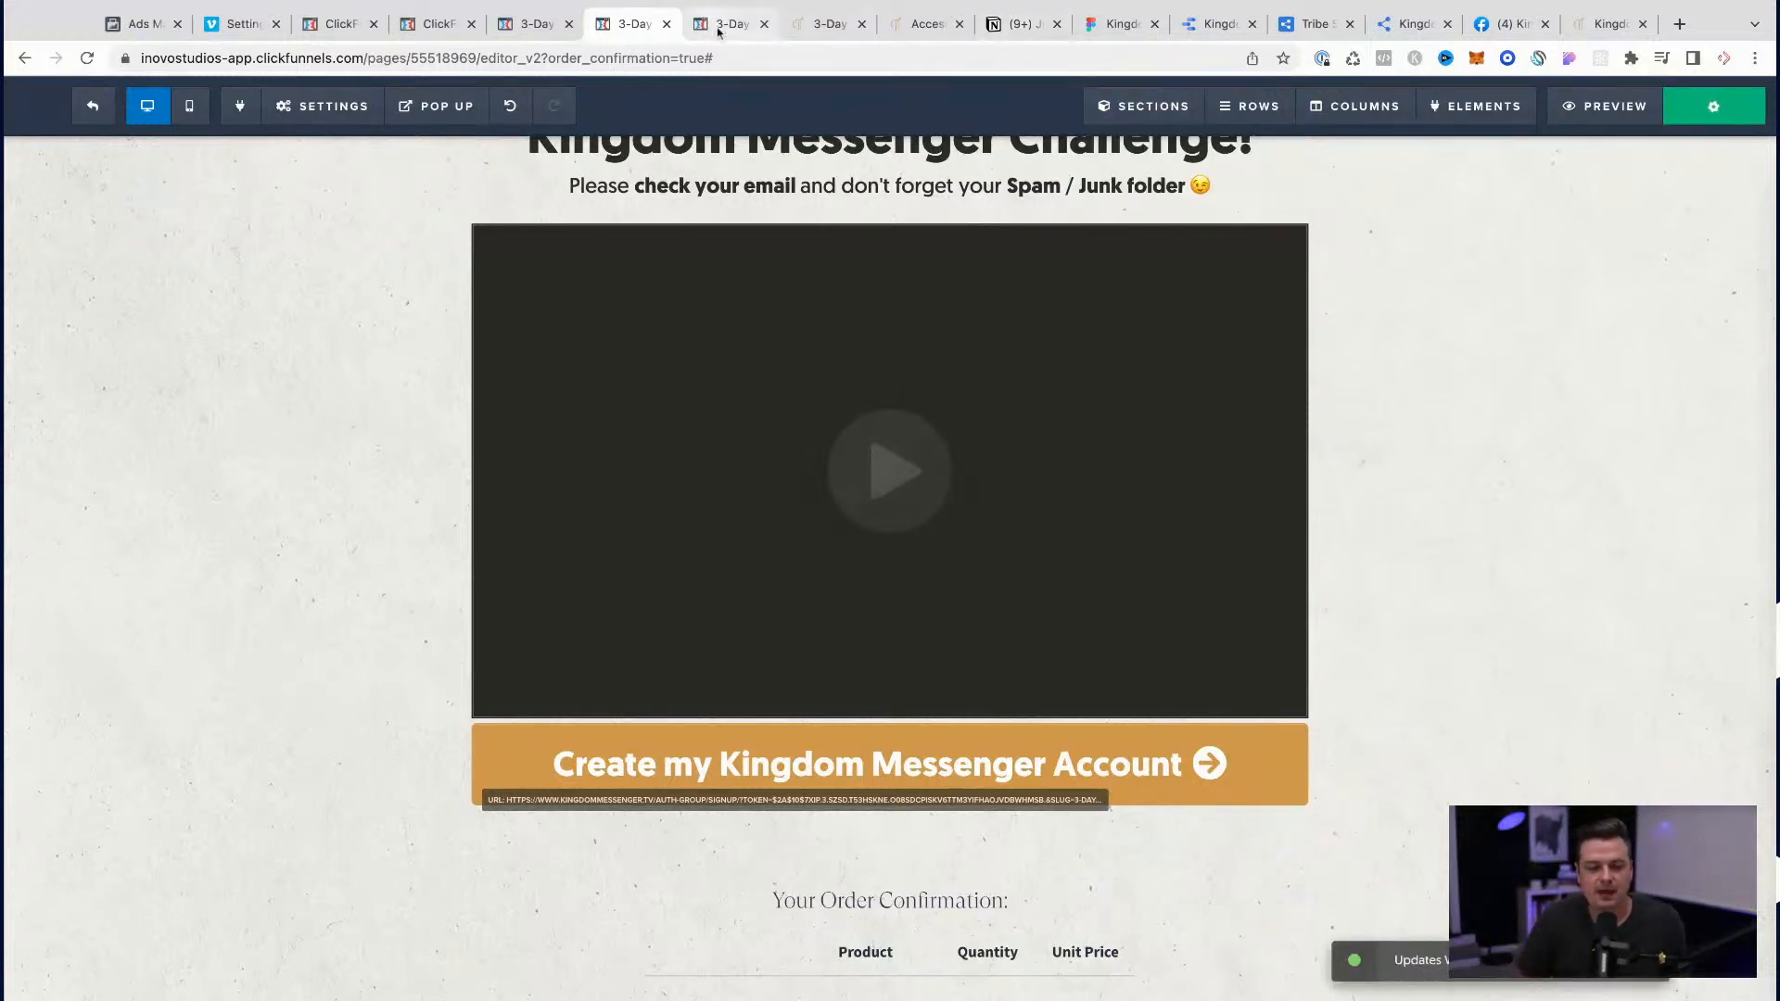
left_click(1002, 25)
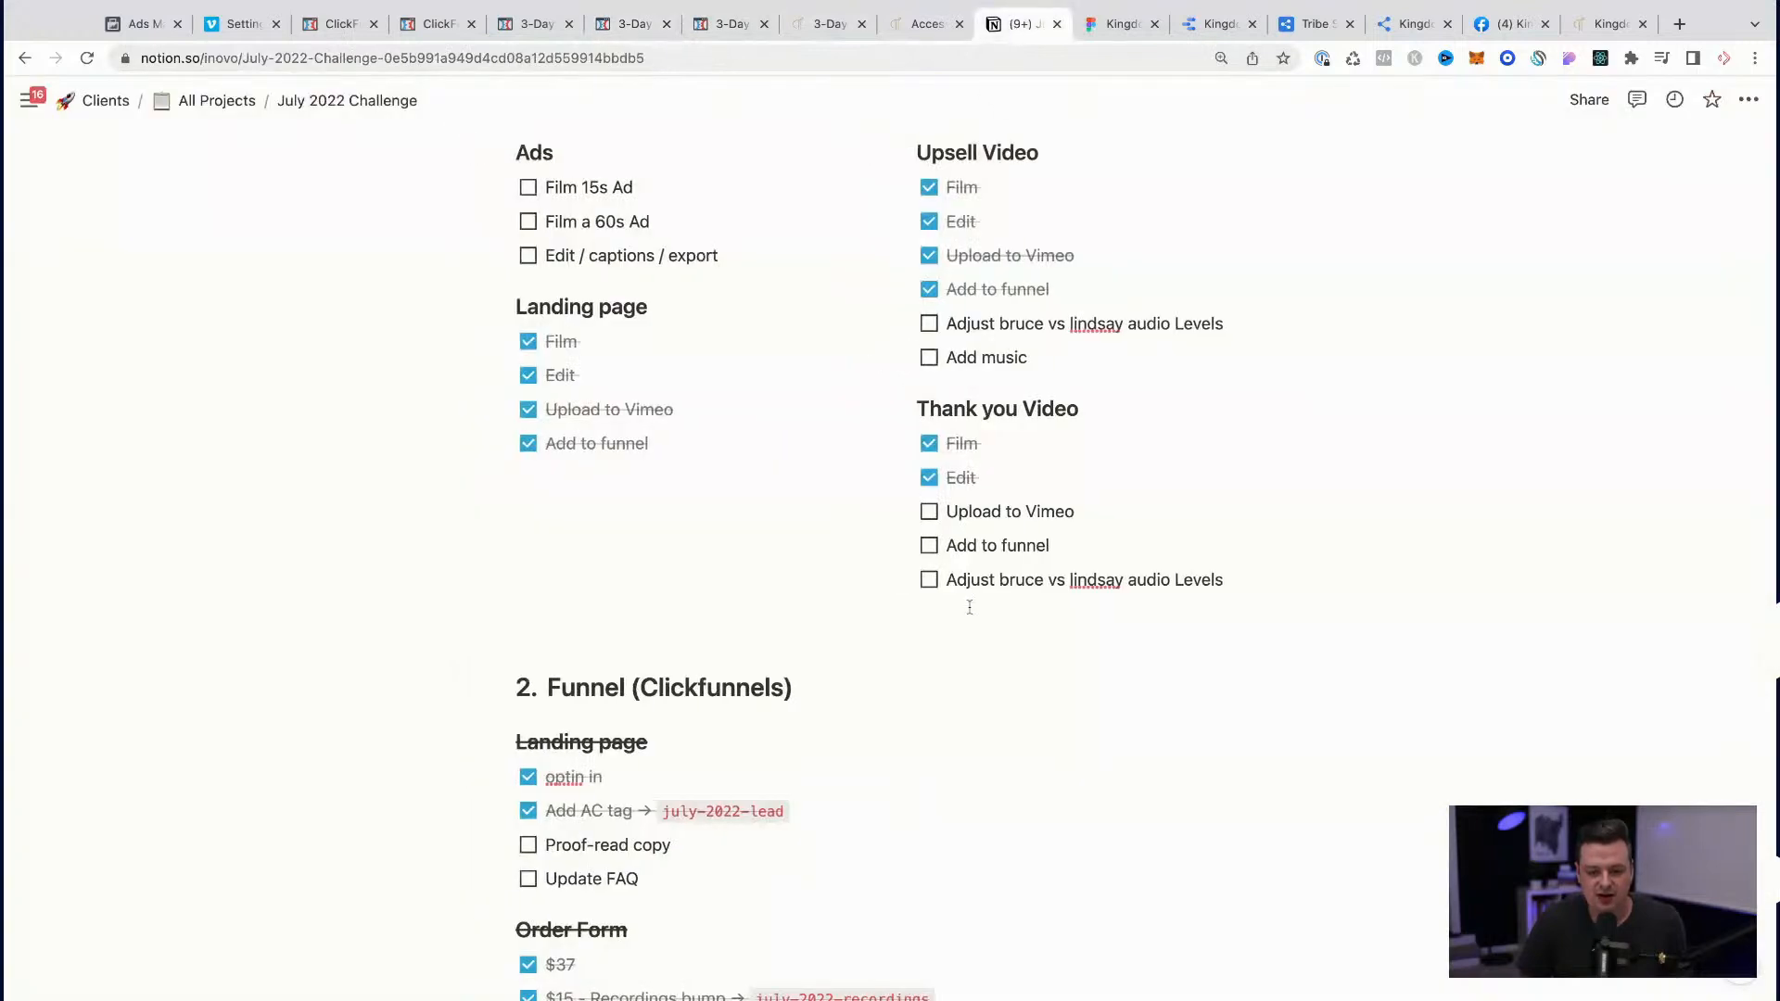
left_click(929, 513)
left_click(930, 547)
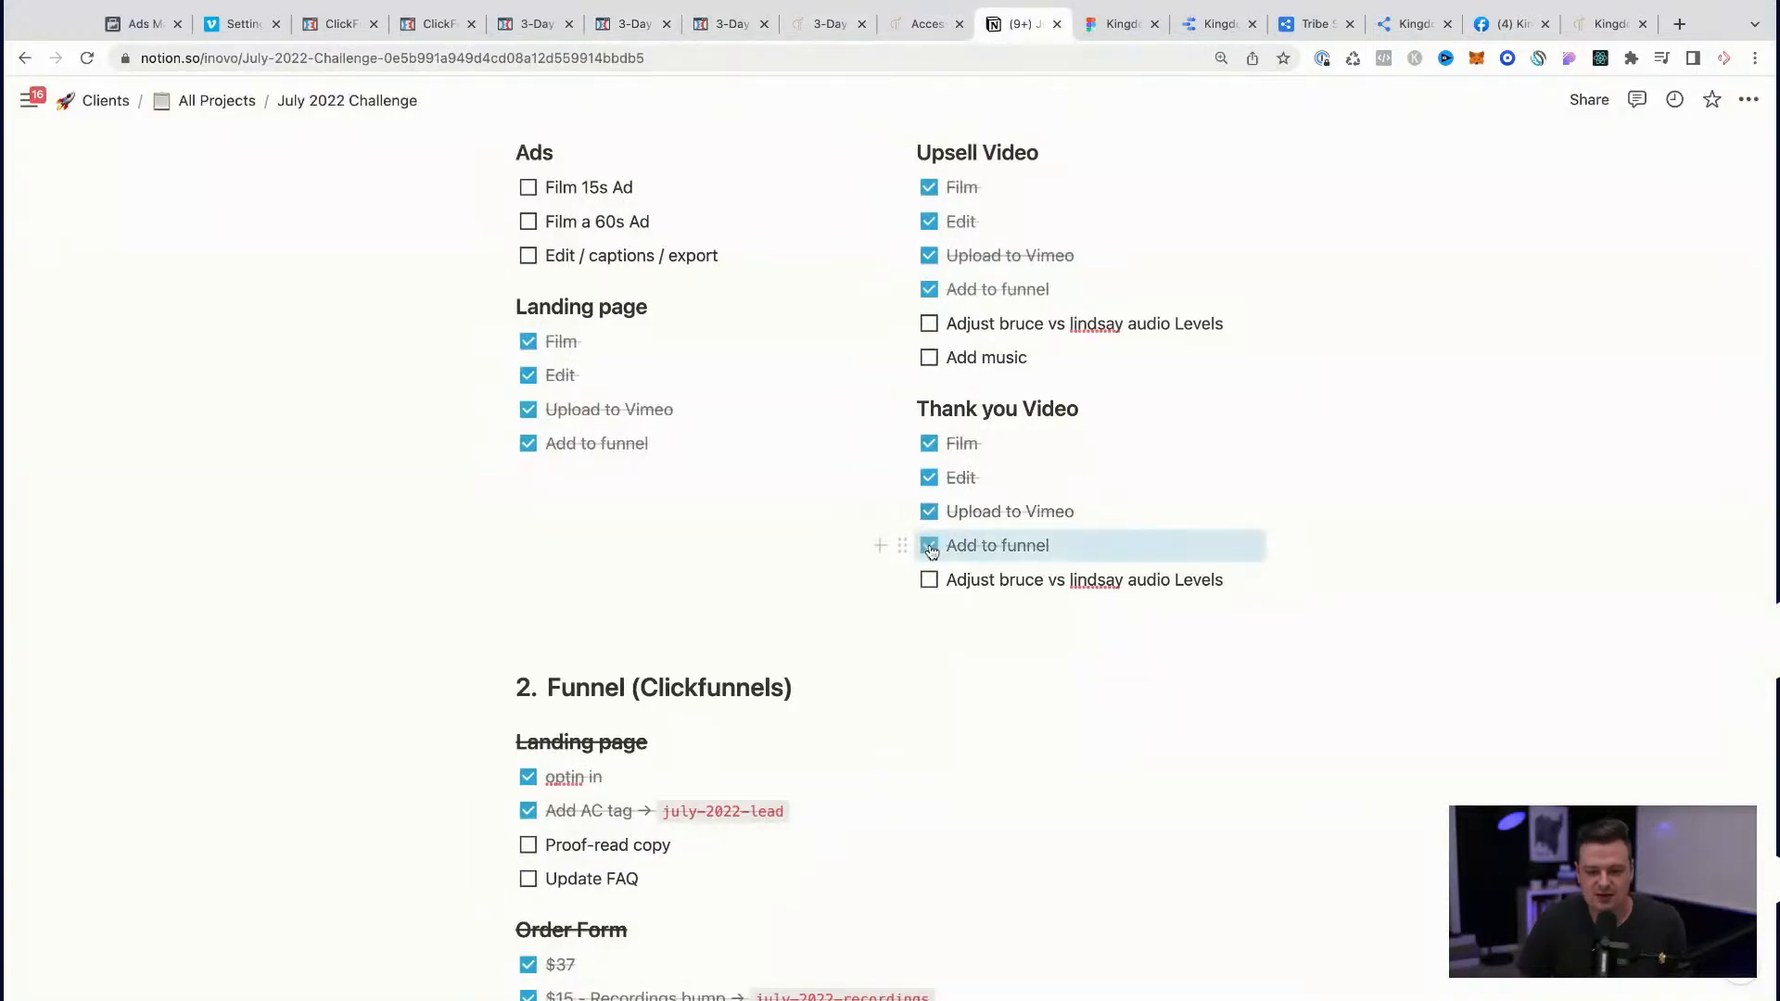
left_click(1125, 583)
triple_click(1098, 585)
left_click(1070, 655)
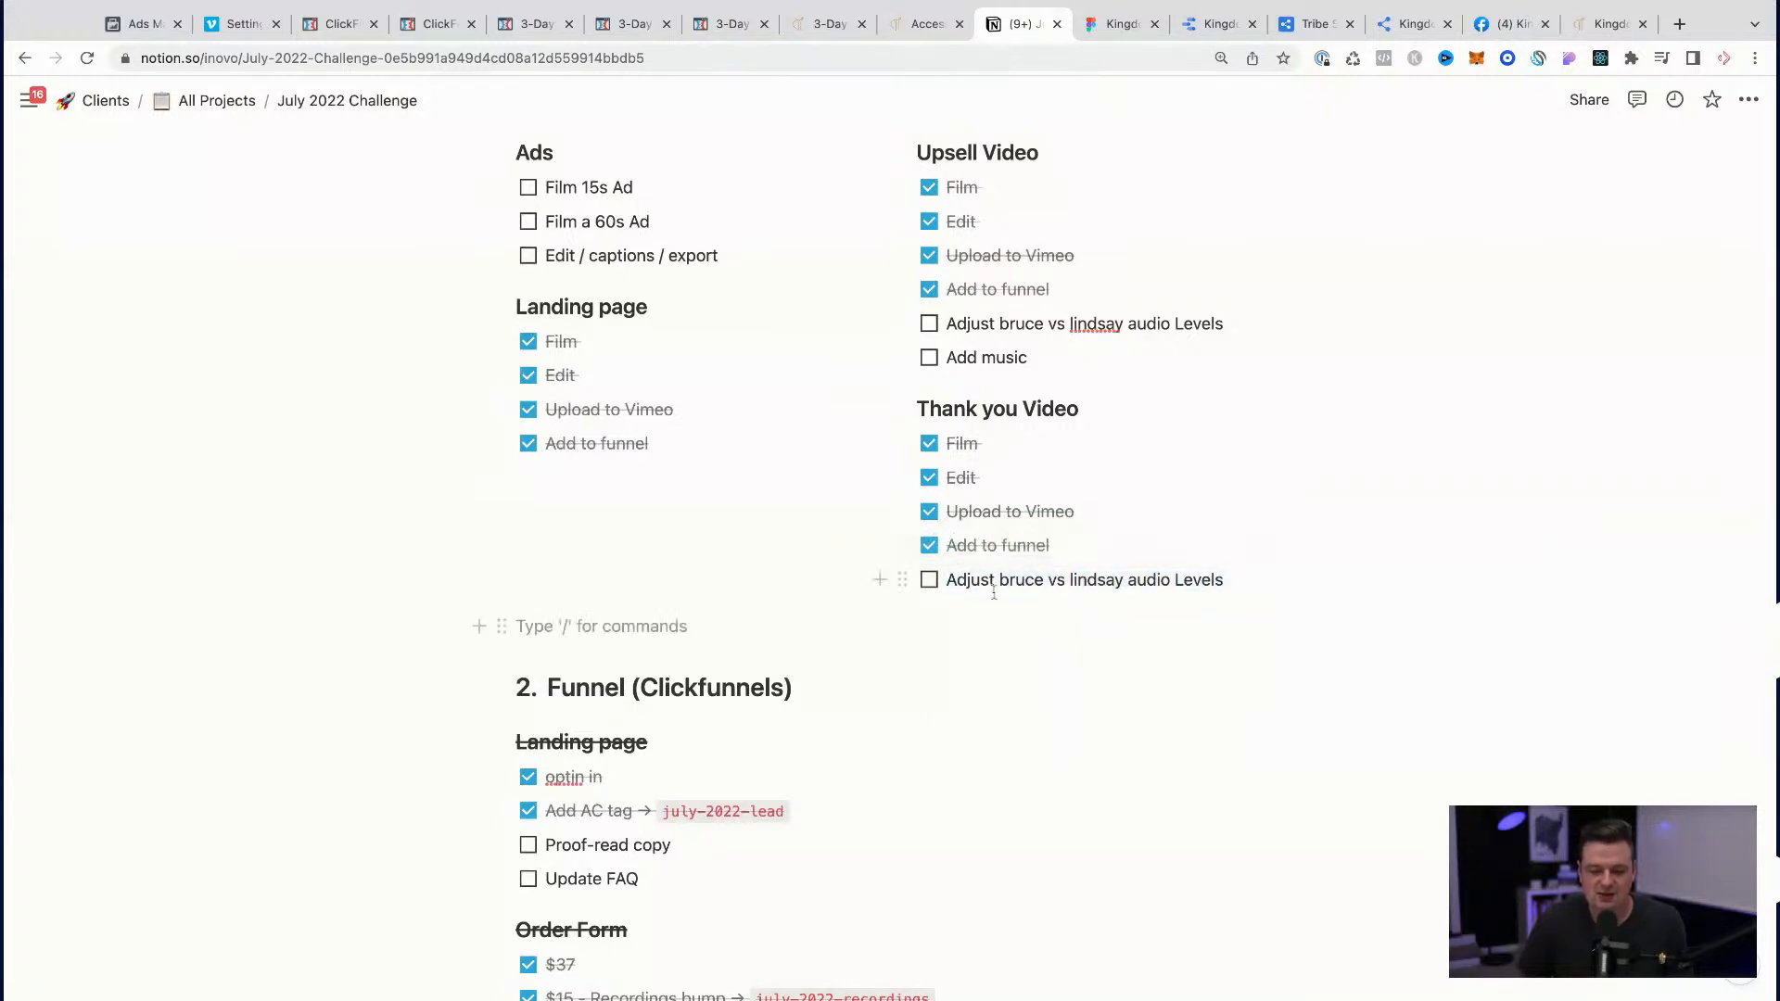
Step: Tick off the "video" task under Thank you Page in the Funnel (Clickfunnels) section
scroll(1113, 575, "down", 2)
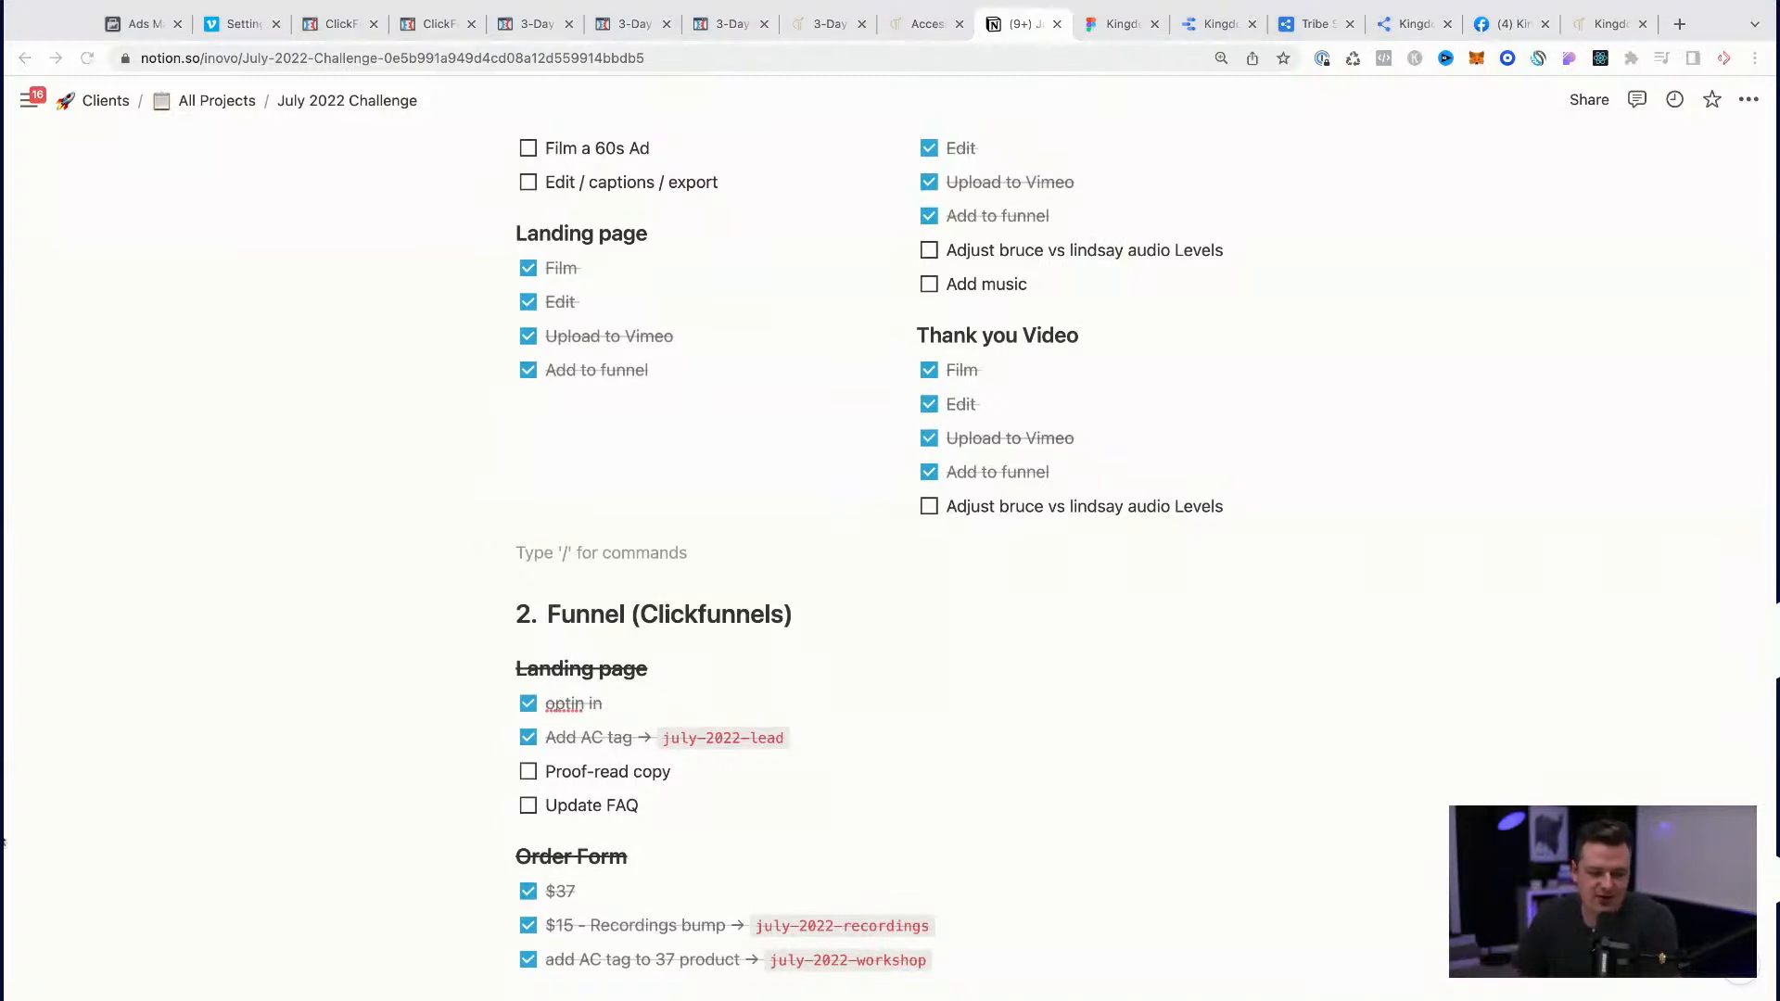
left_click(1258, 658)
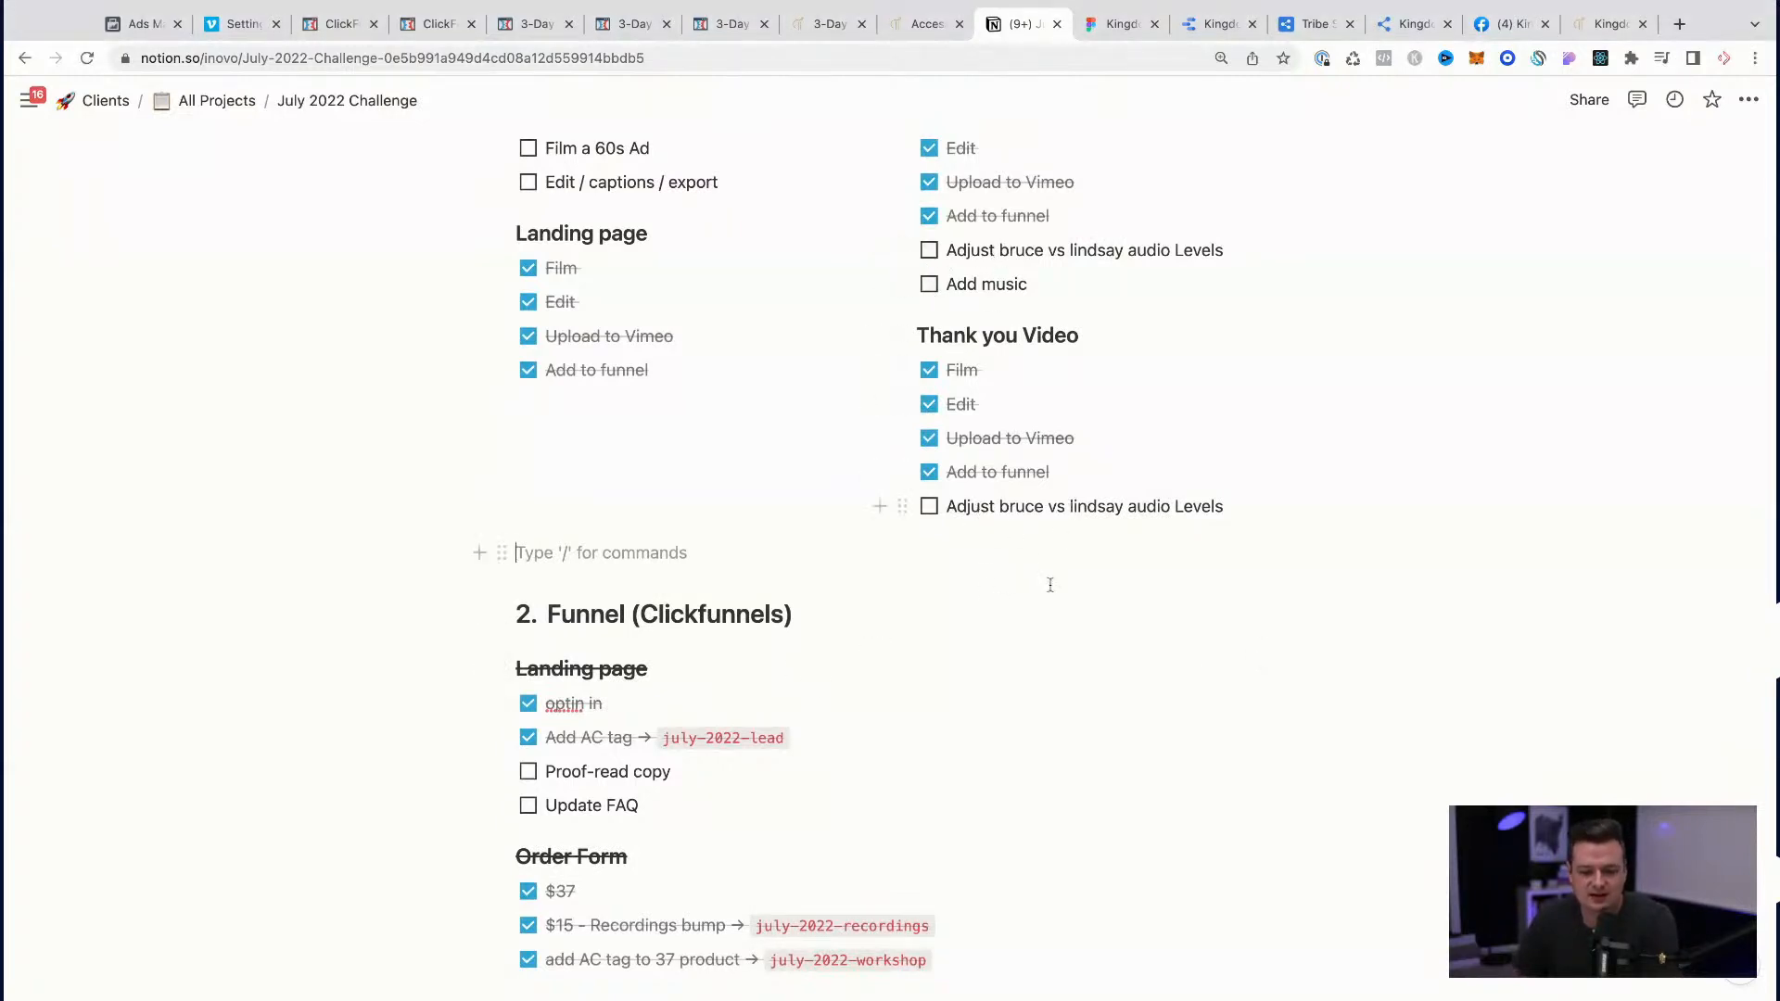
scroll(1053, 568, "down", 3)
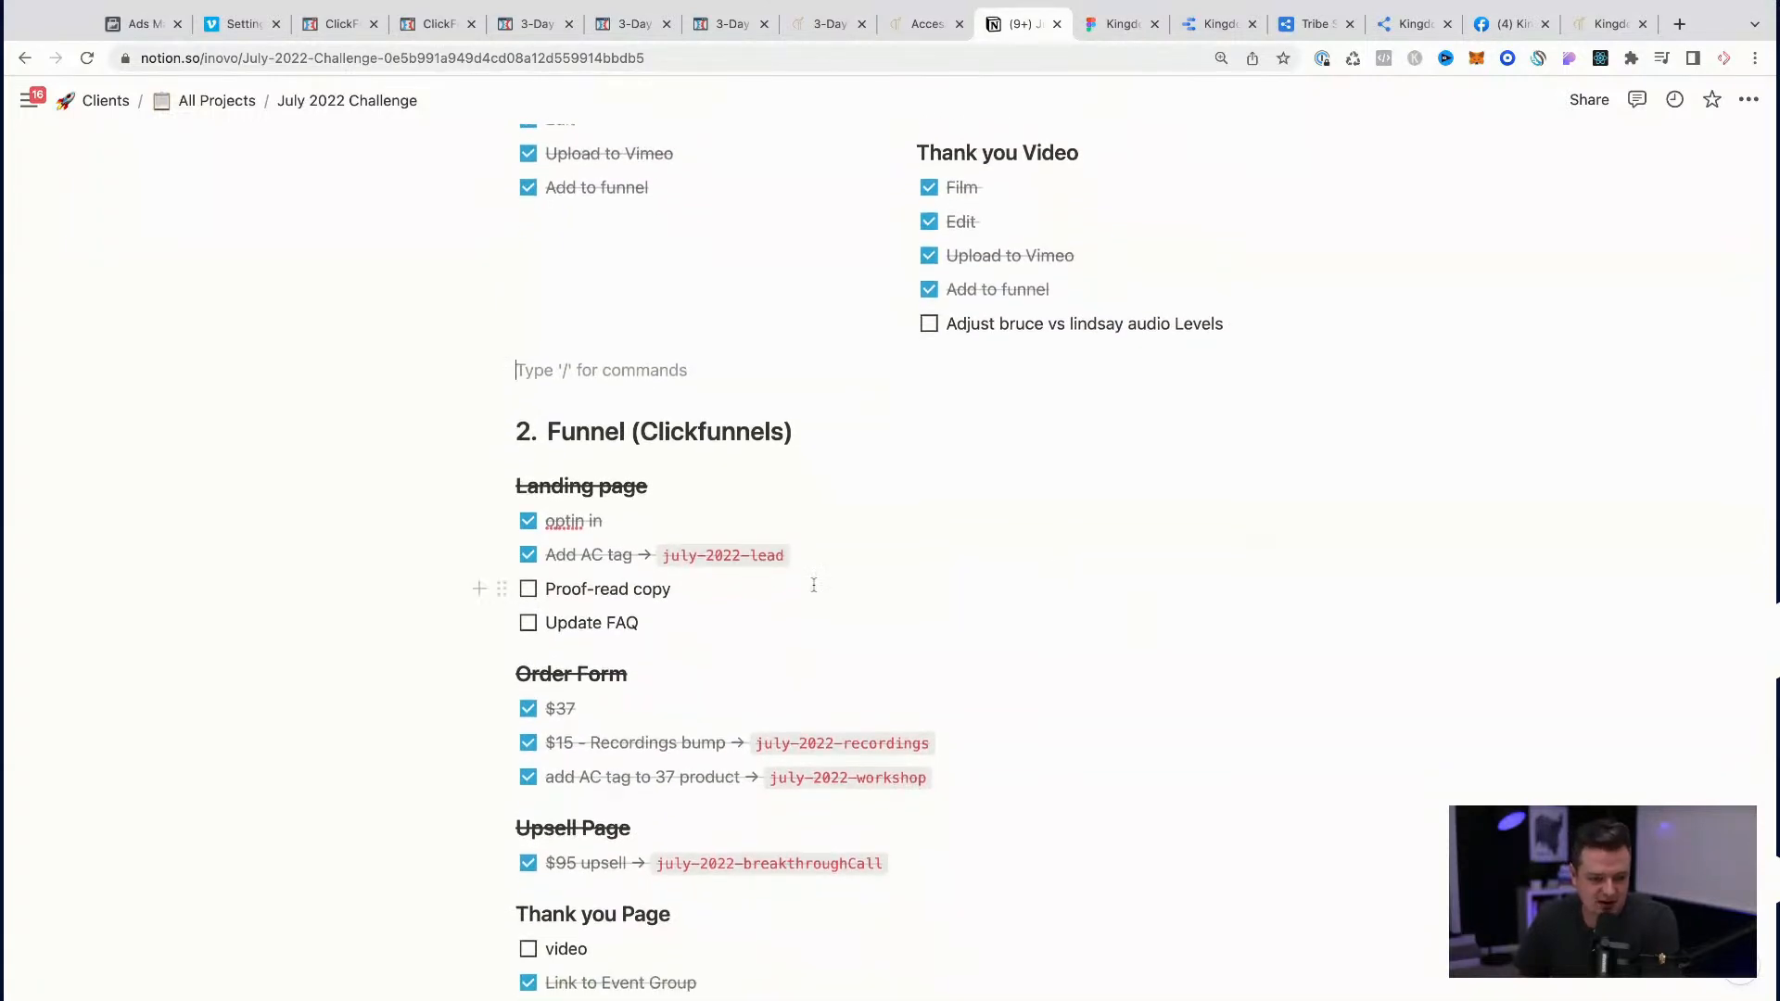
scroll(594, 580, "down", 1)
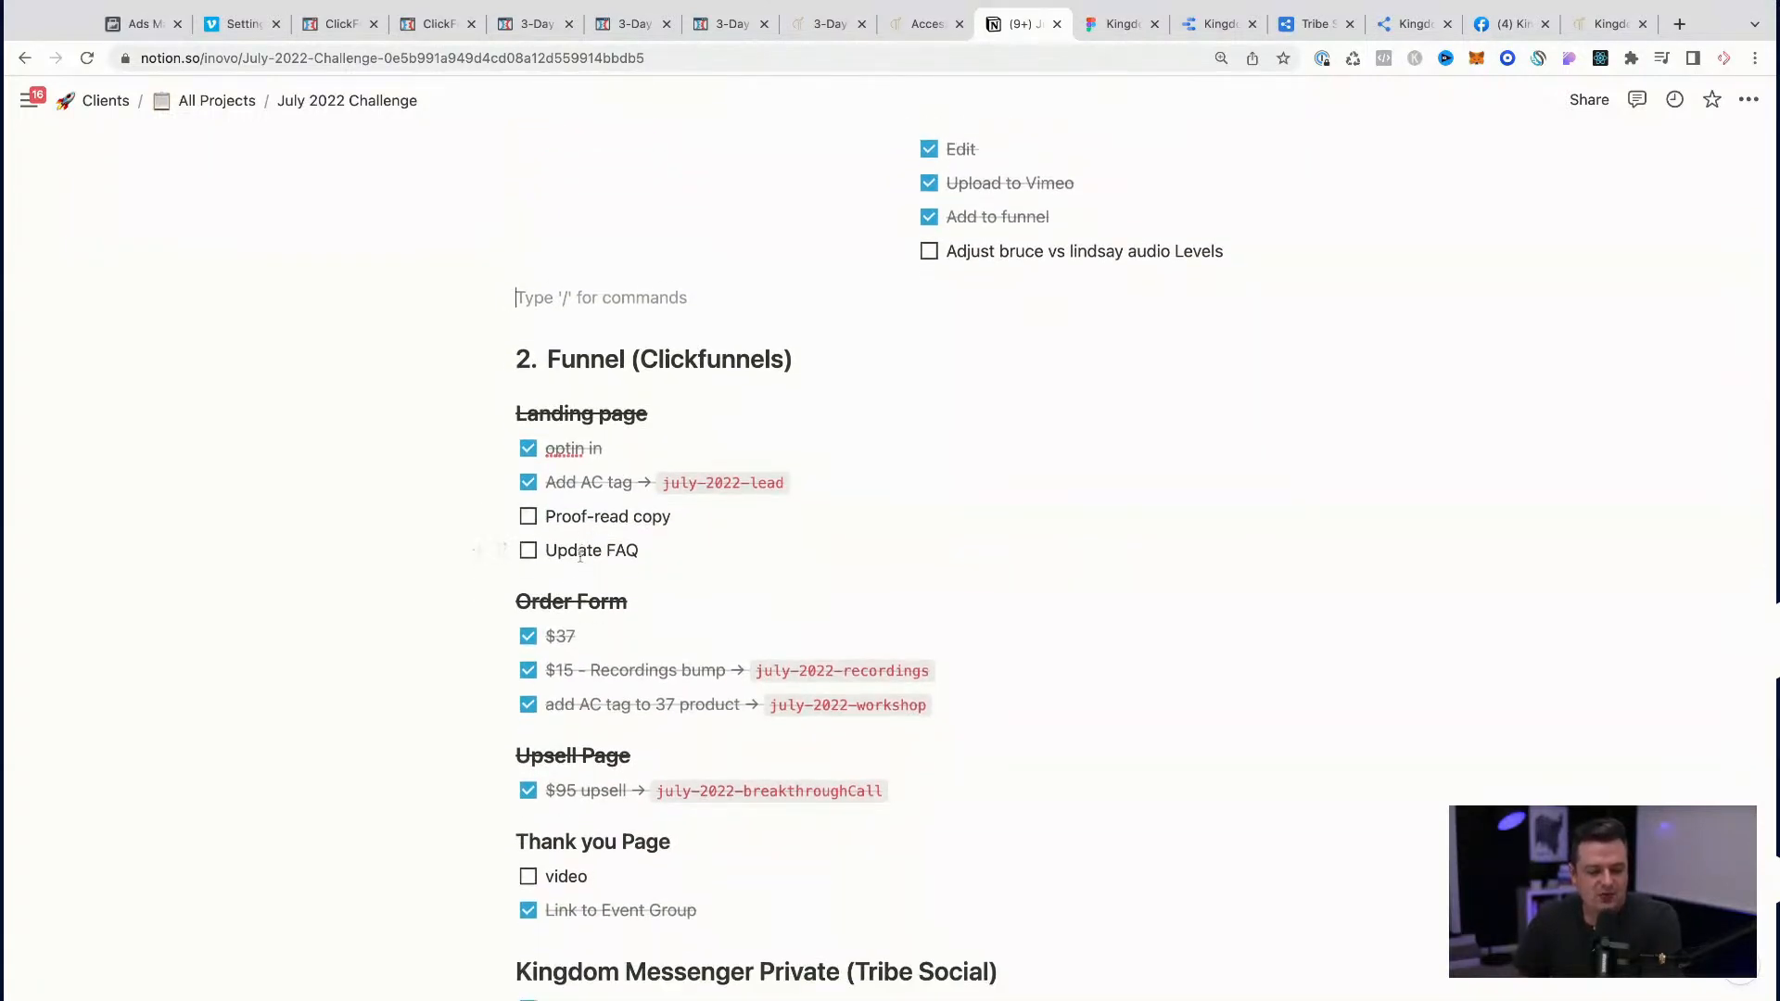
scroll(651, 556, "down", 8)
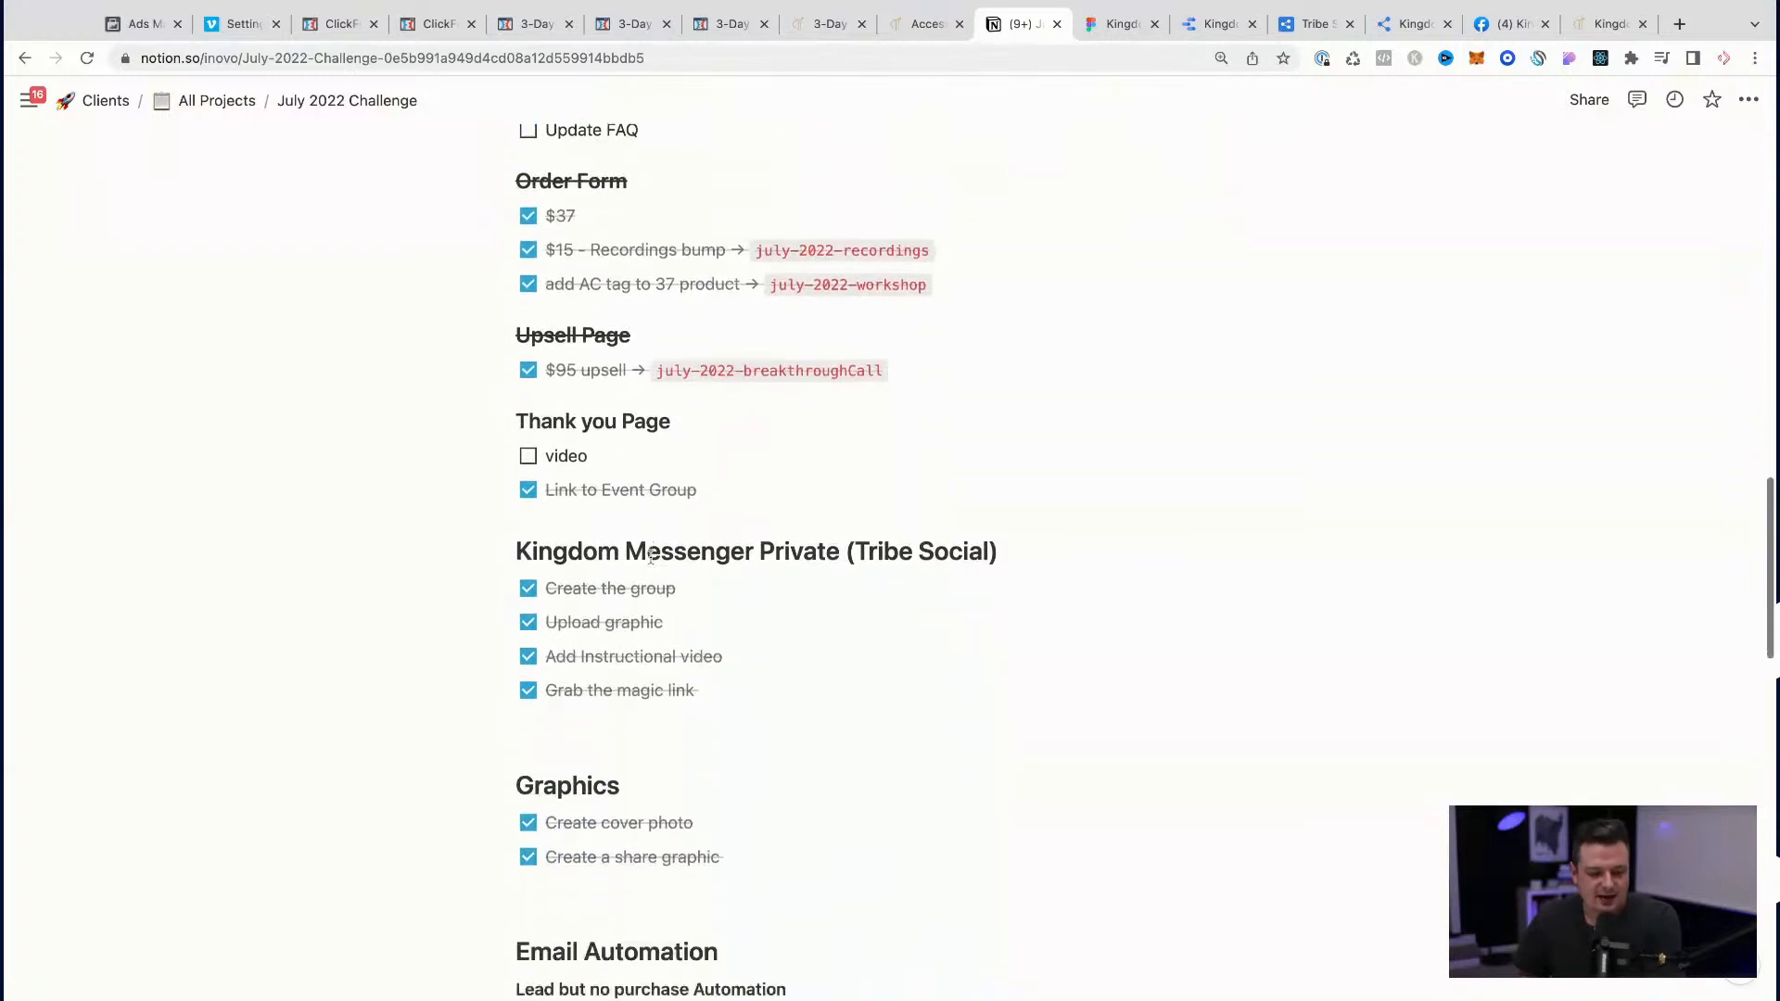
left_click(528, 249)
Step: Review the checklist from the funnel sections through Graphics, Email Automation and Ad for the remaining tasks
scroll(867, 375, "down", 1)
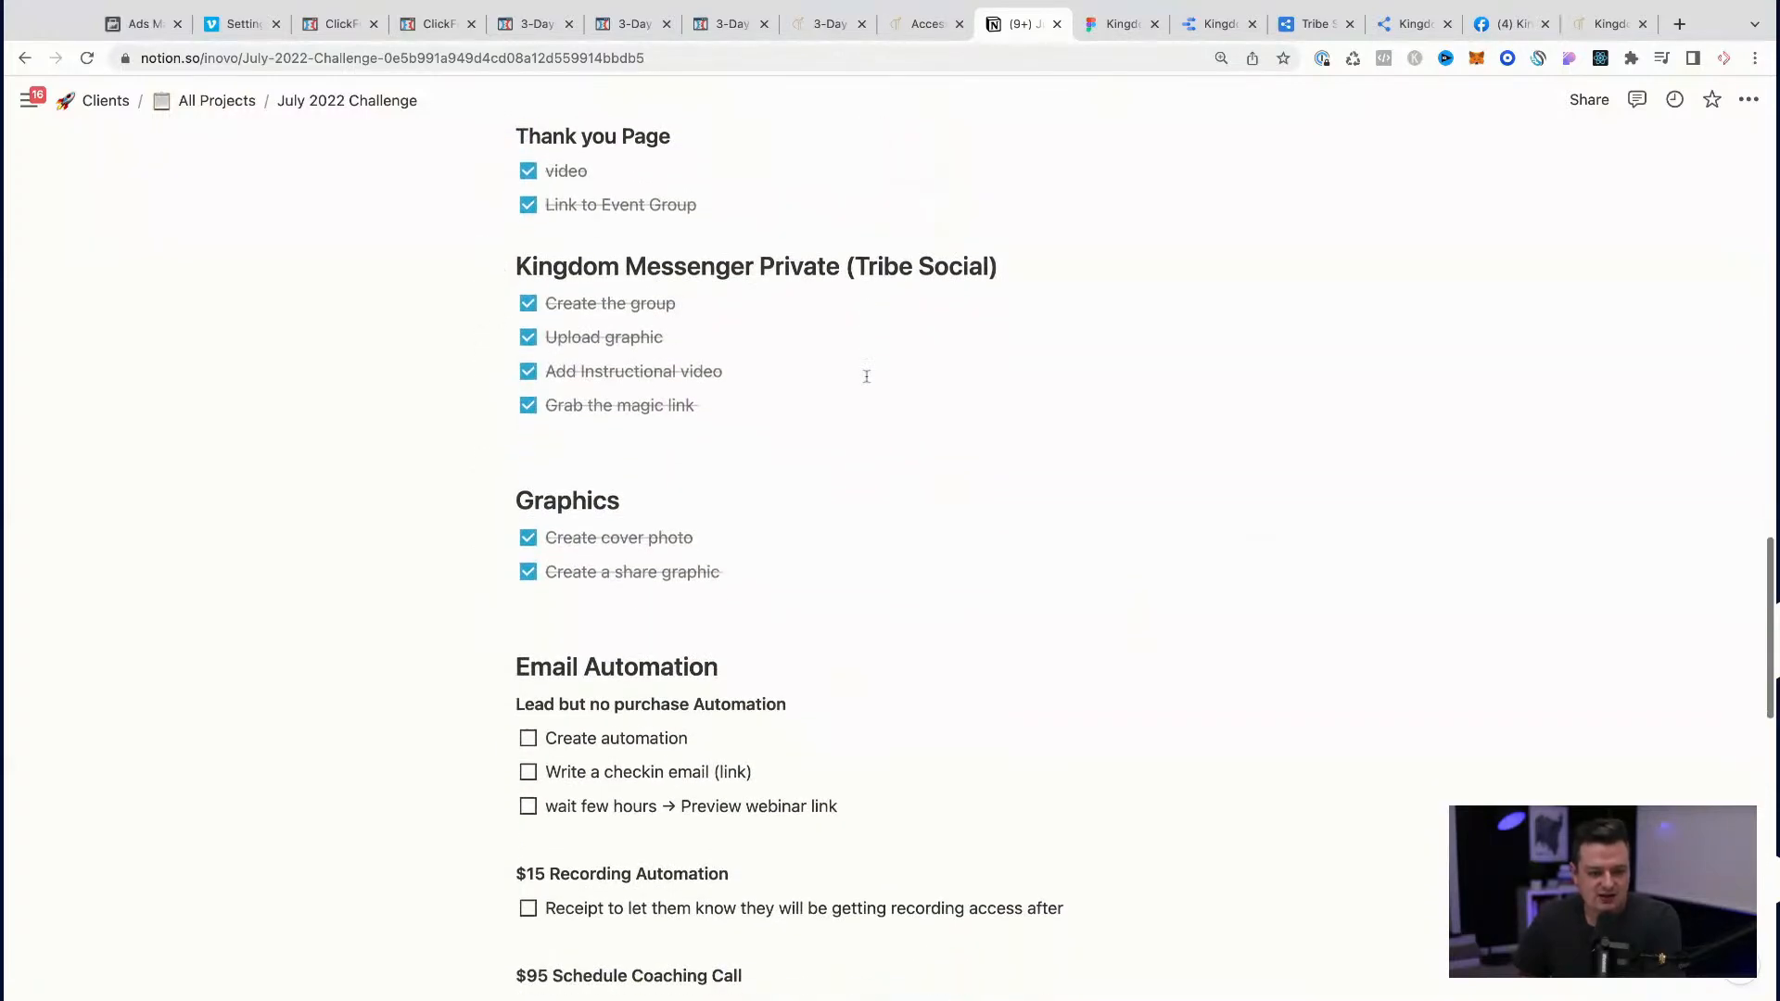
scroll(867, 375, "up", 16)
scroll(866, 376, "down", 9)
scroll(866, 376, "down", 10)
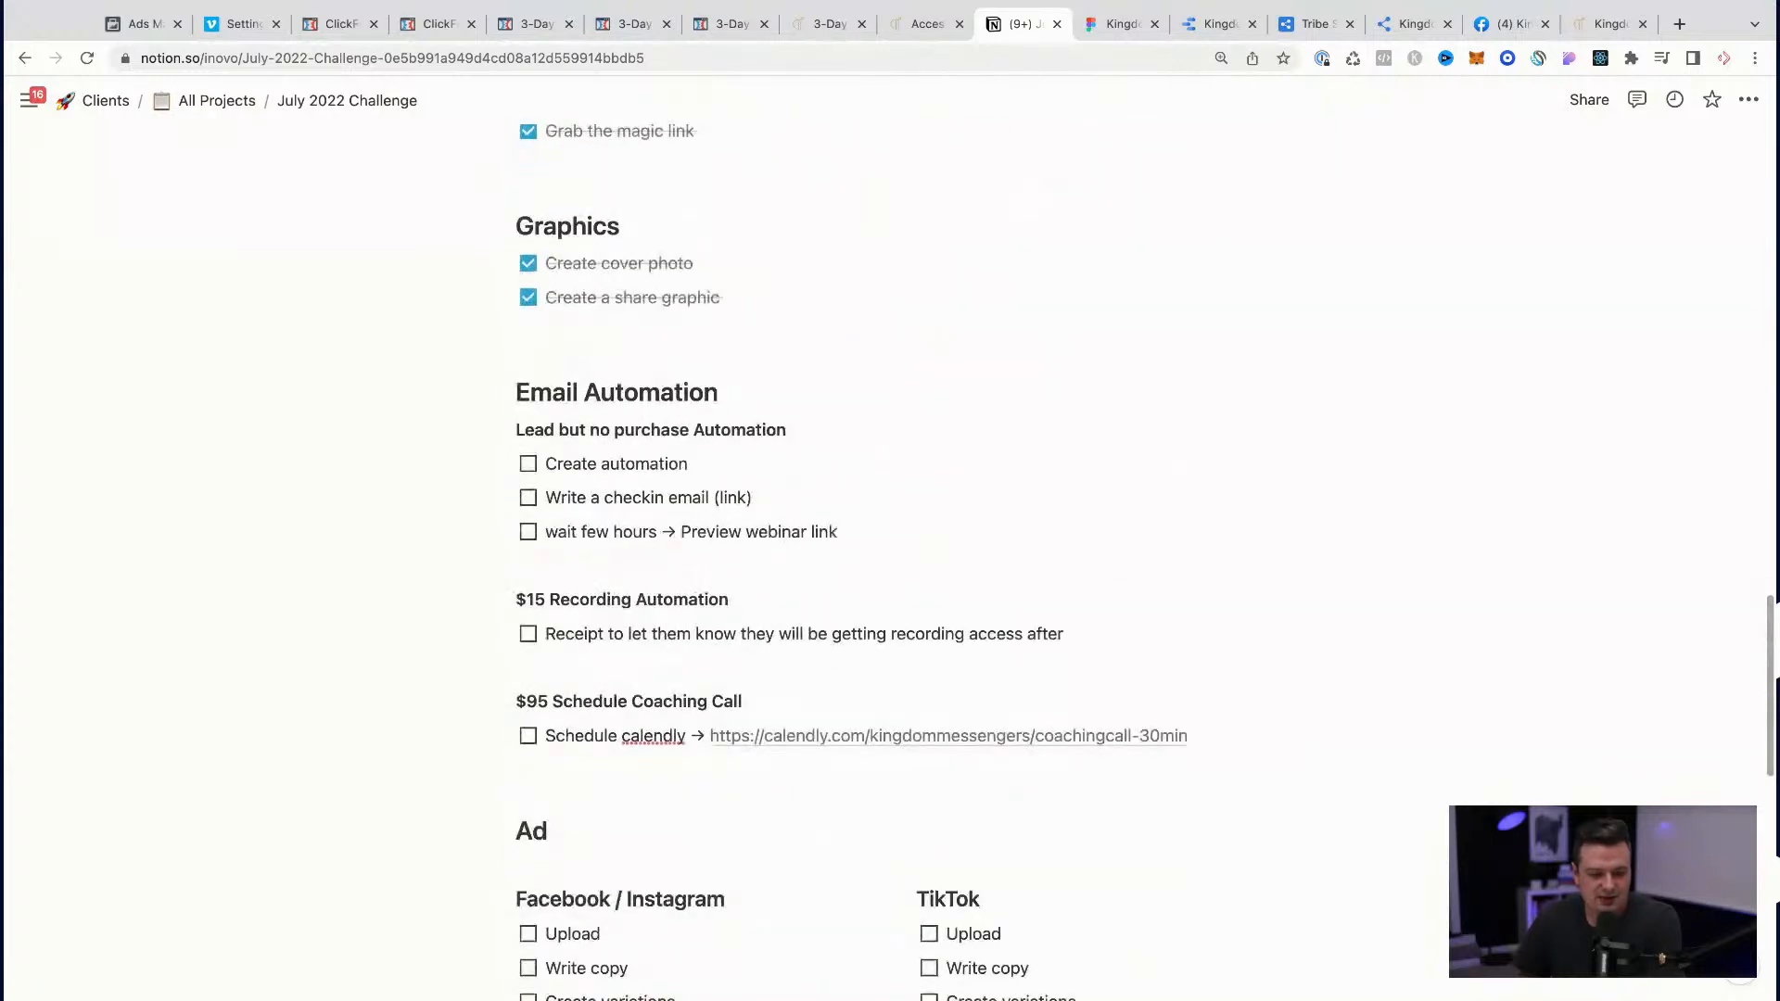
scroll(866, 376, "up", 9)
scroll(867, 375, "down", 6)
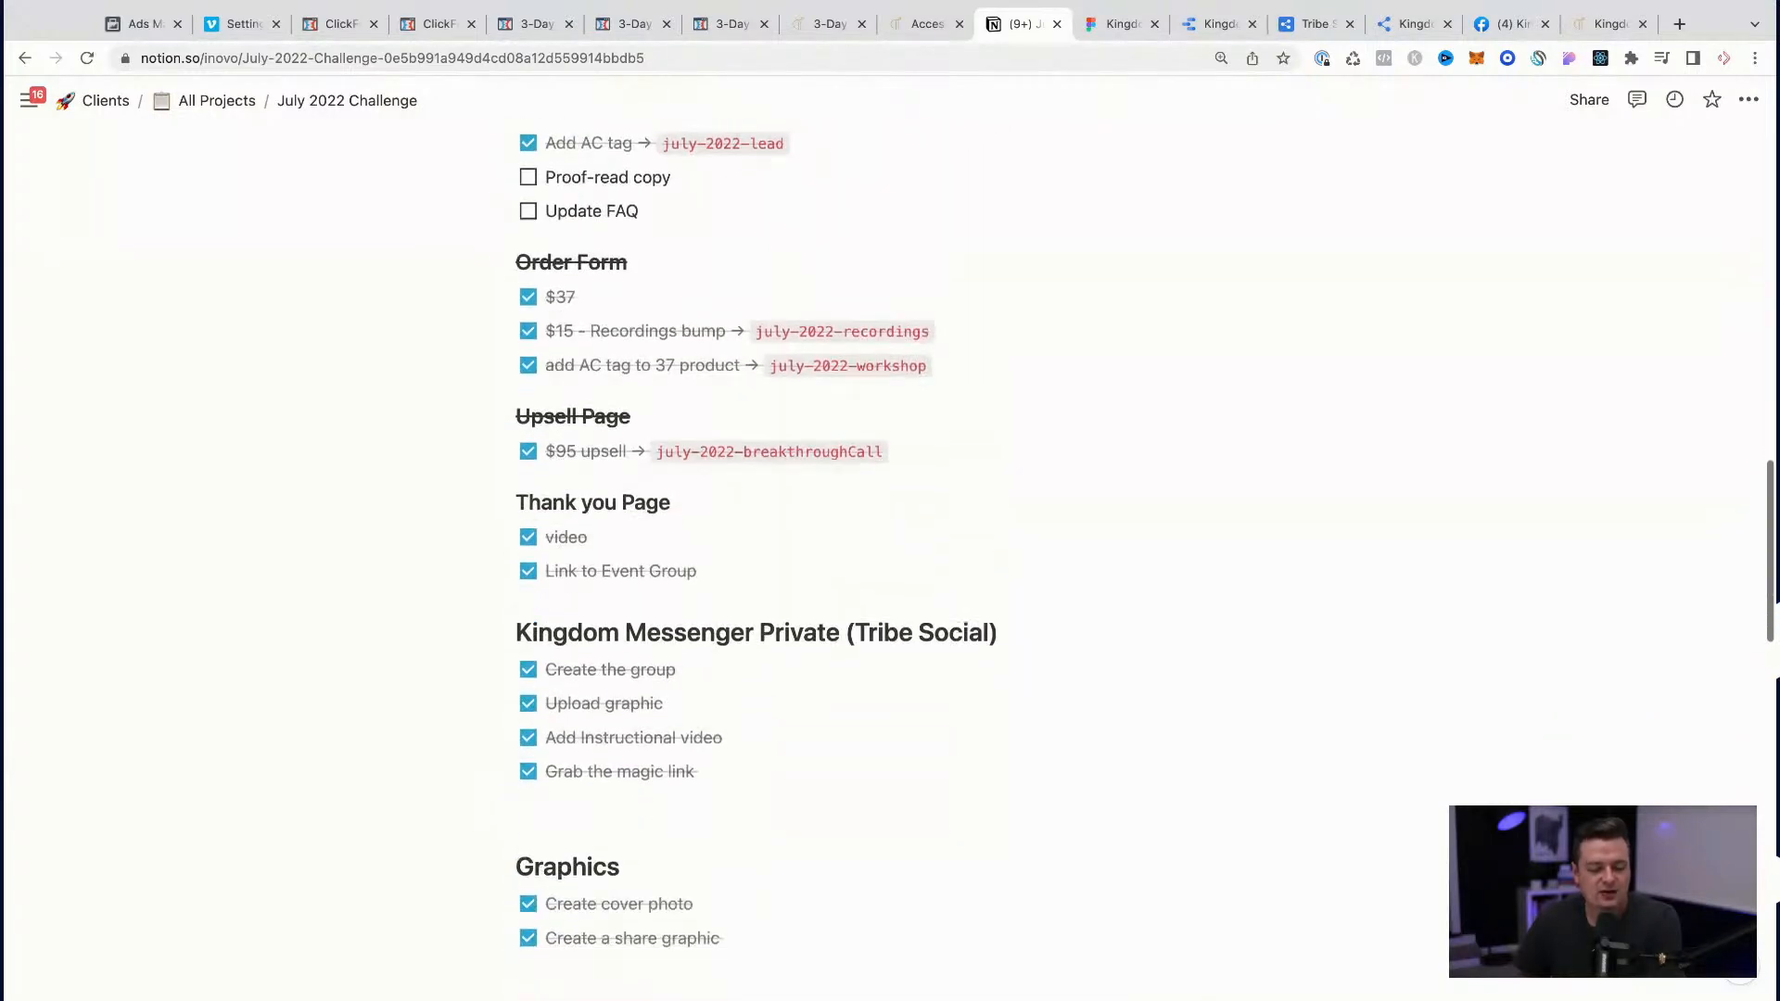
scroll(867, 375, "down", 5)
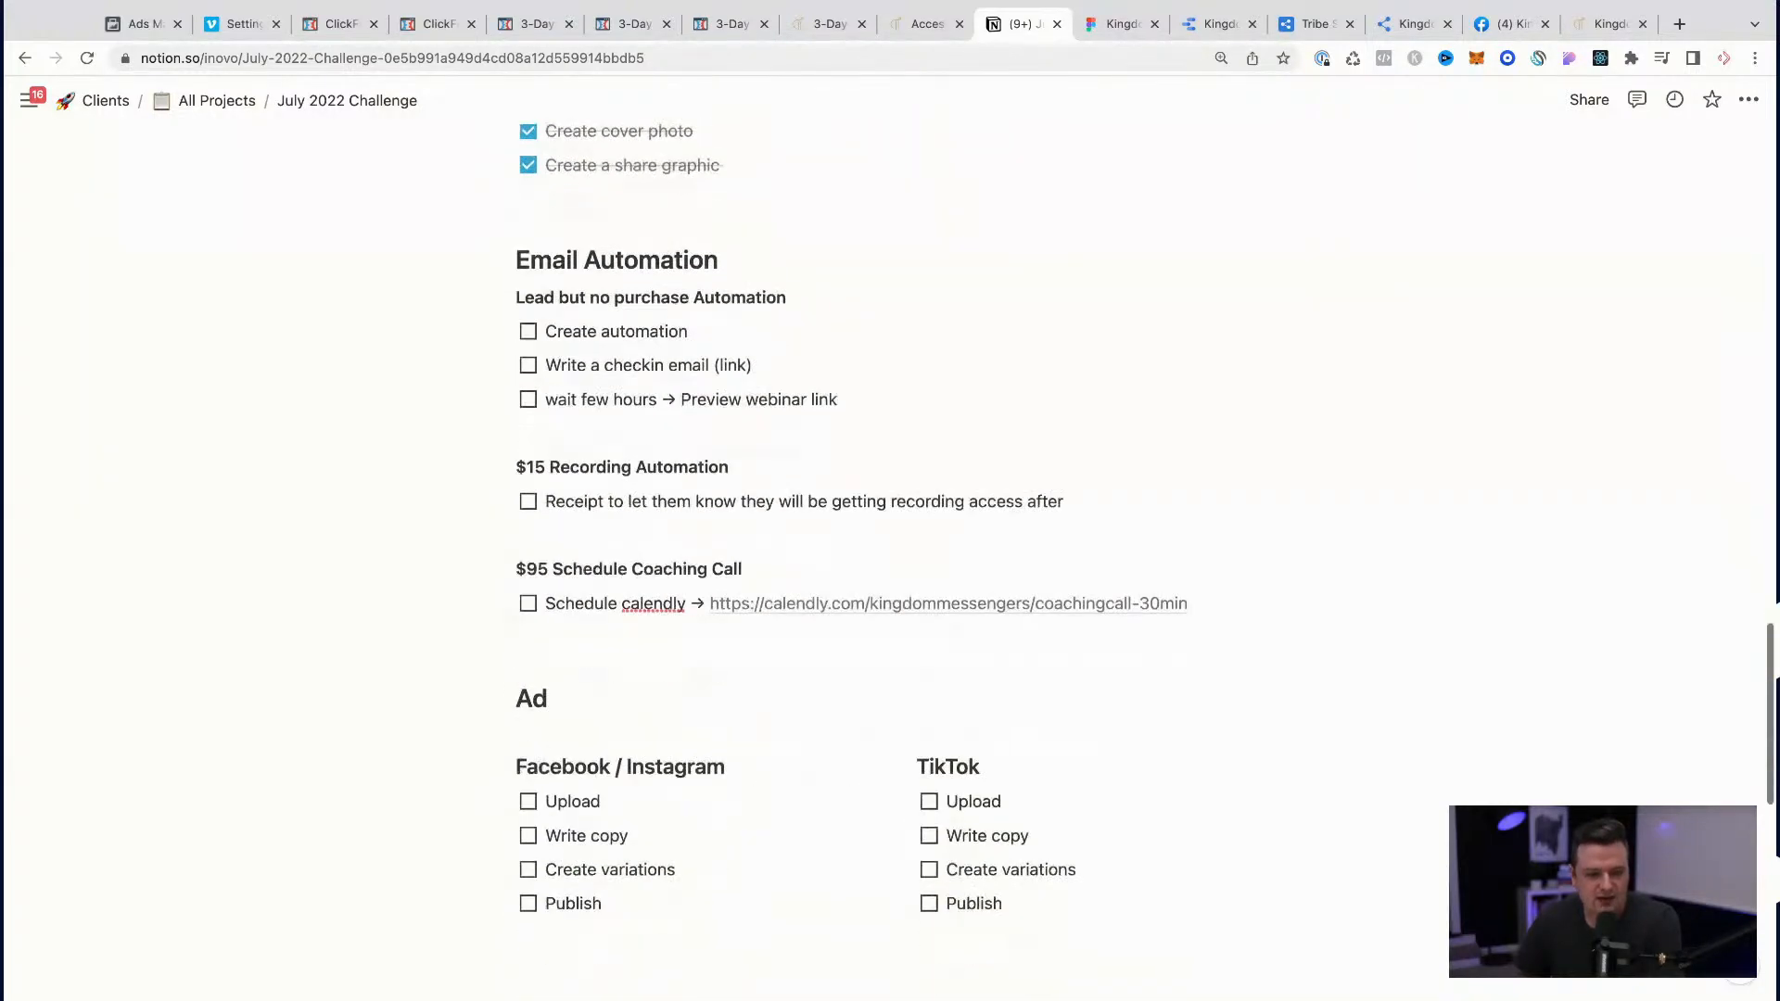
left_click(4, 643)
left_click(1375, 697)
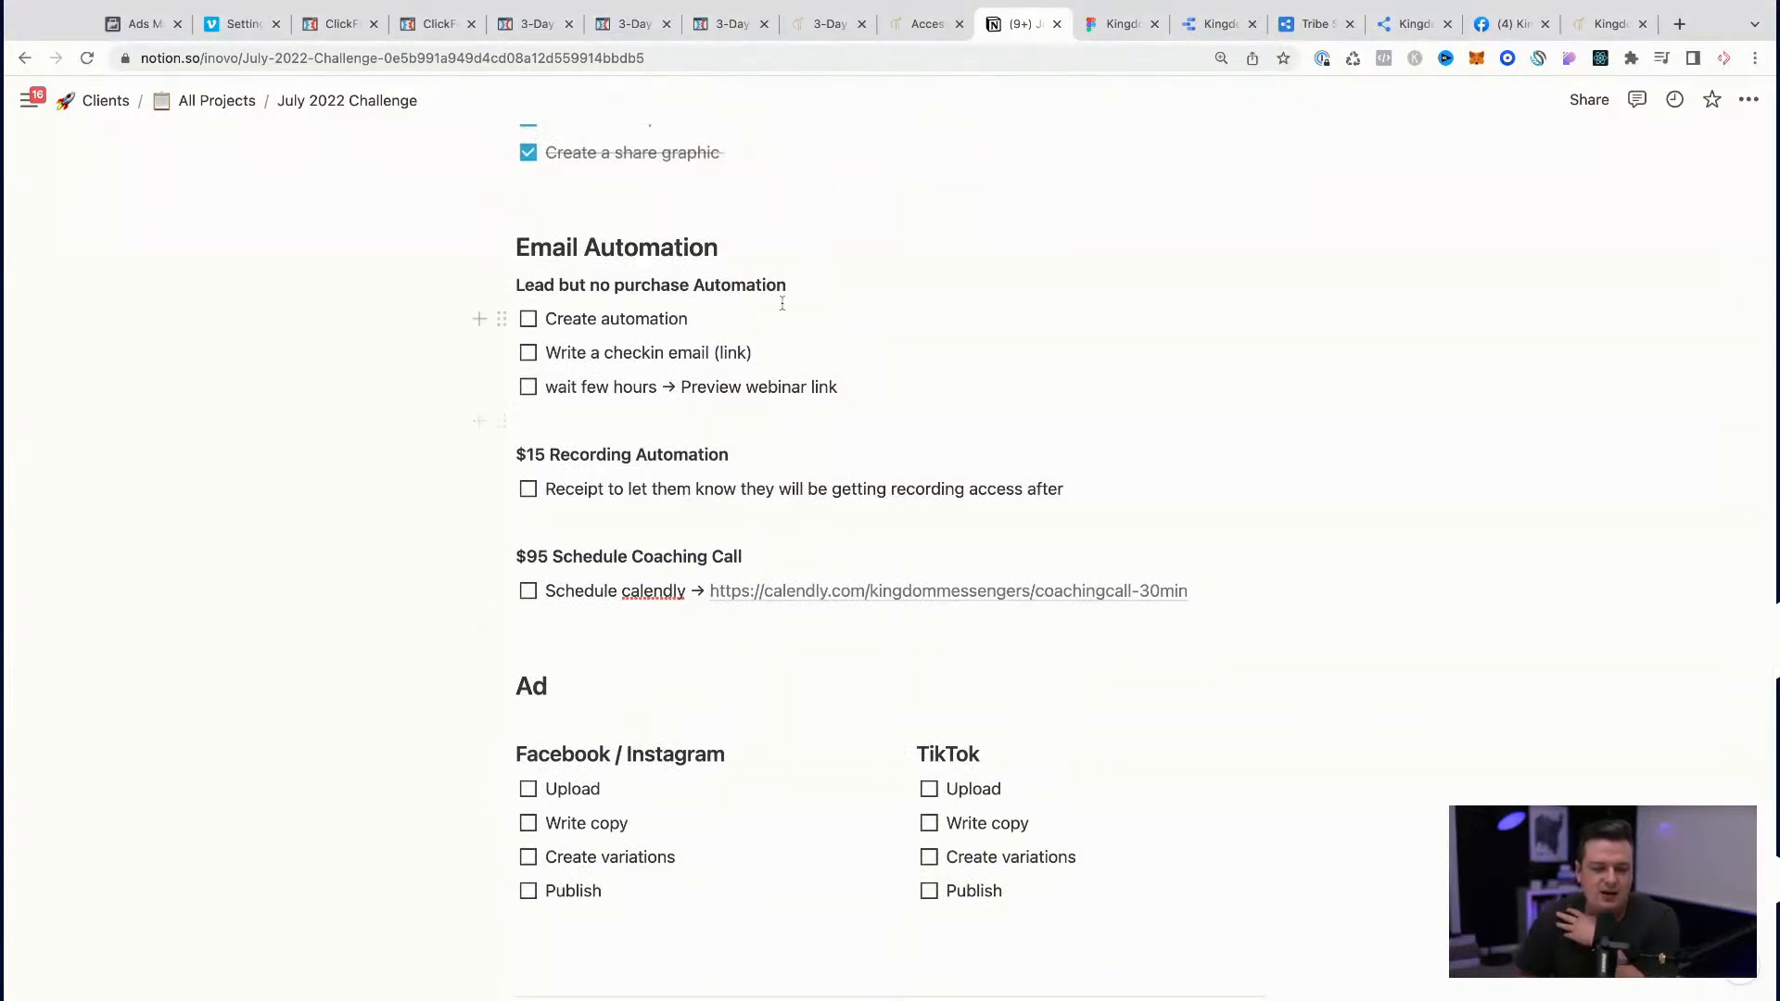
Step: Copy the july-2022-recordings tag beside both the "Lead but no purchase Automation" and "$15 Recording Automation" headings
scroll(782, 303, "up", 10)
left_click_drag(754, 314, 956, 312)
key("super+c")
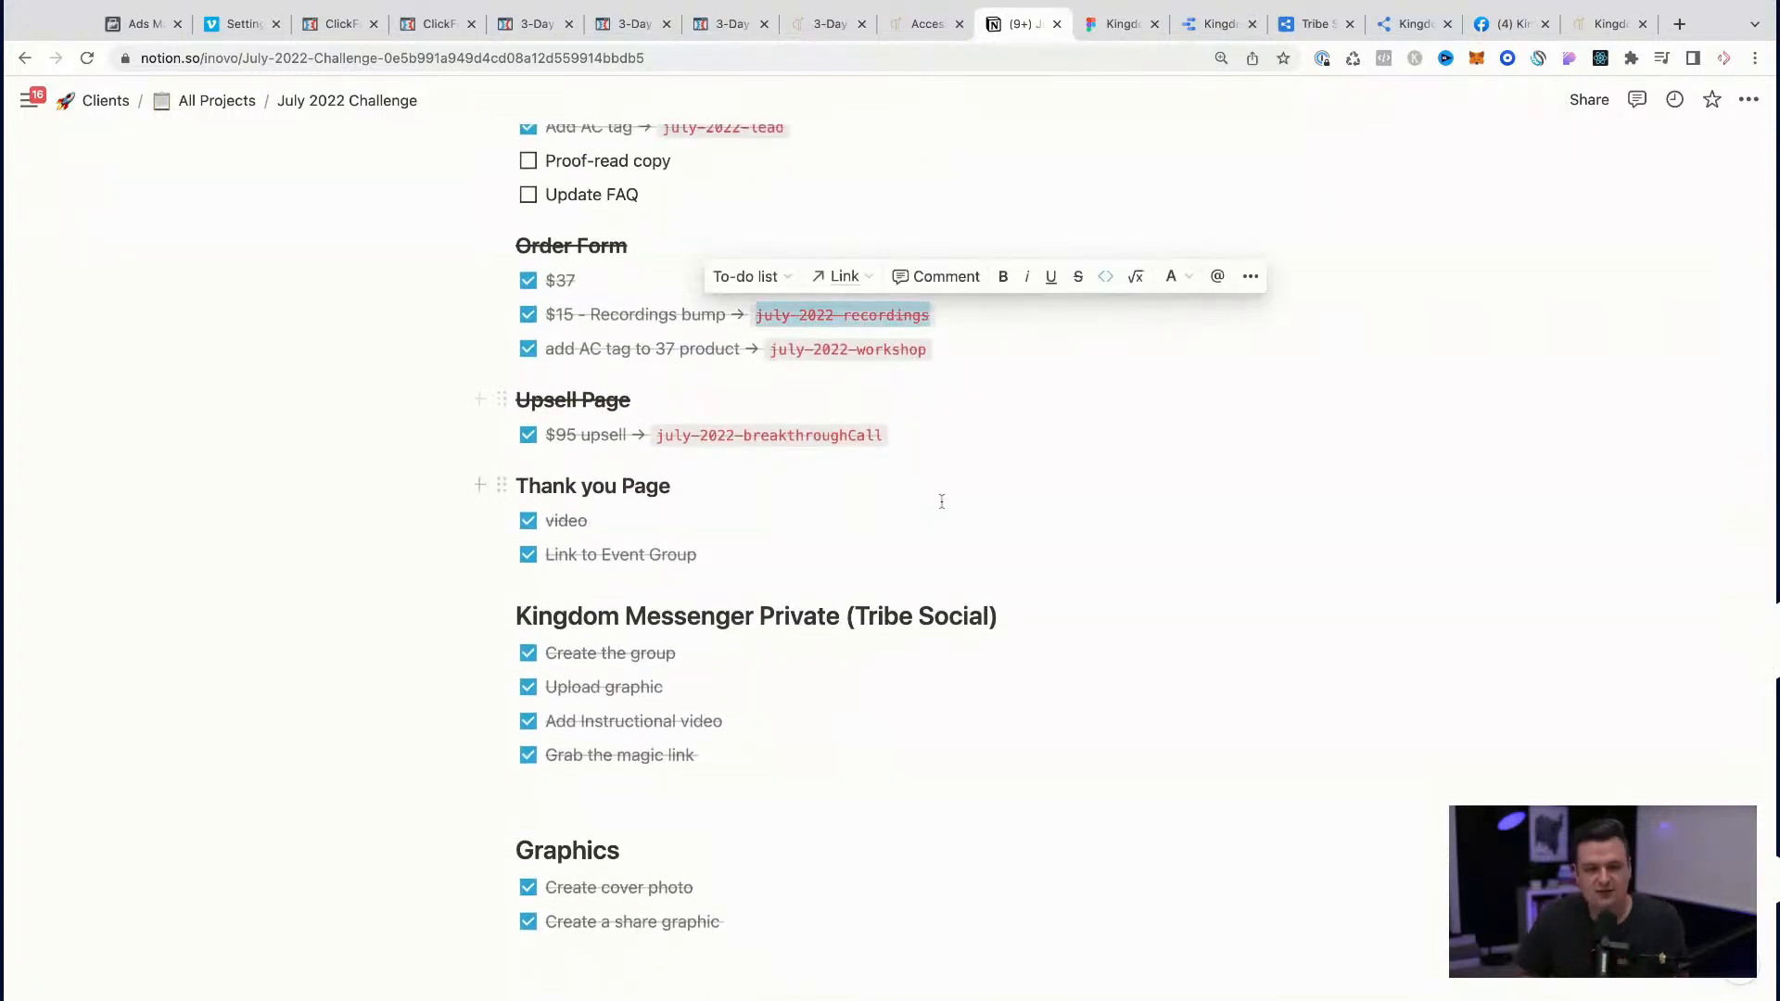
scroll(942, 501, "down", 4)
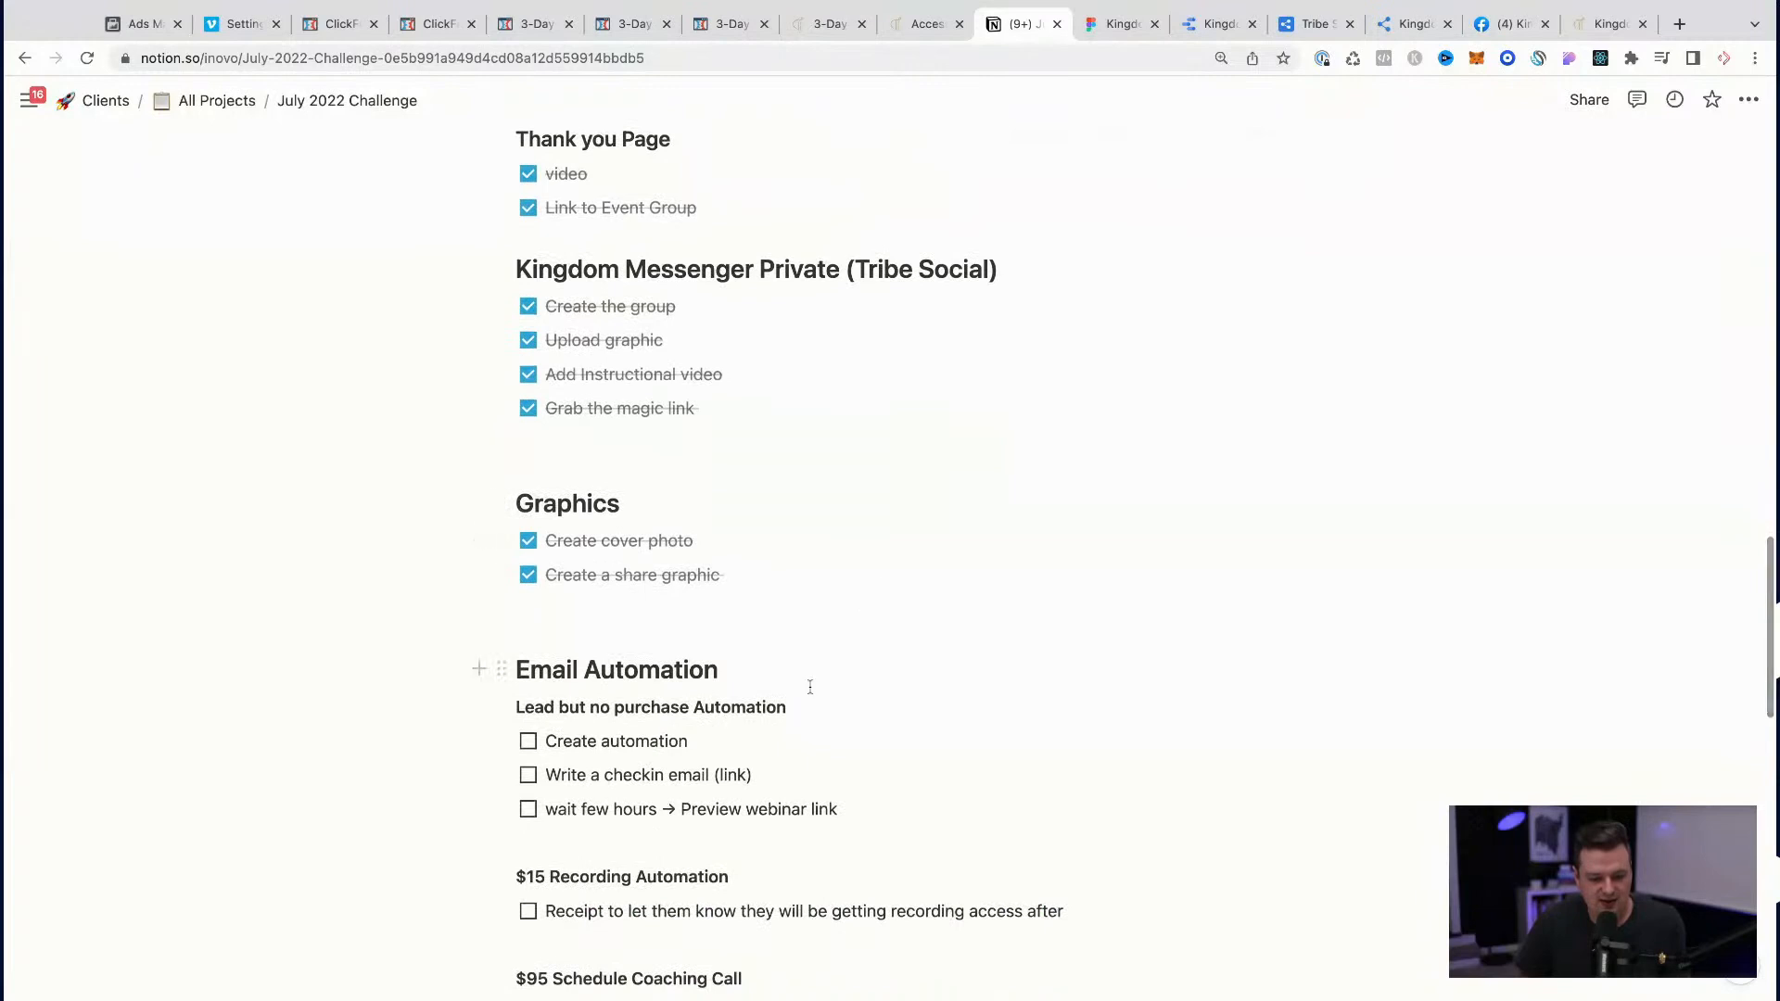
left_click(808, 710)
key("super+v")
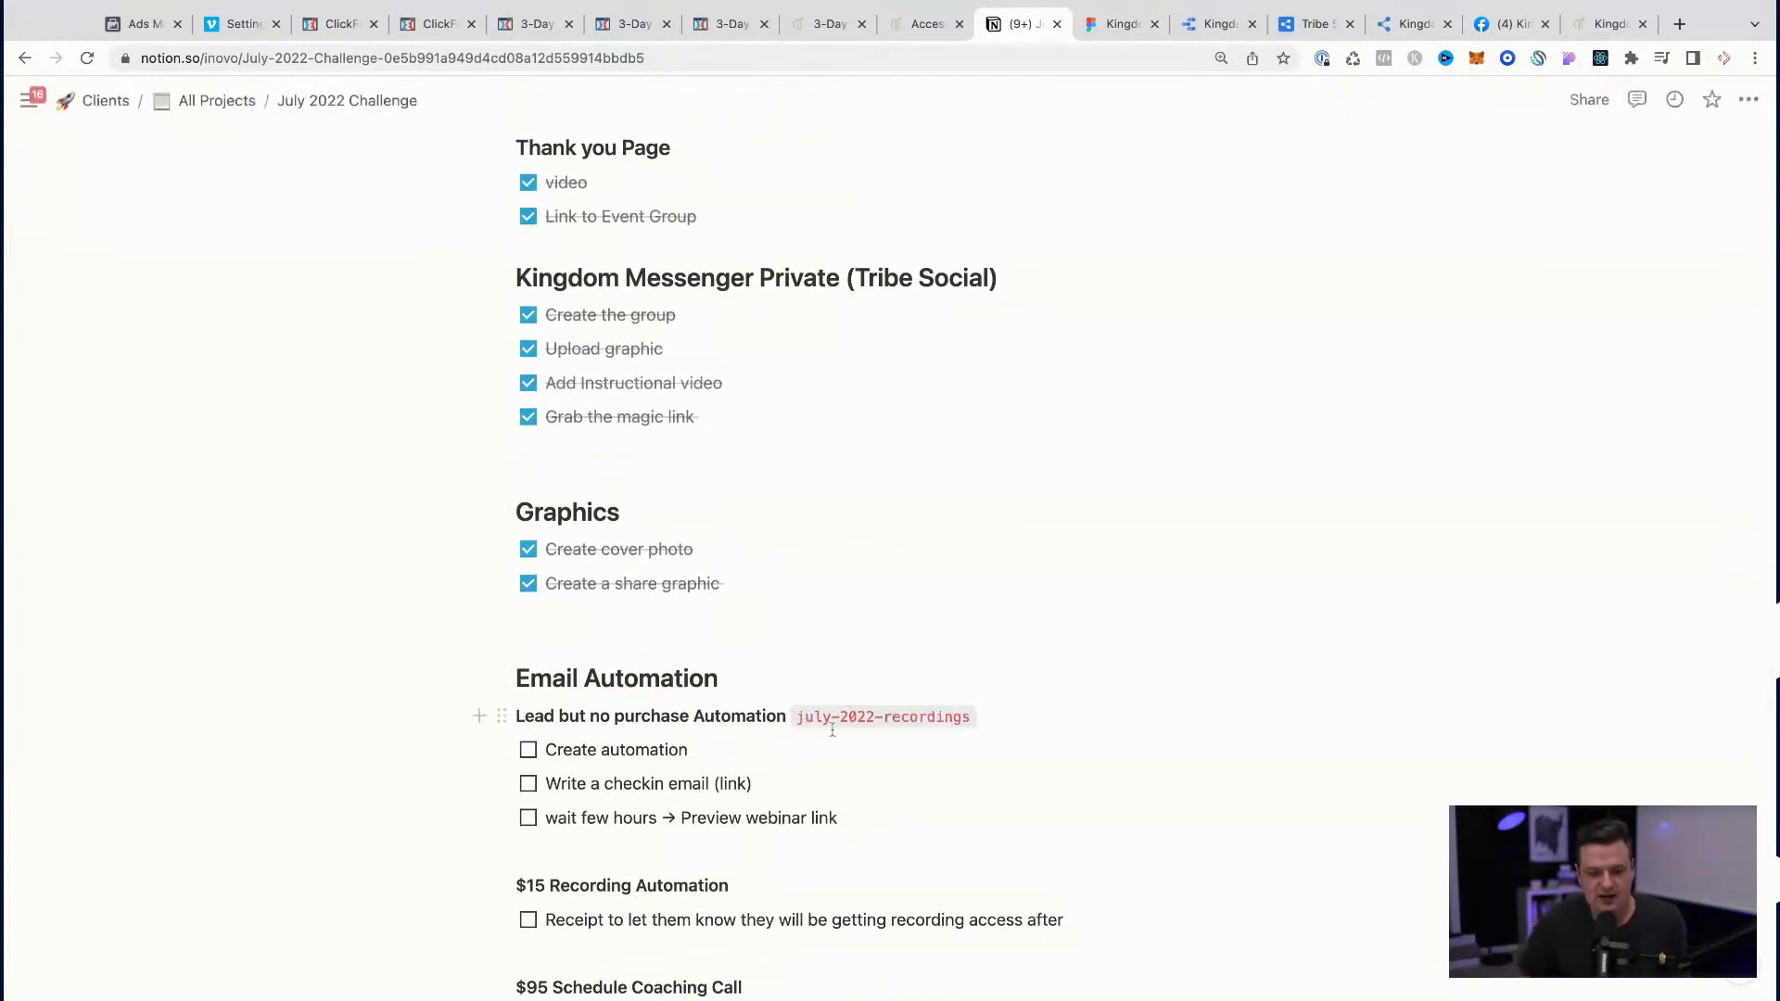
scroll(831, 726, "up", 4)
scroll(832, 730, "down", 3)
scroll(832, 729, "down", 2)
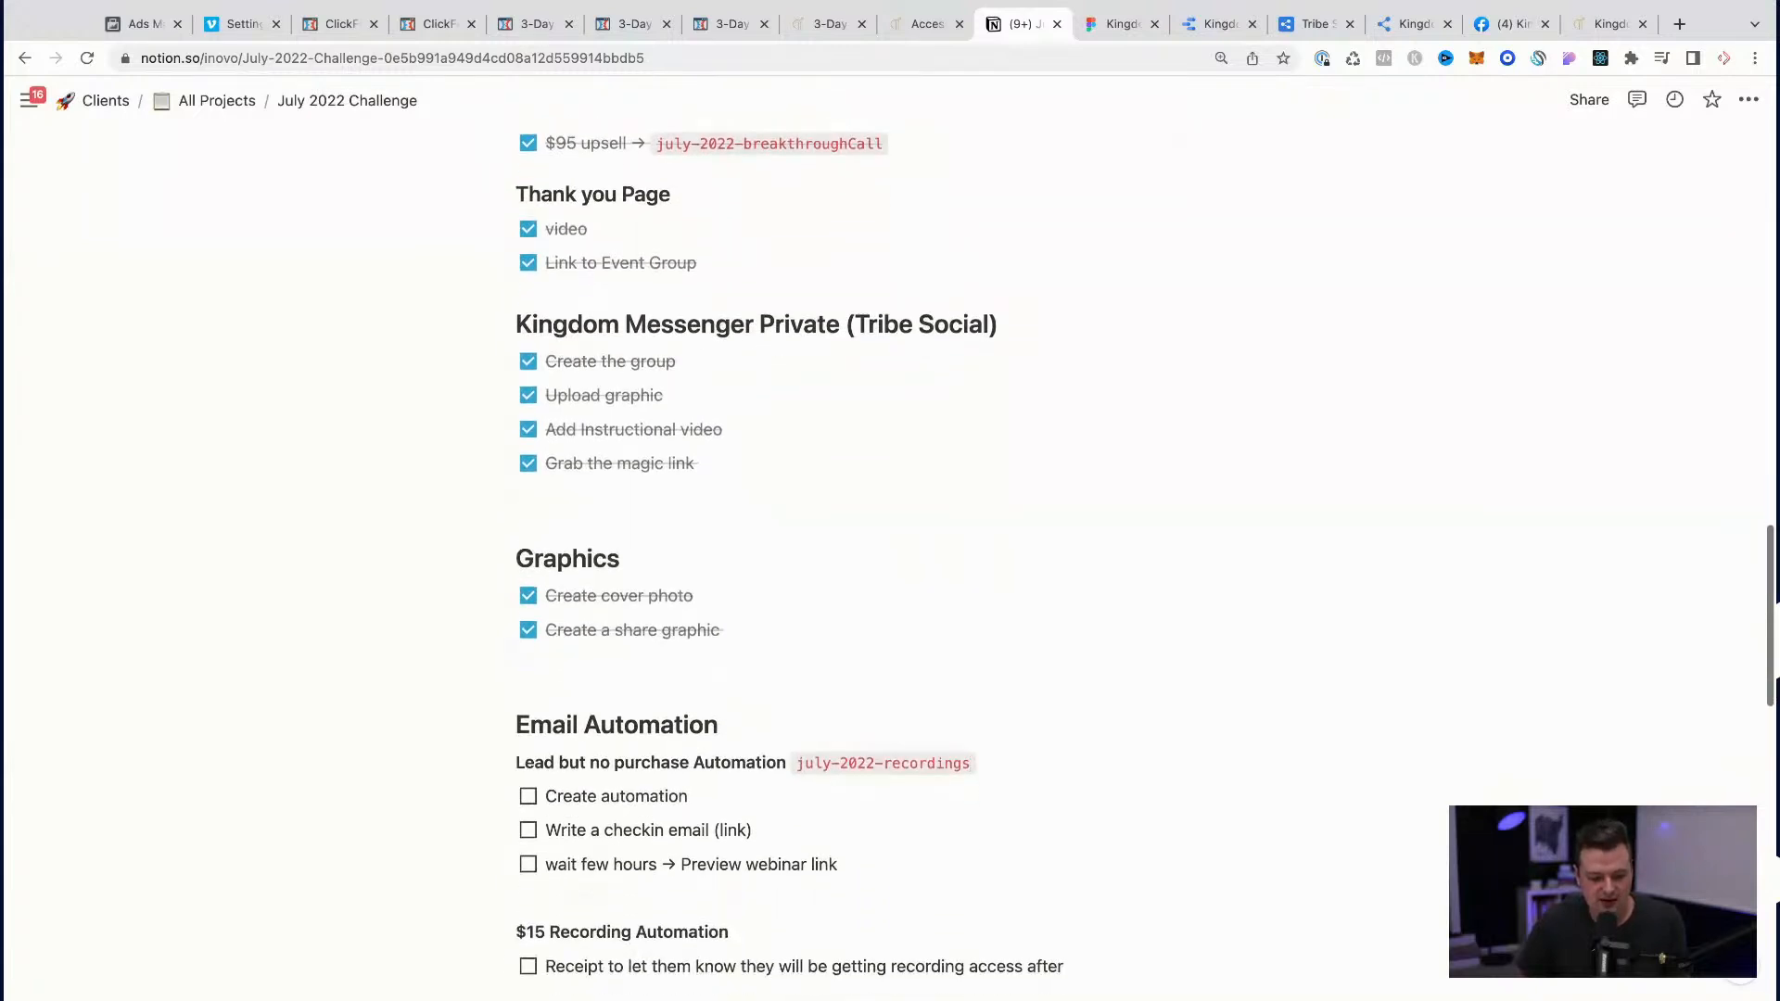
left_click(777, 781)
key("super+v")
Step: Replace the tag beside "Lead but no purchase Automation" with july-2022-lead, copied from the Landing page section
scroll(777, 781, "up", 5)
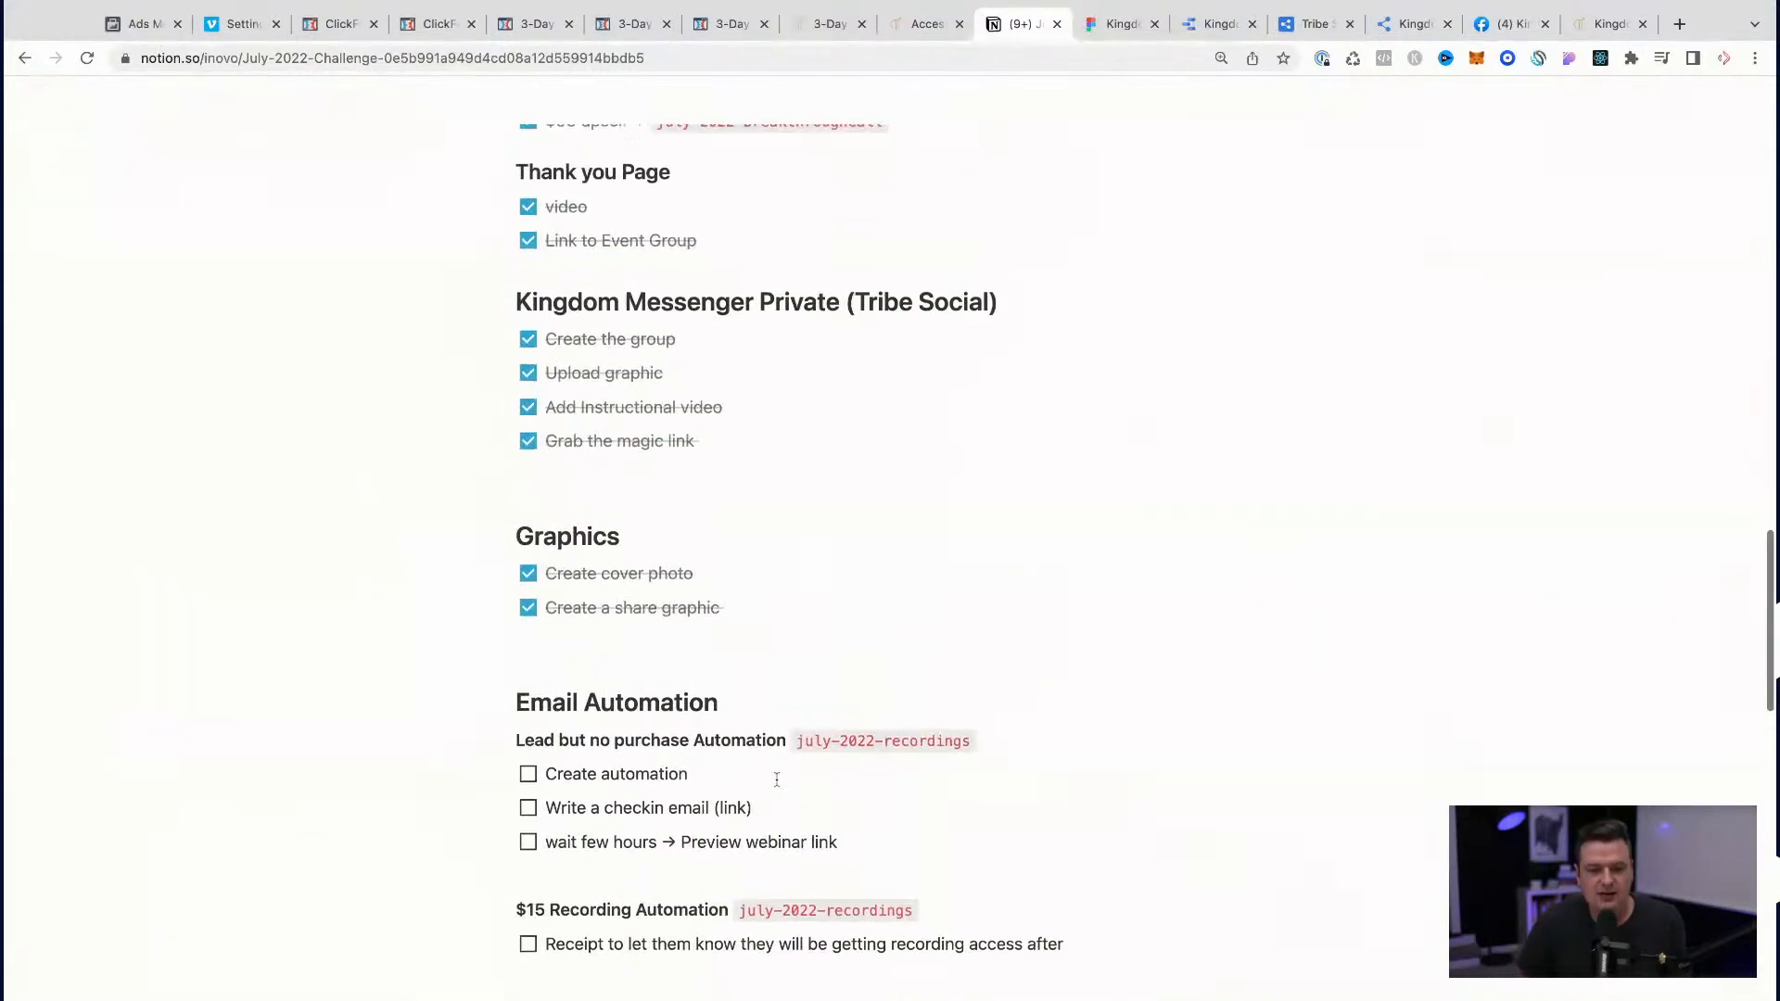
left_click_drag(787, 186, 662, 478)
key("super+c")
scroll(835, 591, "down", 3)
scroll(834, 590, "down", 9)
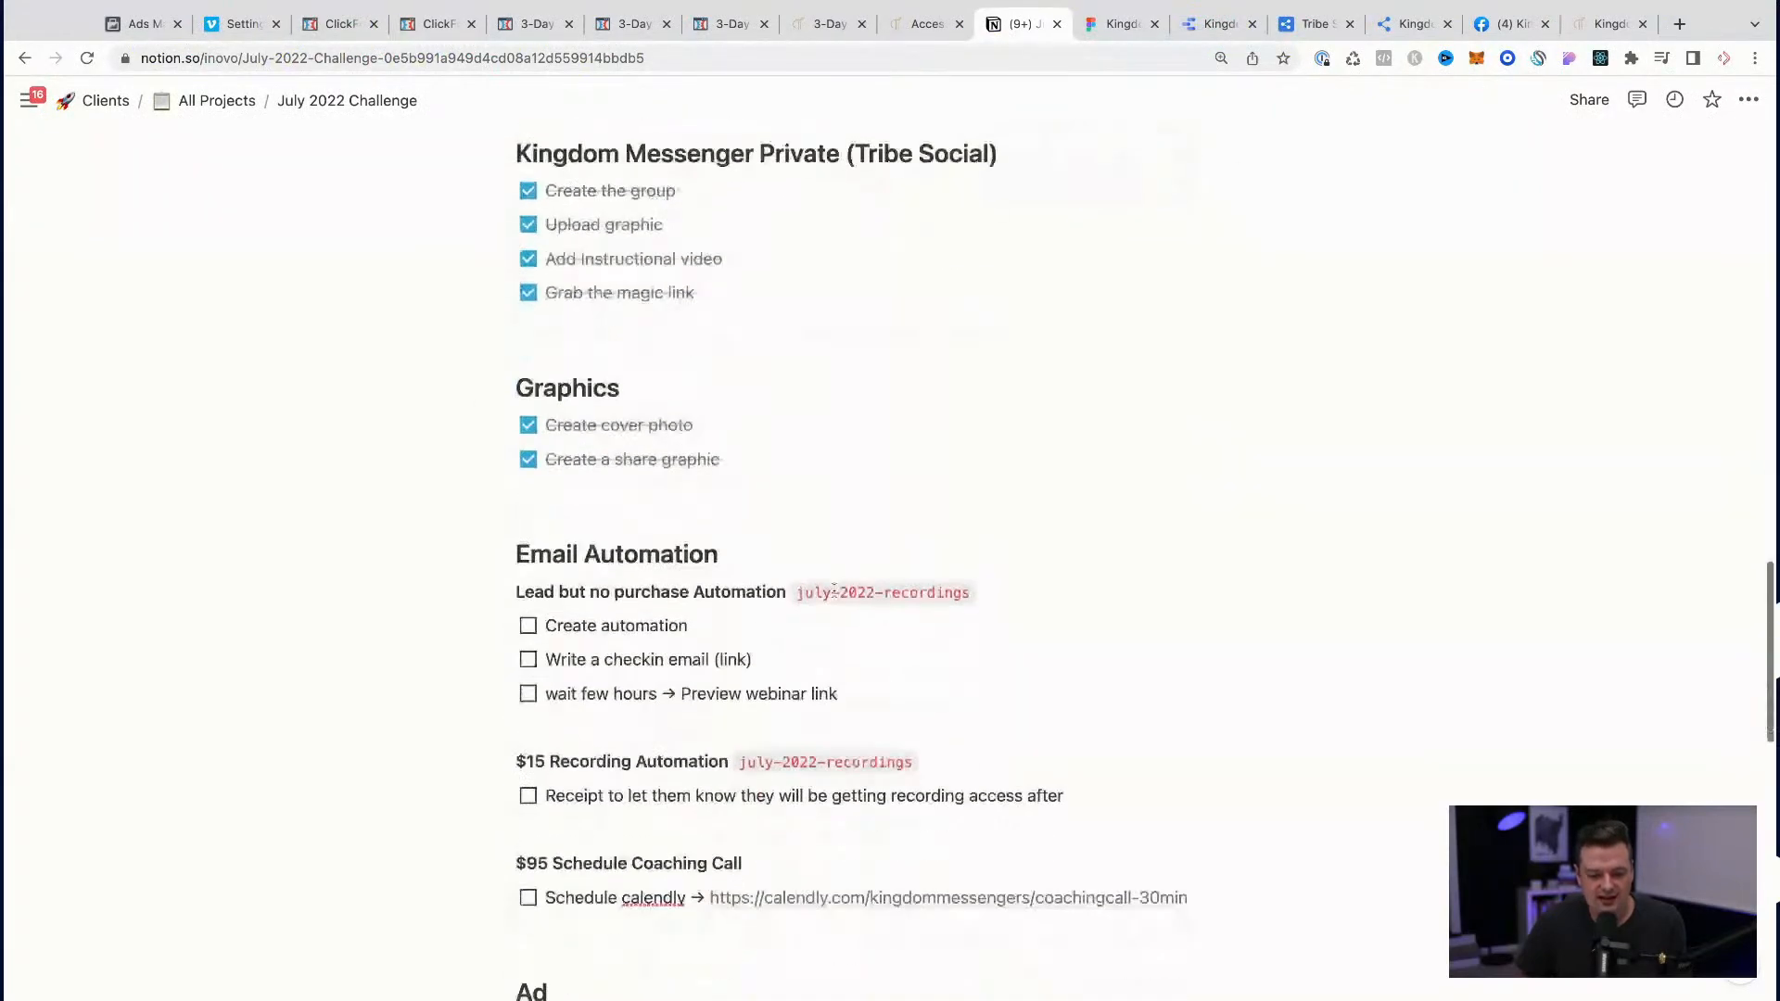
left_click_drag(1001, 502, 789, 502)
key("BackSpace")
key("super+v")
Step: Copy the july-2022-breakthroughCall tag from the Upsell Page section to beside the "$95 Schedule Coaching Call" heading
scroll(880, 476, "up", 1)
scroll(881, 476, "up", 9)
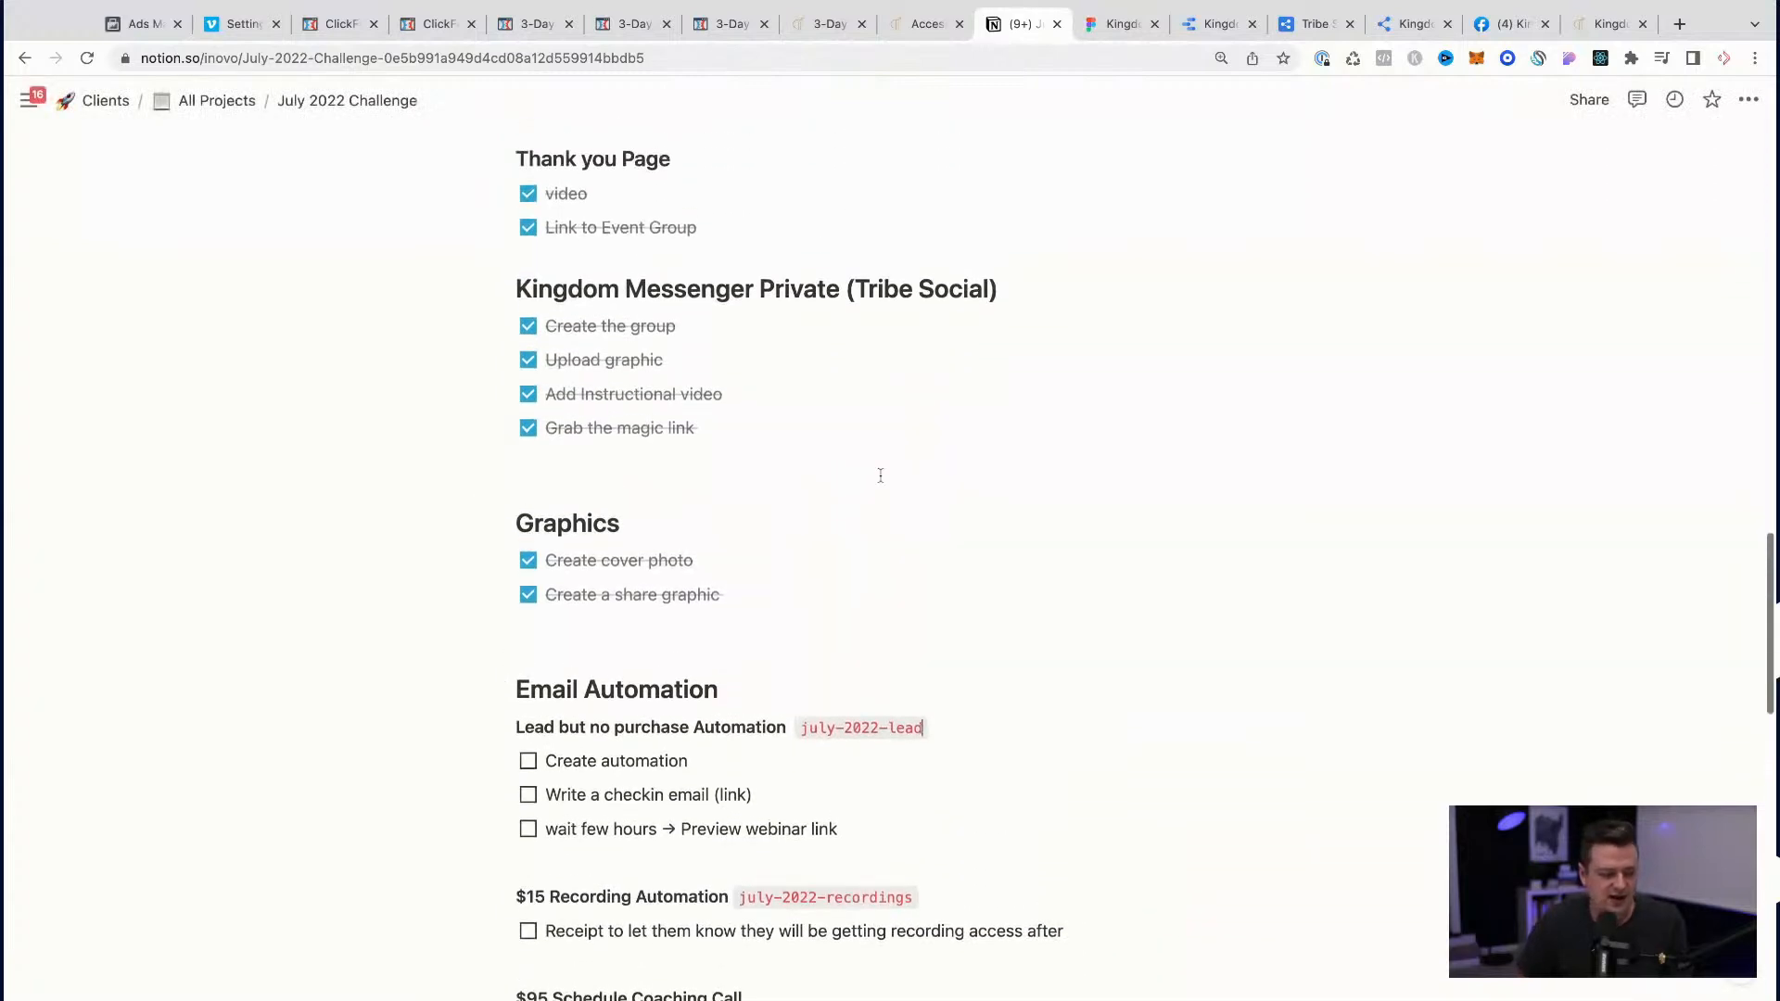
left_click_drag(884, 625, 656, 625)
key("ctrl+c")
scroll(840, 687, "down", 1)
scroll(841, 687, "down", 9)
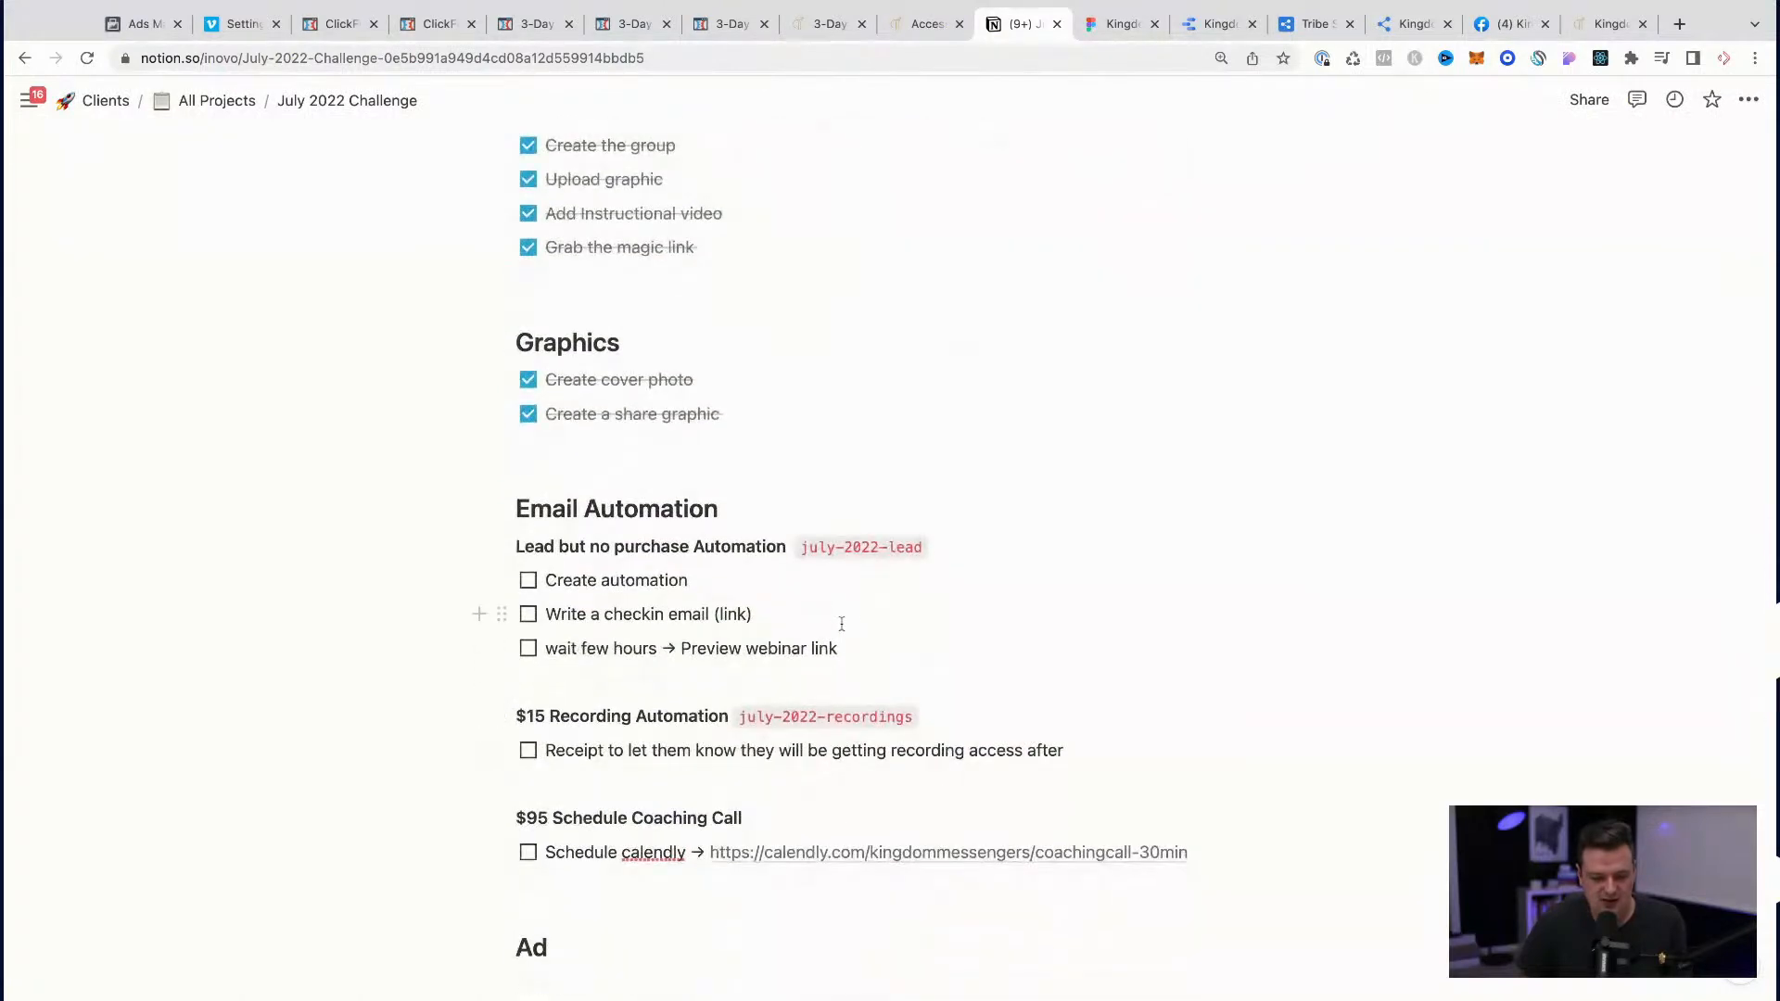
scroll(820, 771, "down", 1)
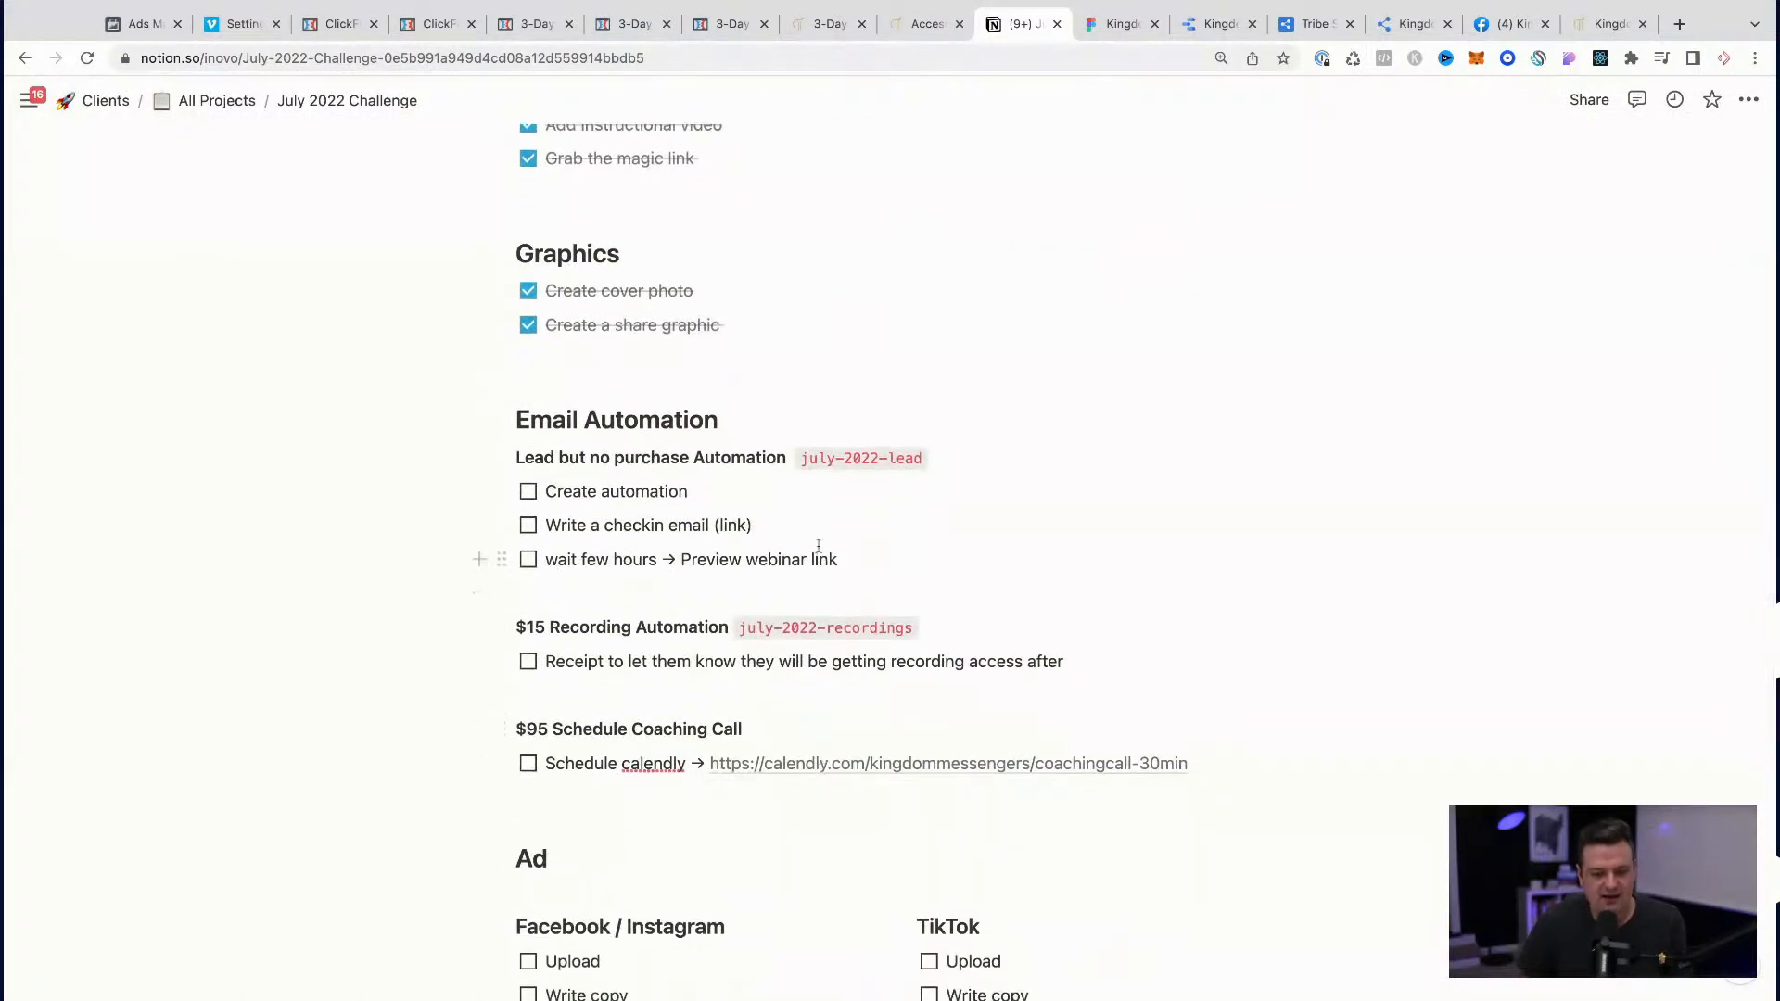
left_click(814, 728)
key("ctrl+v")
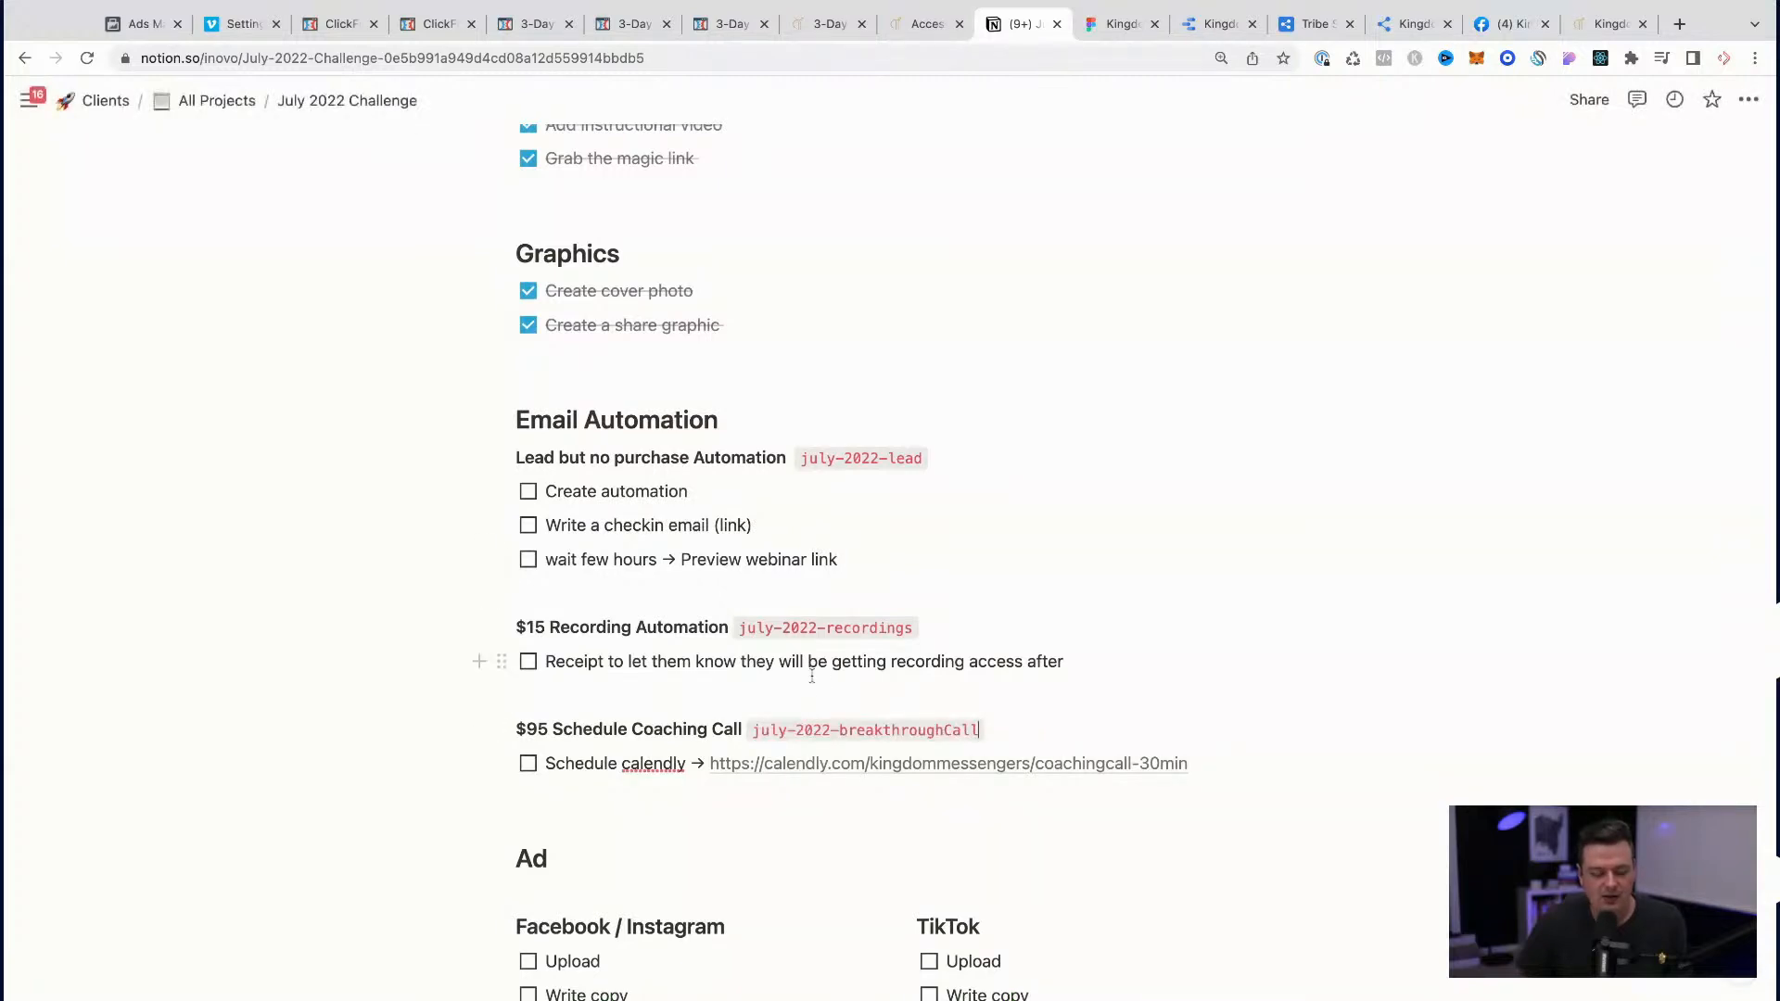
Step: Rename the 37 product's AC tag under Order Form to july-2022-challenge
scroll(812, 676, "up", 8)
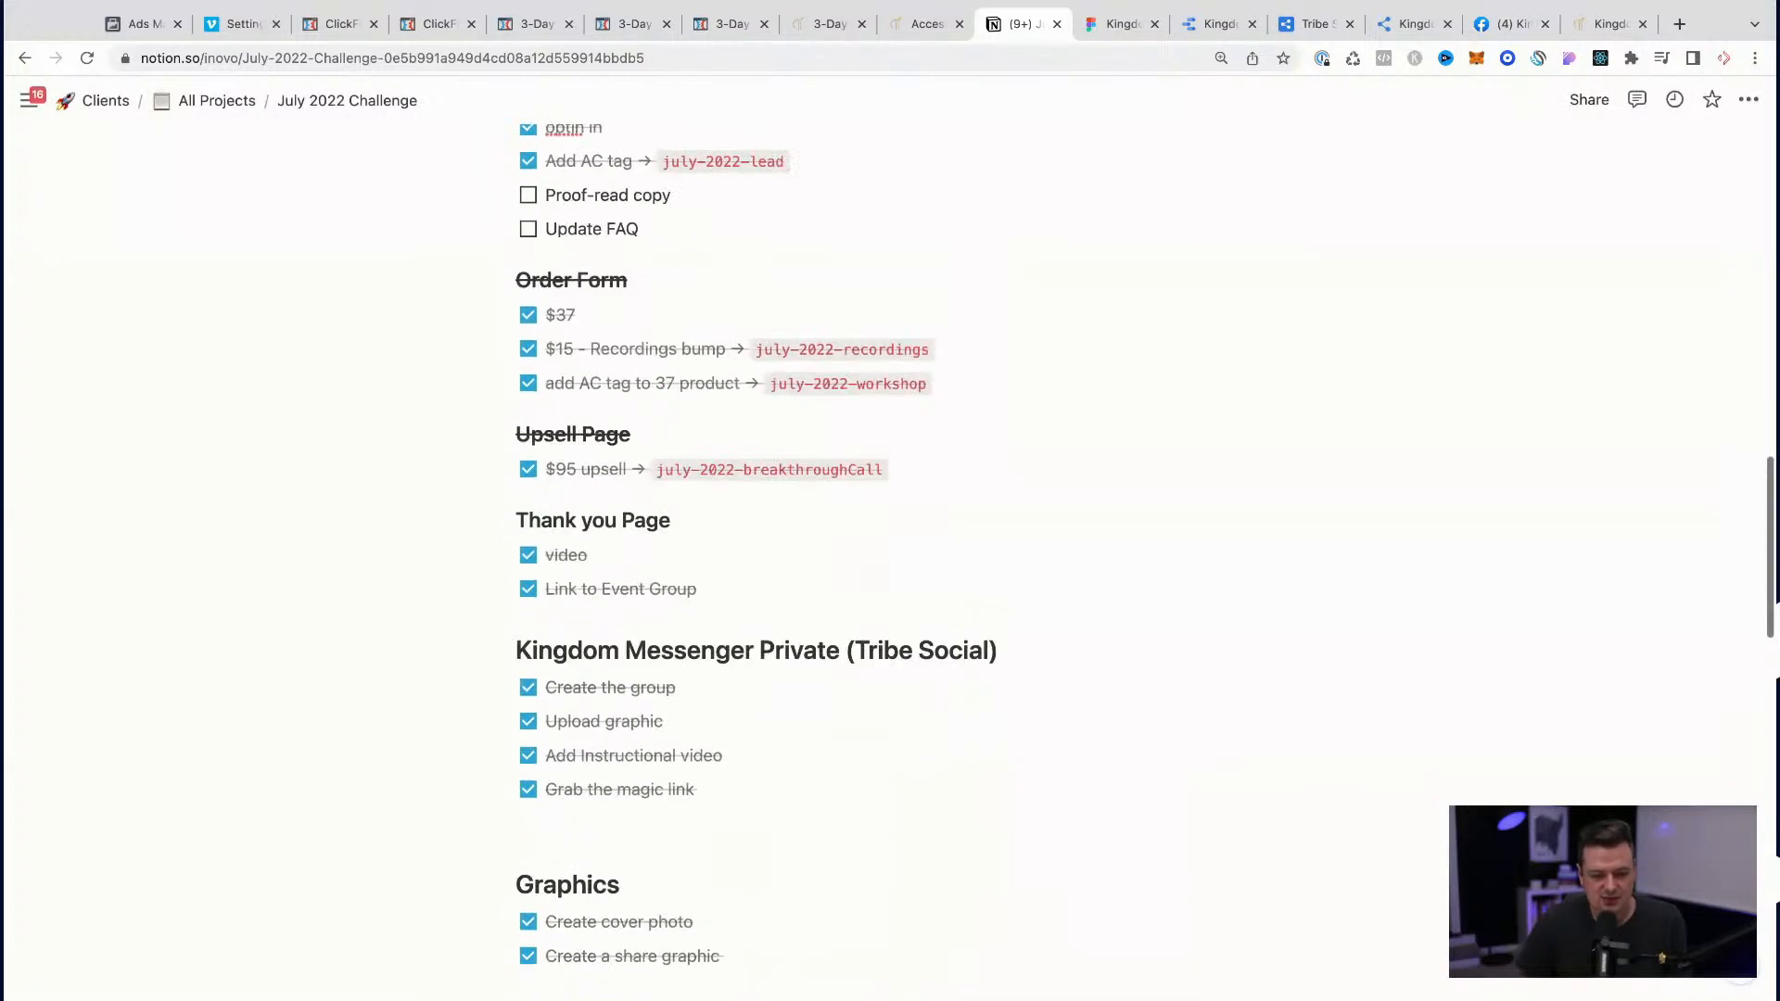
scroll(890, 575, "up", 1)
double_click(933, 583)
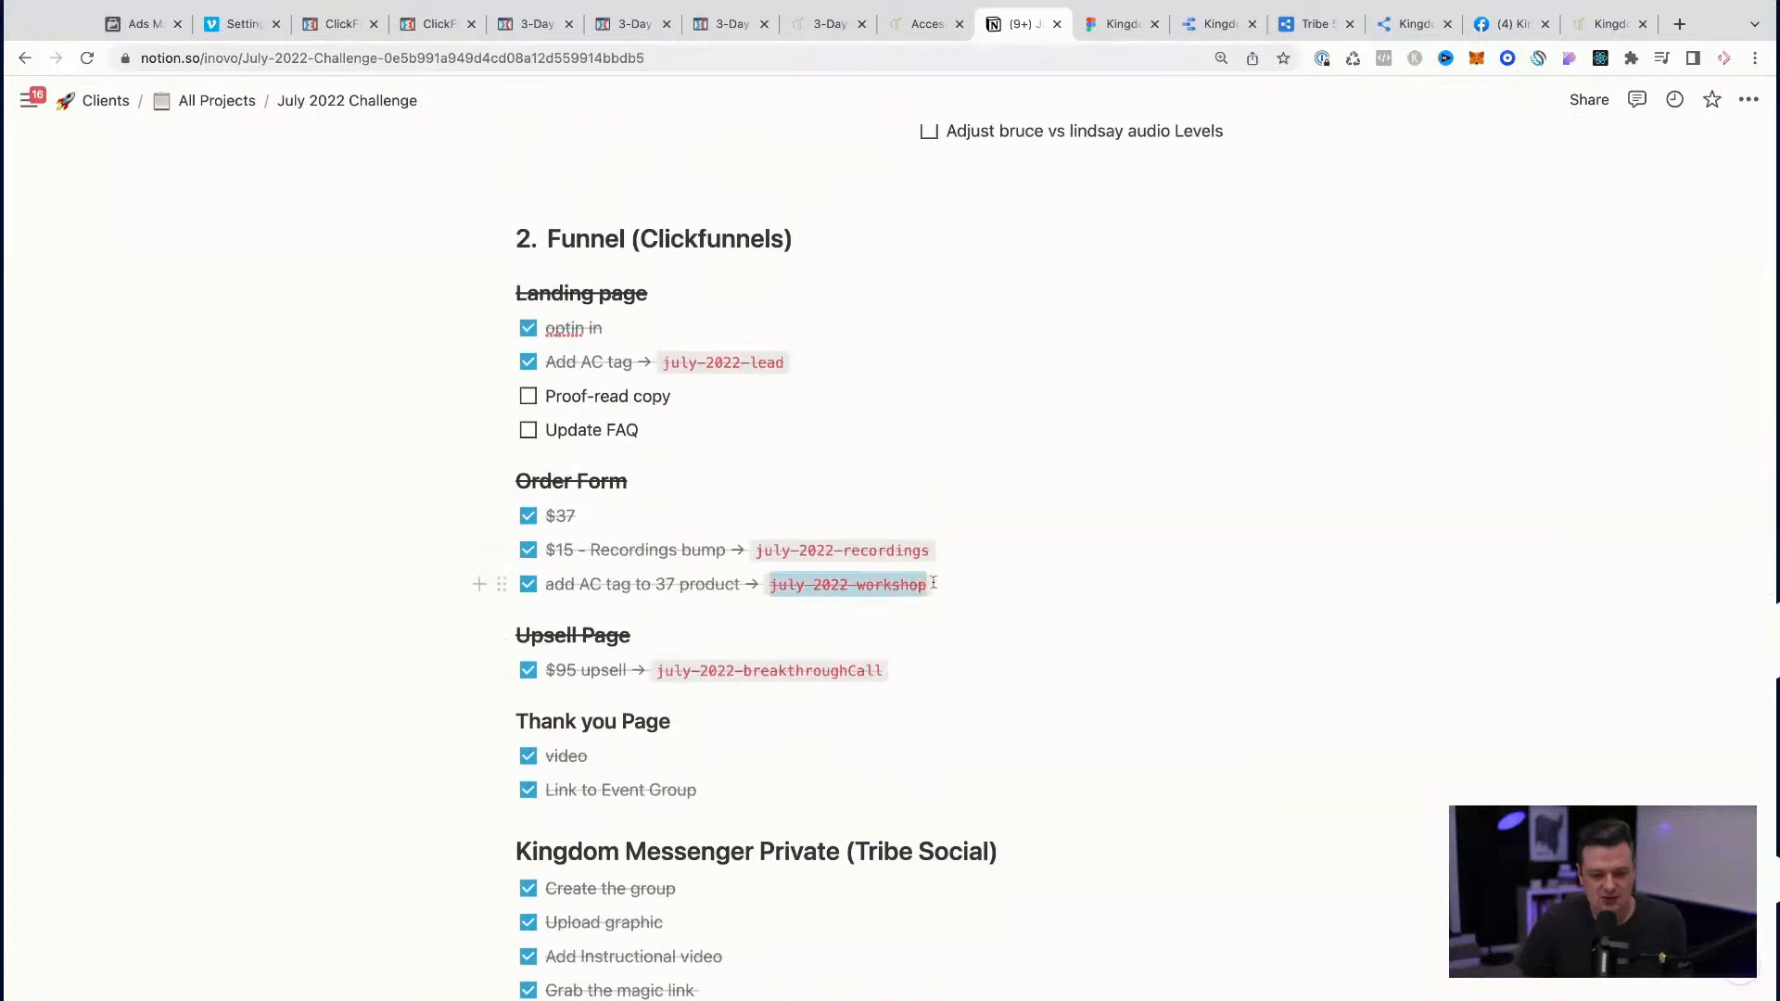
double_click(887, 585)
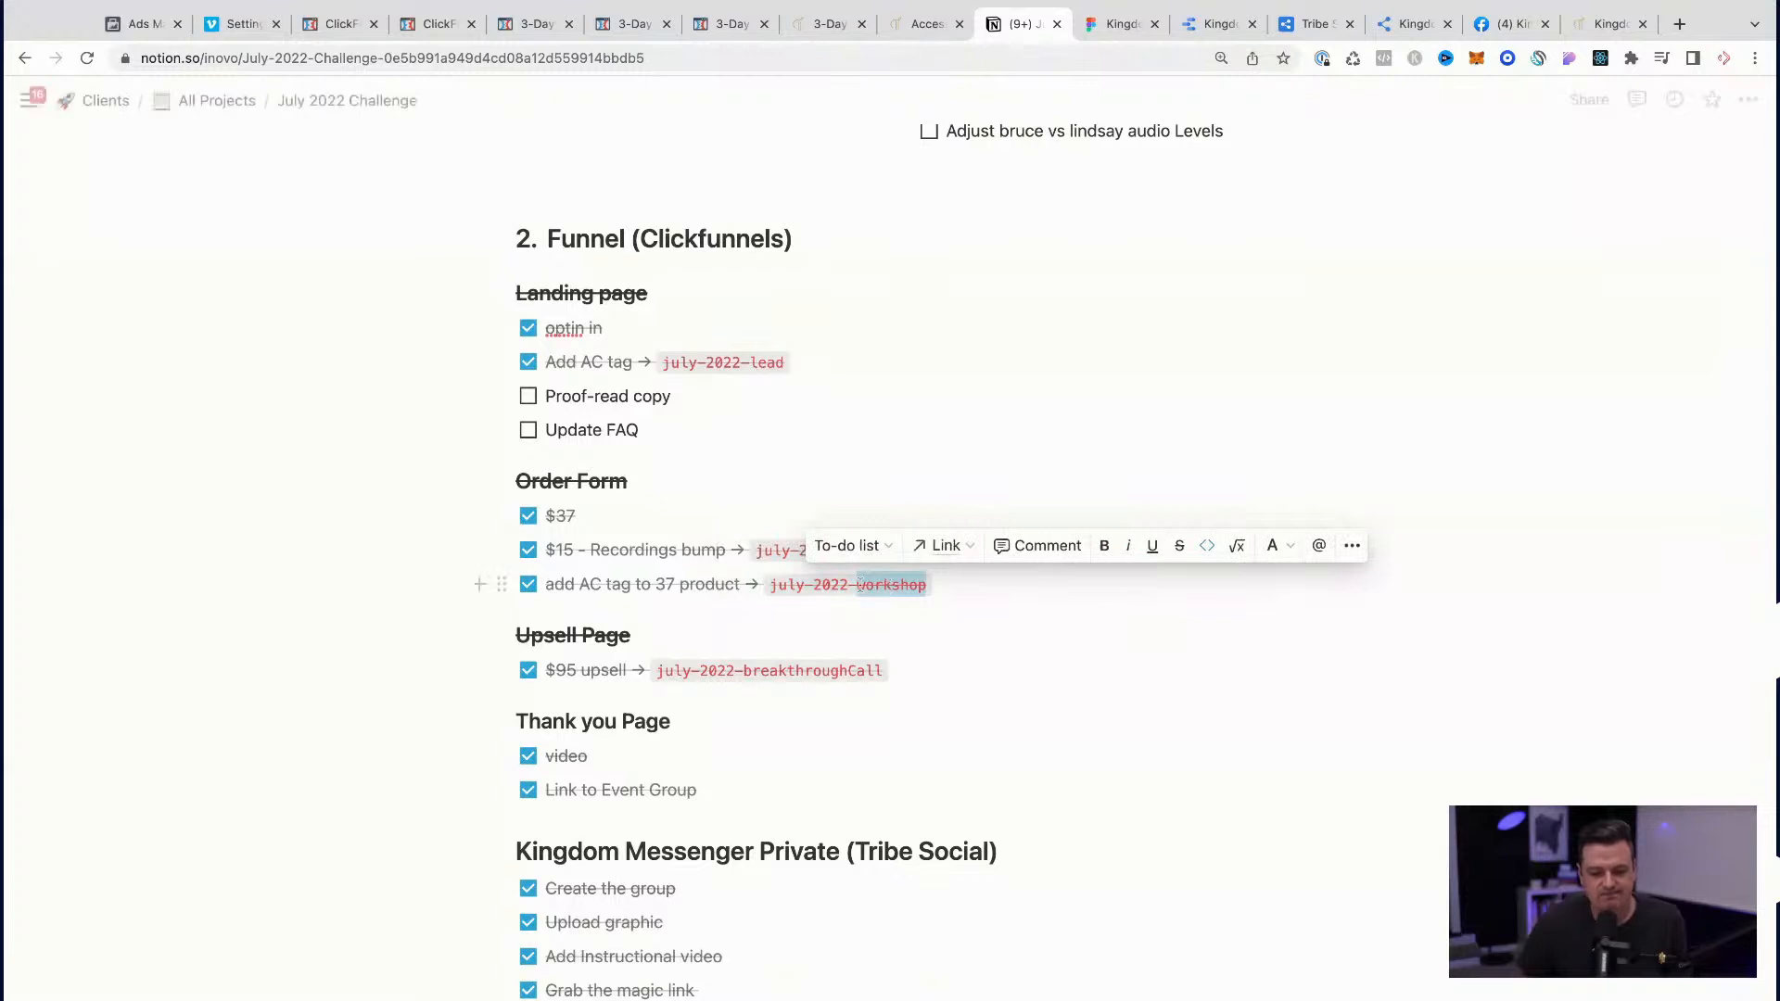
left_click(856, 583)
type("challenge")
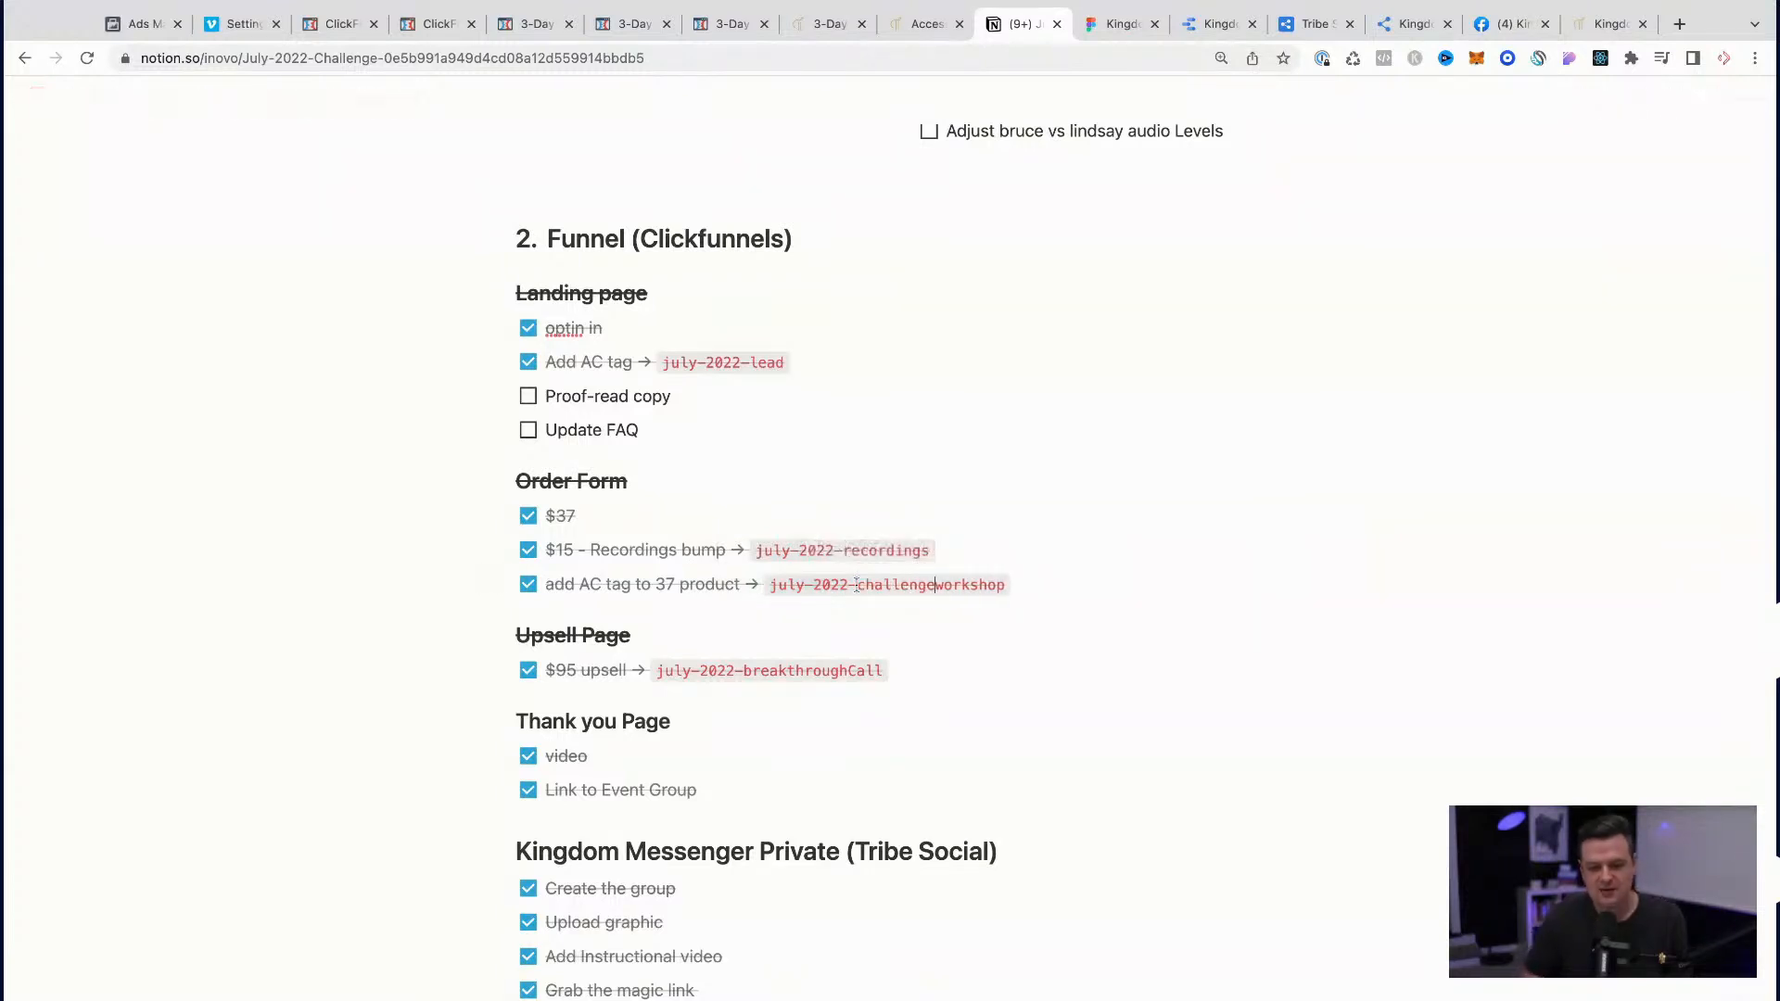
key("shift+Right")
key("shift+Right")
key("shift+Right")
key("shift+Right")
key("shift+Right")
key("shift+Right")
key("shift+Right")
key("shift+Right")
key("BackSpace")
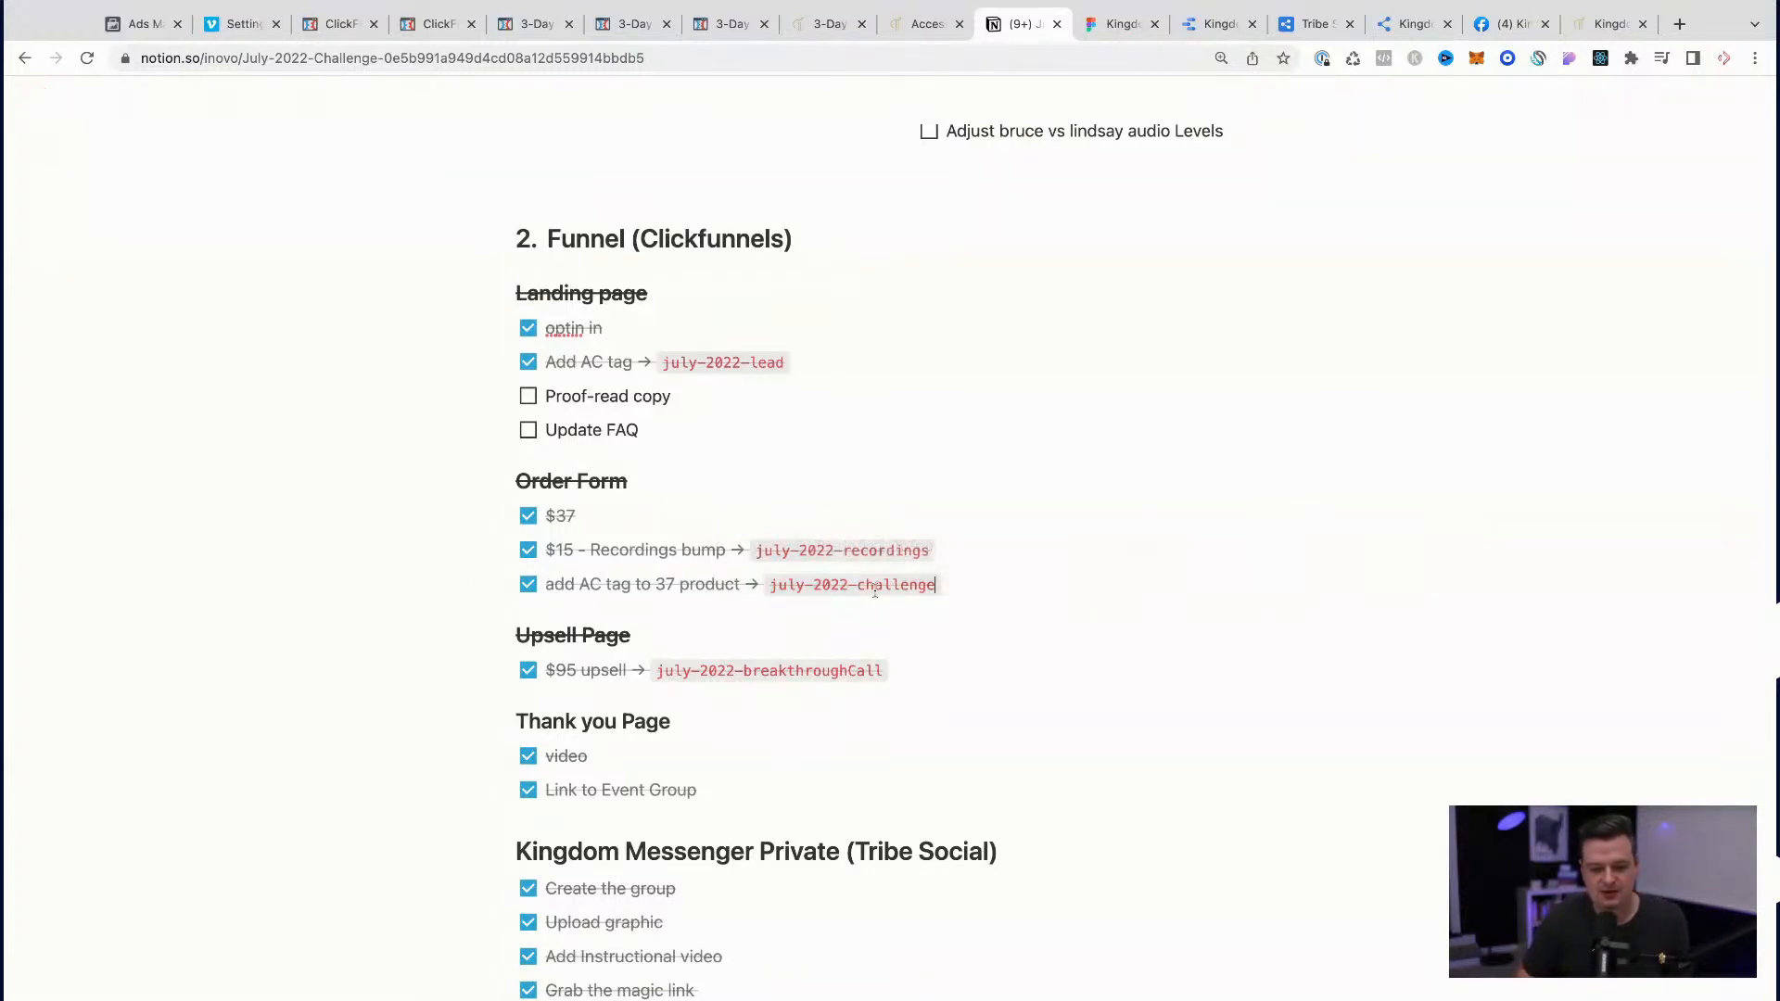
Step: Add a "Welcome after purchase" line above $15 Recording Automation, followed by the july-2022-challenge tag copied from the Order Form section
left_click(772, 584)
key("shift+Right")
key("shift+Right")
key("shift+Right")
key("shift+Right")
key("shift+Right")
key("shift+Right")
key("shift+Right")
key("shift+Right")
key("shift+Right")
key("shift+Right")
key("shift+Right")
key("shift+Right")
key("shift+Right")
key("shift+Right")
key("shift+Right")
key("shift+Right")
key("shift+Right")
key("shift+Right")
key("shift+Right")
key("super+c")
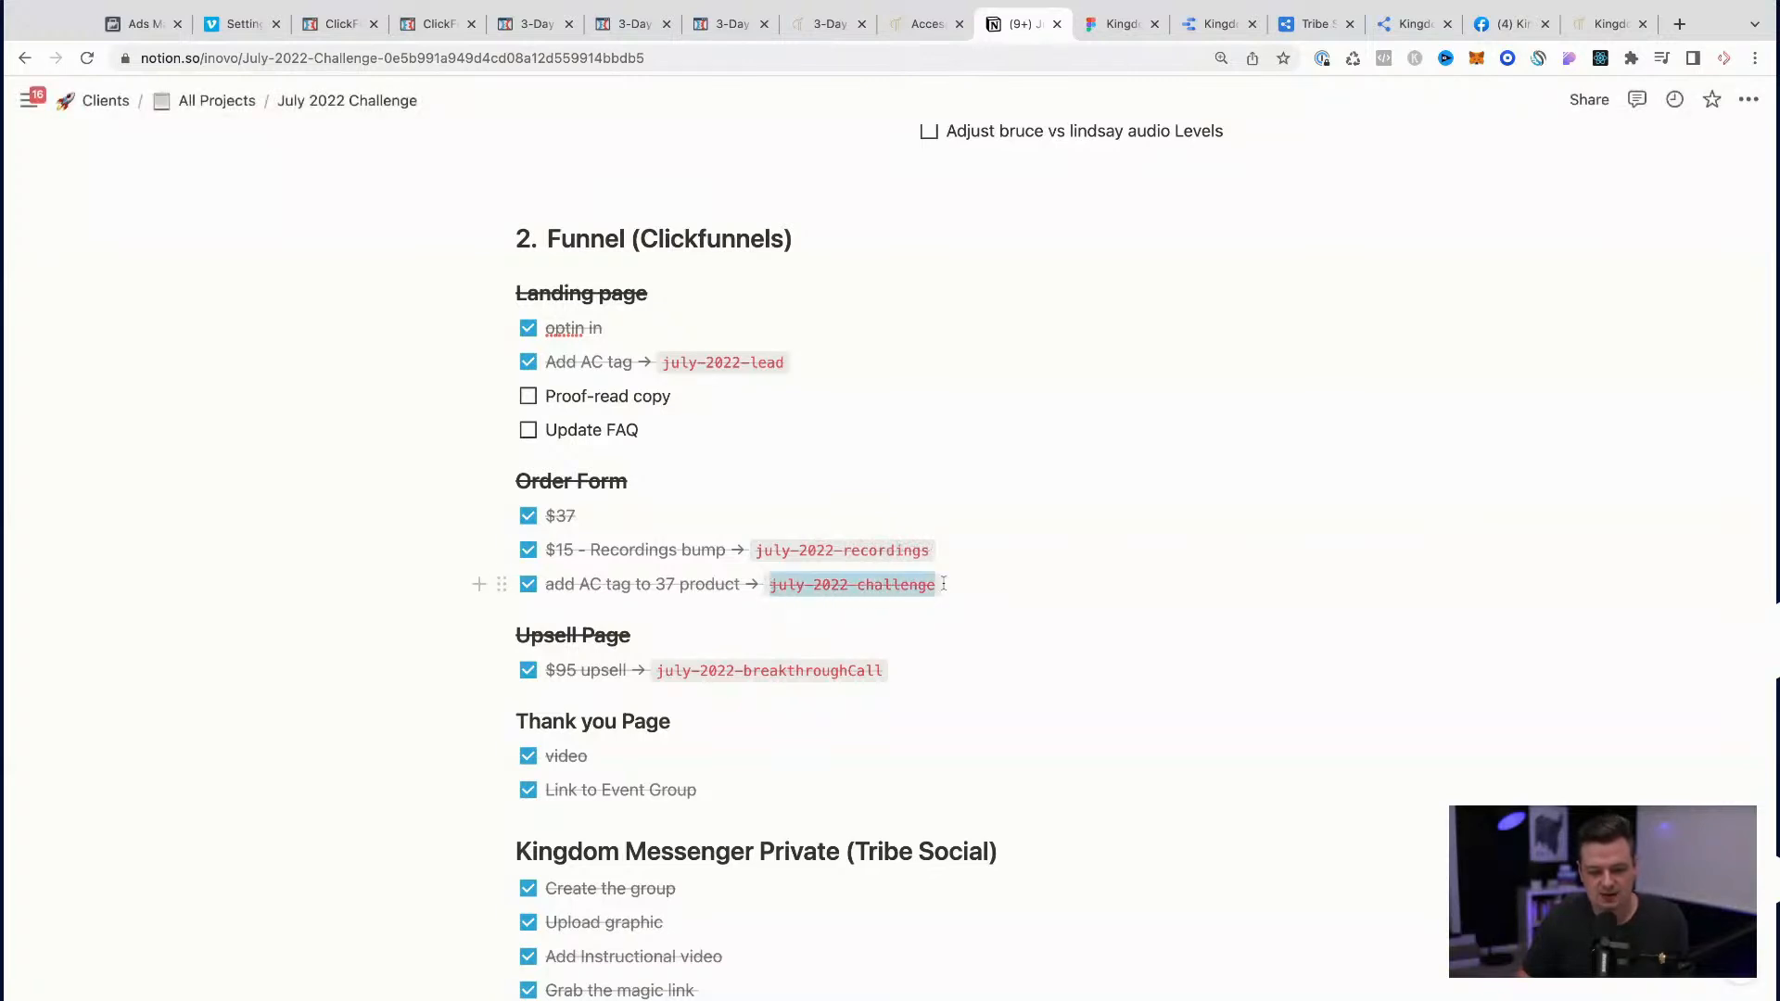
scroll(874, 591, "down", 6)
scroll(874, 592, "down", 2)
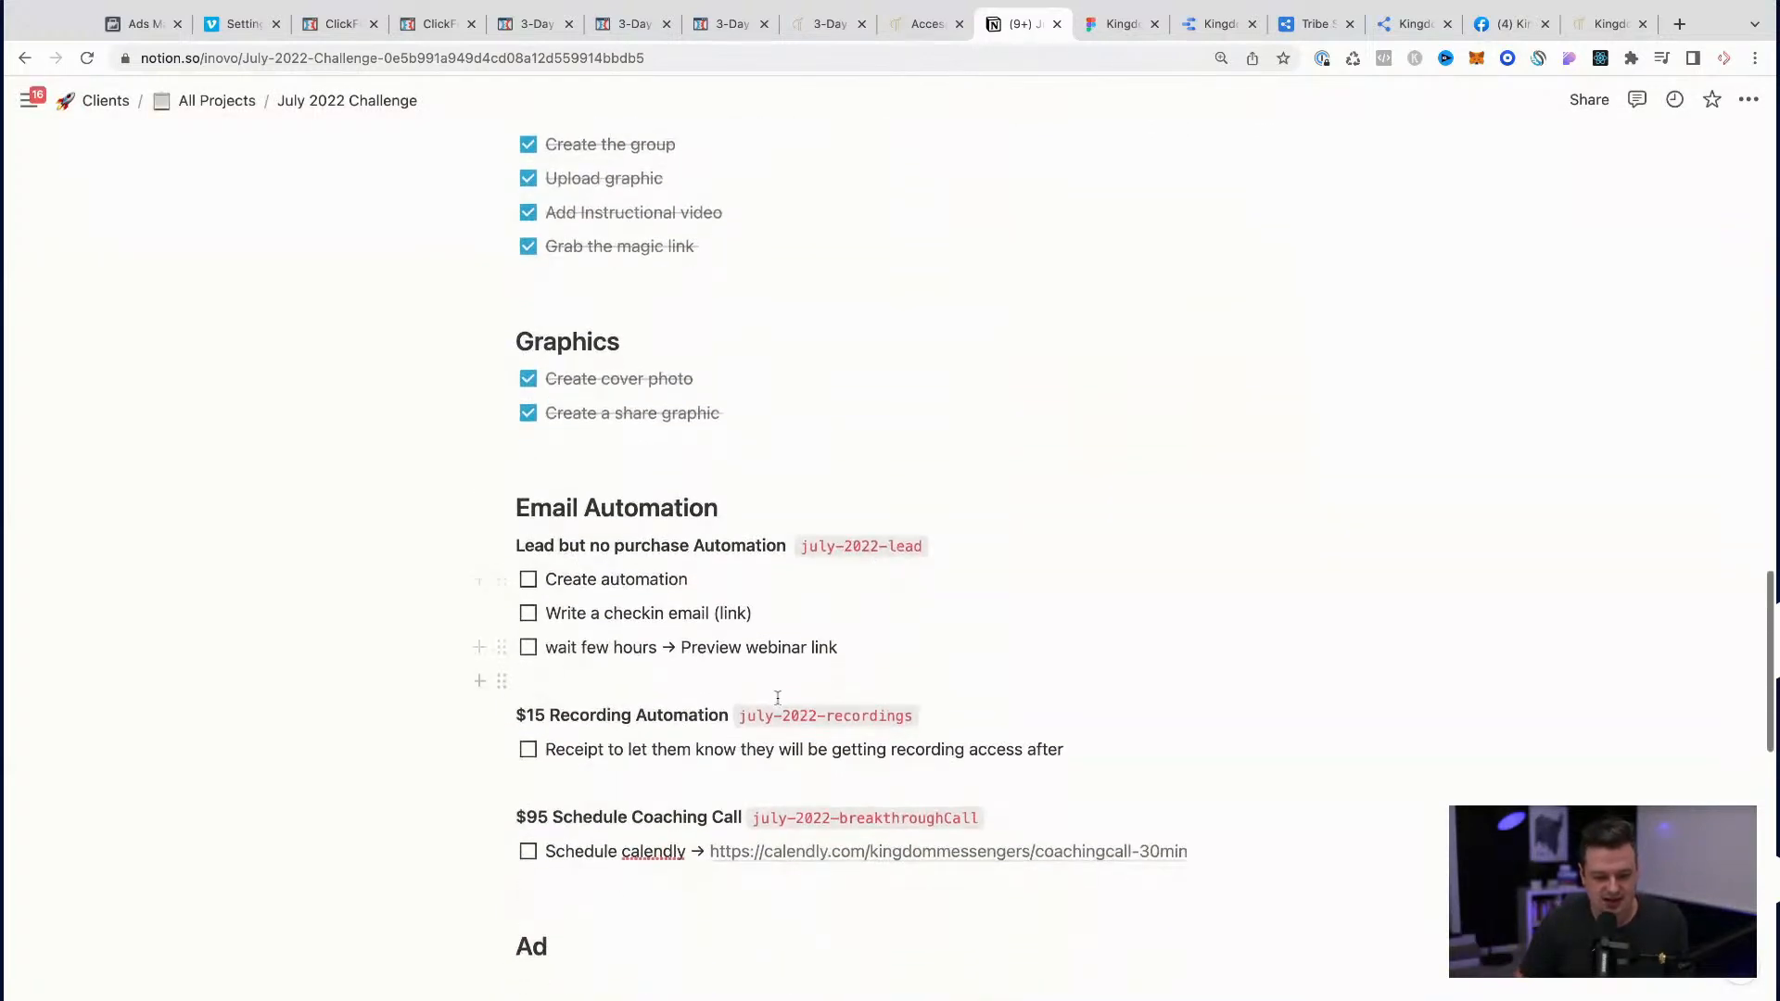
left_click(708, 681)
key("Return")
type("Welcome af")
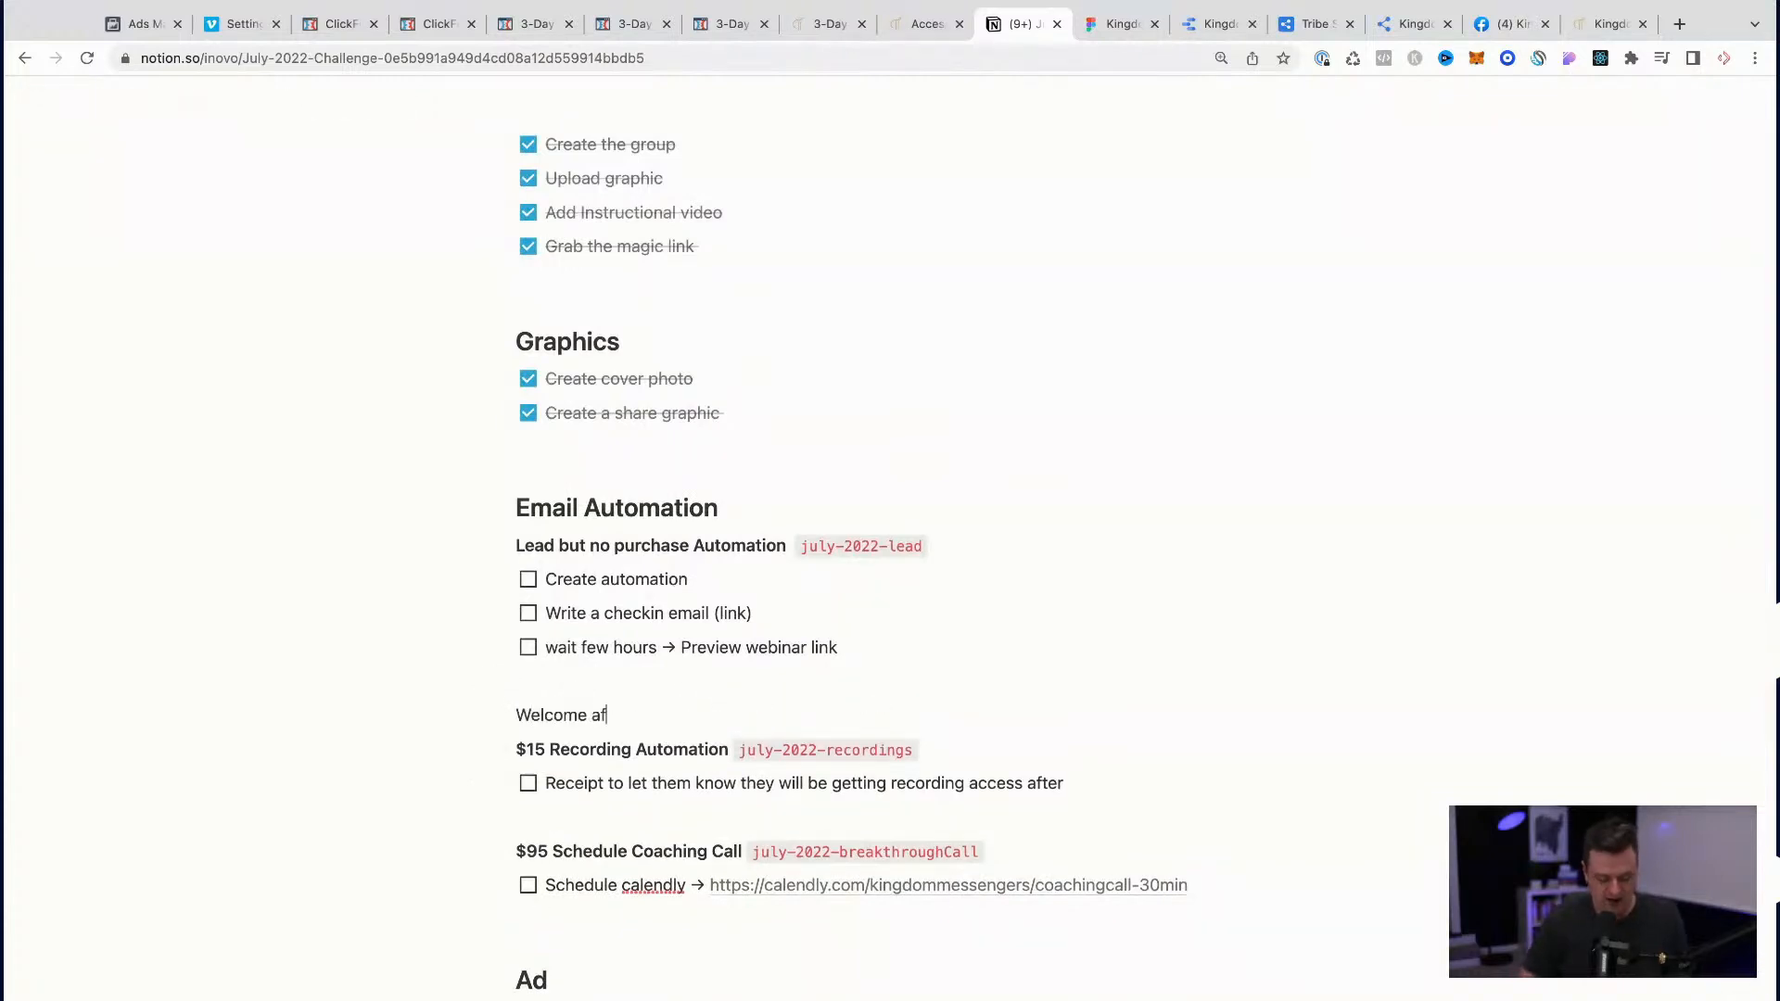
type("ter purchase")
key("Return")
key("Left")
key("super+v")
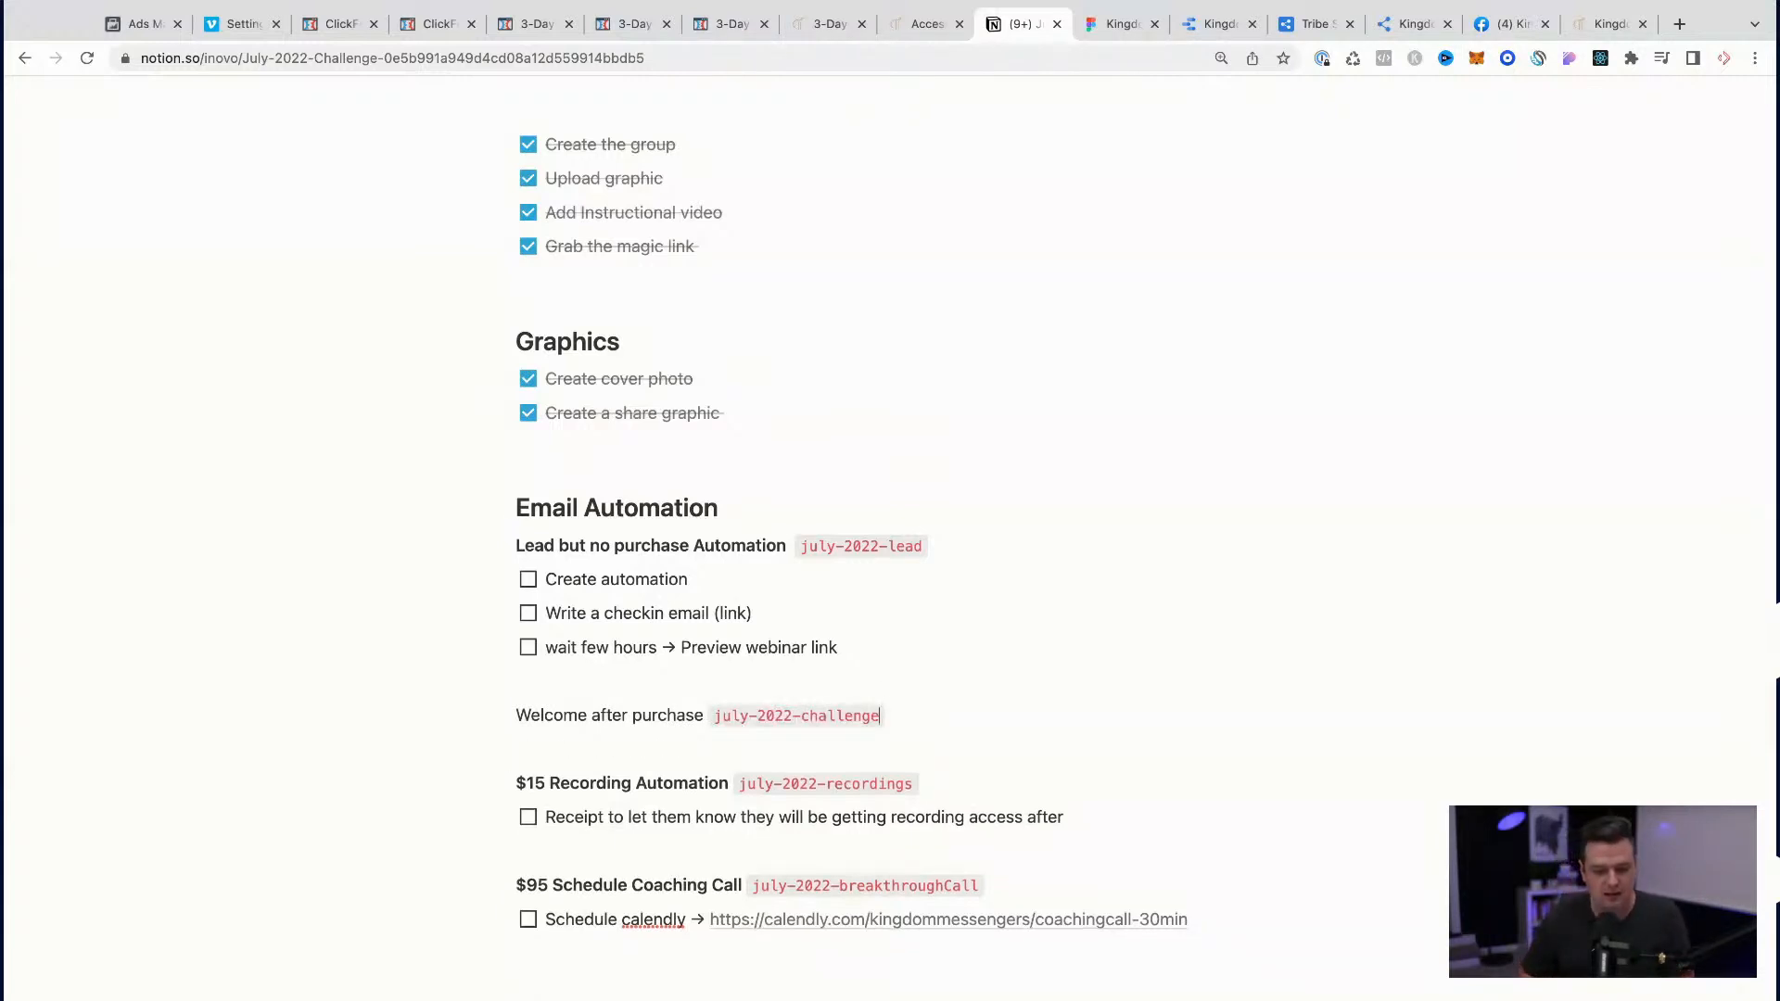
Step: Add a "send receipt" to-do beneath the "Welcome after purchase" line
key("Down")
type("[]")
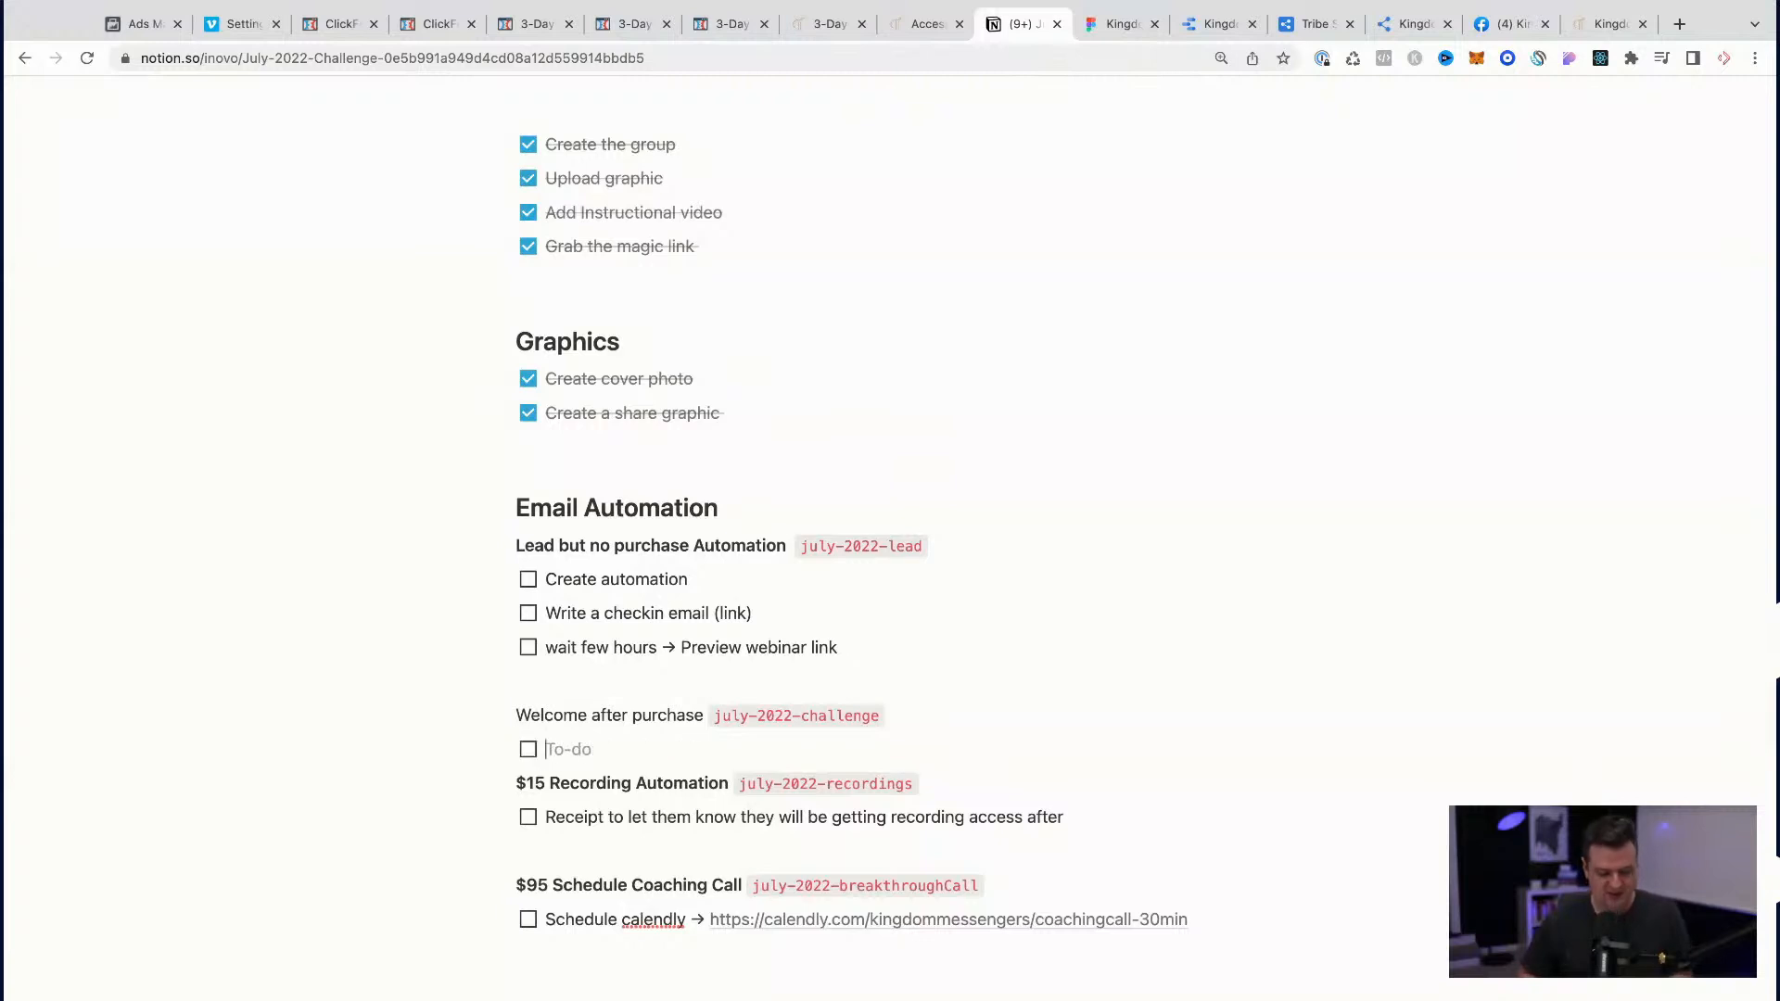
type("send receipt")
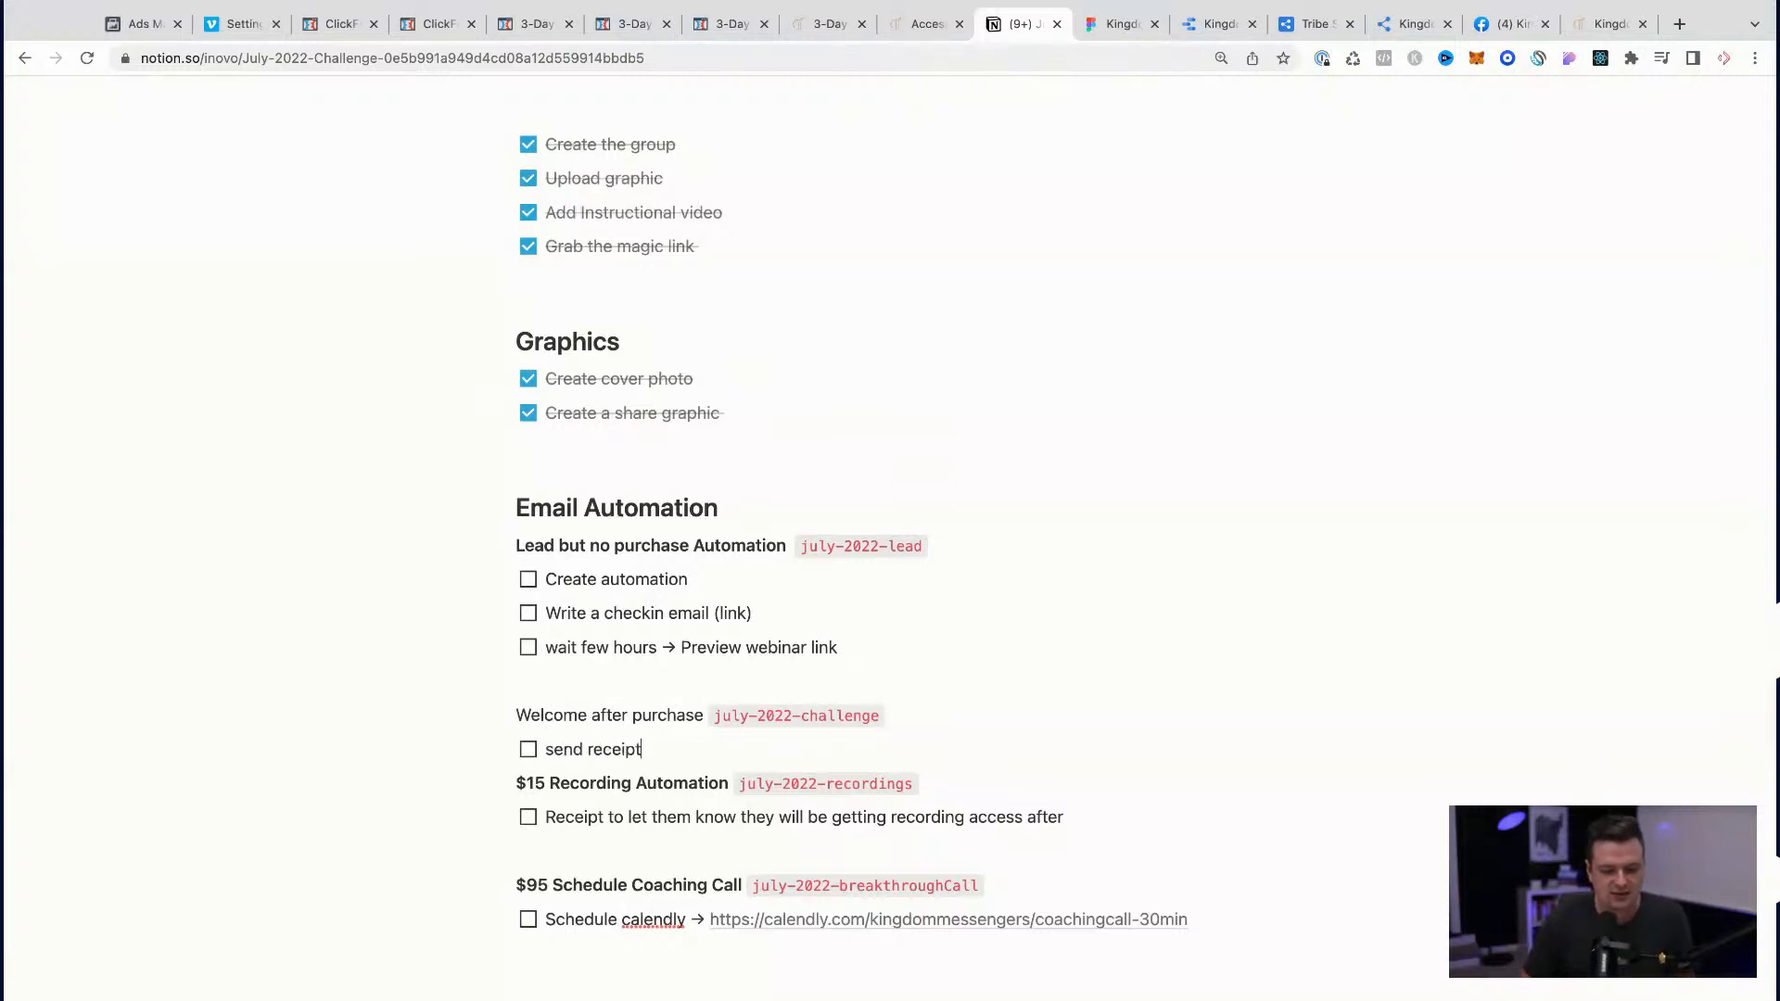
Step: Insert a blank line below the "send receipt" to-do and reword it as "send instructions to create account"
key("Return")
key("BackSpace")
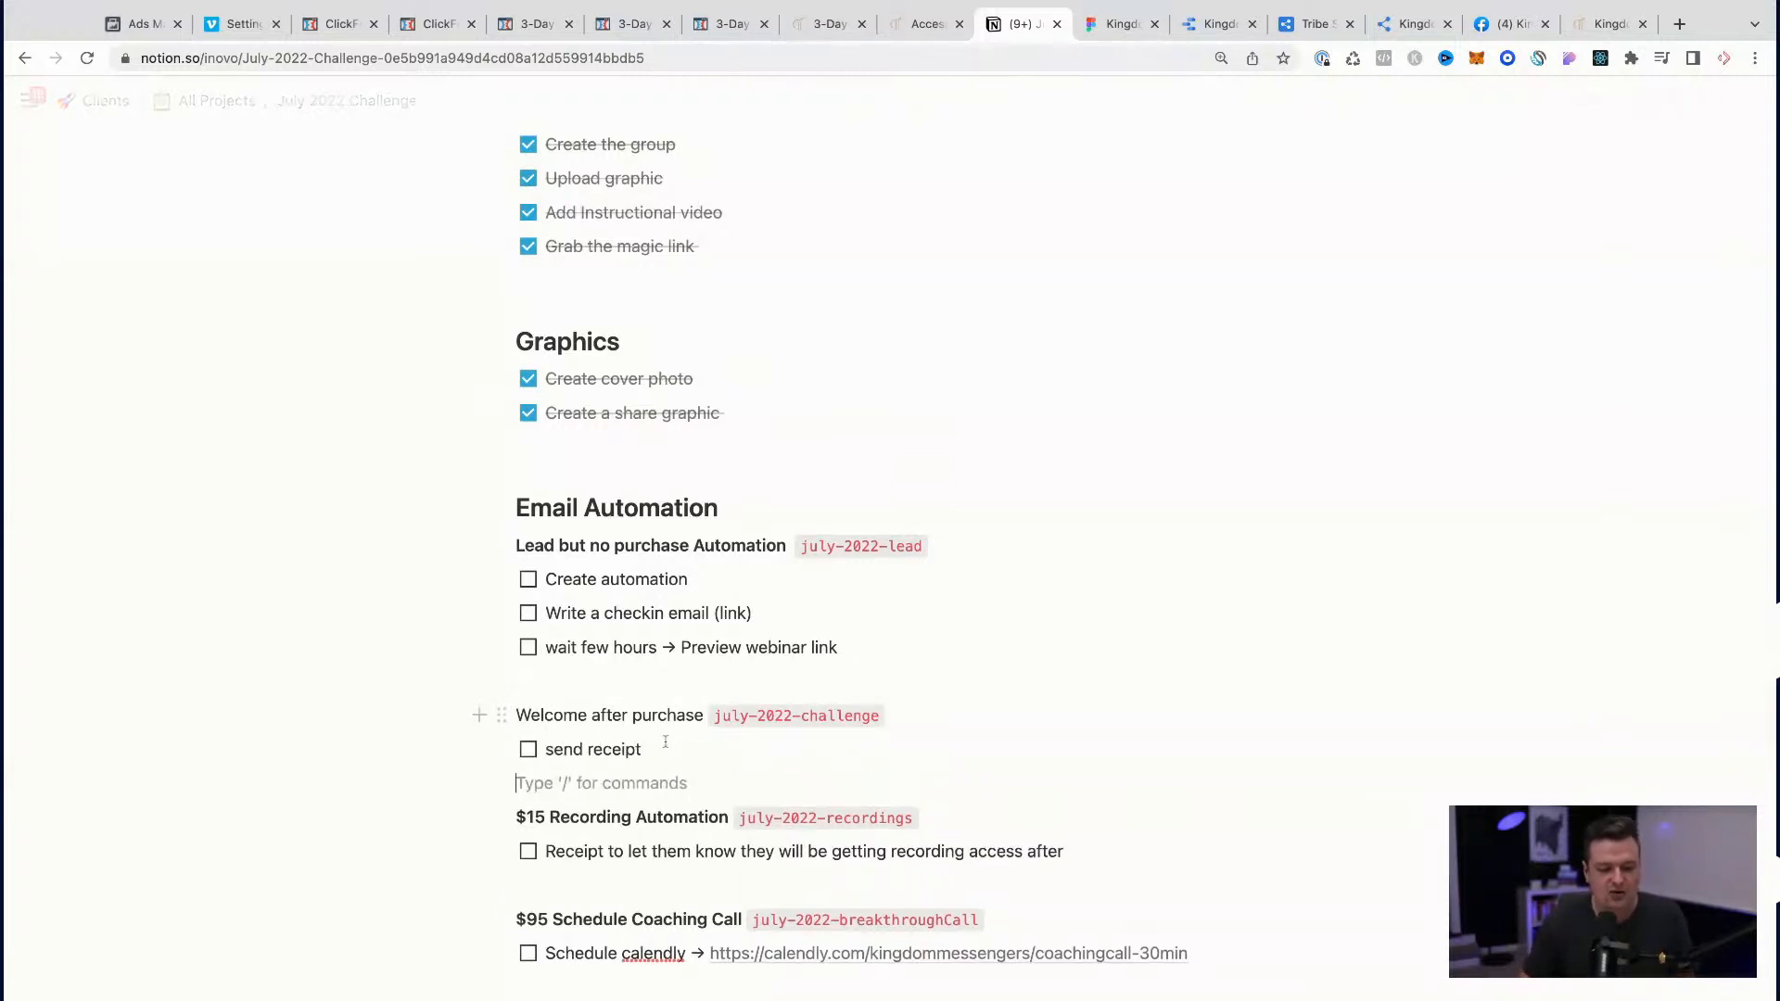
double_click(621, 749)
type("inst")
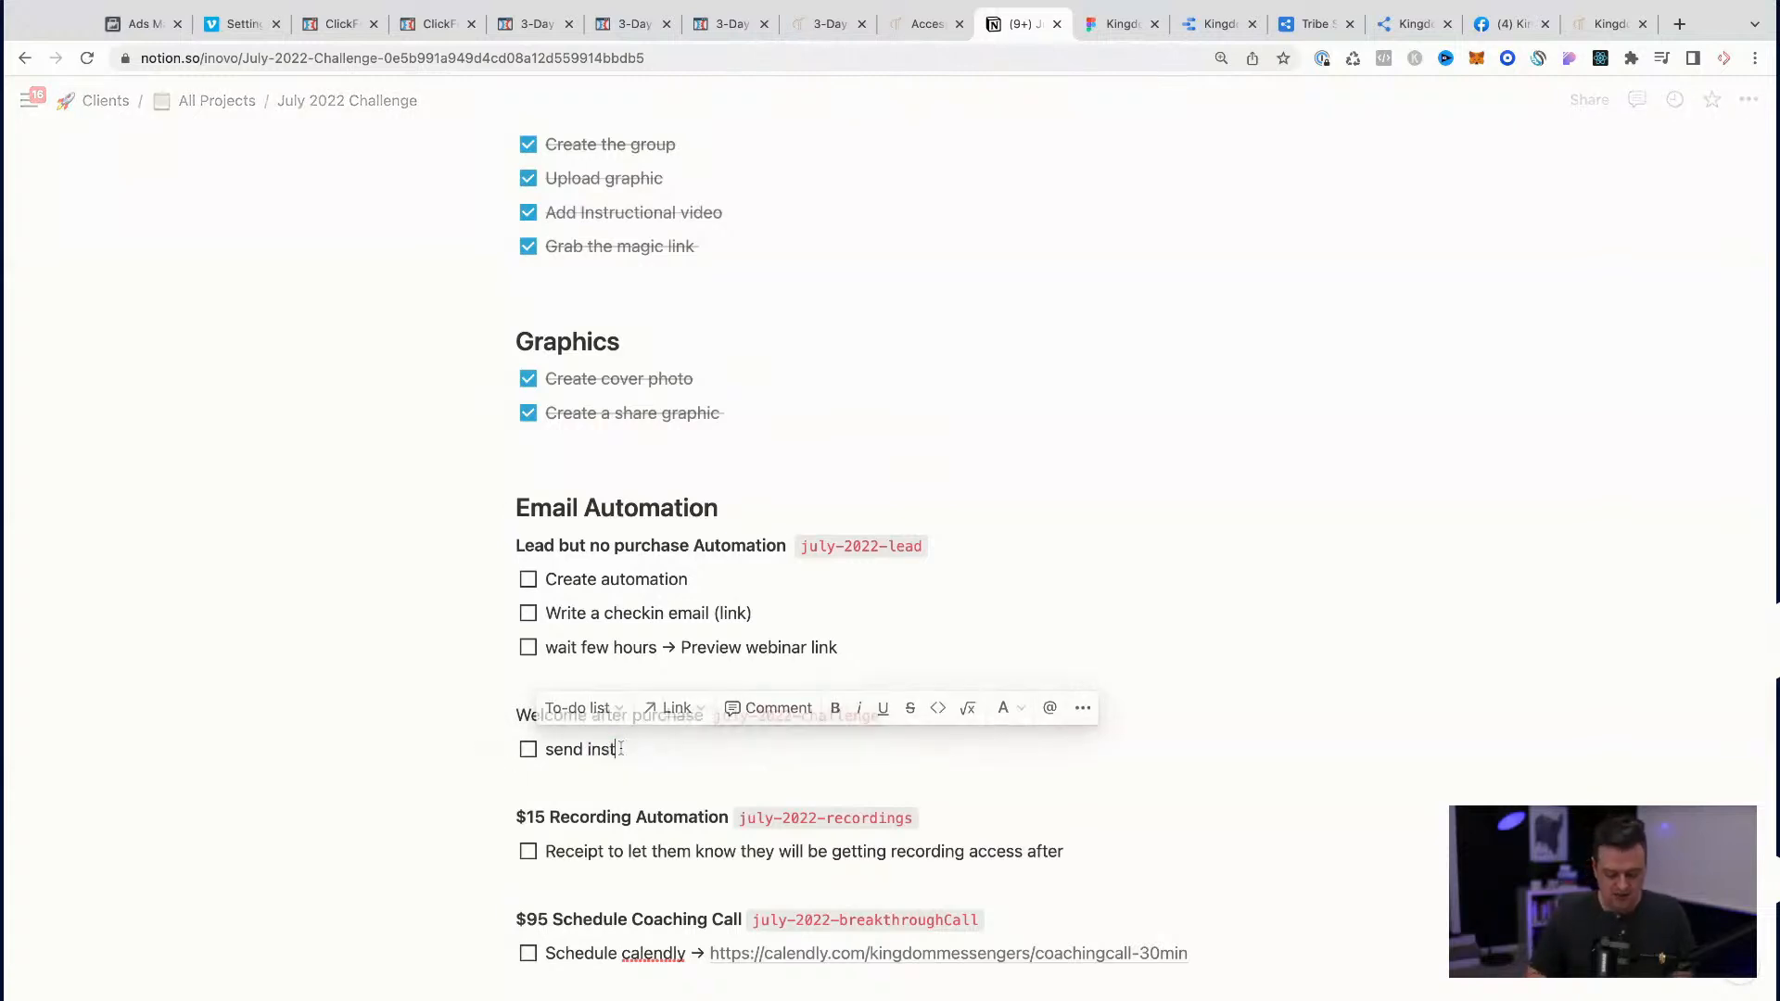
type("ructions to create account with")
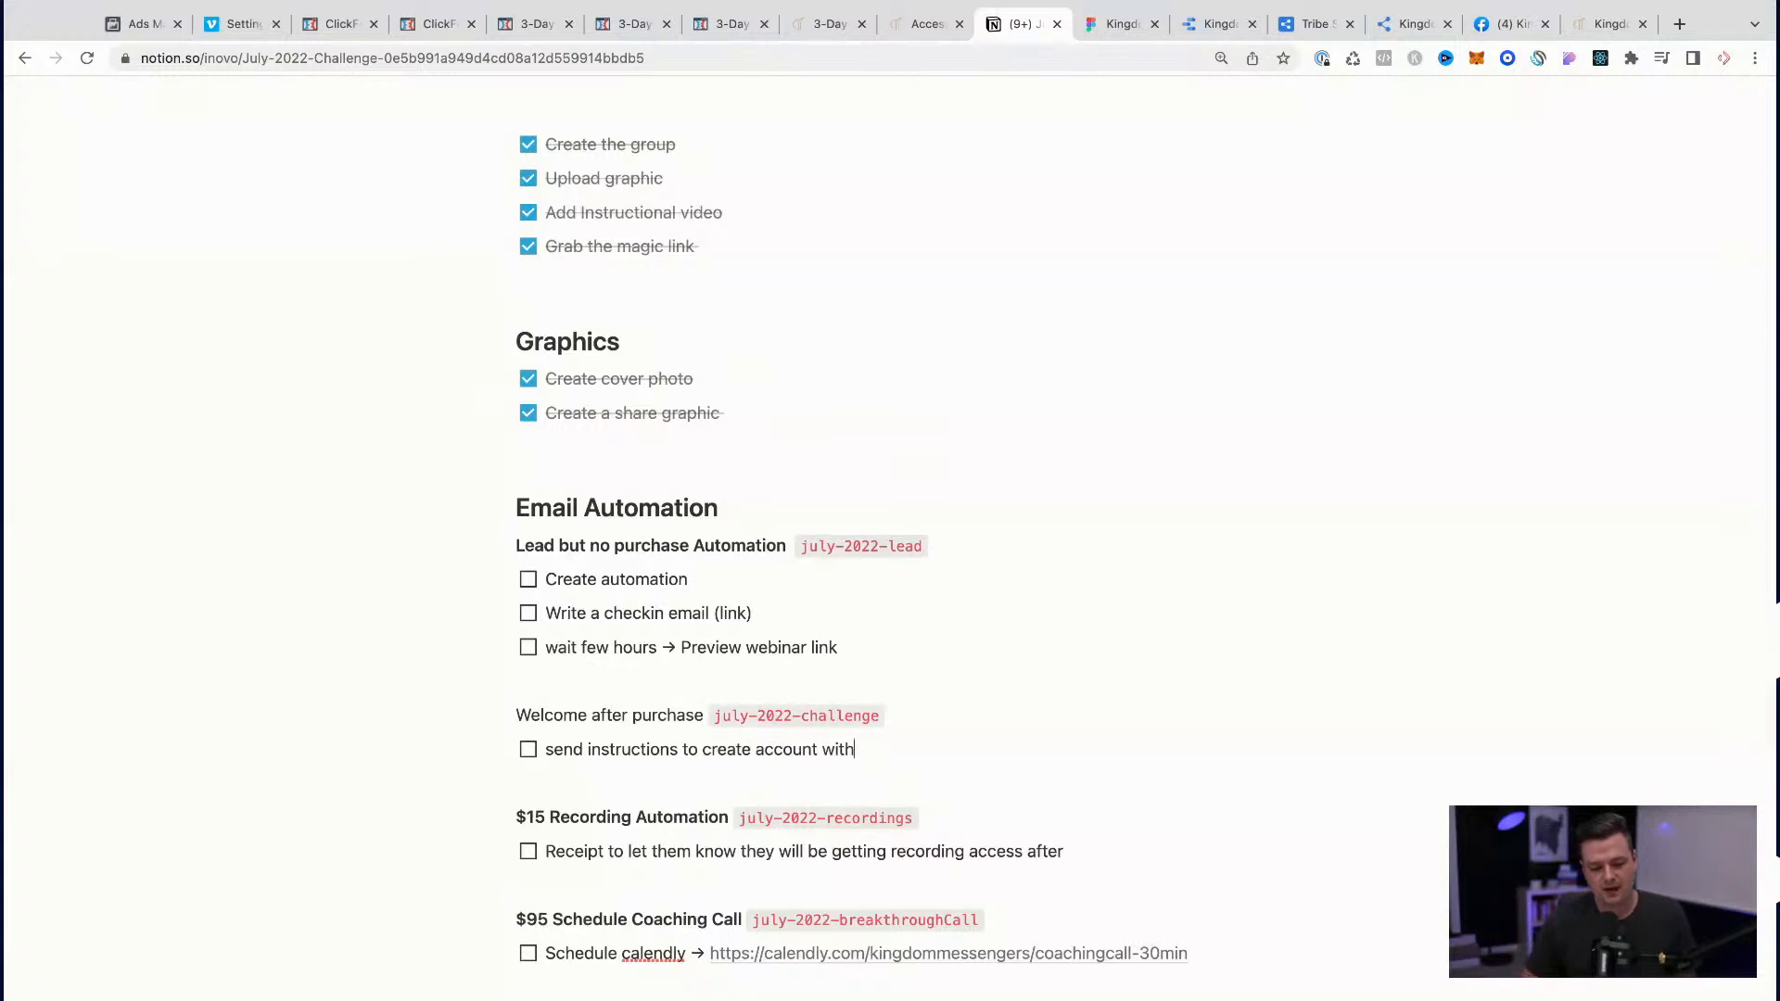
key("BackSpace")
Step: Add two to-dos under Welcome after purchase: "include magic link" and "Wait 1 day → have you introduced yourself yet?"
key("Return")
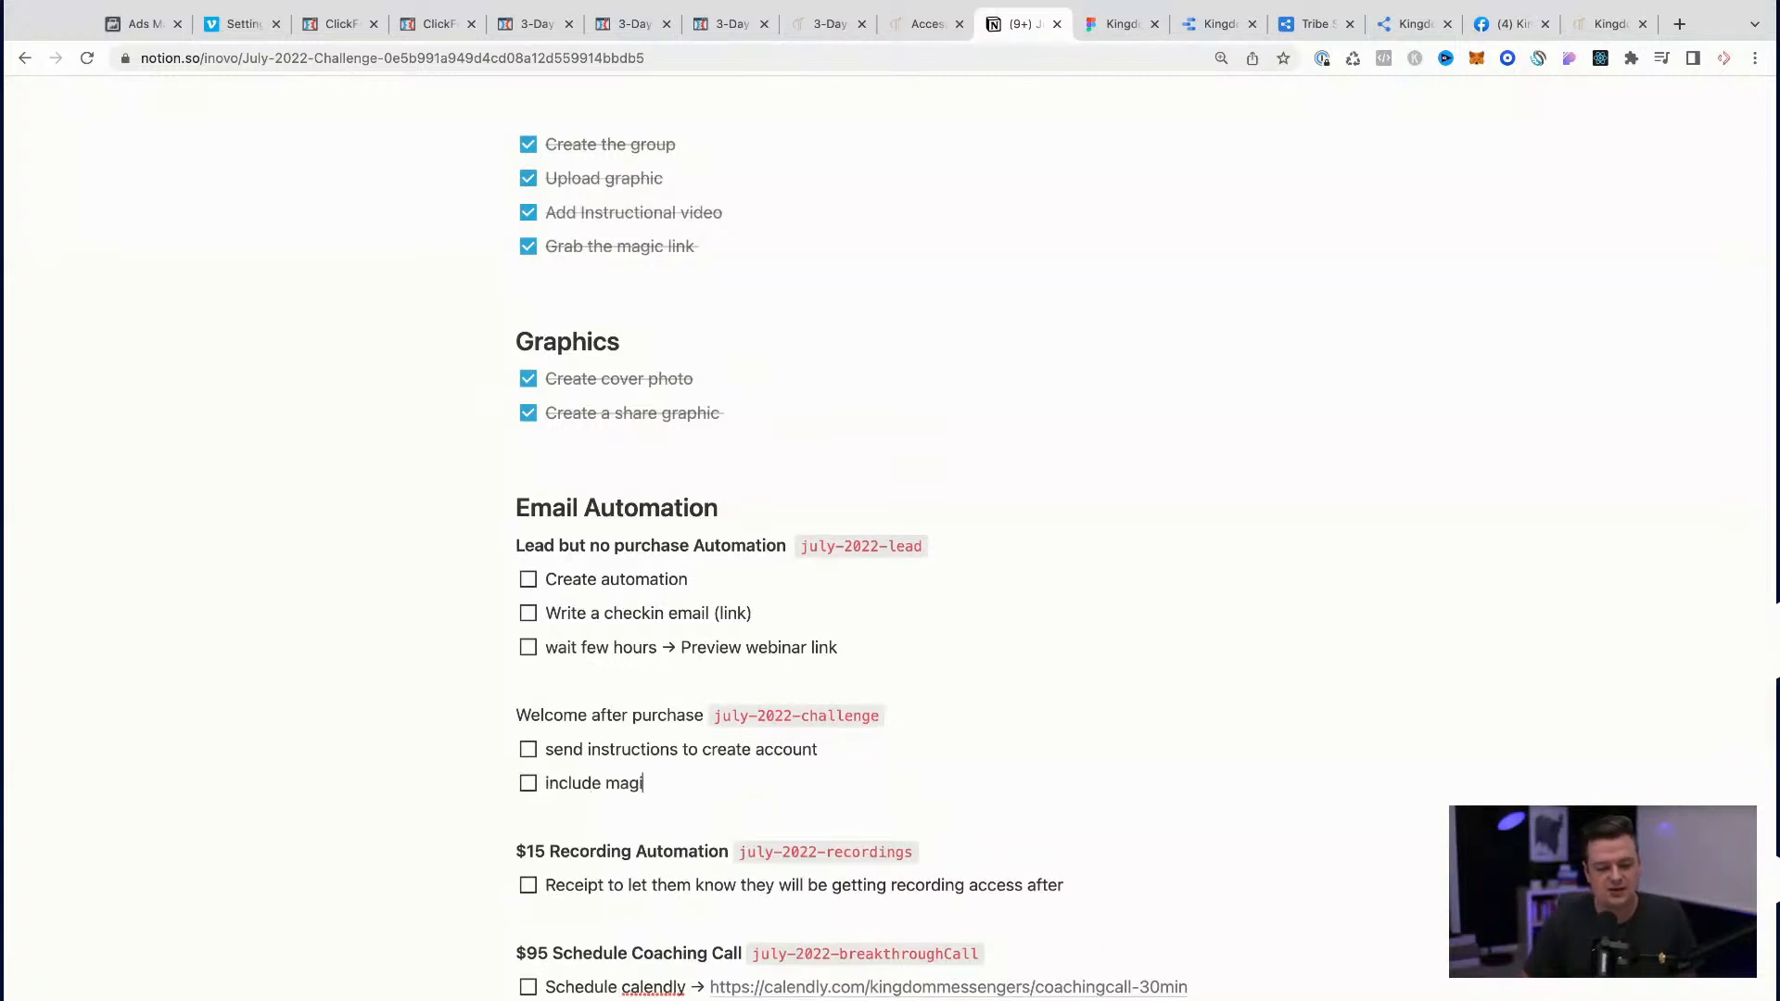
key("Return")
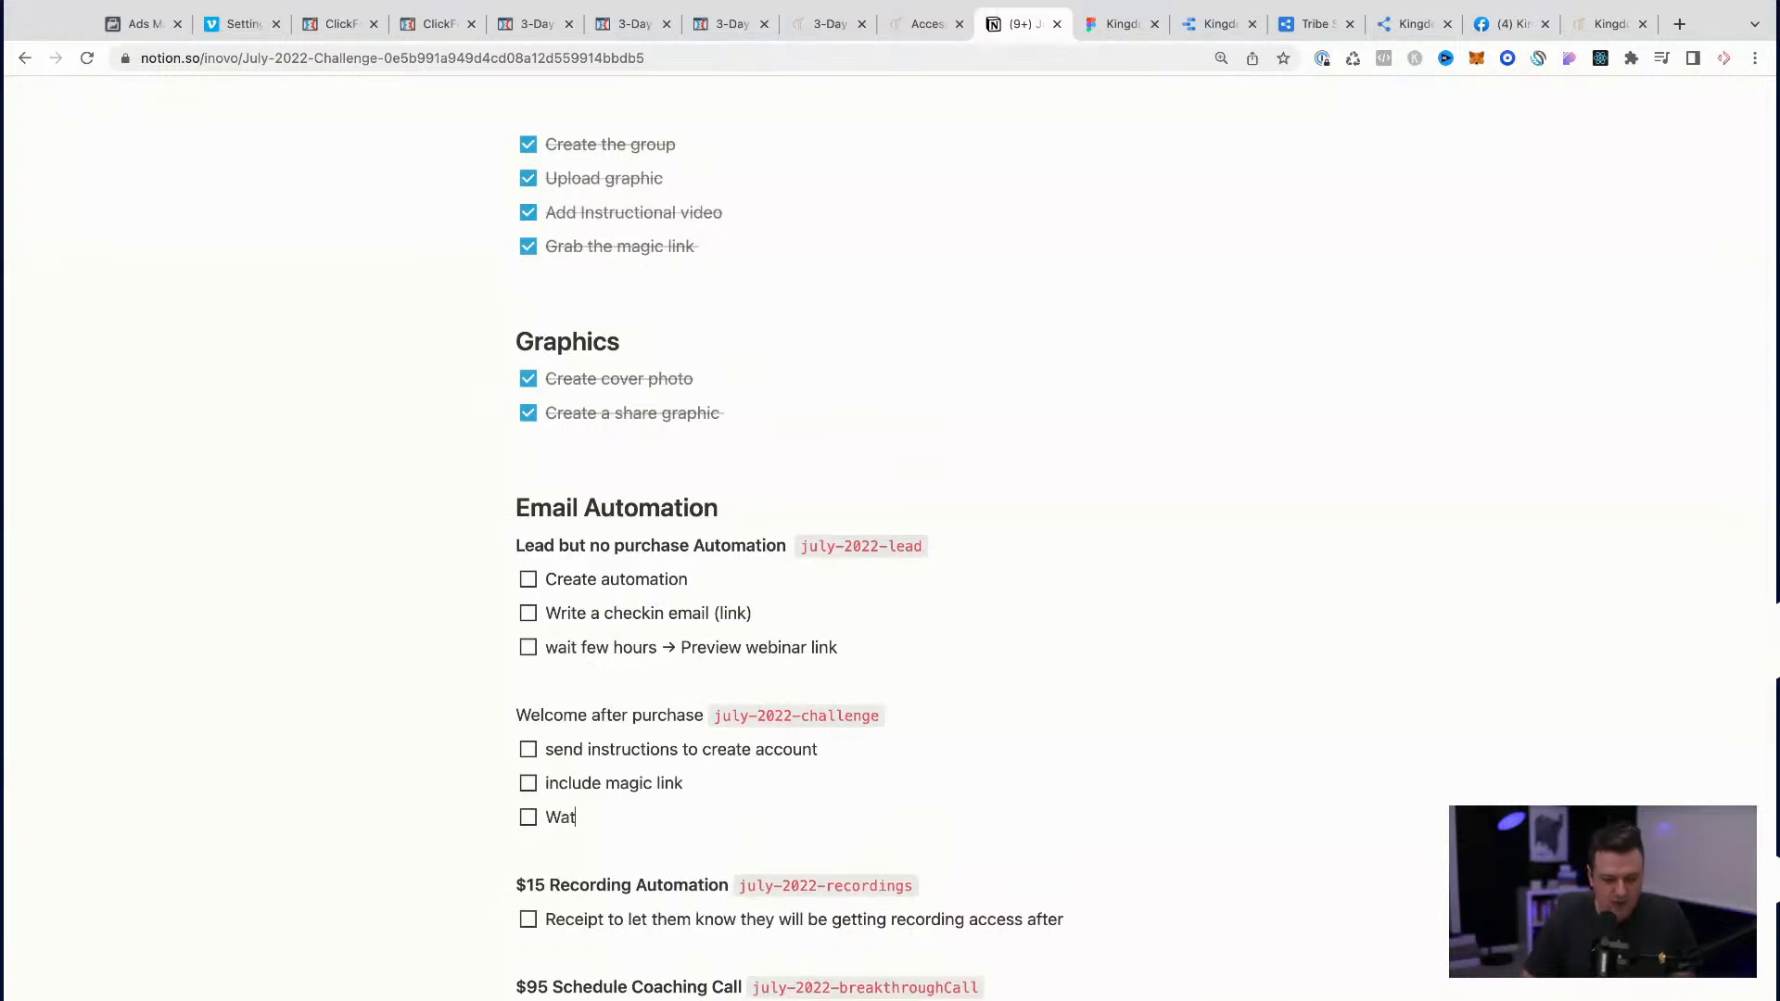
type("Wait 1 day → have you introduced your")
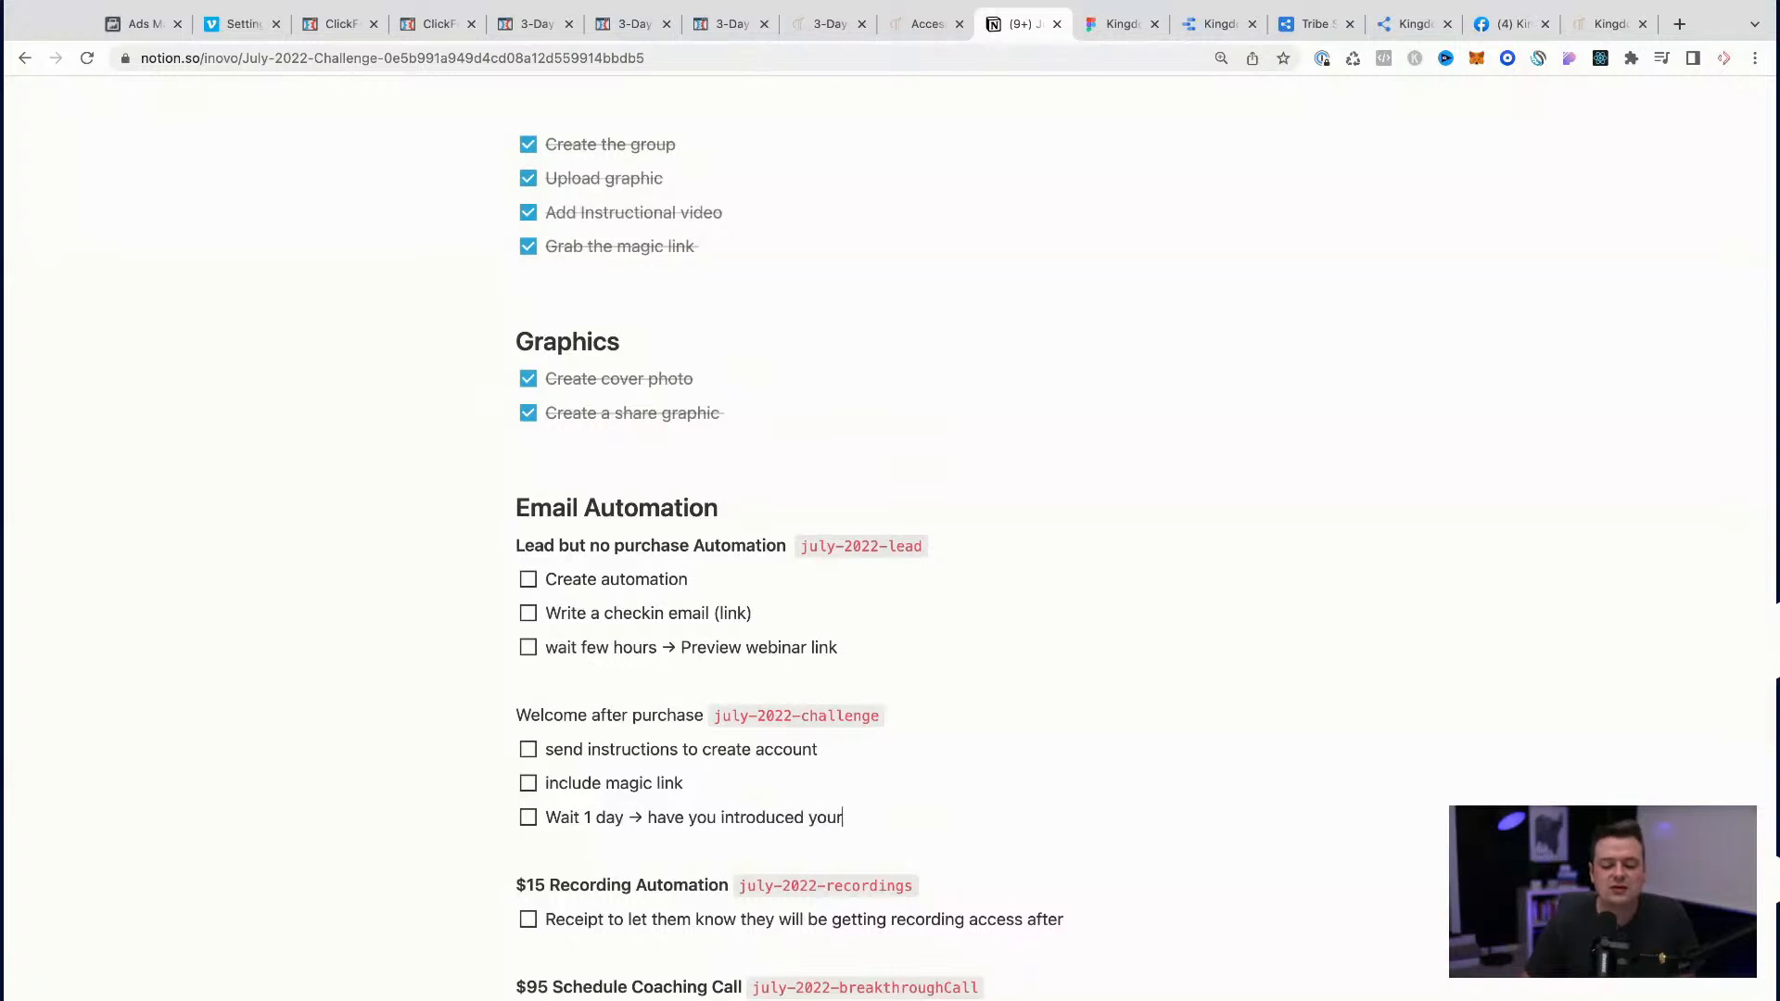
key("Return")
key("BackSpace")
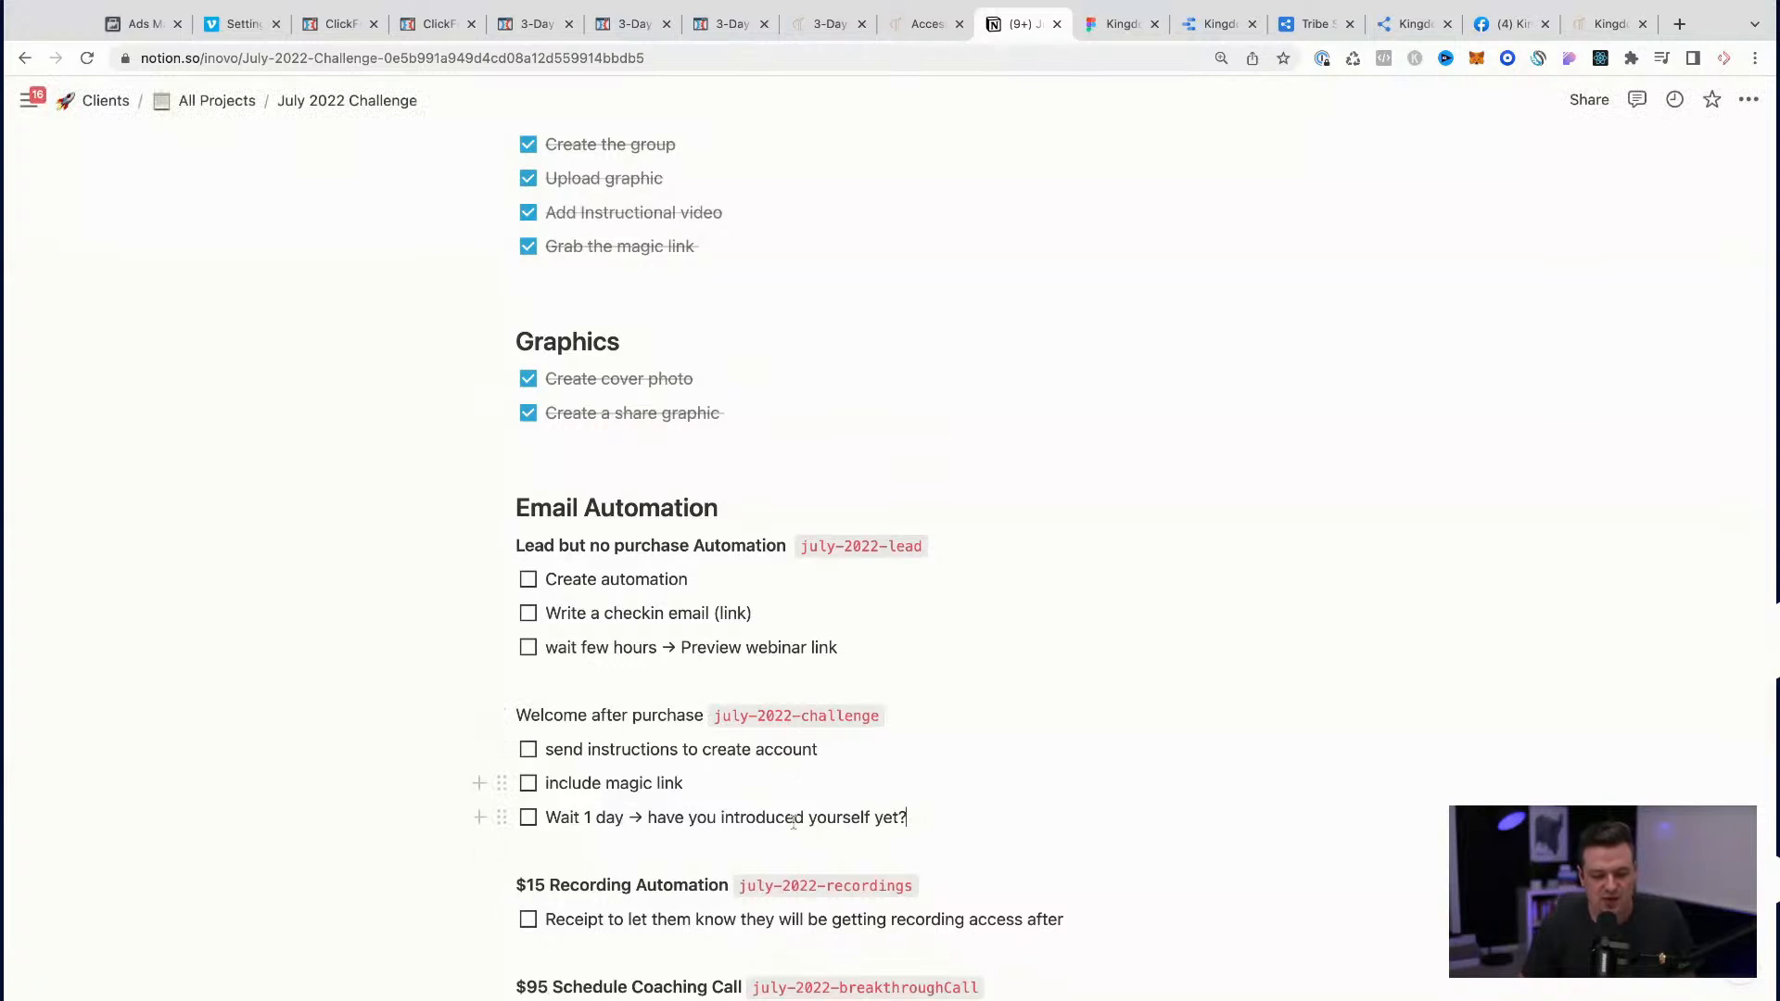
Step: Review the Email Automation plan and the funnel page checklists in the July 2022 Challenge page
scroll(795, 819, "down", 3)
left_click(1639, 608)
key("super+plus")
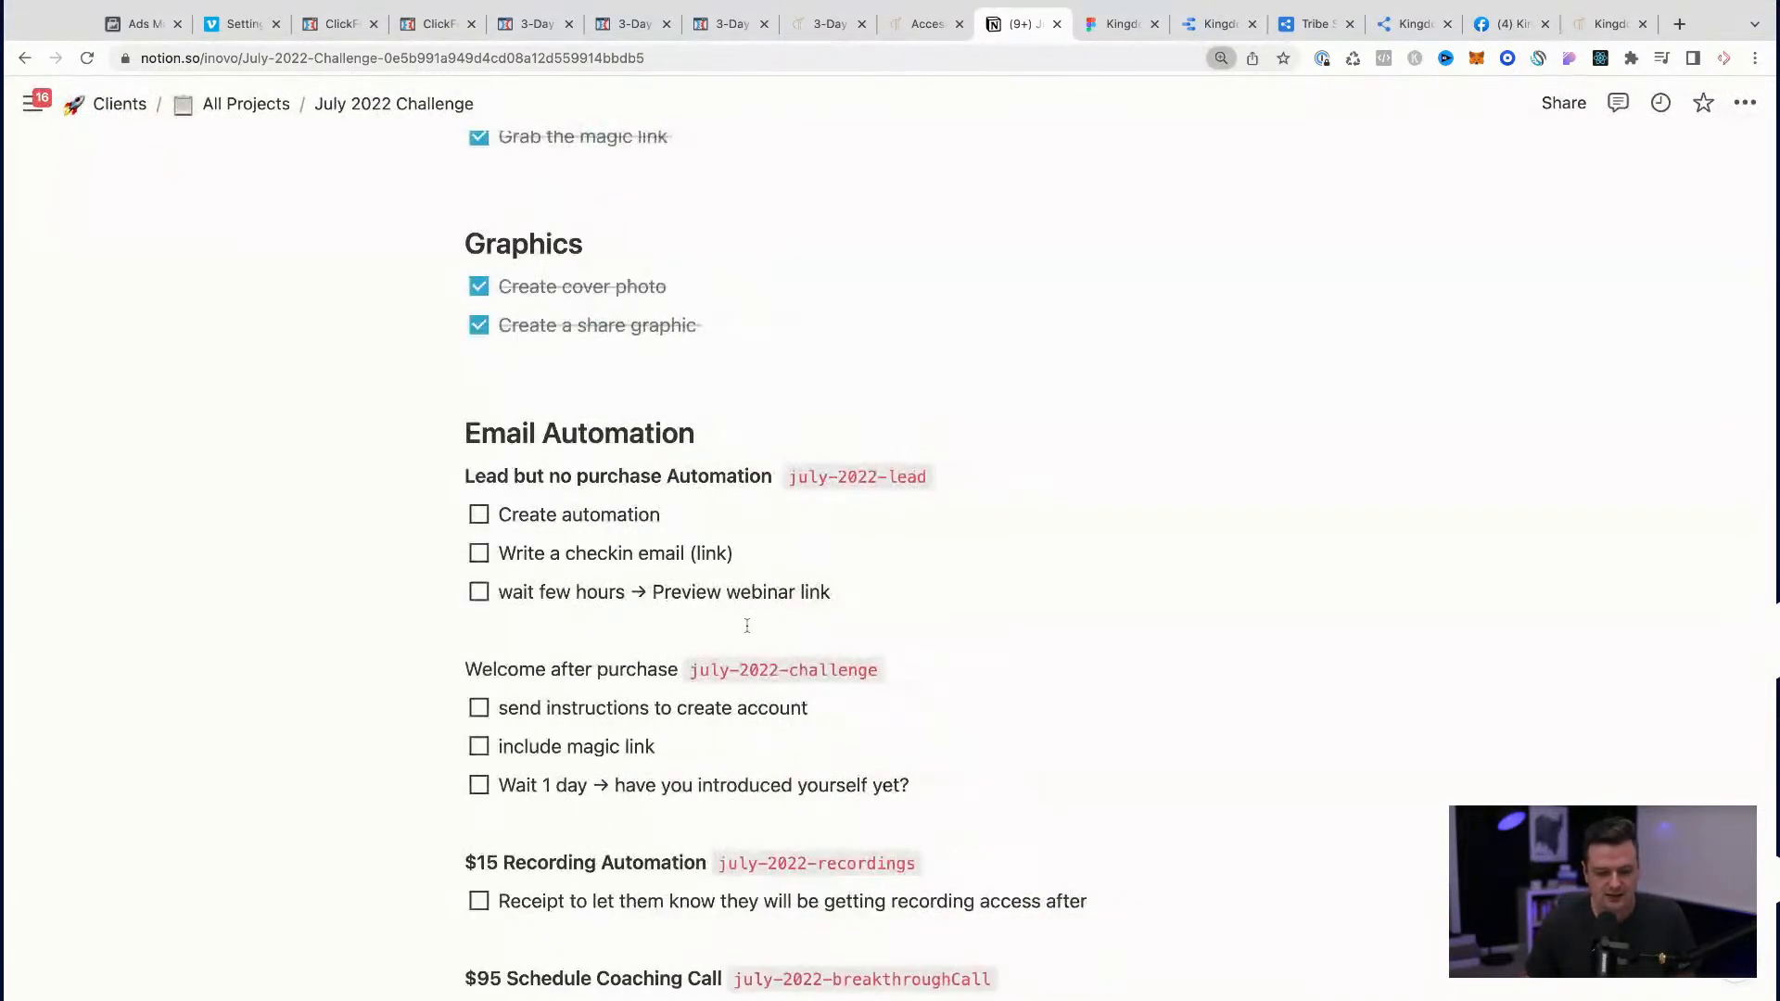
scroll(521, 848, "down", 2)
scroll(807, 628, "up", 1)
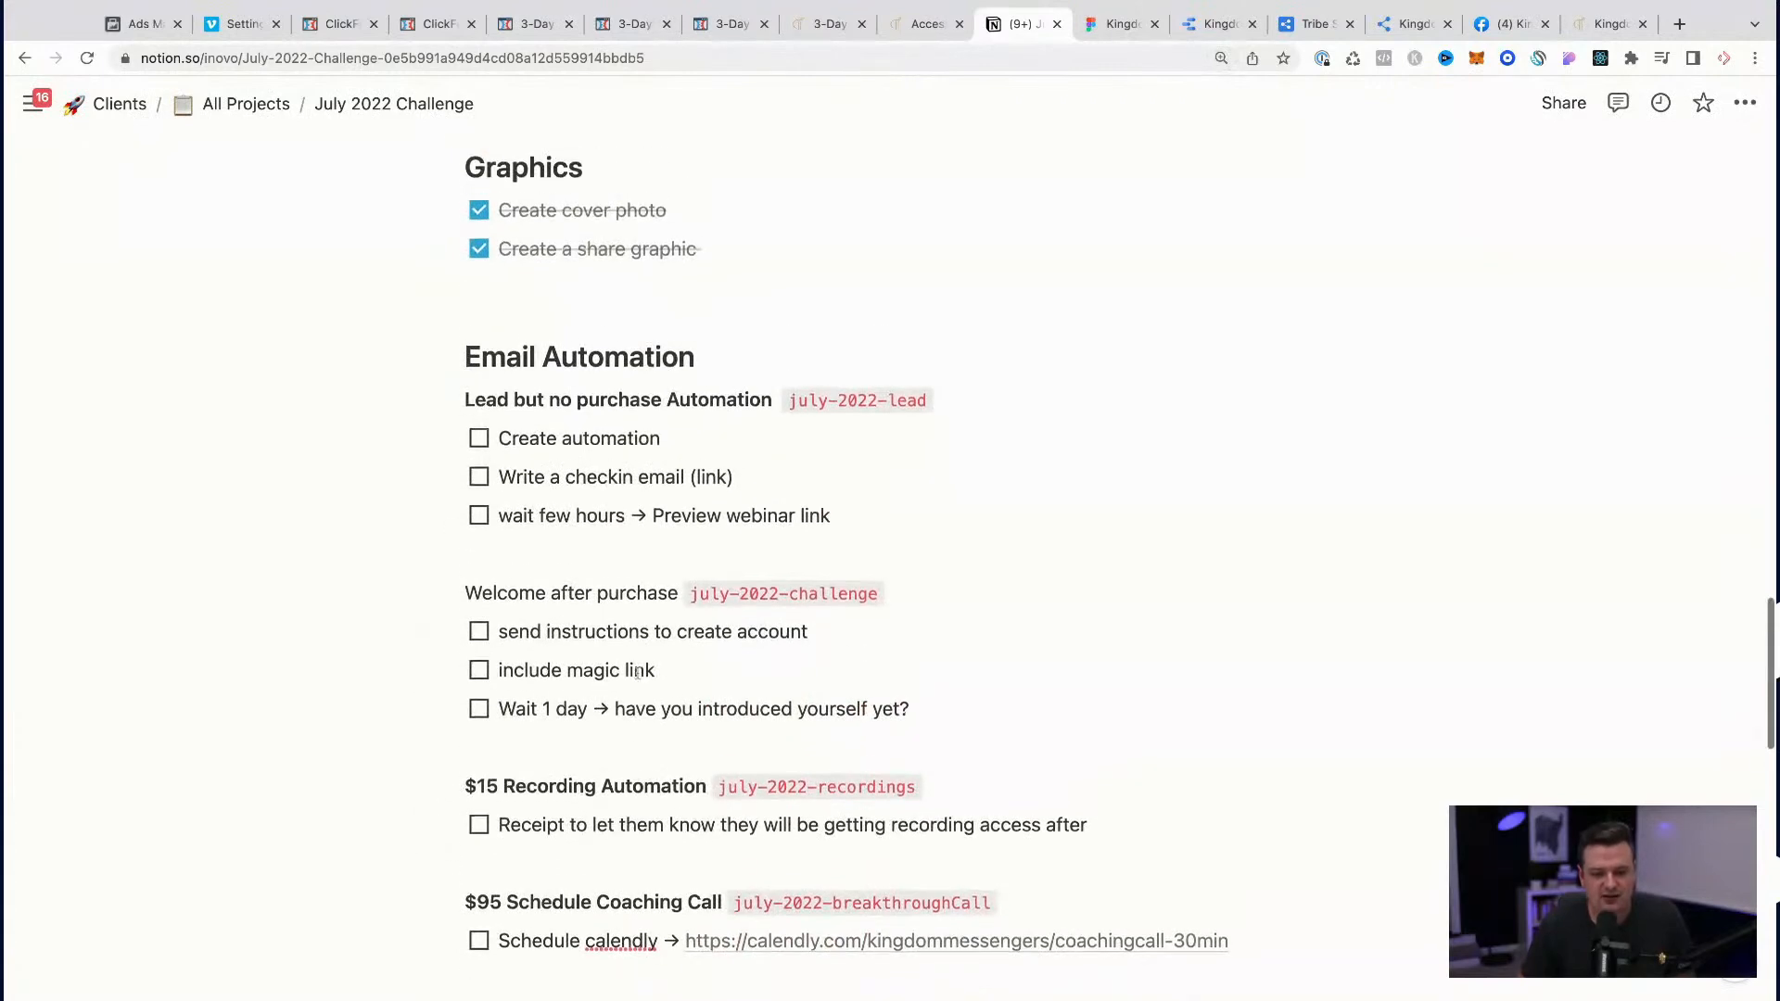
scroll(811, 631, "up", 10)
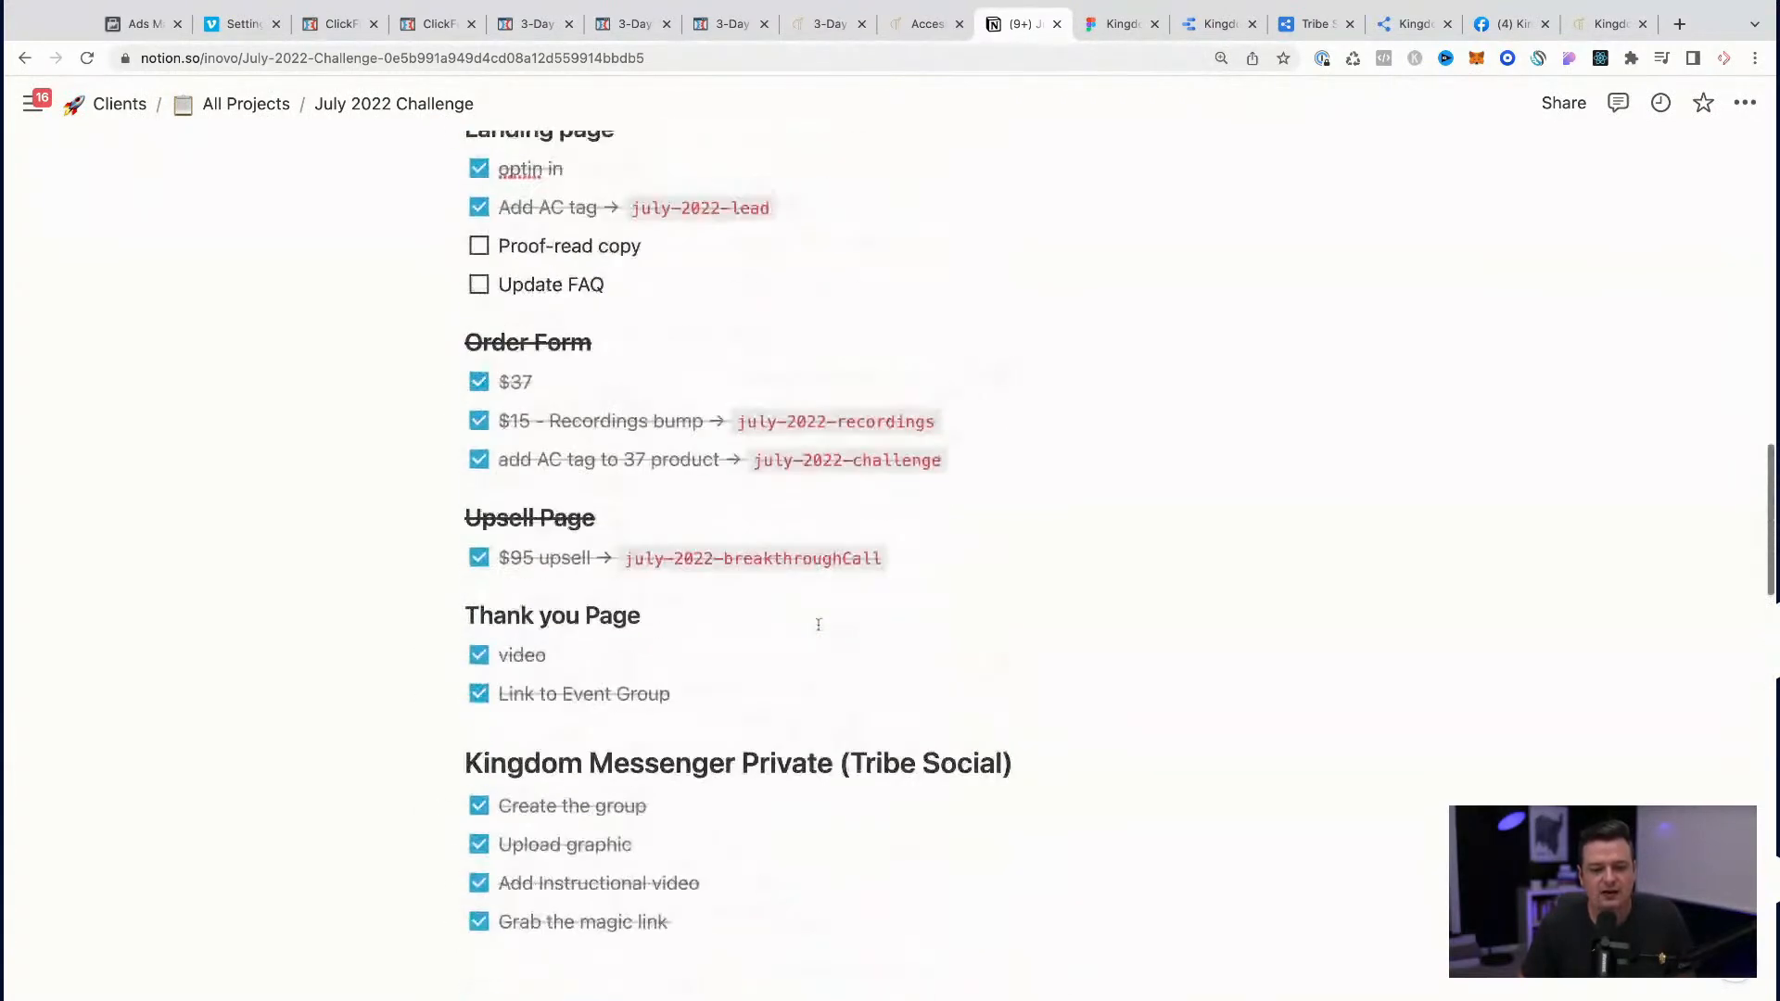
Step: Switch to ClickFunnels, exit the landing page editor and reload the order confirmation page preview
left_click(534, 28)
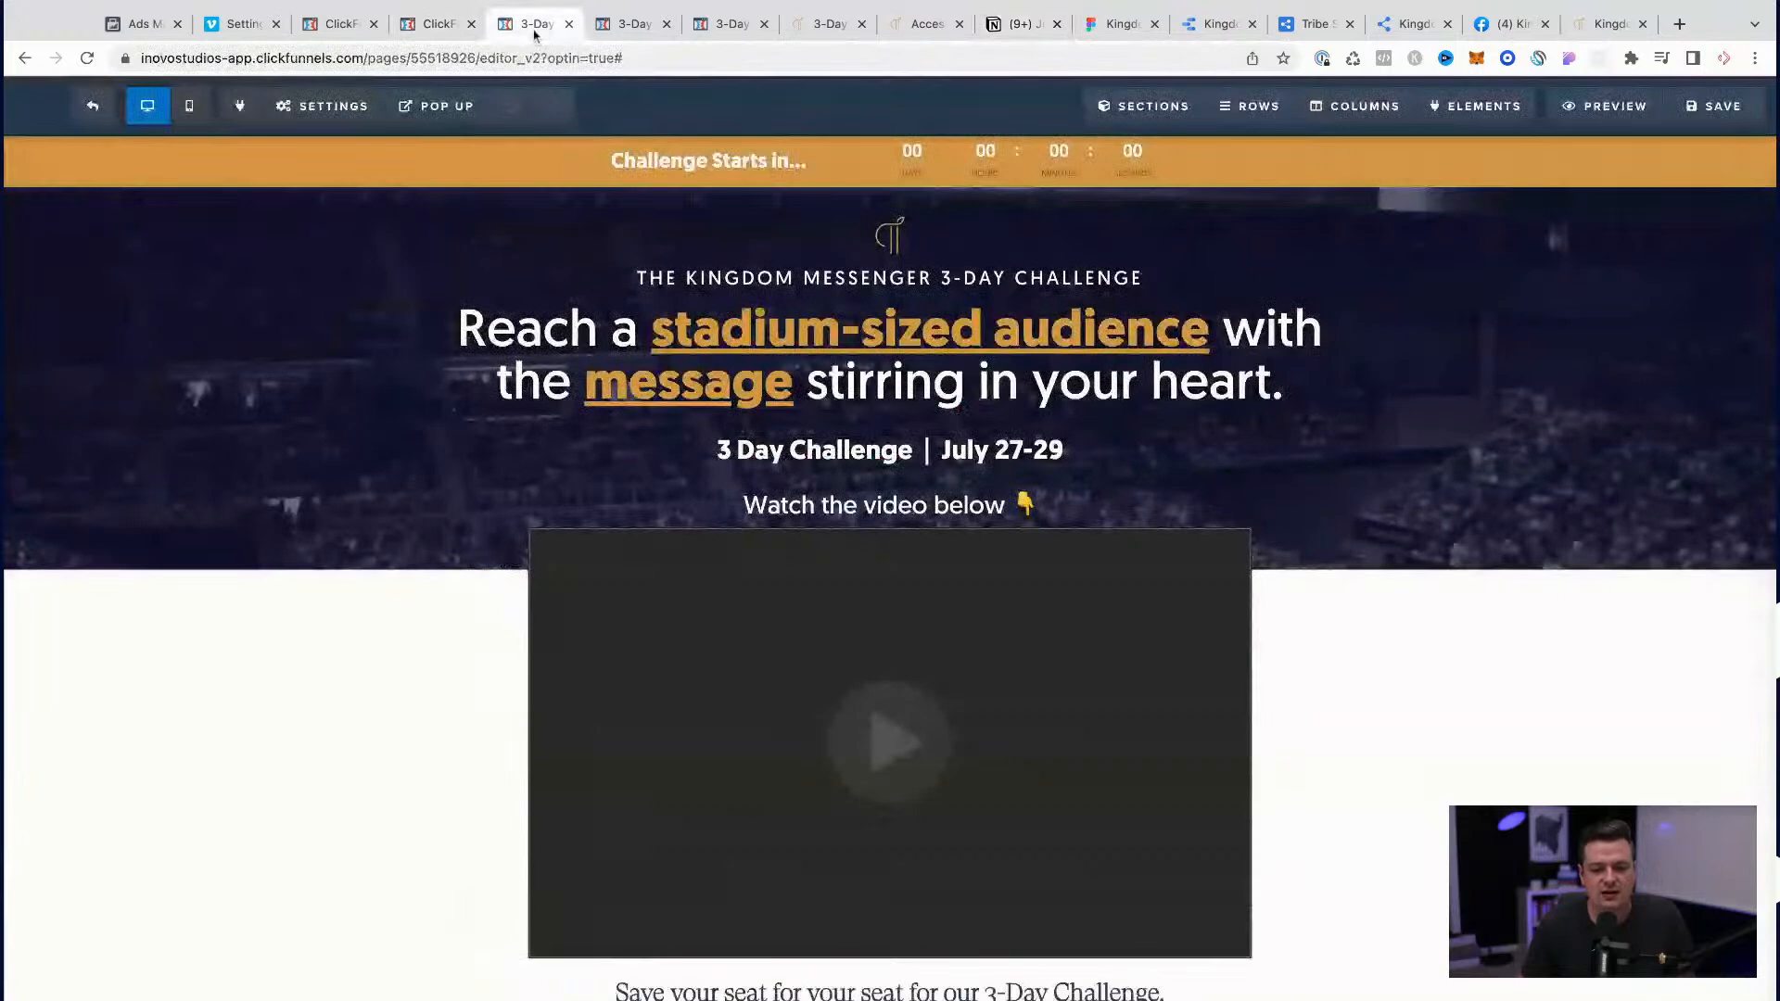
left_click(106, 109)
left_click(649, 27)
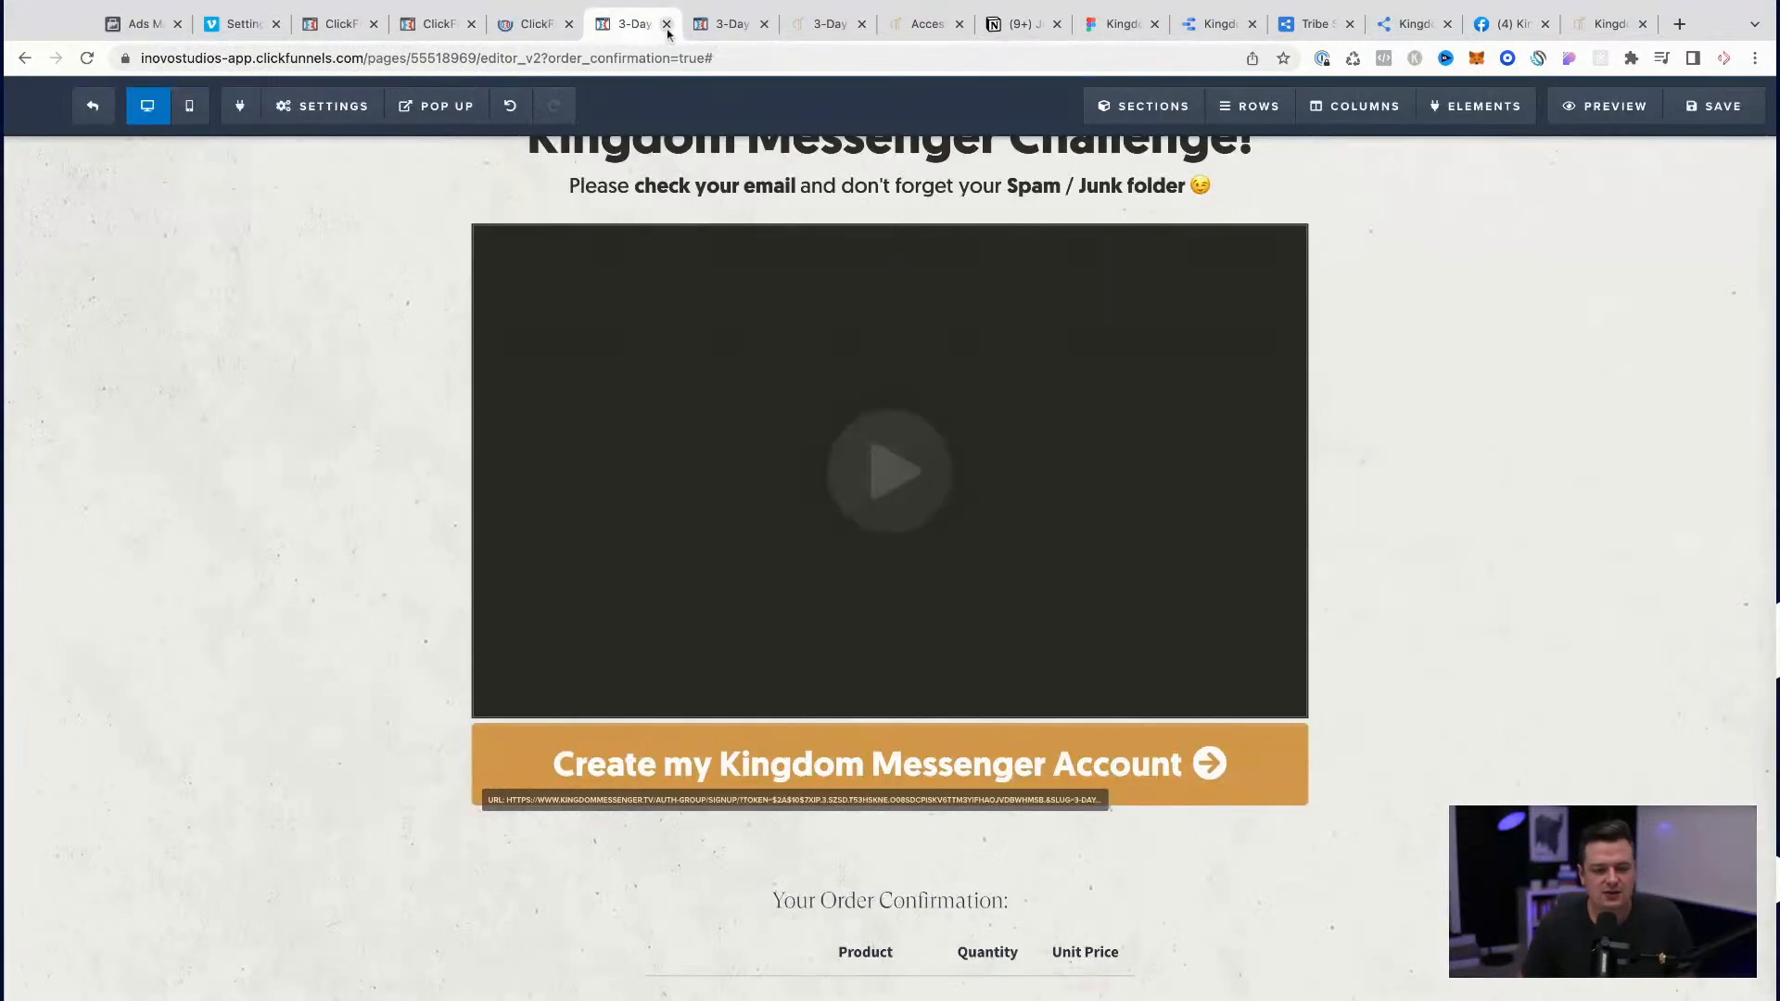
left_click(843, 32)
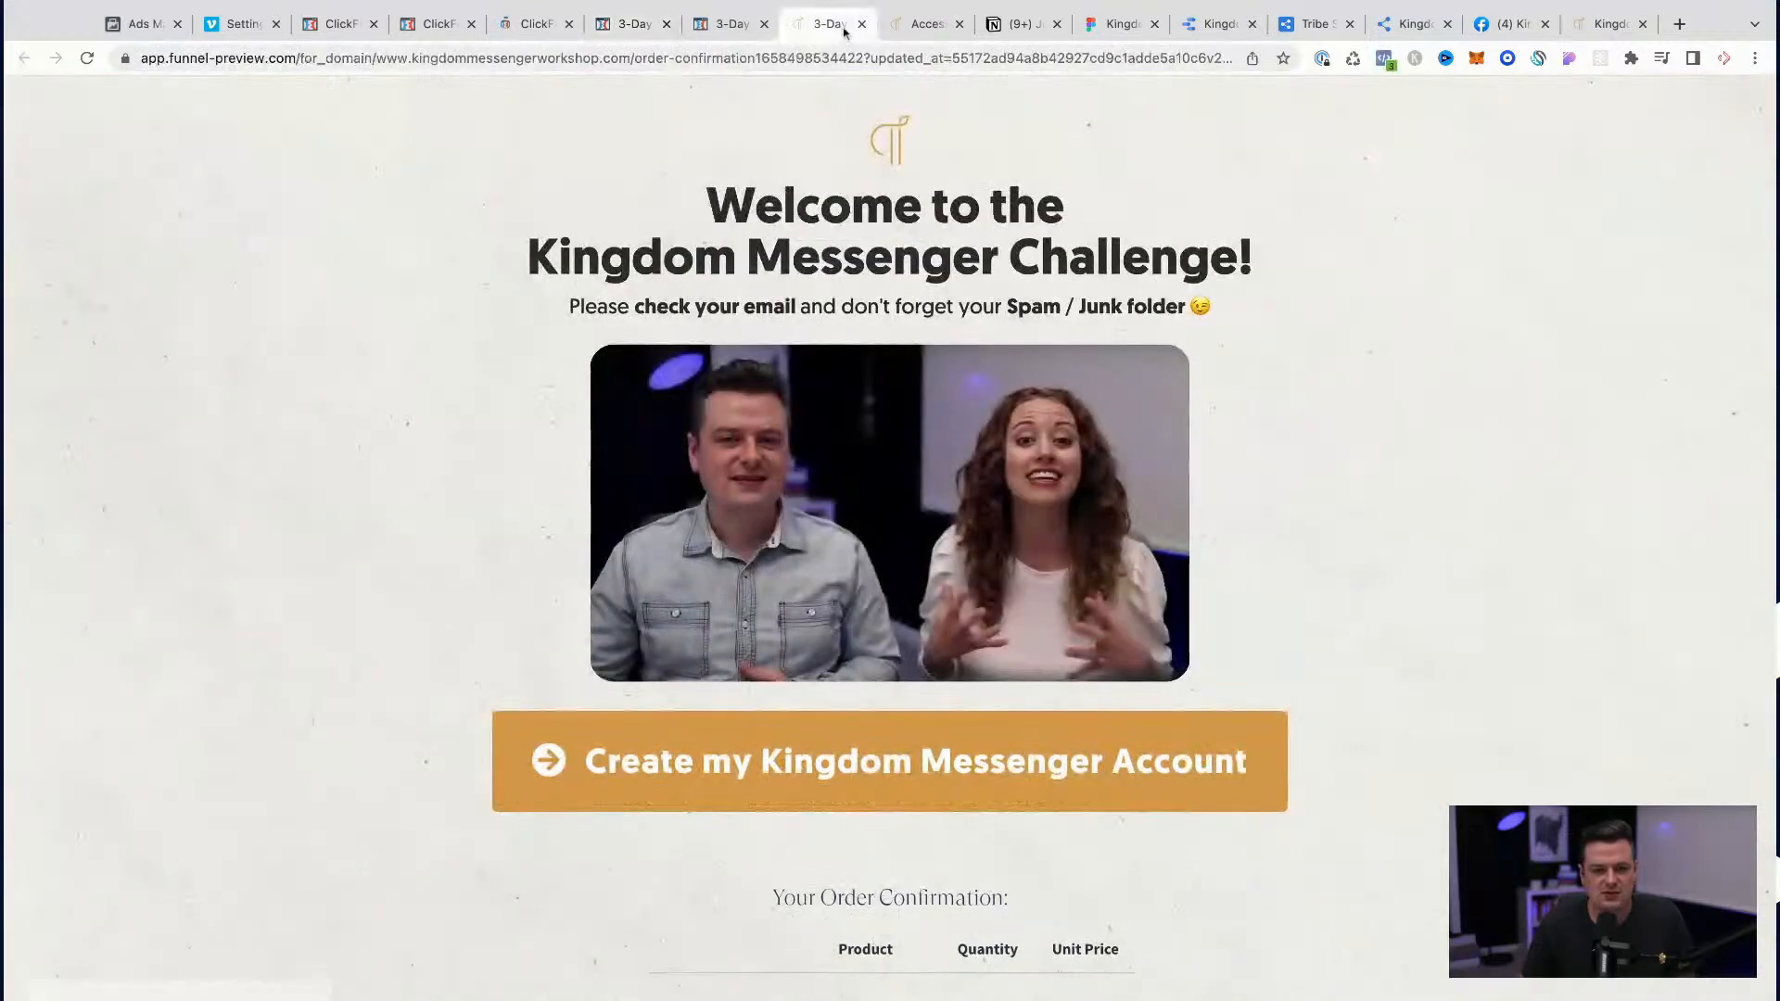
key("super+r")
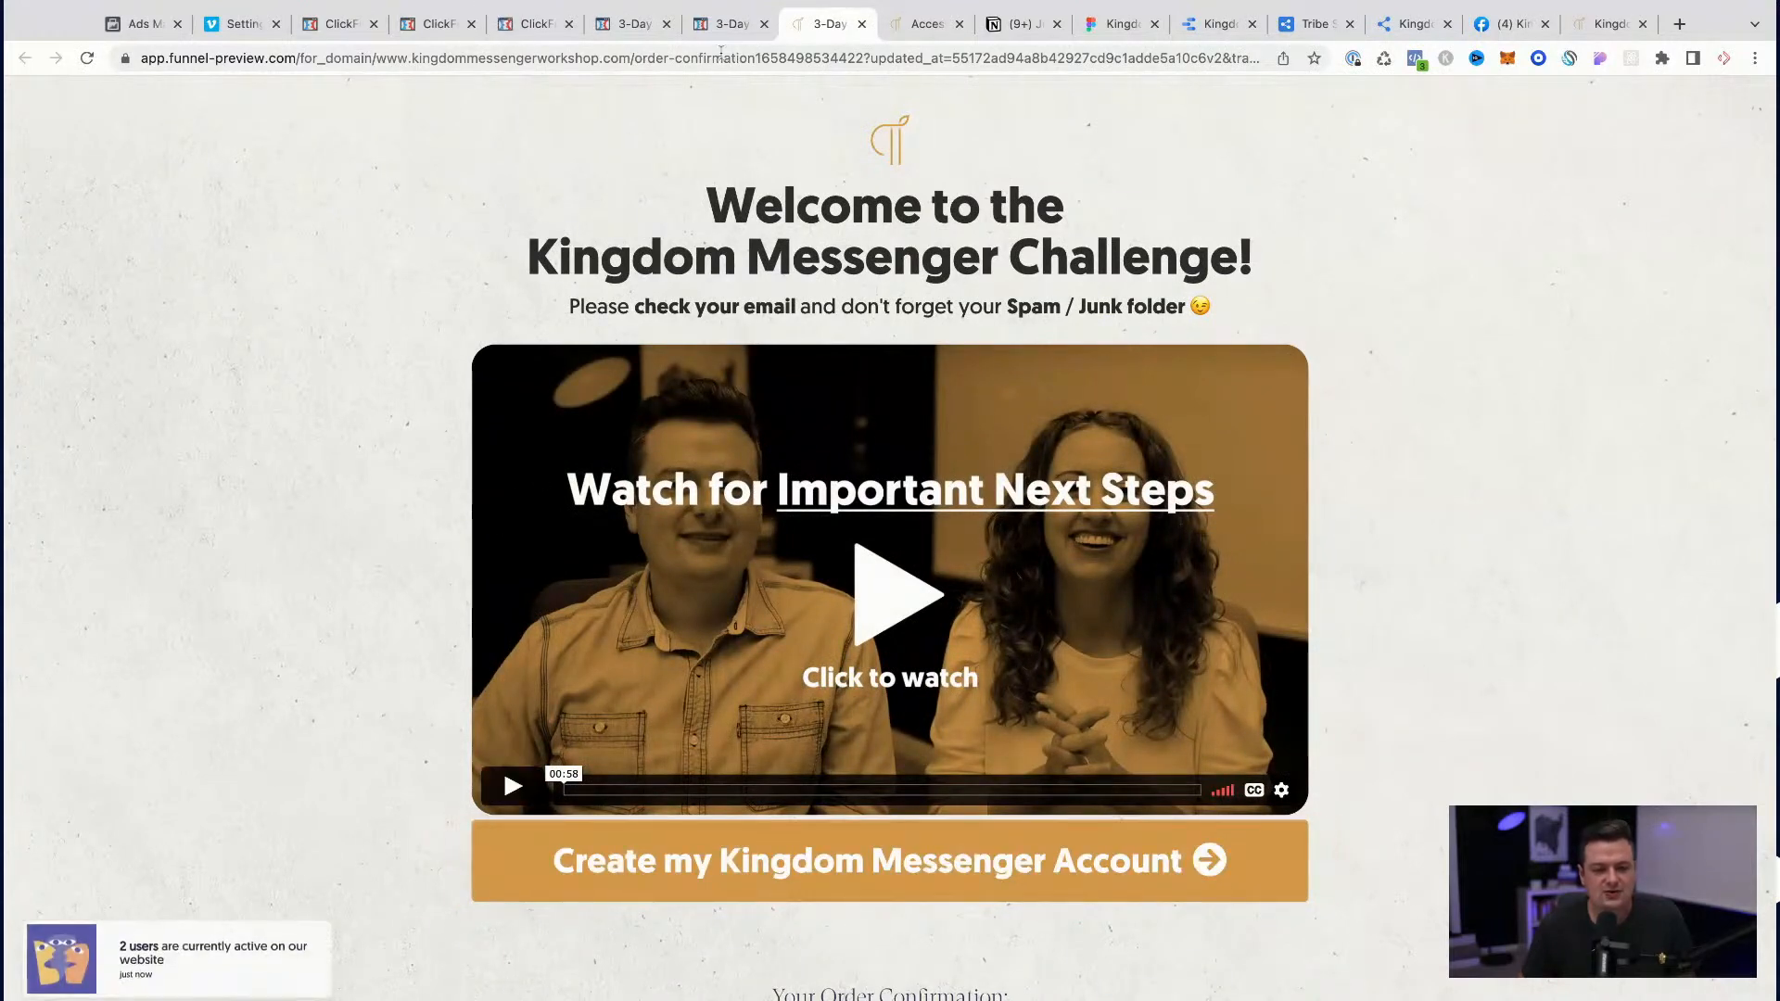
Step: Compare the upsell page's video and button with those in the order confirmation page preview
left_click(727, 23)
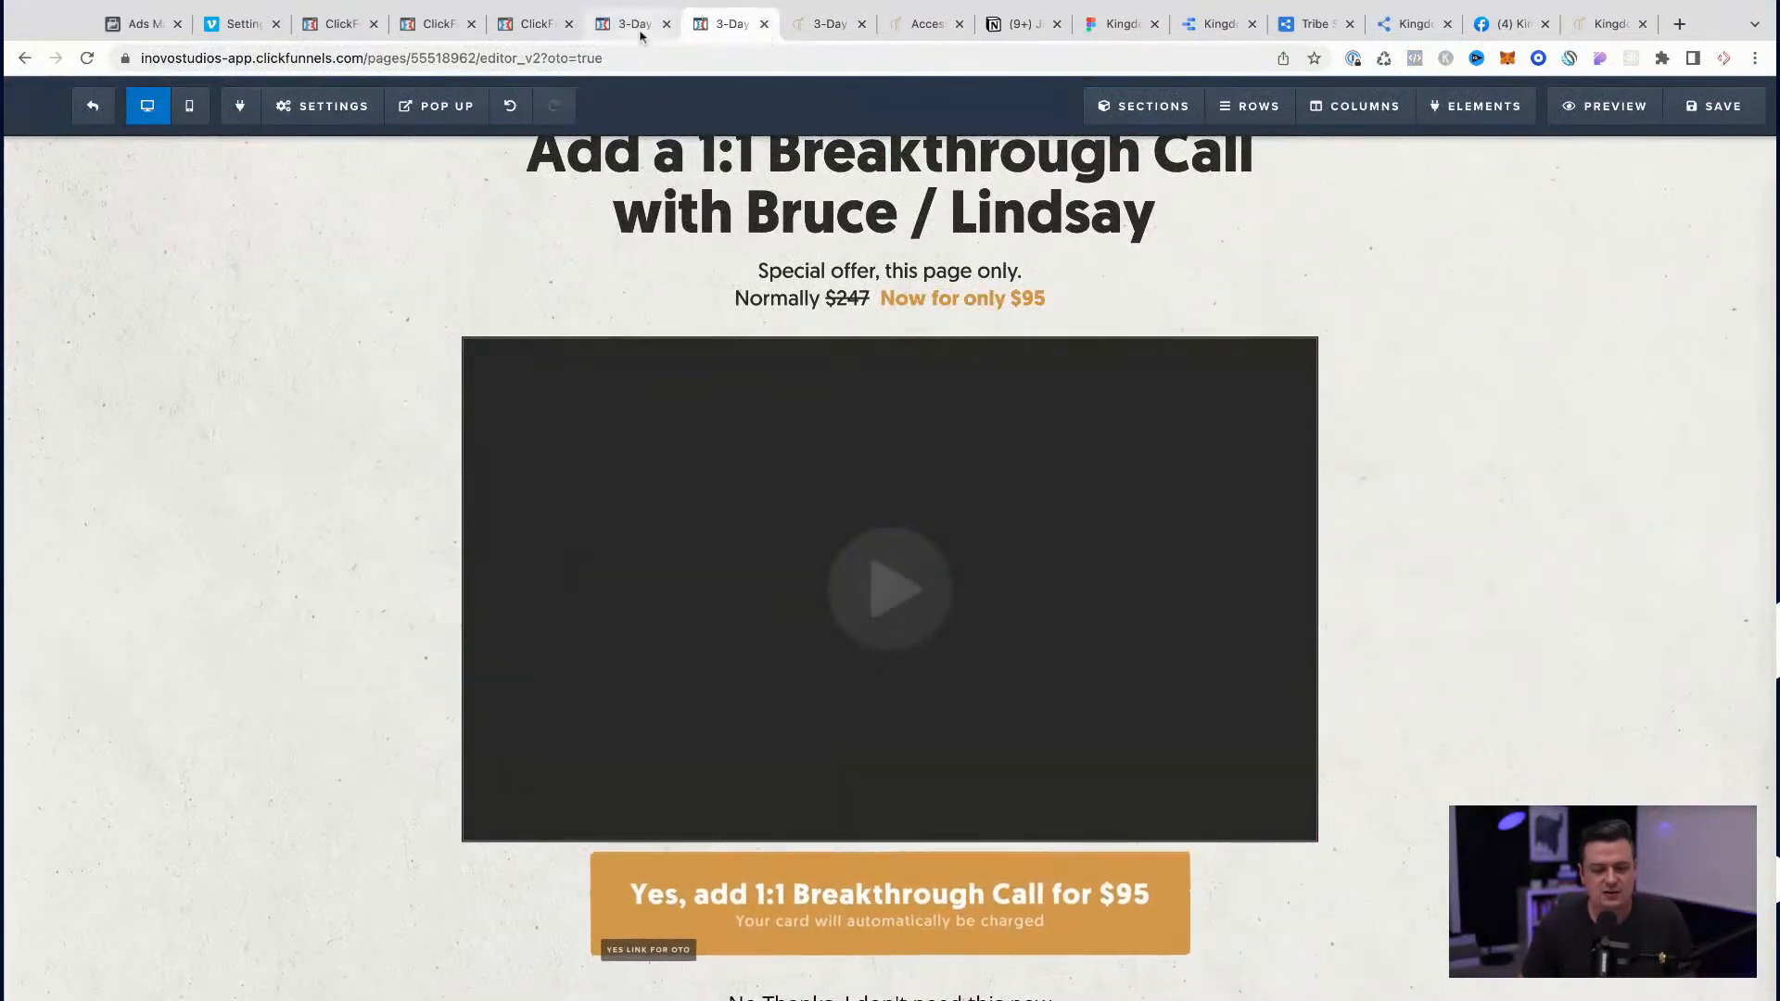
left_click(828, 26)
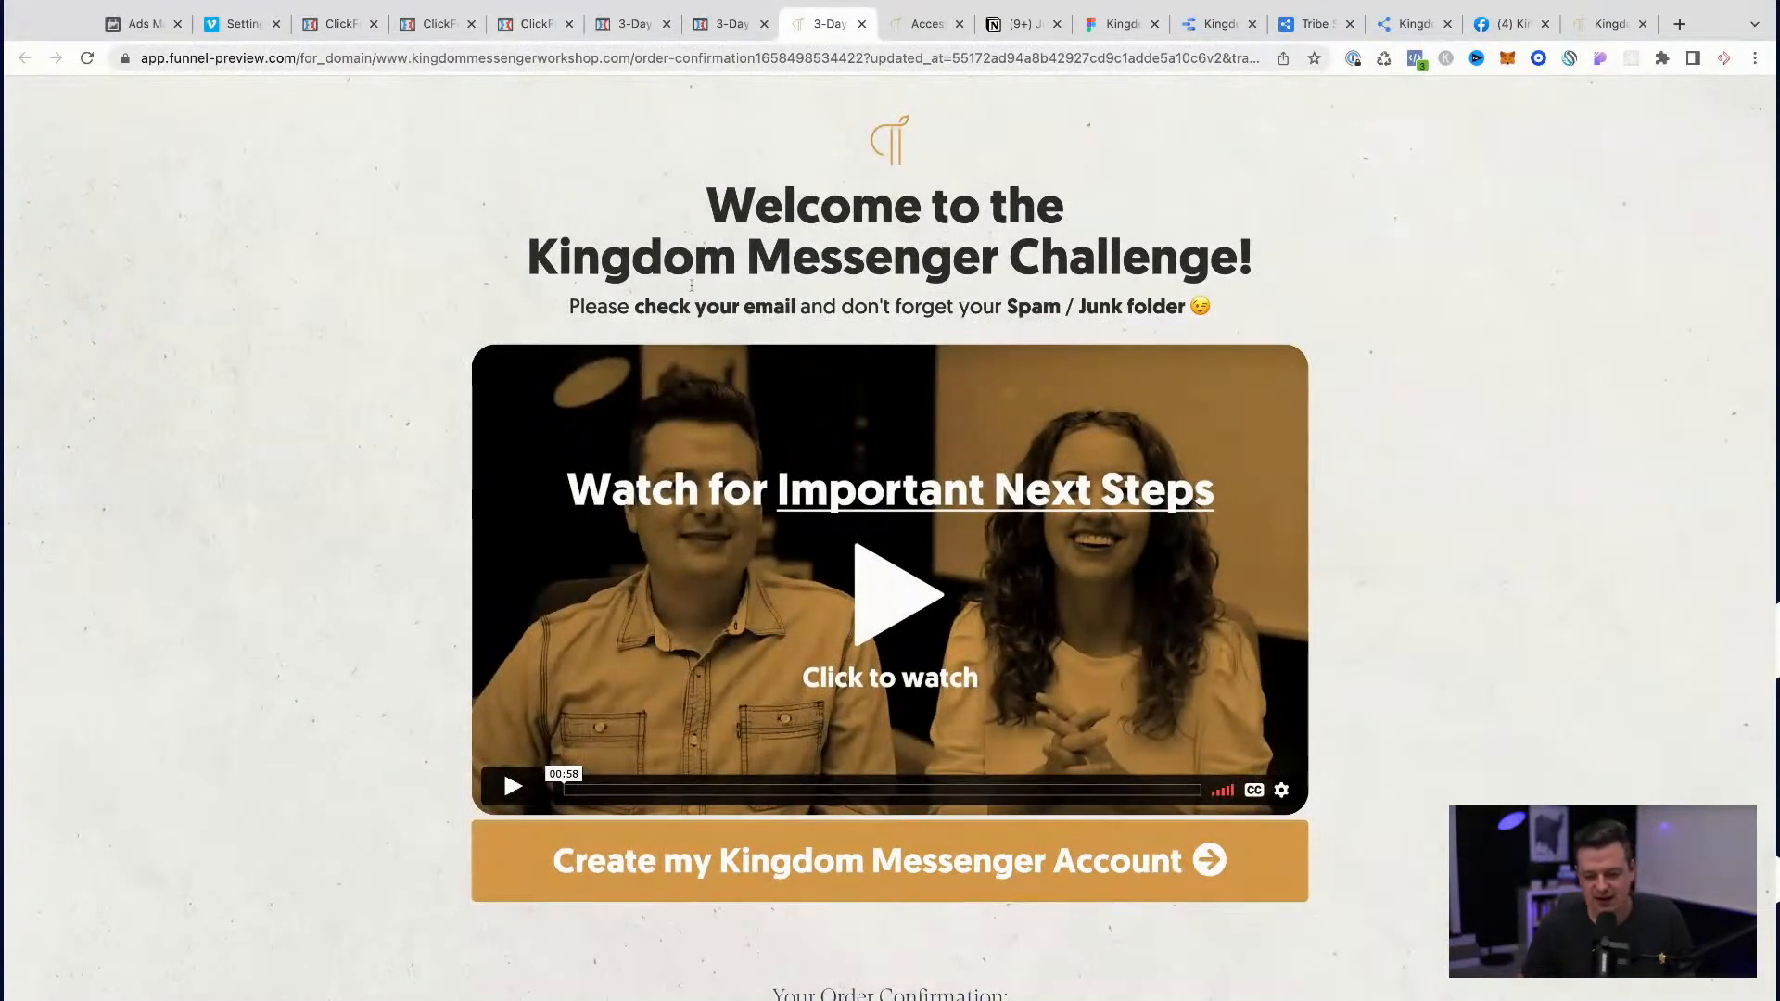
left_click(727, 26)
left_click(828, 24)
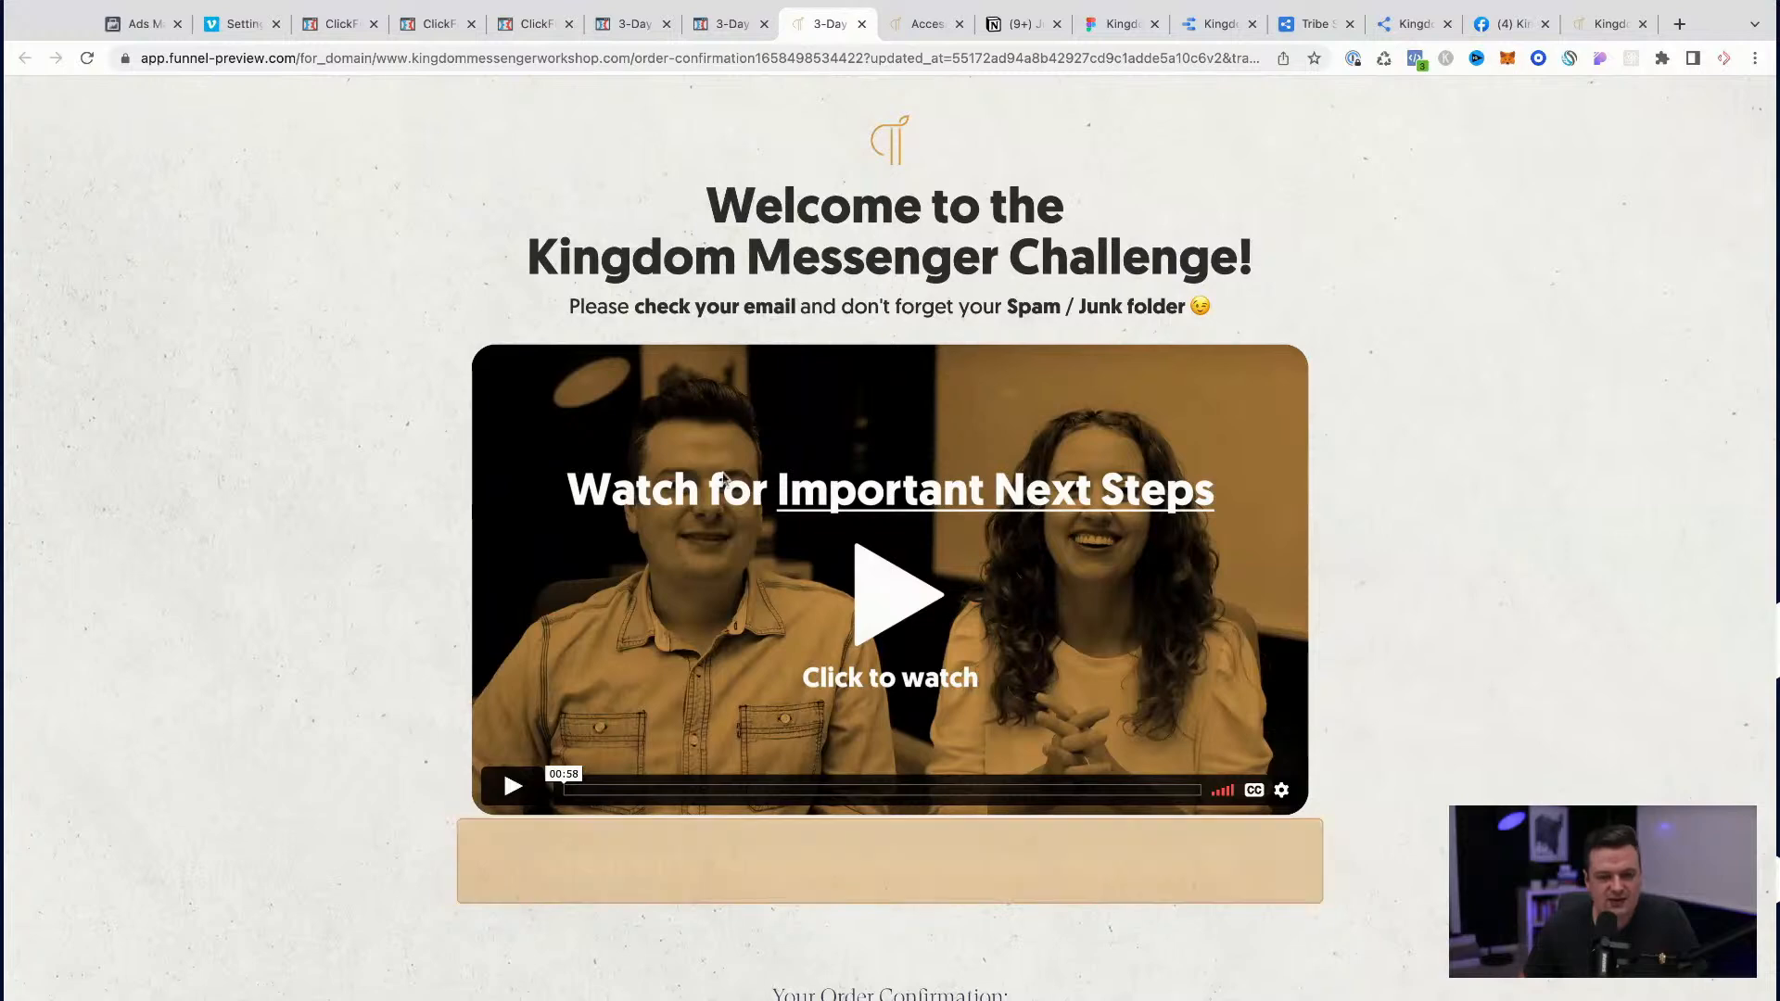
Step: Copy the CSS ID selector of the video on the 1:1 Breakthrough Call upsell page
key("ctrl+shift+Tab")
left_click(1231, 324)
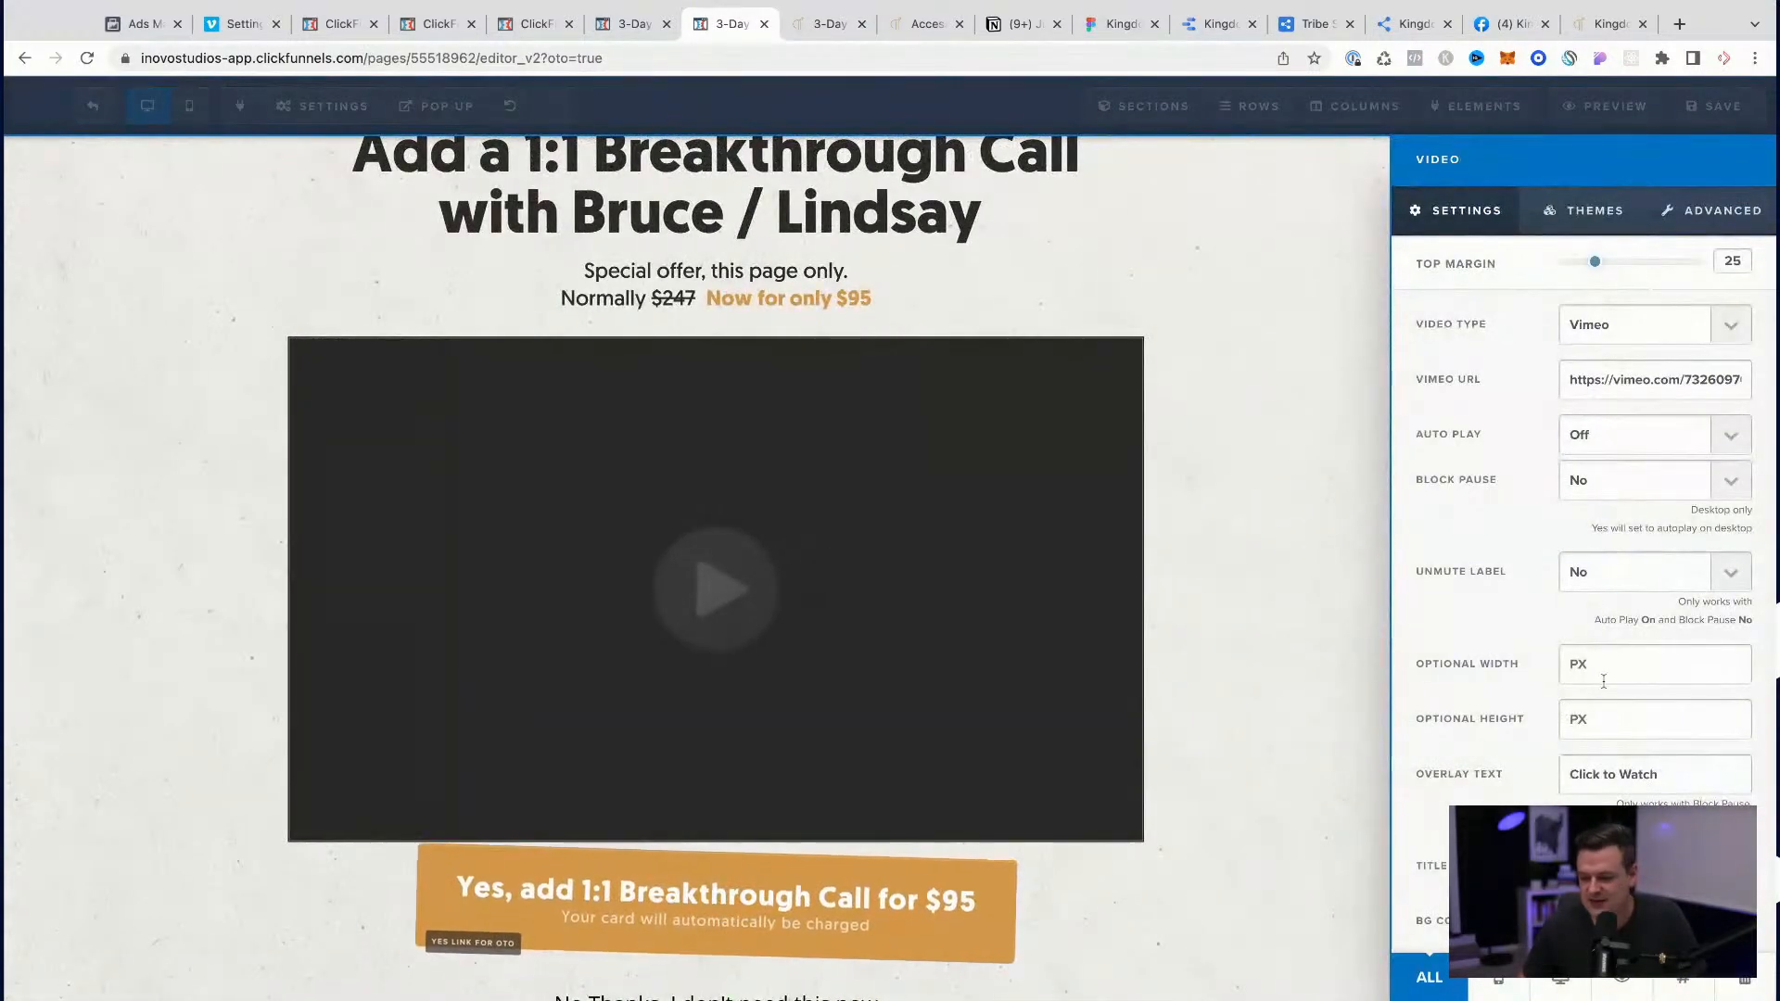
left_click(1682, 980)
triple_click(832, 409)
key("ctrl+c")
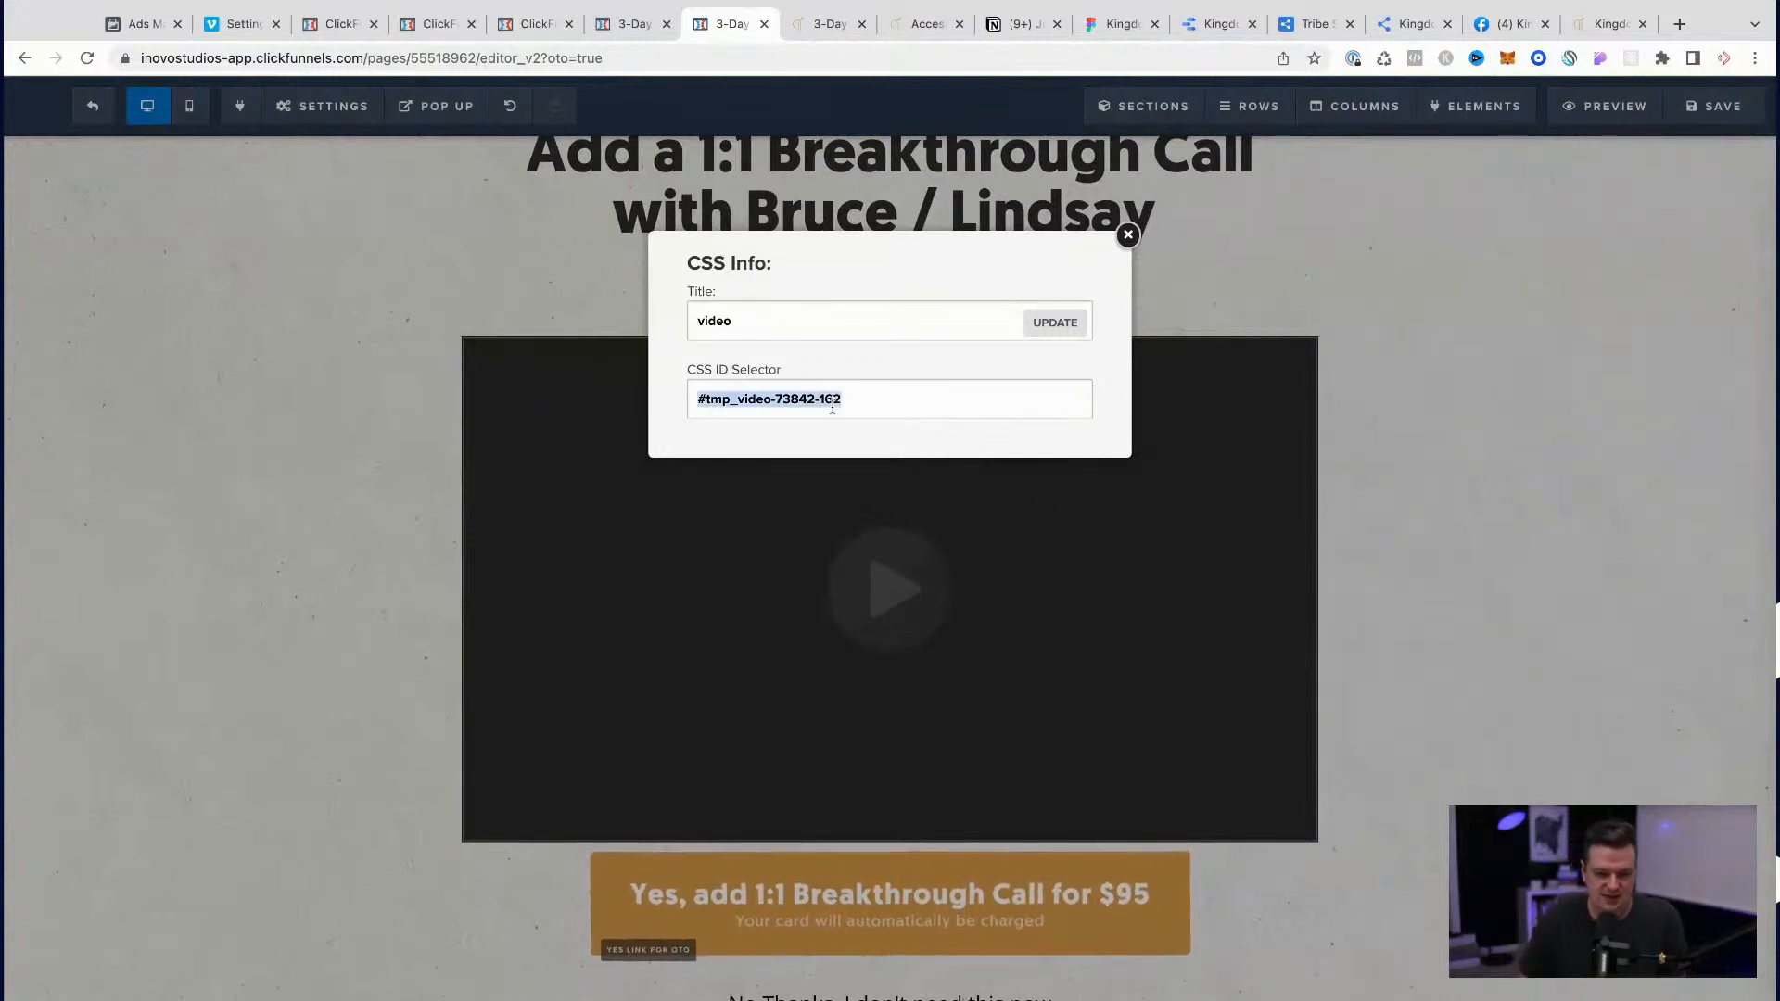
left_click(219, 410)
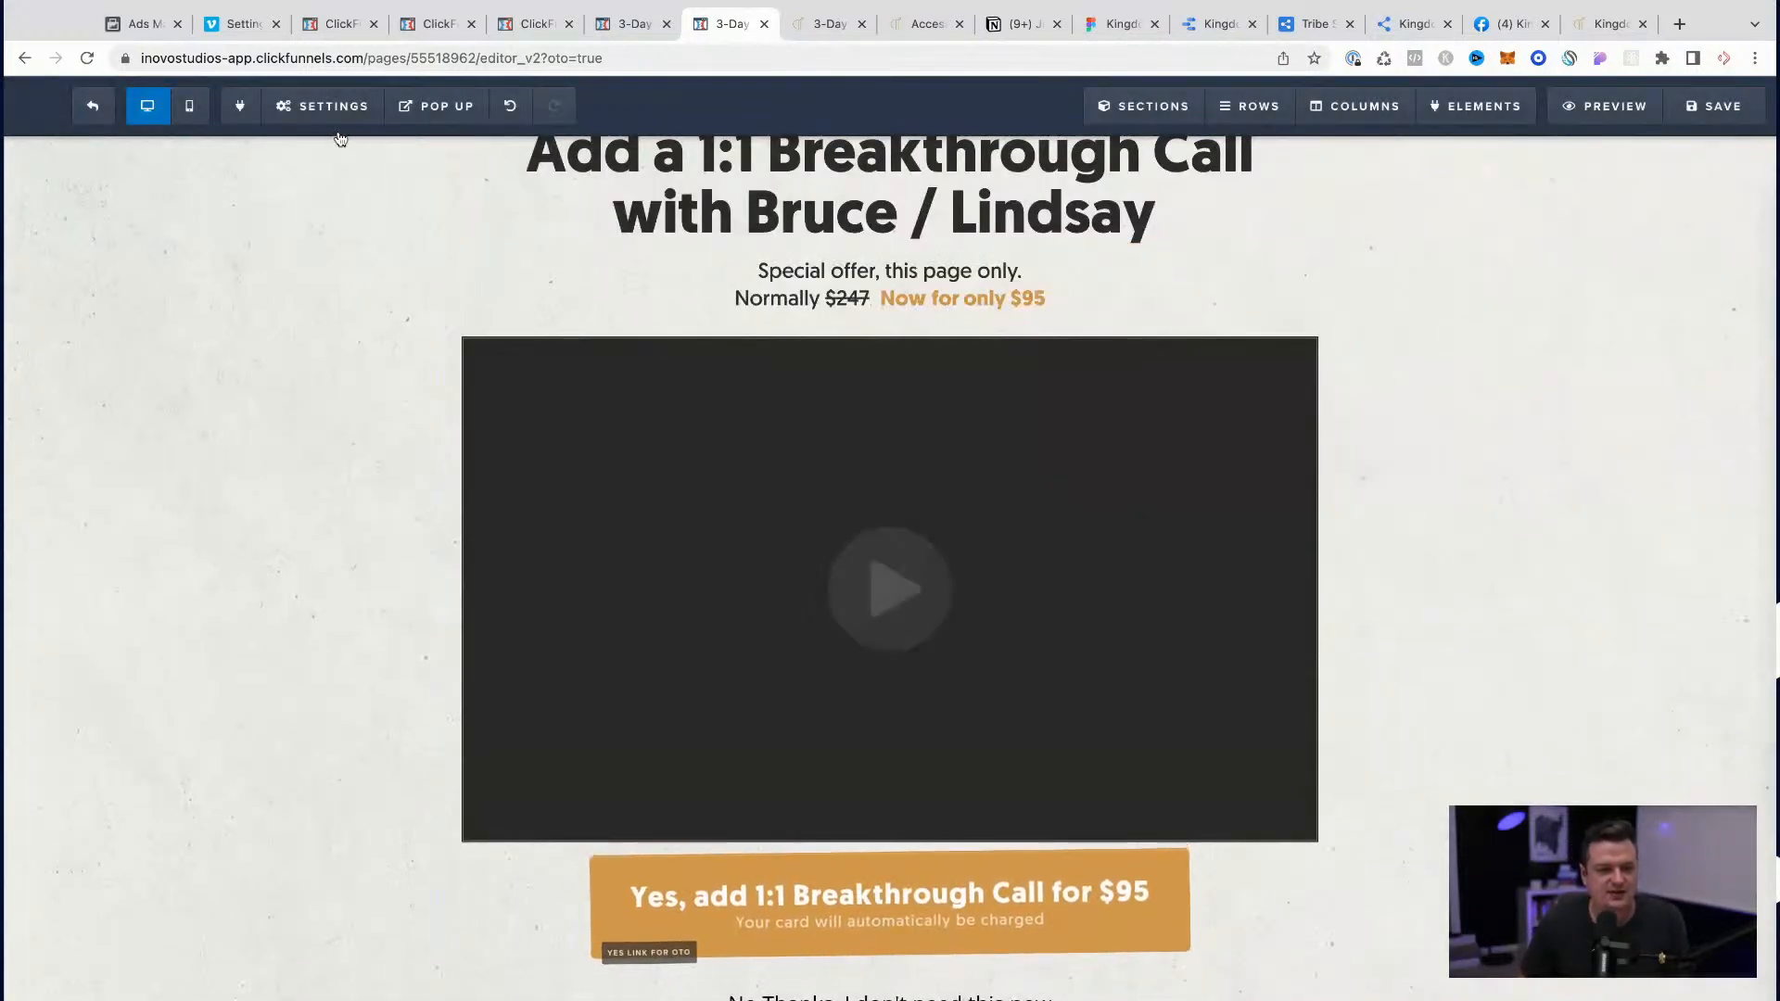
Step: Add an empty rule for the selector #tmp_video-73842-162 at the end of the upsell page's custom CSS
left_click(325, 106)
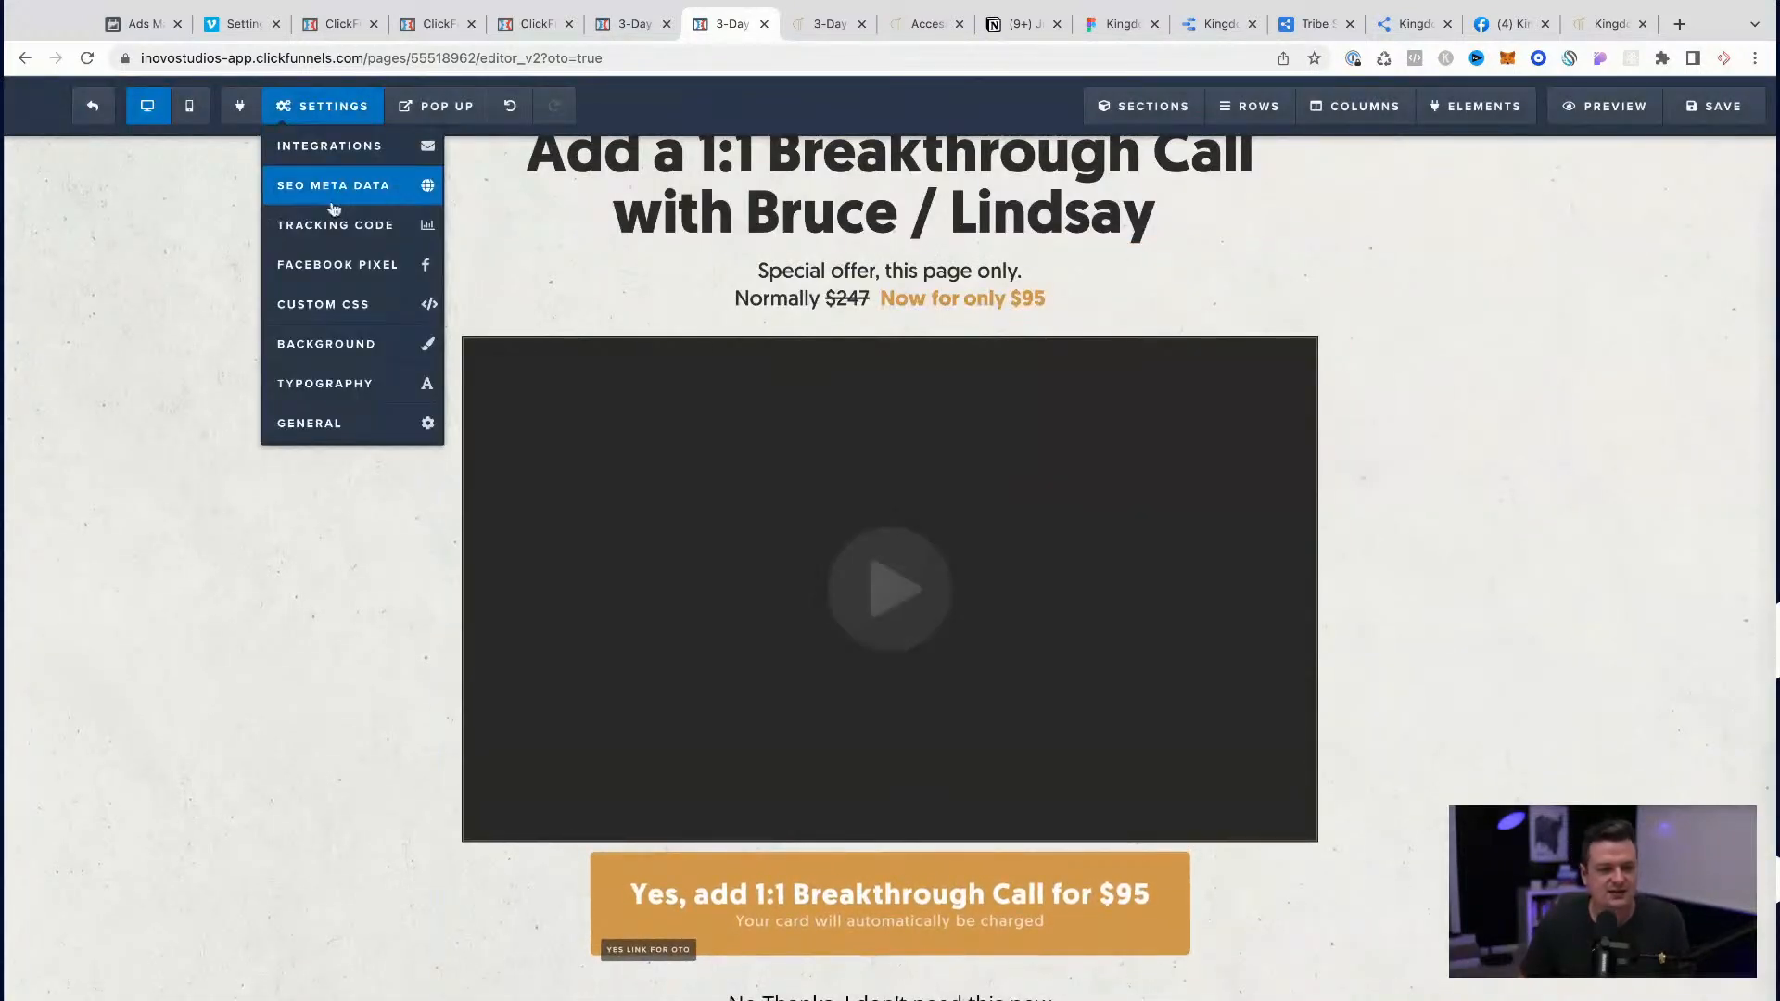
left_click(343, 300)
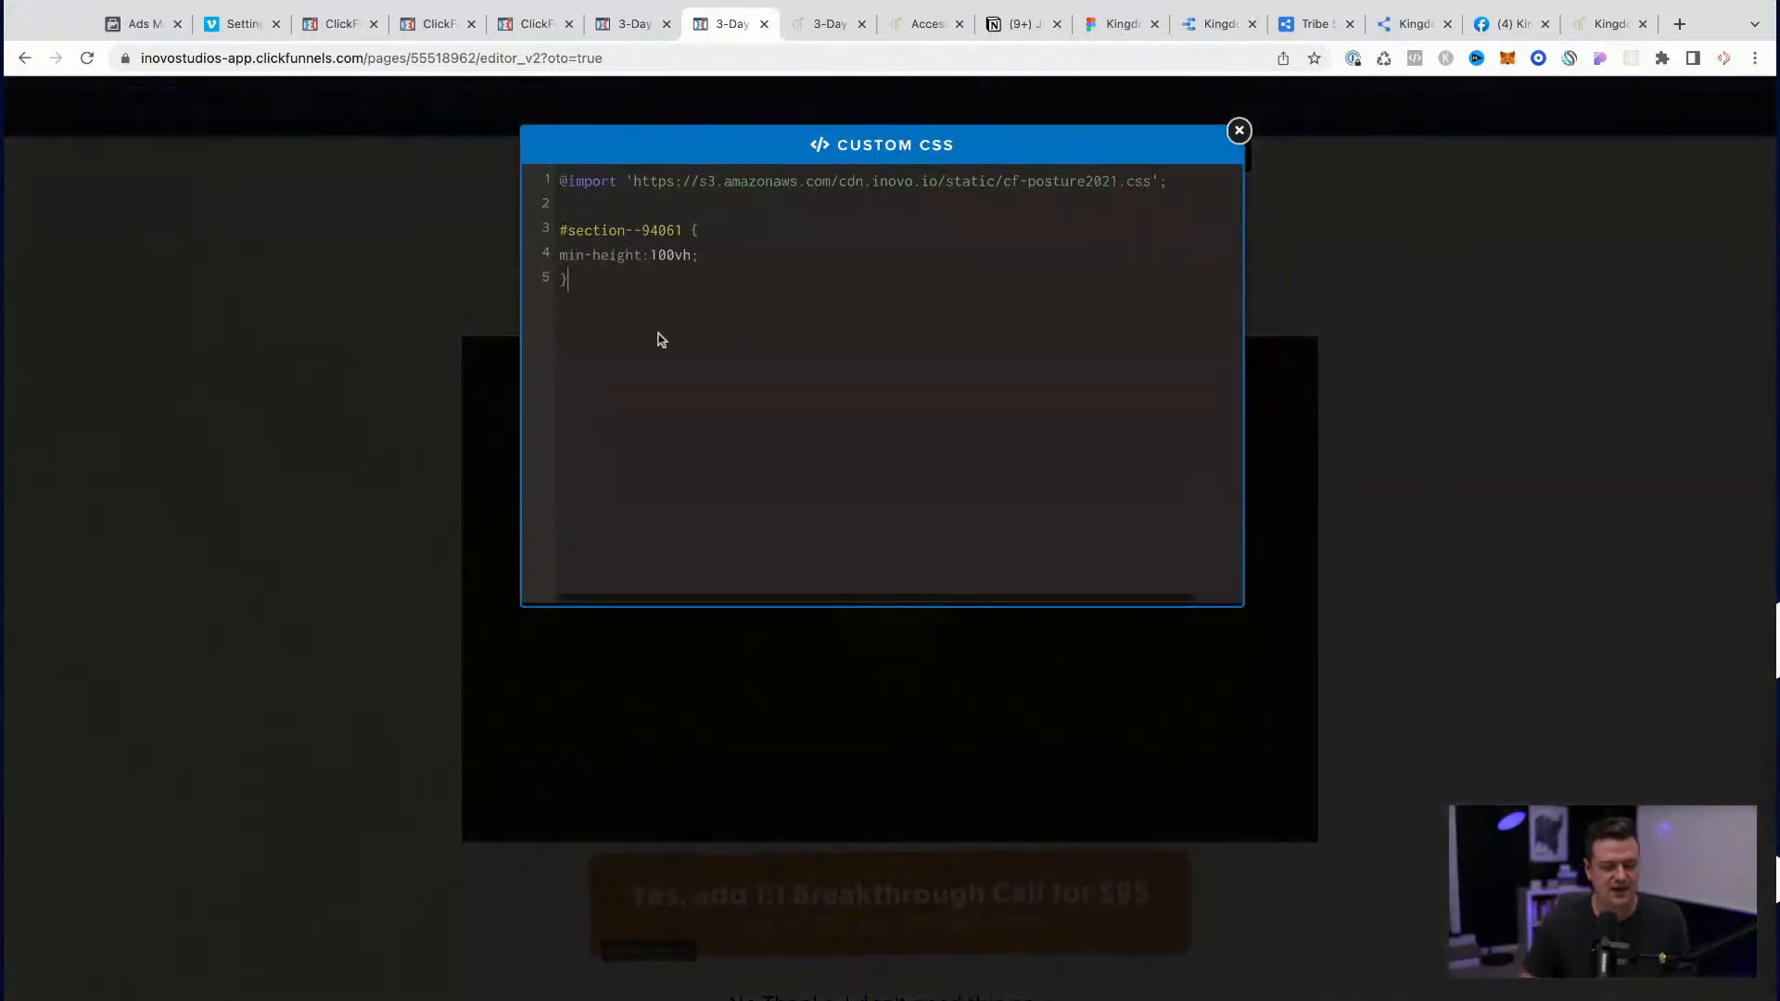
key("ctrl+v")
left_click_drag(665, 181, 953, 181)
key("super+equal")
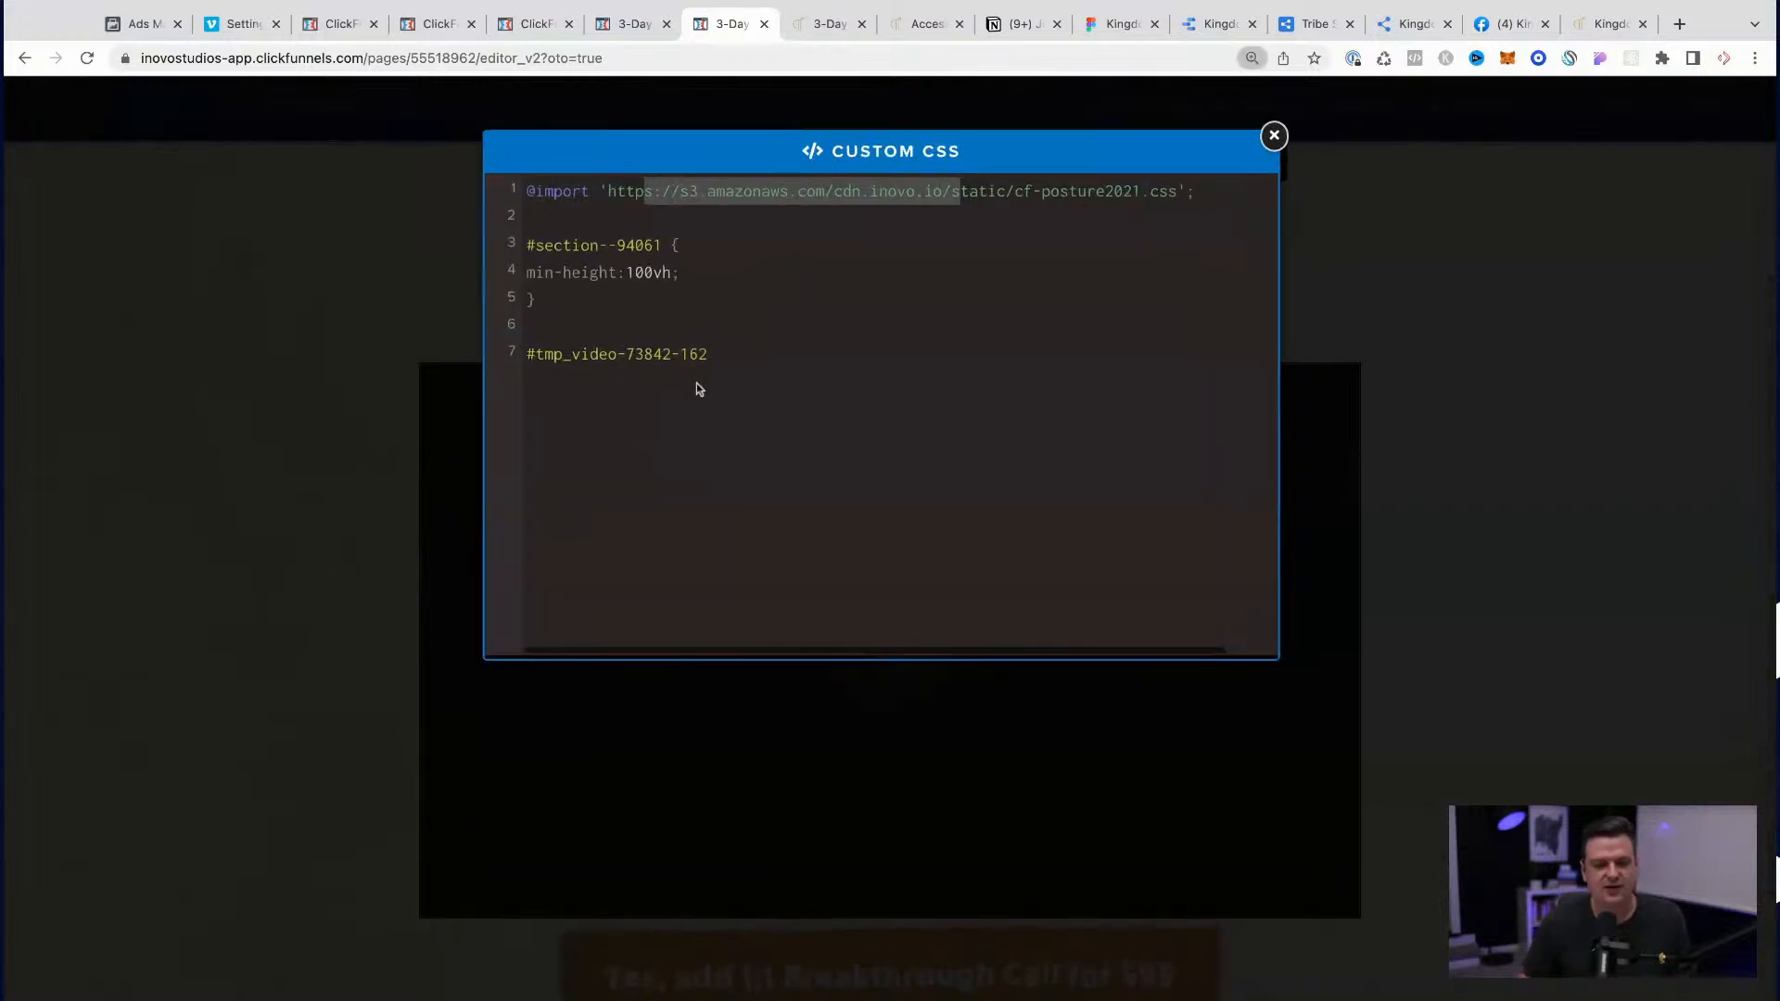
left_click(731, 361)
type("{")
key("Return")
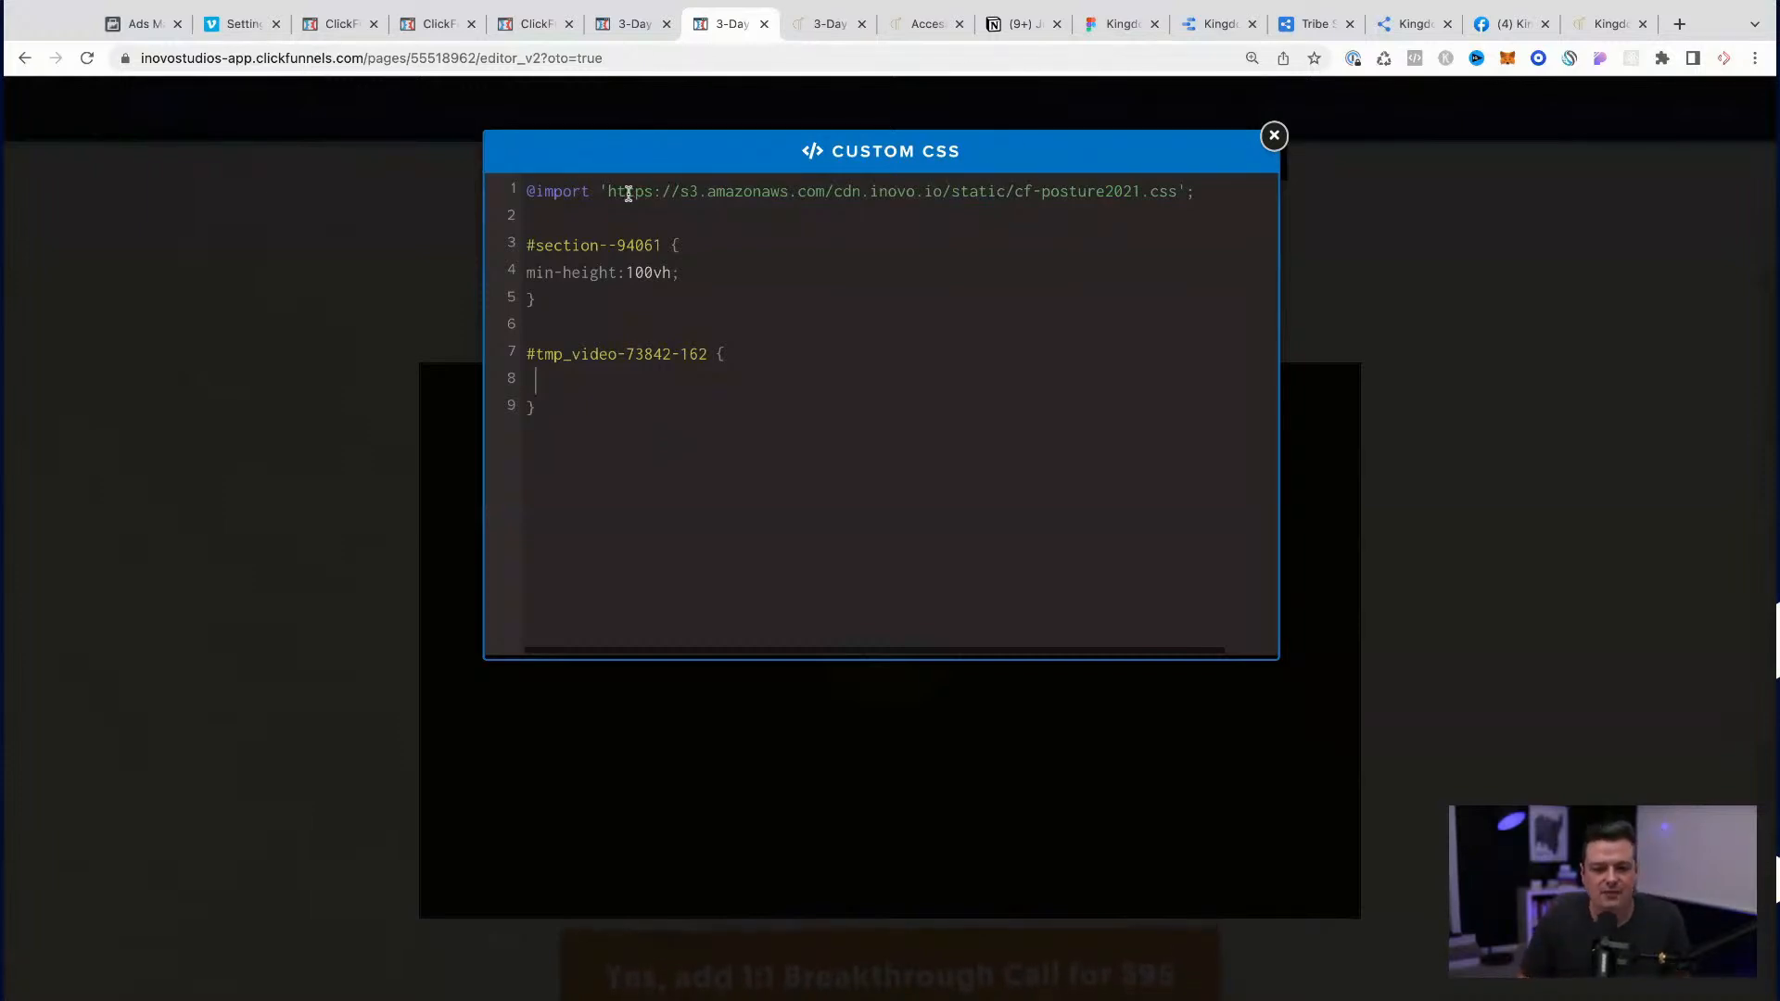
Step: Copy the imported cf-posture2021.css URL from the custom CSS and open the stylesheet in a new browser tab
key("shift+Right")
key("shift+Right")
key("shift+Right")
key("shift+Right")
key("shift+Right")
key("shift+Right")
key("shift+Right")
key("shift+Right")
key("shift+Right")
key("shift+Right")
key("shift+Right")
key("shift+Right")
key("shift+Right")
key("shift+Right")
key("shift+Right")
key("shift+Right")
key("shift+Right")
key("shift+Right")
key("shift+Right")
key("shift+Right")
key("shift+Left")
key("shift+Left")
key("shift+Left")
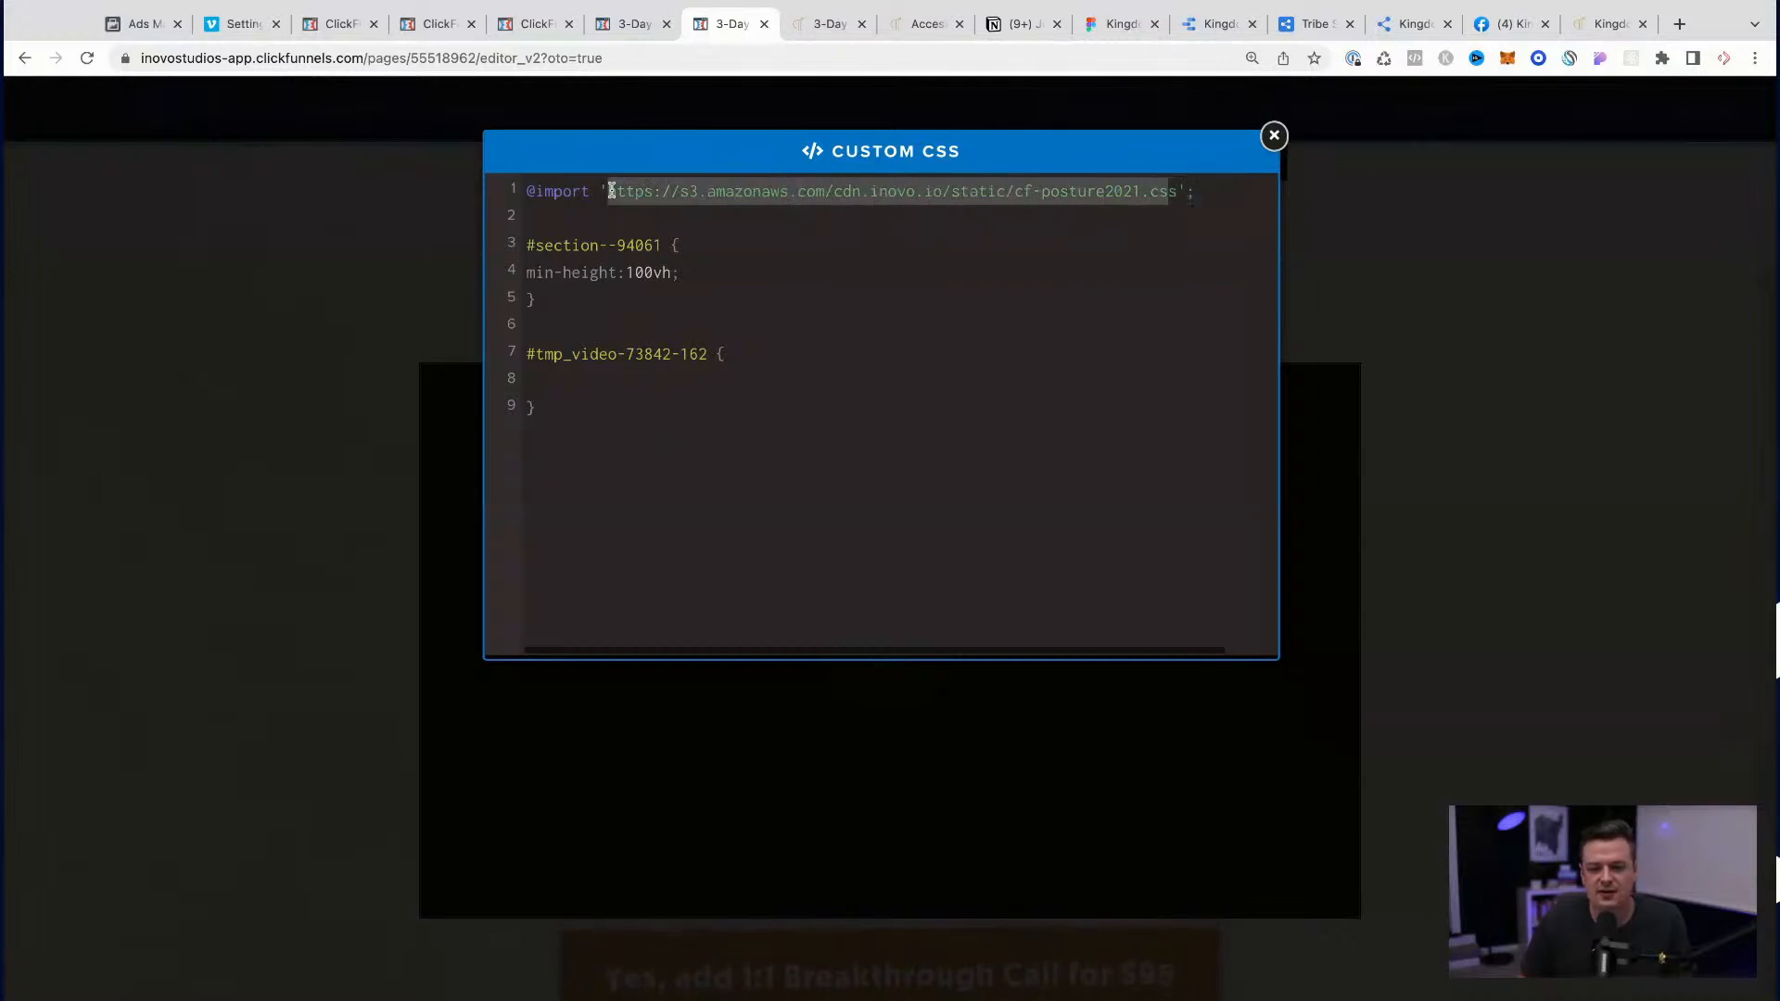
left_click_drag(1178, 195, 778, 199)
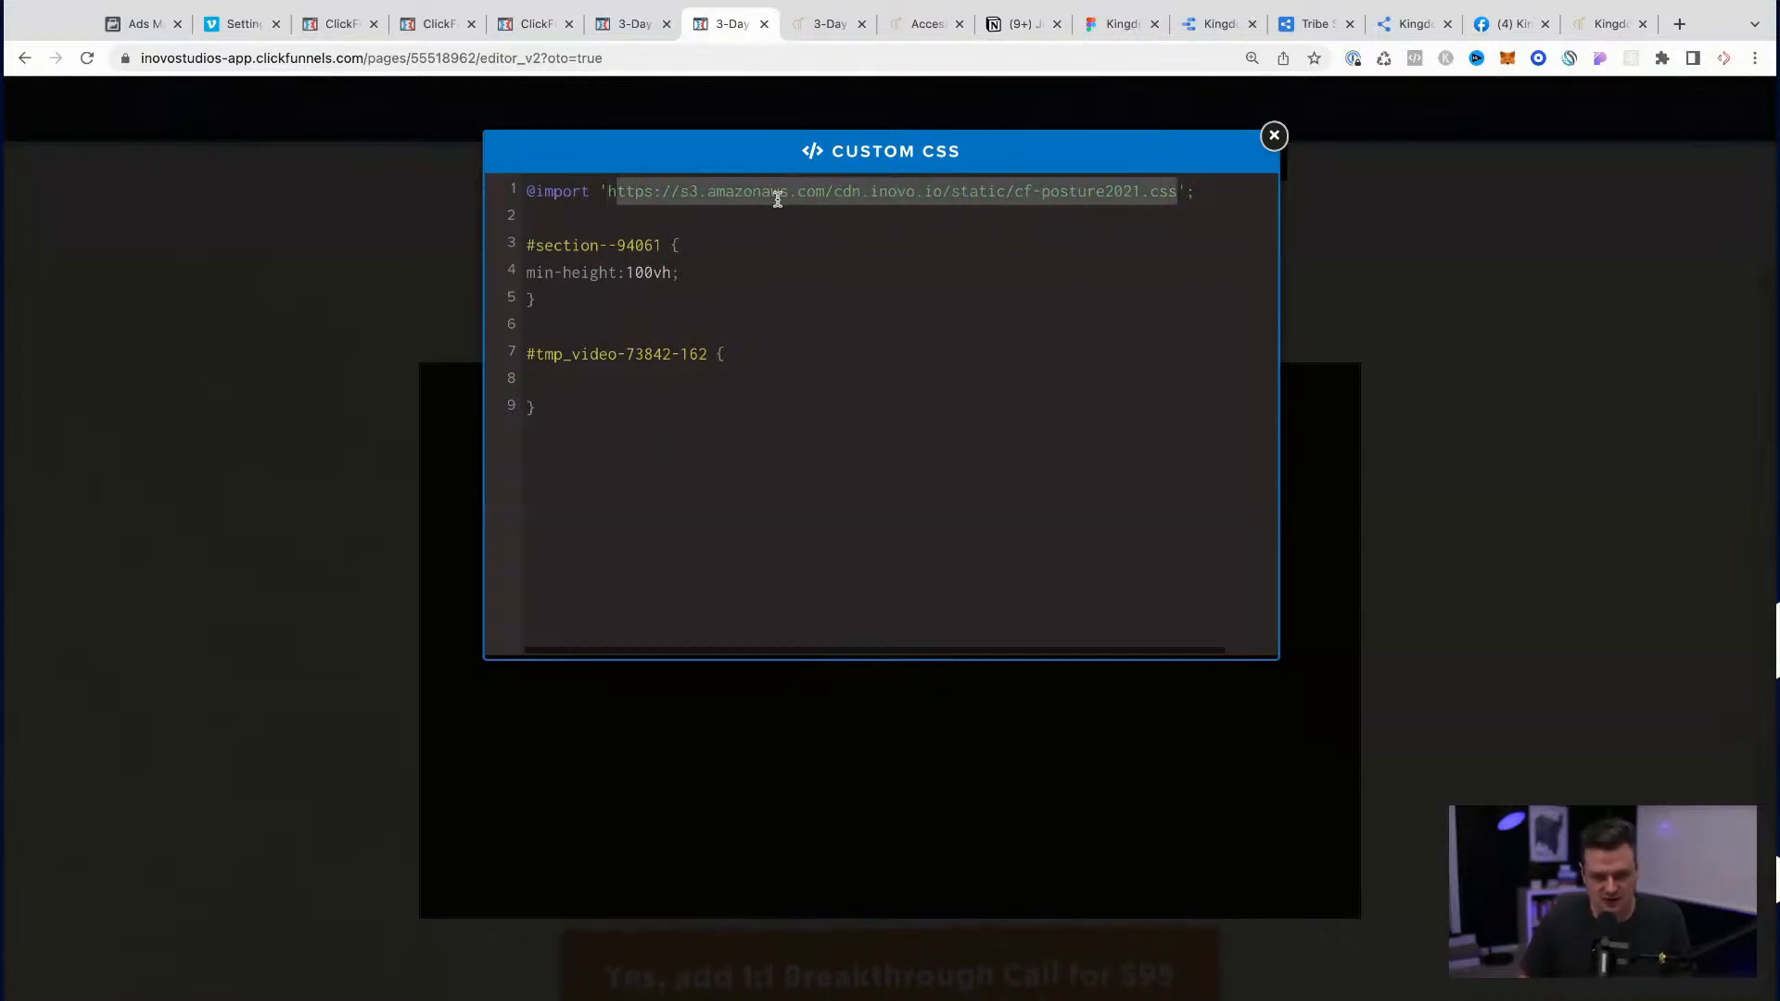
key("ctrl+c")
key("ctrl+t")
key("ctrl+v")
key("Return")
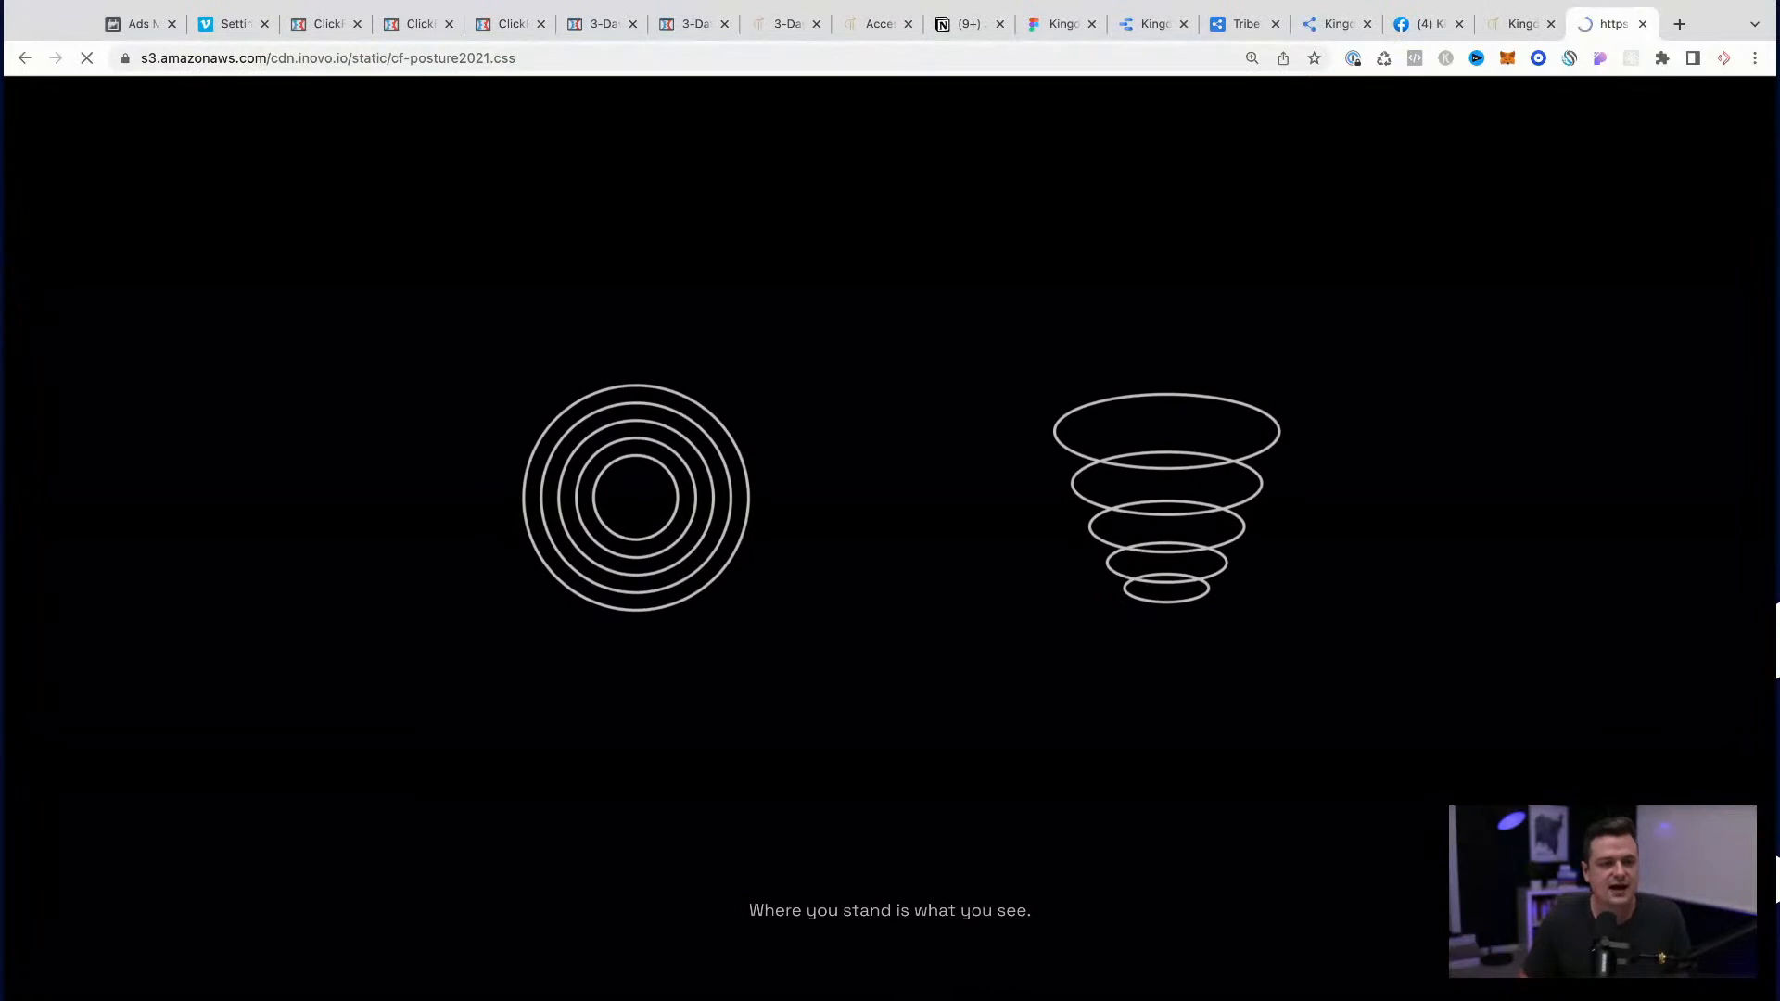
Step: Copy "border-radius: 25px; overflow: hidden;" from the stylesheet's .fluid-width-video-wrapper rule into the upsell page's #tmp_video-73842-162 rule
scroll(381, 595, "down", 20)
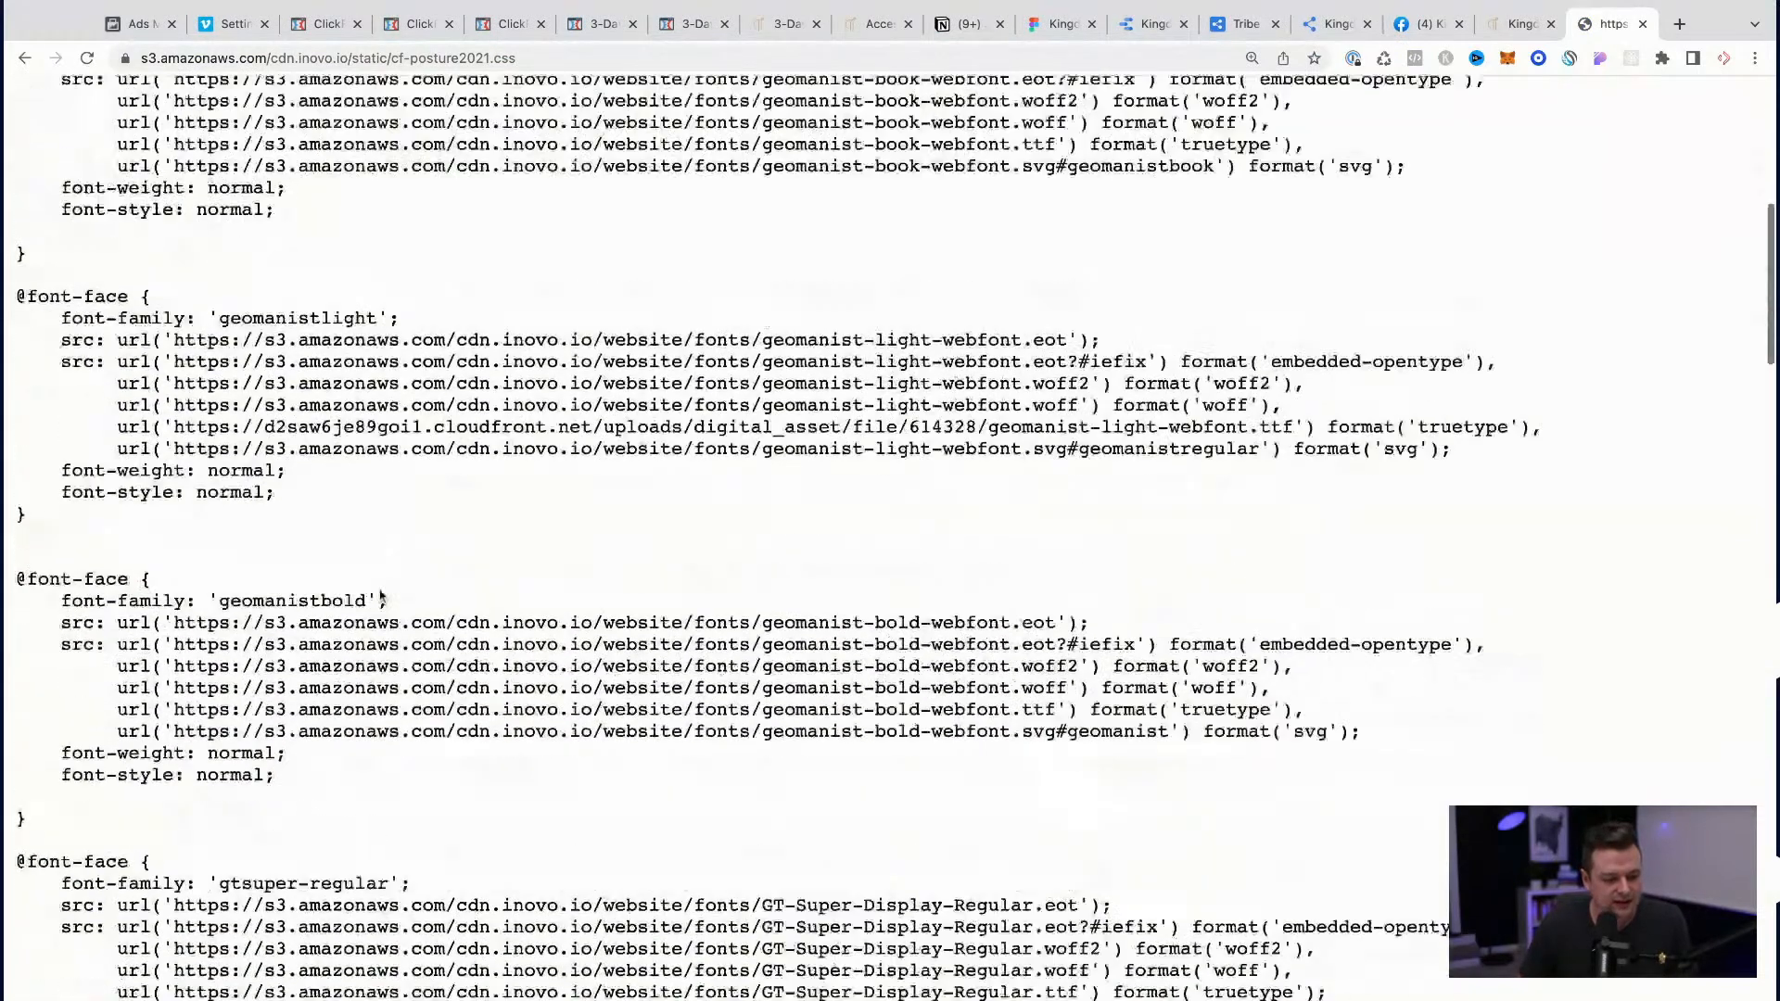
scroll(381, 595, "down", 10)
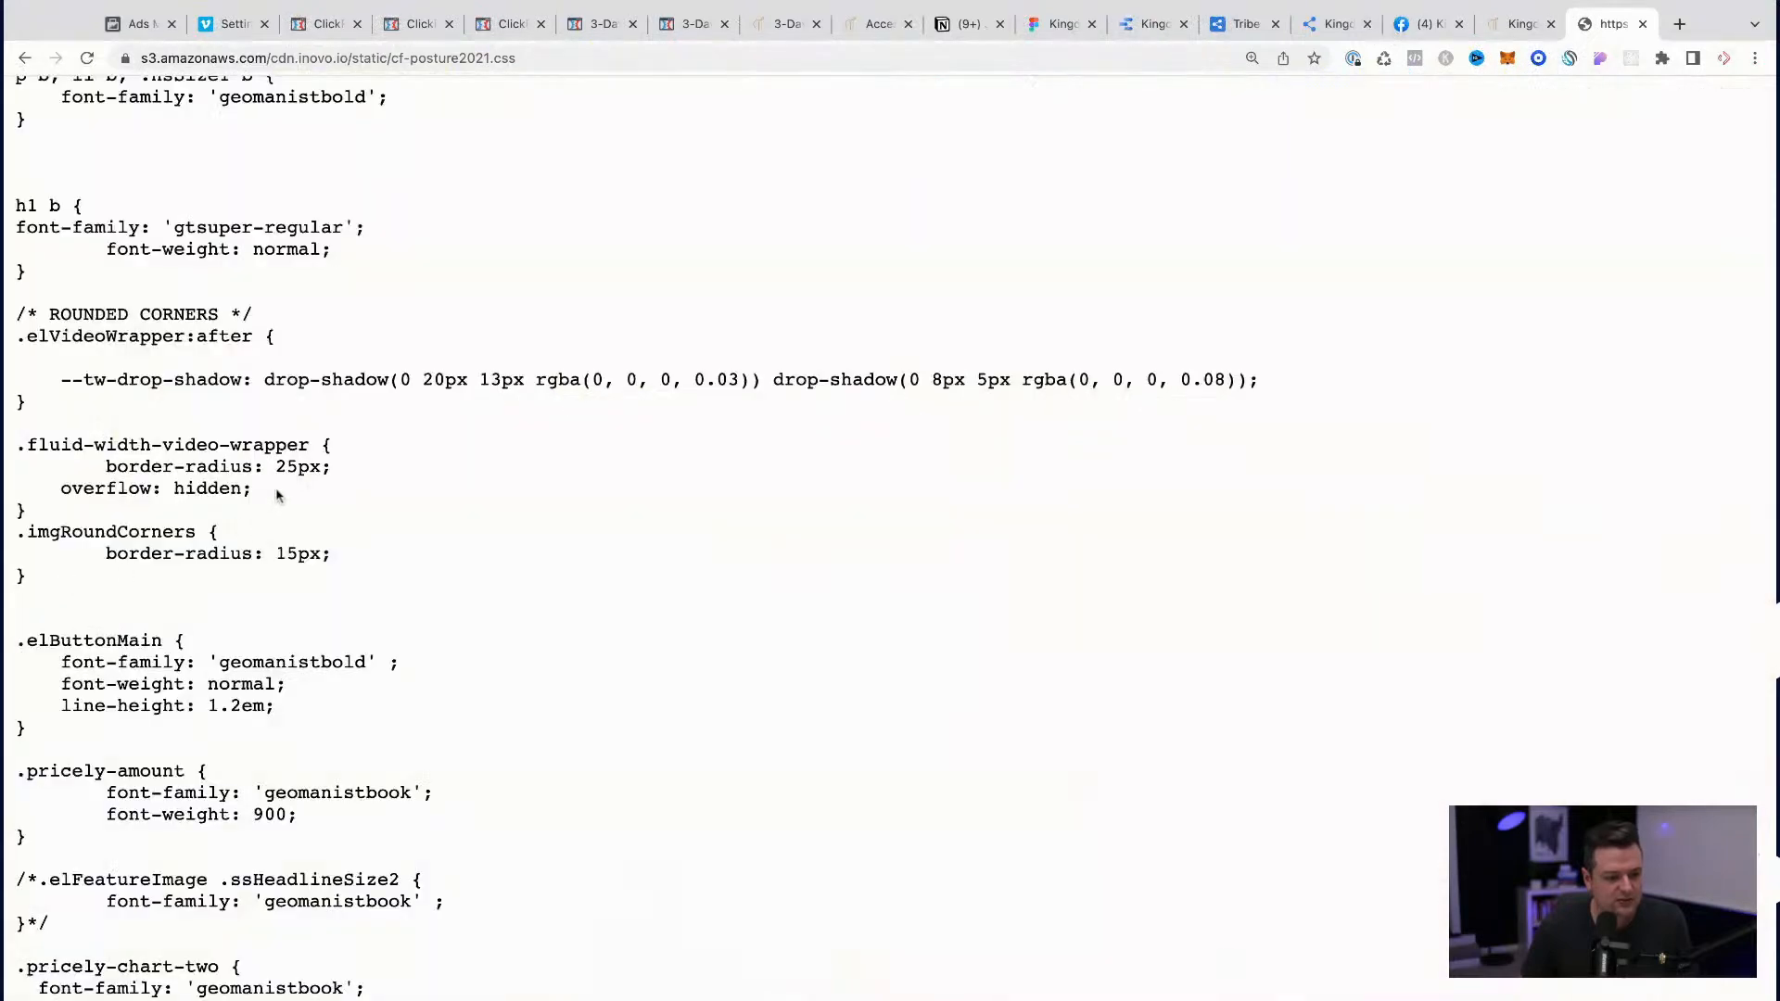
left_click_drag(253, 488, 84, 465)
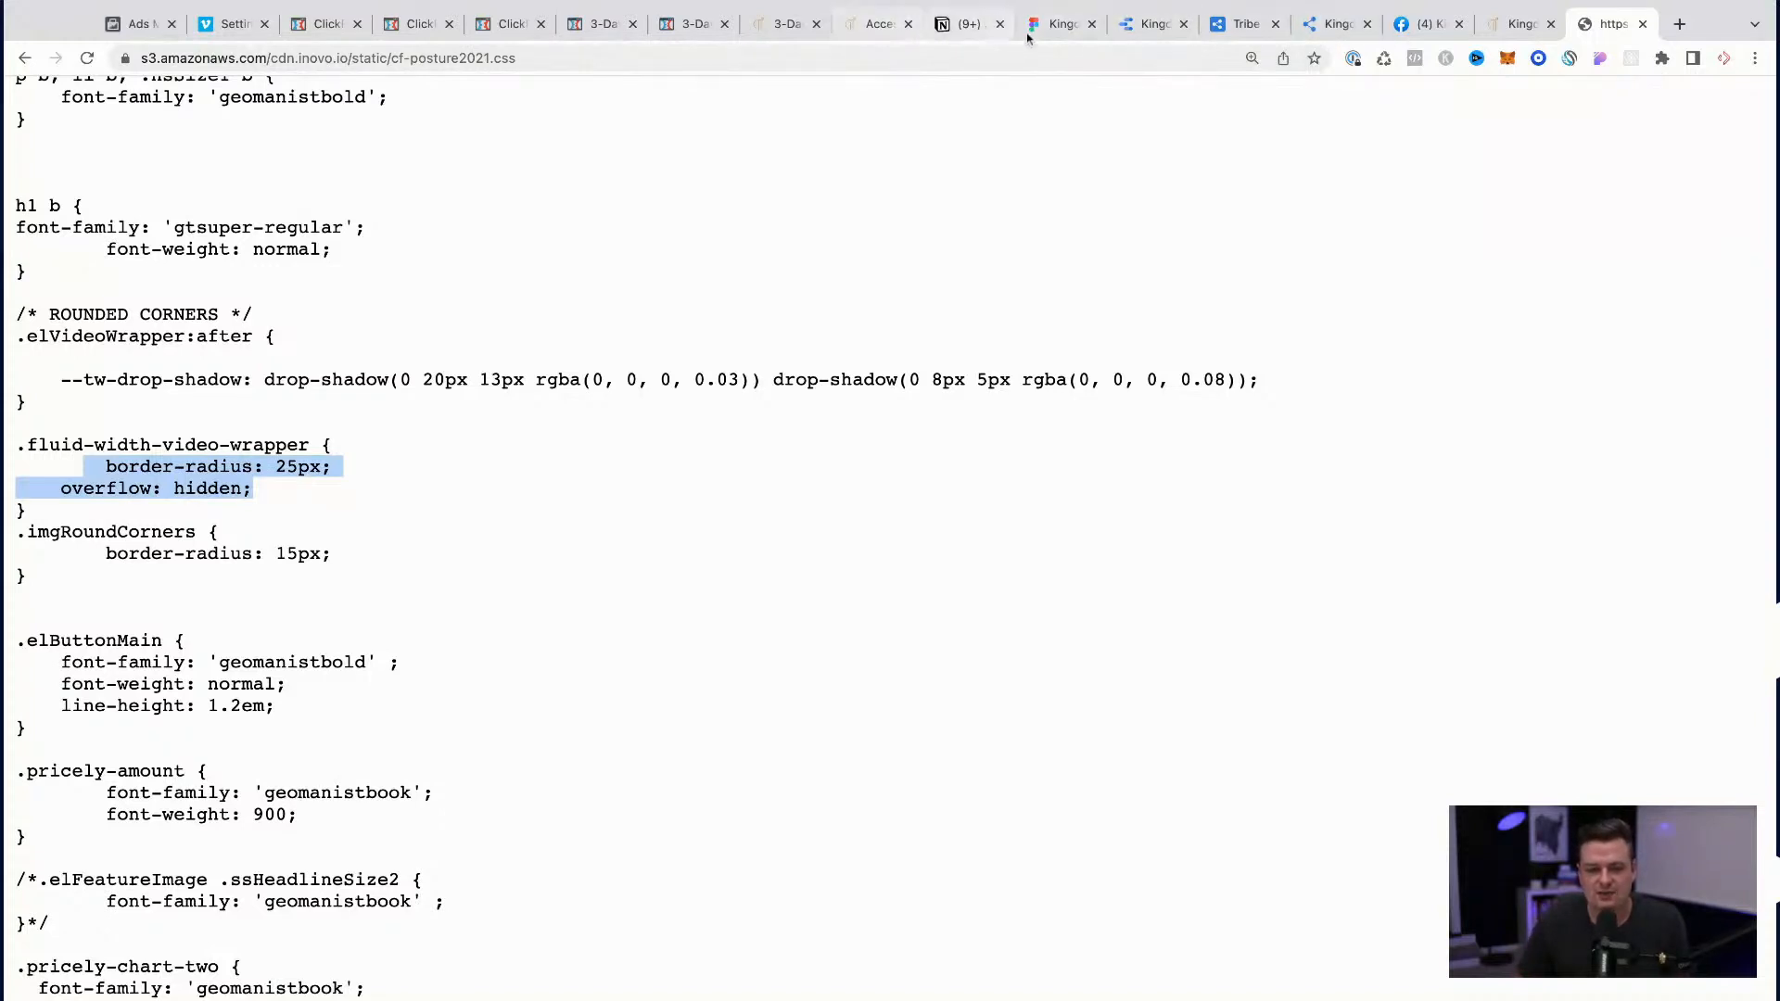
left_click(1511, 37)
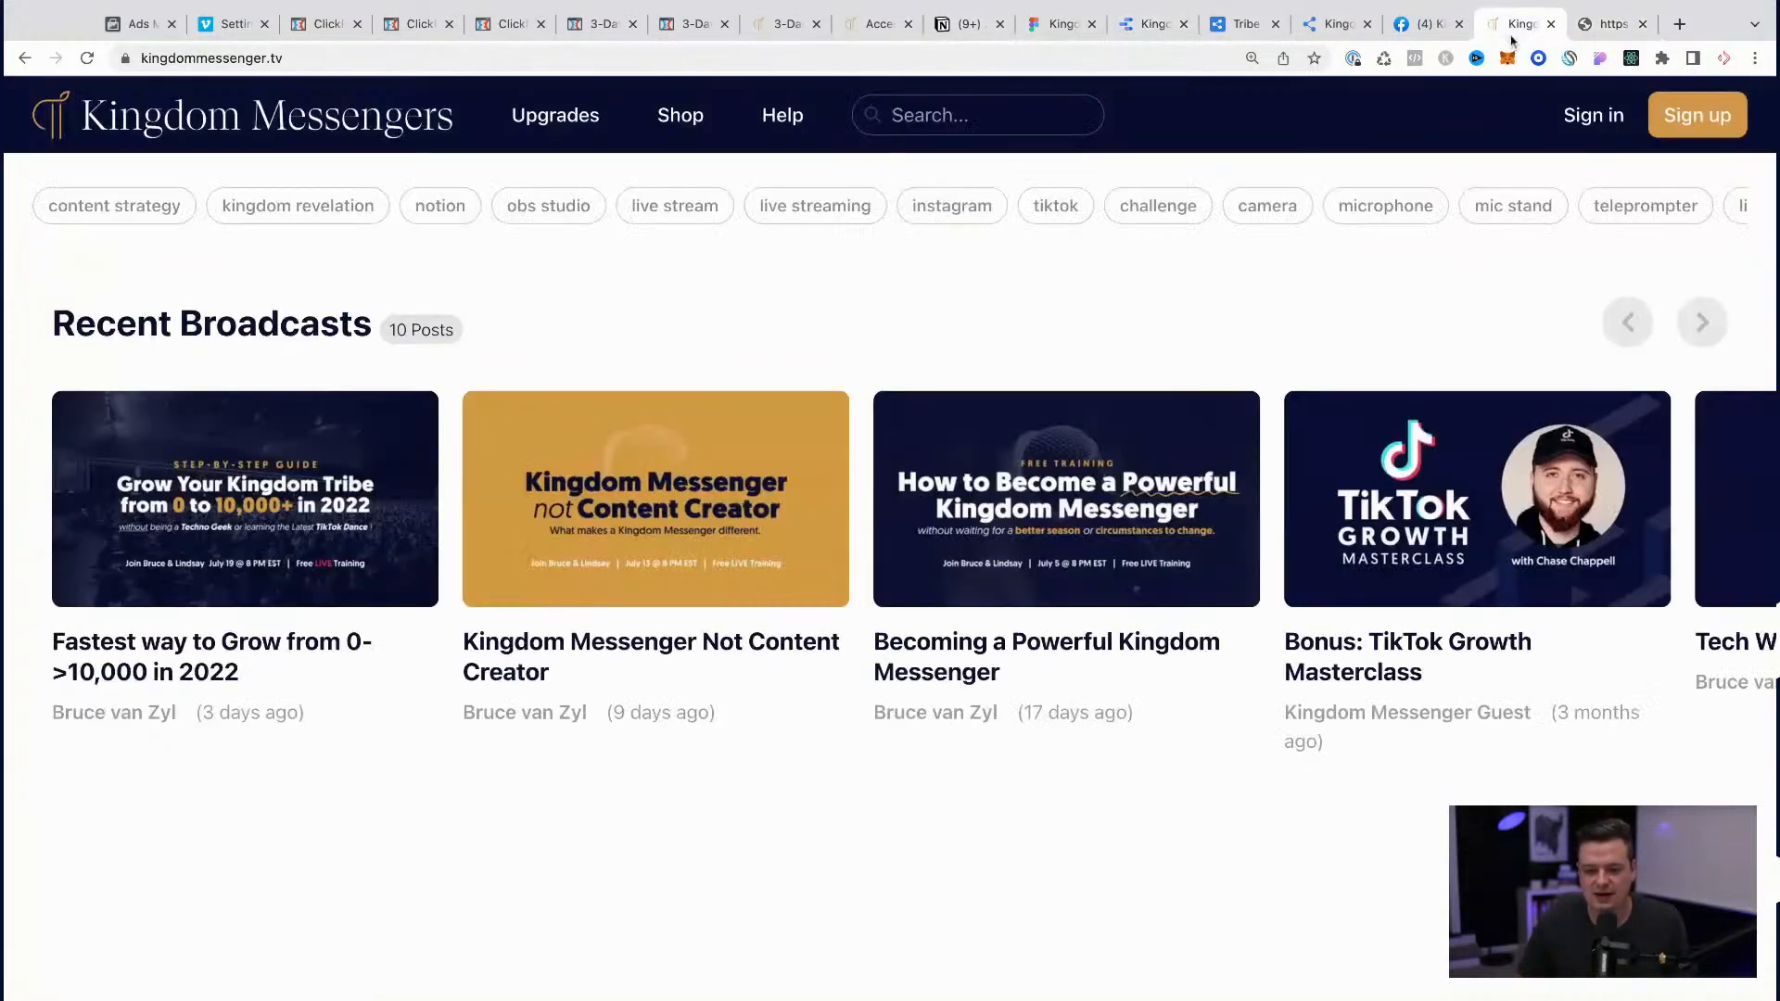
left_click(1327, 37)
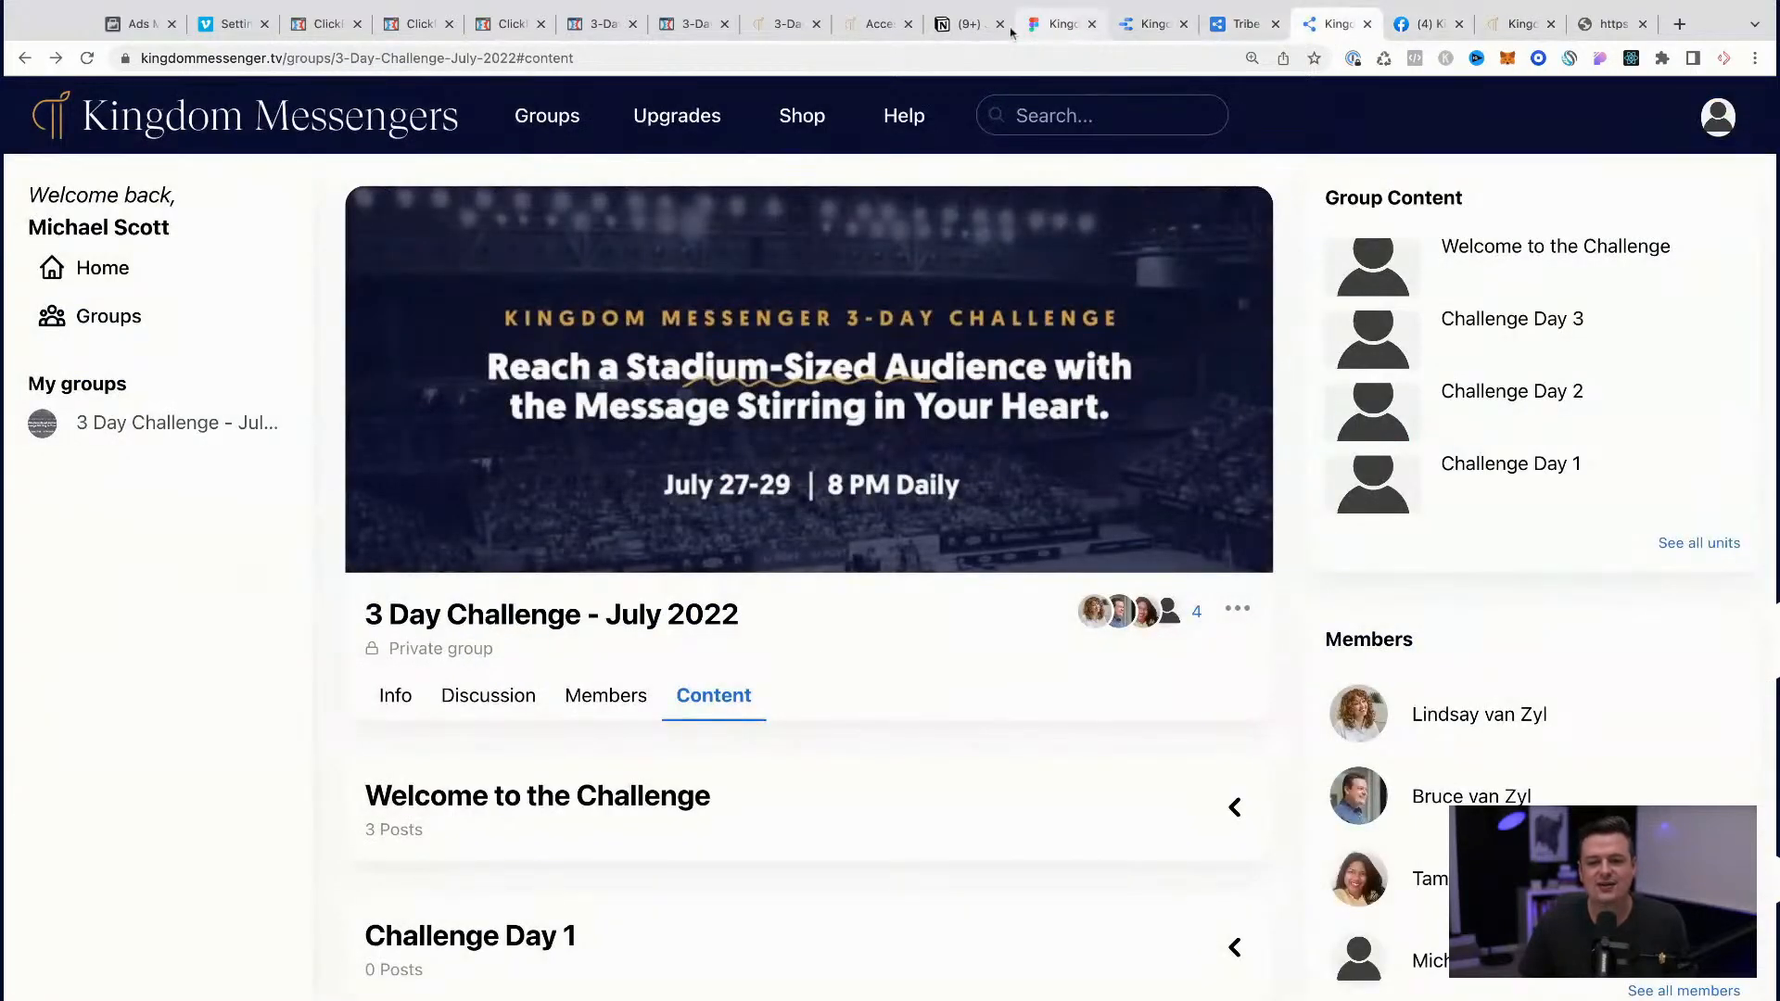
left_click(594, 26)
left_click(684, 26)
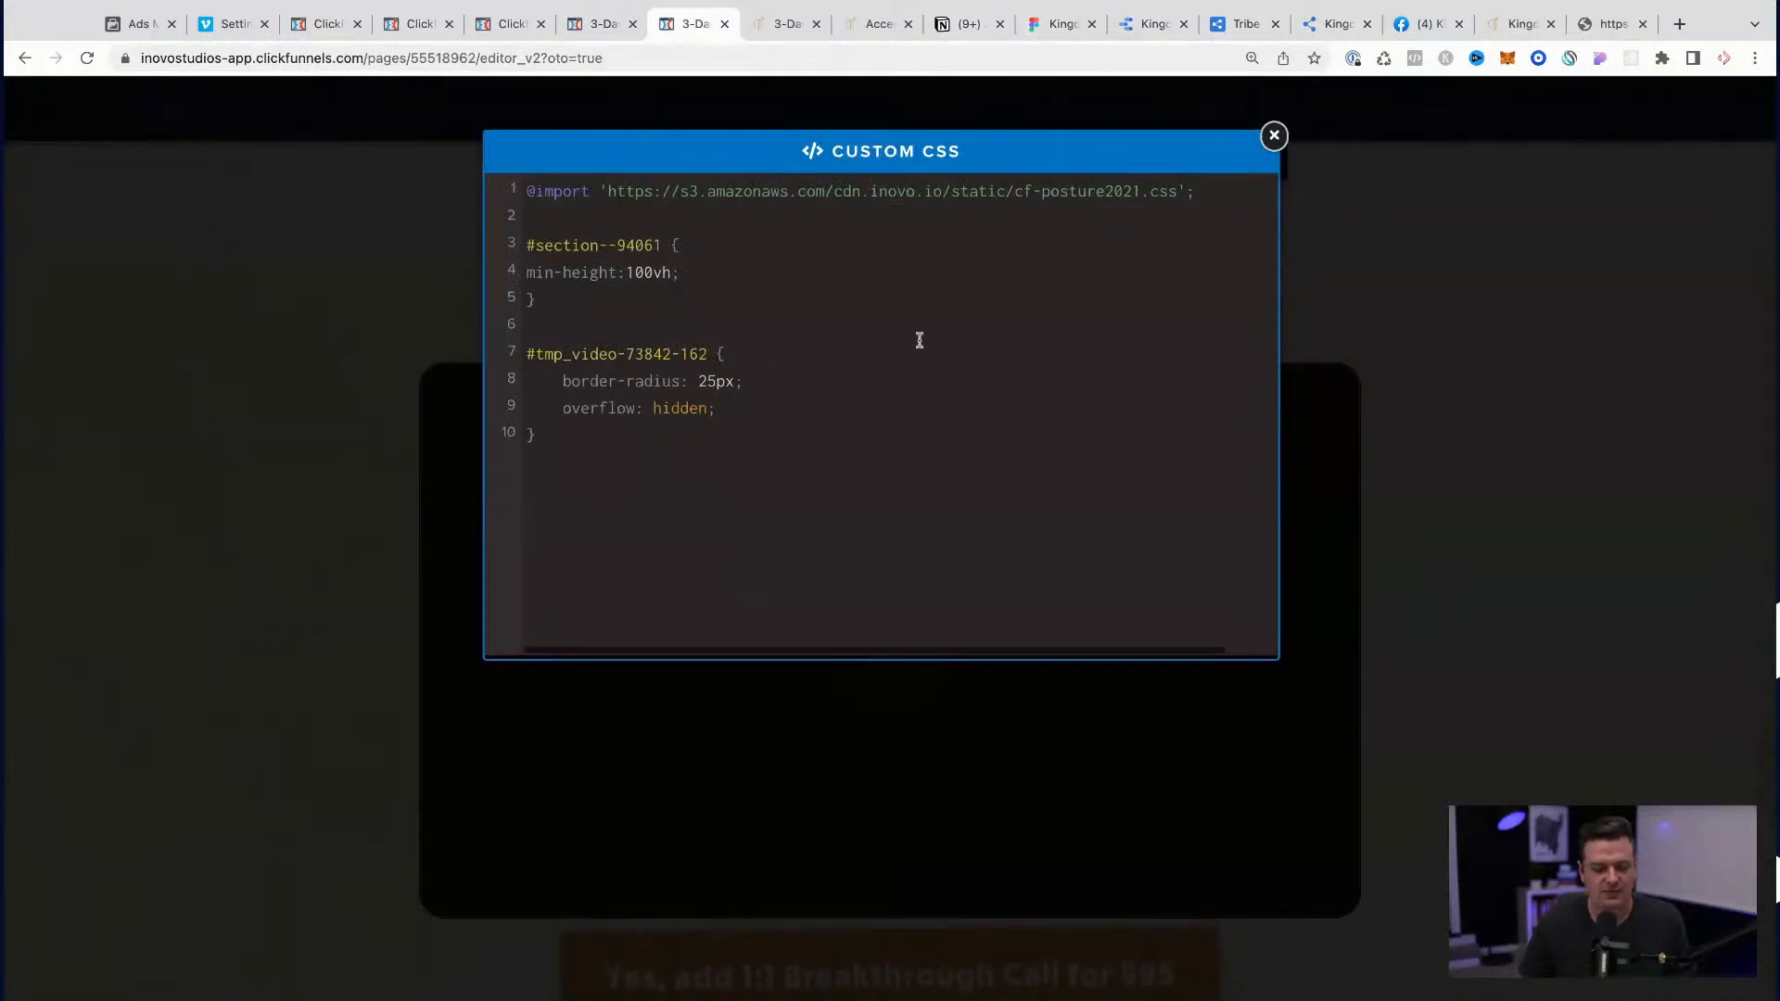
Step: Search Google for "css borer bottom right"
key("ctrl+t")
type("css borer ")
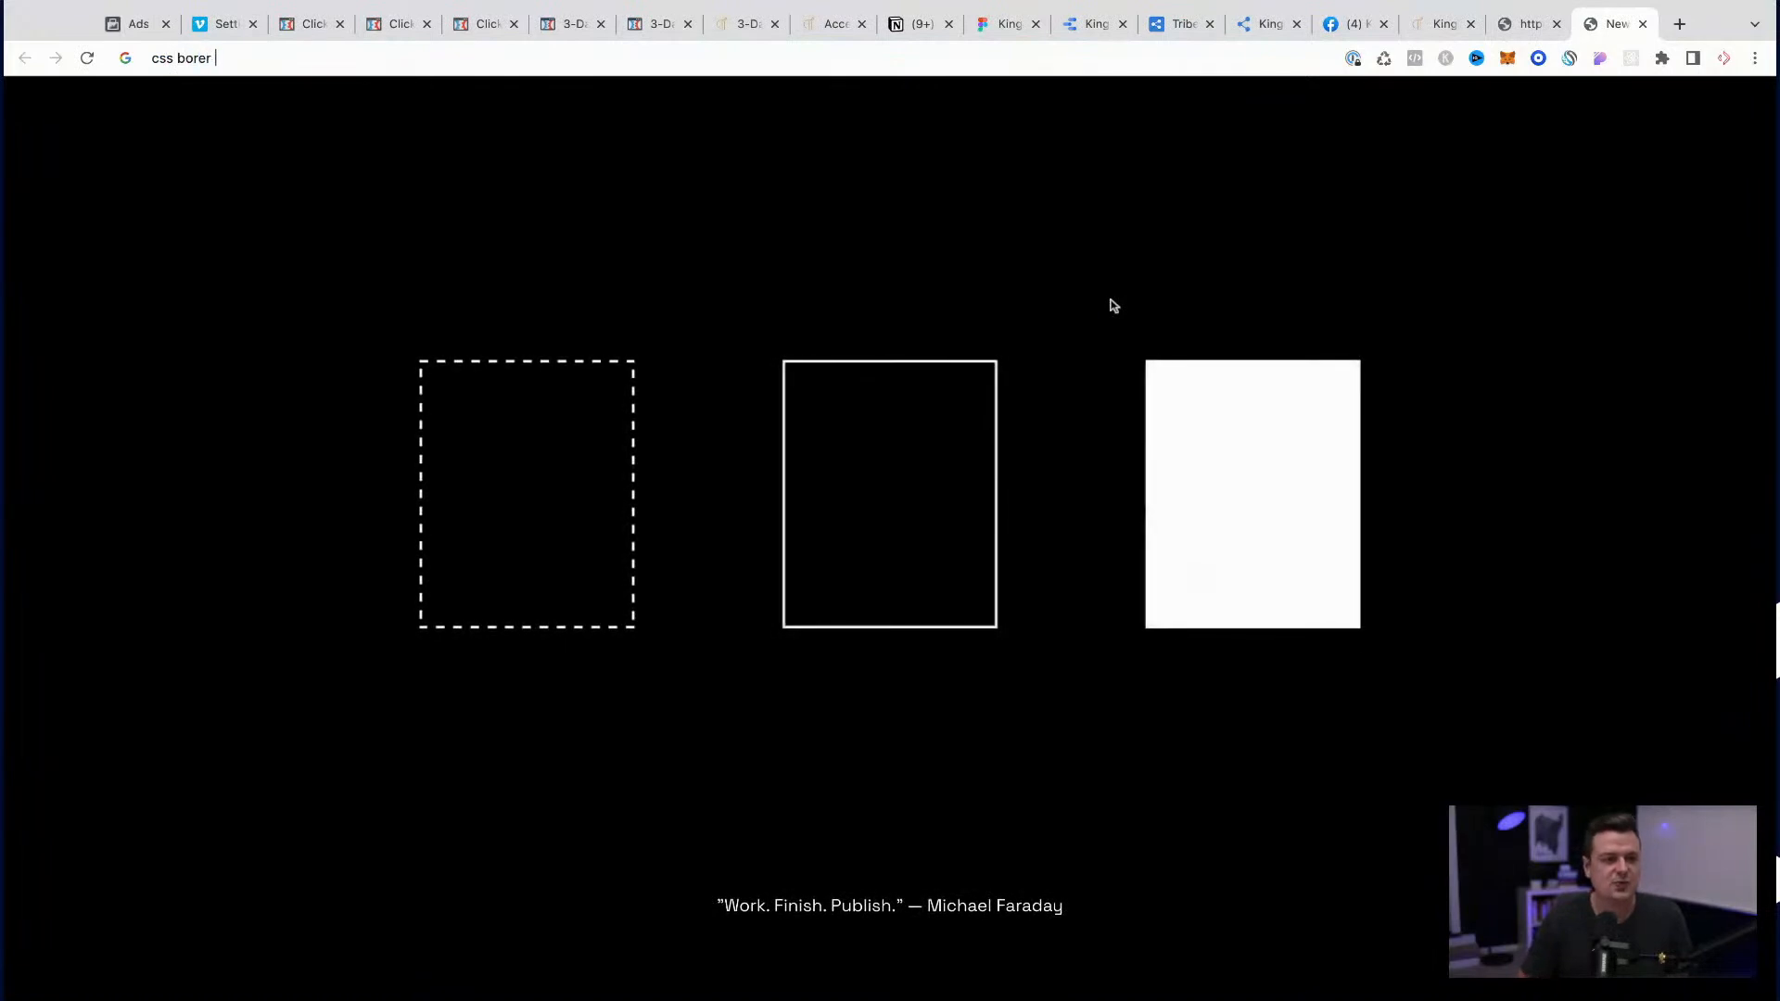
type("bottom right")
key("Return")
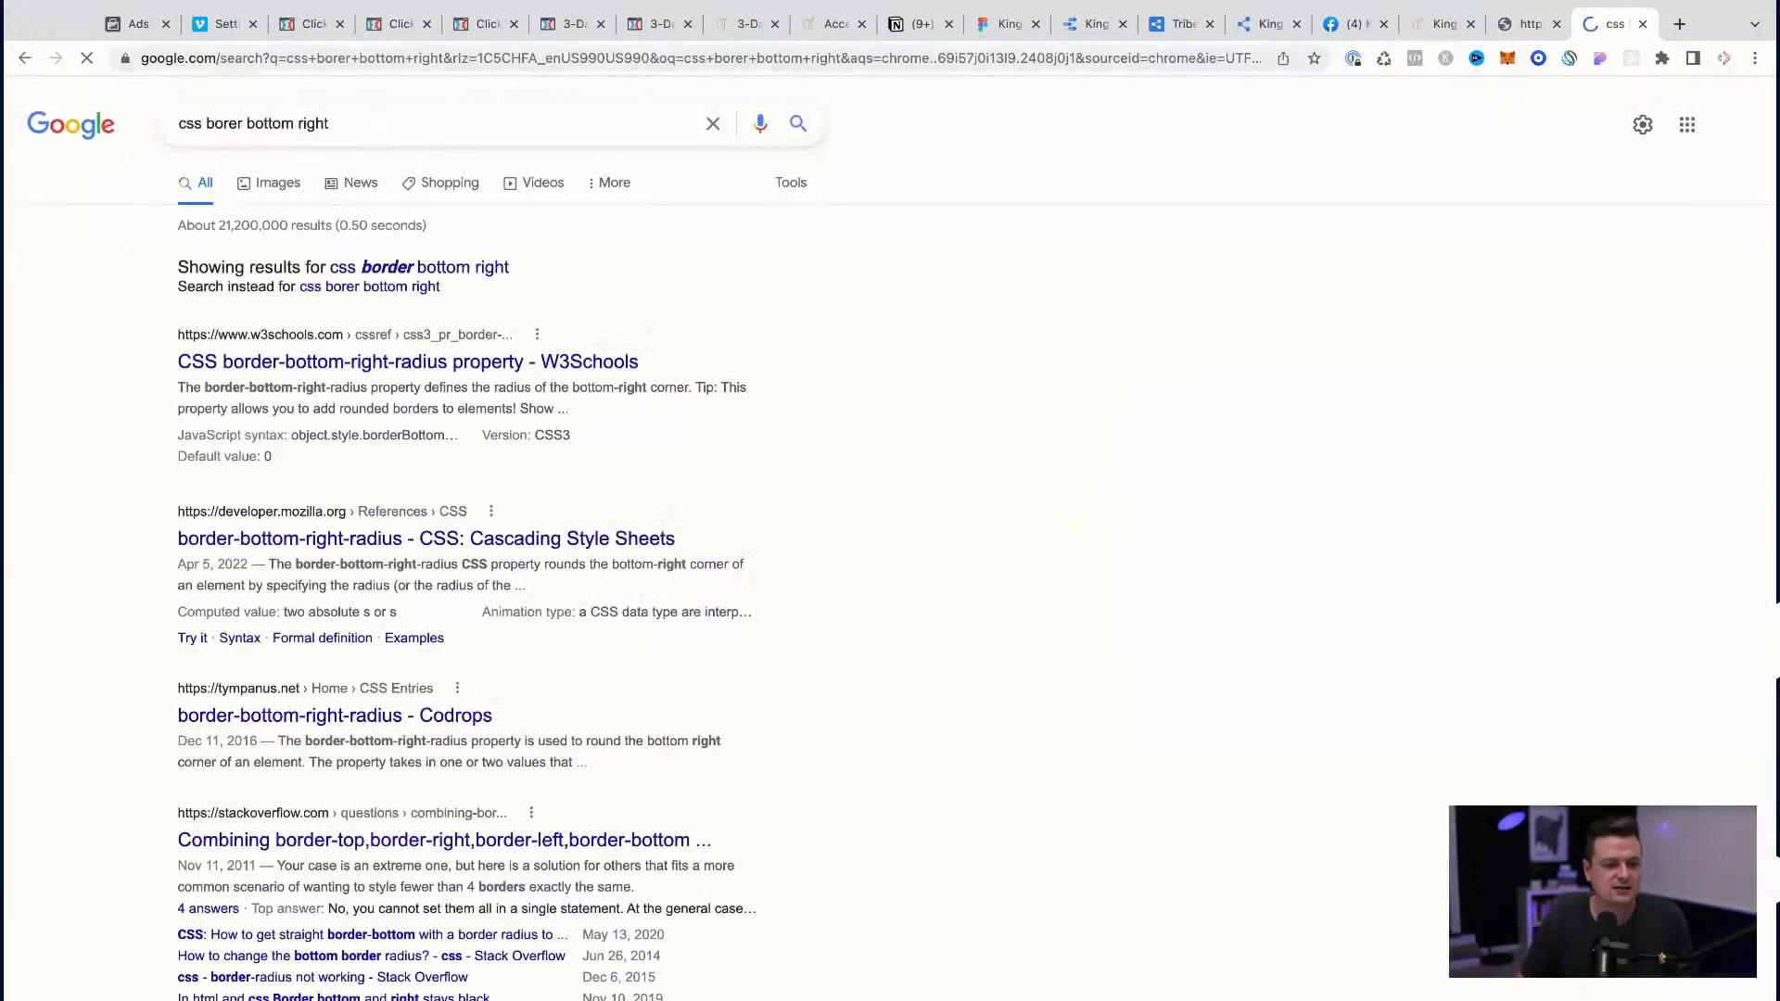
Step: Replace the border-radius declaration in the #tmp_video-73842-162 rule with "border-bottom-right-radius: 0px !important;", copying the property name from W3Schools
left_click(503, 364)
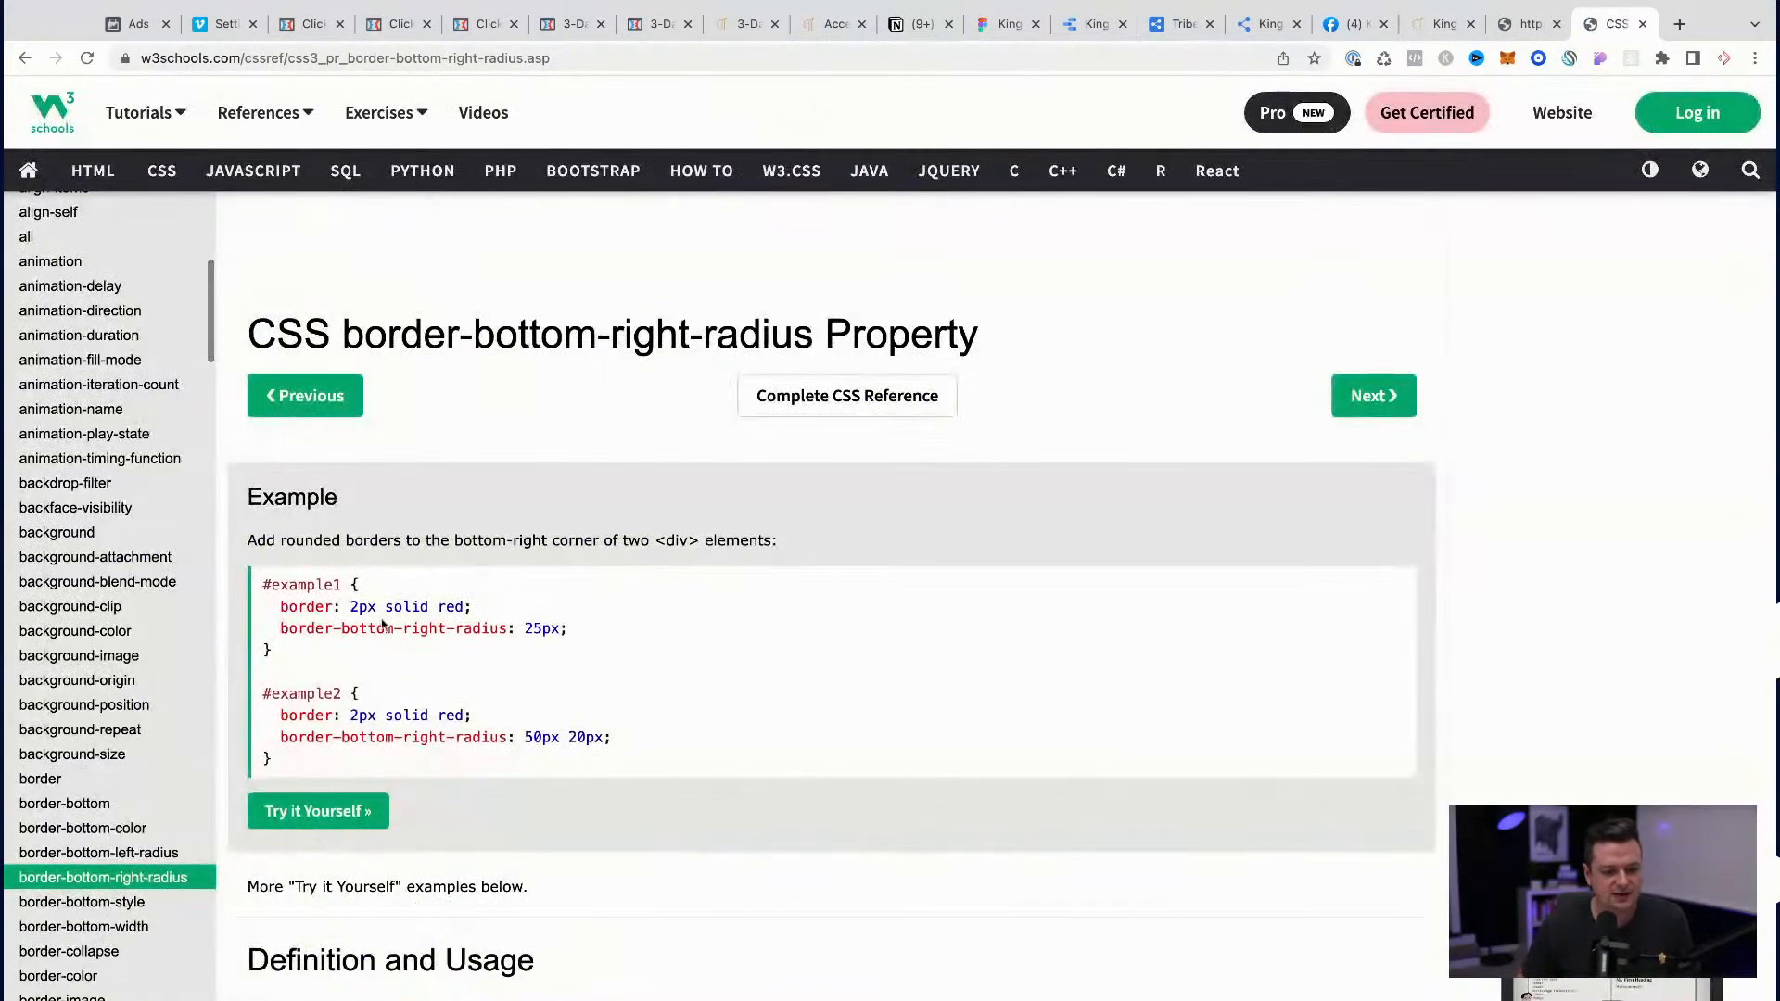
left_click_drag(506, 627, 297, 628)
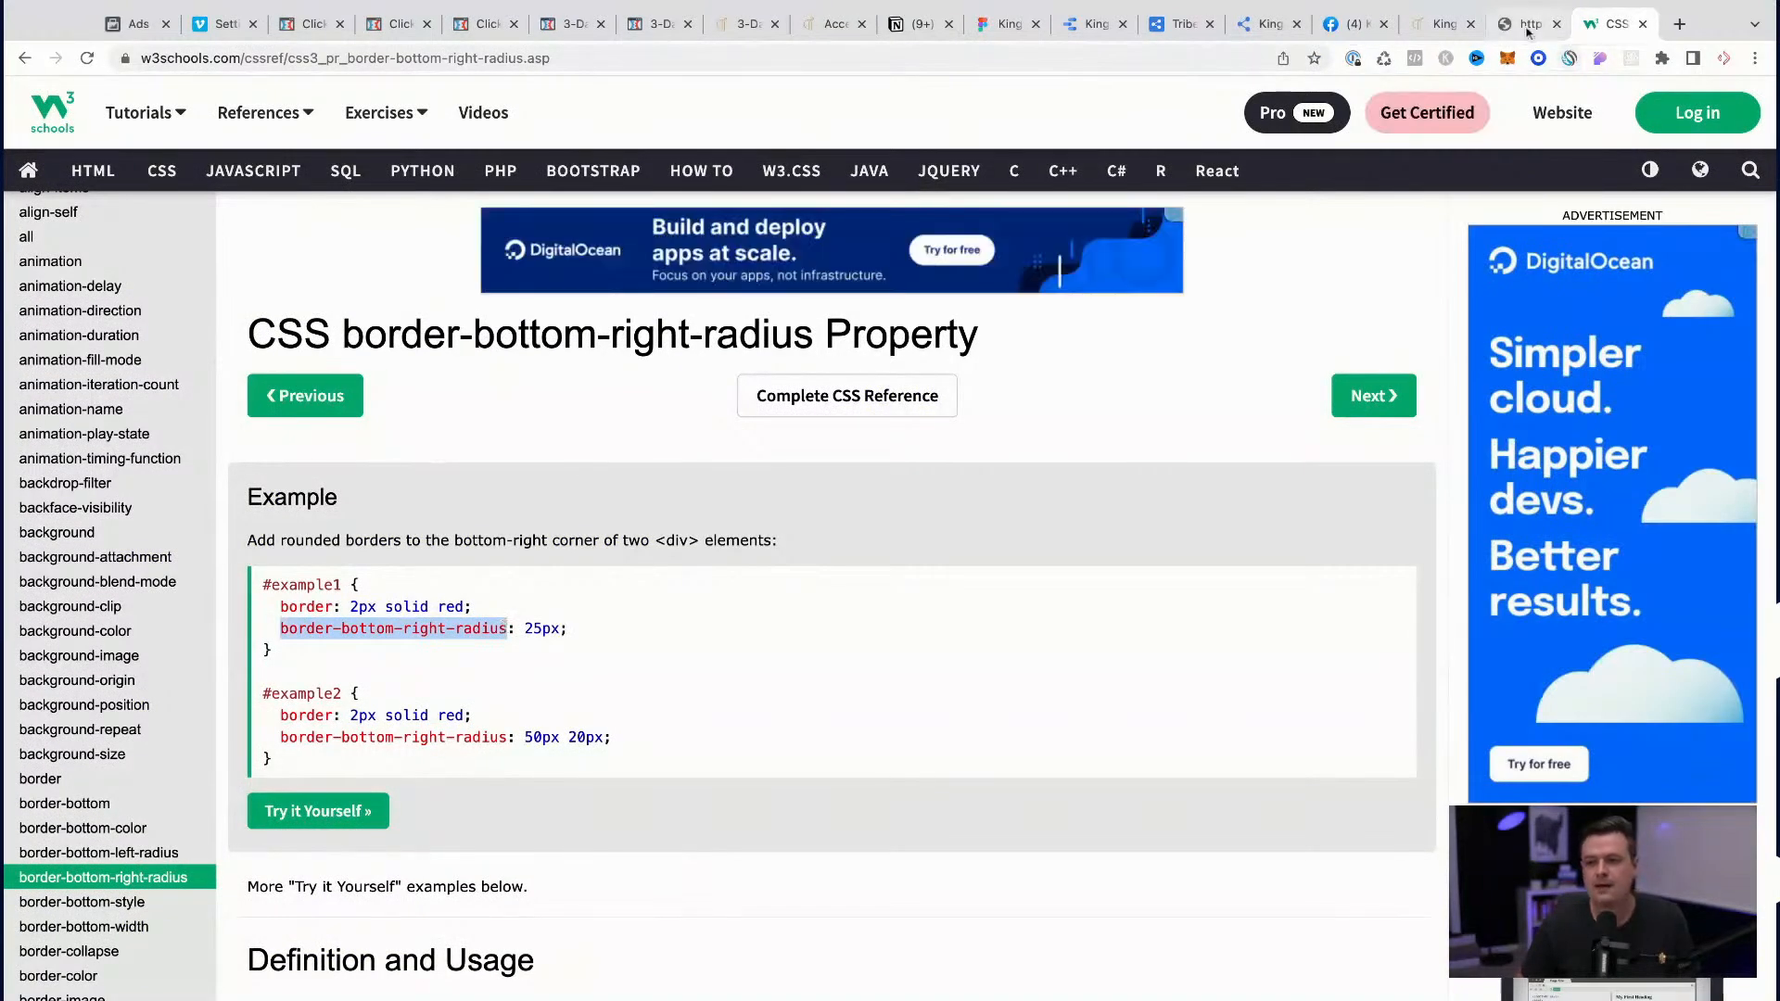
left_click(660, 24)
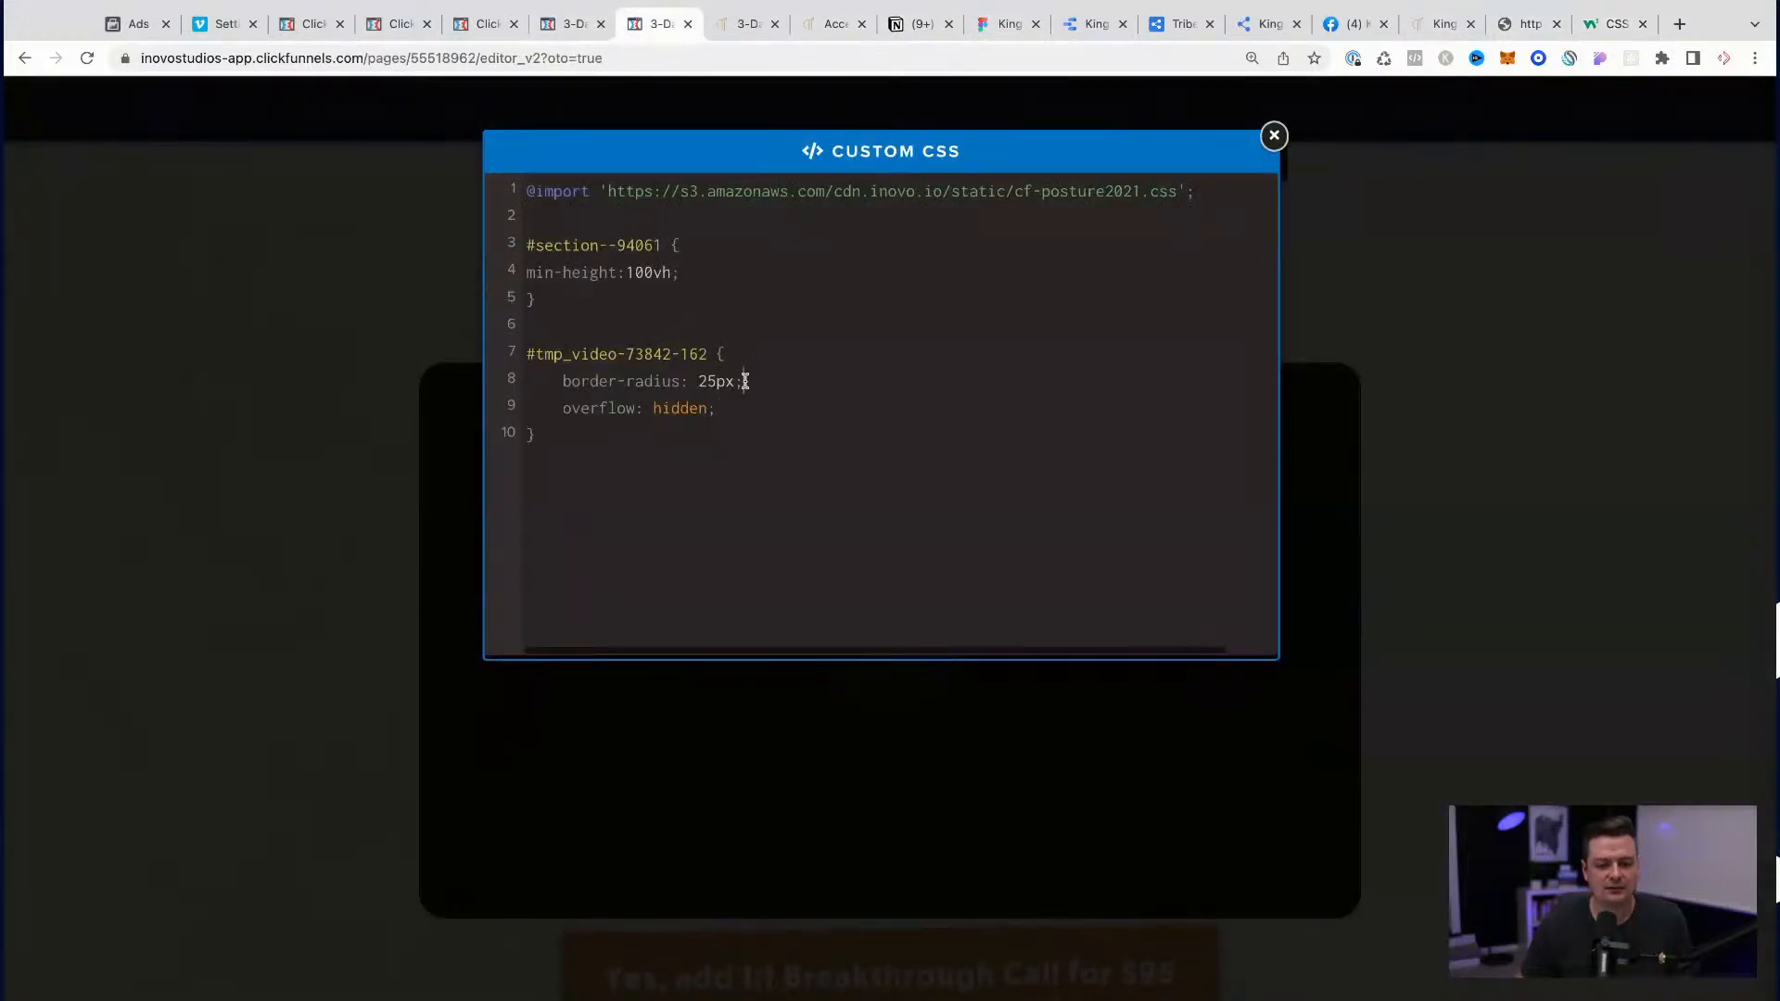
key("alt+shift+Left")
key("alt+shift+Left")
key("alt+shift+Left")
key("super+v")
type(": 2")
key("BackSpace")
type("0")
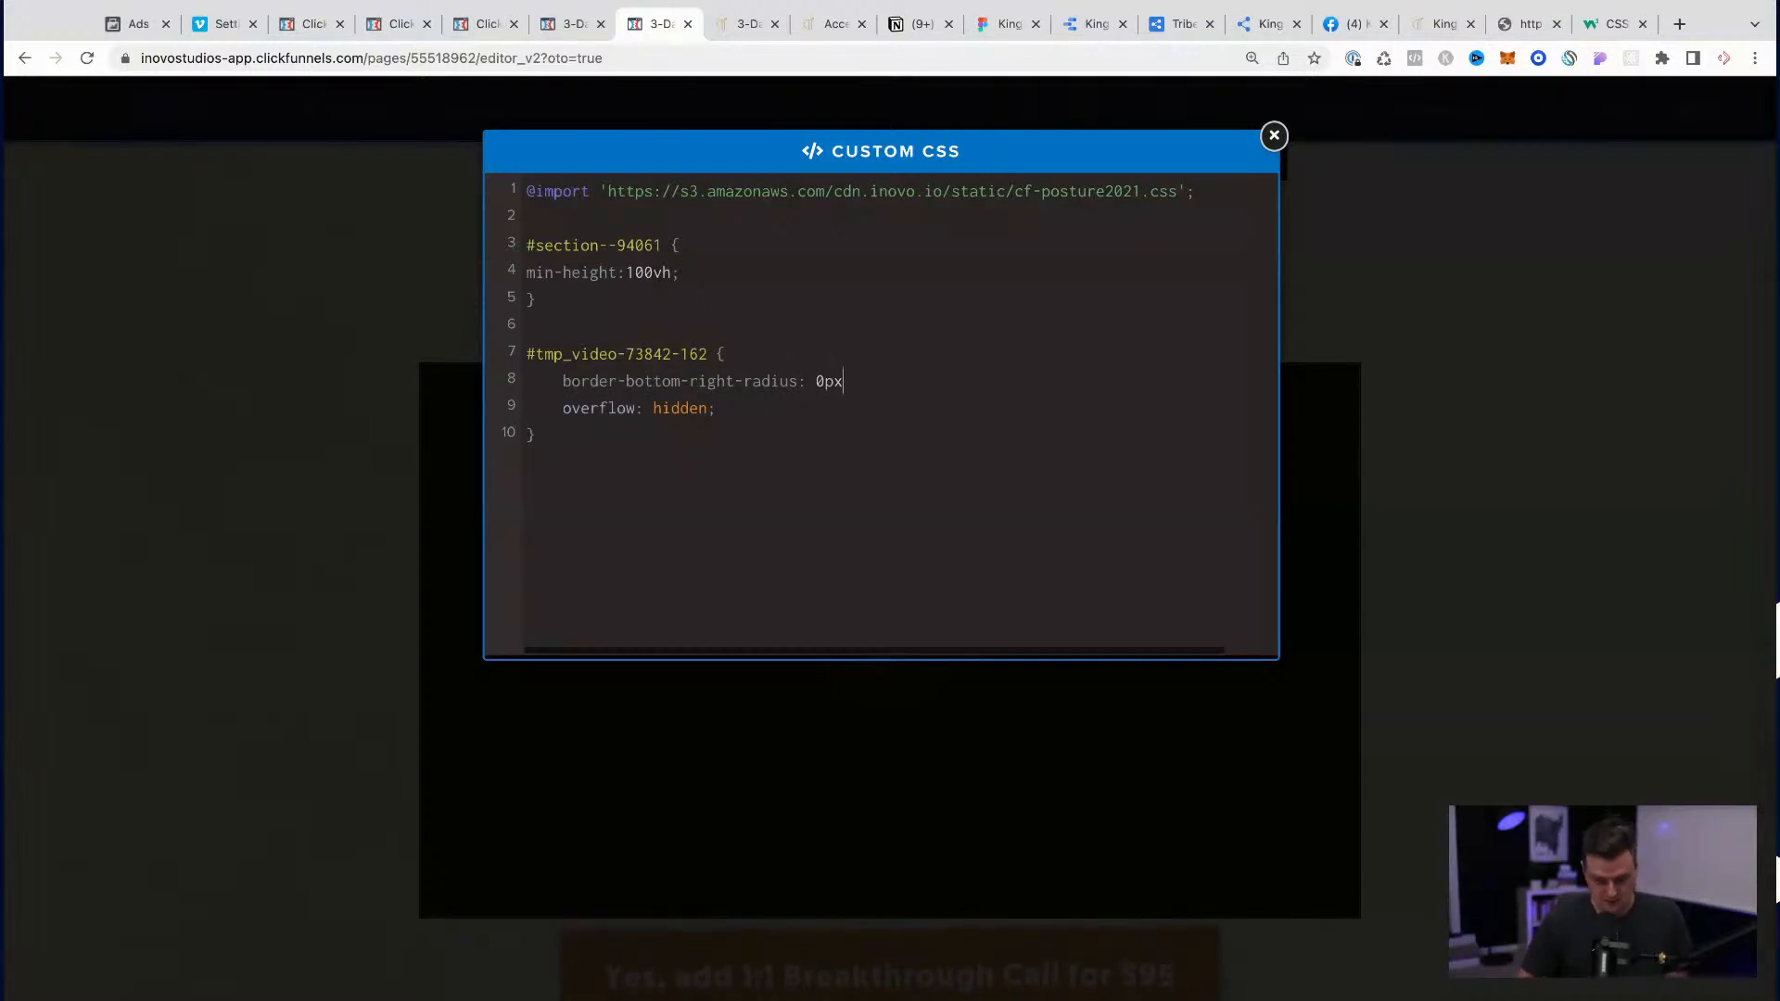
type("px !important")
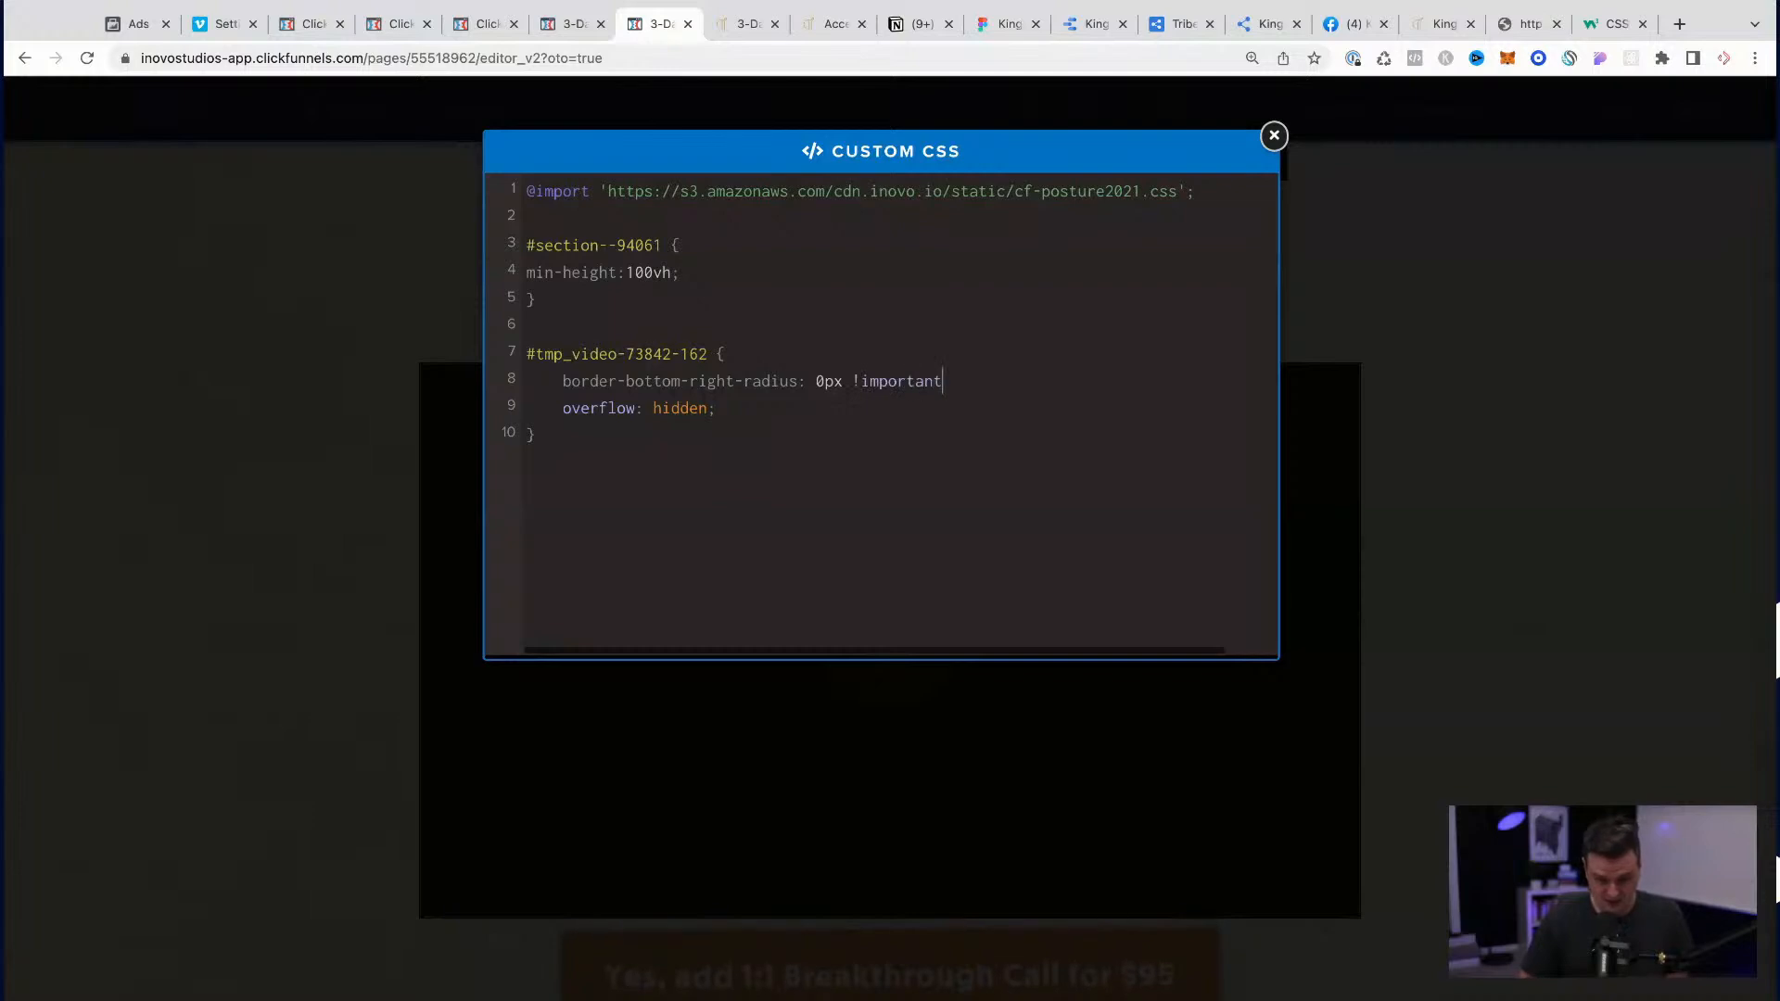
type(";")
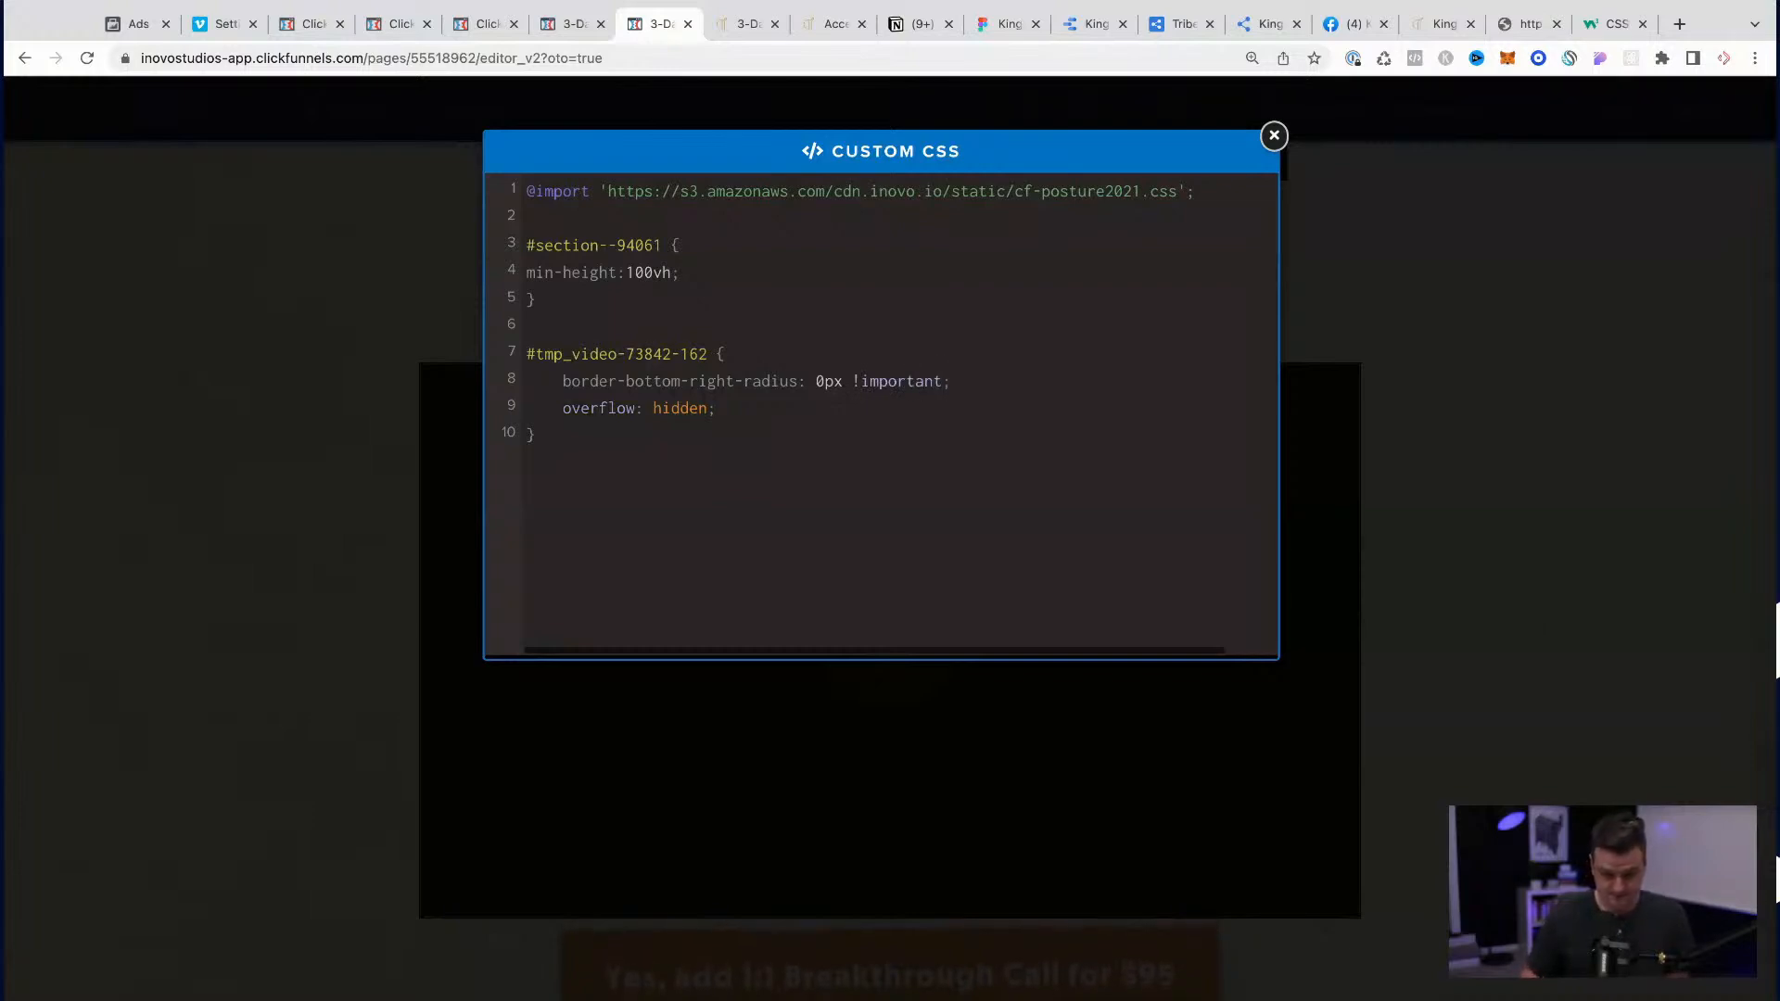
Step: Duplicate the declaration within the #tmp_video-73842-162 rule as "border-bottom-left-radius: 0px !important;" and close the custom CSS
left_click_drag(948, 383, 559, 381)
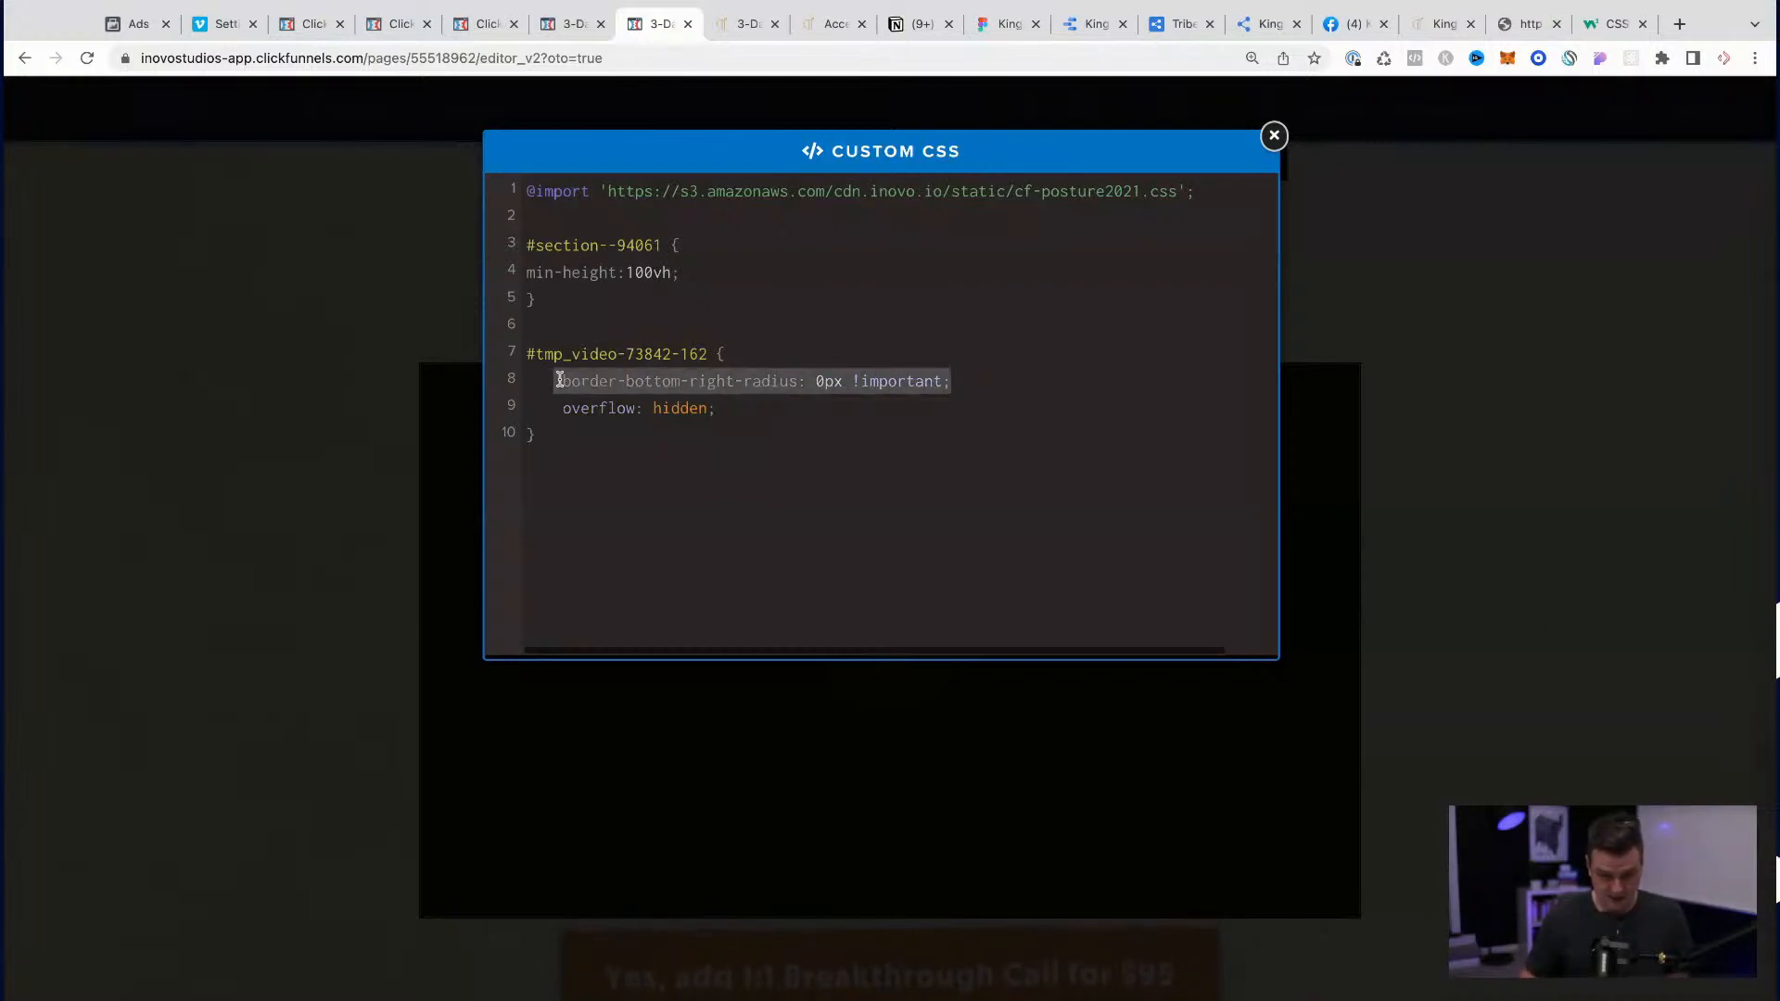
key("ctrl+c")
key("End")
key("Return")
key("ctrl+v")
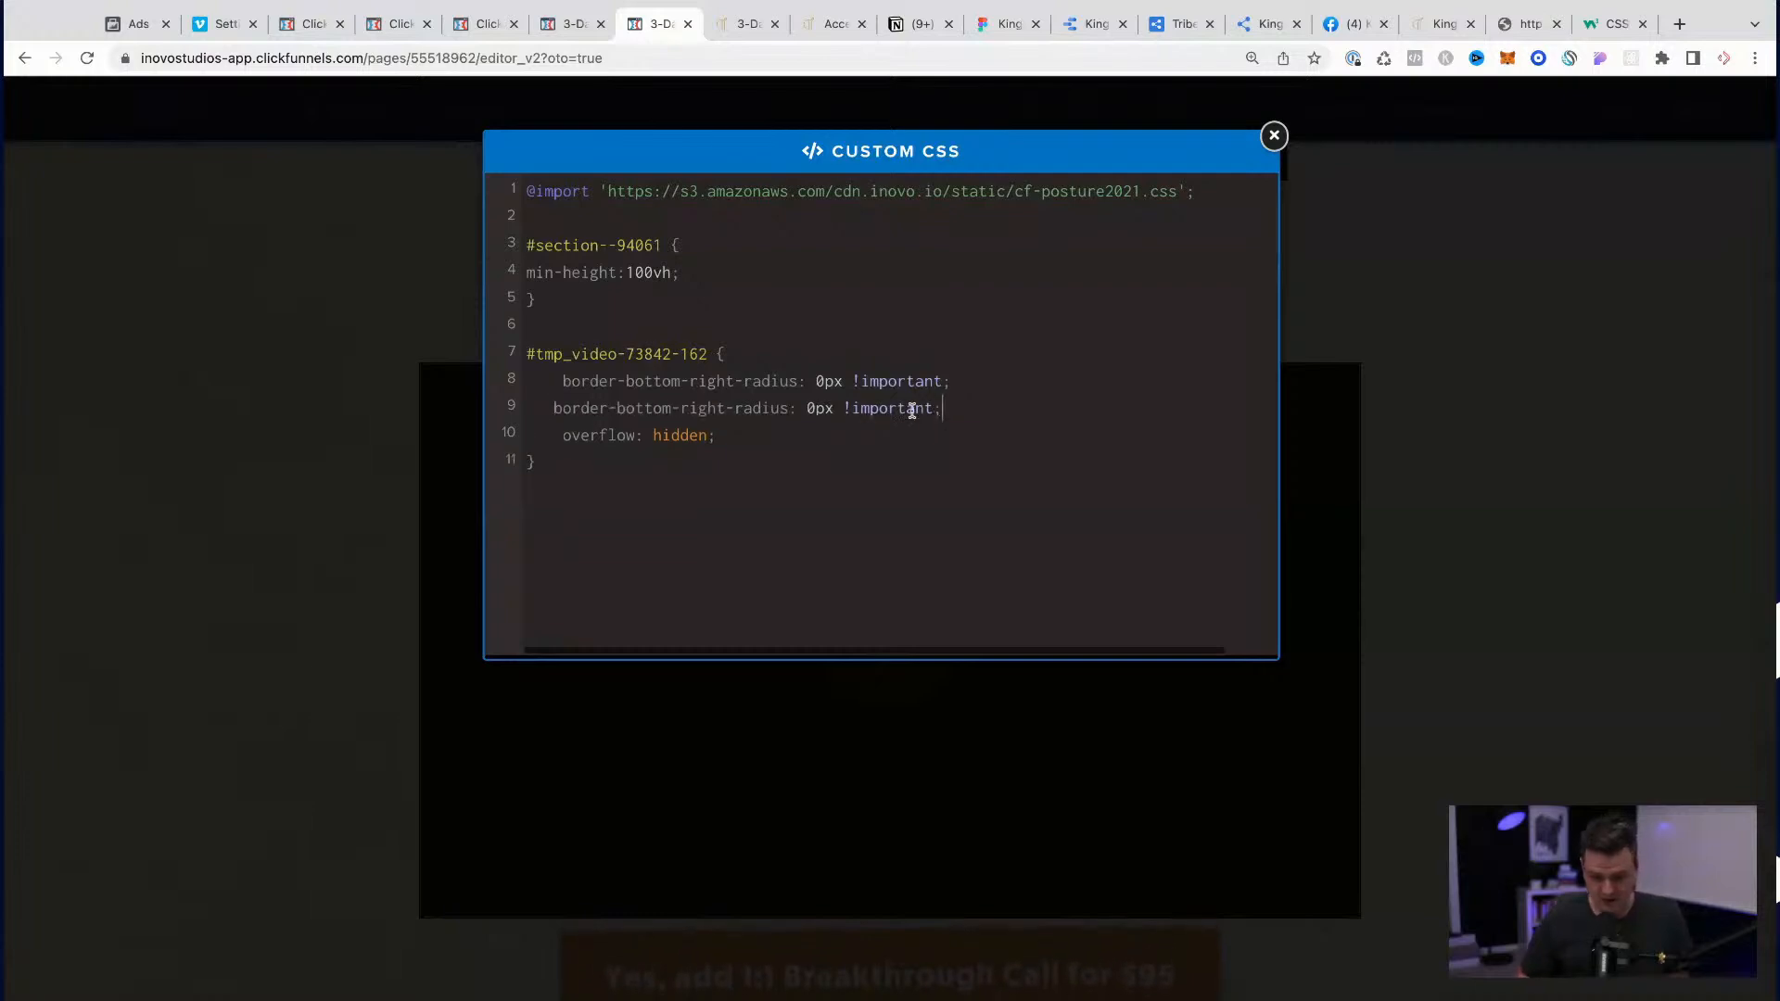
double_click(708, 406)
type("ligh")
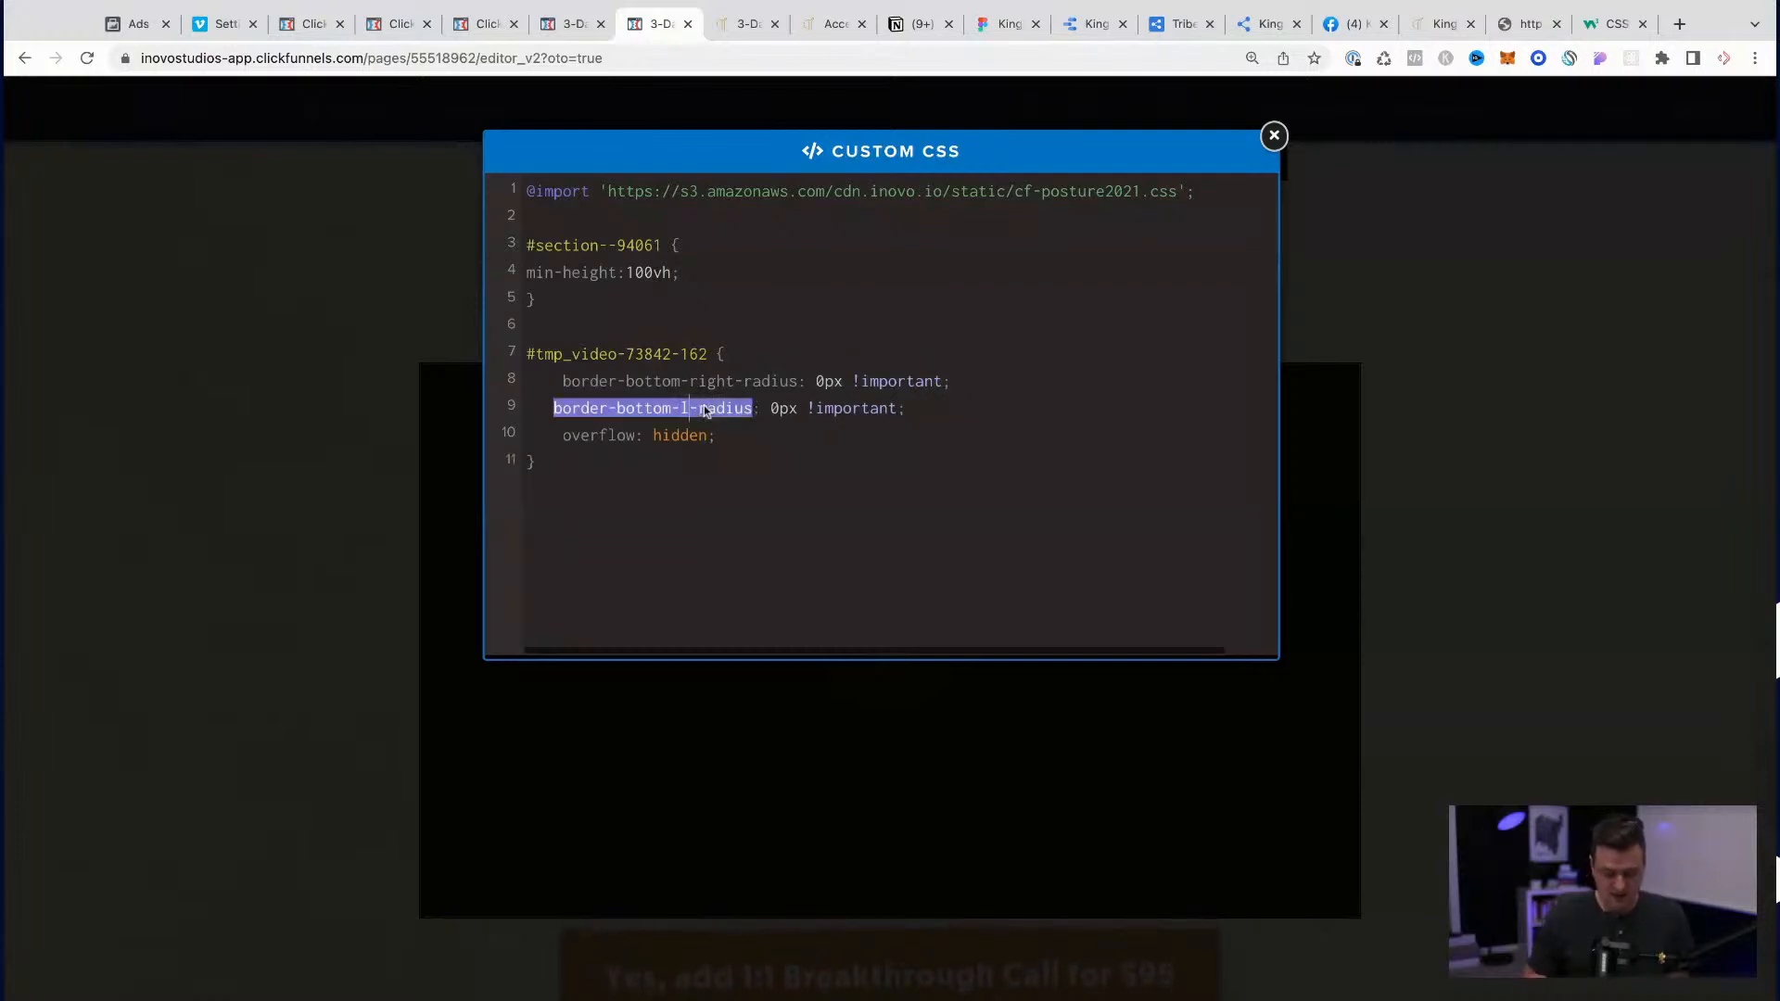
key("BackSpace")
key("BackSpace")
key("BackSpace")
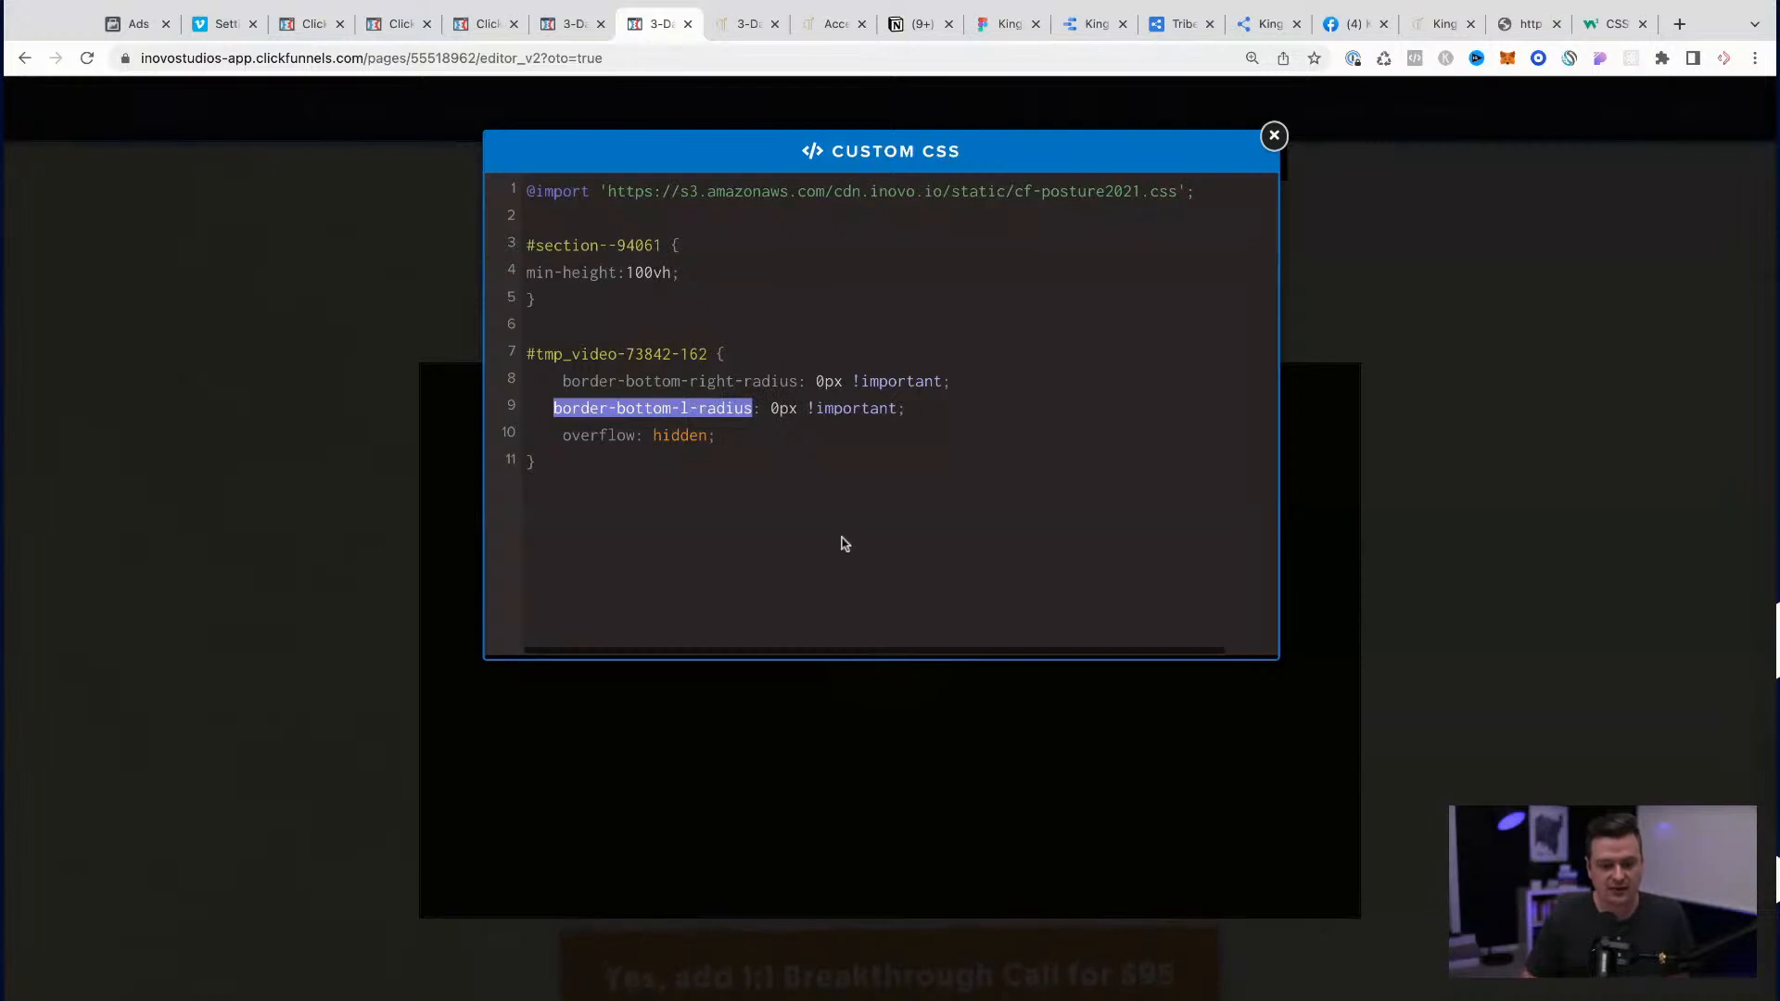
type("eft")
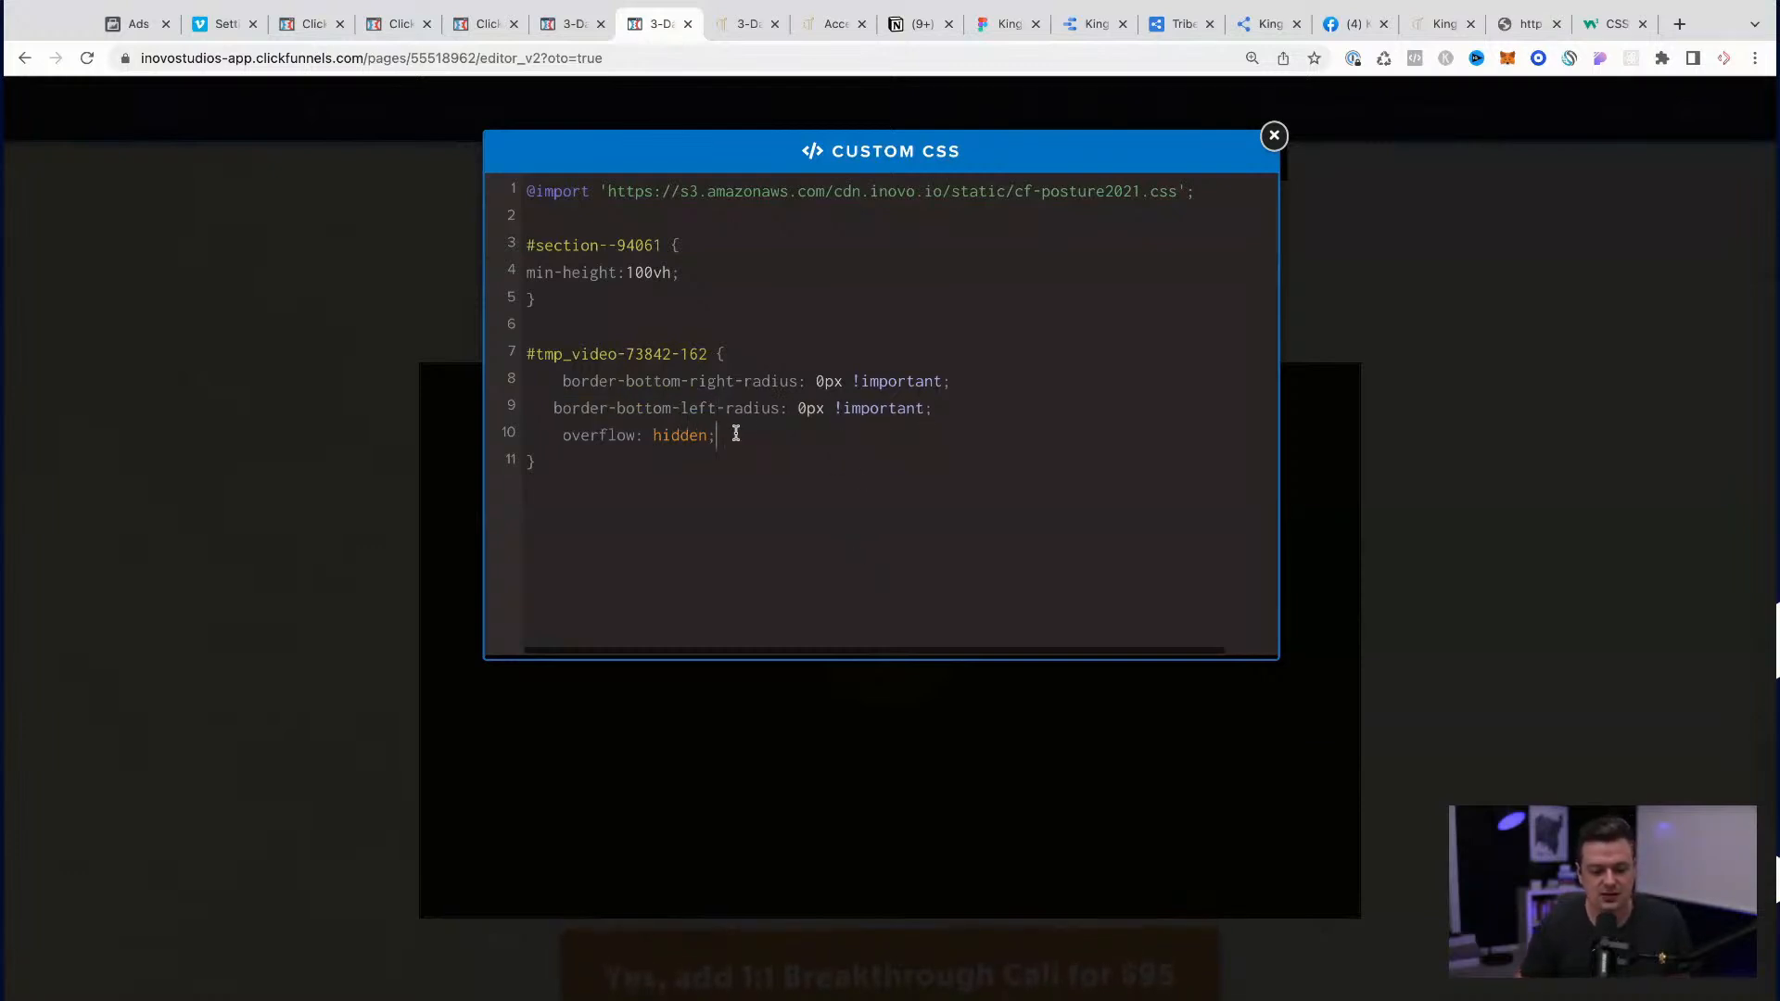
left_click_drag(745, 438, 563, 438)
left_click(652, 459)
left_click(343, 757)
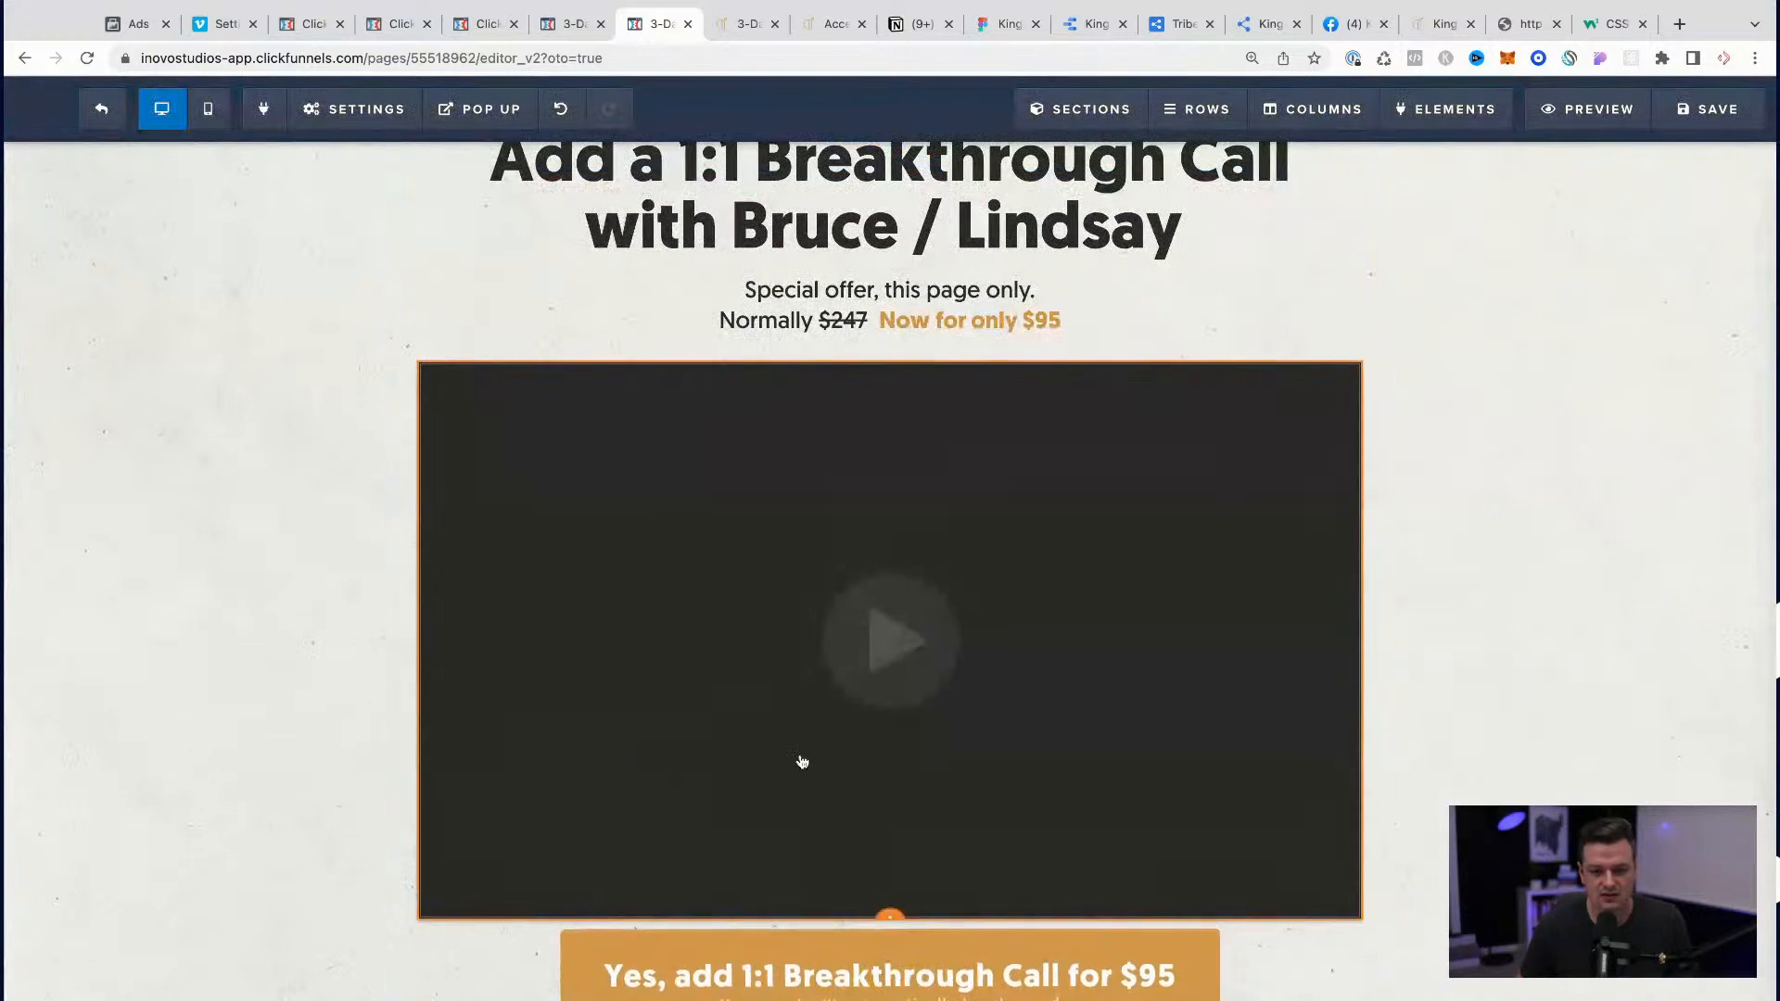
Step: Cut the #tmp_video-73842-162 rule out of the upsell page's custom CSS and save the page
mouse_move(349, 120)
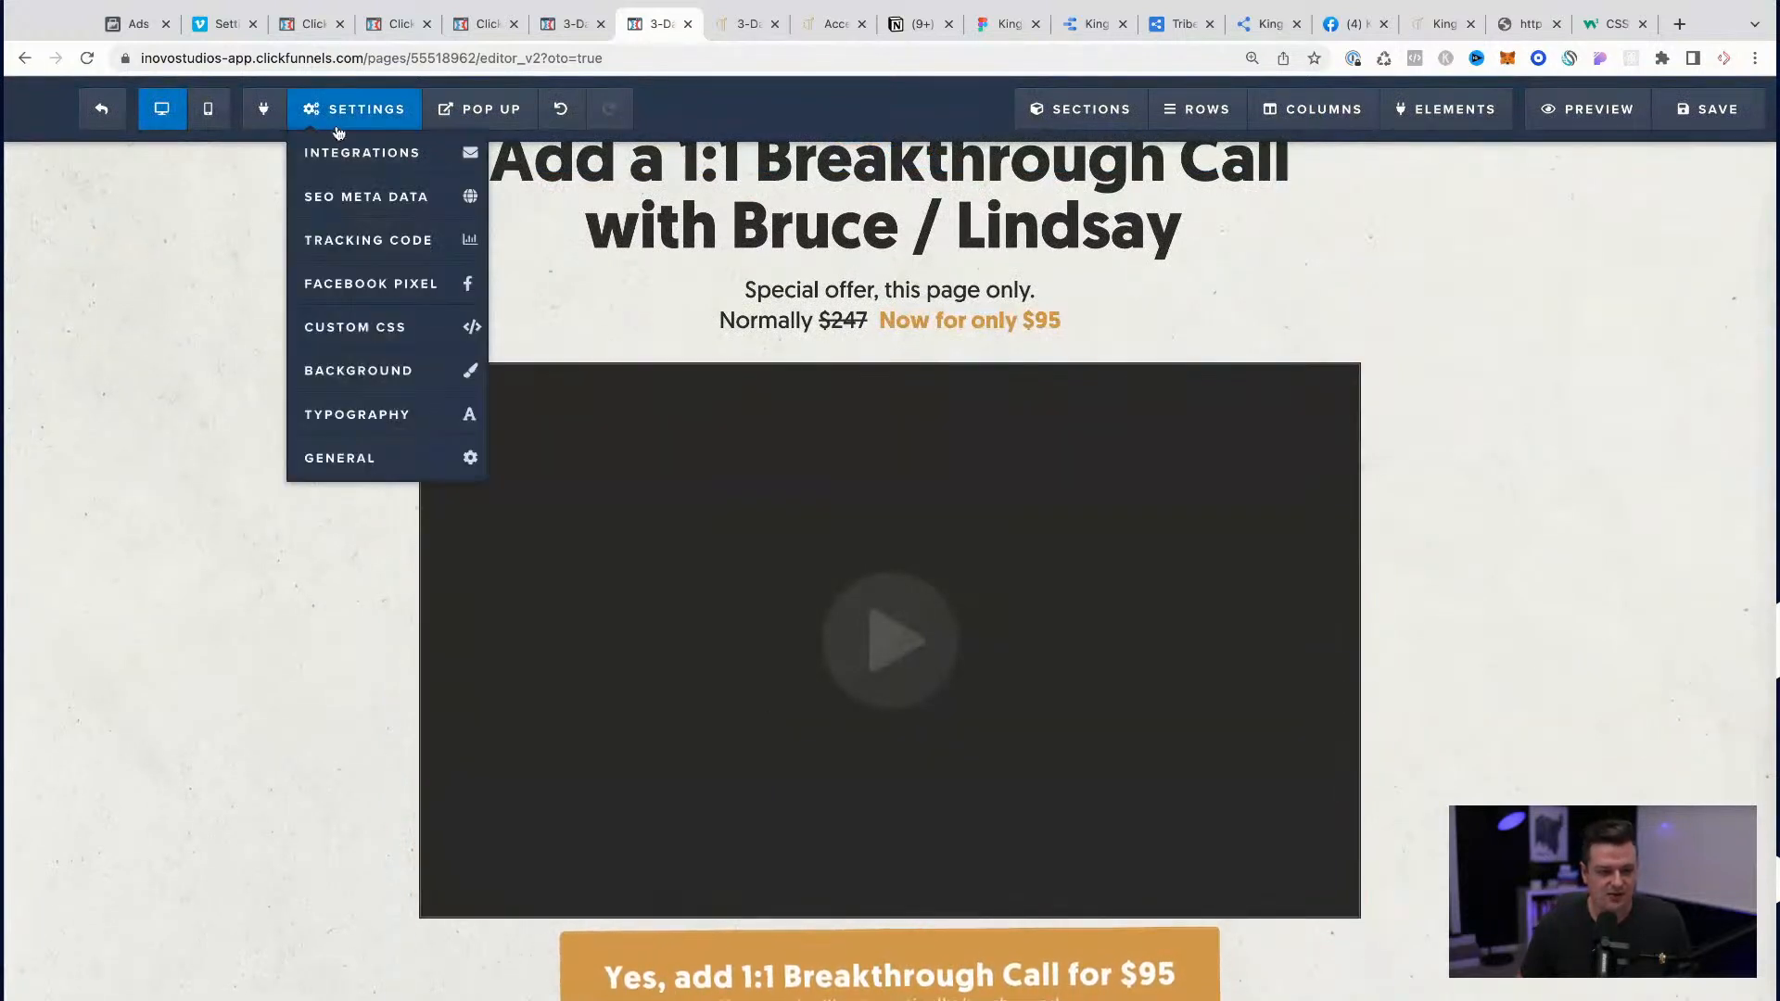
left_click(435, 326)
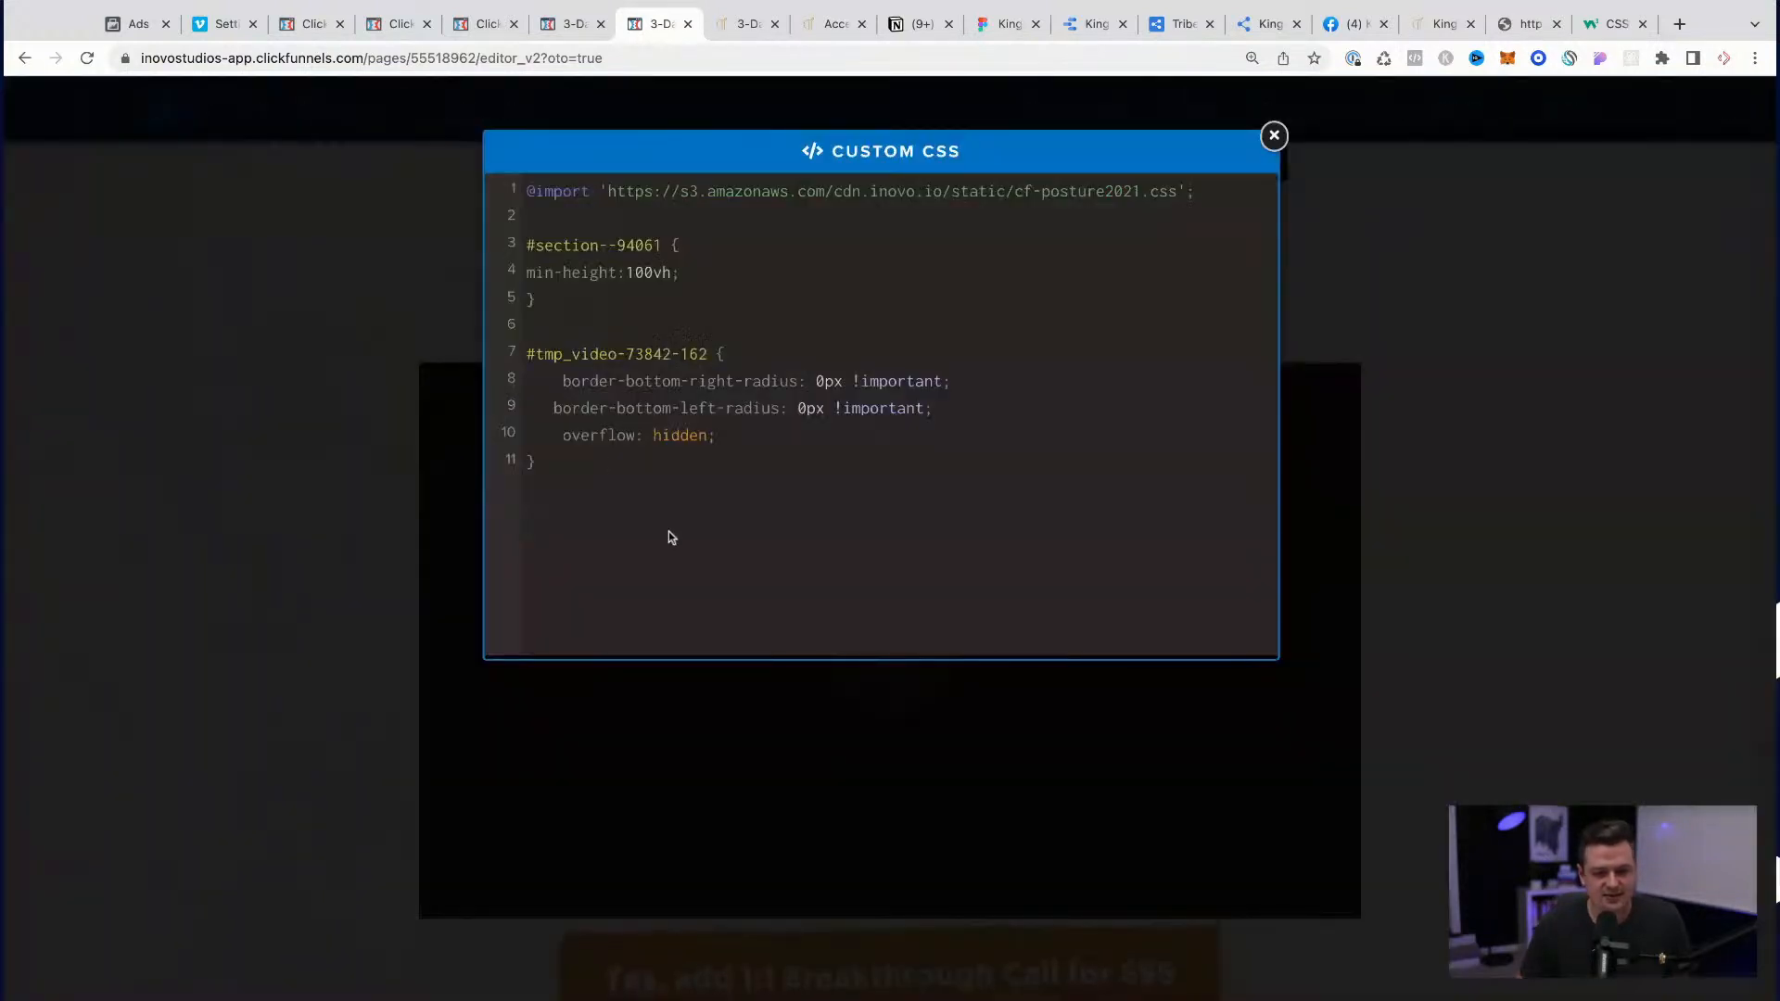
left_click_drag(639, 513, 493, 370)
key("BackSpace")
left_click(371, 356)
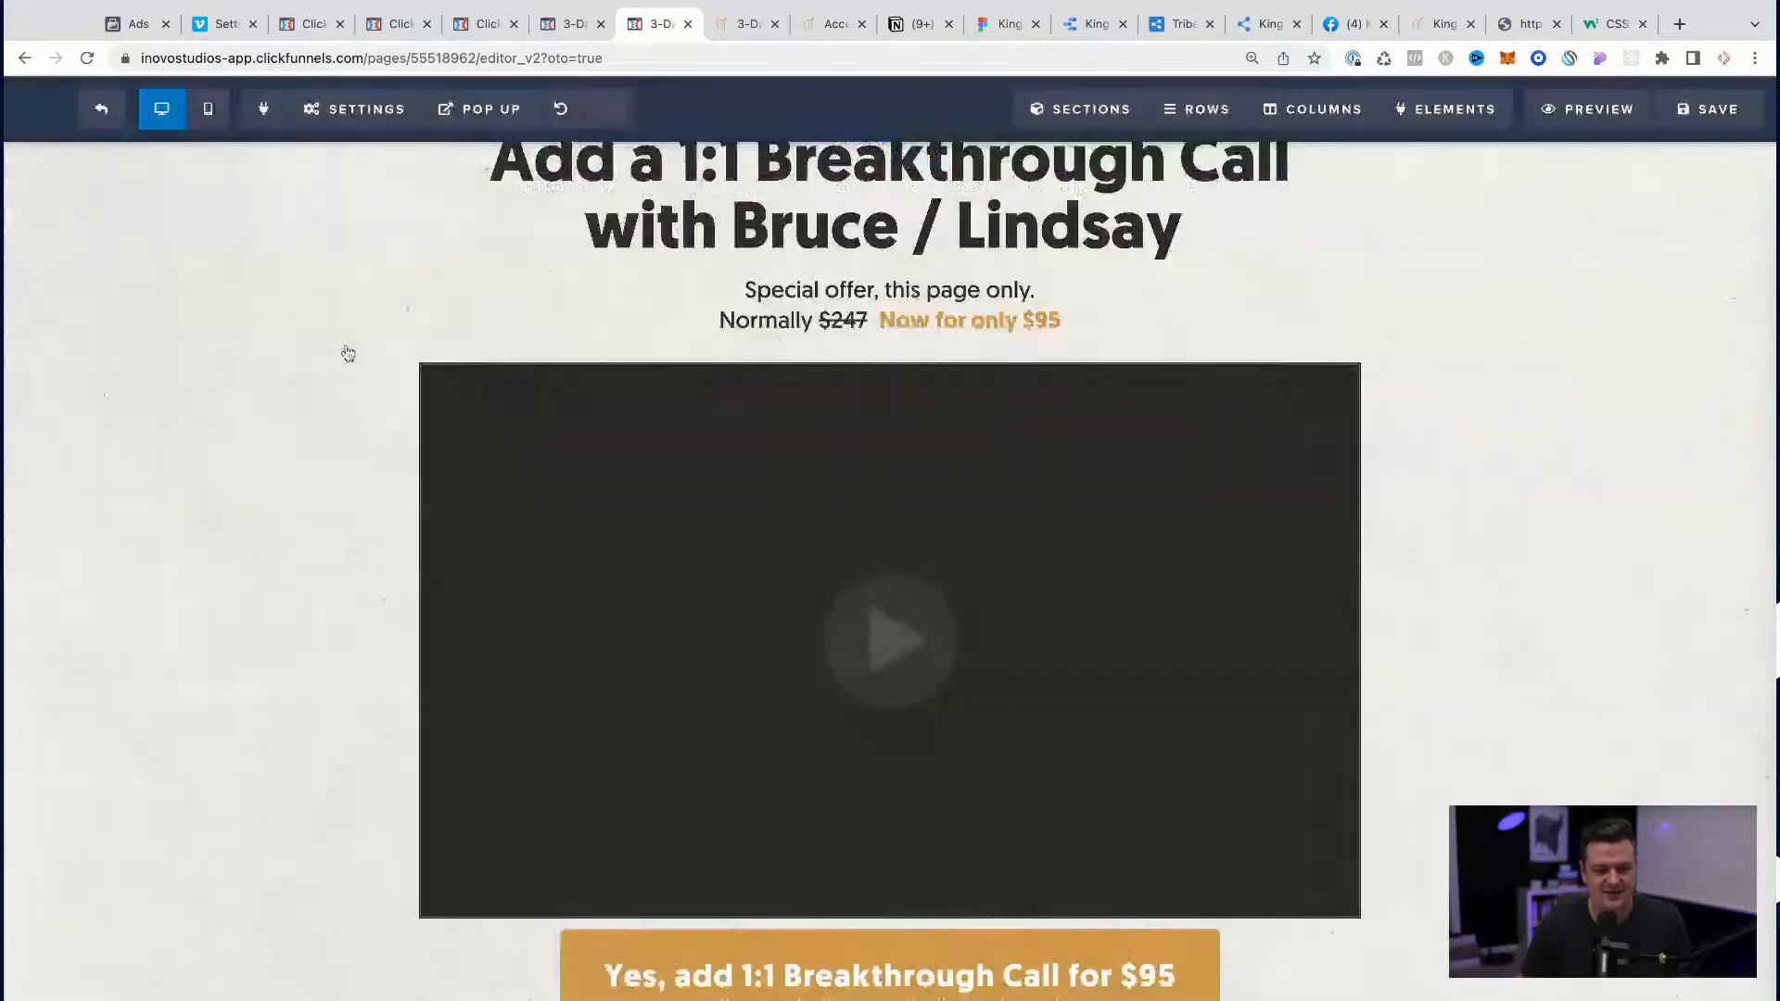
left_click(1739, 127)
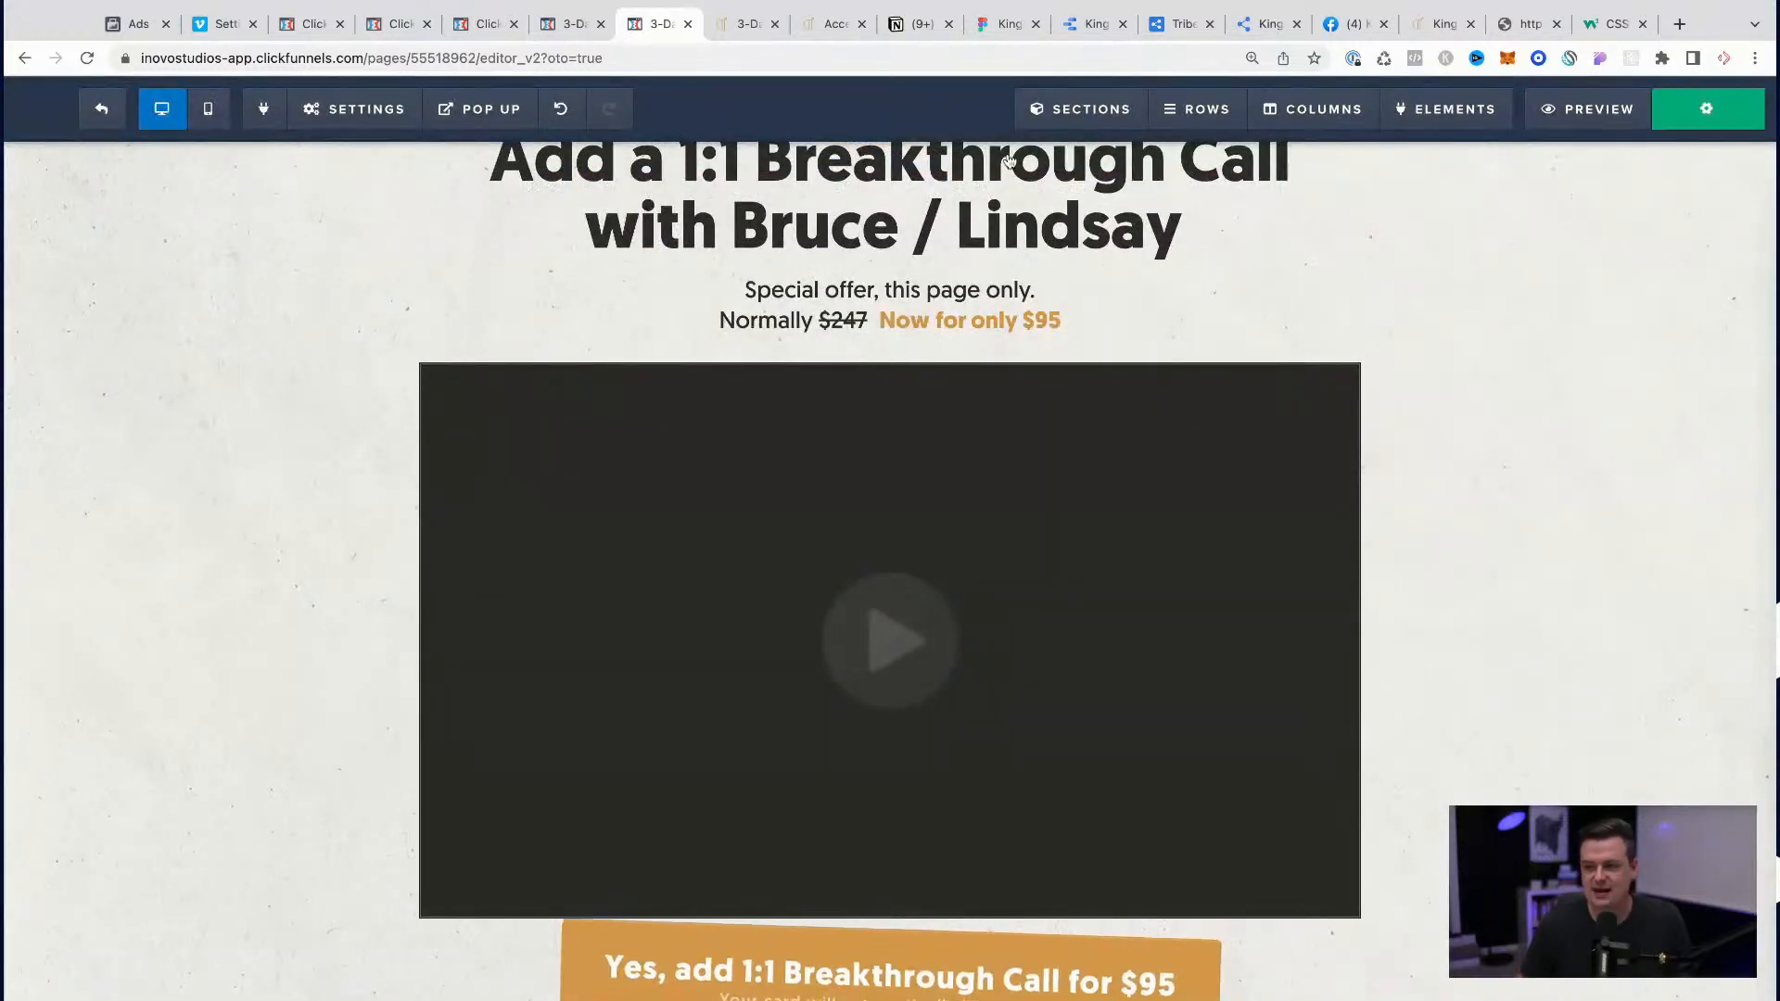
left_click(686, 25)
Step: Paste the #tmp_video-73842-162 rule below the import line in the order confirmation page's custom CSS
left_click(567, 23)
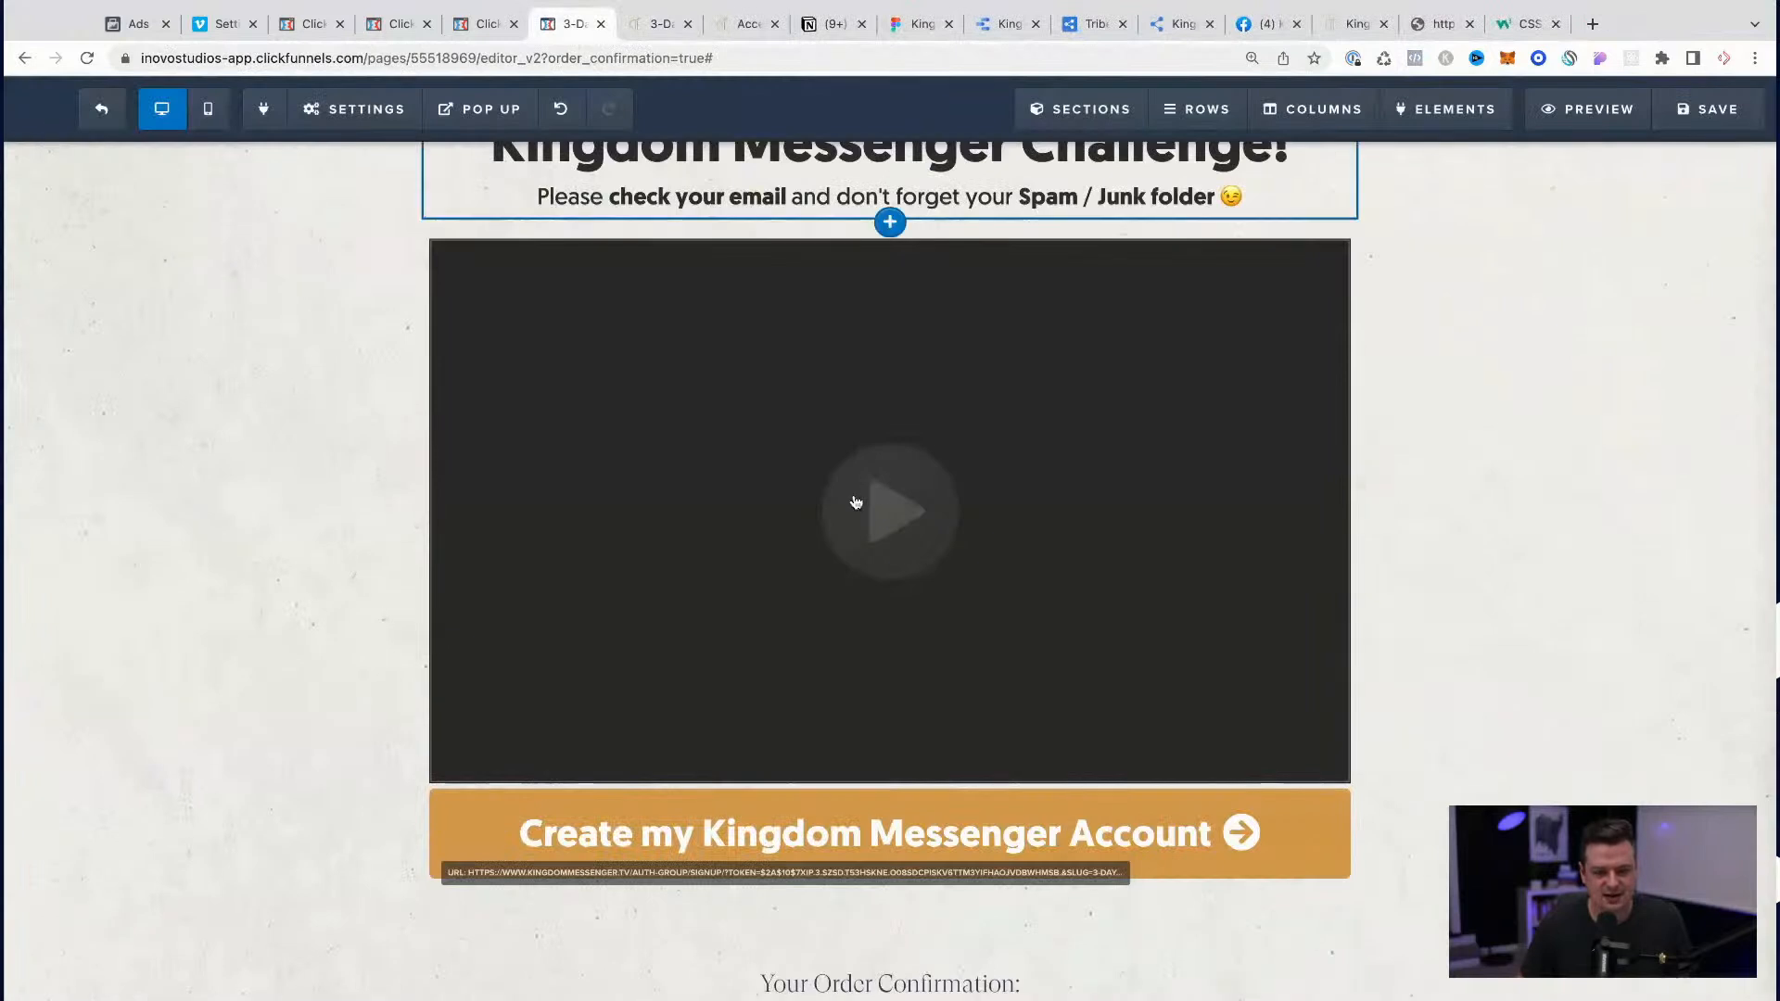
left_click(354, 108)
left_click(372, 329)
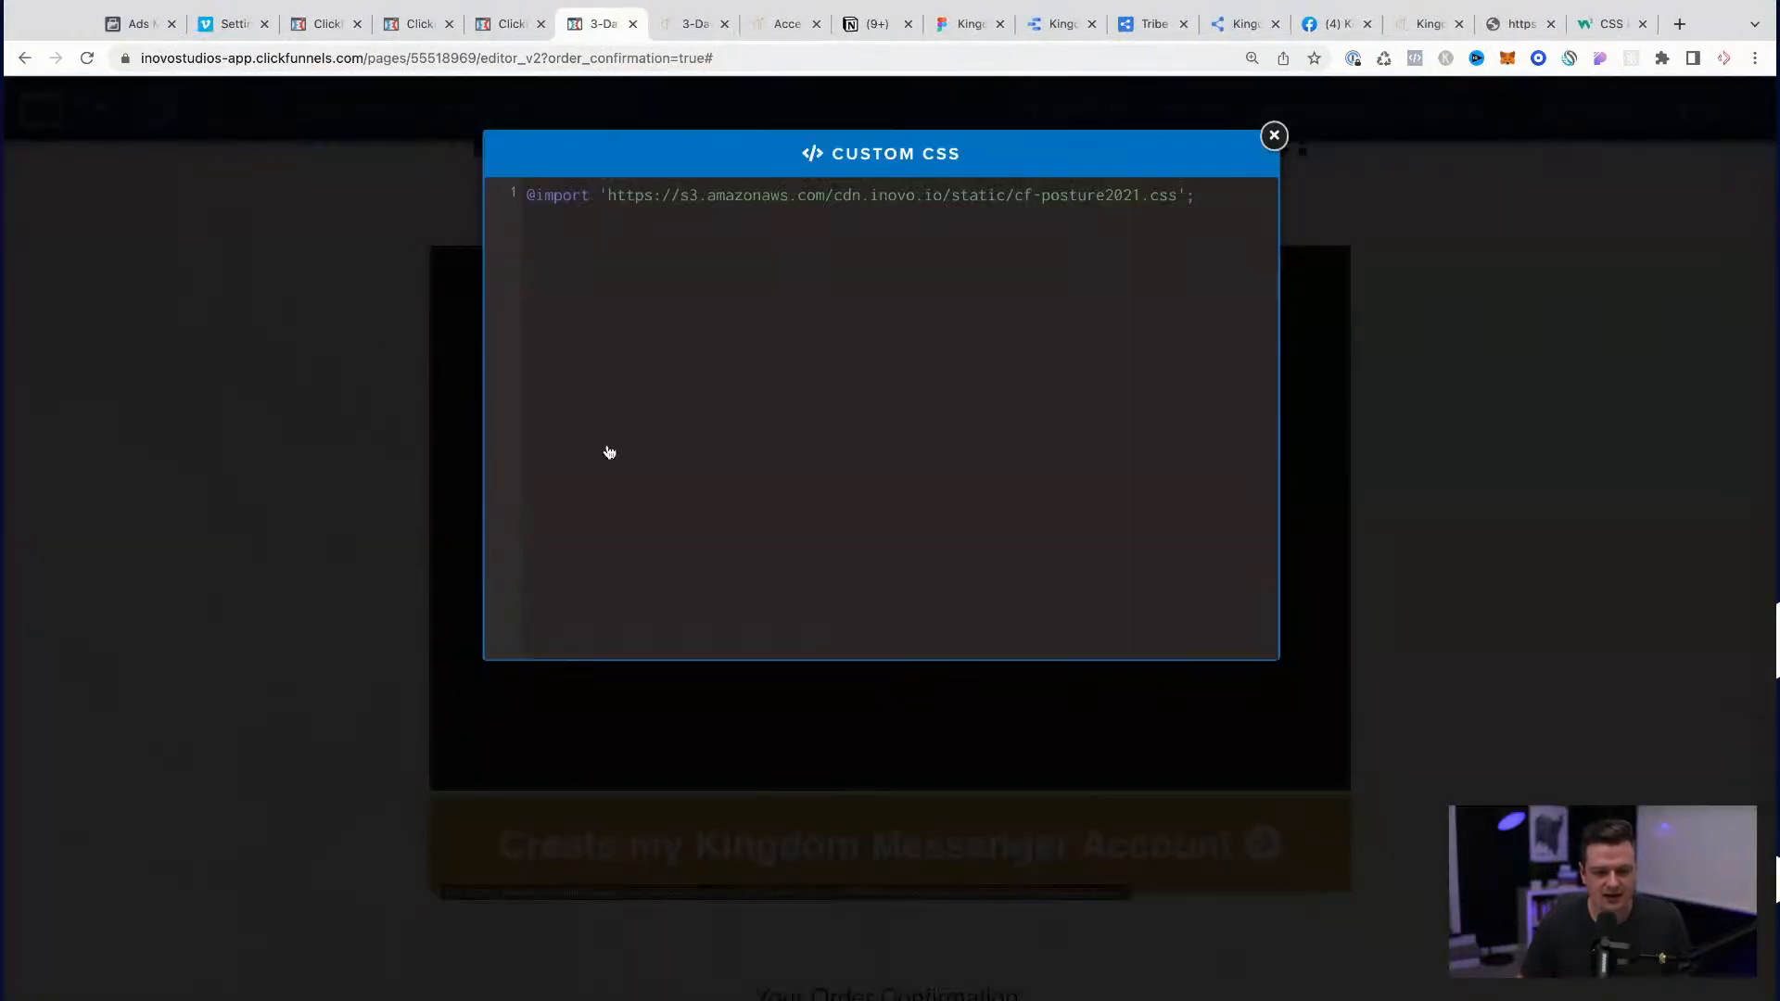
key("super+v")
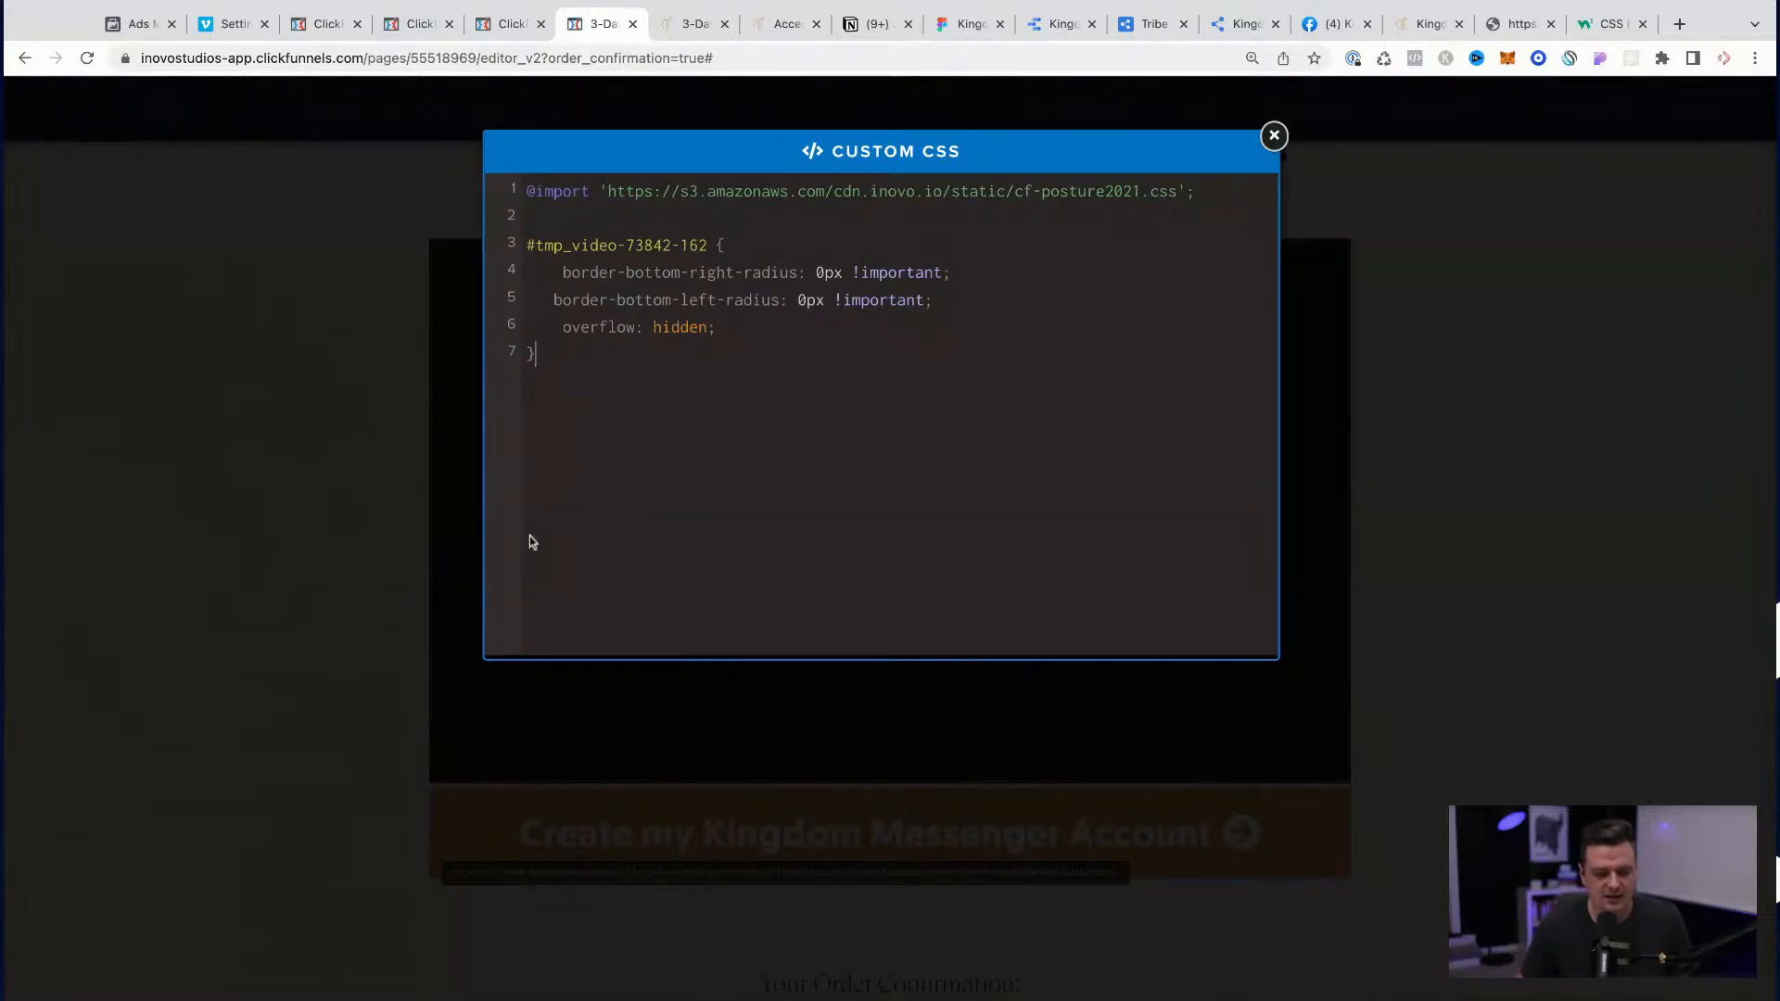
left_click(303, 623)
Step: Copy the "Create my Kingdom Messenger Account" button's CSS ID and add an empty rule for #tmp_button-32339-152 to the page's custom CSS
left_click(1253, 799)
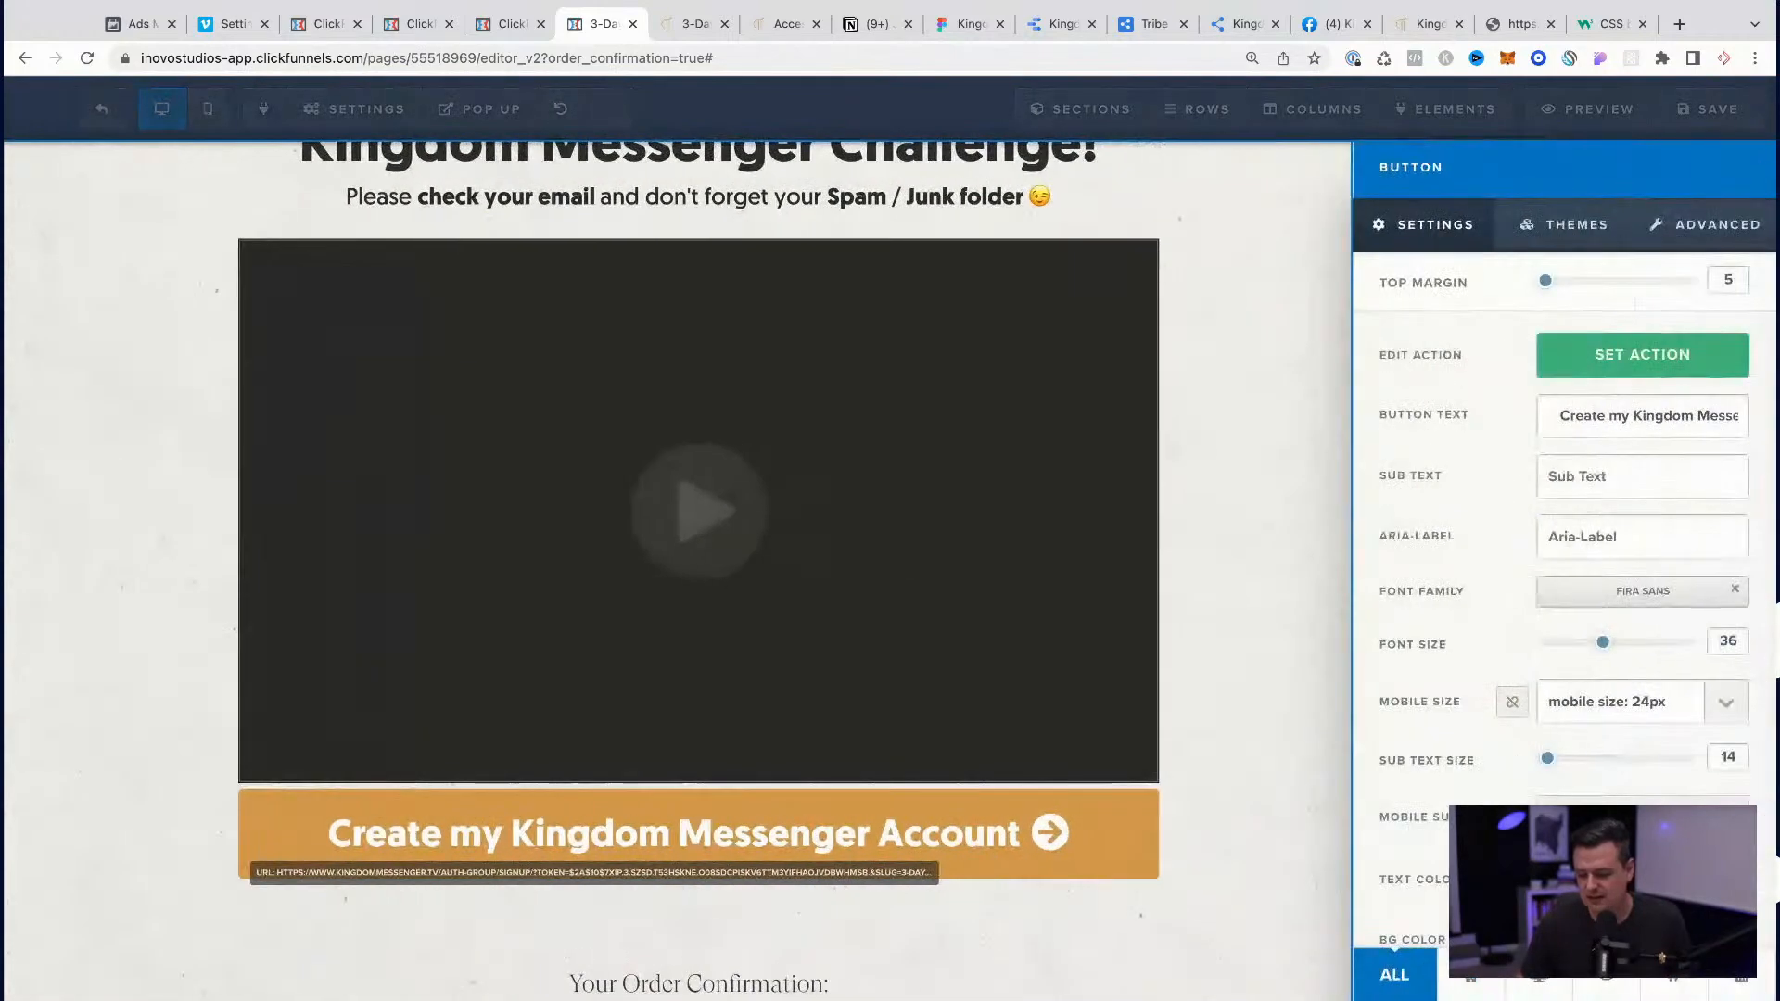
left_click(1288, 797)
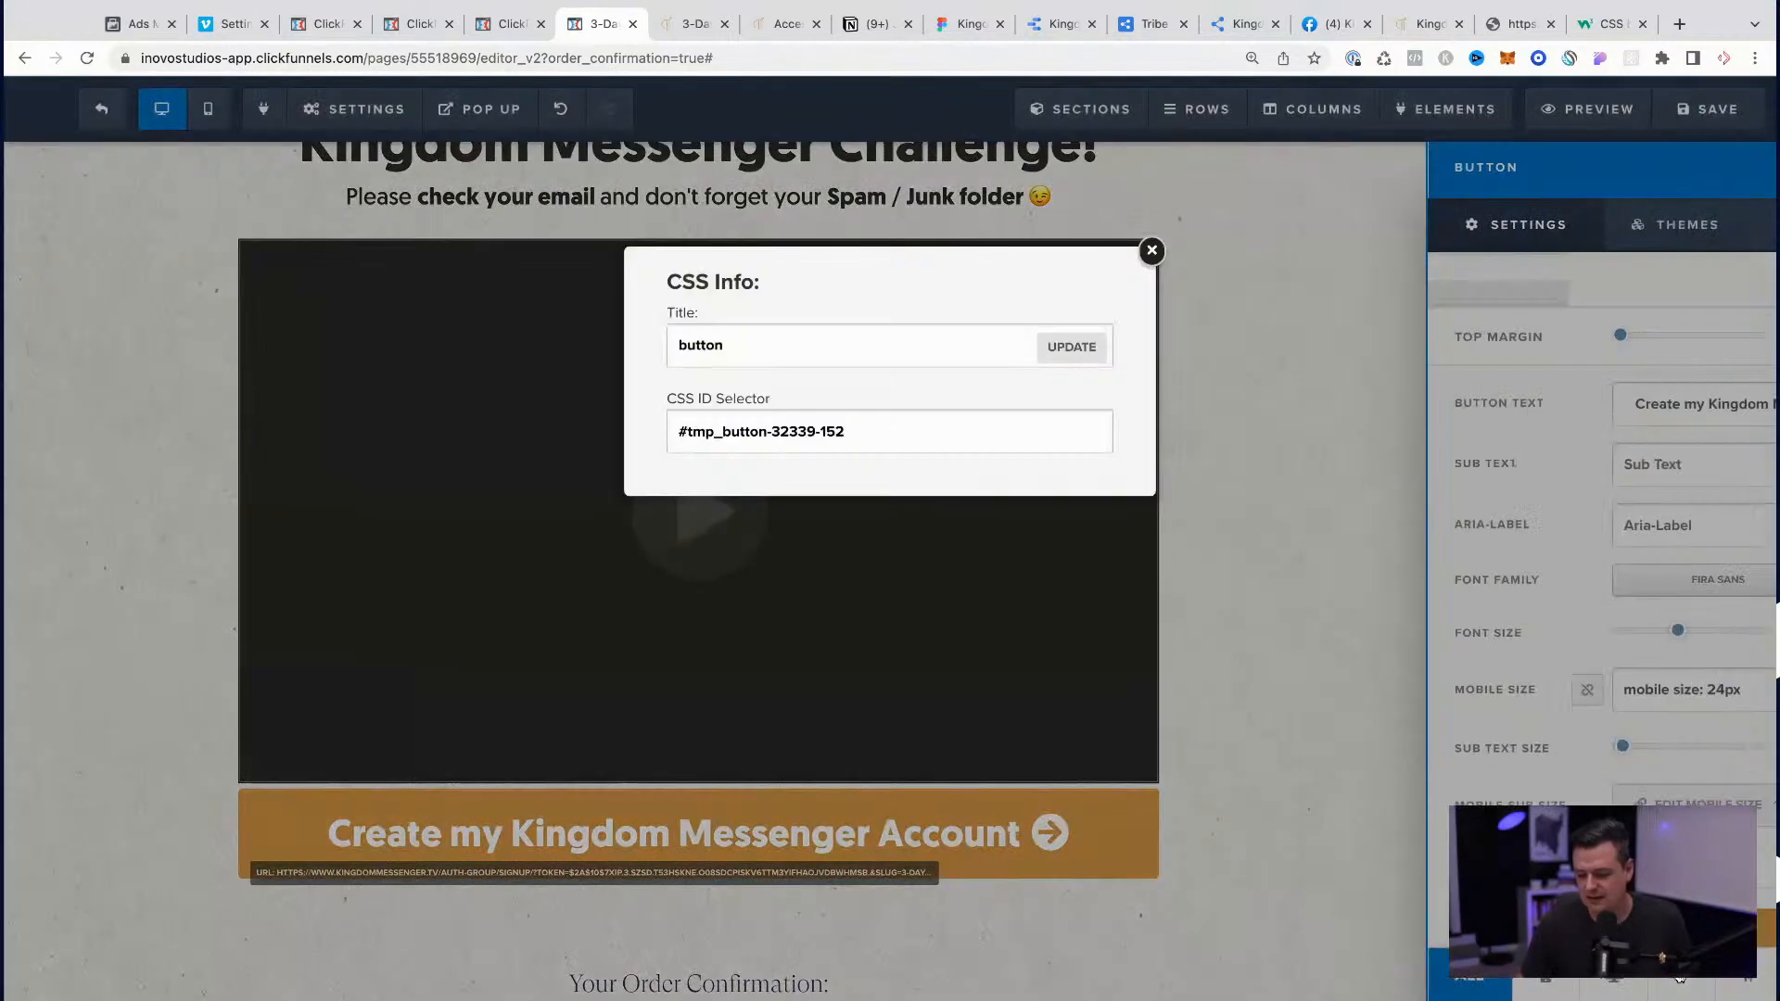
triple_click(812, 442)
left_click(246, 339)
left_click(364, 113)
left_click(371, 325)
left_click(636, 473)
key("Return")
key("ctrl+v")
type("{")
key("Return")
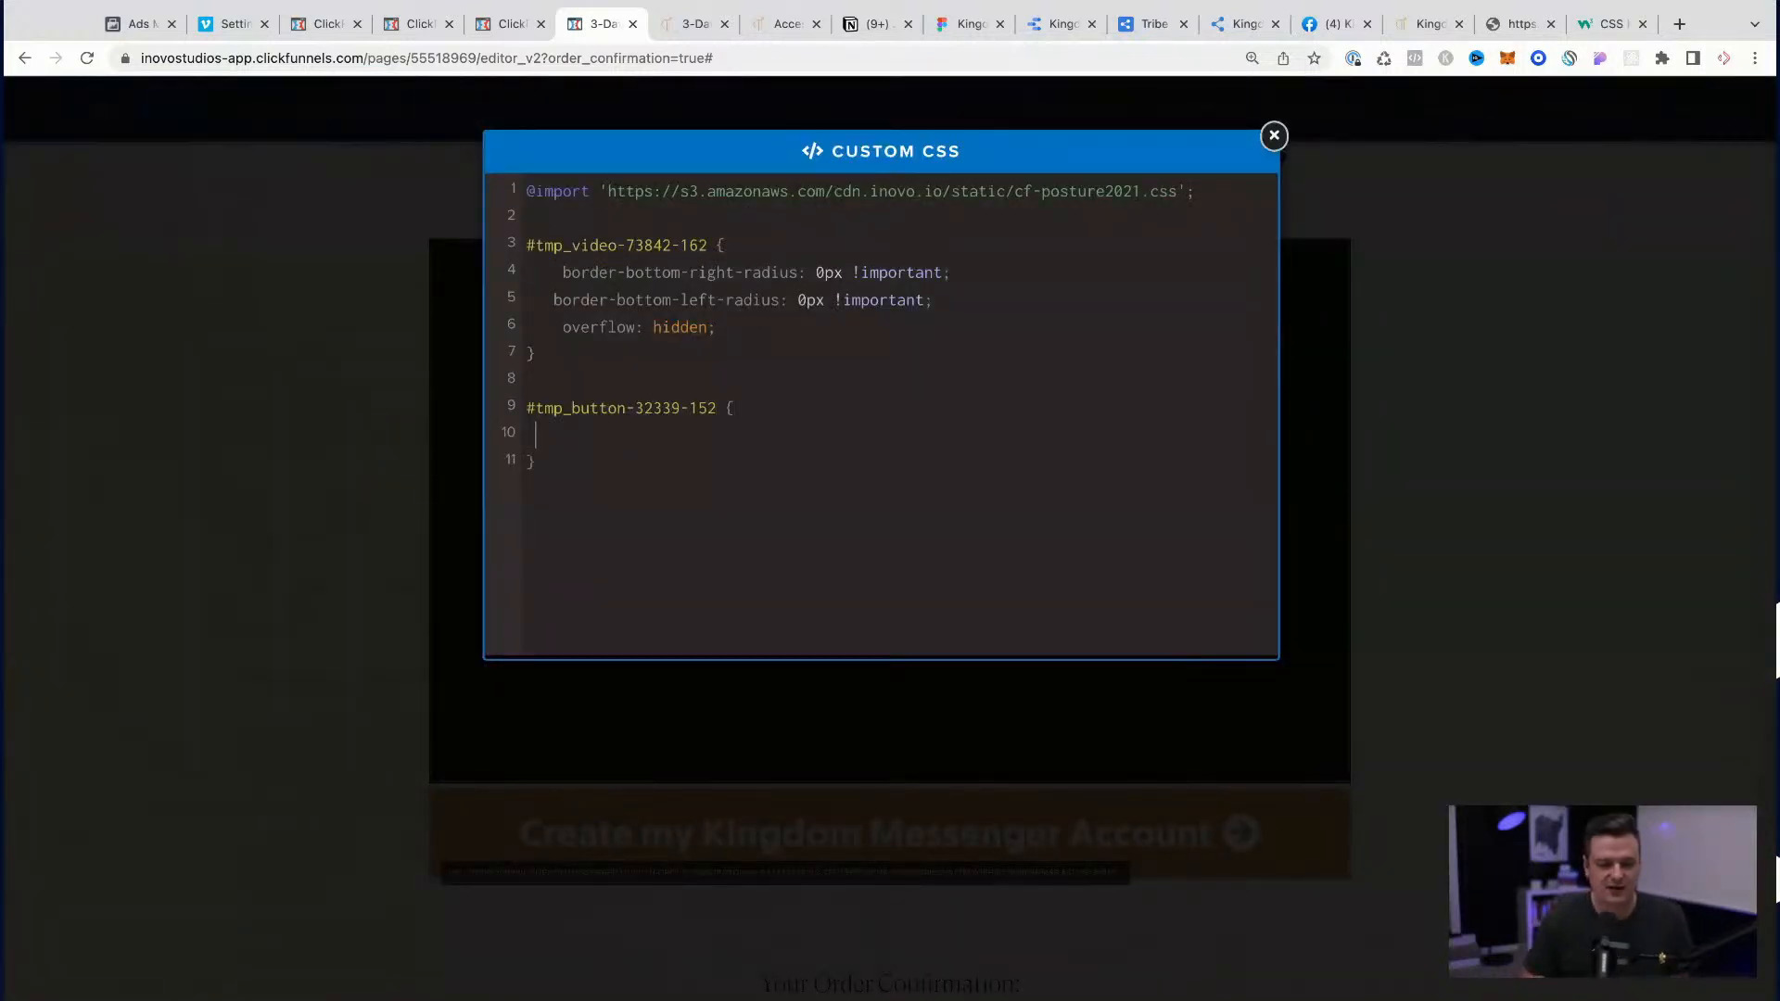
Step: Copy the video rule's two bottom radius declarations and paste them twice into the #tmp_button-32339-152 rule
left_click_drag(1025, 307, 565, 281)
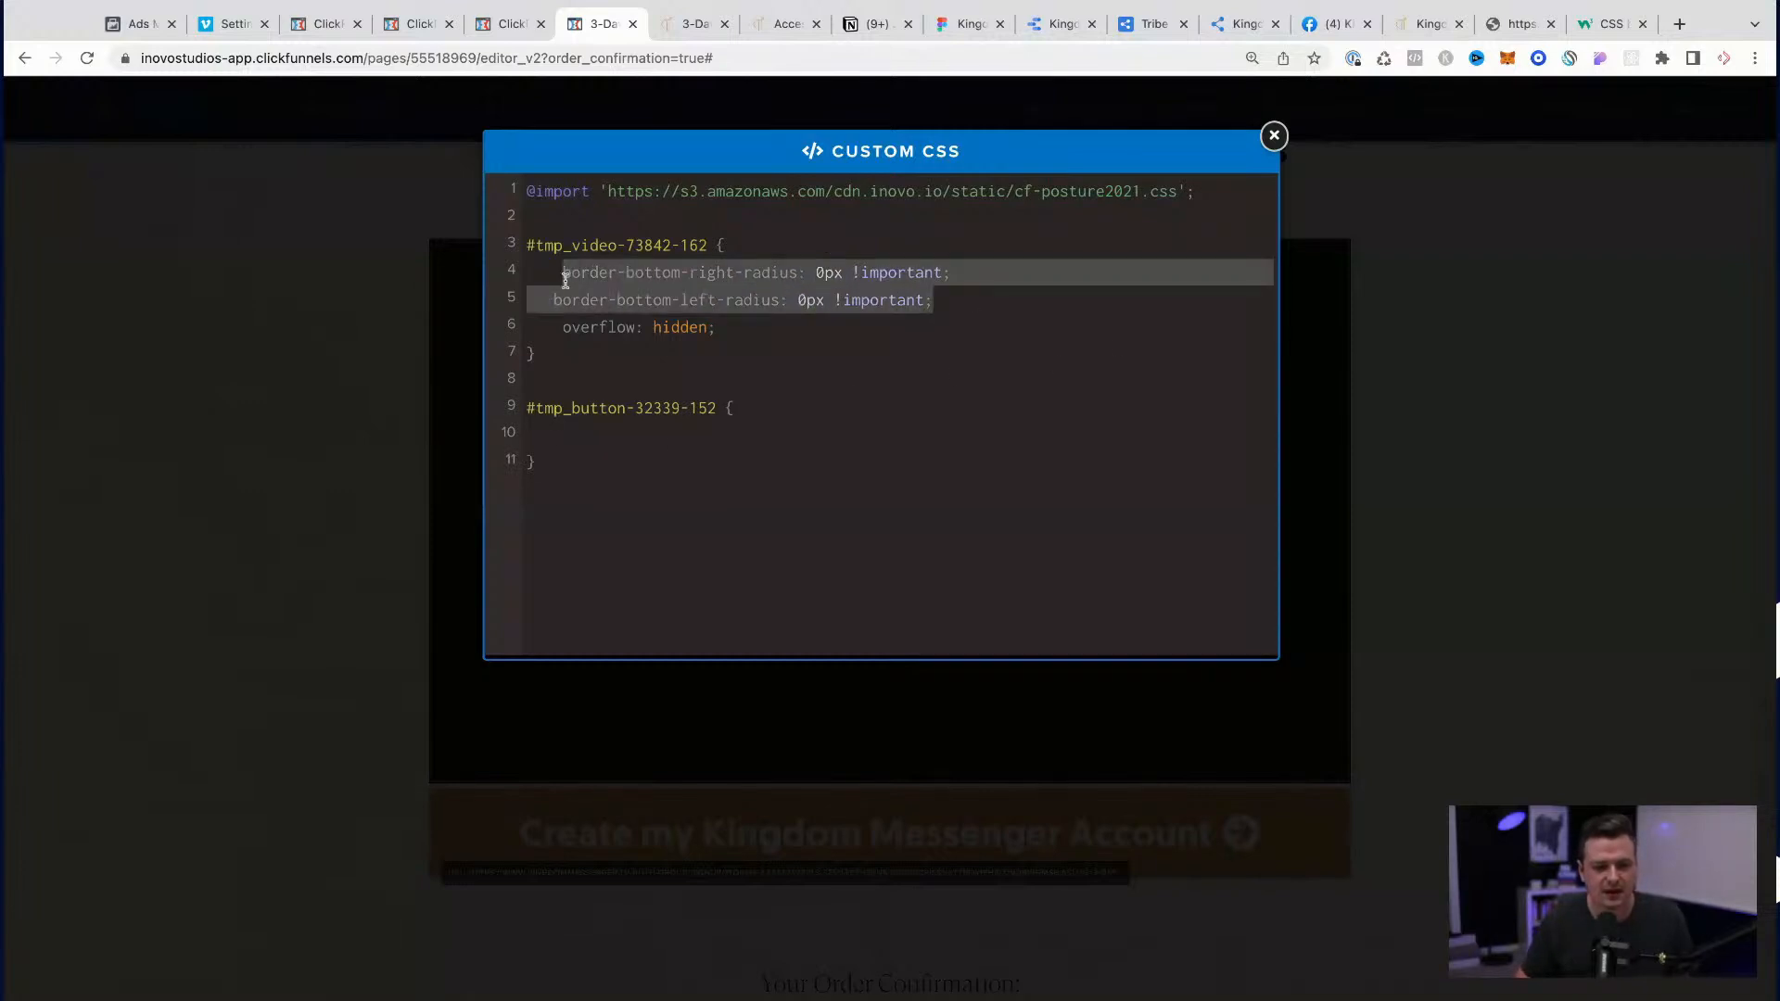
key("ctrl+c")
left_click(602, 448)
key("ctrl+v")
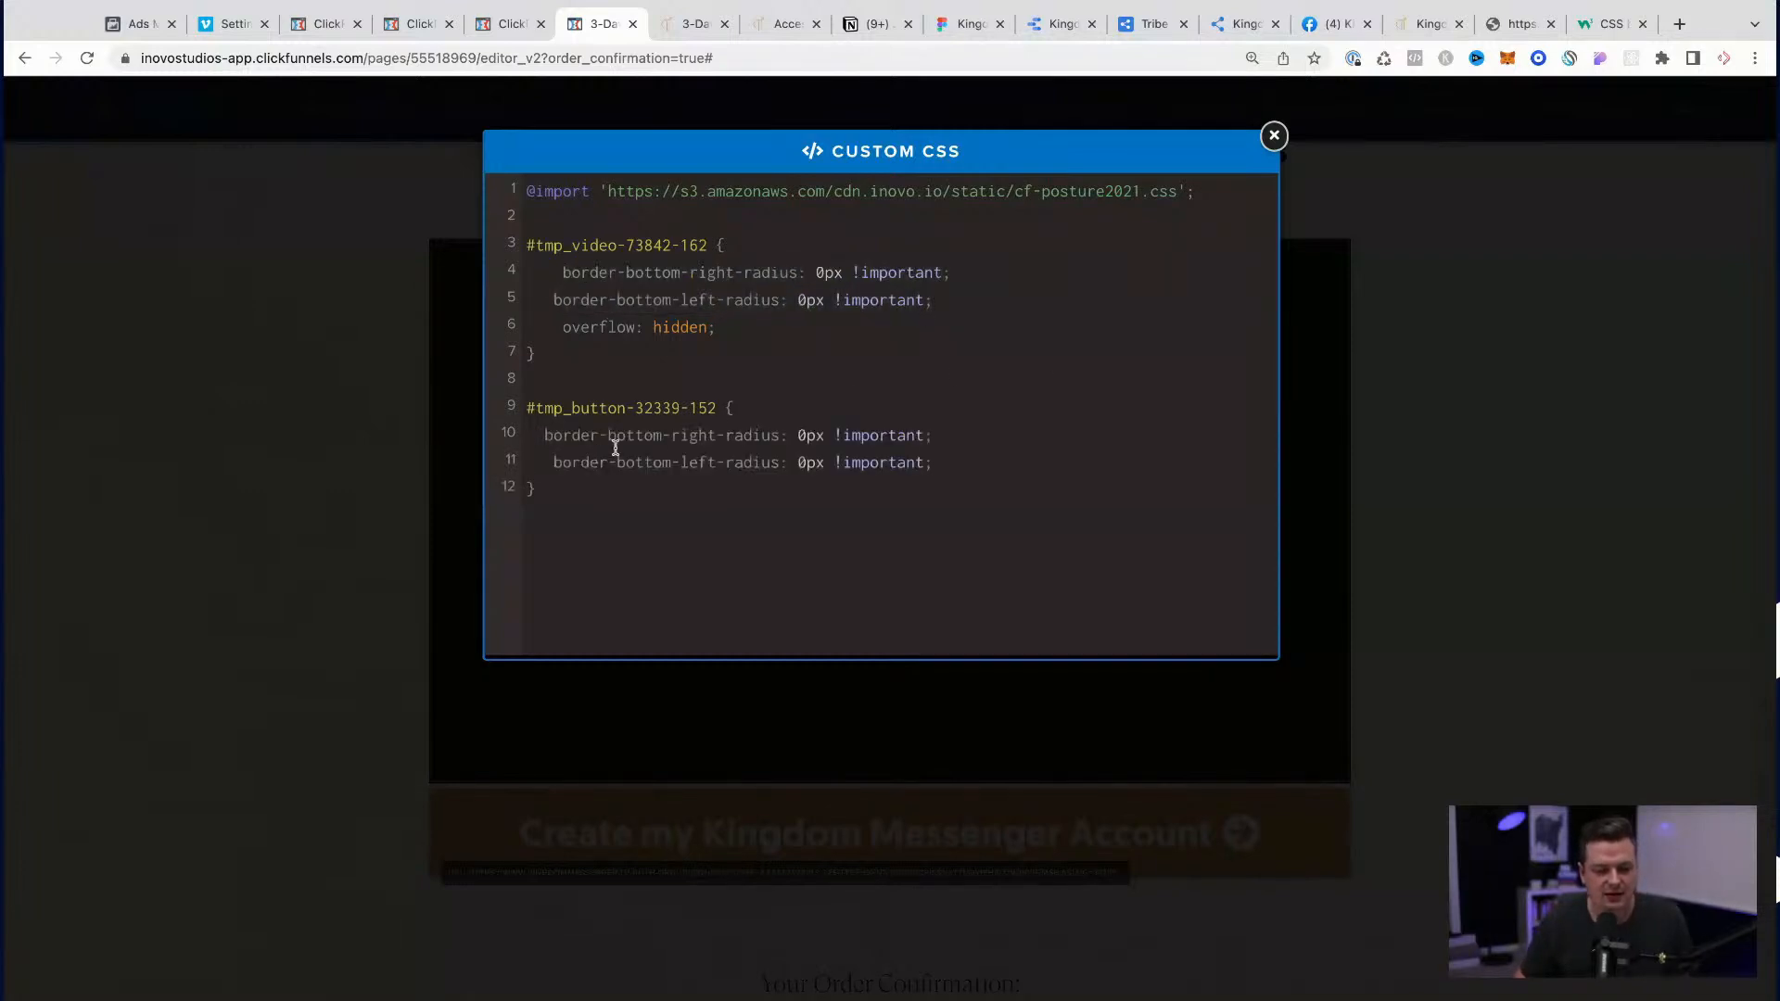
key("Return")
key("ctrl+v")
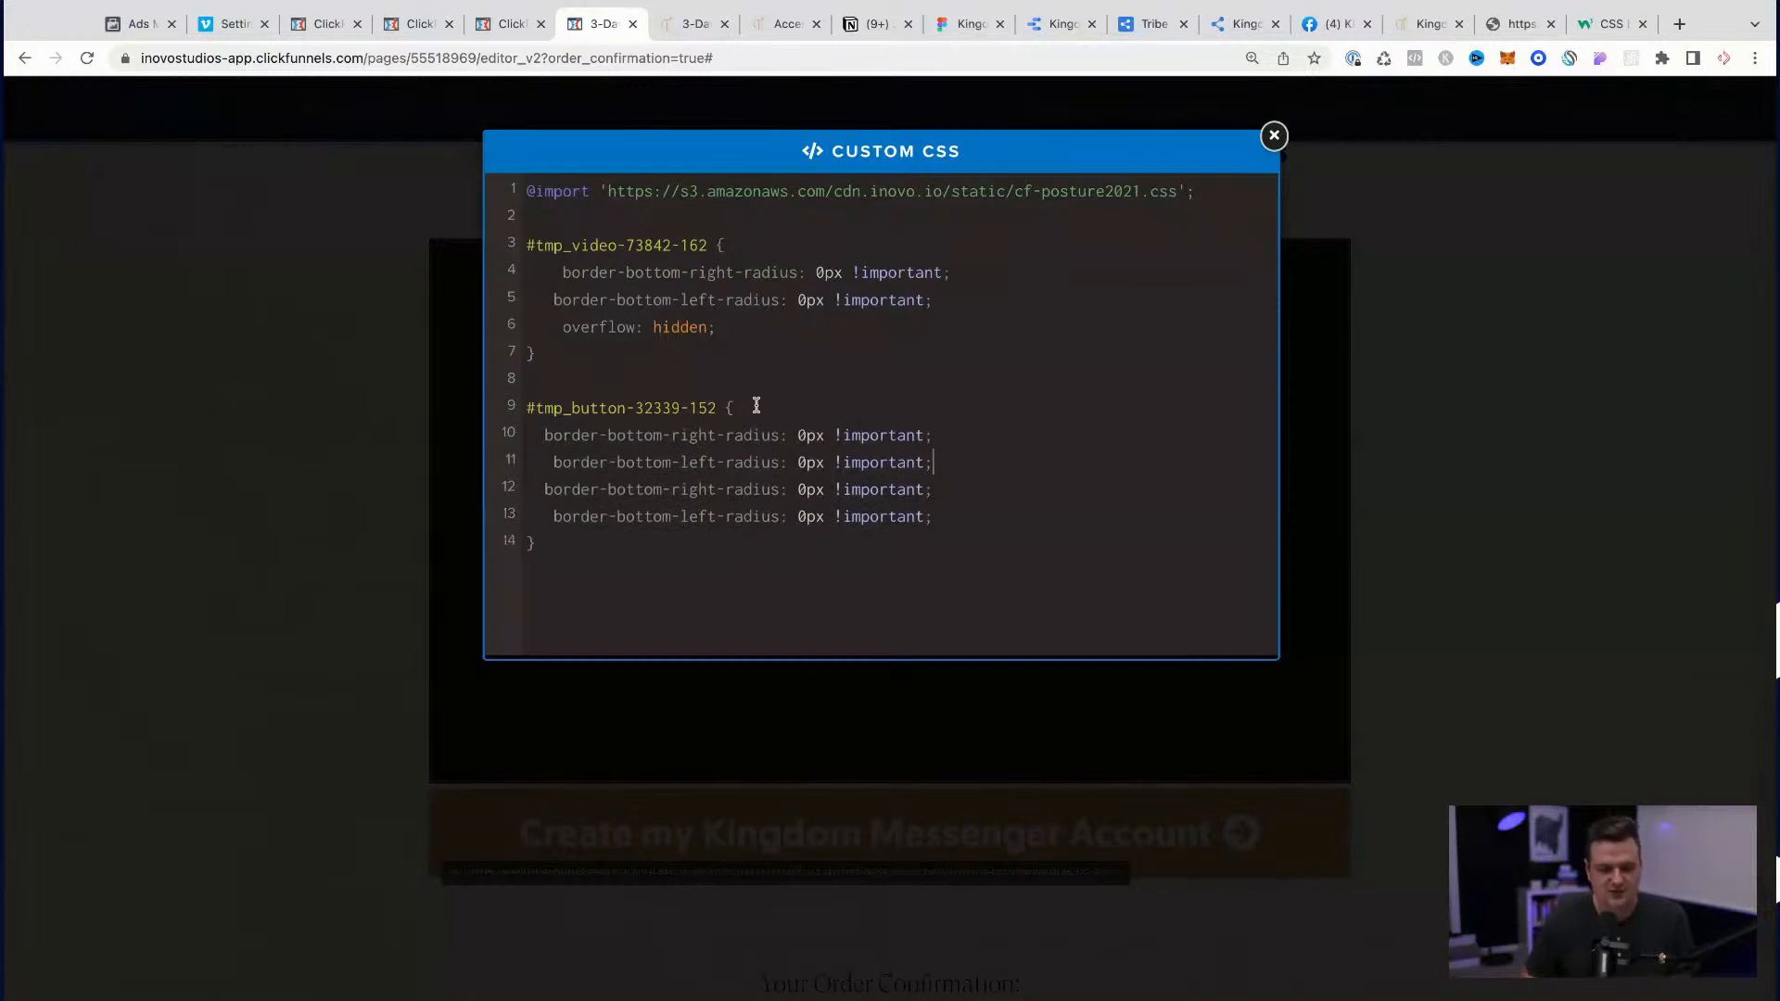
Step: Change the button rule's first two properties to border-top-right-radius and border-top-left-radius
double_click(645, 437)
type("top")
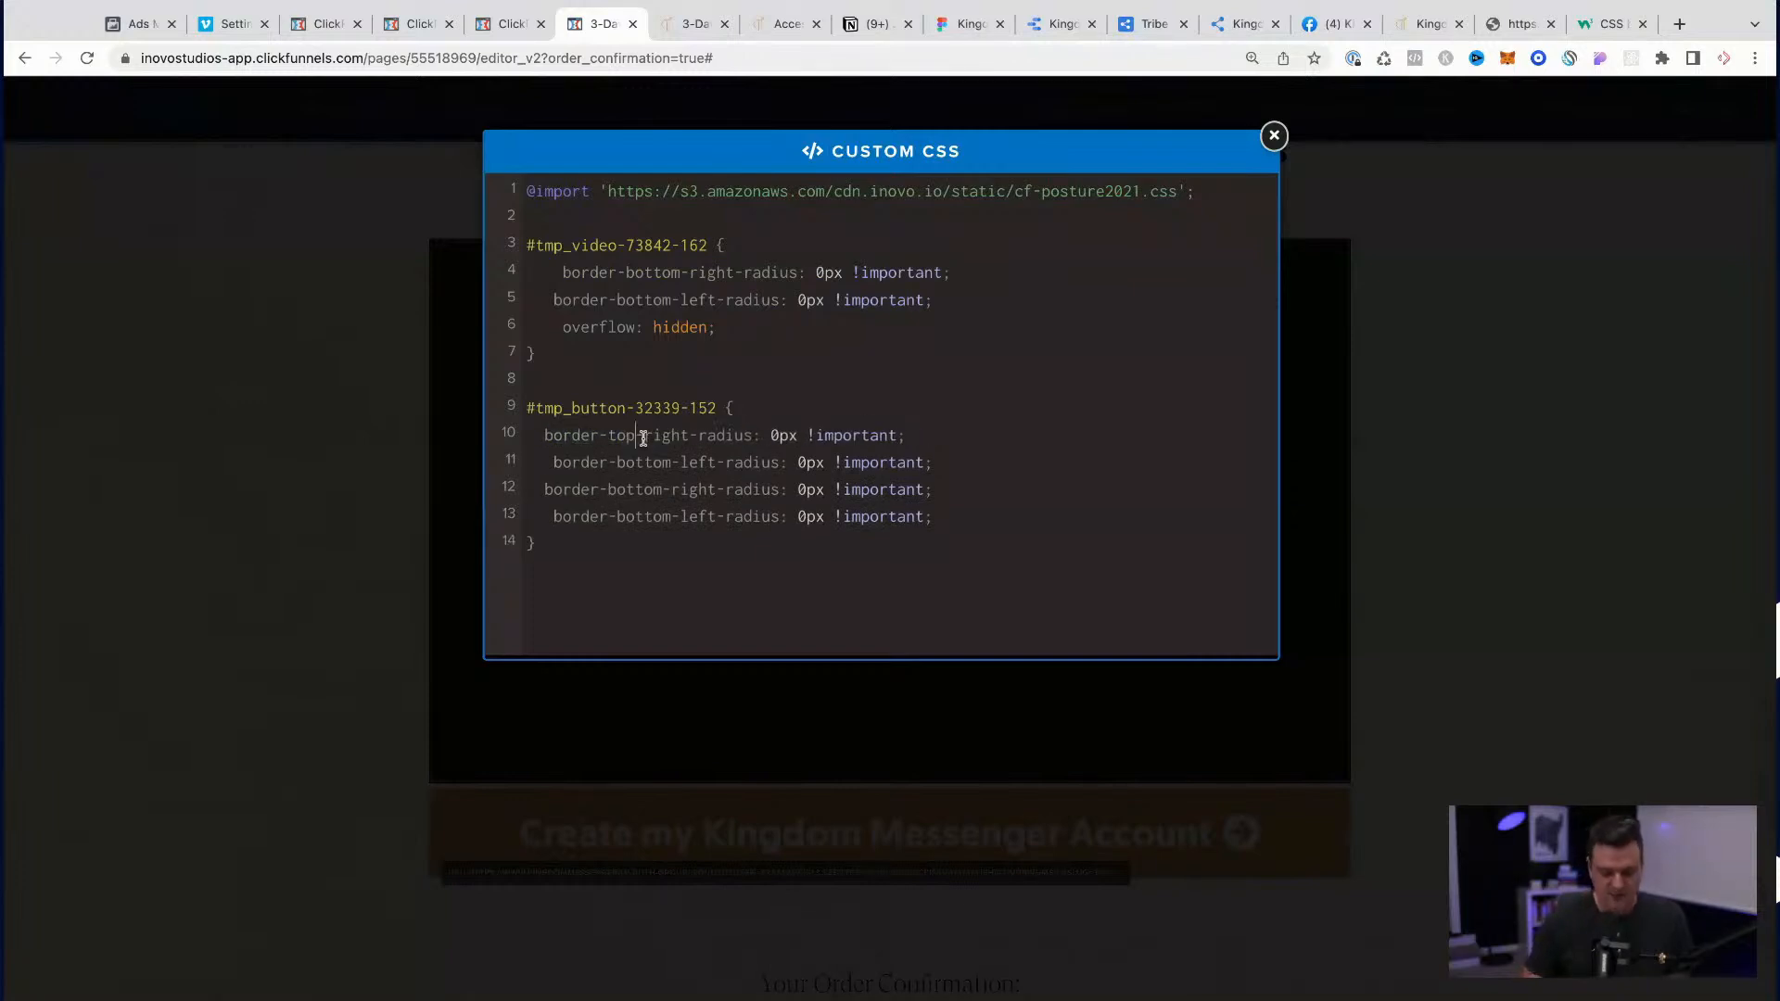
double_click(636, 461)
type("top")
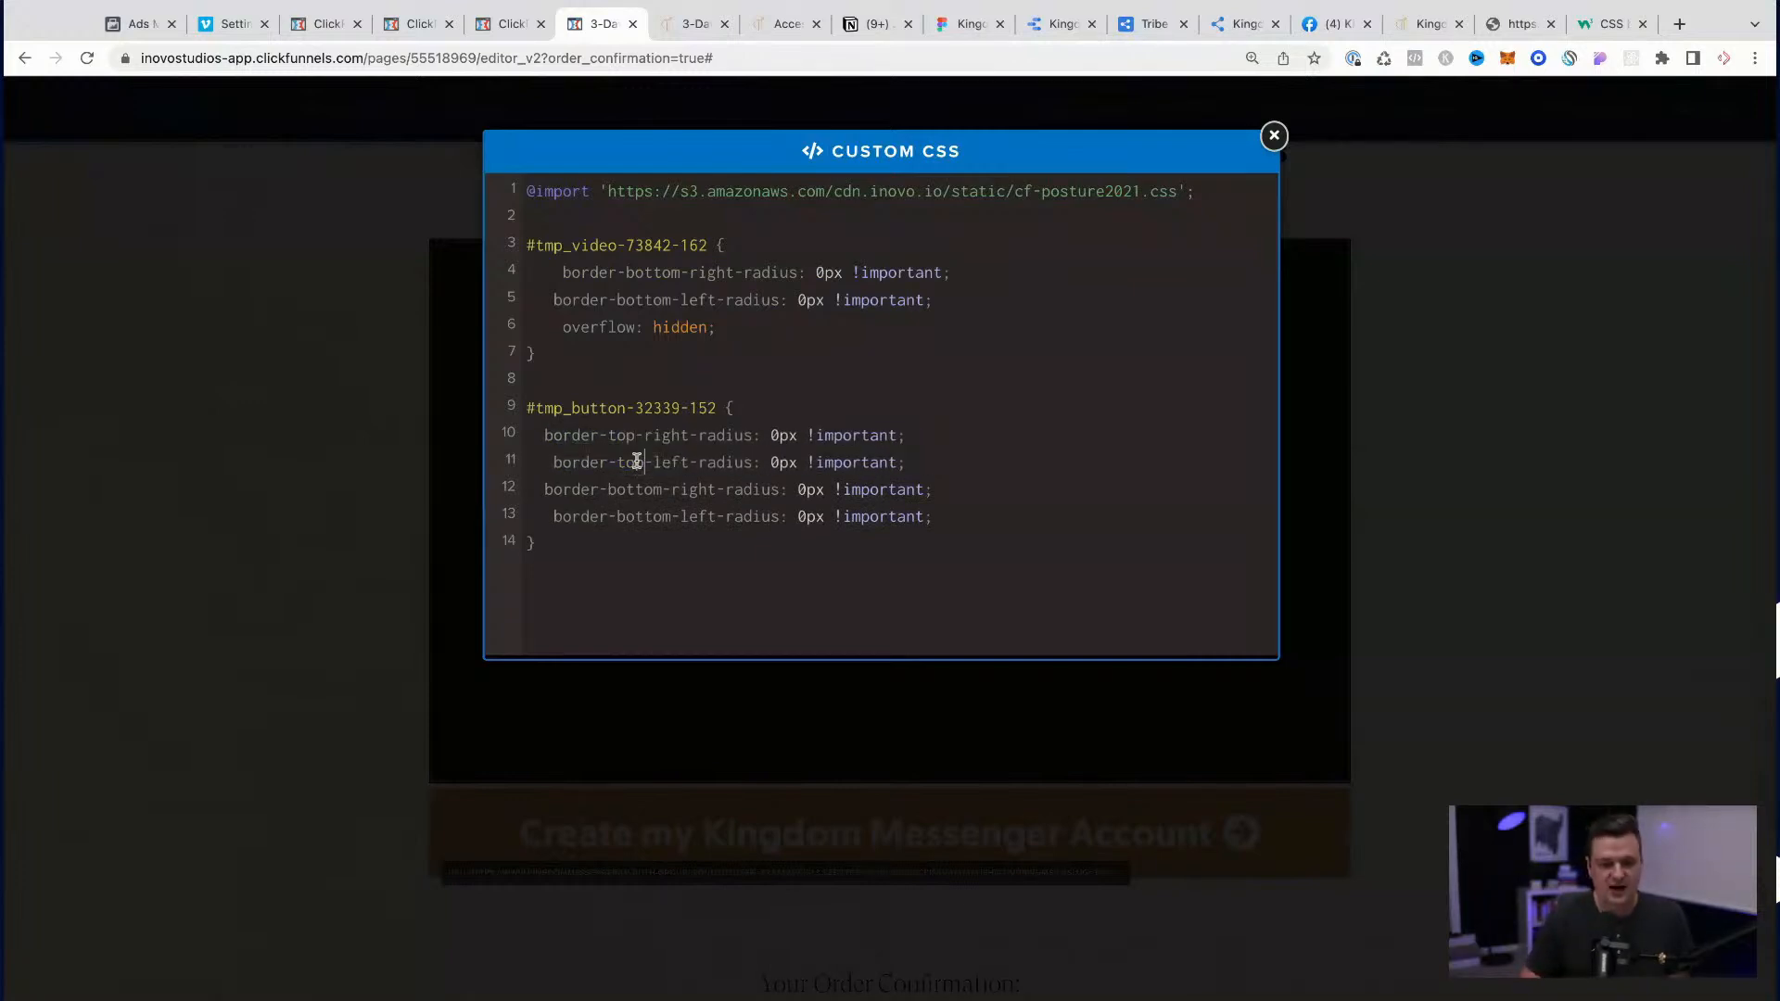
Step: Set border-bottom-right-radius and border-bottom-left-radius in the #tmp_button-32339-152 rule to 25px and close the custom CSS
key("Delete")
type("35")
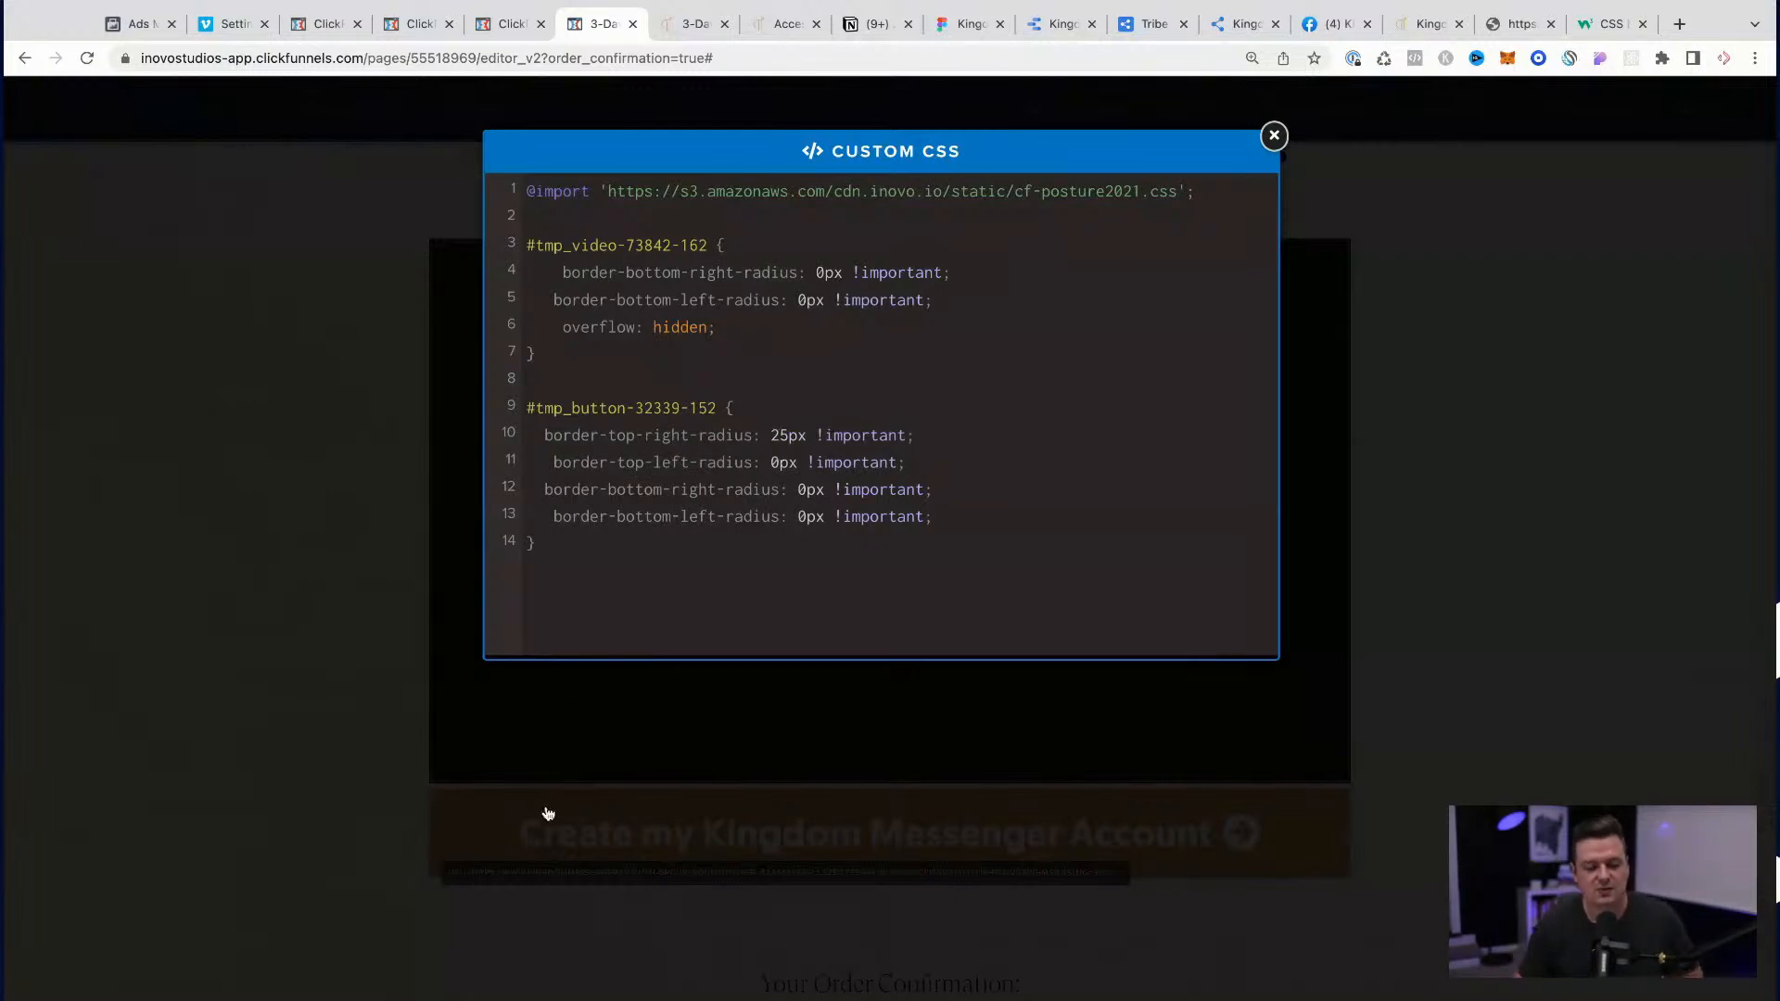
left_click(807, 494)
key("BackSpace")
type("25")
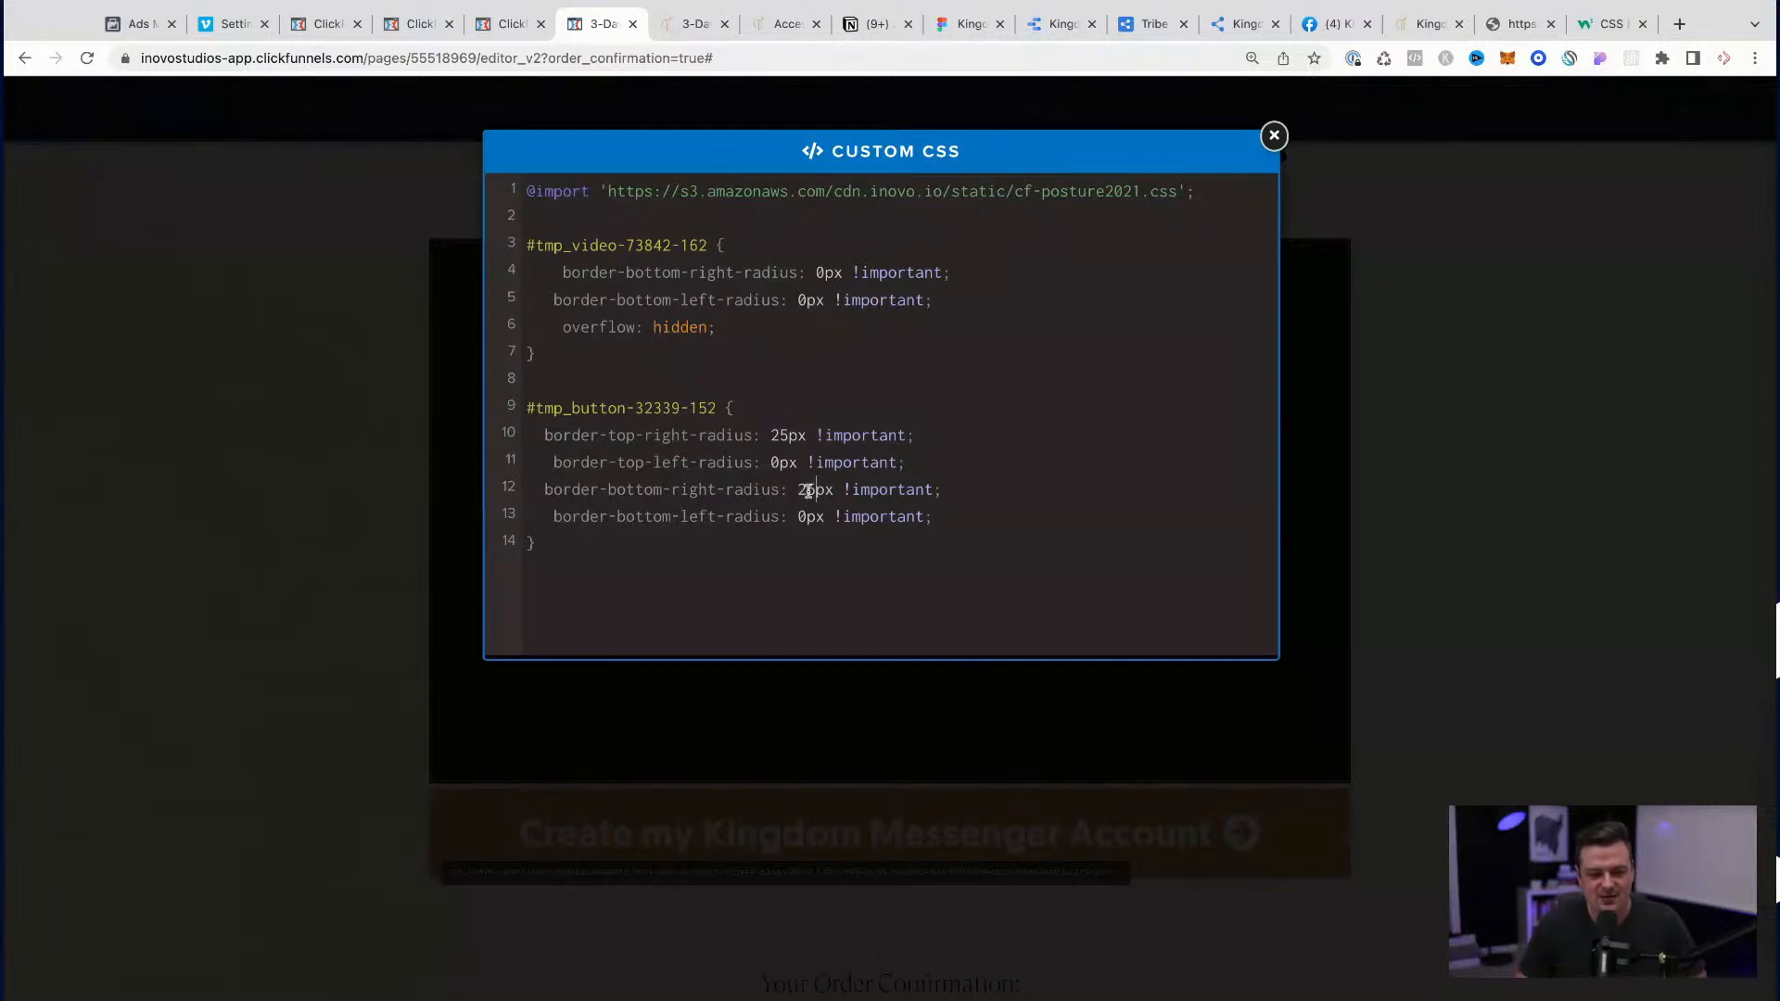
left_click(804, 516)
key("BackSpace")
type("25")
left_click(786, 433)
key("BackSpace")
left_click(1479, 383)
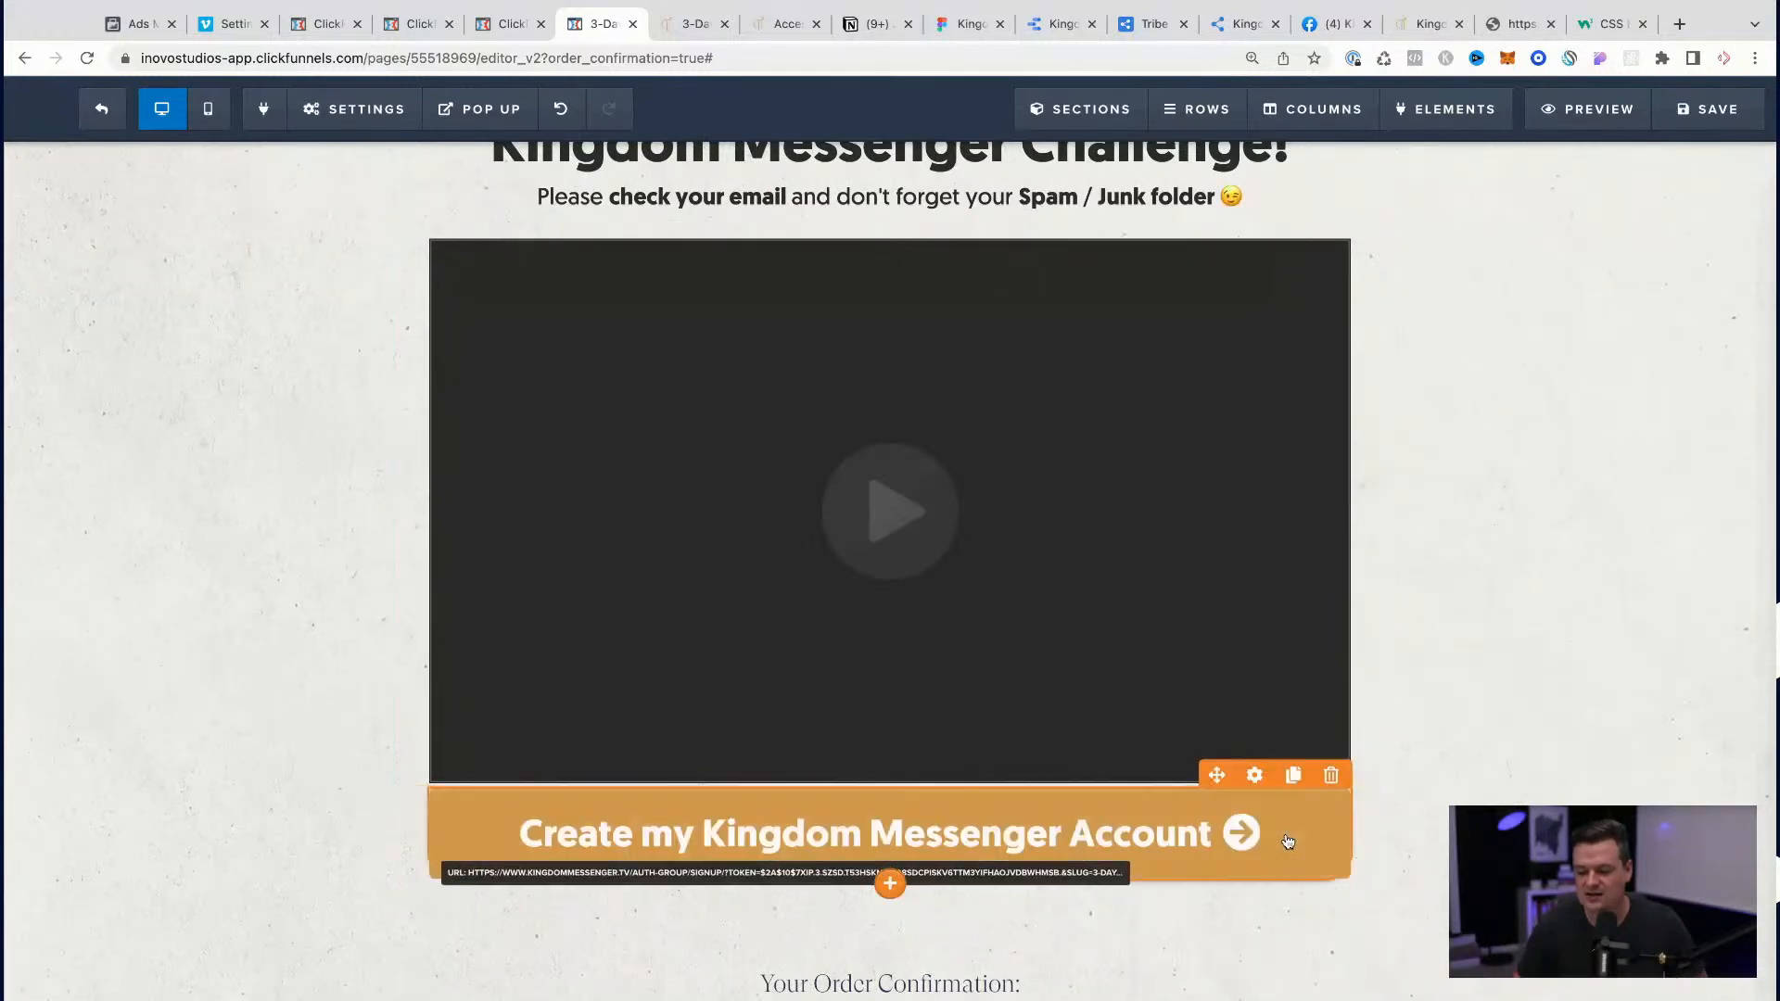
Step: Save the order confirmation page and check the video and button corners in its preview
left_click(1708, 109)
left_click(1611, 120)
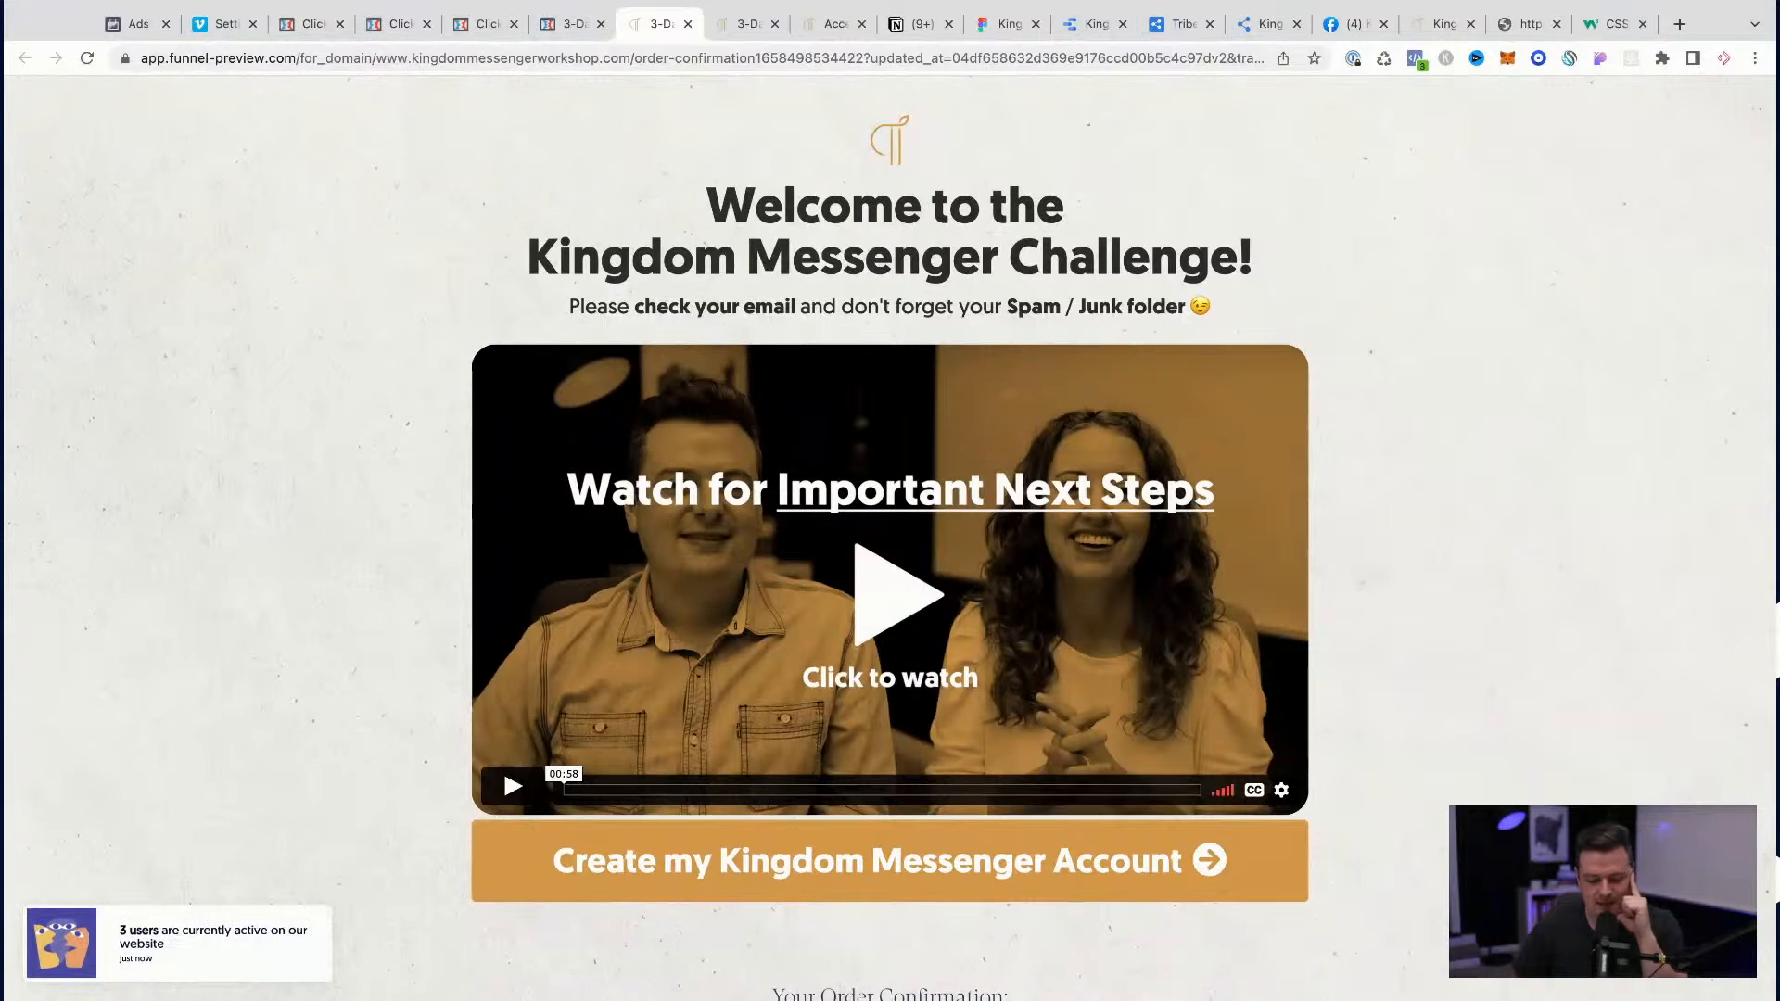
left_click(574, 35)
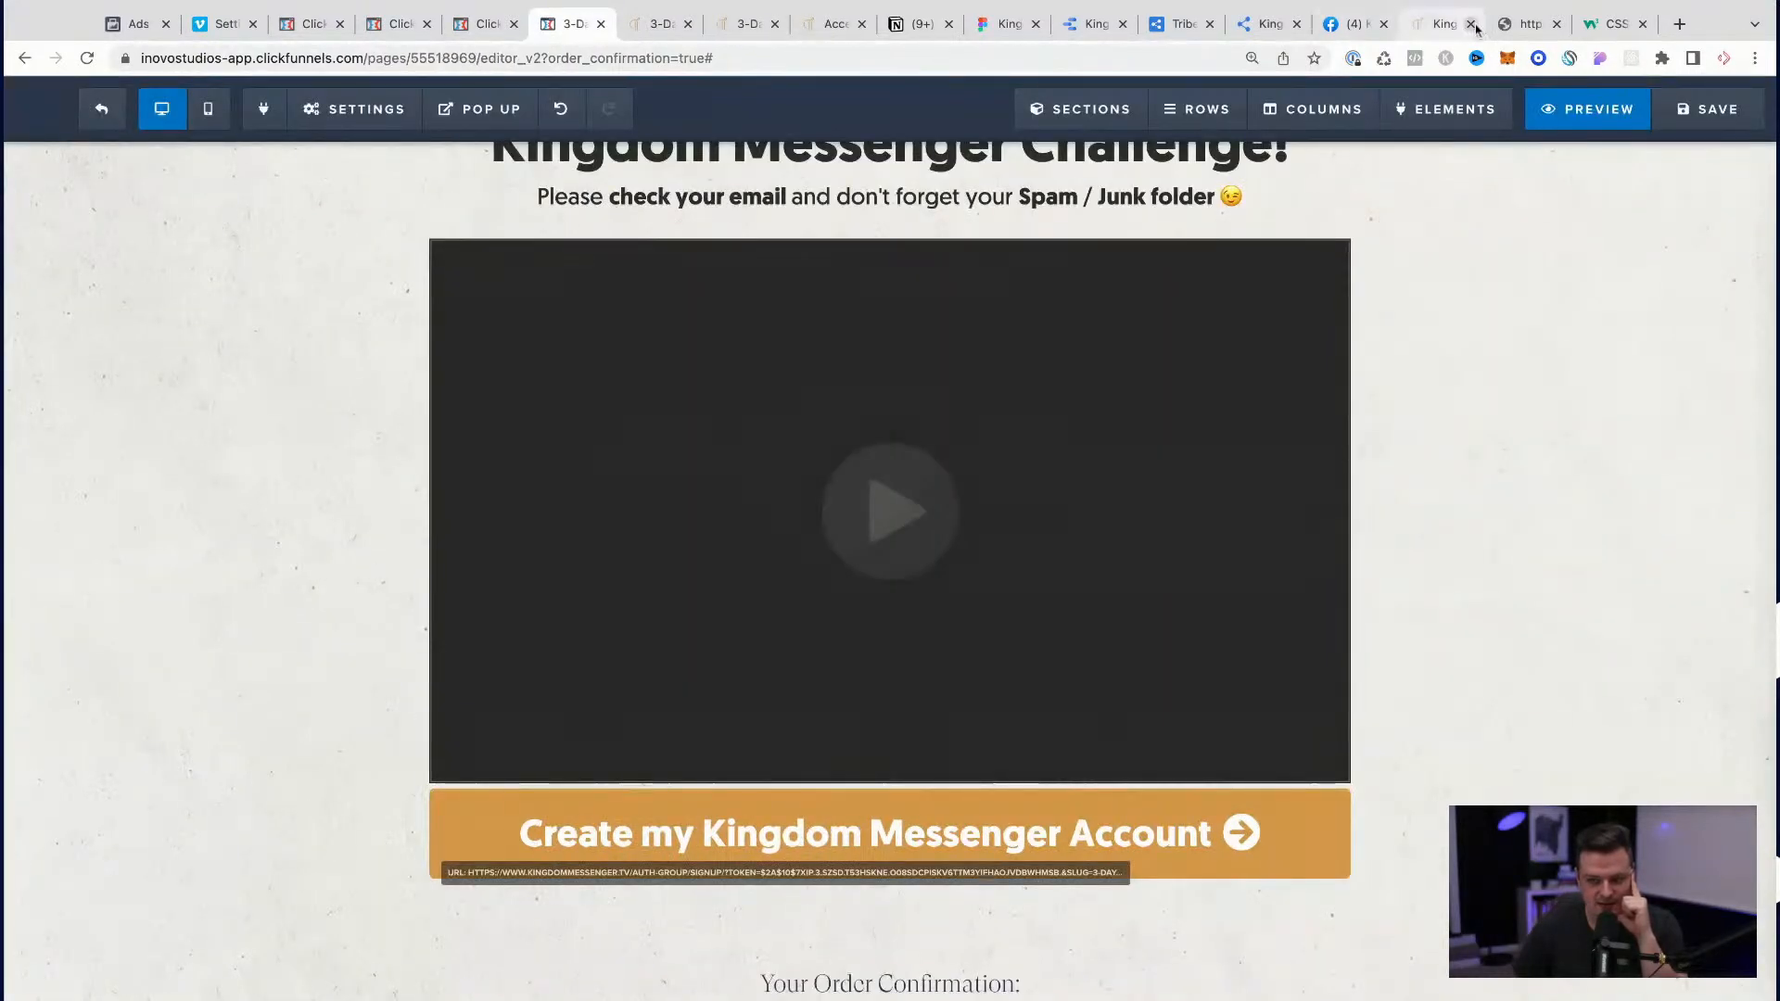
Step: Select the whole .fluid-width-video-wrapper rule in the cf-posture2021.css stylesheet and return to the order confirmation preview
left_click(1524, 28)
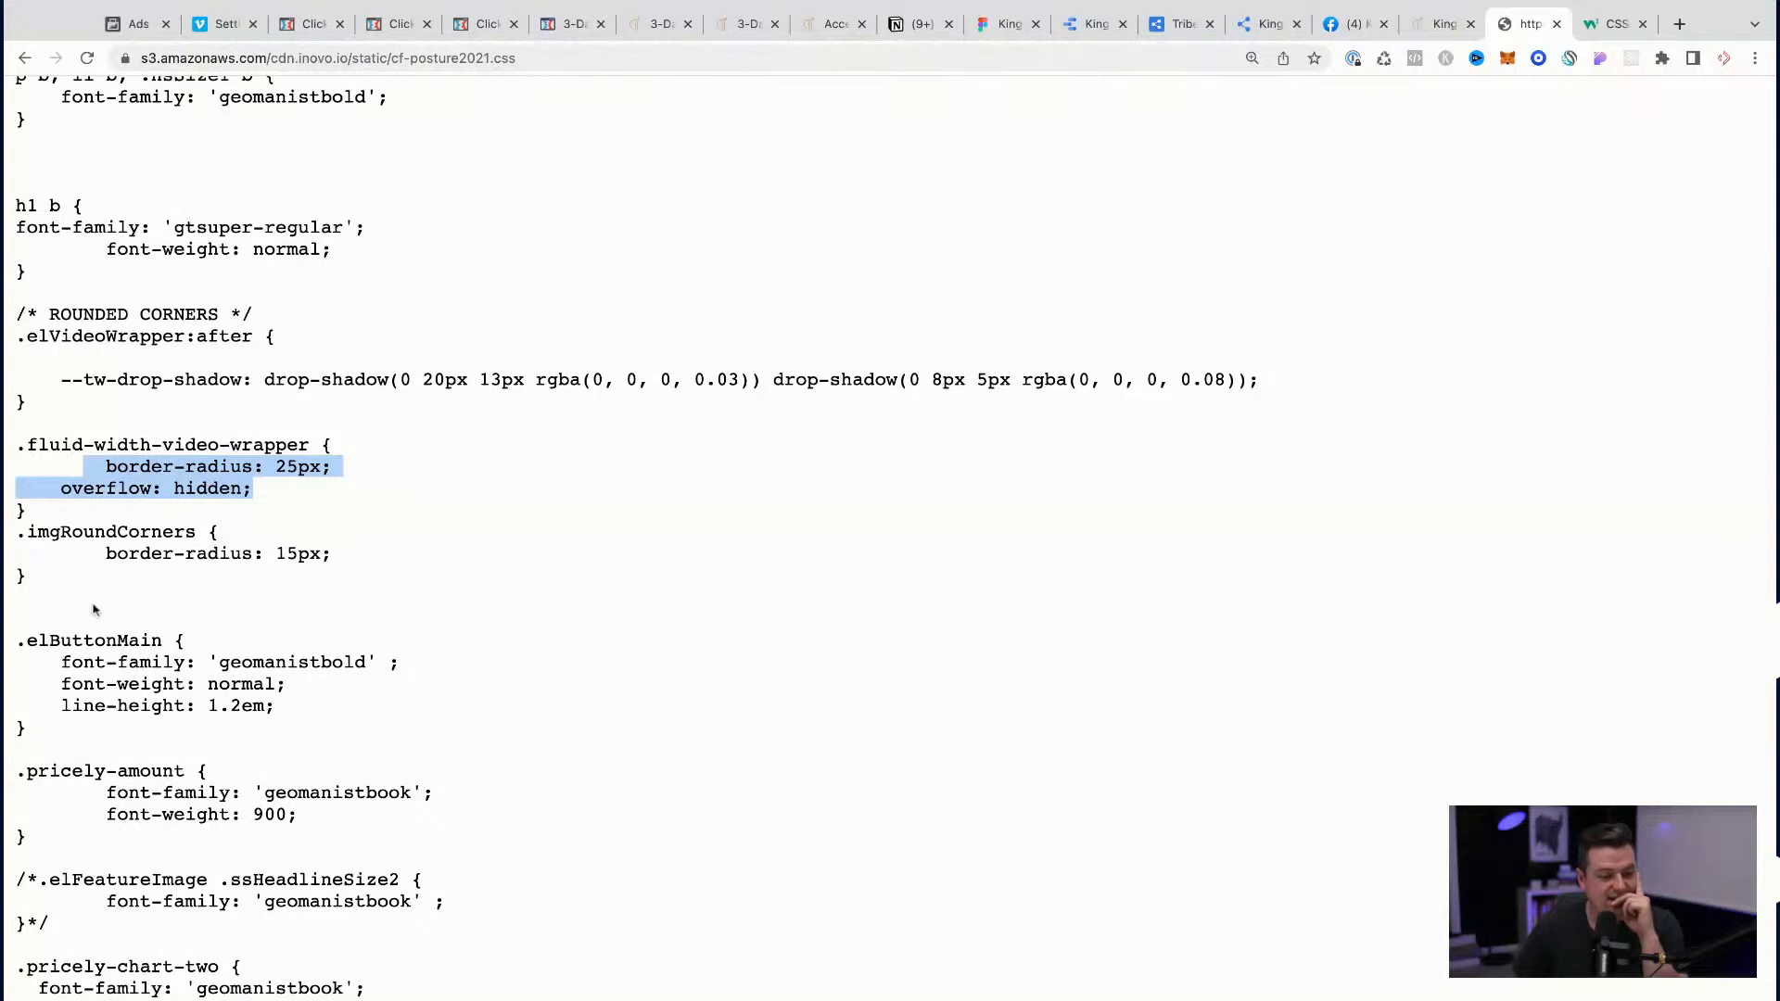
left_click_drag(17, 446, 310, 445)
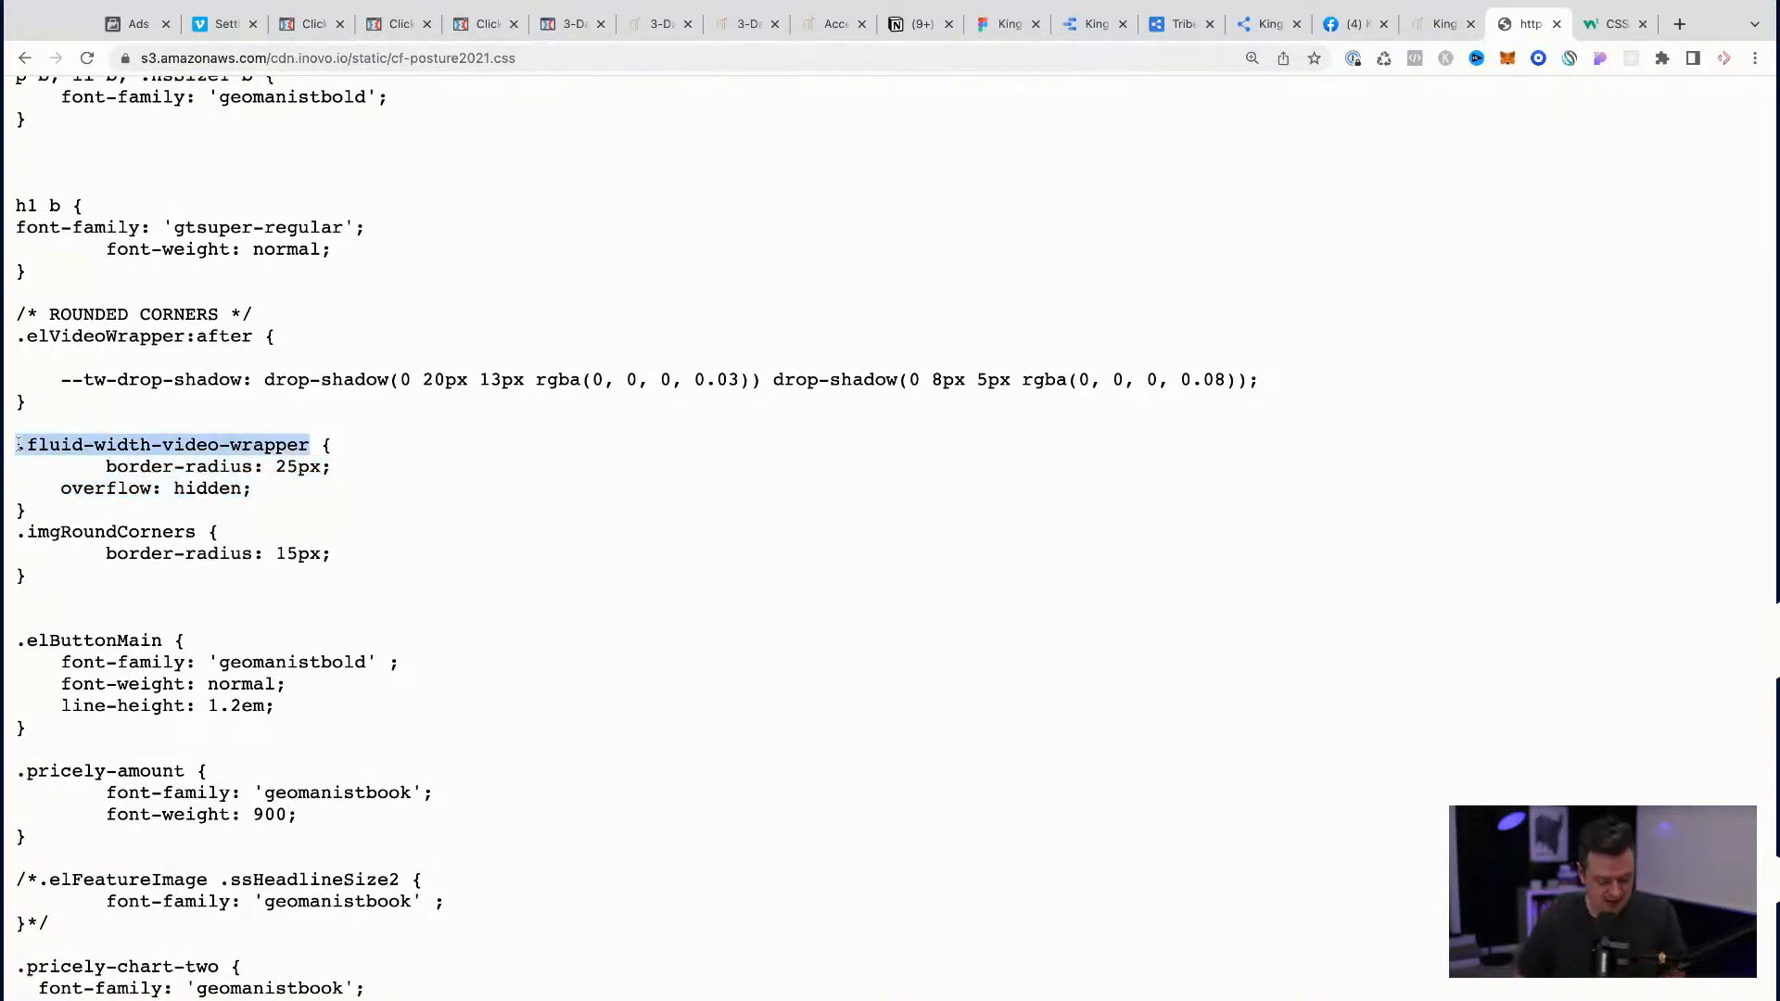
left_click_drag(32, 517, 15, 443)
key("ctrl+c")
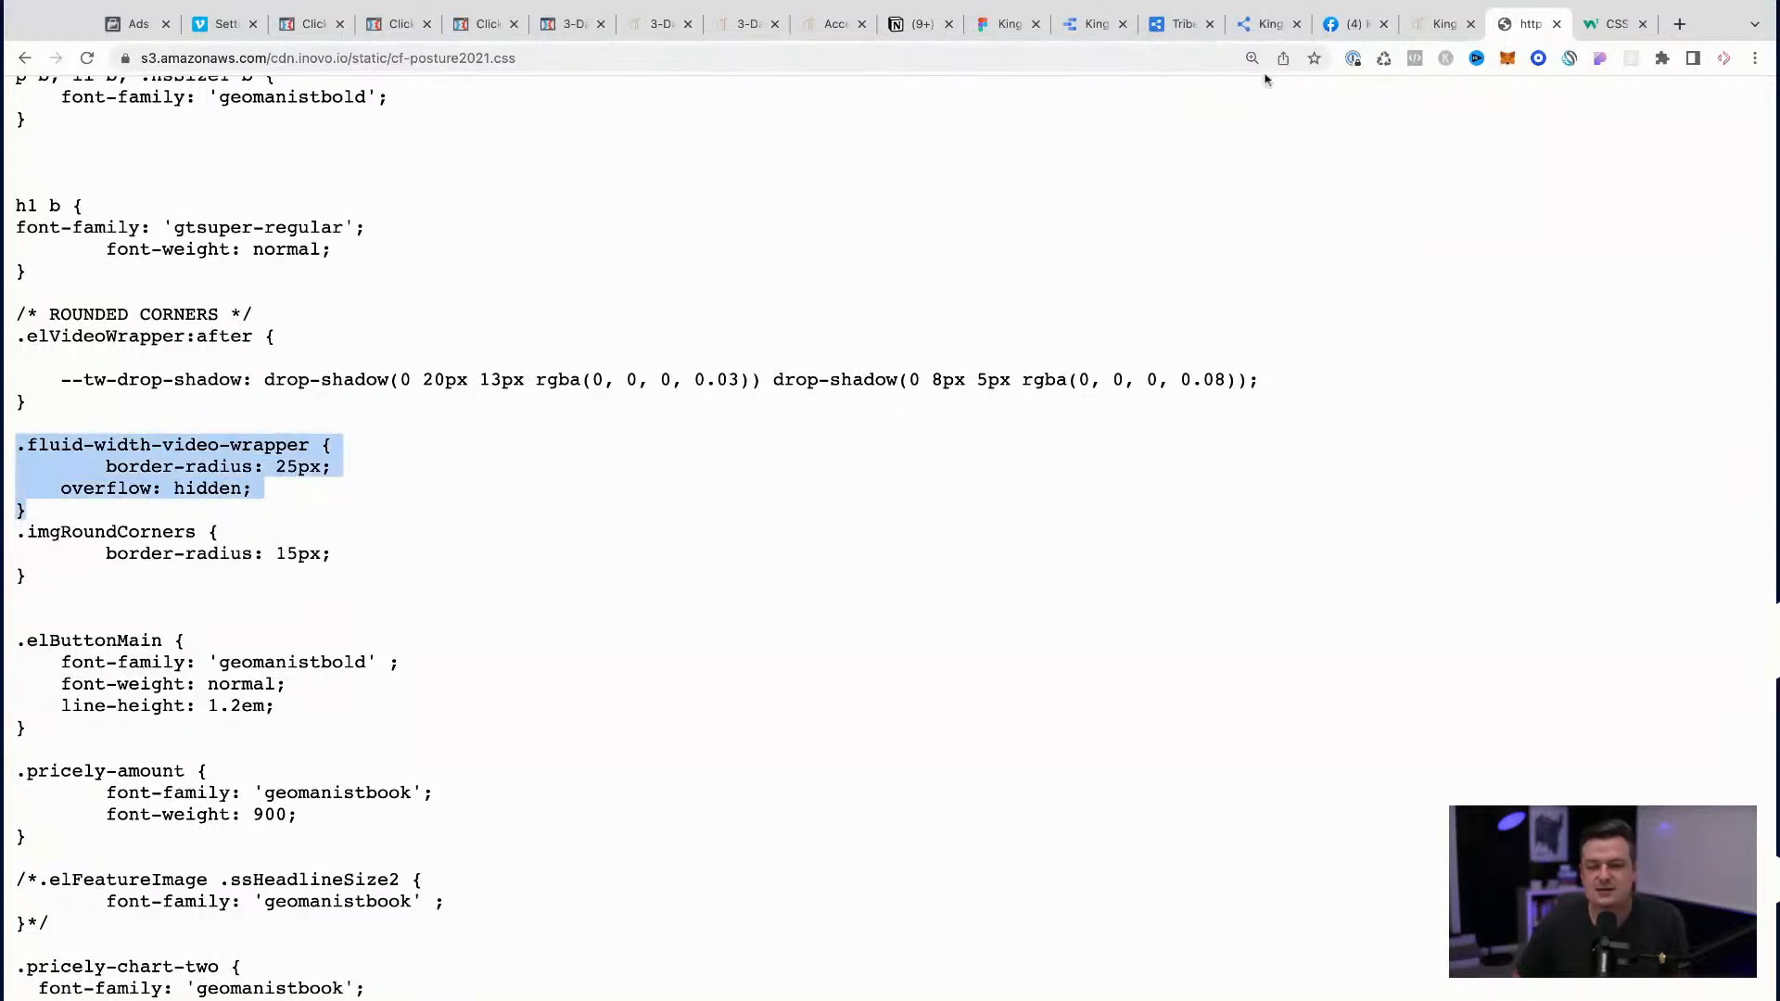
left_click(835, 29)
left_click(747, 27)
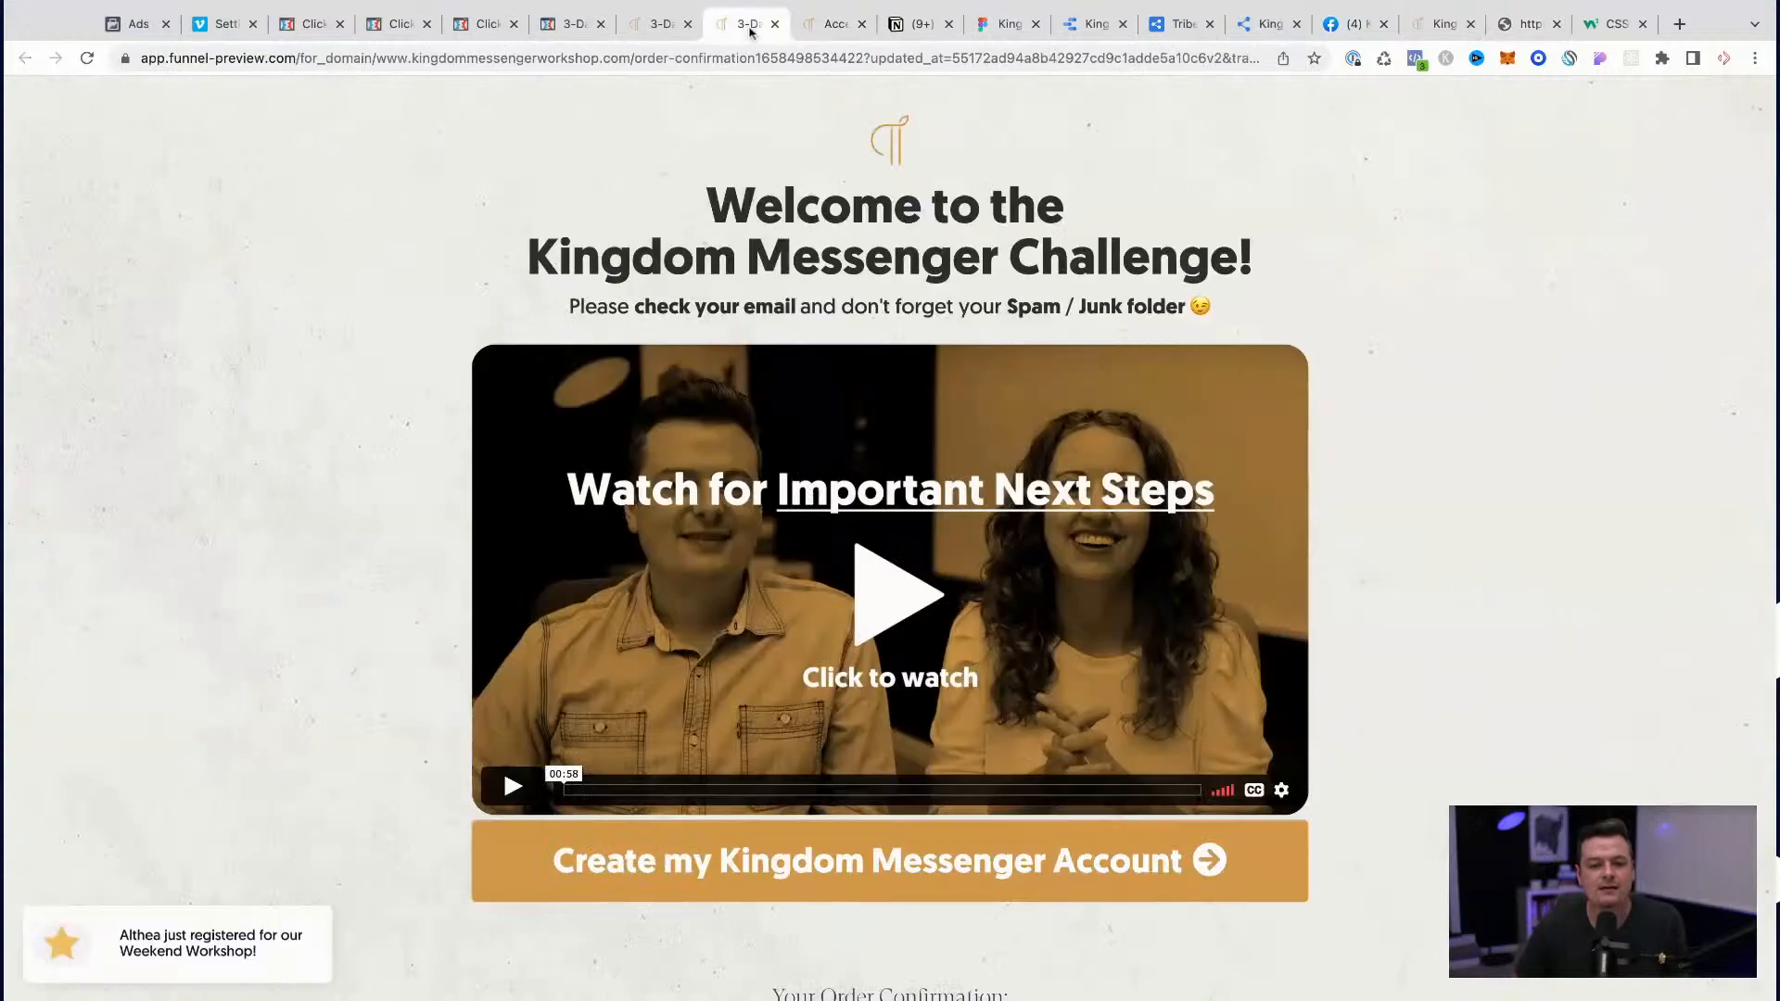
Step: Reopen the order confirmation page's custom CSS in the editor and paste the copied .fluid-width-video-wrapper rule above the #tmp_video-73842-162 rule
left_click(656, 30)
left_click(565, 33)
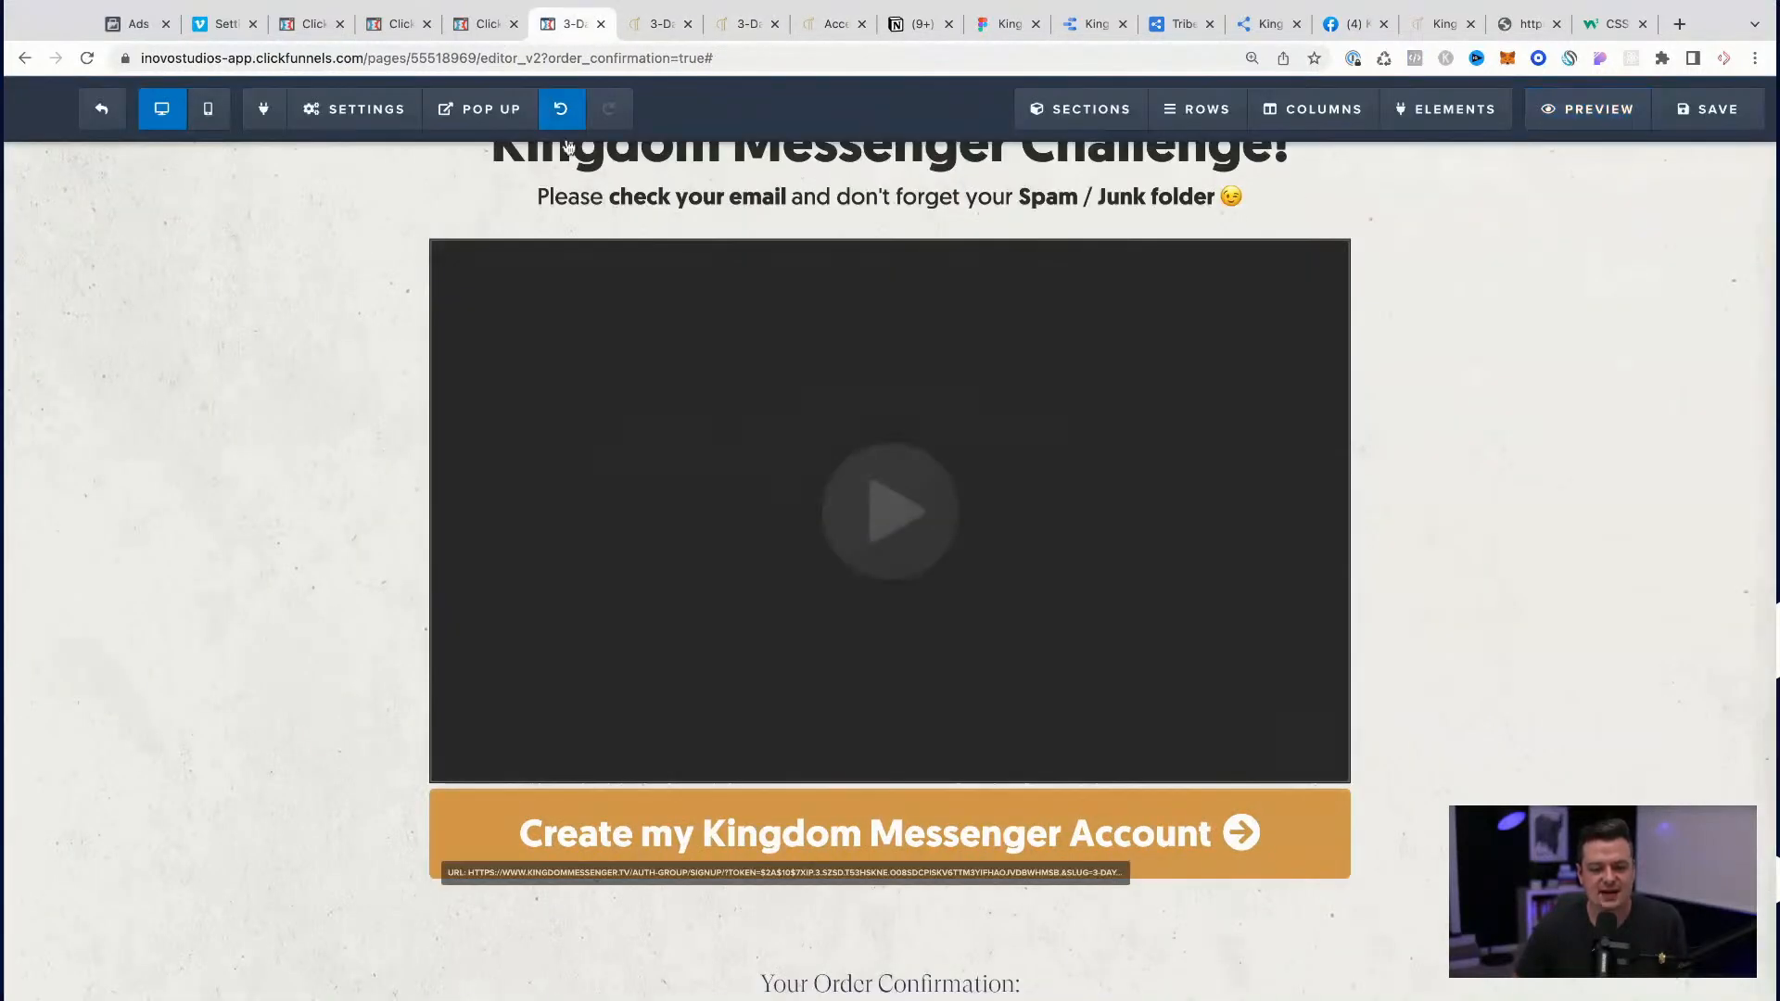
mouse_move(343, 125)
left_click(376, 331)
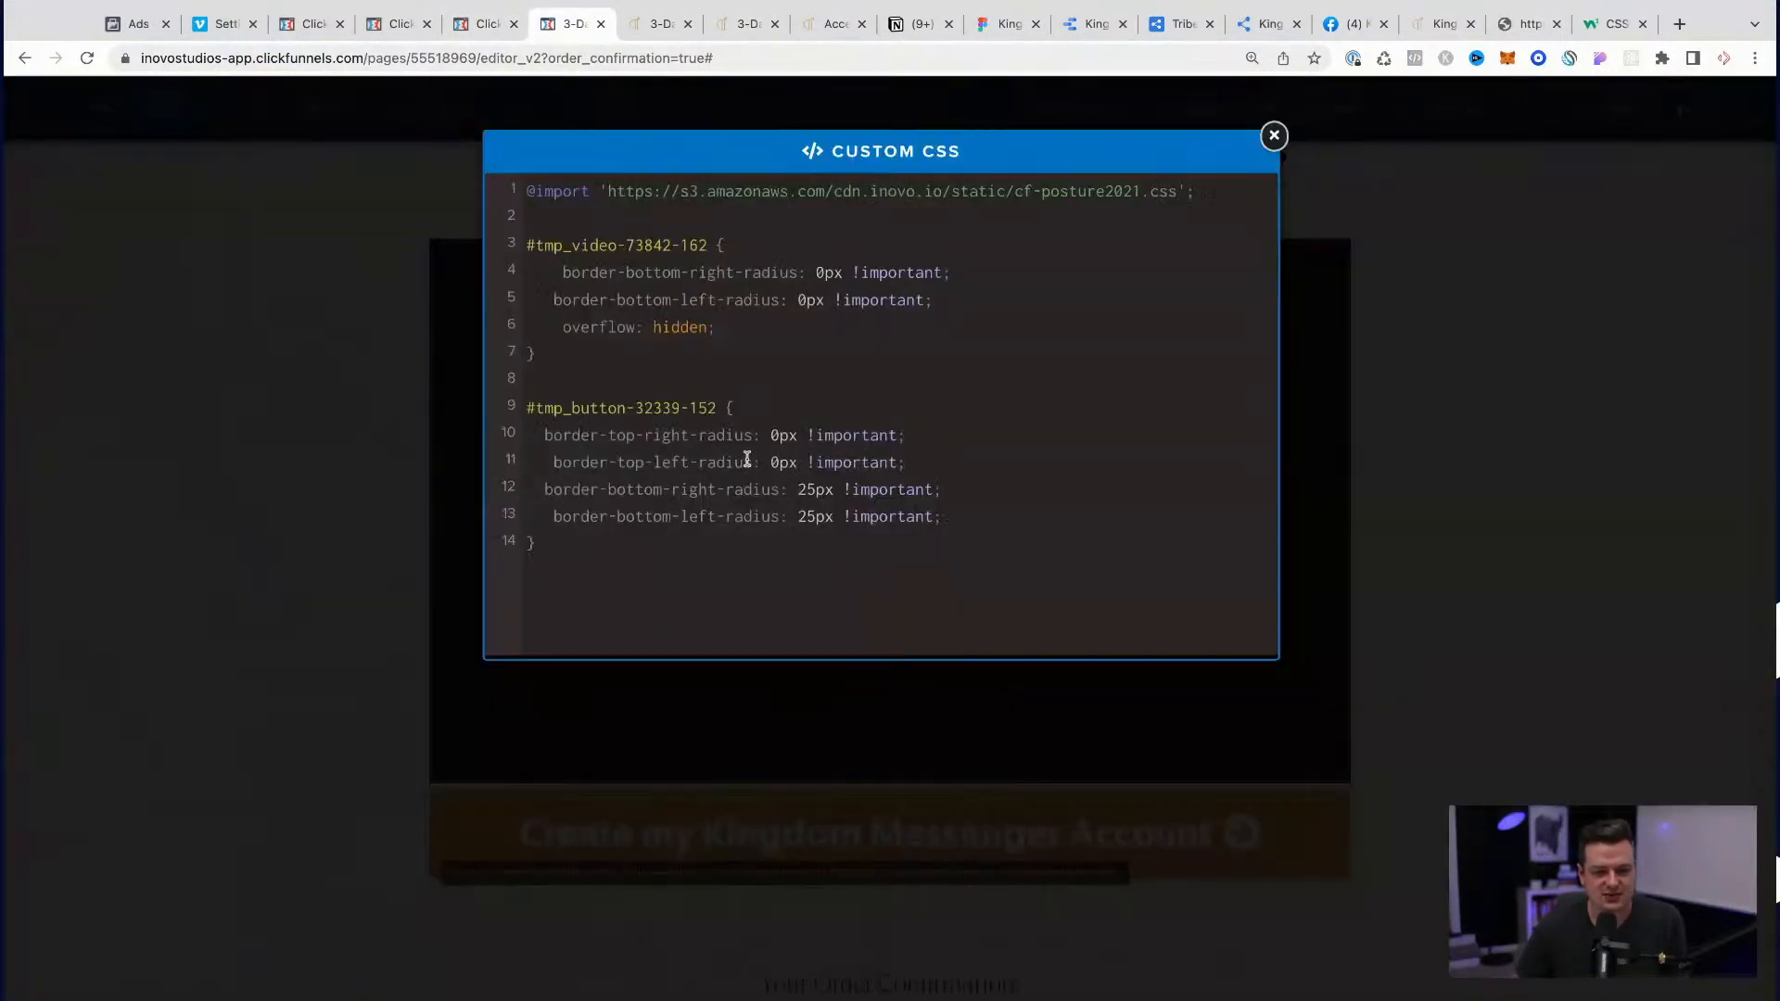
key("ctrl+v")
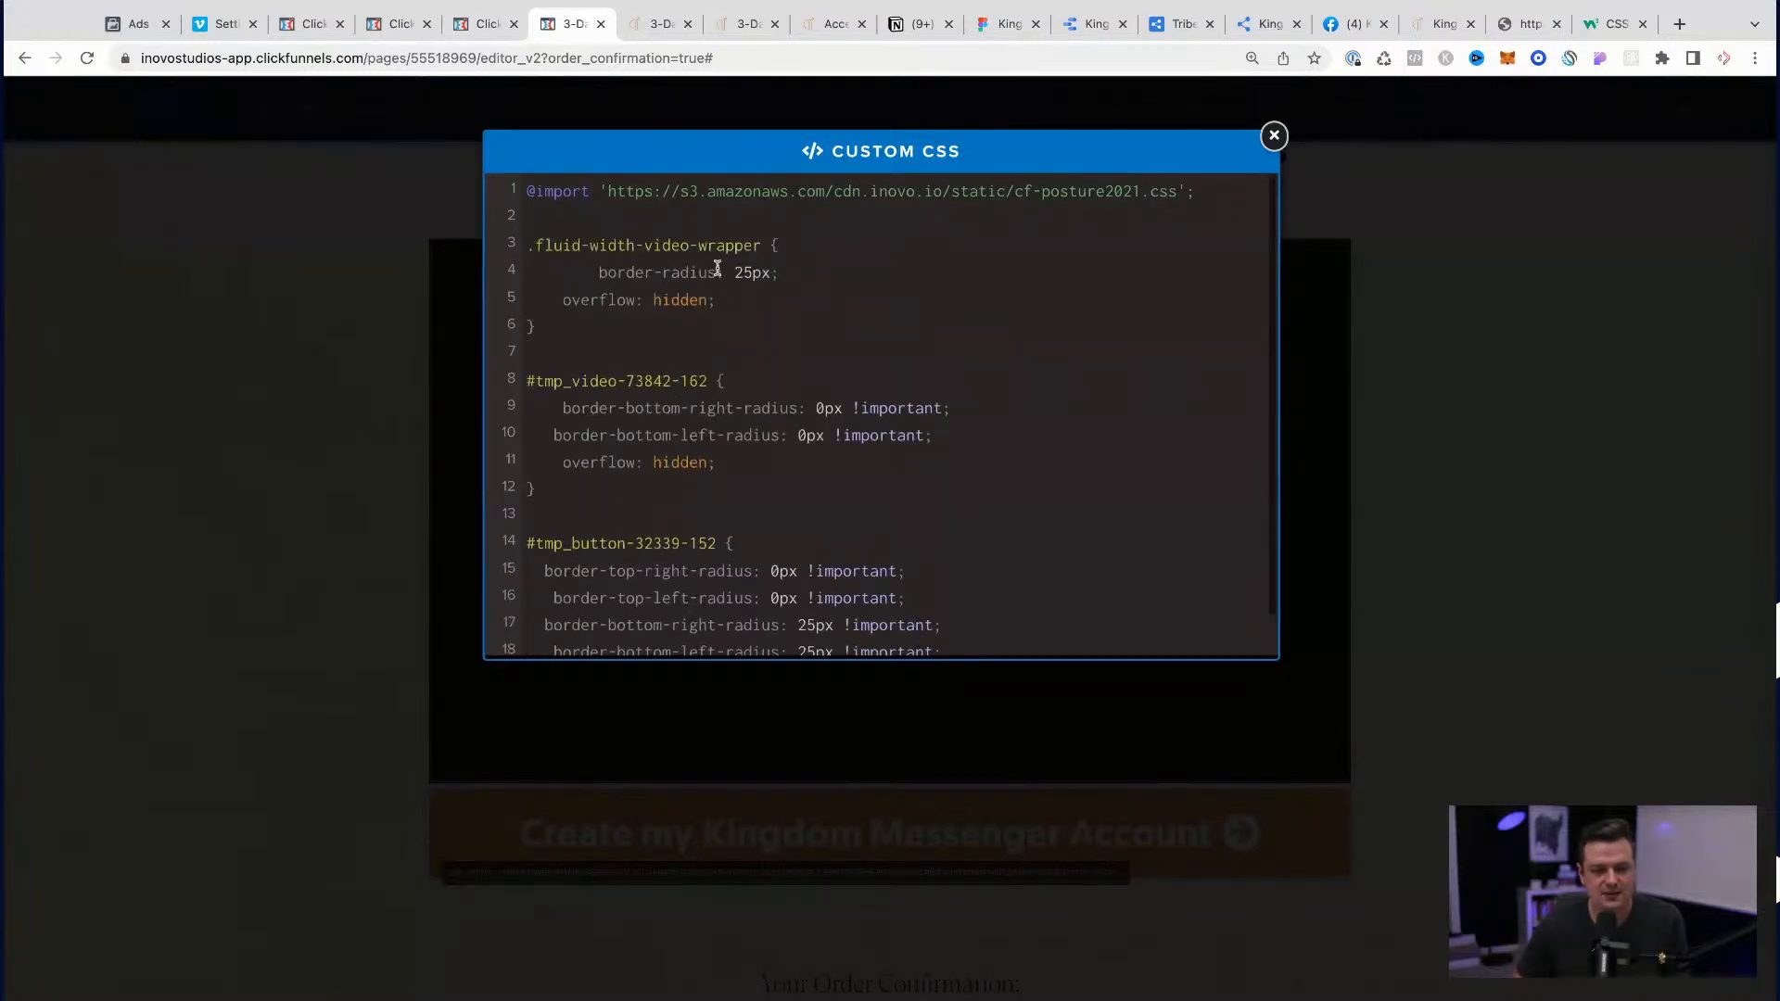
Step: Rename the wrapper rule's border-radius property to border-radius-top-right and duplicate that 25px line directly below it
type("-top-right")
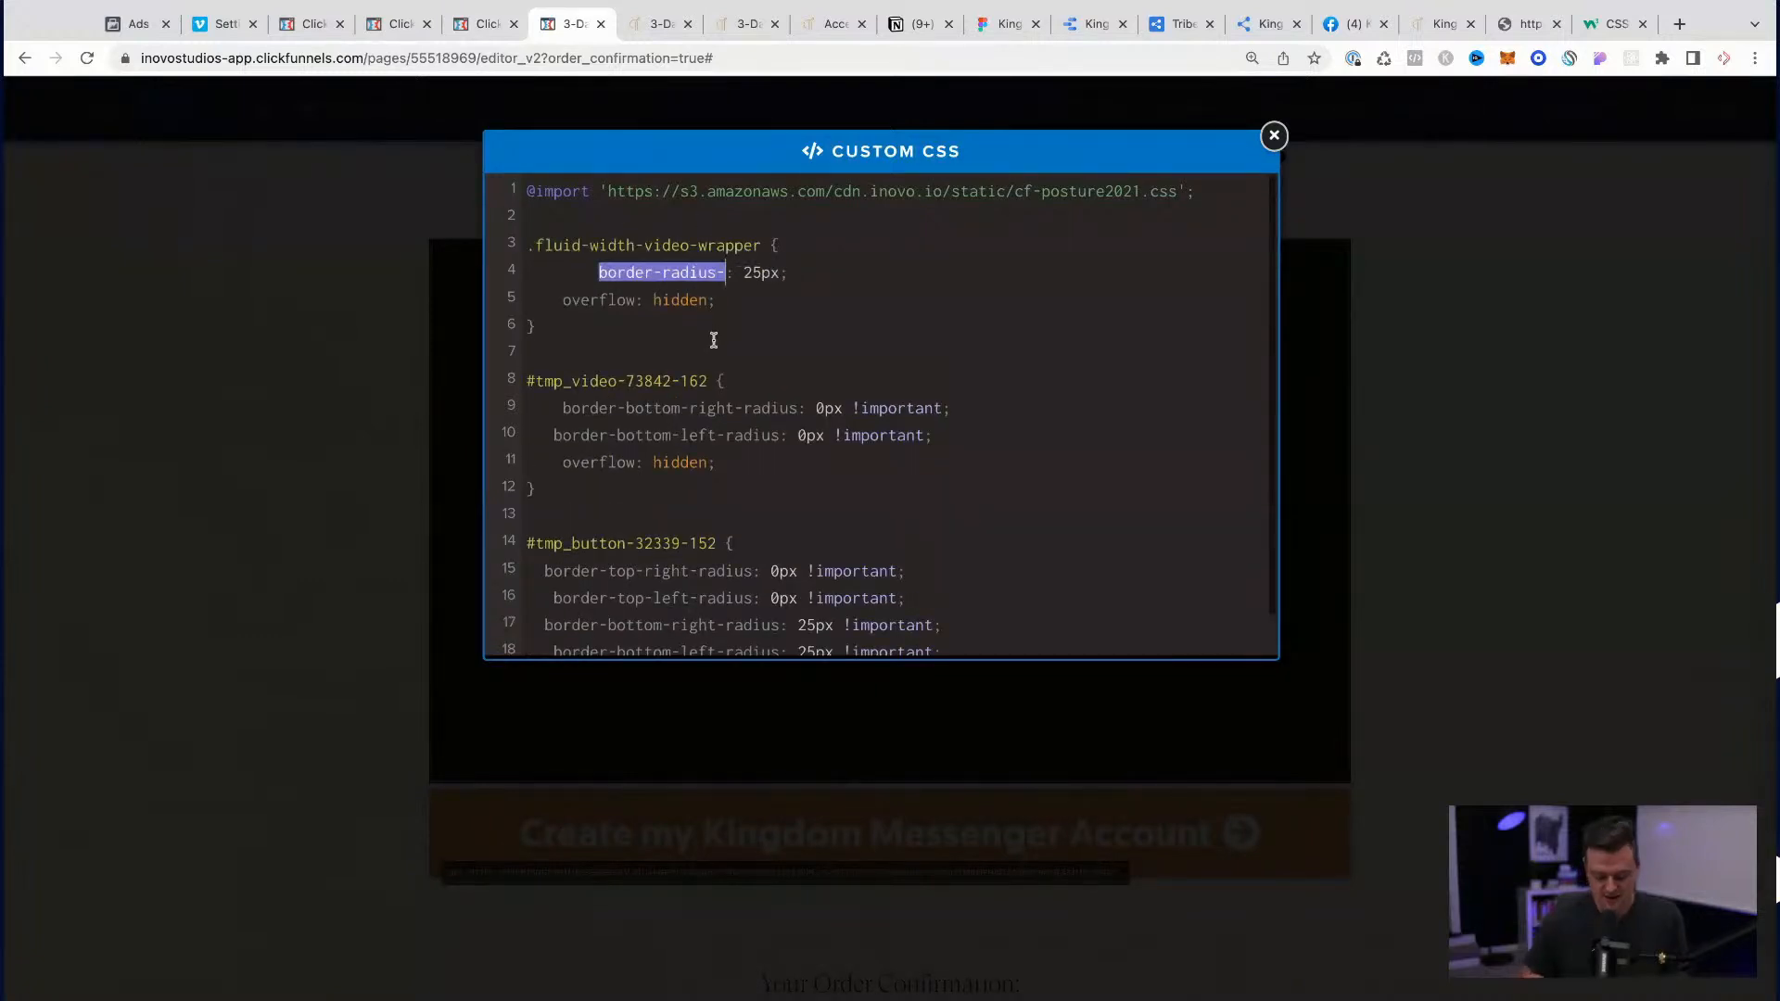
left_click_drag(872, 273, 573, 278)
key("ctrl+c")
key("End")
key("Return")
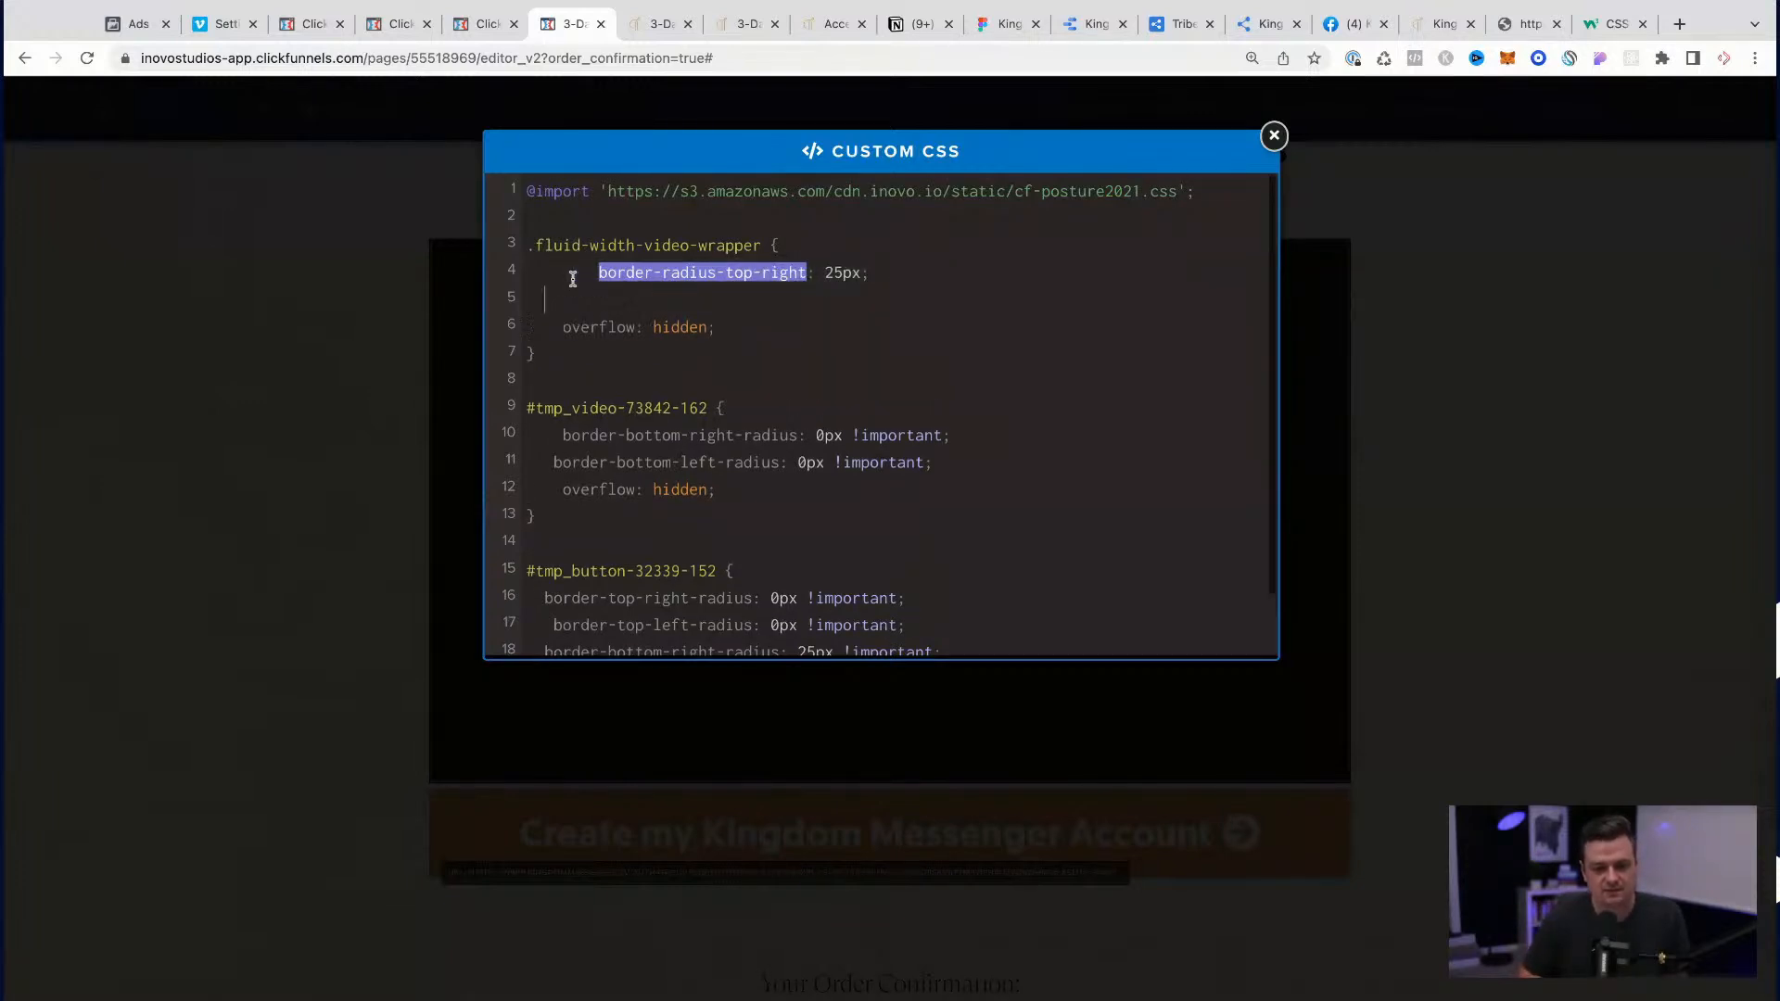
key("ctrl+v")
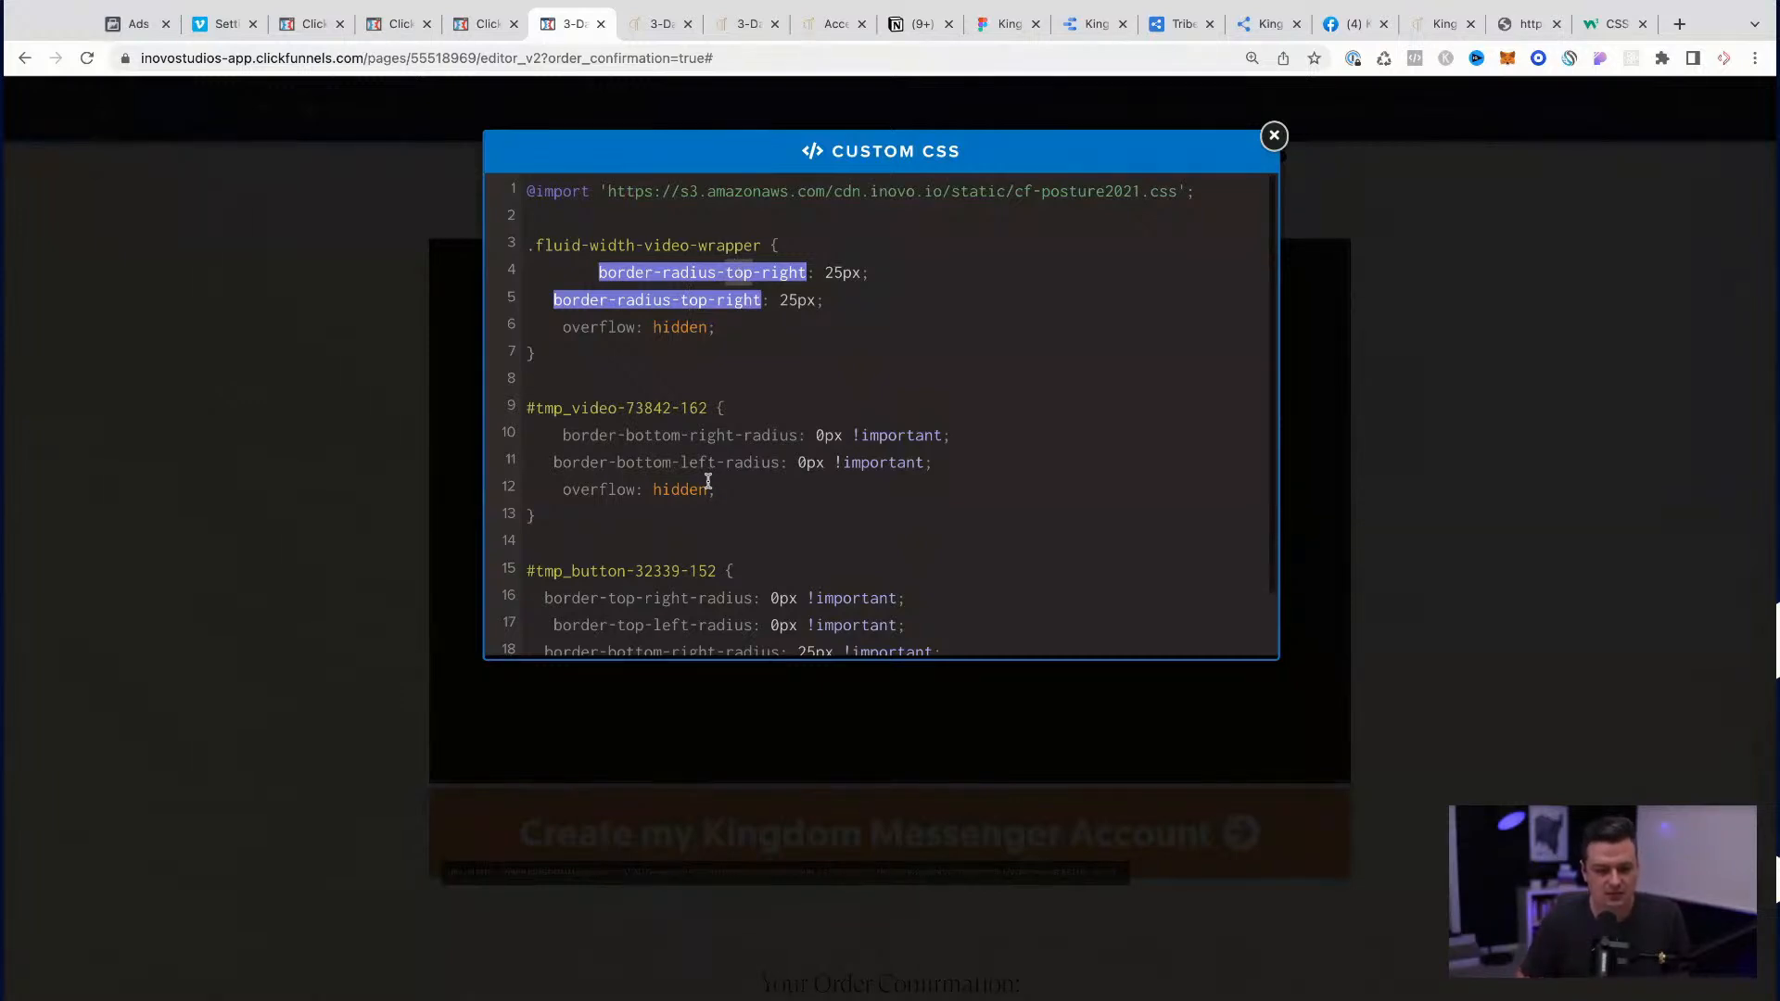
Step: Correct the first property name in the .fluid-width-video-wrapper rule to border-top-right-radius
scroll(671, 529, "down", 3)
scroll(671, 533, "up", 2)
left_click(932, 358)
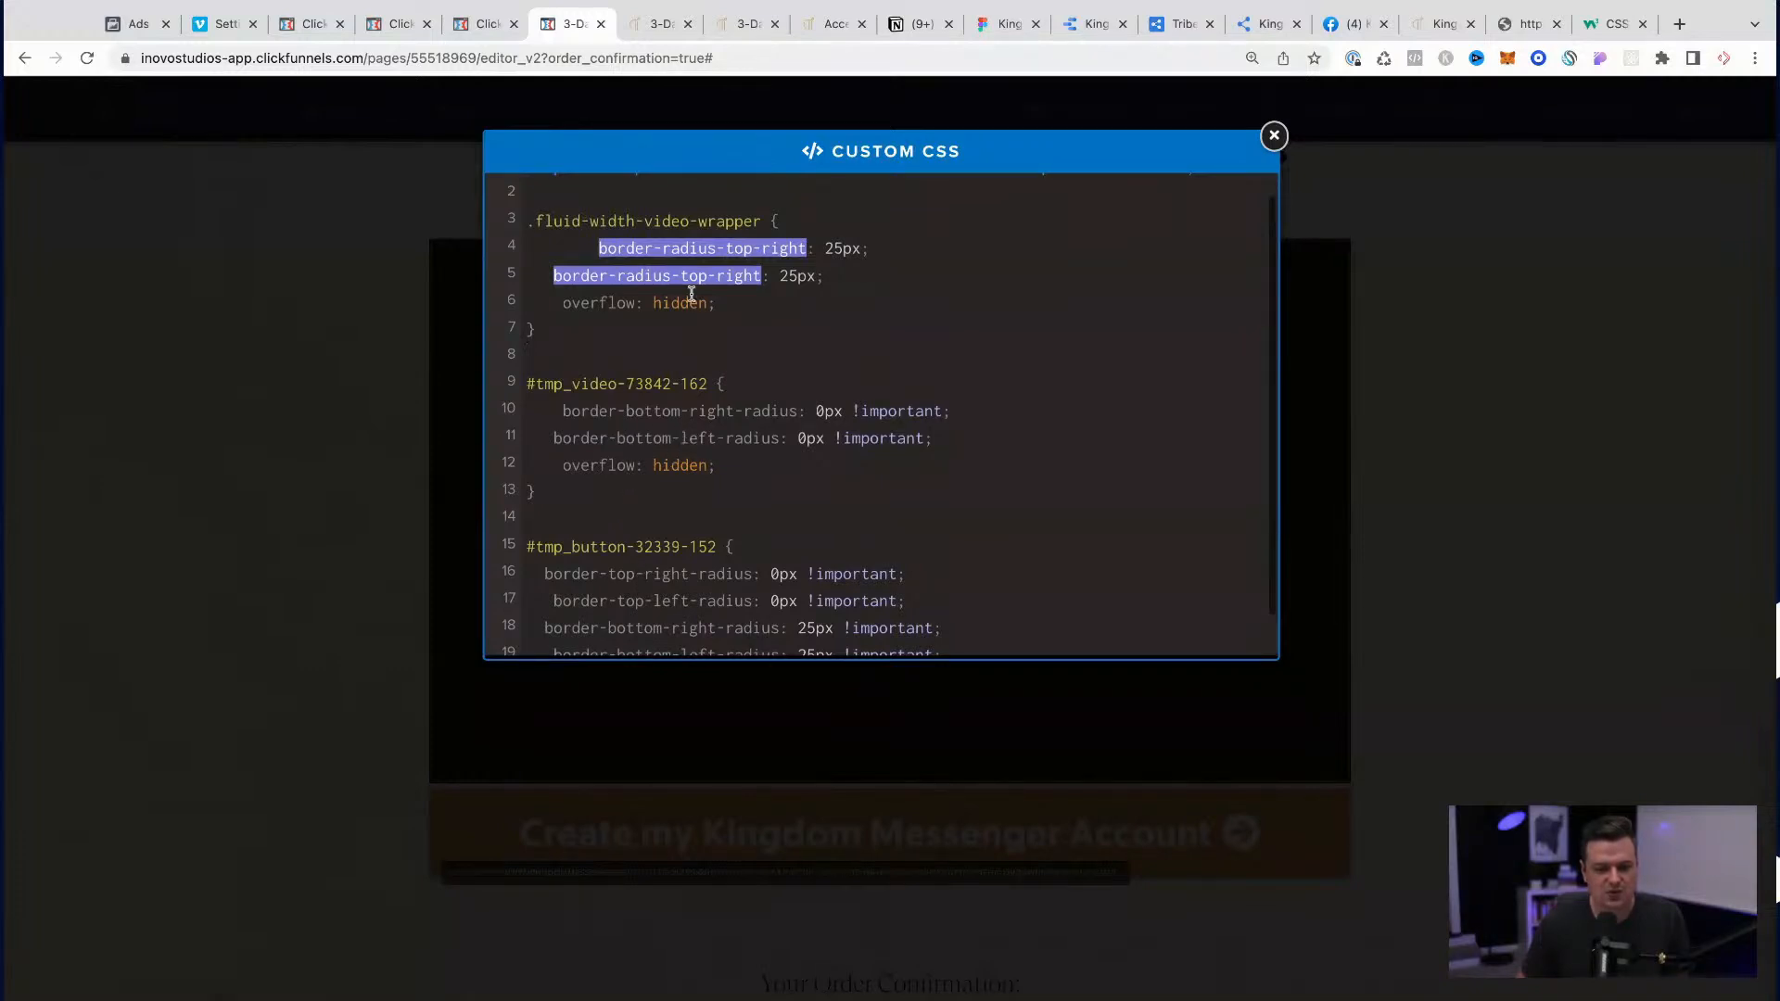
key("BackSpace")
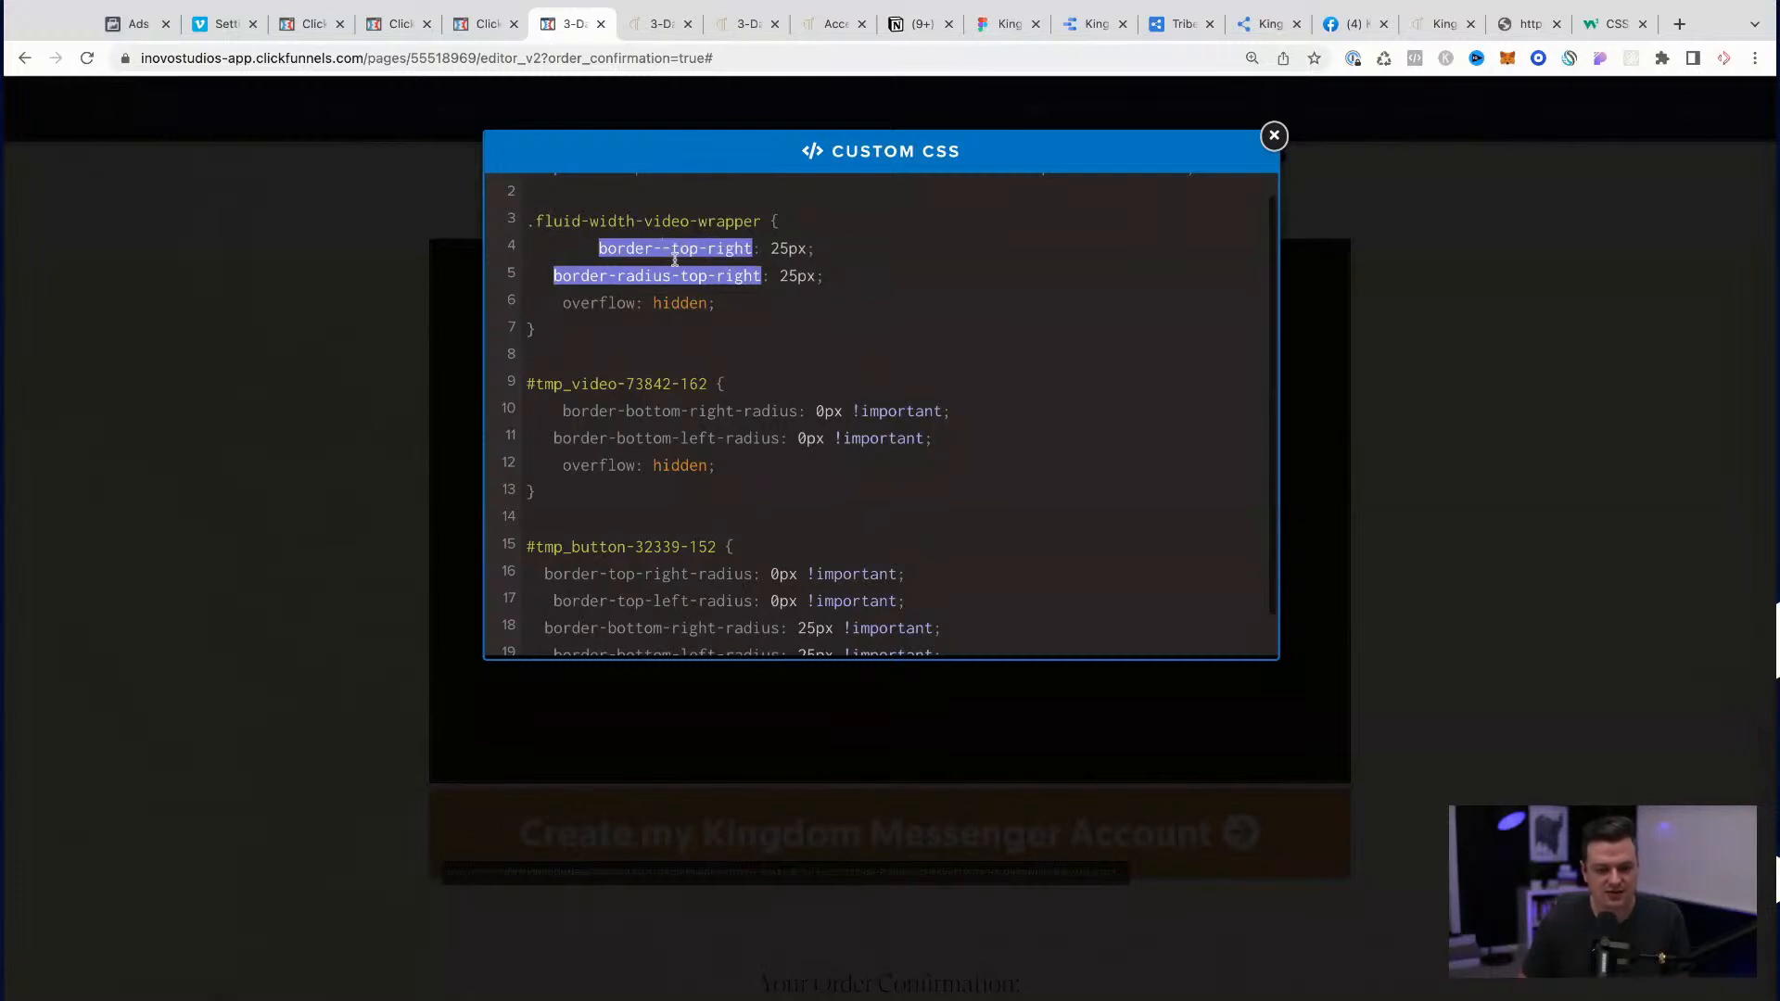
key("BackSpace")
left_click(743, 247)
type("-radius")
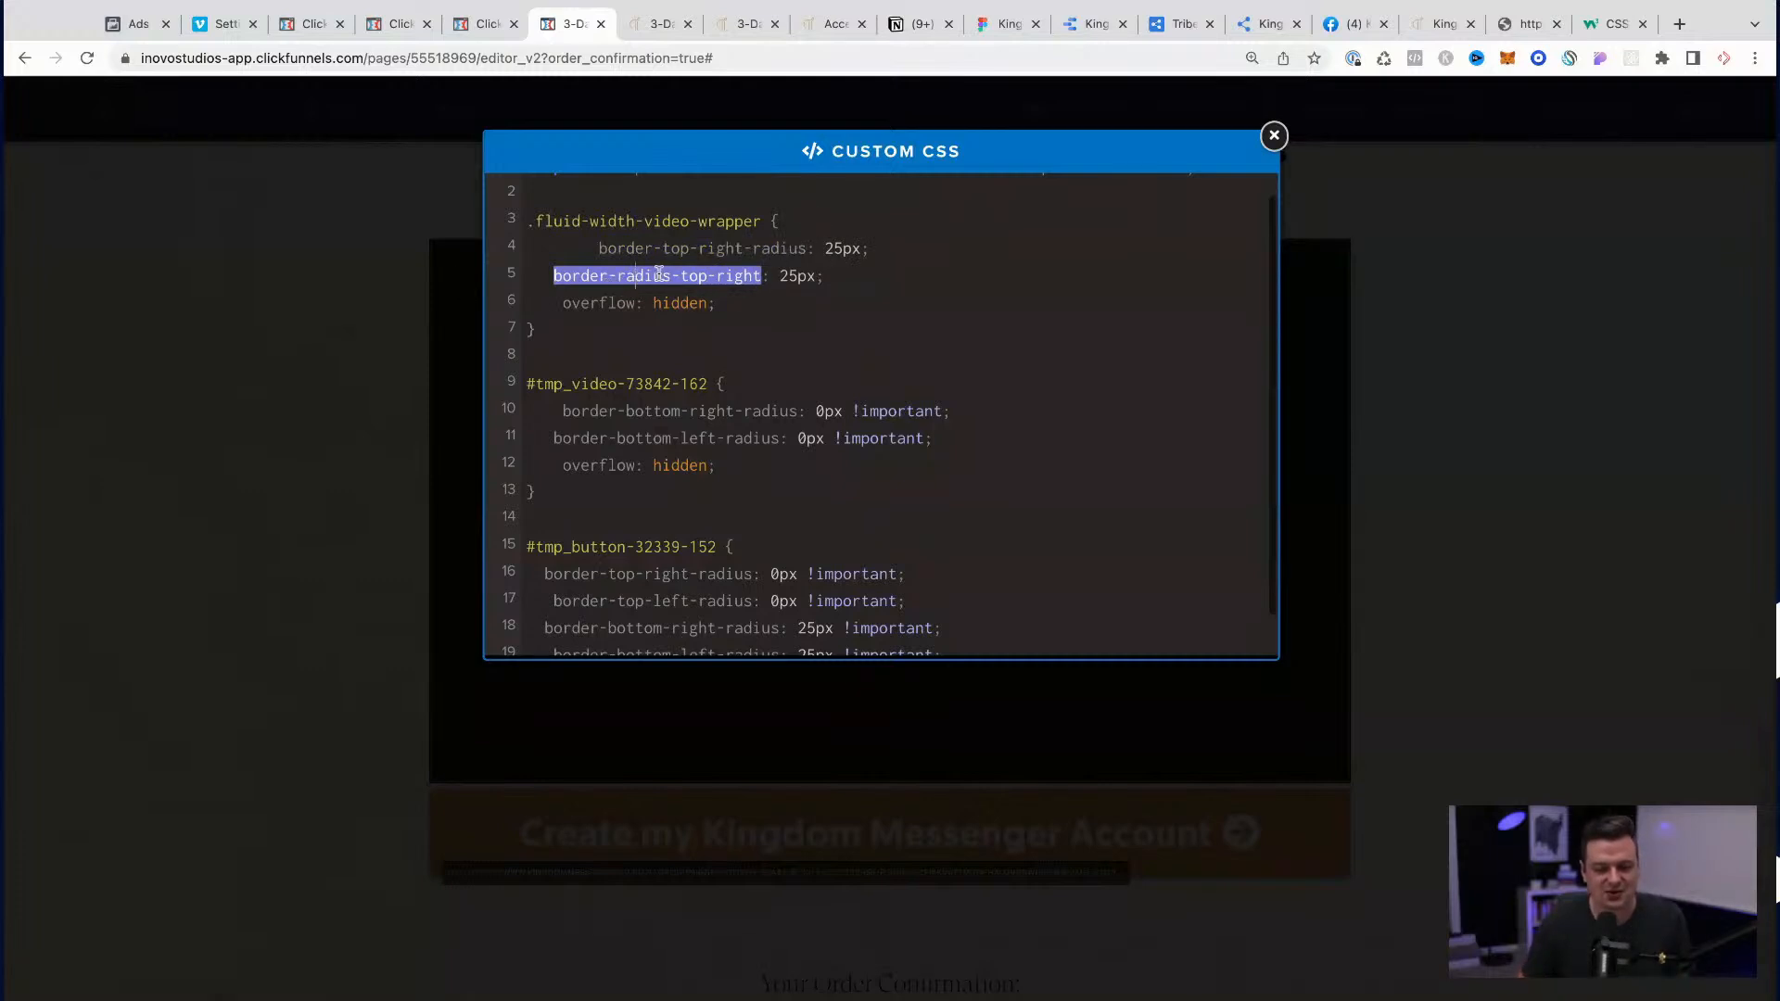
Step: Rename the duplicated second property in the .fluid-width-video-wrapper rule to border-top-right-radius
type("radiu")
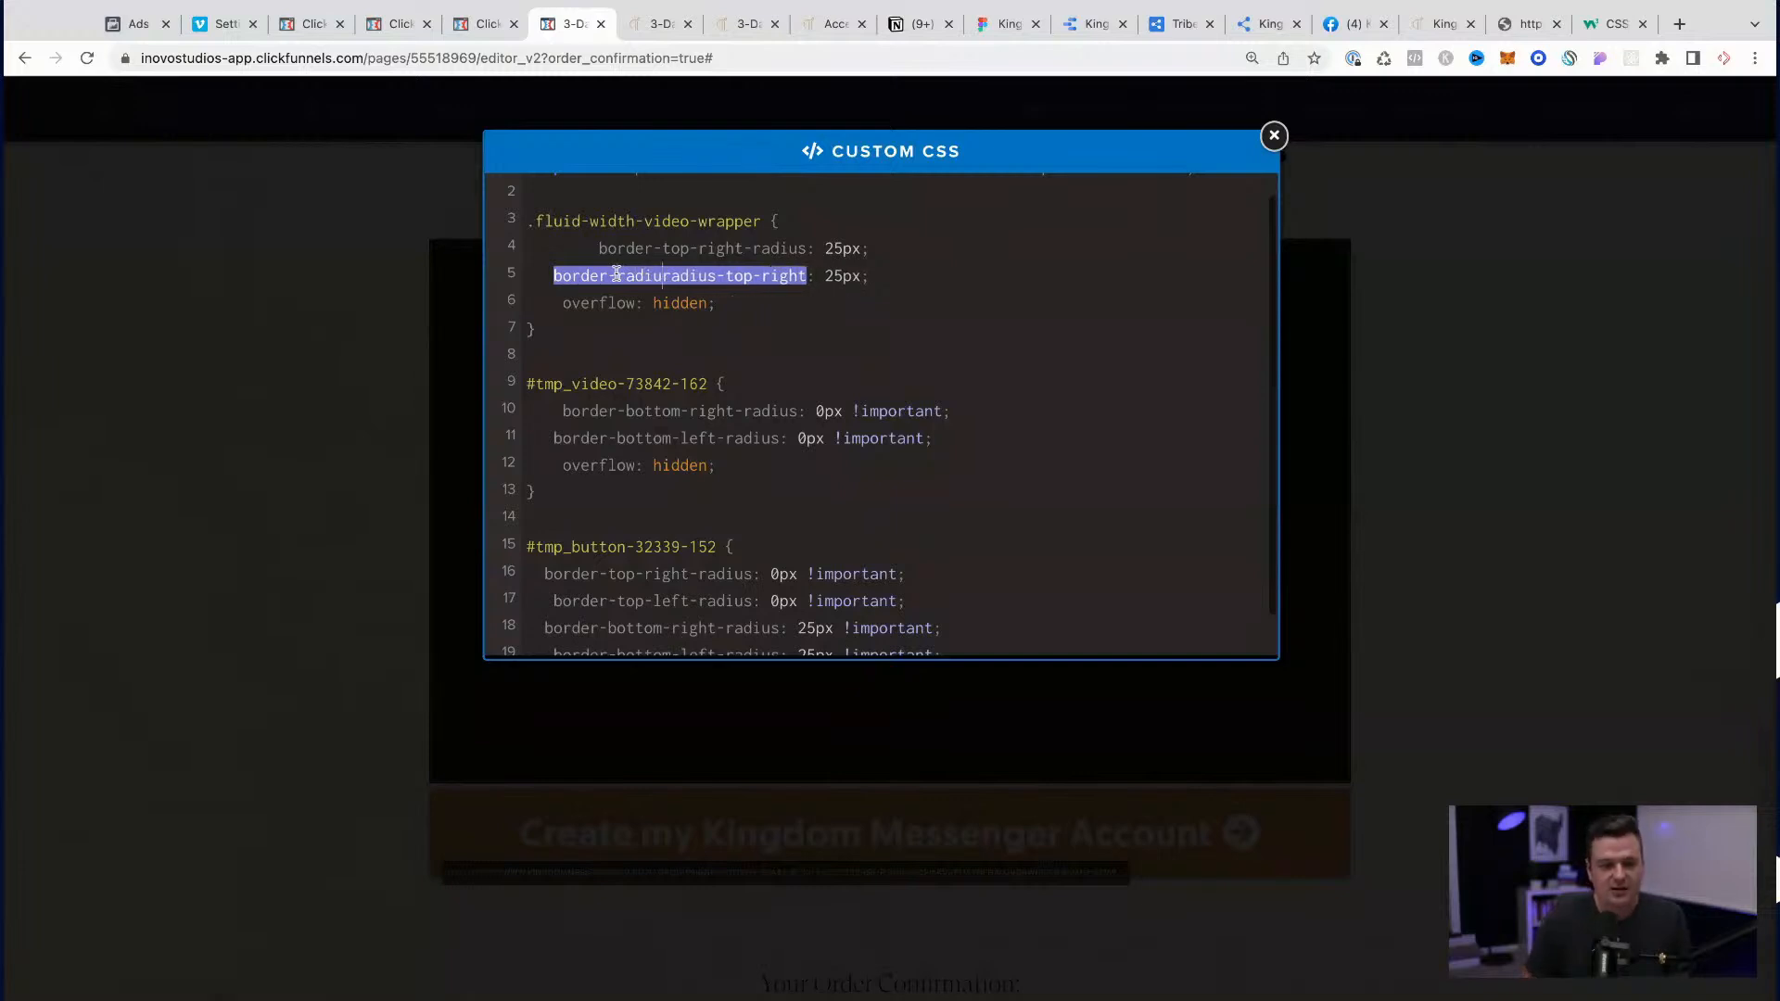
key("BackSpace")
key("BackSpace")
key("BackSpace")
key("BackSpace")
key("BackSpace")
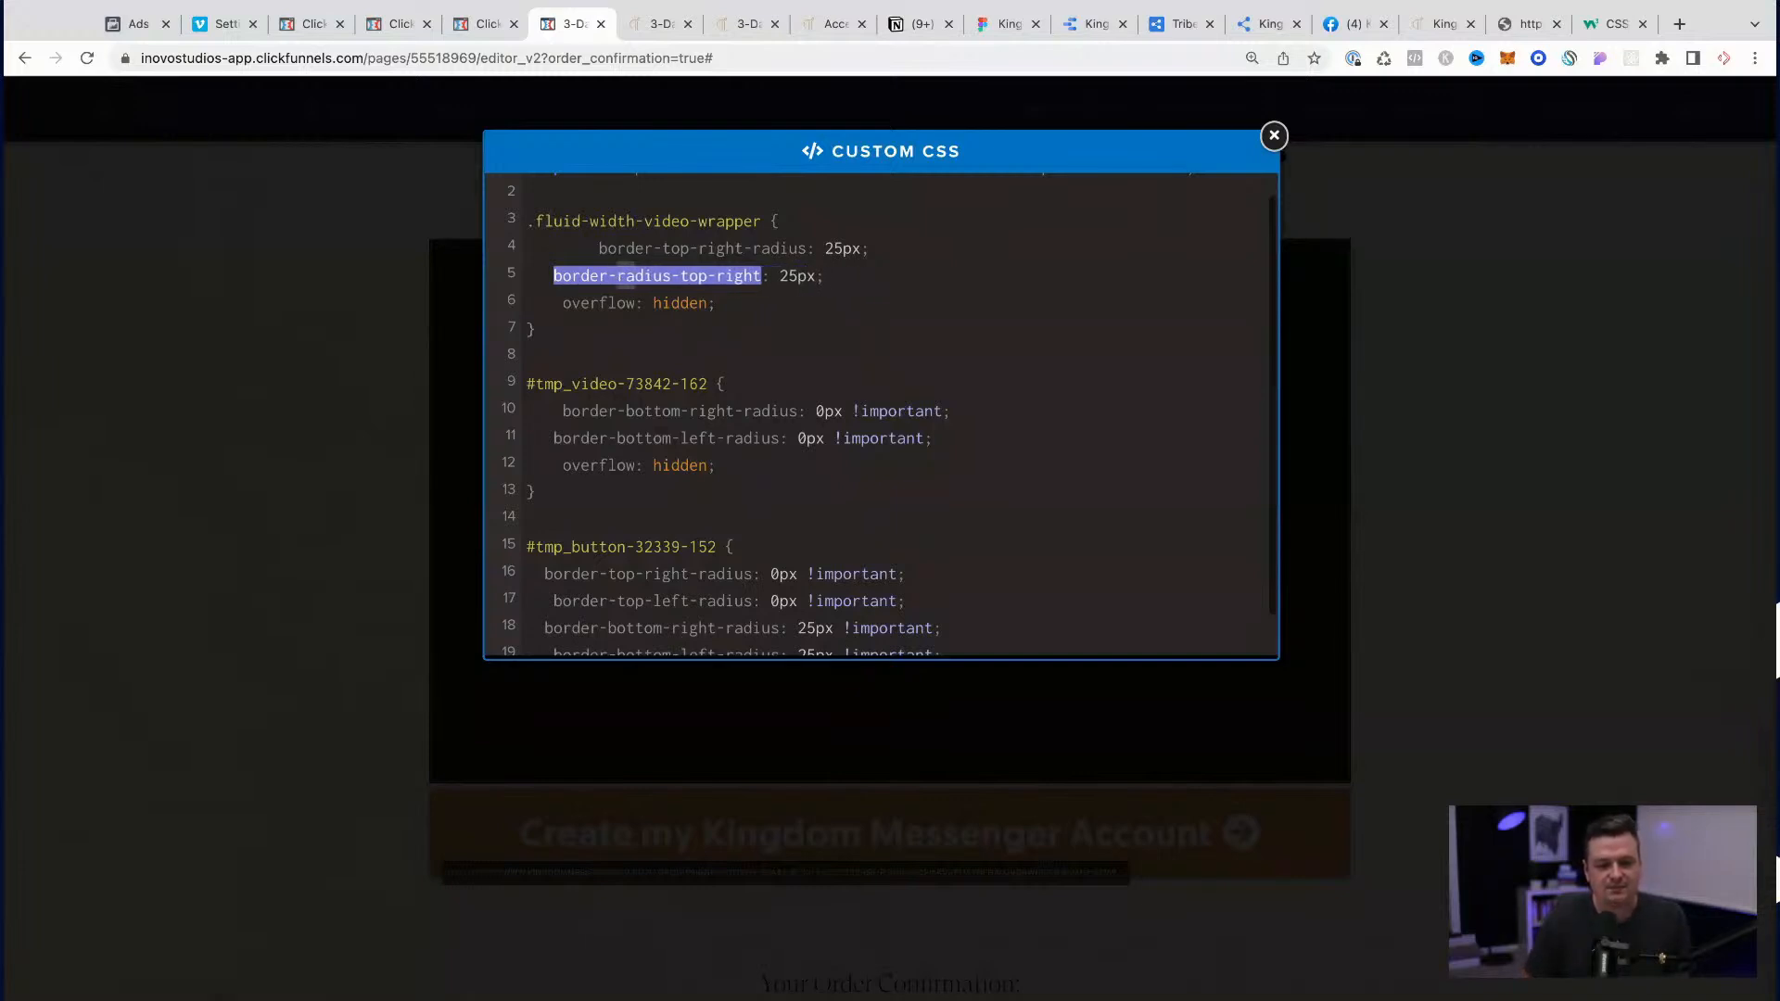
key("BackSpace")
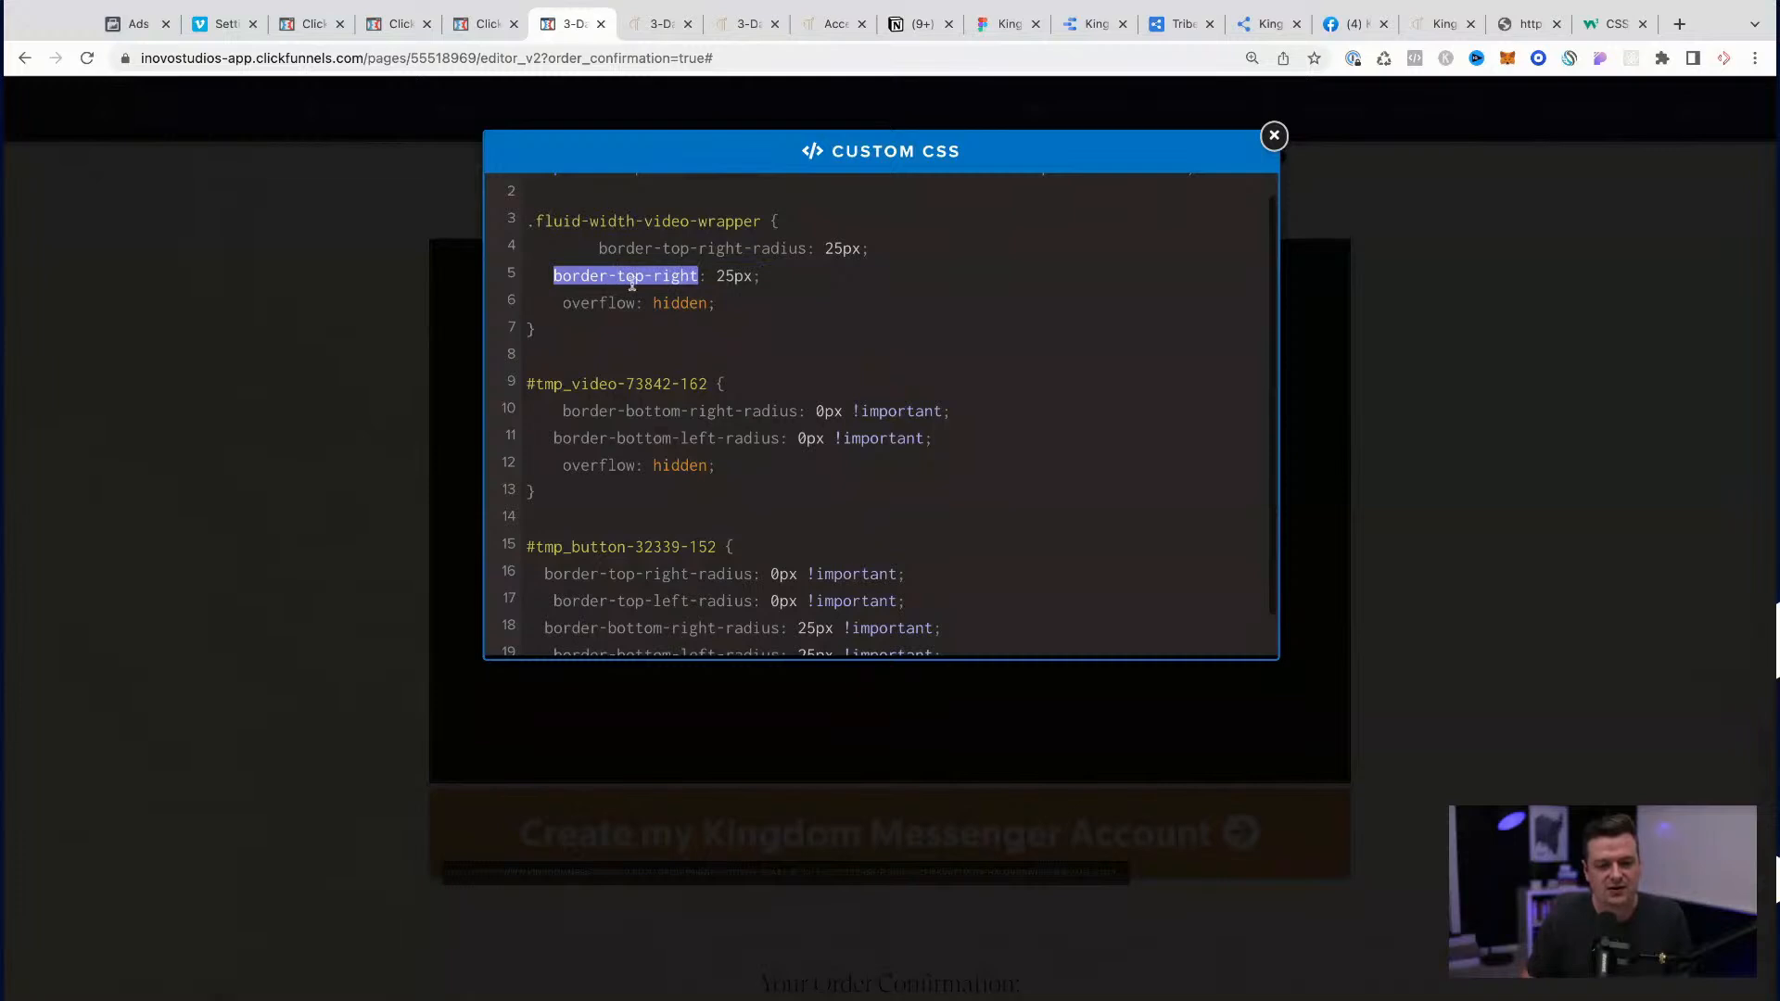
key("ctrl+v")
key("BackSpace")
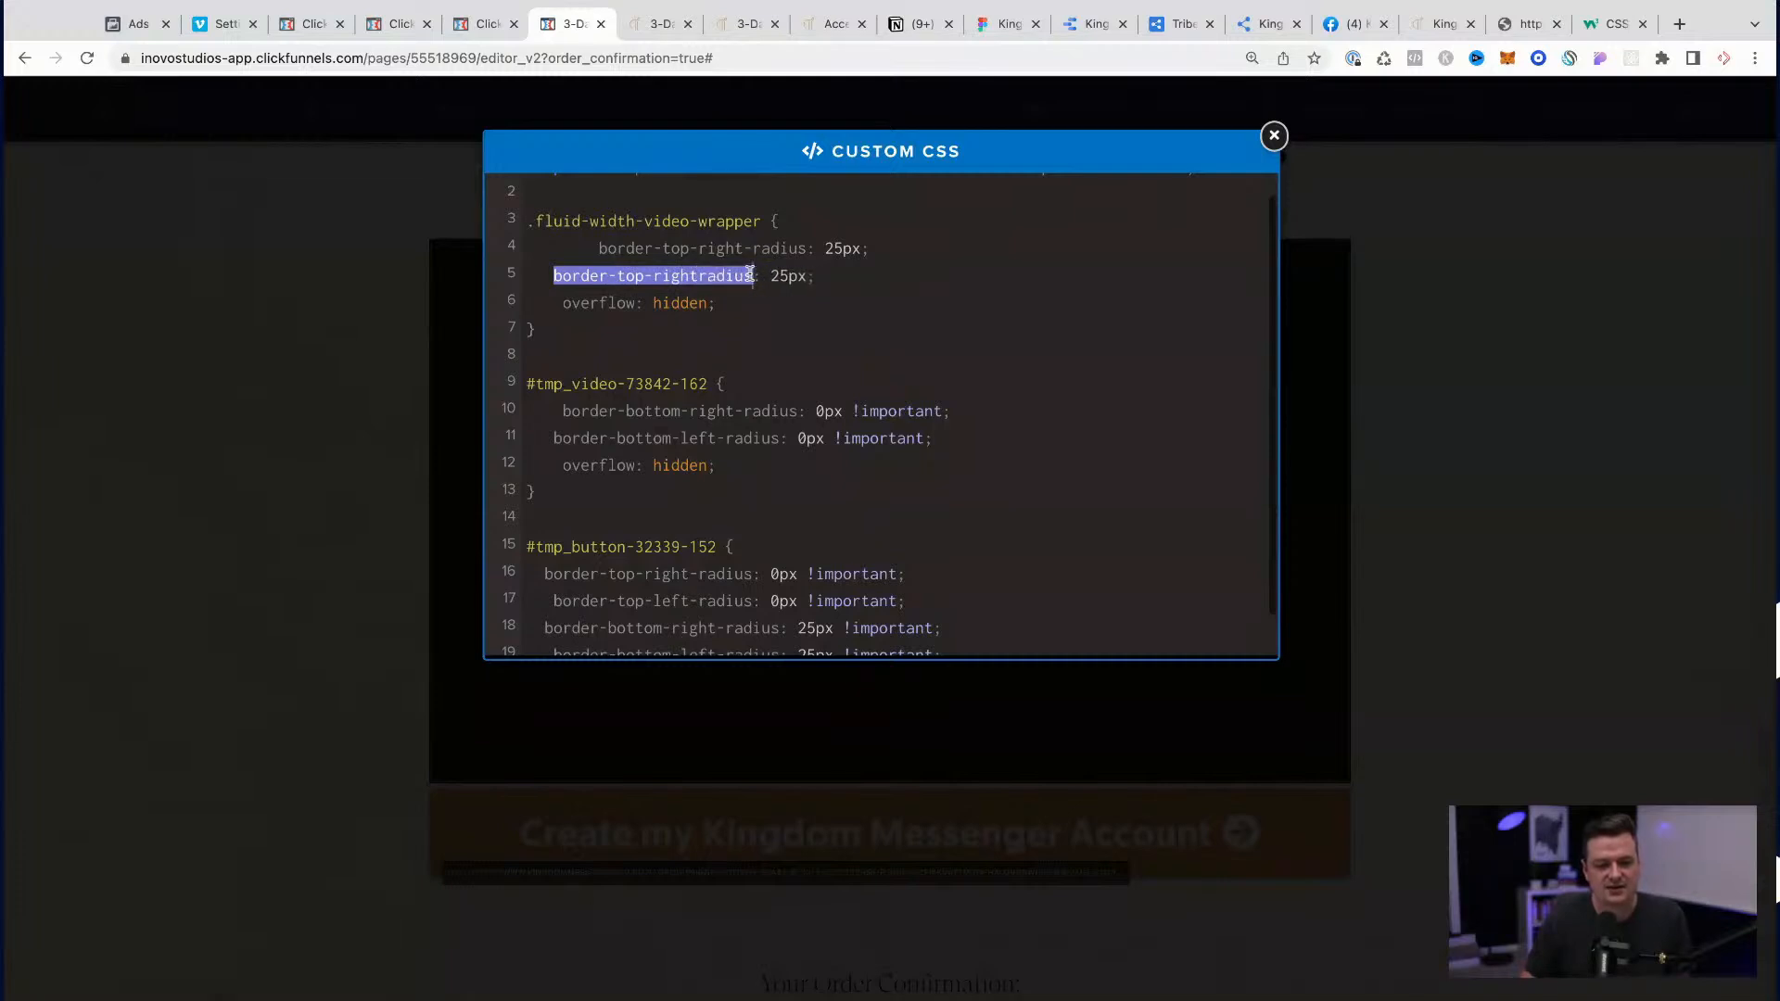
left_click(698, 276)
type("-")
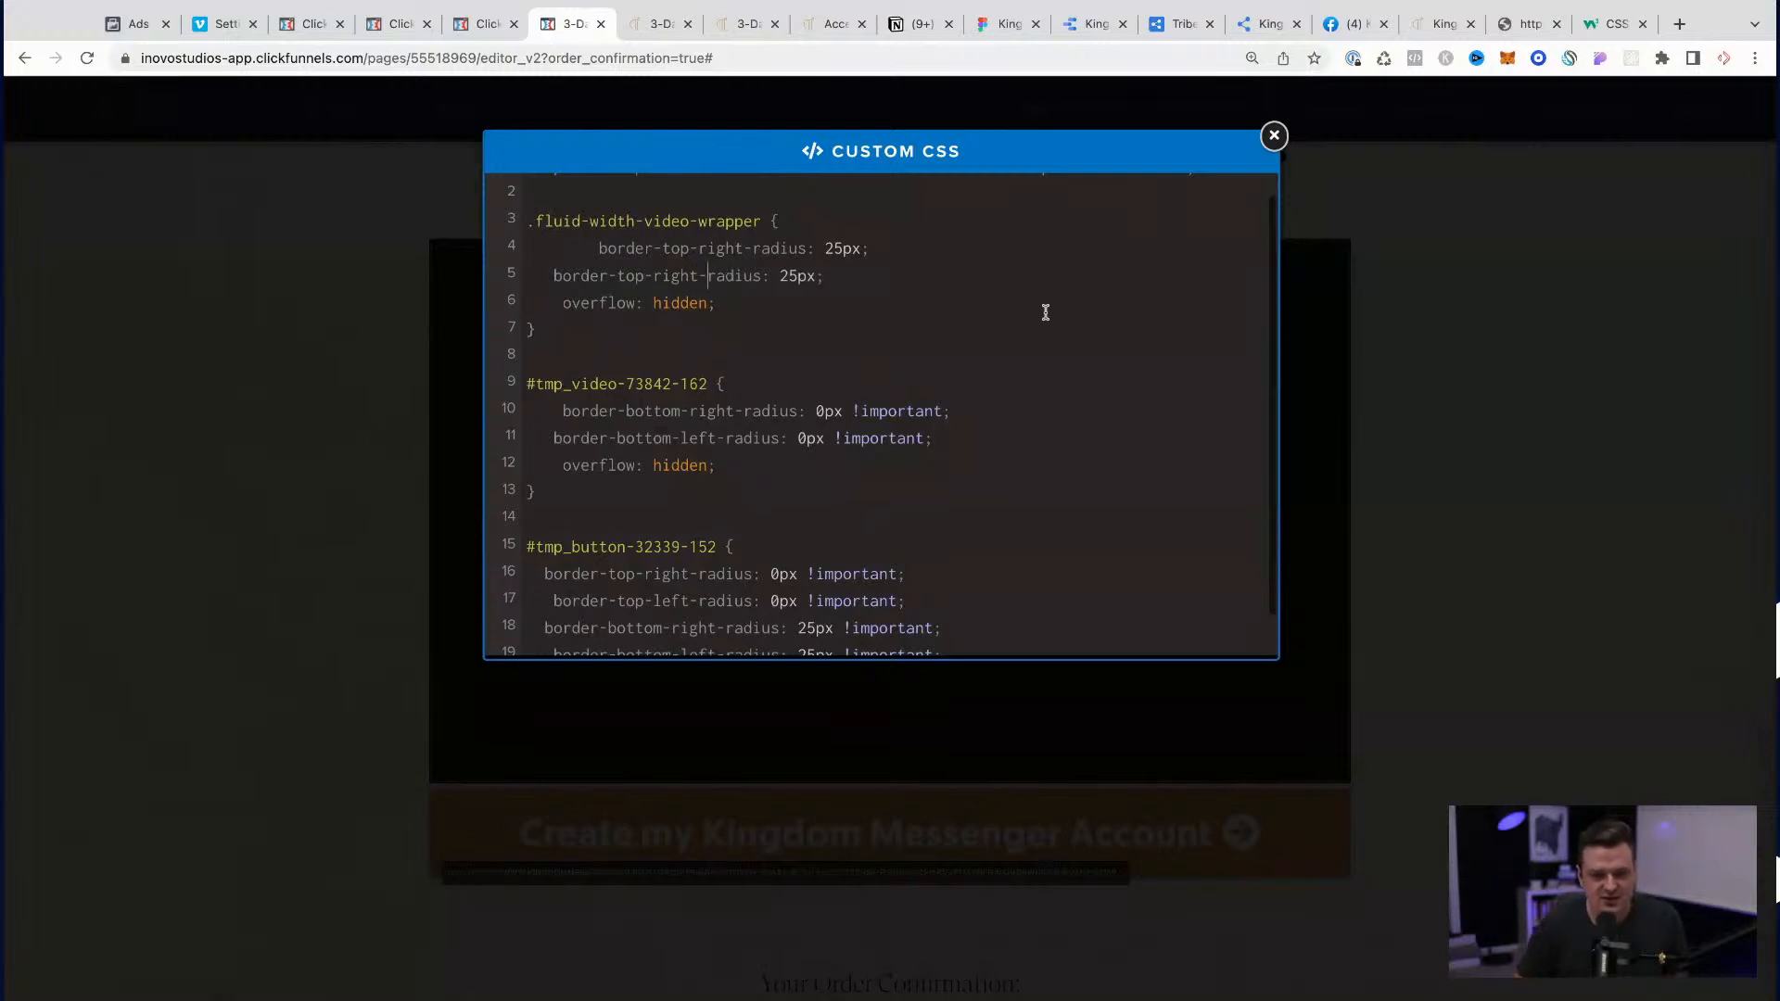
Step: Close the custom CSS, save the order confirmation page and check the video and button corners in the preview
left_click(1507, 423)
left_click(1726, 130)
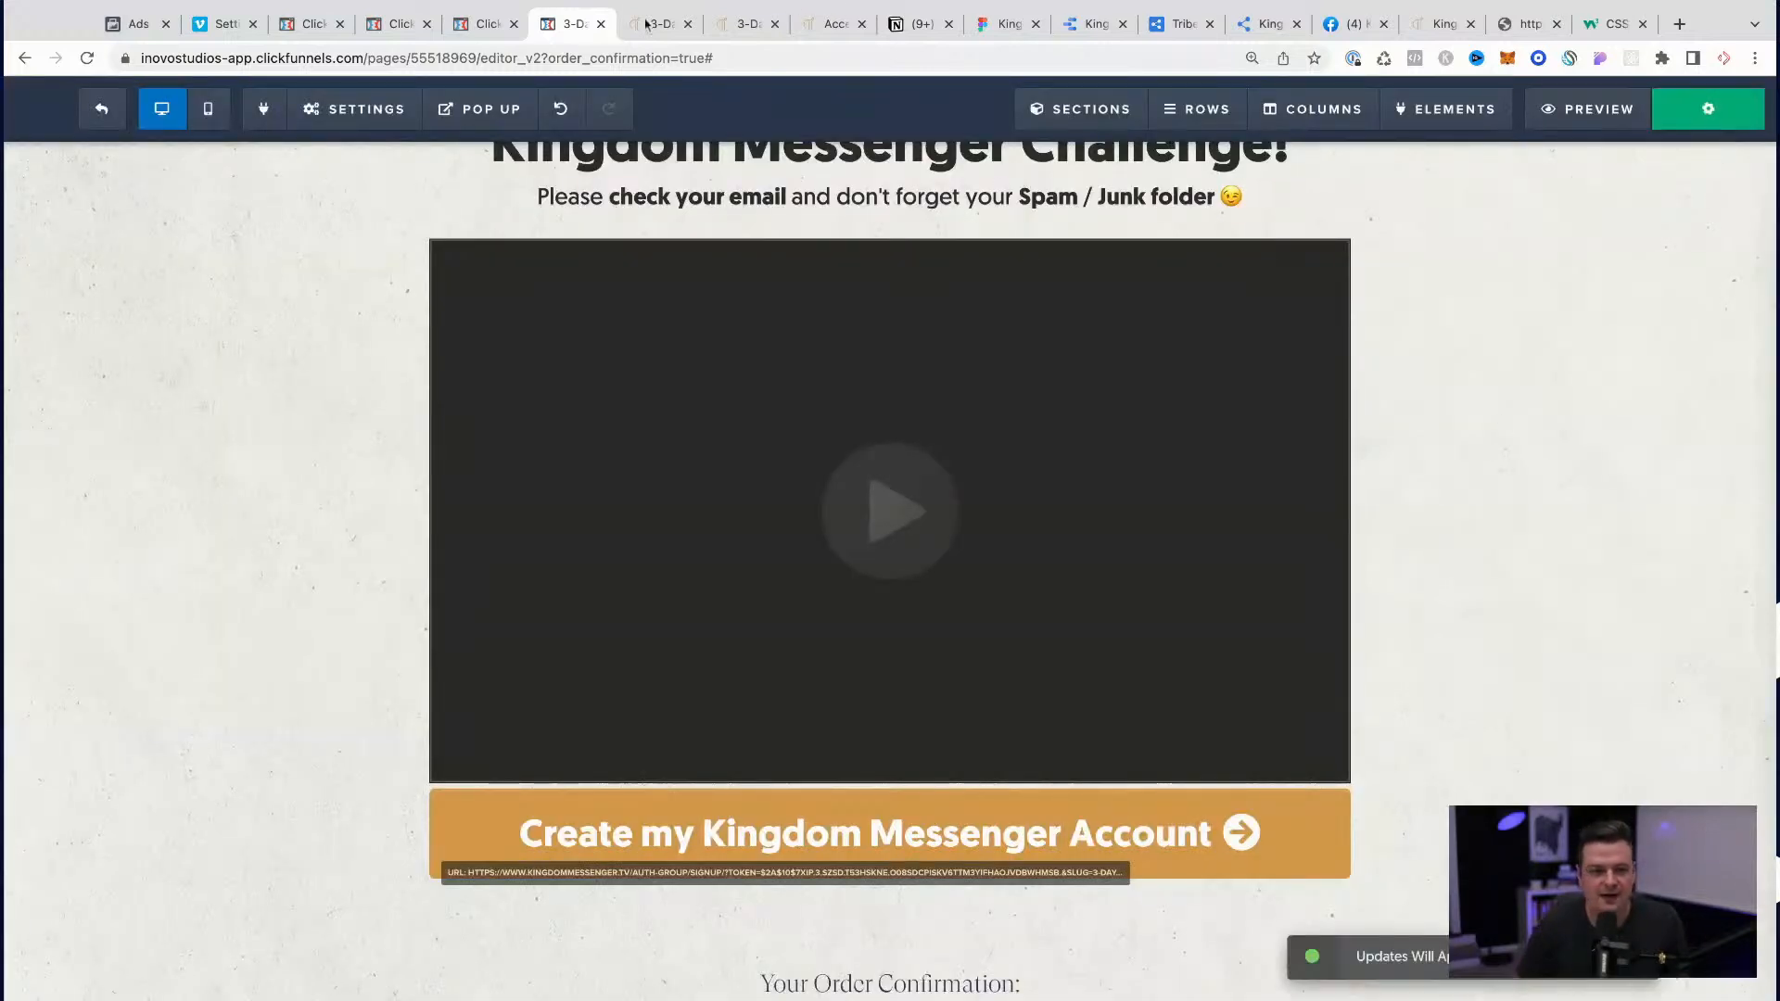
left_click(662, 28)
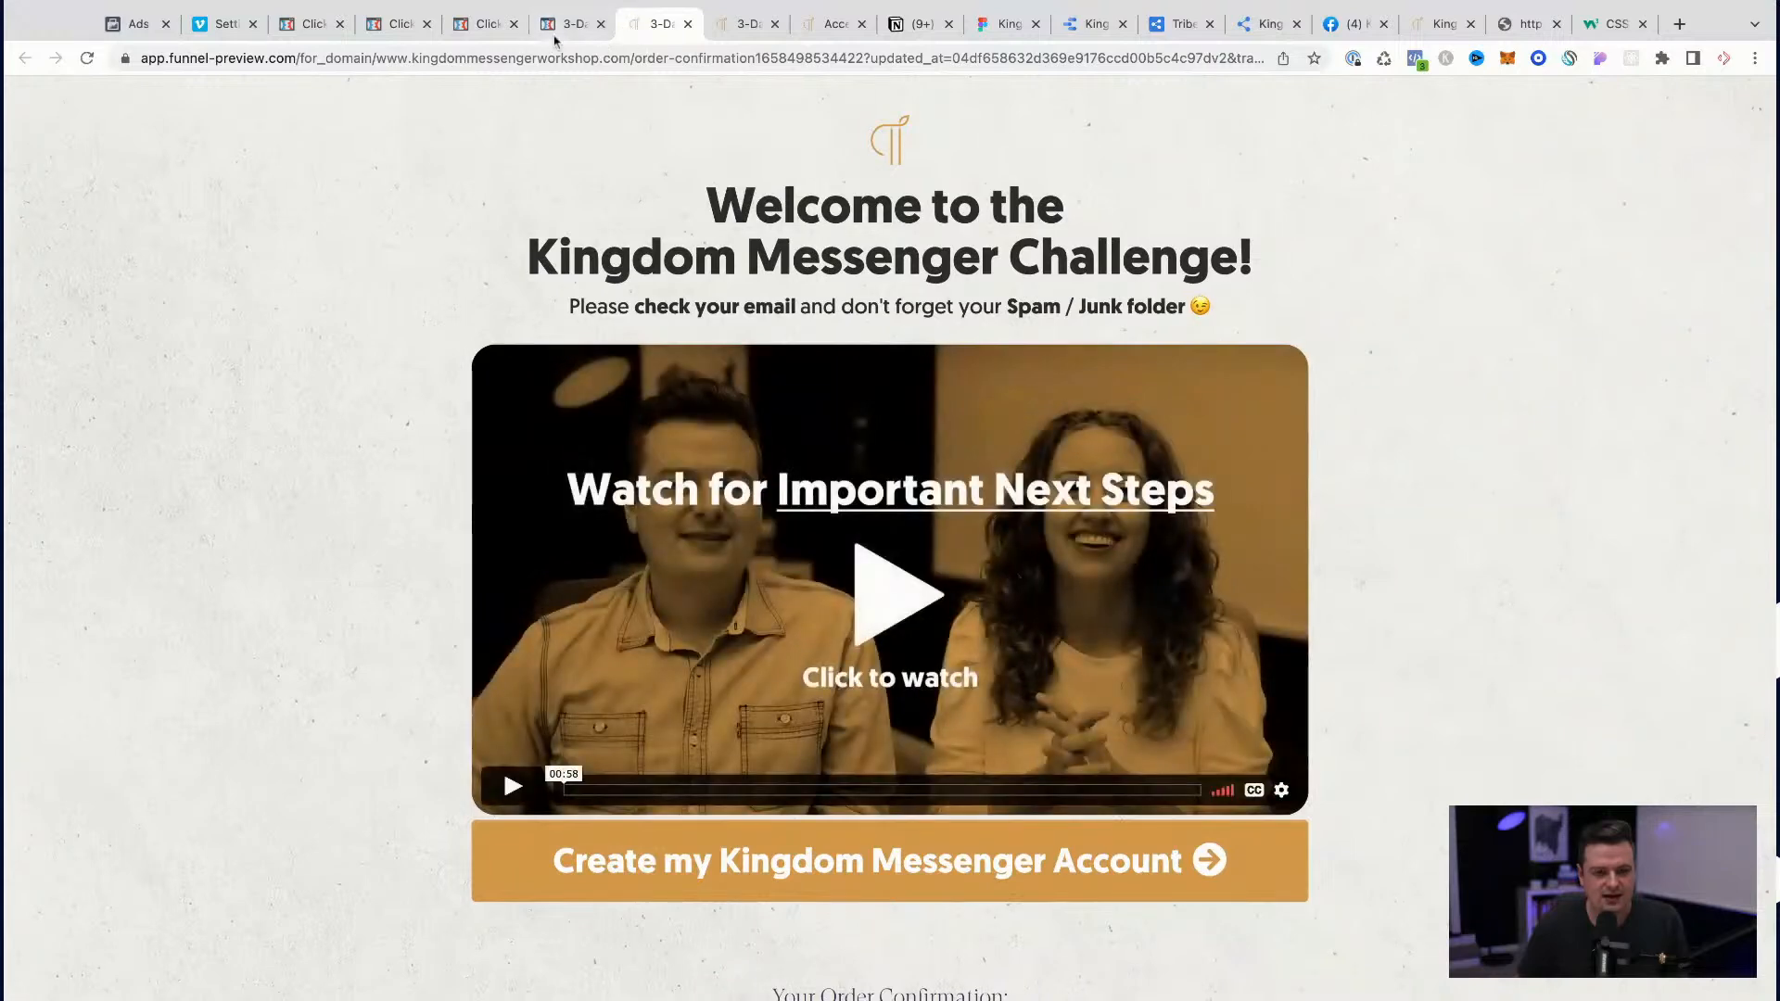
left_click(560, 25)
left_click(482, 24)
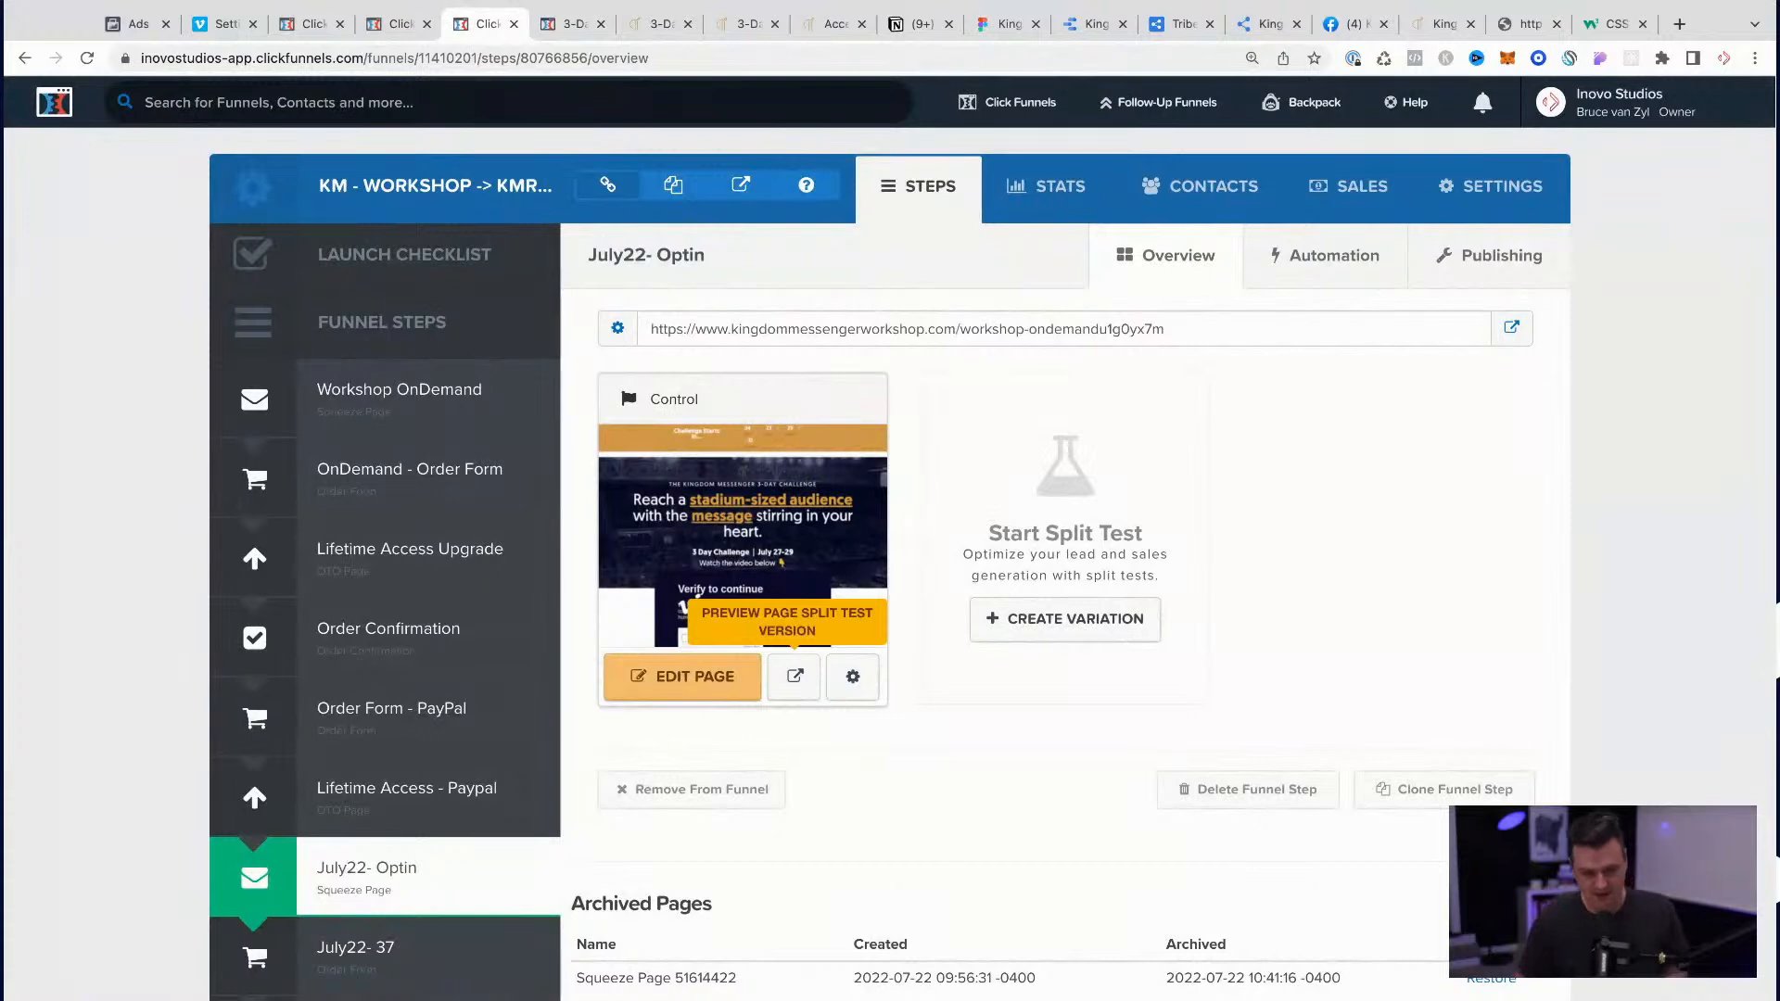
left_click(570, 25)
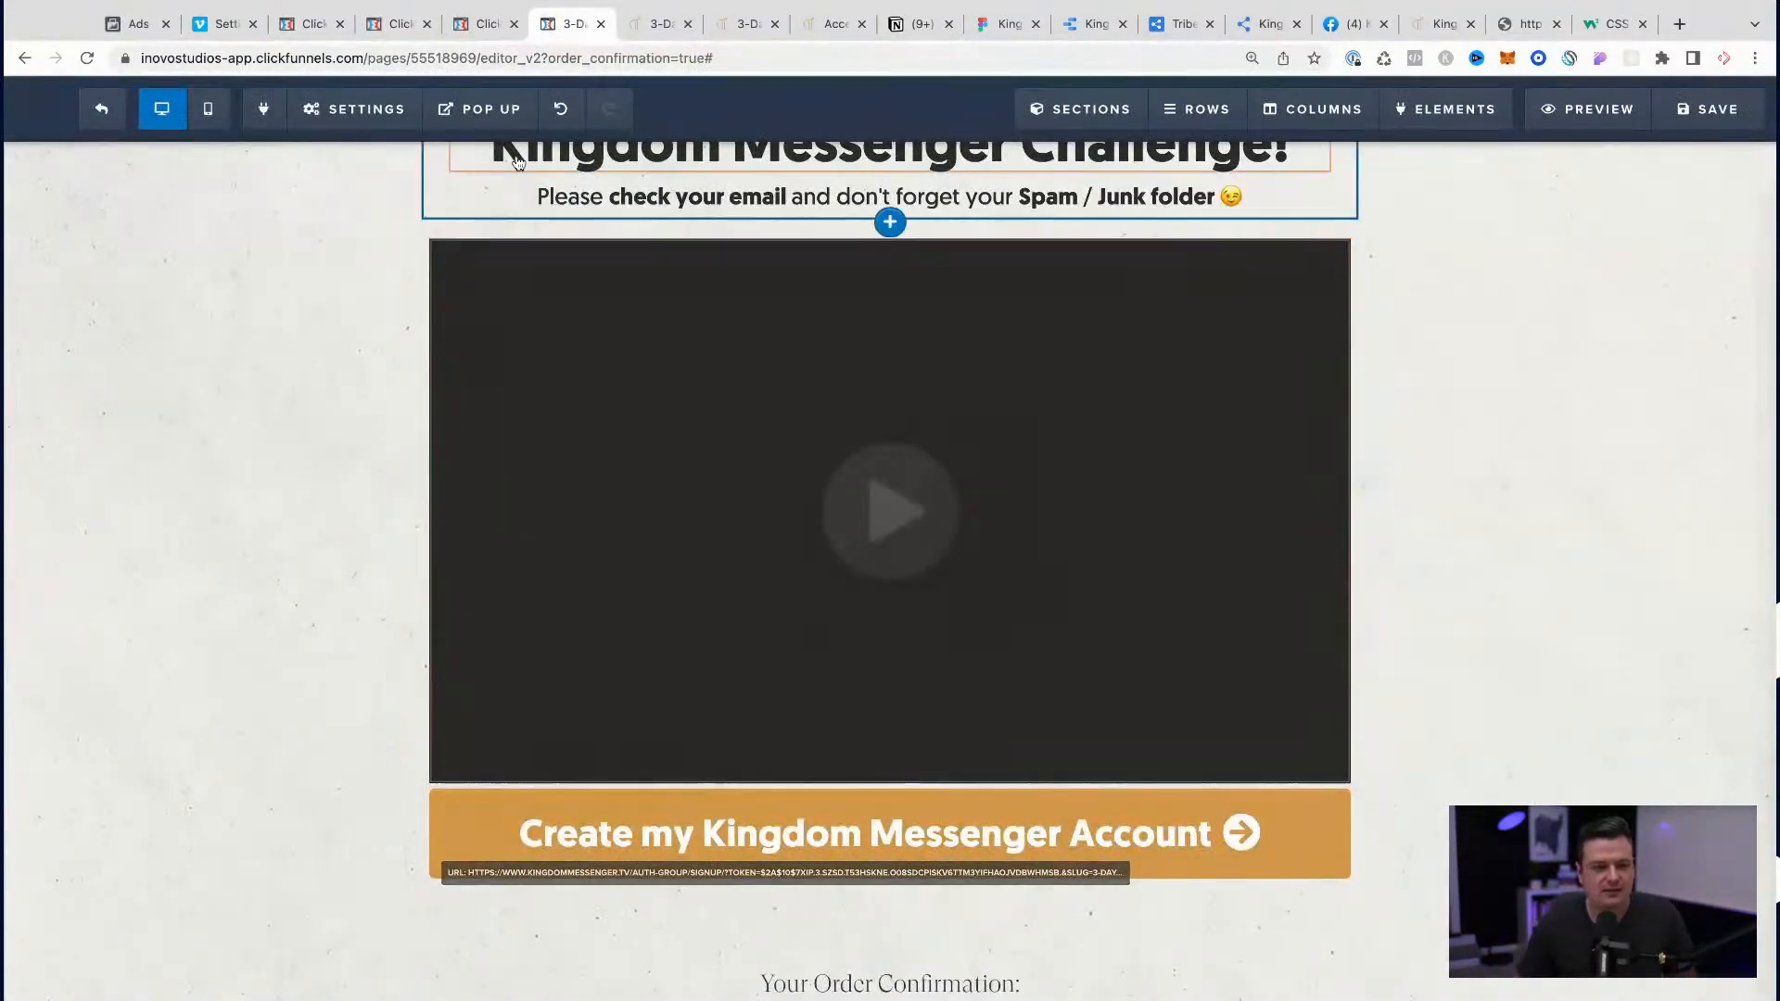
left_click(663, 24)
left_click(570, 24)
scroll(722, 437, "up", 3)
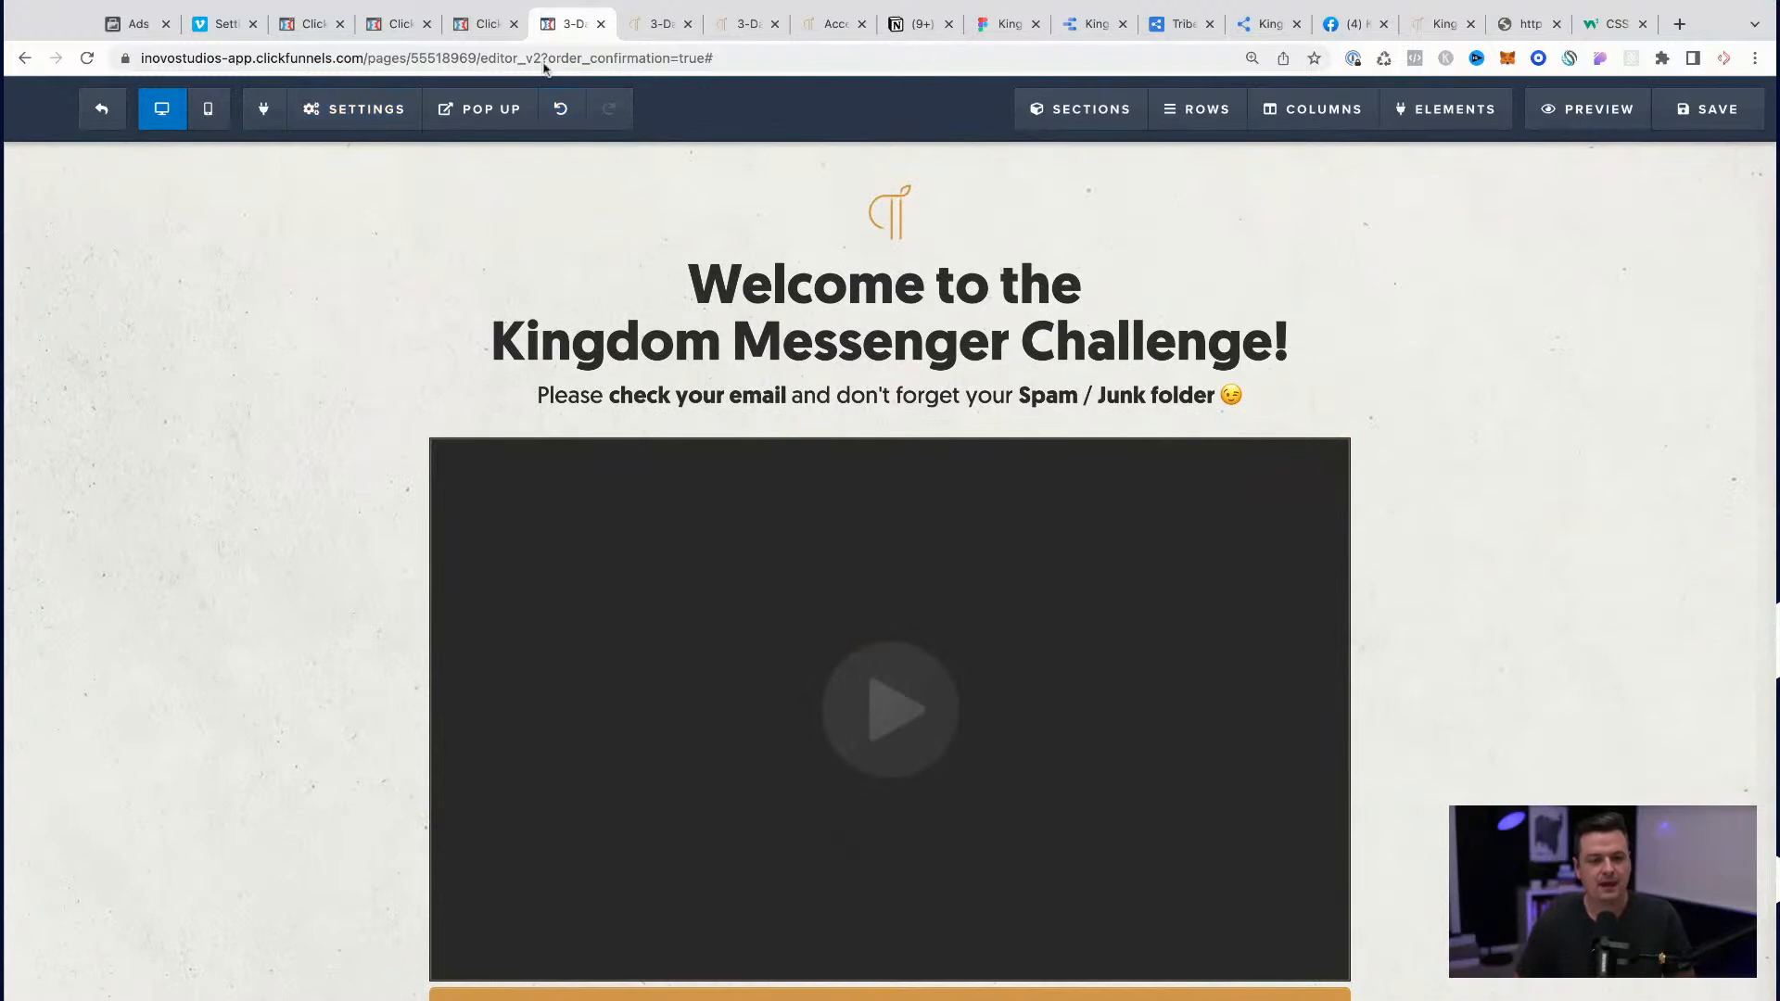
left_click(482, 25)
left_click(570, 24)
Step: Copy the overflow: hidden line from the video rule to the end of the #tmp_button-32339-152 rule and save the page
mouse_move(385, 111)
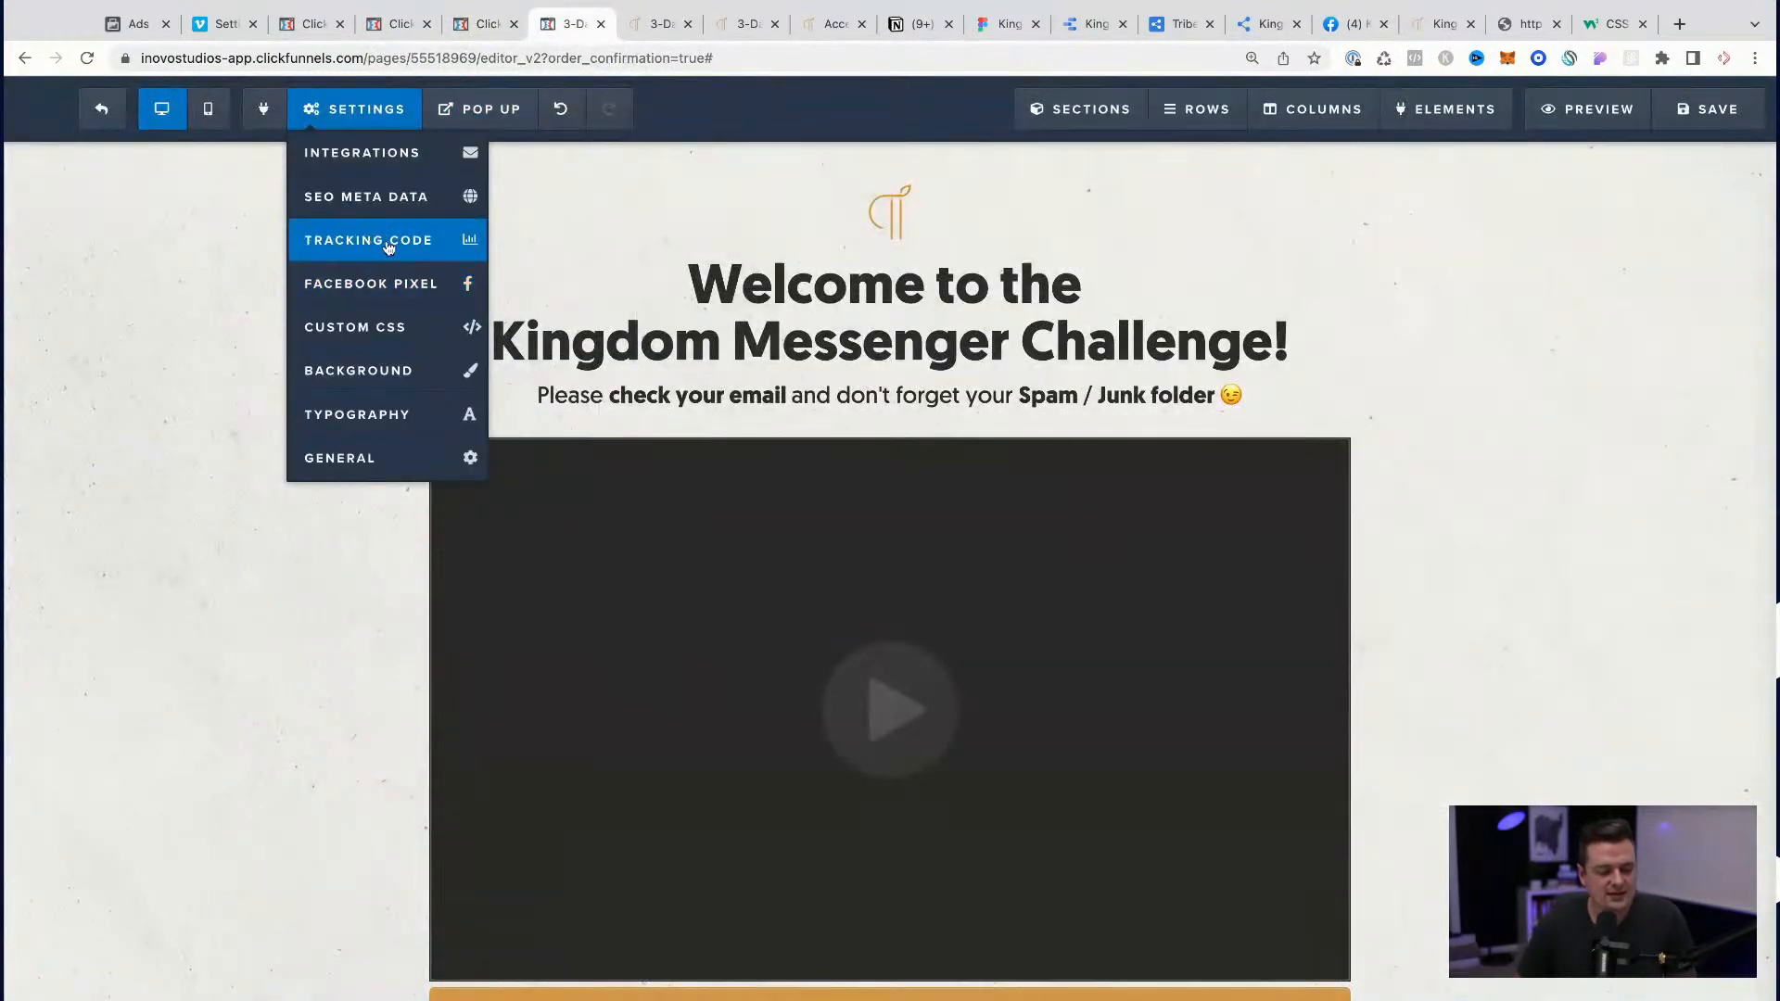
left_click(385, 343)
scroll(732, 519, "down", 2)
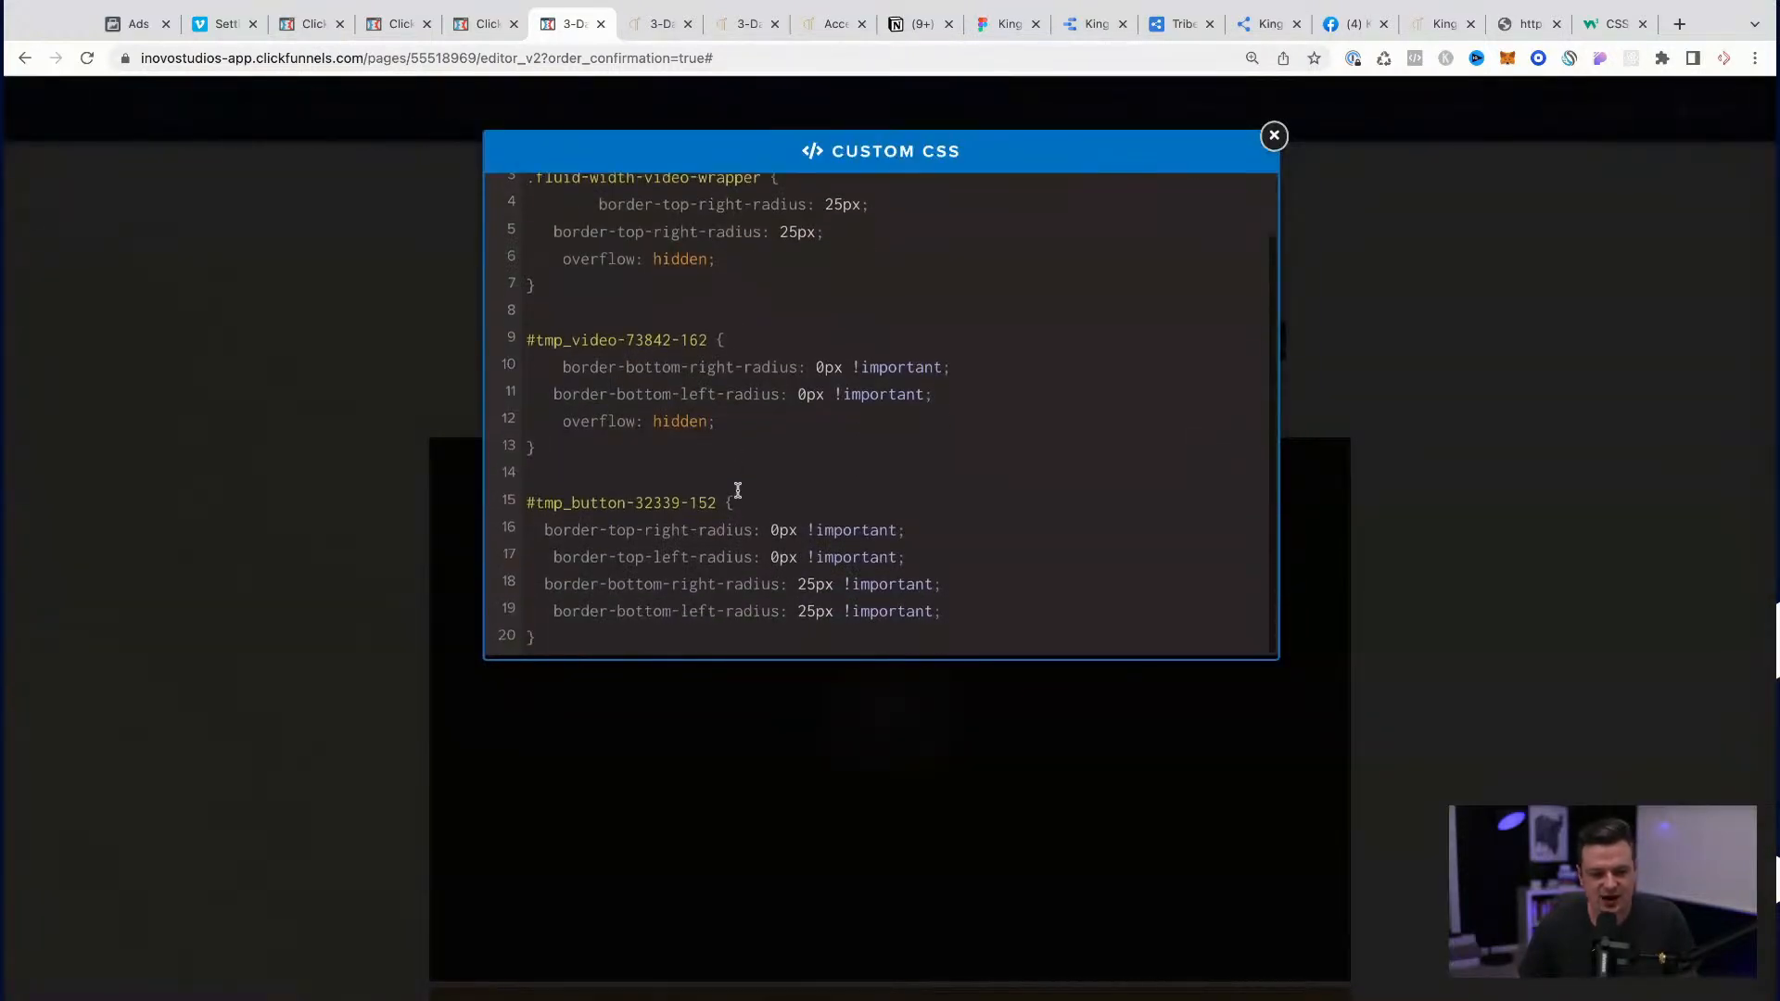
left_click(734, 428)
key("shift+Left")
key("shift+Left")
key("shift+Left")
key("shift+Left")
key("shift+Left")
key("shift+Left")
key("shift+Left")
key("shift+Left")
key("shift+Left")
key("shift+Left")
key("shift+Left")
key("shift+Left")
key("shift+Left")
key("shift+Left")
key("shift+Left")
key("shift+Left")
key("shift+Left")
key("ctrl+c")
left_click(968, 610)
key("Return")
key("ctrl+v")
scroll(988, 531, "down", 1)
scroll(988, 532, "up", 2)
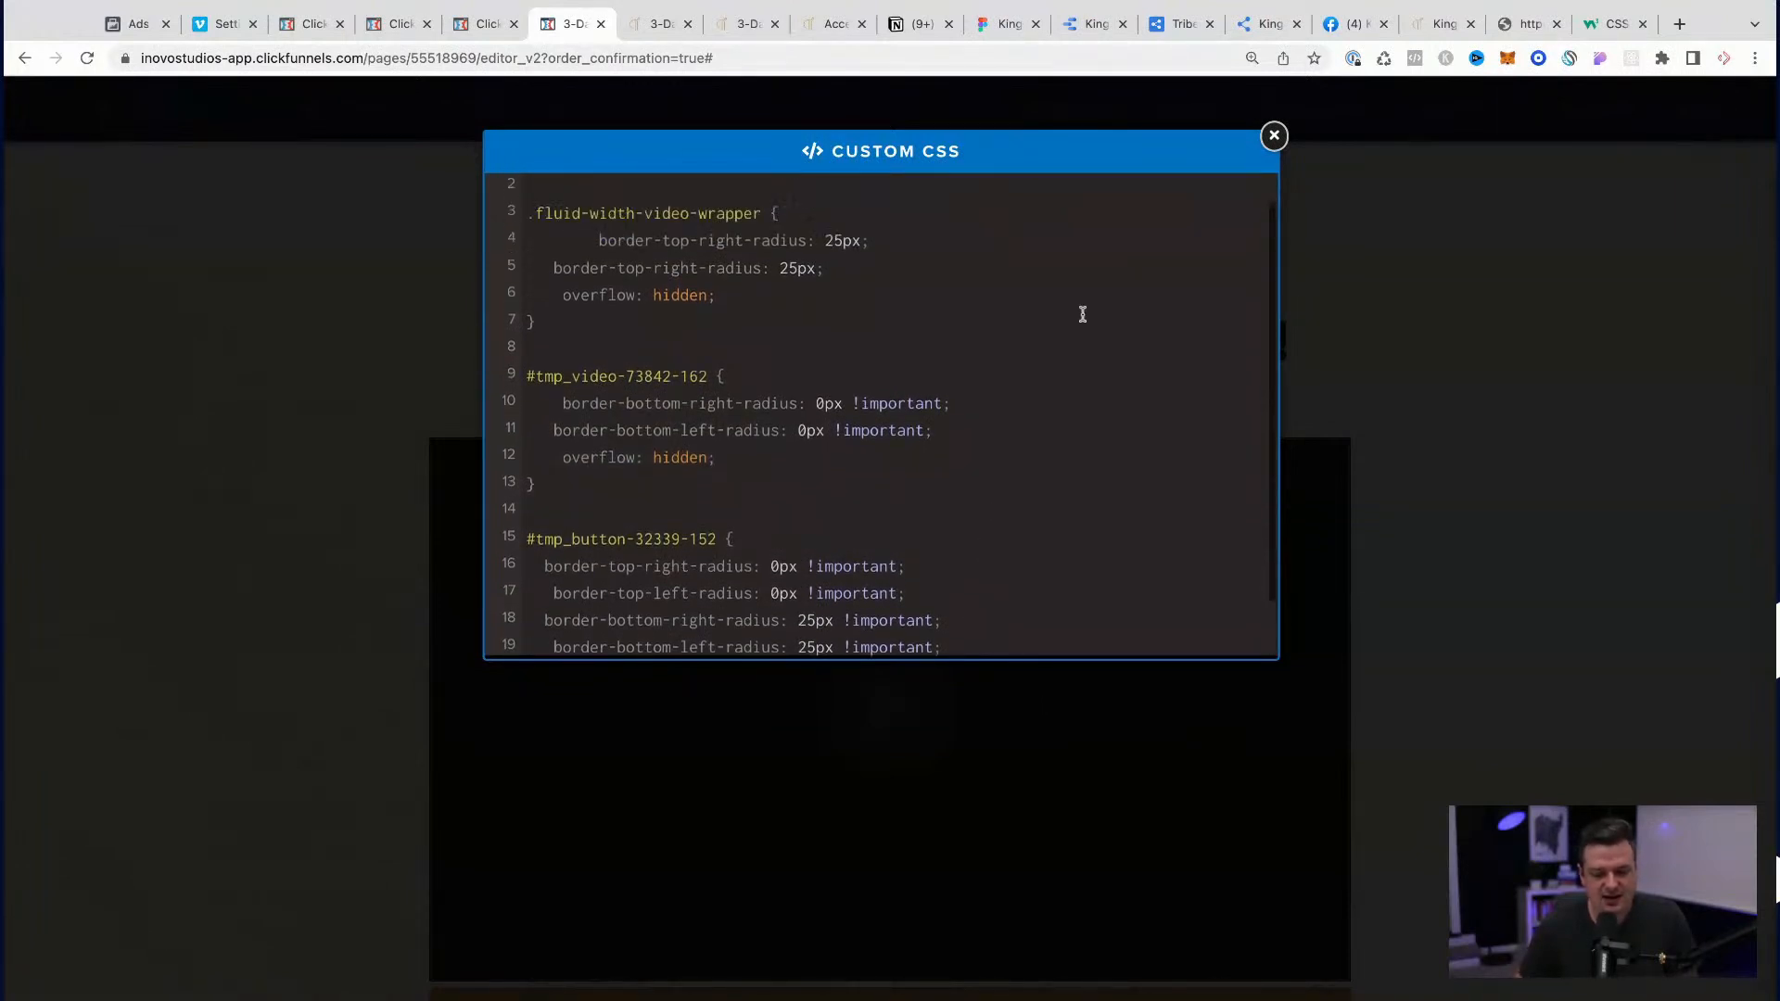
left_click(1274, 137)
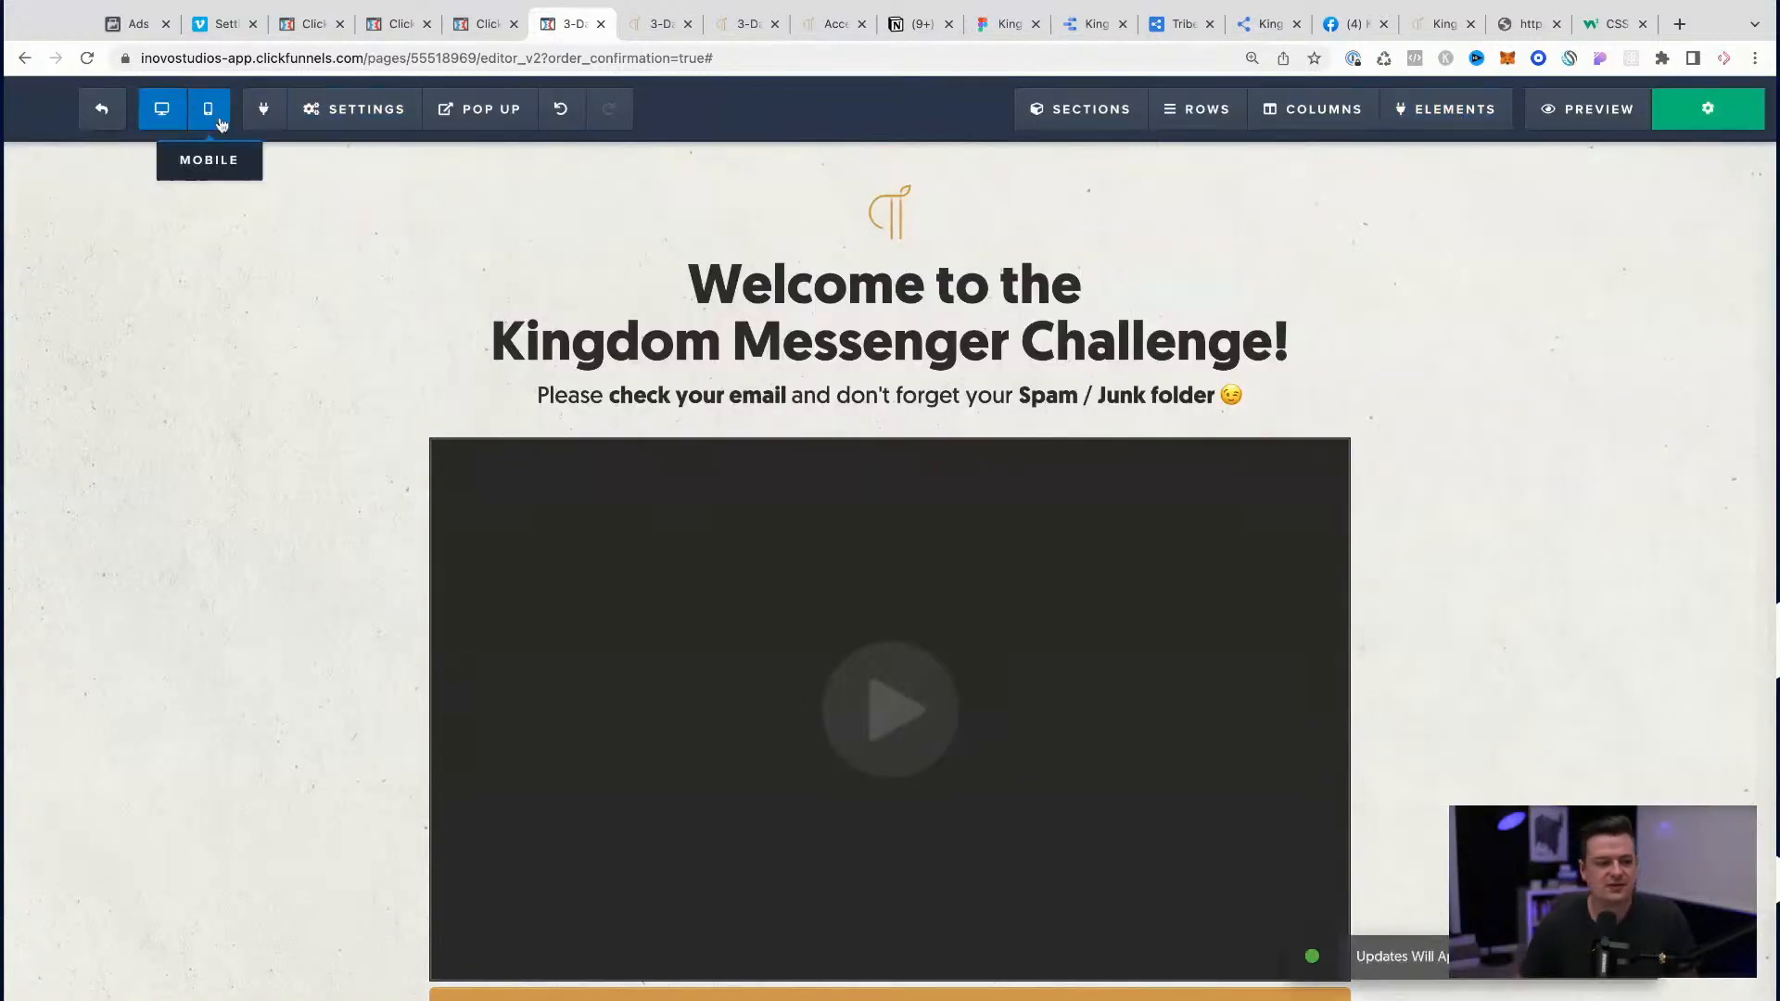
Step: Exit the page editor and close the two order confirmation previews and the account page
left_click(84, 113)
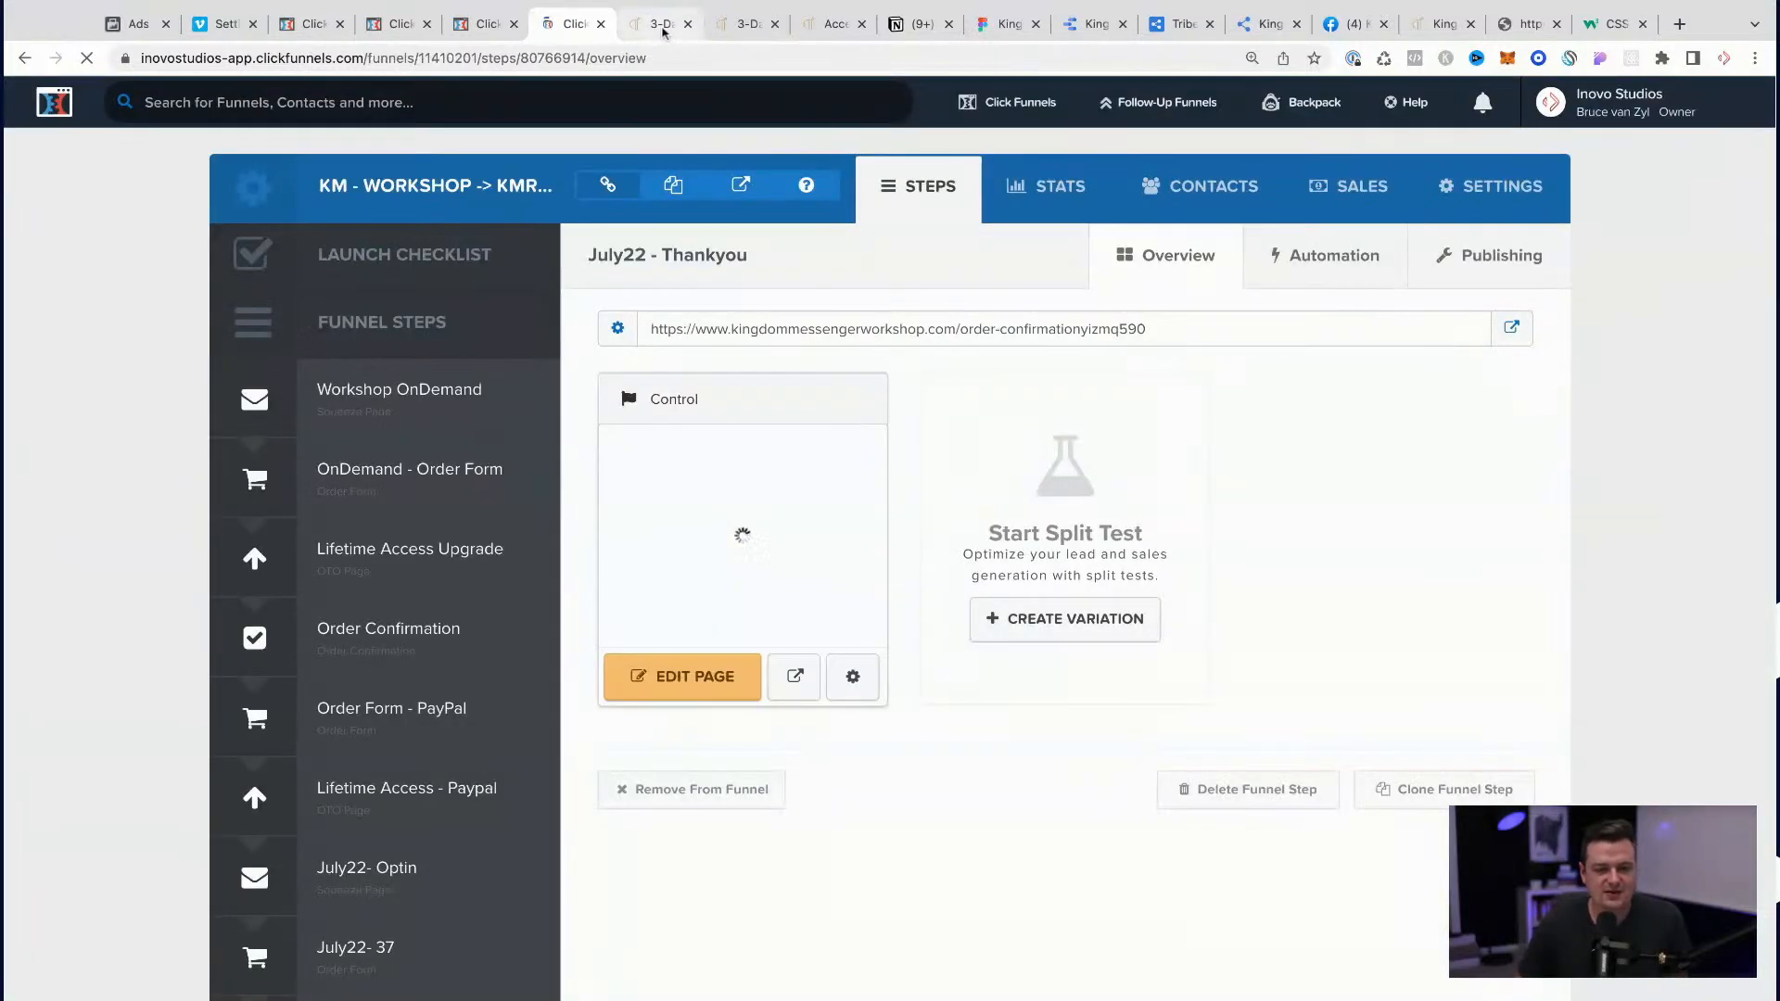
left_click(664, 32)
left_click(688, 26)
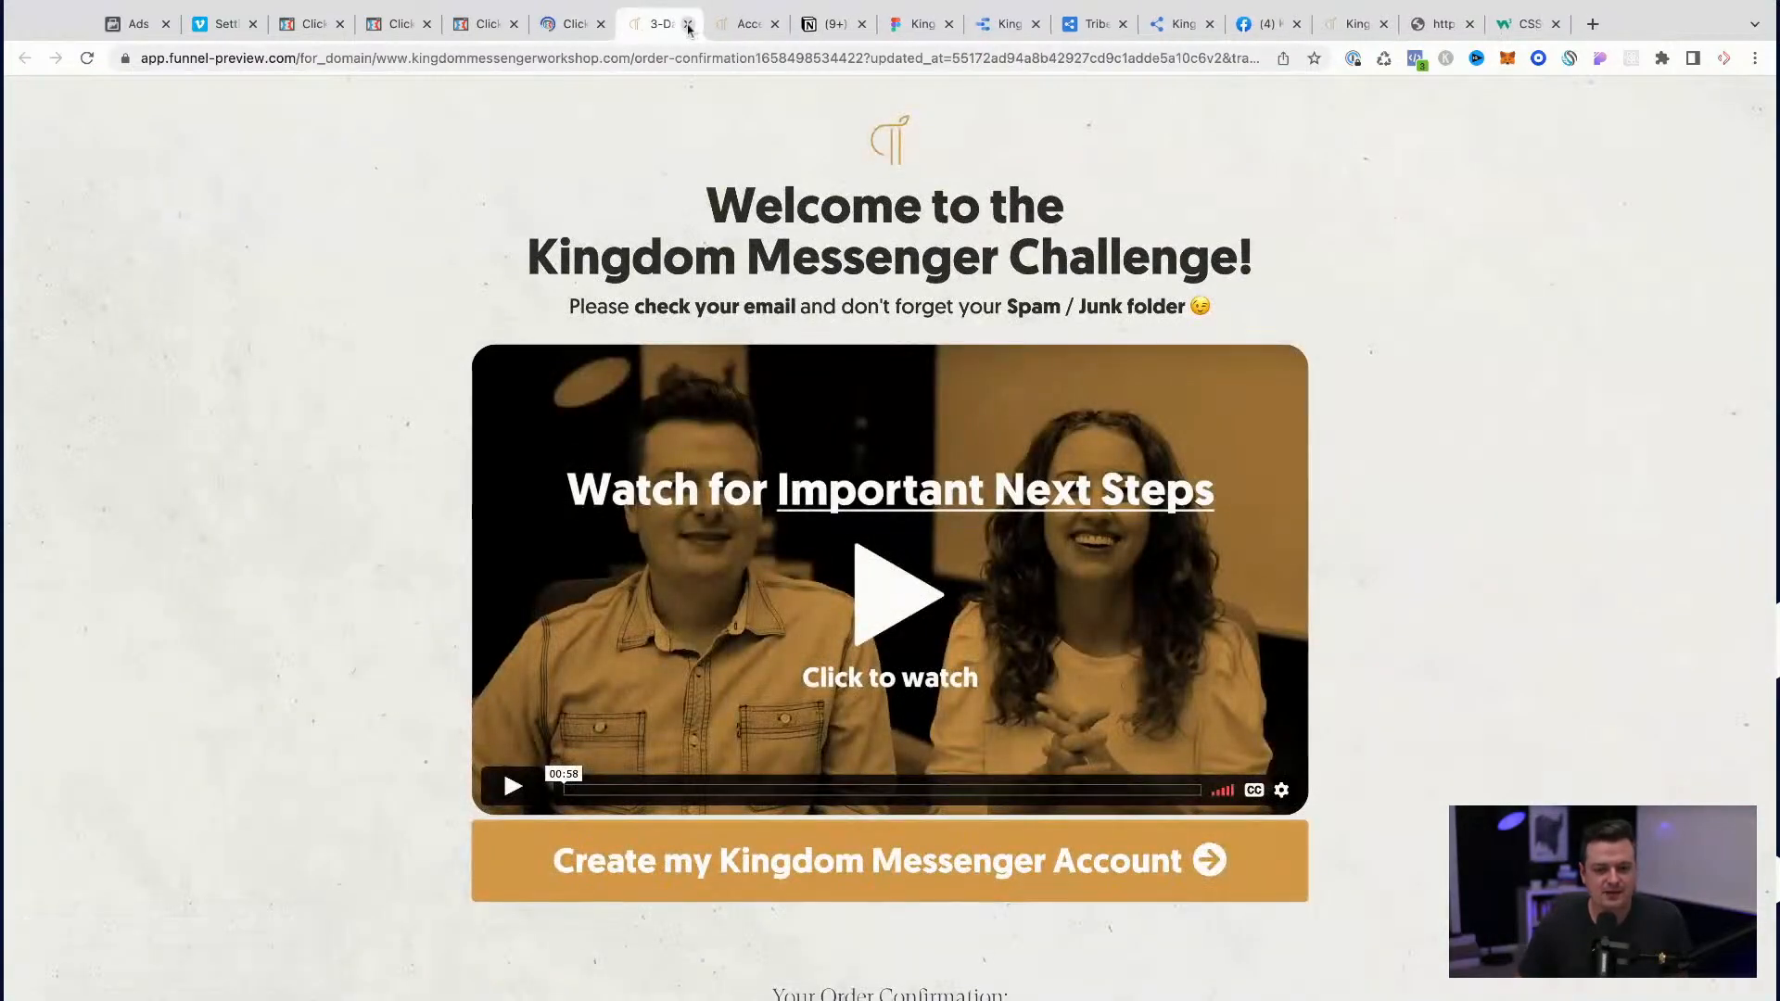
left_click(688, 25)
left_click(688, 25)
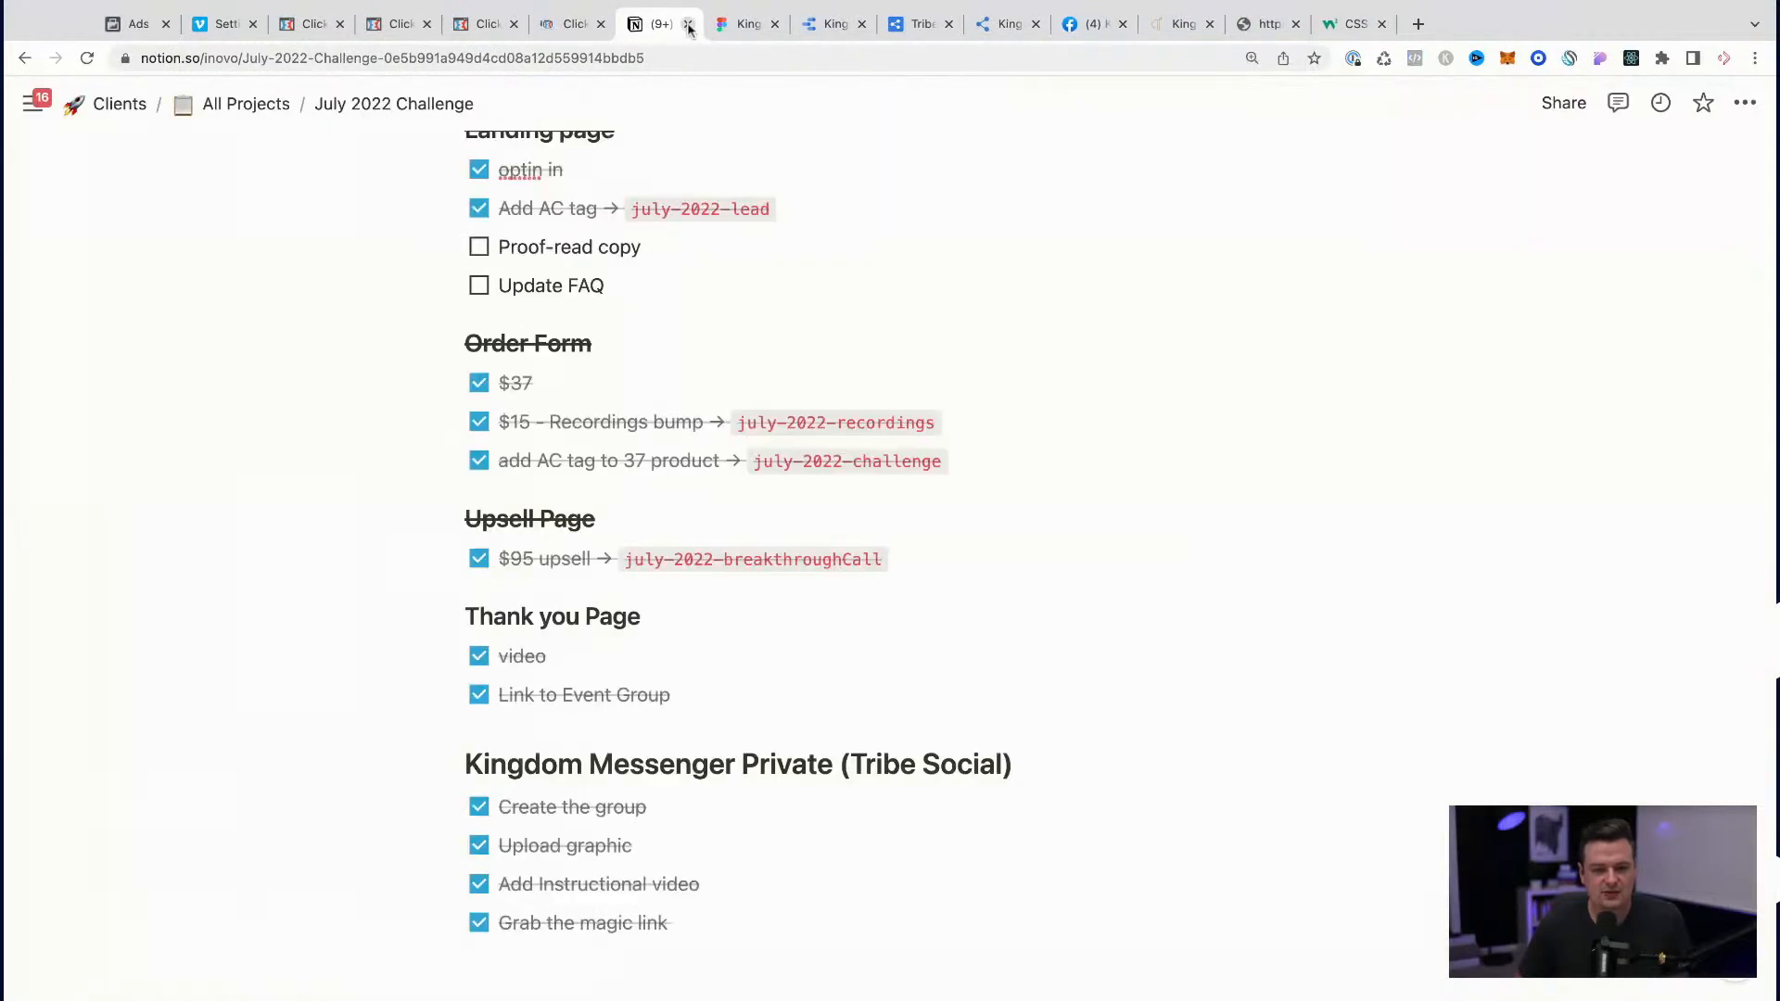
Step: Close the three surplus ClickFunnels pages, keeping only the July22 - Thankyou funnel step open
left_click(584, 25)
left_click(486, 25)
left_click(514, 24)
left_click(412, 26)
left_click(426, 25)
left_click(321, 28)
left_click(339, 25)
Step: Open the follow-up actions of the Kingdom Messenger Challenge (Early Access) product in the July22- 37 order form step
scroll(389, 631, "down", 4)
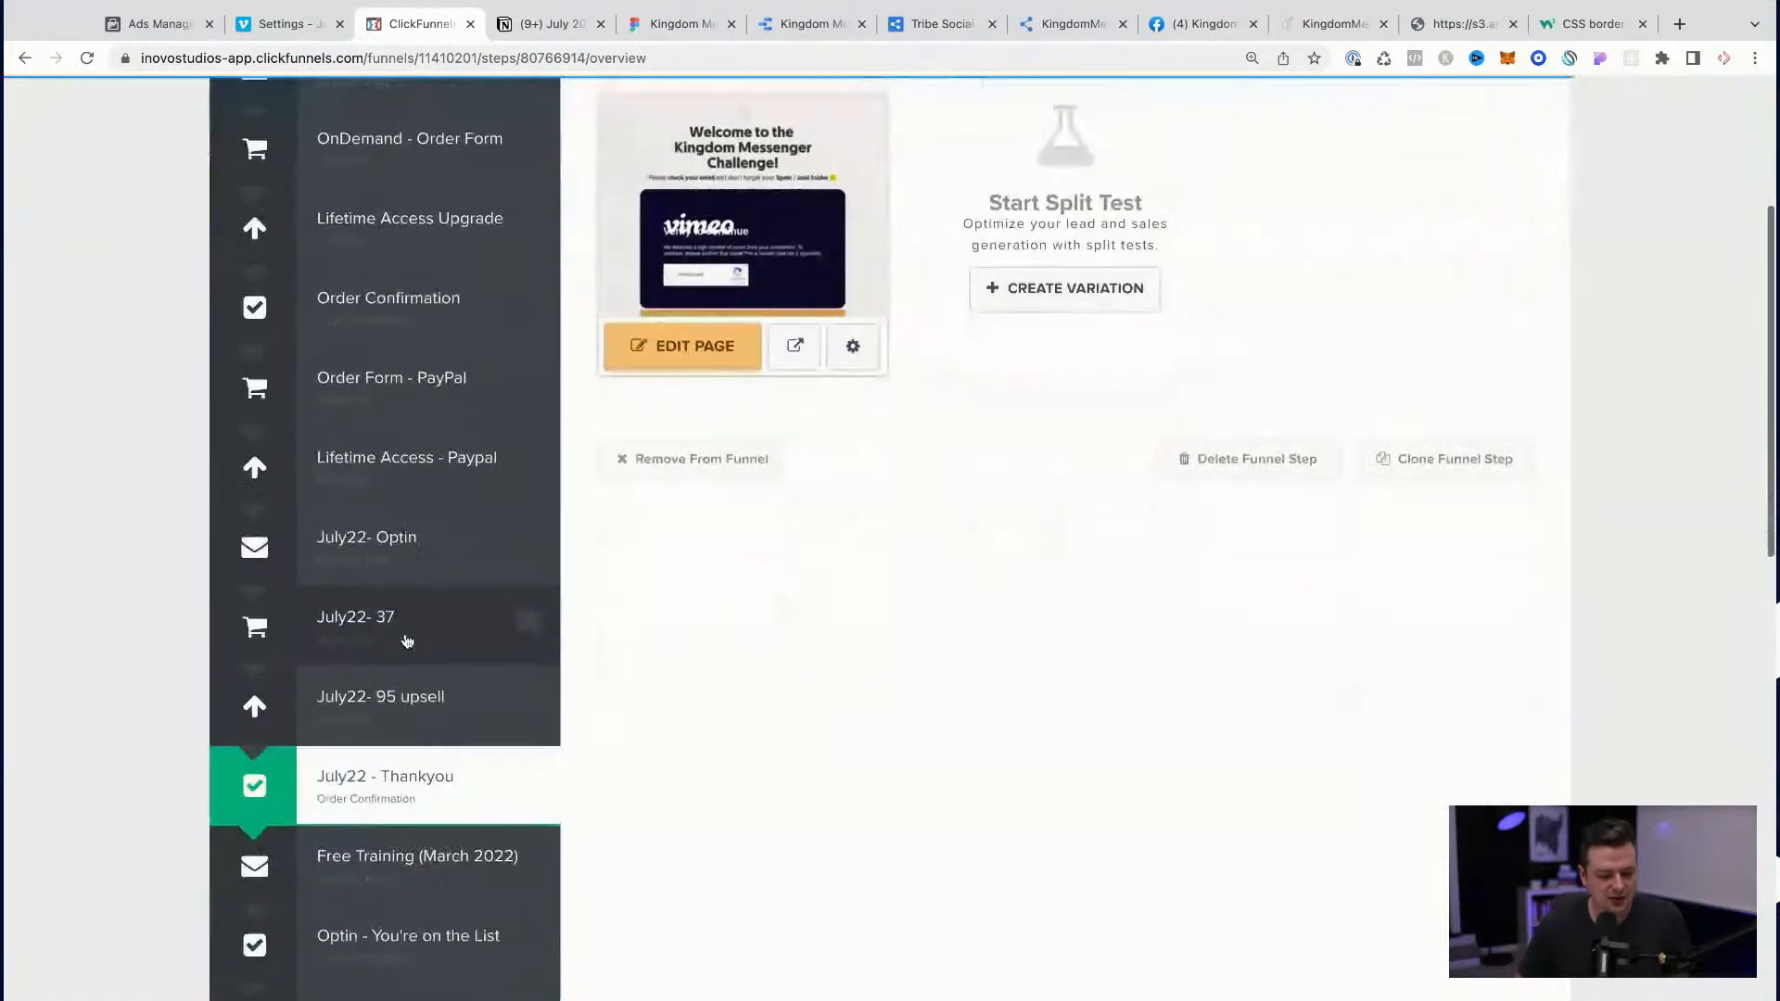
left_click(388, 560)
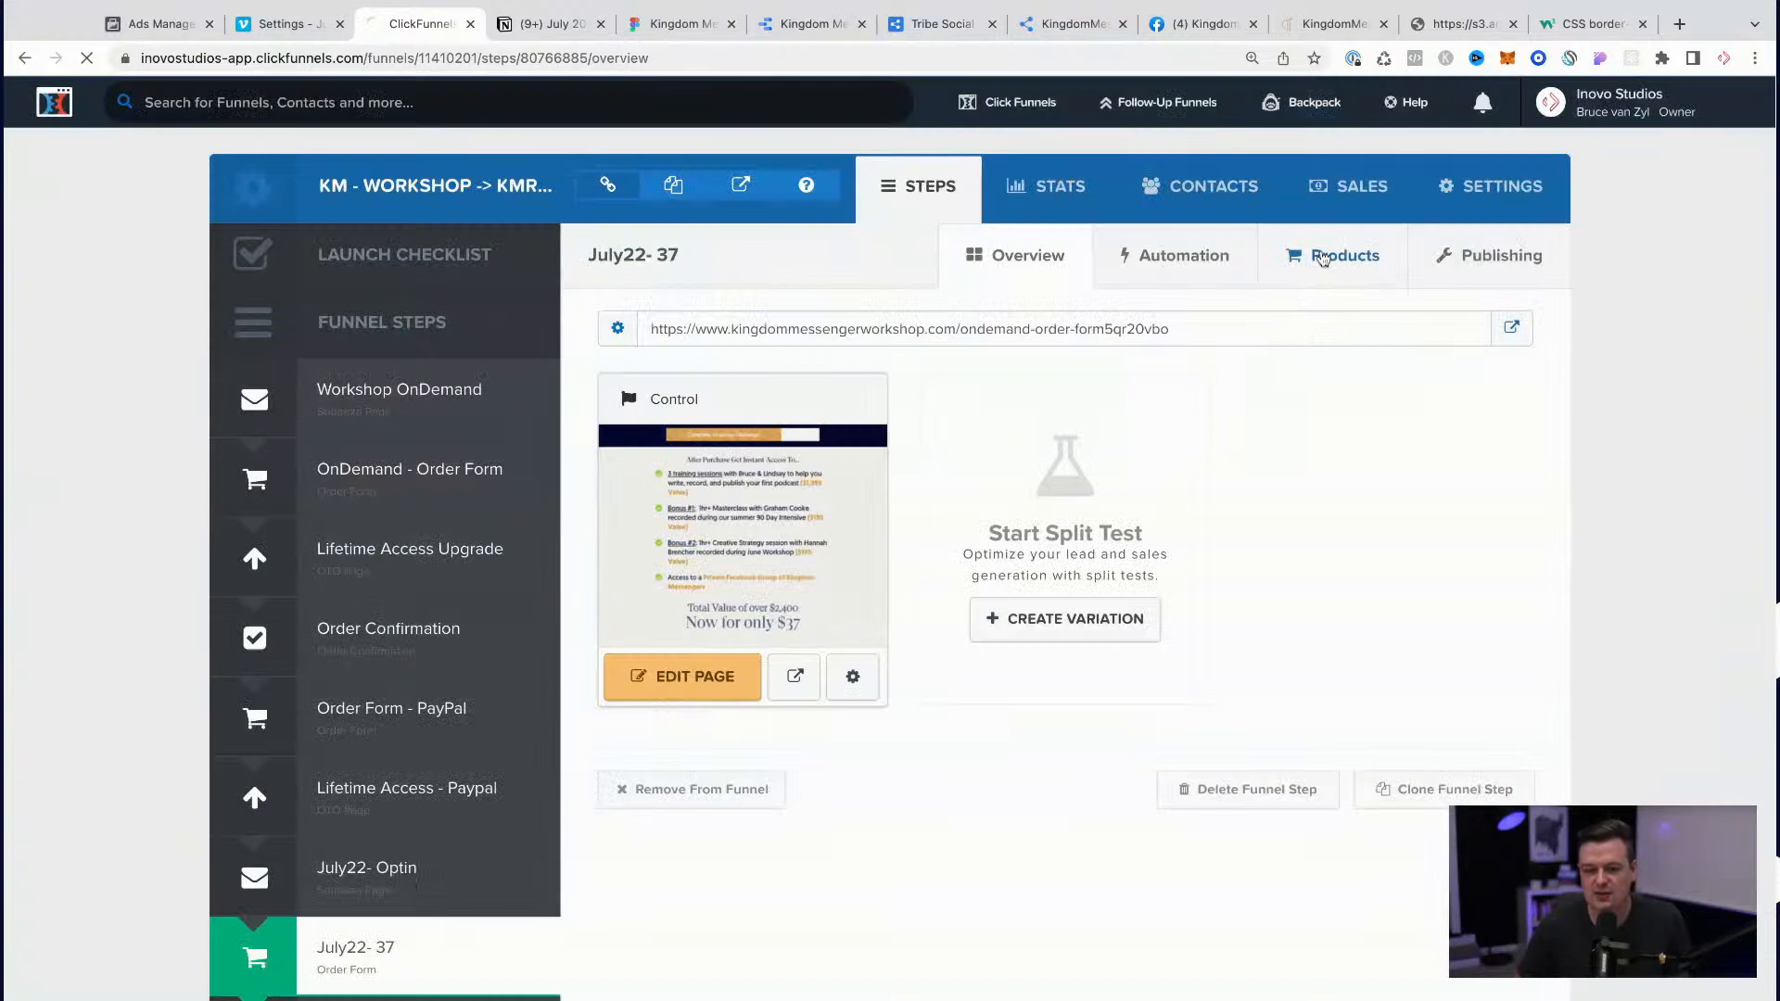
left_click(1323, 258)
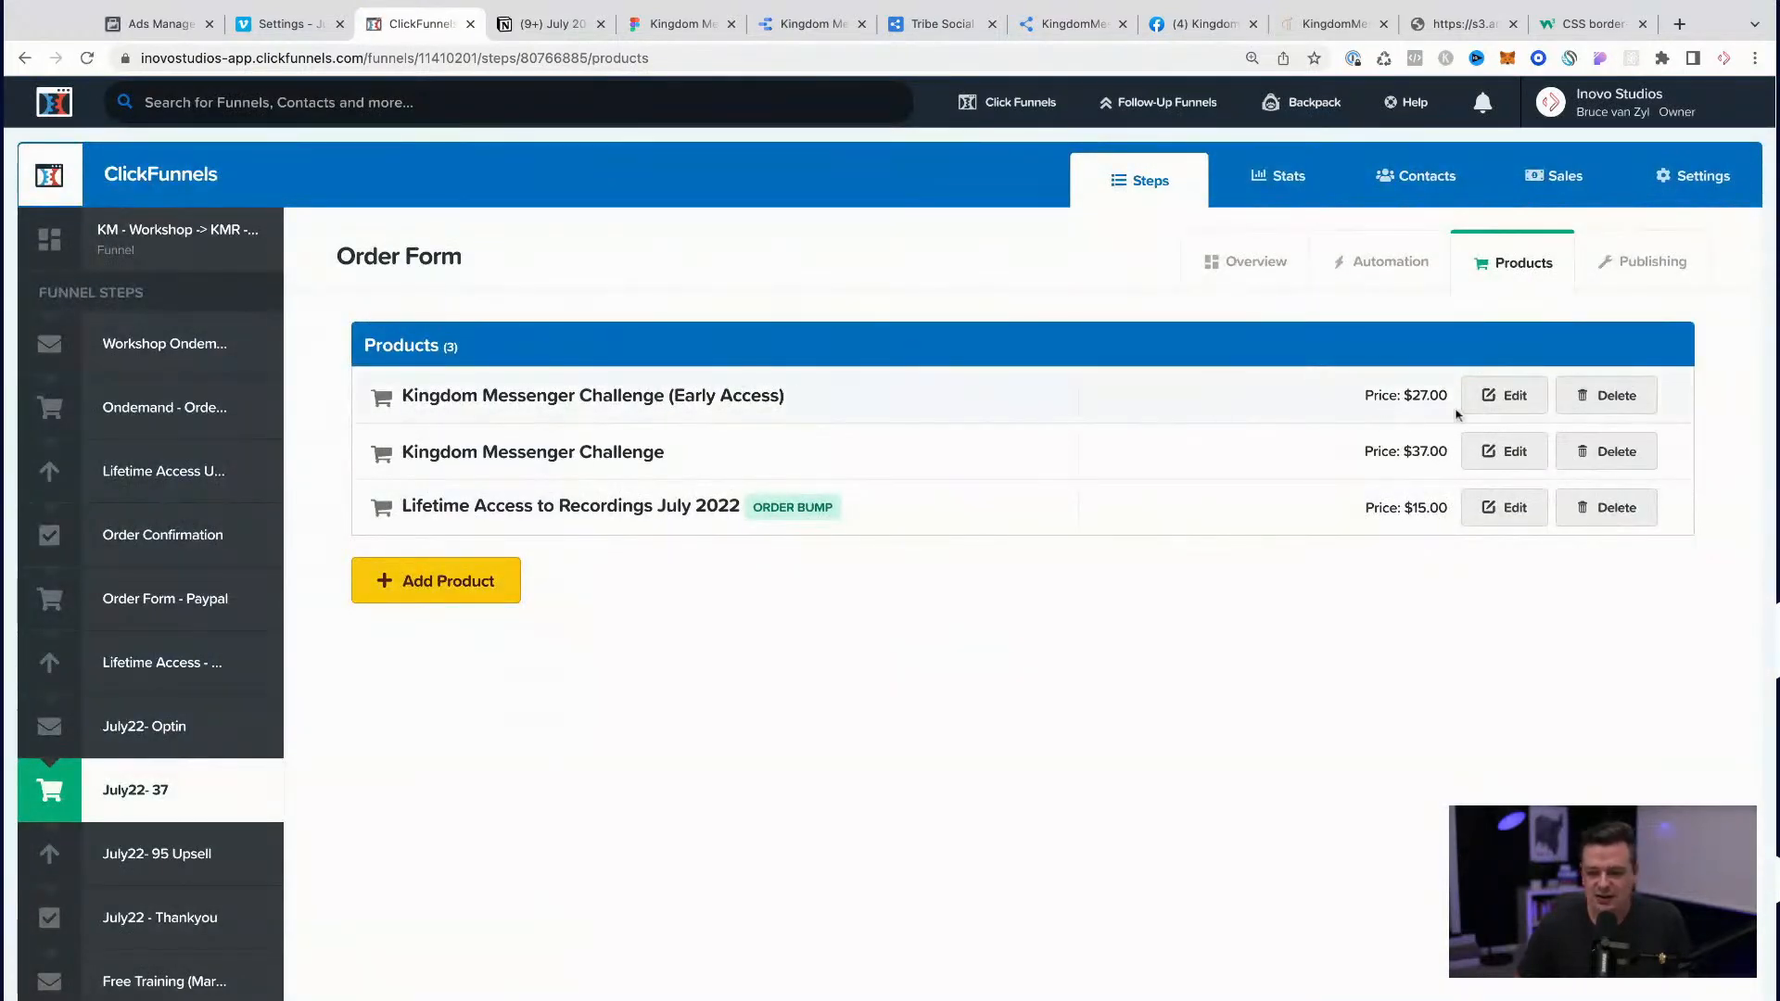
left_click(1506, 396)
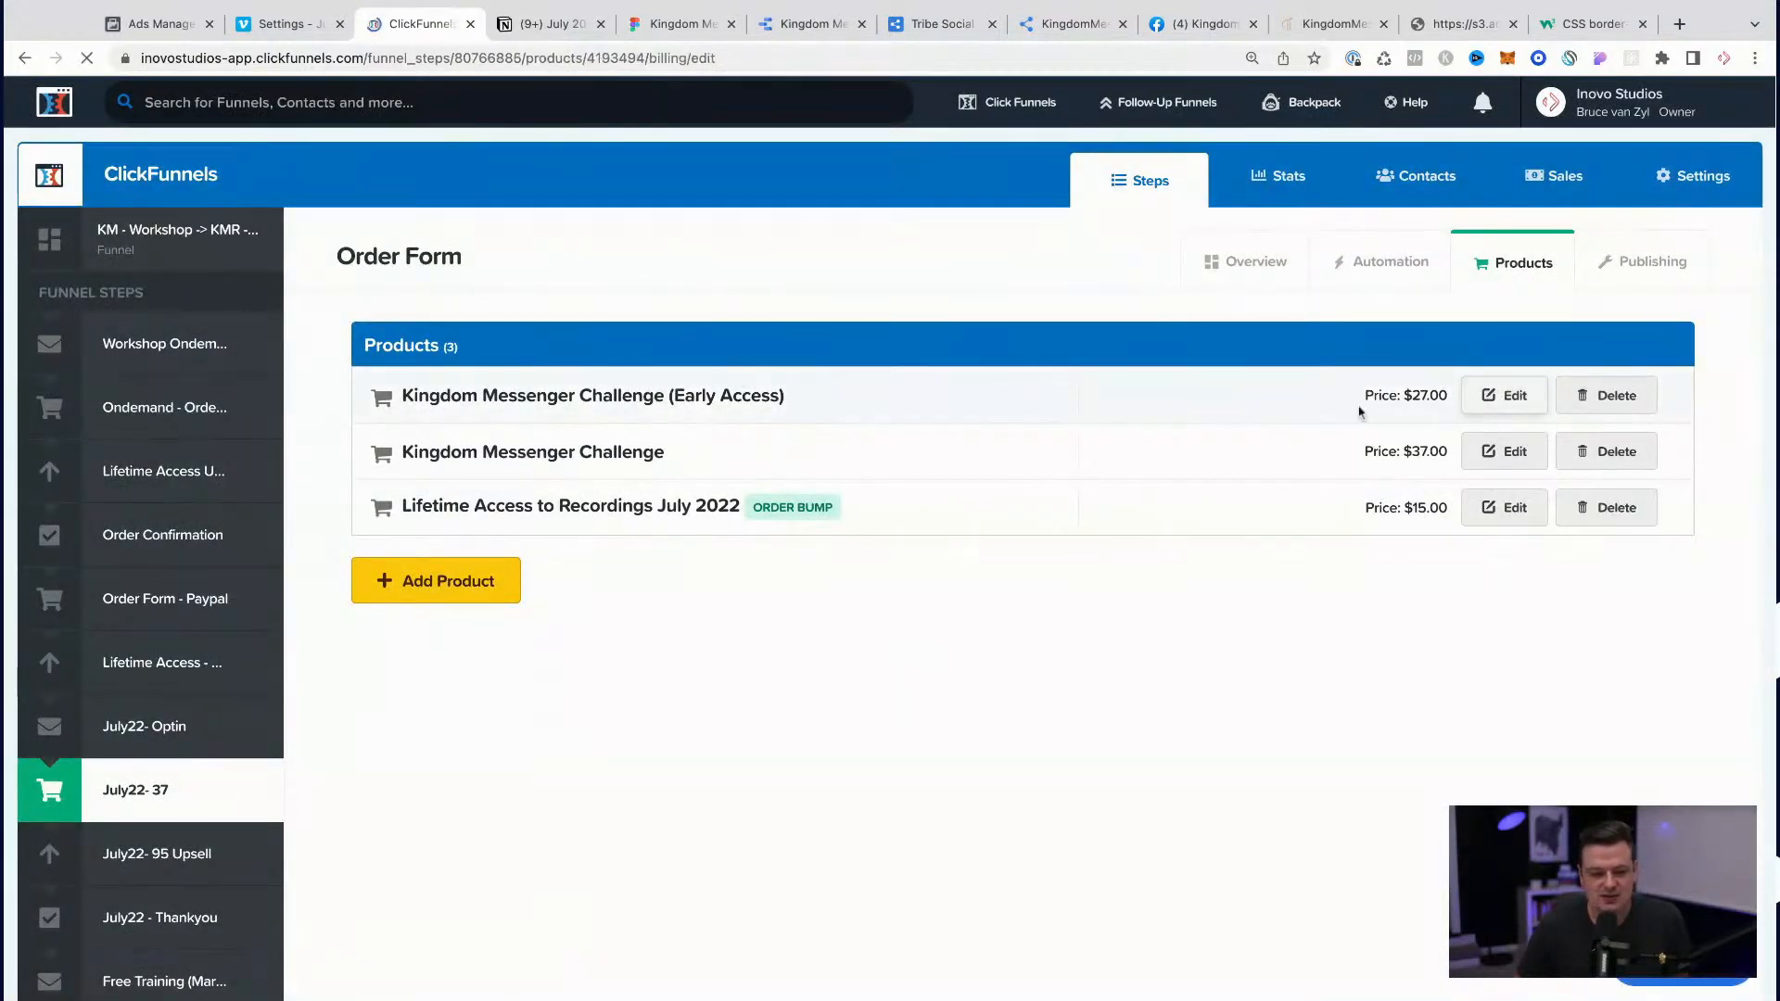
left_click(1226, 317)
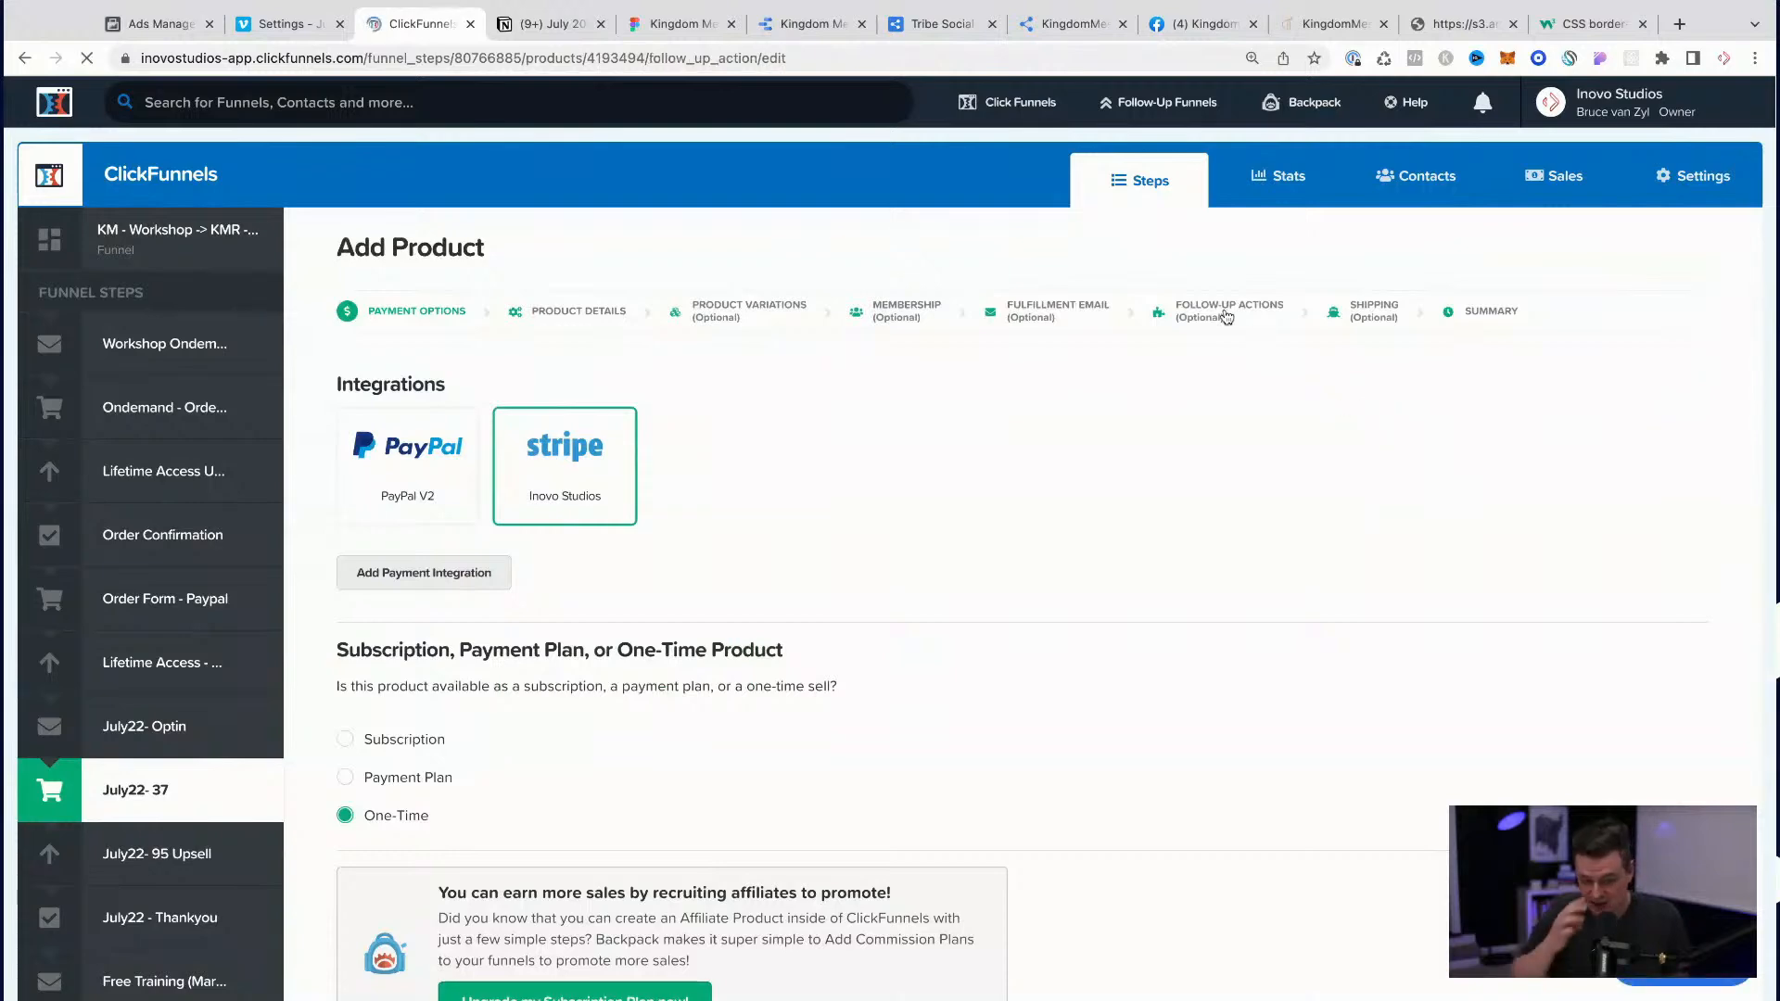
scroll(1018, 816, "down", 7)
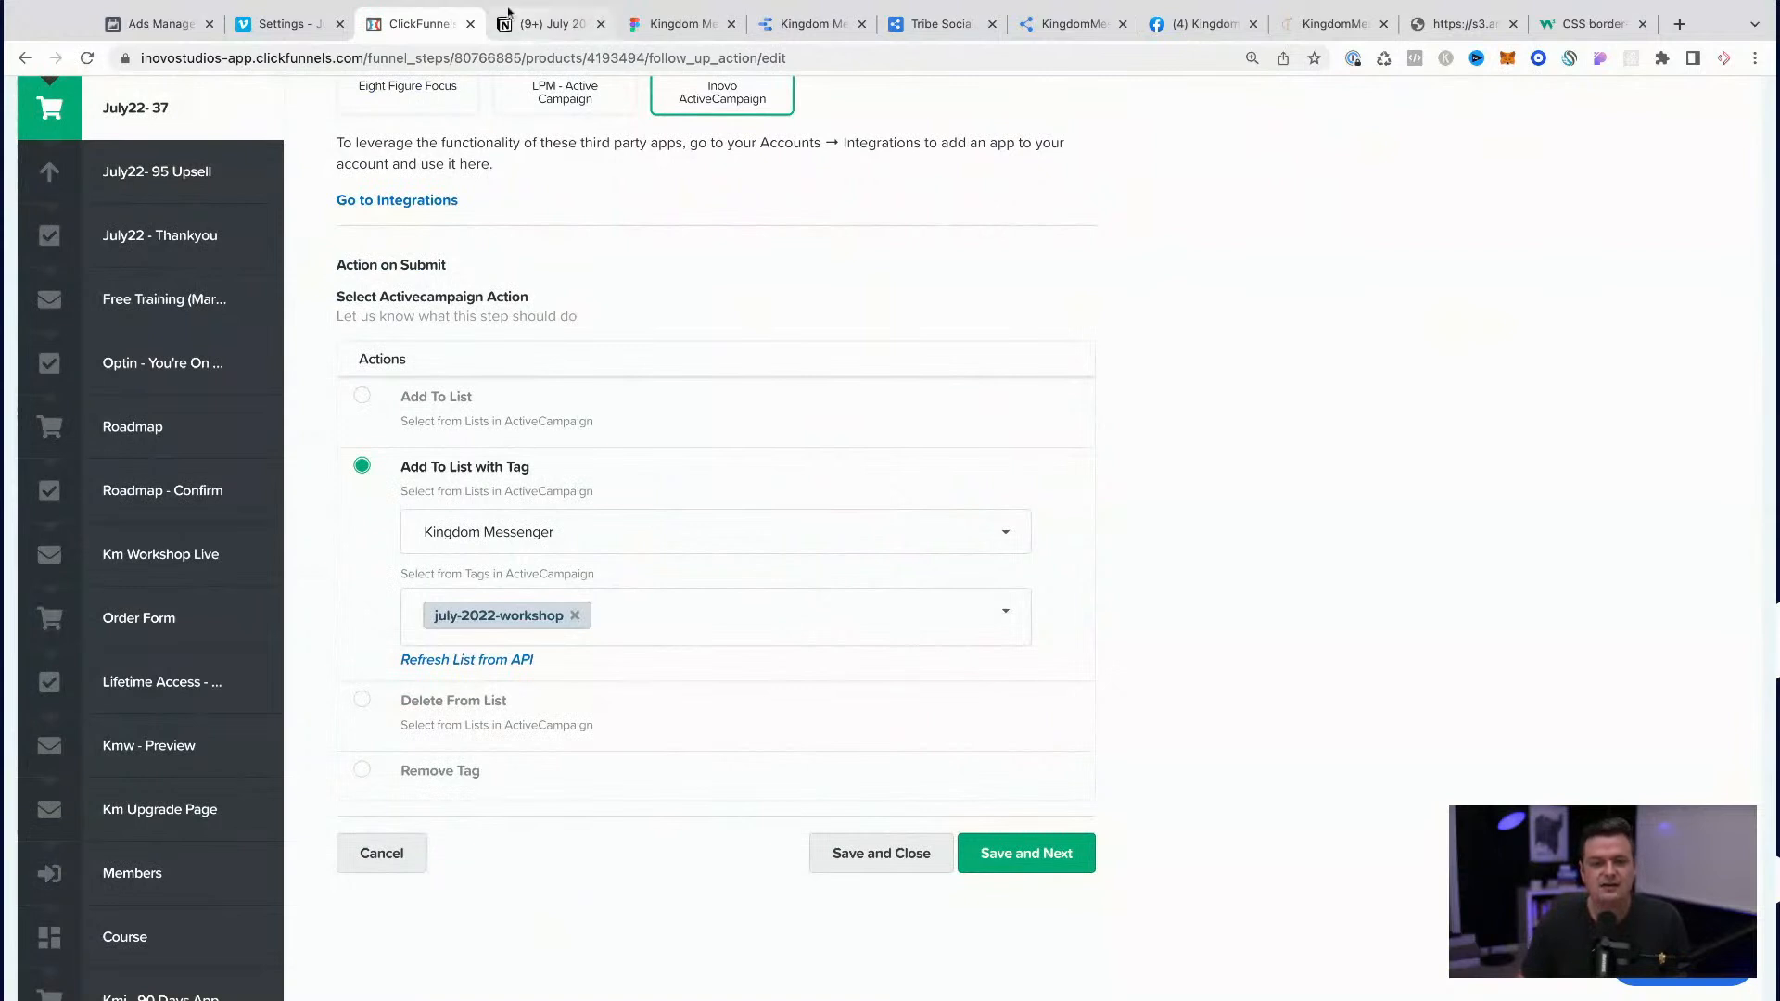
Step: Switch to the Notion checklist and copy the july-2022-challenge tag from the Order Form section
left_click(537, 25)
scroll(895, 514, "down", 1)
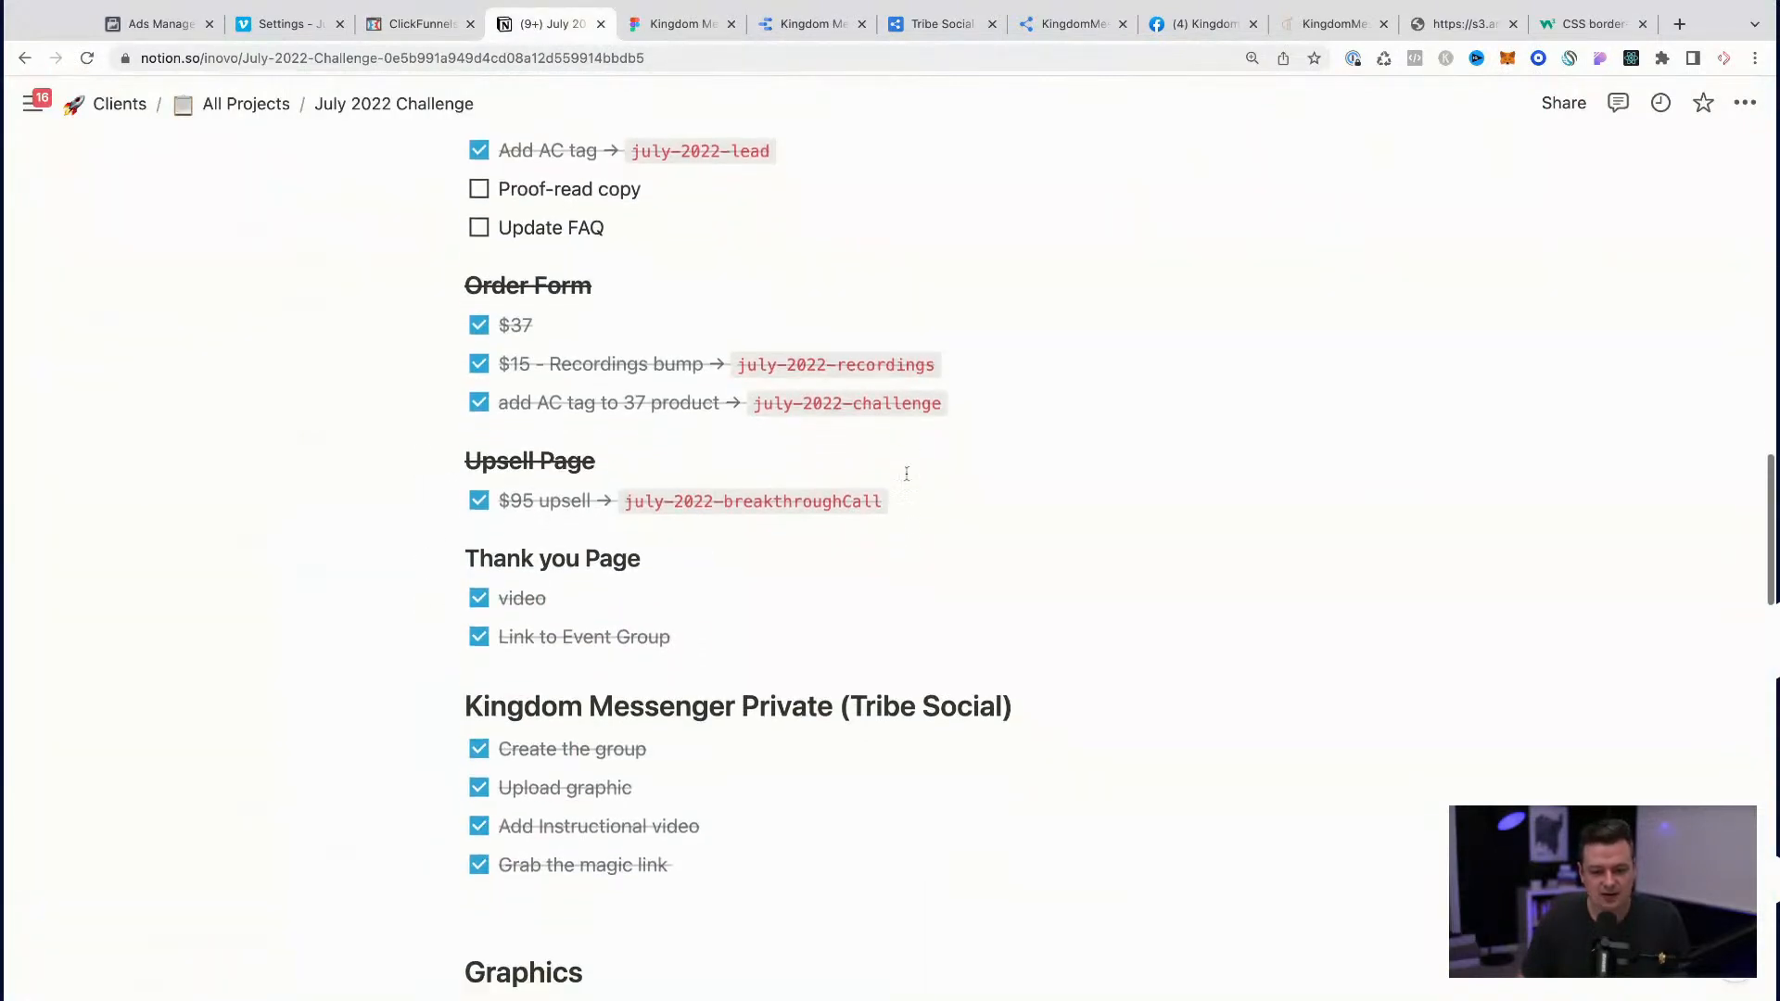
left_click(947, 404)
key("shift+alt+Left")
key("shift+alt+Left")
key("shift+alt+Left")
key("super+c")
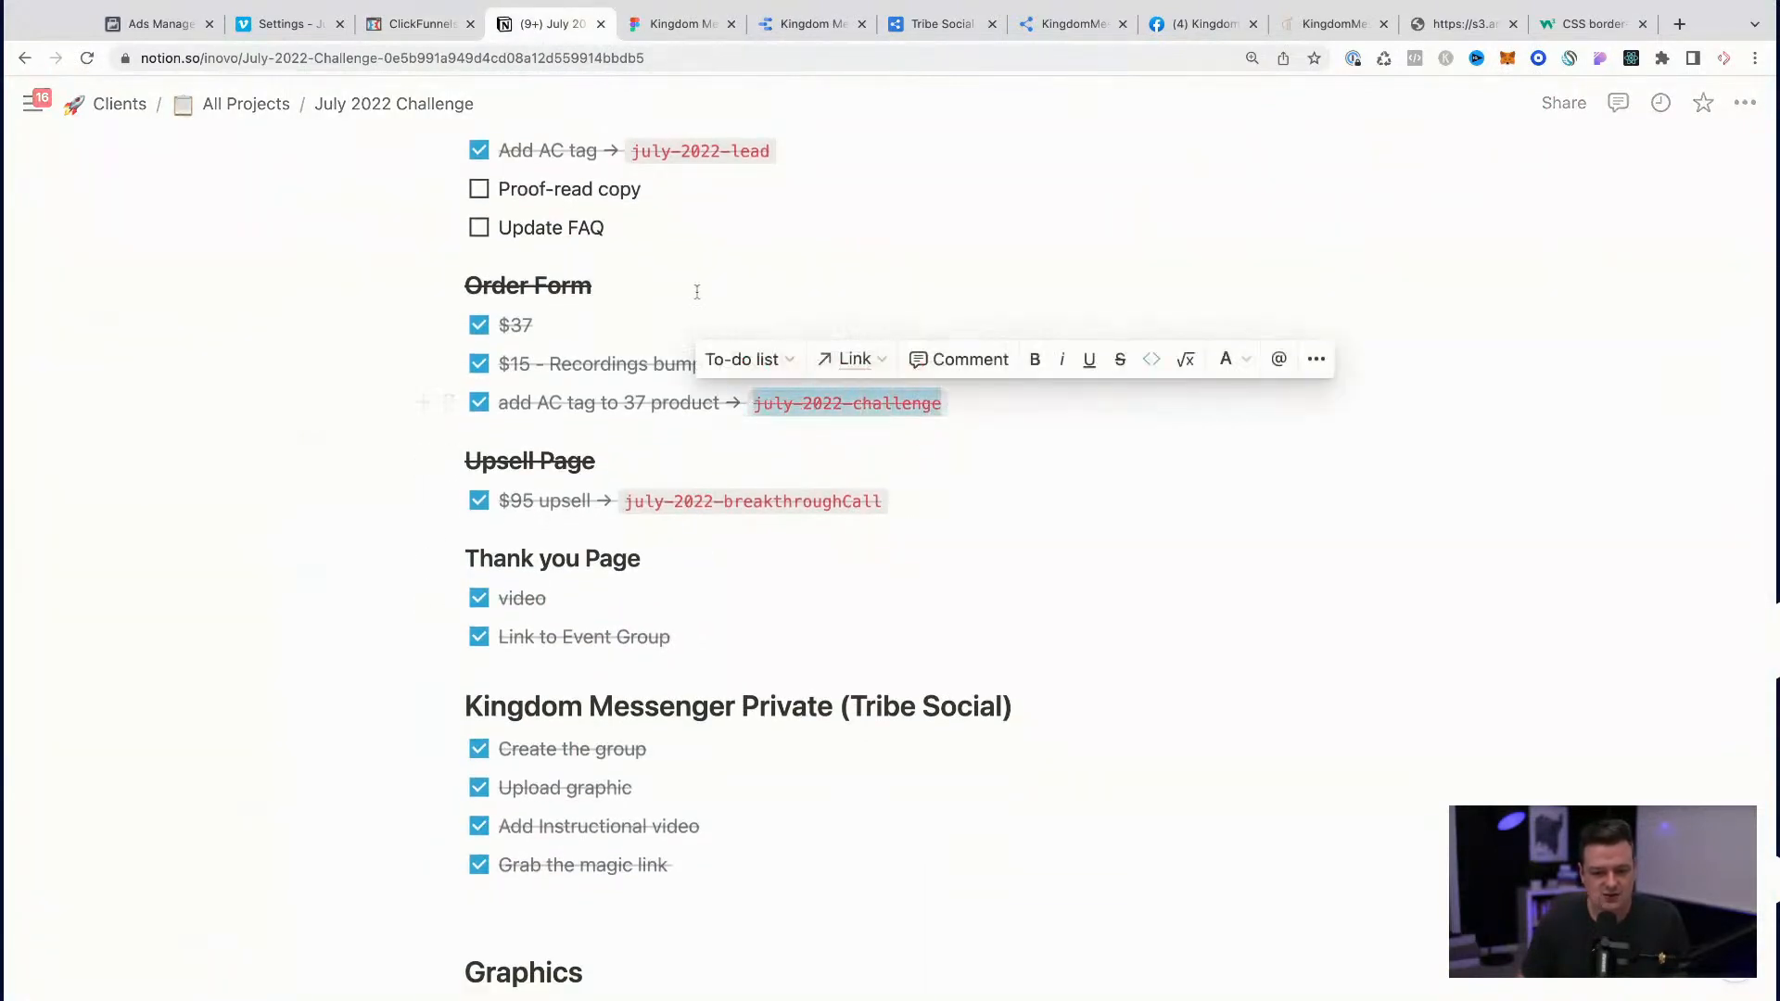
Step: Back in ClickFunnels, replace the Early Access product's july-2022-workshop tag with july-2022-challenge
left_click(420, 25)
left_click(575, 616)
left_click(580, 623)
key("ctrl+v")
left_click(561, 676)
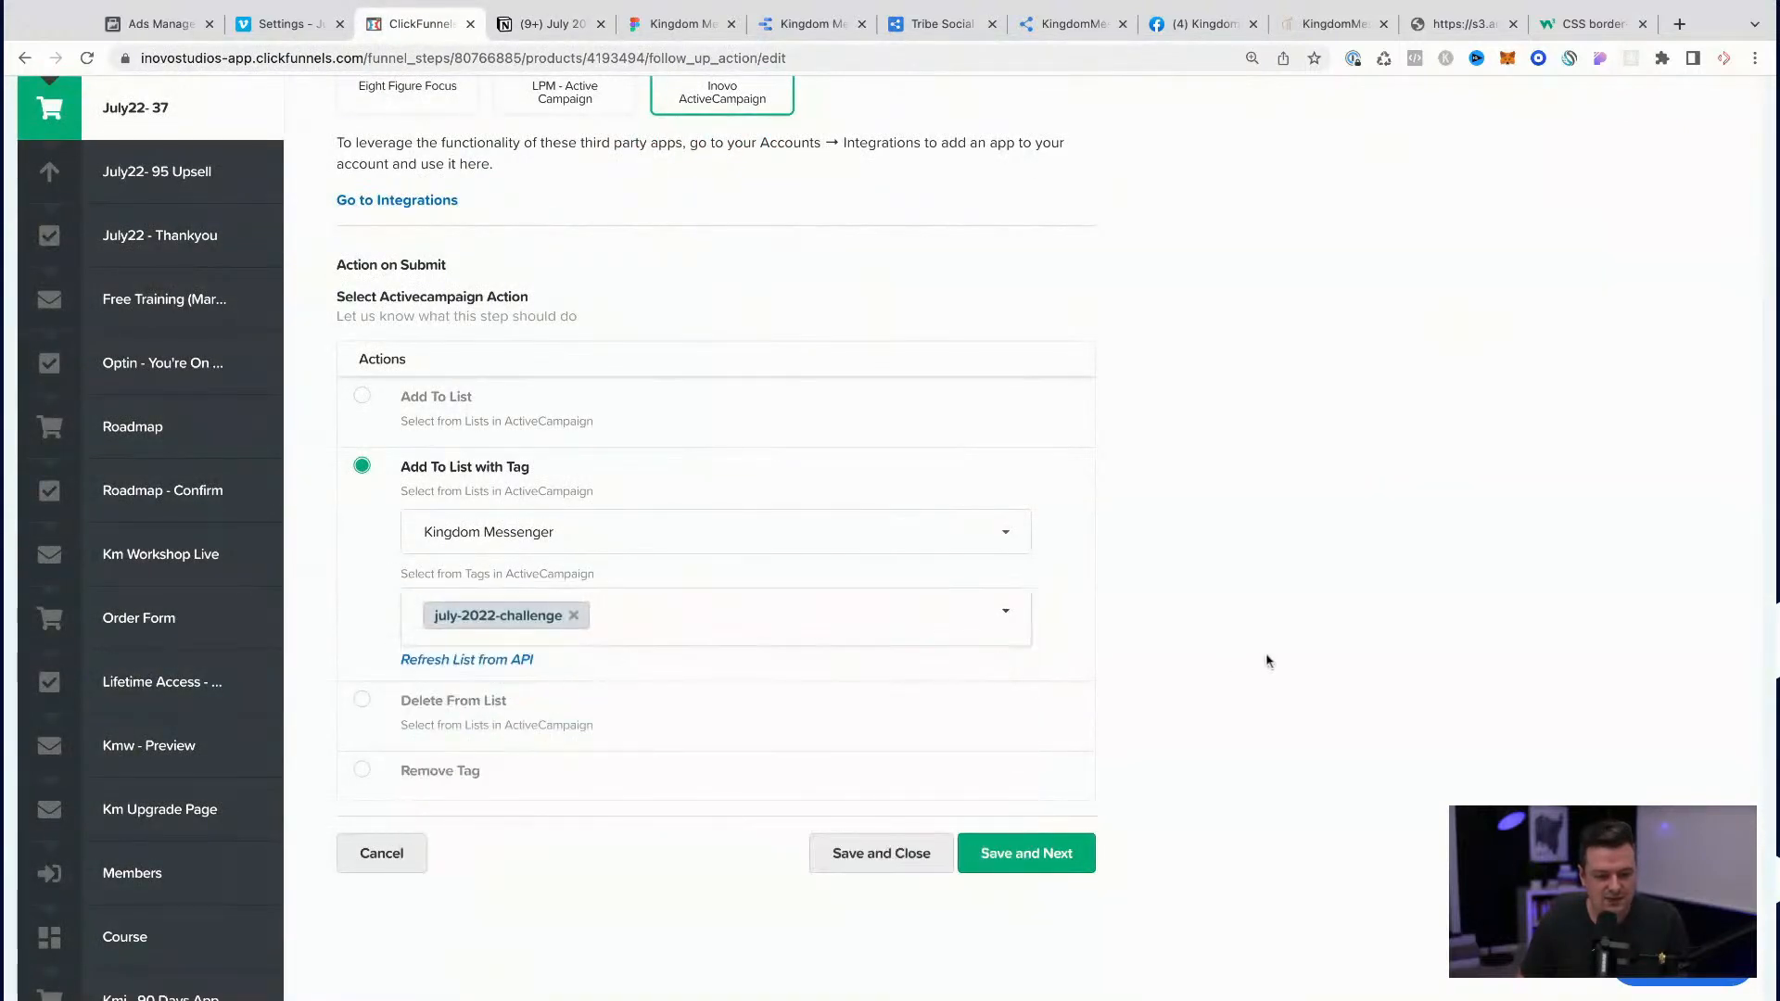
Step: Save the Early Access product and open the follow-up actions of the other product in the July22- 37 order form step
left_click(888, 859)
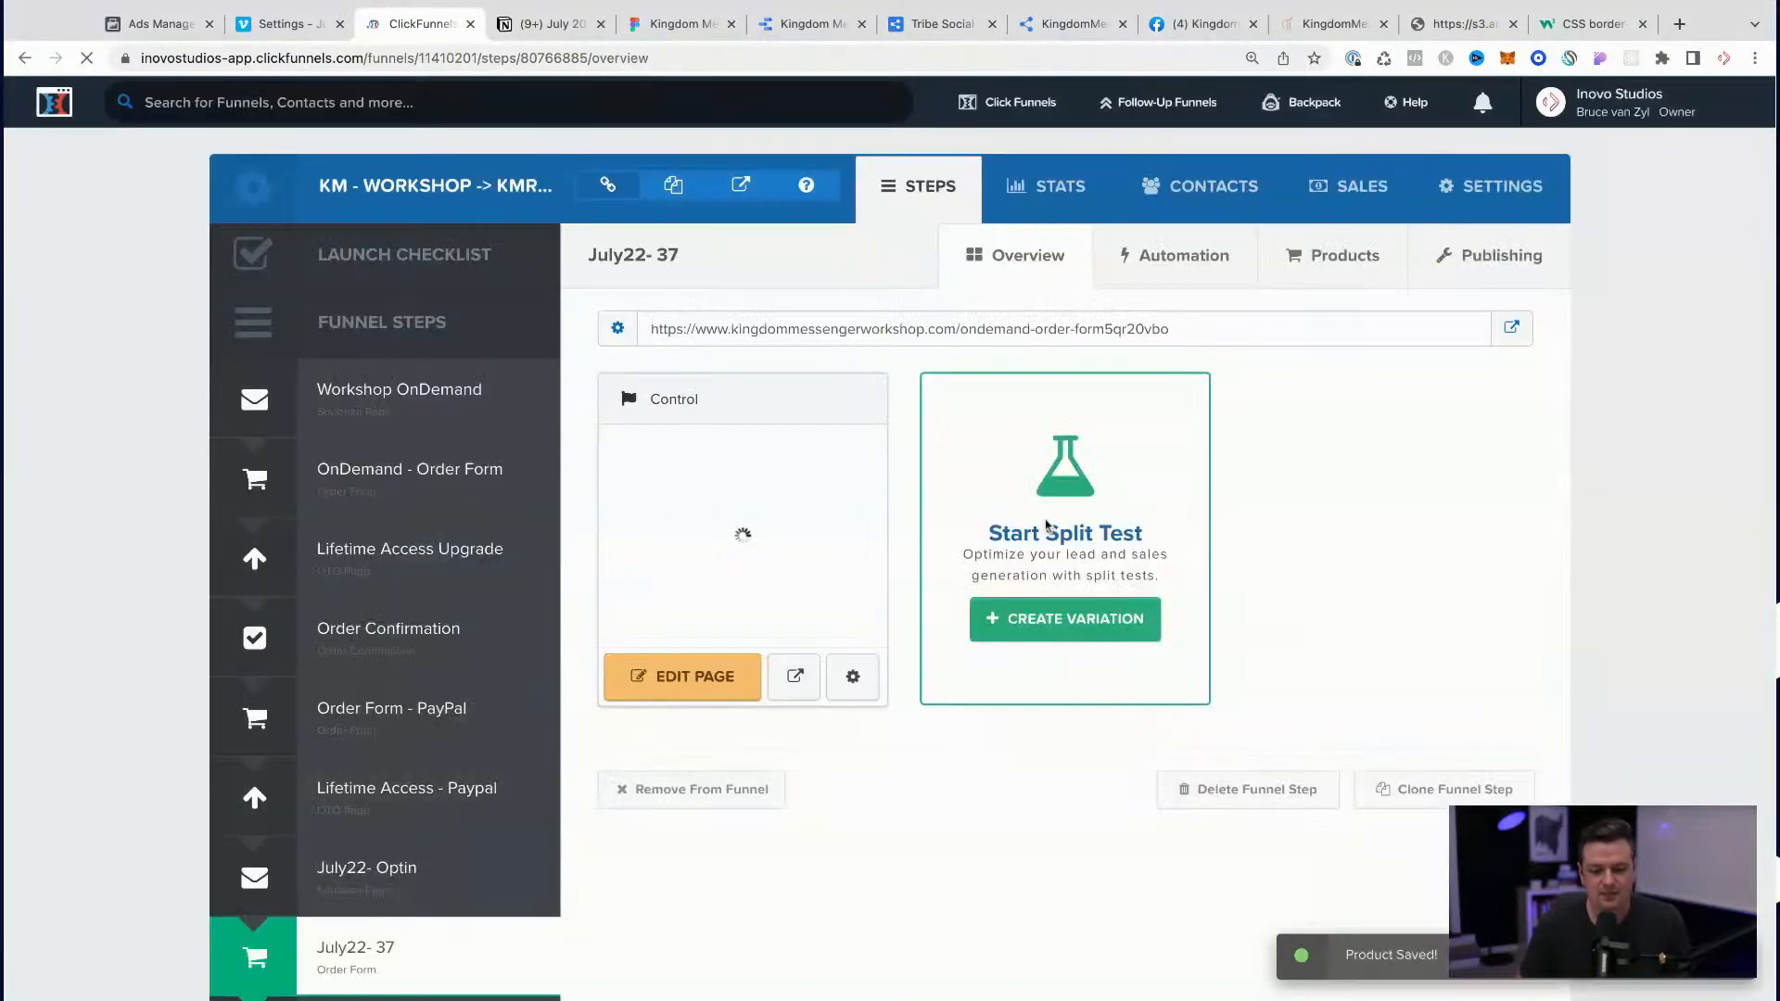
left_click(1322, 256)
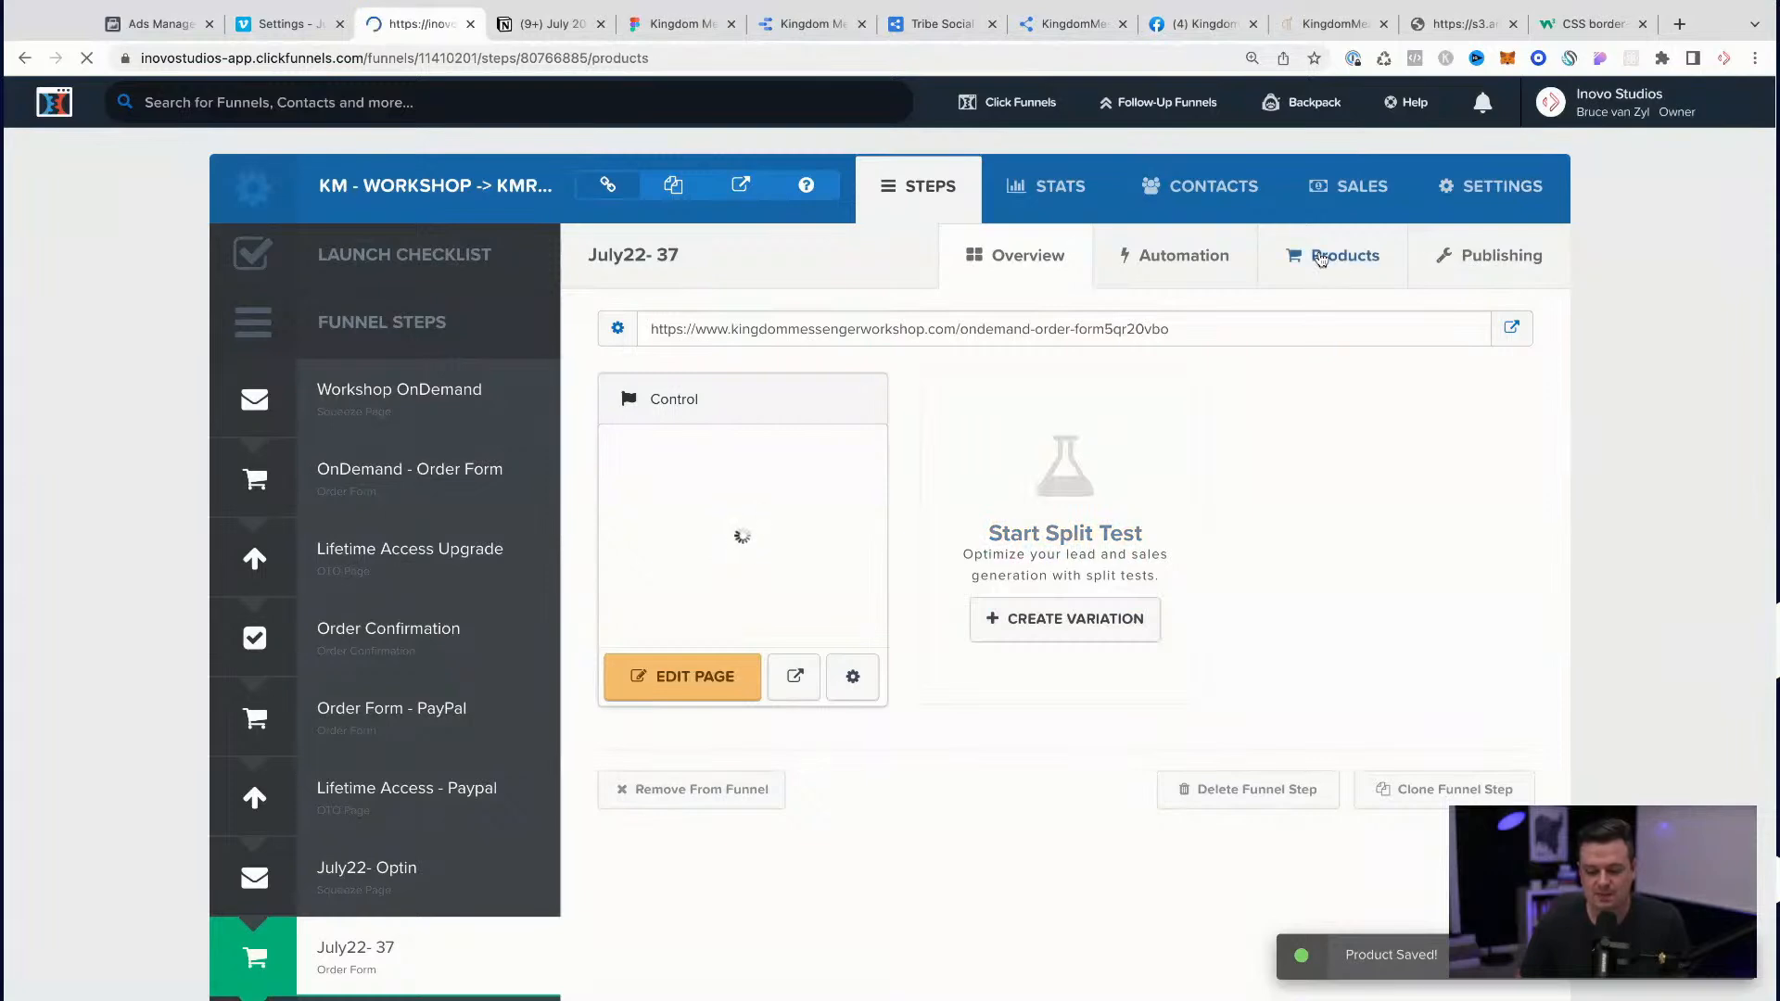
left_click(1518, 452)
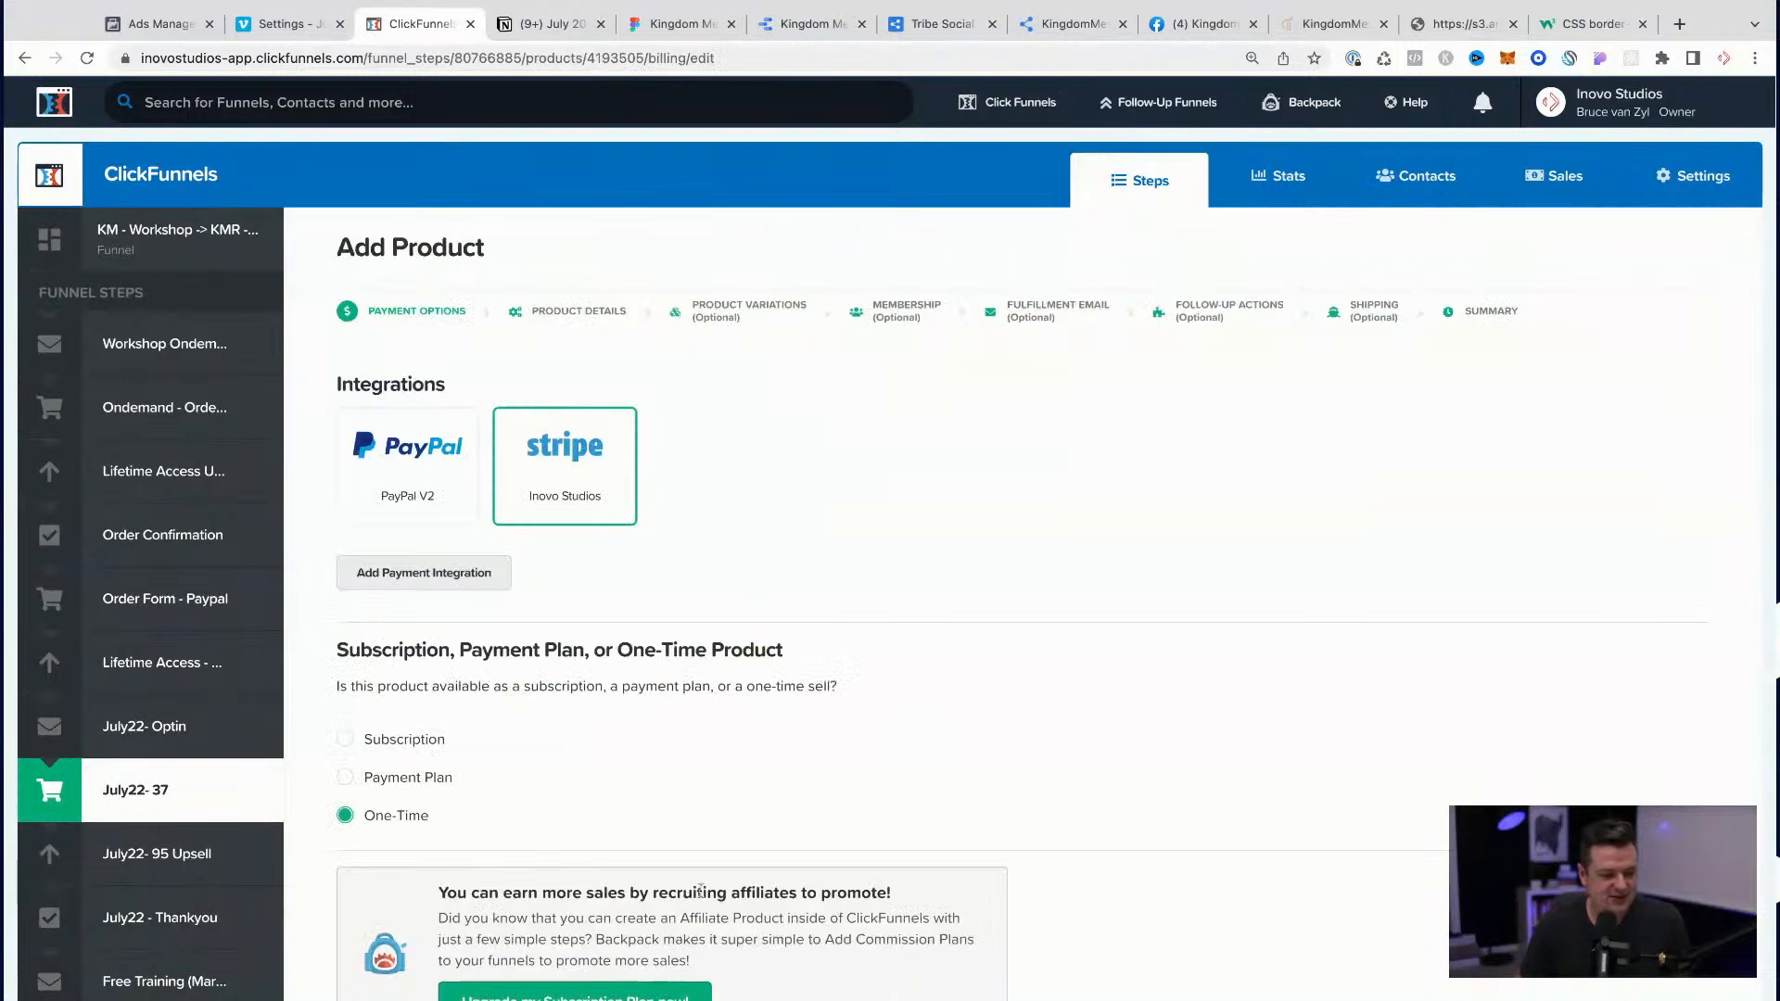
scroll(826, 750, "down", 5)
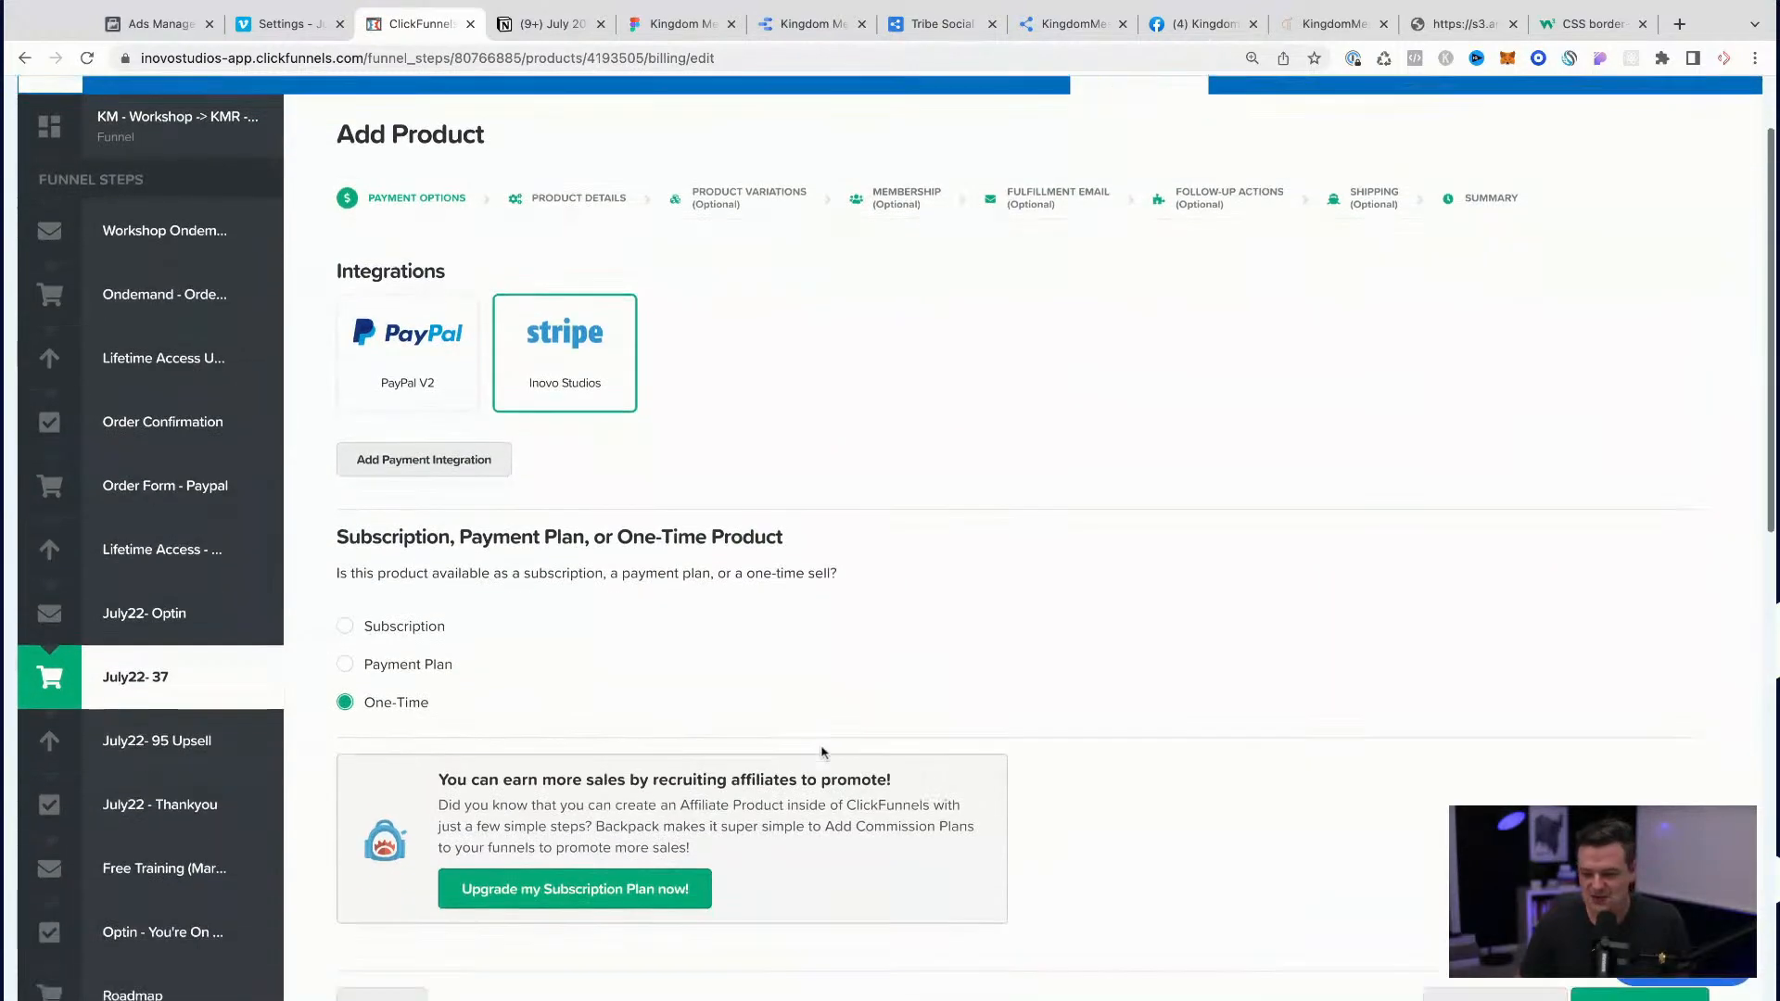
left_click(1613, 742)
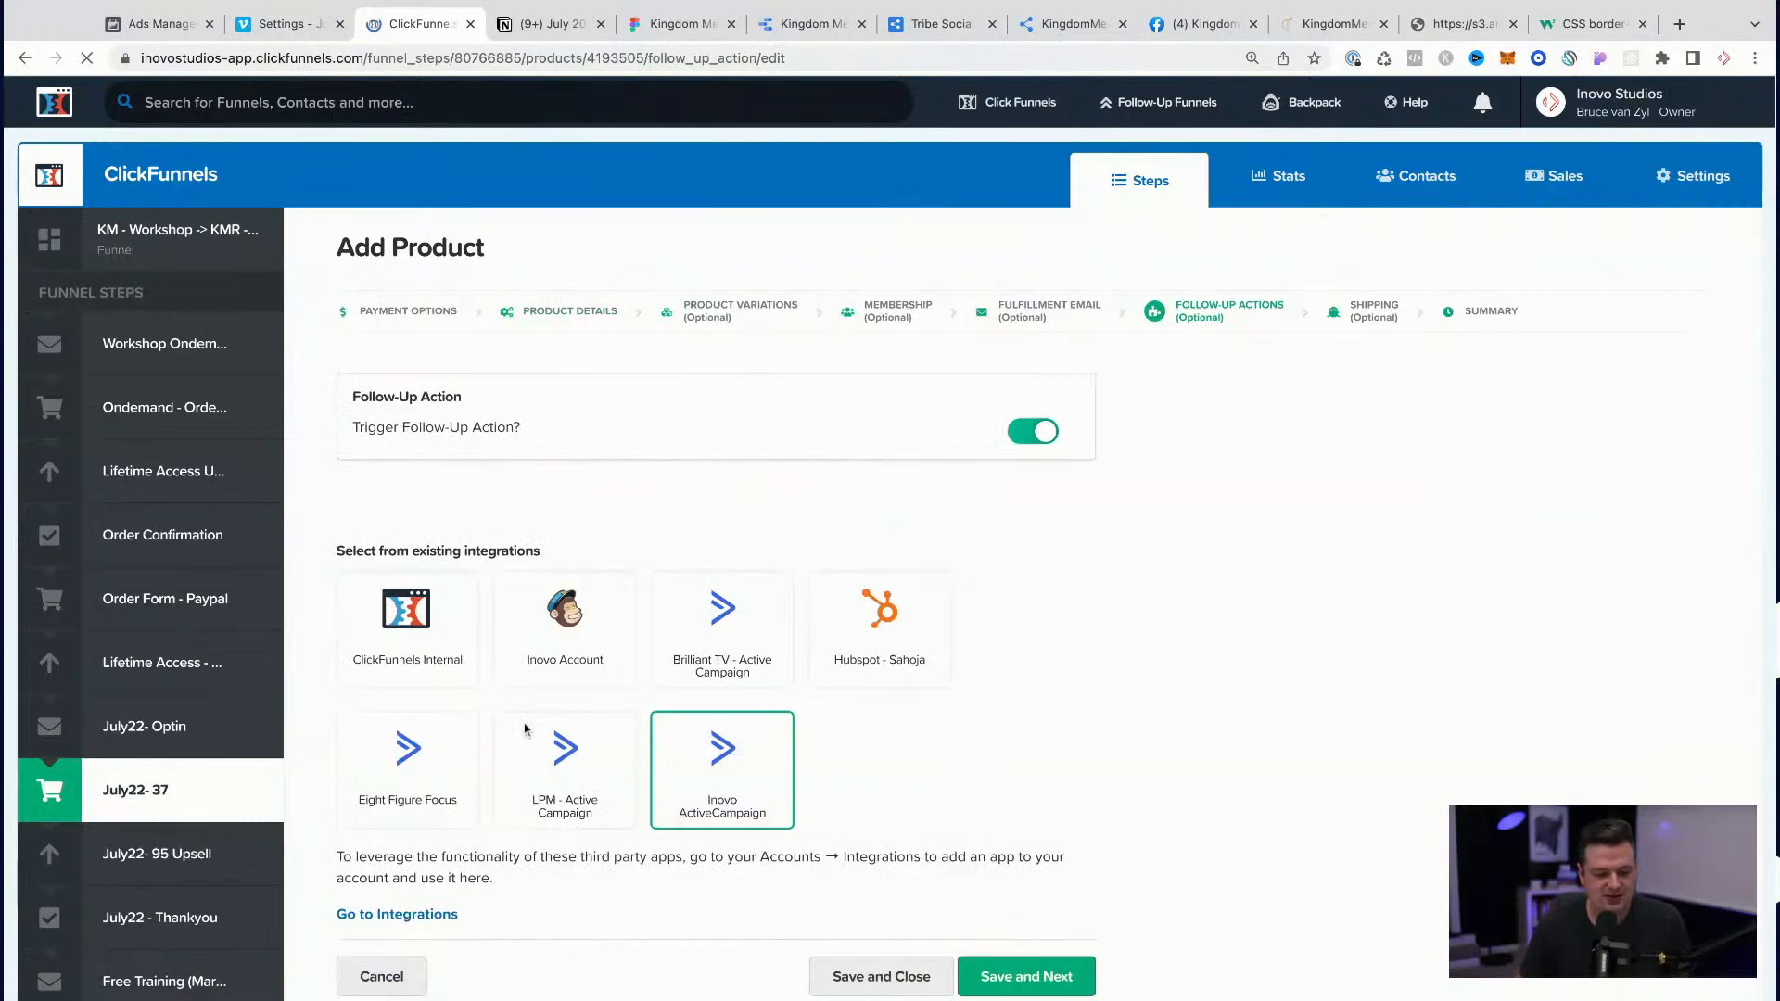
Step: Replace this product's july-2022-workshop tag with july-2022-challenge and save the product
scroll(521, 808, "down", 6)
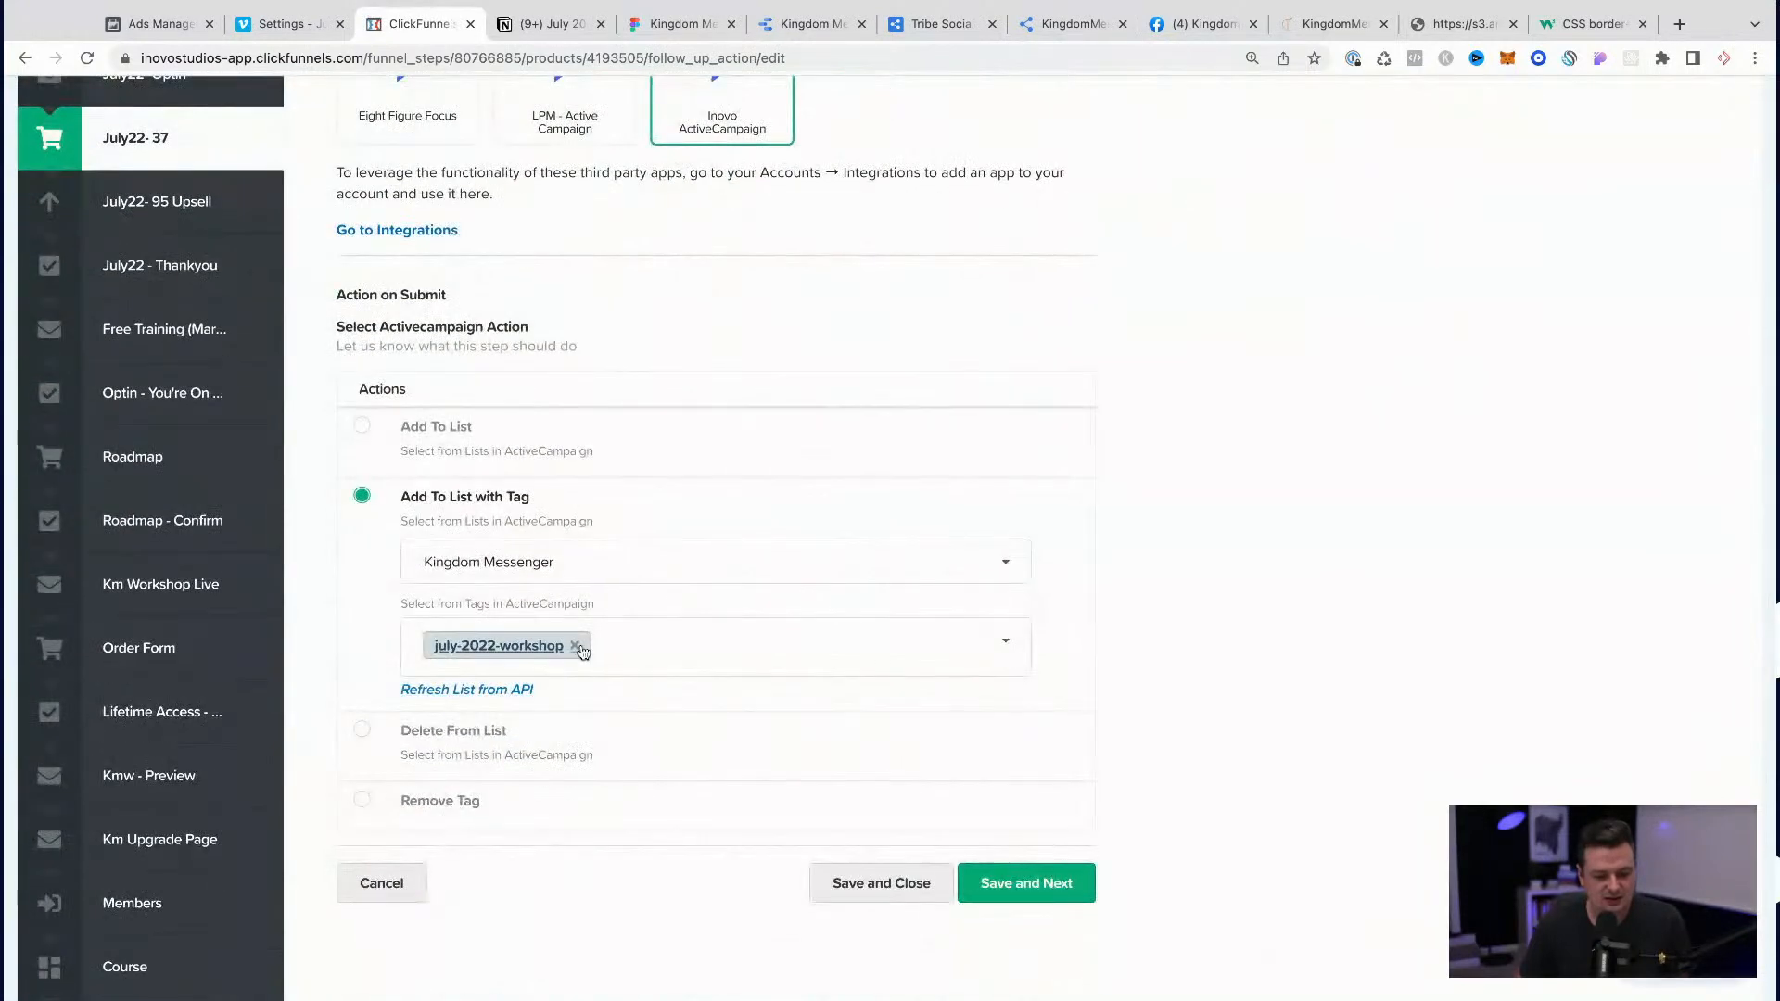
left_click(574, 646)
key("super+v")
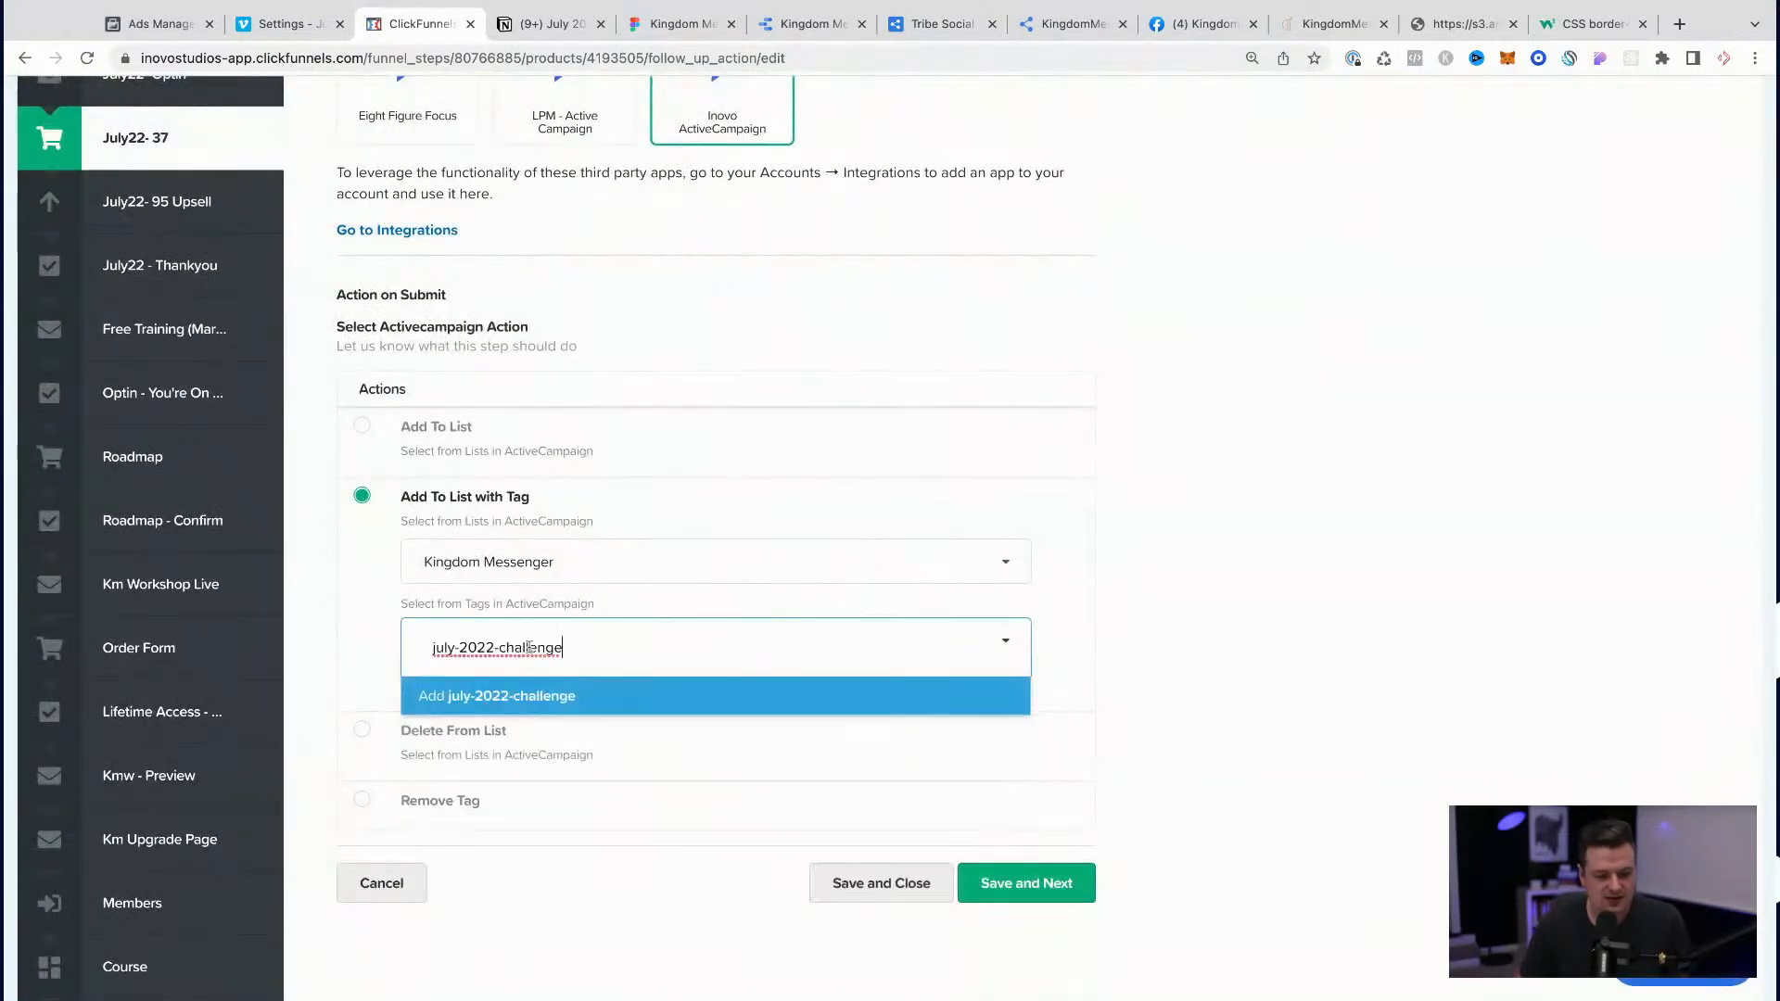
left_click(516, 691)
left_click(892, 881)
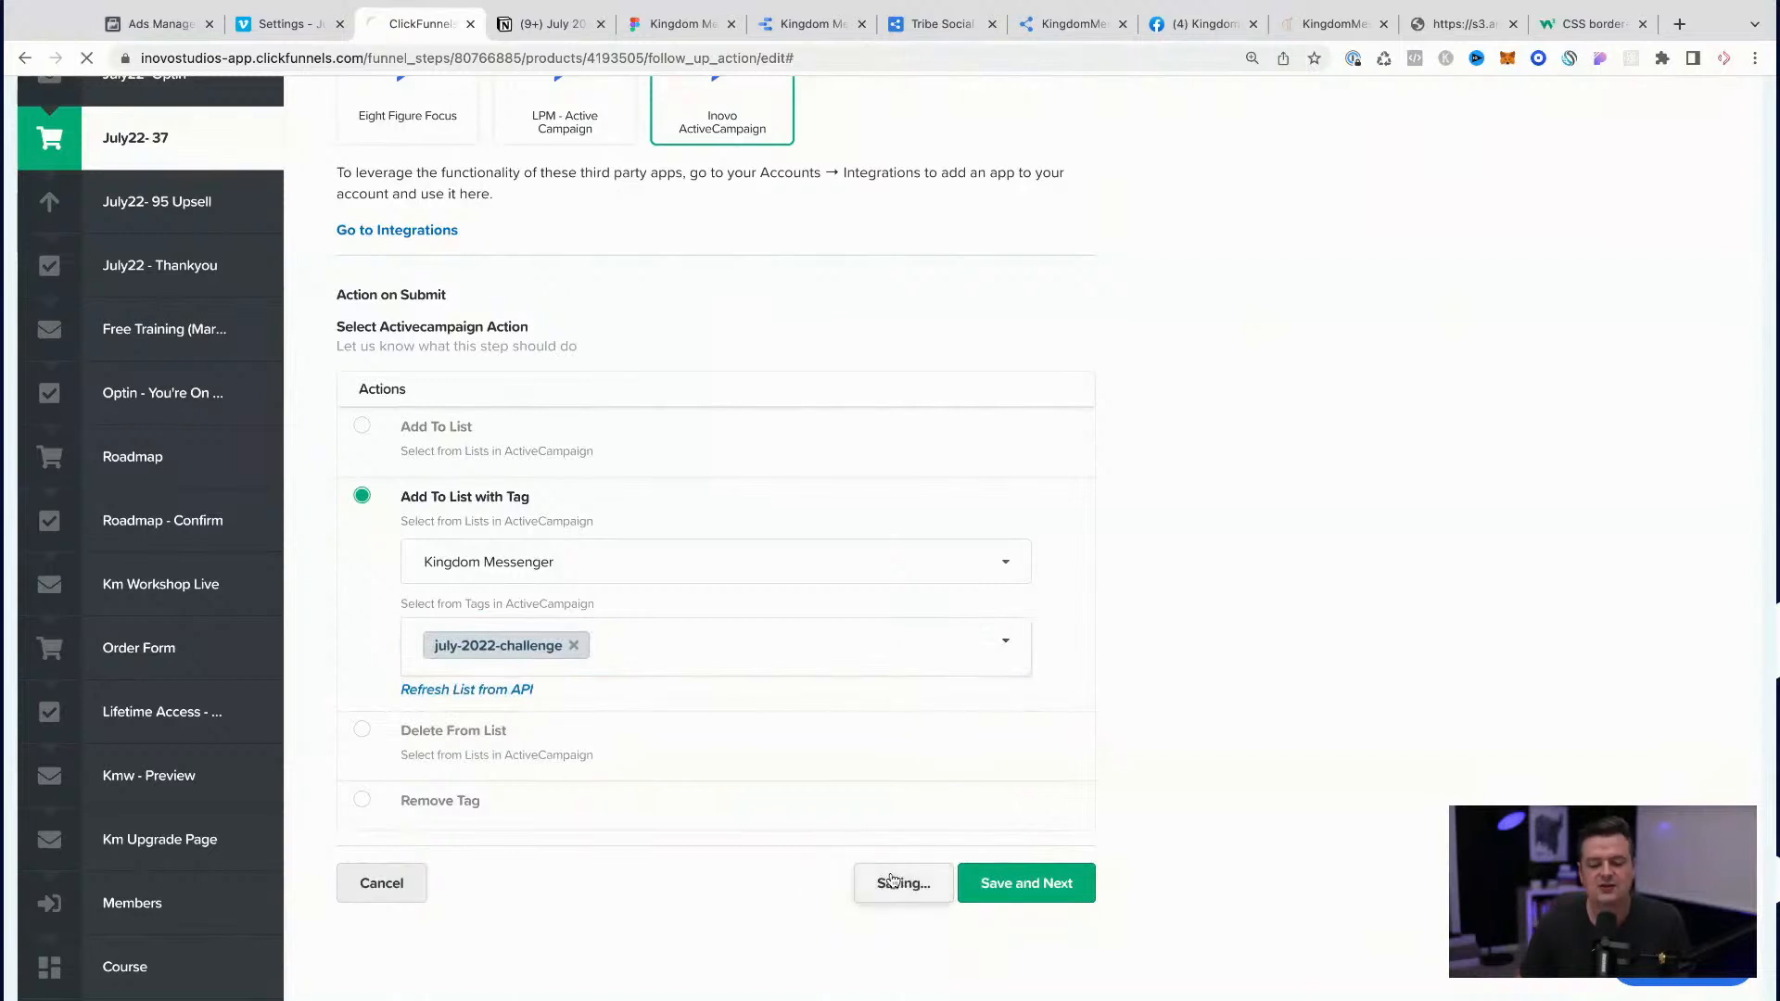
Step: Review the Email Automation tasks in the Notion checklist, and open the ActiveCampaign account in a new browser tab
left_click(544, 26)
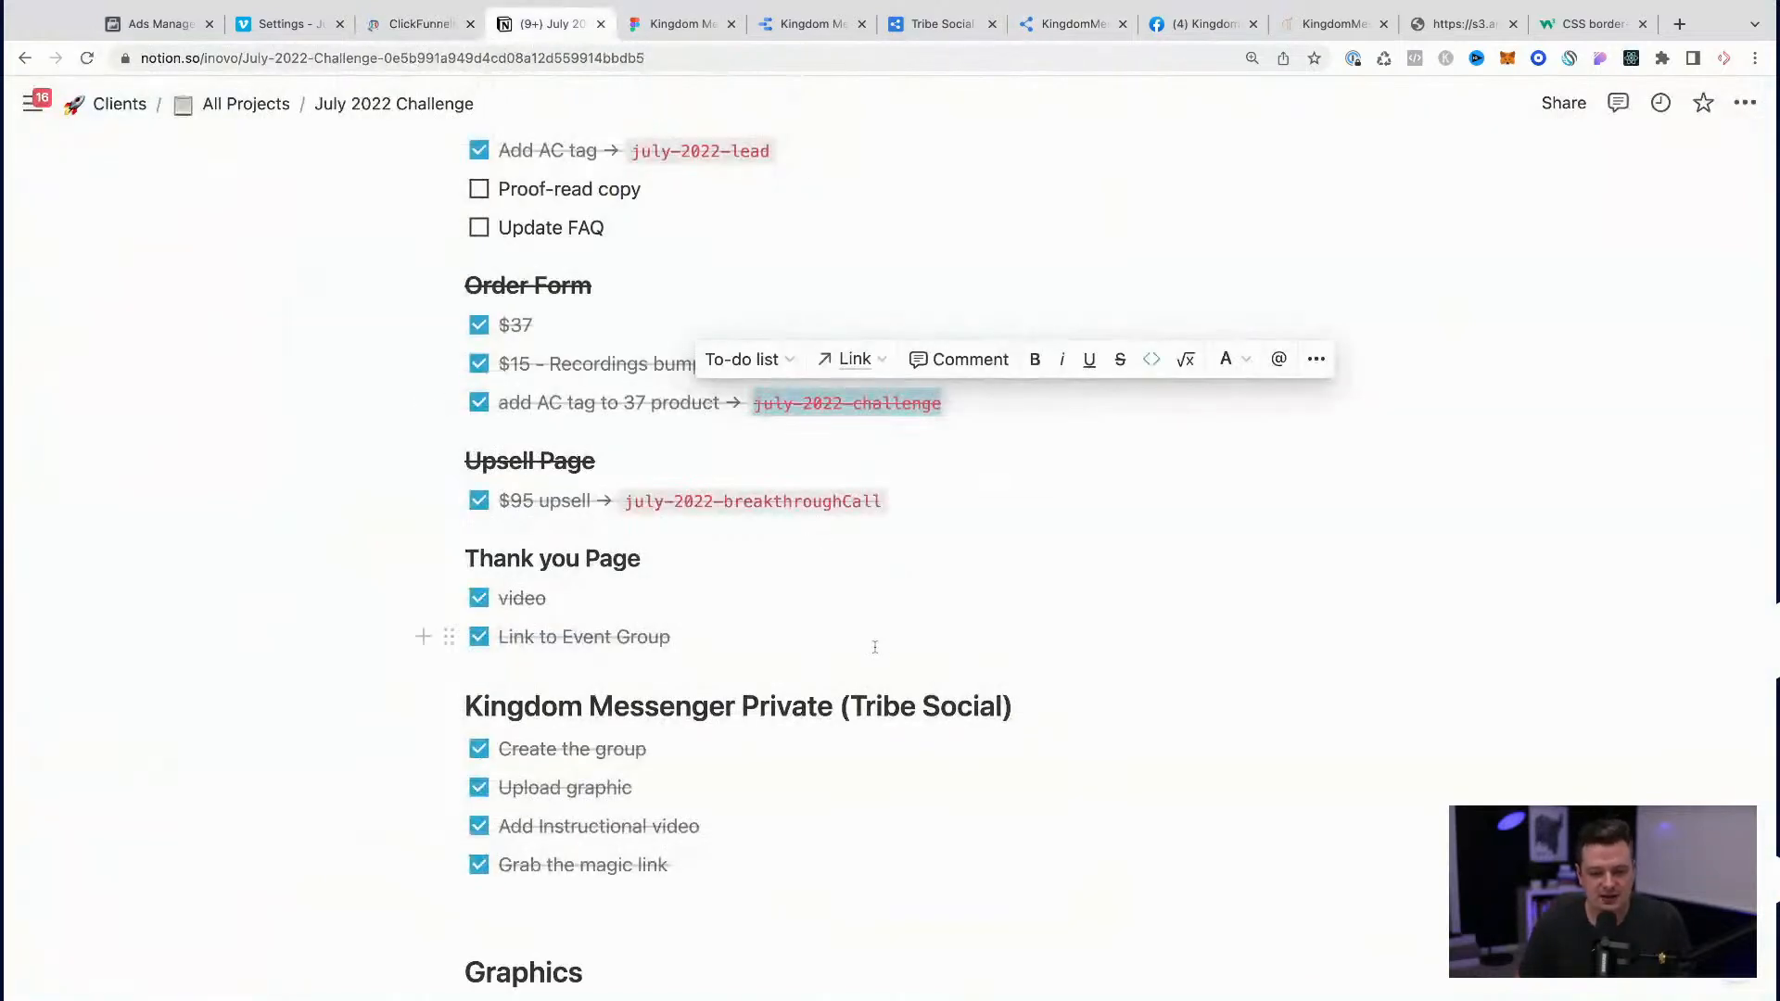
left_click(874, 647)
scroll(660, 523, "up", 5)
scroll(662, 529, "down", 15)
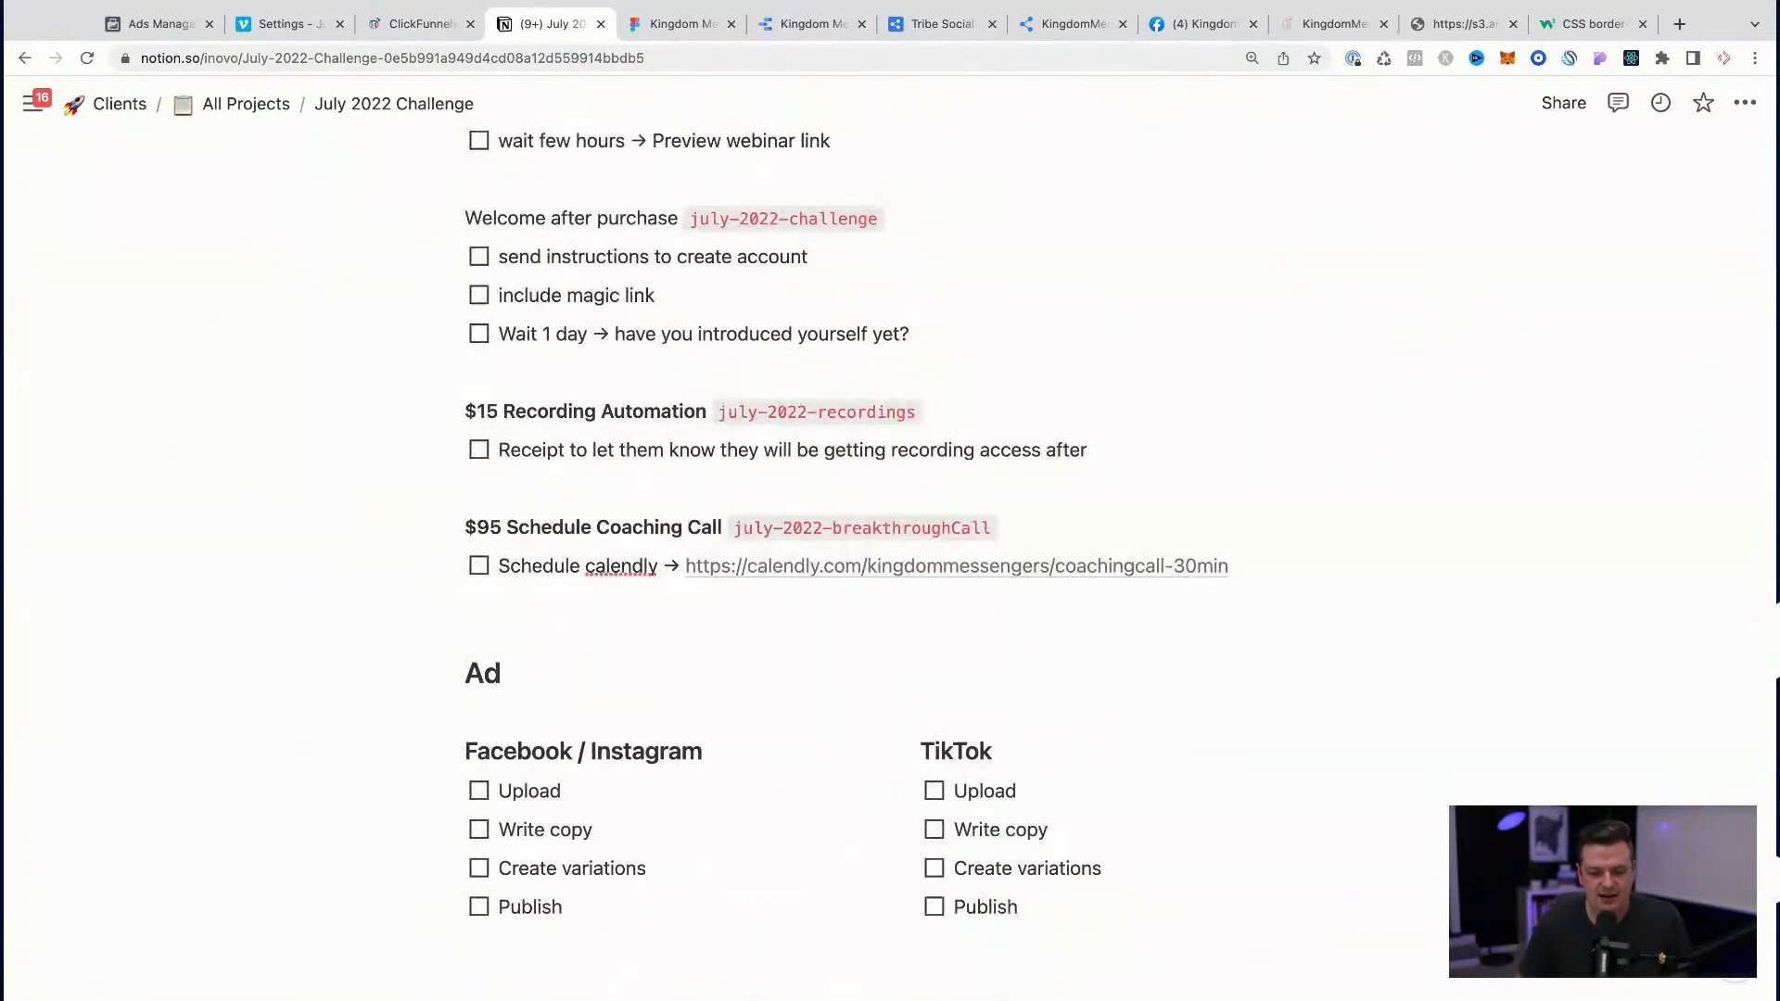
scroll(1078, 140, "up", 3)
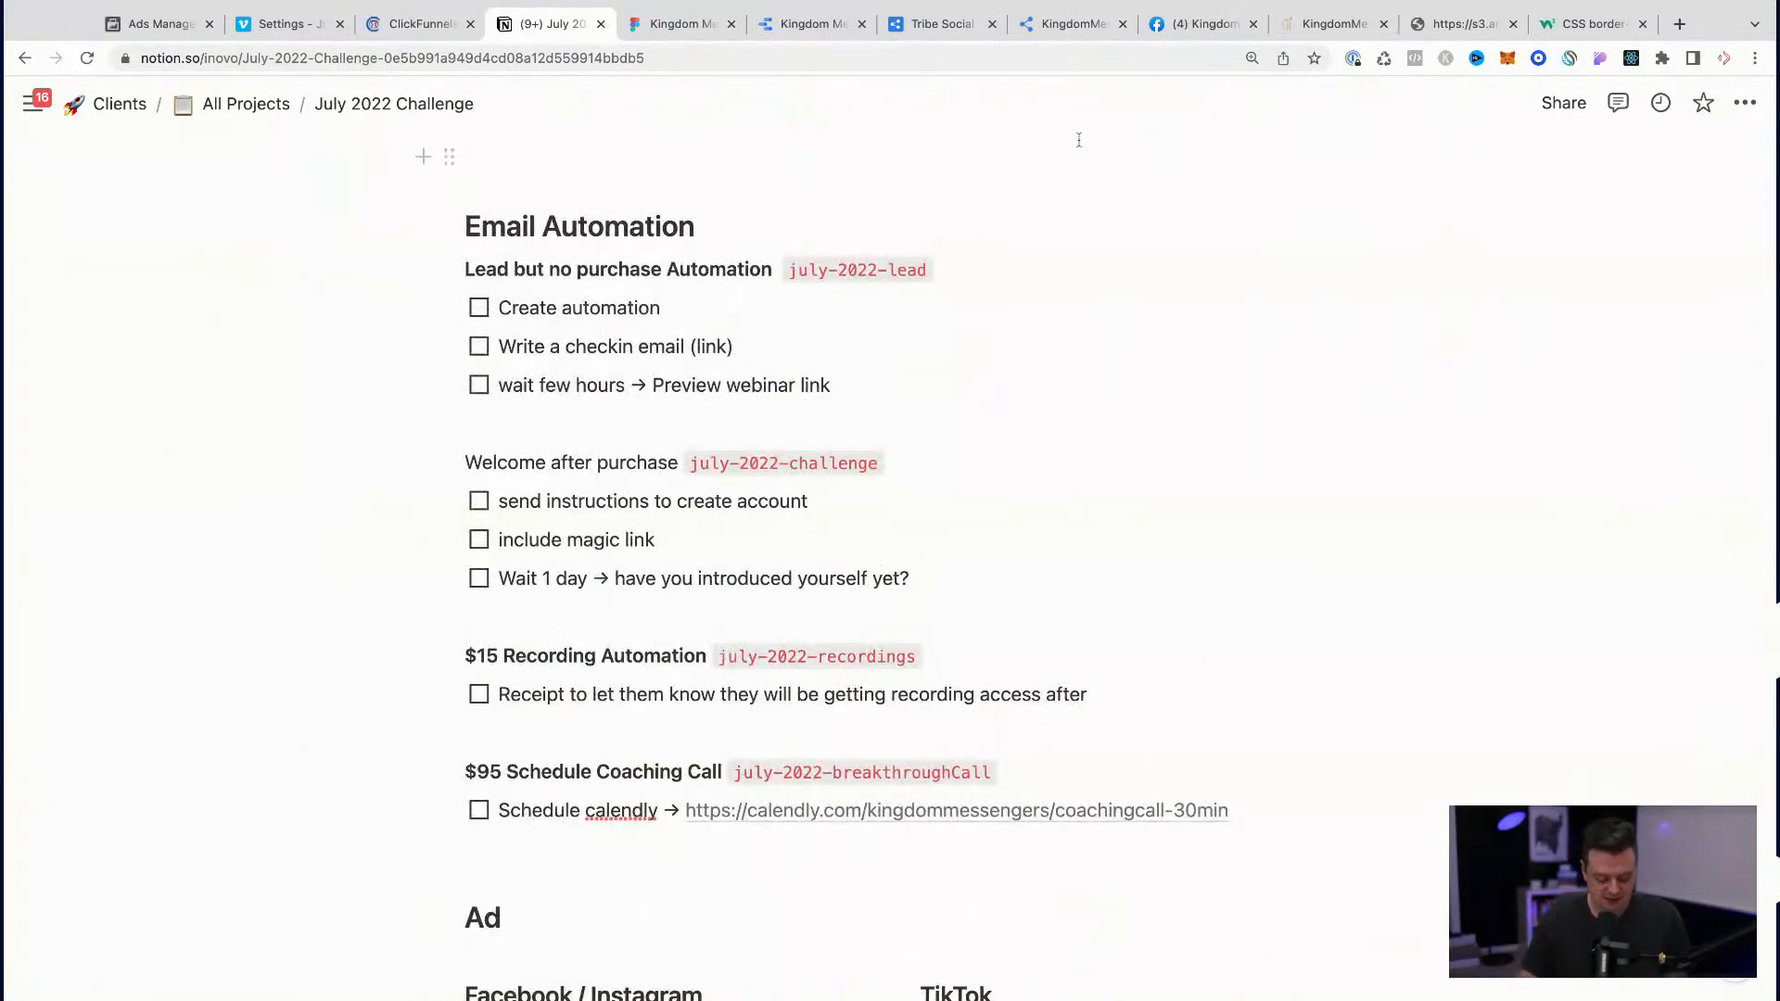
key("ctrl+t")
type("inov")
type("o")
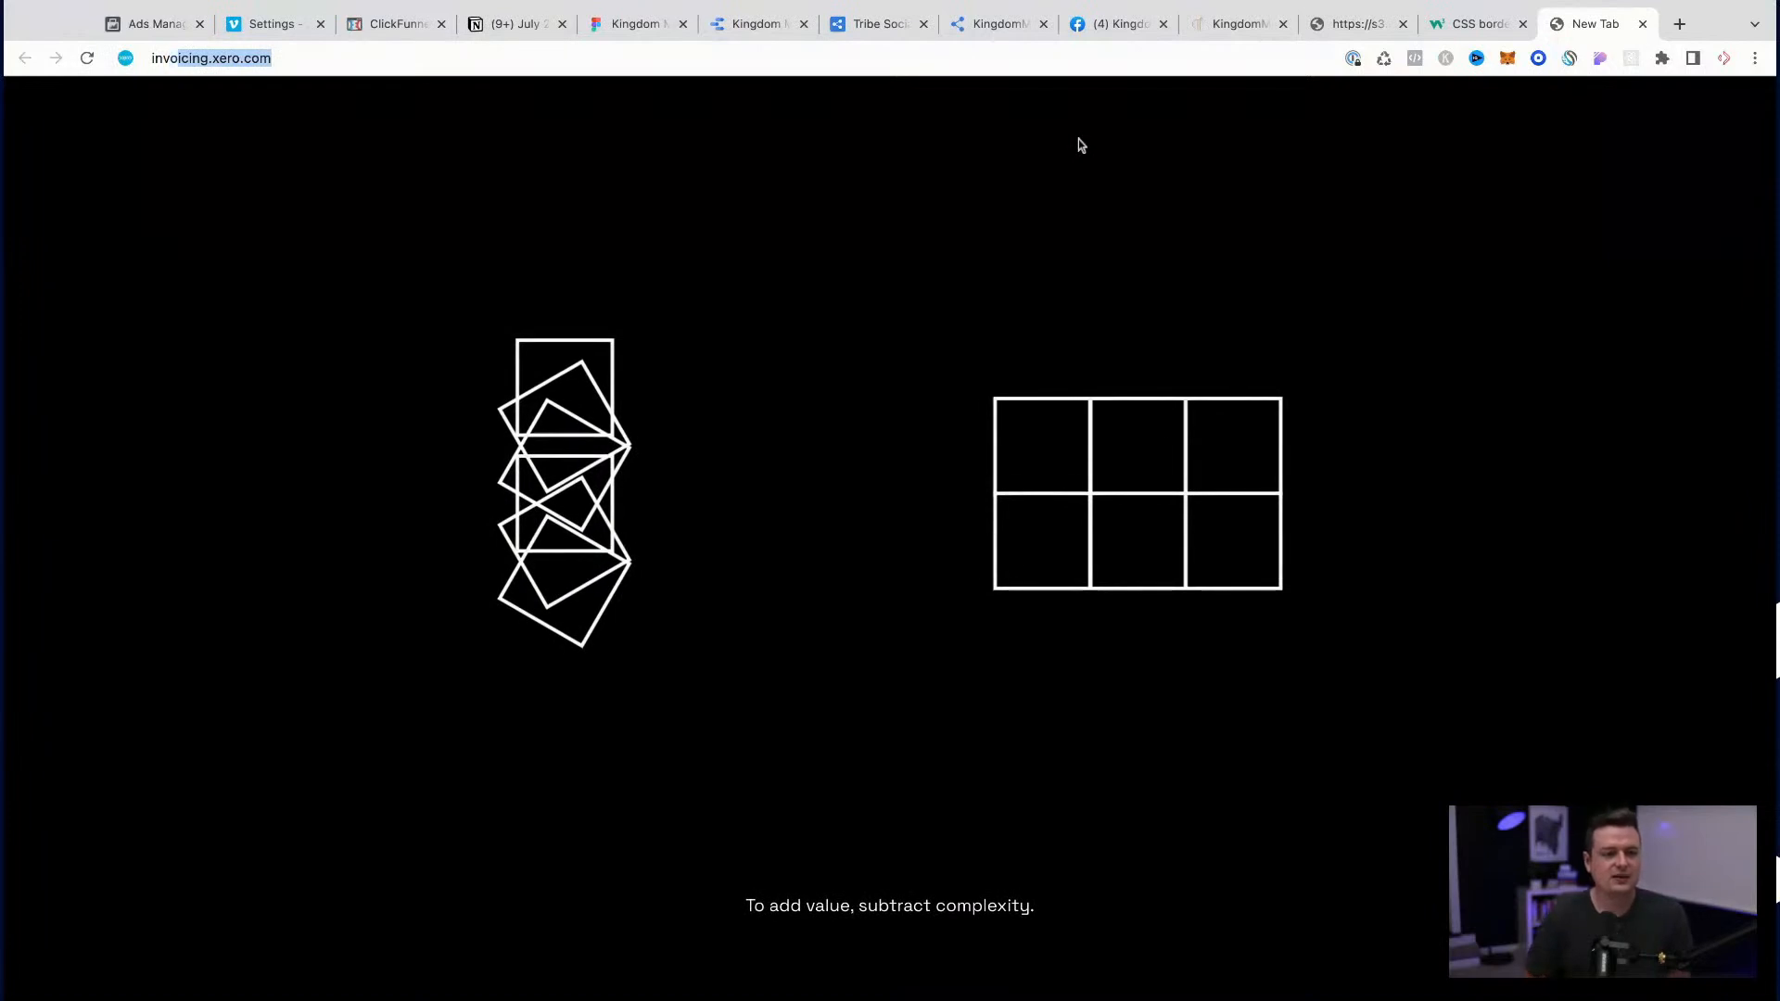
type("s")
key("super+a")
type("inov")
key("Return")
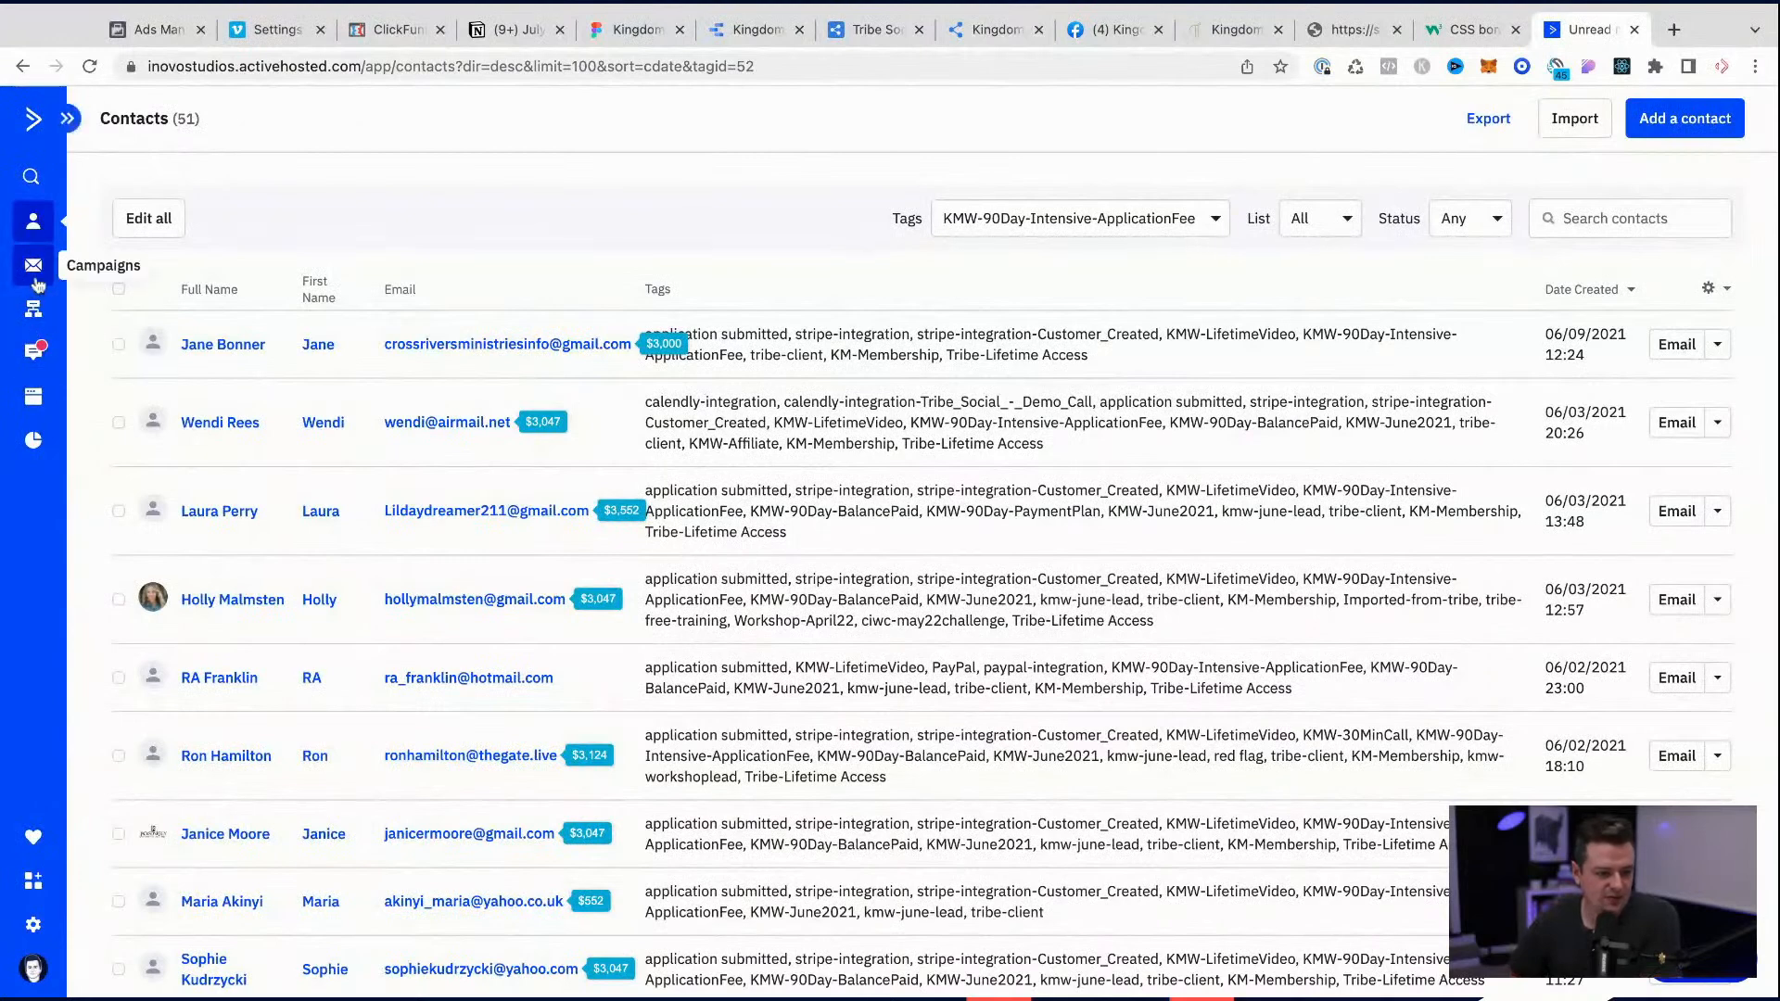
Step: Find the Tribe Training - Welcome automation in the ActiveCampaign automations list and open it
left_click(33, 308)
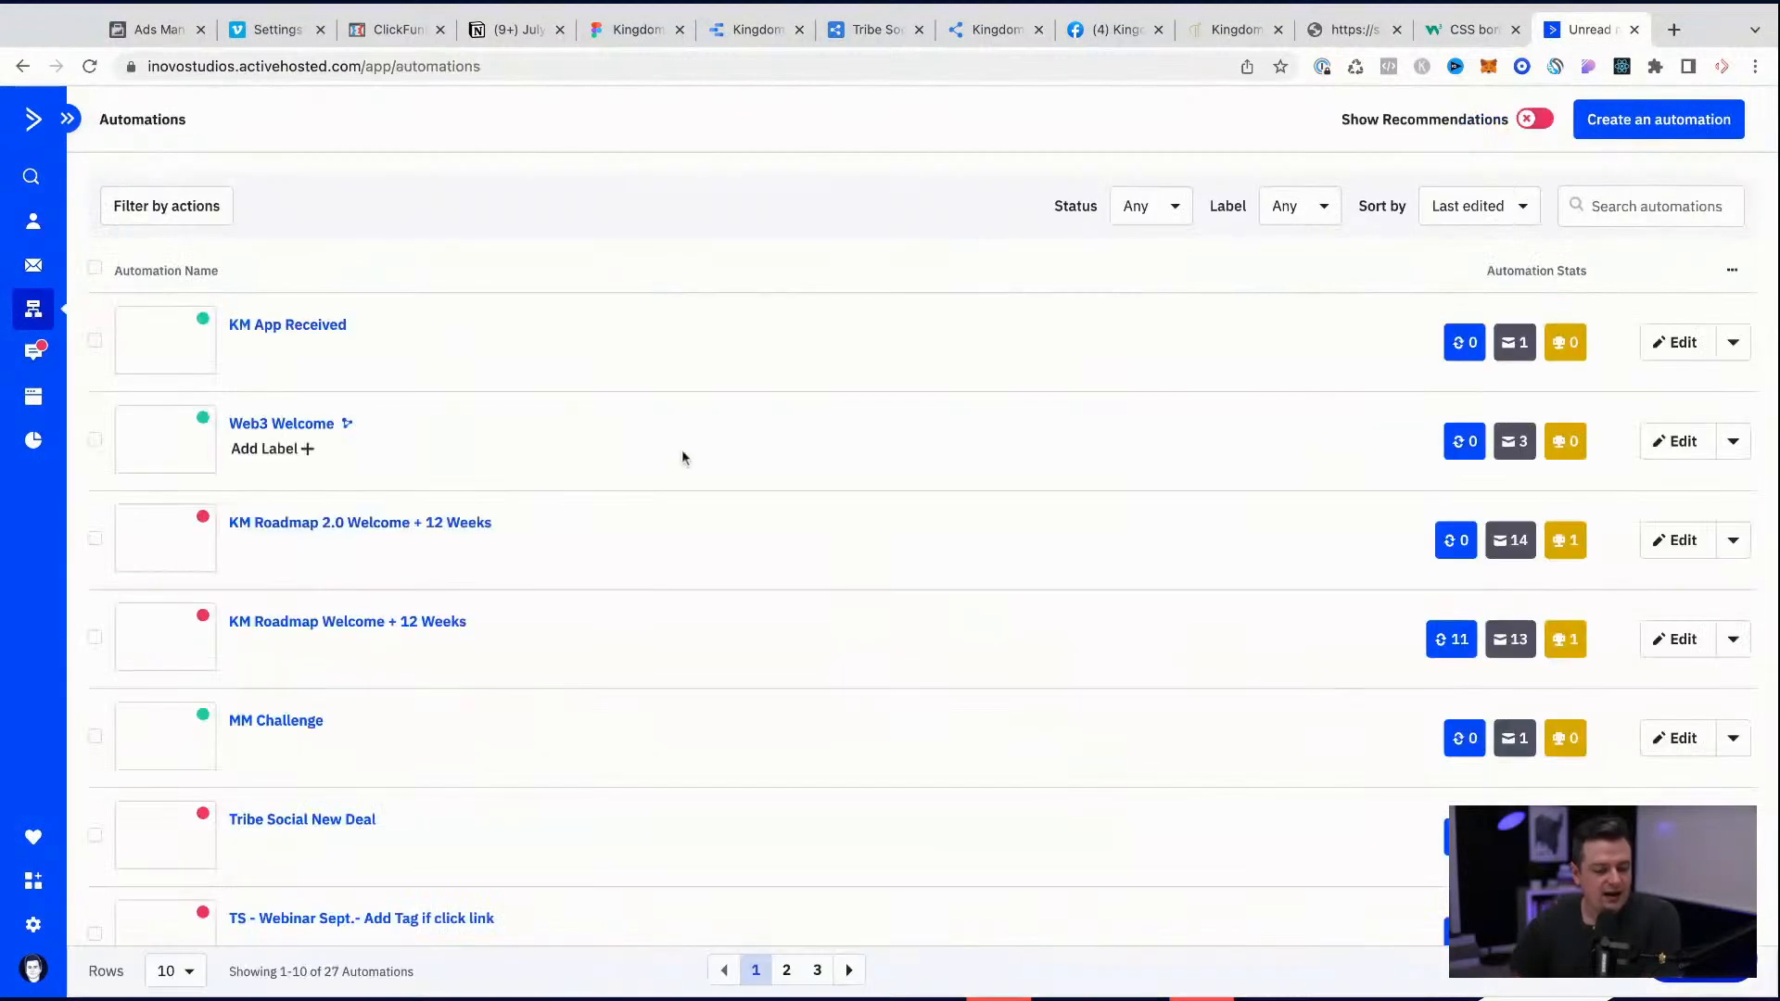
scroll(682, 456, "down", 1)
scroll(683, 456, "down", 2)
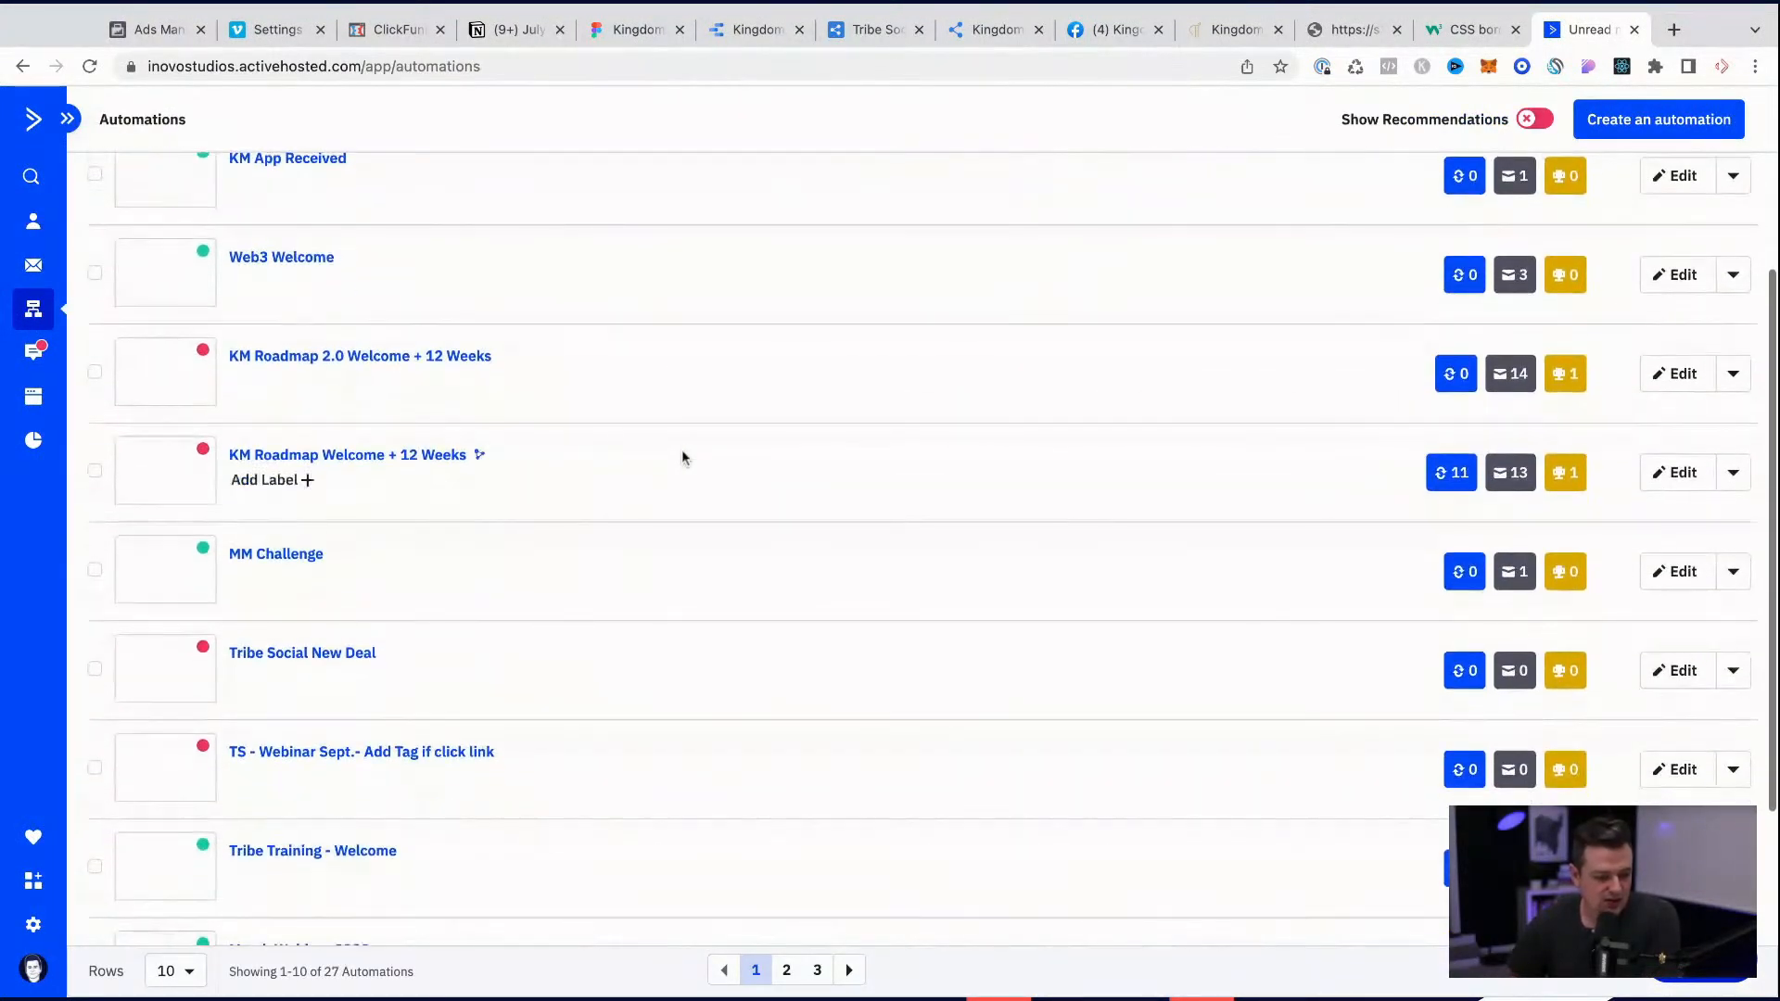
scroll(682, 449, "down", 1)
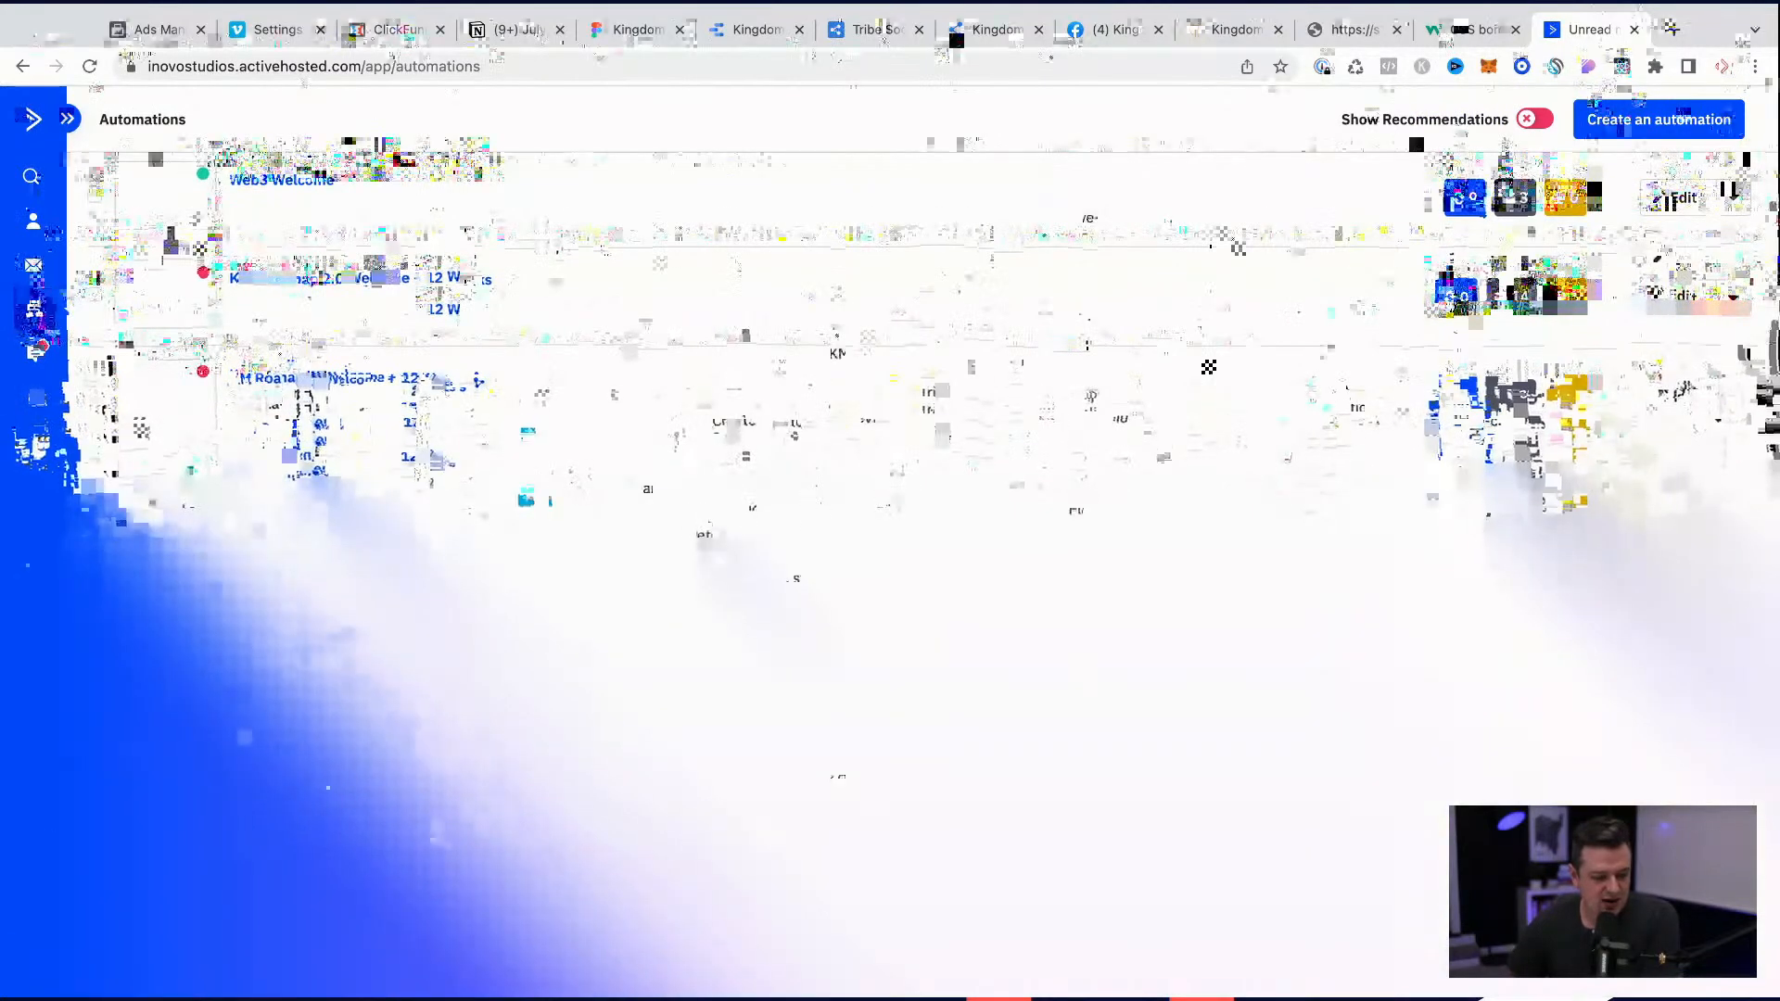
left_click(313, 660)
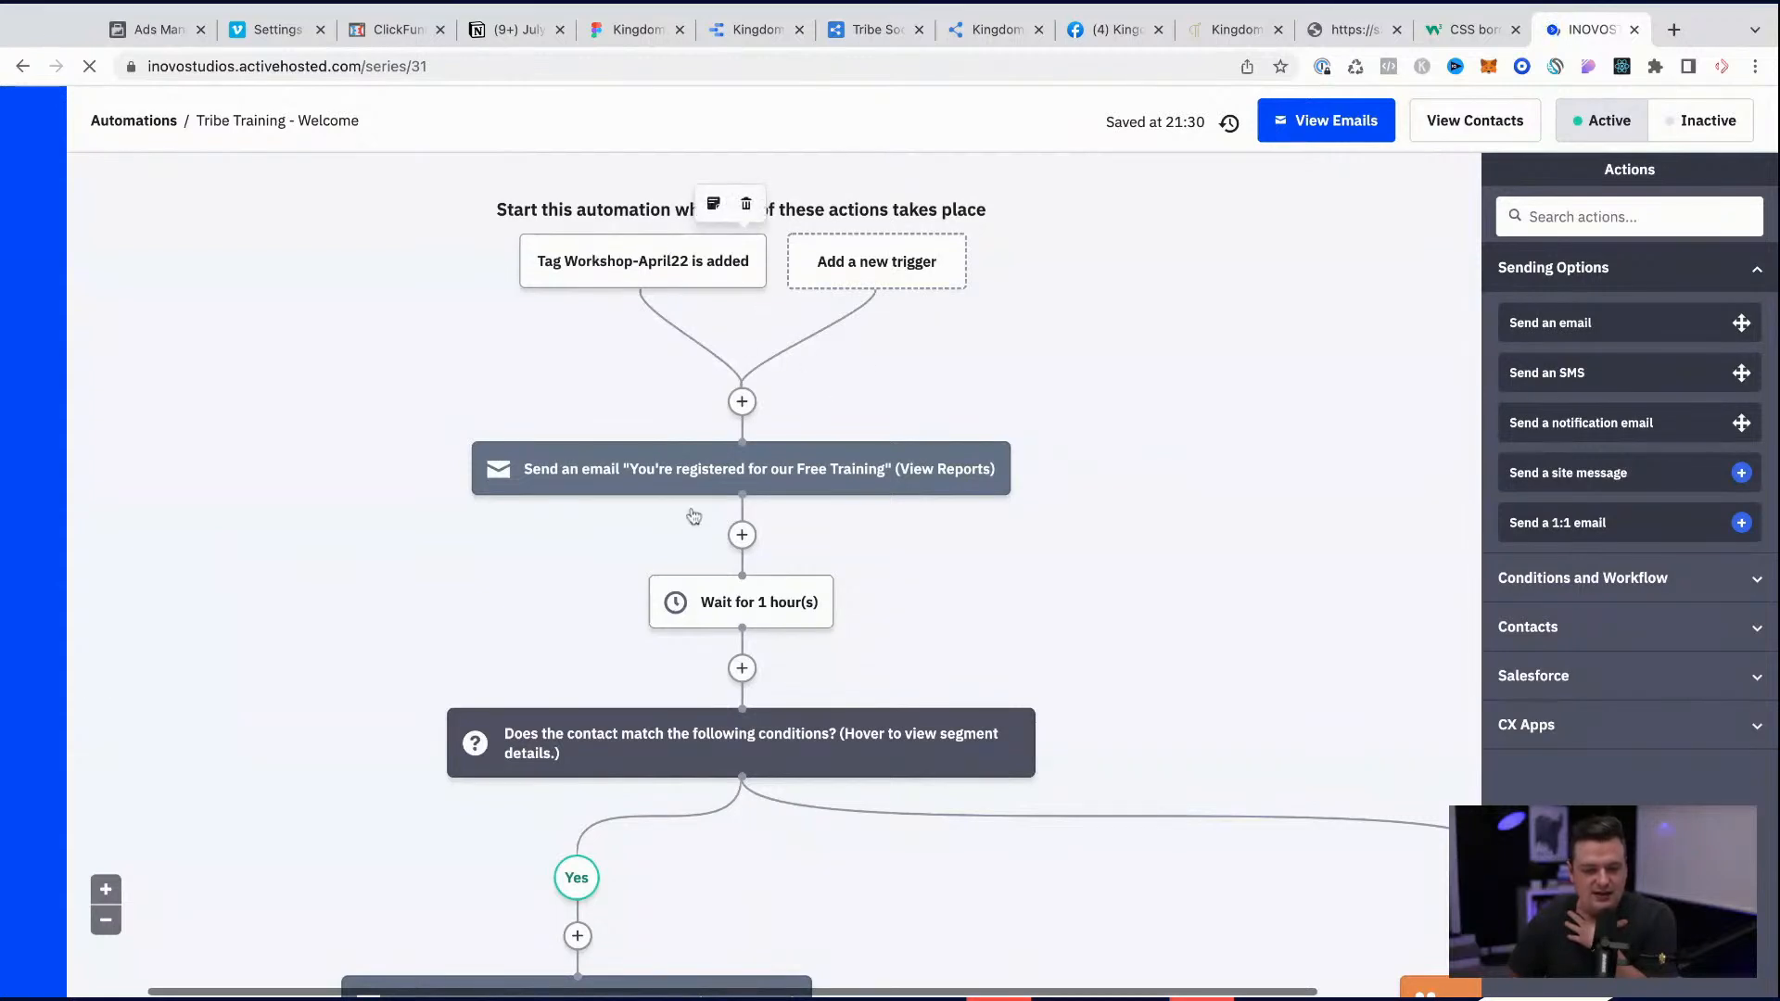
Step: Examine the Tribe Training - Welcome workflow, including its trigger, segment conditions, emails, waits and branches
mouse_move(889, 498)
mouse_move(732, 746)
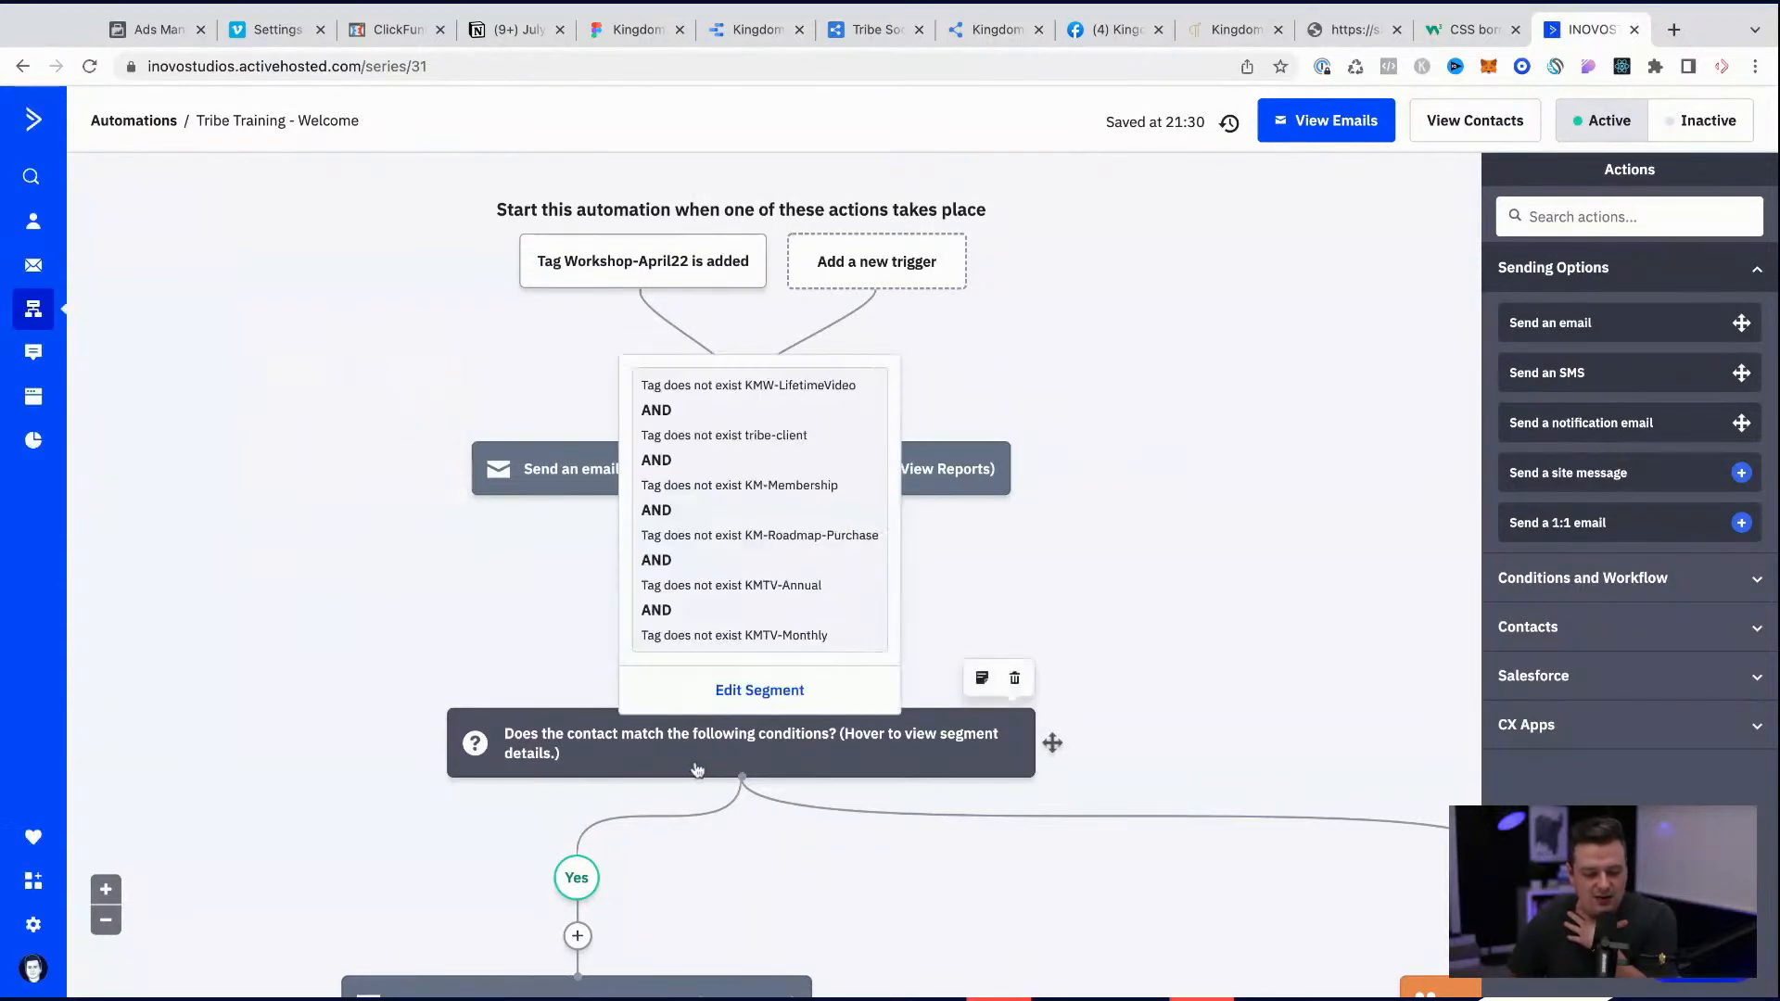
scroll(697, 769, "down", 2)
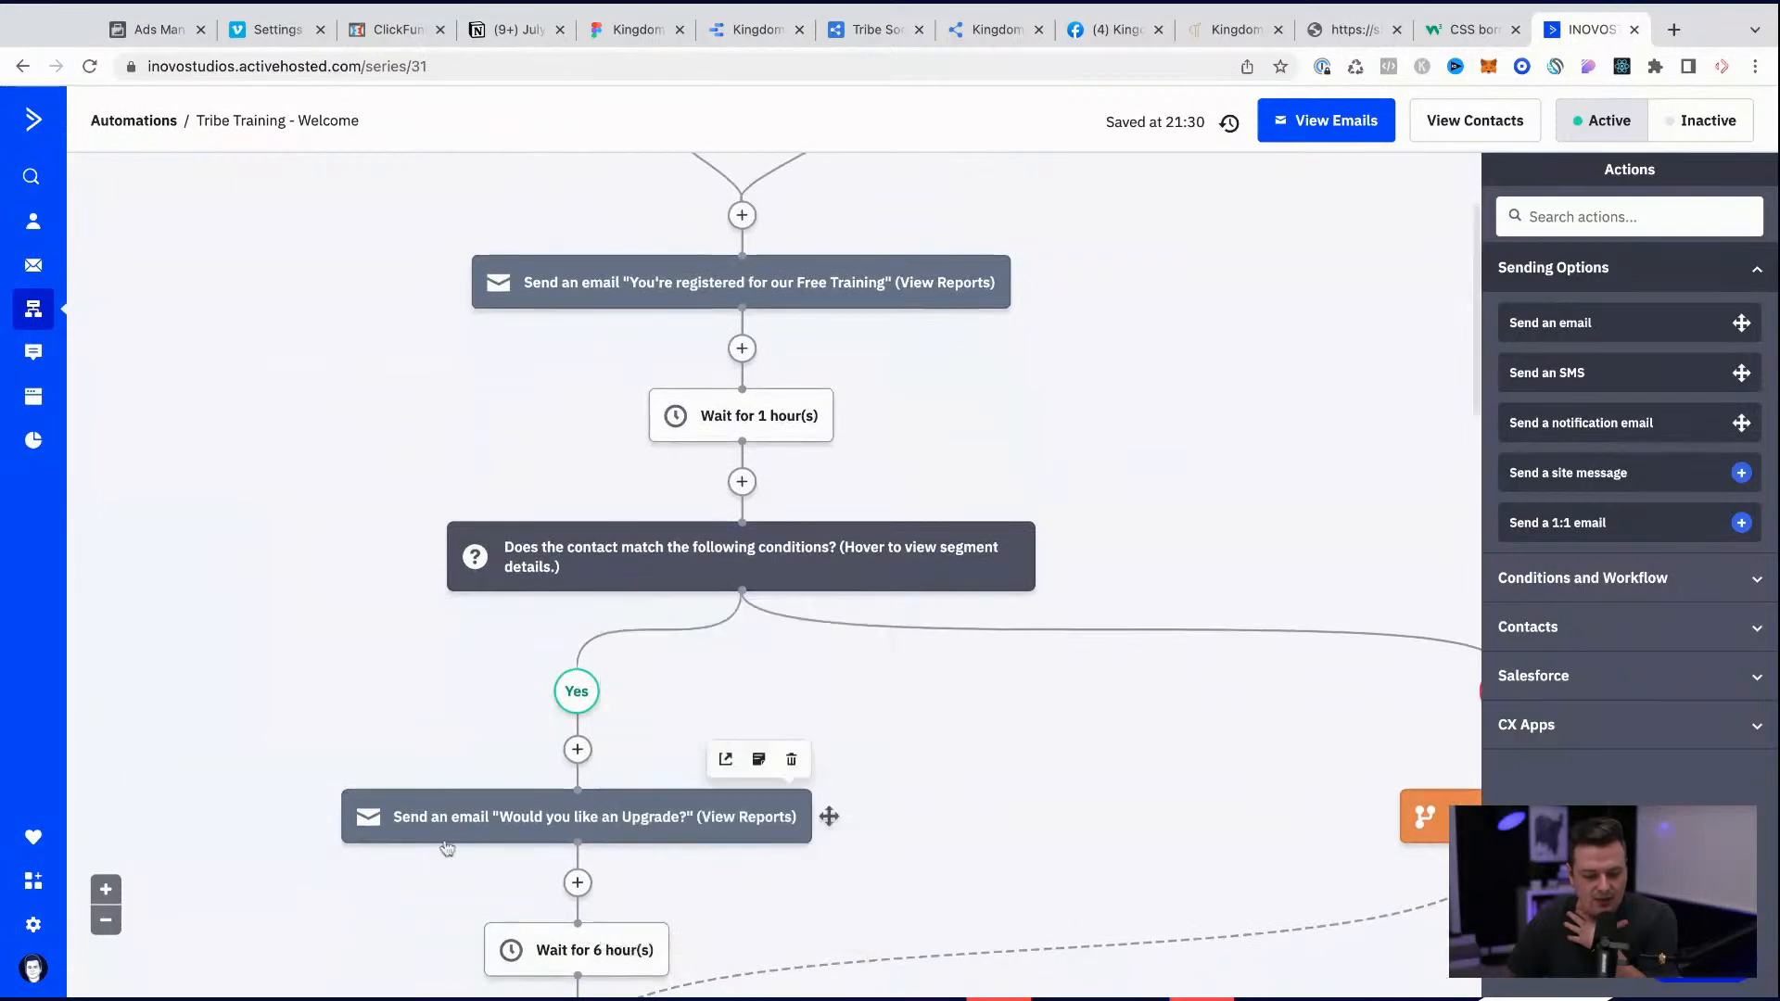
scroll(526, 779, "down", 2)
scroll(527, 779, "down", 3)
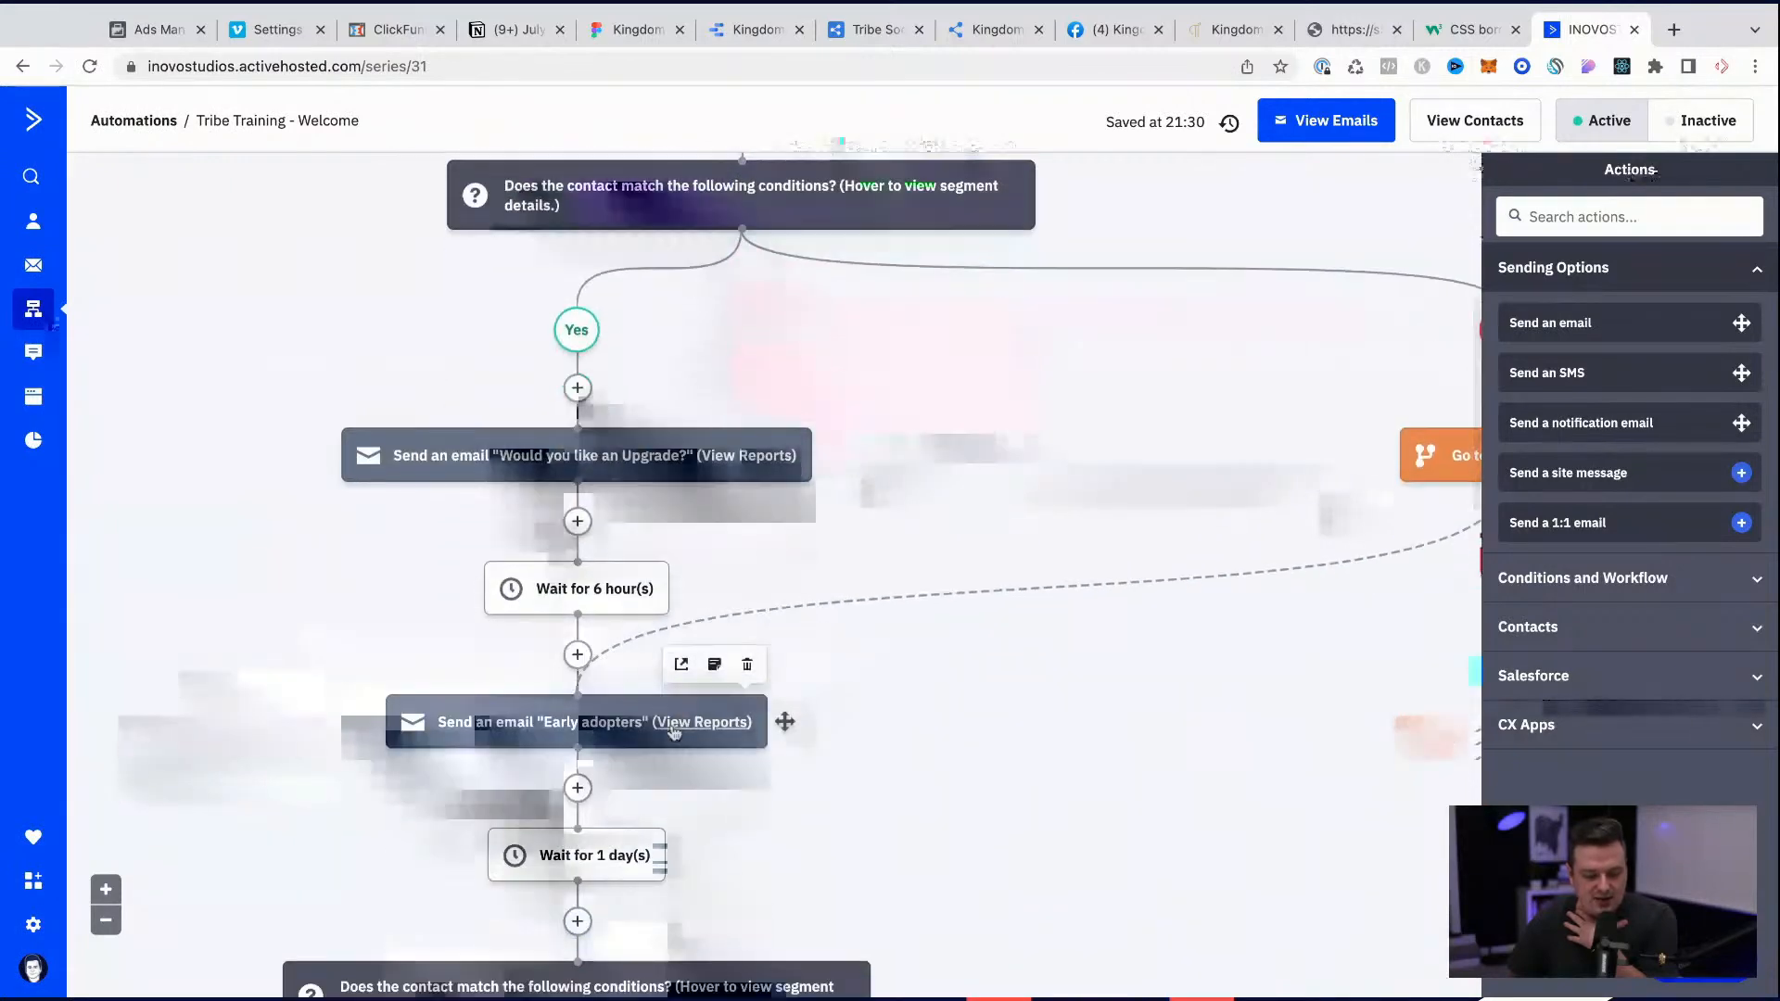
scroll(593, 714, "down", 2)
mouse_move(584, 531)
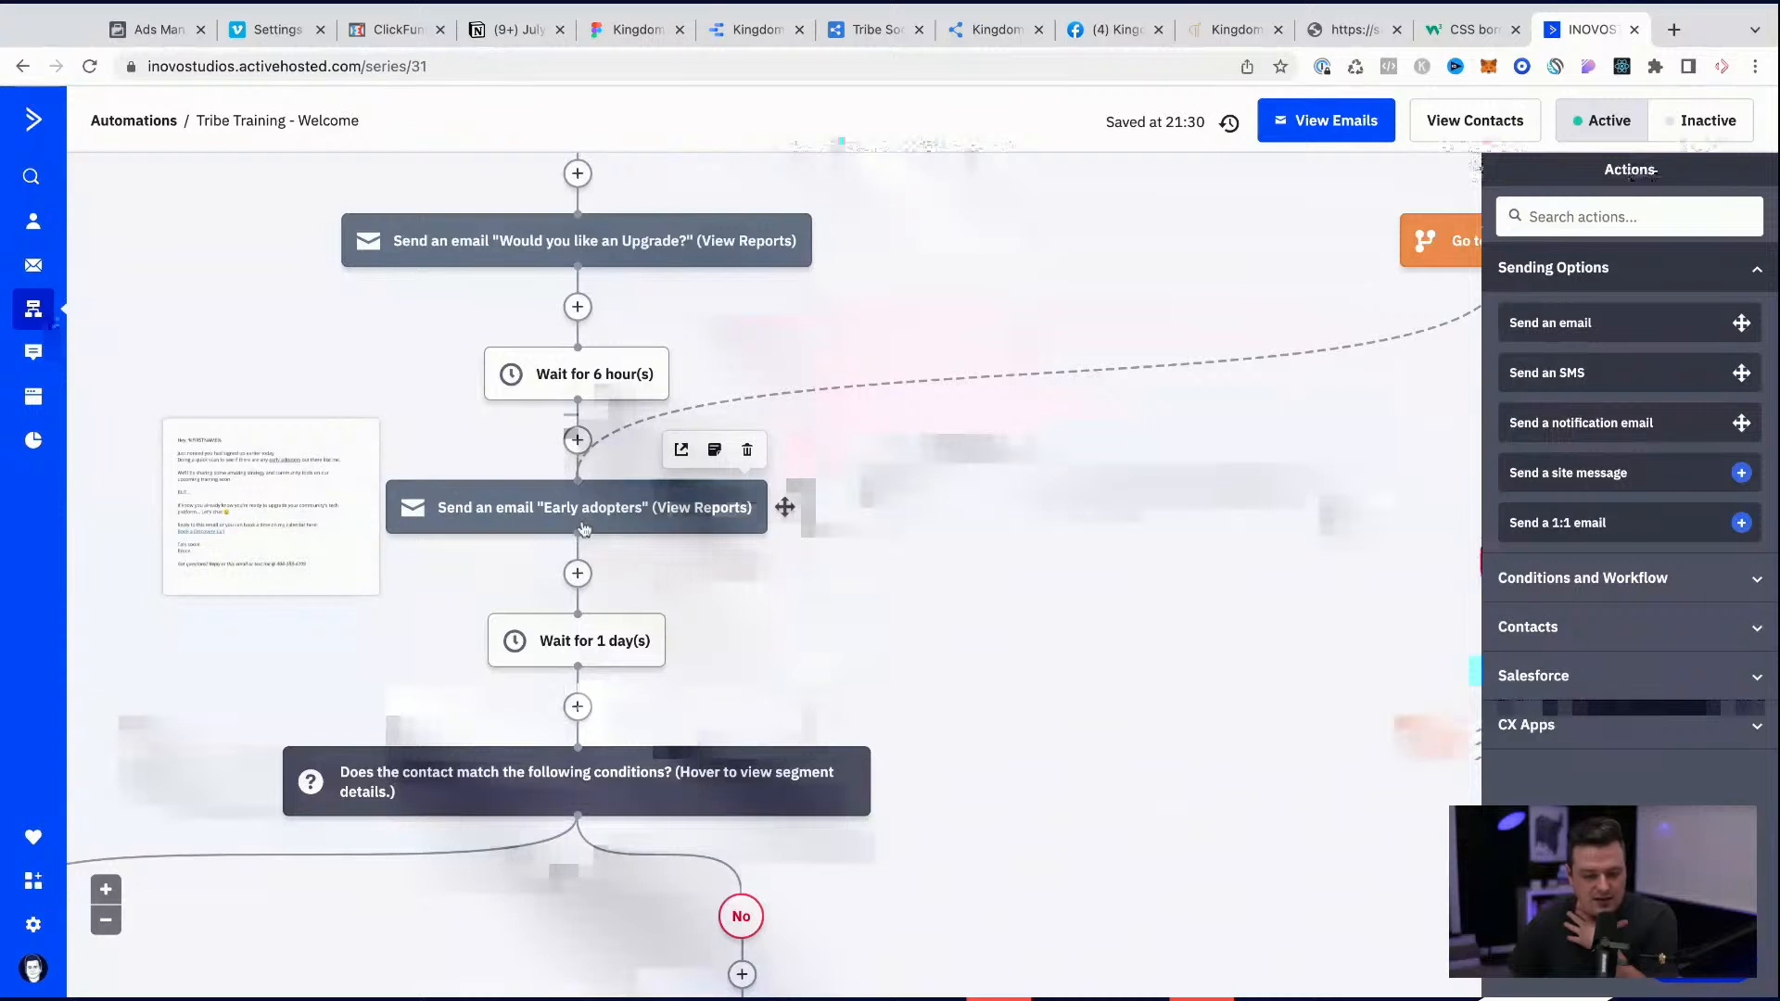
scroll(584, 530, "up", 3)
scroll(584, 530, "right", 2)
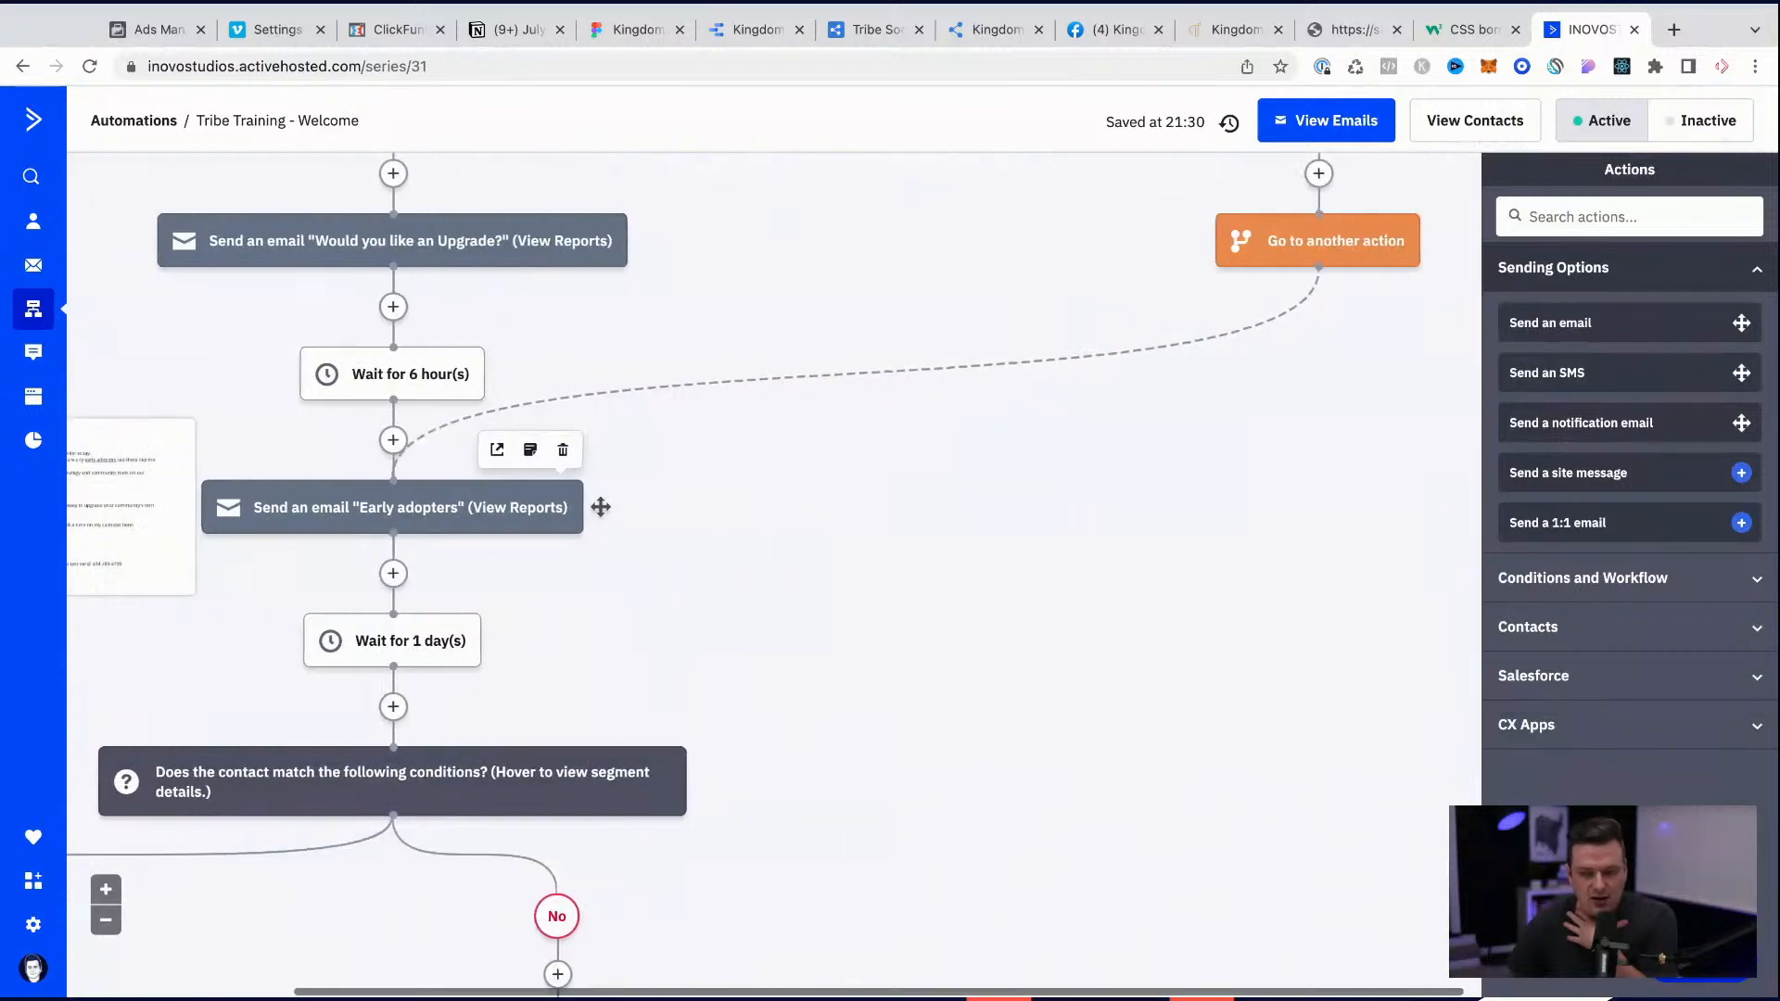
scroll(600, 714, "up", 1)
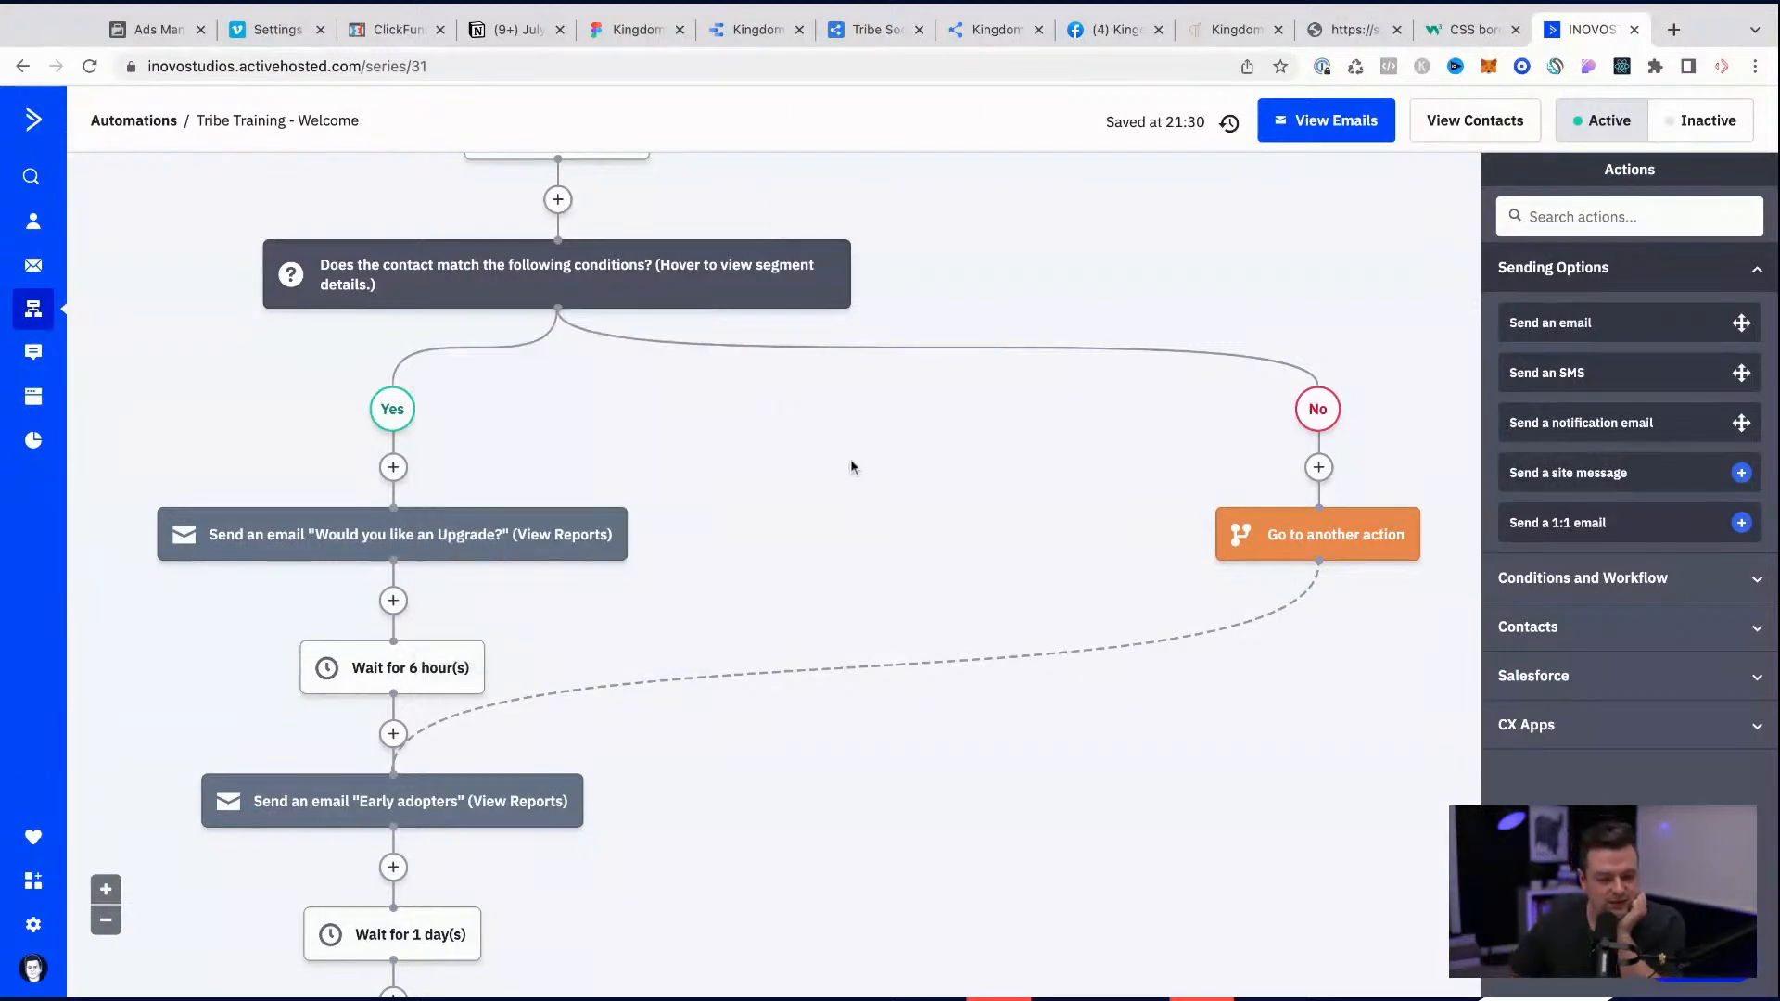
scroll(914, 462, "down", 5)
scroll(914, 462, "down", 3)
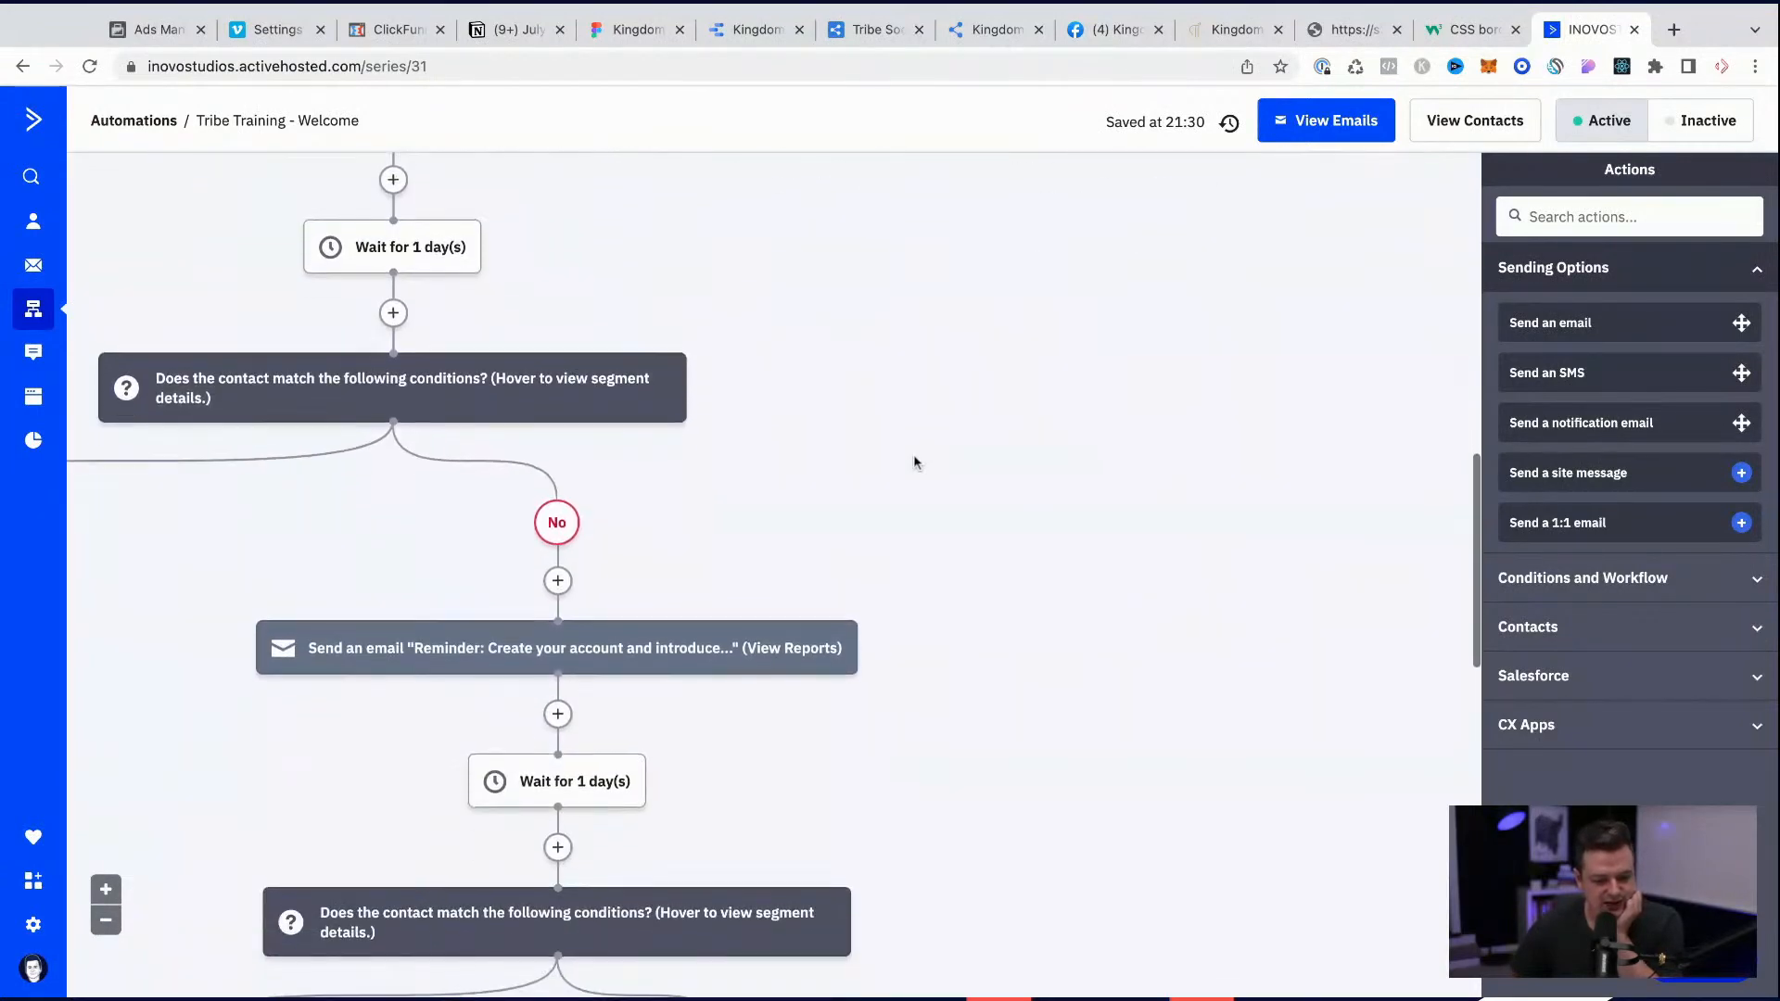
scroll(782, 575, "down", 1)
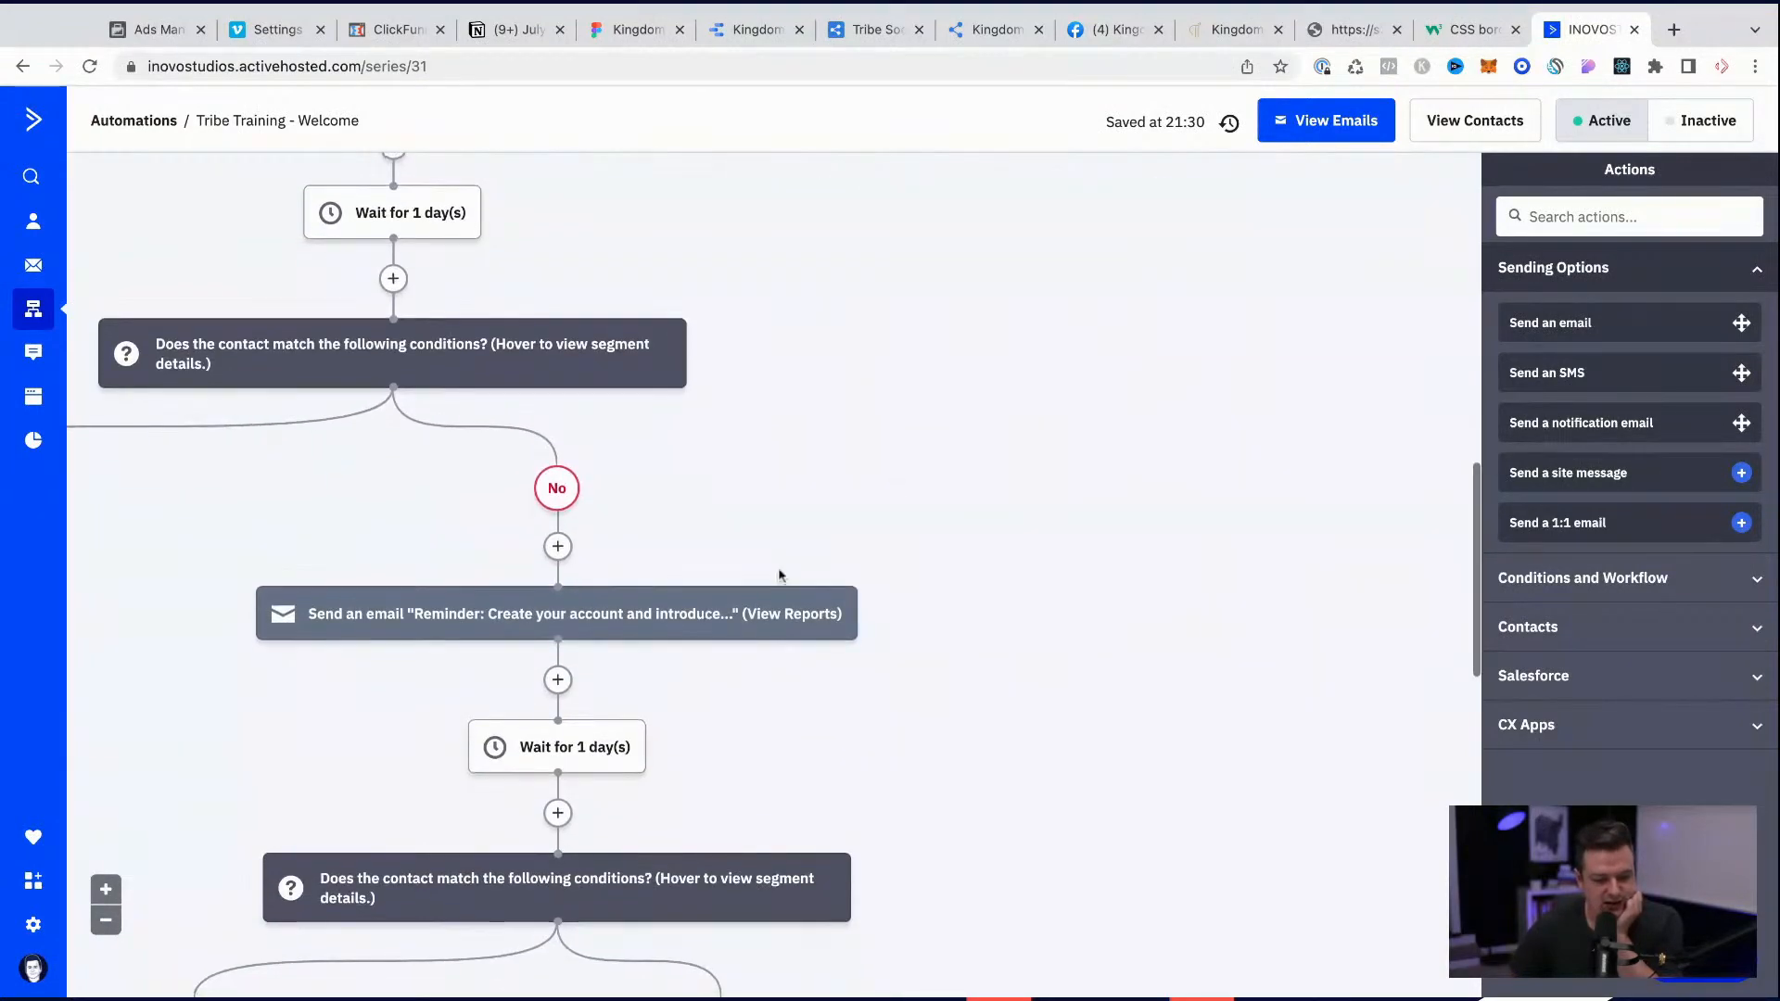
mouse_move(635, 603)
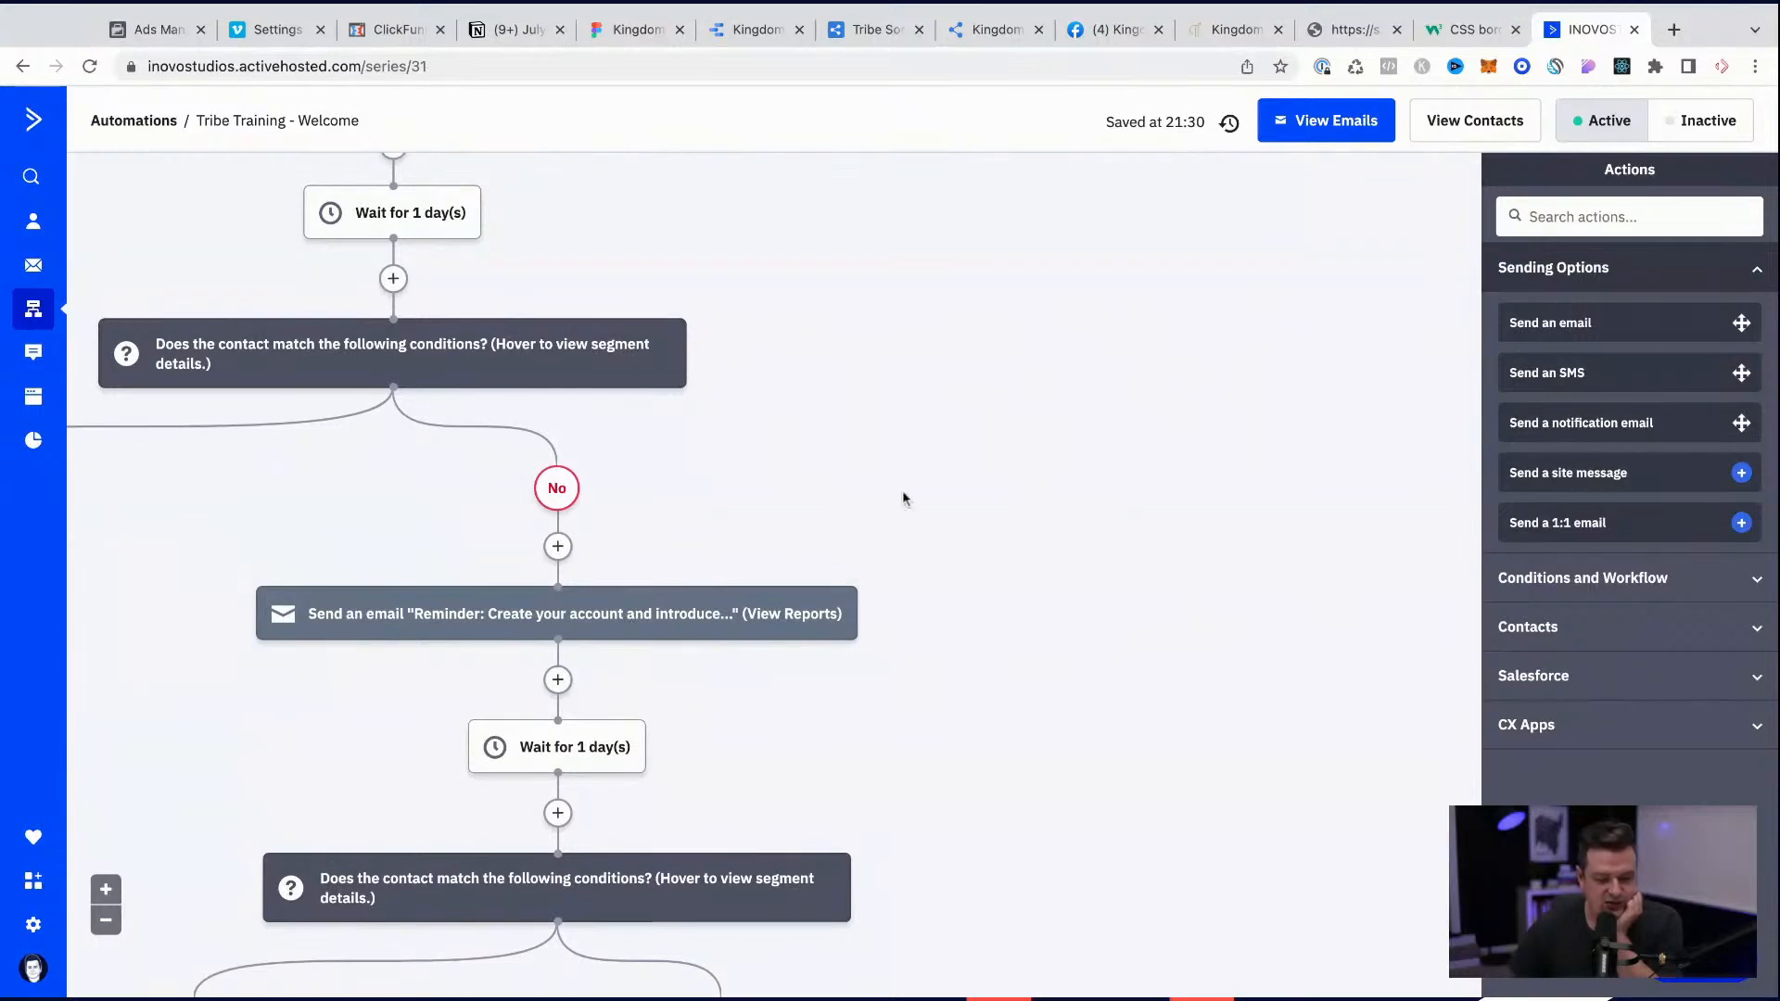
scroll(904, 498, "left", 8)
scroll(904, 498, "up", 1)
scroll(904, 498, "up", 5)
Step: Return to the automations list, copy the Tribe Training - Welcome automation and open the copy for editing
left_click(19, 66)
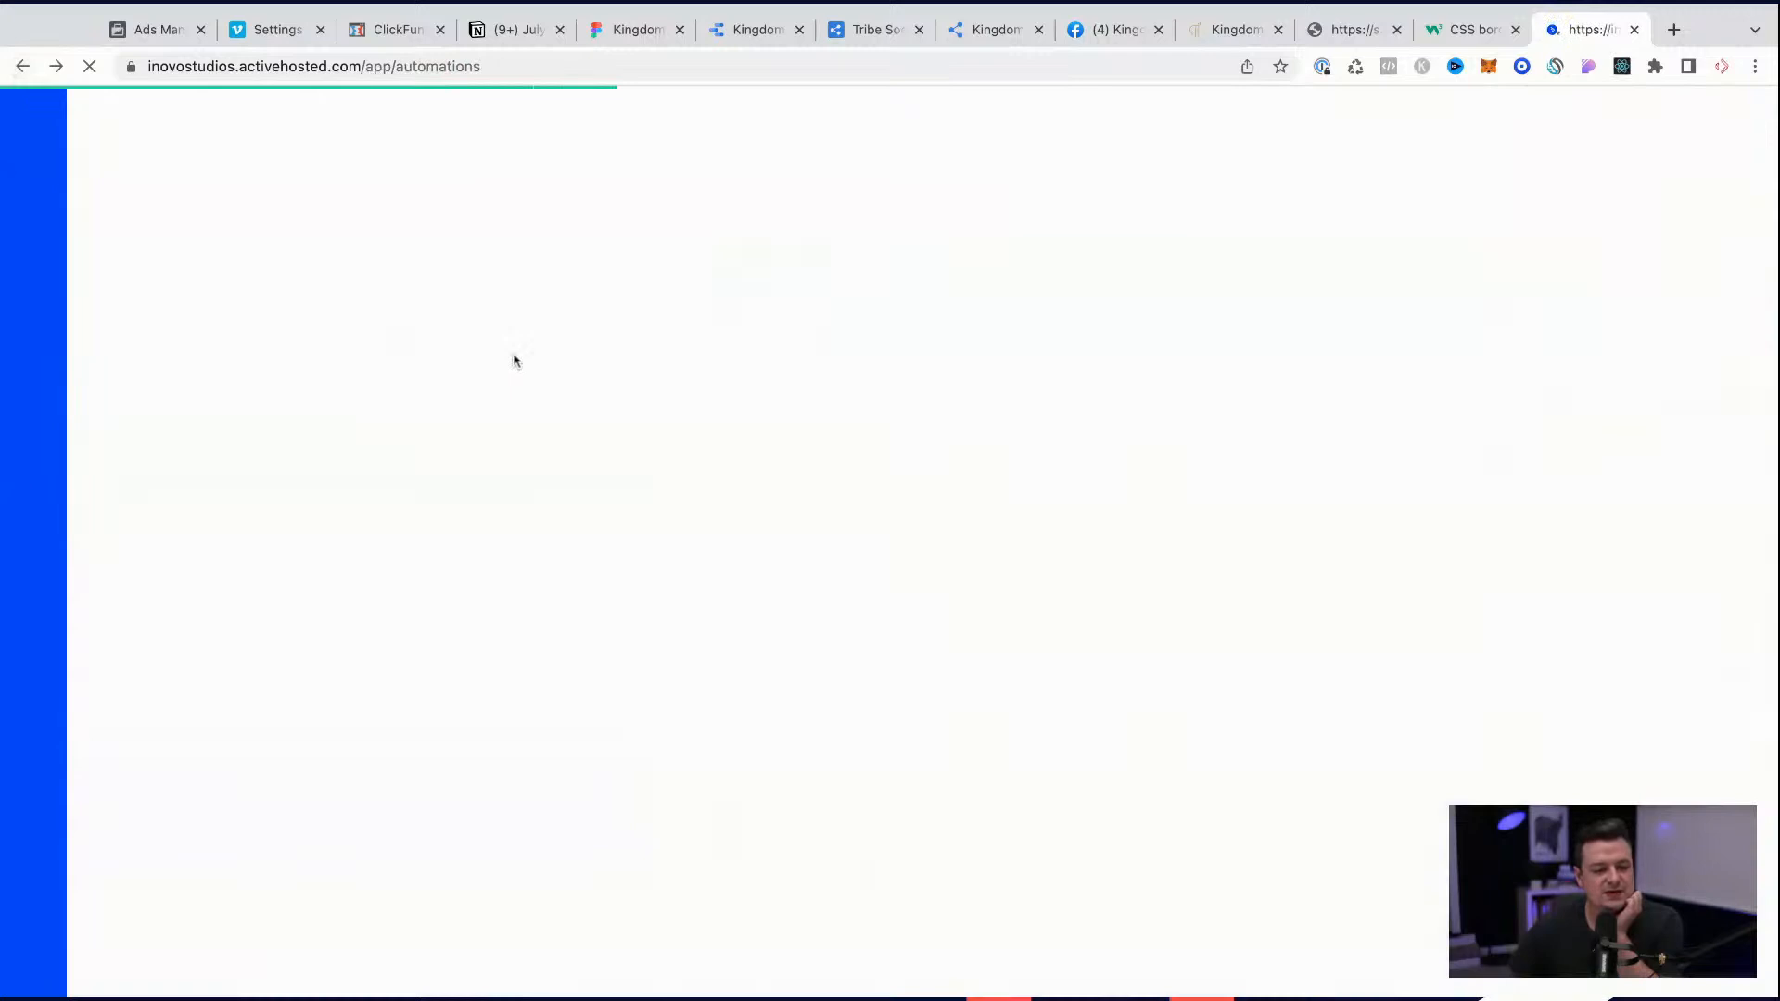
scroll(704, 603, "down", 4)
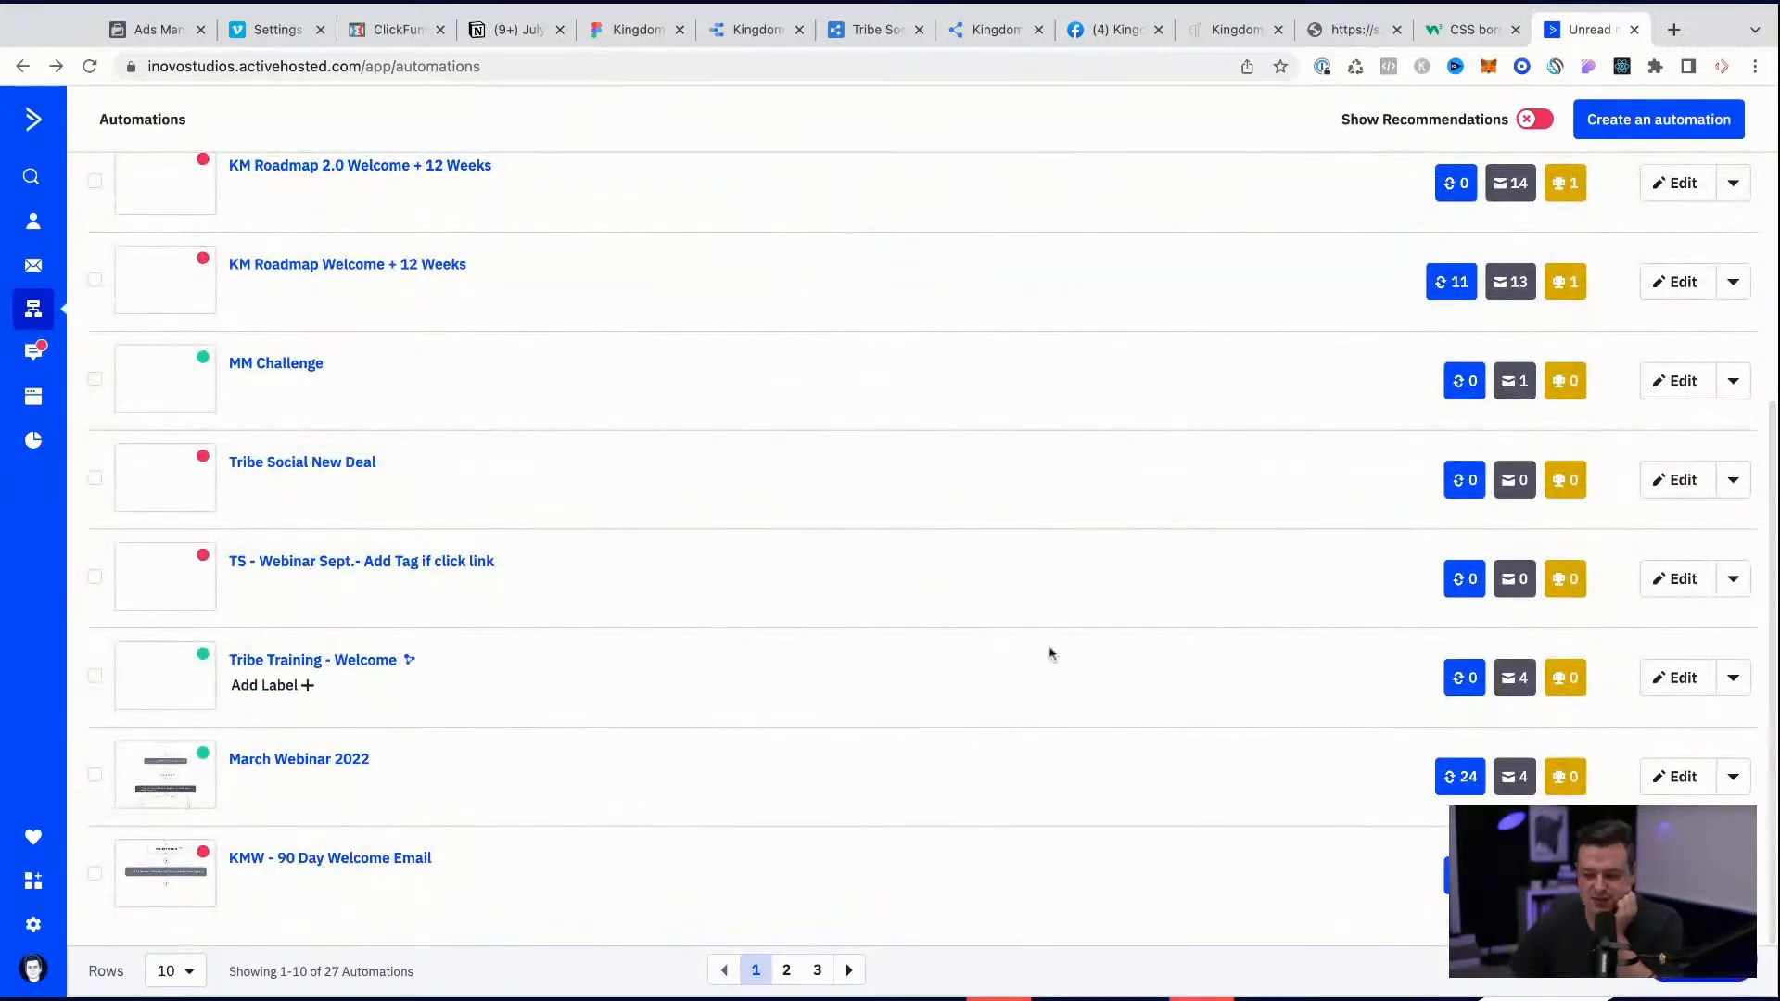
left_click(1732, 677)
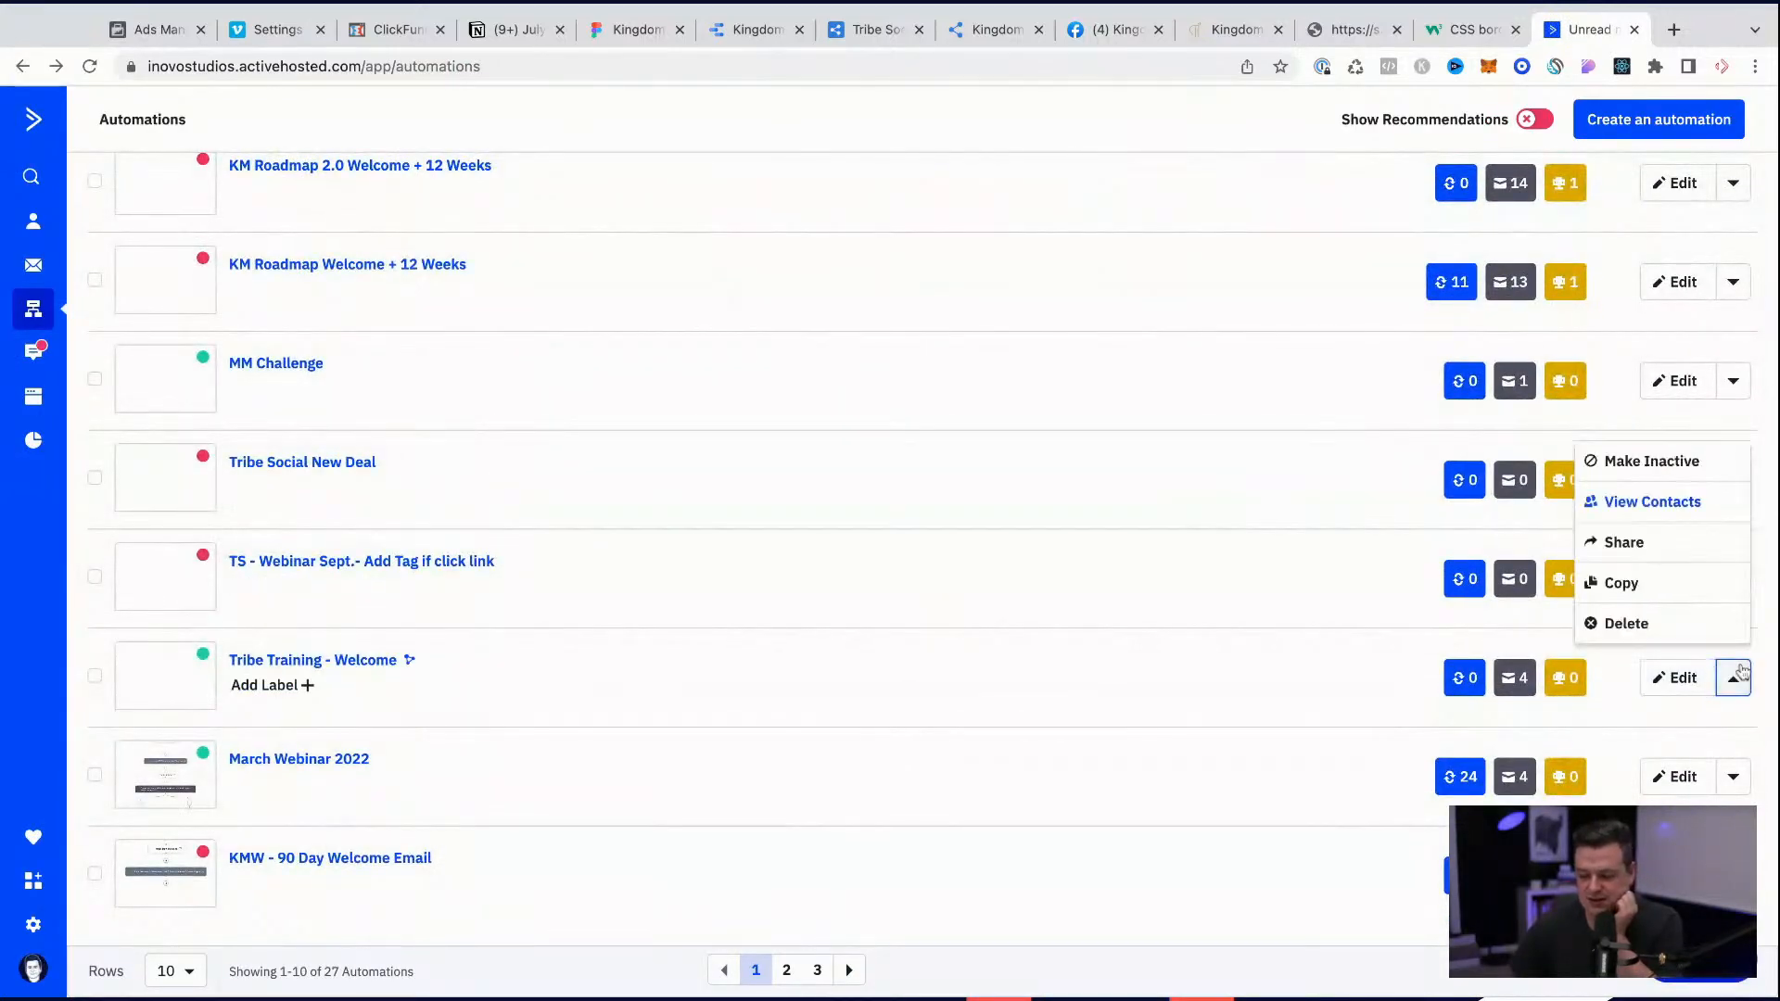
left_click(1621, 583)
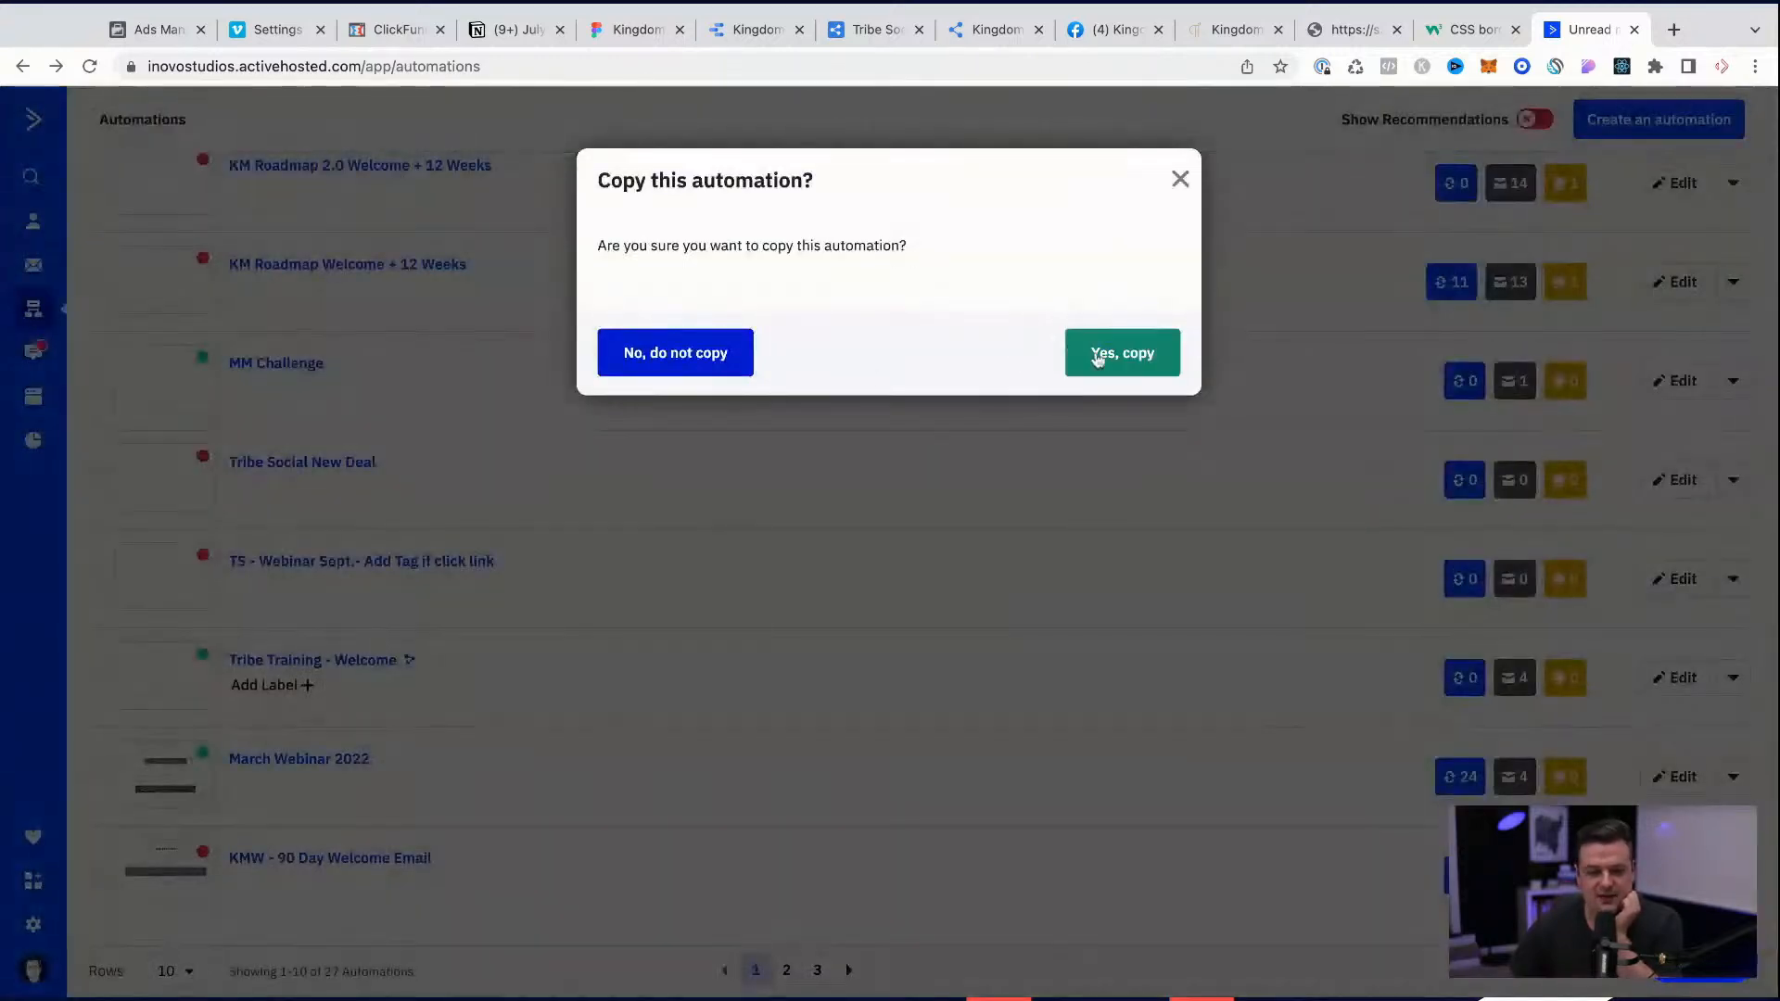
left_click(1133, 353)
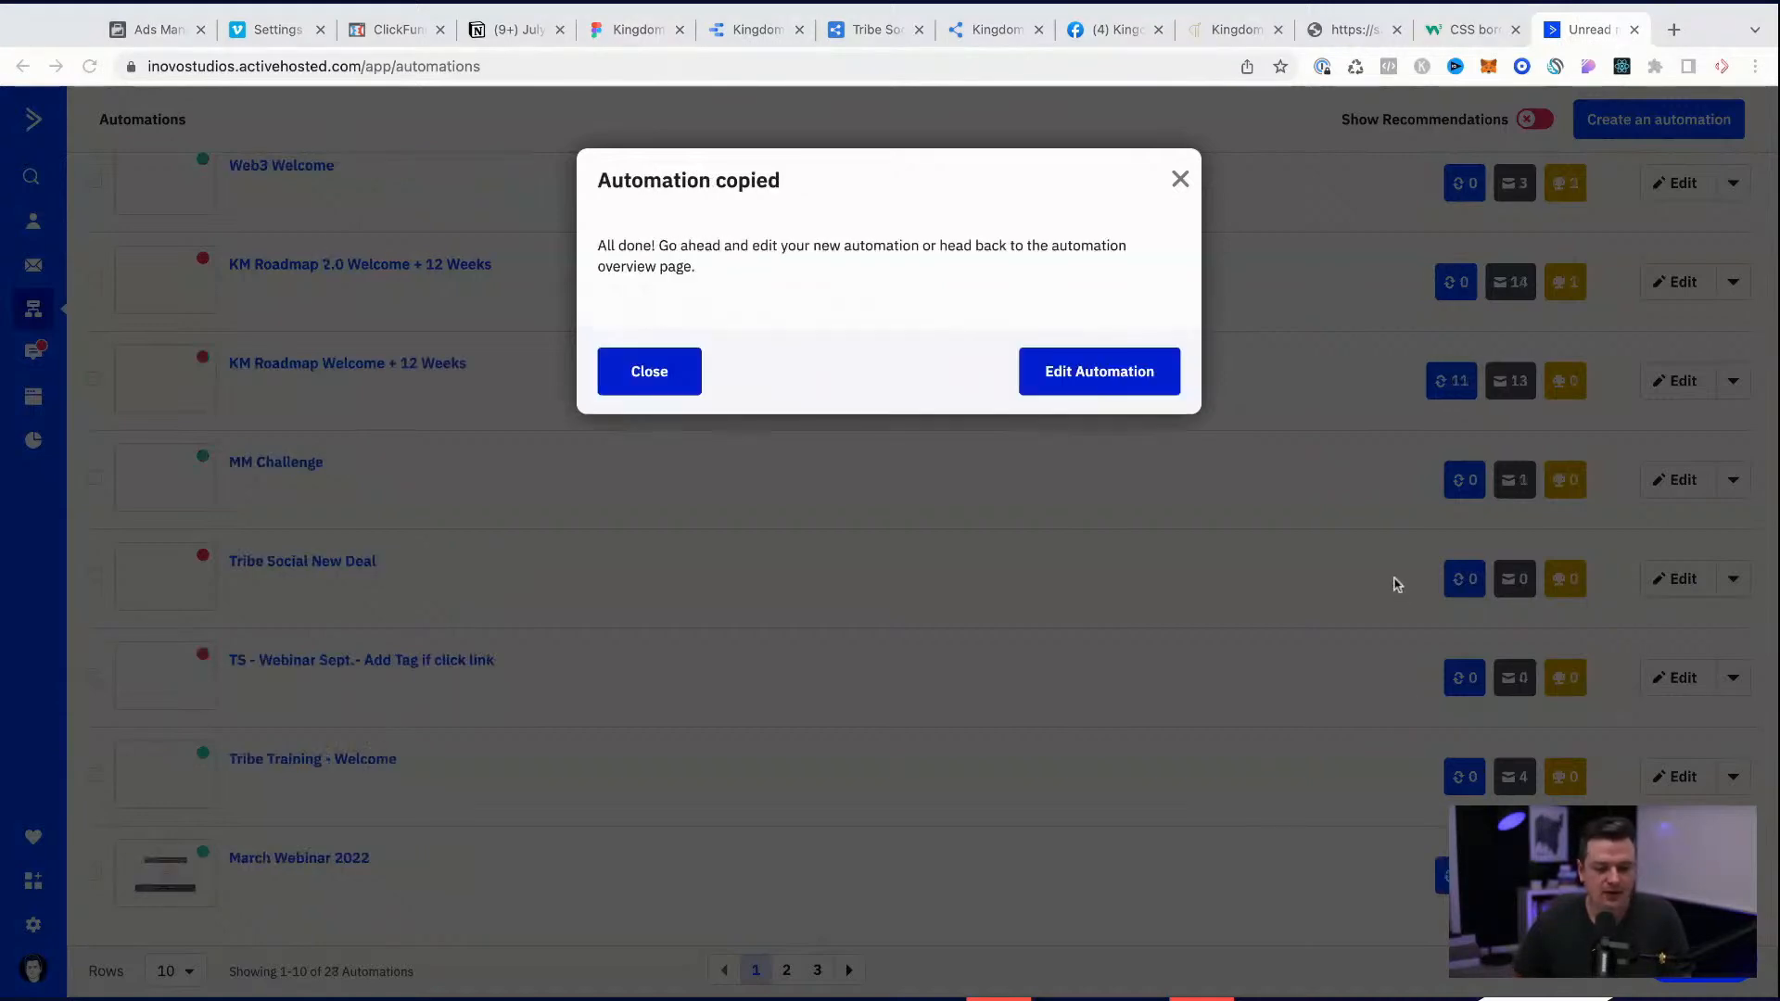
left_click(1050, 370)
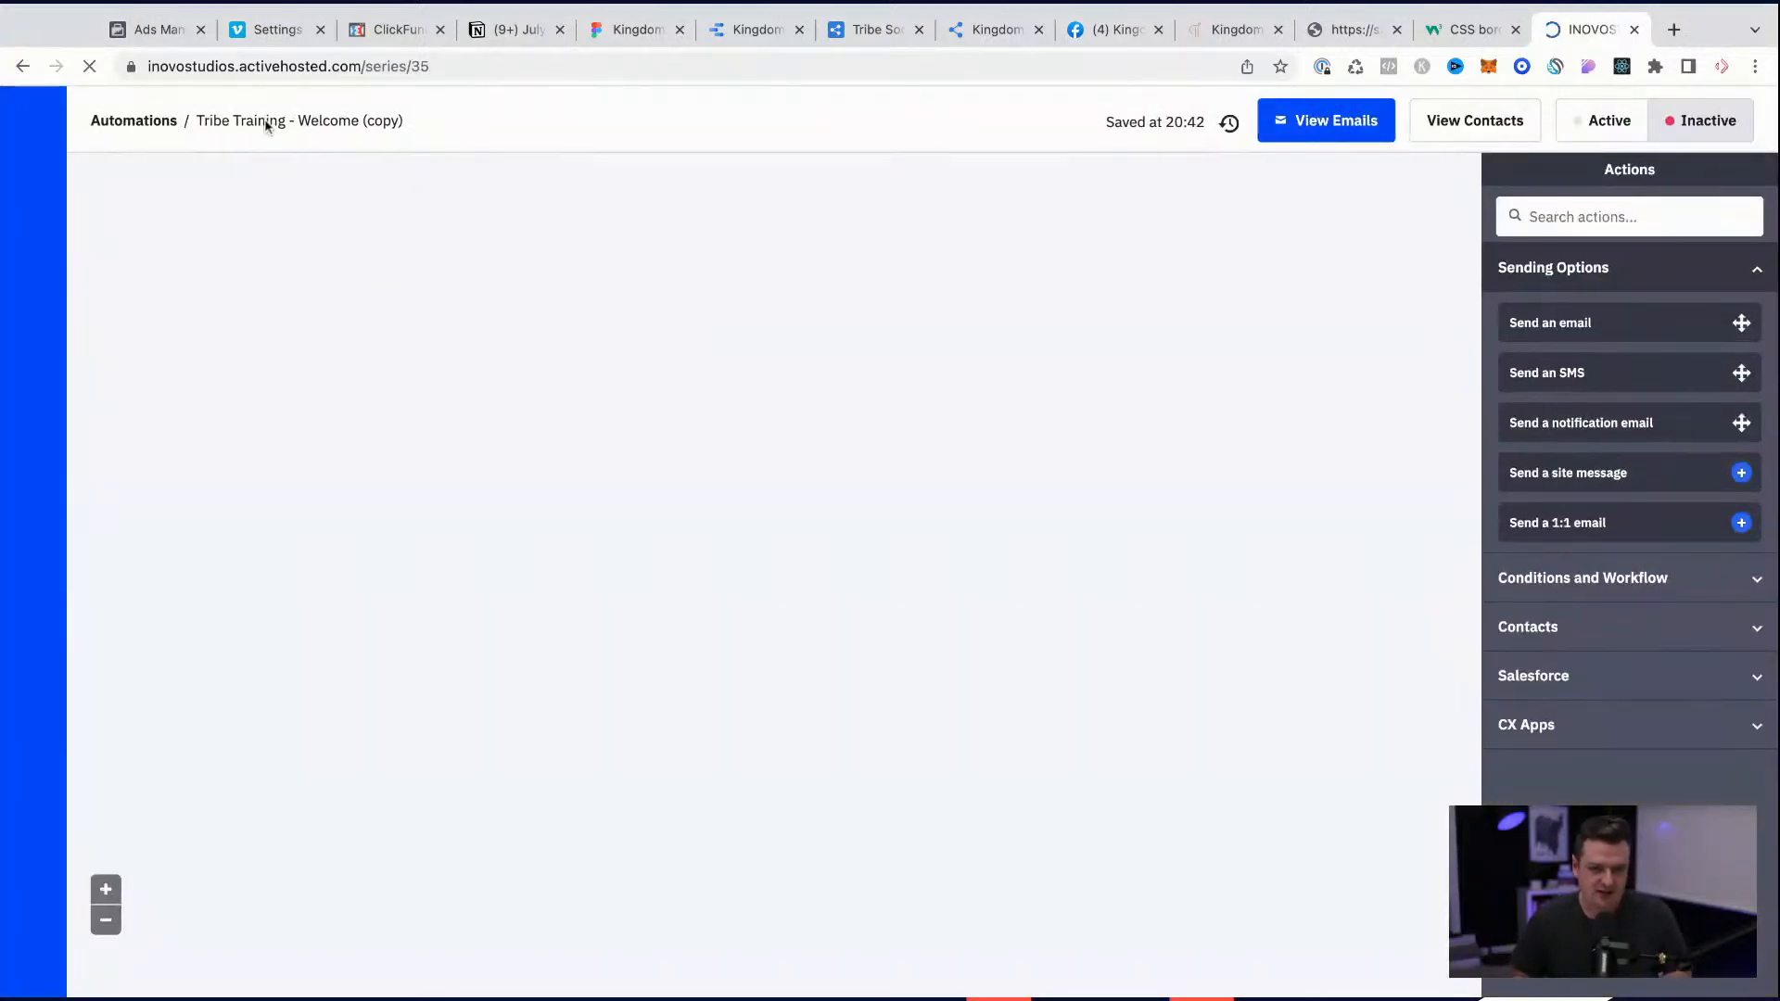
Step: Rename the copied automation to "July 2022 - Welcome" and save the name
left_click(266, 122)
key("super+a")
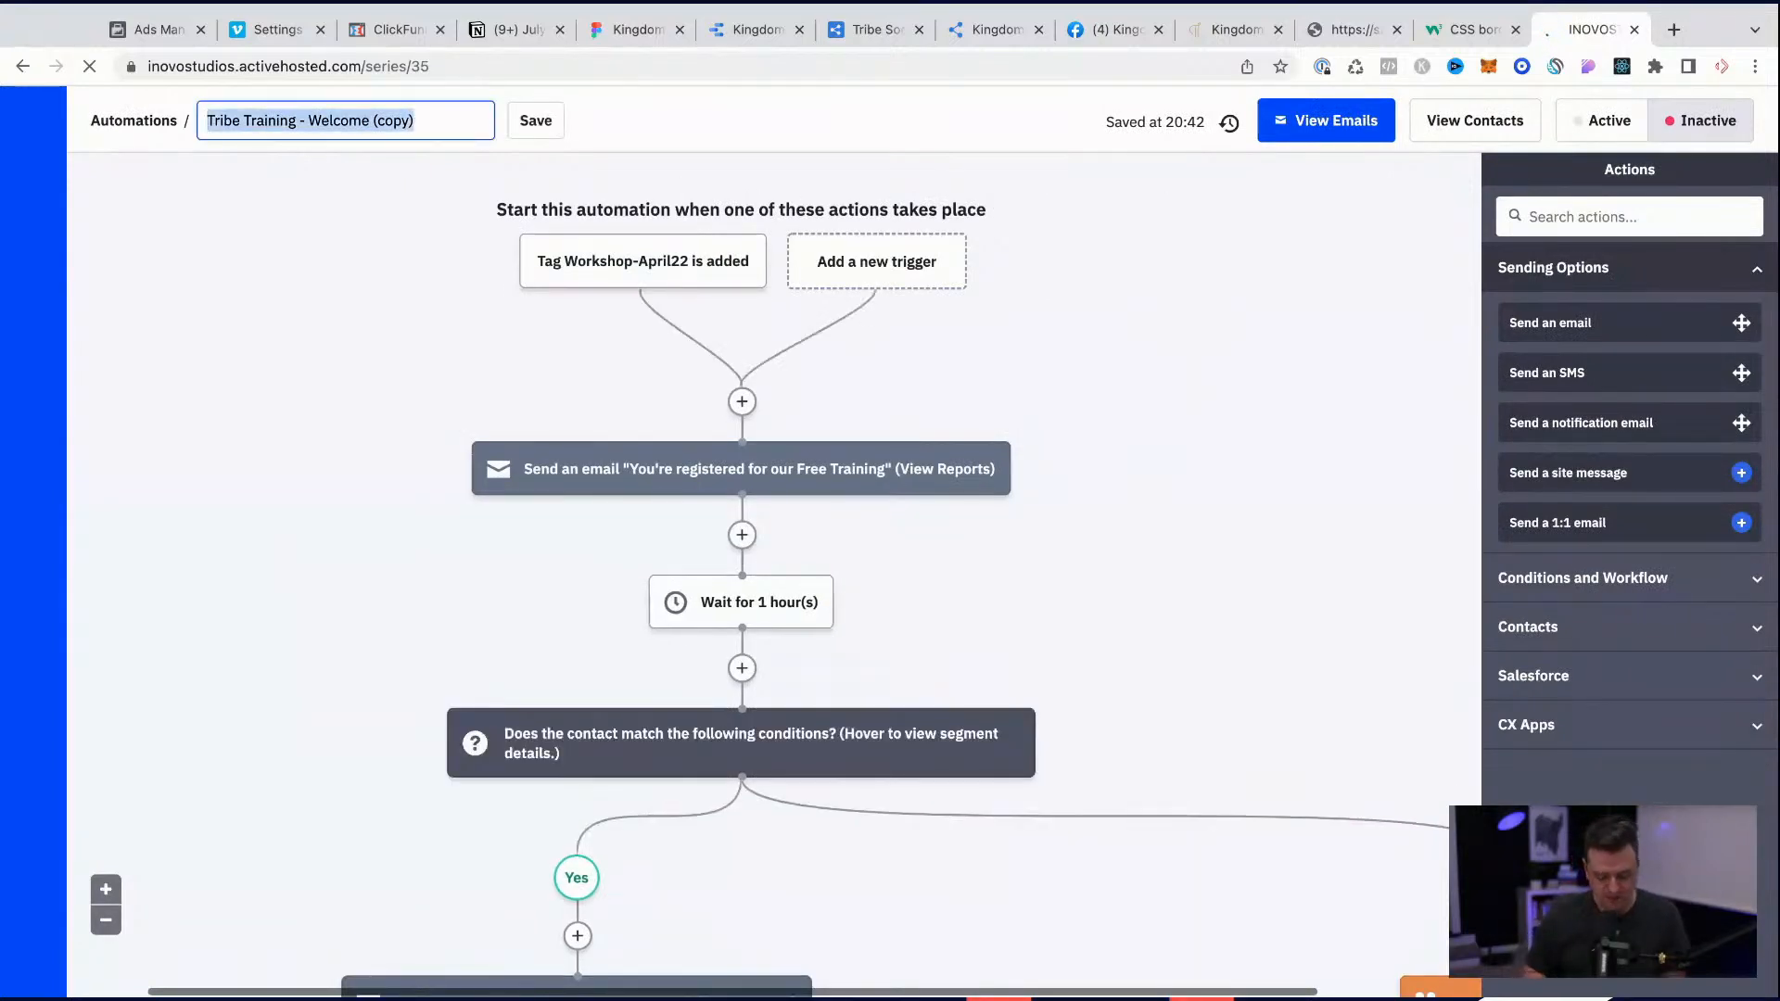
type("July 2022")
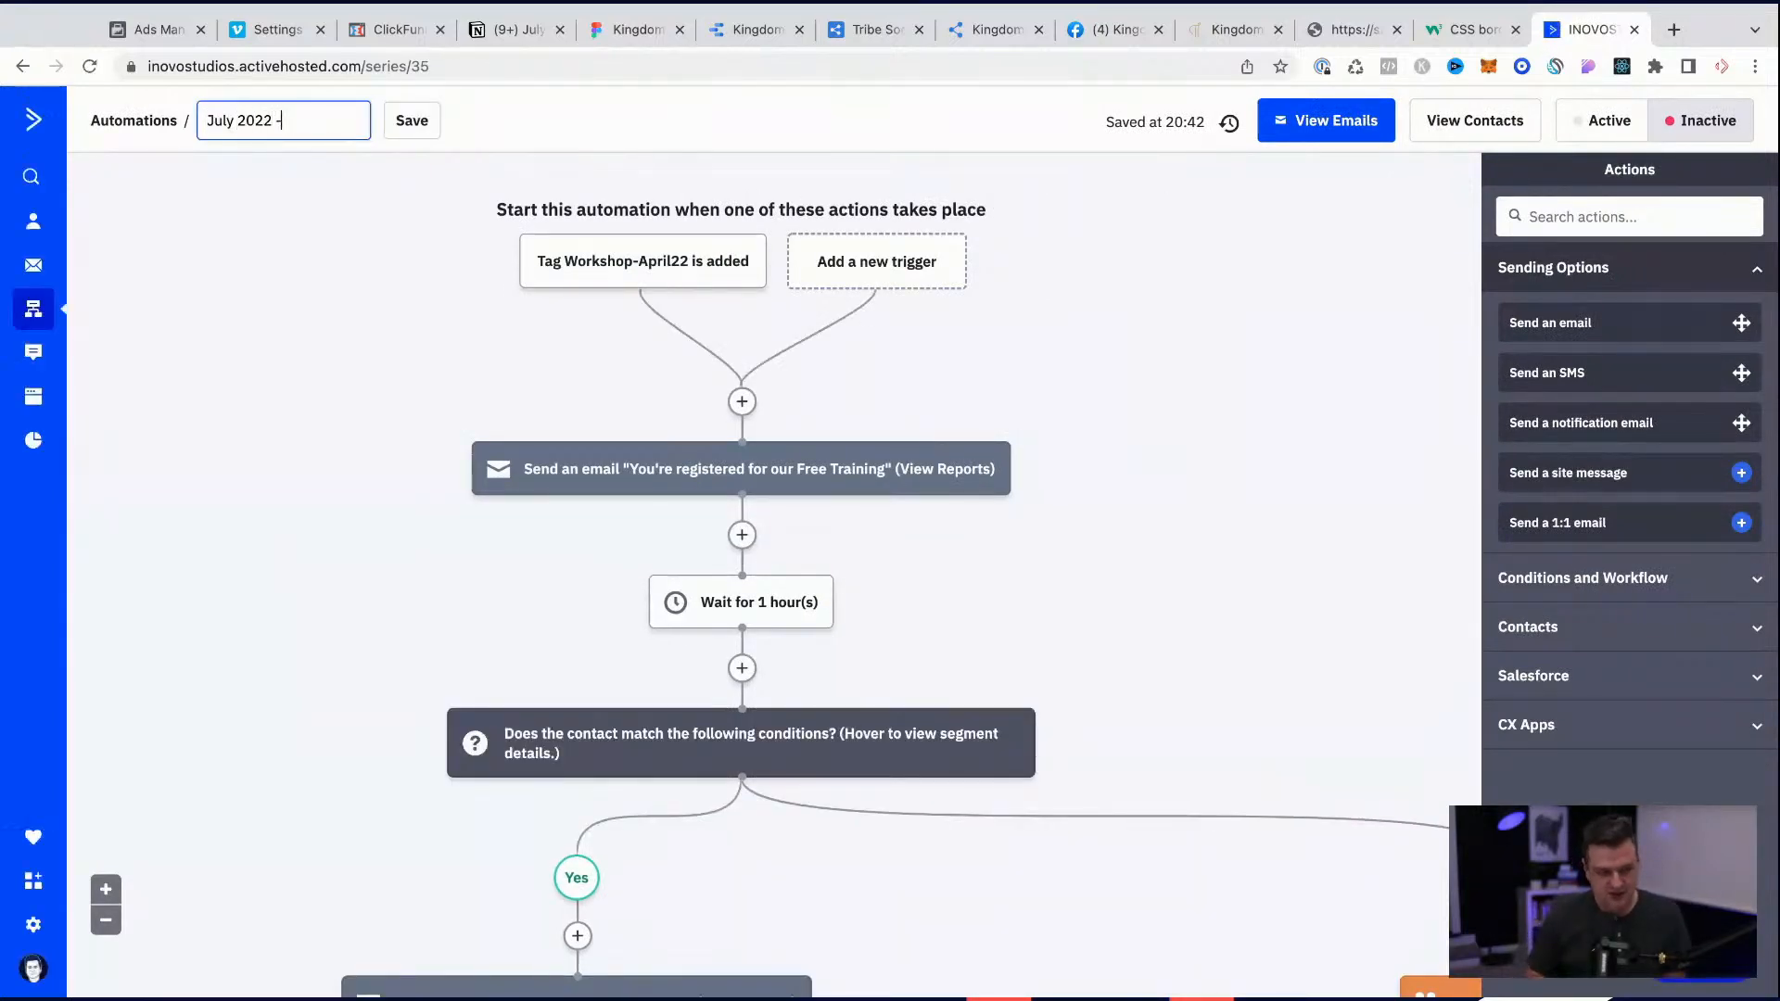
type(" - Welcome")
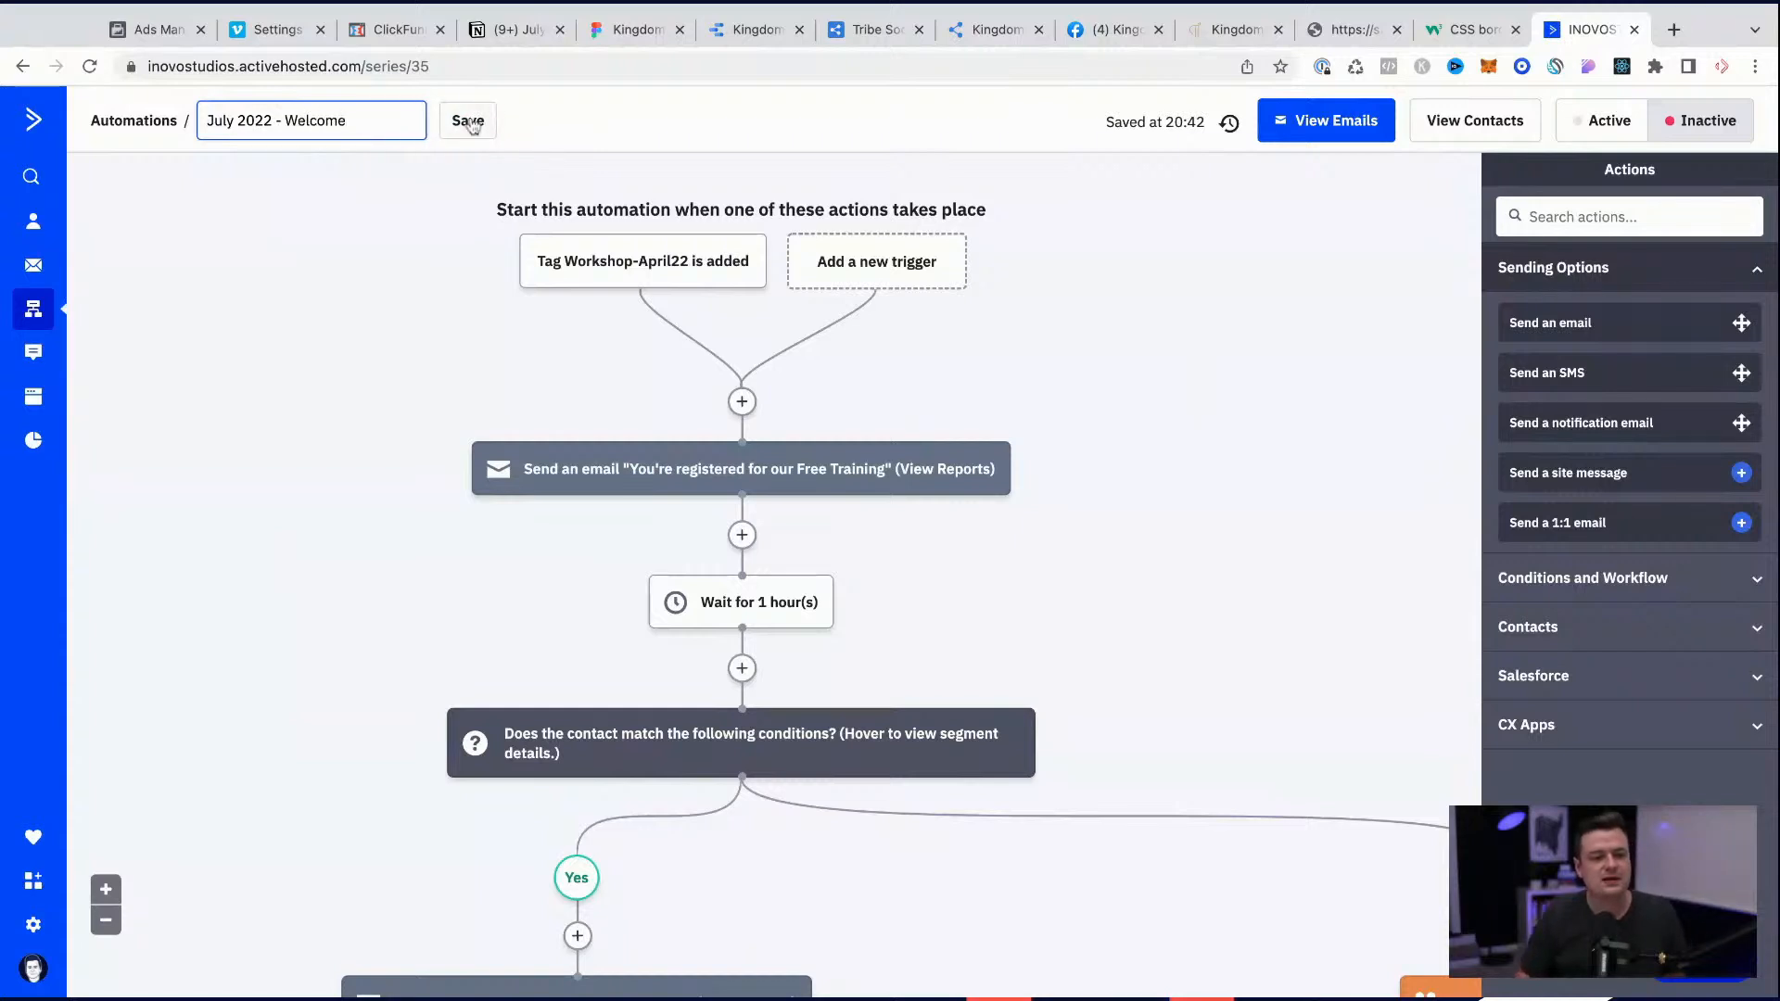
left_click(470, 124)
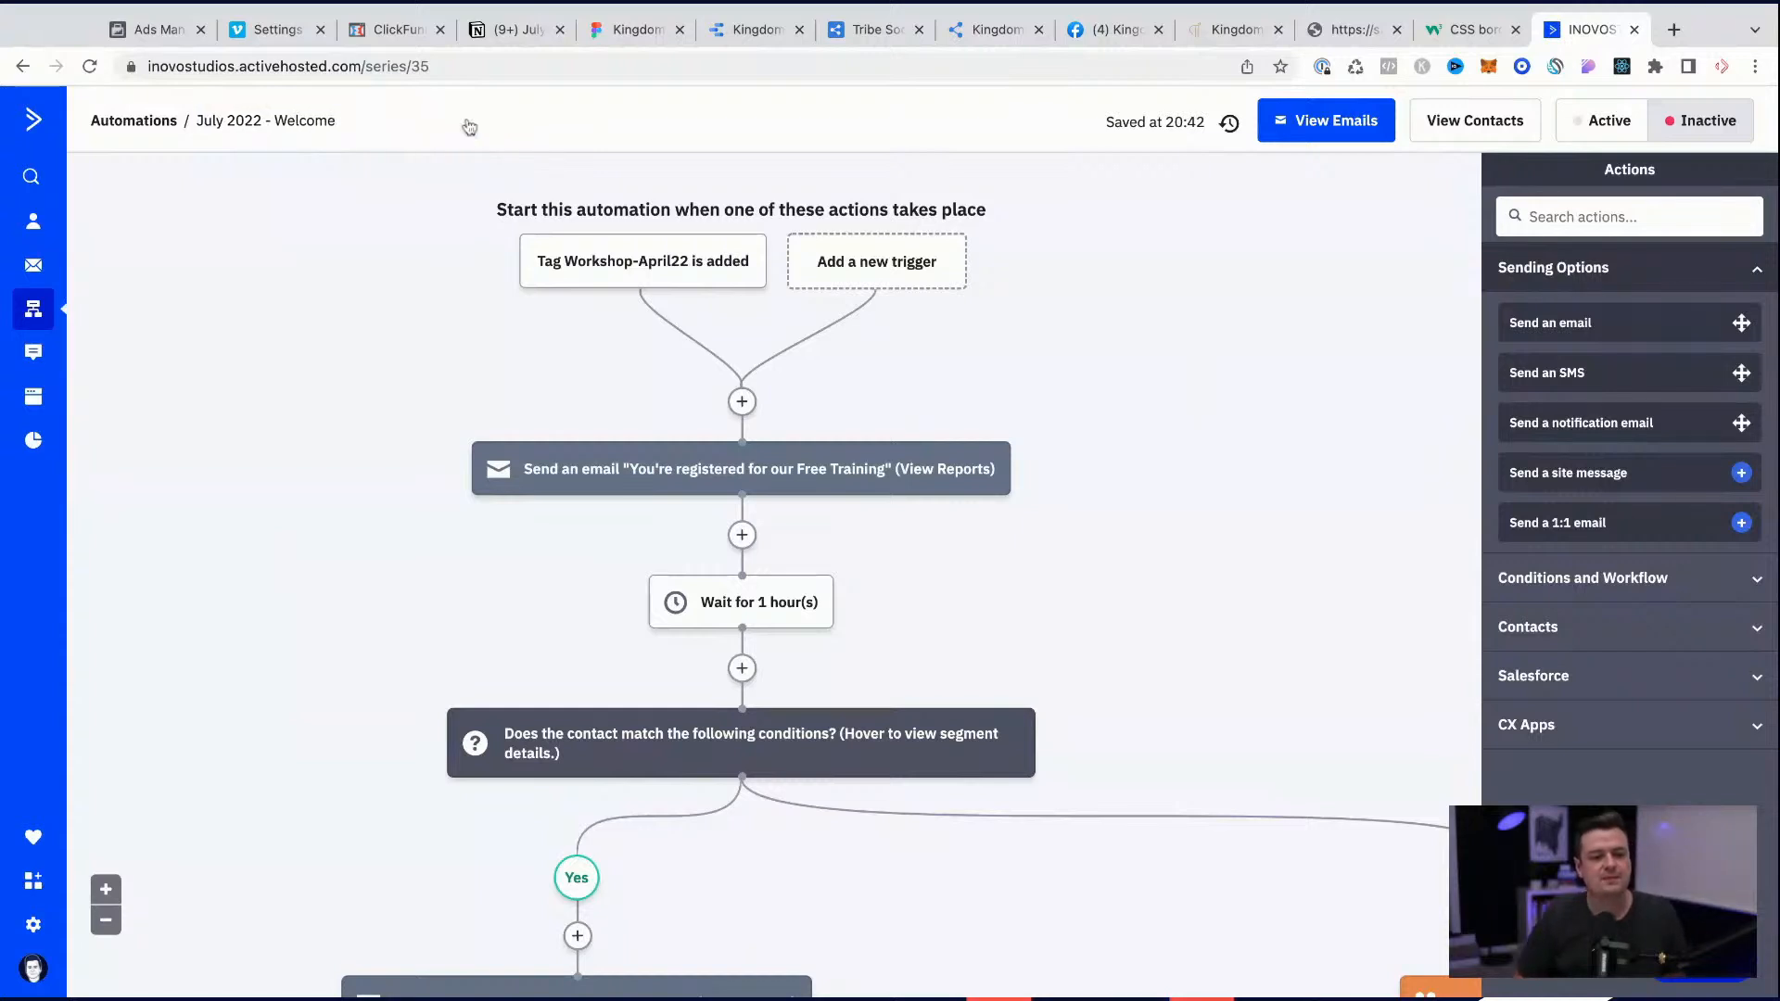
Step: Inspect the options of the Workshop-April22 tag trigger and review the first emails, wait and condition of the July 2022 - Welcome workflow
mouse_move(649, 263)
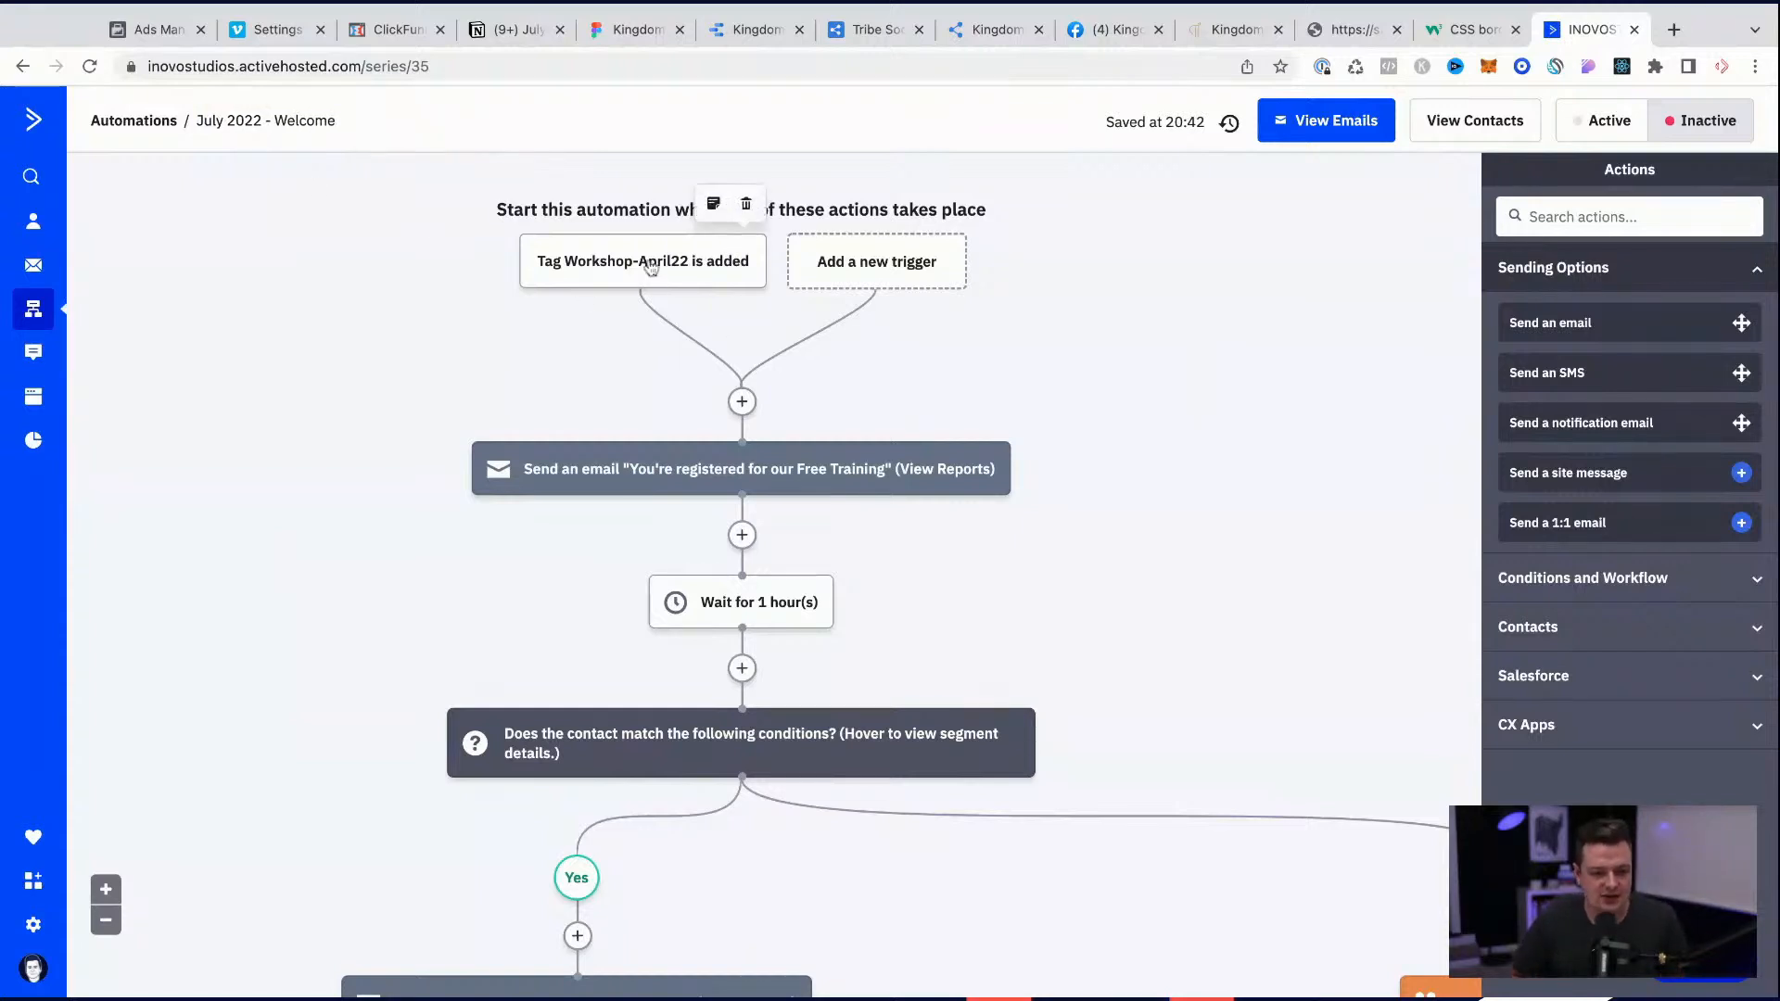
left_click(650, 267)
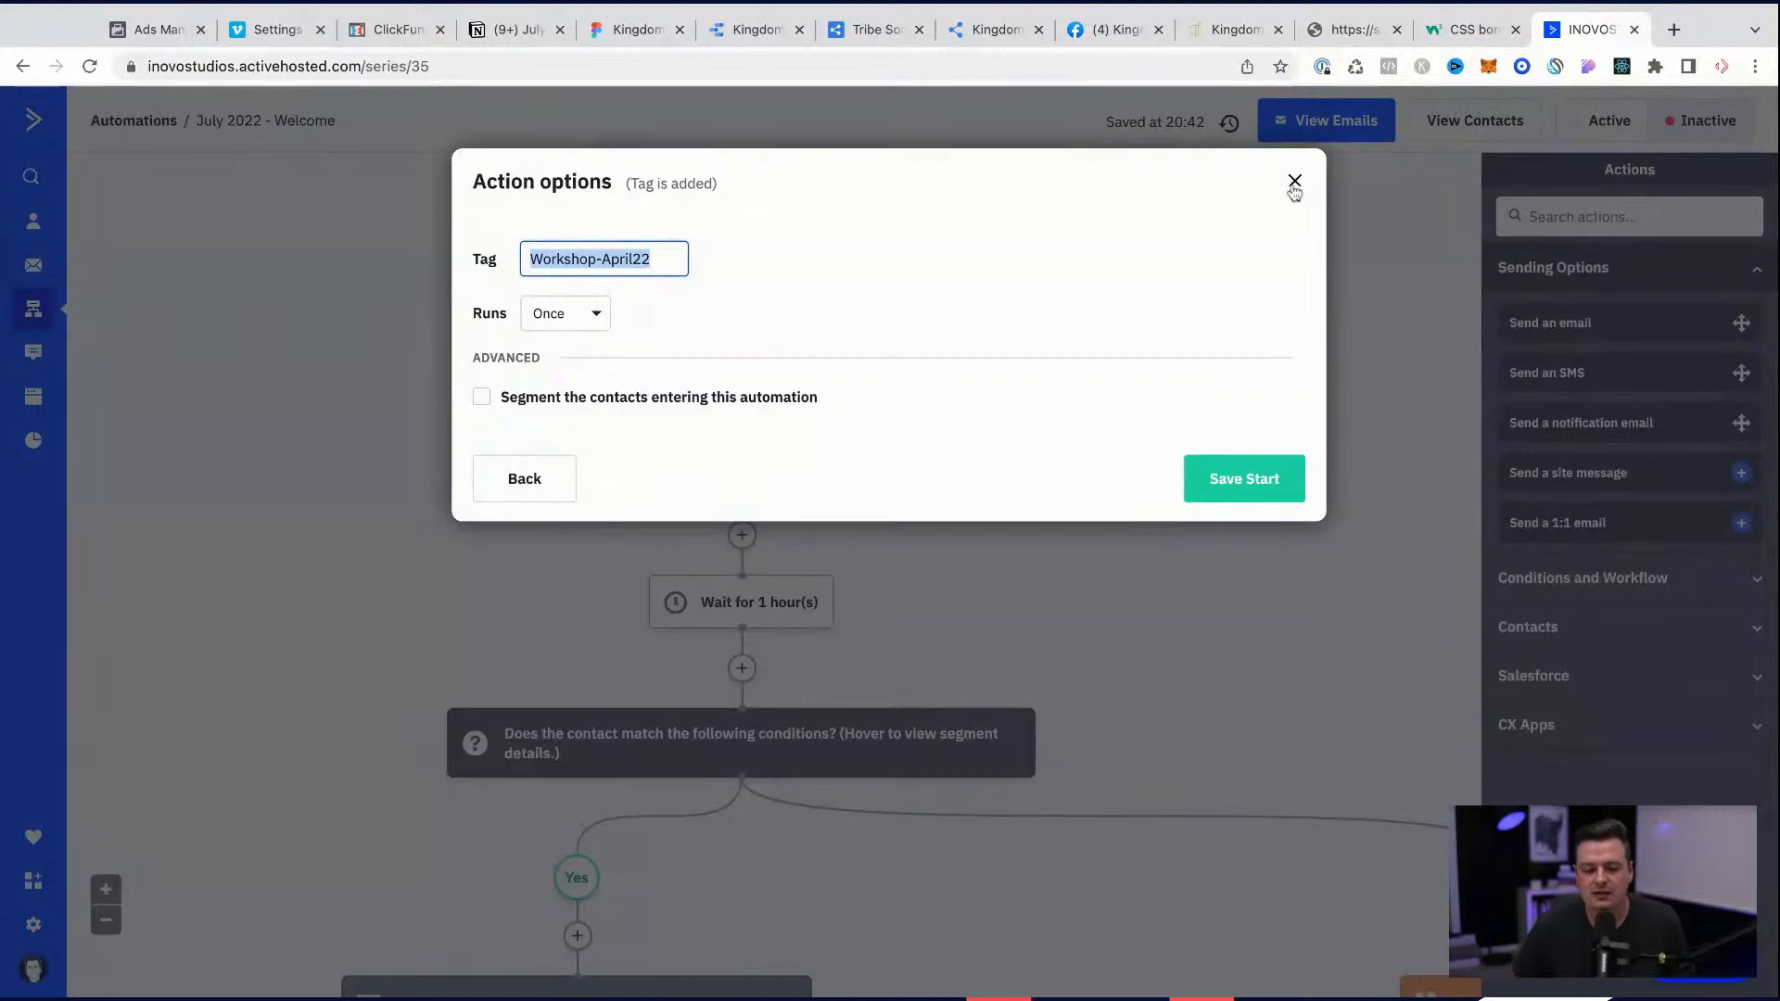
left_click(1295, 181)
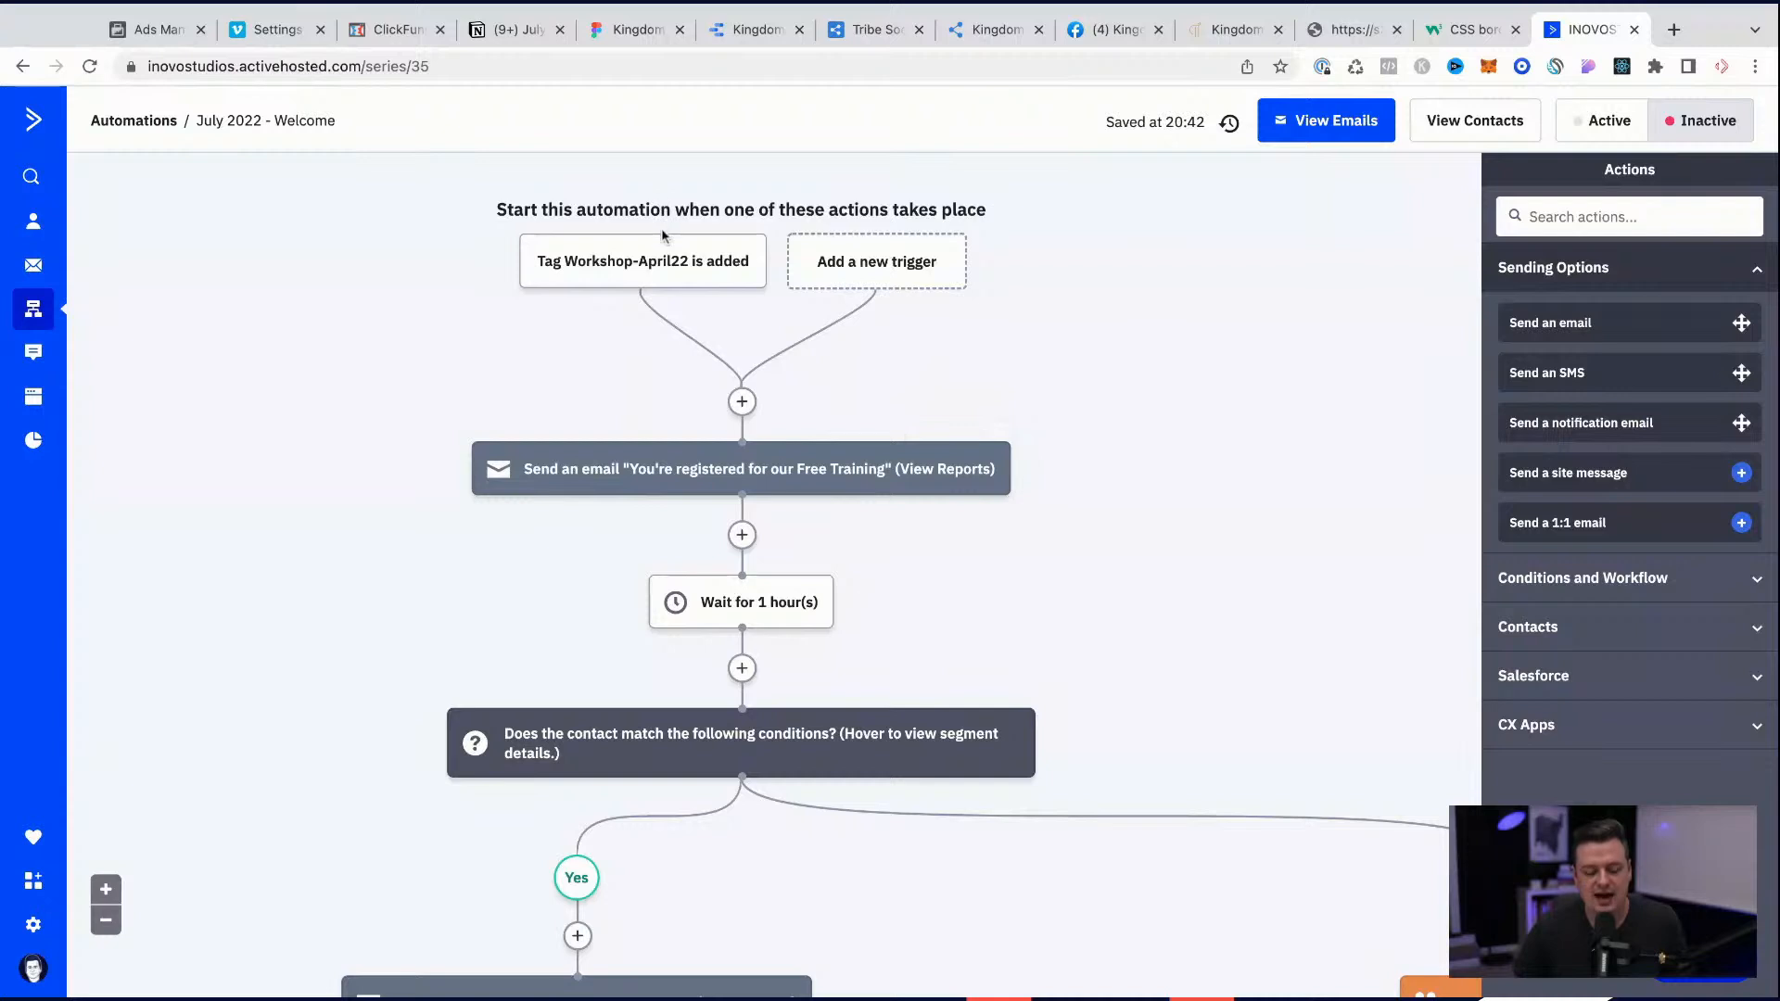
mouse_move(707, 465)
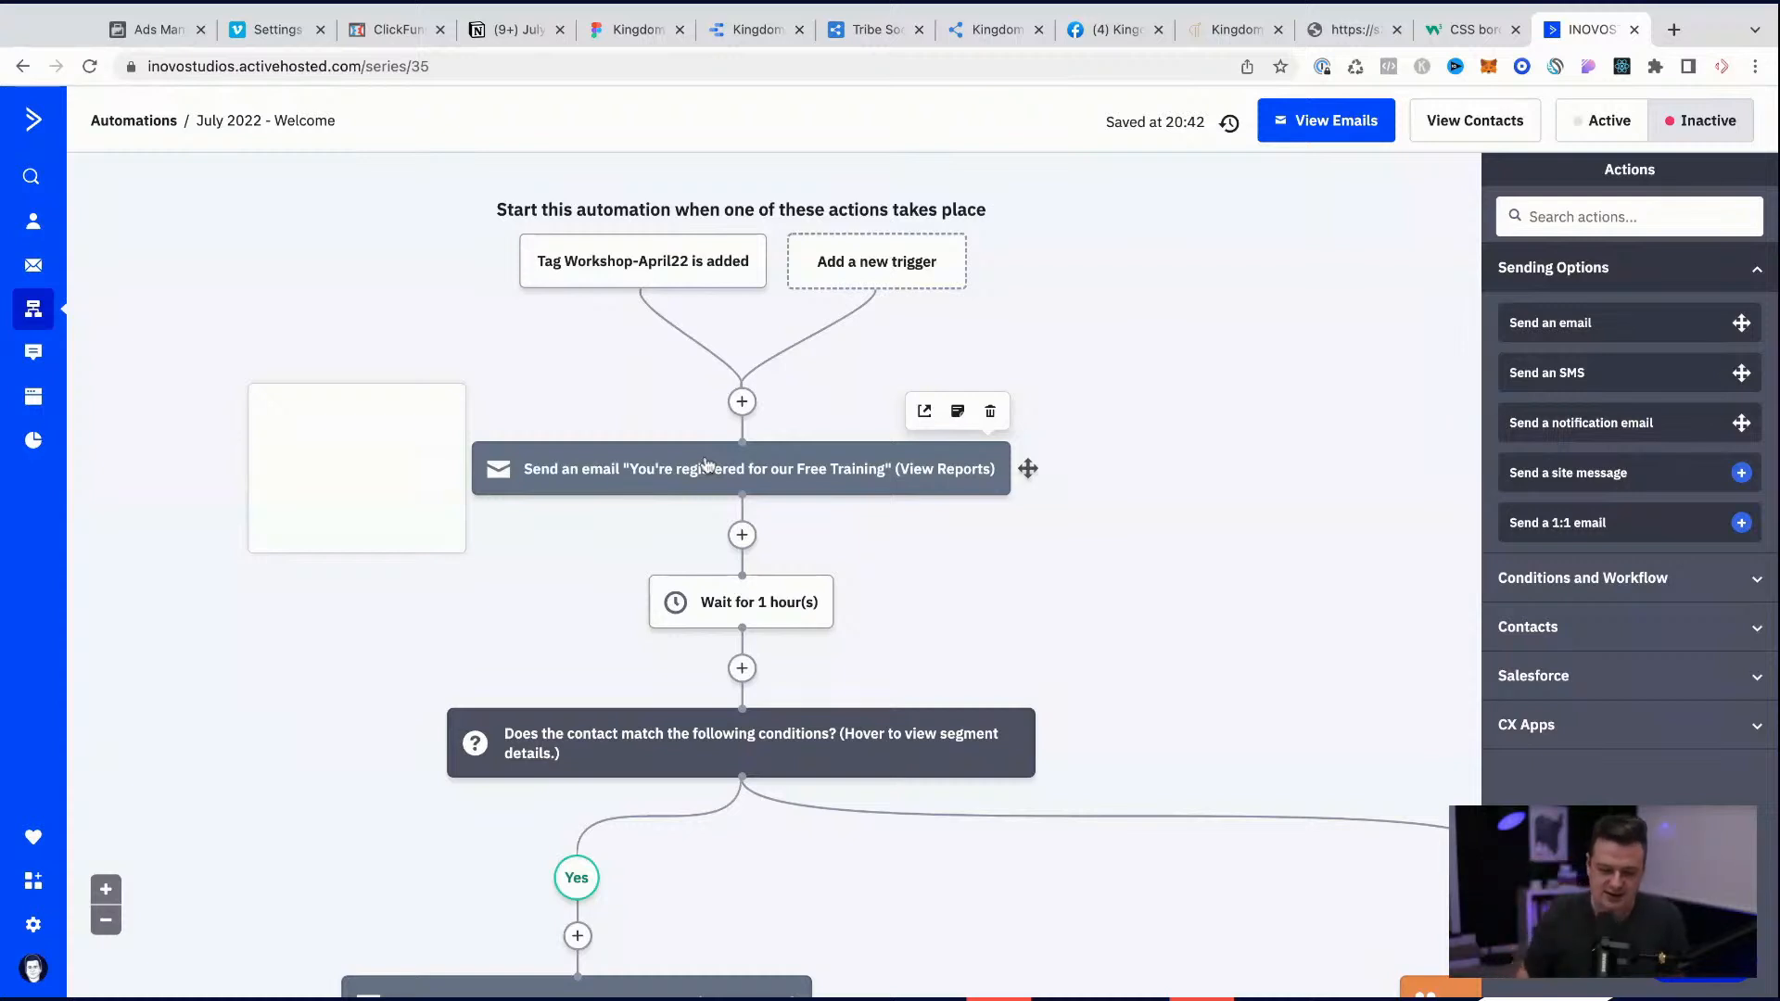
mouse_move(641, 264)
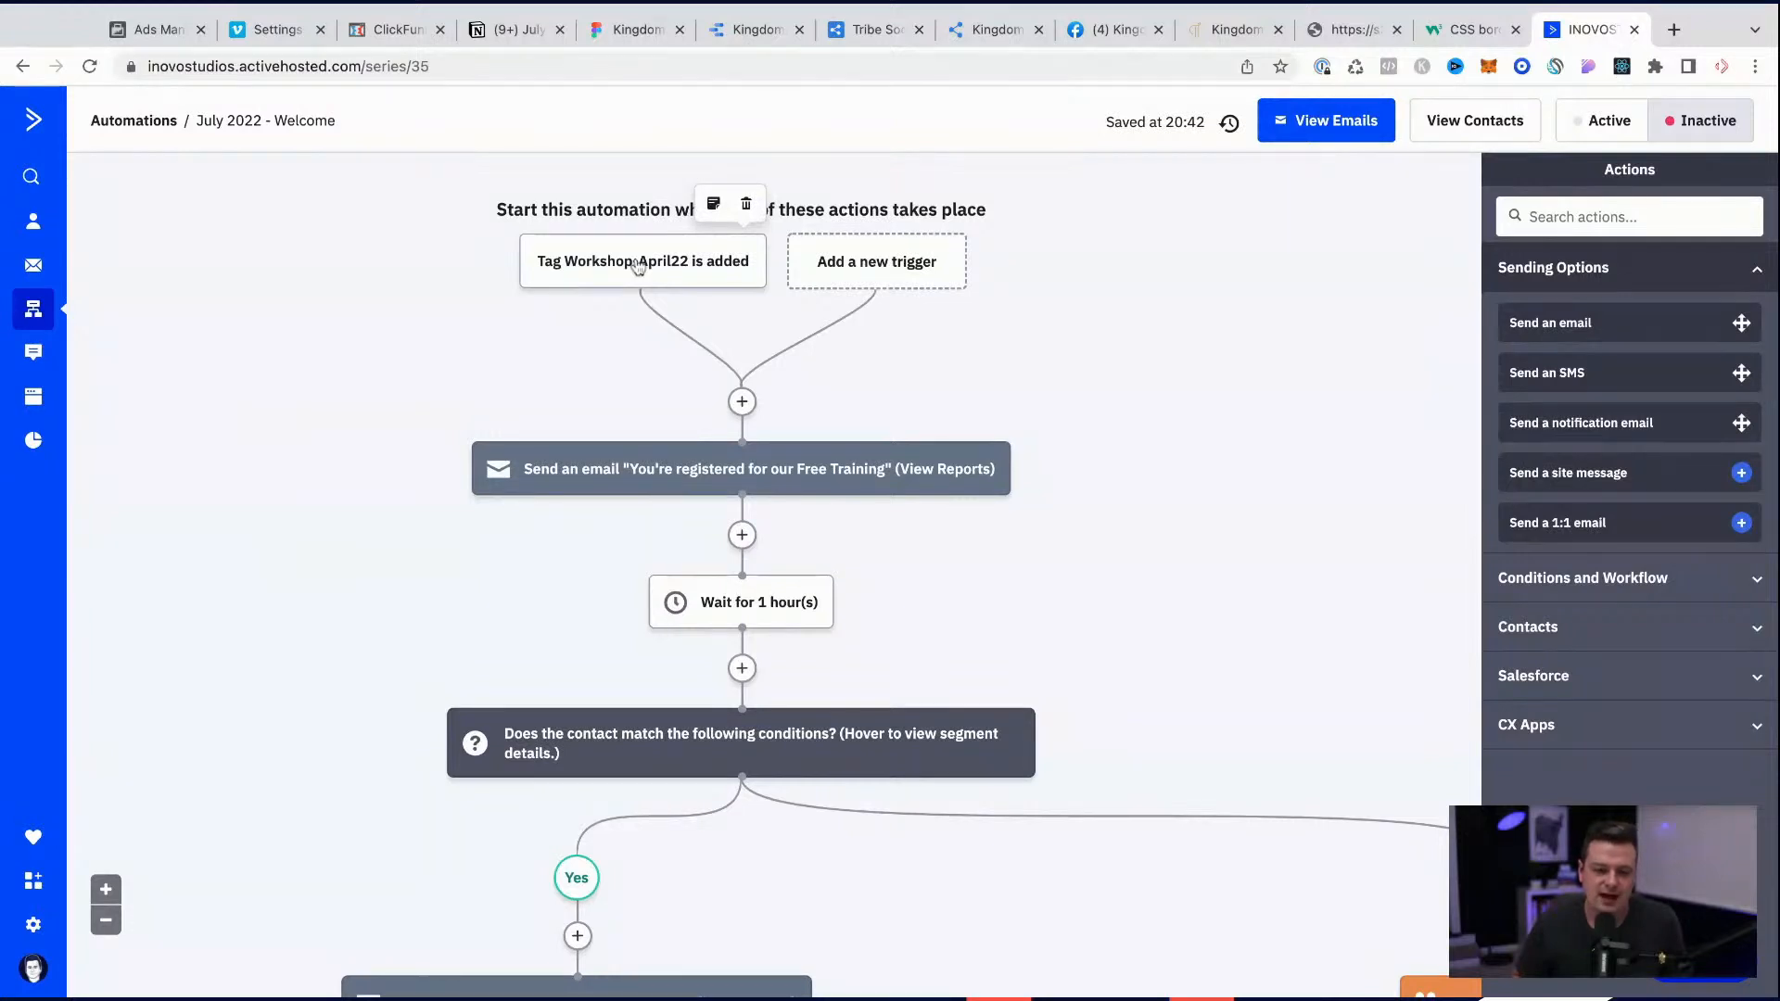
scroll(348, 375, "down", 3)
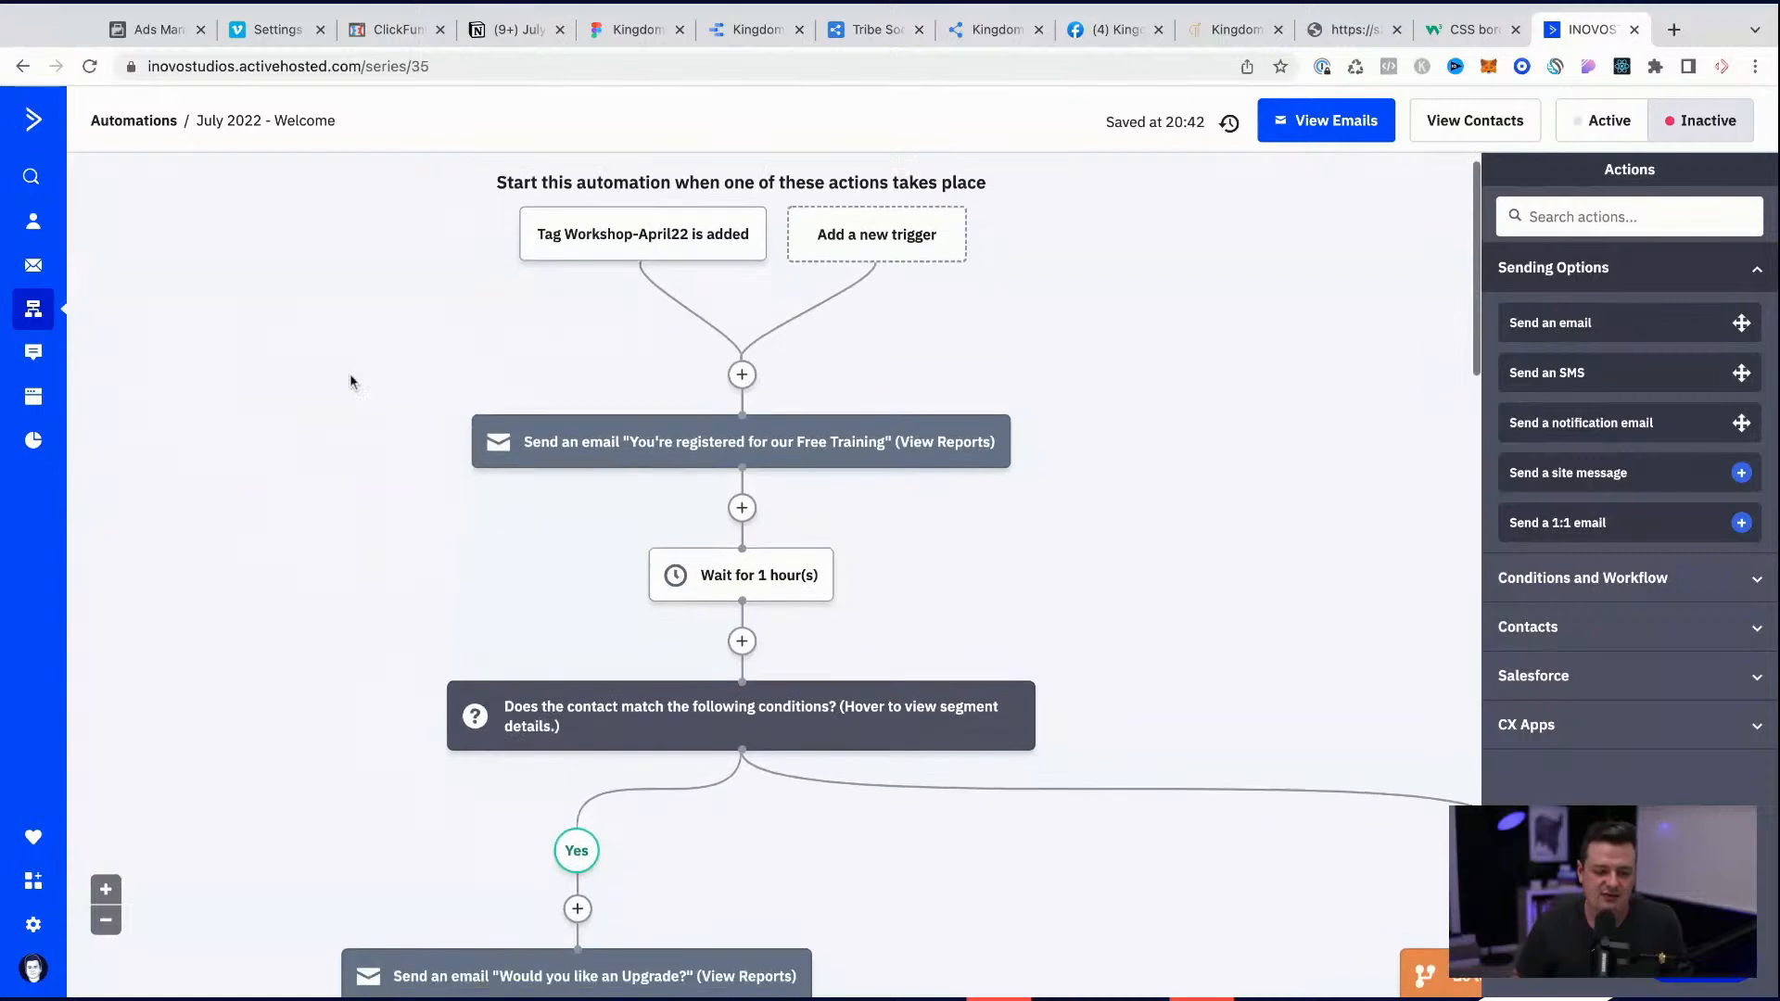
scroll(348, 372, "down", 2)
scroll(349, 372, "up", 5)
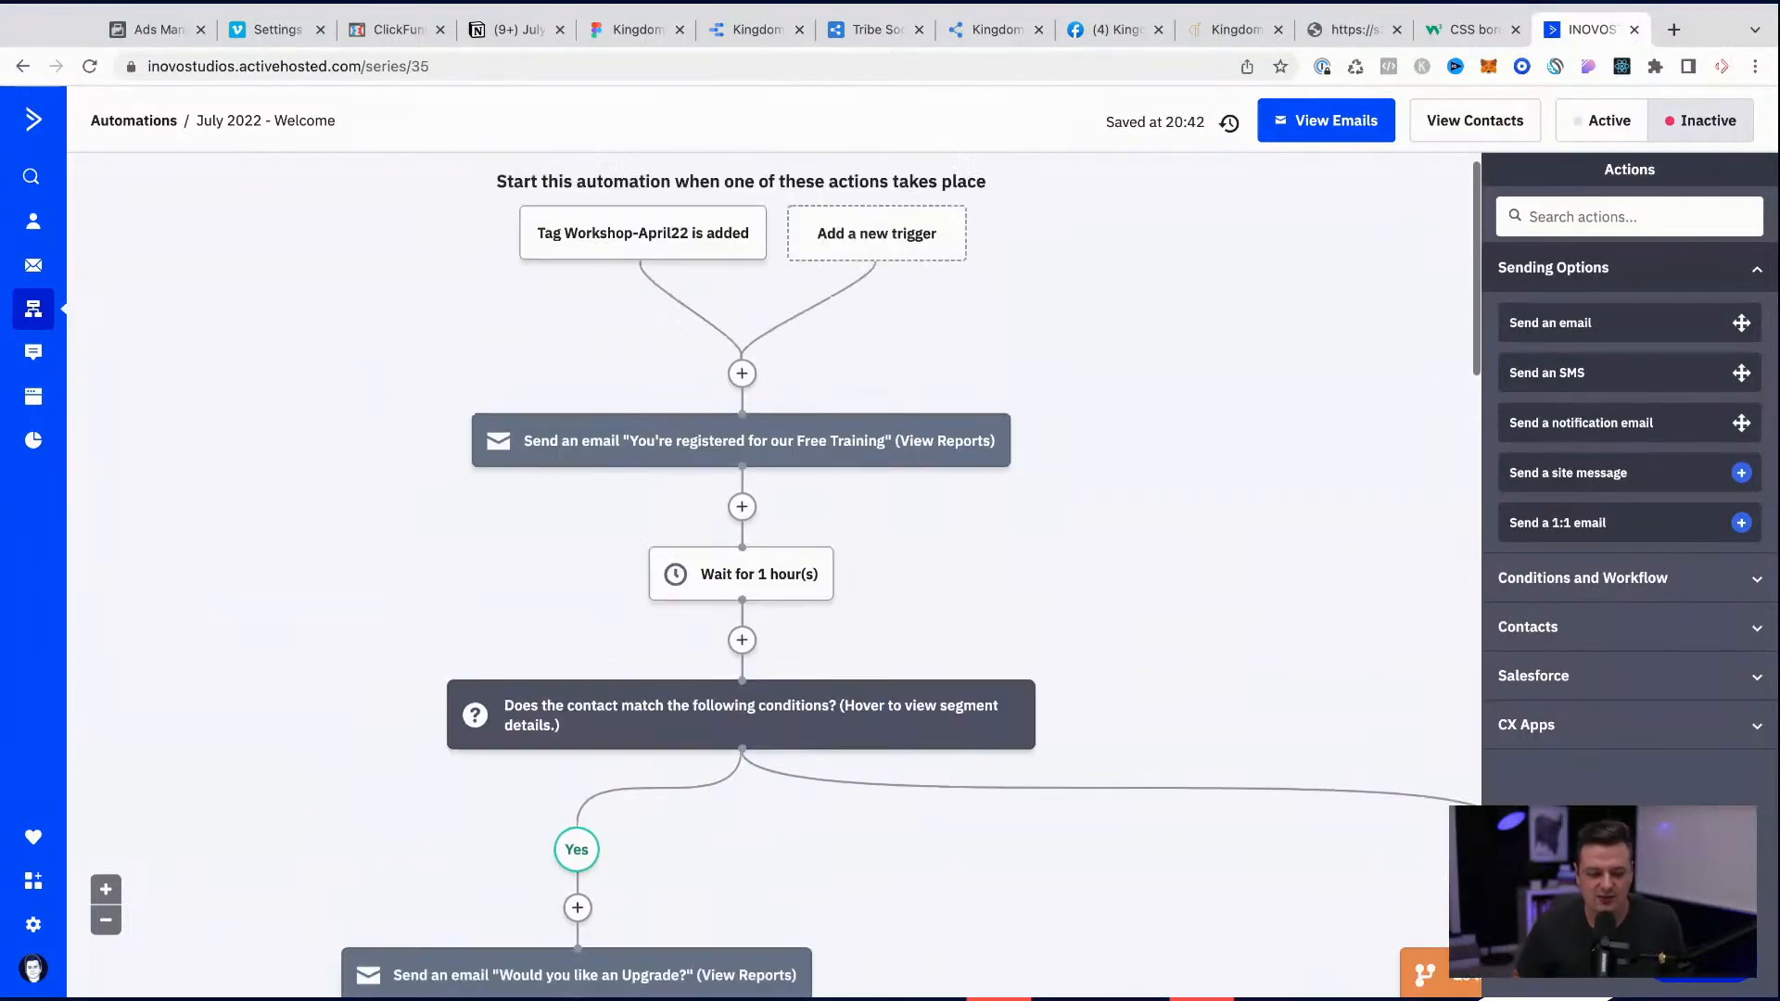
scroll(774, 574, "up", 1)
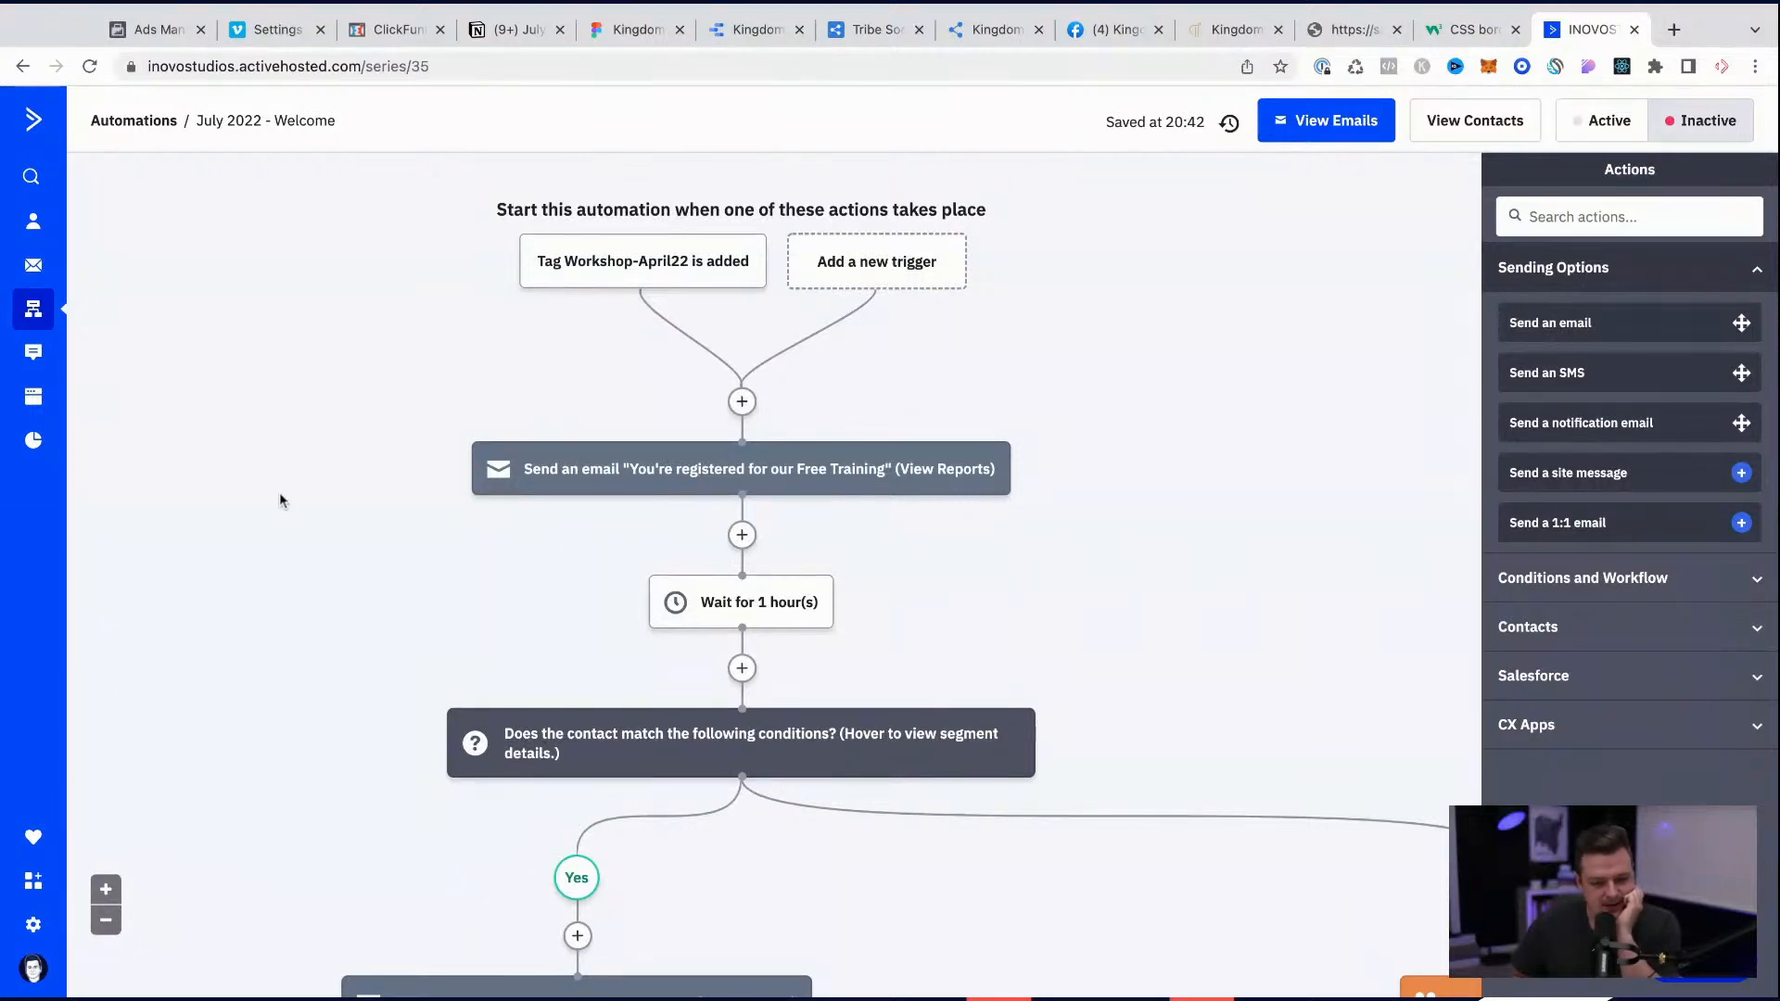
Step: Reopen the tag trigger's options and compare them with the july-2022-lead section of the Notion checklist, keeping its browser tab beside ActiveCampaign's
left_click(662, 275)
double_click(659, 268)
triple_click(659, 268)
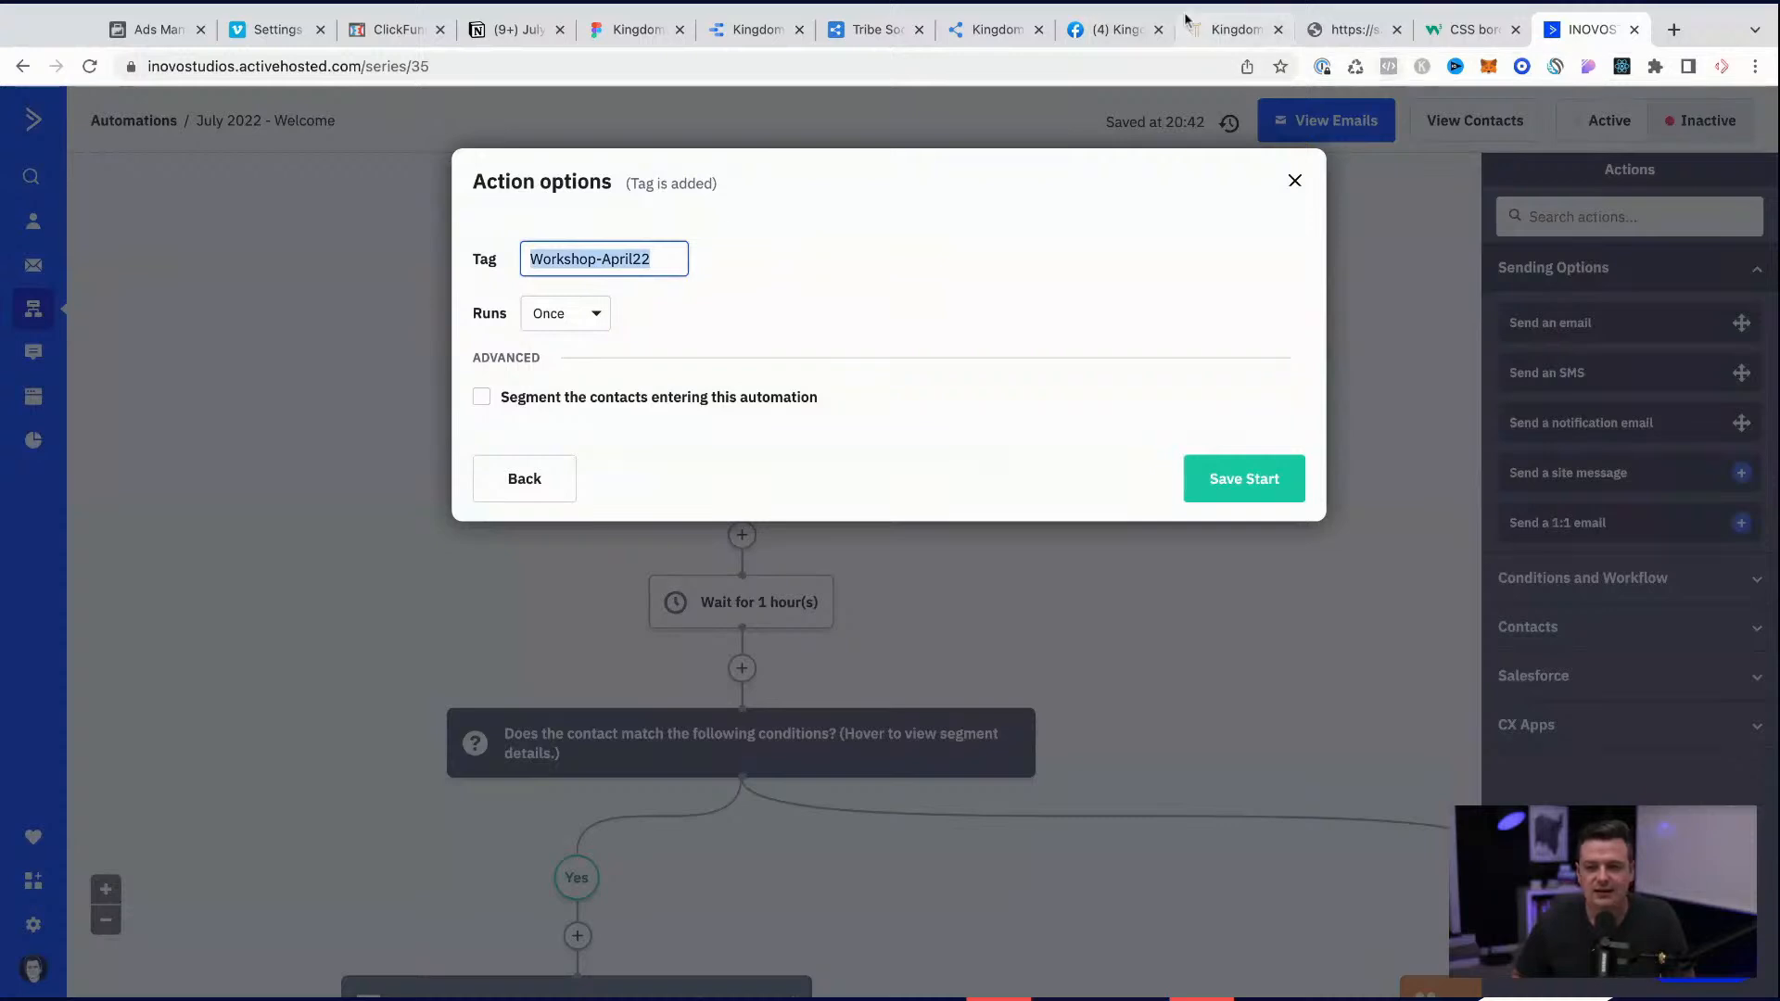
left_click_drag(540, 32, 1513, 46)
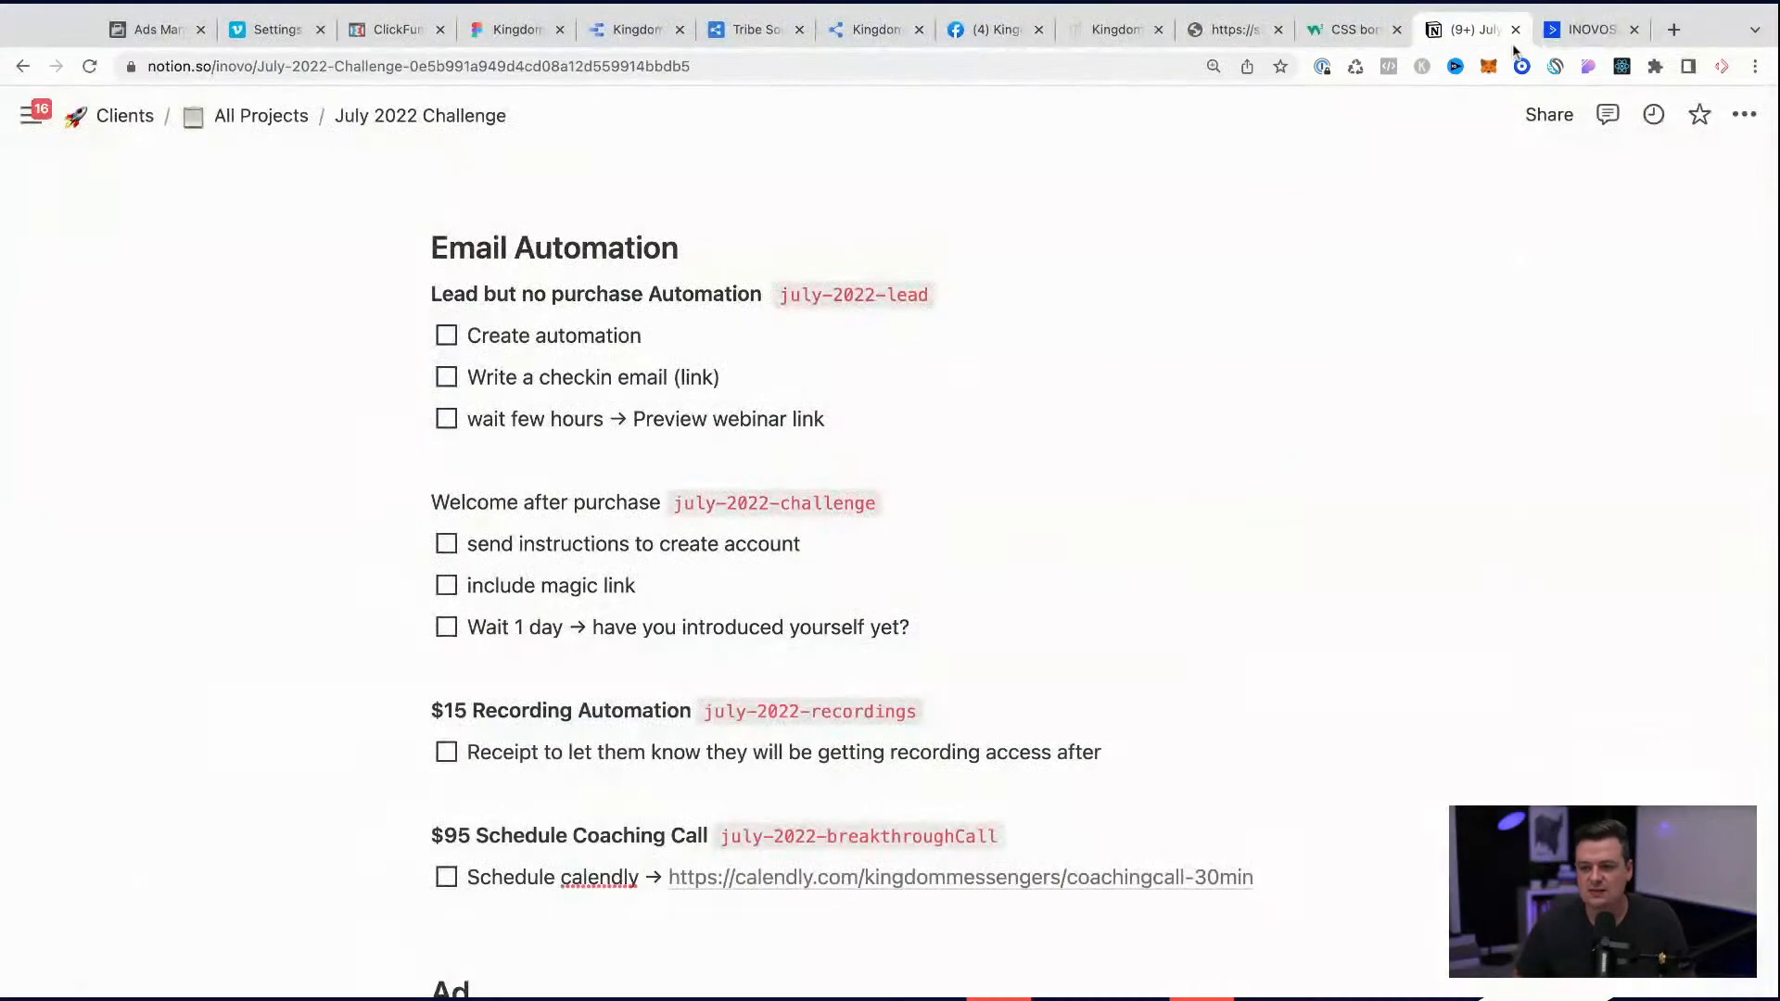
scroll(713, 454, "down", 1)
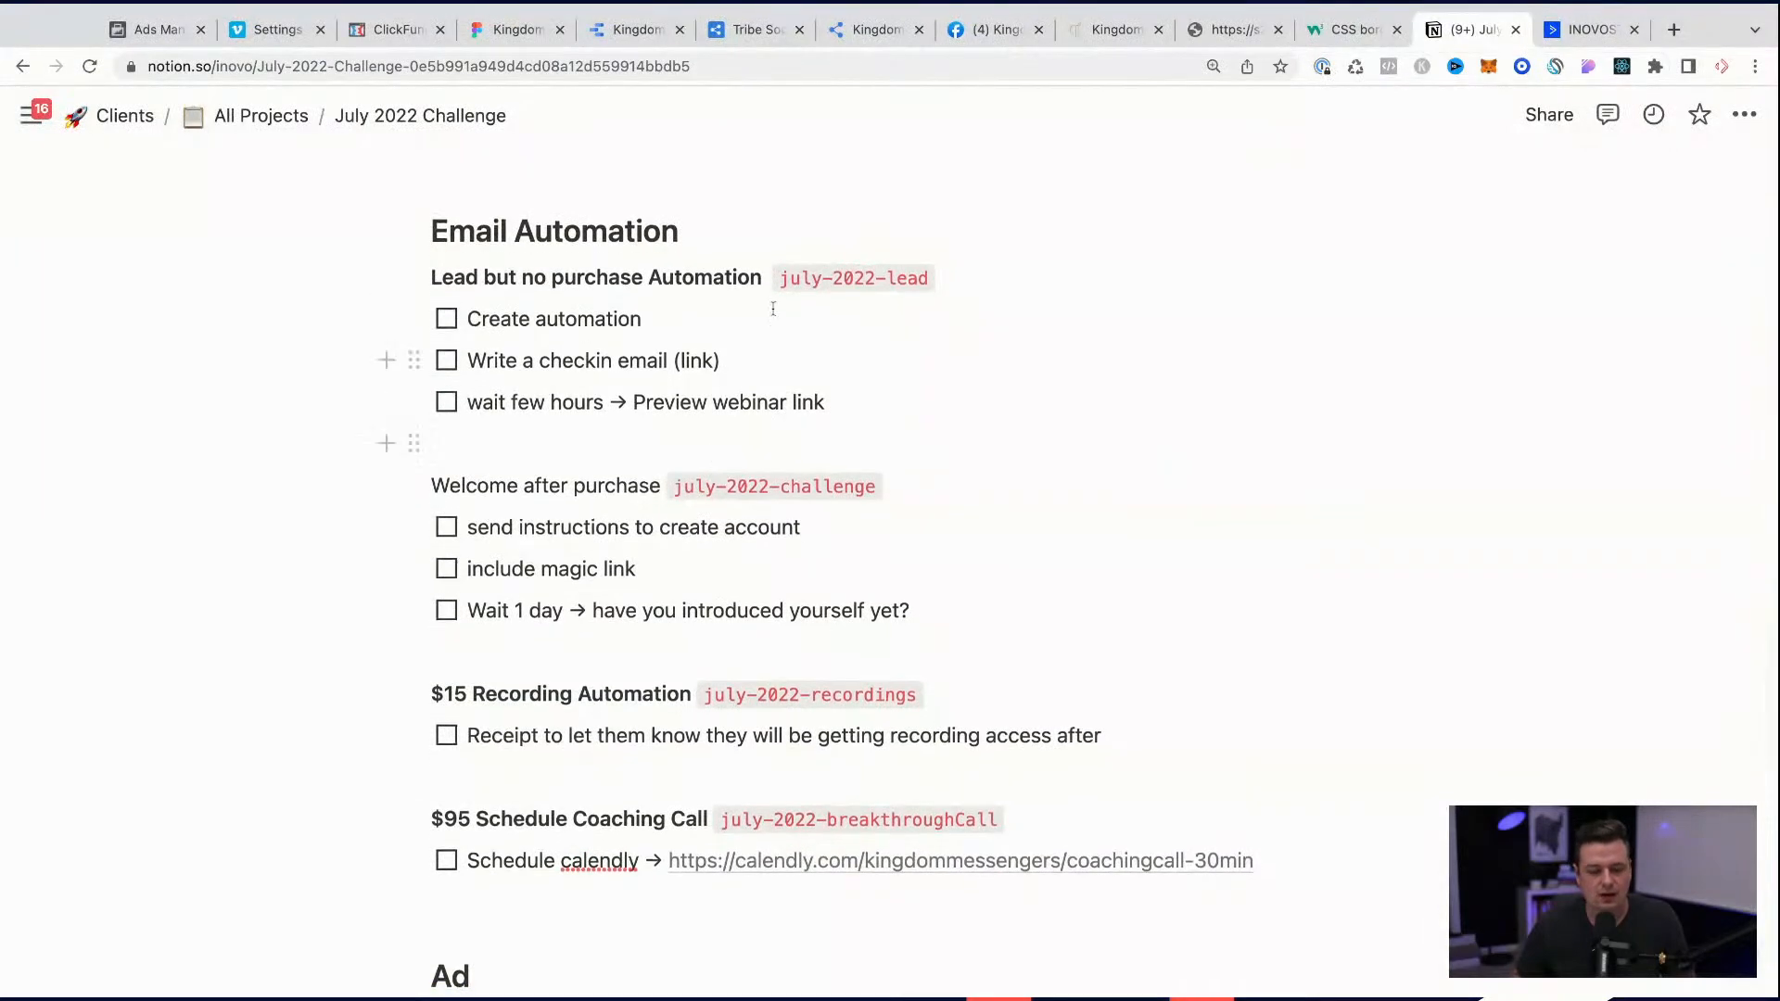
left_click_drag(782, 279, 946, 276)
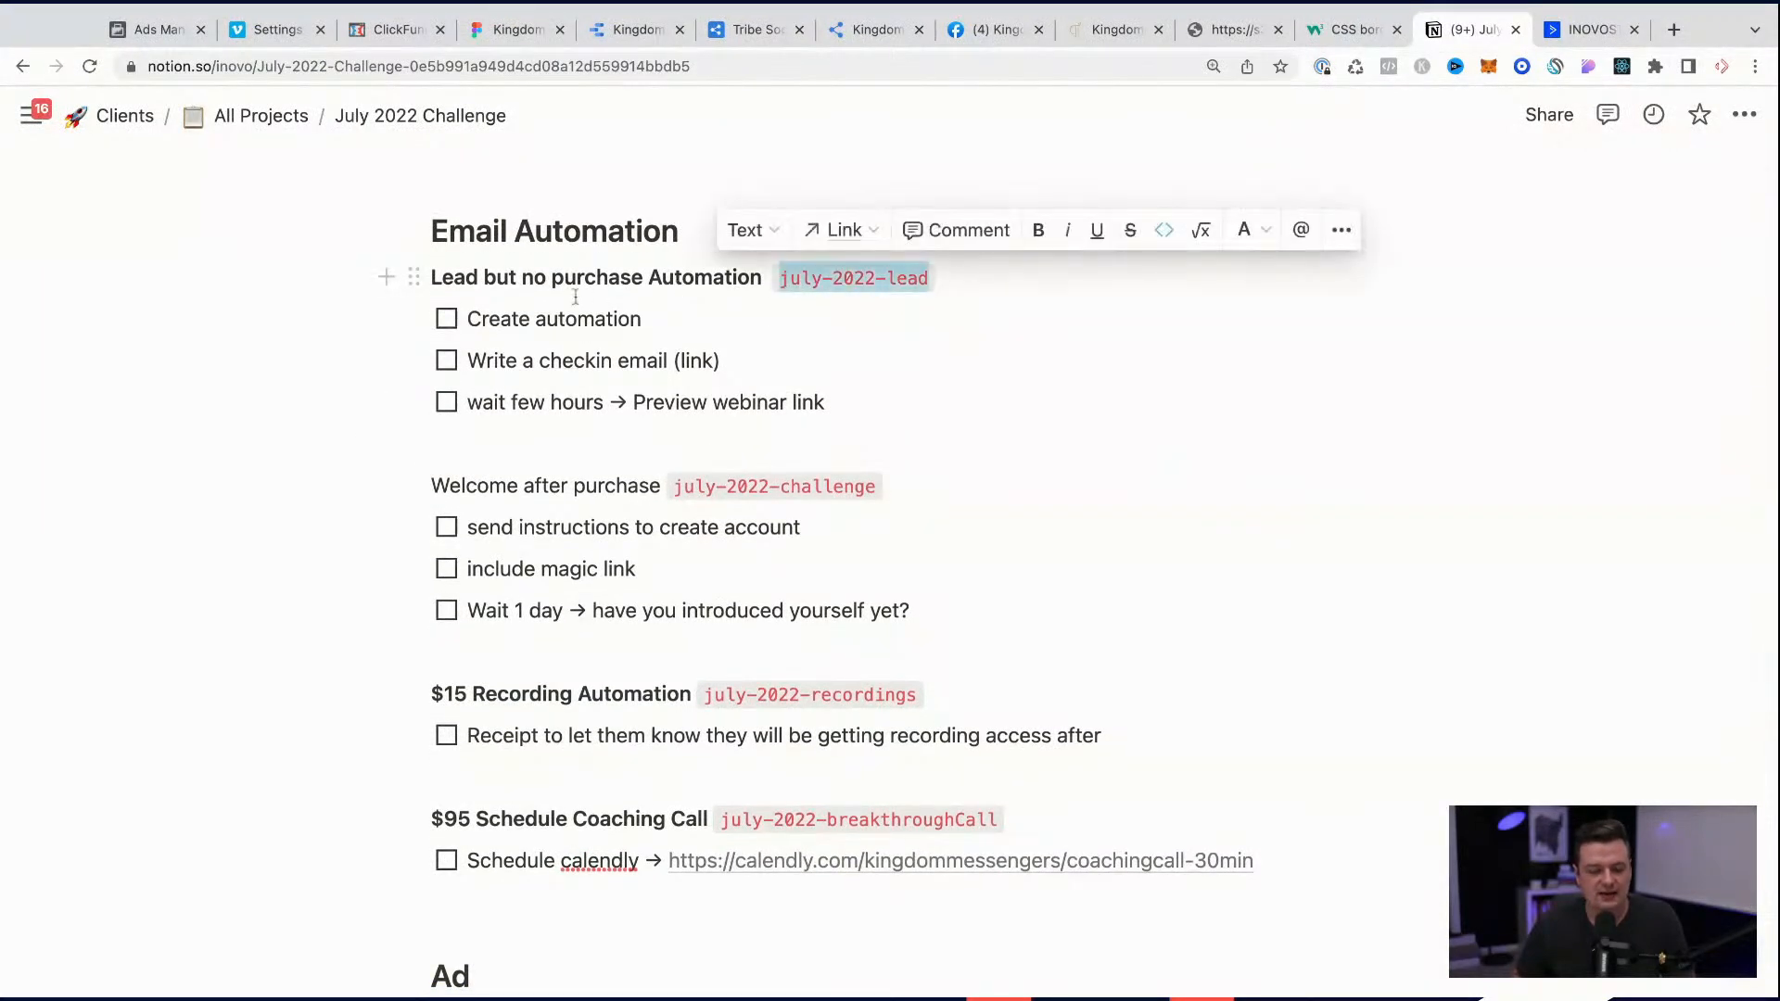
left_click(446, 319)
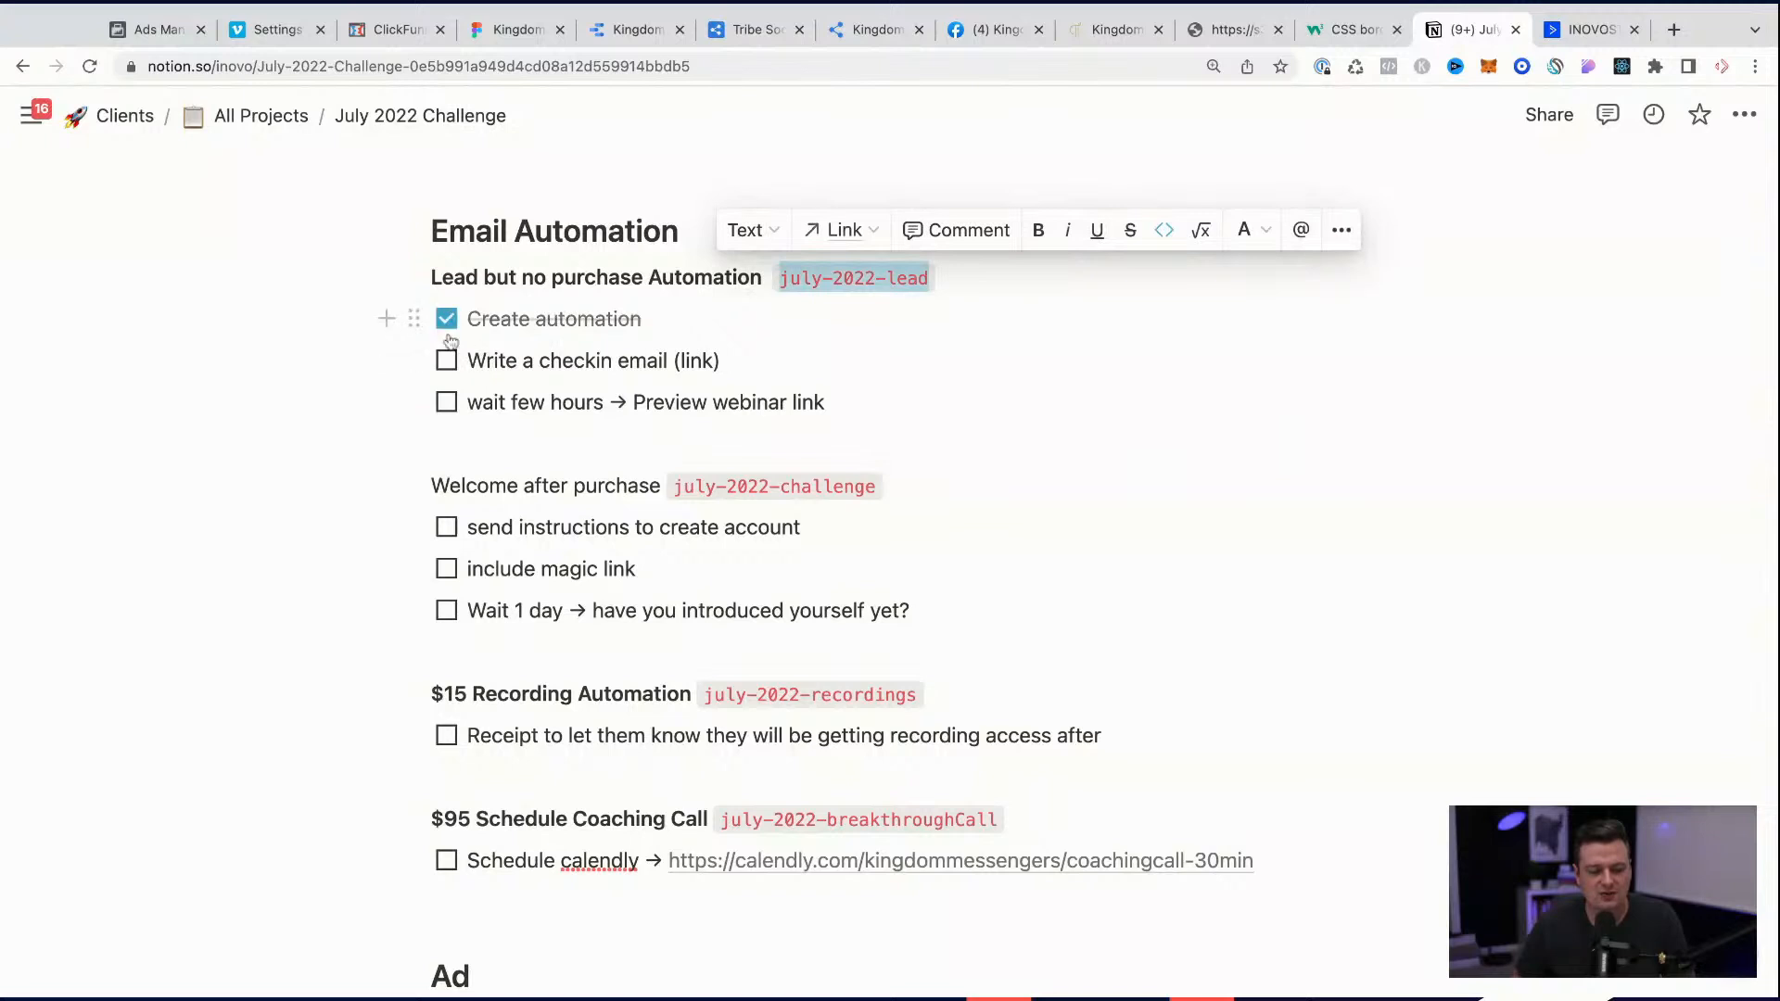
left_click(445, 319)
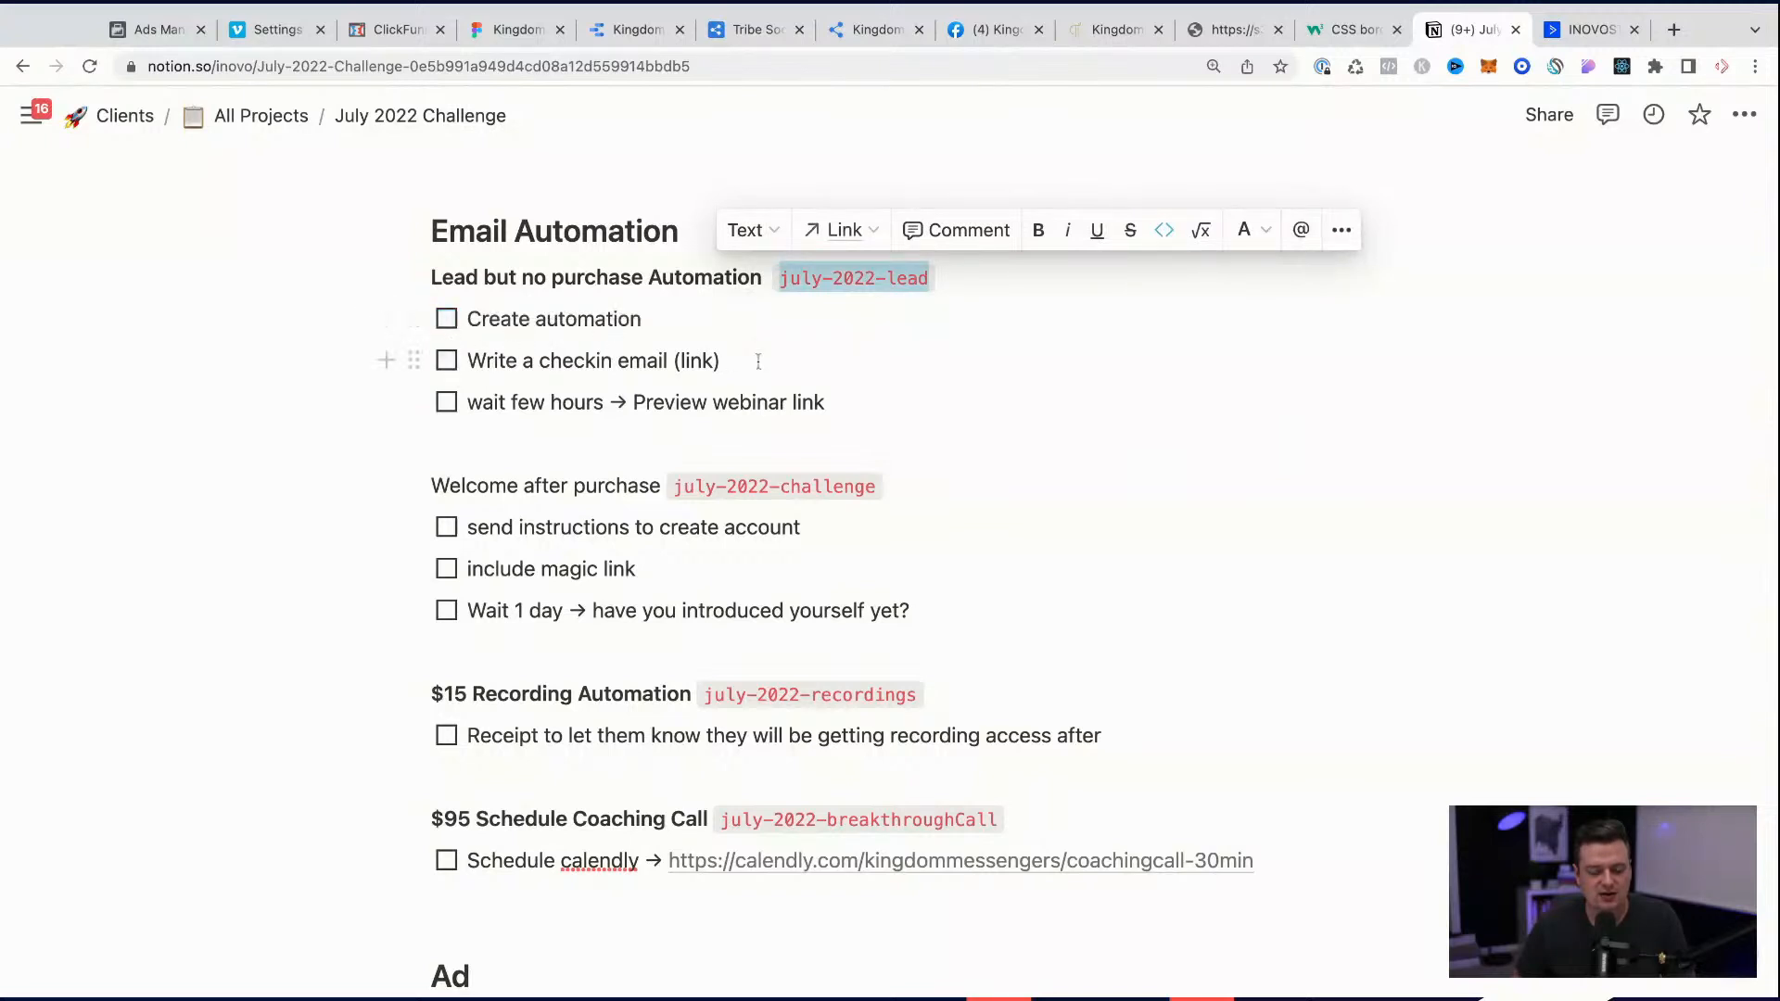
left_click(1587, 29)
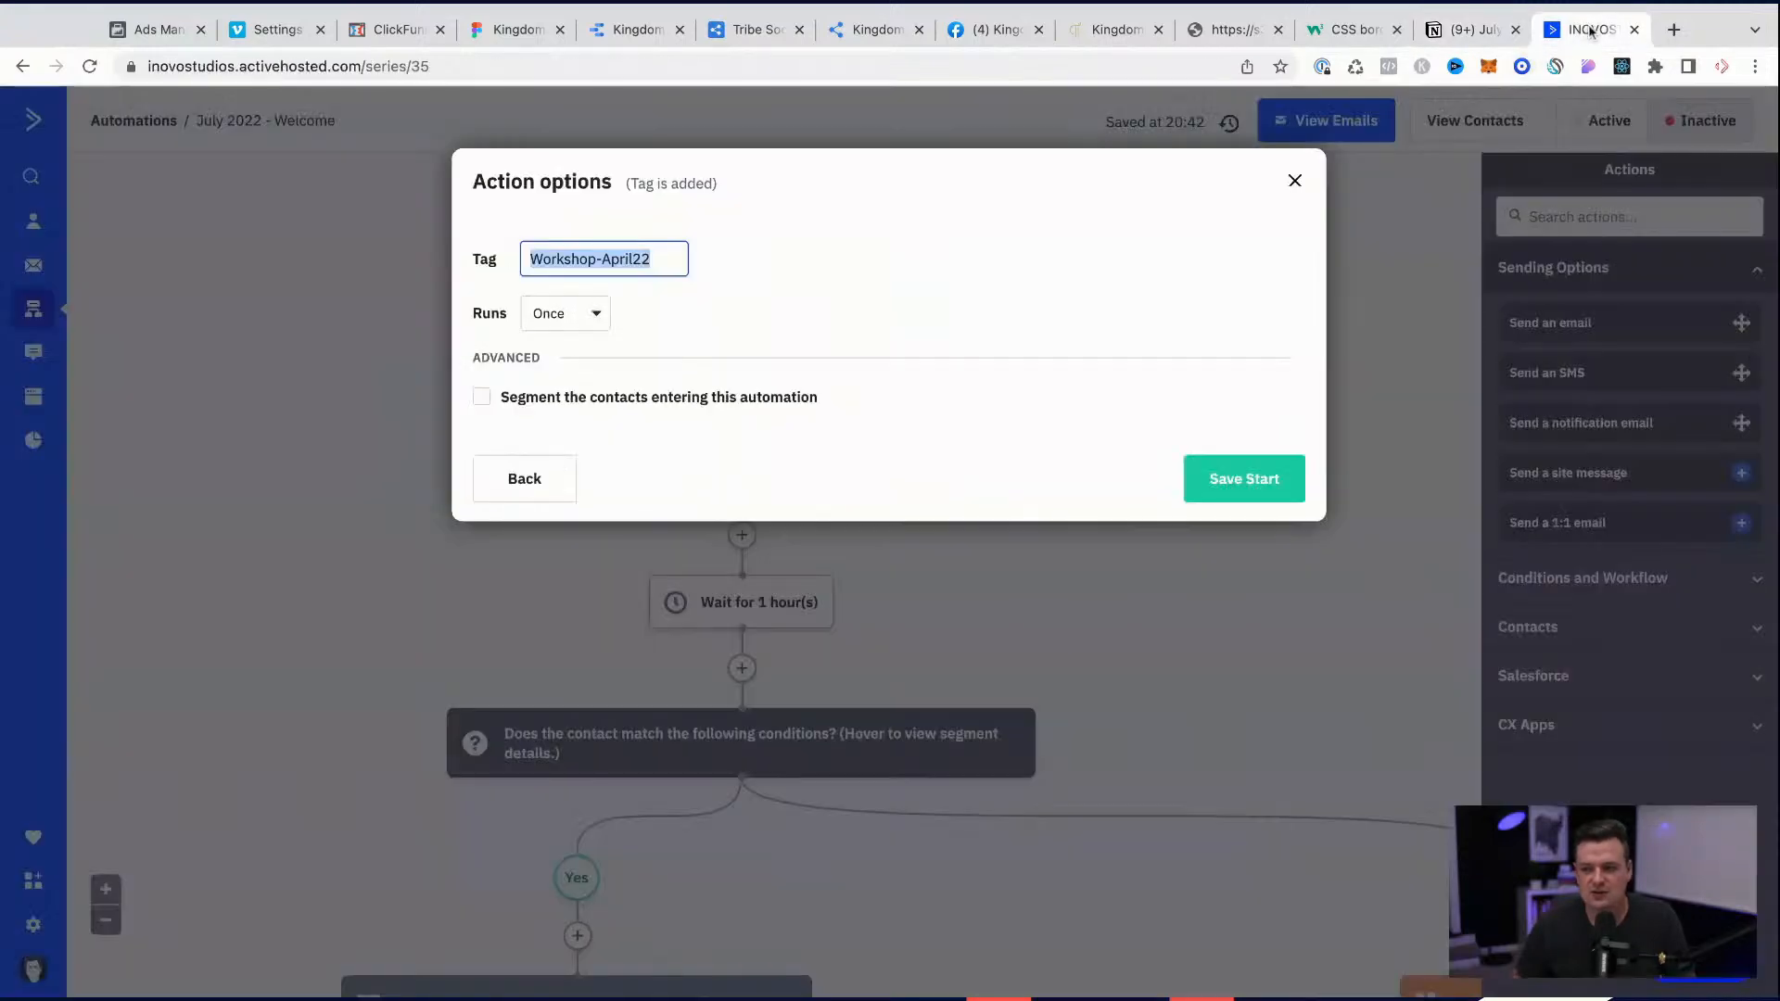
left_click(1296, 188)
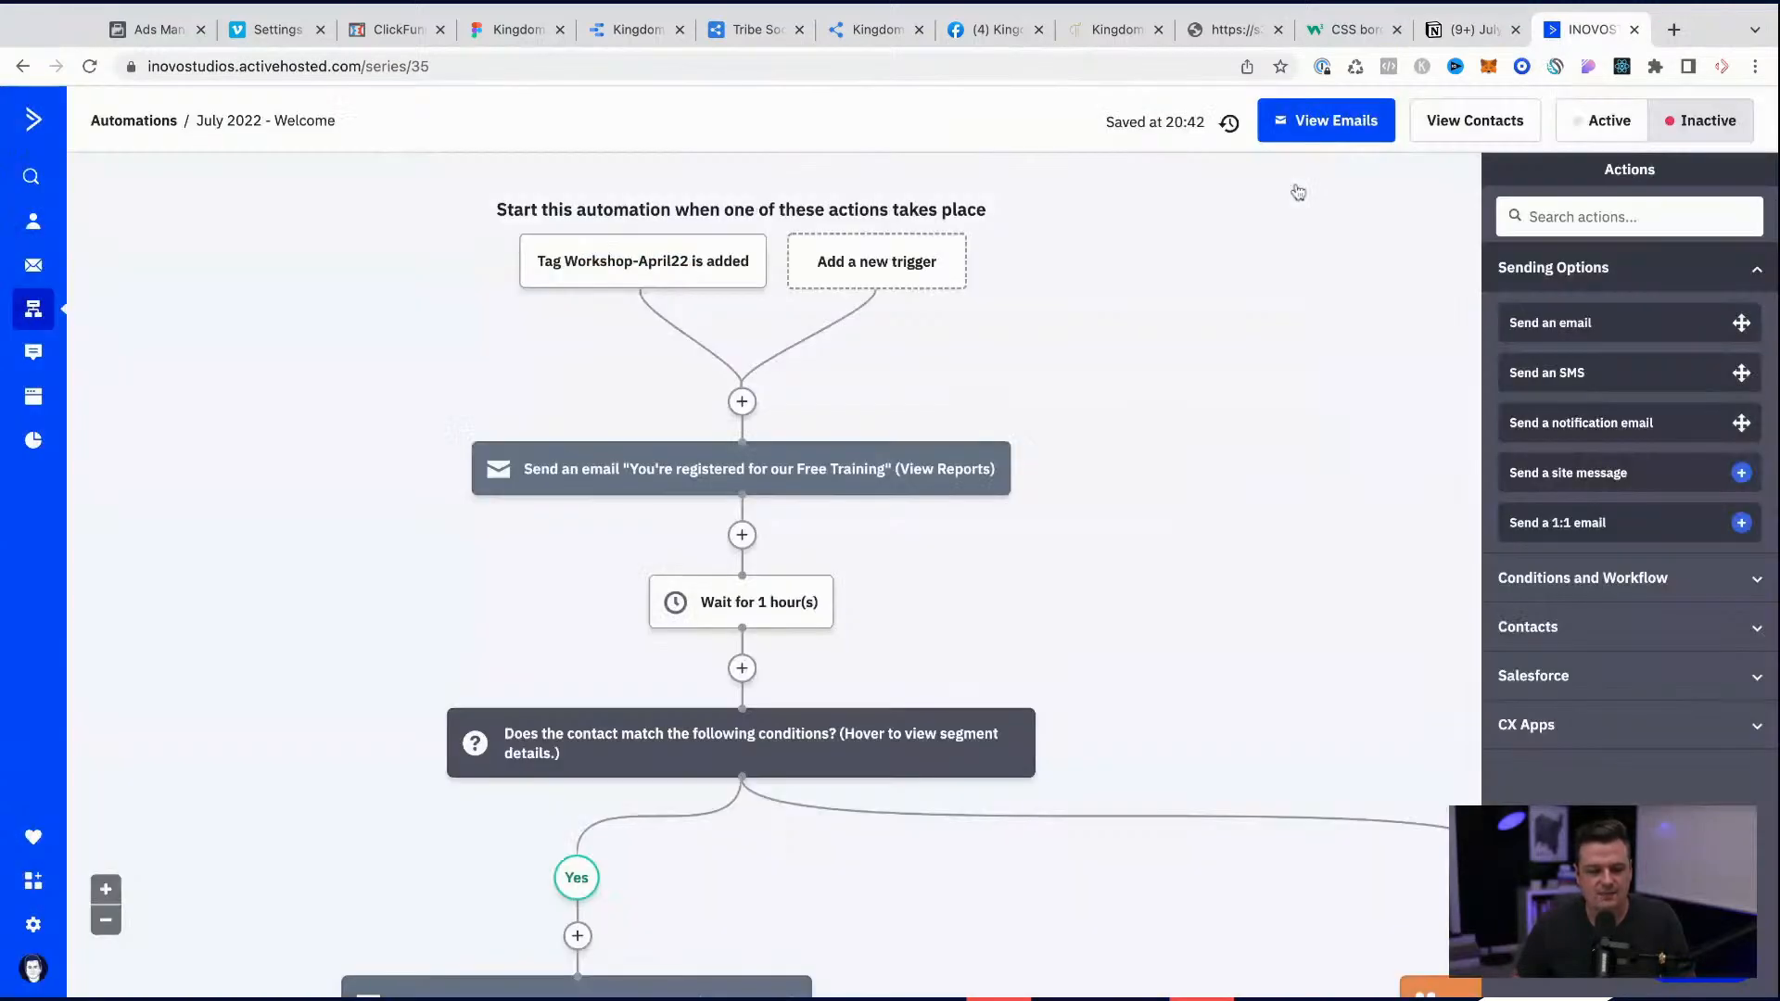
Step: Return to the automations list, find the KMW - Abandoned Cart automation in its pages and copy it
left_click(22, 66)
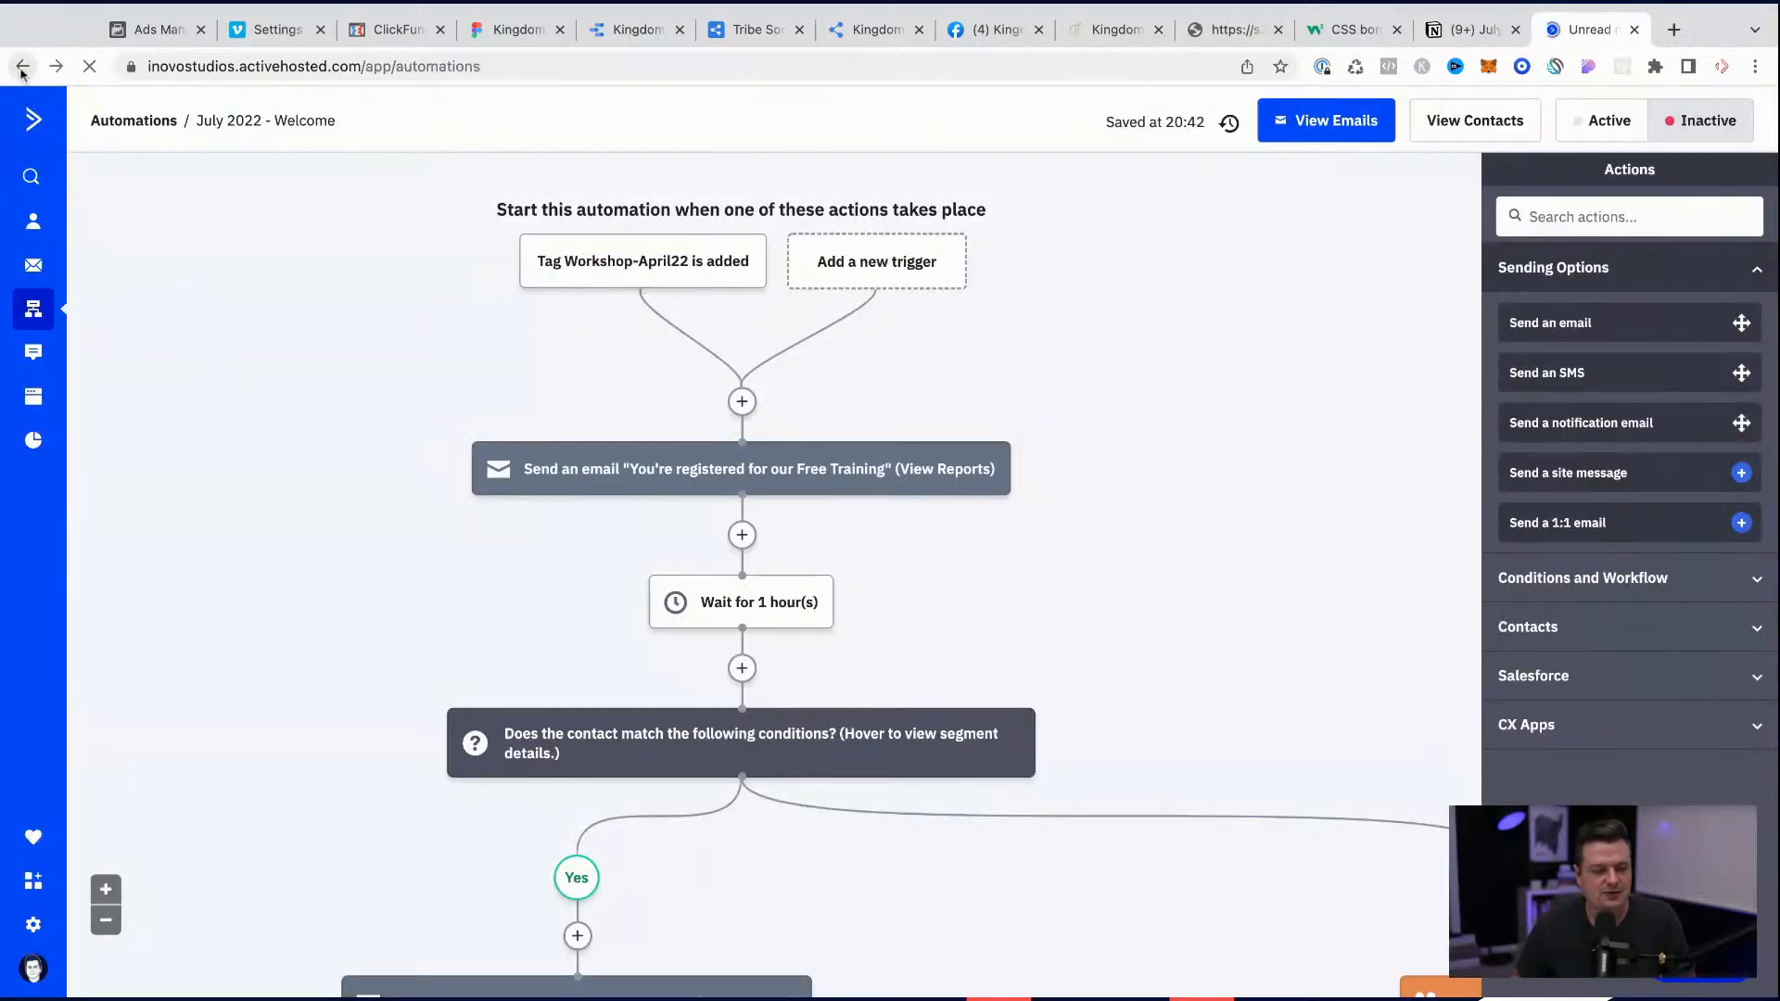
scroll(584, 521, "down", 4)
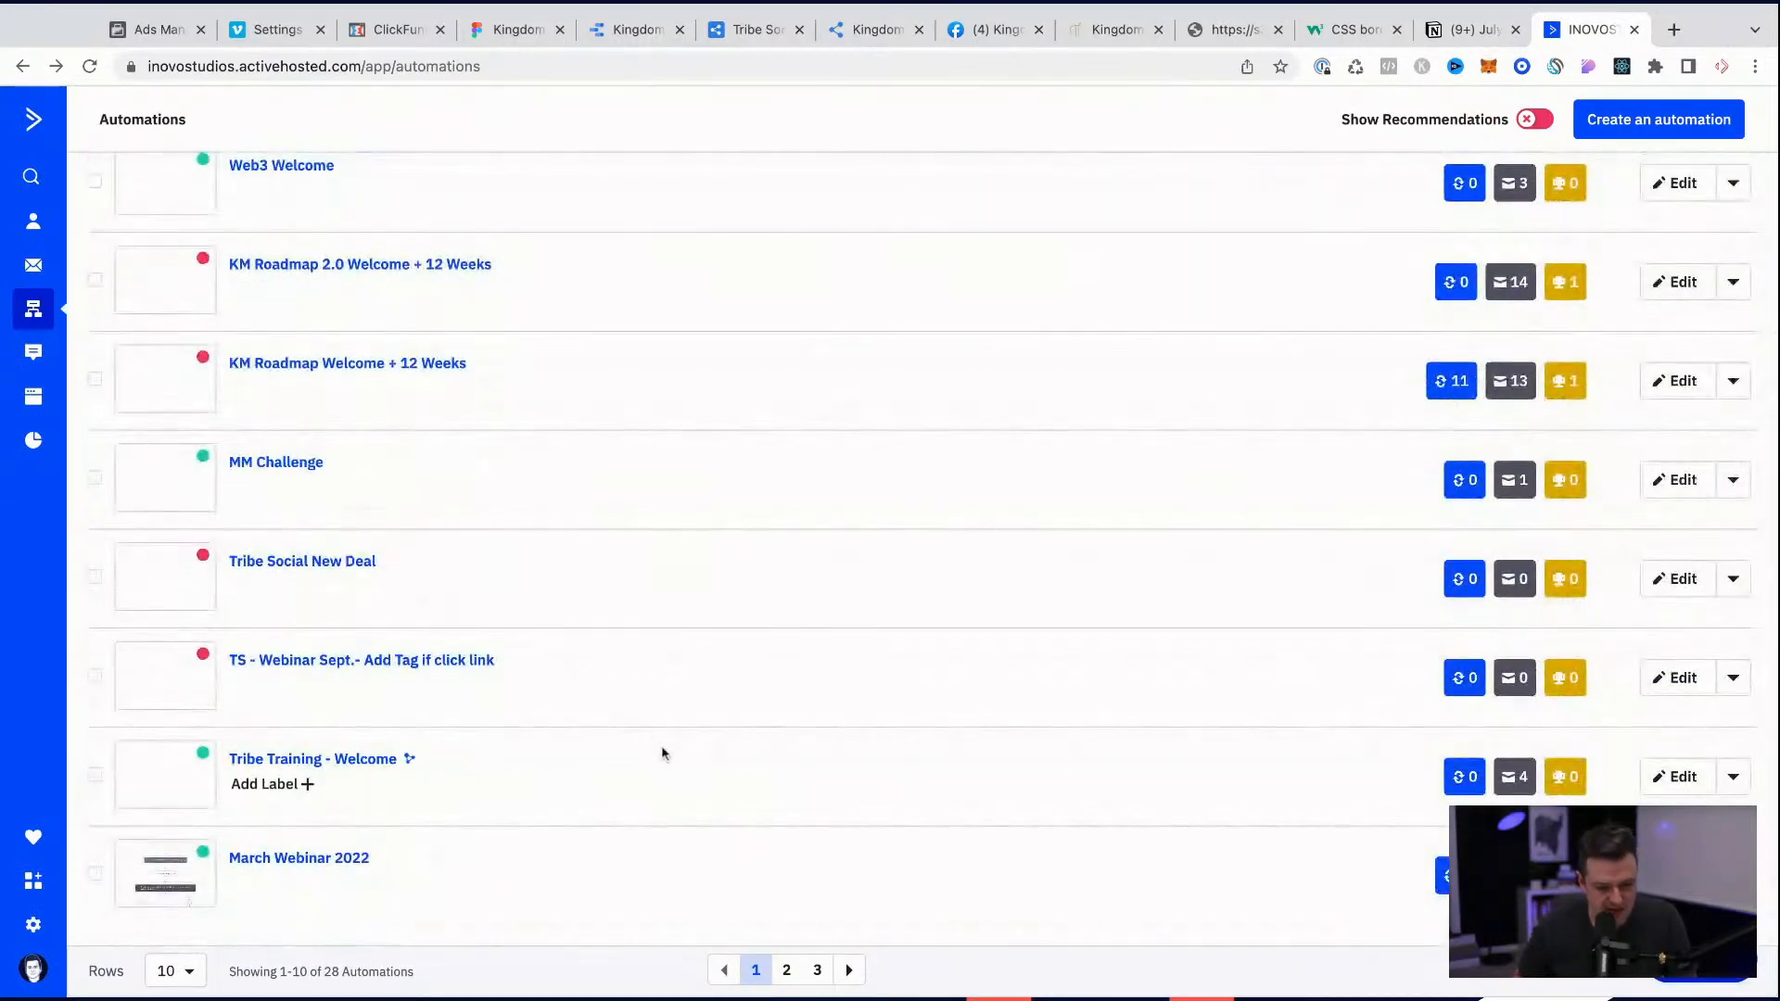
left_click(786, 970)
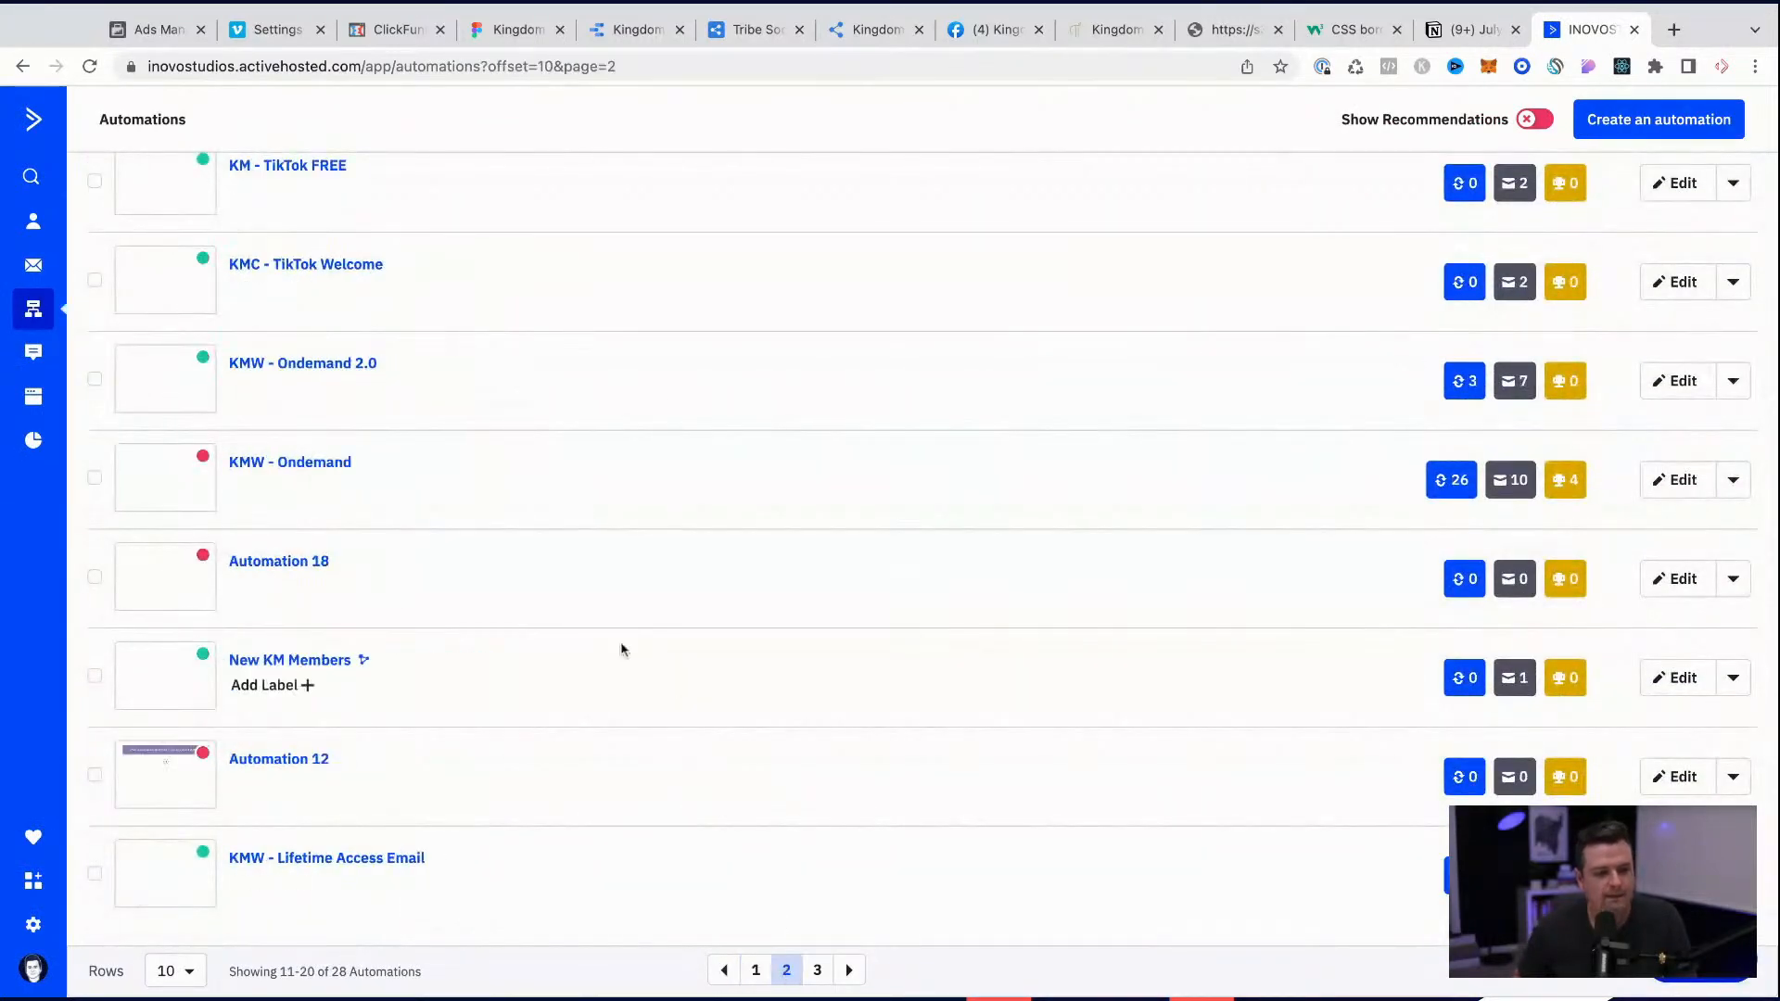
scroll(621, 649, "up", 1)
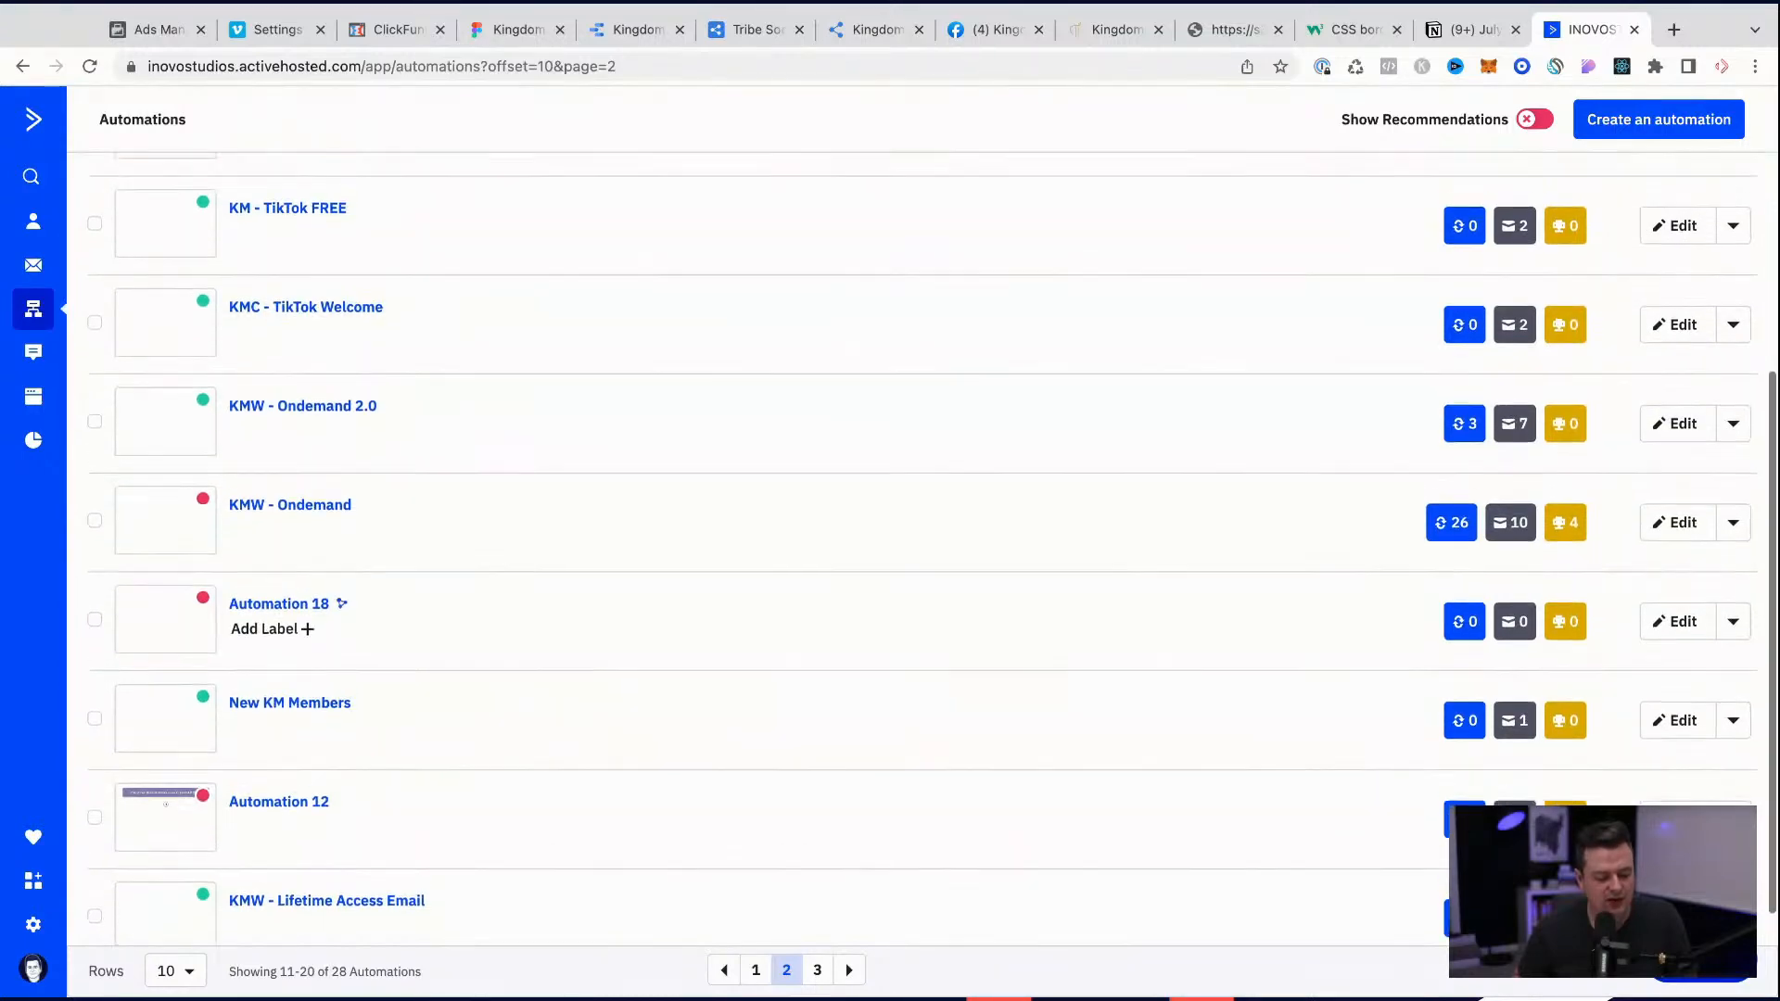
scroll(621, 649, "up", 3)
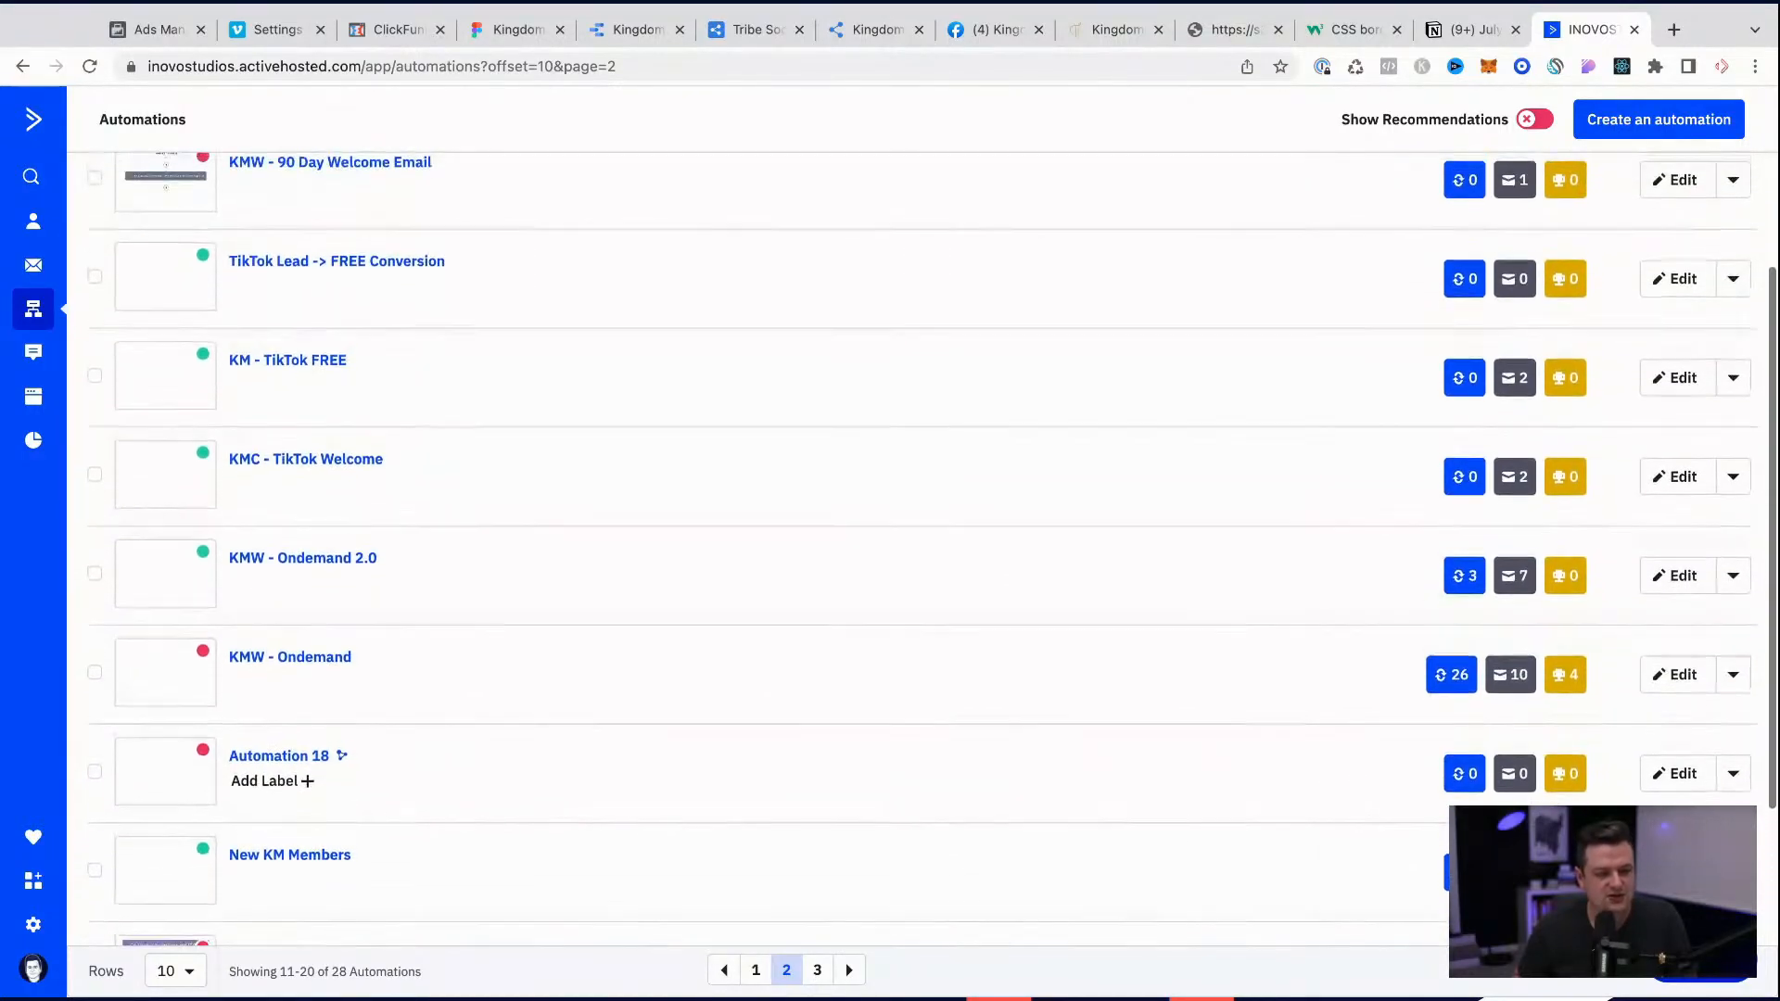
scroll(621, 603, "up", 2)
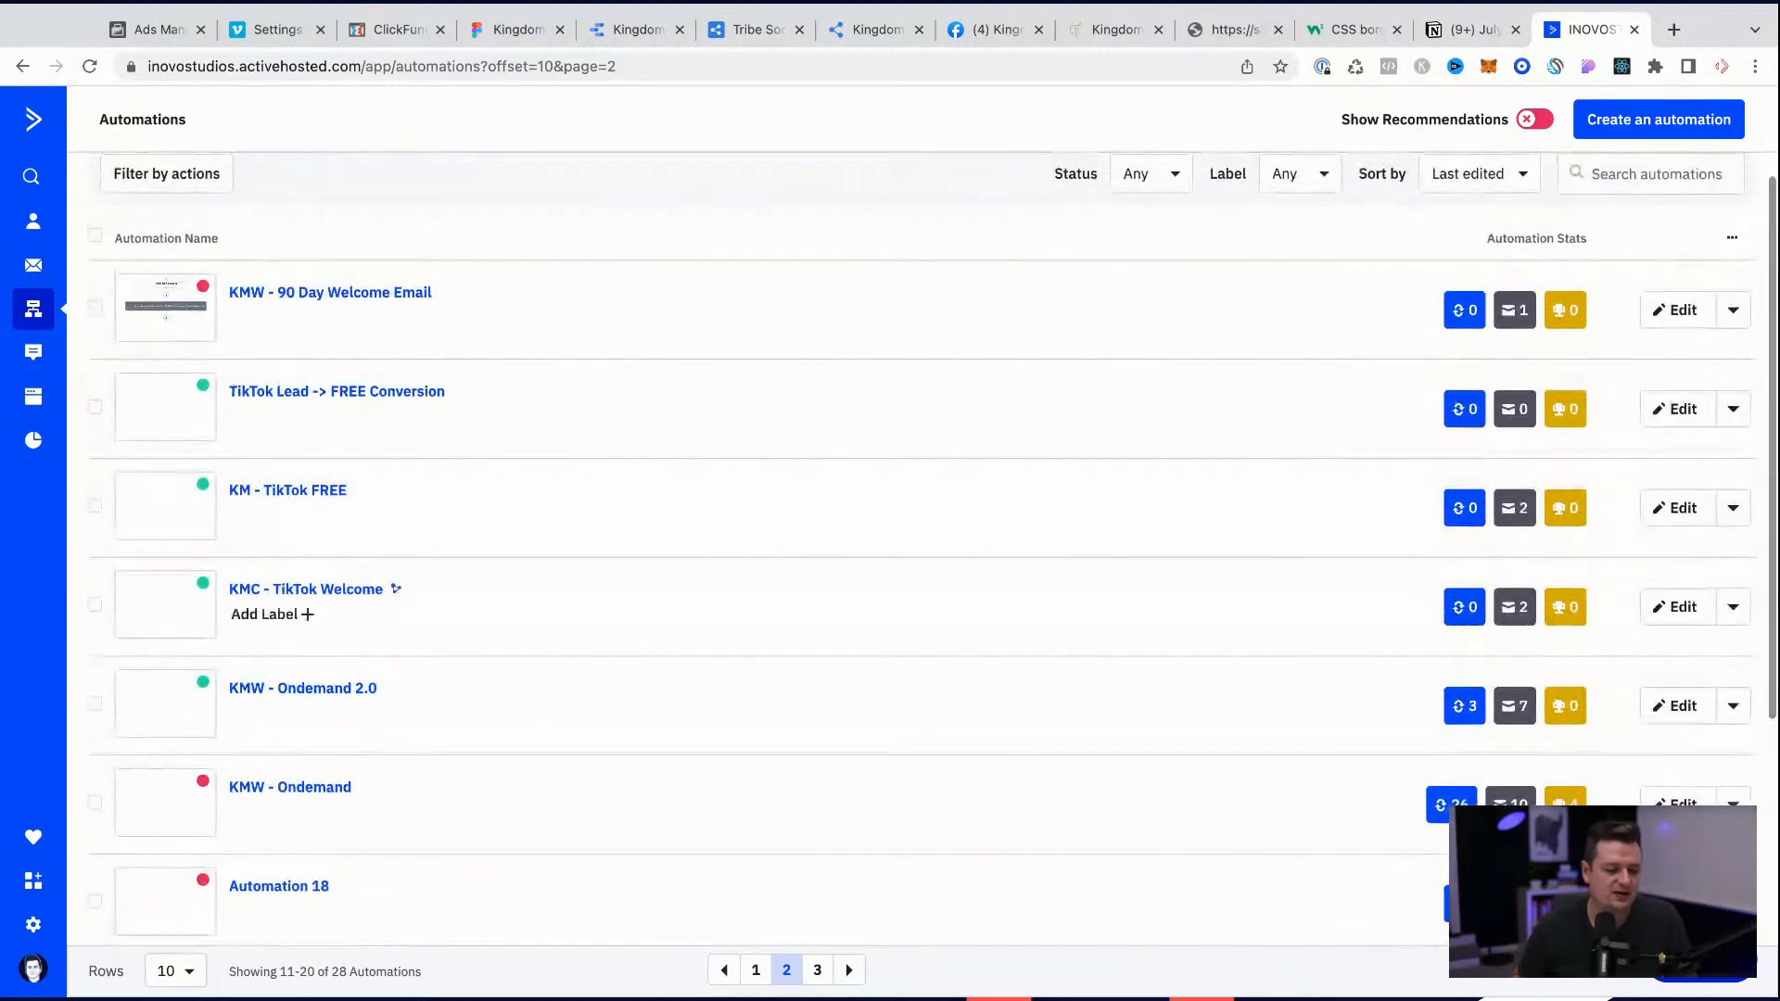
scroll(621, 603, "up", 1)
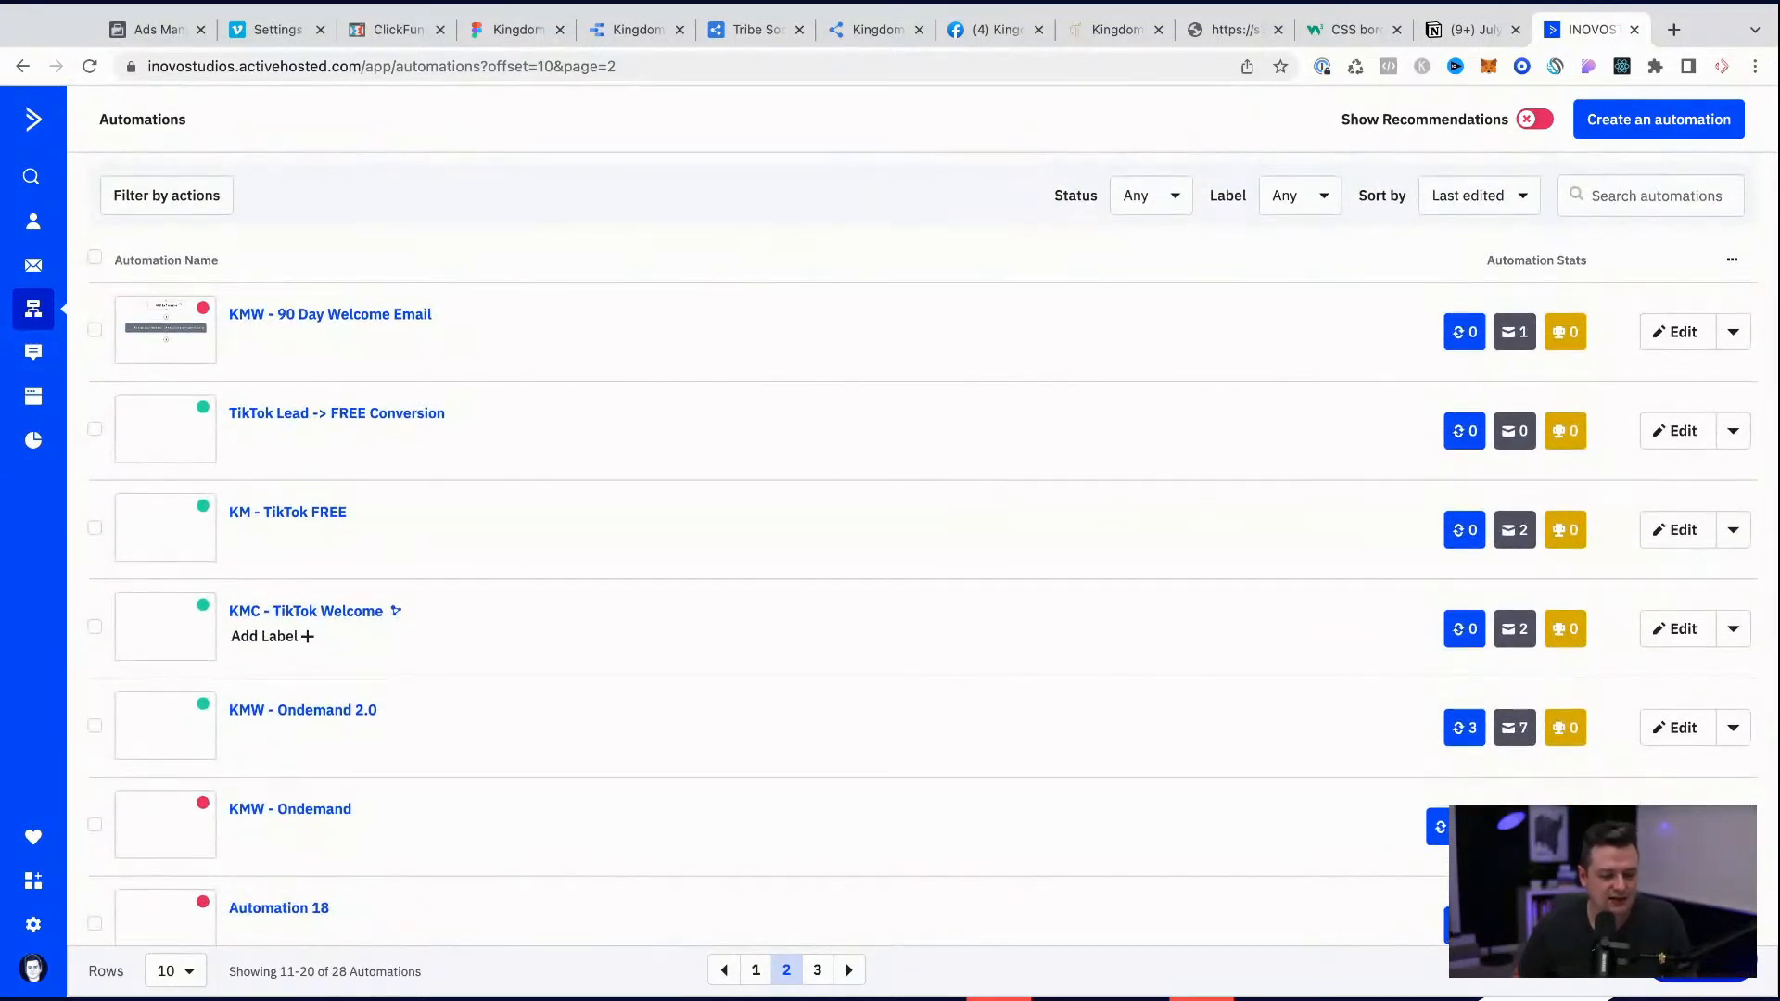
scroll(932, 548, "up", 1)
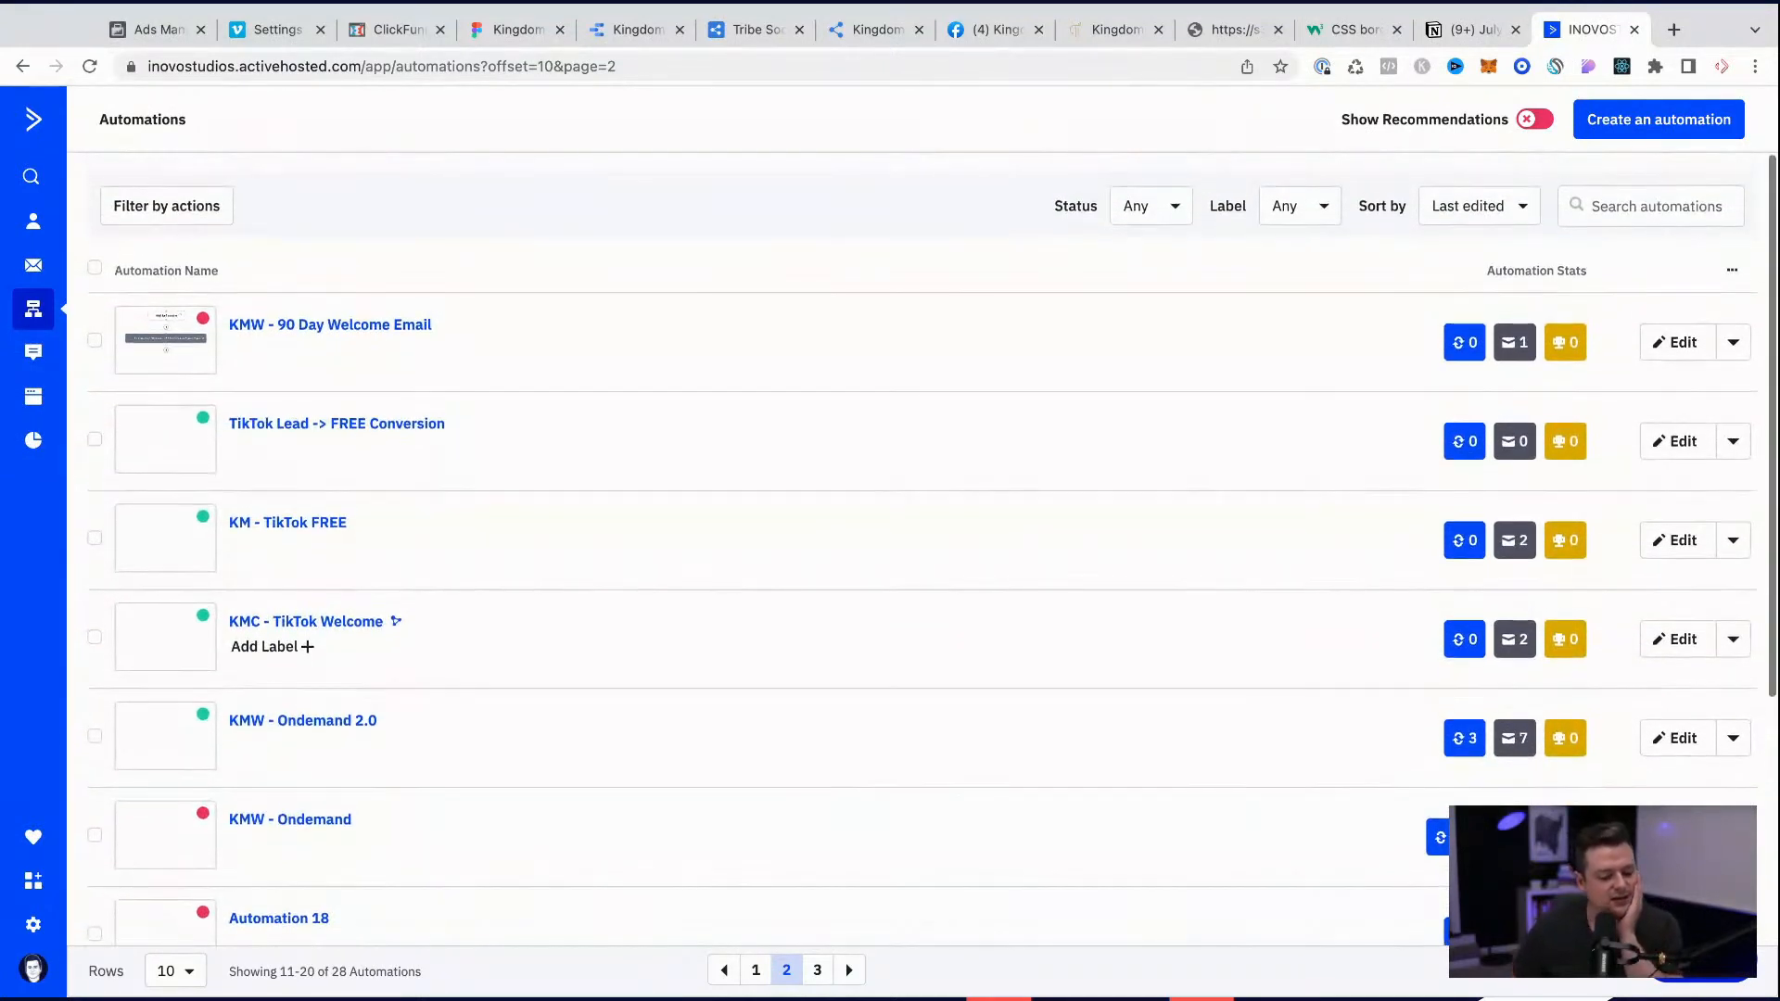
scroll(931, 548, "down", 3)
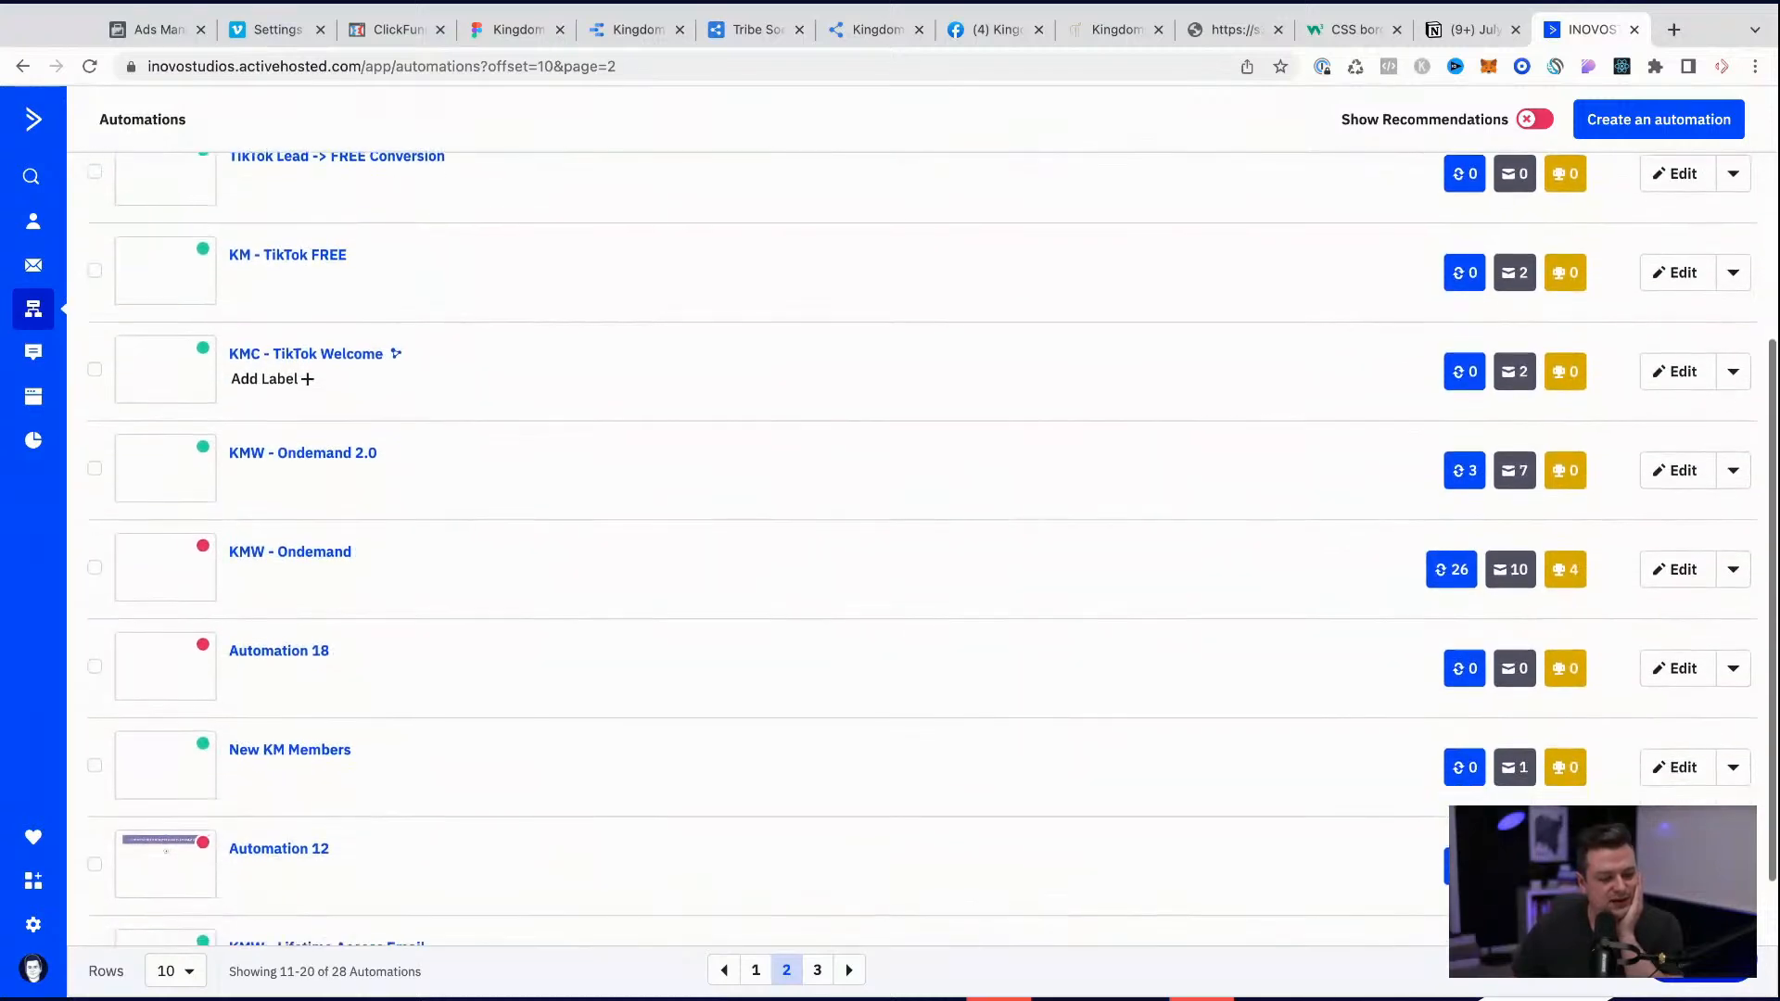
left_click(817, 969)
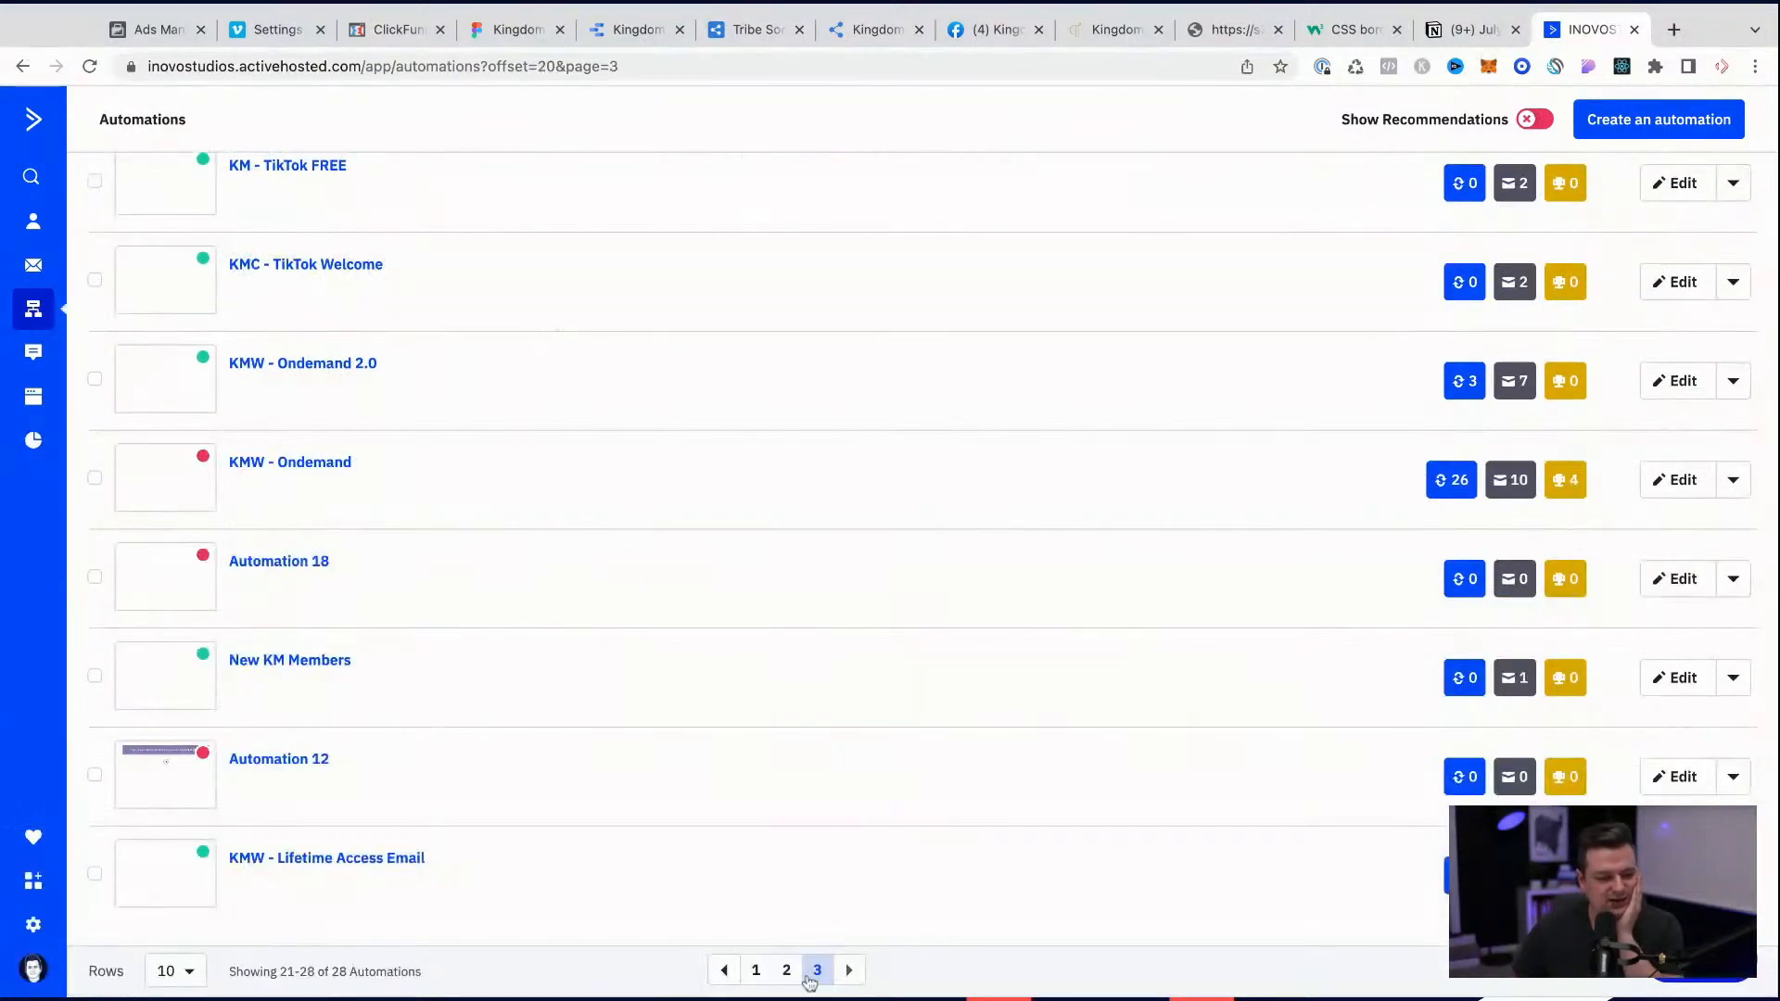
scroll(509, 692, "up", 3)
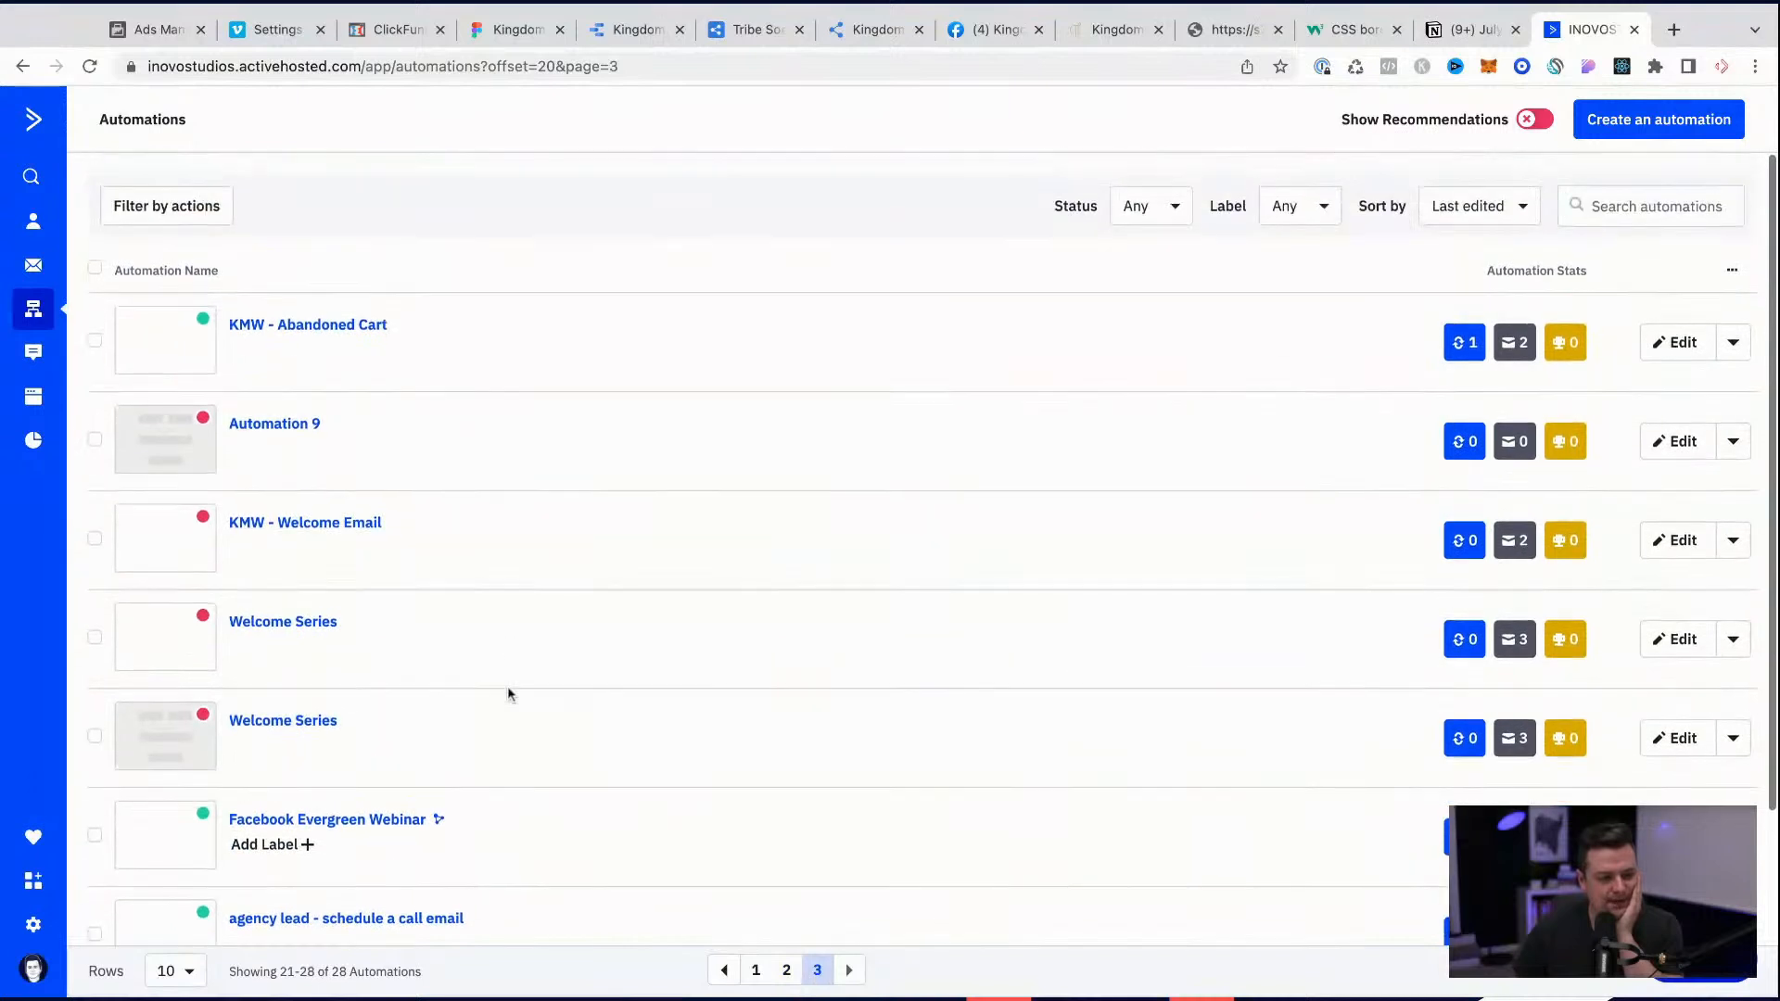
left_click(1733, 345)
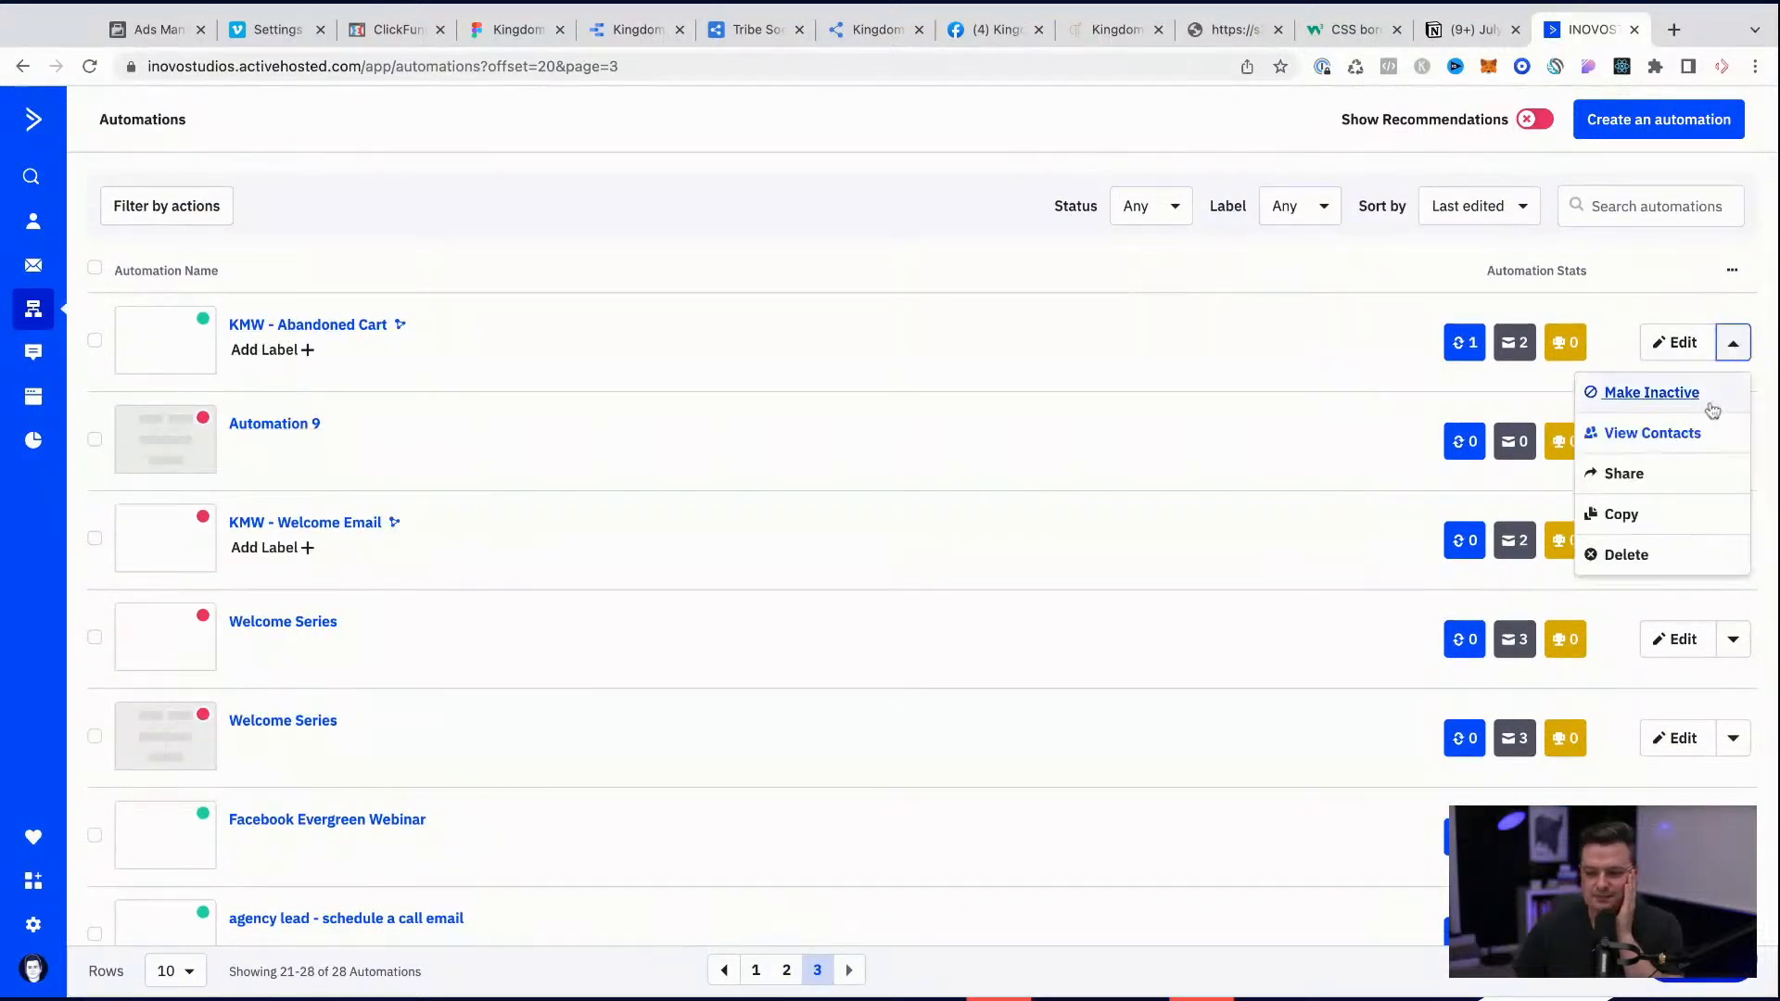
left_click(1635, 515)
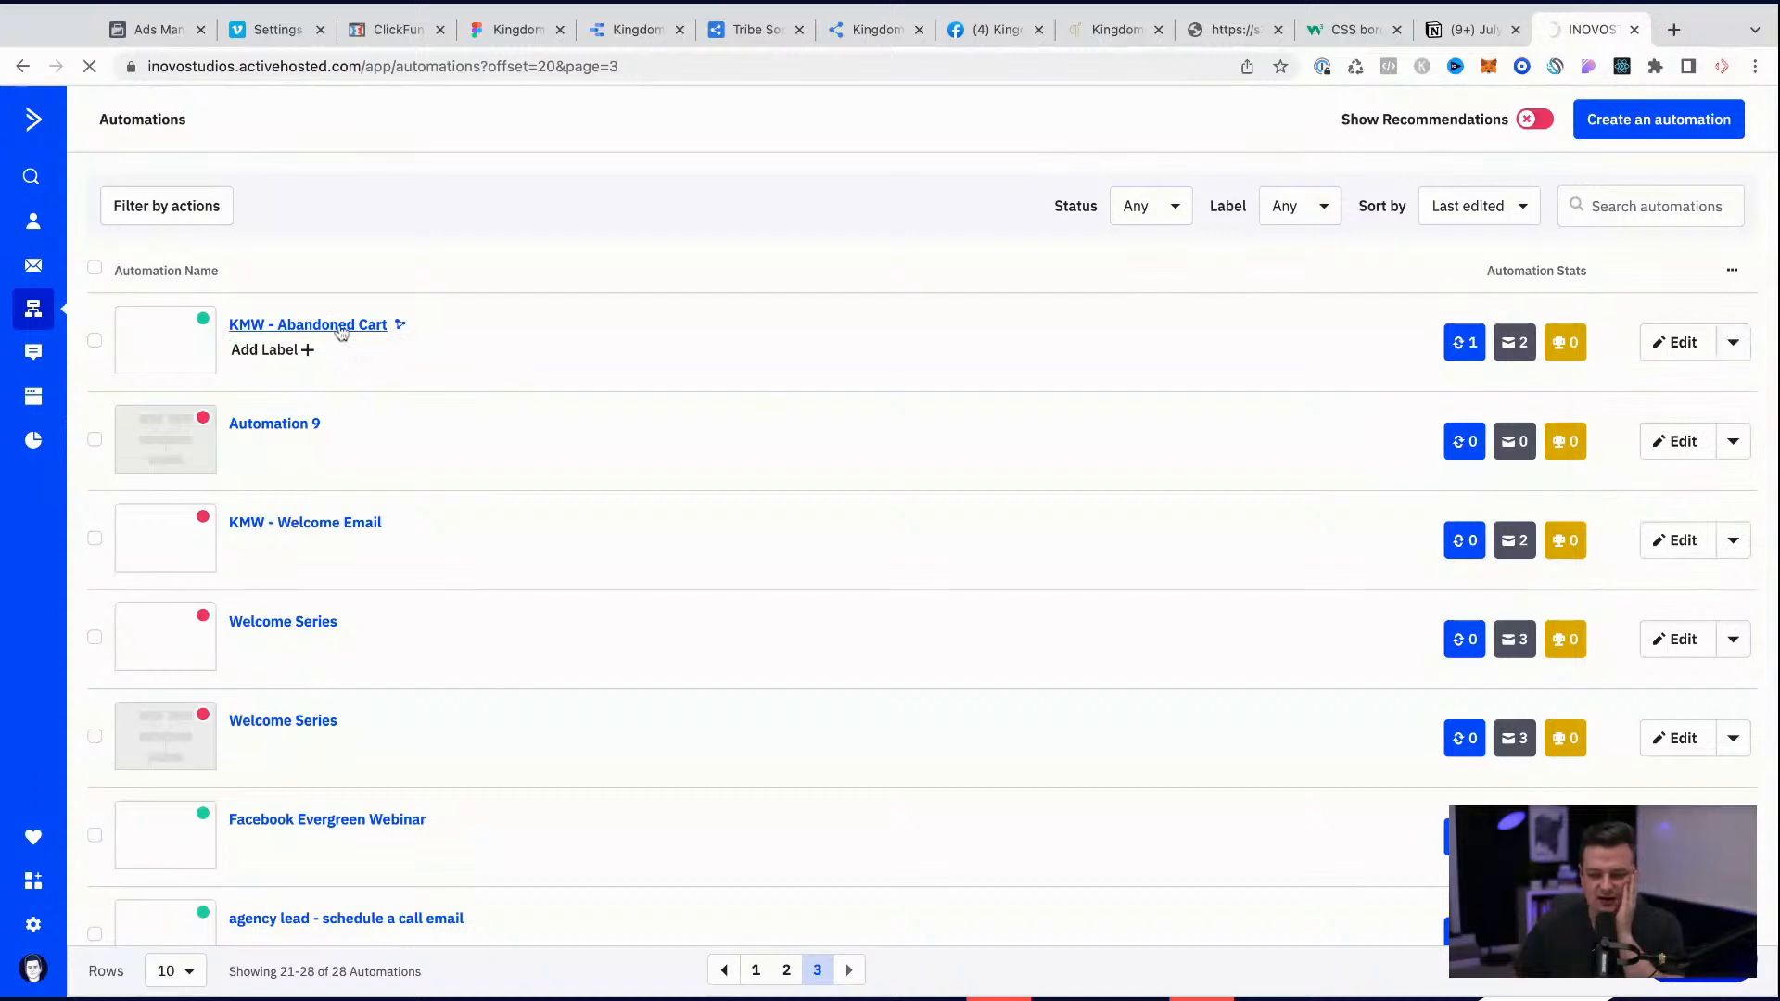
Step: Open the KMW - Abandoned Cart automation and examine its trigger, wait, condition and email branches
left_click(339, 326)
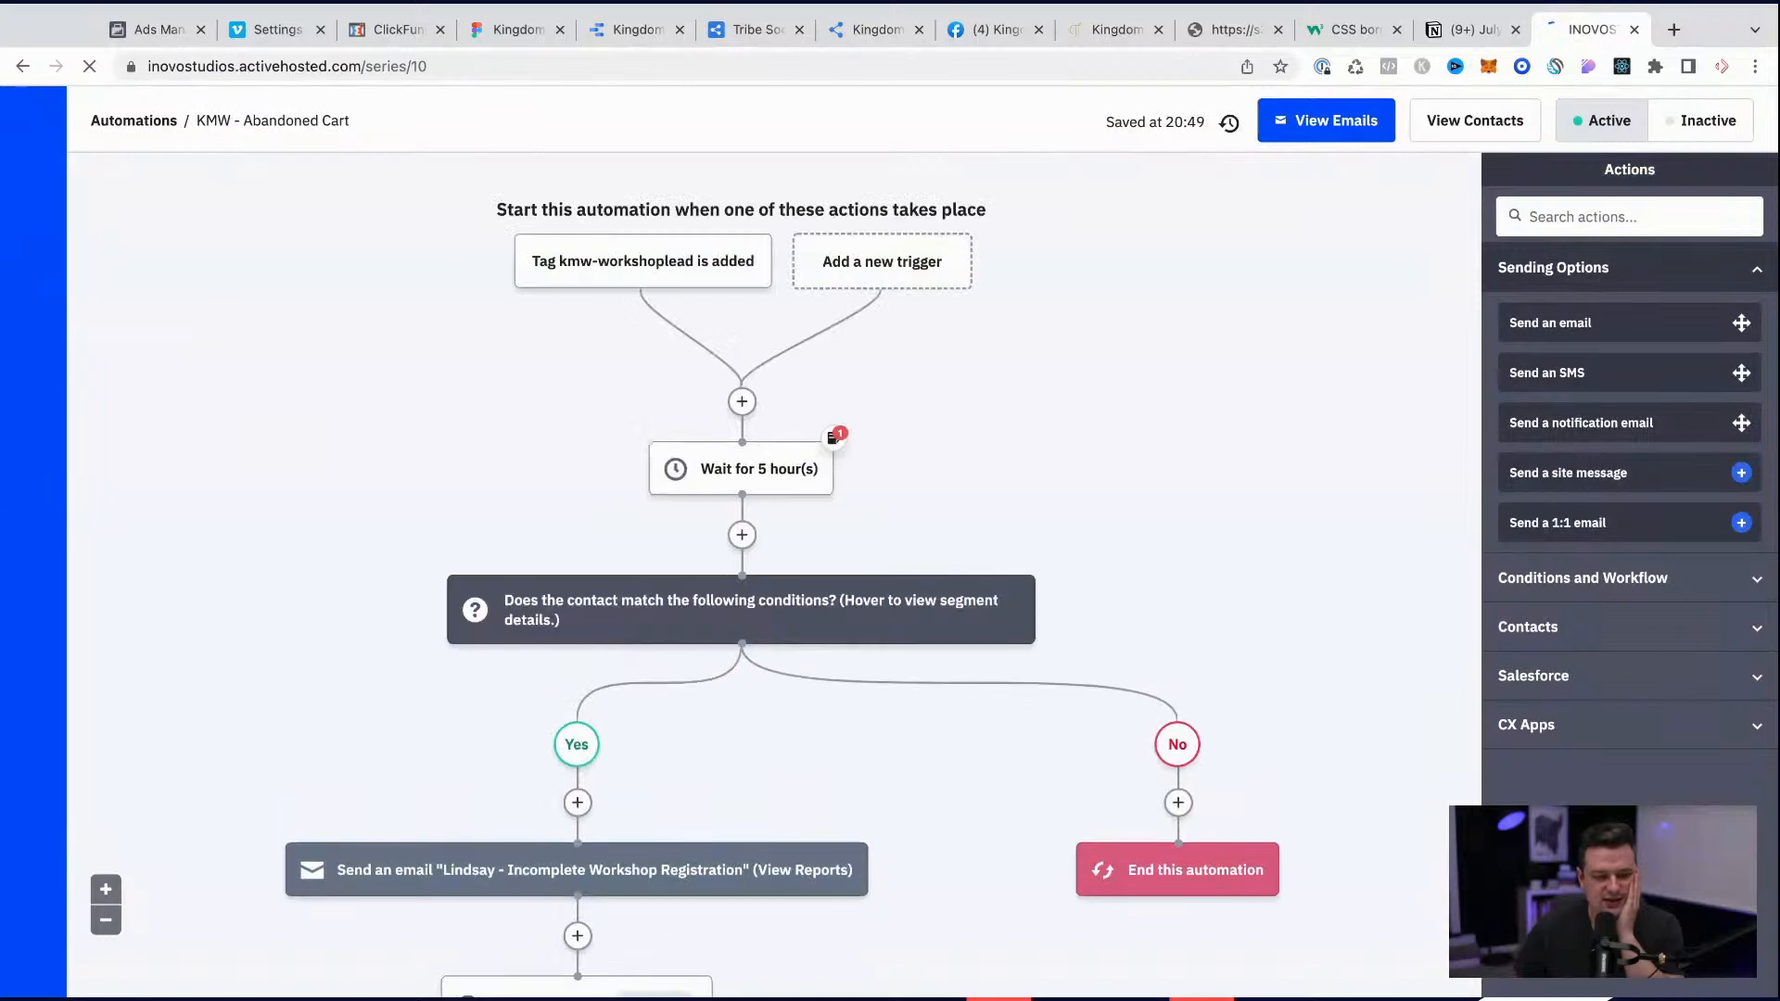
mouse_move(815, 607)
scroll(803, 604, "down", 3)
scroll(741, 570, "down", 5)
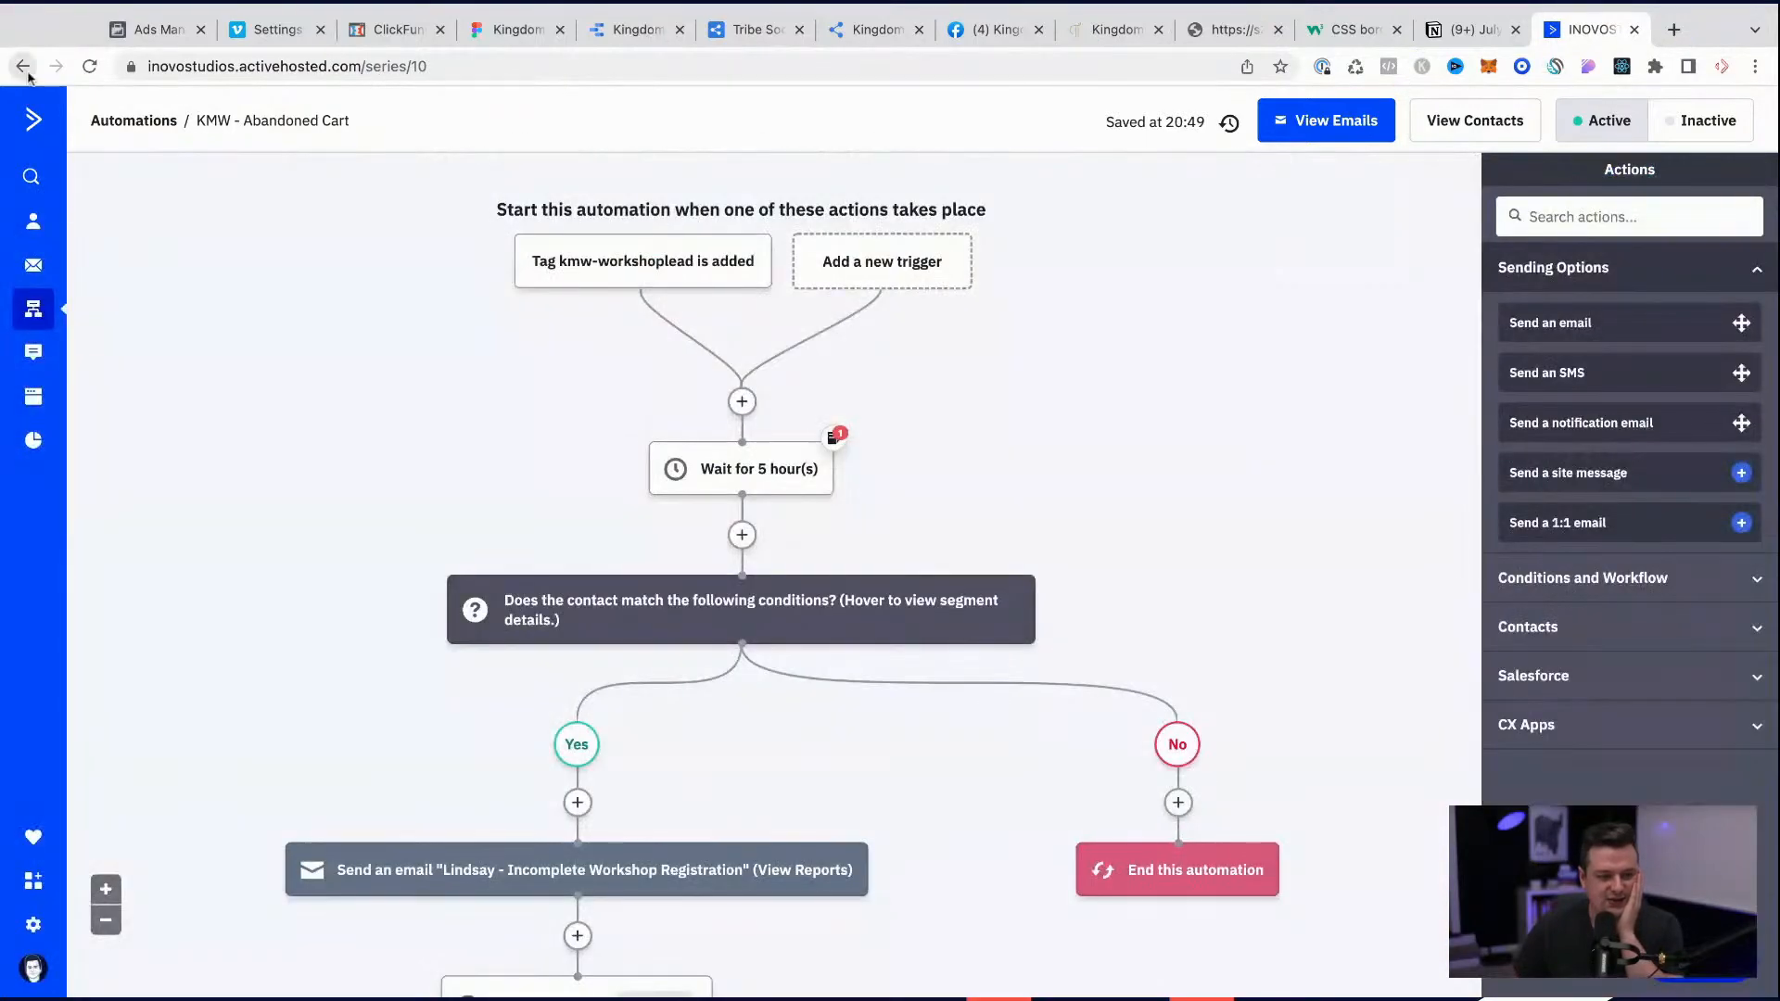
Step: Return to the automations list, copy the KMW - Abandoned Cart automation and open the copy for editing
left_click(28, 74)
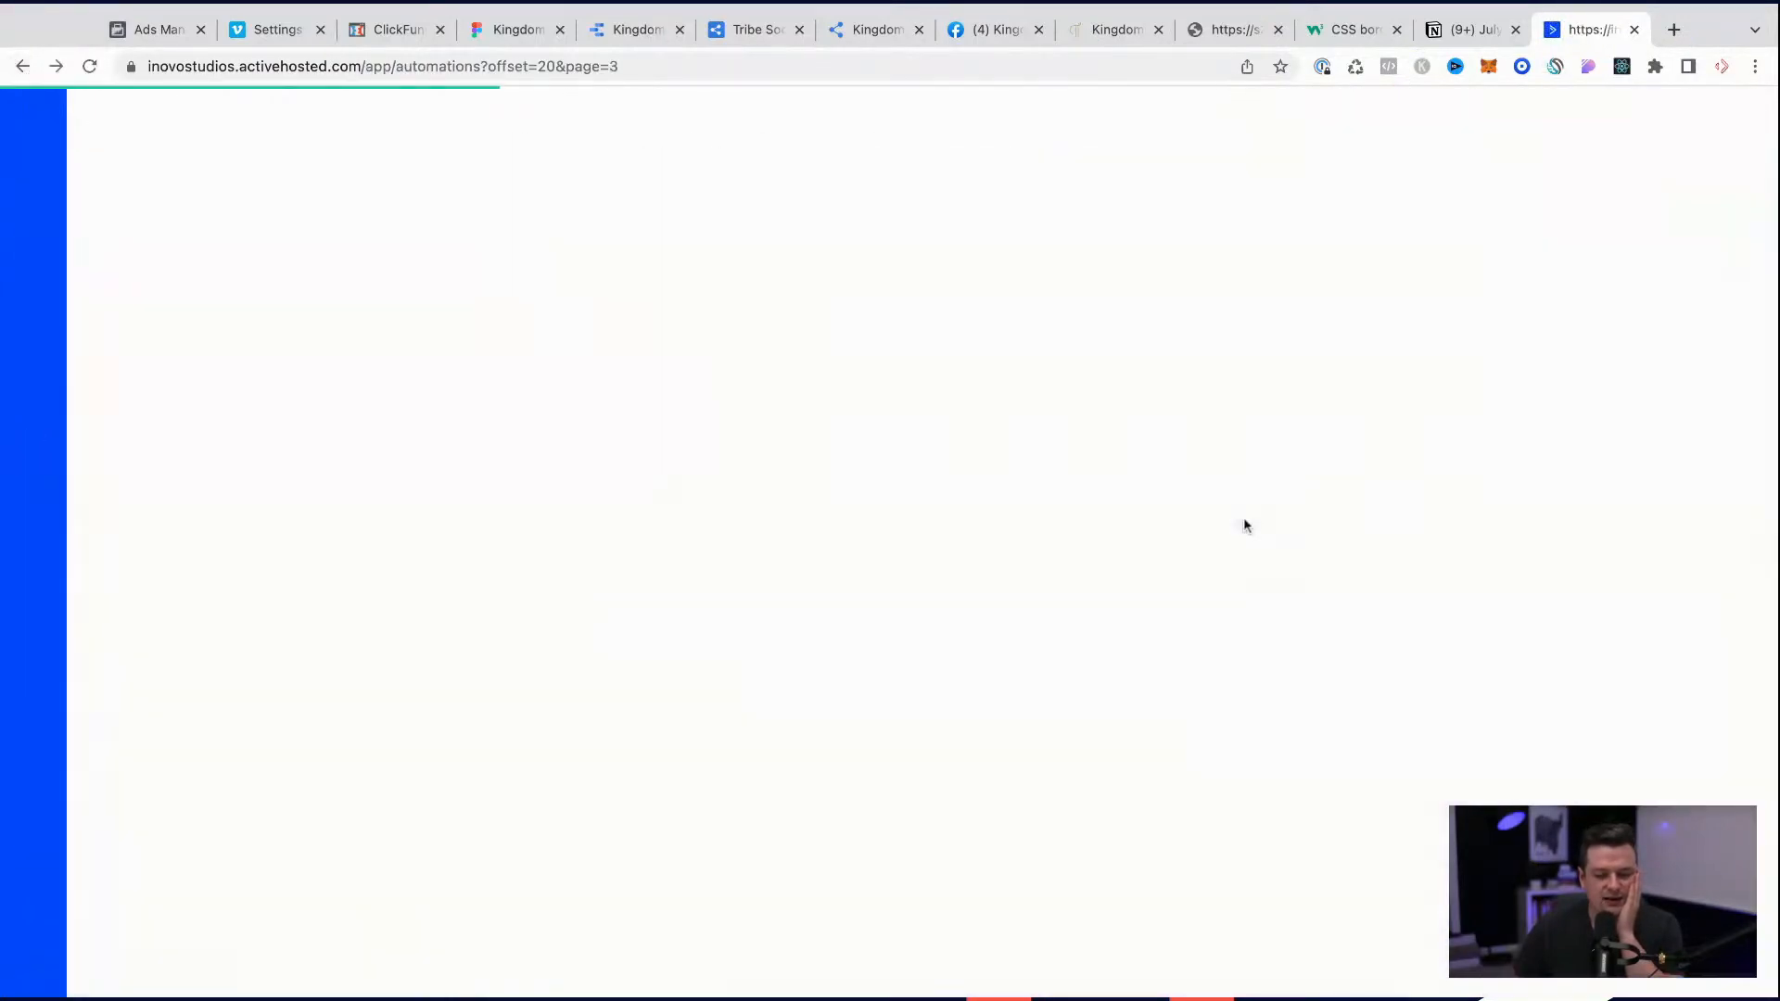
left_click(1732, 342)
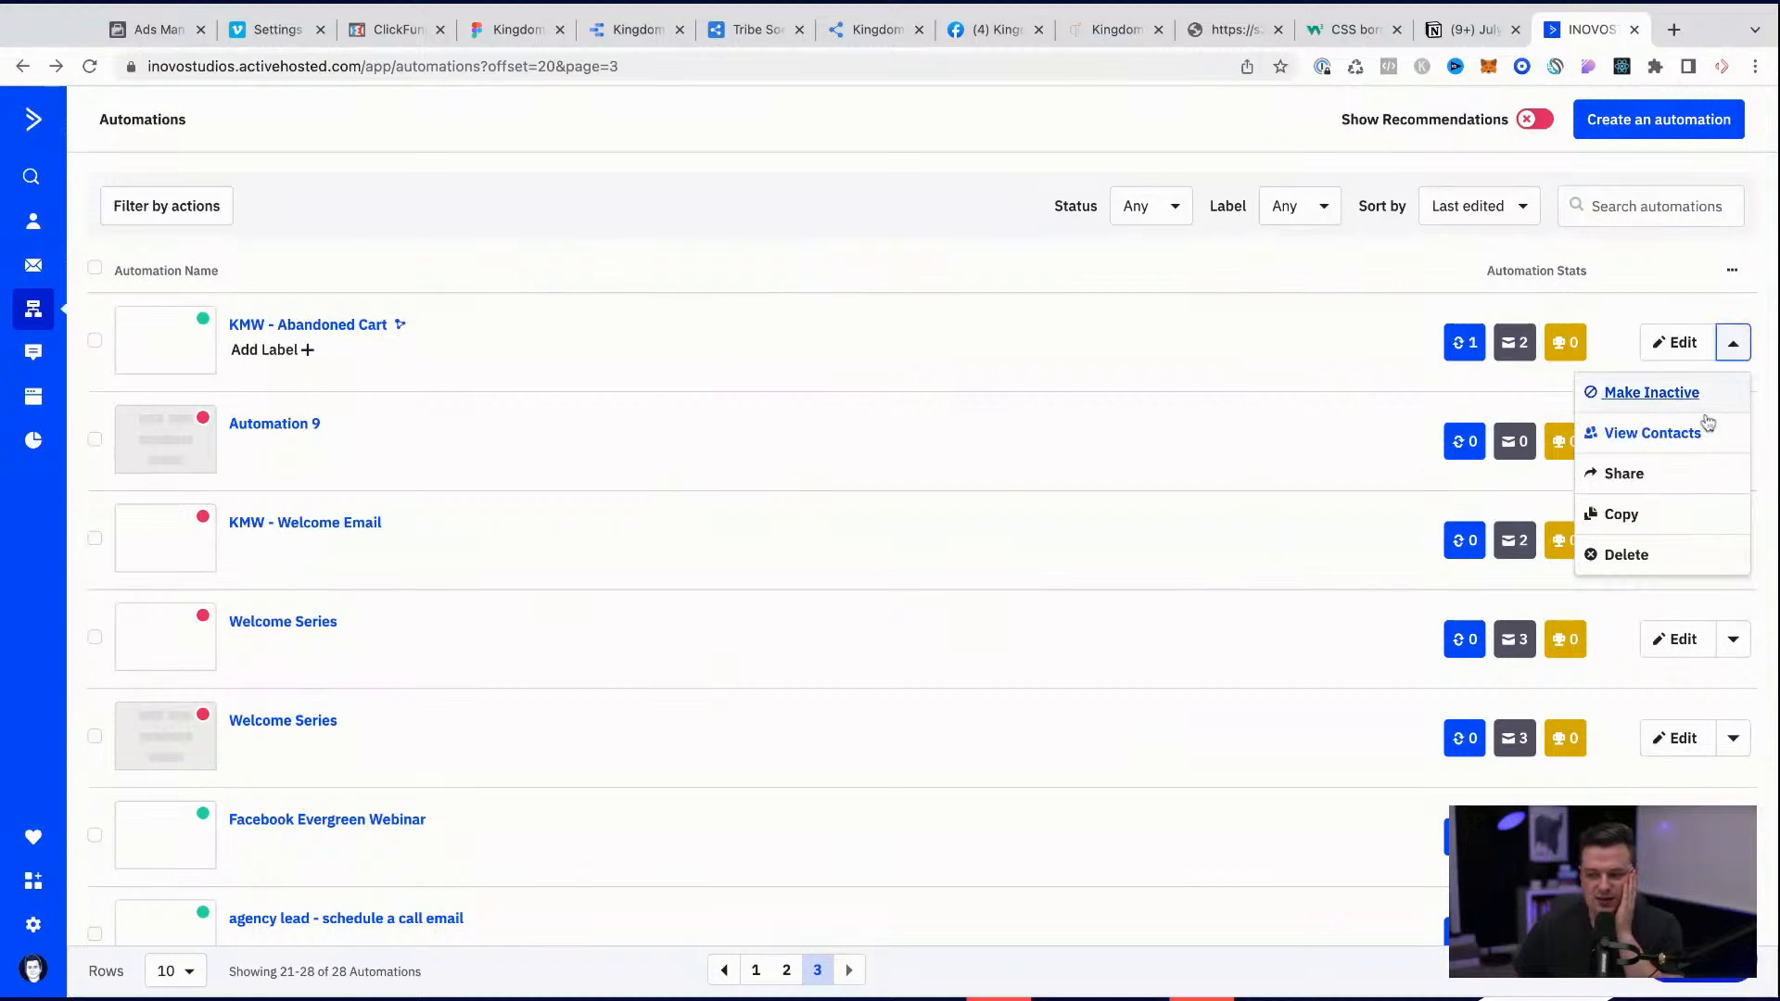
left_click(1633, 517)
left_click(1103, 367)
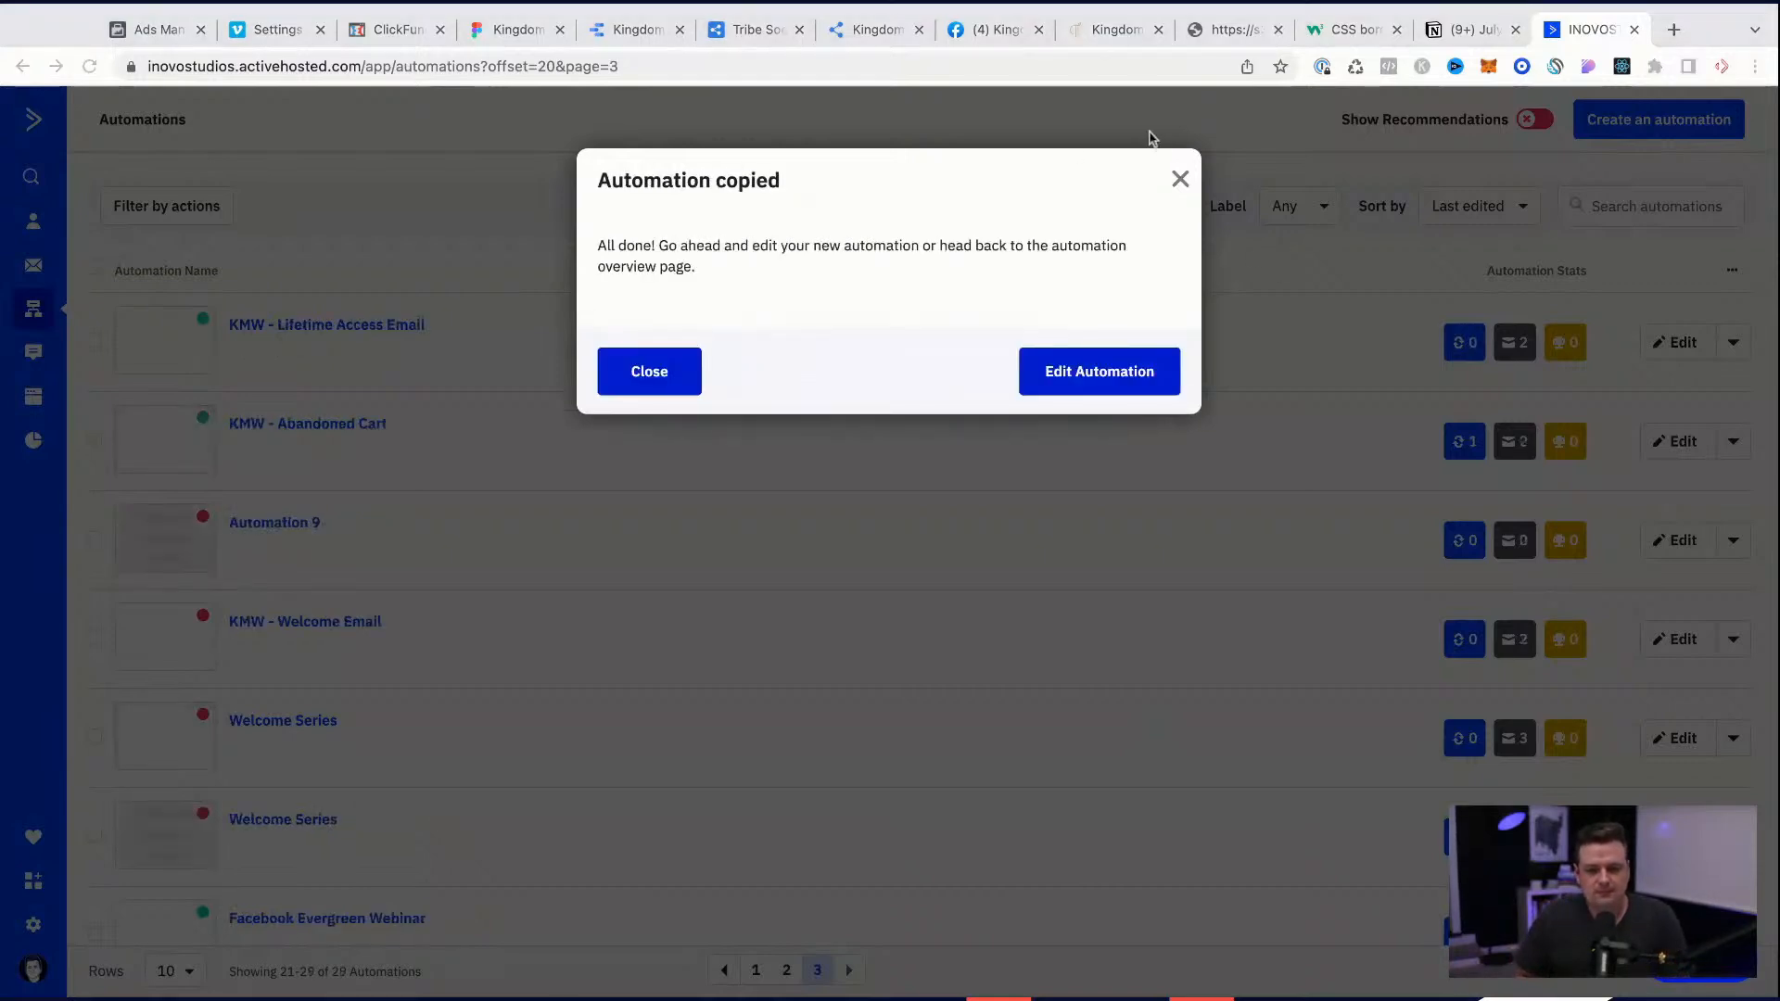
left_click(1096, 380)
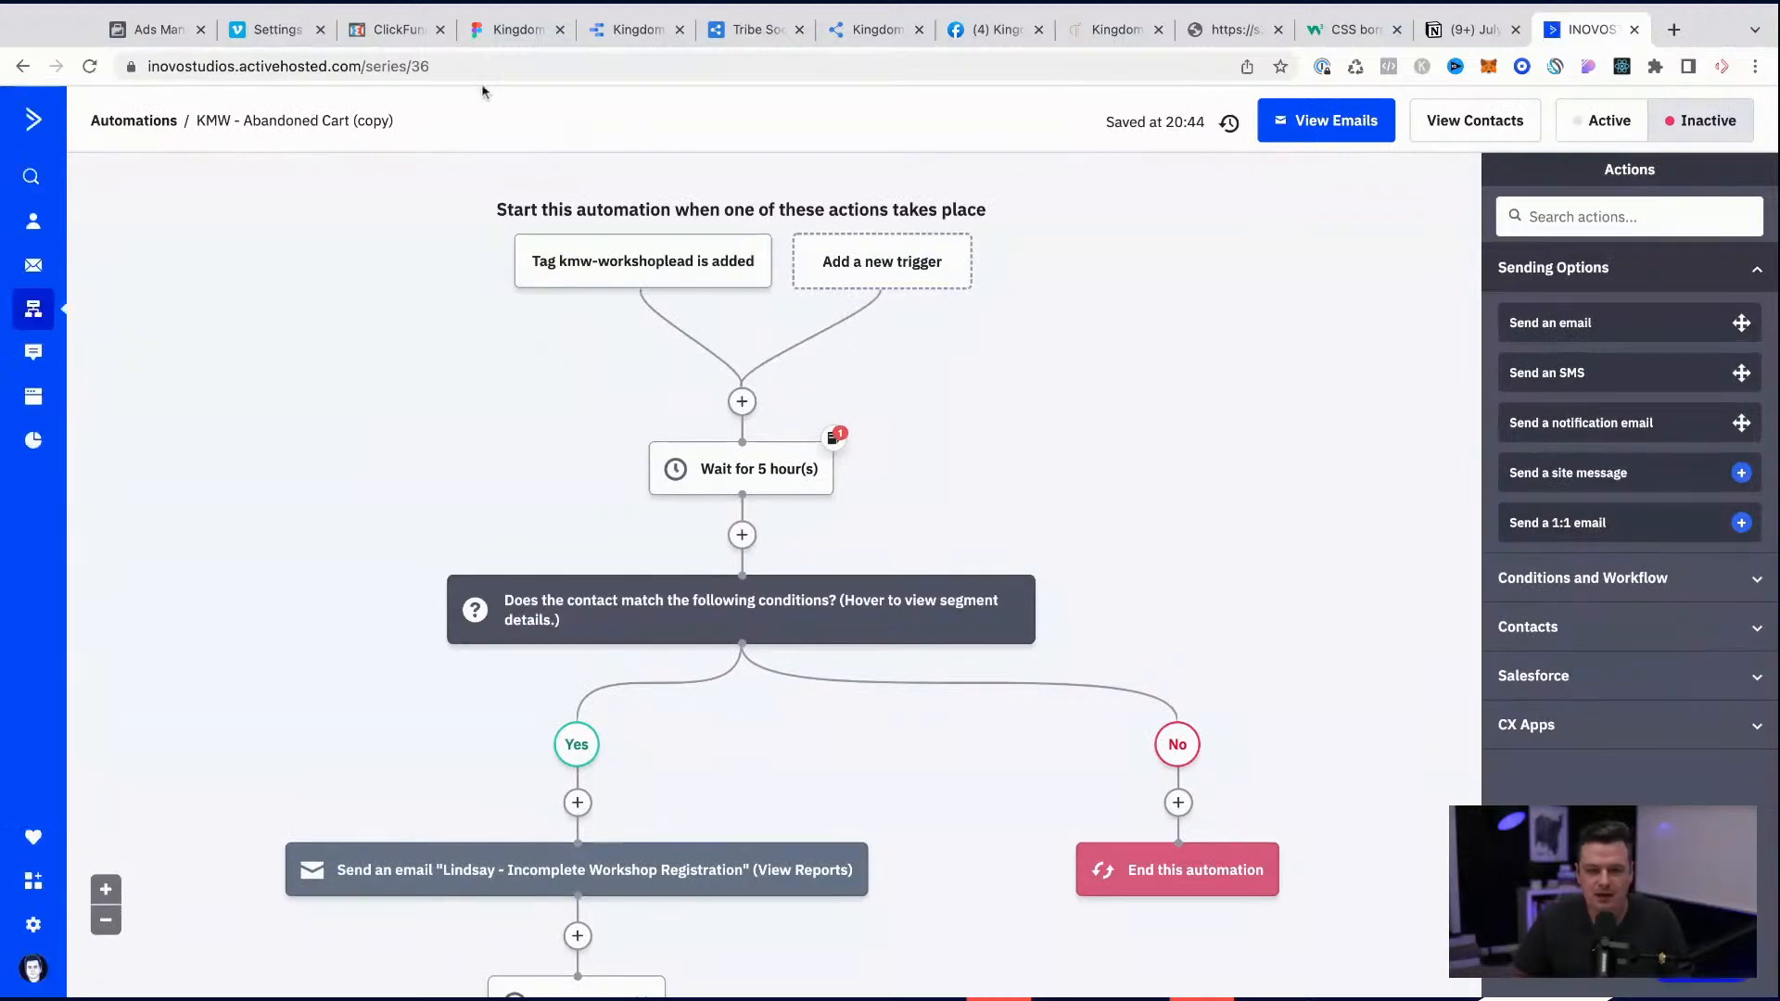
Step: Rename the copied automation as "KM - July 2022 - LEAD -> Purchase"
left_click(321, 125)
triple_click(321, 125)
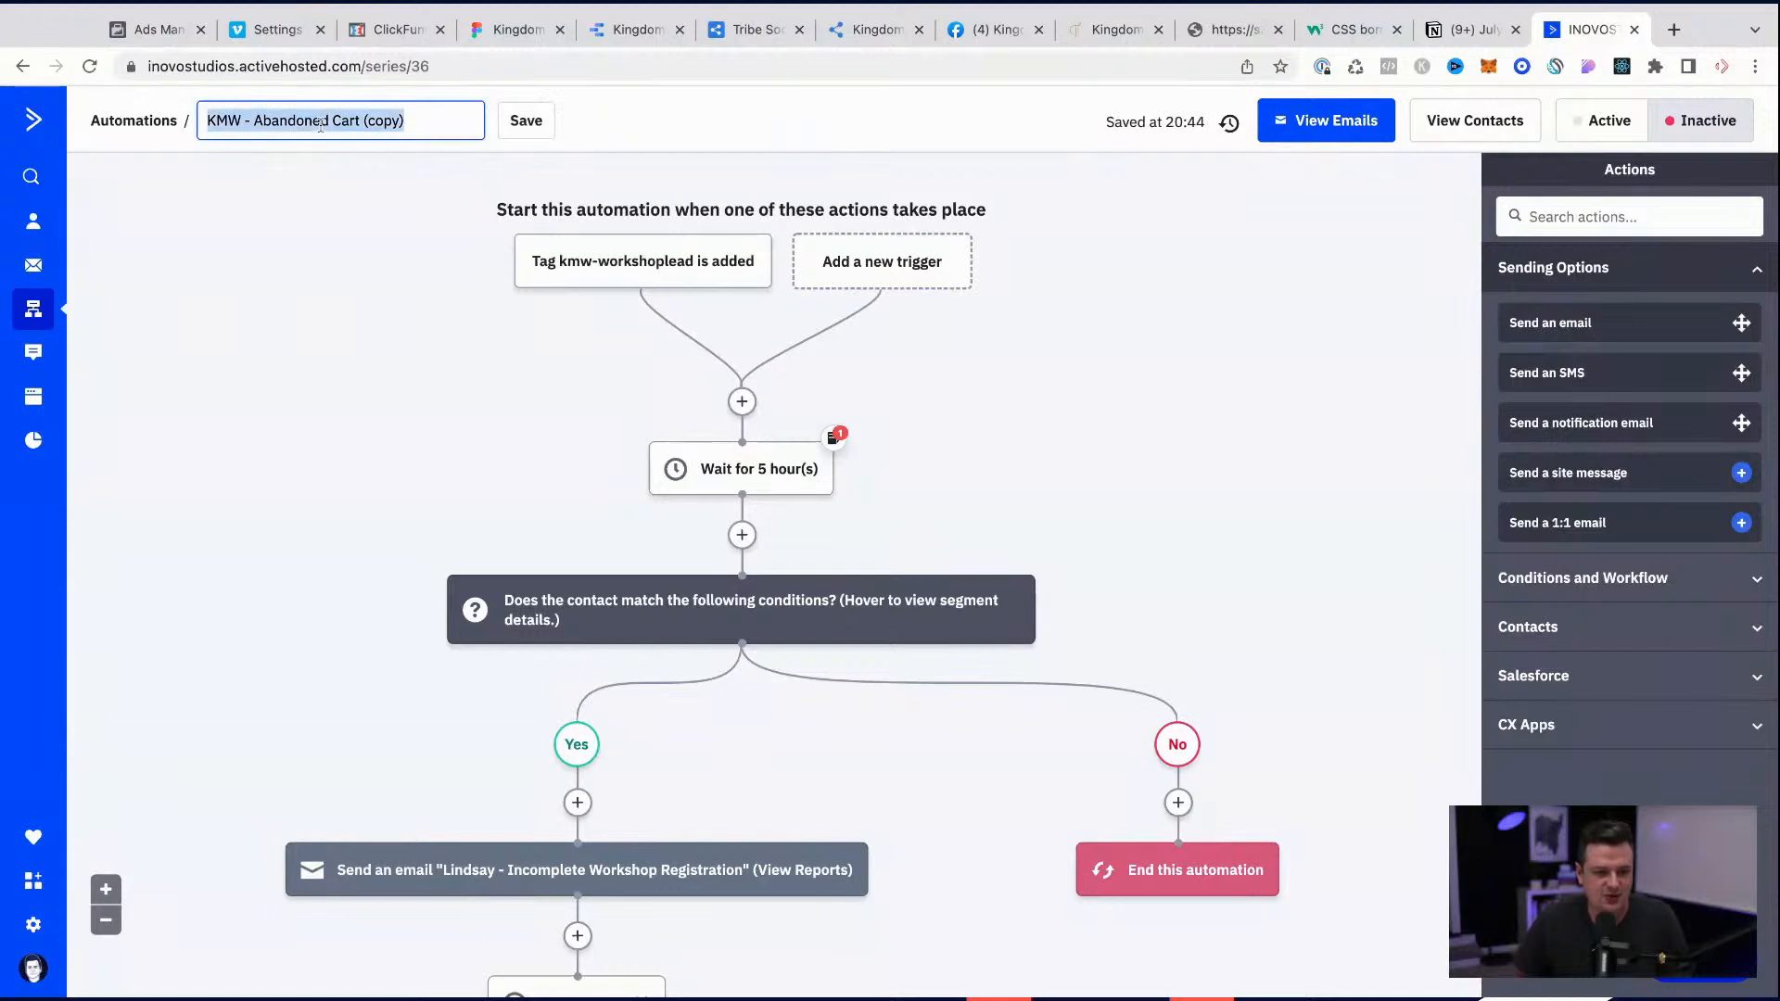
type("KM - J")
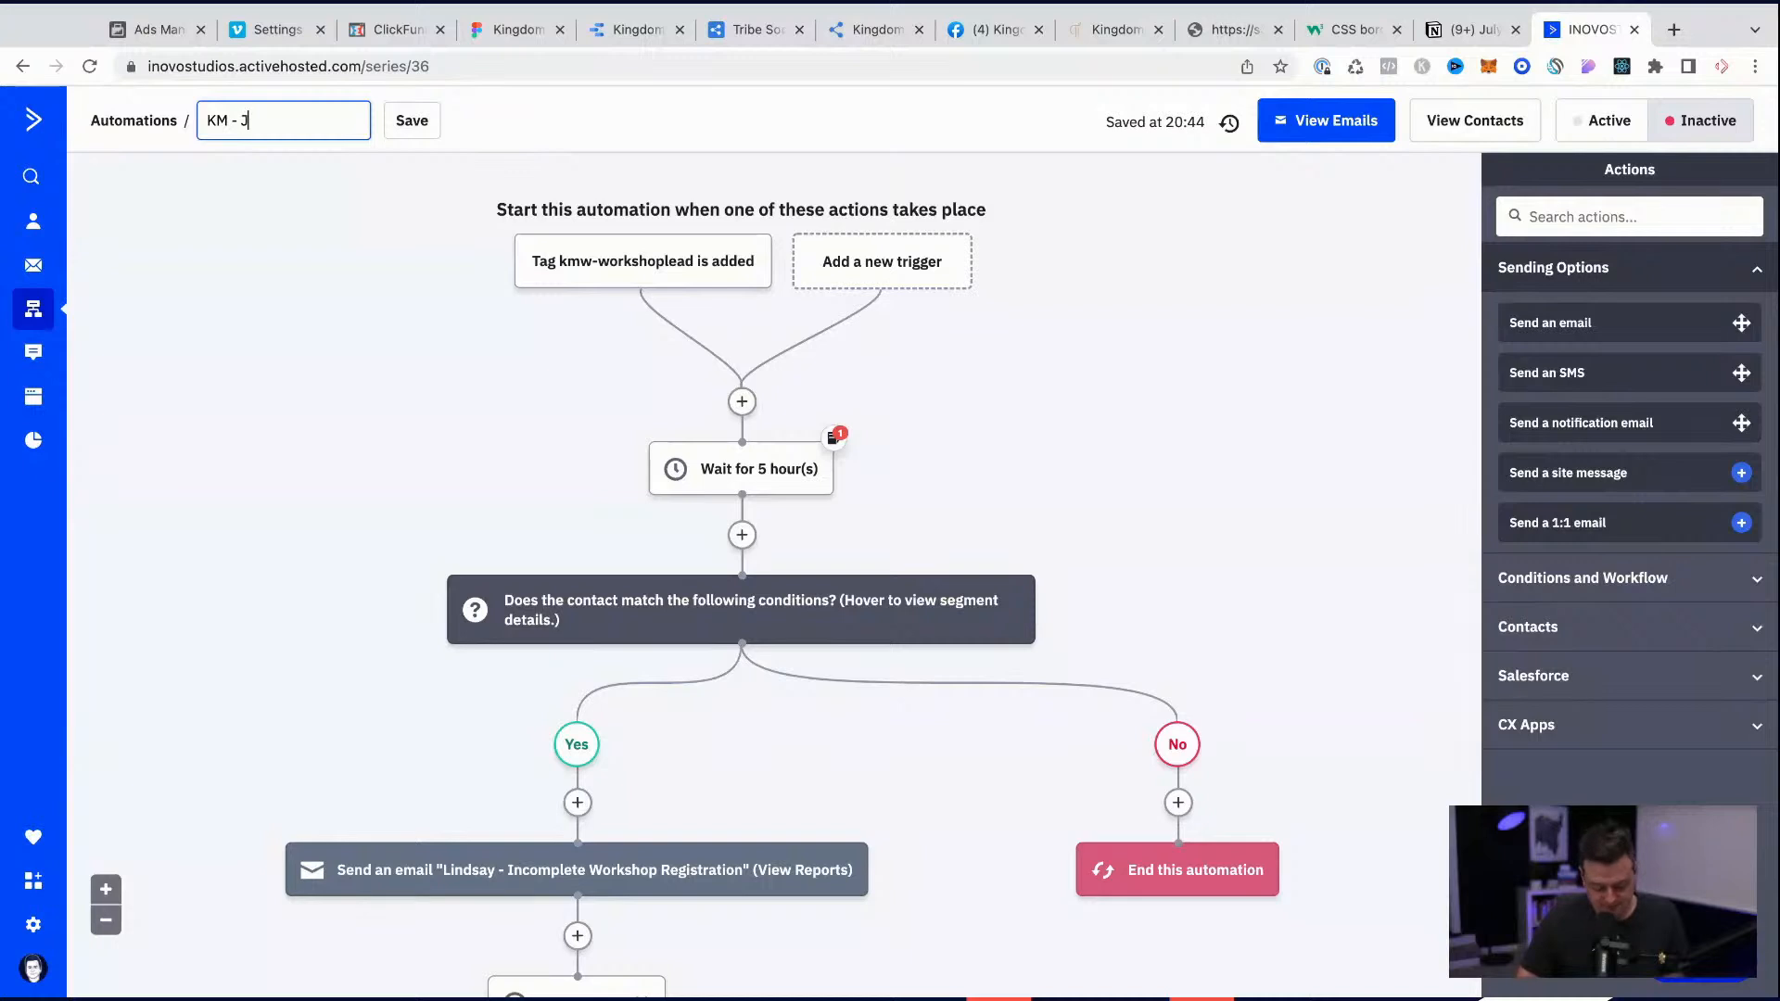
type("2022 - LEAD")
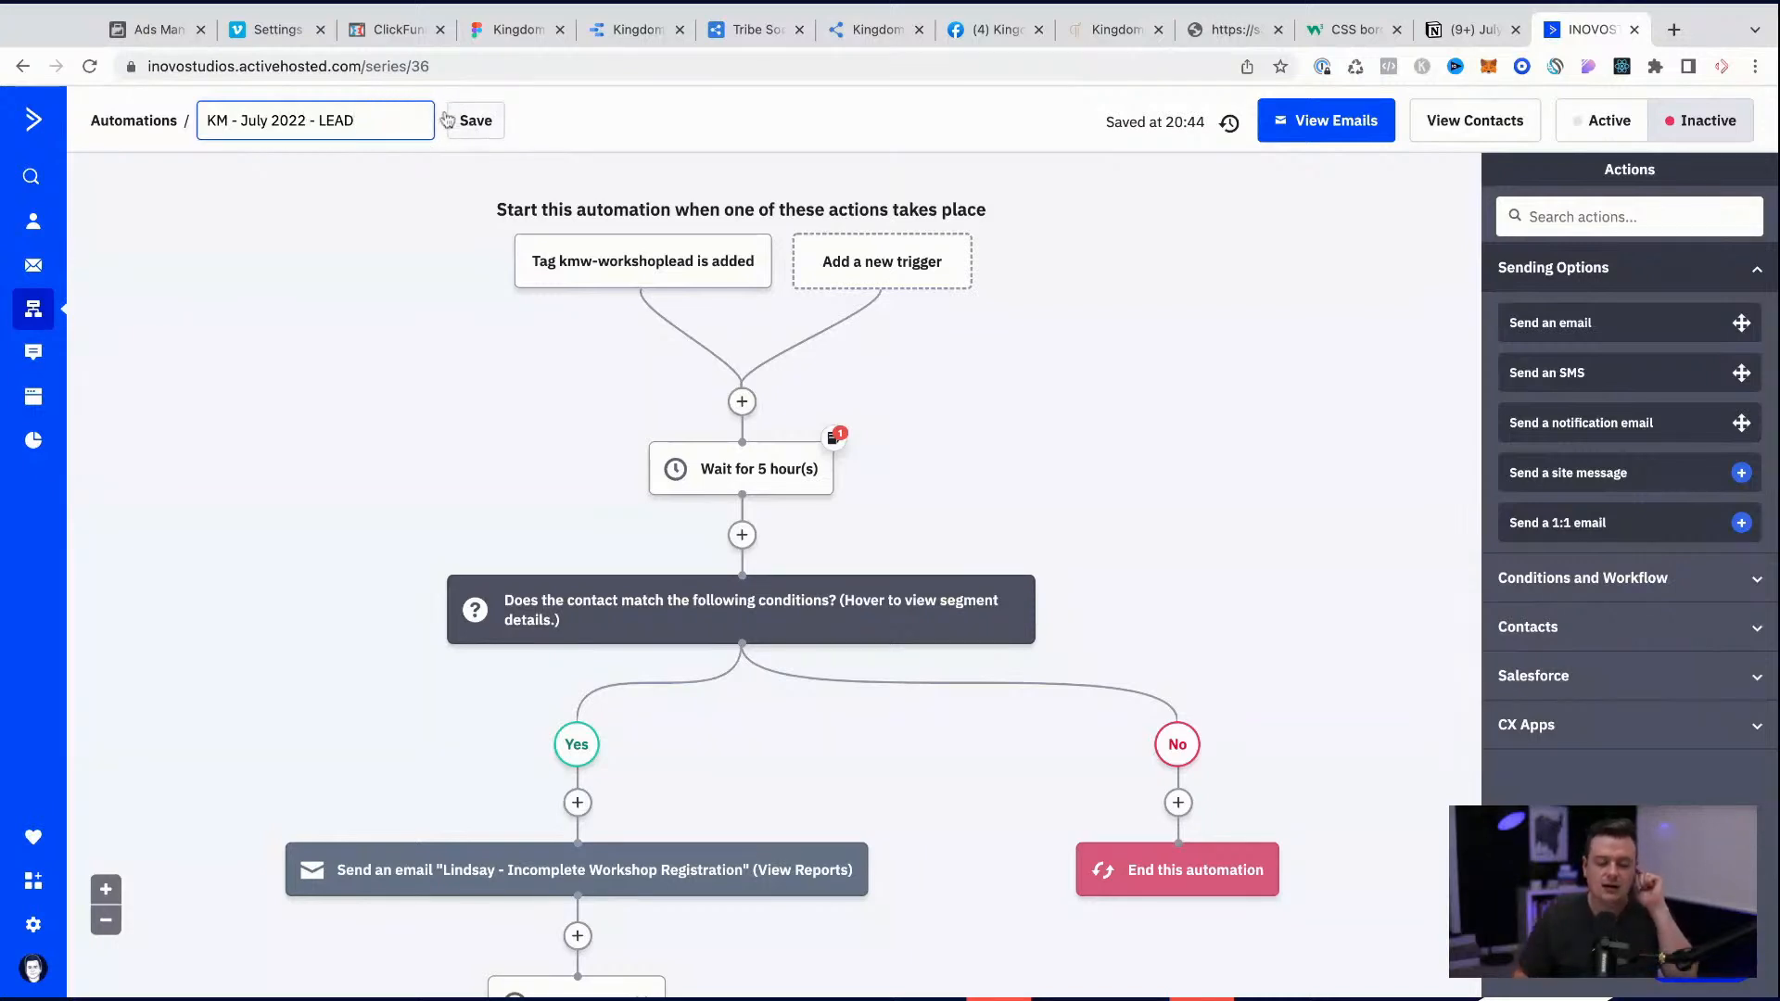
double_click(339, 118)
key("Right")
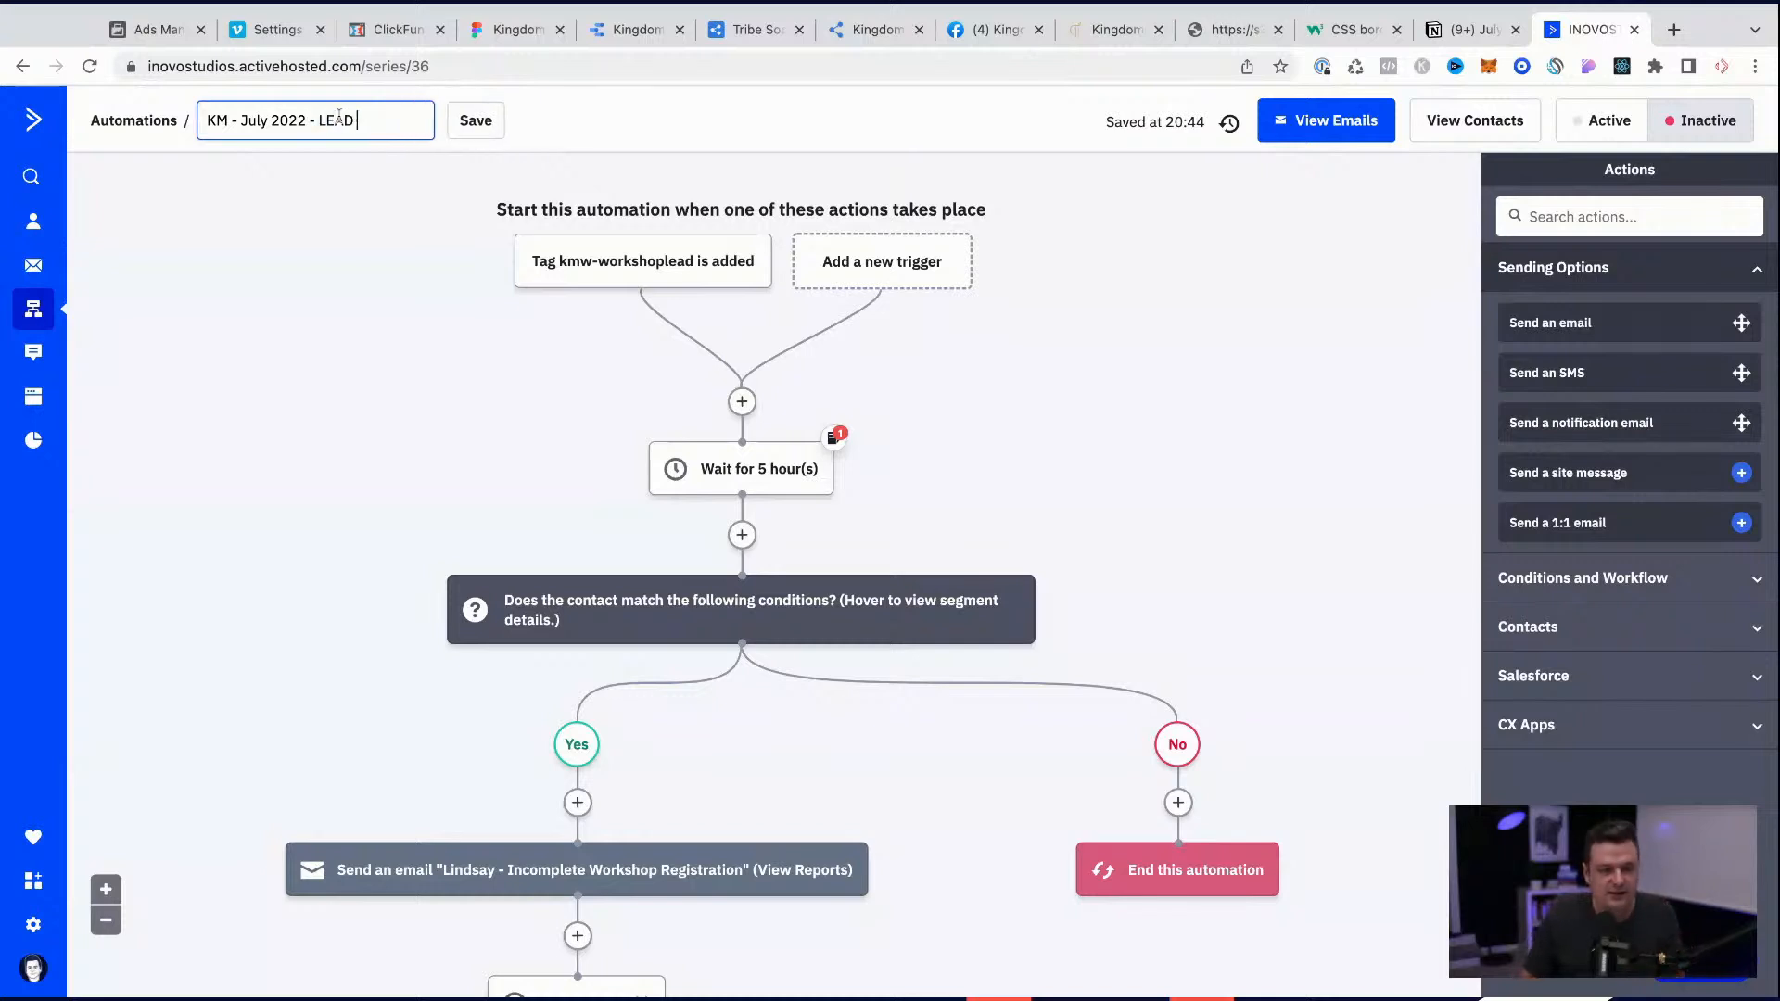
type("-> Purchase")
key("Return")
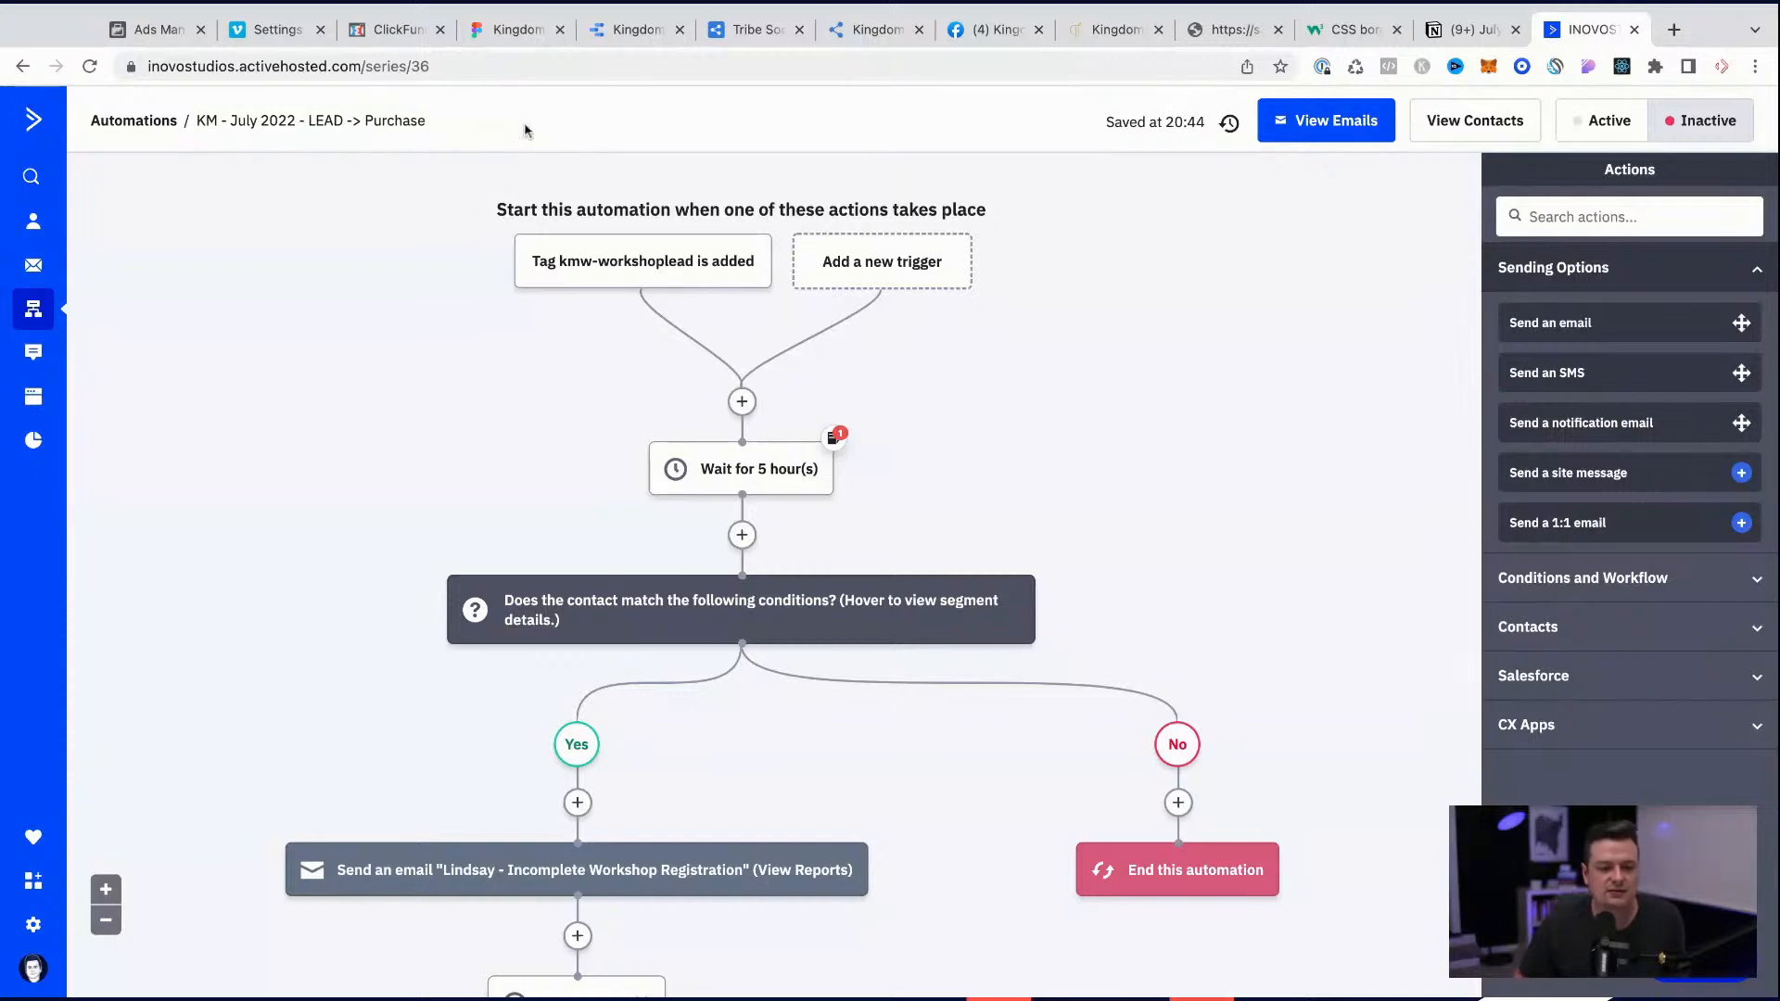
Step: Set the start trigger's tag to july-2022-lead, copied from the Notion checklist, save the trigger and reload the automation
left_click(618, 268)
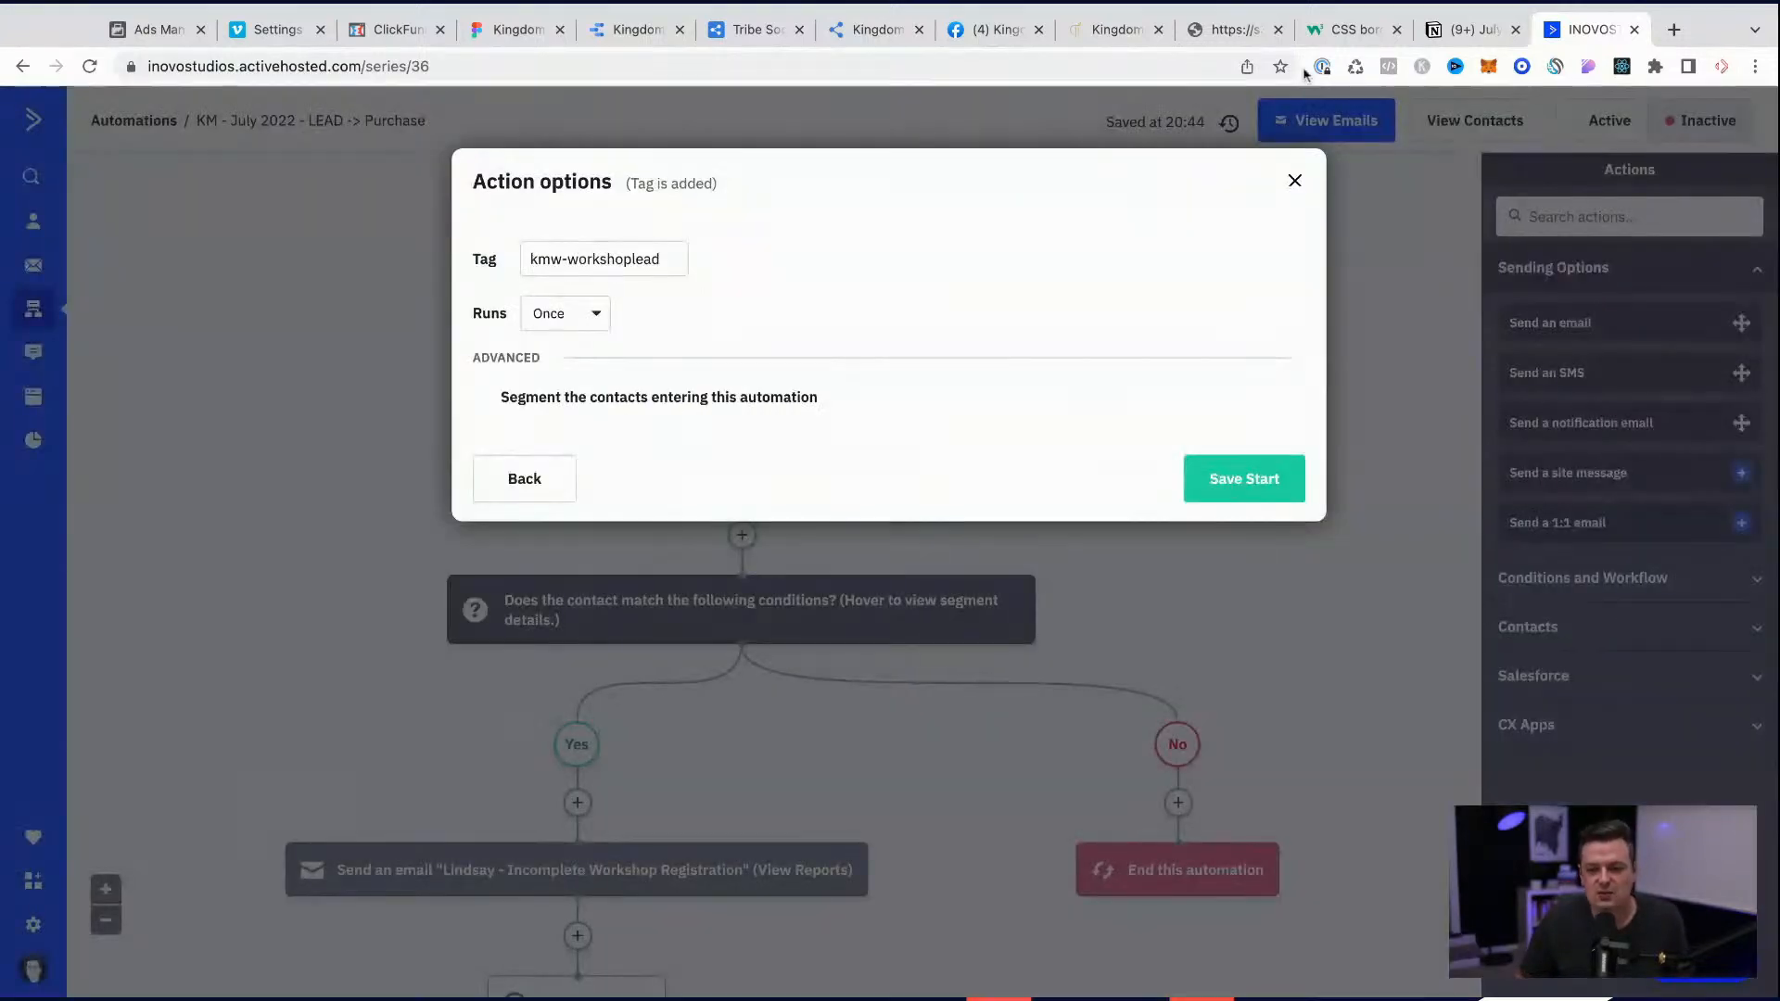
left_click(1474, 29)
key("ctrl+c")
left_click(1586, 29)
triple_click(637, 256)
key("ctrl+v")
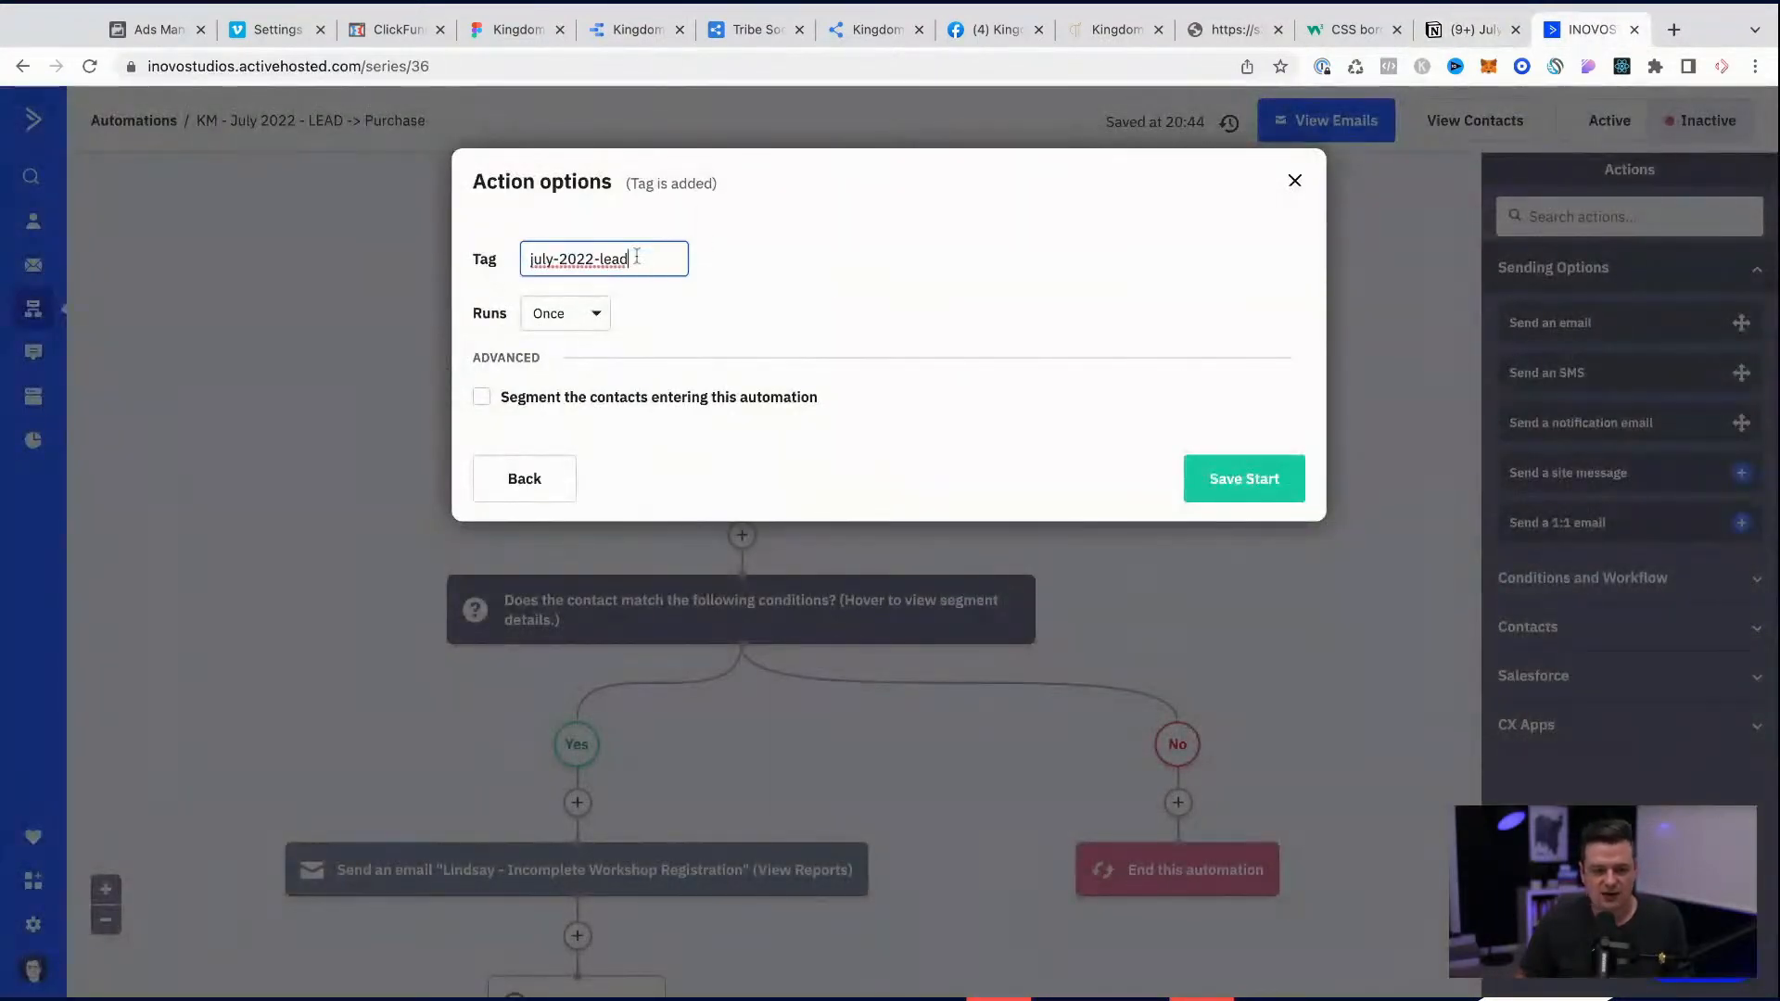
left_click(786, 268)
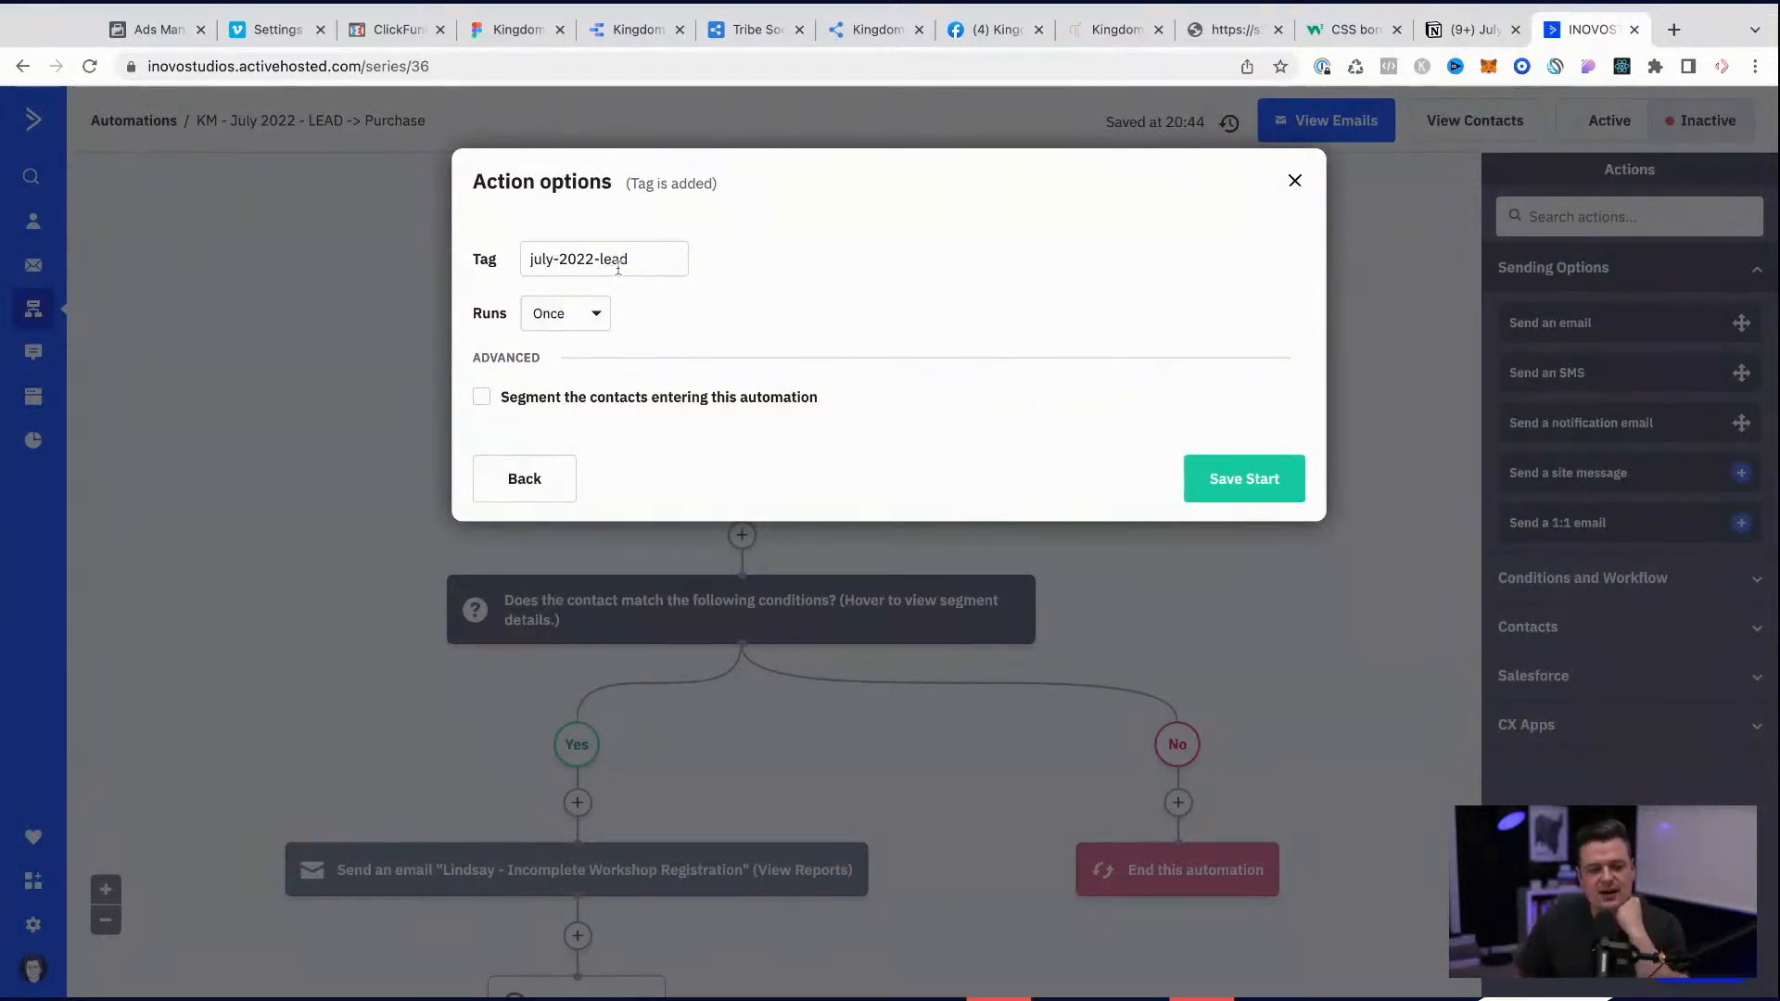
left_click(1226, 479)
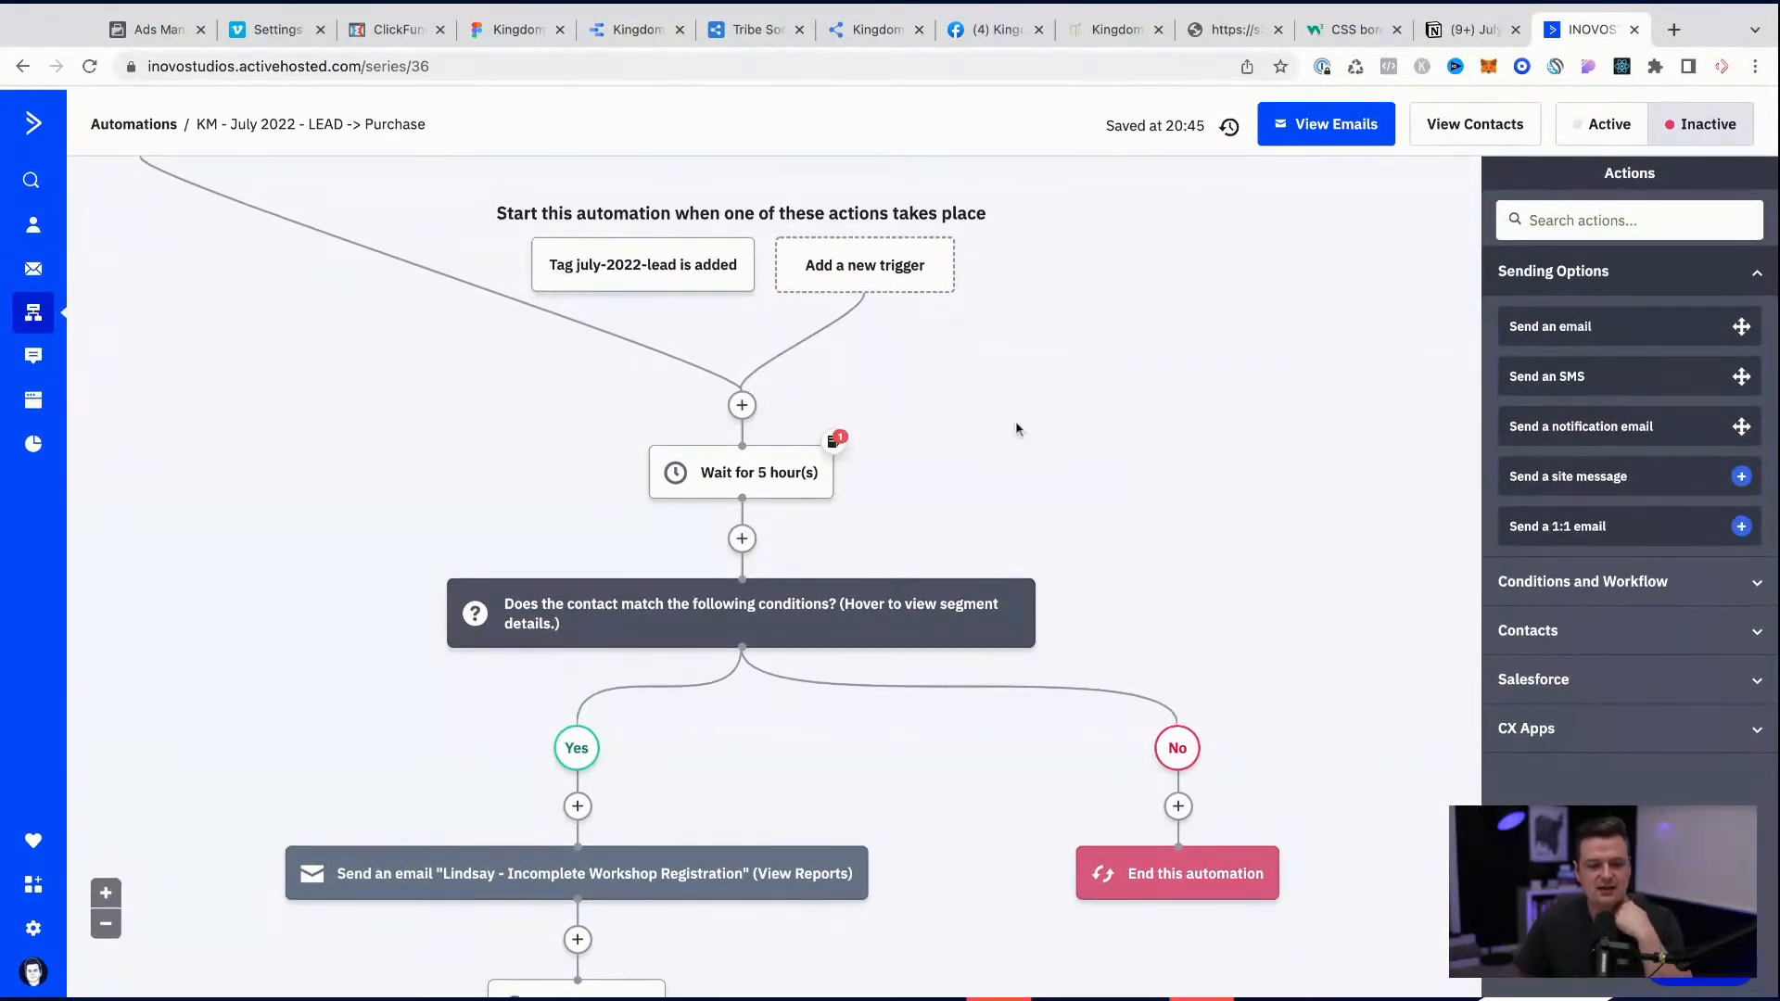
key("super+r")
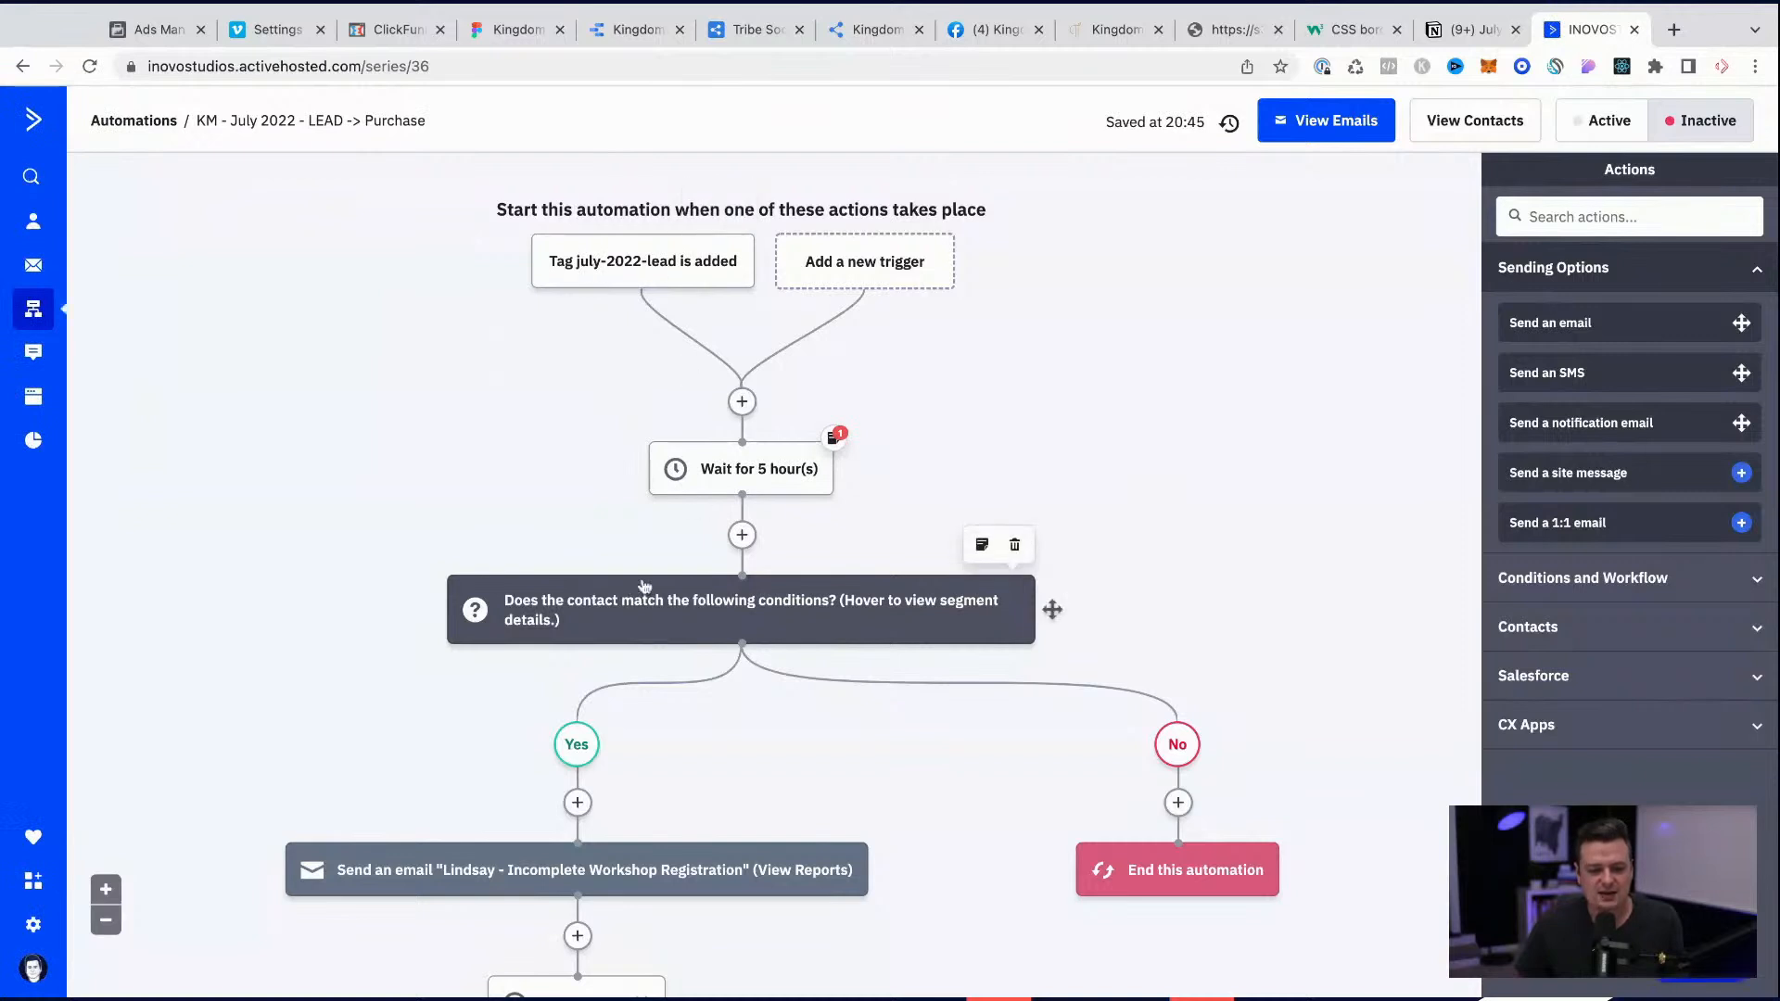
Step: Edit the If/Else condition's segment and remove the rule that the km-tiktok-lead tag does not exist
mouse_move(756, 656)
mouse_move(758, 612)
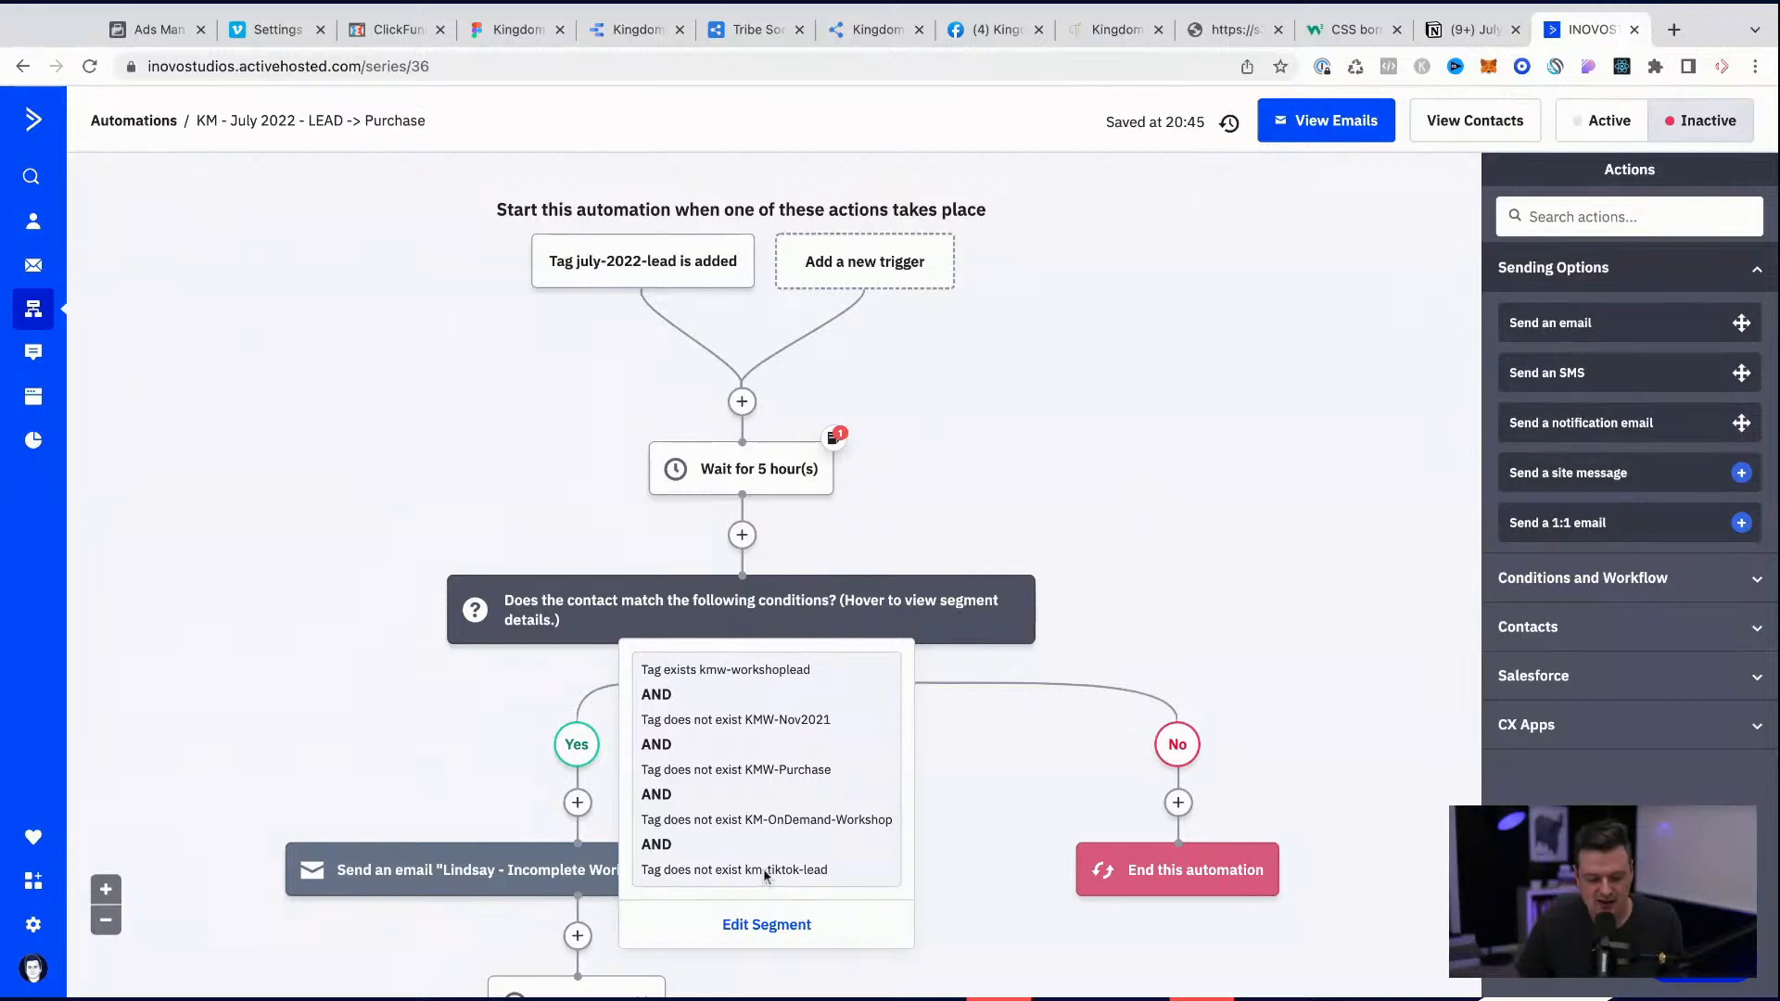
left_click(767, 925)
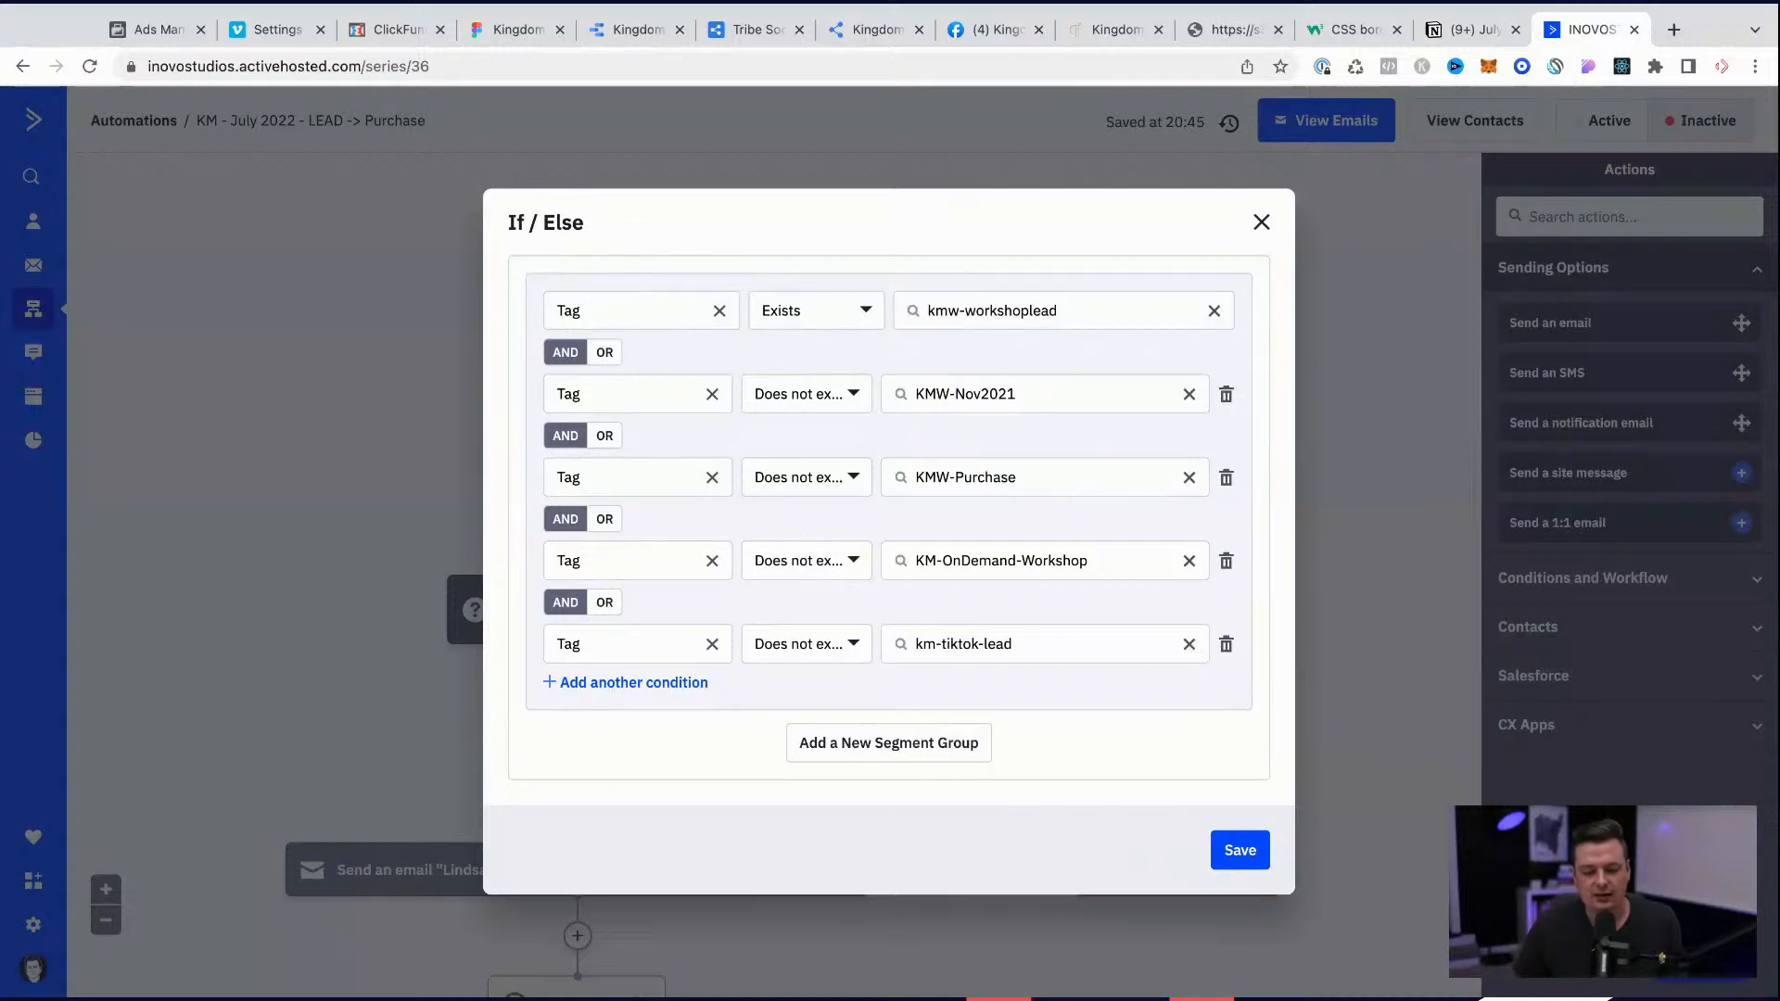
left_click(1188, 644)
left_click(1225, 644)
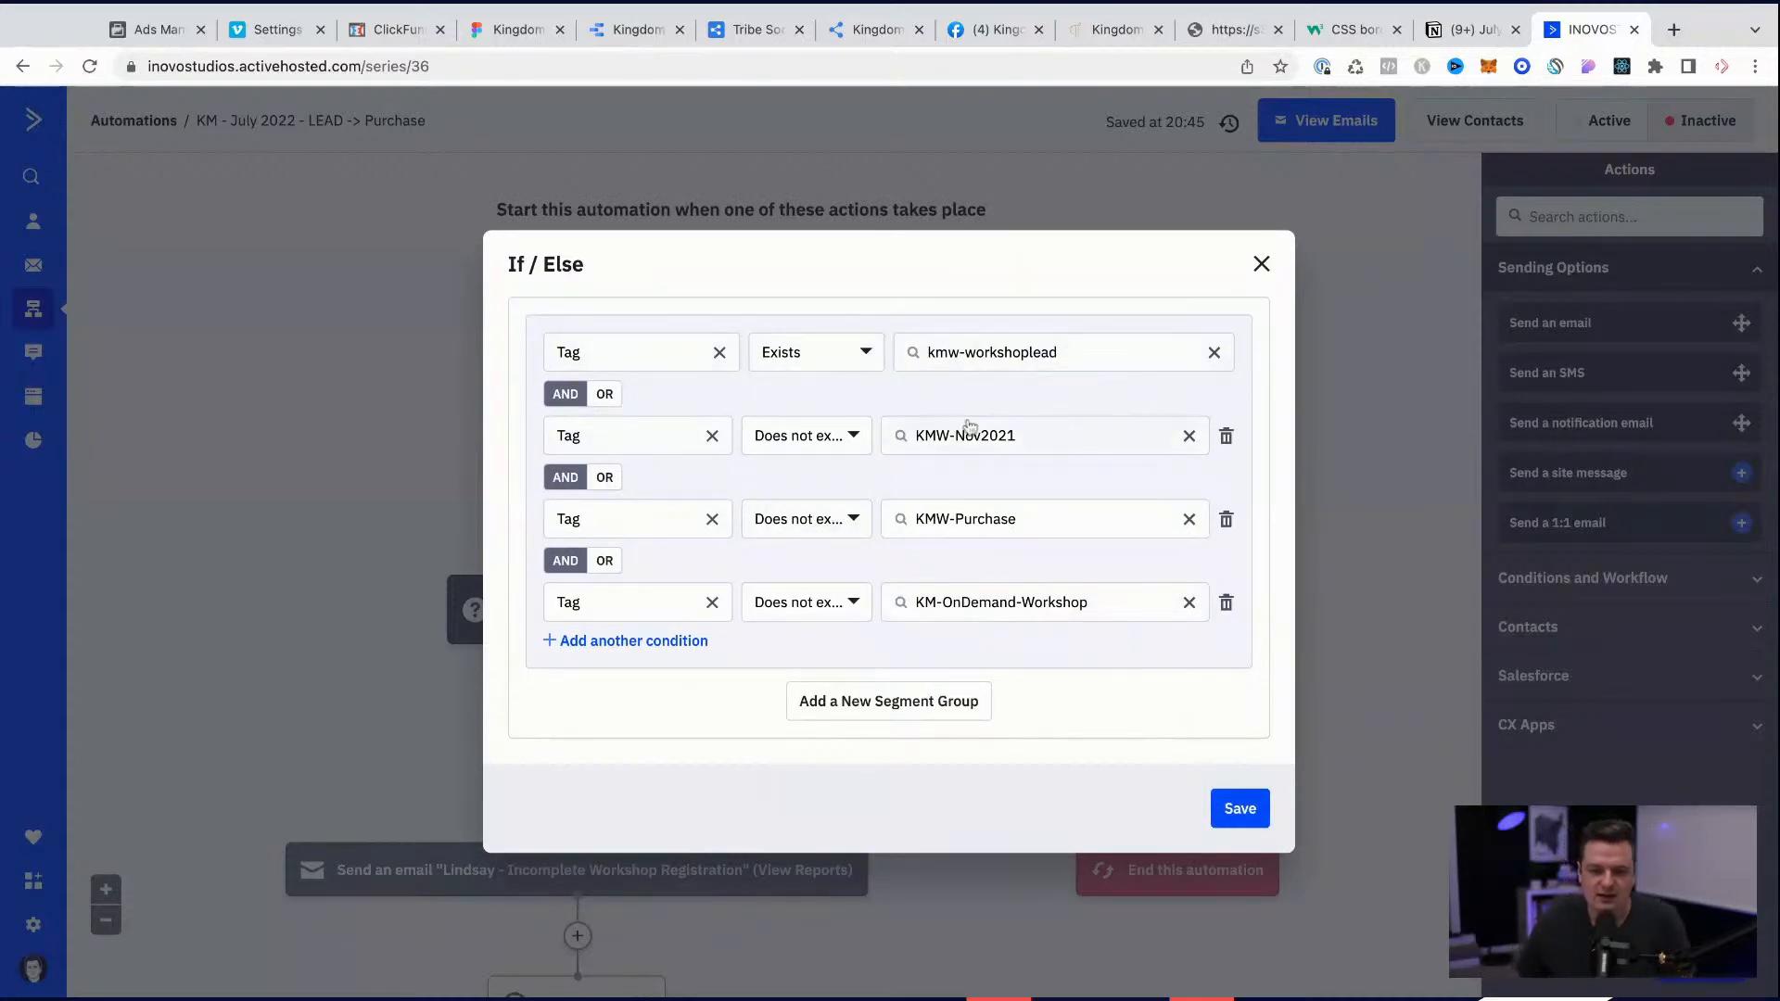
Step: Change the tag that must exist in the first If/Else rule to july-2022-lead
left_click(1027, 354)
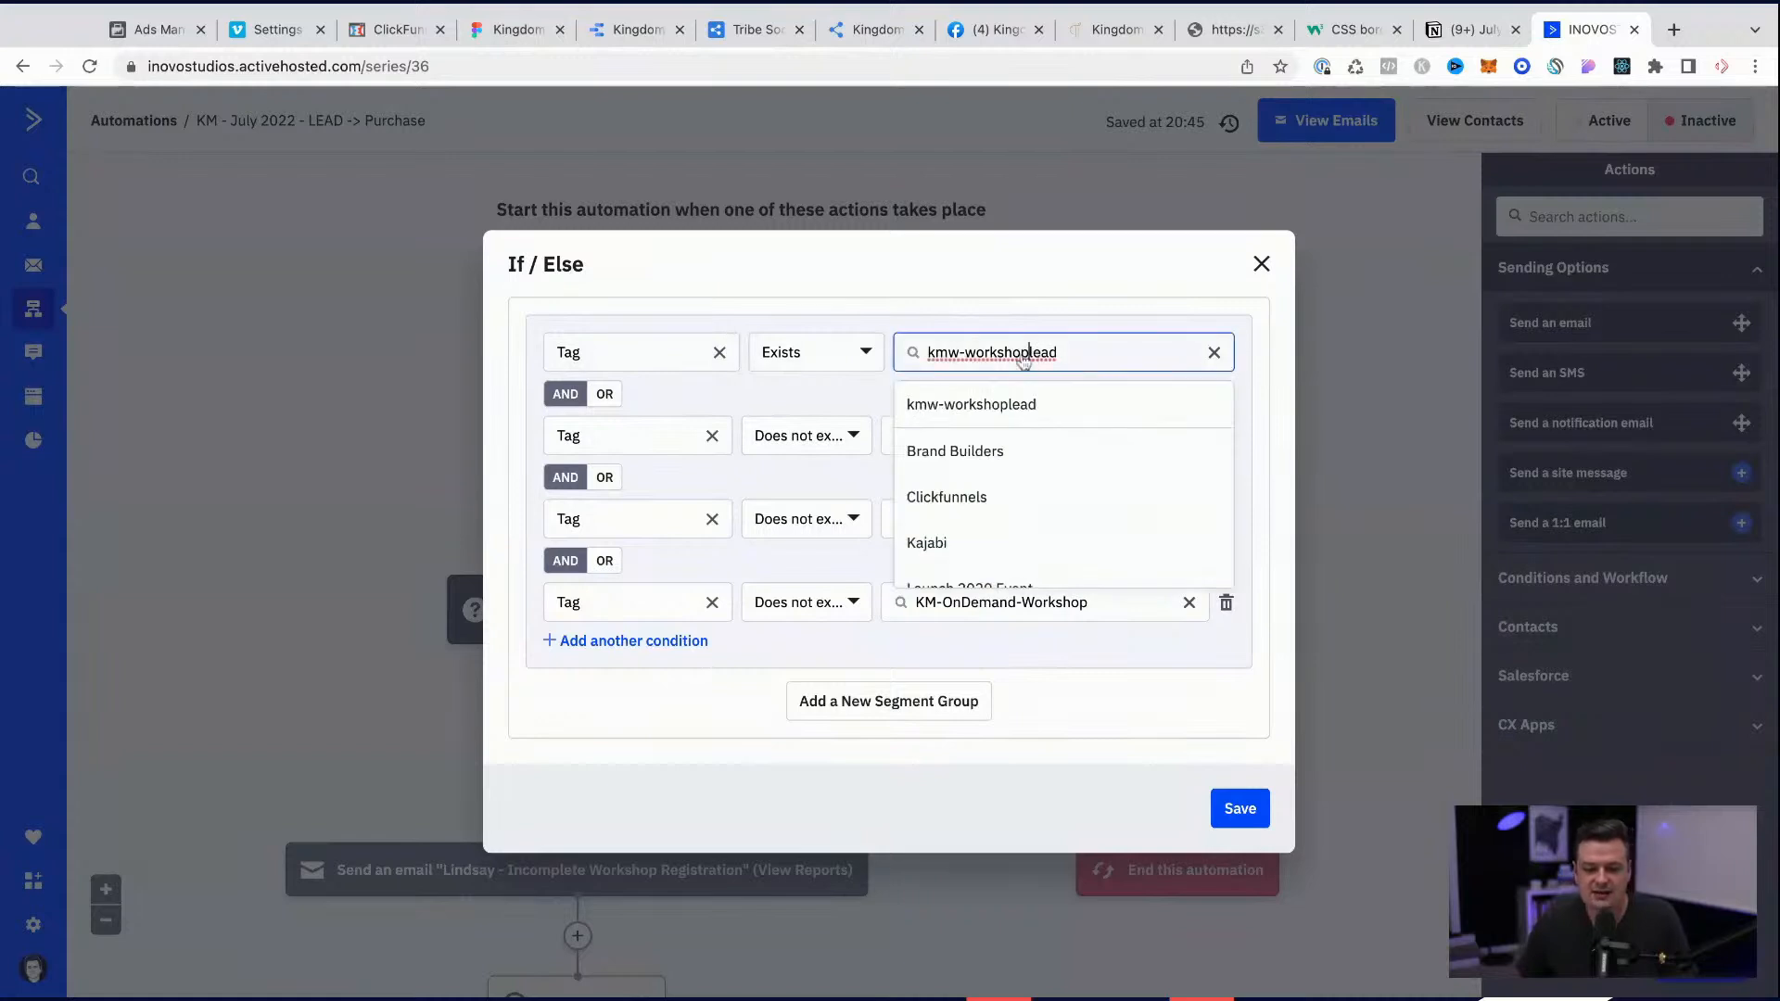
left_click(988, 403)
left_click(988, 361)
double_click(990, 362)
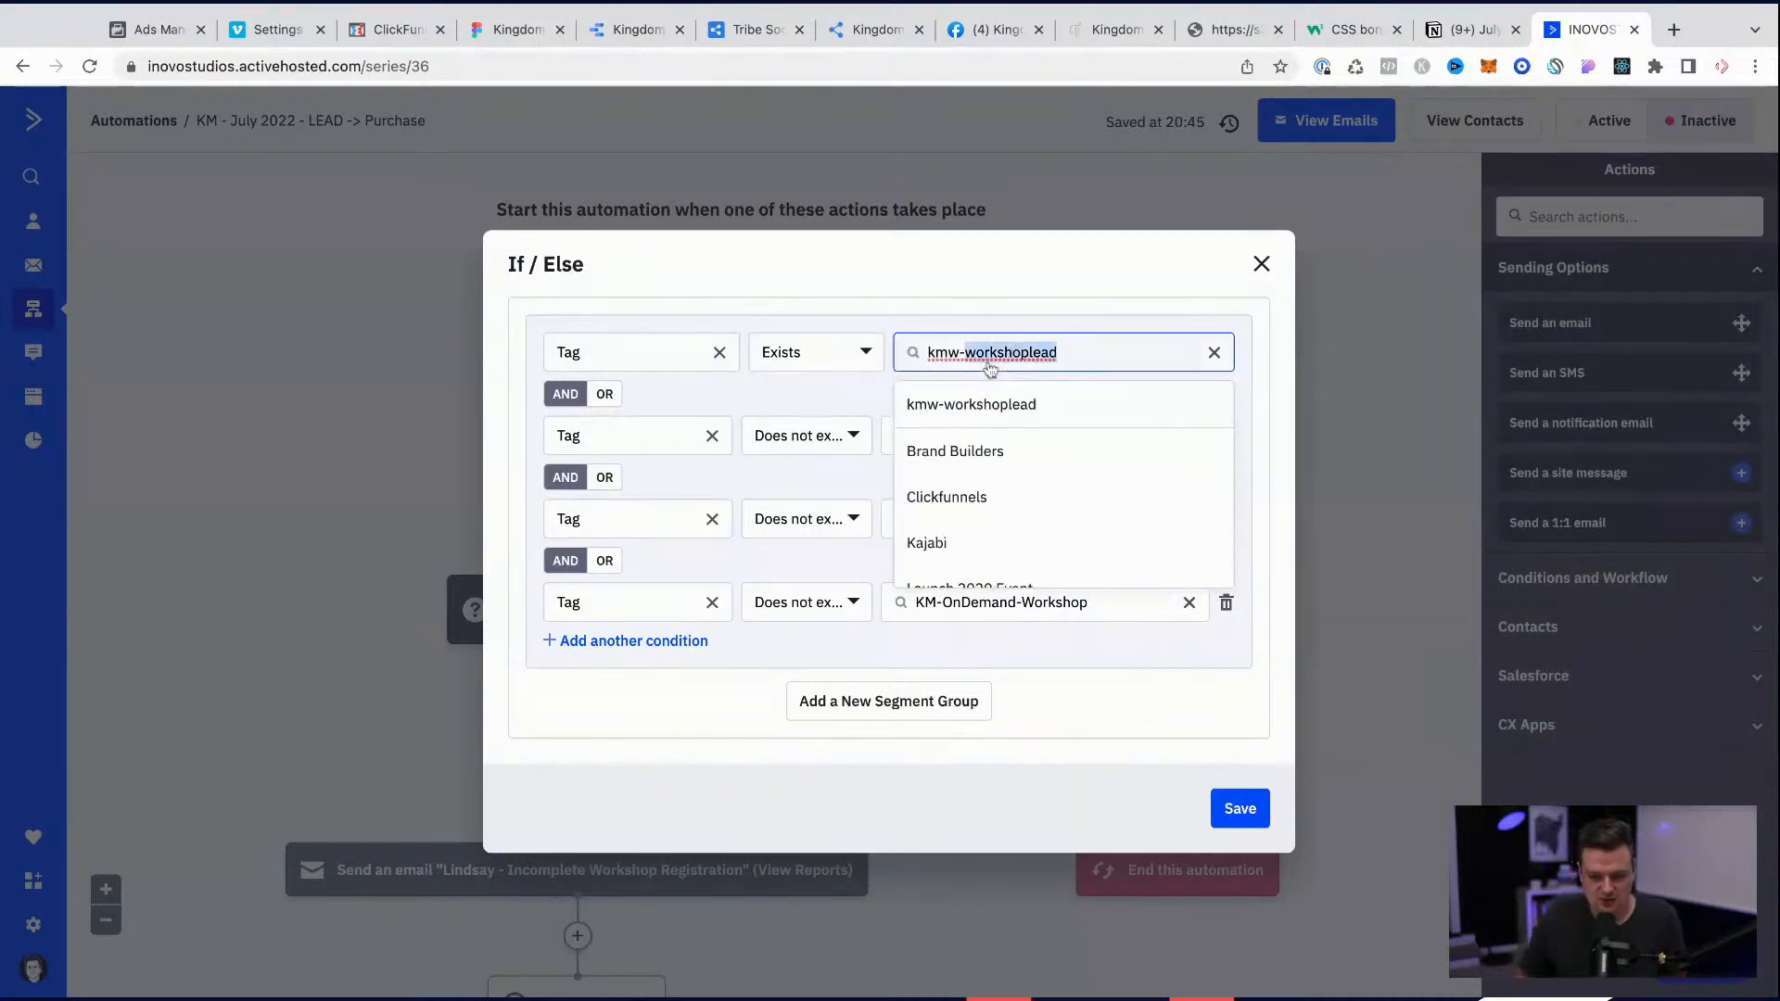
key("ctrl+a")
key("ctrl+v")
left_click(1038, 320)
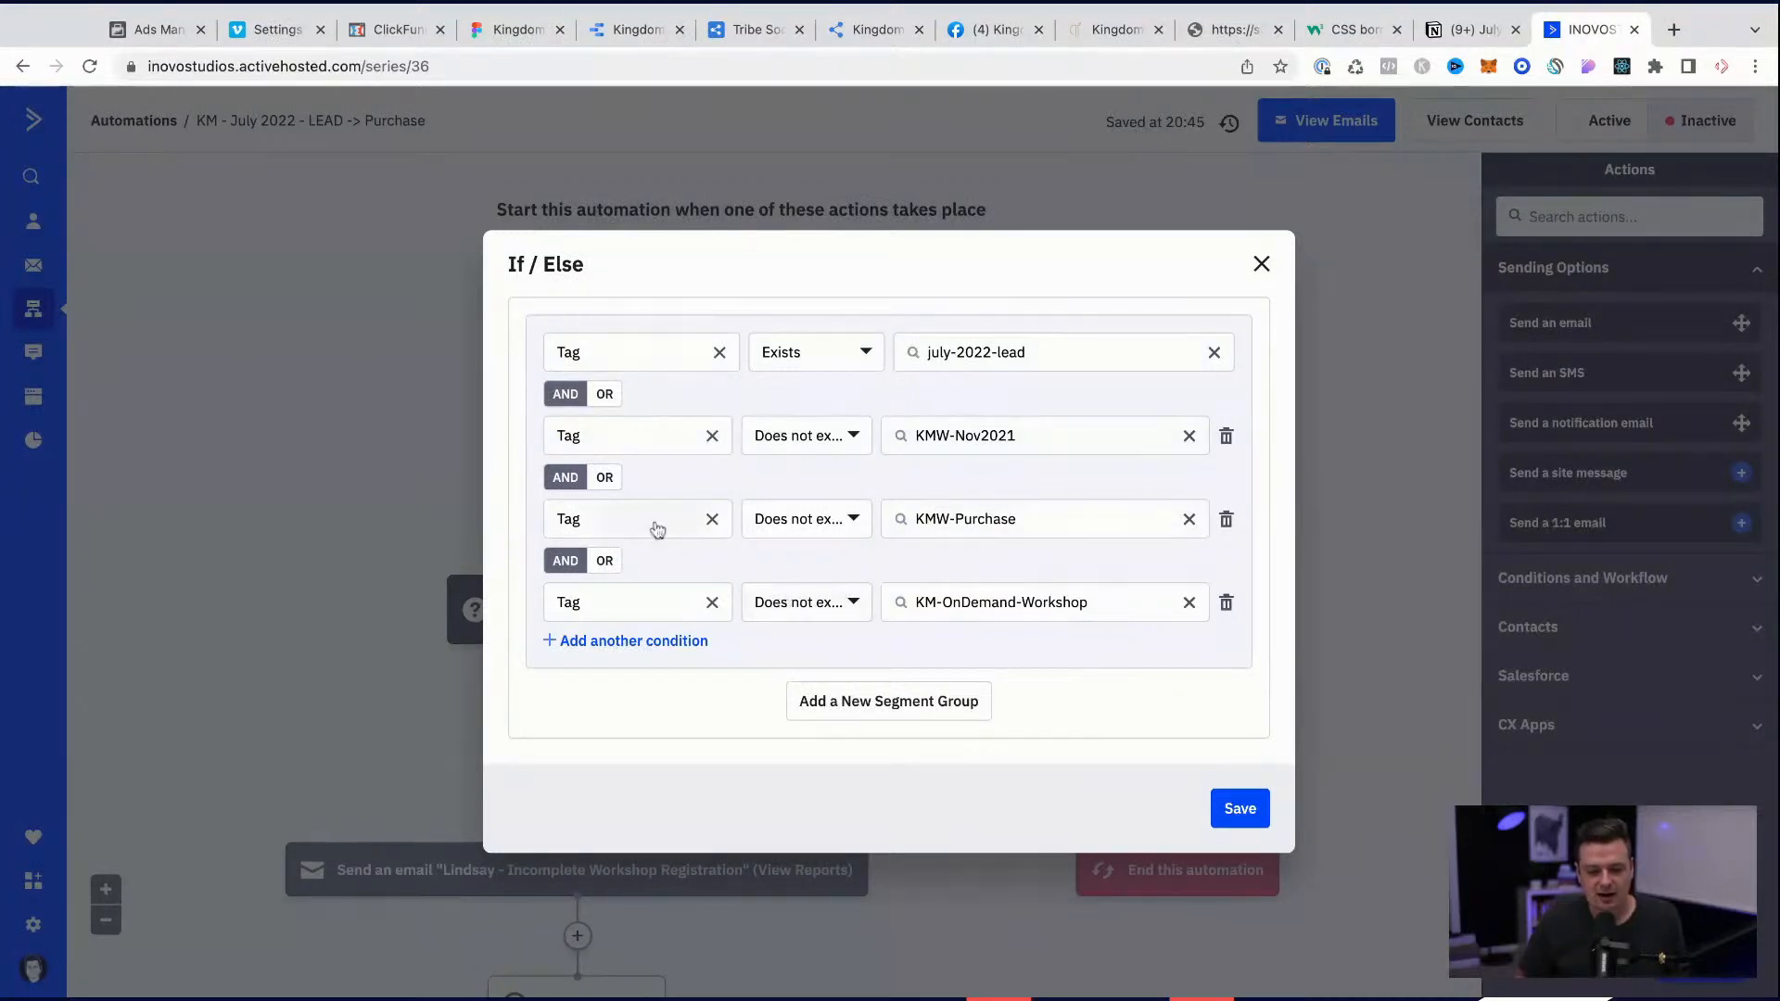
Step: Add another rule to the If/Else segment for a Tag that does not exist and start choosing its tag
left_click(638, 642)
left_click(805, 646)
left_click(657, 648)
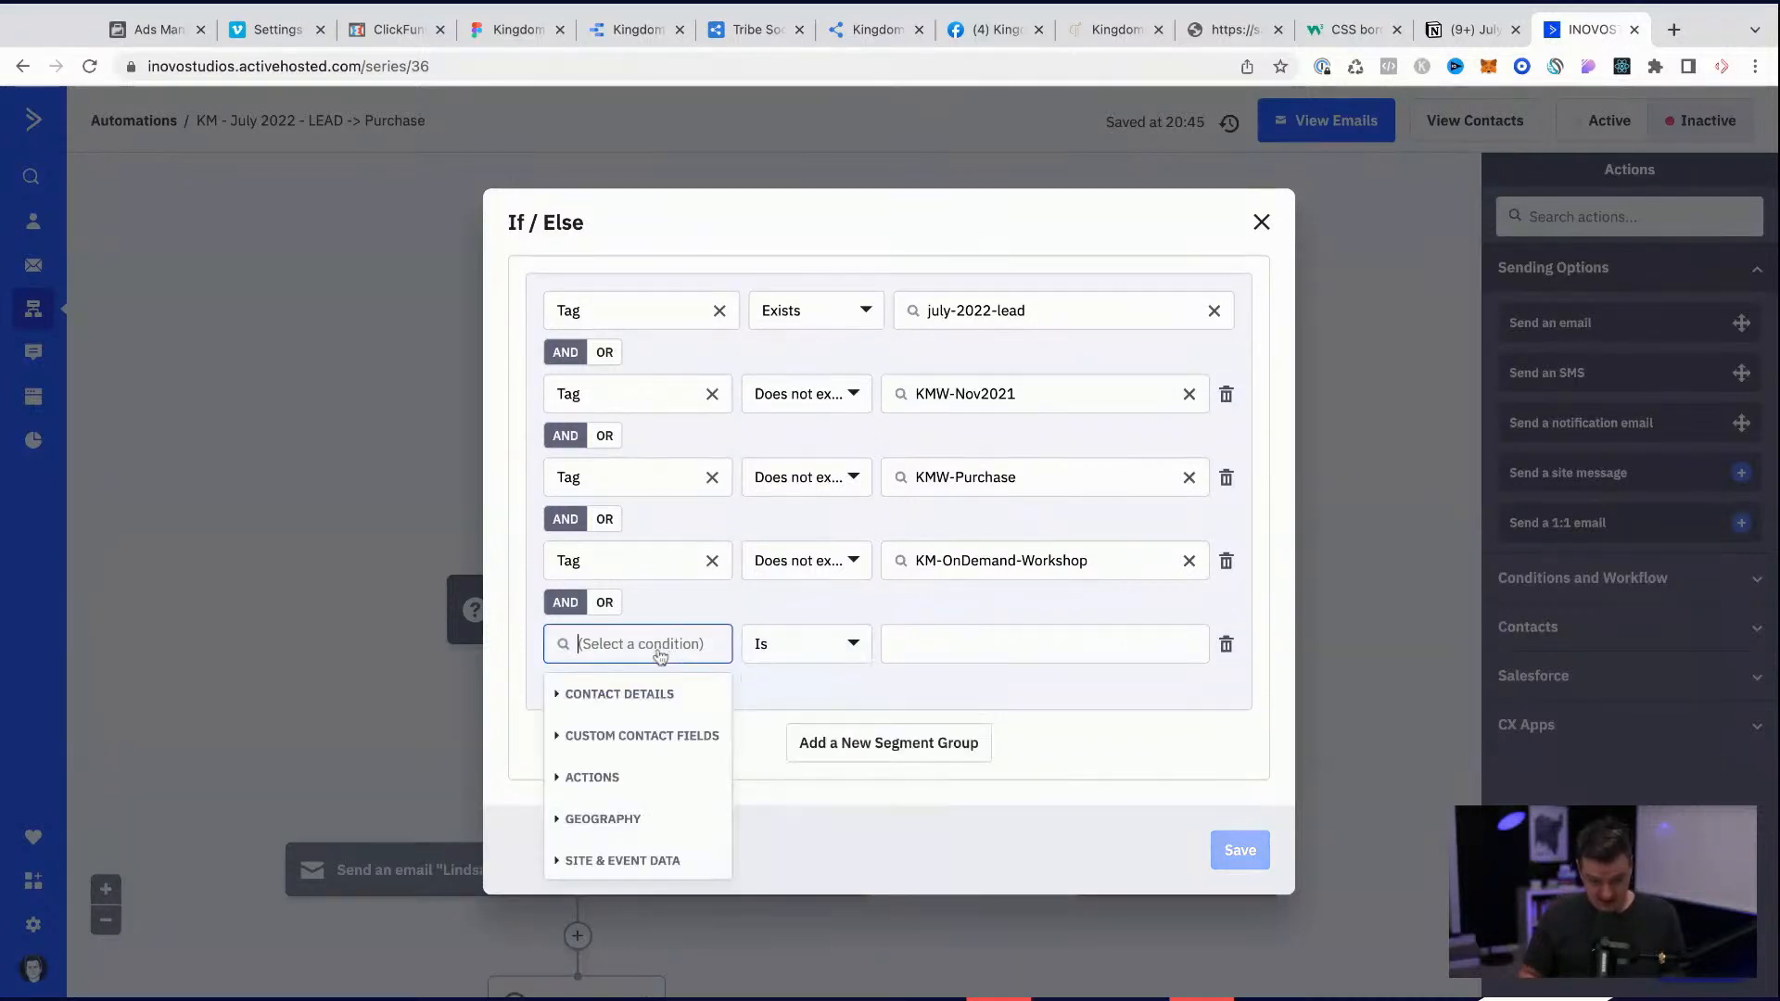
type("tag")
left_click(579, 695)
left_click(820, 652)
left_click(814, 734)
left_click(926, 652)
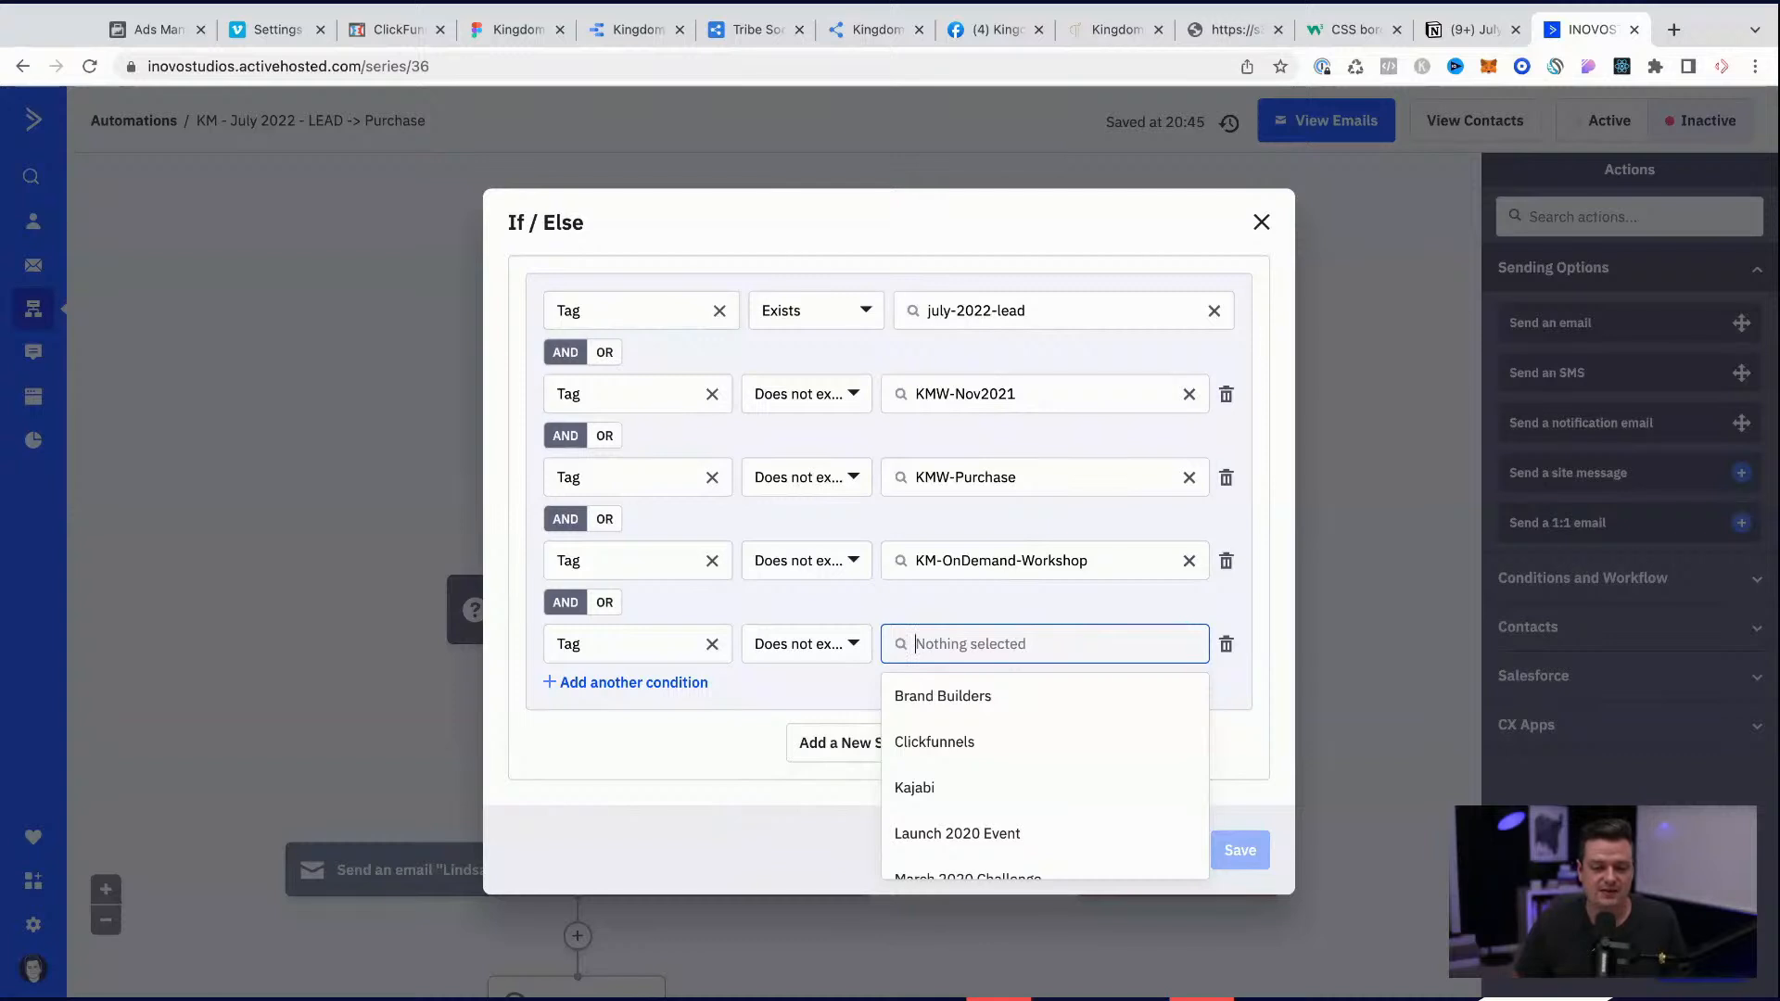
left_click(891, 999)
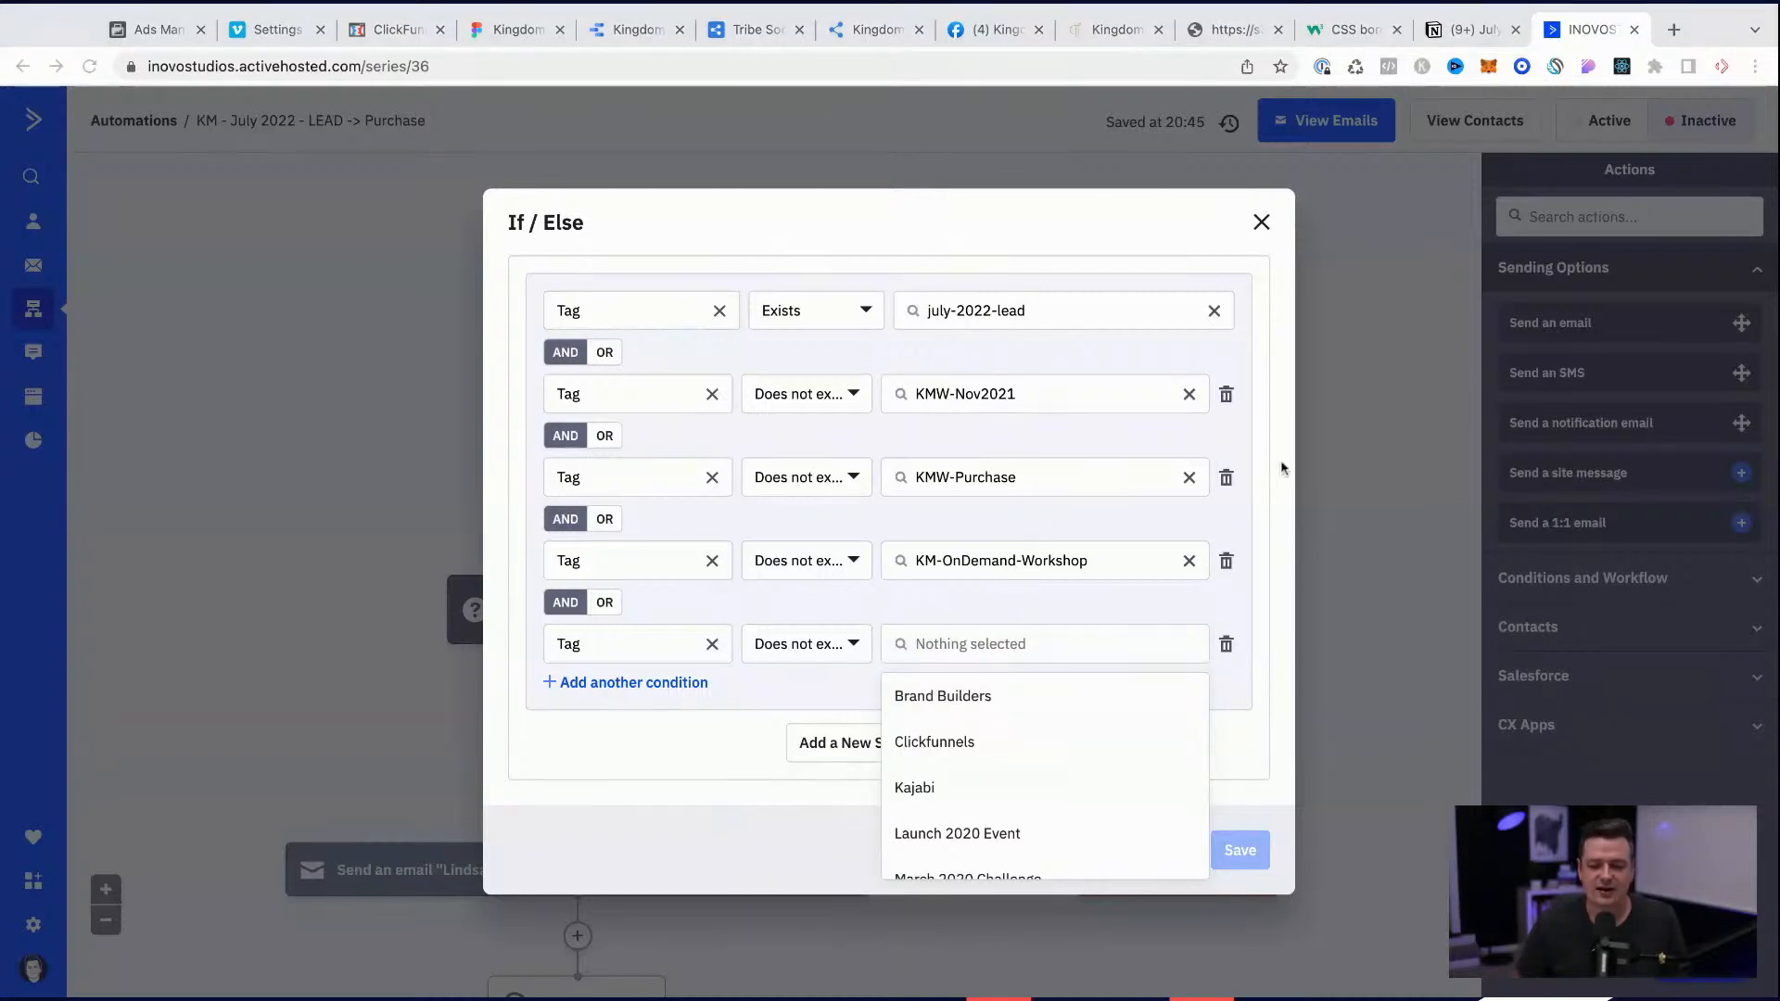
left_click(1272, 363)
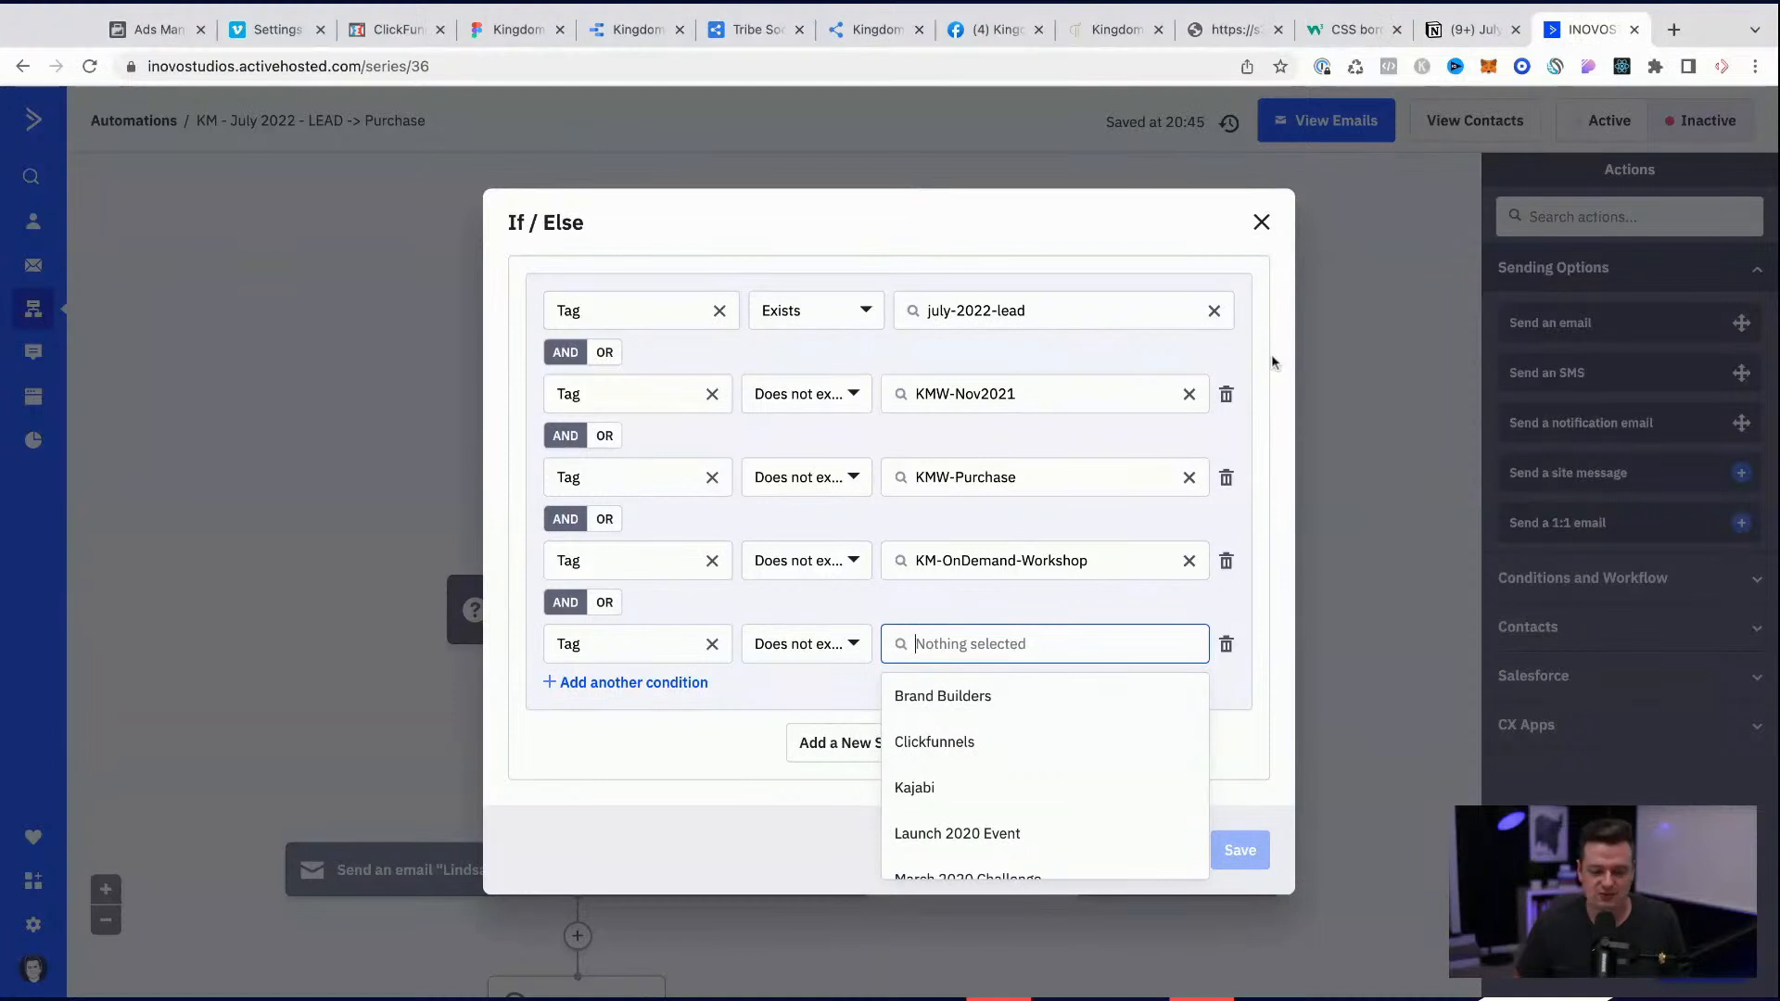
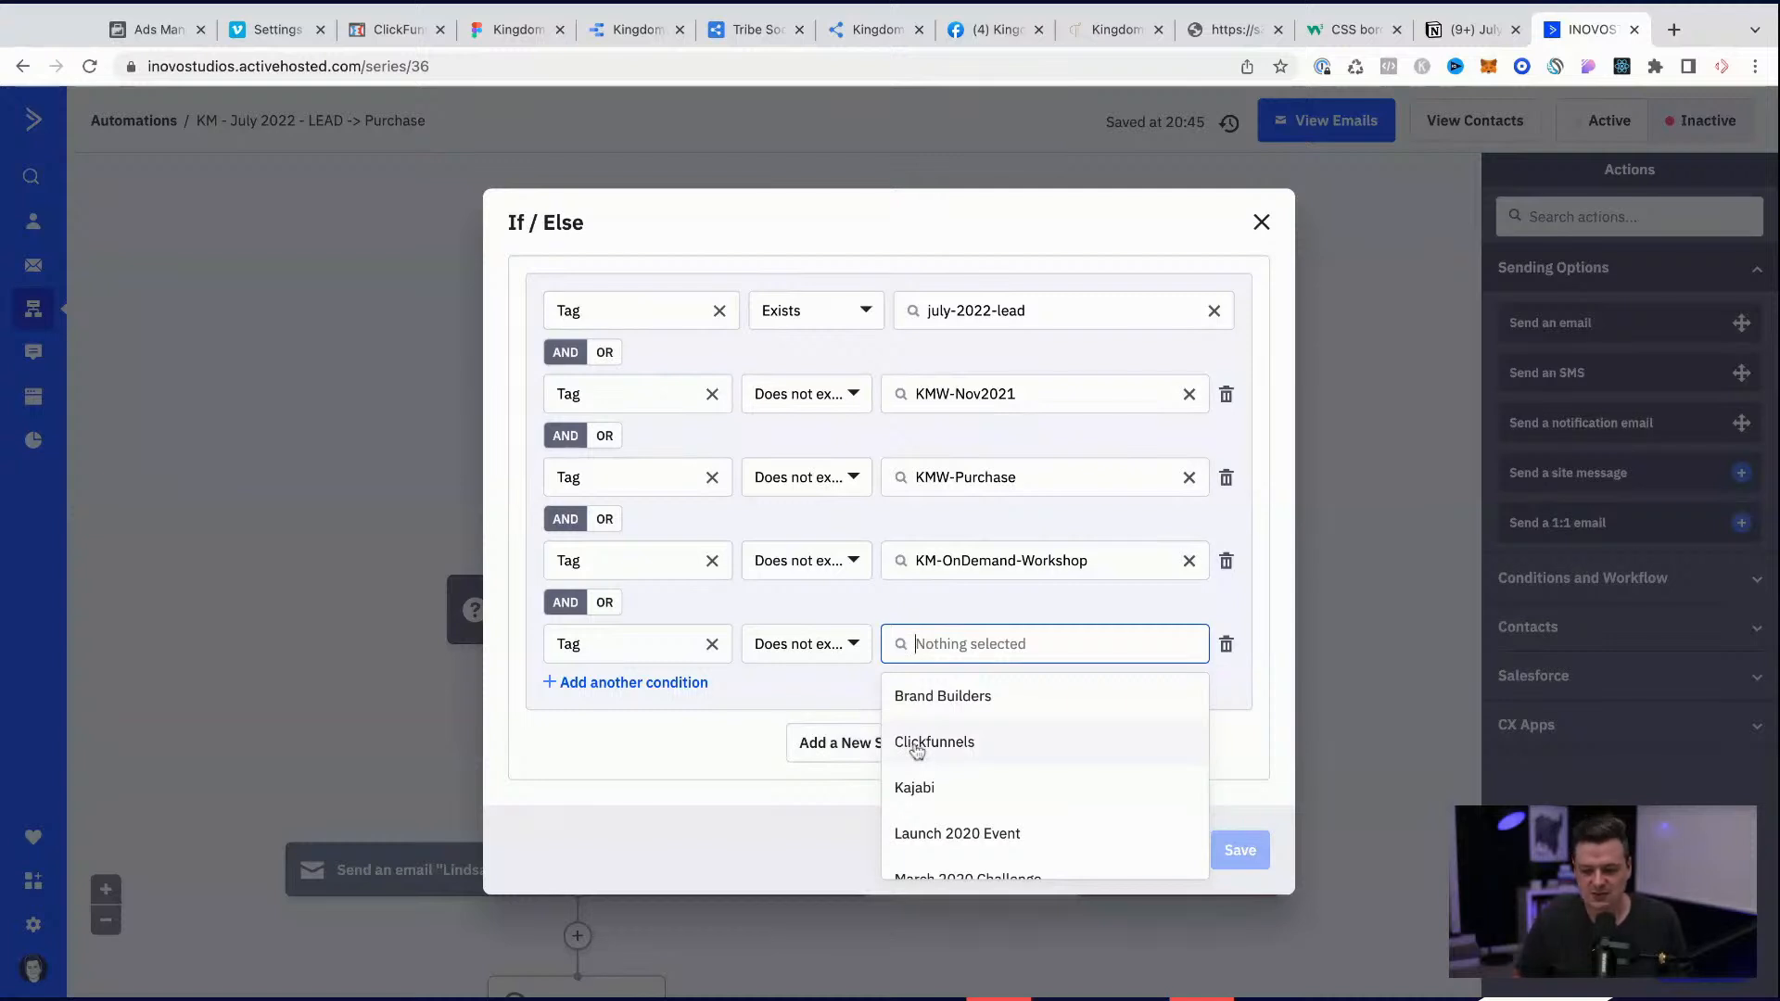
Step: Choose KMTV-Annual as the tag that must not exist in the newest If/Else rule
scroll(1044, 779, "down", 2)
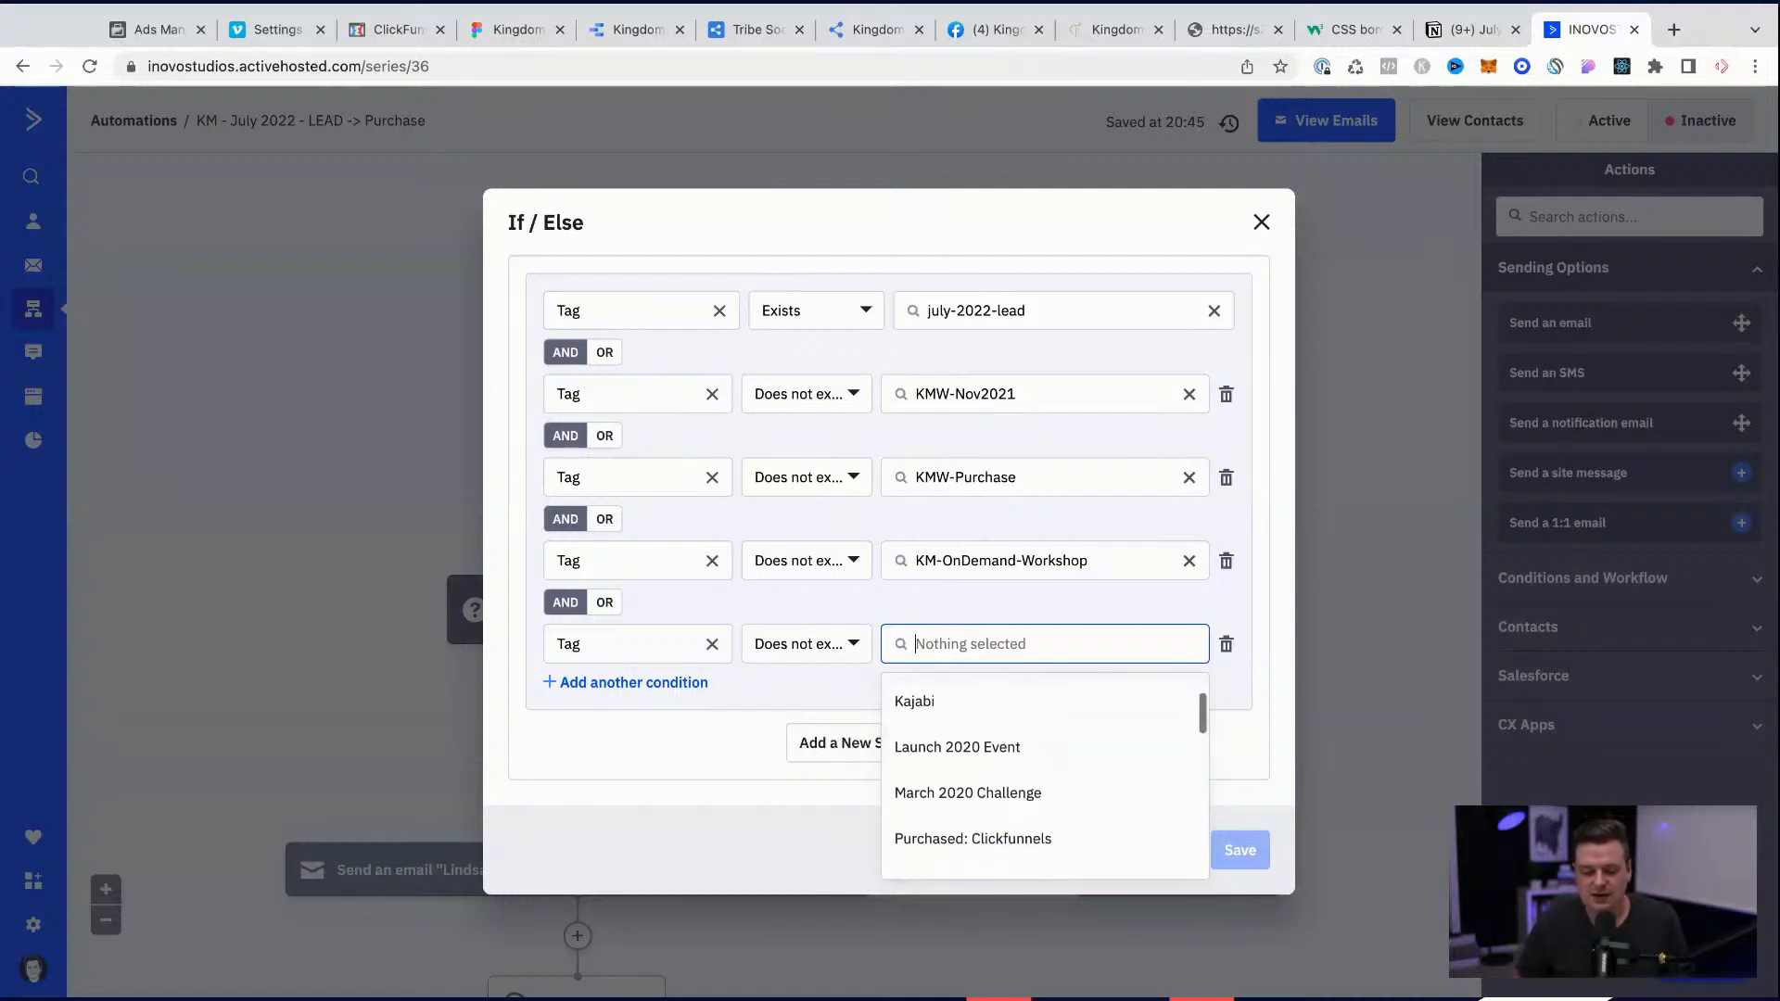
scroll(1045, 778, "up", 2)
scroll(1045, 779, "down", 10)
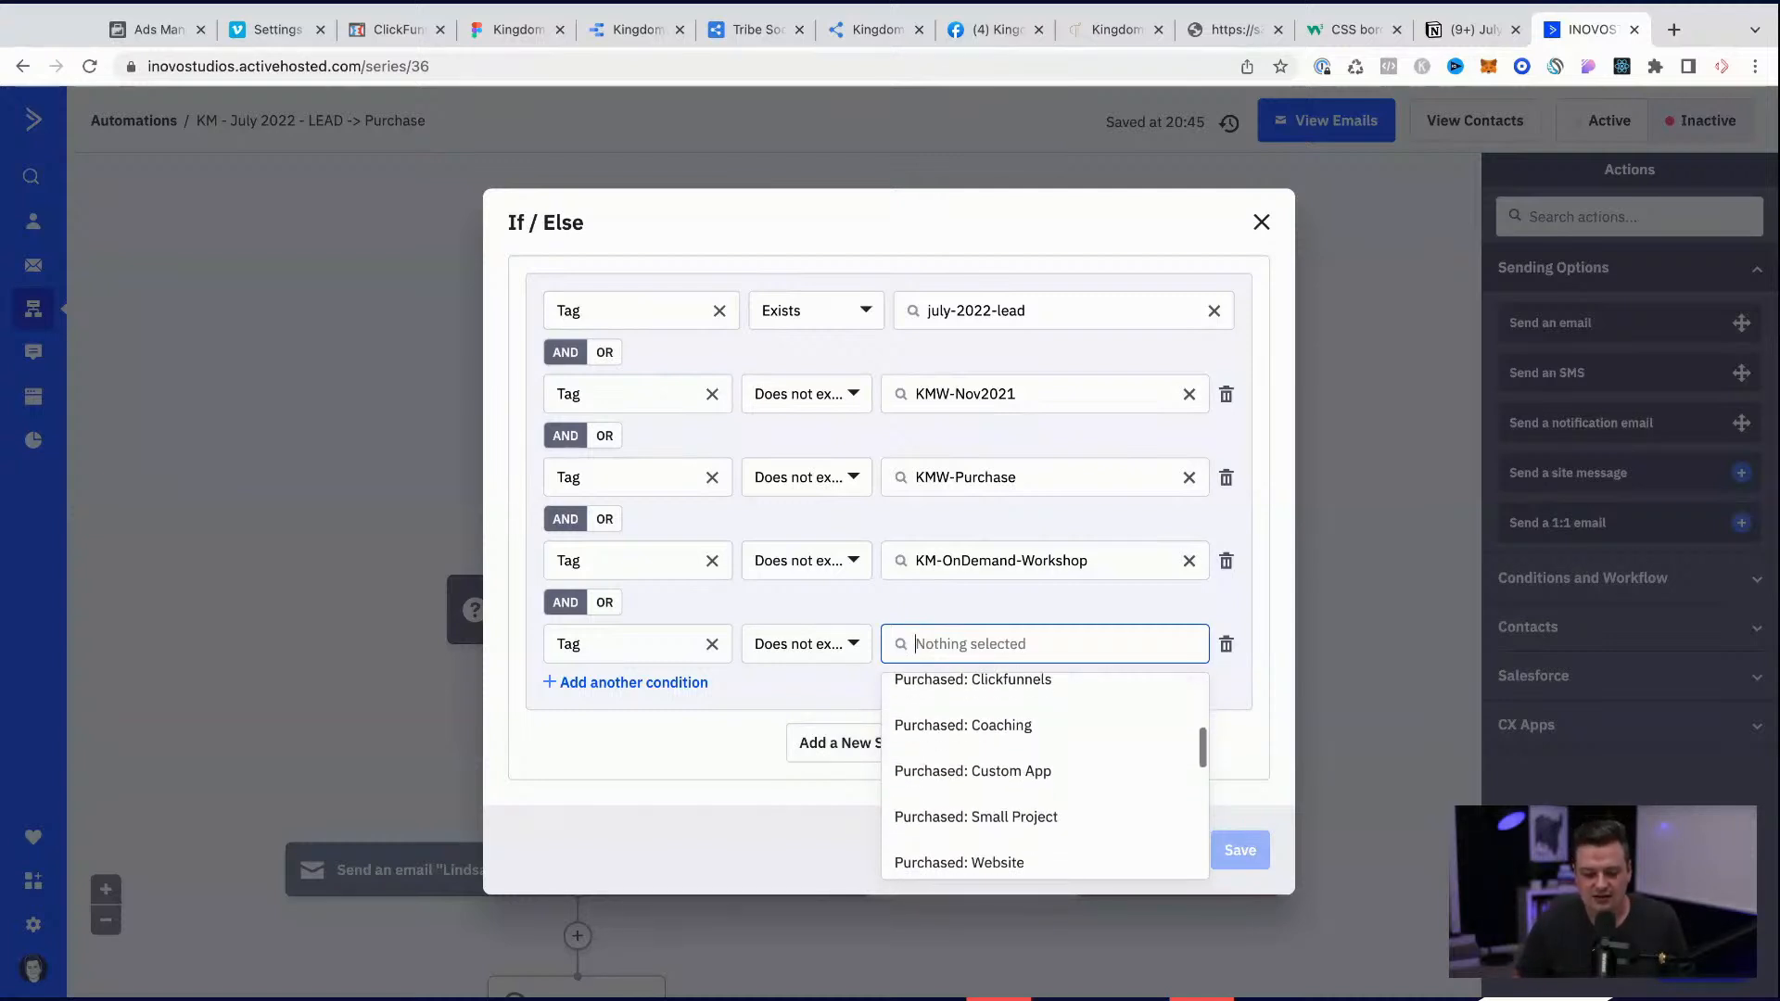
scroll(1077, 820, "down", 3)
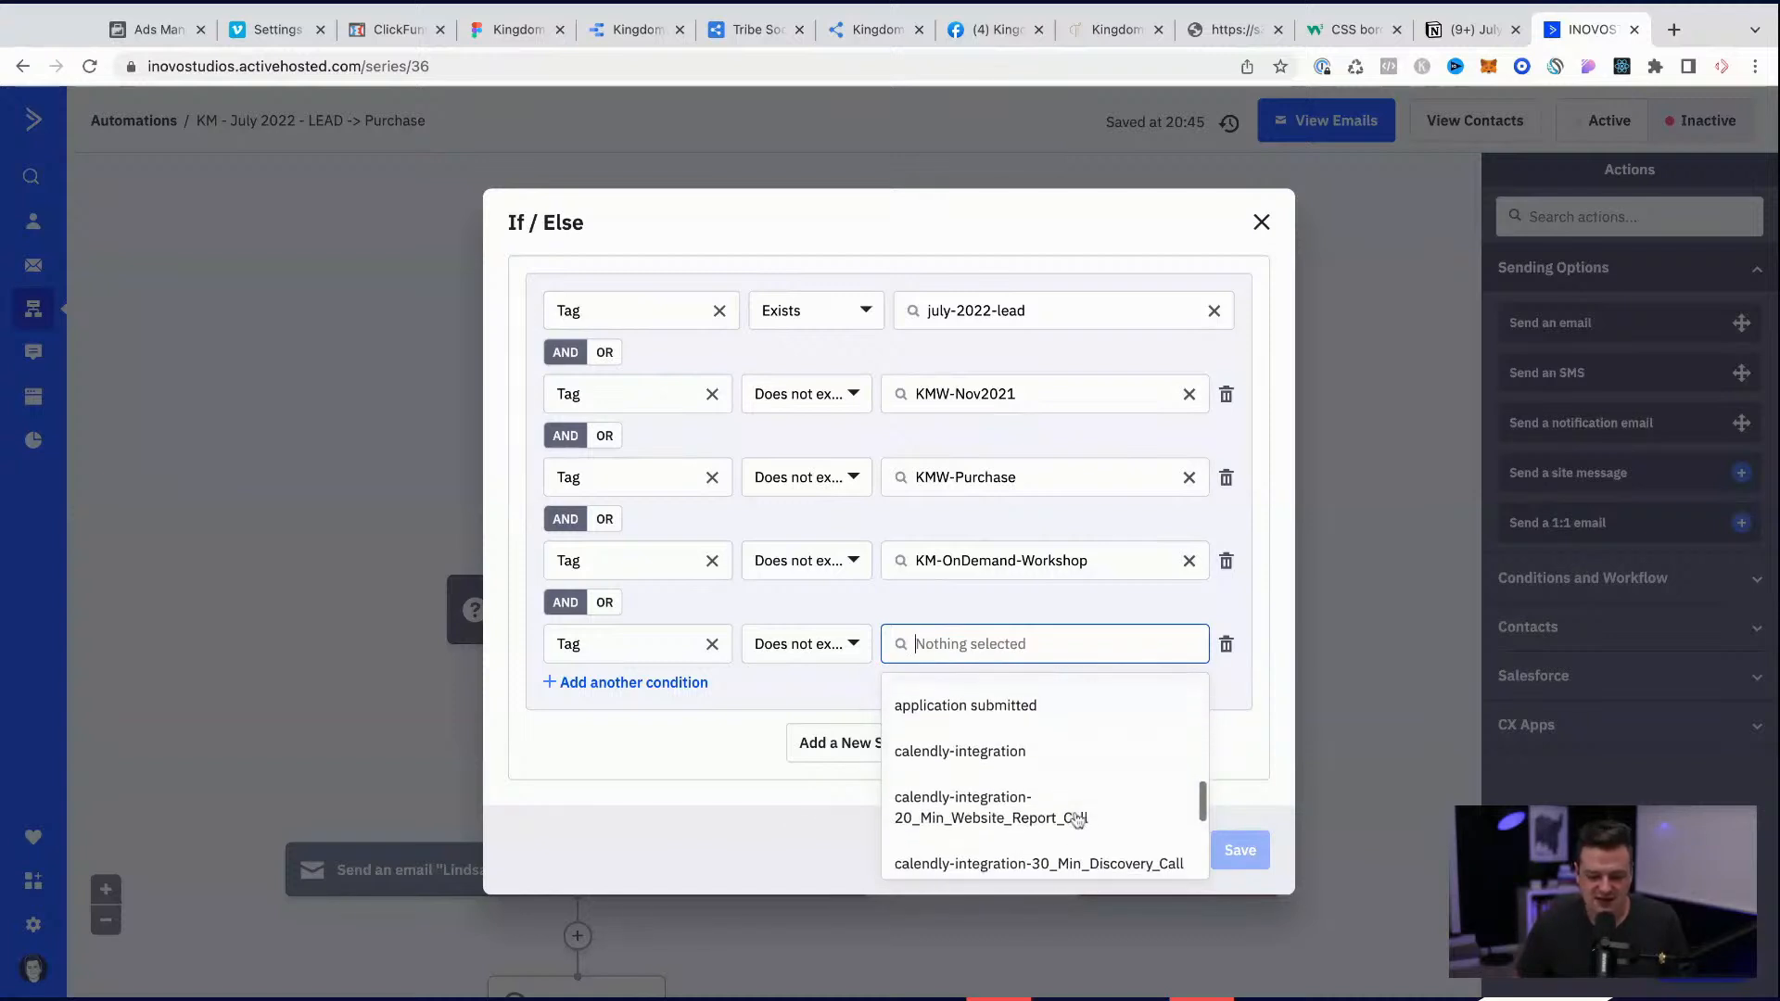
scroll(1077, 820, "down", 5)
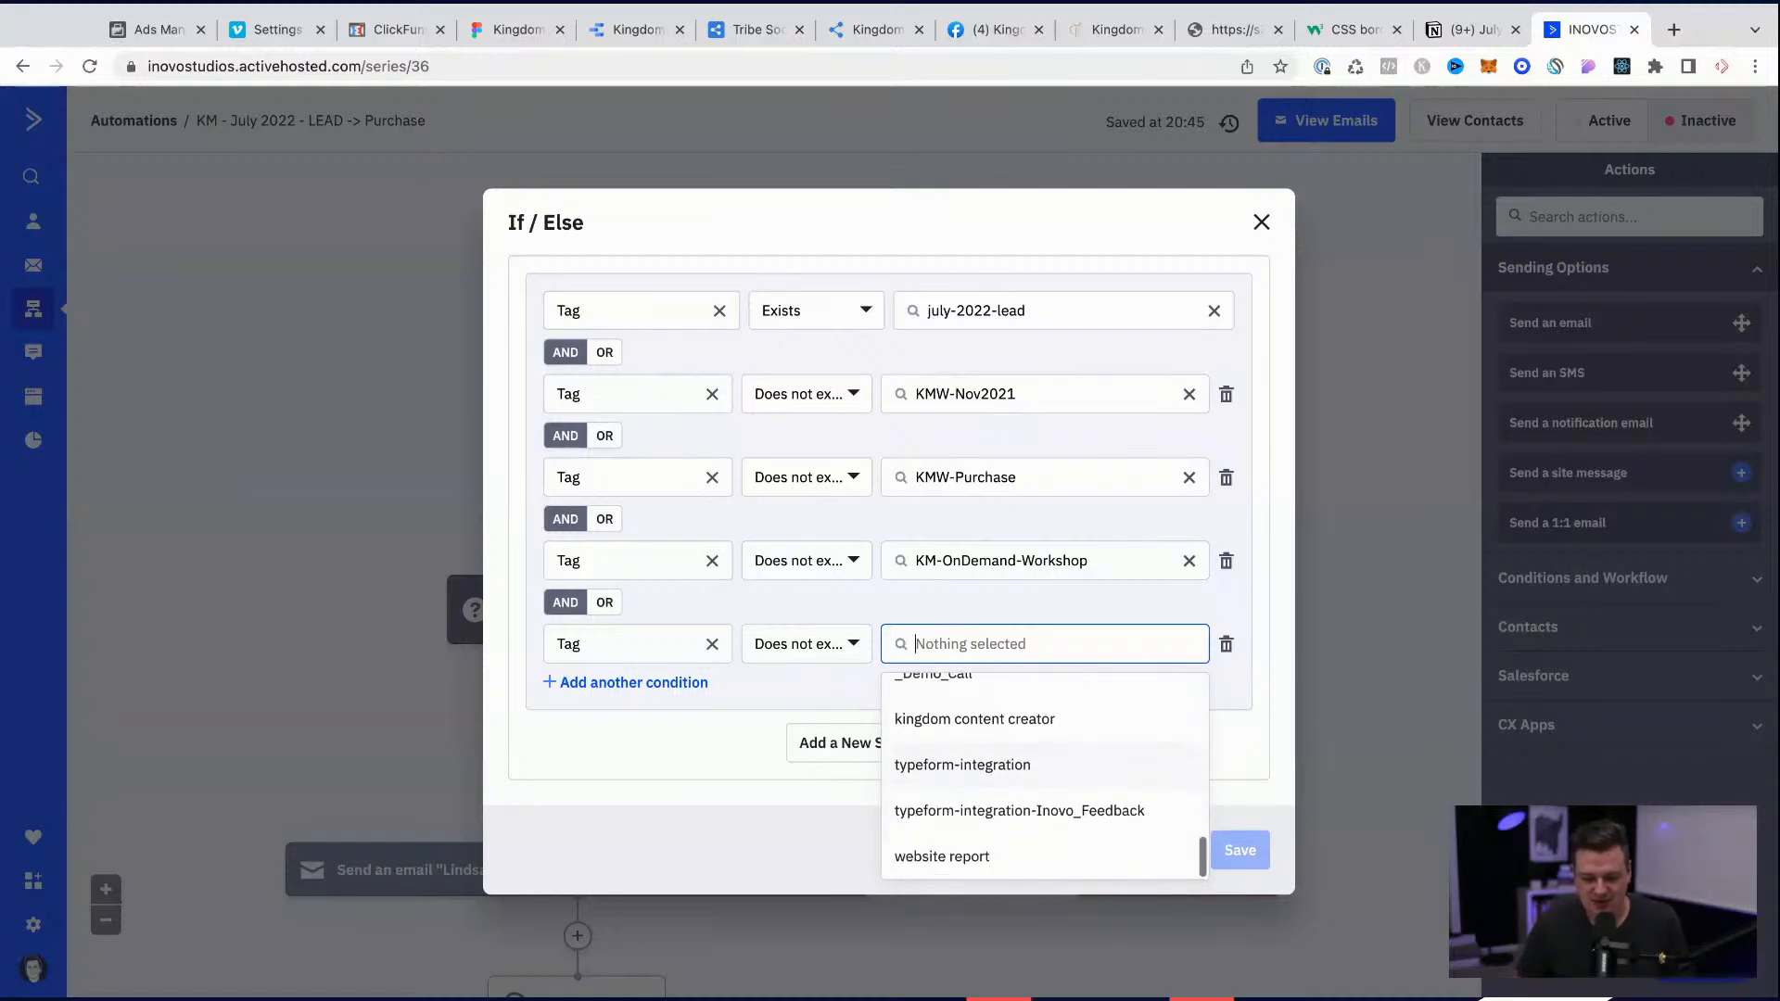
scroll(1045, 810, "up", 8)
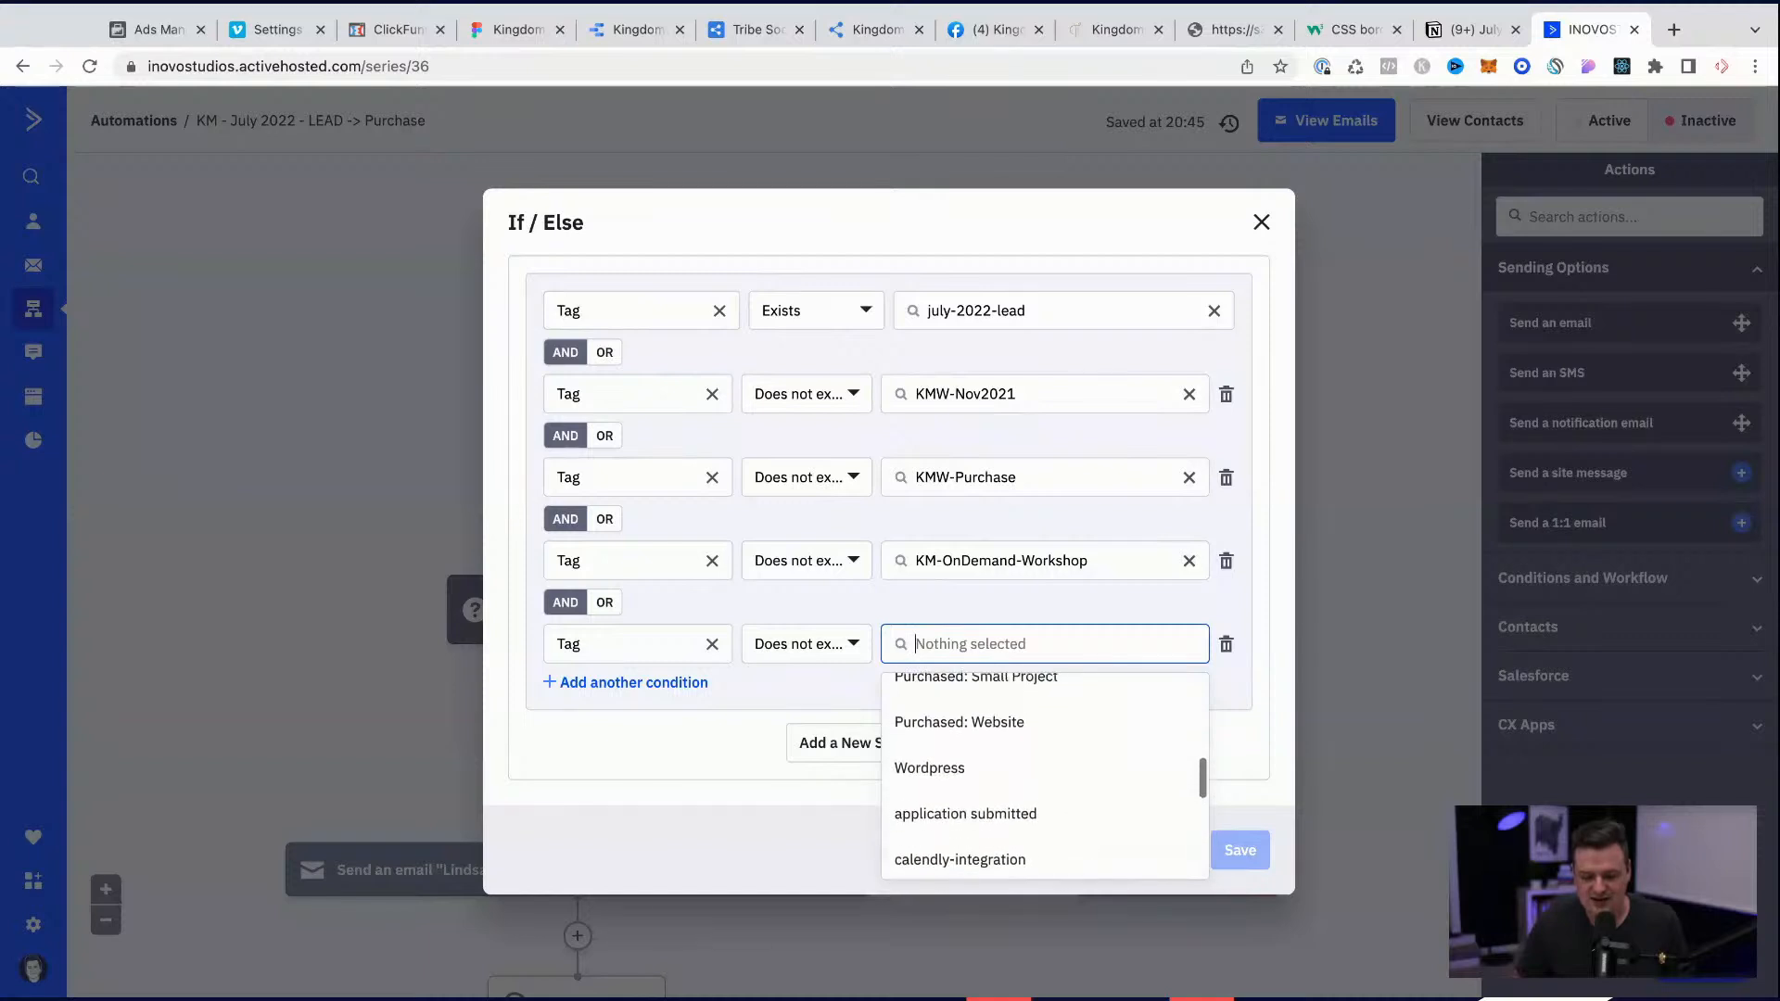
scroll(1045, 779, "up", 3)
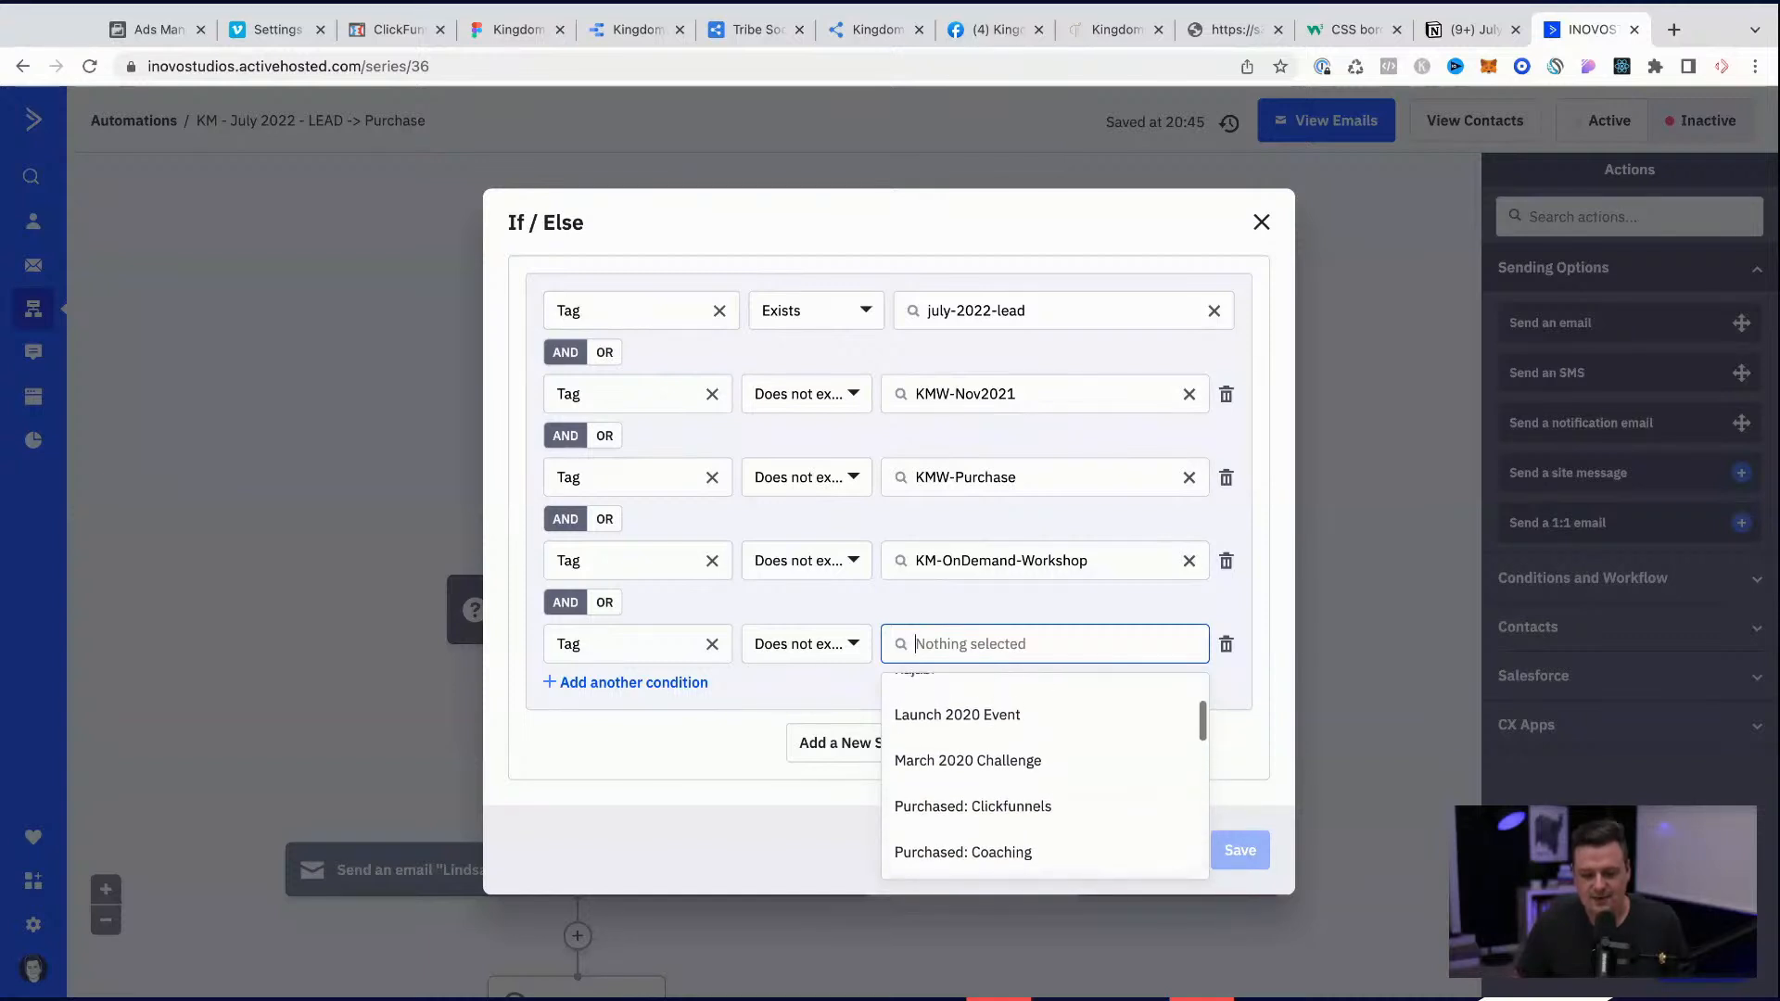
scroll(1026, 810, "up", 3)
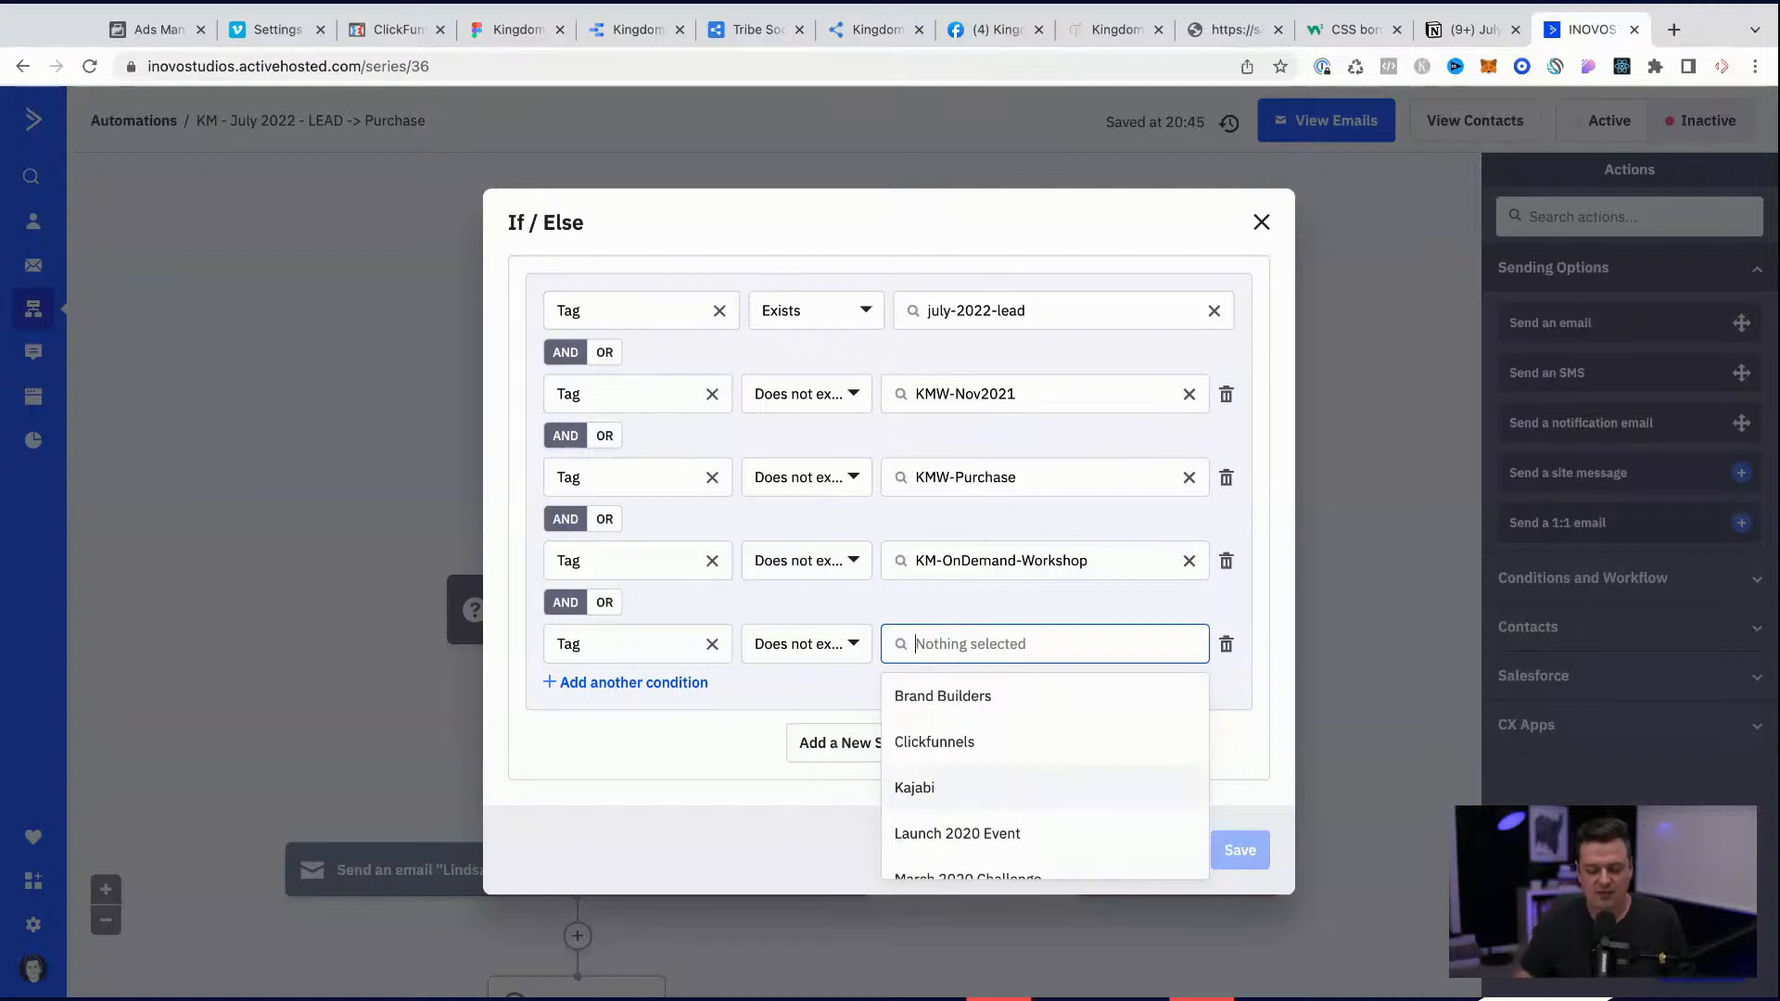
type("kmtv")
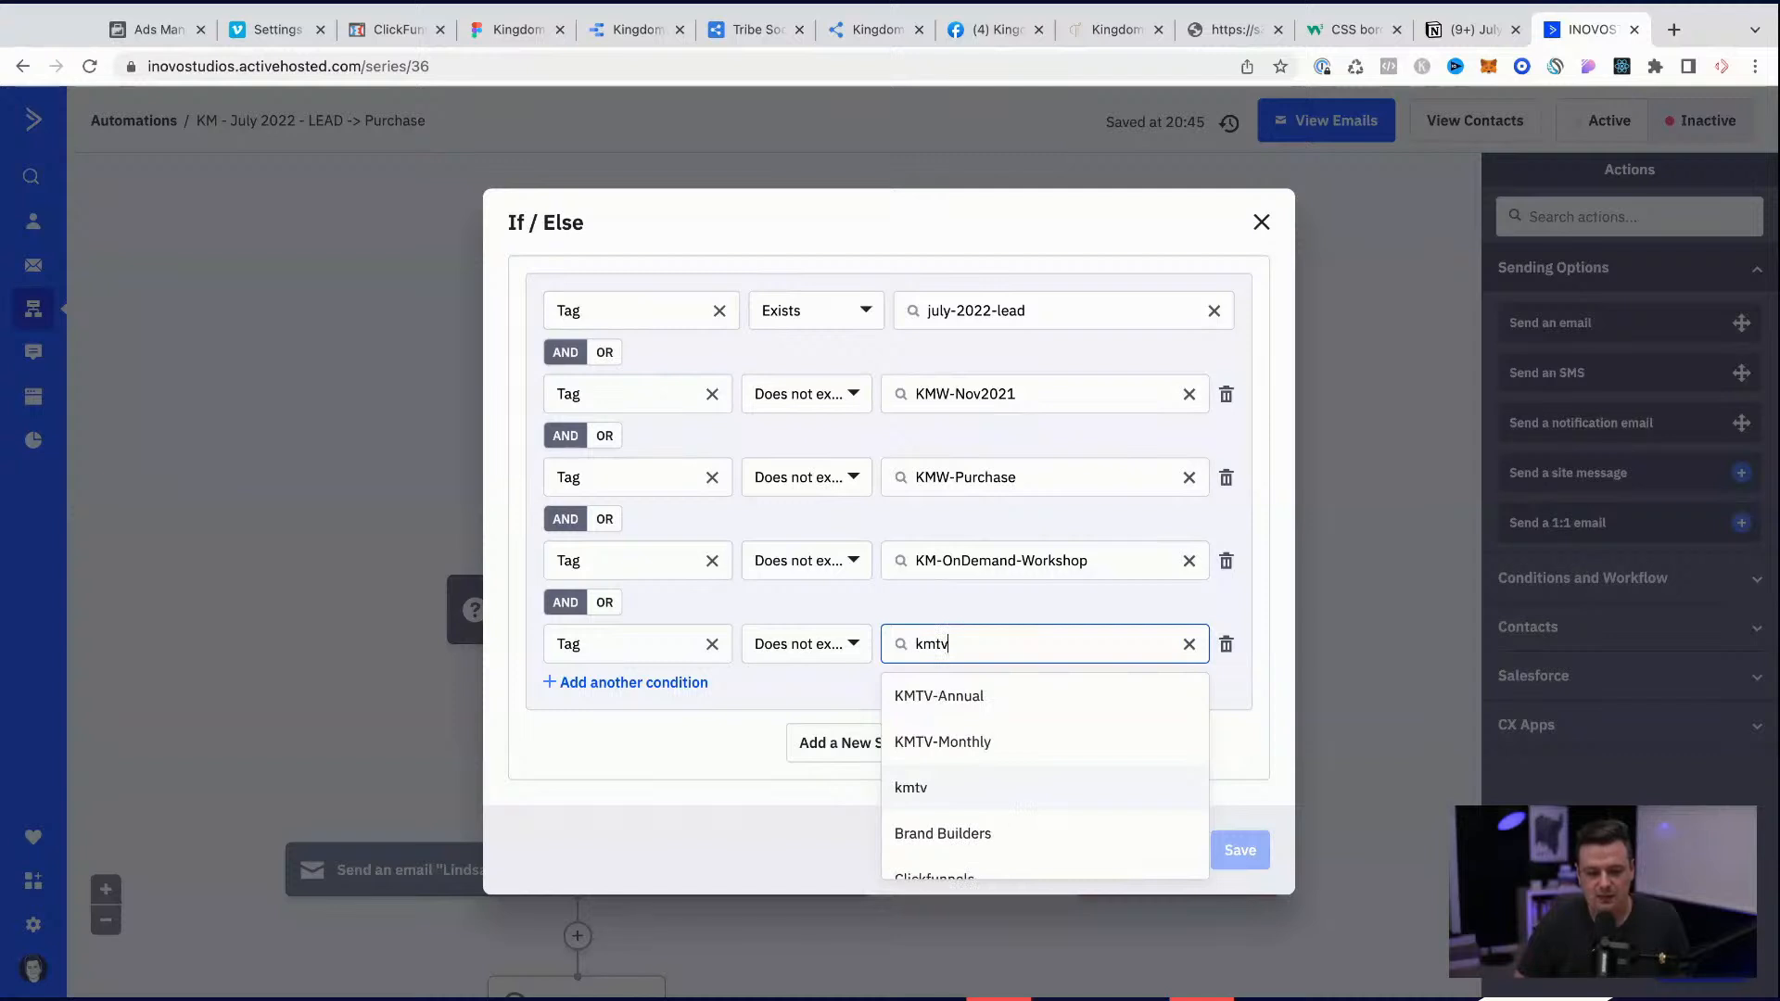
left_click(966, 702)
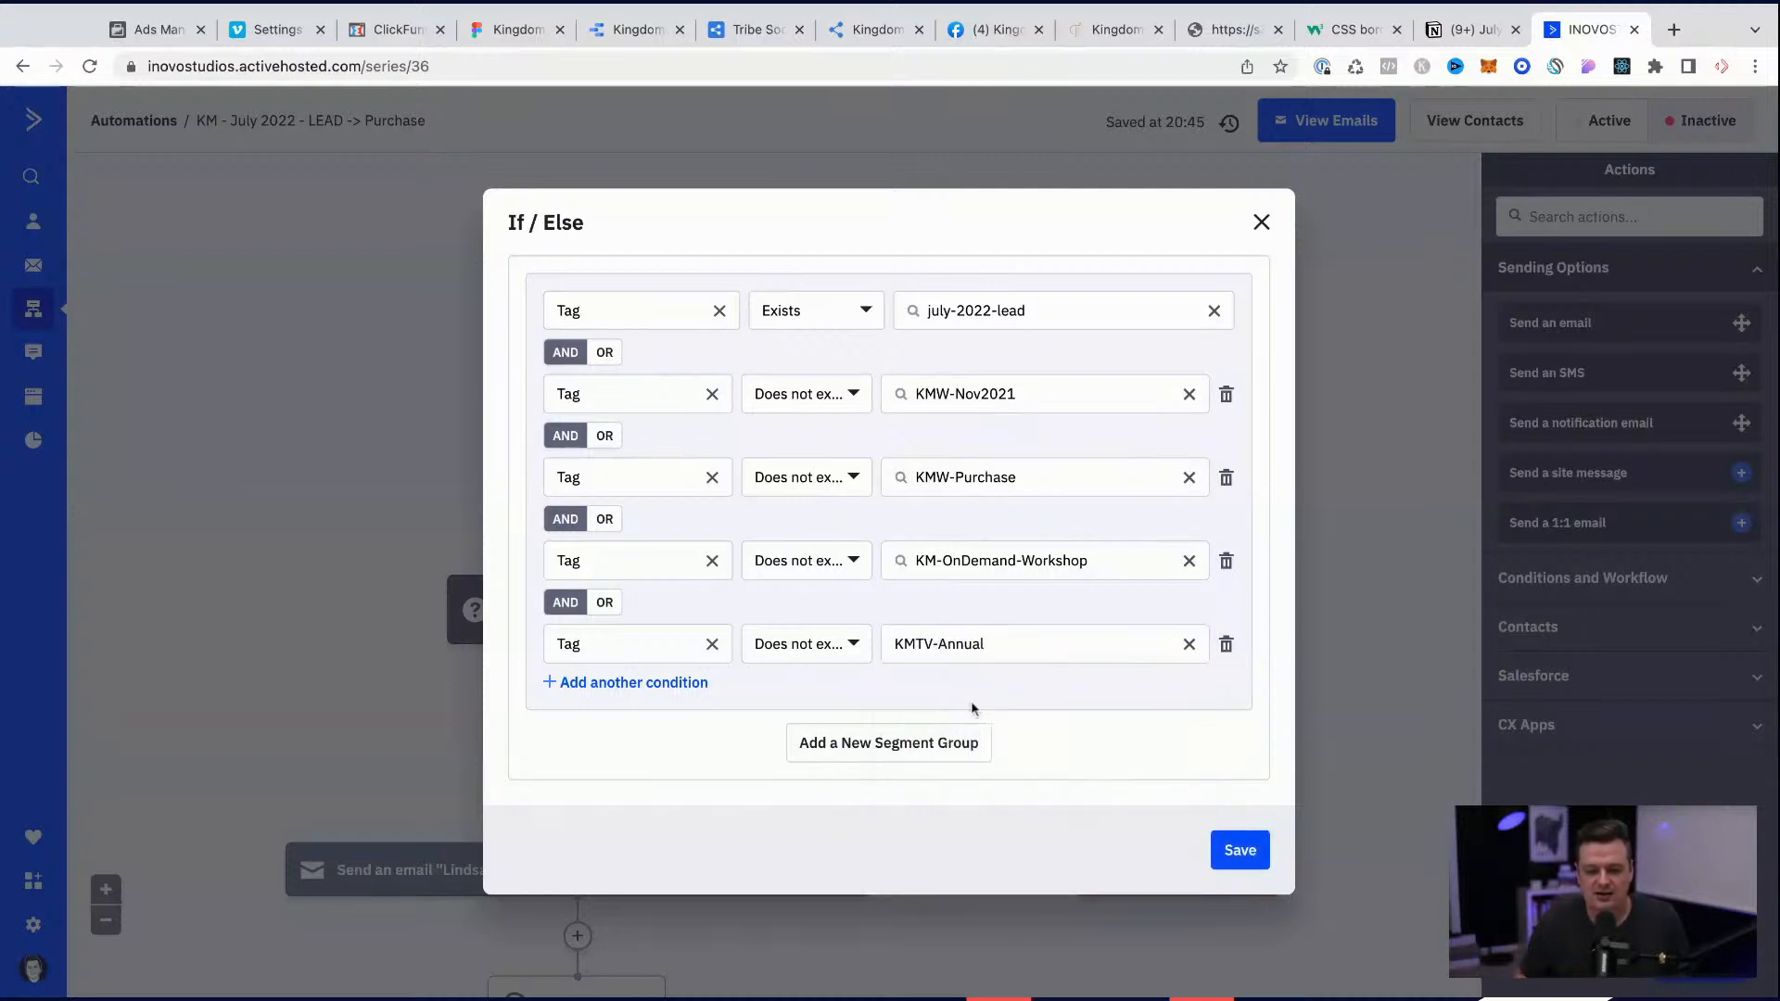
Step: Add another AND rule to the If/Else segment requiring that the tag KMTV-Monthly does not exist
left_click(684, 683)
left_click(636, 697)
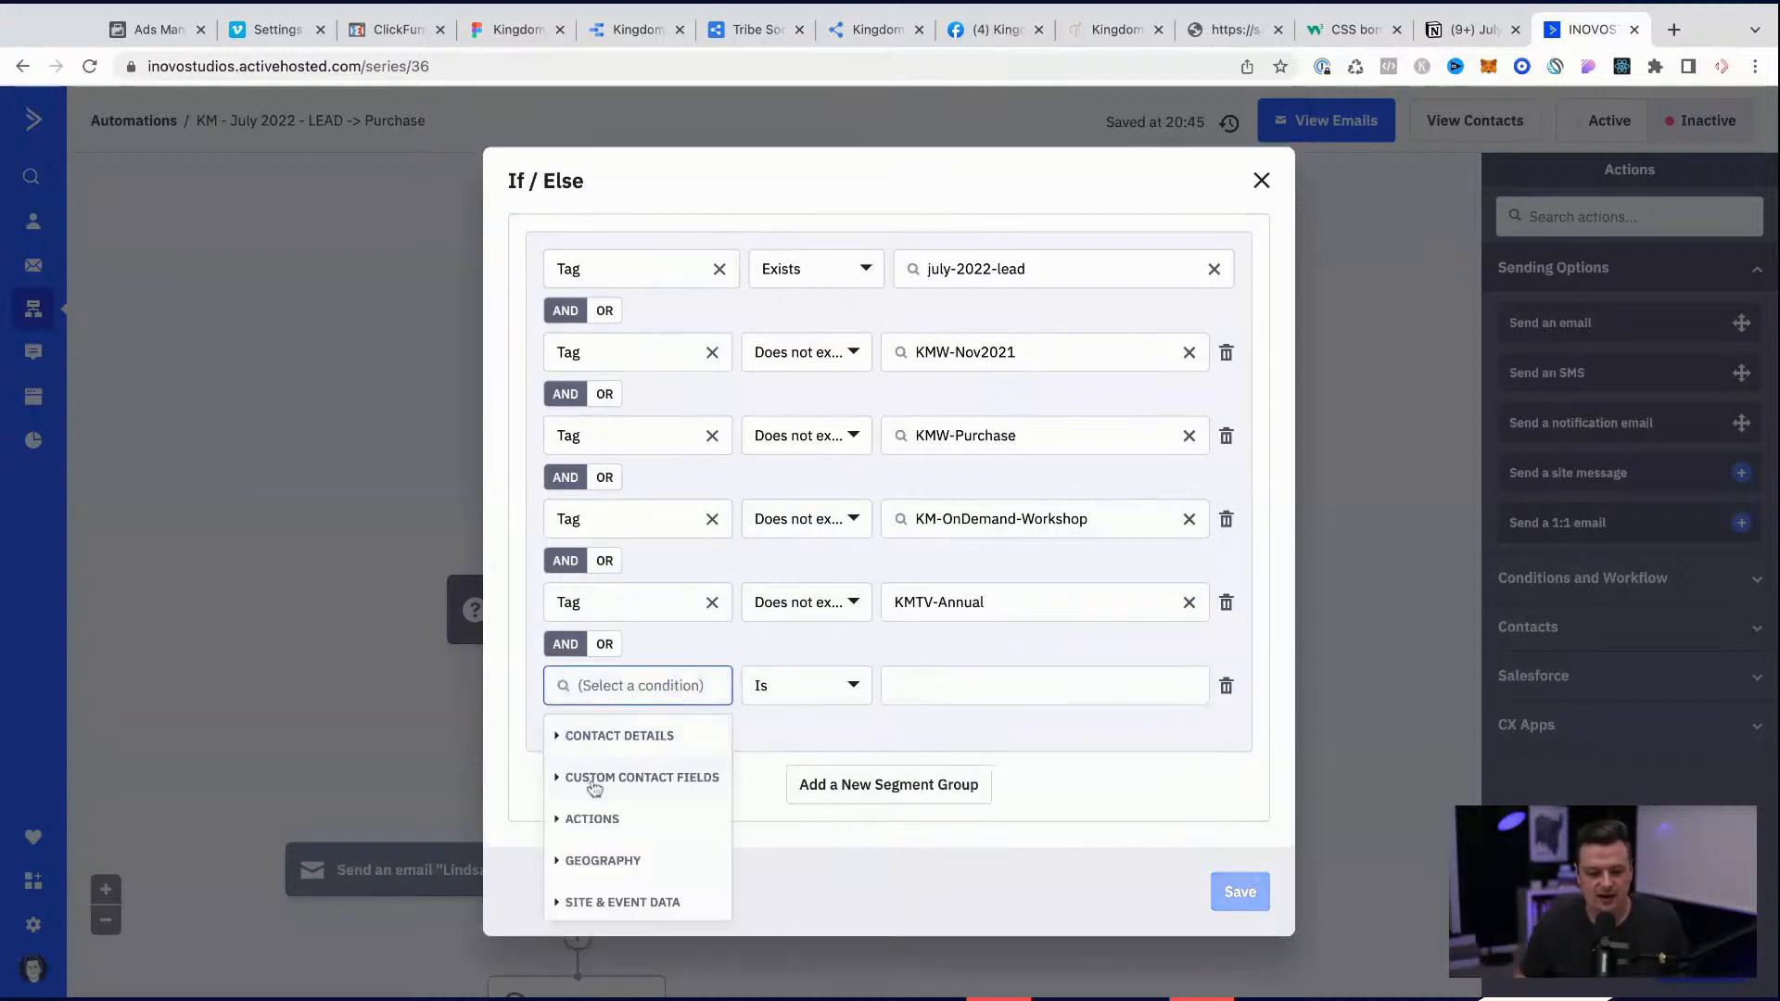
type("tag")
left_click(593, 735)
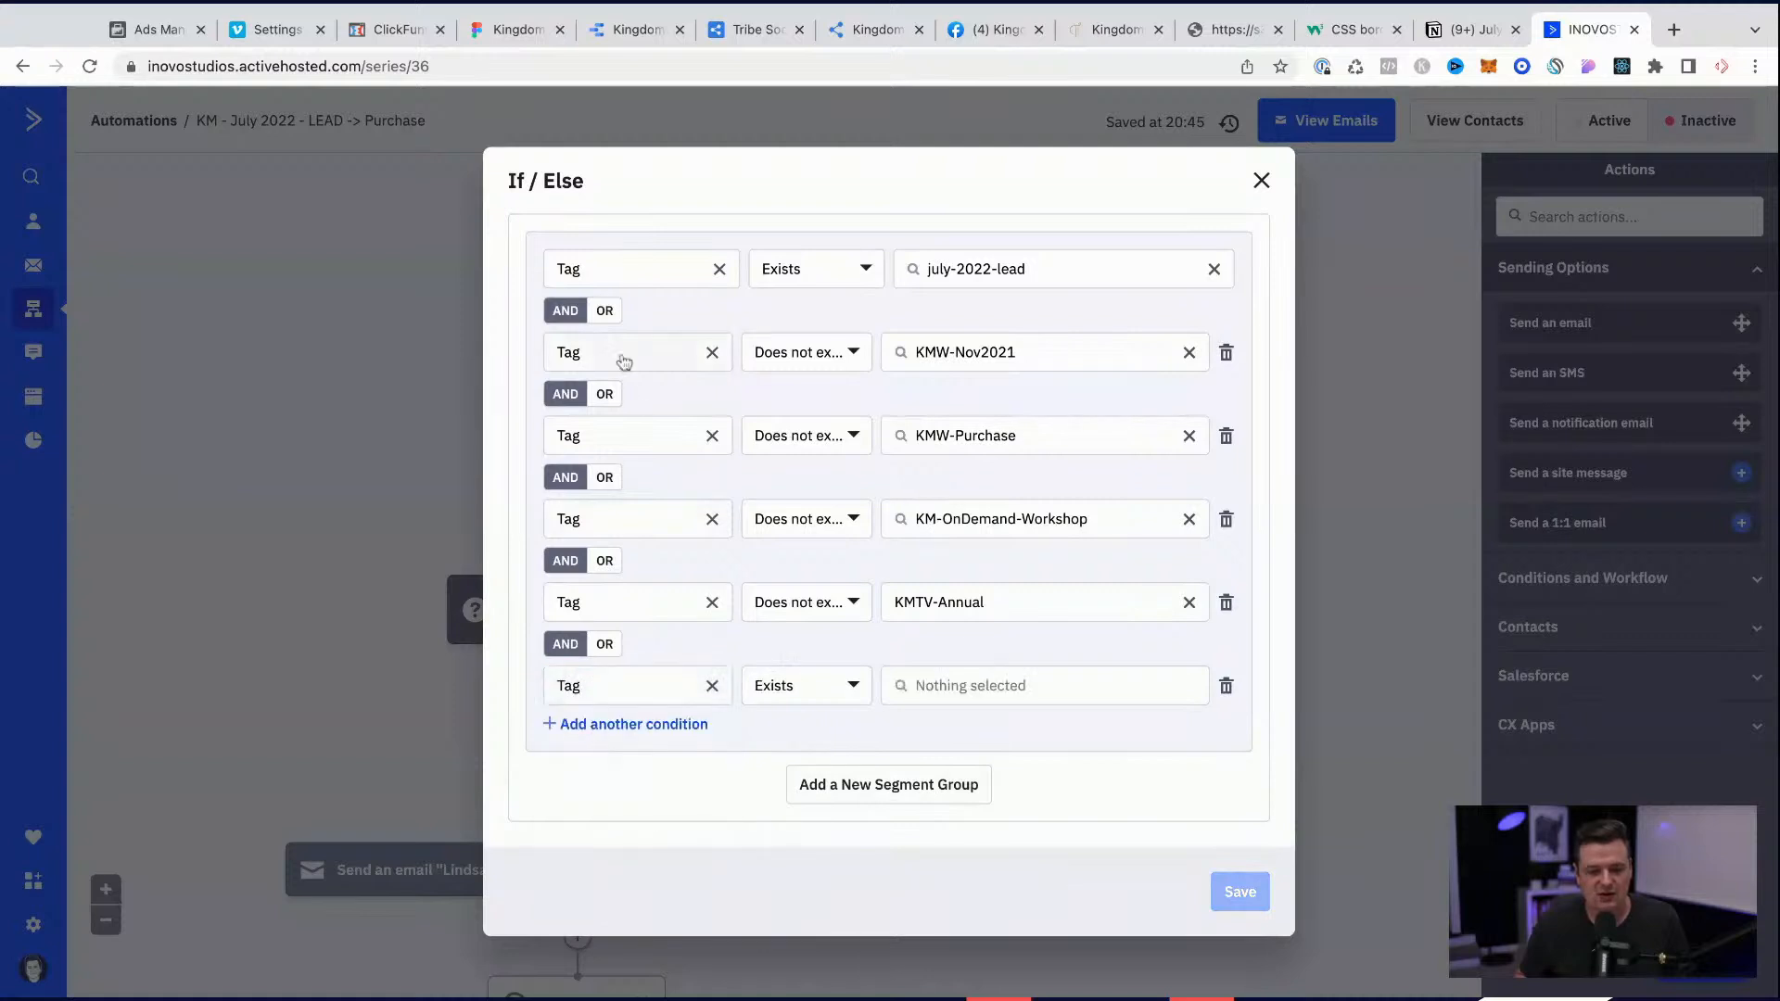
left_click(807, 686)
left_click(814, 783)
left_click(988, 688)
type("kmtv")
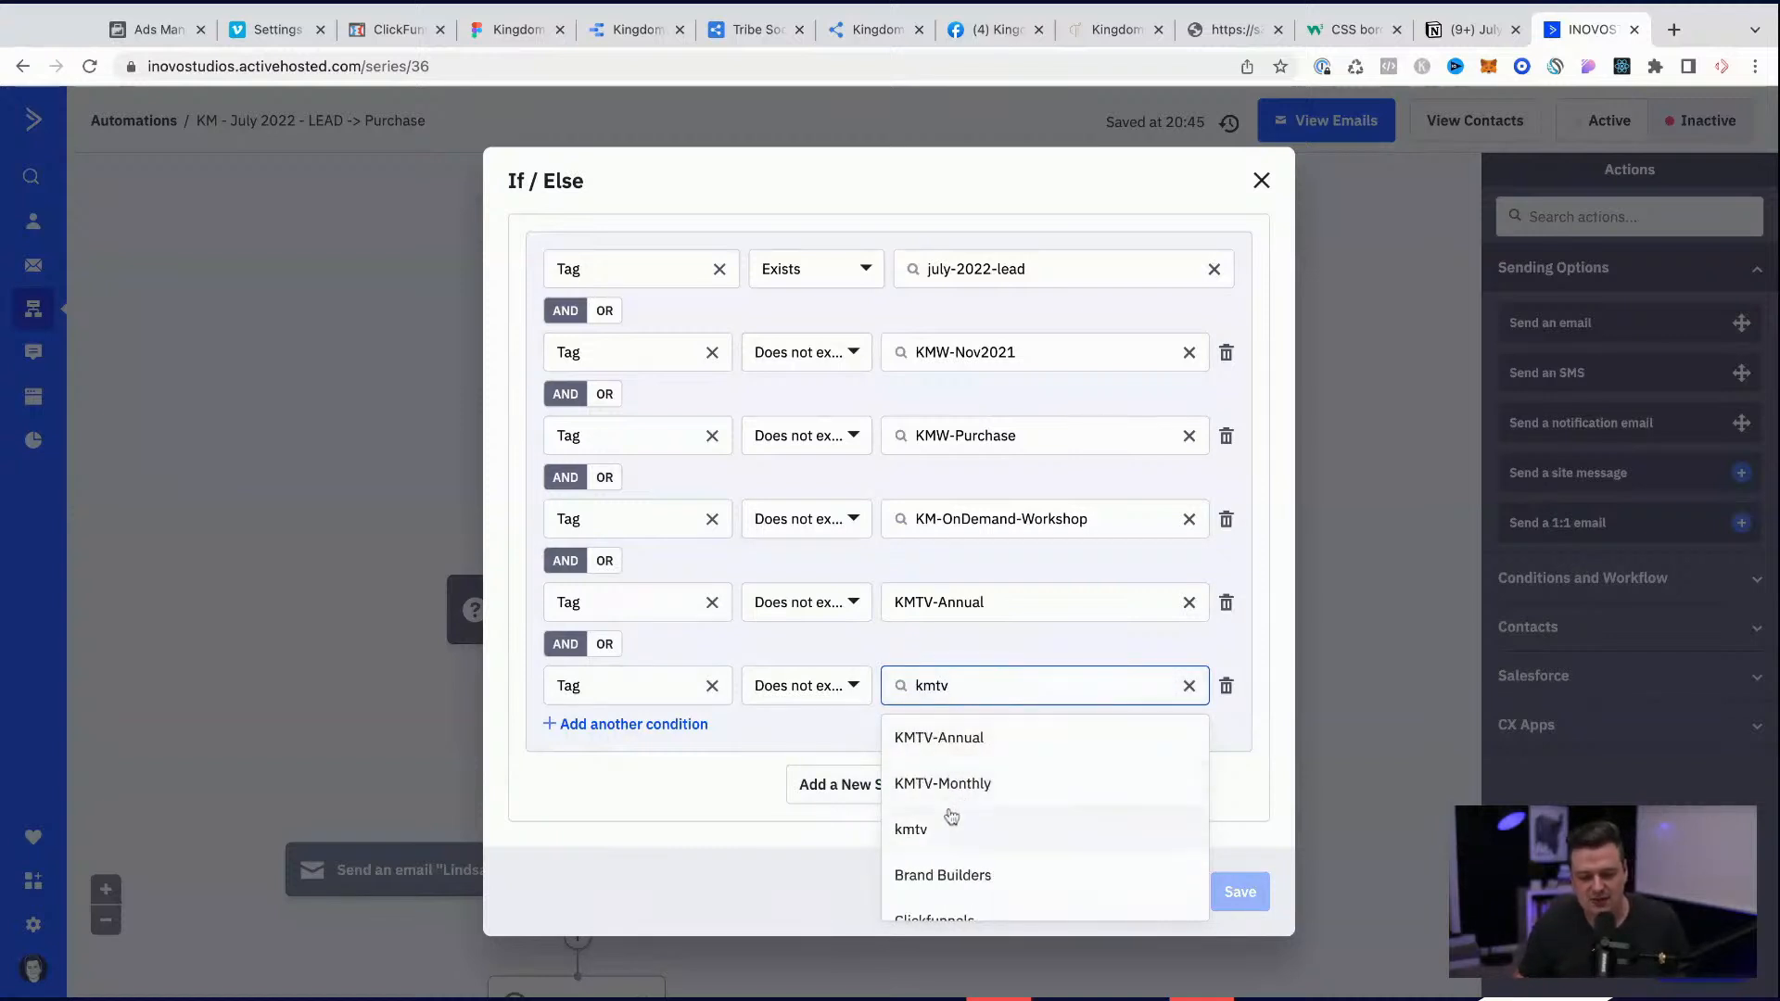
left_click(958, 786)
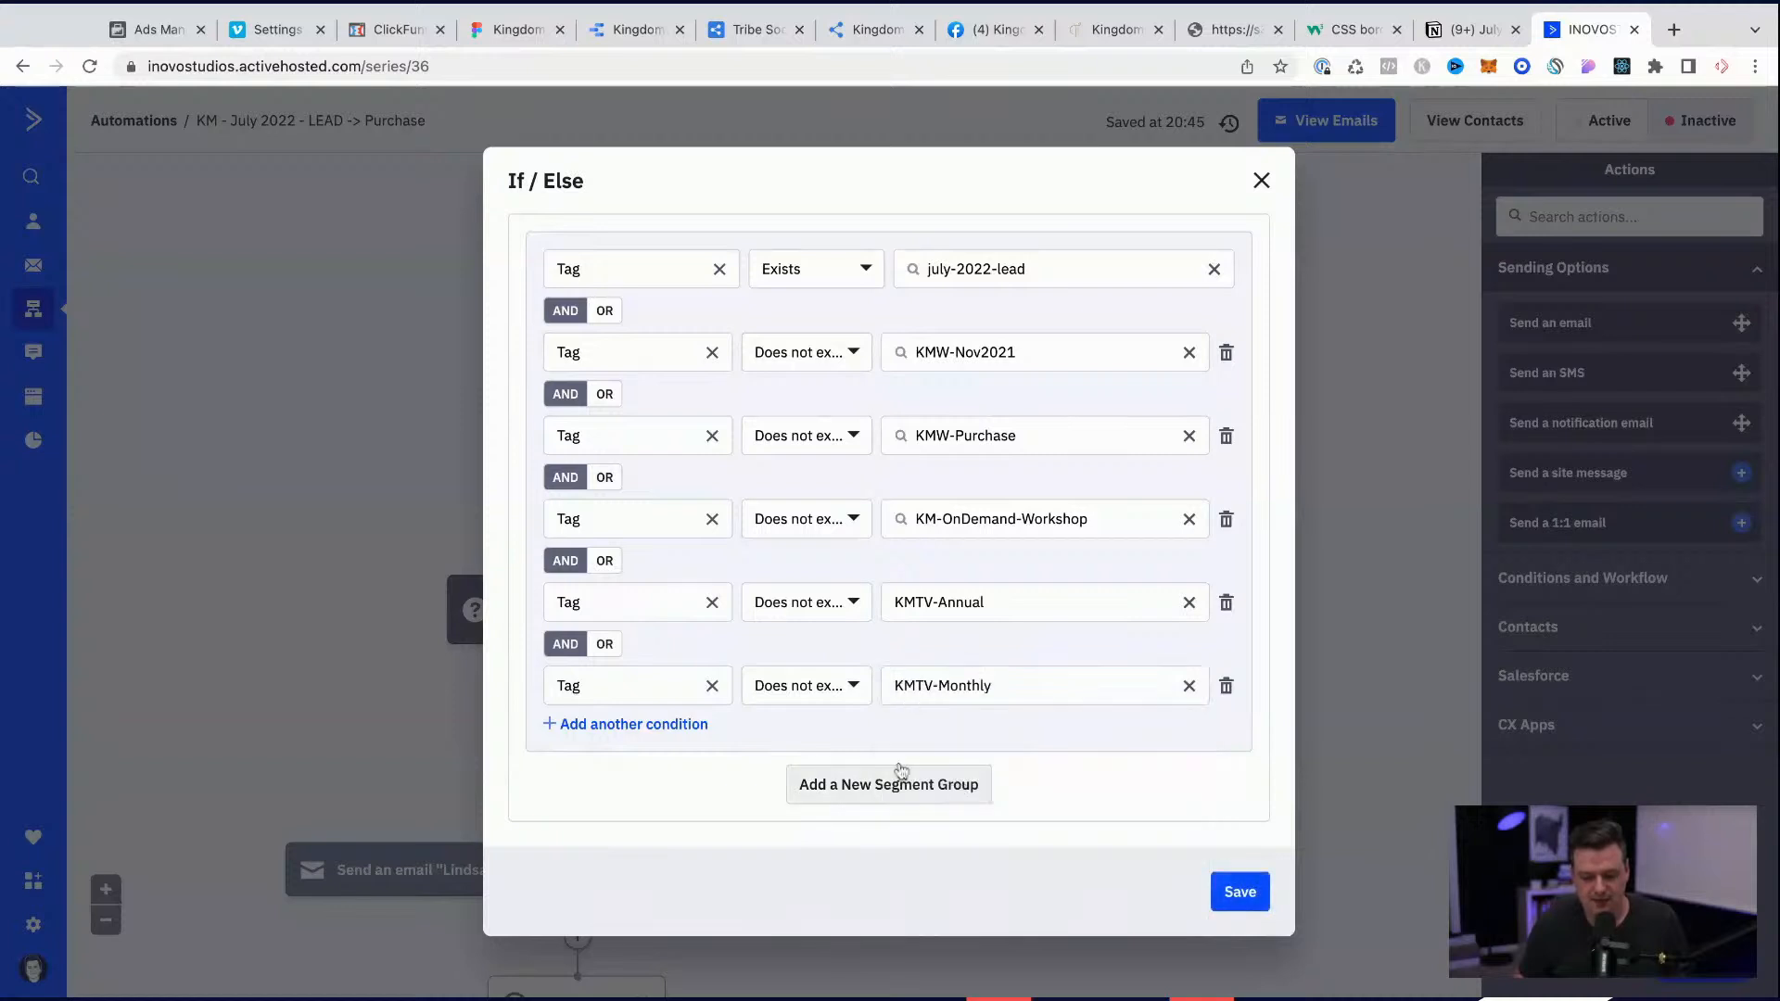
Step: Add an AND rule requiring that the tag KMW-LifetimeVideo does not exist, and save the If/Else condition
left_click(598, 724)
left_click(649, 731)
type("tag")
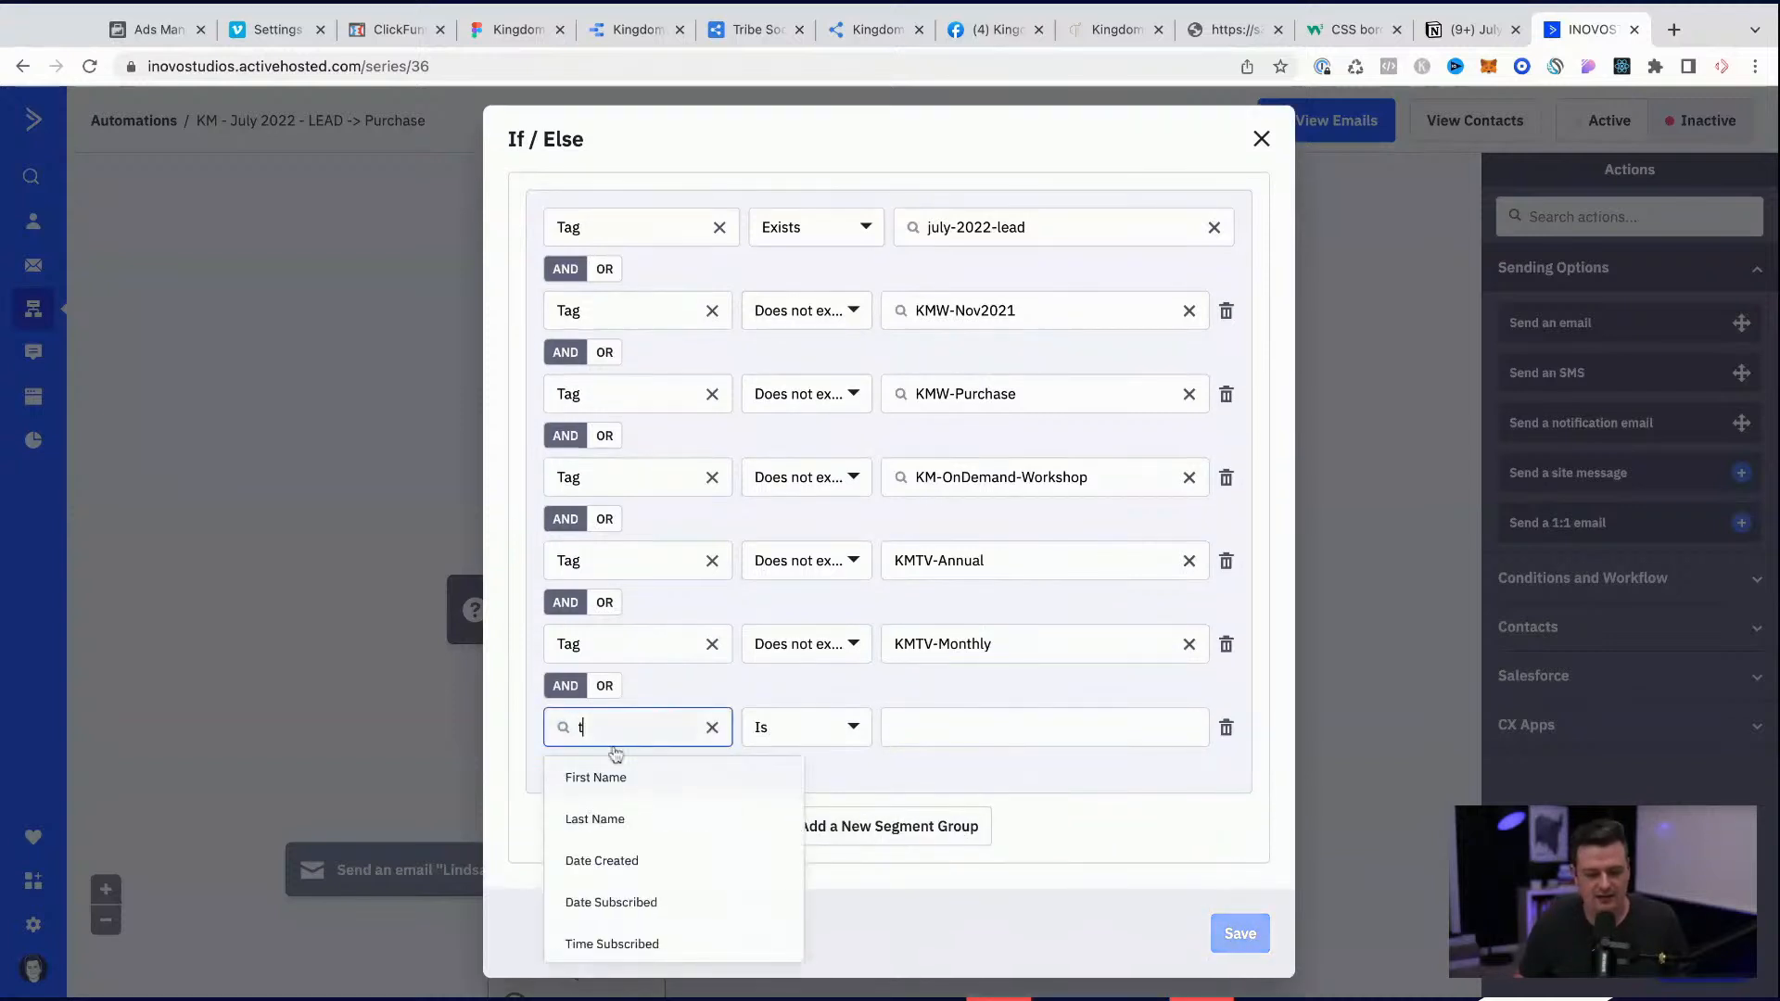
left_click(593, 776)
left_click(802, 742)
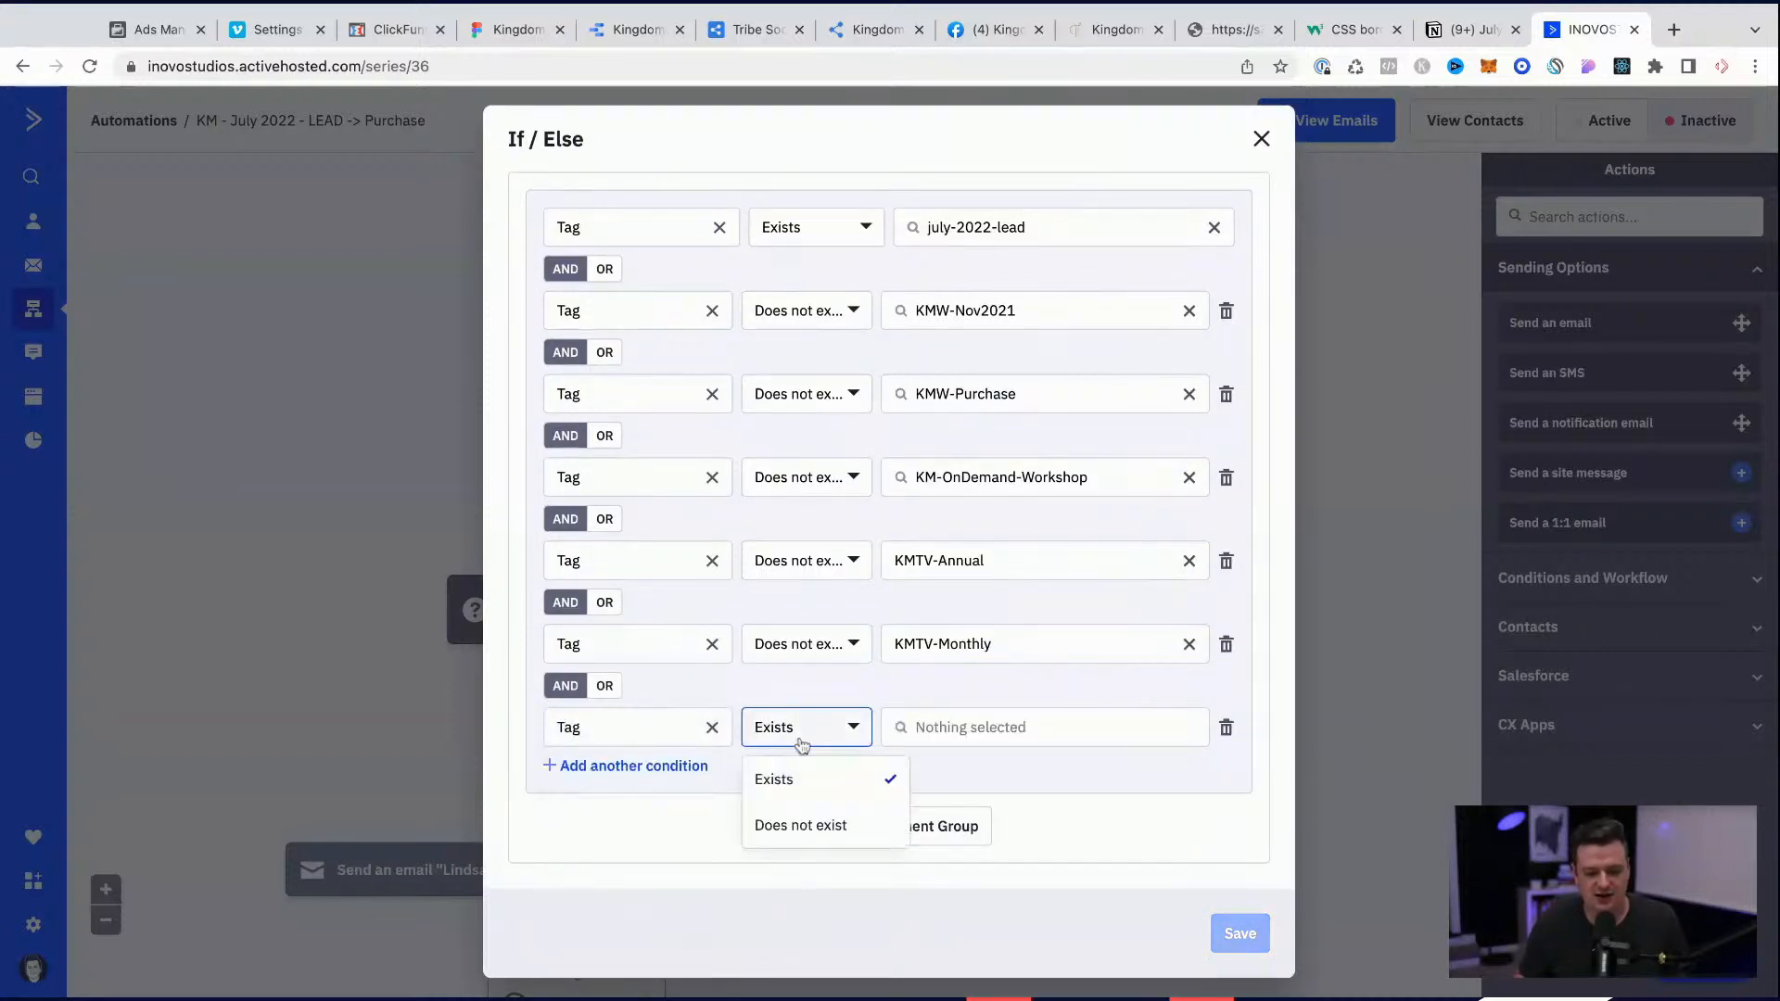
left_click(797, 825)
left_click(931, 737)
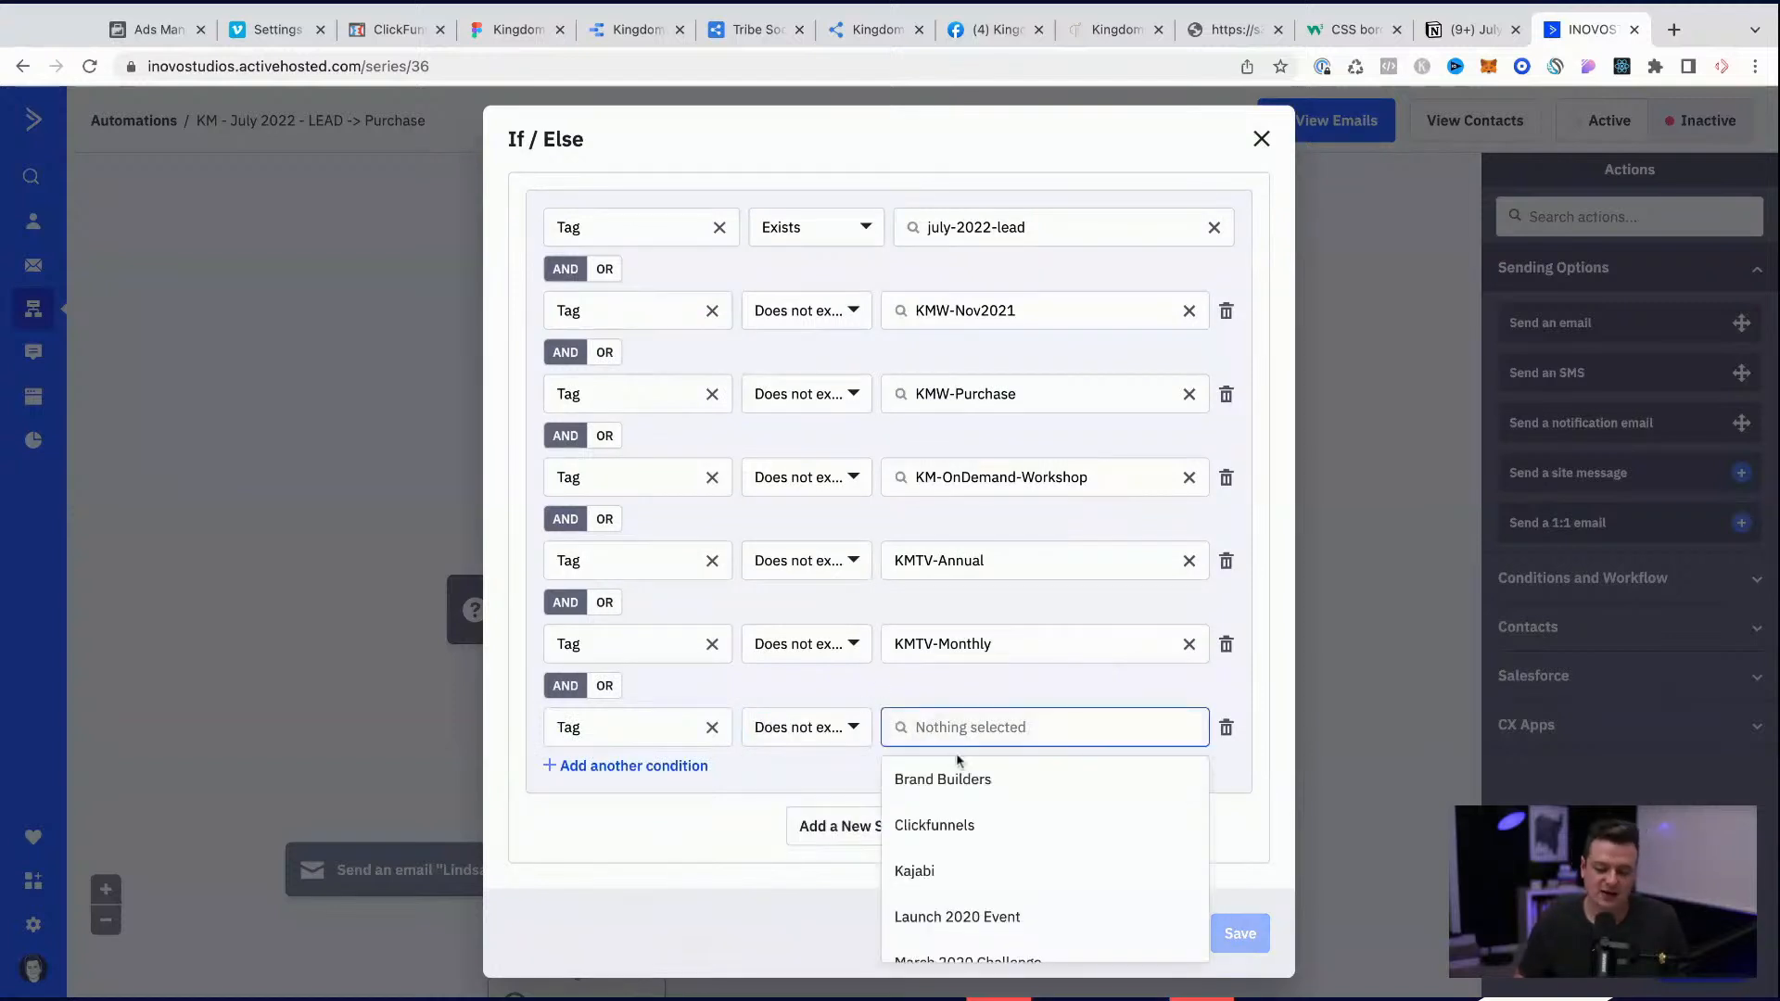
scroll(975, 858, "up", 1)
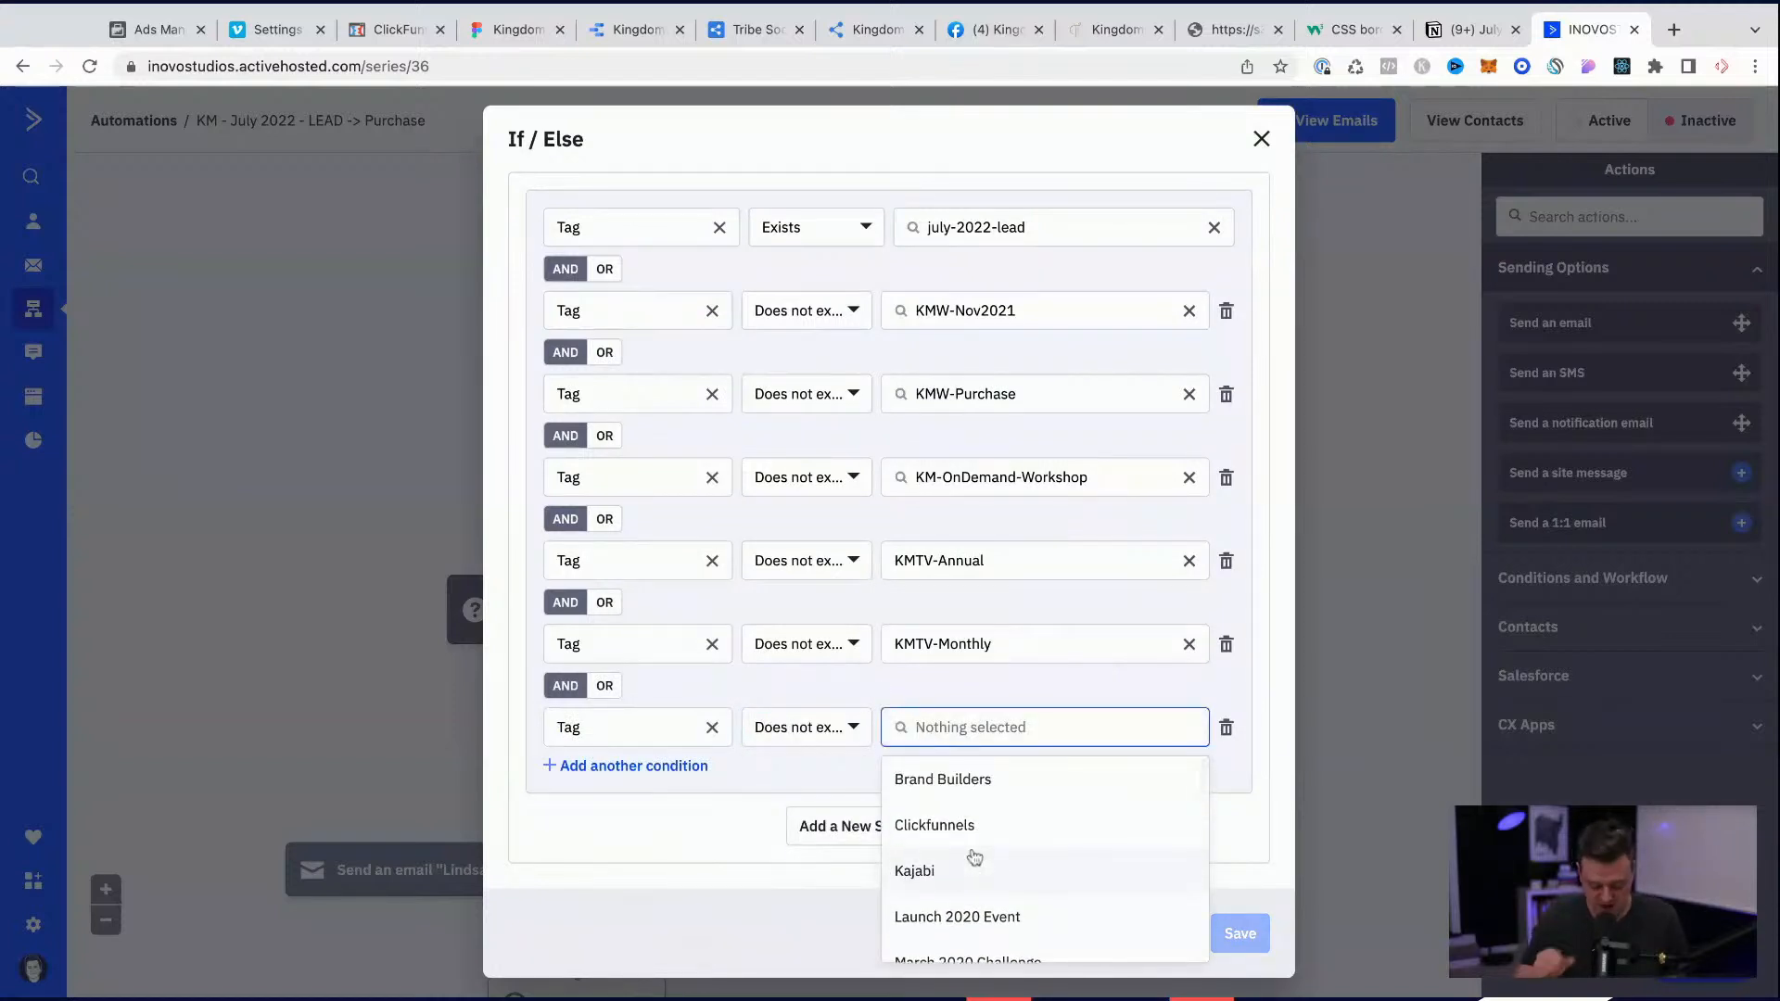
type("life")
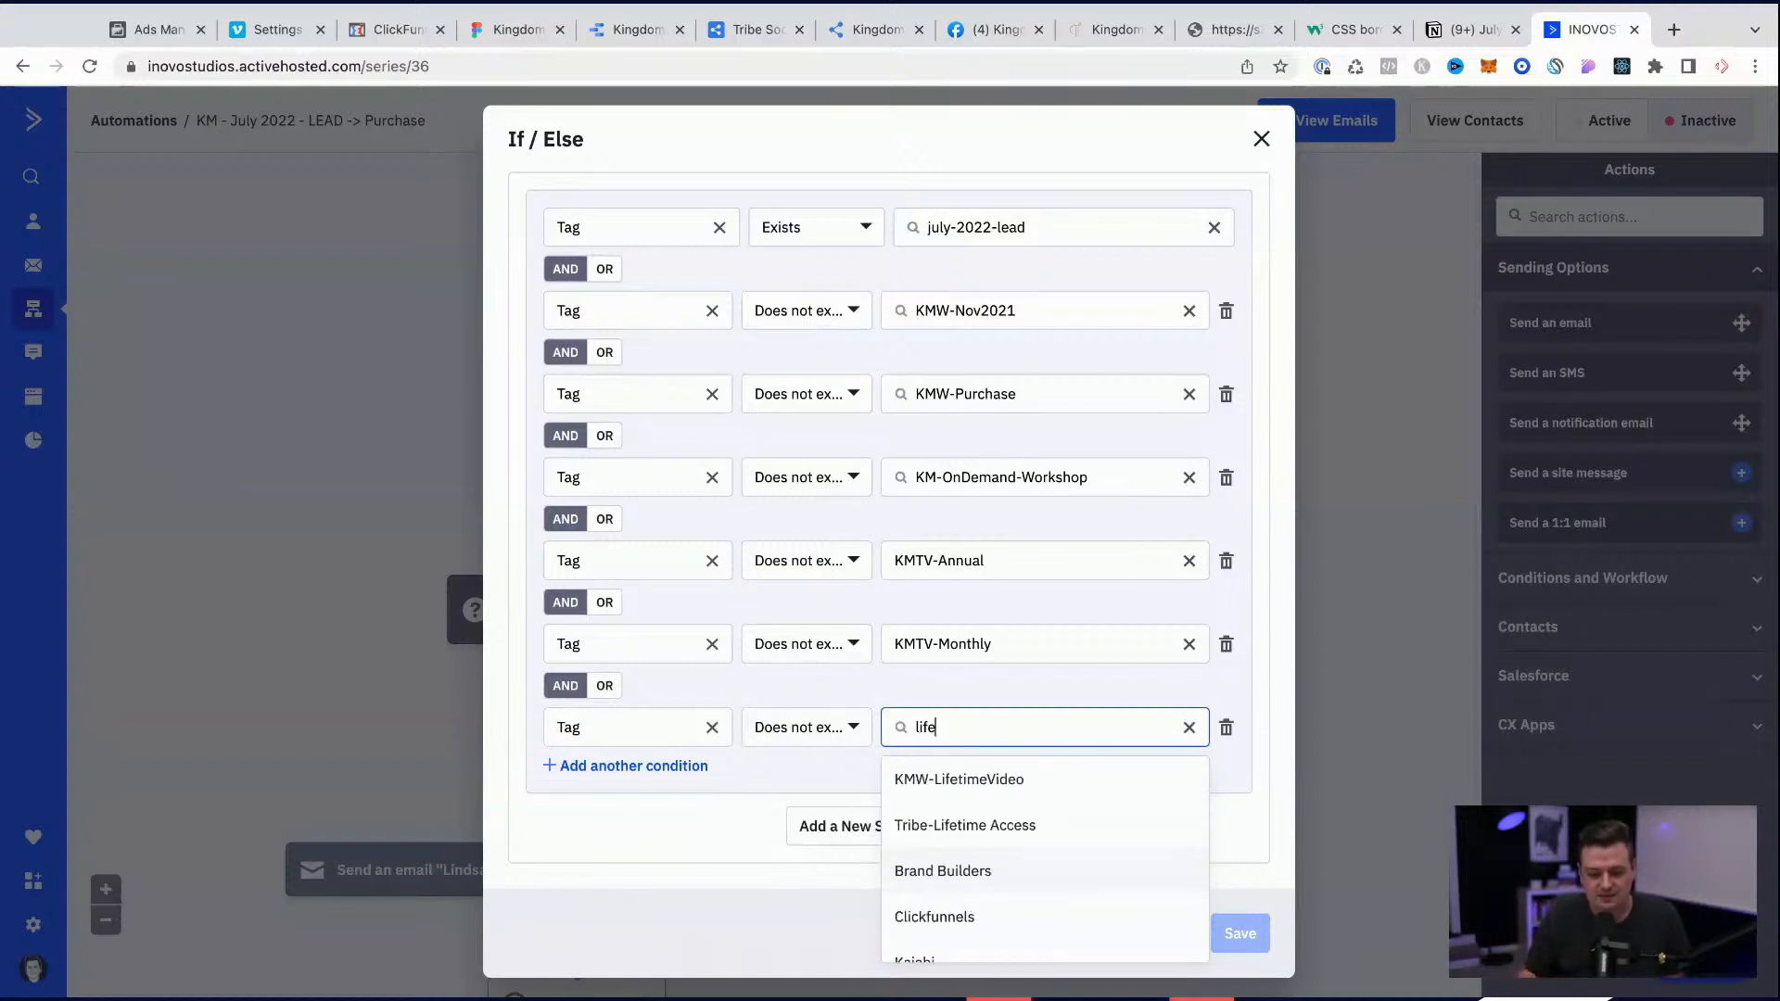
left_click(982, 786)
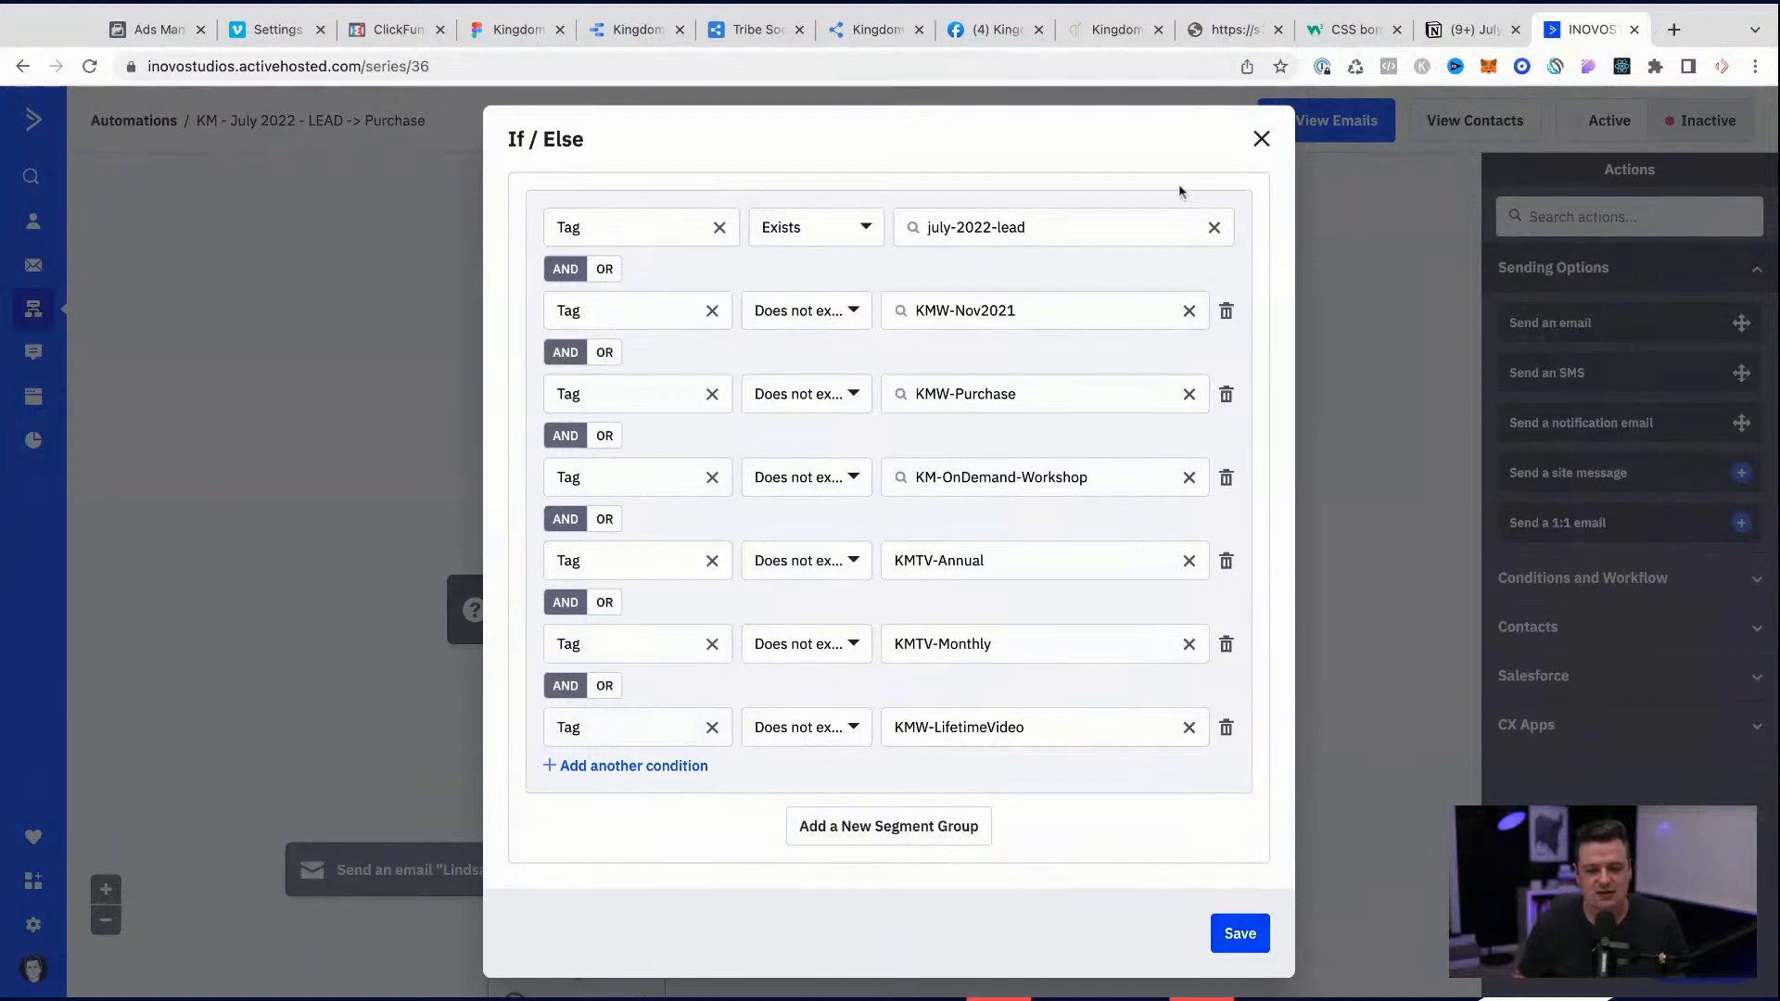
left_click(1239, 933)
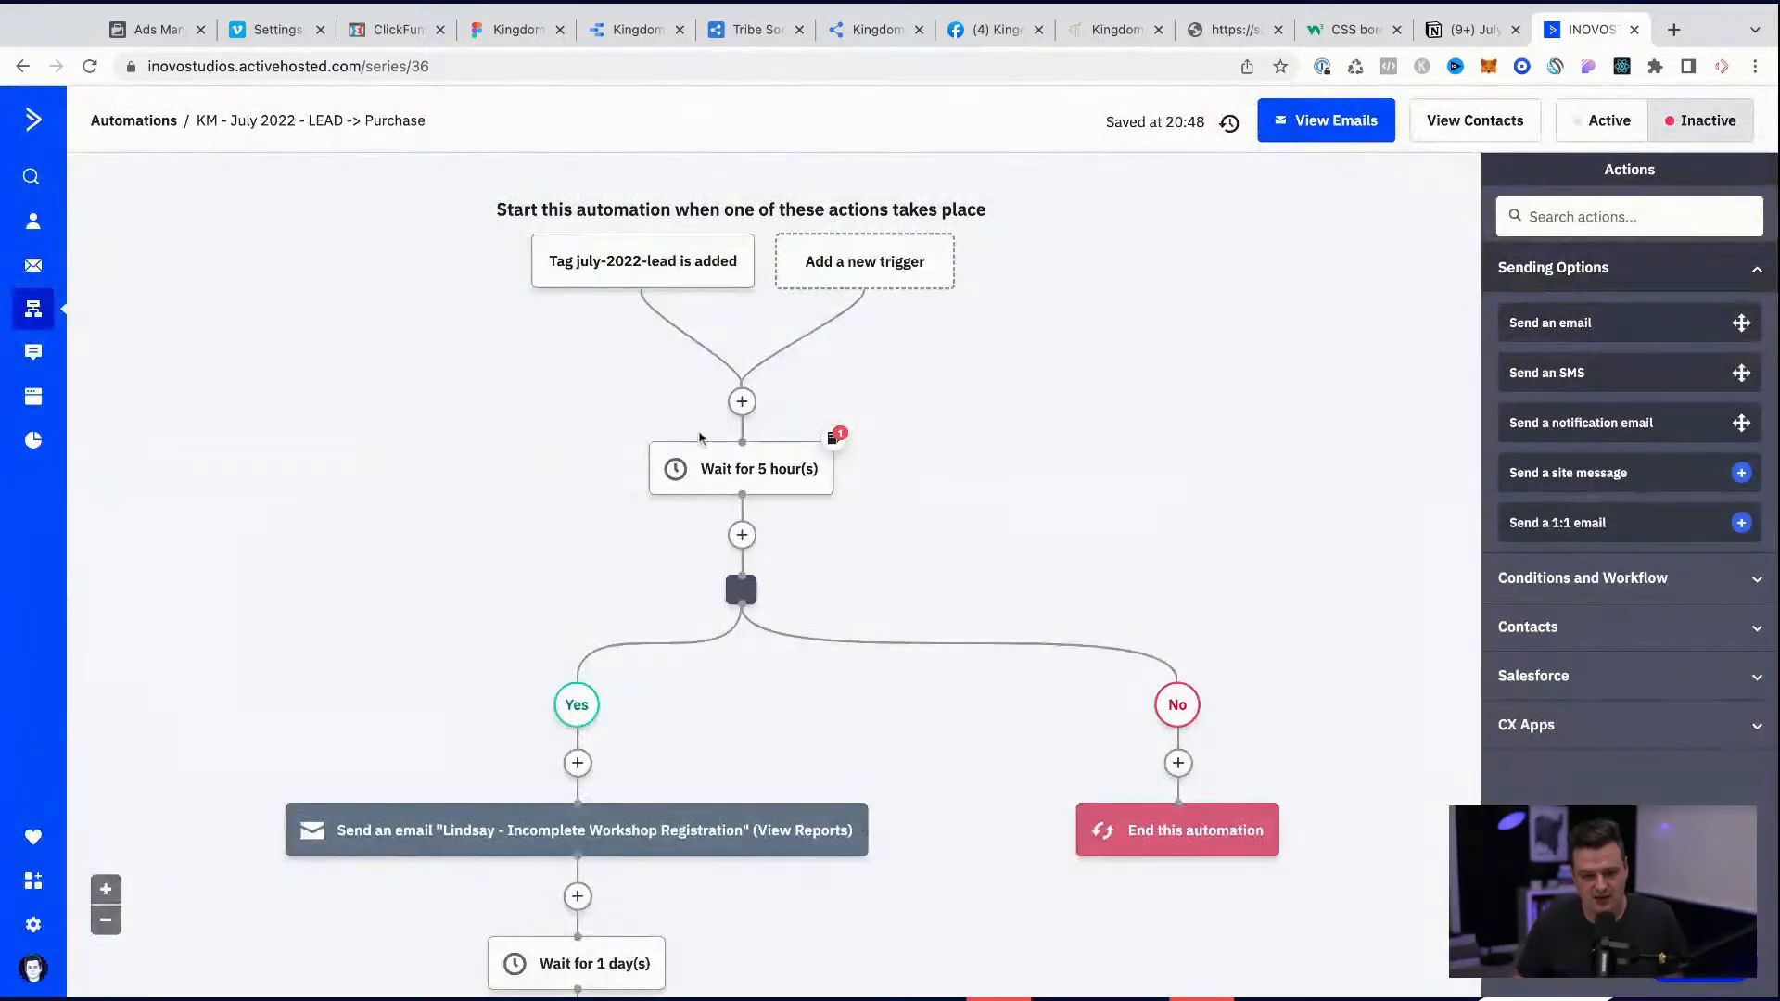
Step: Make an editable copy of the Incomplete Workshop Registration email in the Yes branch and open it in the designer
mouse_move(543, 604)
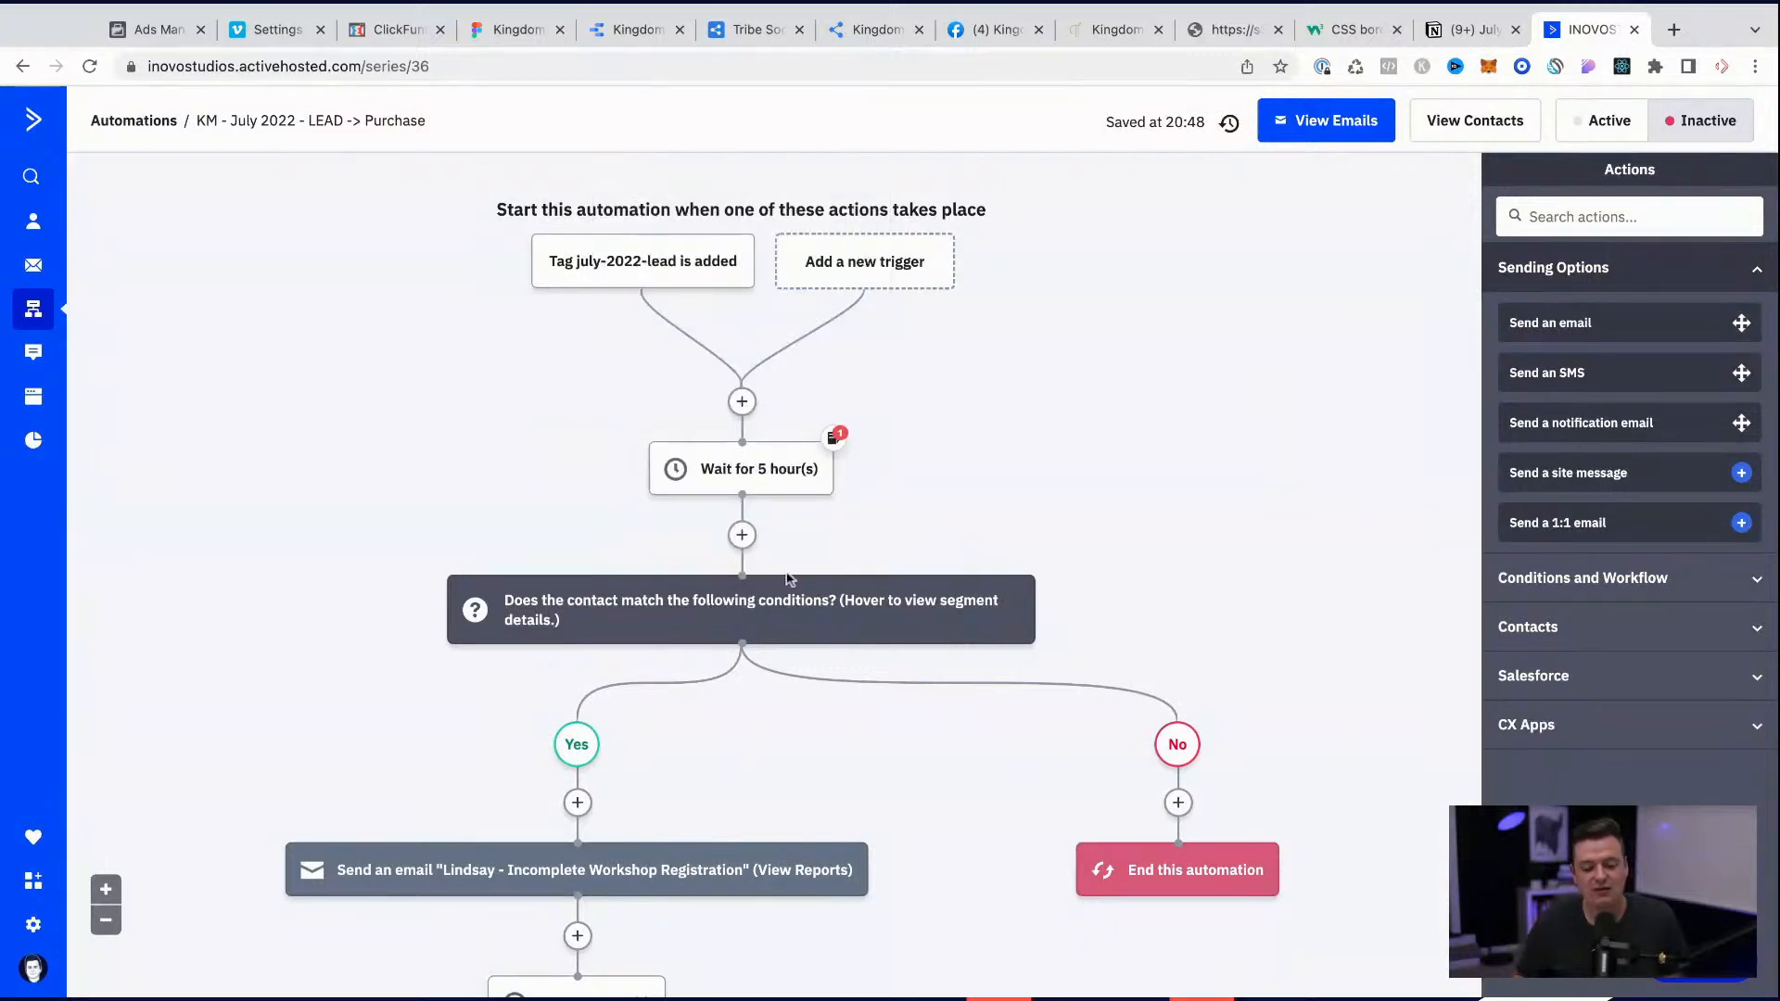
scroll(939, 654, "down", 1)
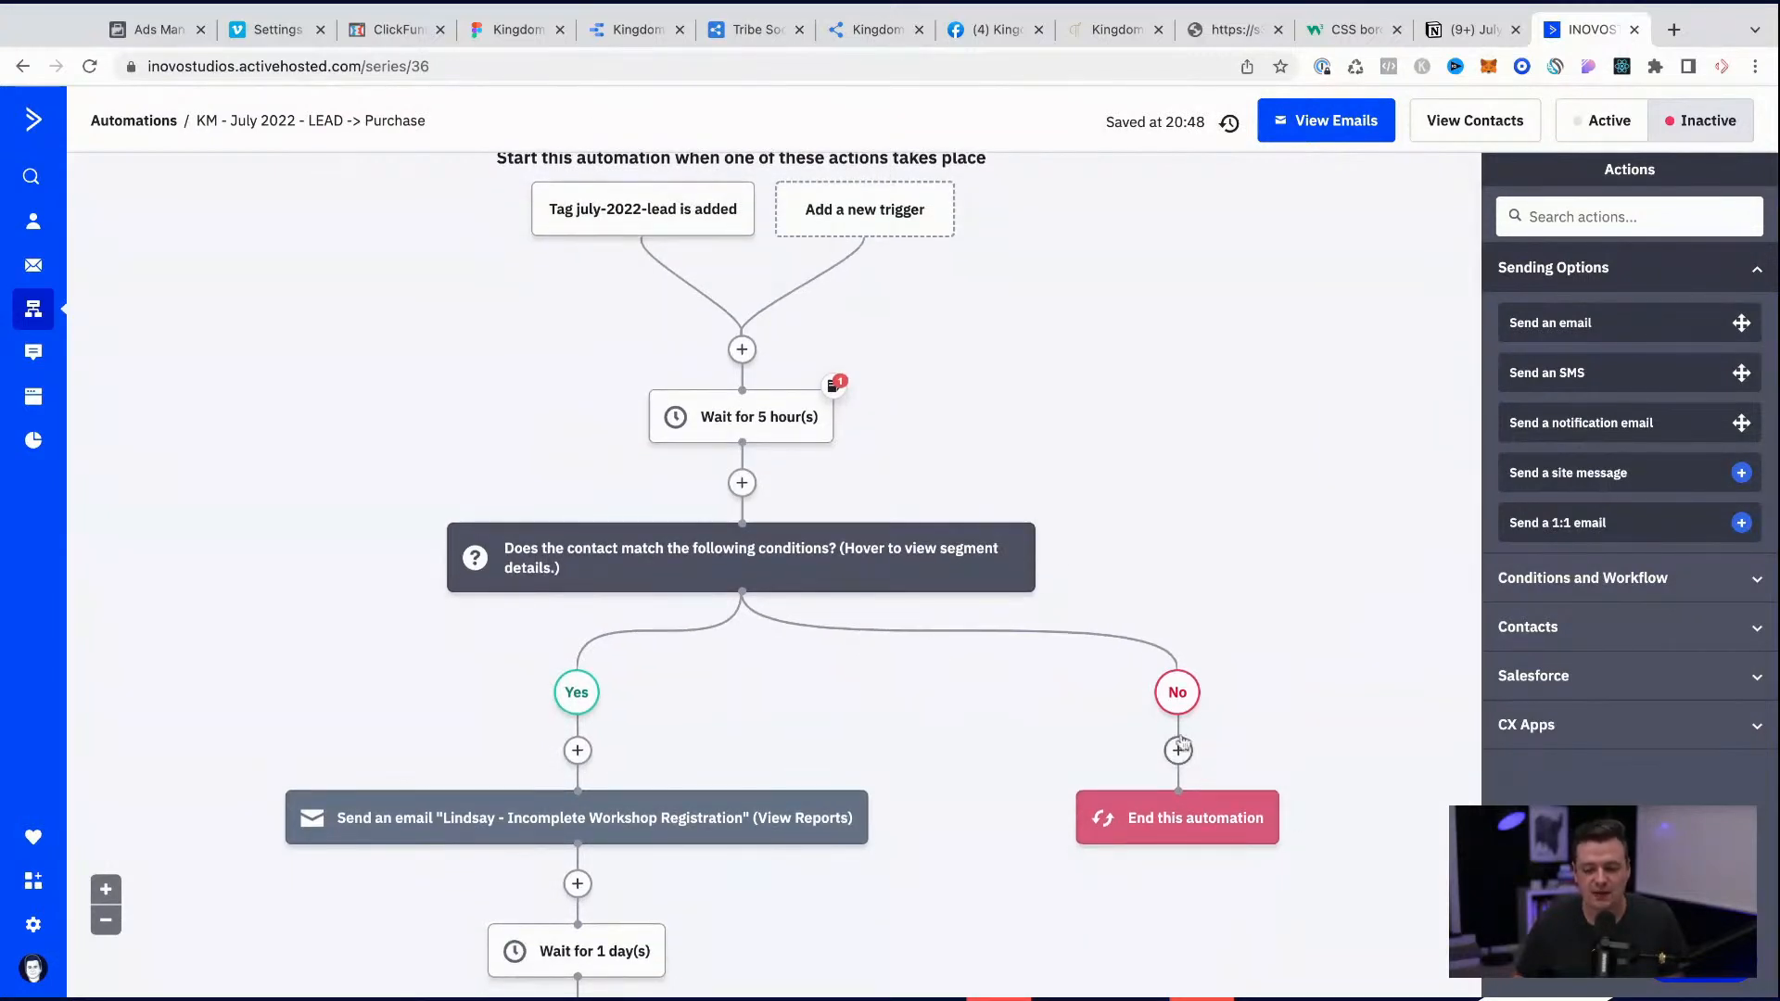
mouse_move(1177, 842)
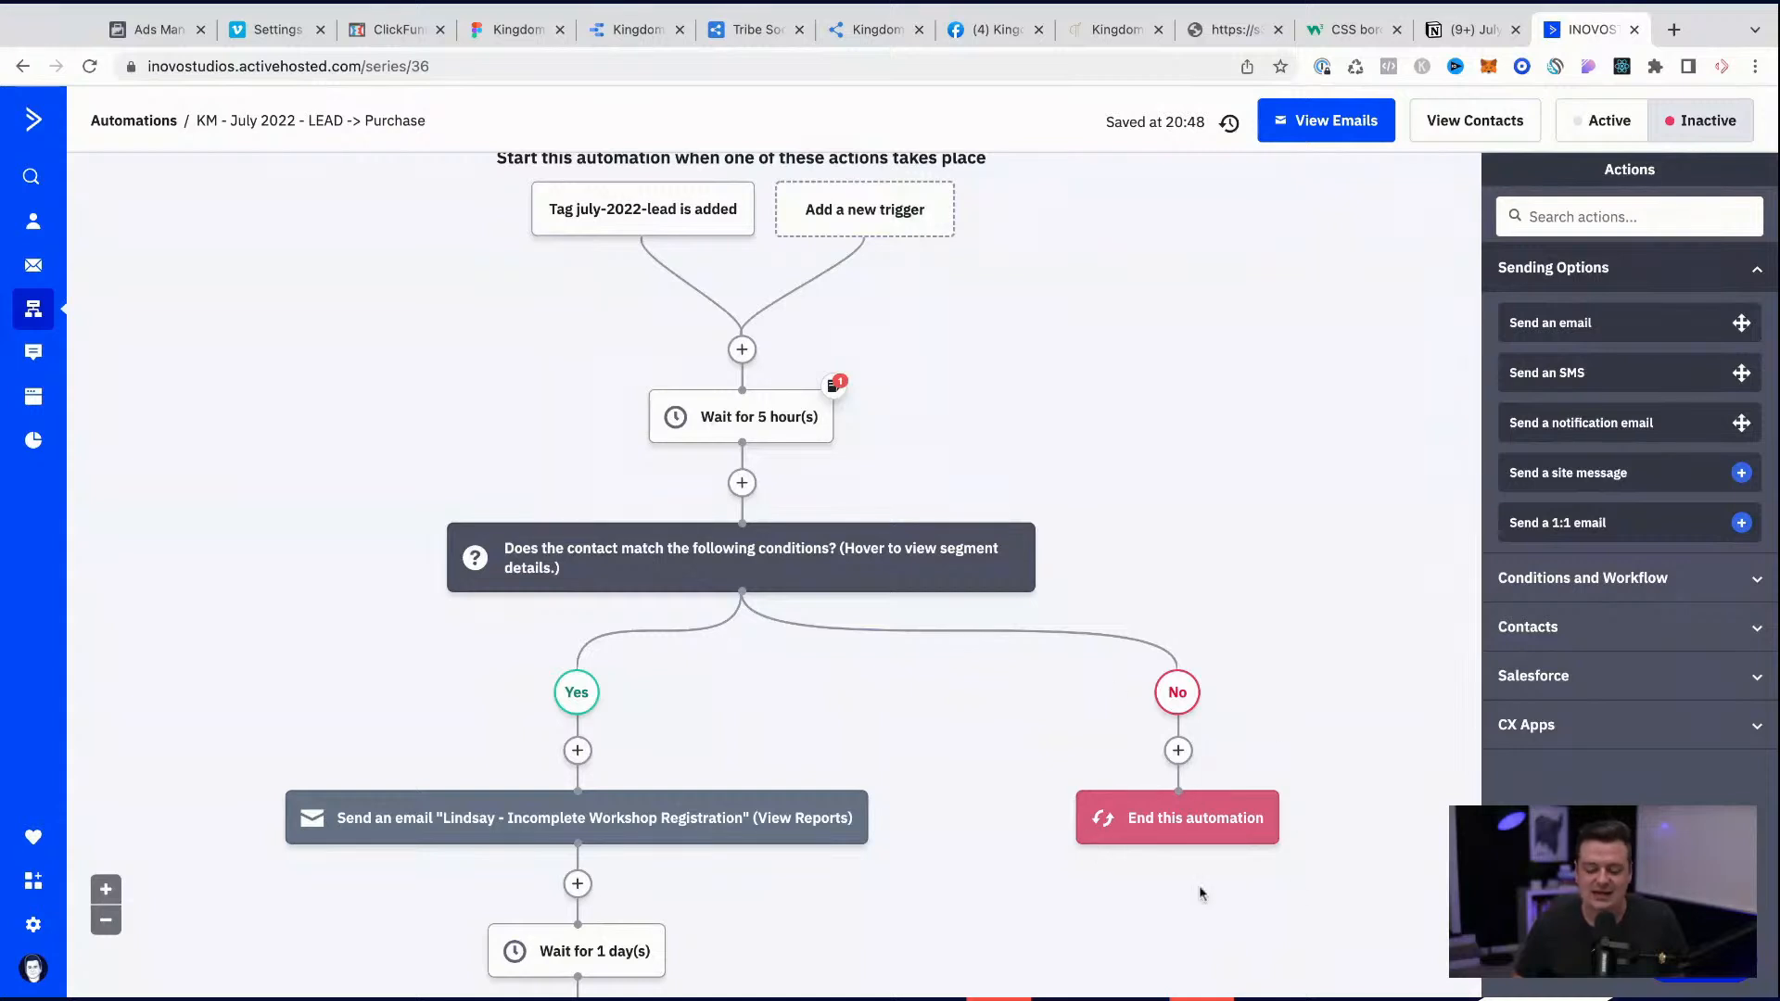
scroll(1172, 772, "down", 3)
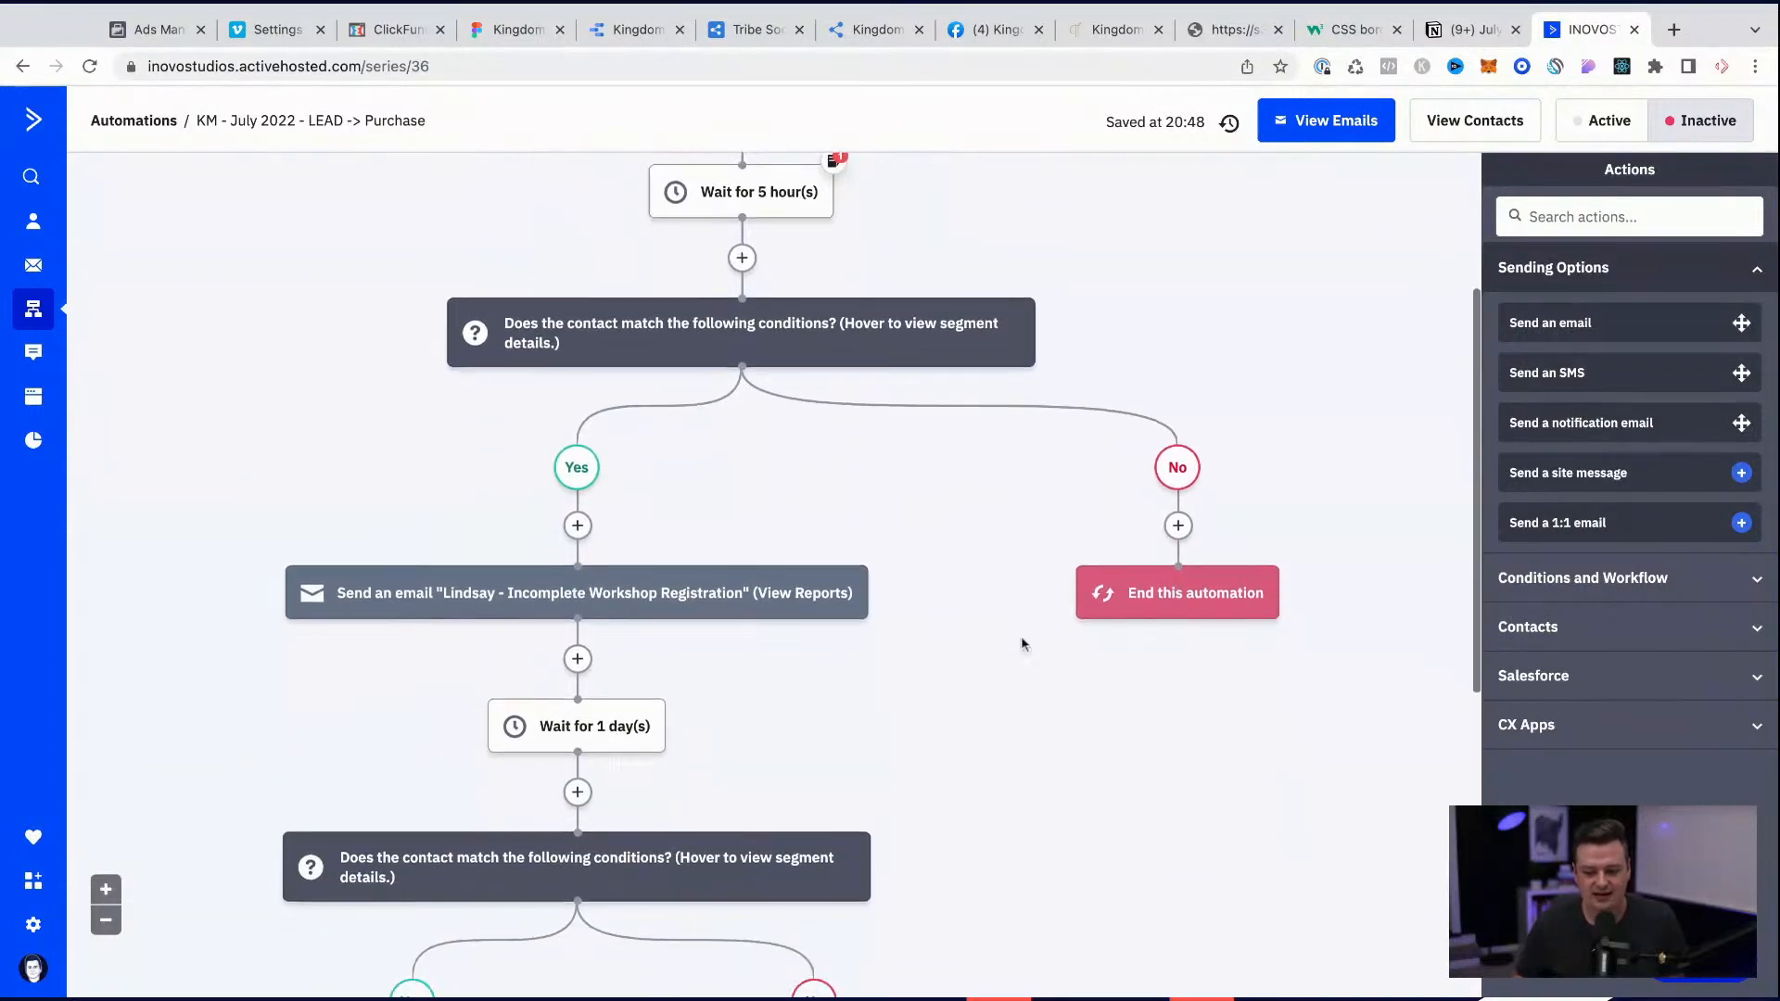
left_click(636, 597)
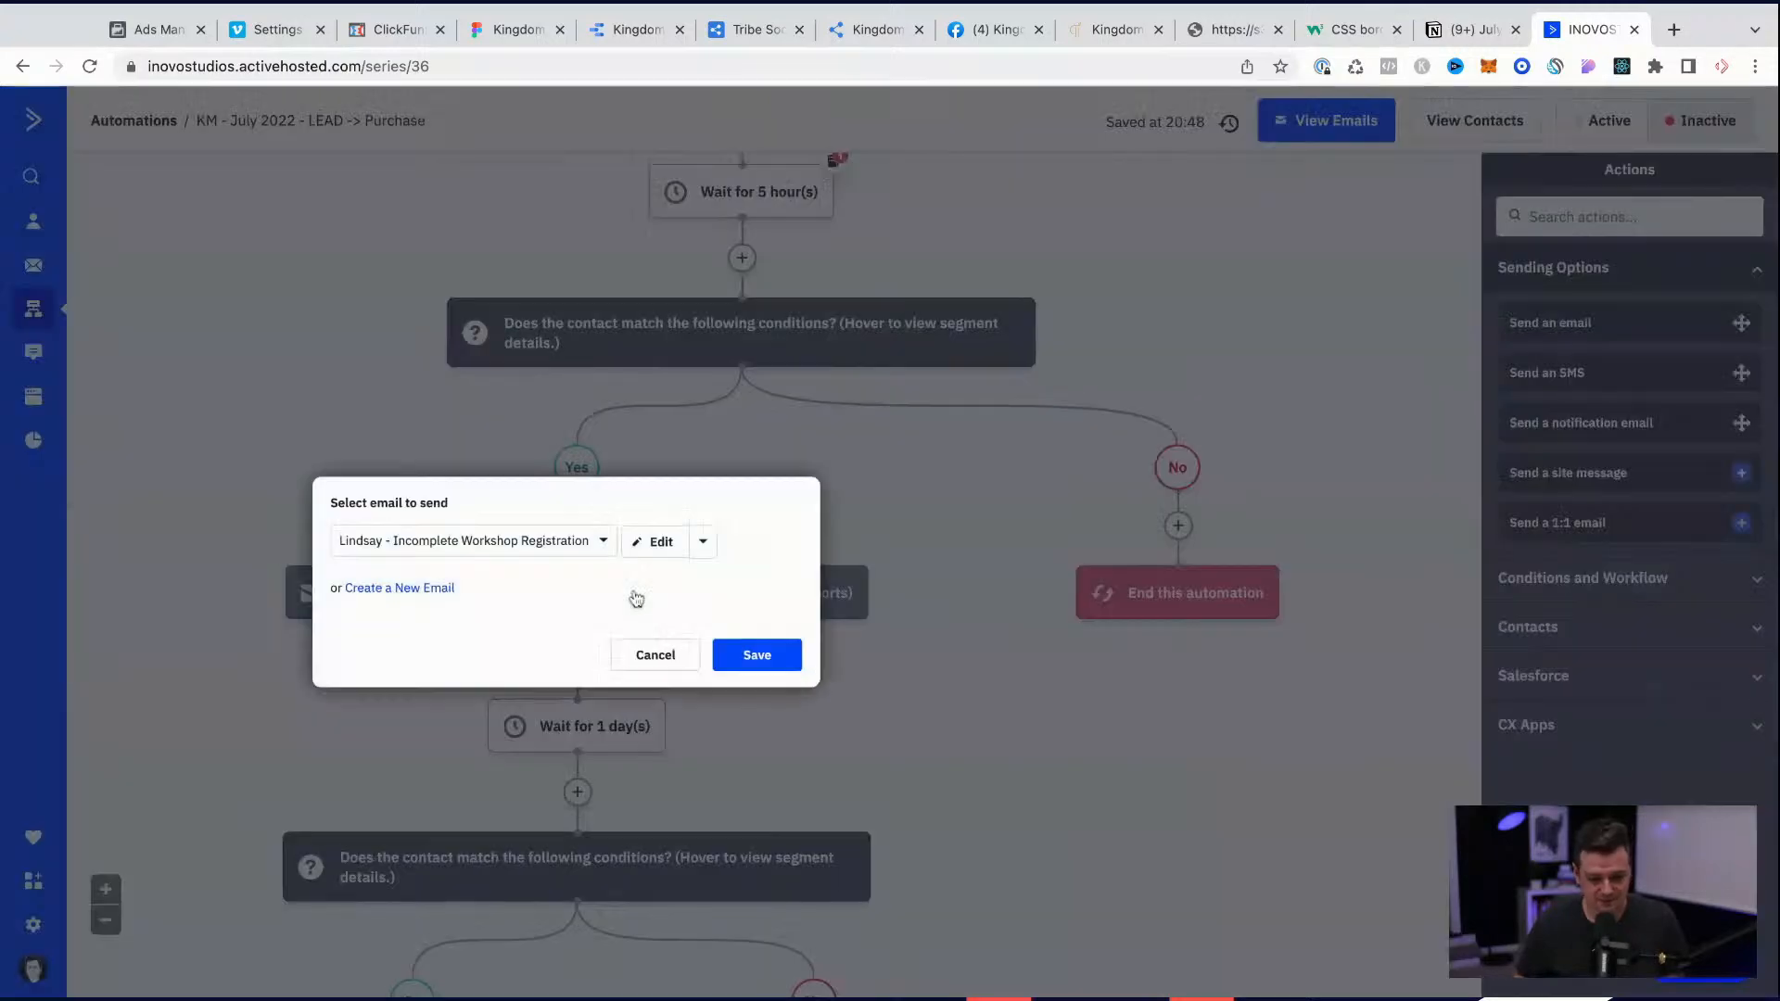
left_click(442, 544)
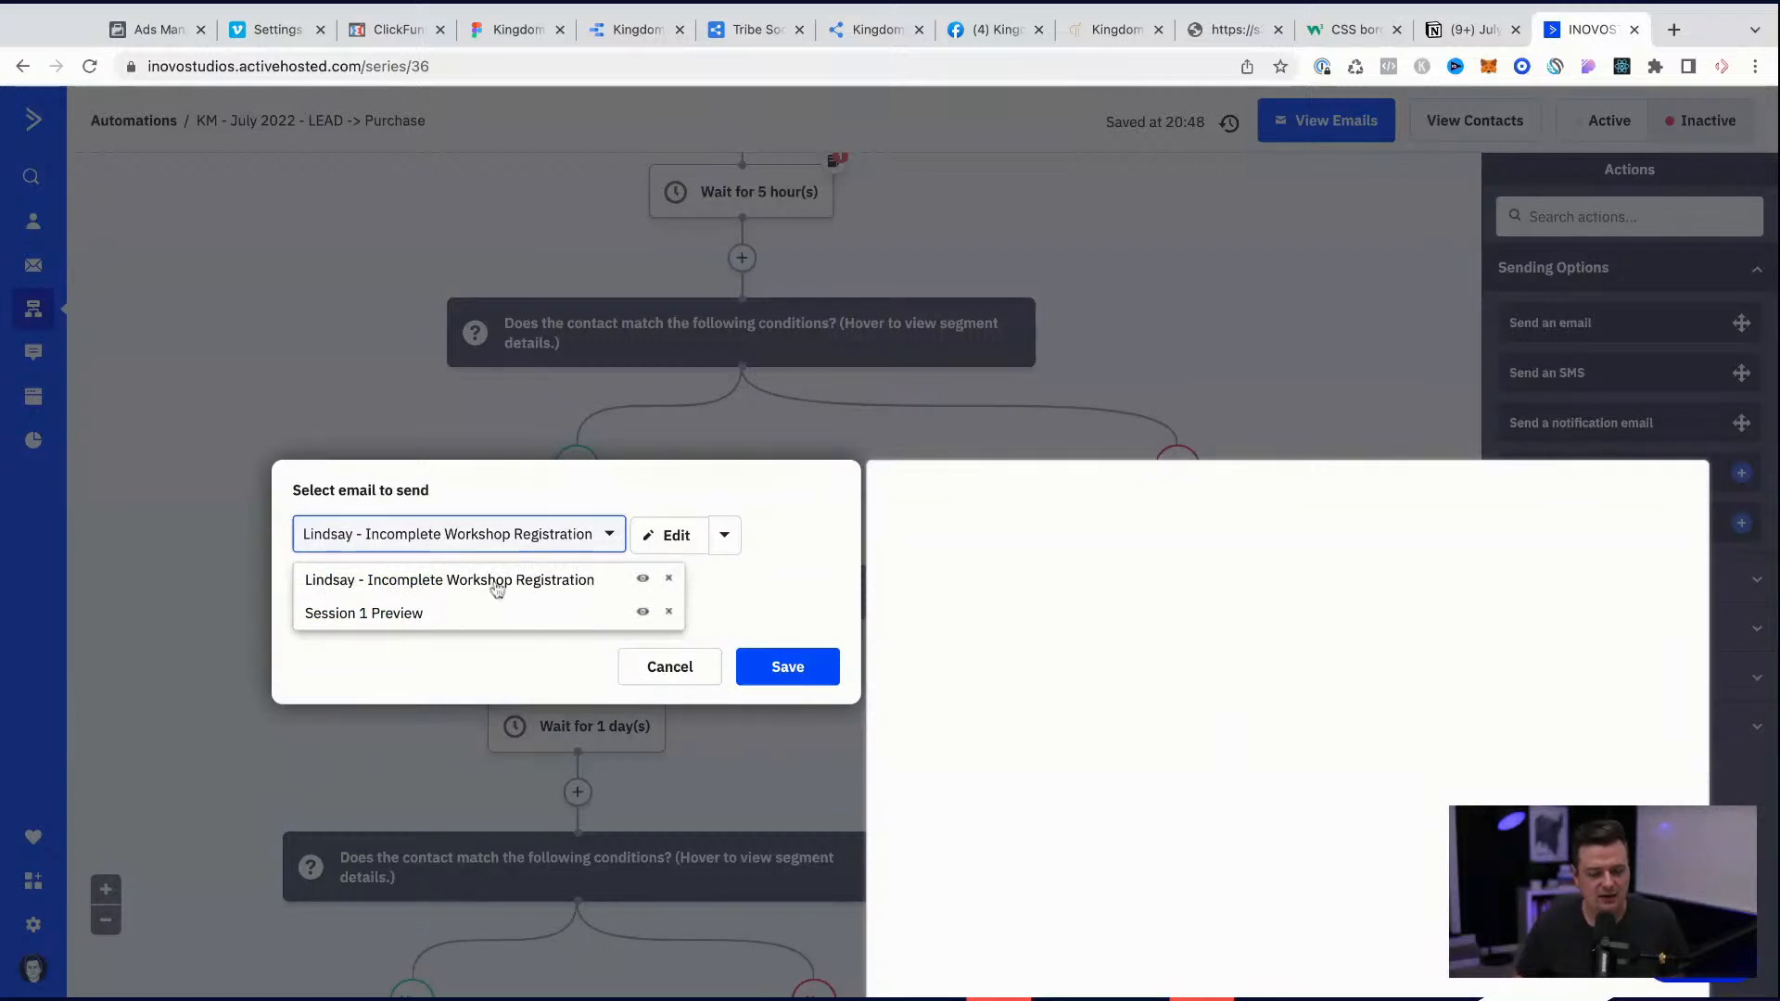
left_click(548, 581)
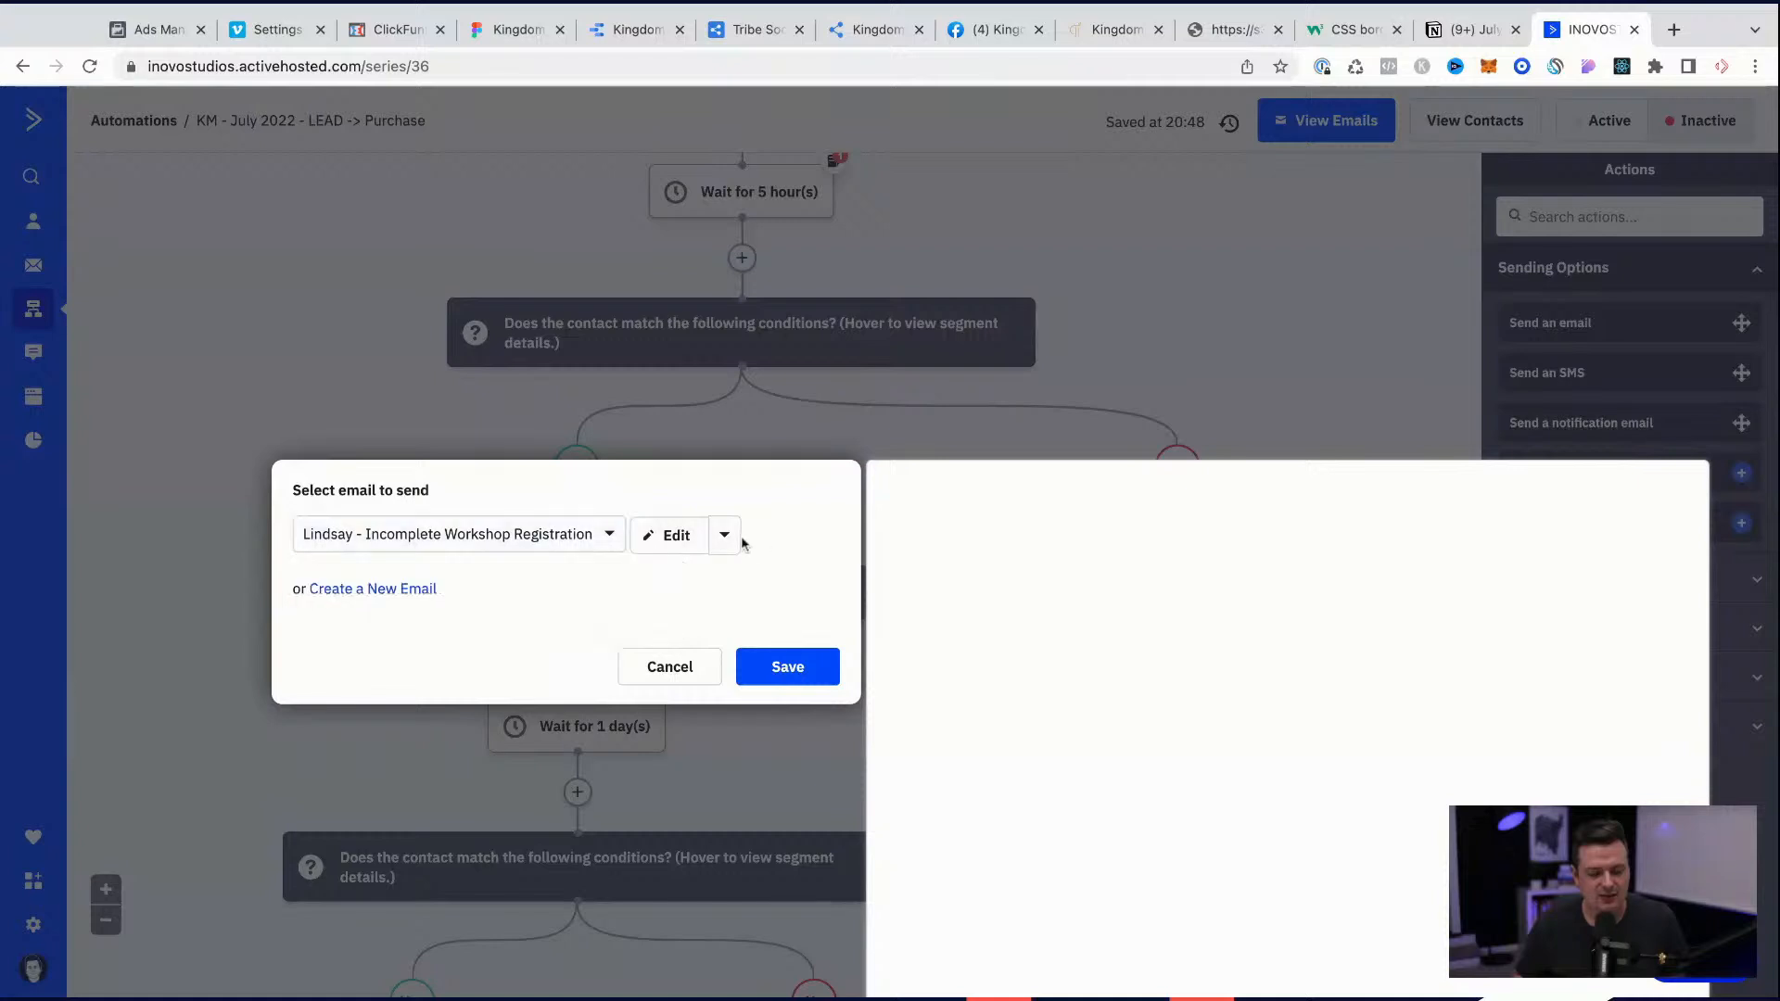
left_click(724, 535)
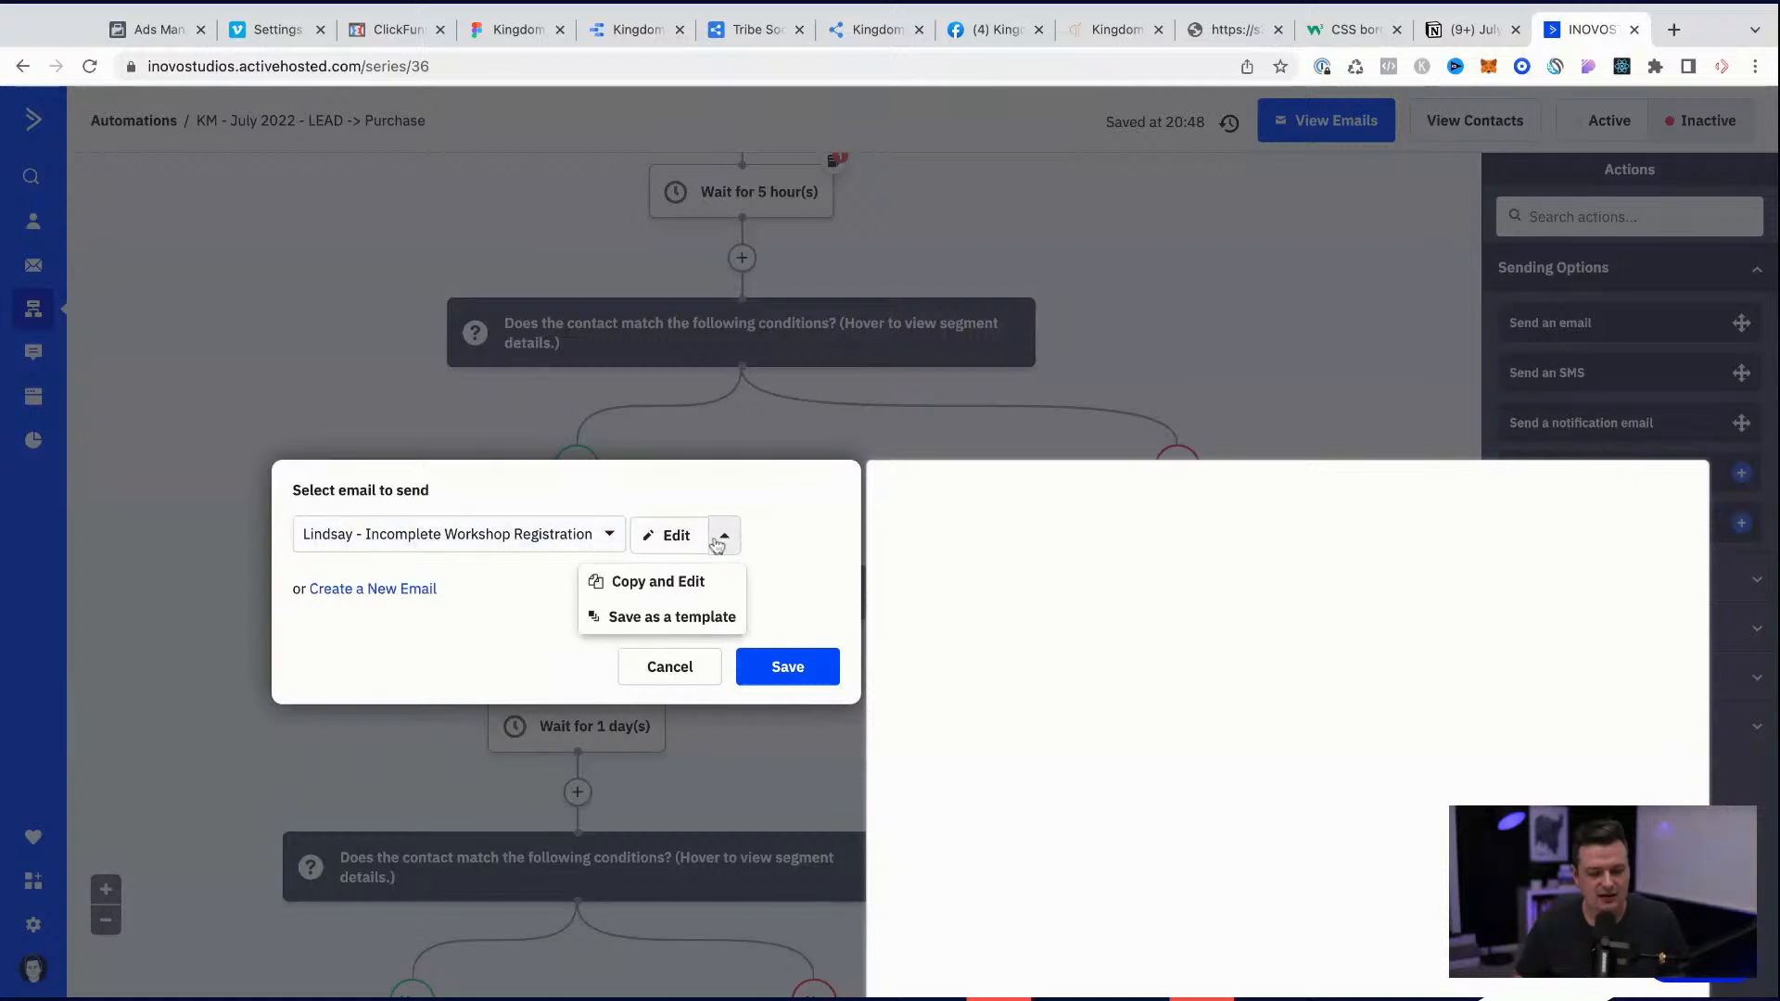
left_click(687, 584)
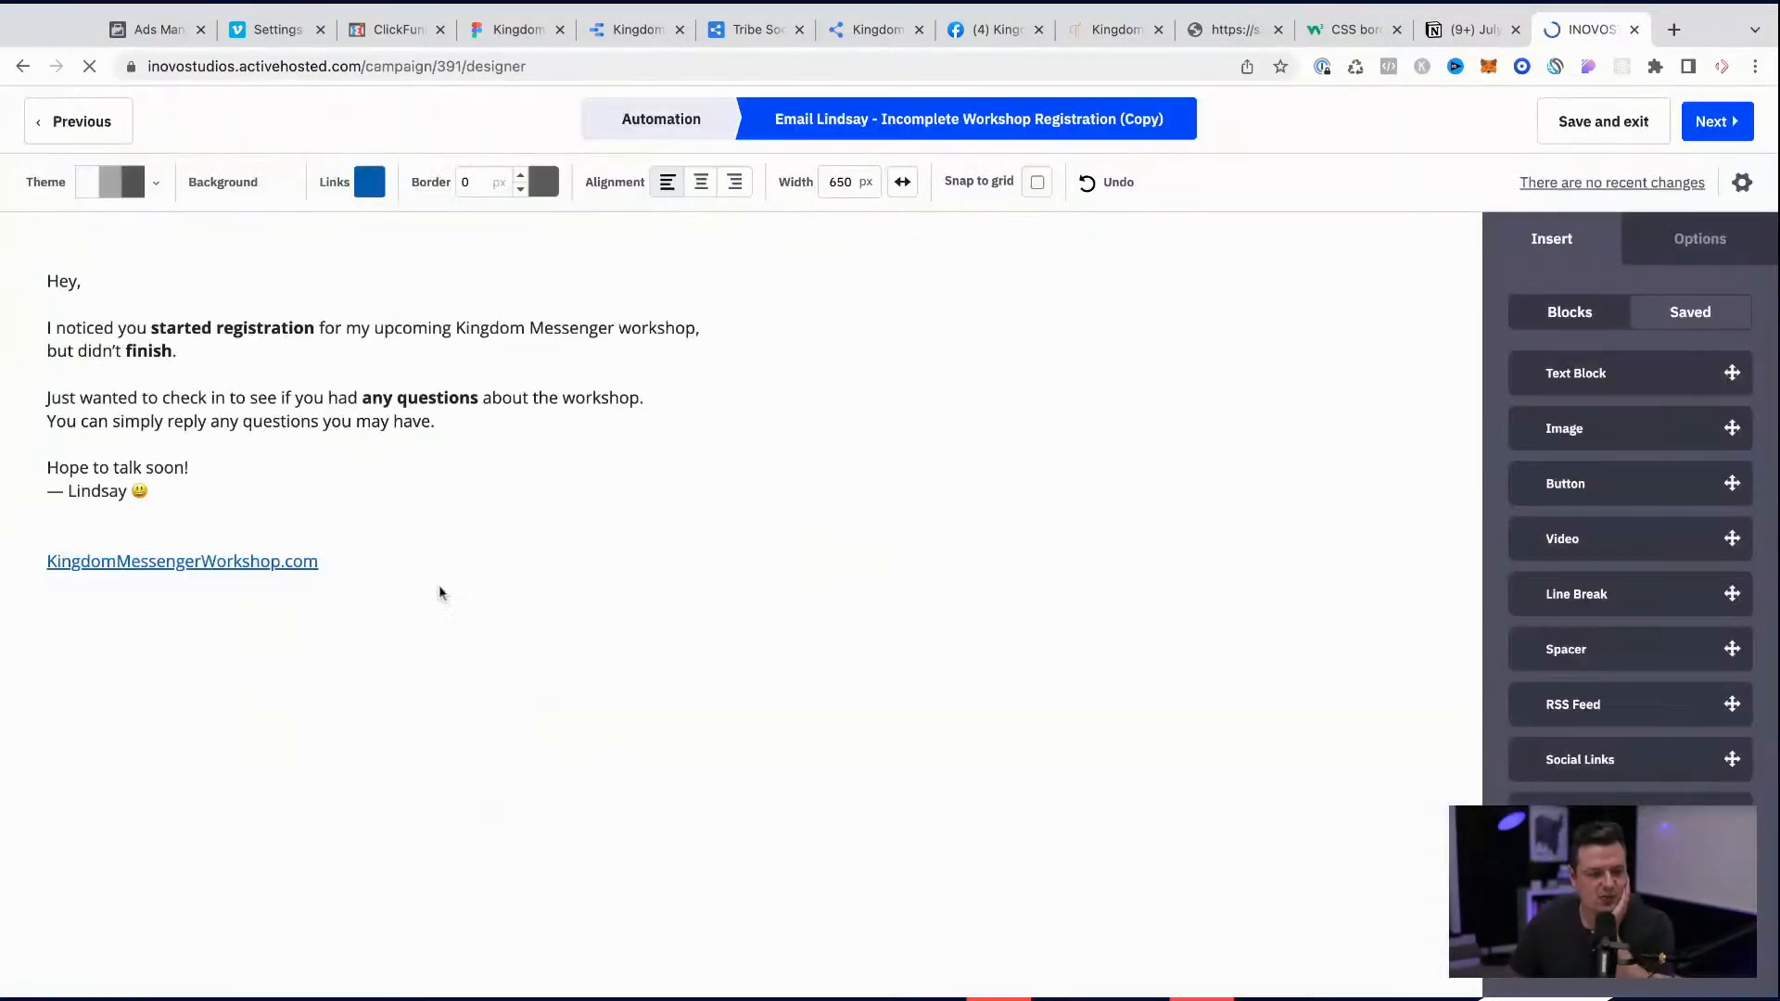
Step: Insert the contact's First Name personalization (%FIRSTNAME%) after "Hey," in the email's greeting
left_click(84, 283)
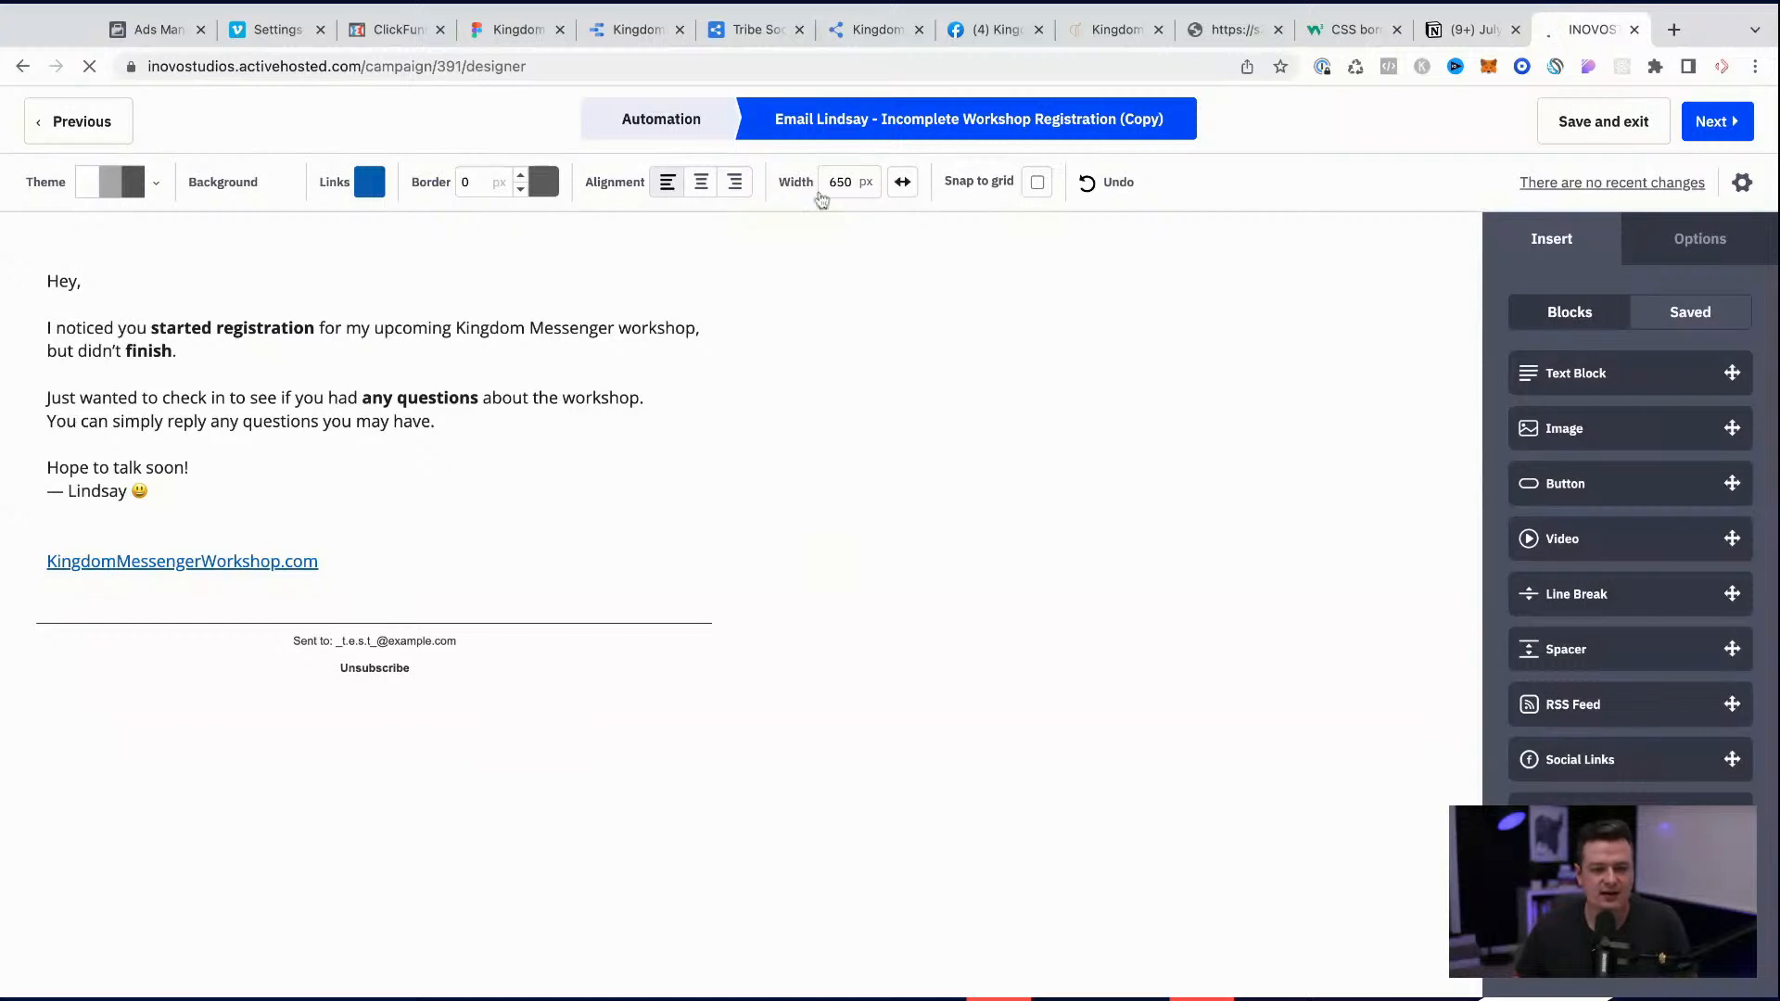
left_click(326, 256)
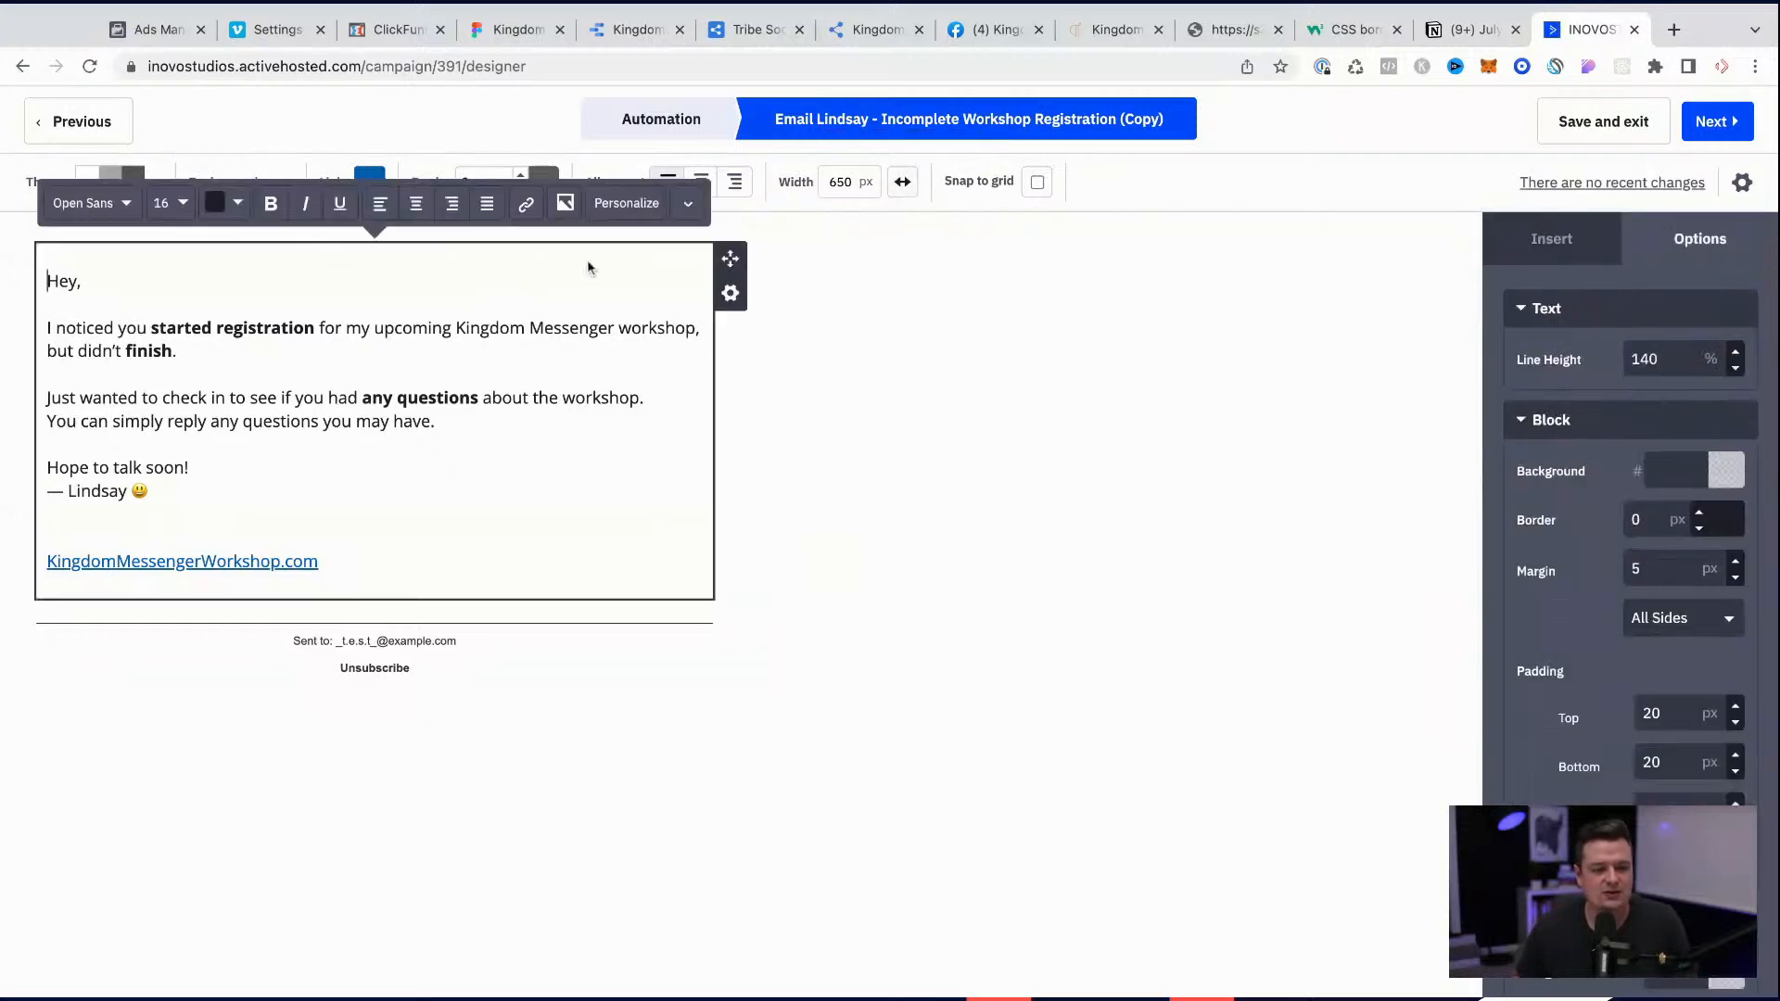
left_click(606, 210)
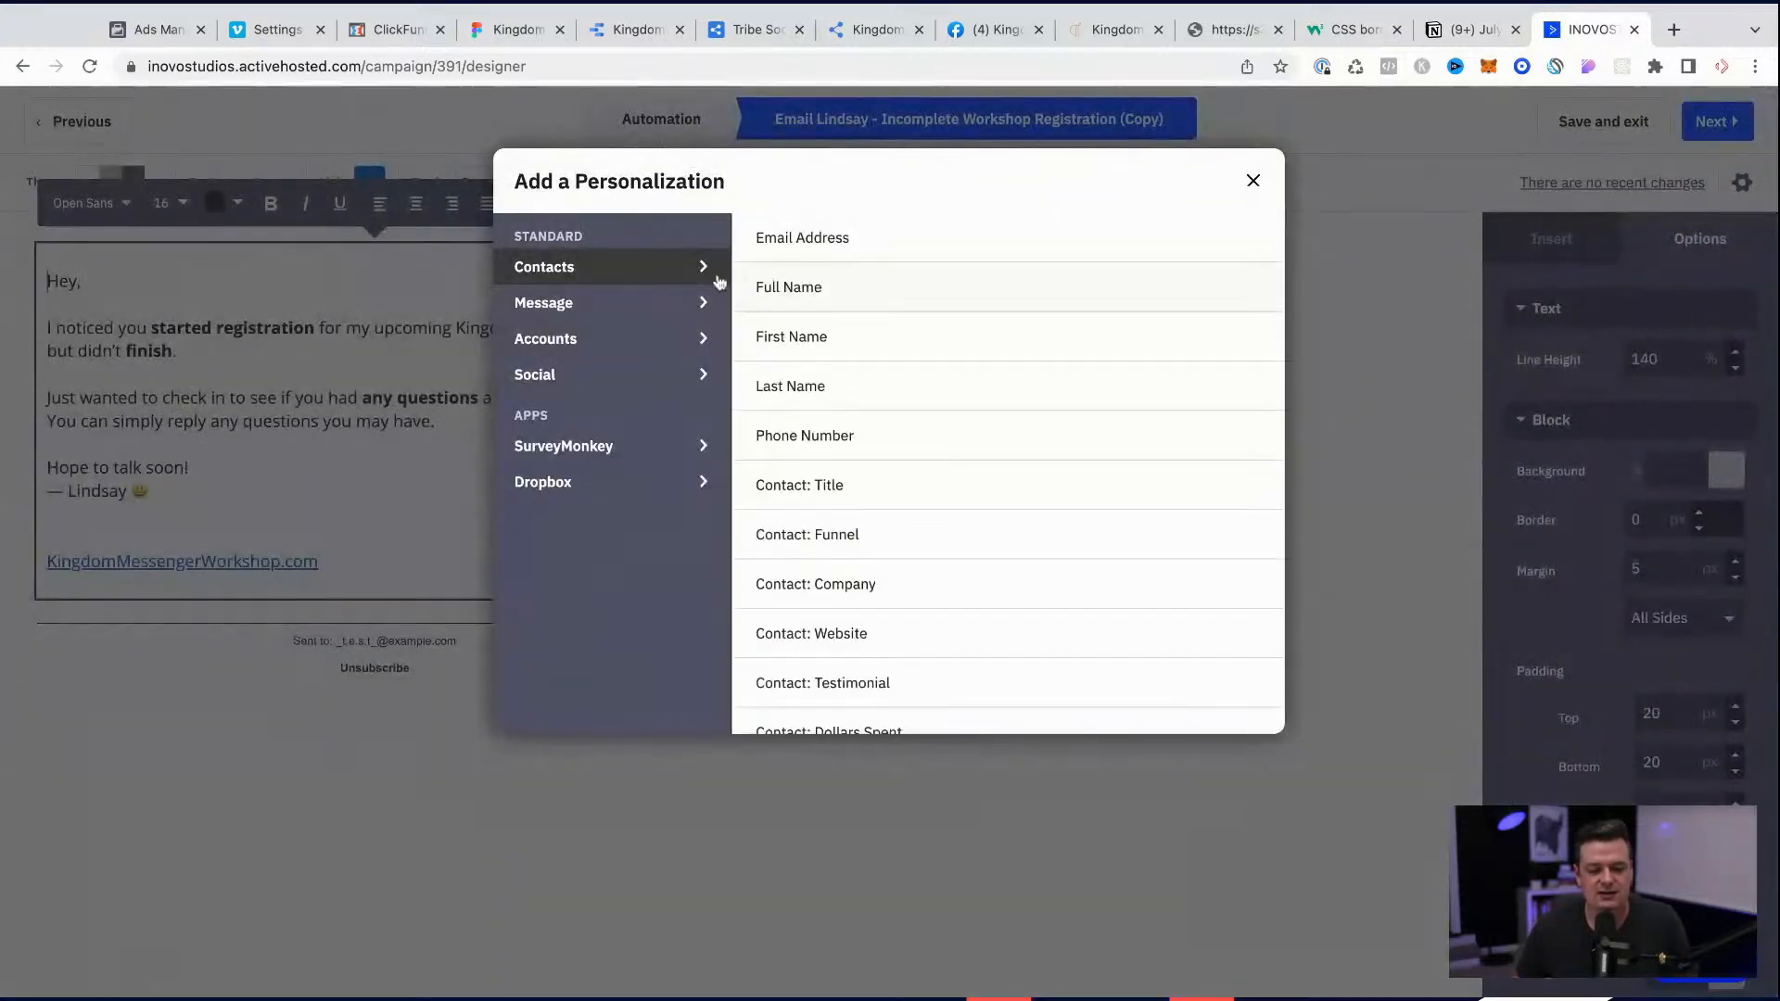
left_click(815, 335)
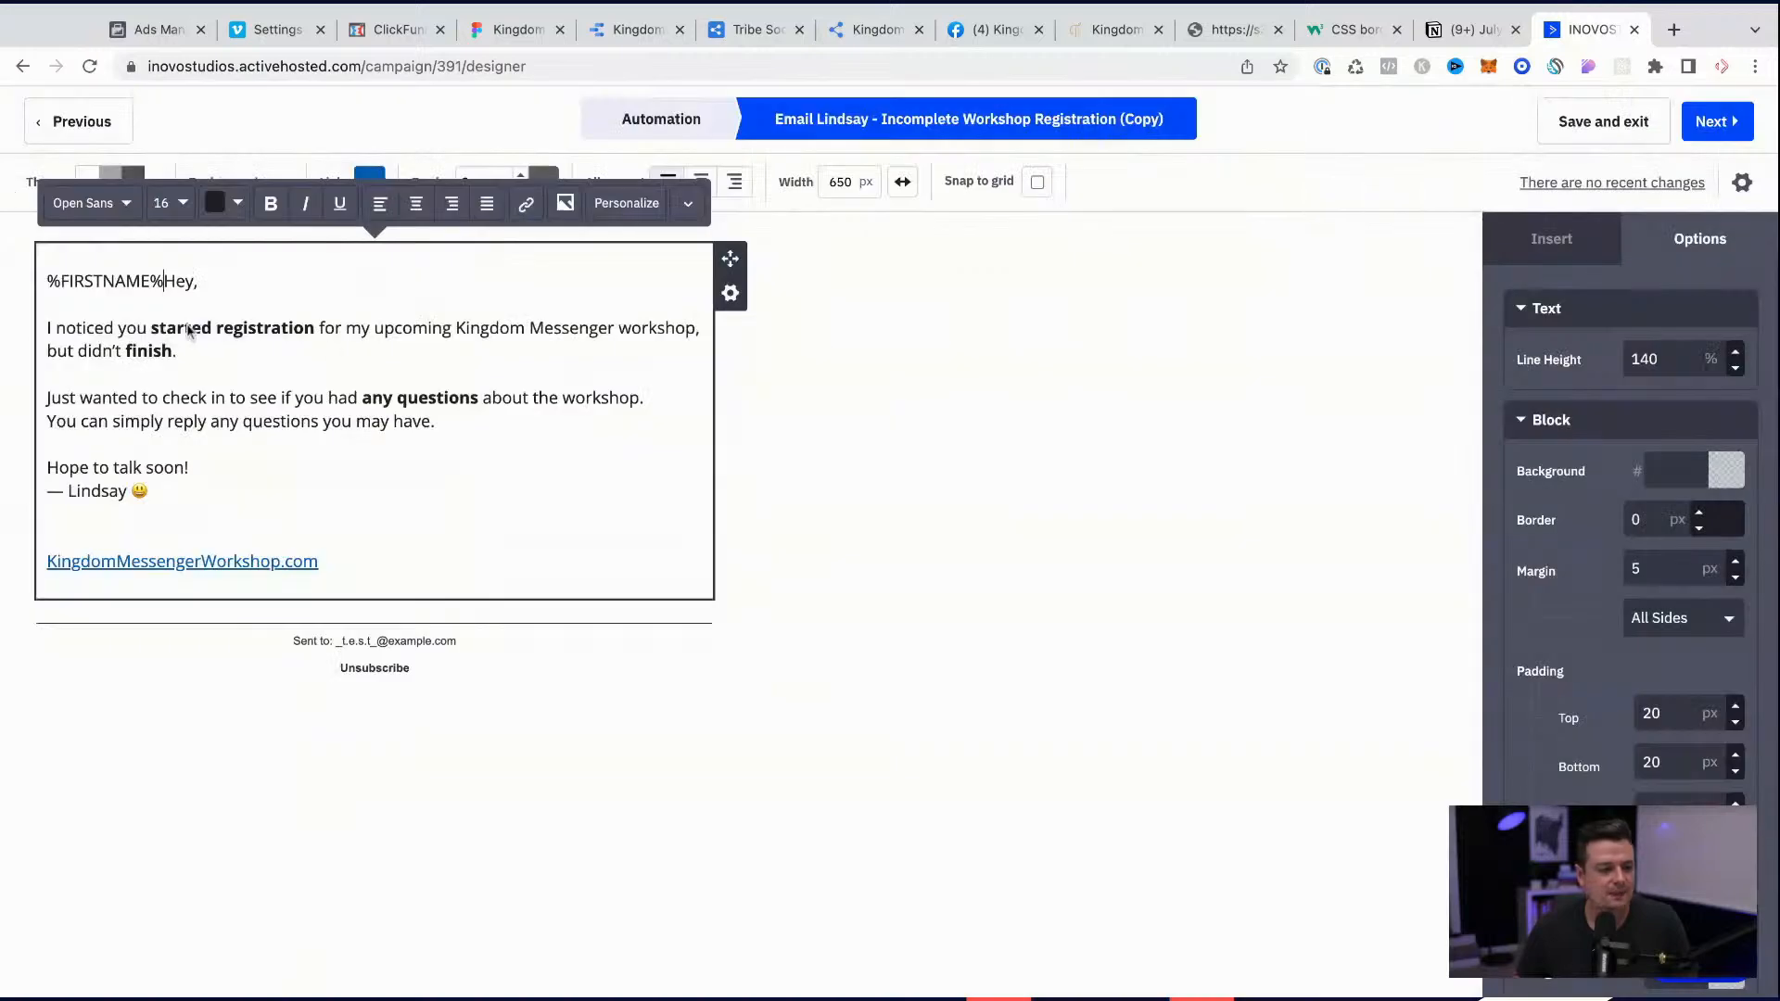
left_click_drag(161, 283, 46, 281)
key("BackSpace")
left_click(142, 288)
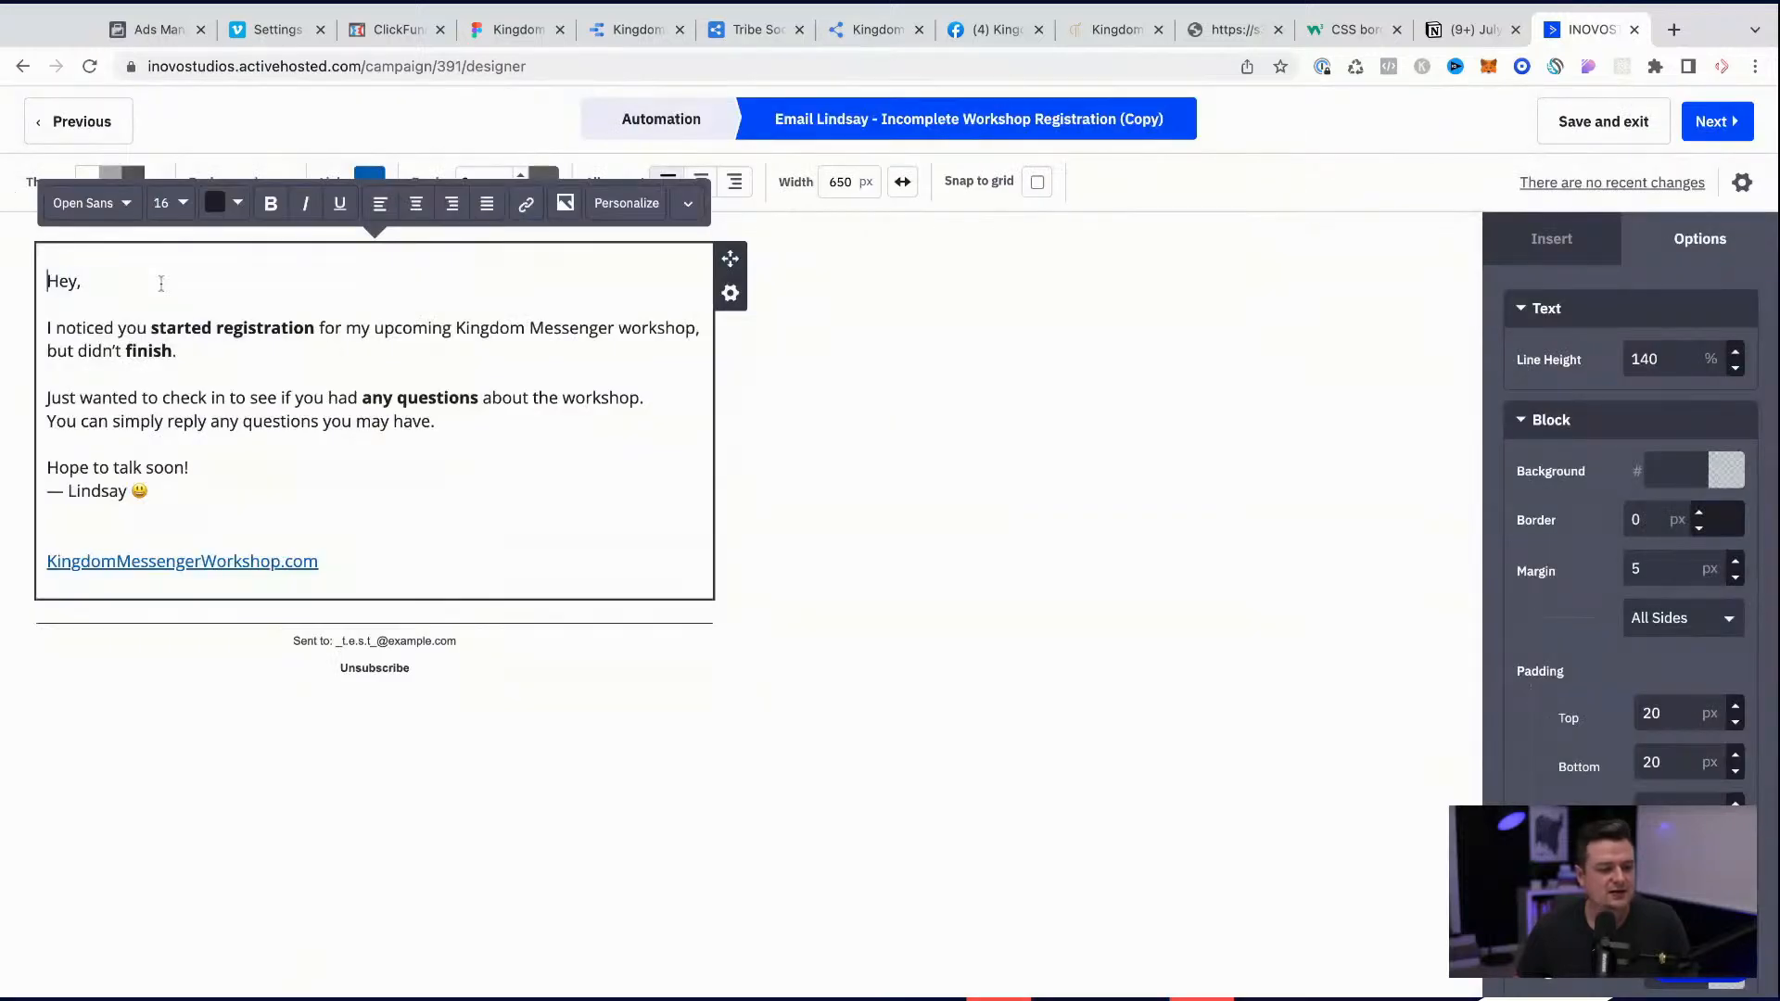
key("ctrl+v")
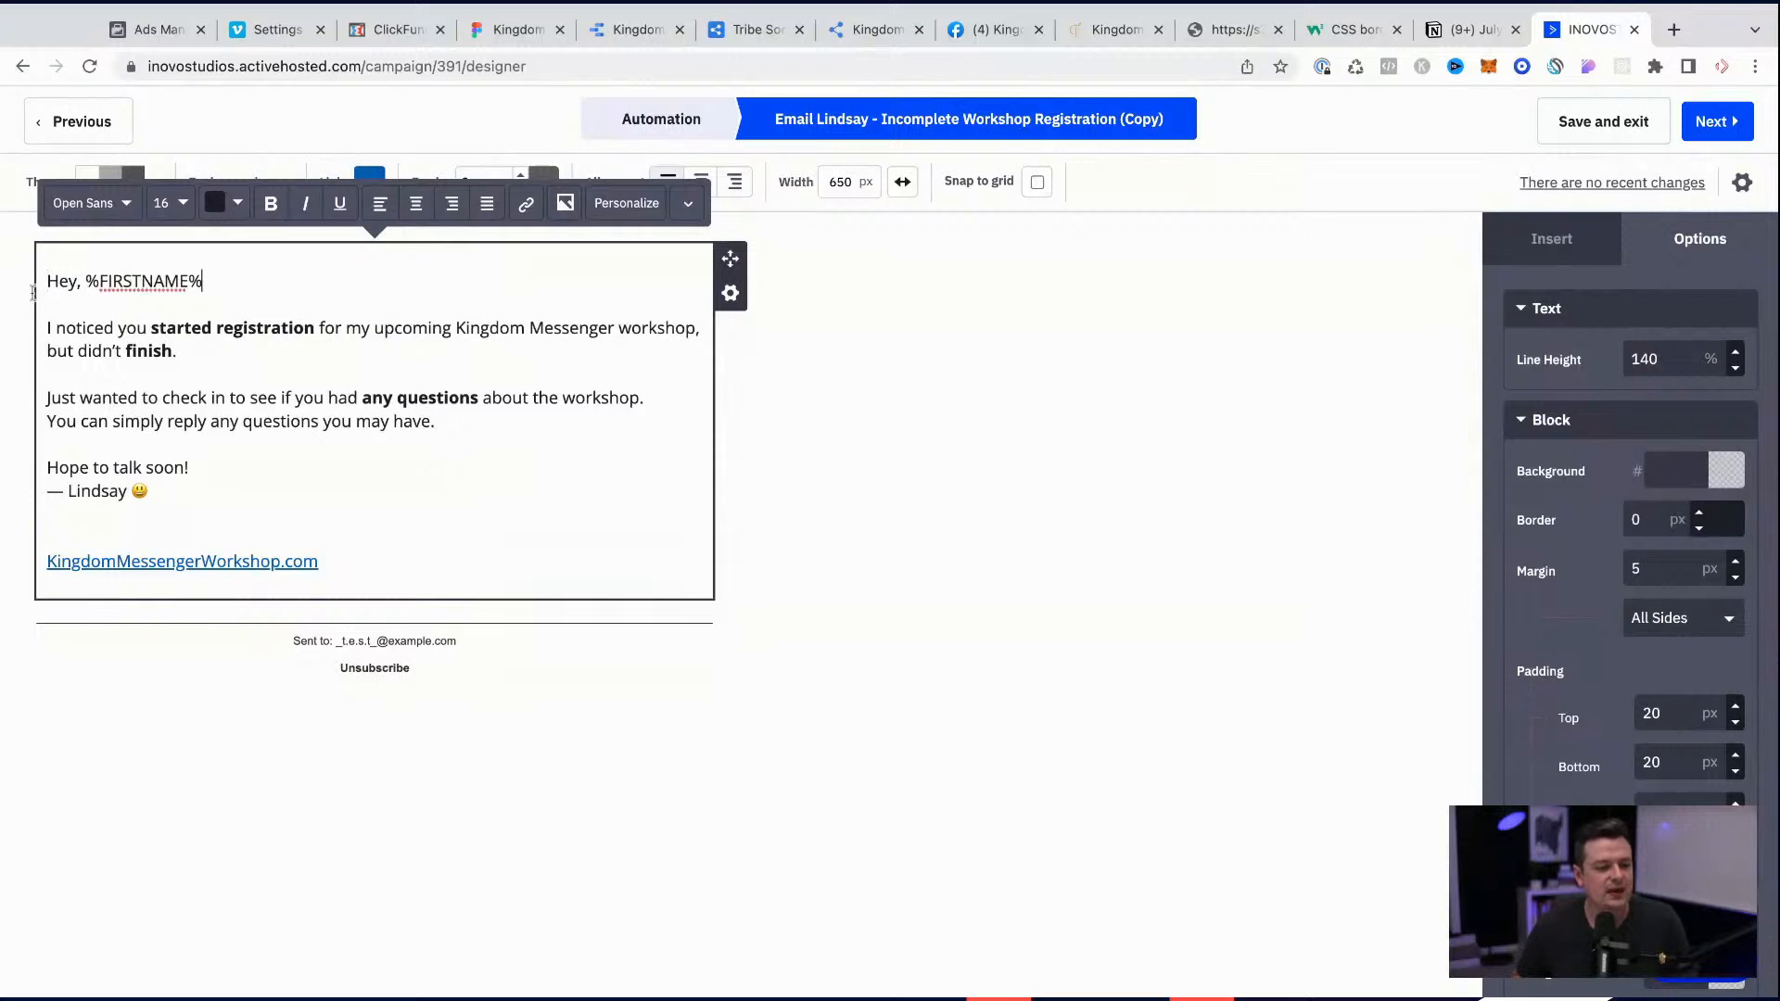
left_click_drag(93, 280, 226, 279)
left_click(228, 279)
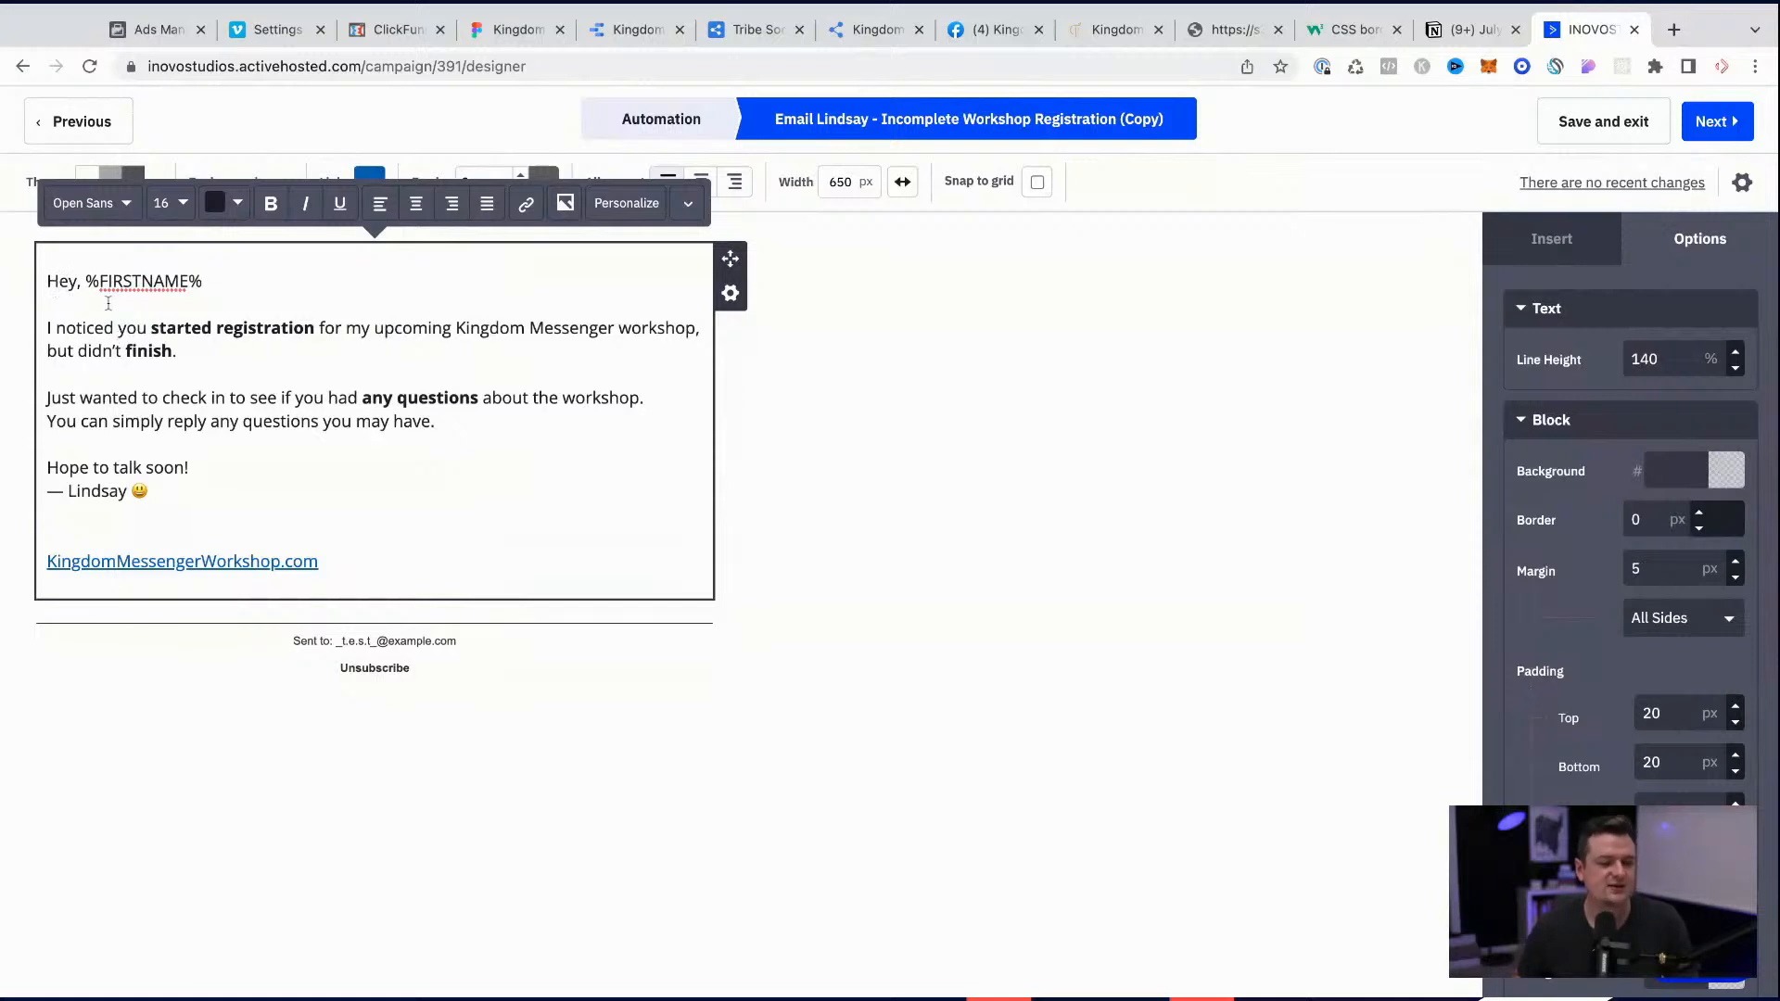
left_click_drag(206, 281, 24, 286)
left_click(112, 375)
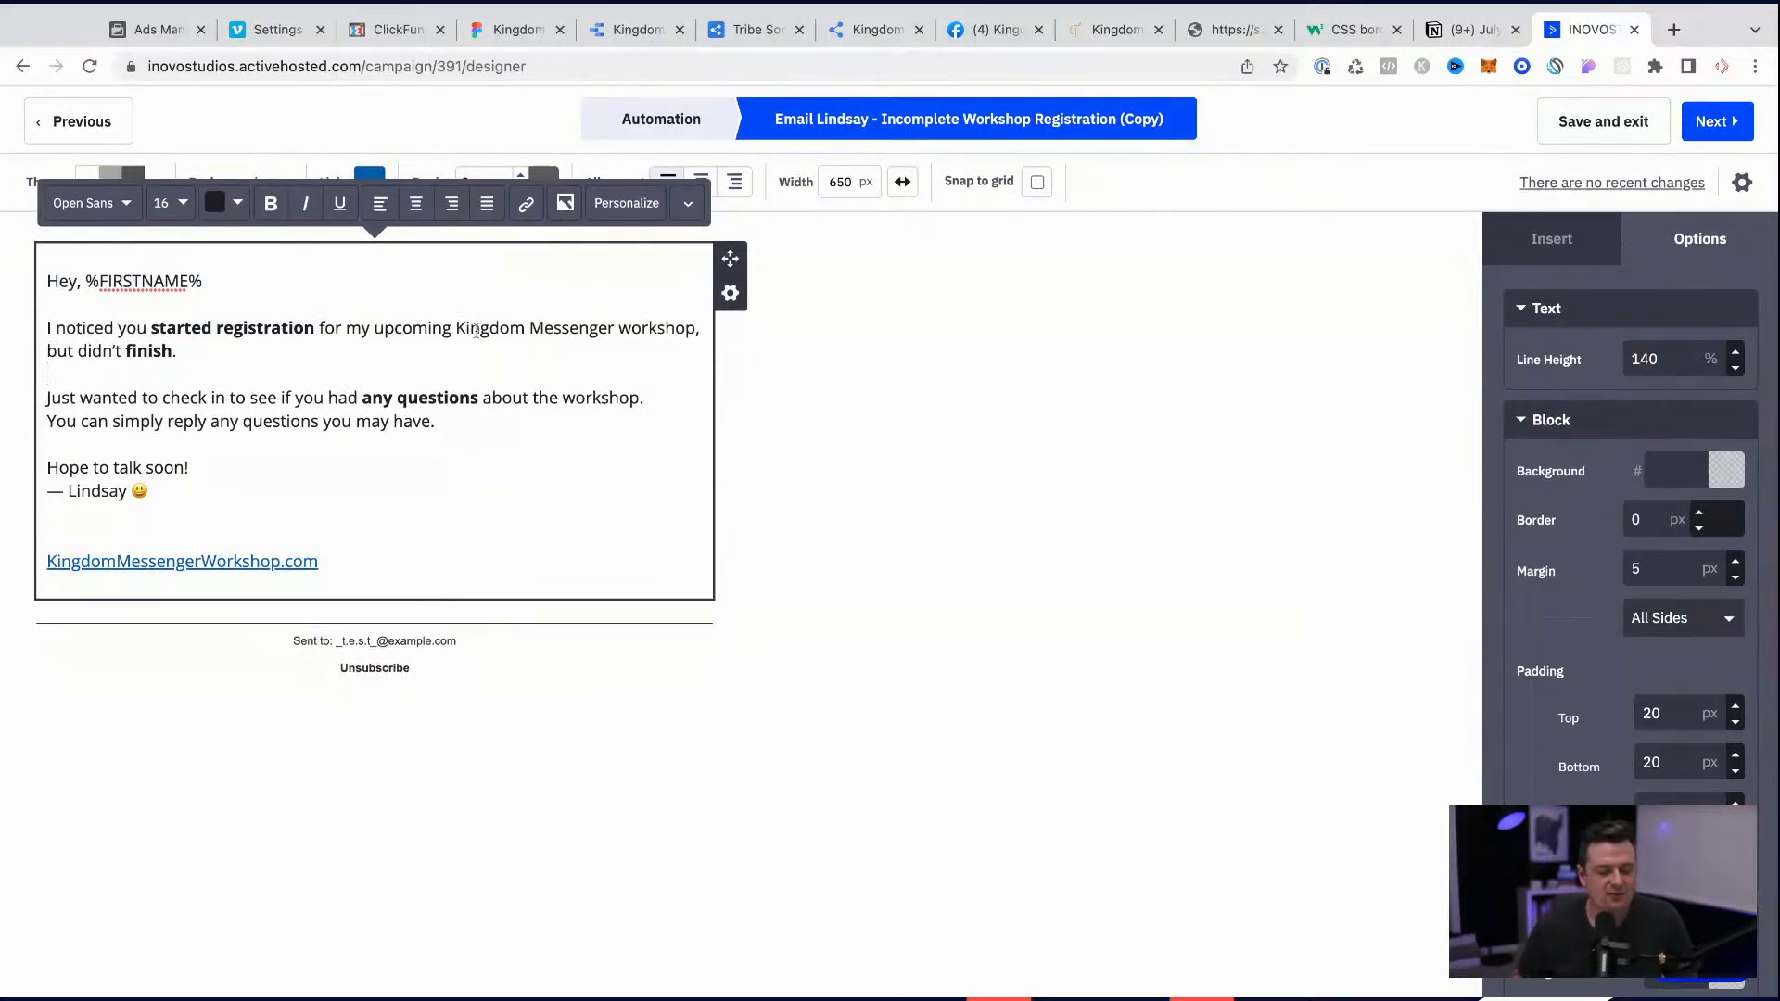
Step: In the email's opening sentence, replace "my" with "our" and "workshop" with "Challenge"
double_click(358, 328)
type("our")
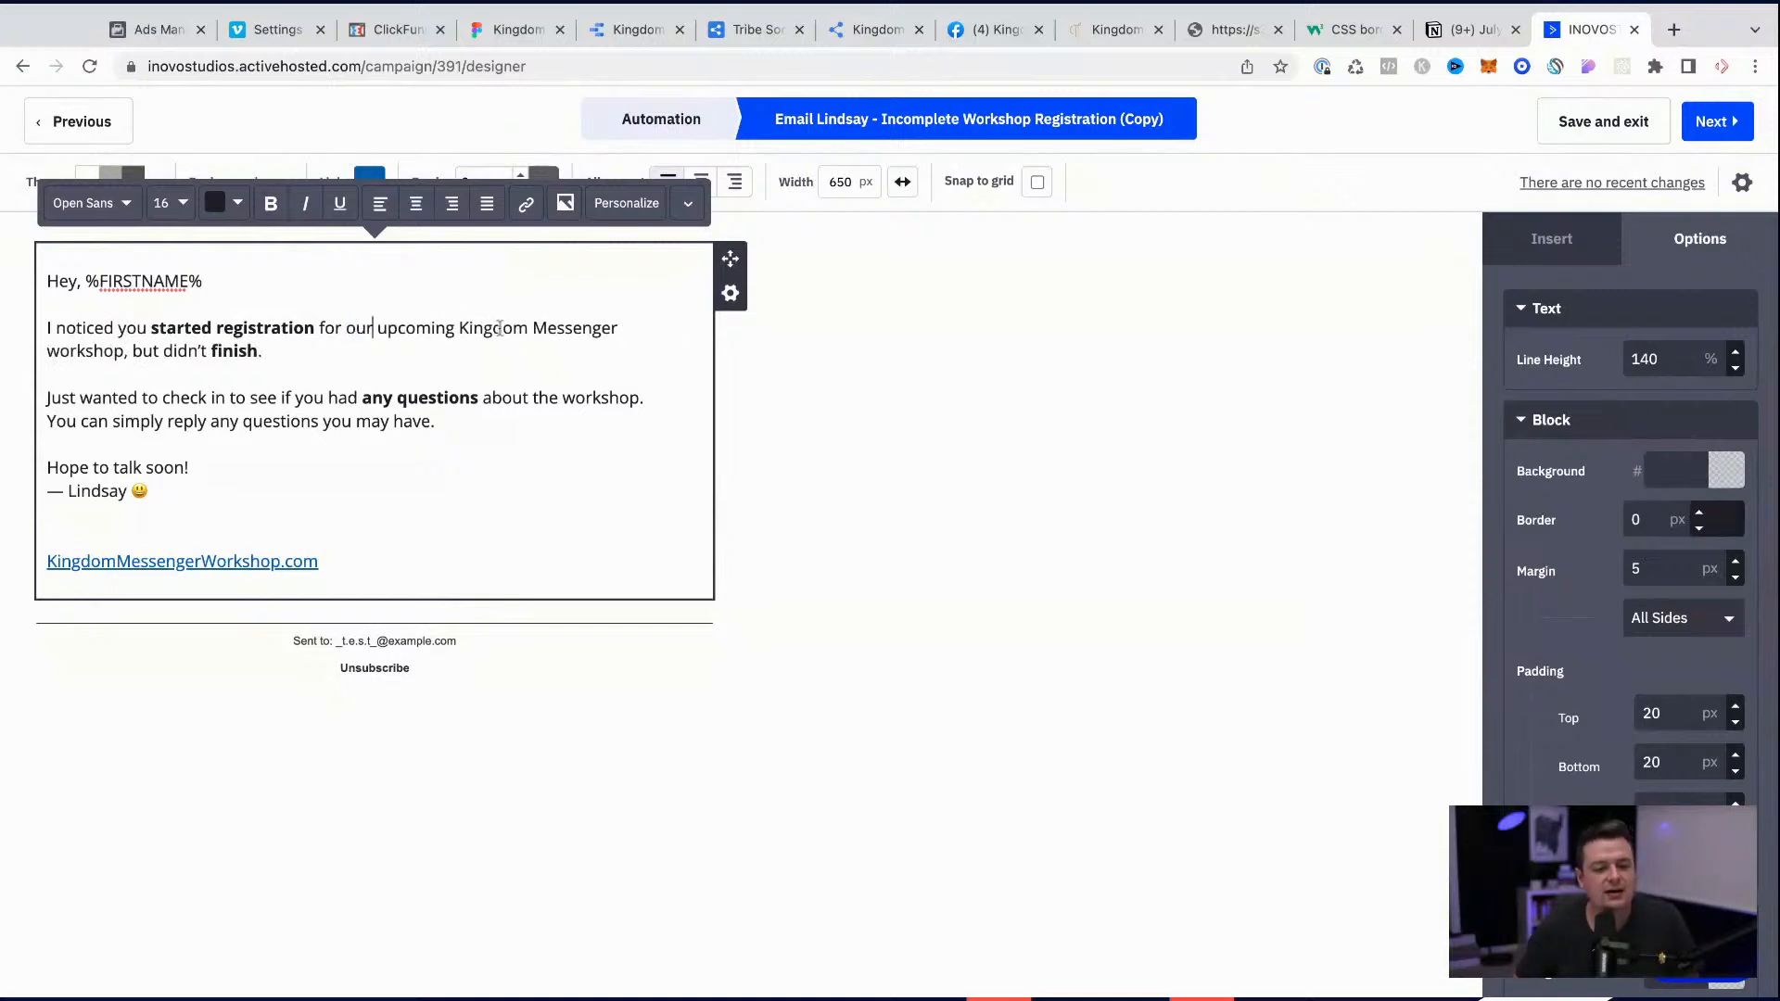
double_click(96, 350)
type("Challenge")
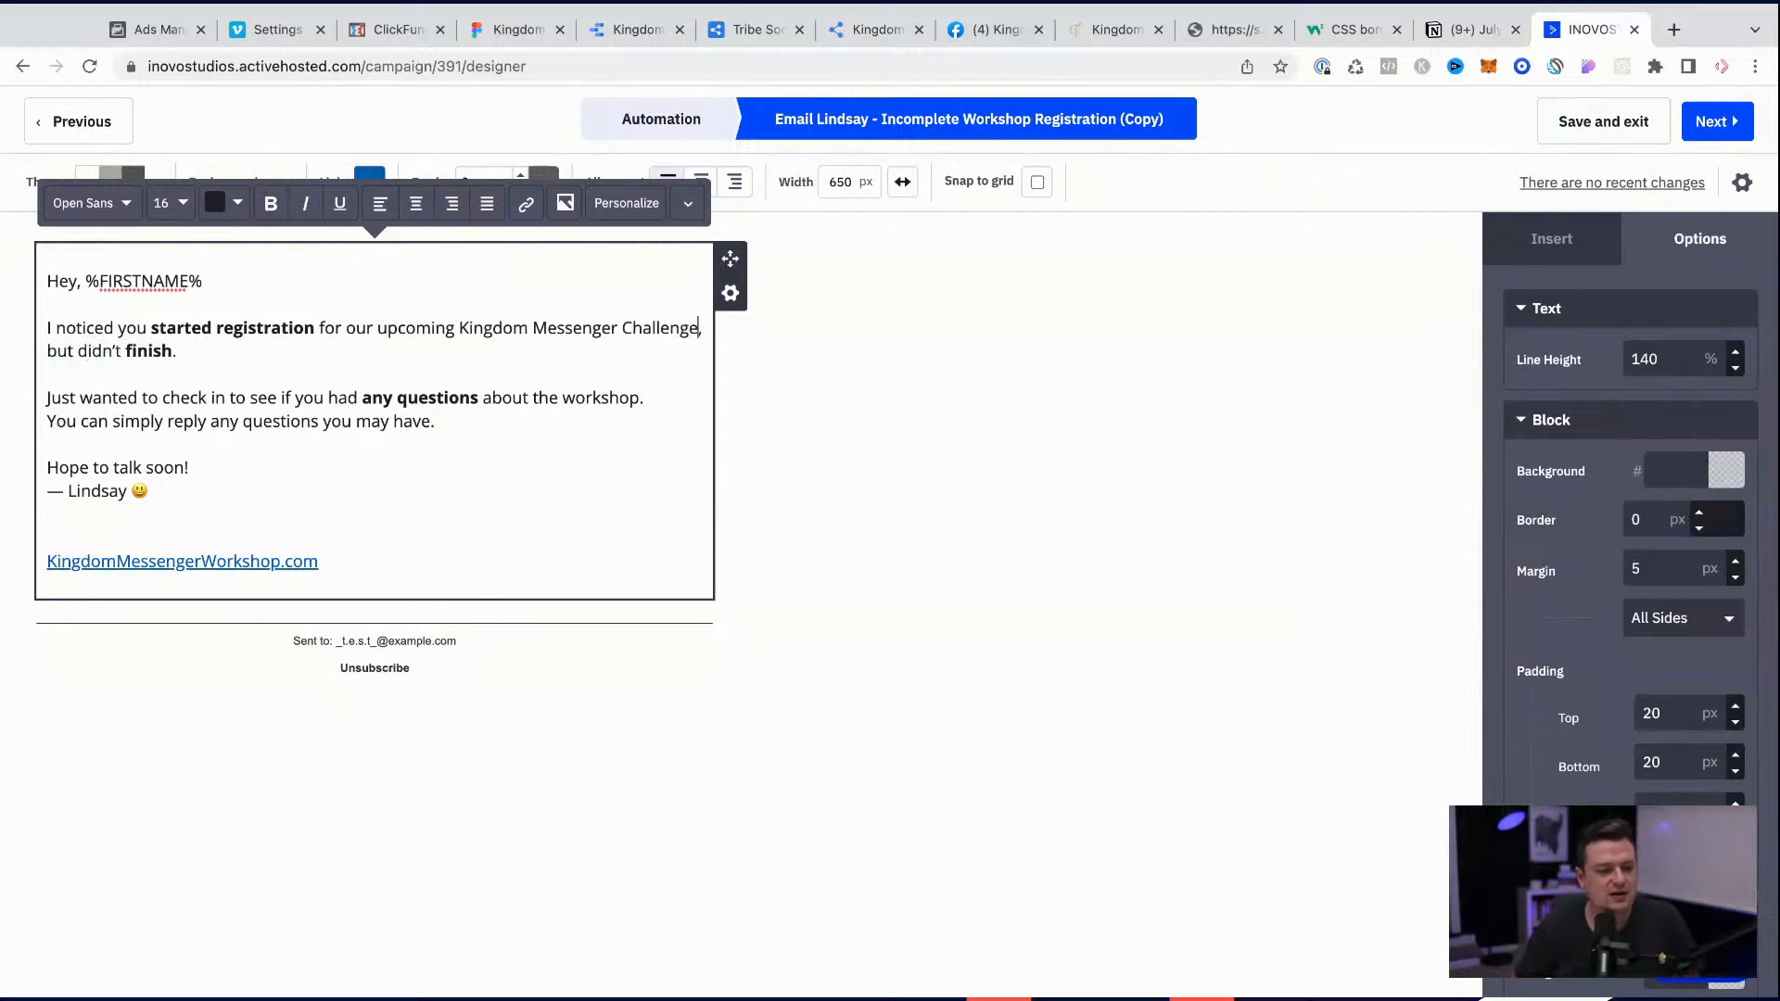
Step: Extend the bold word "finish" in the opening sentence so it reads "finish complete your registration"
left_click(173, 348)
type("complete registrat")
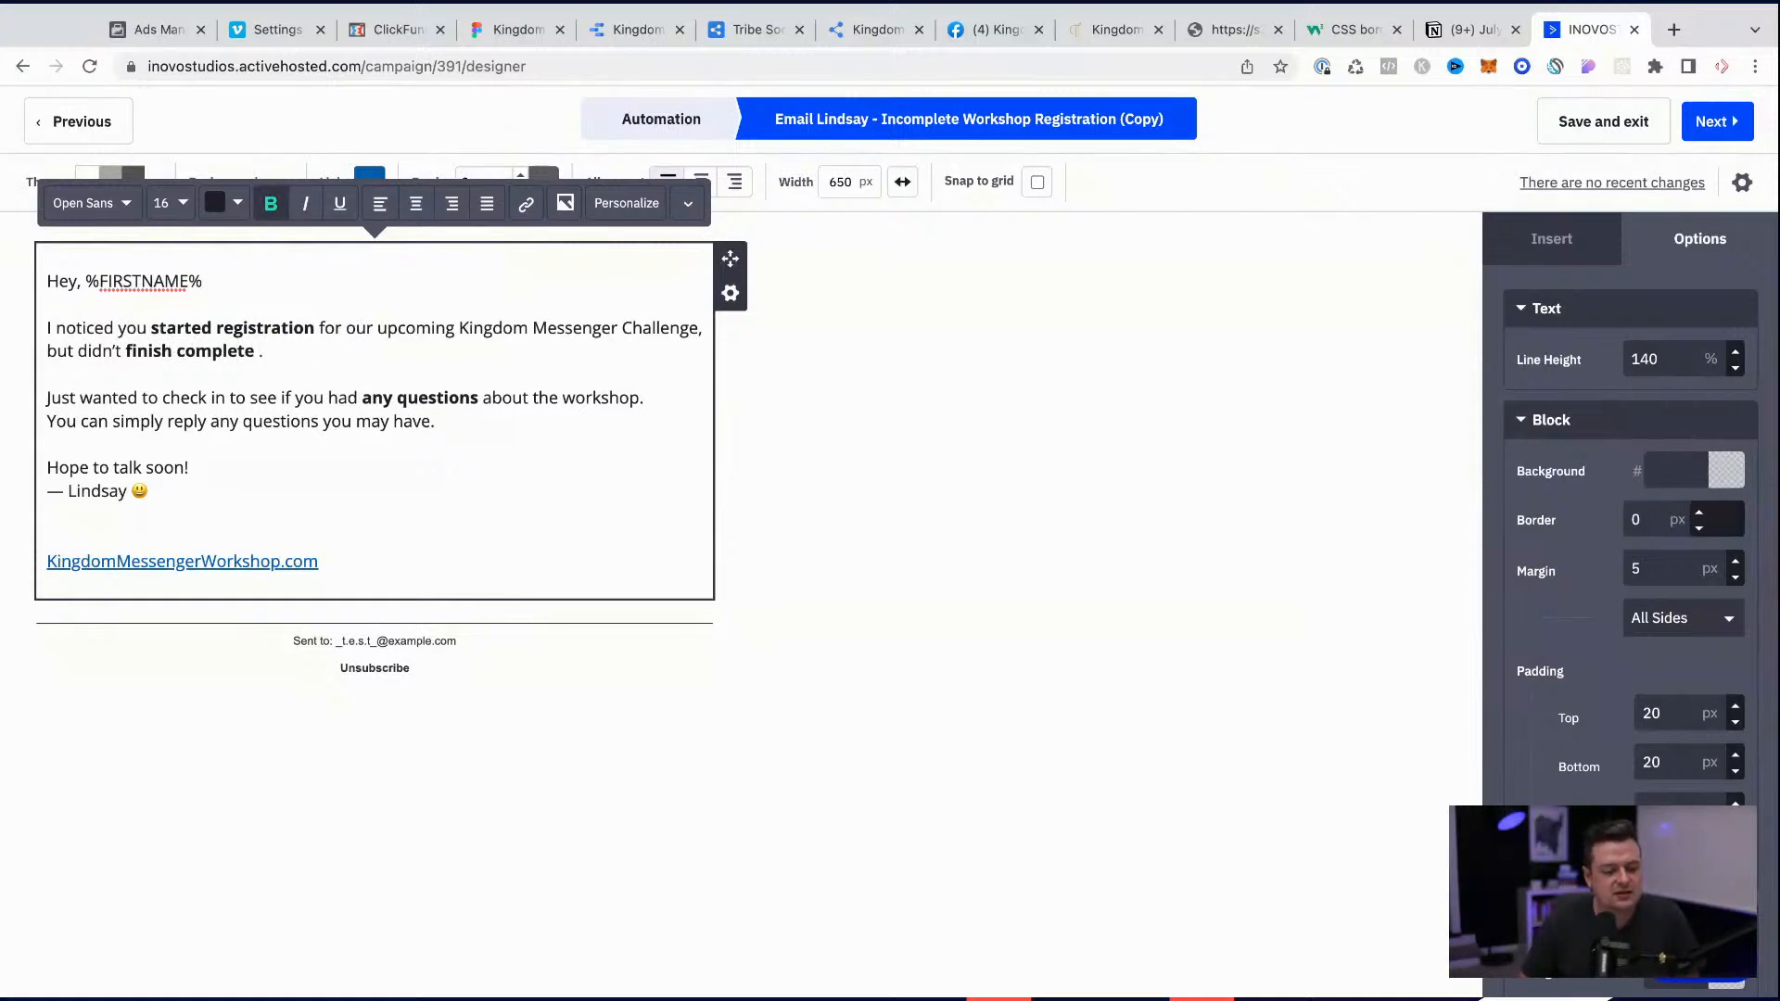
type("your resistration")
left_click(464, 355)
left_click(429, 399)
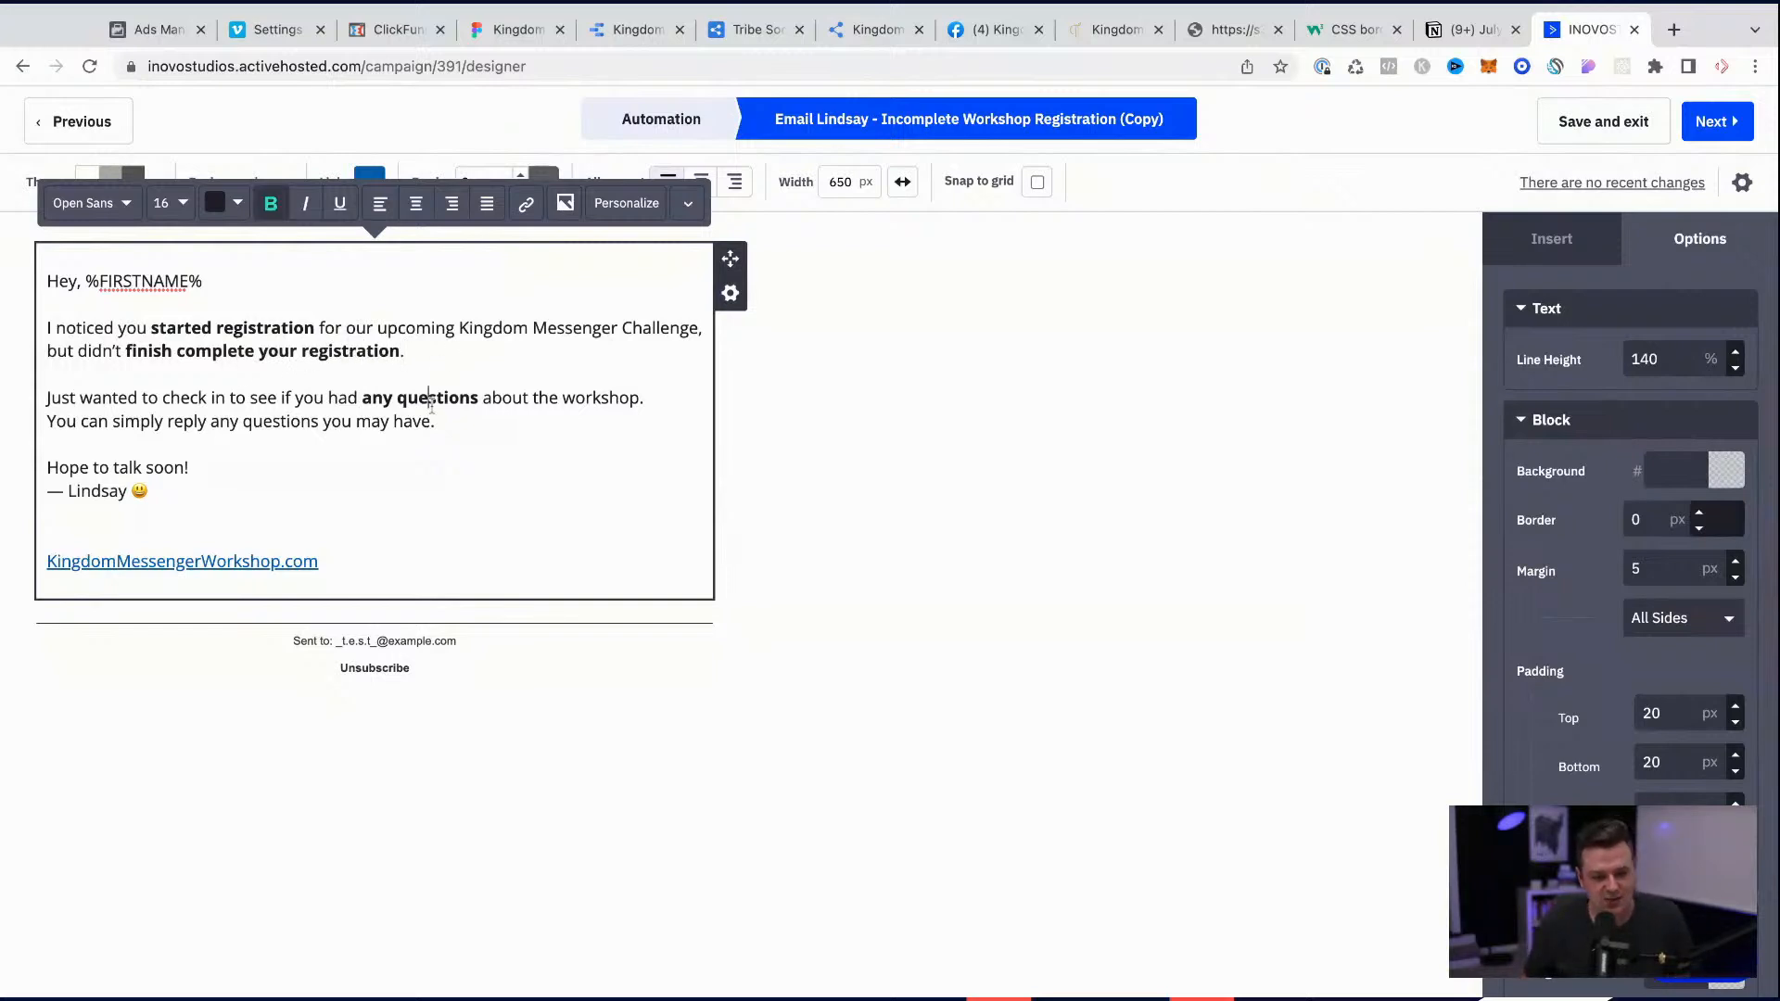
left_click(467, 432)
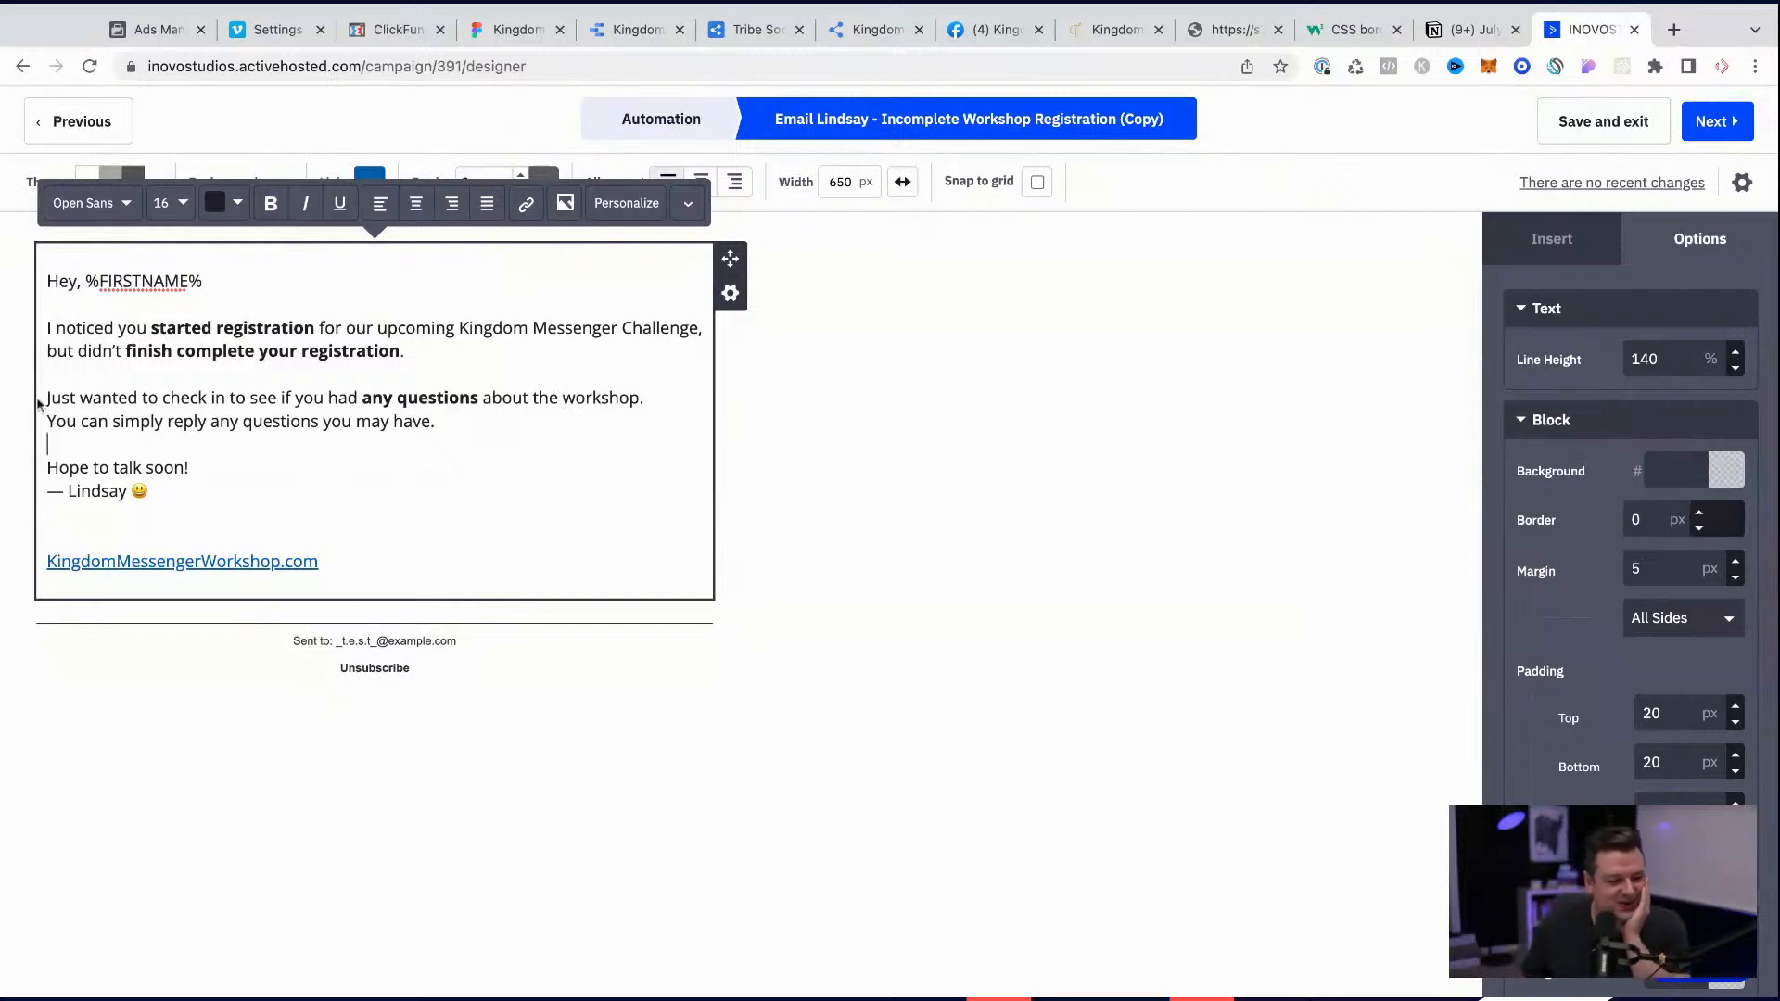
Step: In the second paragraph, replace "workshop" with "challenge" and insert "with" after "simply reply"
double_click(592, 397)
type("challenge")
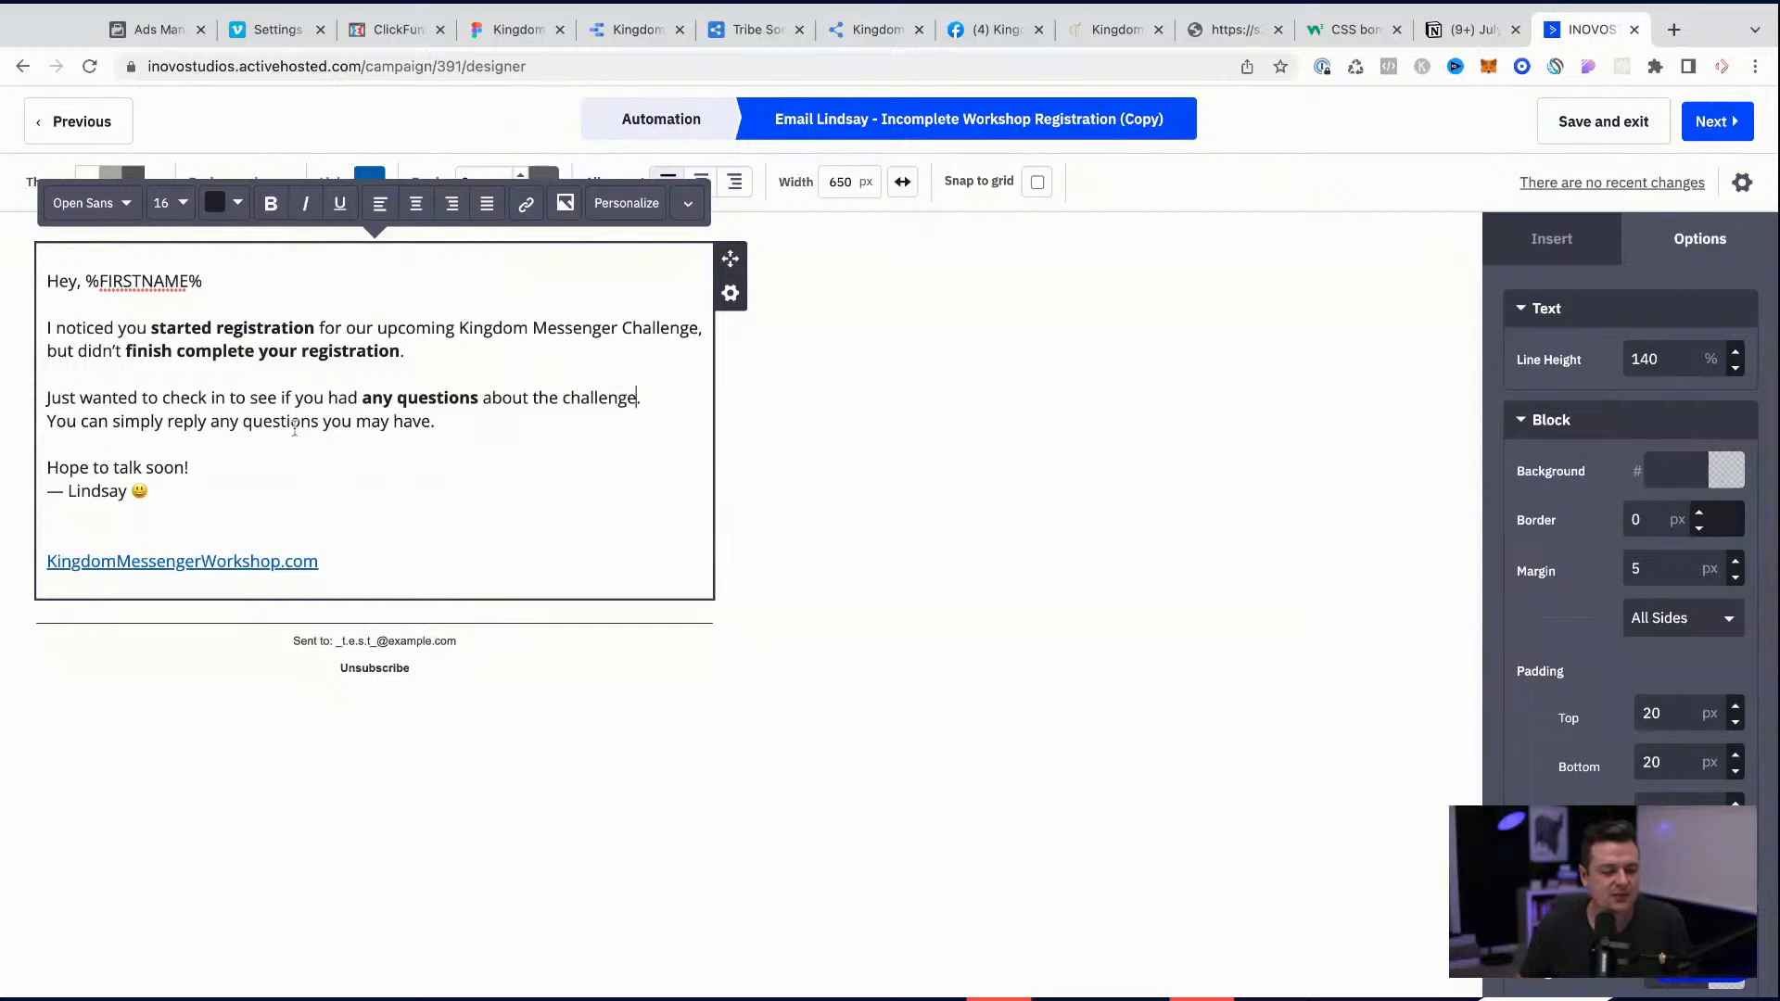
left_click(212, 422)
type("with")
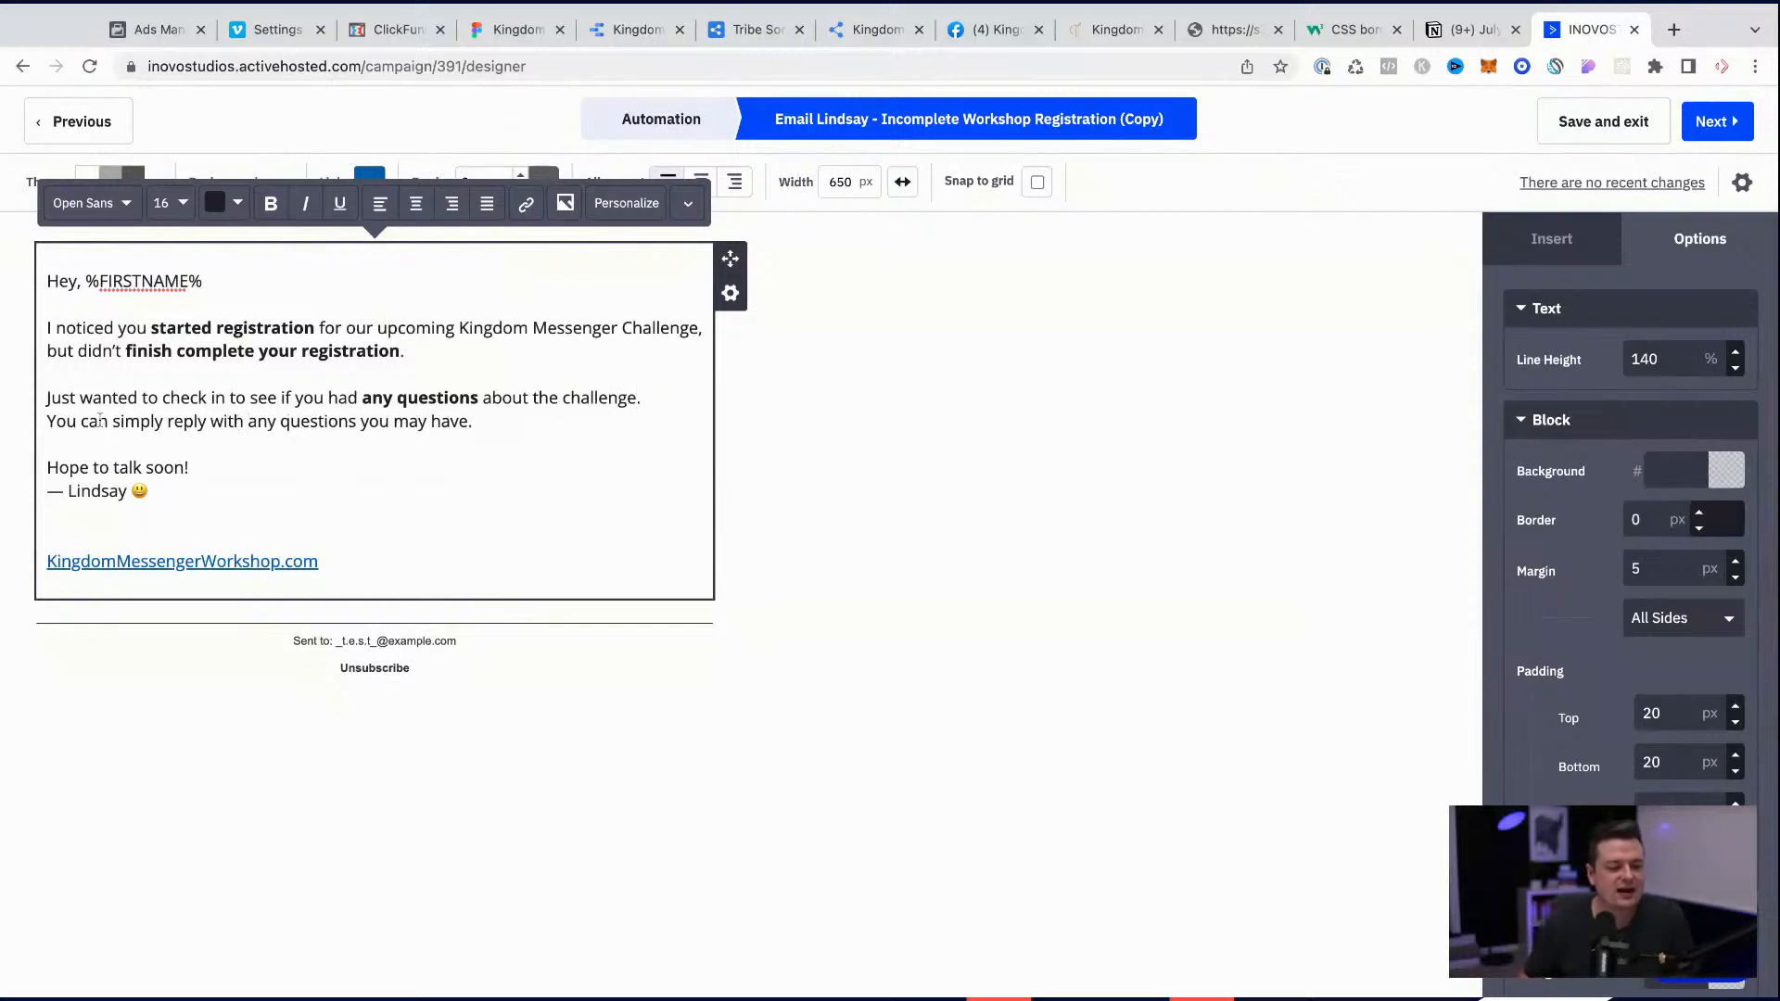
triple_click(70, 422)
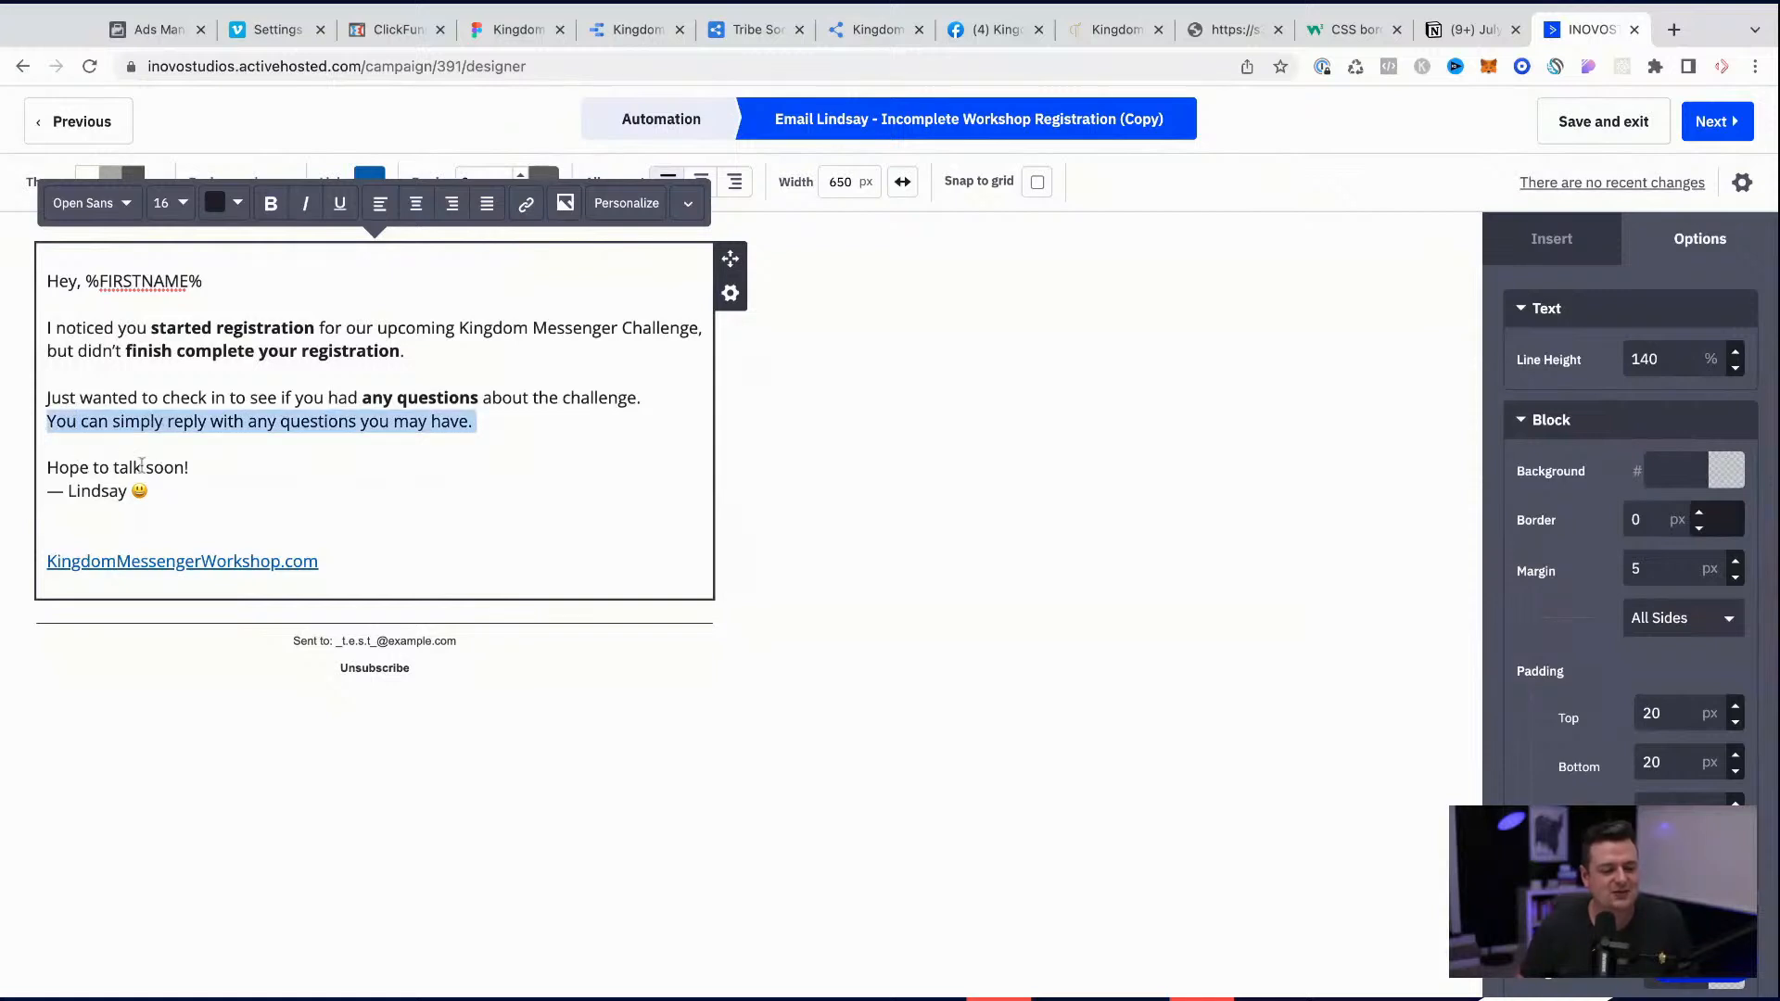
Step: Replace the closing line above the signature with "Talk soon!"
left_click_drag(114, 464, 185, 466)
key("BackSpace")
type("s")
key("BackSpace")
key("BackSpace")
key("BackSpace")
key("BackSpace")
key("BackSpace")
type("lk soon")
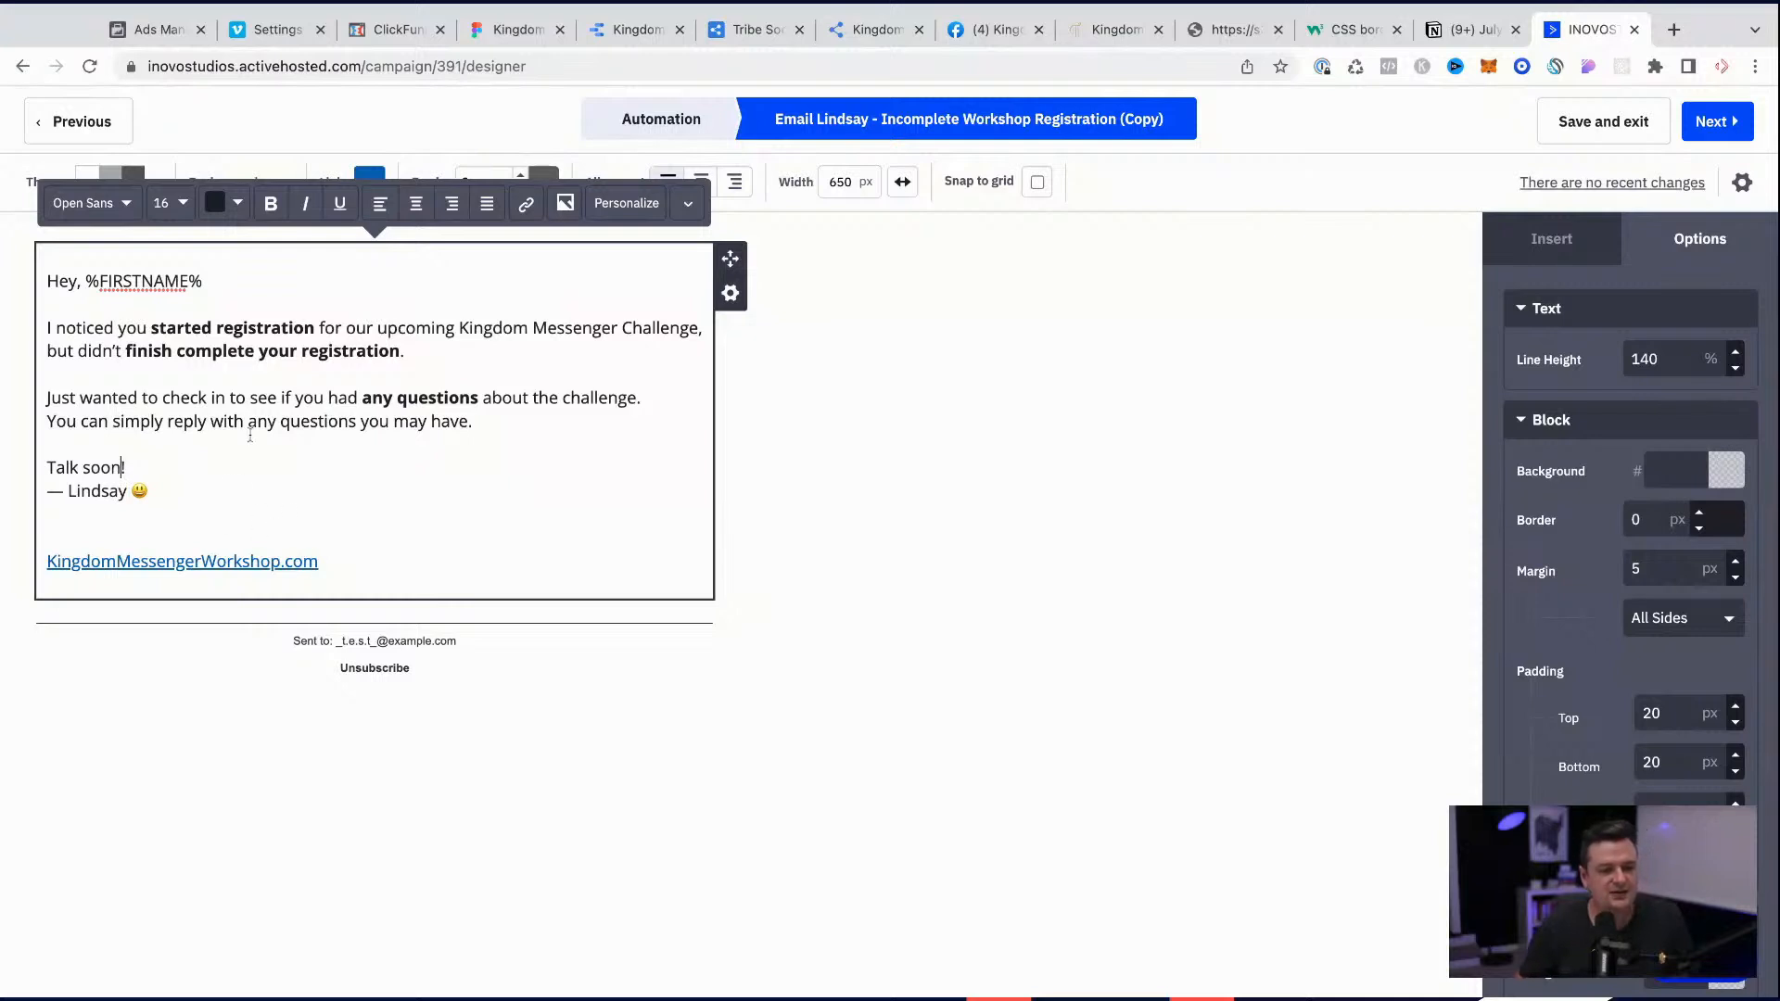
left_click(100, 529)
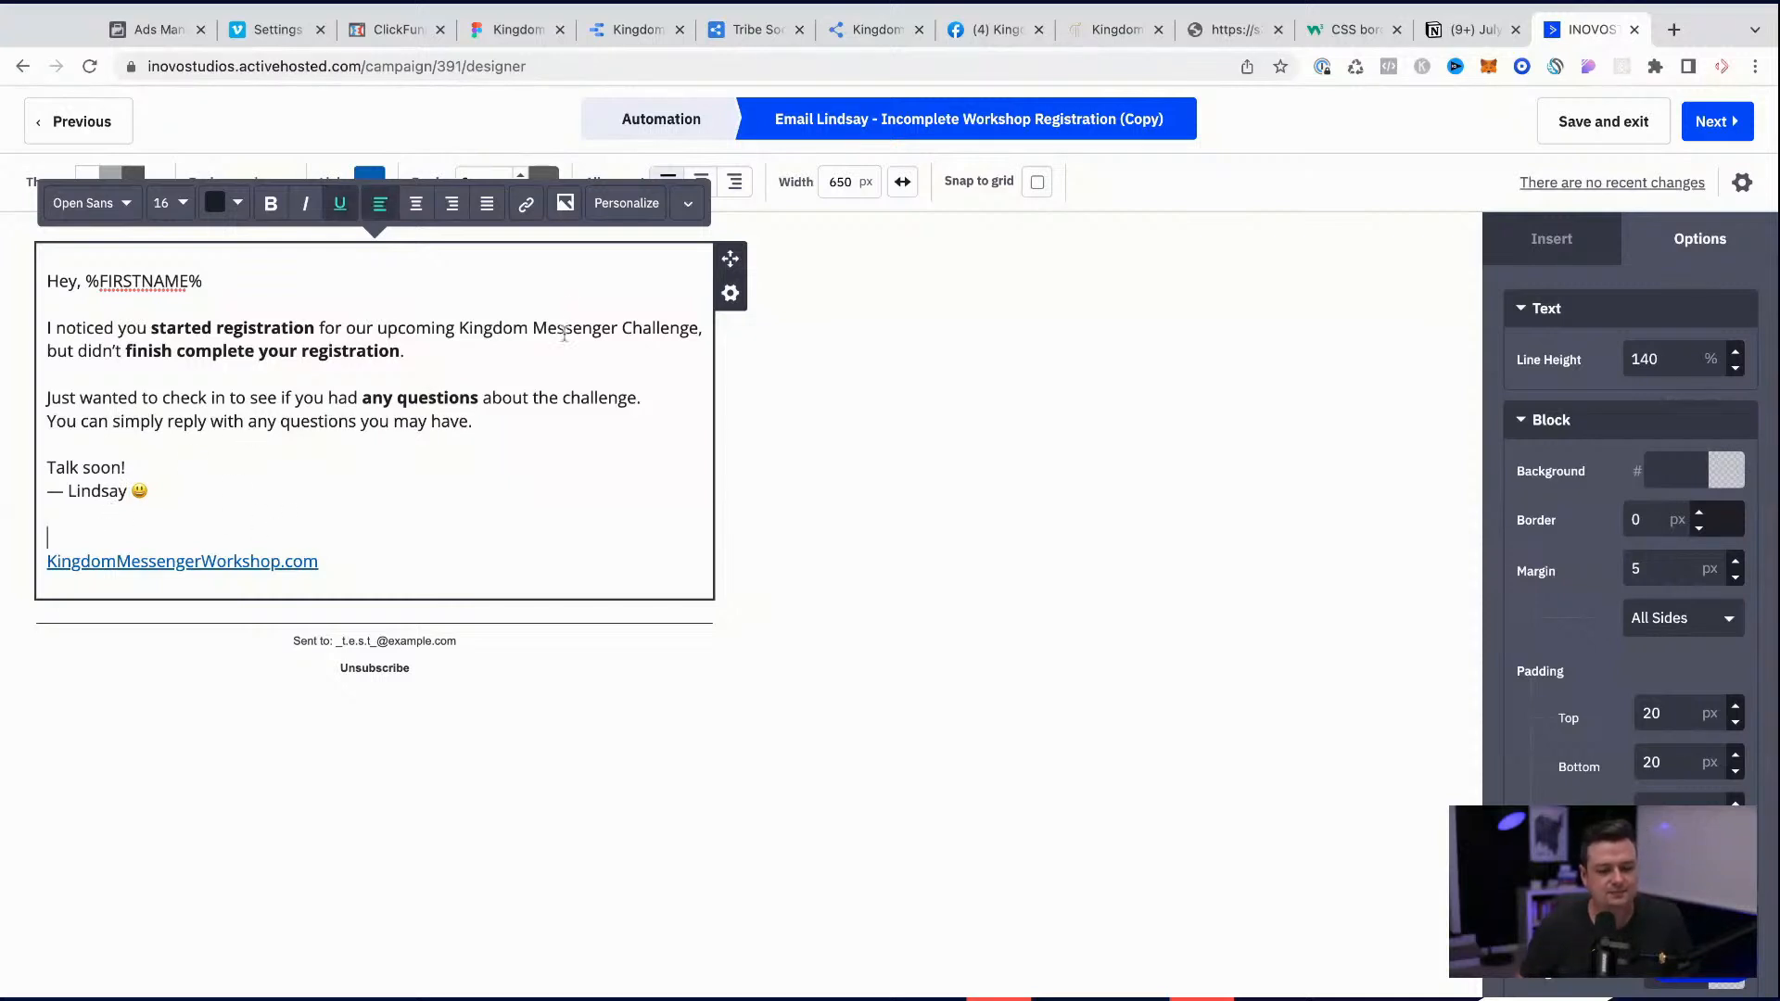
Step: Select "Kingdom Messenger Challenge" in the email, switch to ClickFunnels, and copy the live page URL of the July22- 37 order form
left_click_drag(462, 325, 689, 328)
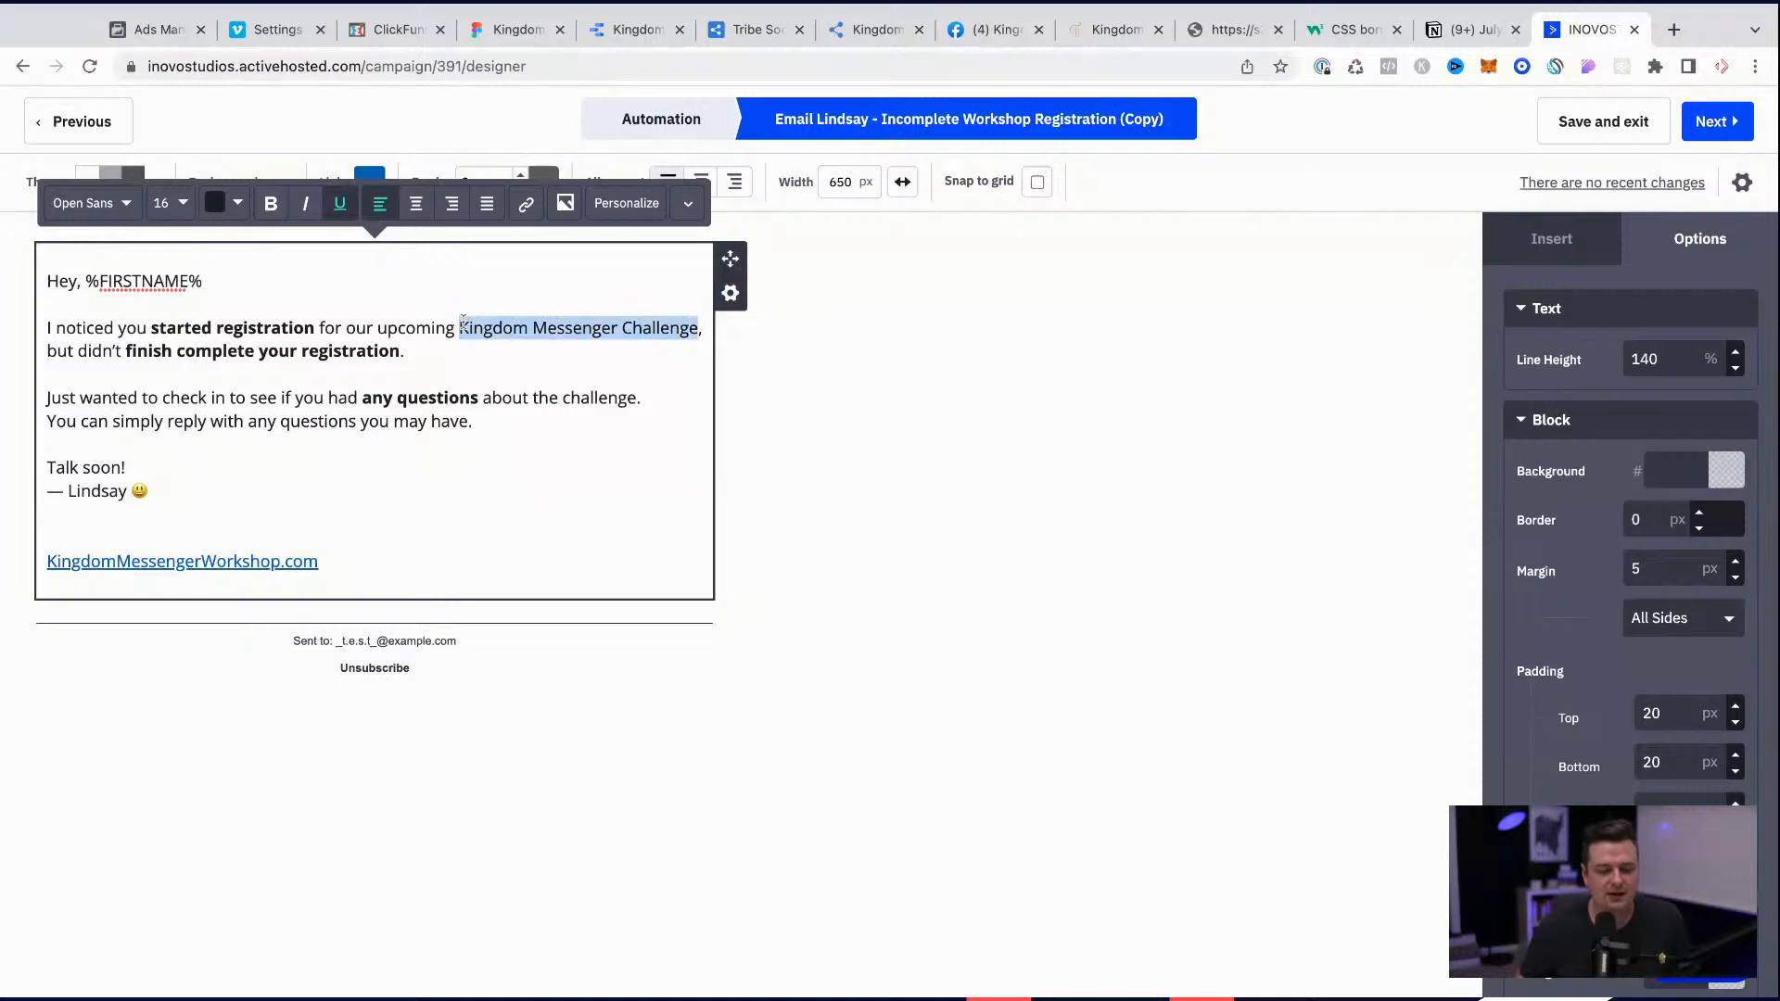
left_click(404, 36)
scroll(345, 755, "down", 1)
scroll(345, 753, "down", 3)
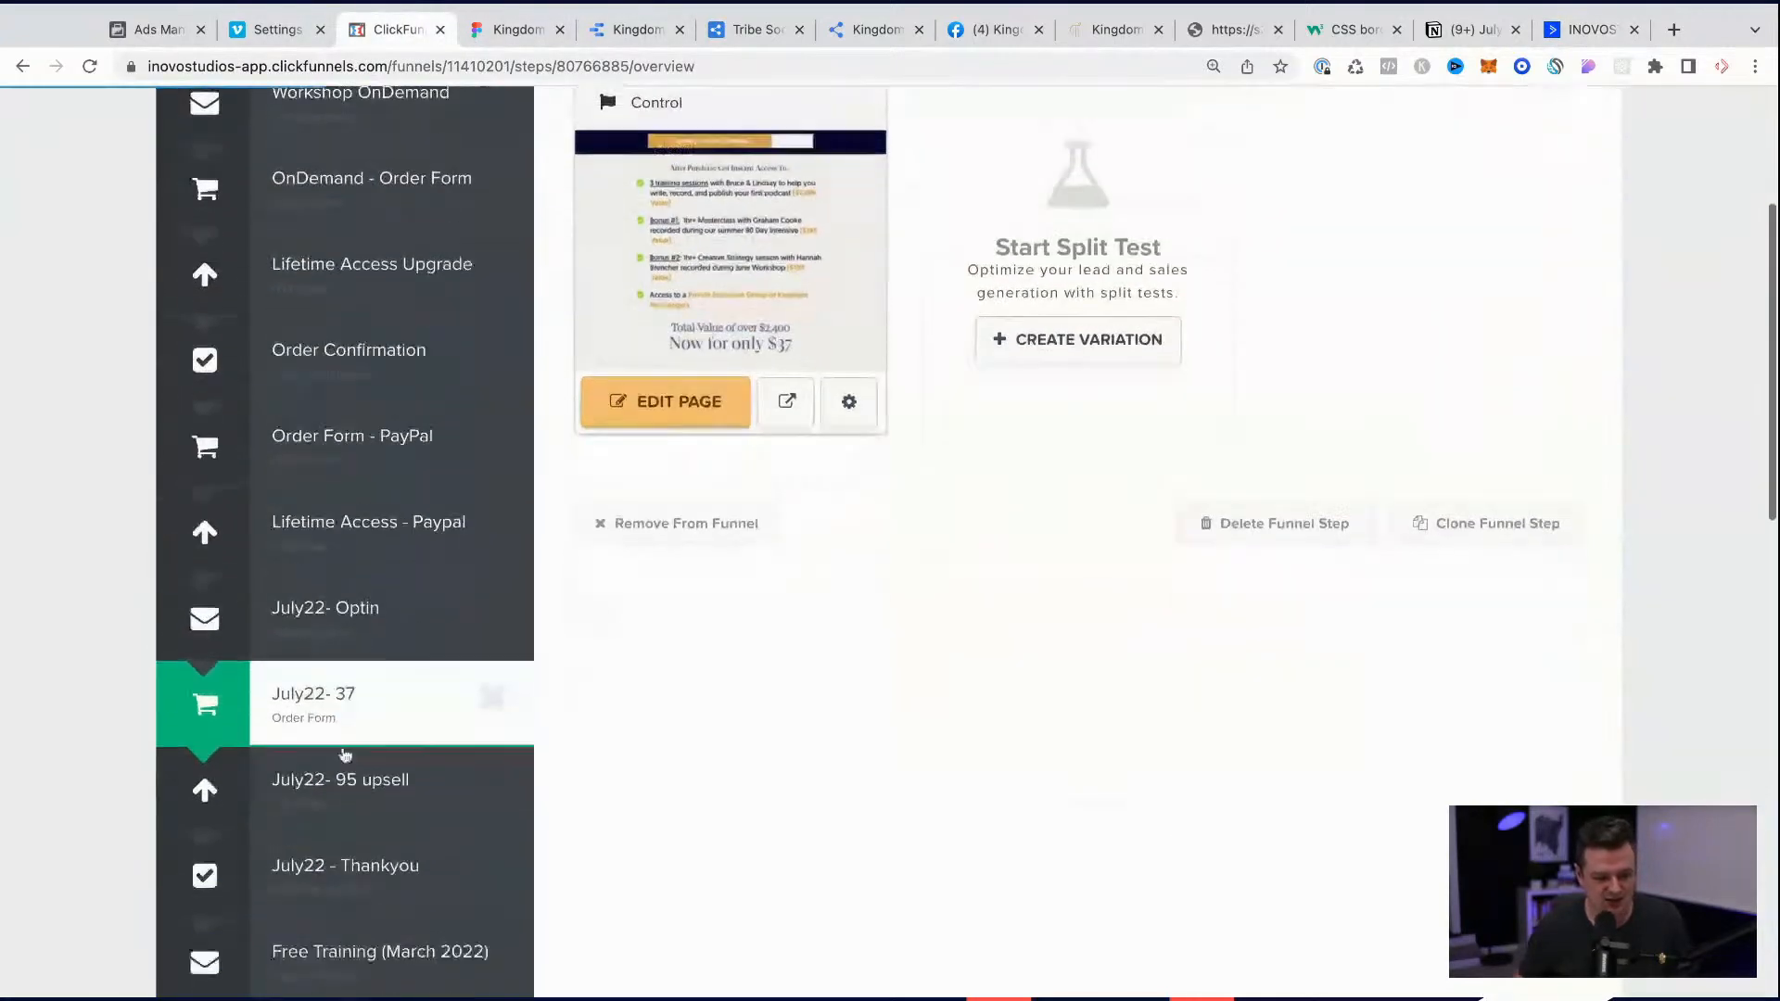
scroll(947, 376, "up", 5)
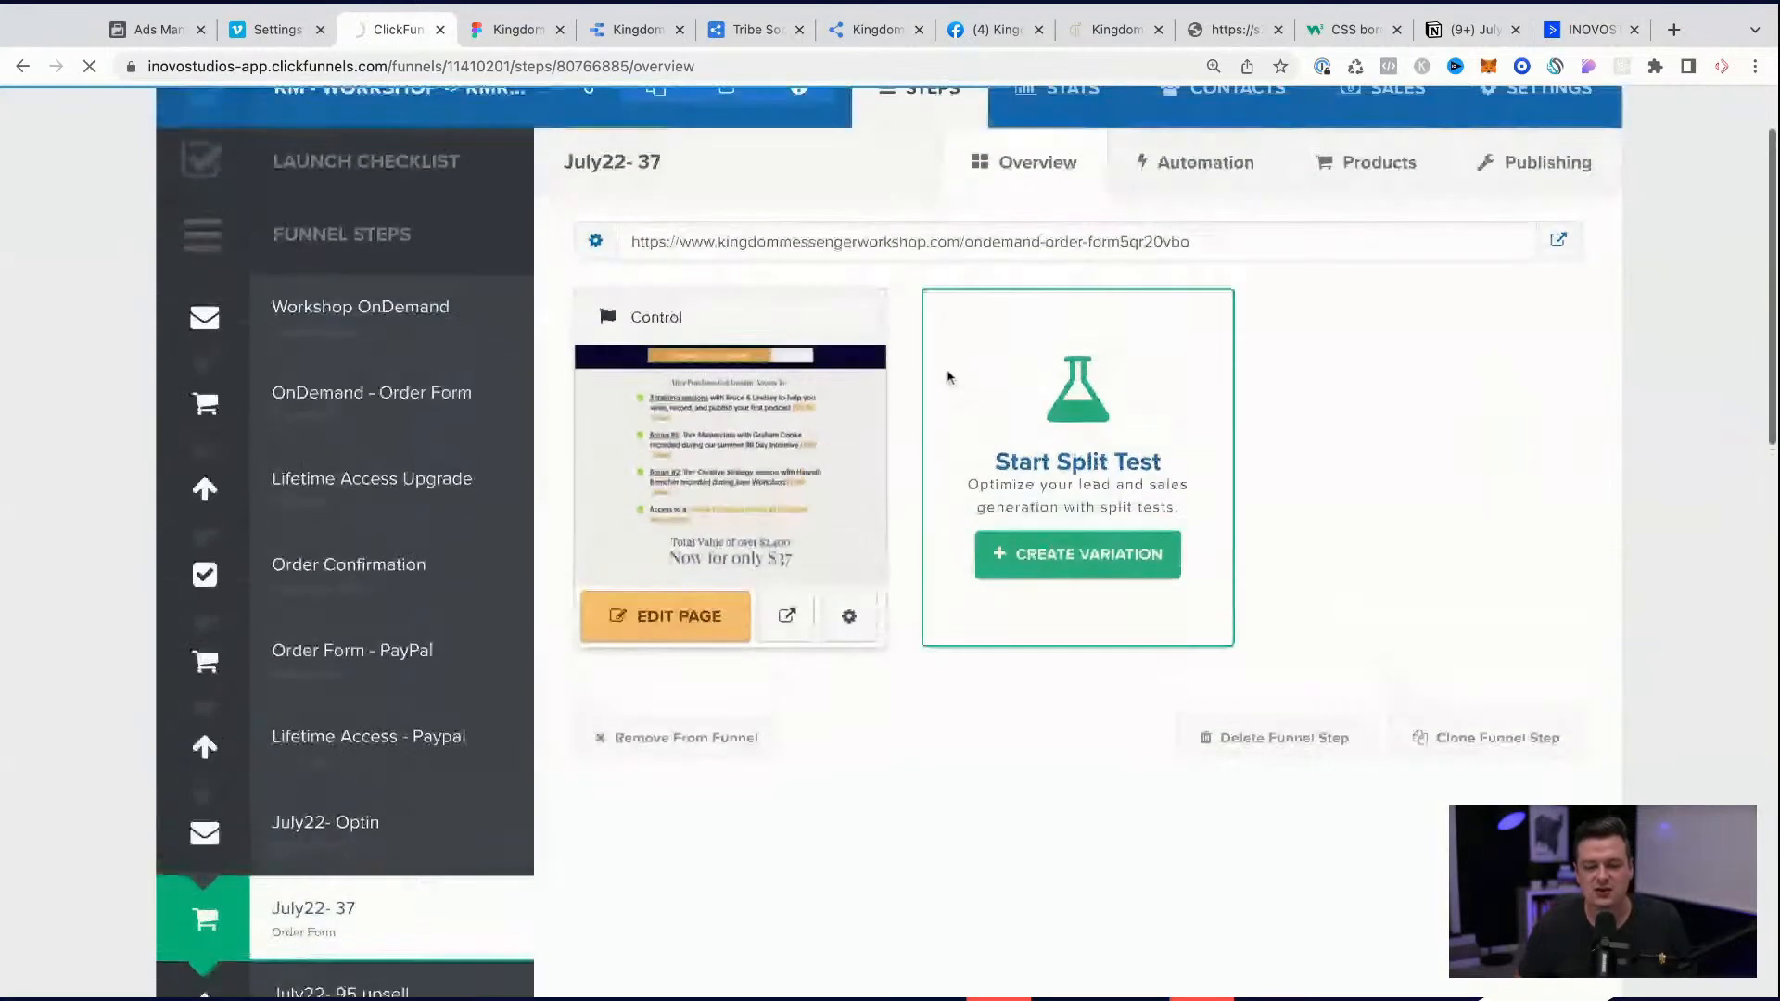
left_click(1573, 280)
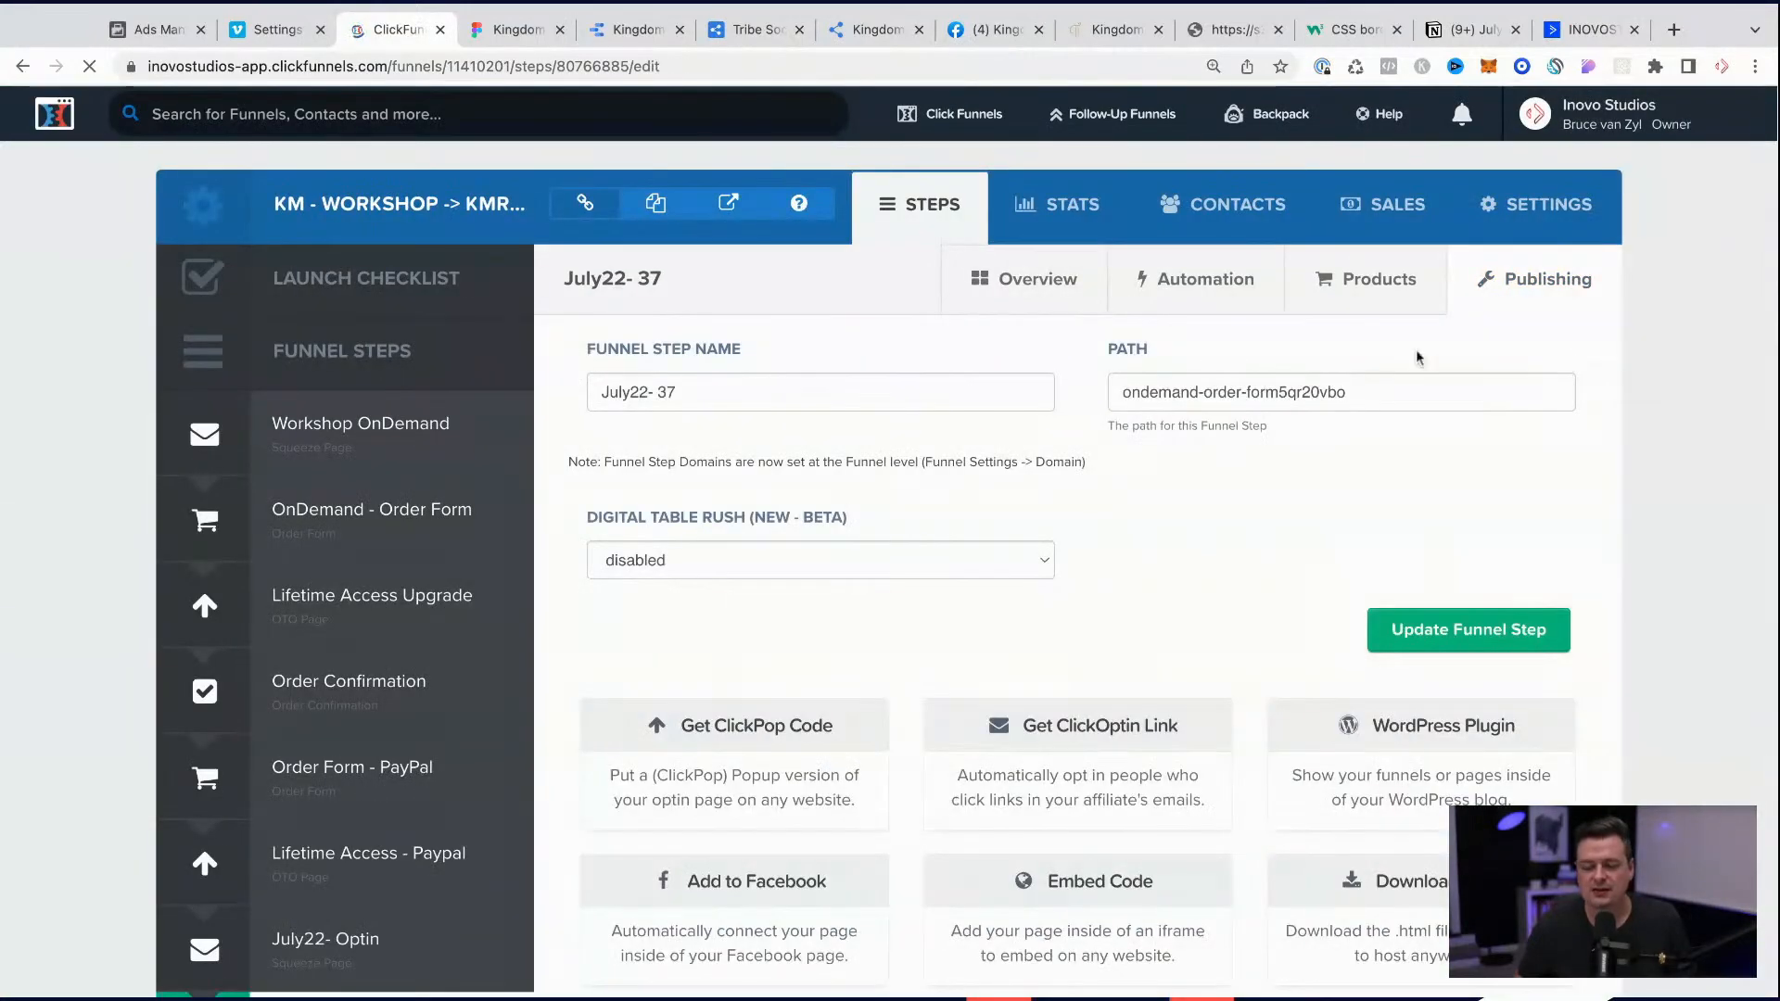
left_click(1035, 297)
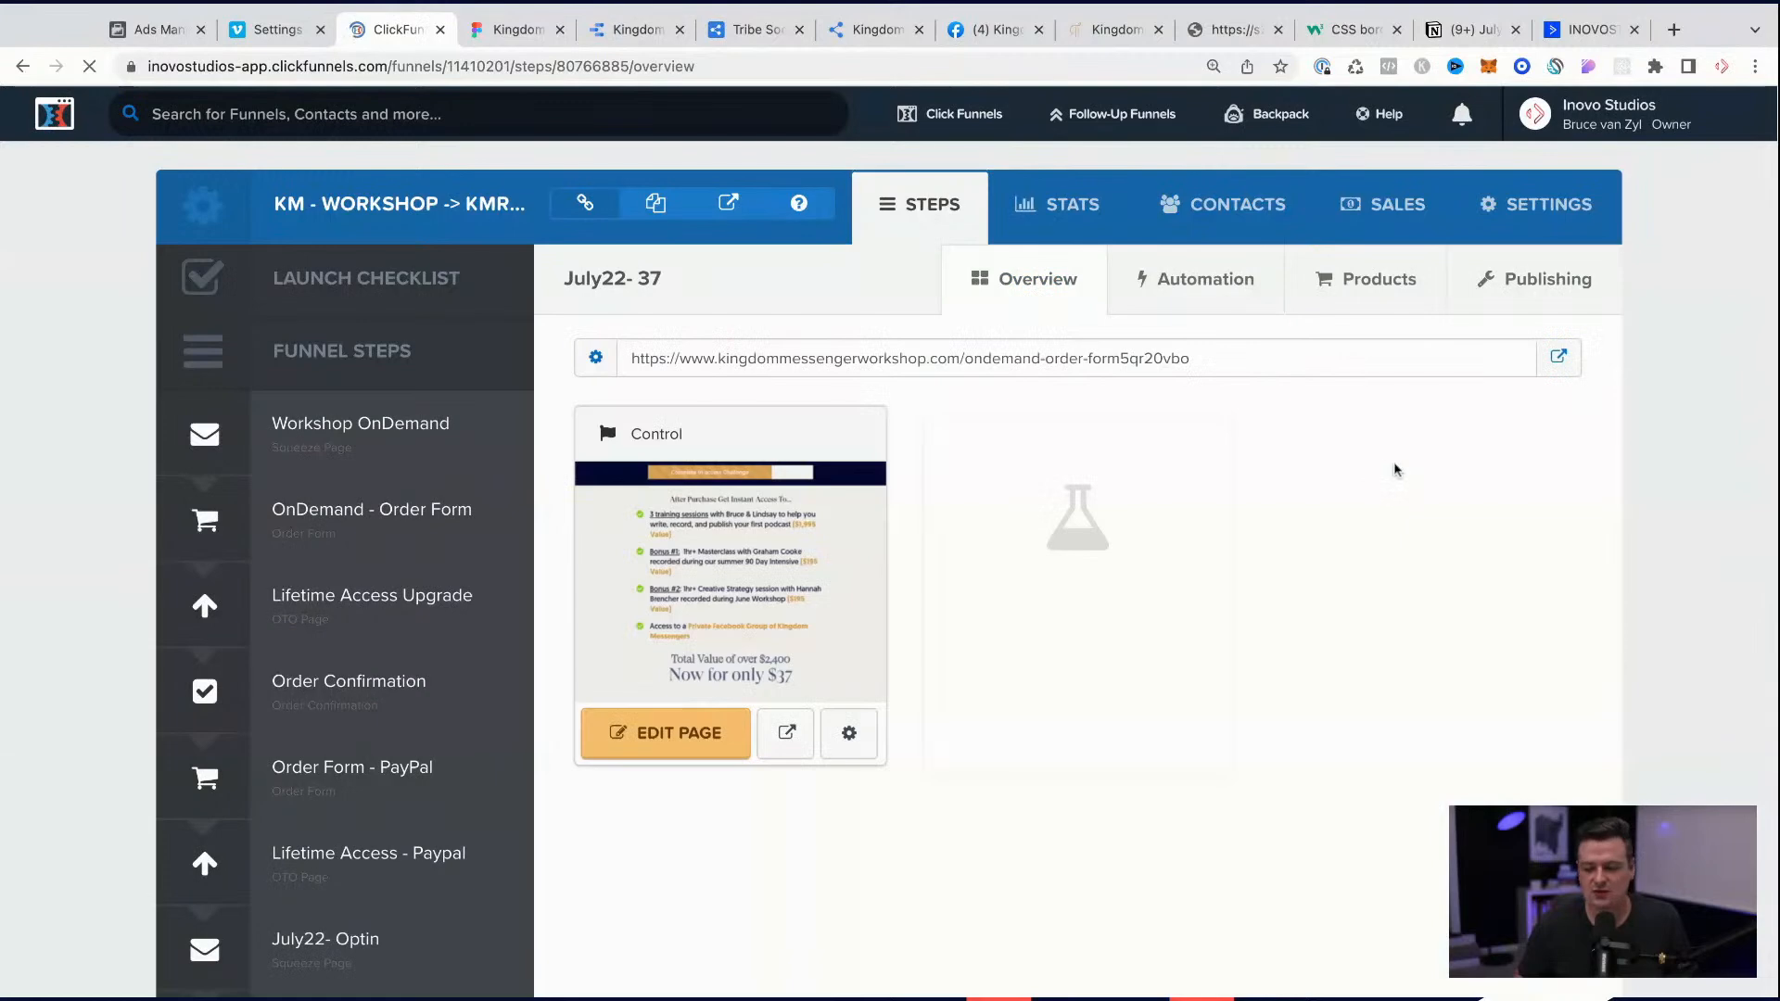
left_click(1556, 355)
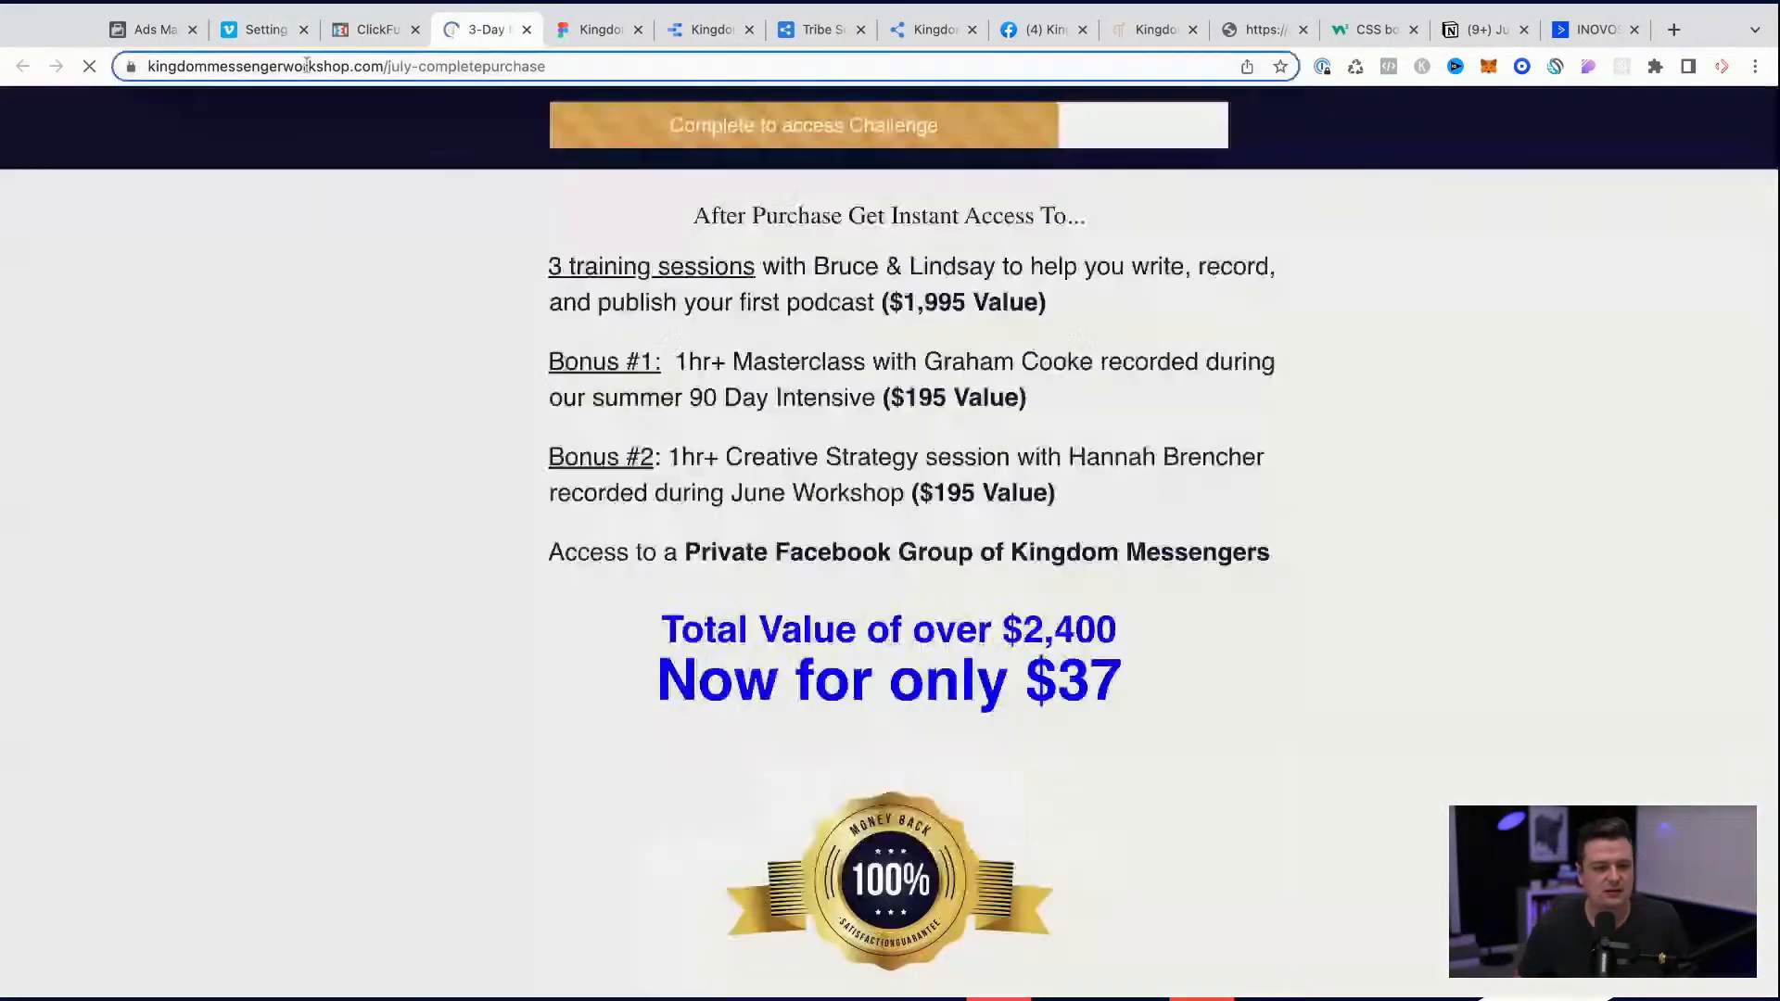
left_click(306, 65)
key("ctrl+c")
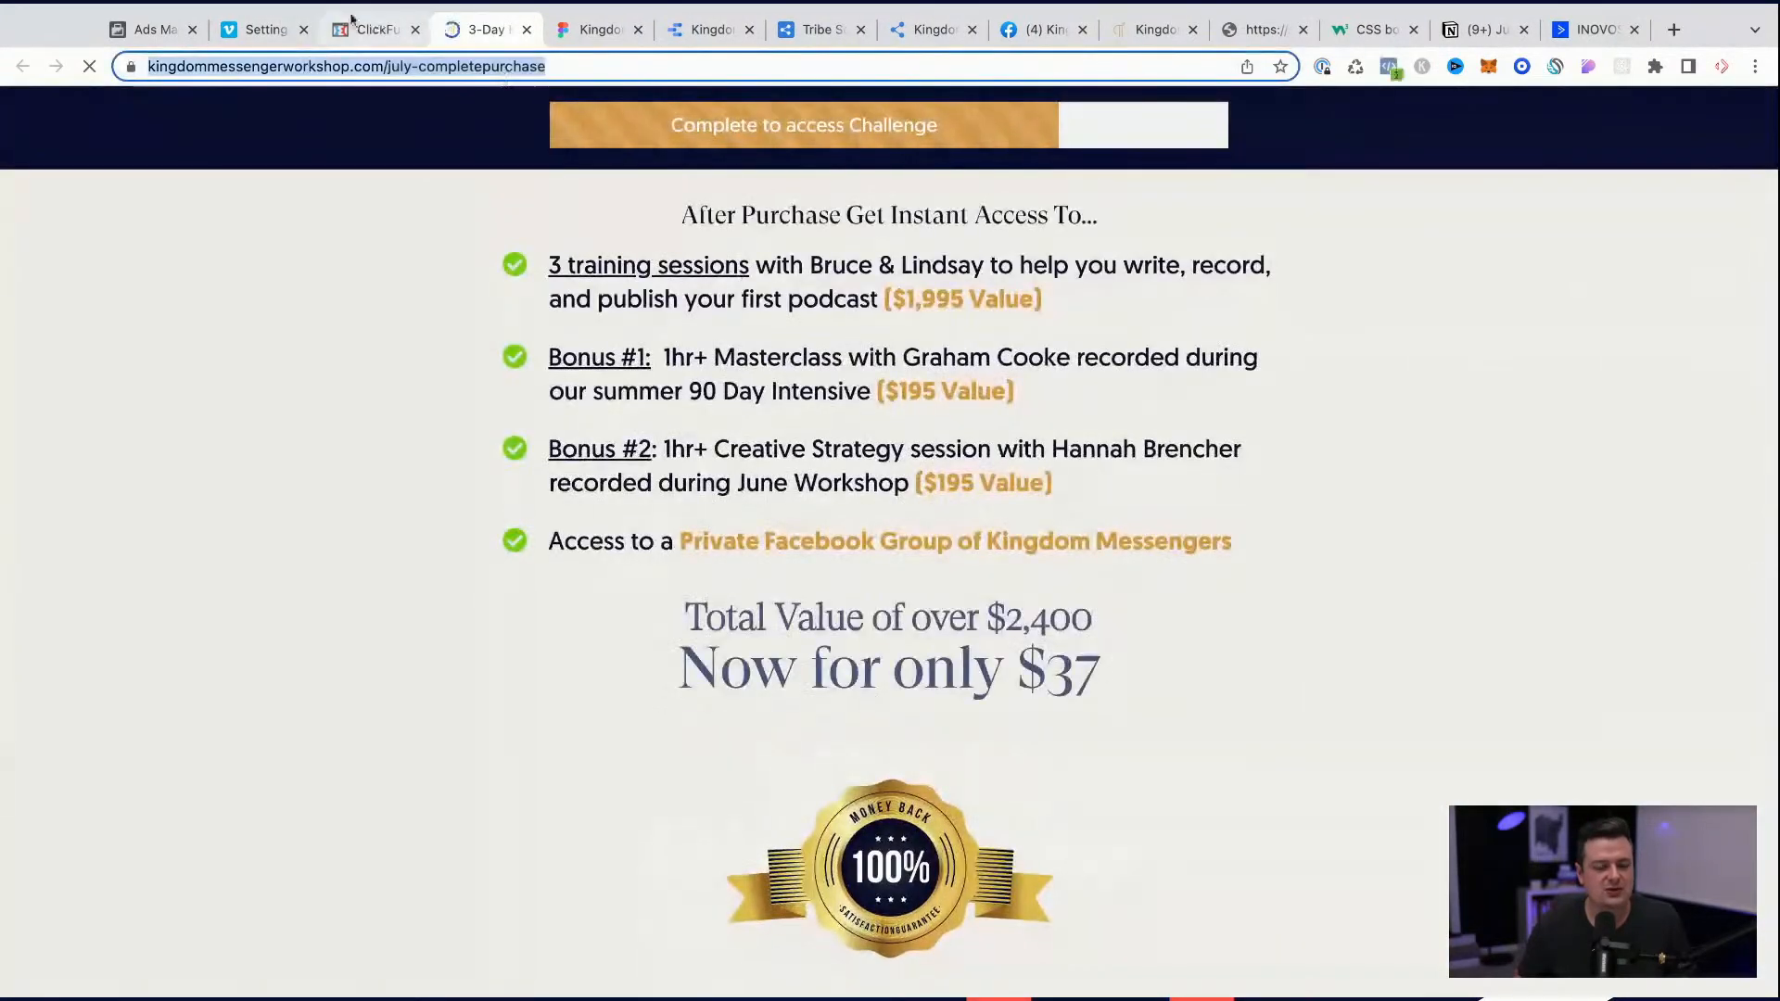
left_click(371, 29)
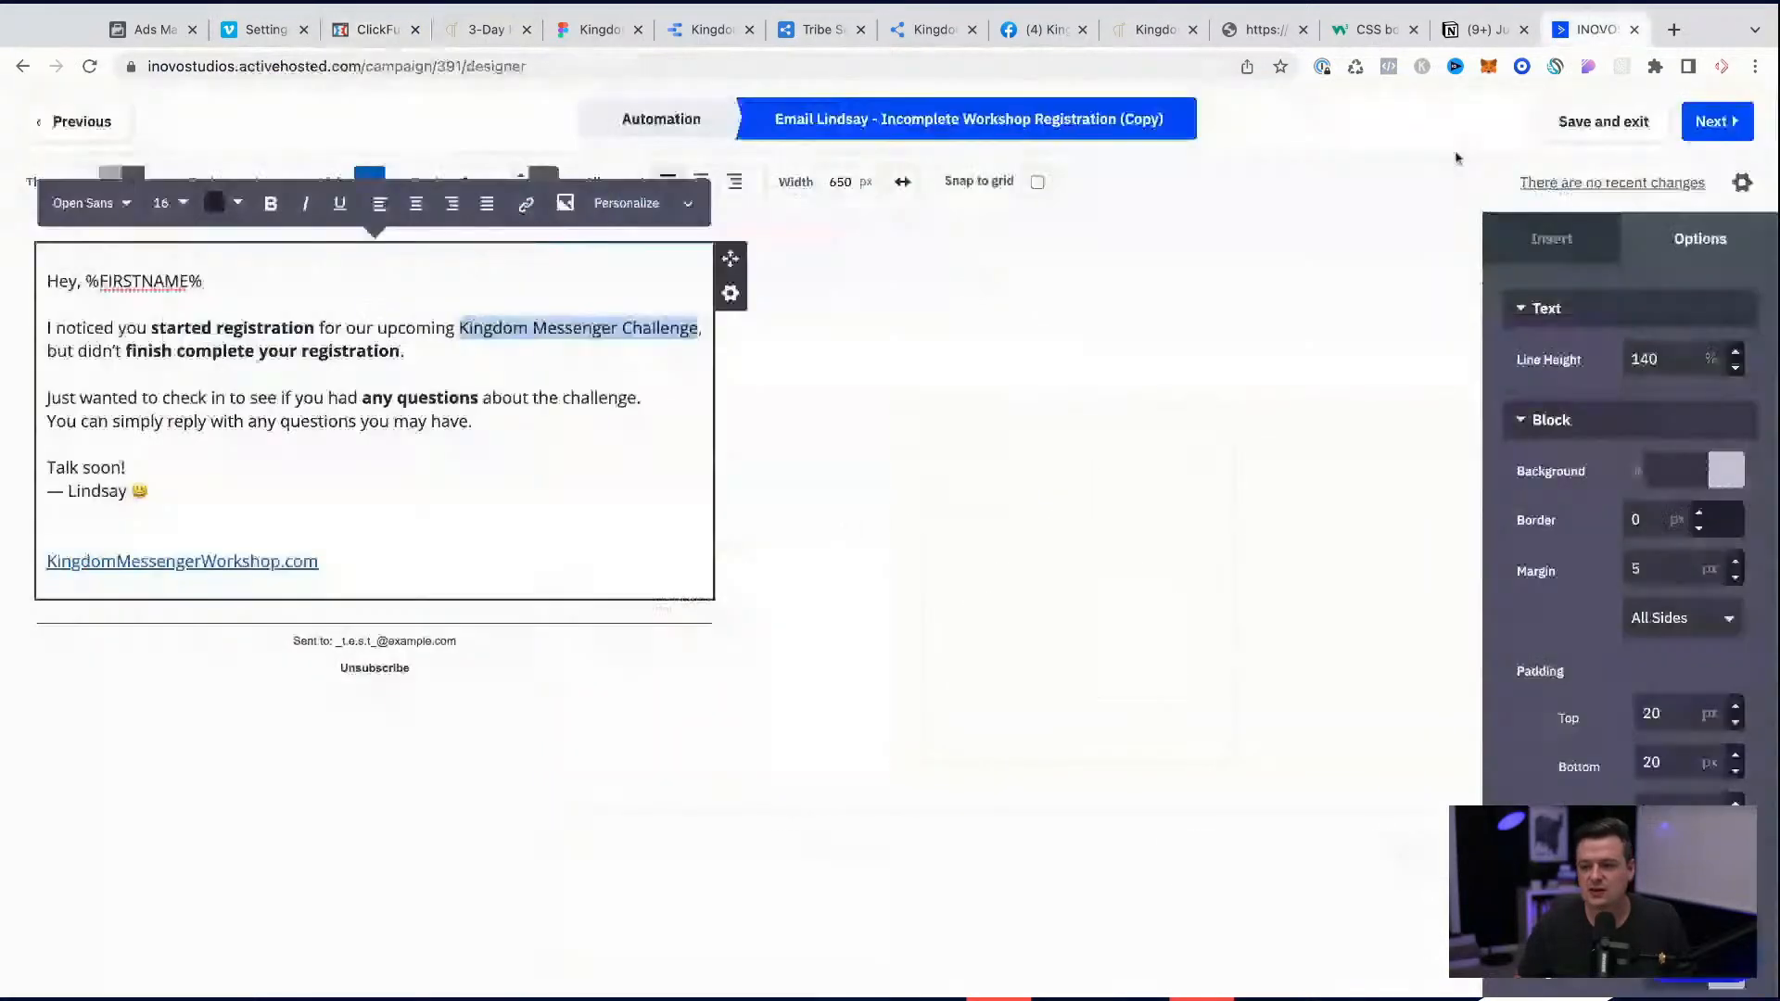
Step: Back in ActiveCampaign, link "Kingdom Messenger Challenge" to the copied kingdommessengerworkshop.com/july-completepurchase URL
left_click(1587, 29)
left_click(525, 203)
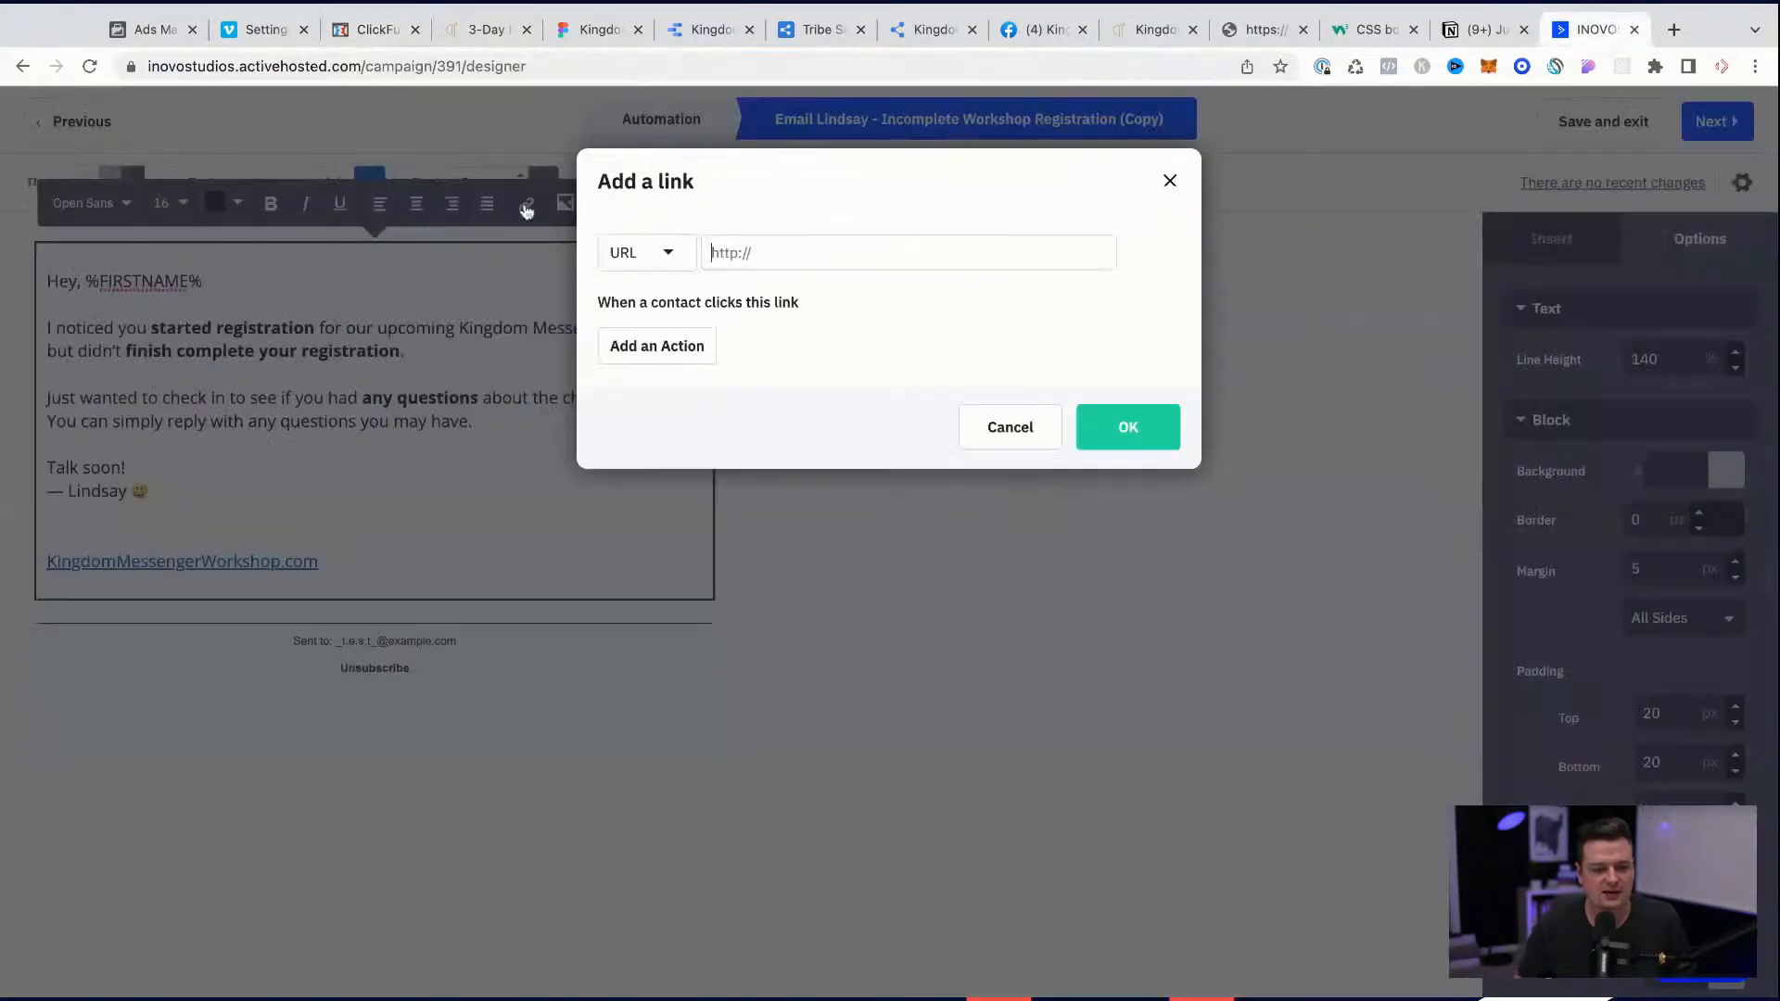
left_click(746, 248)
key("ctrl+v")
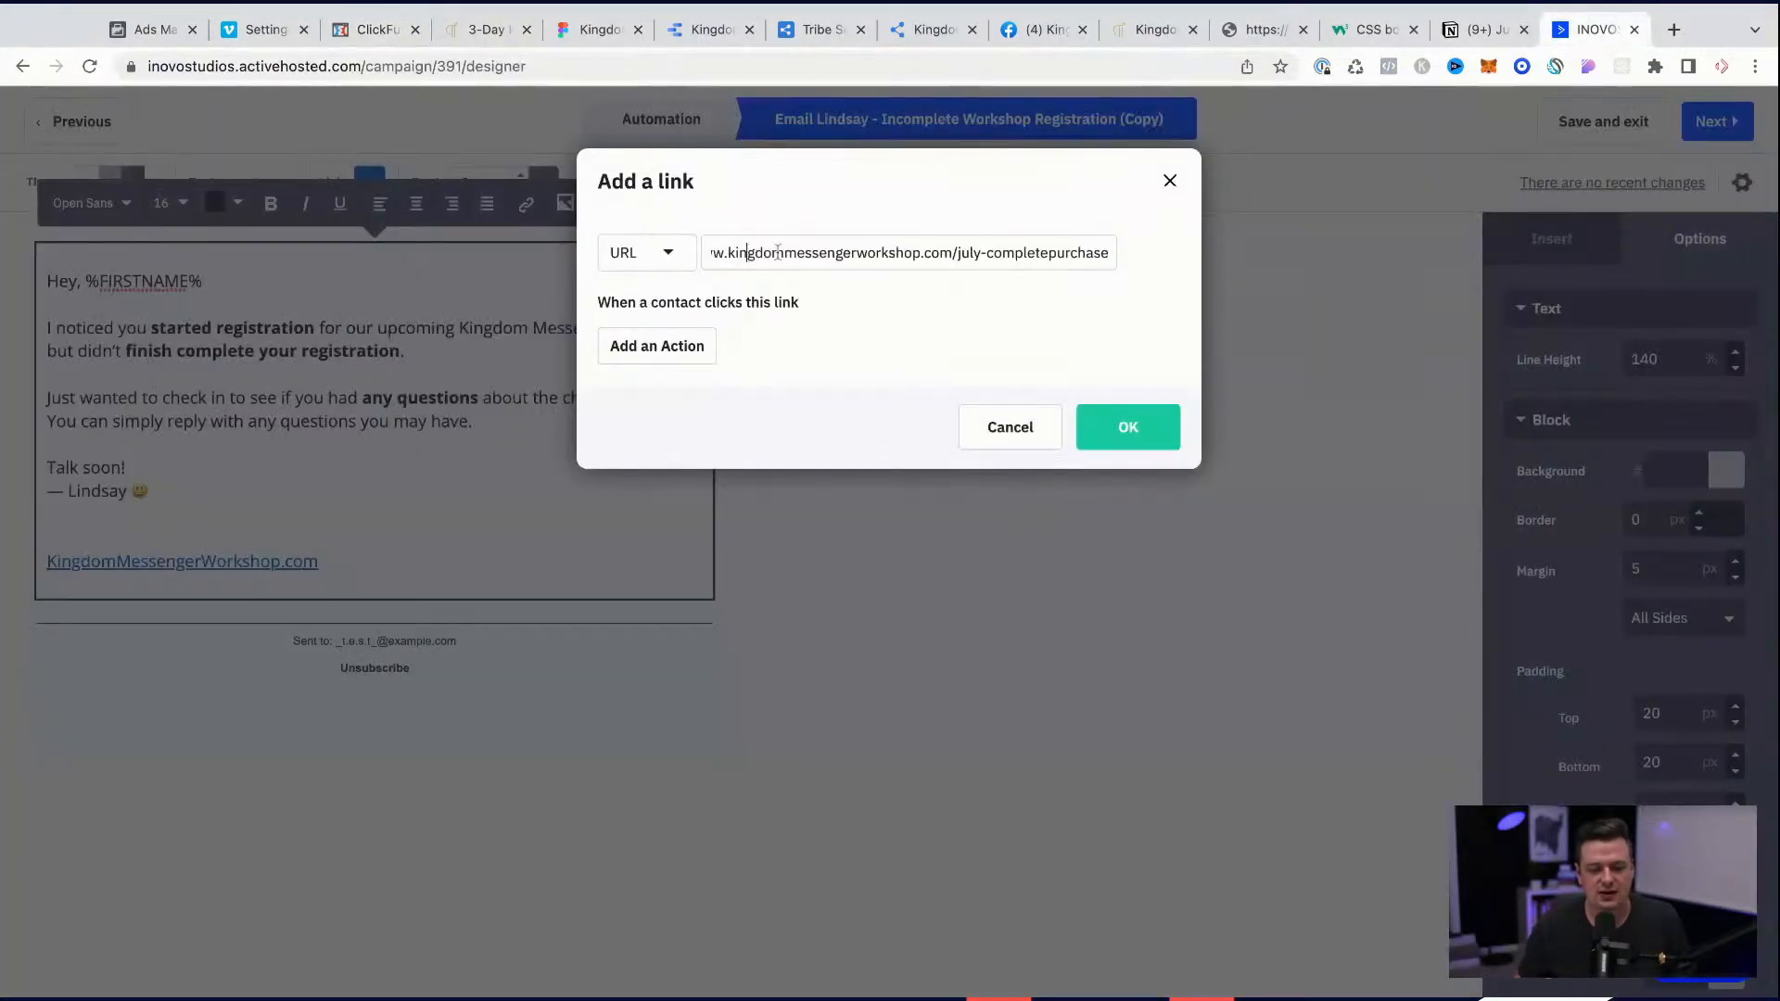
left_click_drag(1039, 250, 646, 253)
left_click(1138, 414)
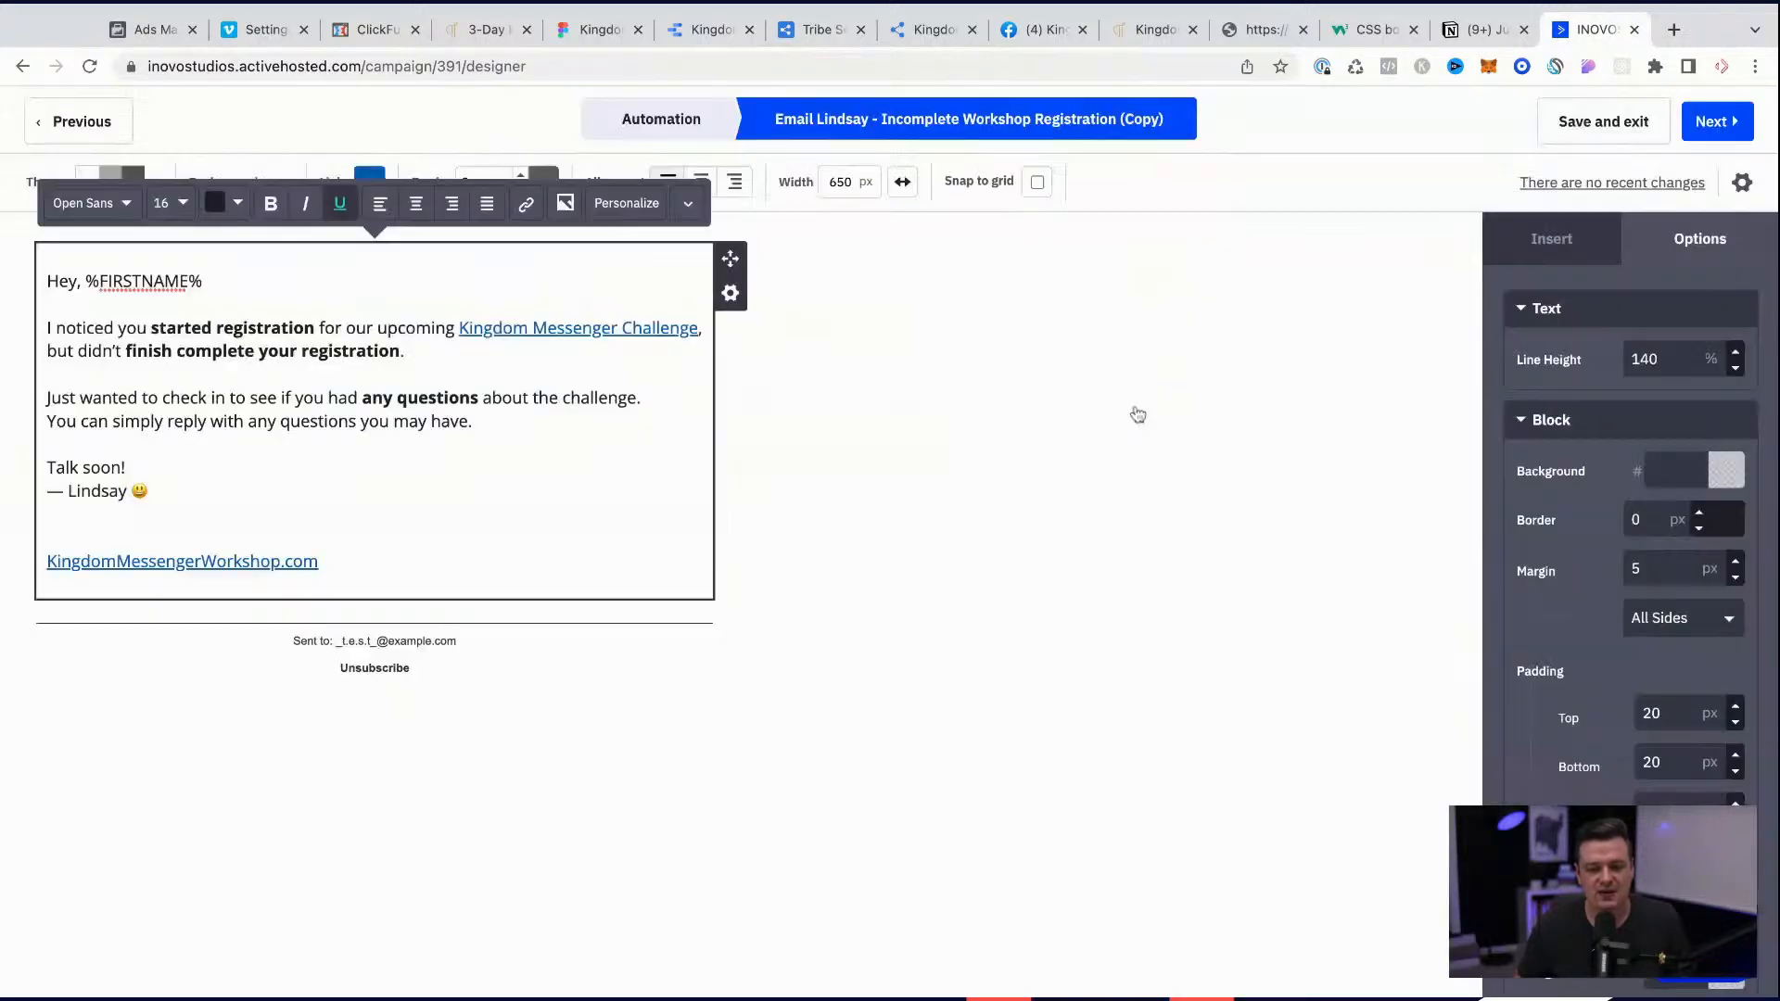
left_click(193, 324)
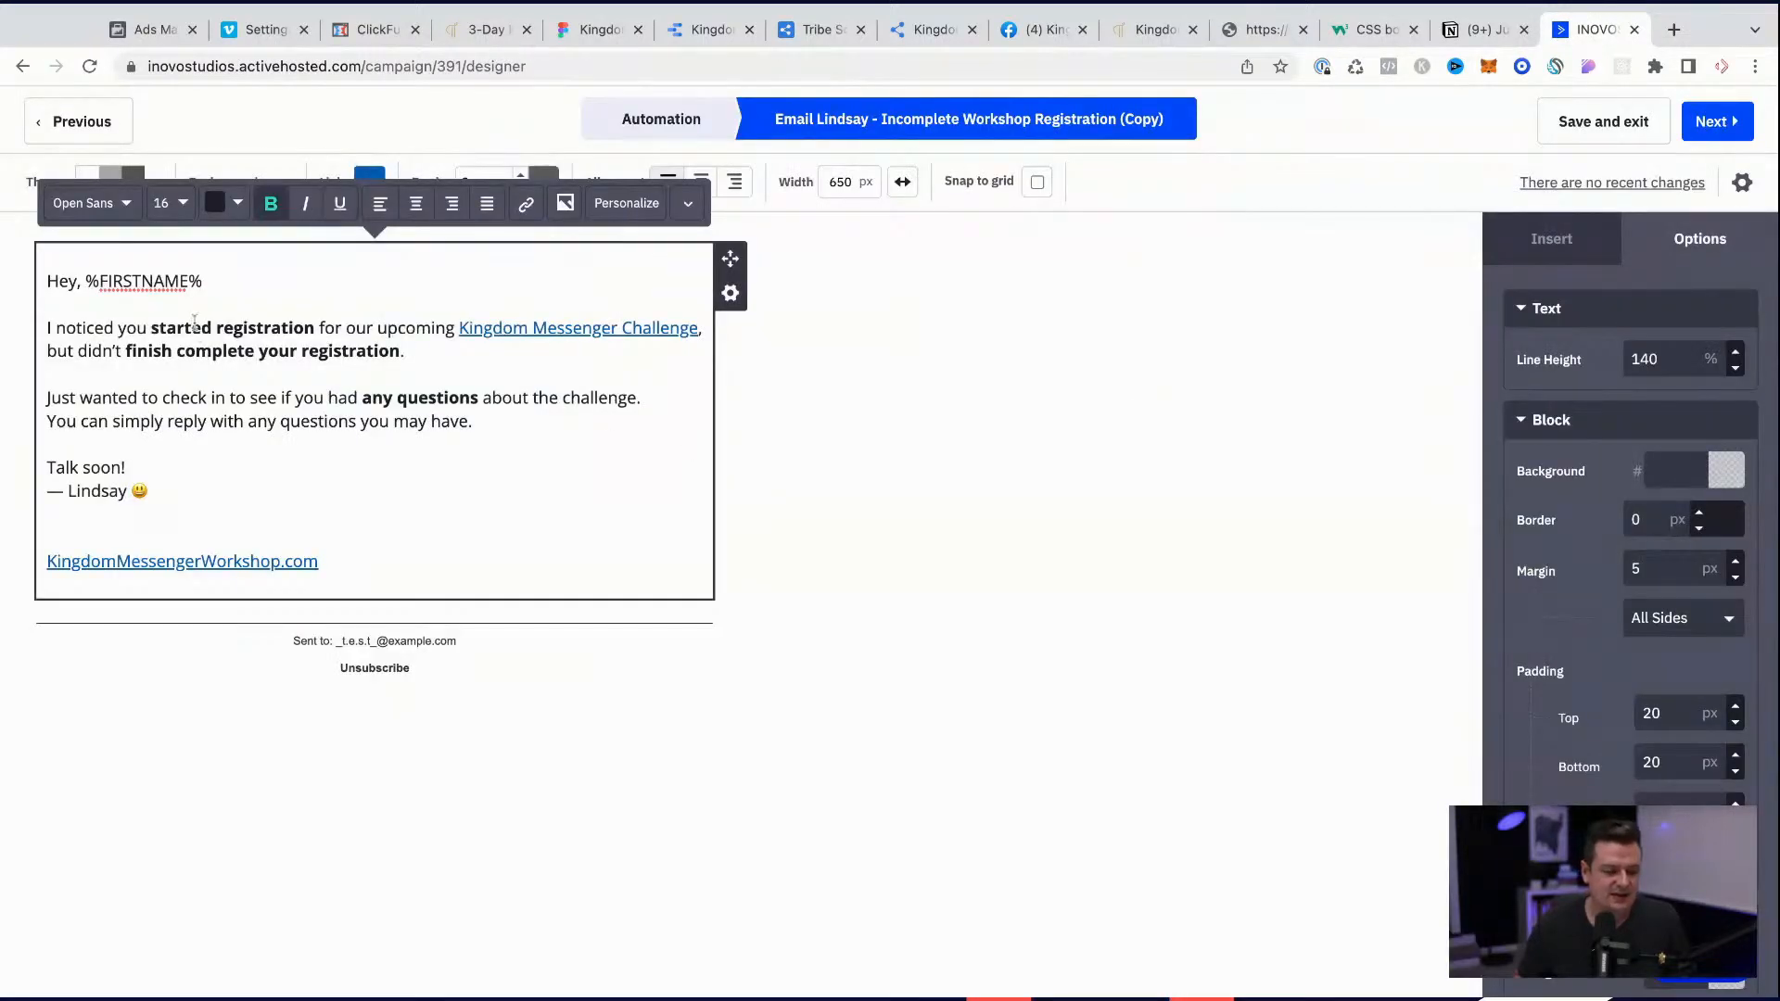
left_click(786, 489)
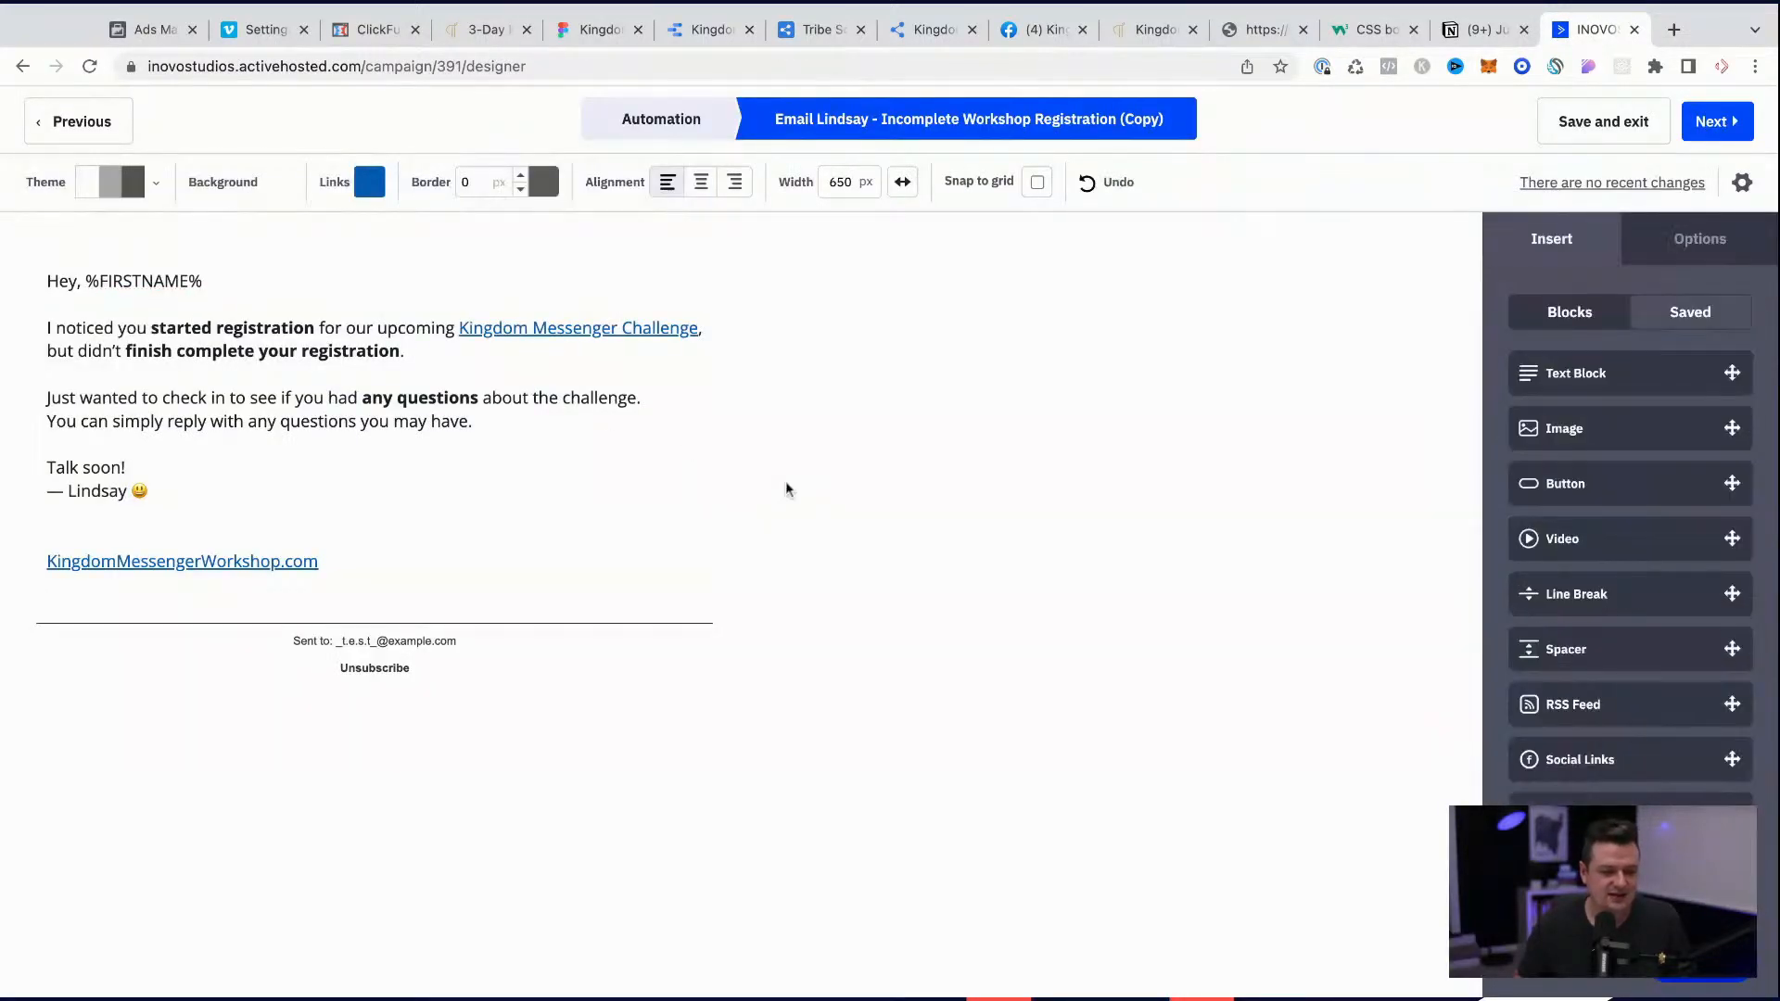
Step: Point the KingdomMessengerWorkshop.com link below the signature to the same copied purchase page URL
left_click(376, 554)
key("shift+Left")
key("shift+Left")
key("shift+Left")
key("shift+Left")
key("shift+Left")
key("shift+Left")
key("shift+Left")
key("shift+Left")
key("shift+Left")
key("shift+Left")
key("shift+Left")
key("shift+Left")
key("shift+Left")
key("shift+Left")
key("shift+Left")
key("shift+Left")
key("shift+Left")
key("shift+Left")
key("shift+Left")
key("shift+Left")
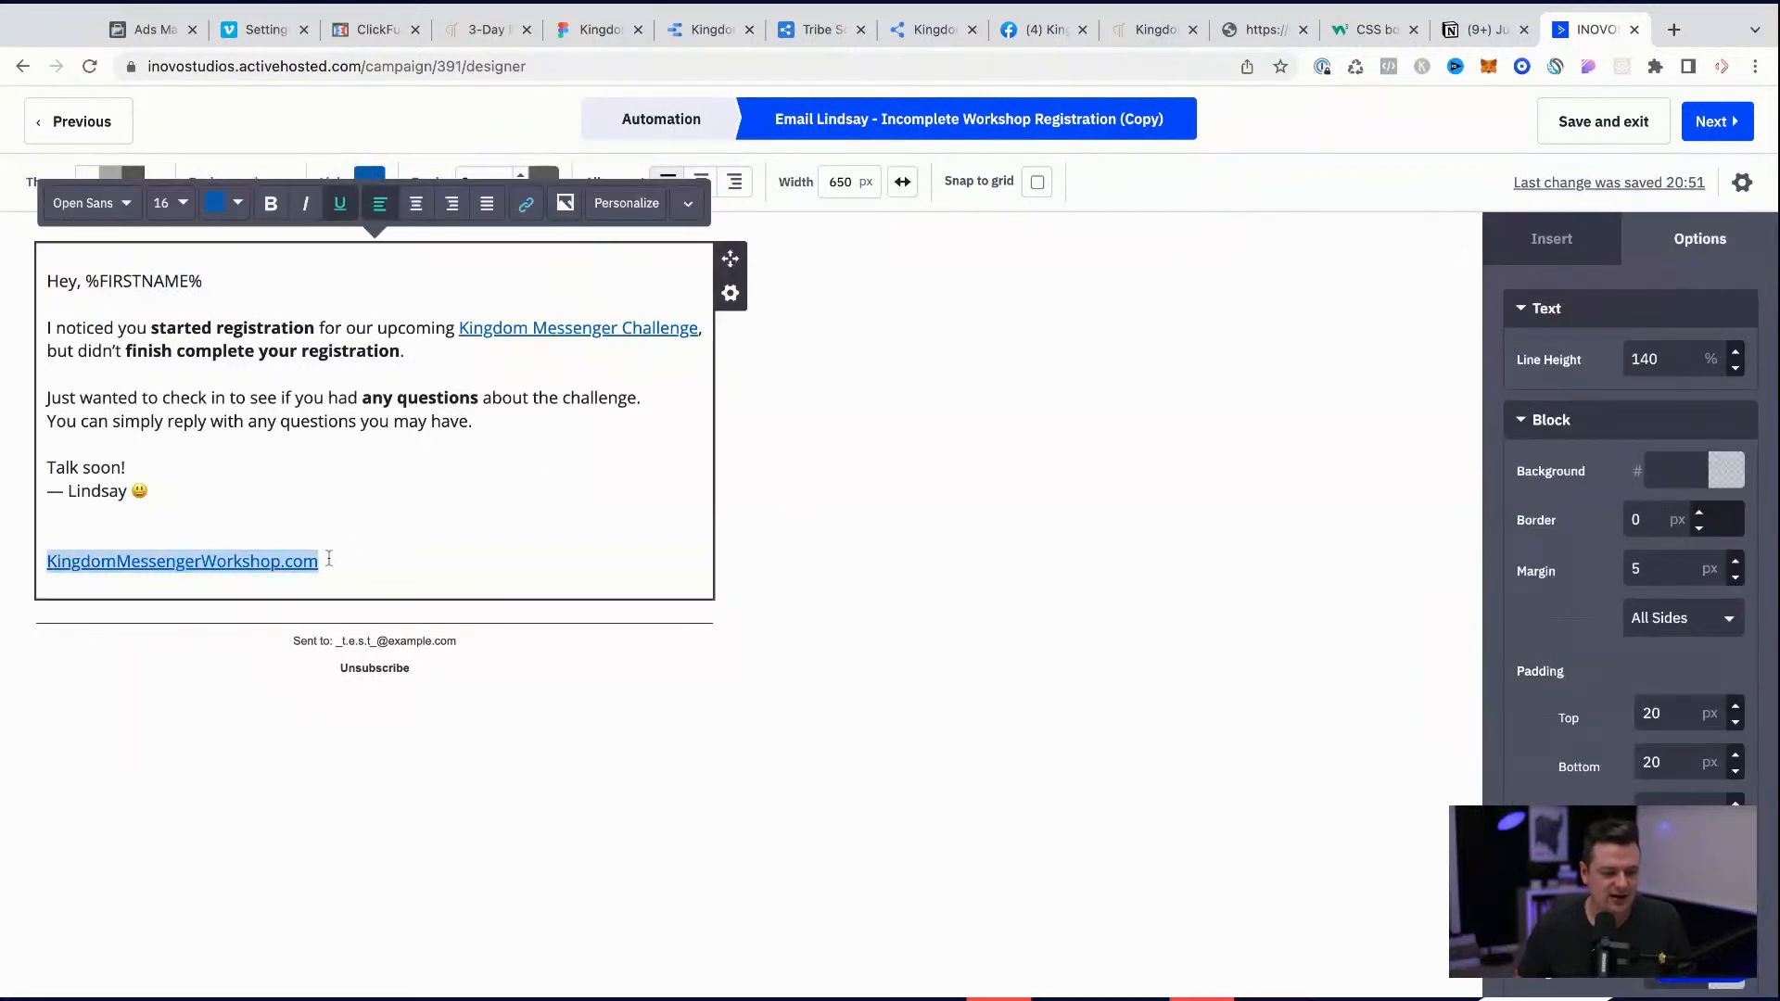
left_click(538, 208)
triple_click(897, 252)
key("ctrl+v")
left_click(1149, 448)
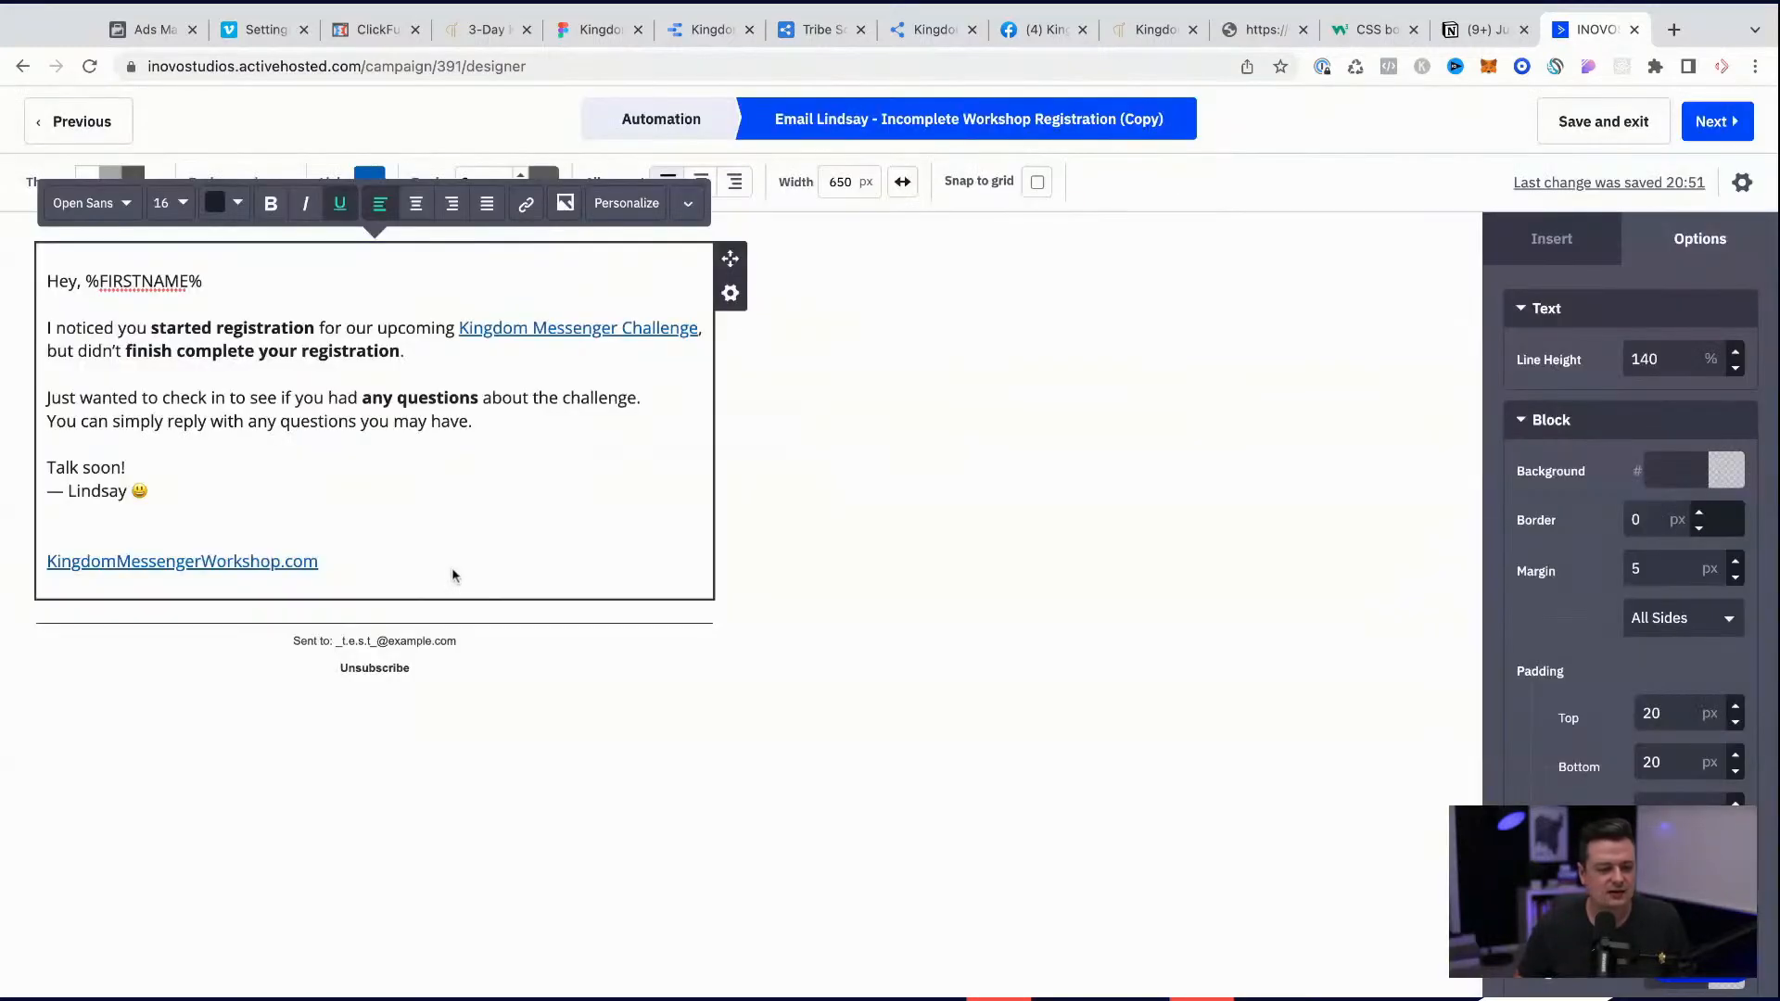
left_click(207, 519)
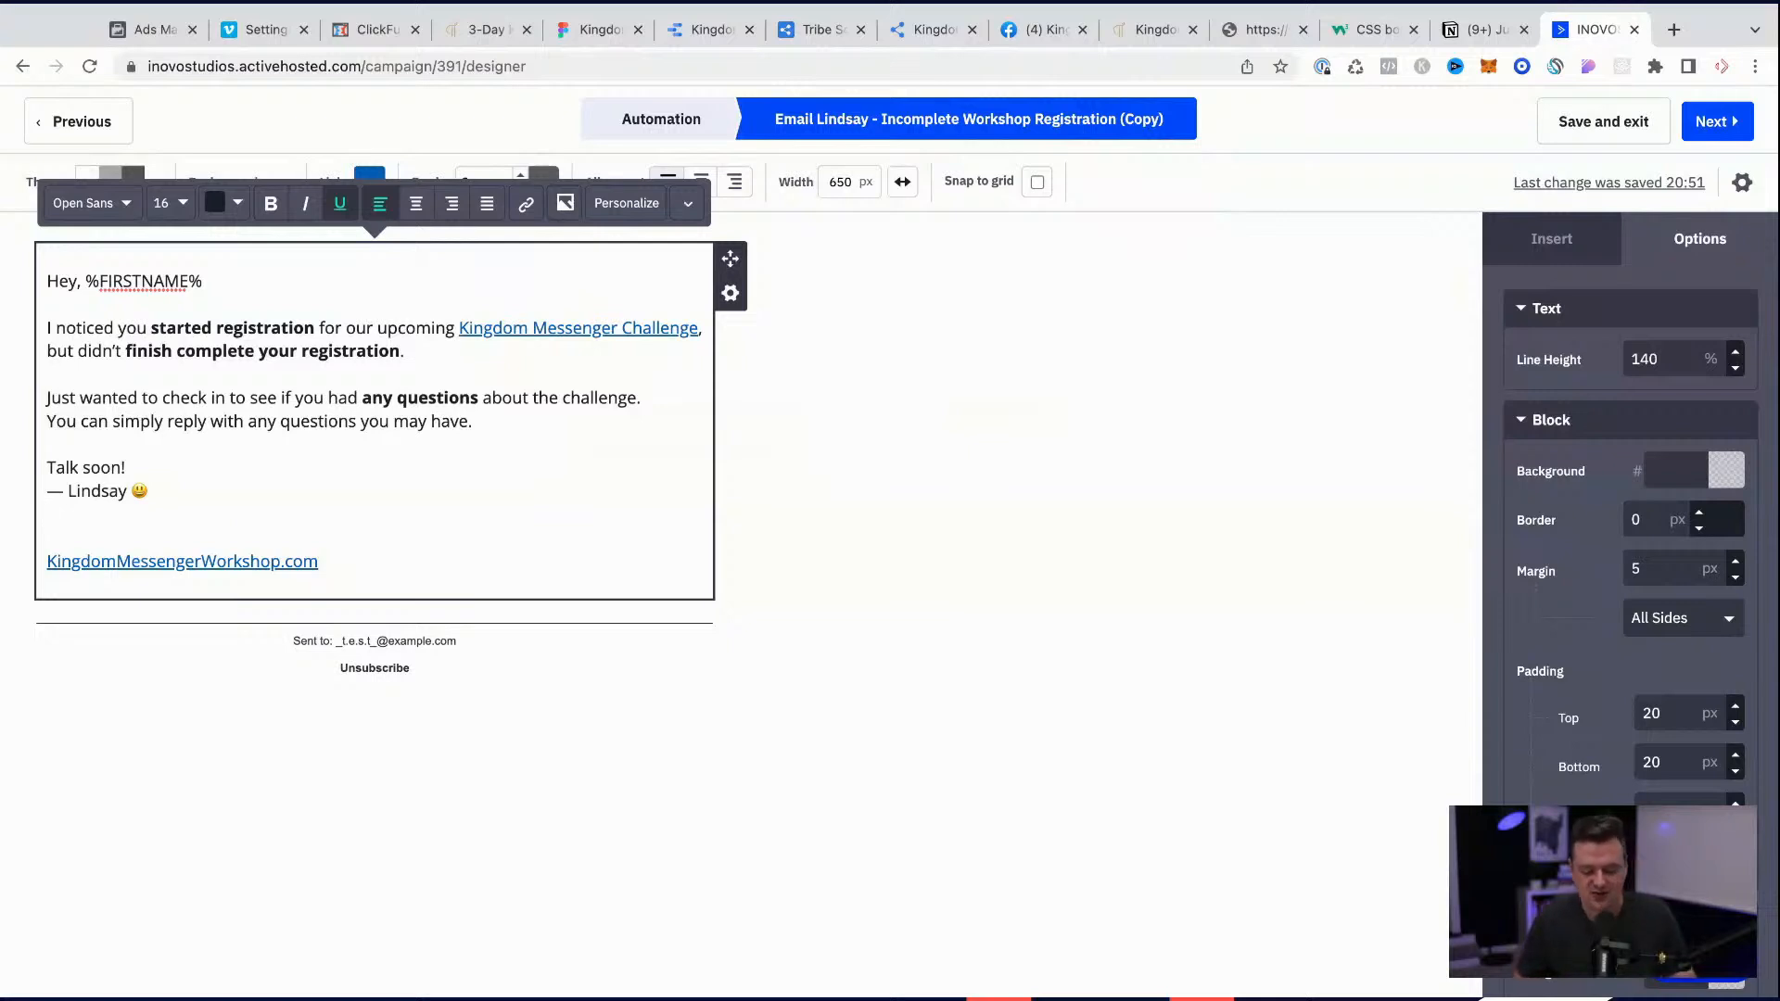
left_click(999, 418)
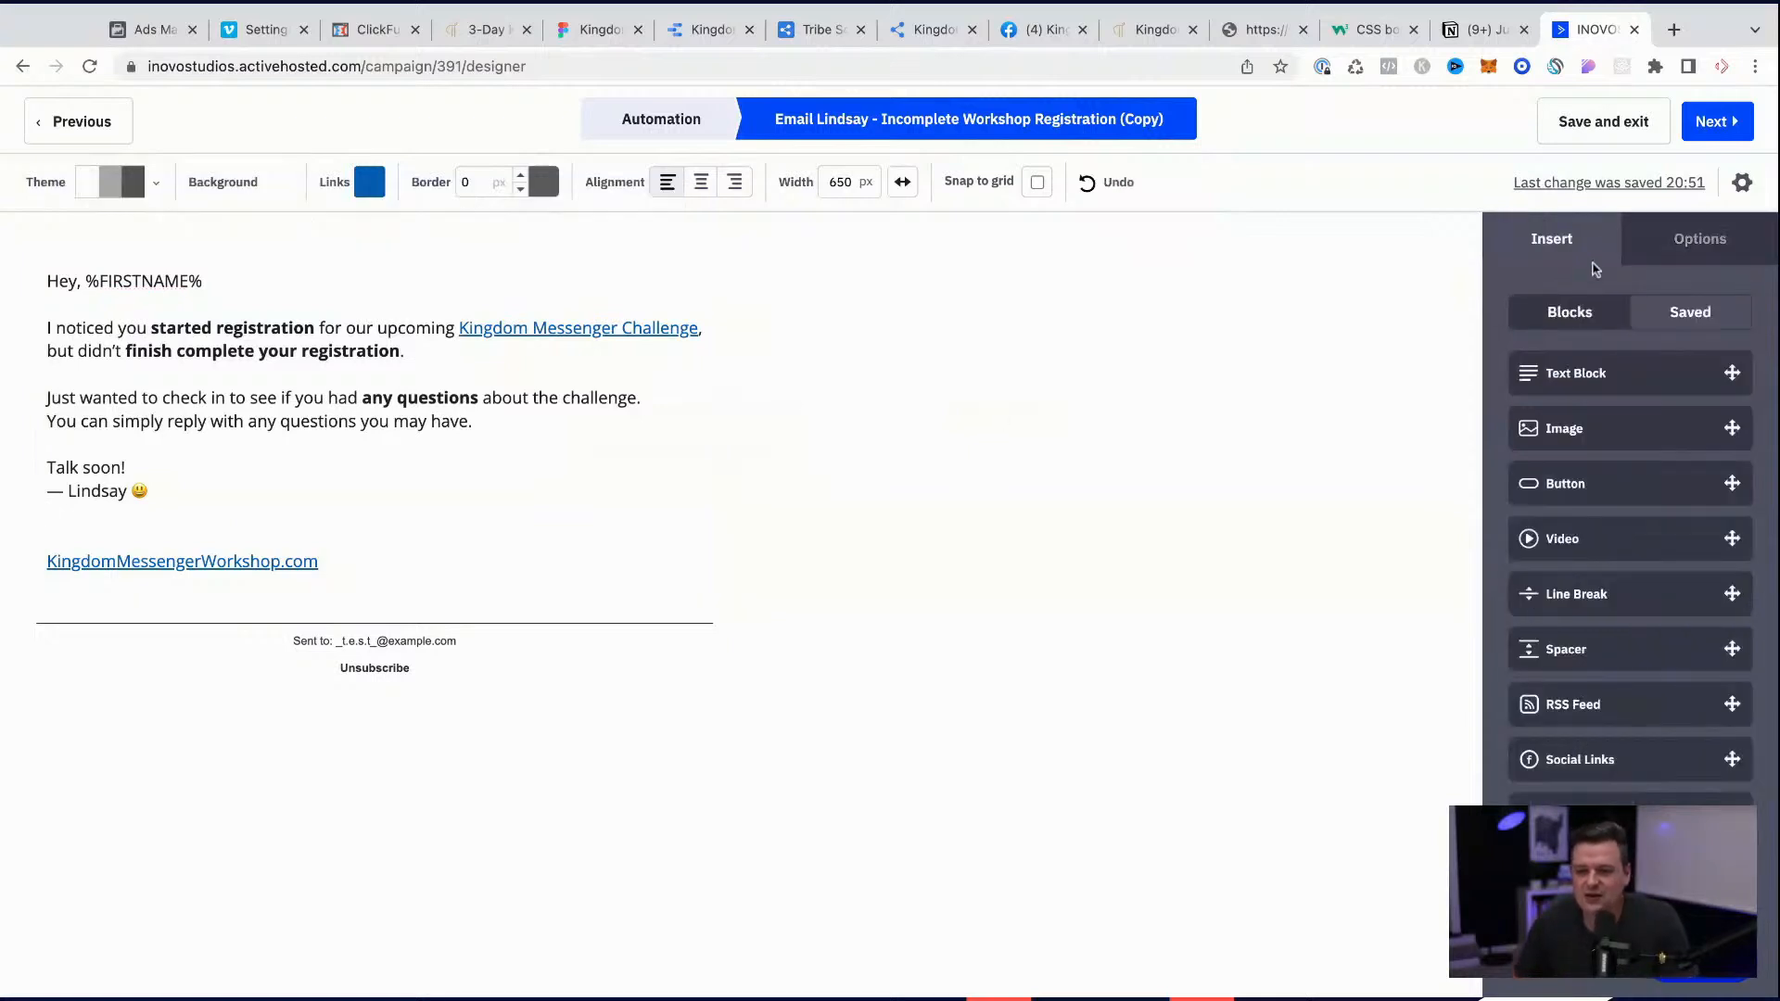
Step: Replace the email's subject with "Hey," followed by the First Name personalization field
left_click(1730, 182)
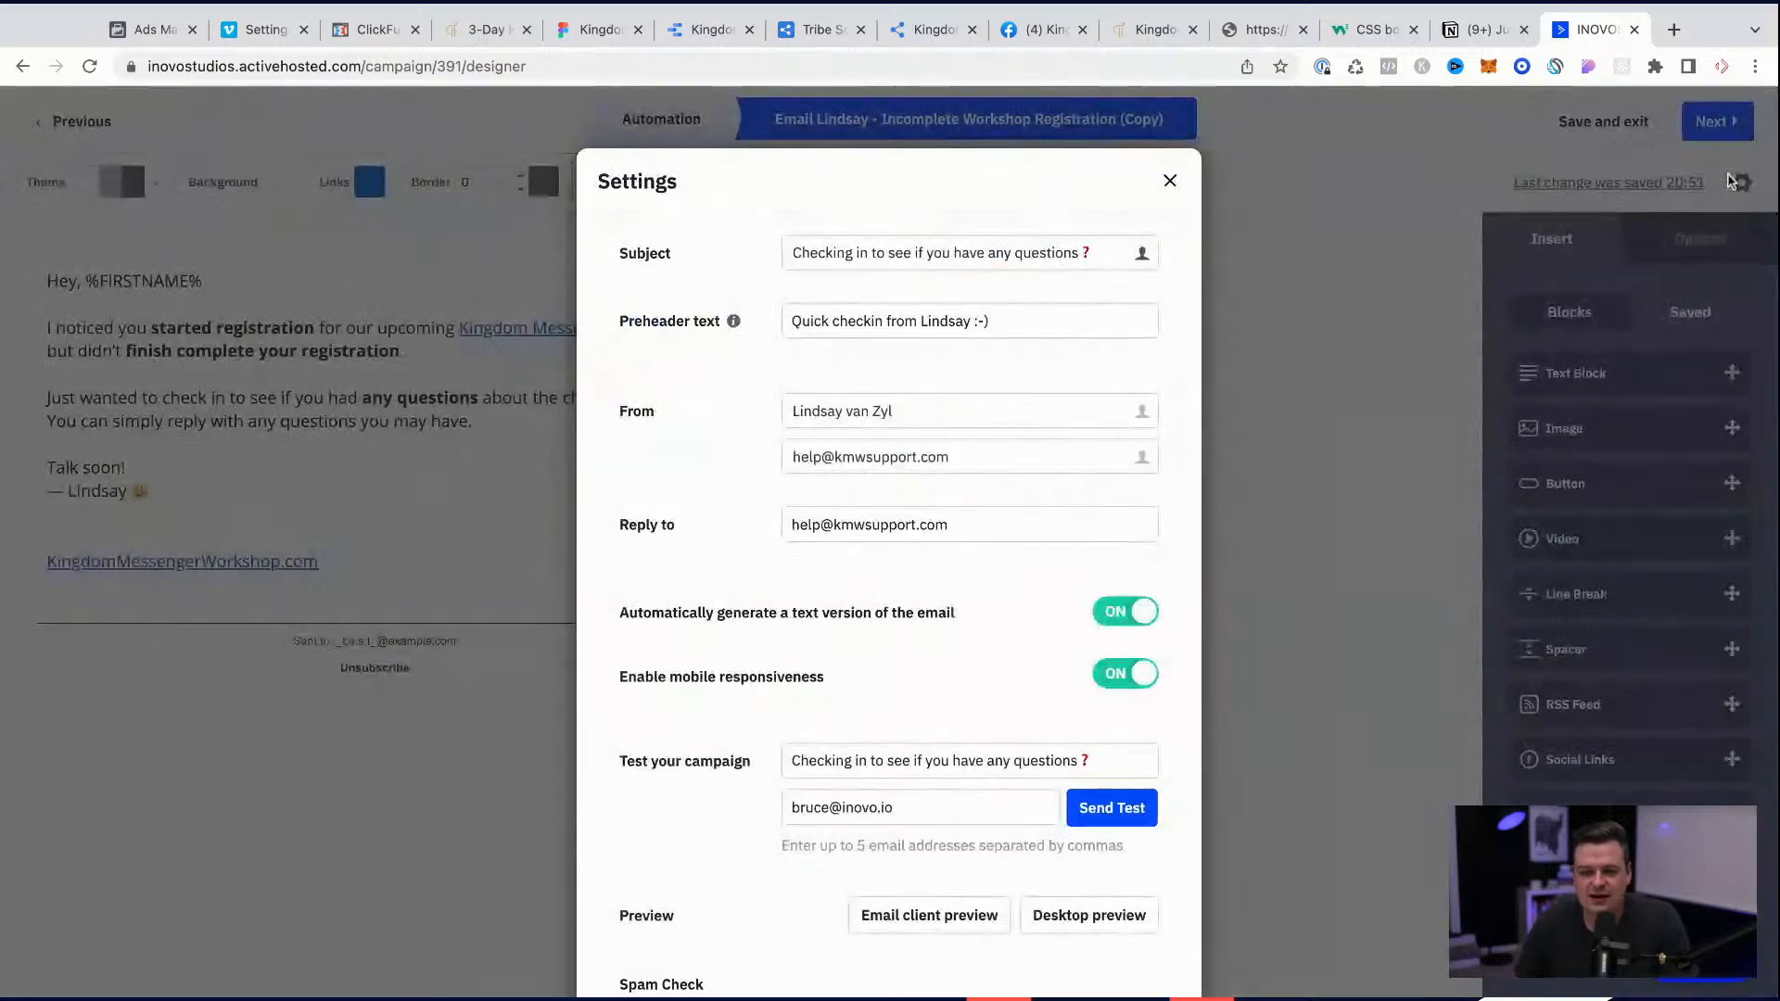
left_click(1047, 253)
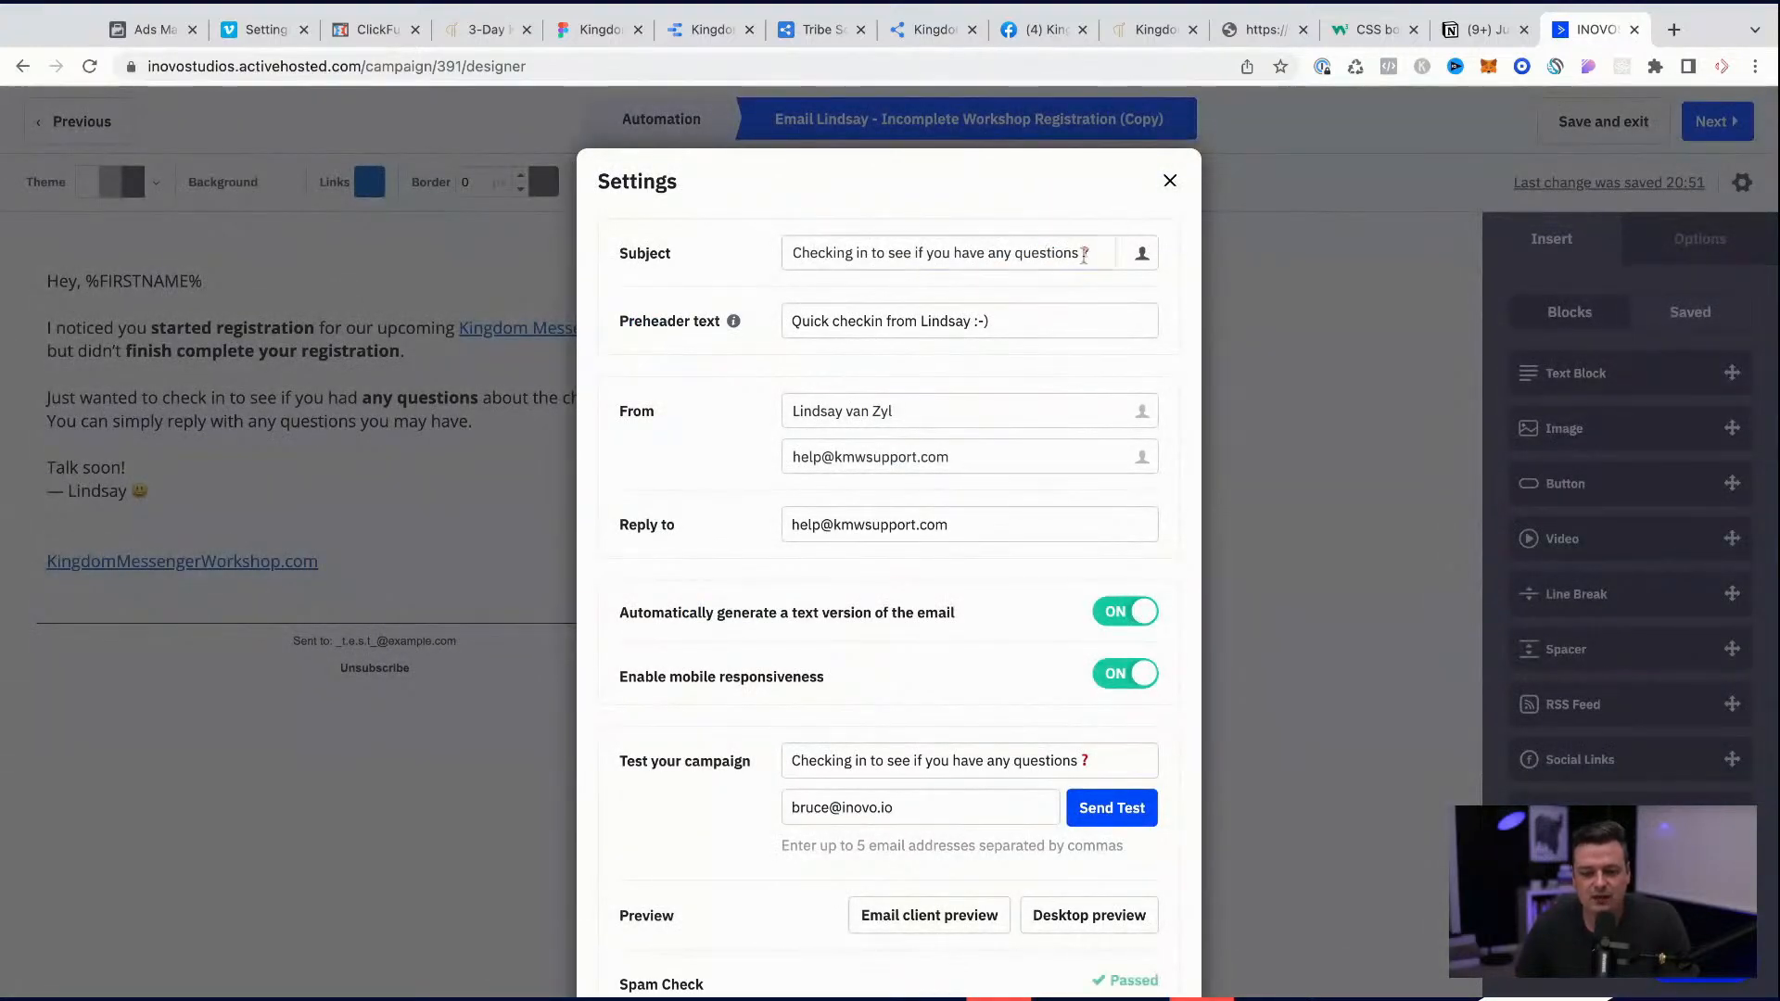
key("ctrl+a")
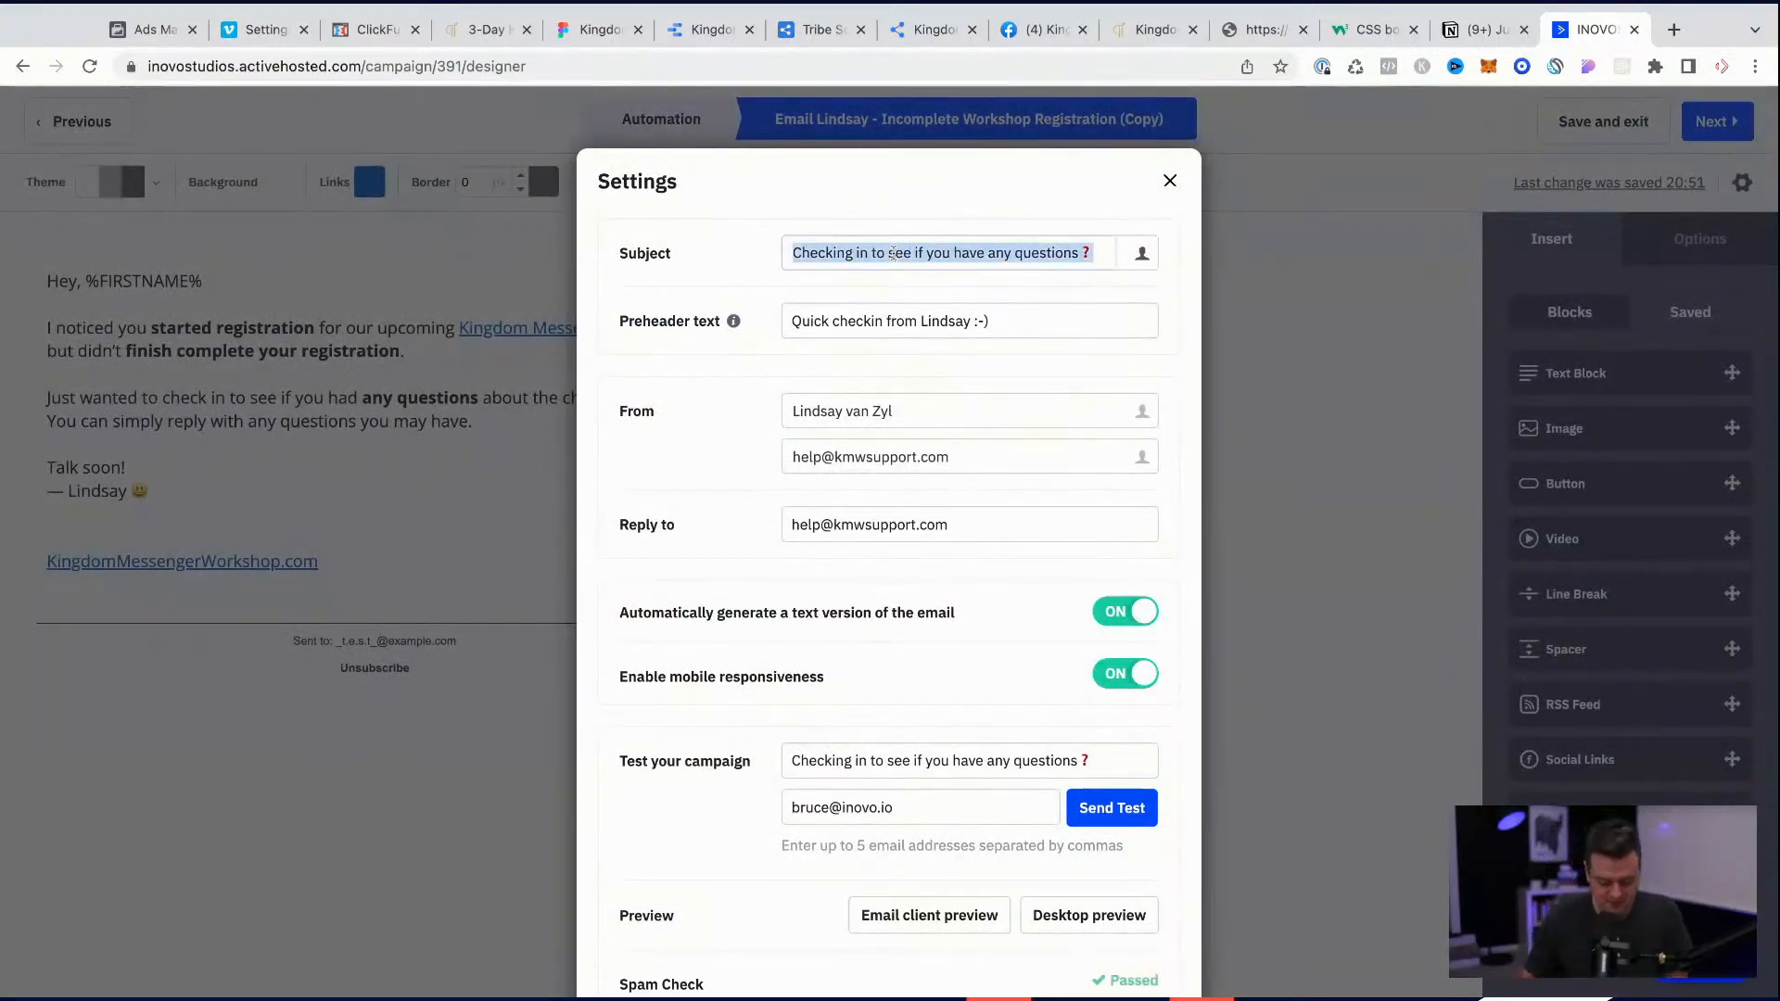
type("Hey,")
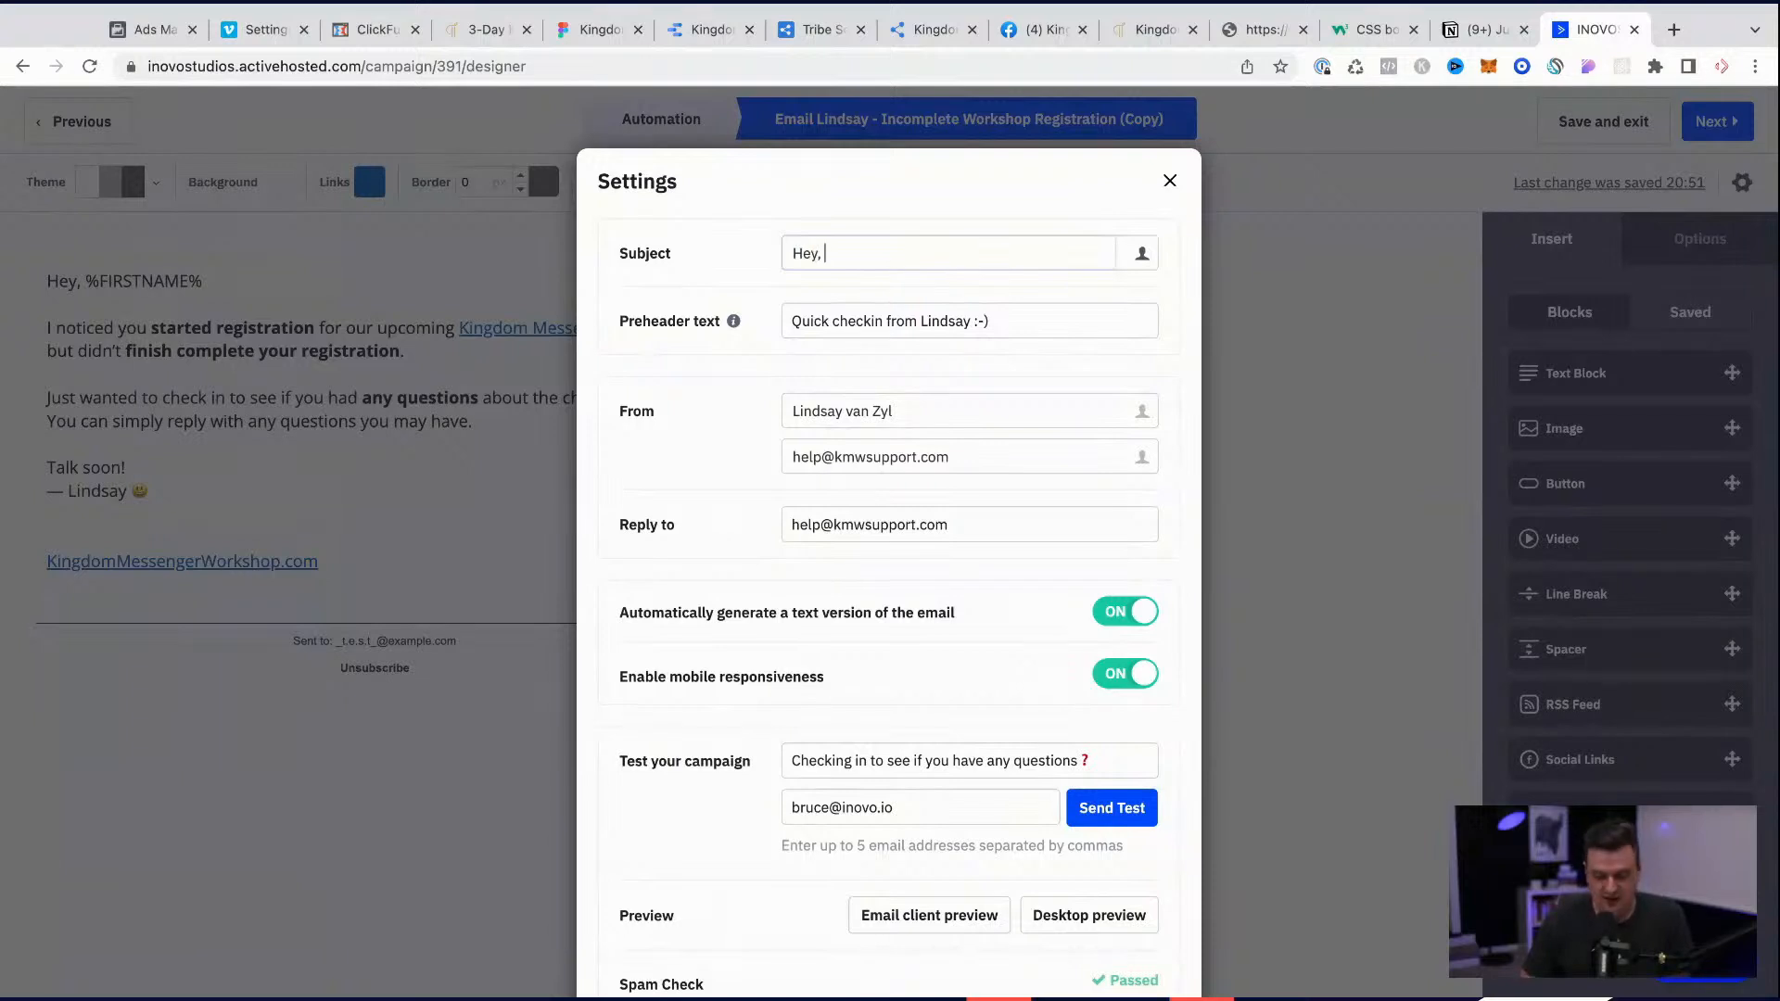
left_click(1141, 253)
left_click(1025, 320)
left_click(1023, 444)
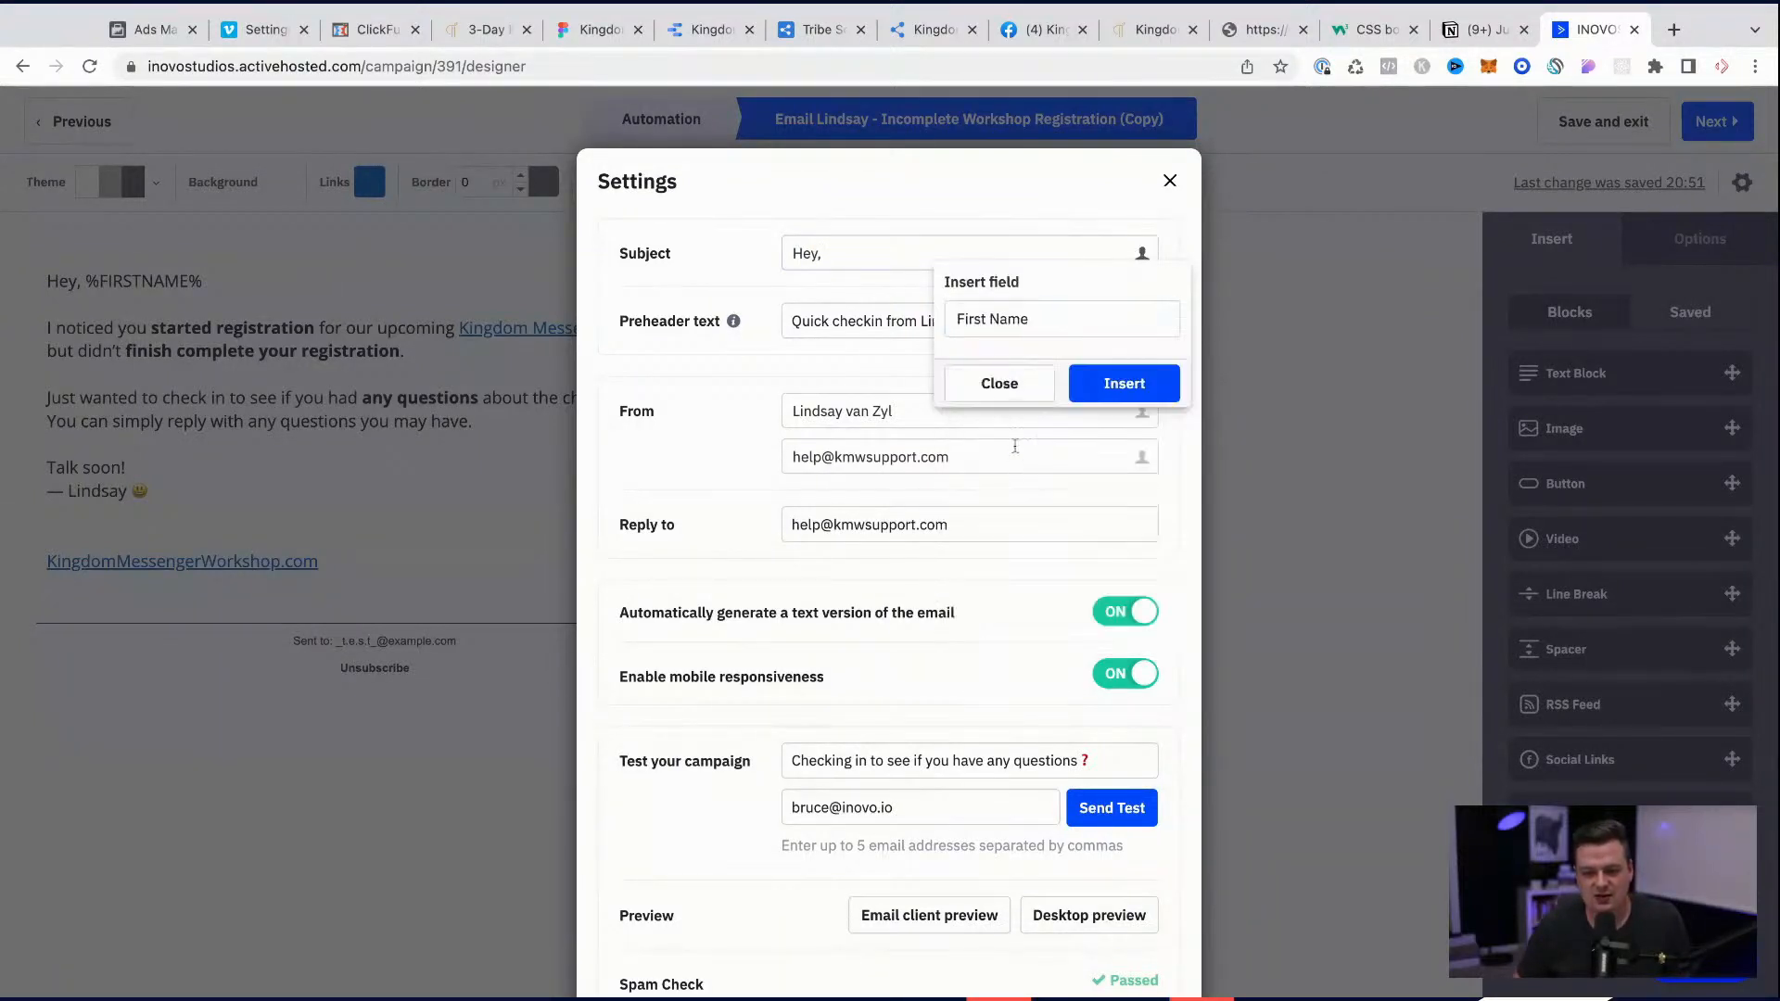
left_click(1099, 388)
Step: Complete the subject with "got any questions?" after the first-name field and remove the duplicate personalization tag at its end
left_click(973, 257)
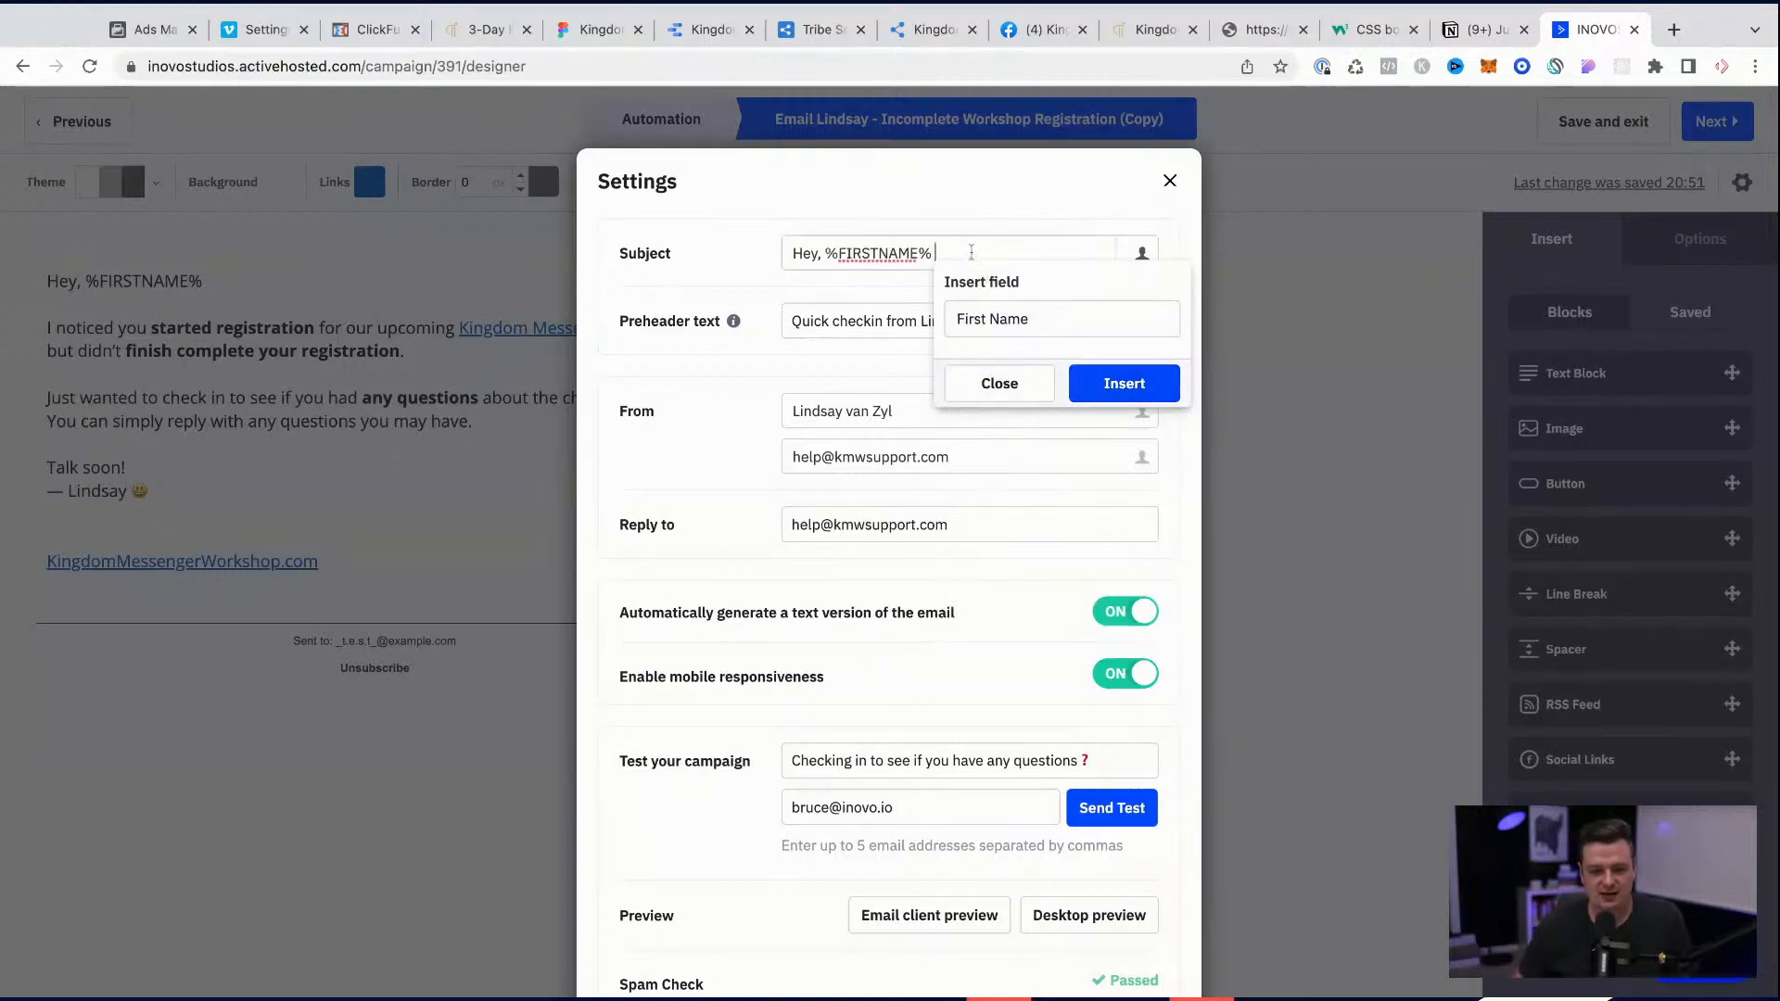
type("got a")
type("ny quesfgtions?")
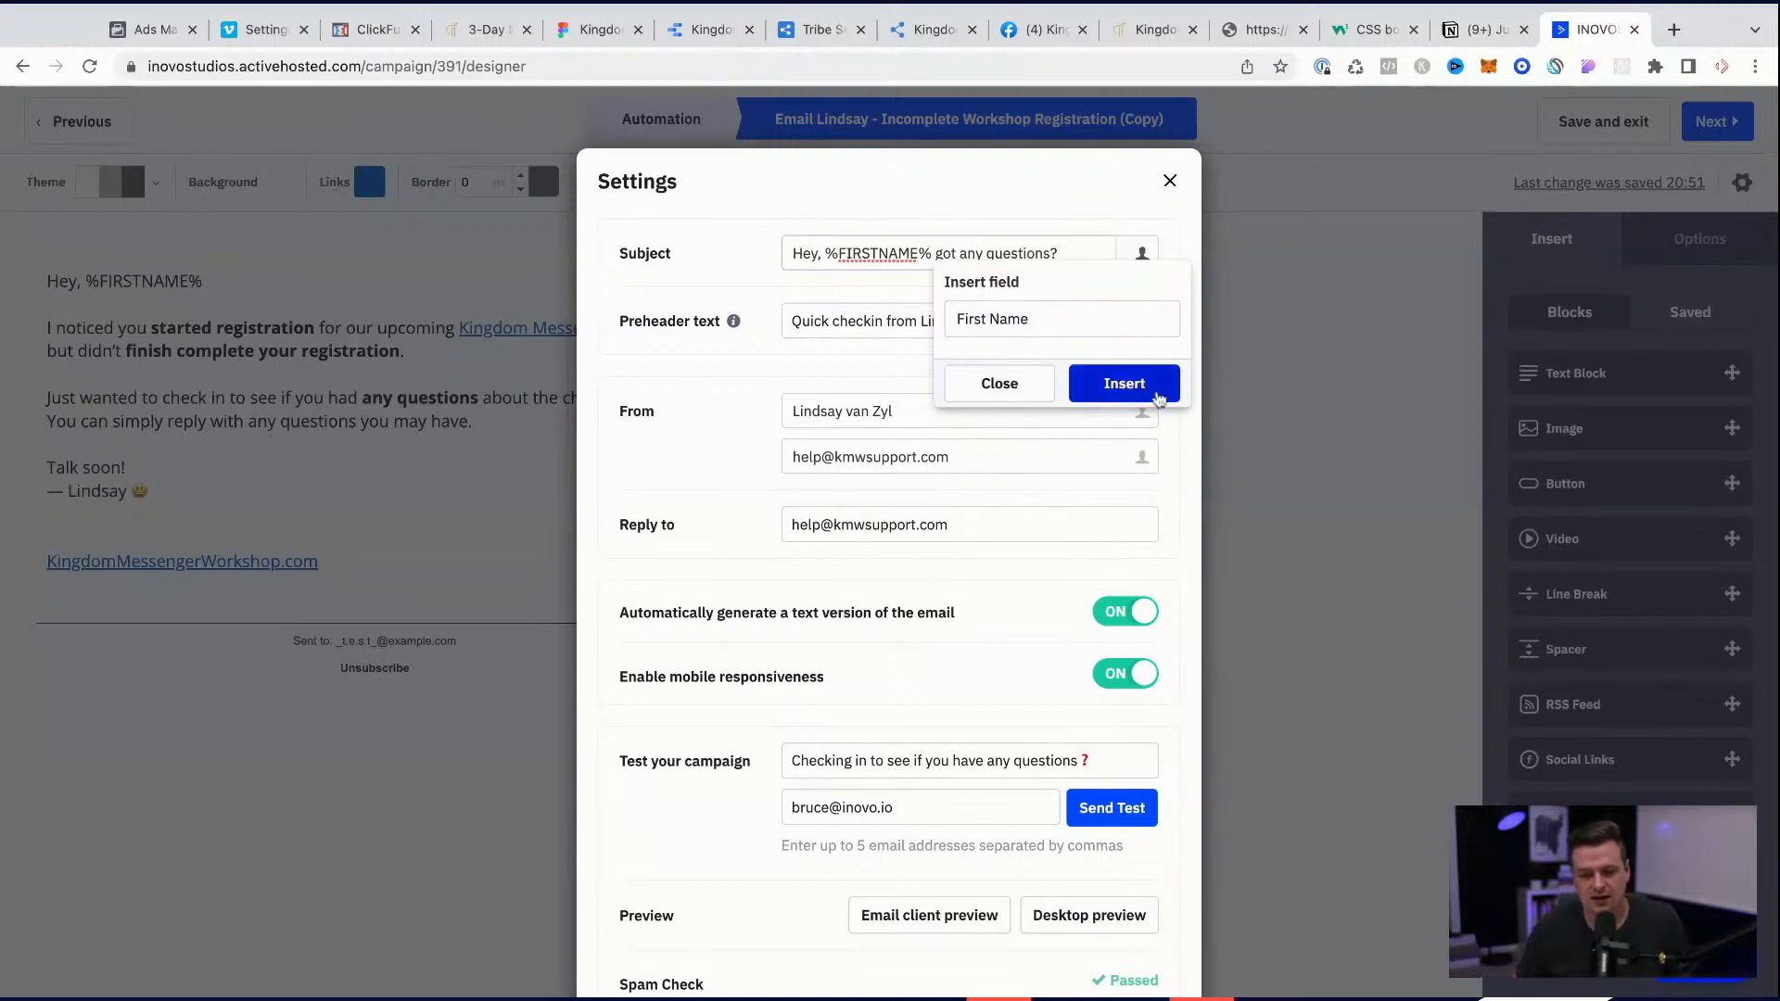
left_click(1158, 397)
left_click(1028, 387)
left_click(1060, 251)
key("shift+super+Right")
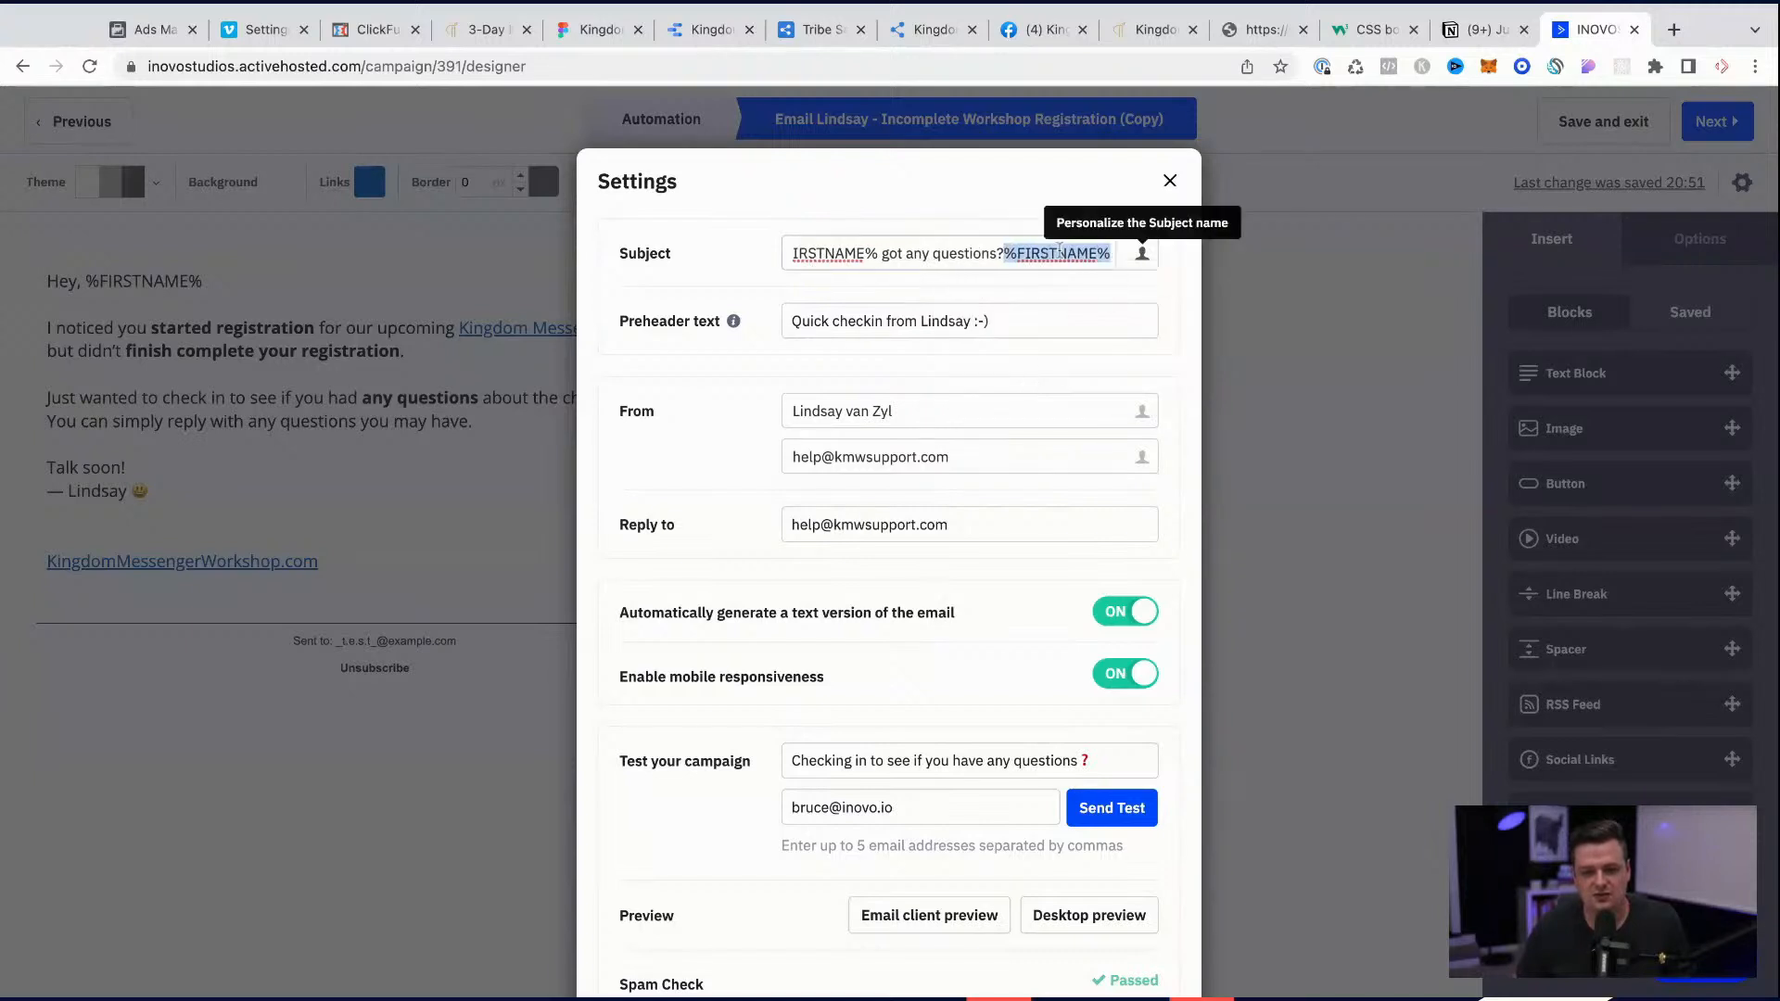
key("BackSpace")
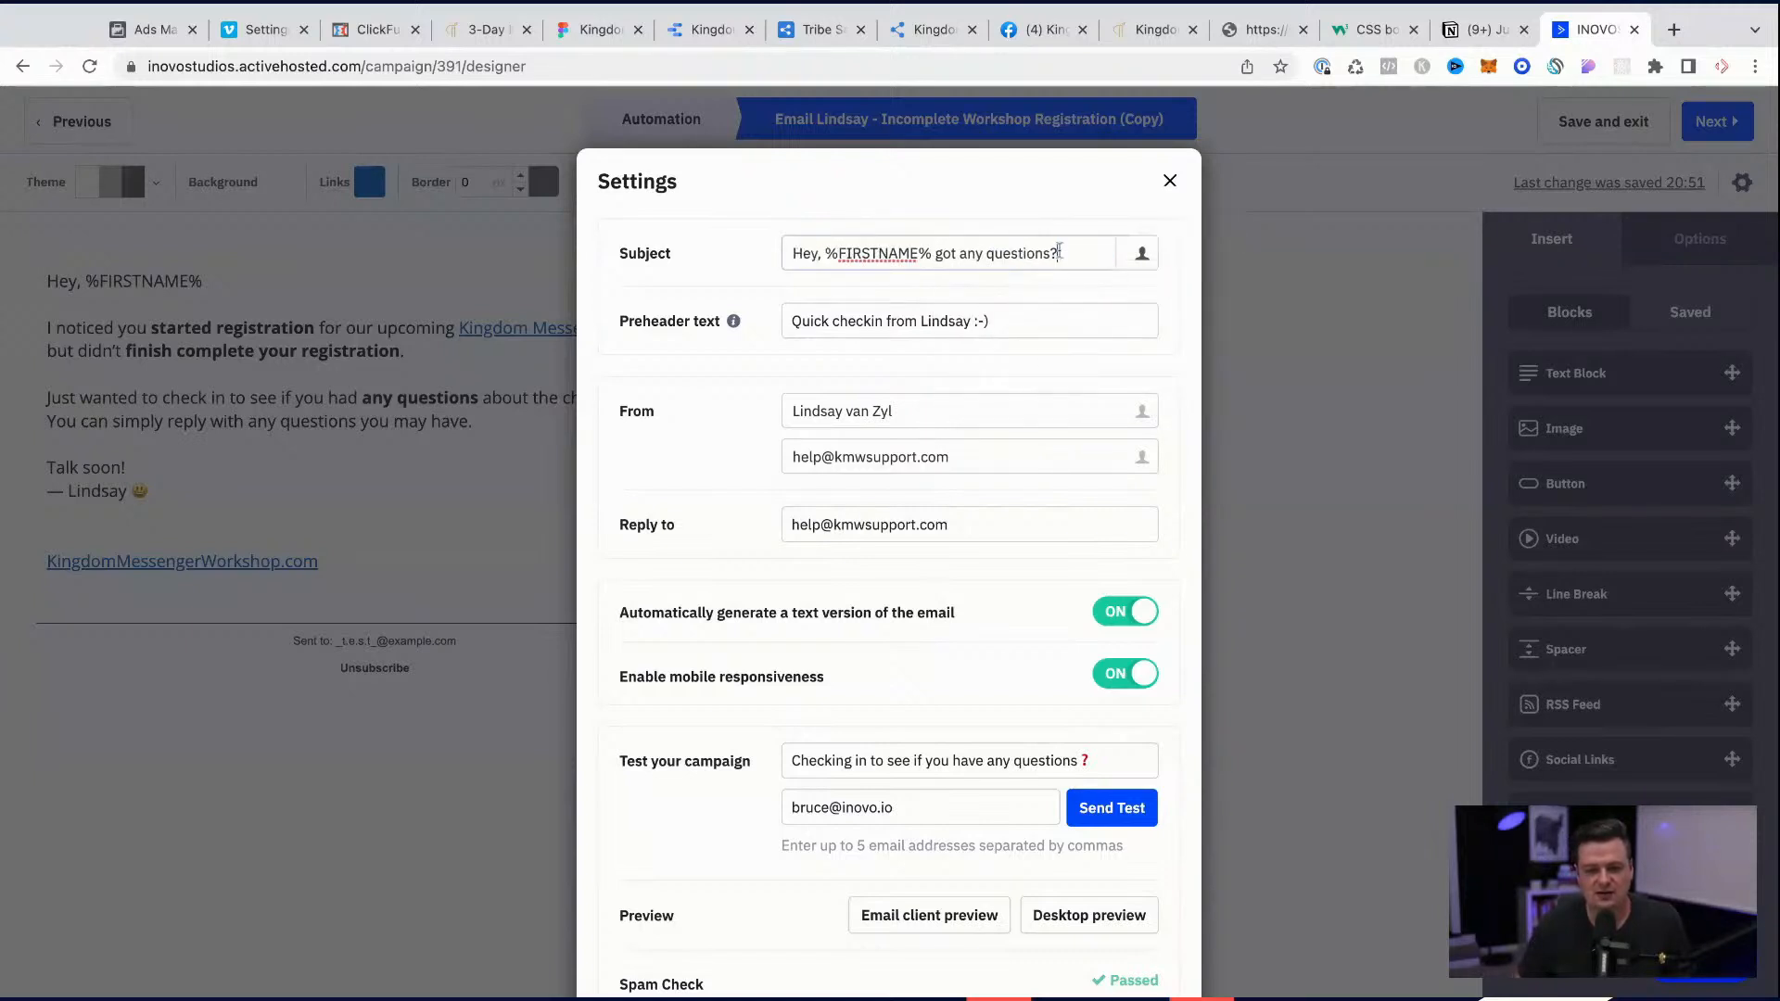
Step: Set the preheader text to "Saw you started registration...."
triple_click(850, 328)
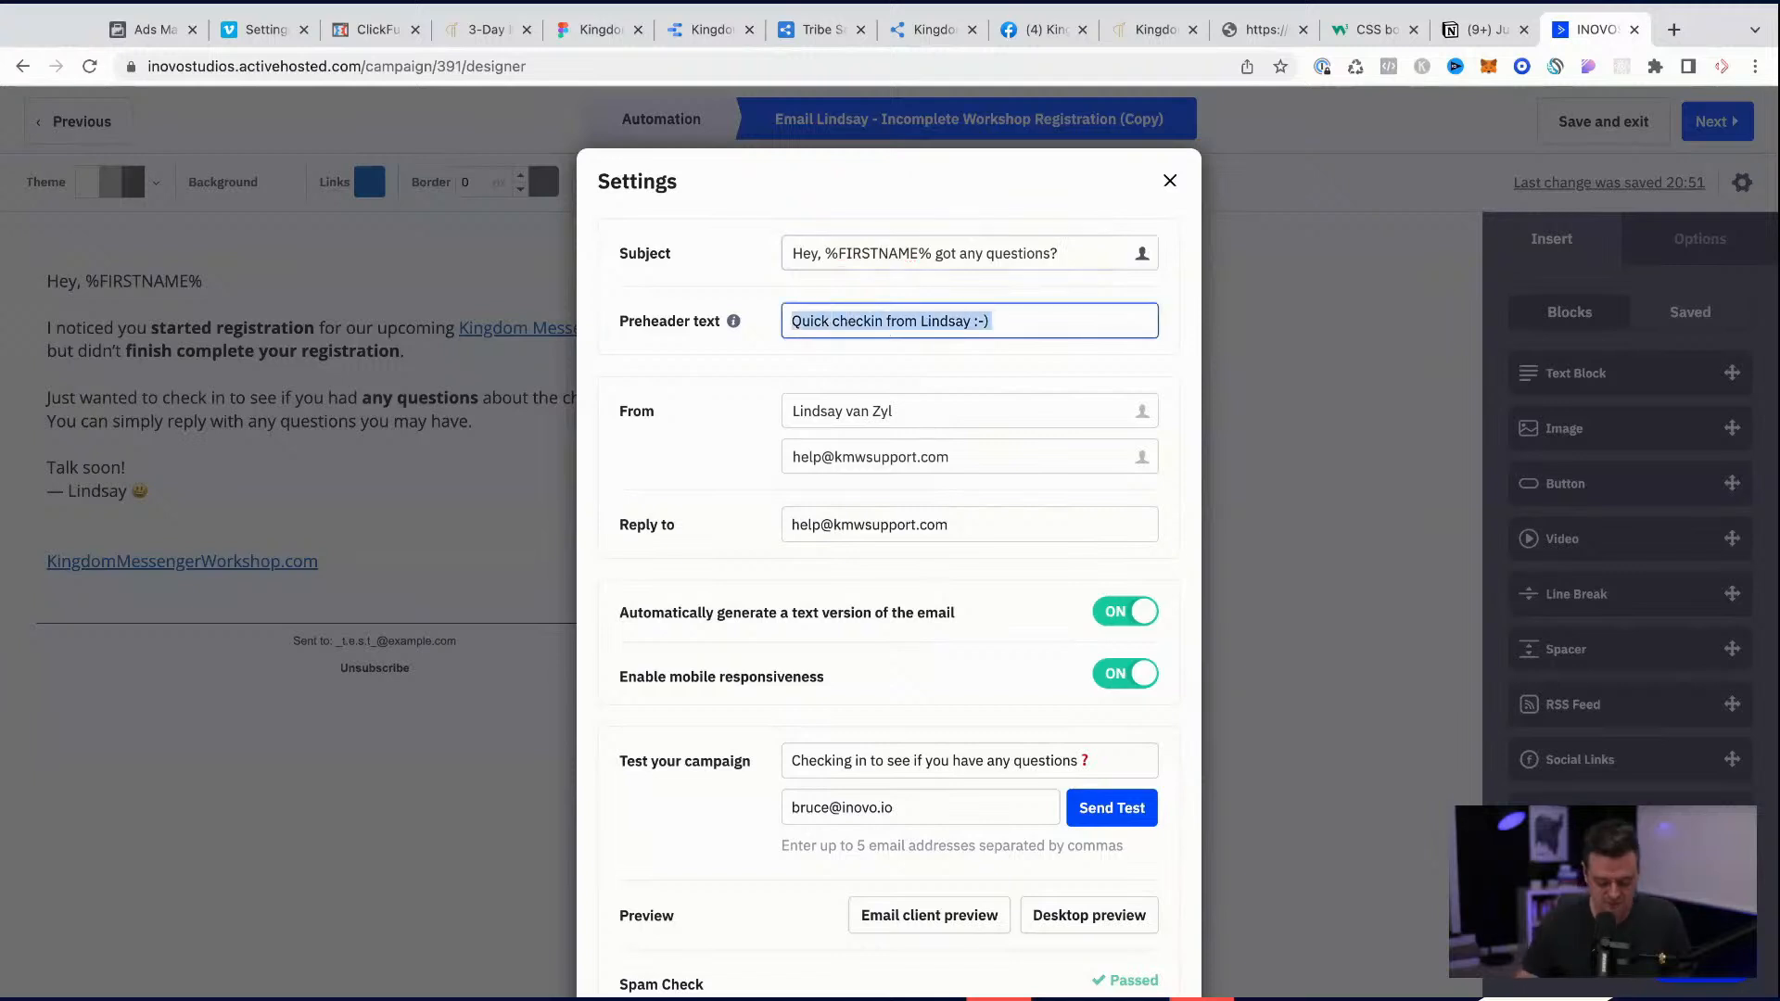
type("Saw you st")
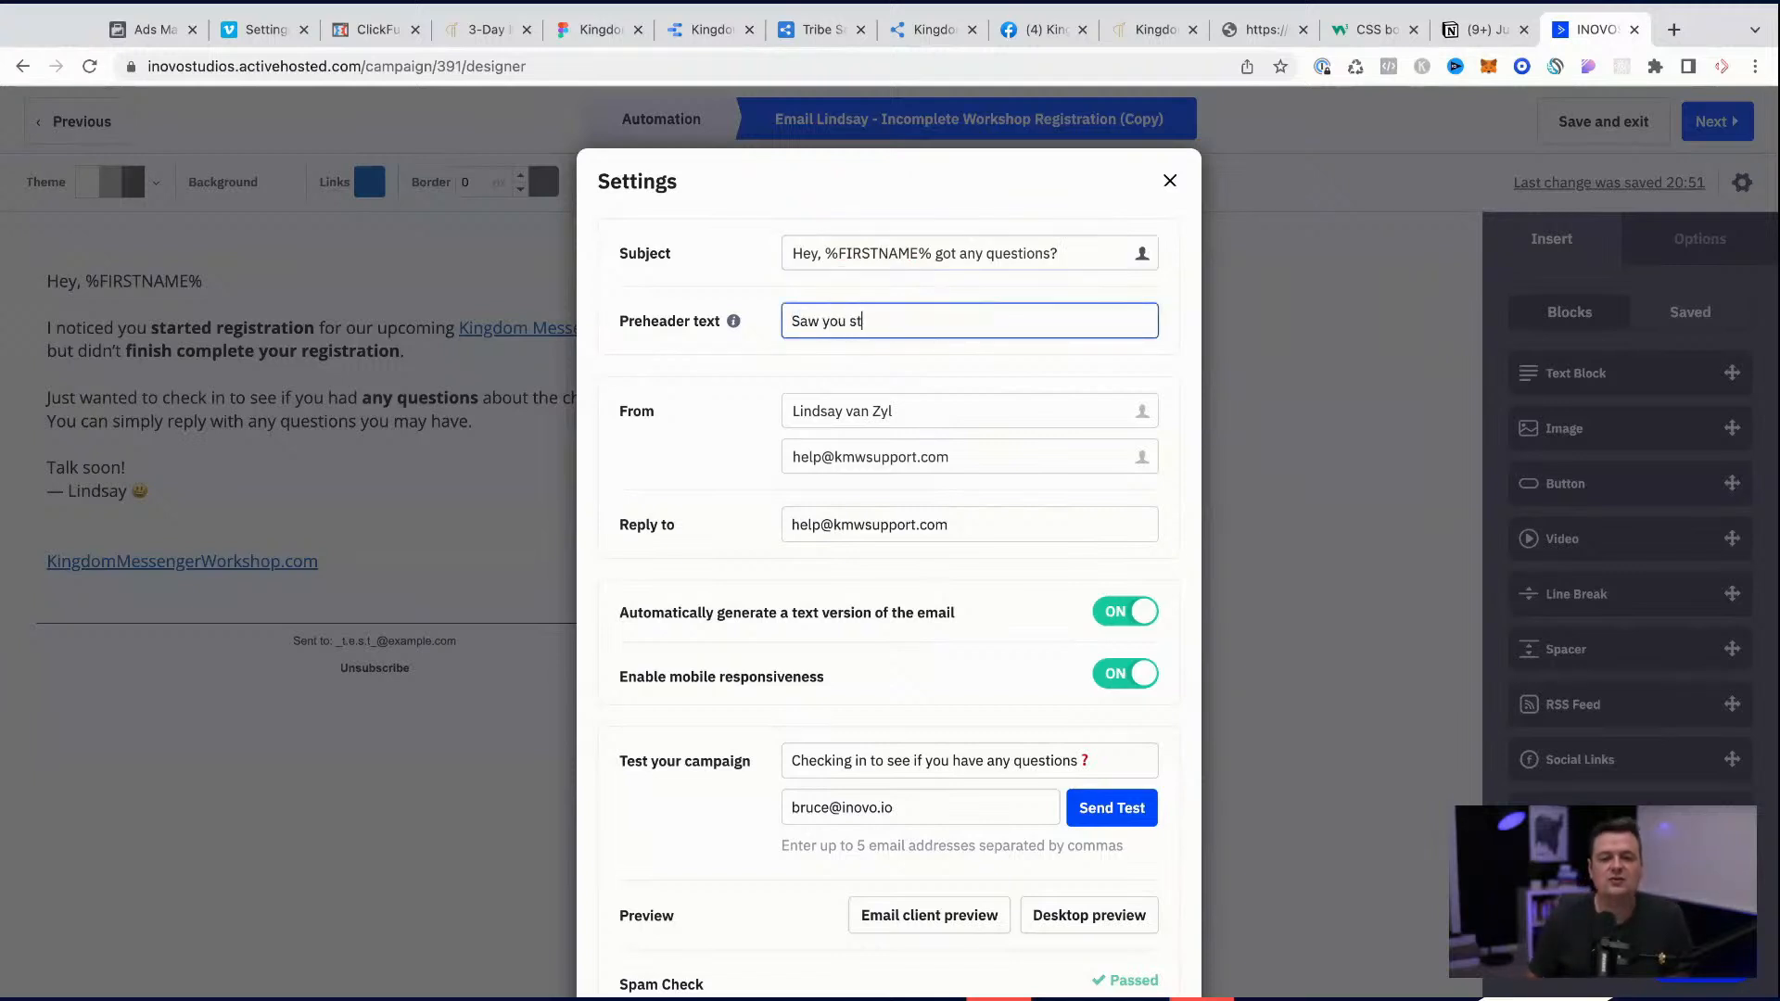
type("arted registration")
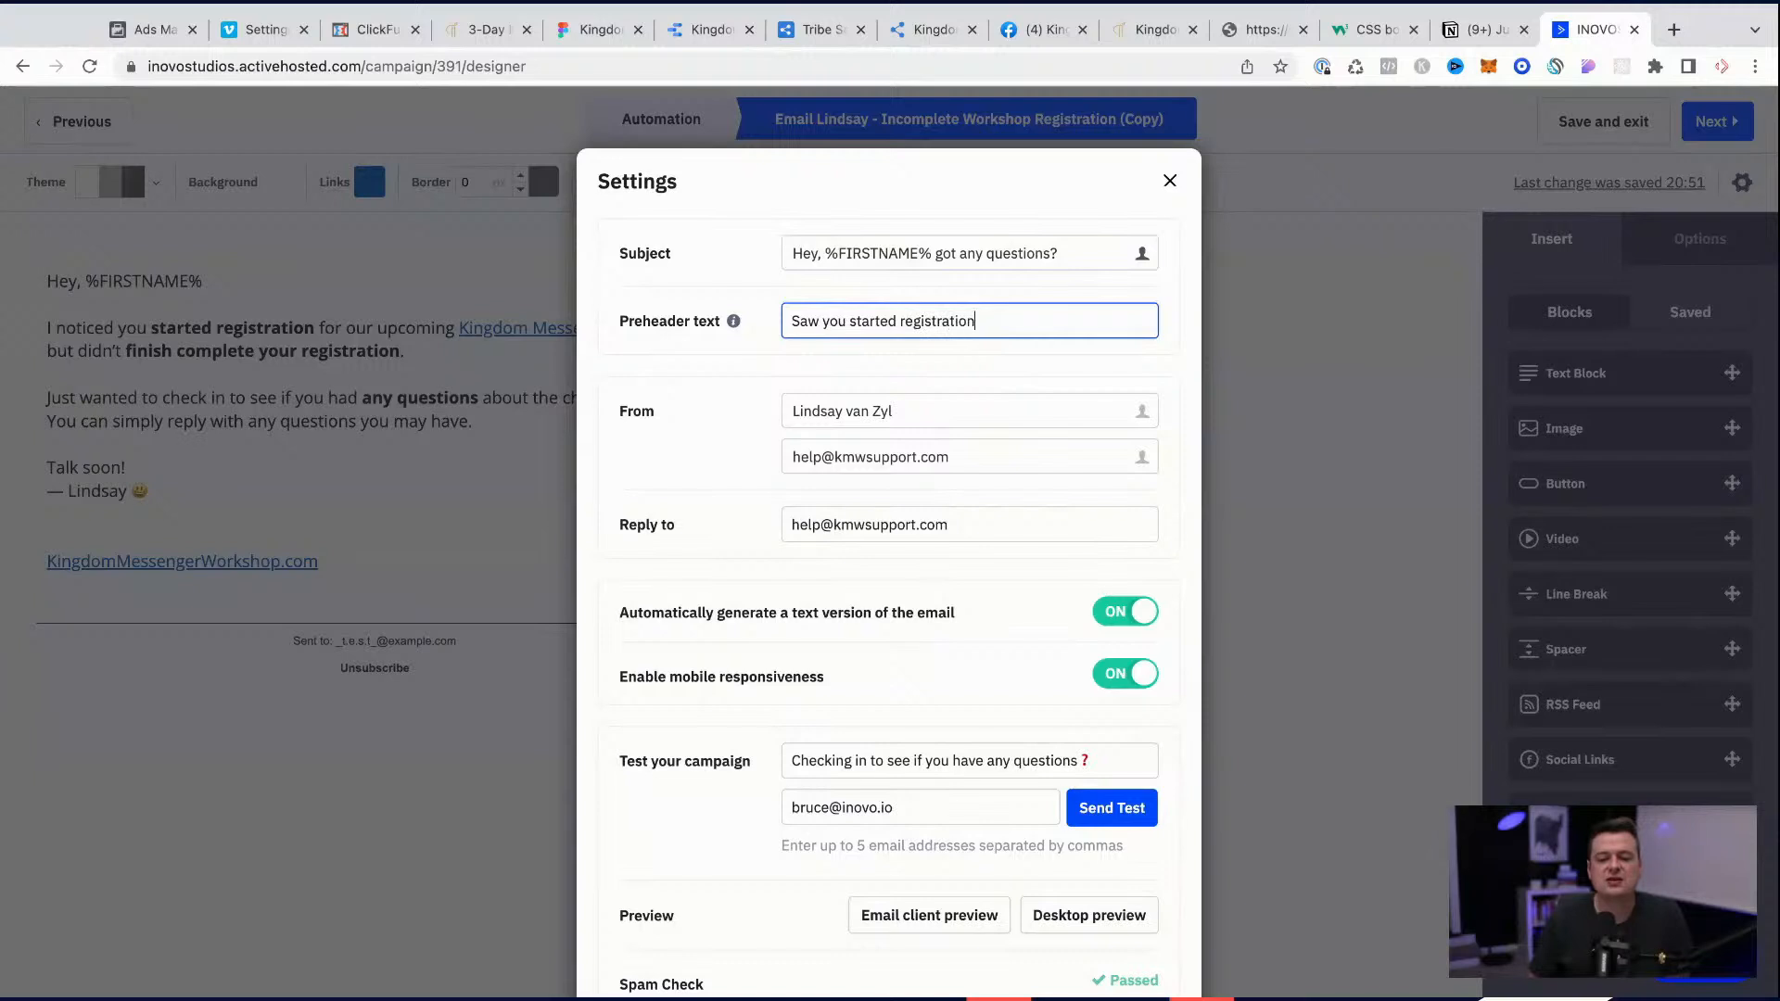
Step: Append "(Personal)" to the sender name in the email settings, and save and exit the email
left_click(906, 414)
key("alt+shift+Left")
key("alt+shift+Left")
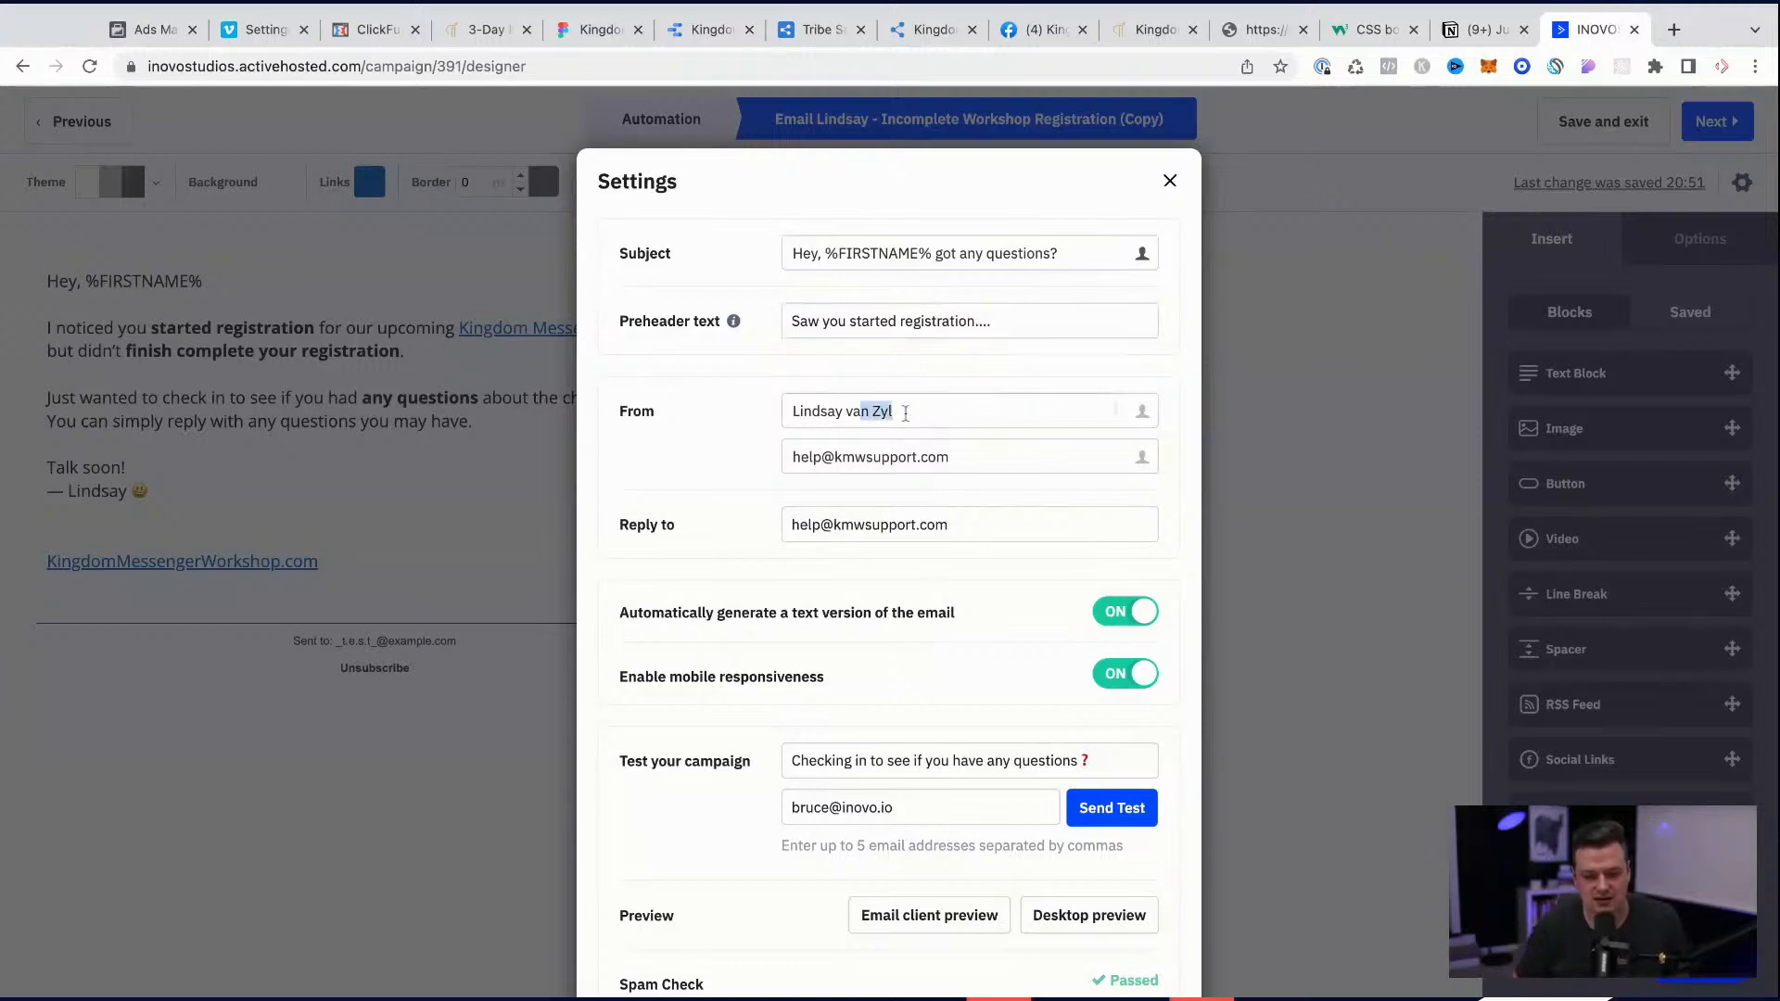
type("Van Zyl (Personal")
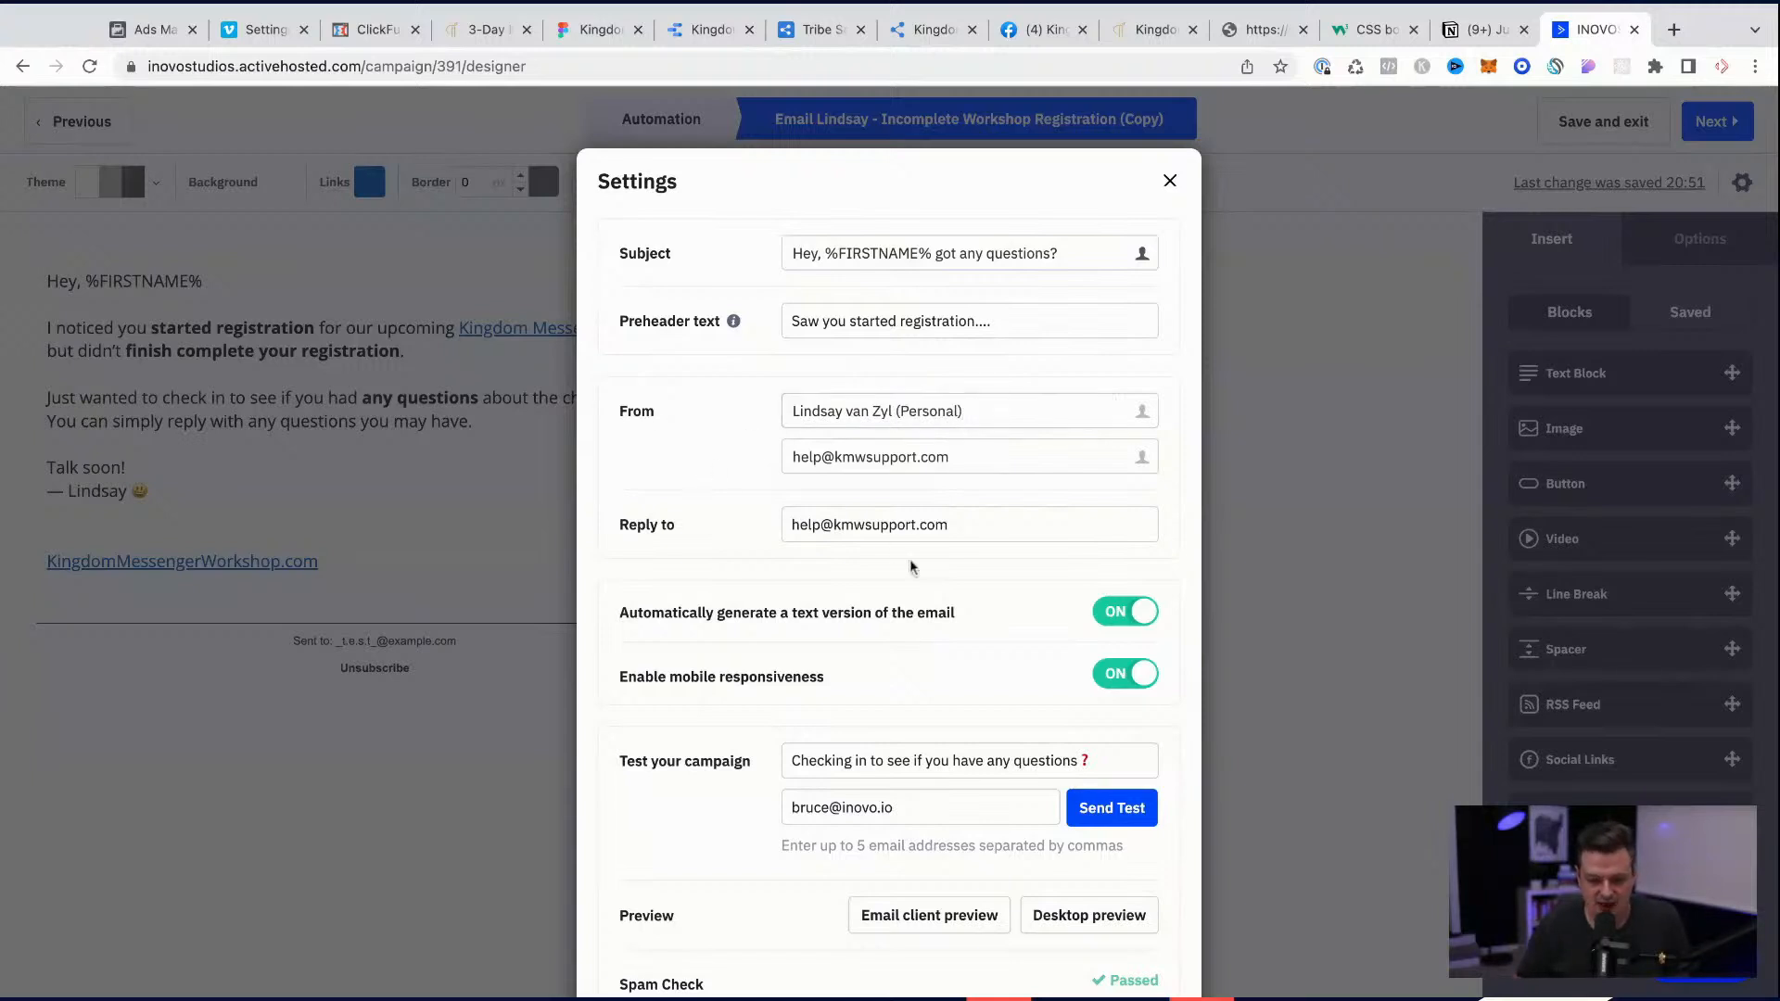
scroll(909, 559, "down", 2)
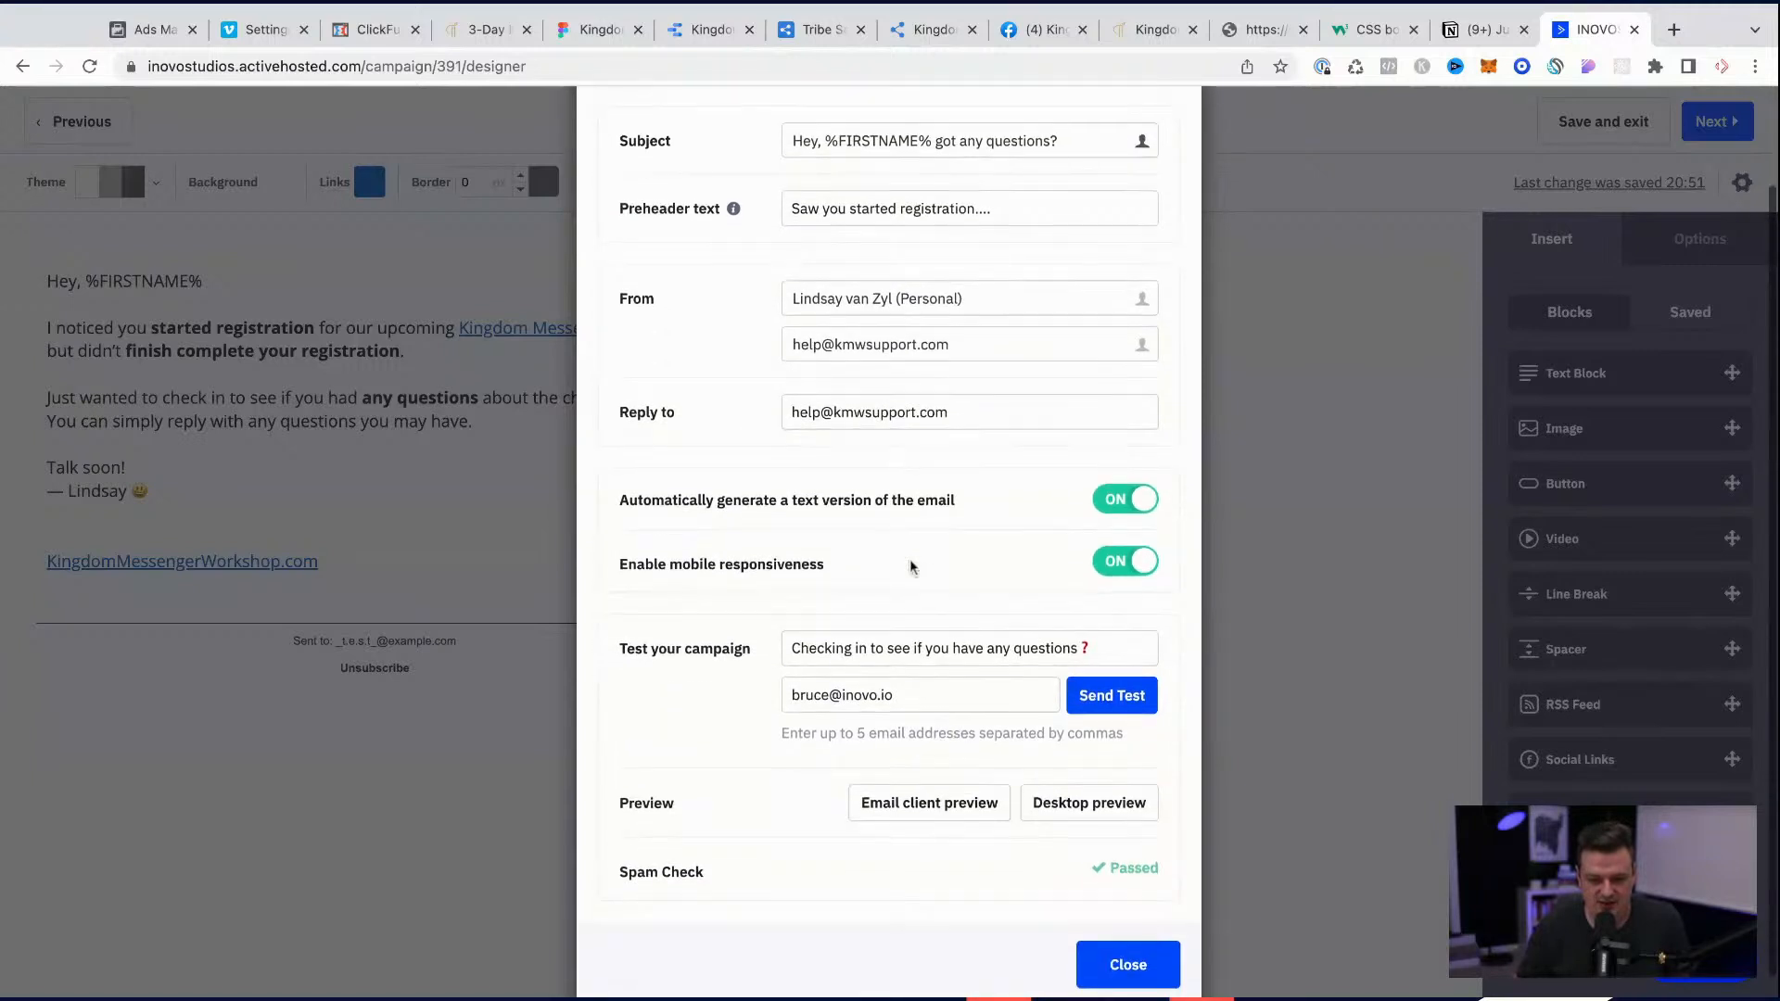
left_click(1115, 951)
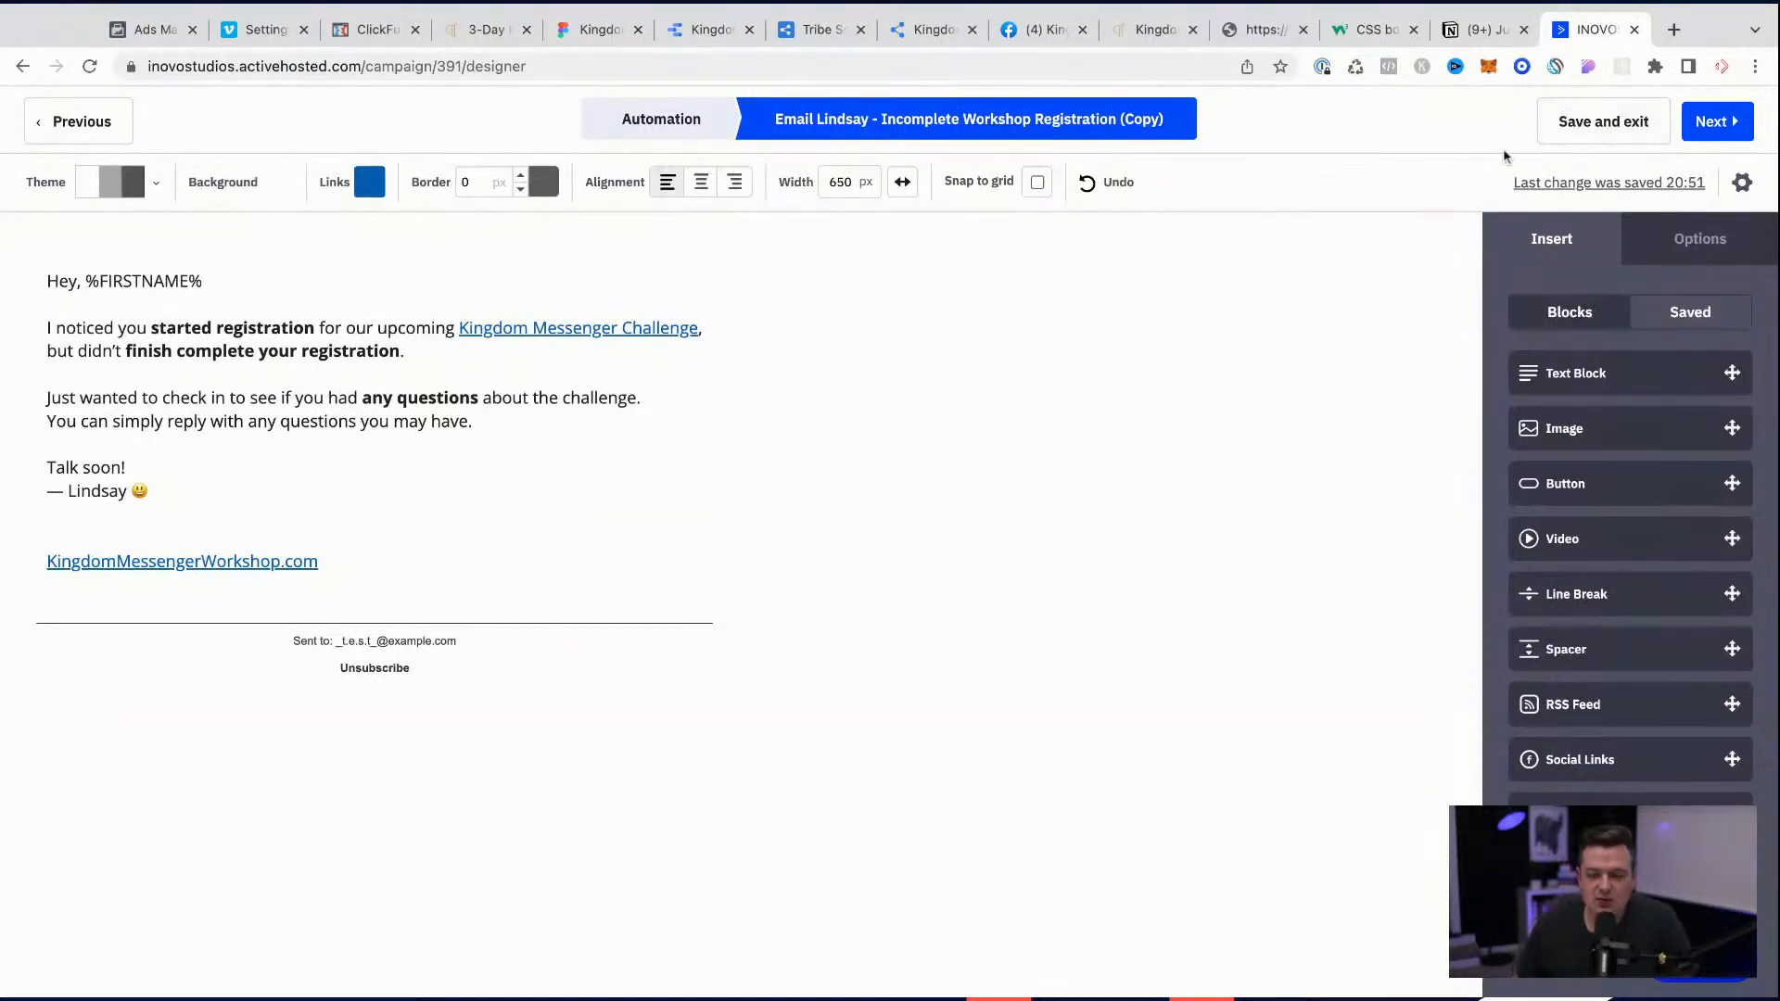
left_click(1596, 139)
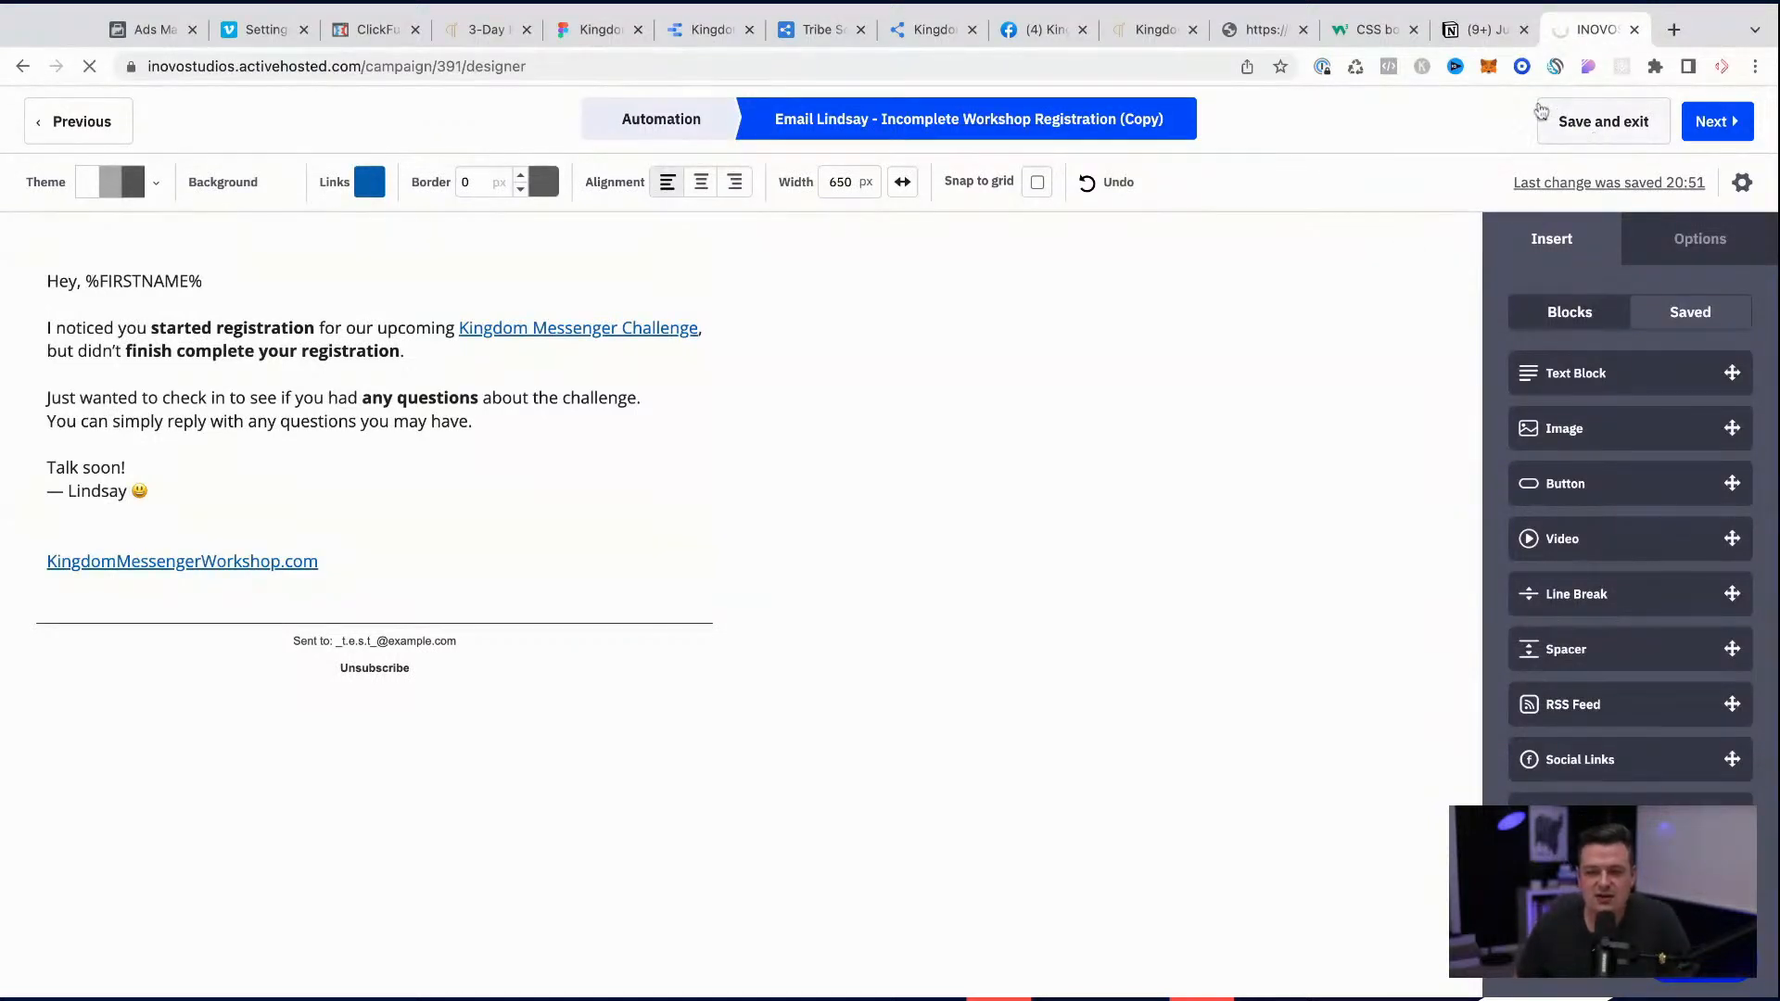
Step: Switch to Notion, copy the july-2022-challenge tag beside "Welcome after purchase", and return to ActiveCampaign
left_click(1475, 36)
left_click_drag(674, 480, 854, 484)
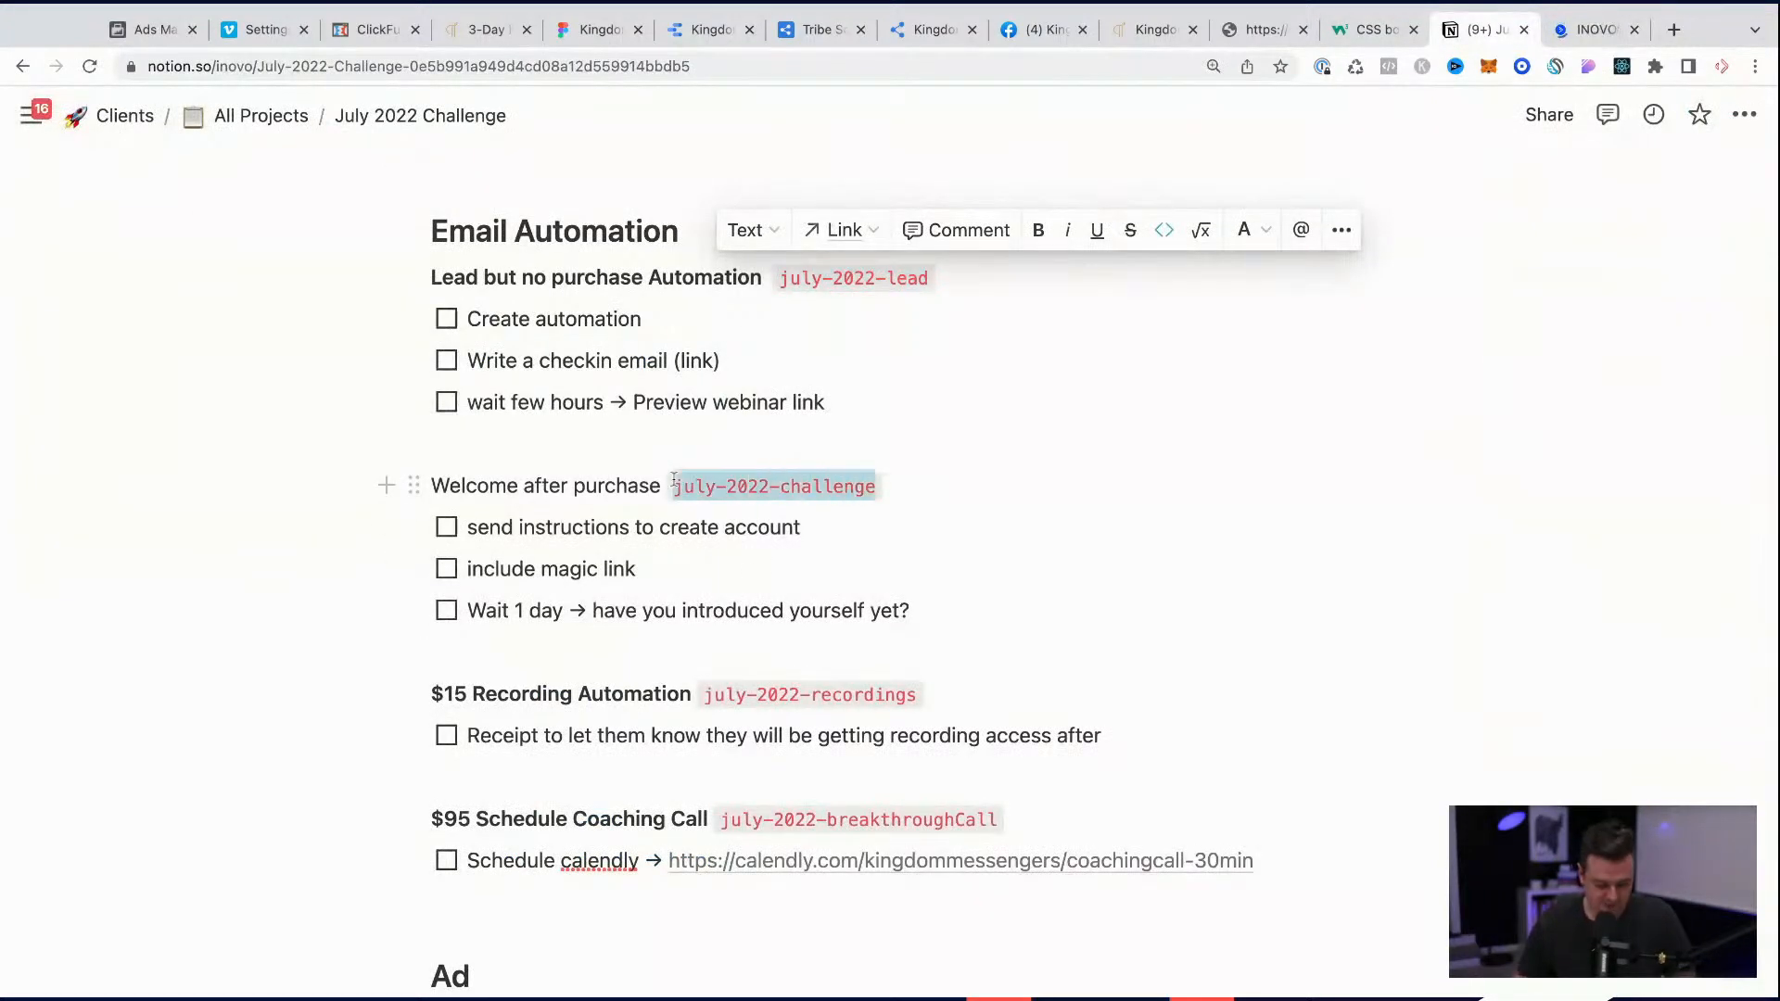
left_click(1592, 30)
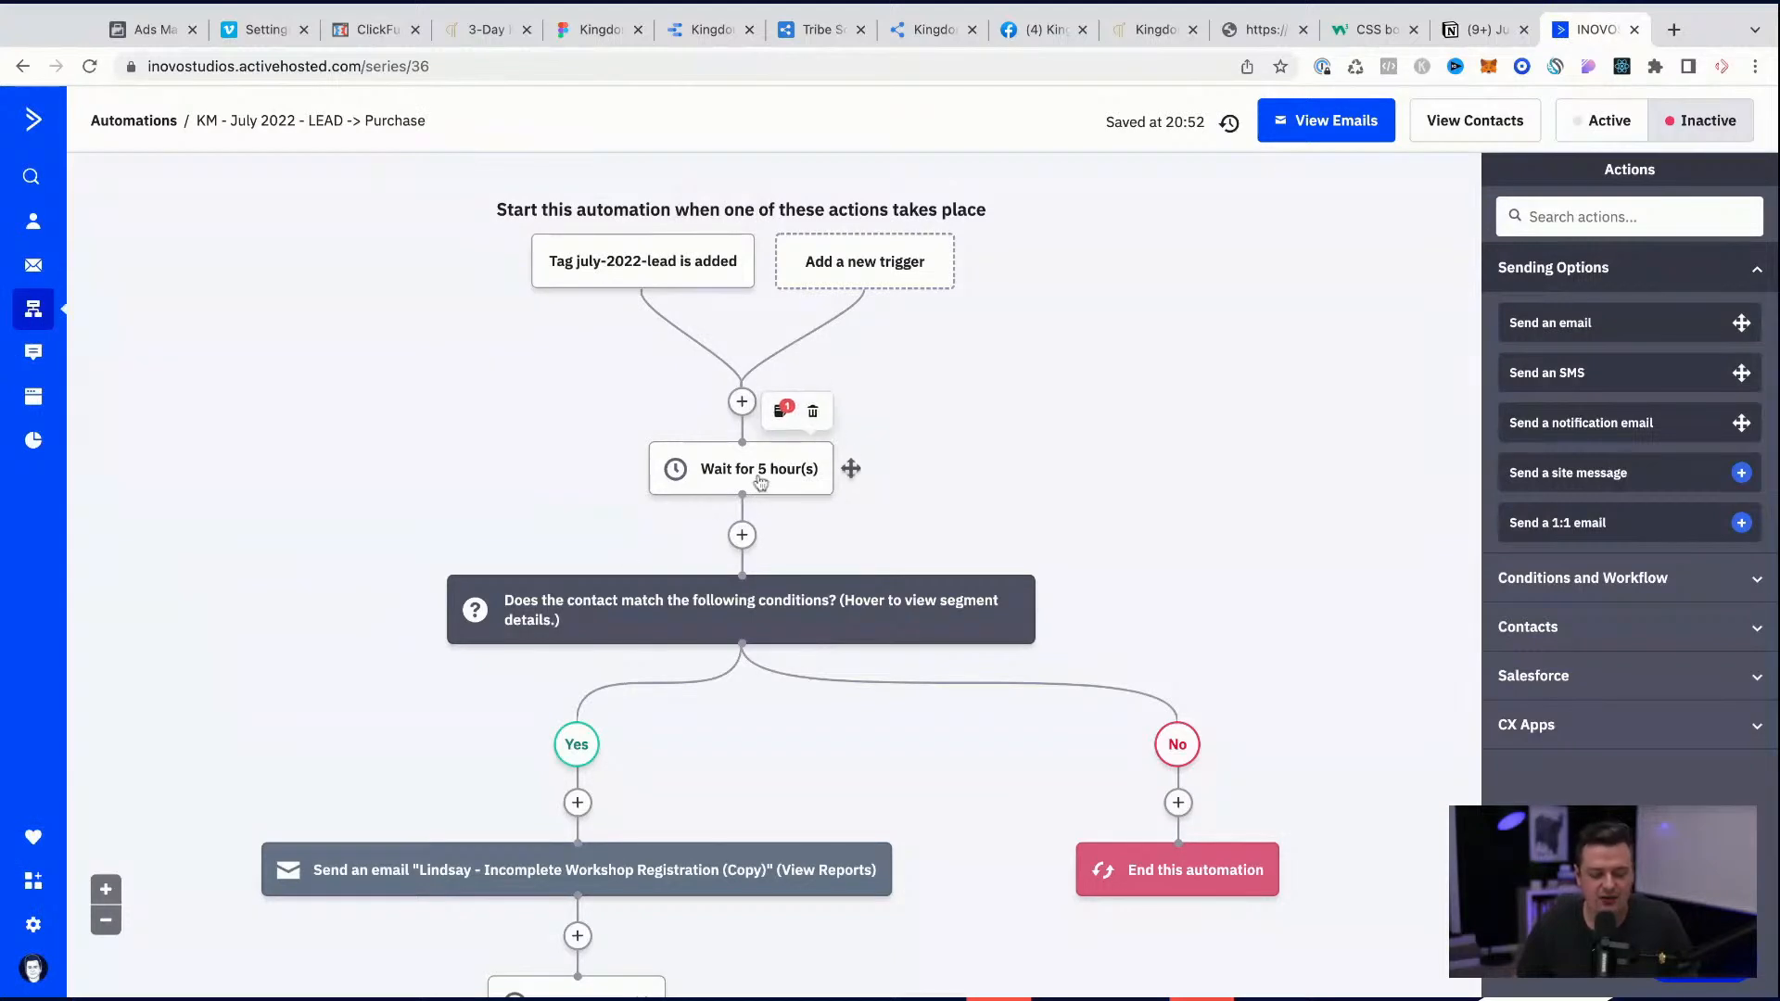
Step: Open the segment of the If/Else condition below the 5-hour wait for editing
mouse_move(655, 604)
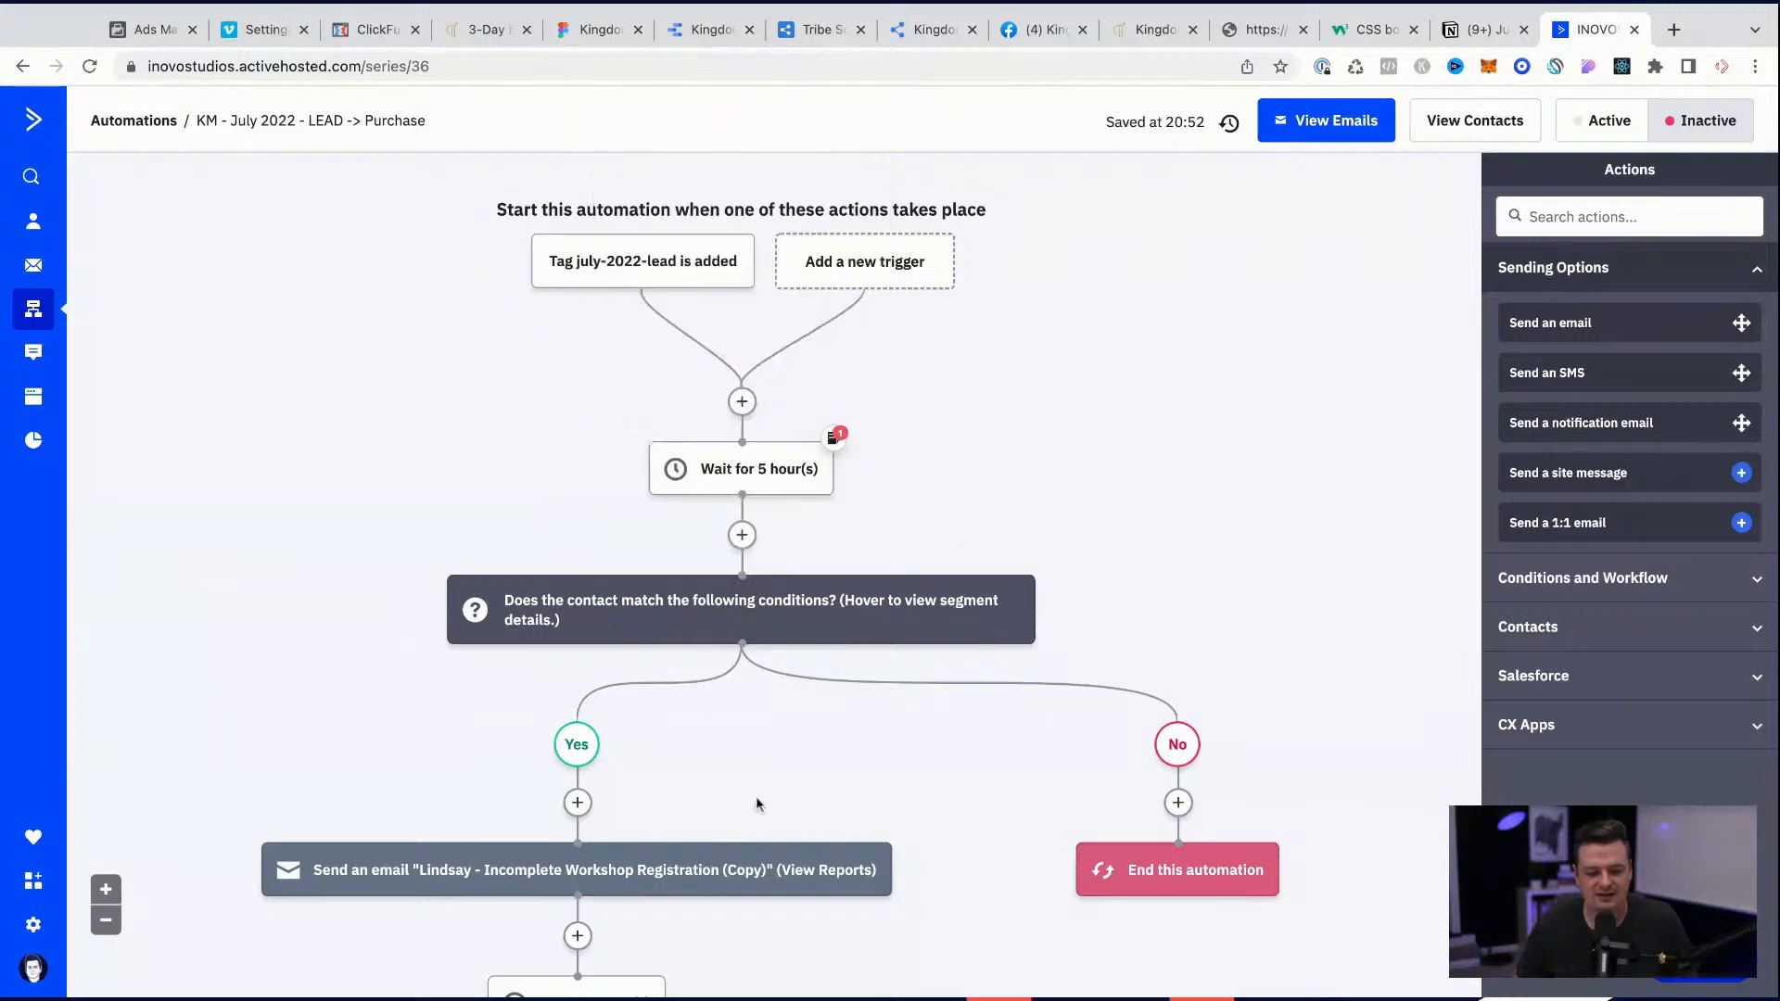
scroll(753, 806, "down", 3)
mouse_move(751, 705)
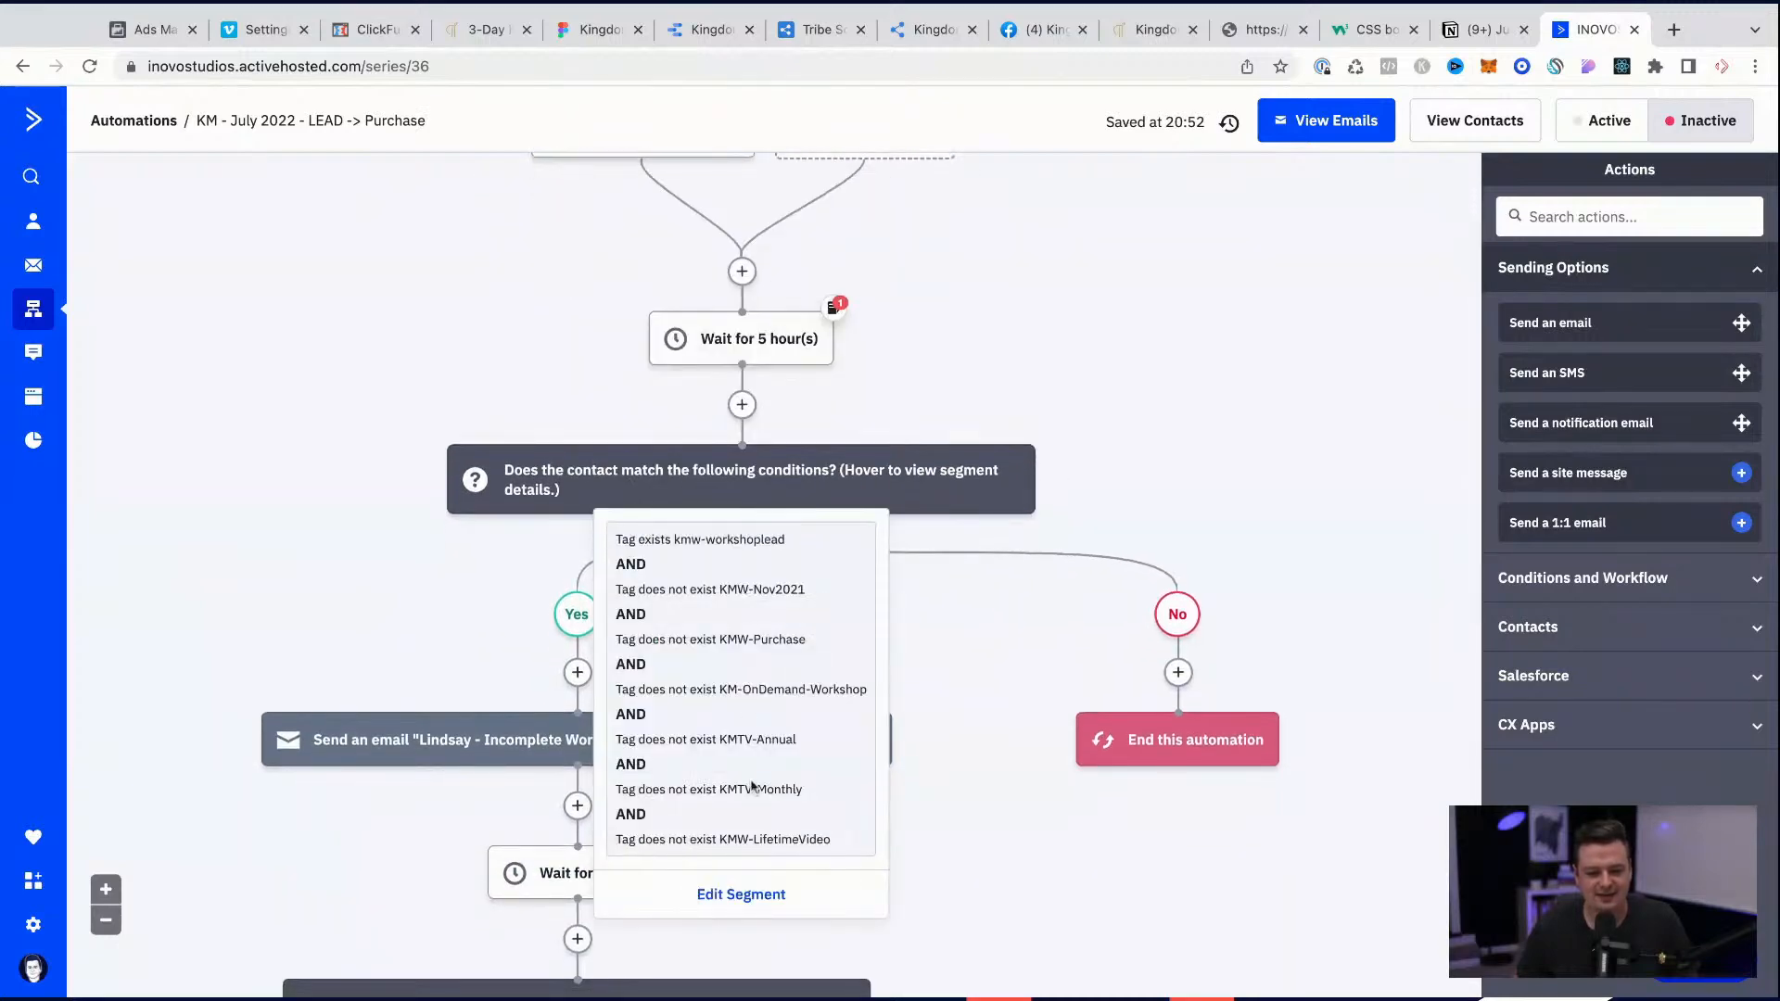
left_click(740, 893)
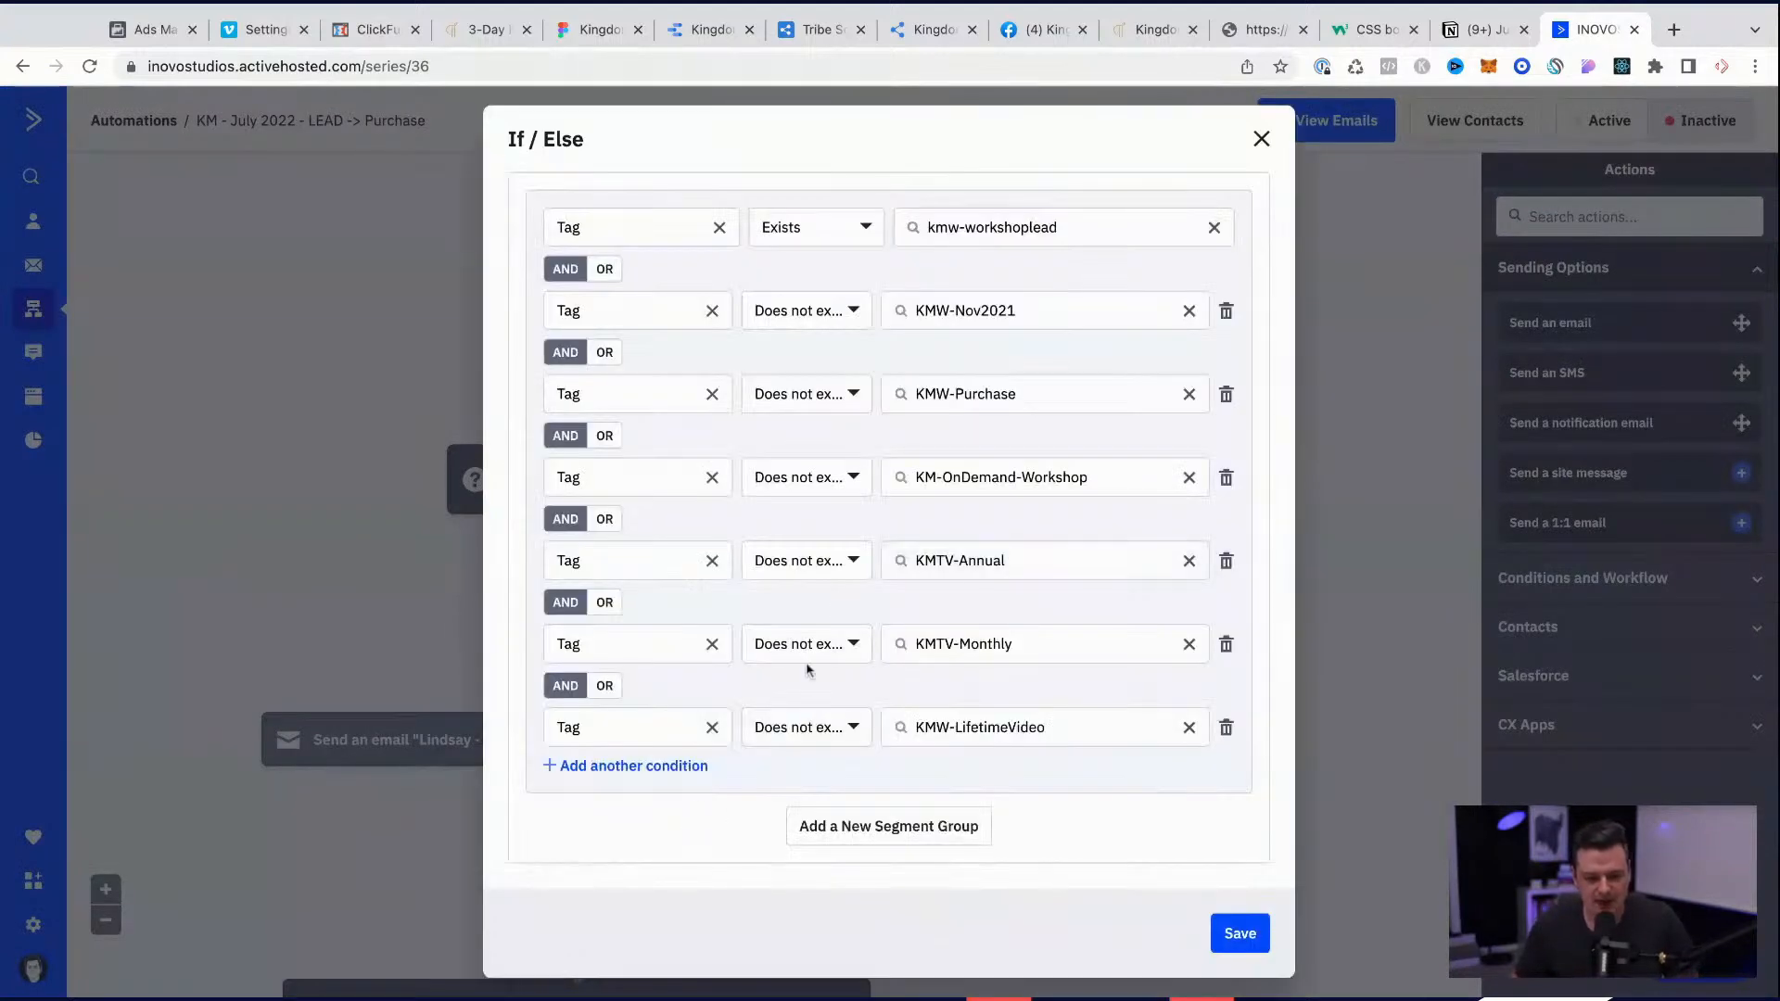
Step: Try to add an AND condition requiring that the tag july-2022-challenge does not exist
left_click(643, 768)
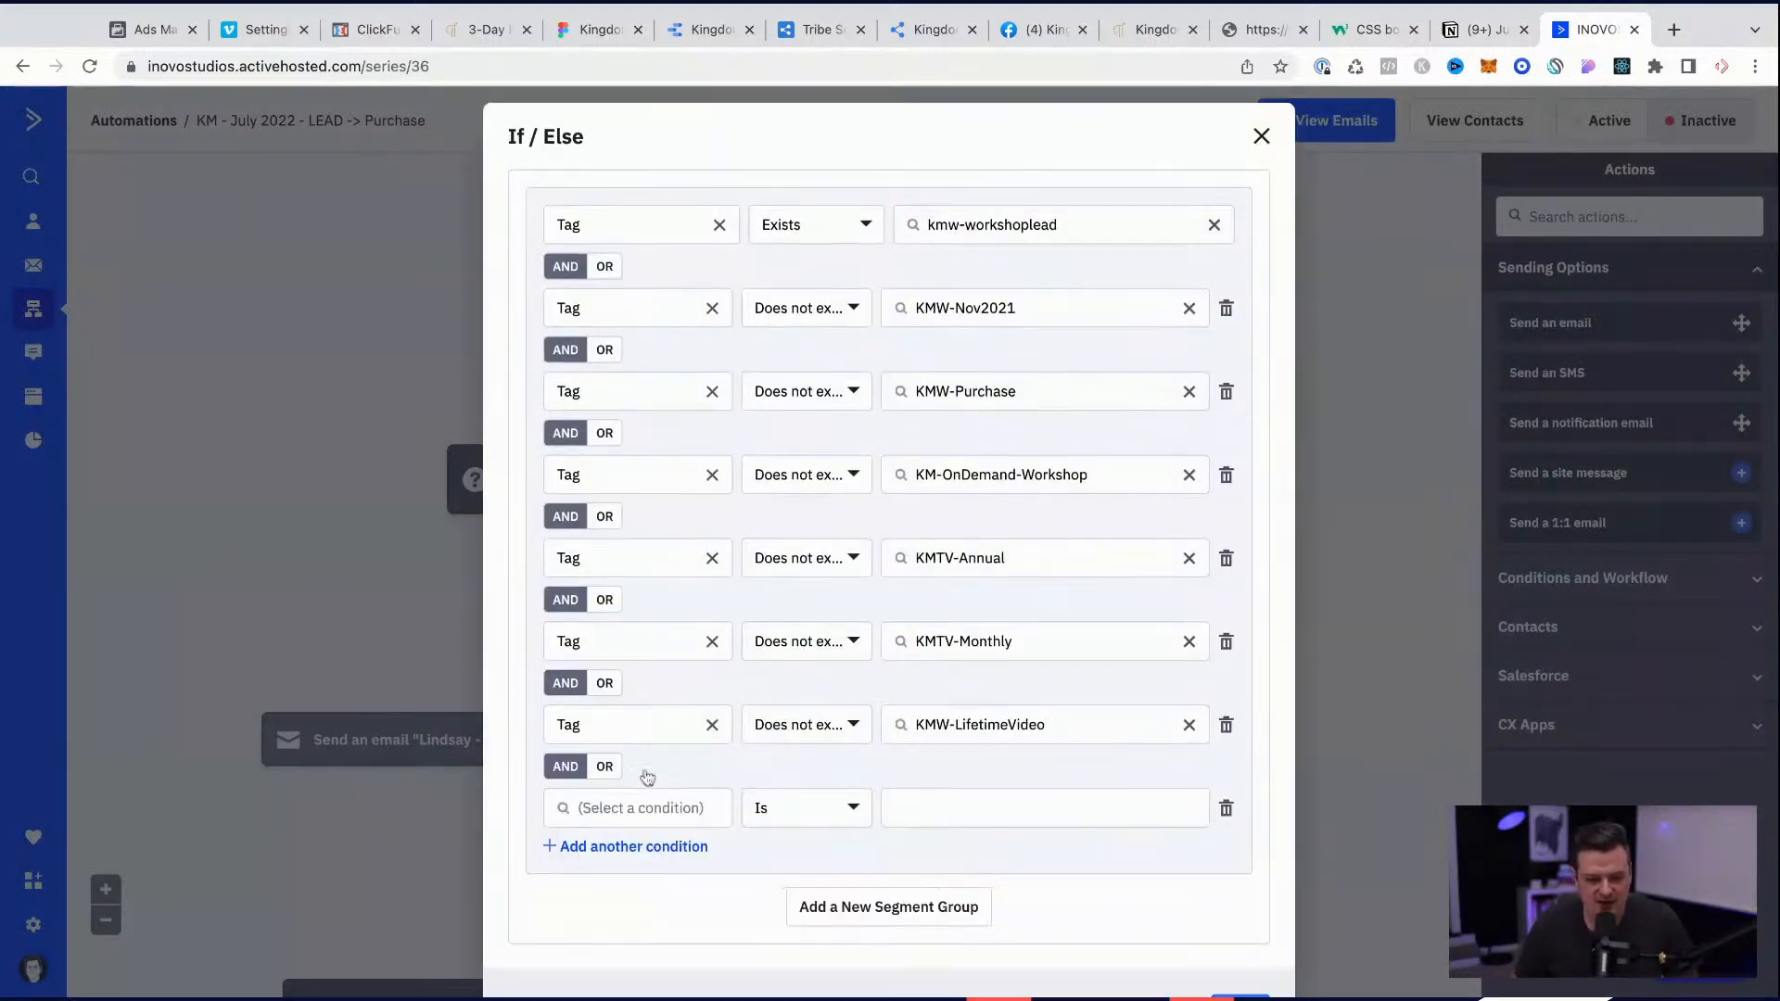
left_click(617, 810)
type("tag")
left_click(575, 858)
left_click(797, 807)
left_click(810, 903)
left_click(922, 808)
type("july-2022-challenge")
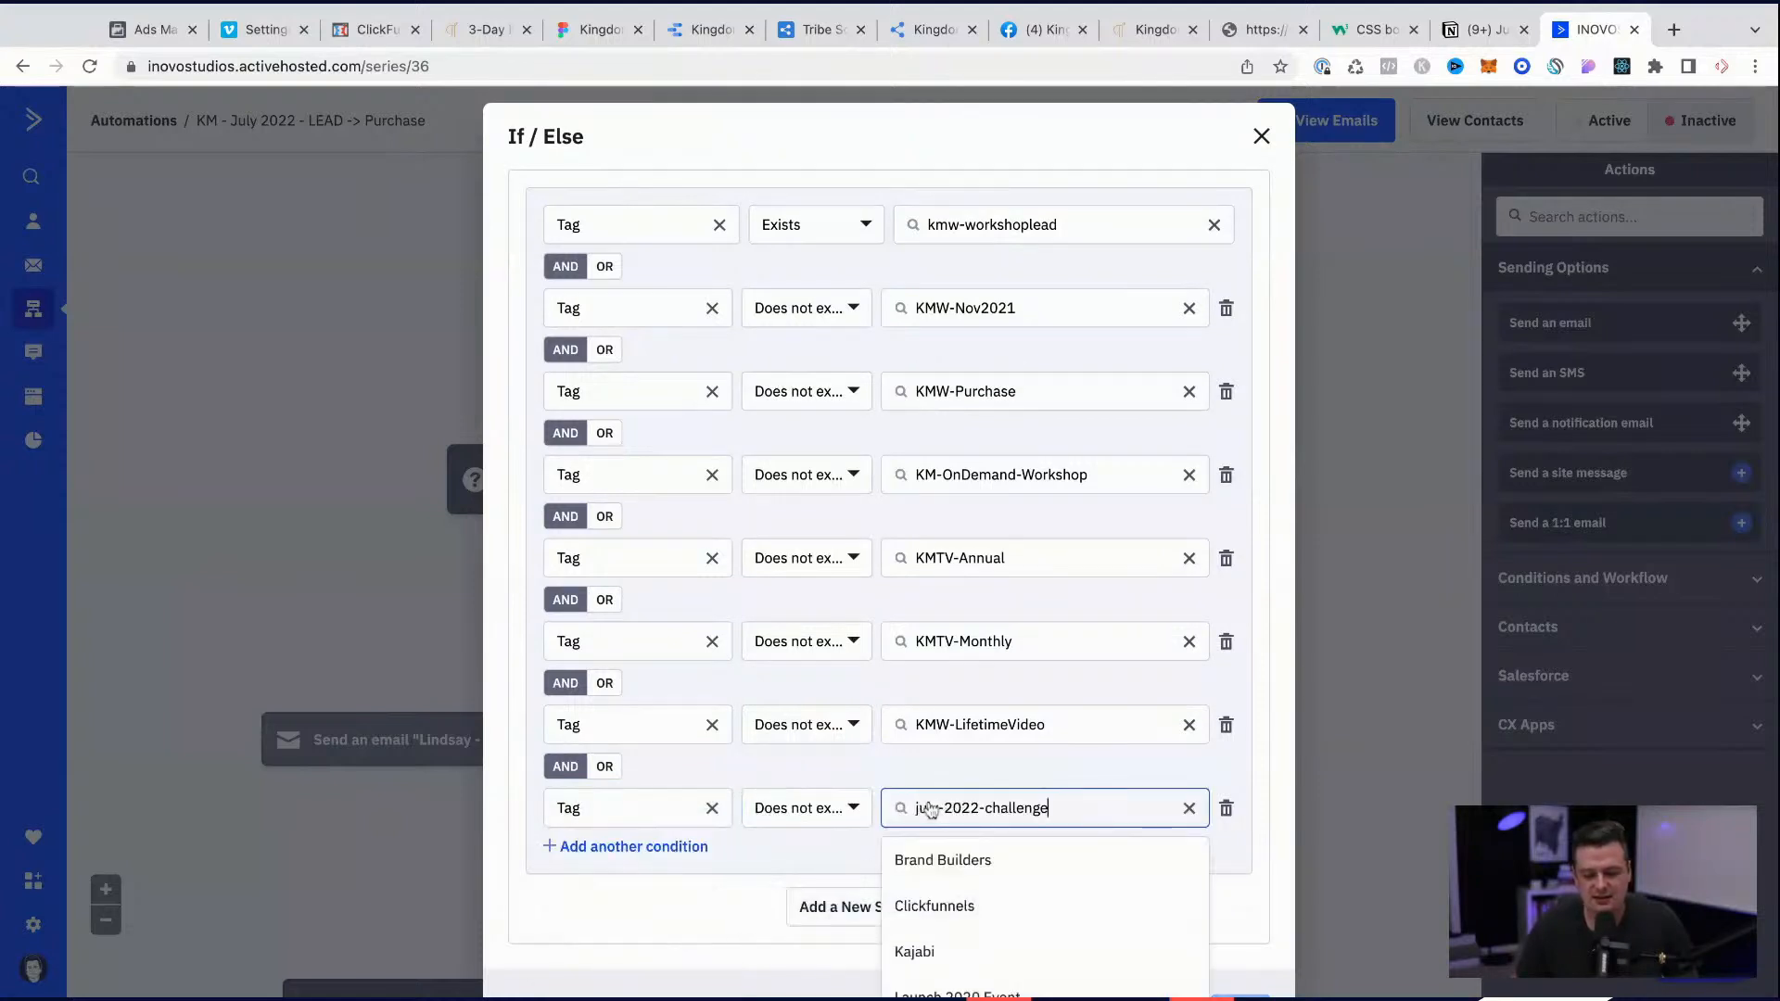
left_click(1056, 779)
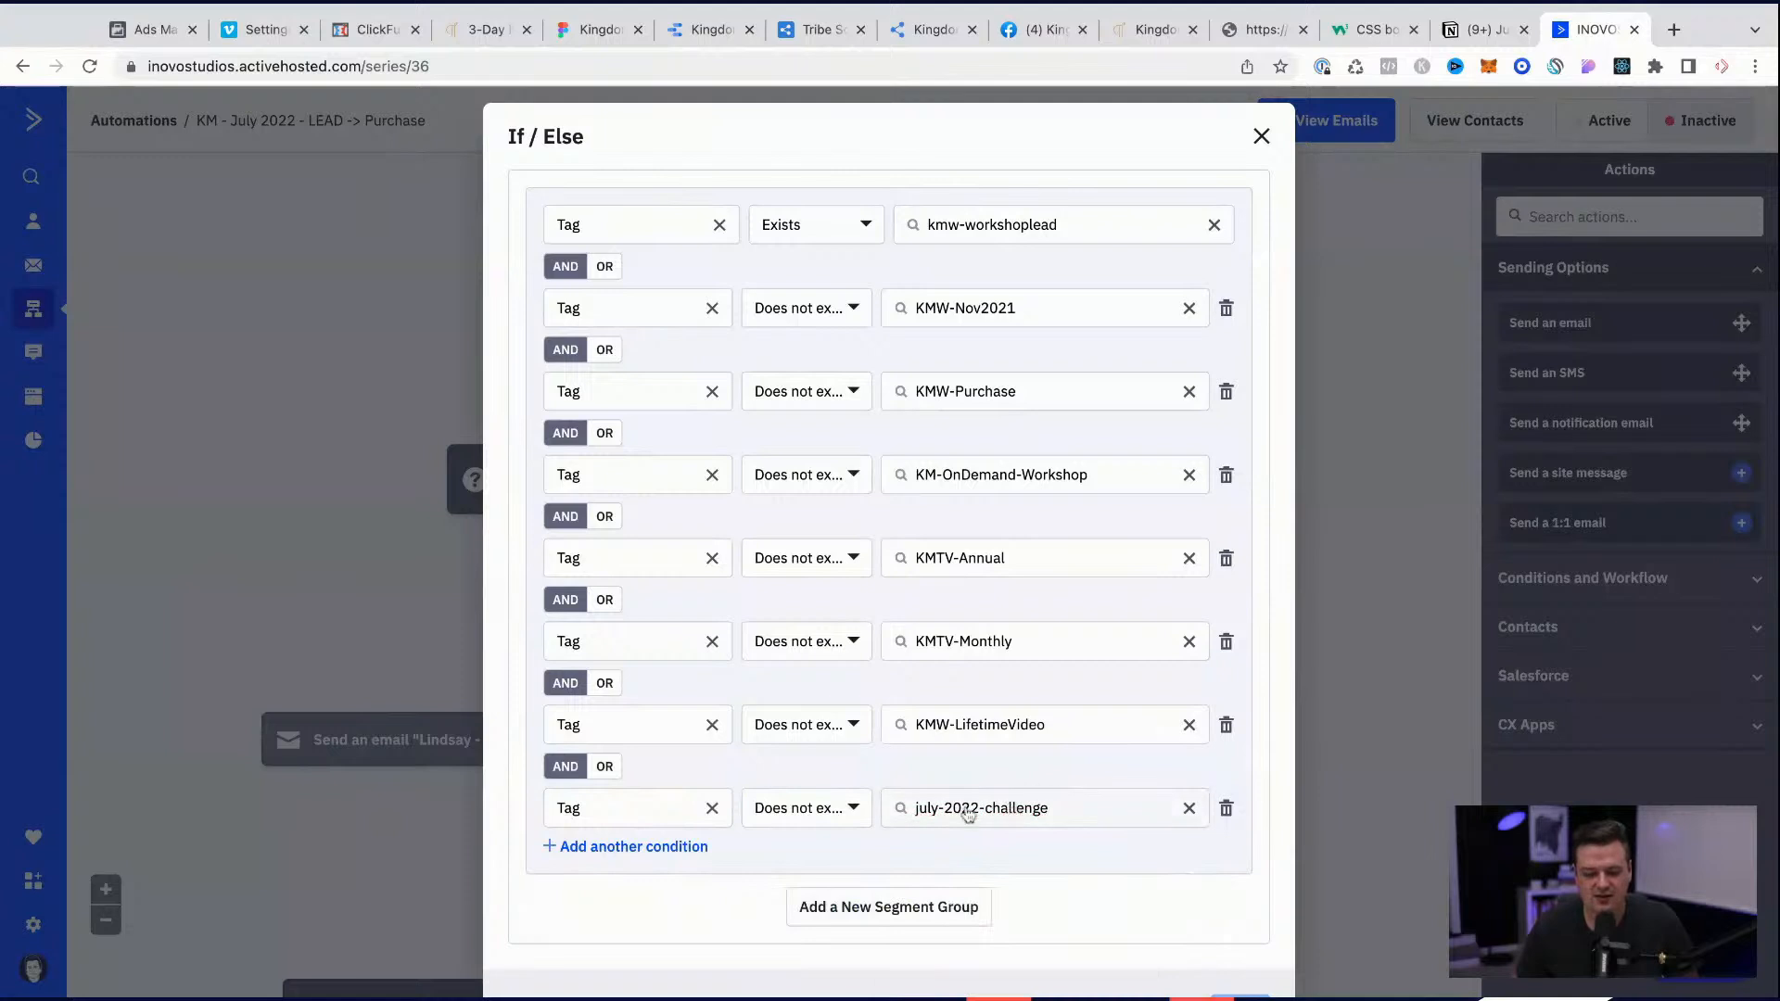
Step: Recheck the tag value of the new july-2022-challenge condition and delete that condition
scroll(982, 824, "down", 1)
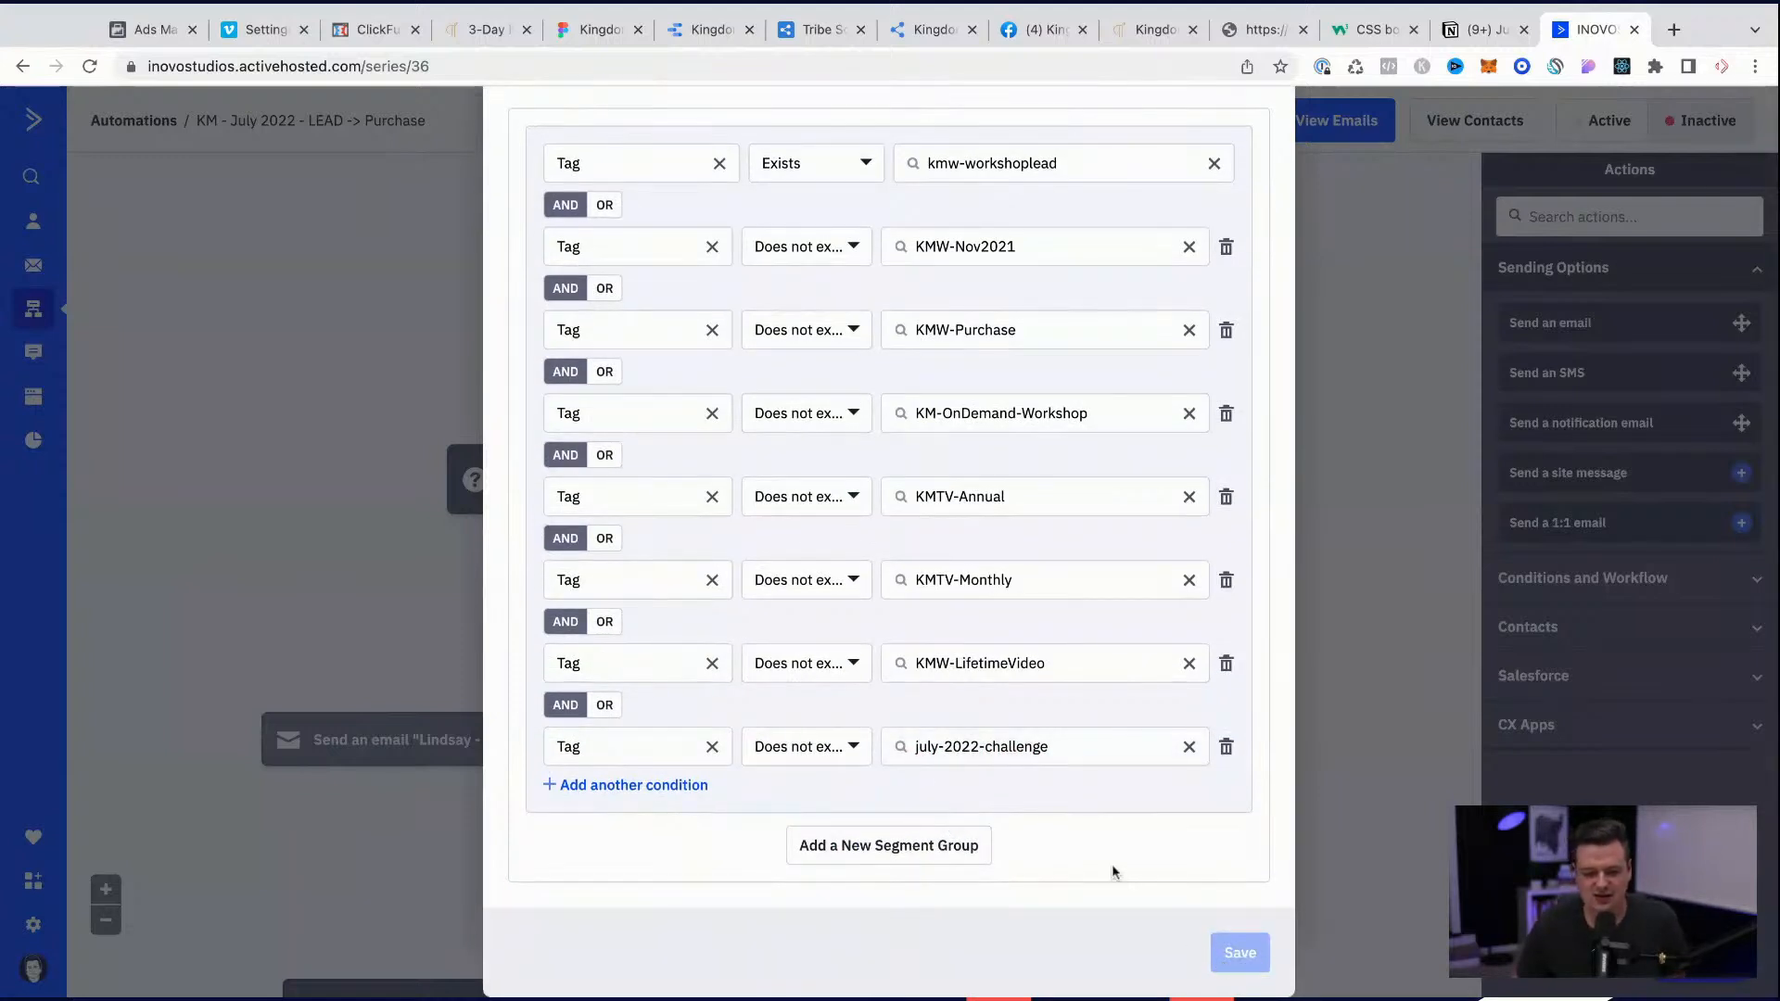
scroll(1055, 689, "up", 1)
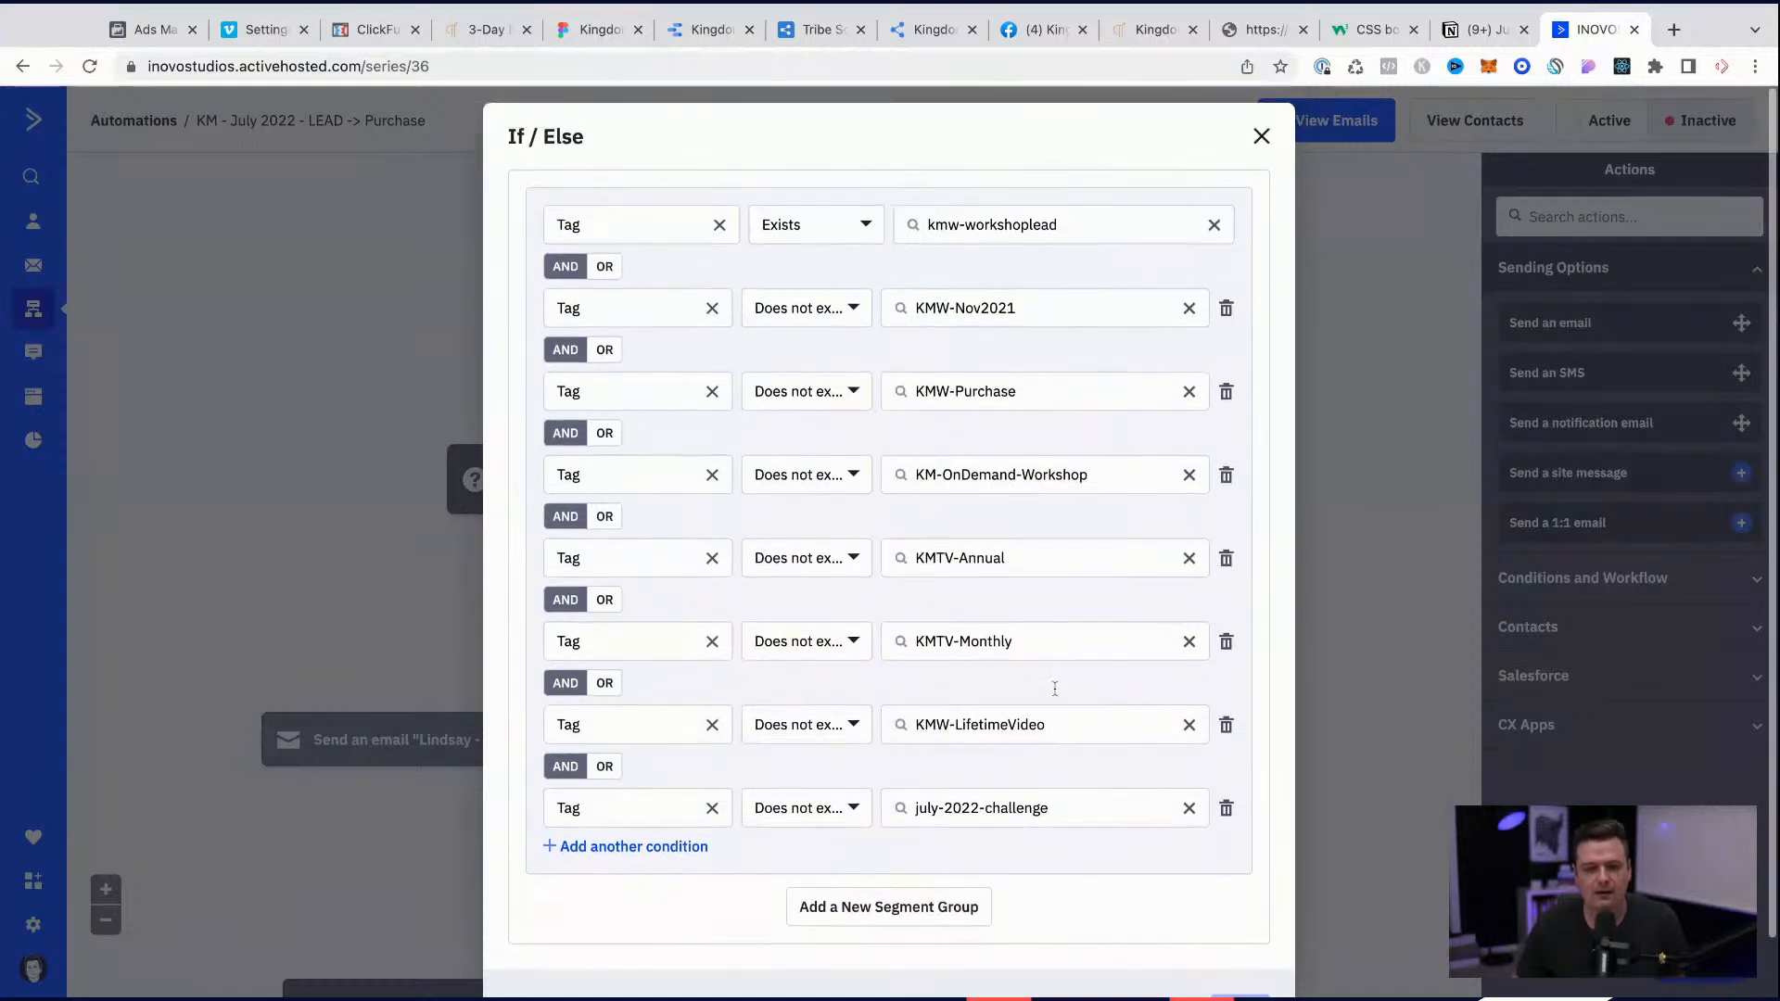
scroll(1055, 689, "down", 1)
left_click(1075, 779)
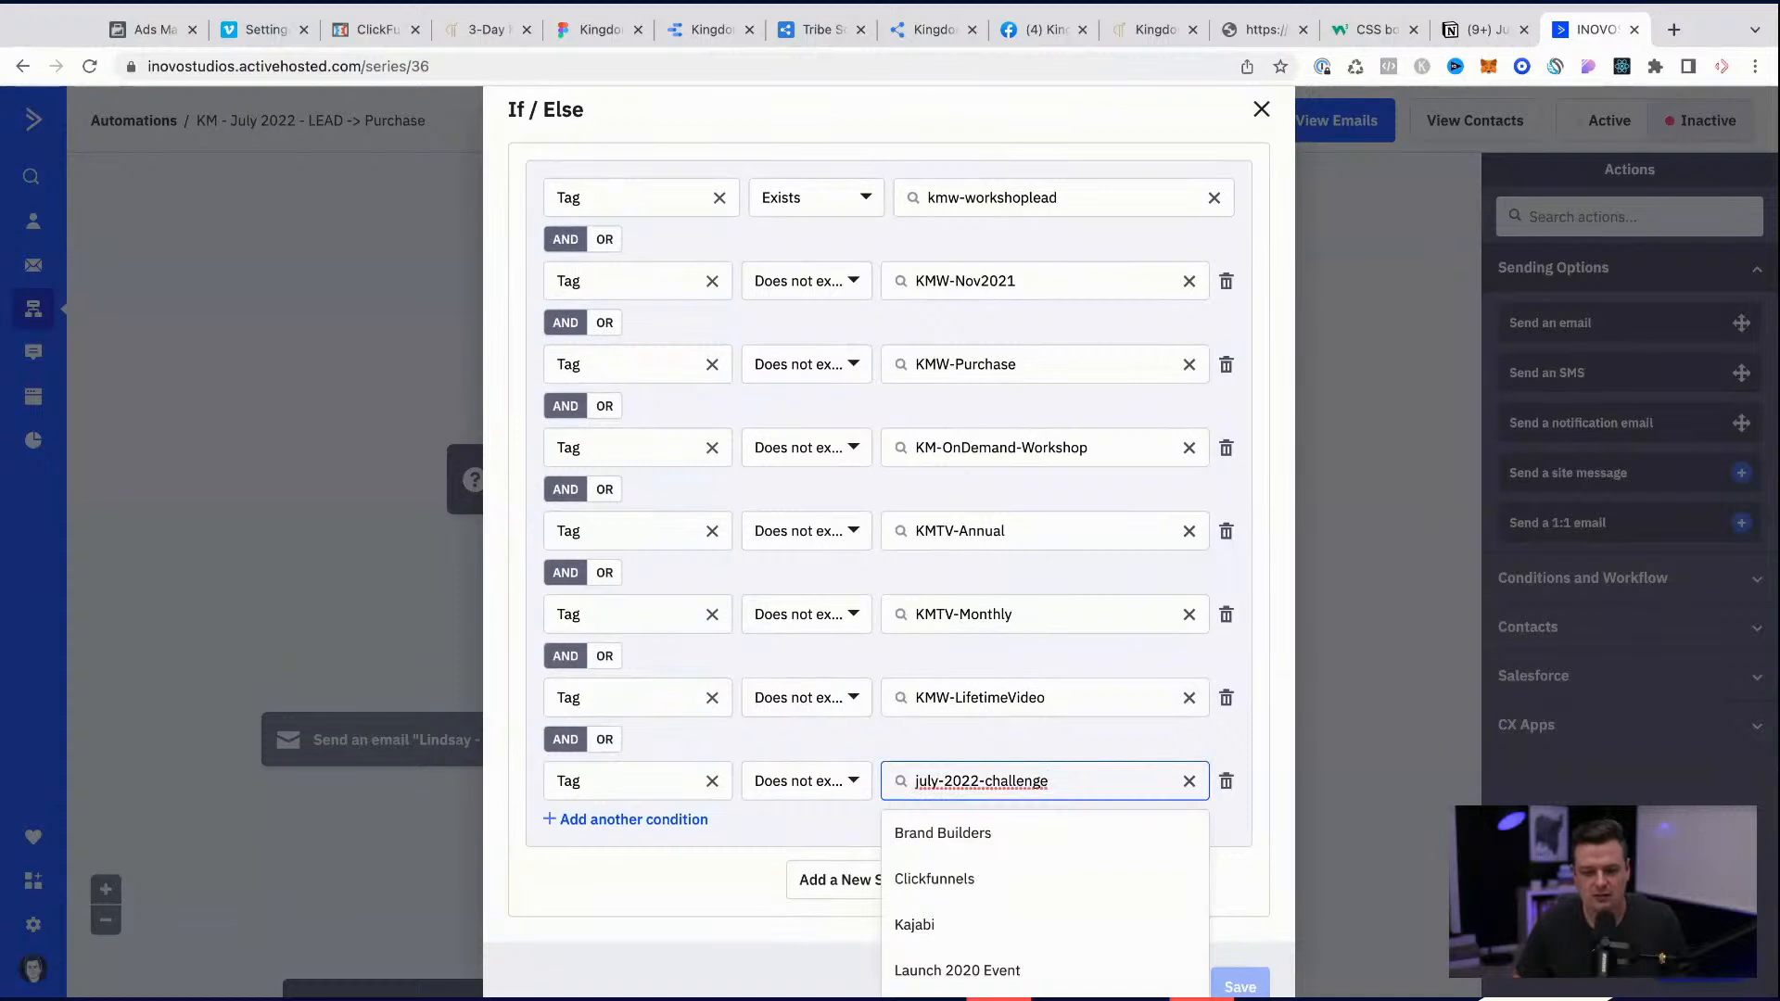
left_click(700, 911)
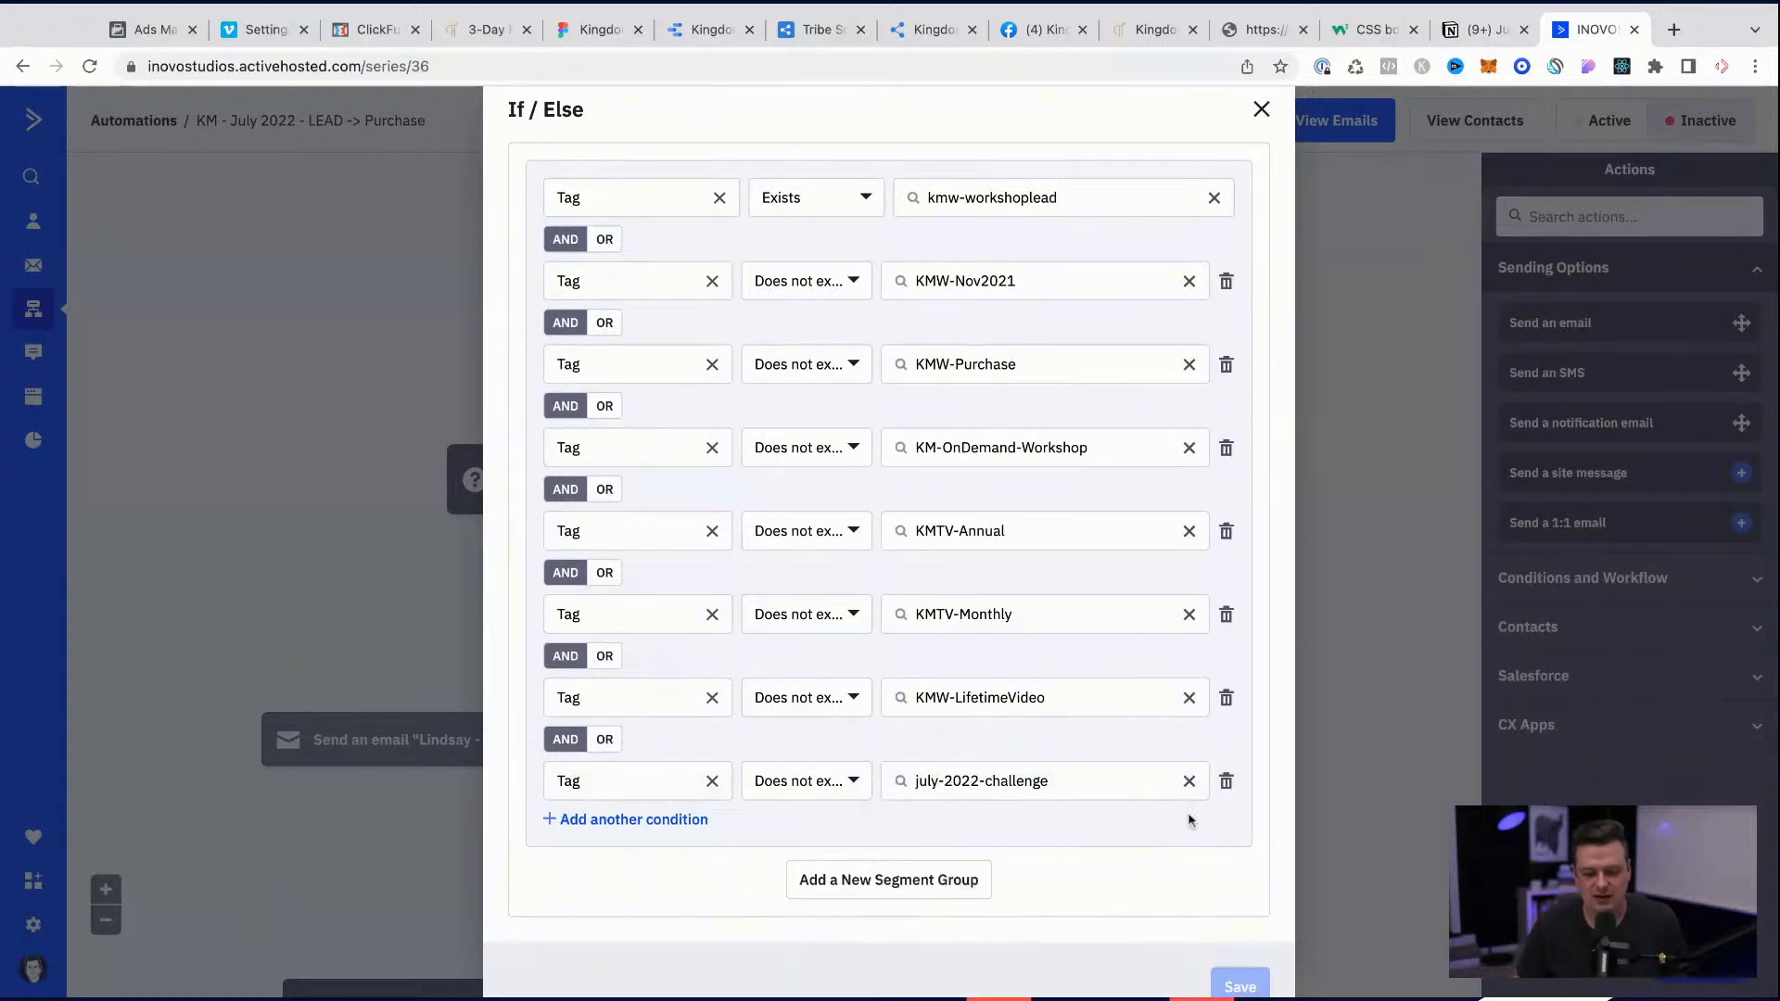
left_click(1226, 782)
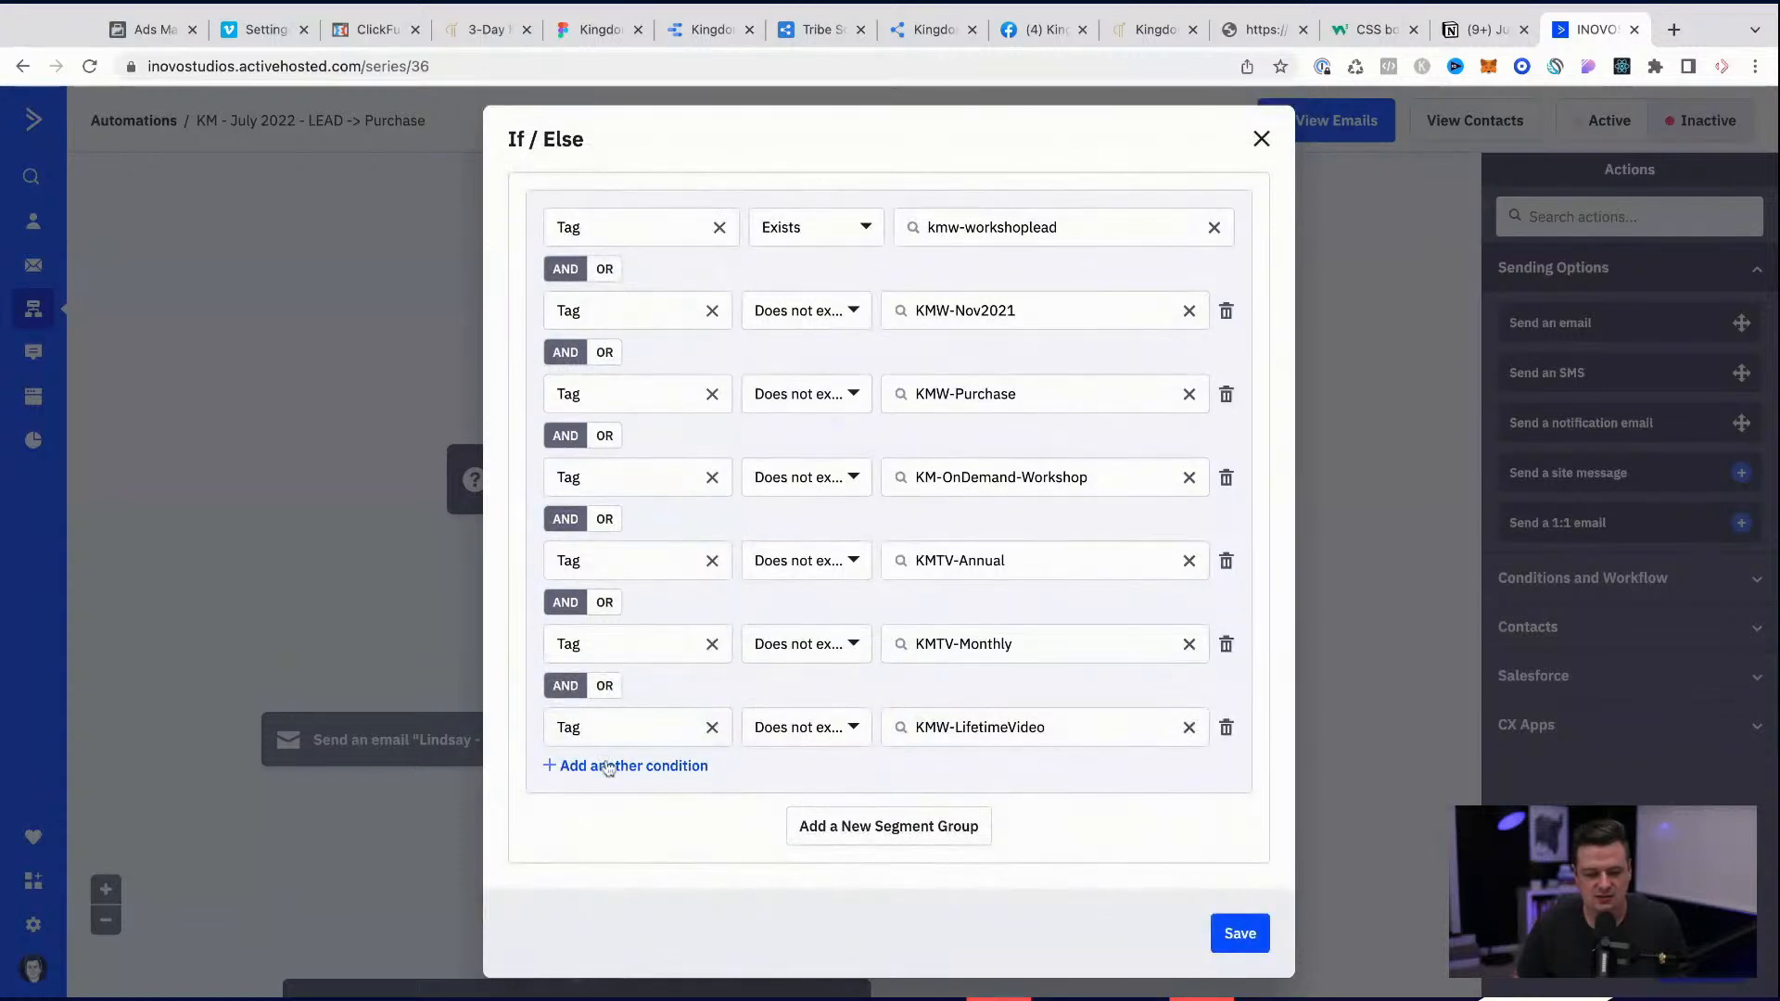
Step: Add the condition again with Tag, Does not exist and the copied july-2022-challenge tag
left_click(607, 765)
type("tag")
left_click(575, 858)
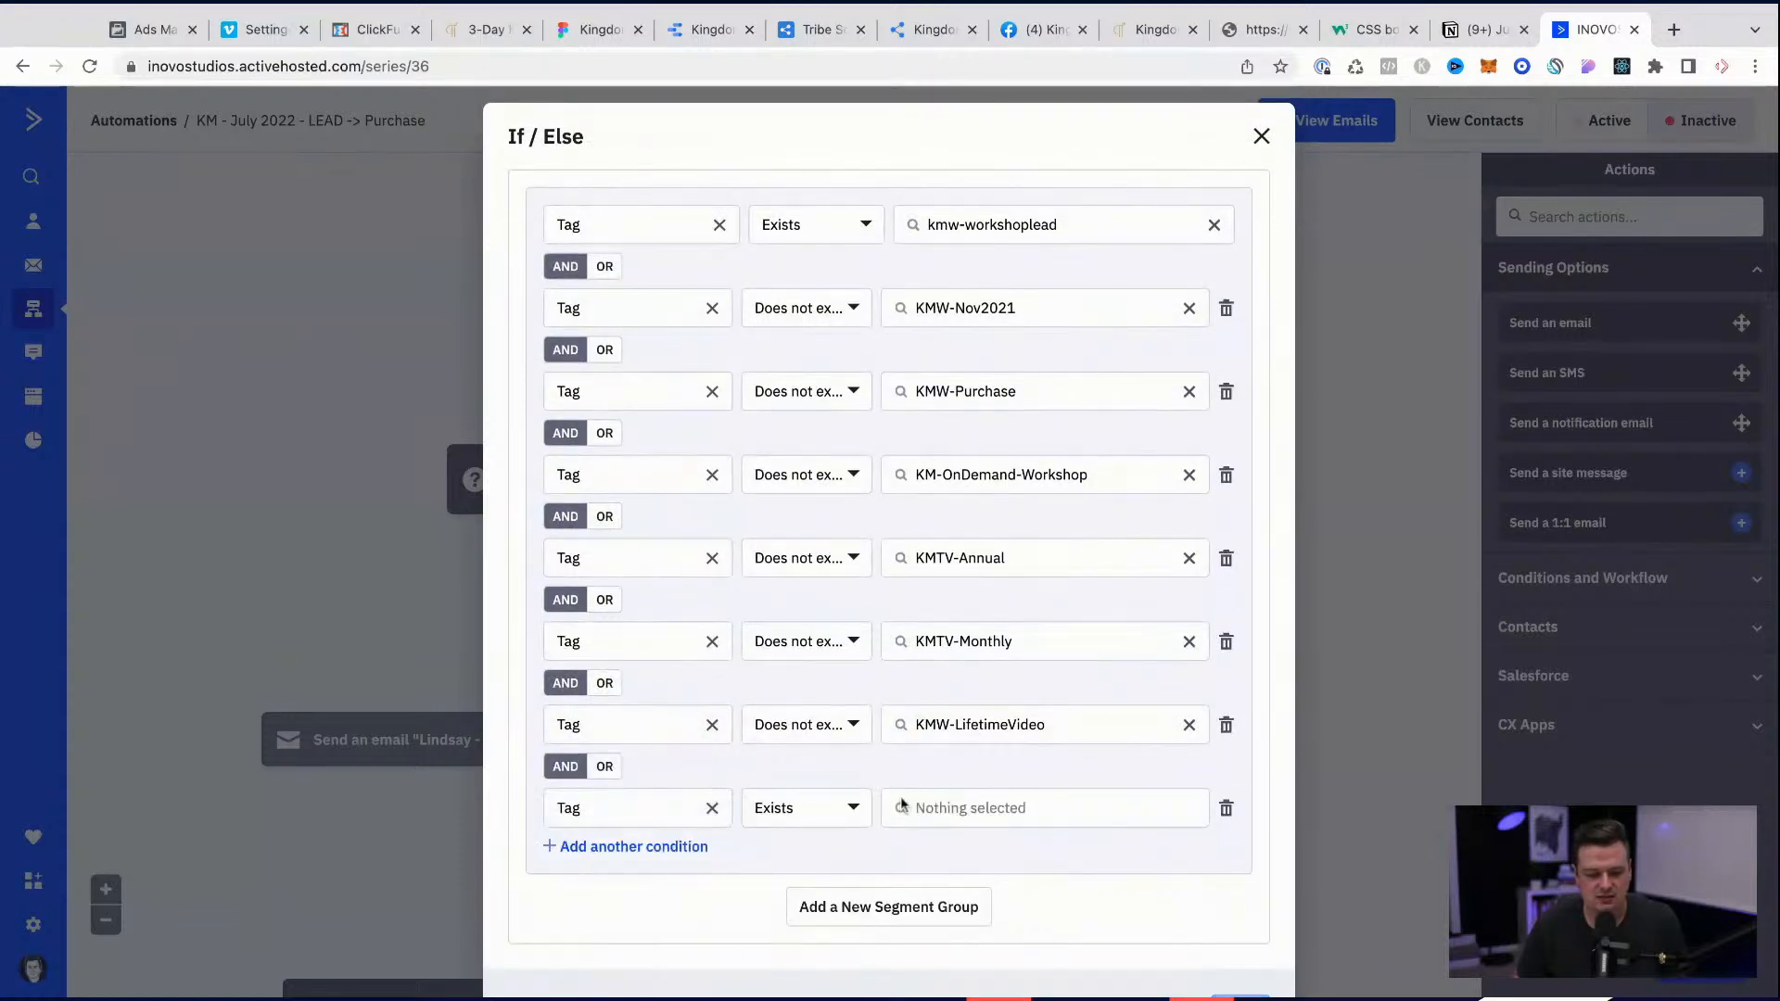
left_click(805, 809)
left_click(837, 907)
left_click(973, 816)
type("july-2022-challenge")
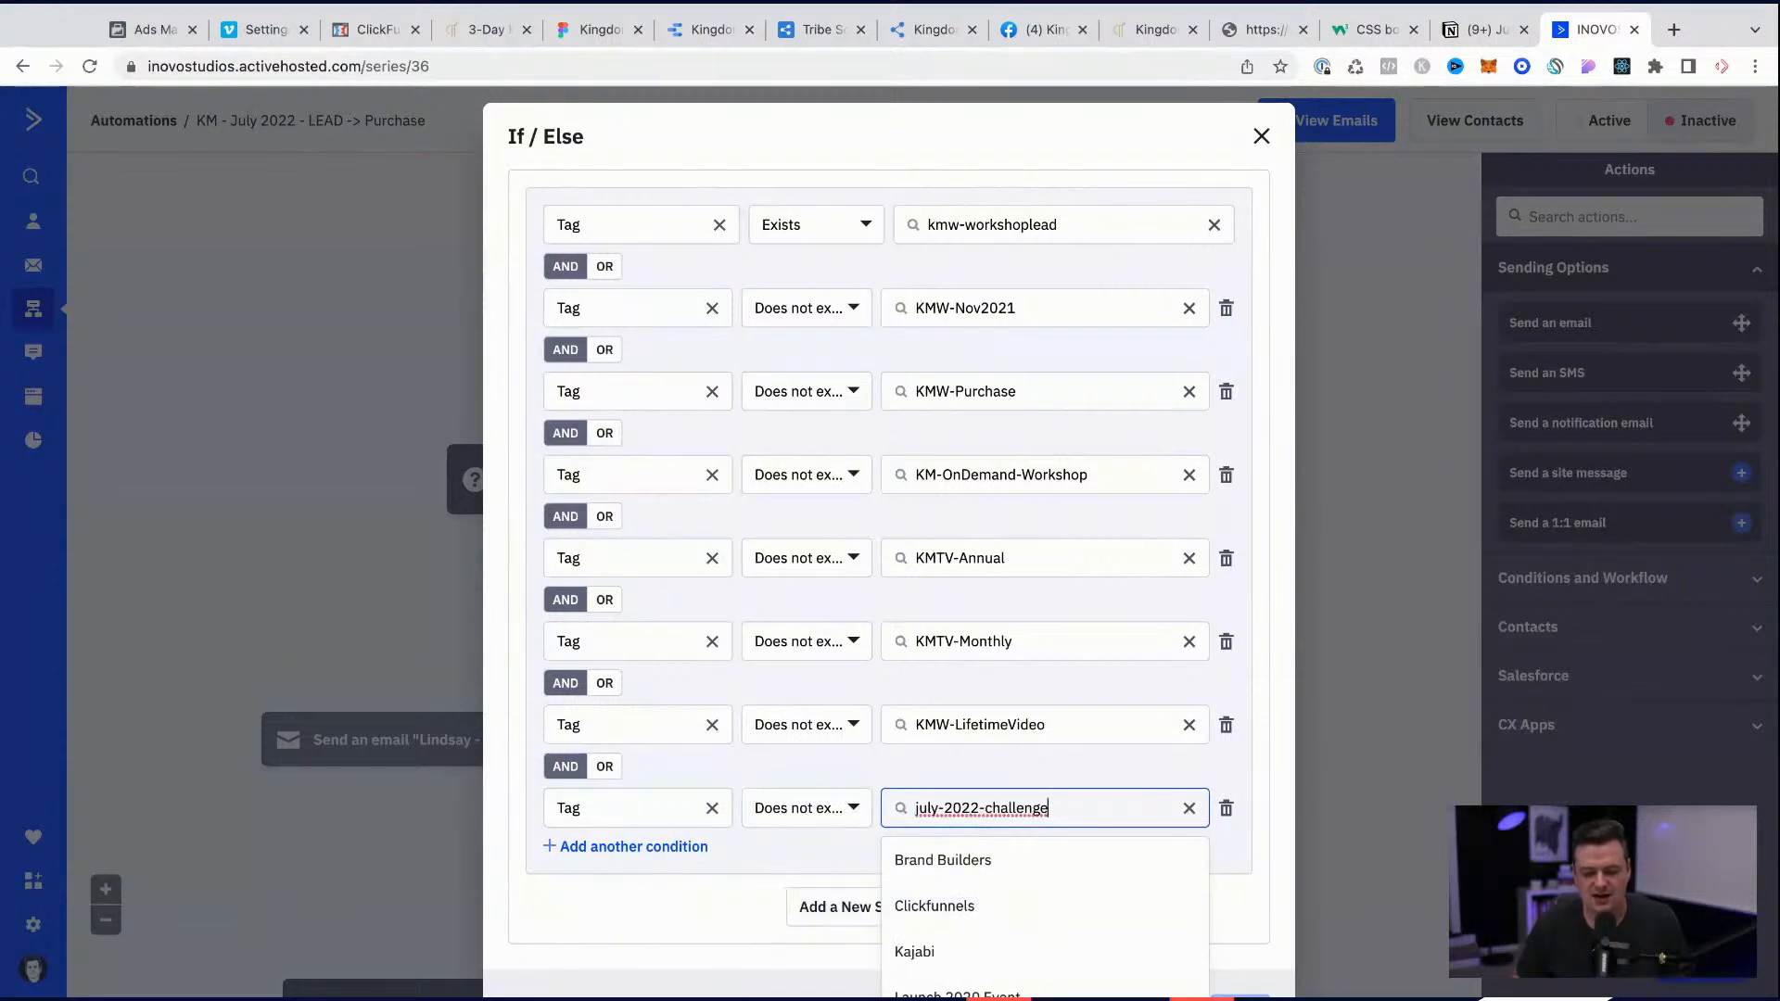
left_click(814, 850)
scroll(815, 849, "down", 1)
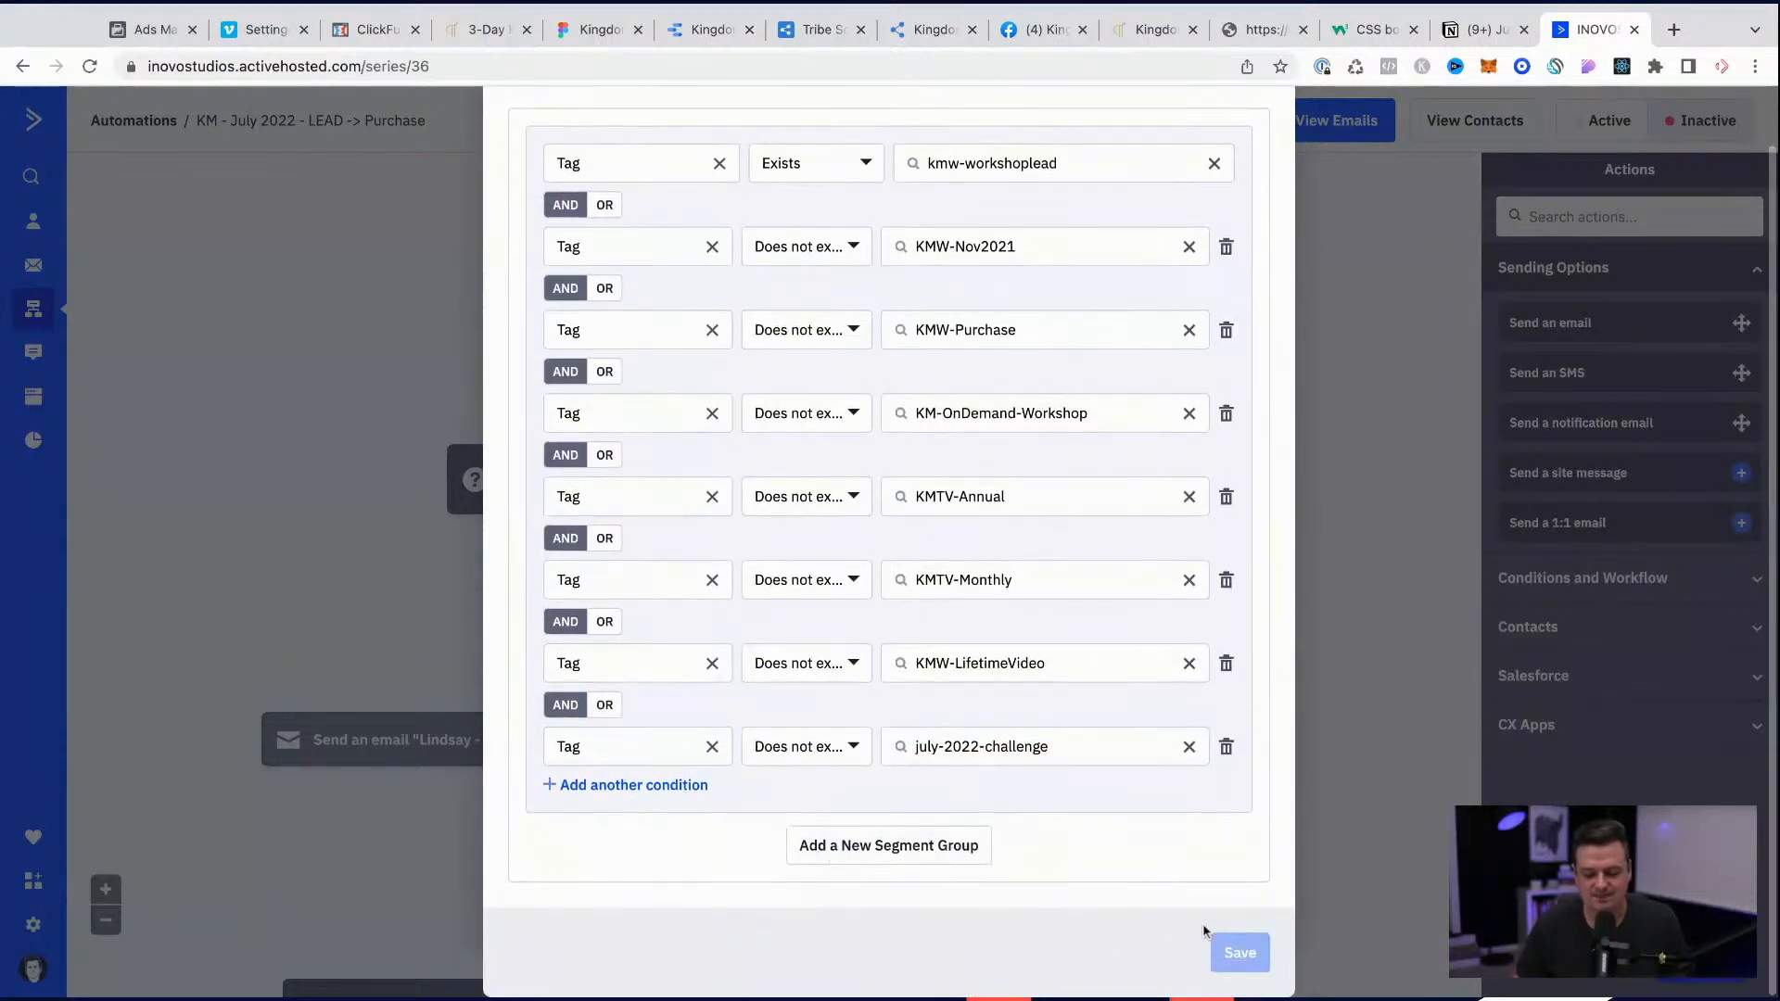
Step: Check the kmw-workshoplead tag in the segment's first condition and close the If/Else dialog without saving
scroll(1044, 584, "up", 1)
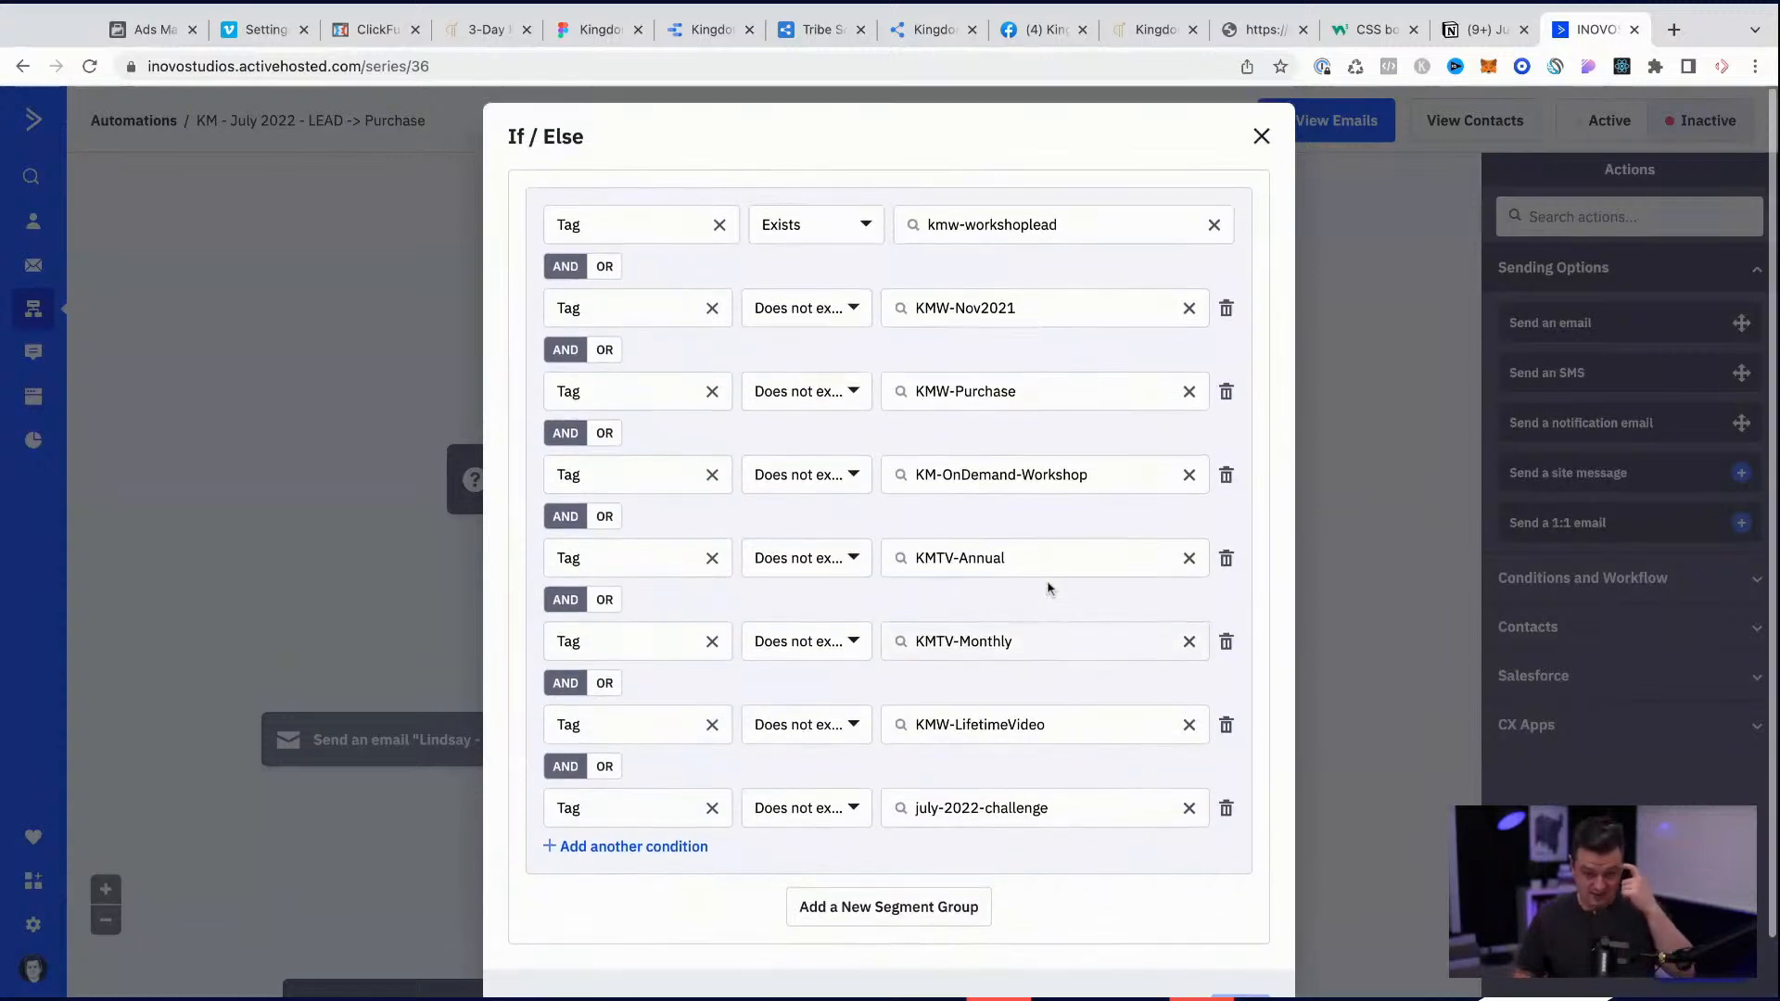
left_click(1006, 228)
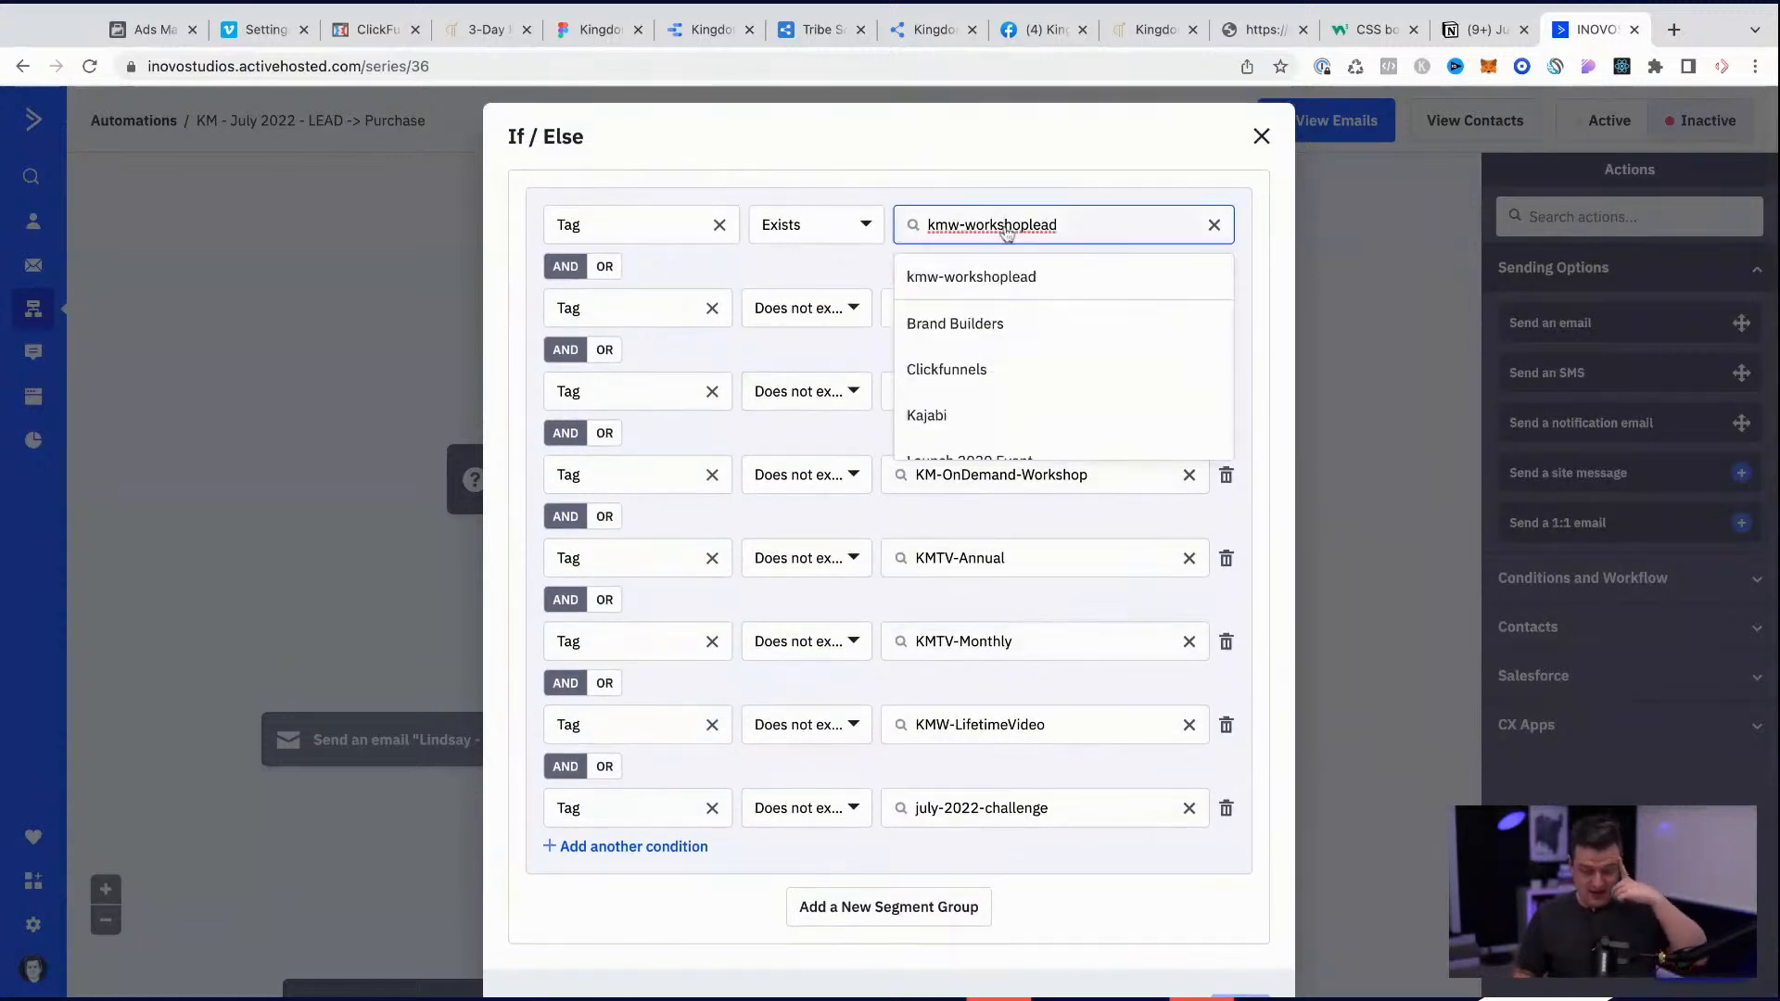
left_click(1015, 194)
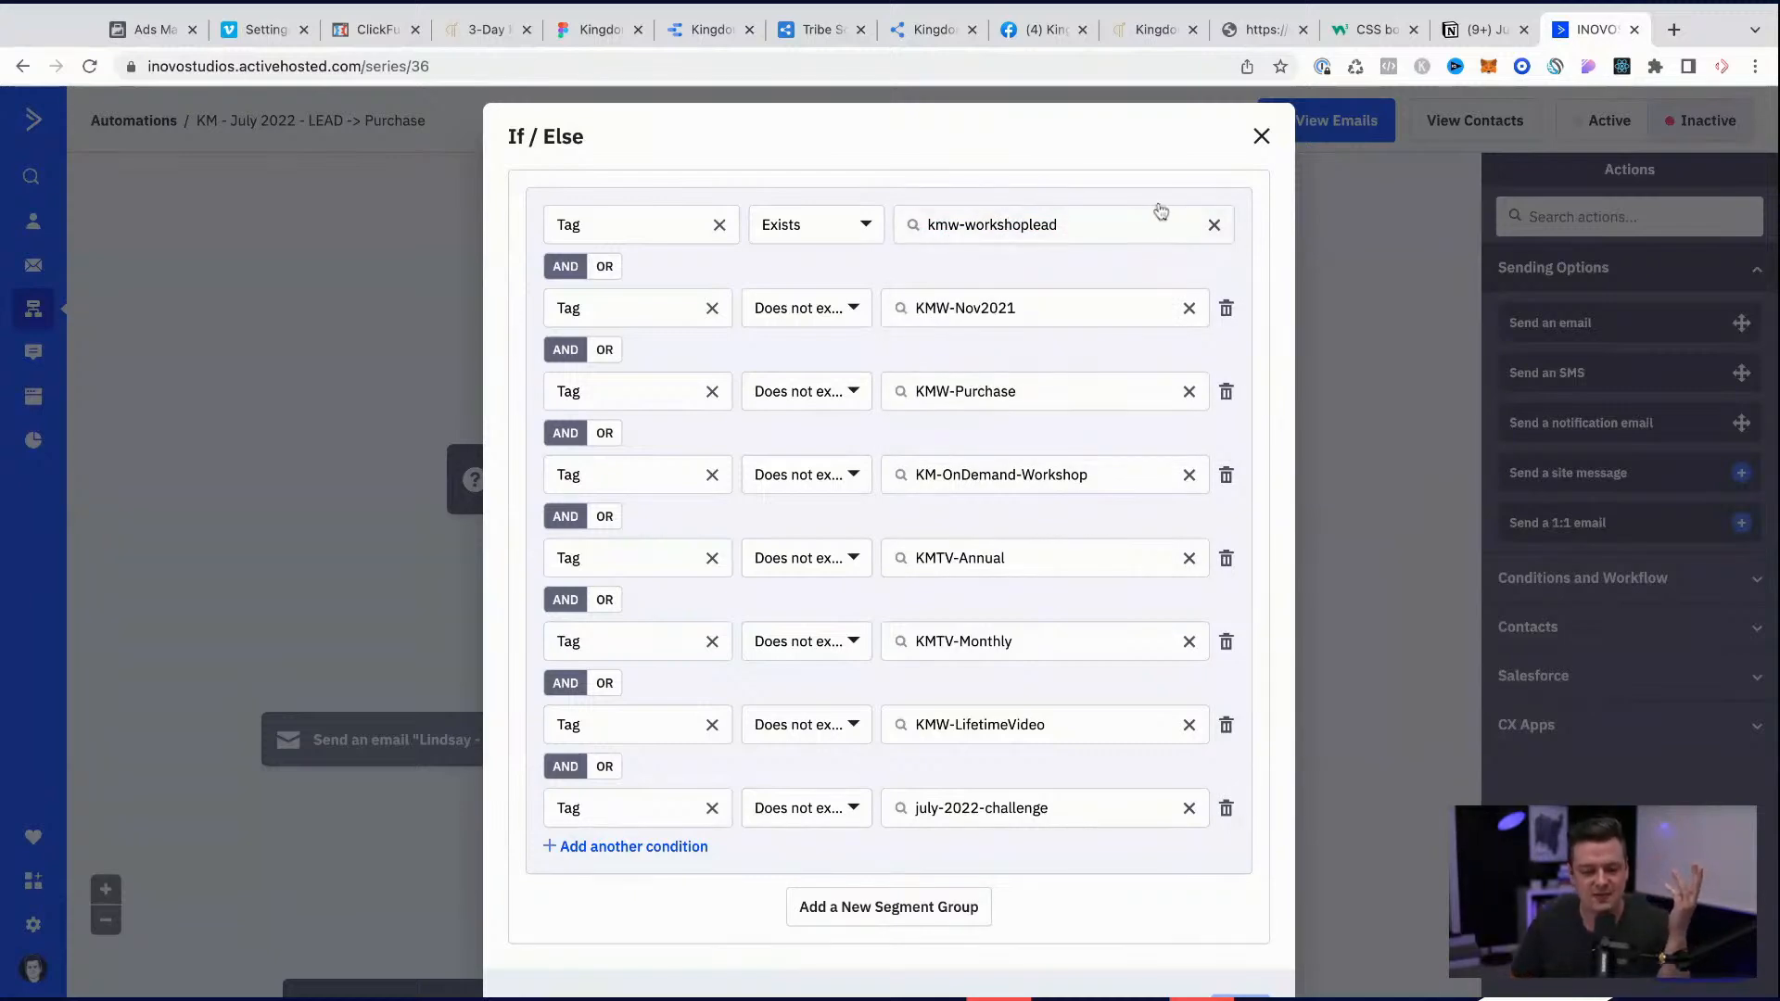
left_click(1261, 137)
scroll(897, 456, "up", 2)
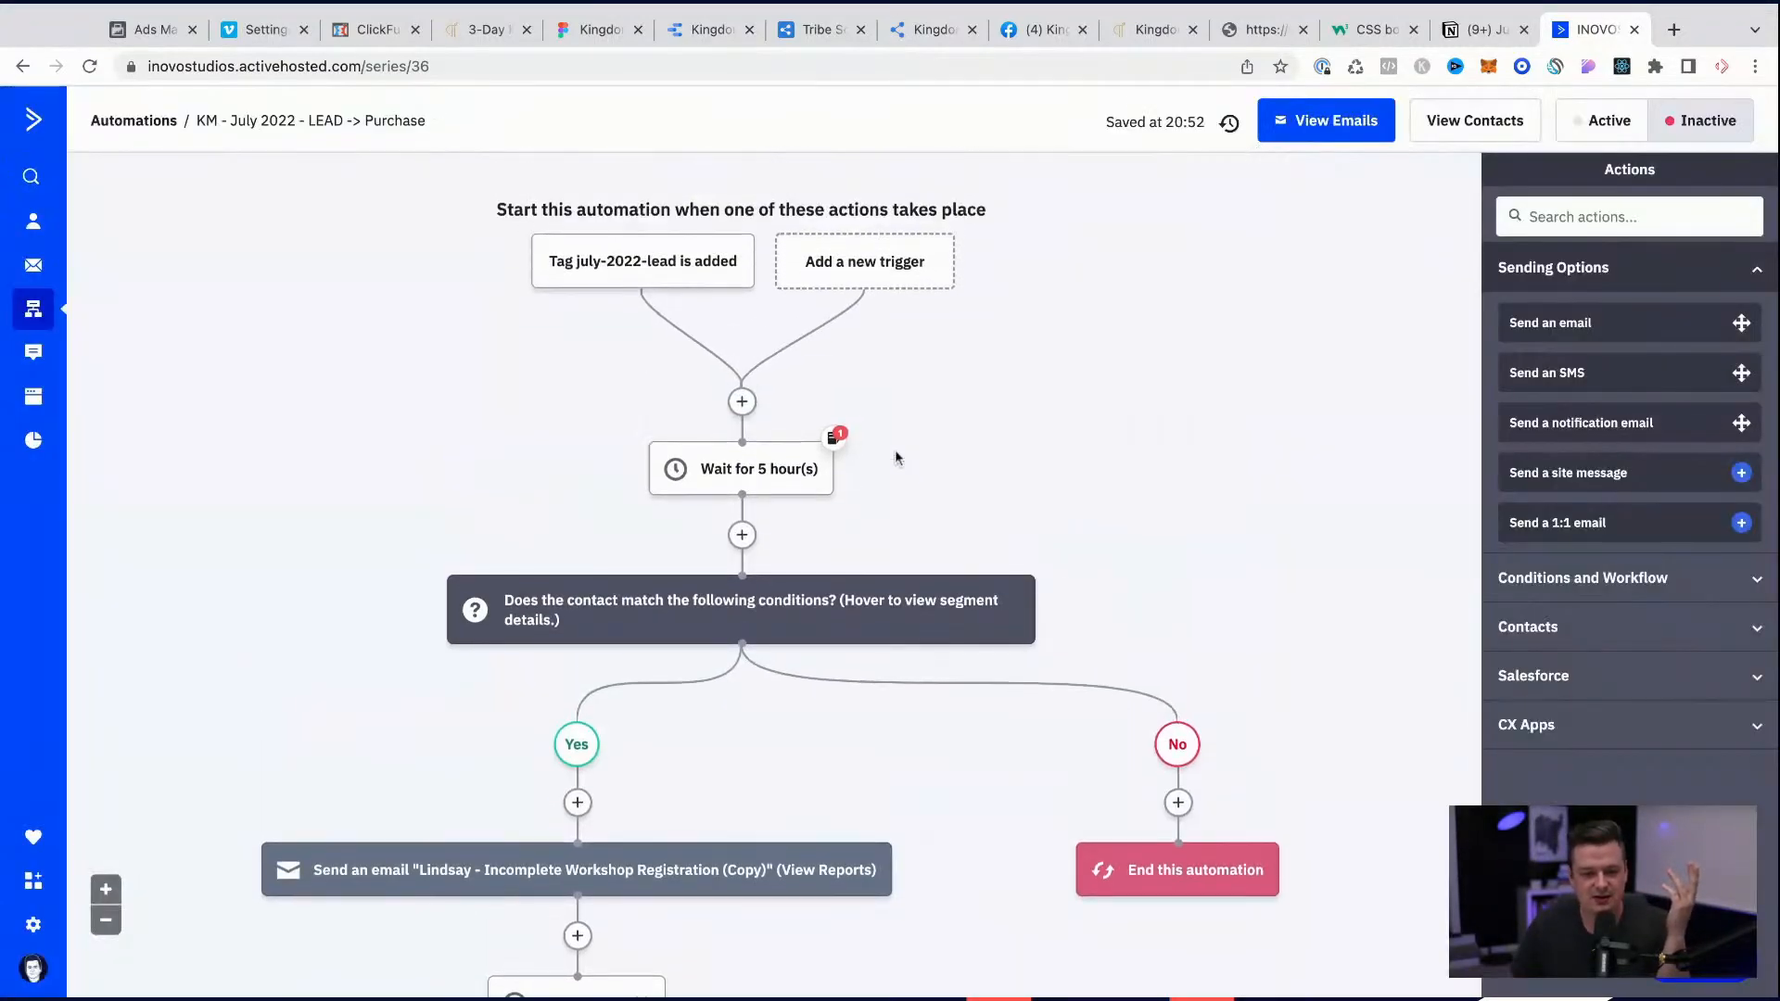
mouse_move(789, 630)
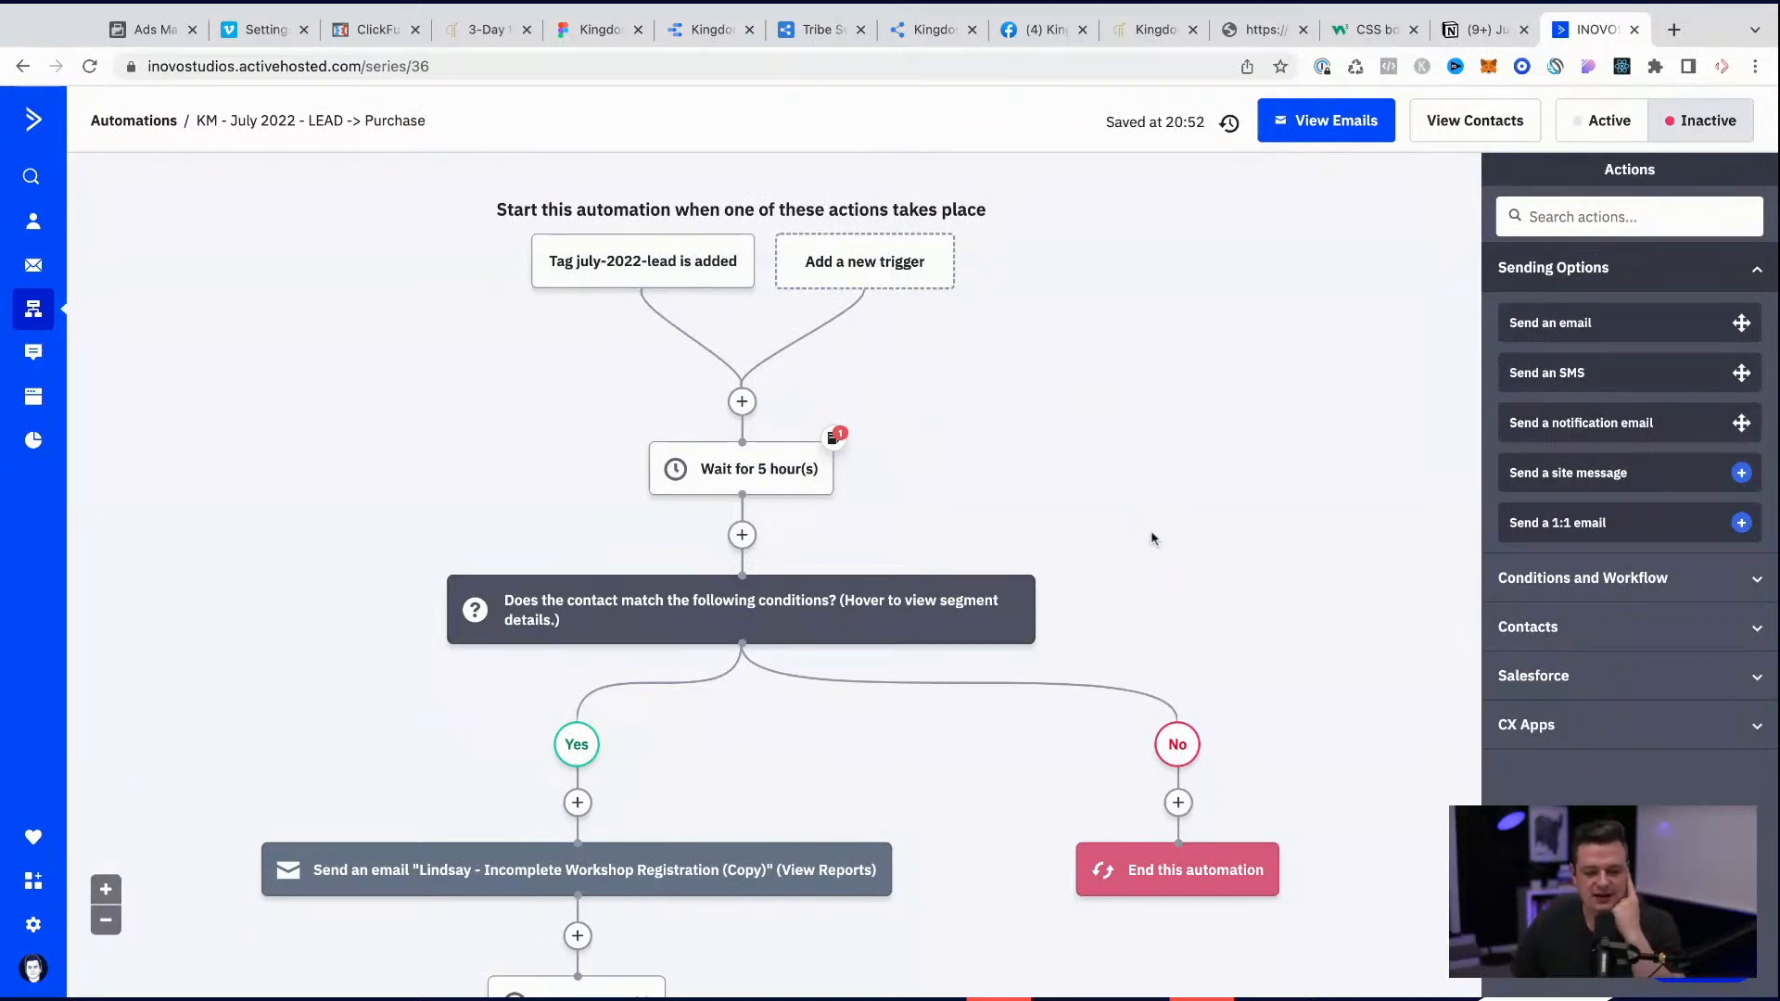
scroll(1151, 538, "down", 1)
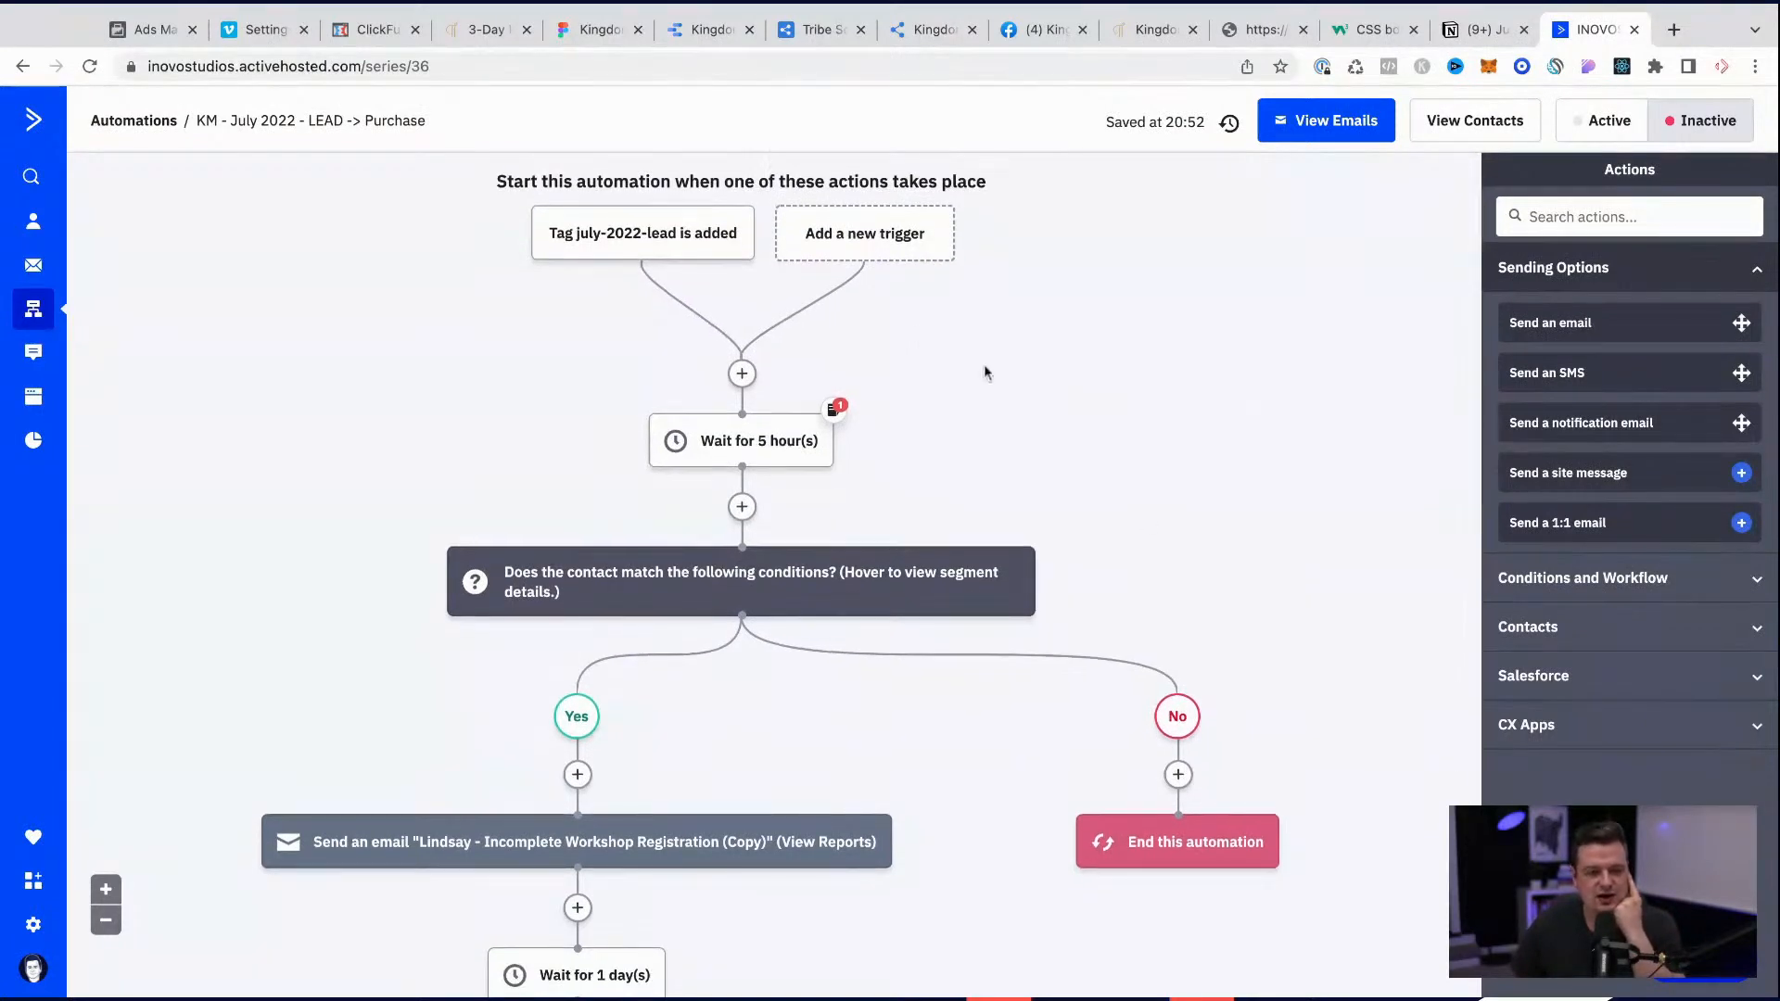
Step: Open the kingdommessengerworkshop.com/july2022 page in a new browser tab
key("super+t")
type("kingdommessenger.tv")
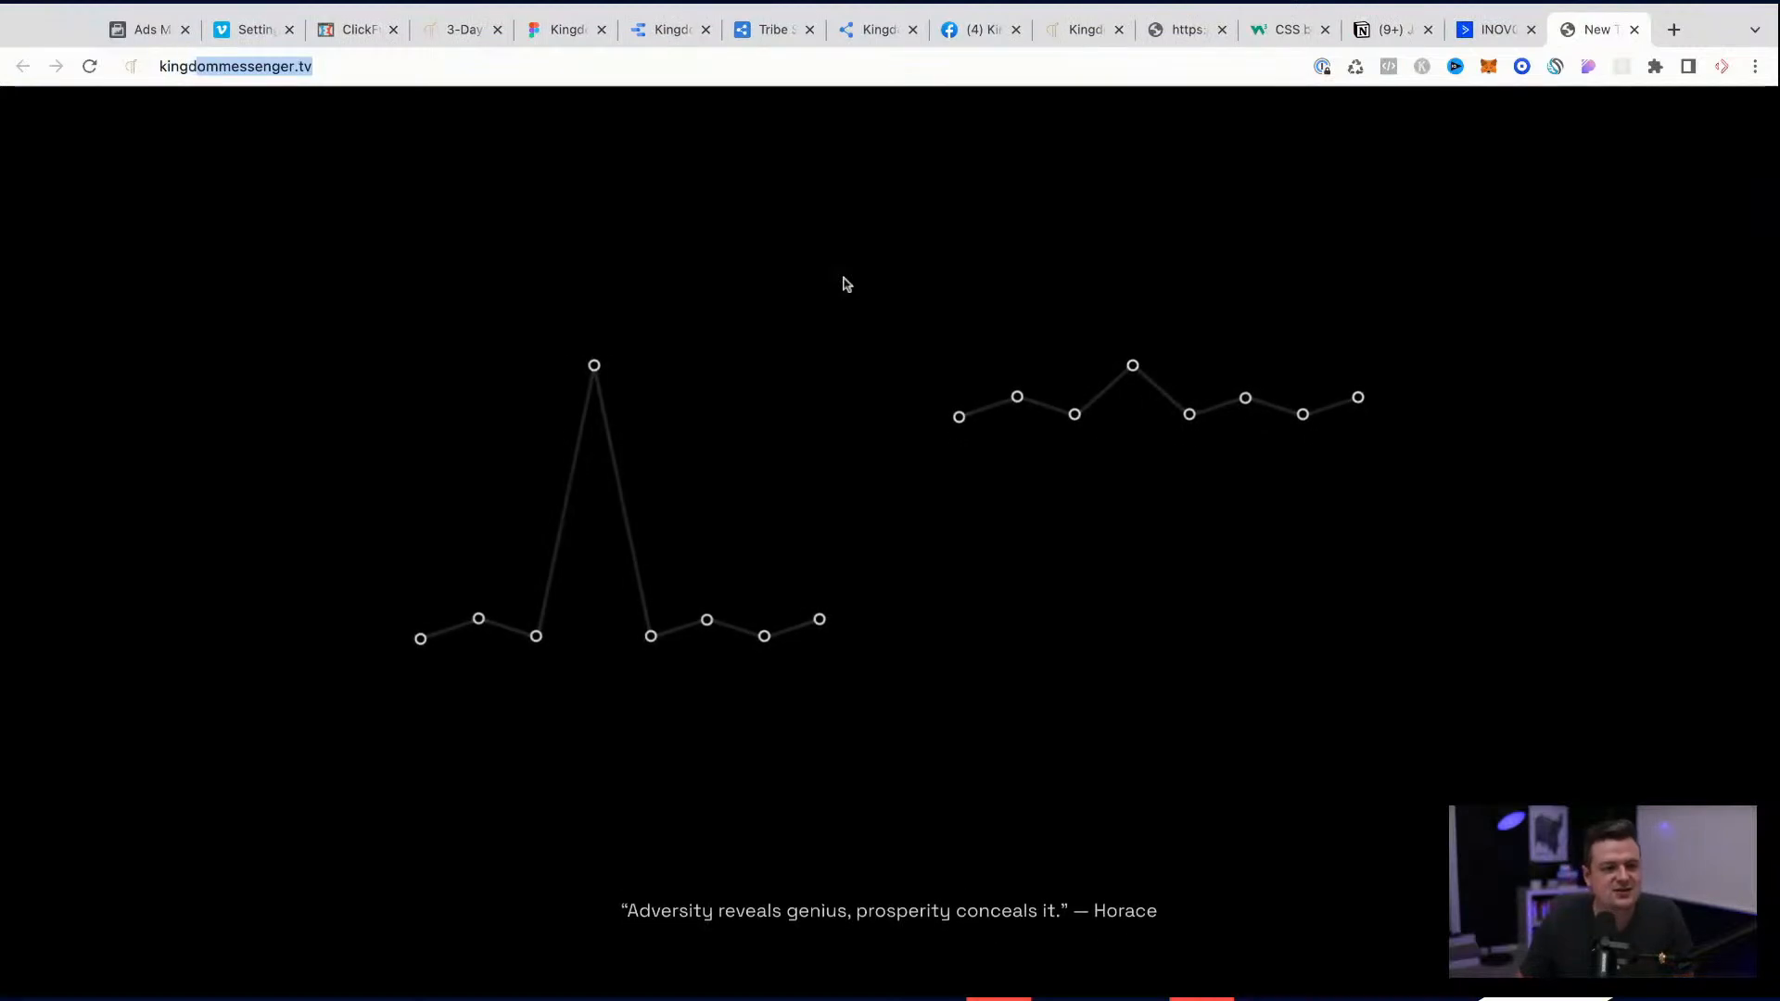
key("super+a")
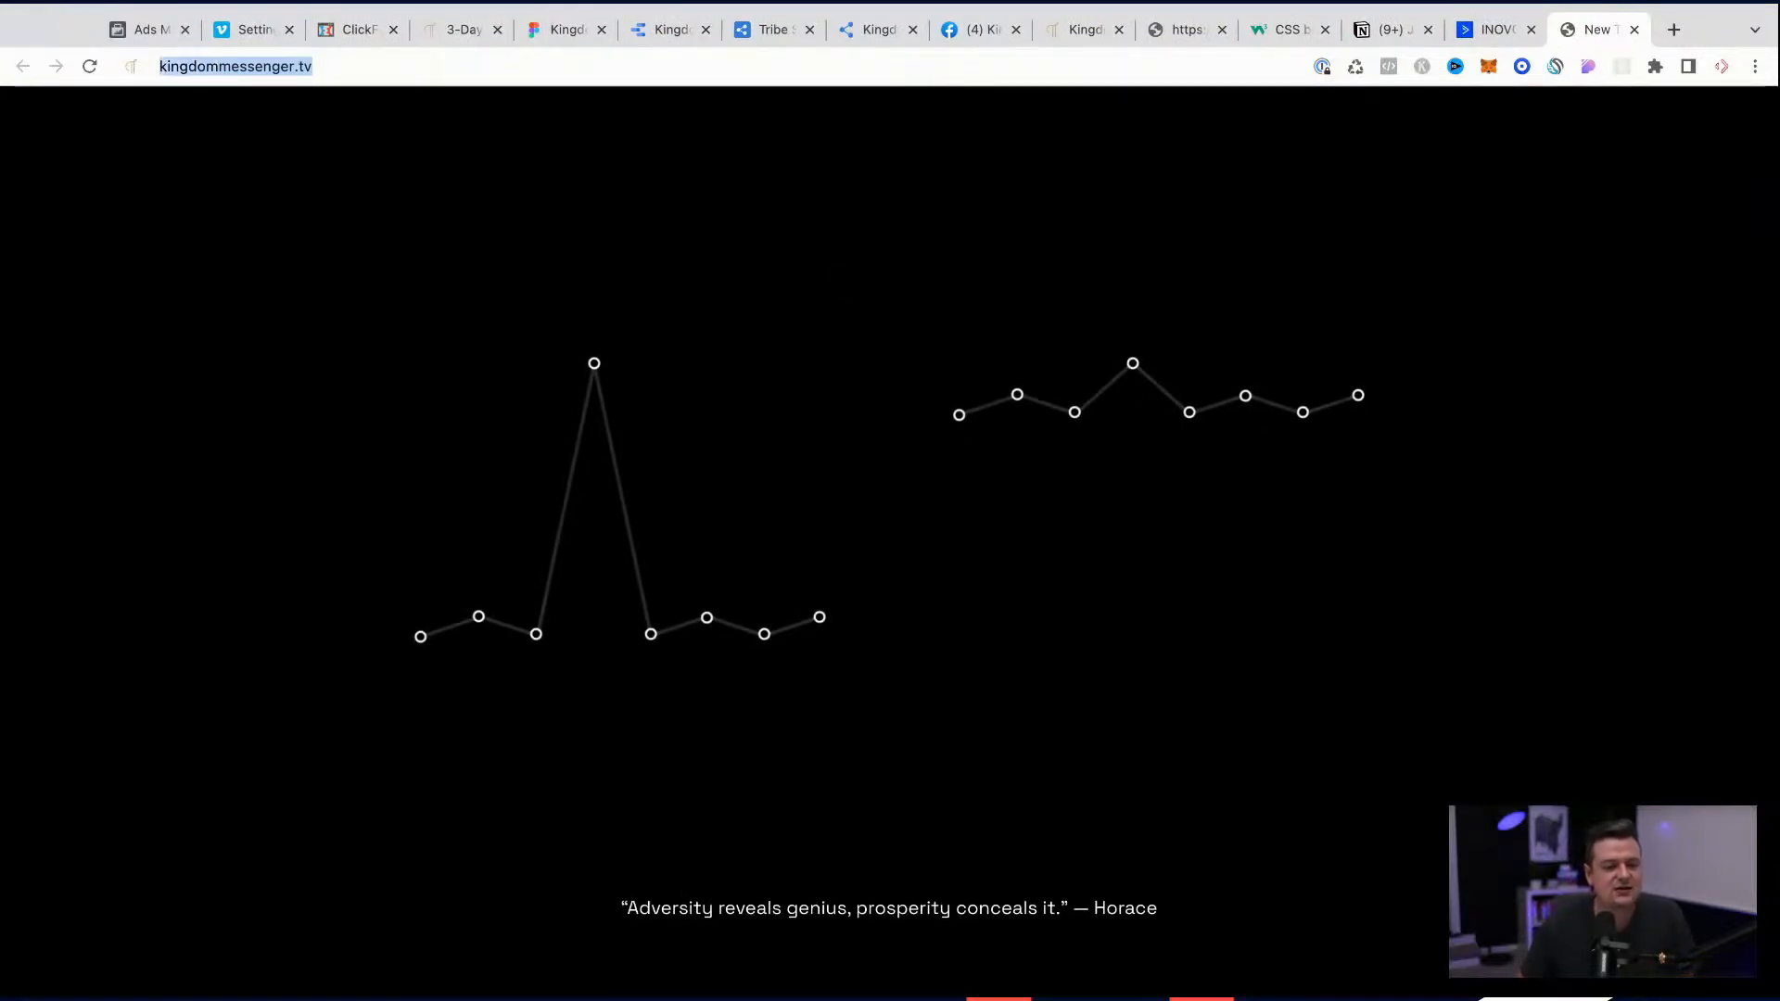
type("kmwor")
key("super+a")
type("https://www.kingdommessengerworkshop.com/")
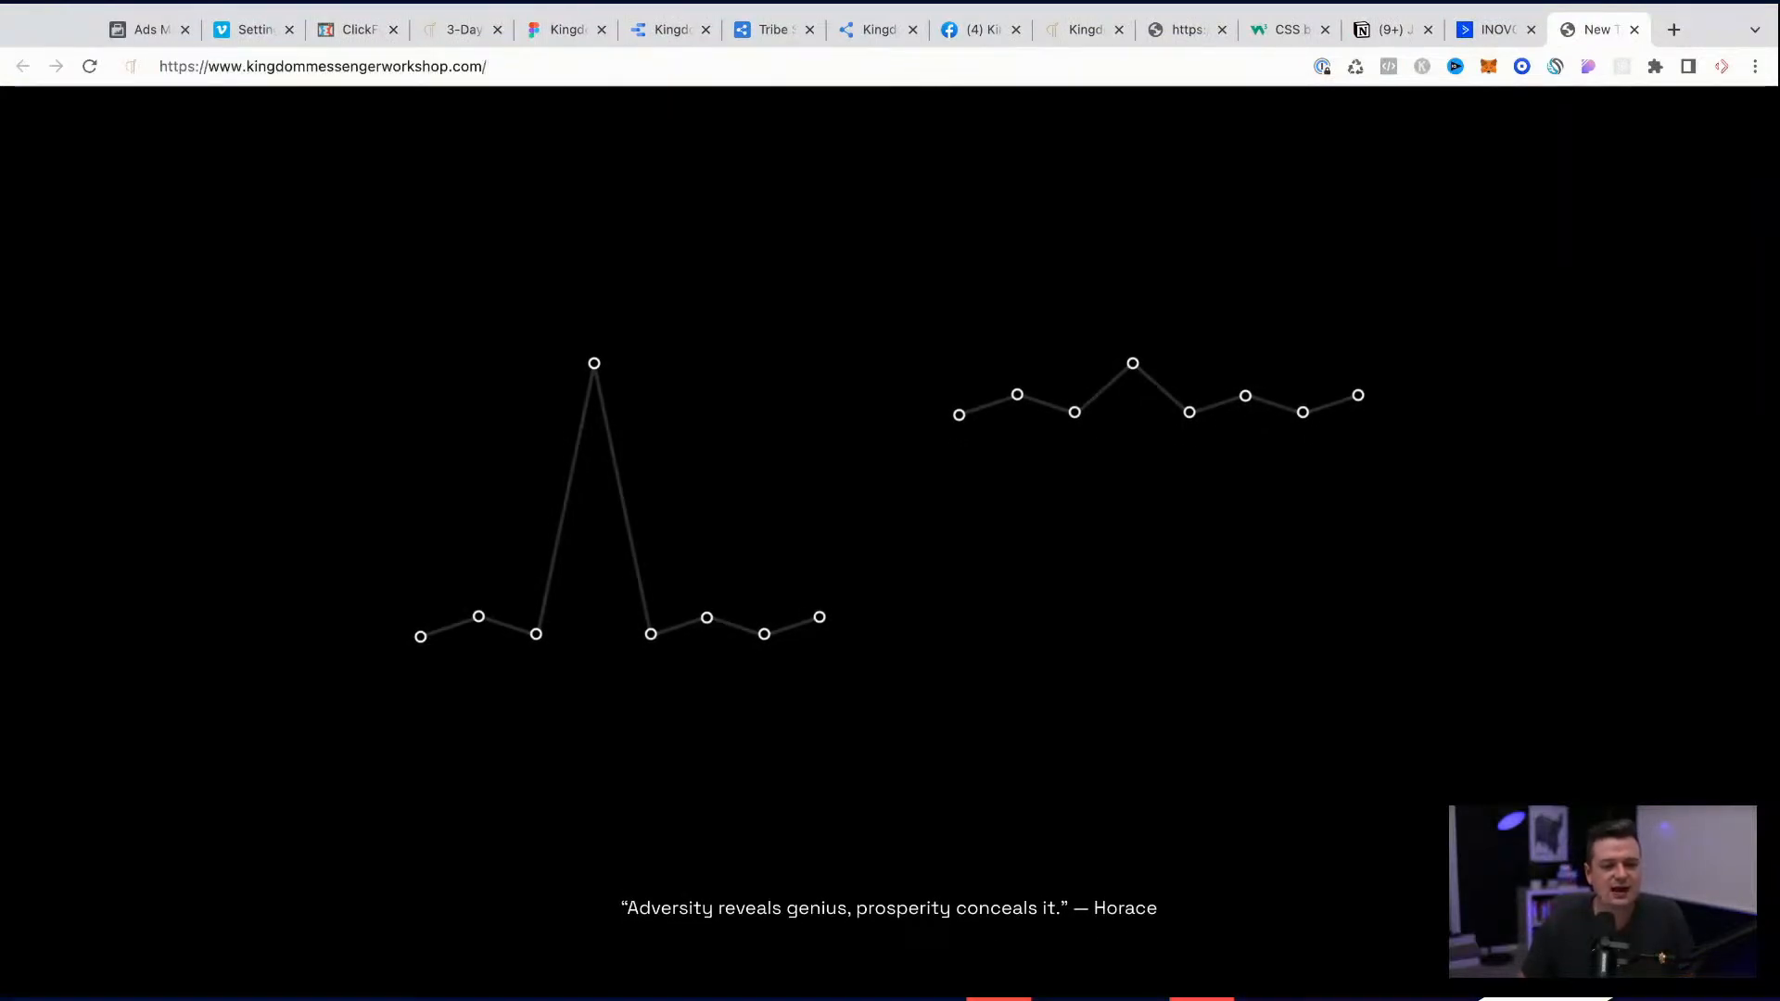
type("july2022")
key("Return")
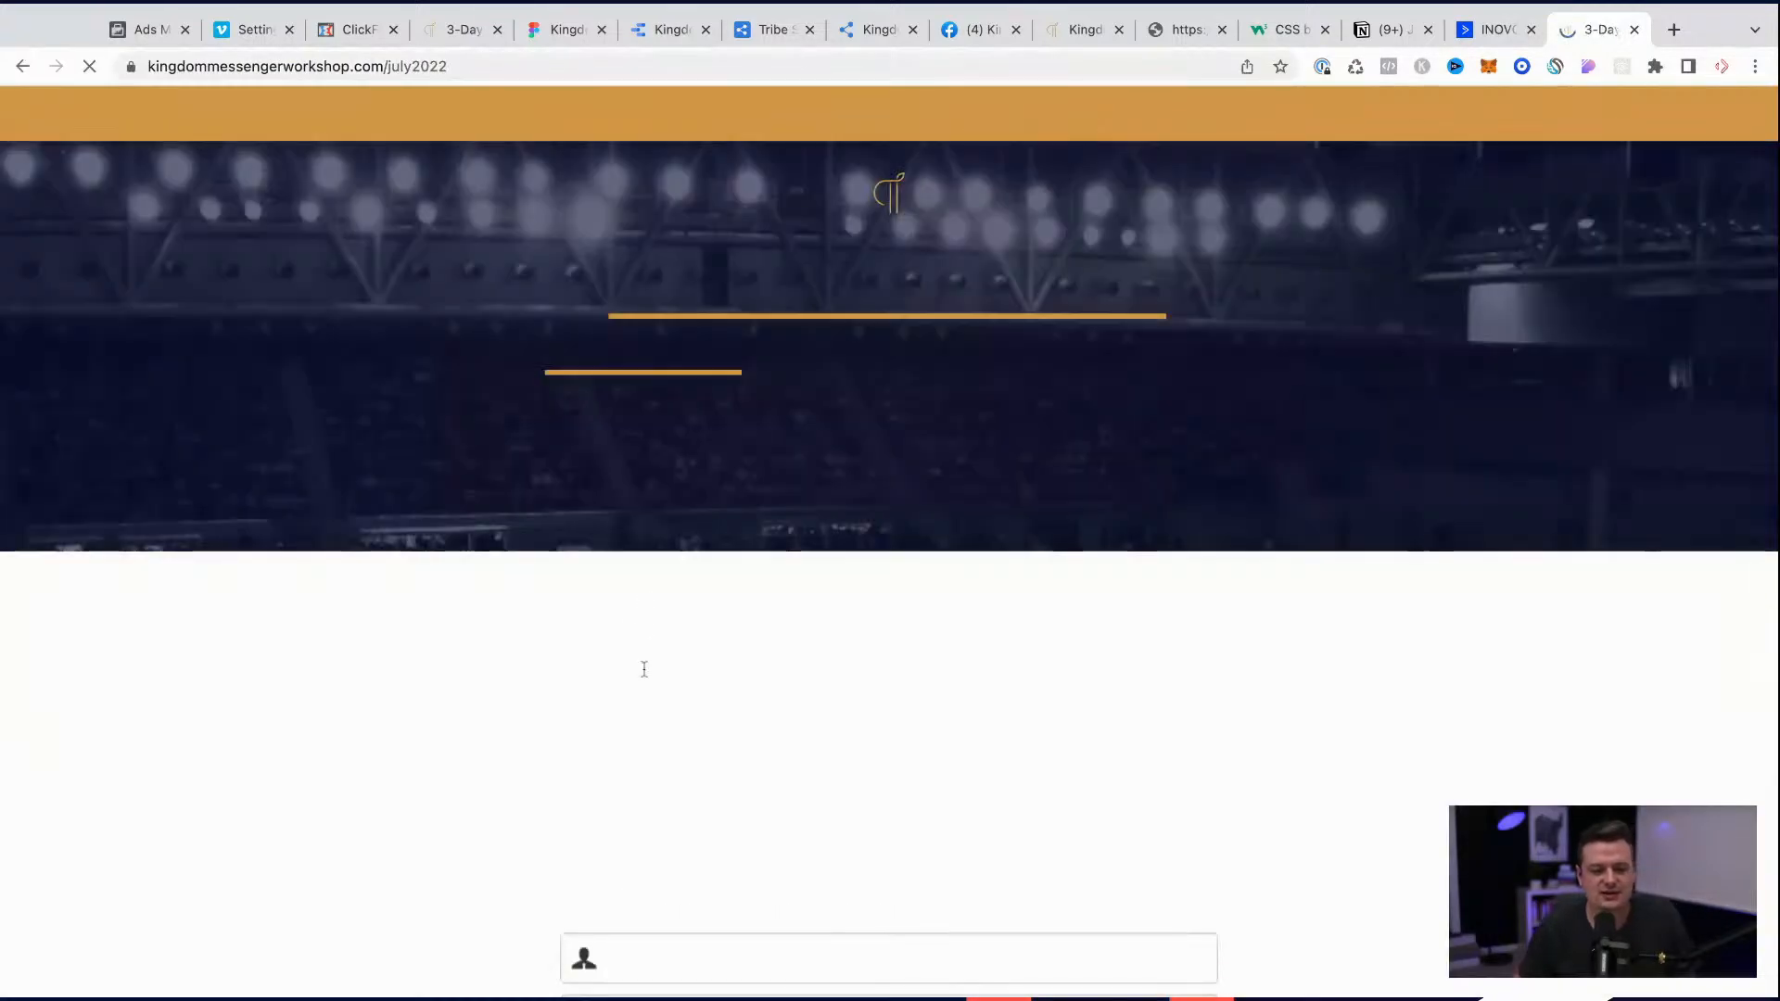
Step: Submit the 3-Day Challenge registration form with the prefilled name and e-mail and review the order form that follows
scroll(654, 723, "down", 3)
scroll(653, 723, "down", 10)
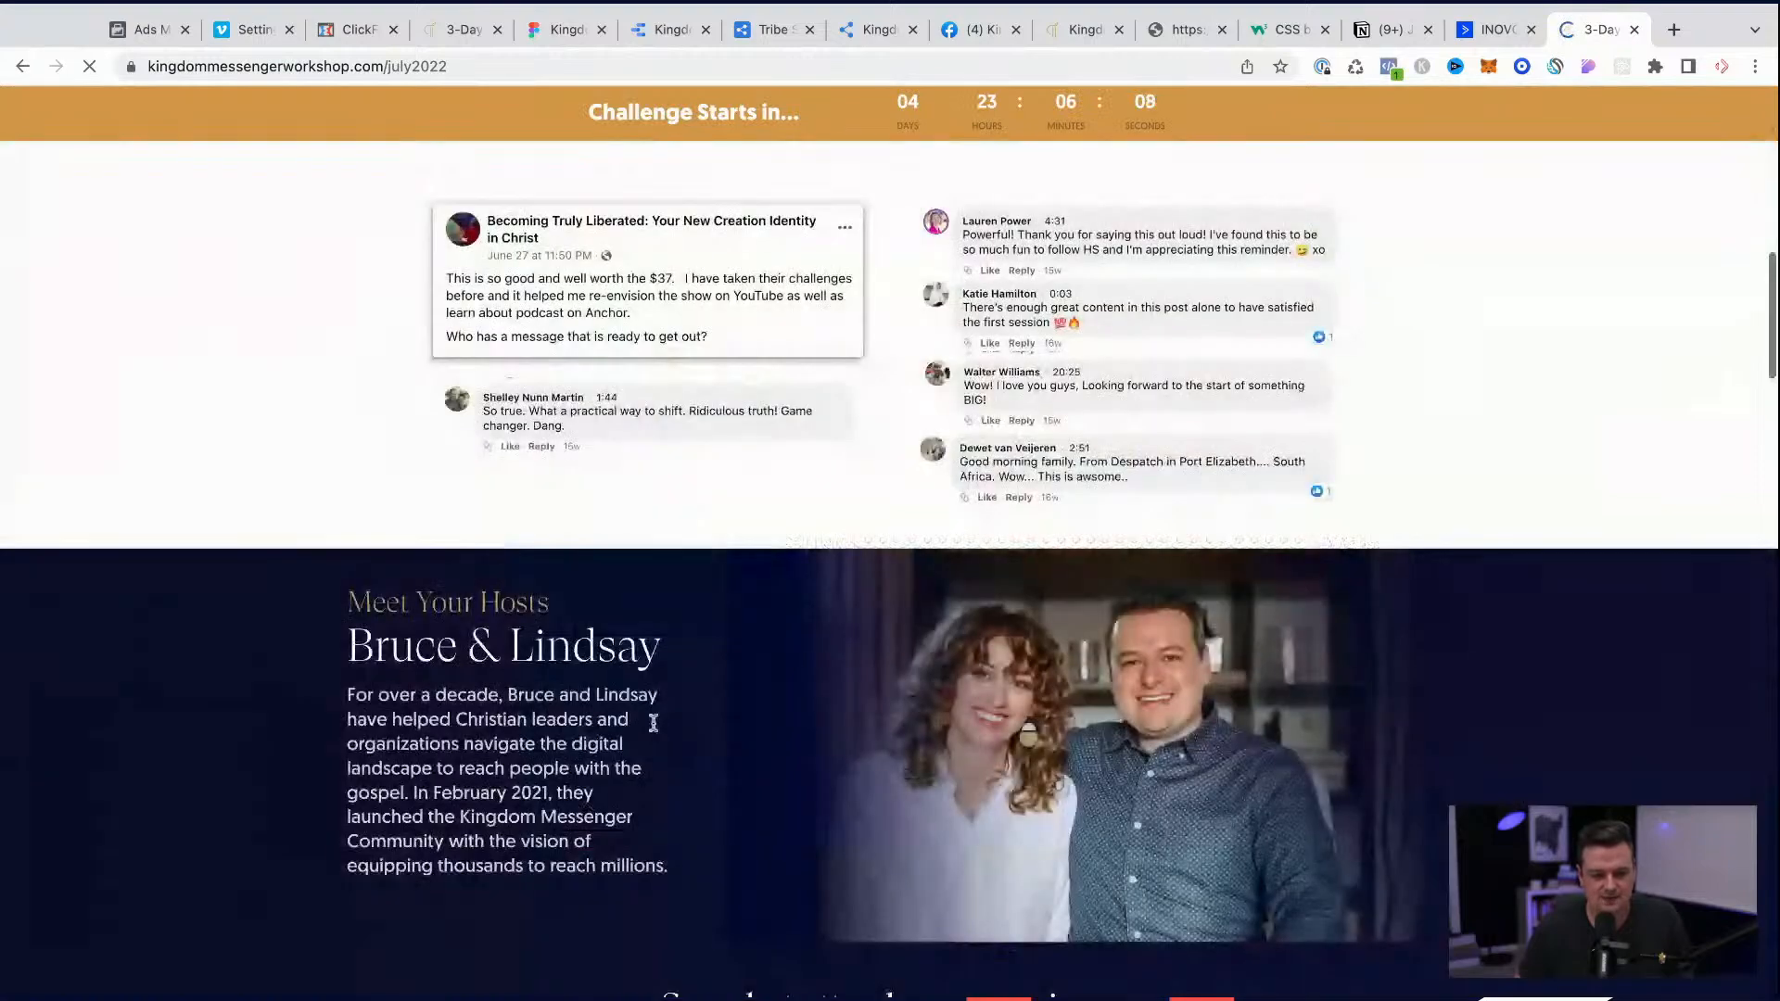
left_click(780, 511)
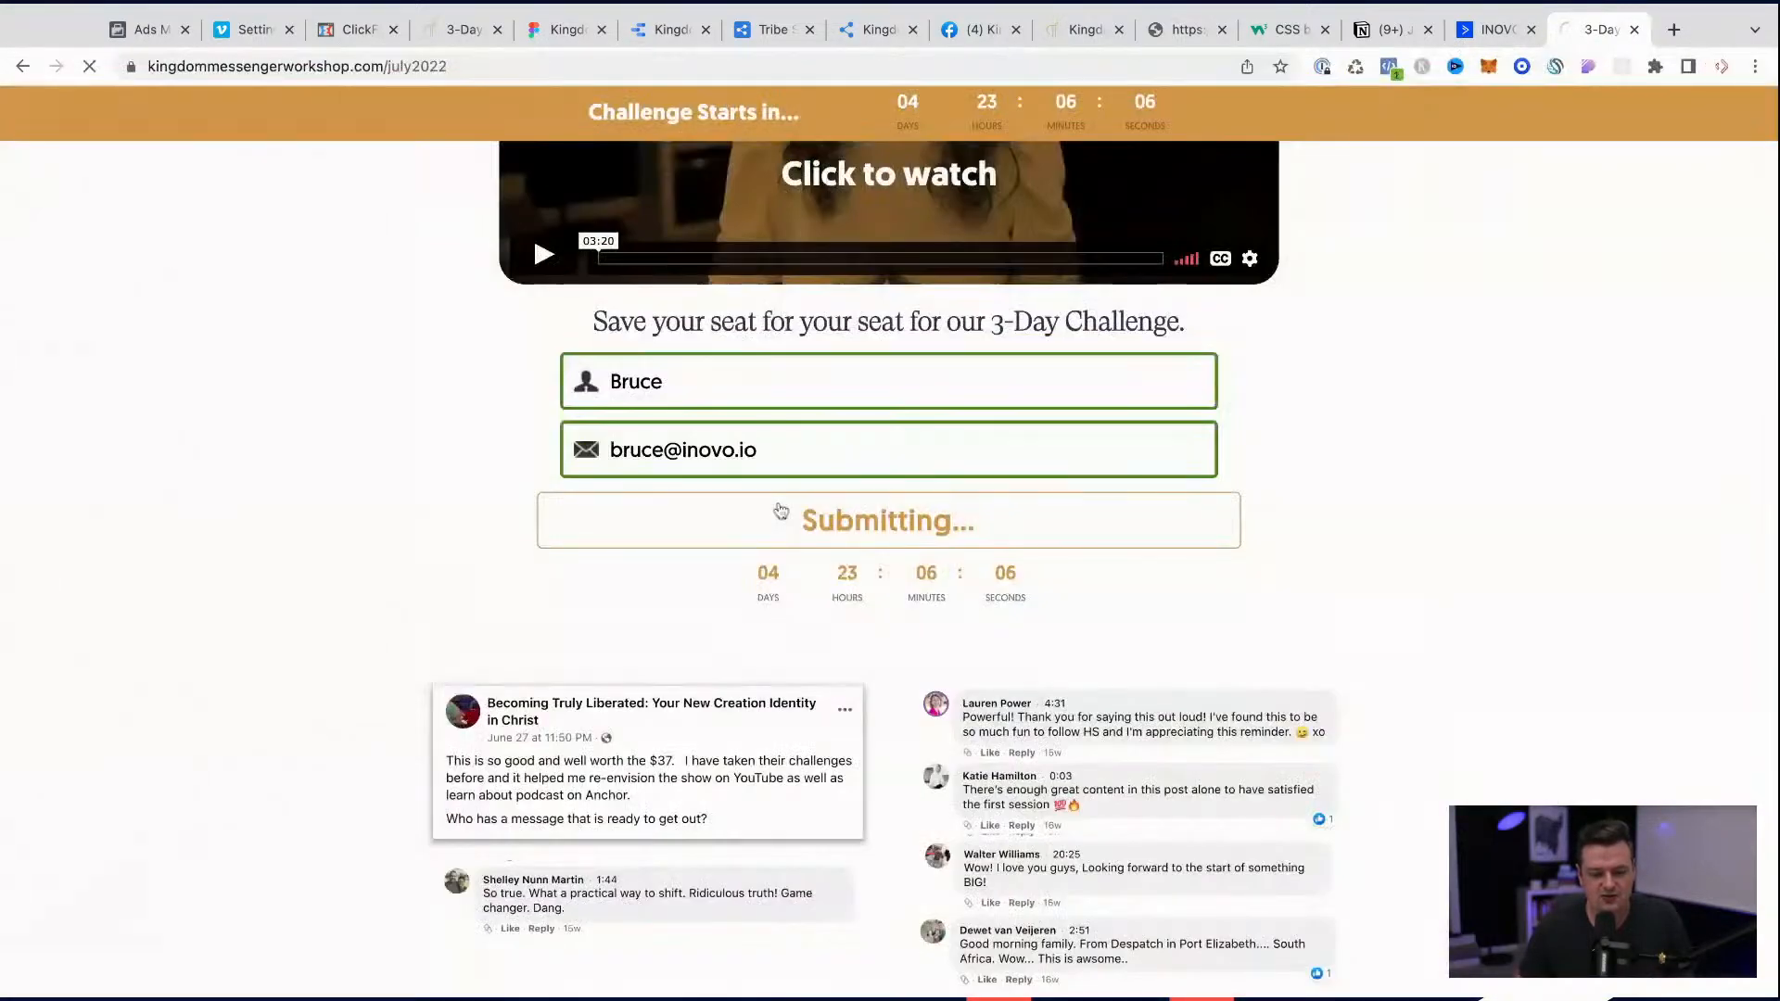
scroll(890, 538, "down", 10)
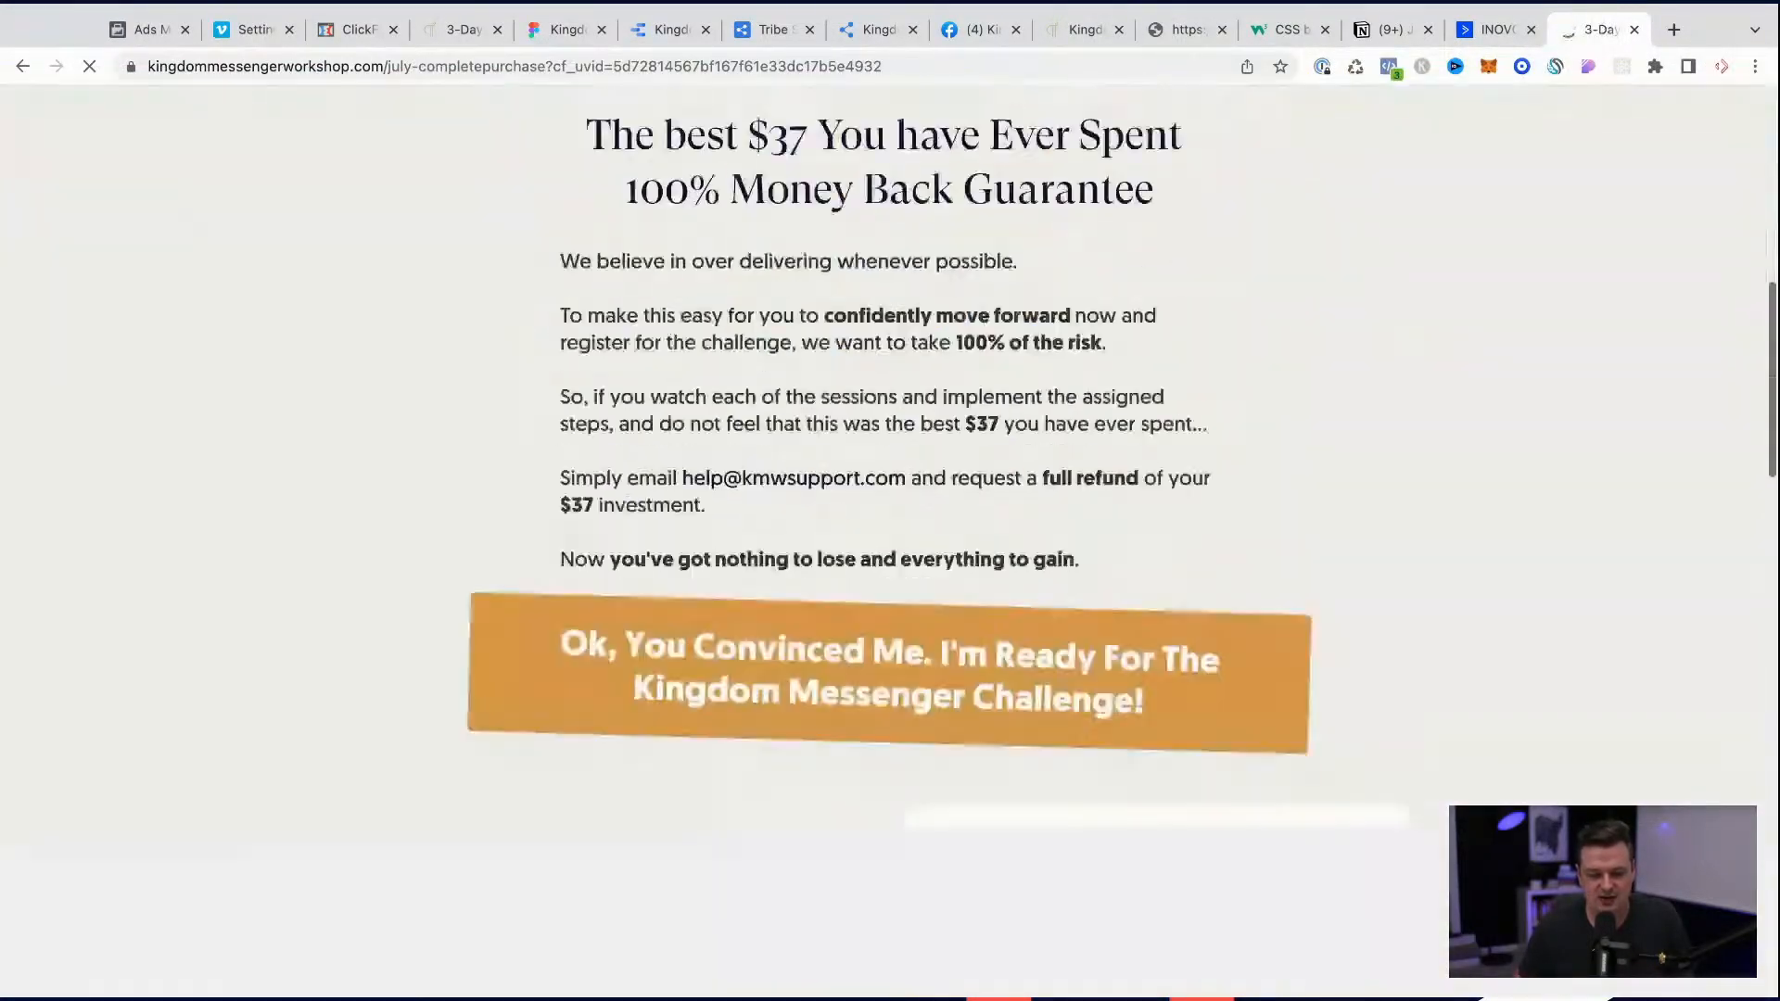
scroll(797, 417, "down", 3)
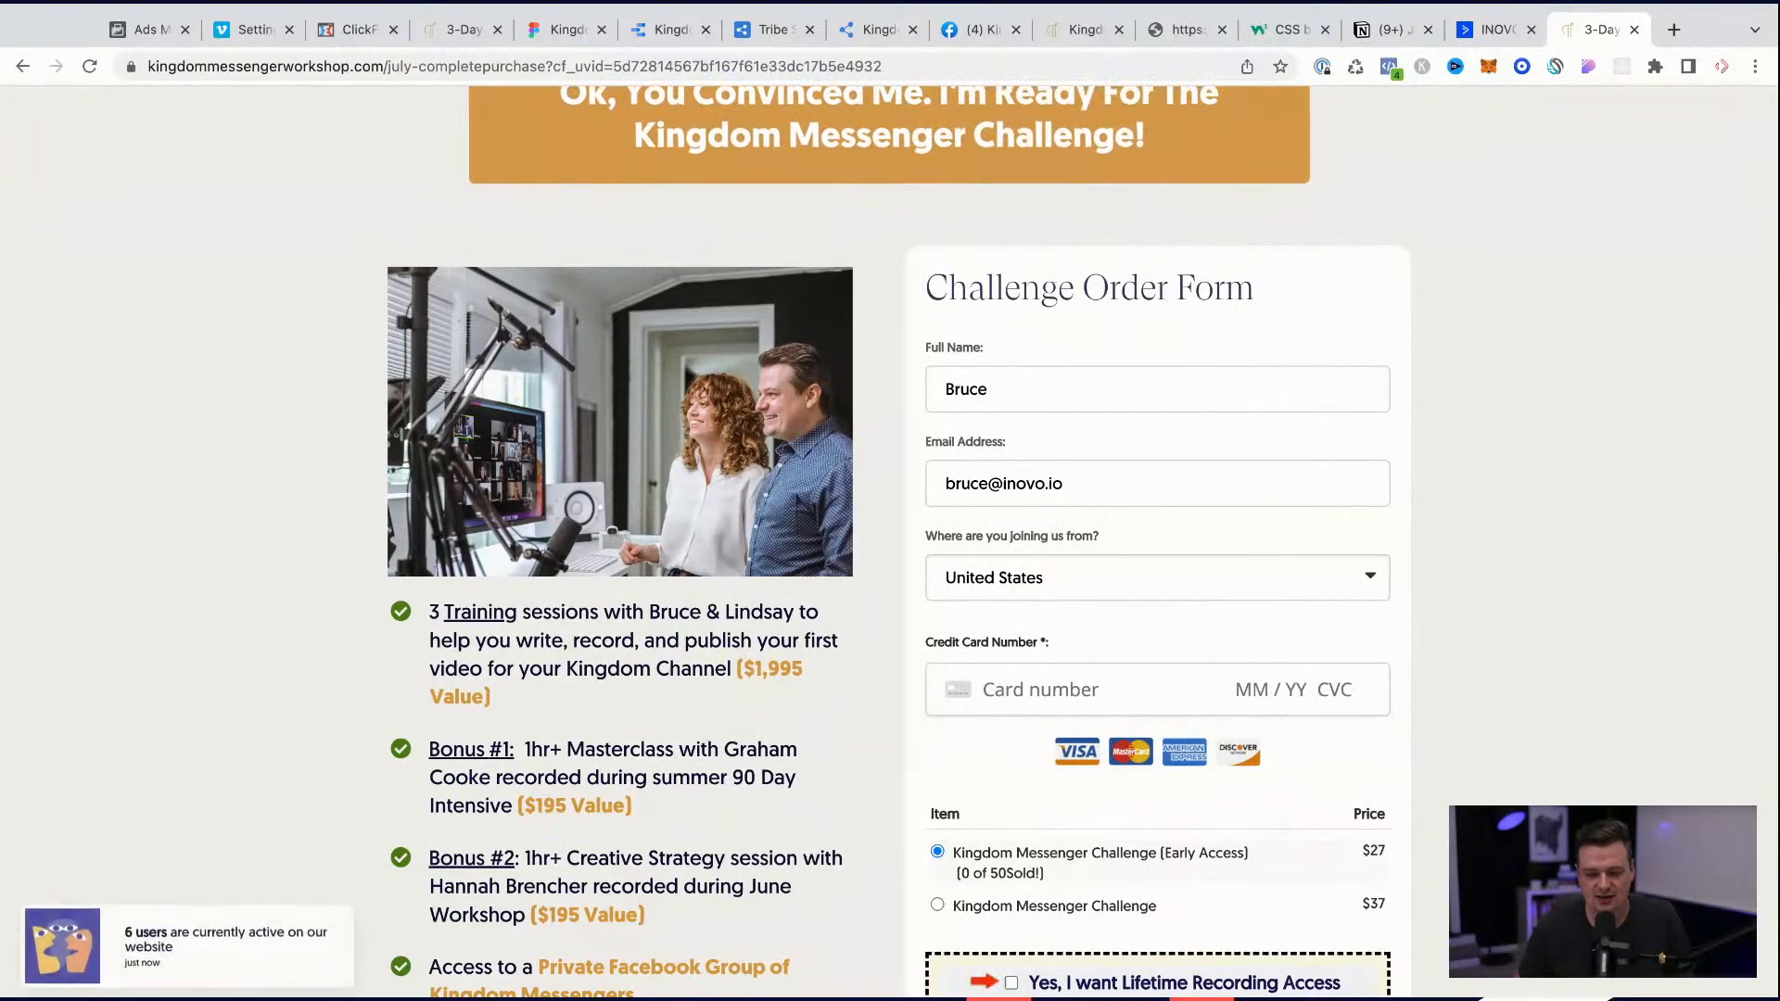
scroll(890, 538, "down", 9)
scroll(890, 537, "up", 15)
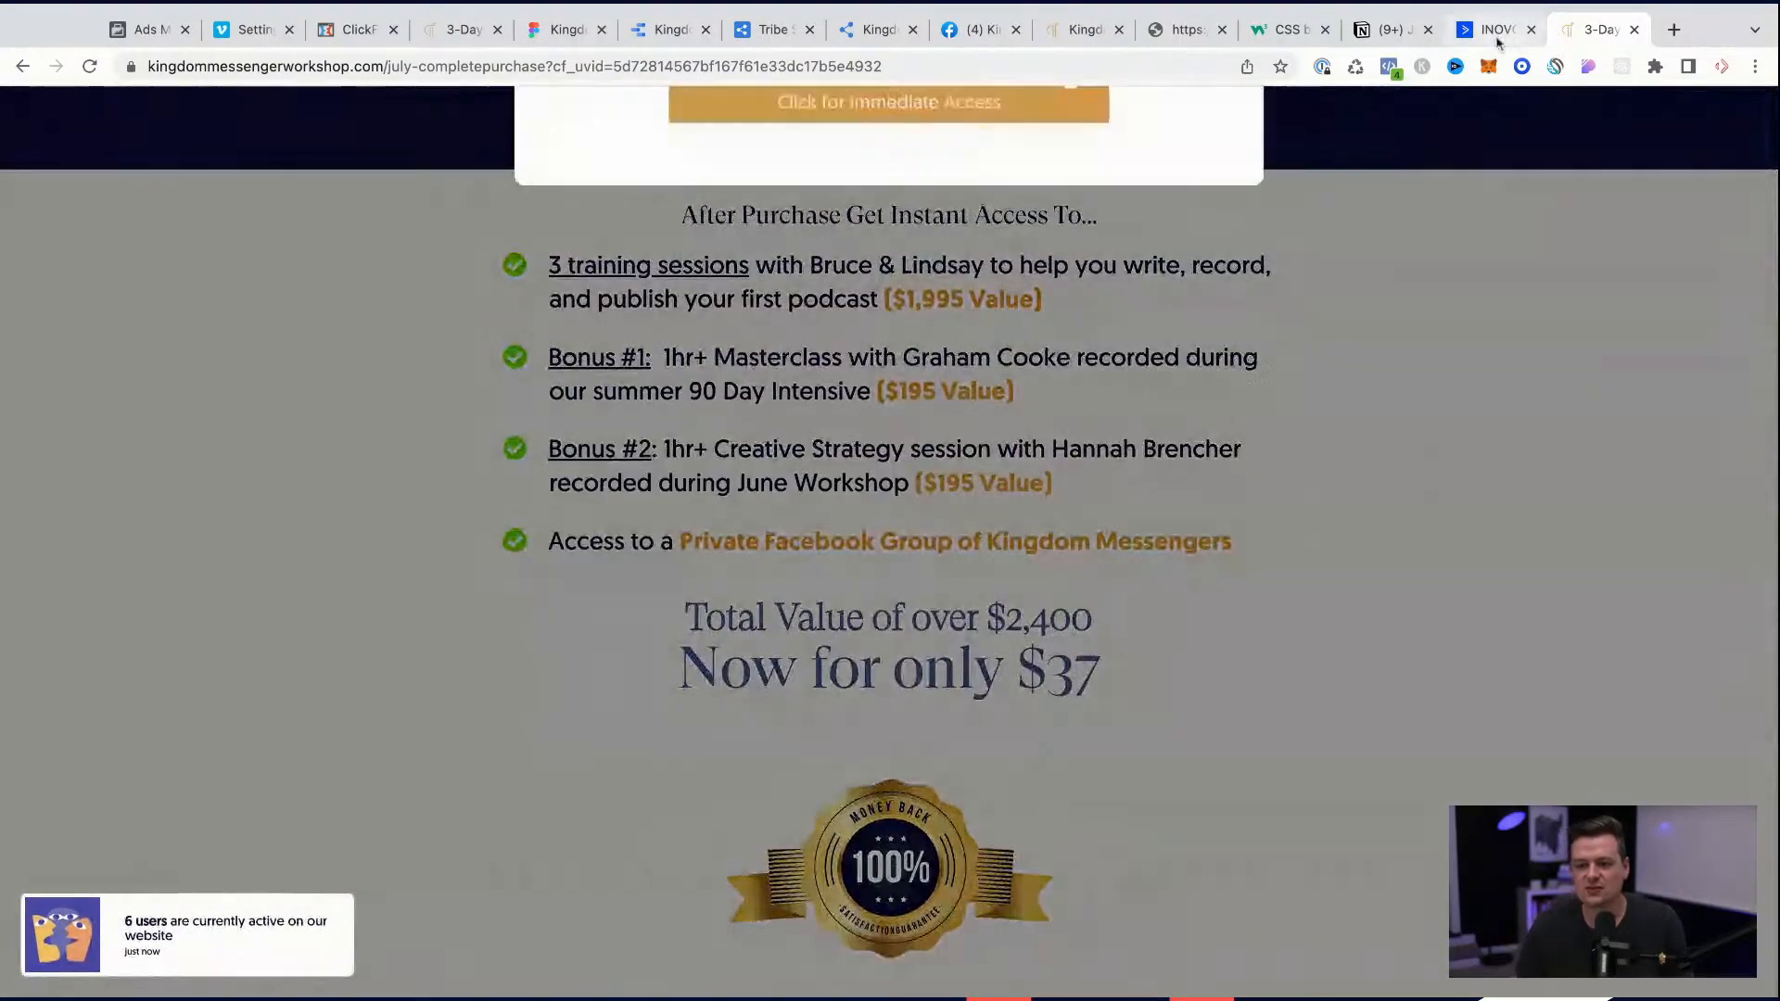
Step: Open the ActiveCampaign dashboard in a separate tab and find the registered contact by e-mail address
left_click(1497, 39)
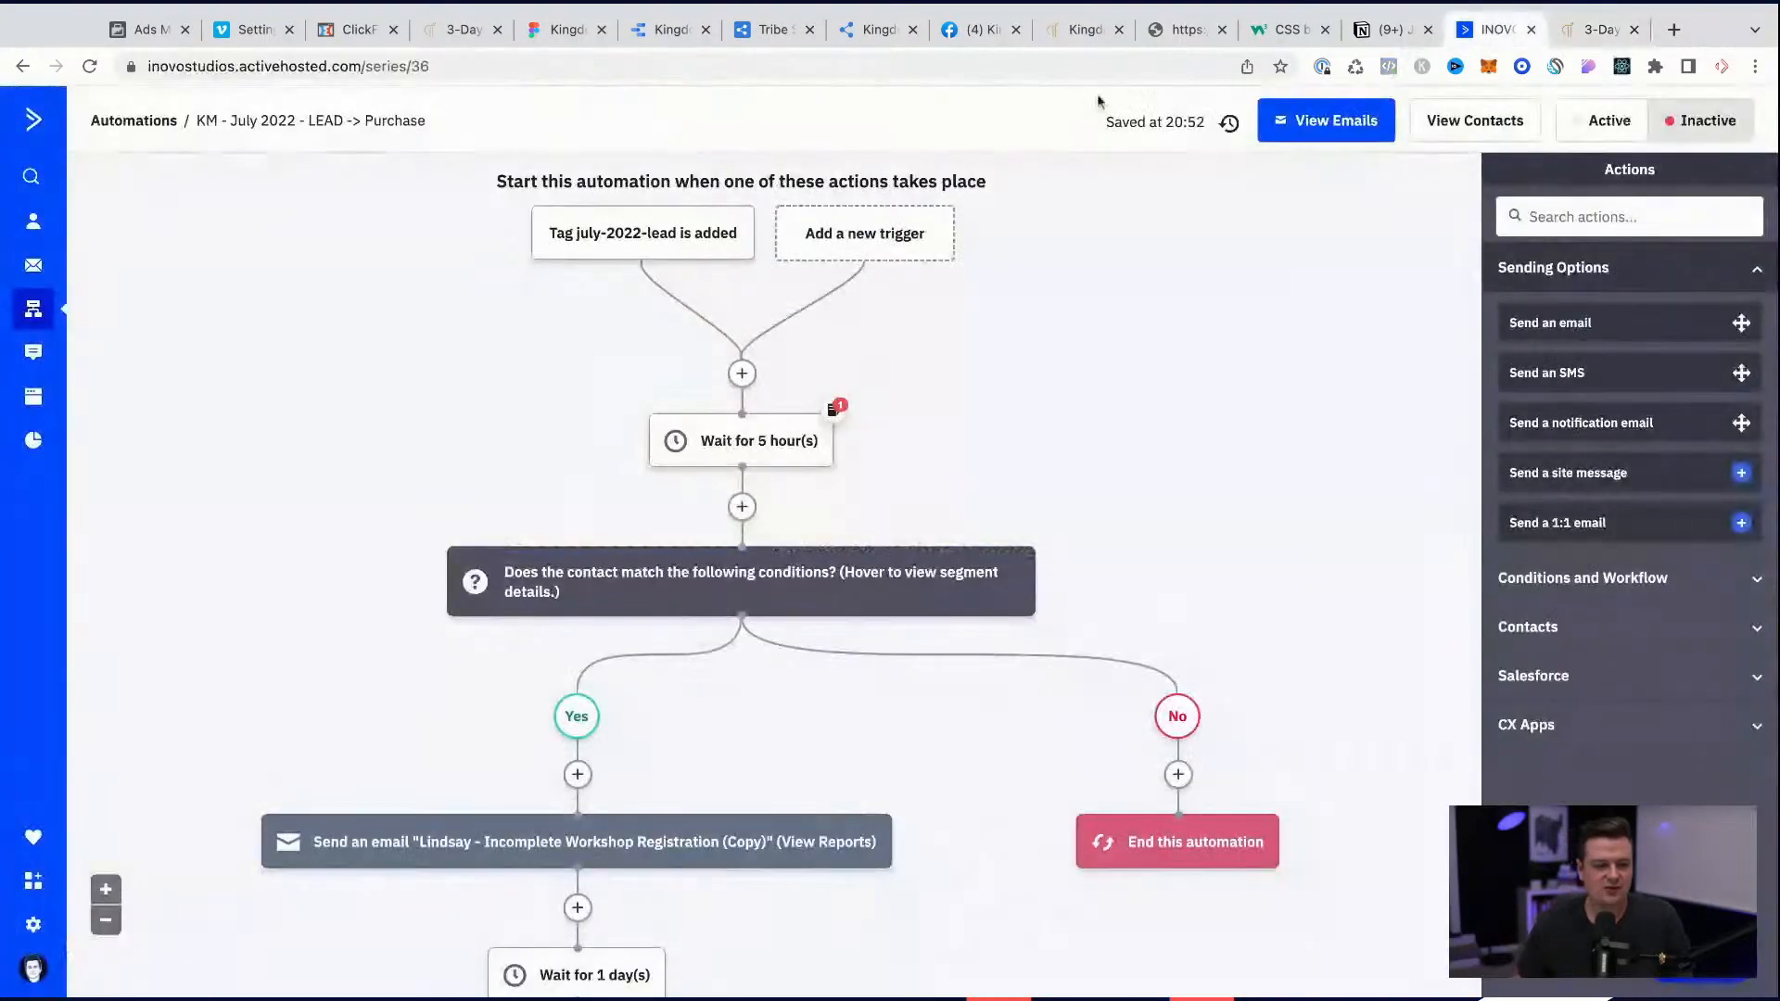
left_click(33, 123)
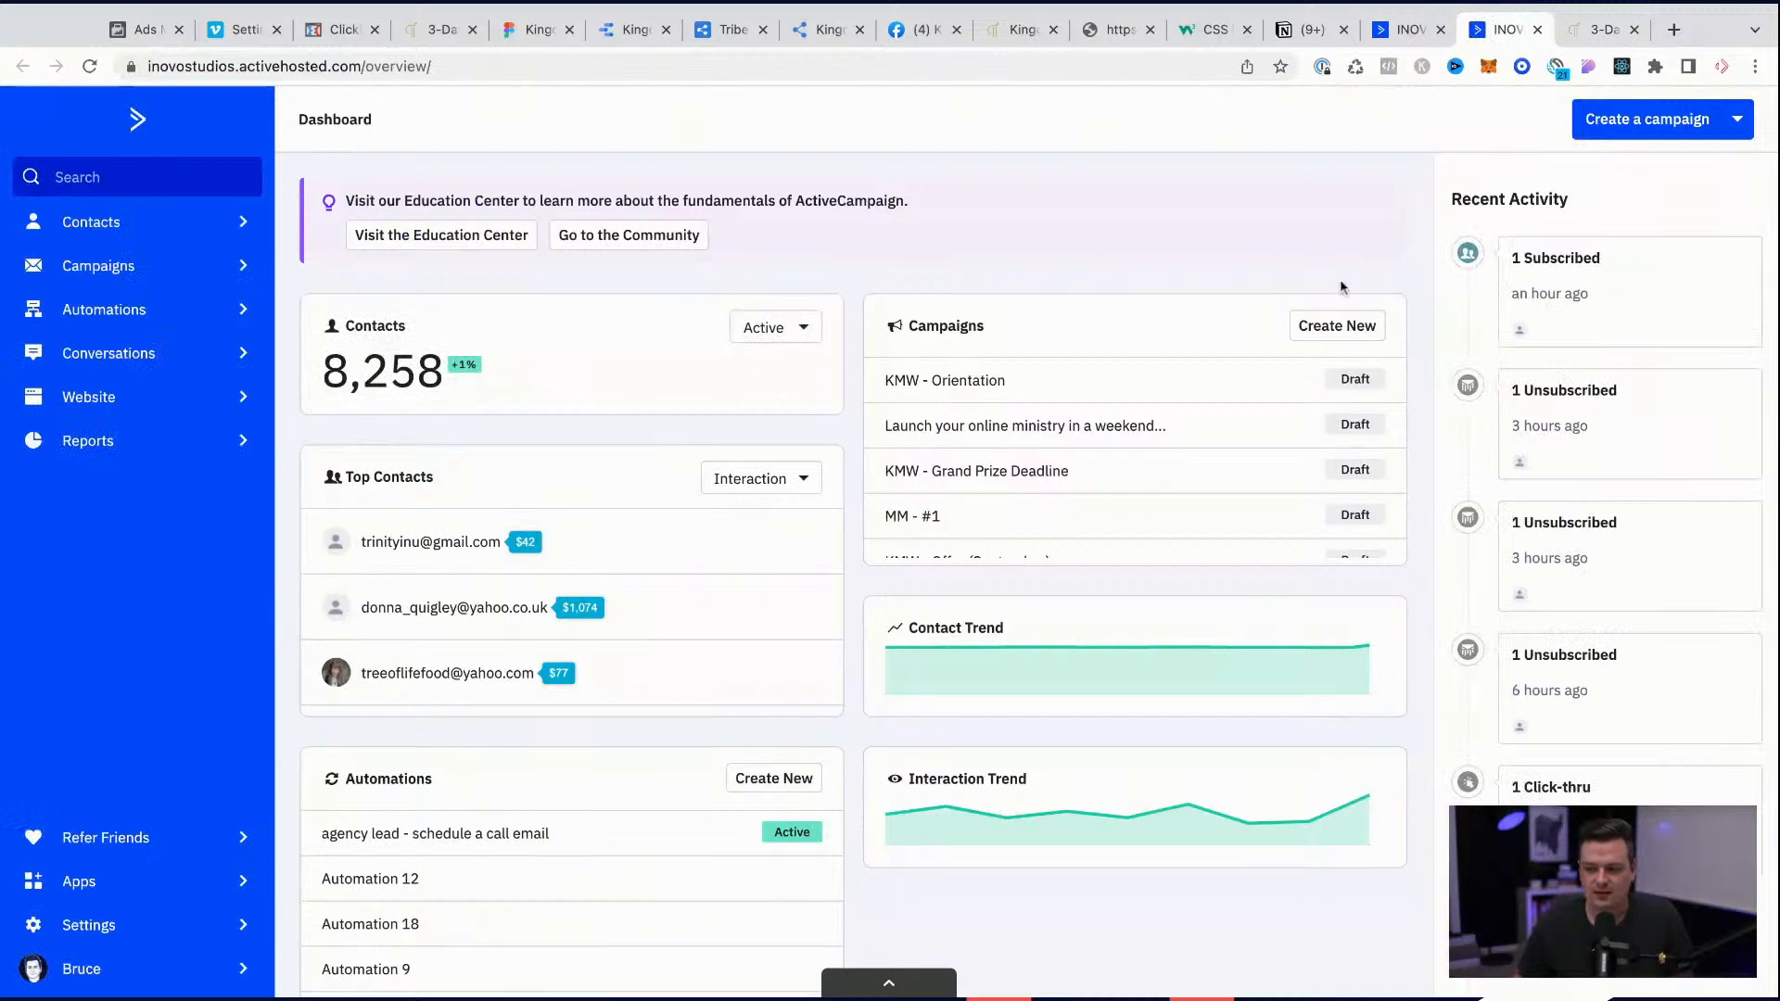
mouse_move(1520, 340)
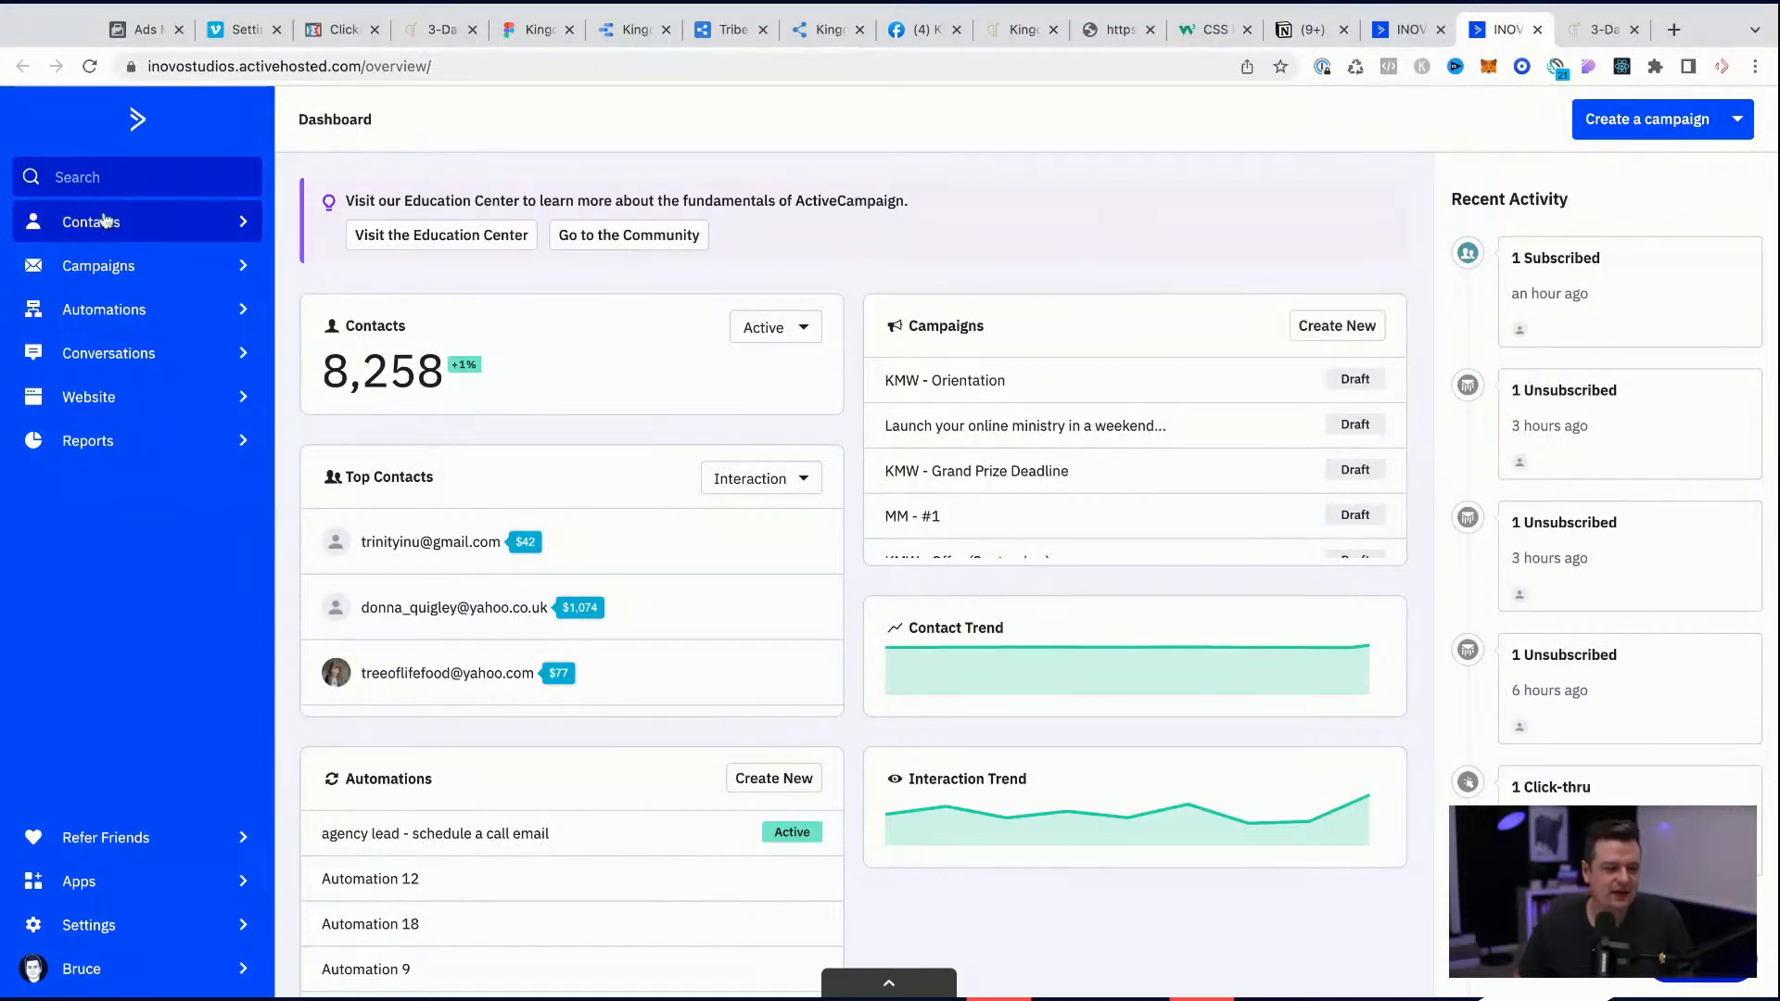
left_click(103, 177)
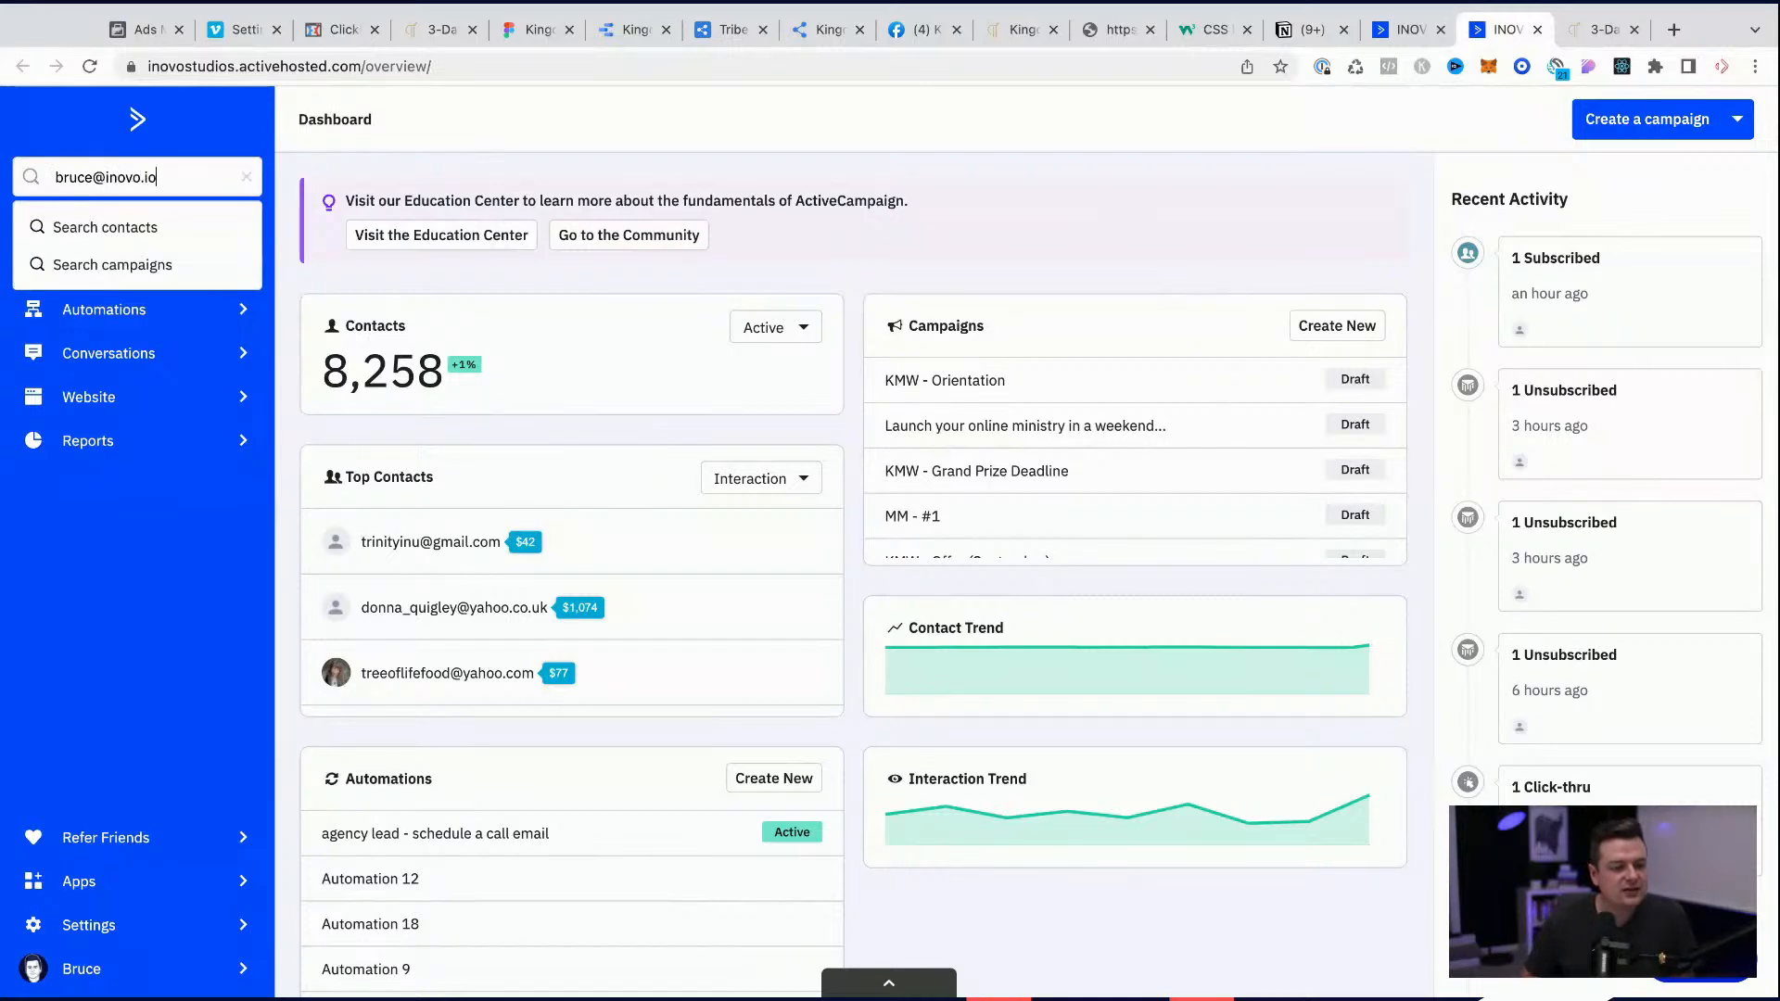
key("Return")
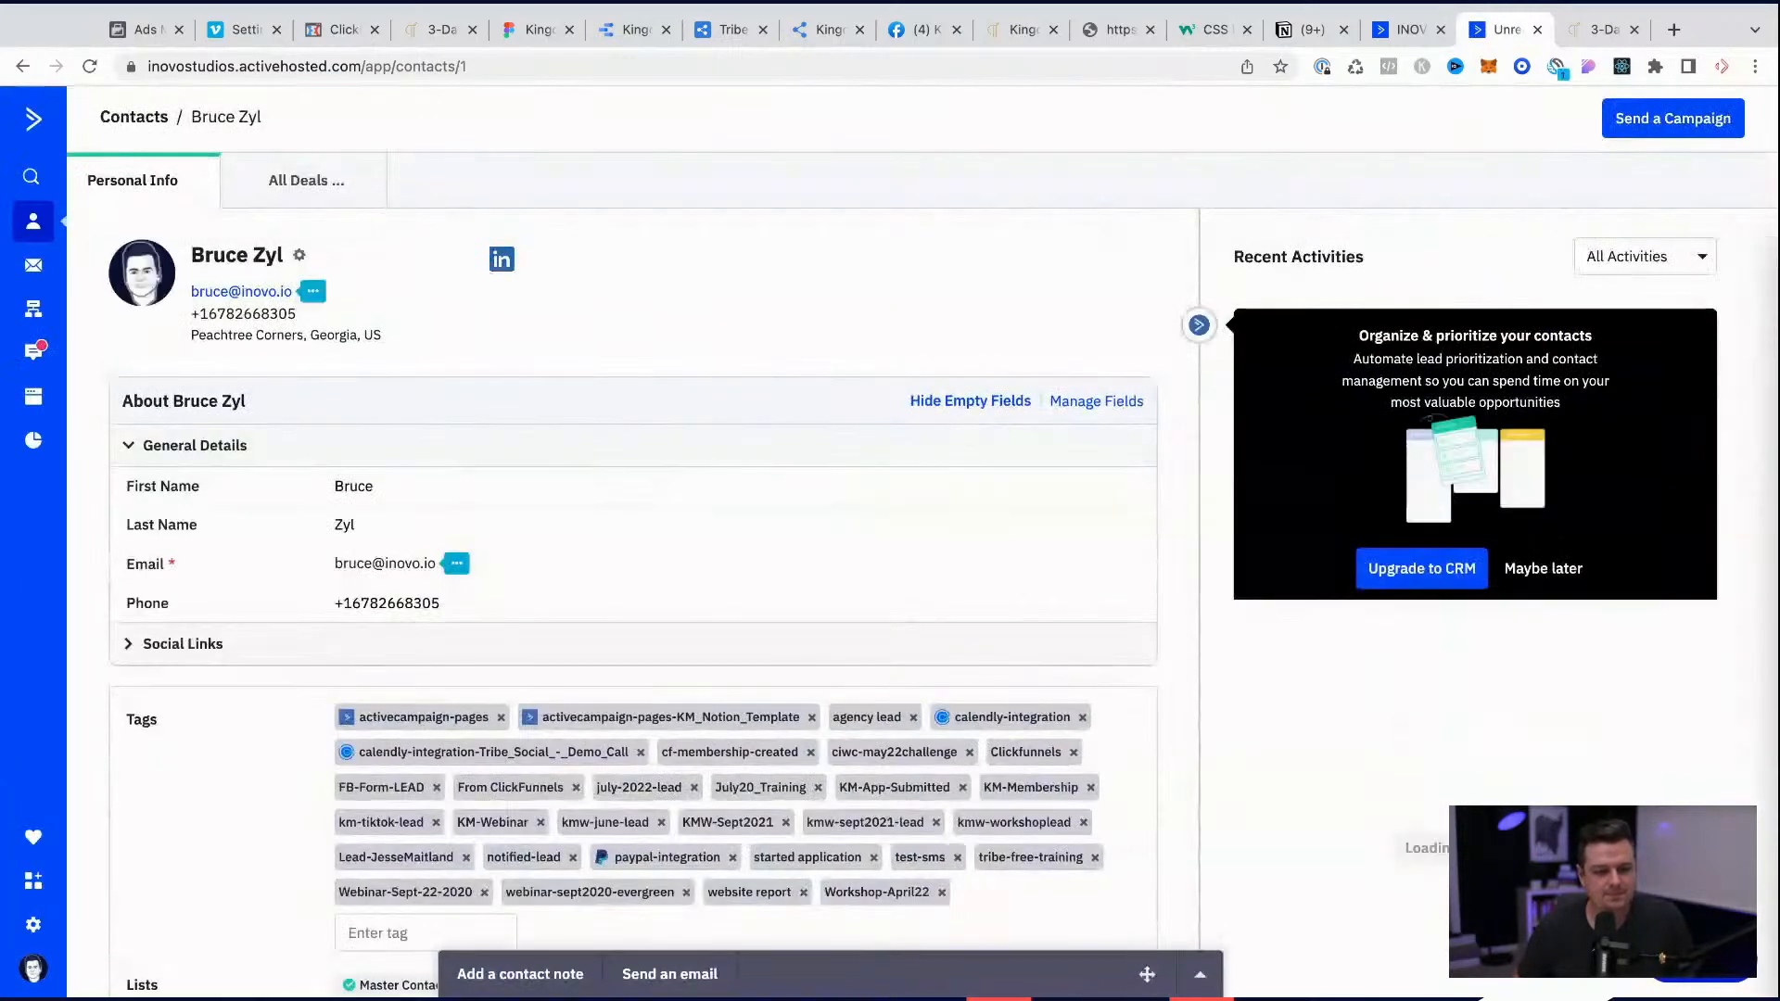
Step: Add the copied july-2022-challenge tag to the contact's tags
scroll(432, 576, "down", 4)
scroll(439, 604, "down", 2)
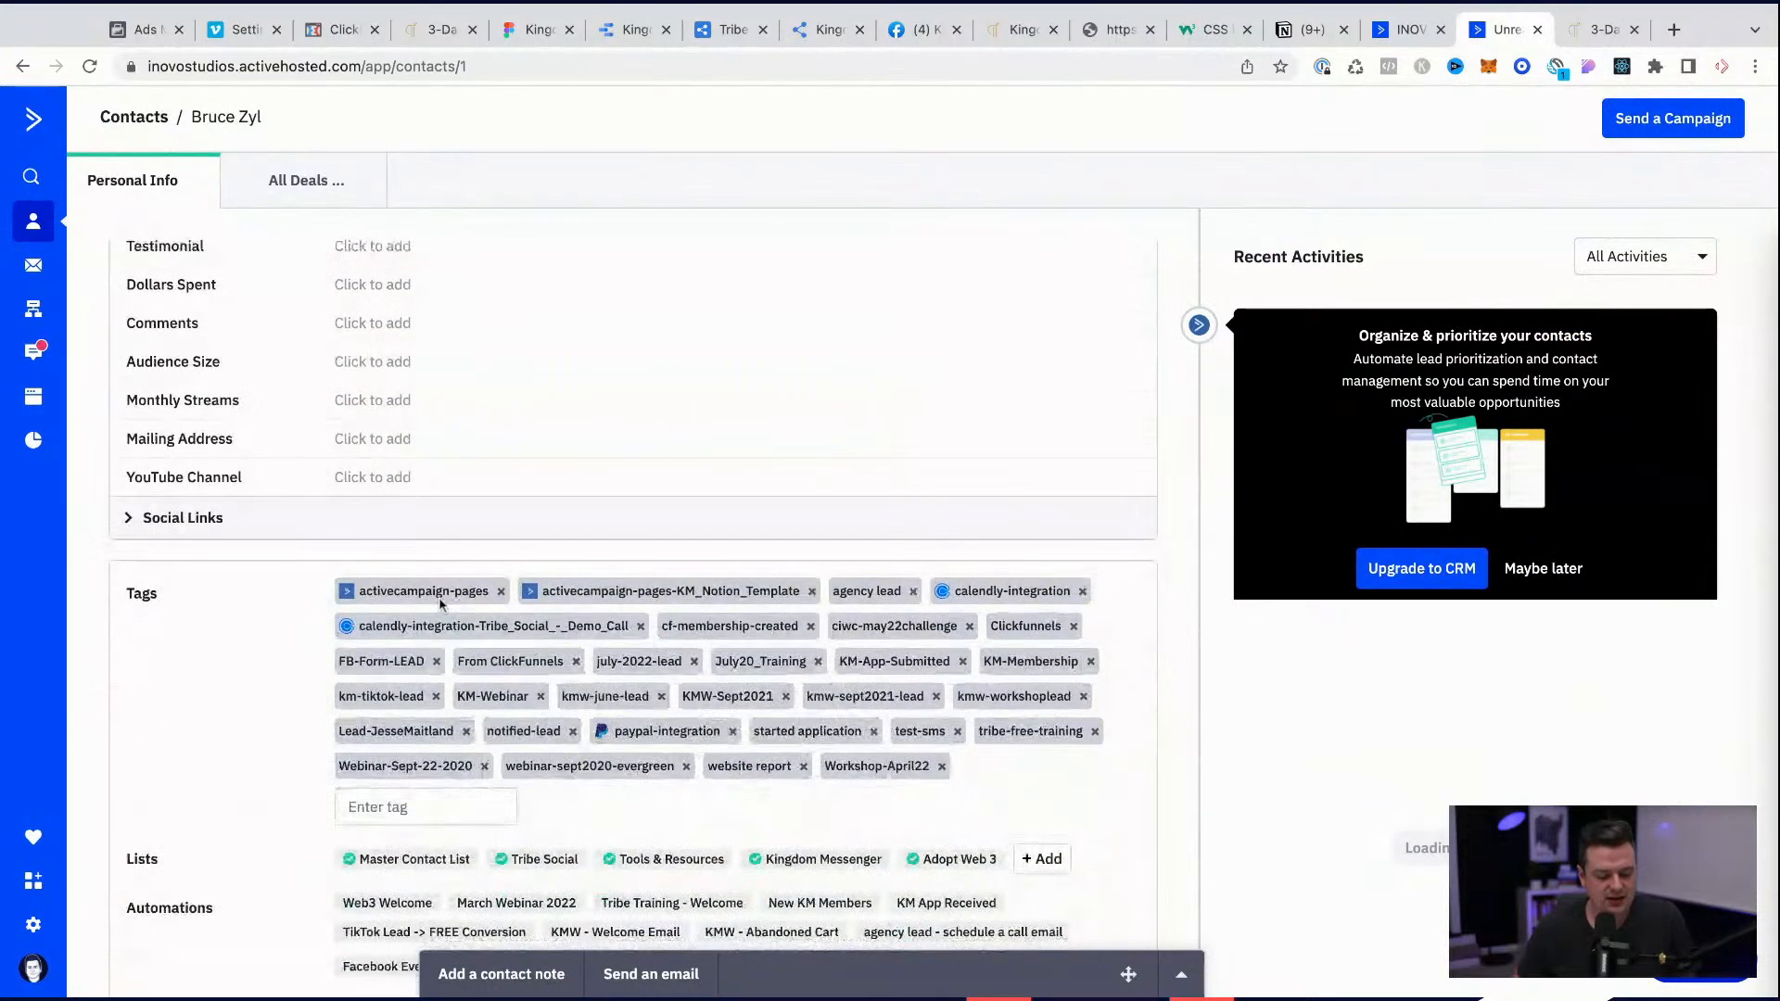
left_click(400, 808)
type("july-2022-challenge")
key("Return")
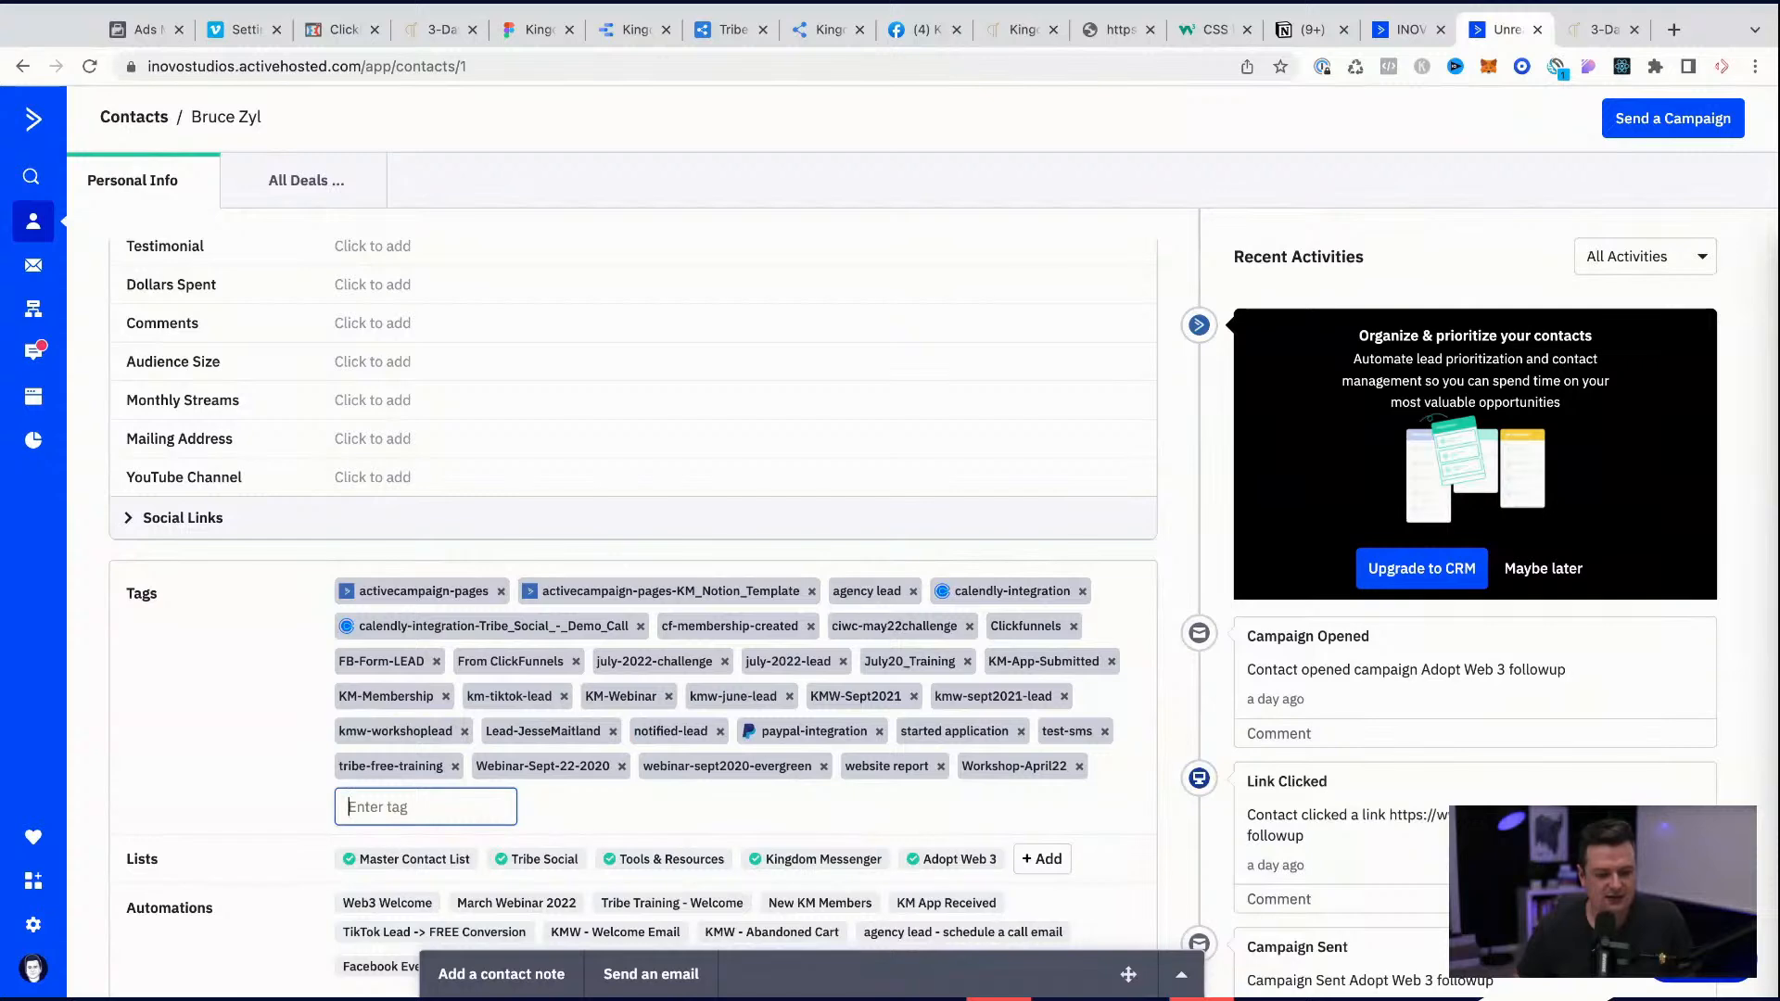
Step: Reload the KM - July 2022 - LEAD -> Purchase automation and open the segment below the 5-hour wait for editing
scroll(1096, 404, "up", 6)
left_click(1407, 30)
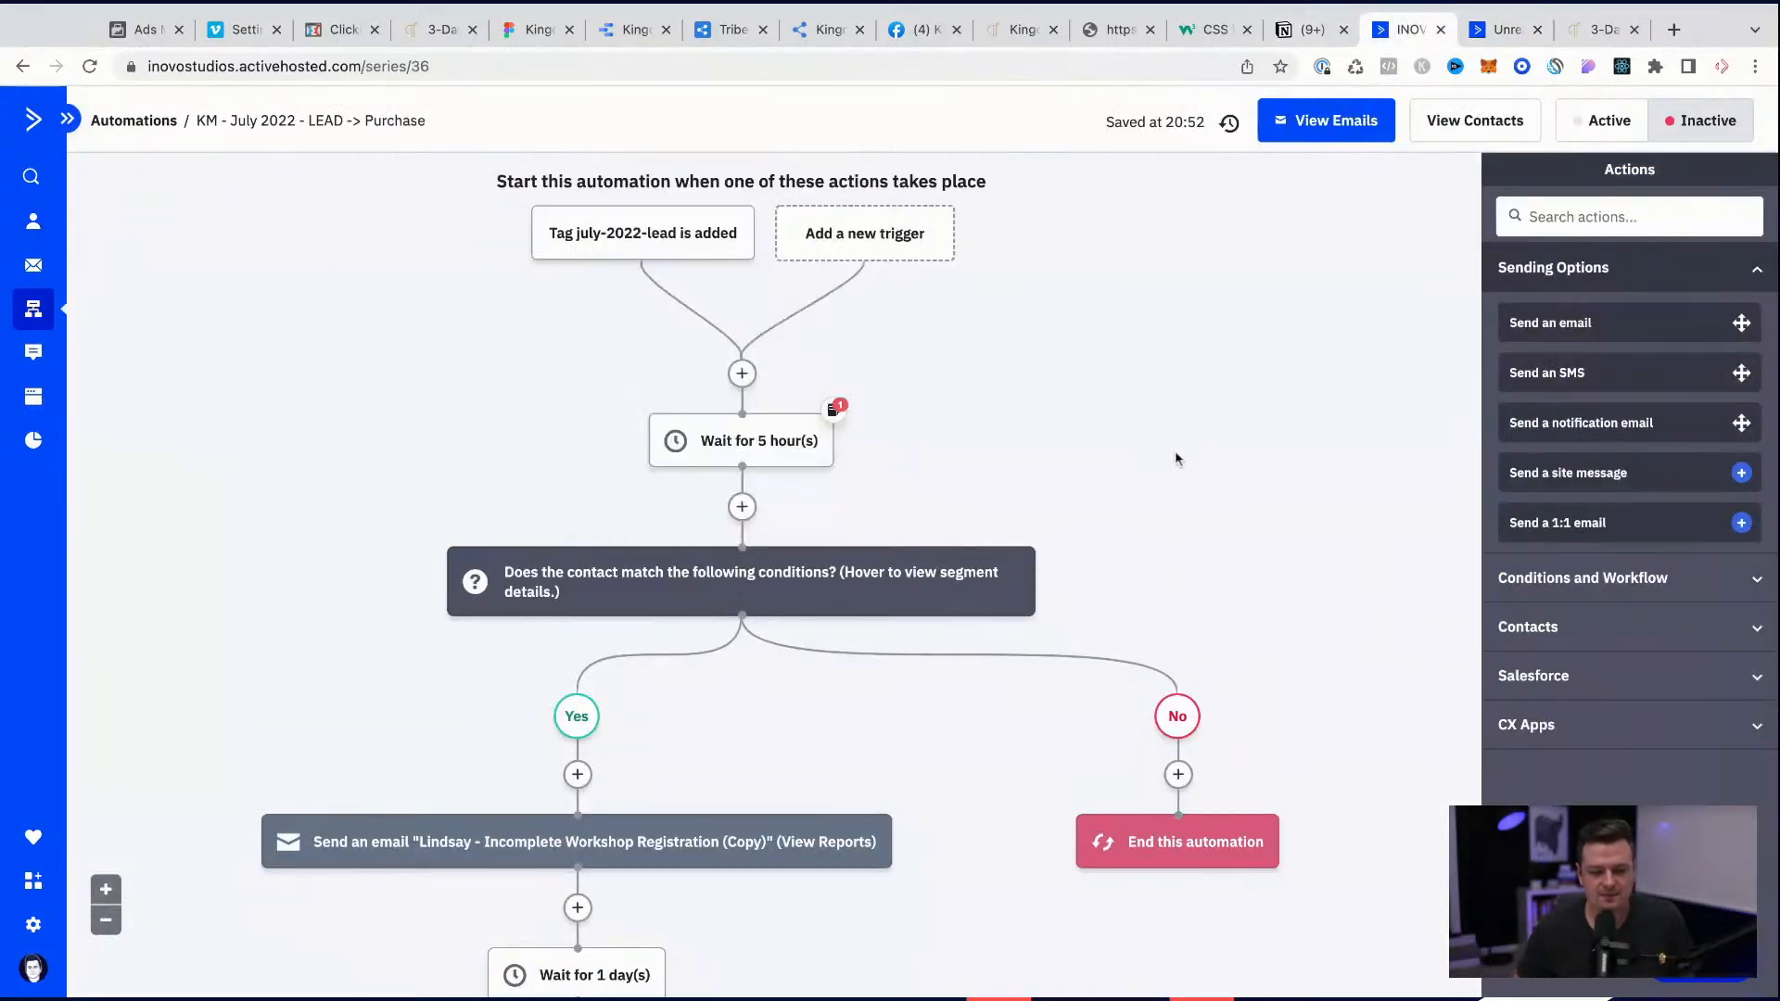
key("super+r")
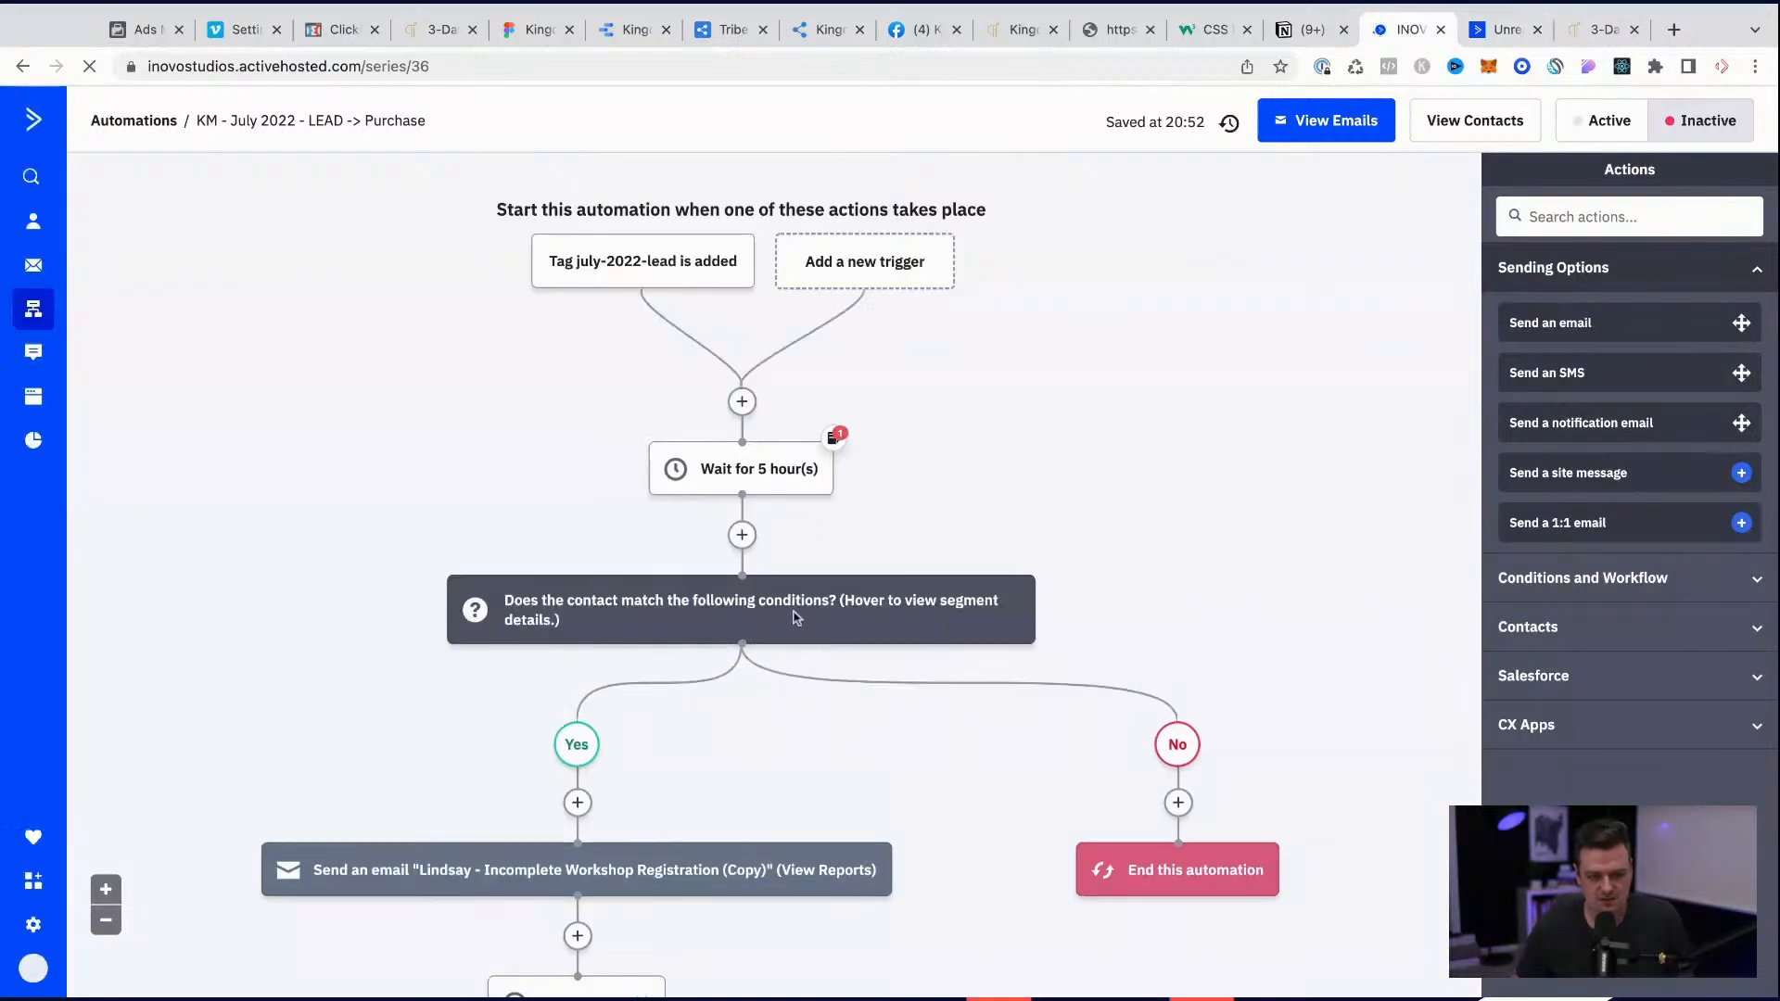
scroll(794, 619, "down", 3)
mouse_move(760, 424)
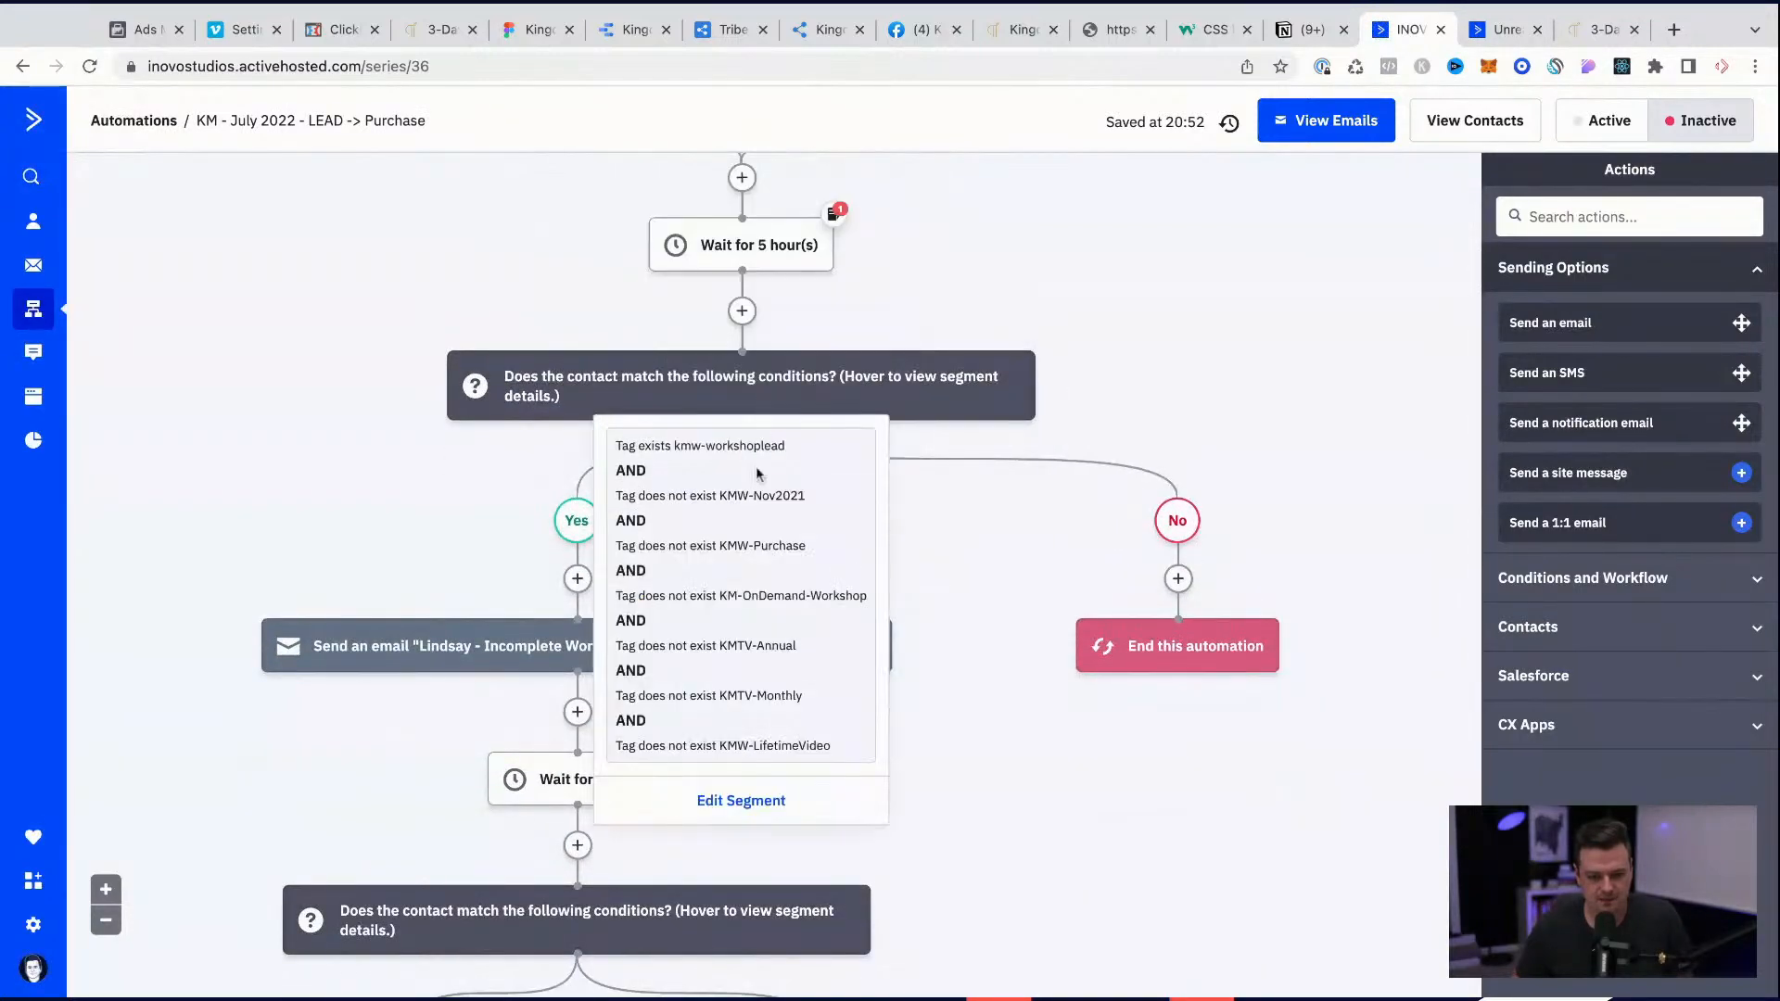
left_click(743, 801)
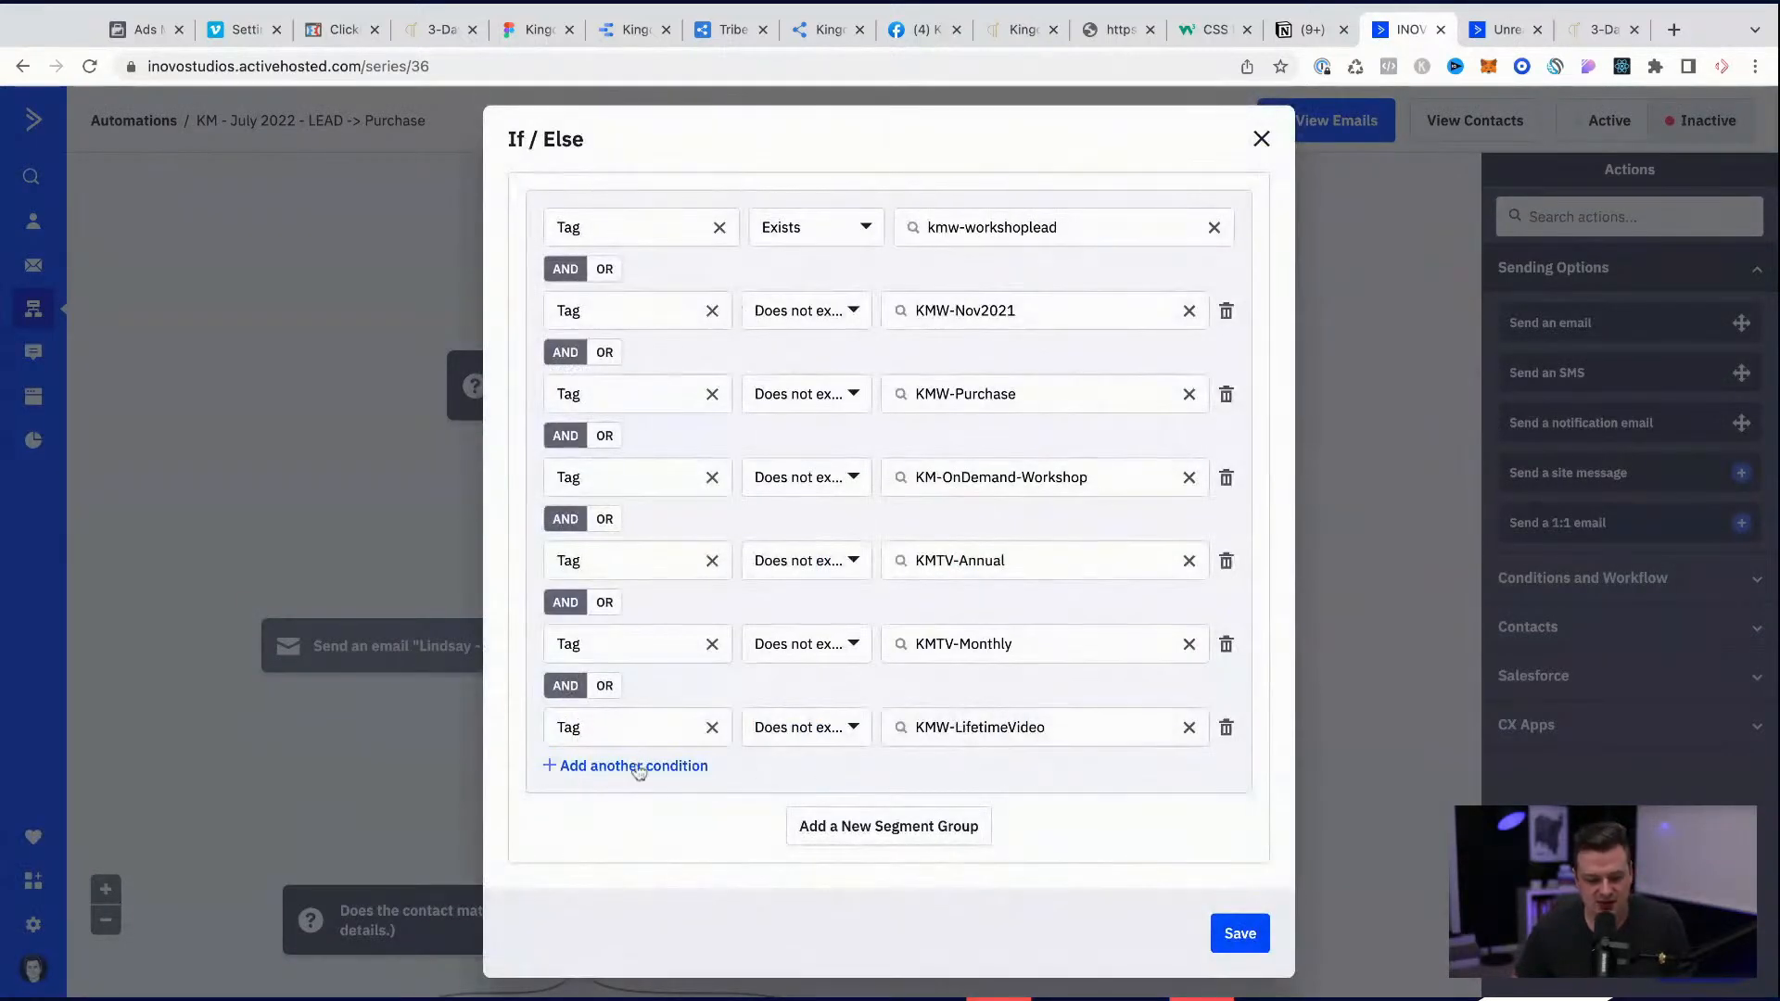
Step: Add an AND condition requiring that the tag july-2022-challenge does not exist, and save the If/Else segment
left_click(637, 765)
left_click(628, 808)
type("tag")
left_click(603, 854)
left_click(838, 807)
left_click(825, 906)
left_click(964, 809)
type("july-2022-challenge")
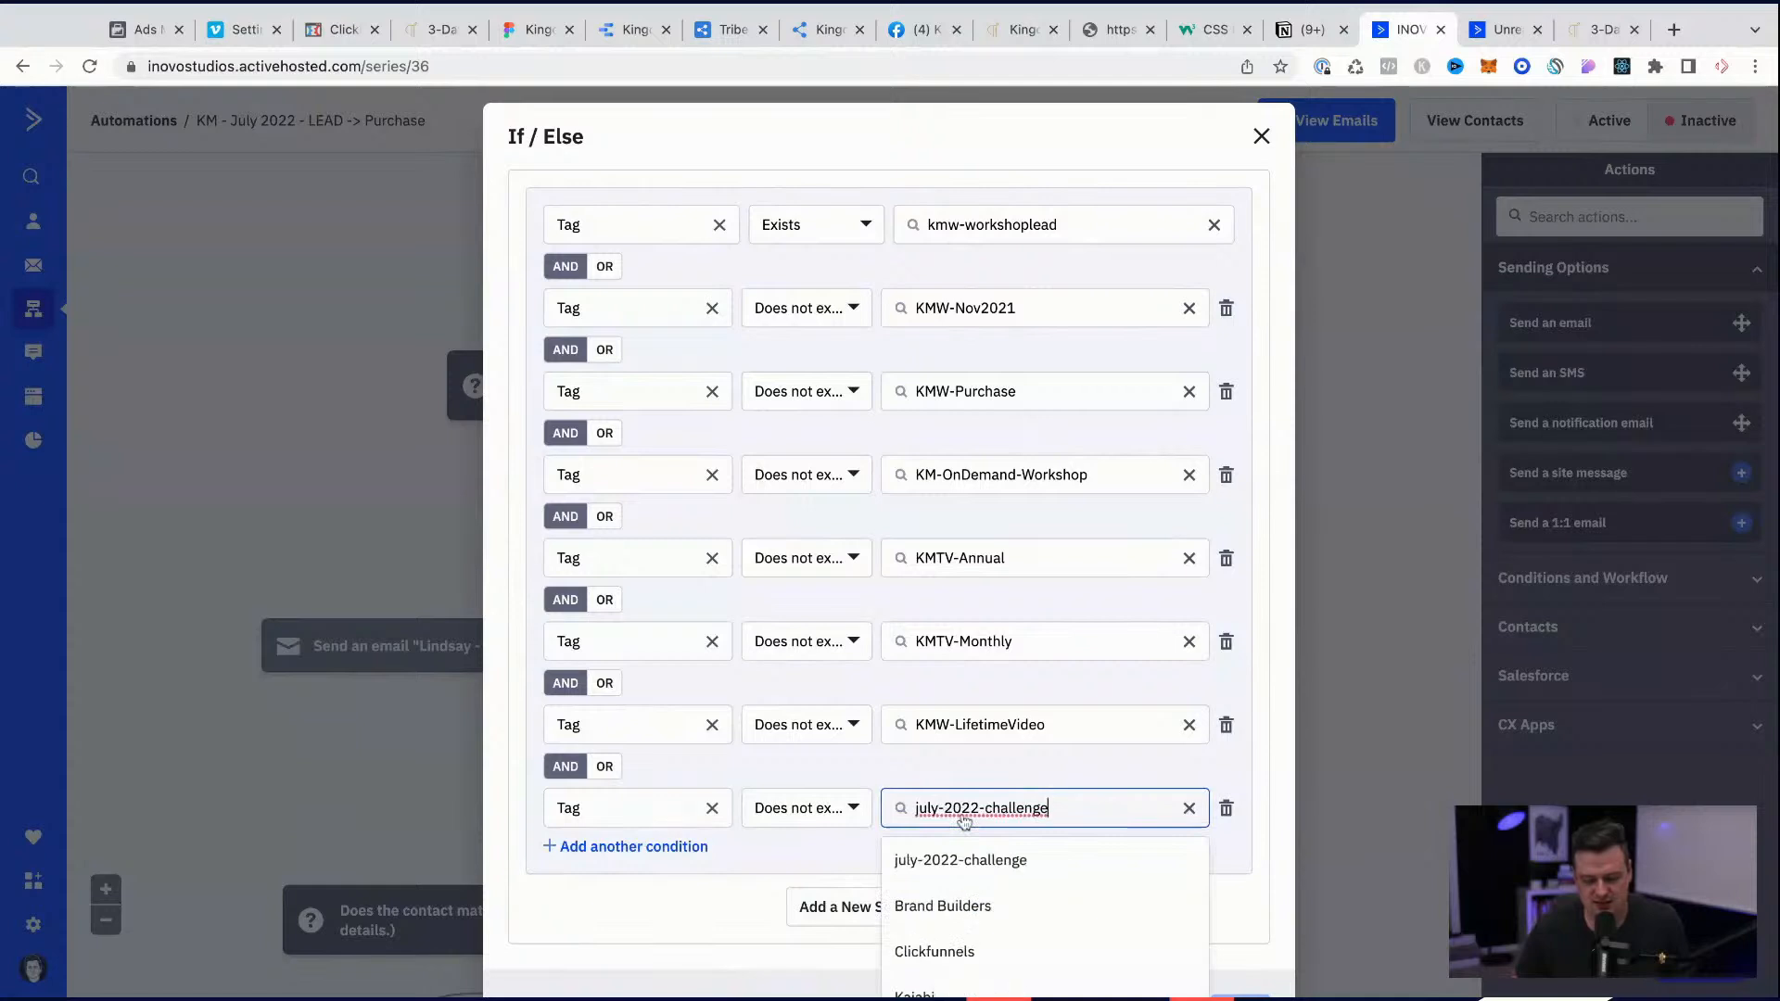
left_click(964, 857)
scroll(1073, 810, "down", 1)
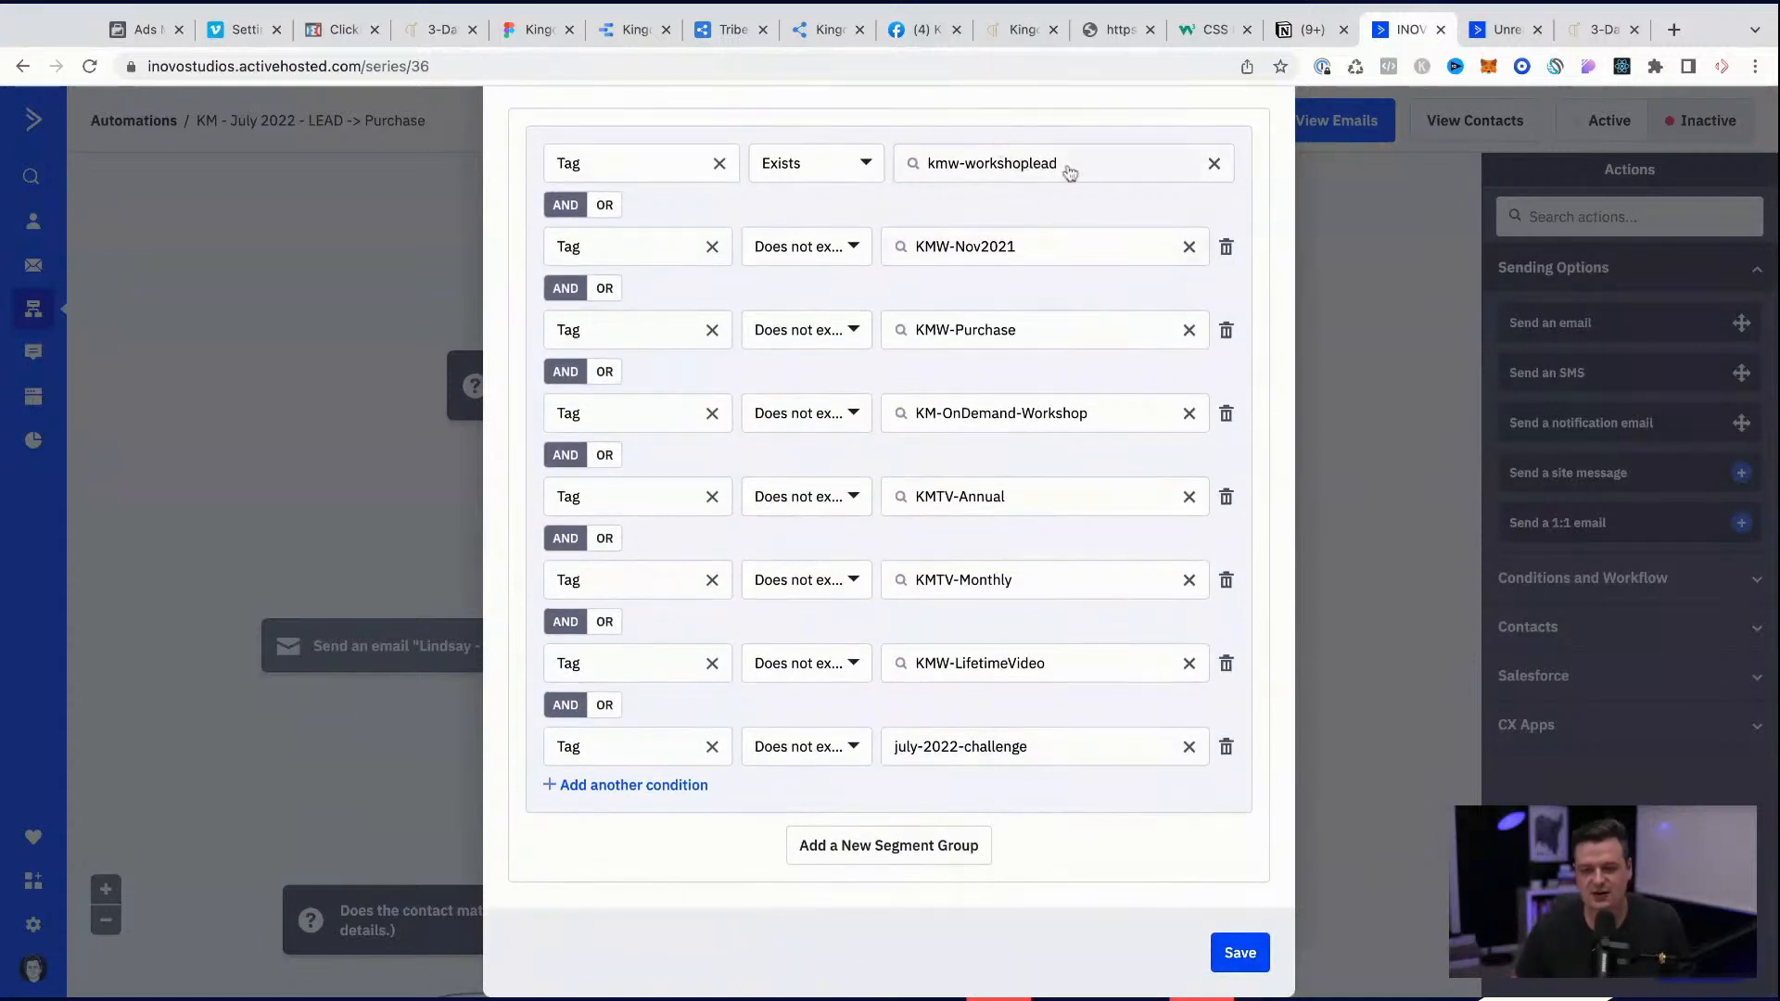
left_click(1234, 959)
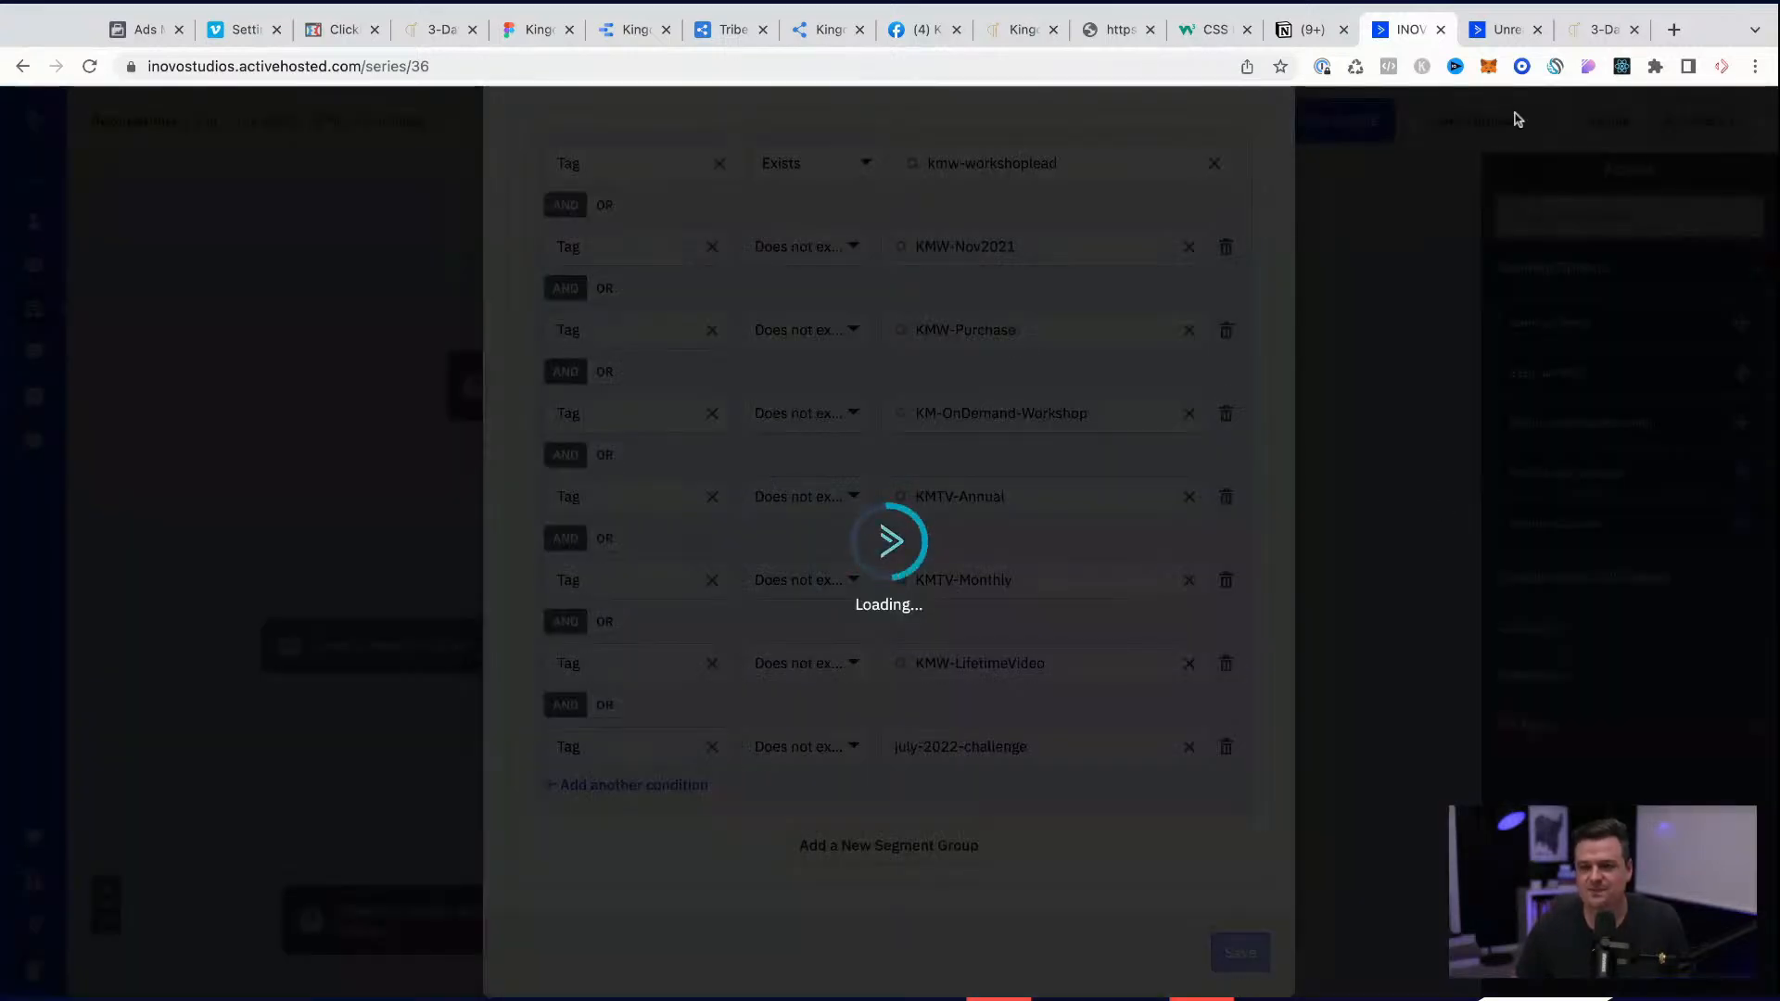
Step: Copy the july-2022-lead tag from the Notion checklist and try to add it to the contact's tags
left_click(1308, 30)
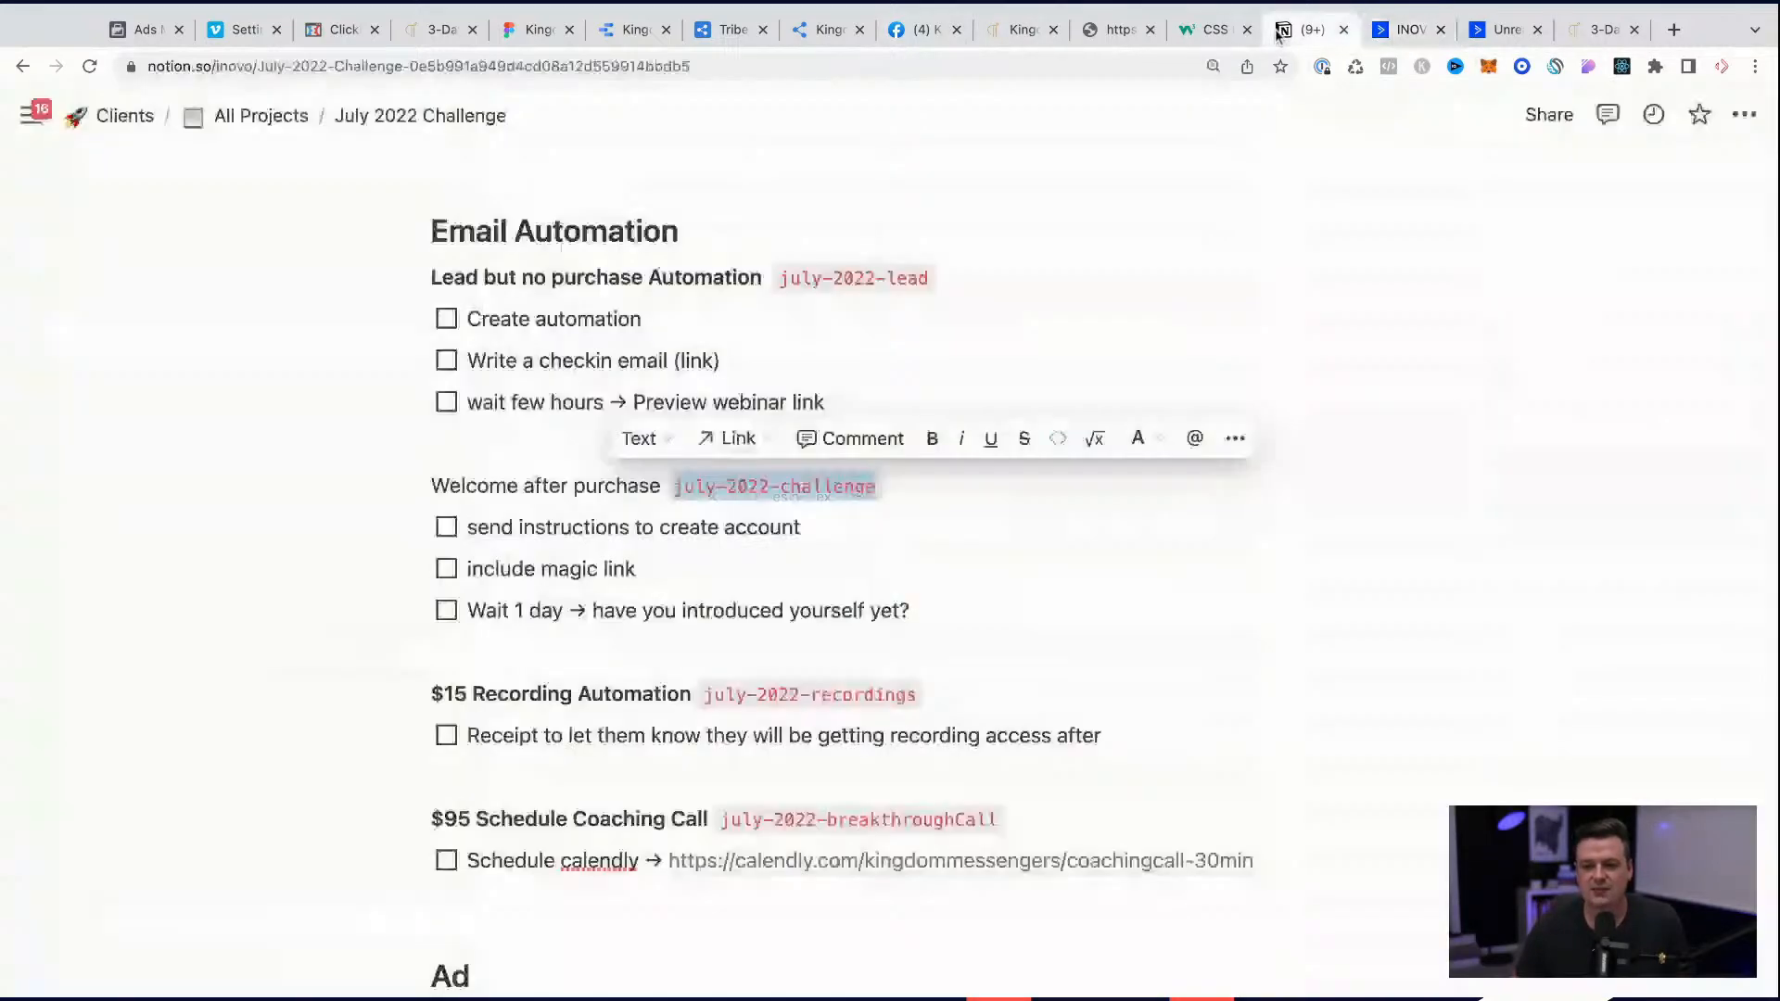
left_click_drag(928, 278, 789, 278)
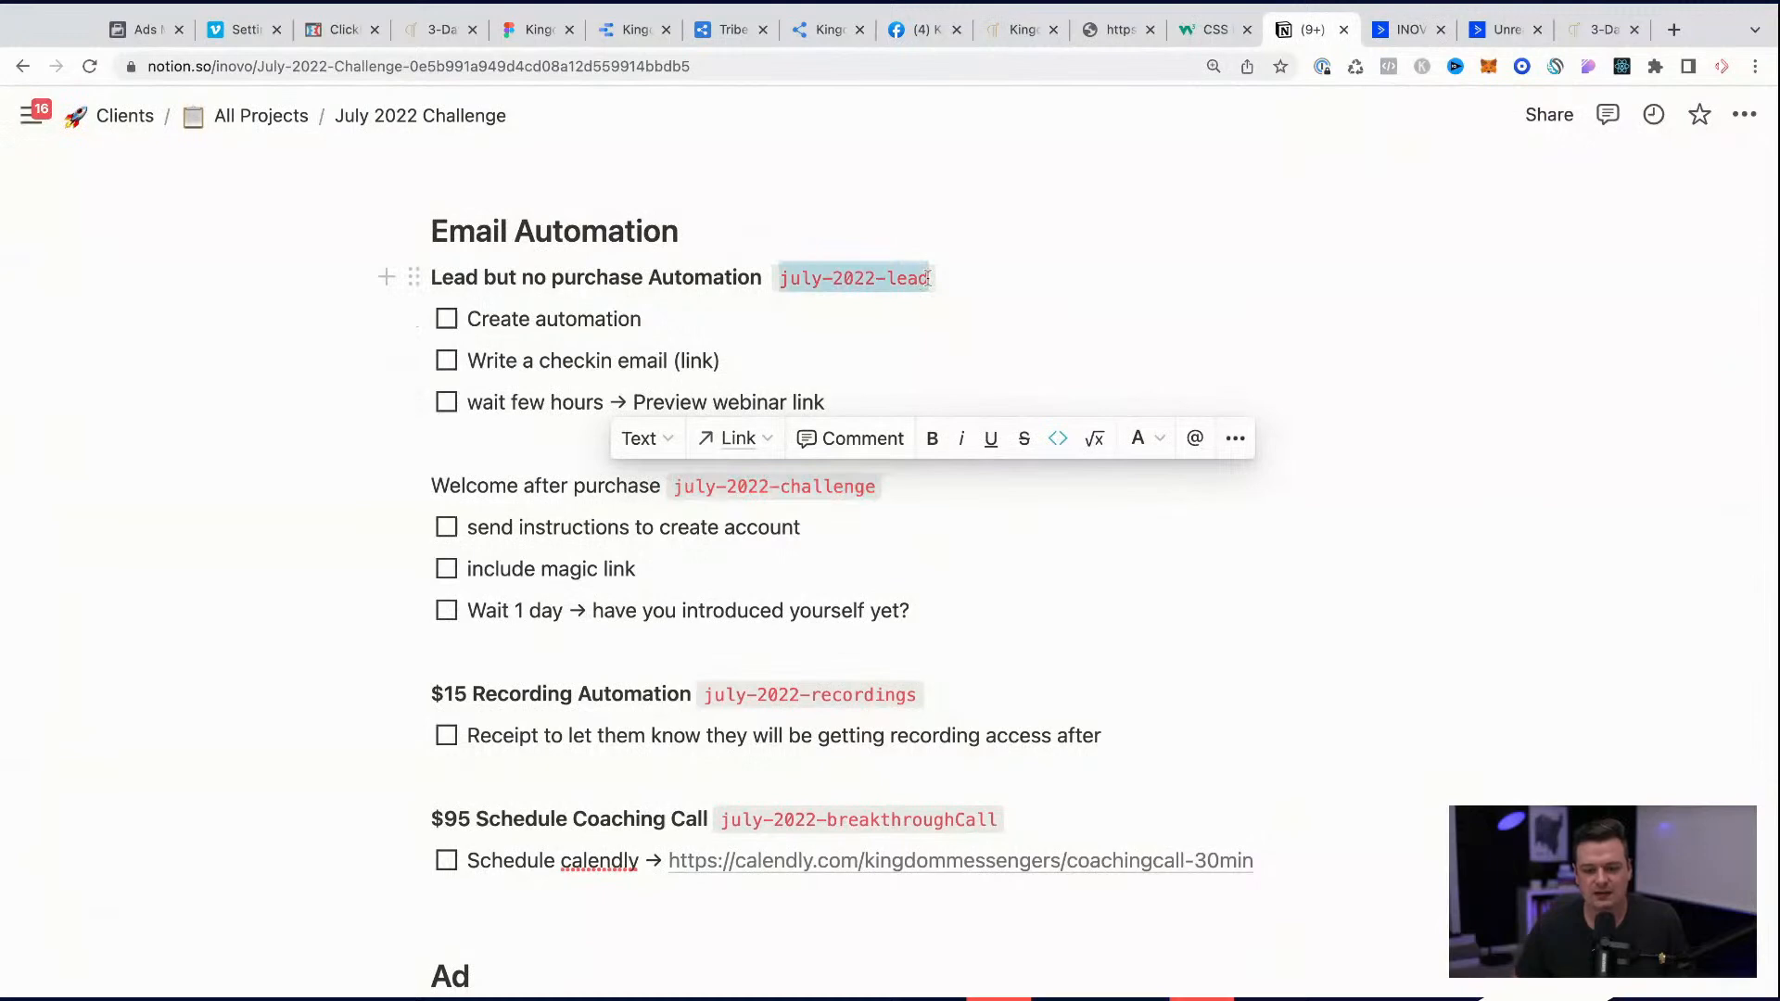
left_click(1500, 30)
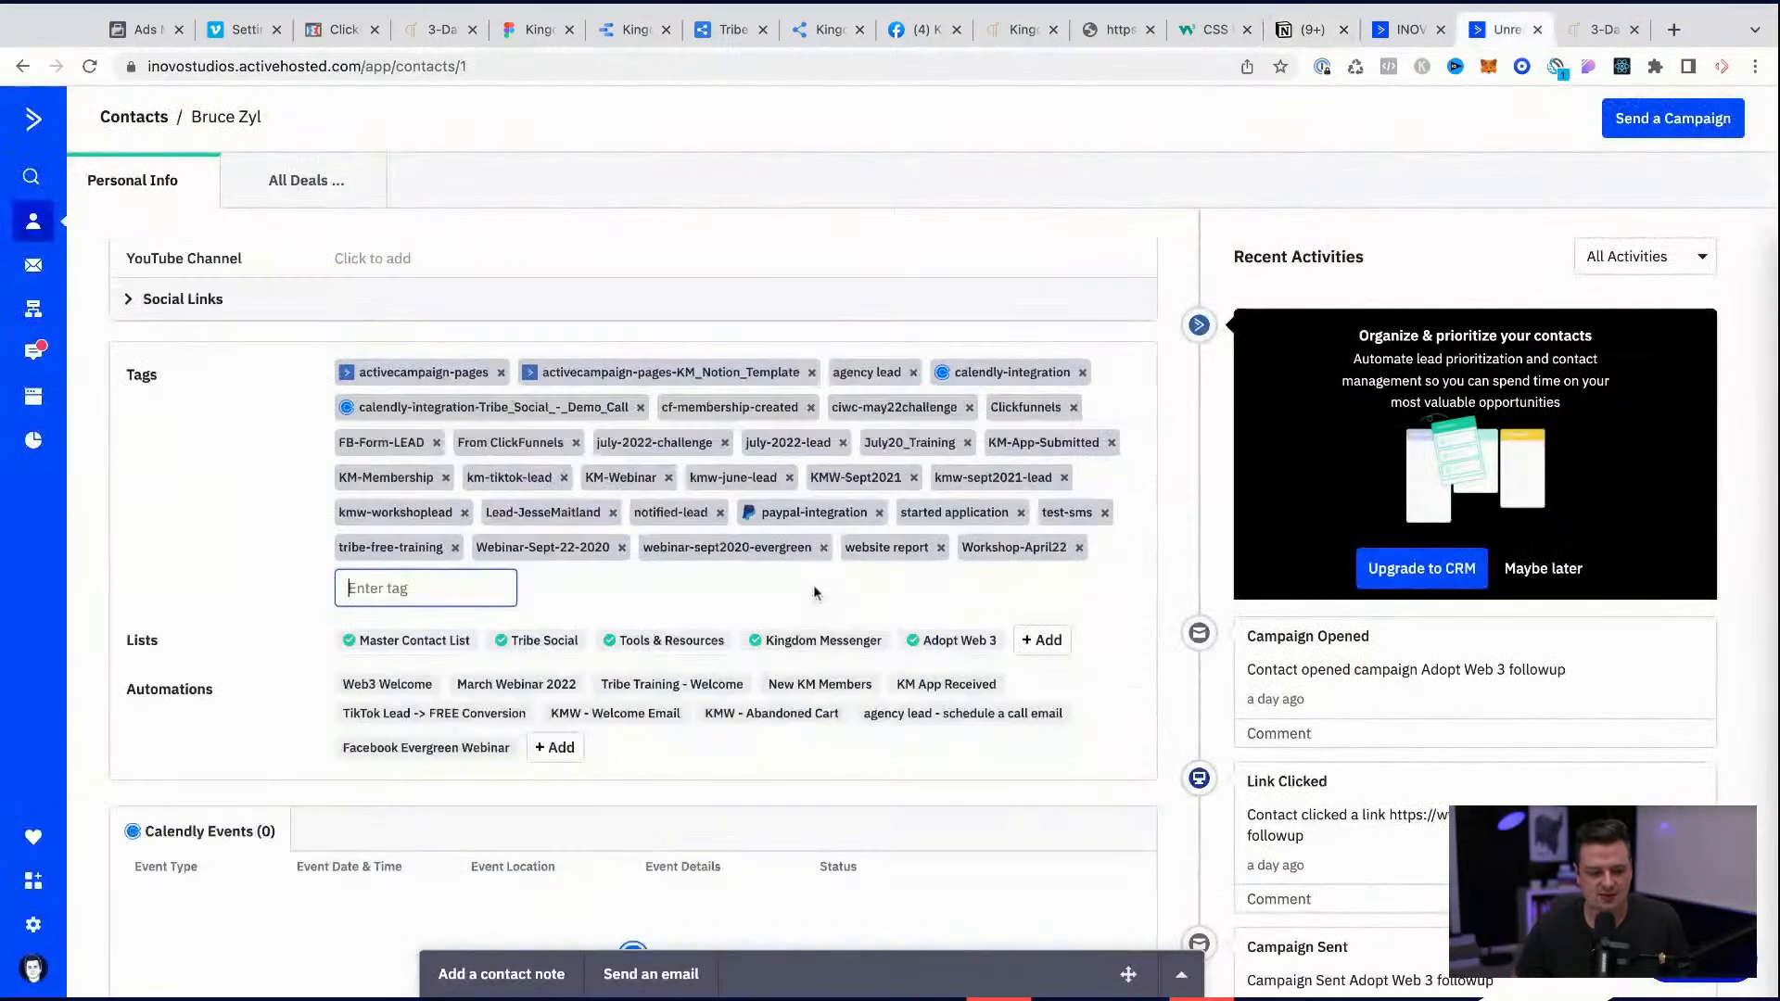
type("july-2022-lead")
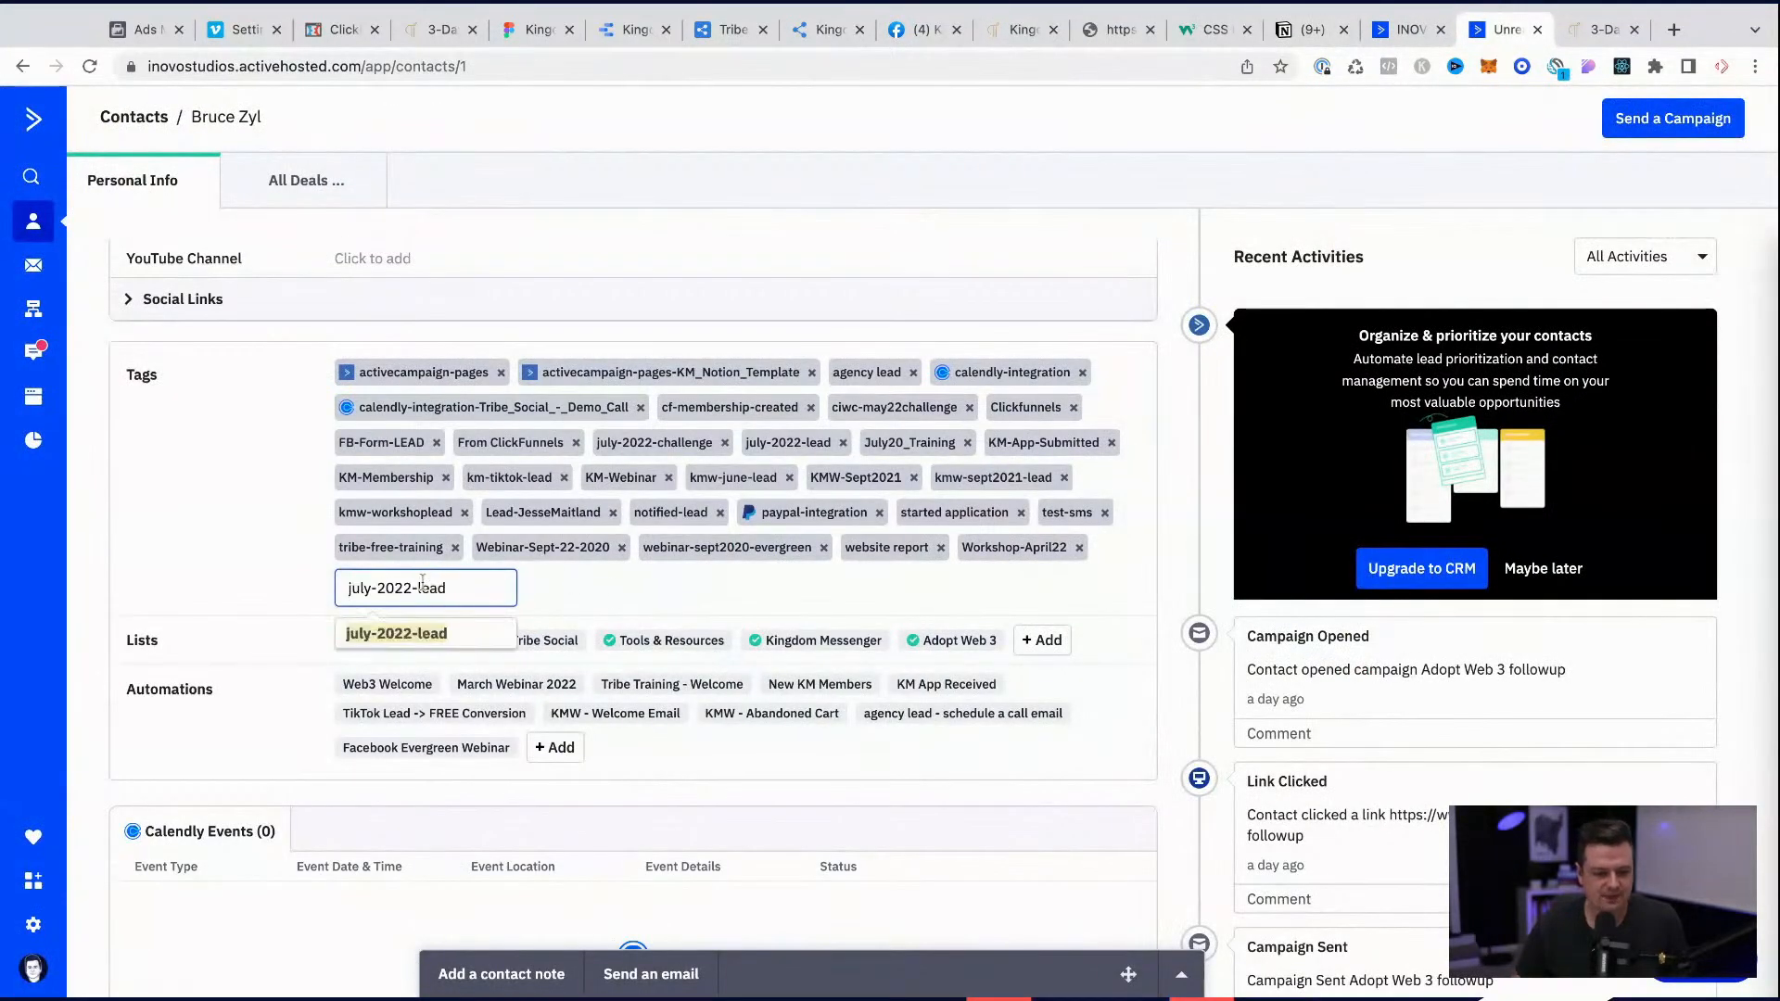
left_click(419, 634)
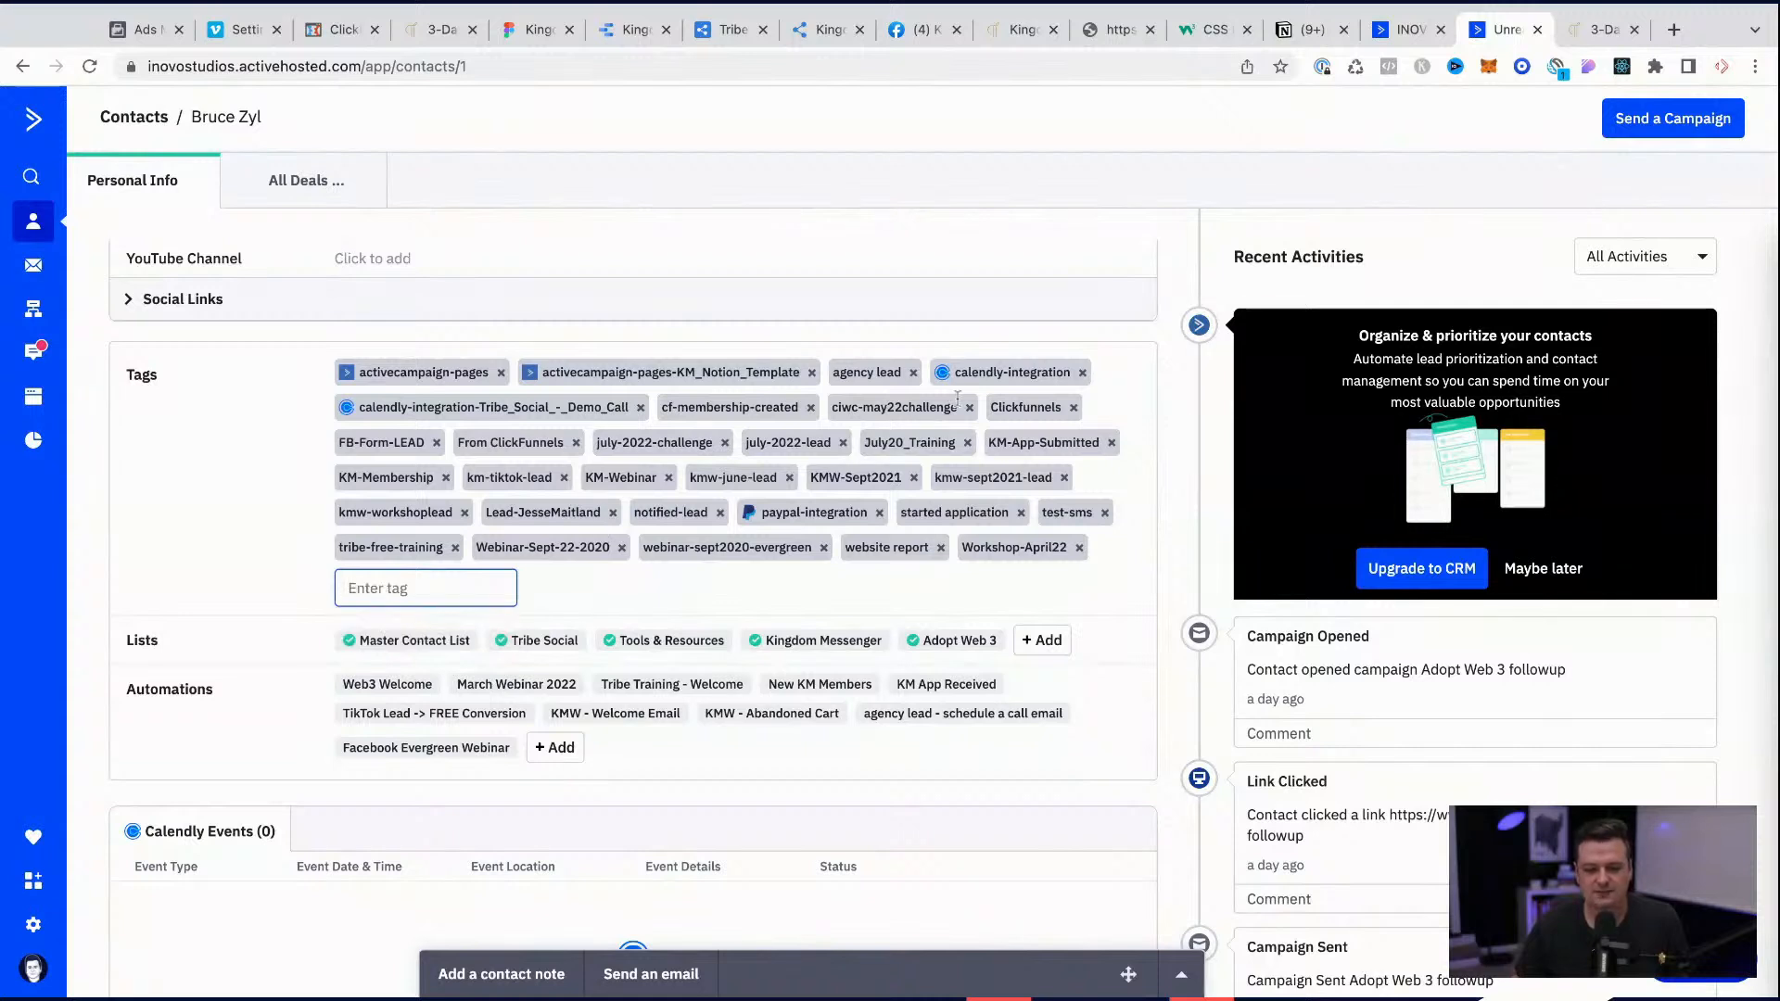
type("july-2022-lead")
key("Return")
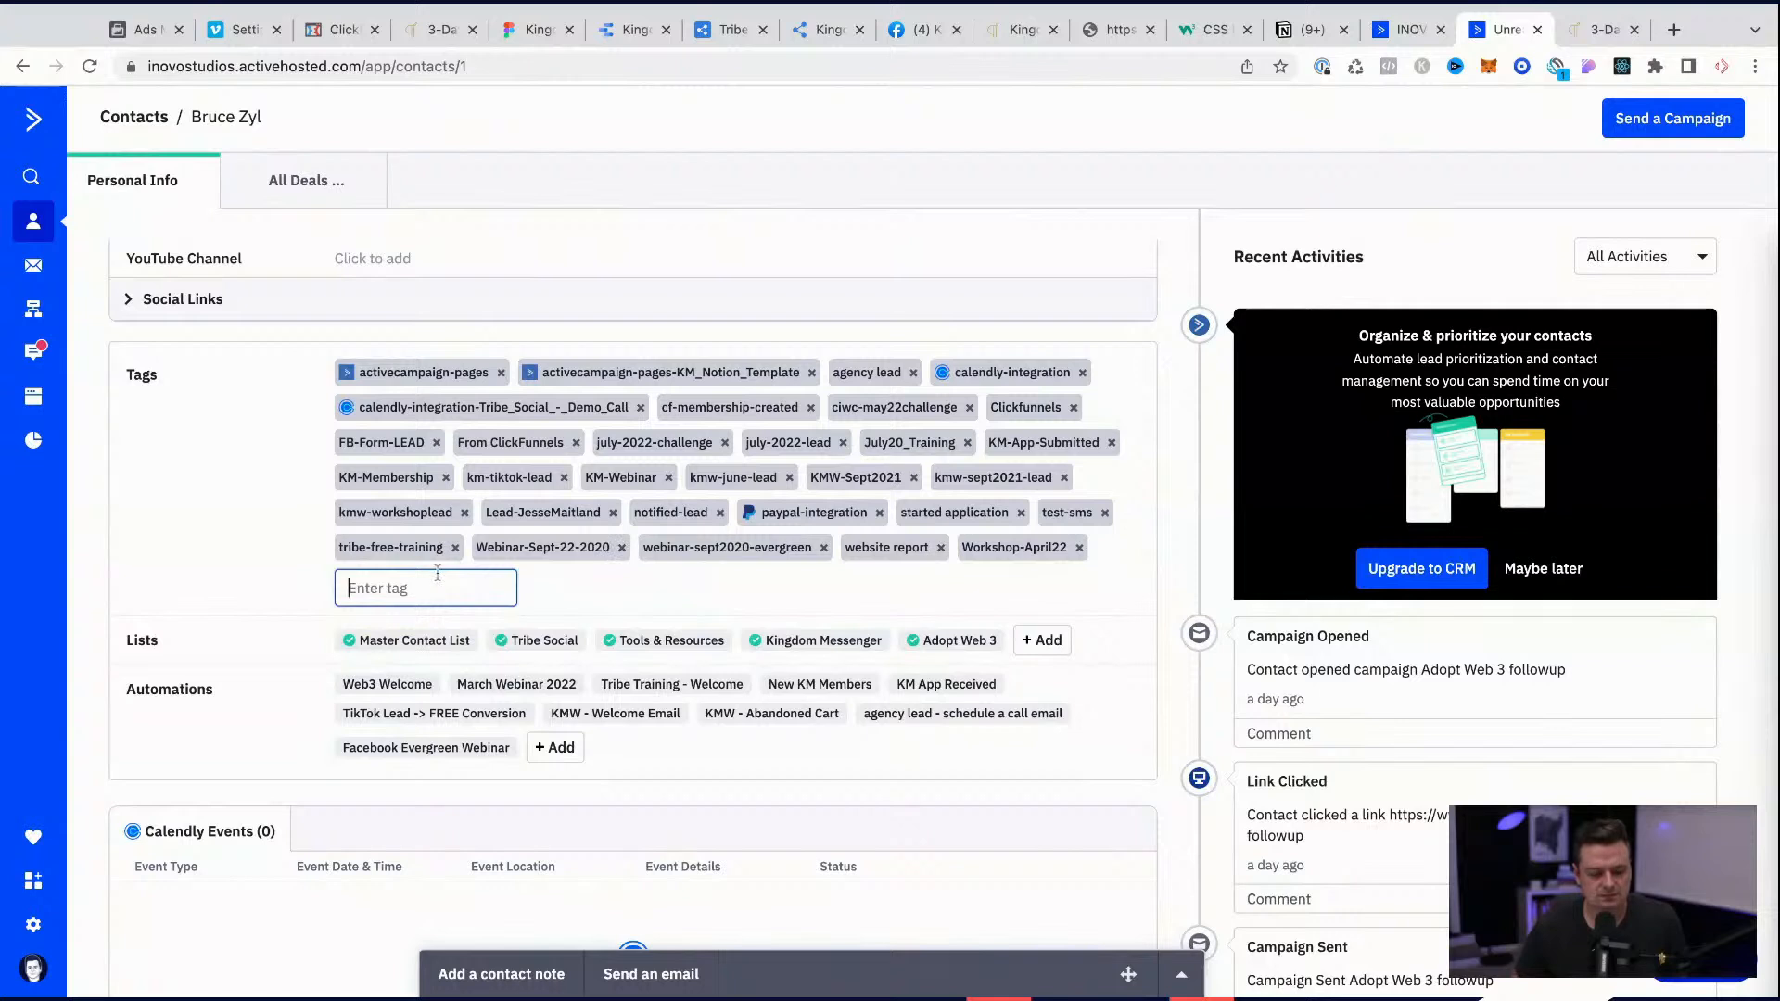
Step: Search the contact's page for "workshop" and "july" to check which tags are assigned
type("july-2022-lead")
left_click(399, 635)
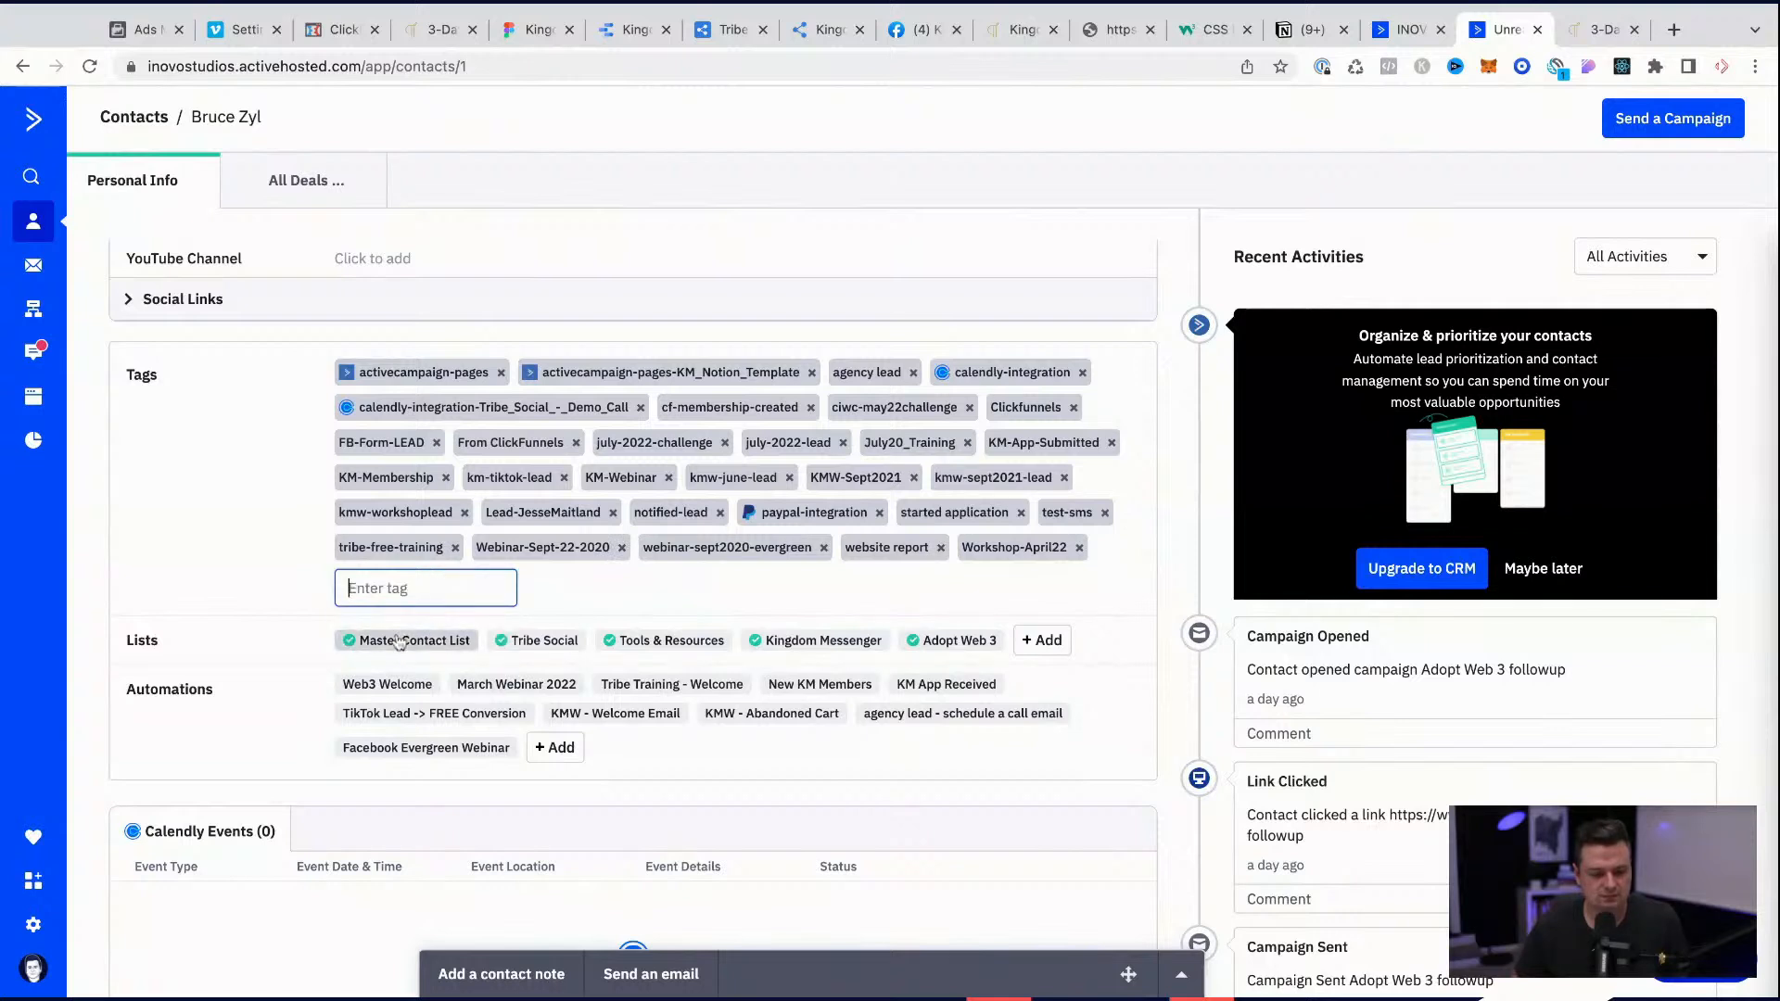
key("ctrl+f")
type("workshop")
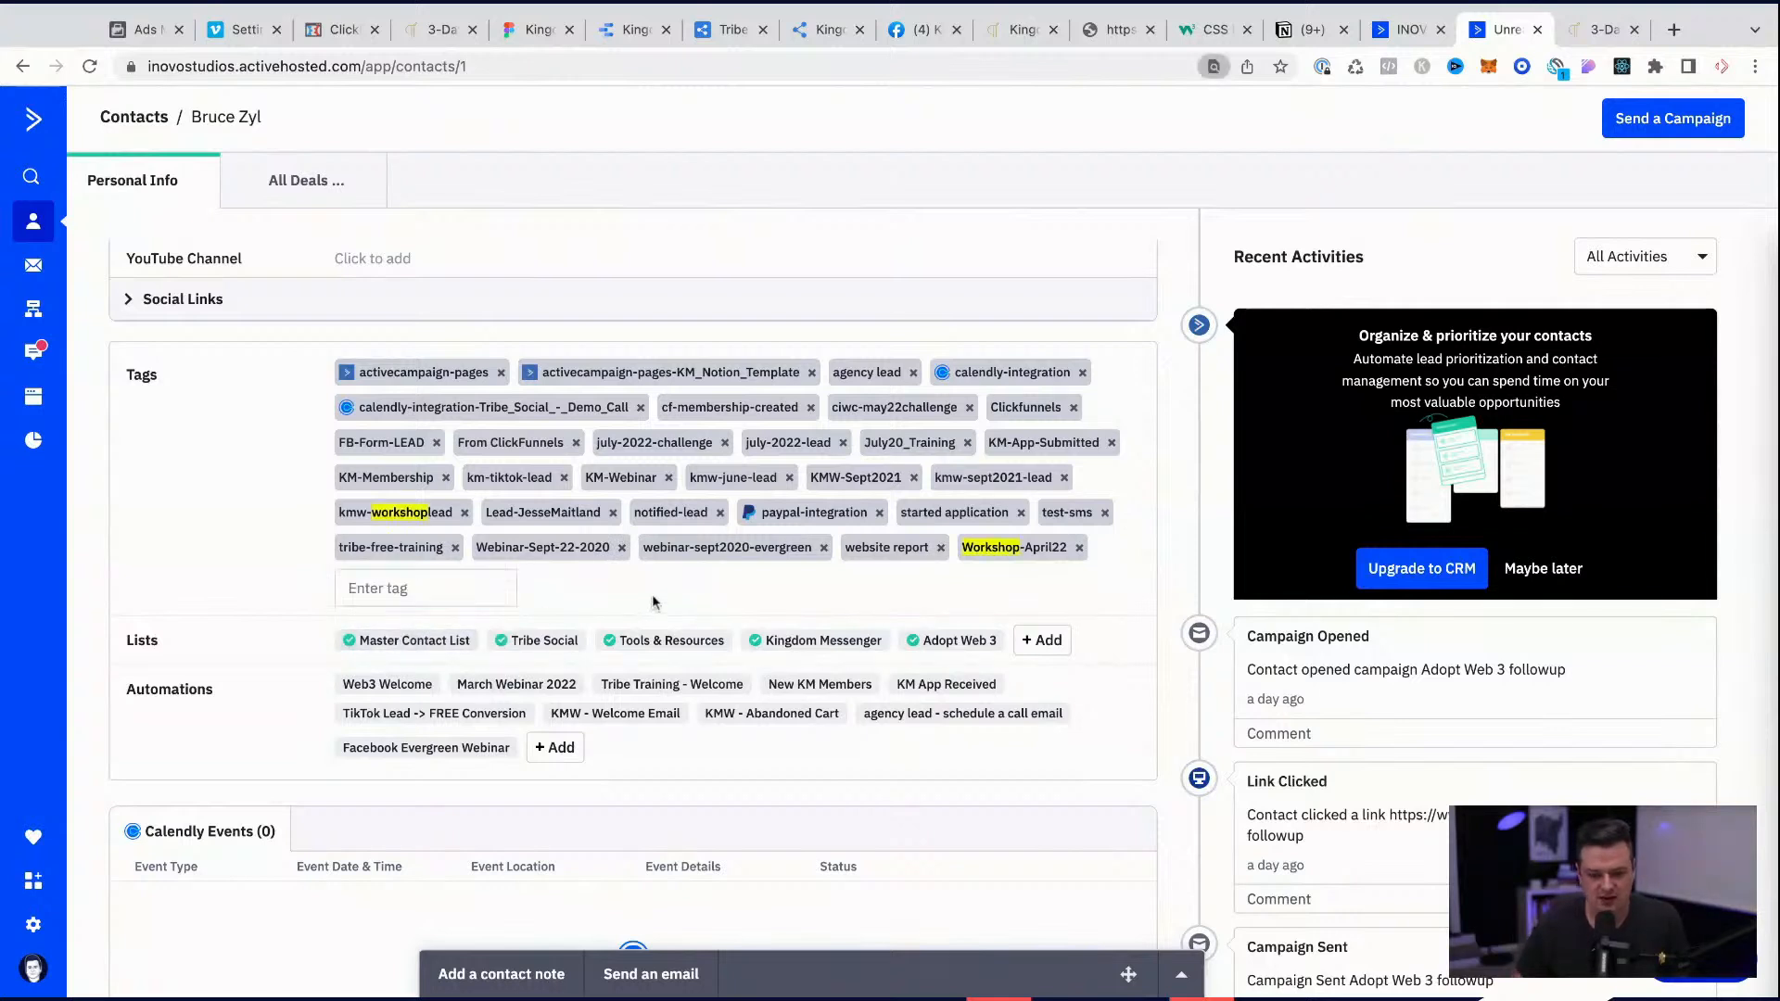
type("july")
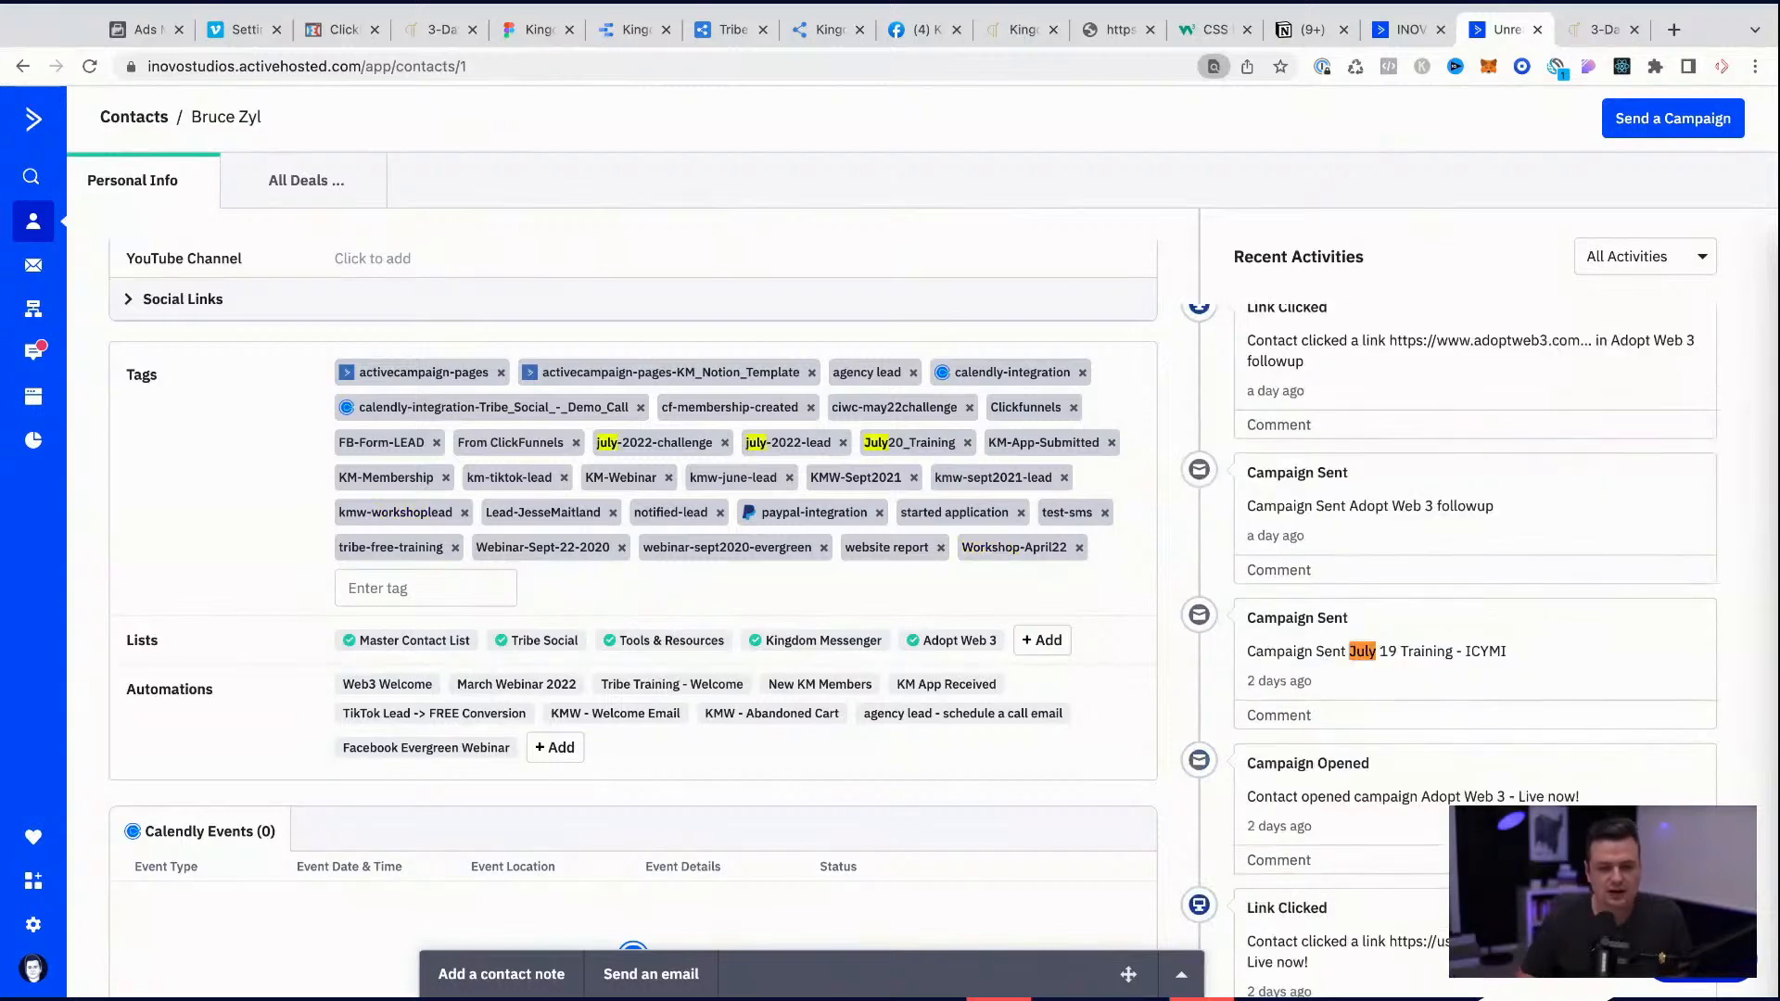
Step: In the segment below the 5-hour wait, set the tag-exists condition to july-2022-lead and save the If/Else
left_click(1409, 29)
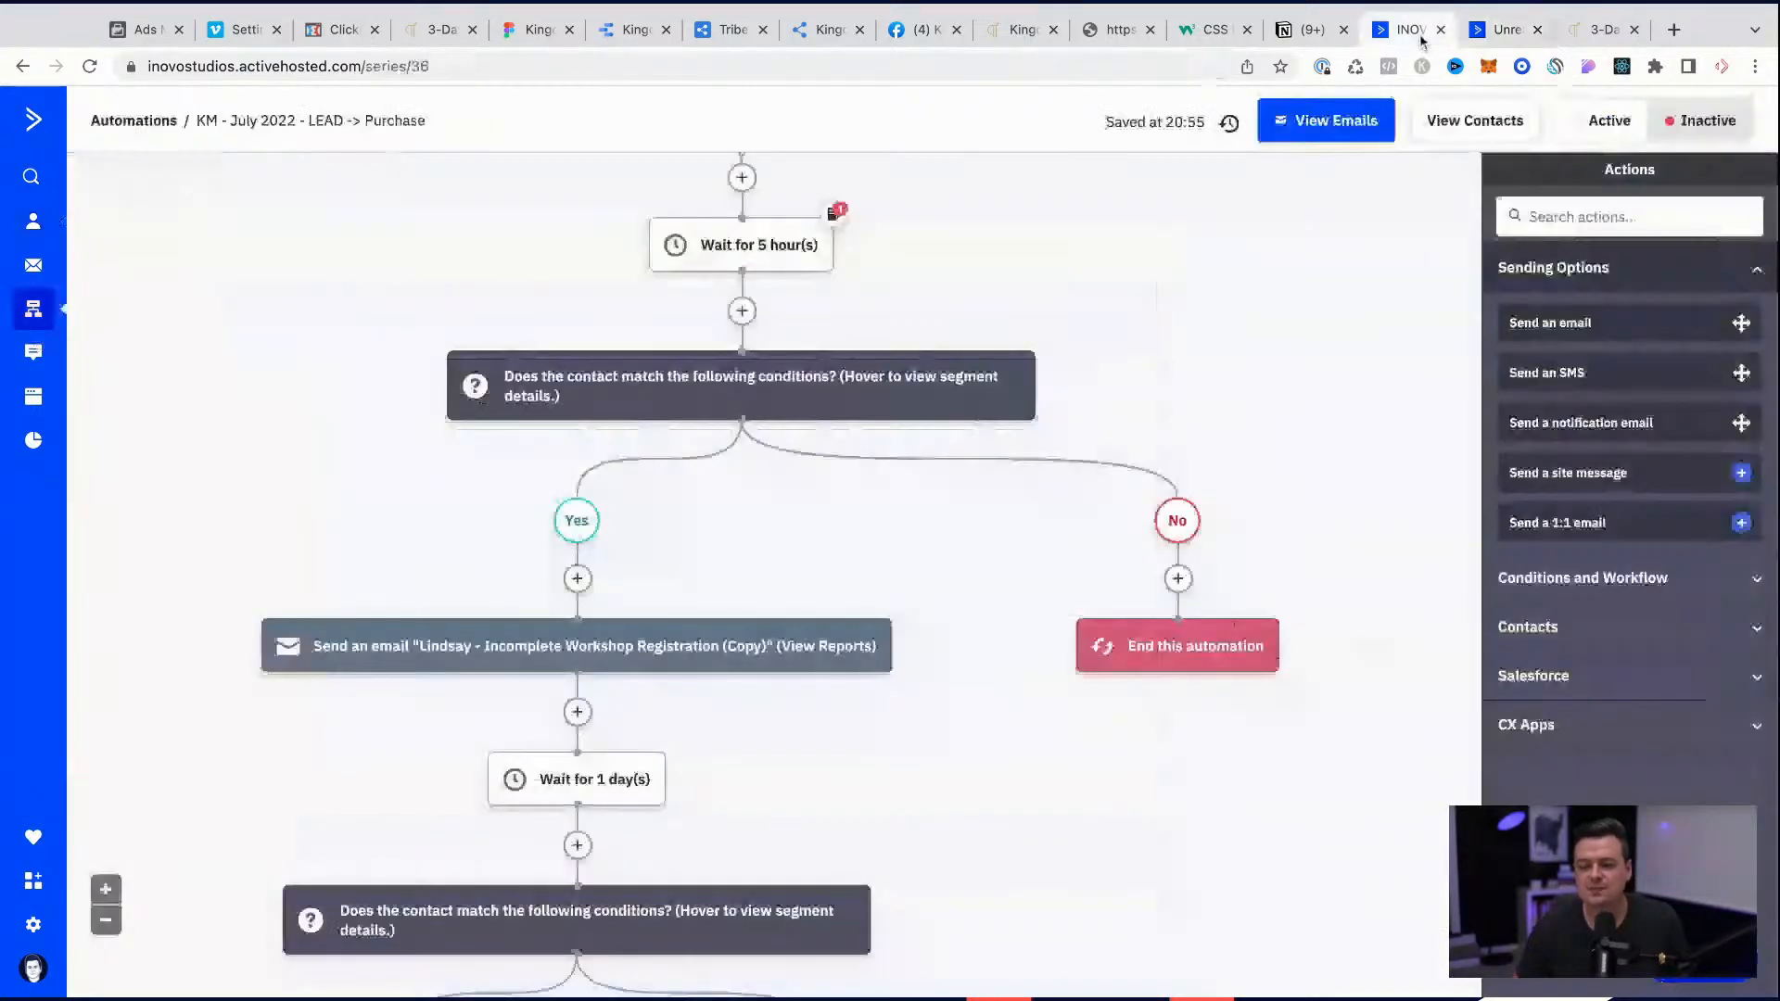
mouse_move(737, 408)
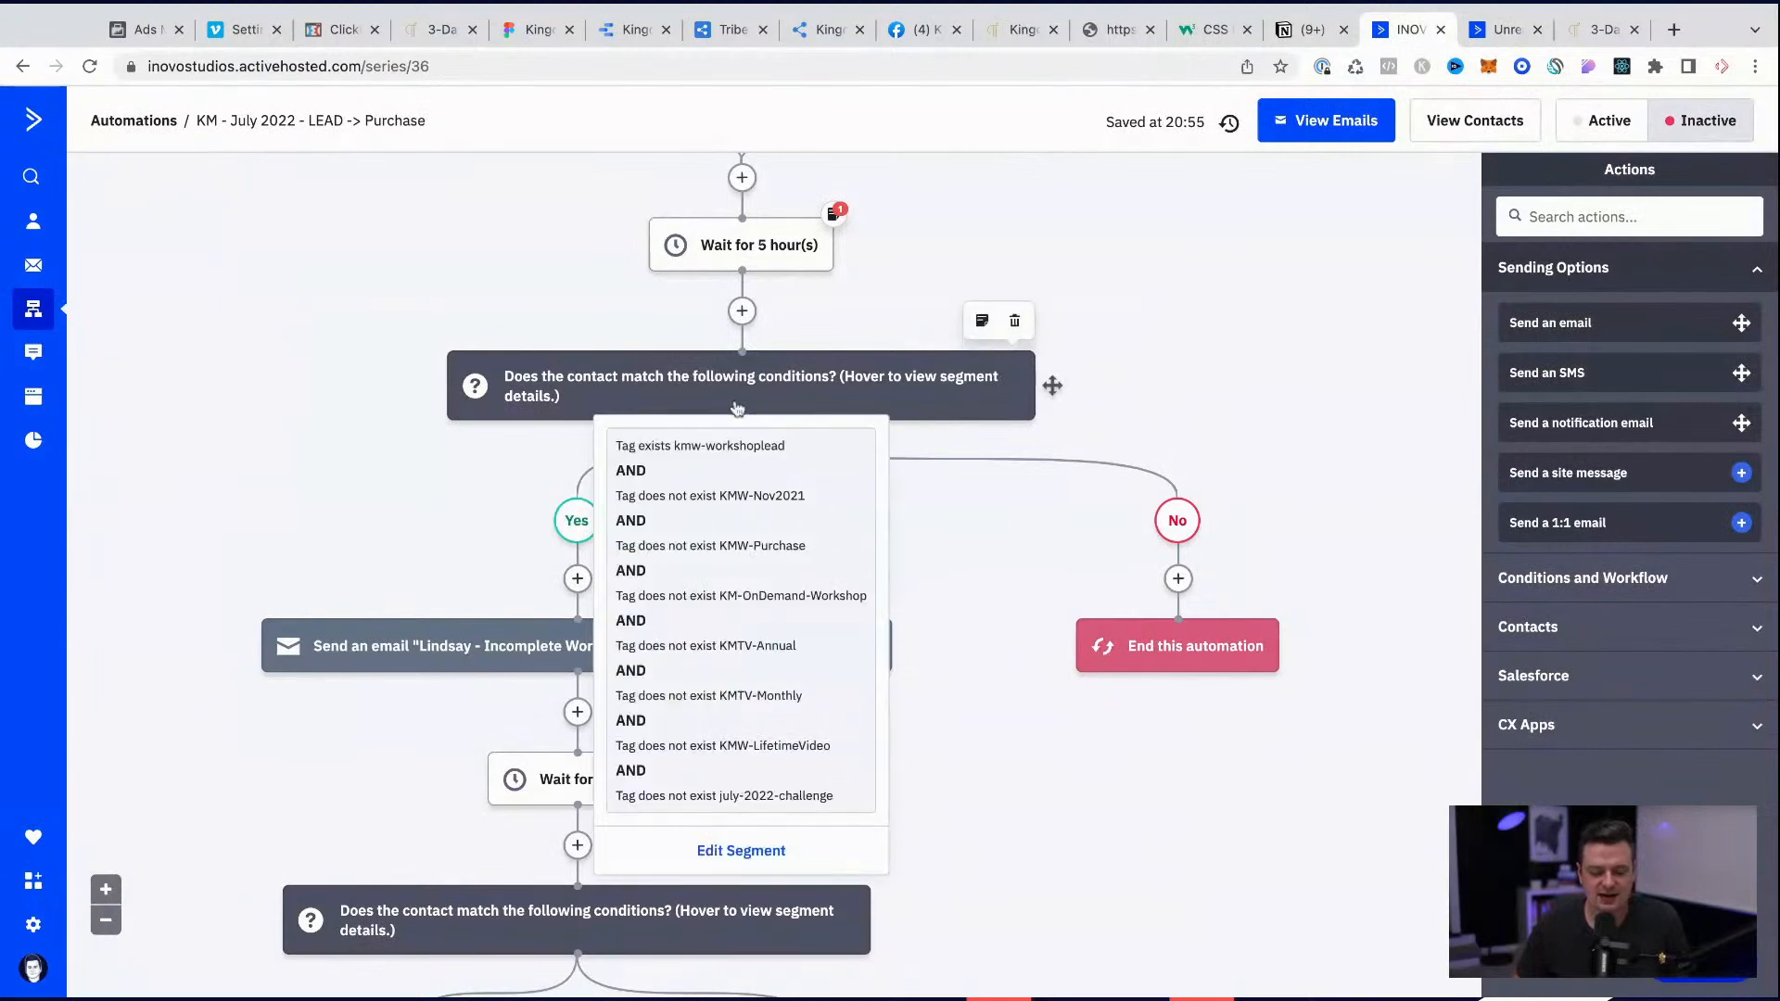
left_click(751, 850)
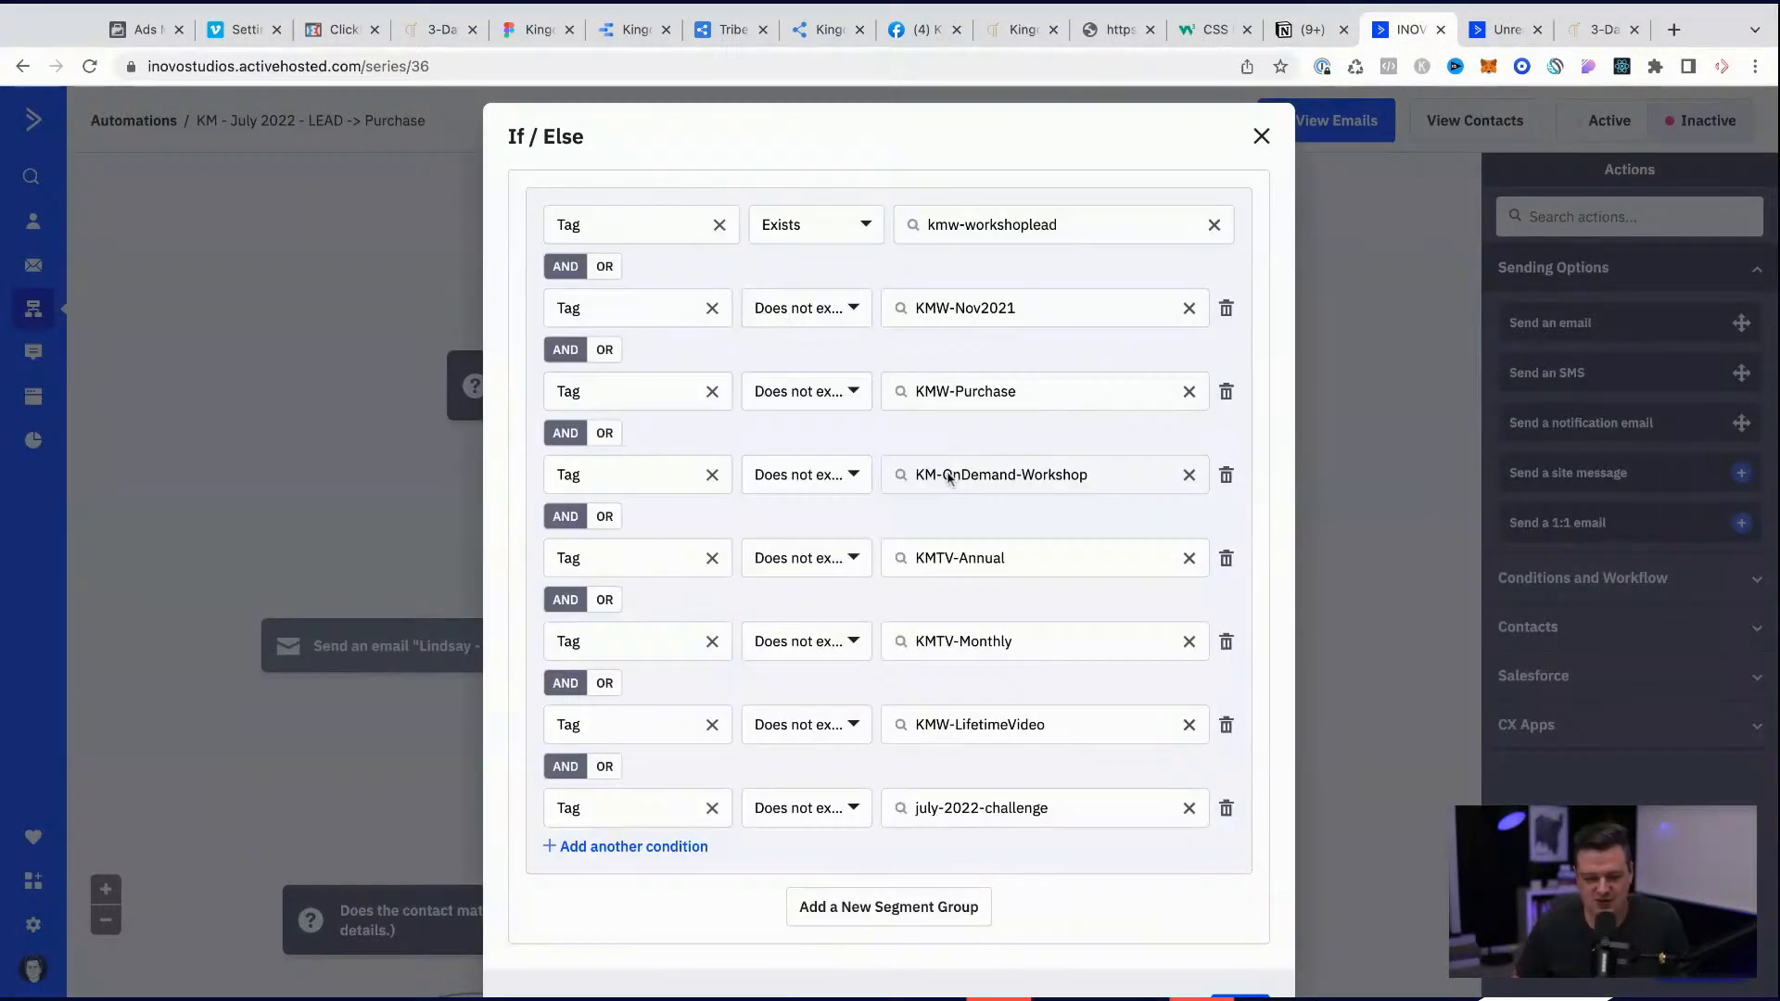
left_click(991, 226)
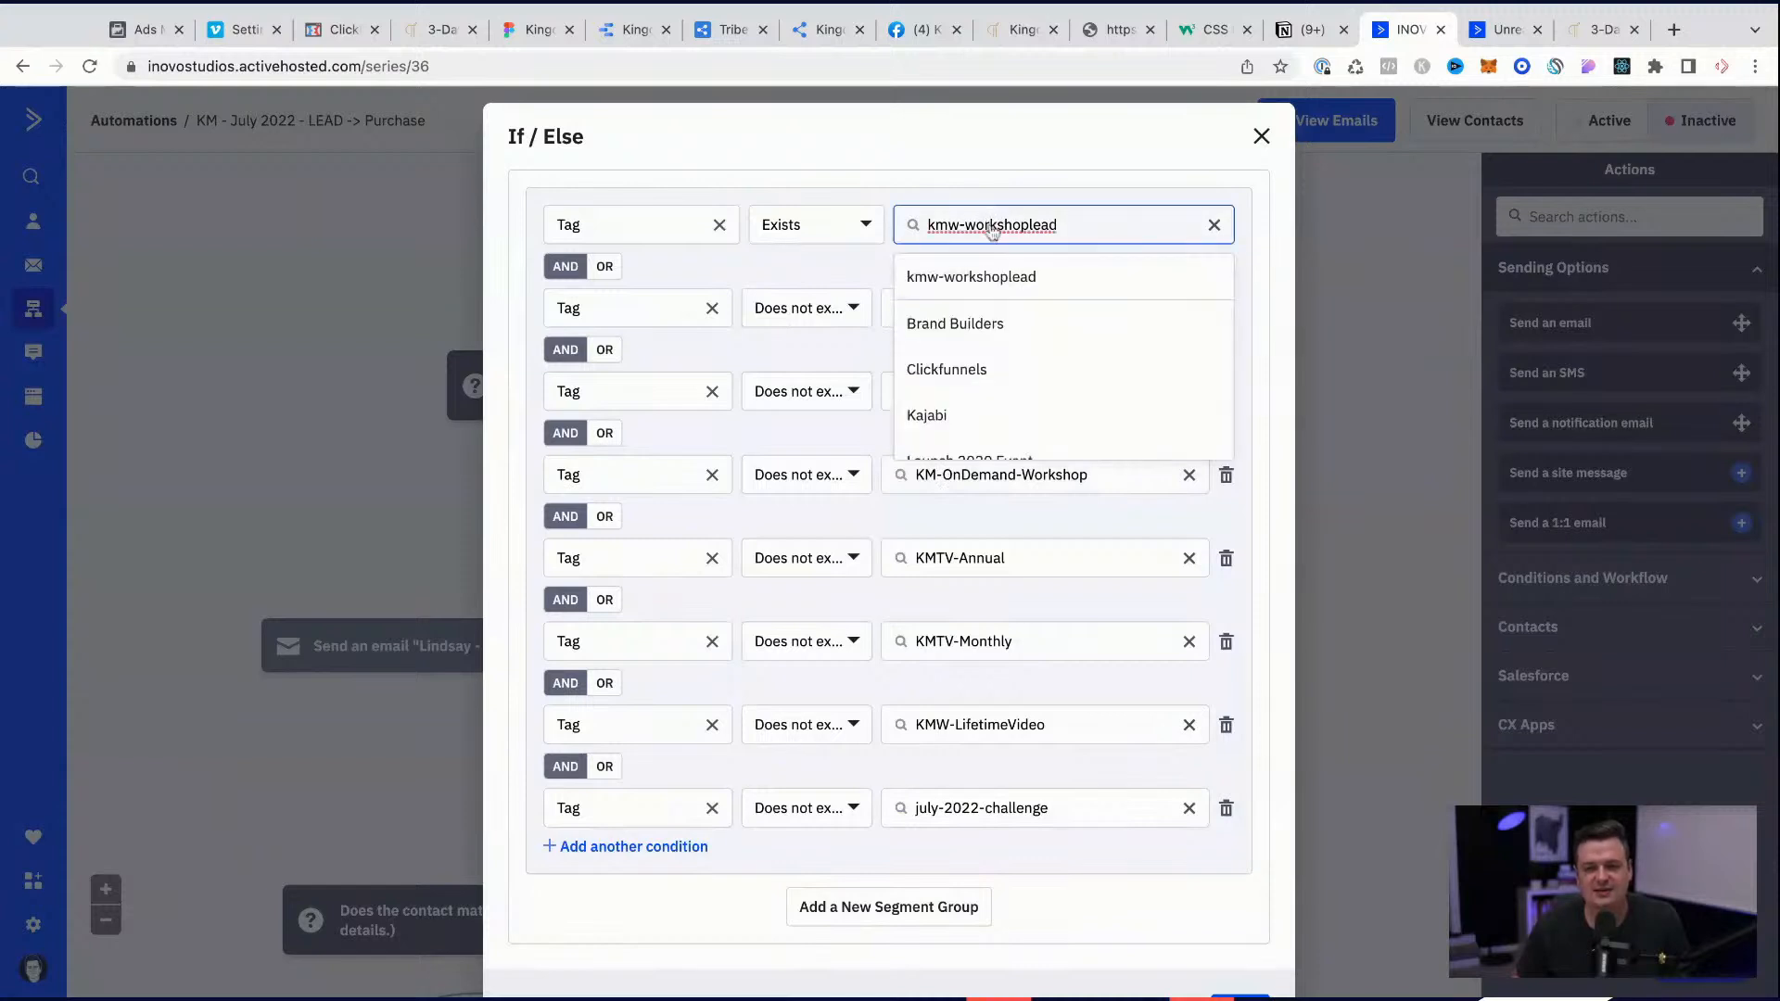
key("ctrl+a")
type("july-2022-lead")
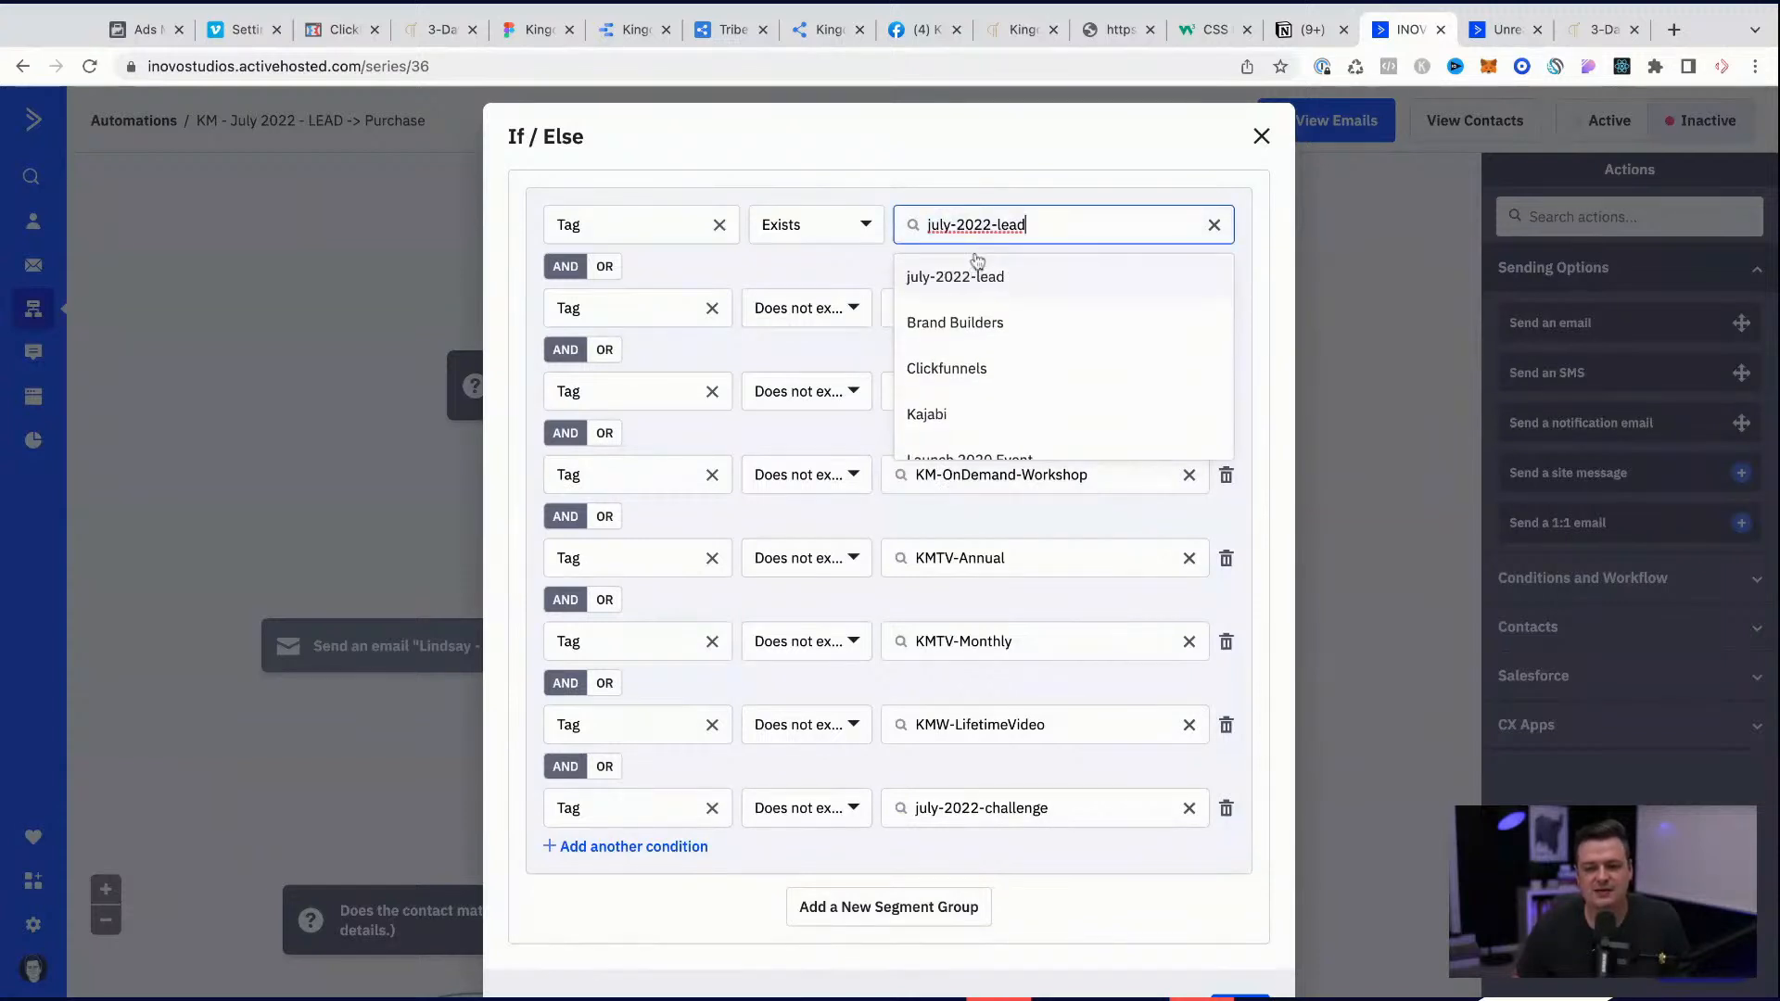
left_click(974, 278)
scroll(1140, 775, "down", 2)
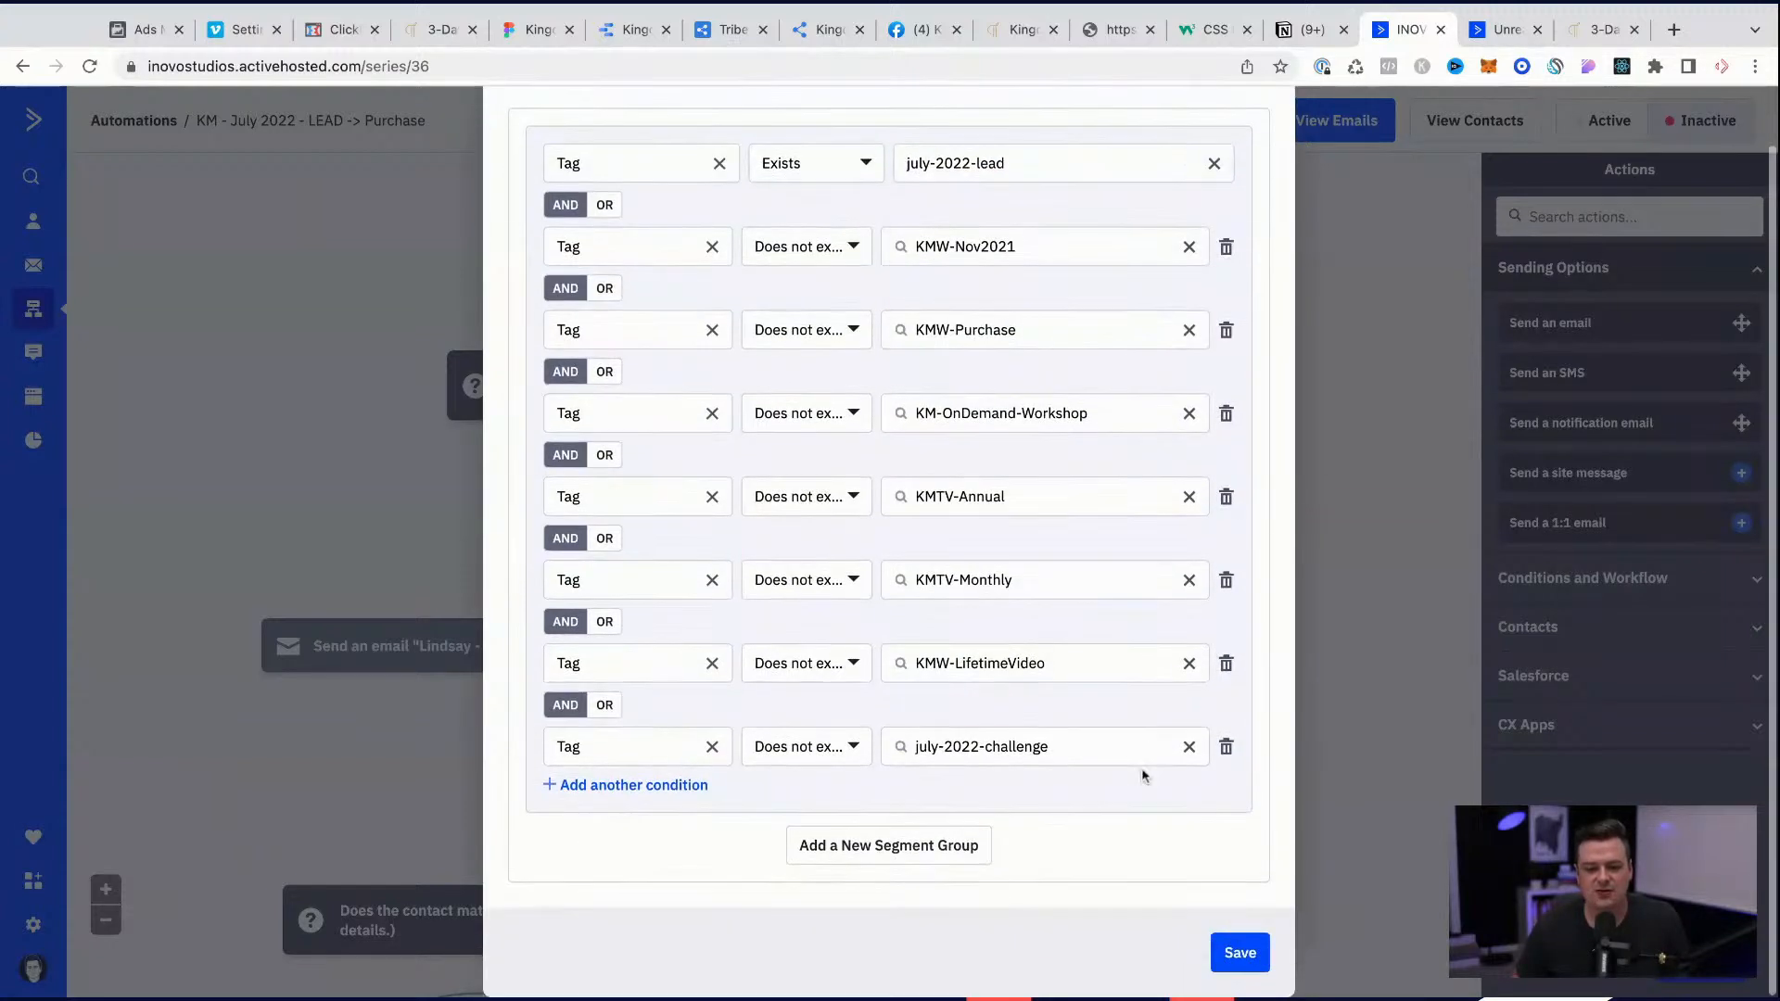
left_click(1240, 952)
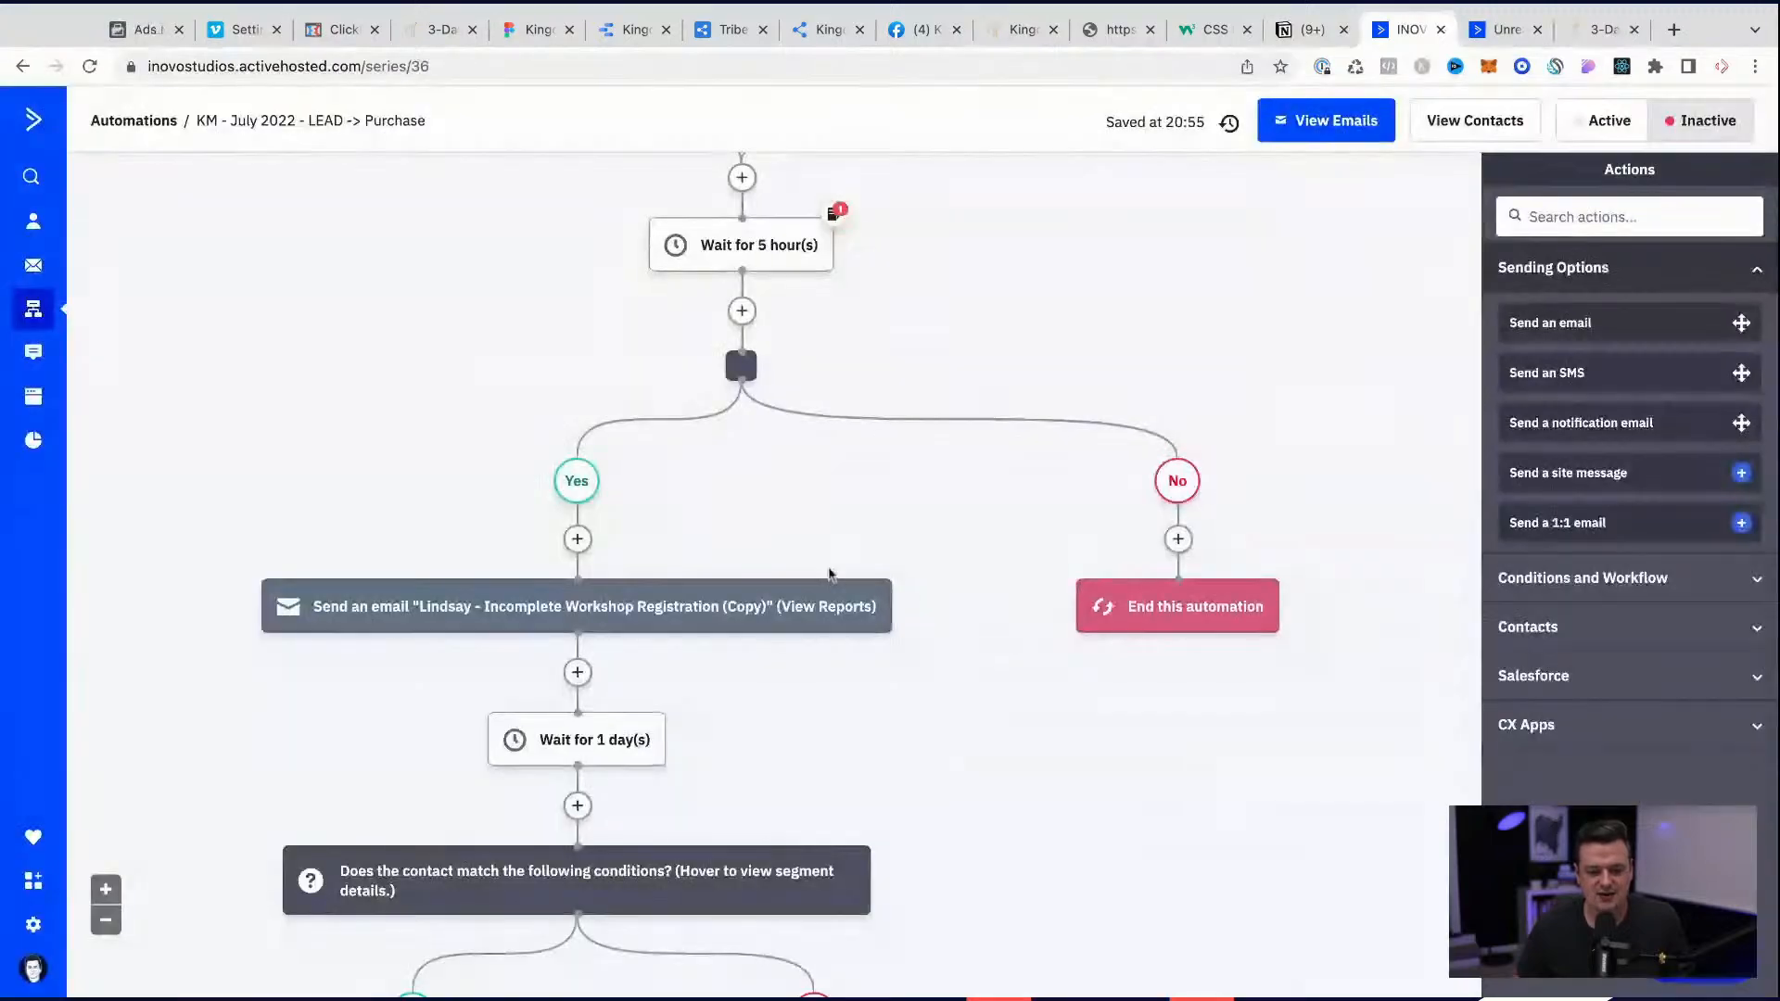
Step: Check the conditions below the 1-day wait and open the copy of the Session 1 Preview email in the designer
mouse_move(739, 380)
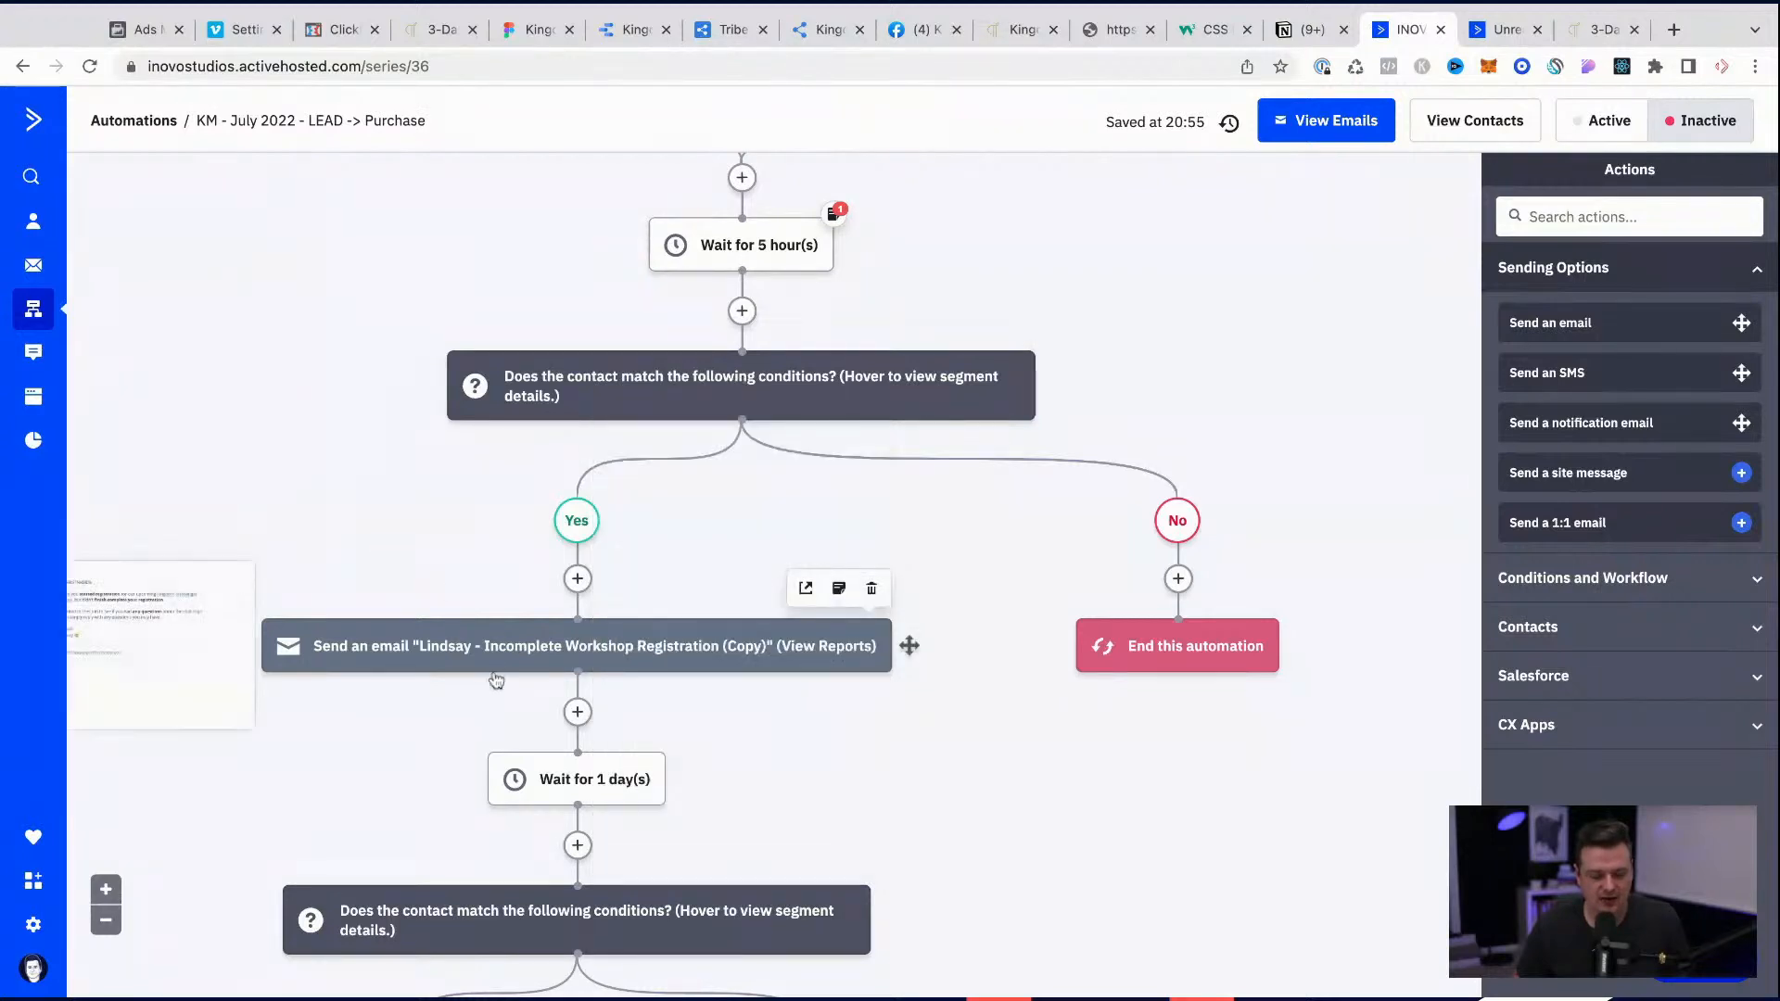
scroll(494, 677, "down", 2)
mouse_move(587, 747)
scroll(575, 755, "down", 2)
scroll(568, 762, "down", 1)
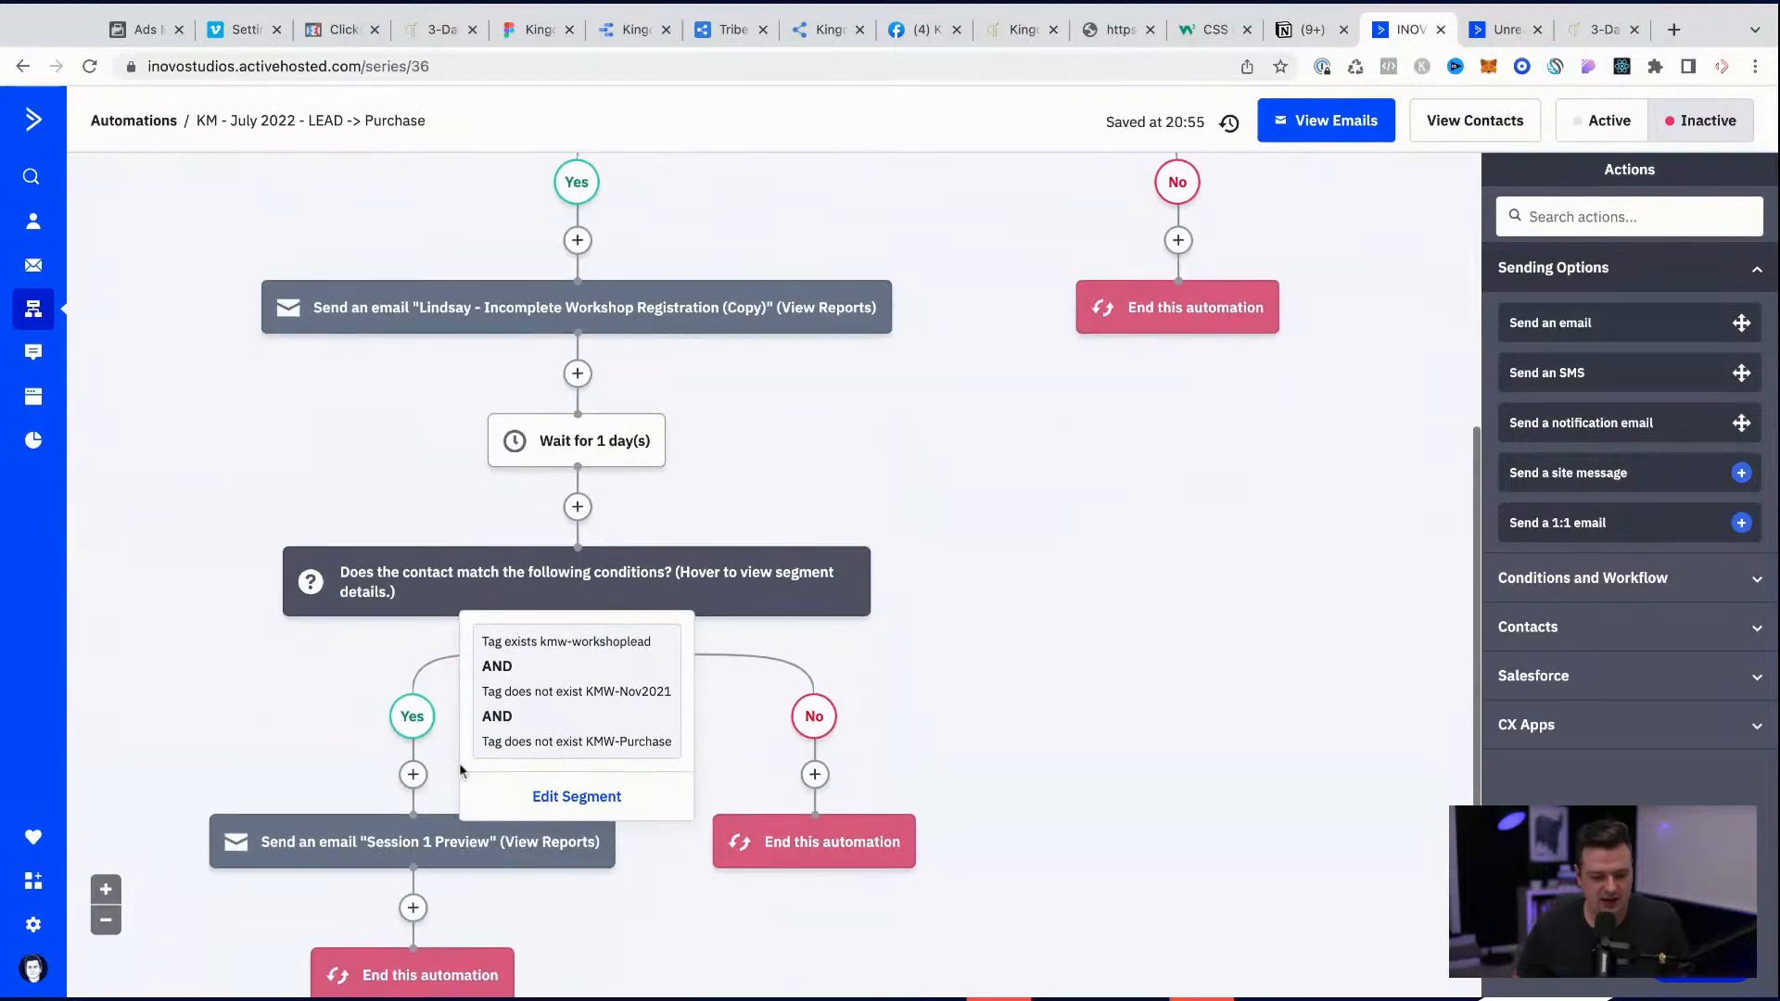
left_click(350, 858)
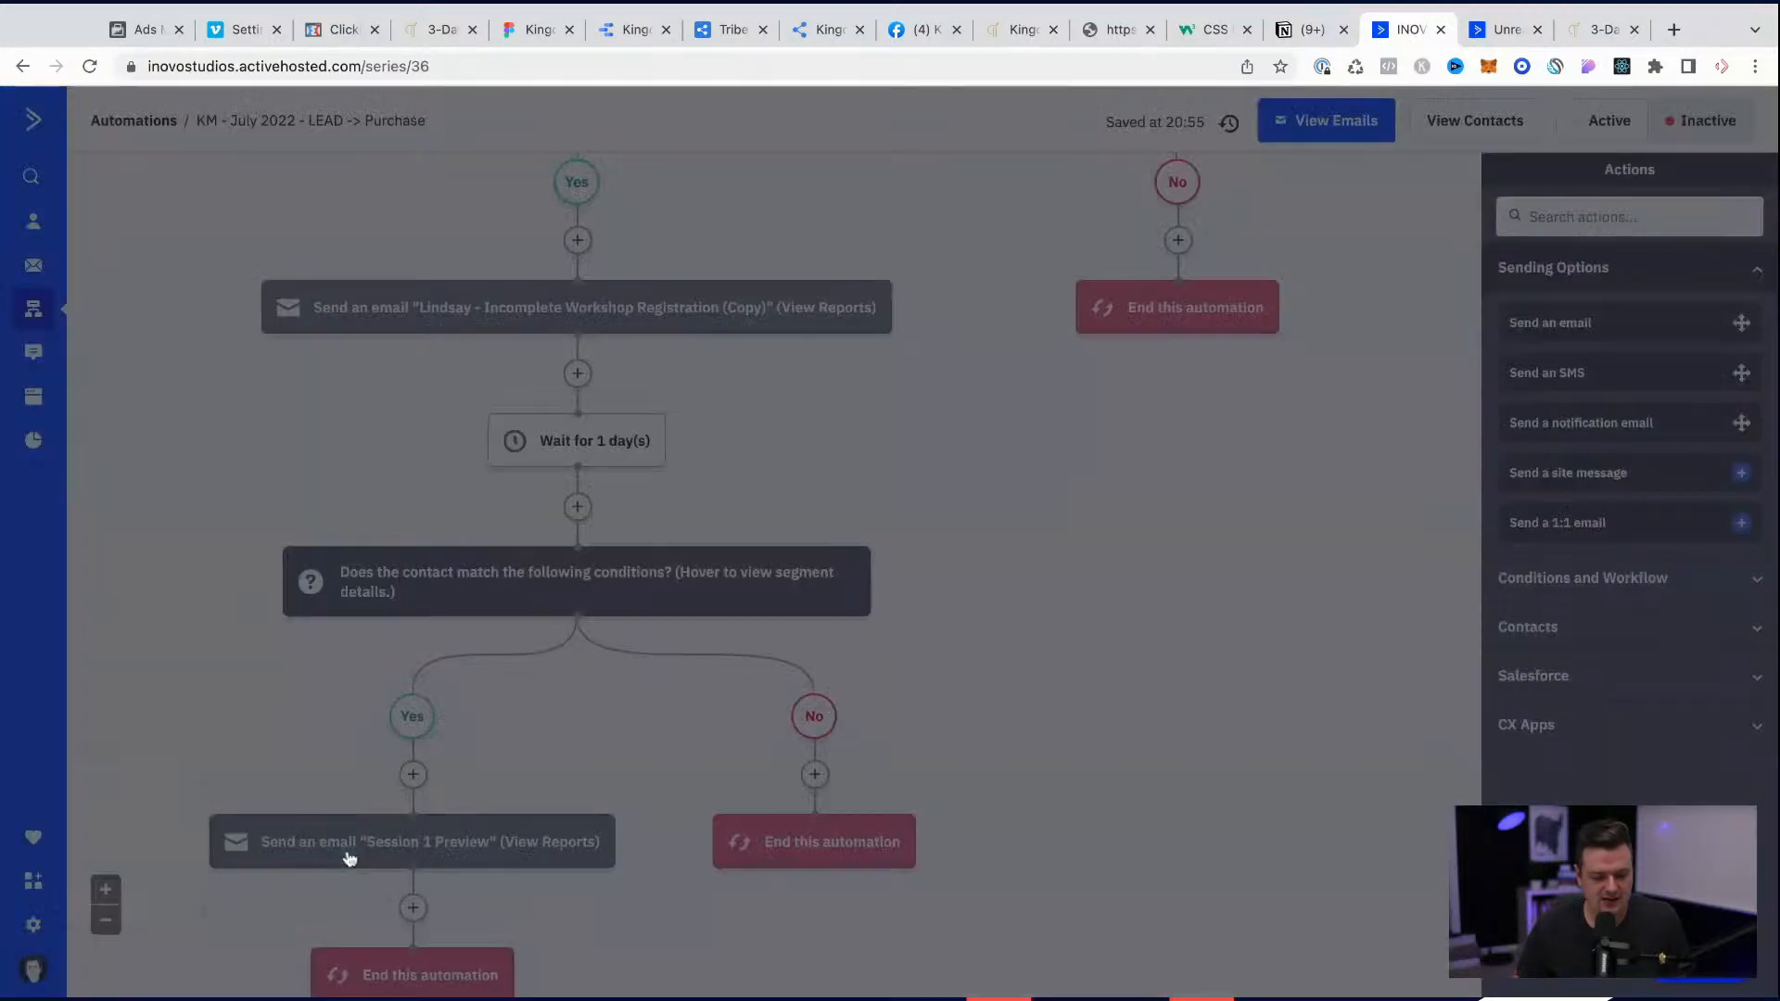
left_click(387, 790)
left_click(336, 840)
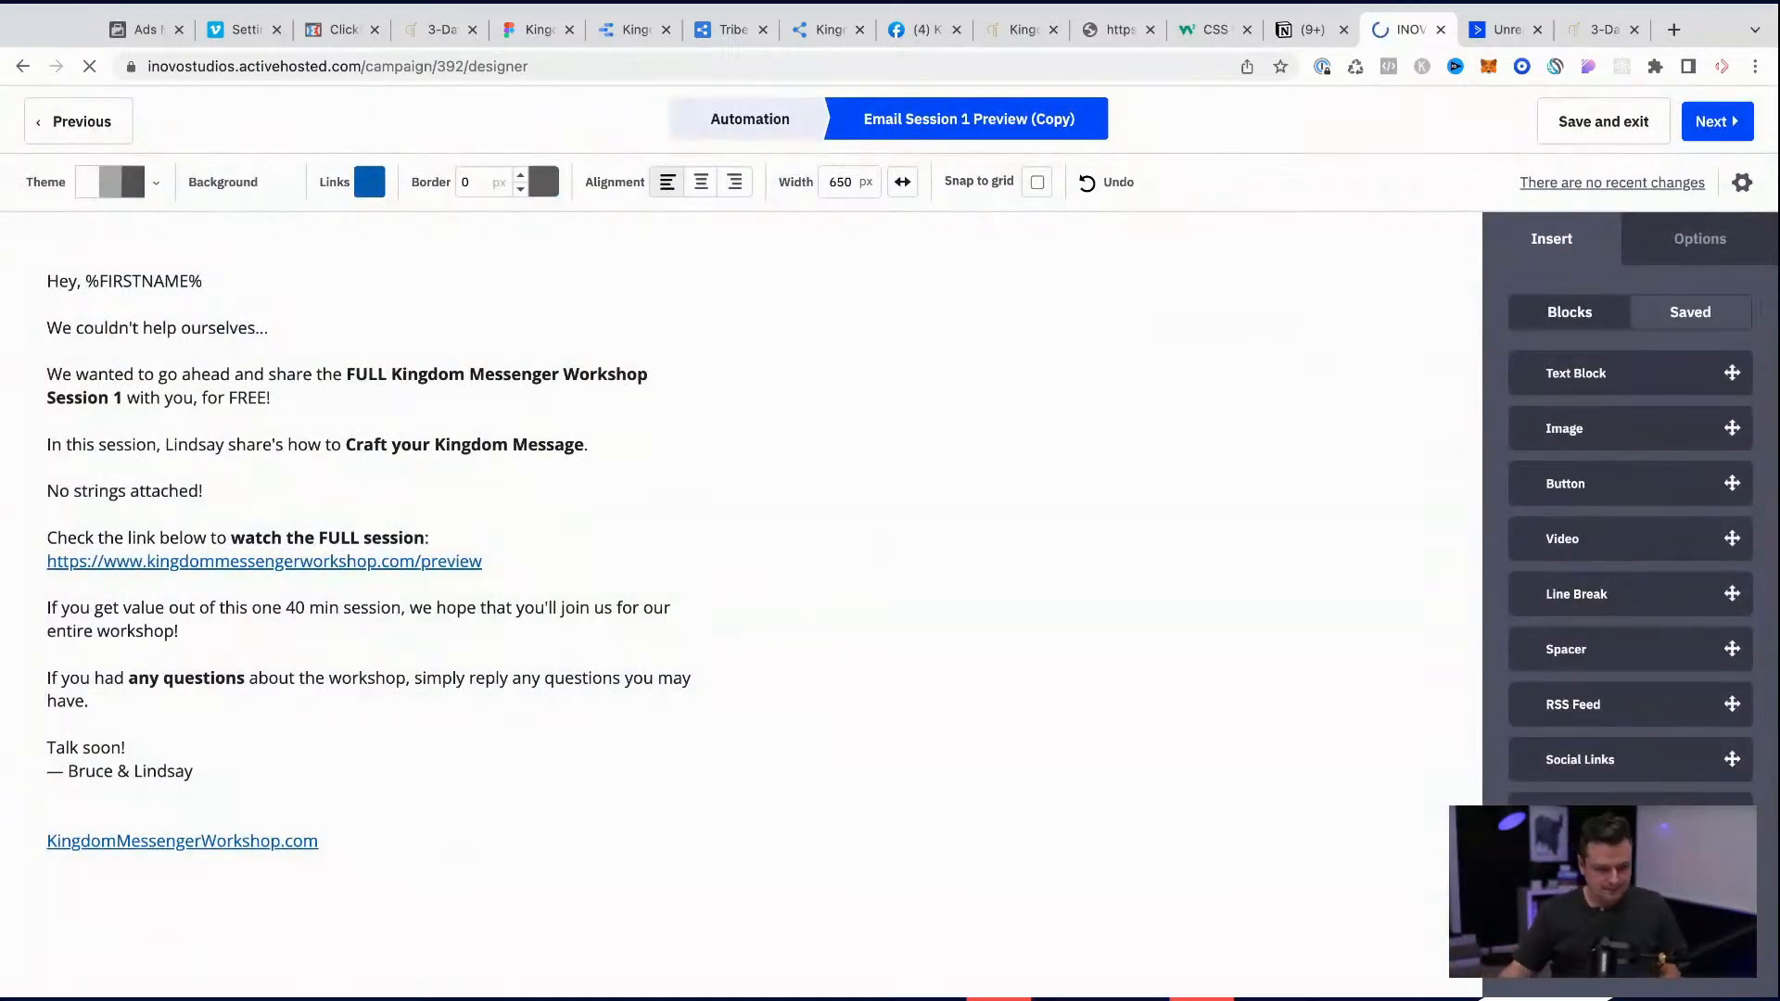
Step: Change the bold workshop session name in the email to "FULL Kingdom Messenger Training" and keep "with" unbolded
left_click(154, 327)
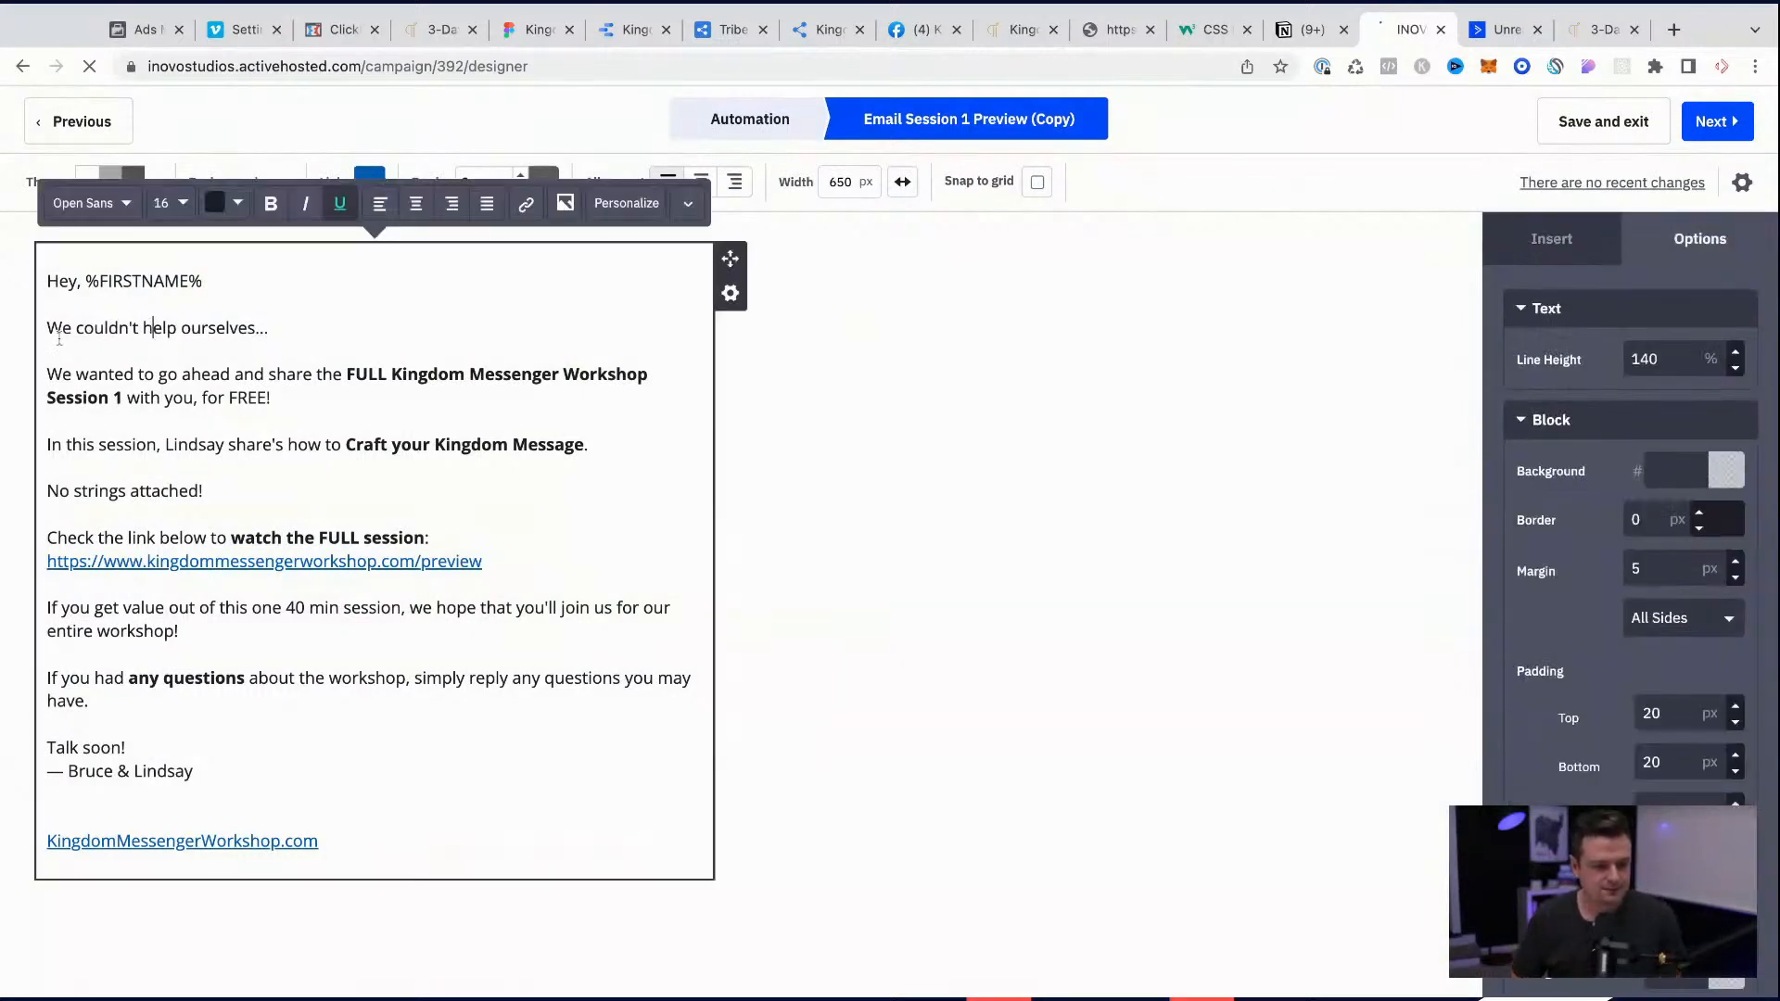
double_click(593, 374)
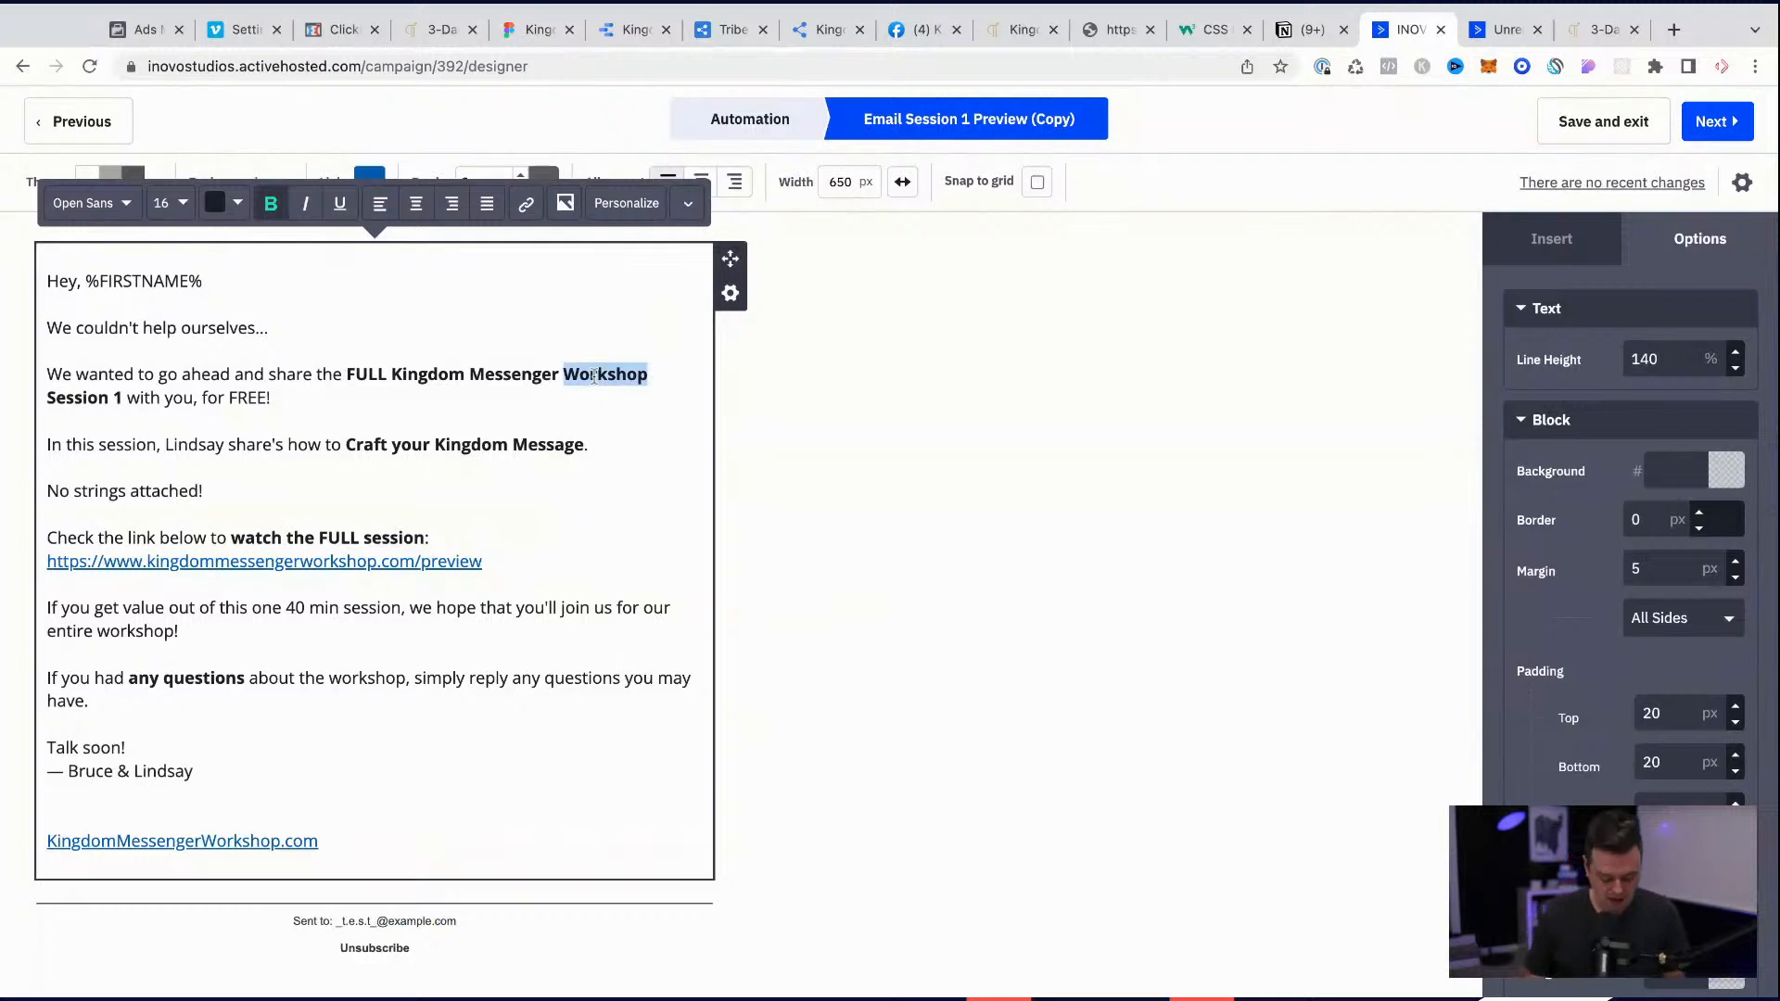
type("Training")
key("shift+Right")
key("shift+Right")
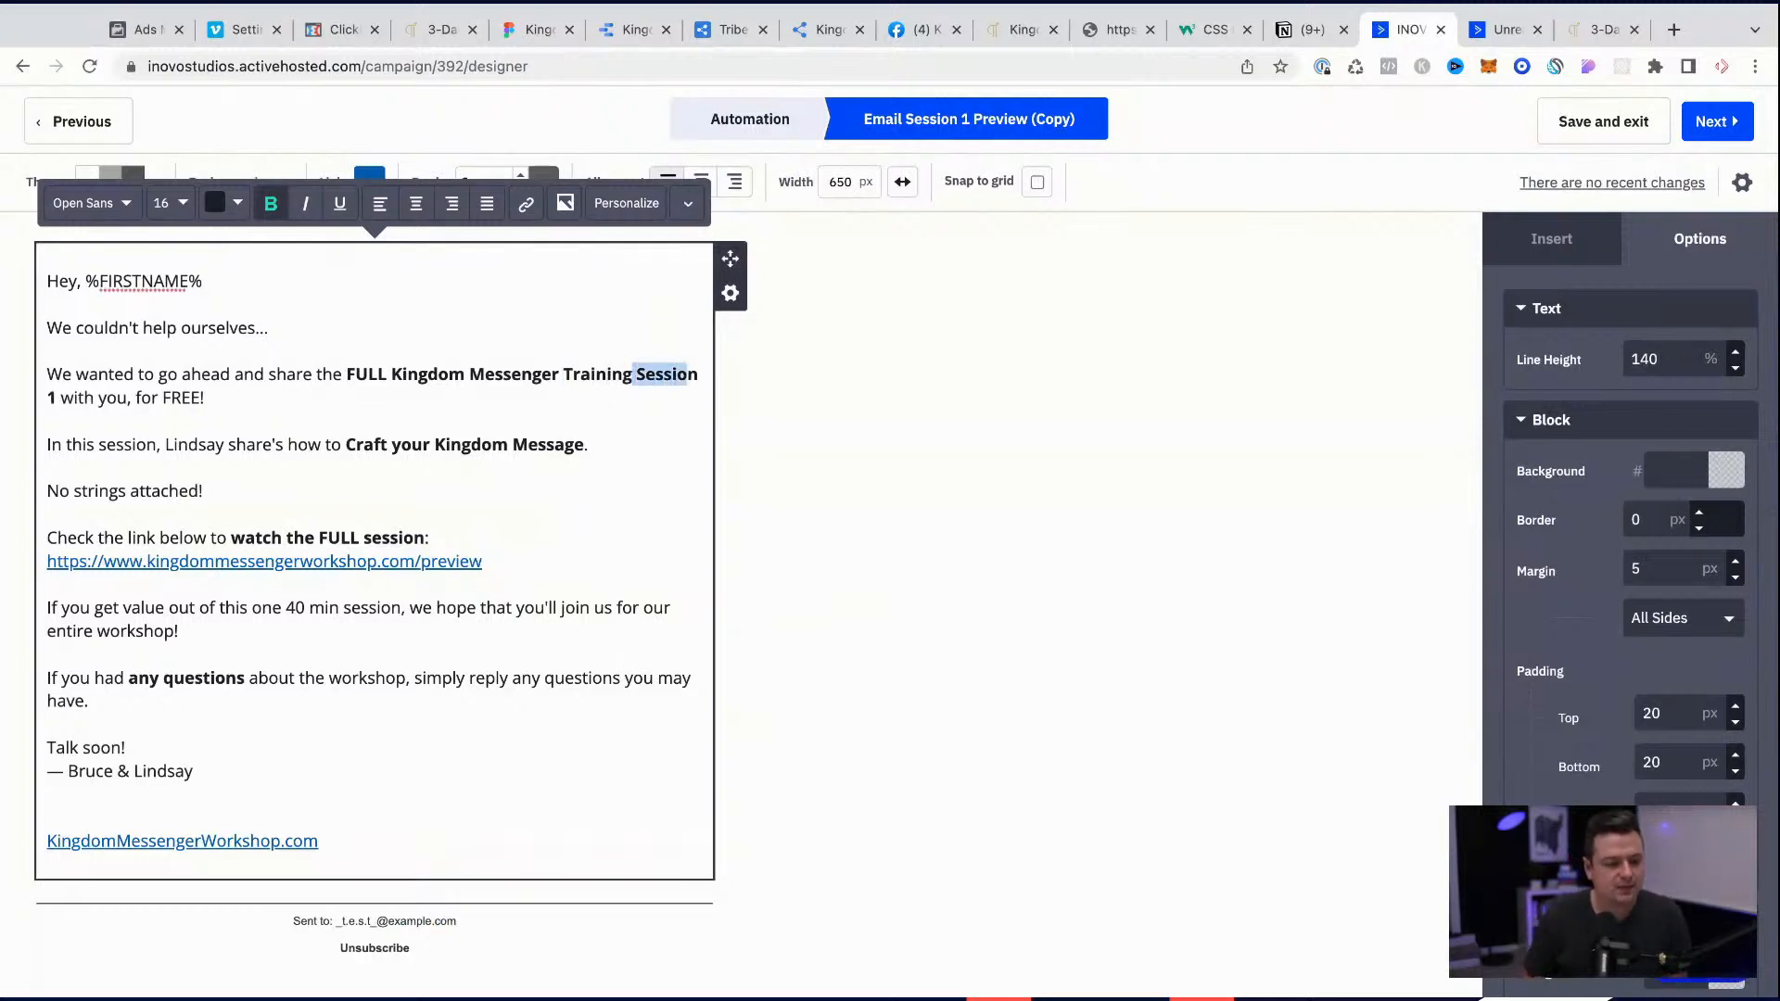
key("BackSpace")
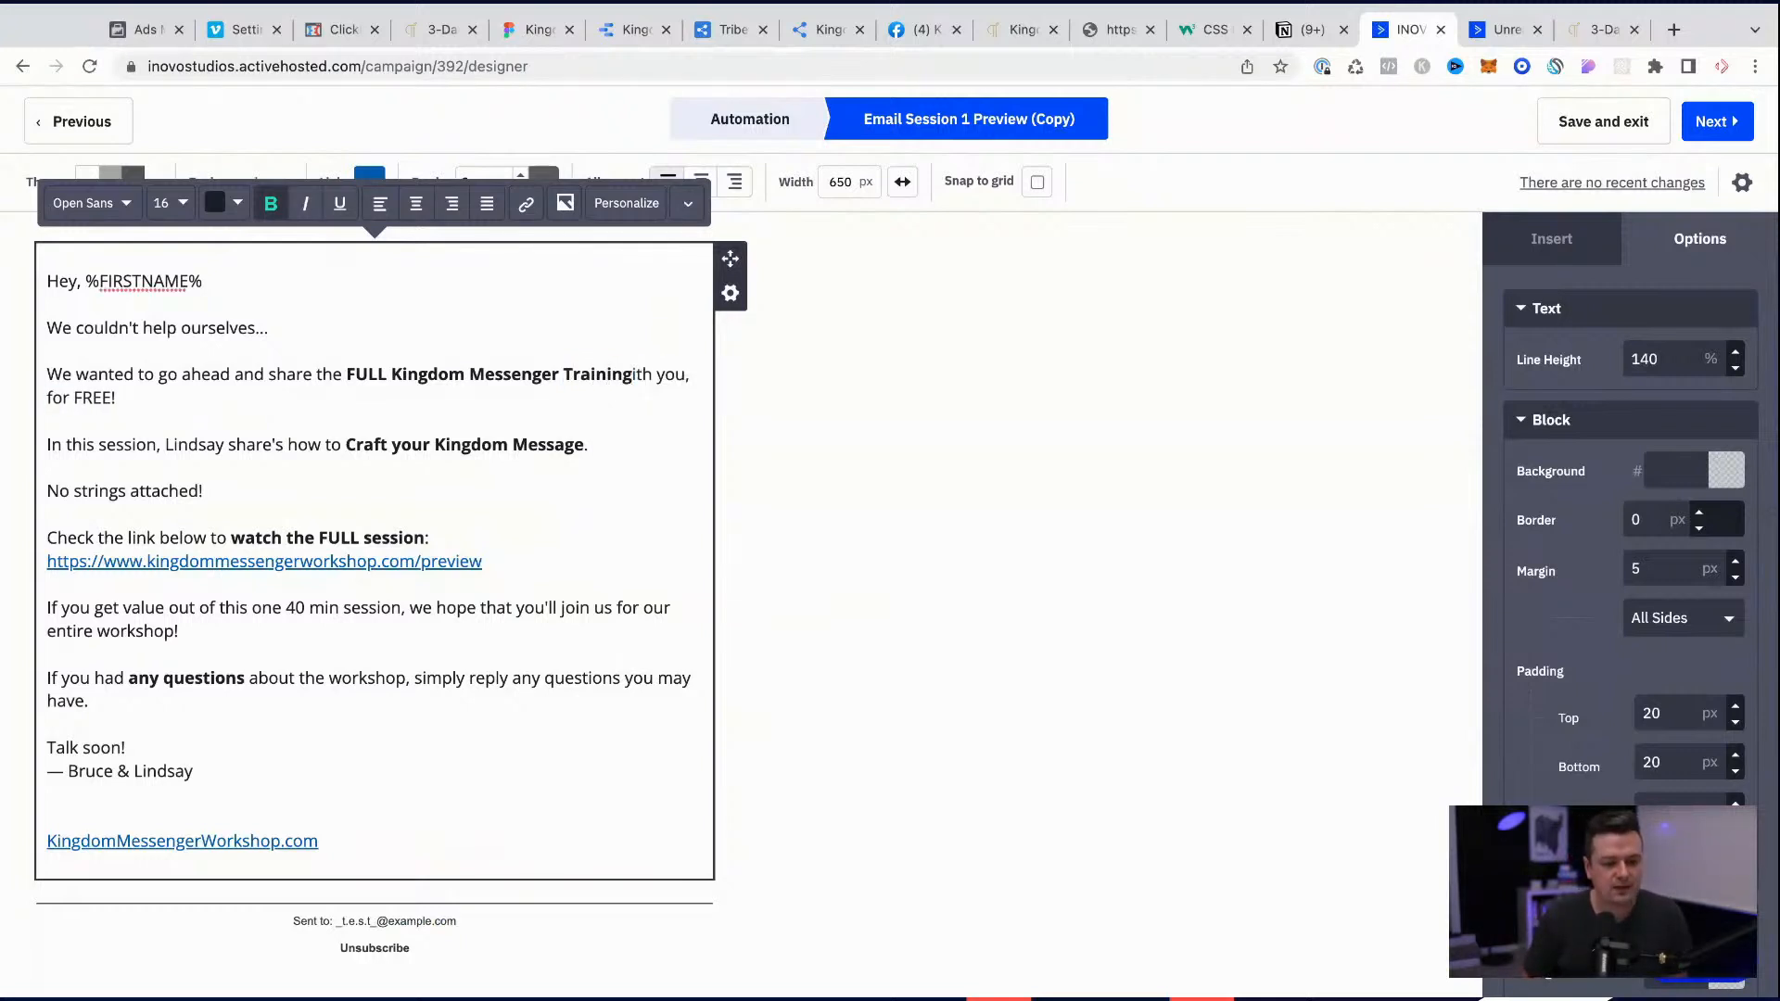
type("w")
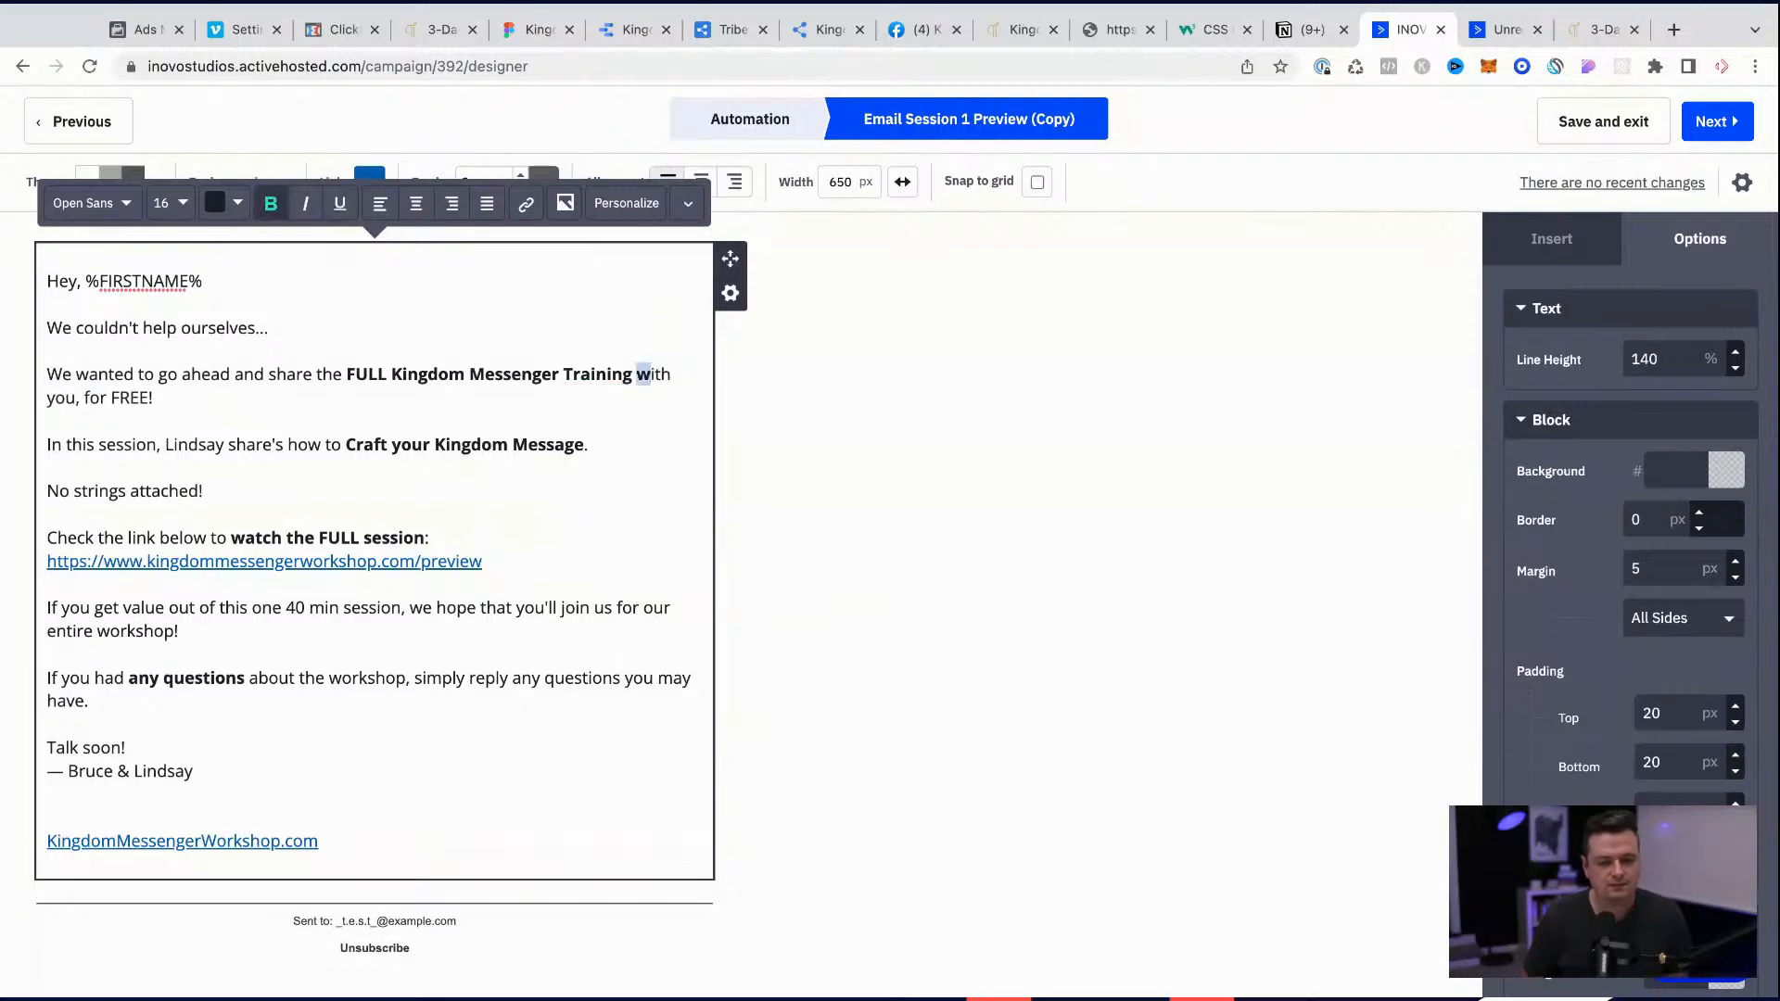
key("super+b")
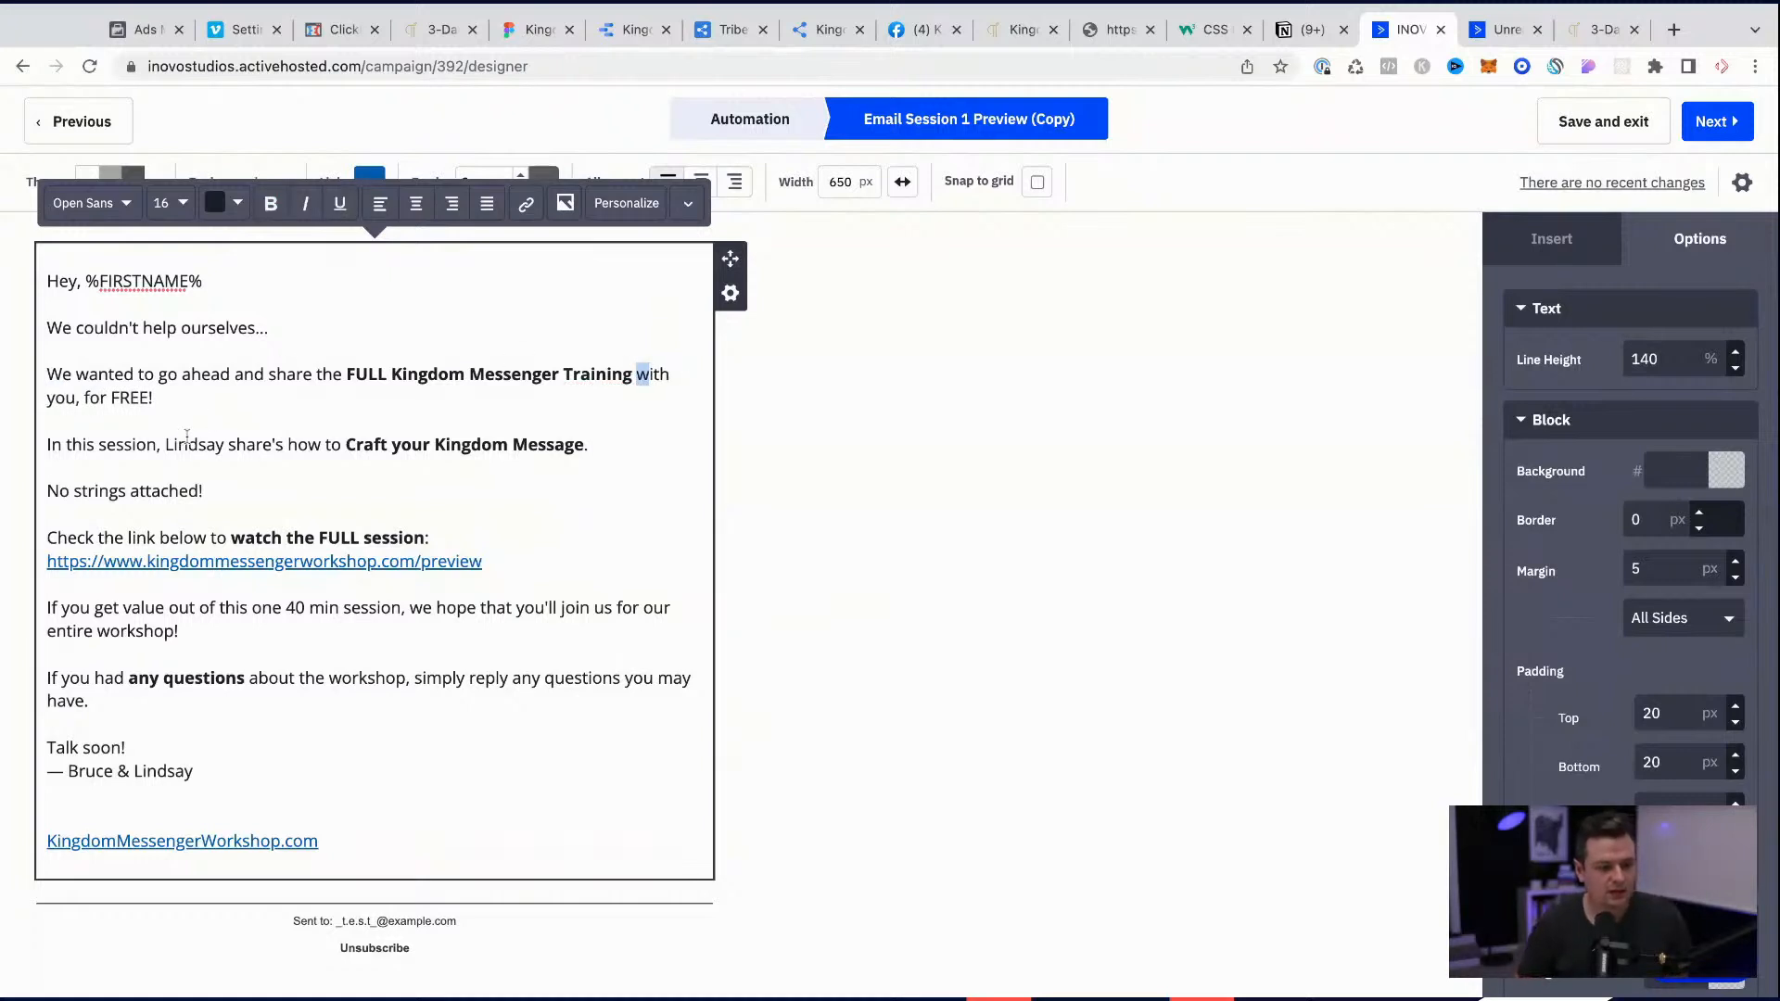
Step: Reword the start of the session description to "In this session, we shared"
left_click(354, 444)
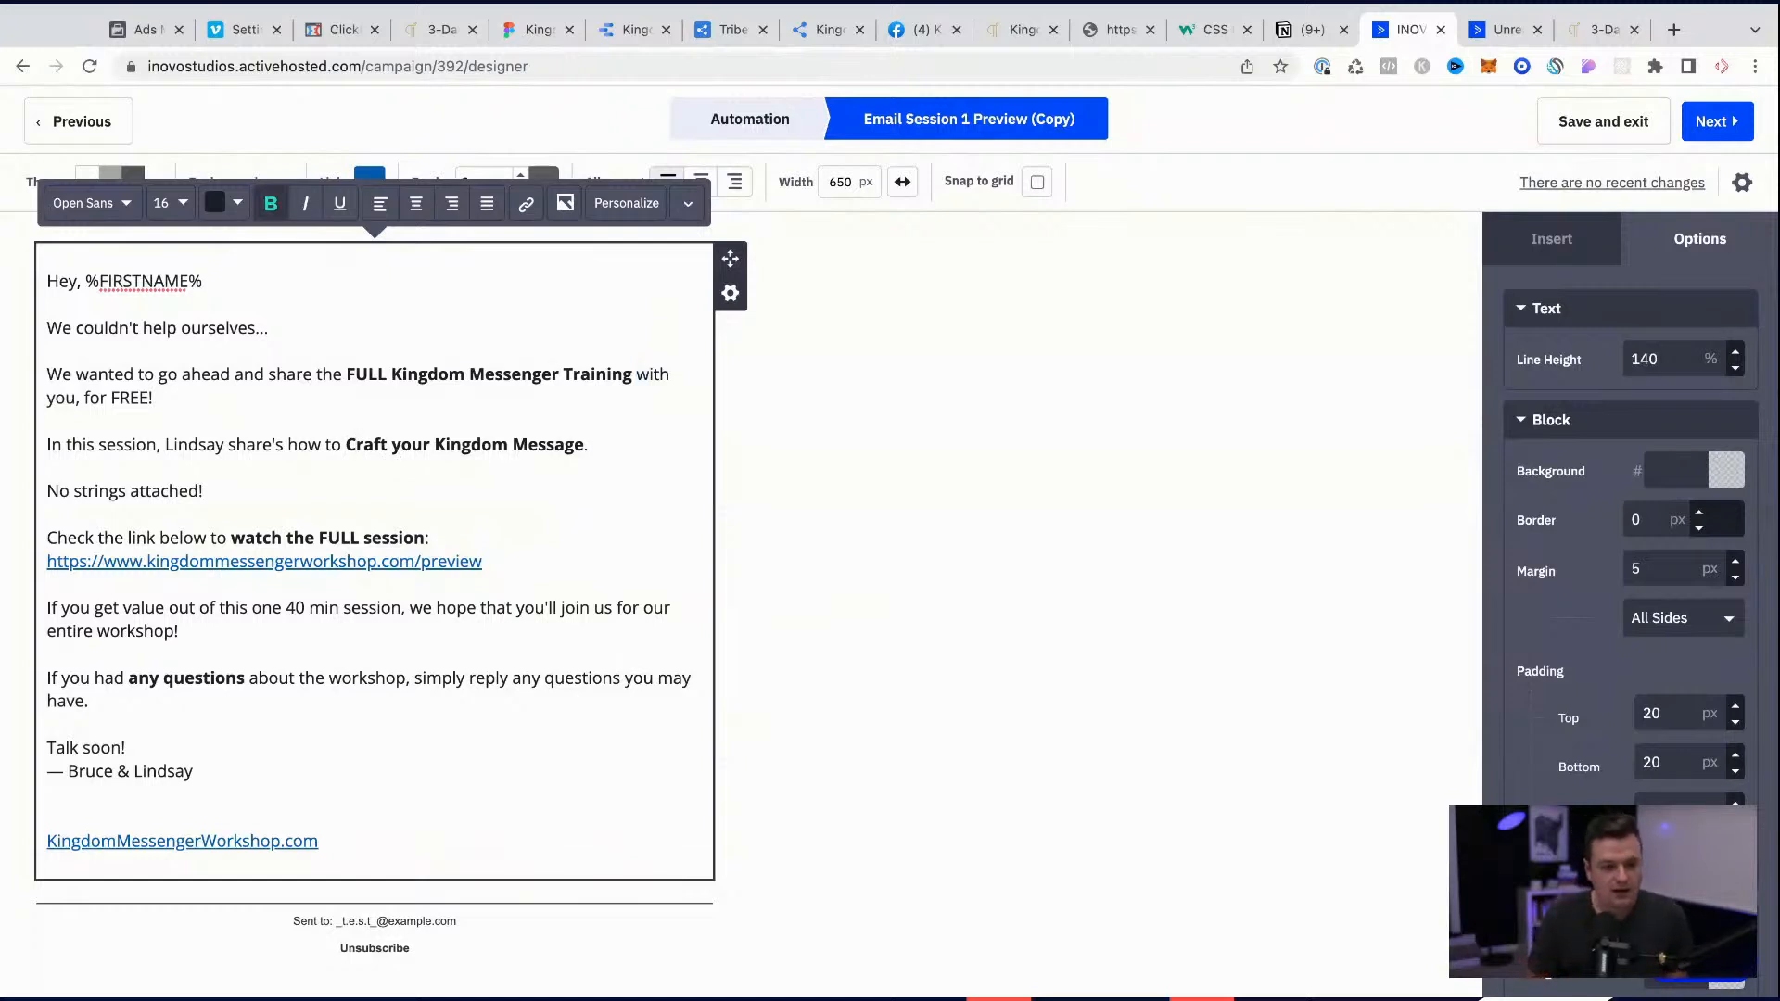
left_click(228, 444)
key("BackSpace")
key("BackSpace")
key("BackSpace")
key("BackSpace")
key("BackSpace")
key("BackSpace")
key("BackSpace")
key("BackSpace")
type("we")
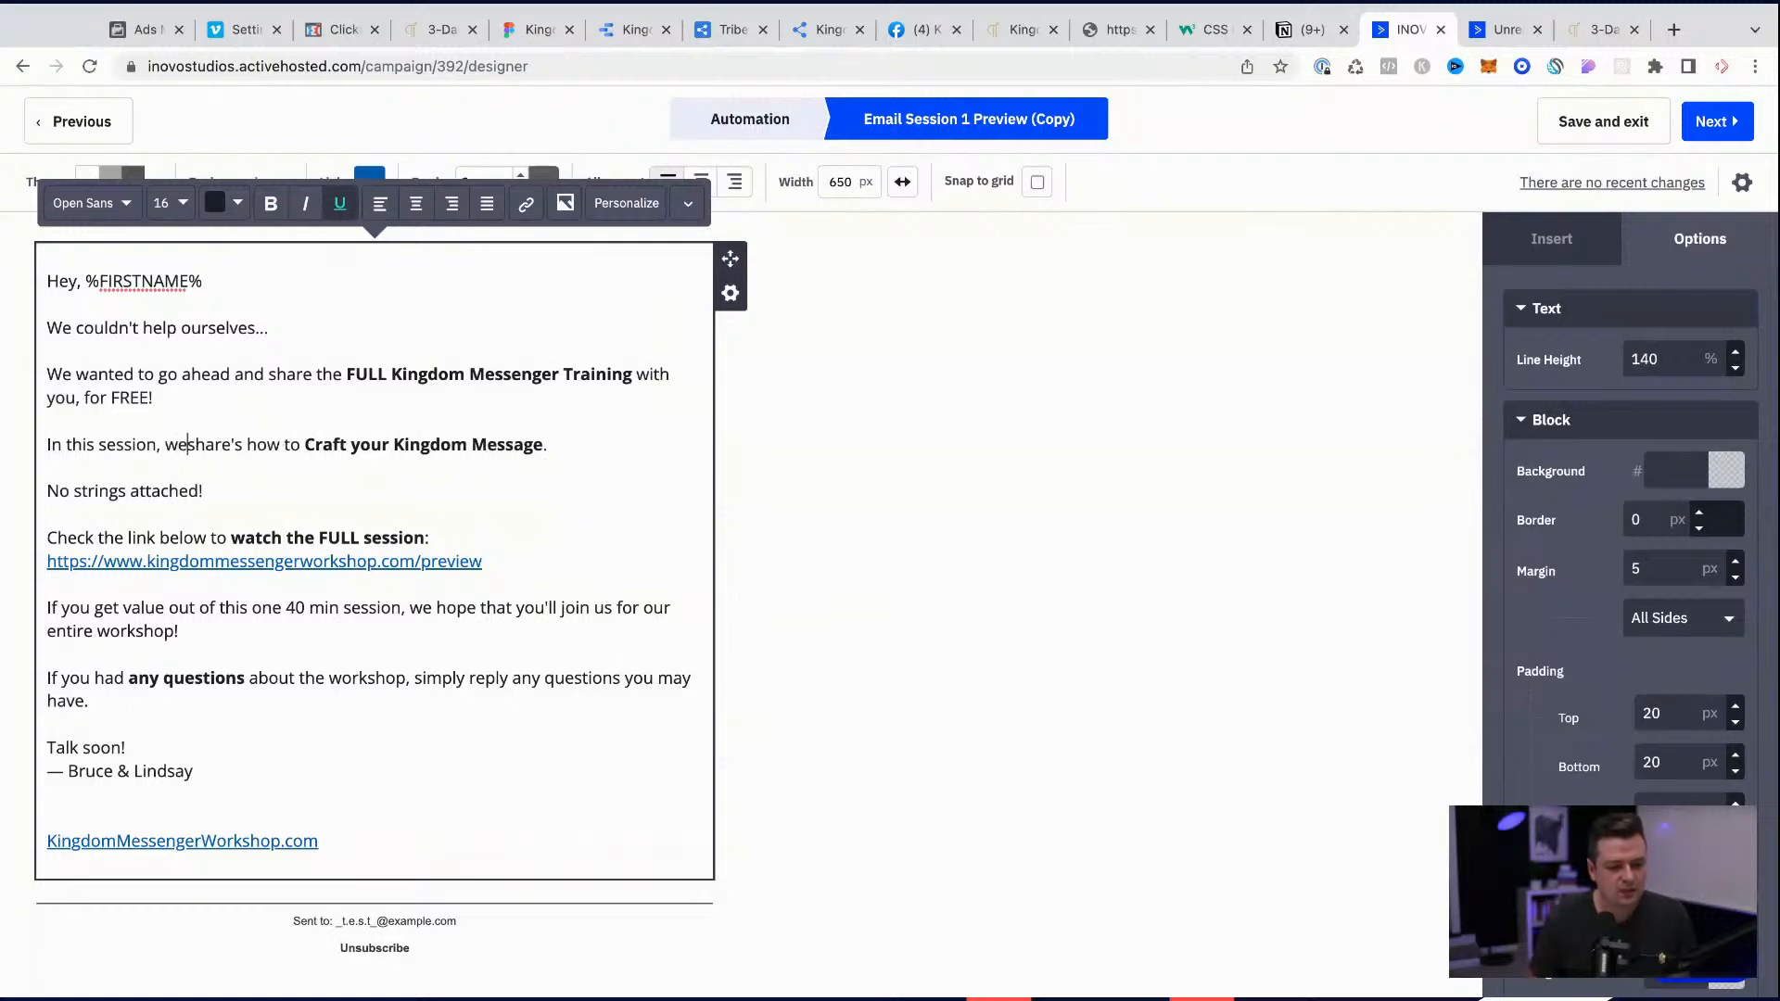
key("BackSpace")
key("BackSpace")
type("d")
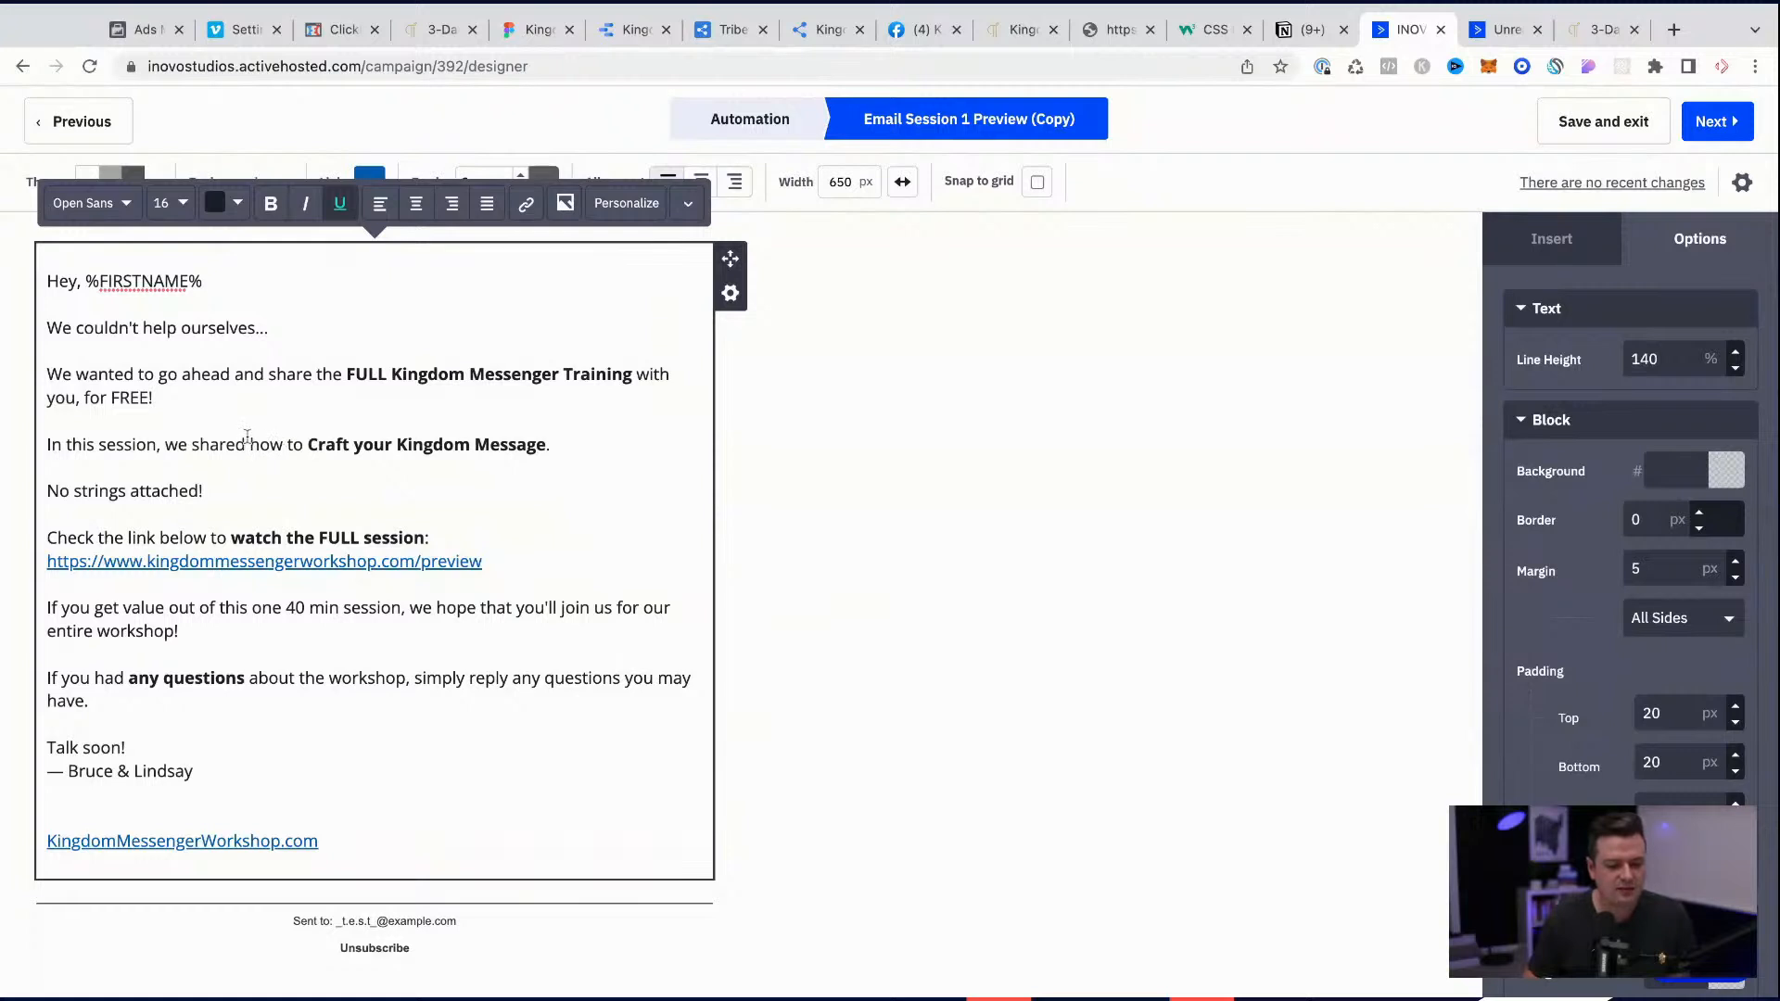
type(" our process on how")
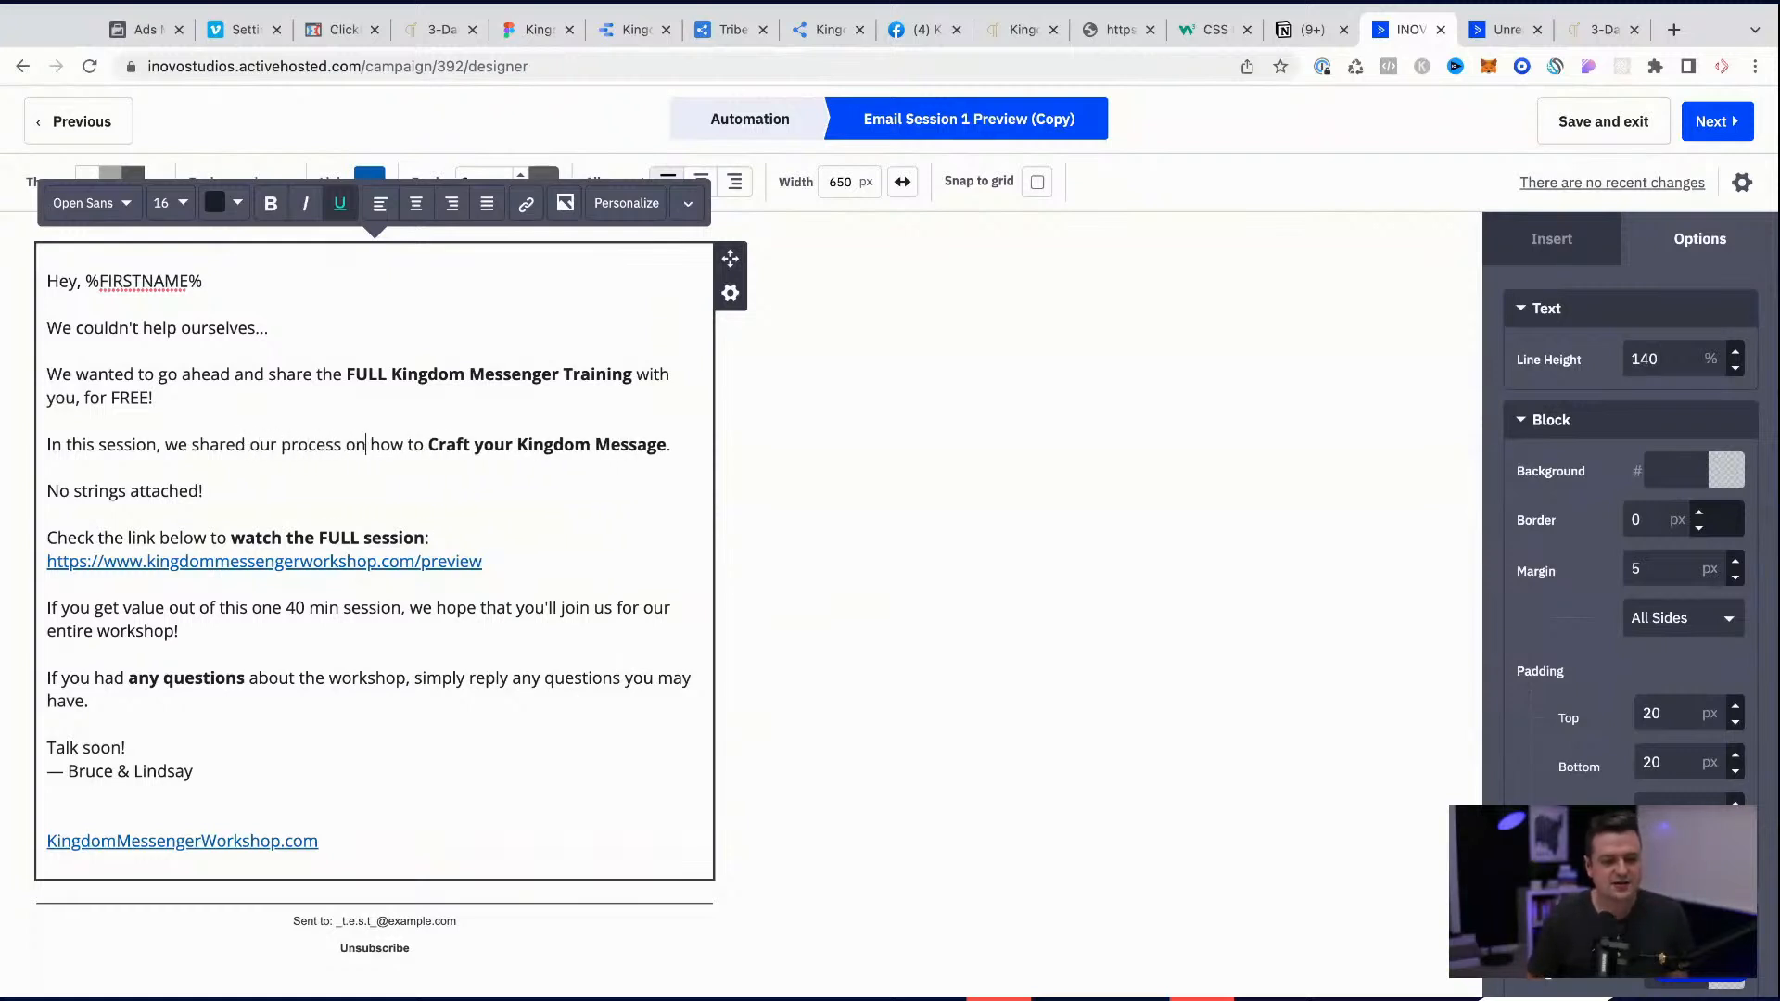
type(" to grow f")
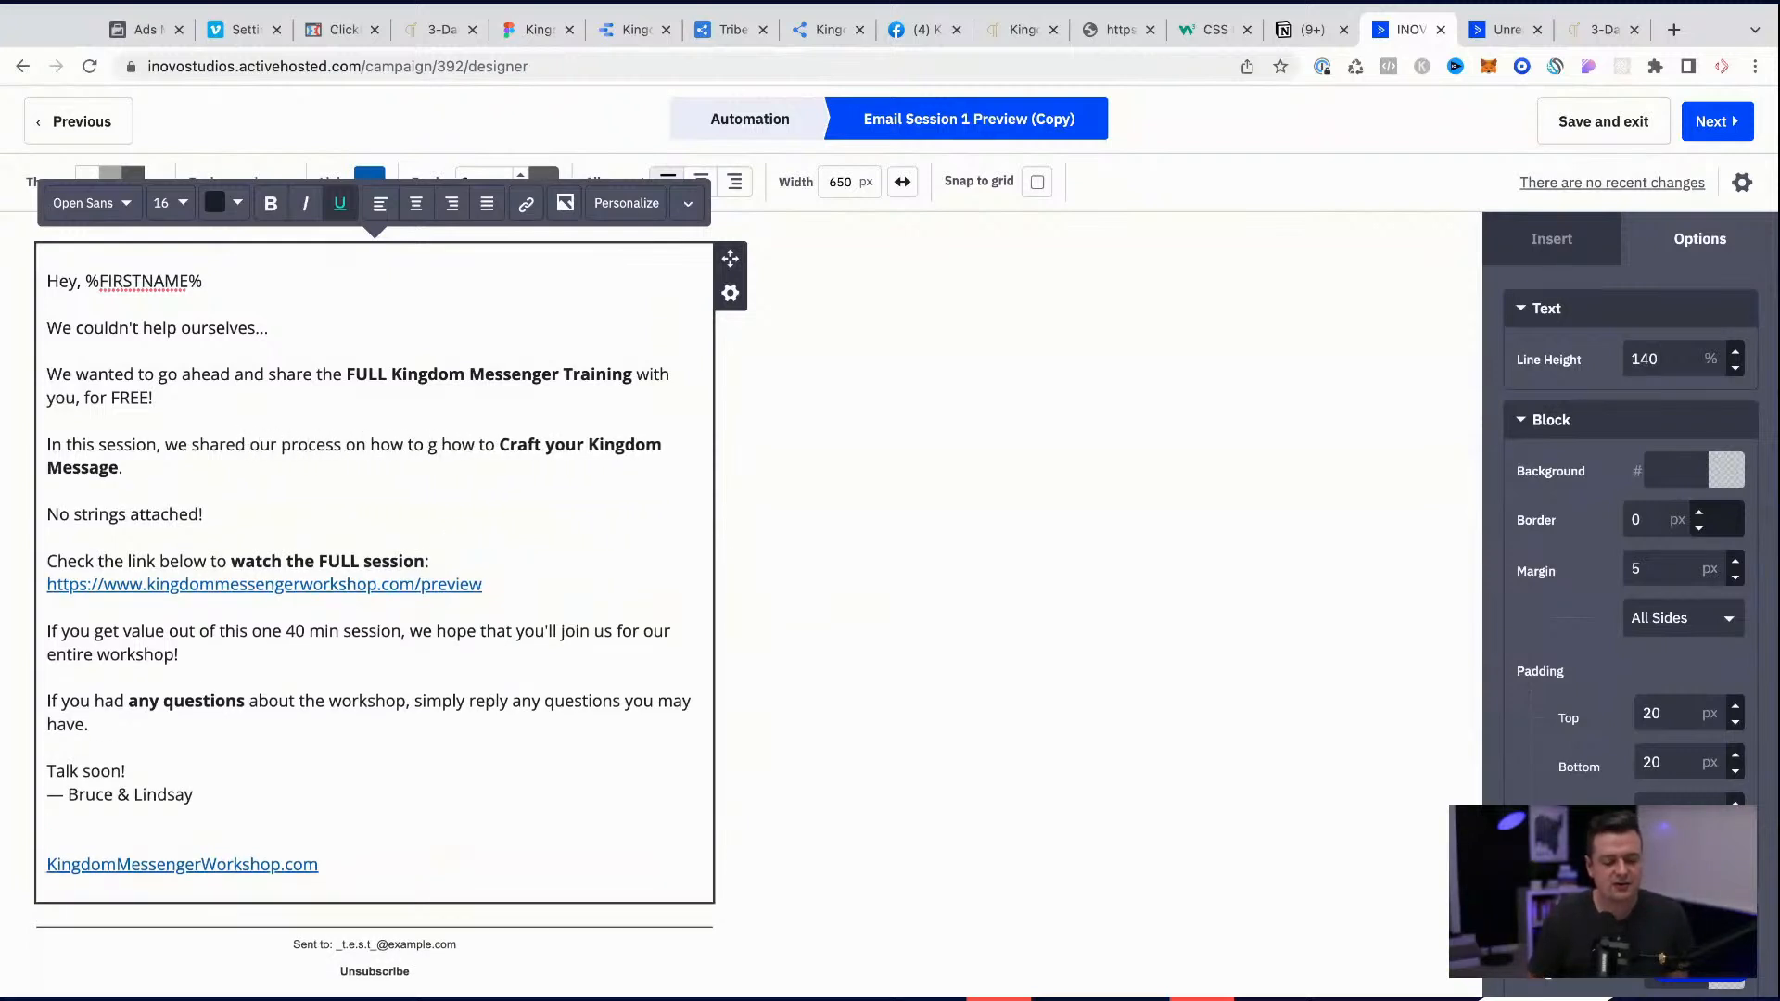
type("rom an audience of ")
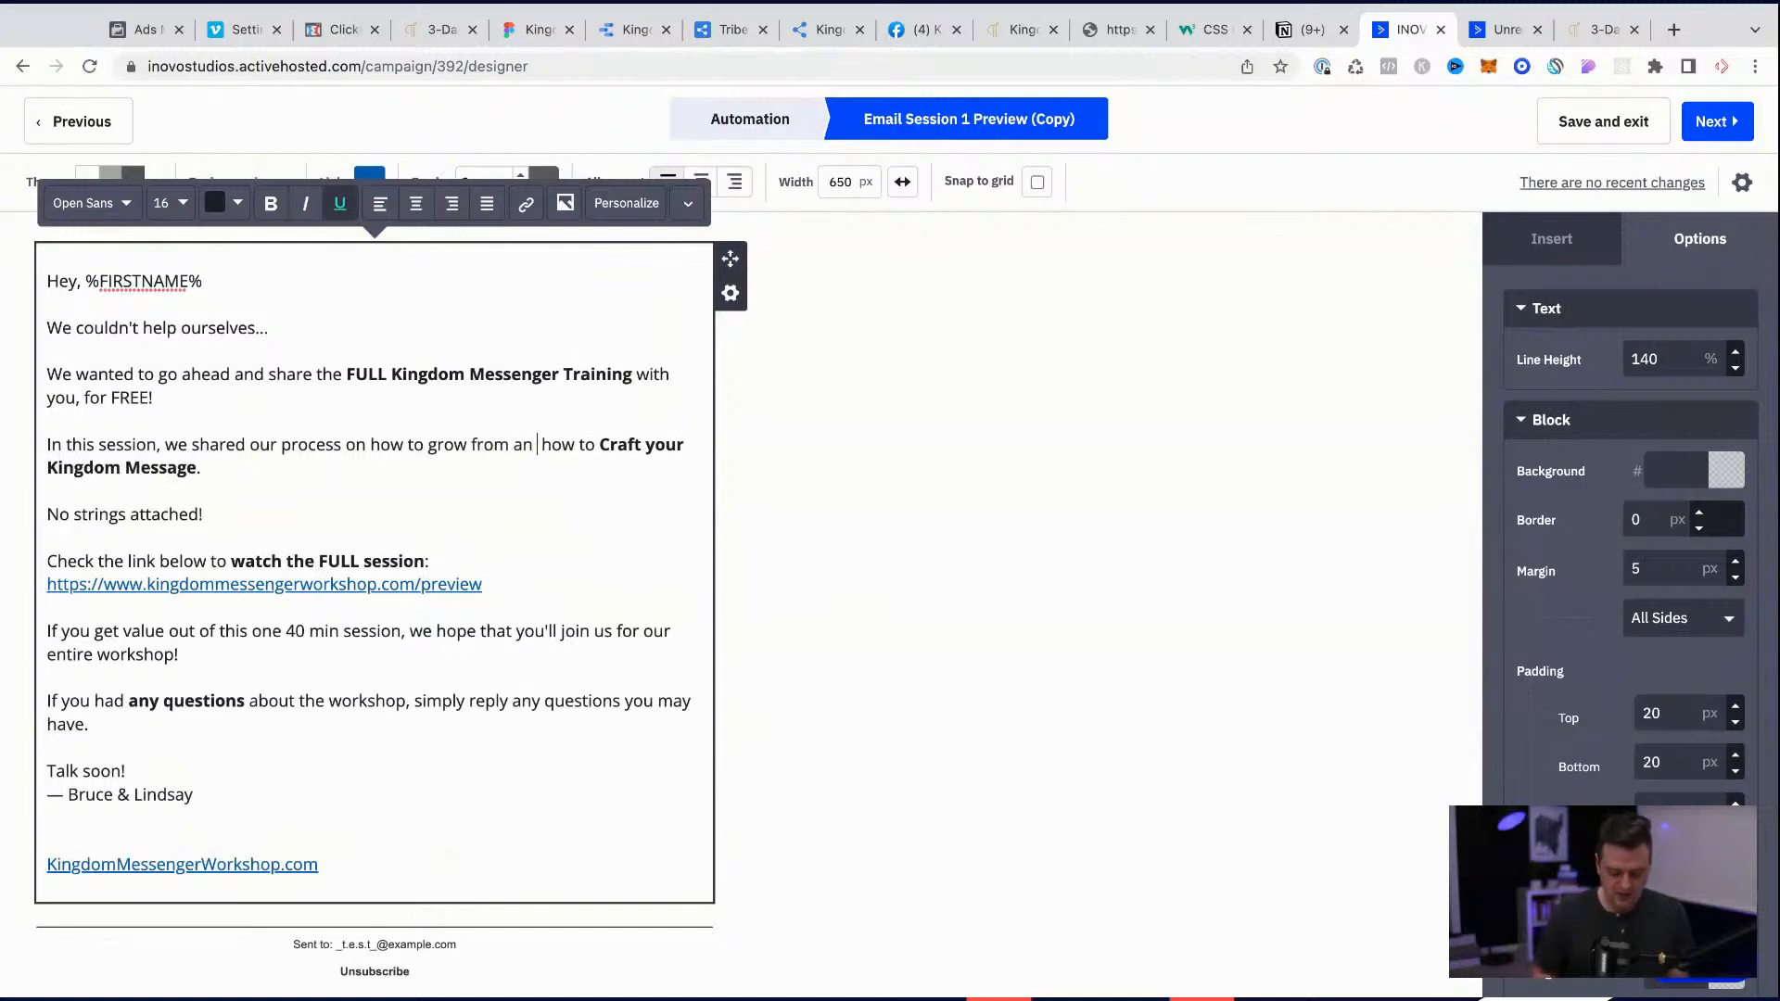
type("0 to ")
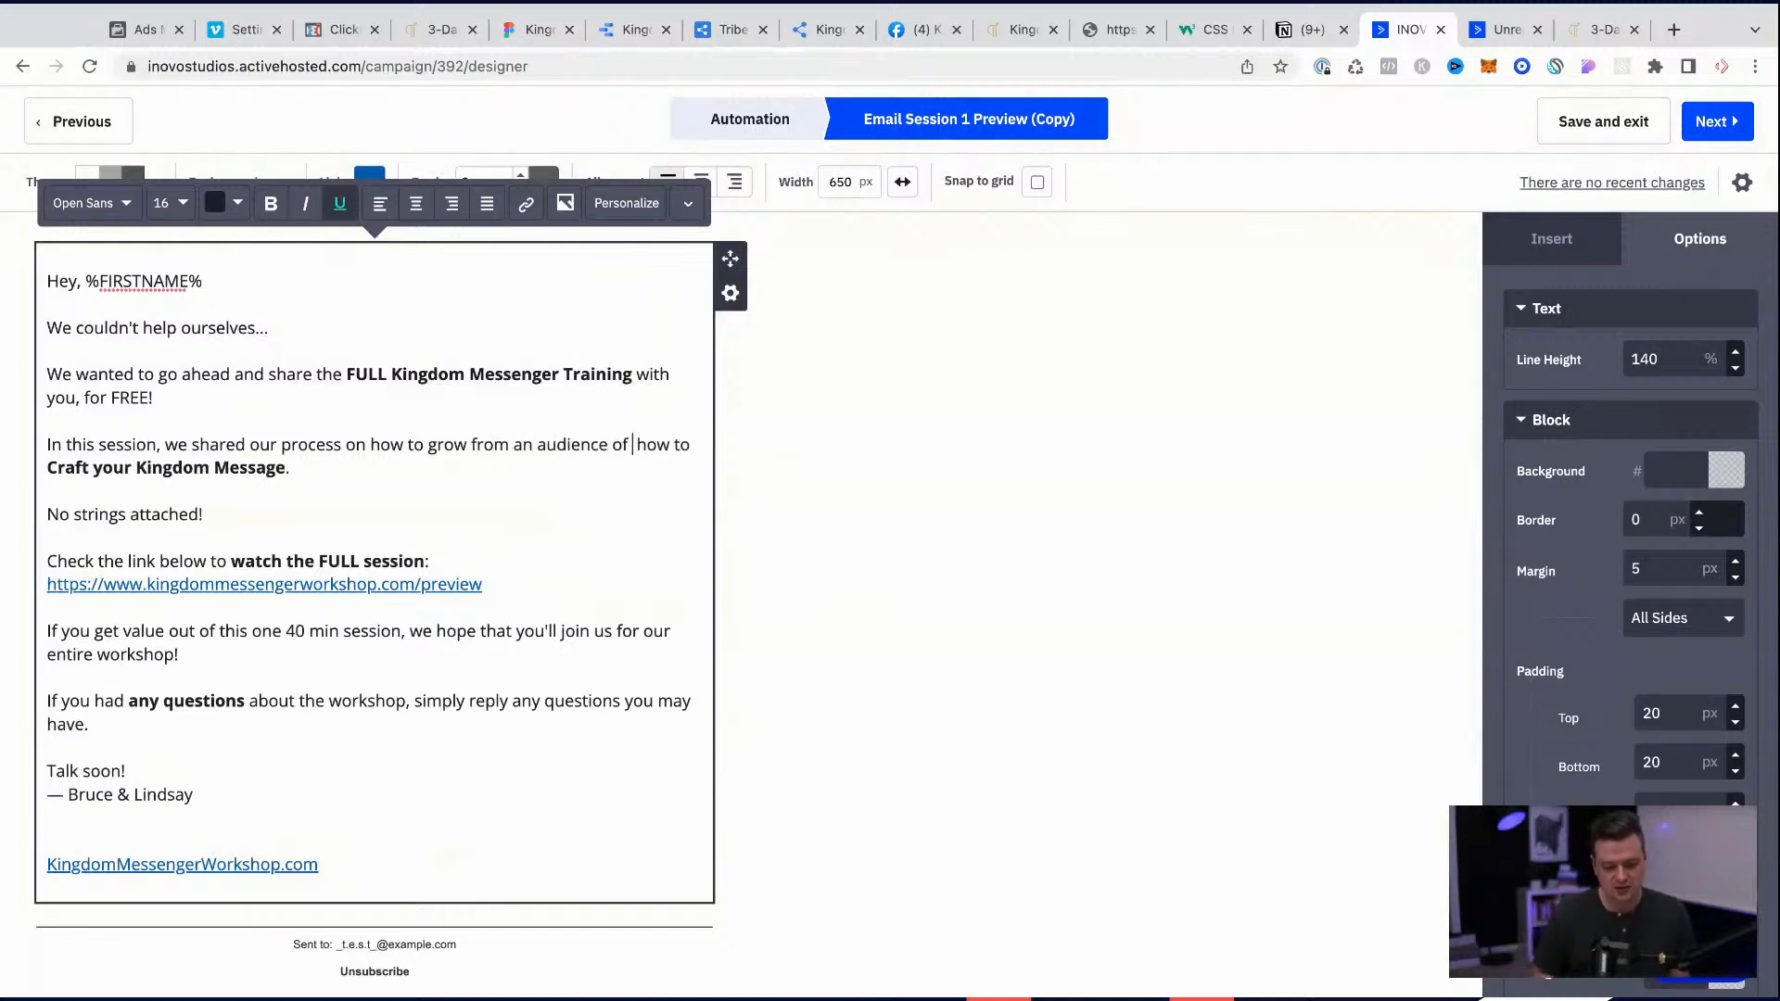
type("10,000 ")
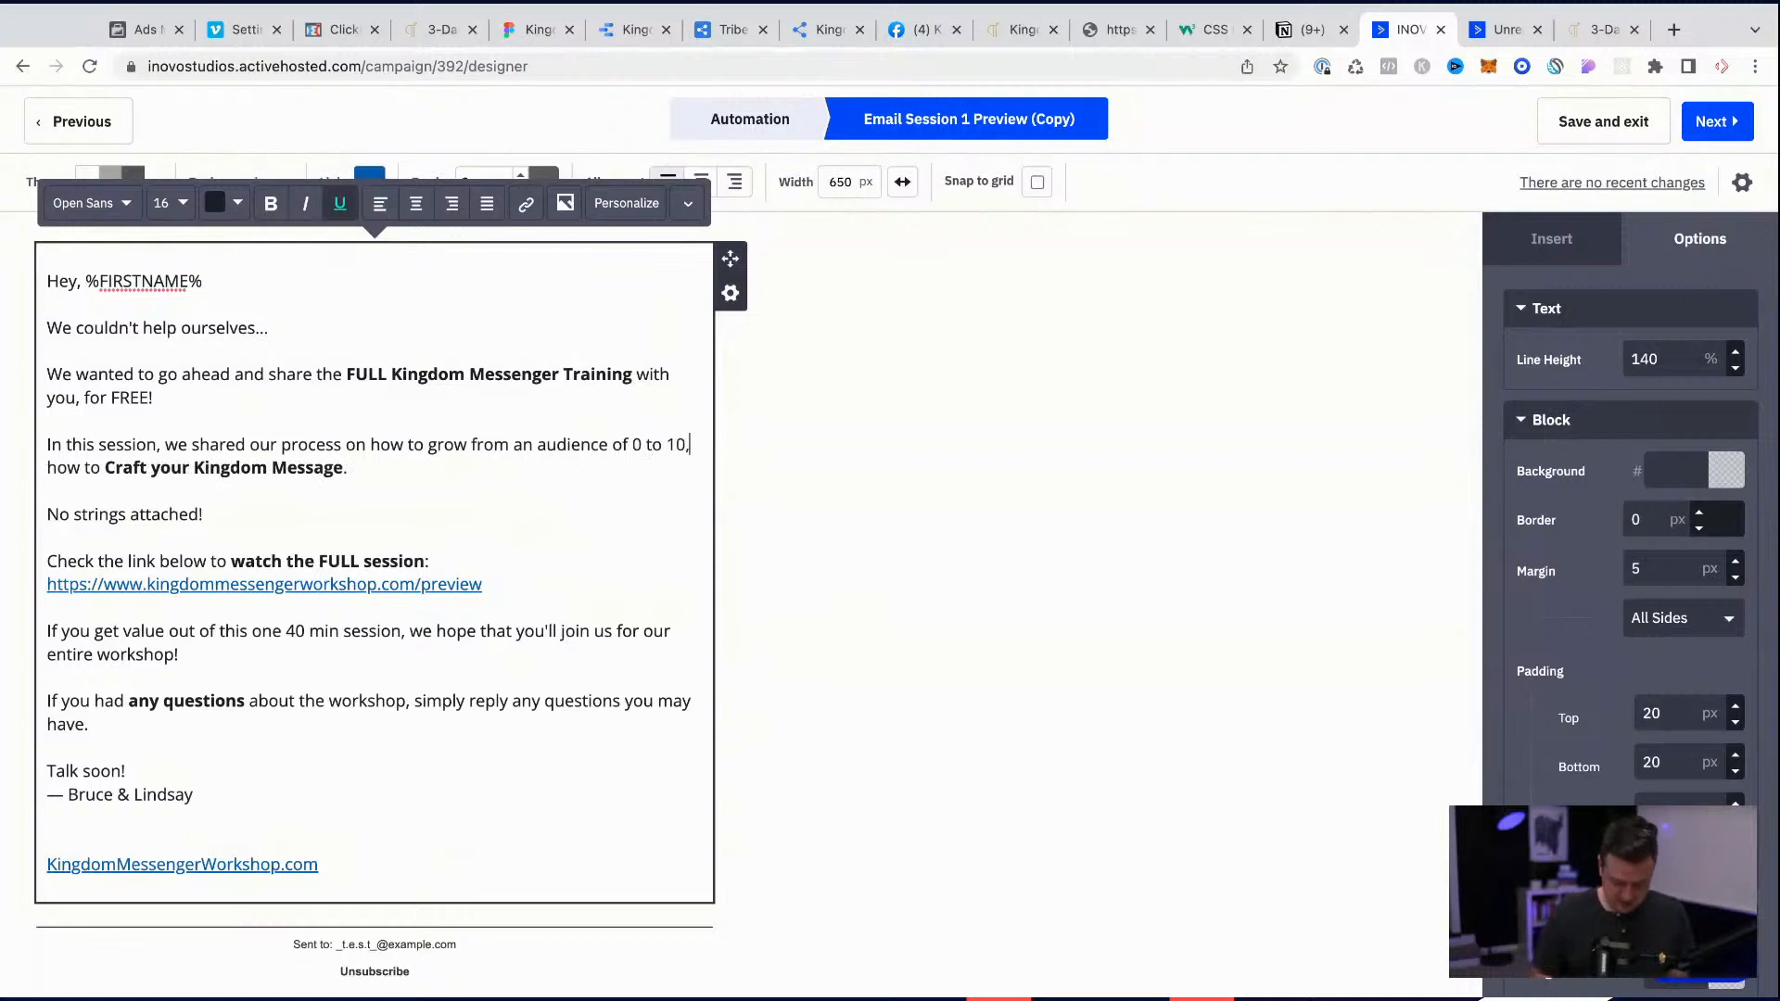
type(" in 2022.")
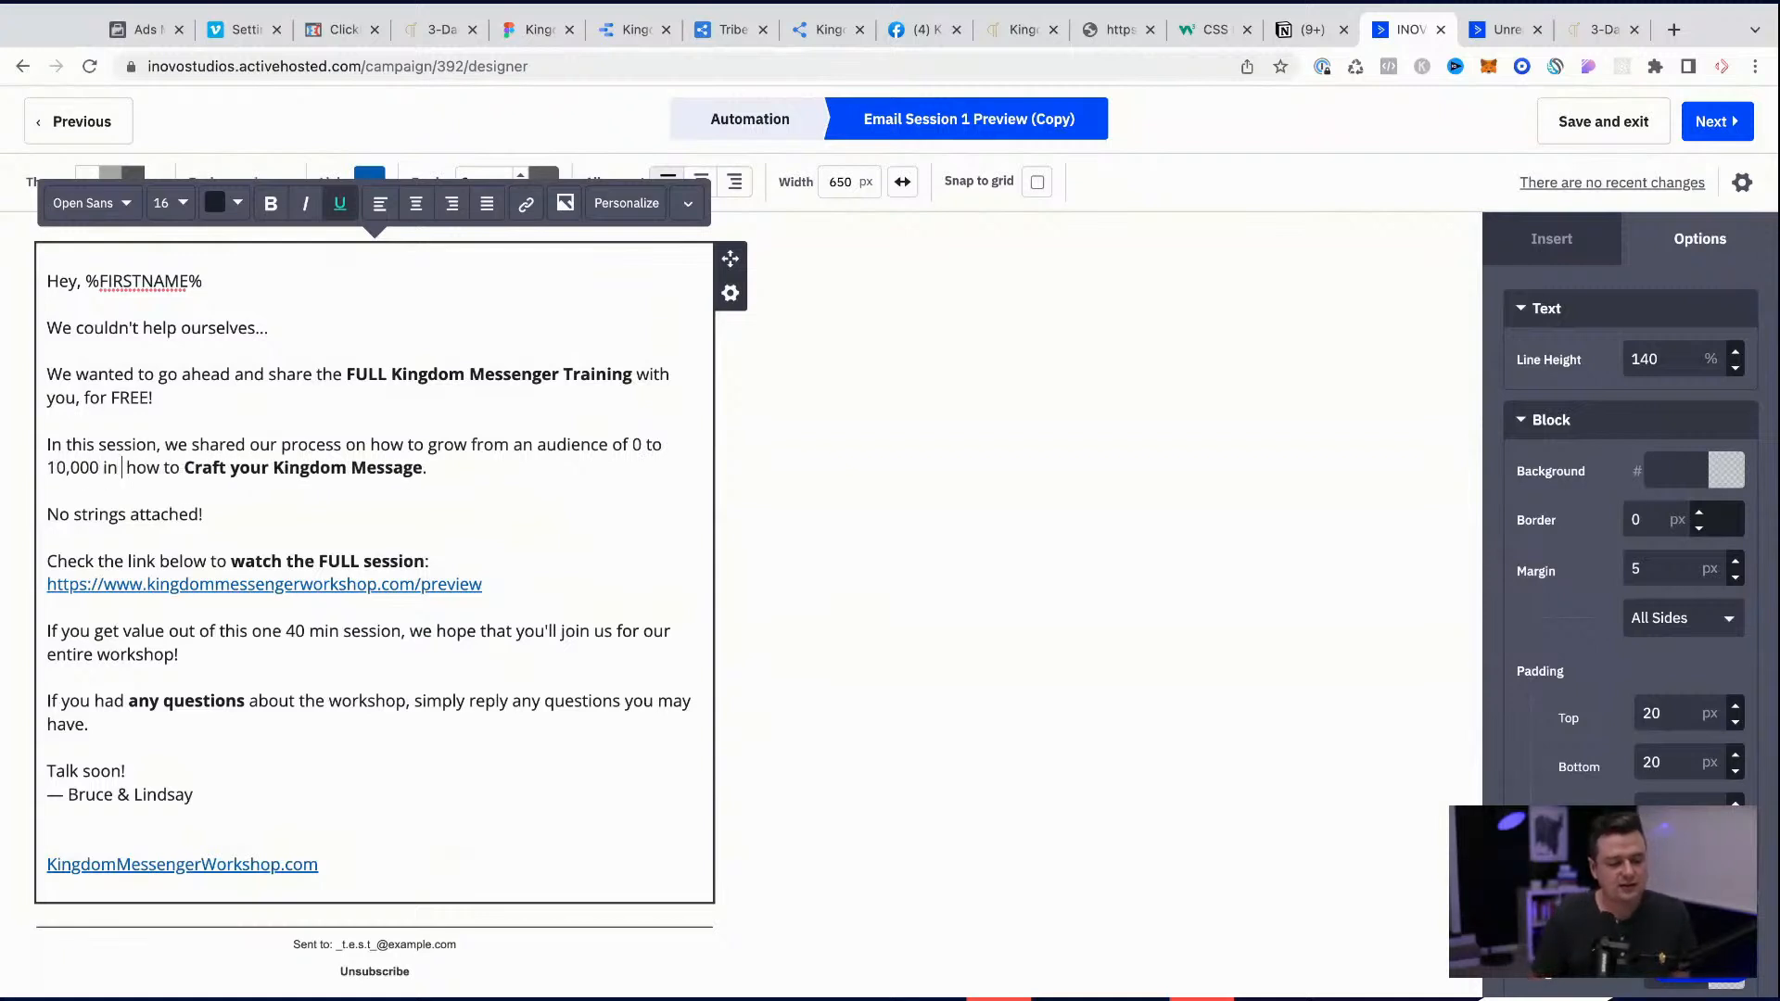
Step: Complete the session sentence with "our process on how to grow from an audience of 0 to 10,000 in 2022." and delete the leftover Kingdom Message wording
key("shift+End")
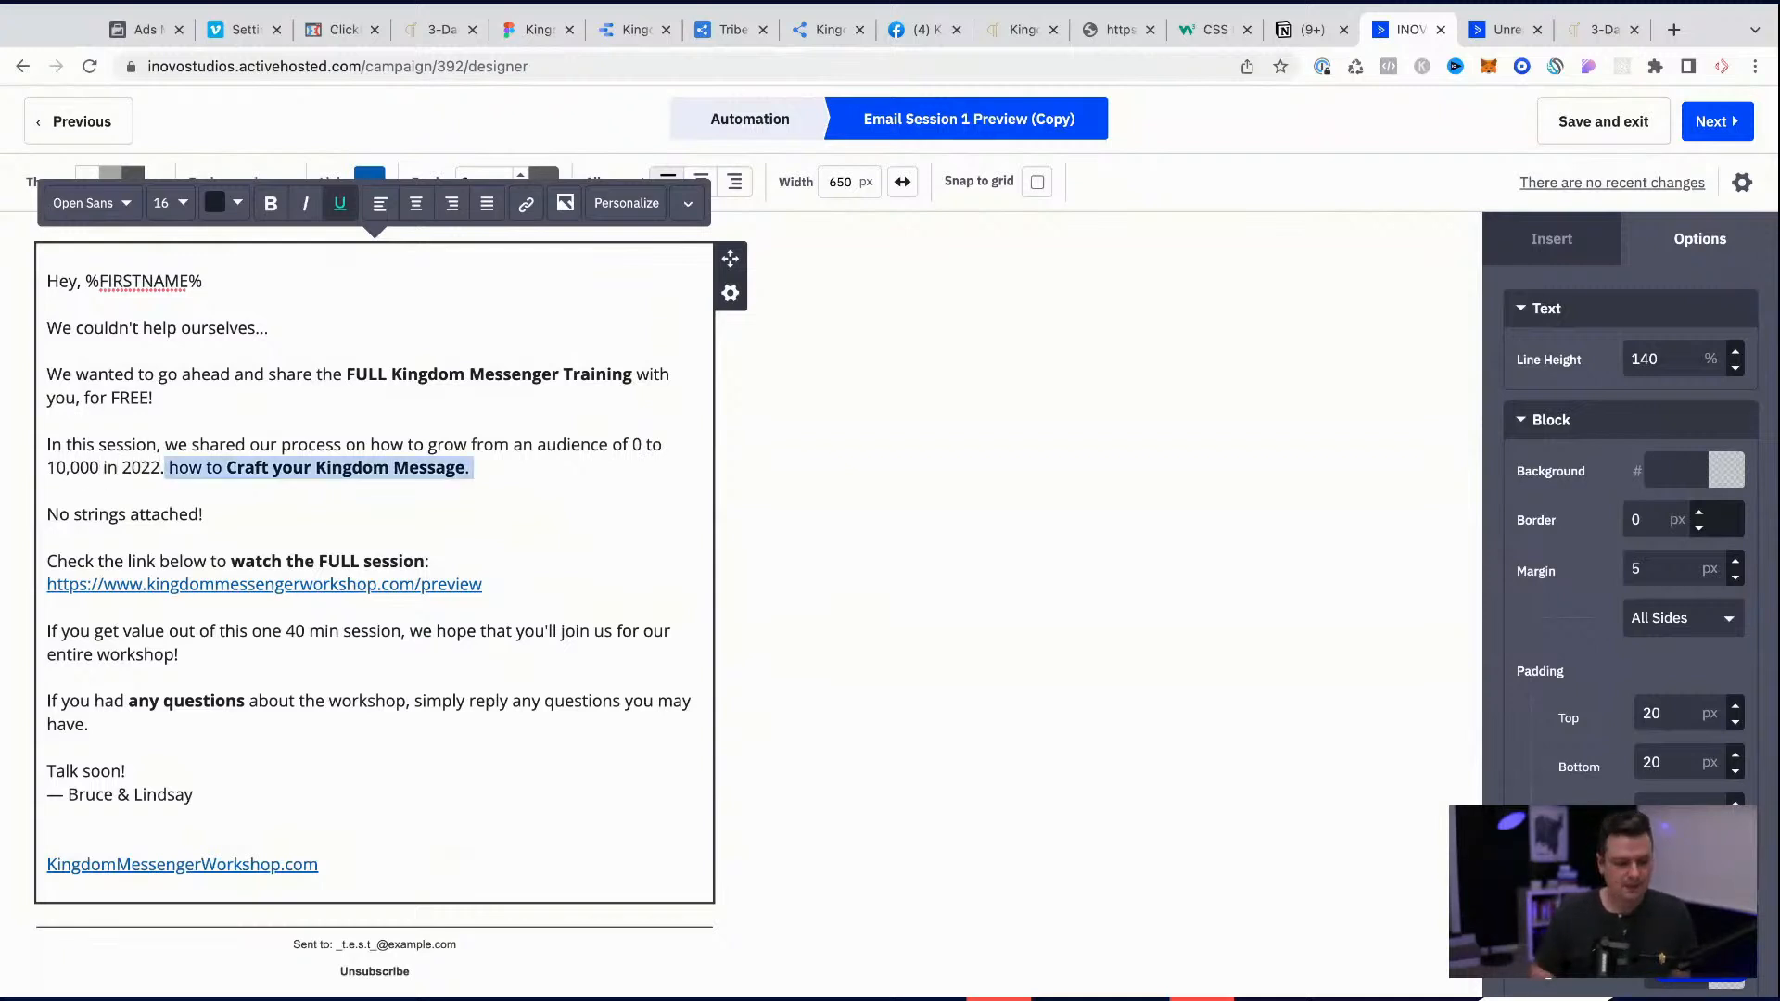
key("Delete")
key("Delete")
key("Return")
type("\\")
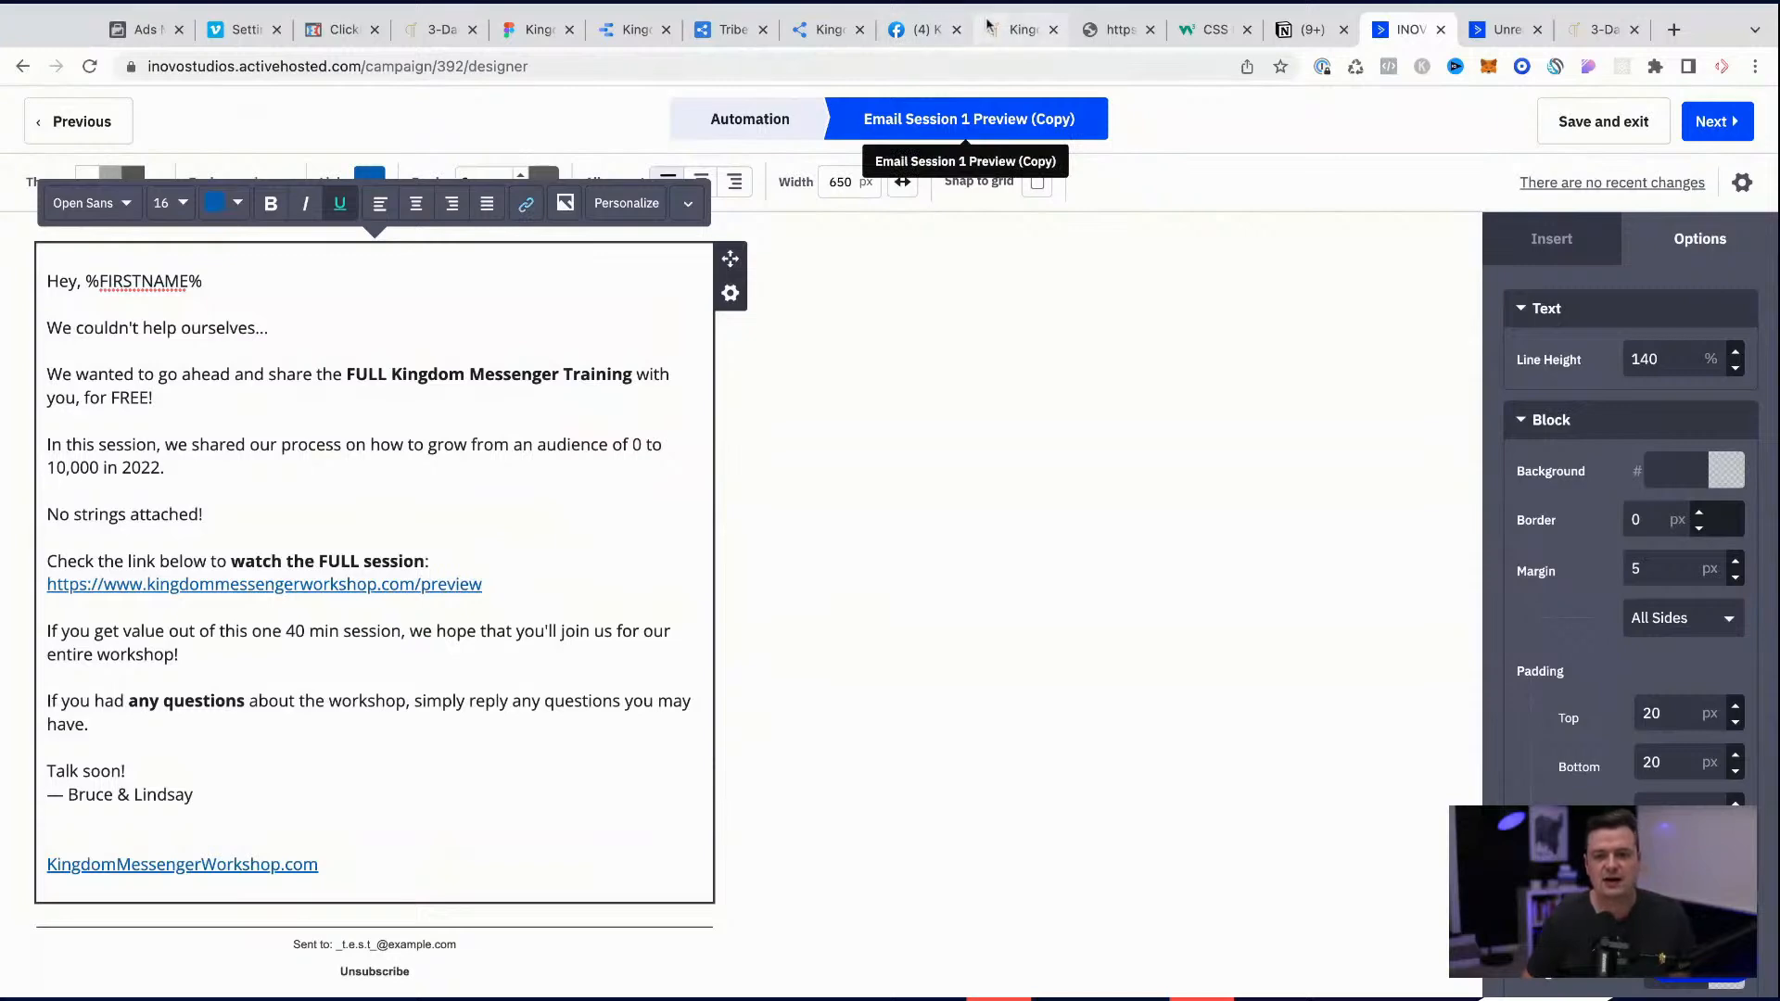
Step: Switch to kingdommessenger.tv, open the "Fastest way to Grow from 0->10,000 in 2022" broadcast and play its video
left_click(1023, 30)
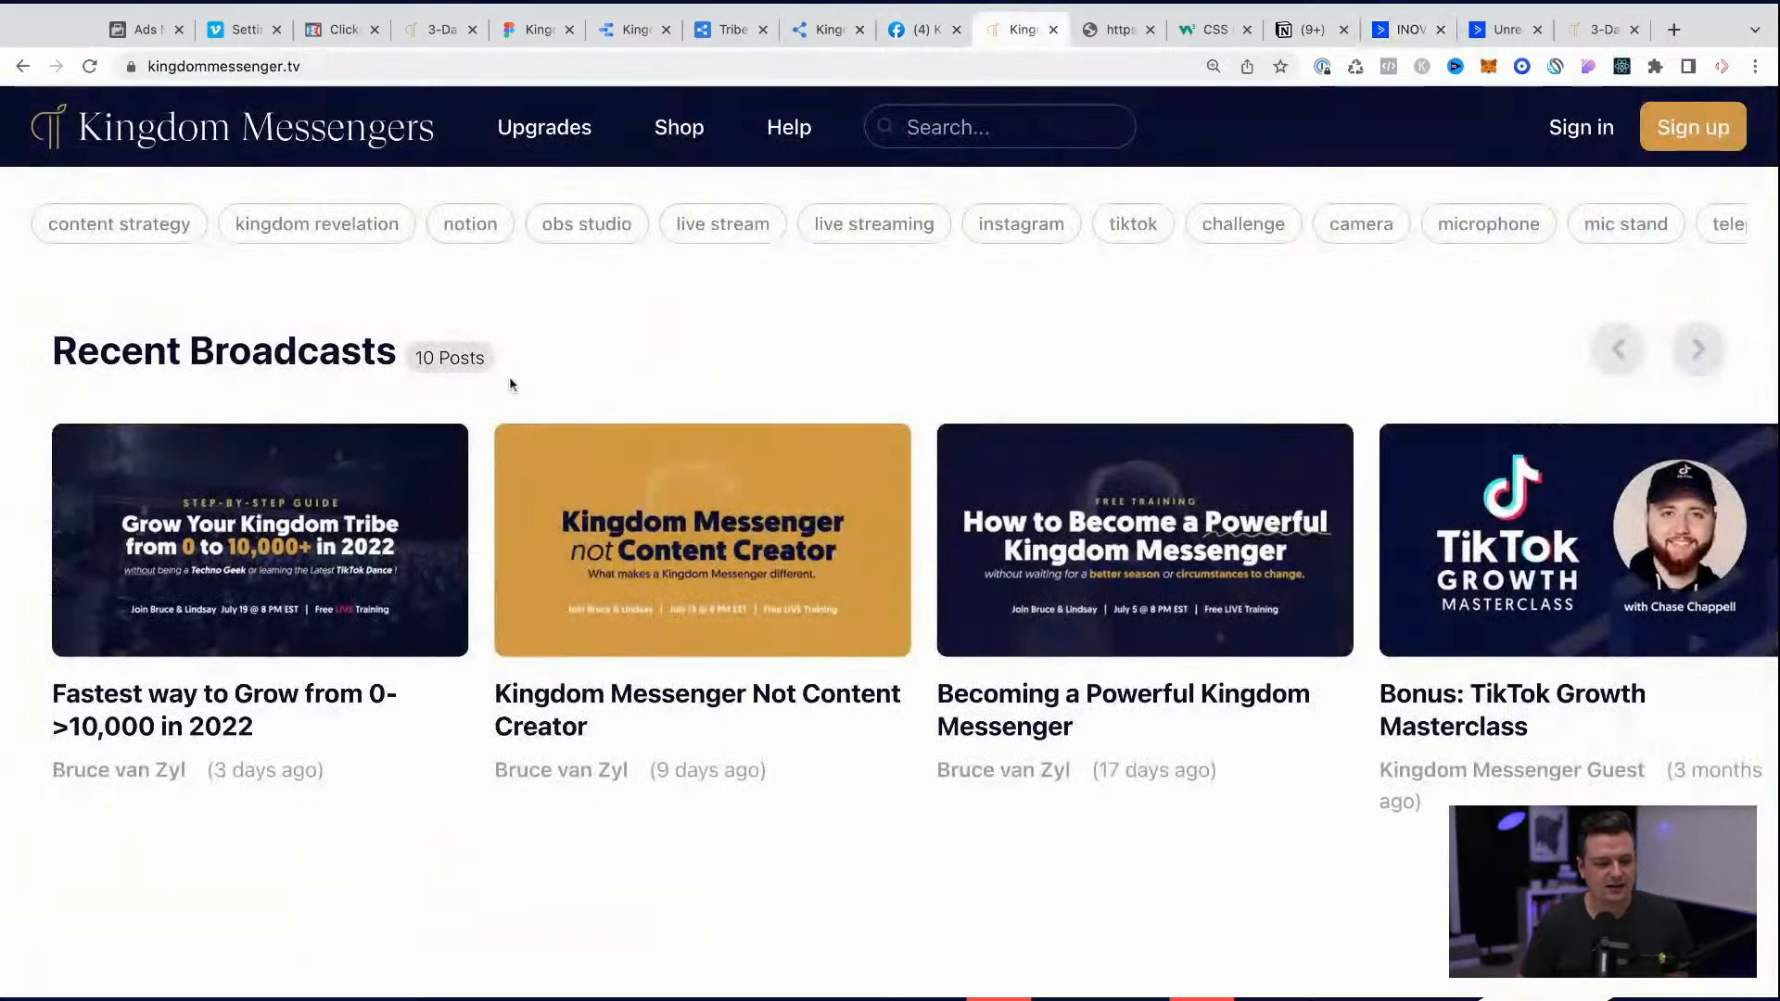
left_click(297, 571)
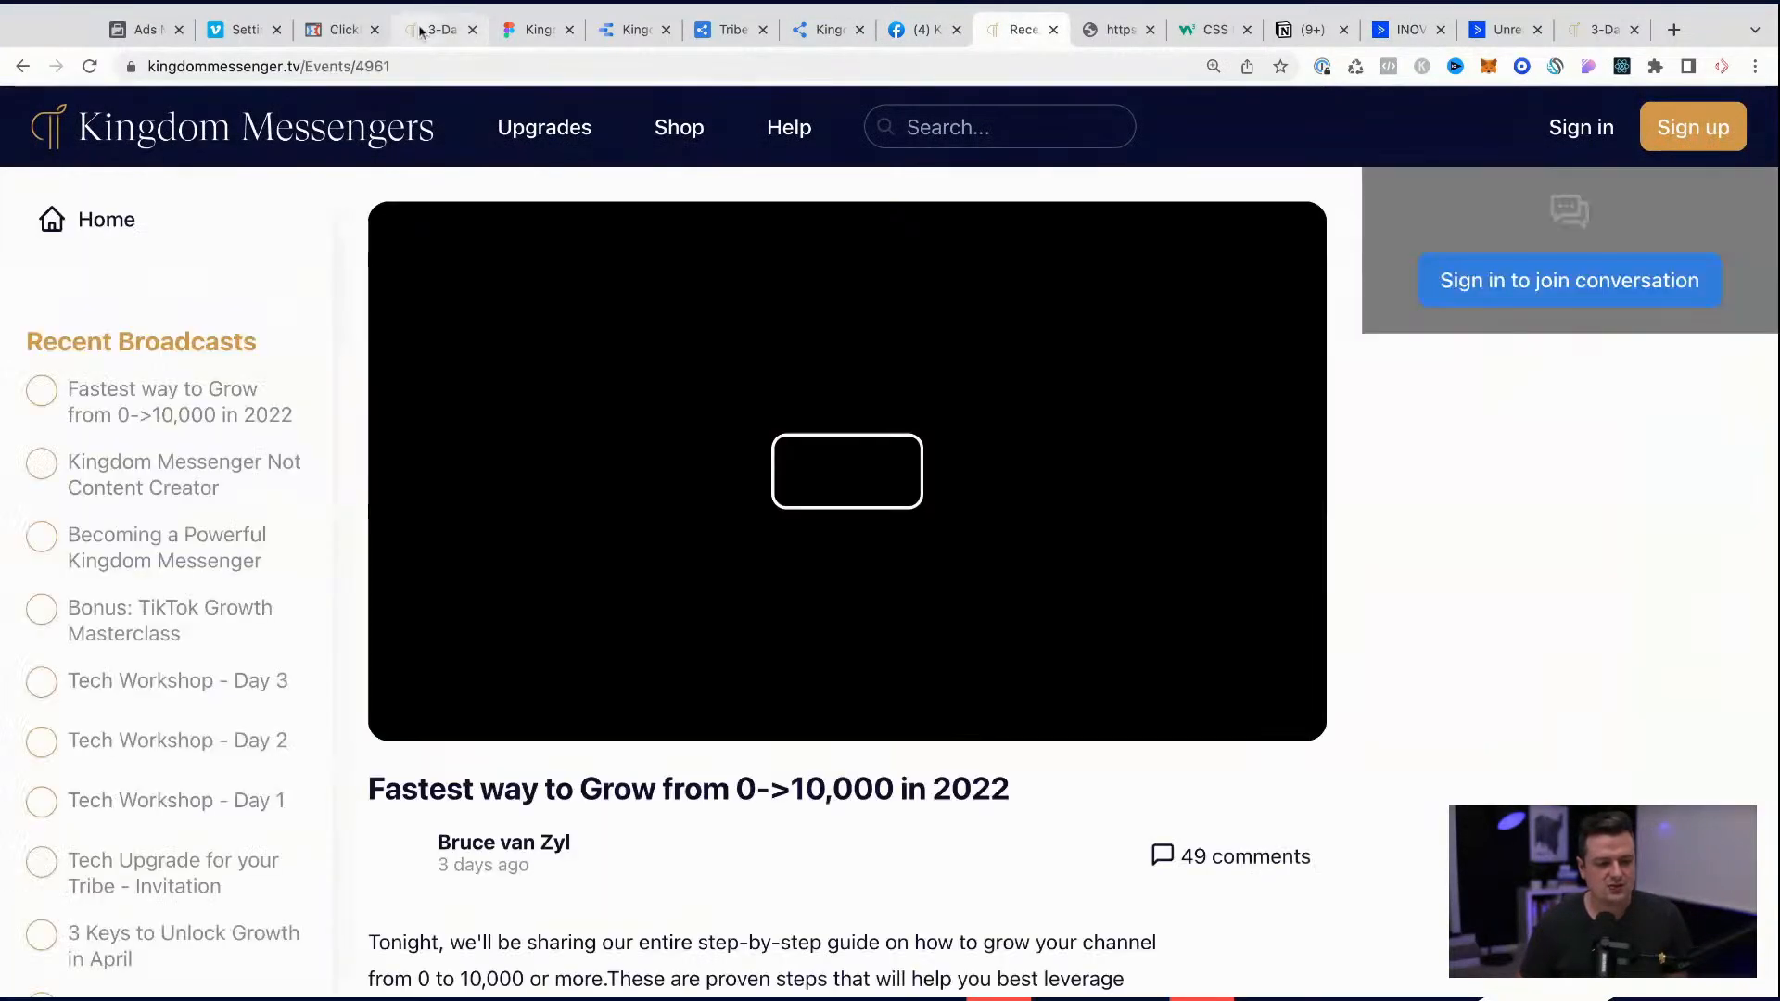
key("super+l")
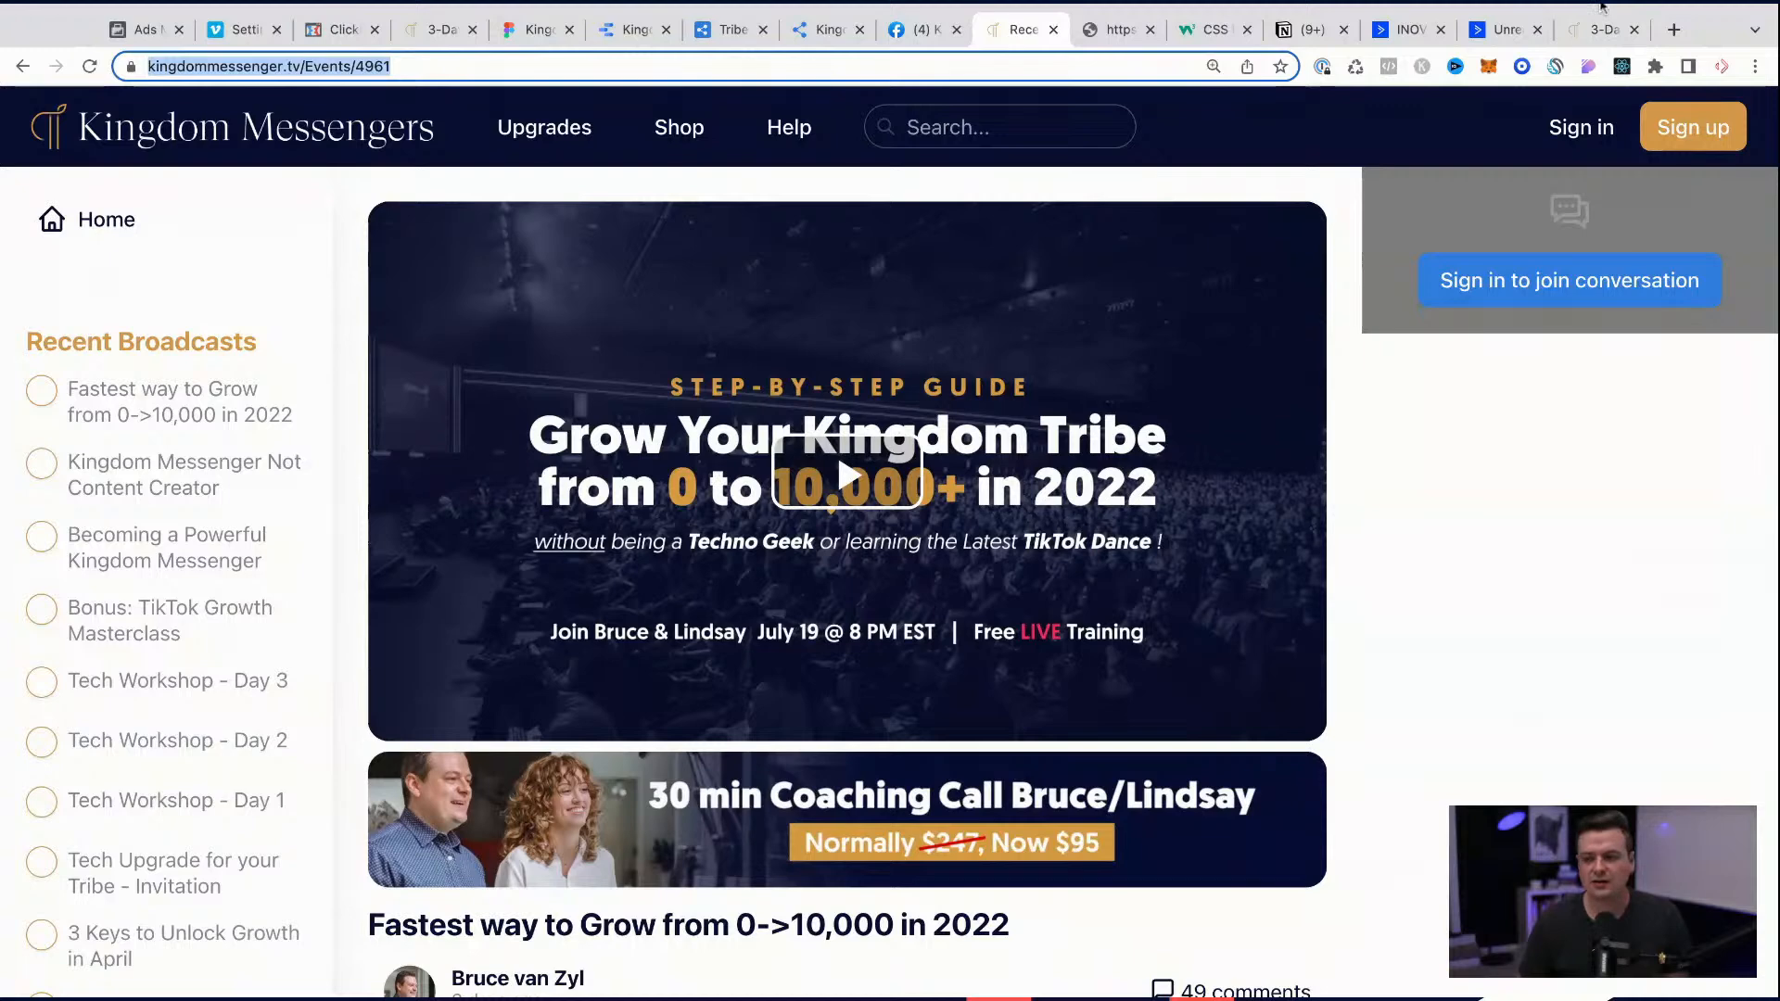
left_click(623, 634)
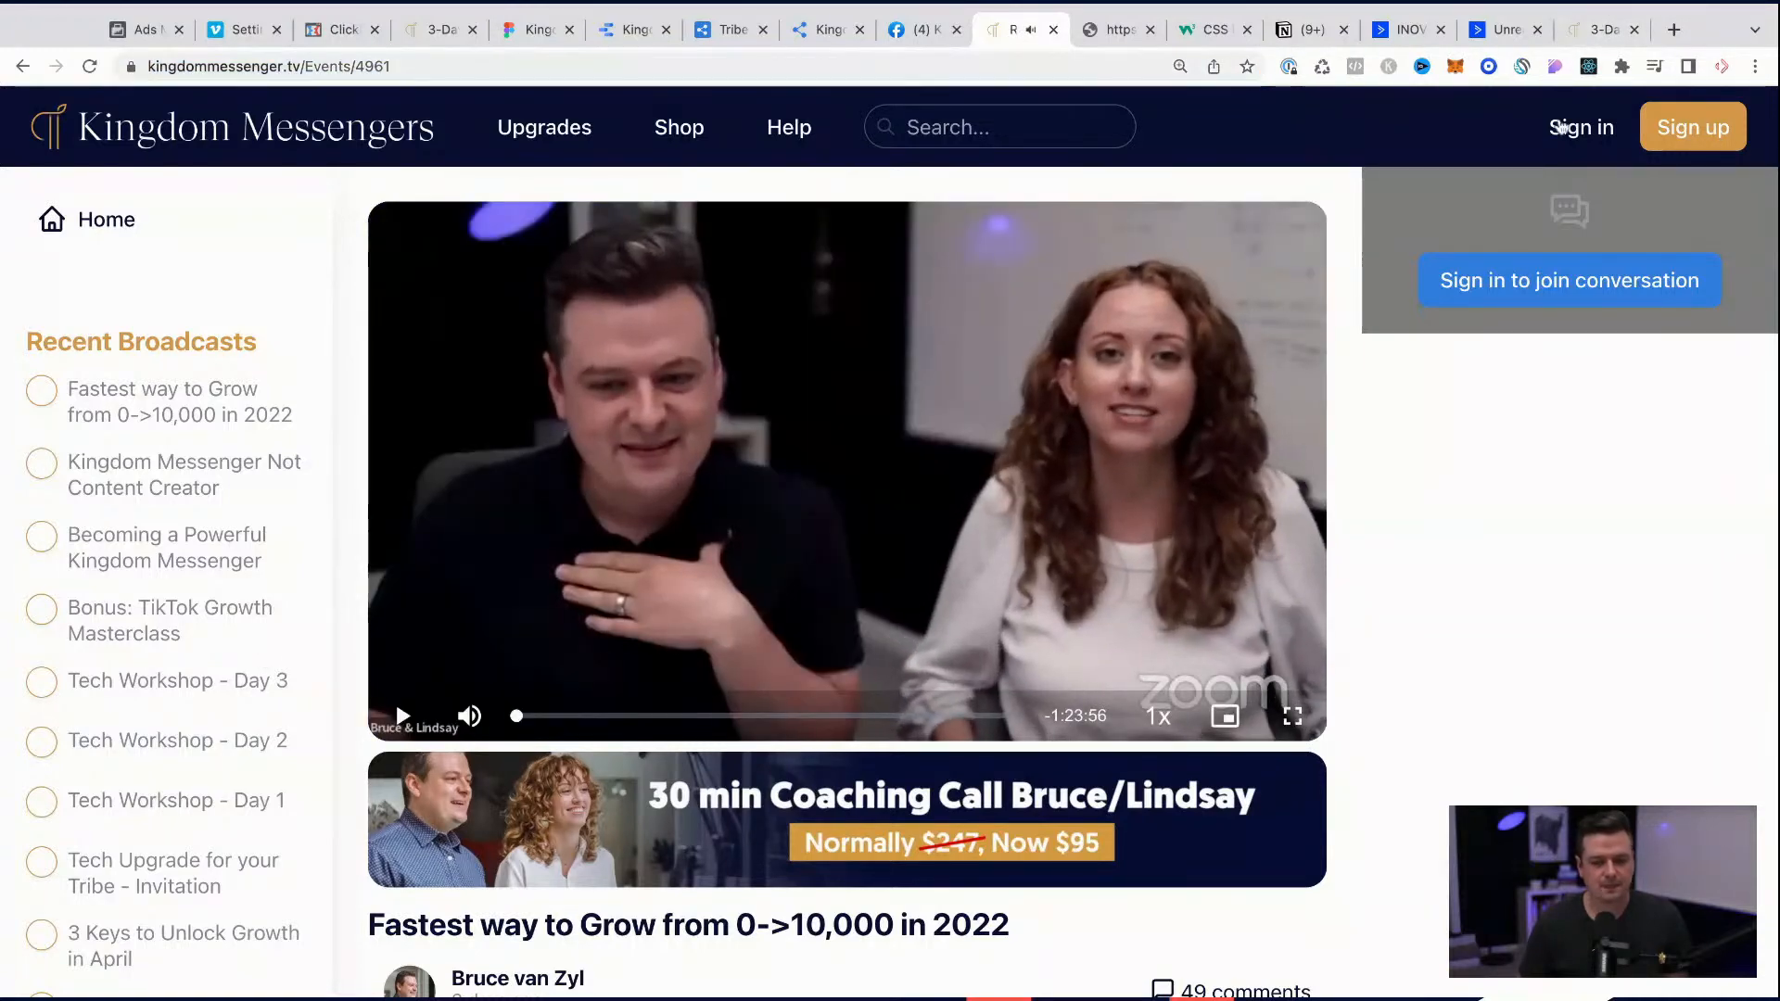
Step: Close the July challenge purchase page and the contact record, returning to the Session 1 Preview (Copy) email designer
left_click(1602, 30)
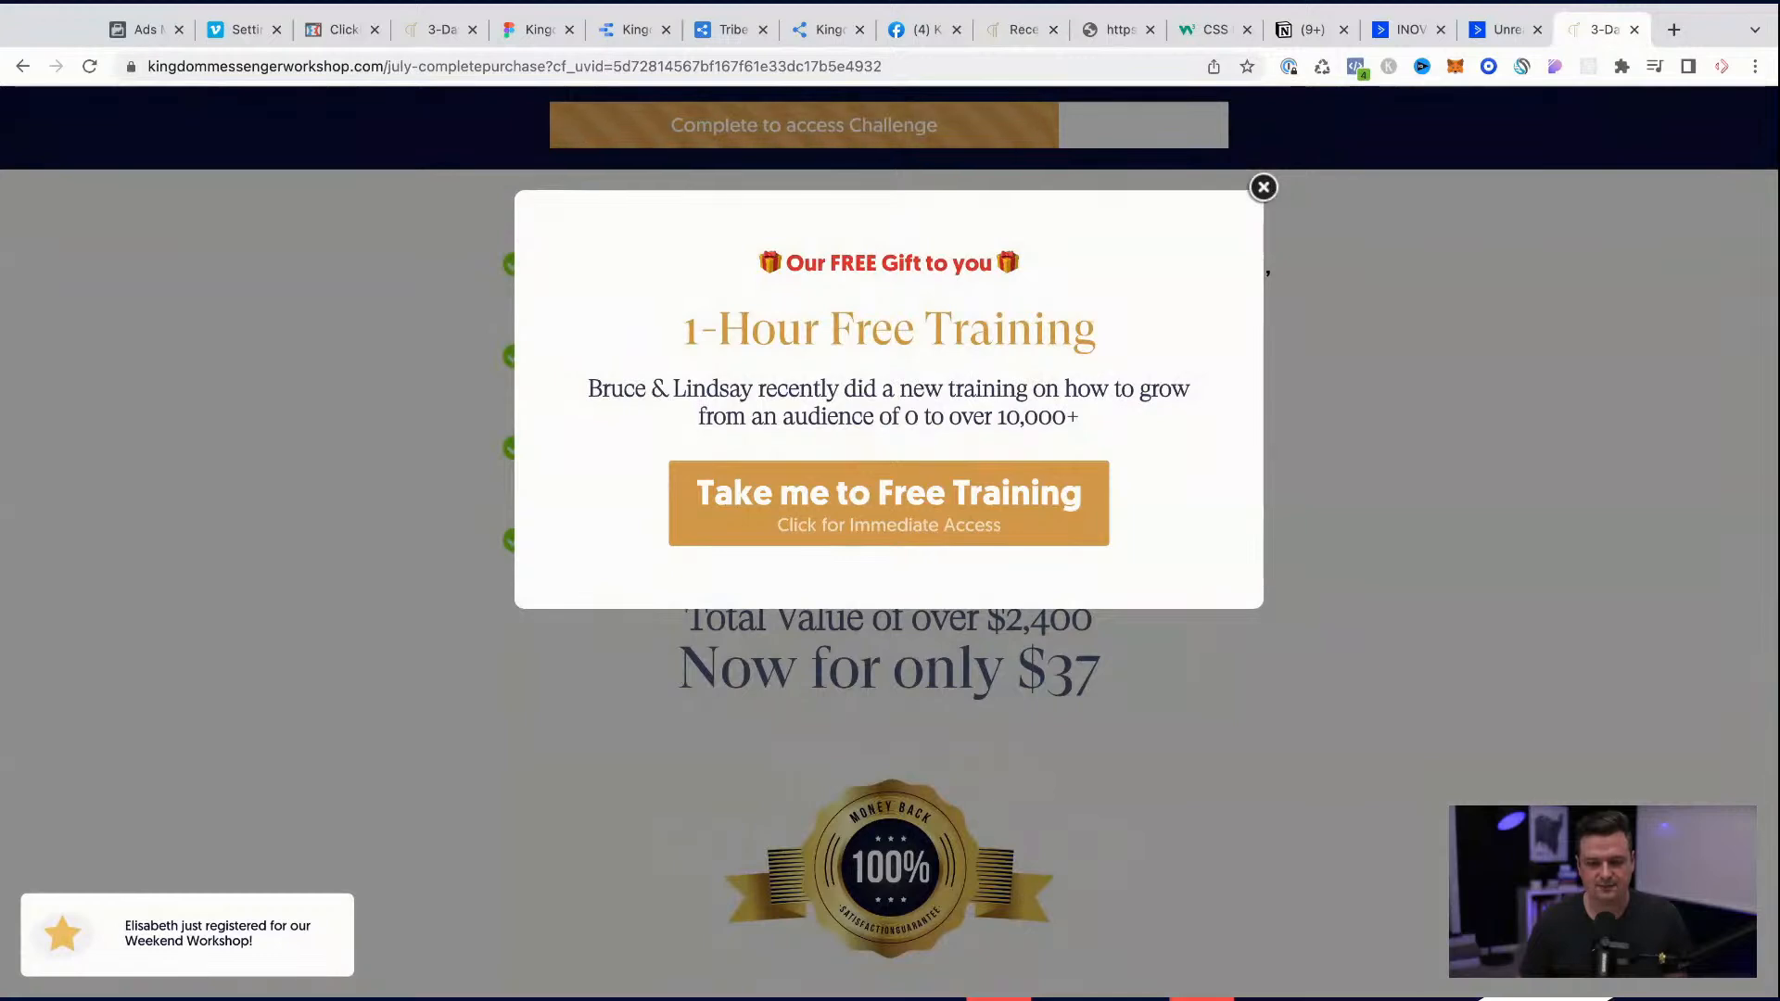
left_click(1262, 188)
left_click(1634, 30)
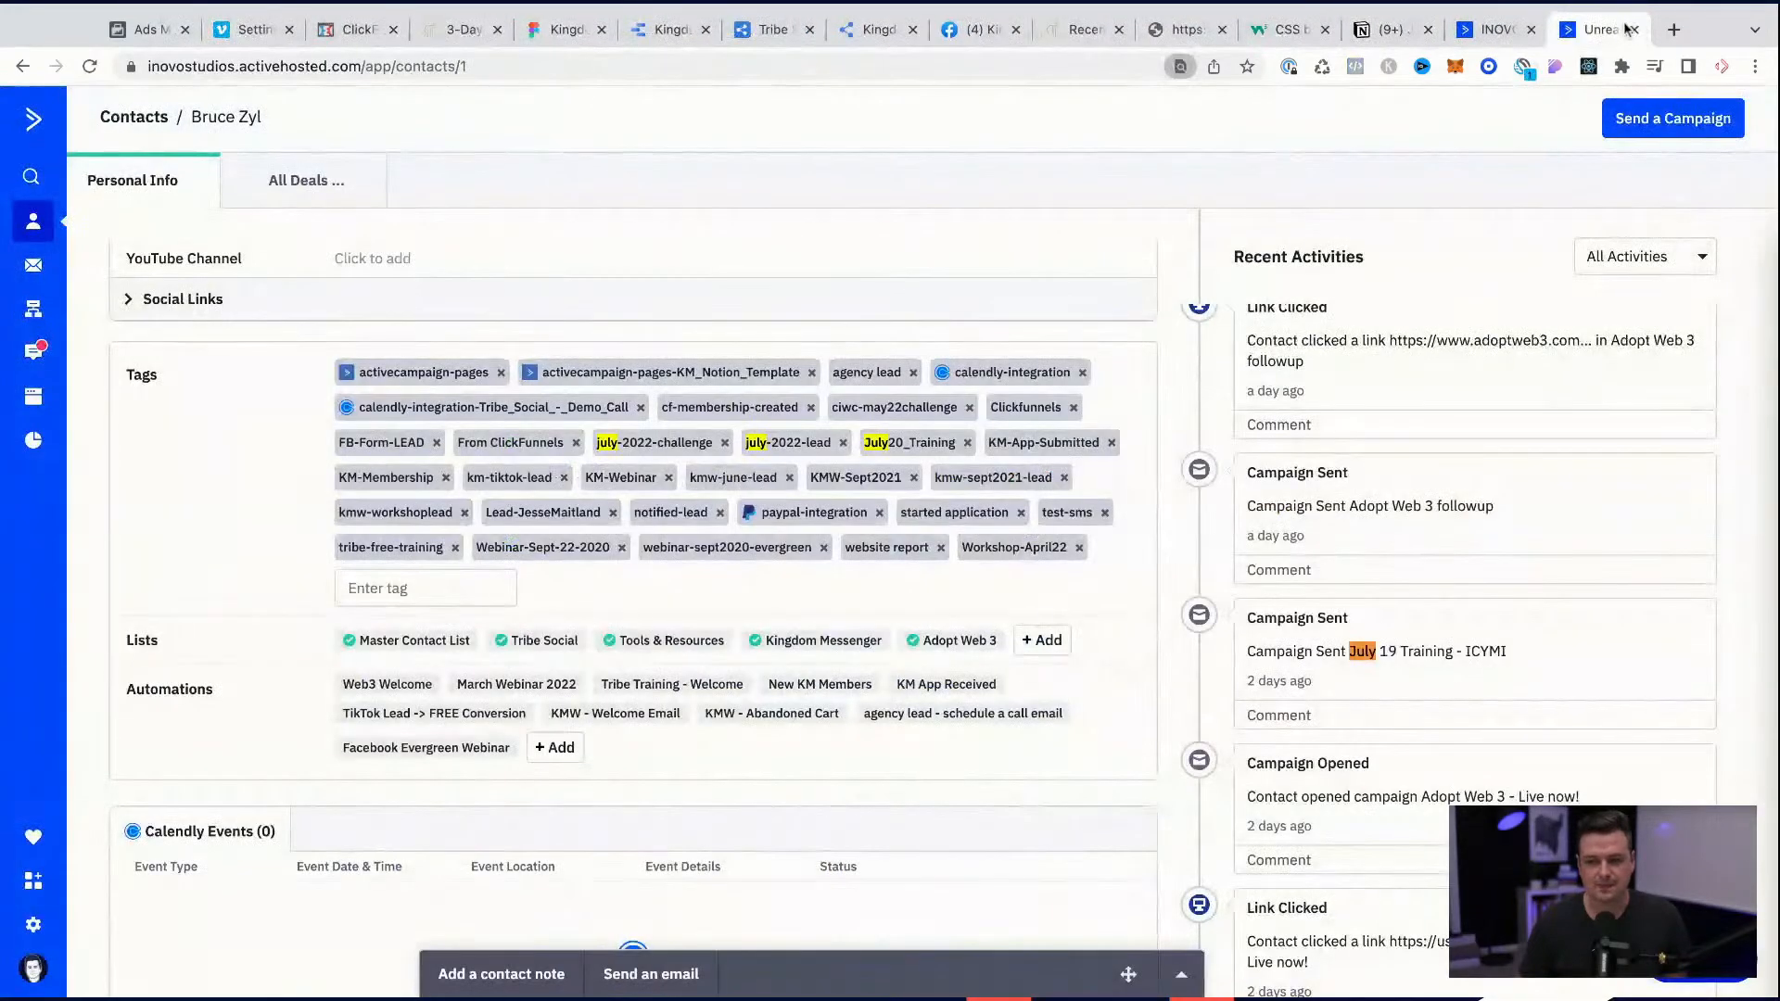
left_click(1634, 29)
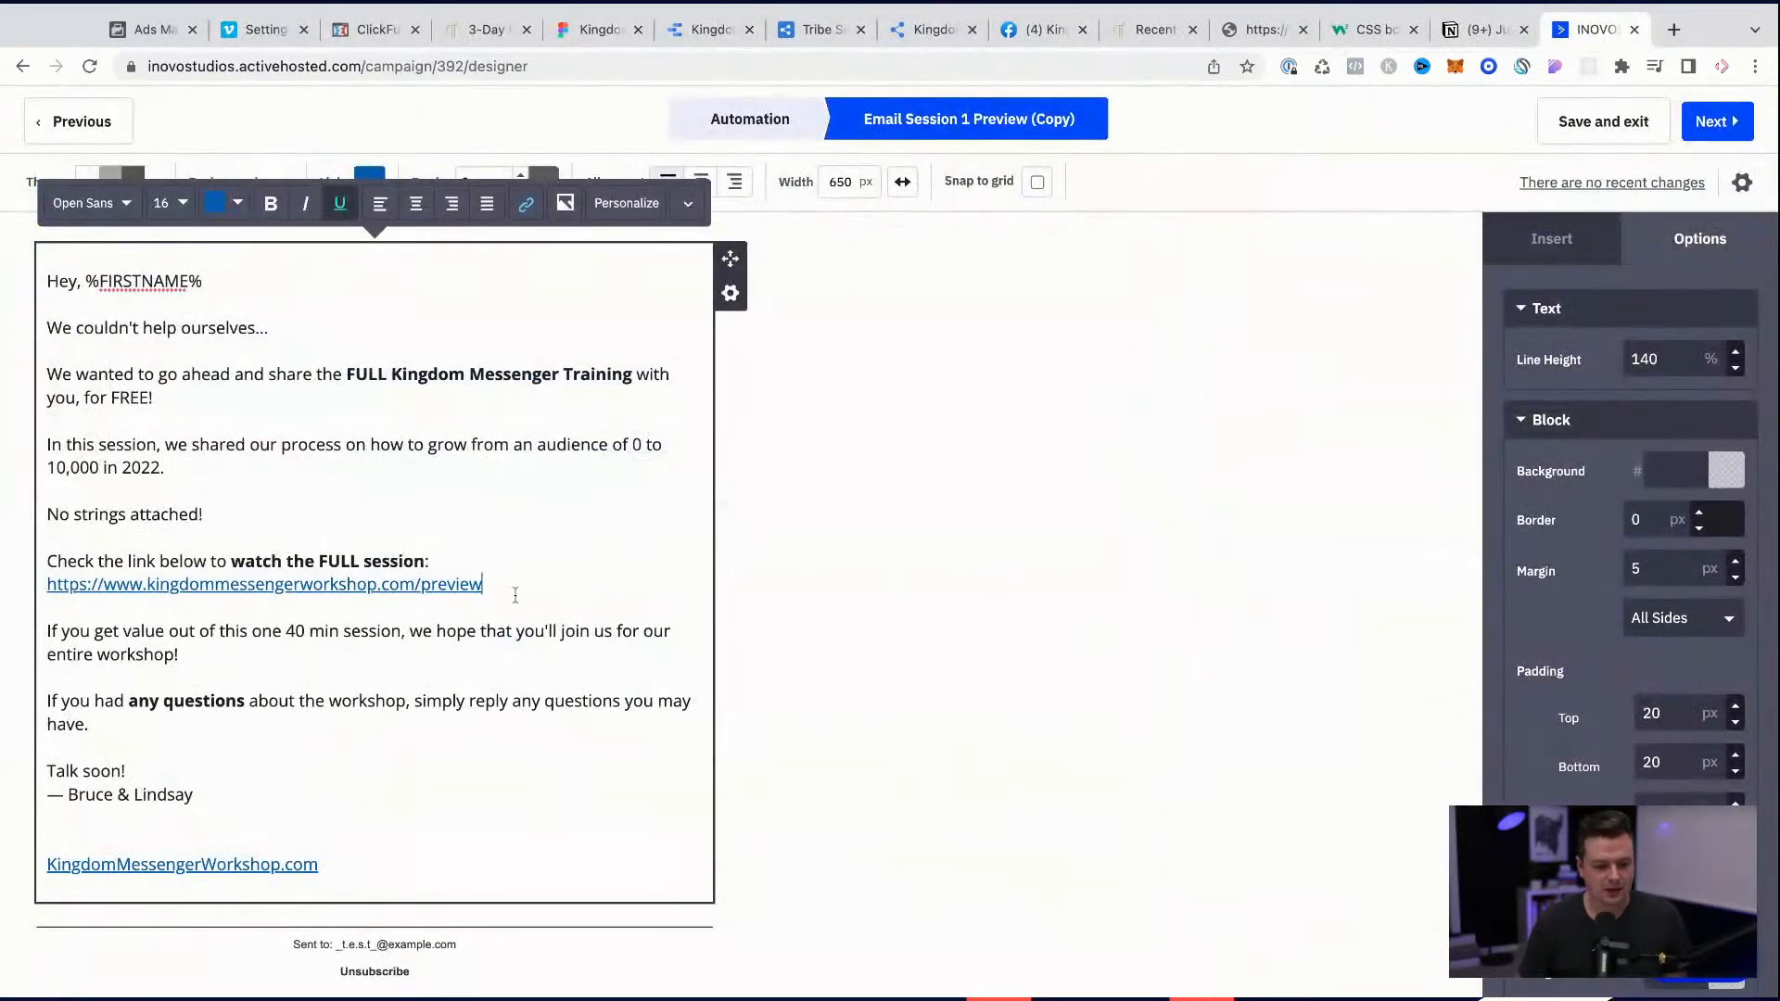
key("super+shift+Left")
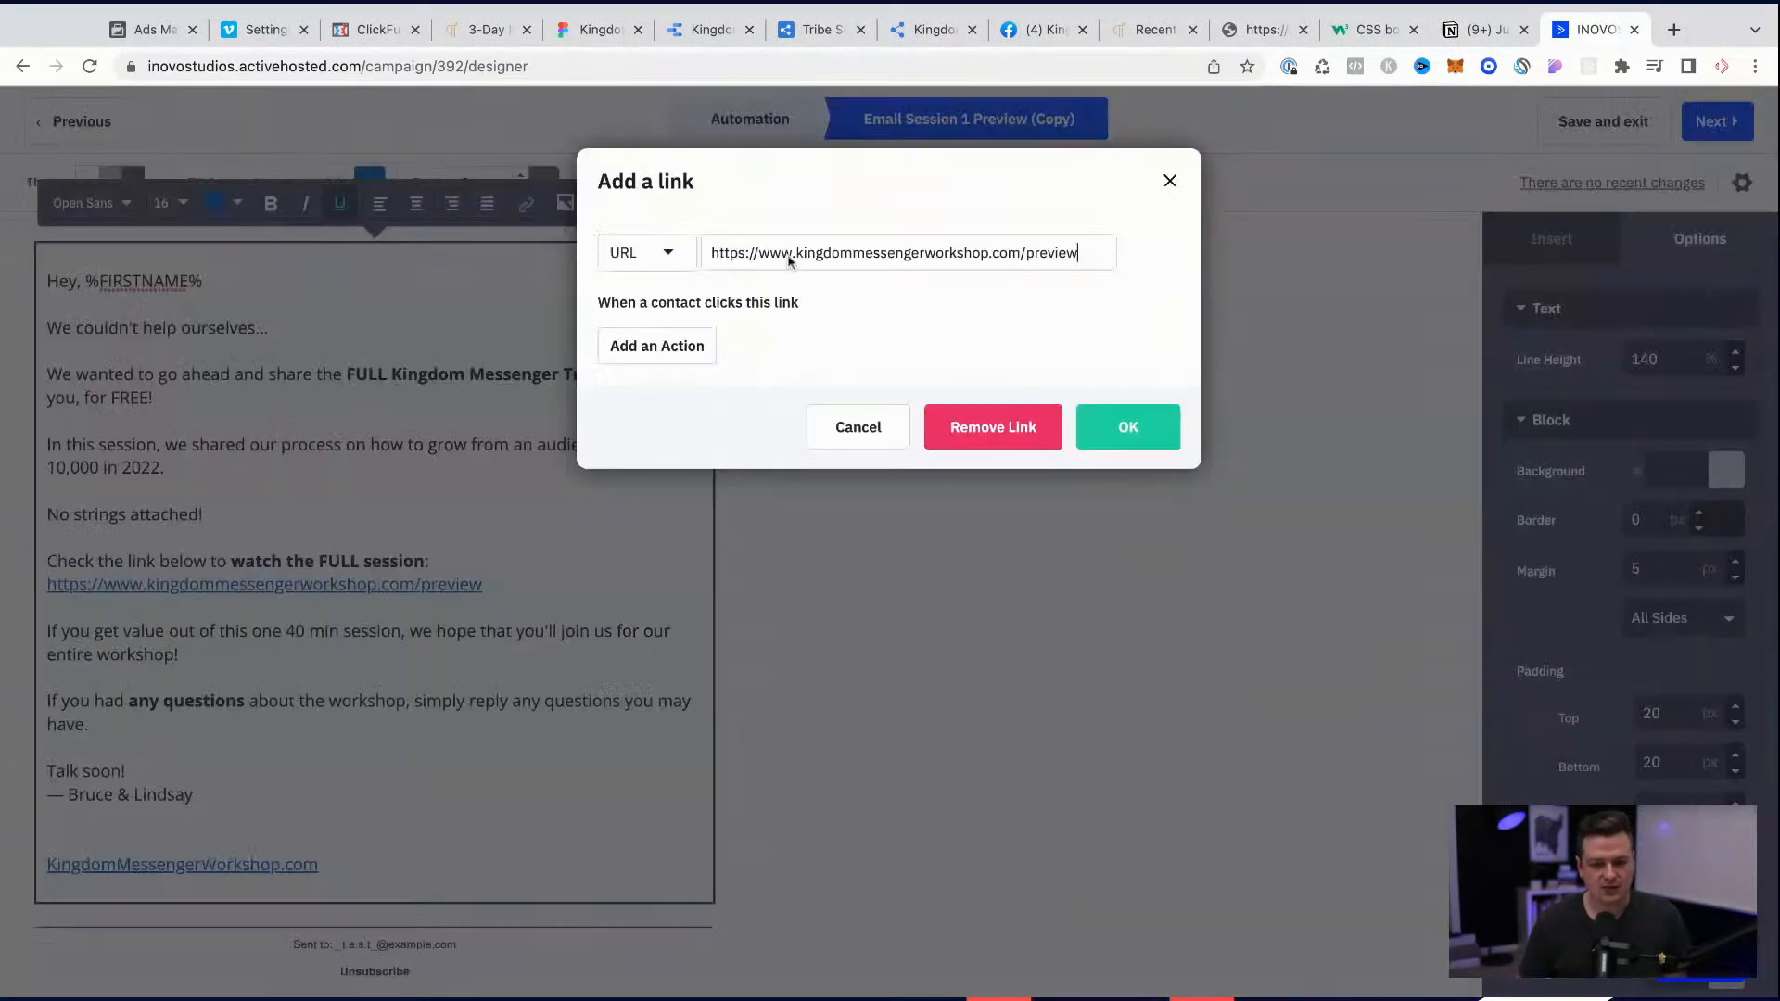
triple_click(789, 256)
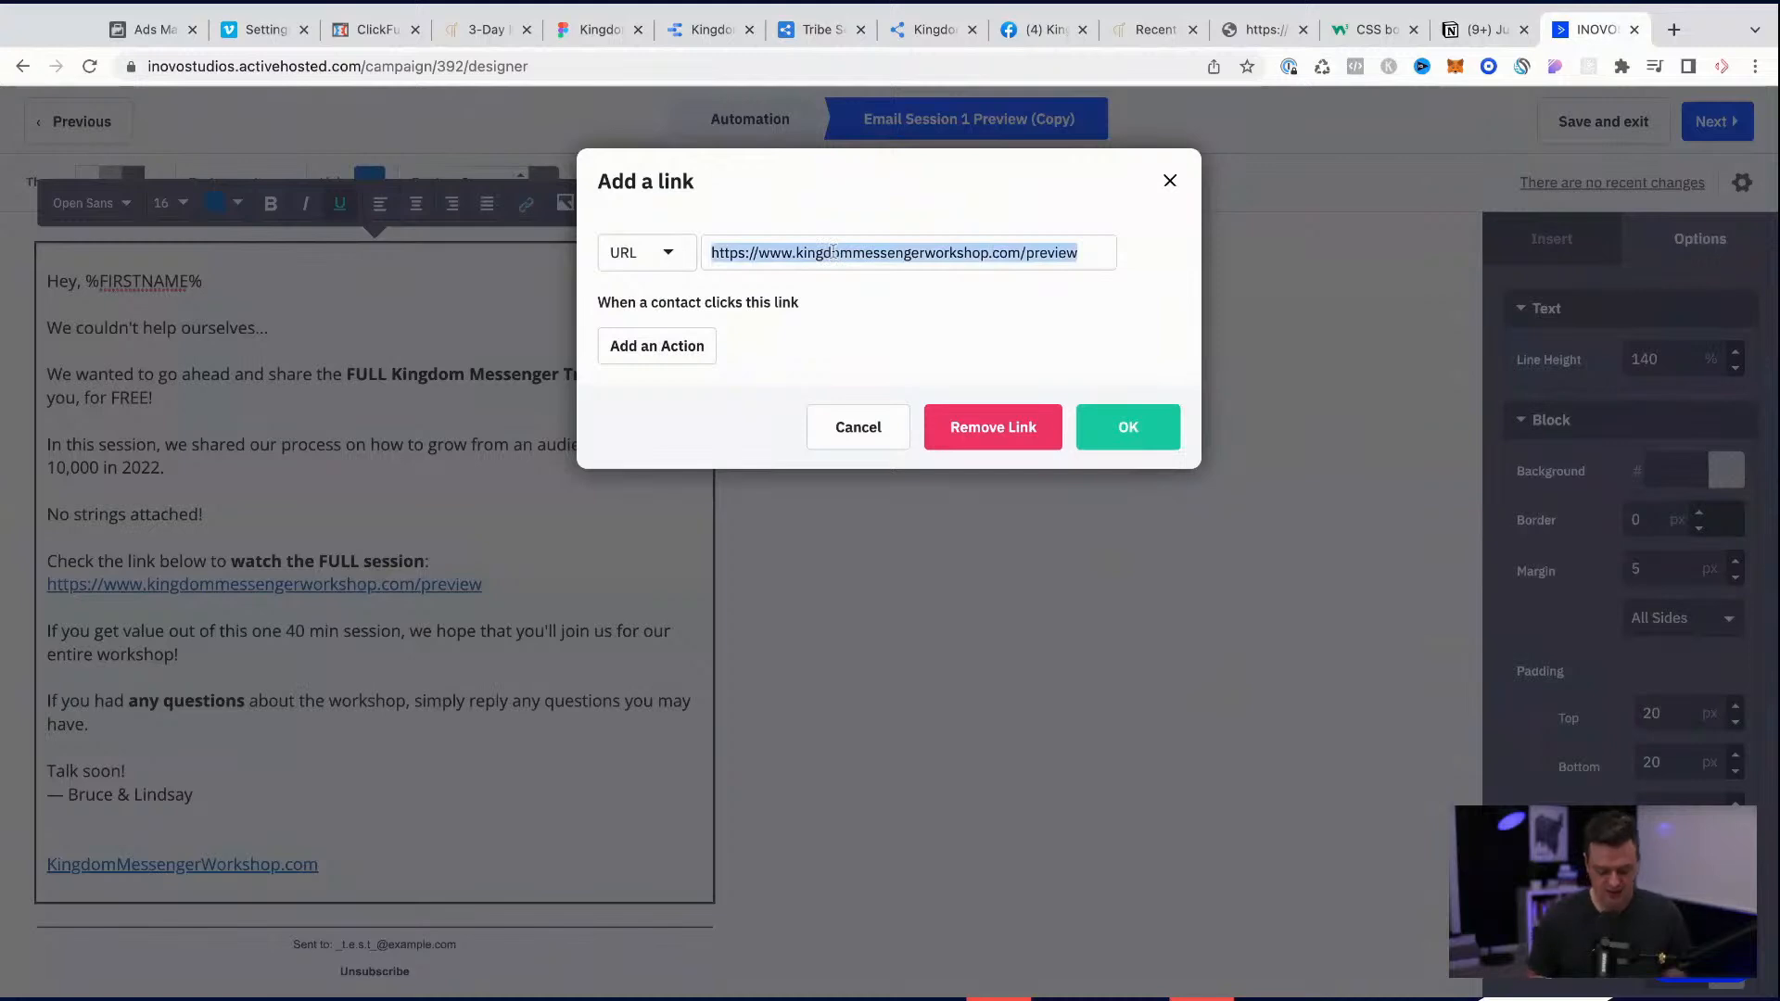
key("super+v")
left_click(1132, 431)
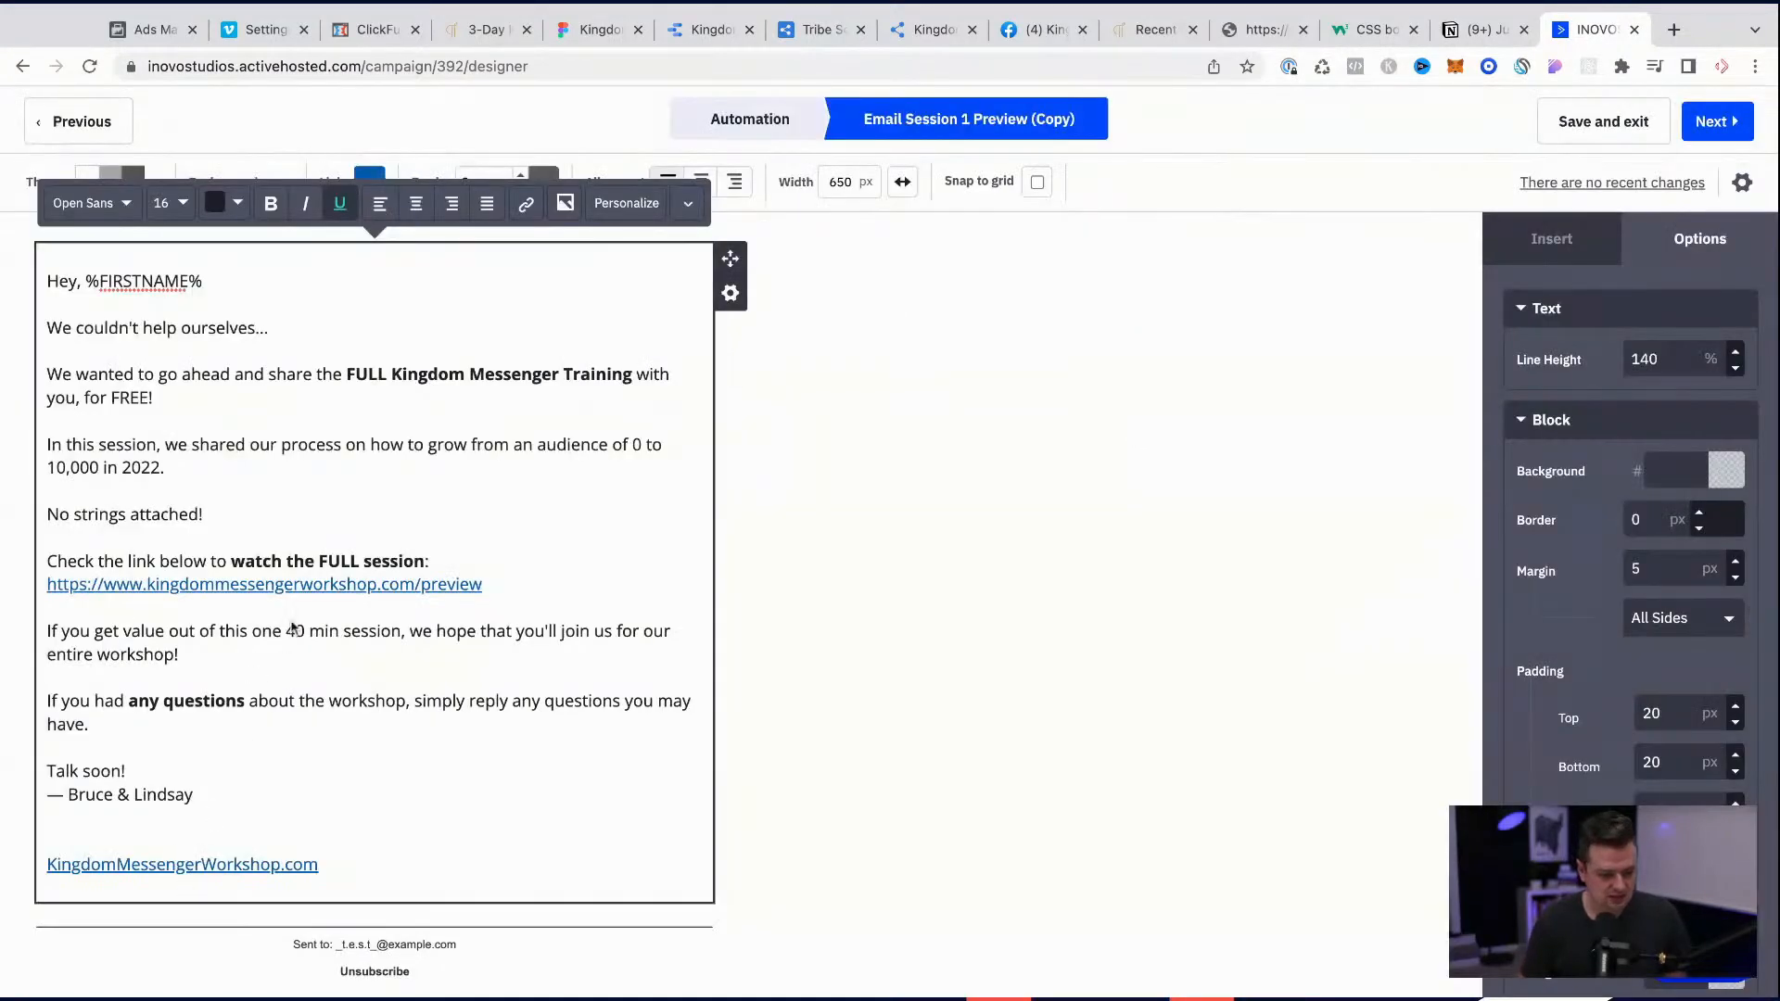
Step: Replace the start of the preview link's displayed text, through the "k" of kingdommessengerworkshop, with "Watch on K"
left_click(507, 587)
key("shift+Left")
key("shift+Left")
key("shift+Left")
key("shift+Left")
key("shift+Left")
key("shift+Left")
key("shift+Left")
key("shift+Left")
key("shift+Left")
key("shift+Left")
key("shift+Left")
key("shift+Left")
key("shift+Left")
key("shift+Left")
key("shift+Left")
key("shift+Left")
key("shift+Left")
key("shift+Left")
key("shift+Left")
key("shift+Left")
key("Left")
key("BackSpace")
key("BackSpace")
key("BackSpace")
key("BackSpace")
key("BackSpace")
key("BackSpace")
key("BackSpace")
key("BackSpace")
key("BackSpace")
key("BackSpace")
key("BackSpace")
key("BackSpace")
type("WkWatch on K")
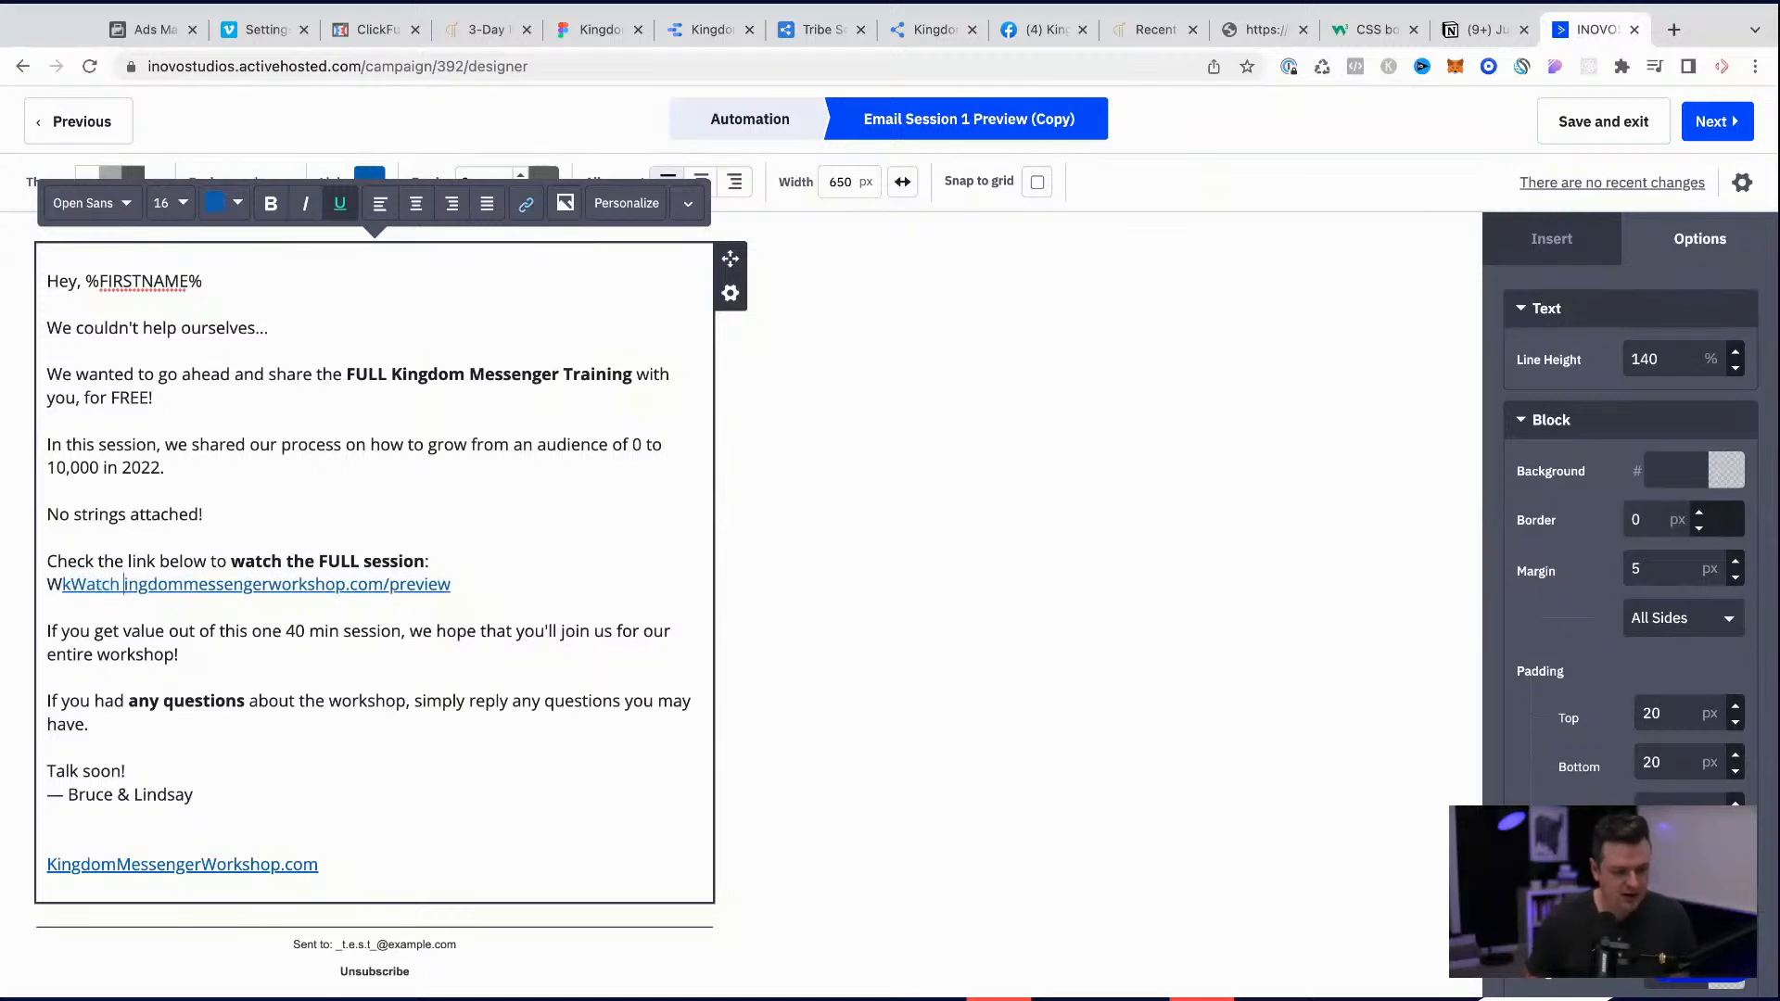
key("alt+Left")
key("alt+Left")
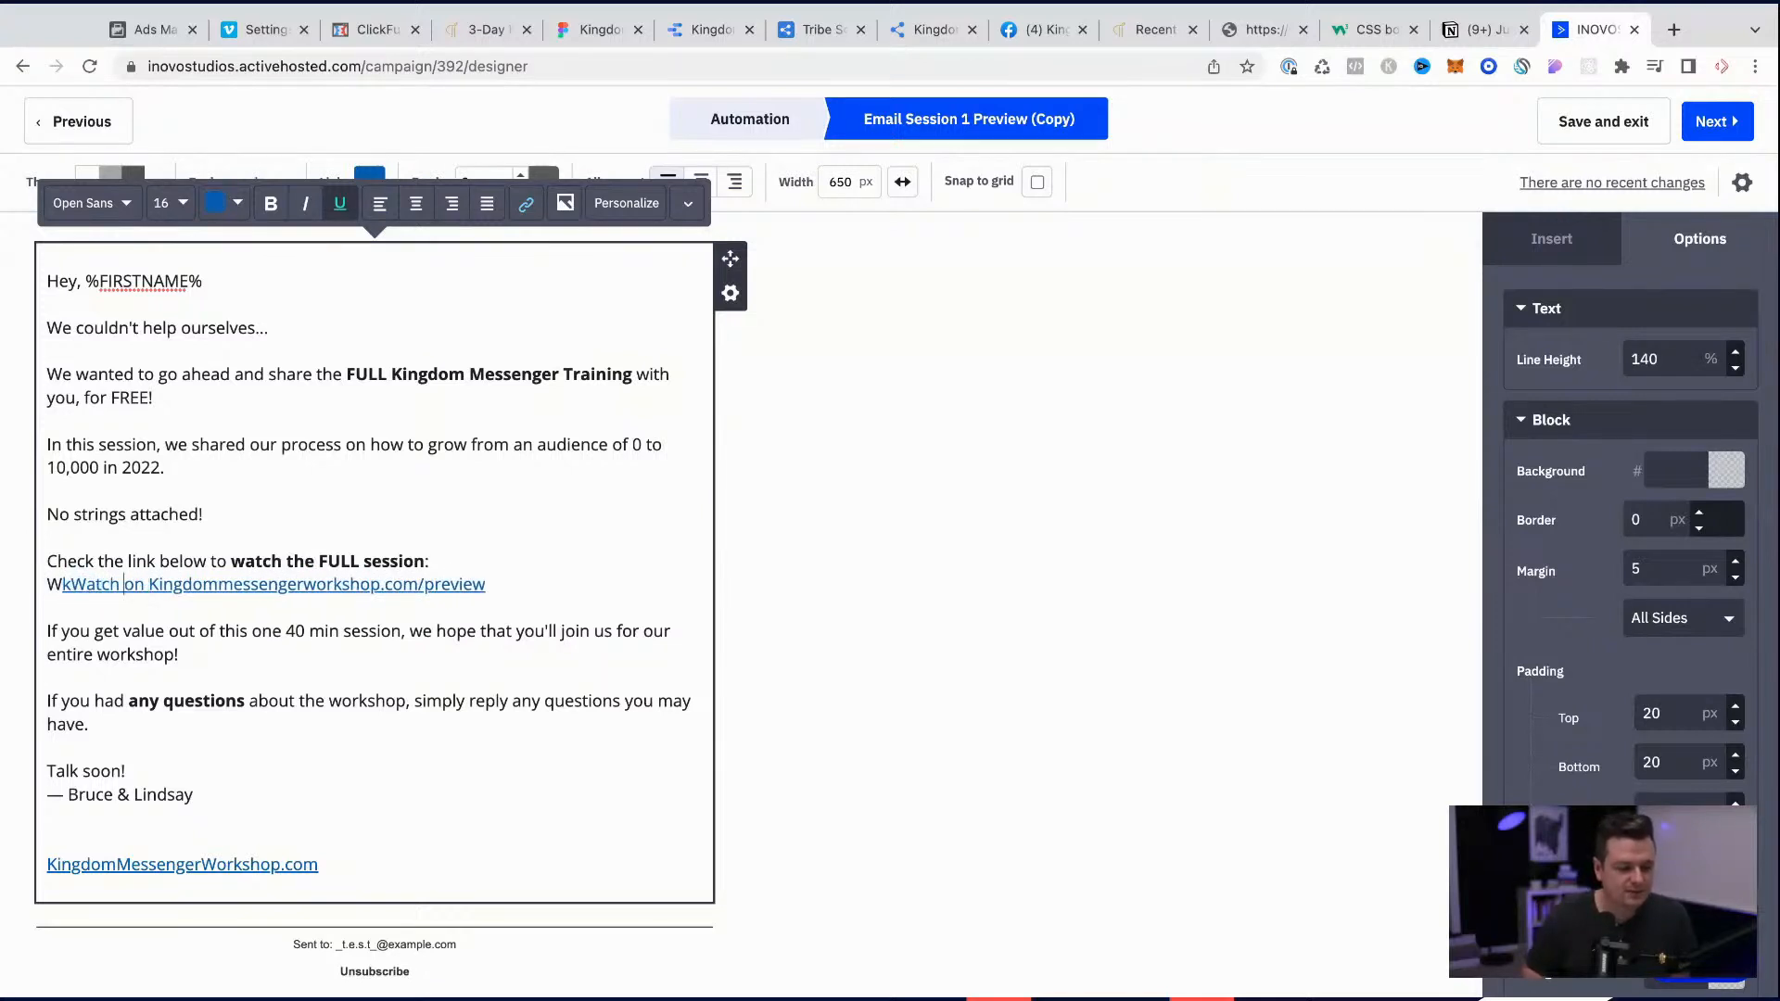
key("BackSpace")
key("BackSpace")
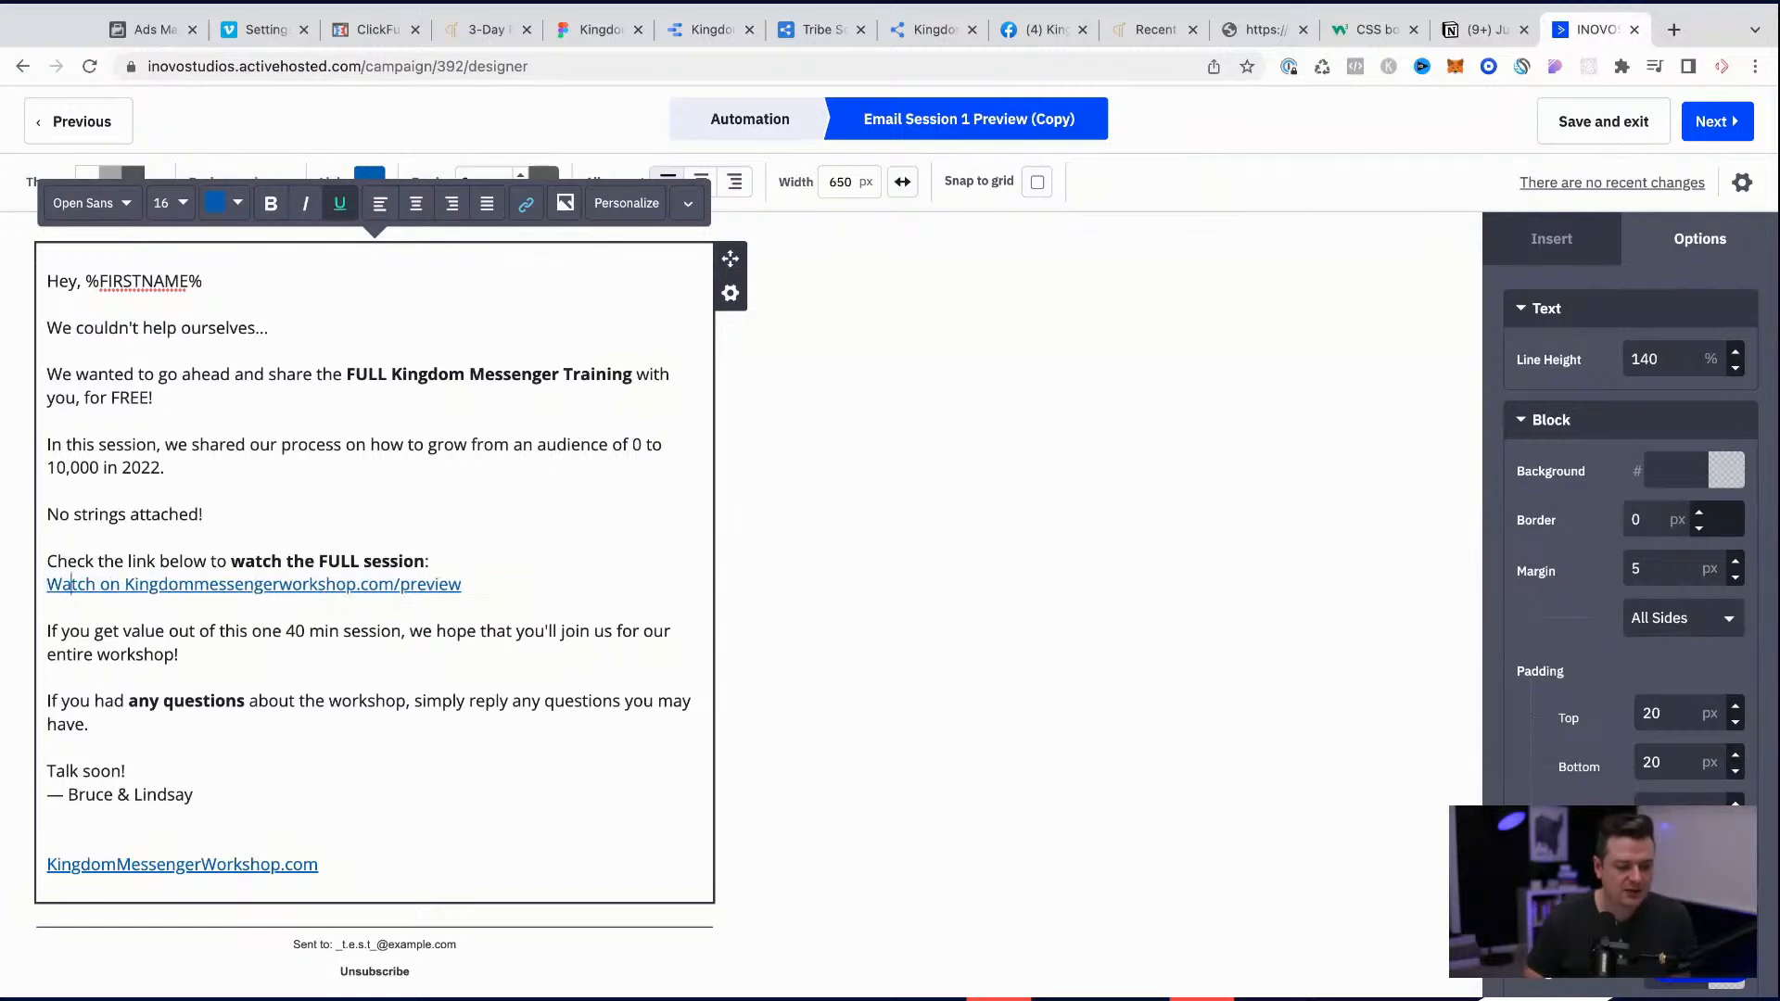
Step: Finish the link text as "Watch on Kingdom Messenger TV", removing the leftover "workshop.com/preview"
key("Delete")
type("M")
key("Right")
key("Right")
key("Right")
key("Right")
key("Right")
key("Right")
key("Right")
key("Right")
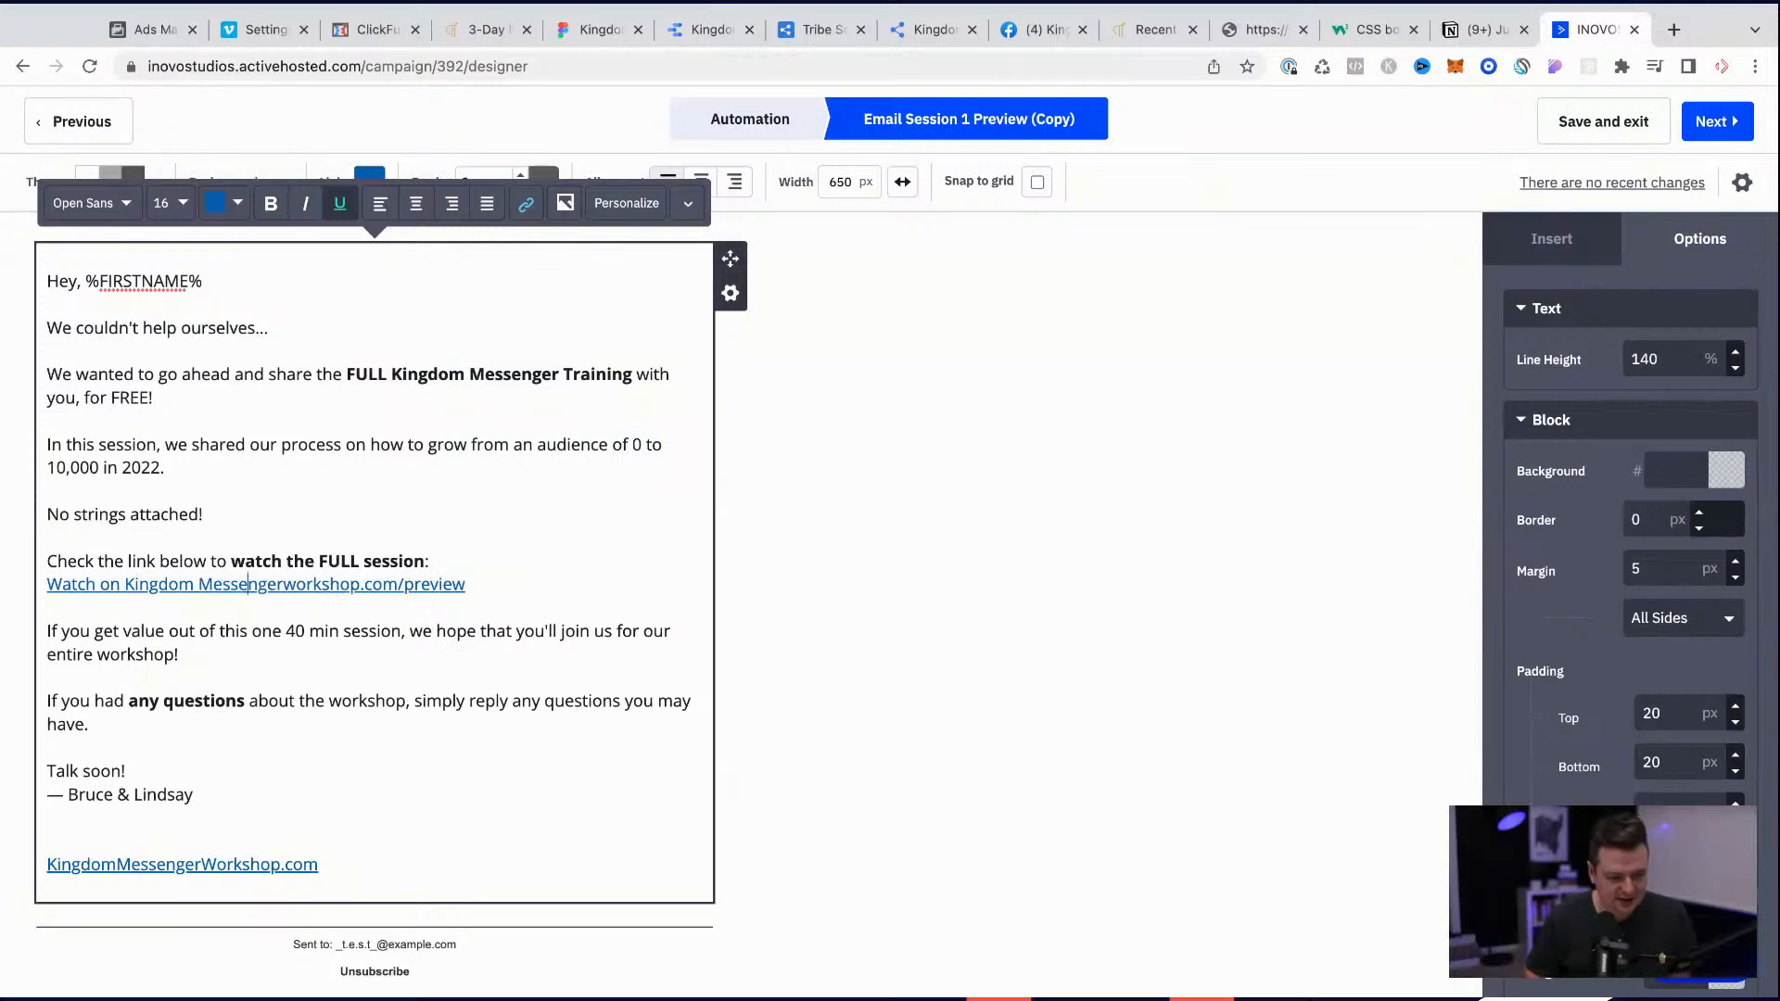
key("shift+Right")
key("shift+Right")
key("shift+Right")
key("shift+Right")
key("shift+Right")
key("shift+Right")
key("shift+Right")
key("shift+Right")
key("shift+Right")
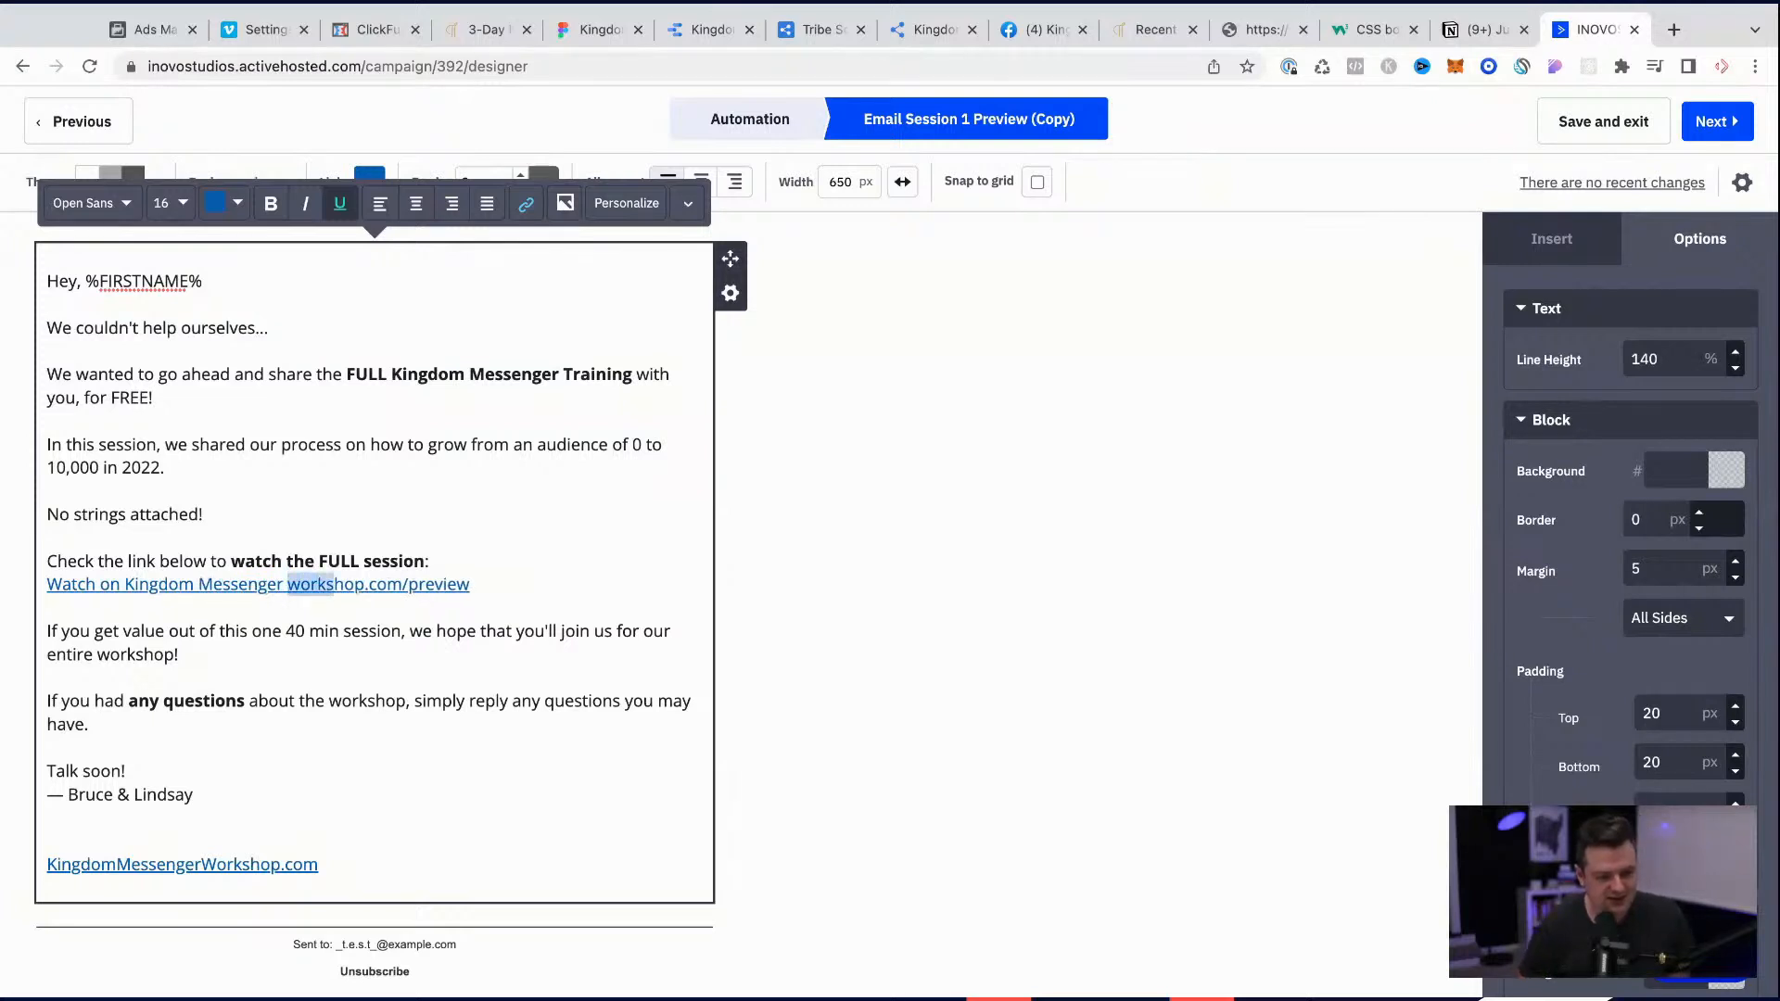
key("shift+Right")
key("shift+Right")
key("shift+Right")
key("shift+Right")
key("shift+Right")
key("shift+Right")
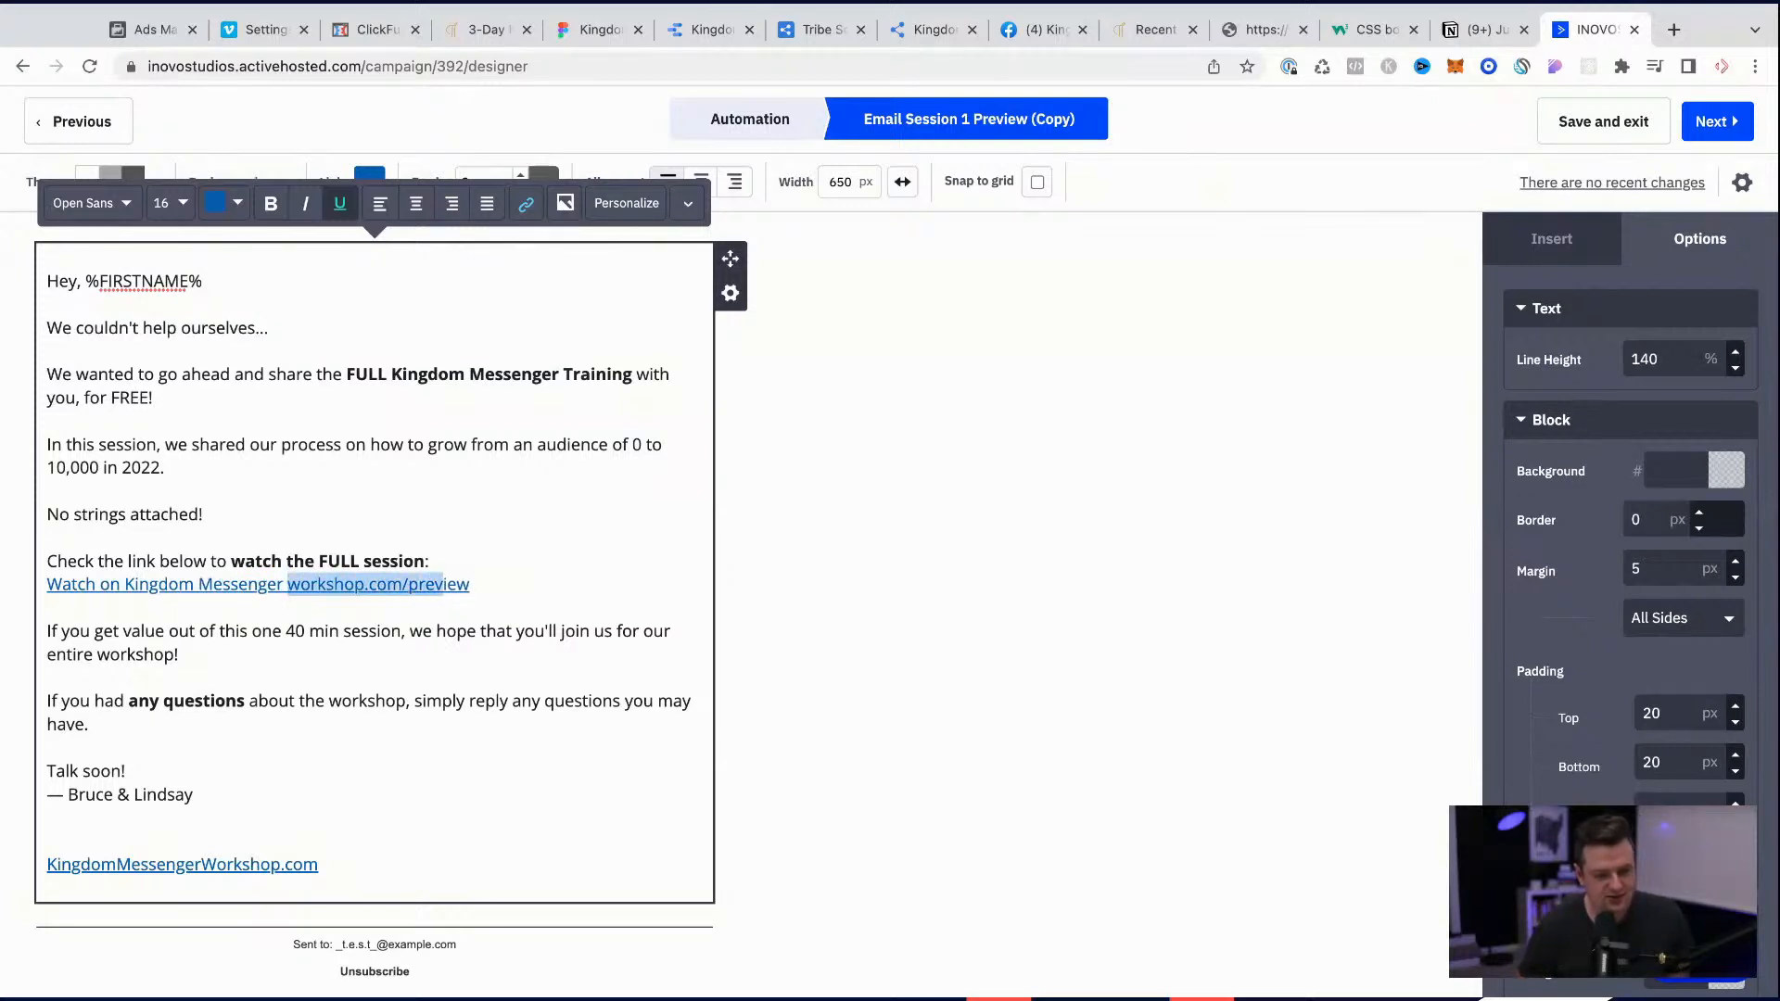
key("BackSpace")
type("TV")
key("Down")
key("Left")
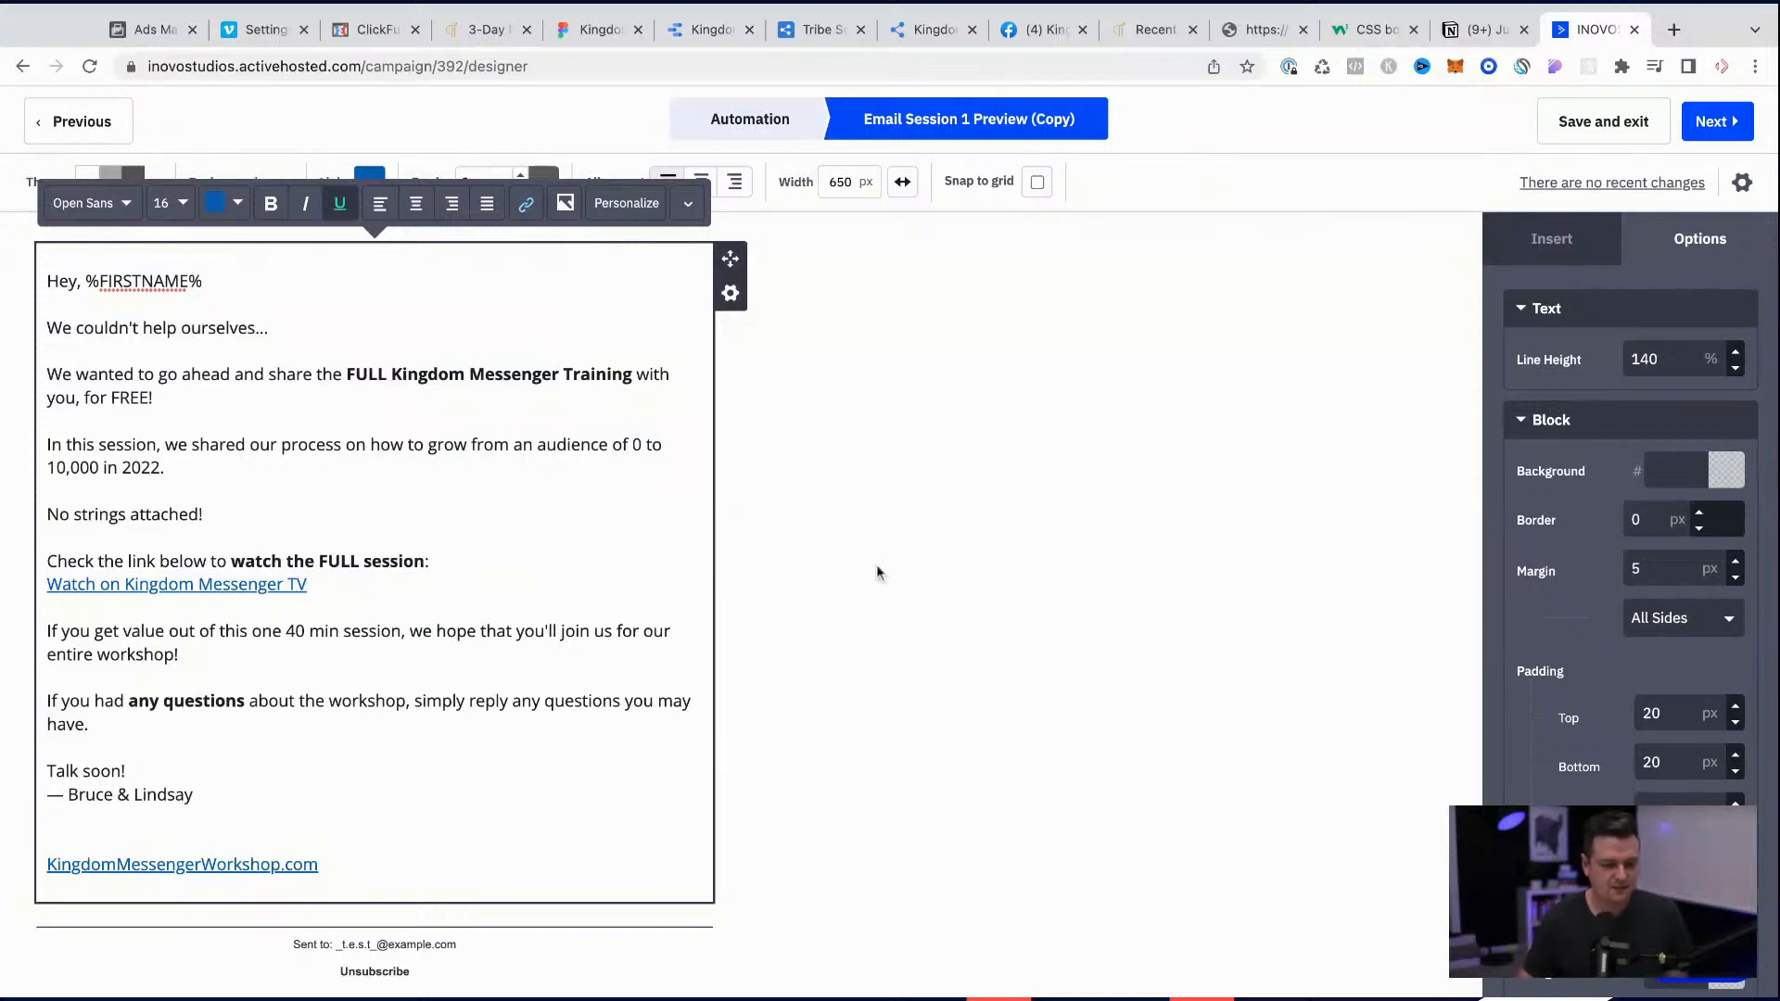
Step: Check the URL behind the "Watch on Kingdom Messenger TV" link
left_click(925, 603)
left_click(166, 587)
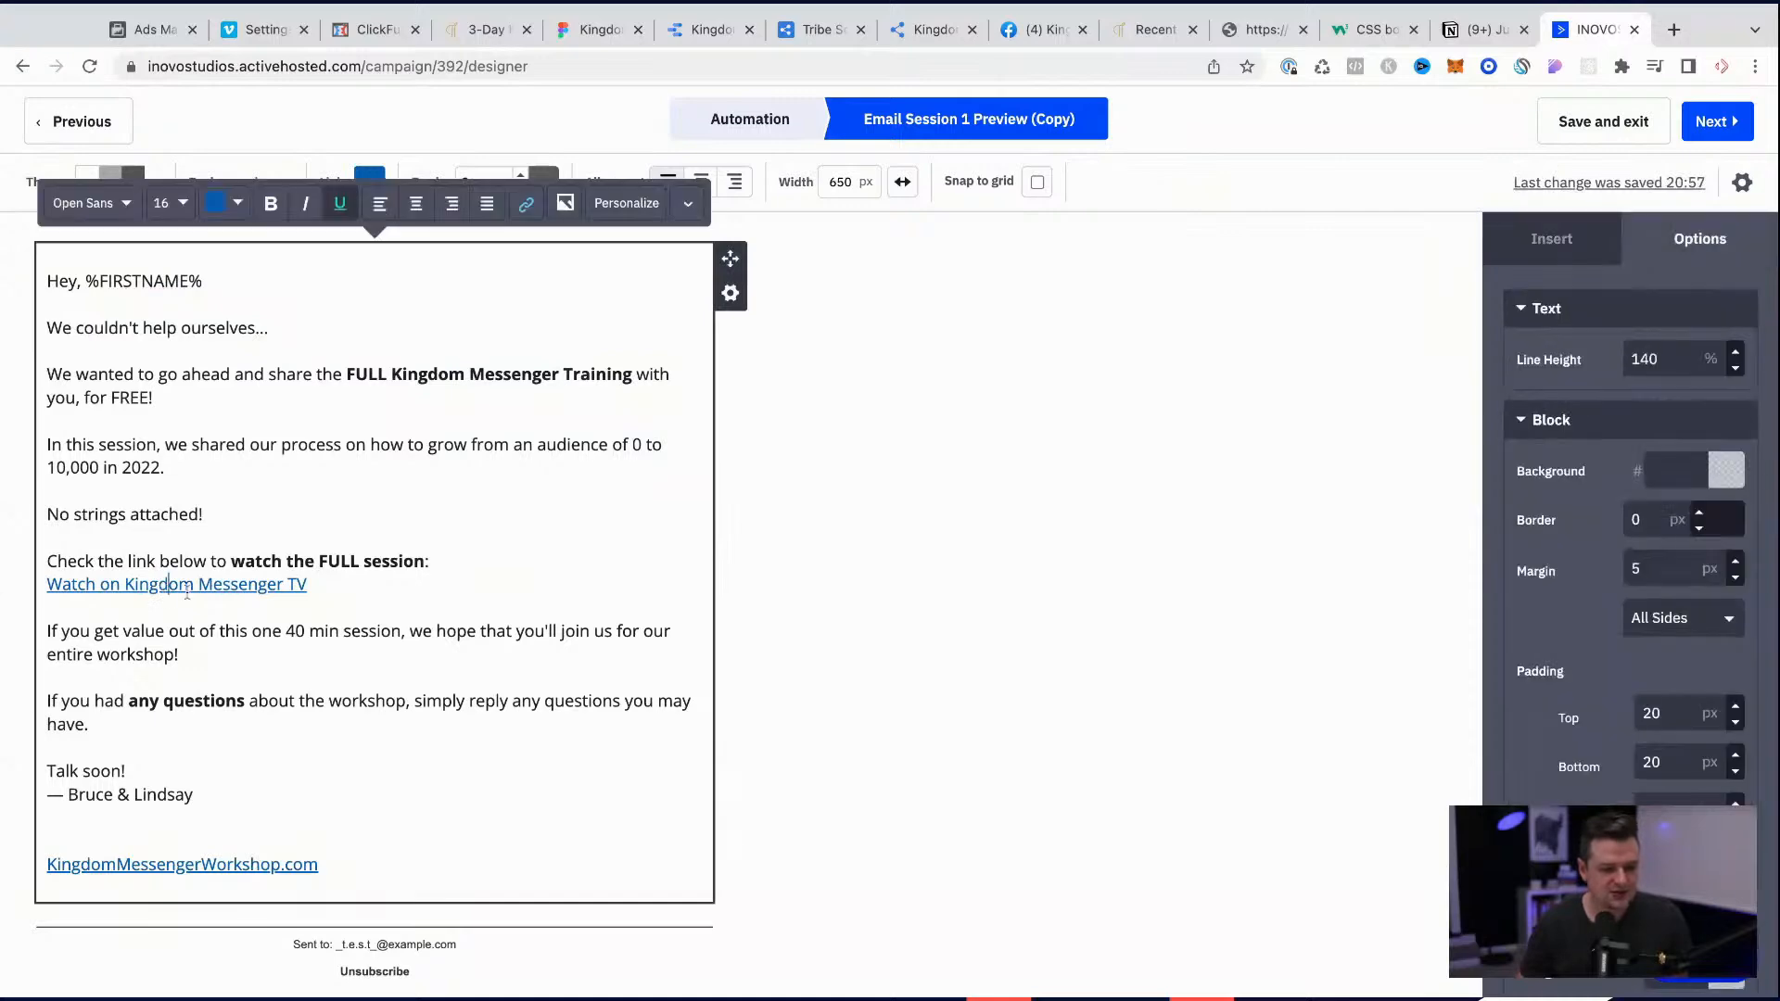
left_click(525, 204)
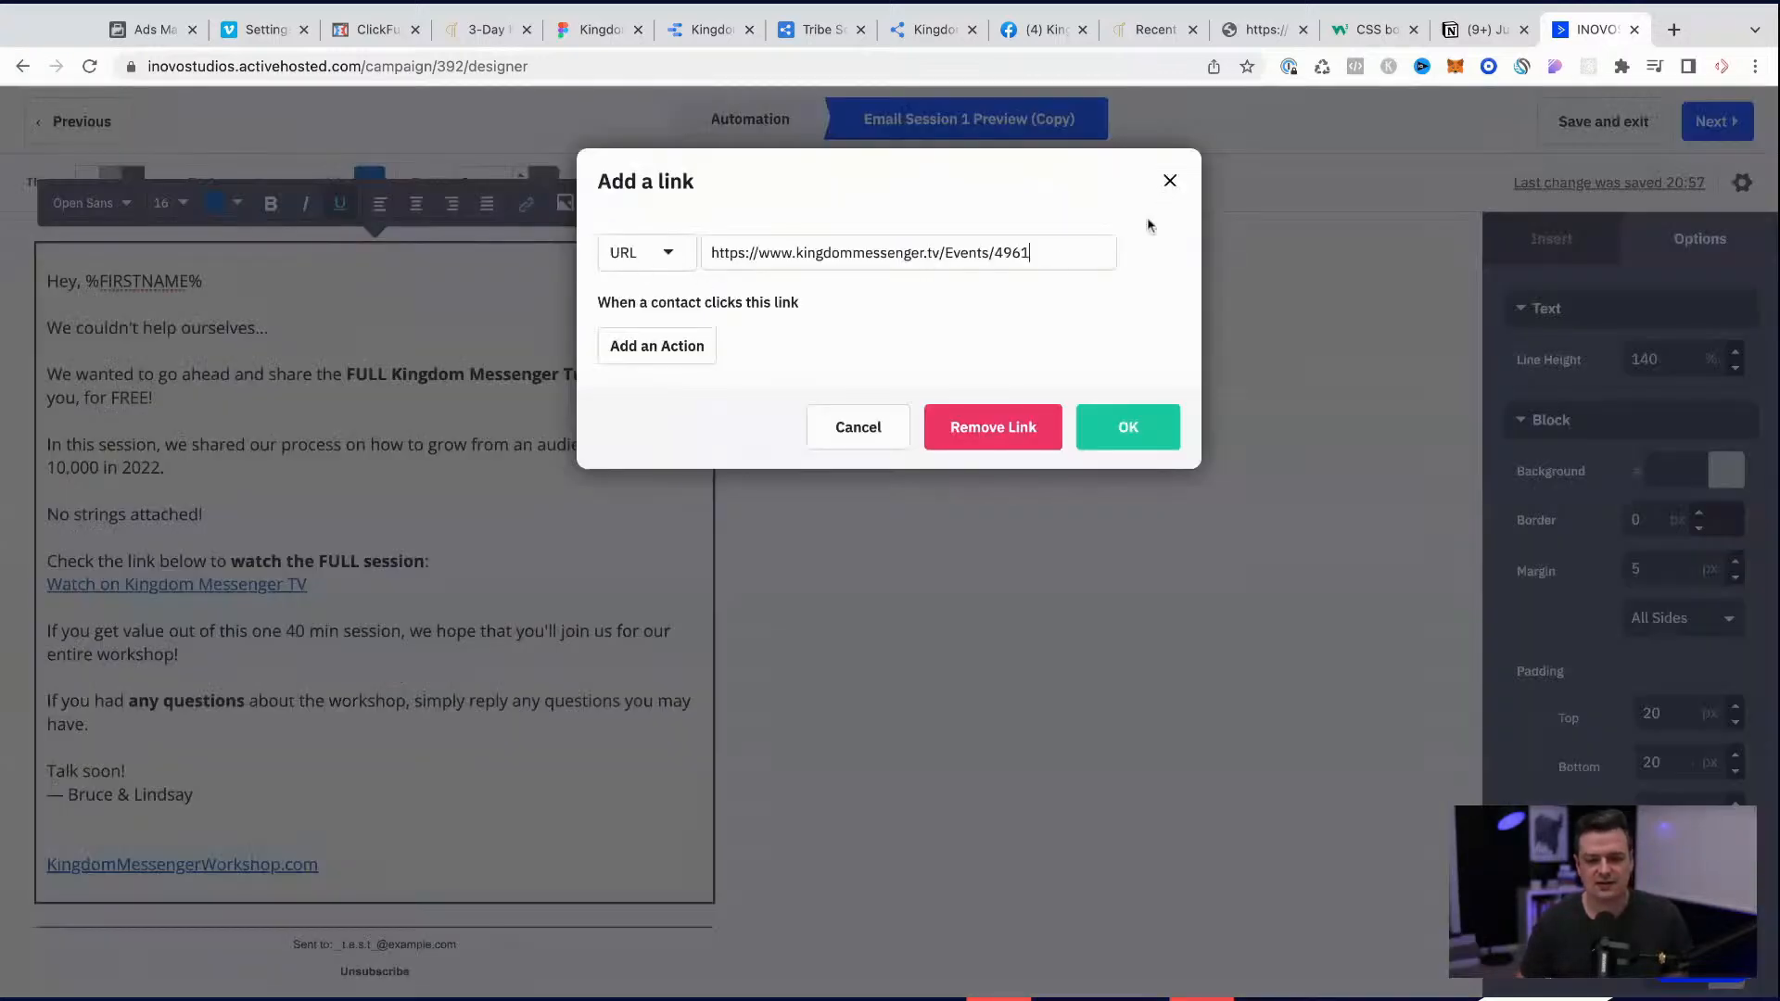
left_click(1121, 441)
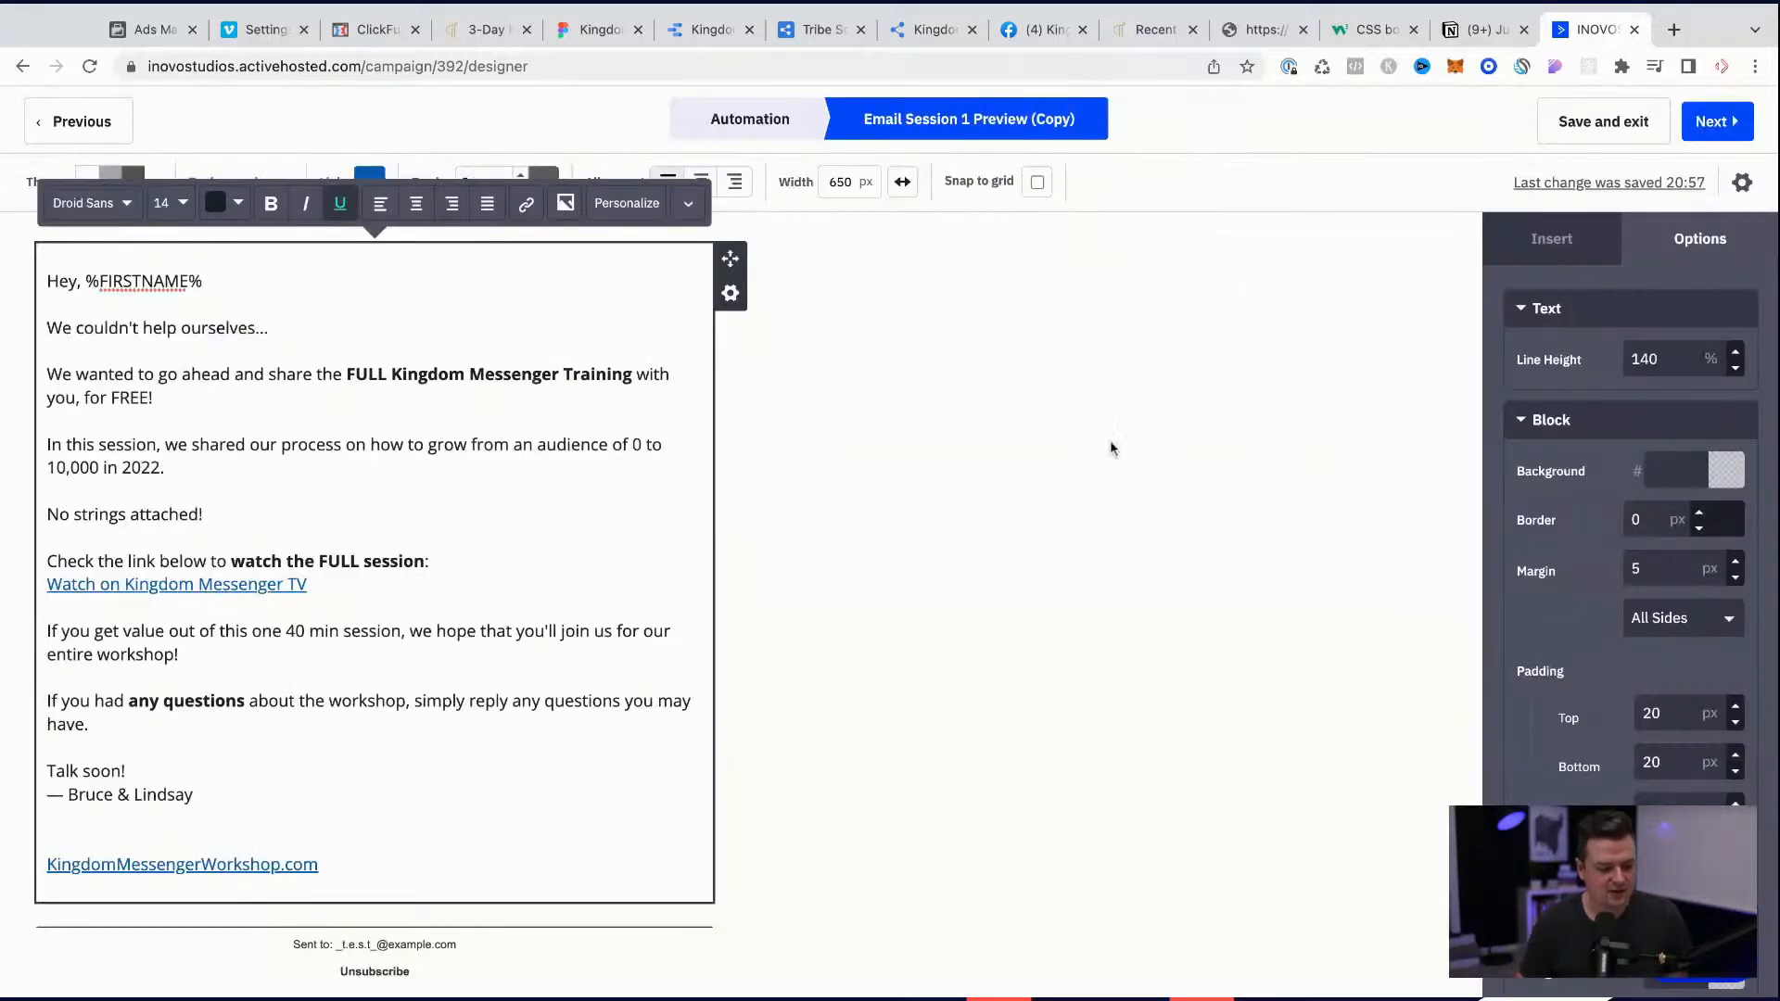
Step: Insert "If you're ready to purchase a ticket... you can use this link:" before the KingdomMessengerWorkshop.com link under the signature
left_click(364, 863)
type("If you're ready to ")
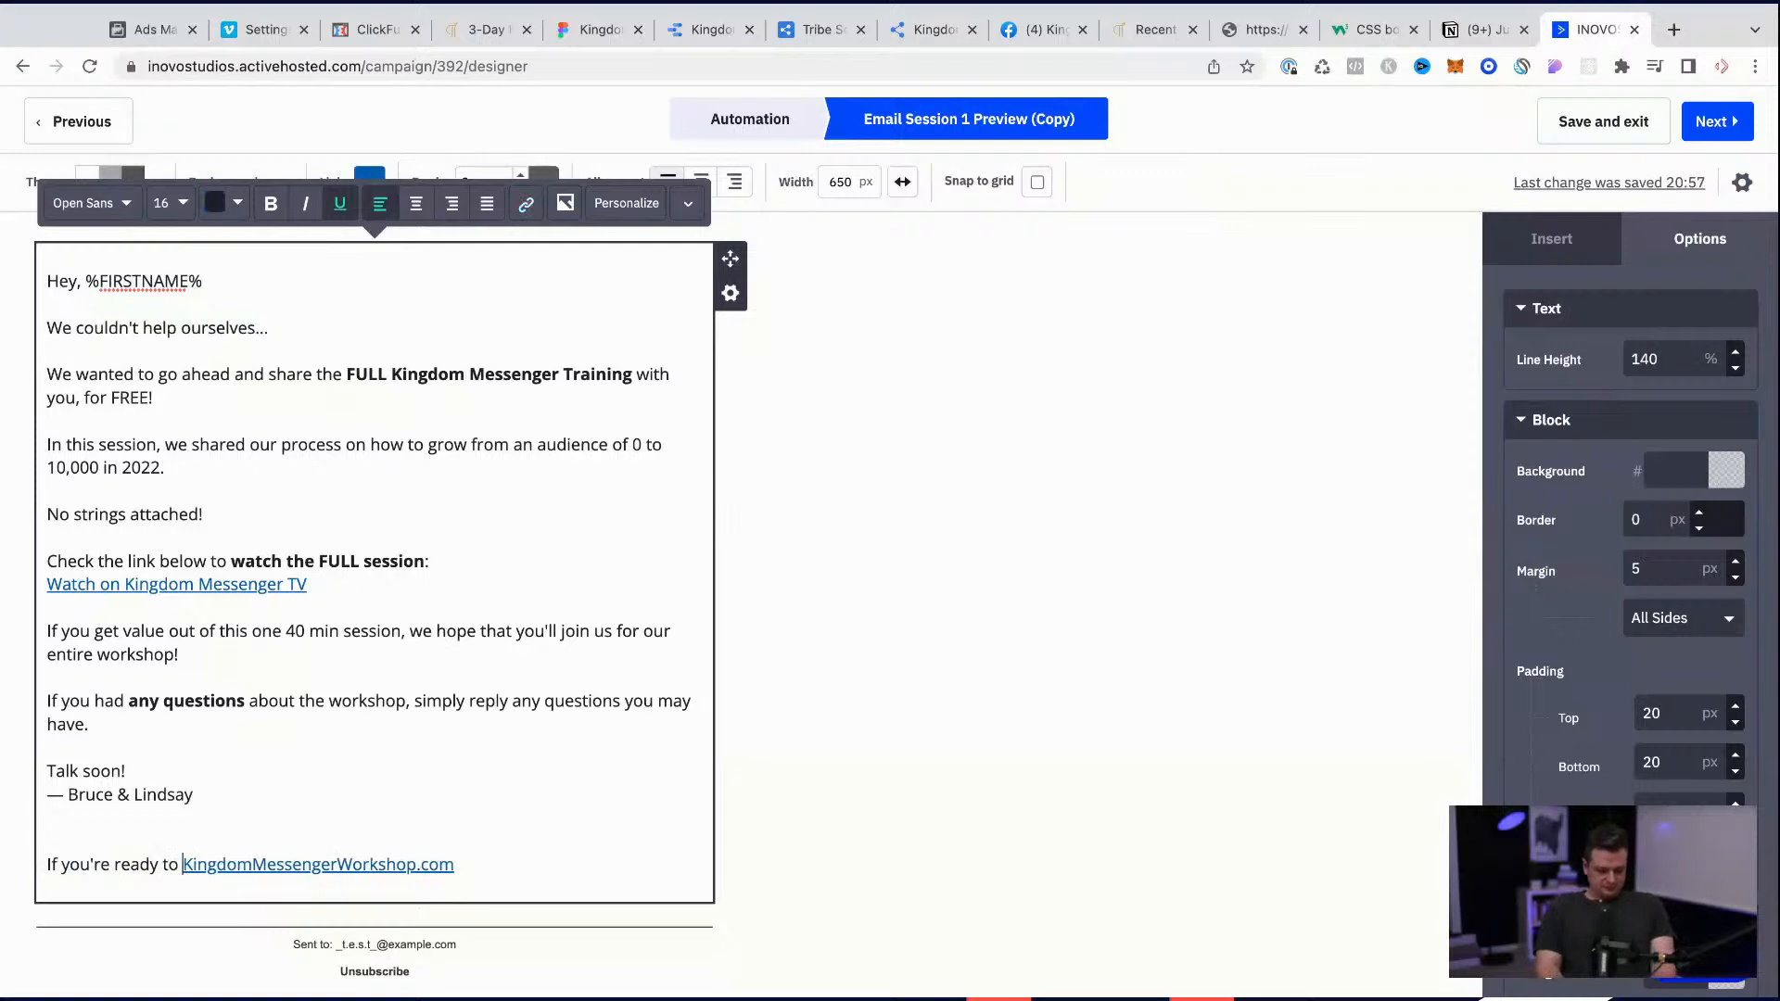
type("purchase a ticket...")
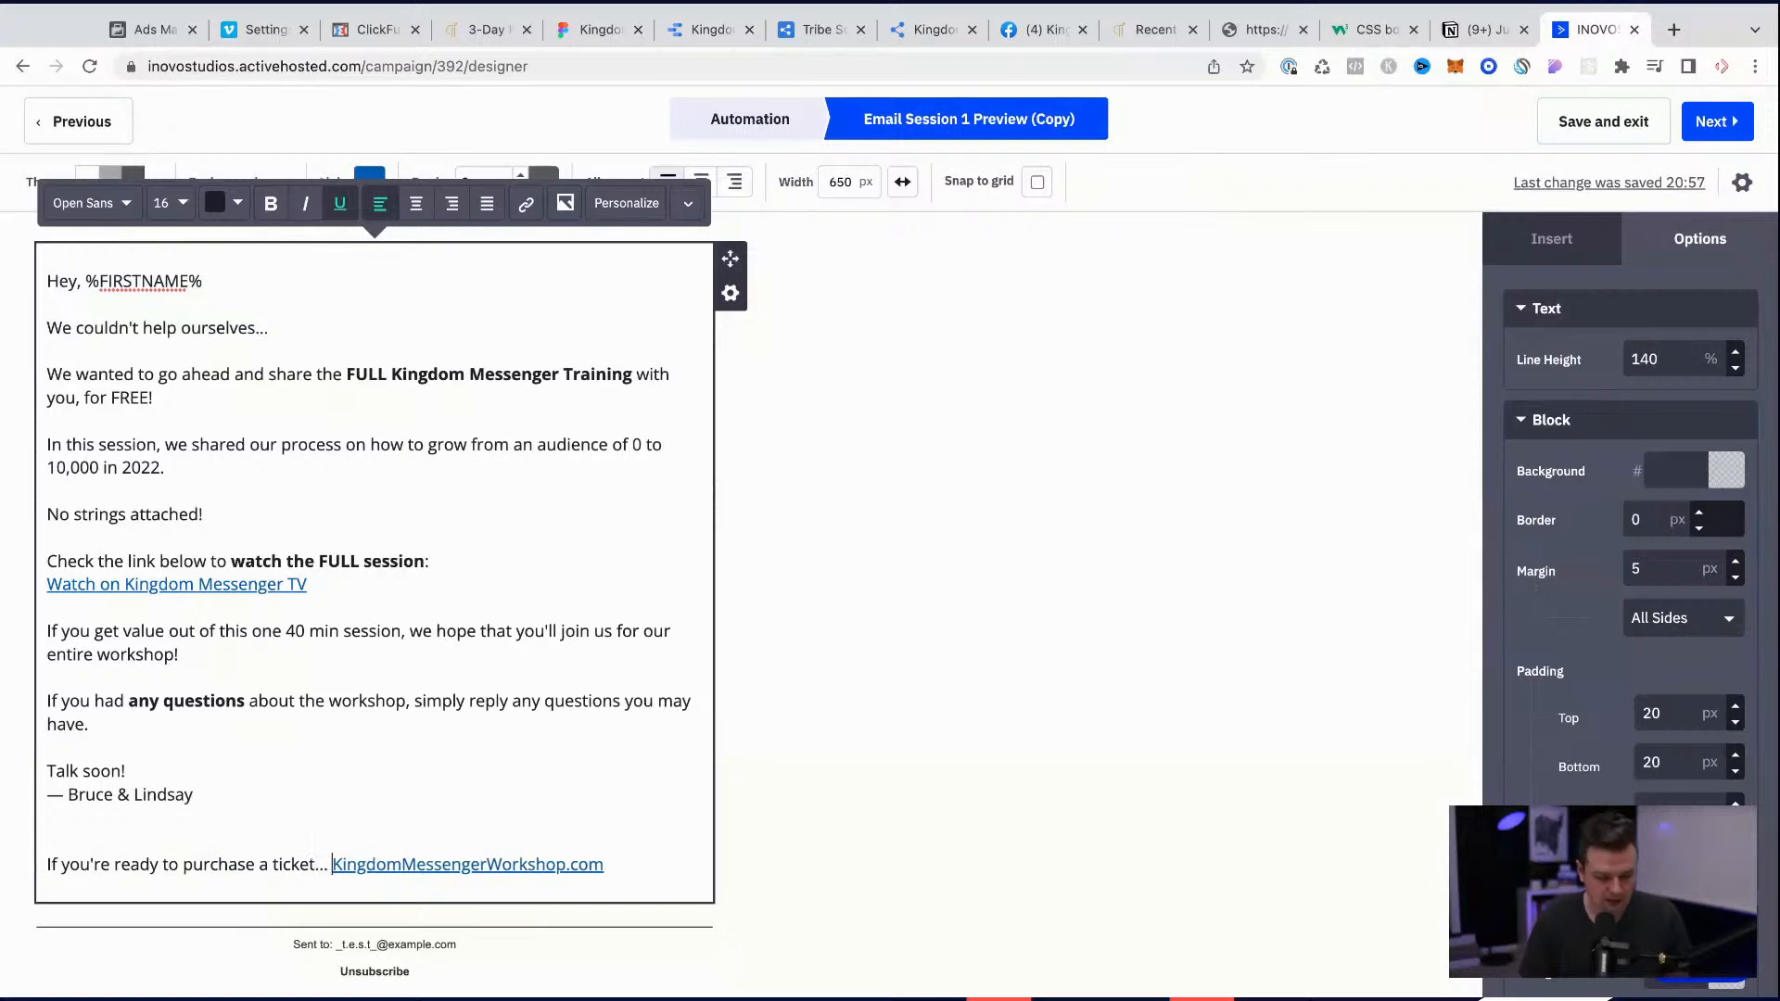
type(" you cna use")
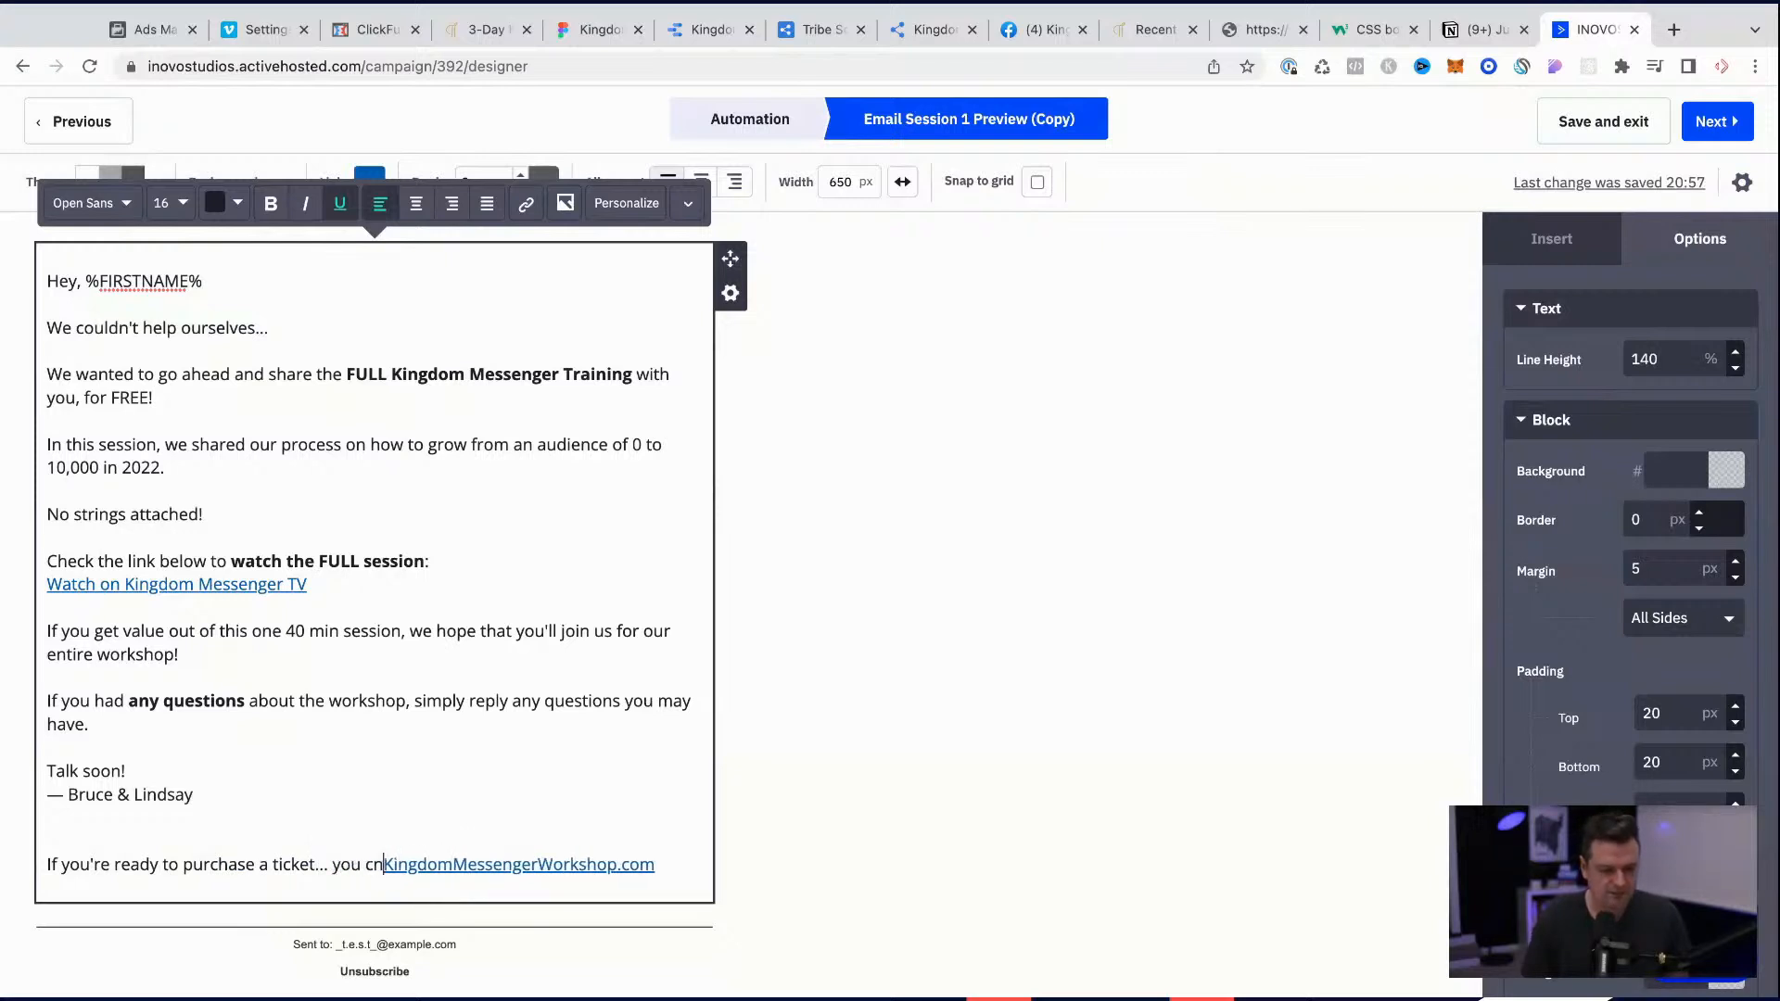
key("BackSpace")
key("BackSpace")
key("BackSpace")
key("BackSpace")
key("BackSpace")
key("BackSpace")
key("BackSpace")
type("an use this link:")
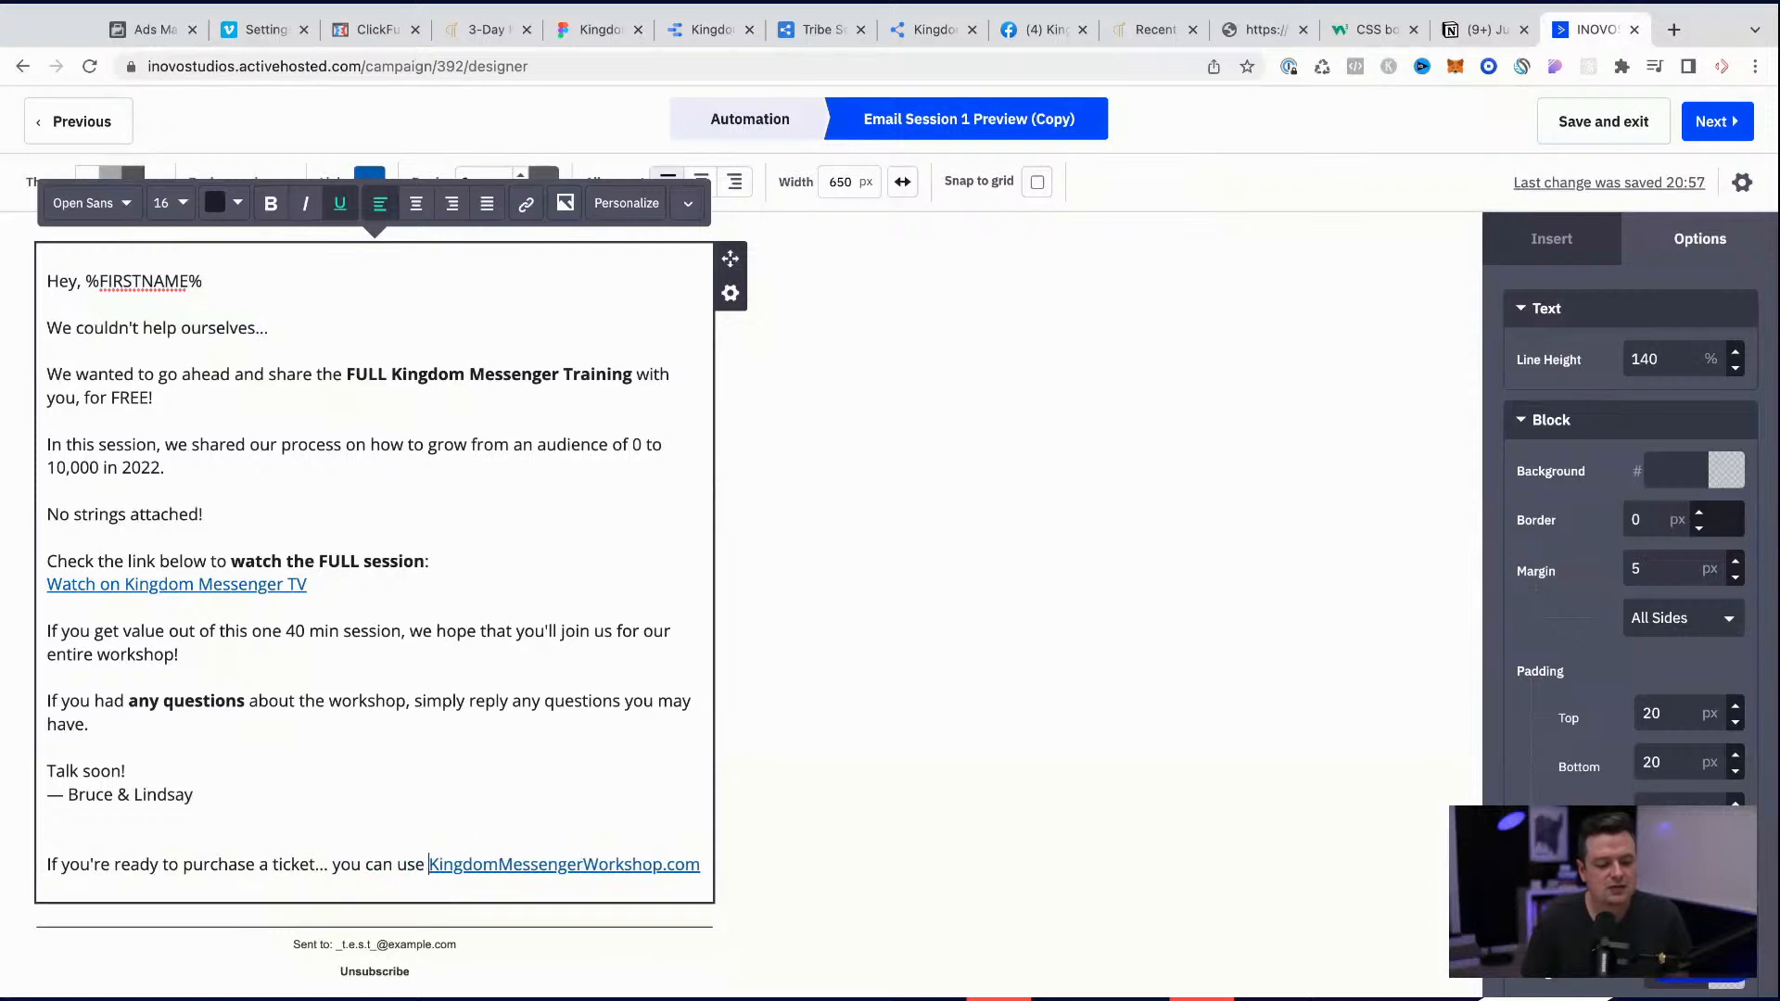
Step: Open the KingdomMessengerWorkshop.com link for editing and extend its URL with "/july22"
left_click_drag(377, 889, 105, 885)
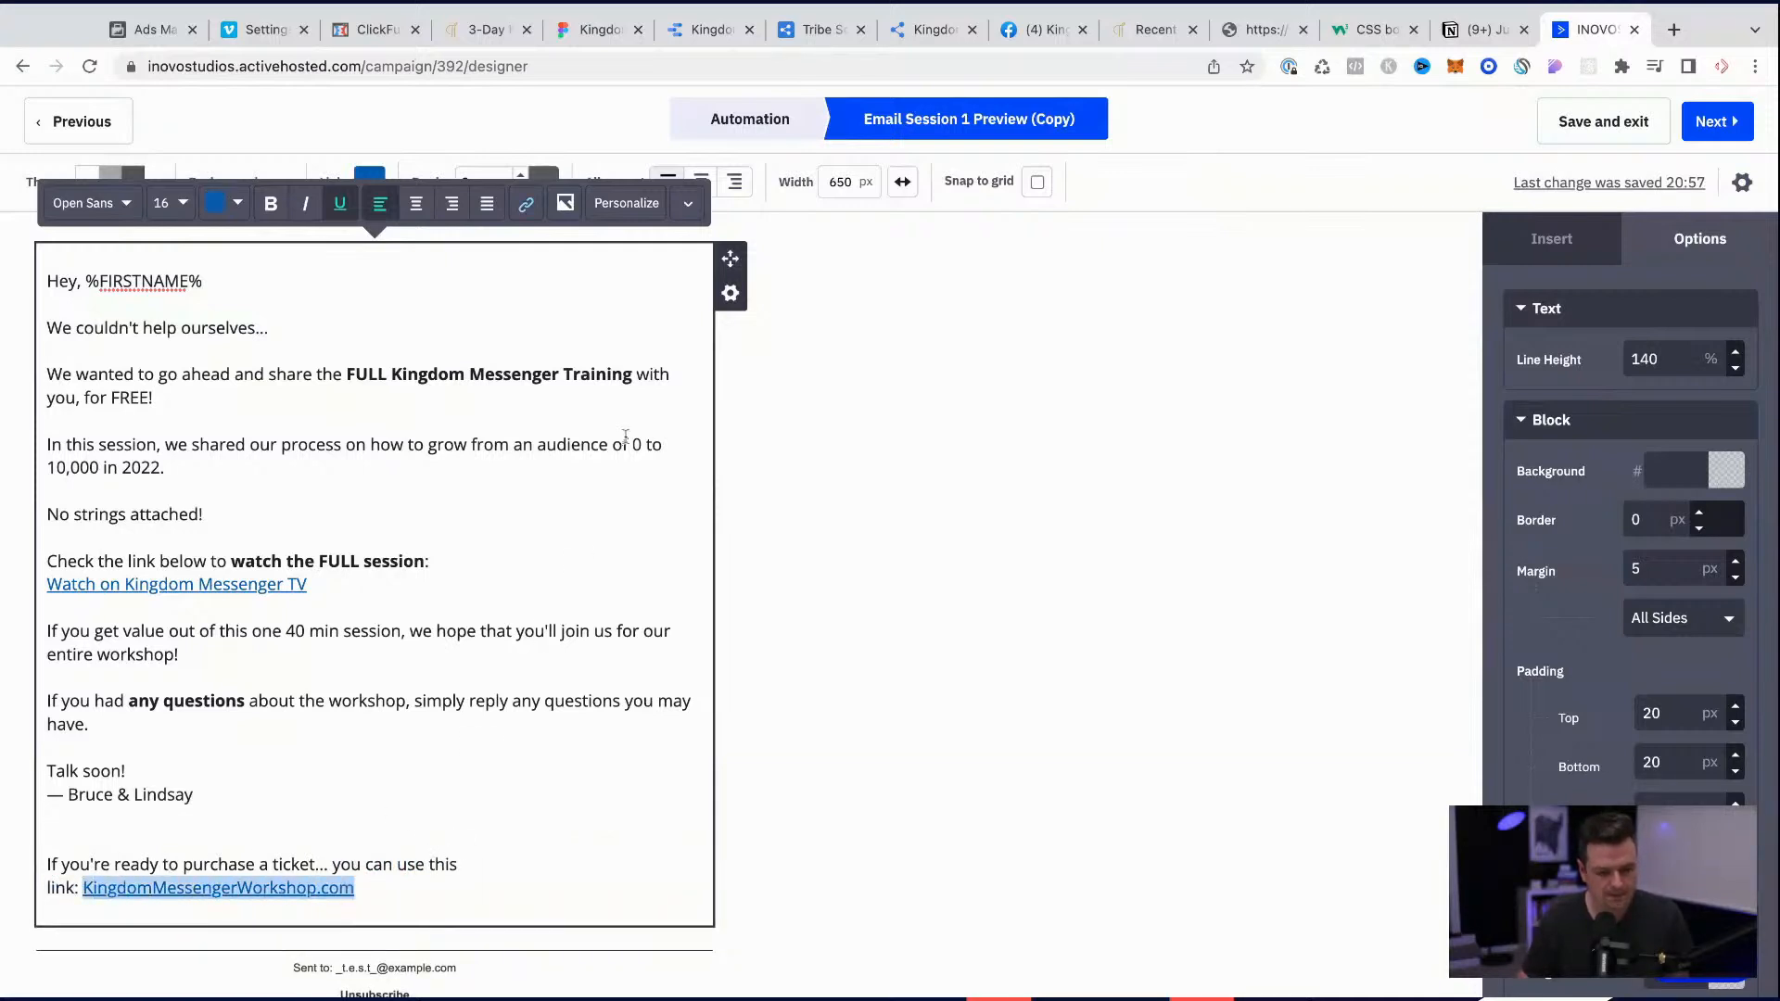
left_click(525, 205)
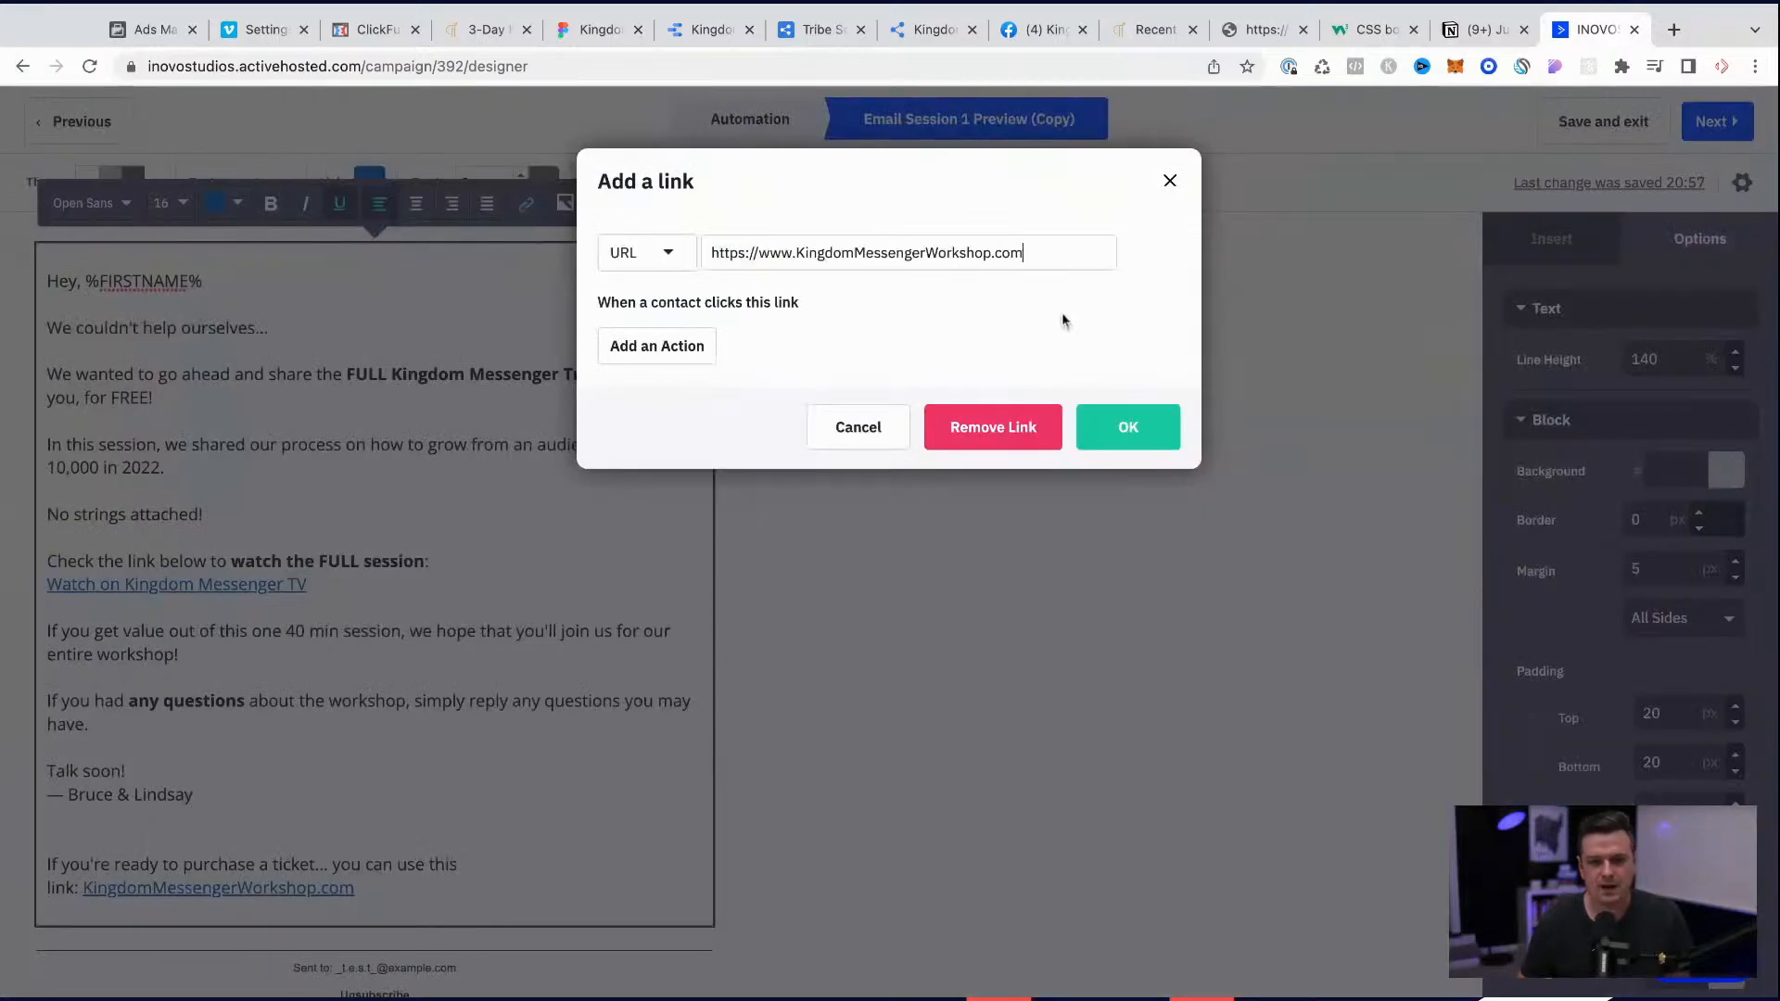
triple_click(1003, 254)
left_click(1050, 252)
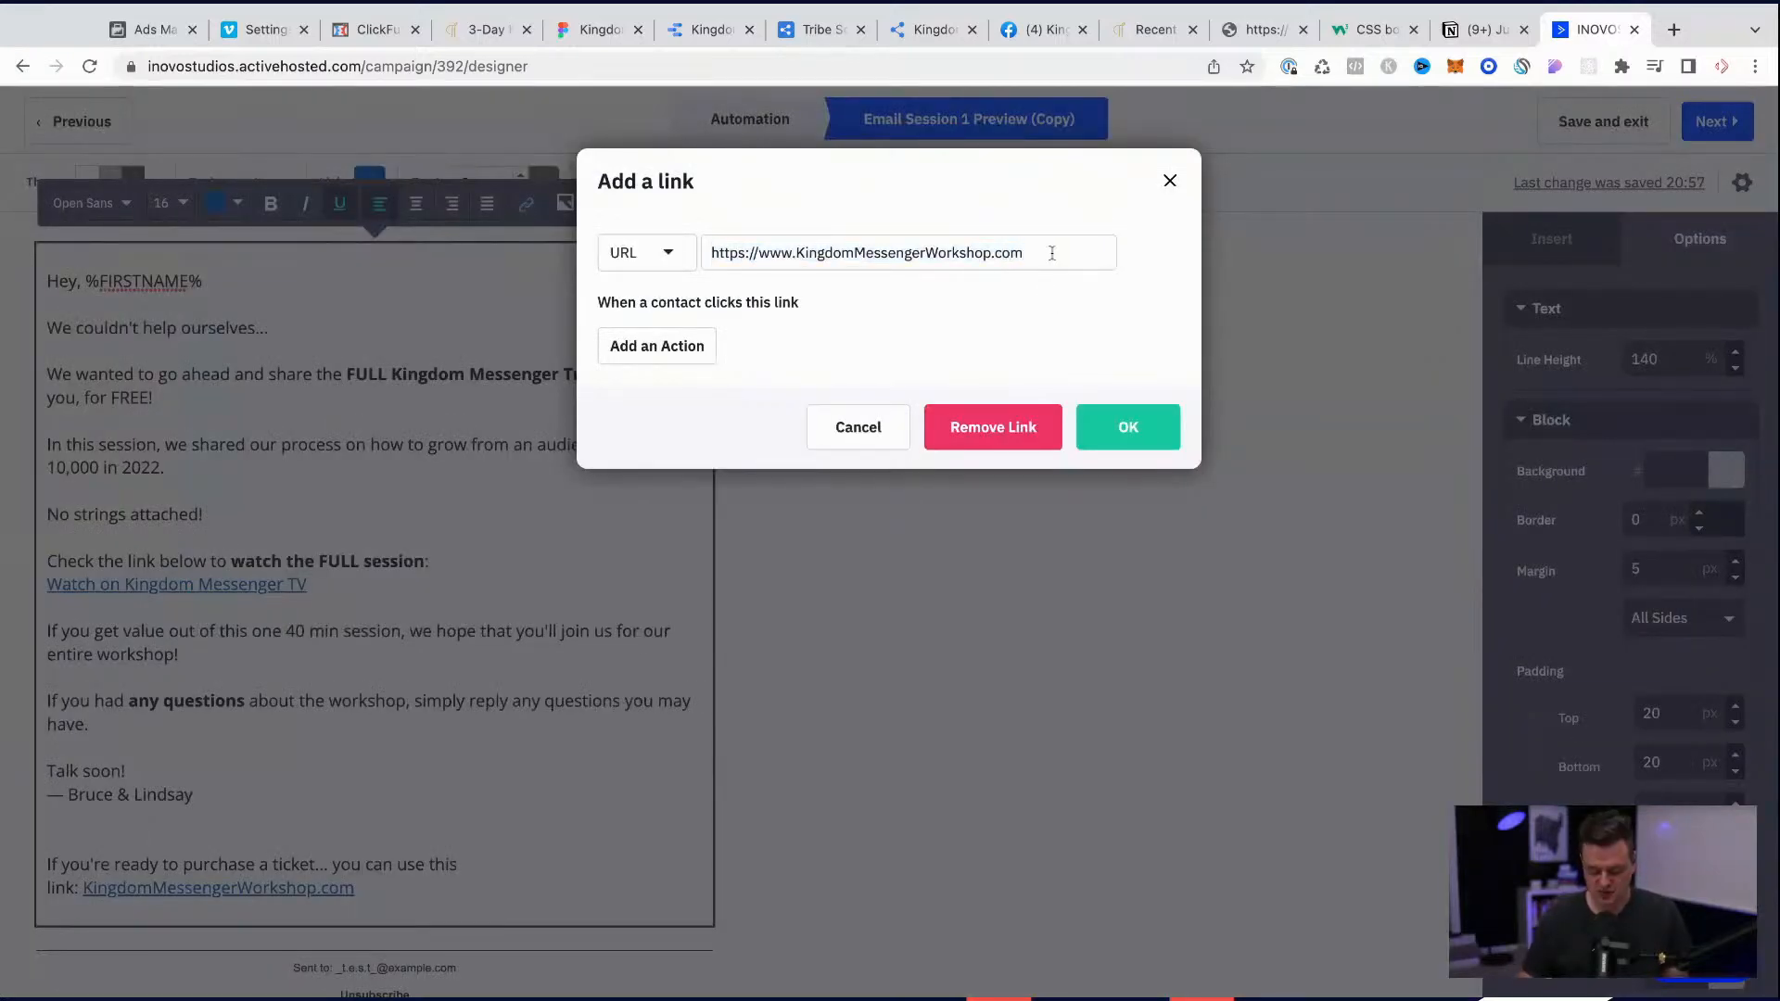
type("july22")
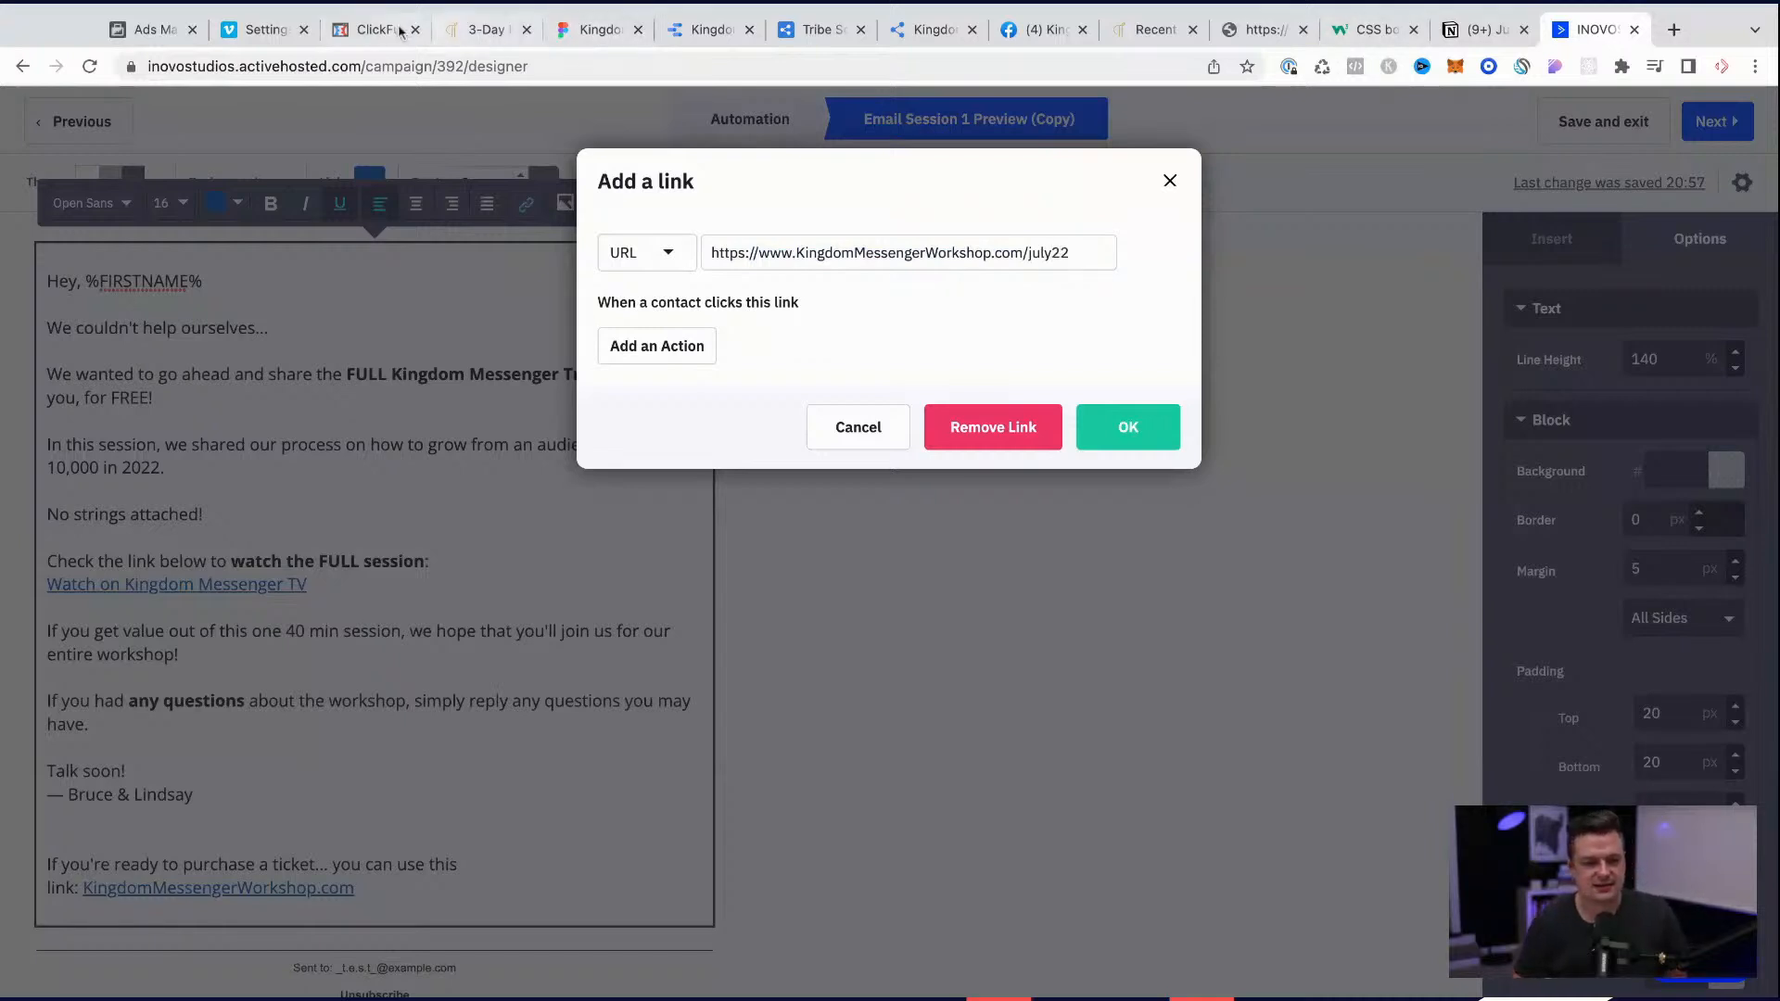
Step: Open the July purchase page from ClickFunnels, copy its kingdommessengerworkshop.com/july-completepurchase address, and set it as the ticket link's URL in the email
left_click(371, 29)
left_click(1558, 358)
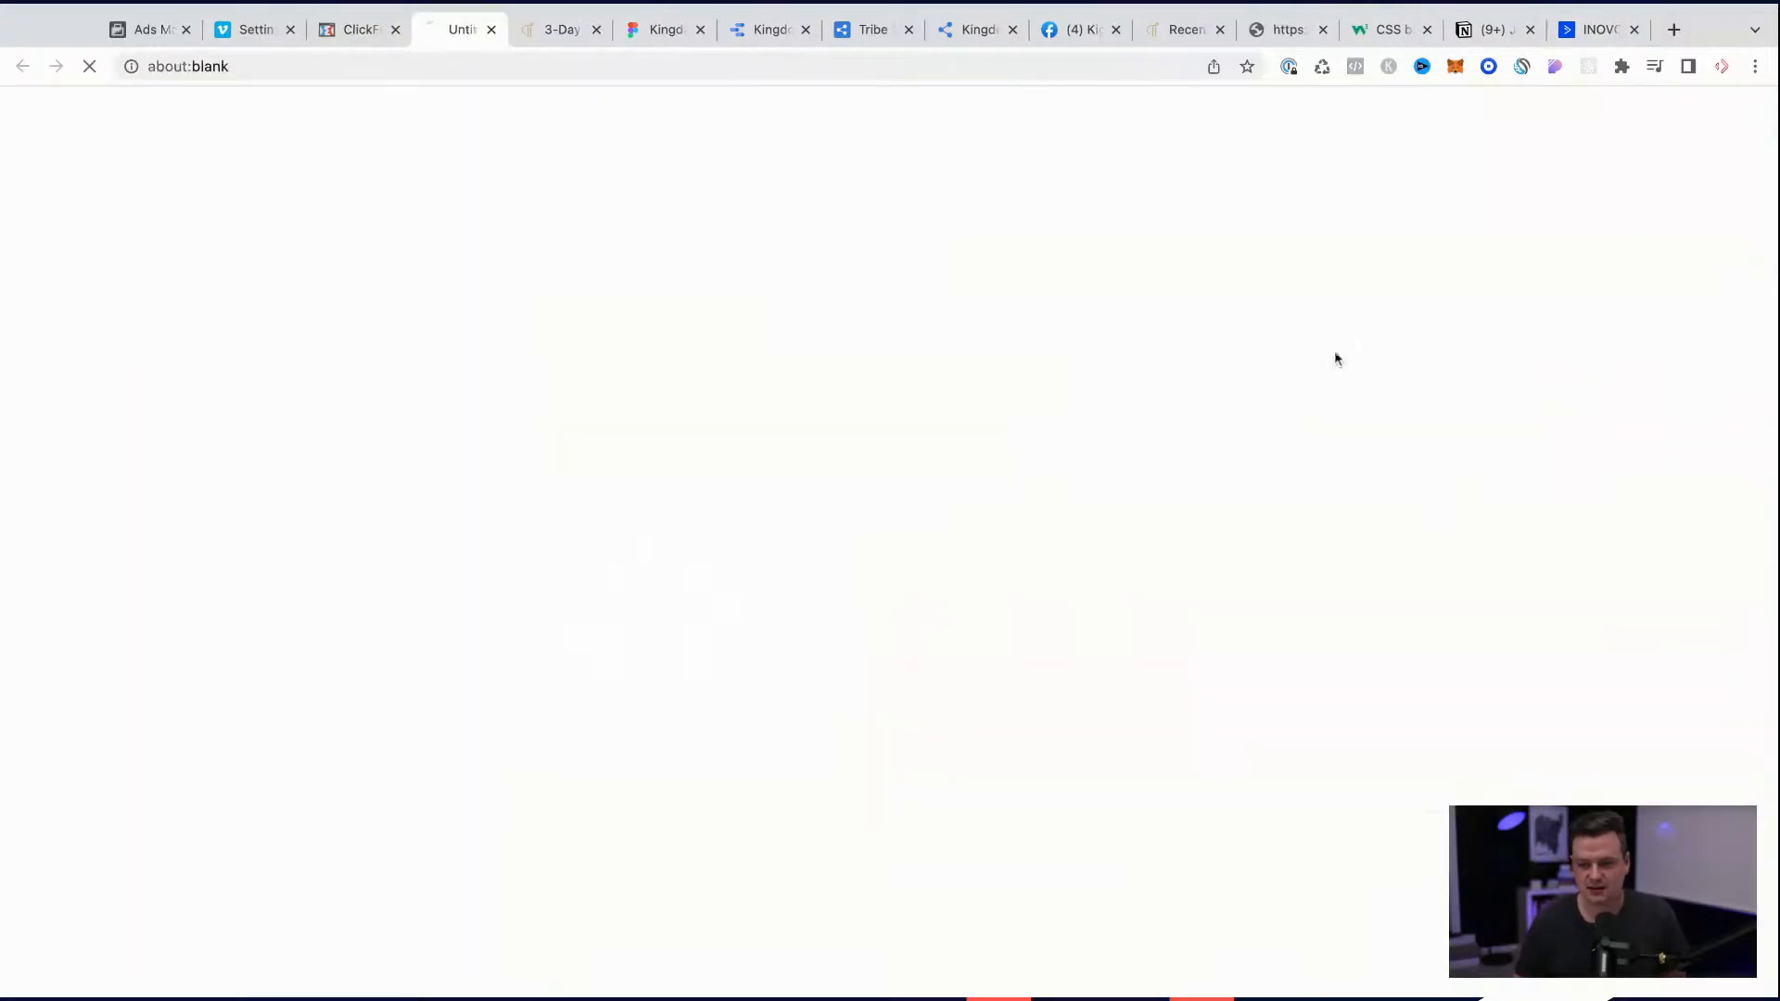
left_click(368, 67)
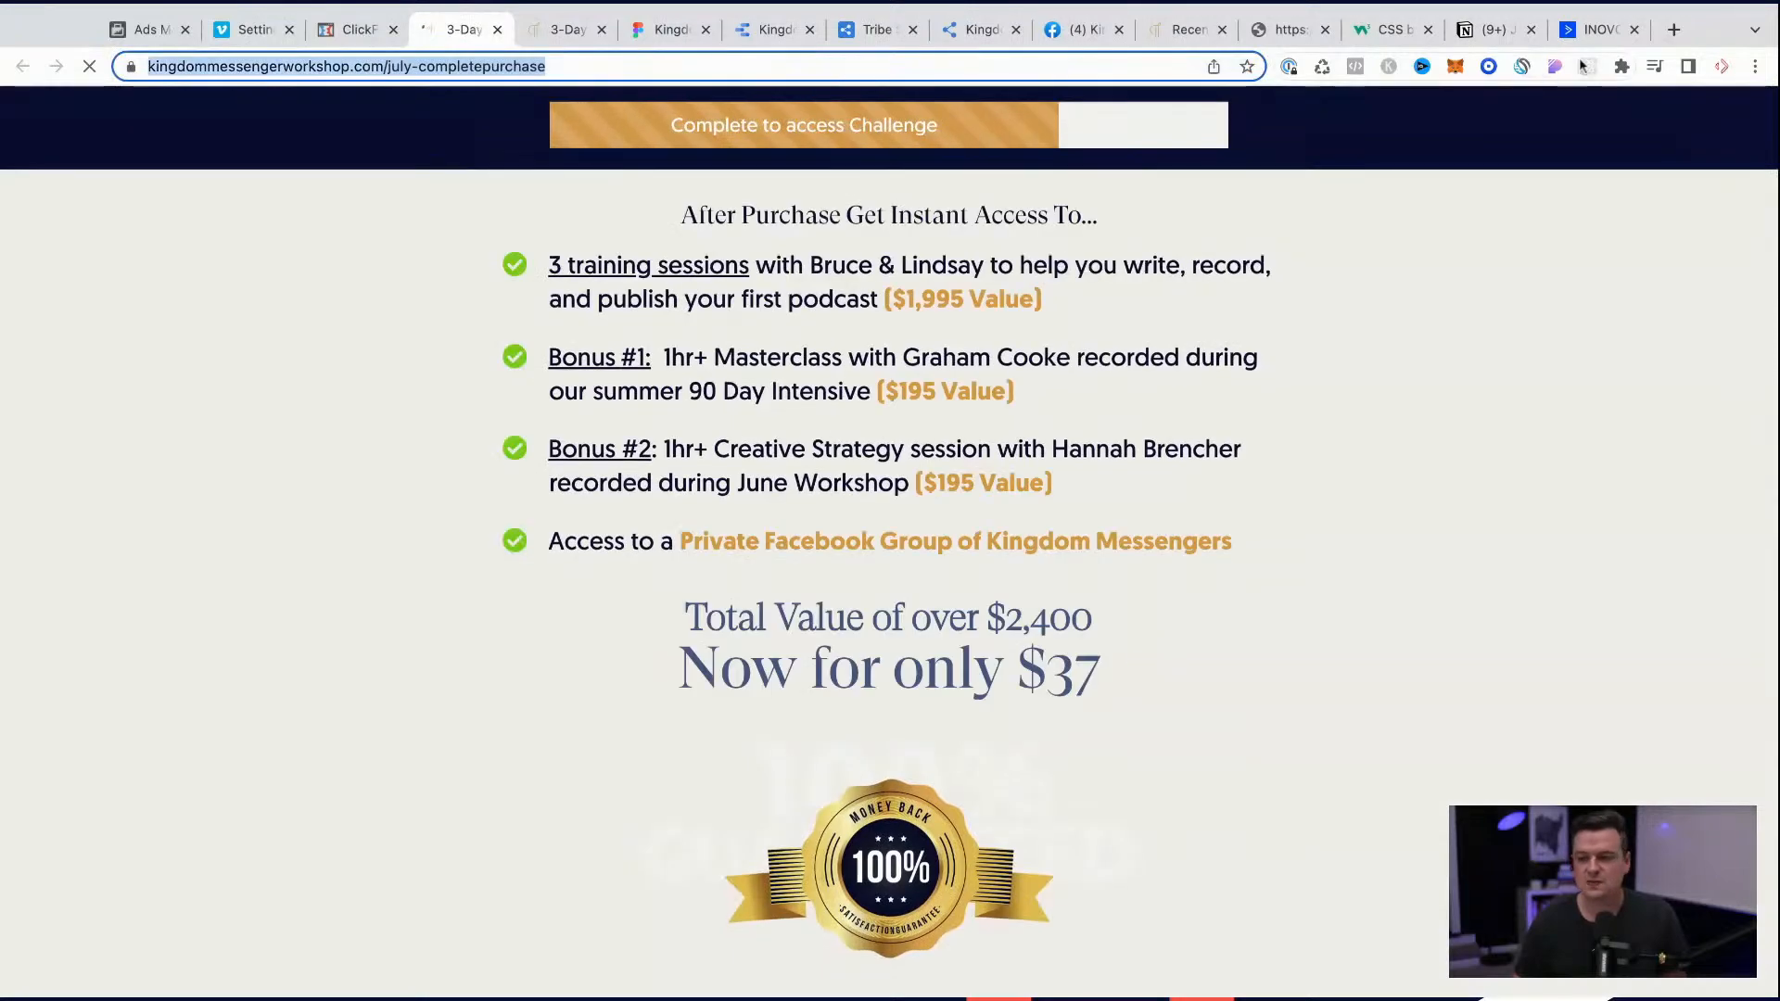
left_click(1594, 29)
triple_click(1060, 266)
type("https://www.kingdommessengerworkshop.com/july-complete-purchase")
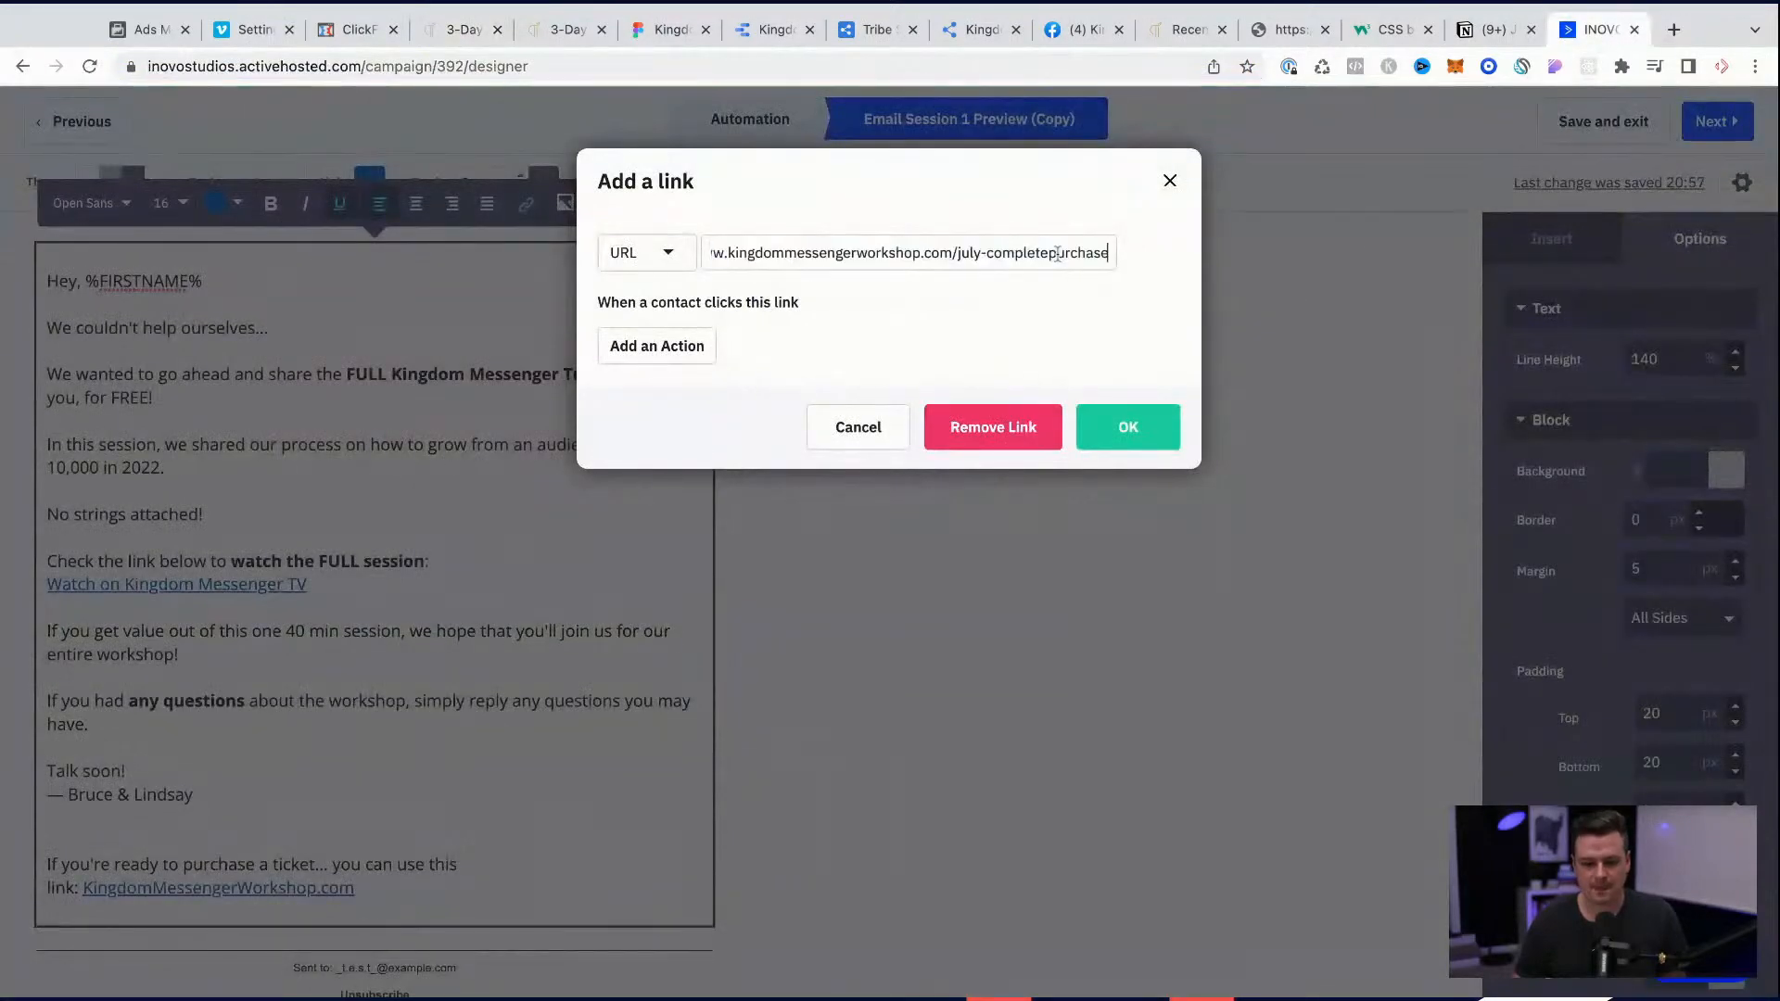
left_click(1128, 425)
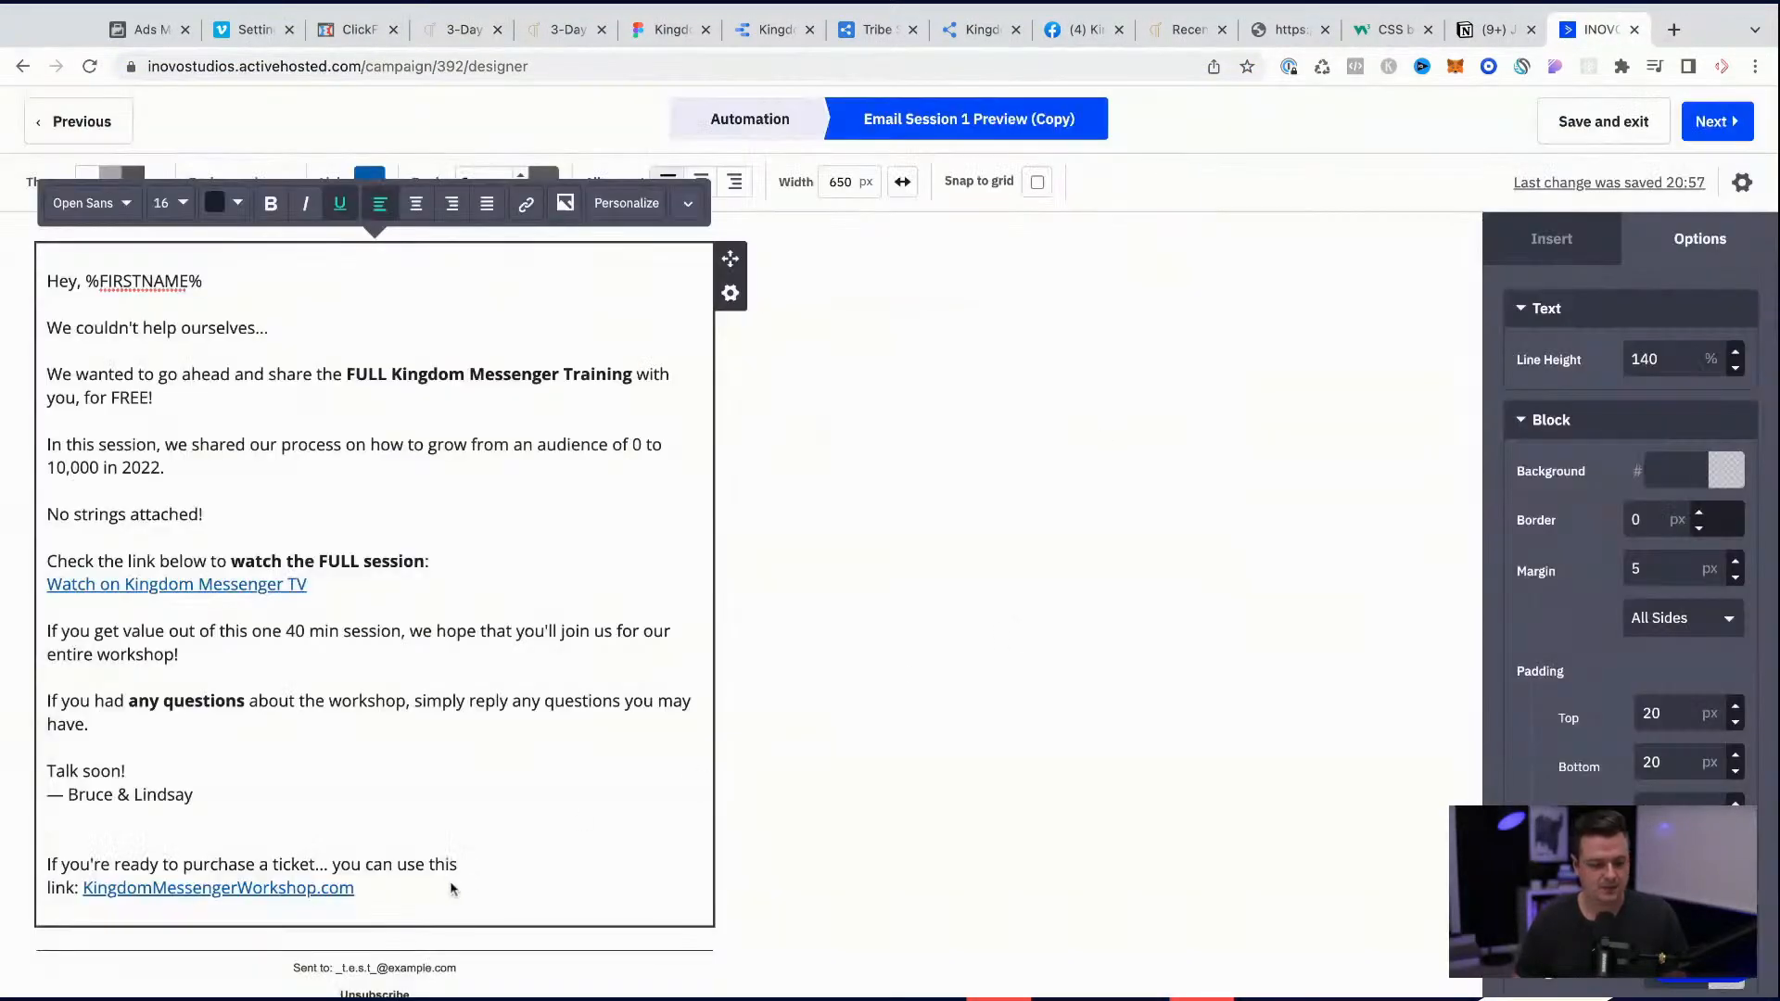
left_click(271, 888)
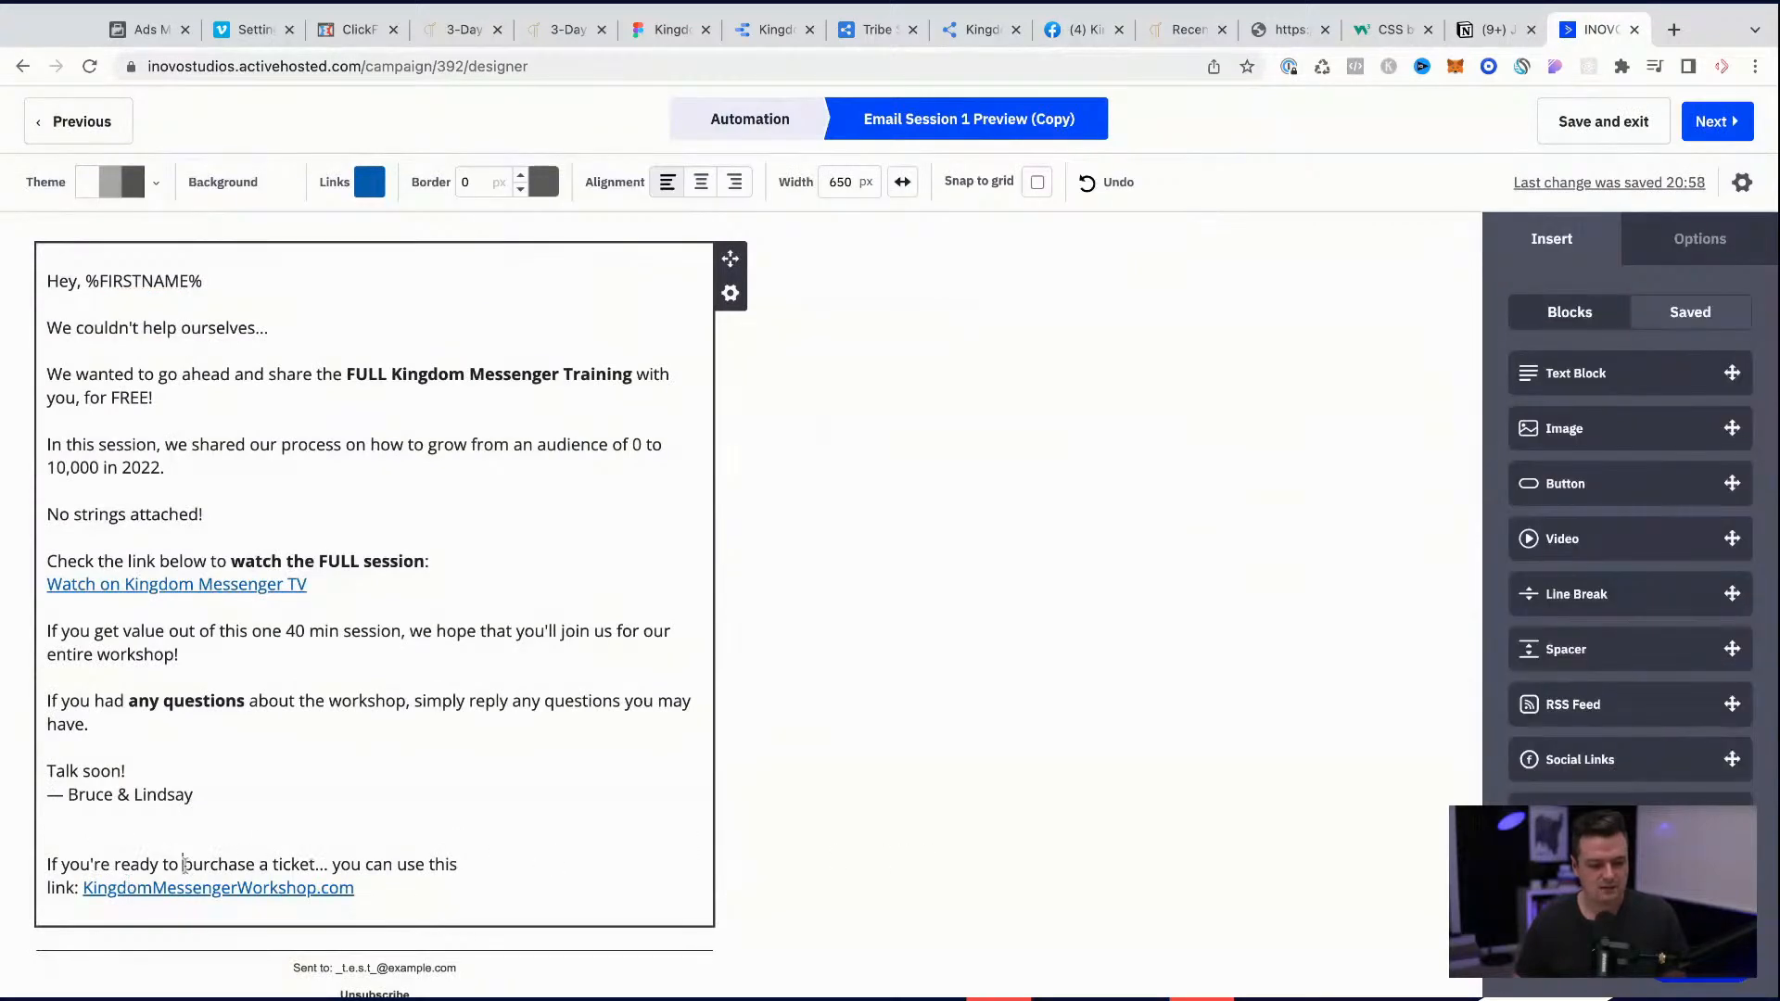
left_click_drag(183, 864, 47, 864)
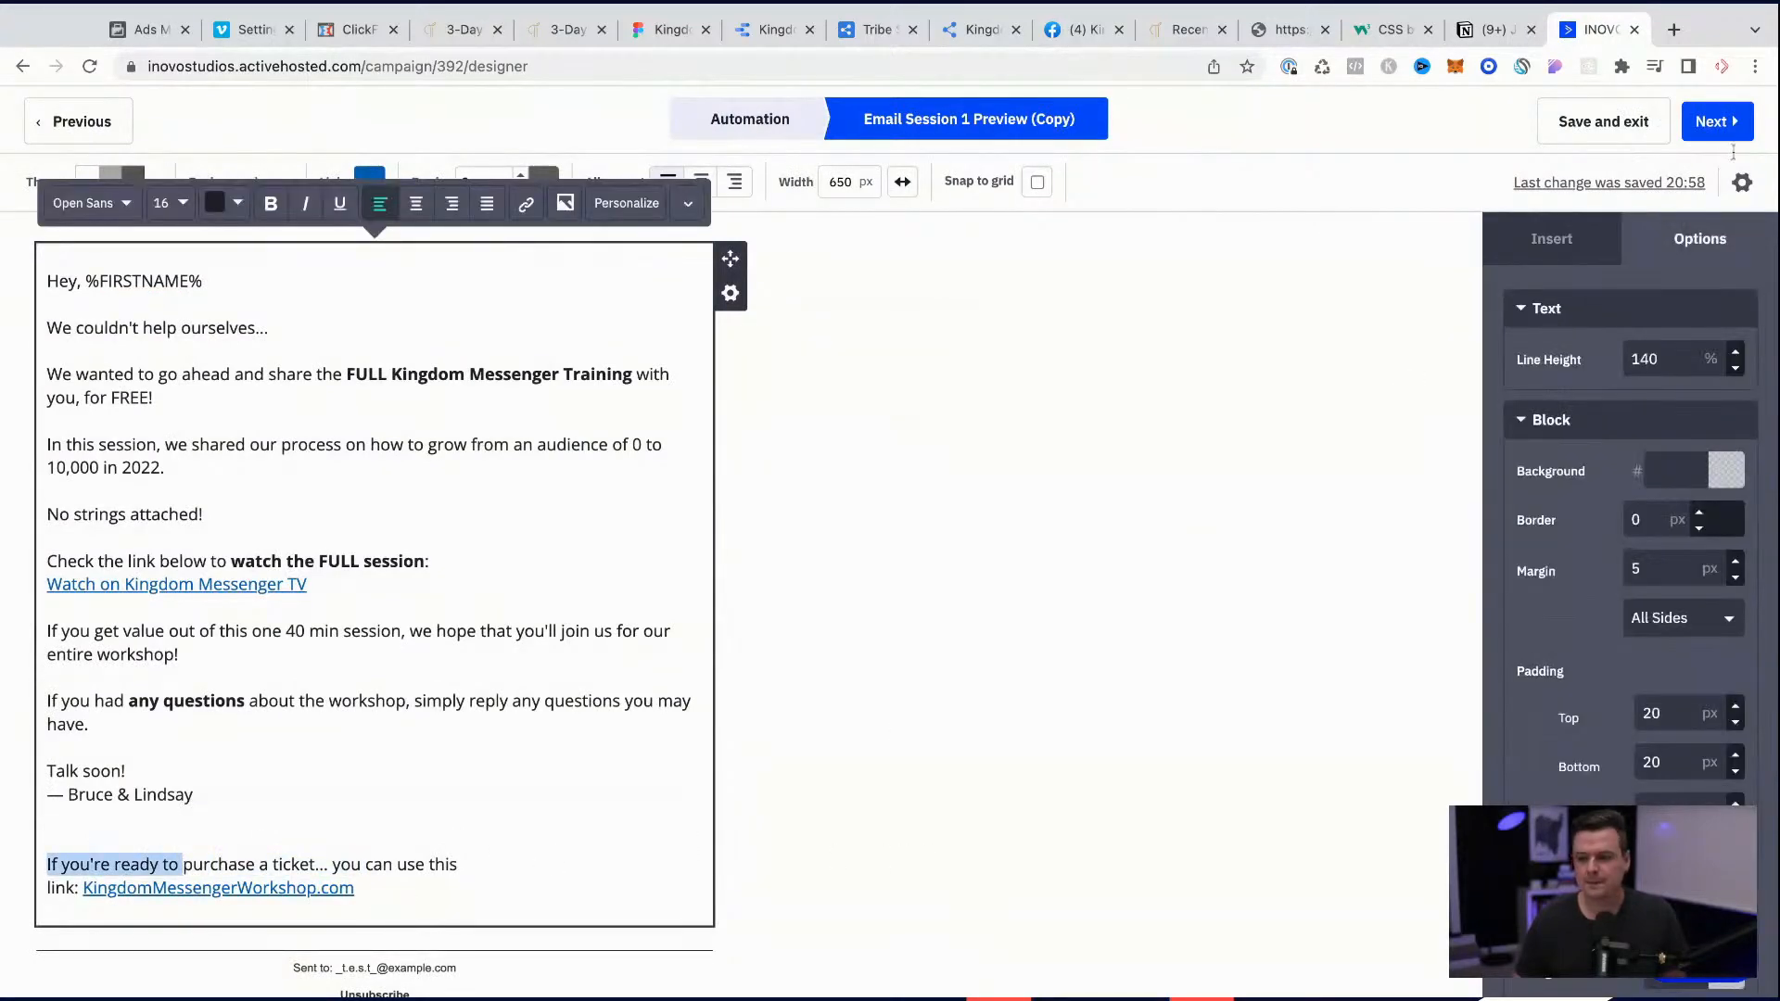
left_click(1721, 143)
Step: In the email's settings, change the subject to "🎁 Our gift to you: Free 1 Hour Training"
left_click(1742, 182)
left_click(827, 264)
type(":gift to you: Preview Workshop Session 1 for")
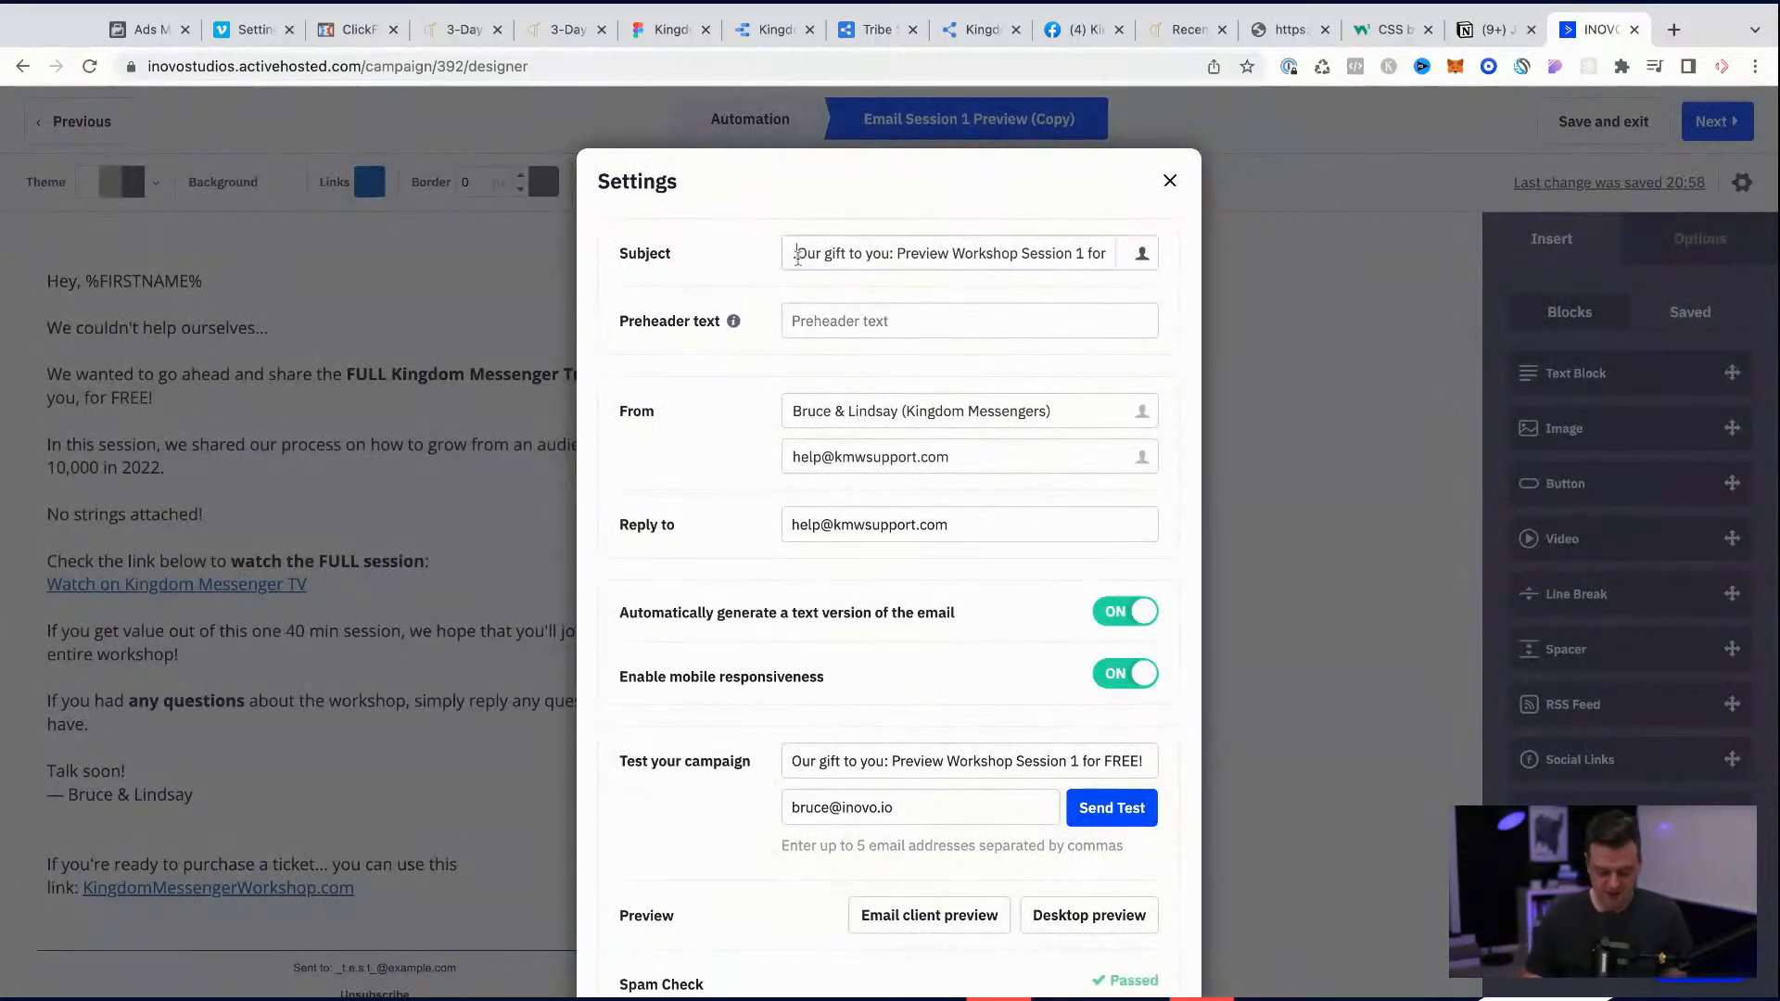
key("Return")
key("super+Right")
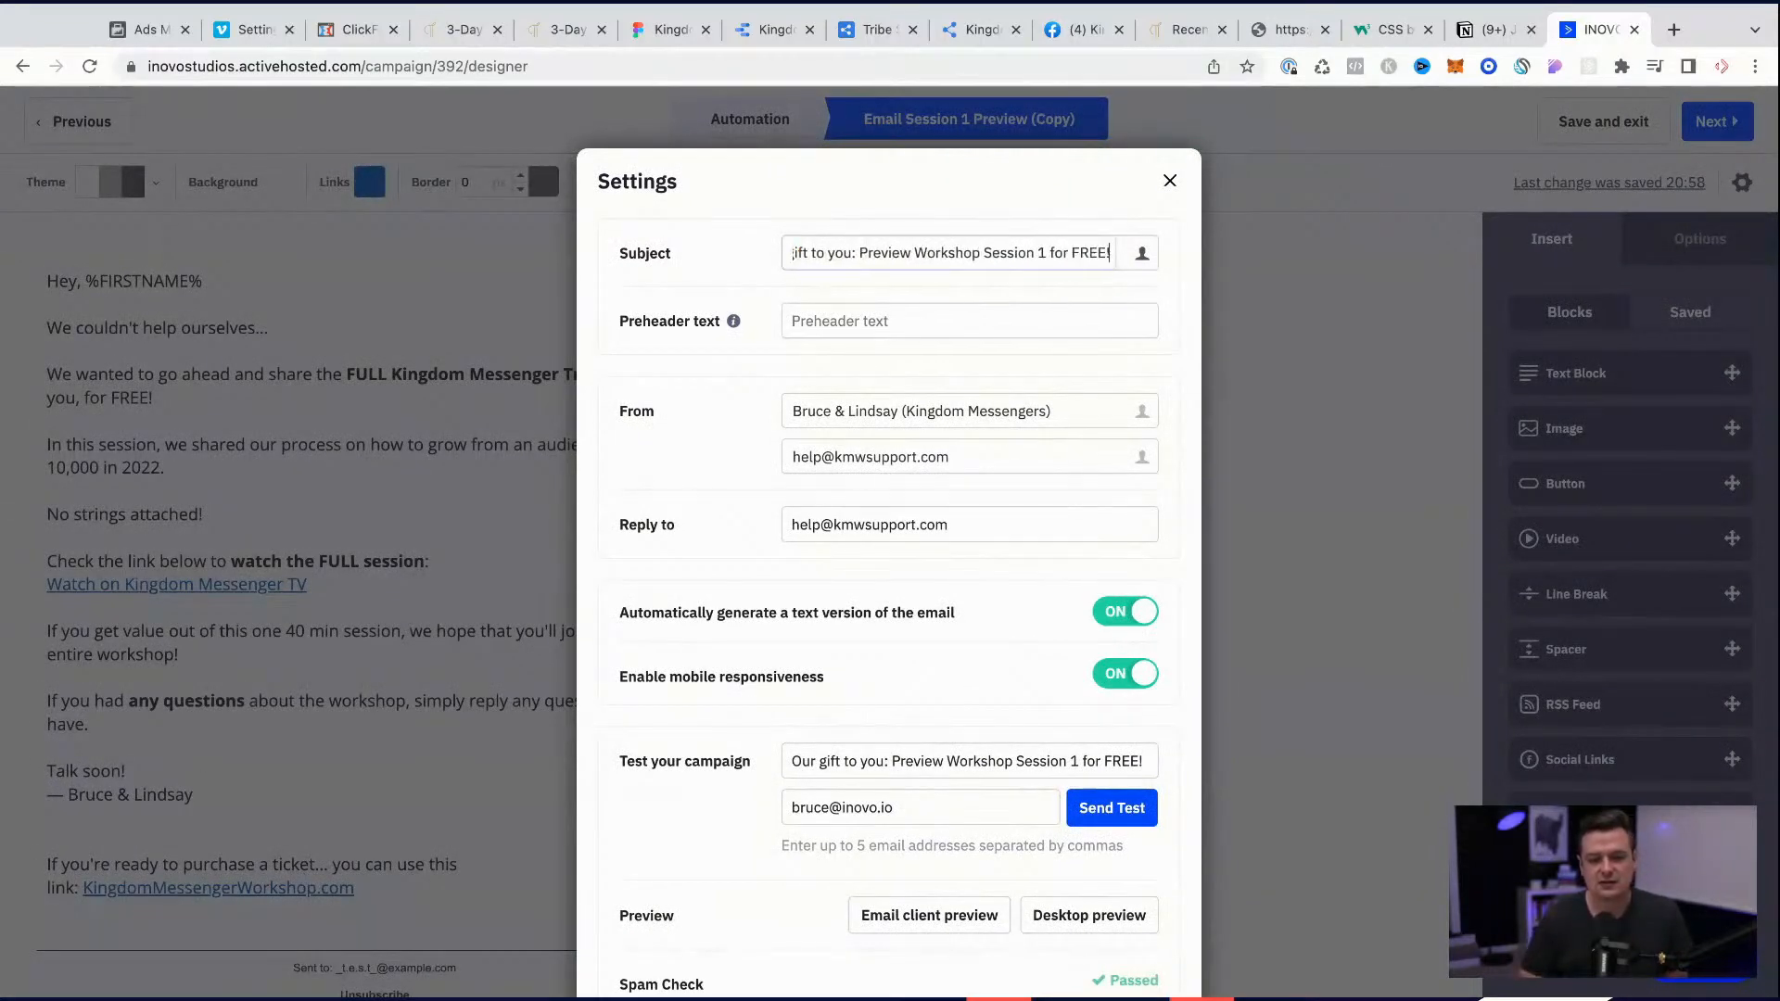
left_click(861, 250, "shift")
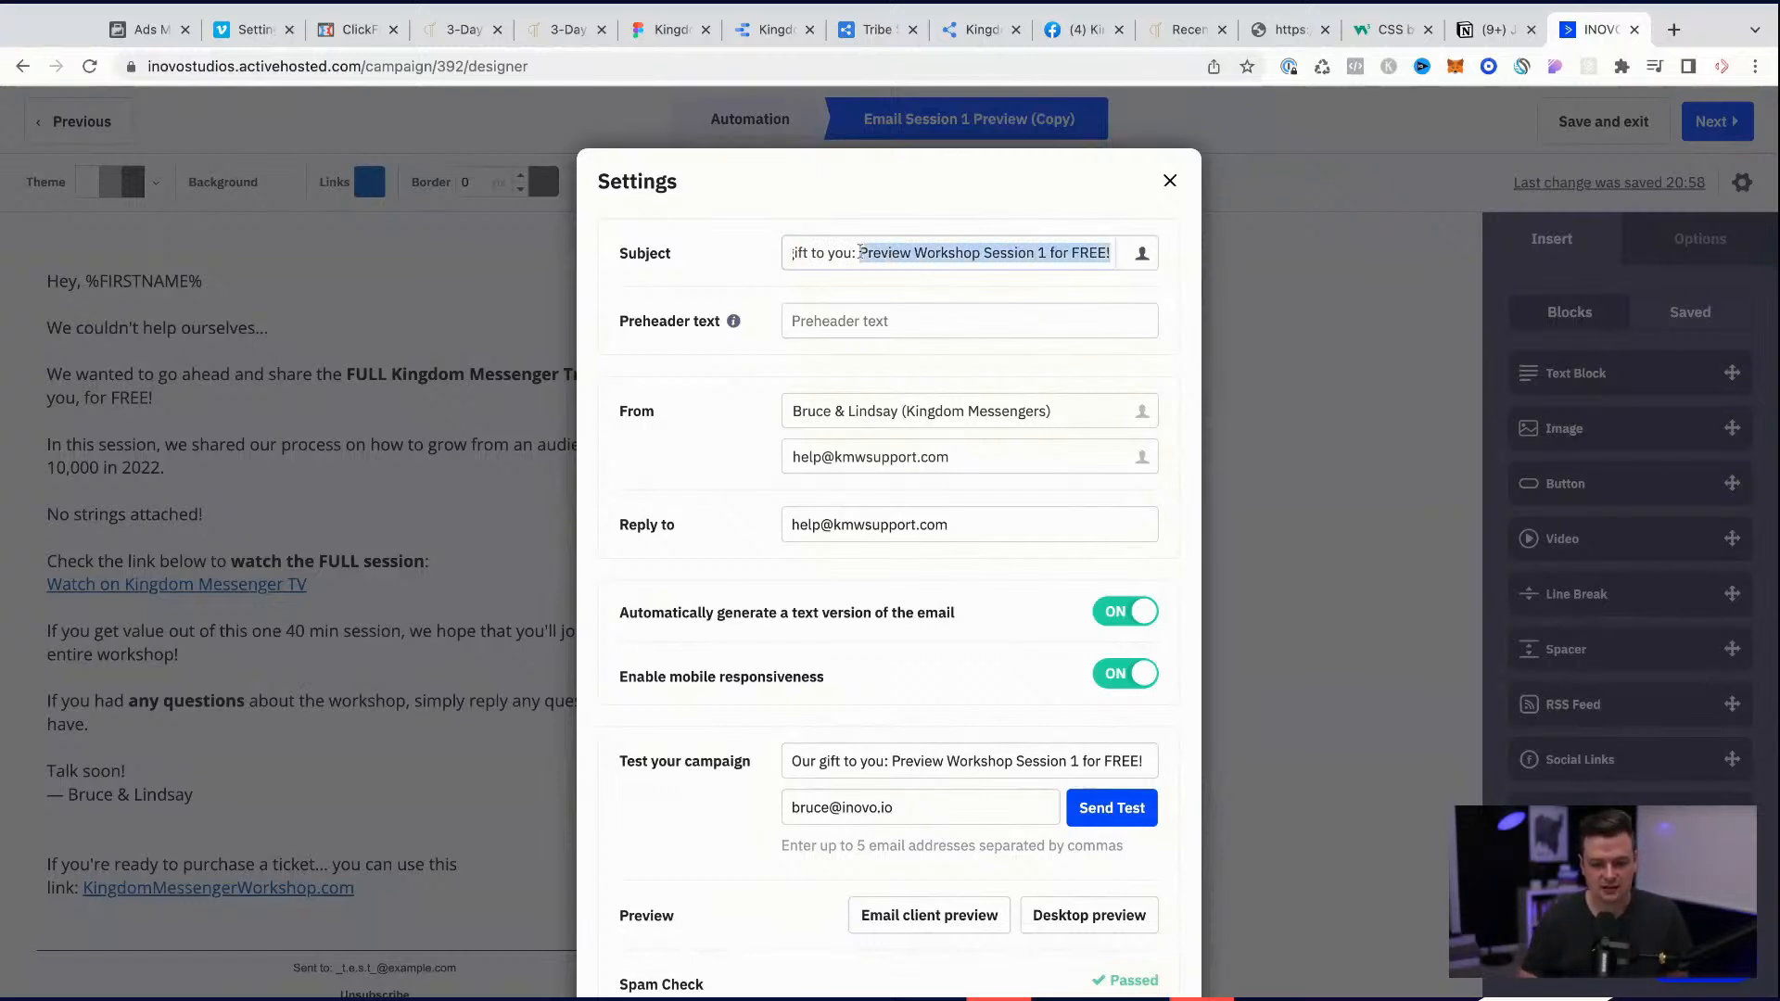
type("Free 1 Hour Training")
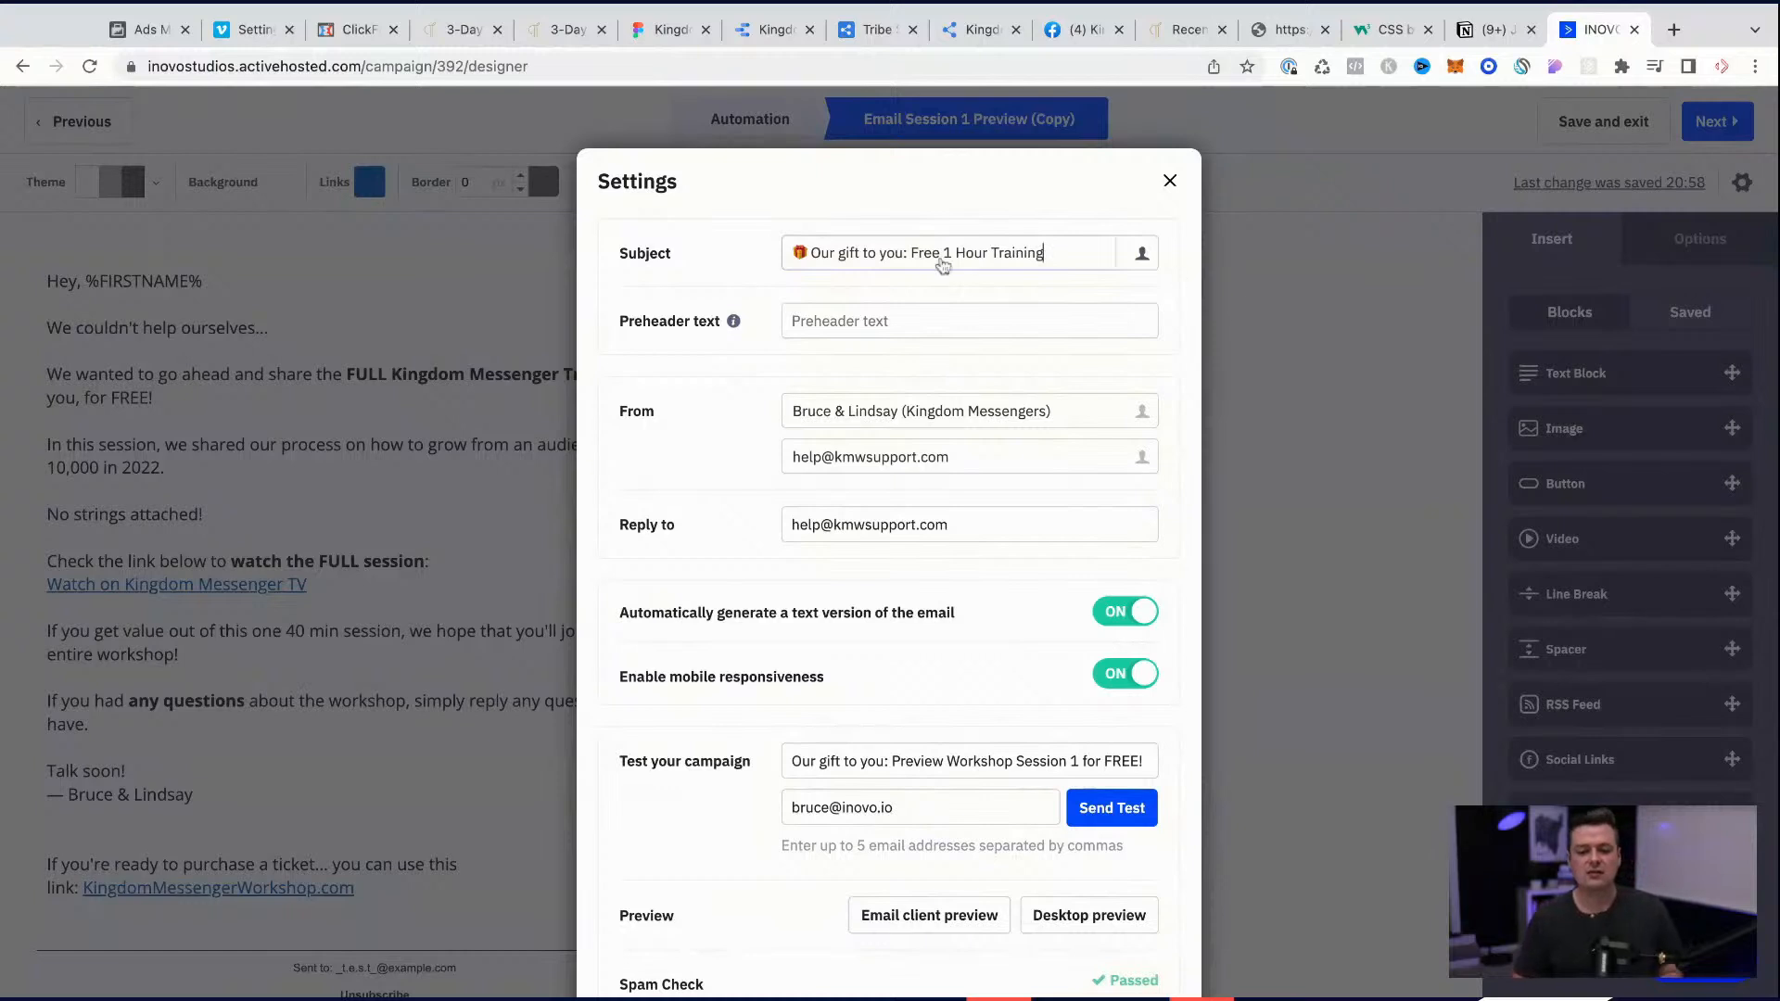
Step: Set the email's preheader text to "How to grow your audience from 0-> 10,000", then save the email and return to its automation
left_click(879, 321)
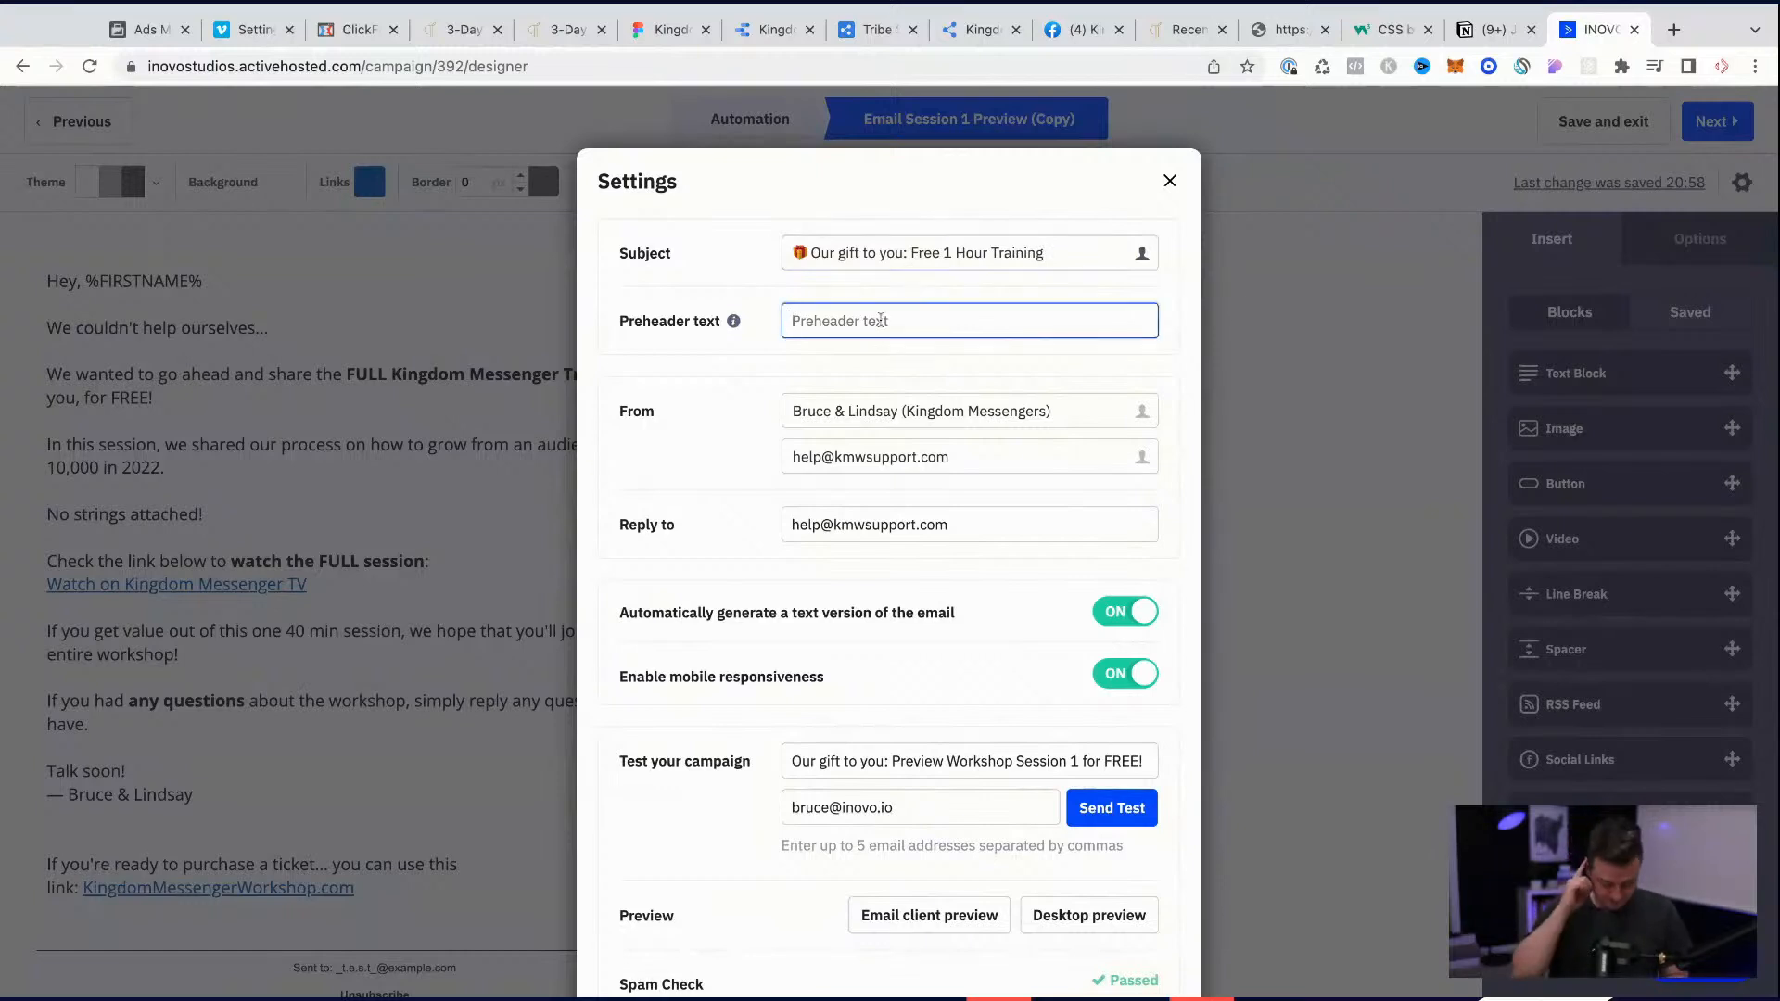
type("How")
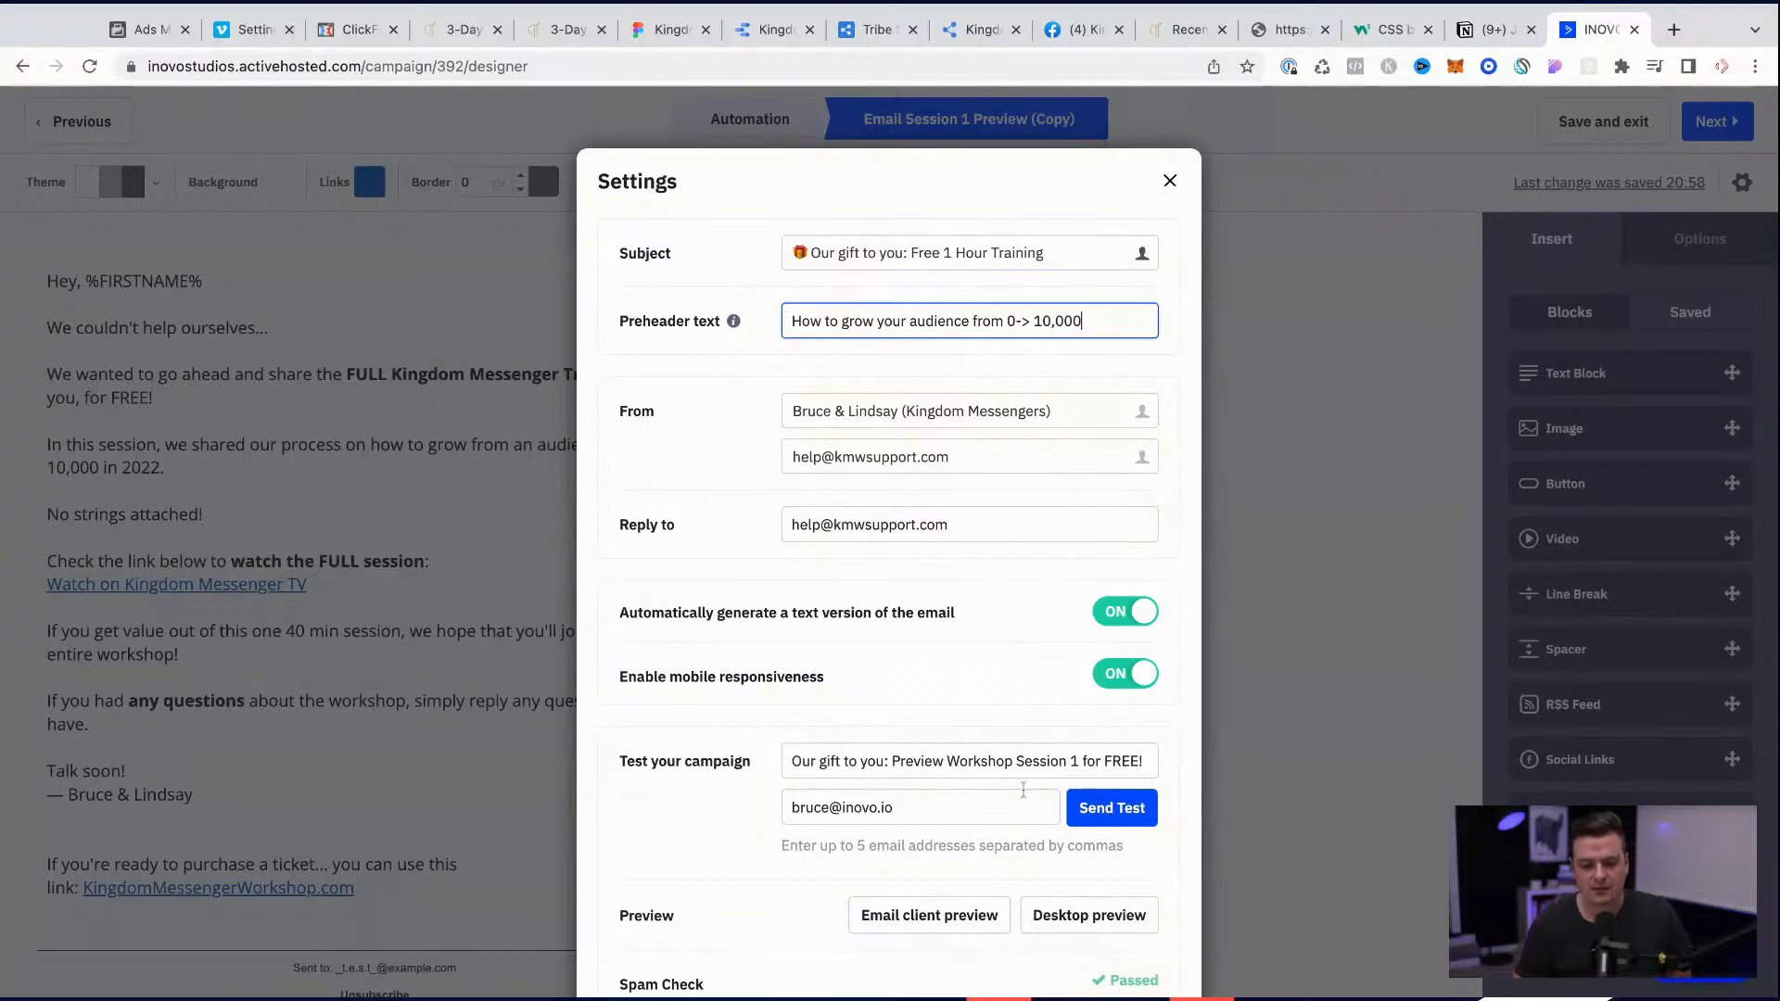
scroll(1020, 788, "down", 3)
left_click(1126, 942)
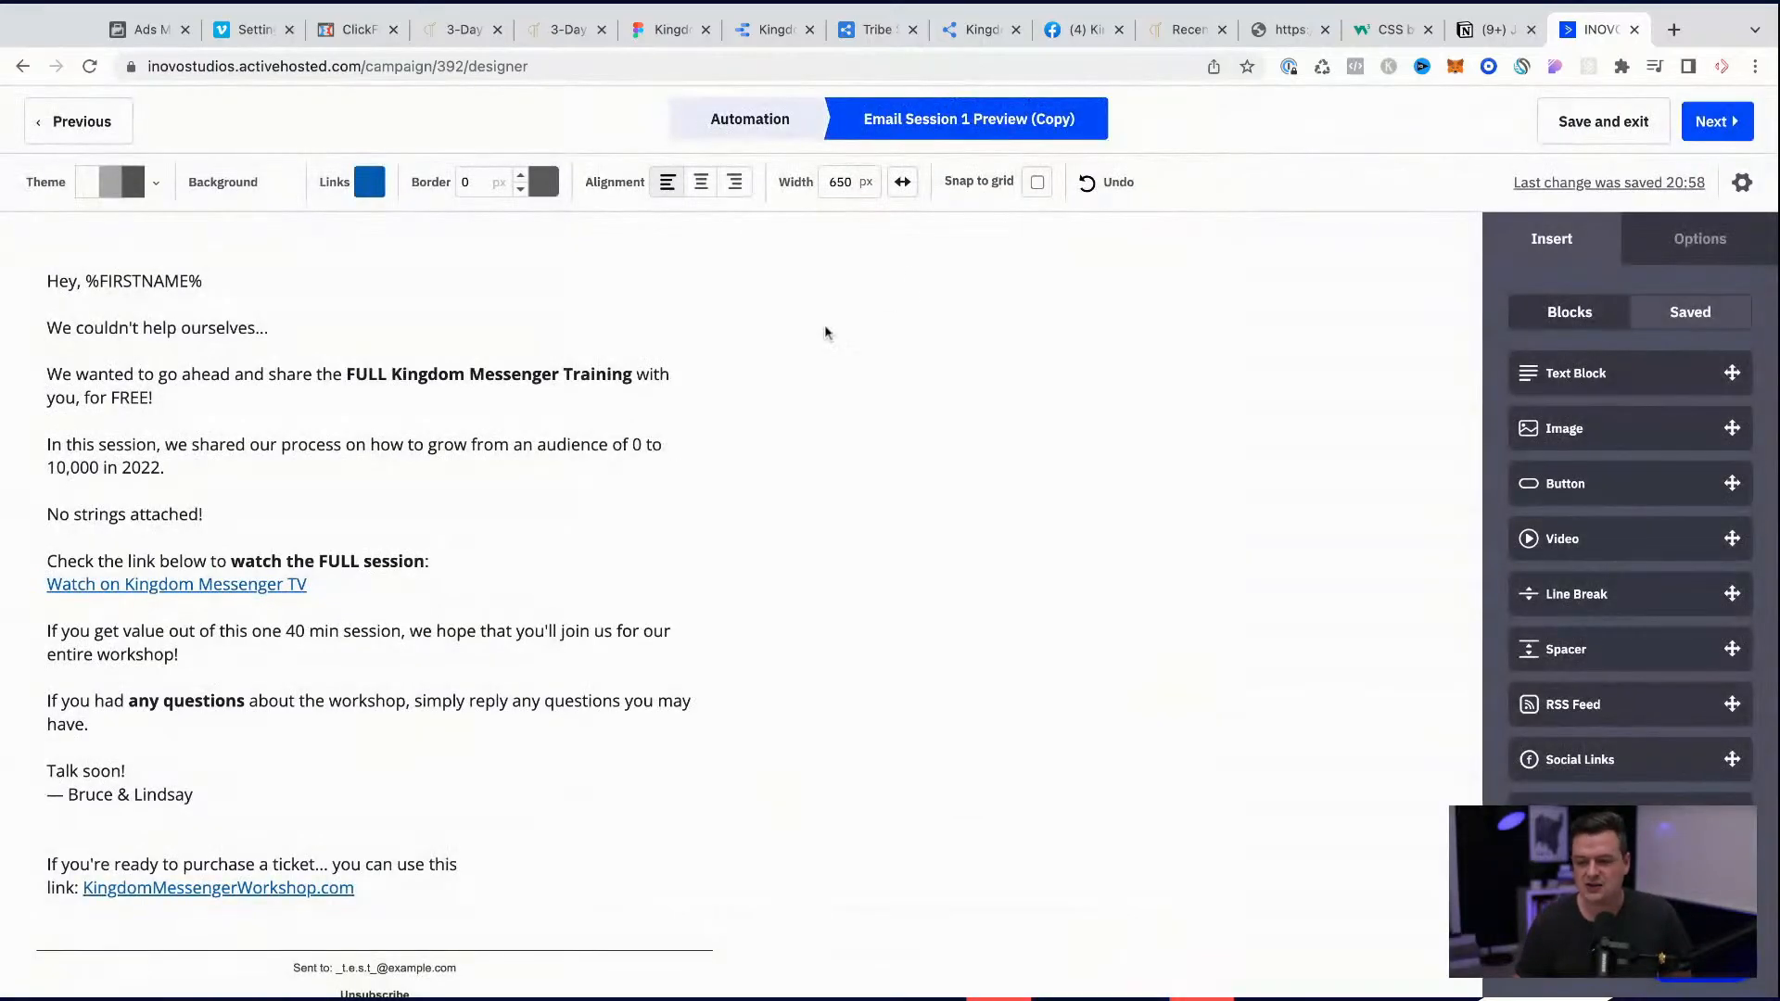
left_click(1613, 123)
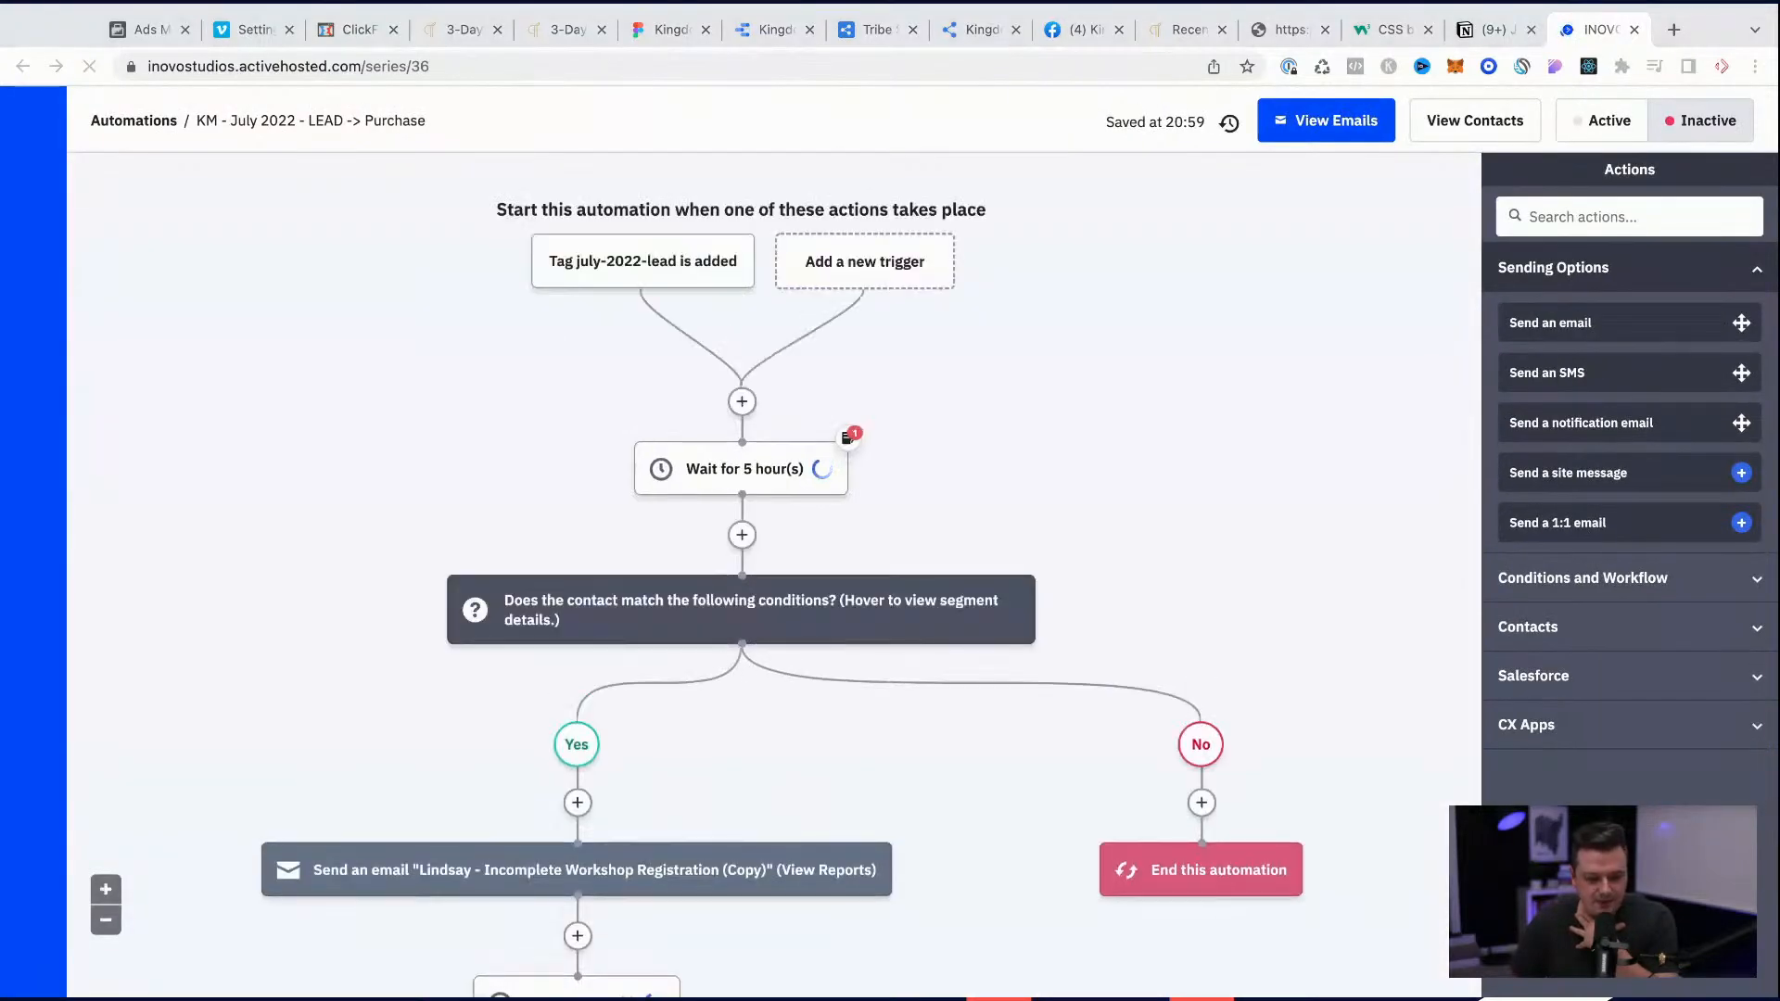
Step: In the If/Else condition before the Session 1 Preview email, change the required existing tag to july-2022-lead
scroll(1356, 642, "down", 5)
scroll(742, 556, "down", 2)
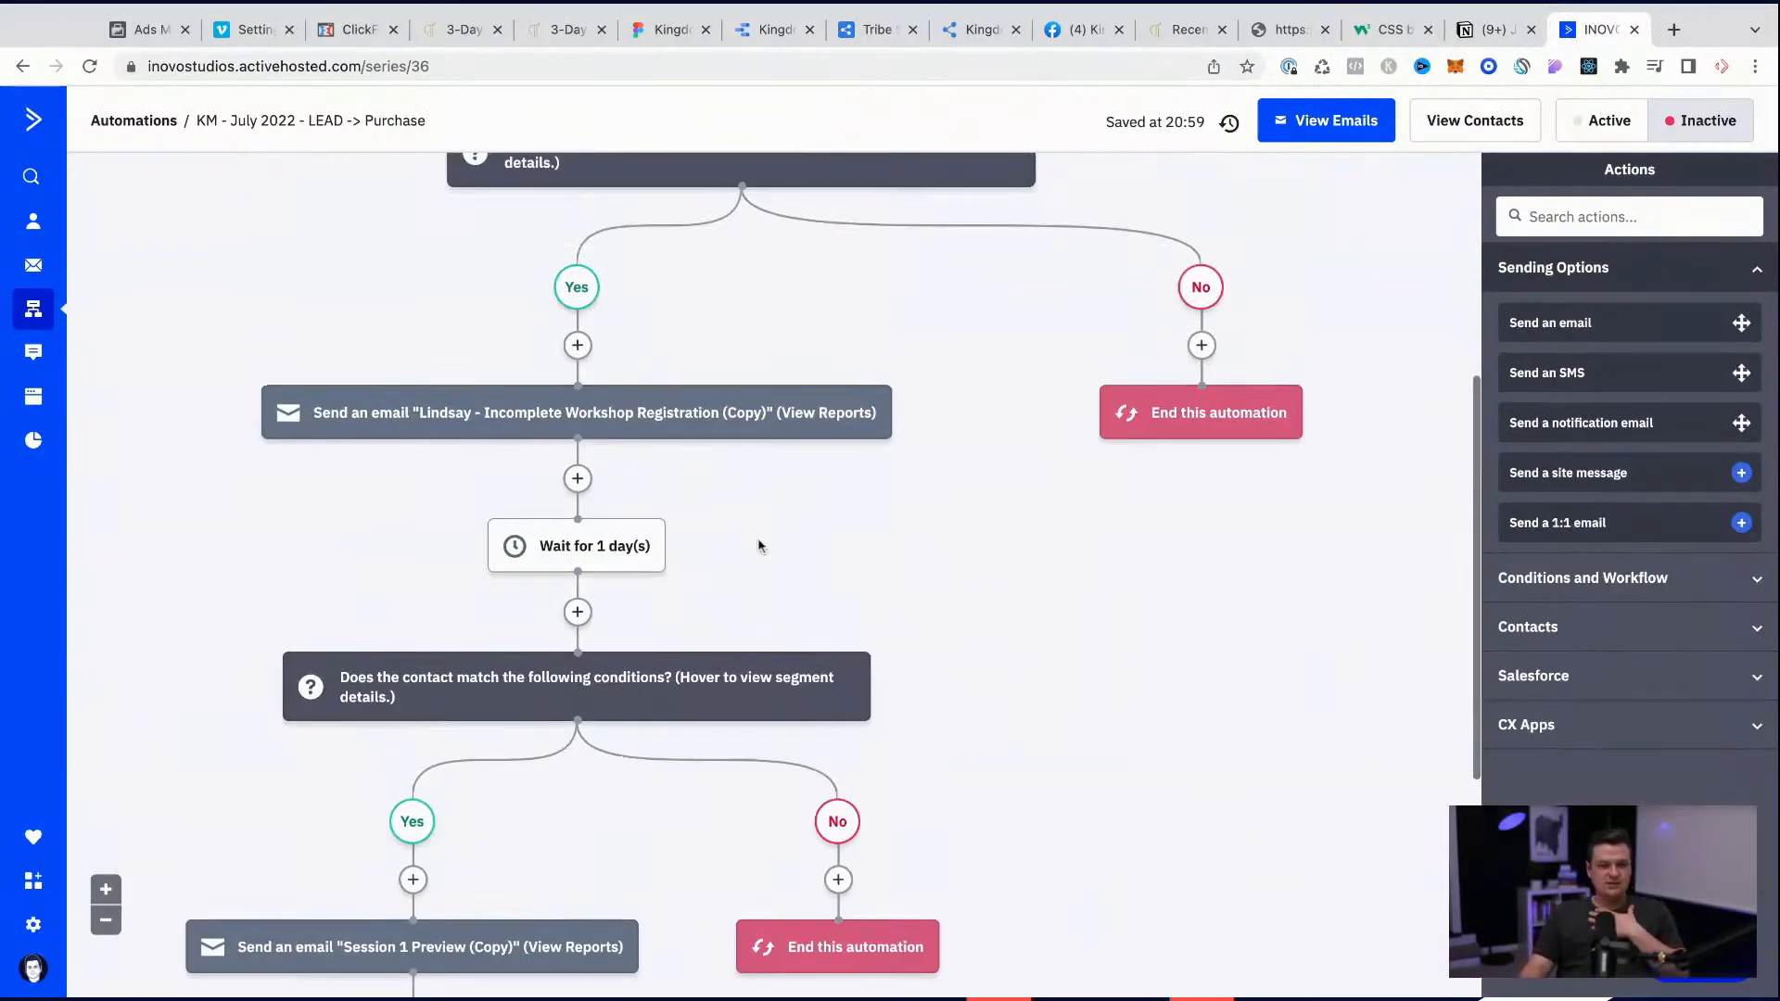
scroll(593, 443, "up", 1)
scroll(593, 445, "up", 3)
scroll(595, 449, "up", 1)
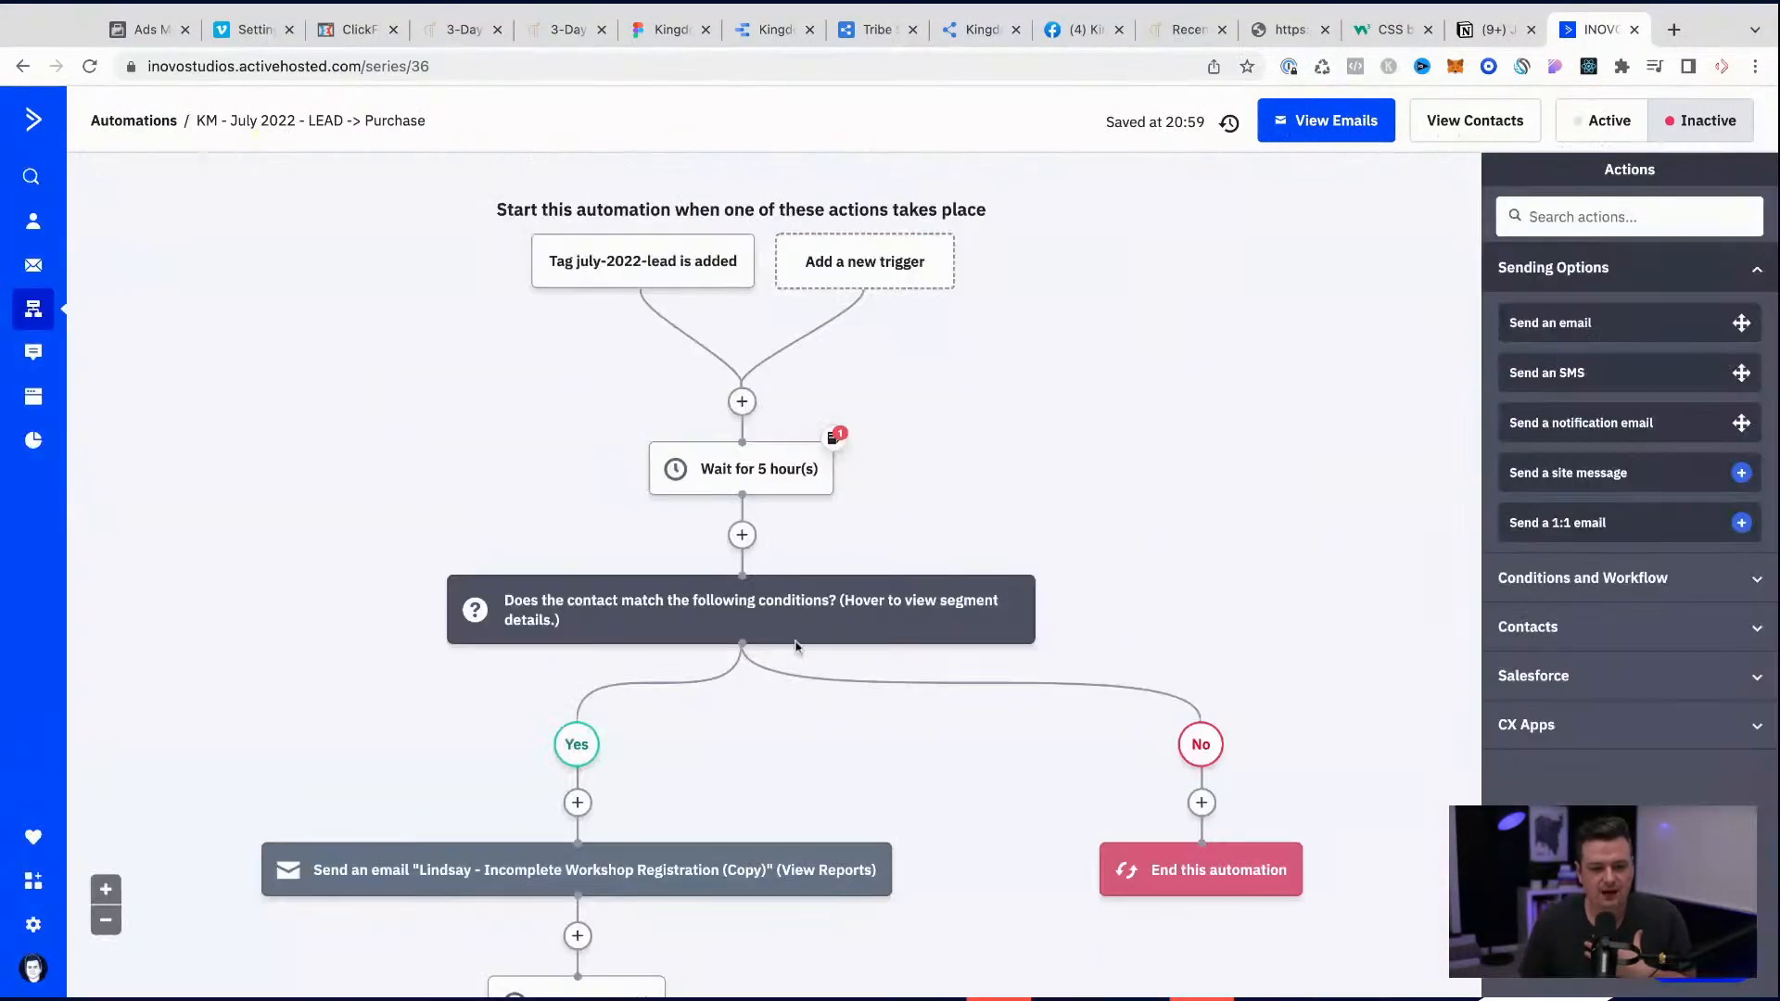
scroll(795, 646, "down", 5)
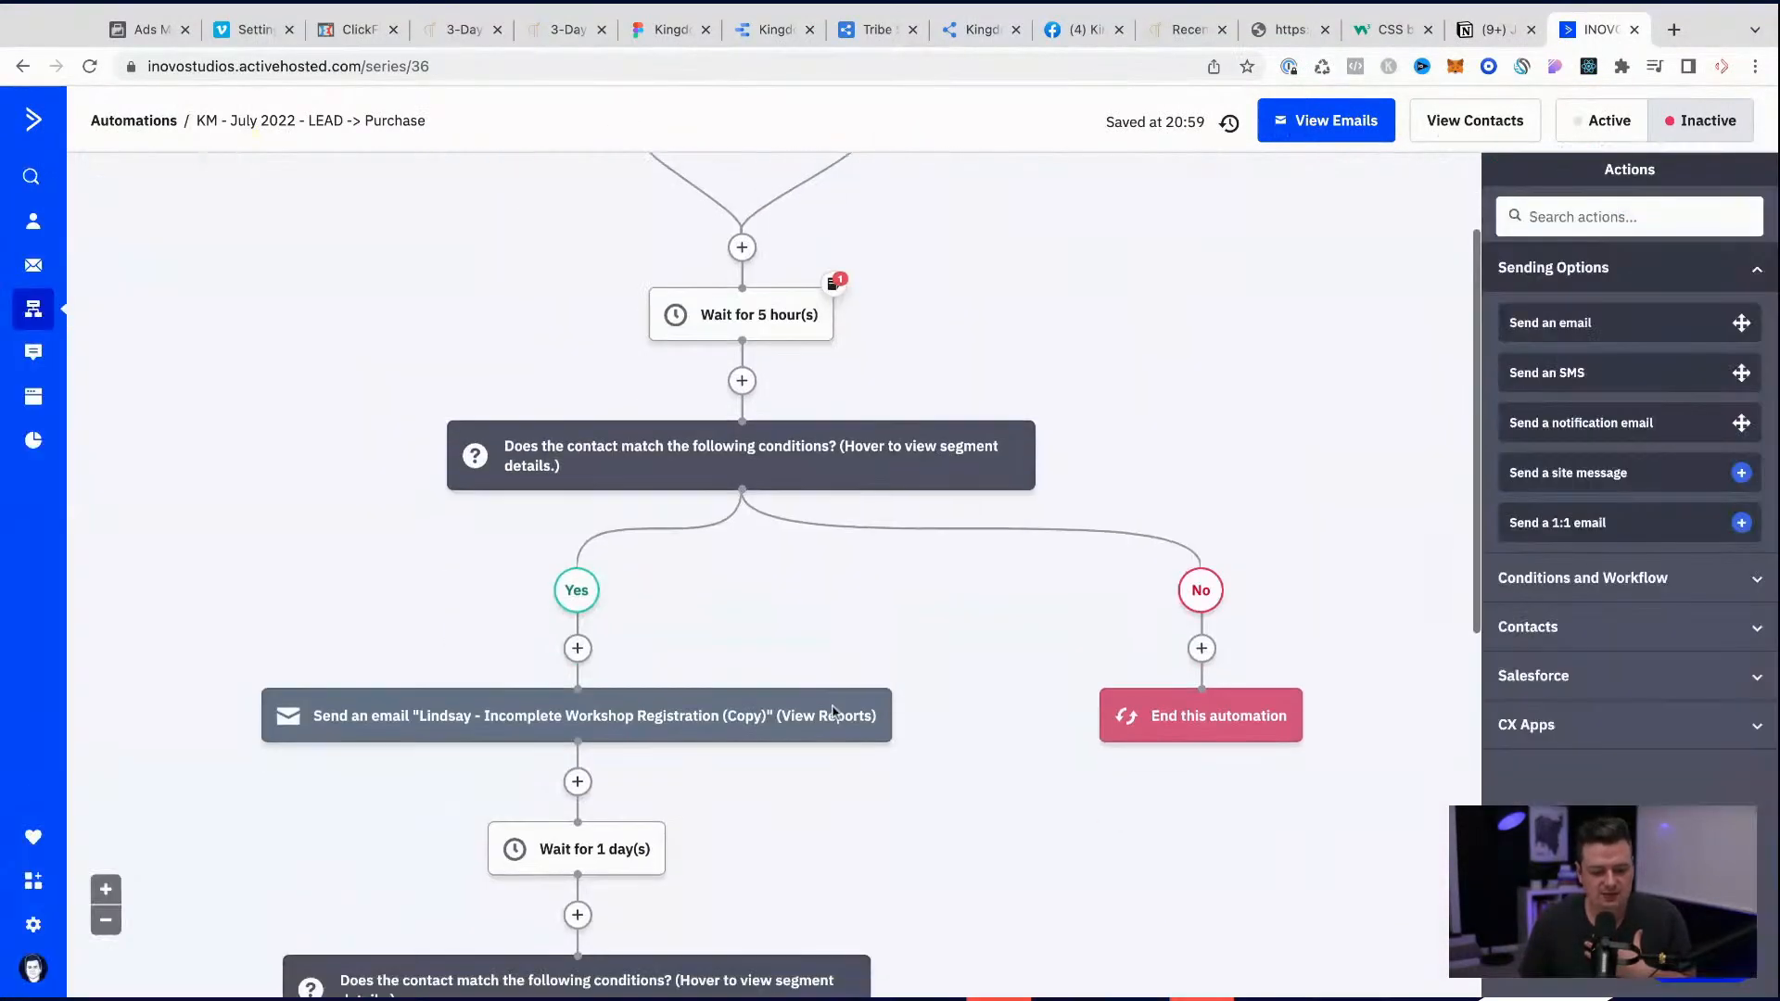
mouse_move(881, 735)
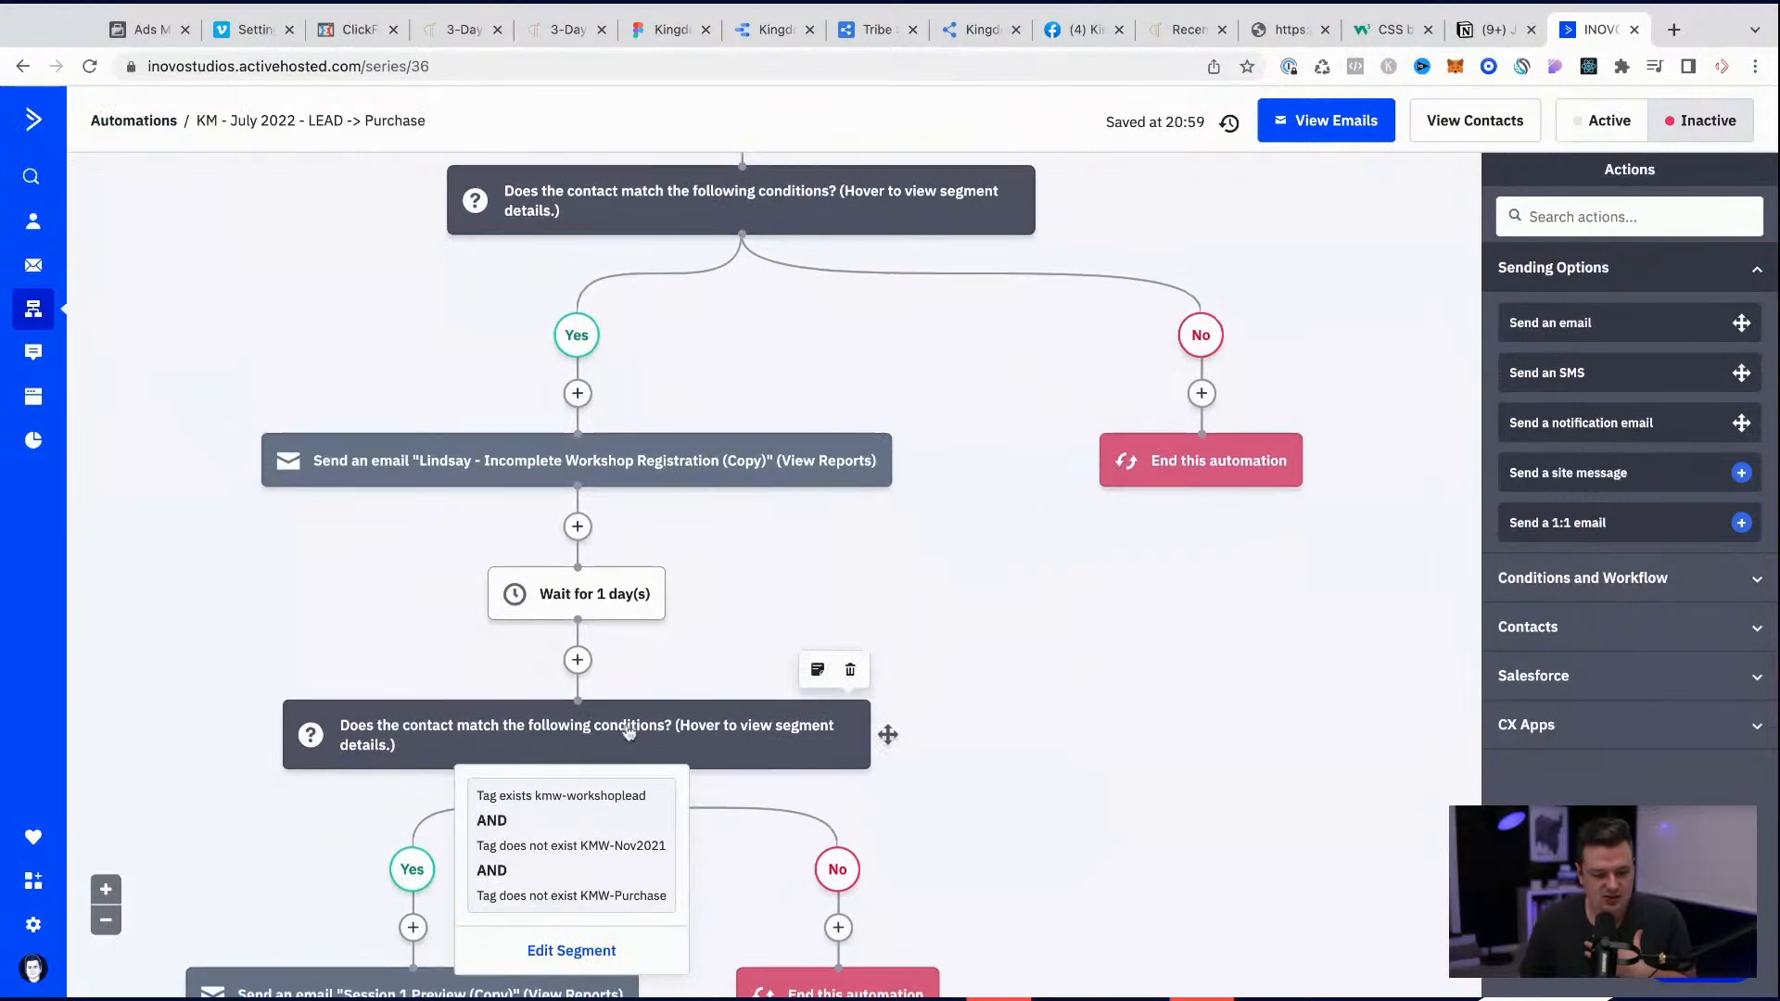
scroll(881, 735, "down", 1)
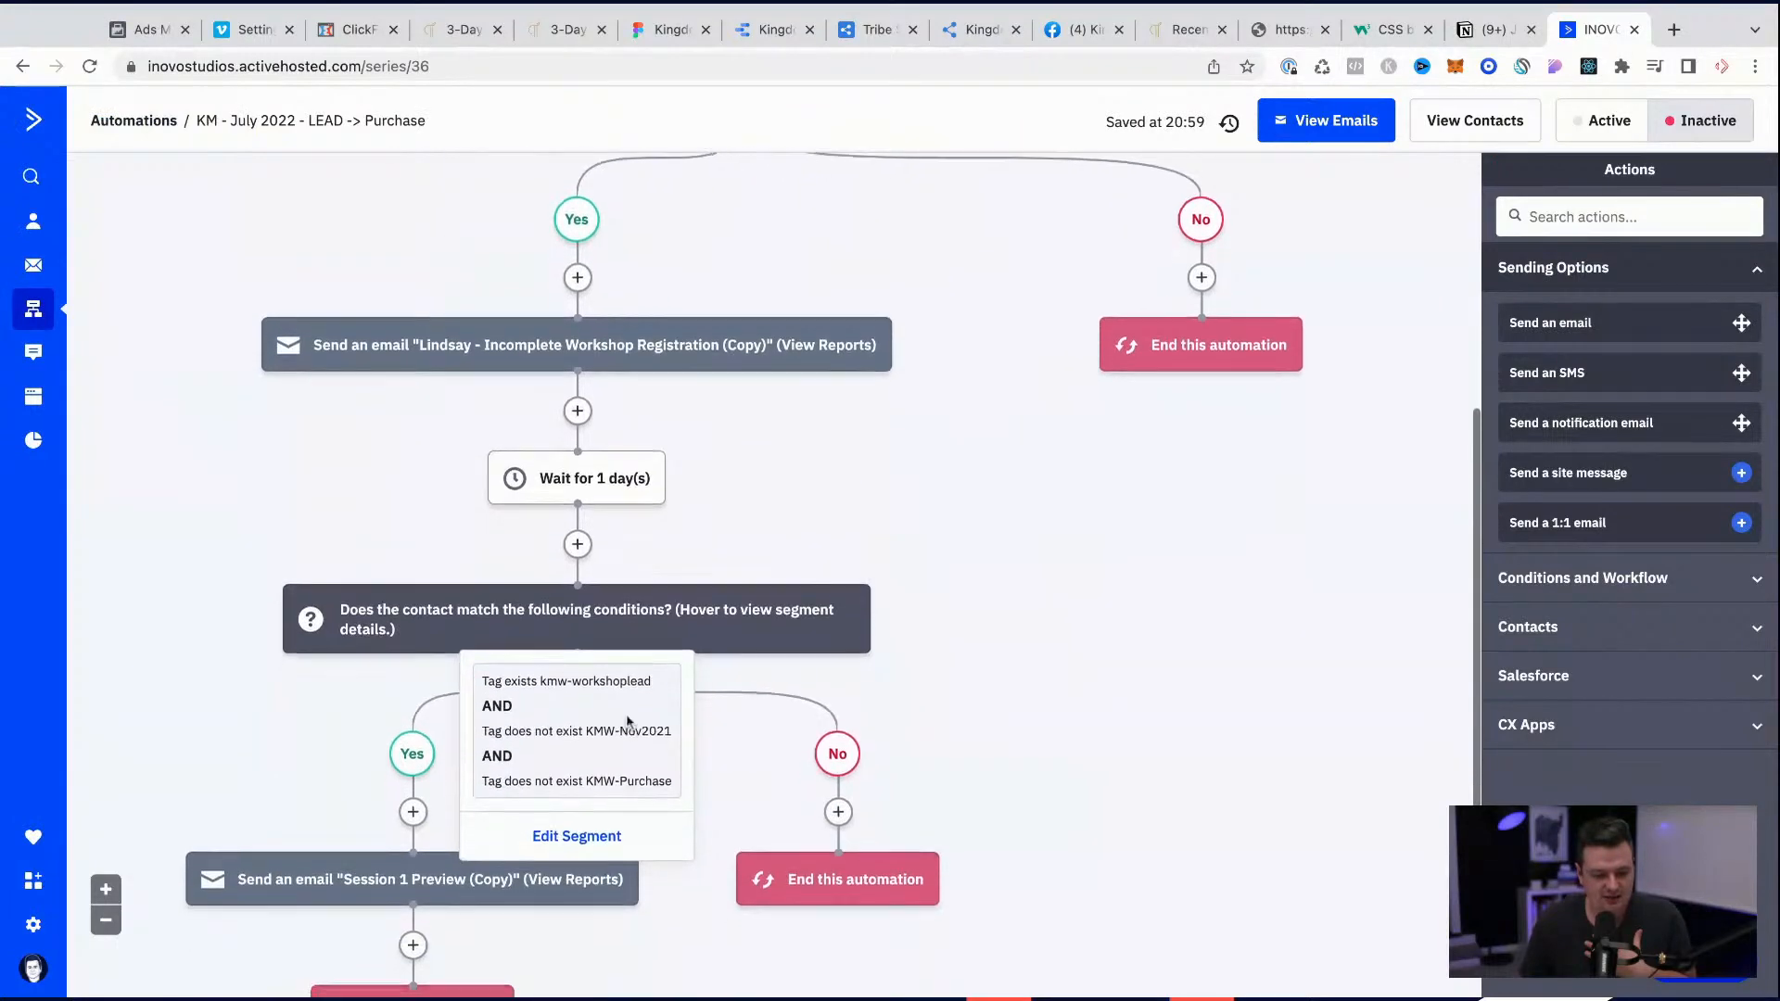
left_click(565, 837)
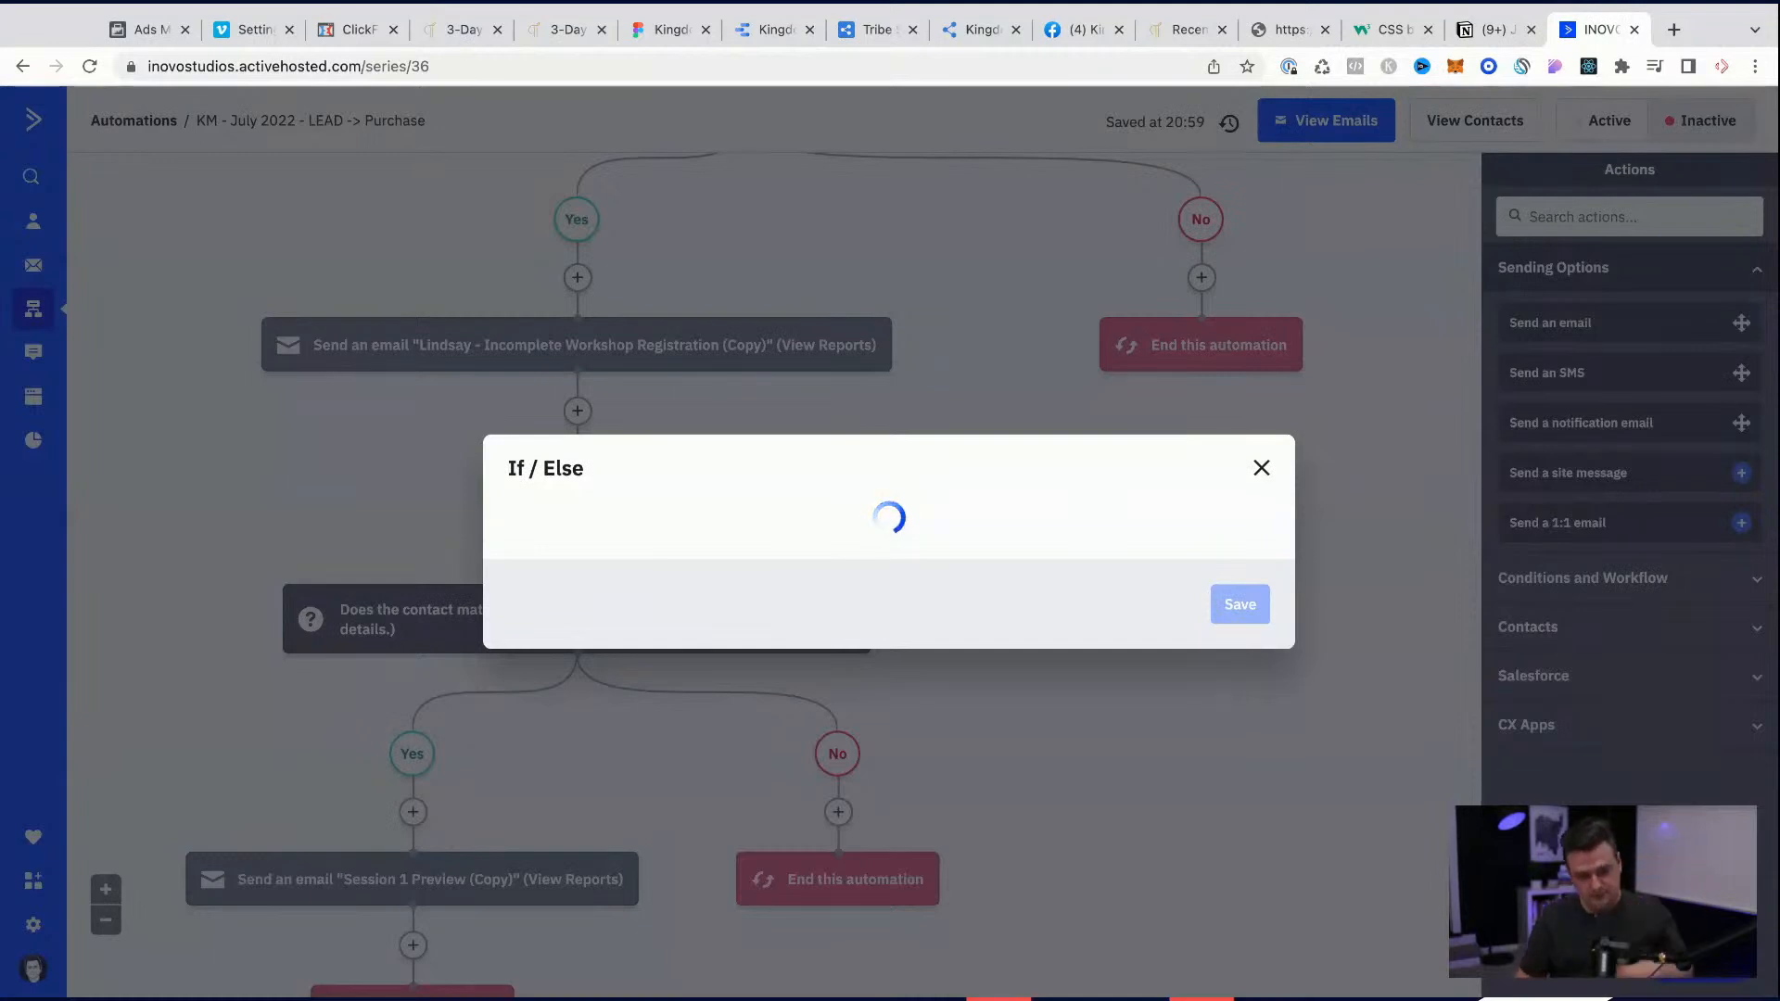
left_click(1013, 413)
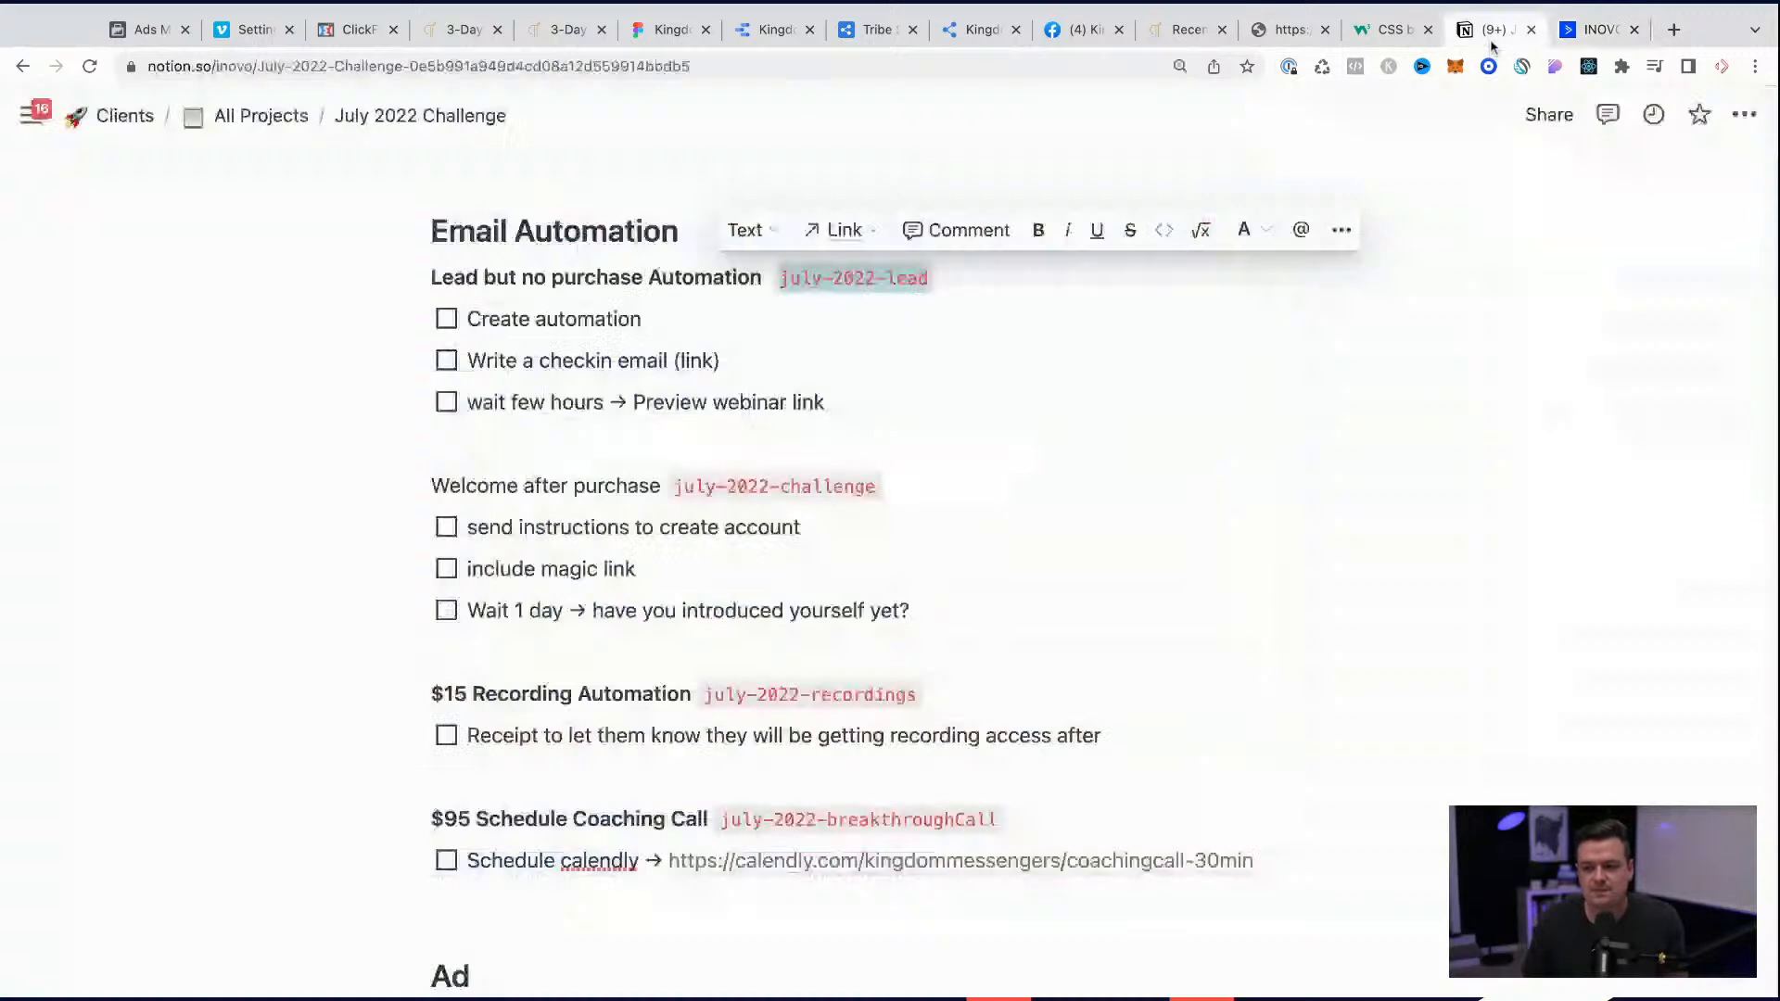
left_click(1489, 29)
left_click(1594, 30)
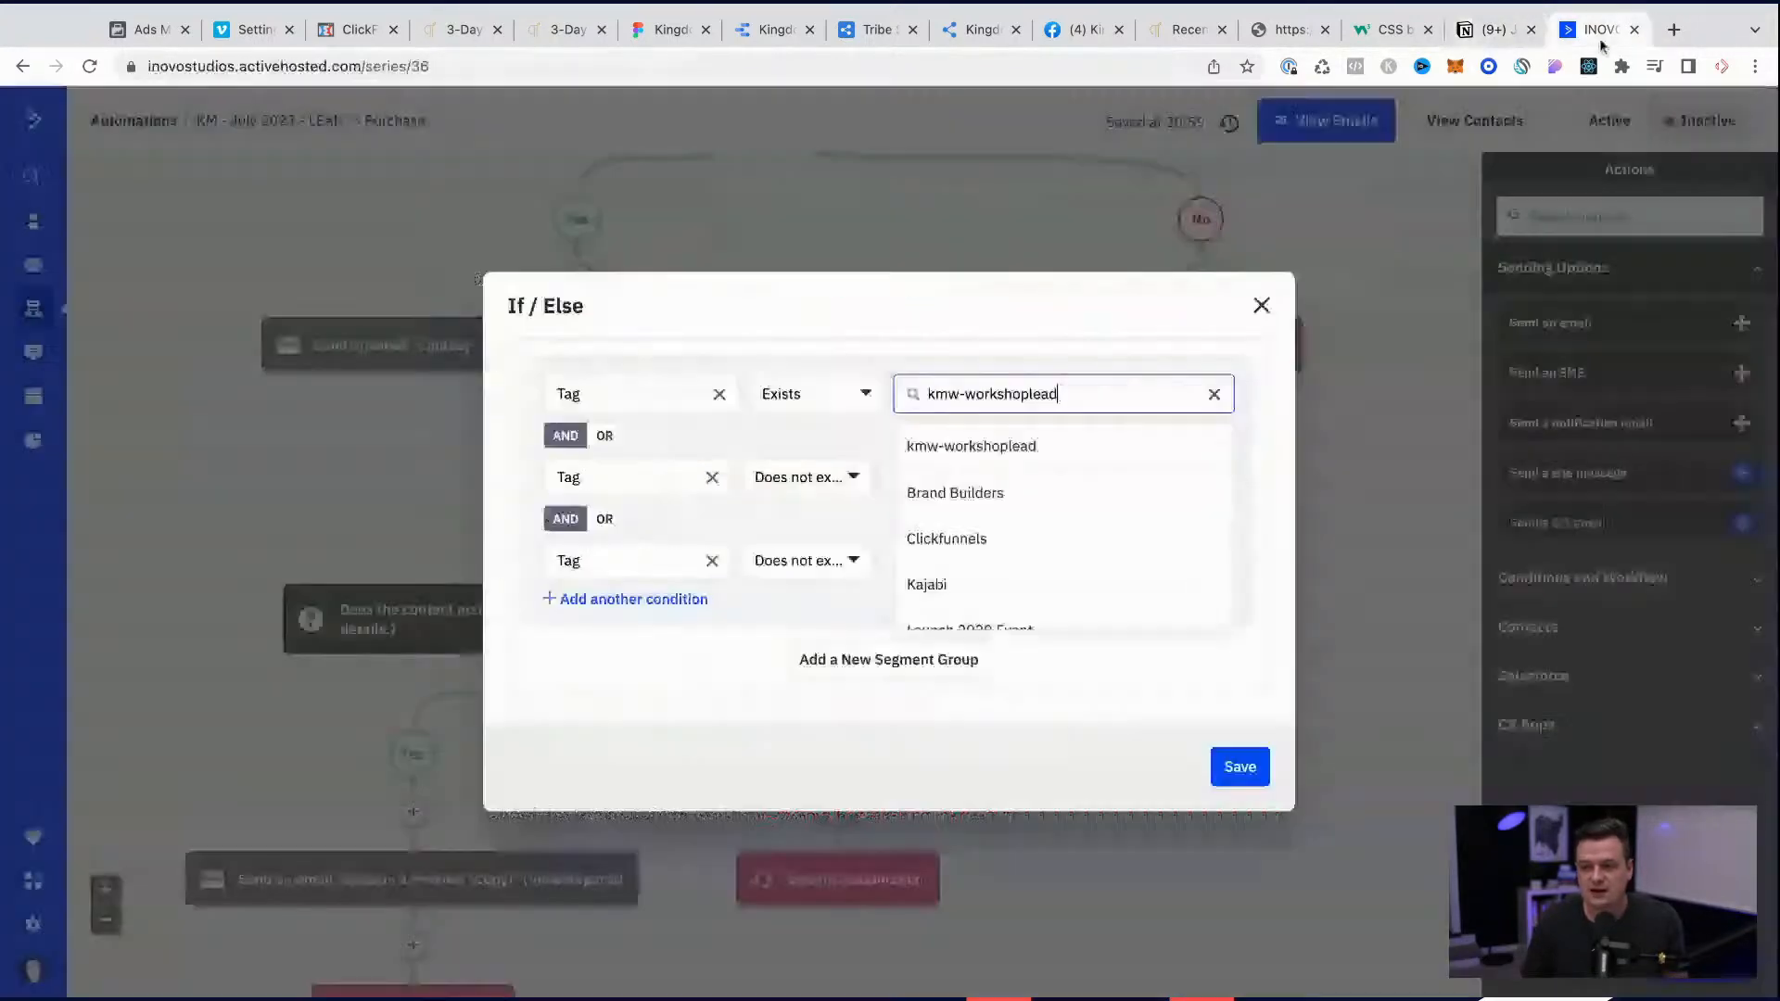
key("super+a")
type("july-2022-lead")
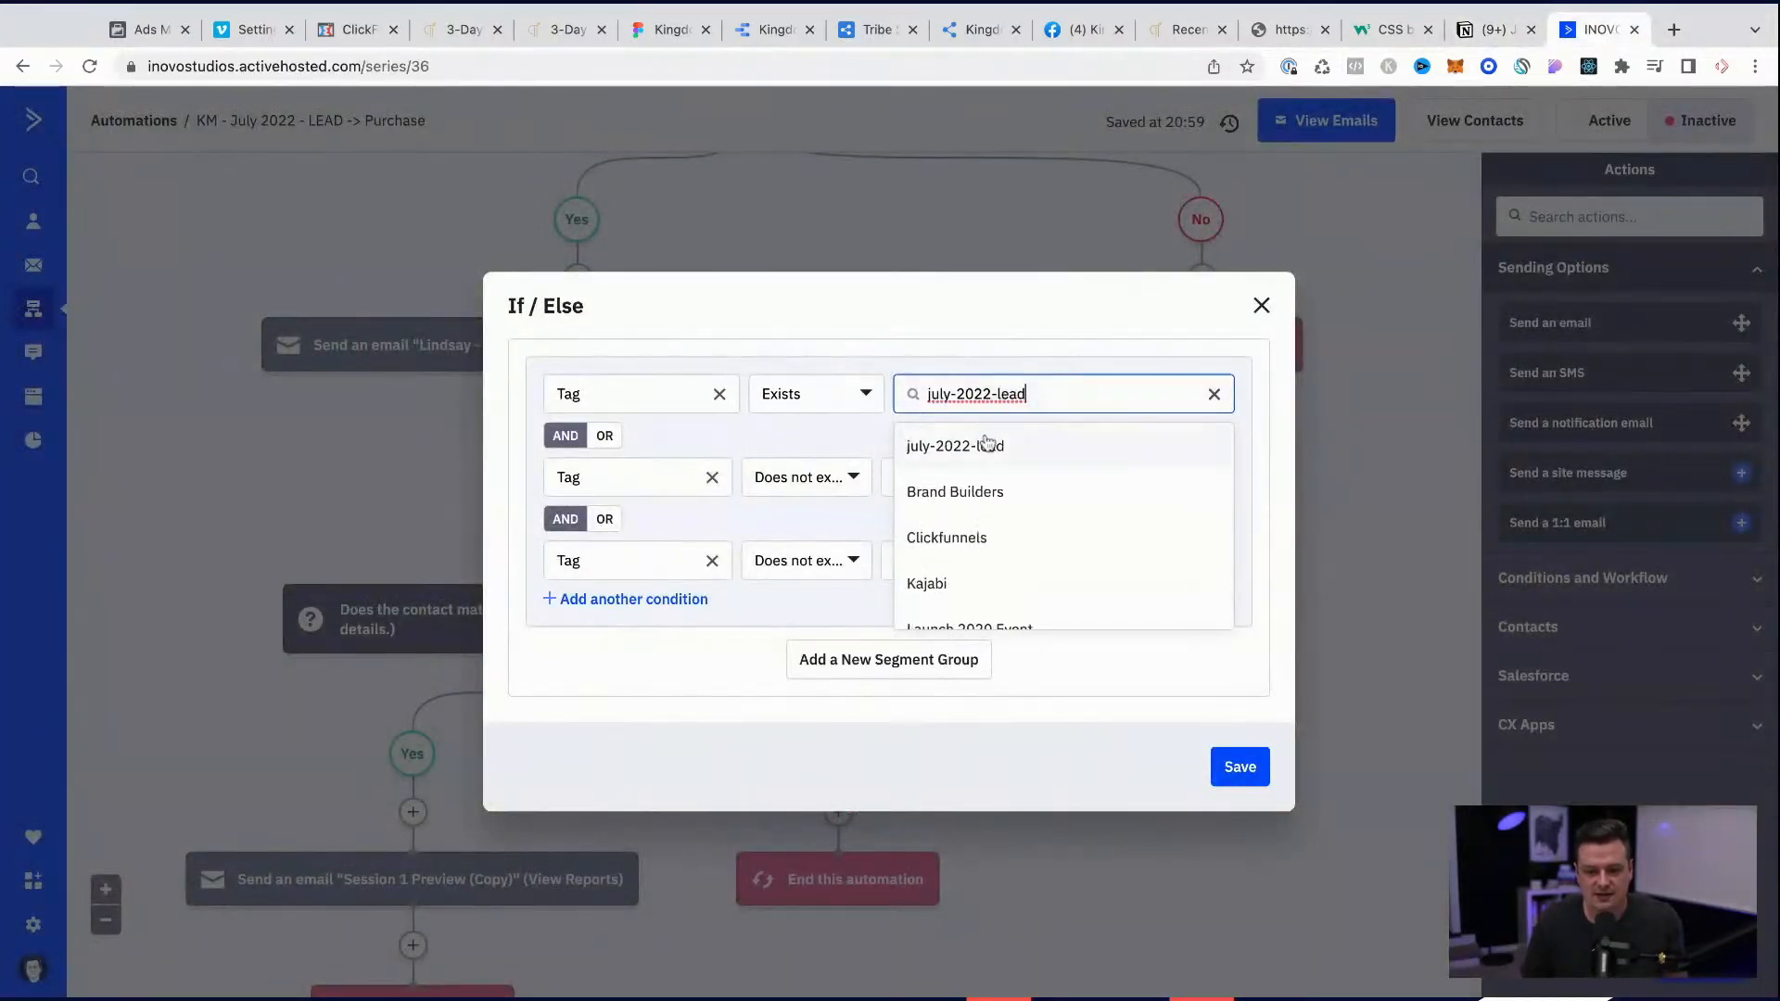
left_click(987, 445)
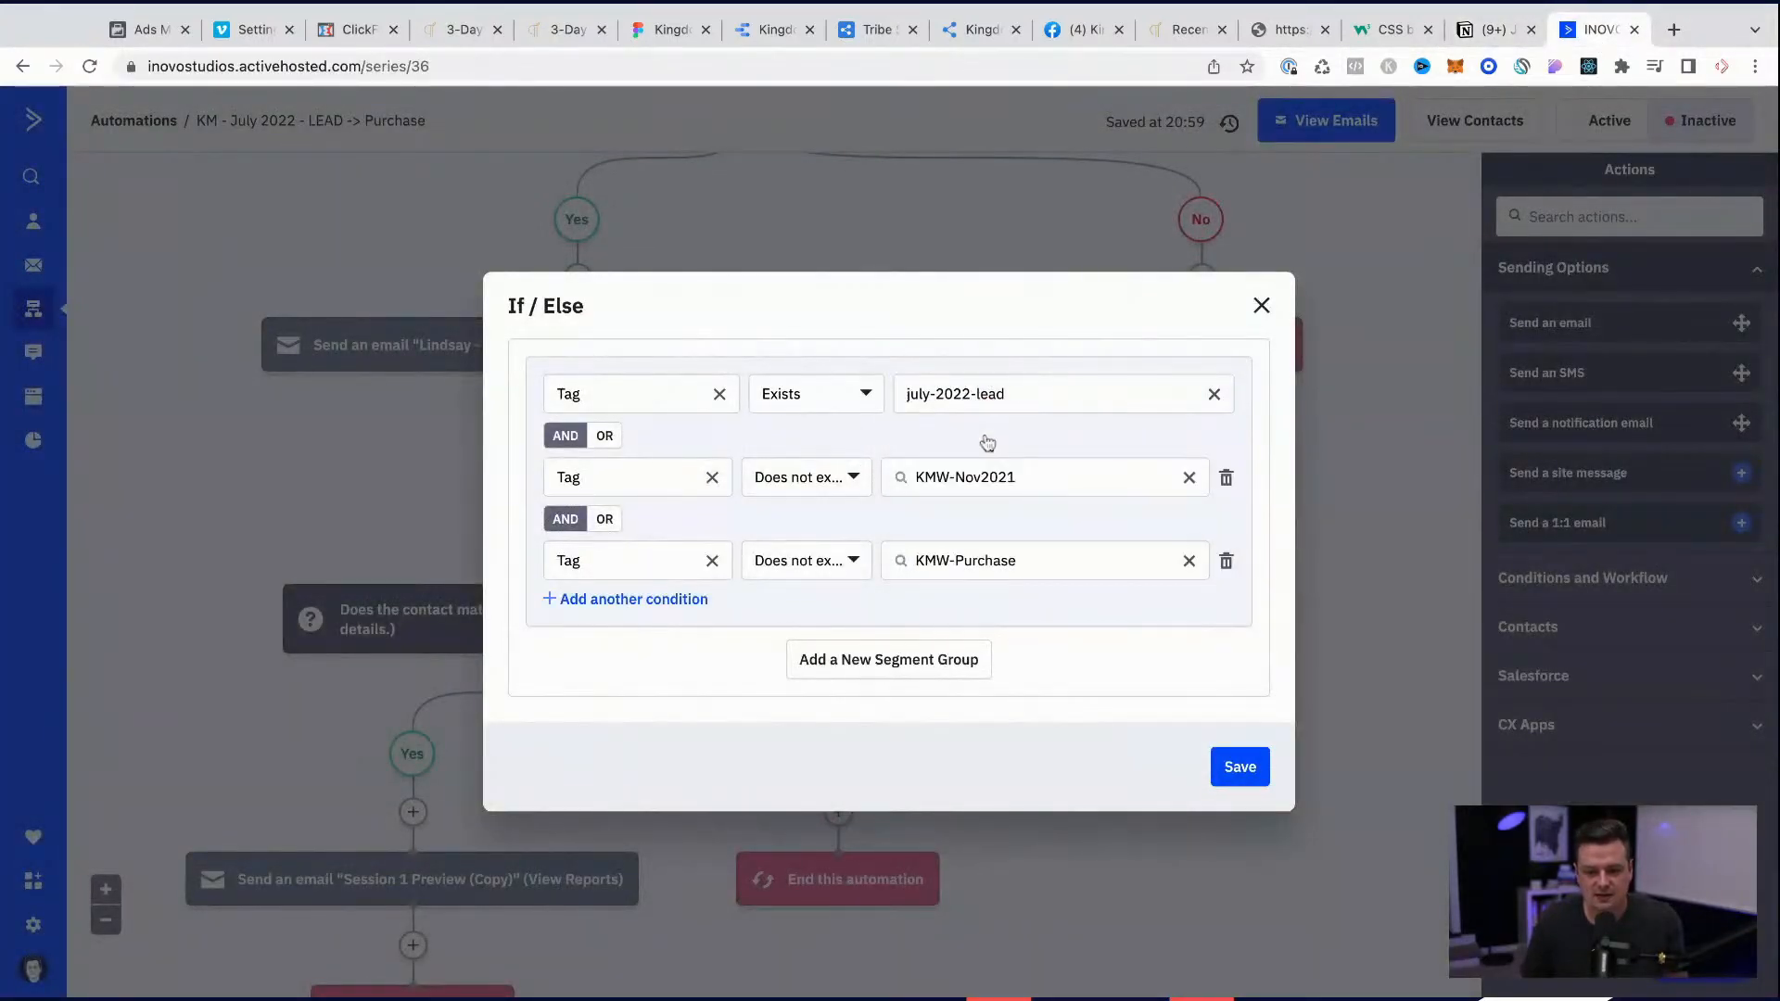
Step: Delete the condition requiring that the KMW-Purchase tag does not exist
left_click(946, 490)
triple_click(997, 482)
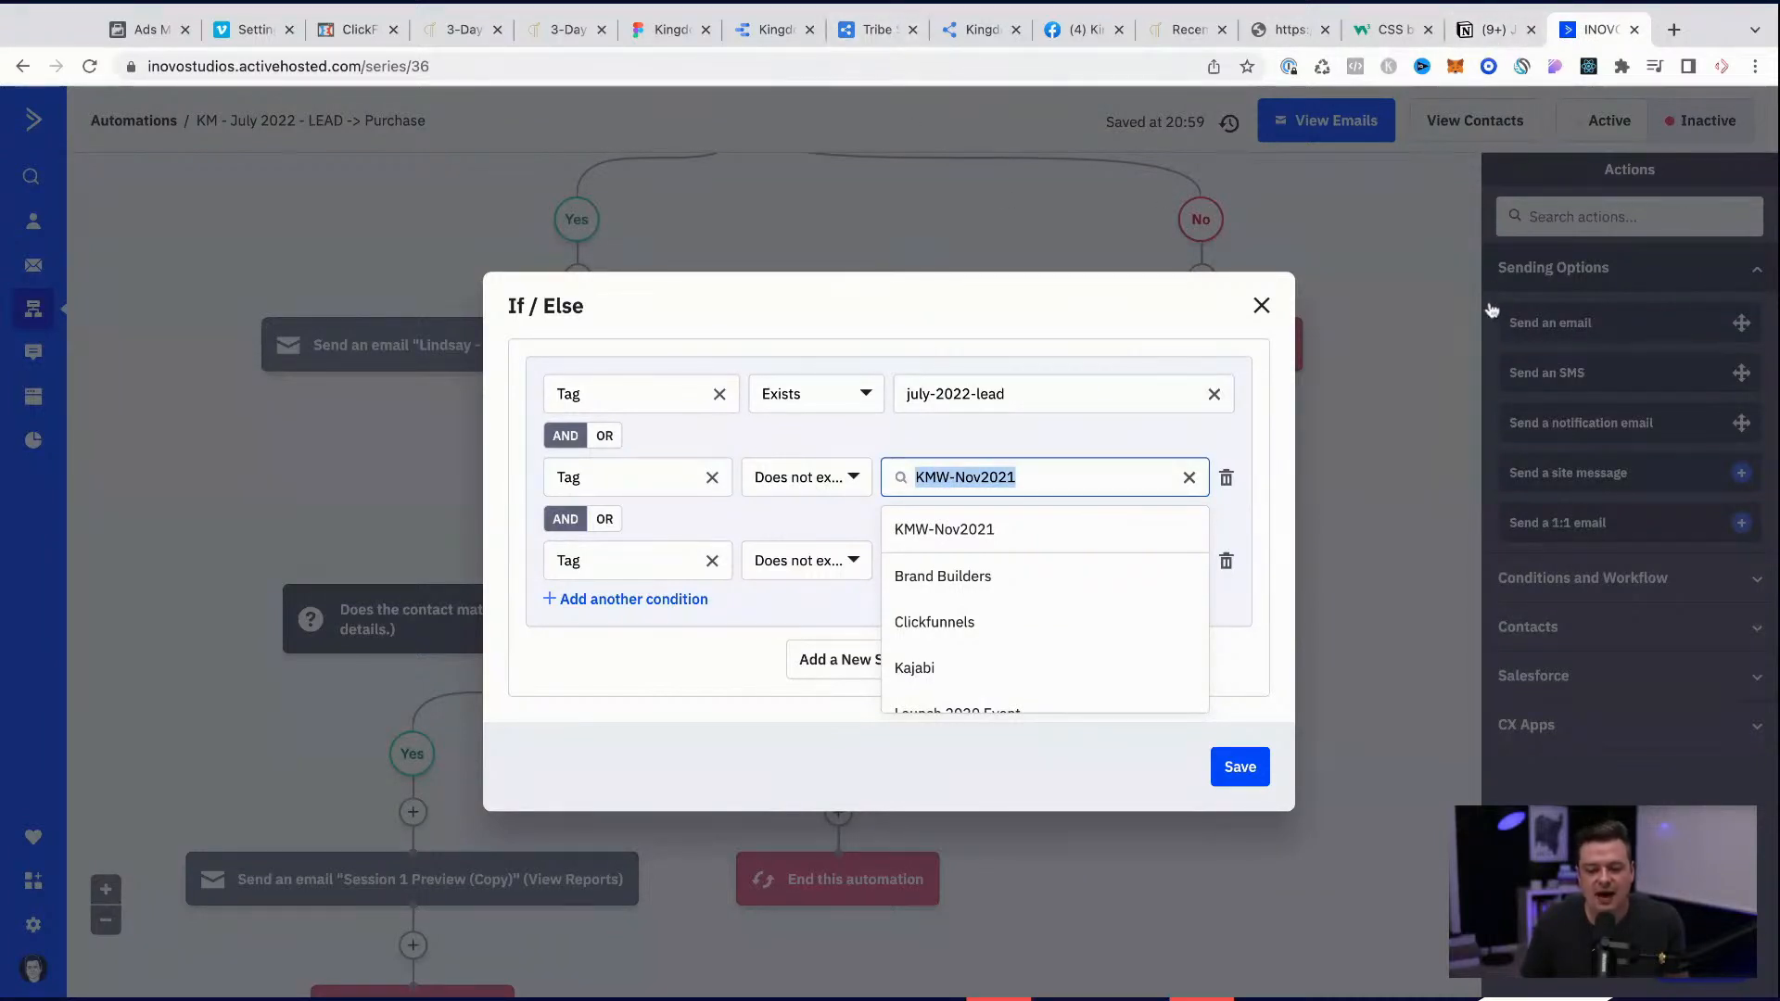
left_click(1229, 508)
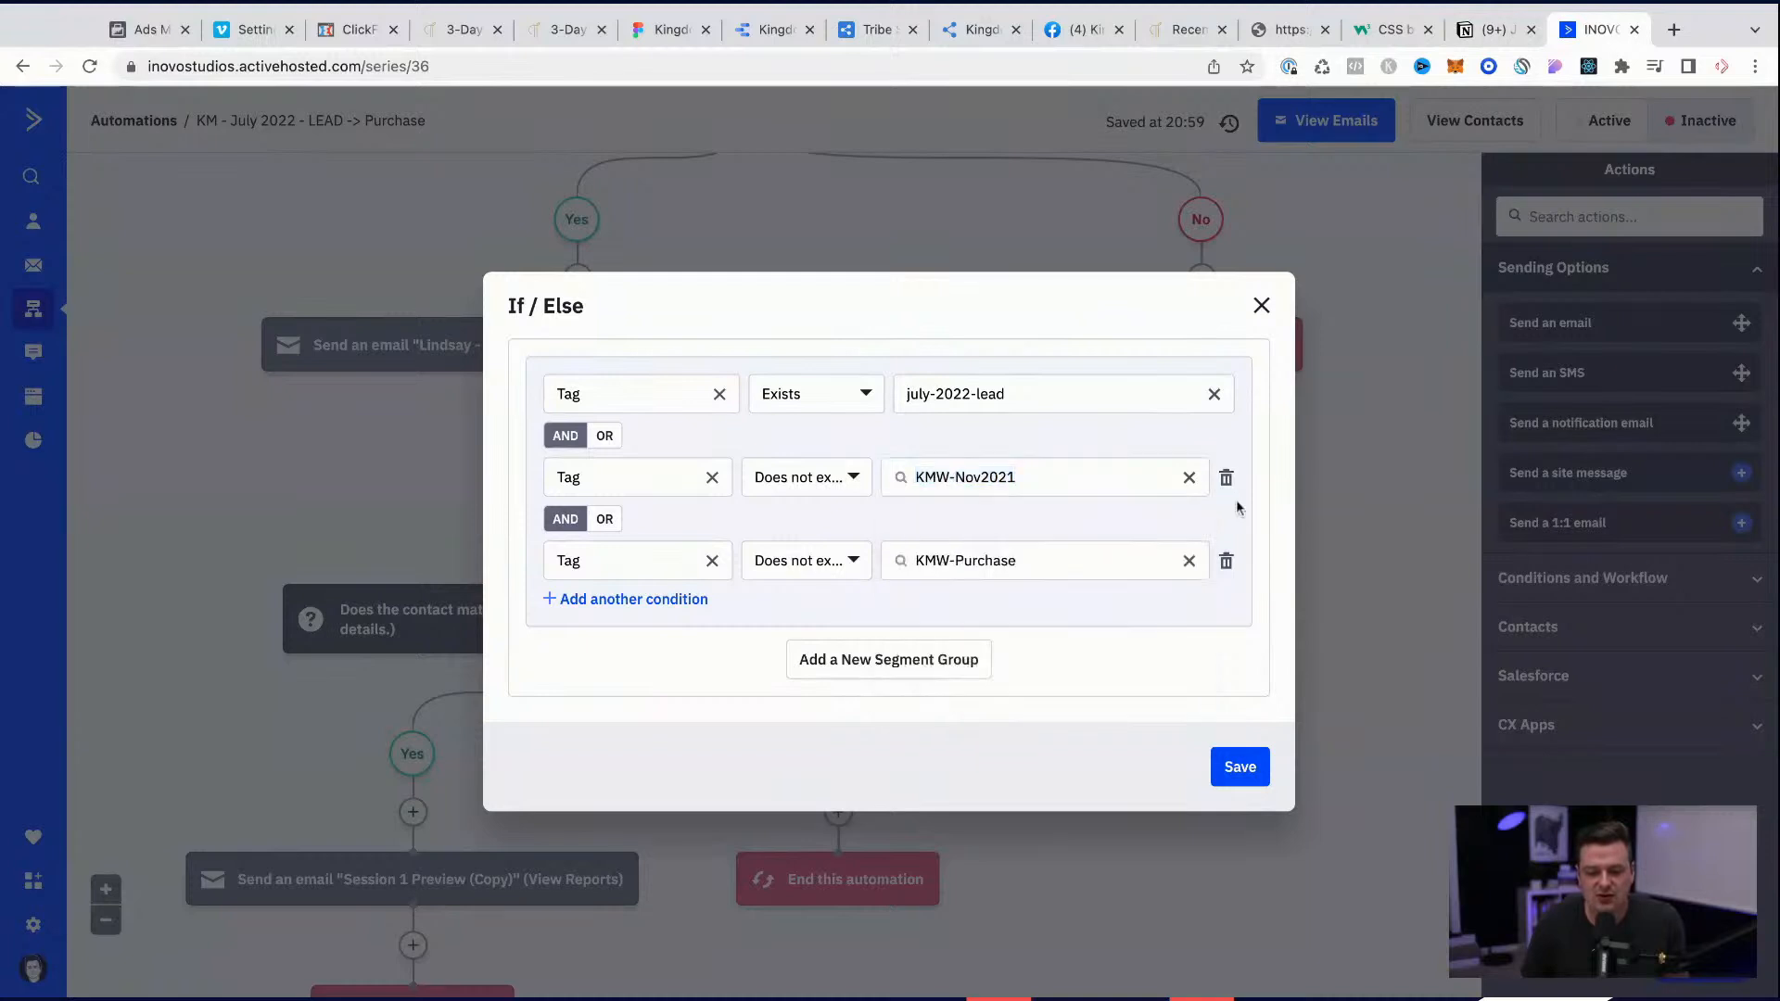
left_click(1225, 563)
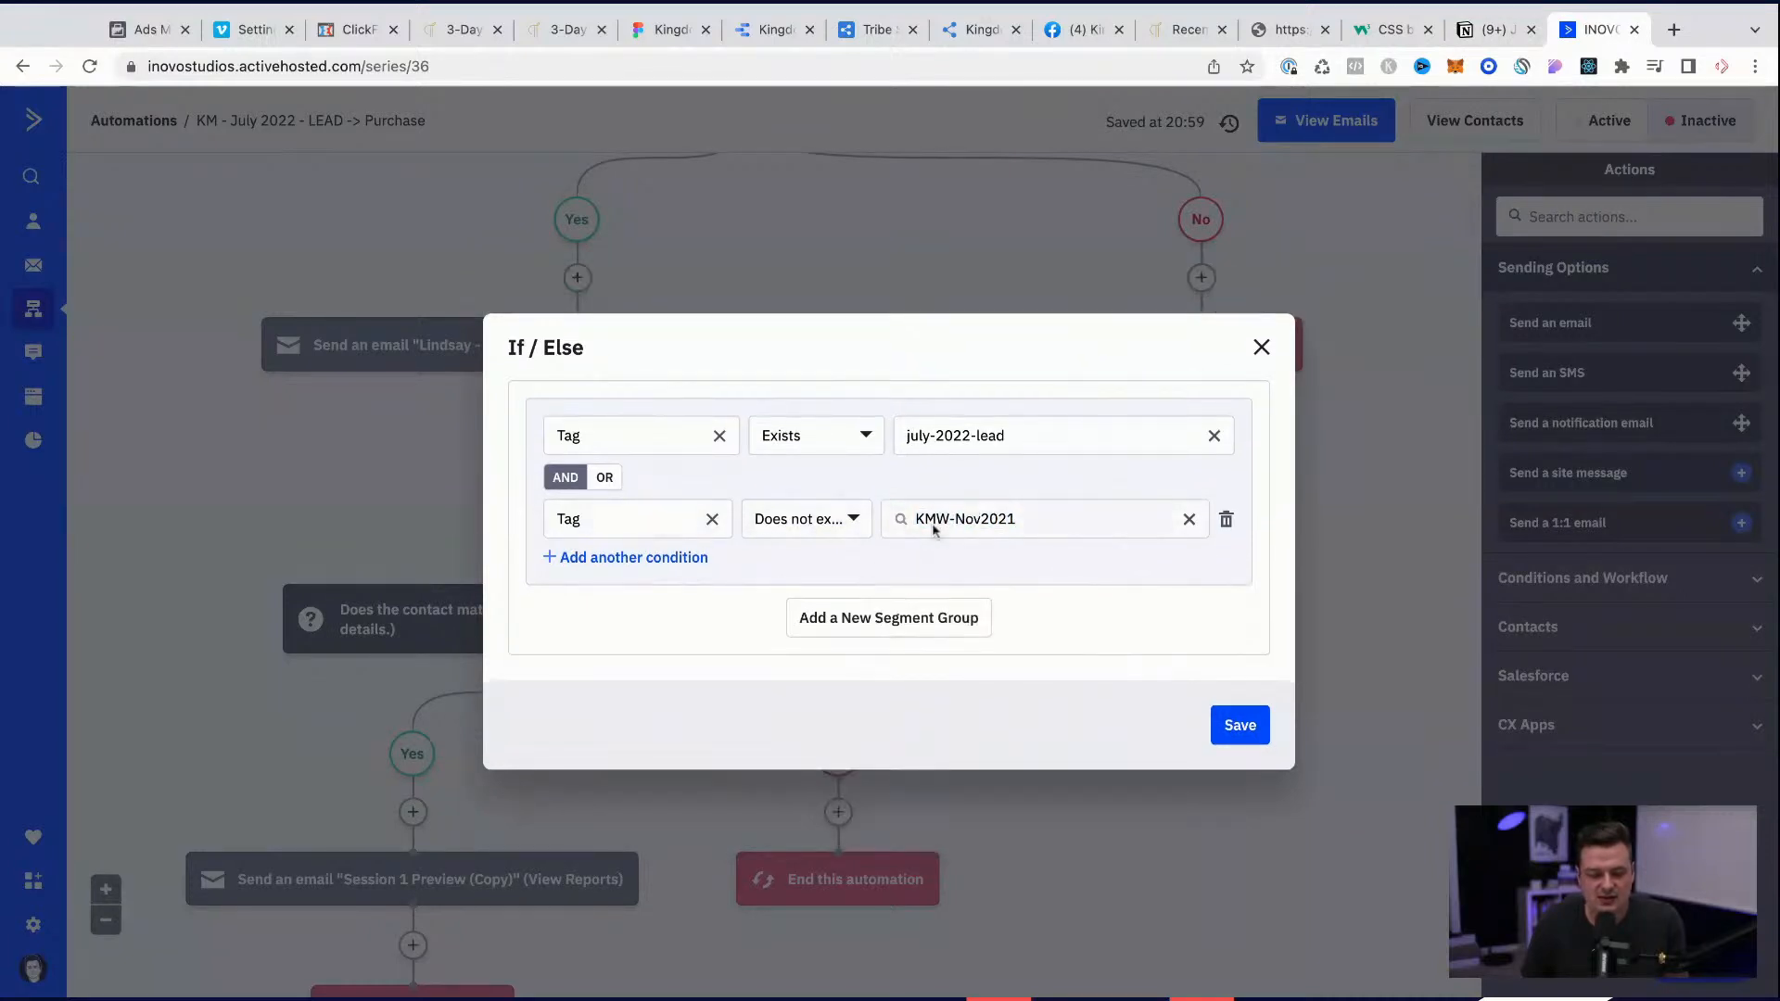
Step: Replace the KMW-Nov2021 exclusion tag with july-2022-challenge, copied from the Notion July 2022 Challenge page, and save the If/Else condition
left_click(1062, 535)
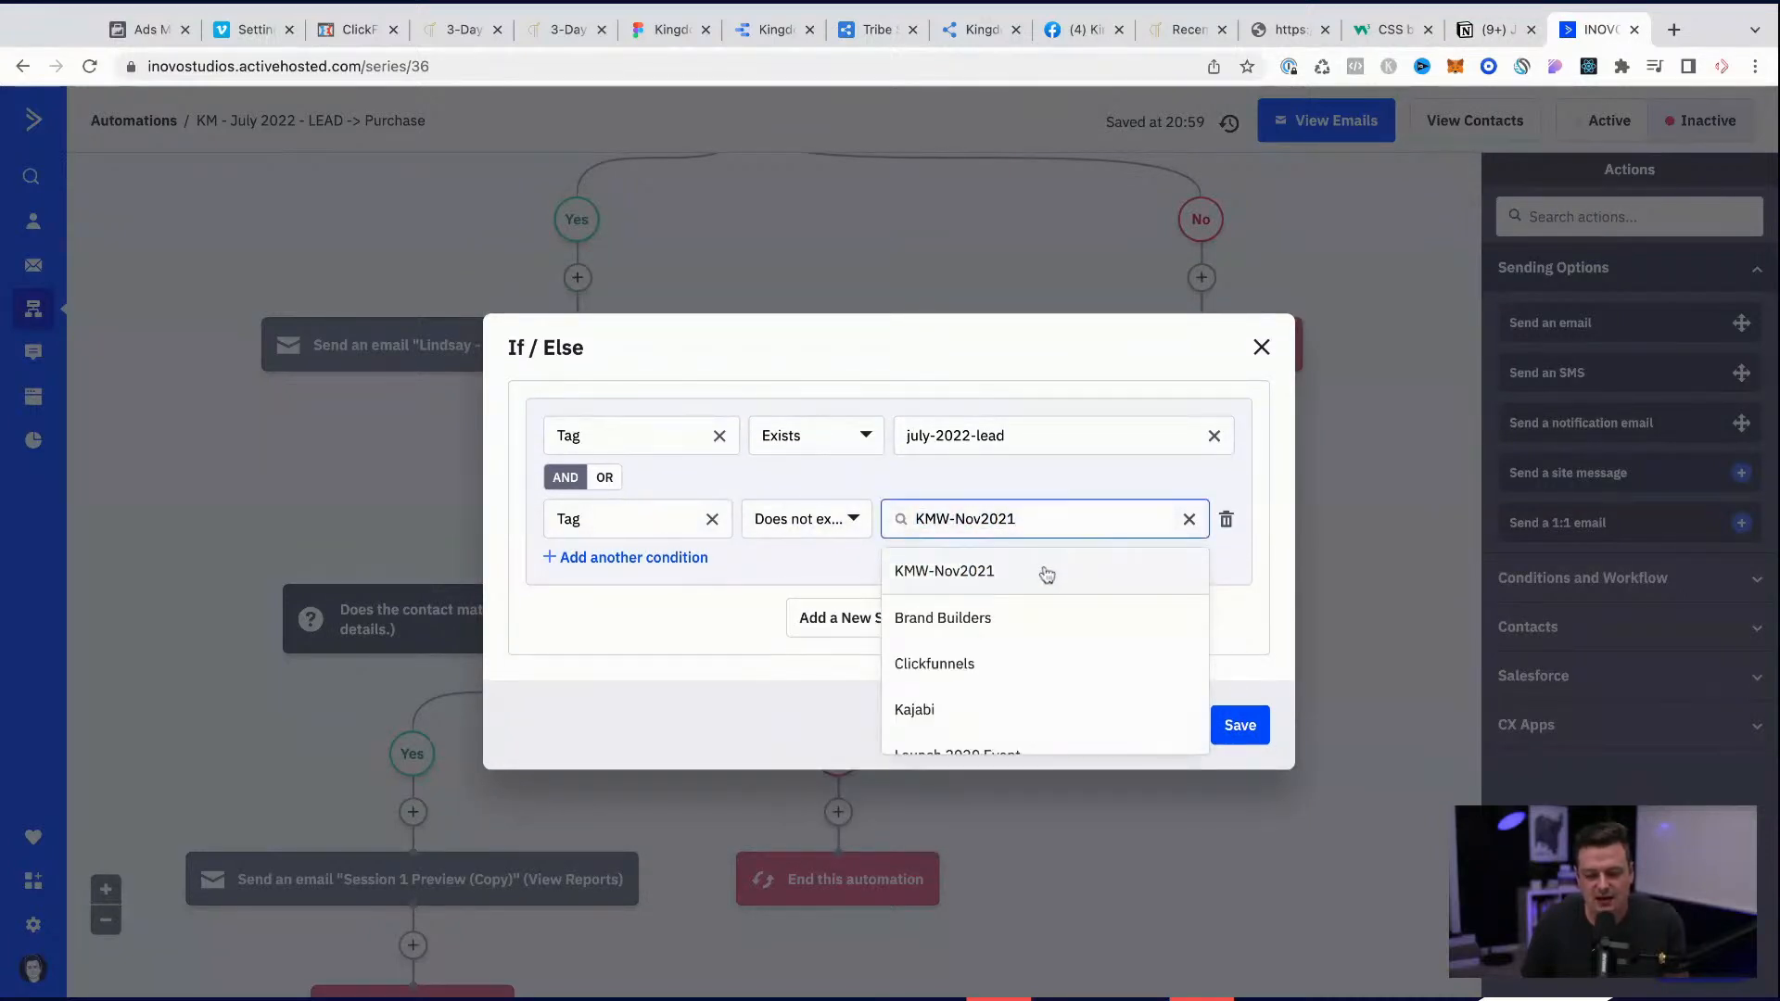
left_click(1492, 29)
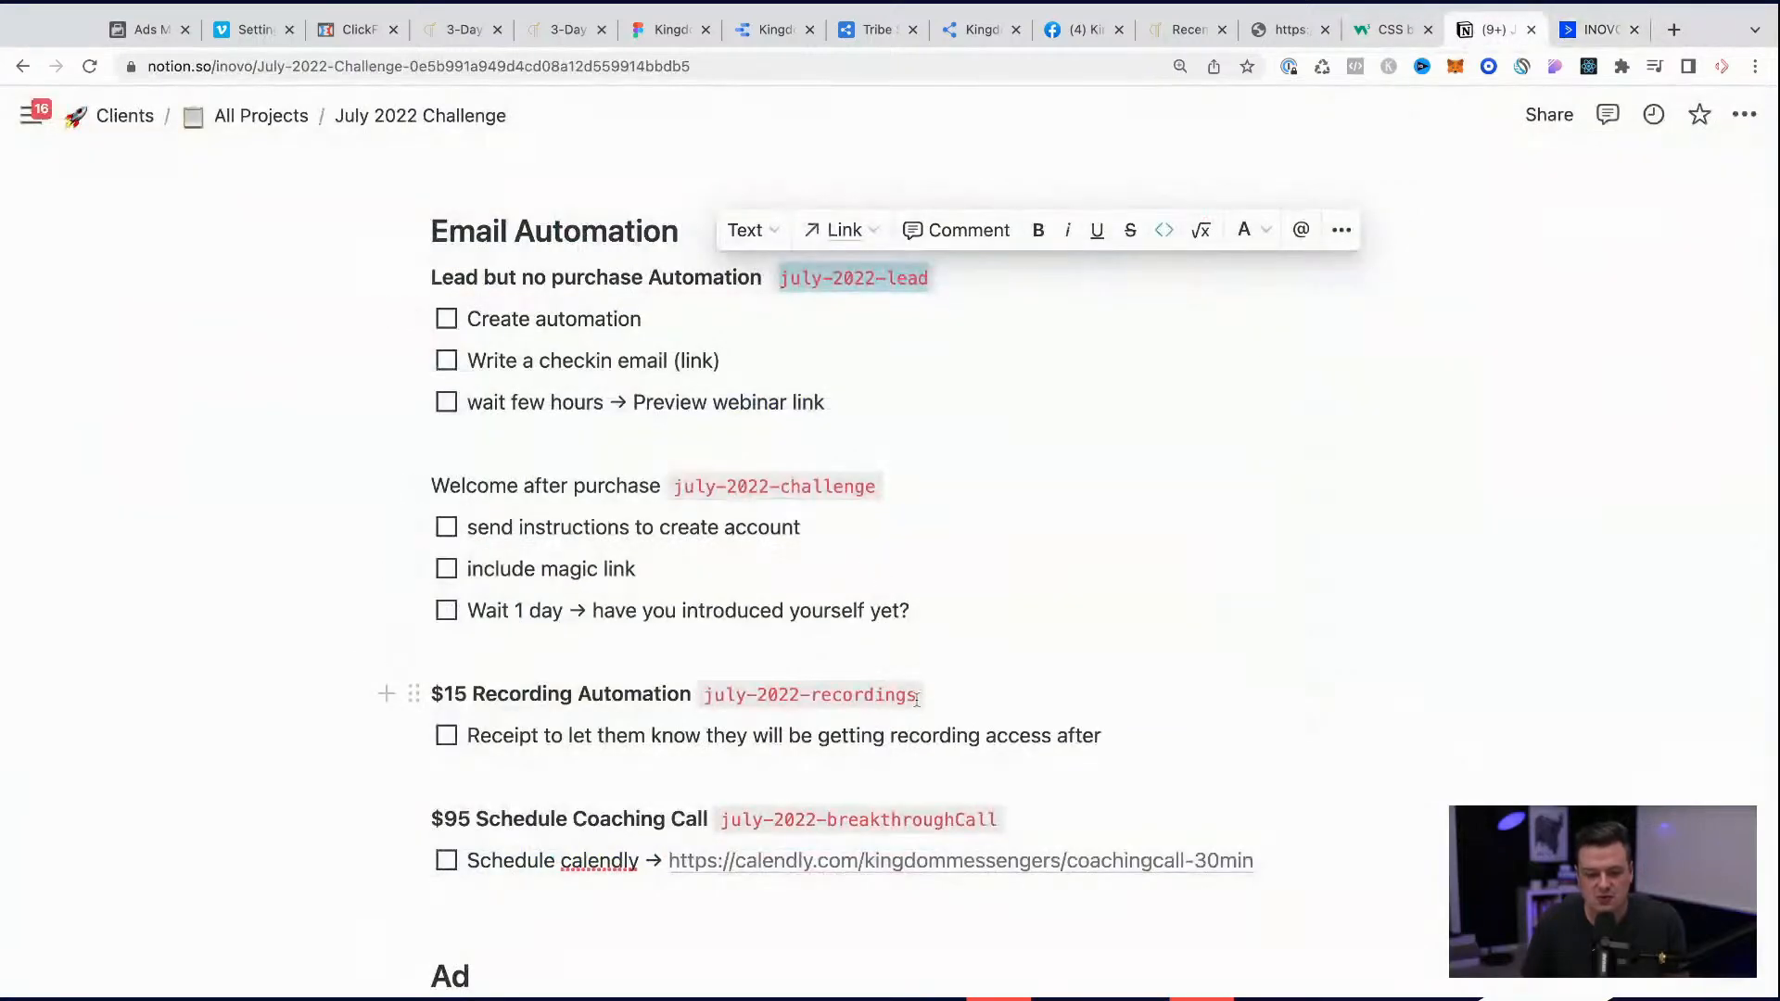
left_click_drag(879, 484, 674, 485)
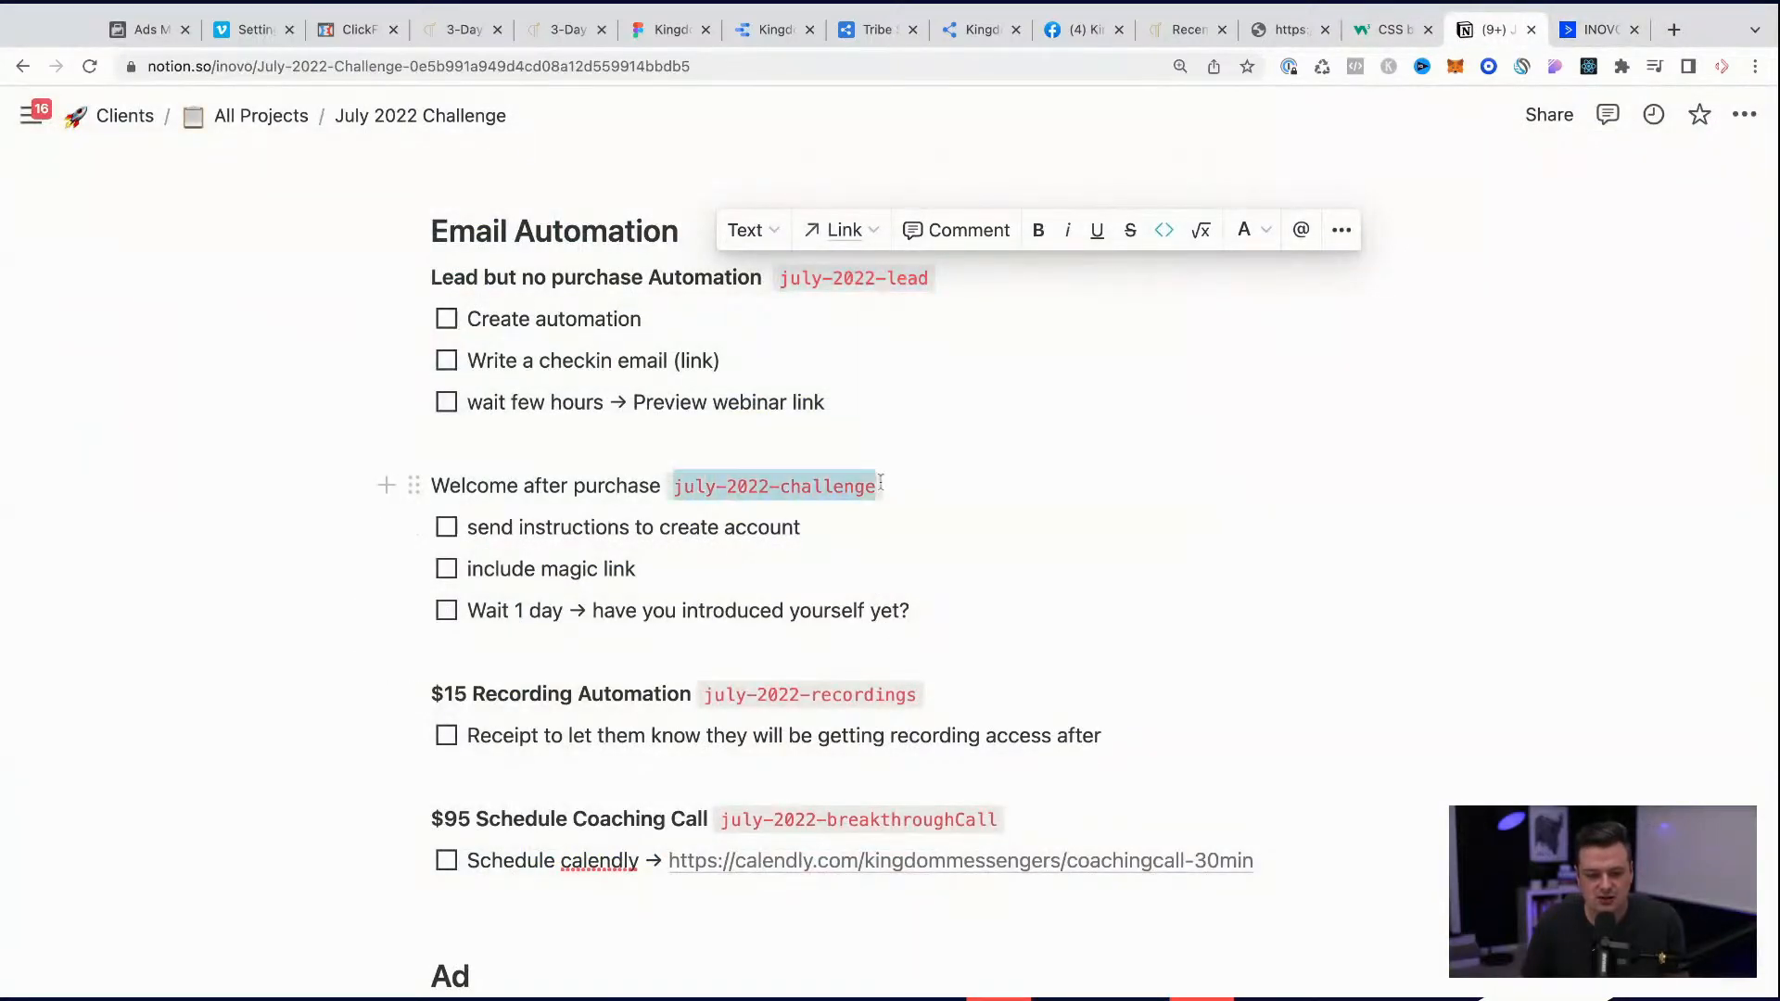
key("super+c")
left_click(1599, 29)
key("super+v")
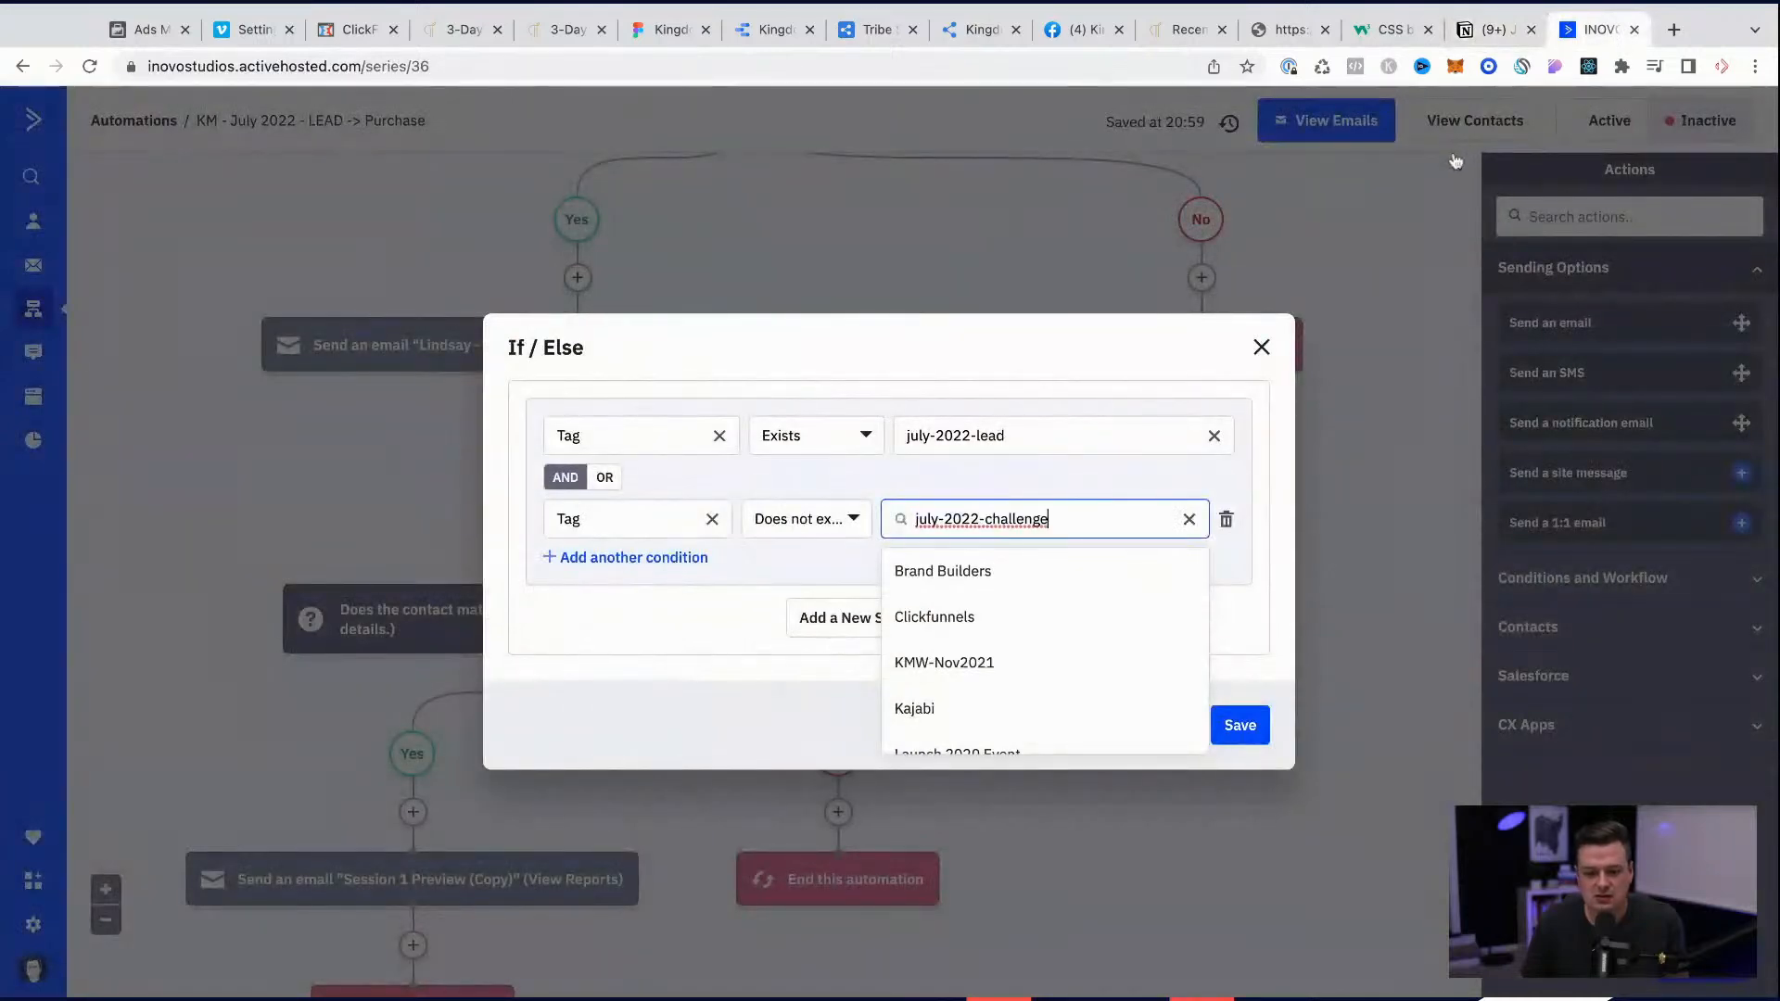
left_click(983, 573)
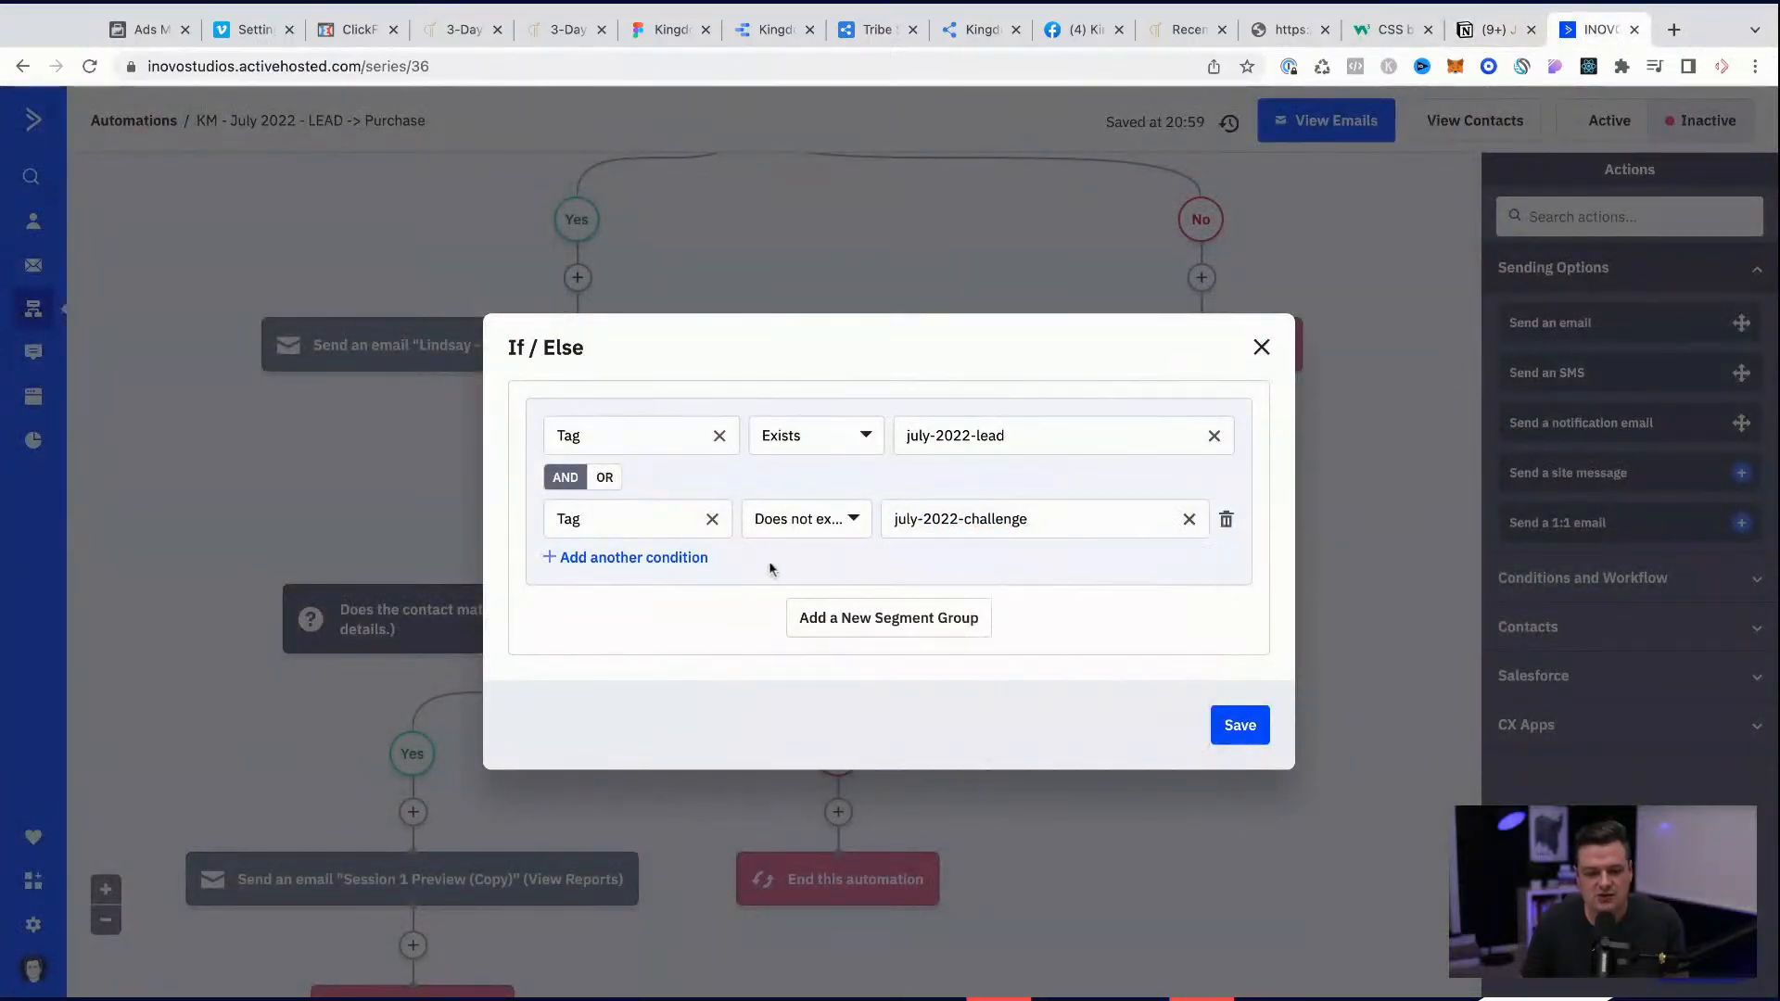
left_click(653, 559)
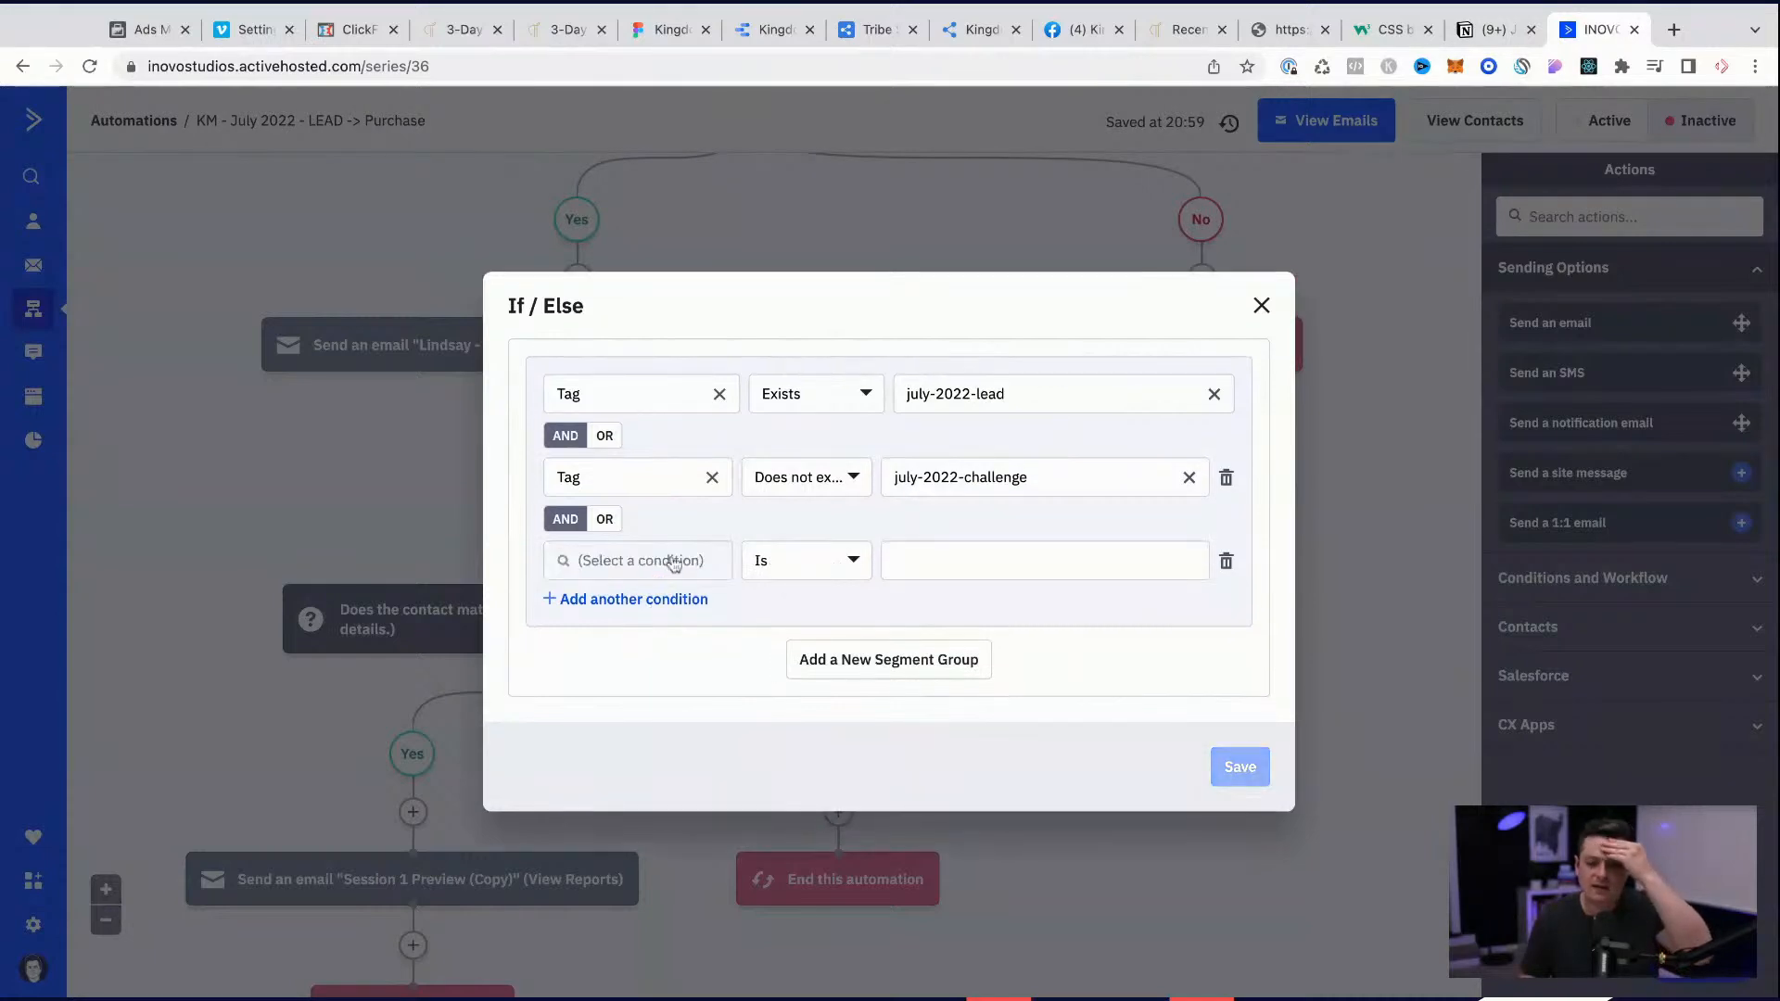
left_click(1226, 561)
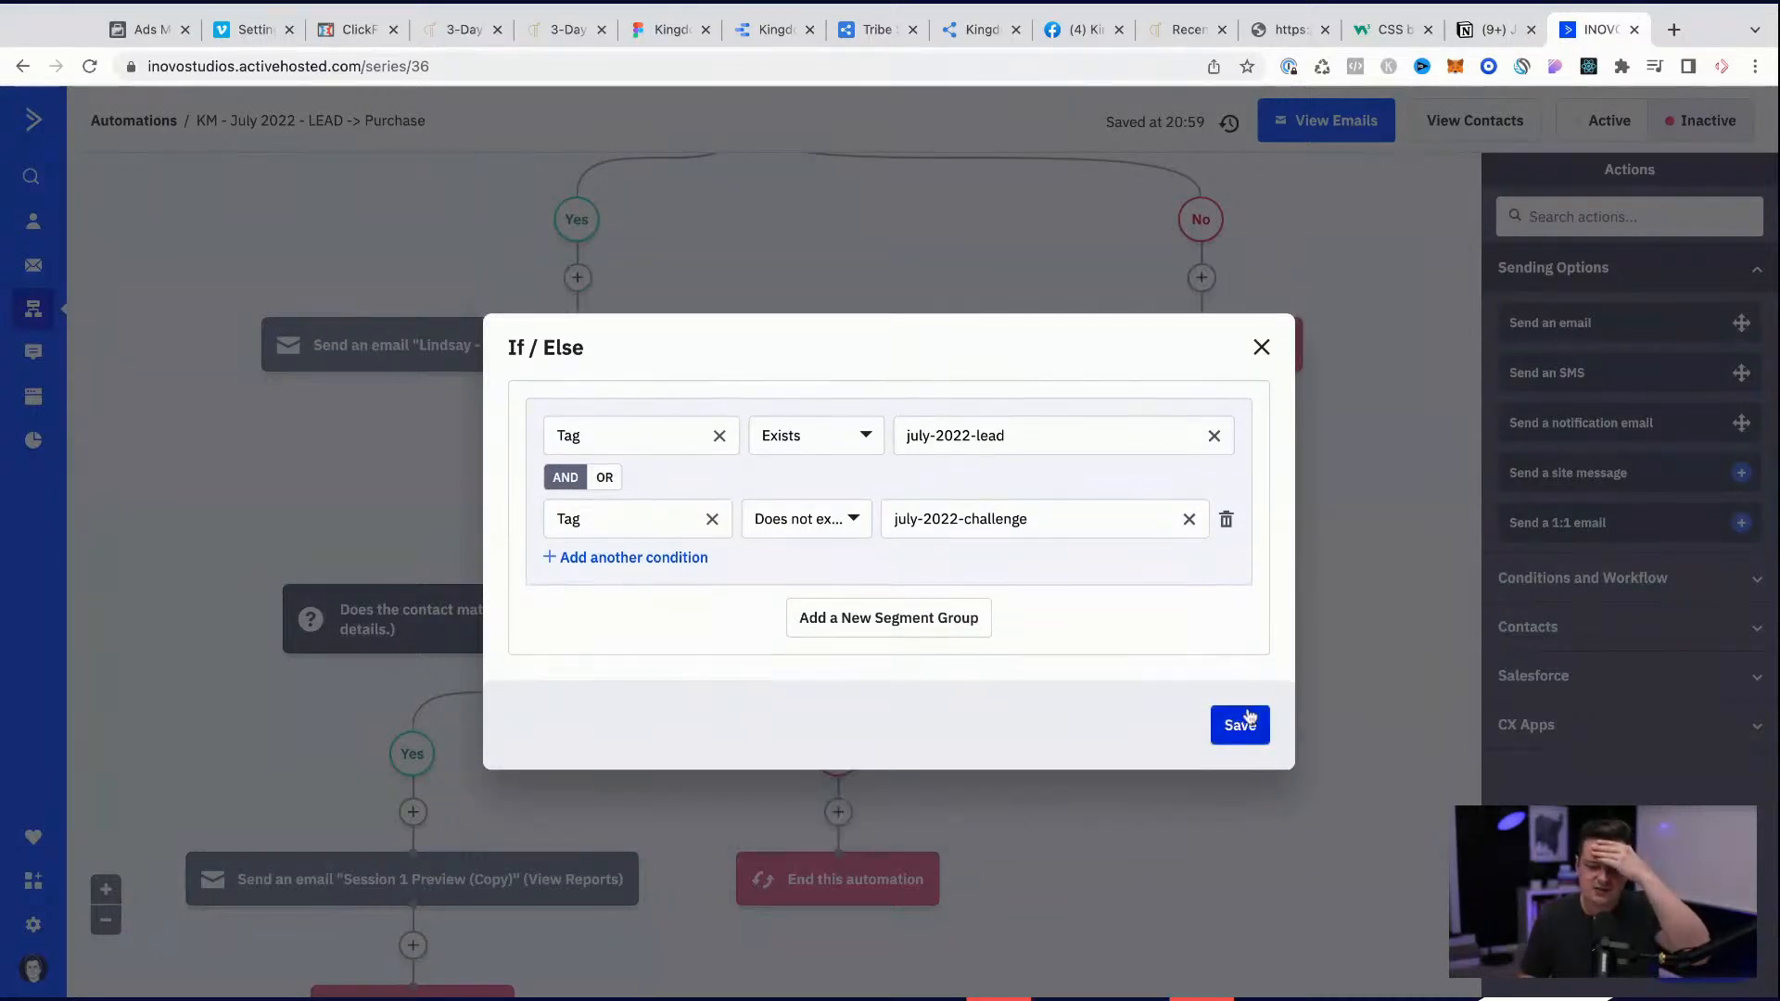
left_click(1249, 716)
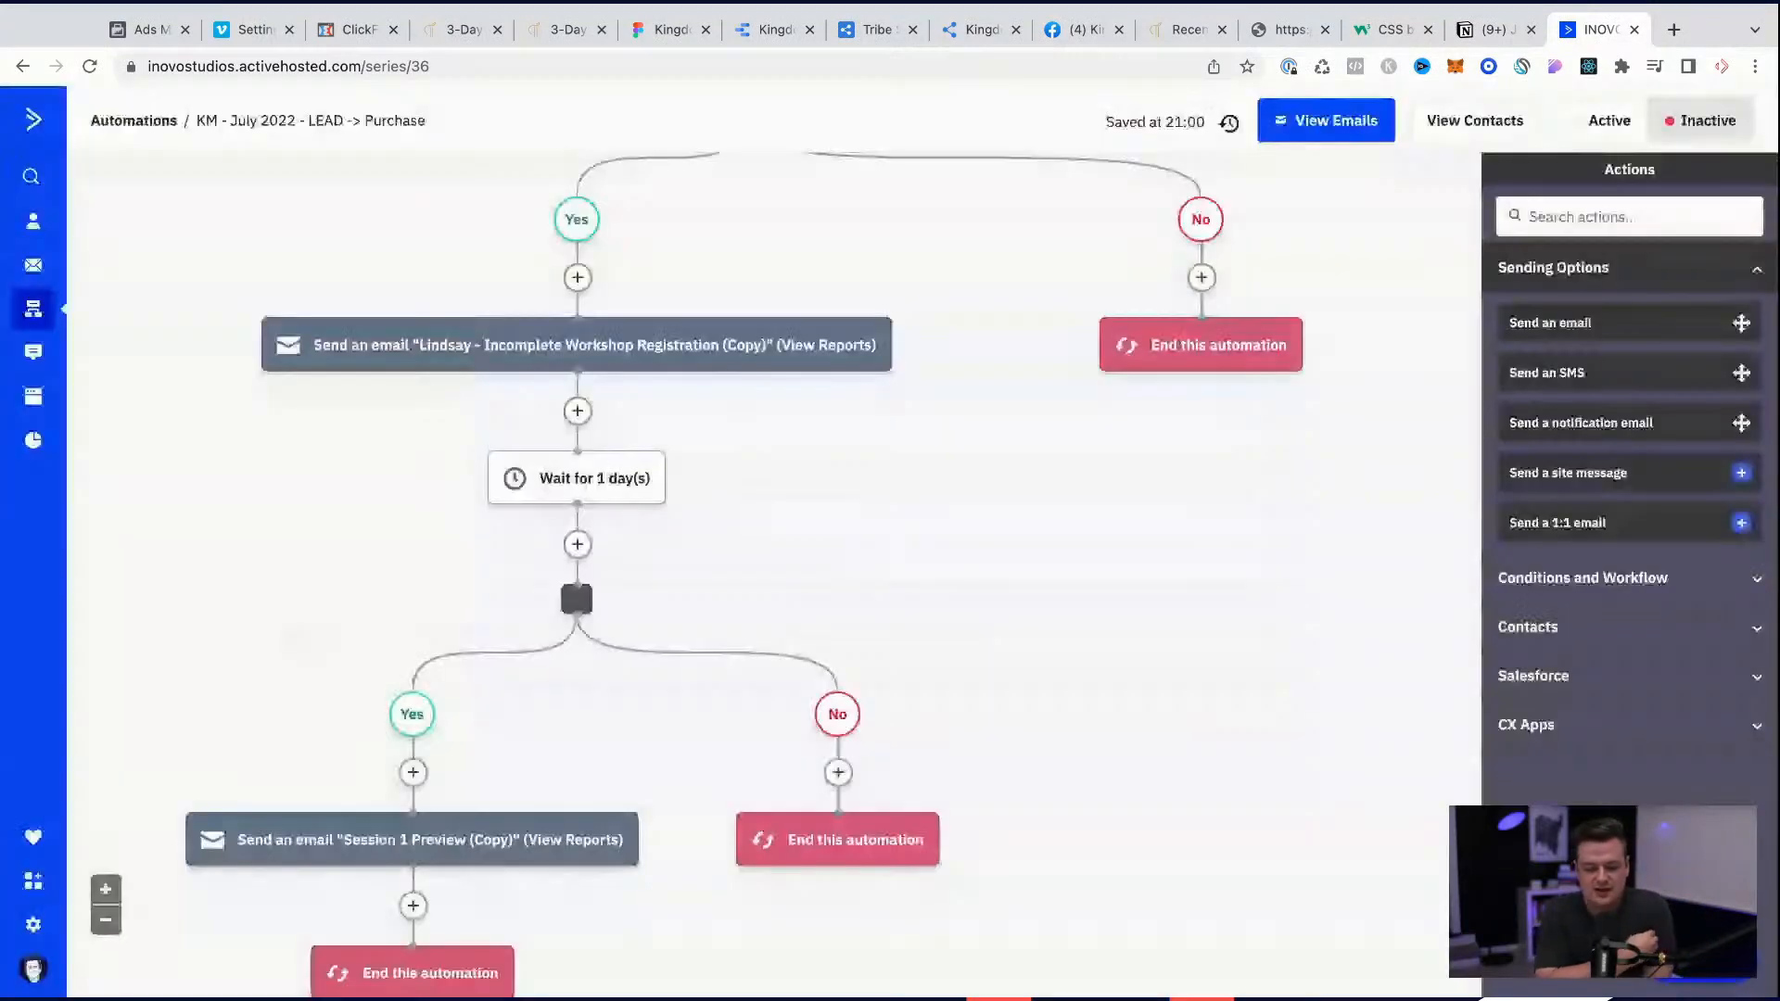
Step: Read the note on the 5-hour wait, then set the LEAD -> Purchase automation to active and leave it for the account overview
scroll(732, 707, "down", 3)
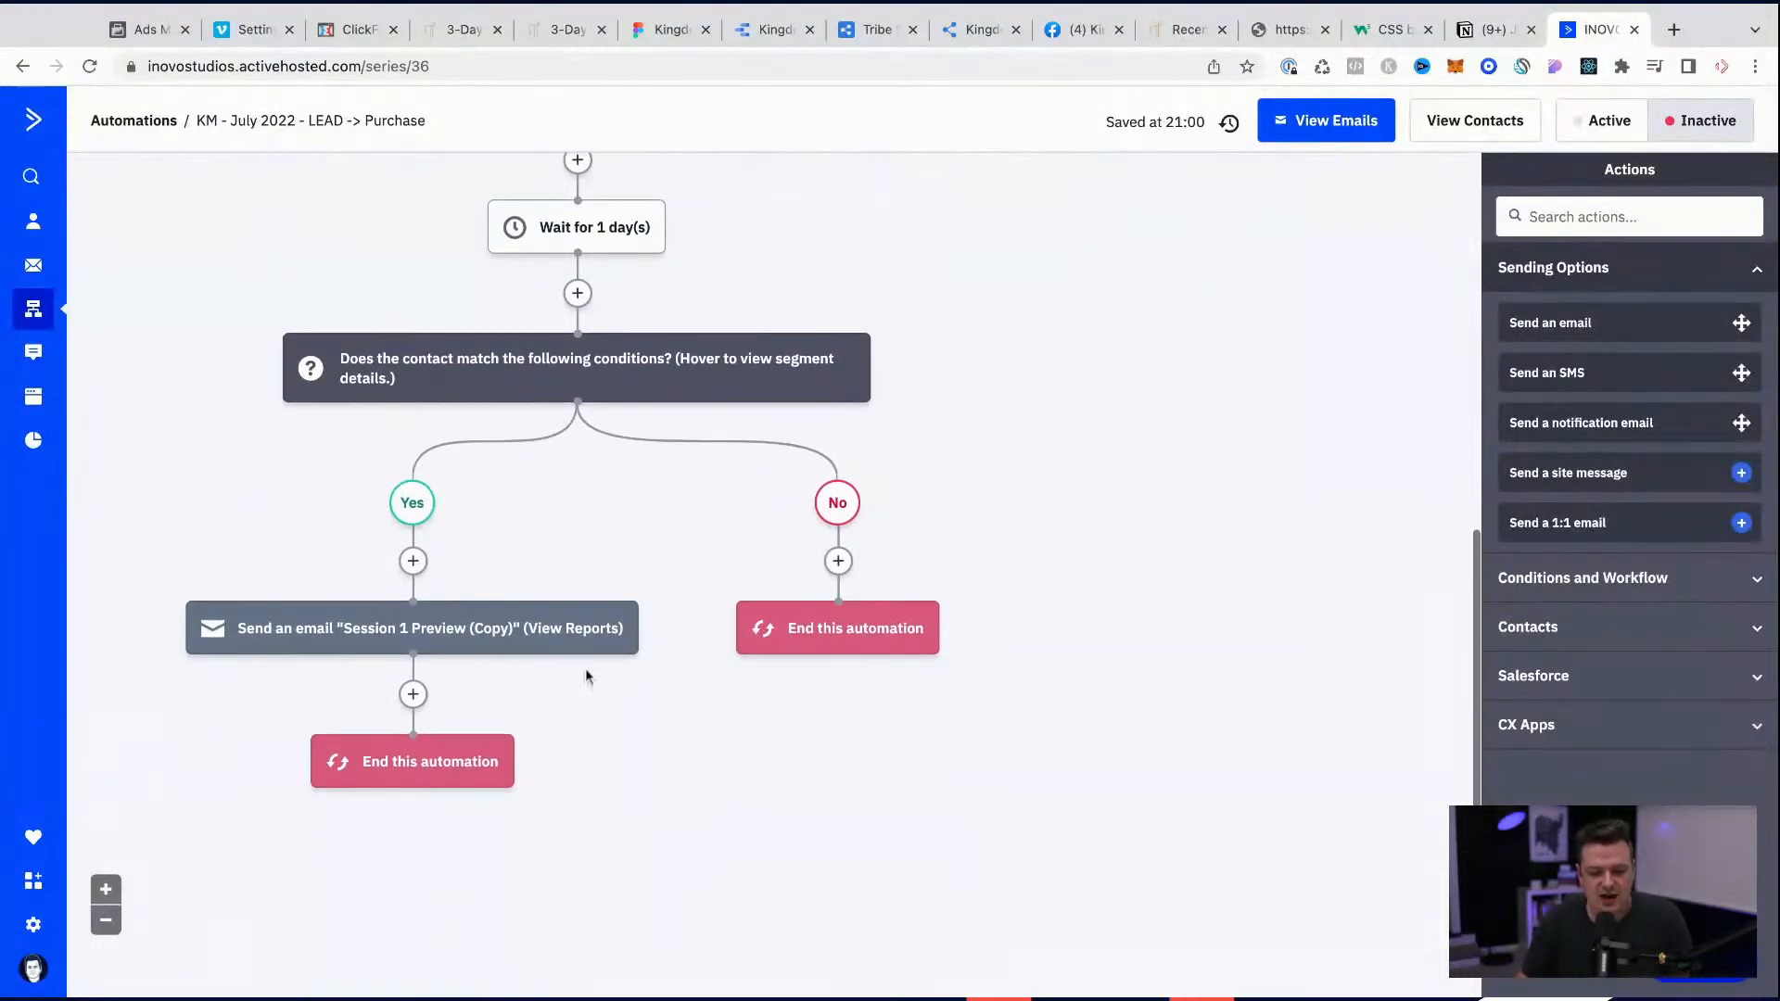
scroll(932, 598, "up", 10)
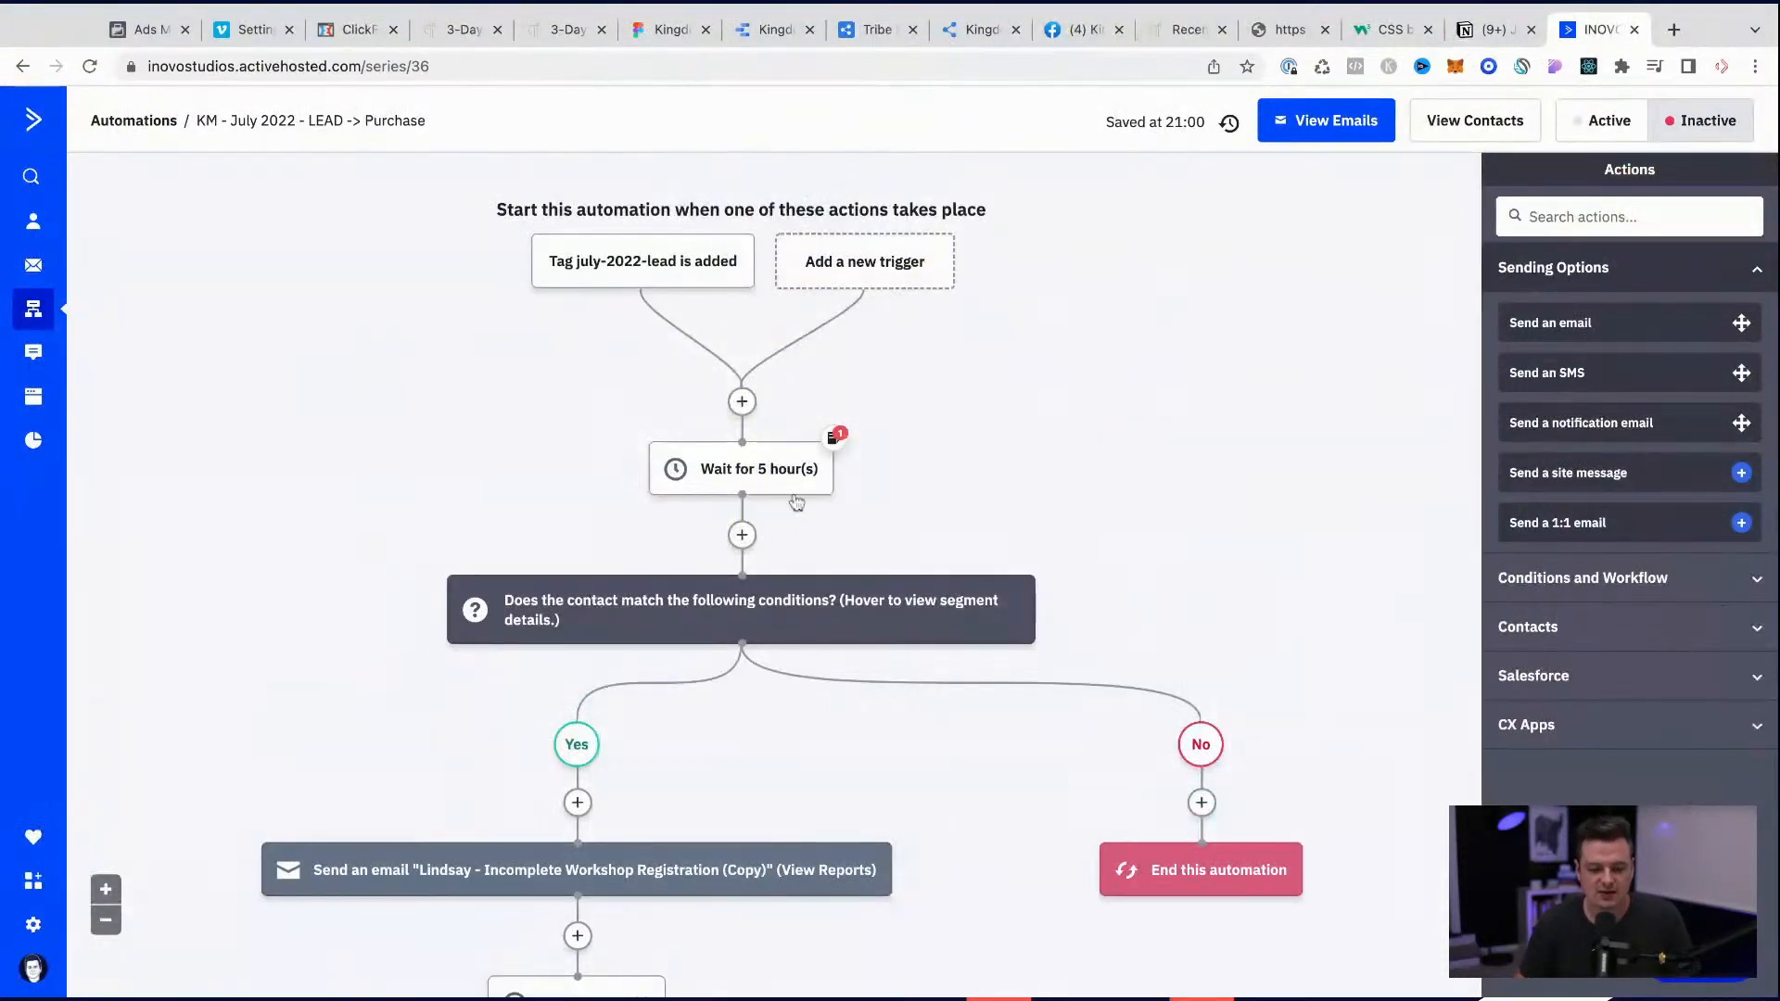
left_click(832, 435)
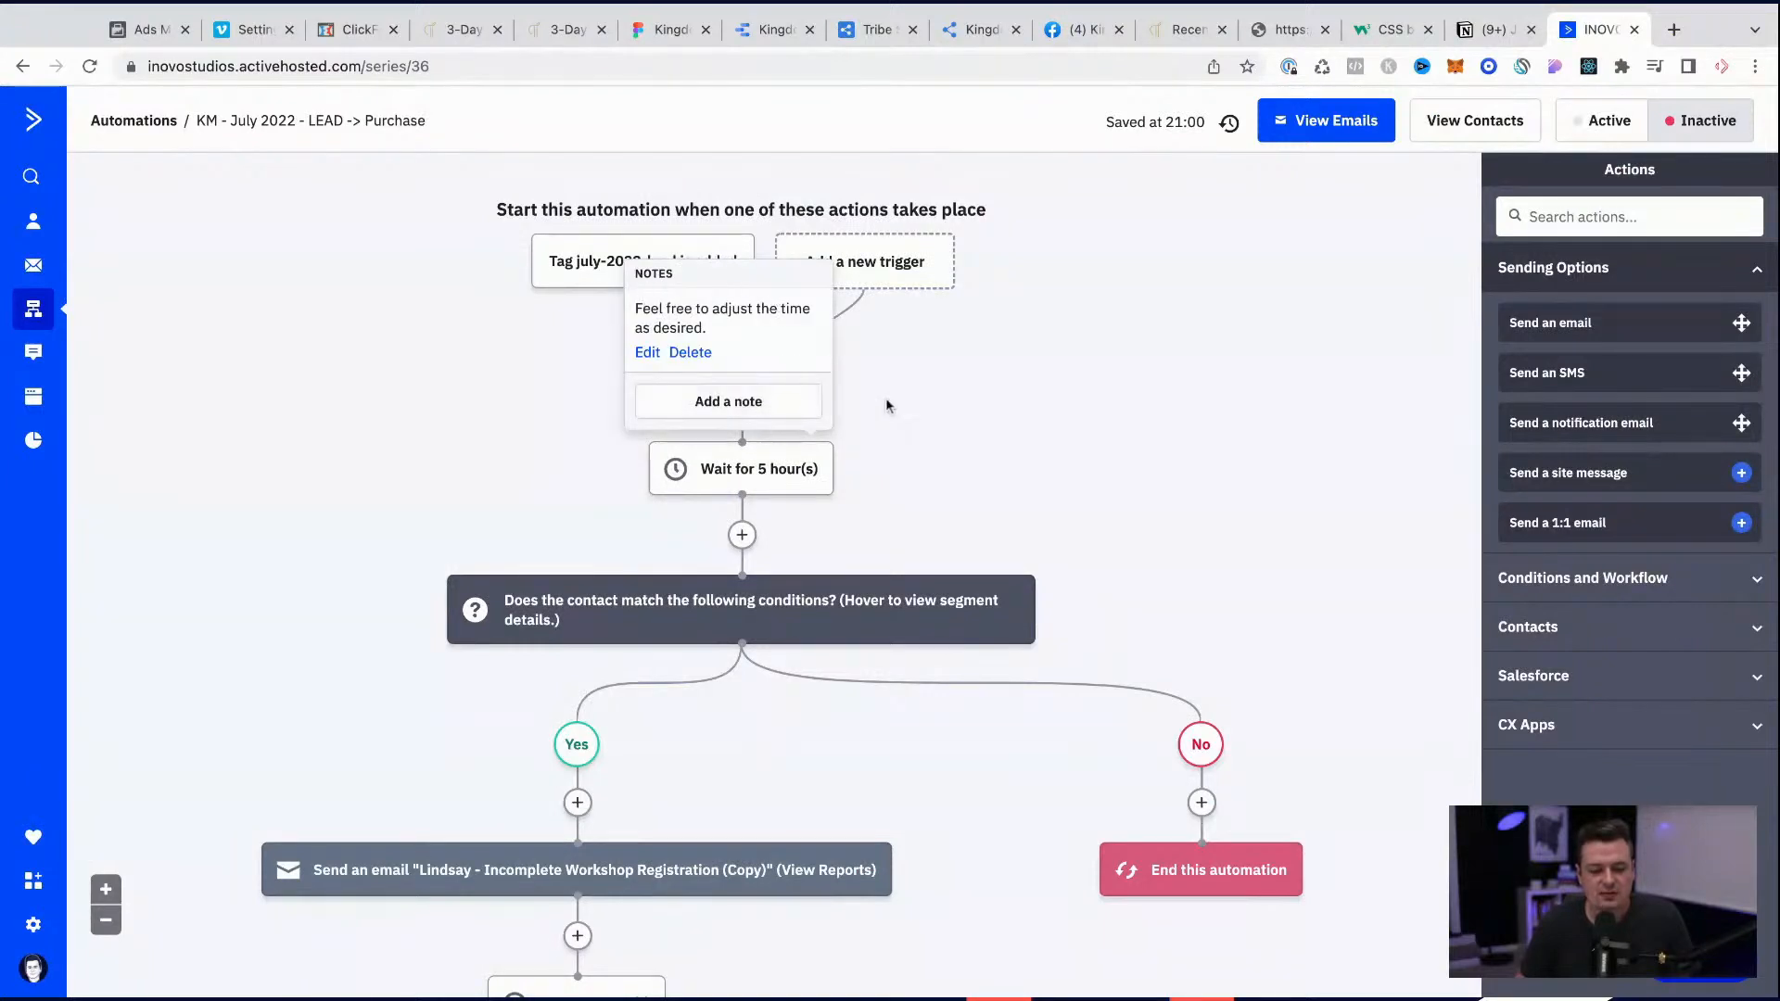
left_click(1613, 131)
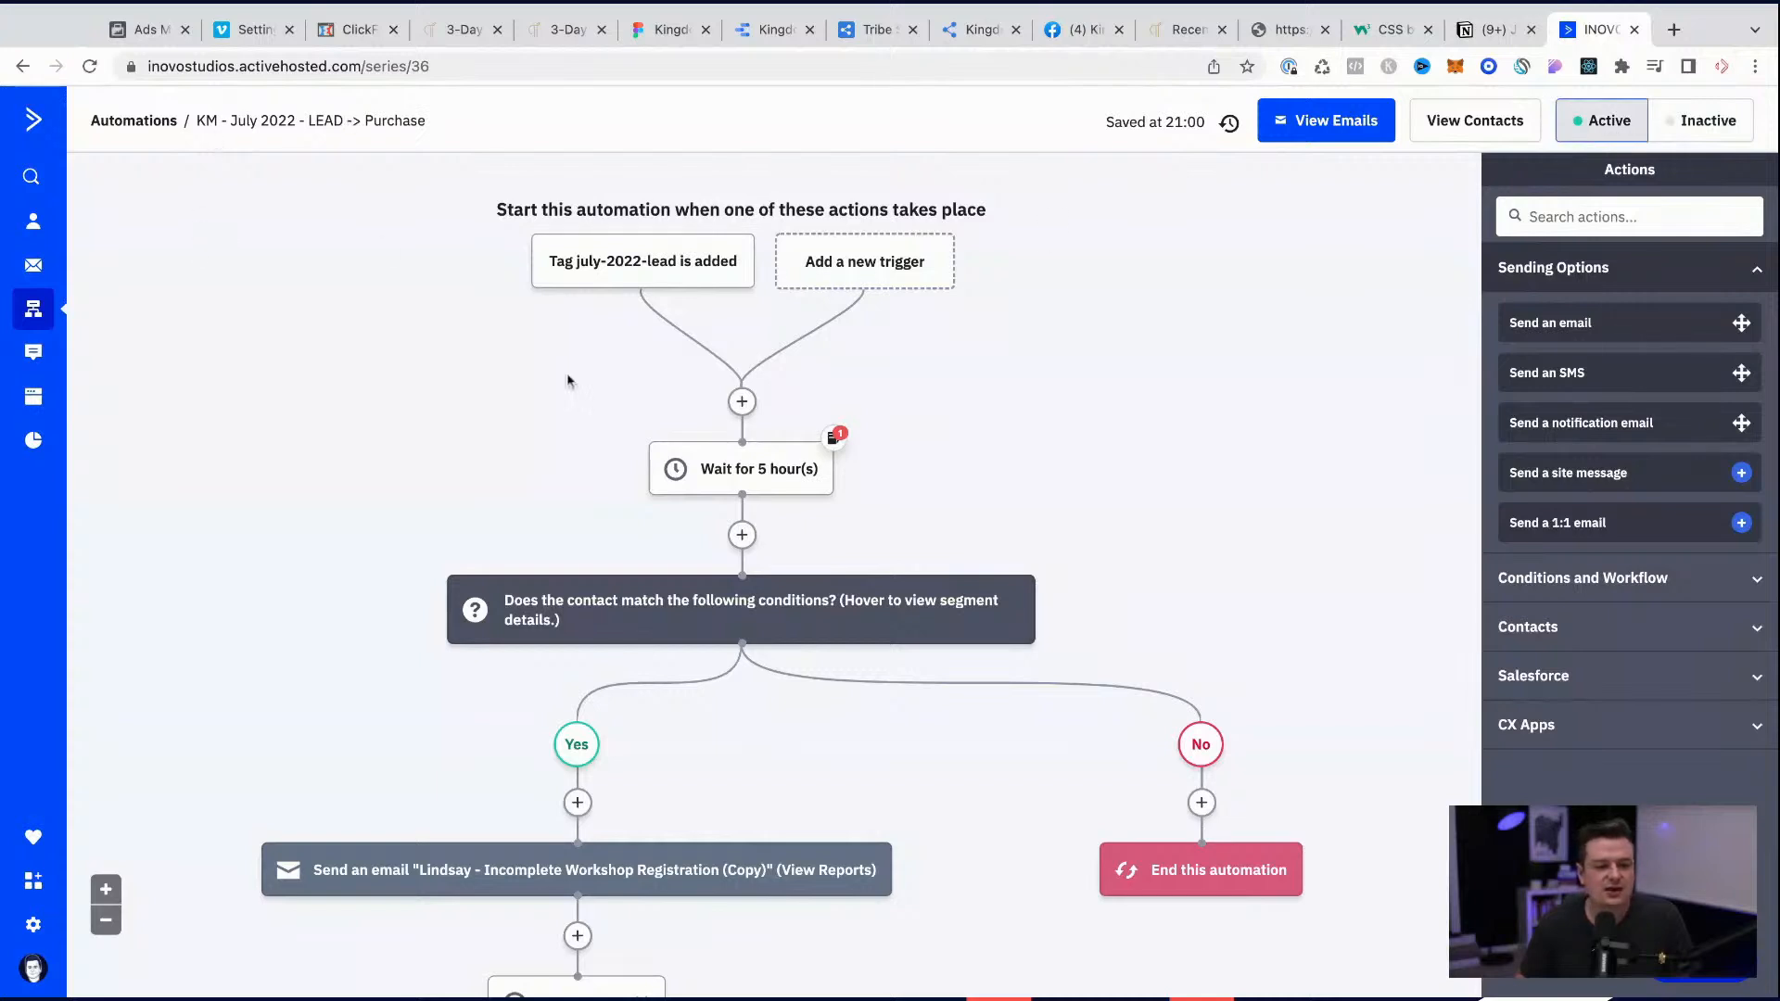
left_click(34, 123)
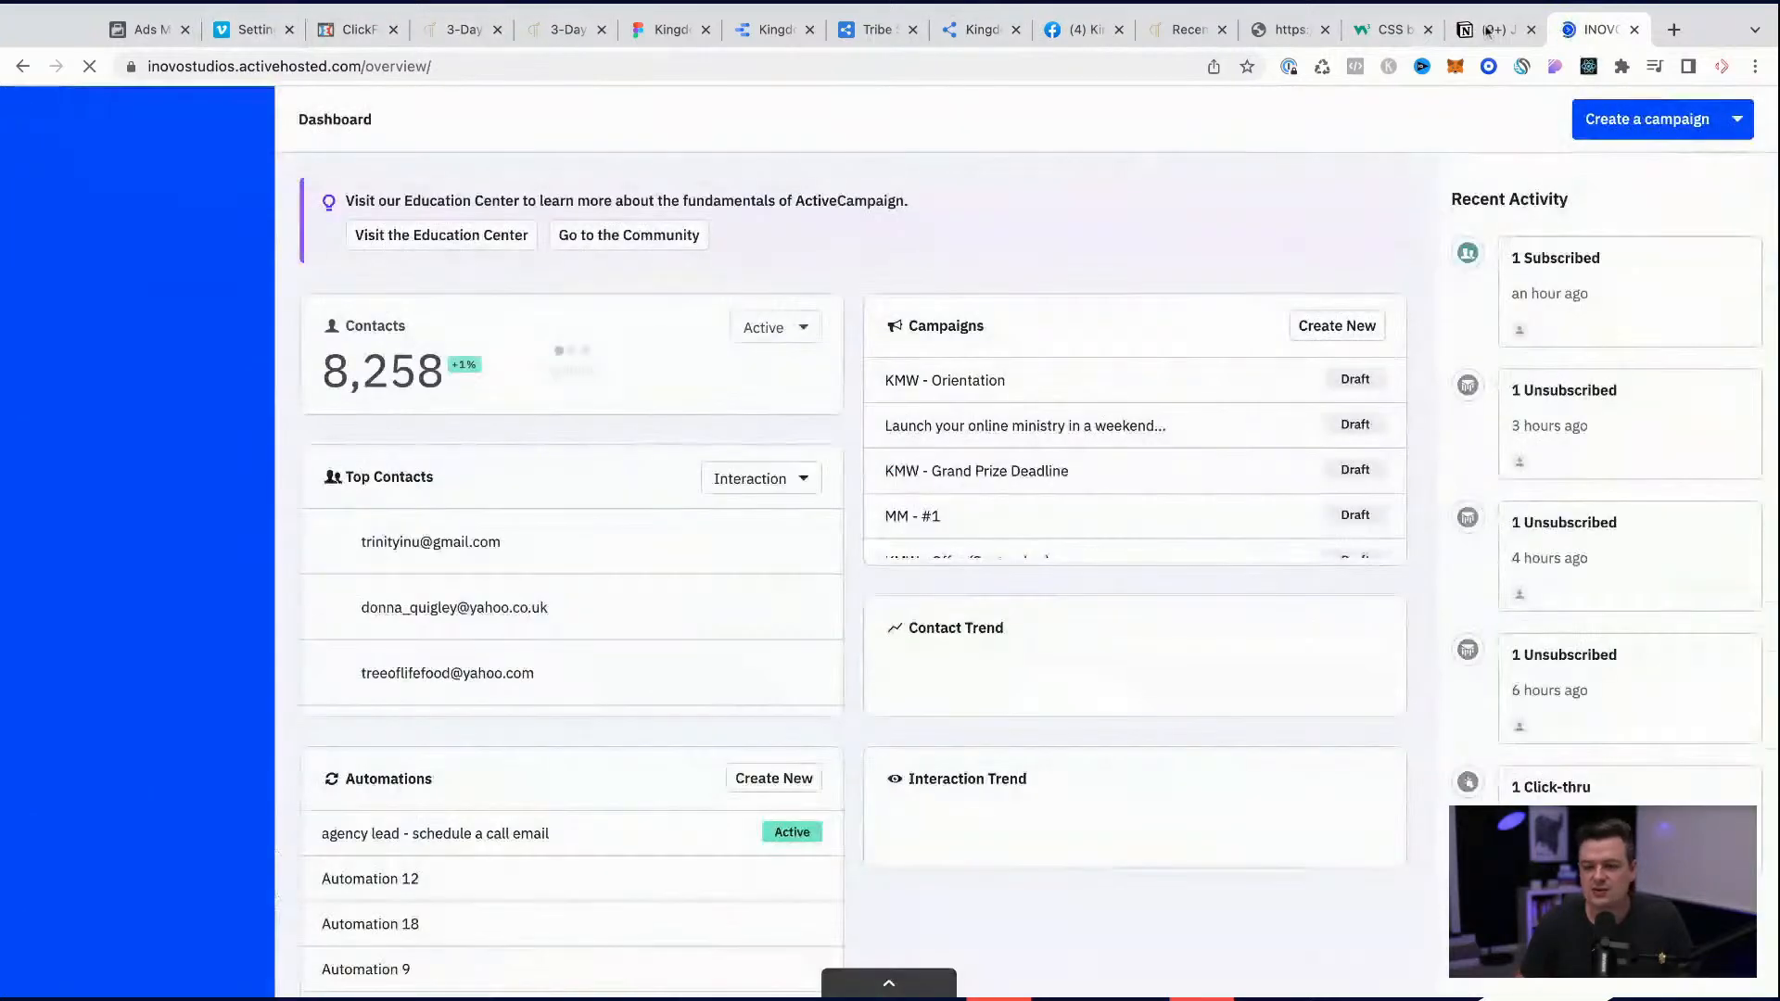
Step: In the Notion July 2022 Challenge page, check off all three to-dos under Lead but no purchase Automation
left_click(1490, 30)
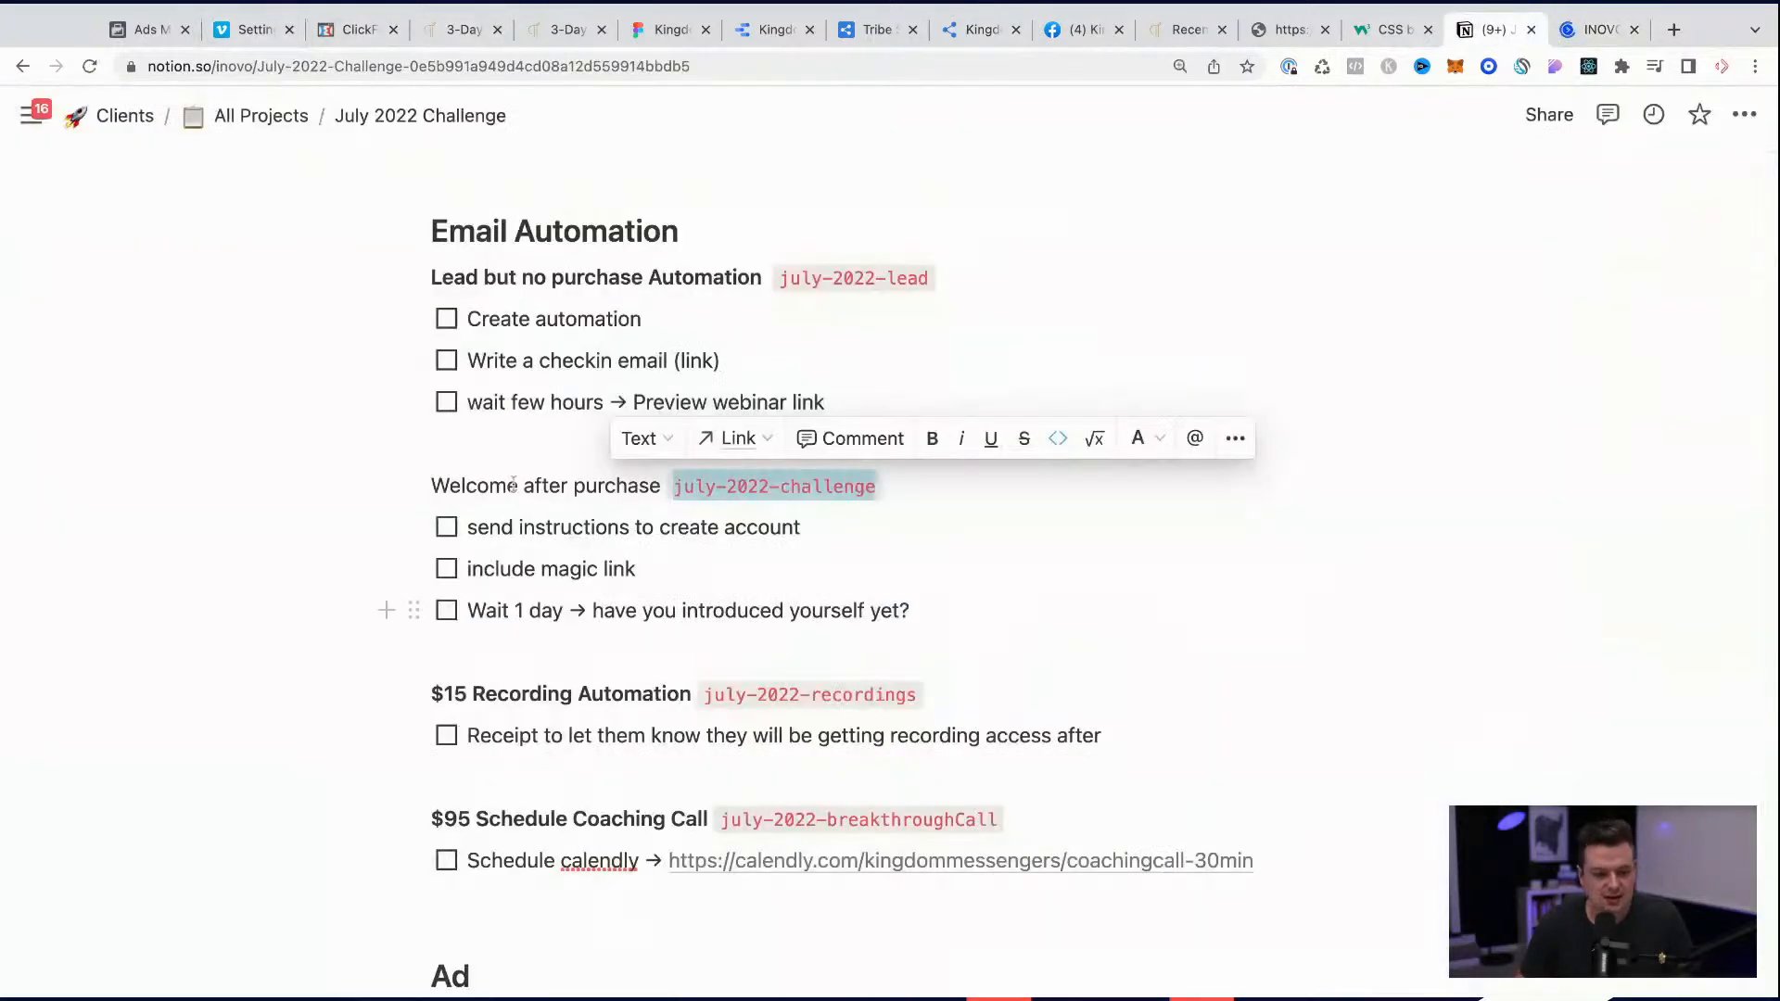
left_click(446, 318)
left_click(446, 360)
left_click(446, 401)
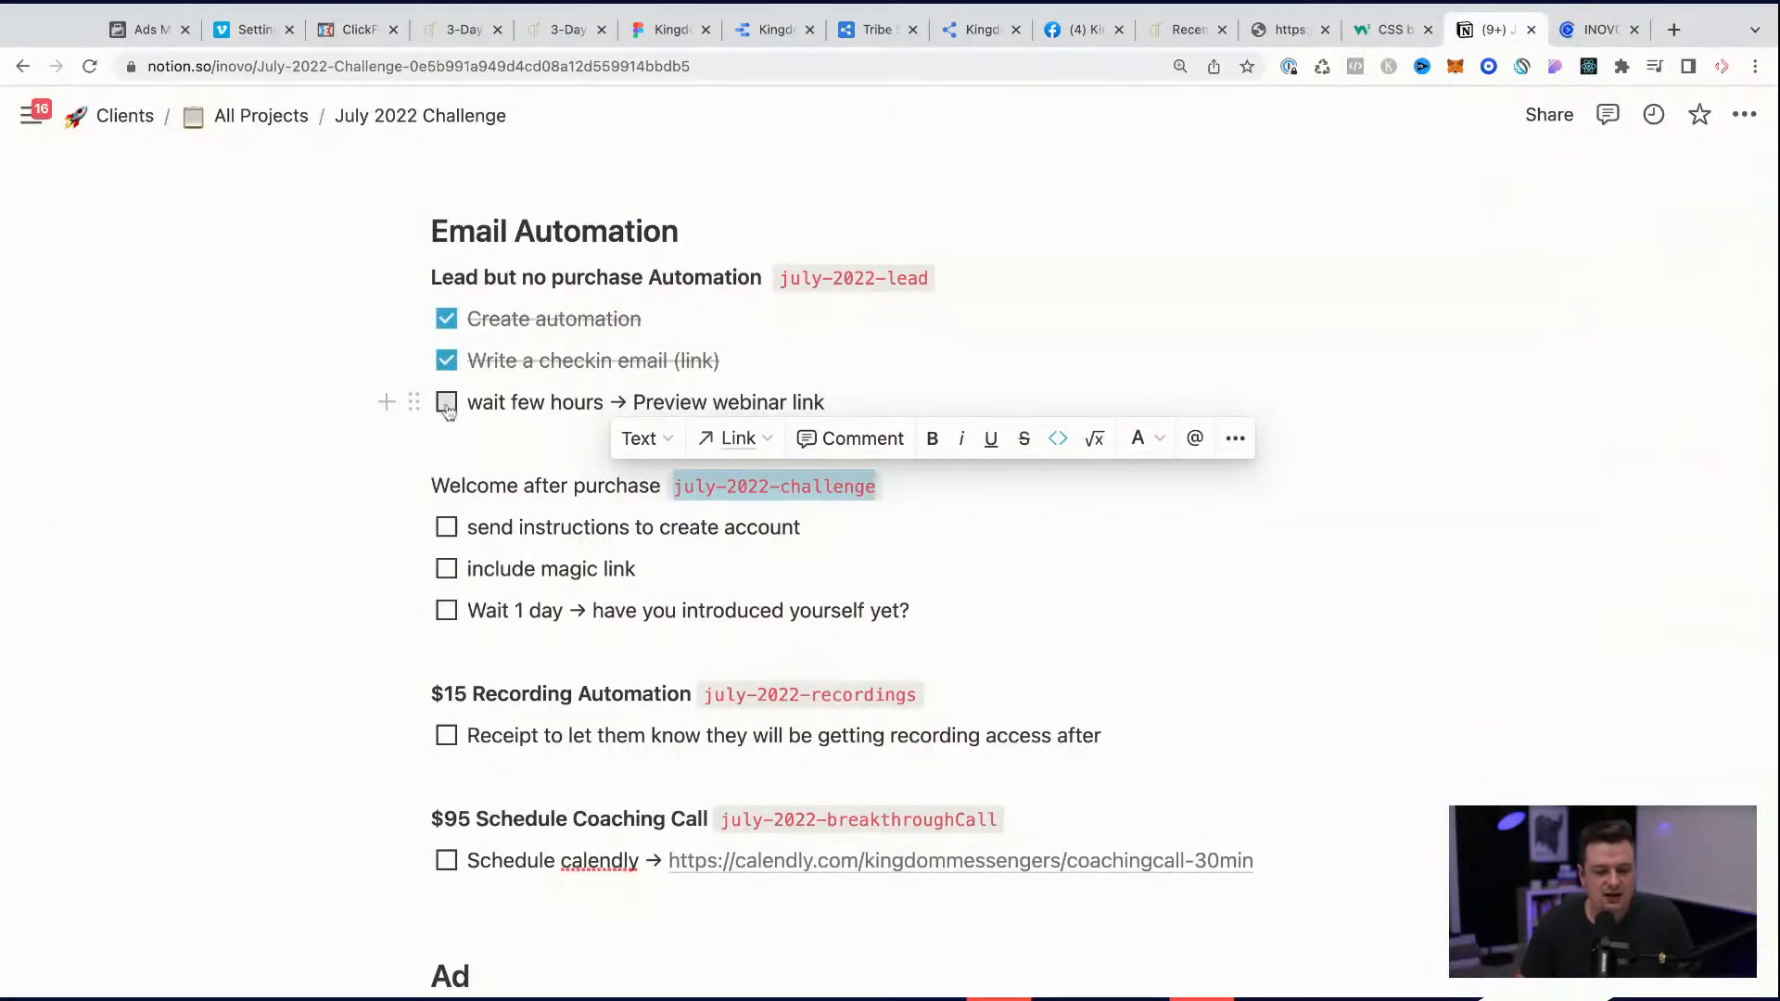
left_click(865, 409)
key("Return")
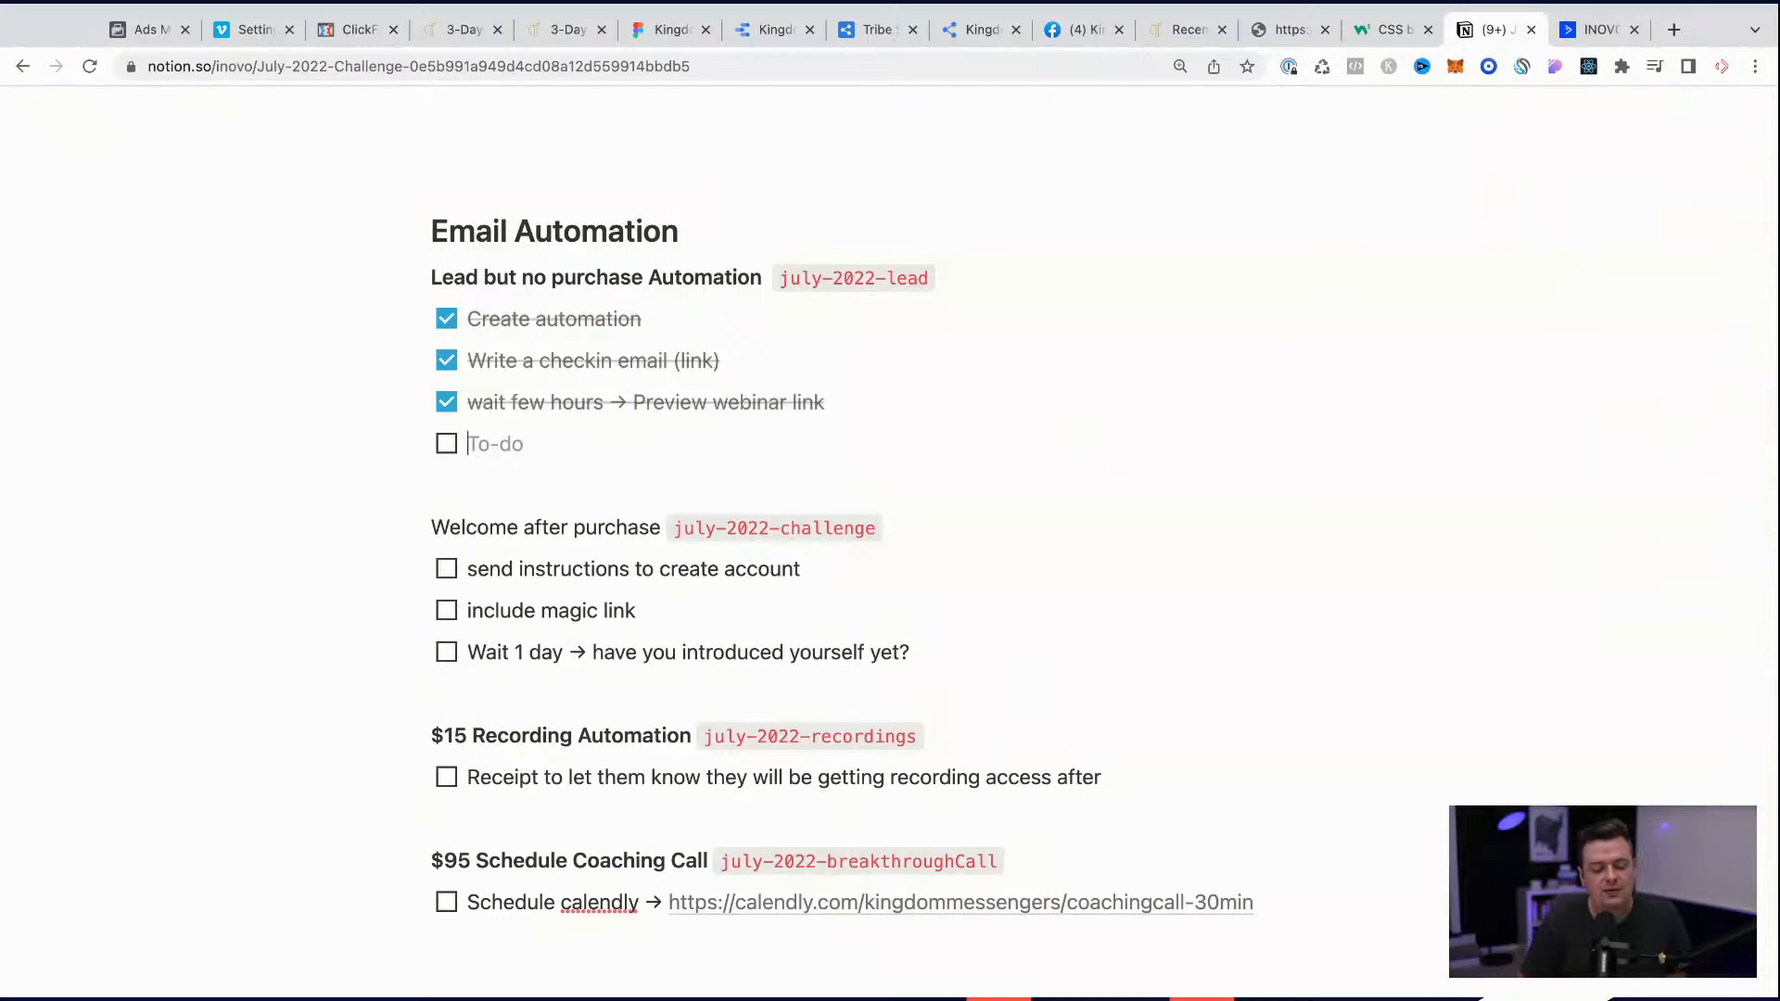
key("BackSpace")
key("BackSpace")
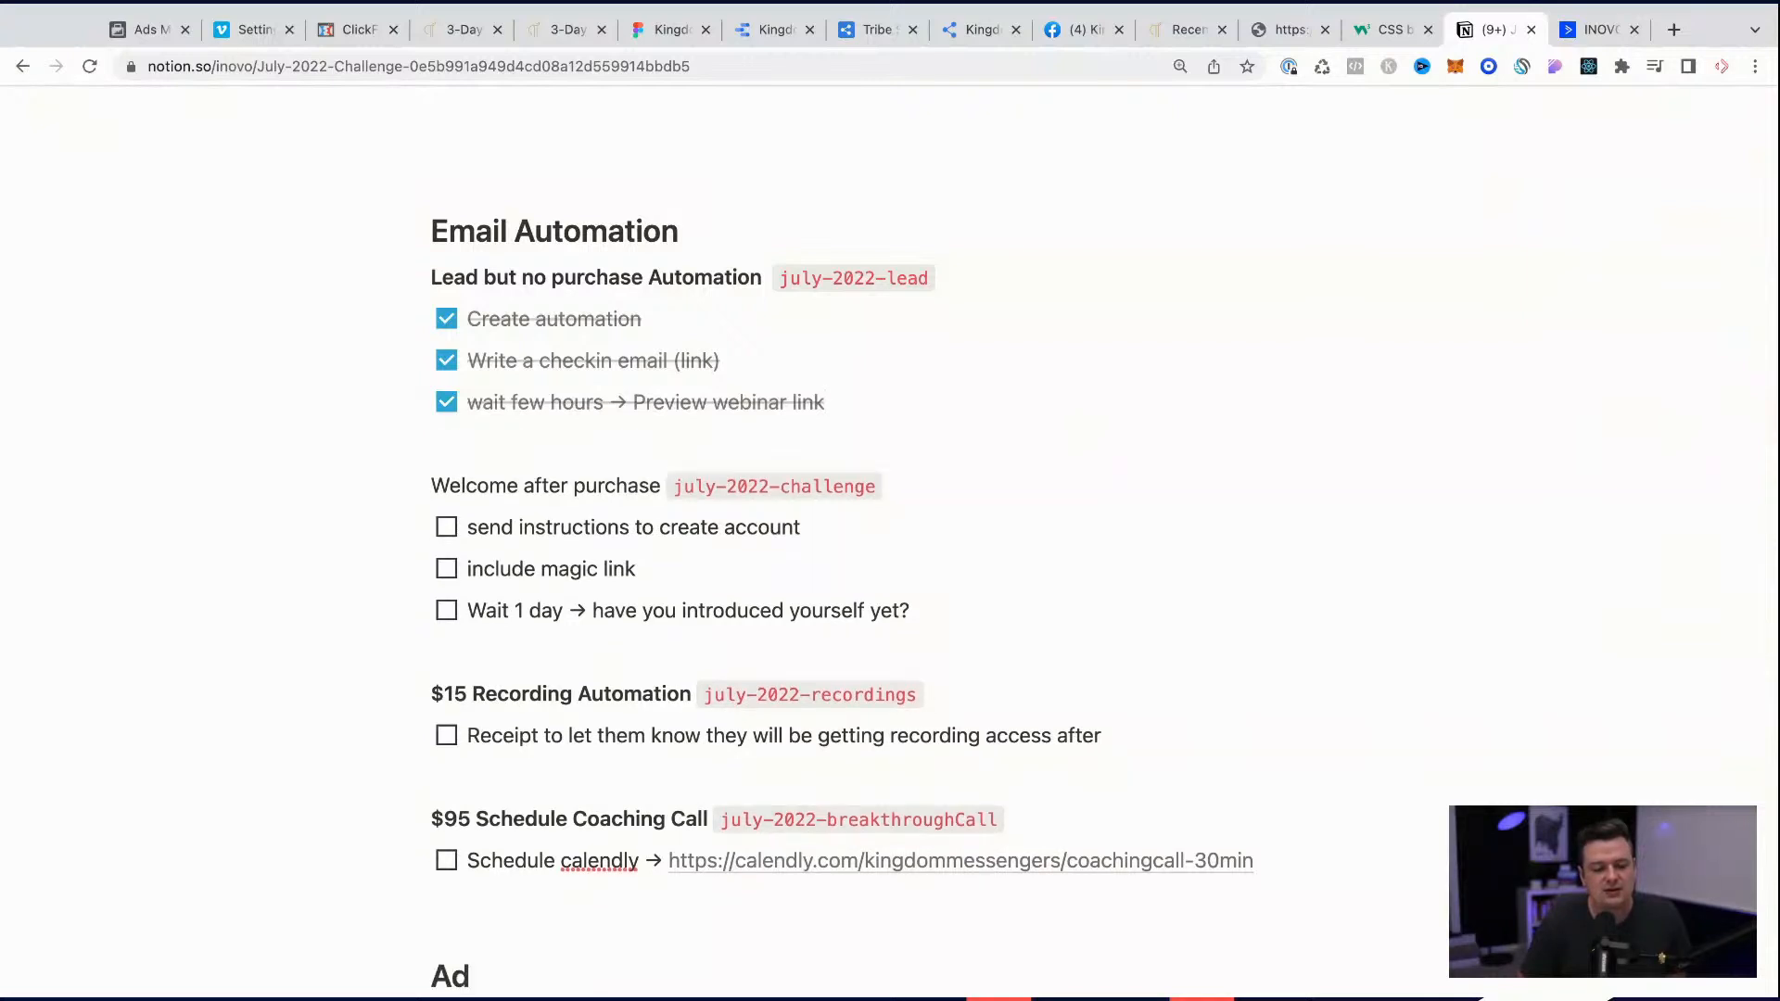
key("Return")
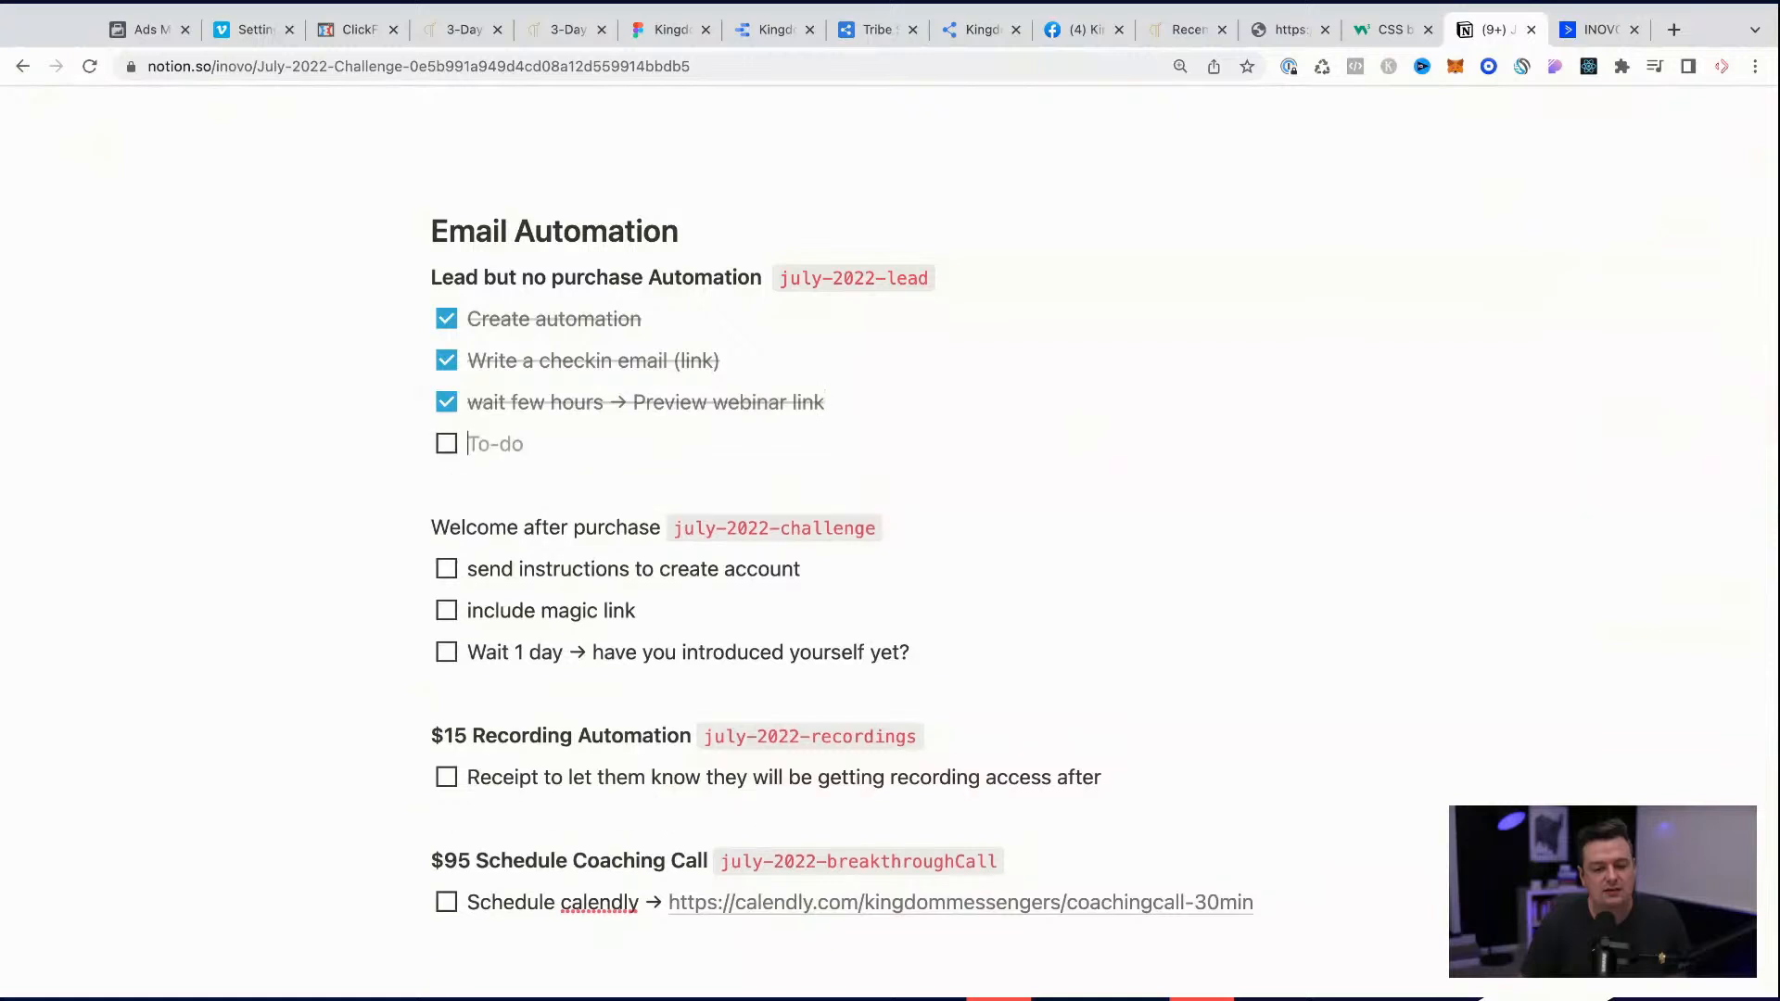
key("BackSpace")
key("BackSpace")
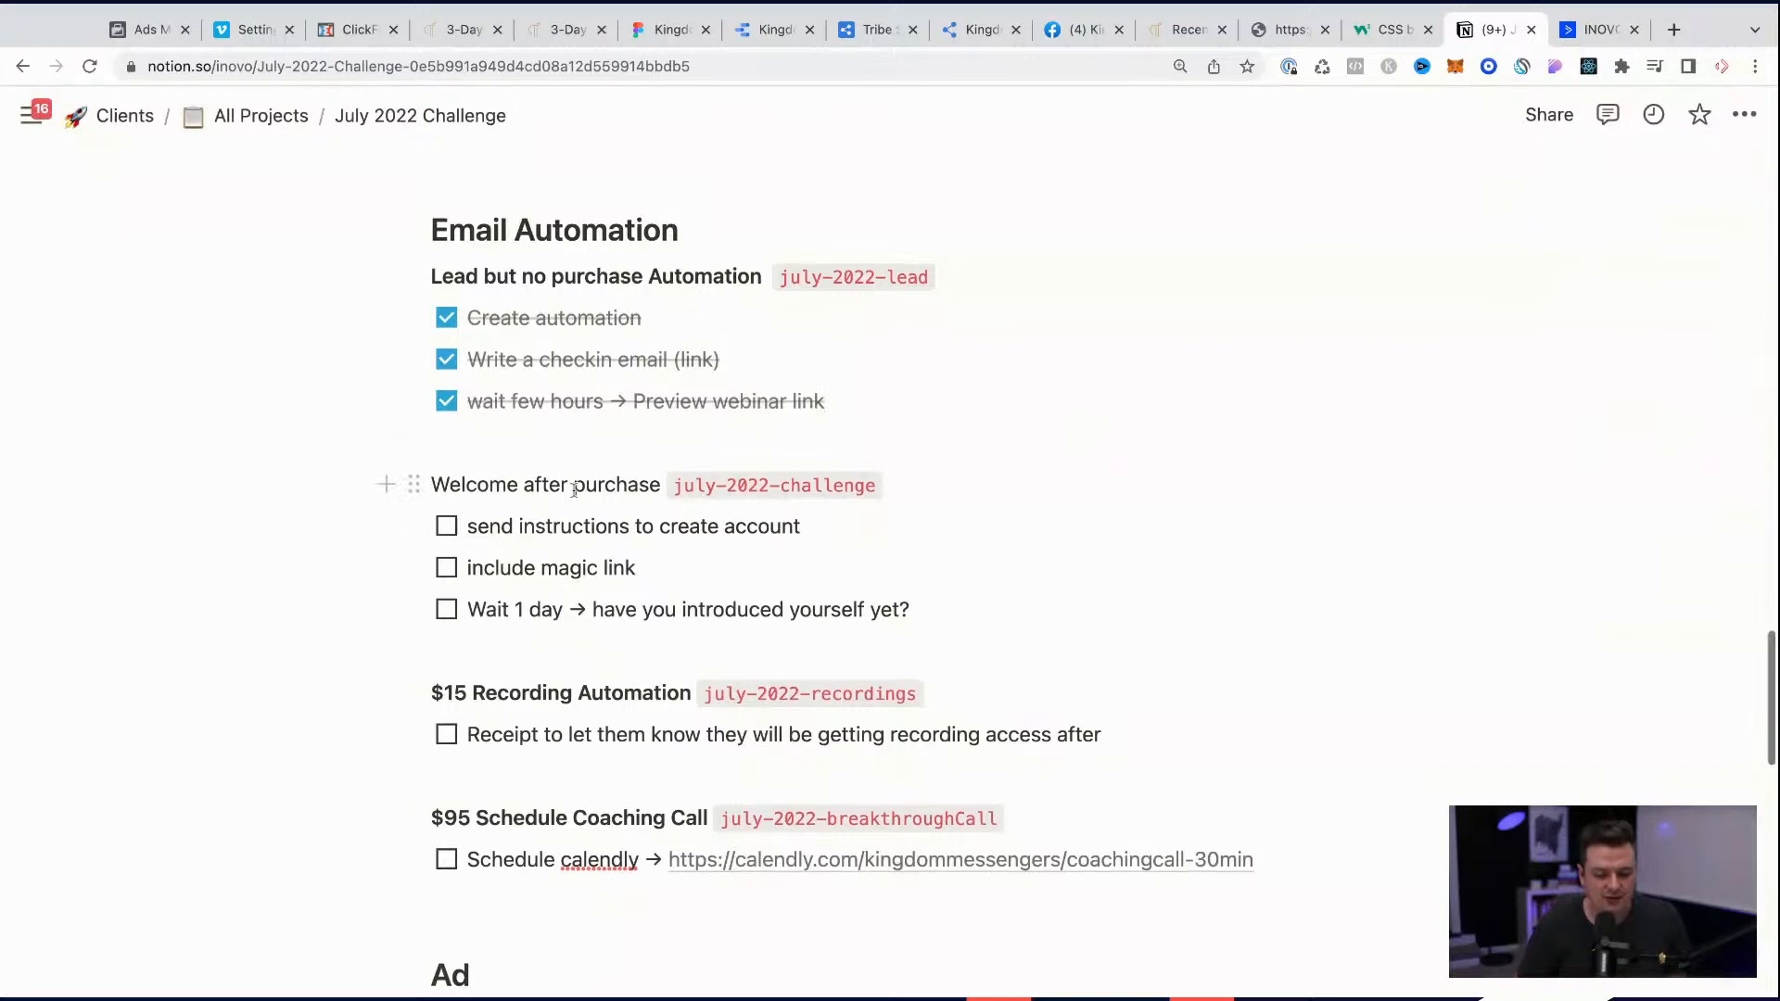
Step: Review the unchecked to-dos for the welcome-after-purchase, $15 recording and $95 coaching call automations on the July 2022 Challenge page
scroll(574, 490, "down", 1)
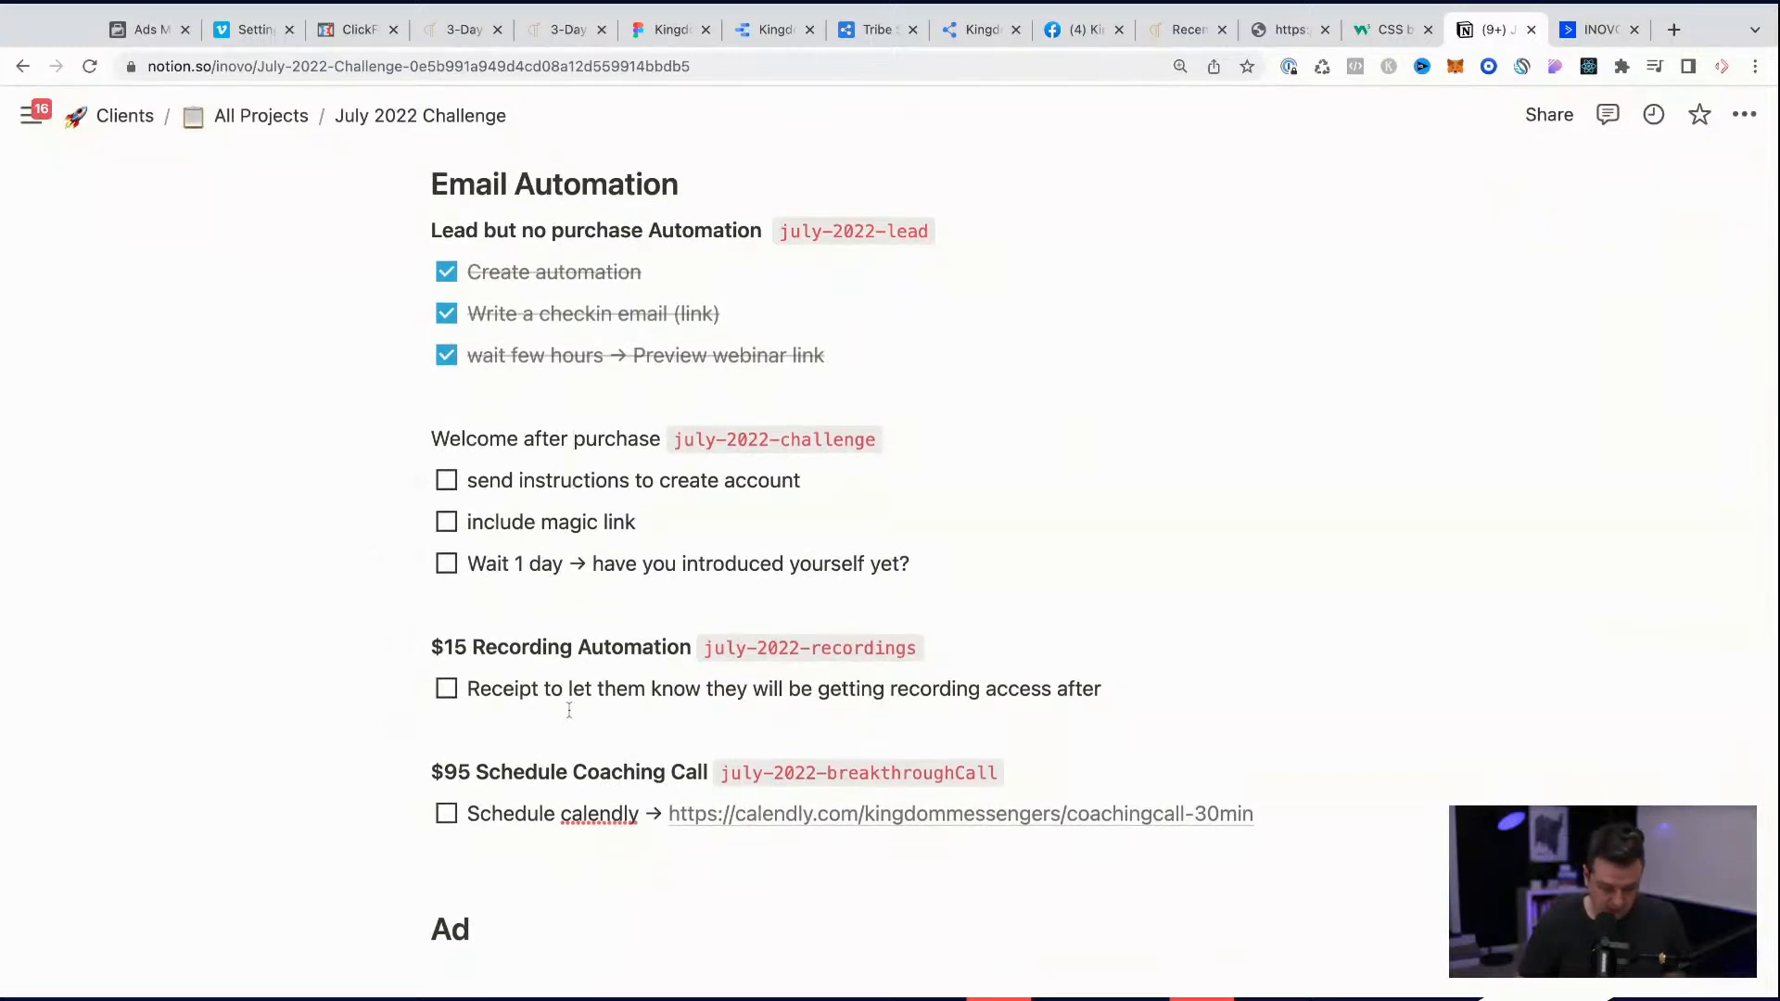
left_click_drag(584, 690, 542, 648)
left_click(543, 648)
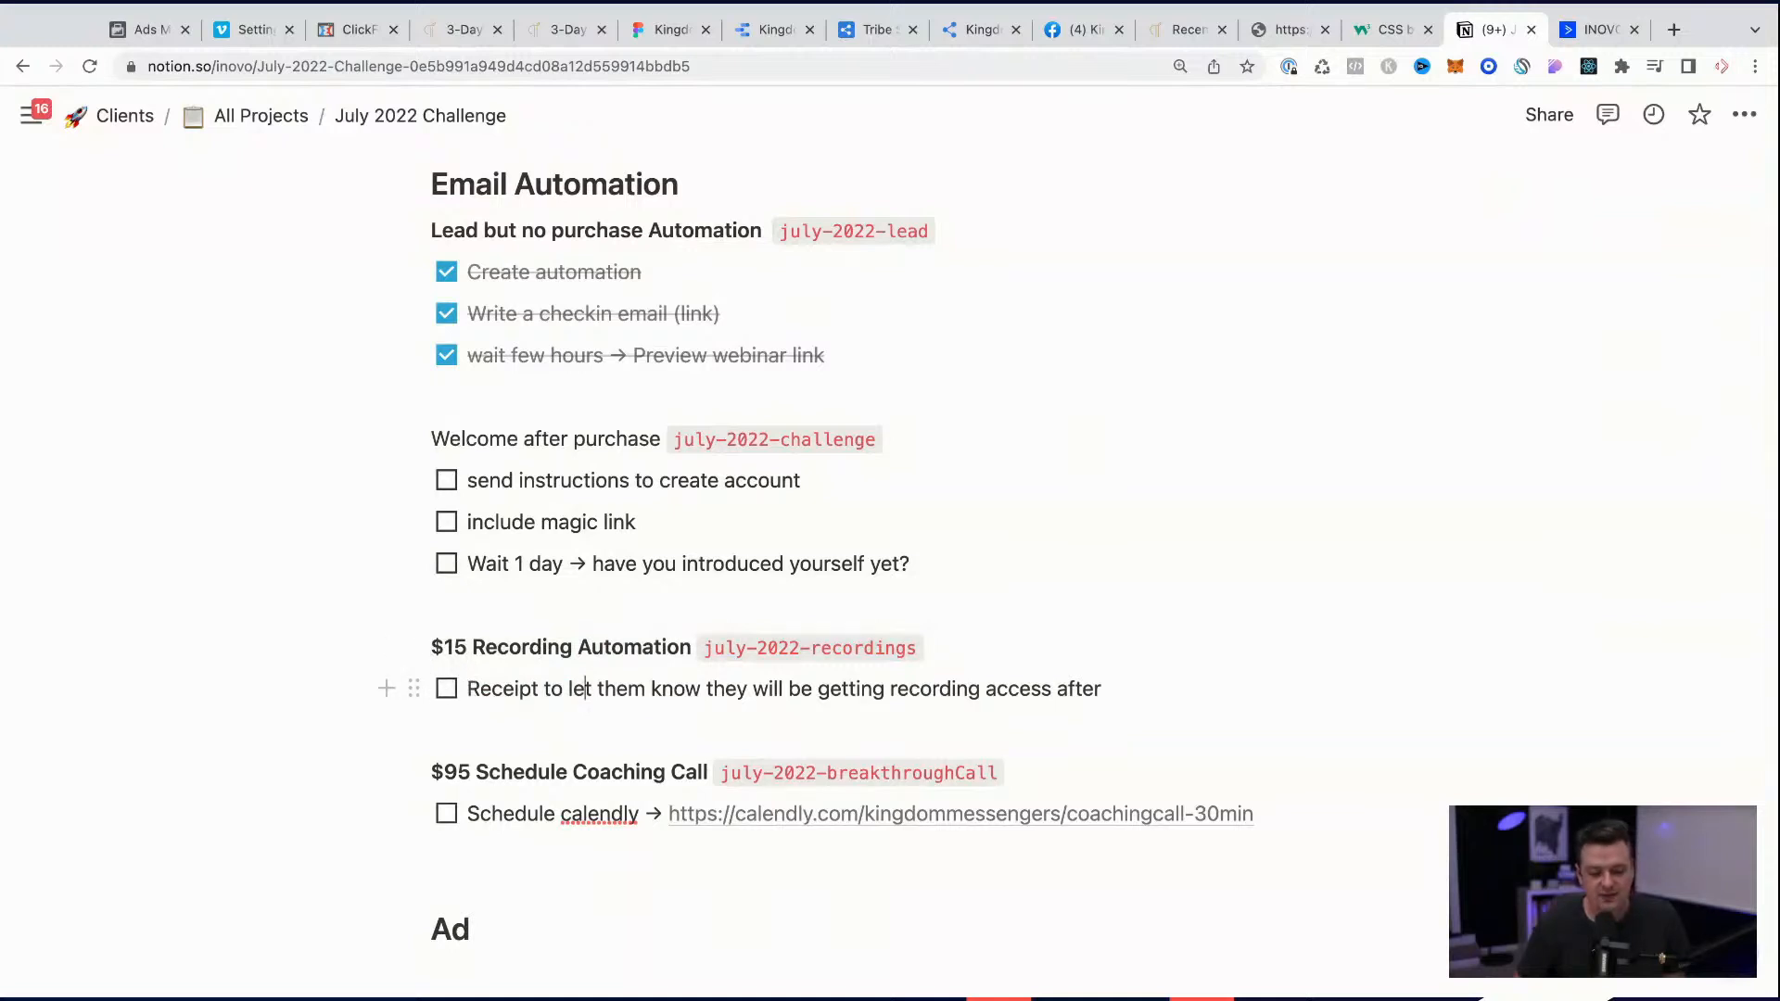
left_click_drag(475, 773, 544, 816)
left_click(544, 816)
left_click_drag(554, 563, 535, 482)
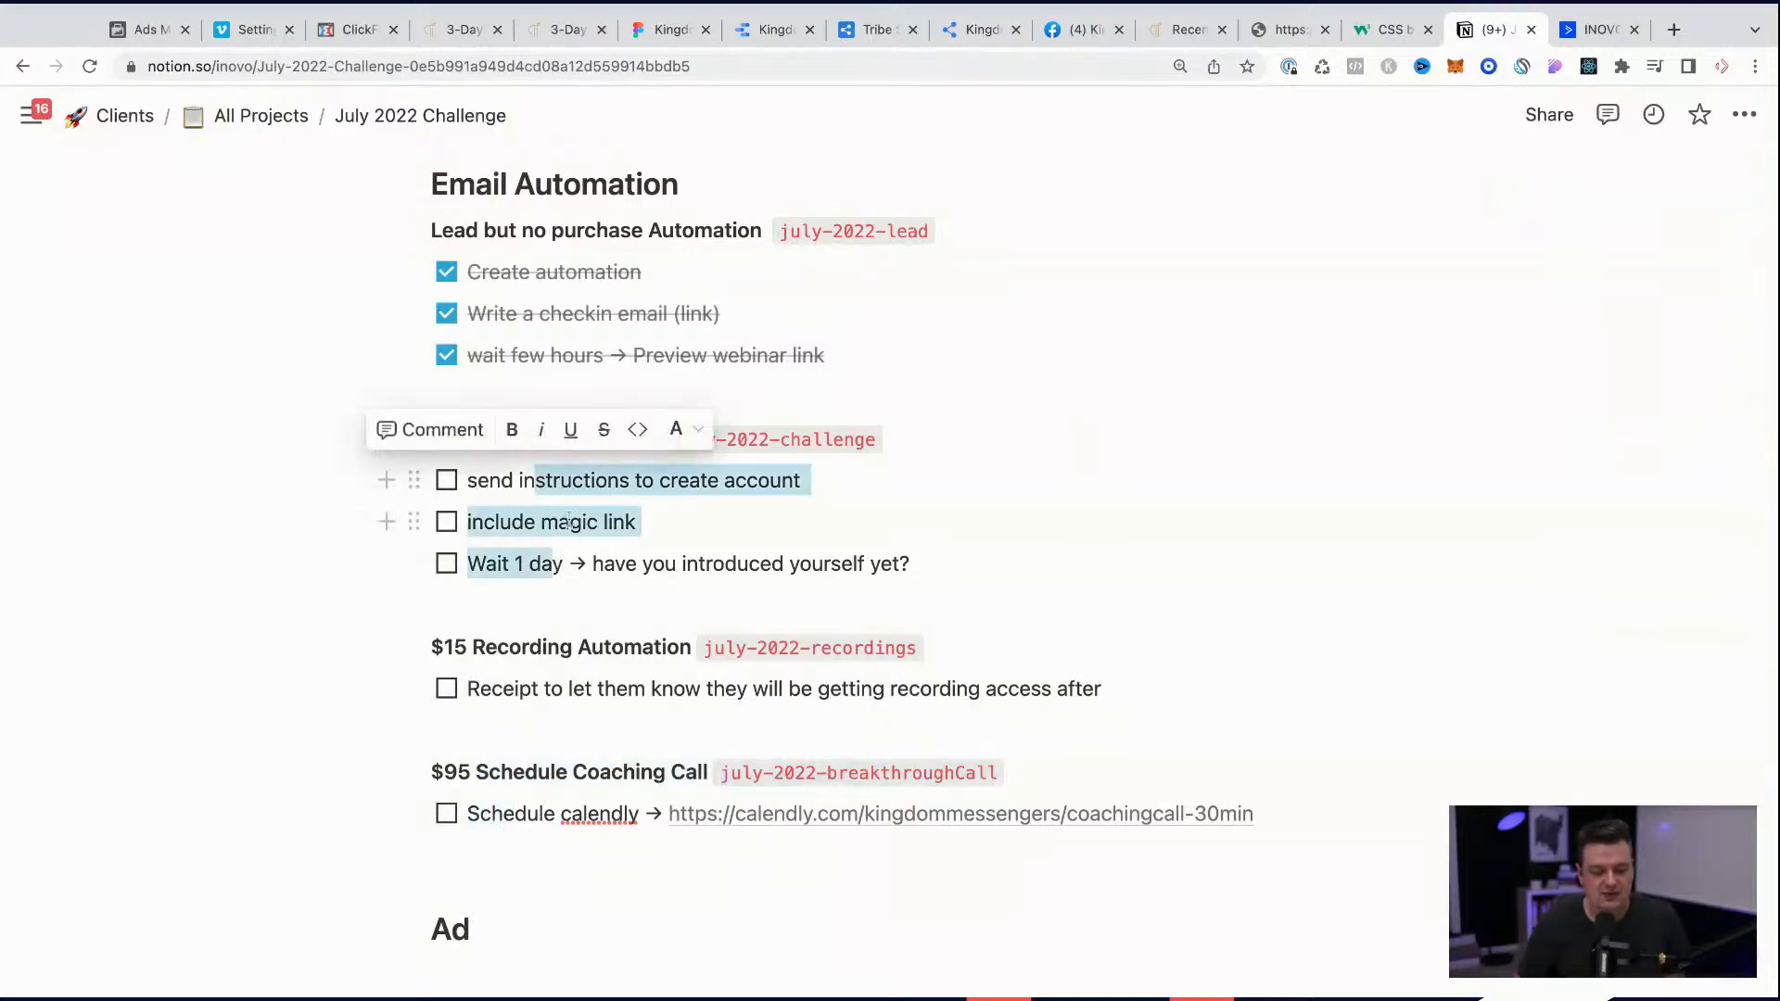
left_click(678, 520)
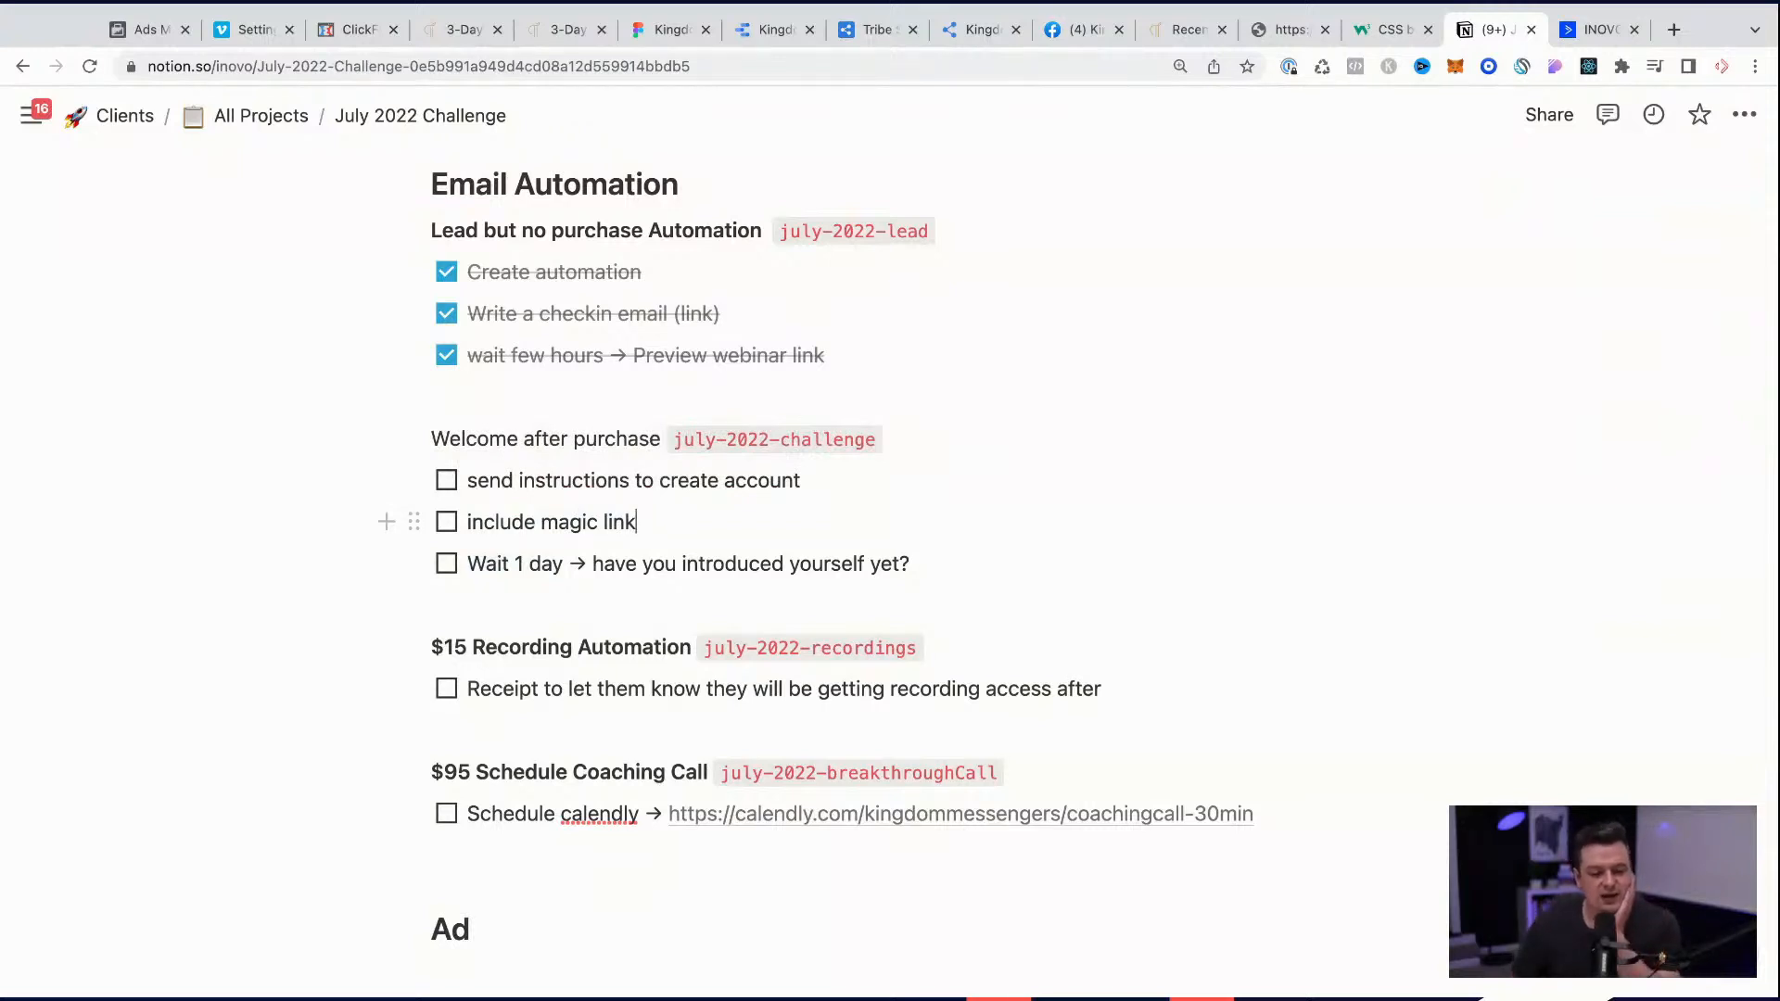
Step: Select the july-2022-challenge tag beside Welcome after purchase, and switch to ActiveCampaign to open the automations list
left_click_drag(677, 439, 877, 439)
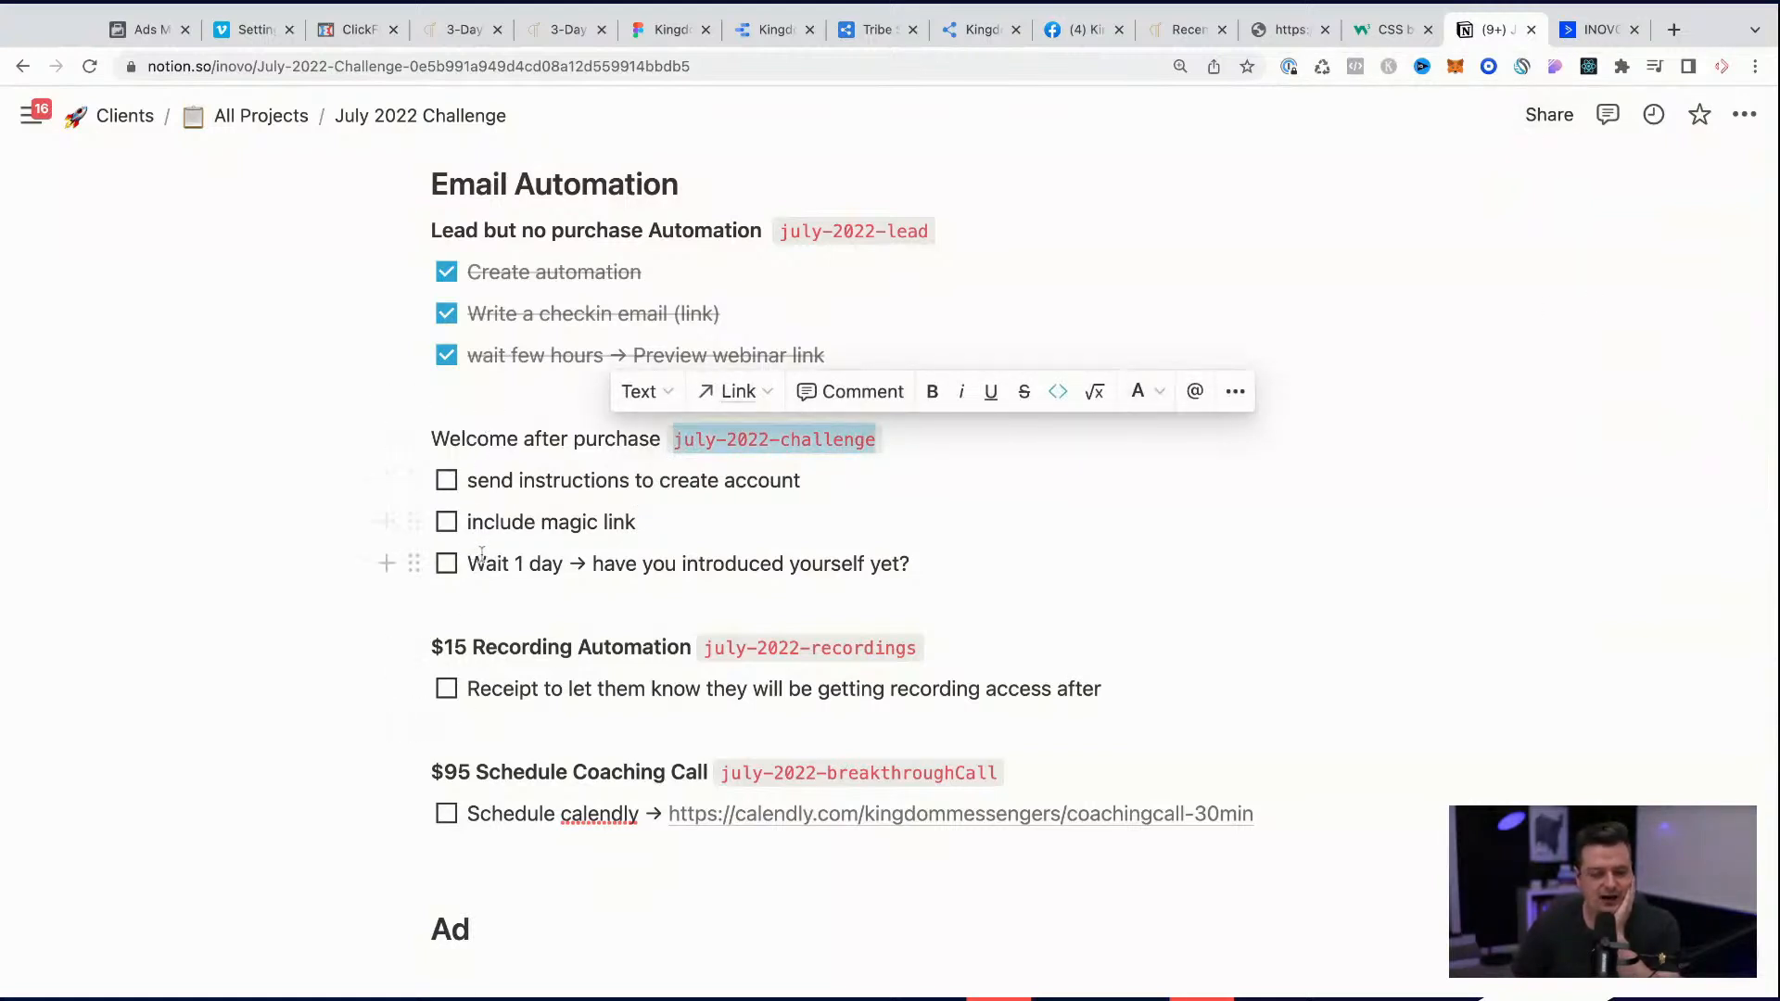
key("super+Tab")
key("super+Tab")
scroll(811, 445, "up", 1)
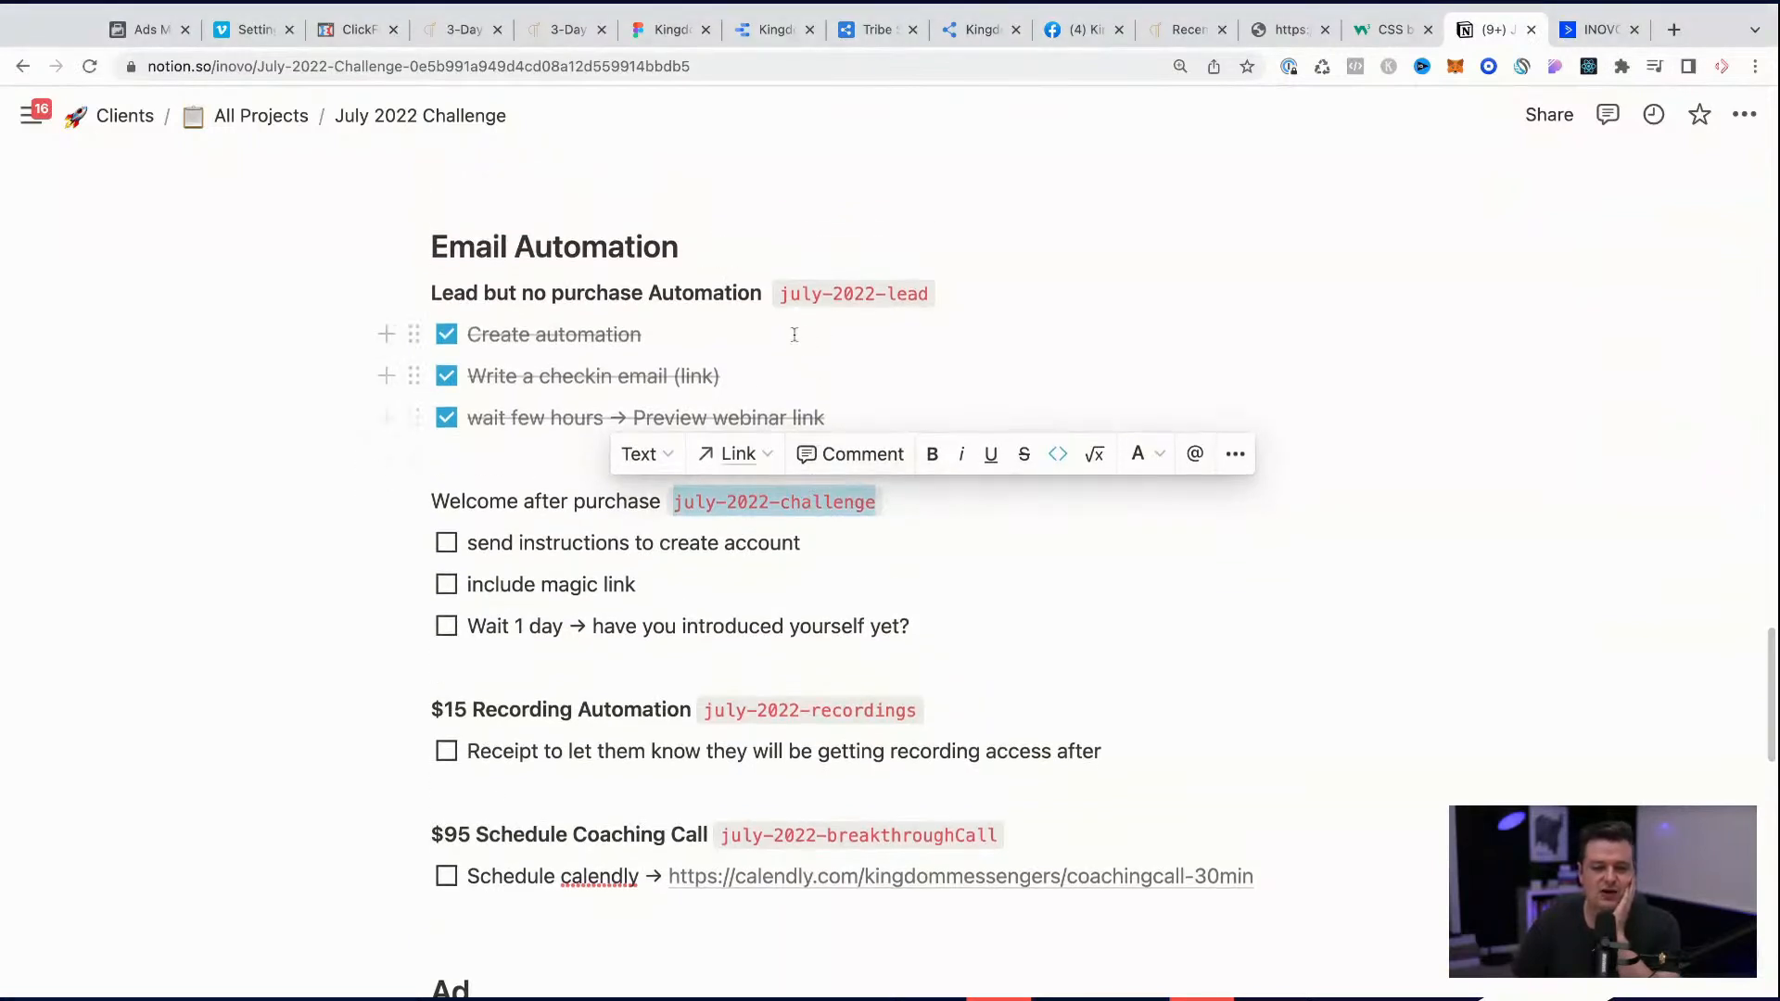
left_click(1599, 29)
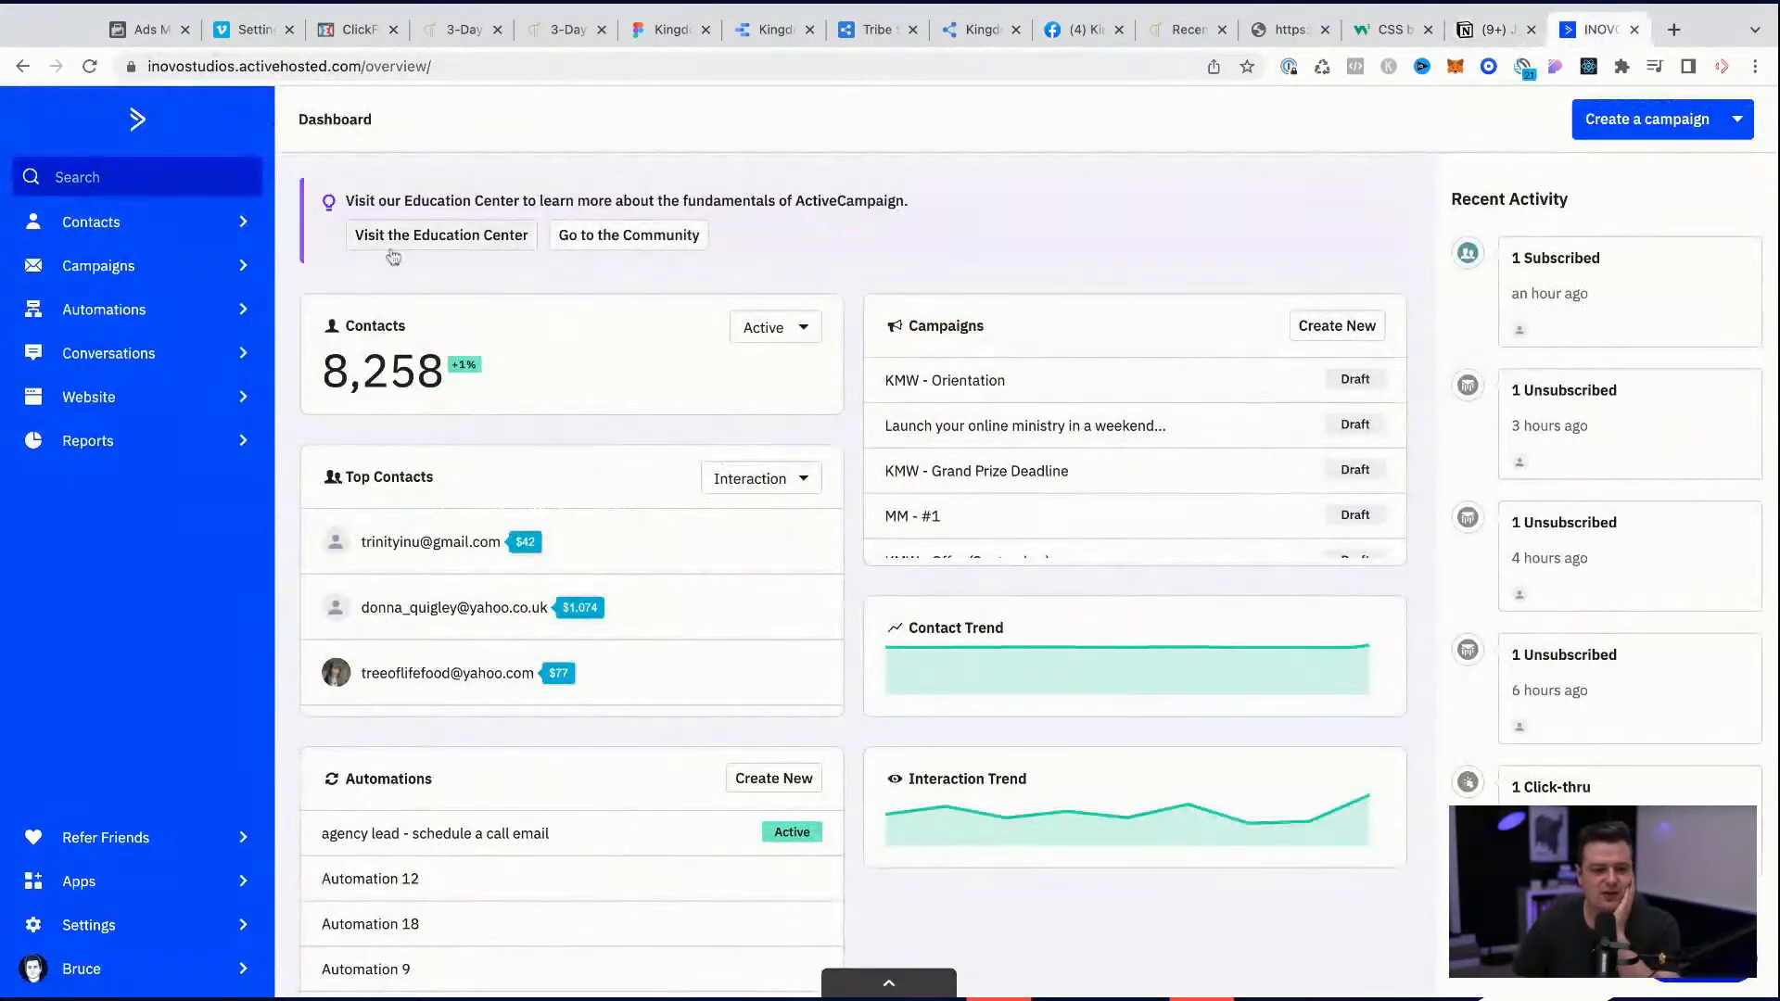
left_click(109, 315)
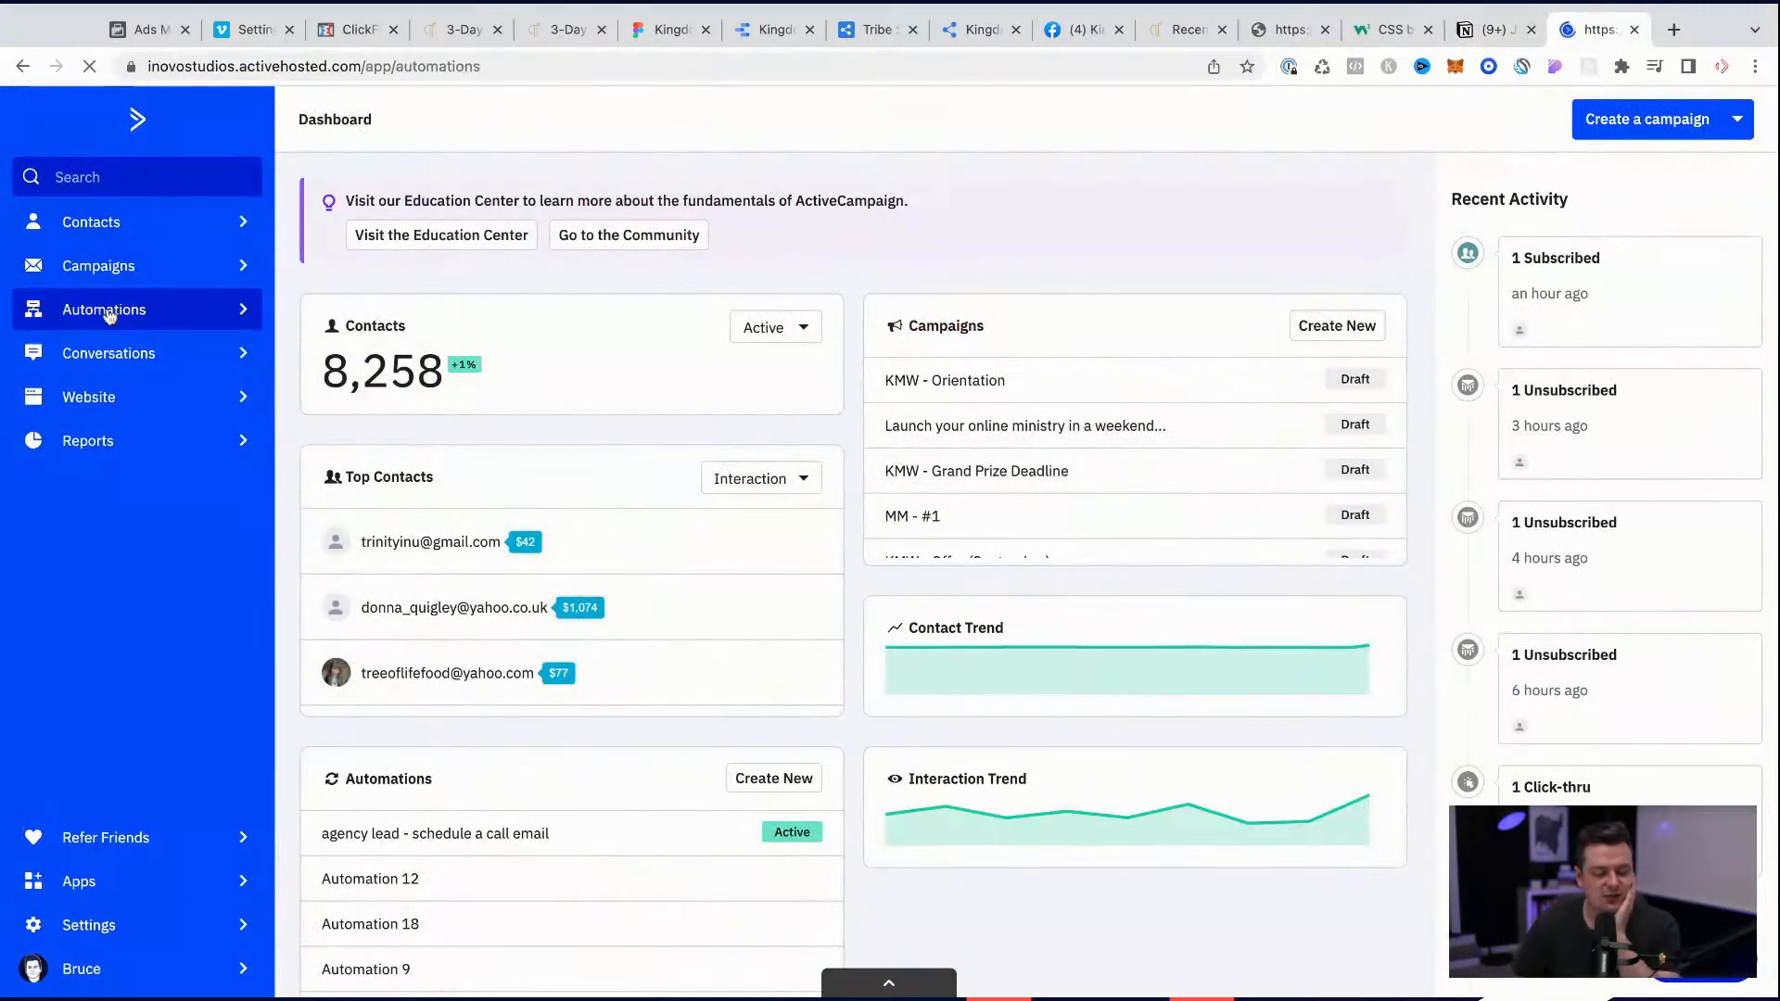
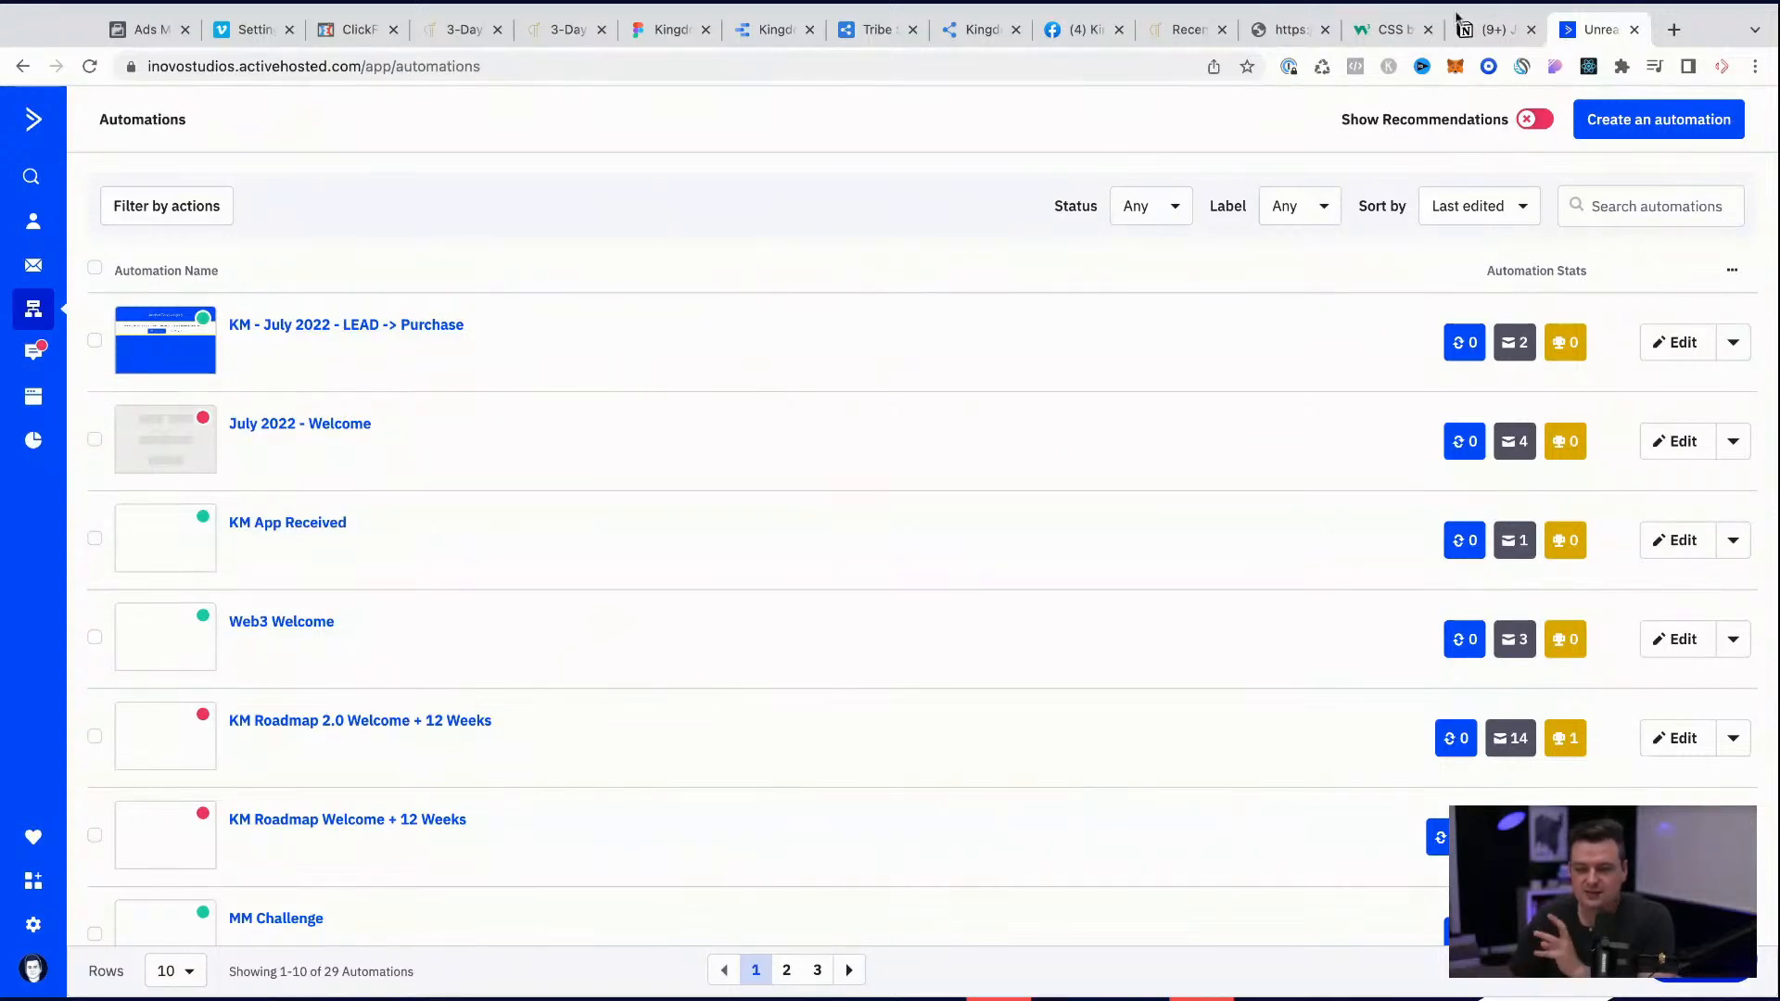
Step: Switch to Notion and review the July 2022 Challenge checklist, from the order form and automations down to the Ad tasks
left_click(1483, 31)
scroll(785, 585, "down", 5)
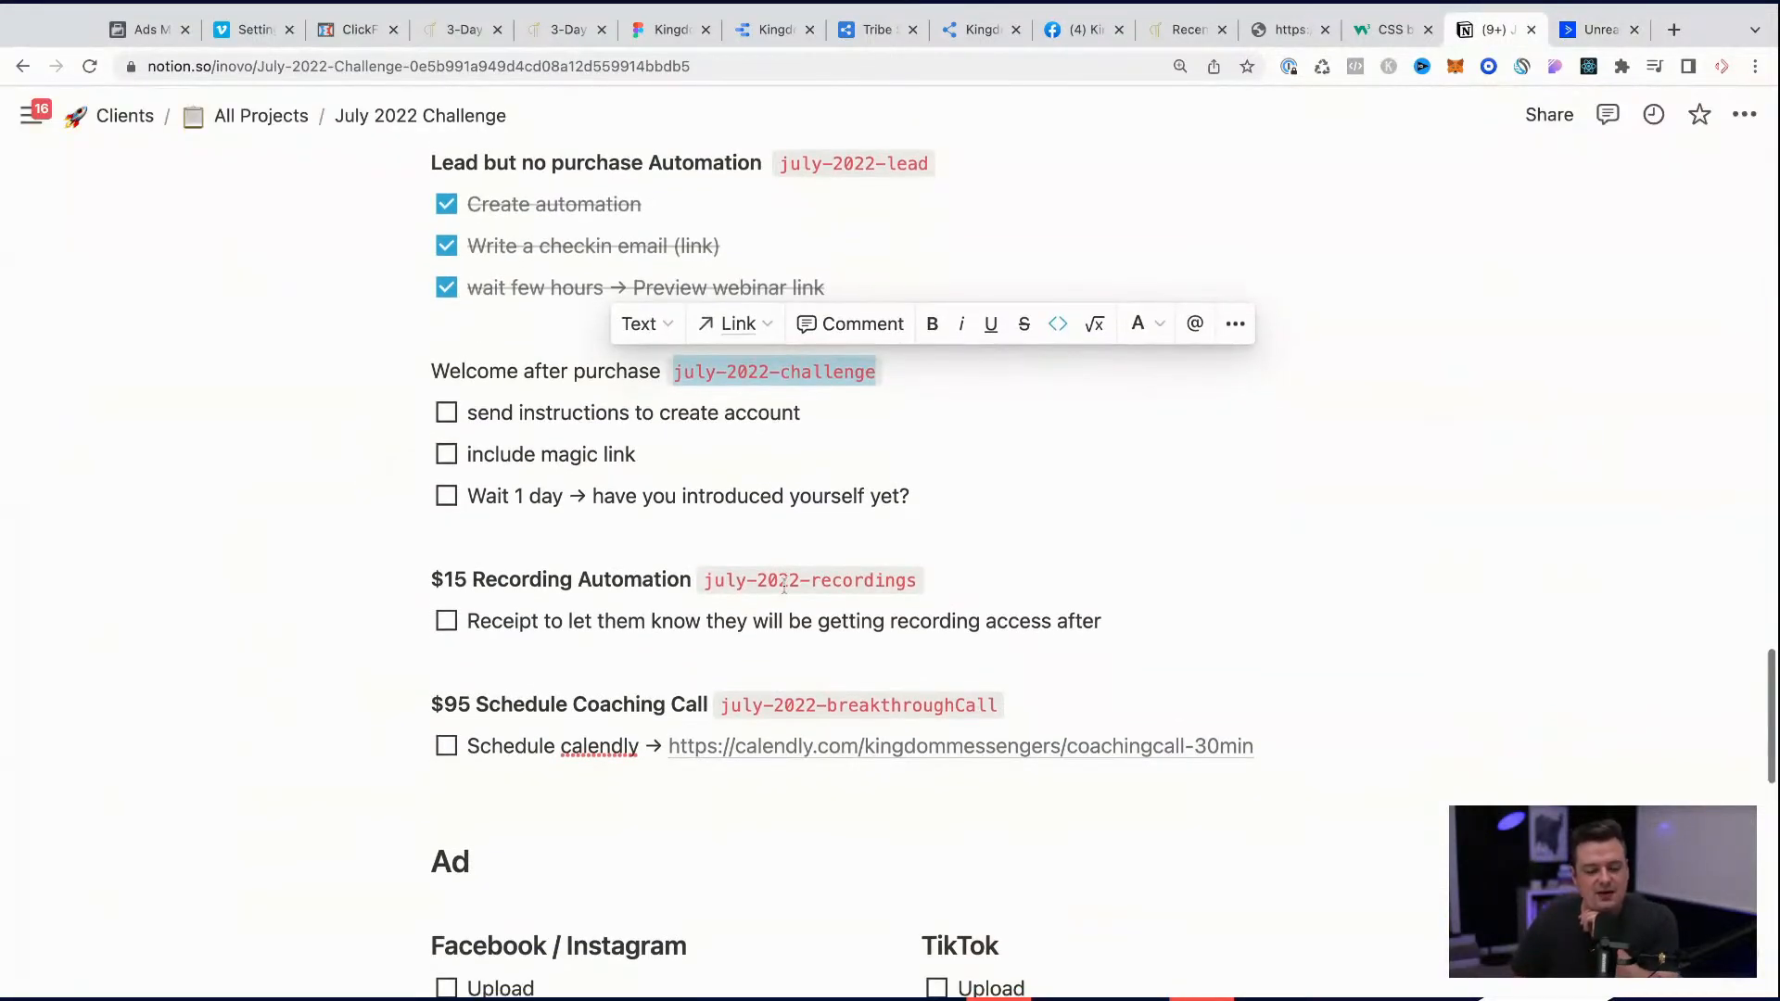
scroll(784, 585, "up", 5)
scroll(784, 585, "down", 10)
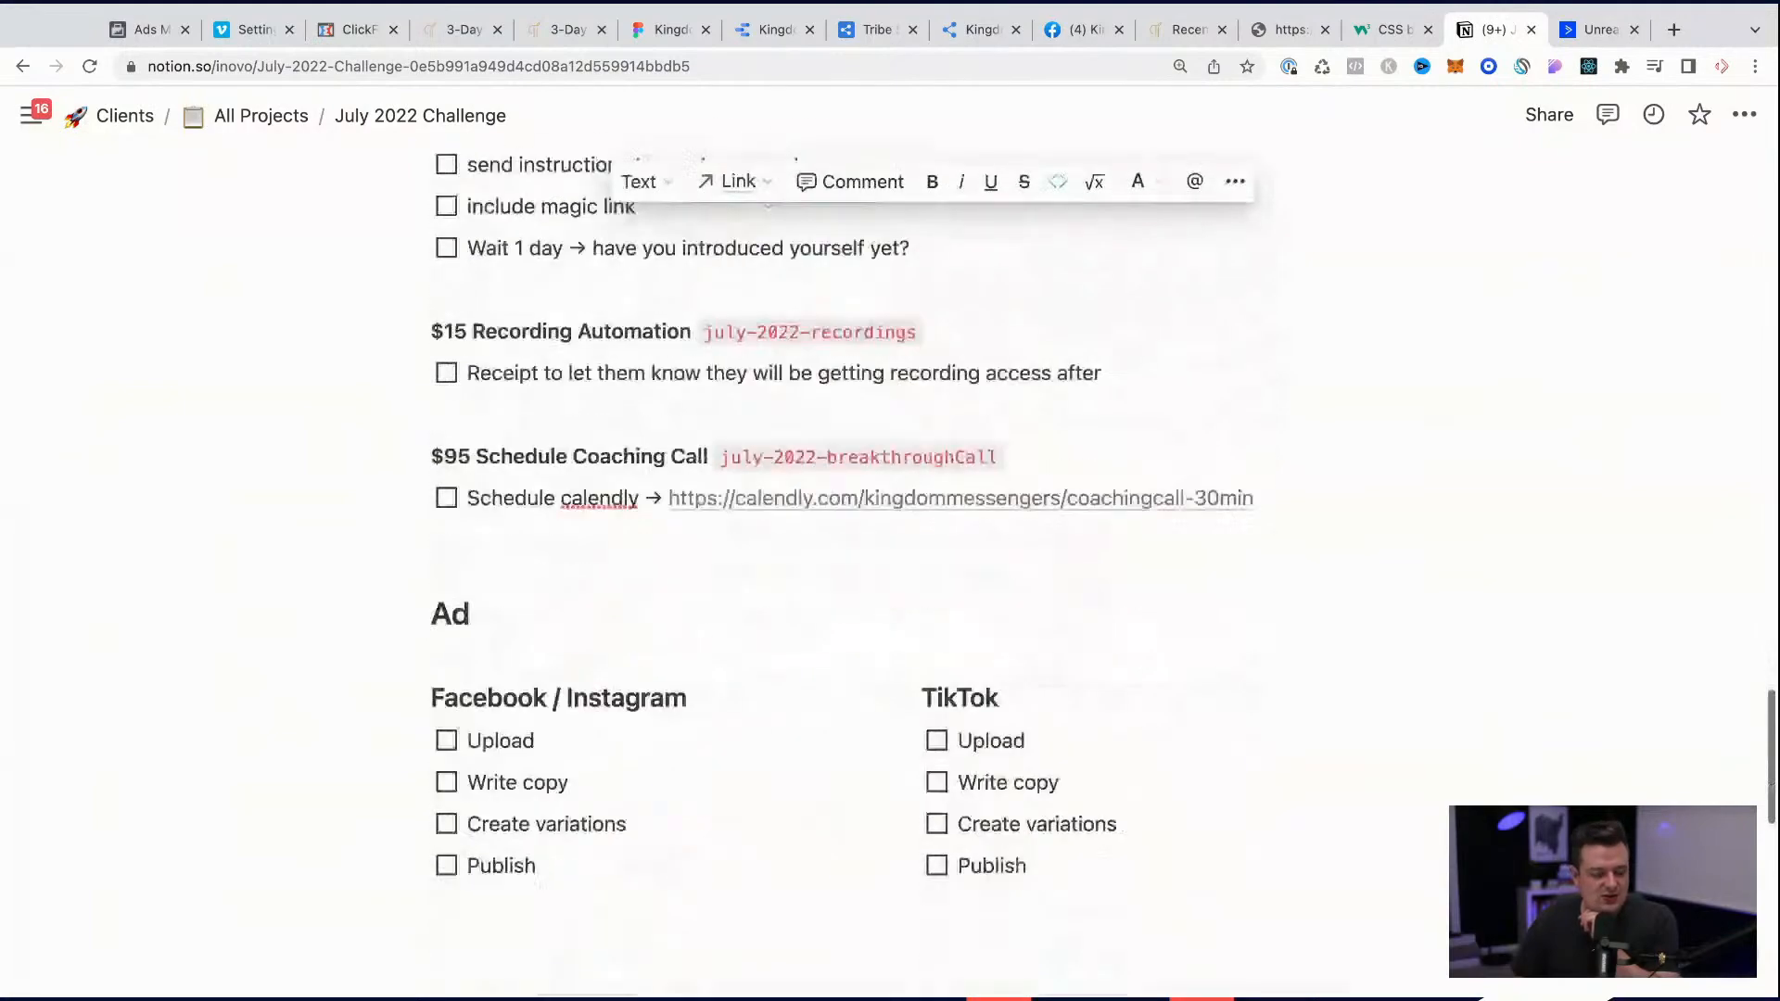
mouse_move(30, 115)
scroll(782, 734, "down", 6)
scroll(781, 734, "up", 20)
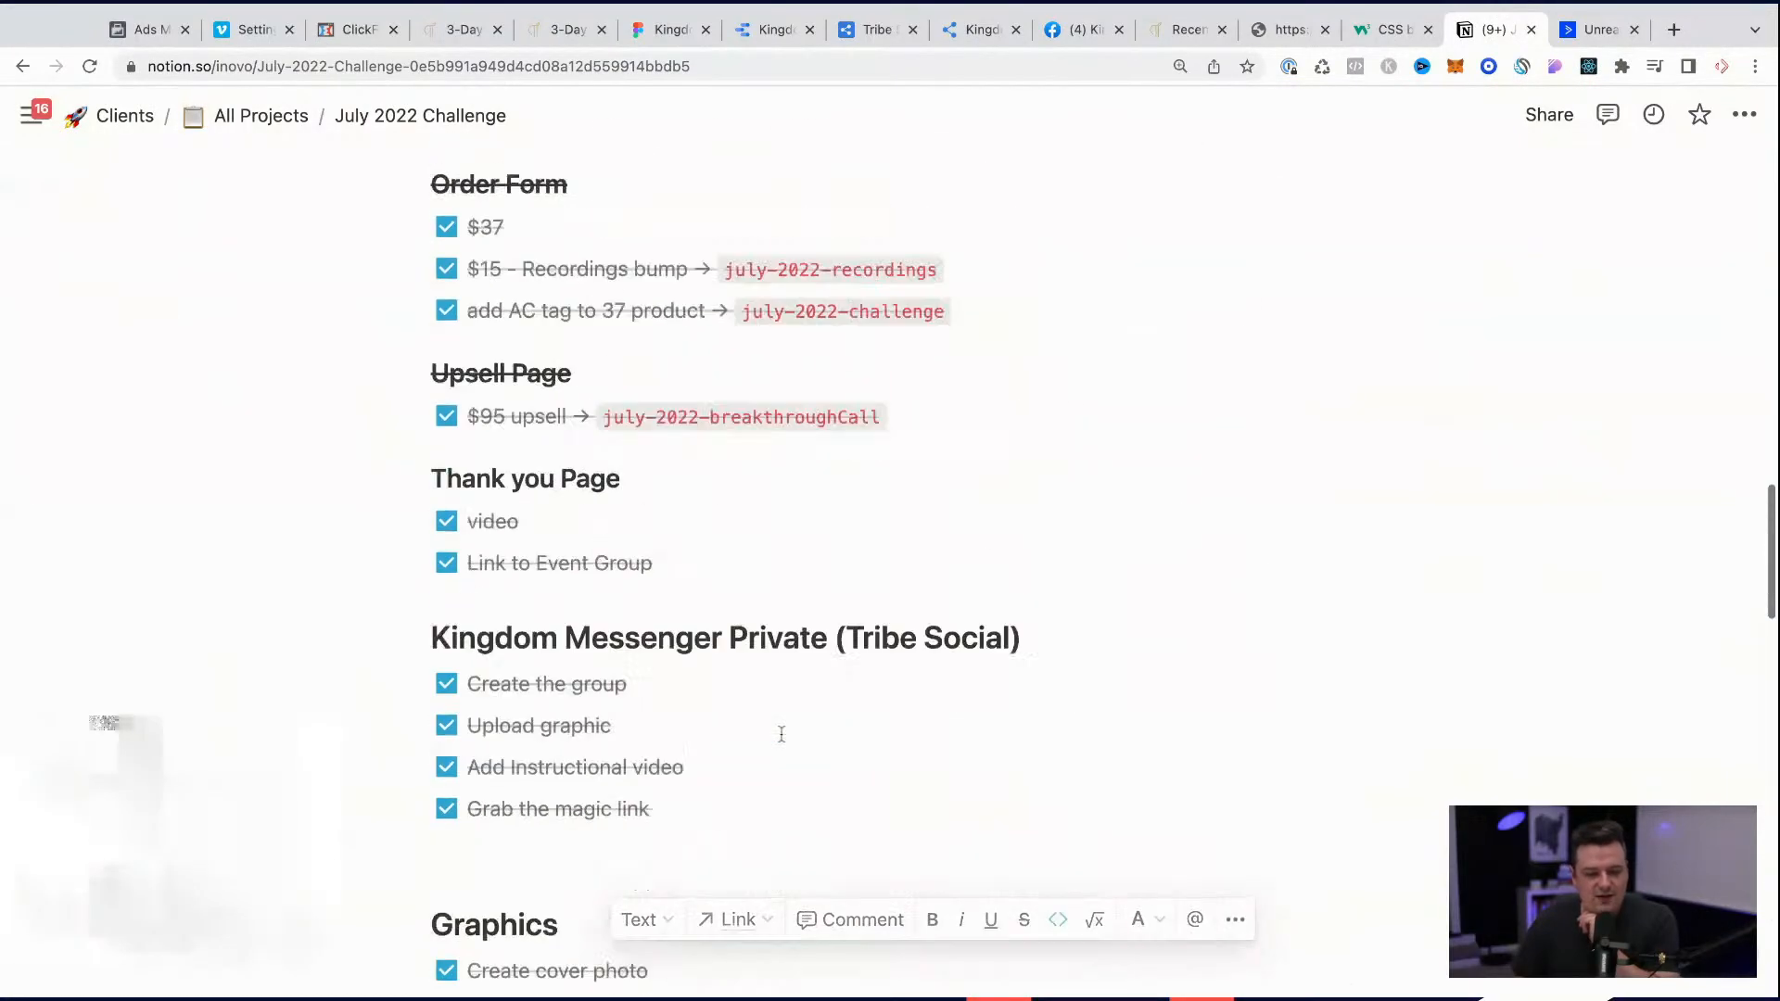
scroll(781, 735, "up", 2)
scroll(781, 734, "down", 20)
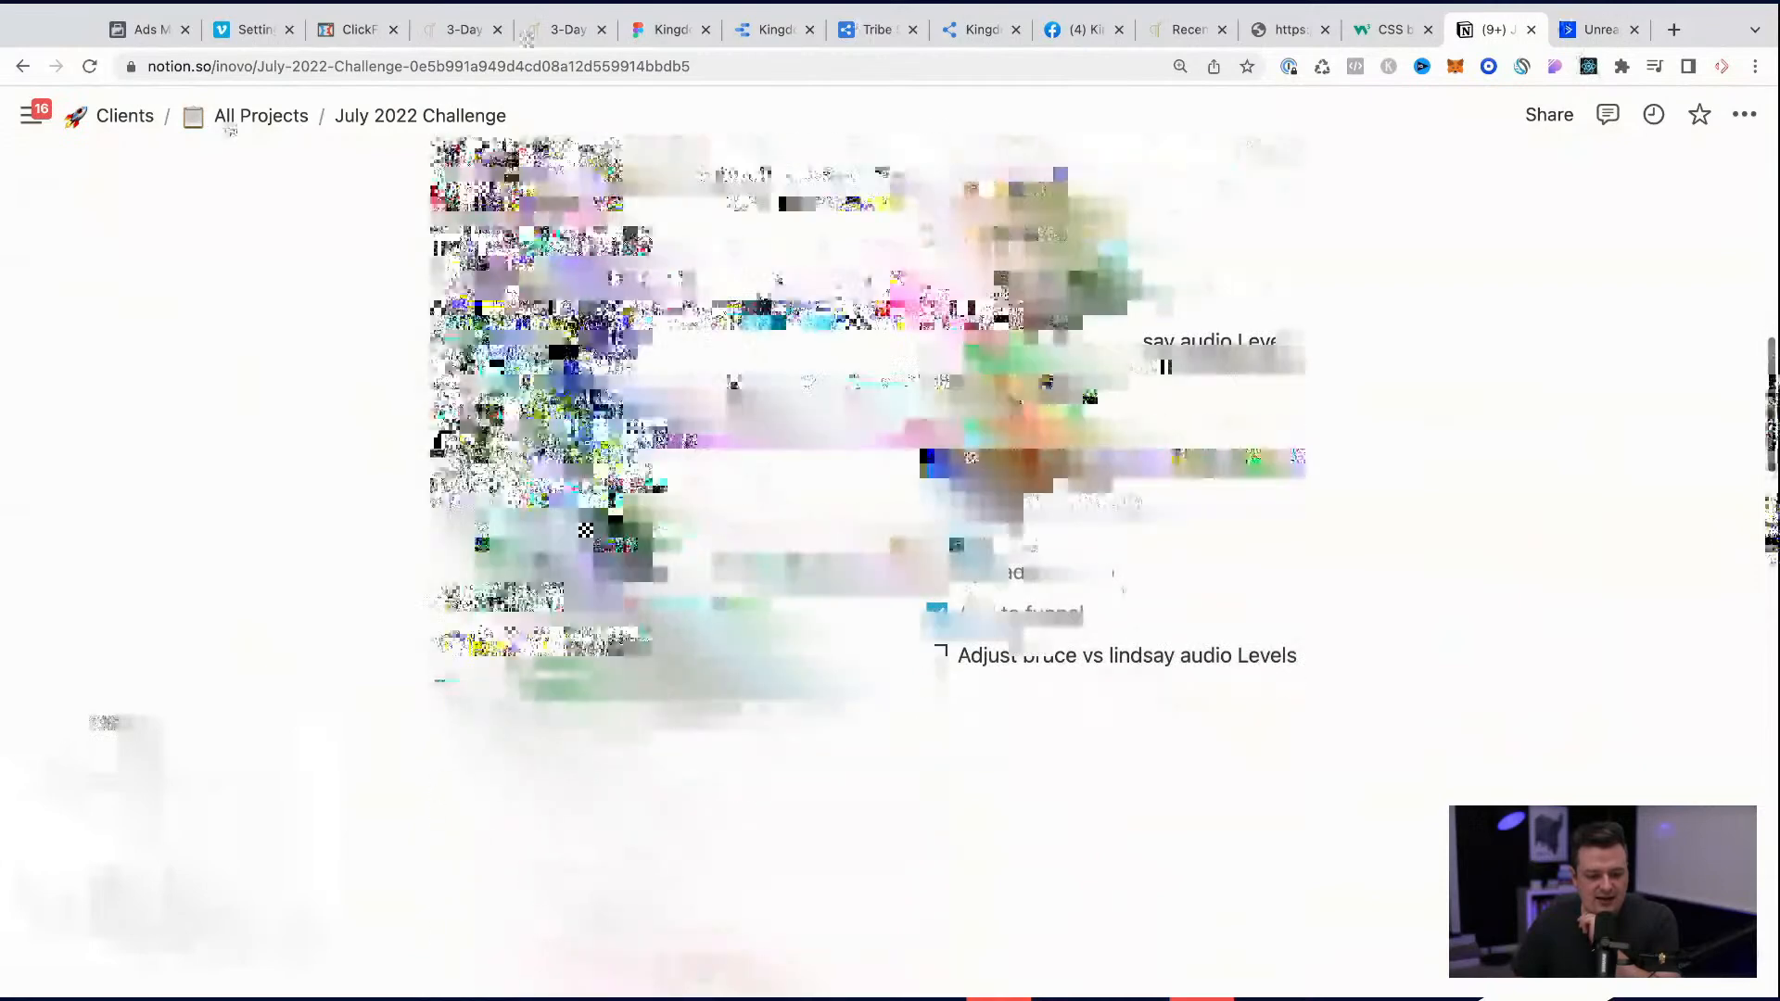
scroll(889, 556, "down", 3)
left_click(484, 294)
left_click_drag(485, 294, 596, 449)
left_click(597, 460)
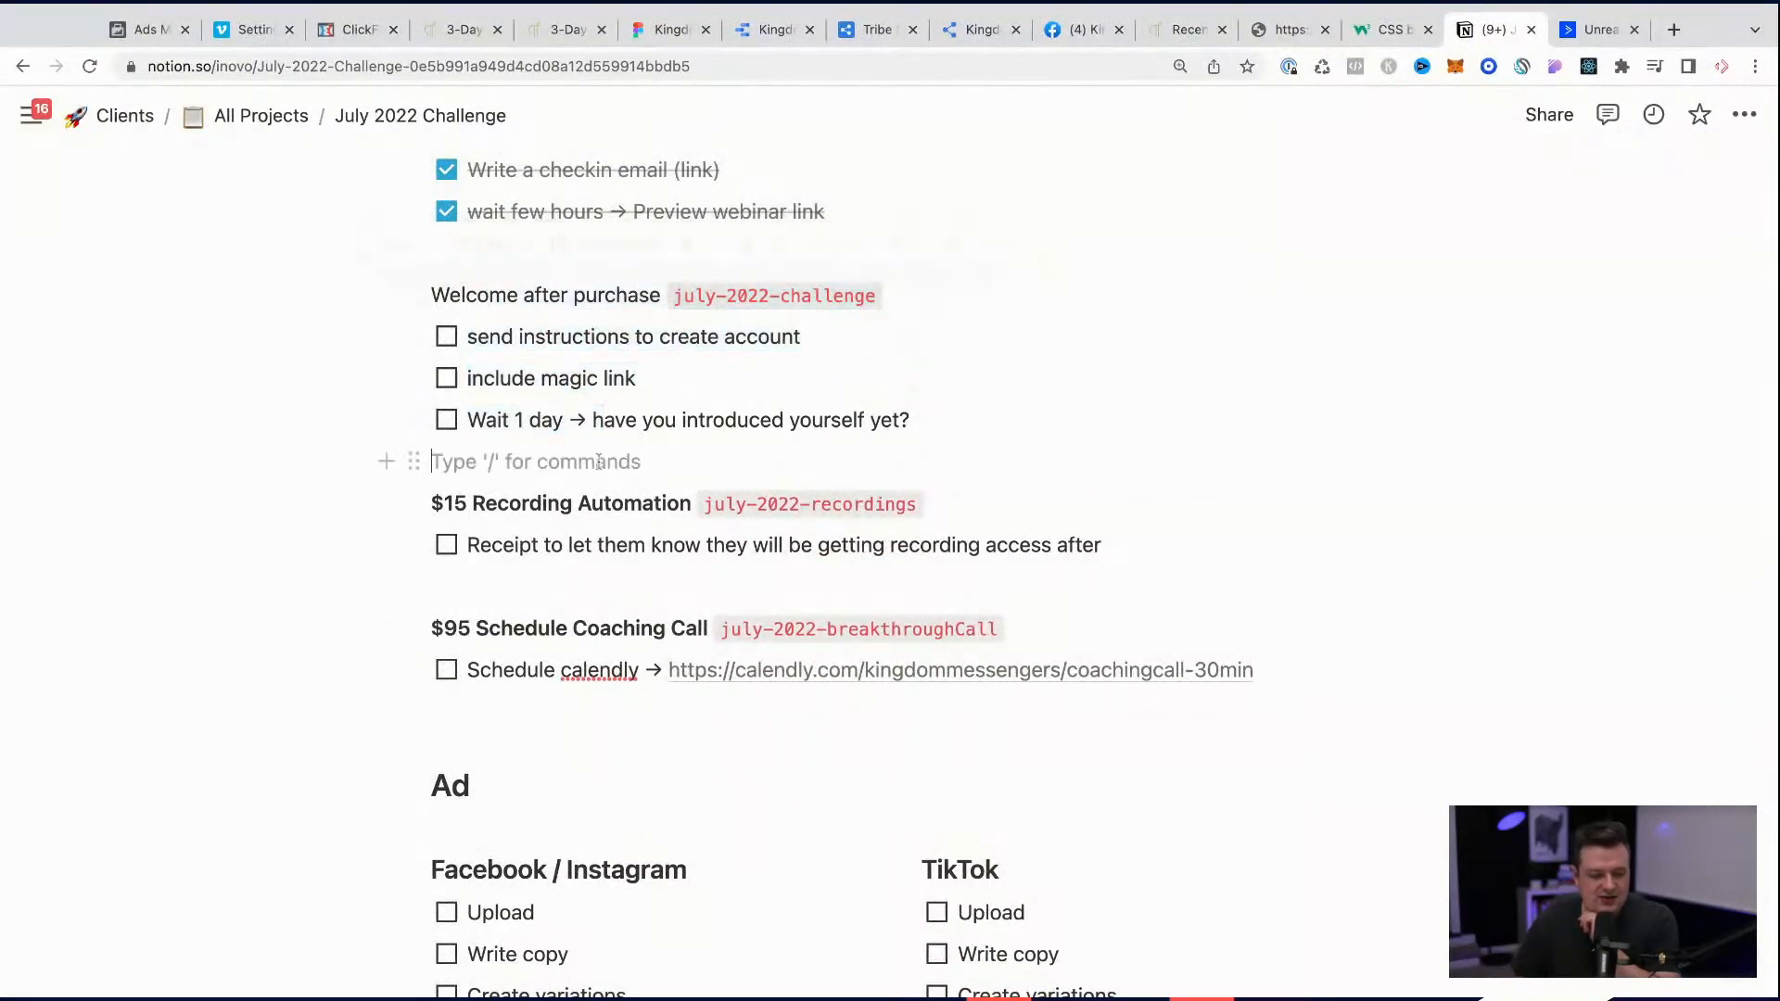
scroll(597, 461, "down", 2)
scroll(598, 461, "down", 2)
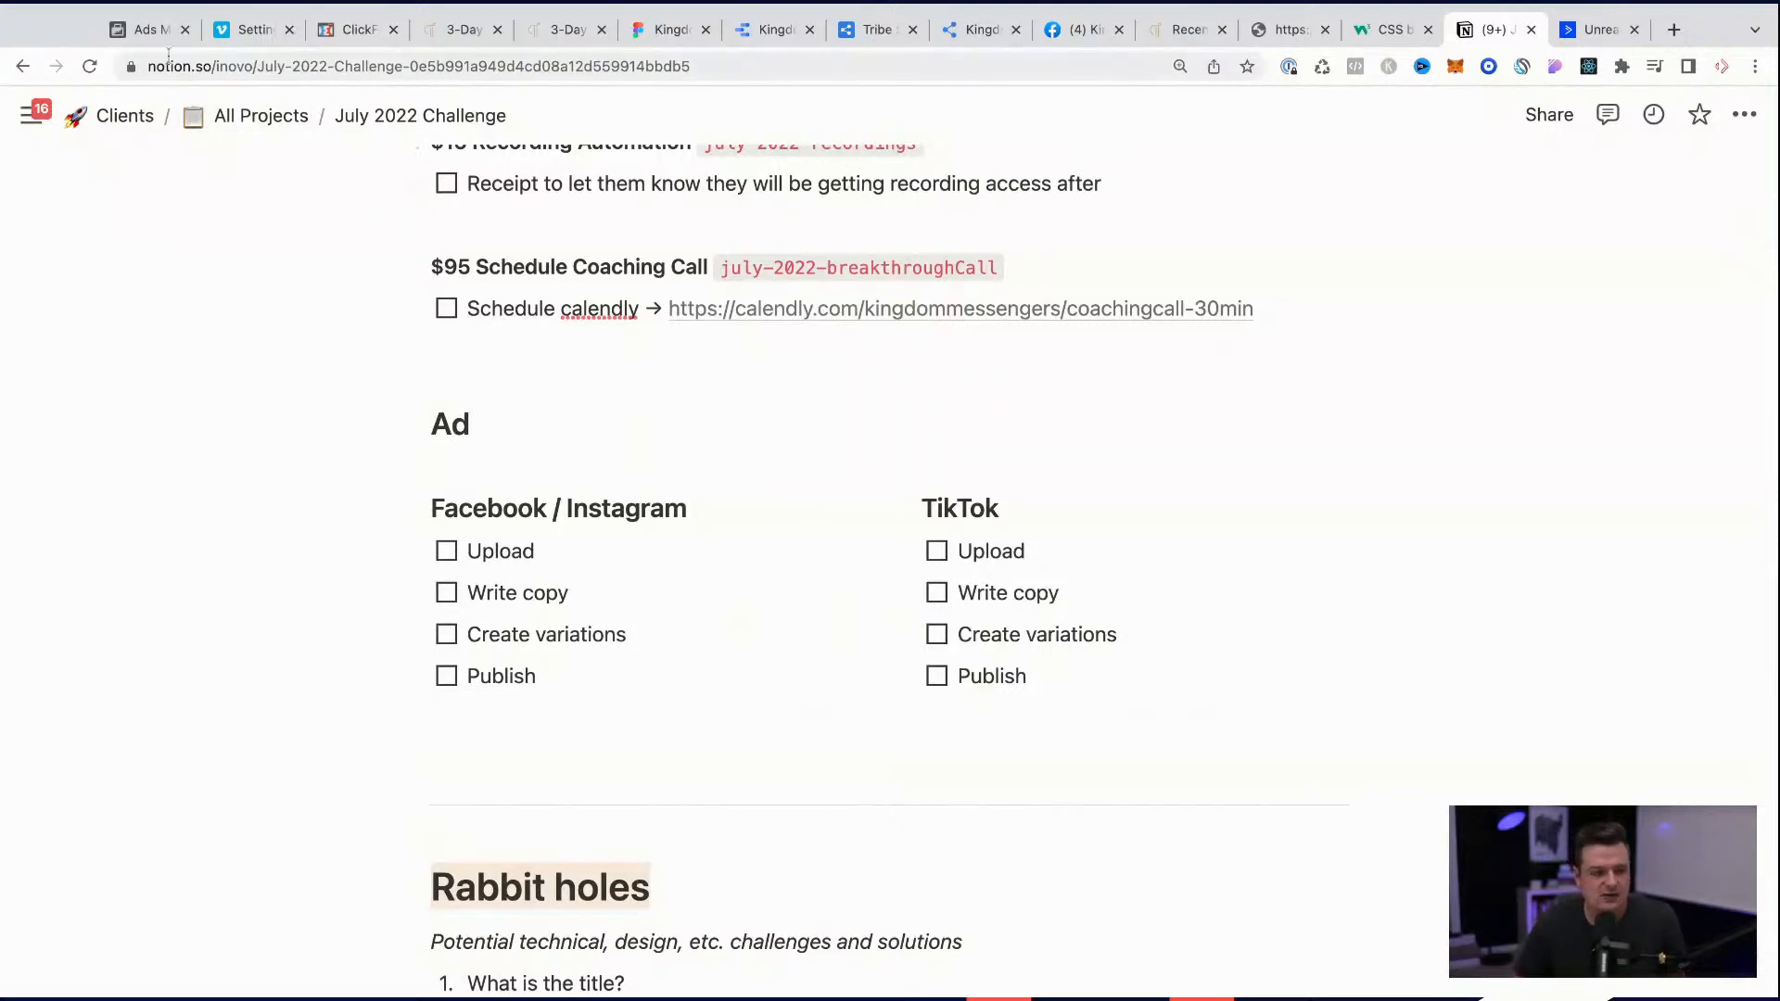
Step: Switch to Facebook Ads Manager, change to the numerically named ad account and dismiss the removed detailed targeting notice
left_click(153, 30)
left_click(315, 118)
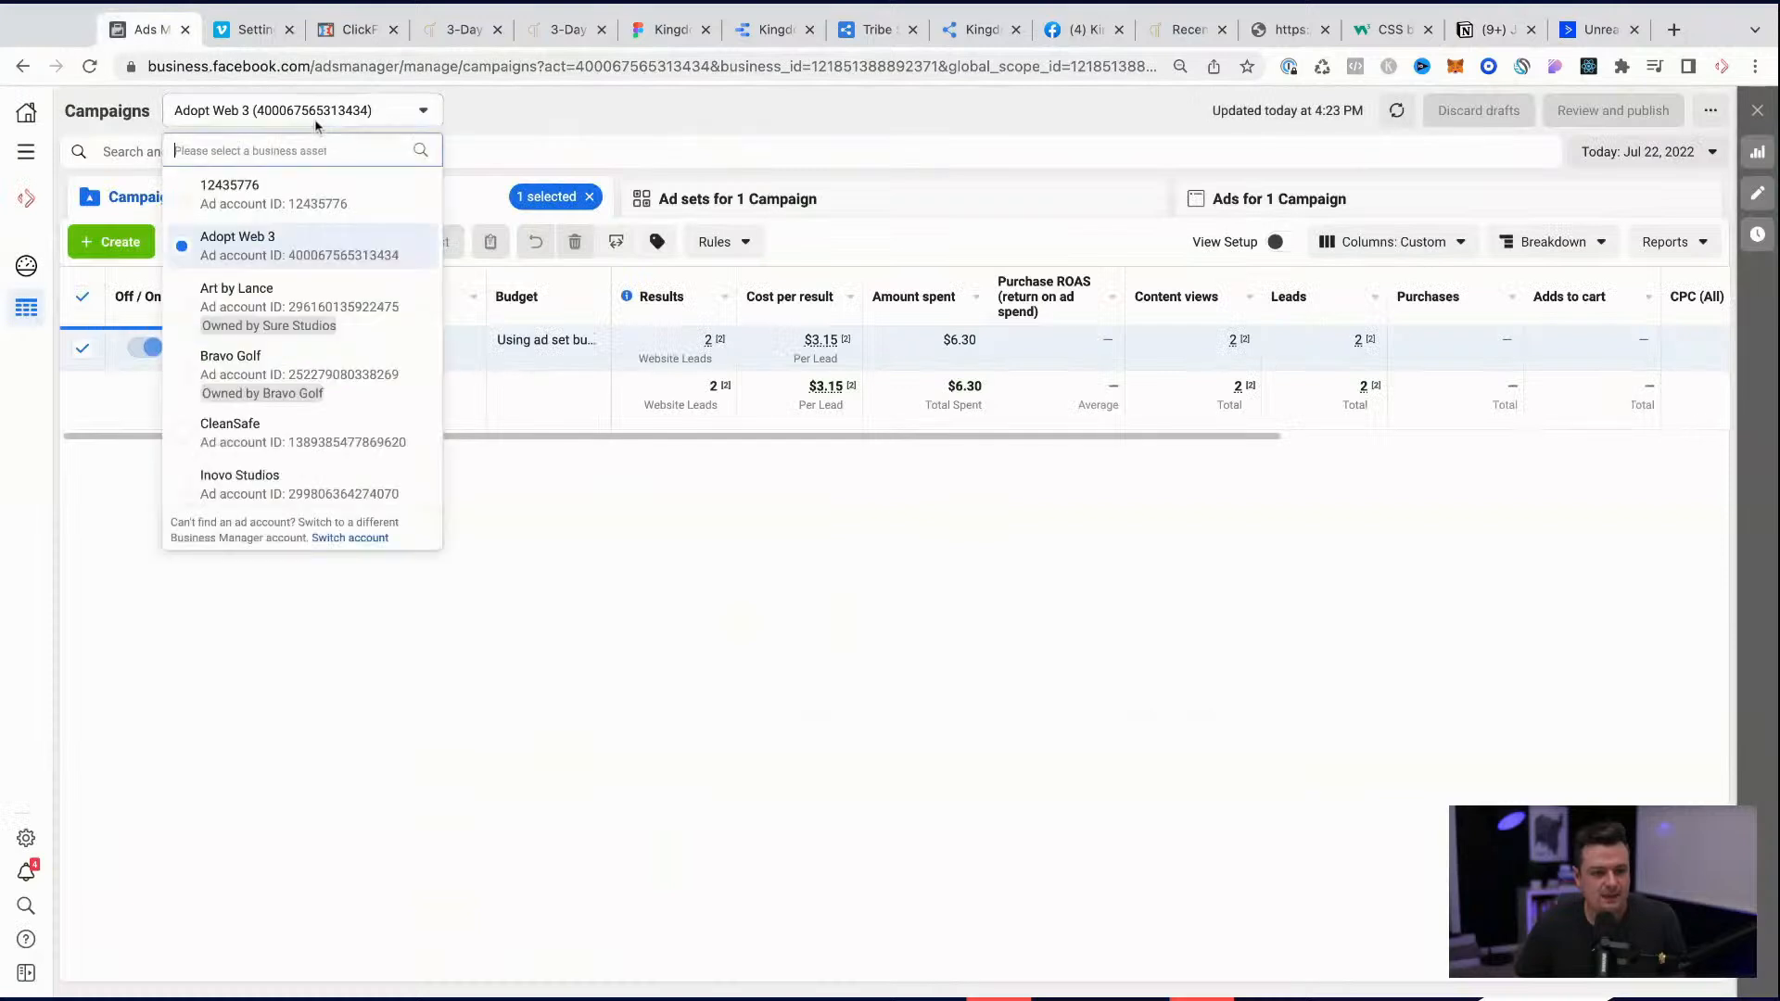
left_click(271, 192)
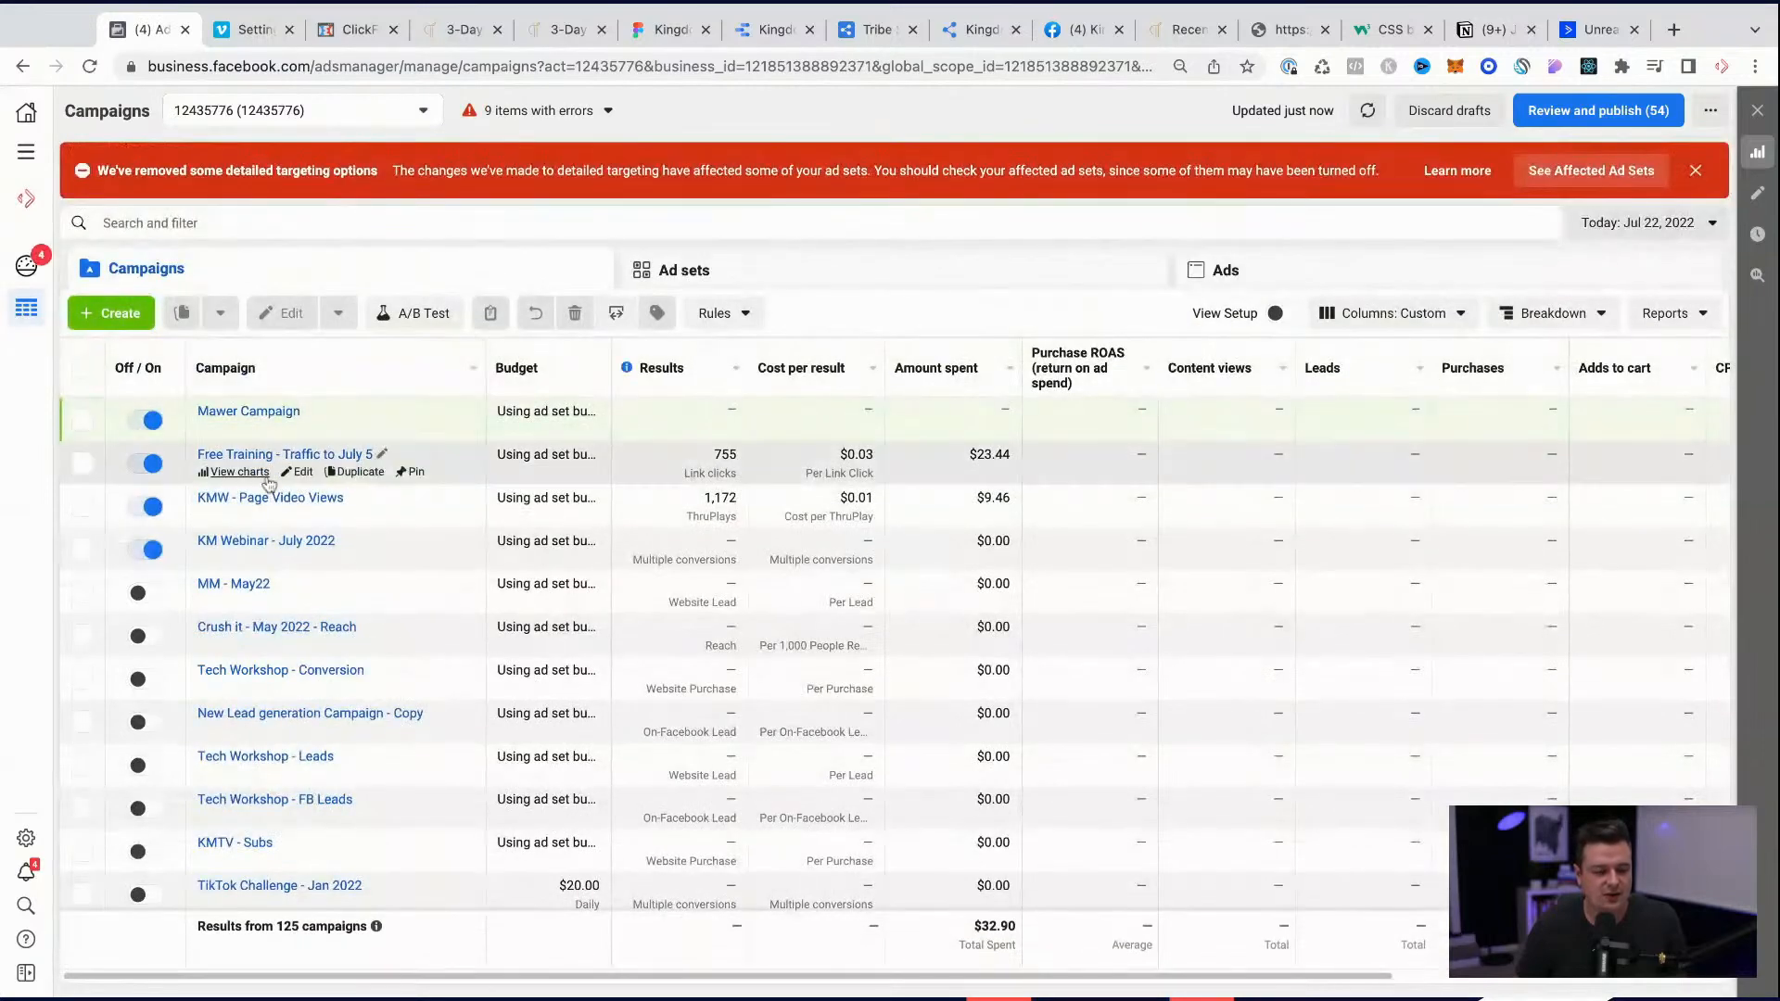
left_click(1696, 170)
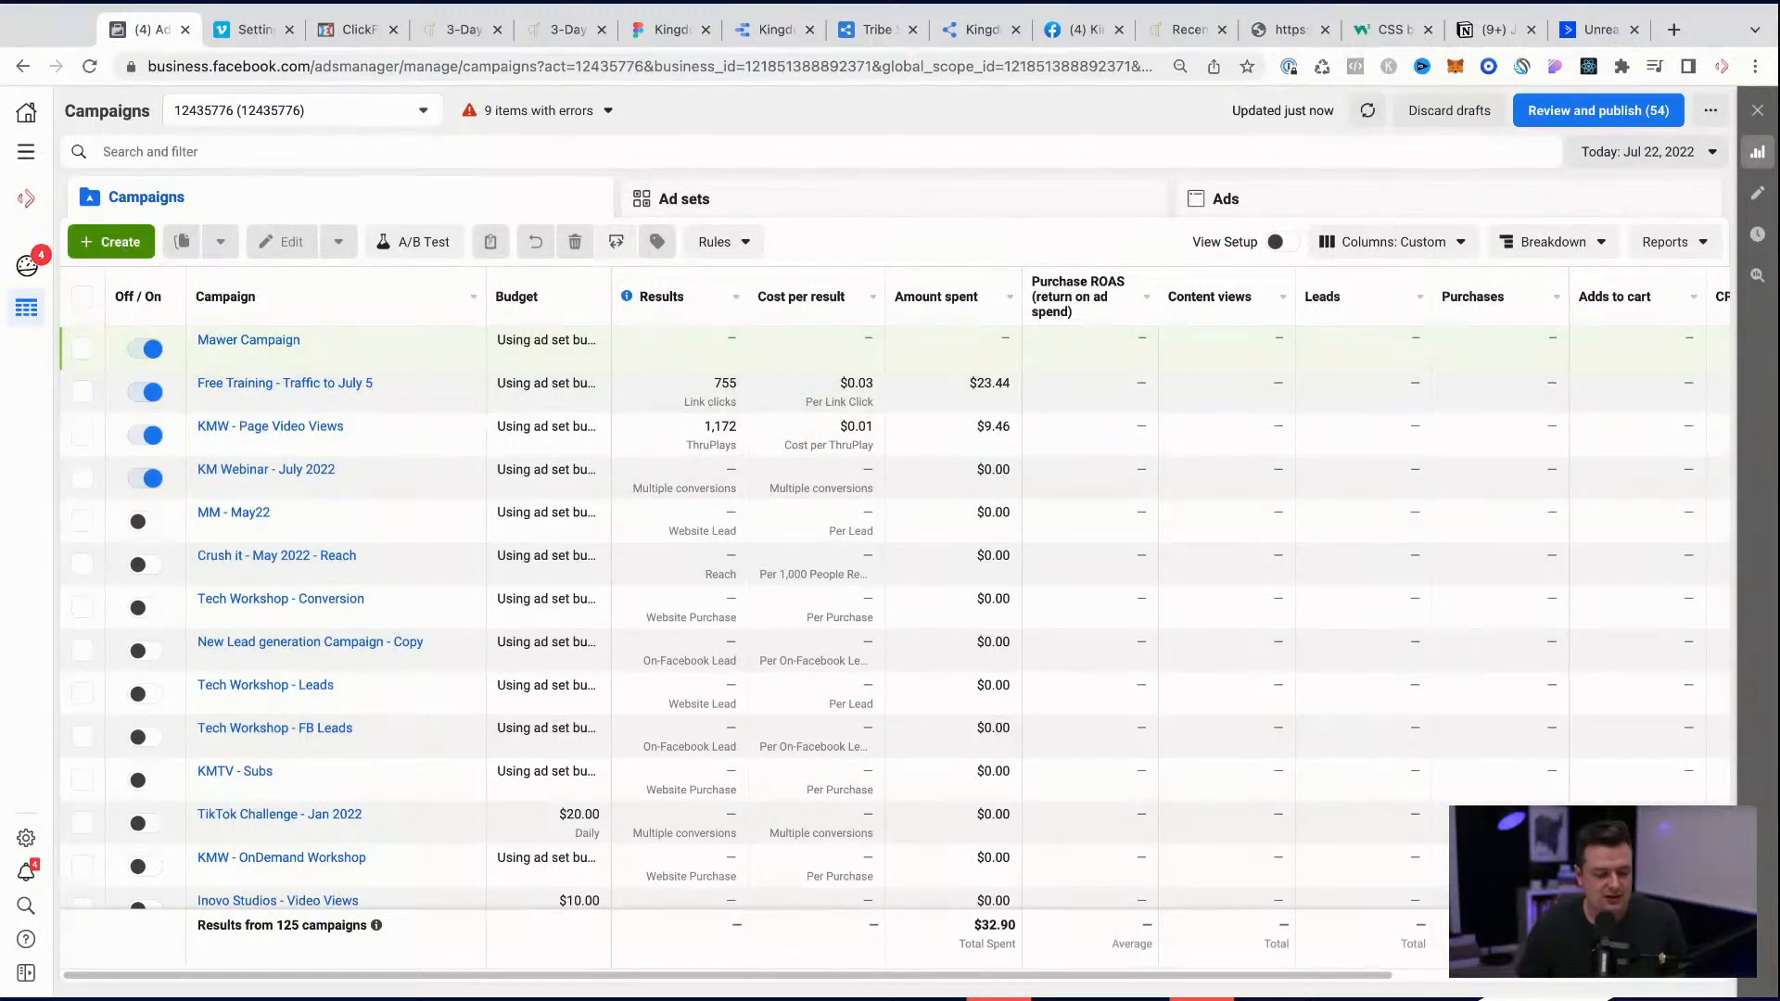
Step: Open the TikTok Challenge - Jan 2022 campaign's ad sets and show their results for the Maximum date range
left_click(222, 815)
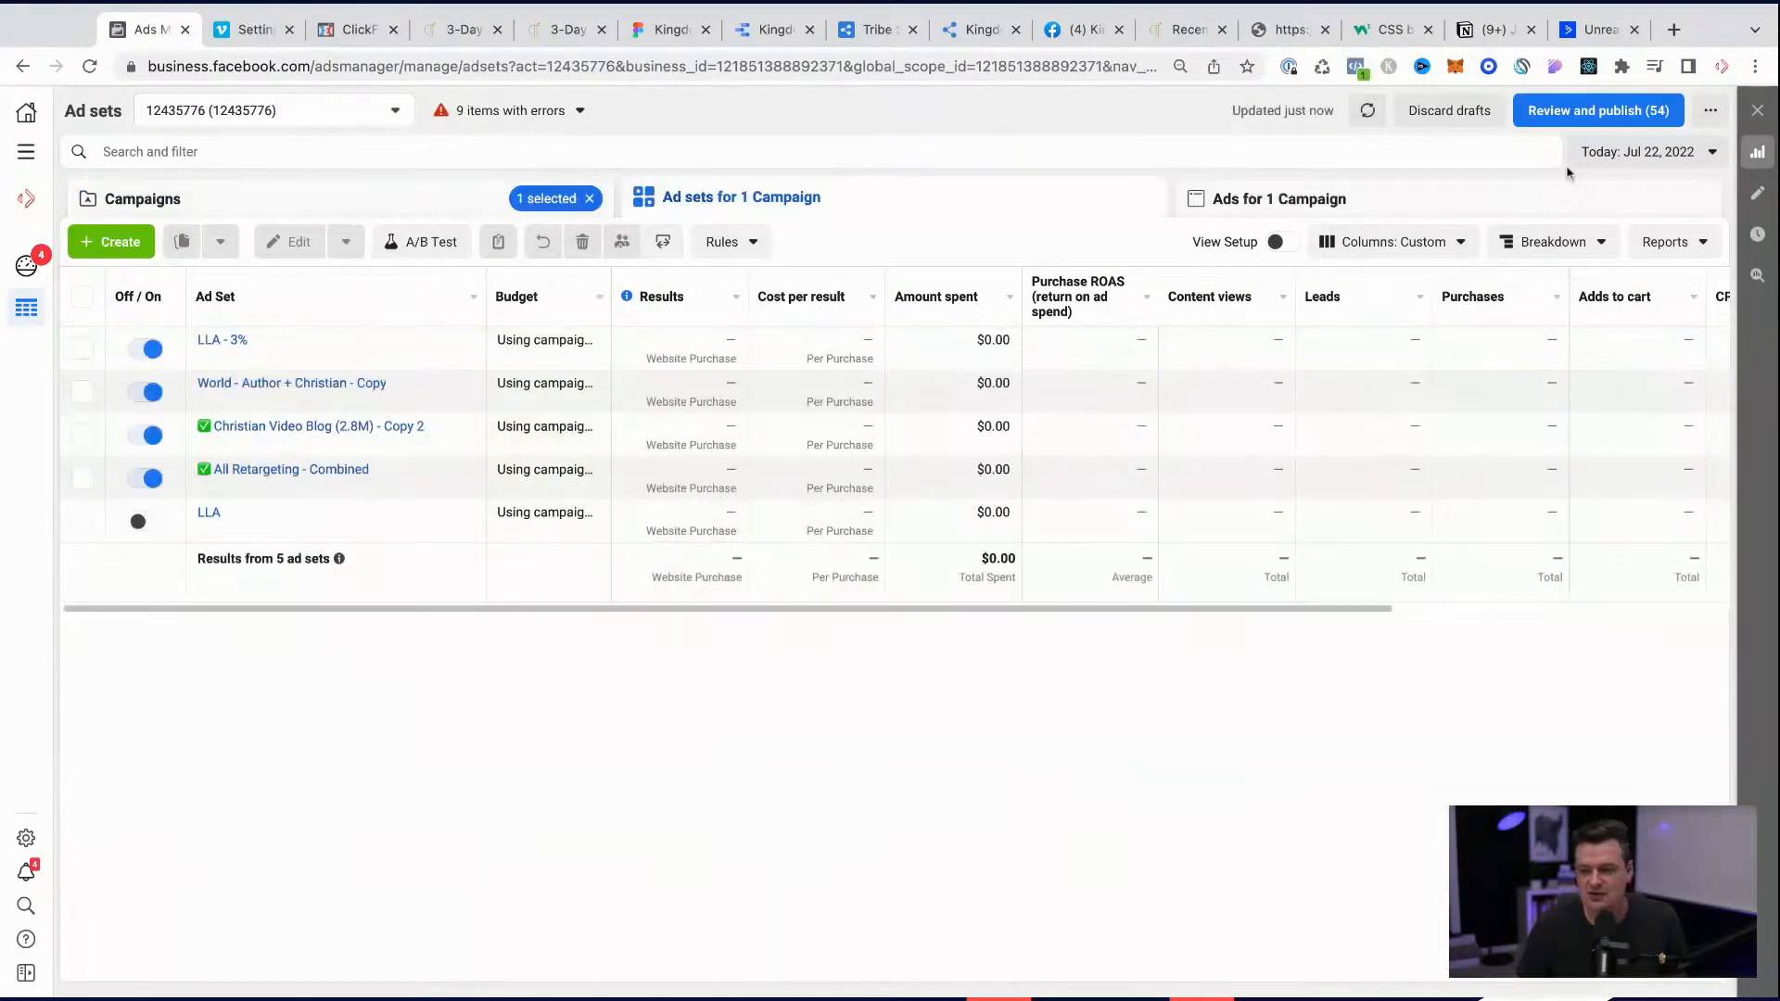
left_click(1618, 155)
left_click(1643, 222)
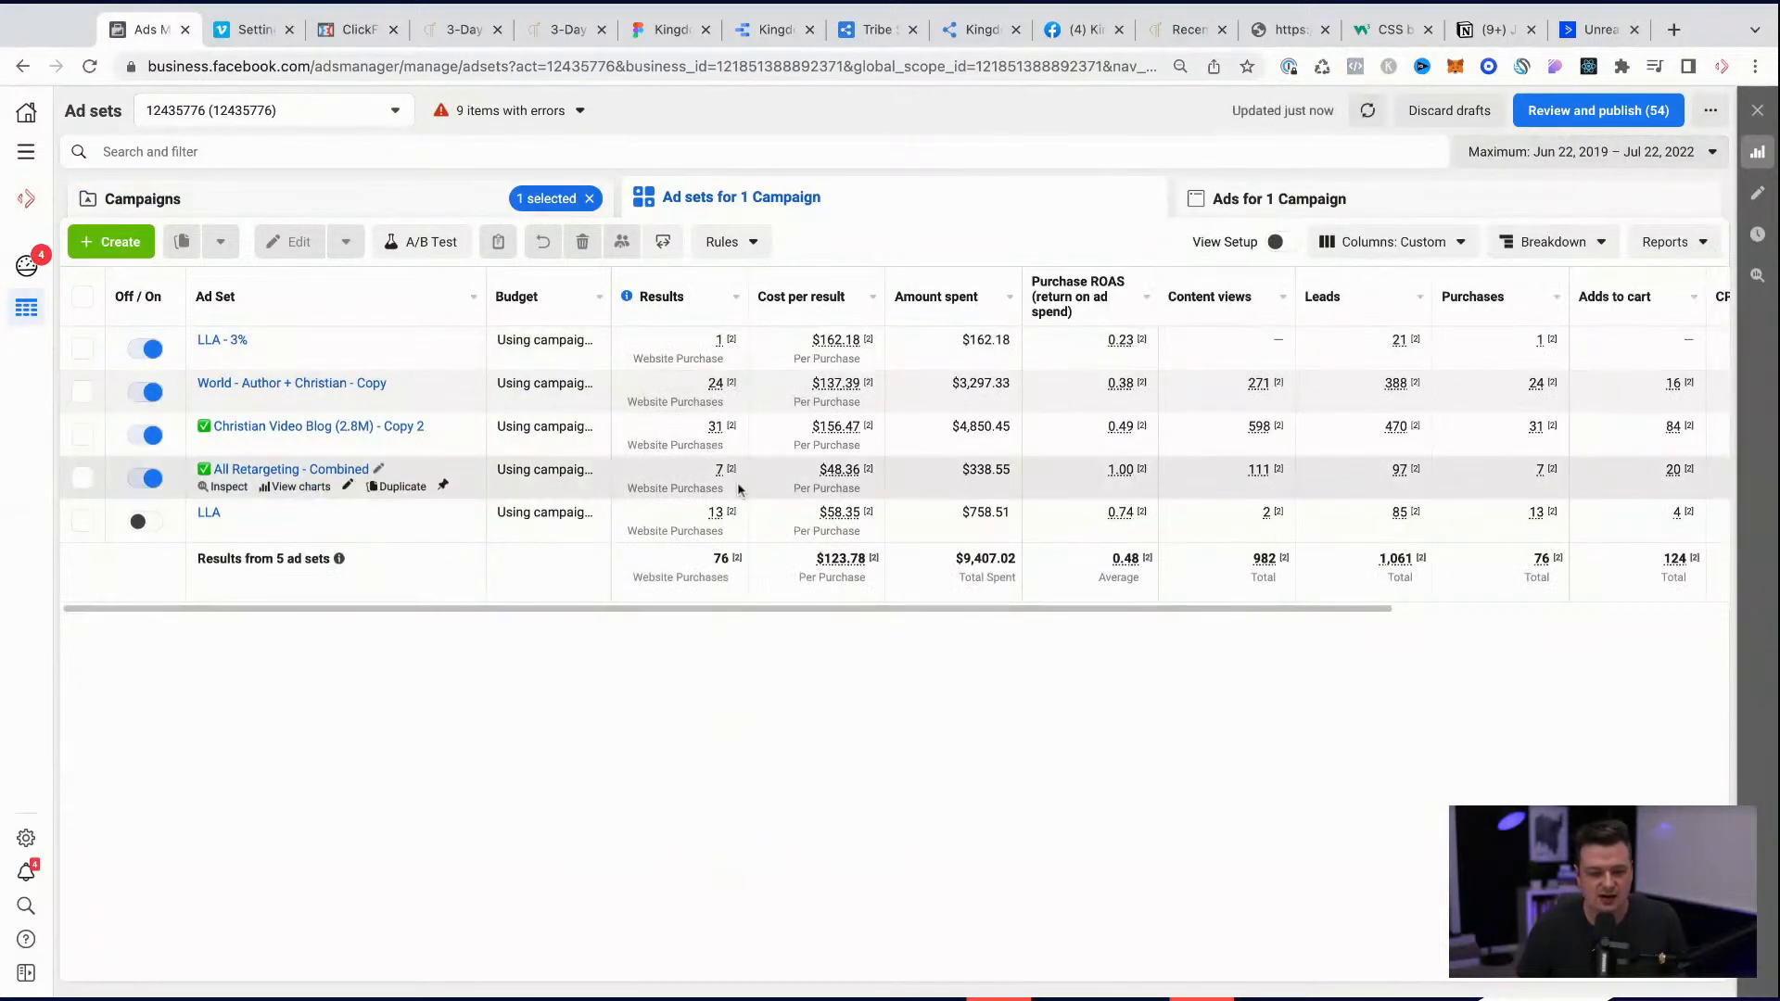
mouse_move(739, 490)
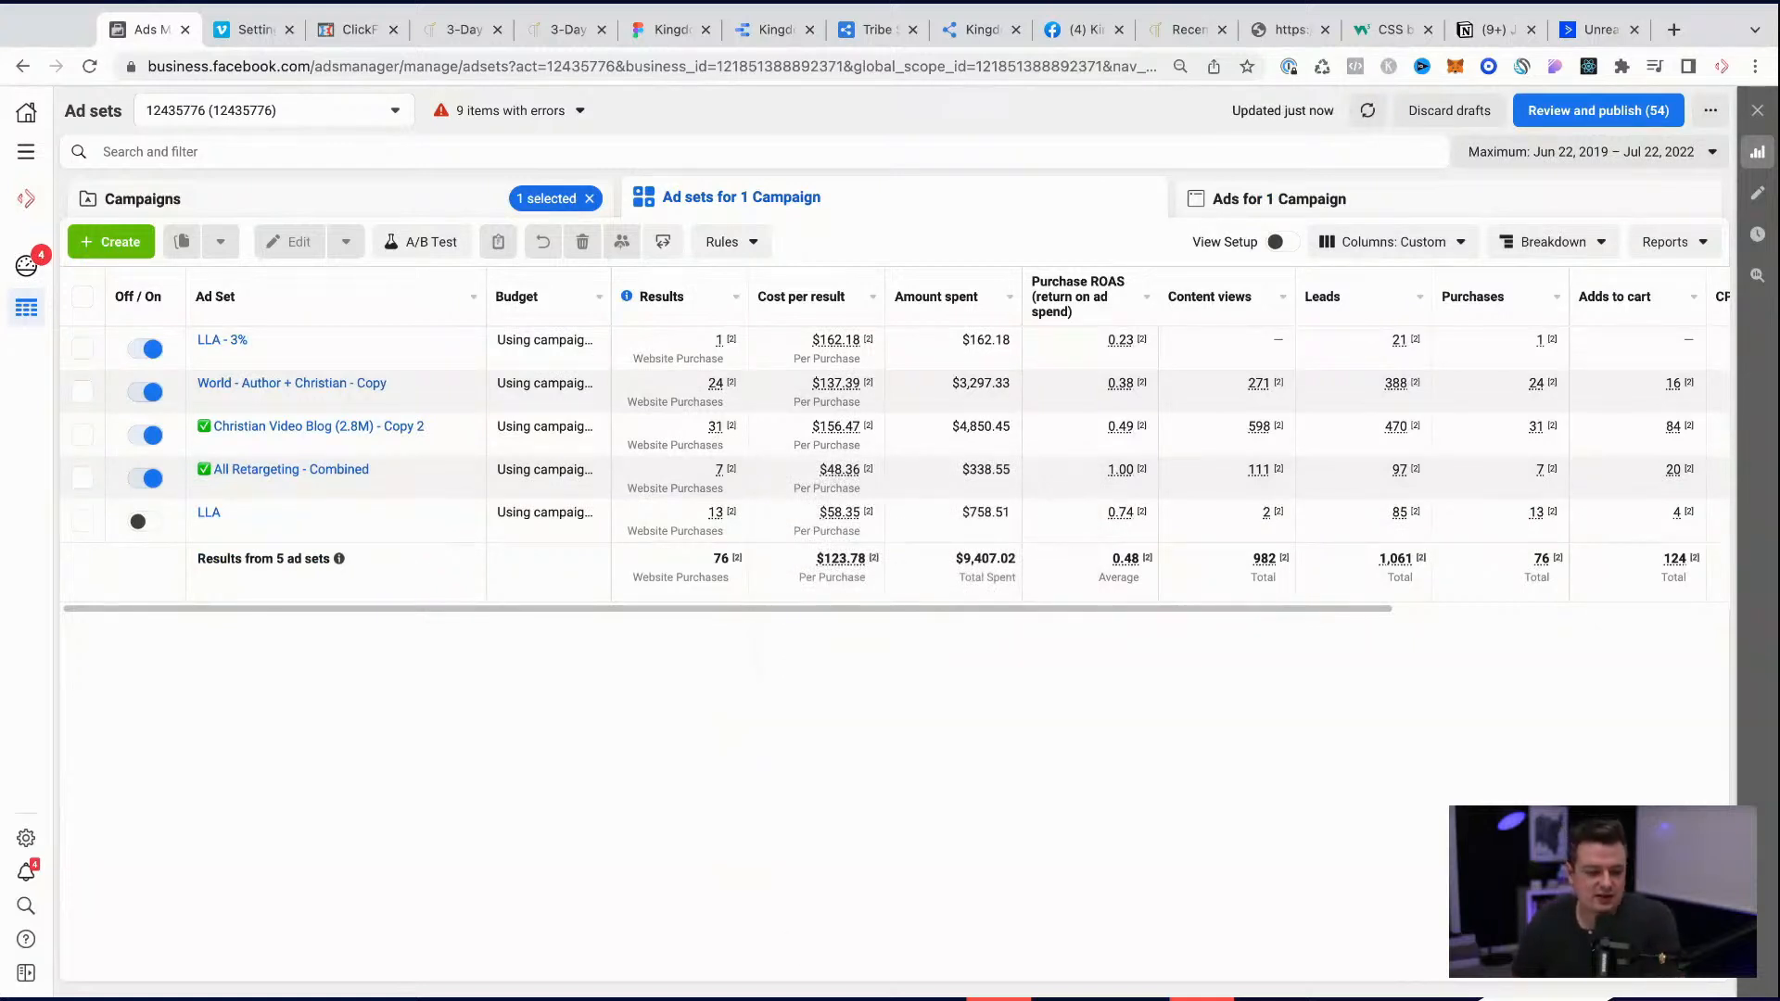
Step: Check the ads in the Christian Video Blog (2.8M) - Copy 2 ad set, compare the ad sets' results, and return to the campaign list
left_click(341, 432)
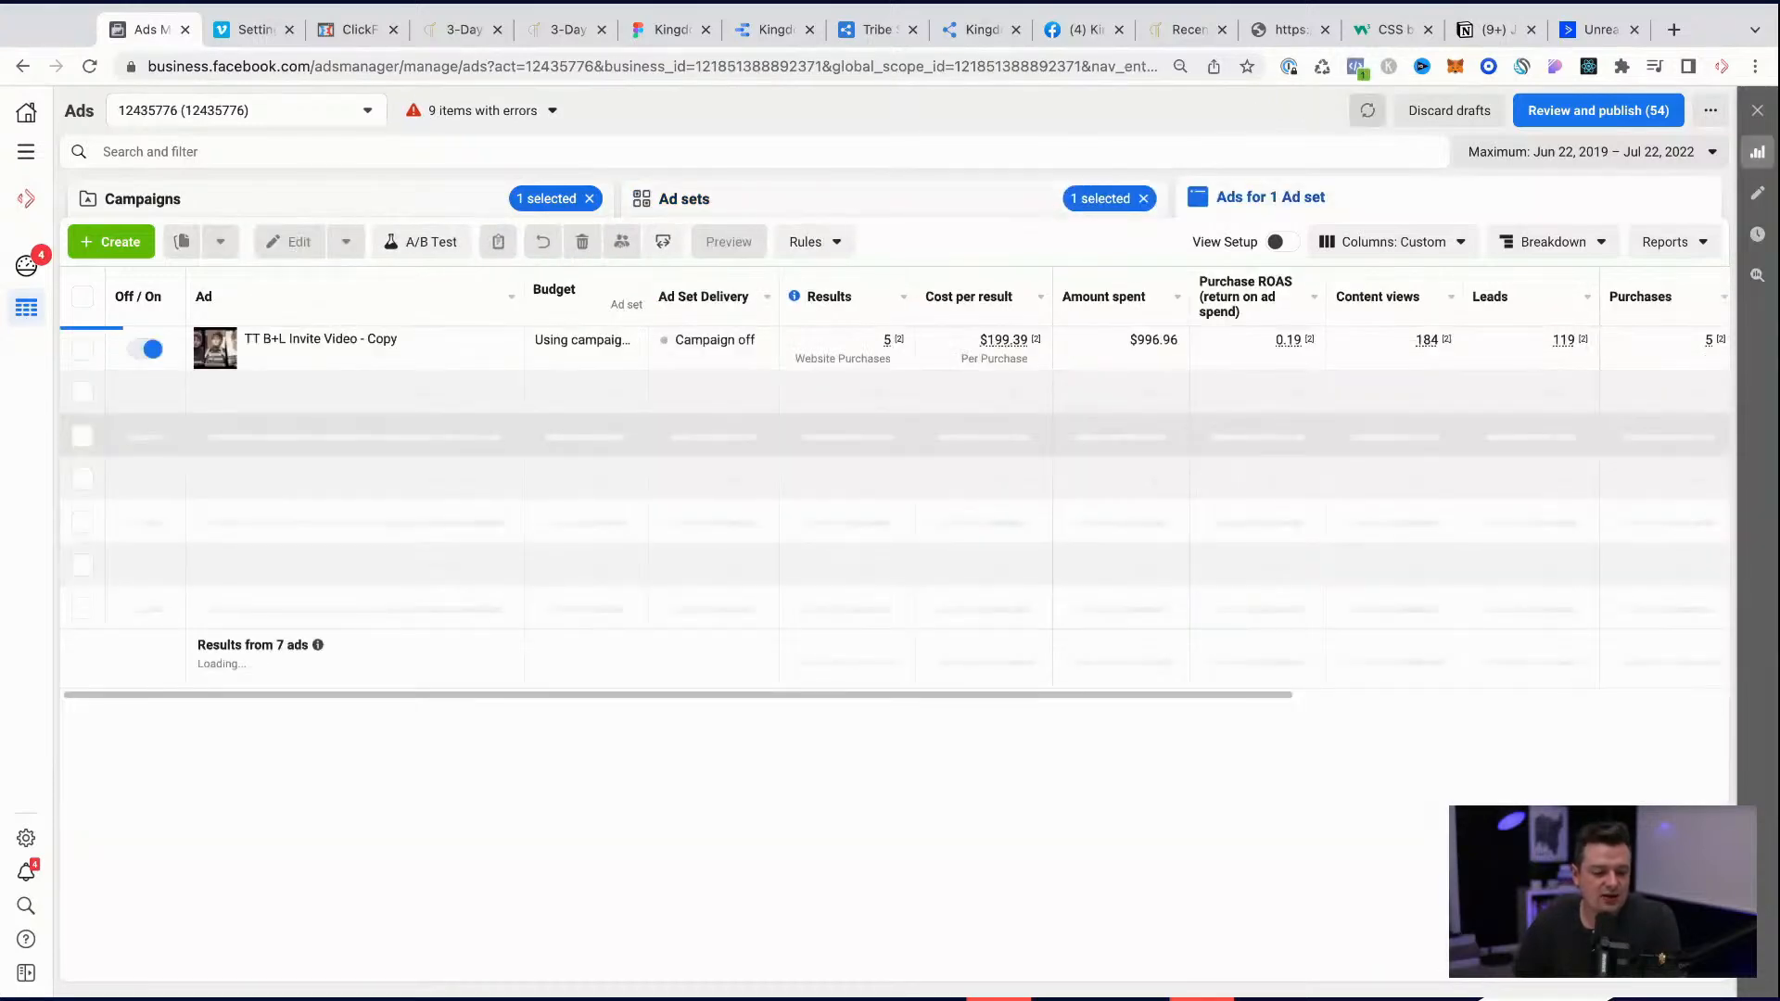
left_click(667, 213)
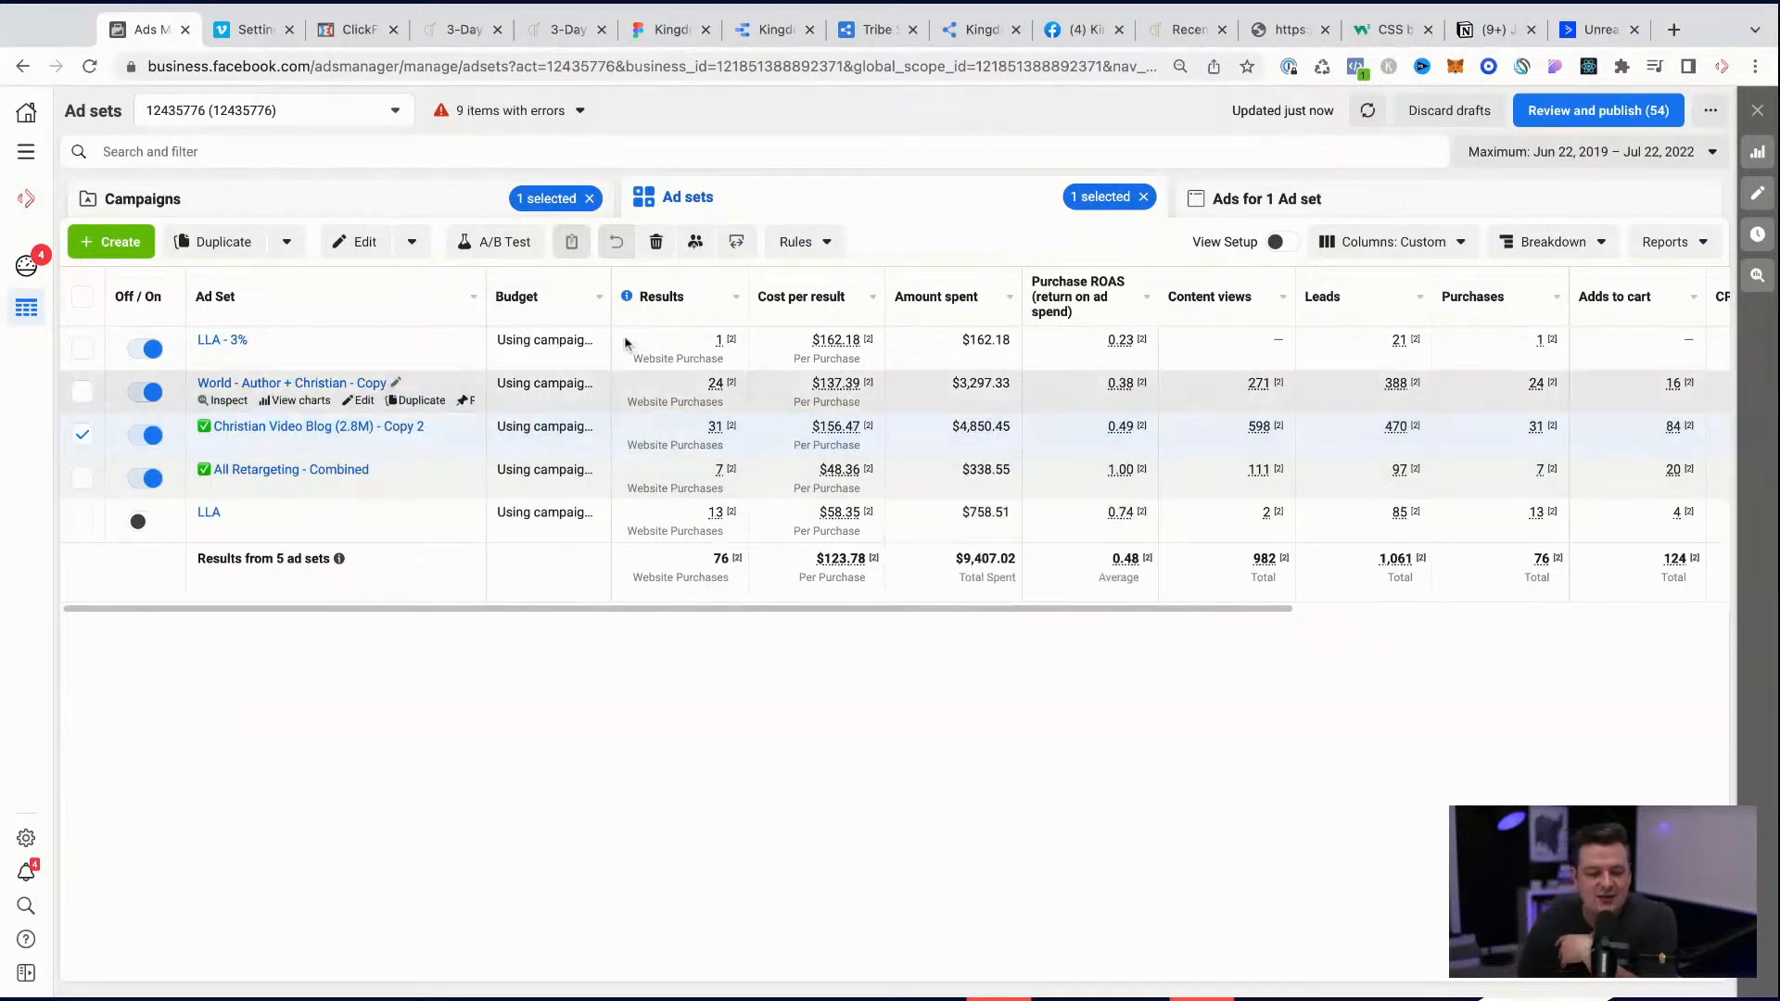
mouse_move(713, 561)
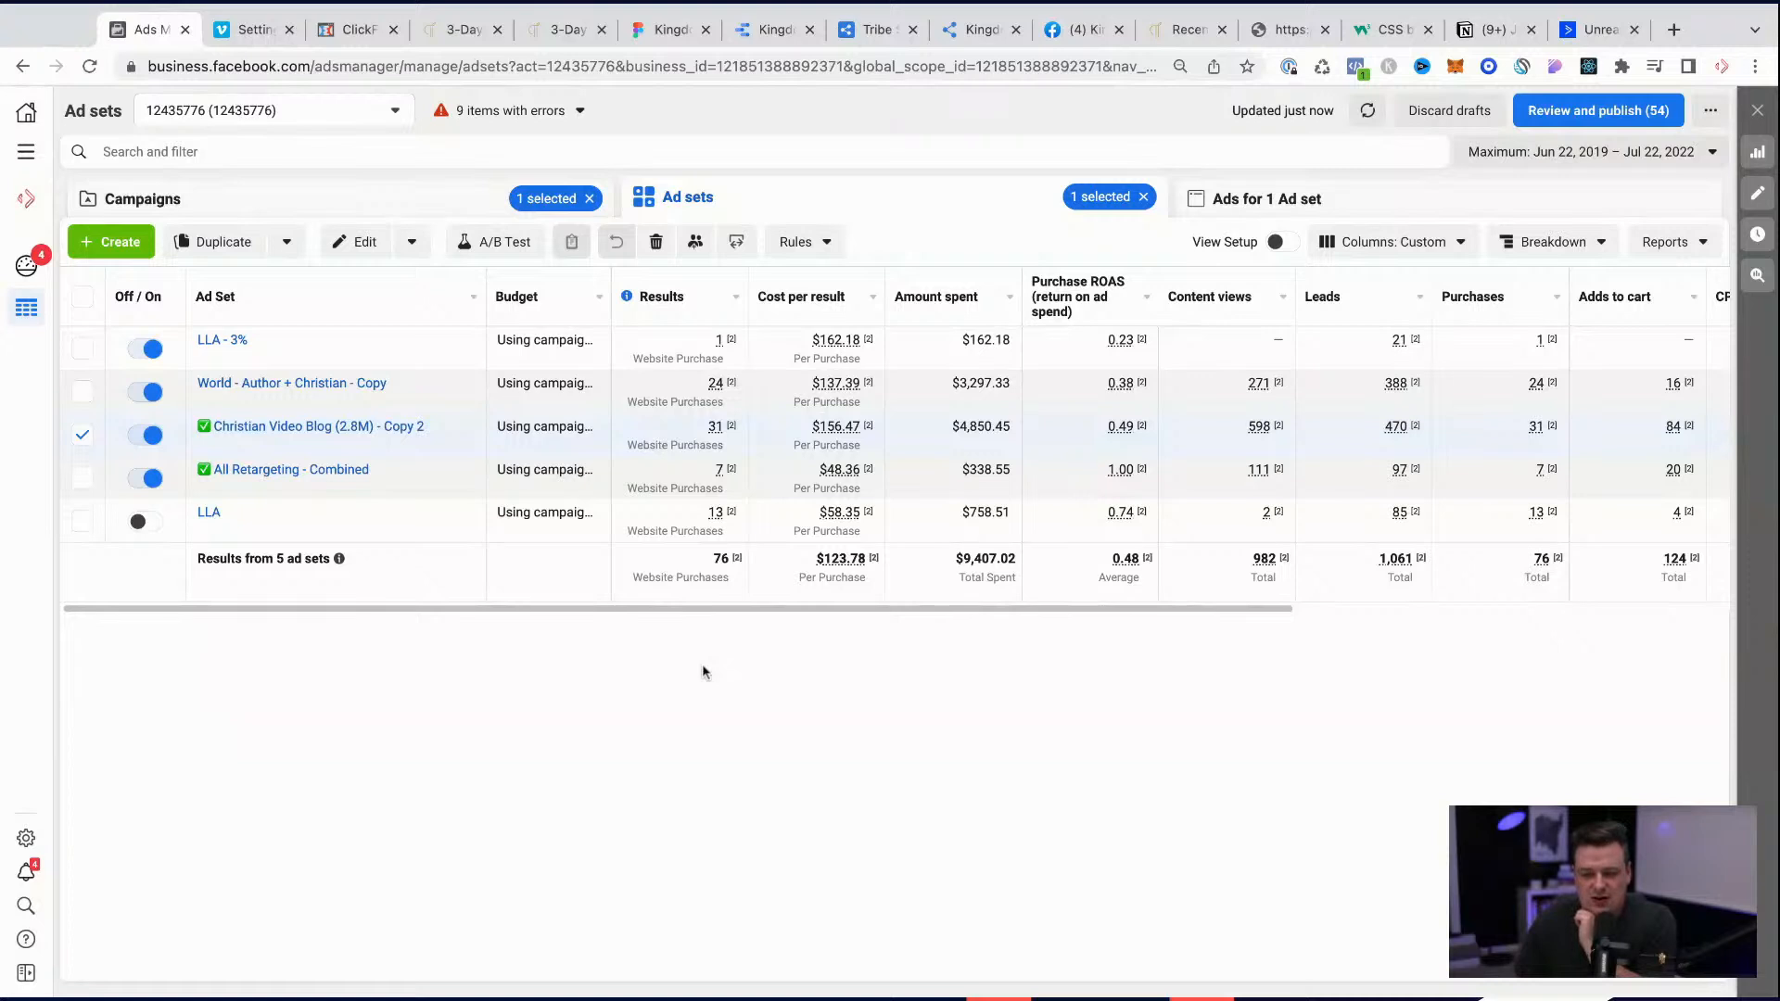
mouse_move(315, 482)
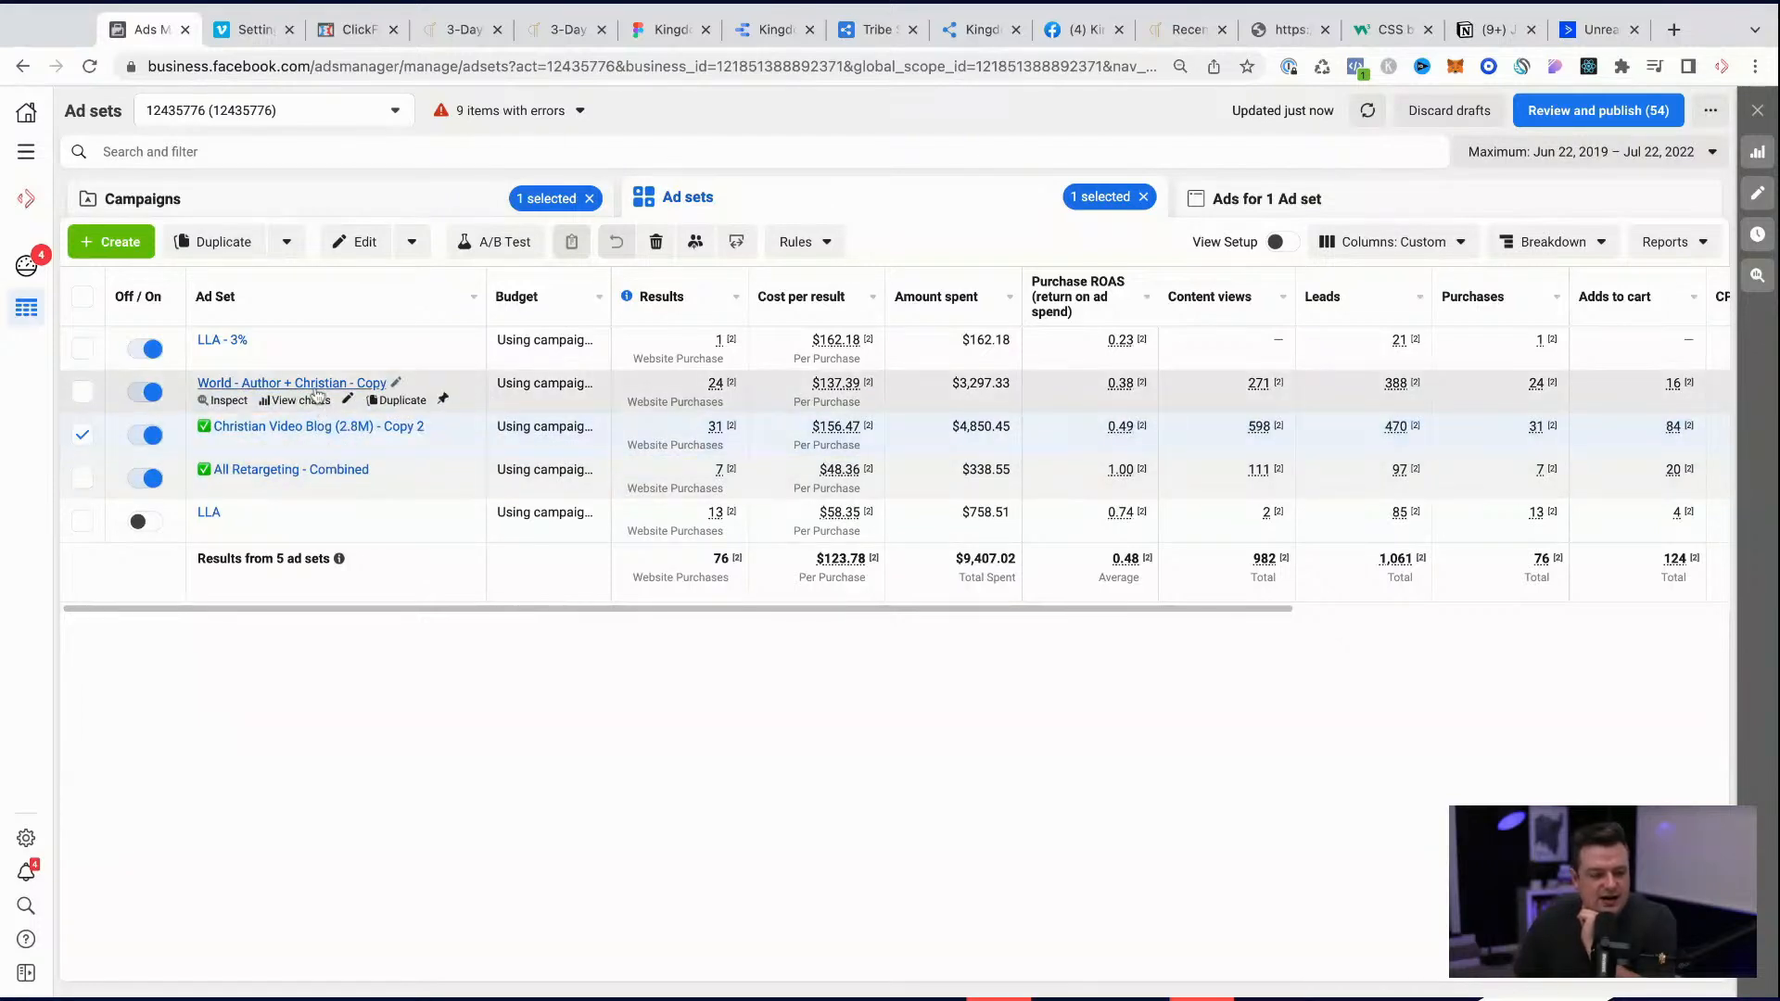
left_click(369, 215)
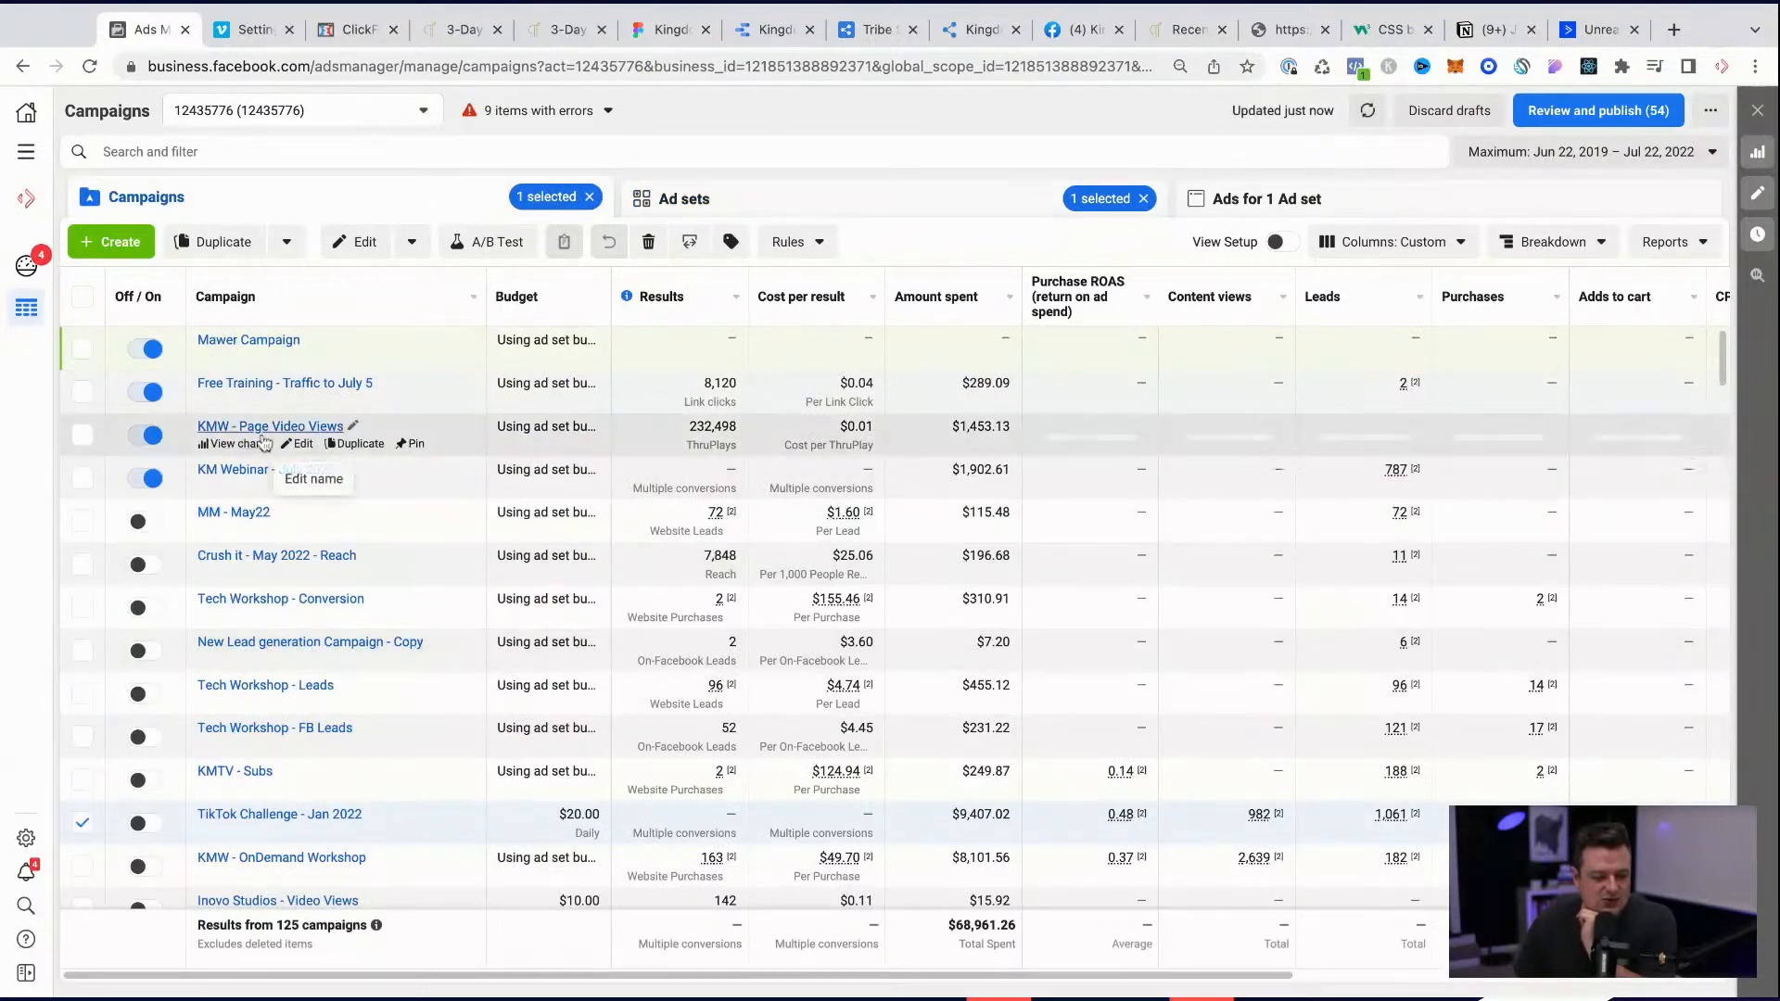
Step: Create a new auction campaign with the Sales objective
left_click(128, 248)
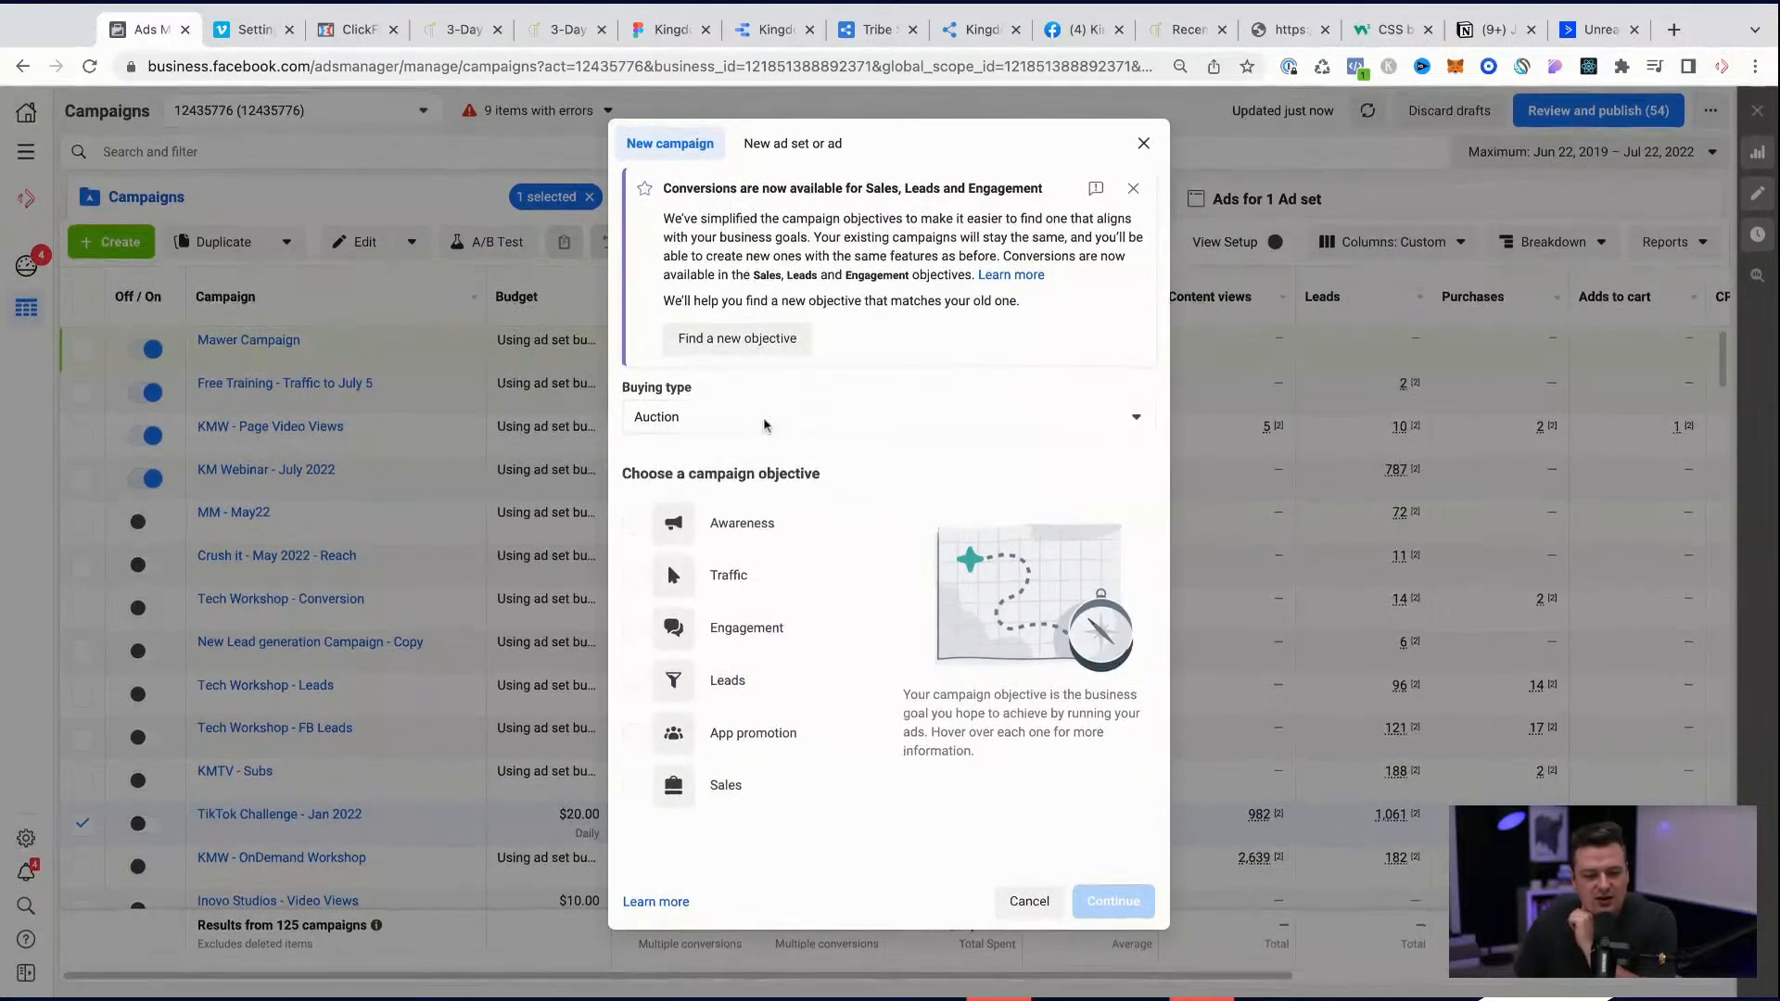
scroll(651, 697, "down", 1)
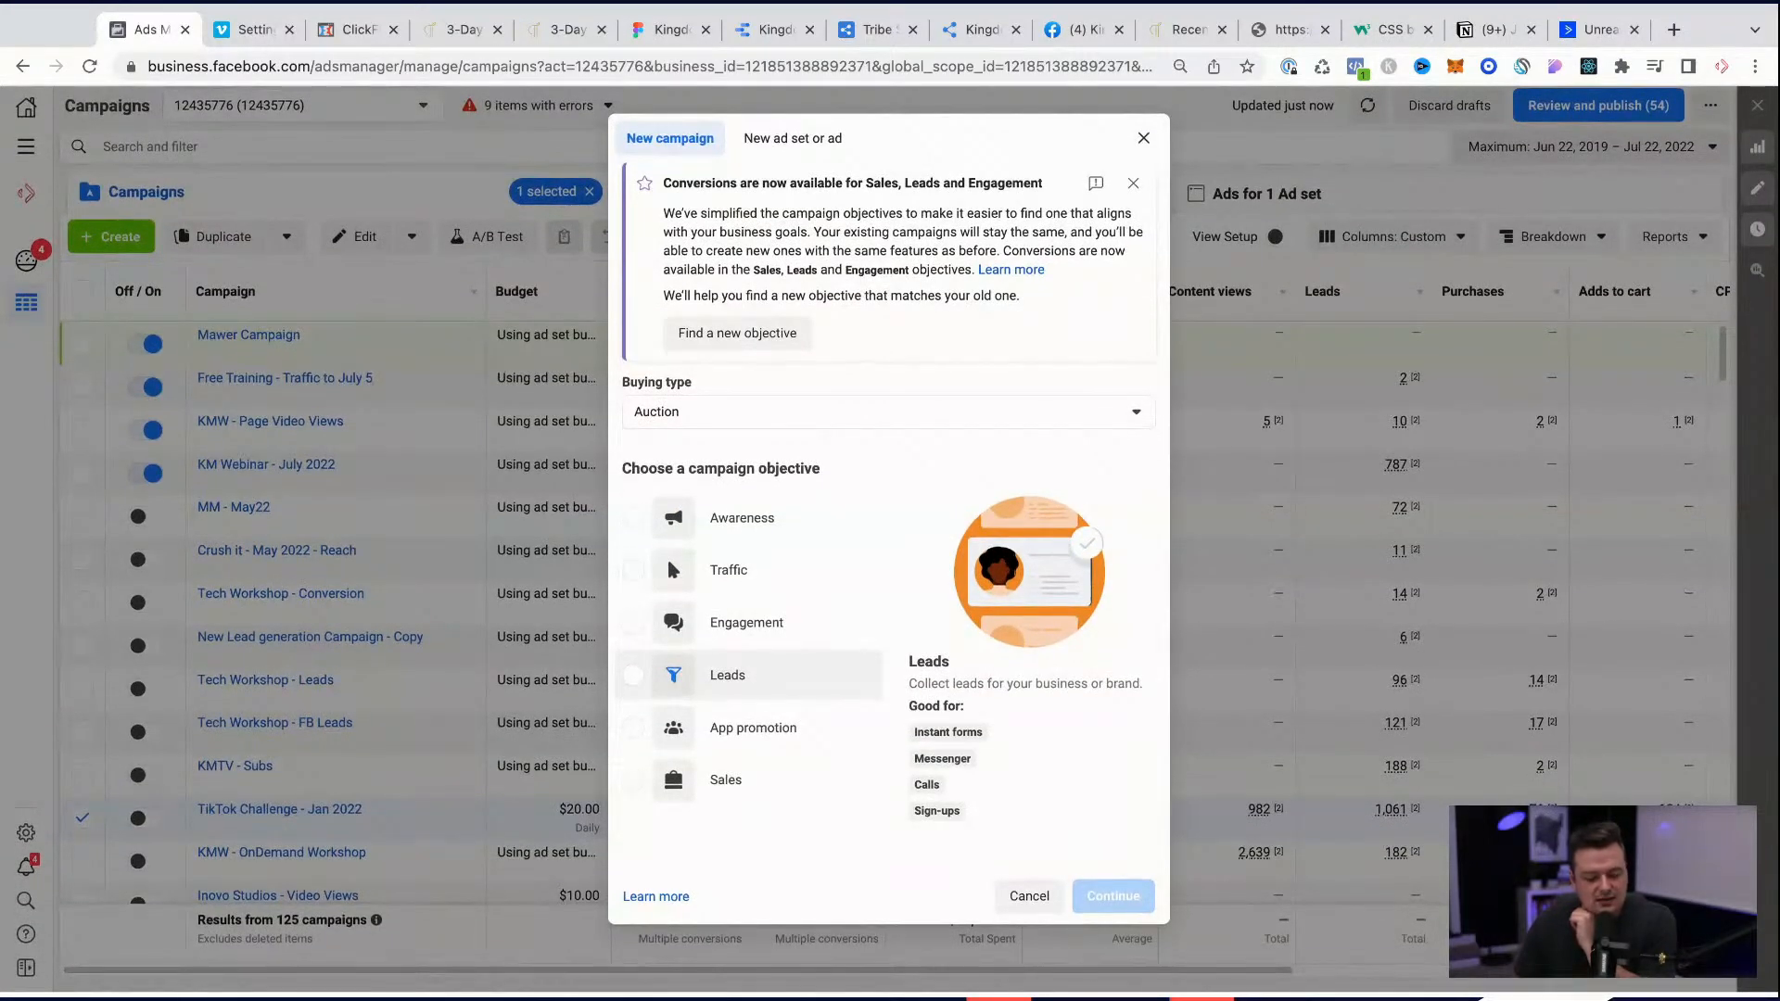
scroll(653, 688, "up", 1)
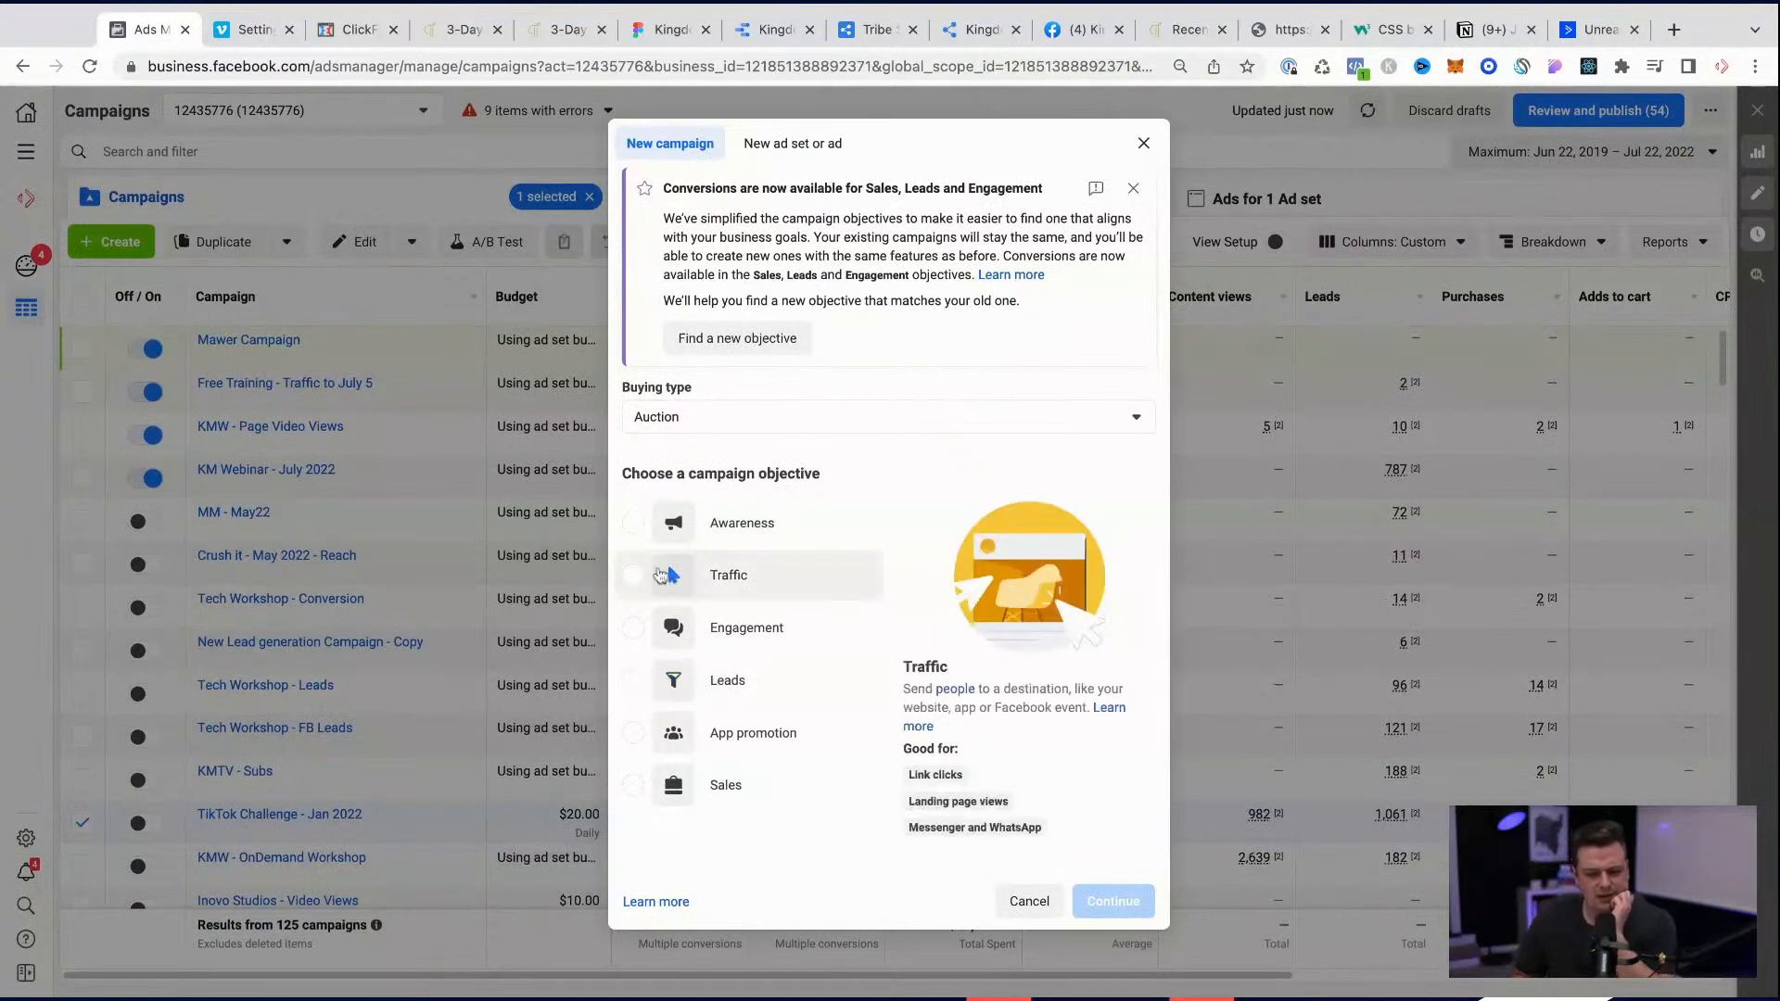
left_click(654, 781)
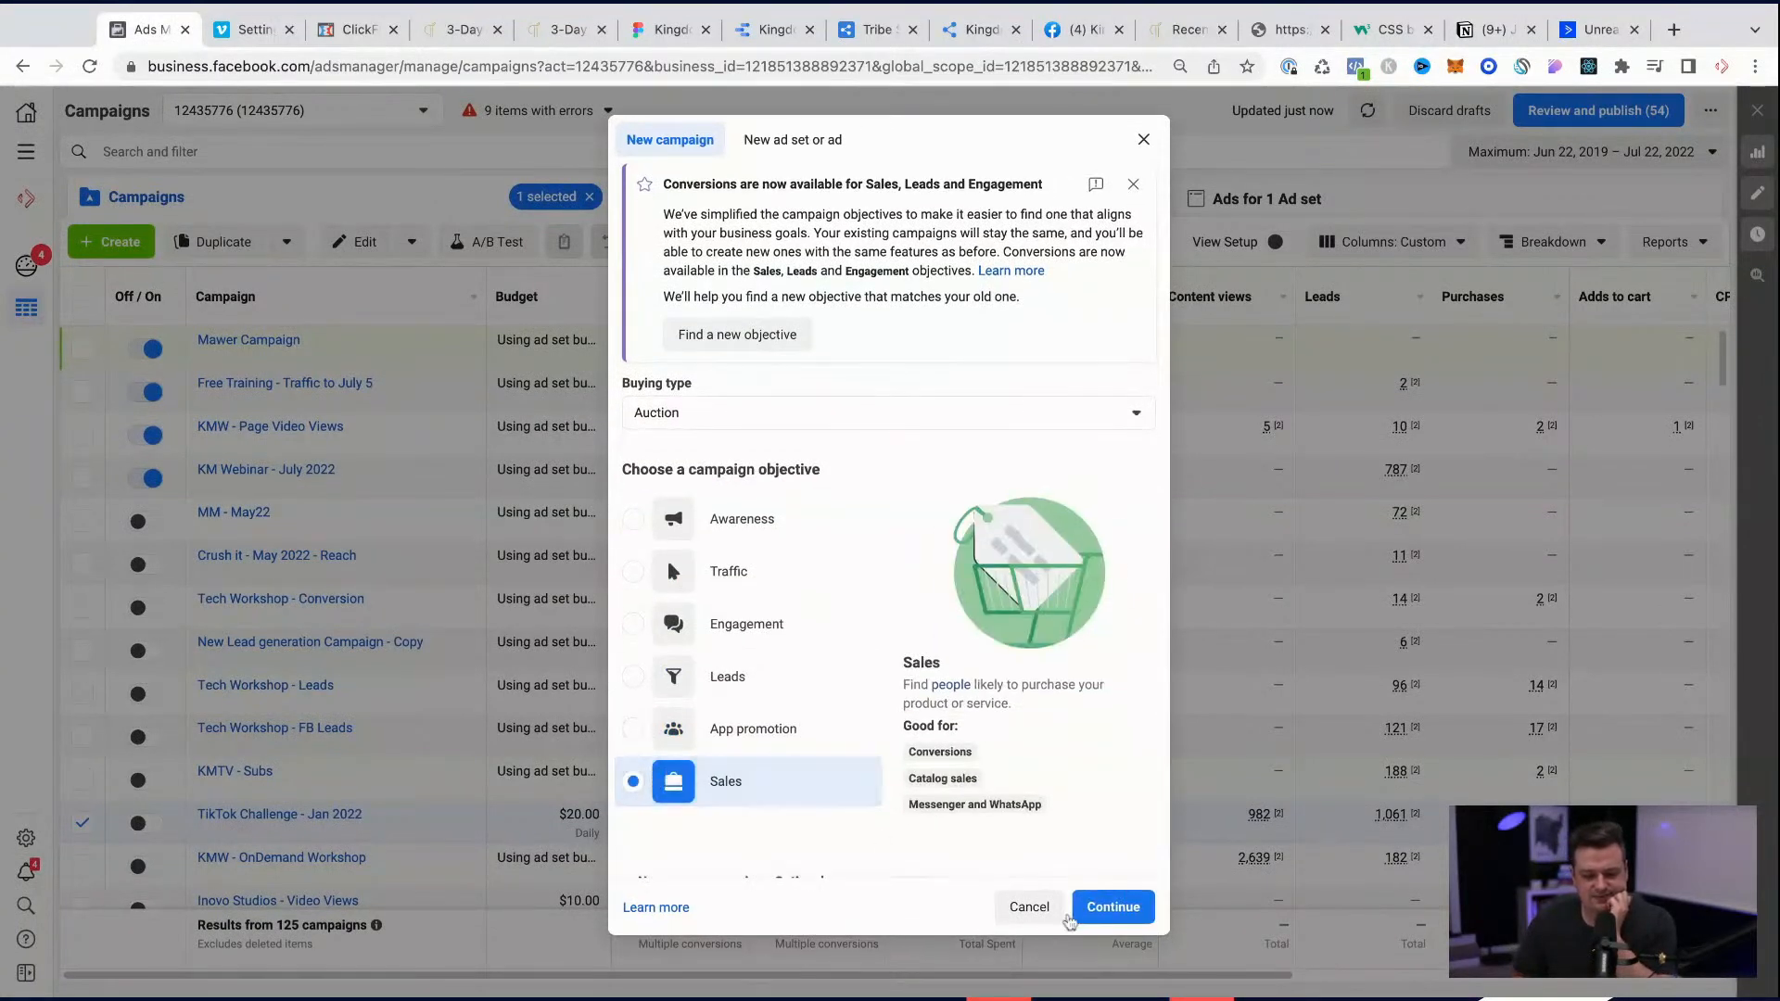
left_click(1117, 915)
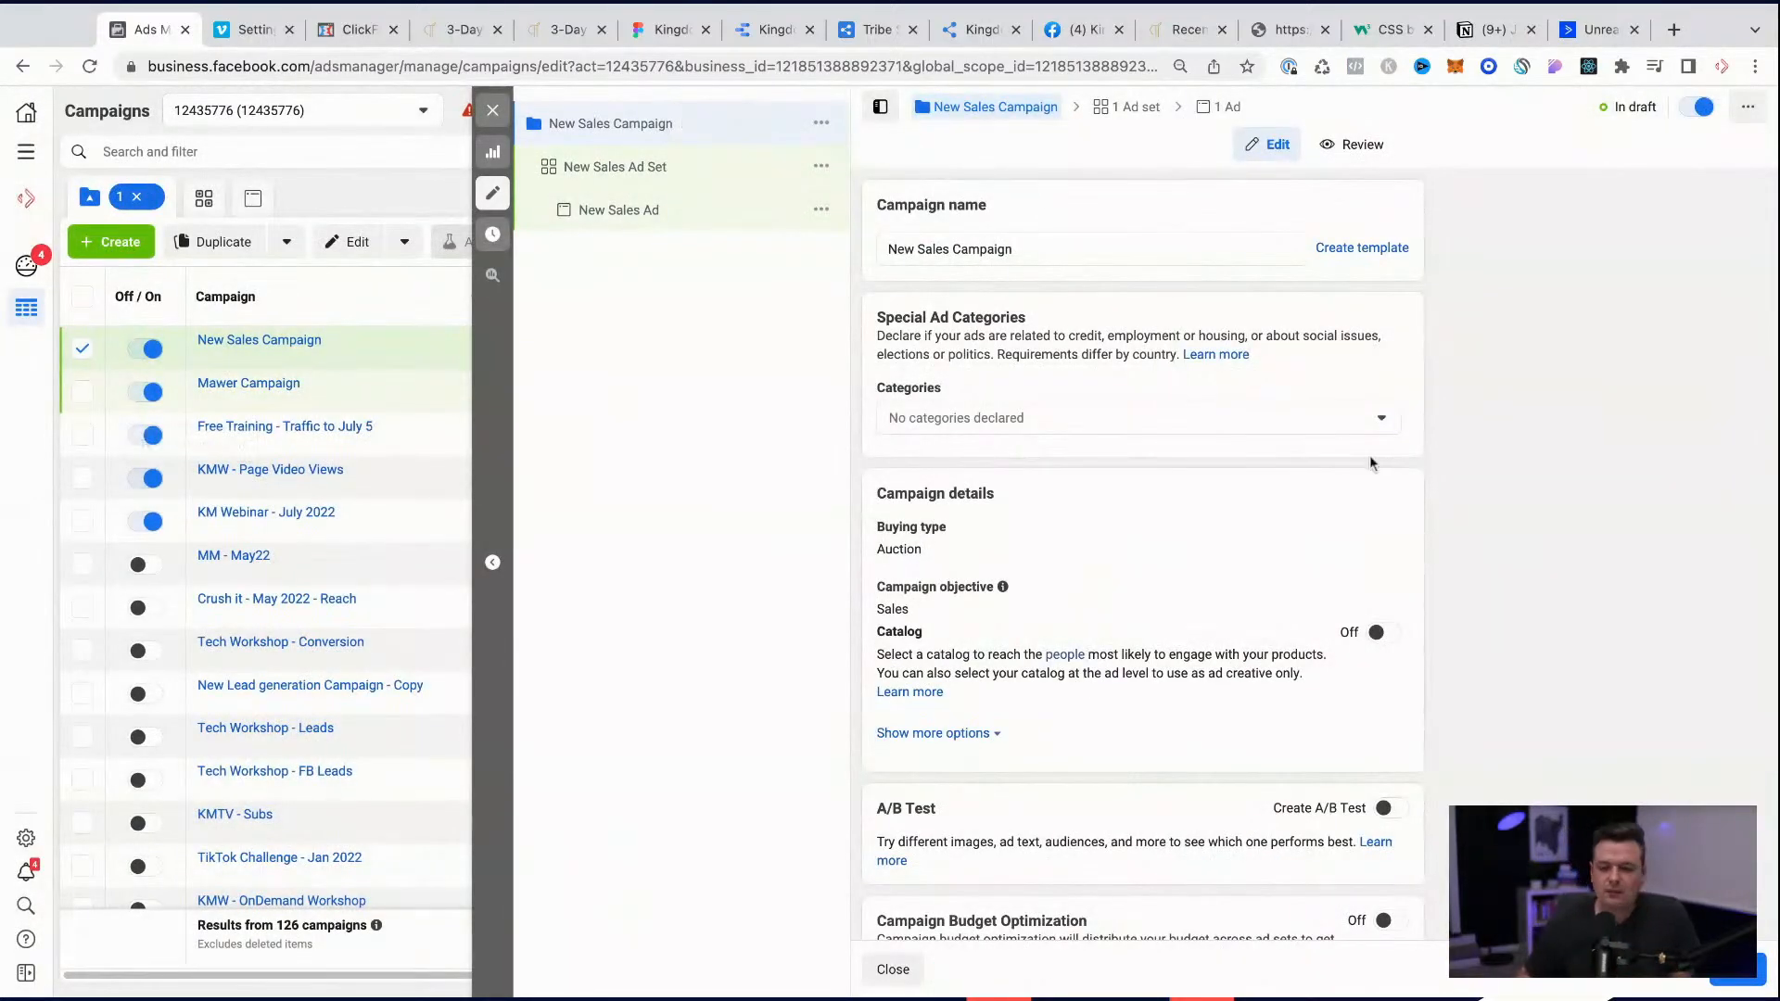
Step: Name the new campaign "July 2022 - Challenge" and look over its remaining settings
triple_click(1015, 250)
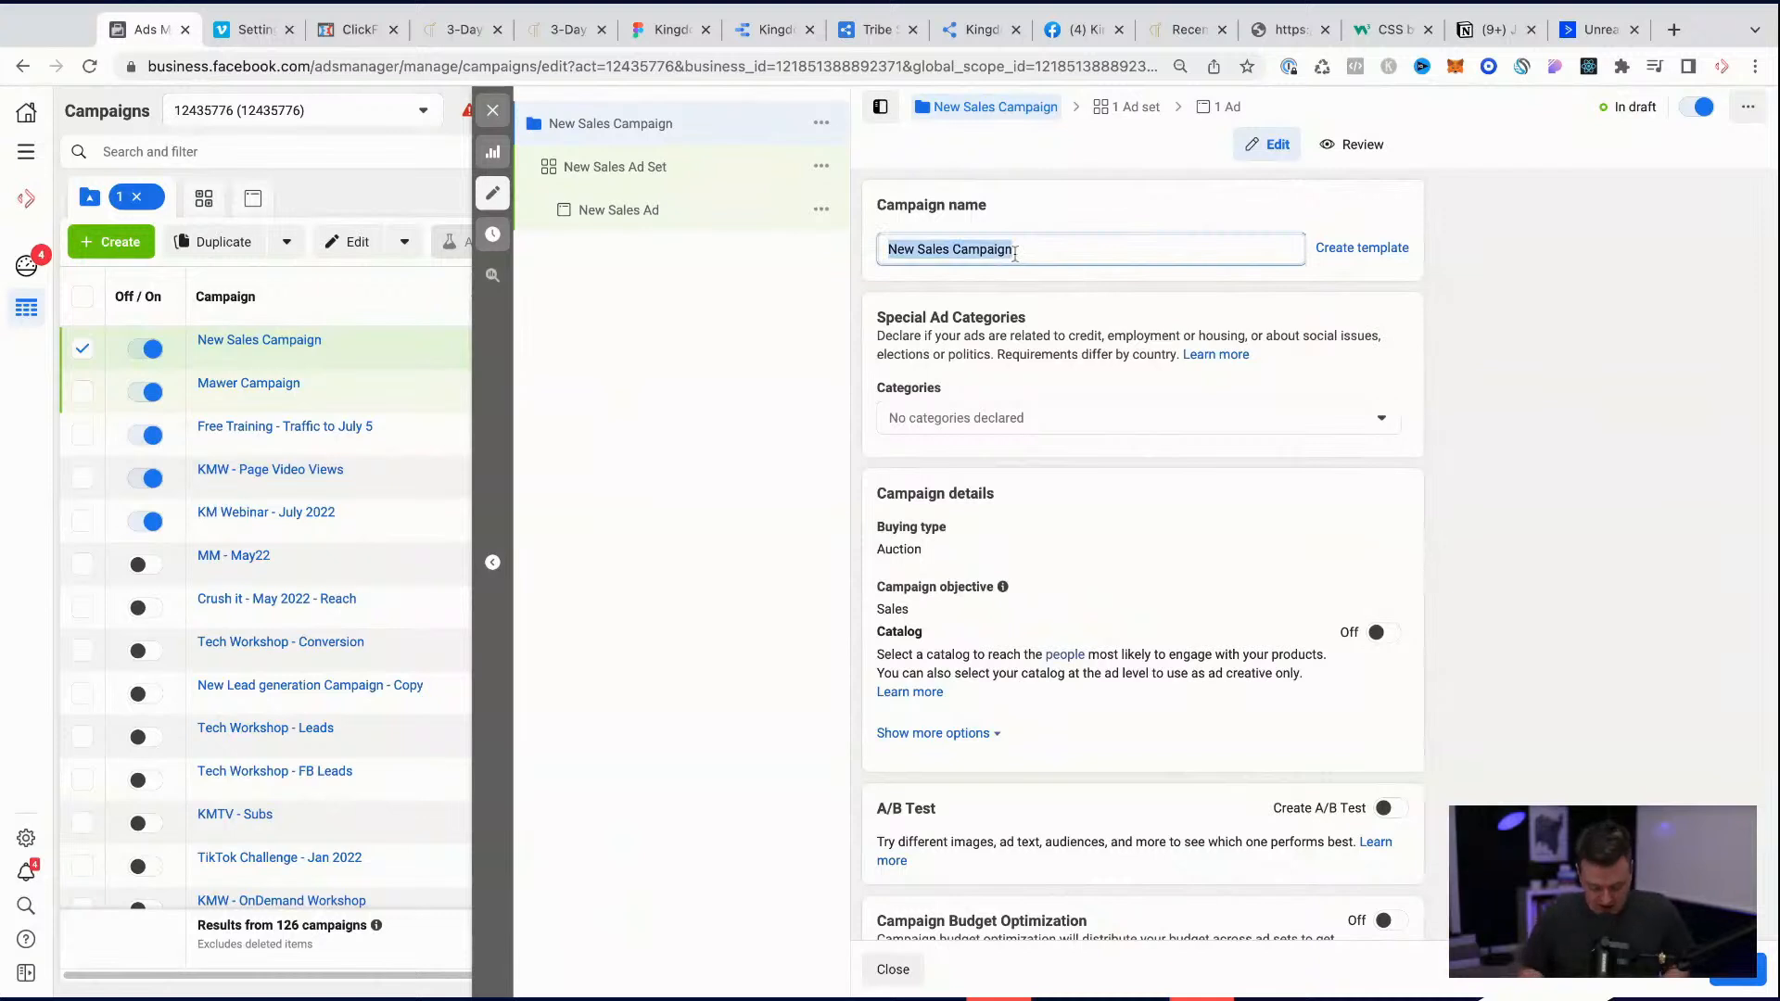
type("July 2022")
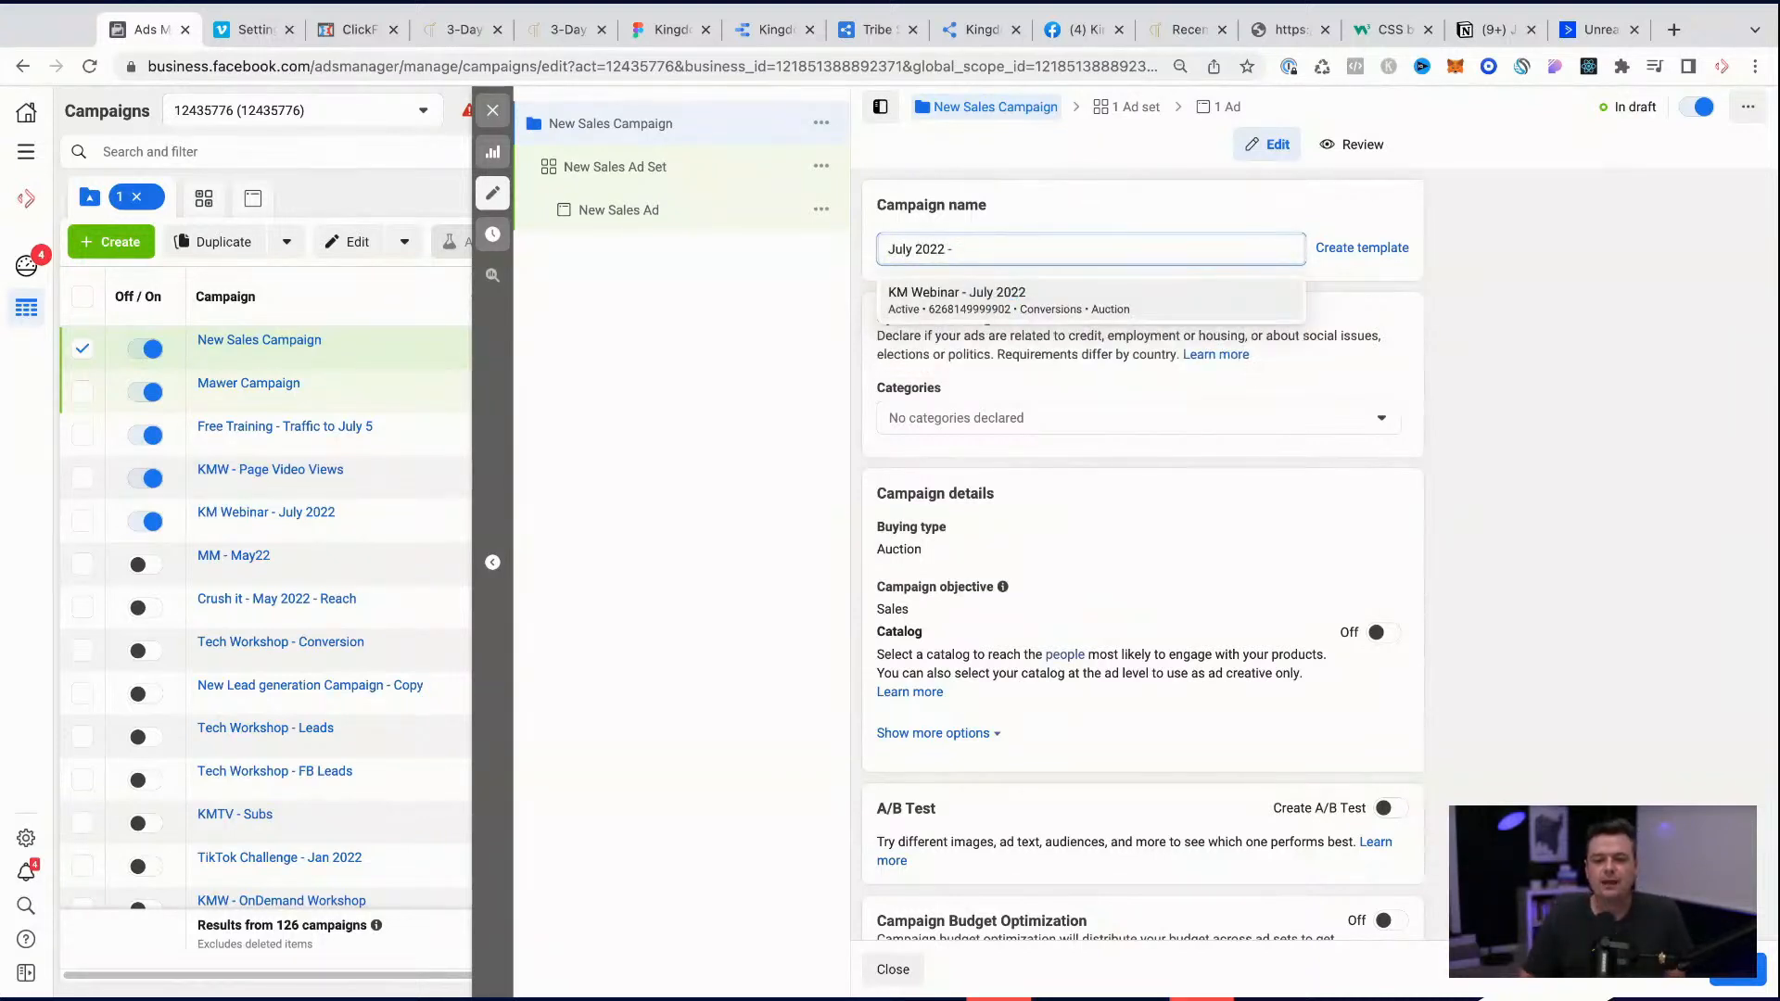
type(" - Challenge")
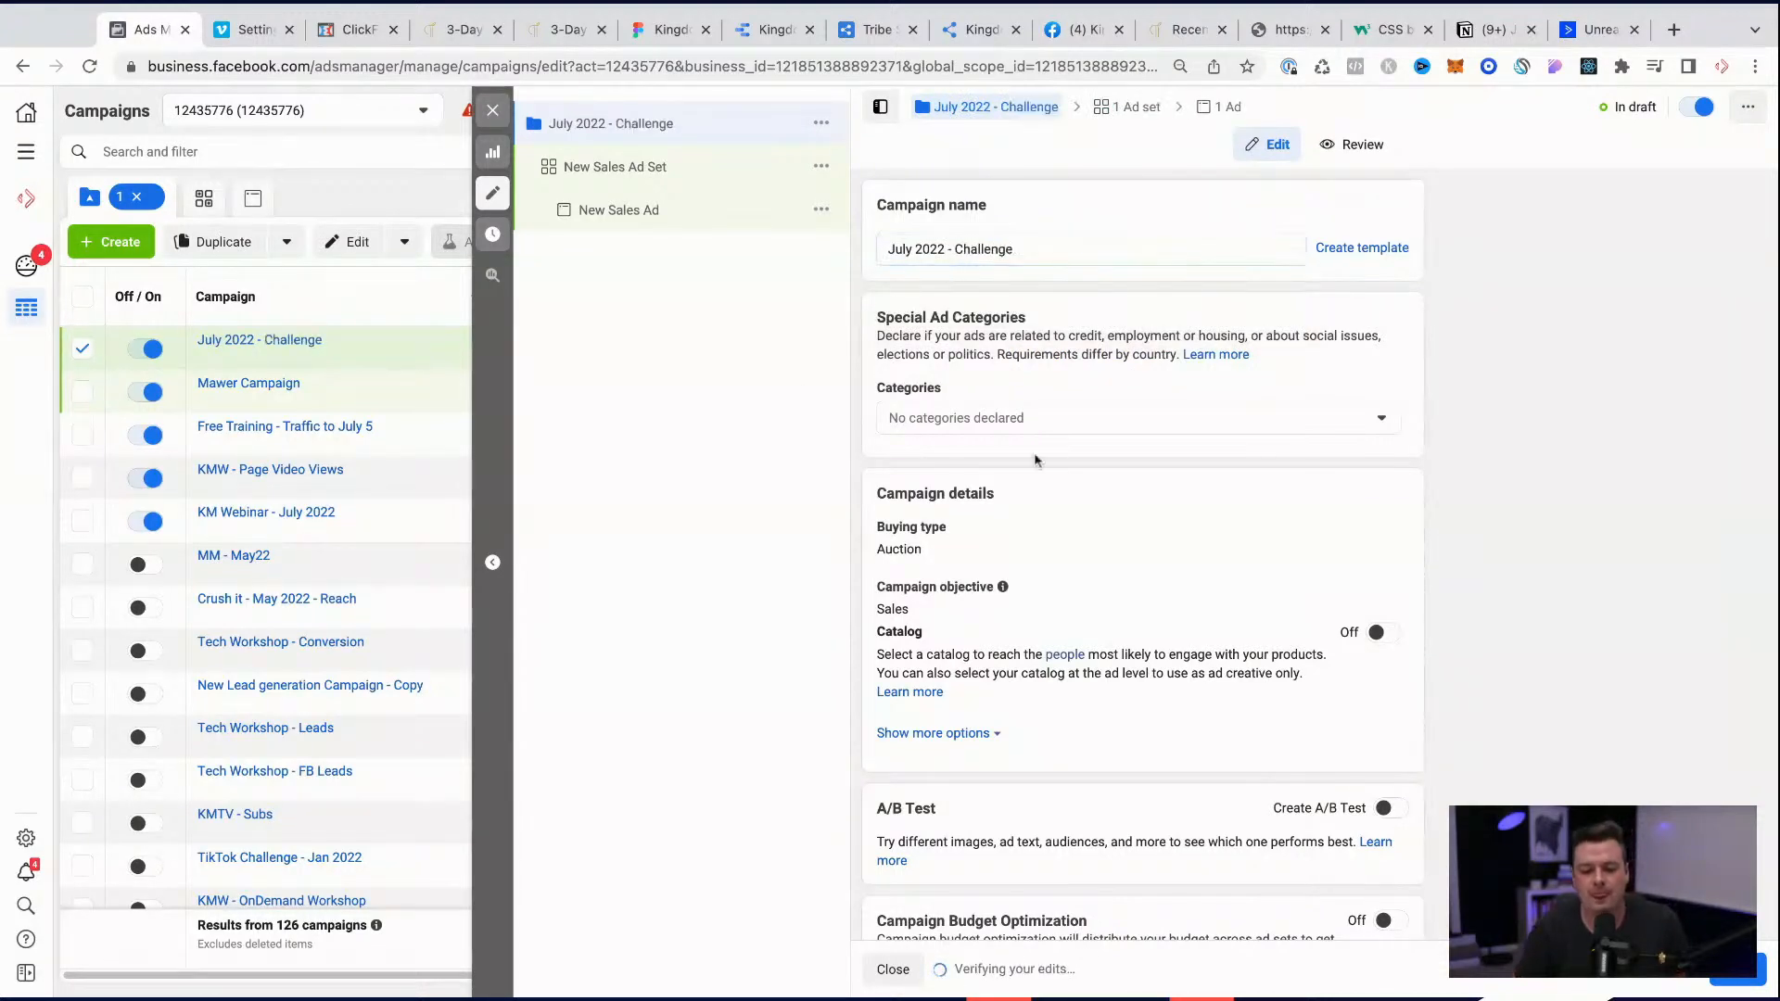
scroll(1036, 461, "down", 1)
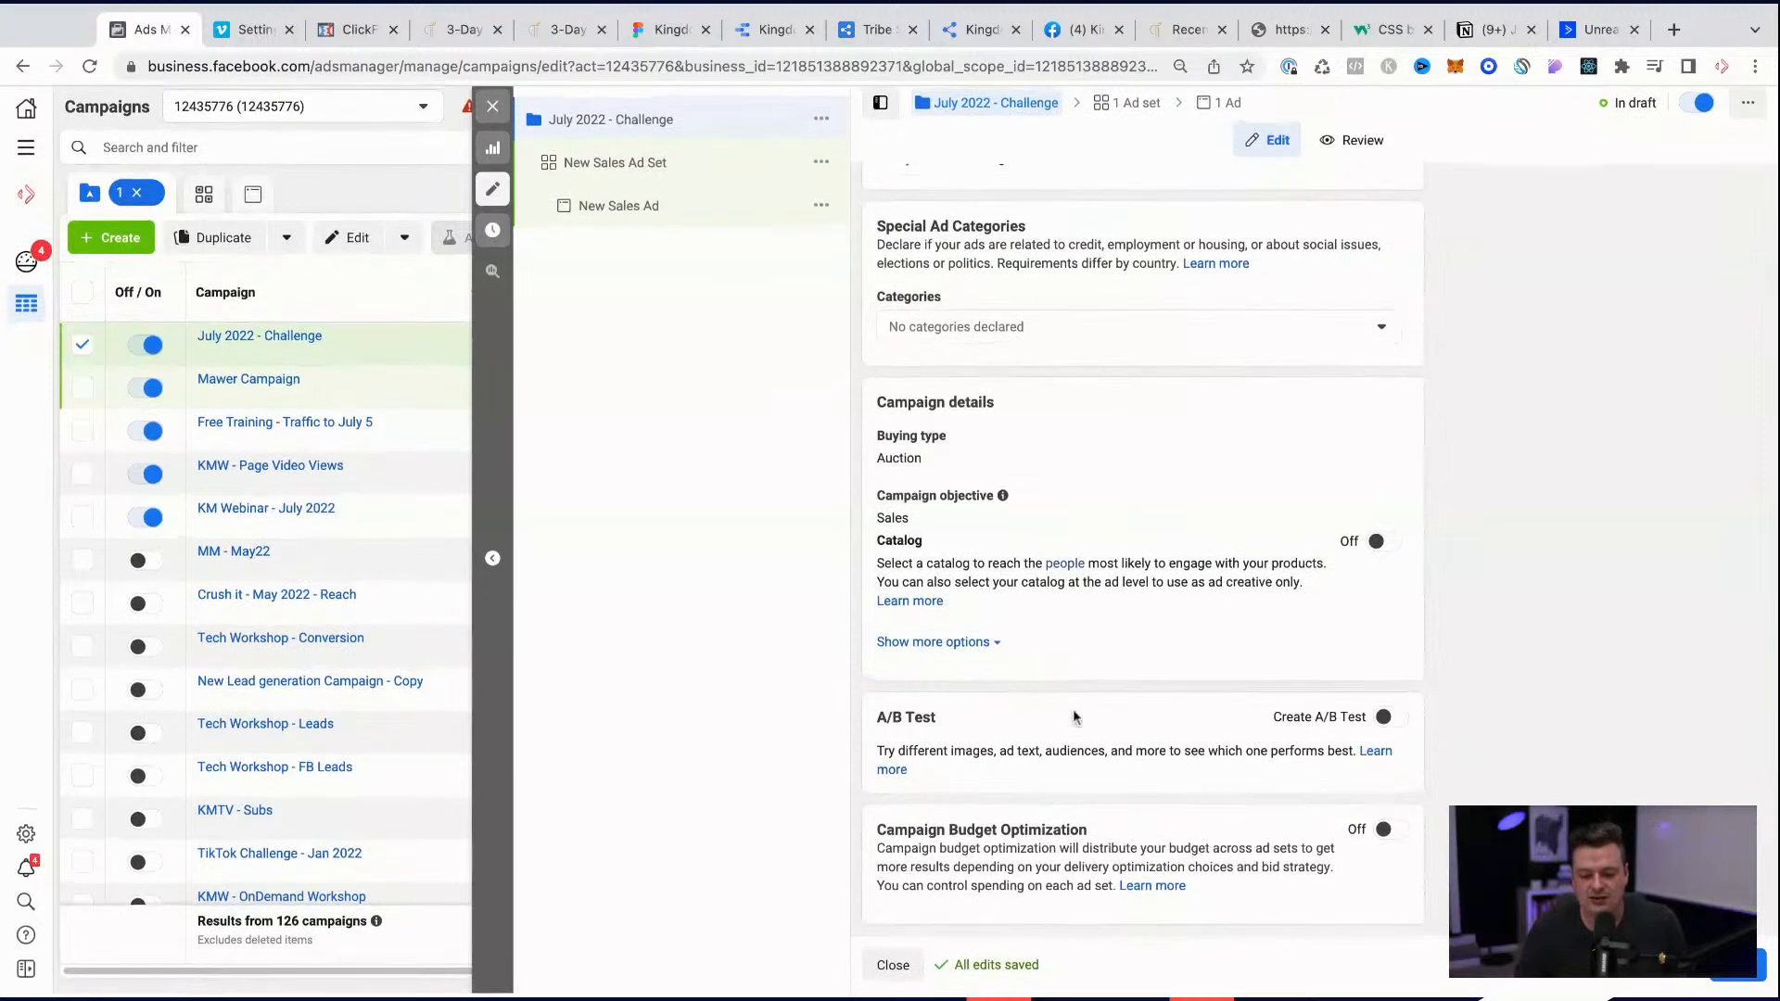
Step: In the campaign's new sales ad set, set the conversion event to Purchase
left_click(708, 176)
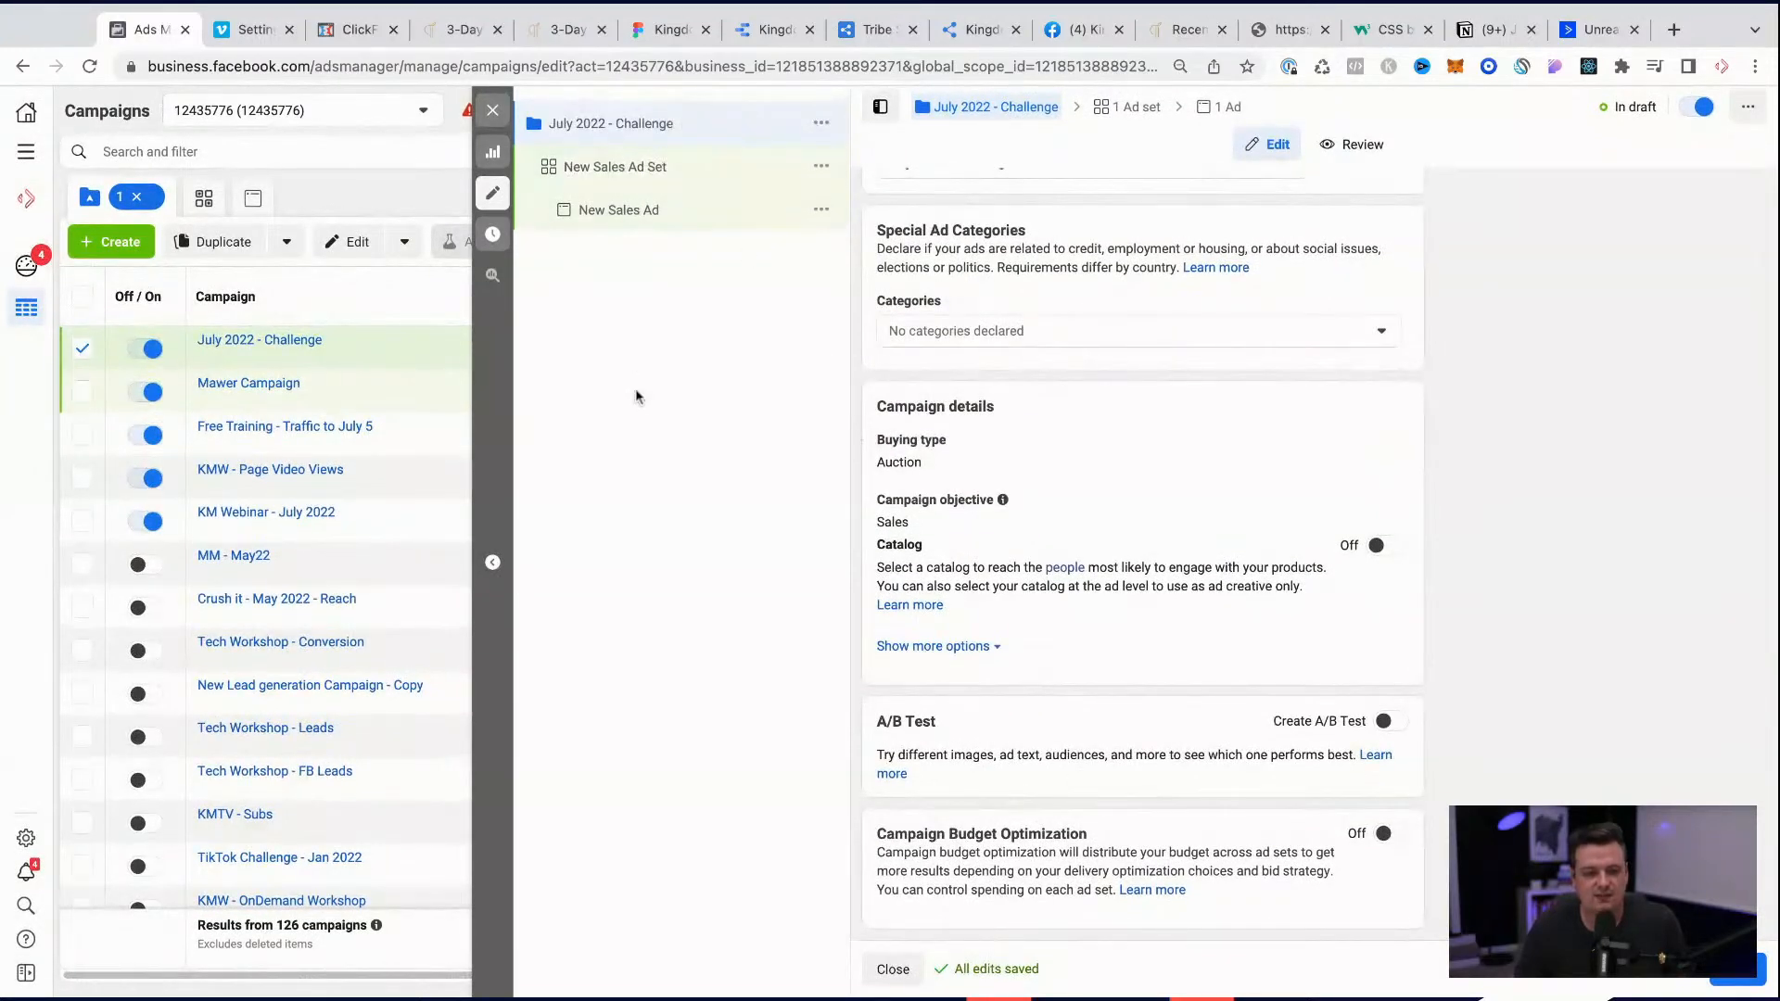
left_click(628, 176)
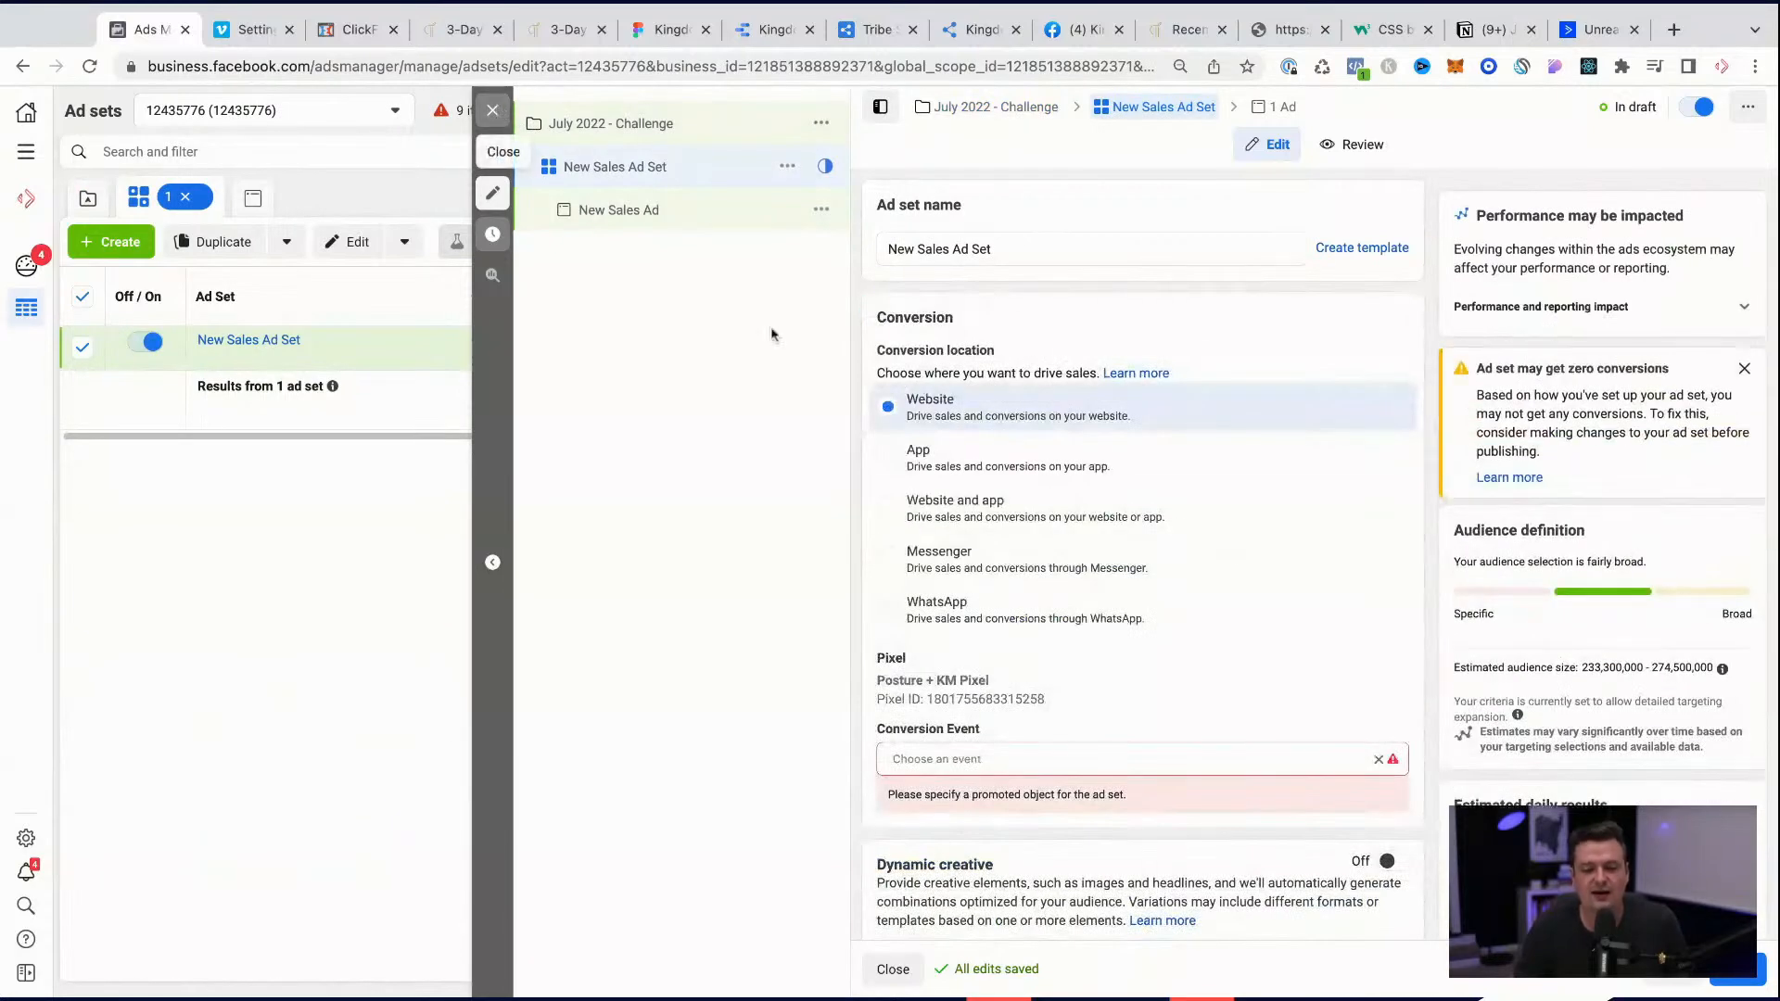
left_click(976, 757)
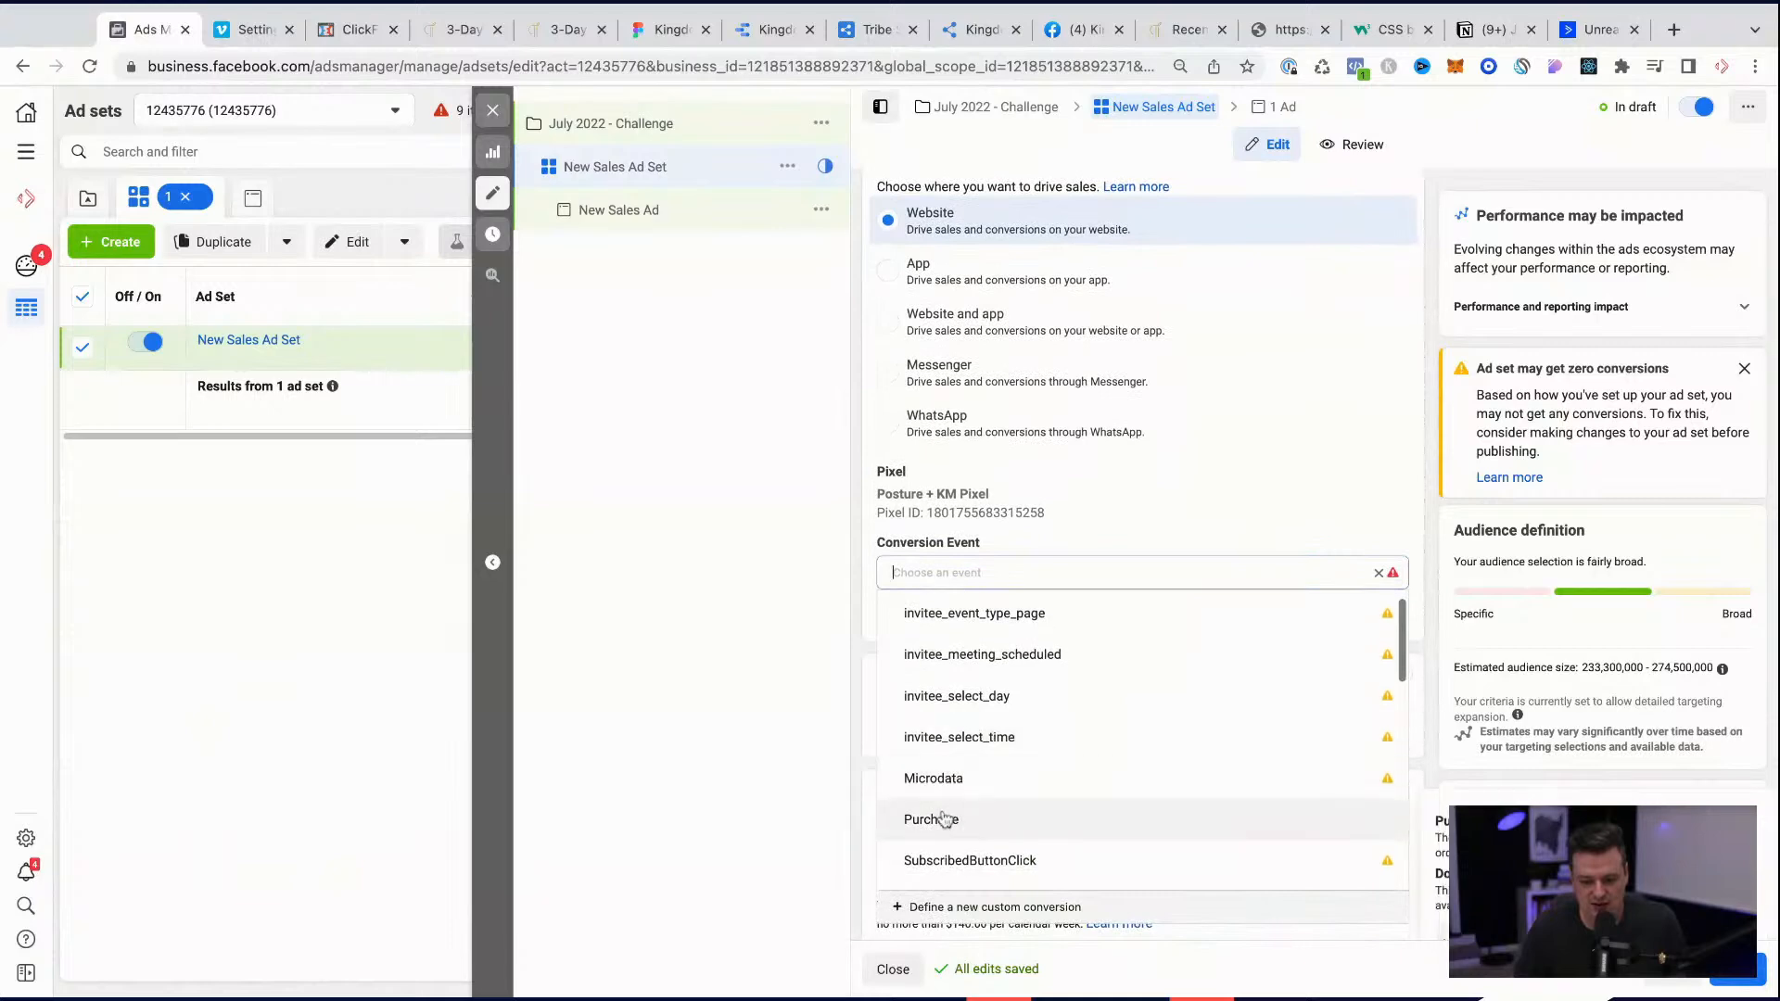
left_click(943, 818)
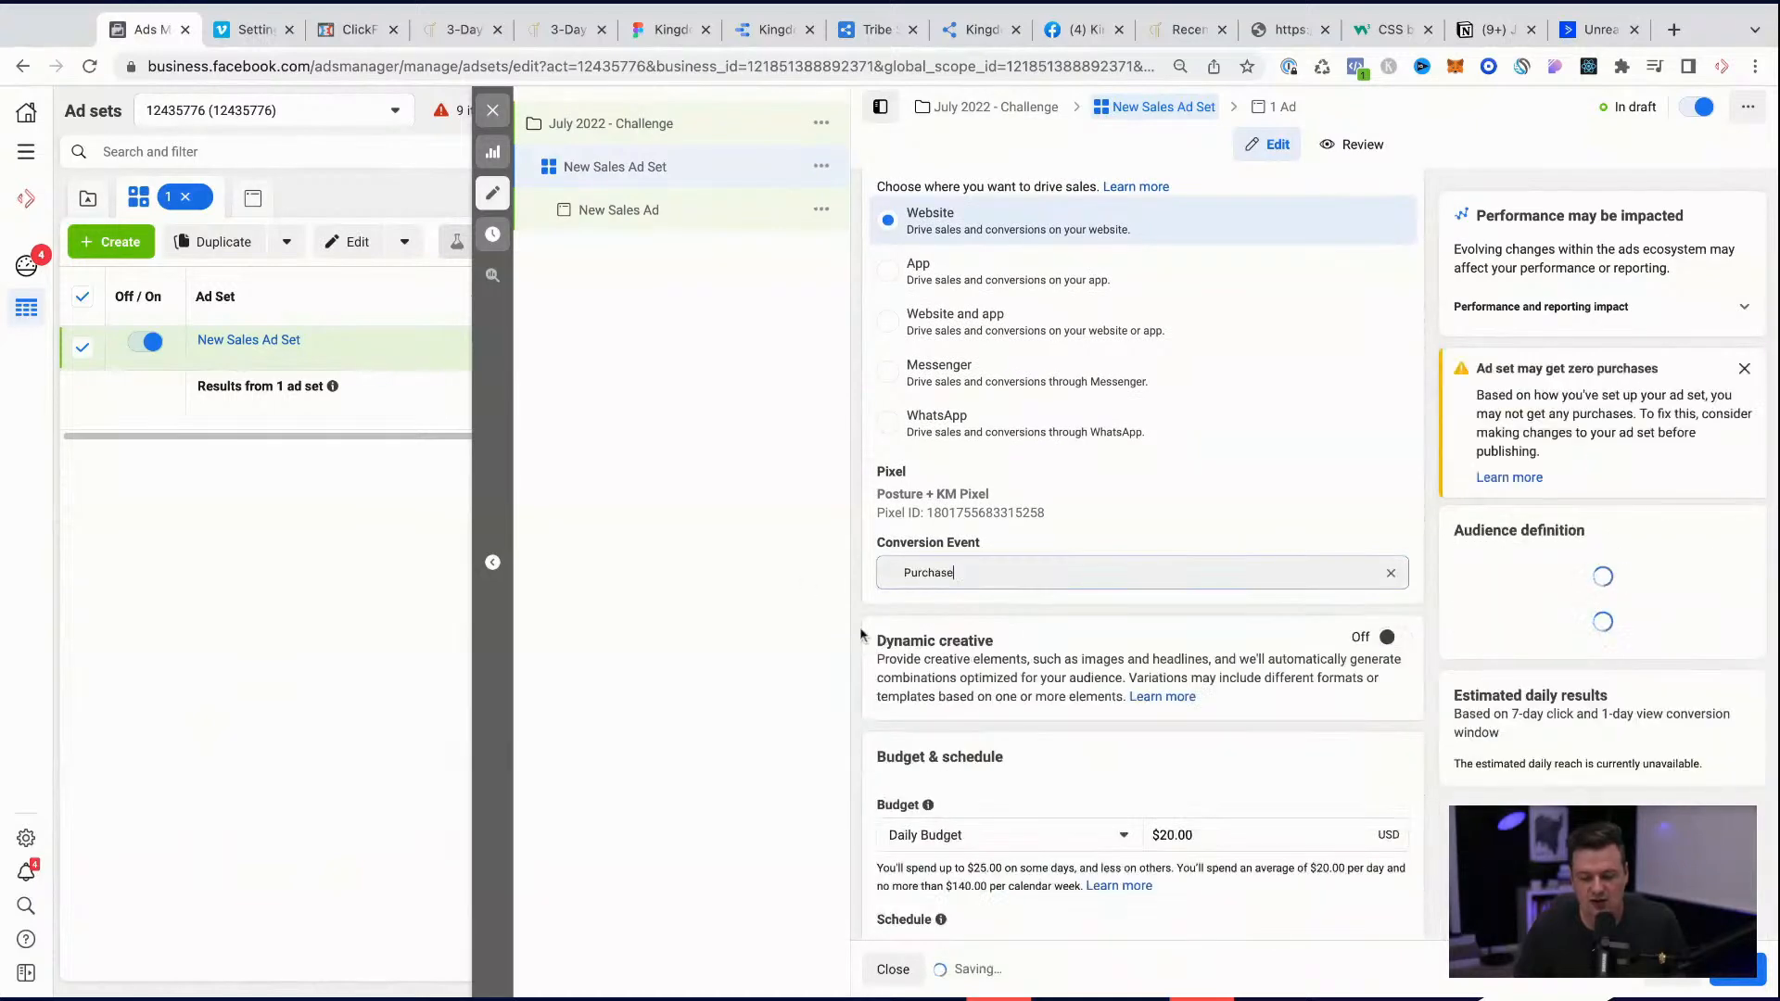
Step: Review the ad set's budget, schedule and audience settings, close the editor and return to the campaign list
scroll(1168, 827, "down", 4)
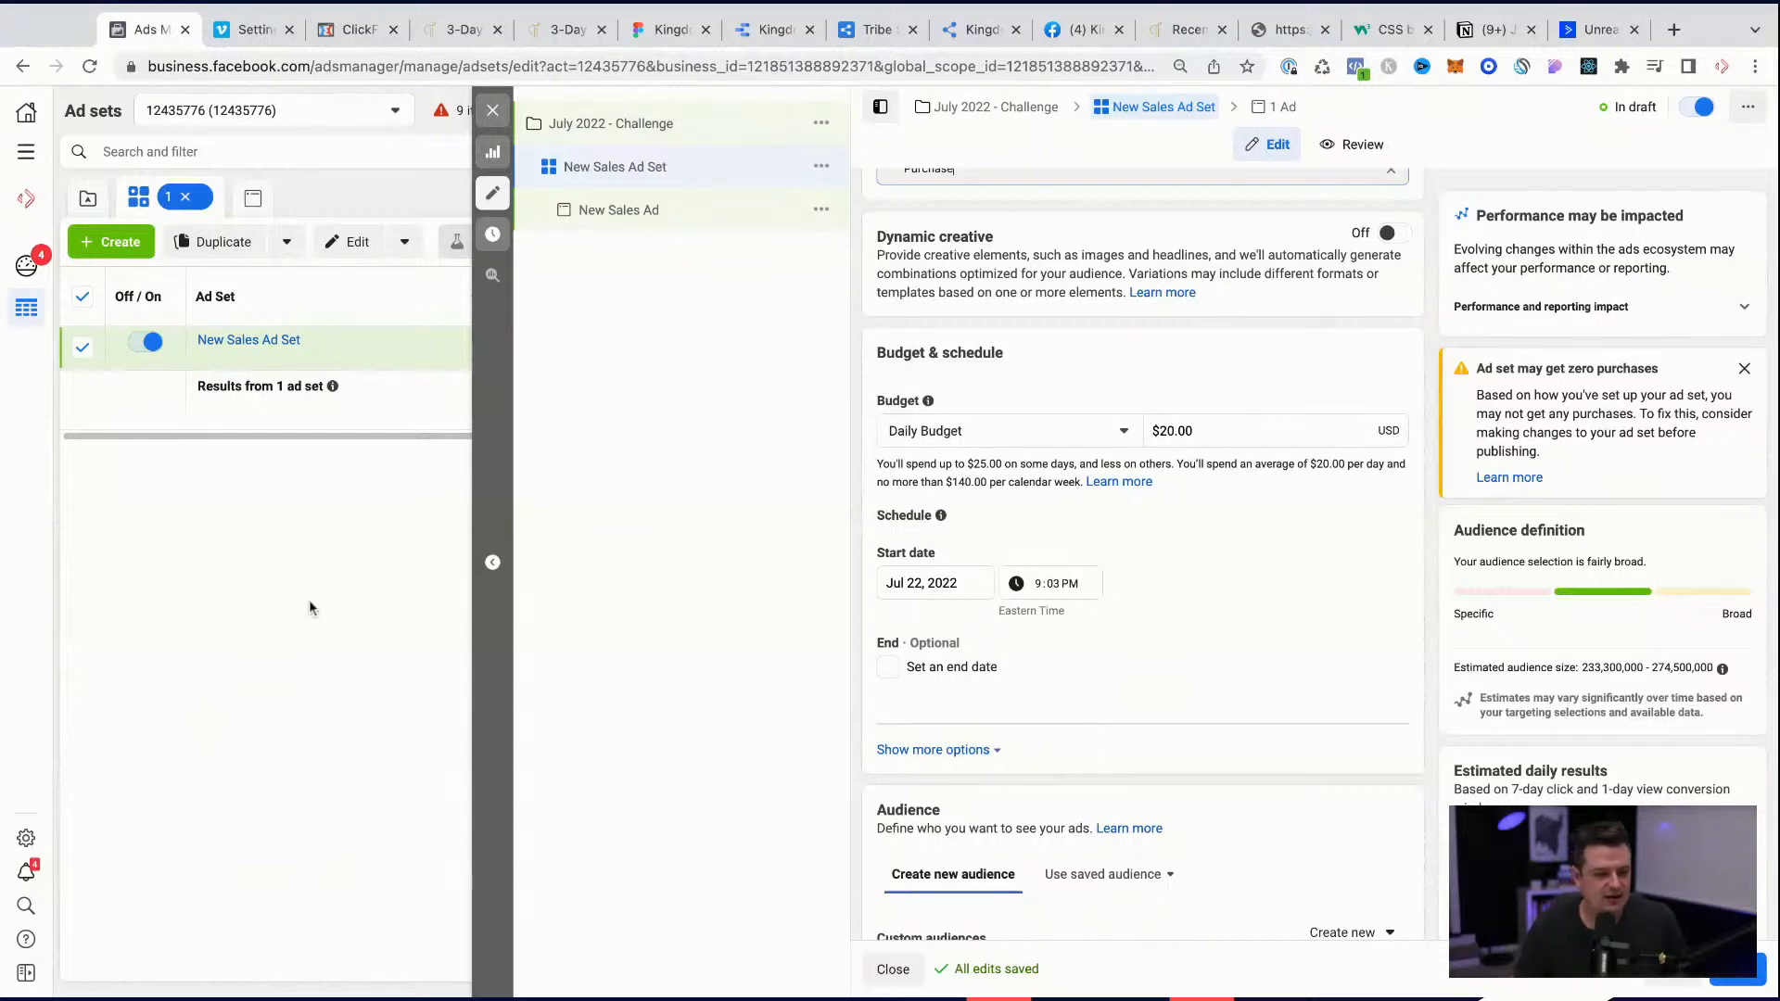
scroll(1128, 618, "down", 3)
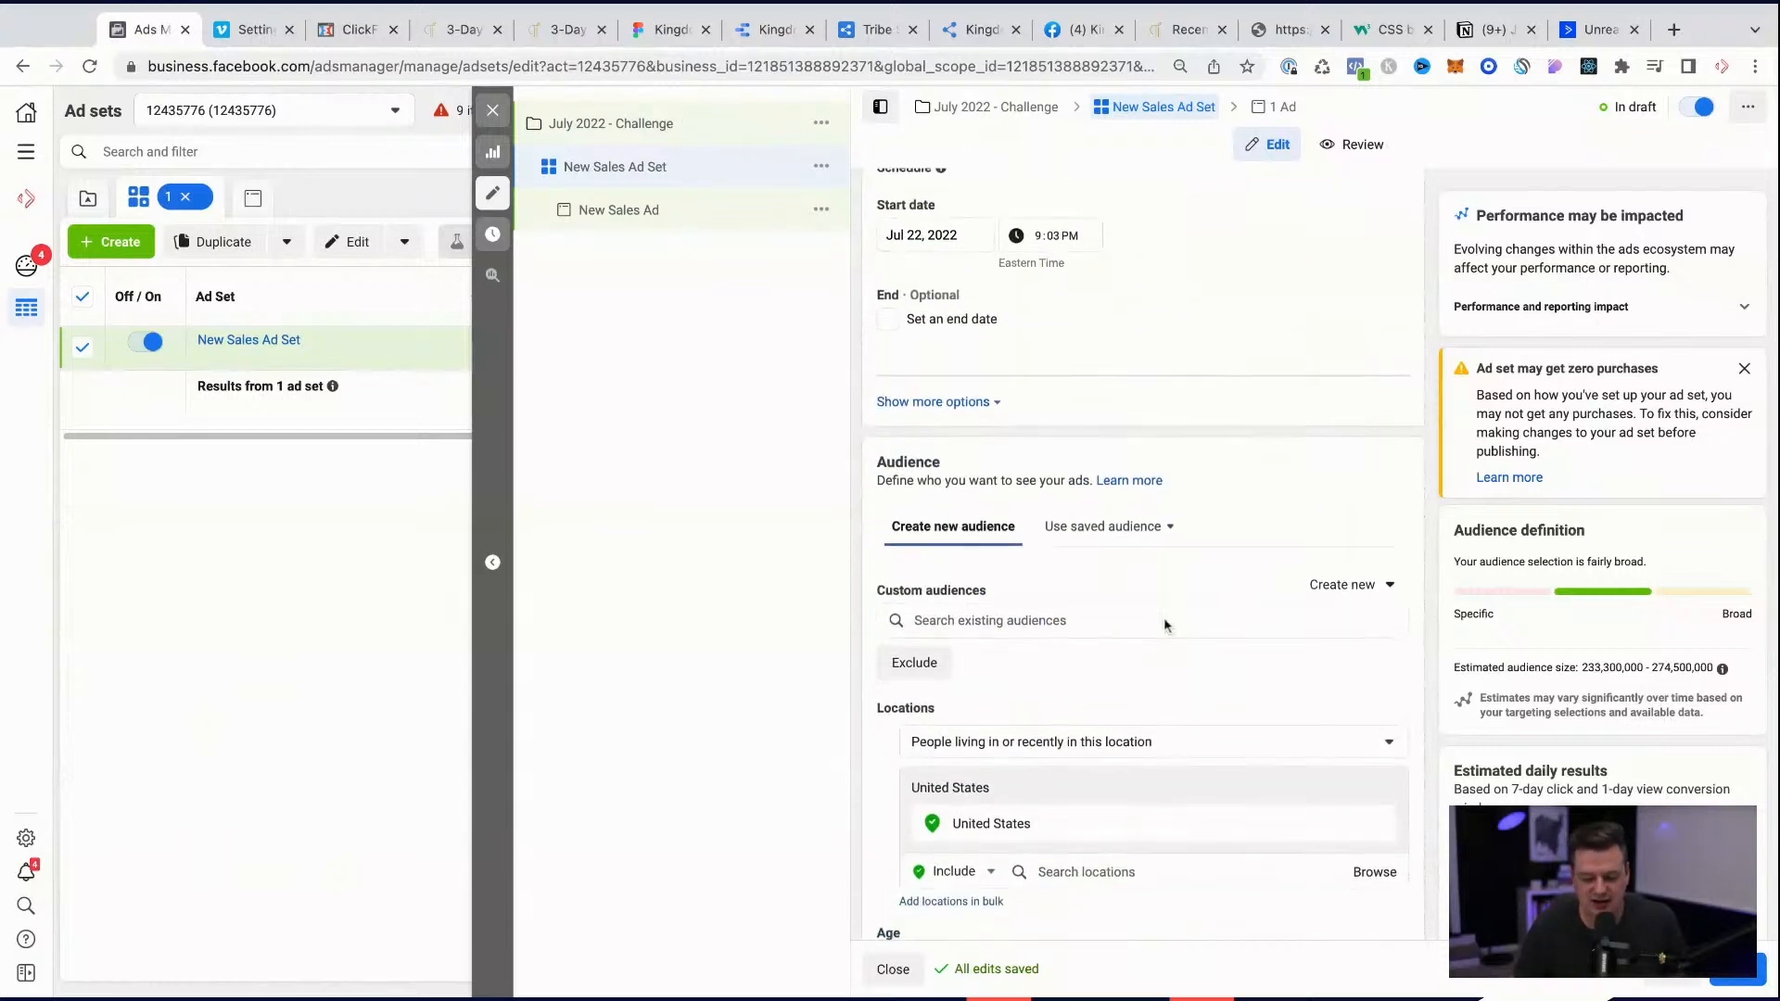
scroll(1123, 852, "down", 1)
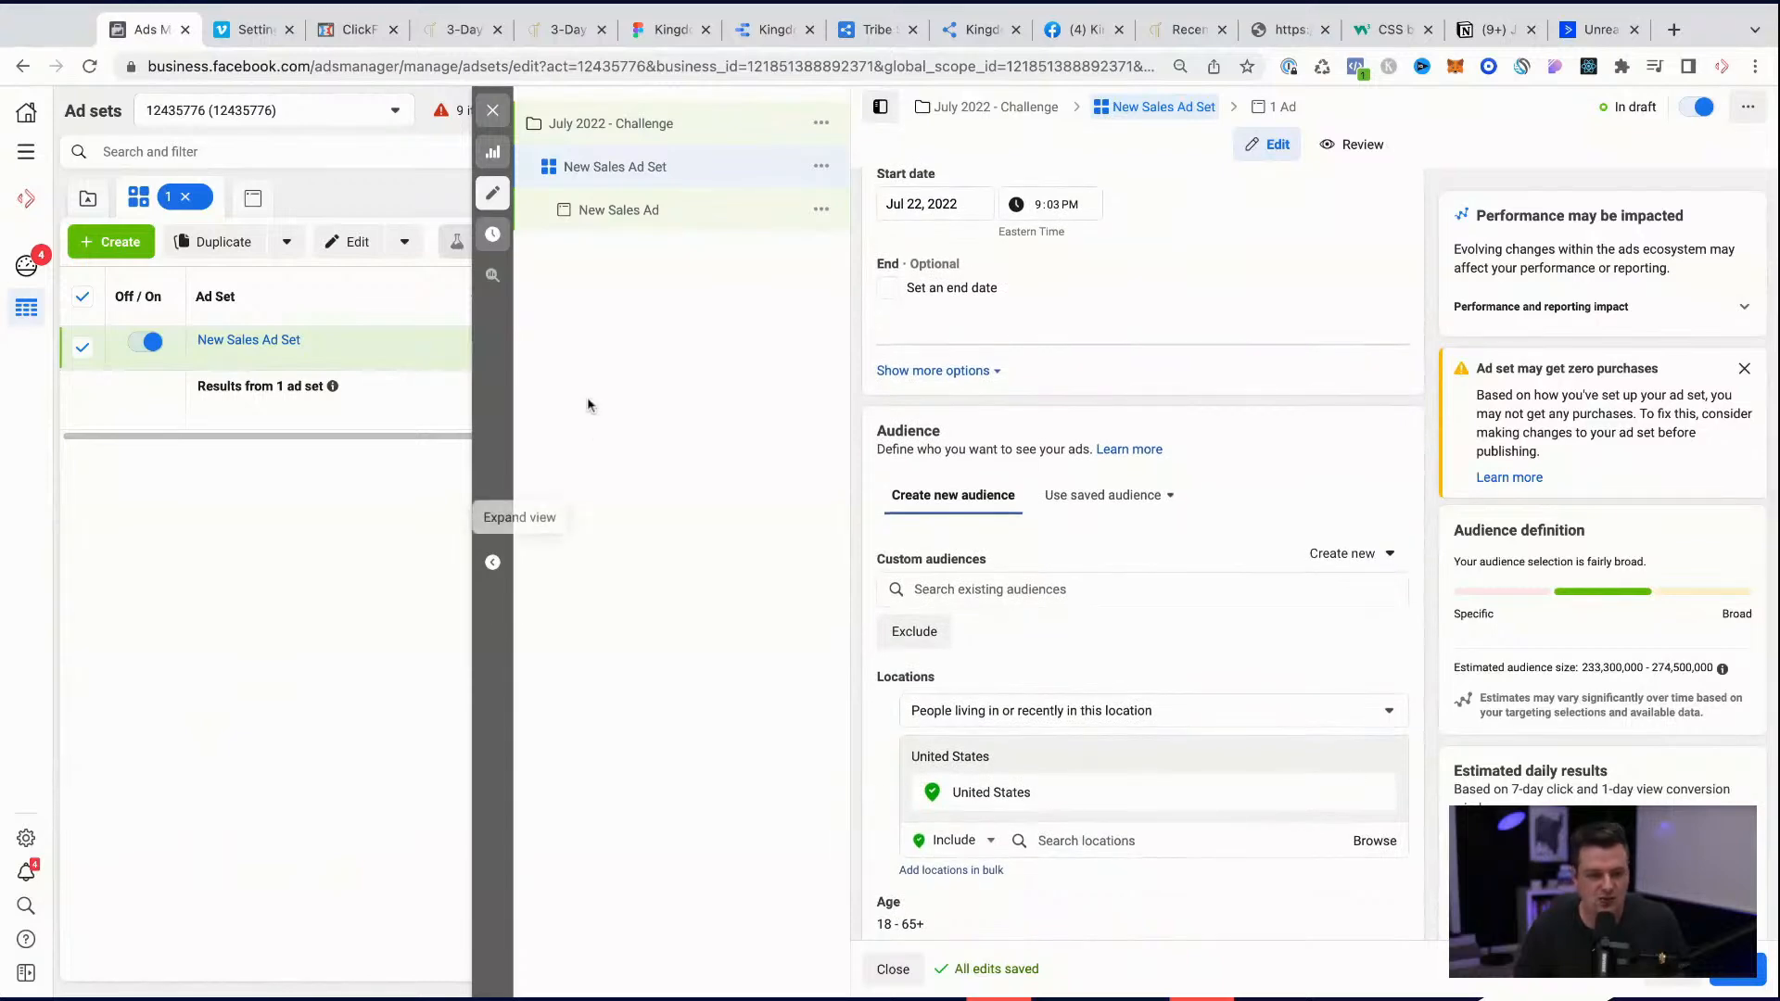
left_click(485, 110)
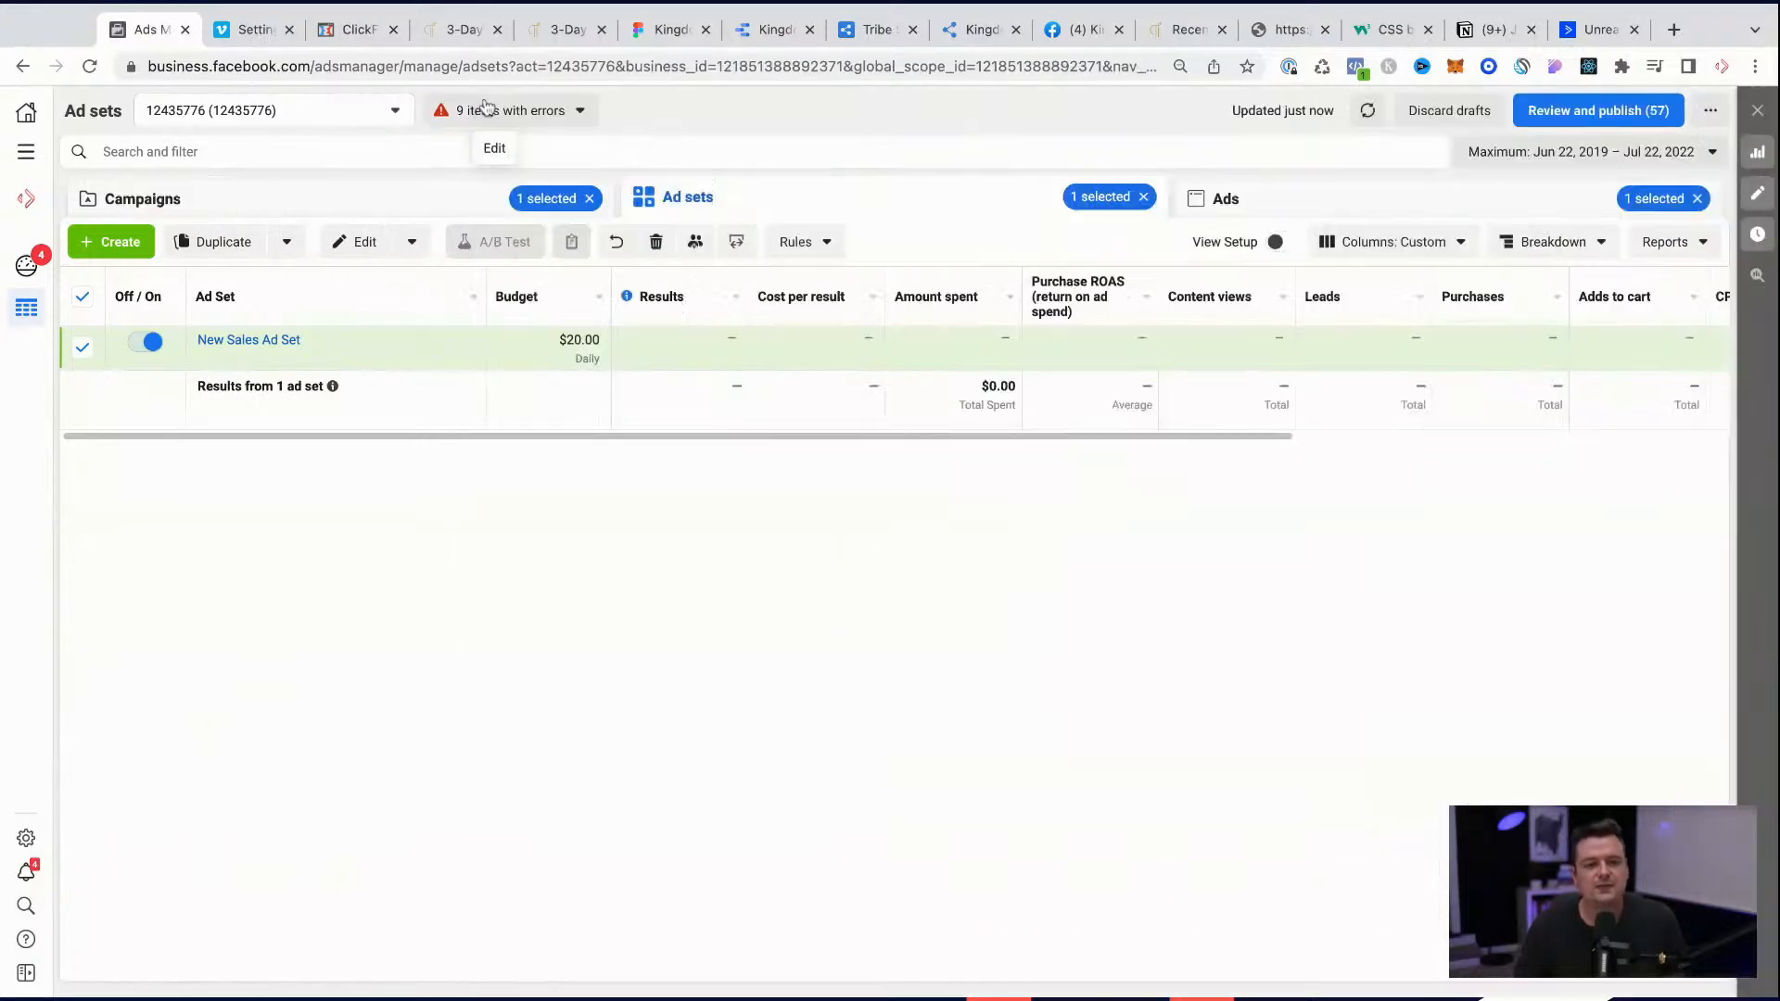
left_click(320, 213)
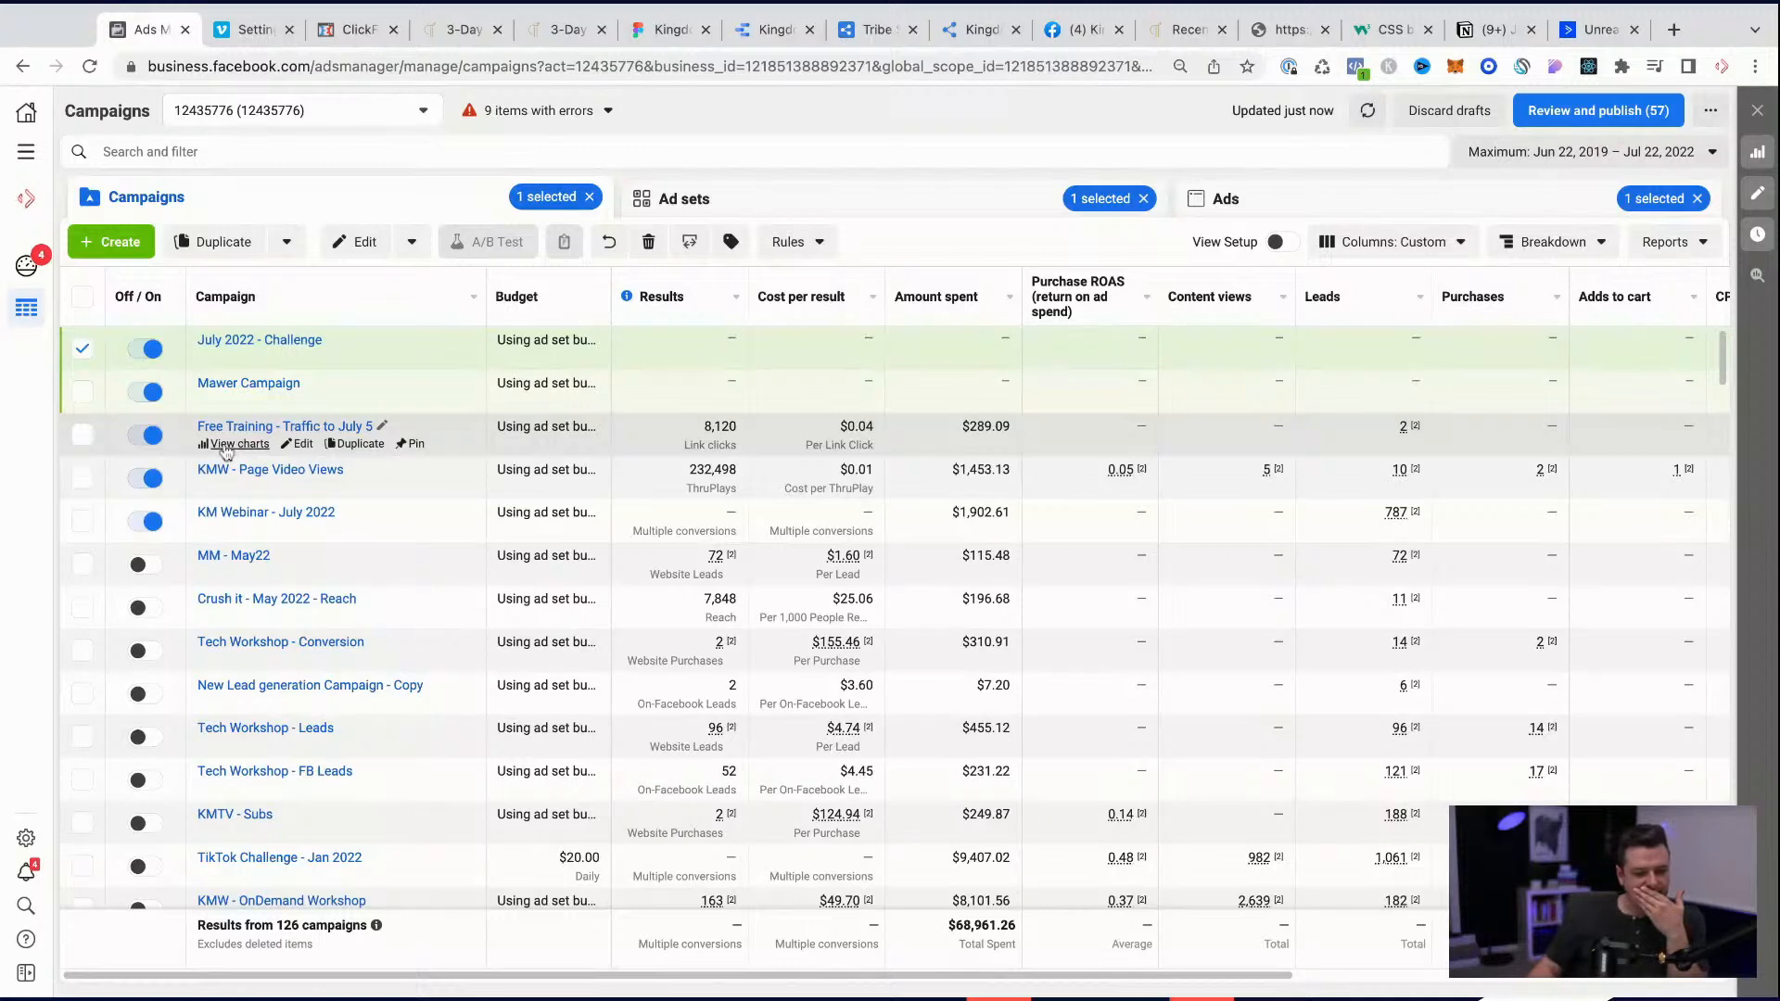
Step: Open the July 2022 - Challenge, KMW - OnDemand Workshop and Free Training - Traffic to July 5 campaigns together for editing
scroll(374, 788, "down", 1)
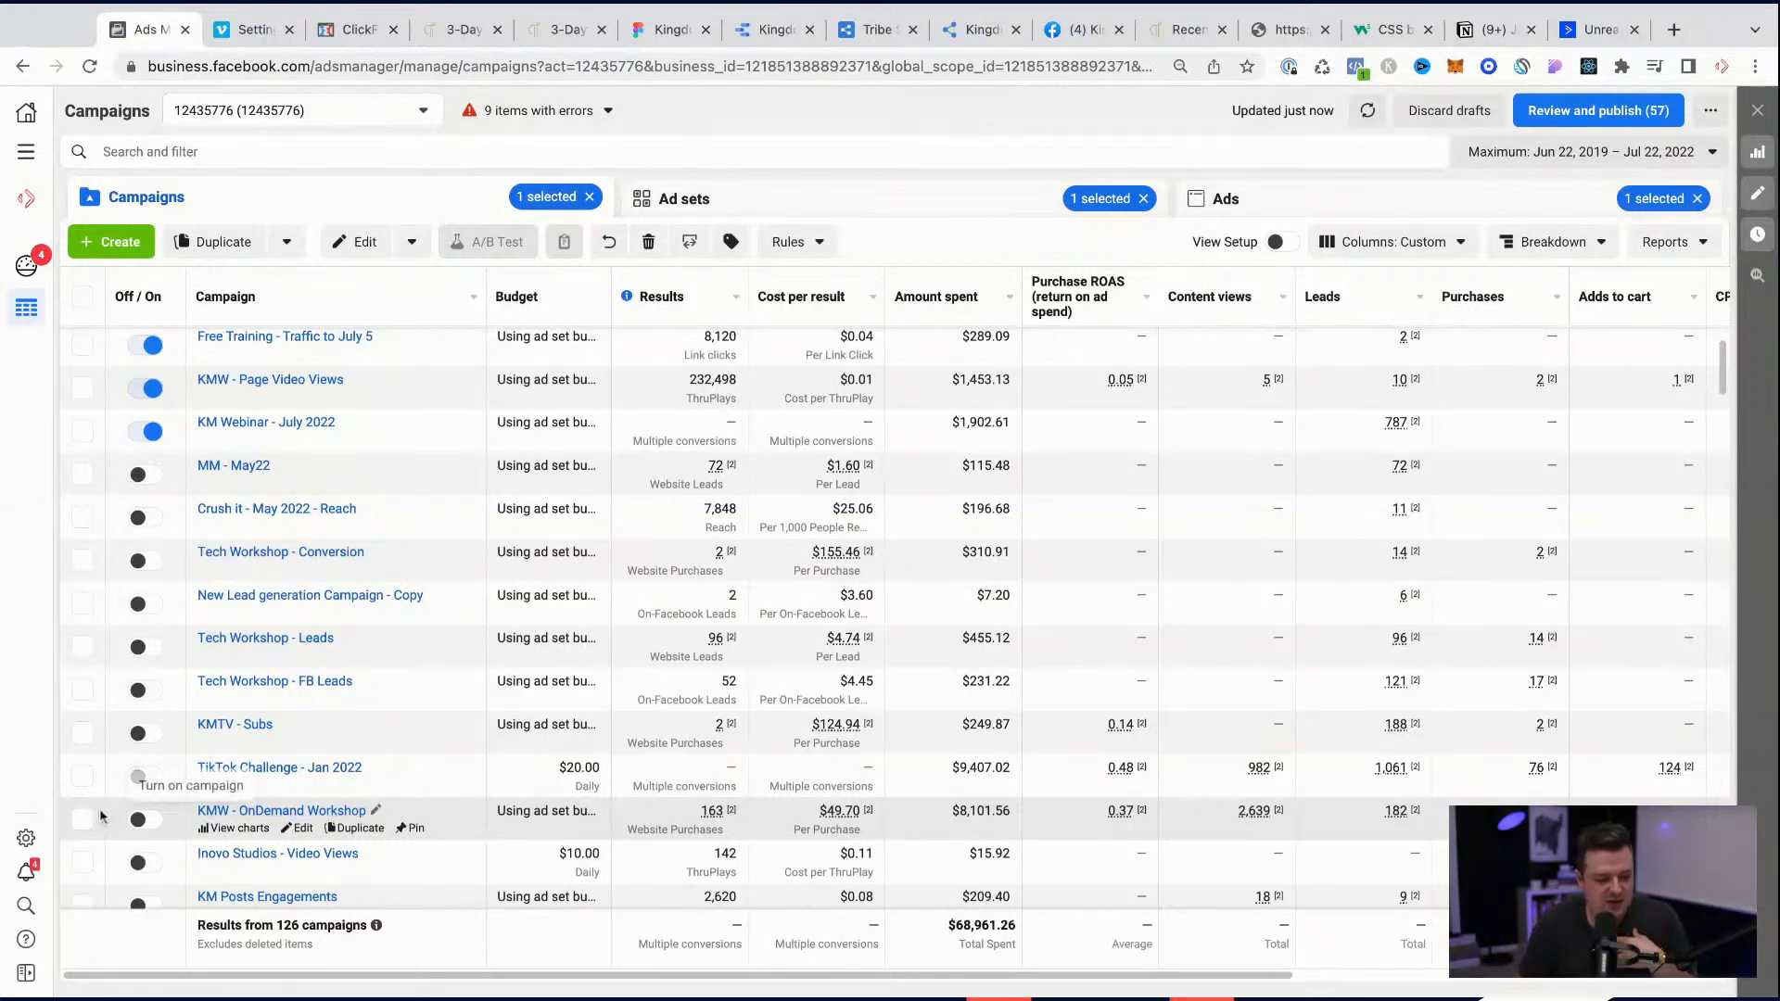
scroll(185, 463, "up", 1)
left_click(82, 347)
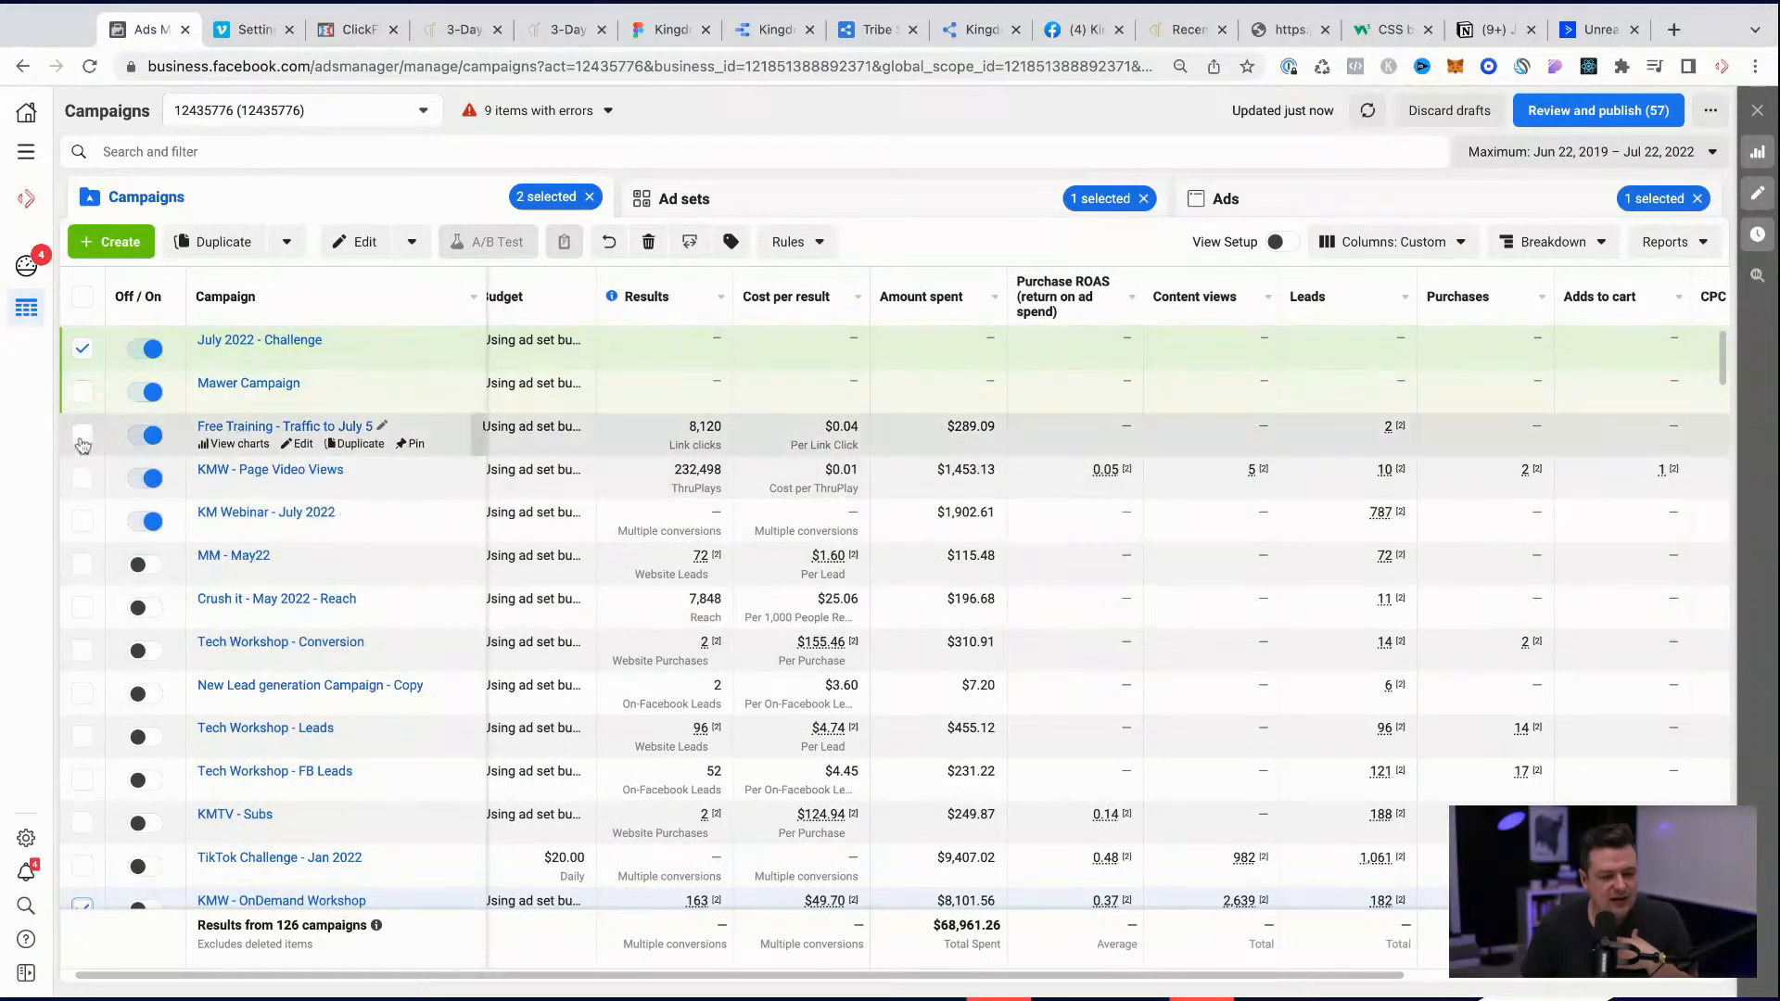
scroll(753, 478, "left", 1)
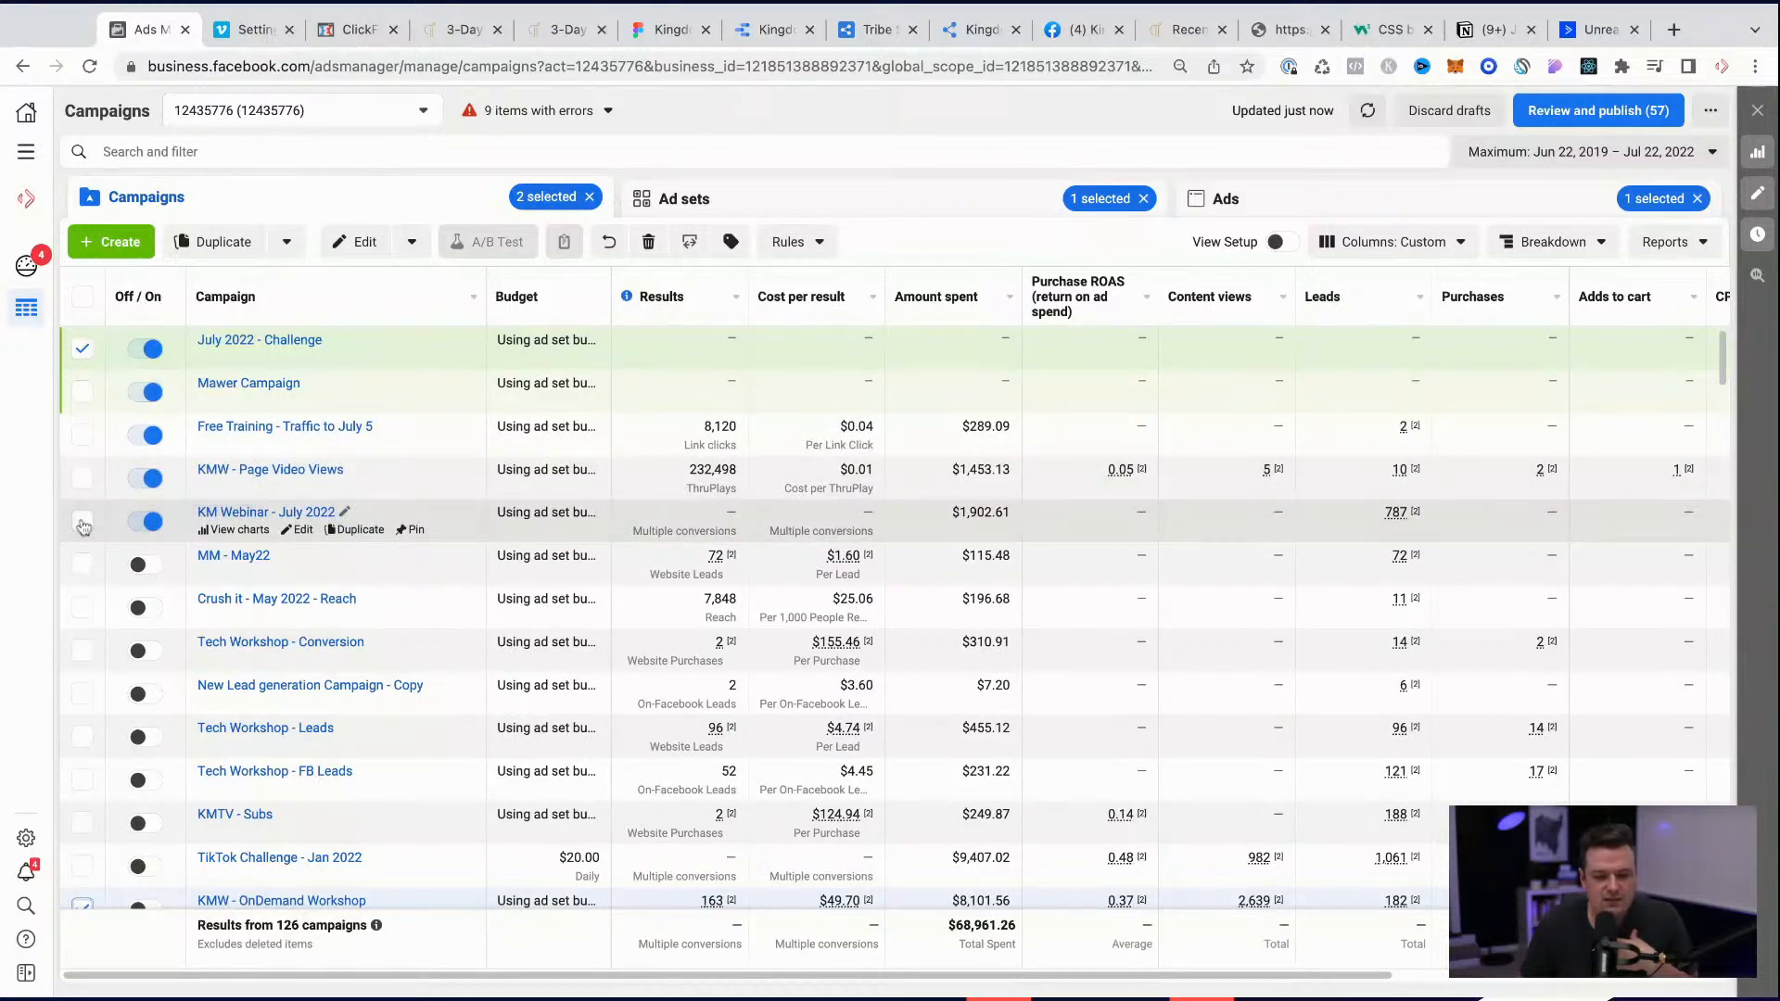
left_click(82, 436)
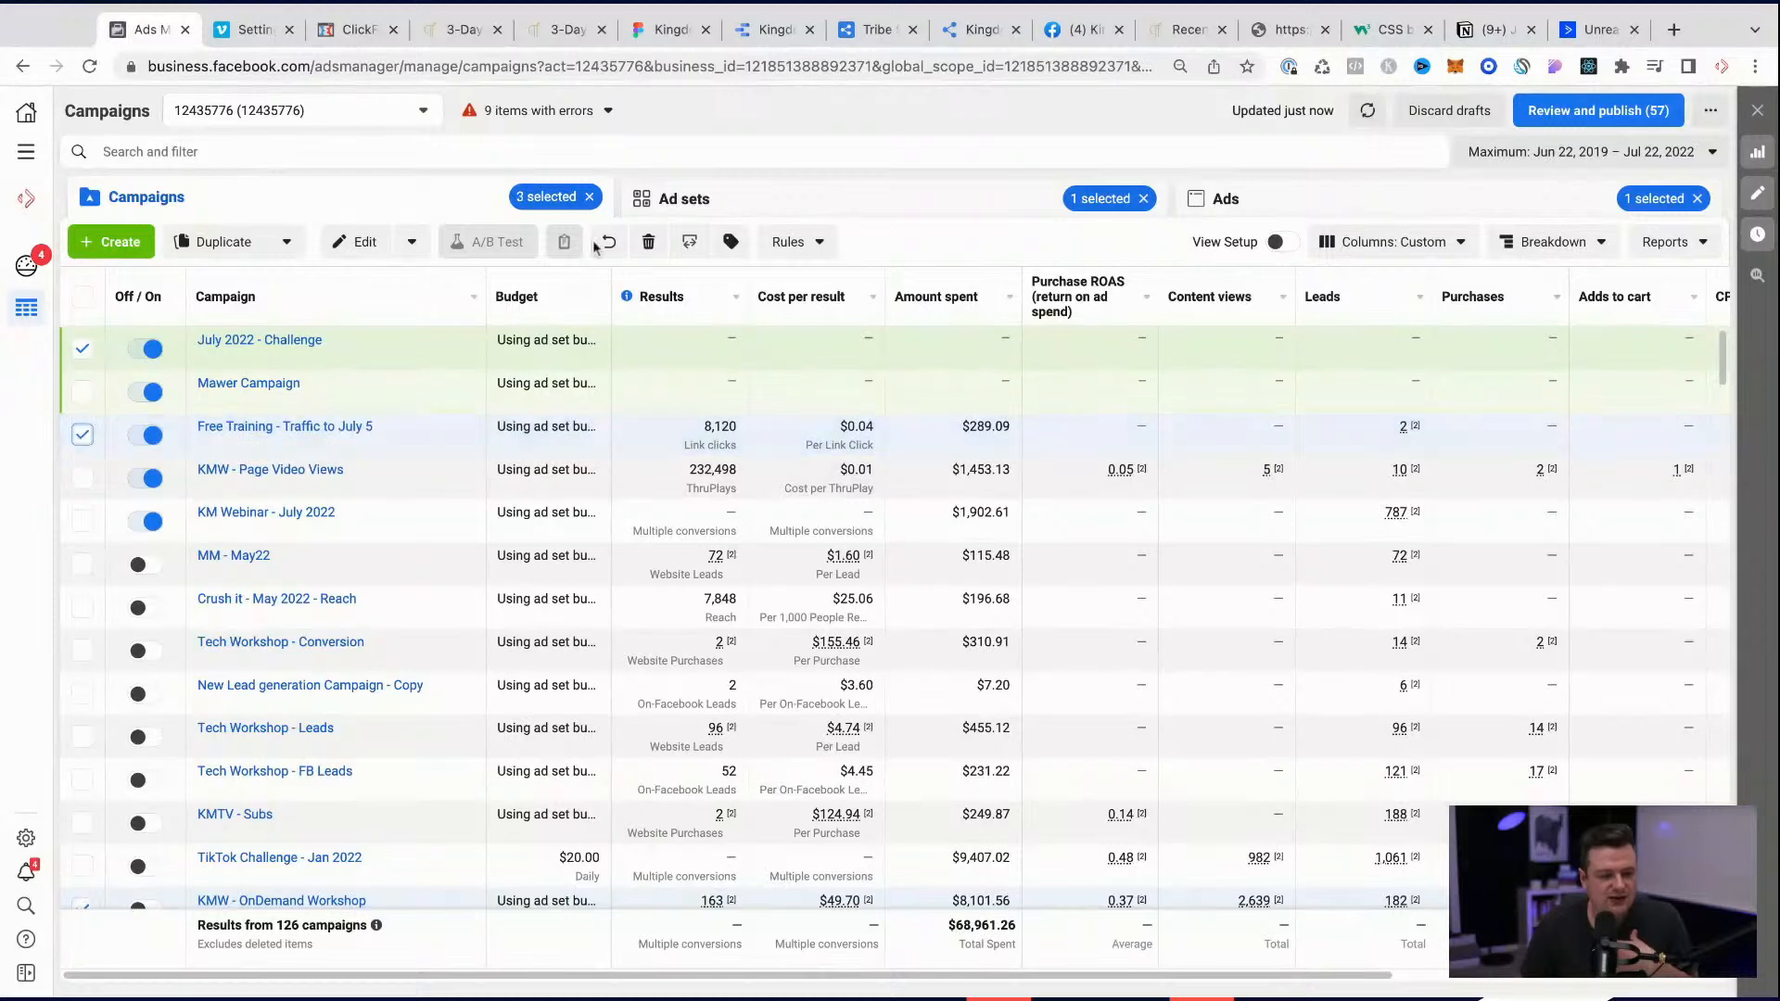
left_click(355, 243)
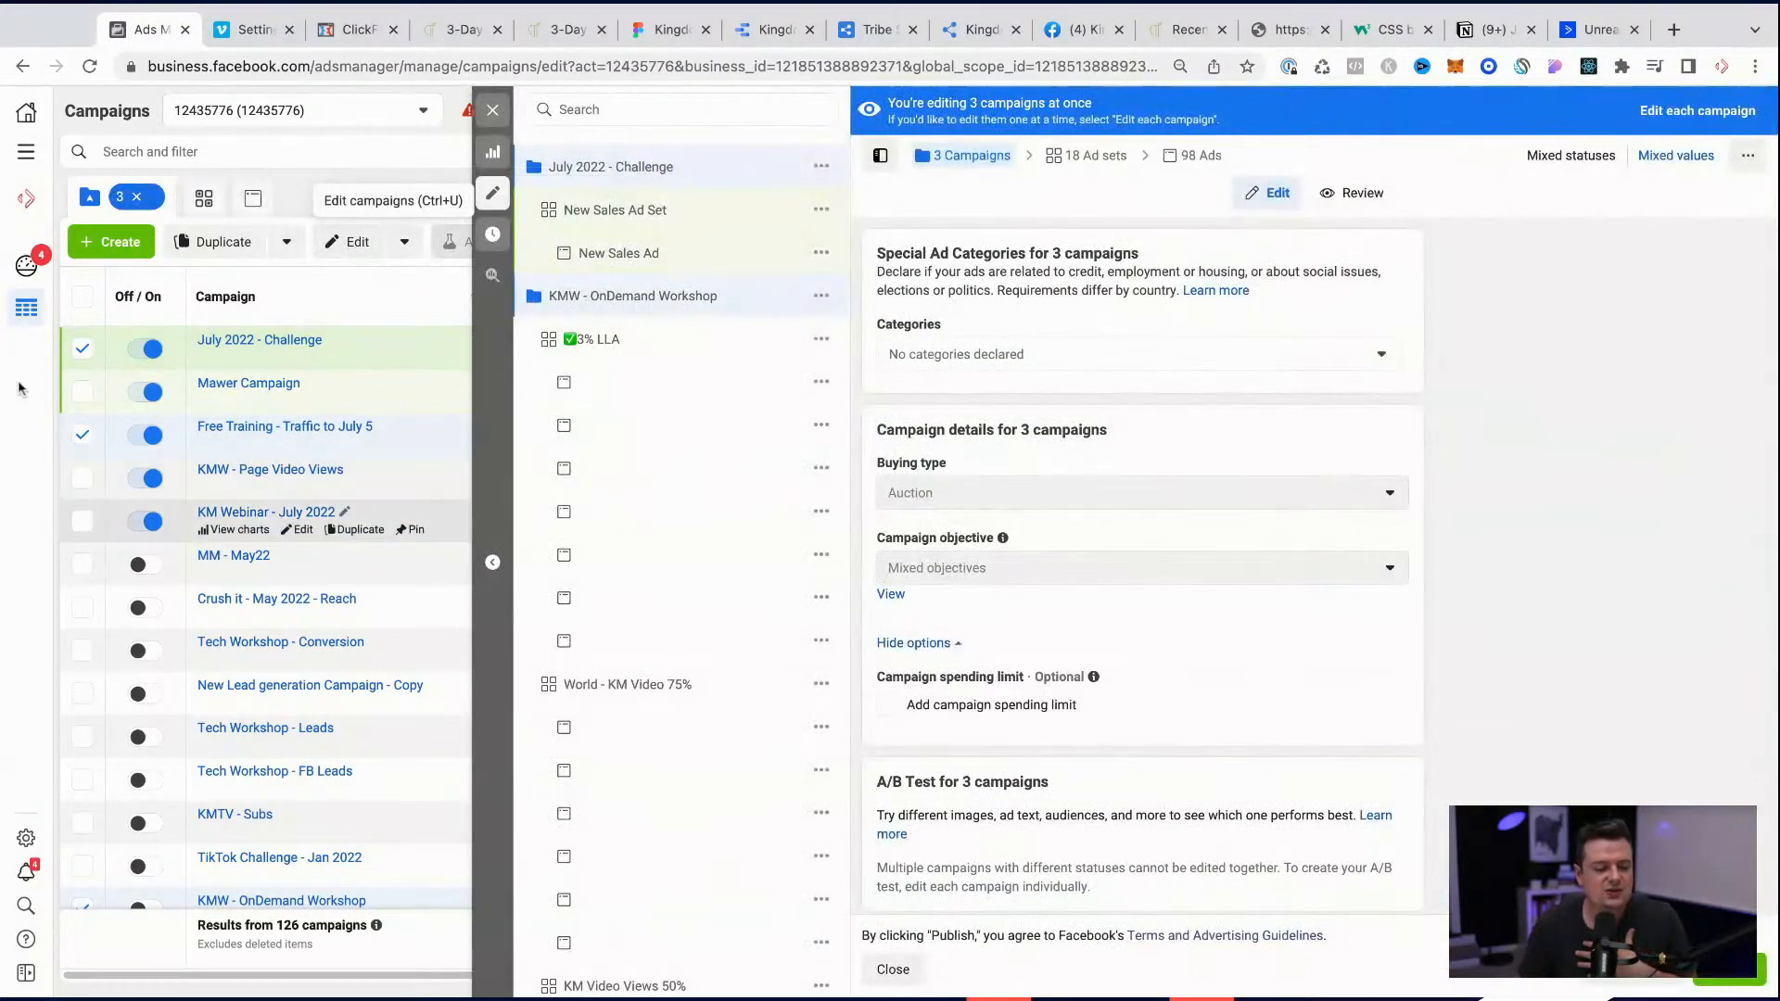
Step: Look through the ad sets of the three campaigns and examine the audience targeting of World - YouTuber + Christian
scroll(524, 694, "down", 3)
scroll(530, 695, "down", 15)
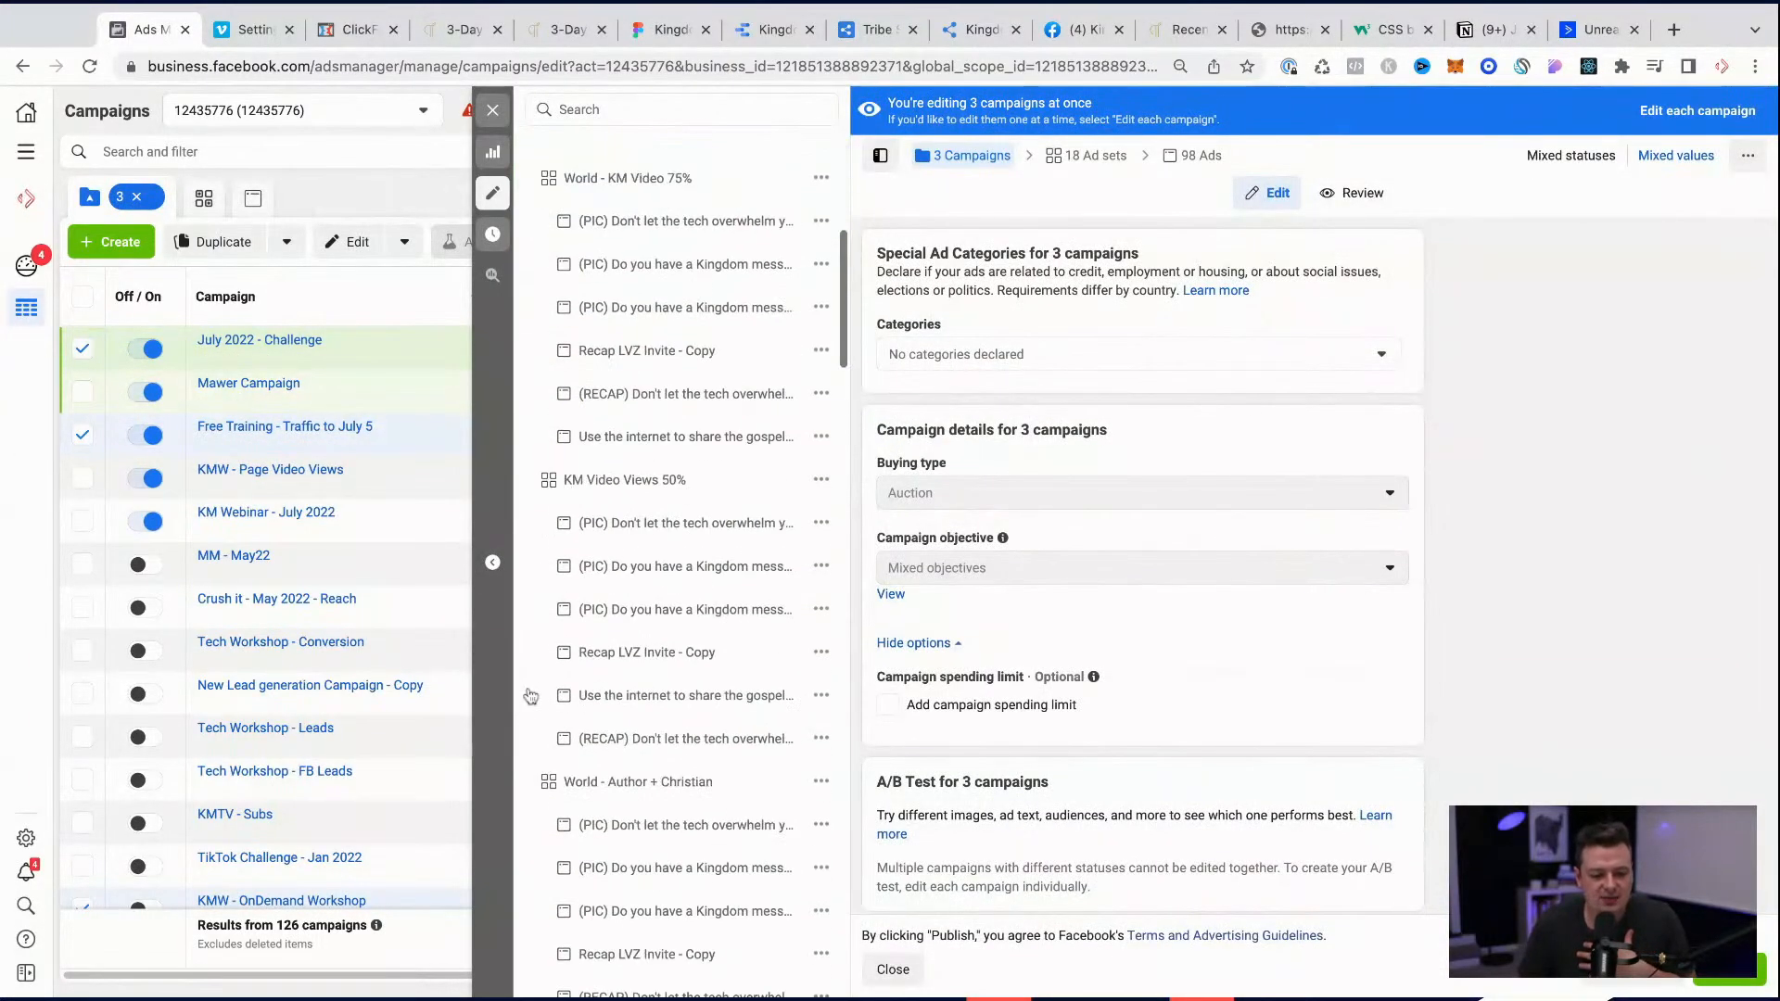
scroll(530, 695, "down", 5)
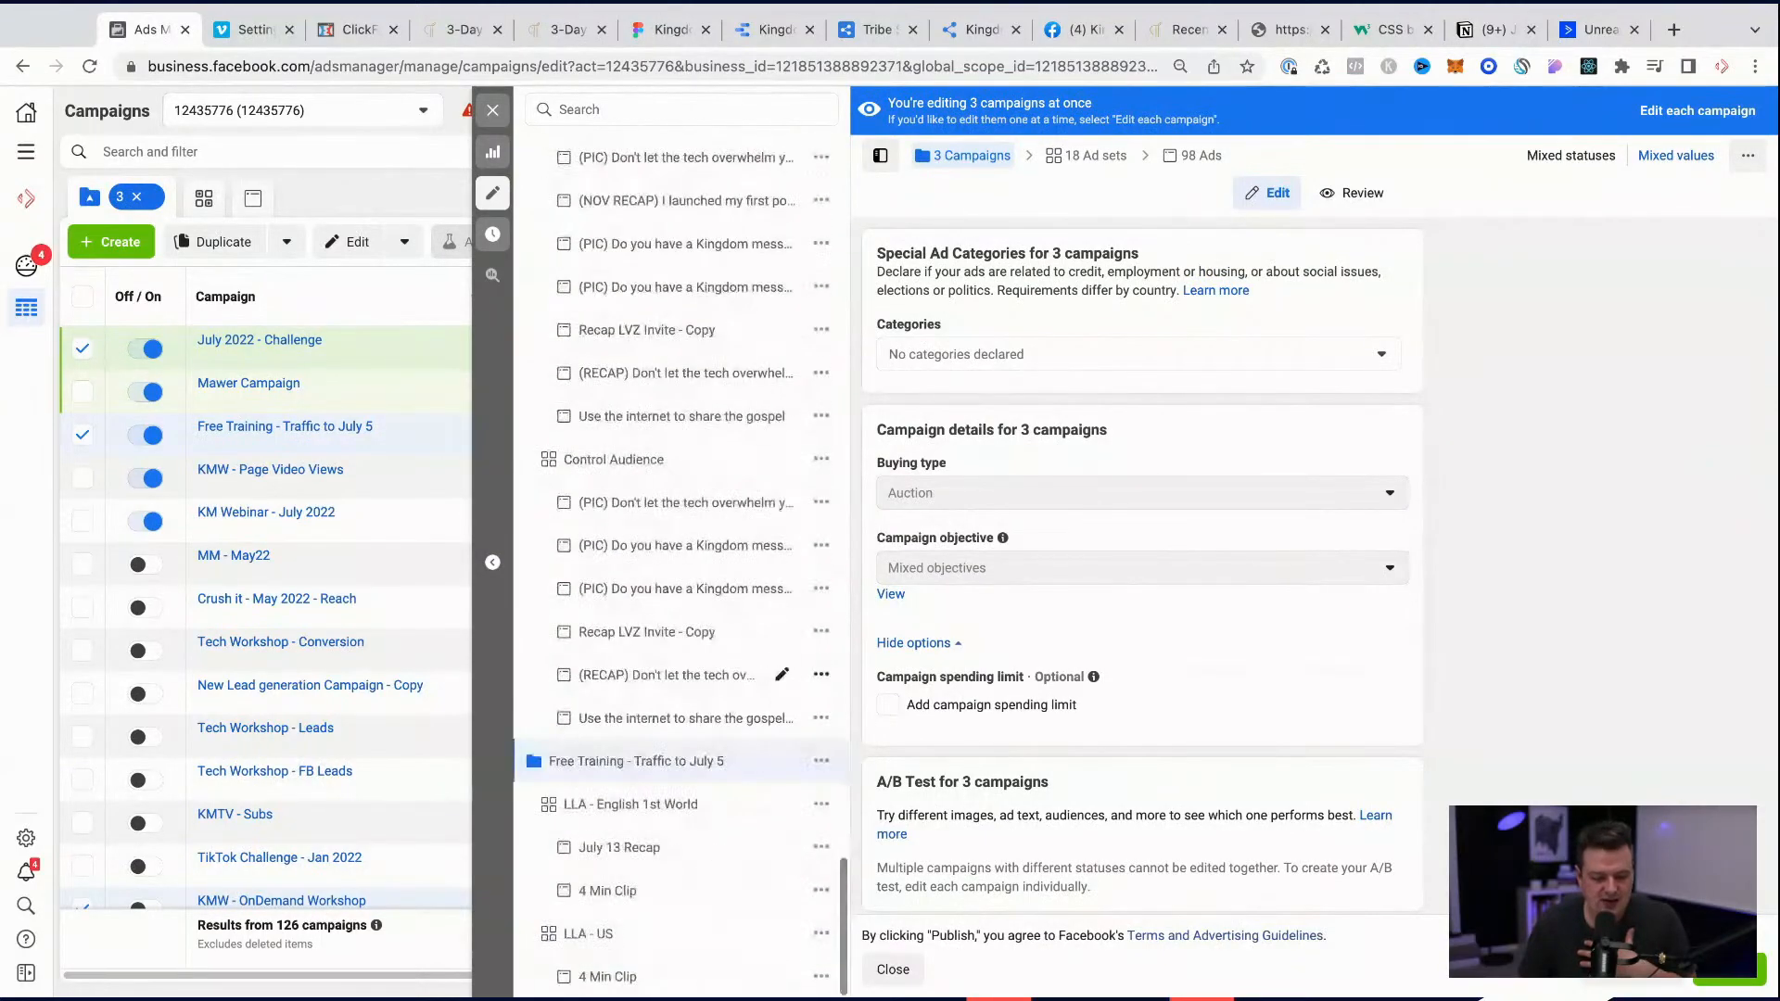
scroll(719, 795, "up", 20)
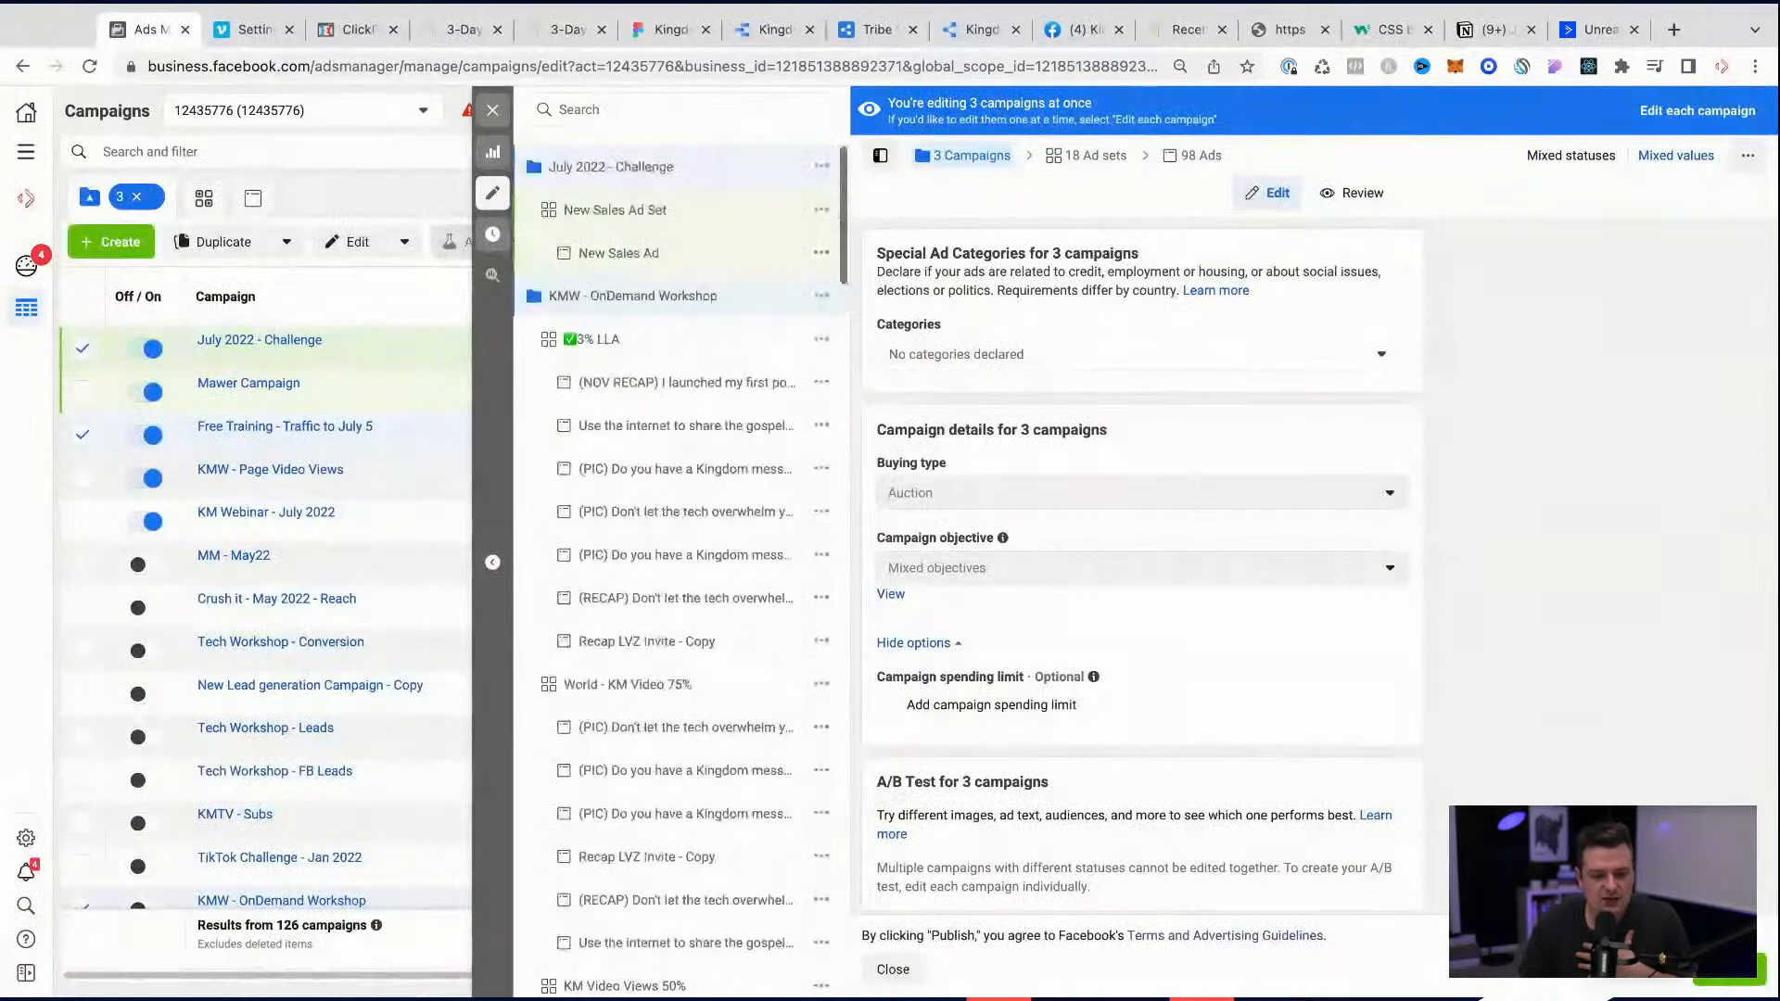
scroll(709, 491, "down", 10)
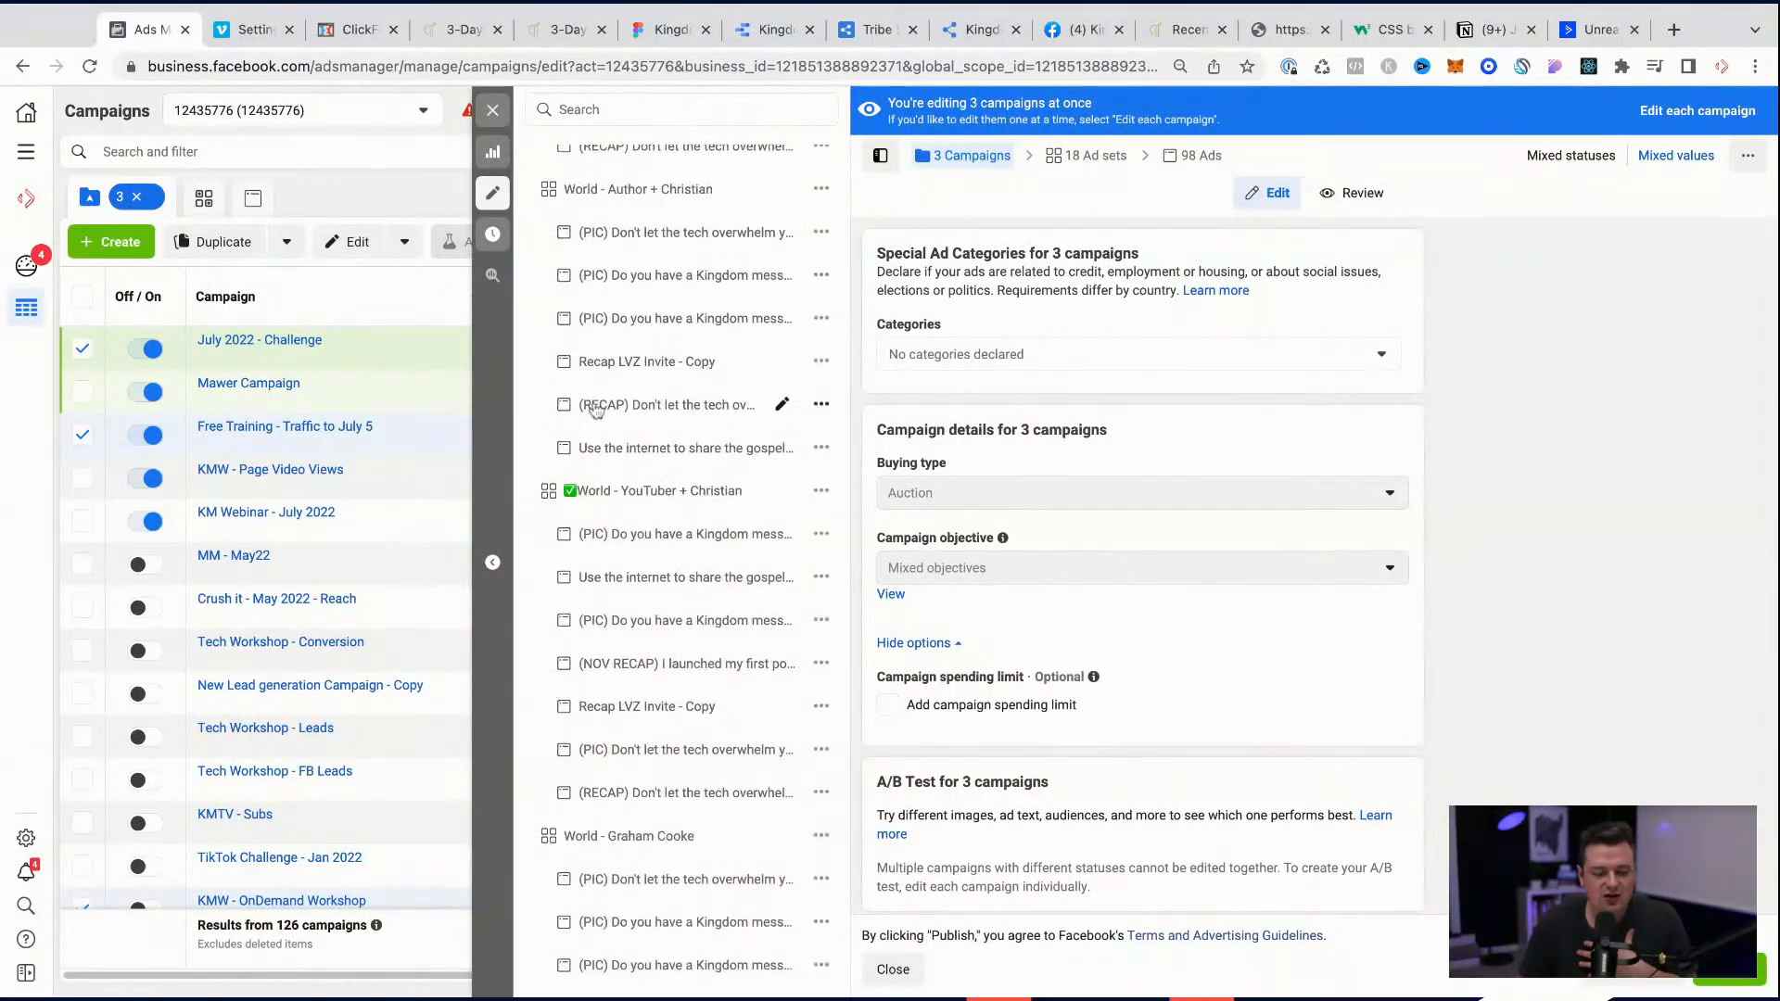
scroll(597, 931, "up", 1)
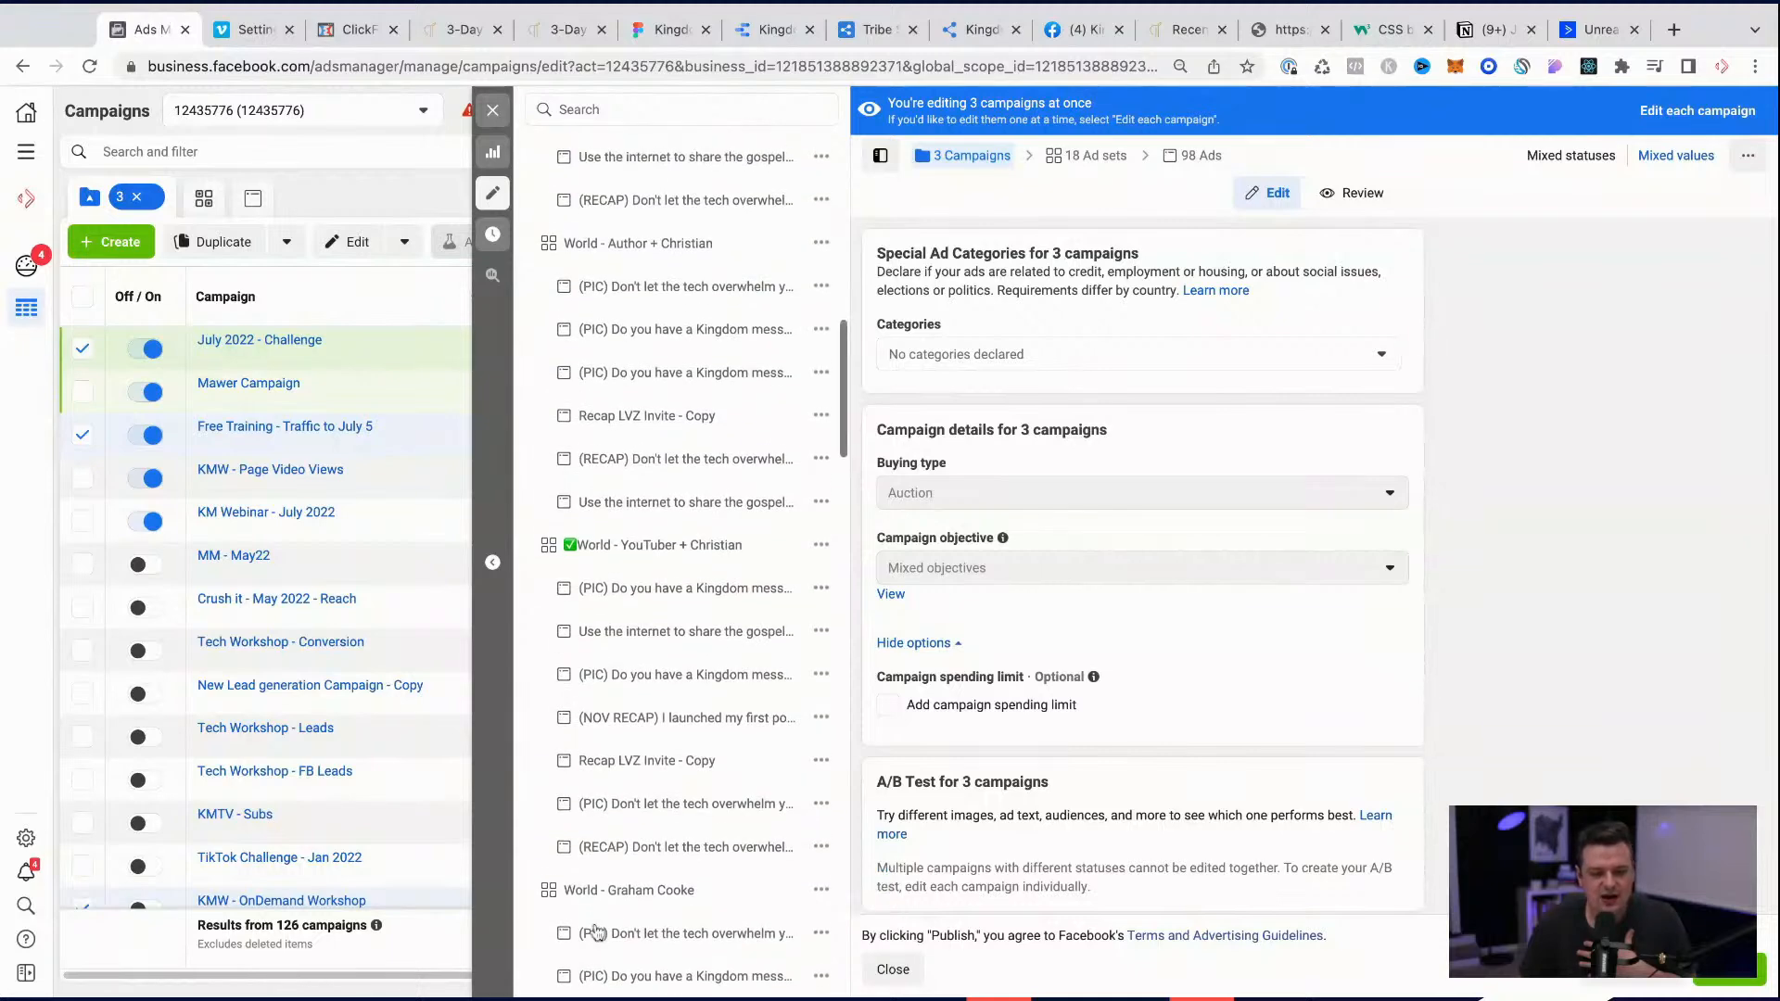
left_click(619, 549)
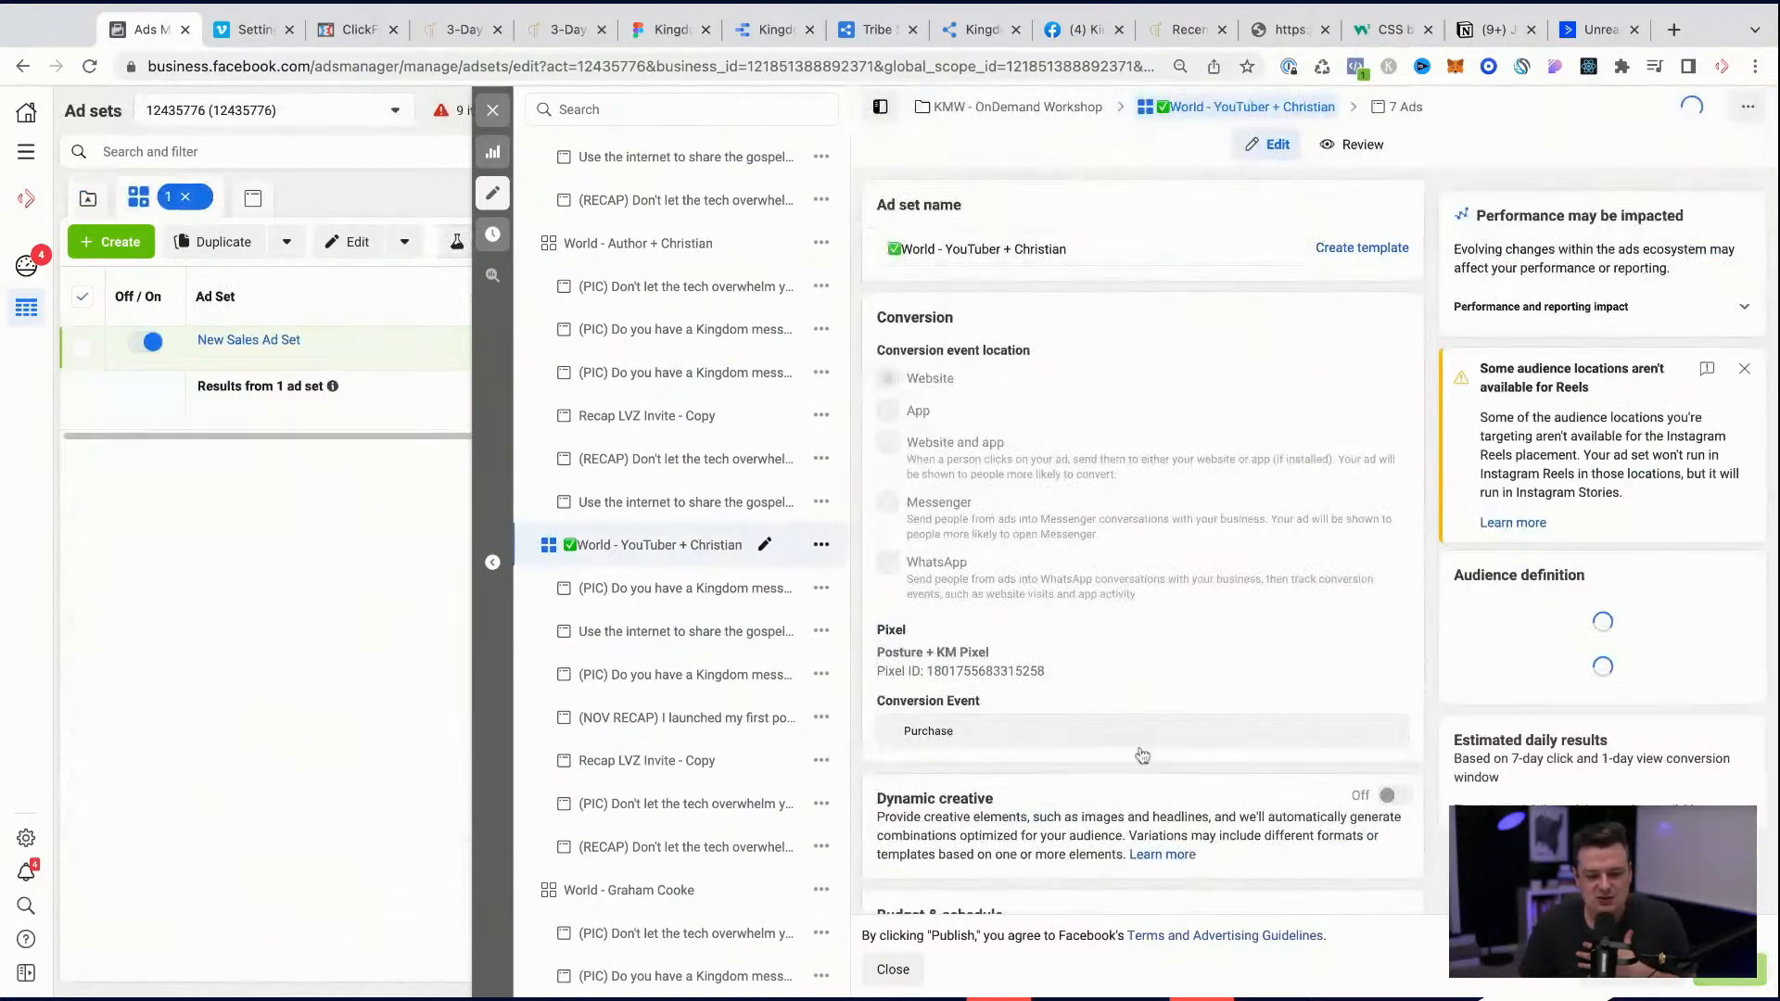
scroll(1142, 756, "down", 6)
scroll(1142, 755, "down", 5)
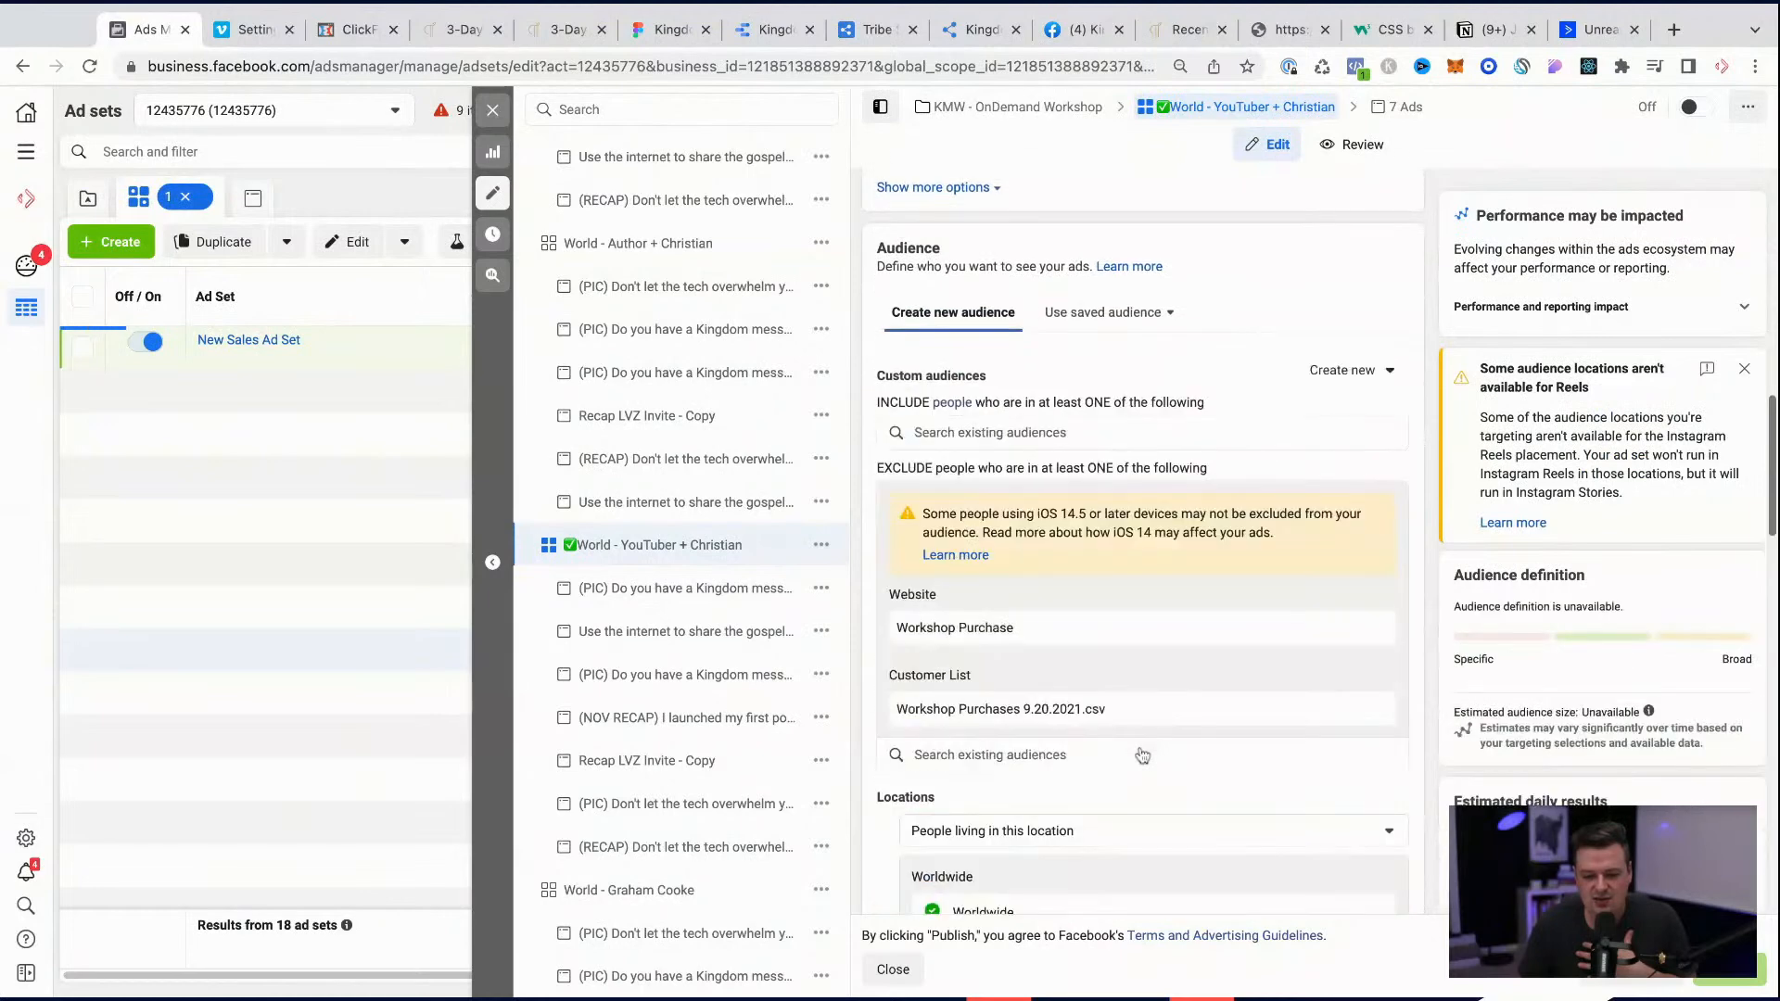
scroll(1142, 756, "down", 10)
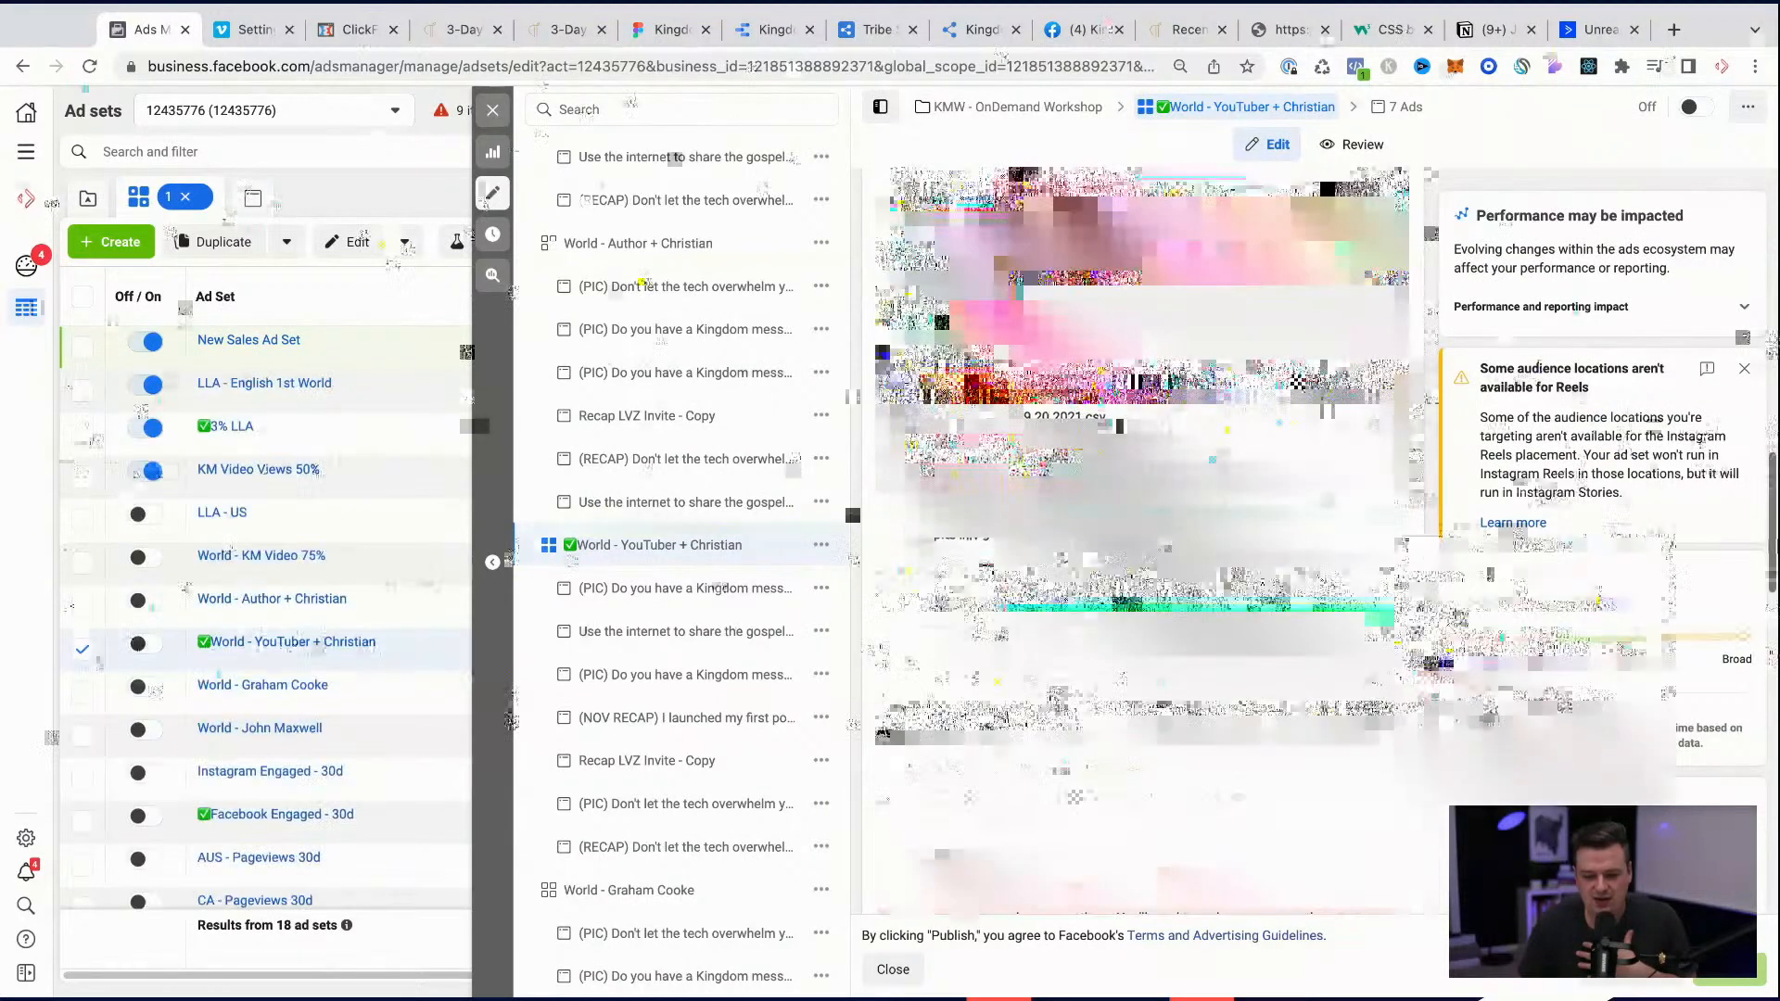
scroll(971, 679, "down", 5)
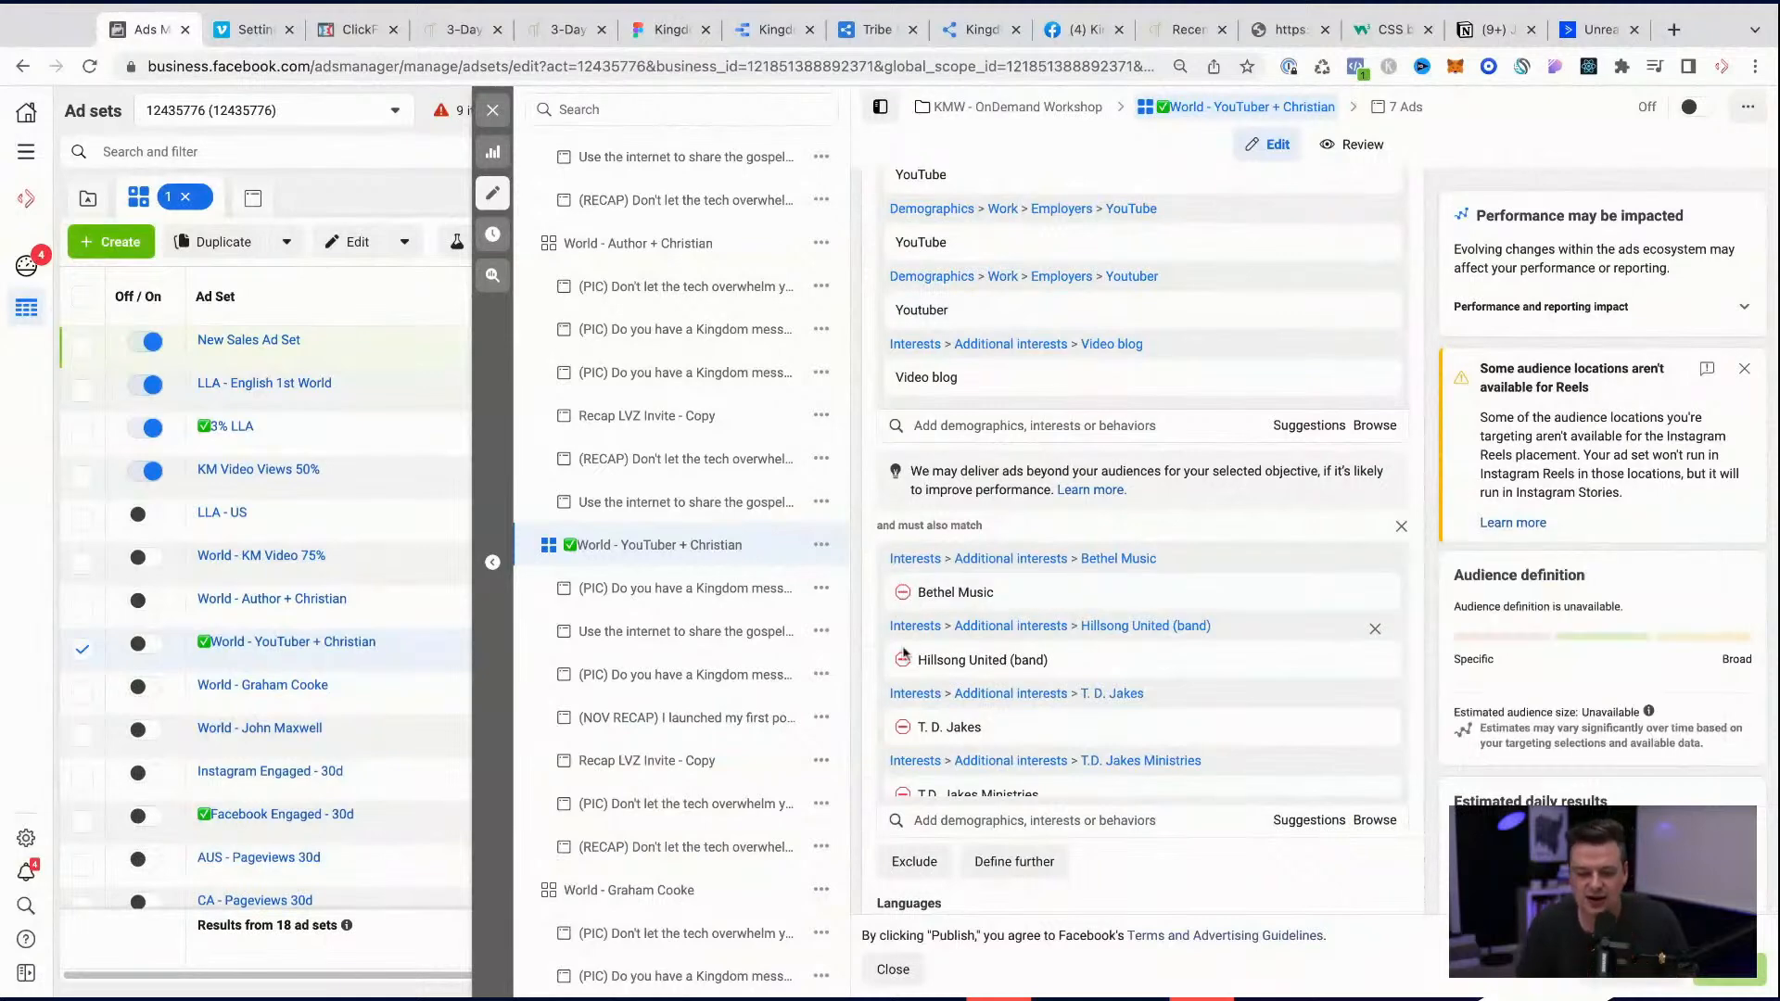
Step: Examine the other check-marked workshop ad sets: Facebook Engaged - 30d, SA - Pageviews 30d and Christian Video Blog (2.8M) - Copy
scroll(694, 689, "down", 7)
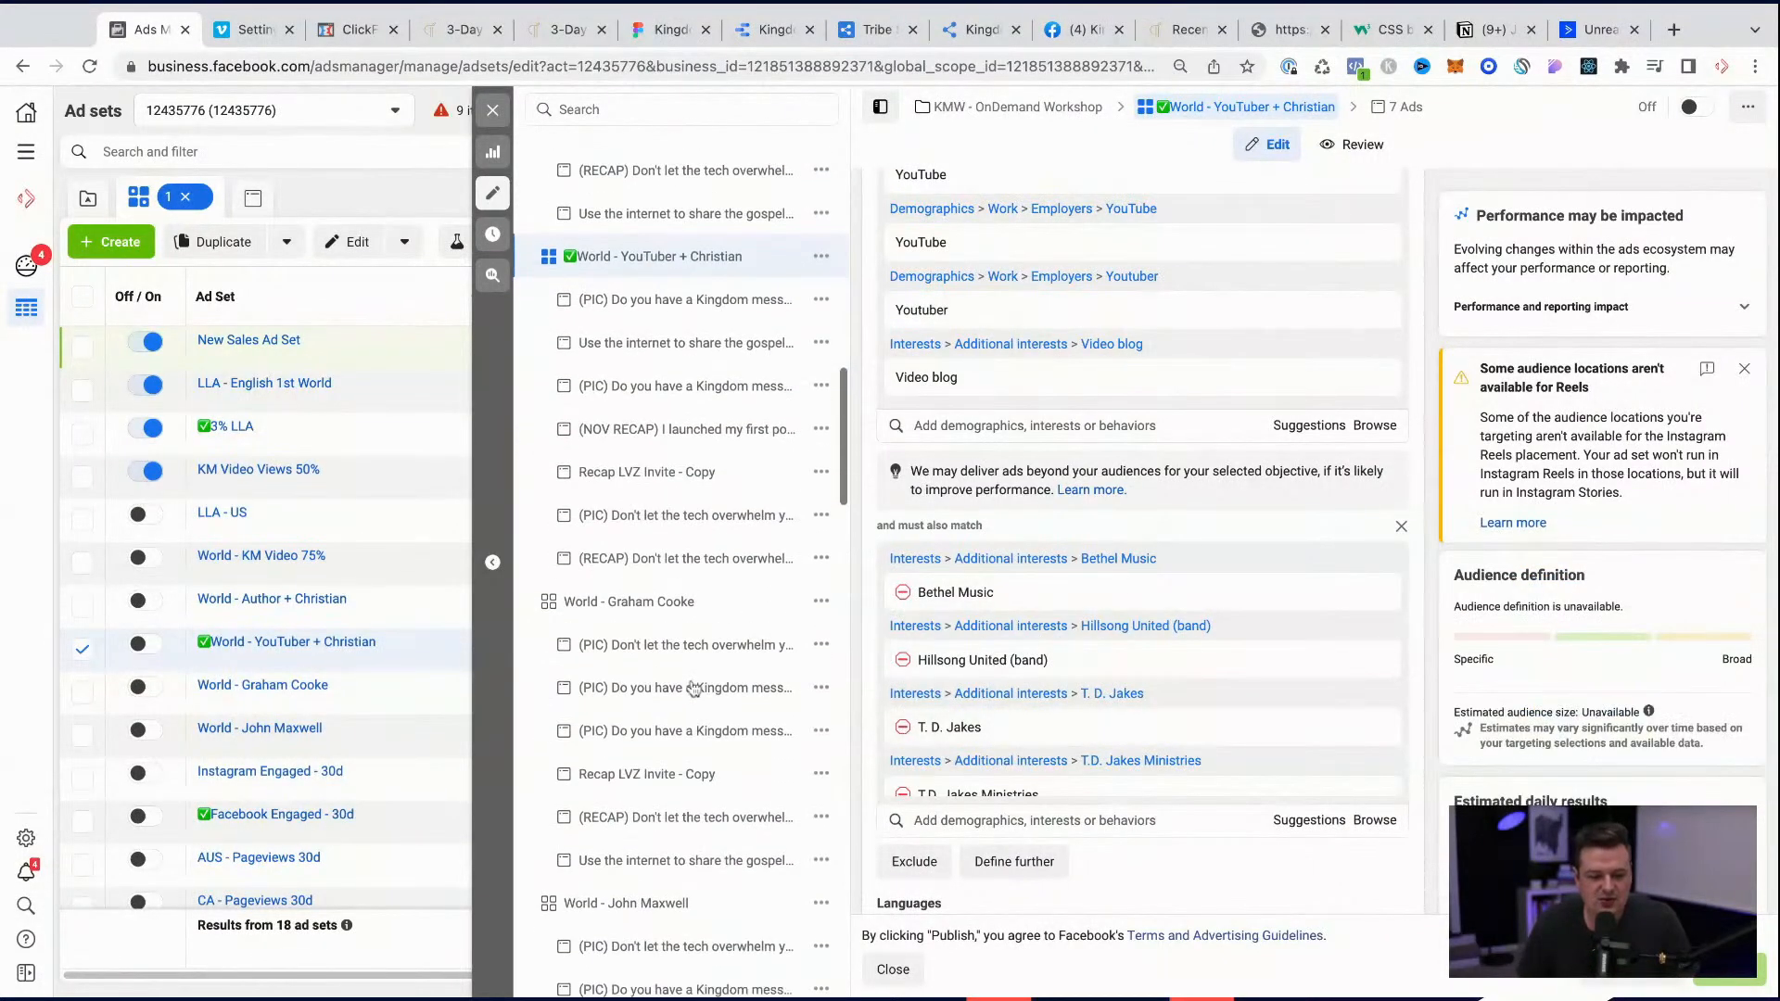
scroll(693, 689, "down", 7)
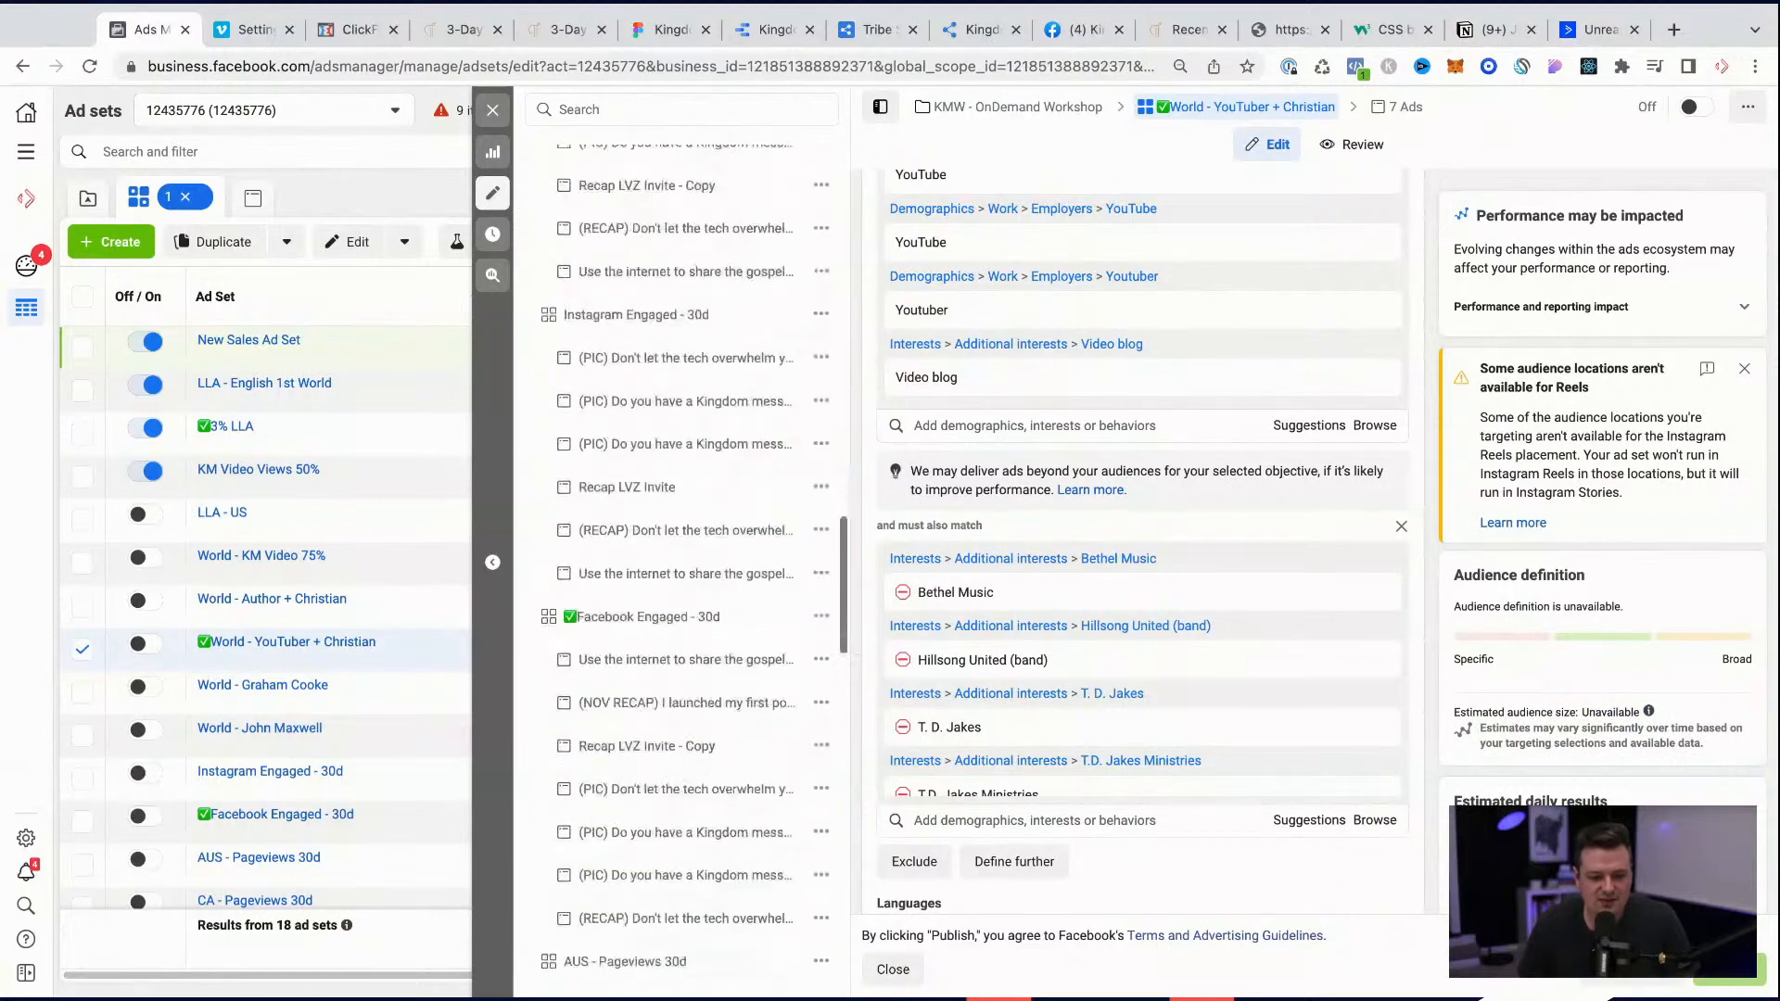
left_click(644, 510)
scroll(1288, 669, "down", 5)
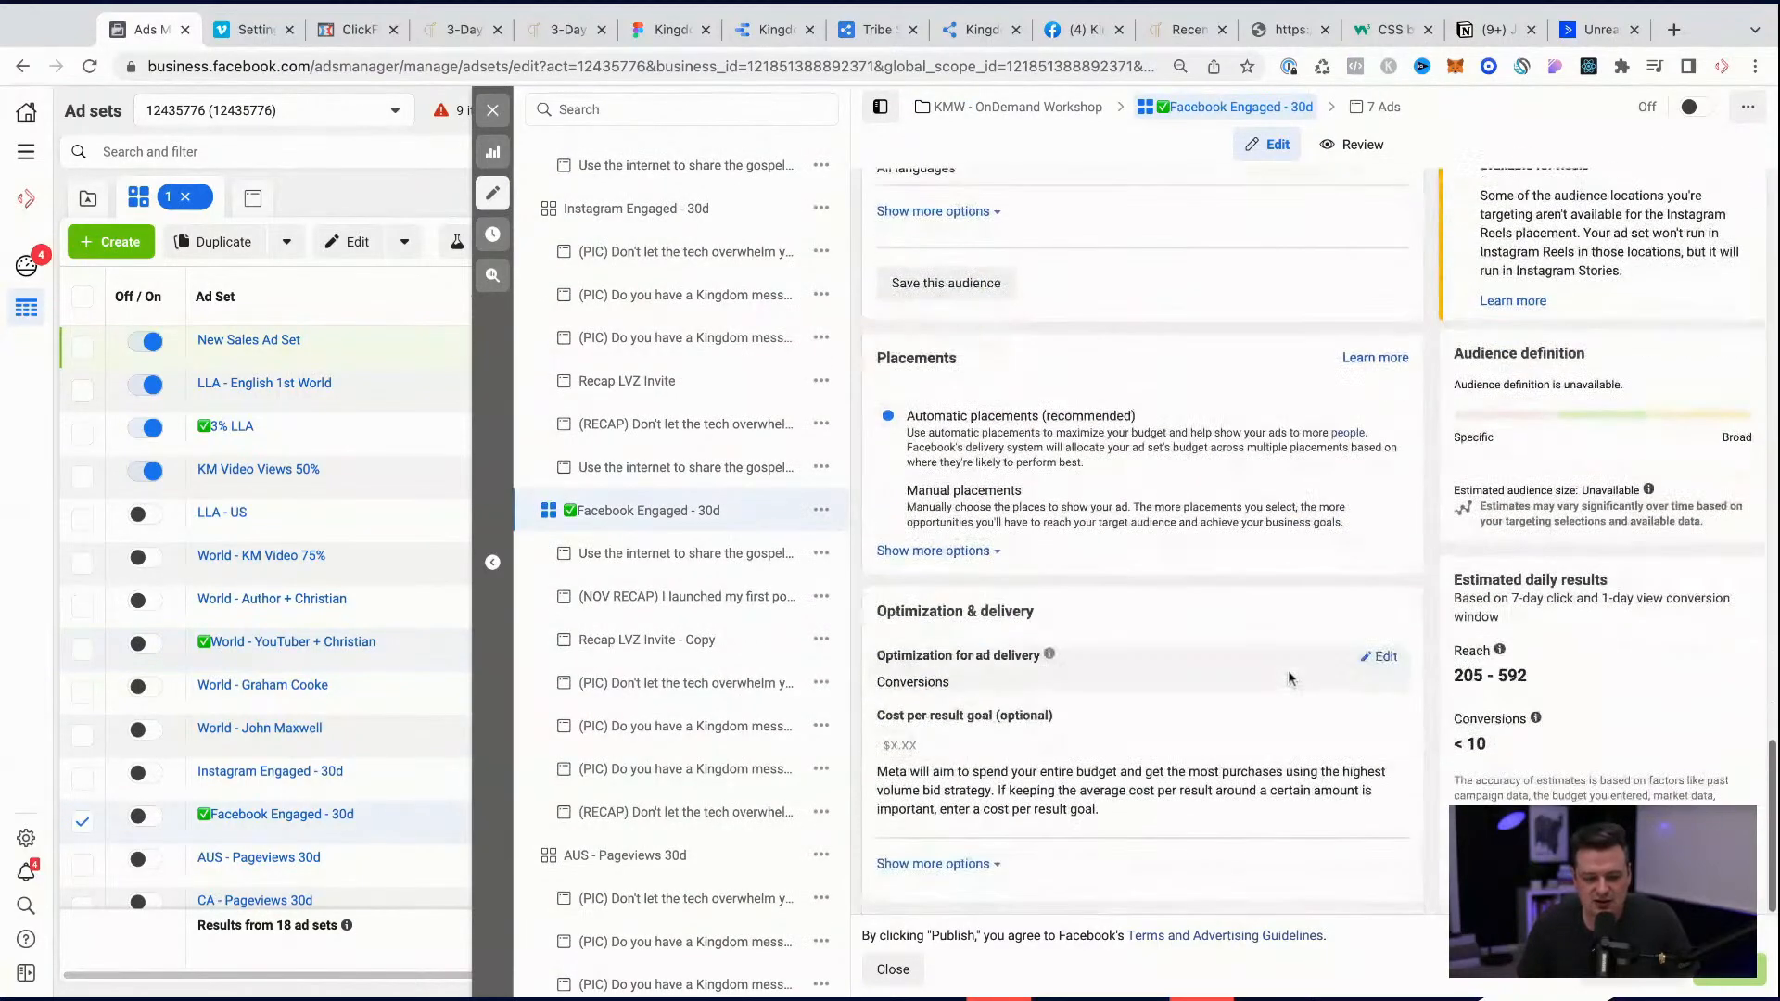
scroll(690, 799, "down", 15)
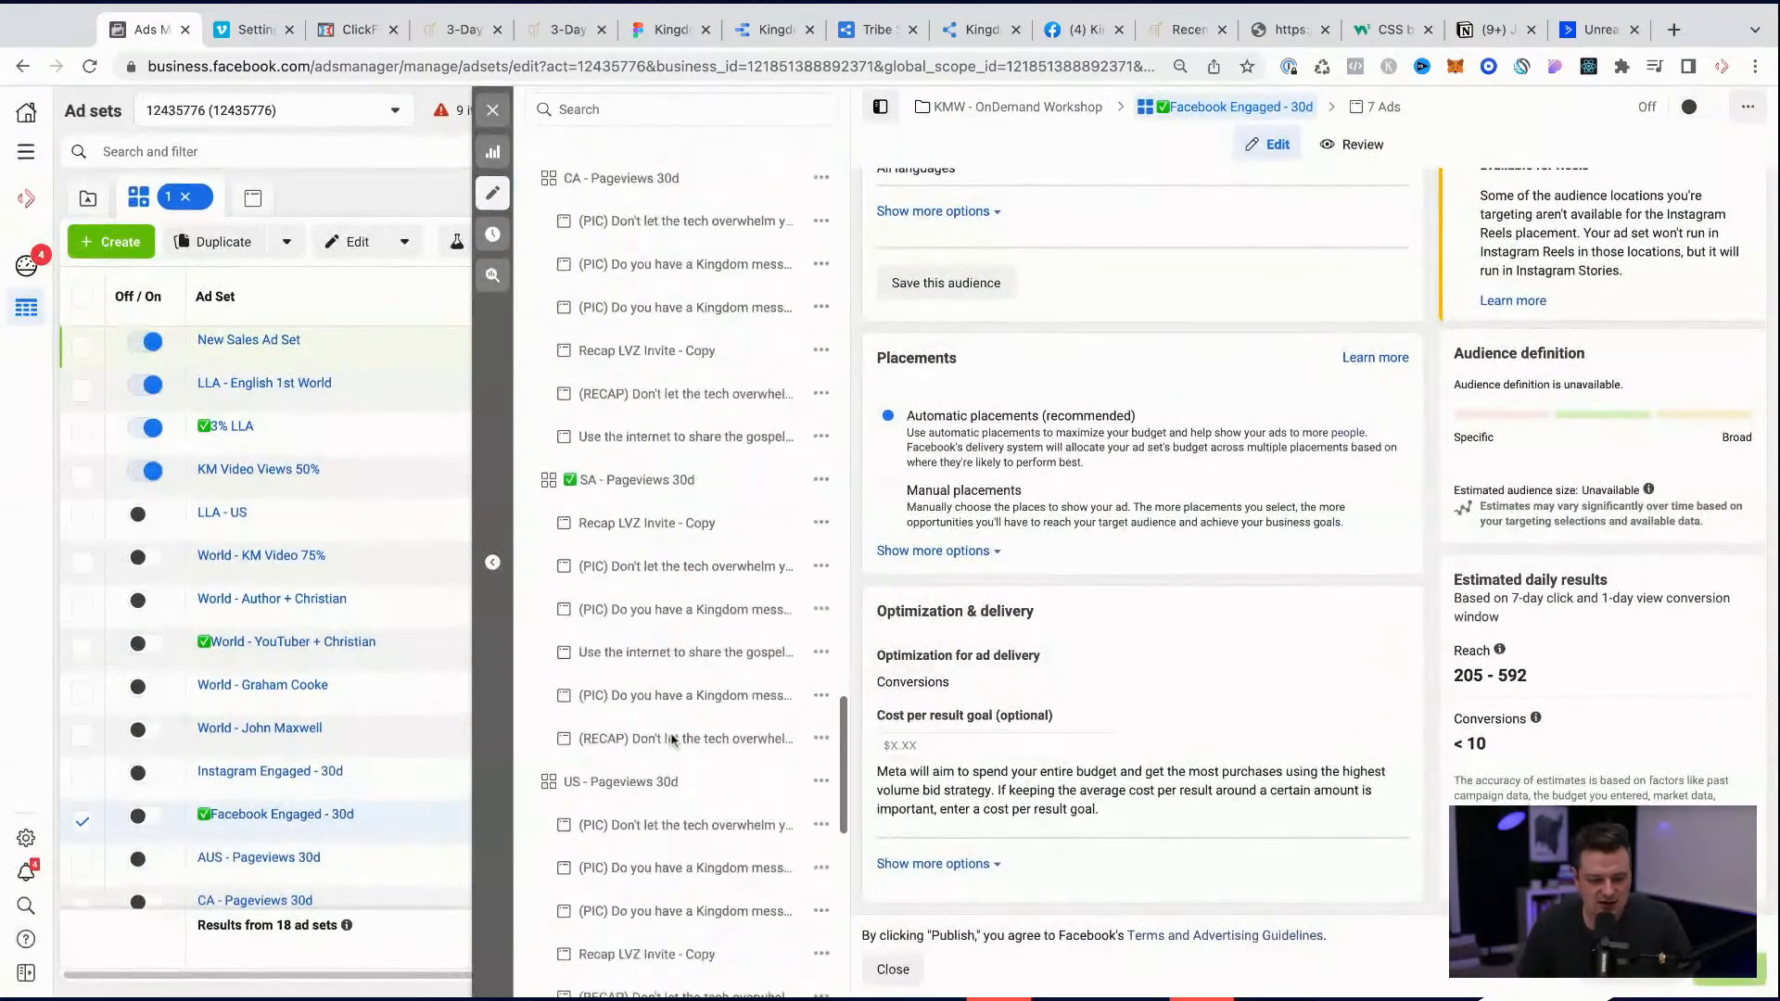
left_click(643, 408)
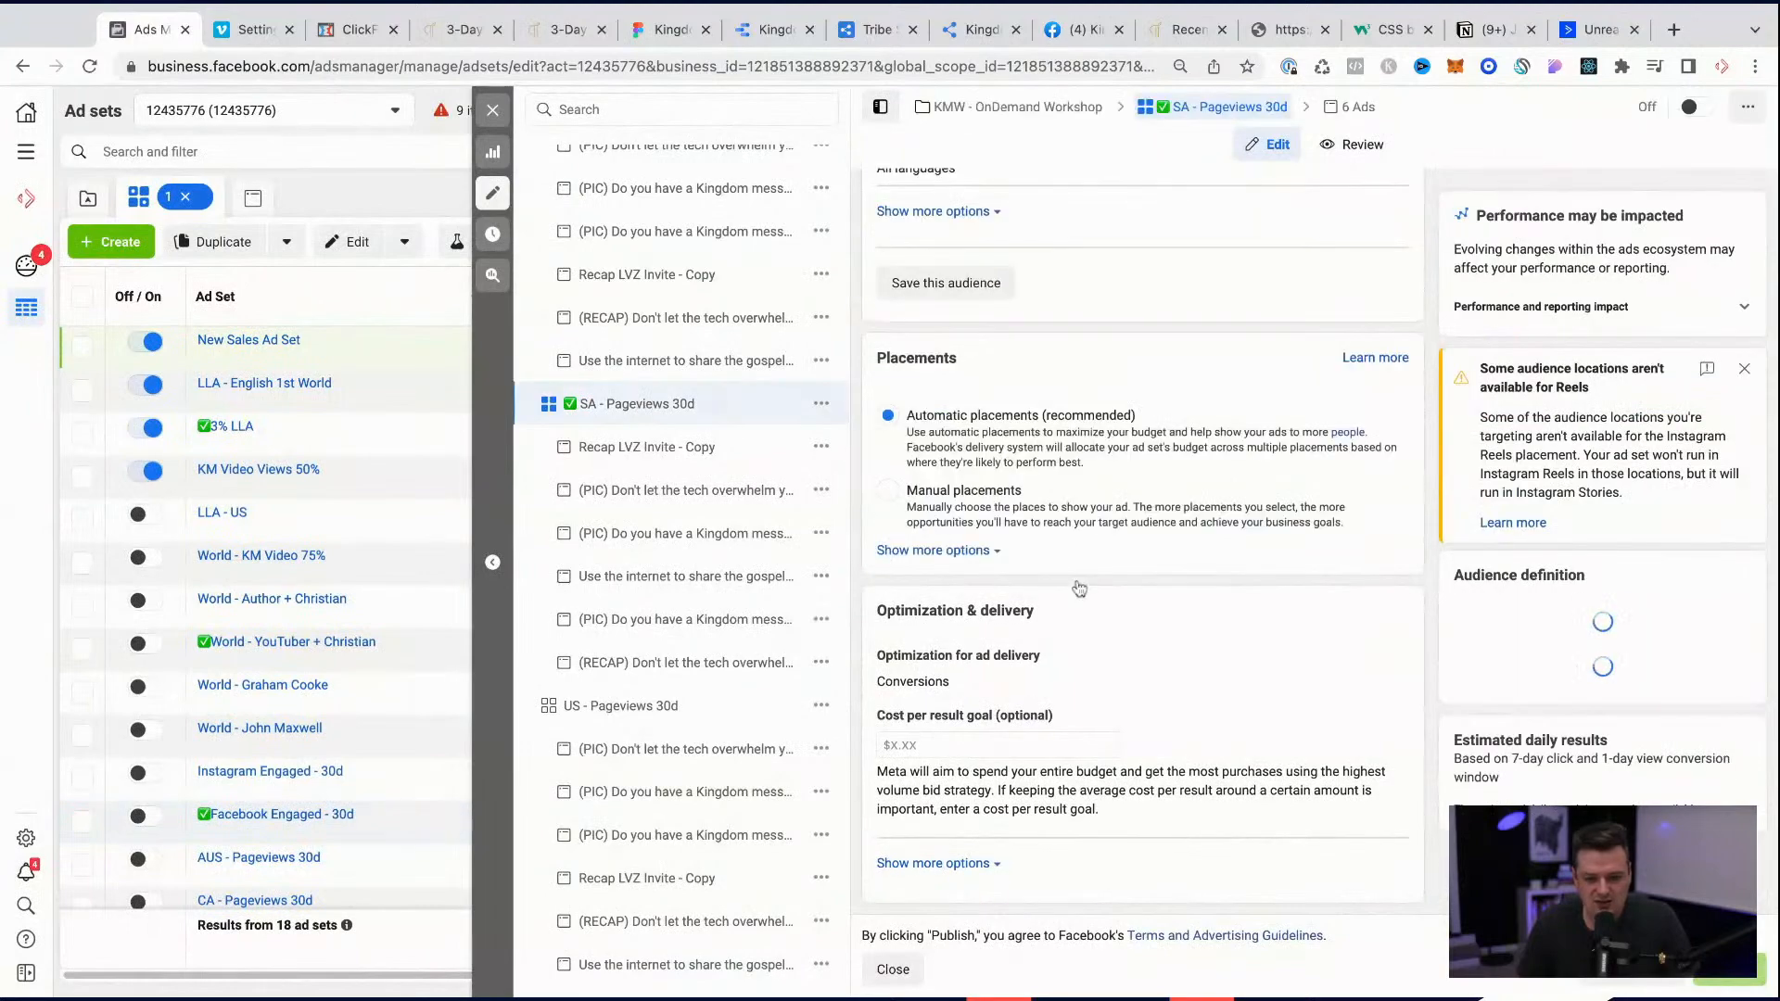
scroll(594, 806, "down", 10)
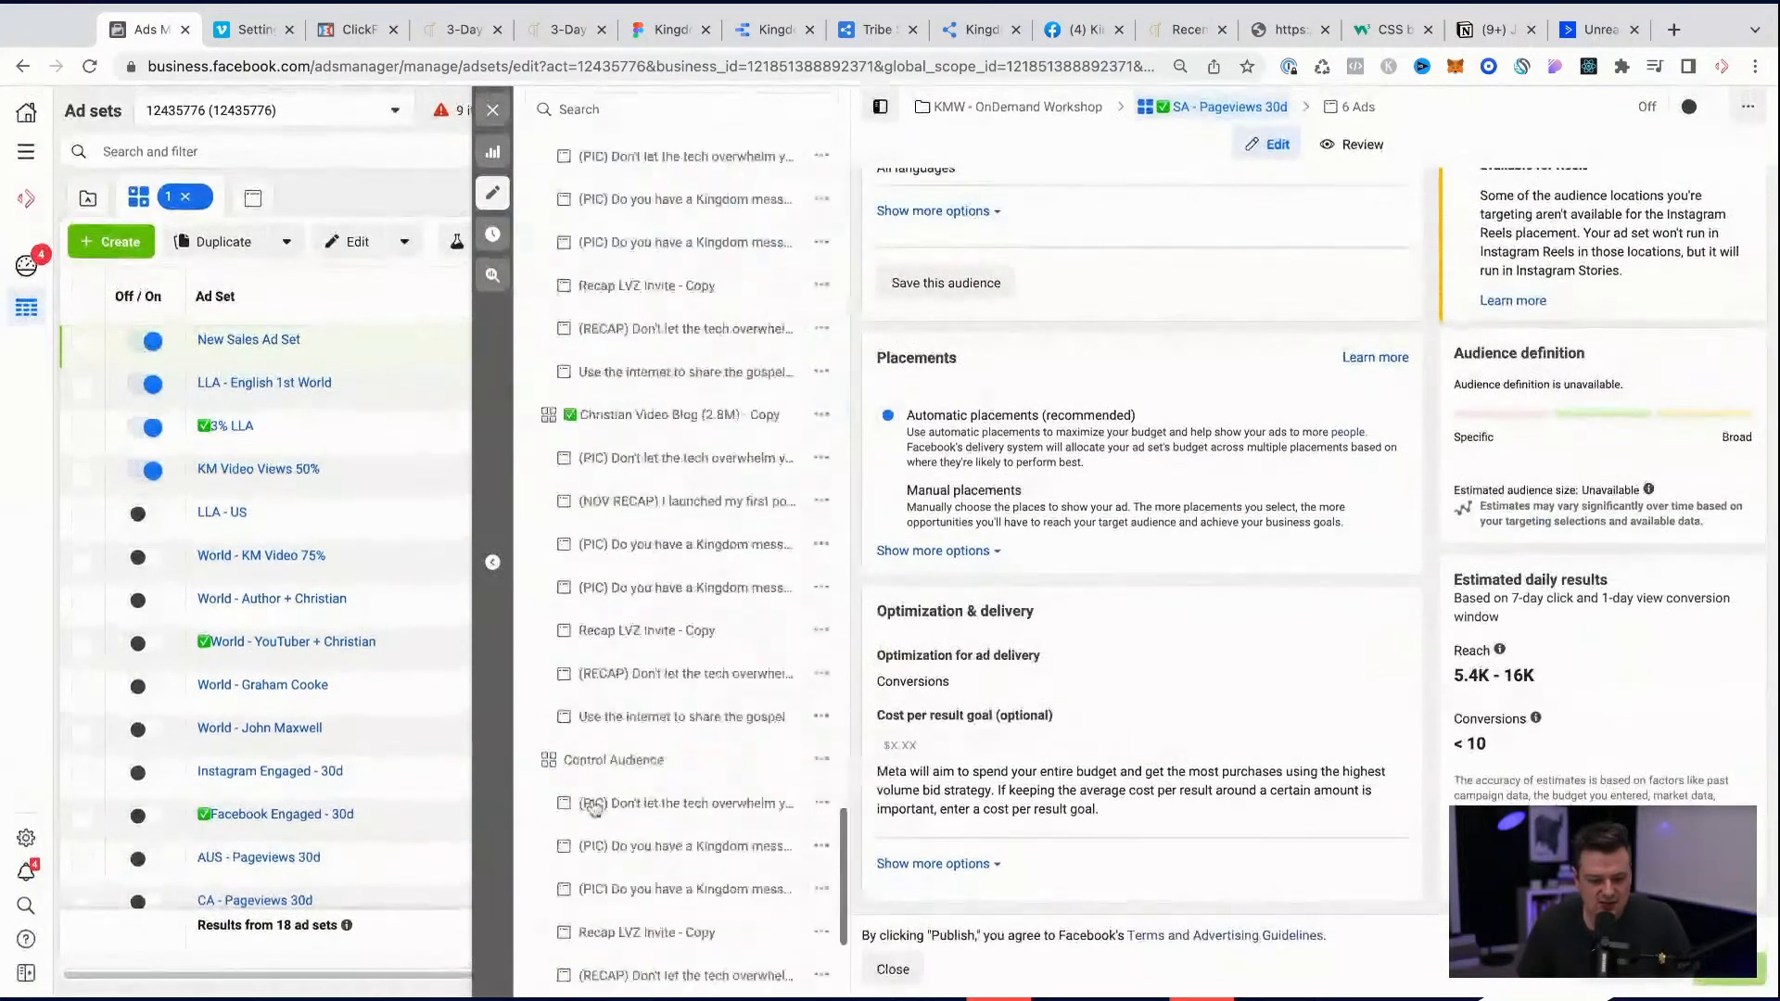
left_click(665, 363)
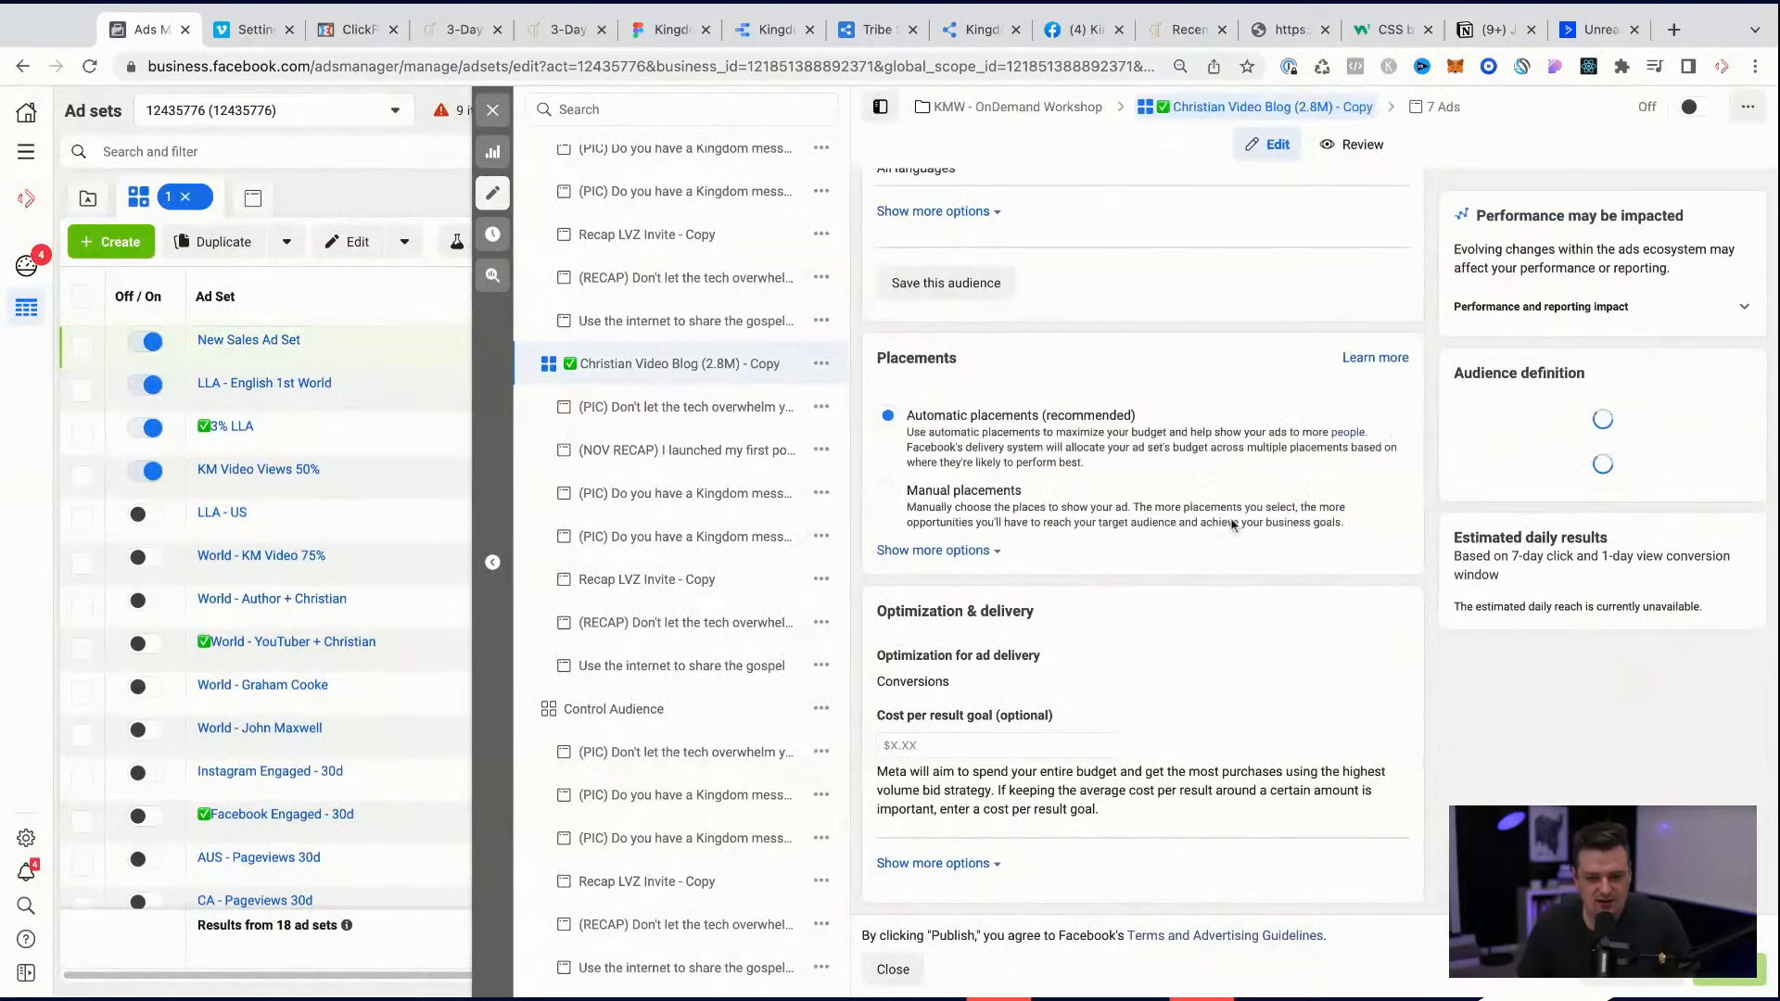
scroll(649, 732, "down", 10)
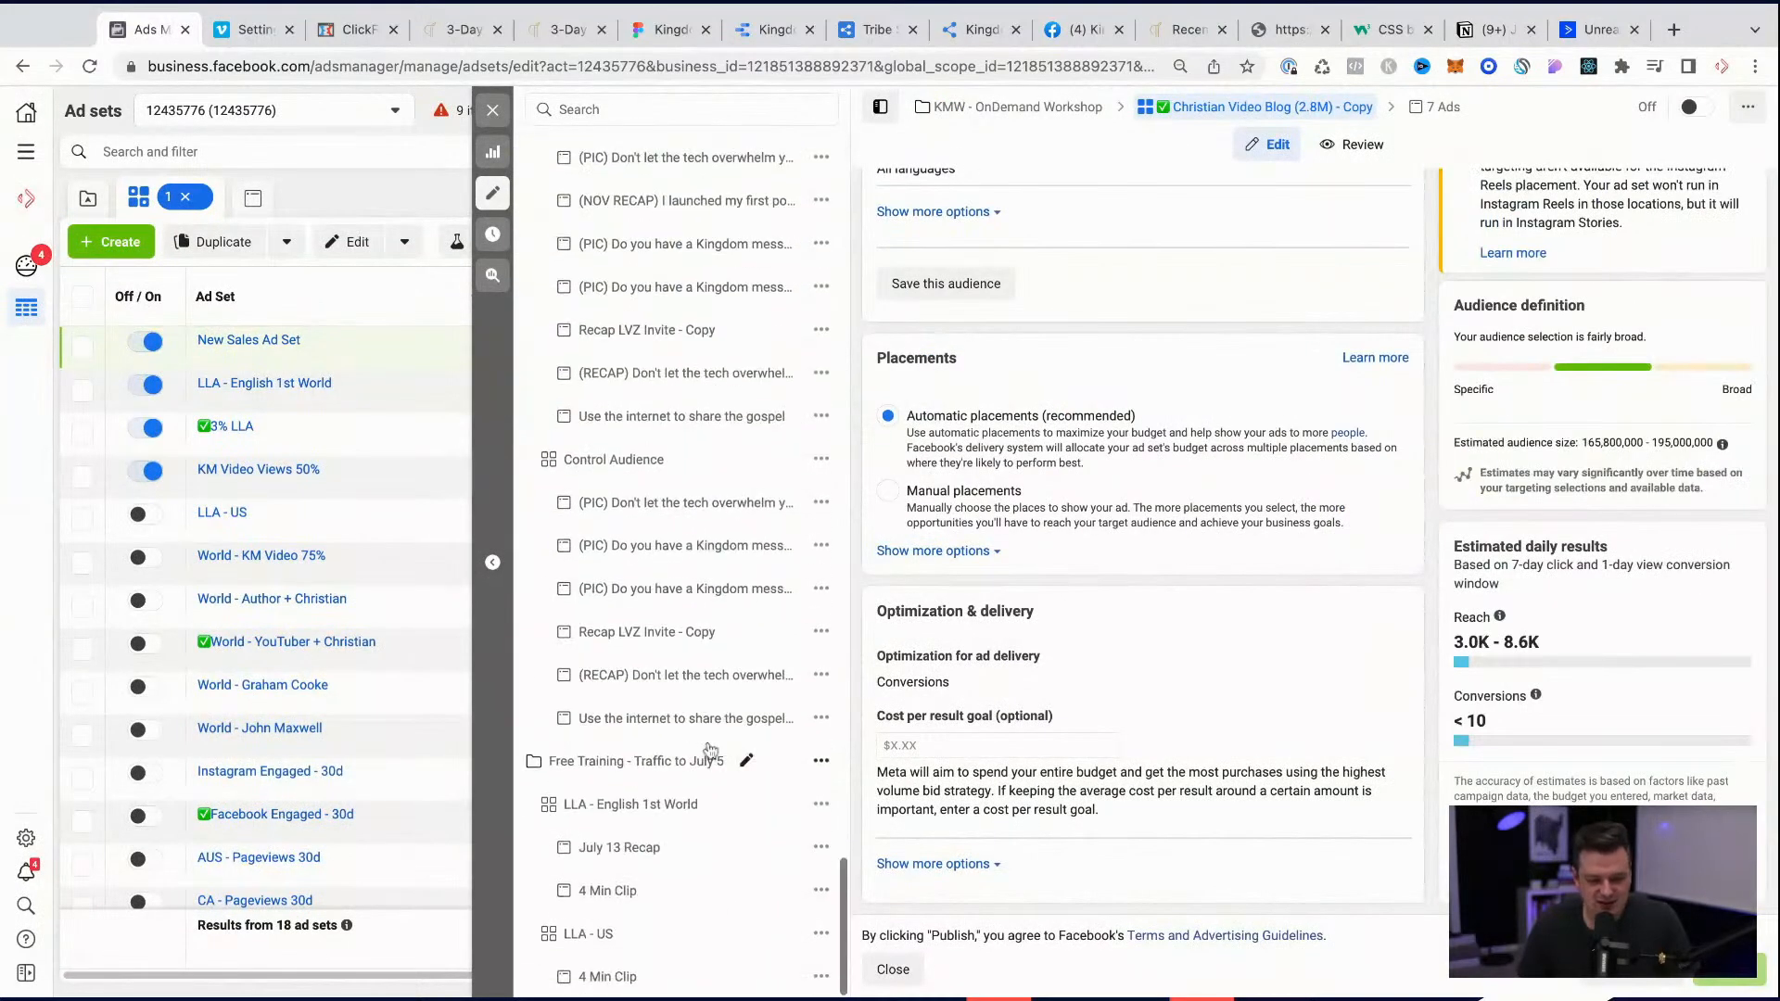
scroll(716, 780, "up", 15)
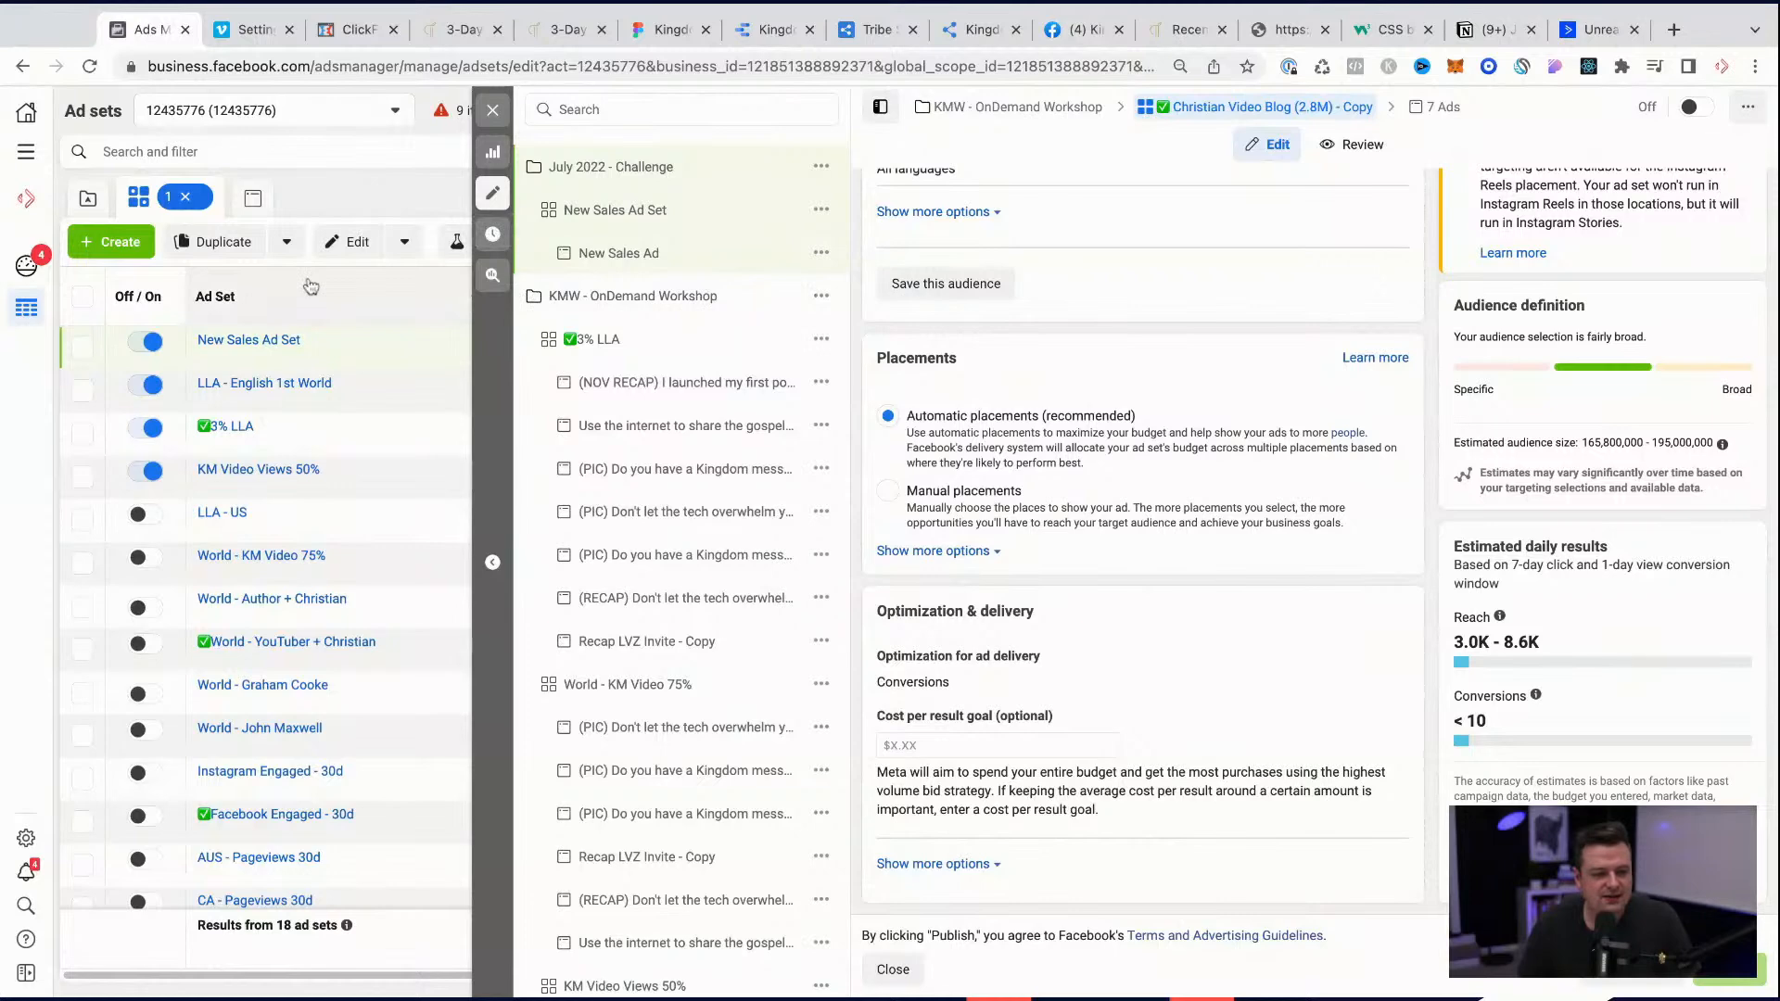
Step: Close the editor, return to the campaign list and deselect all three campaigns
left_click(492, 113)
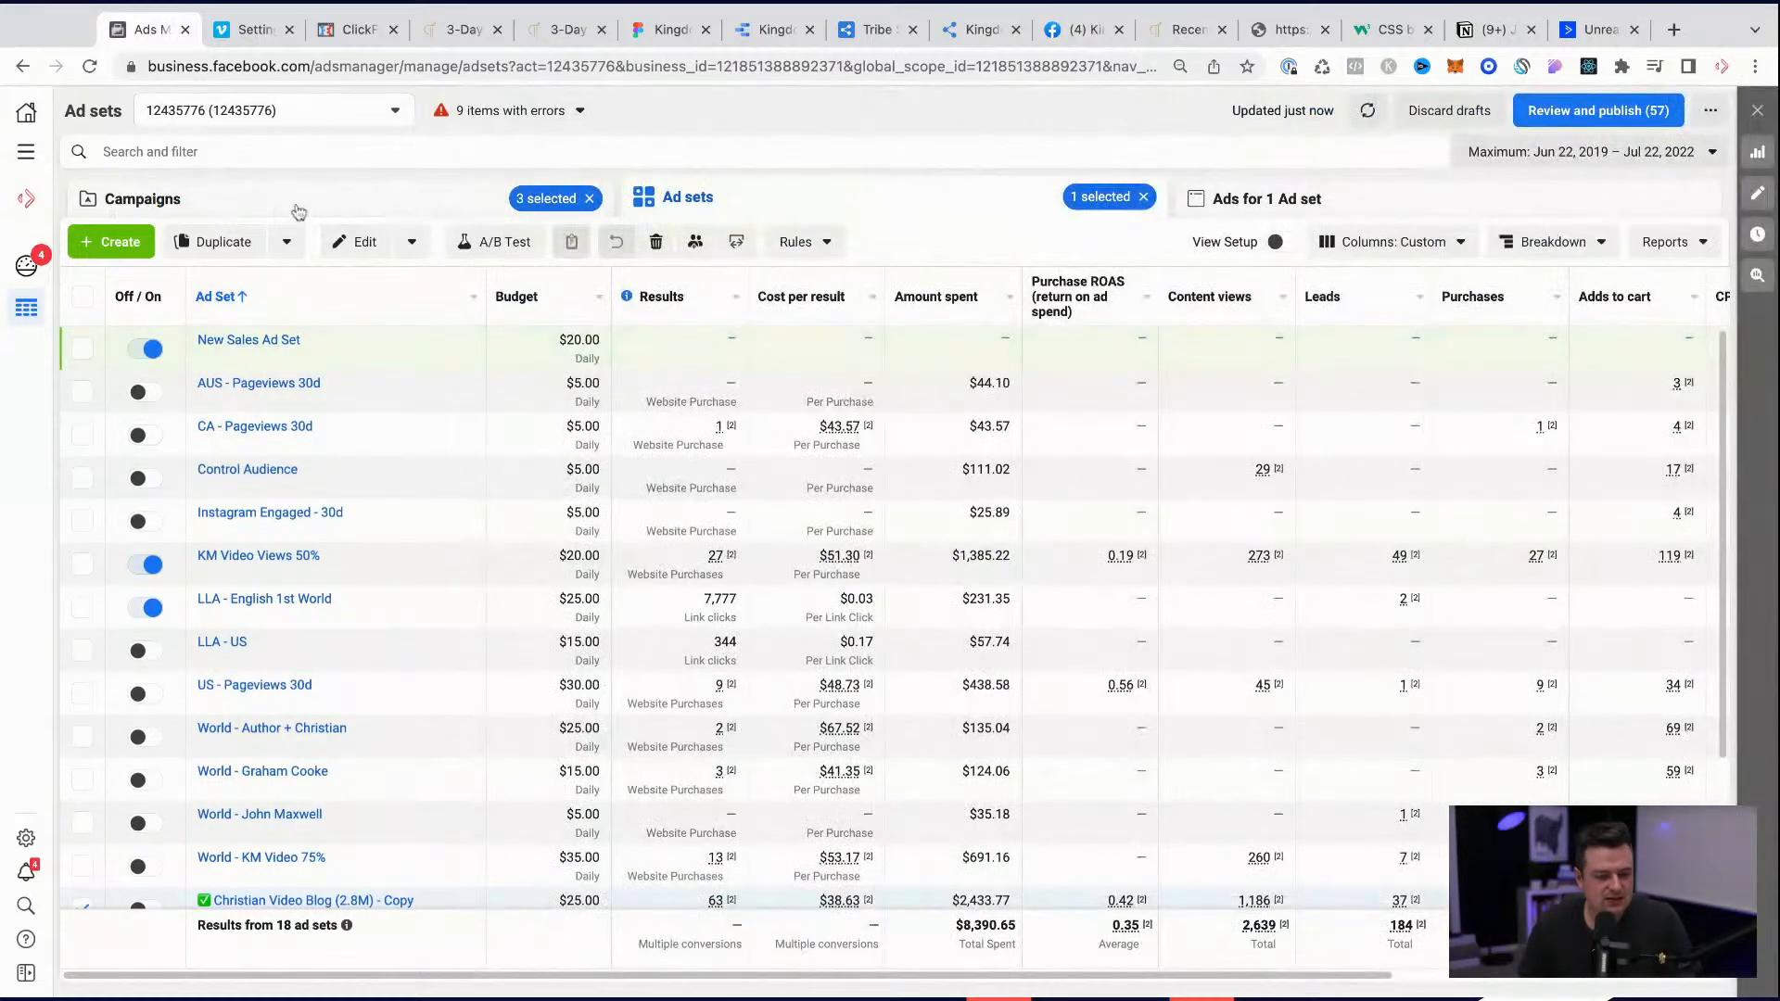
left_click(297, 209)
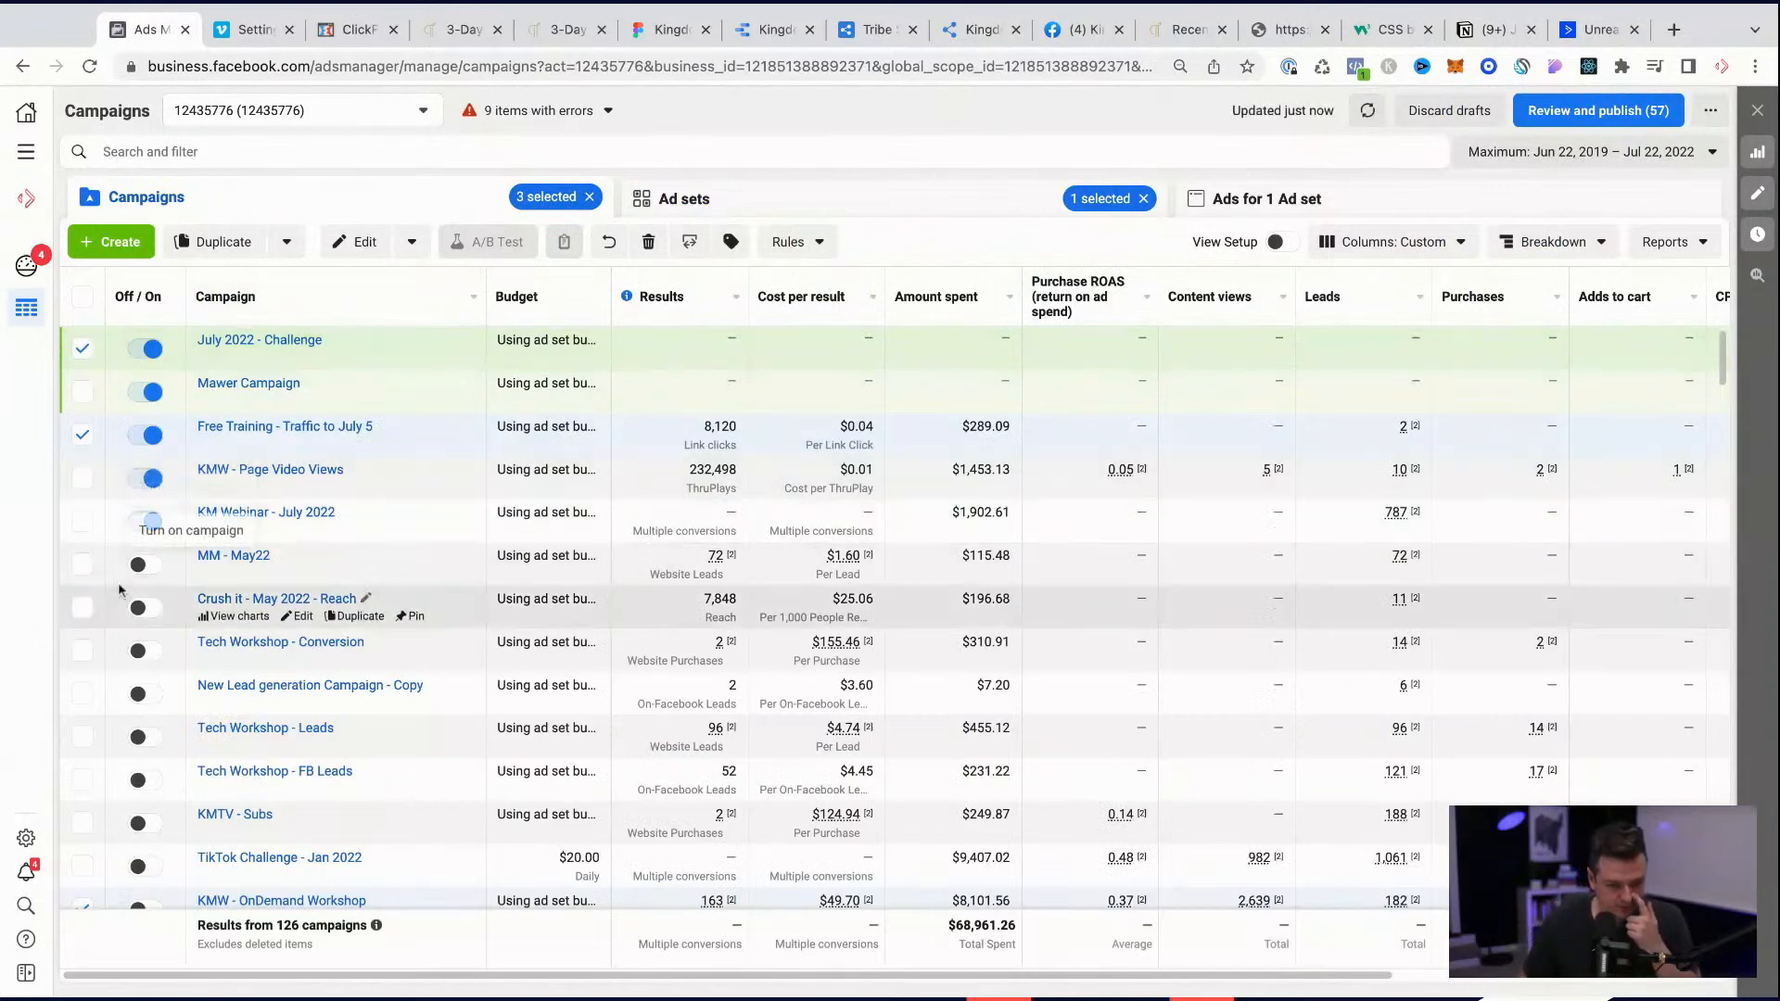
left_click(82, 434)
left_click(83, 349)
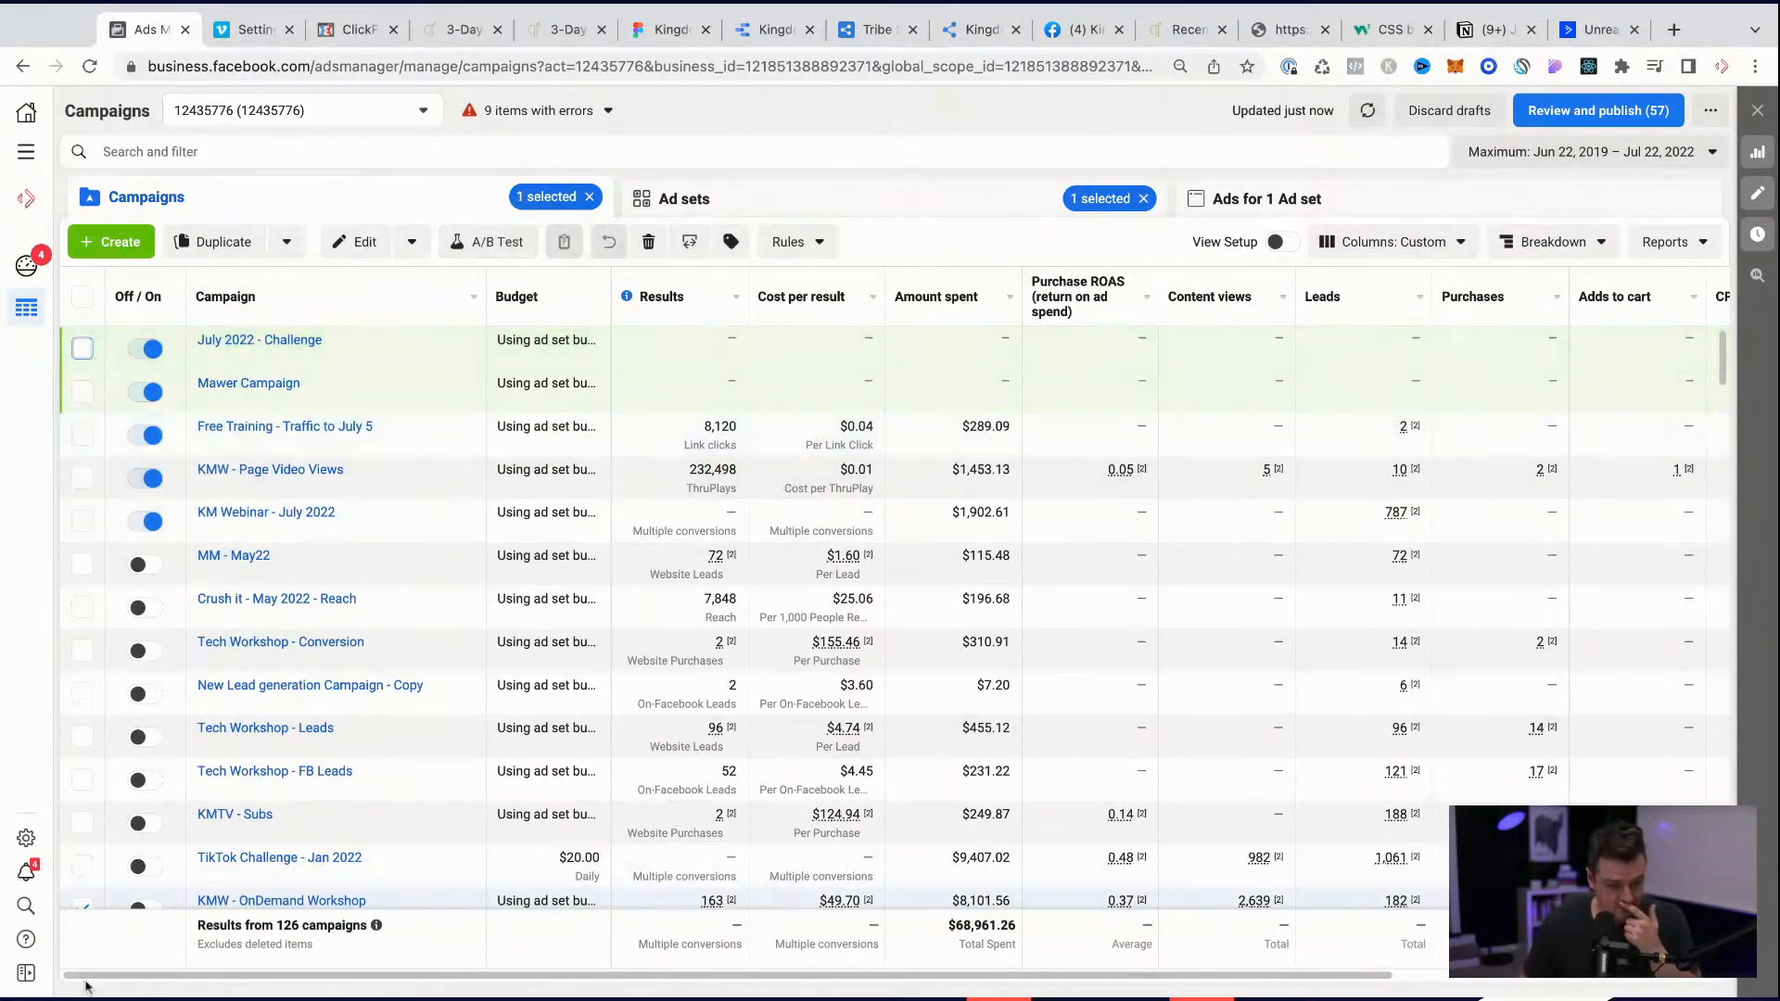
left_click(78, 905)
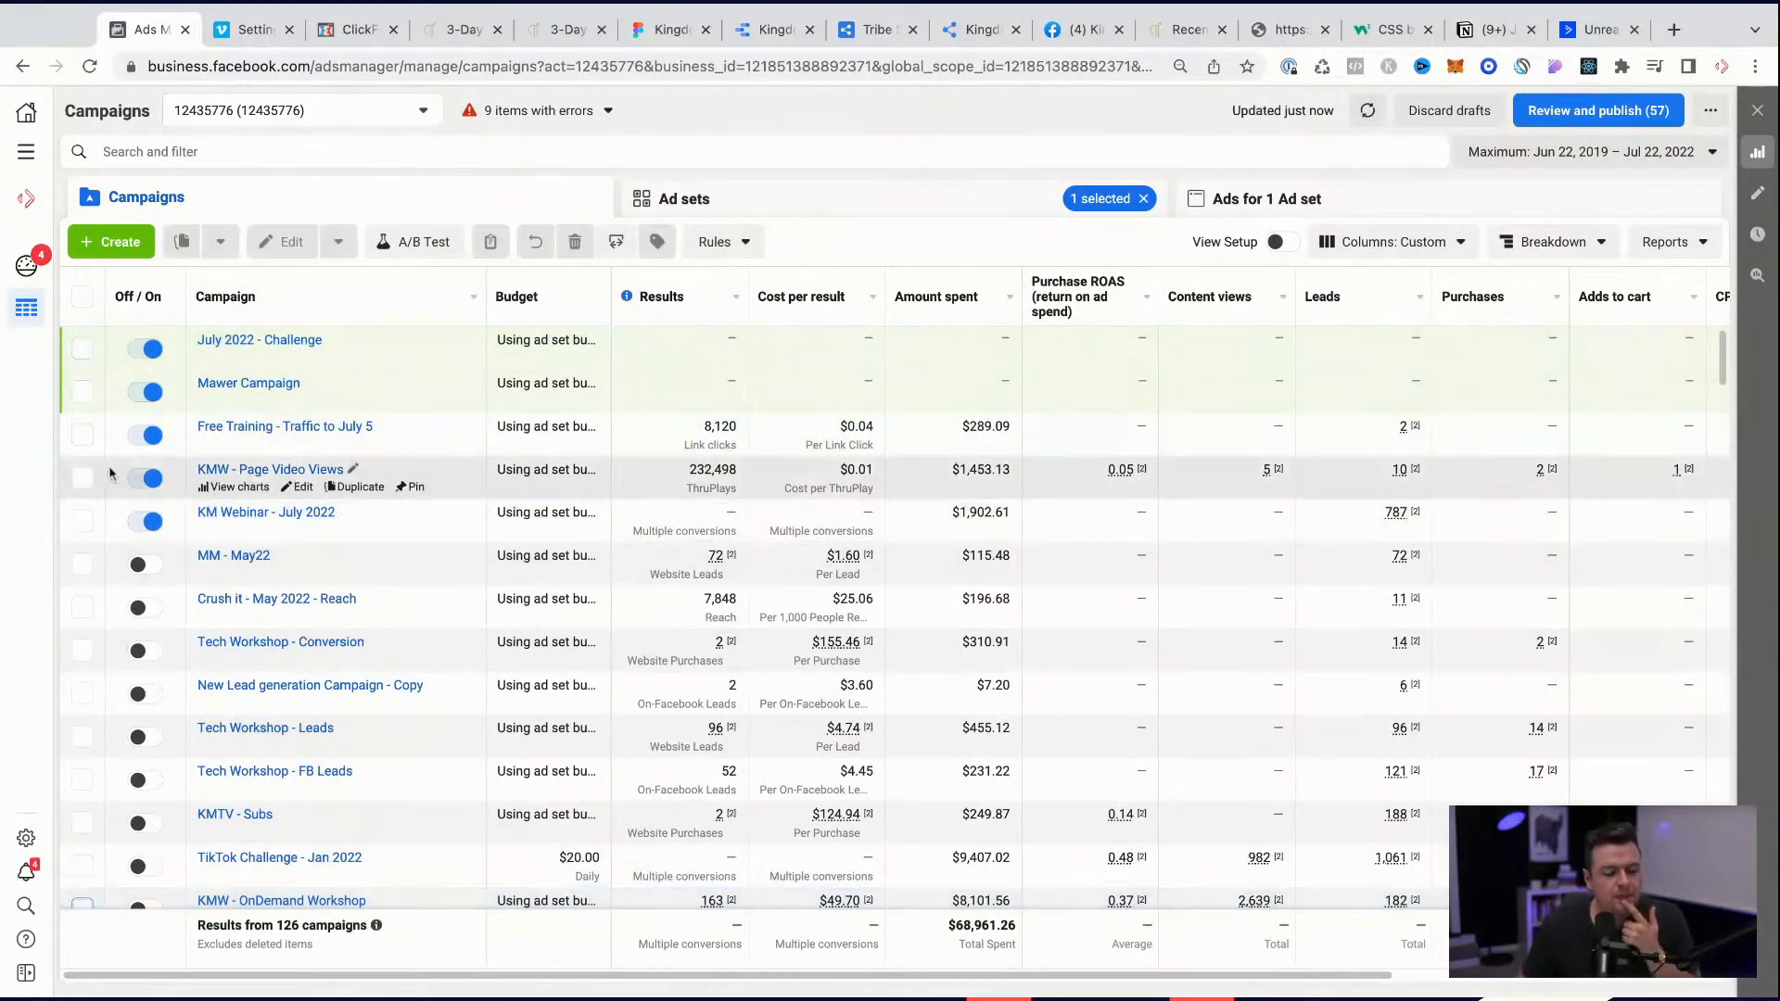
Step: View the ad set results of the KM Webinar - July 2022 campaign and return to the campaign list
scroll(185, 691, "down", 1)
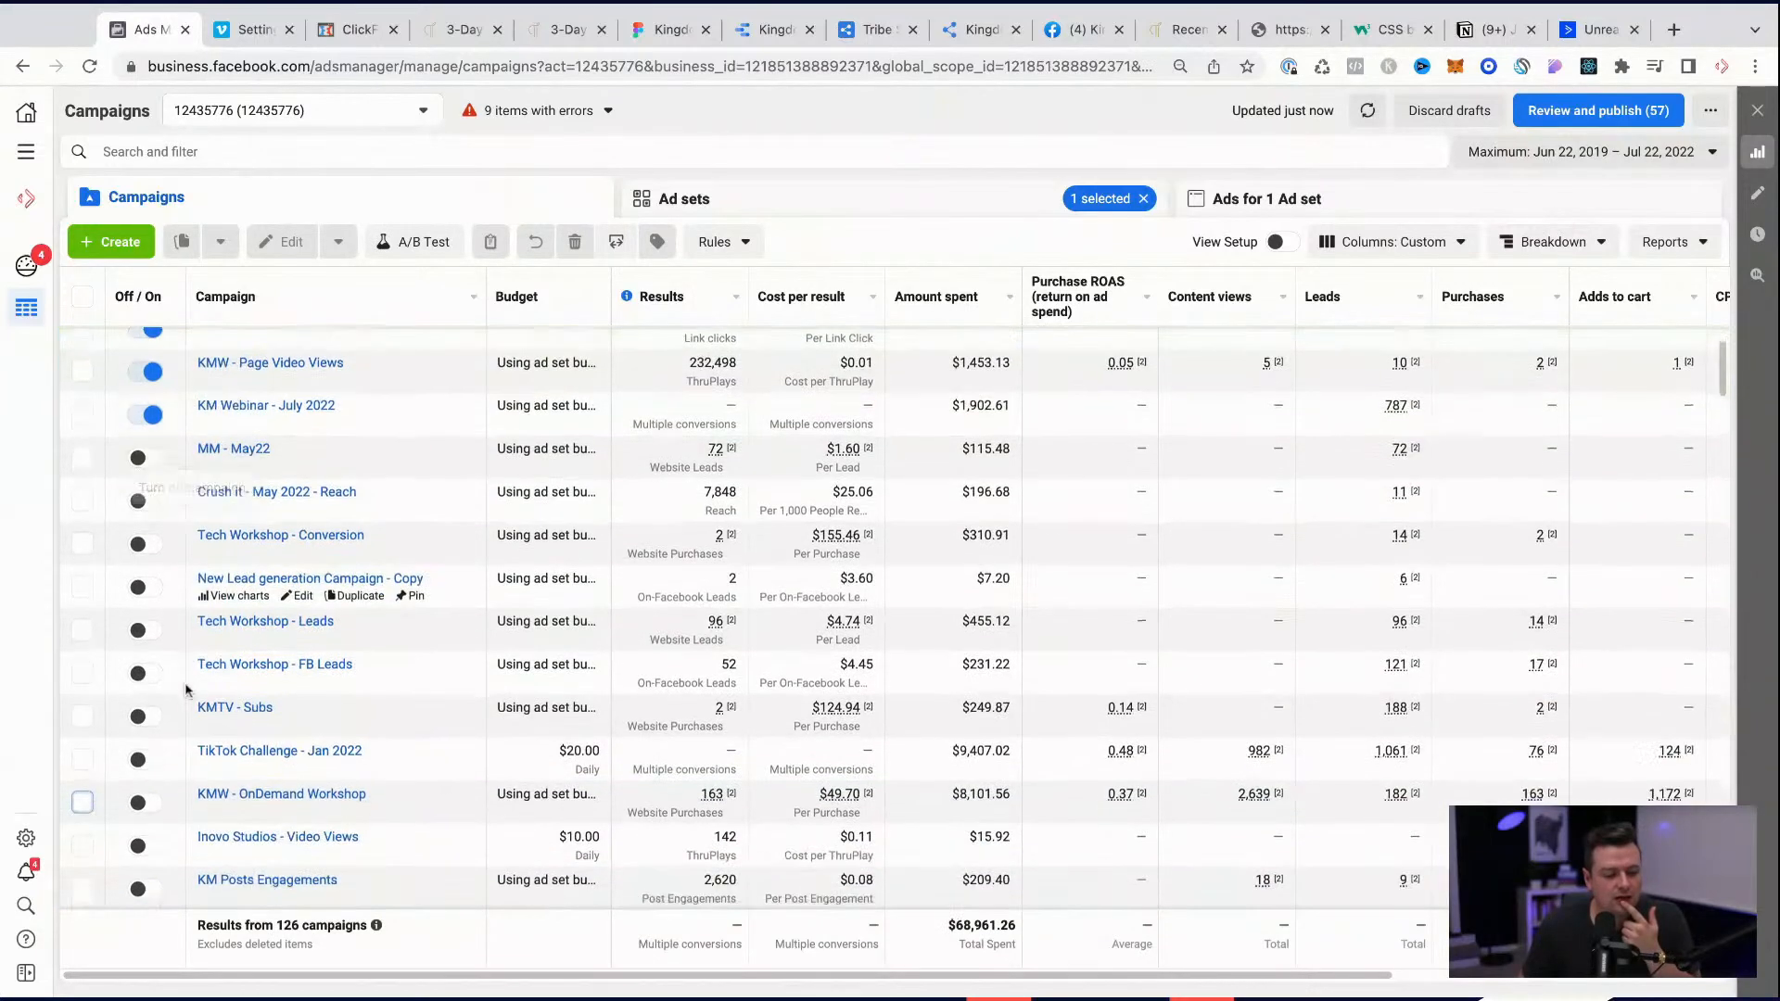
left_click(292, 408)
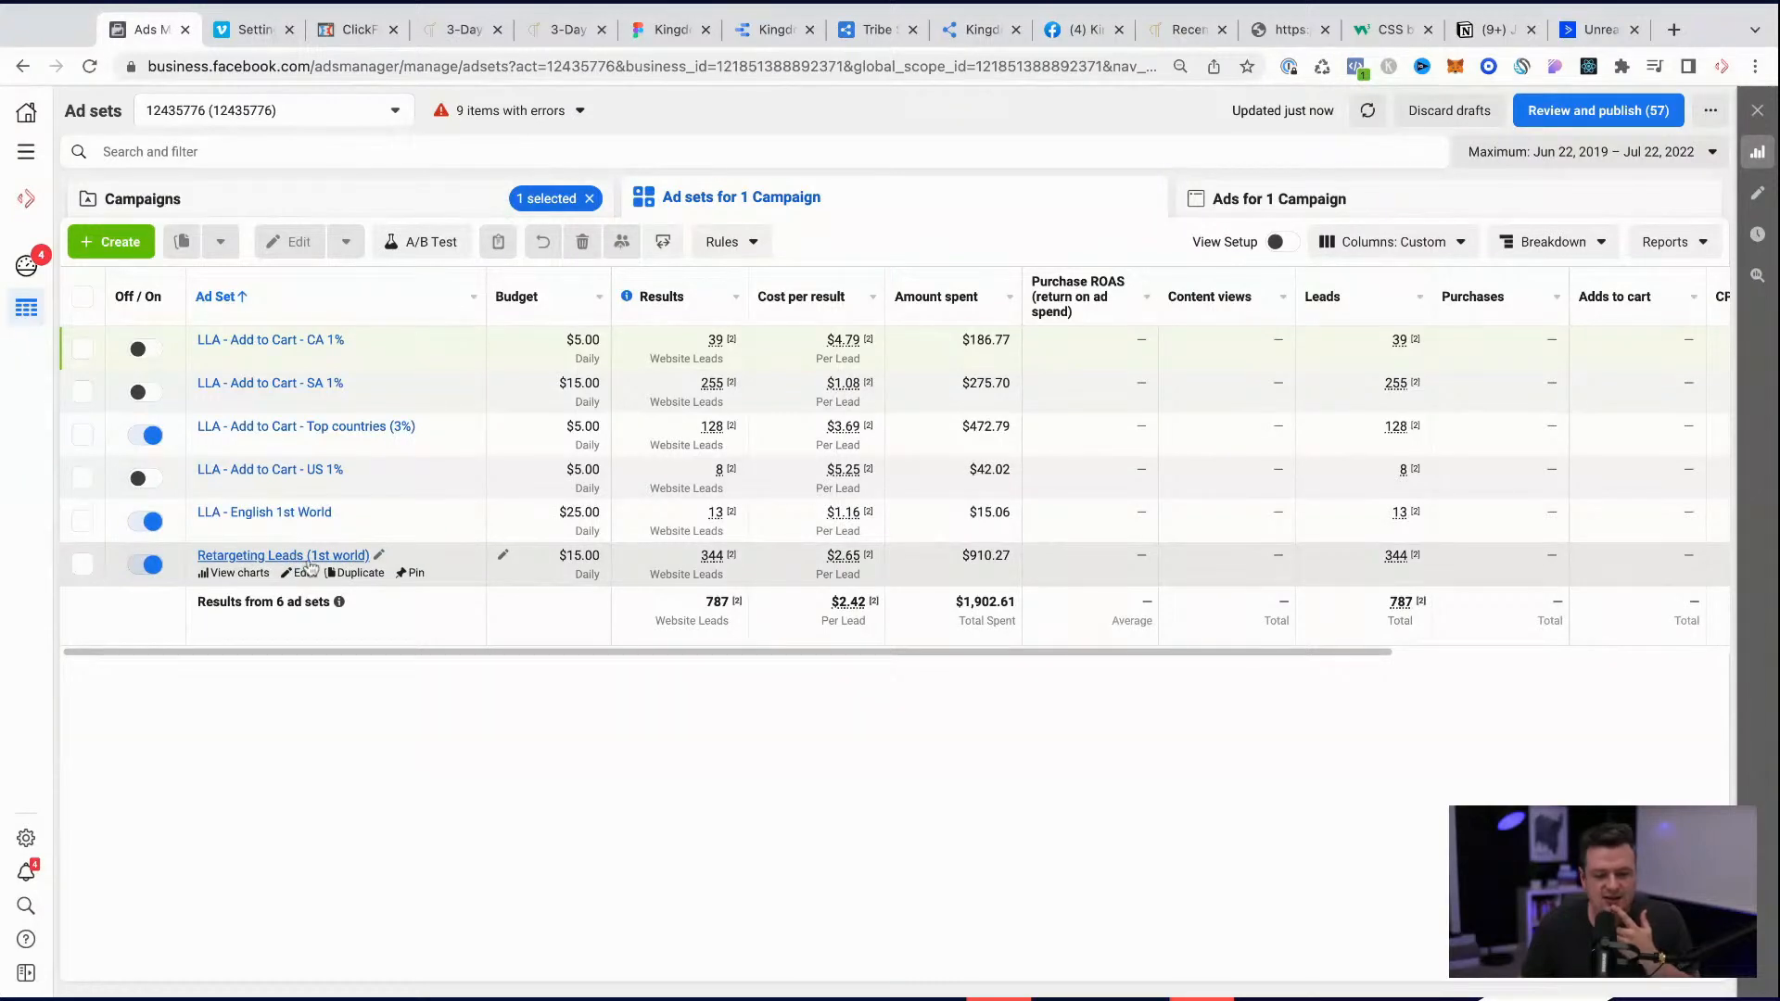
left_click(408, 211)
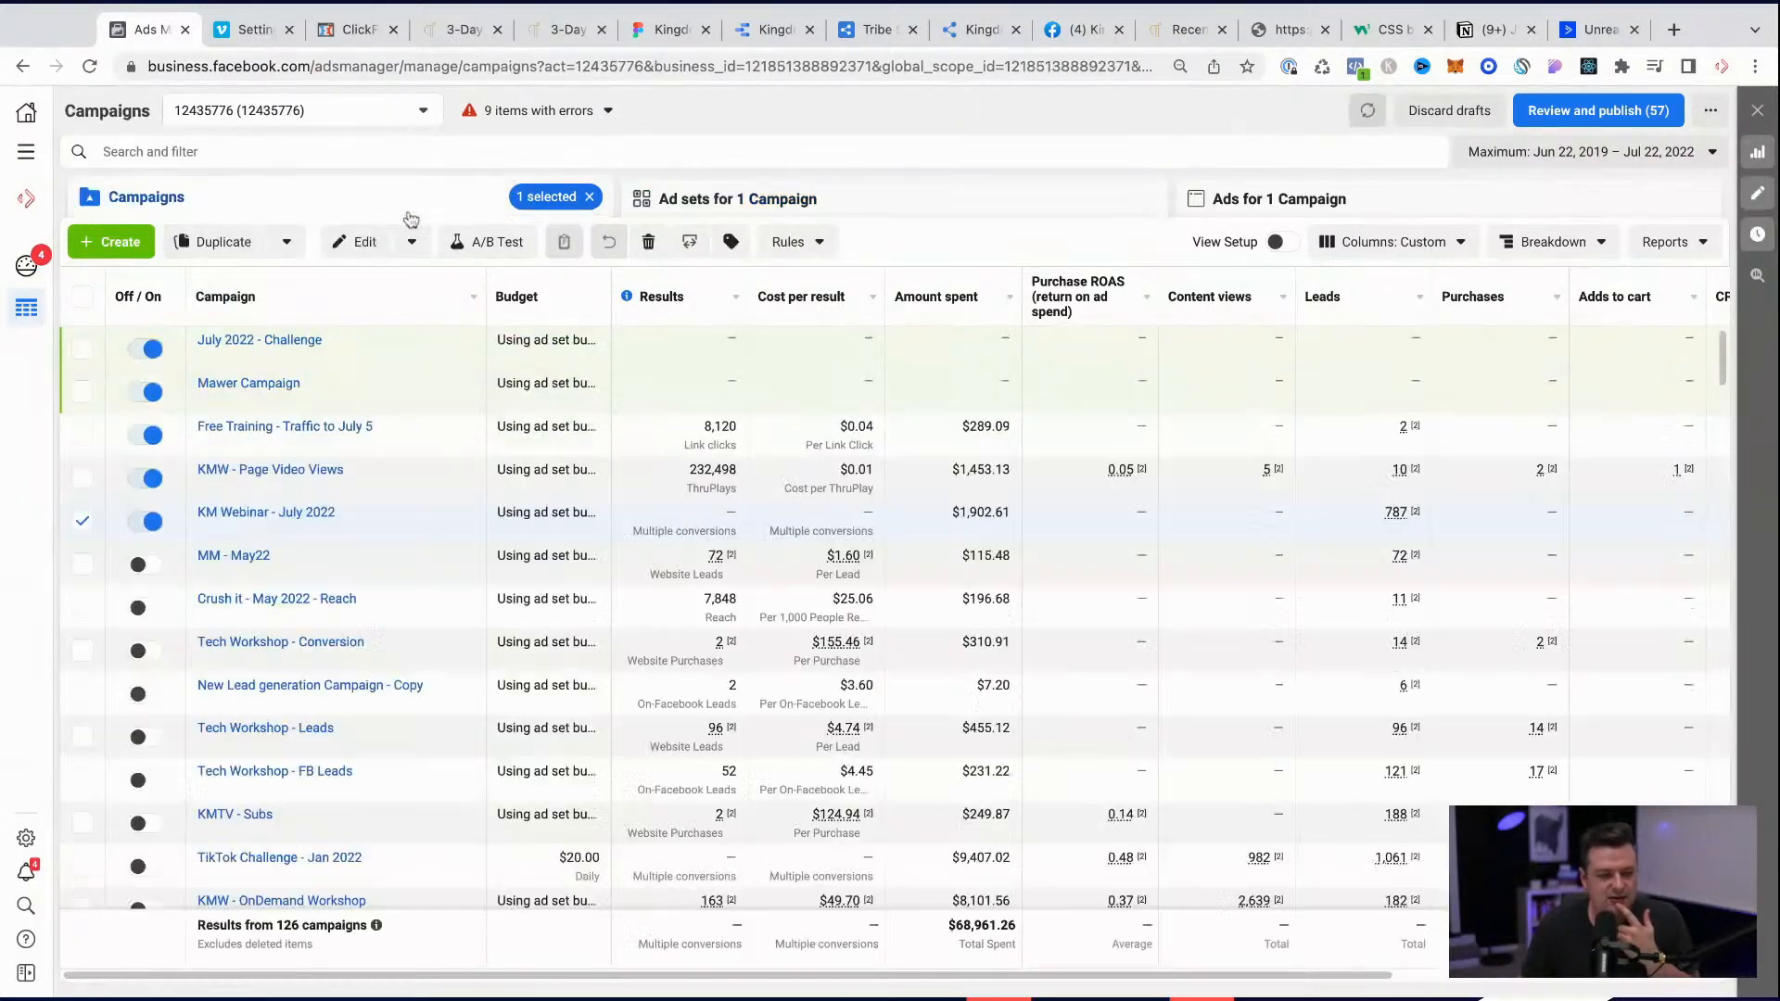
Step: Open July 2022 - Challenge together with KM Webinar - July 2022 for editing and copy the Retargeting Leads (1st world) ad set
left_click(83, 348)
left_click(360, 241)
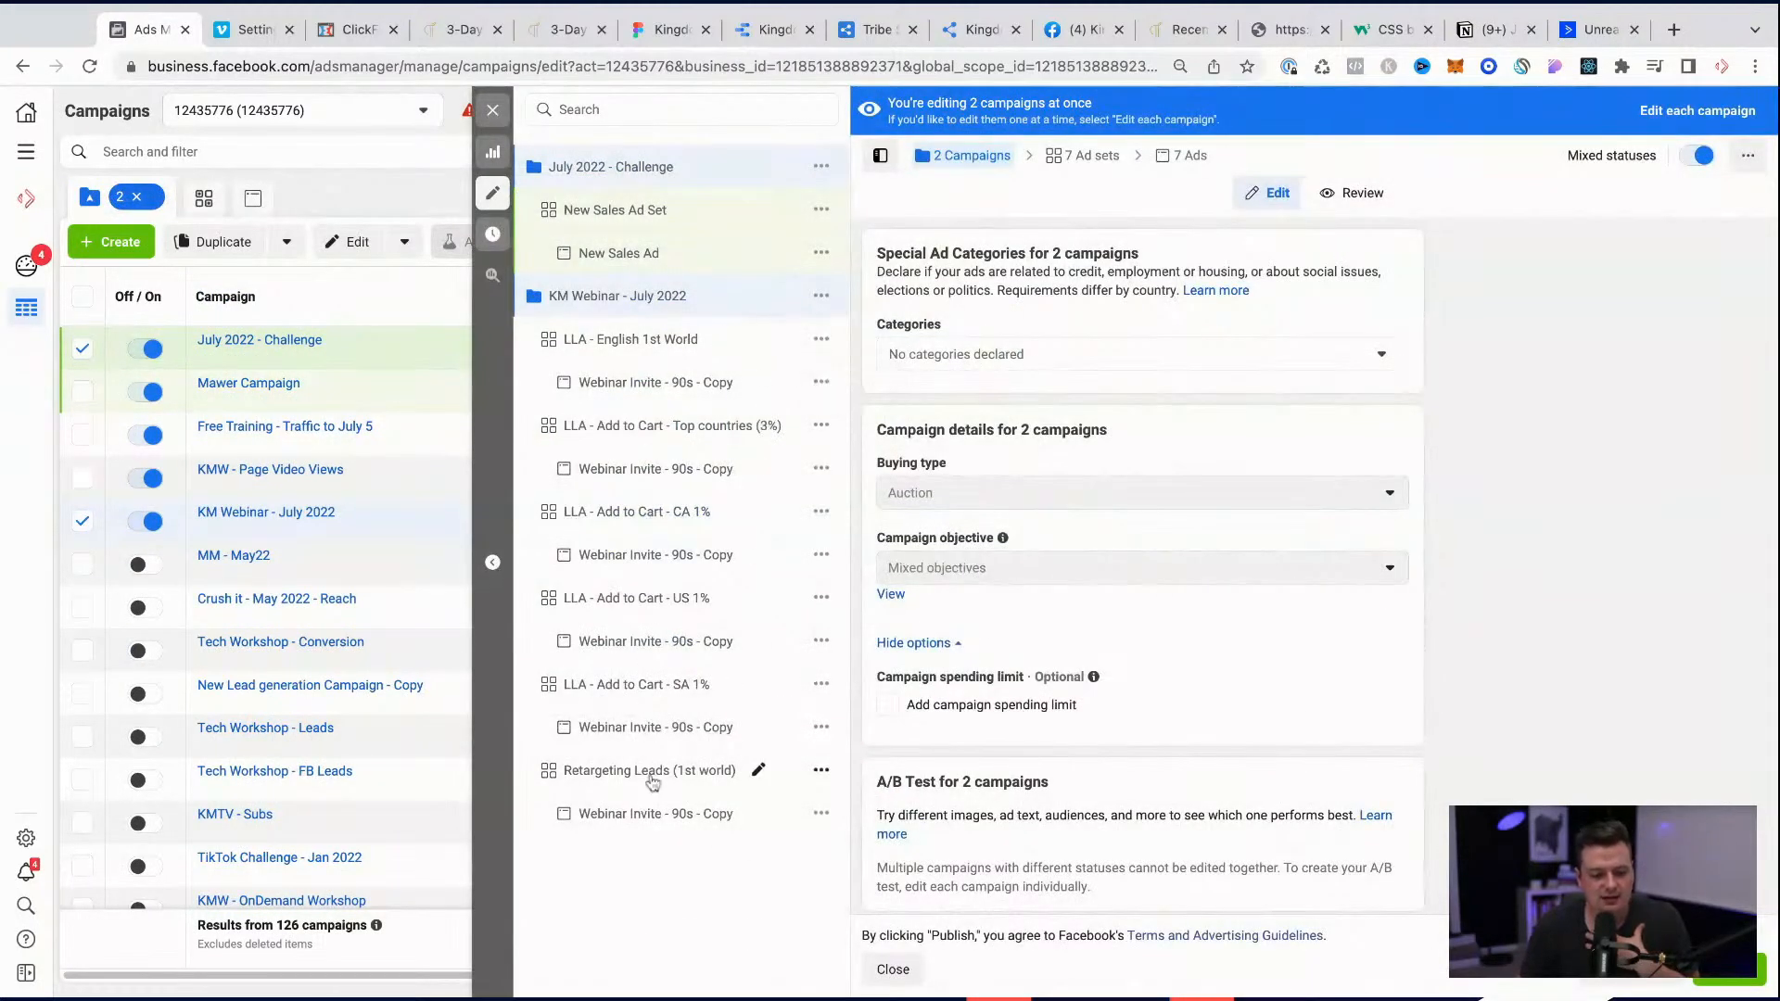
left_click(729, 781)
left_click(820, 771)
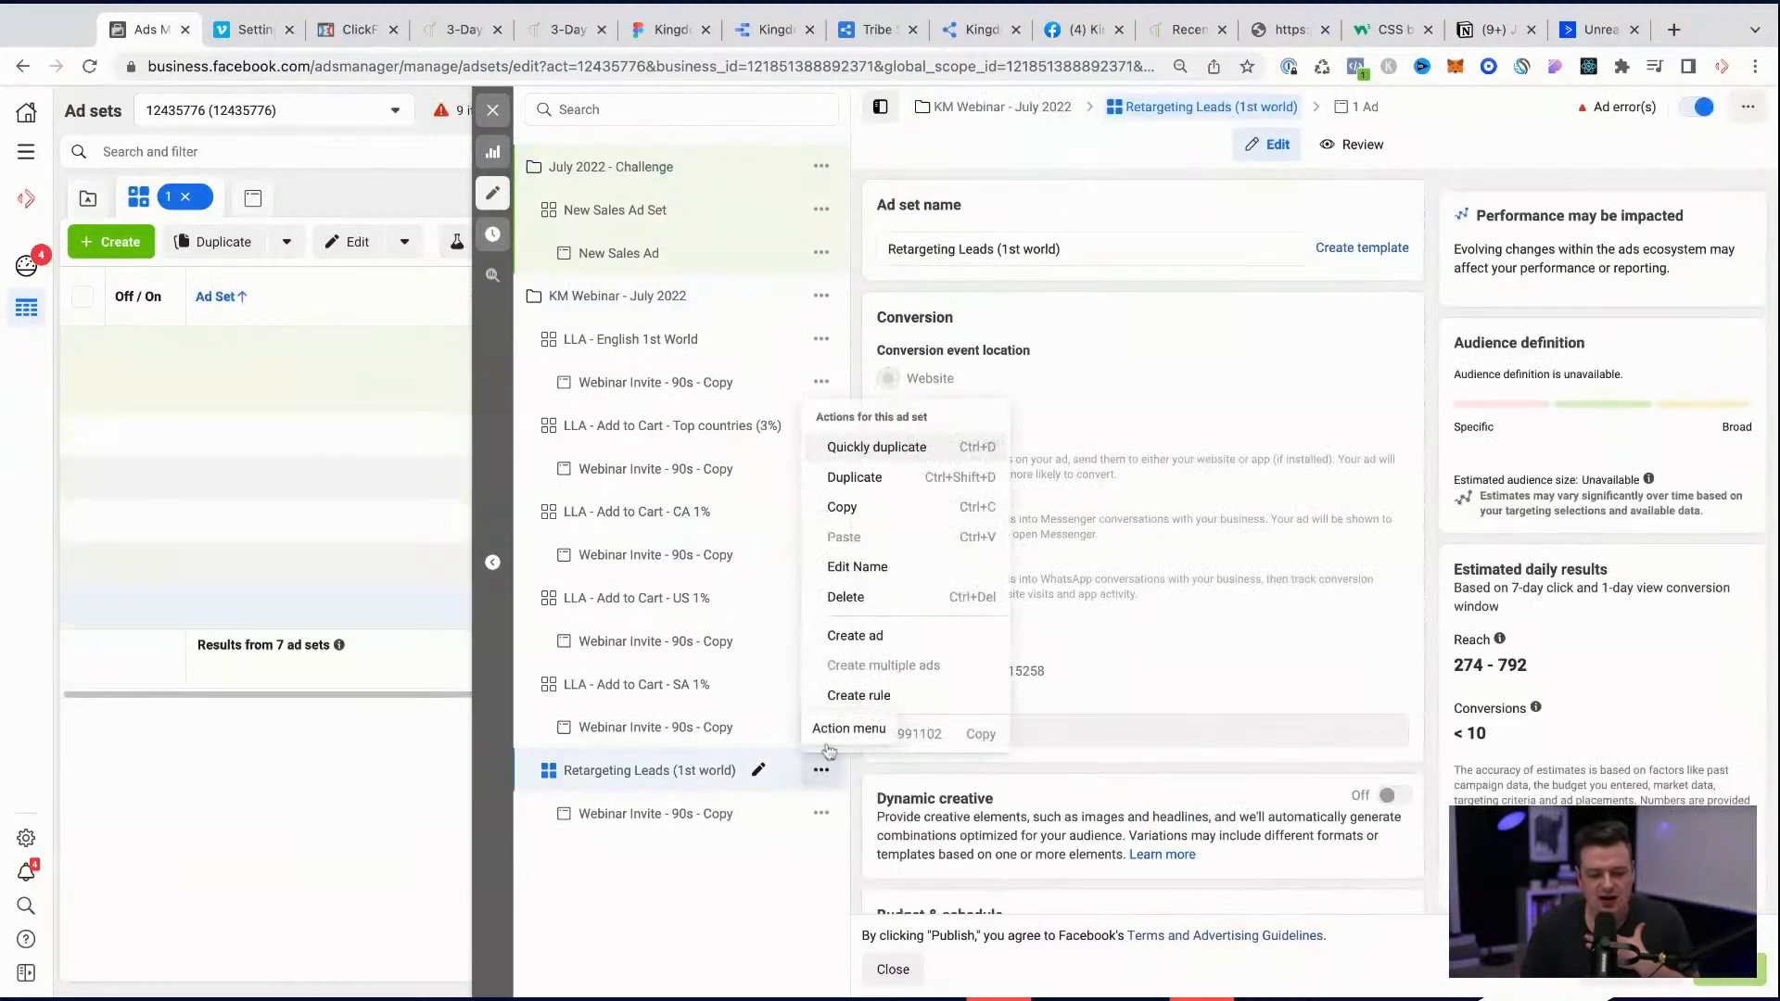
left_click(848, 508)
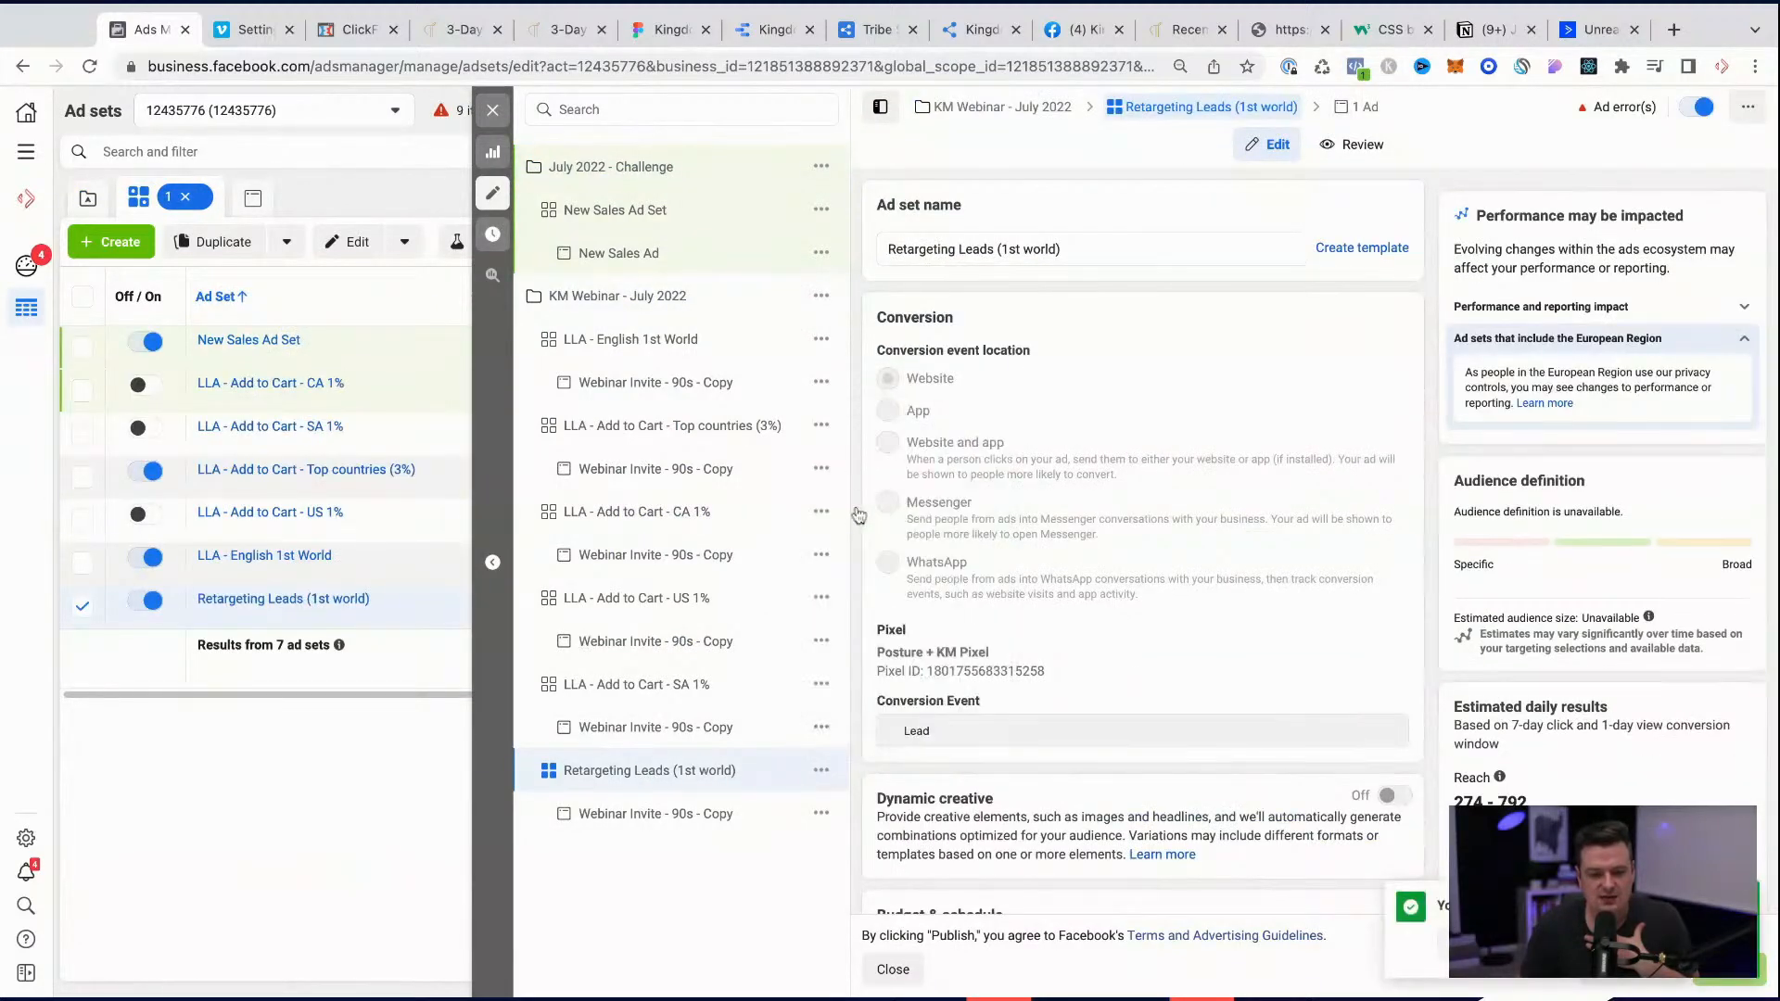
Step: Try to paste the copied ad set into the July 2022 - Challenge campaign and go back to Retargeting Leads (1st world)
left_click(821, 164)
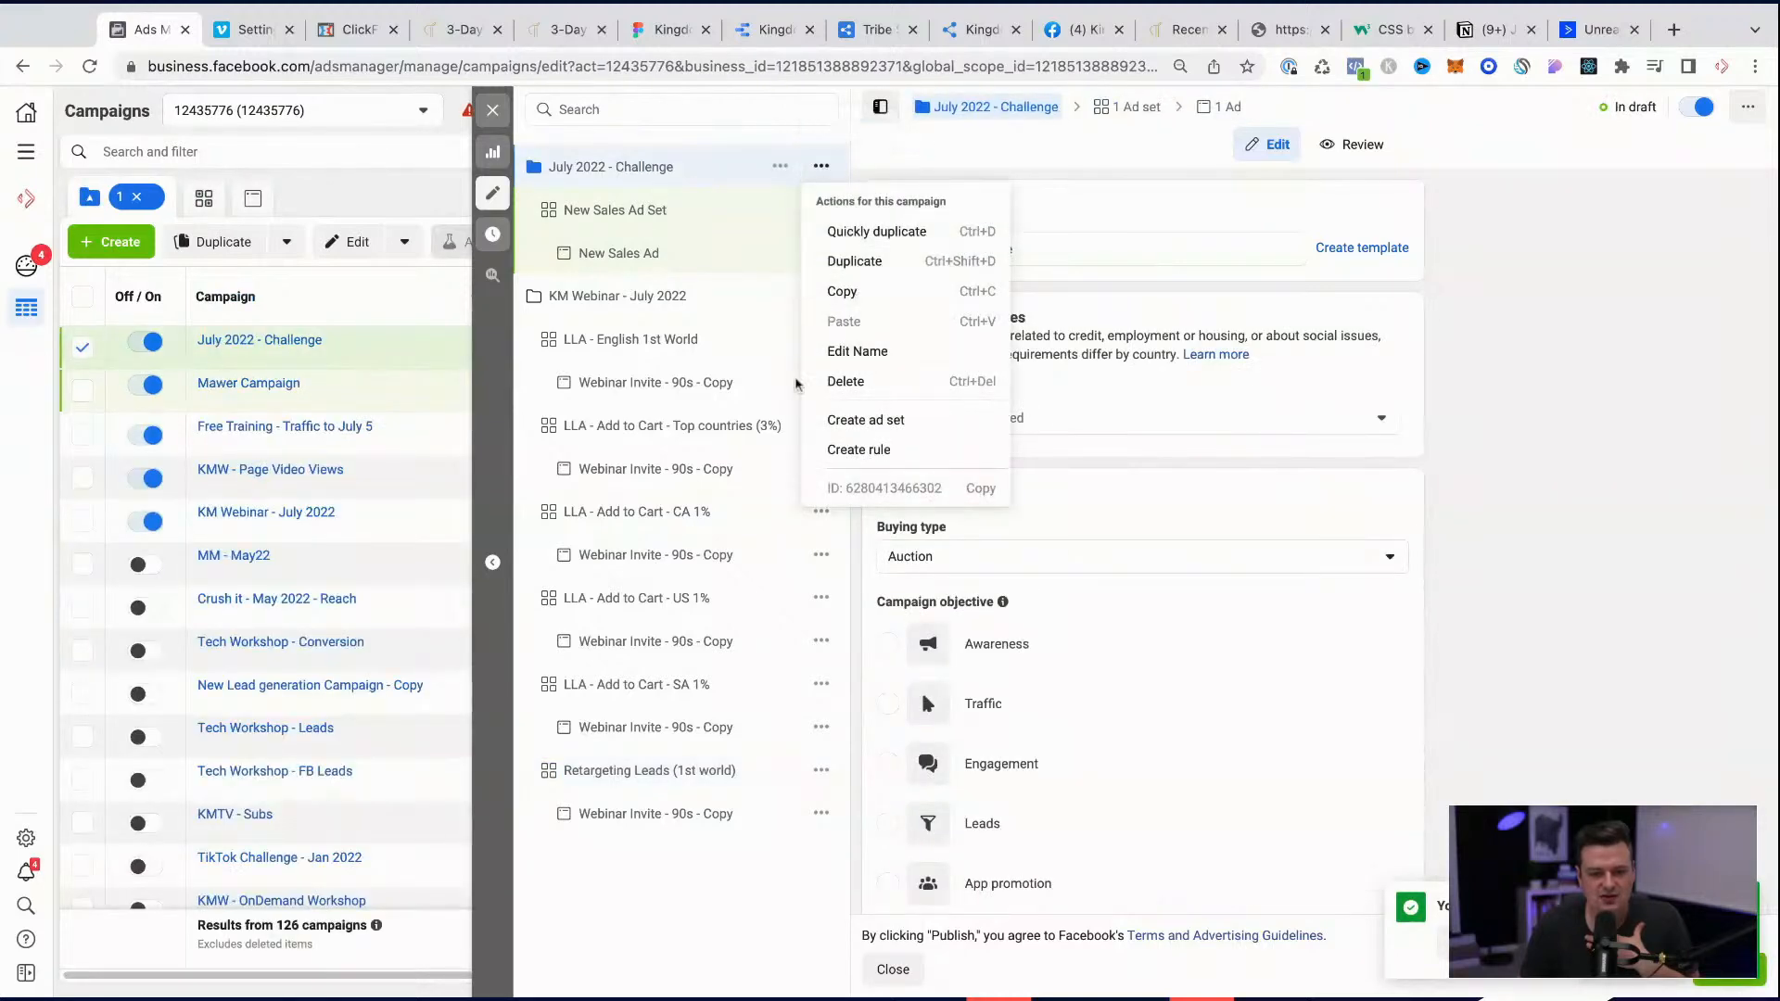
left_click(710, 899)
left_click(687, 784)
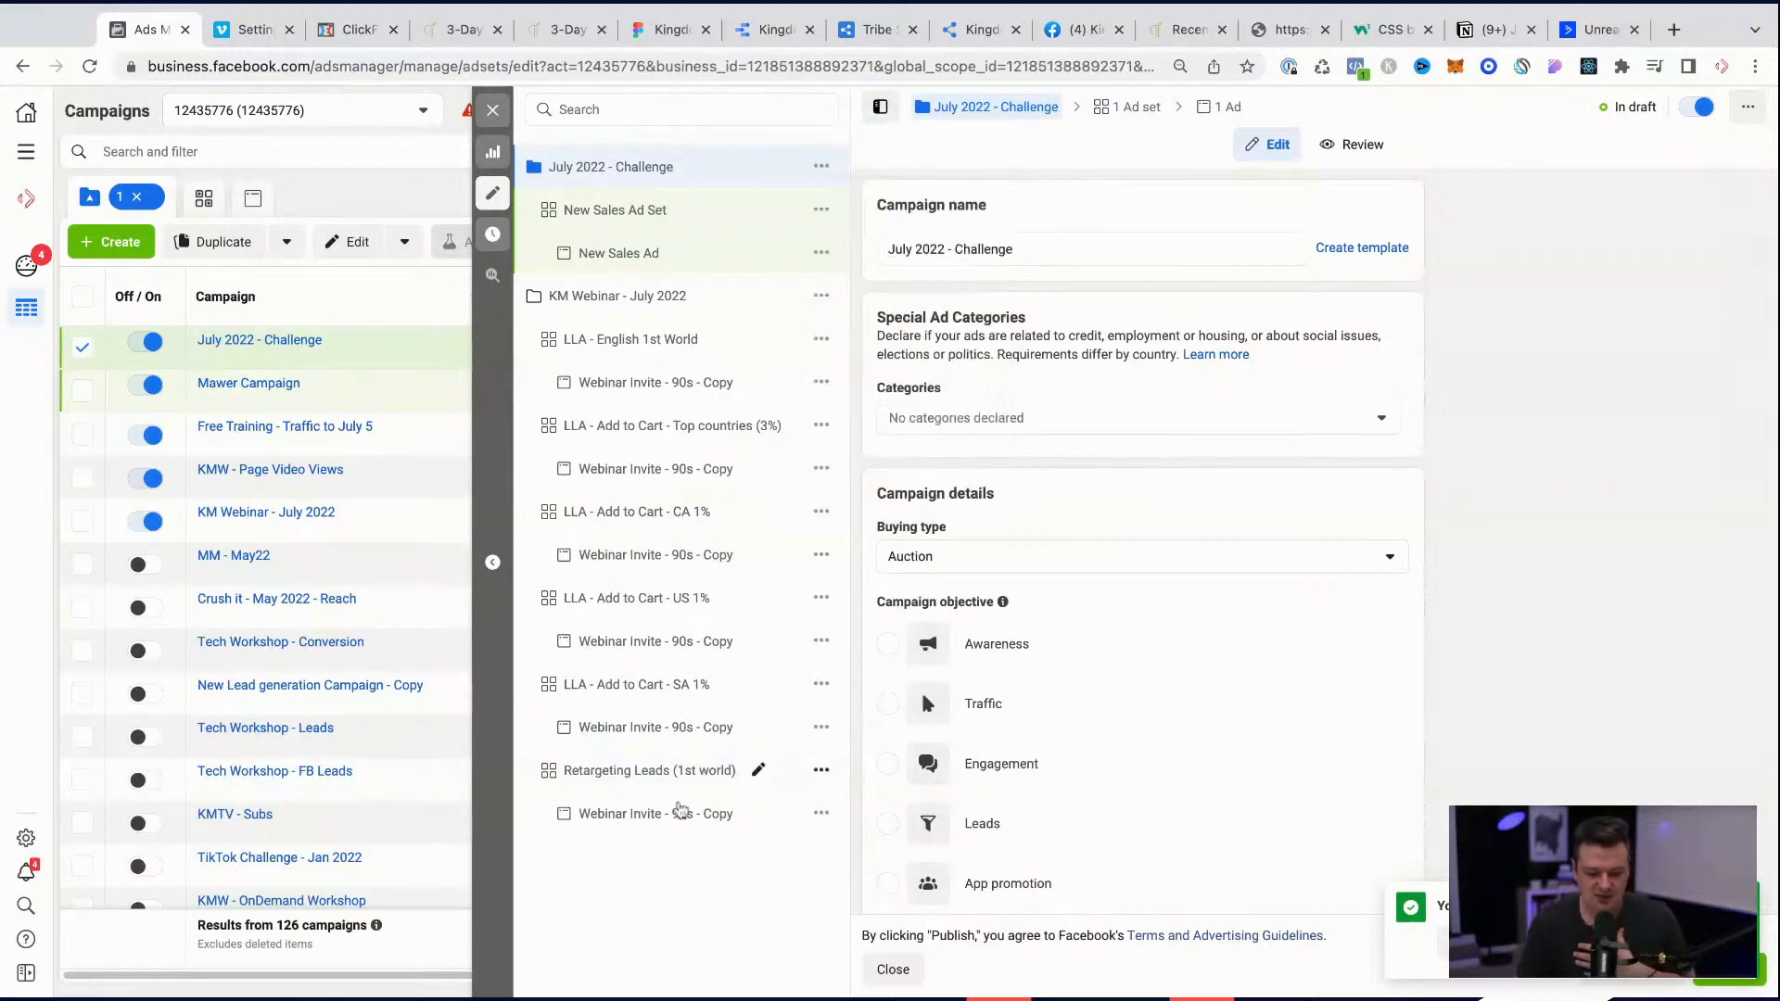
Step: Check the audiences of Retargeting Leads (1st world), and give New Sales Ad Set in July 2022 - Challenge that same name
scroll(992, 737, "down", 6)
scroll(993, 735, "down", 5)
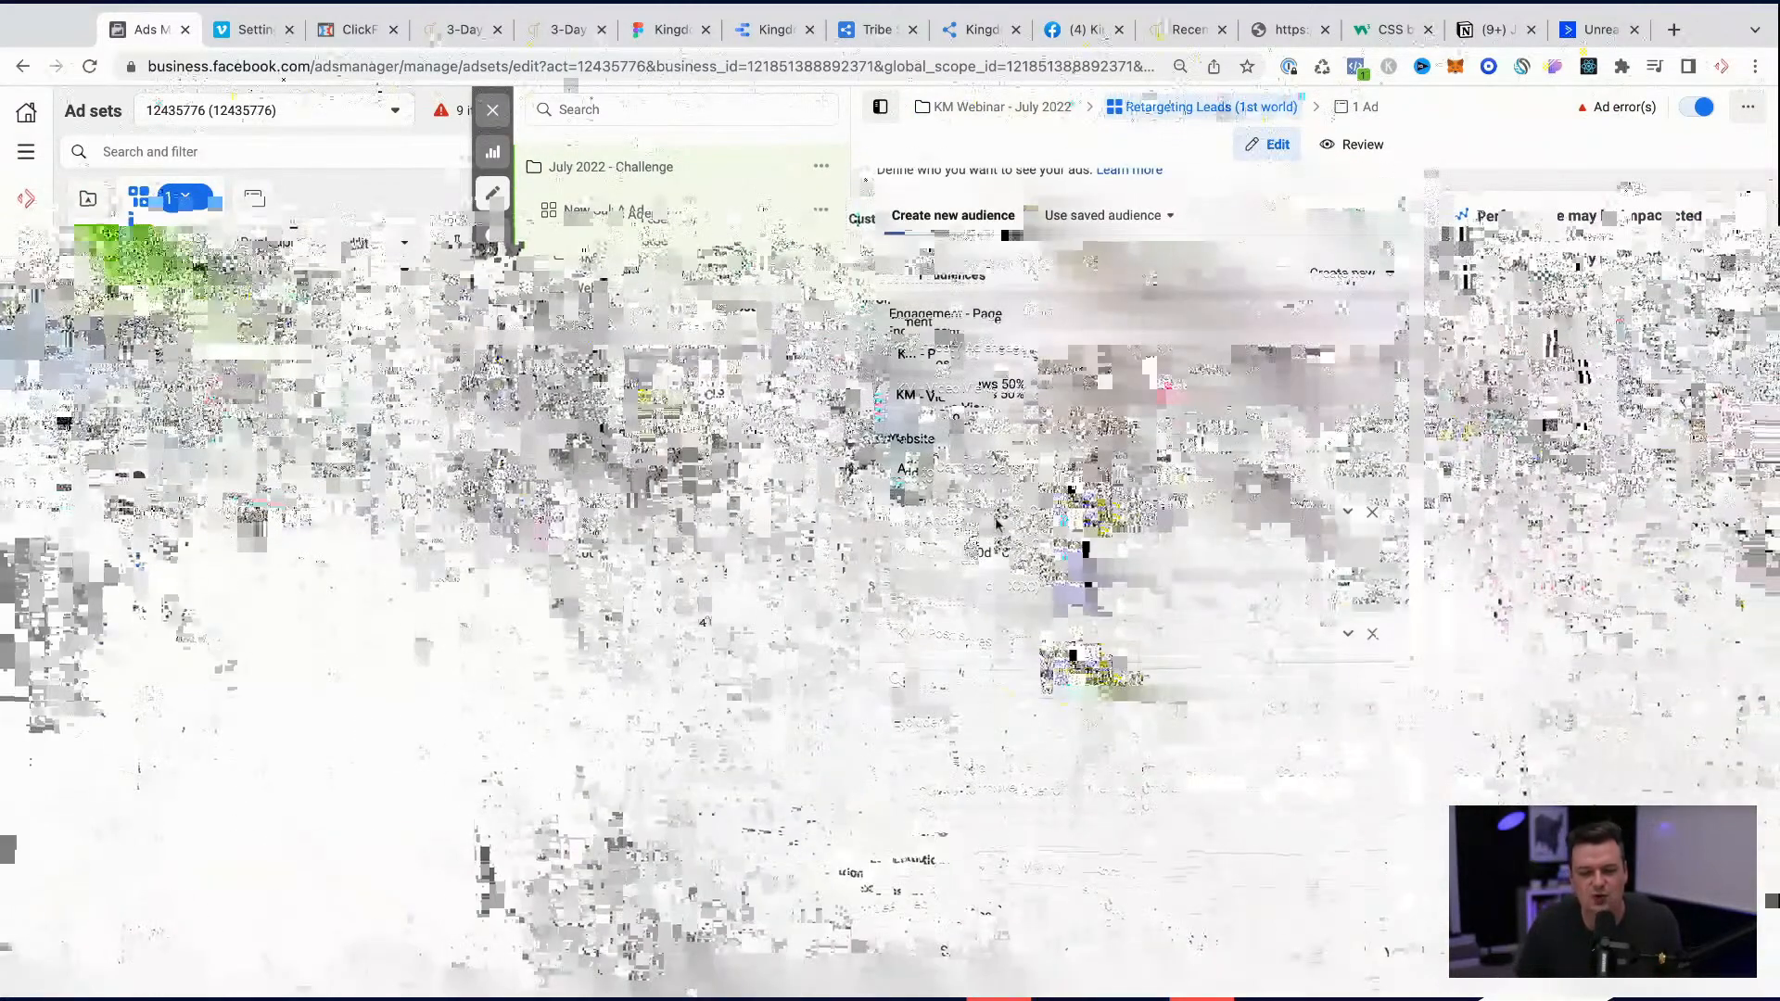
scroll(993, 735, "down", 5)
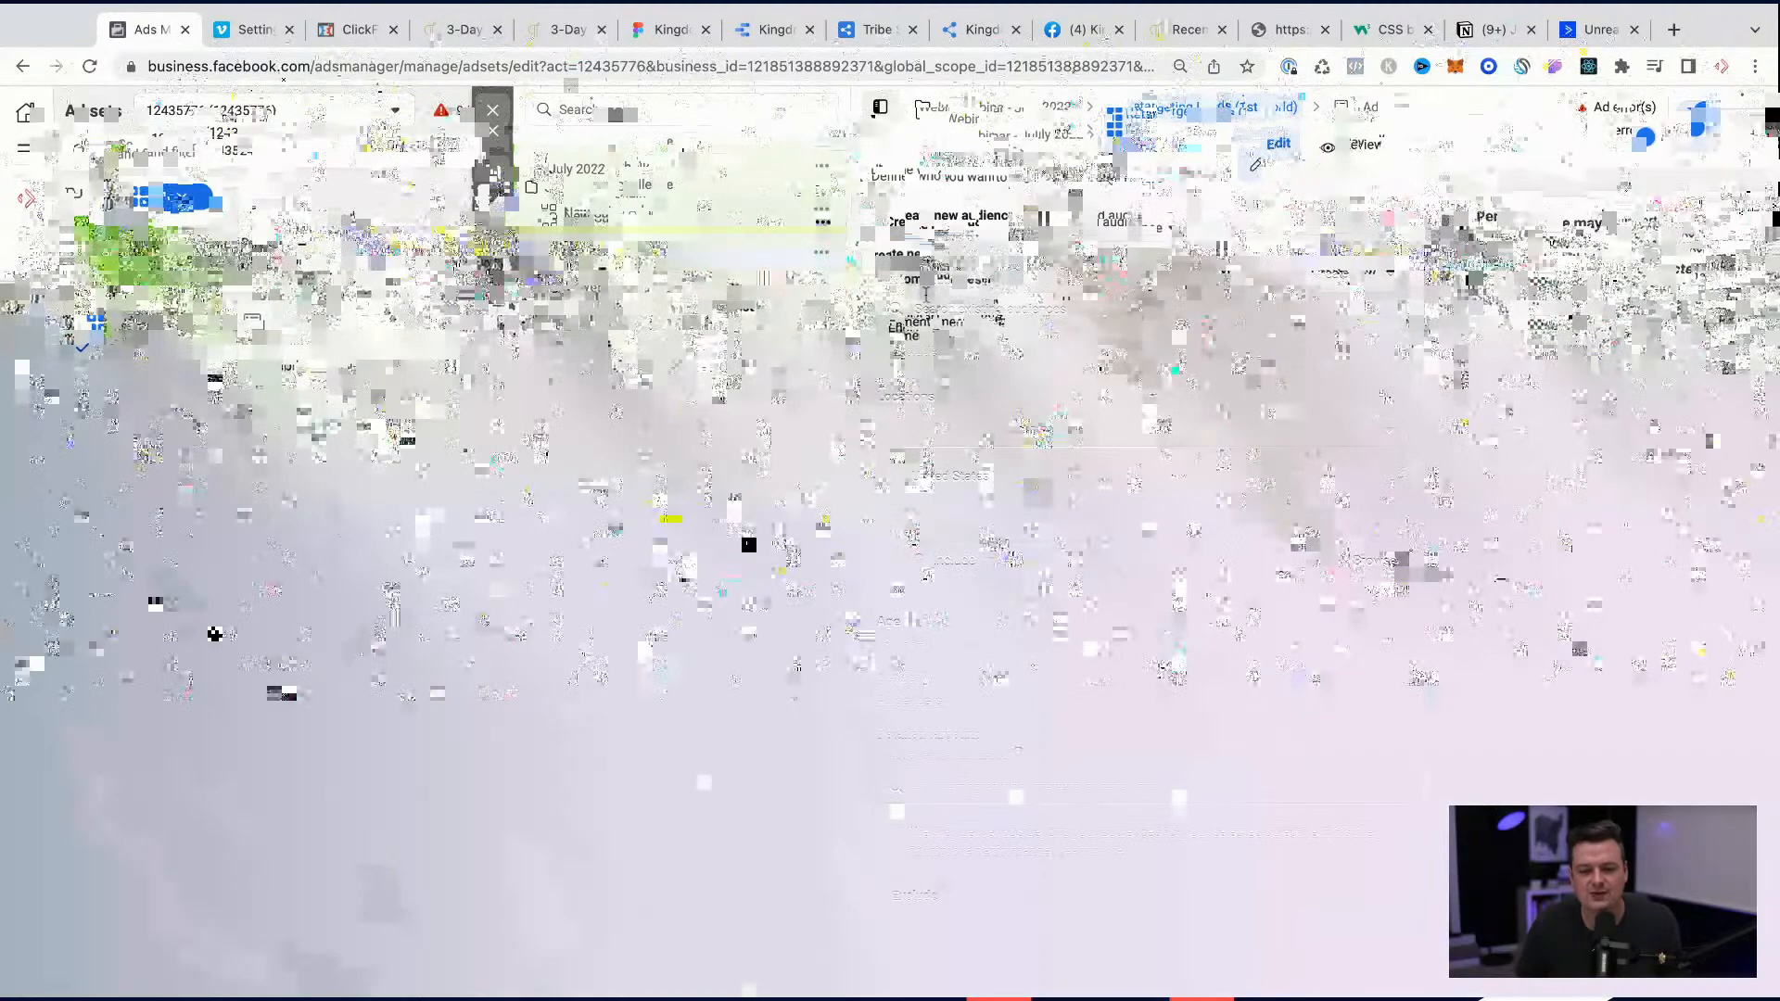
scroll(950, 285, "up", 10)
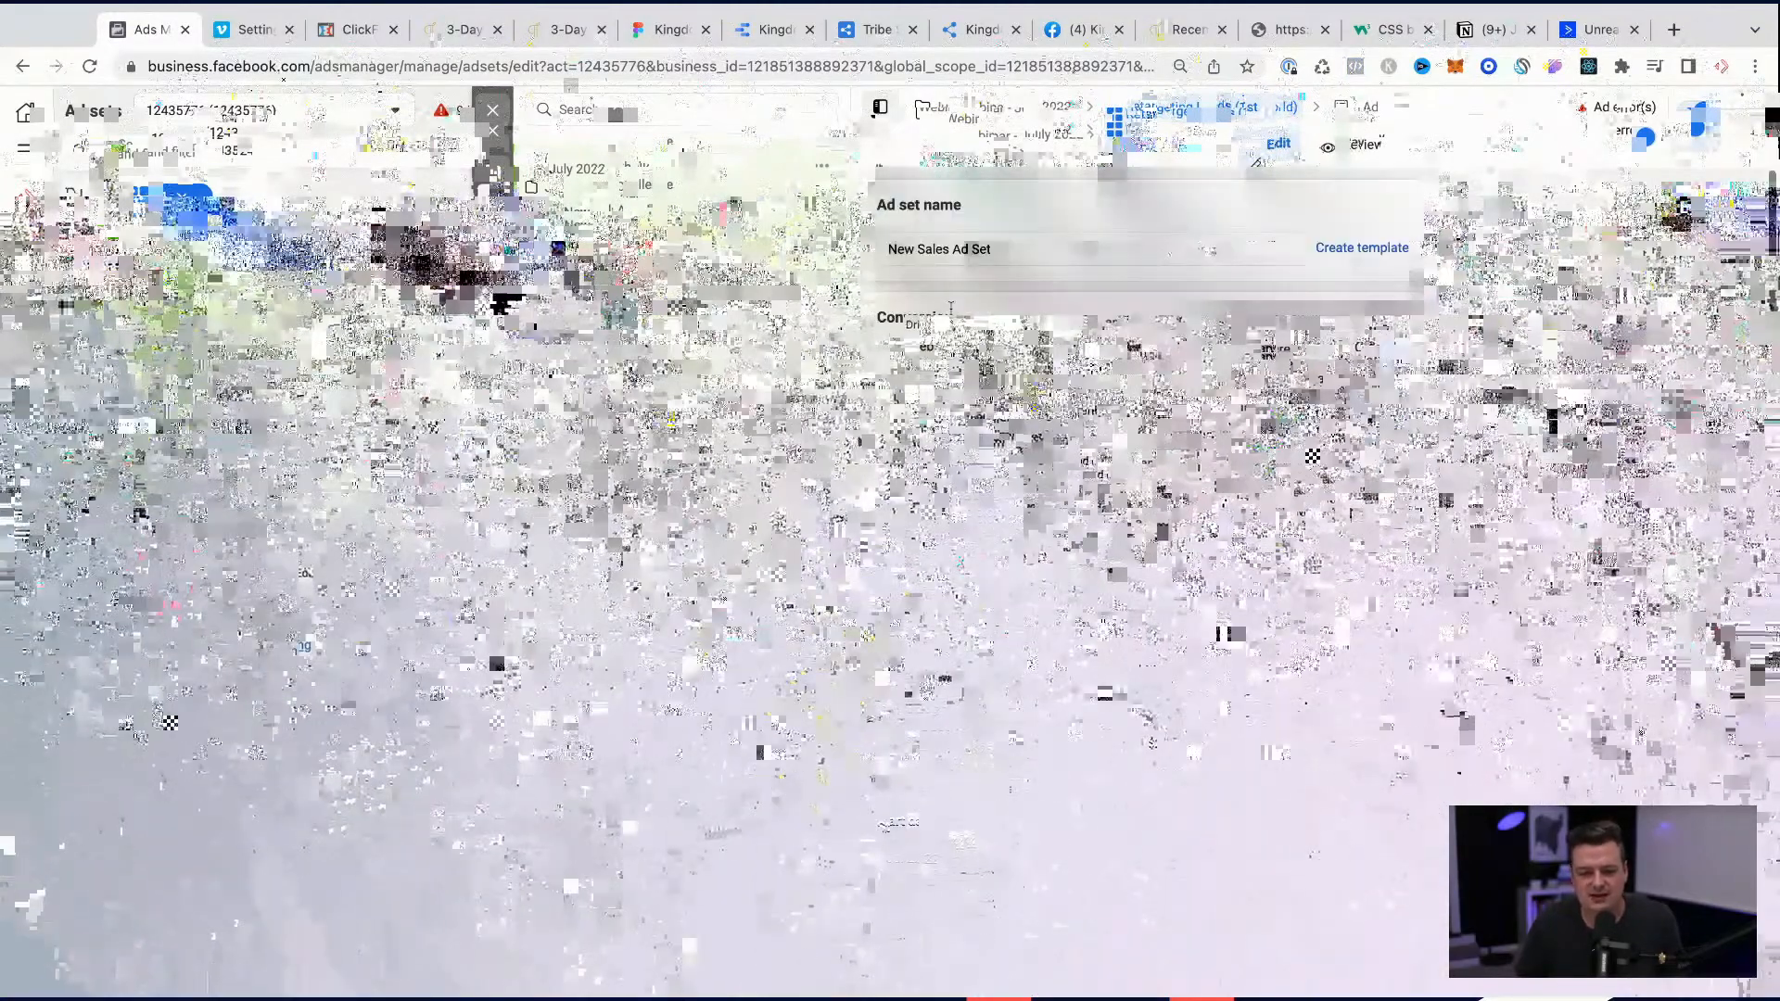
triple_click(955, 249)
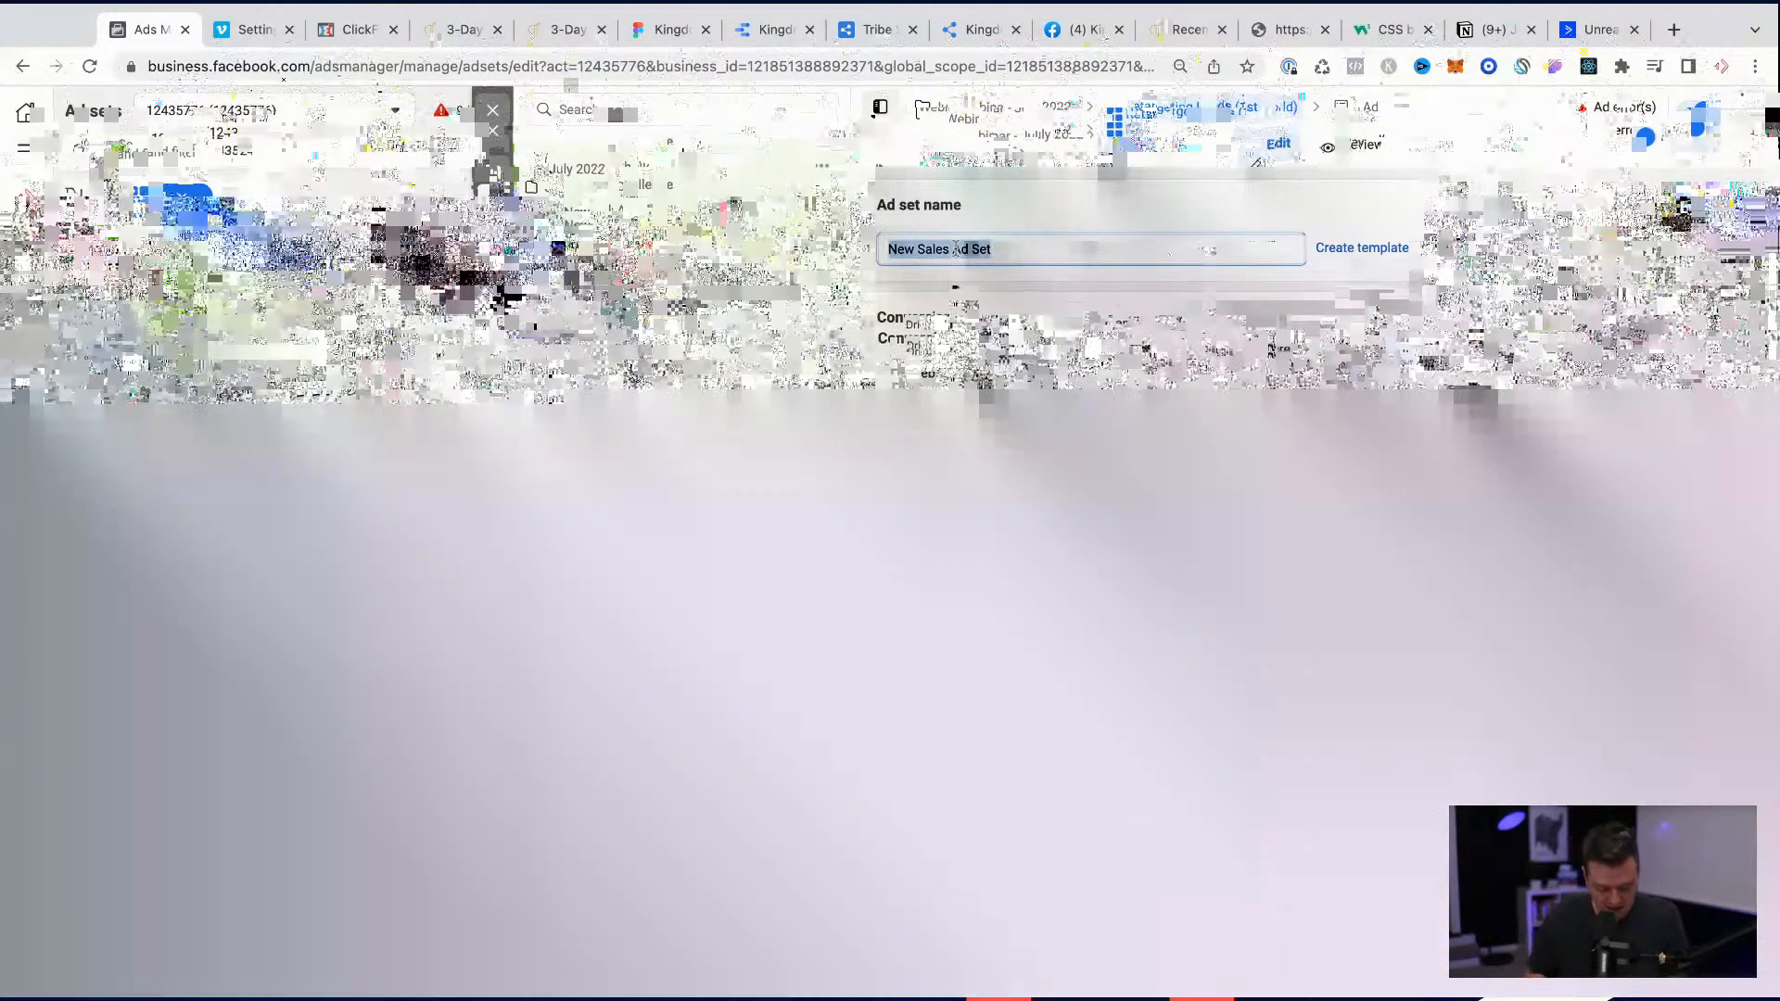
type("Retargeting")
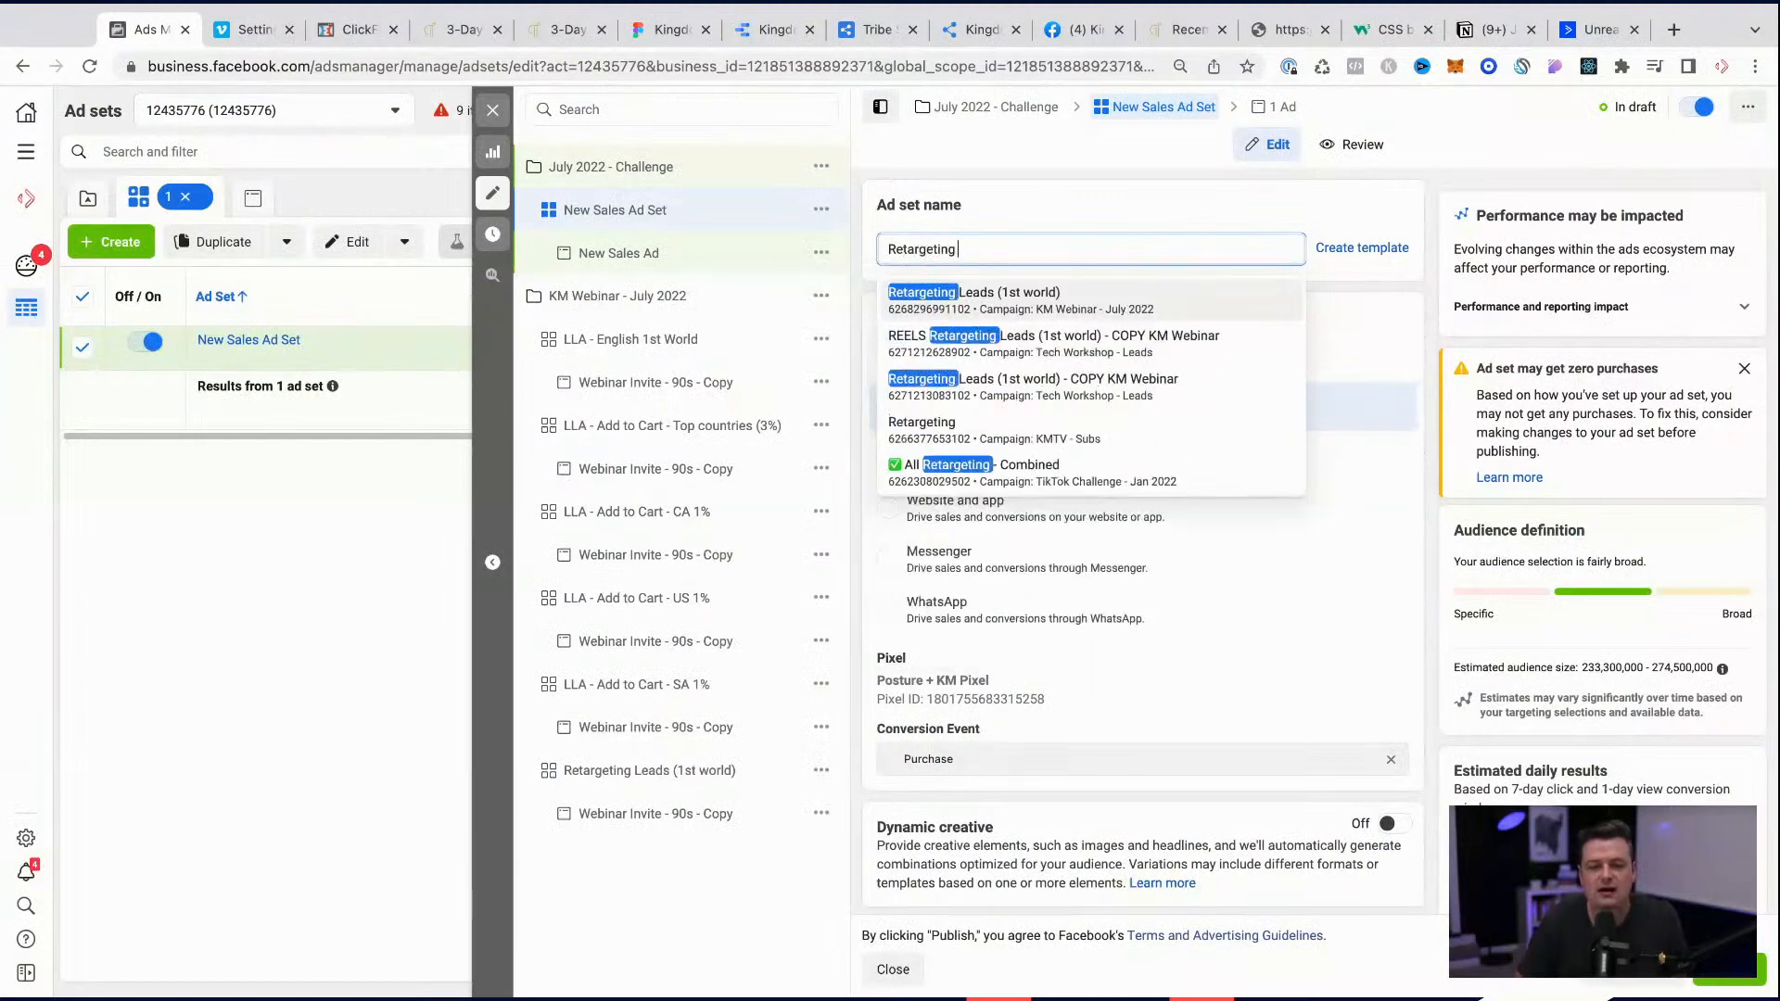
type(" Best")
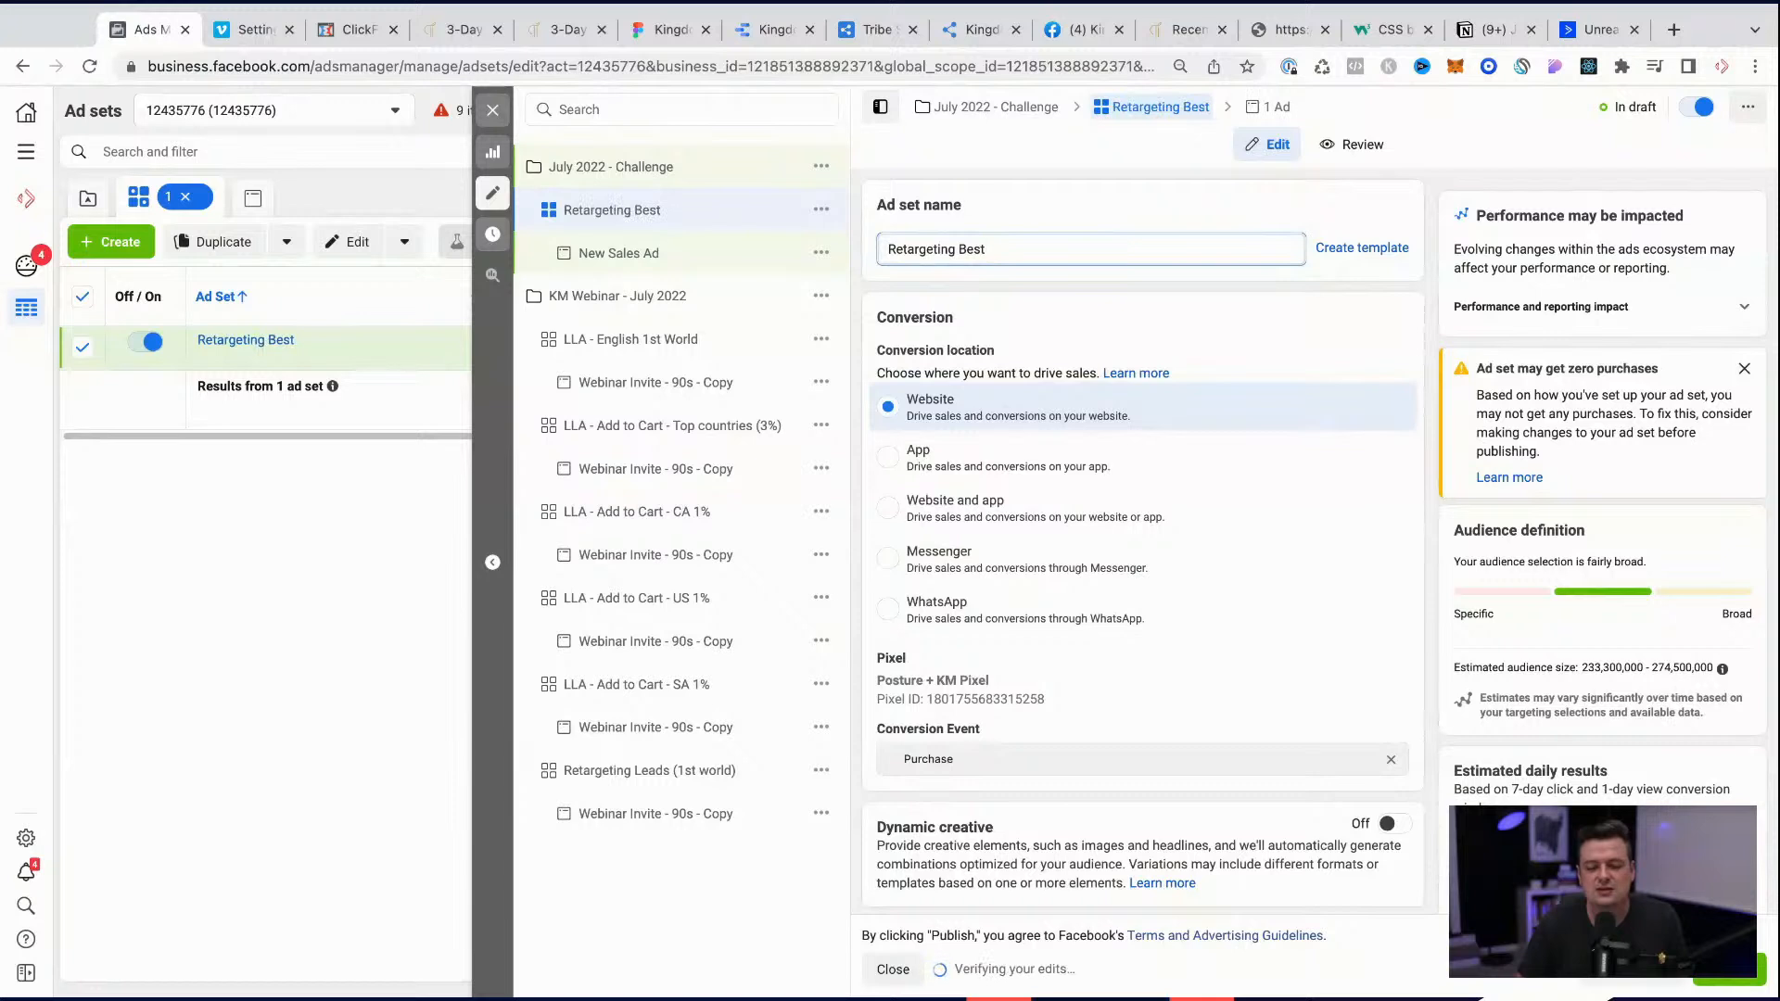
key("BackSpace")
key("BackSpace")
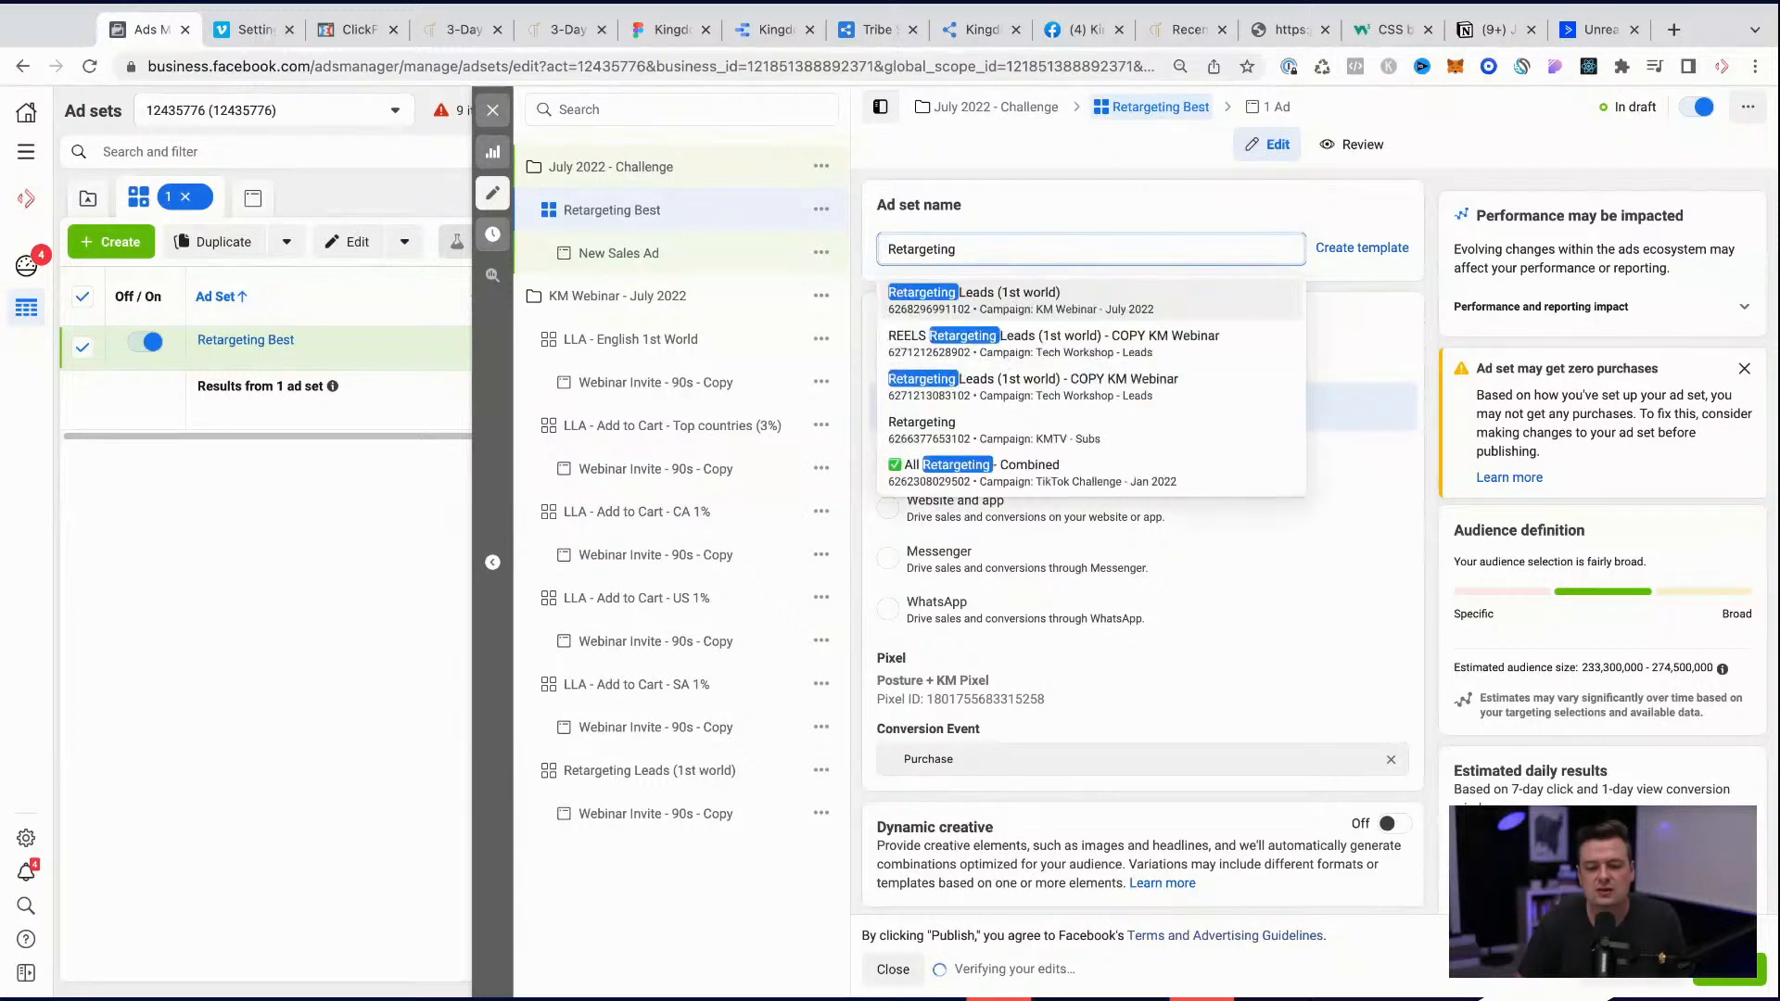
left_click(1047, 317)
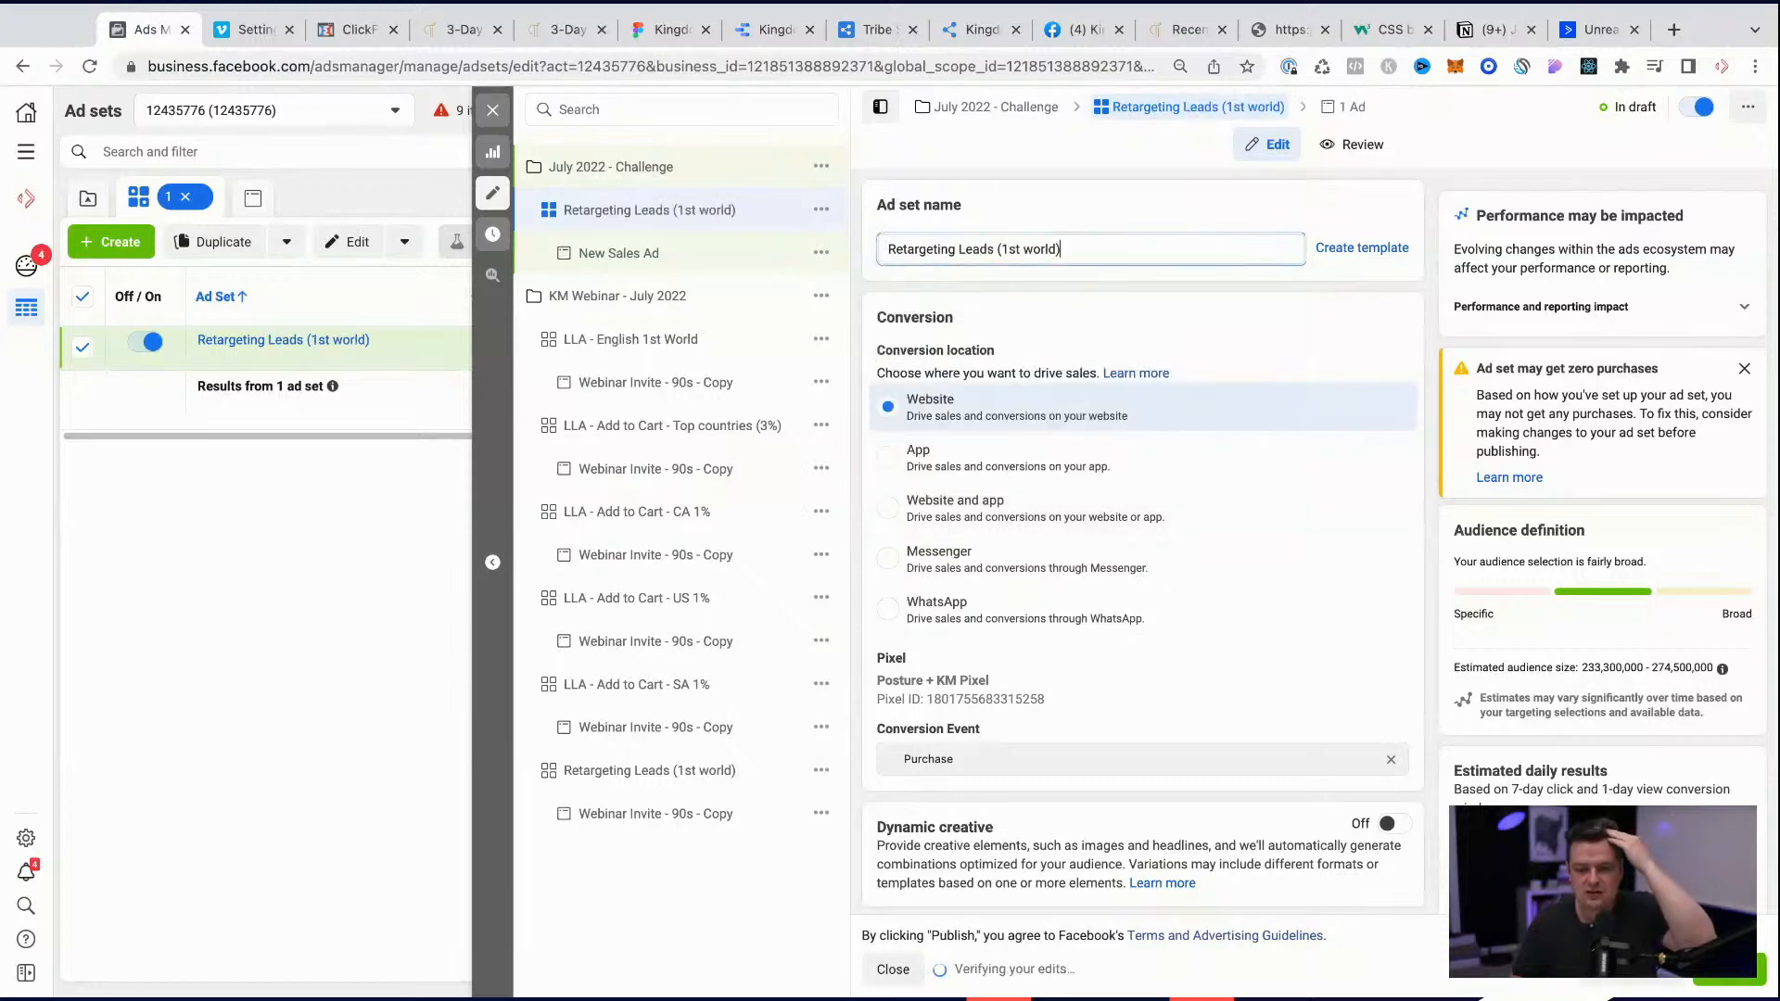
Step: Browse the existing audiences for the ad set and include the KM - ViewContent (30d - CC) website audience
scroll(1121, 767, "down", 10)
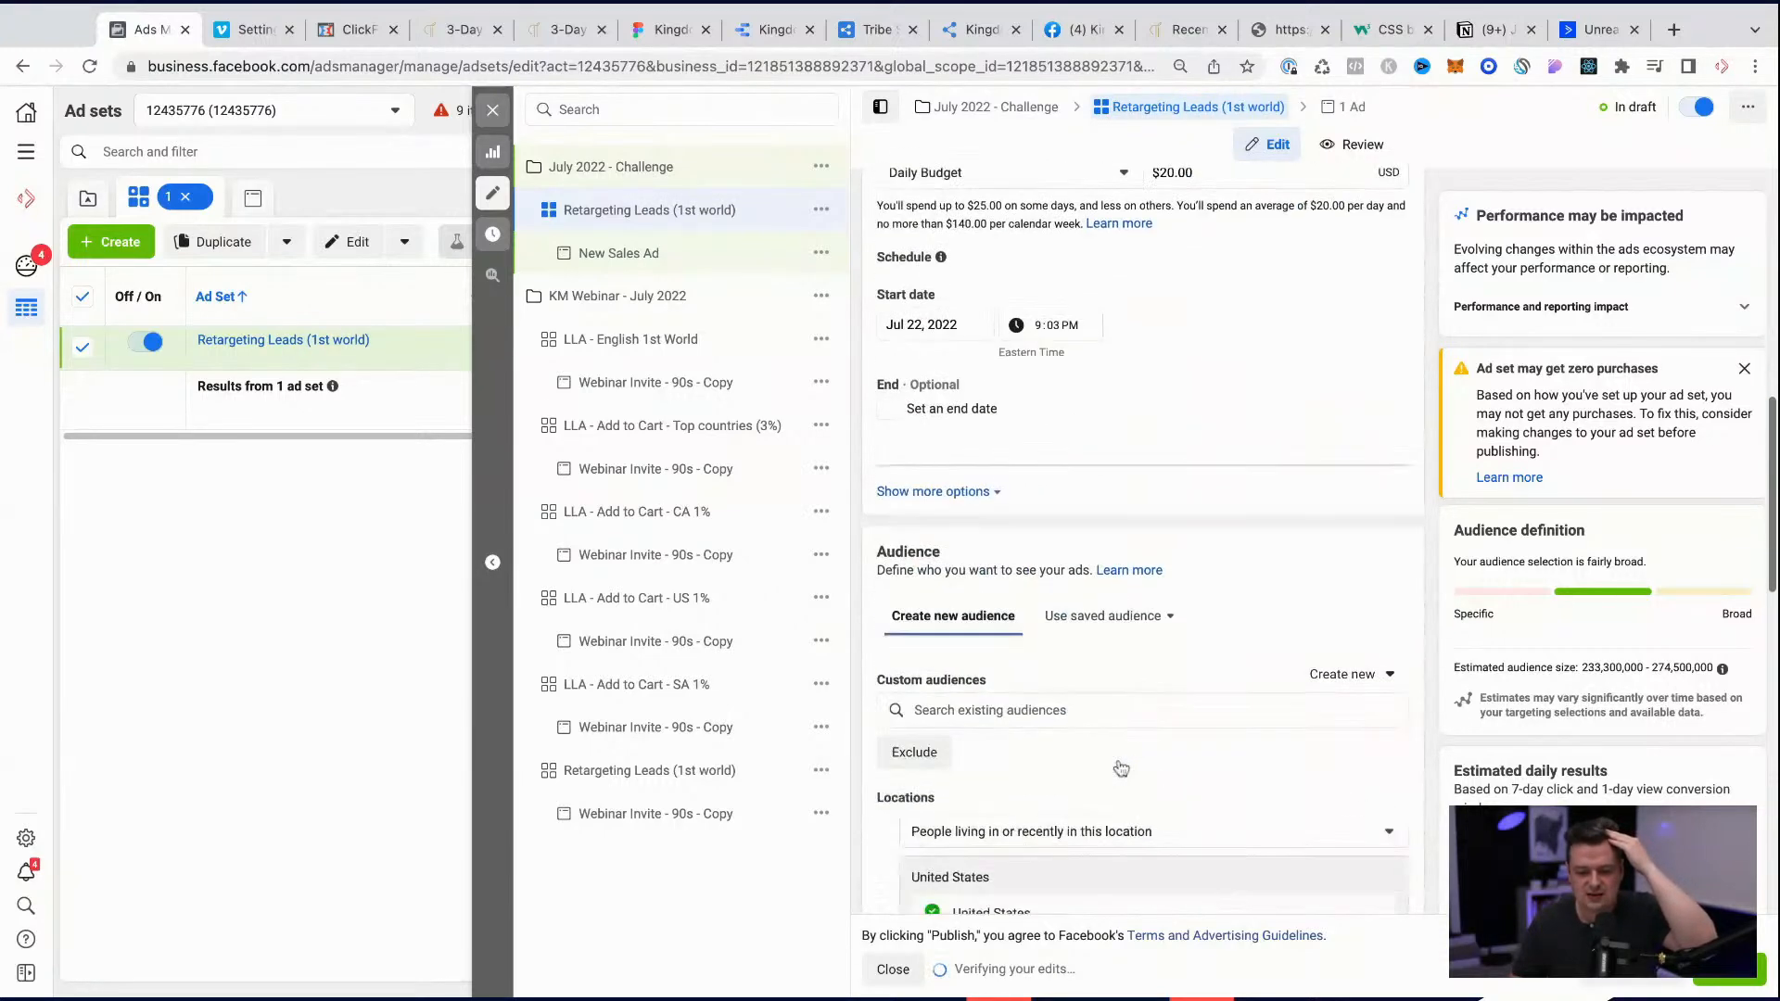
scroll(1120, 767, "down", 6)
scroll(1120, 768, "up", 6)
scroll(1023, 524, "up", 3)
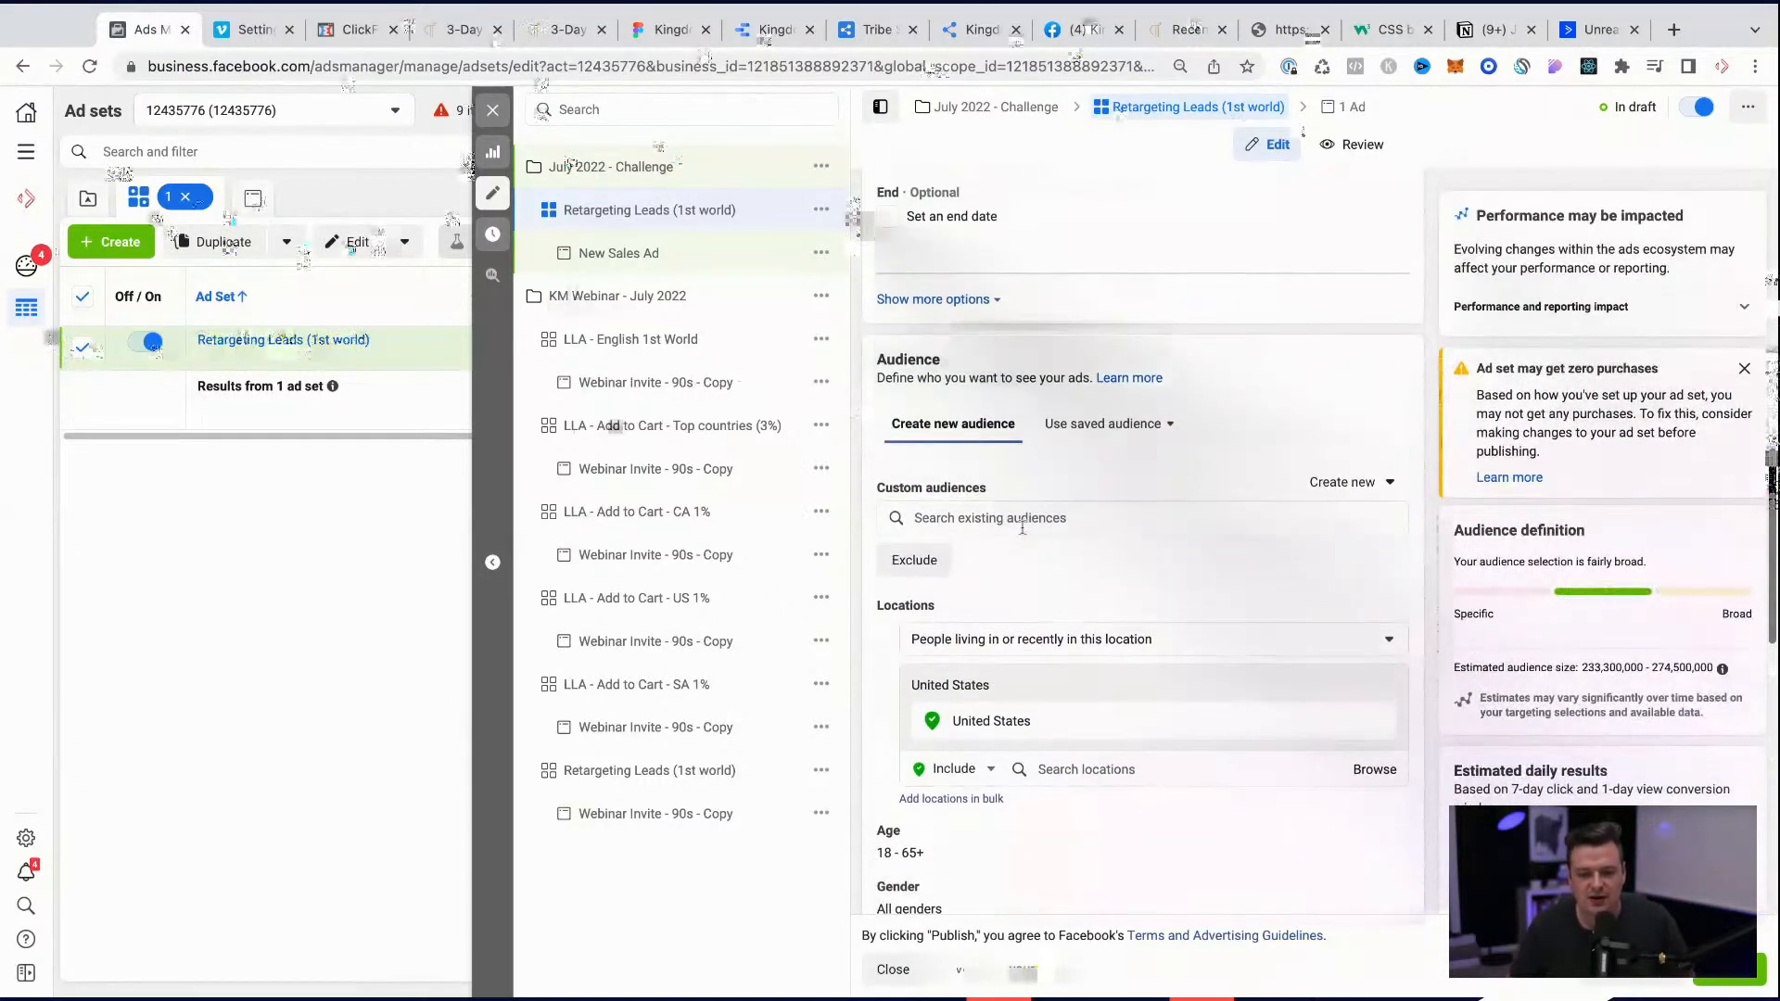
left_click(1022, 519)
left_click(984, 565)
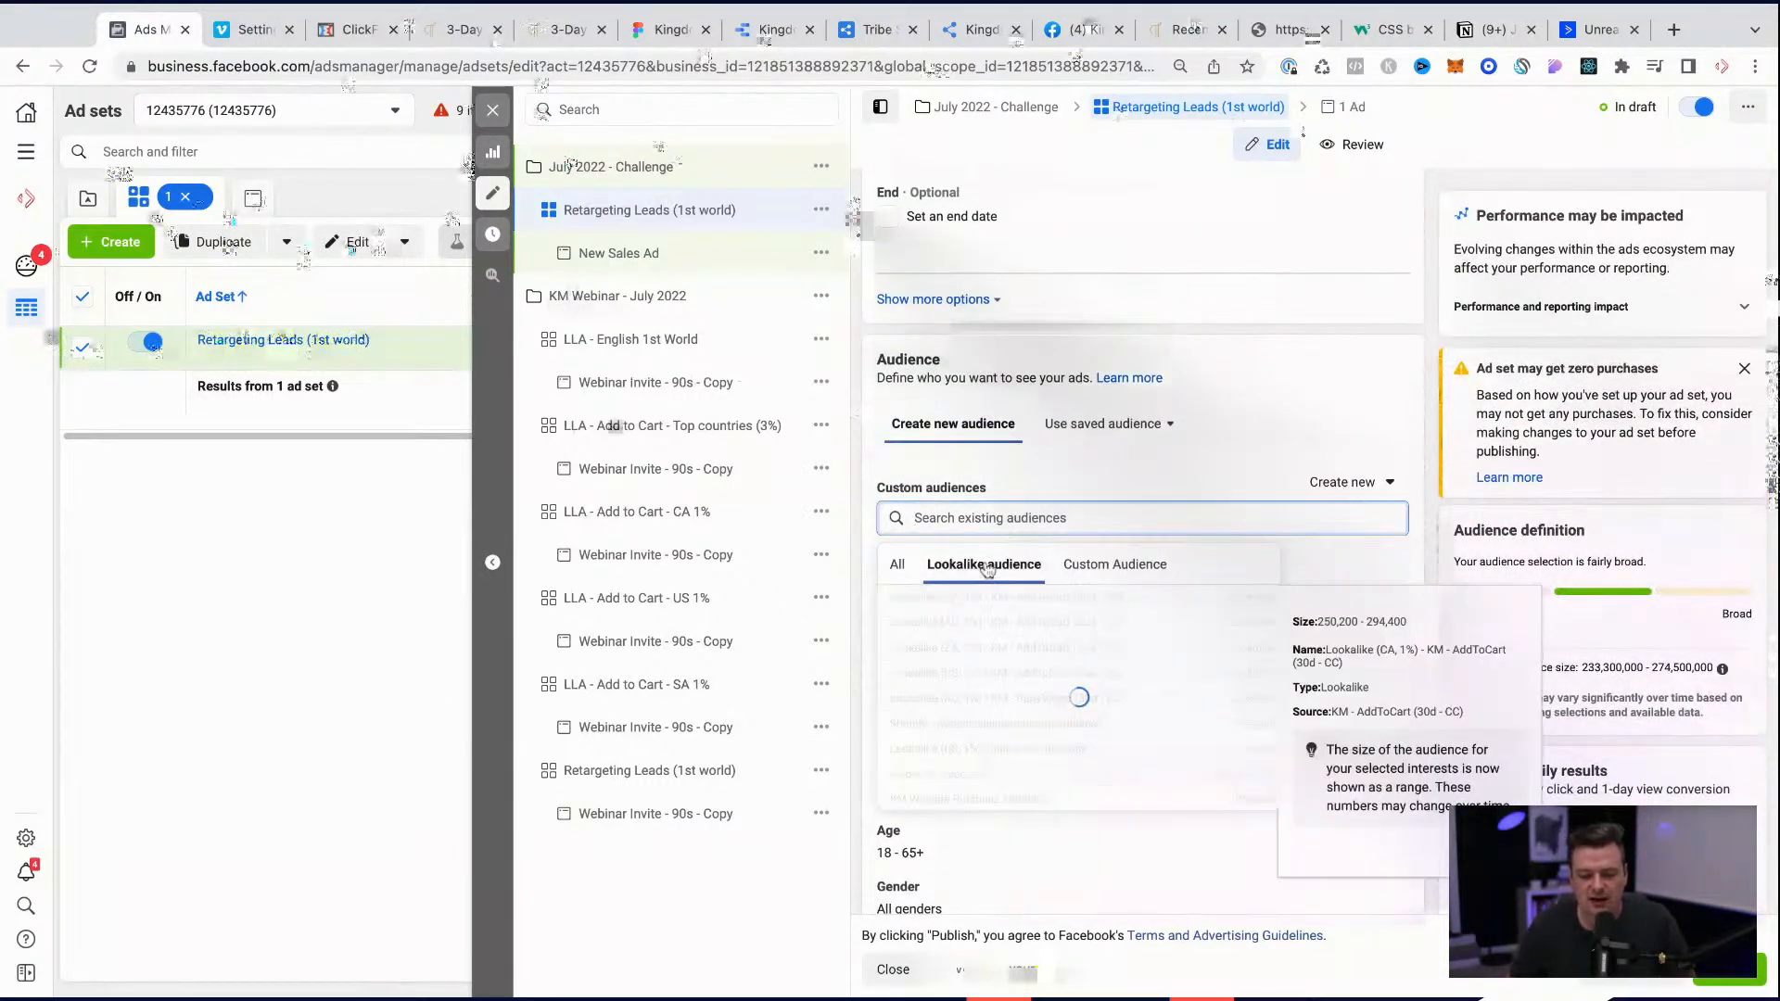
scroll(1105, 662, "down", 3)
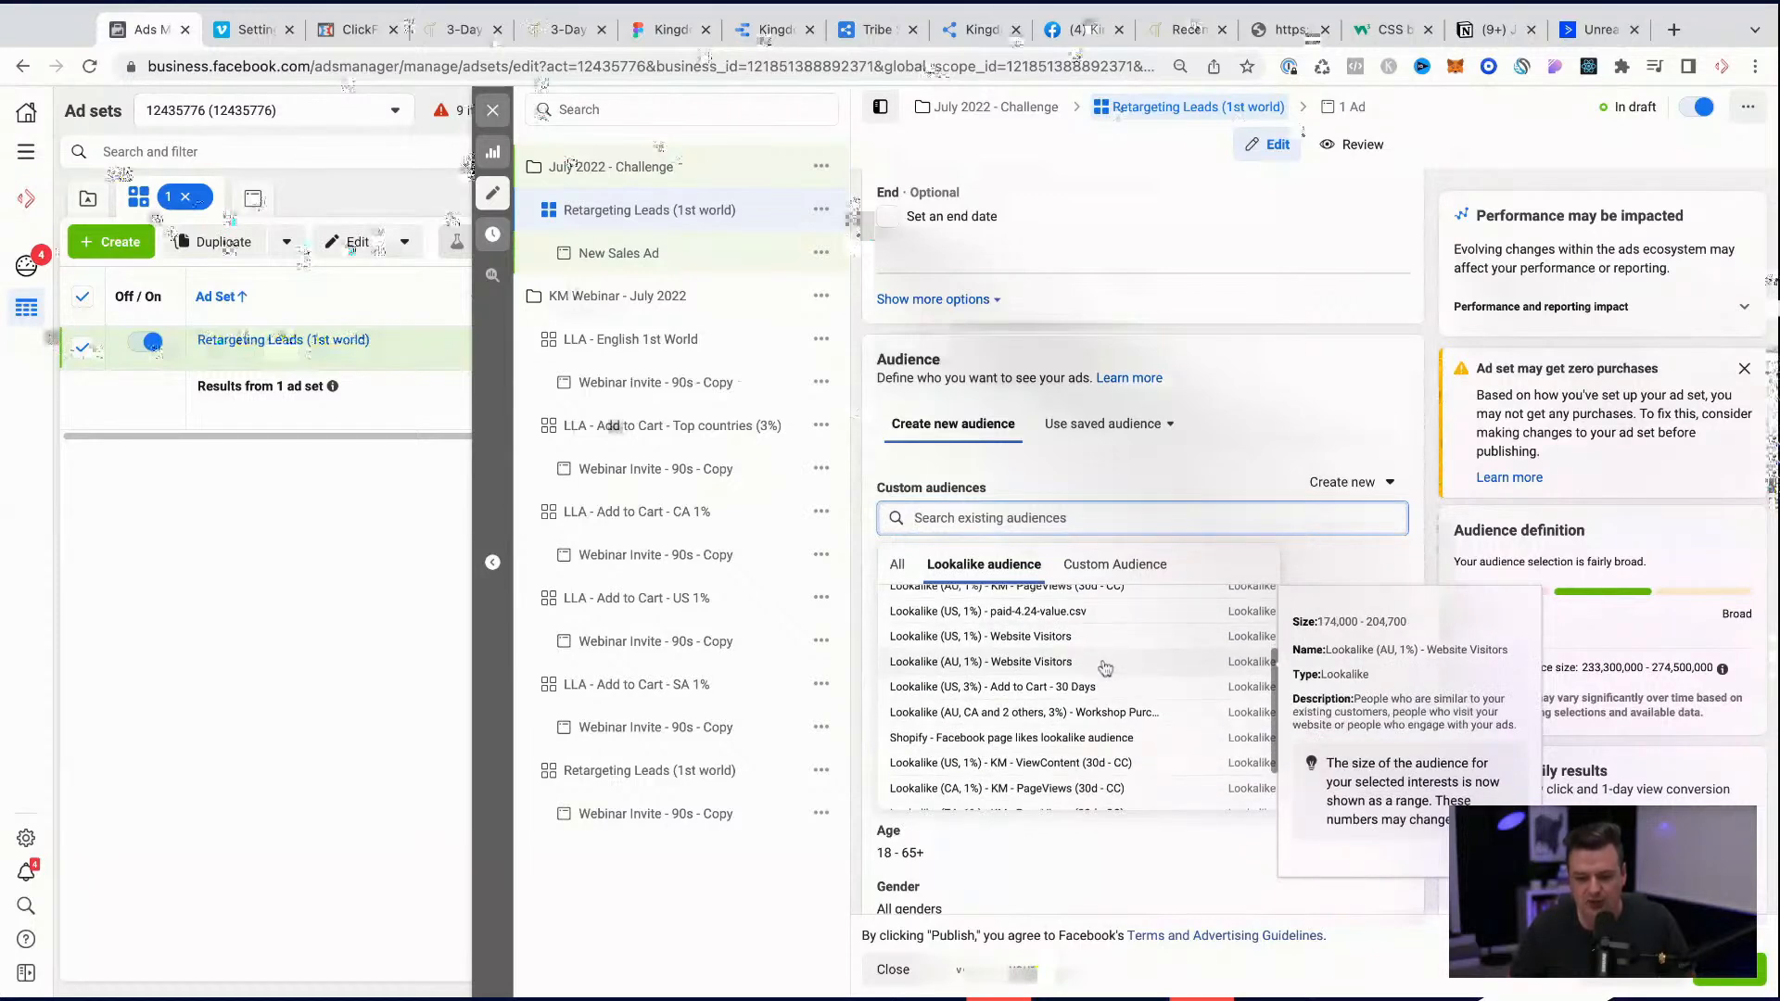
scroll(1075, 666, "up", 2)
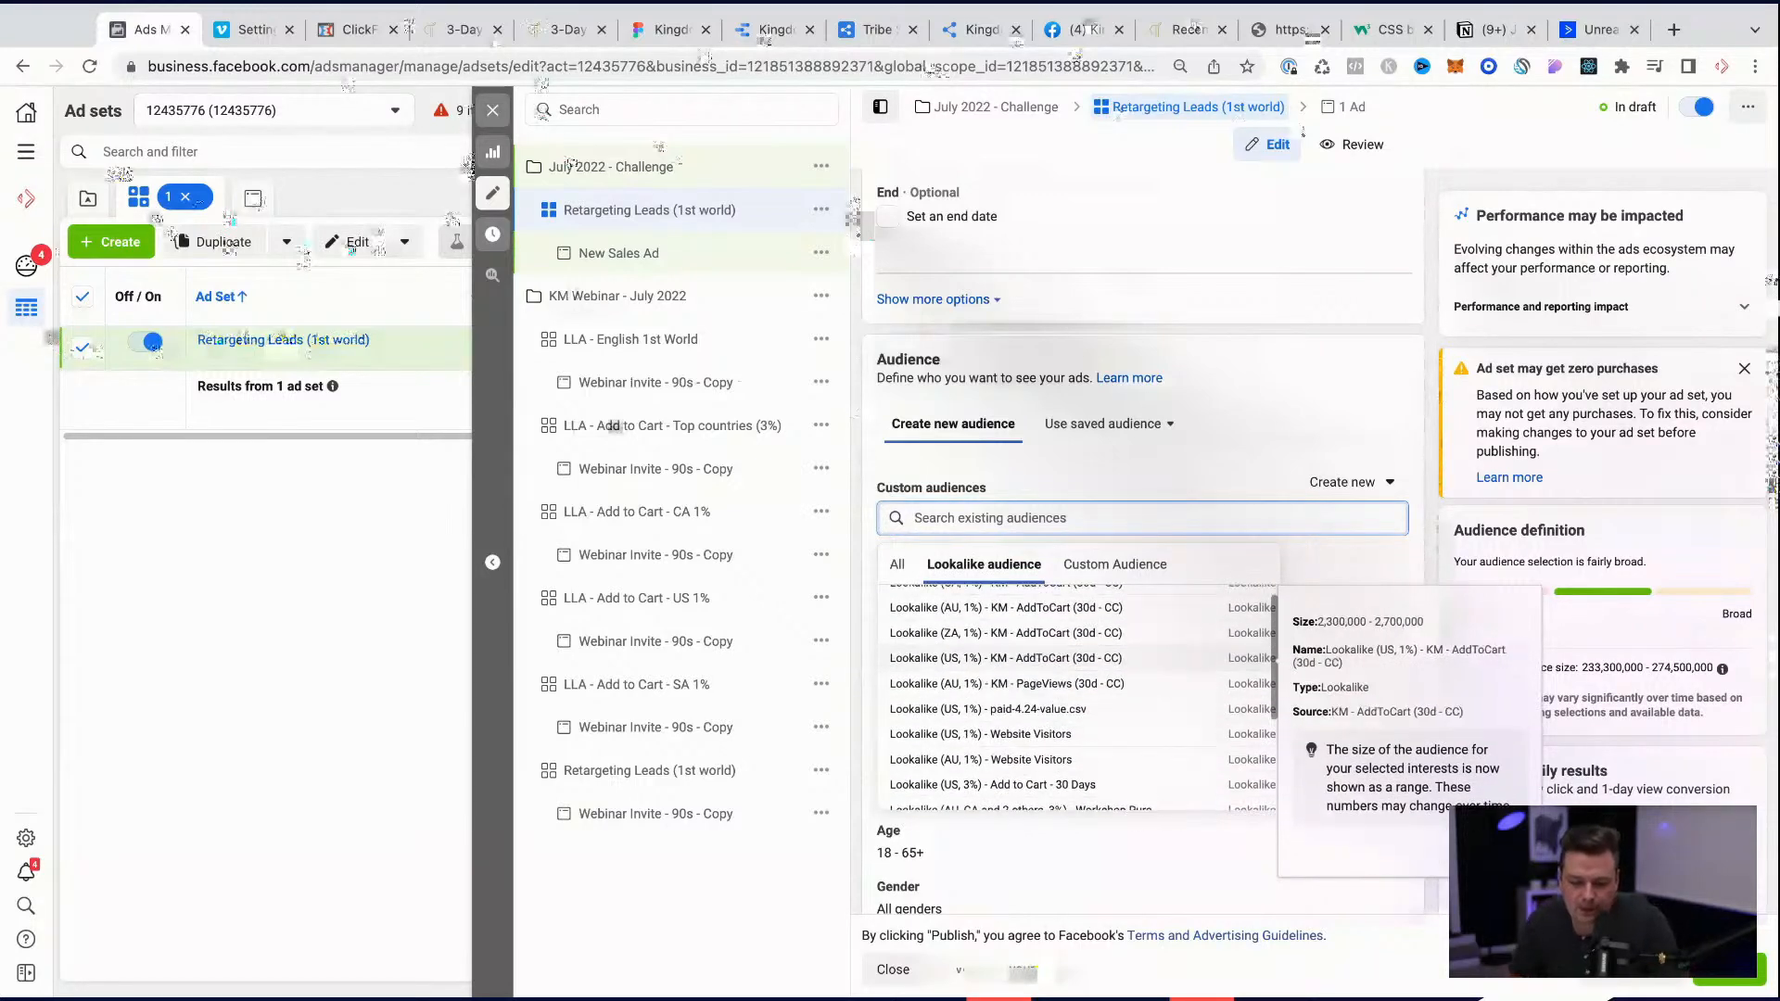
left_click(897, 565)
scroll(1021, 660, "down", 5)
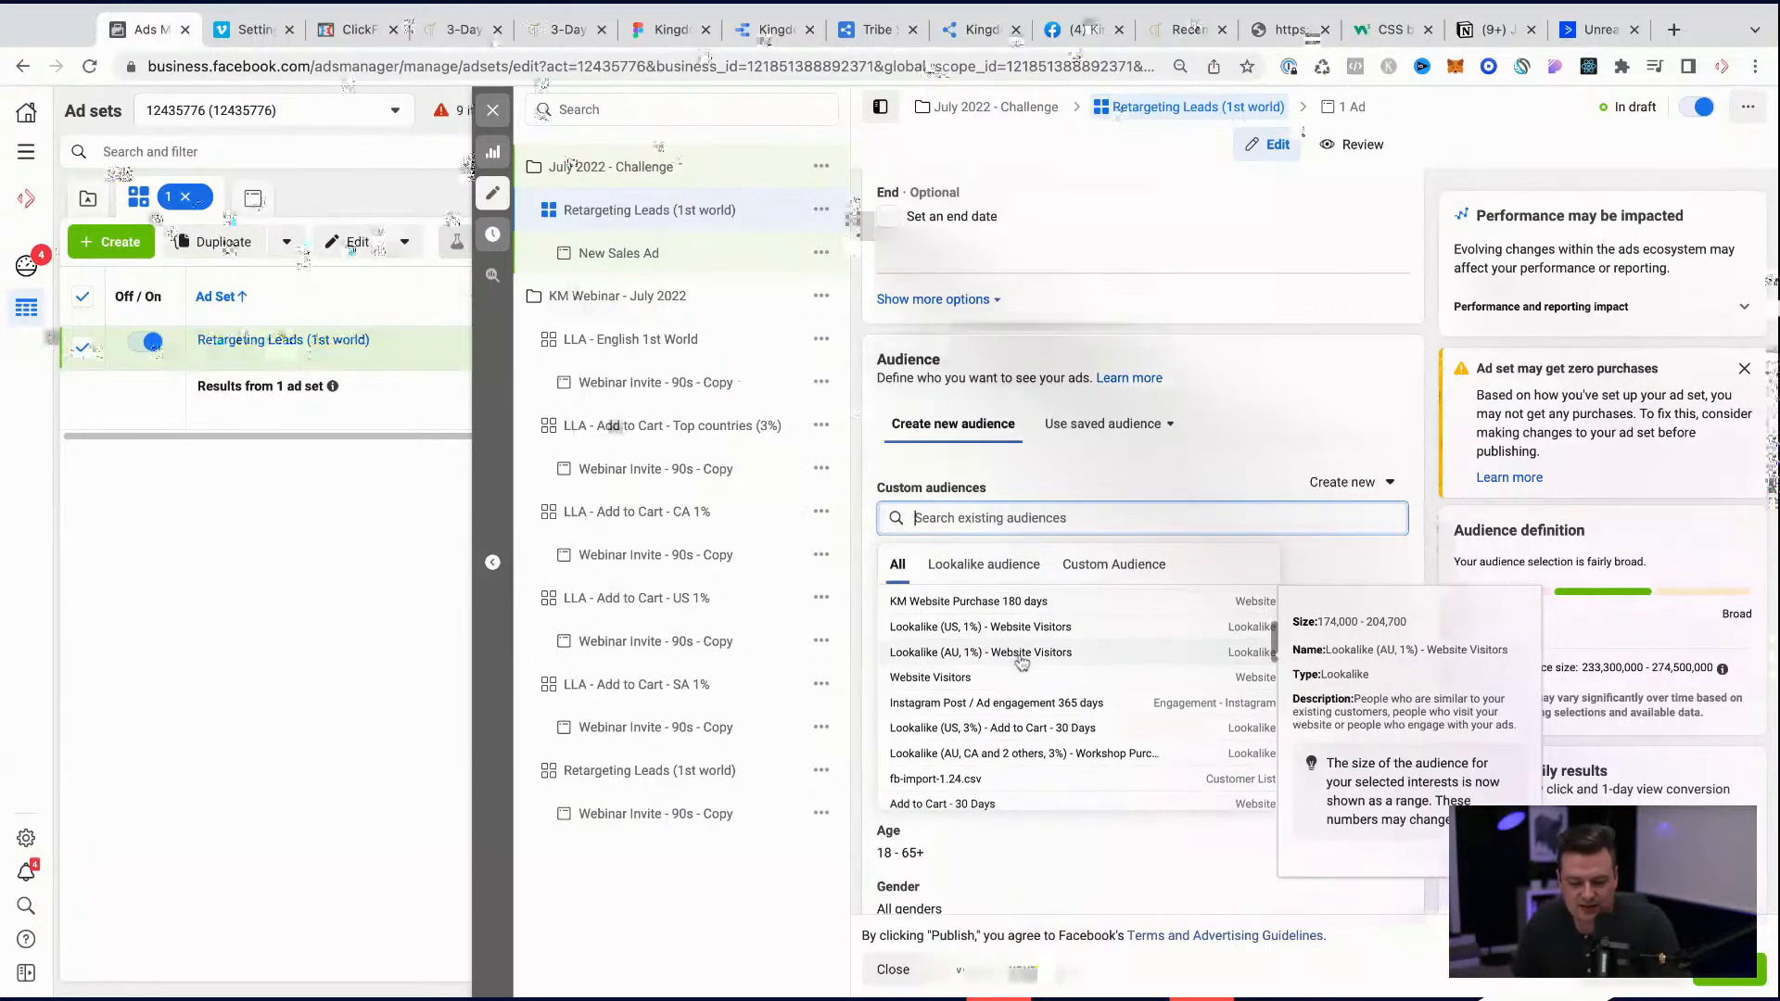
scroll(1075, 665, "down", 2)
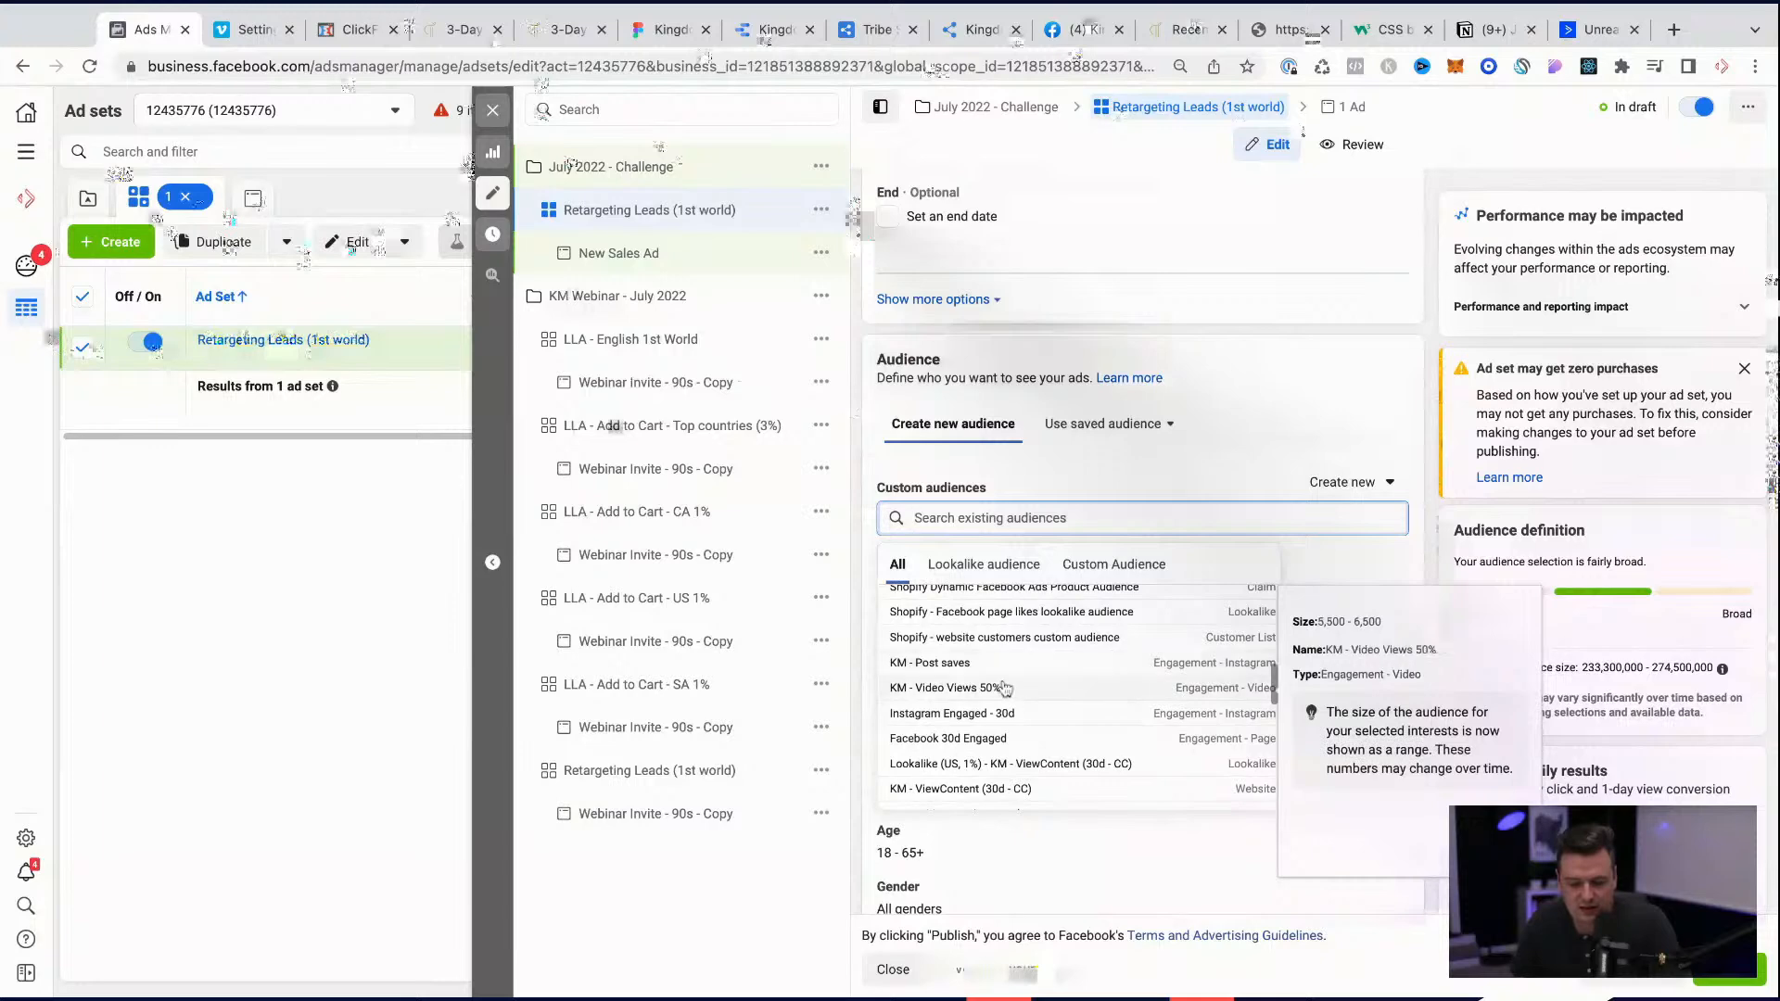
scroll(996, 714, "down", 1)
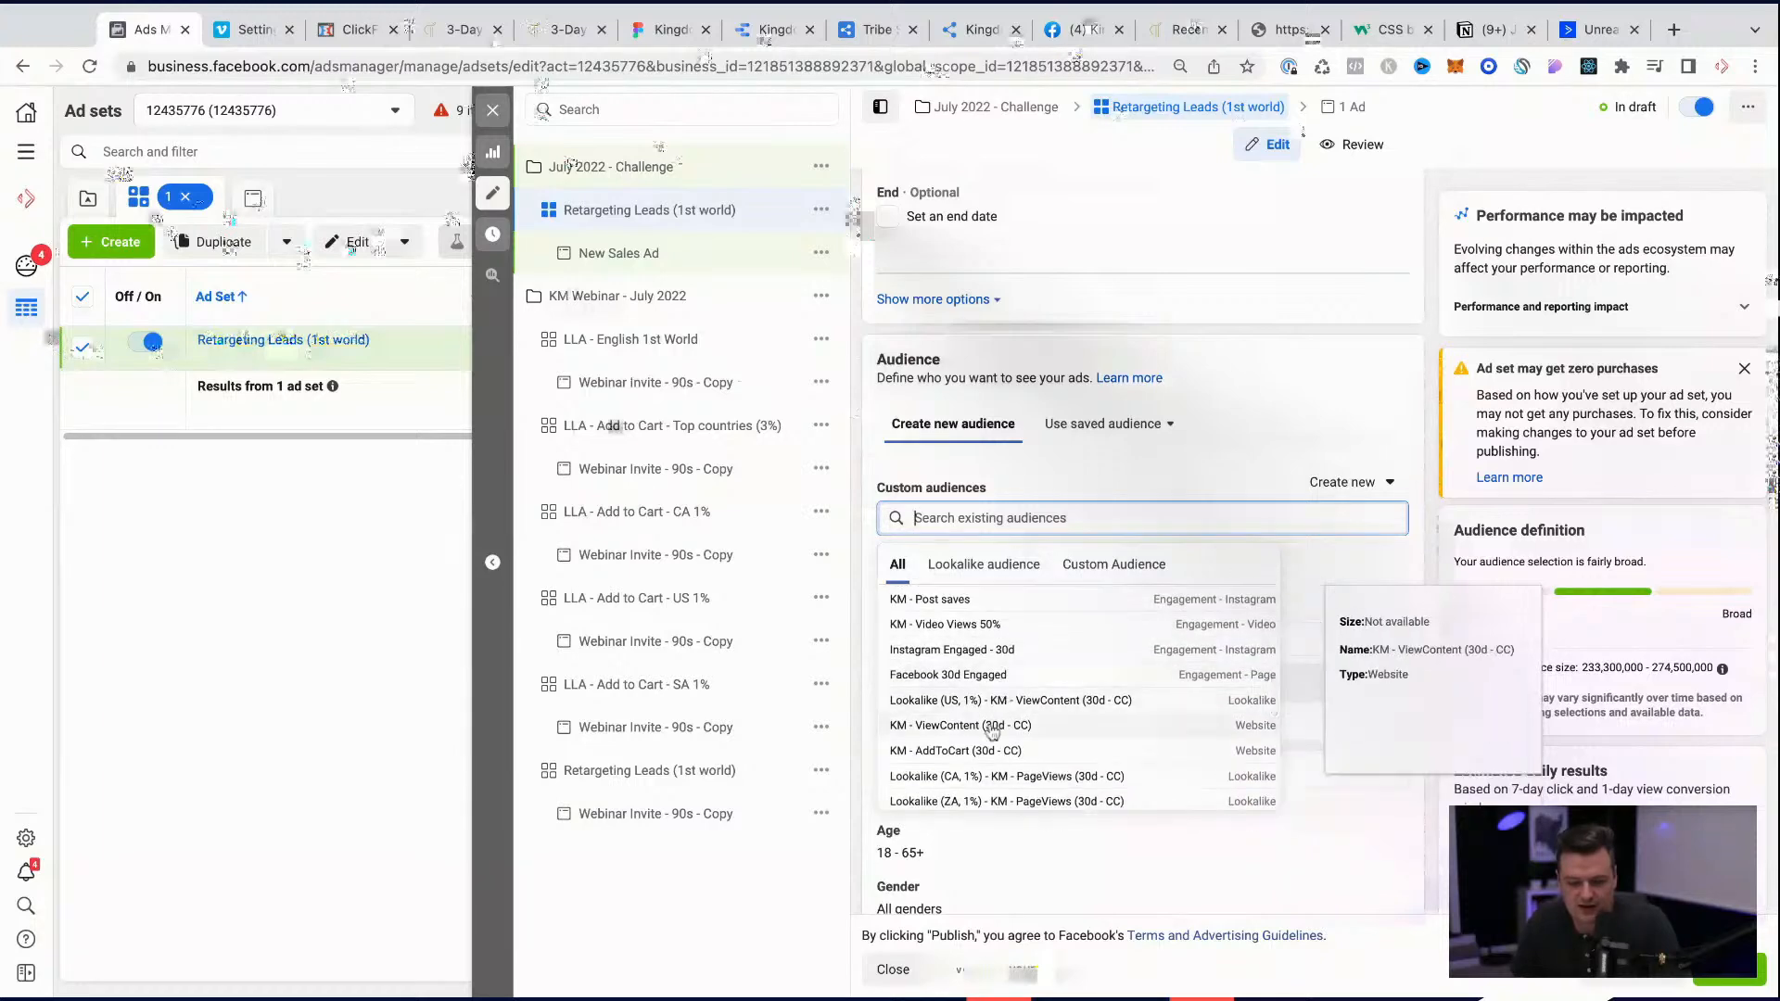
left_click(992, 726)
Step: Include the Posture Workshop Leads and KM - AddToCart (30d - CC) website audiences in the ad set's custom audiences
scroll(978, 834, "down", 5)
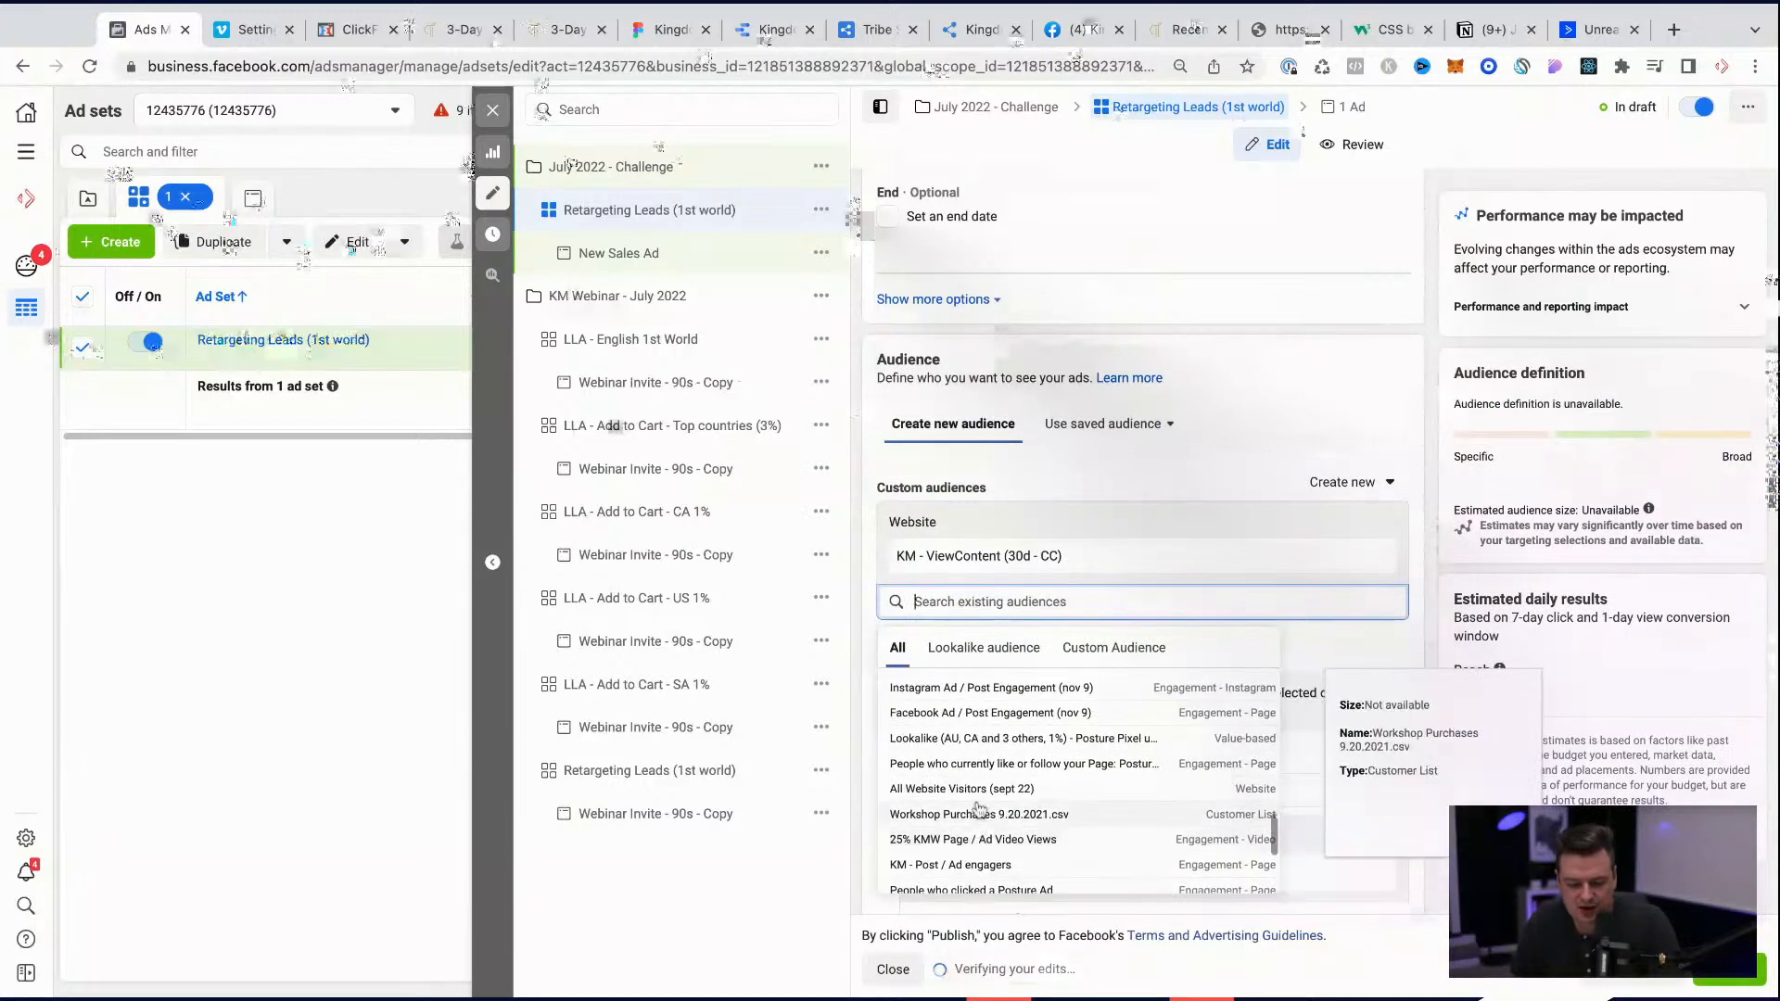
scroll(978, 813, "down", 3)
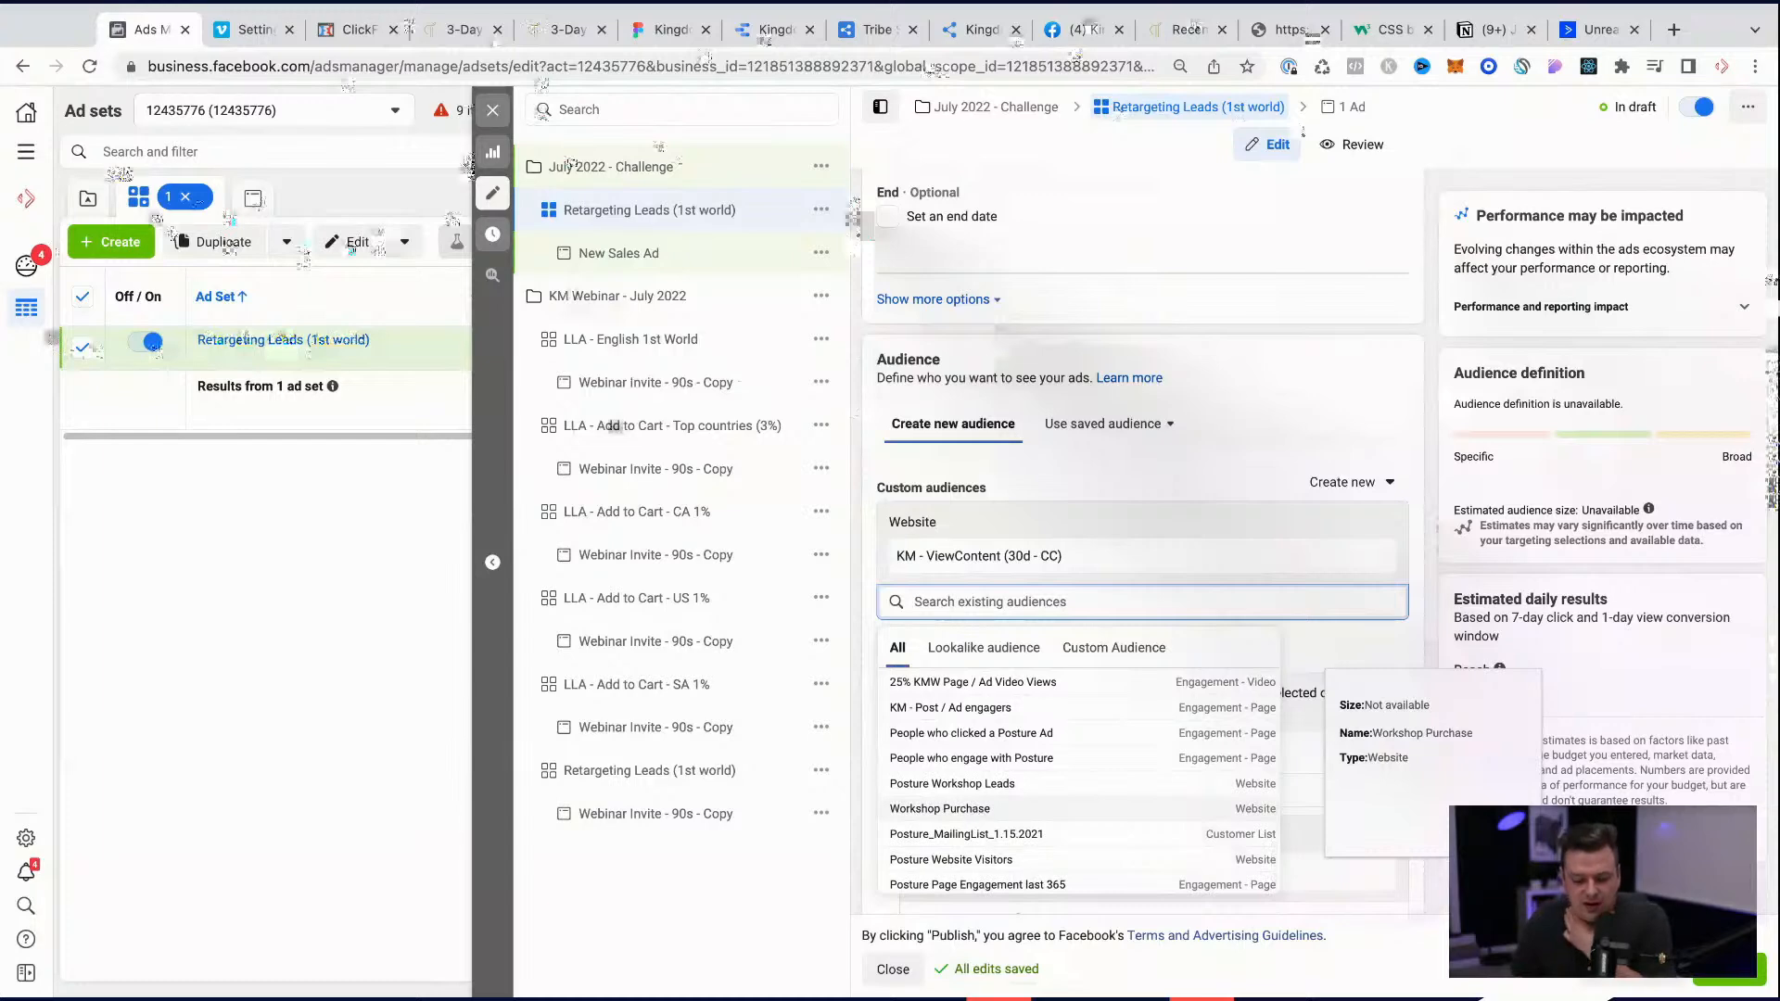
left_click(978, 785)
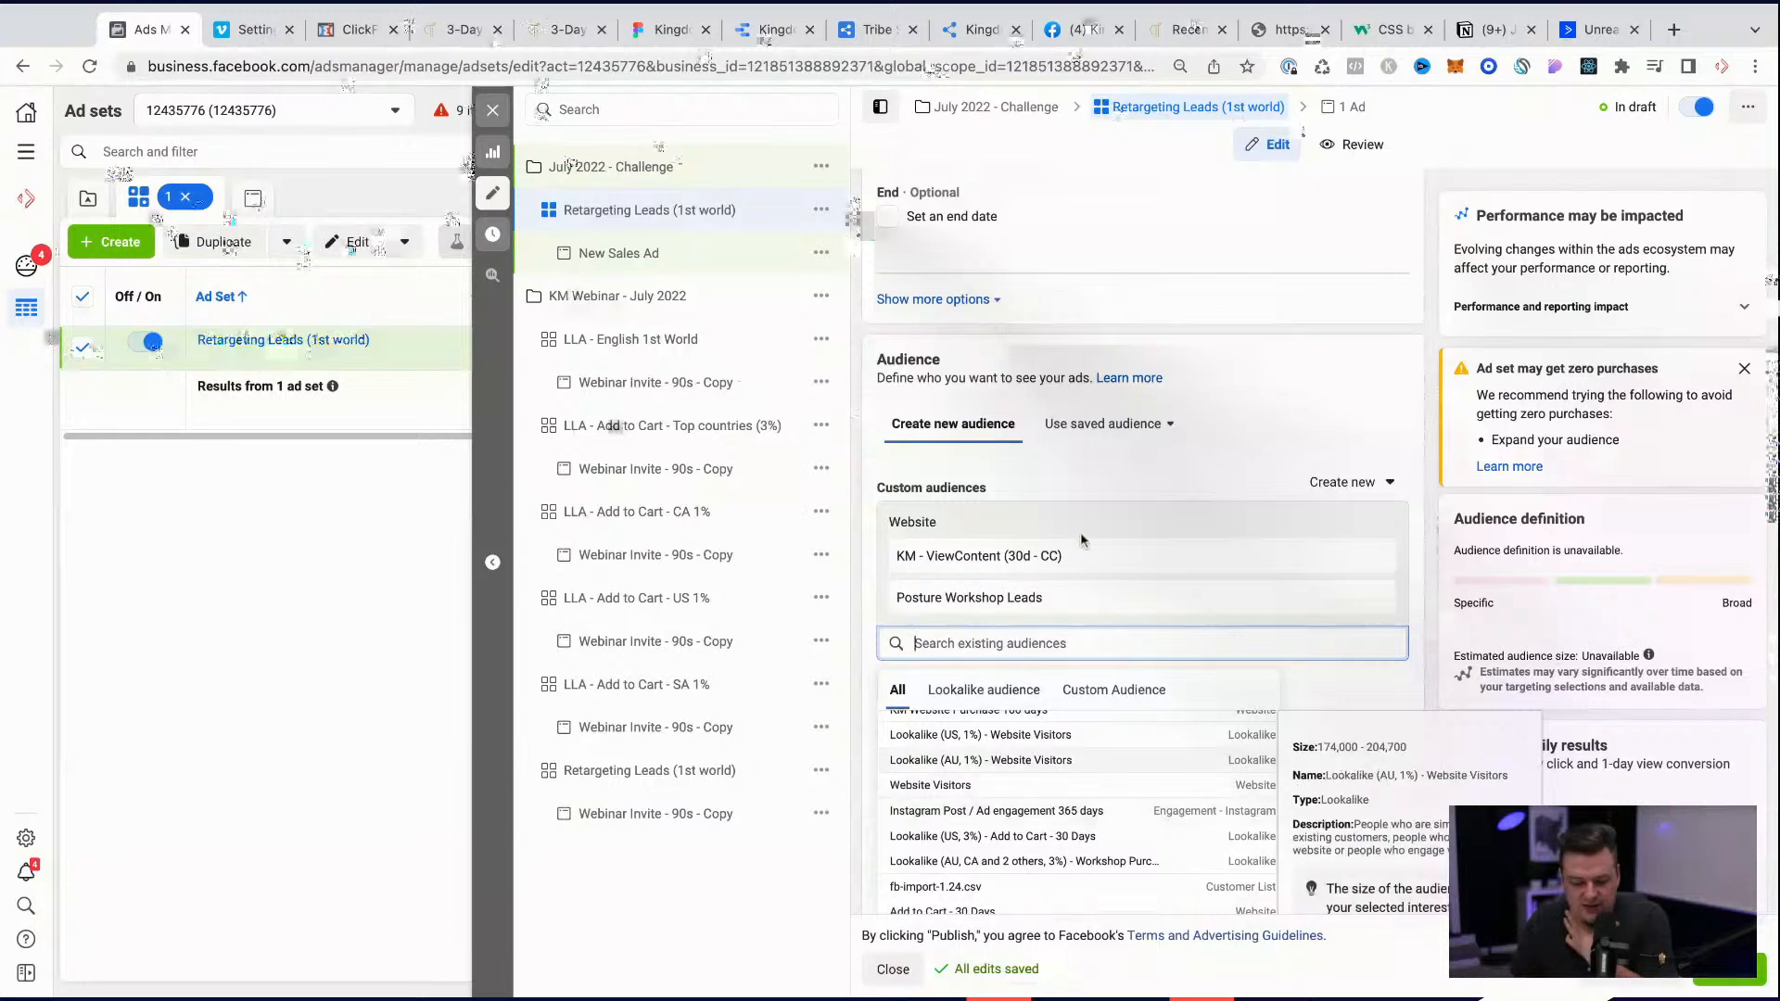
scroll(1080, 539, "down", 2)
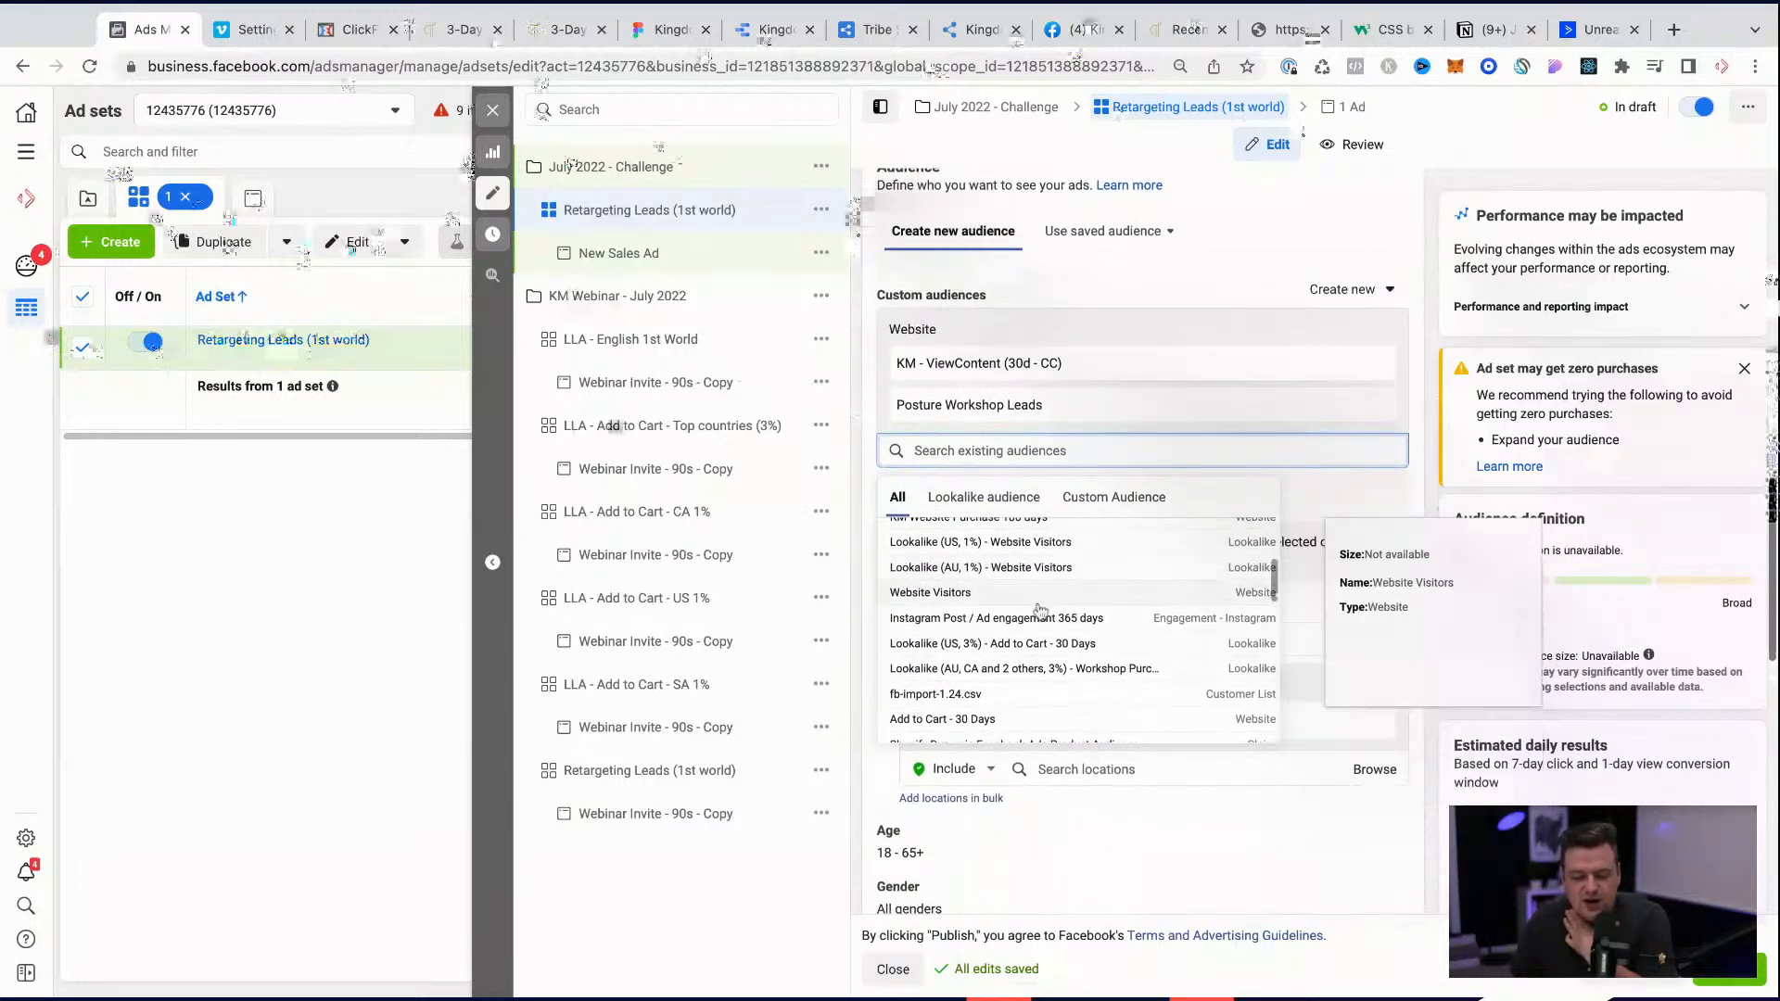
scroll(1020, 602, "down", 3)
scroll(988, 630, "down", 1)
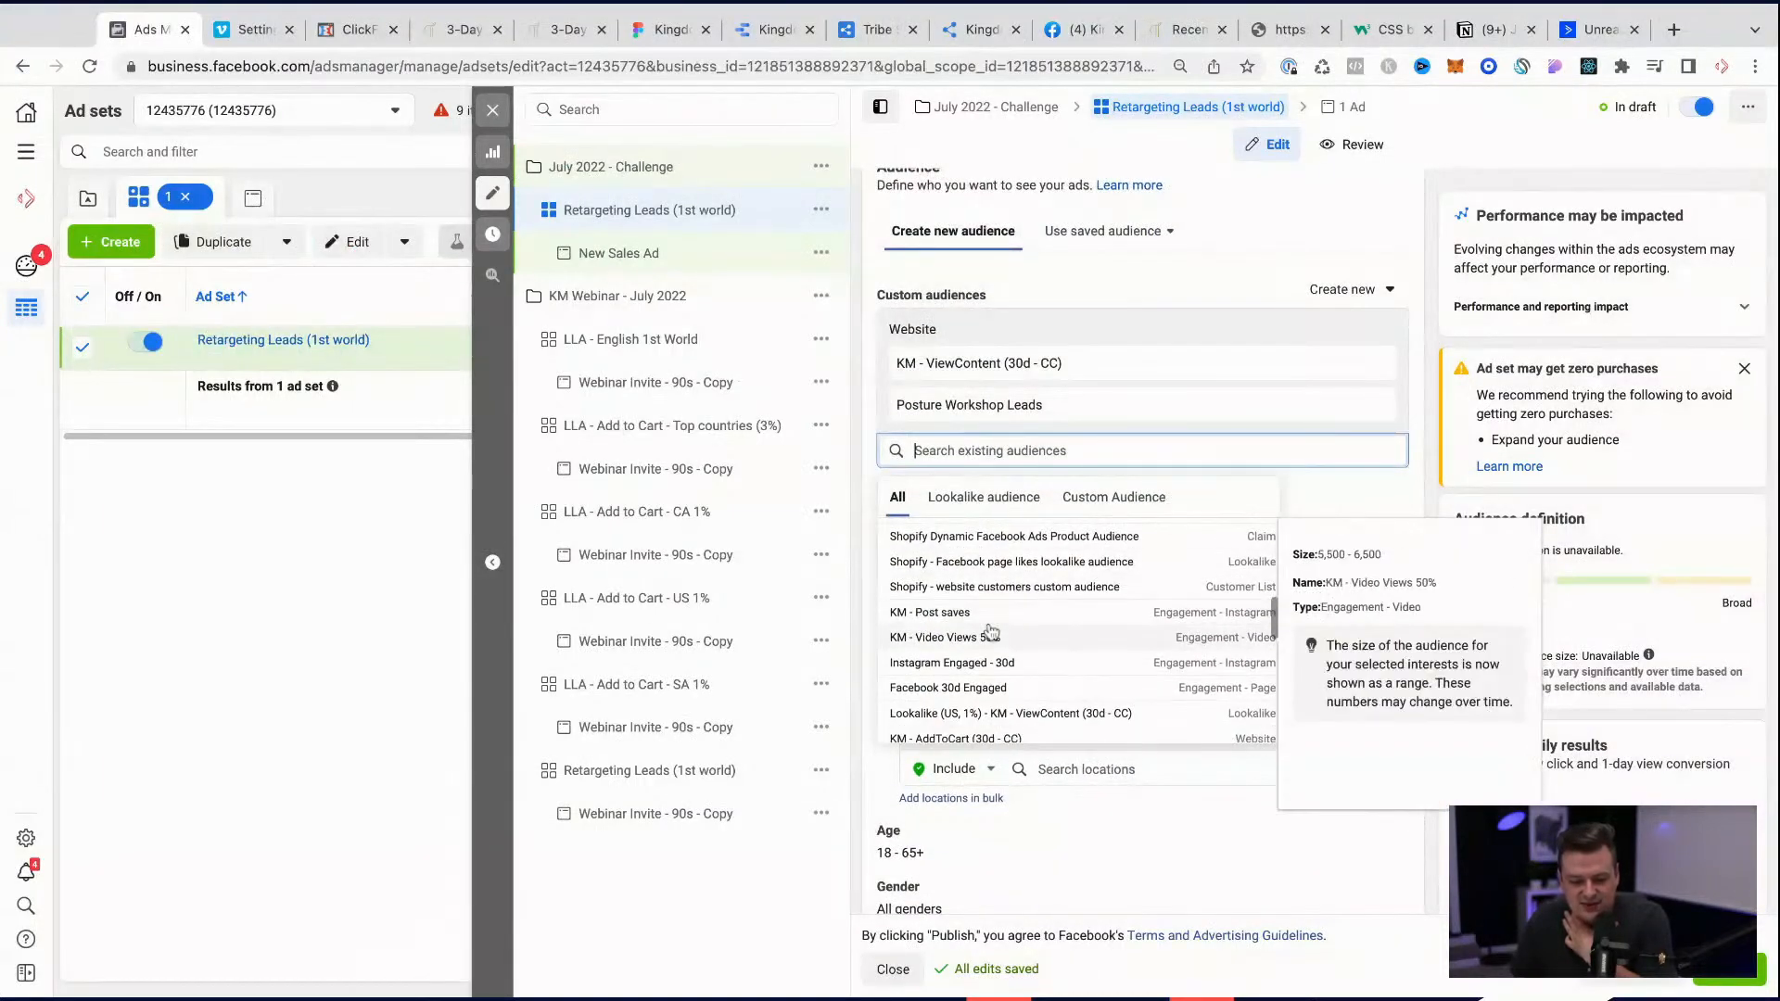
scroll(975, 631, "down", 1)
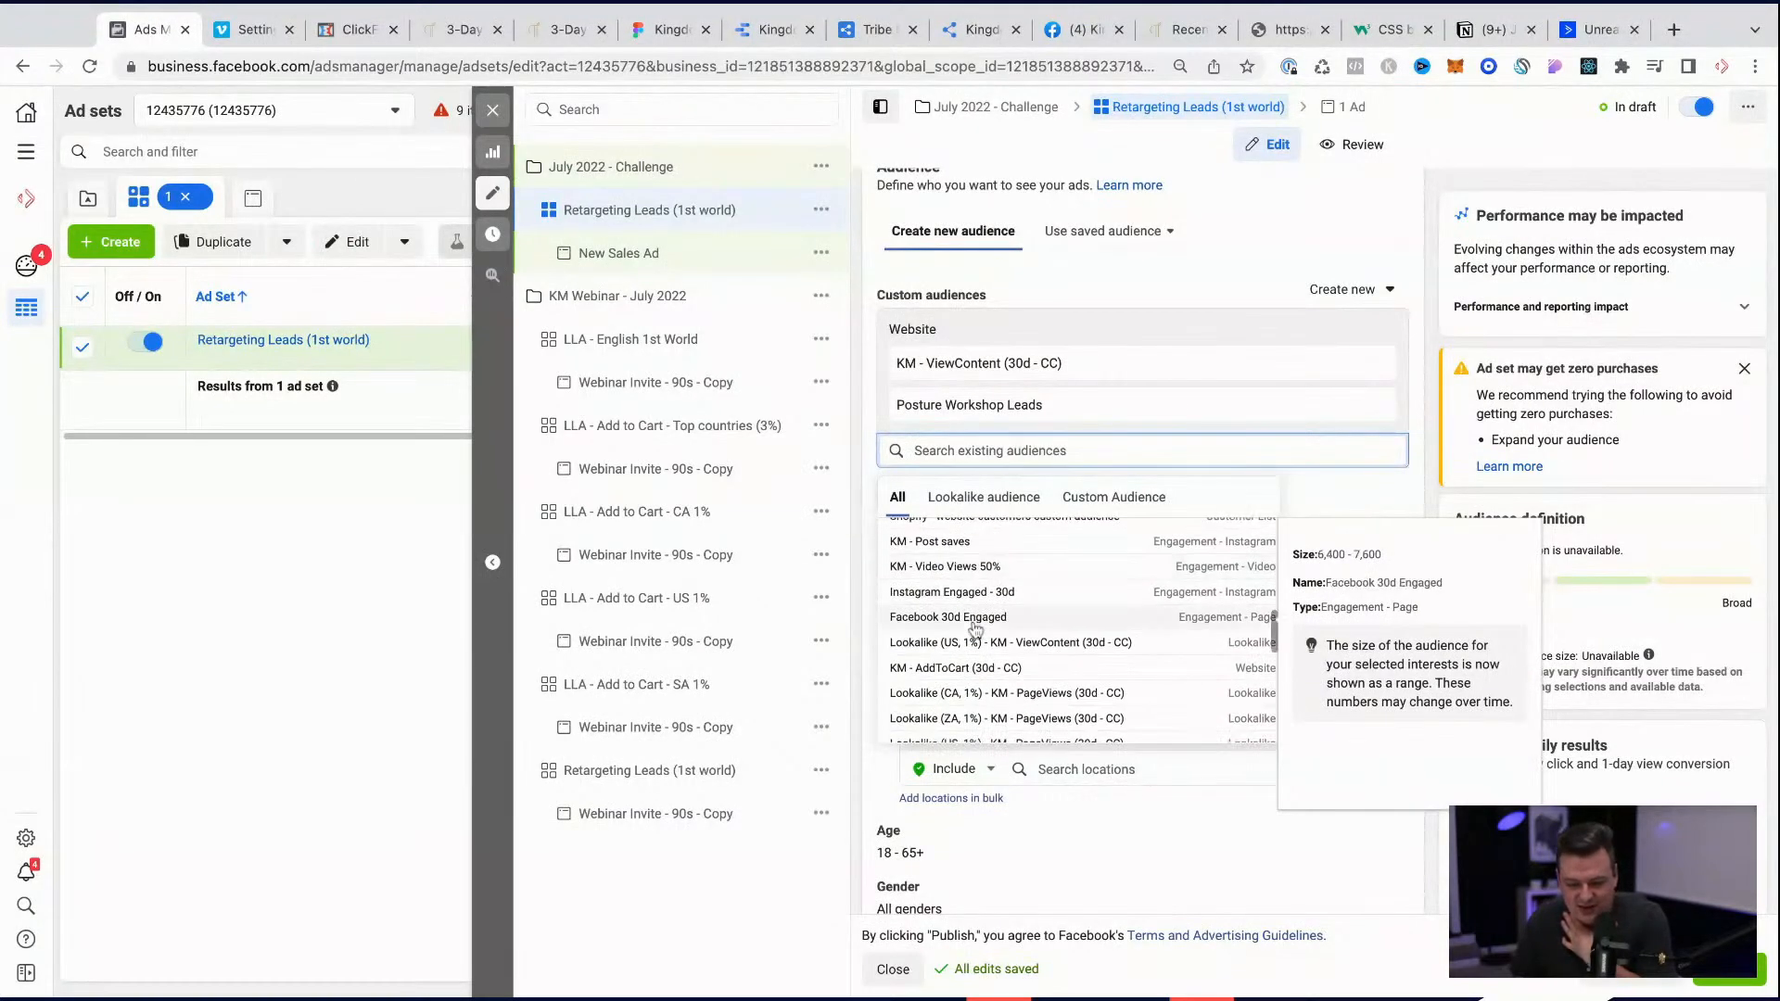
left_click(965, 669)
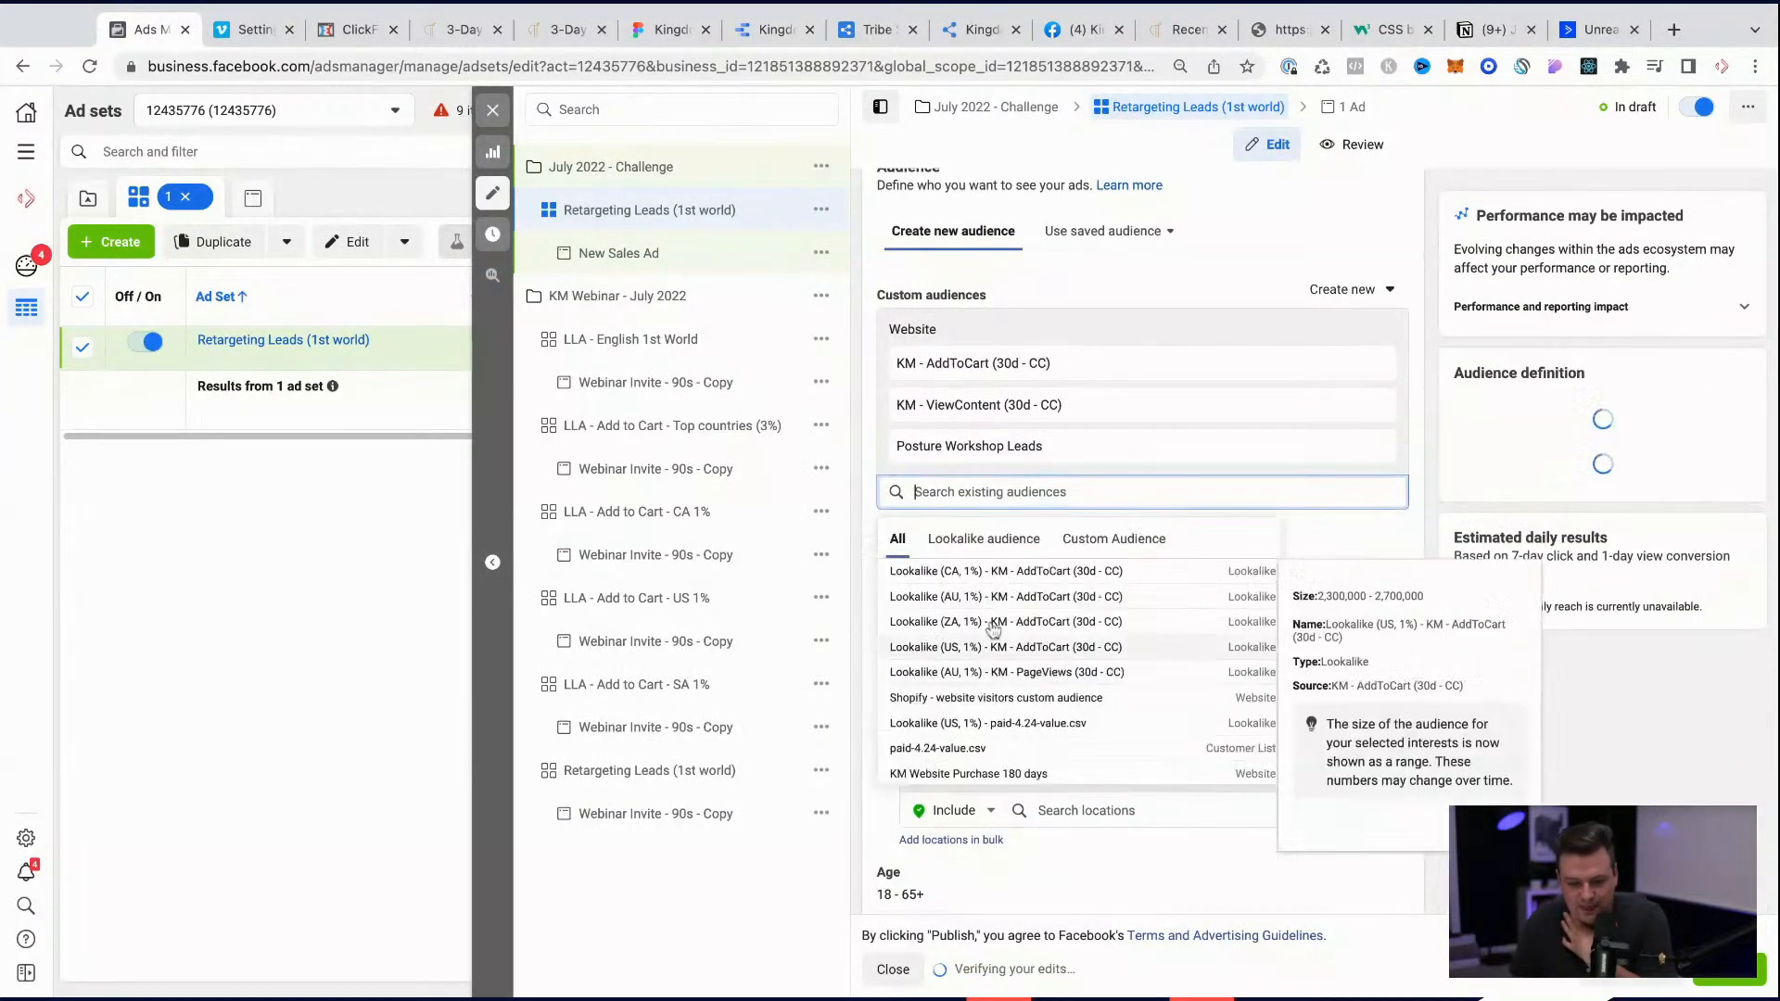
Step: Include the engagement audiences KM - Video Views 50% and KM - Post saves in the ad set's custom audiences
scroll(1006, 649, "down", 3)
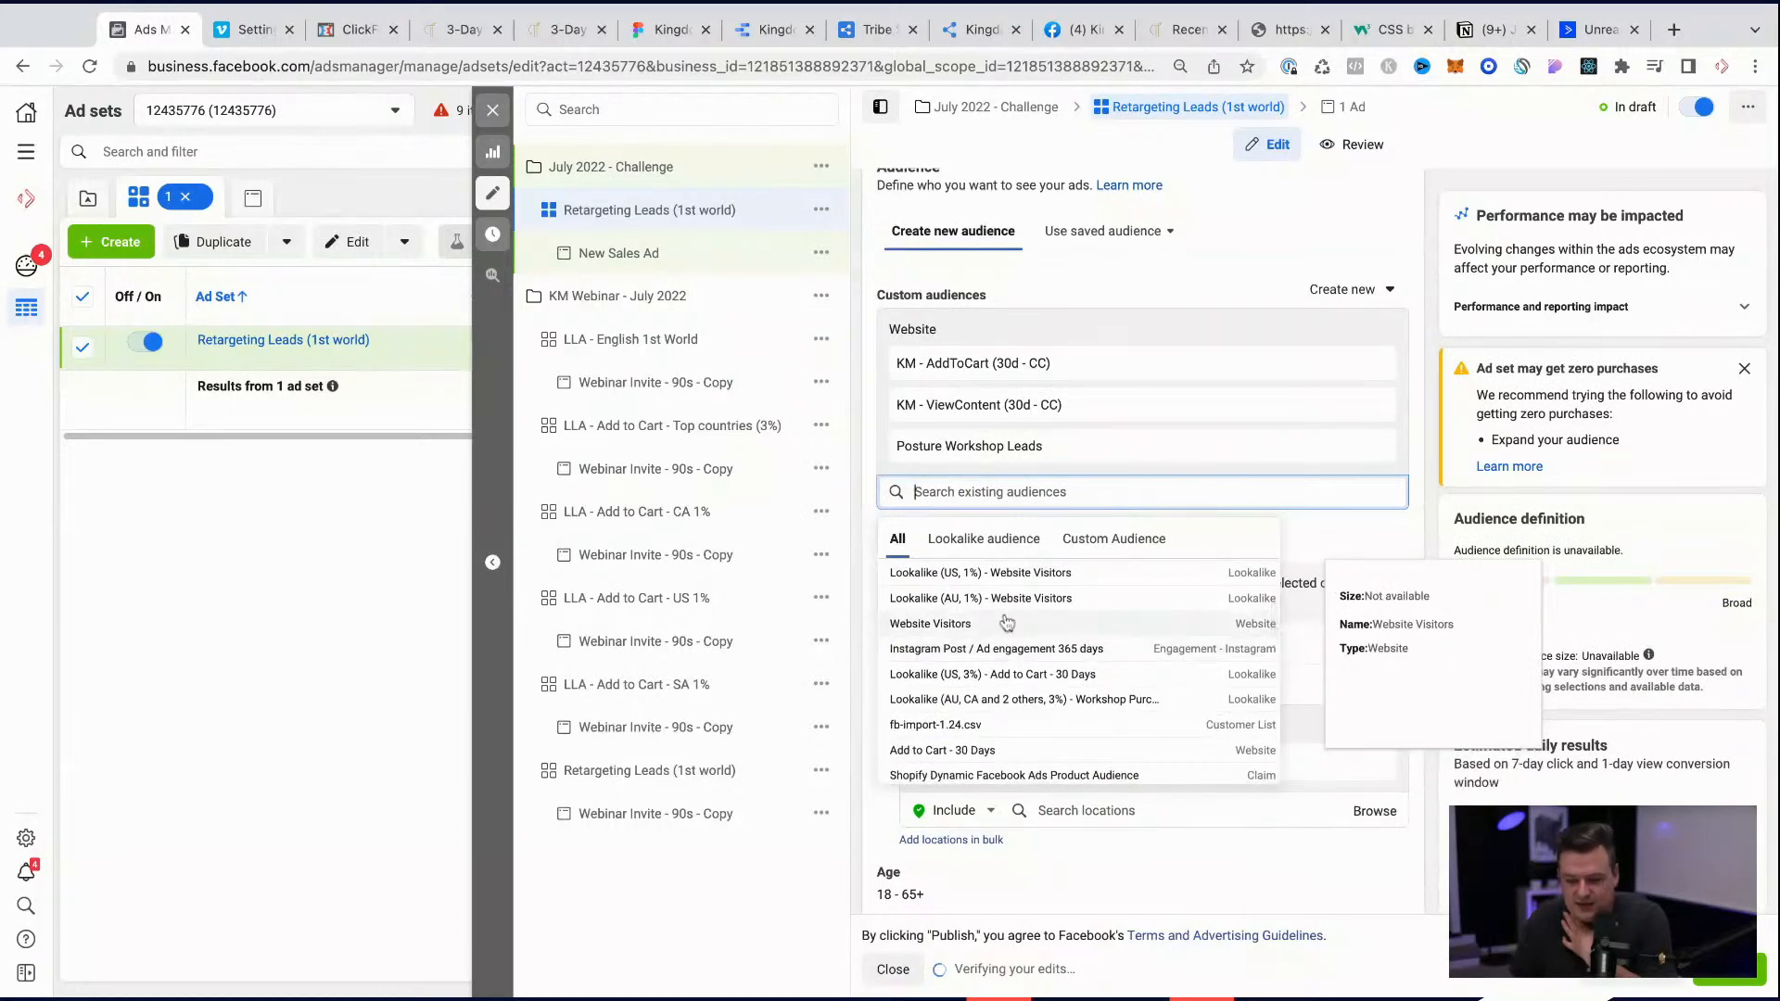
scroll(1006, 648, "down", 5)
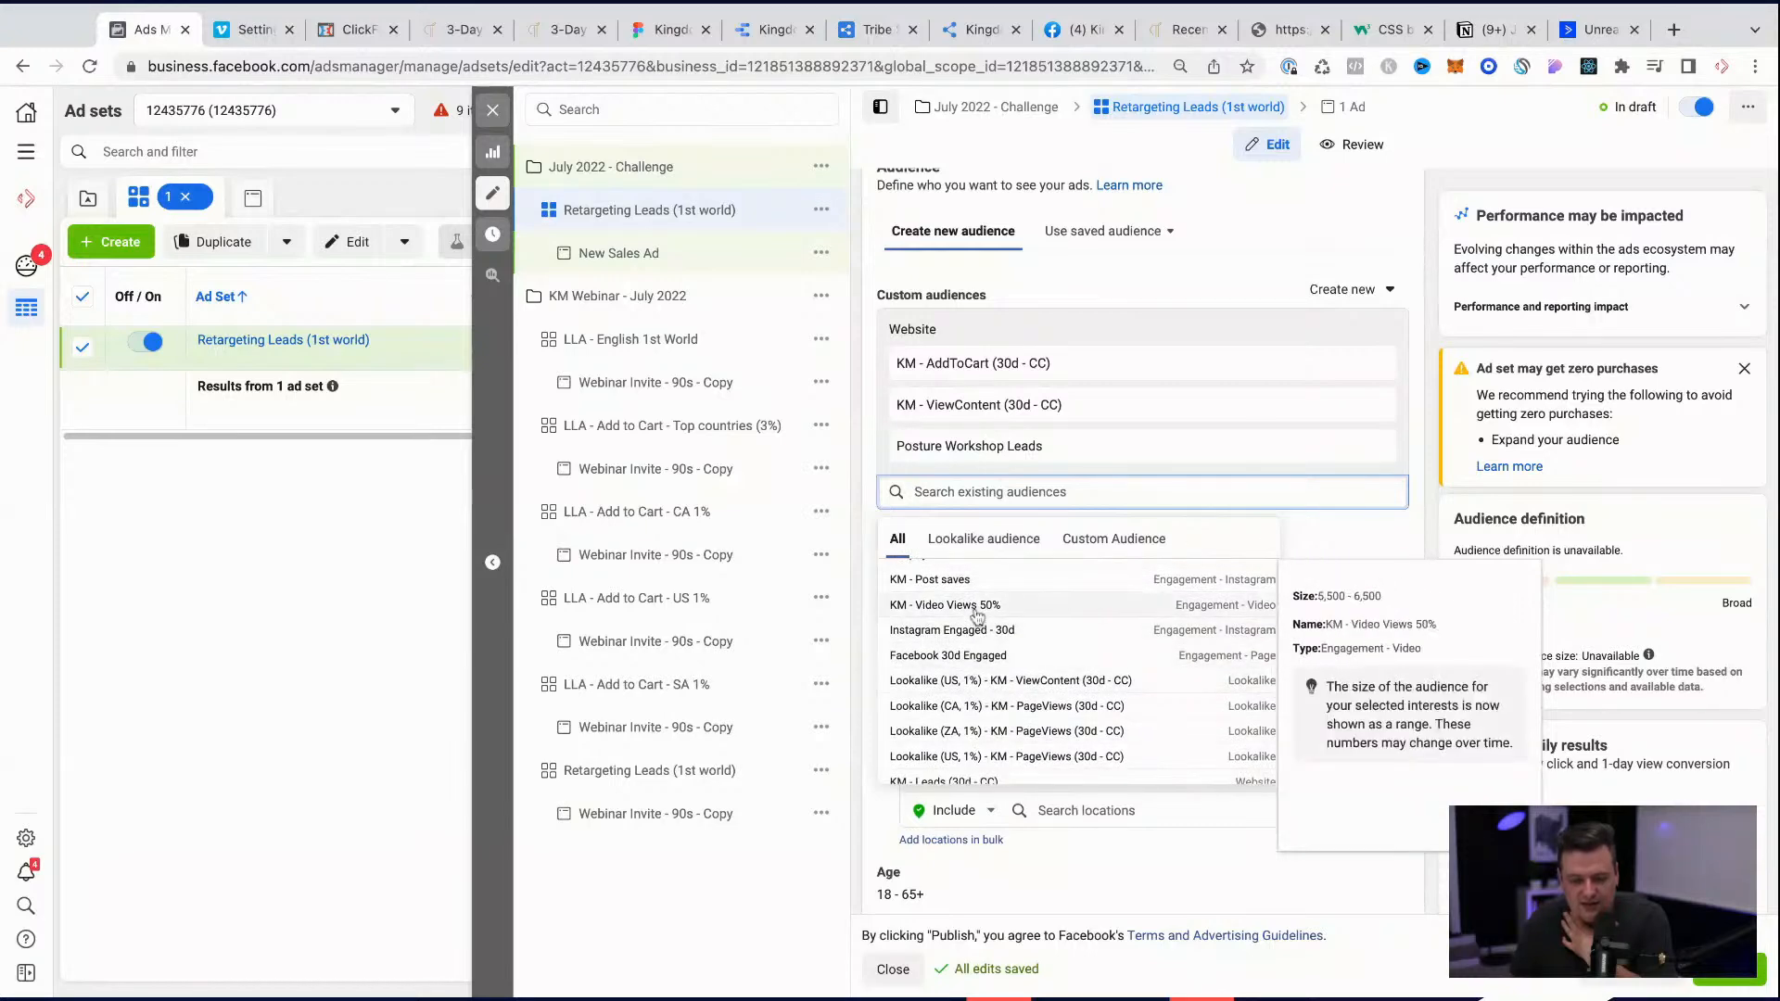
left_click(977, 607)
scroll(971, 820, "down", 3)
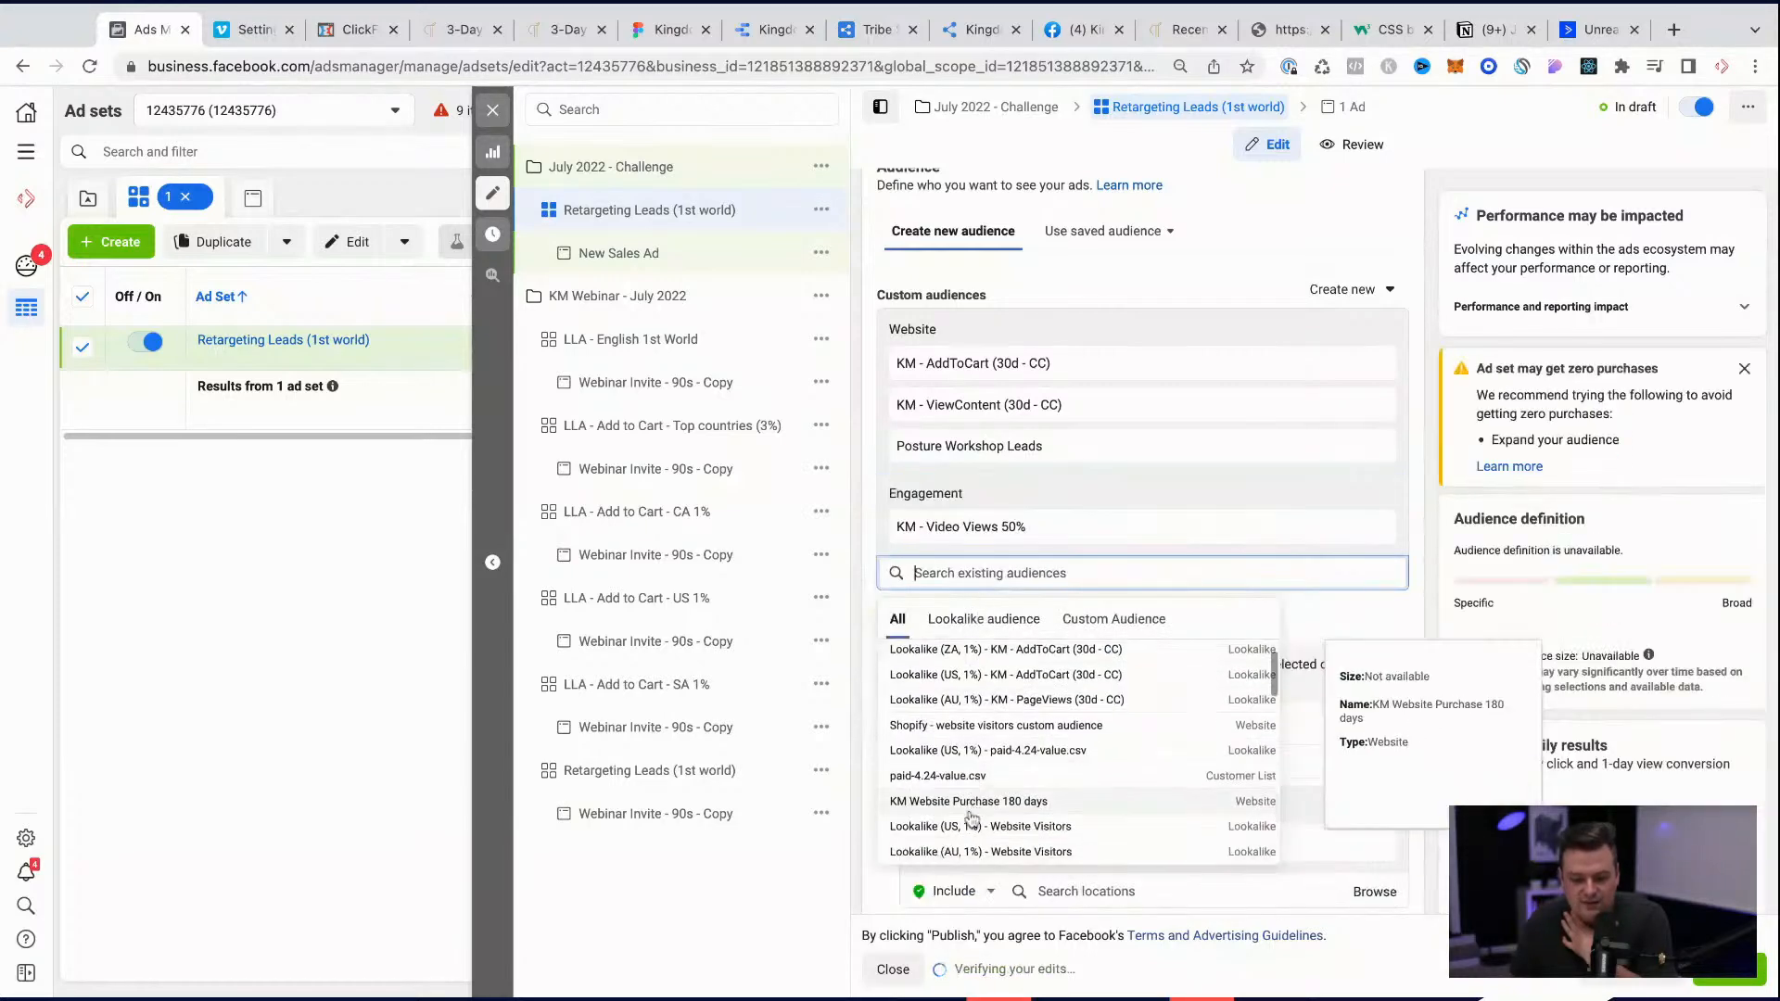
scroll(971, 819, "down", 3)
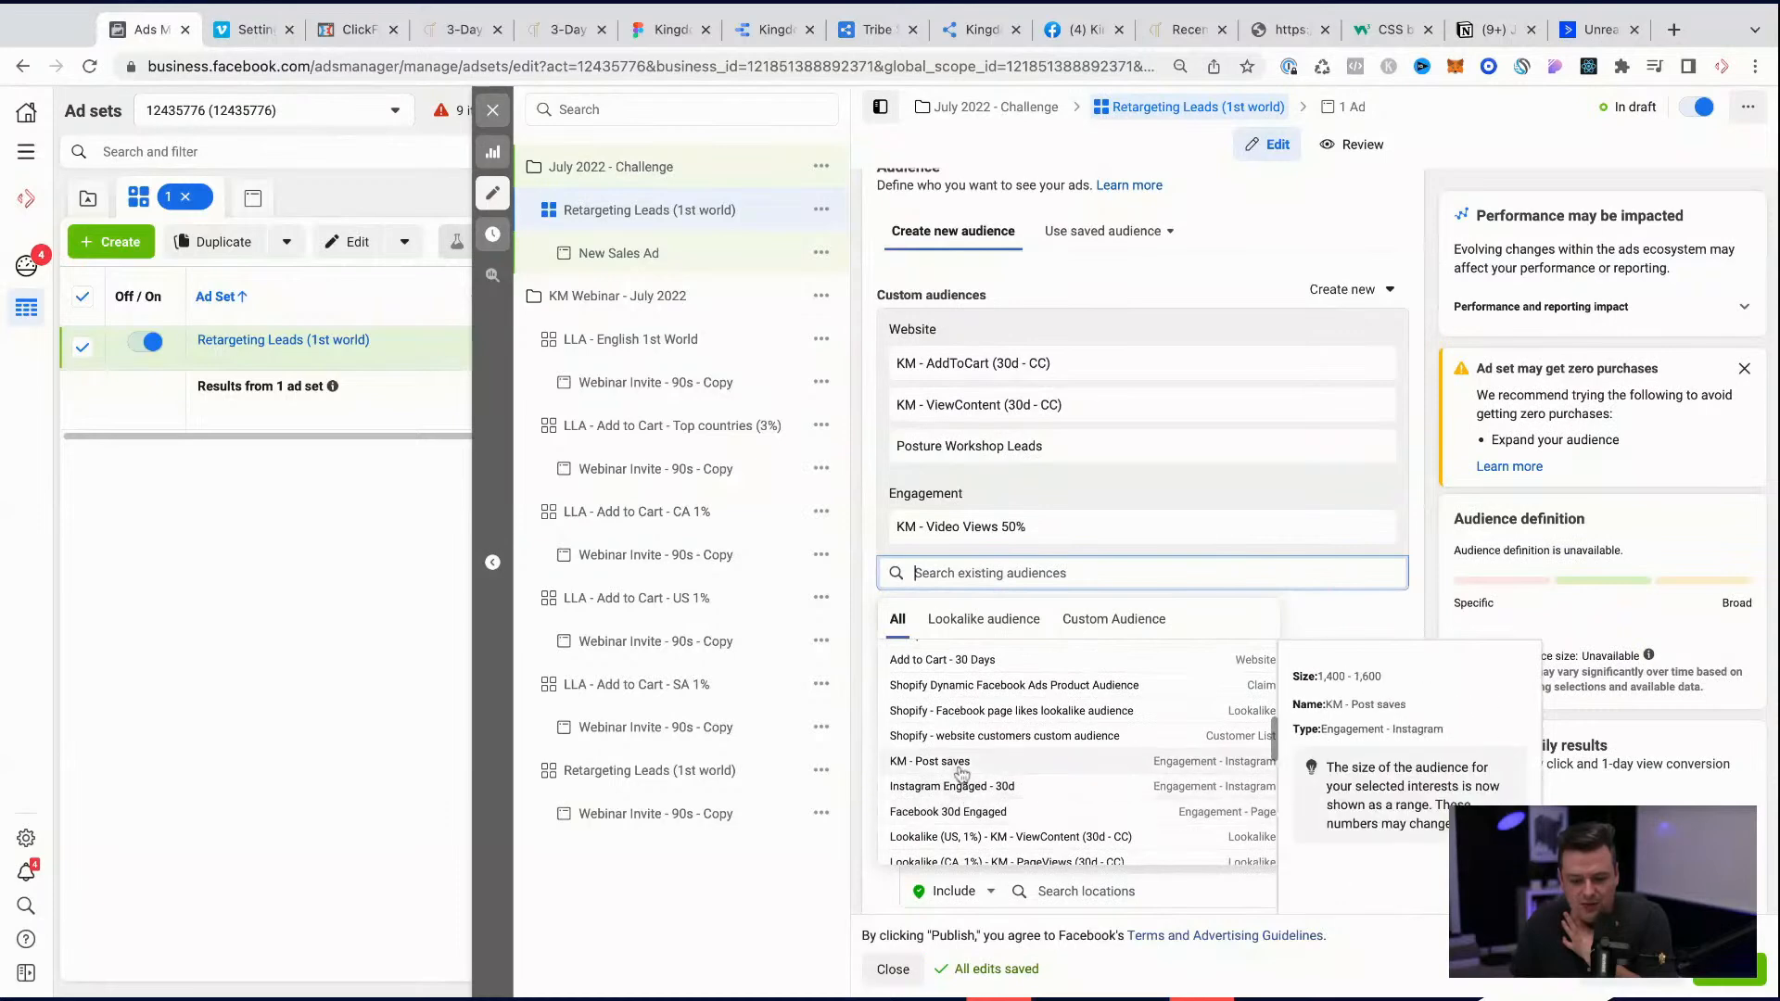
left_click(961, 774)
Step: Include the Add to Cart - 30 Days and KM - Leads (30d - CC) website audiences in the ad set's custom audiences
scroll(994, 782, "down", 3)
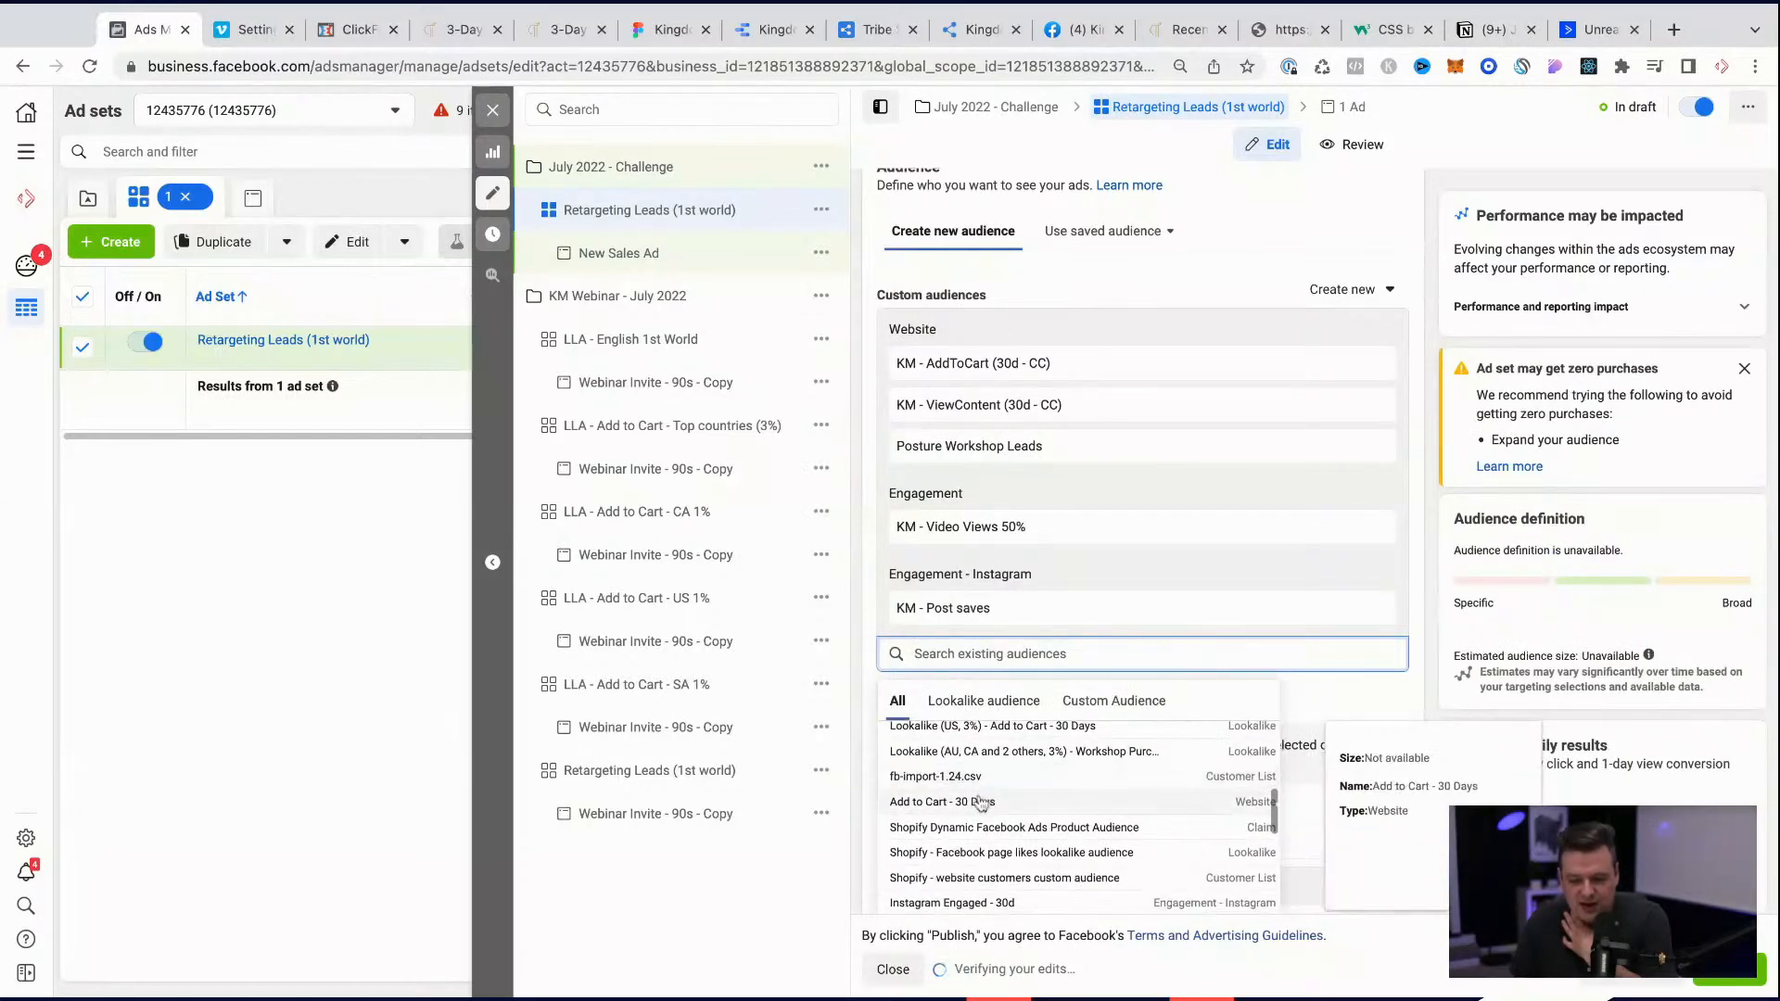
left_click(982, 799)
scroll(983, 815, "down", 5)
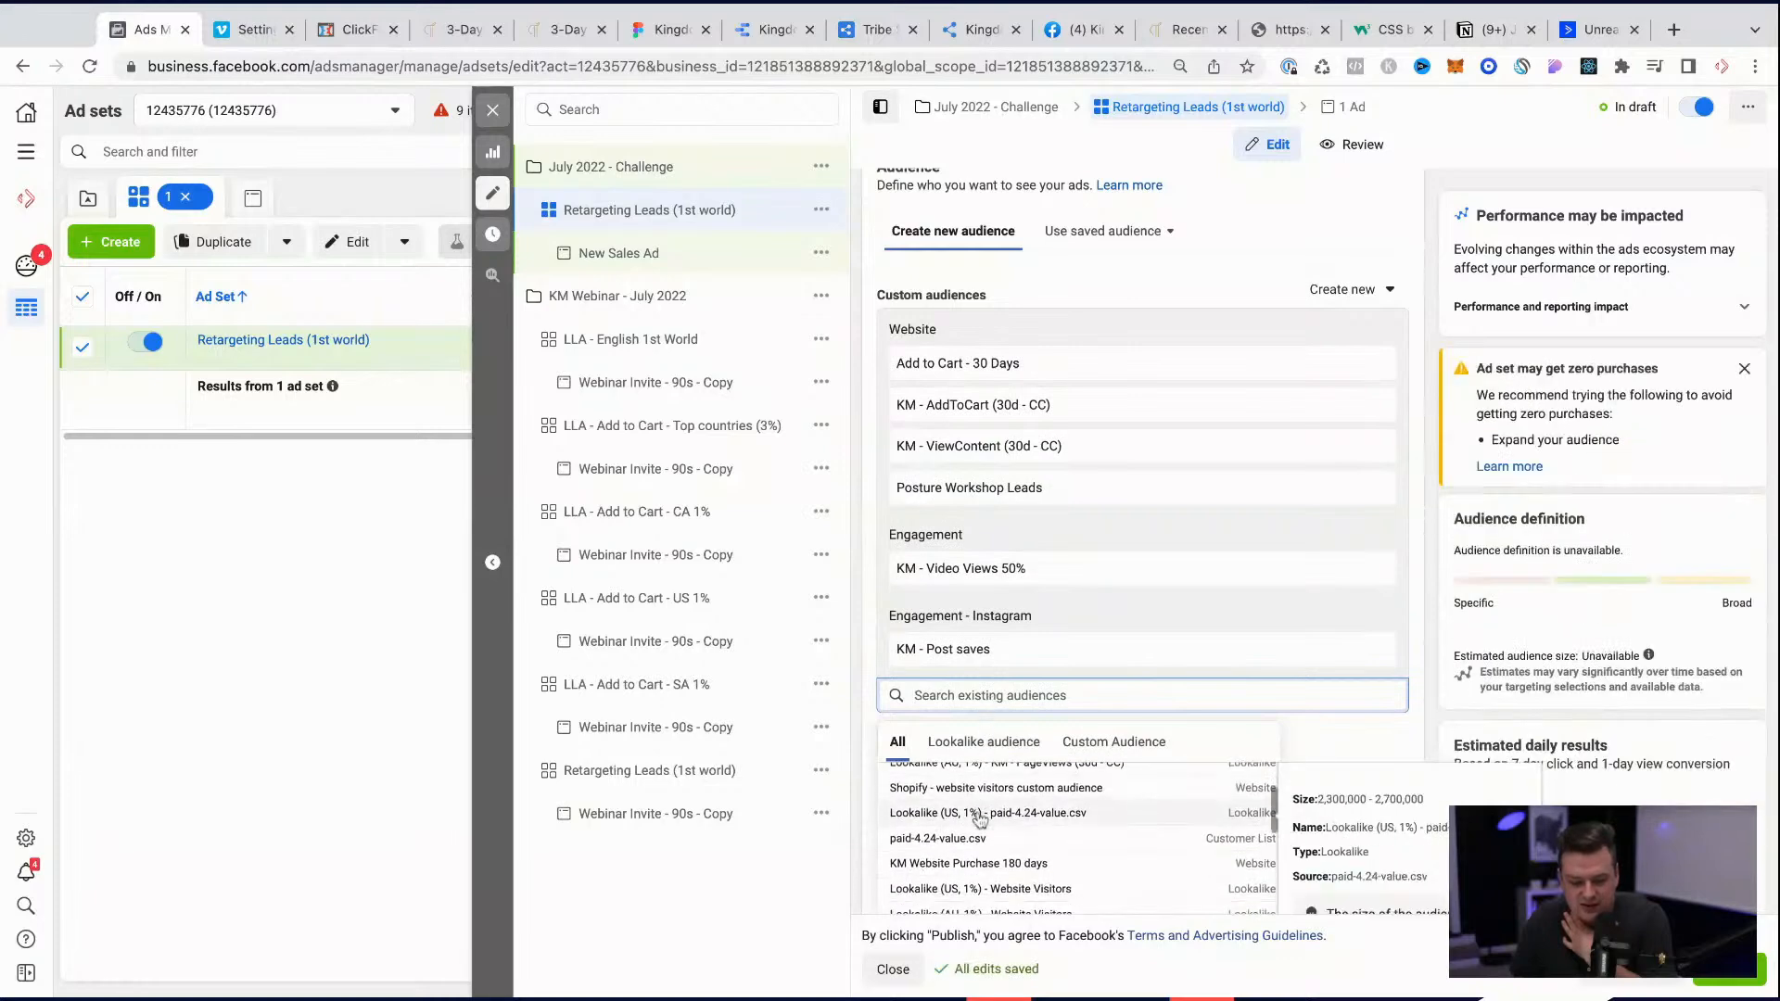
scroll(1055, 633, "down", 5)
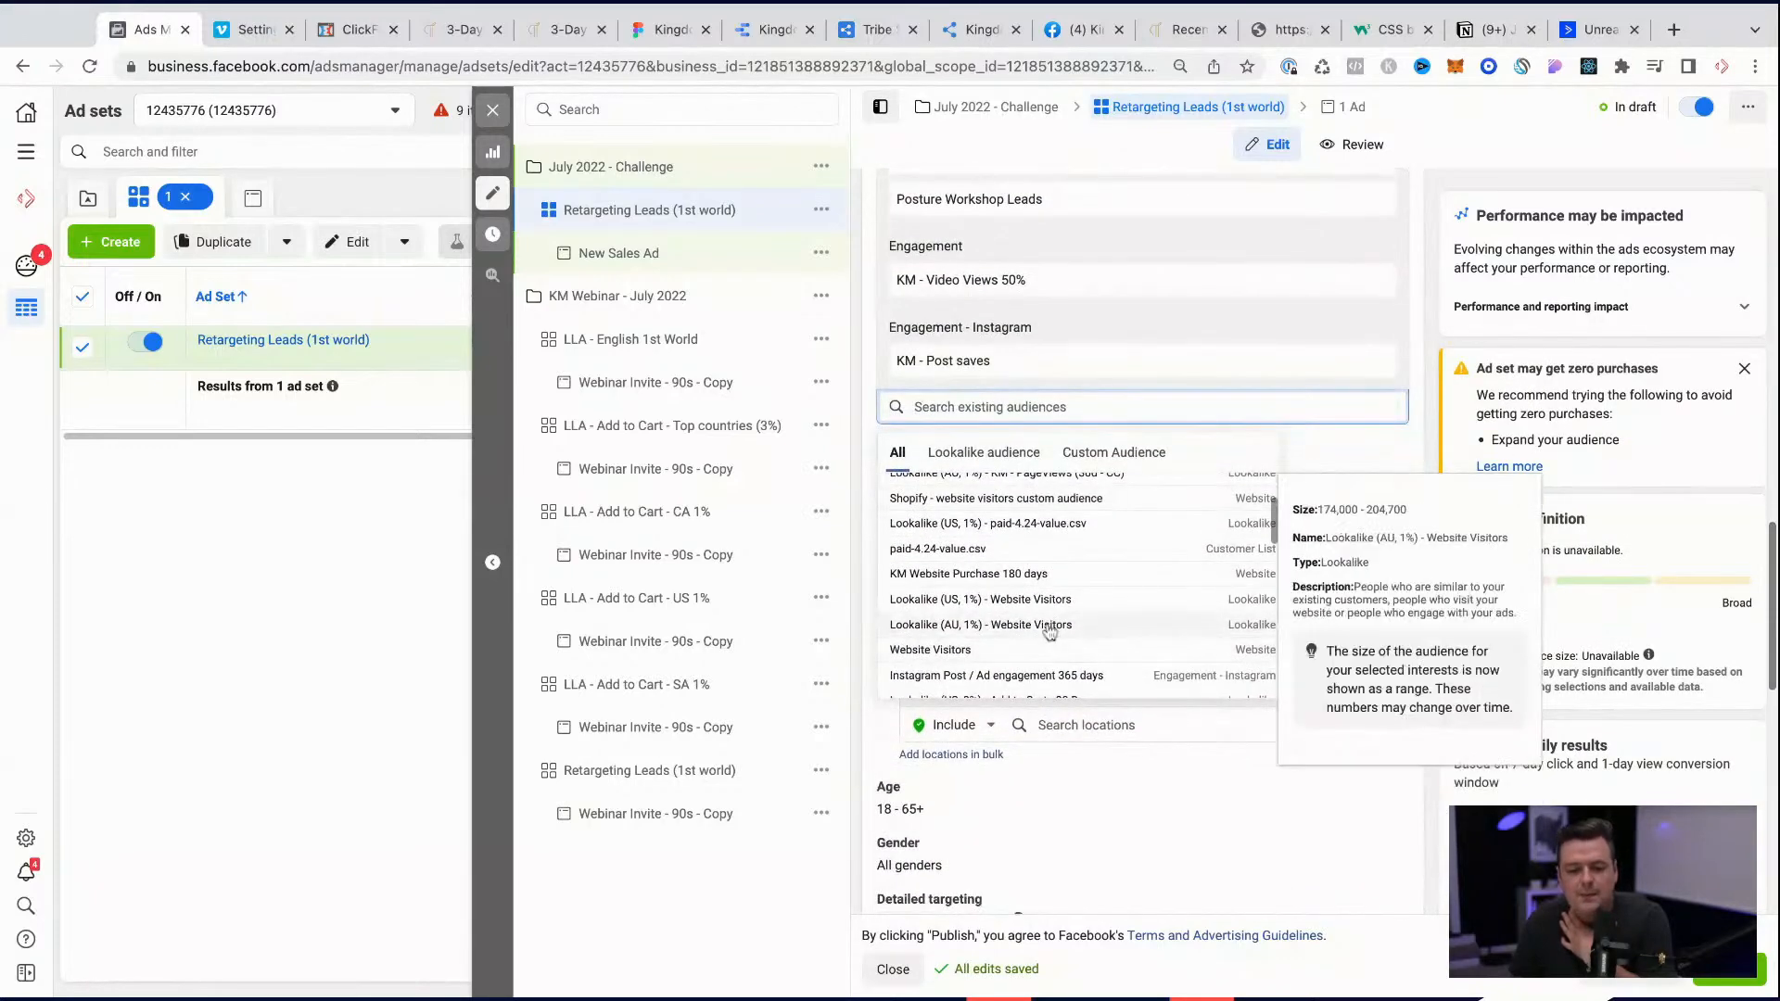
scroll(1047, 626, "down", 2)
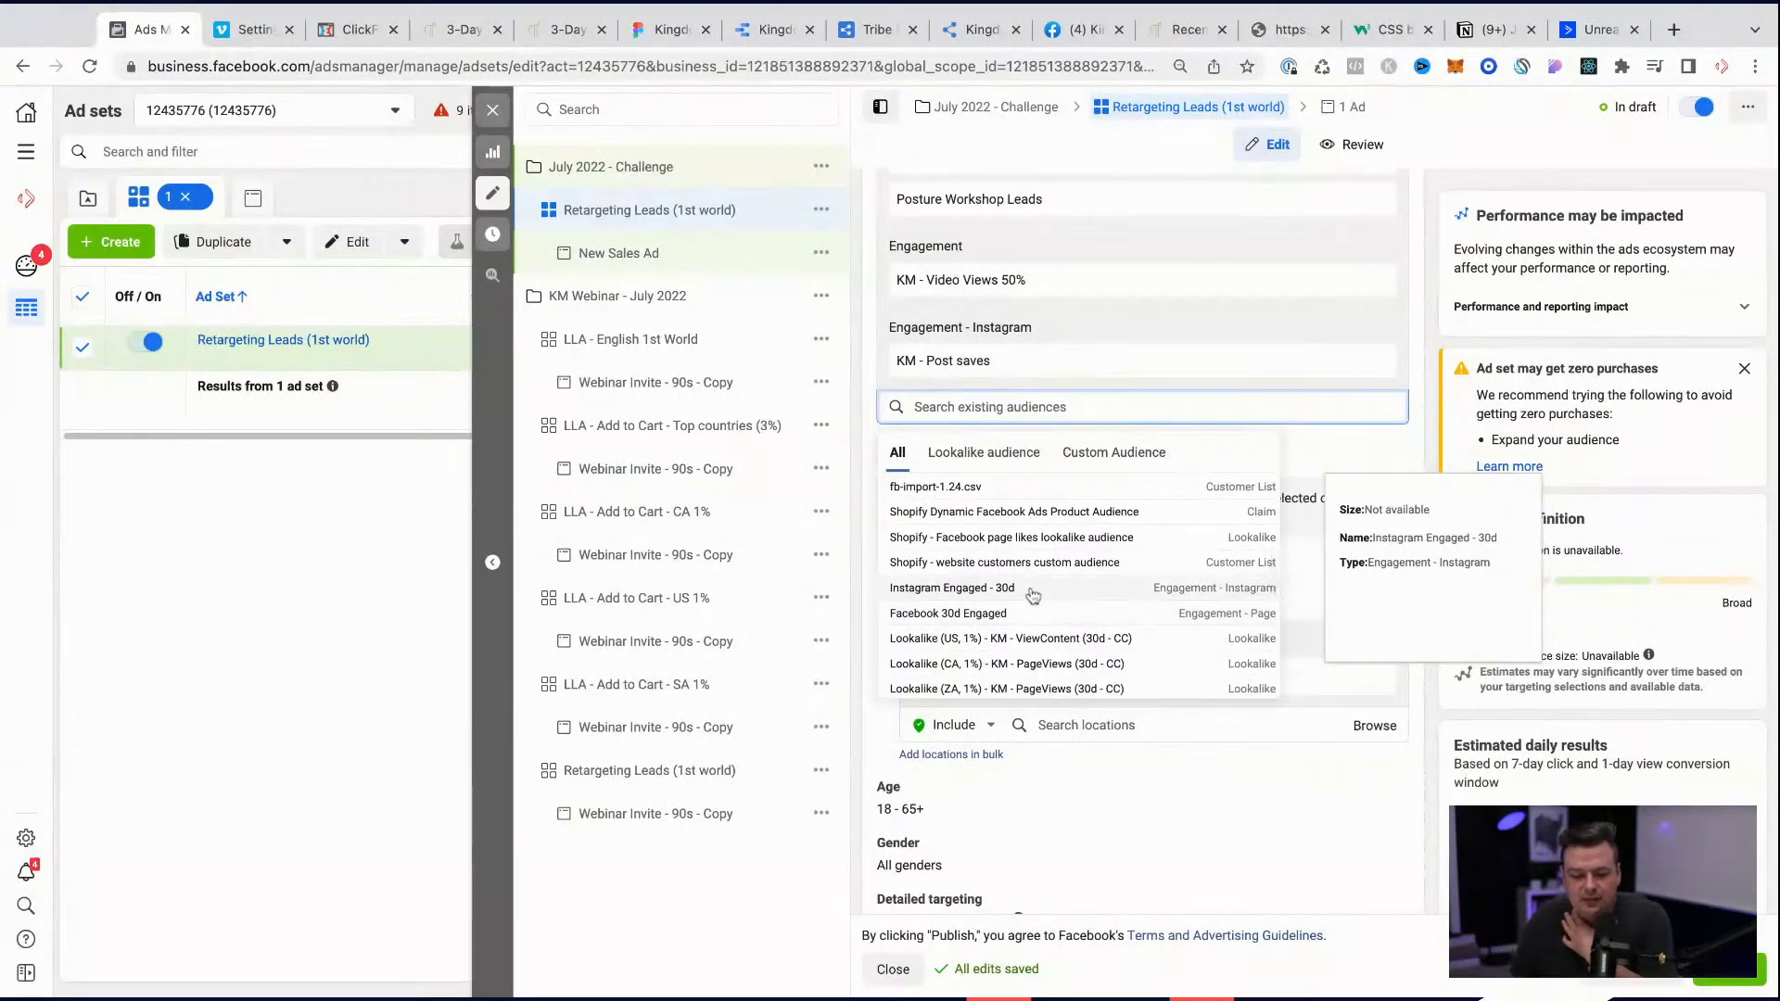
scroll(1028, 598, "down", 3)
scroll(1023, 601, "down", 2)
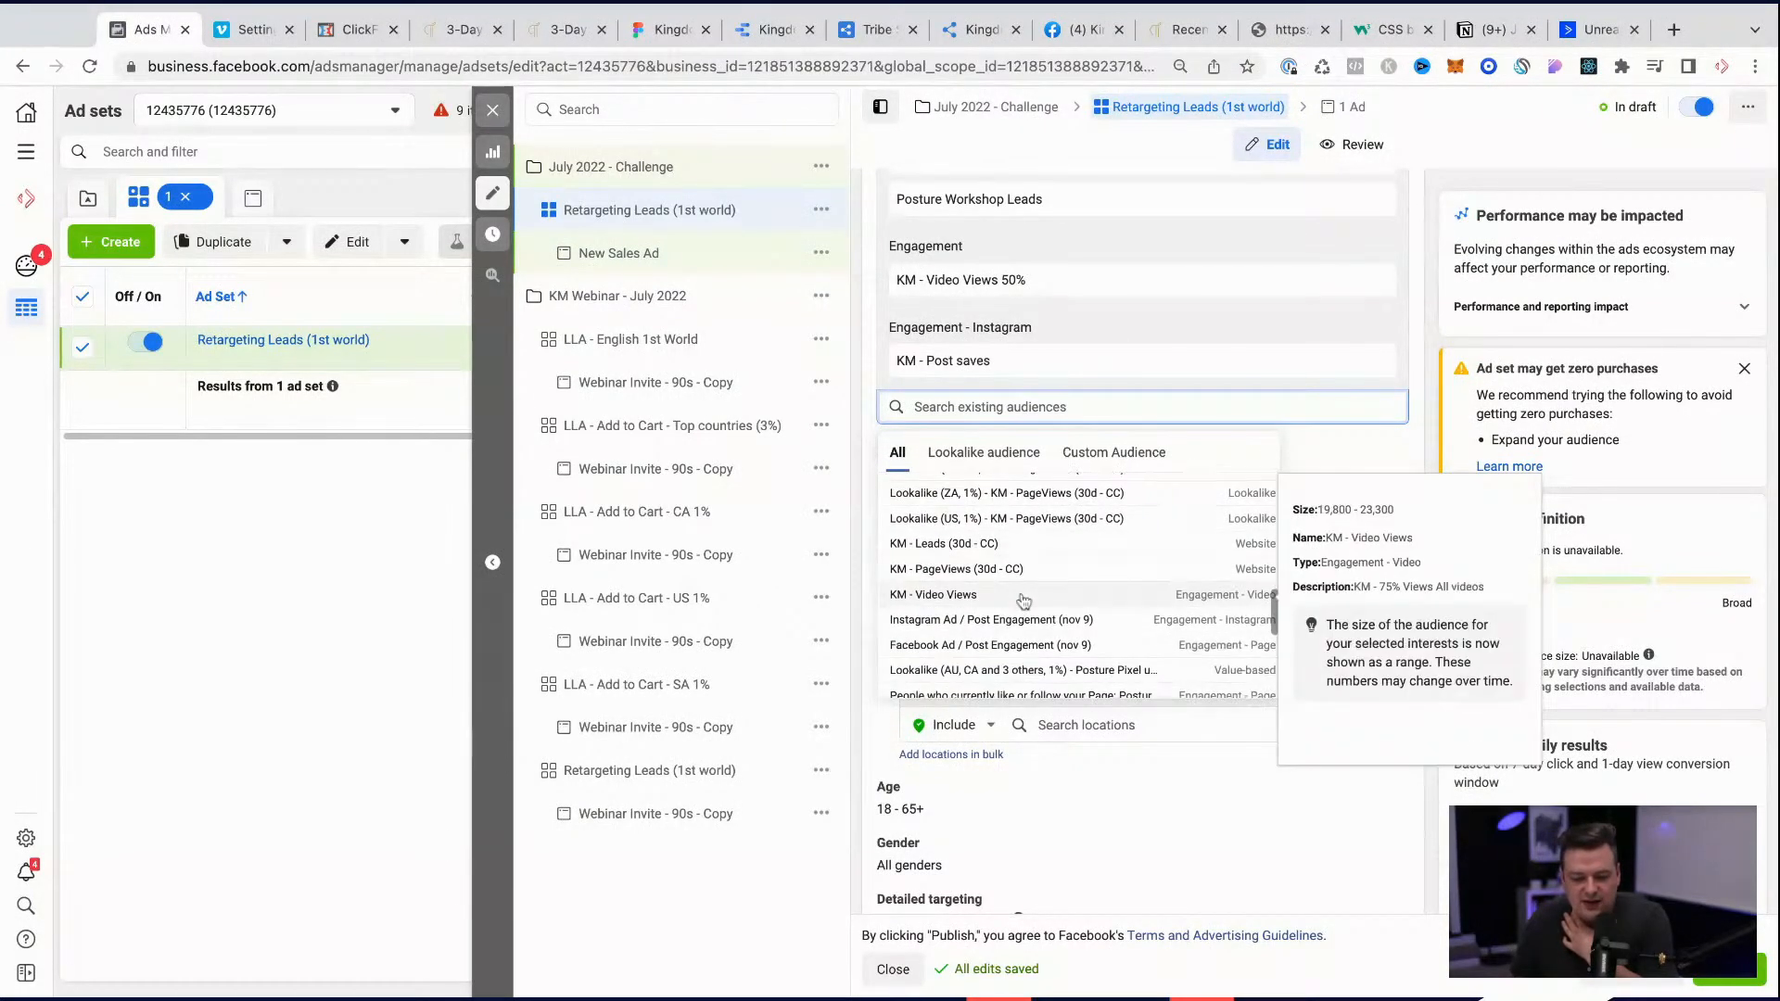
left_click(979, 552)
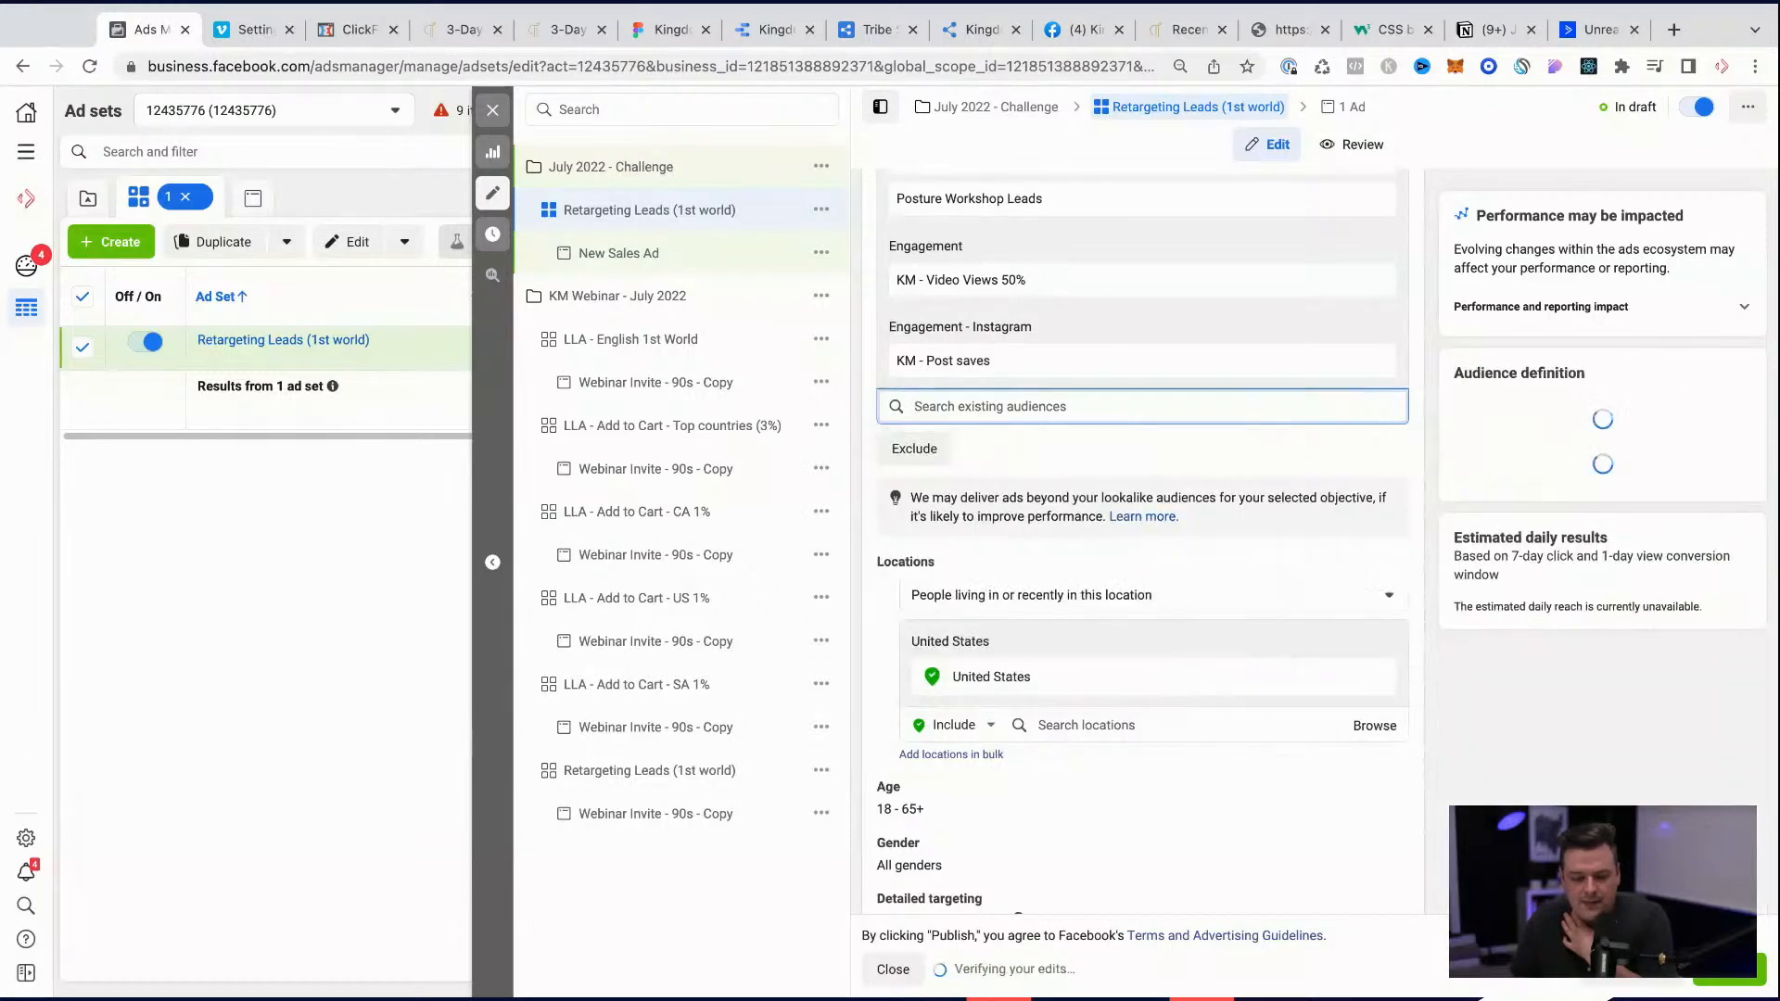
Step: Include the KM - Post / Ad engagers page engagement audience in the ad set's custom audiences
left_click(988, 408)
scroll(999, 613, "down", 5)
scroll(999, 612, "down", 4)
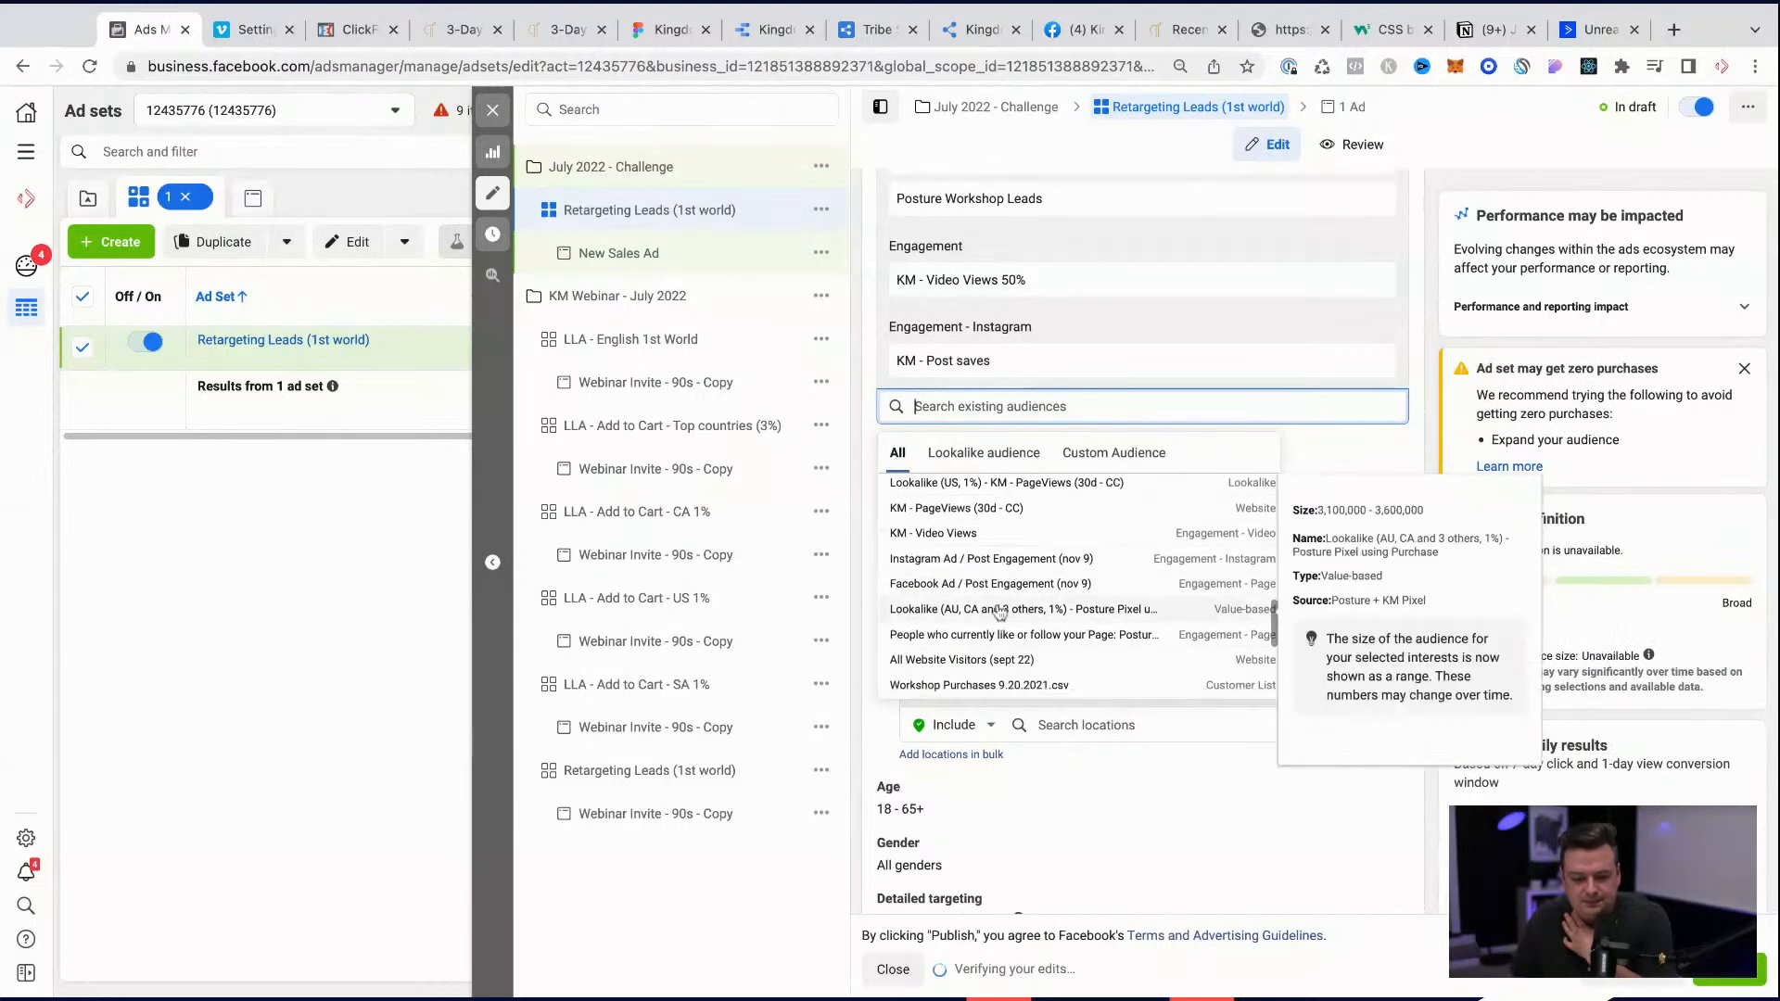
scroll(999, 612, "down", 5)
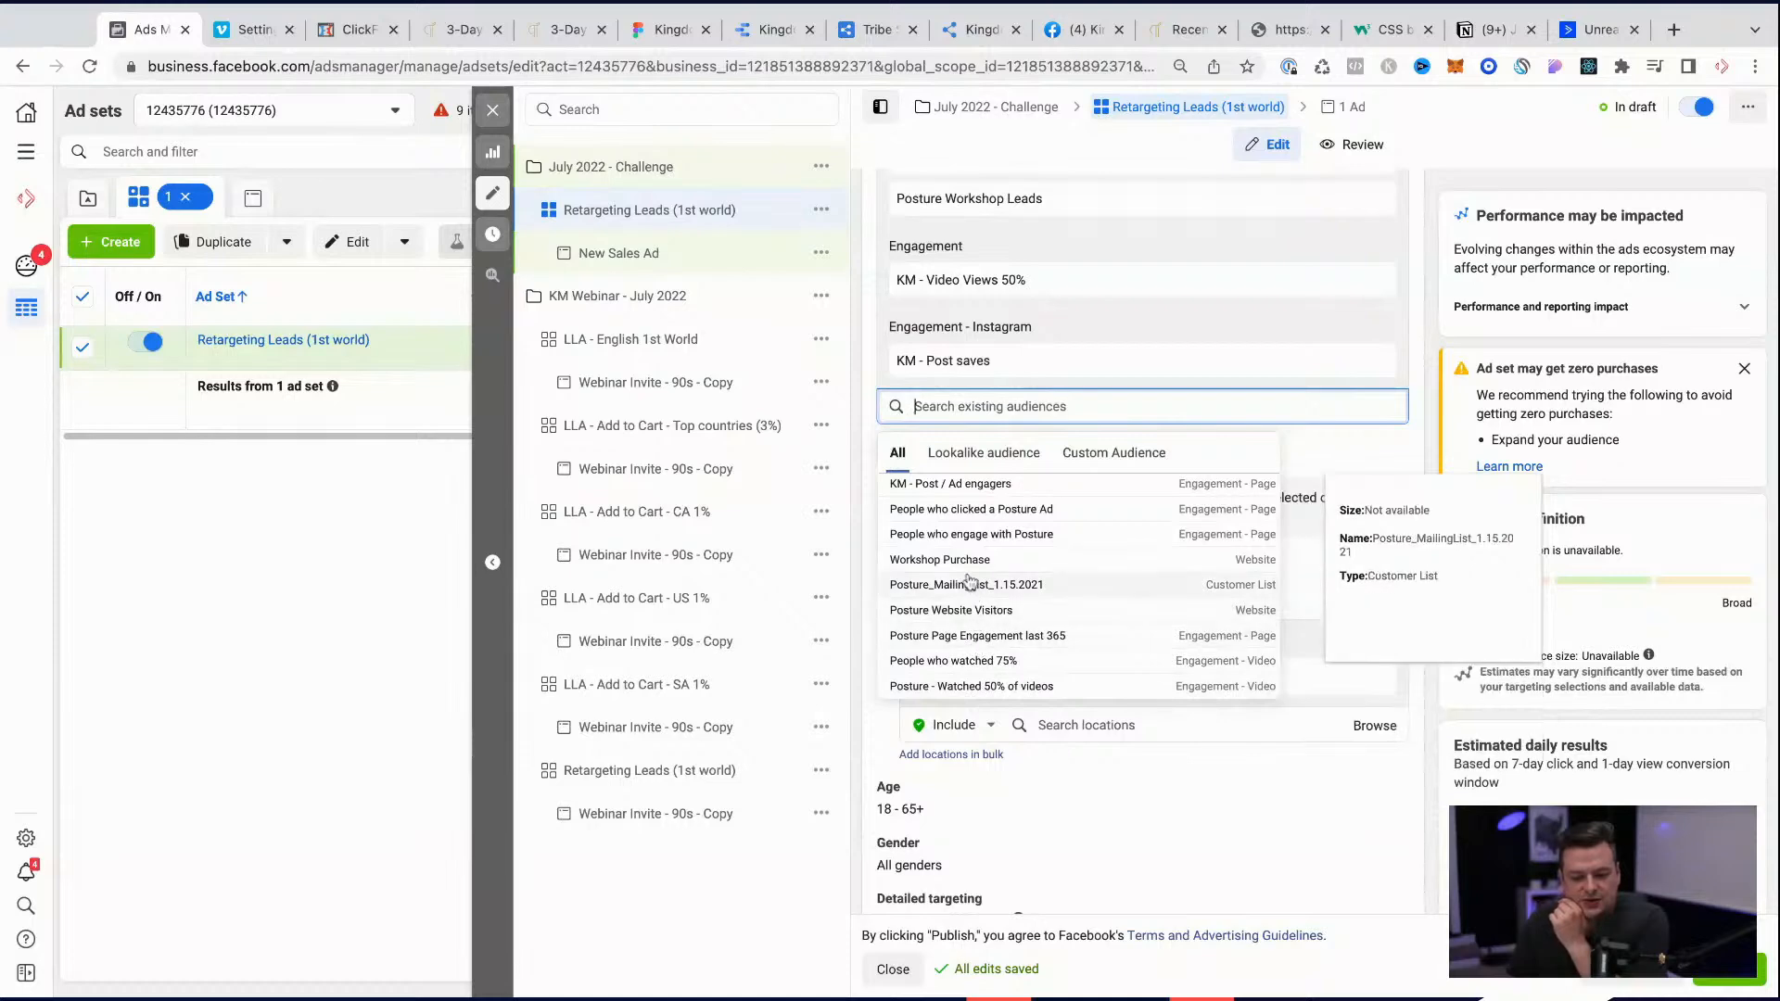
scroll(967, 608, "up", 1)
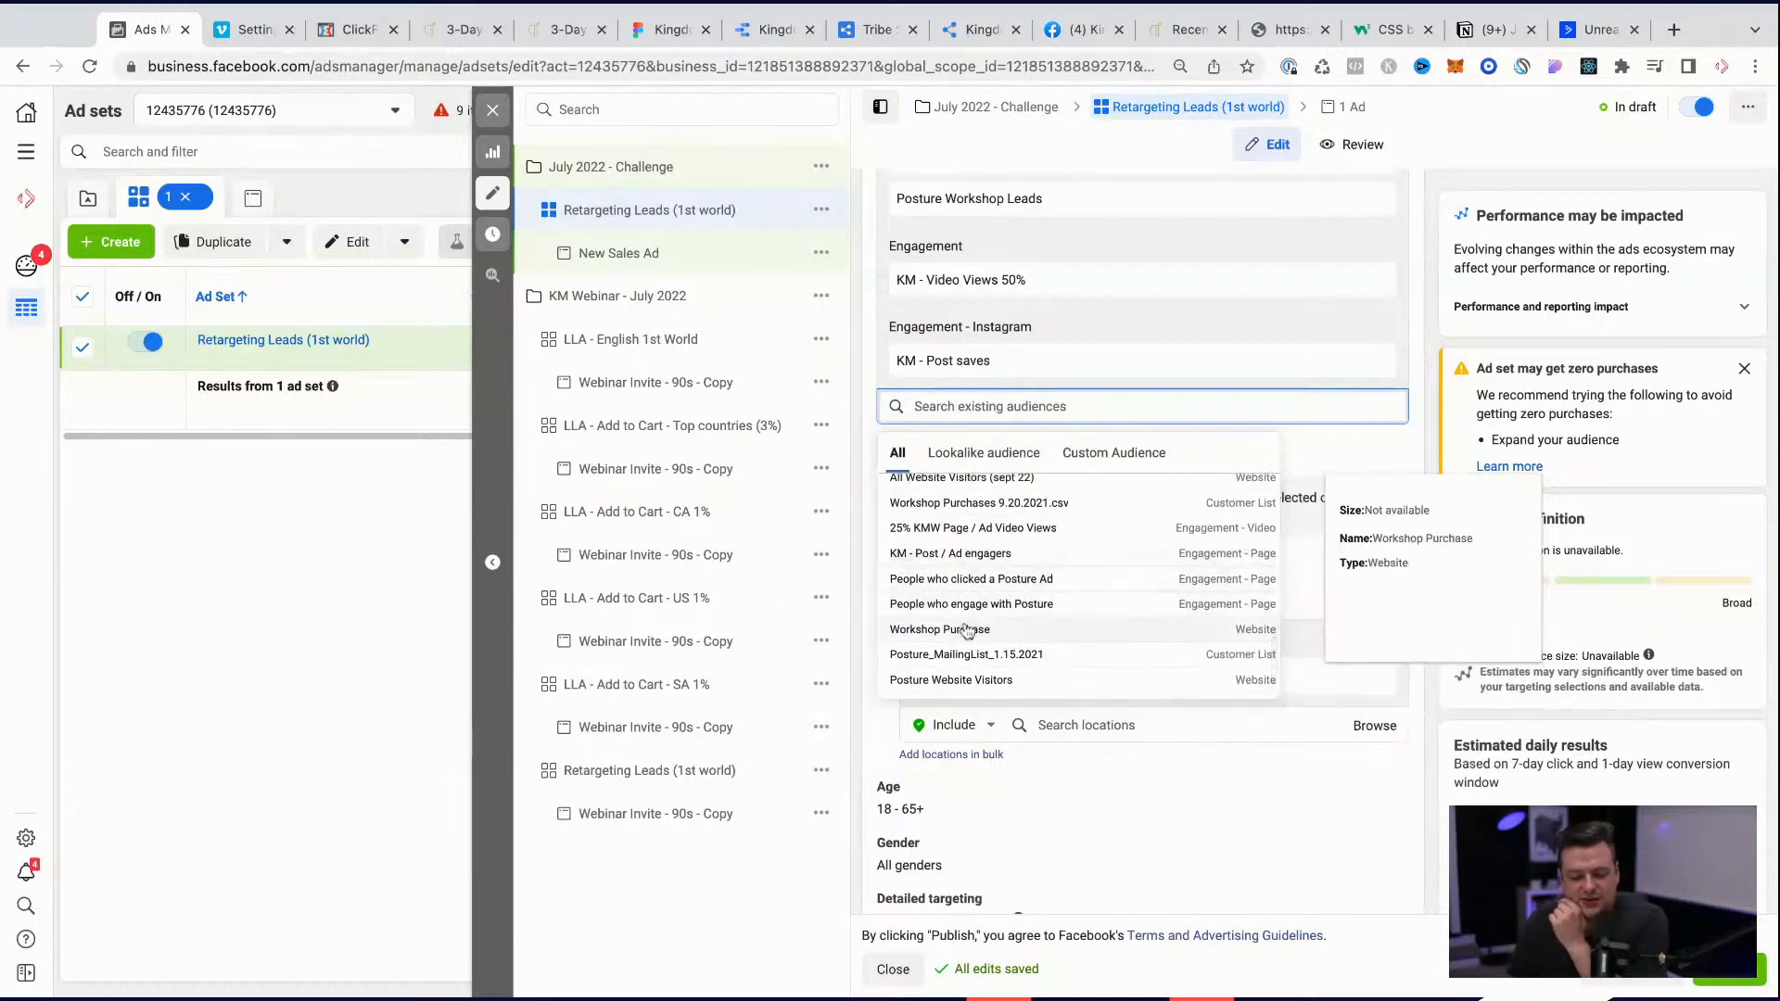
scroll(965, 624, "up", 1)
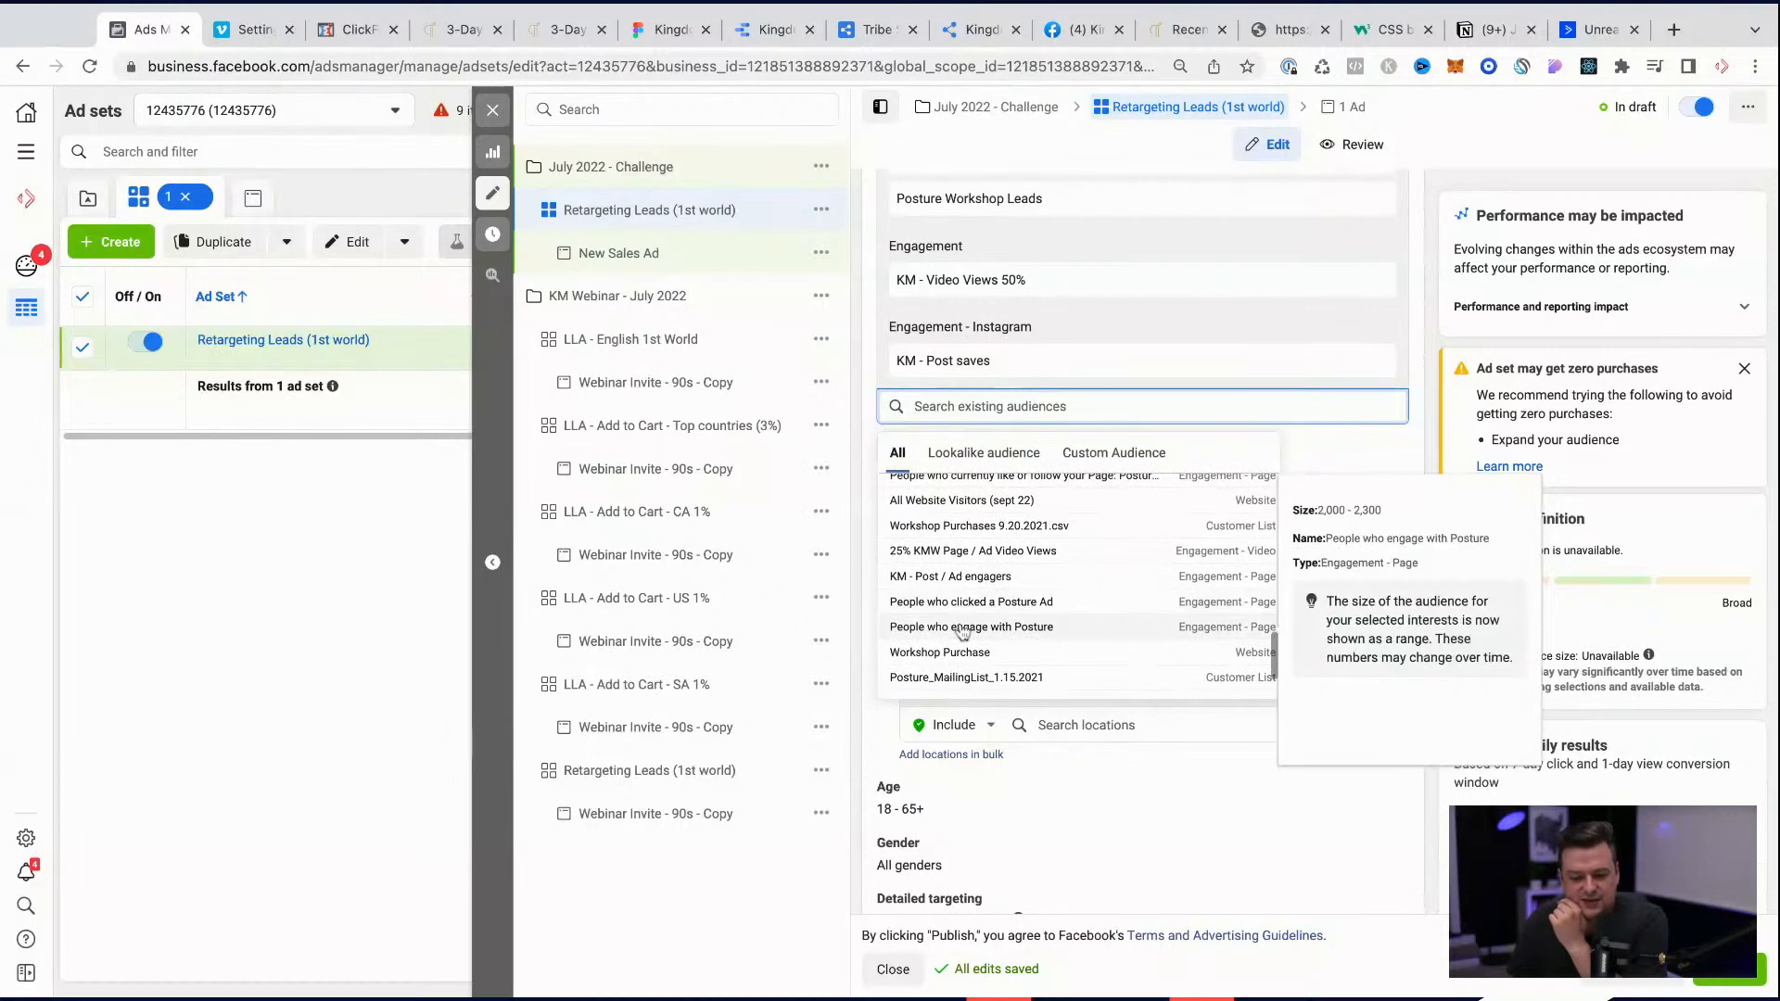
scroll(961, 617, "up", 1)
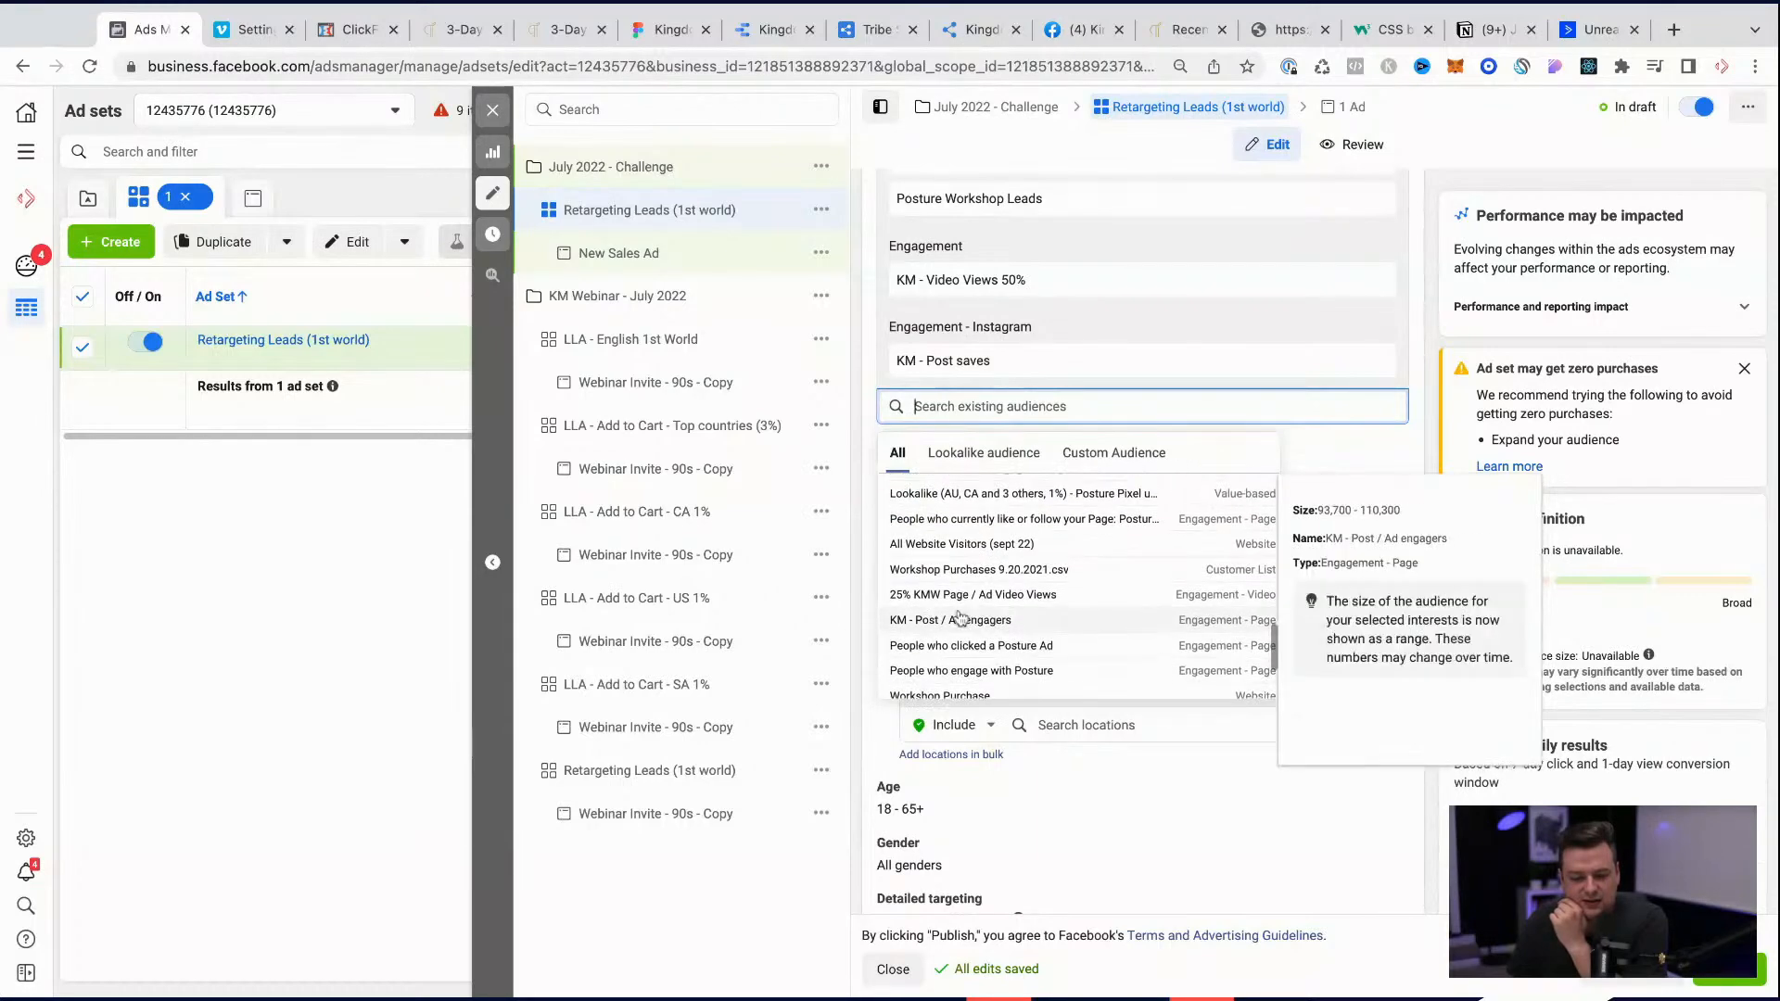
left_click(959, 621)
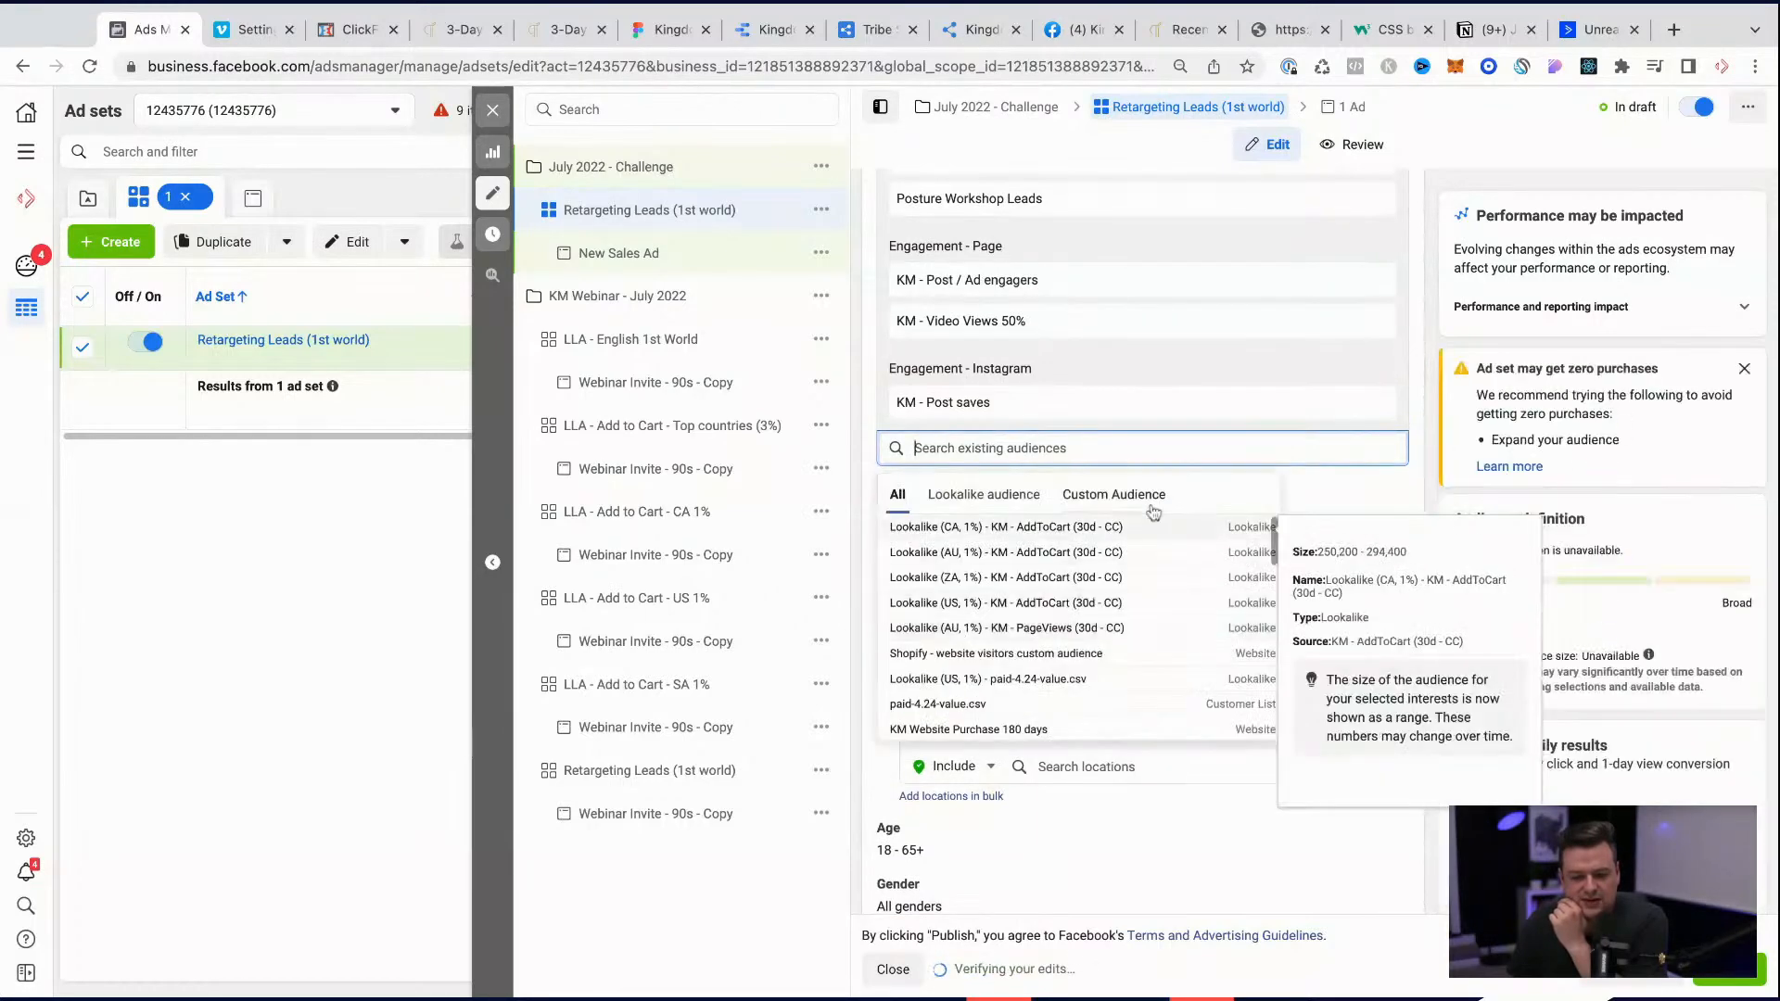
Step: Include the Instagram Post / Ad engagement 365 days audience in the ad set's custom audiences
scroll(1087, 592, "down", 1)
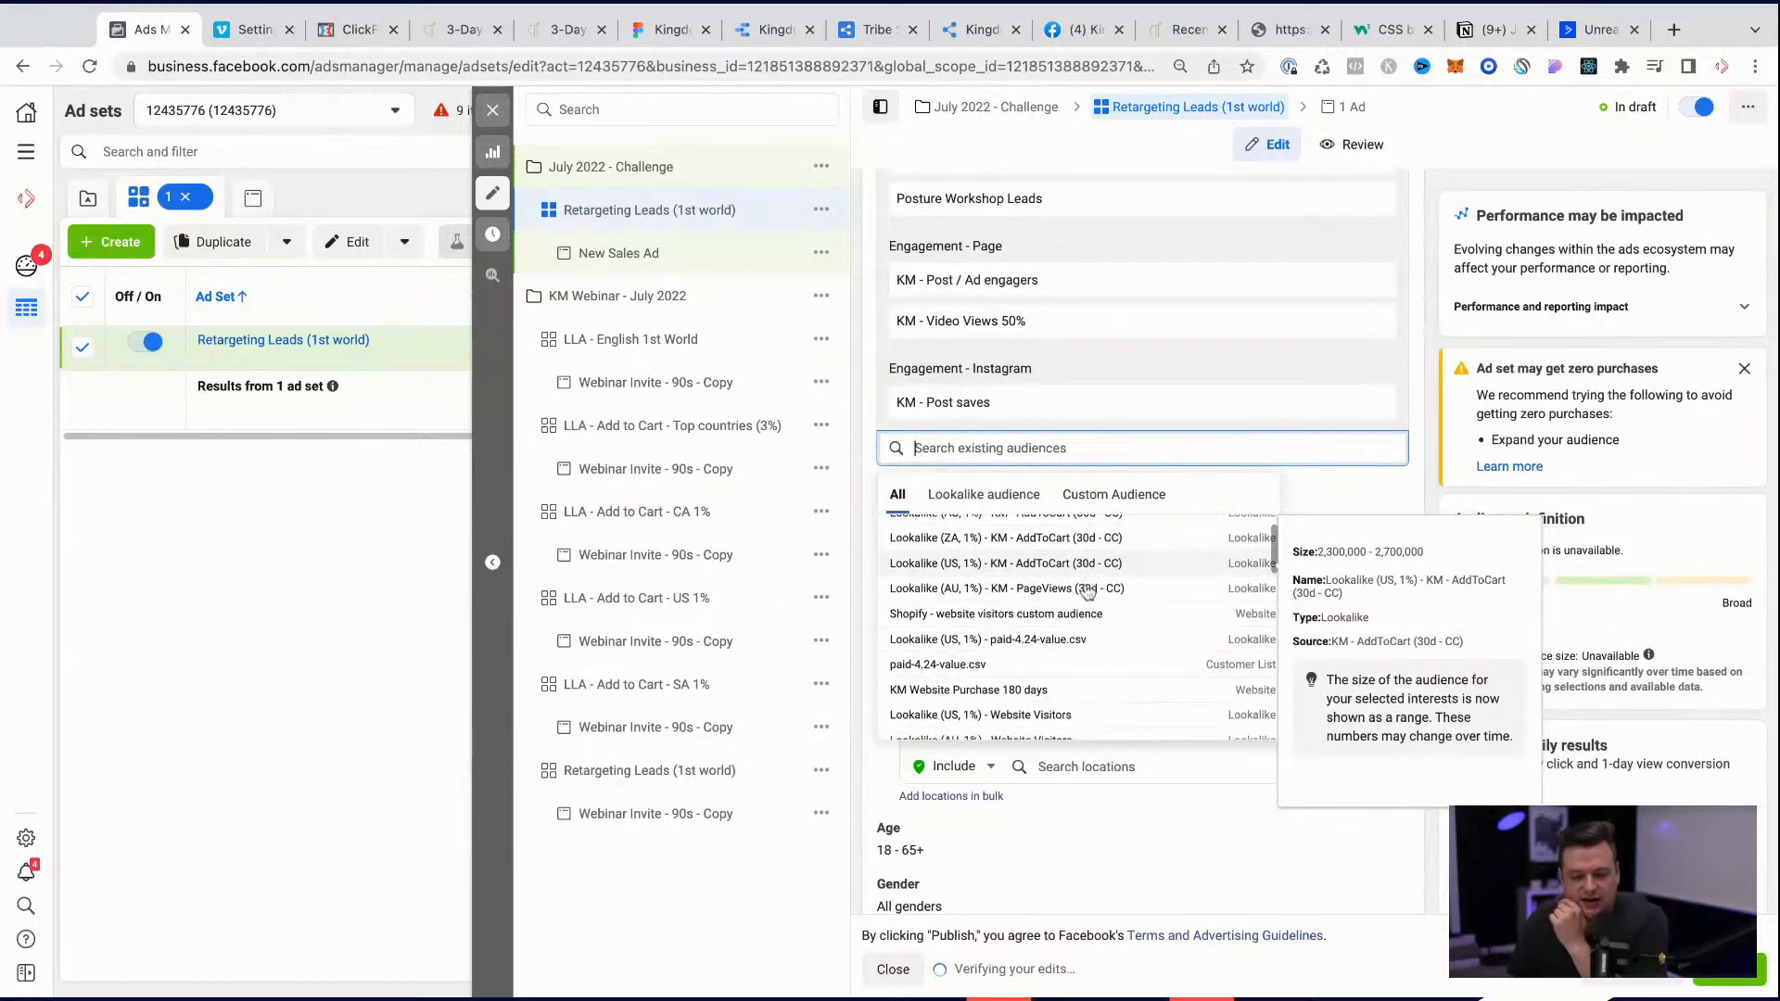
scroll(1076, 589, "down", 3)
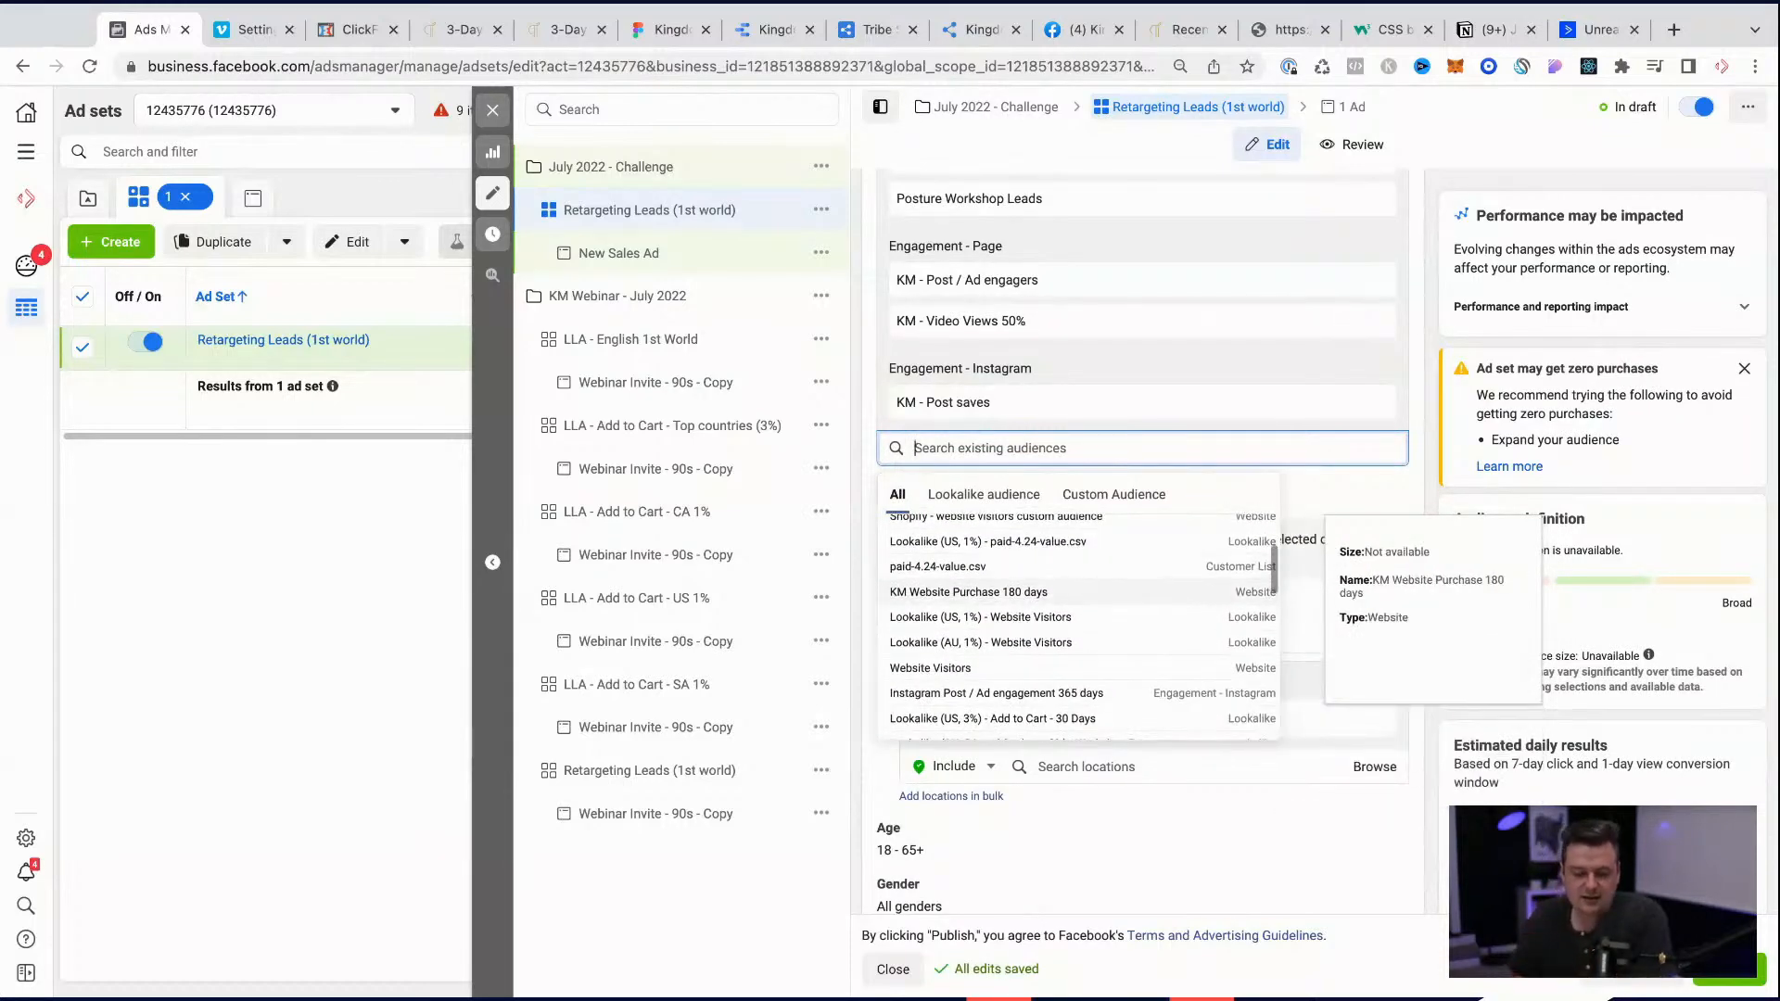
scroll(1031, 599, "down", 1)
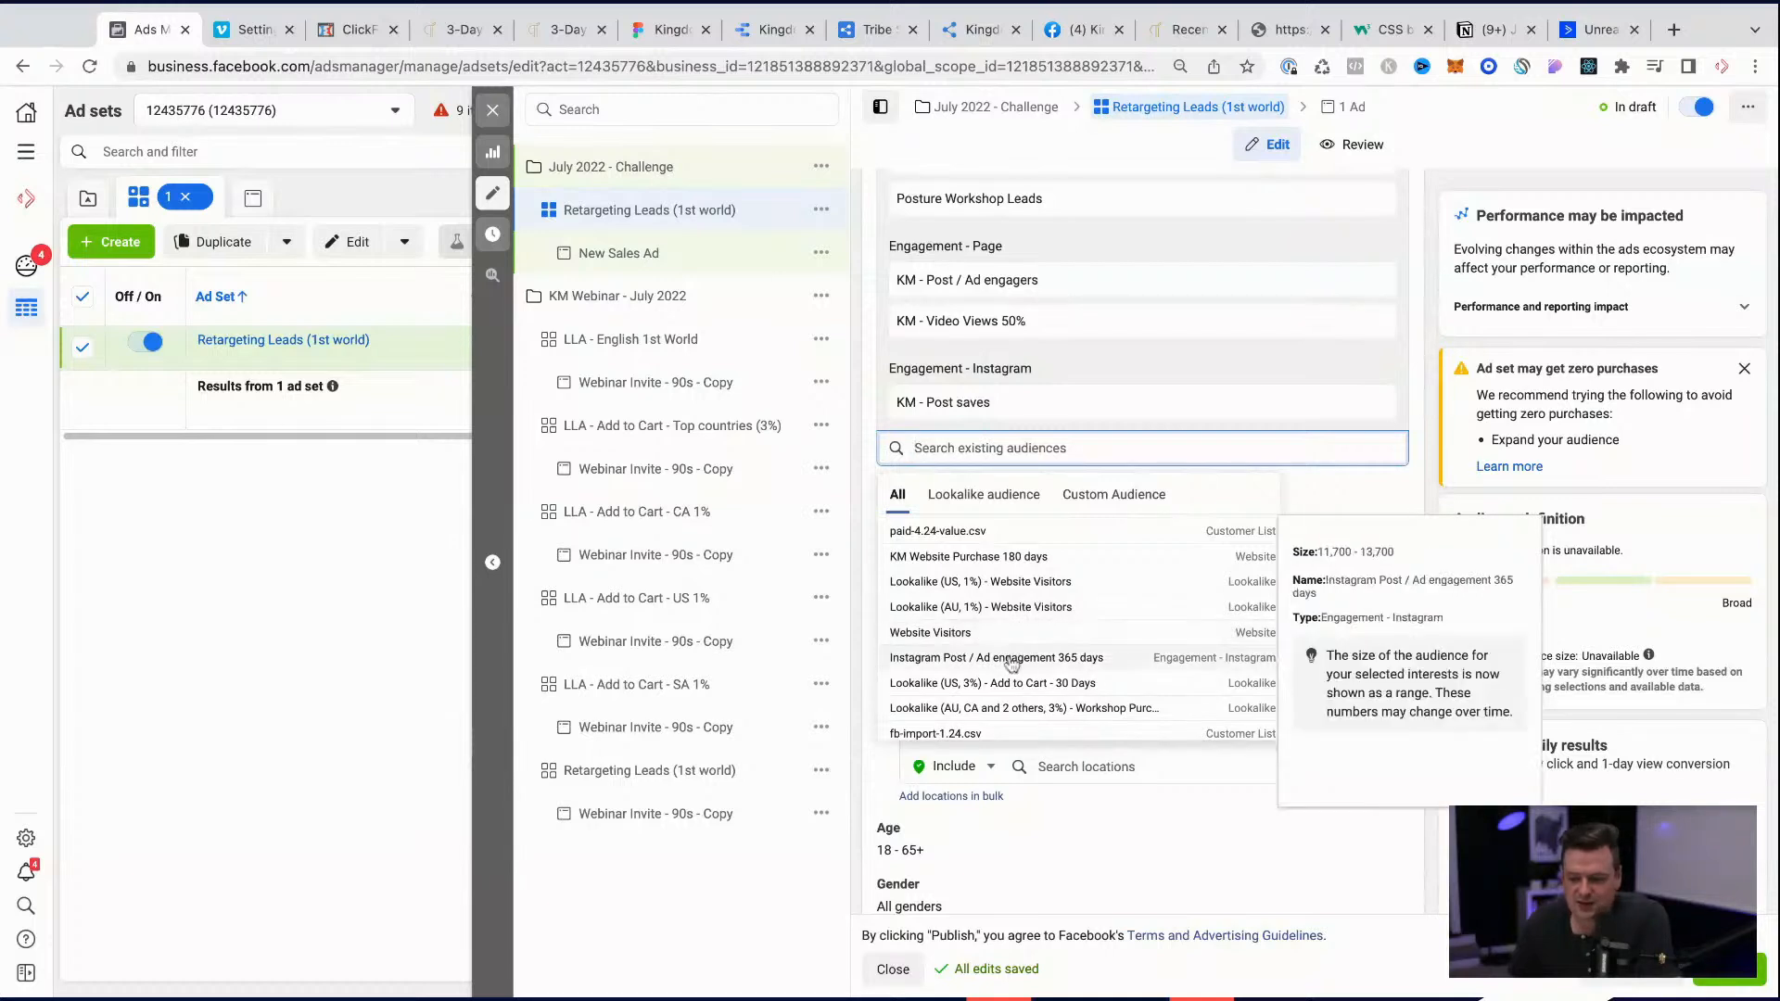
left_click(997, 657)
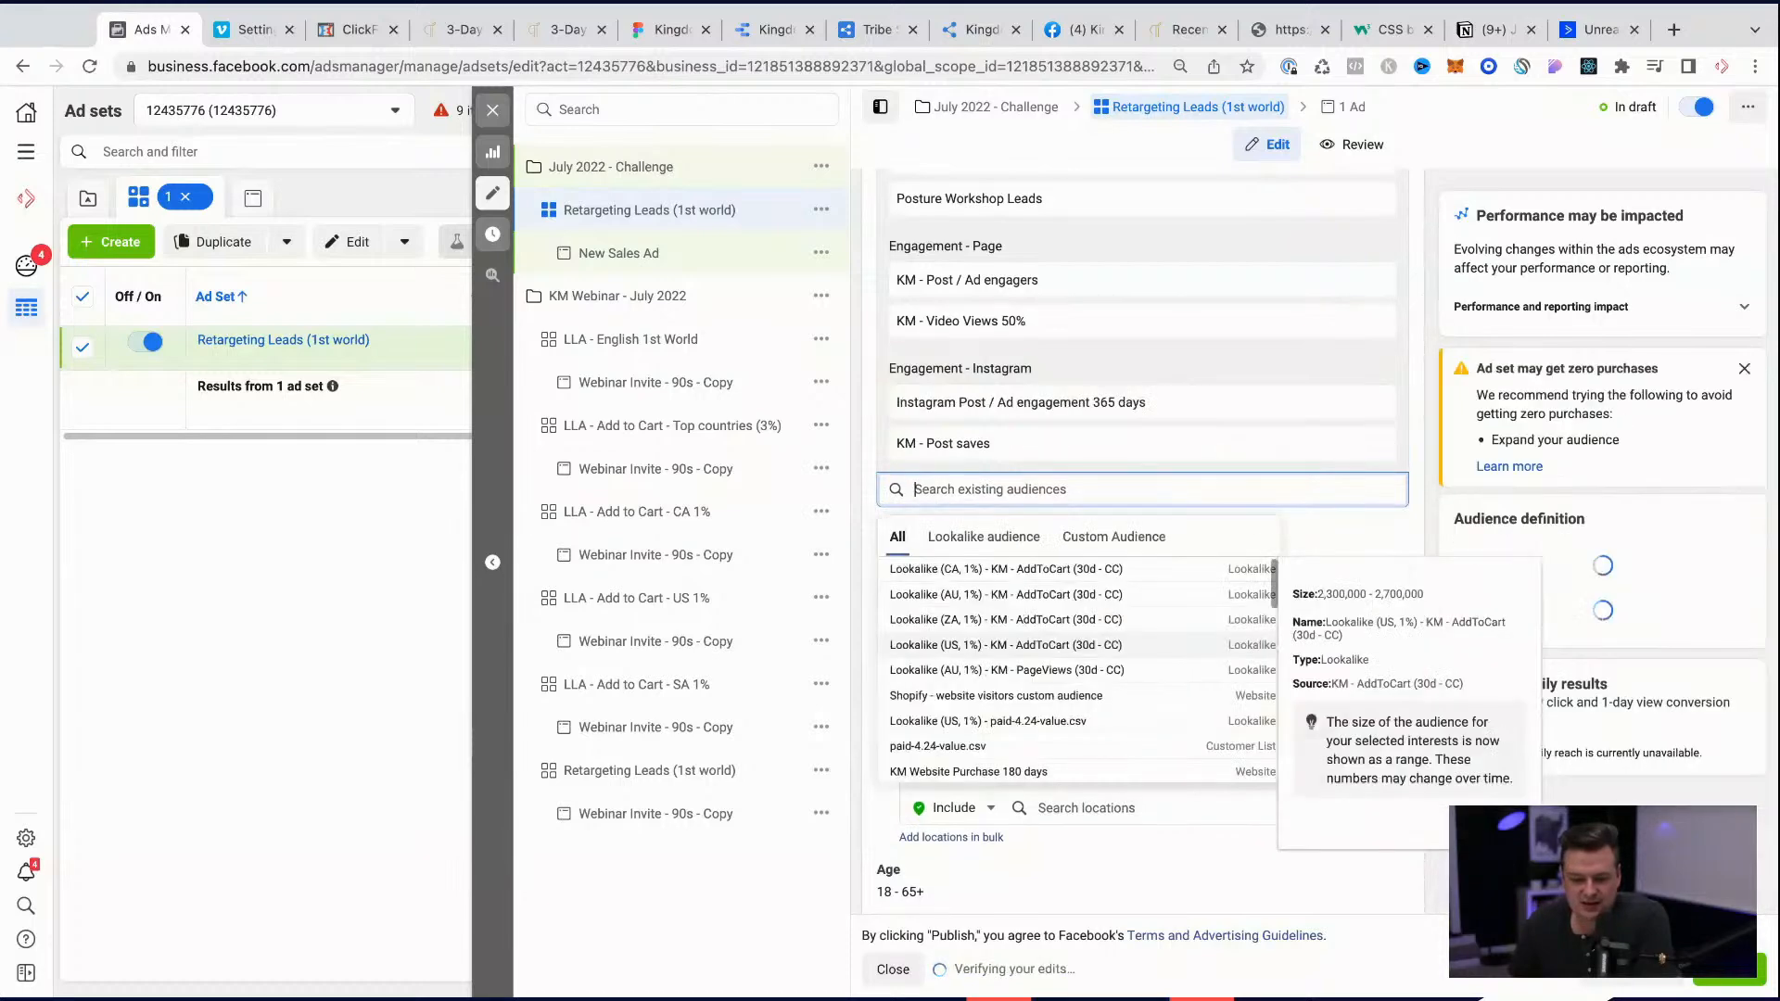
left_click(999, 862)
Step: Add Canada as an included country in the ad set's locations
scroll(1220, 789, "down", 3)
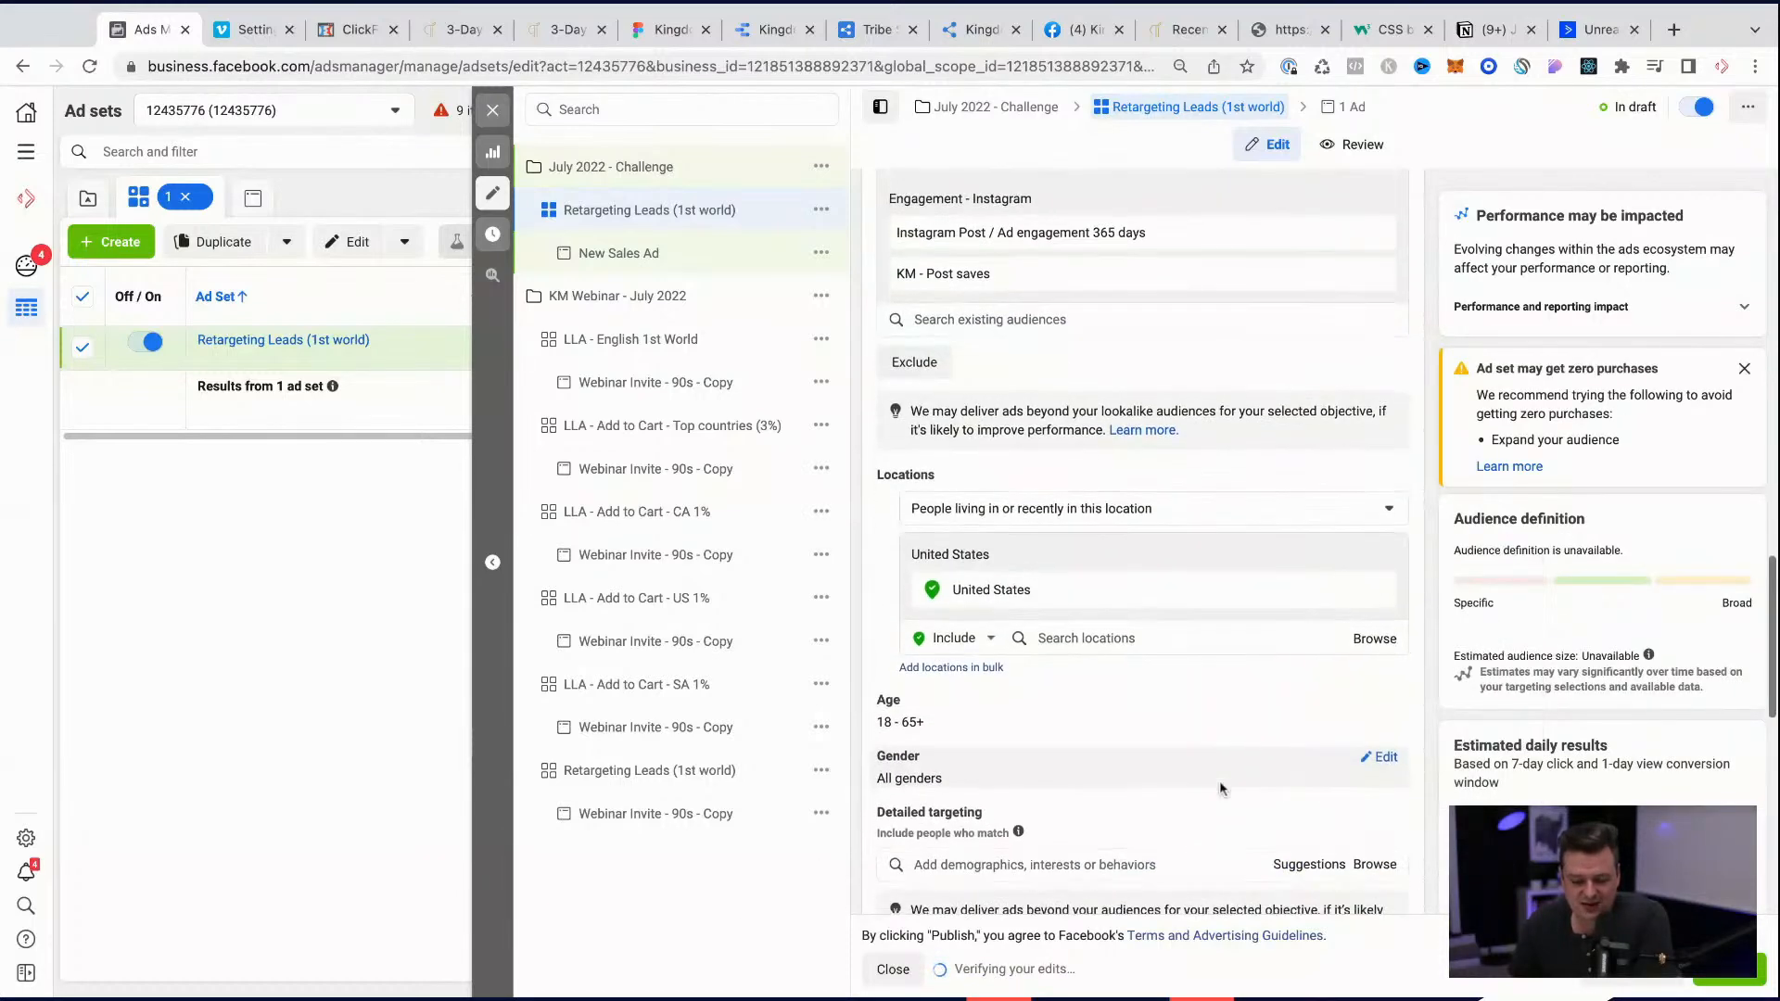
left_click(1081, 636)
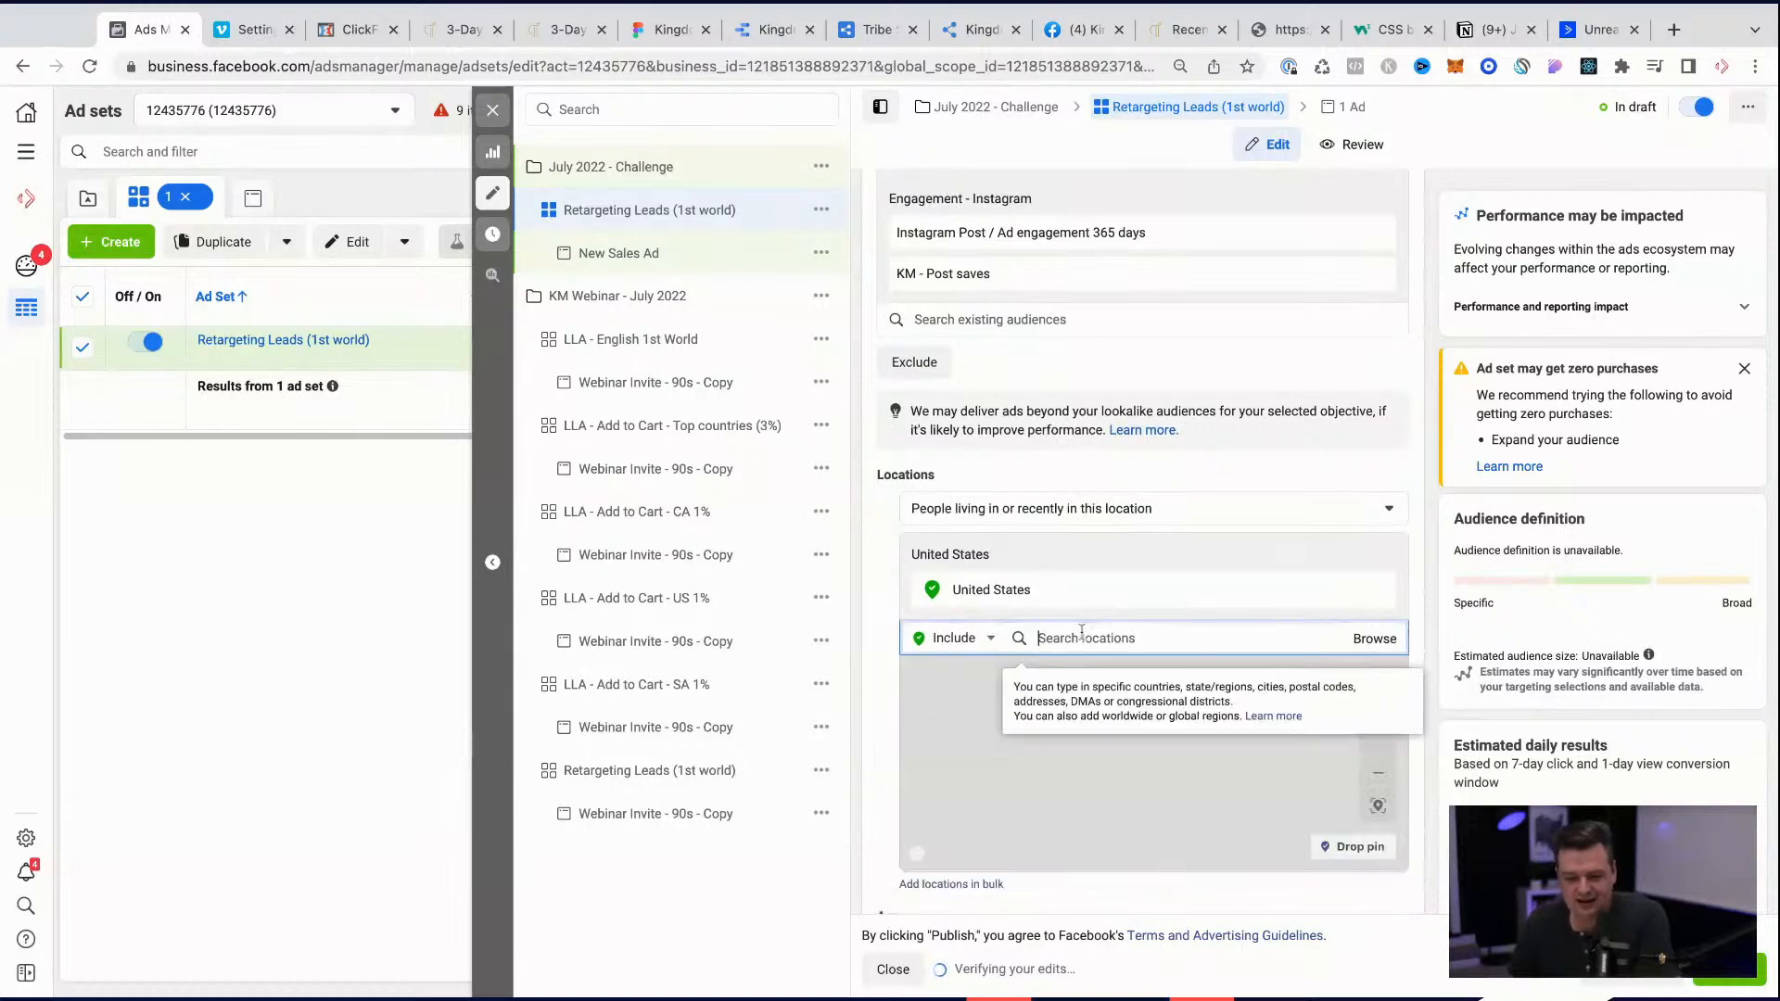
type("canad")
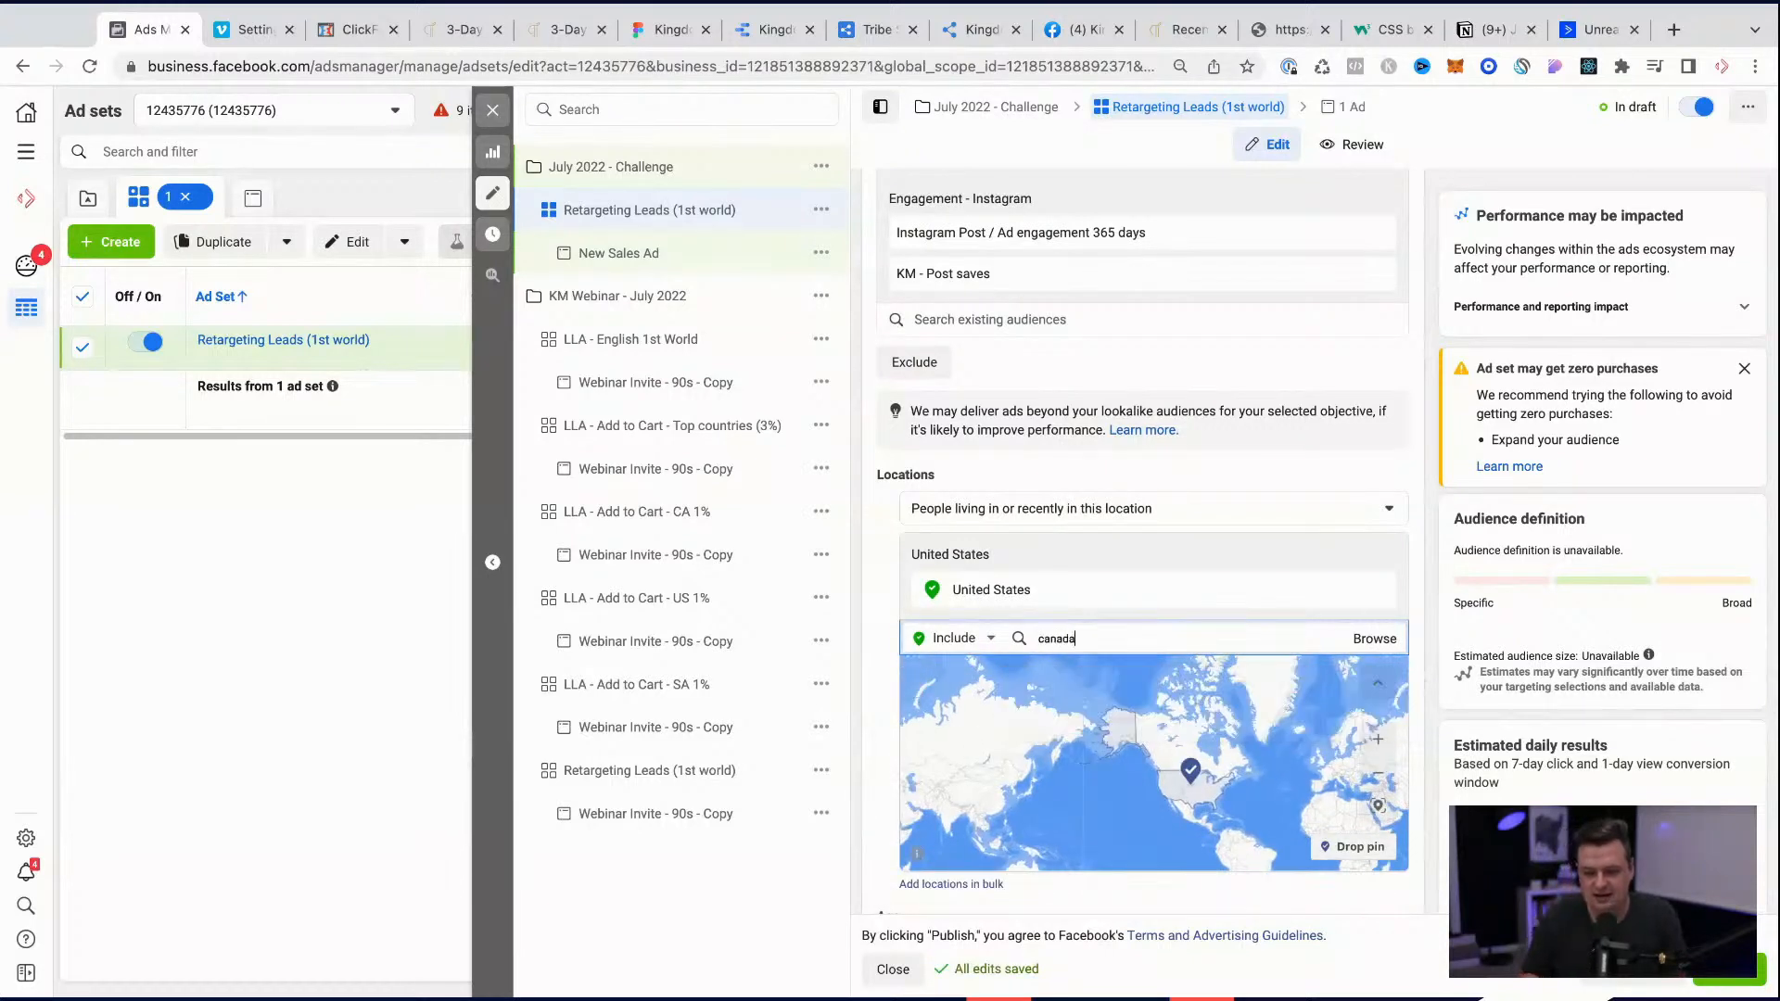
type("a")
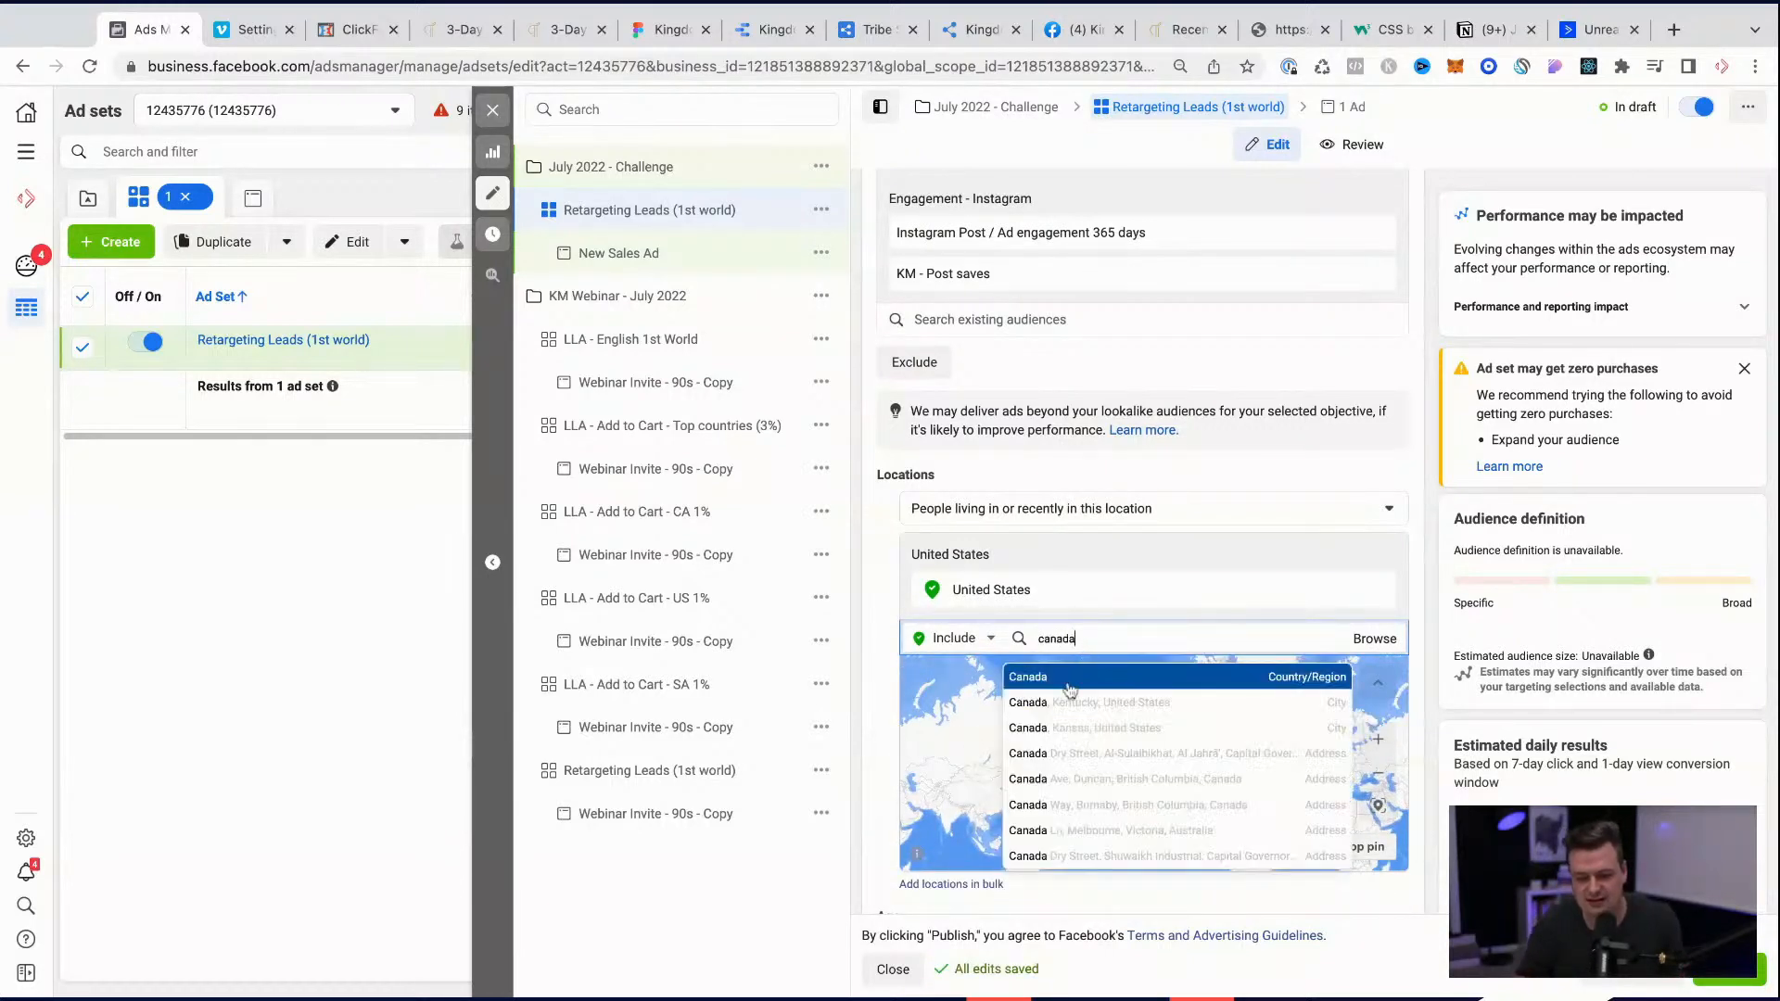
left_click(1070, 690)
Step: Add Australia as an included country in the ad set's locations
type("sout")
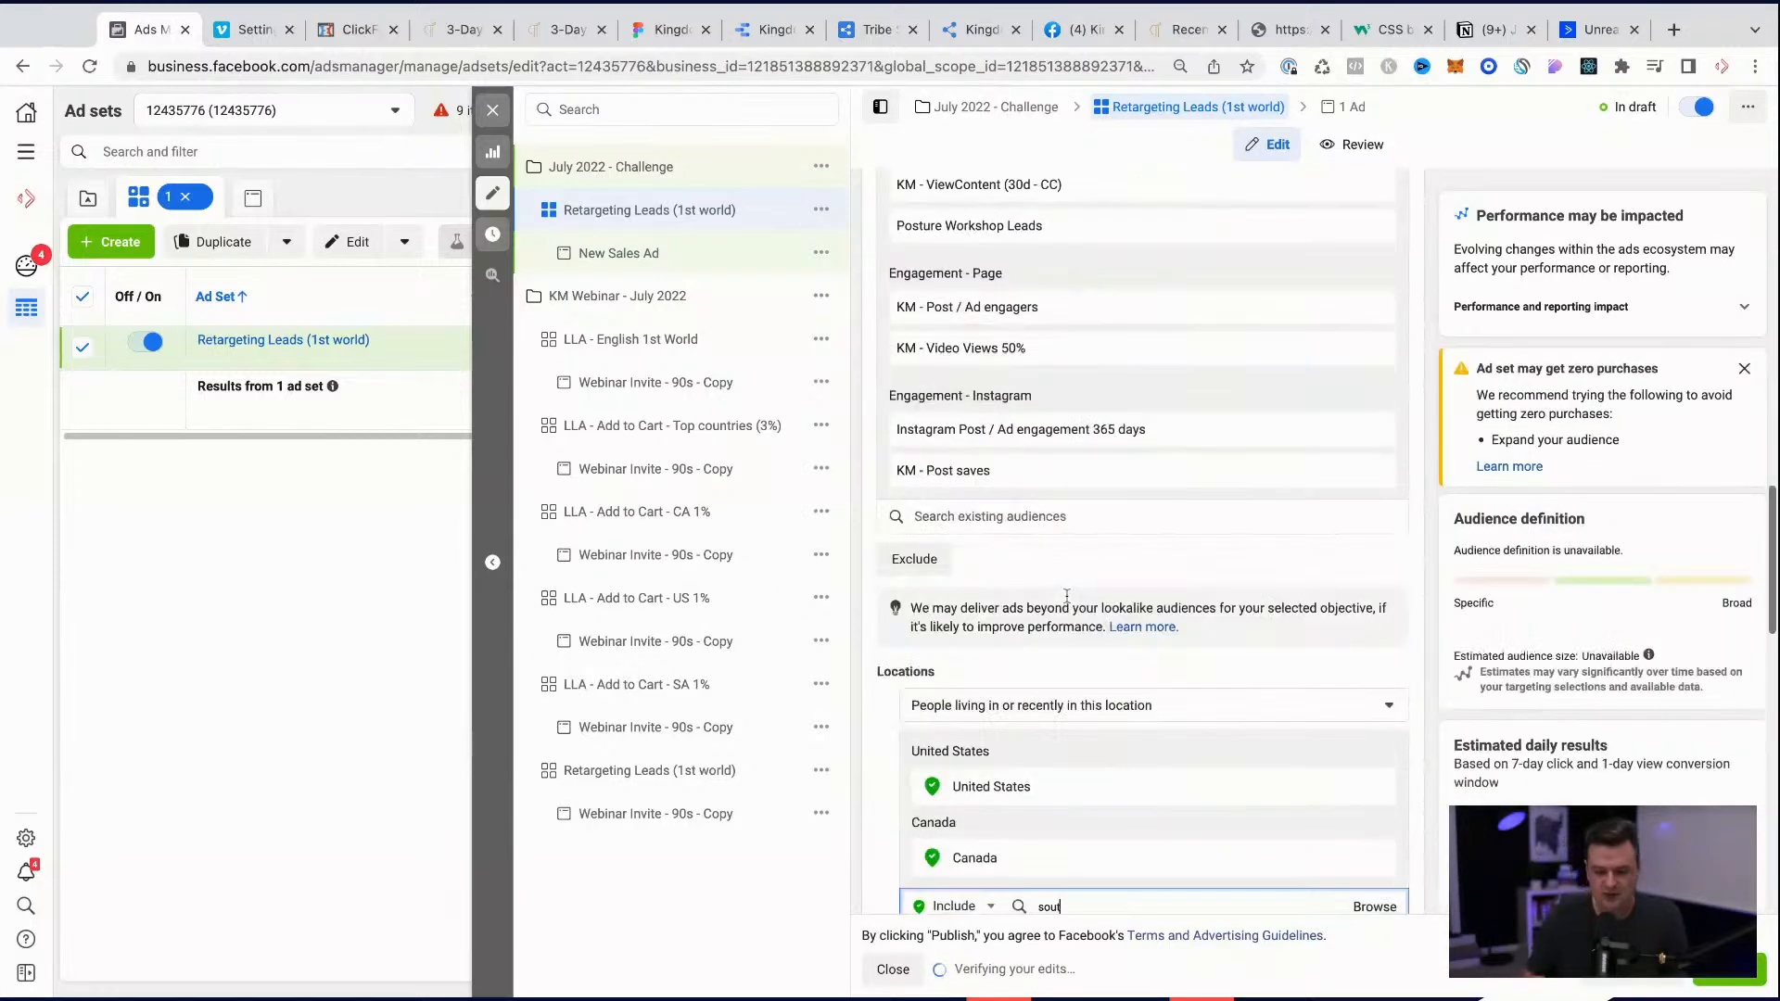
key("BackSpace")
key("BackSpace")
key("BackSpace")
key("BackSpace")
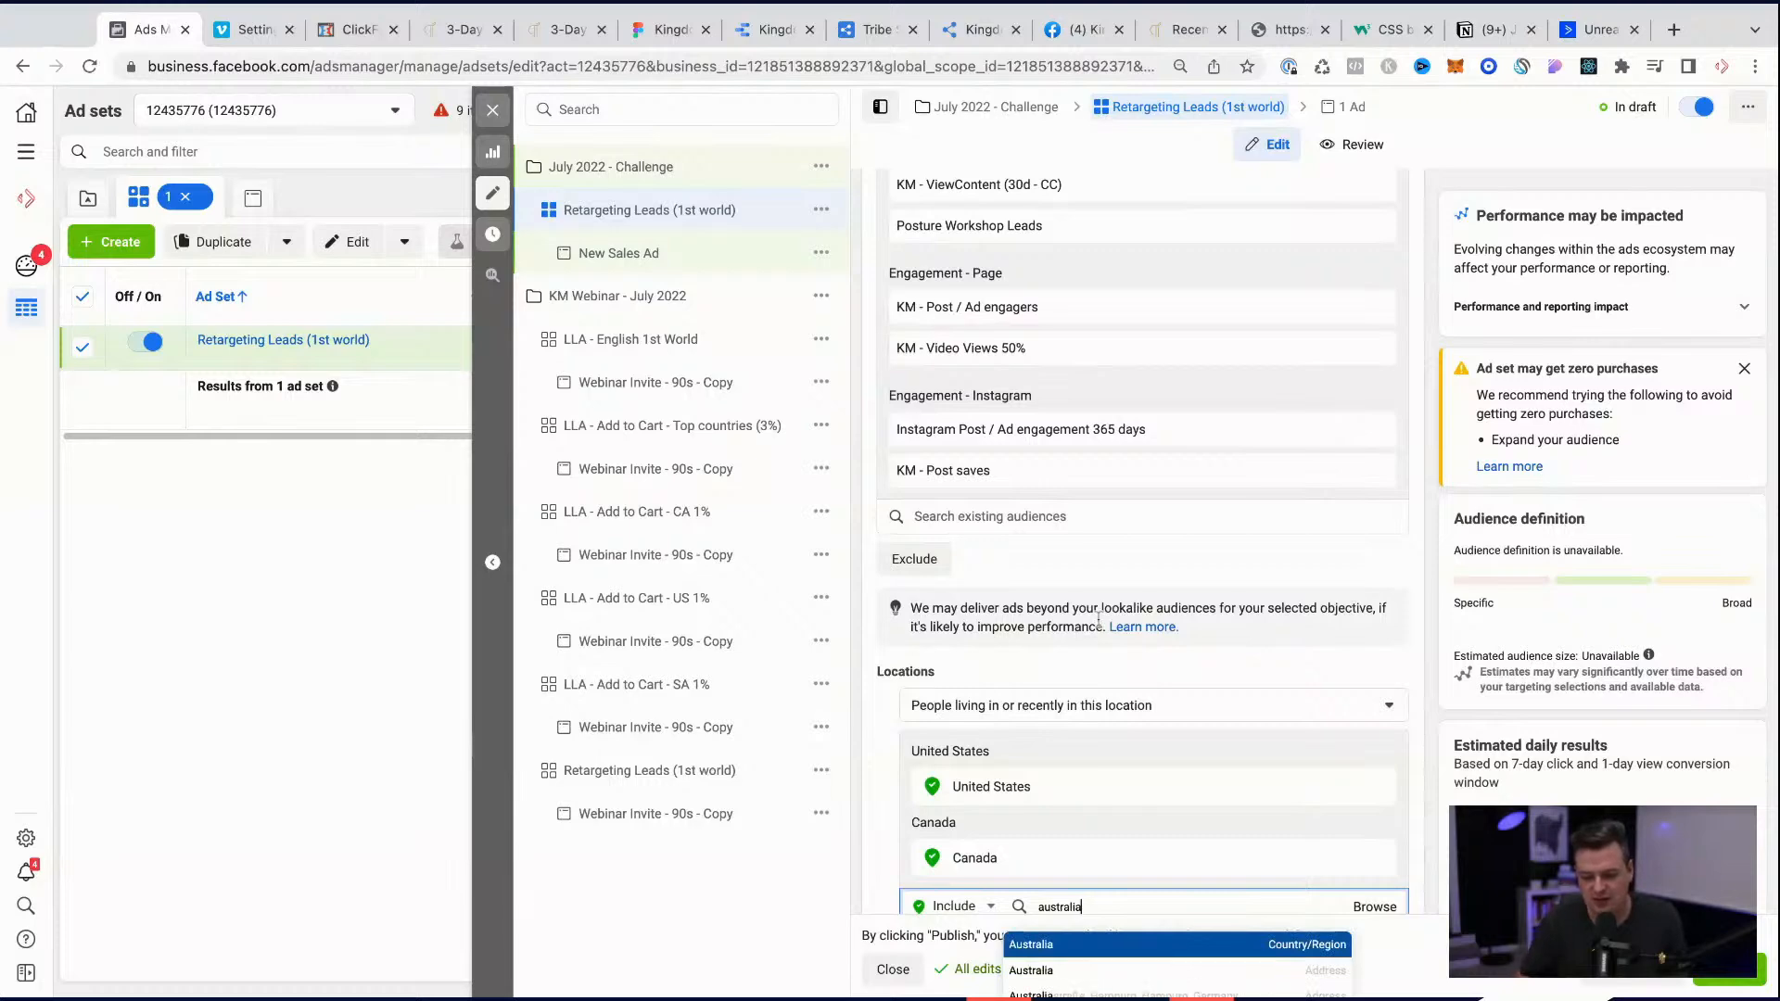
left_click(1068, 944)
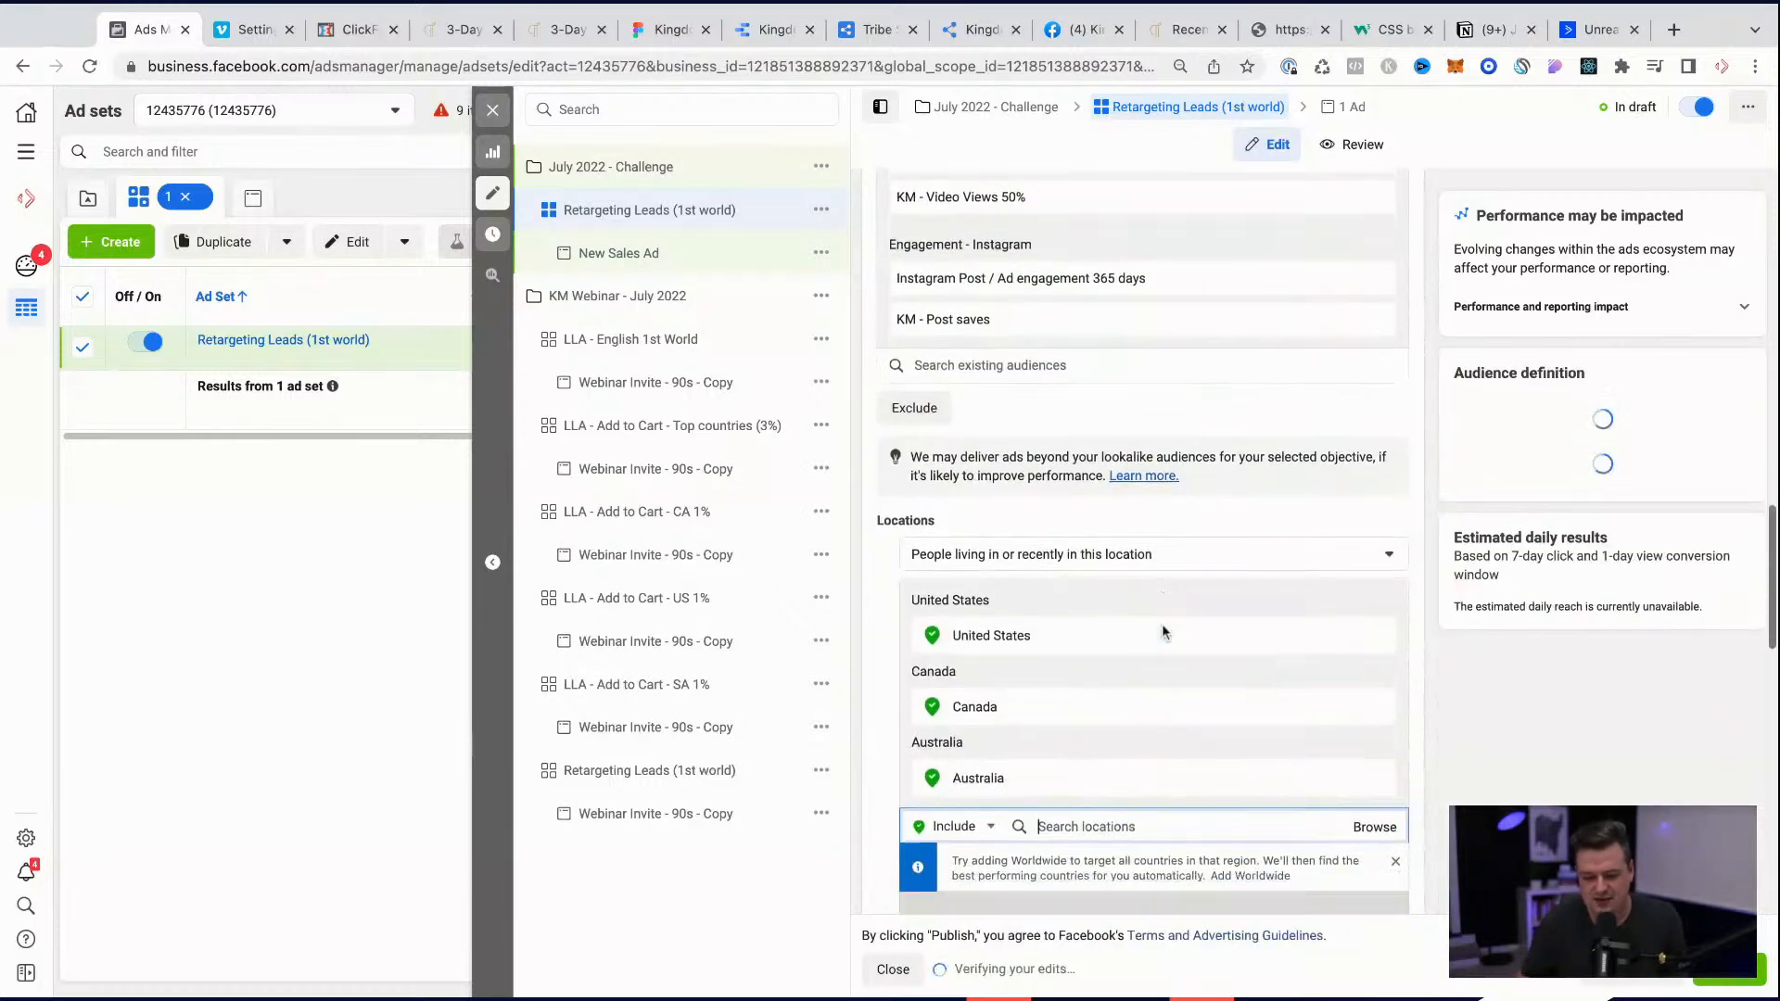
Step: Add New Zealand and United Kingdom to the included locations and dismiss the notice about zero purchases
type("new zea")
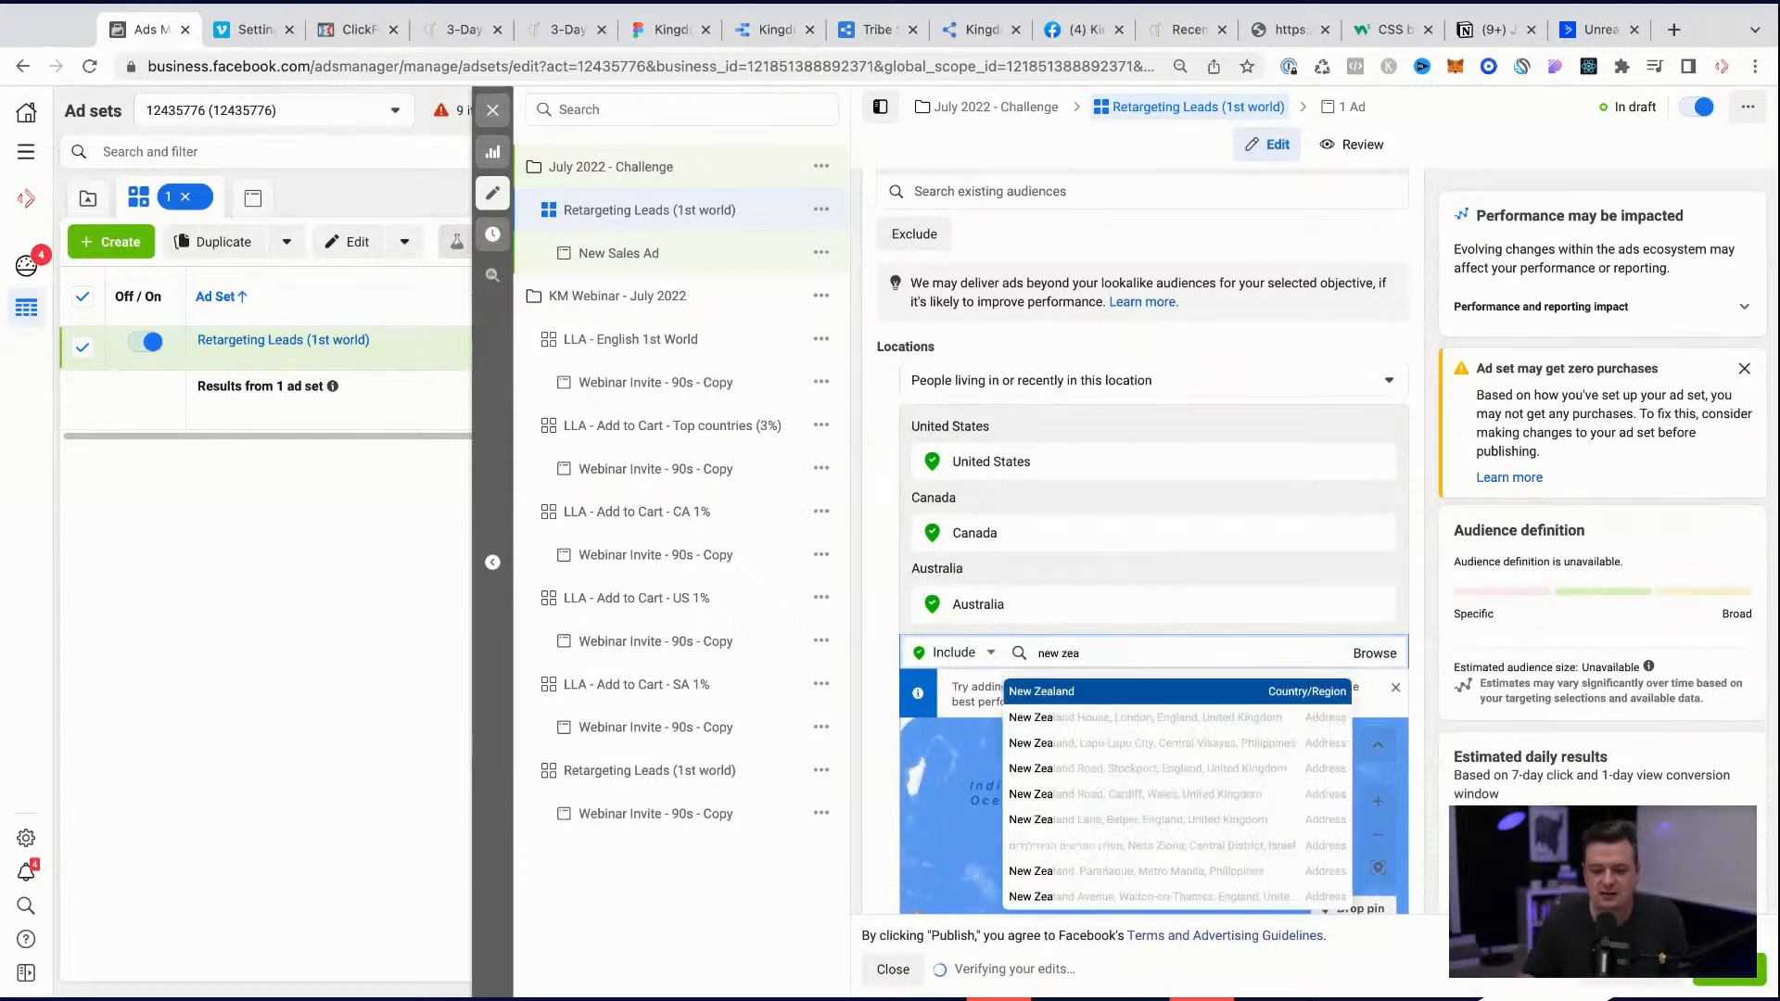
left_click(1089, 693)
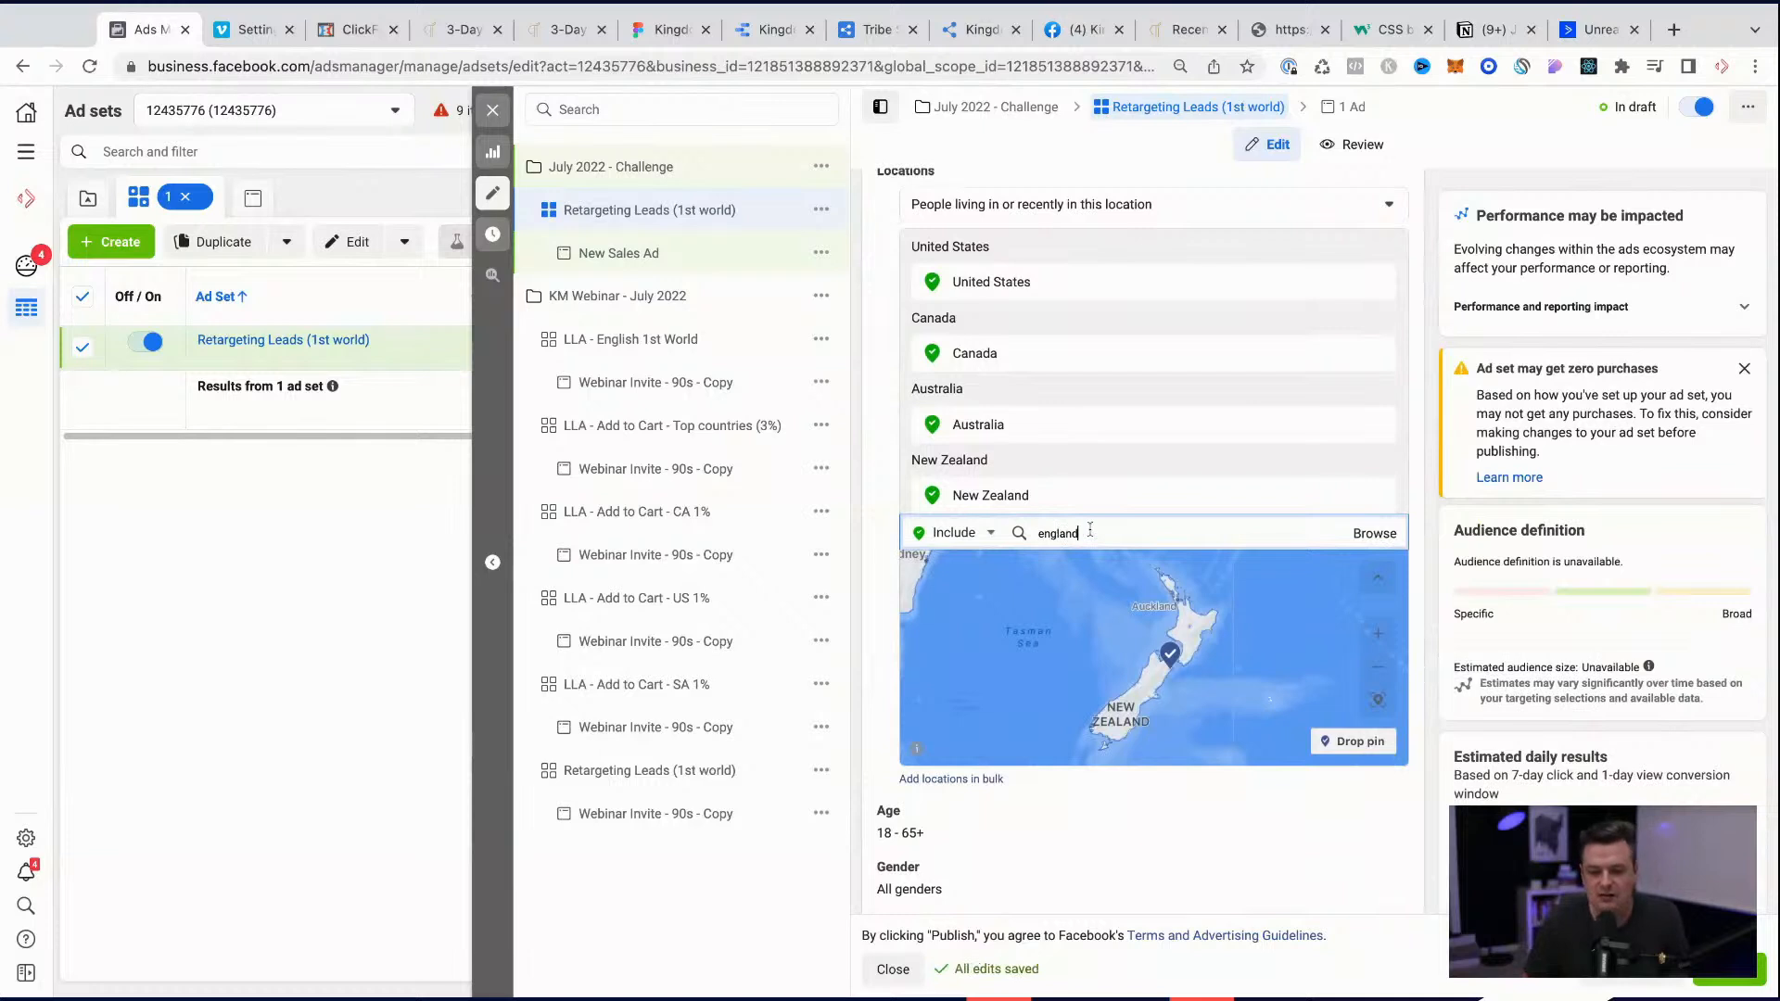
type("united")
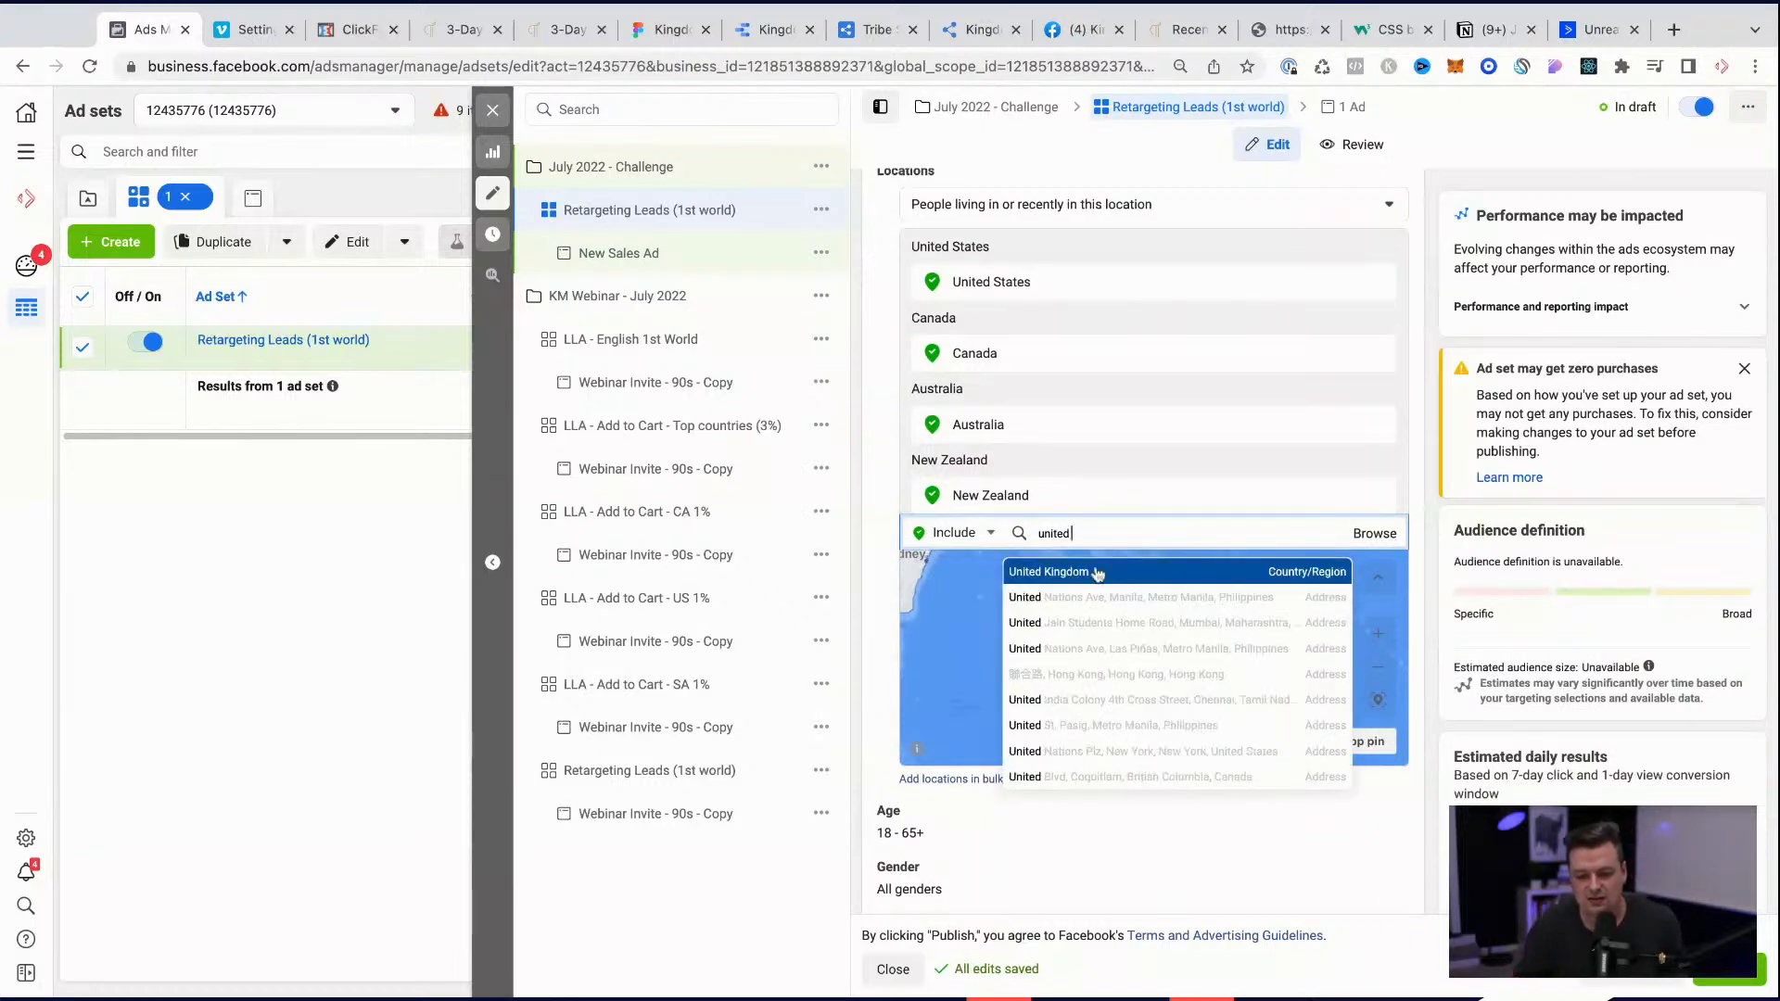
left_click(1098, 572)
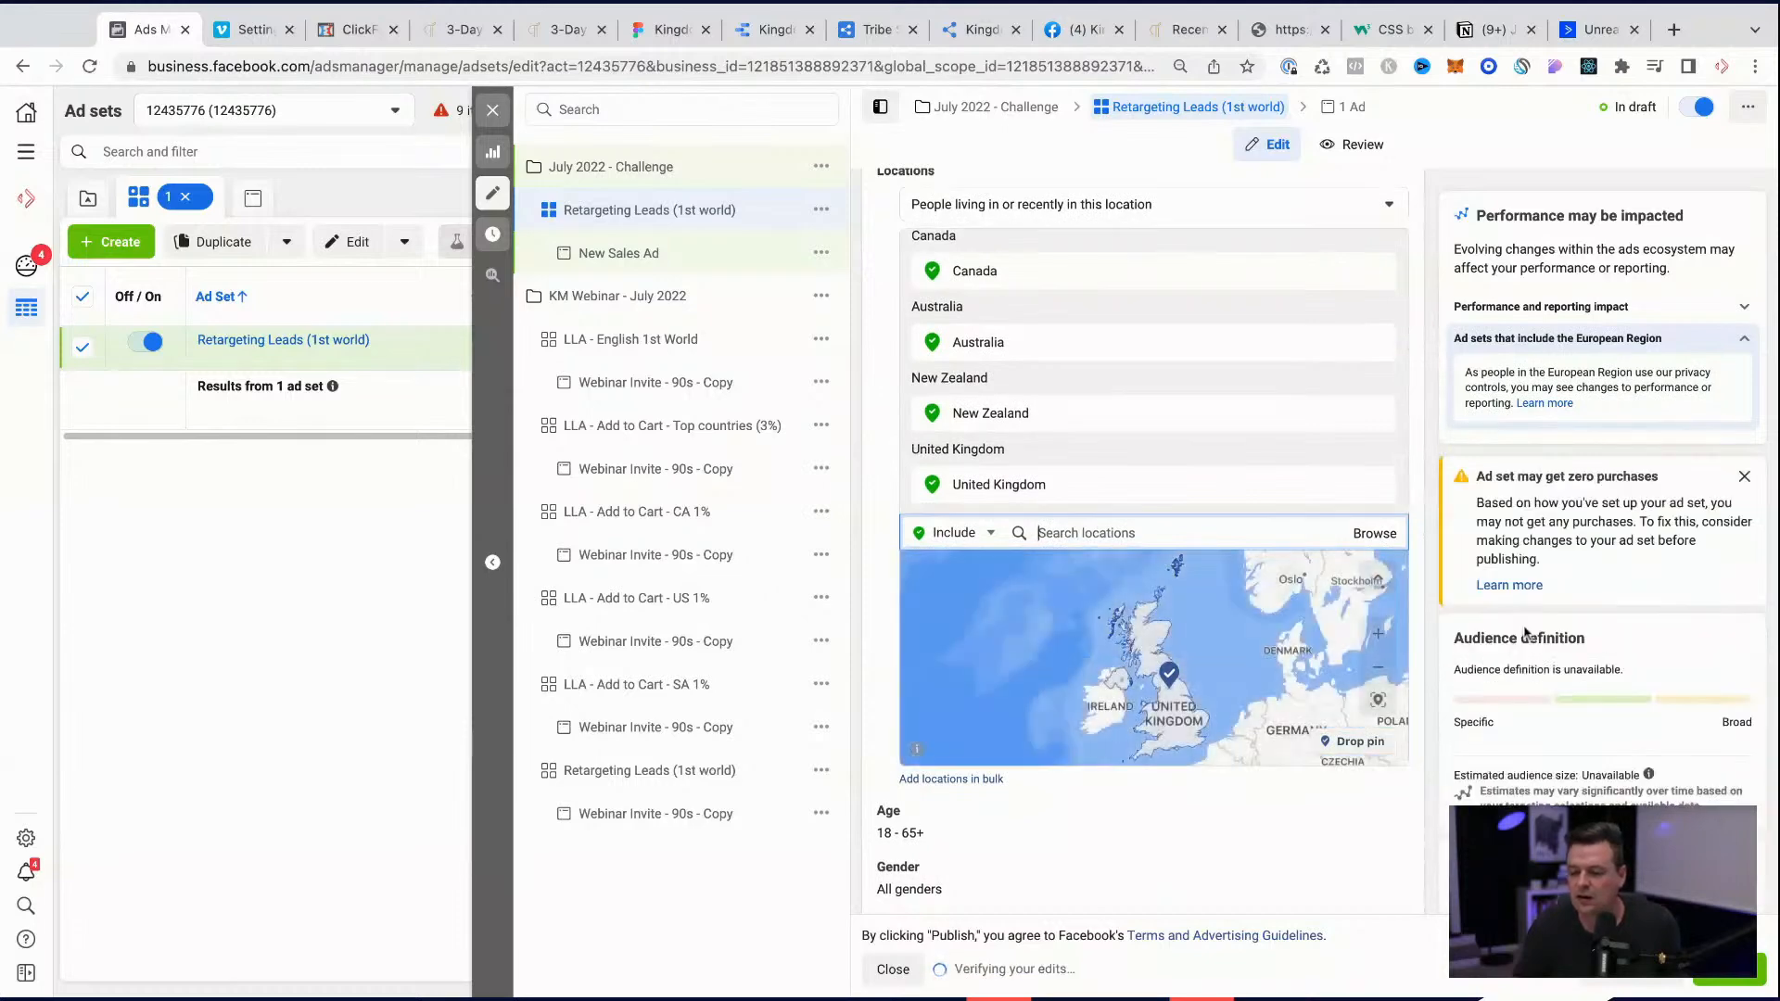
scroll(1524, 633, "down", 2)
left_click(1744, 475)
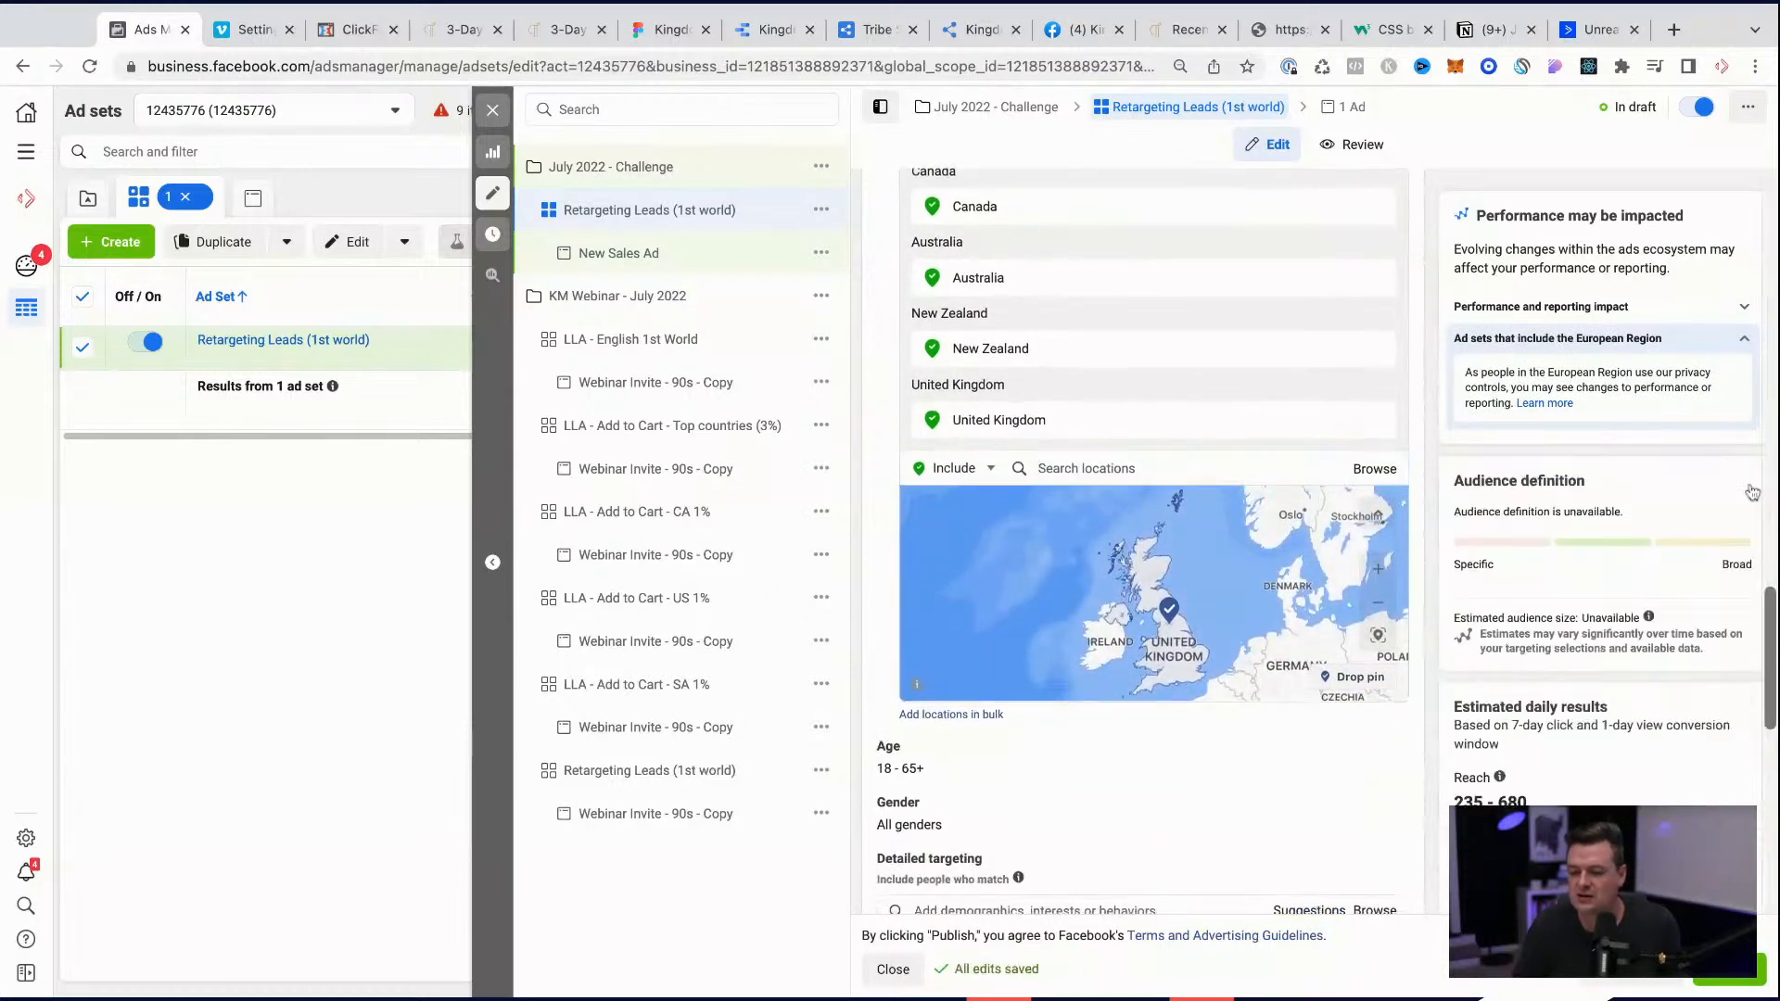
Step: Review the ad set's custom audiences, locations, age, gender, detailed targeting, languages, placements and delivery settings
scroll(1648, 638, "down", 5)
scroll(1650, 637, "down", 3)
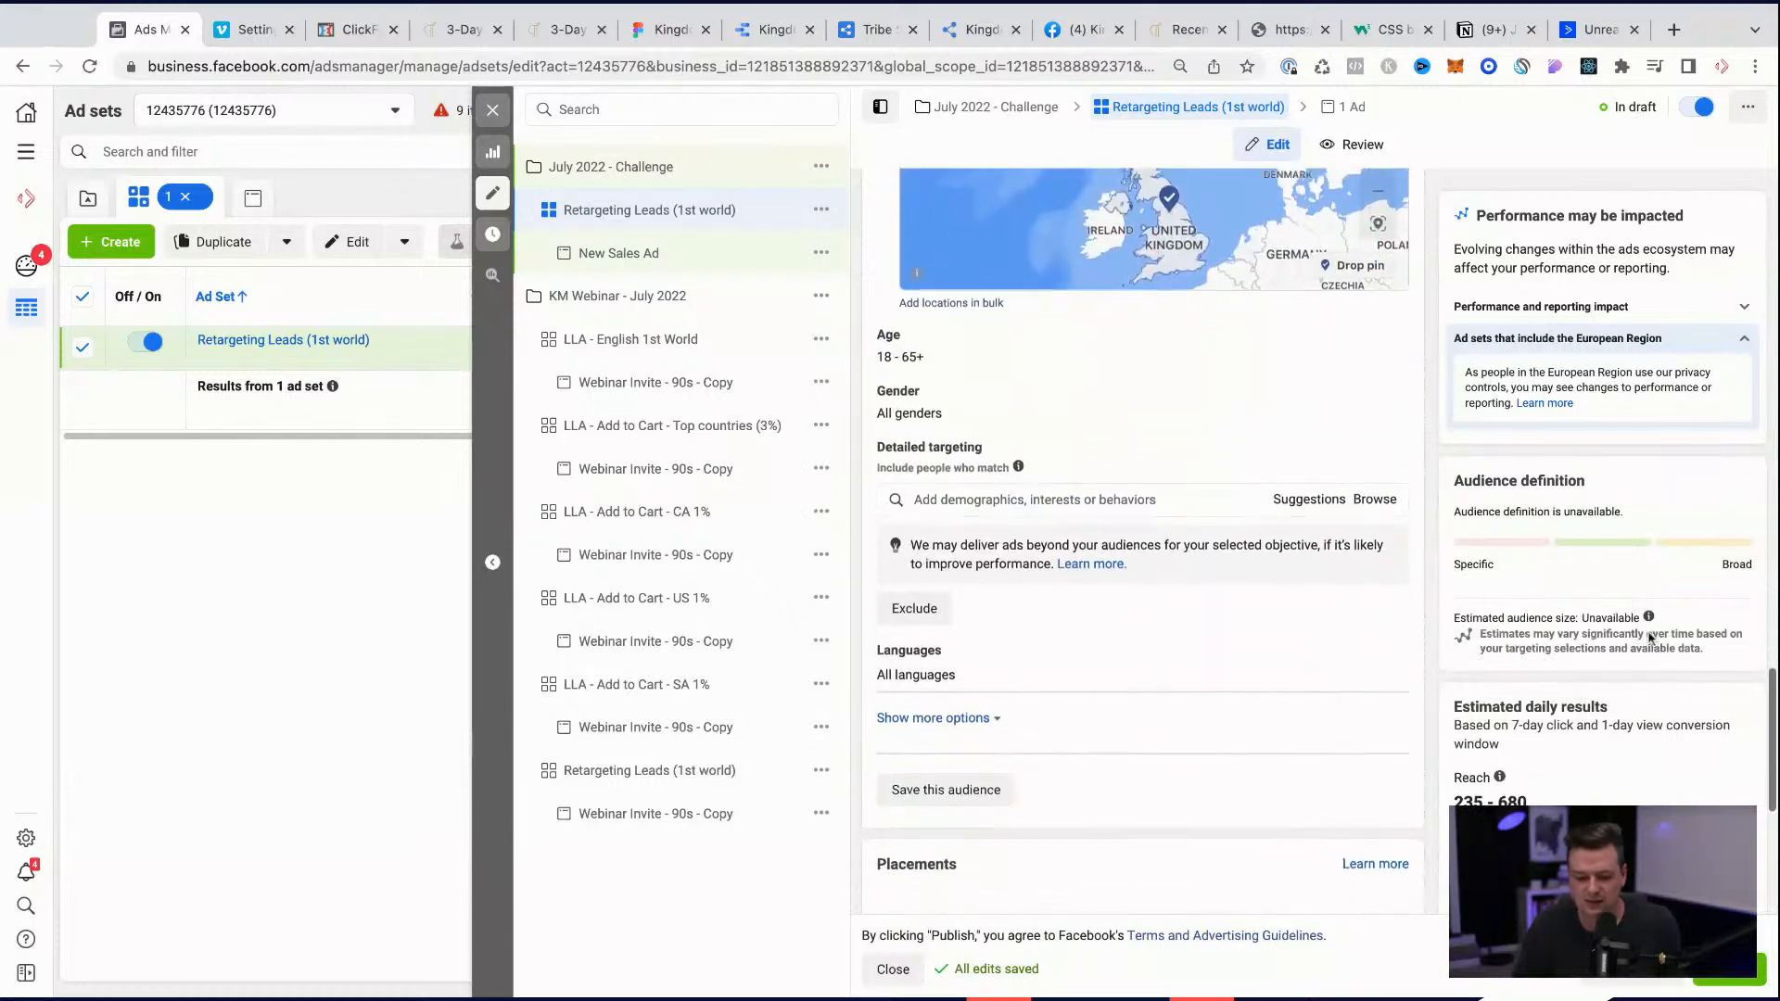
scroll(1136, 638, "up", 5)
scroll(1126, 645, "up", 2)
scroll(1124, 593, "up", 4)
scroll(1124, 594, "down", 5)
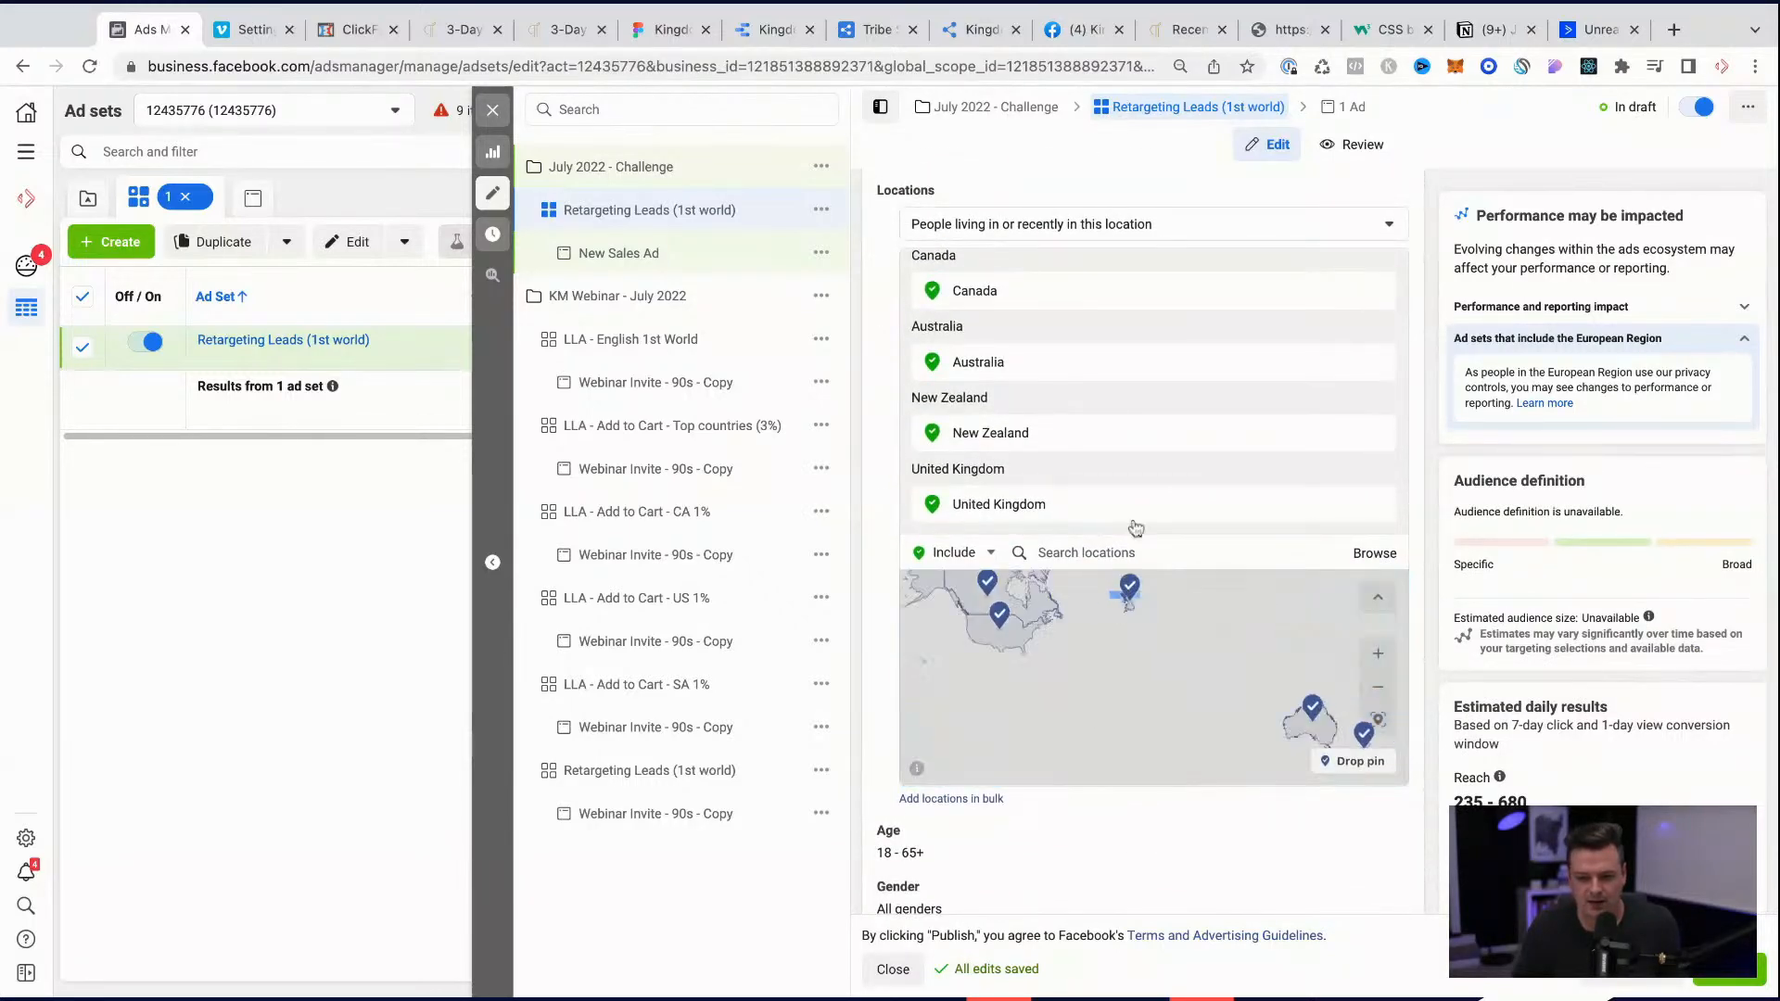
scroll(1064, 876, "down", 5)
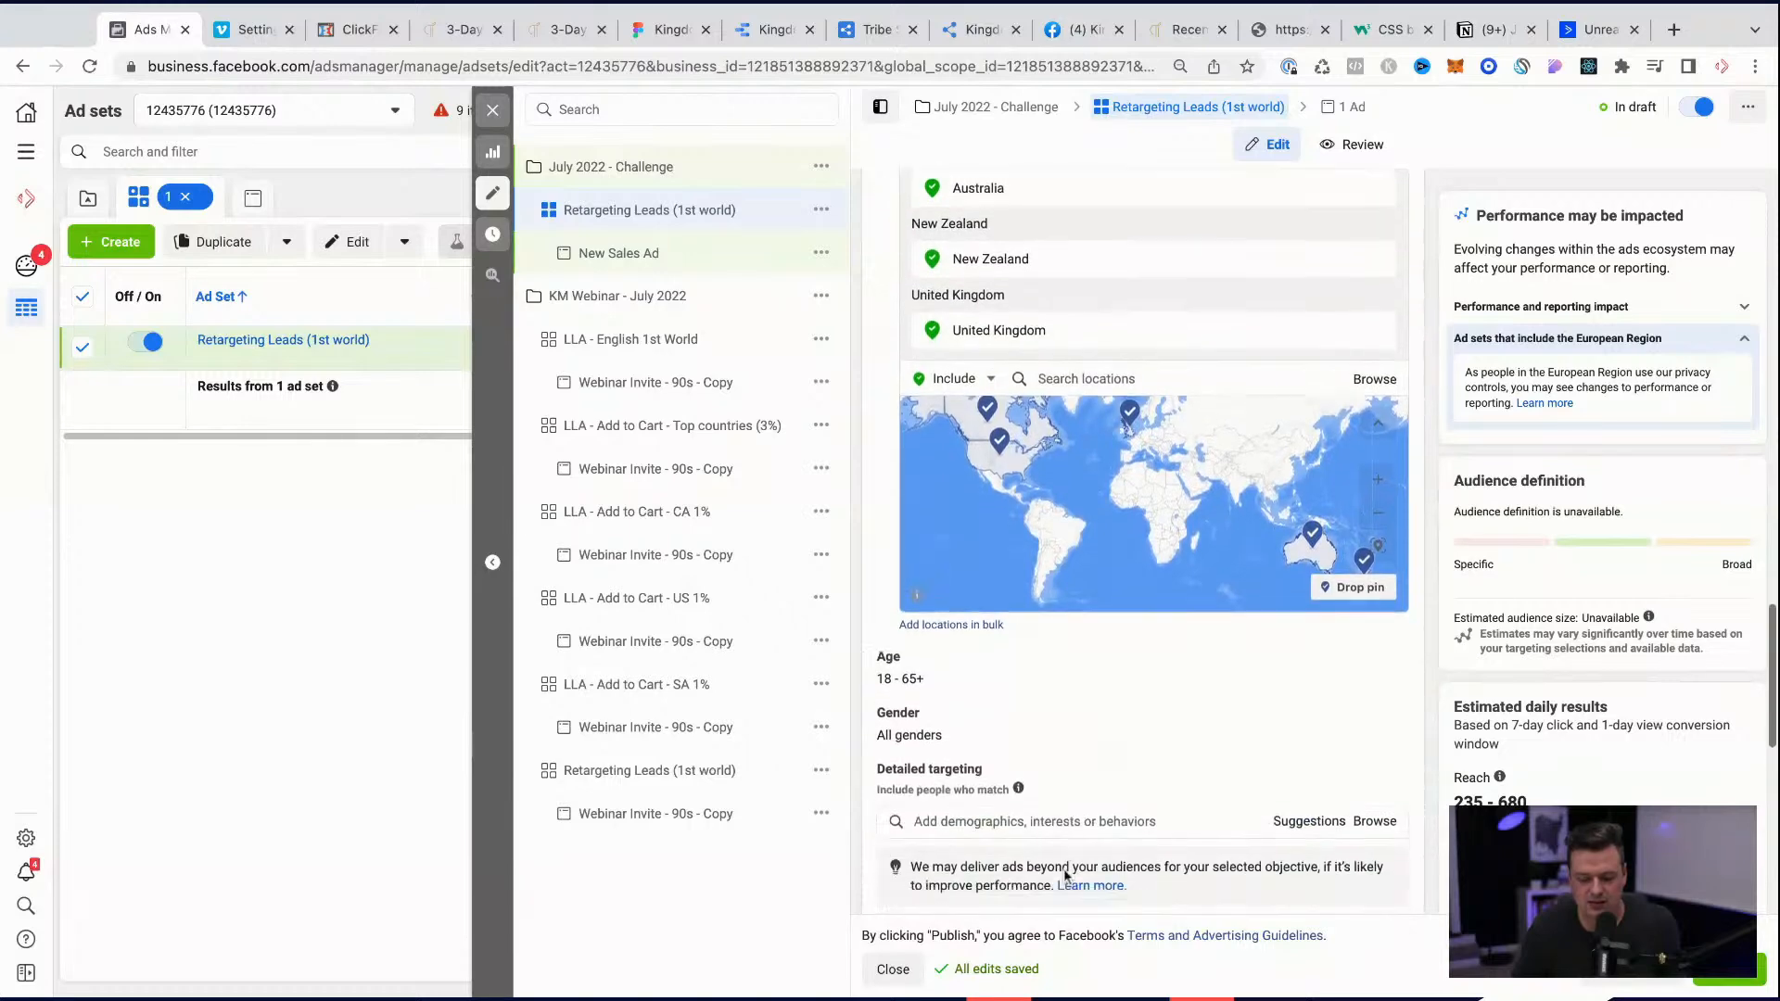
scroll(1064, 870, "down", 5)
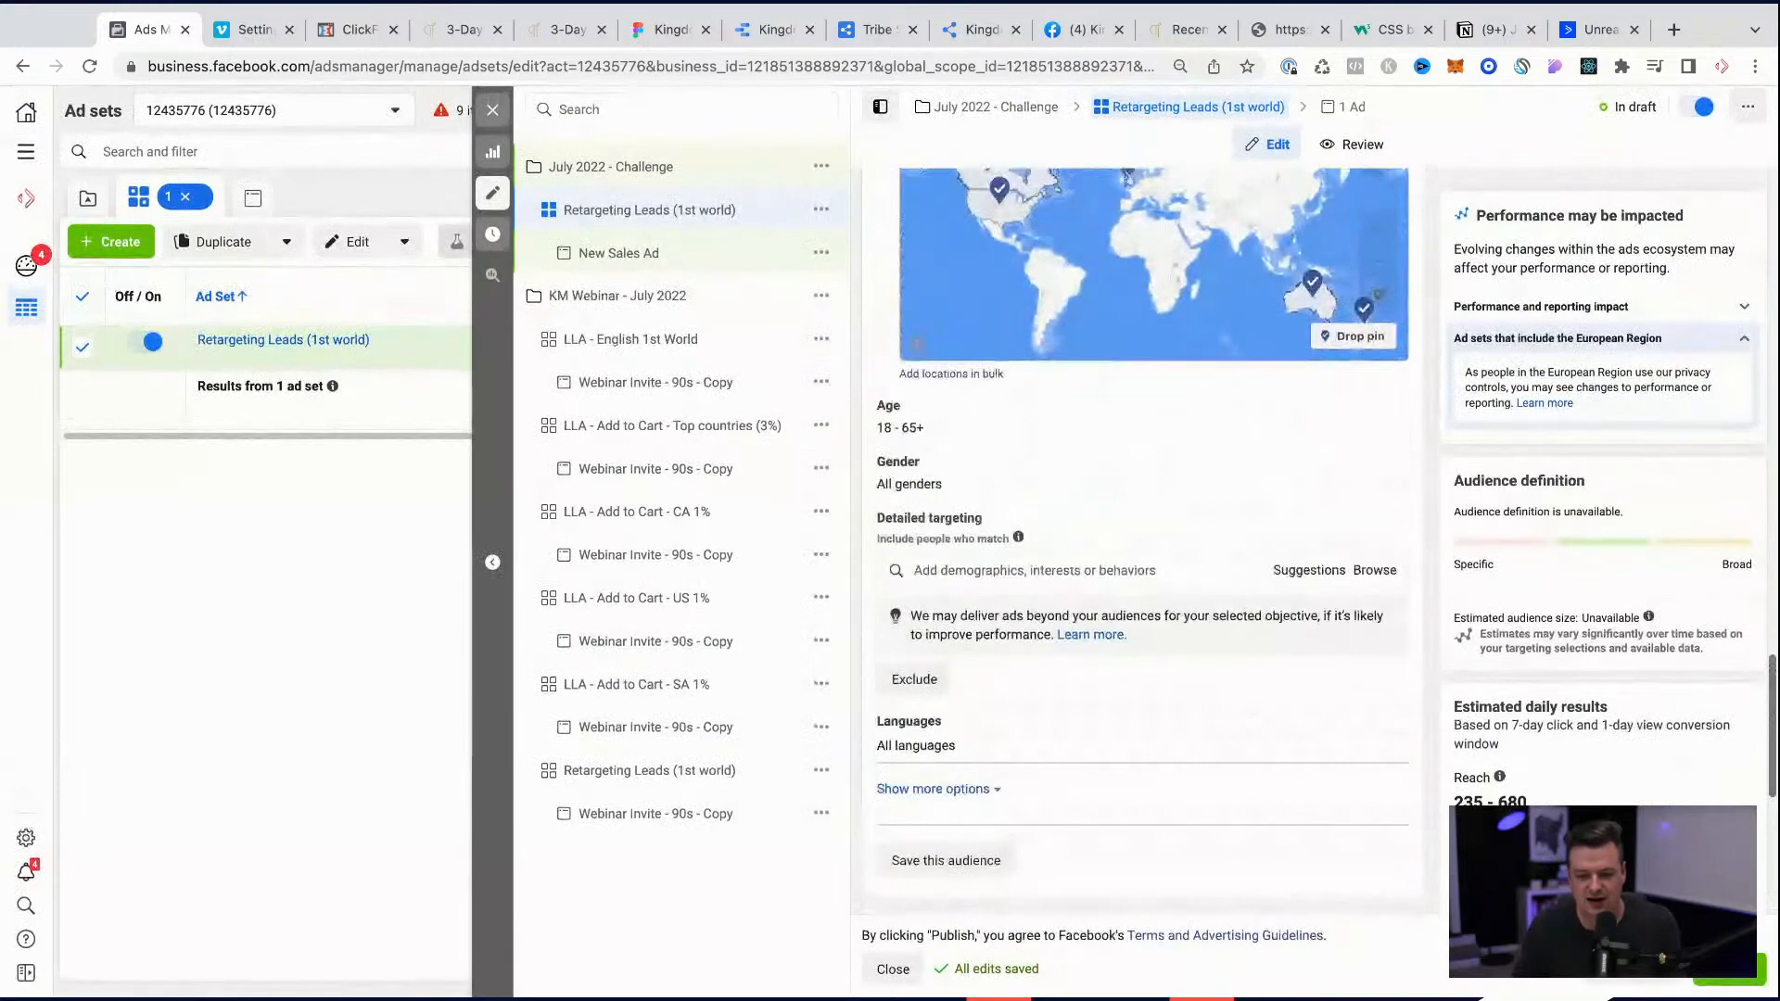
scroll(962, 791, "down", 5)
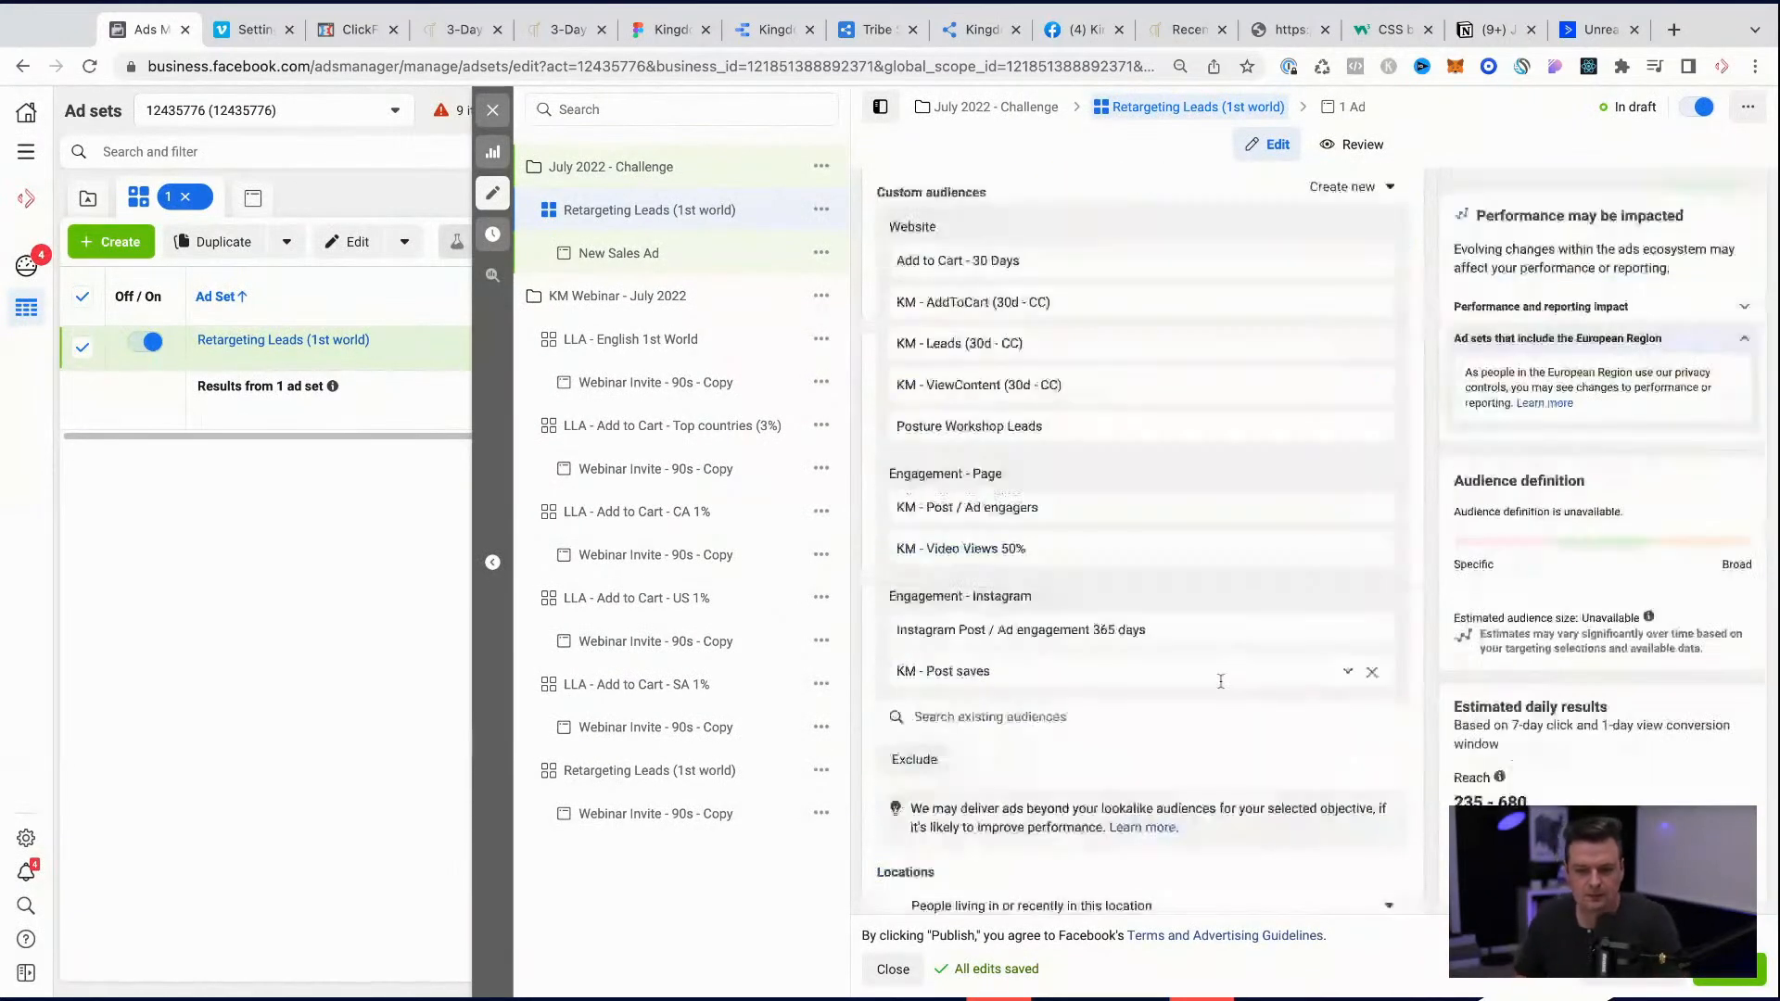
scroll(1221, 679, "down", 5)
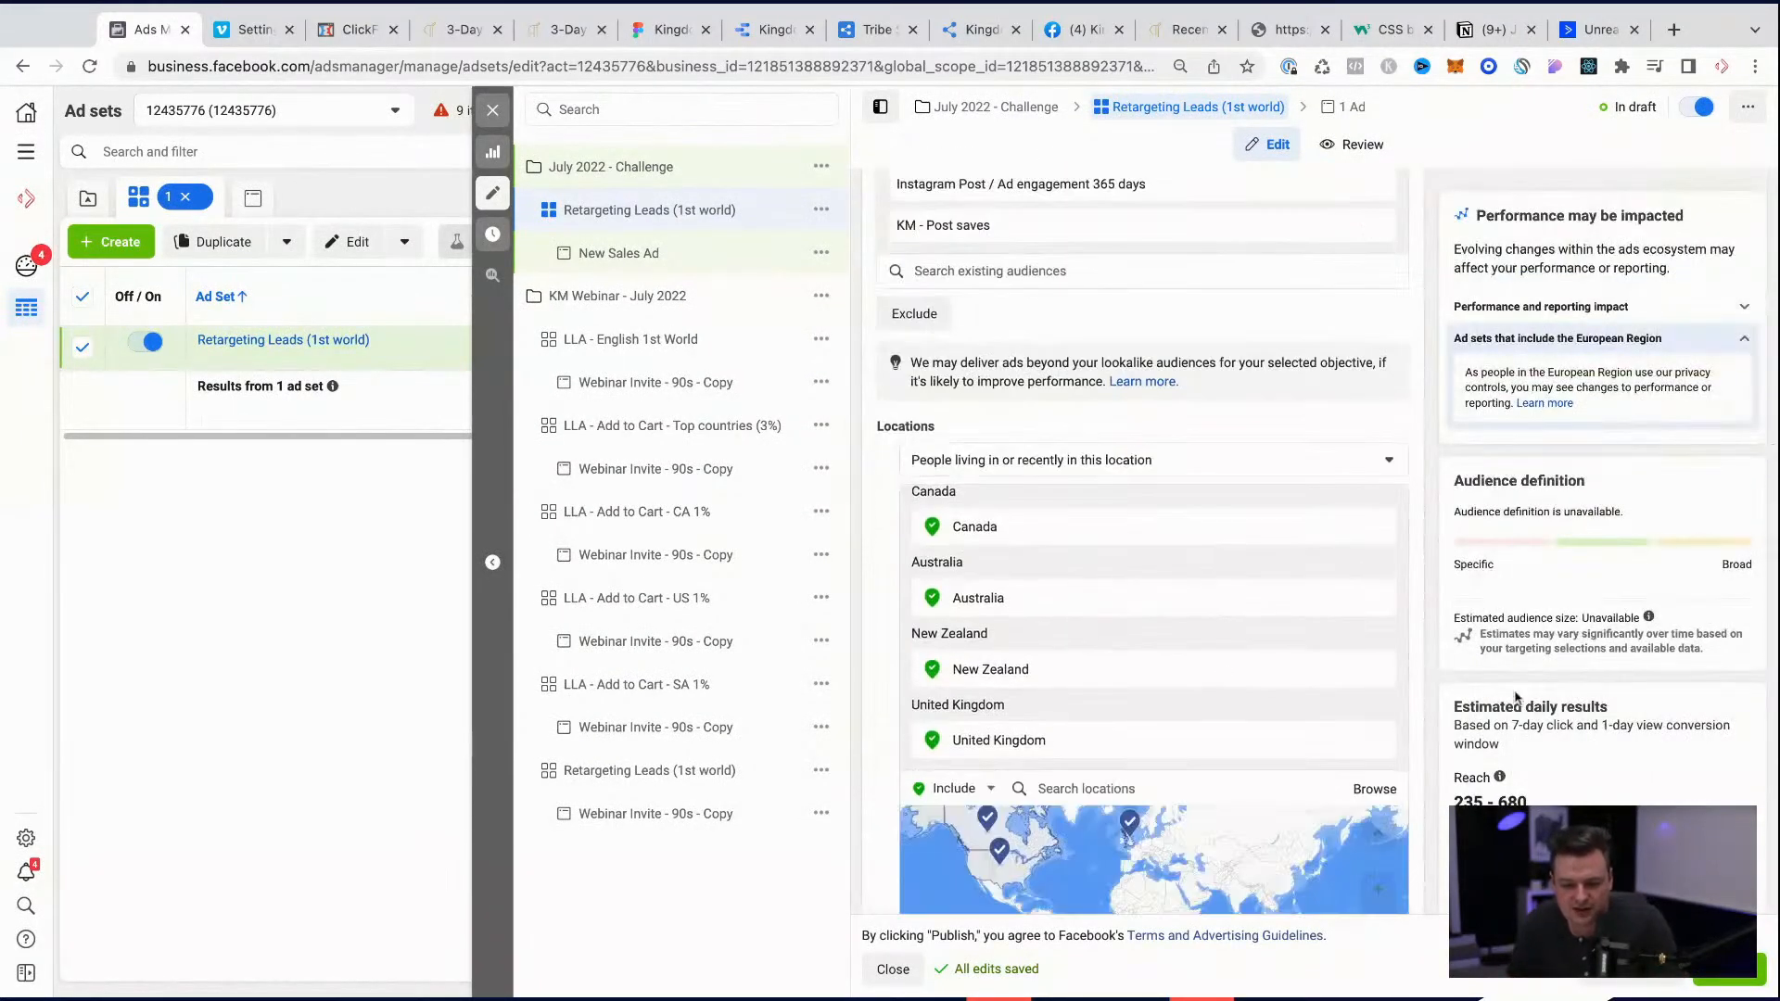
scroll(1221, 682, "down", 5)
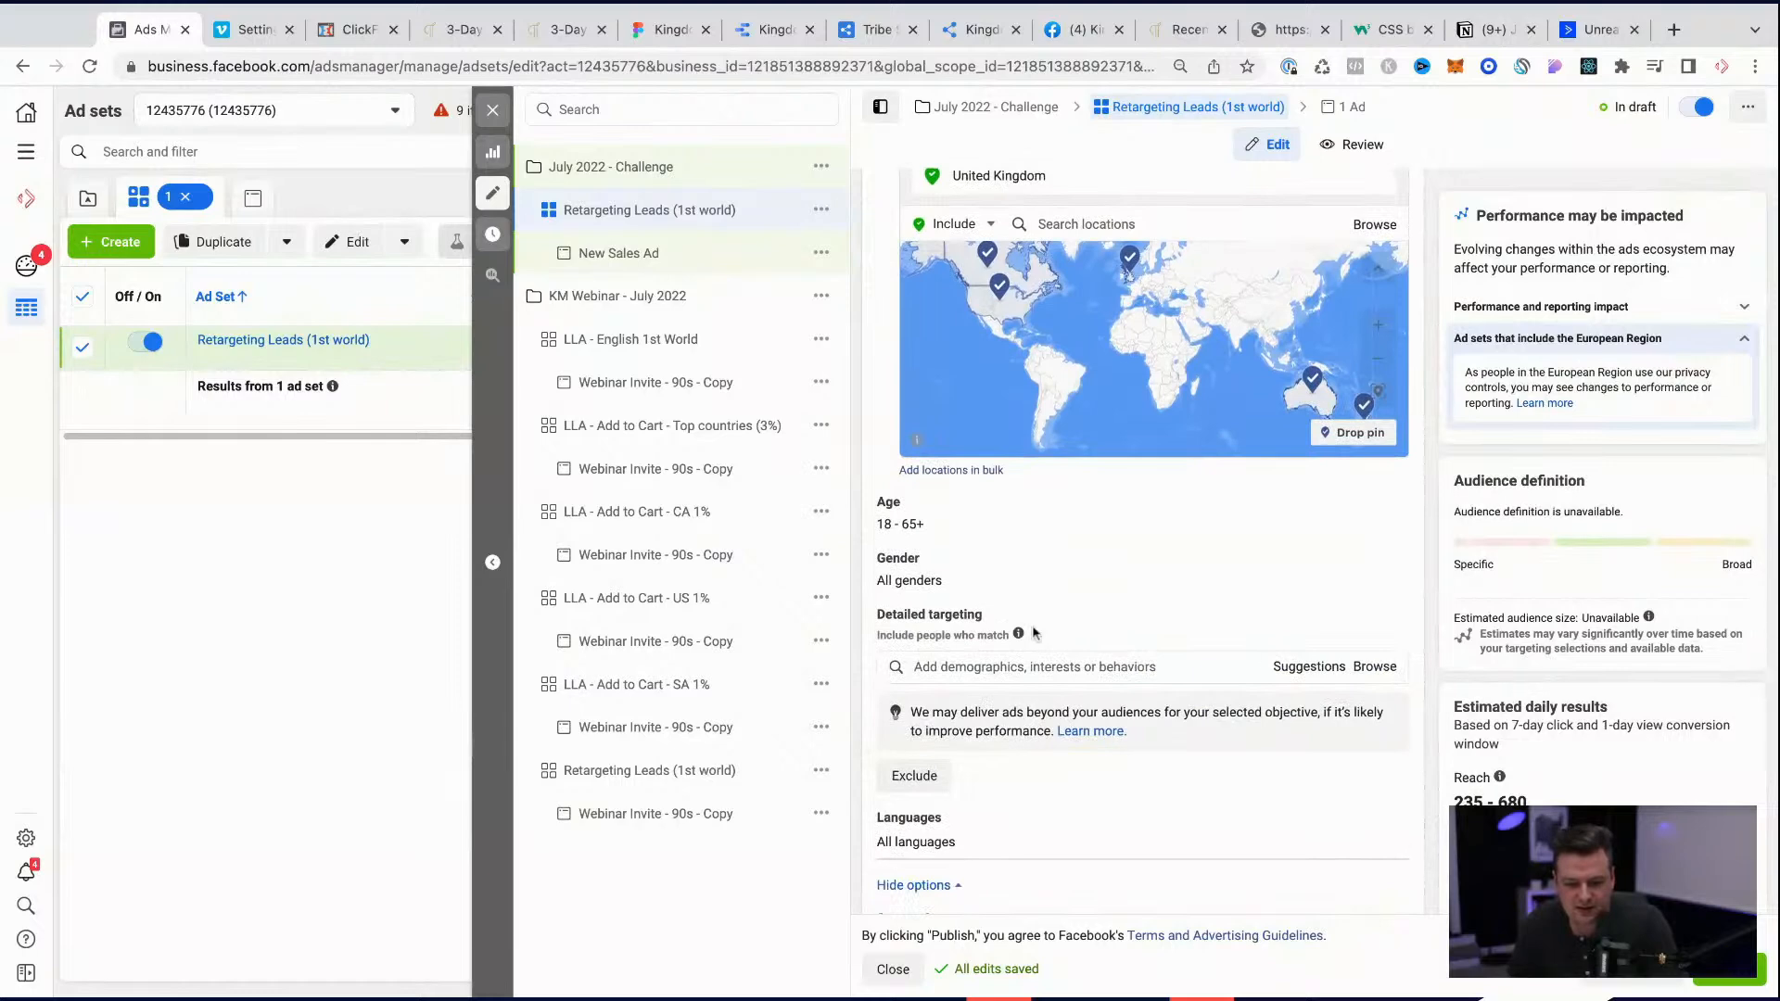
scroll(1025, 762, "down", 5)
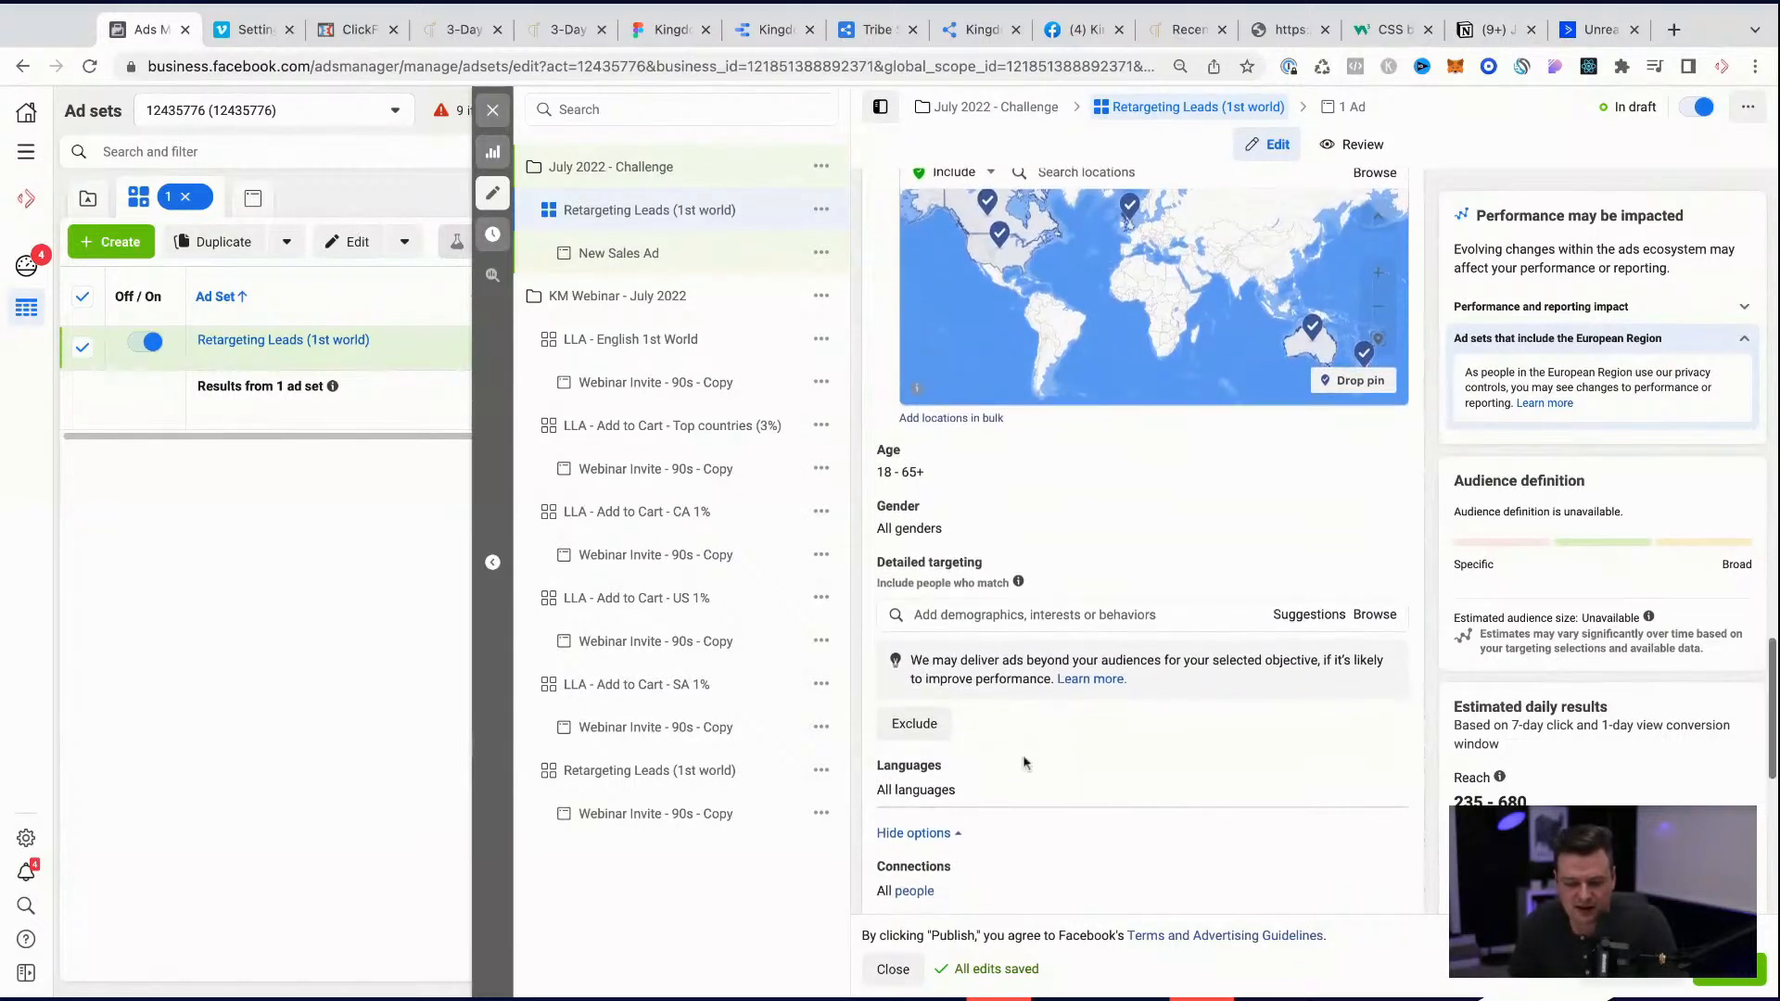
scroll(1024, 761, "down", 3)
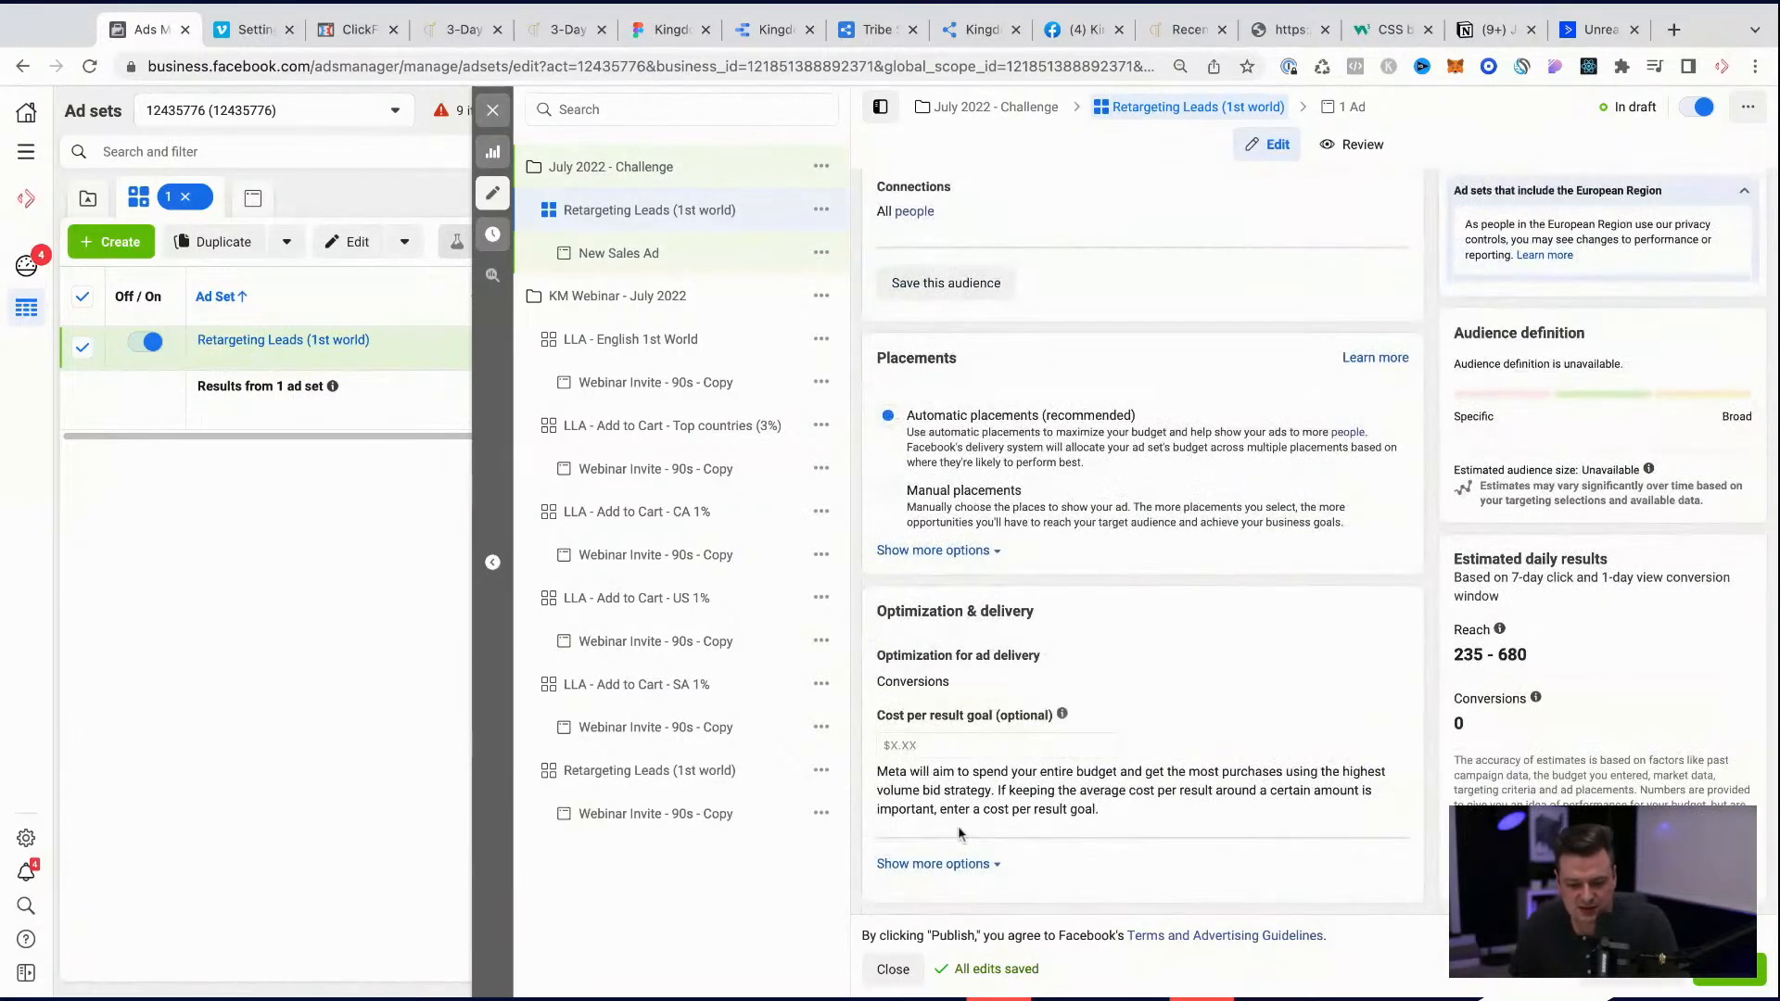
Step: Show the additional Optimization & delivery options, check the ad set once more and open New Sales Ad for editing
left_click(936, 863)
scroll(1154, 822, "down", 2)
scroll(1154, 822, "up", 15)
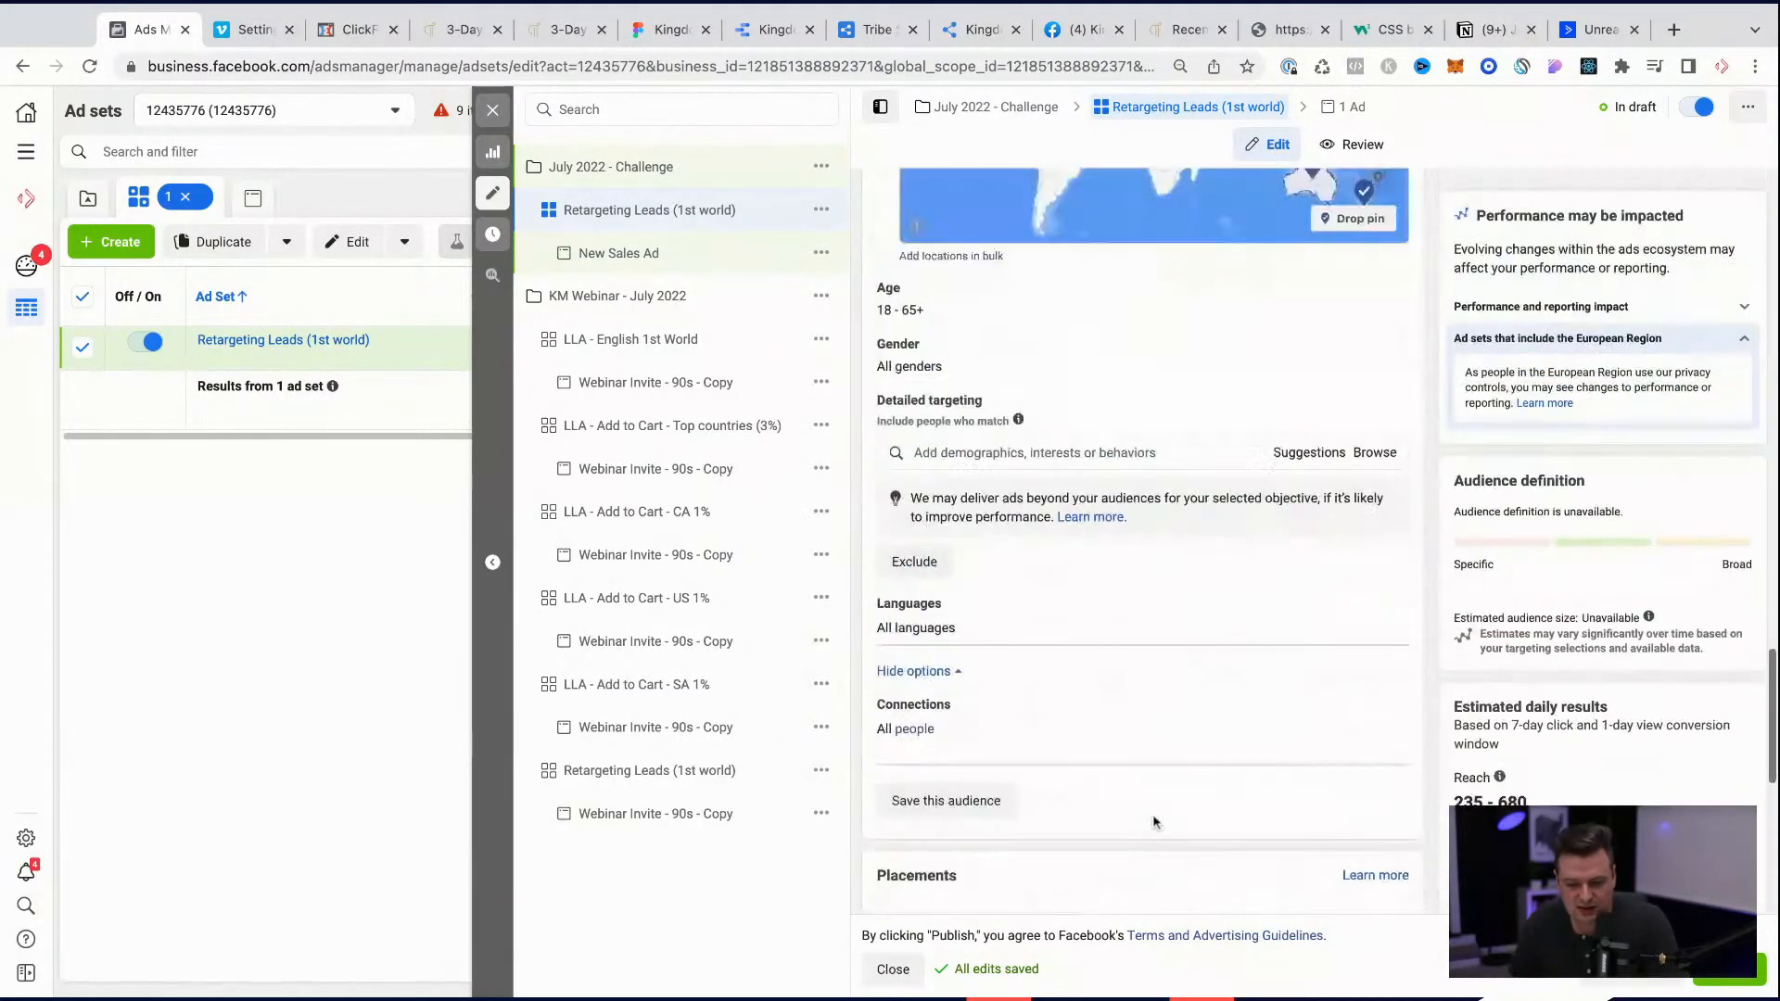
scroll(1163, 781, "up", 8)
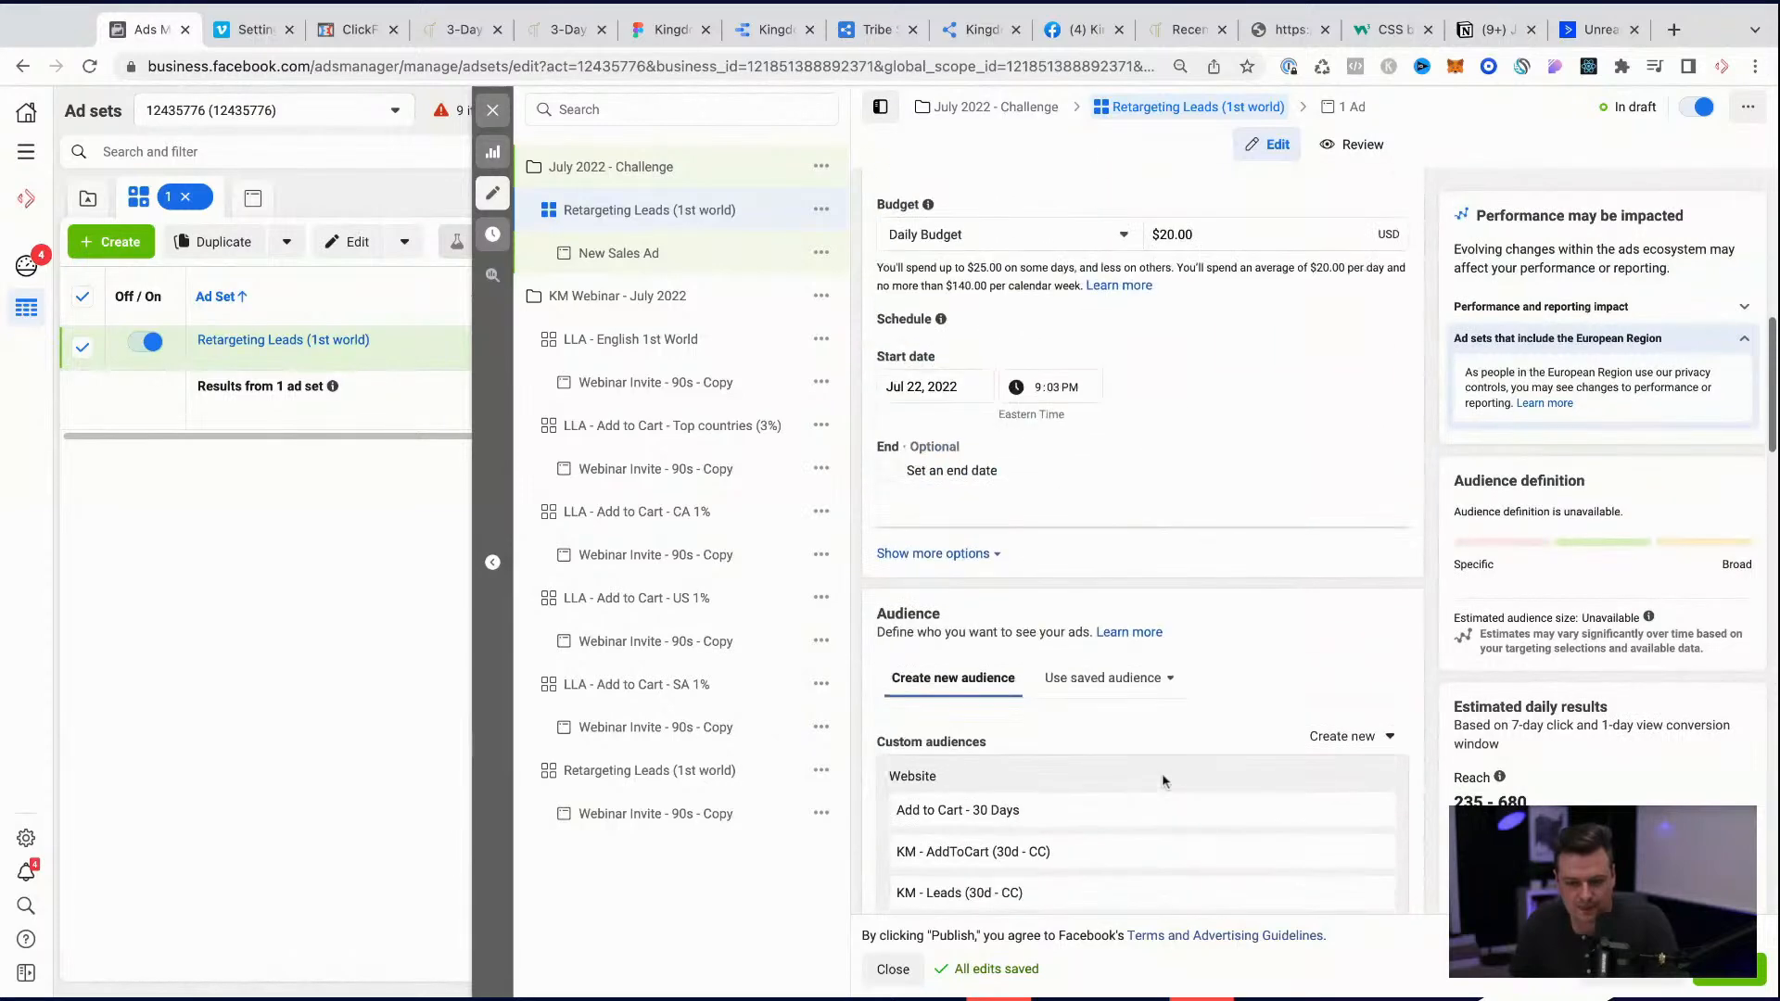
scroll(1142, 541, "up", 6)
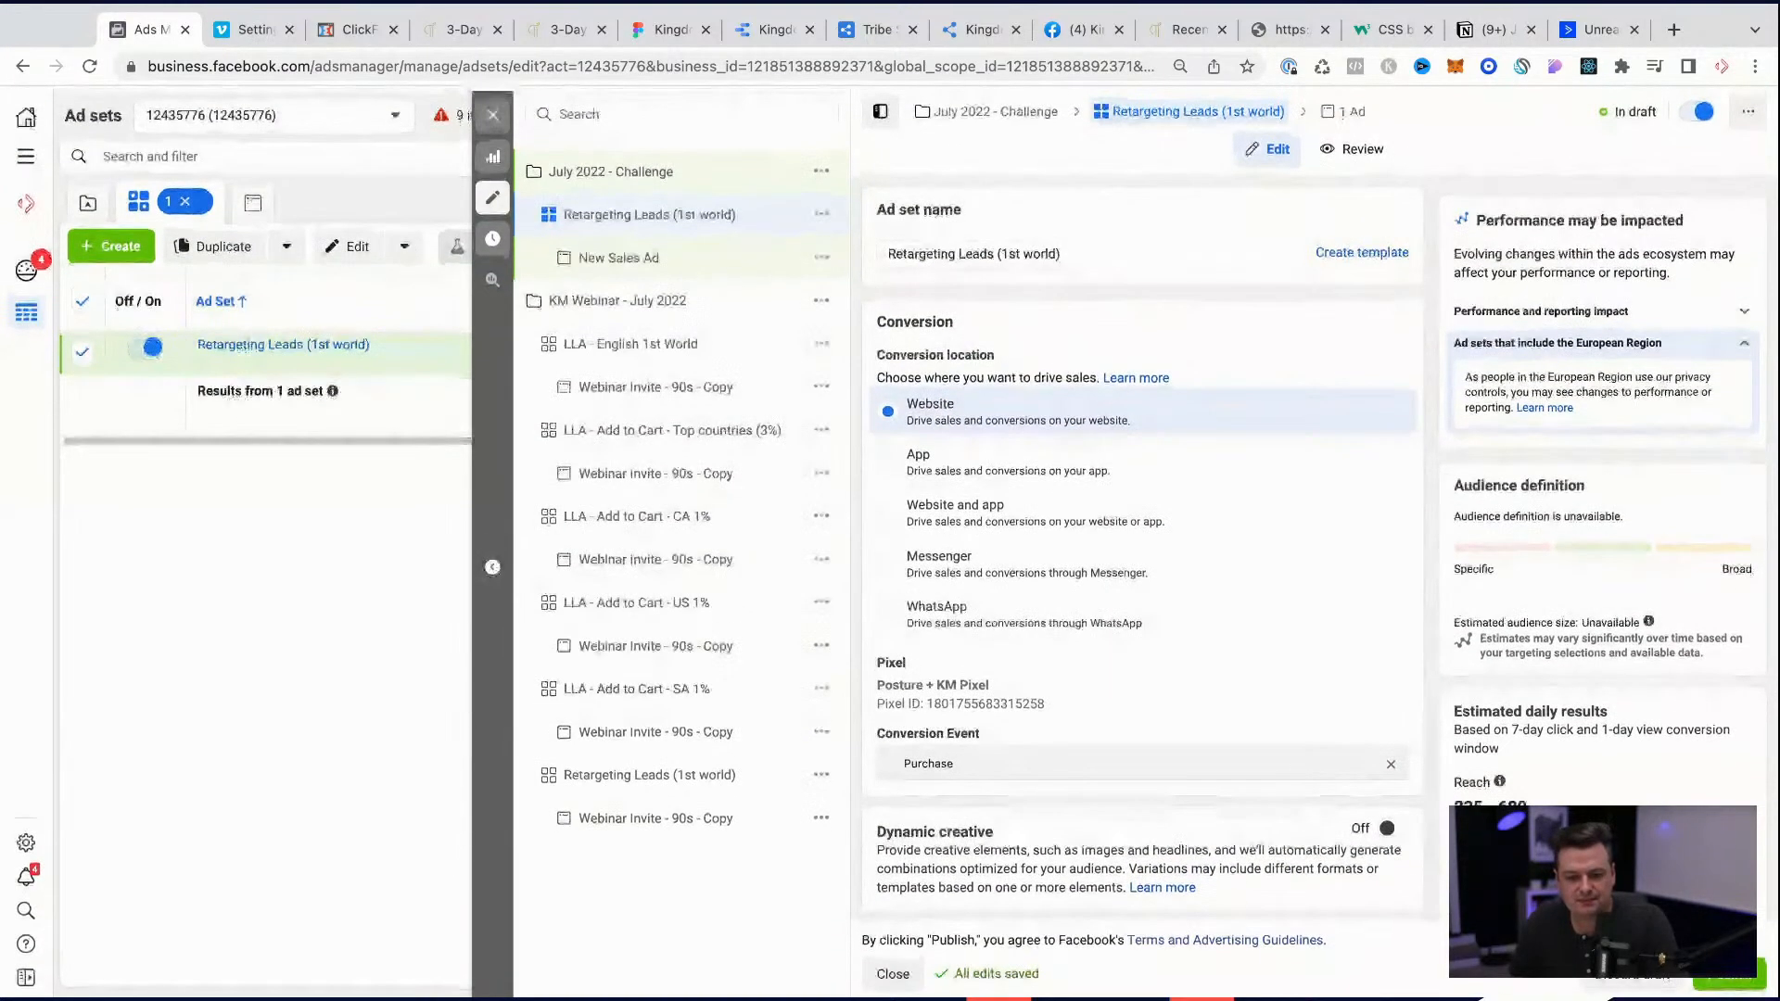
left_click(630, 248)
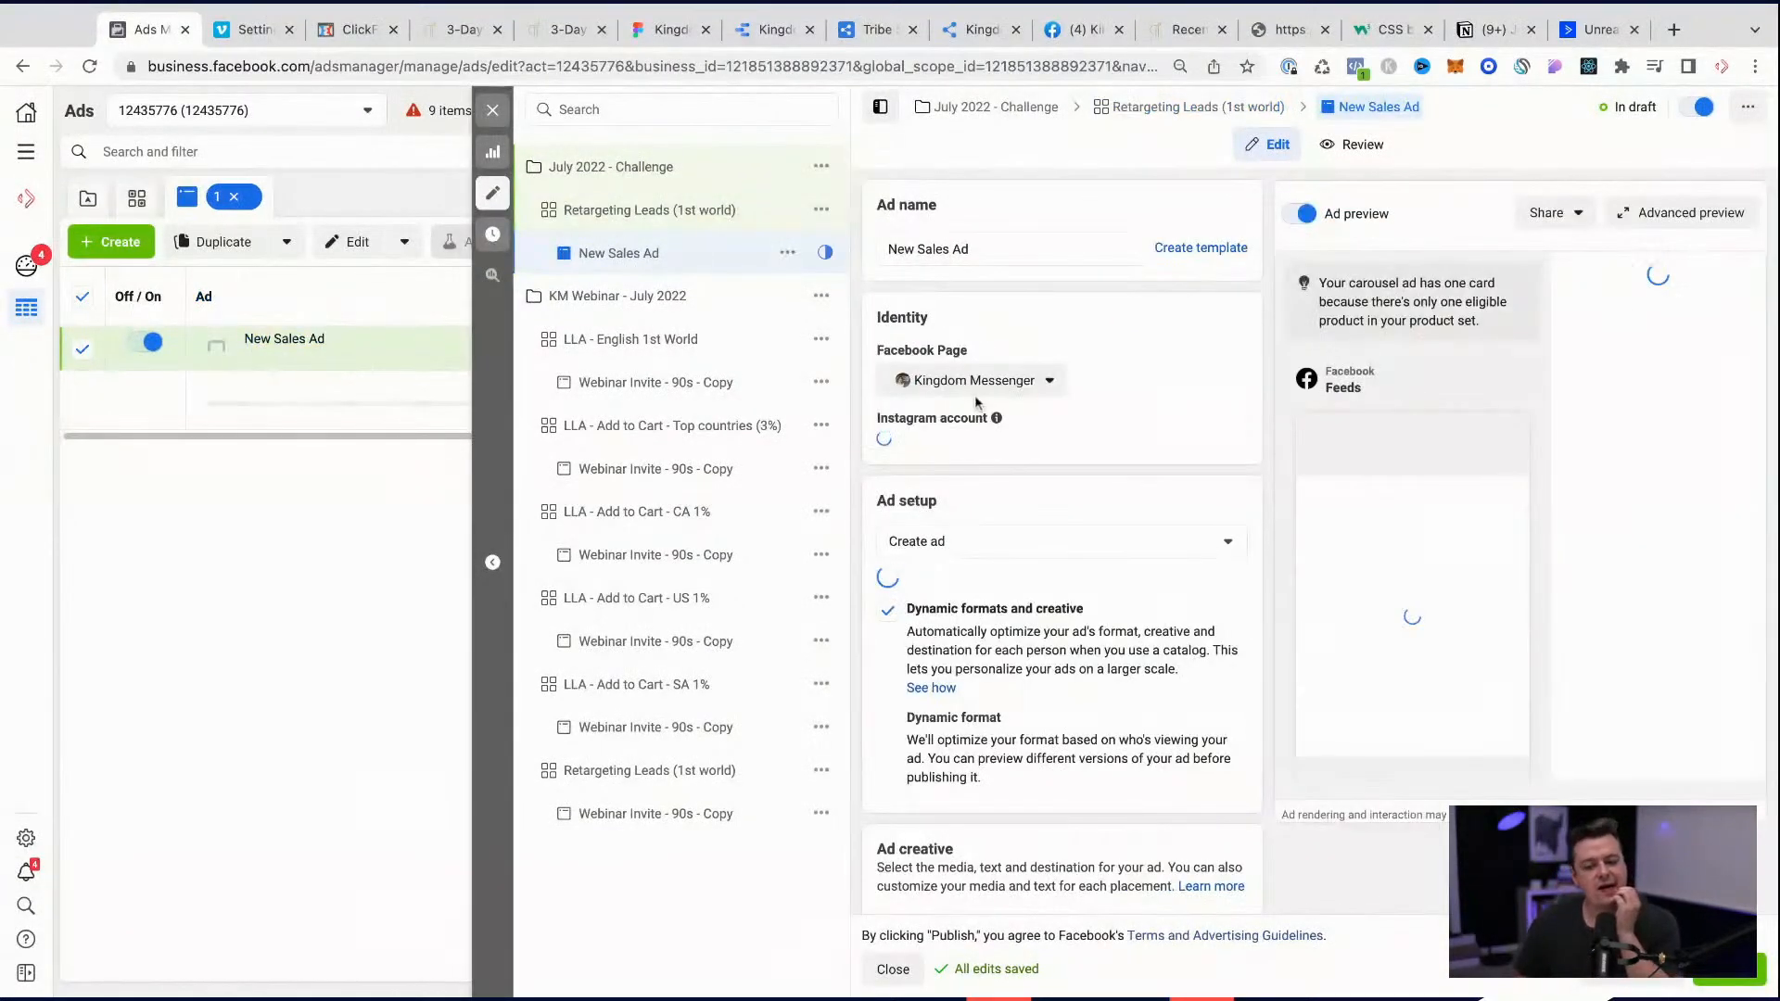
Step: Set the ad's Instagram account to kingdom.messengers
left_click(964, 451)
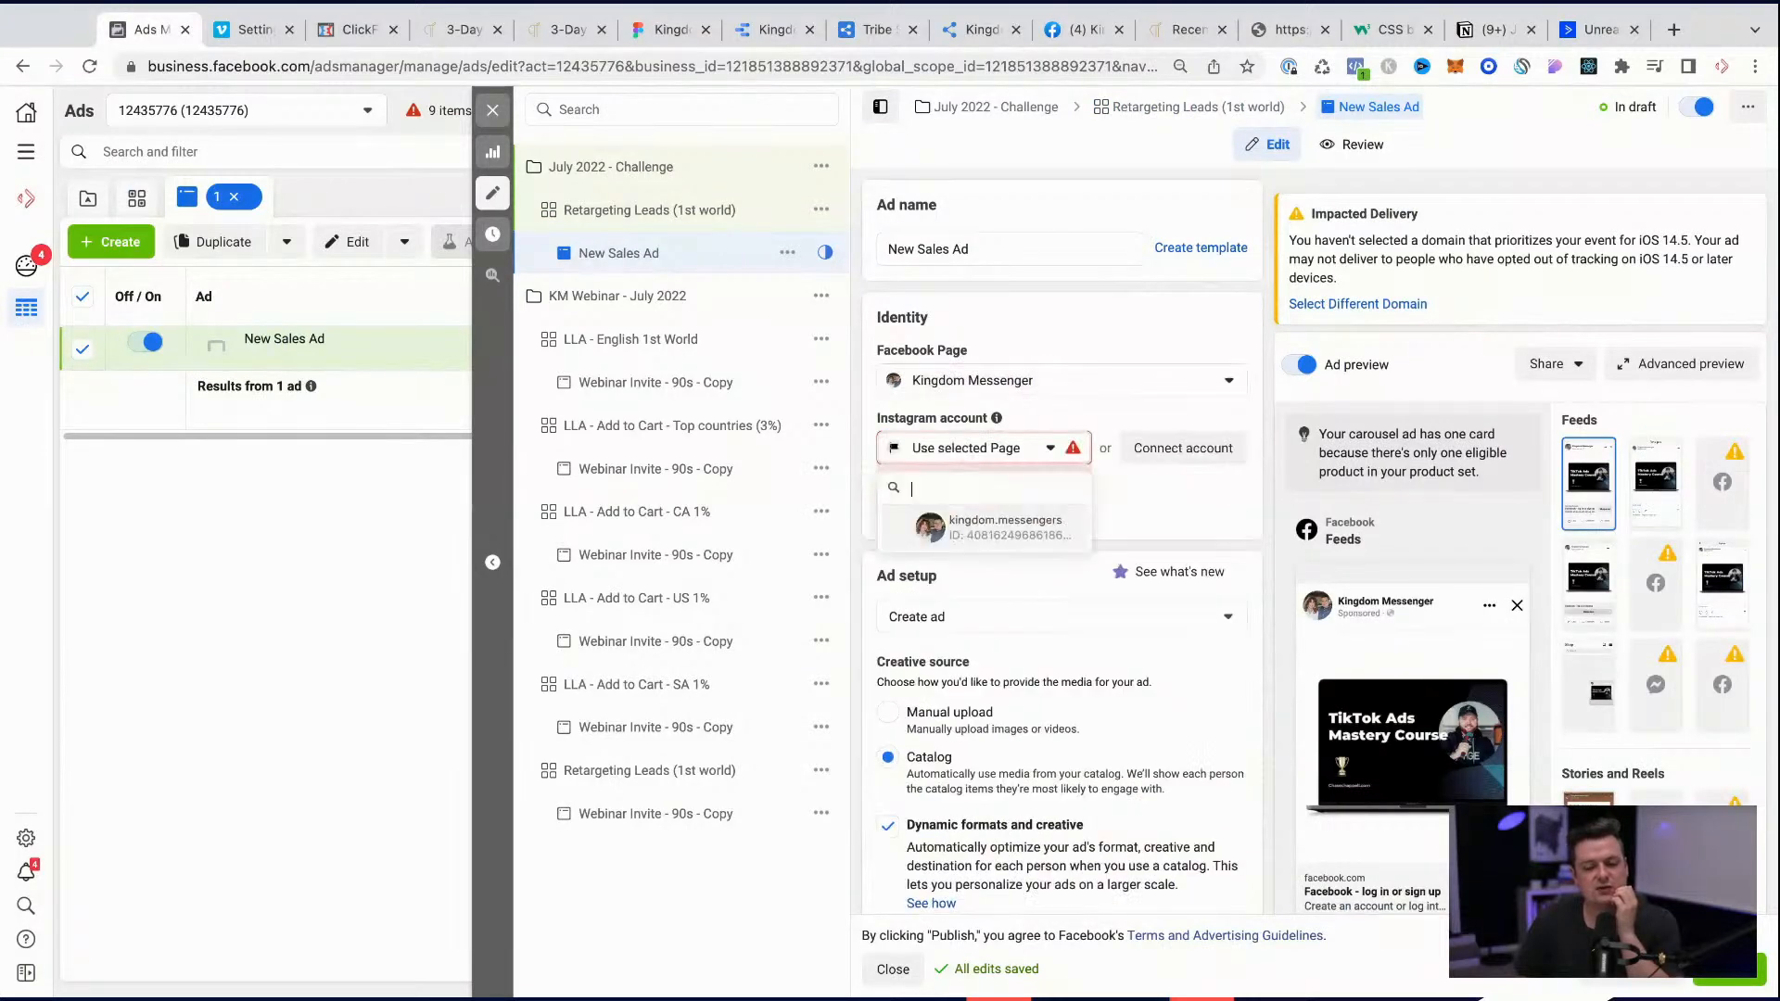
left_click(961, 529)
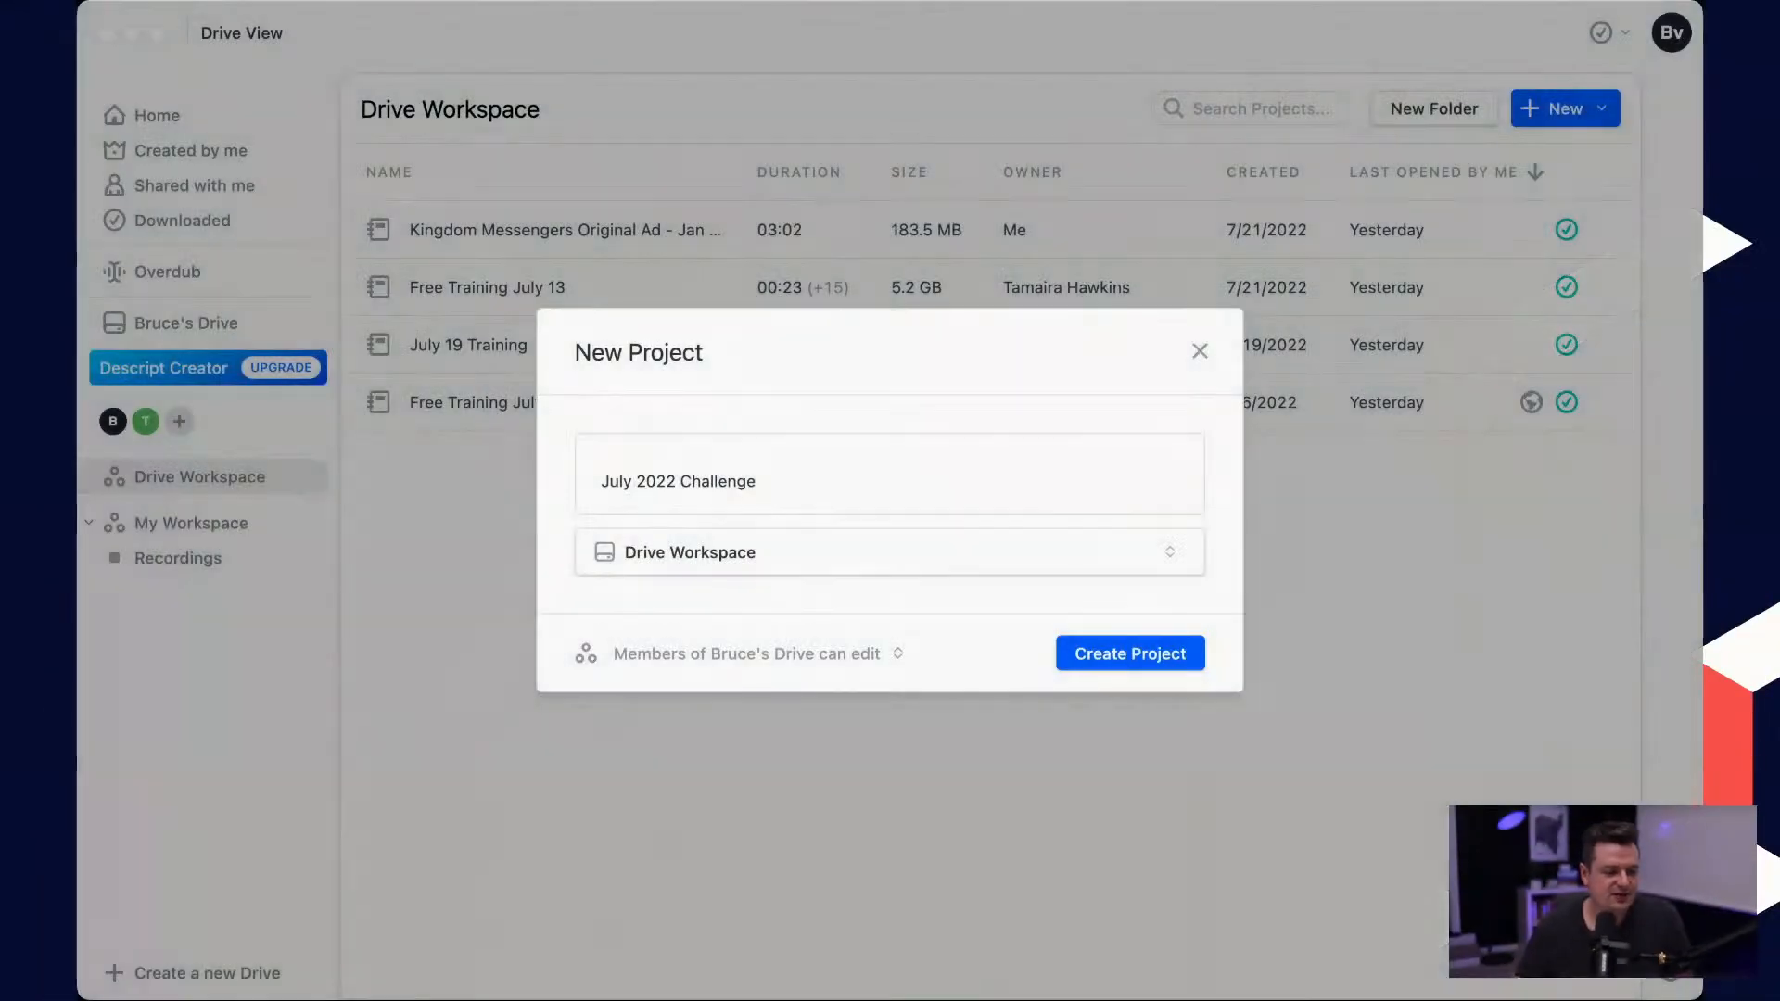
Step: Switch to Descript, create the project July 2022 Challenge in Drive Workspace and import July_2022_LP_v1.mp4 into it
left_click(1470, 477)
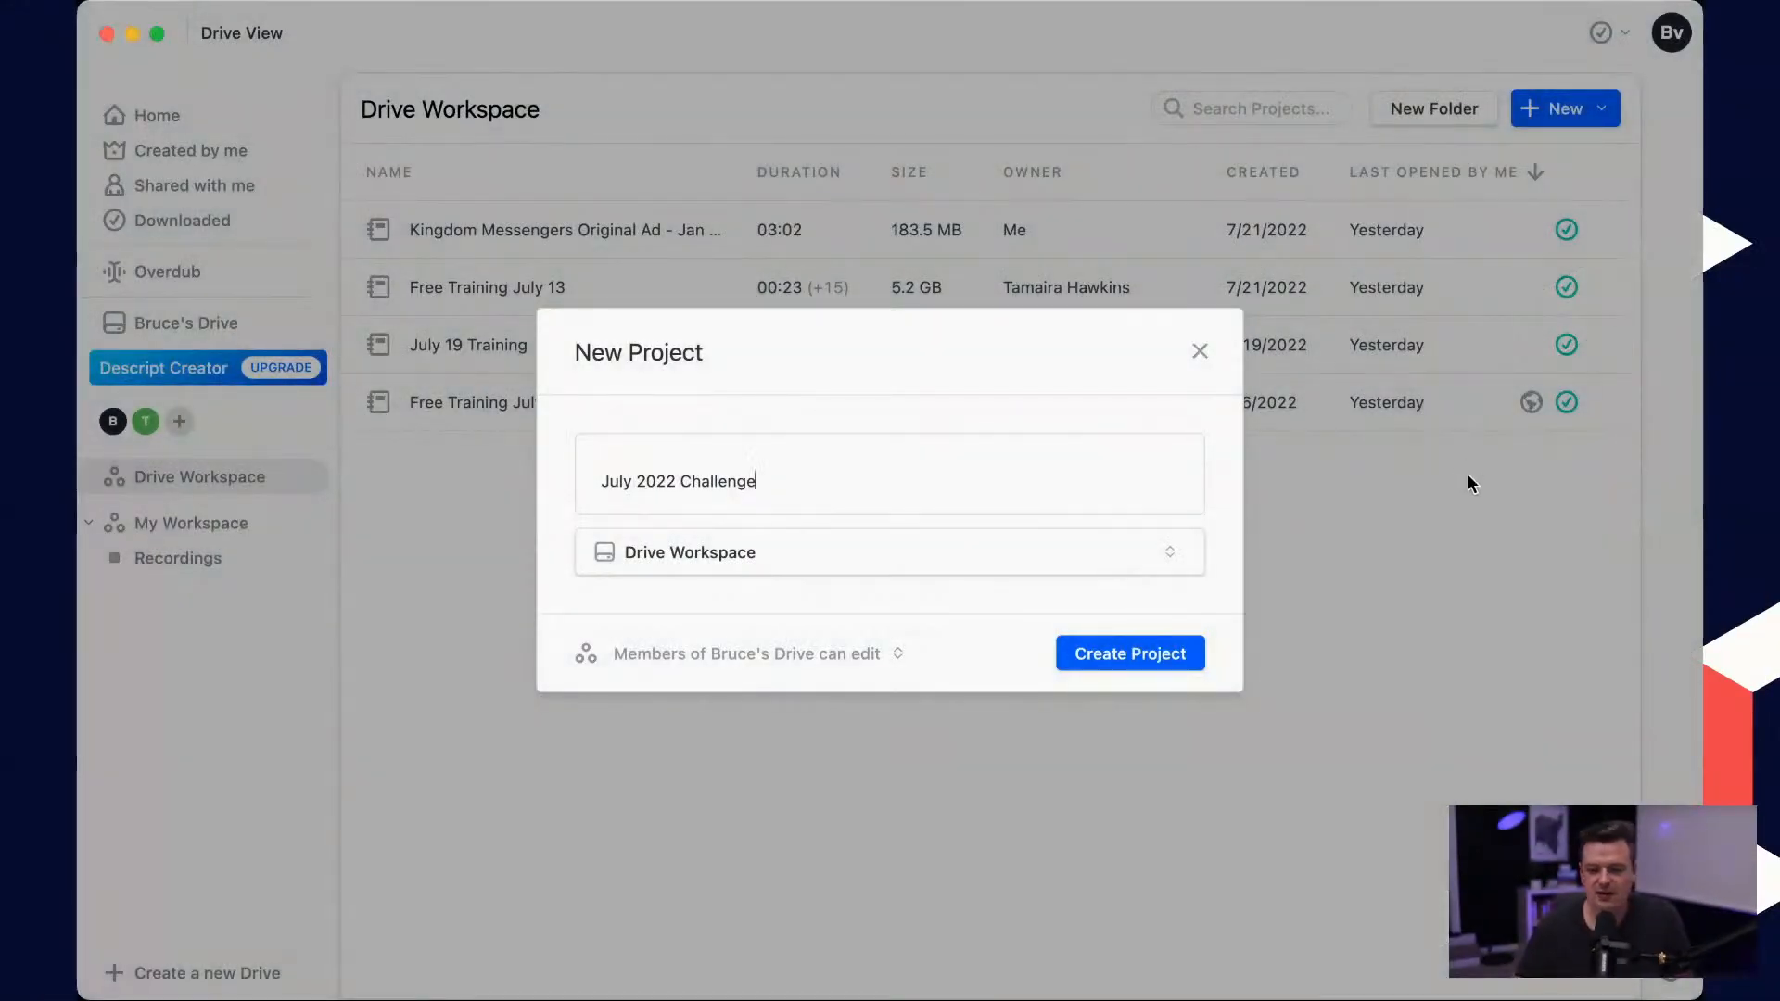
left_click(1135, 656)
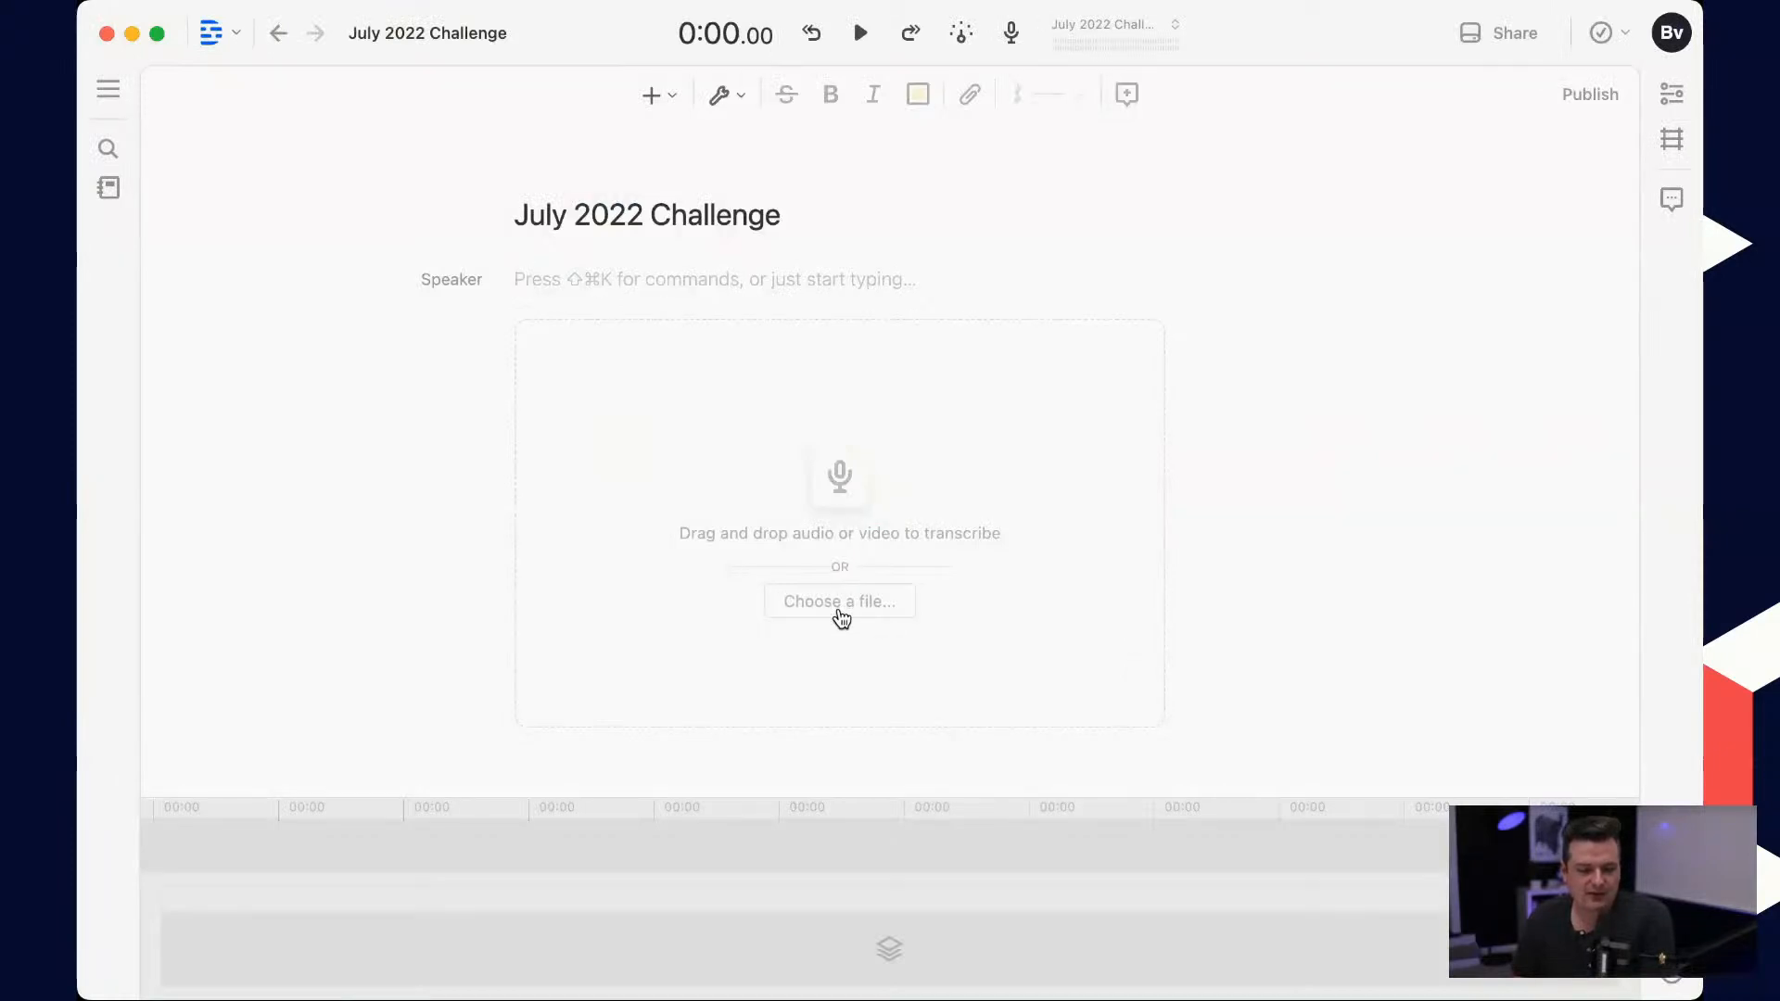
left_click(659, 479)
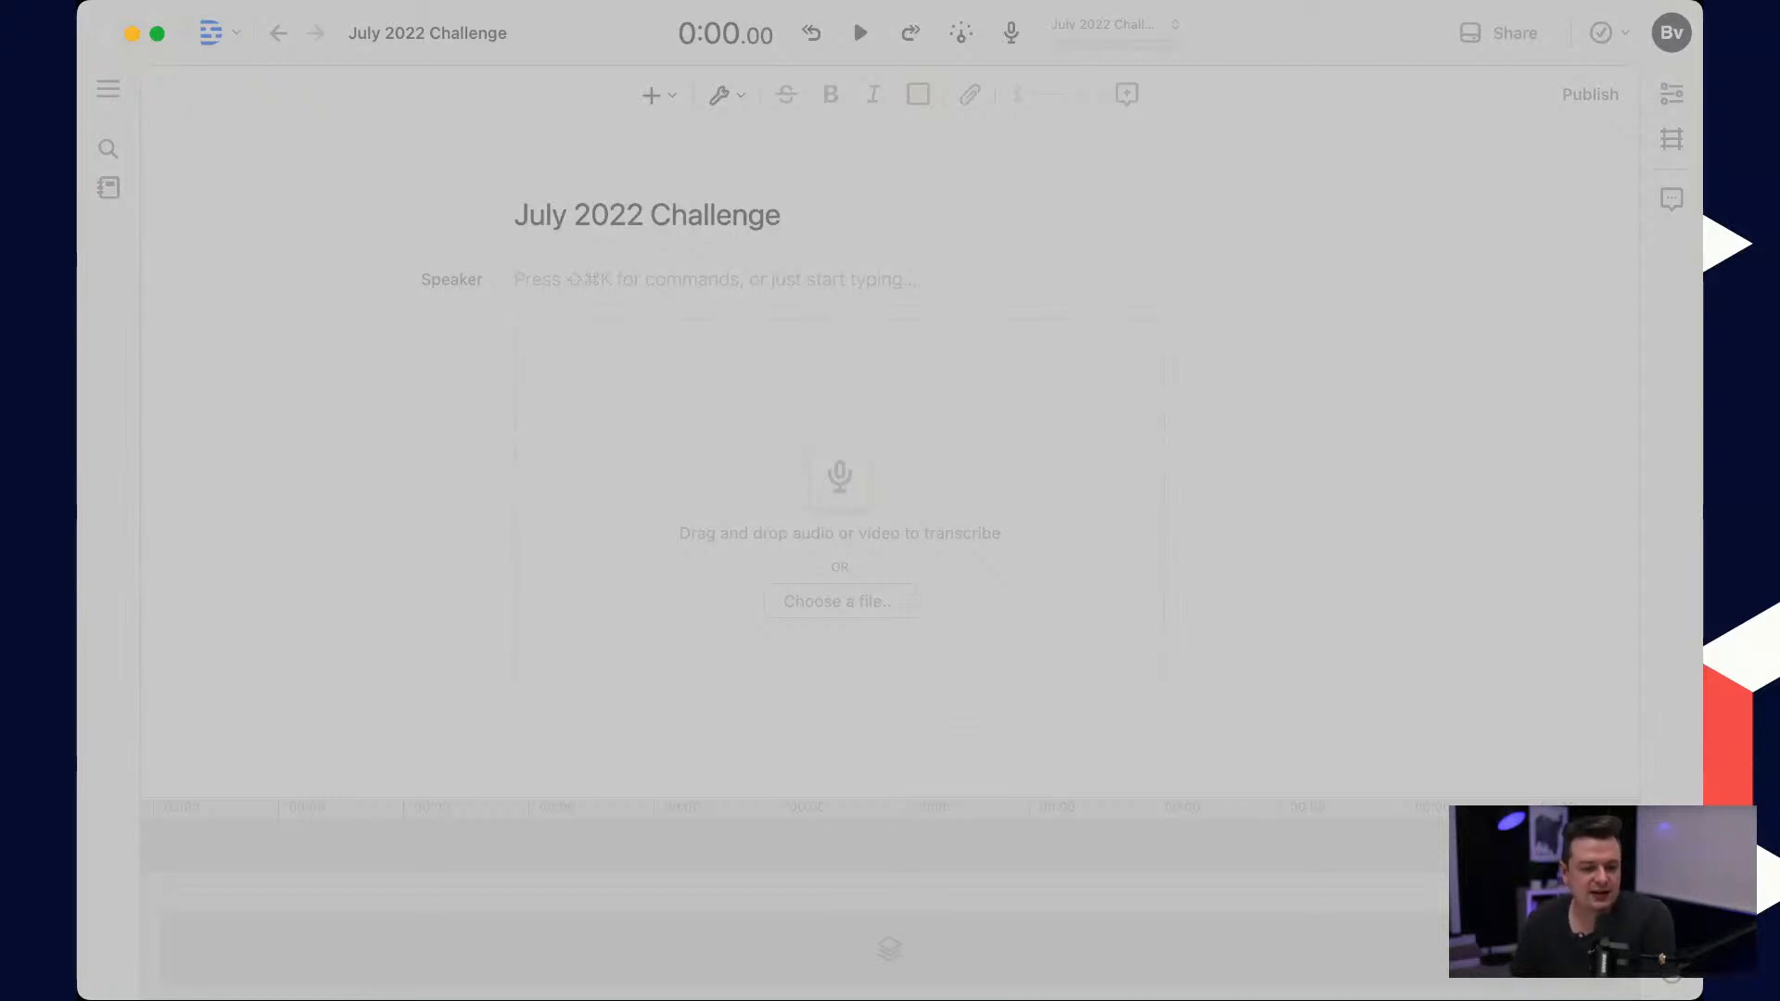
key("Return")
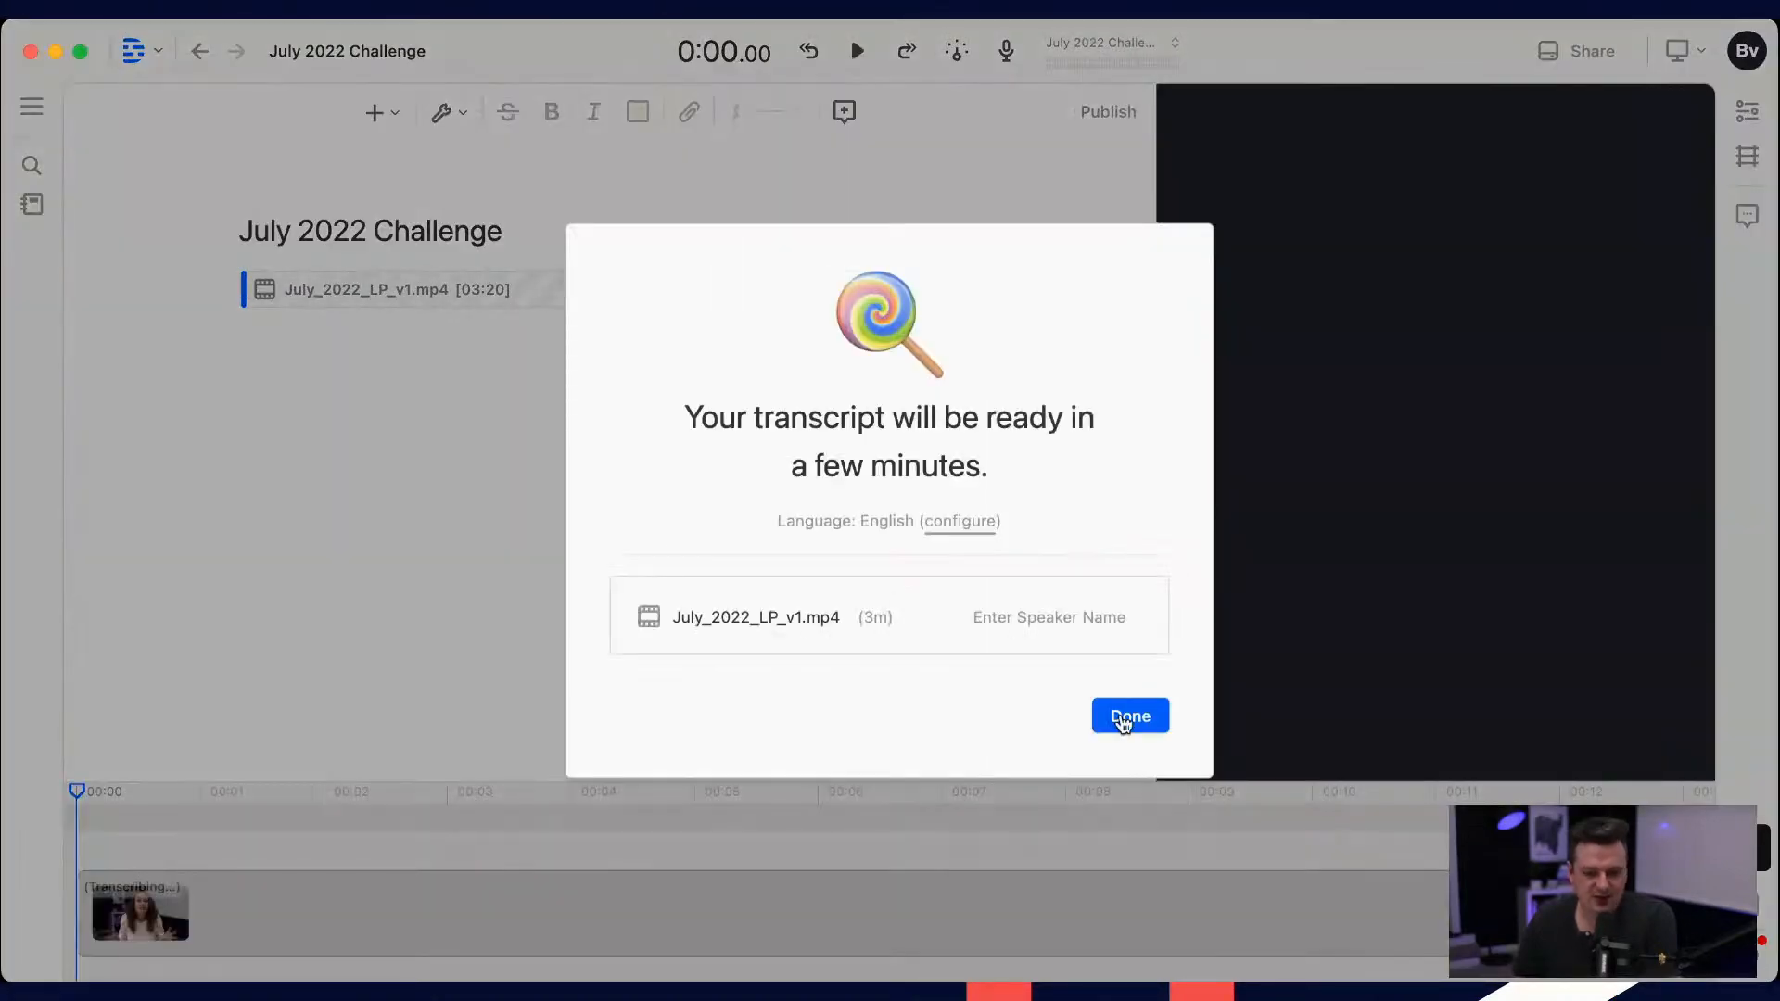
left_click(1125, 723)
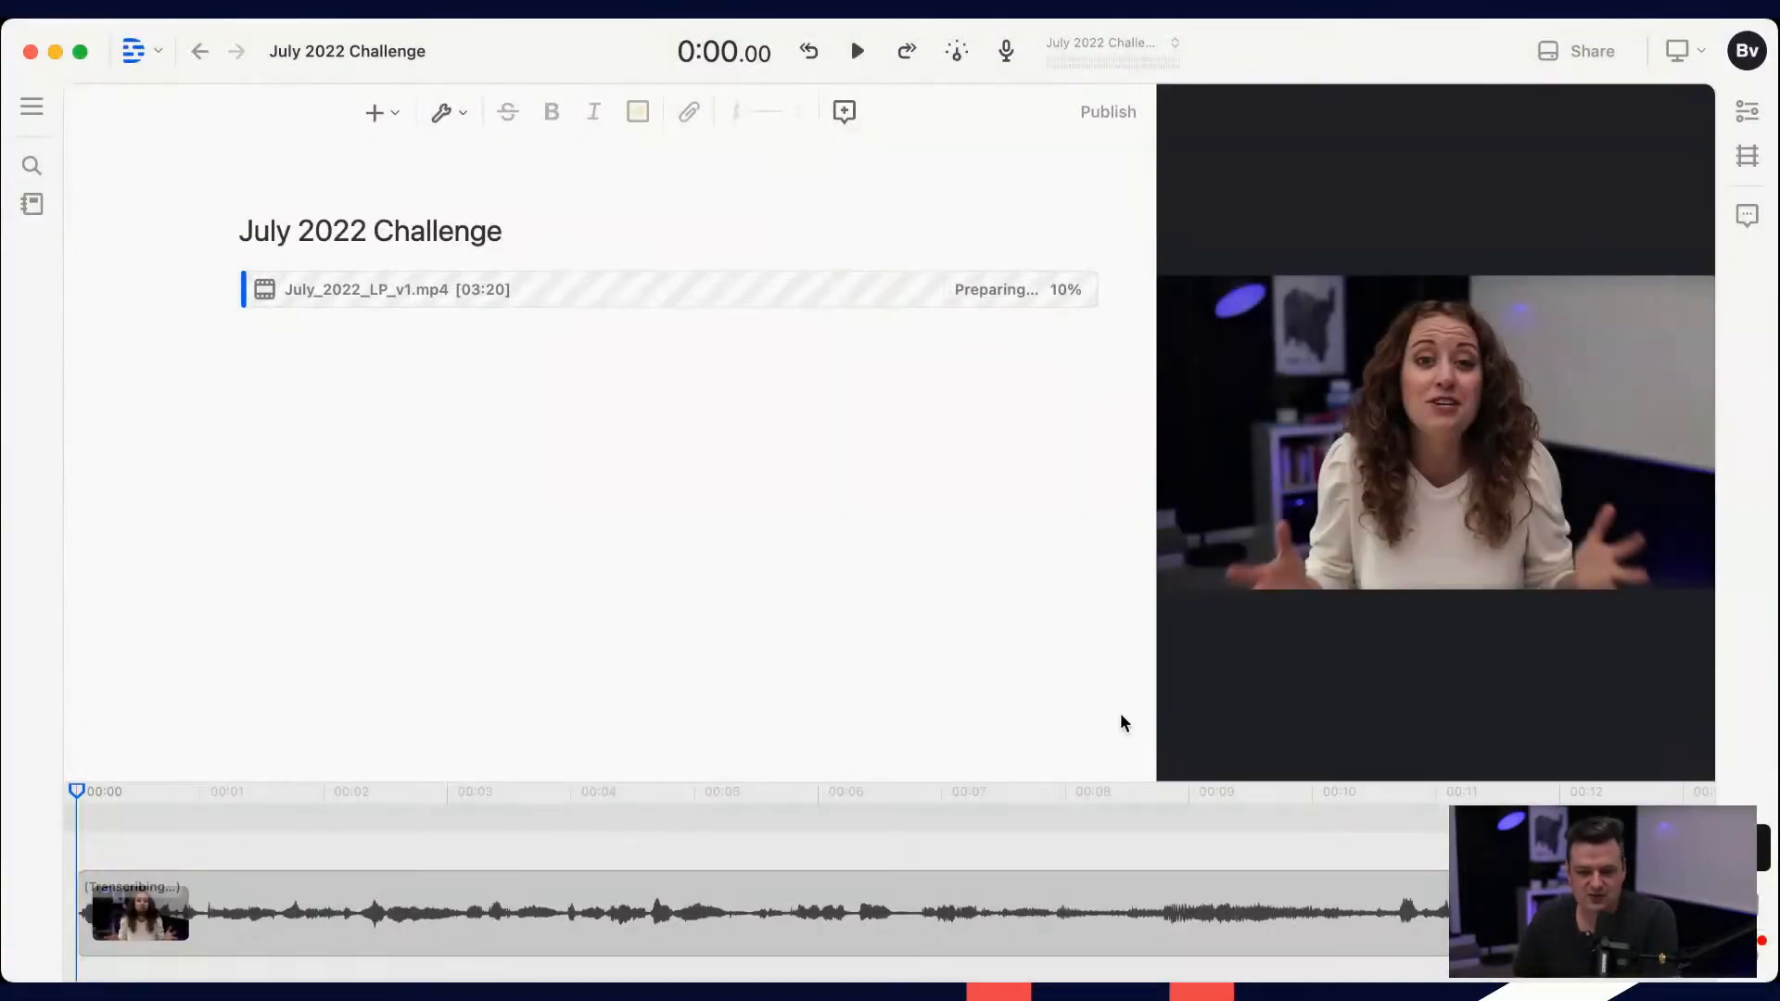
Step: Change the composition's orientation to Square (1:1)
left_click(1686, 125)
left_click(1524, 185)
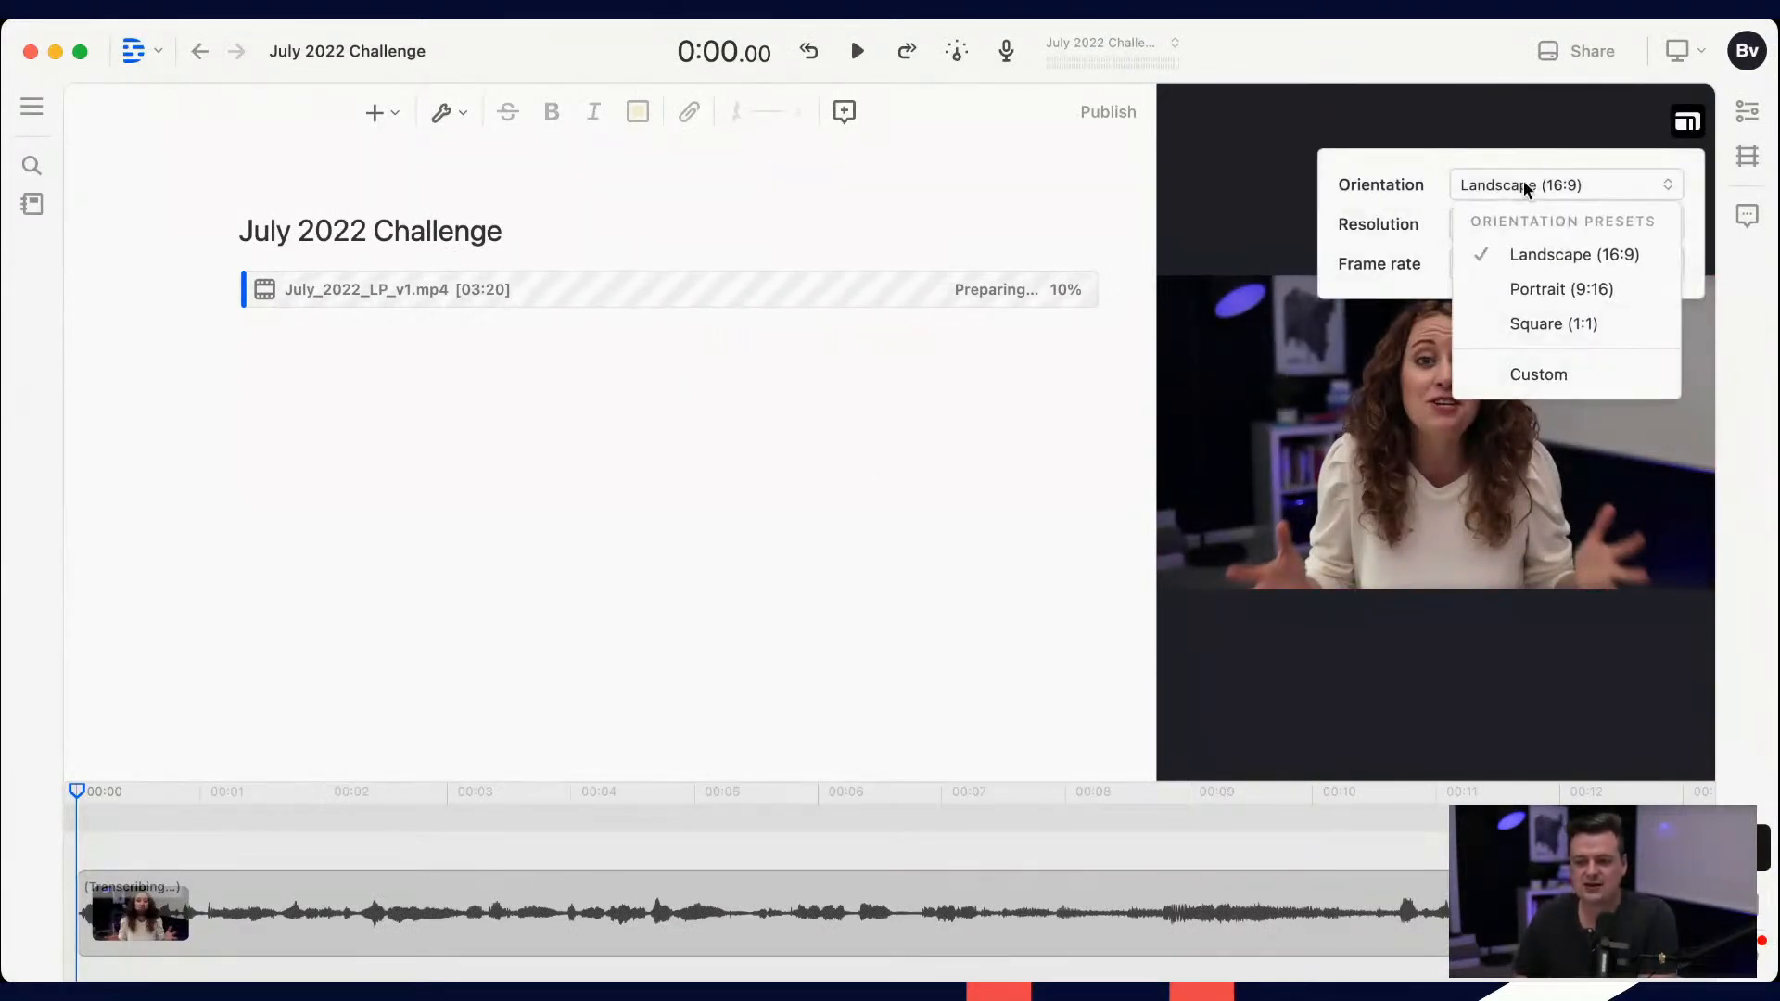
left_click(1539, 324)
left_click(1104, 406)
Step: Enlarge the video clip to about 115% and center it in the square frame
left_click(1423, 434)
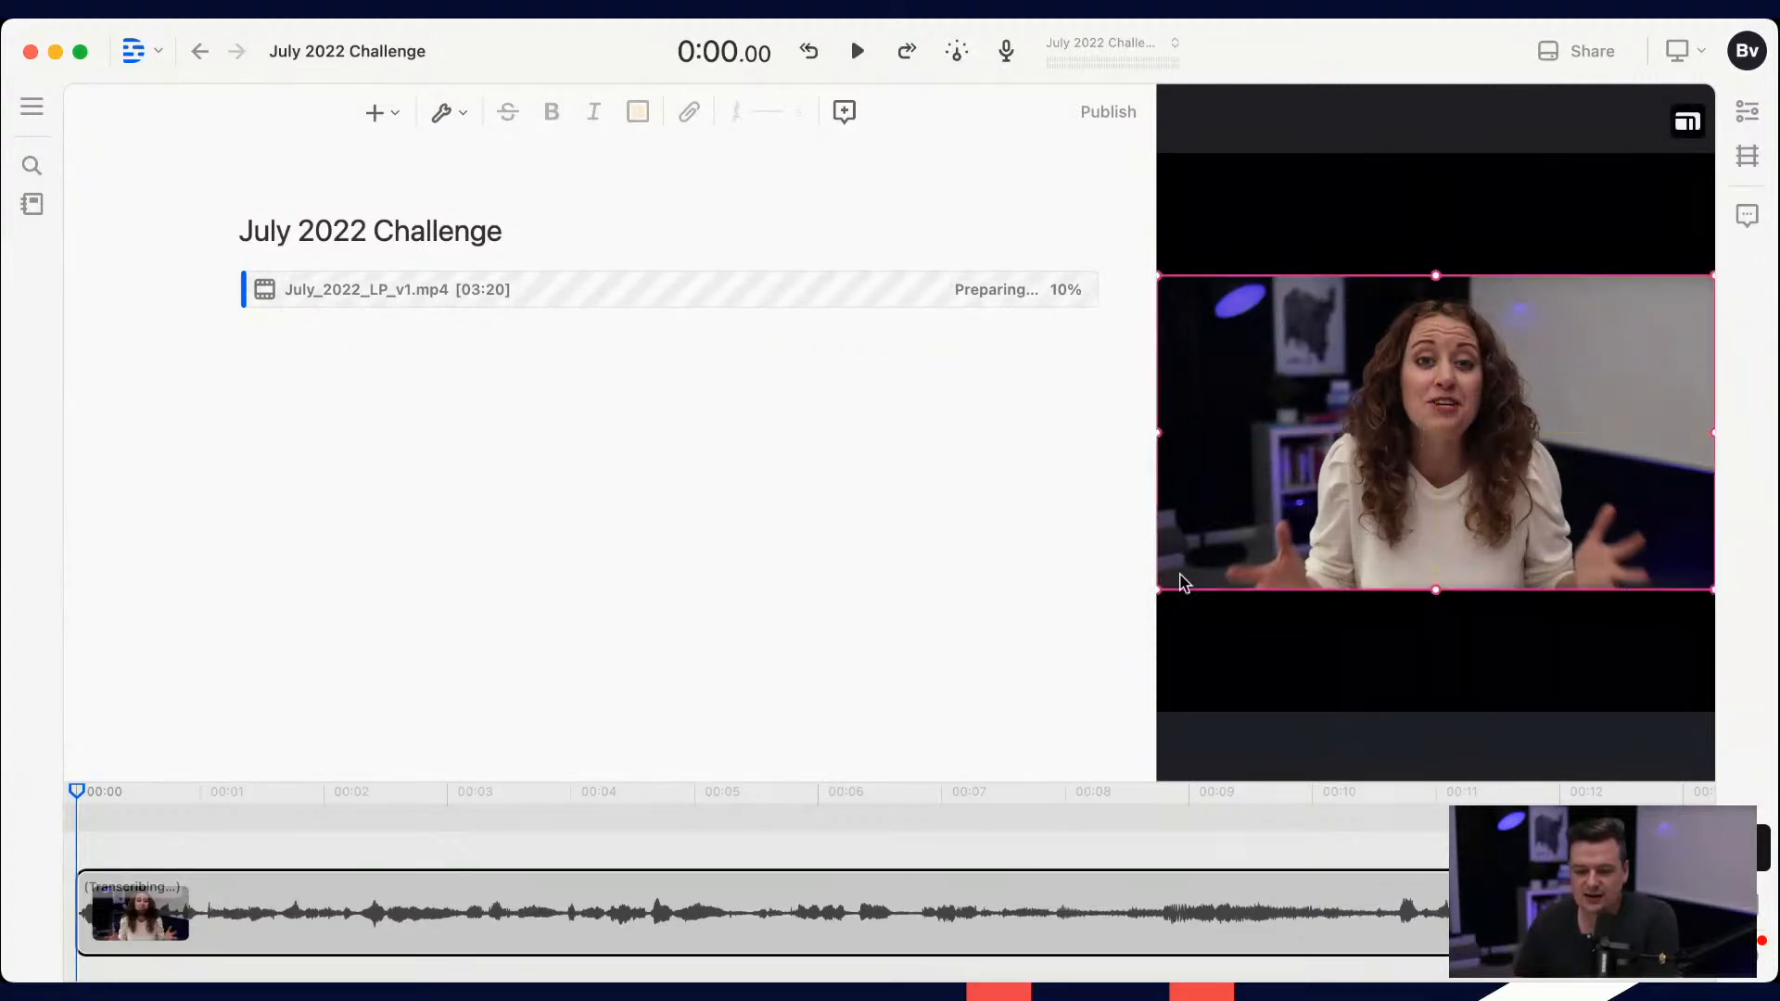
left_click_drag(1159, 590, 1074, 637)
left_click_drag(1404, 505, 1450, 484)
left_click_drag(1395, 372, 1393, 375)
left_click(1352, 215)
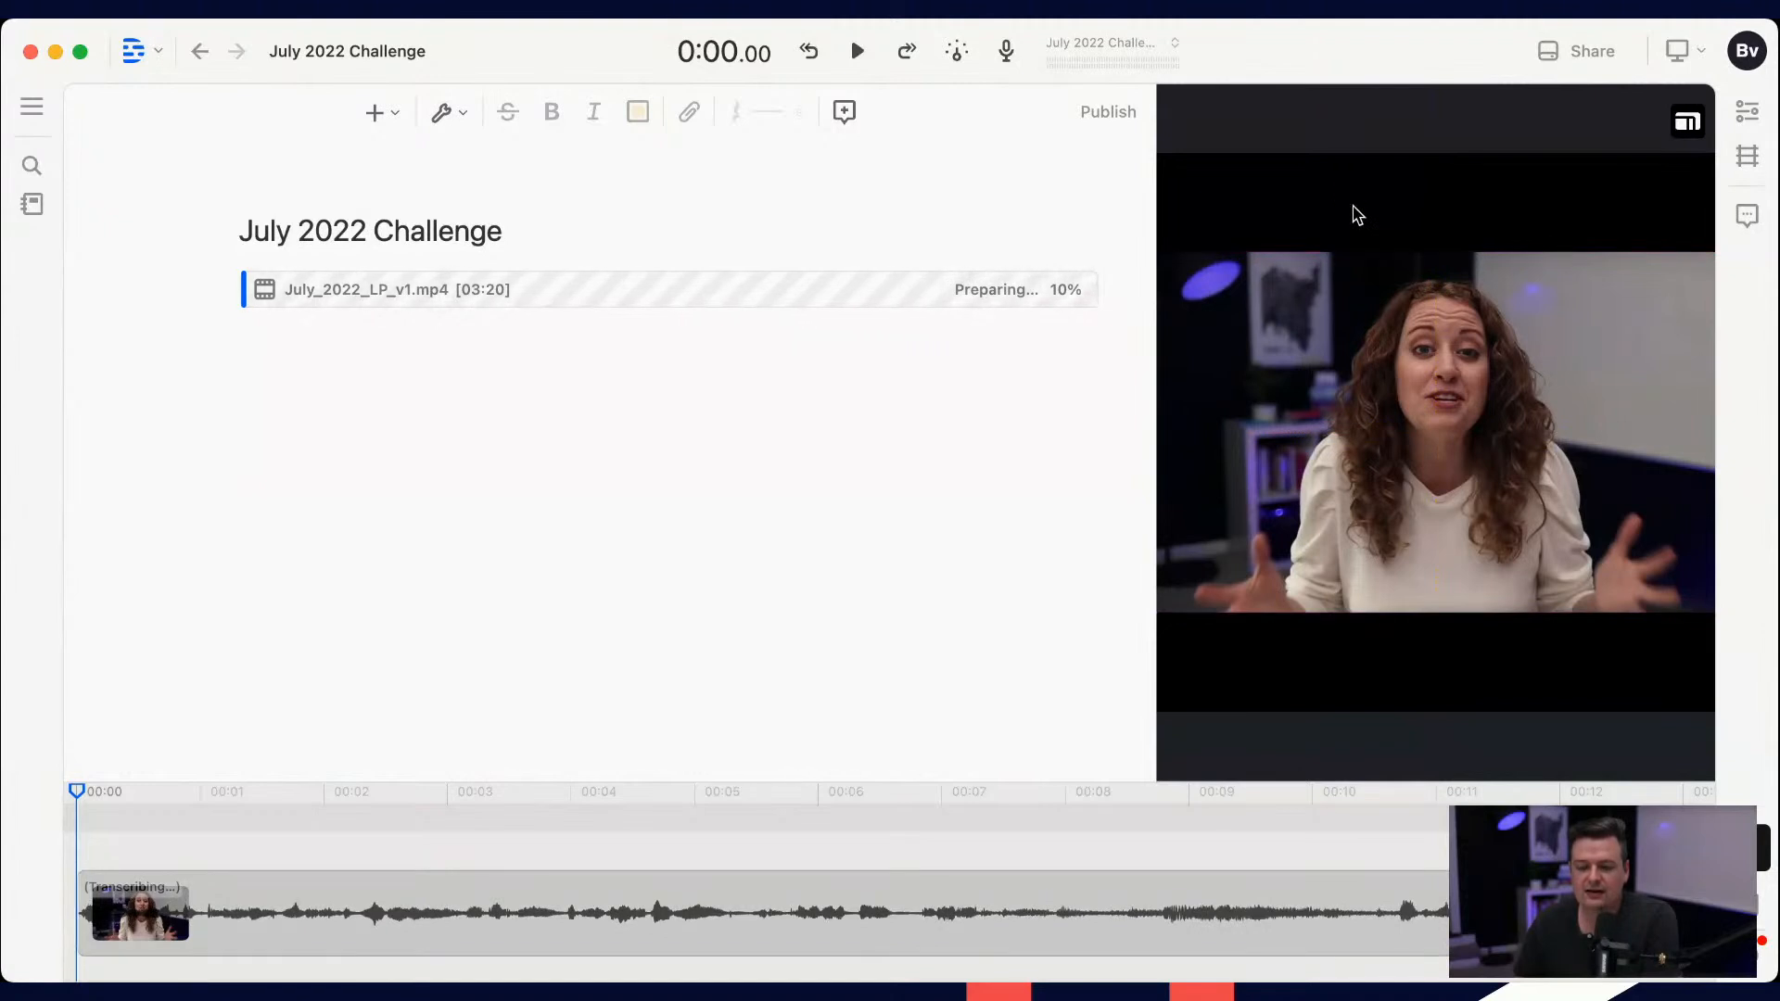
Step: Add a text clip above the speaker reading "Do you have a Kingdom Message Stirring in Your Heart?"
left_click(376, 113)
type("tex")
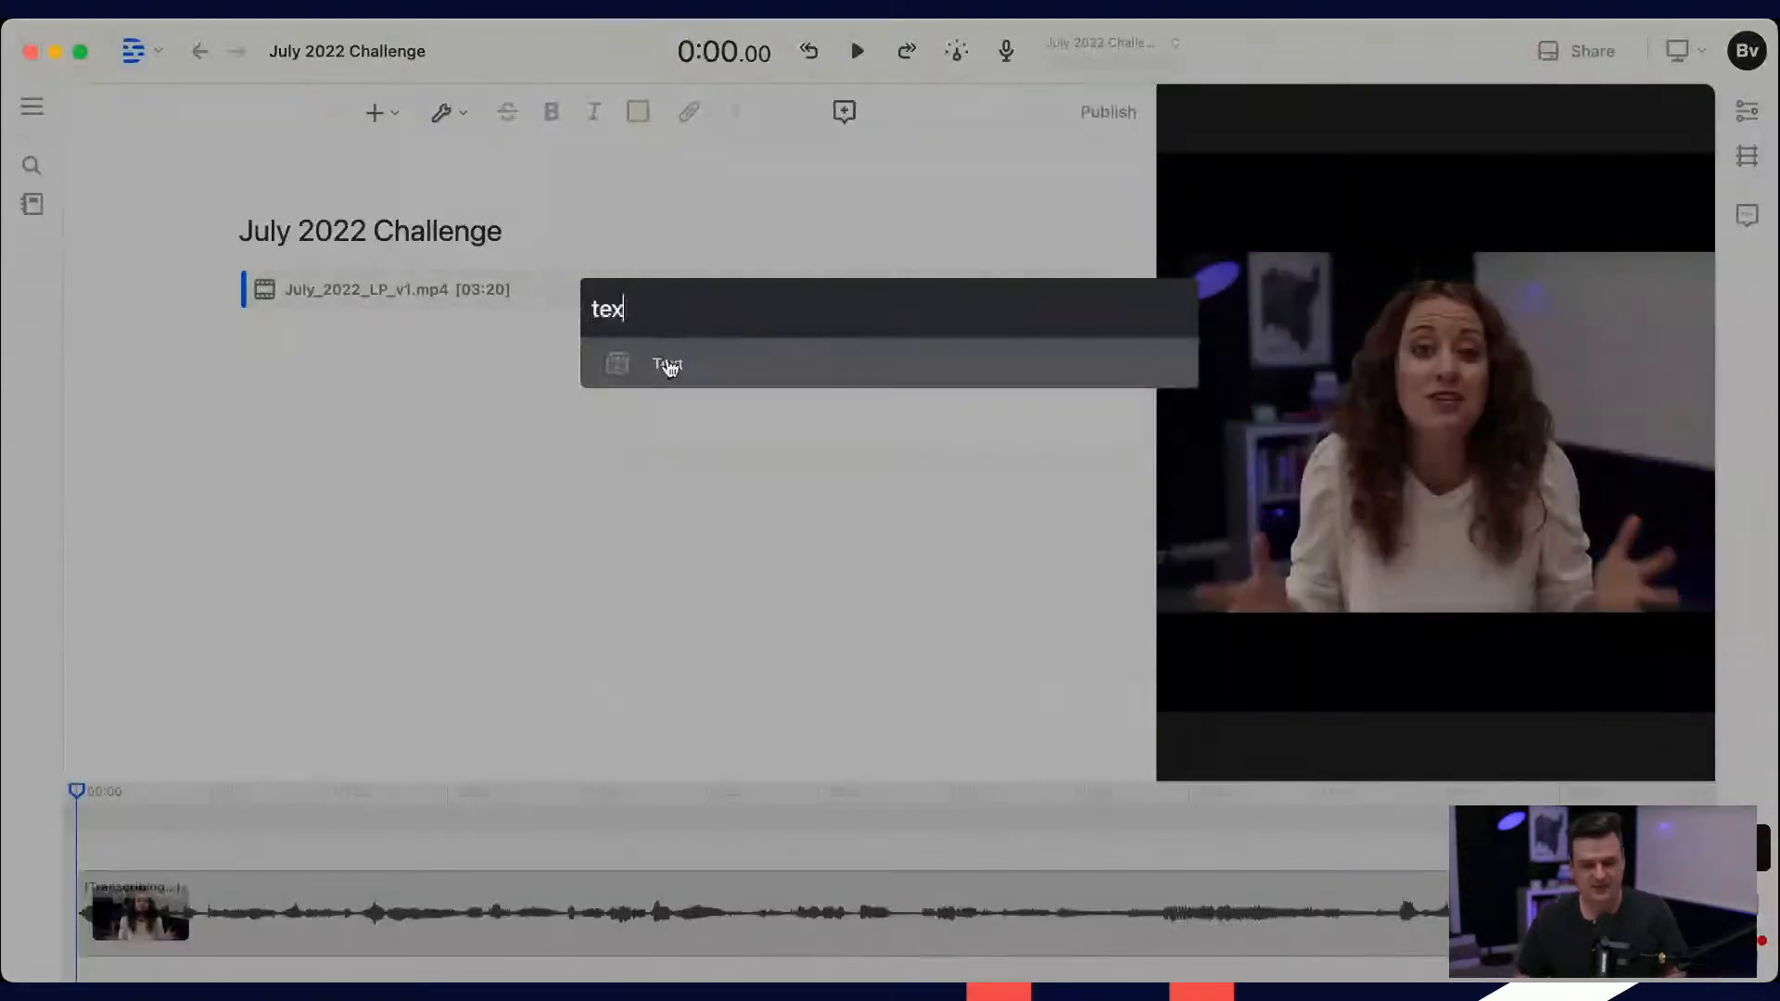
left_click(669, 367)
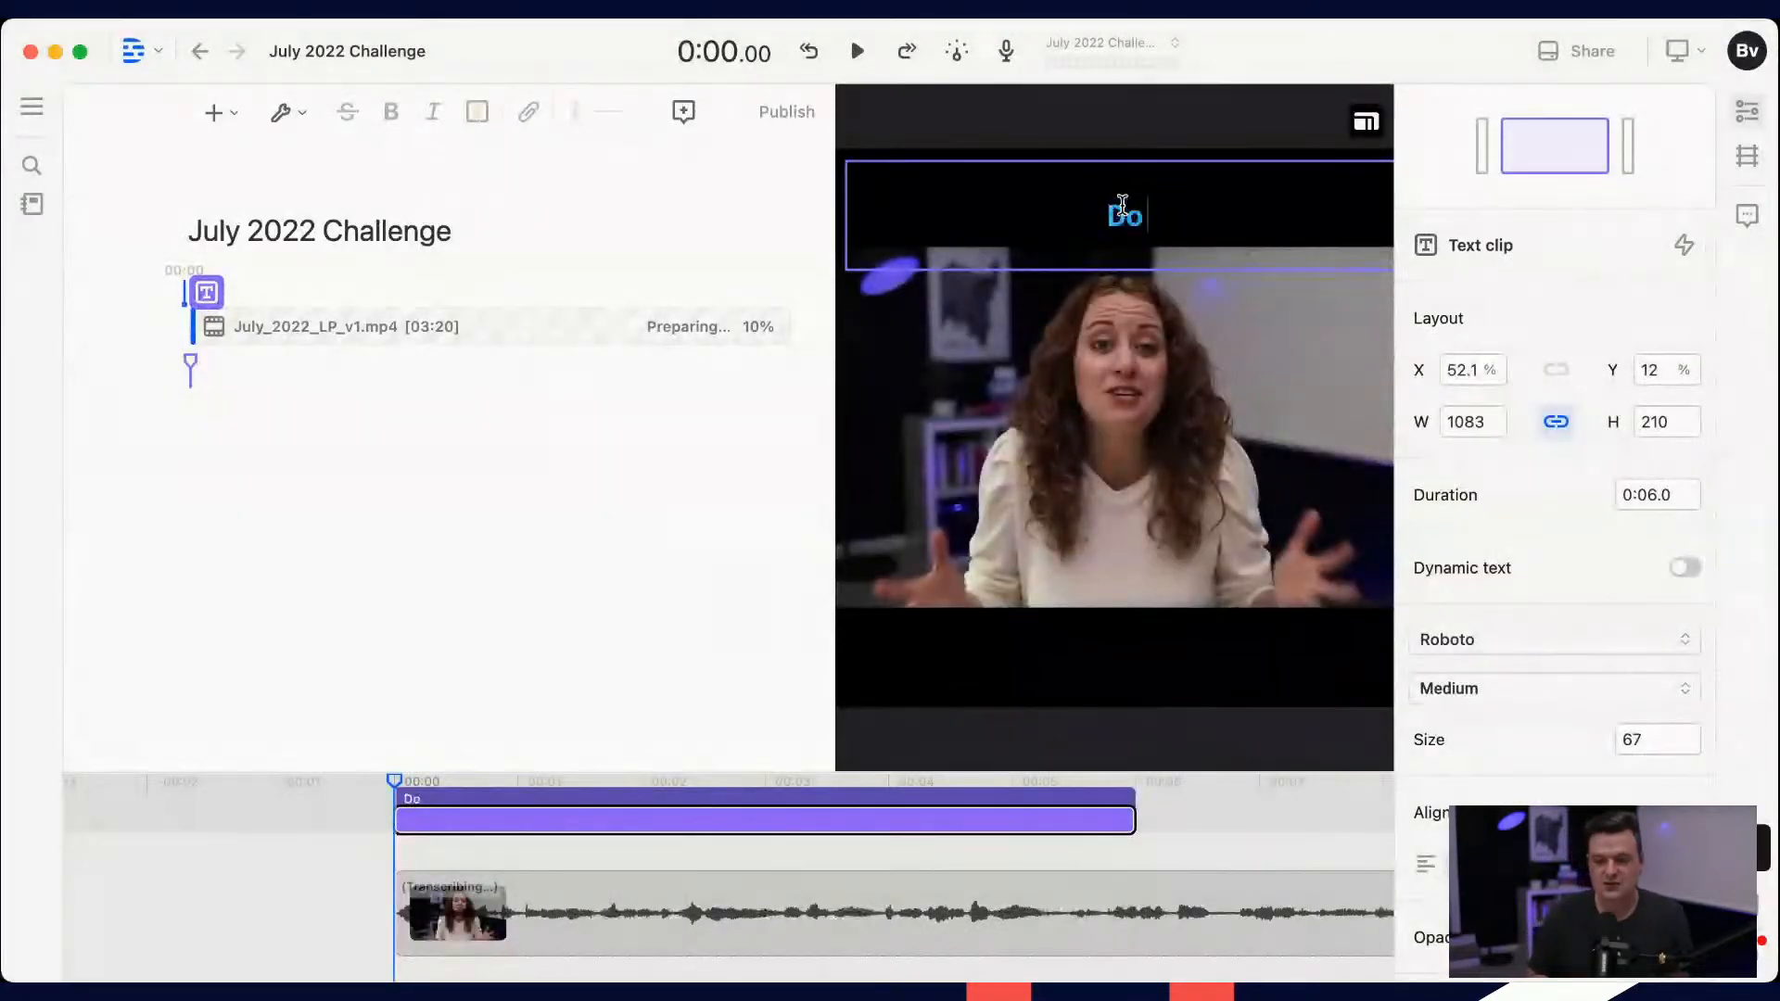
type("Do you have a Kingdom Mes")
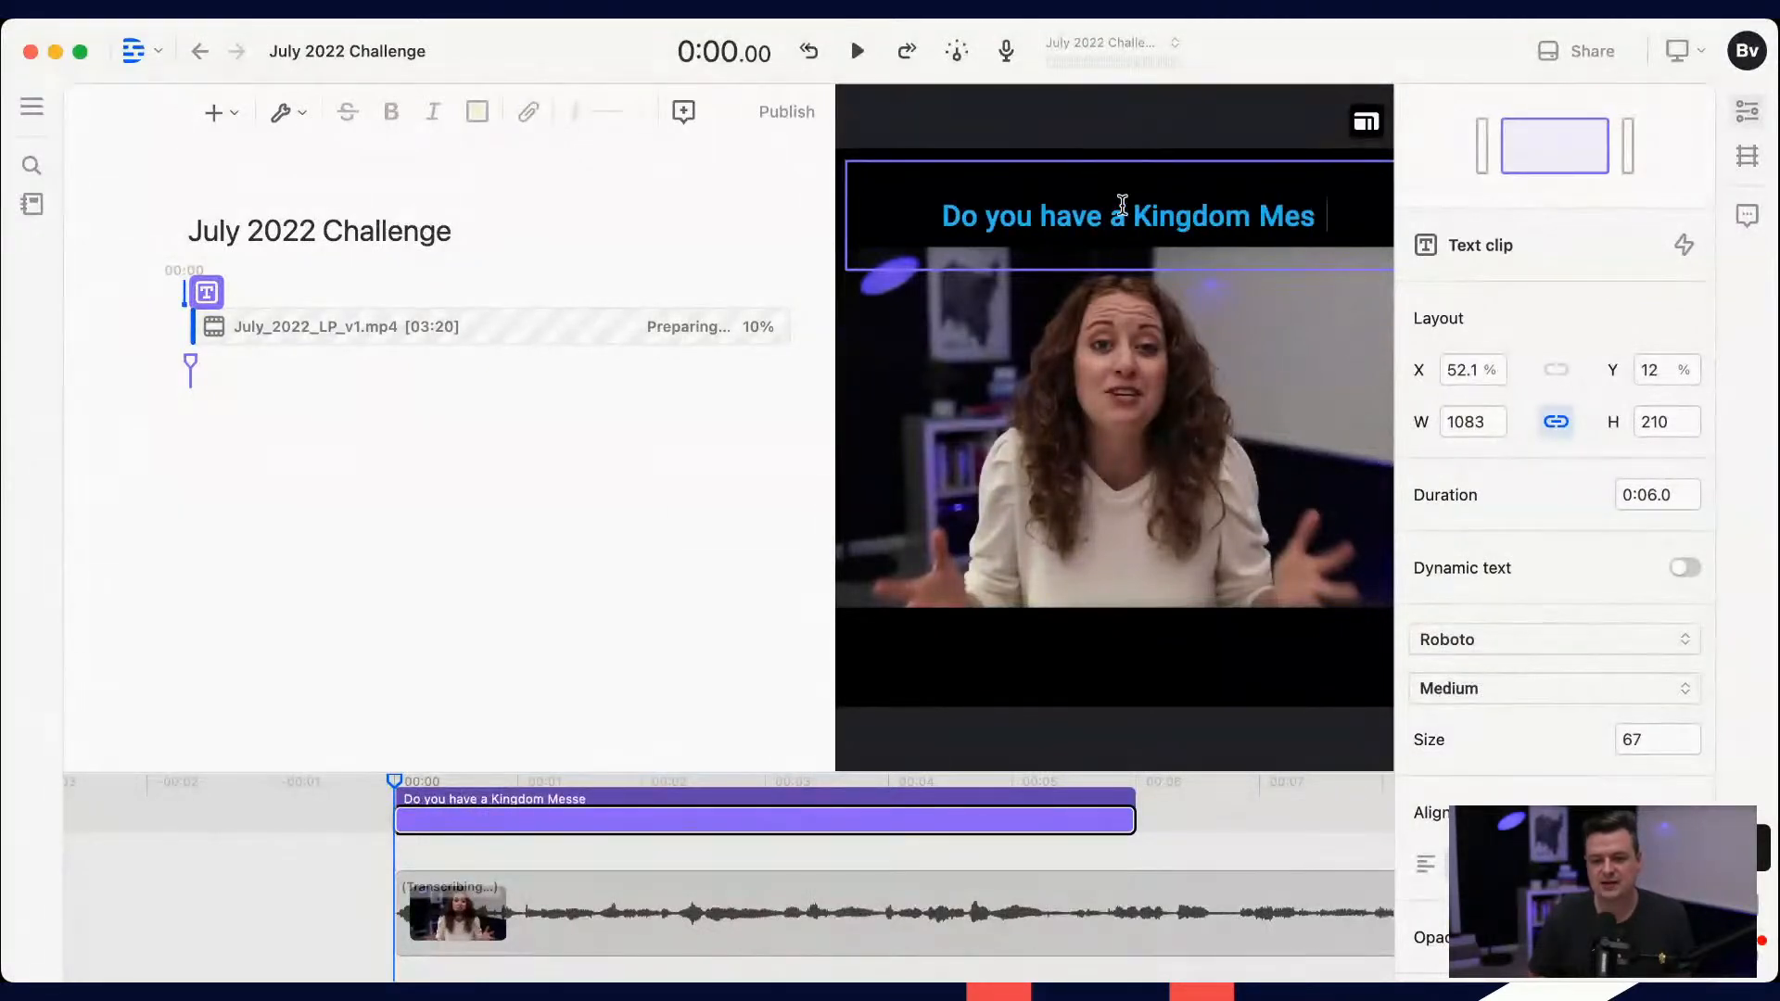
type("sege S")
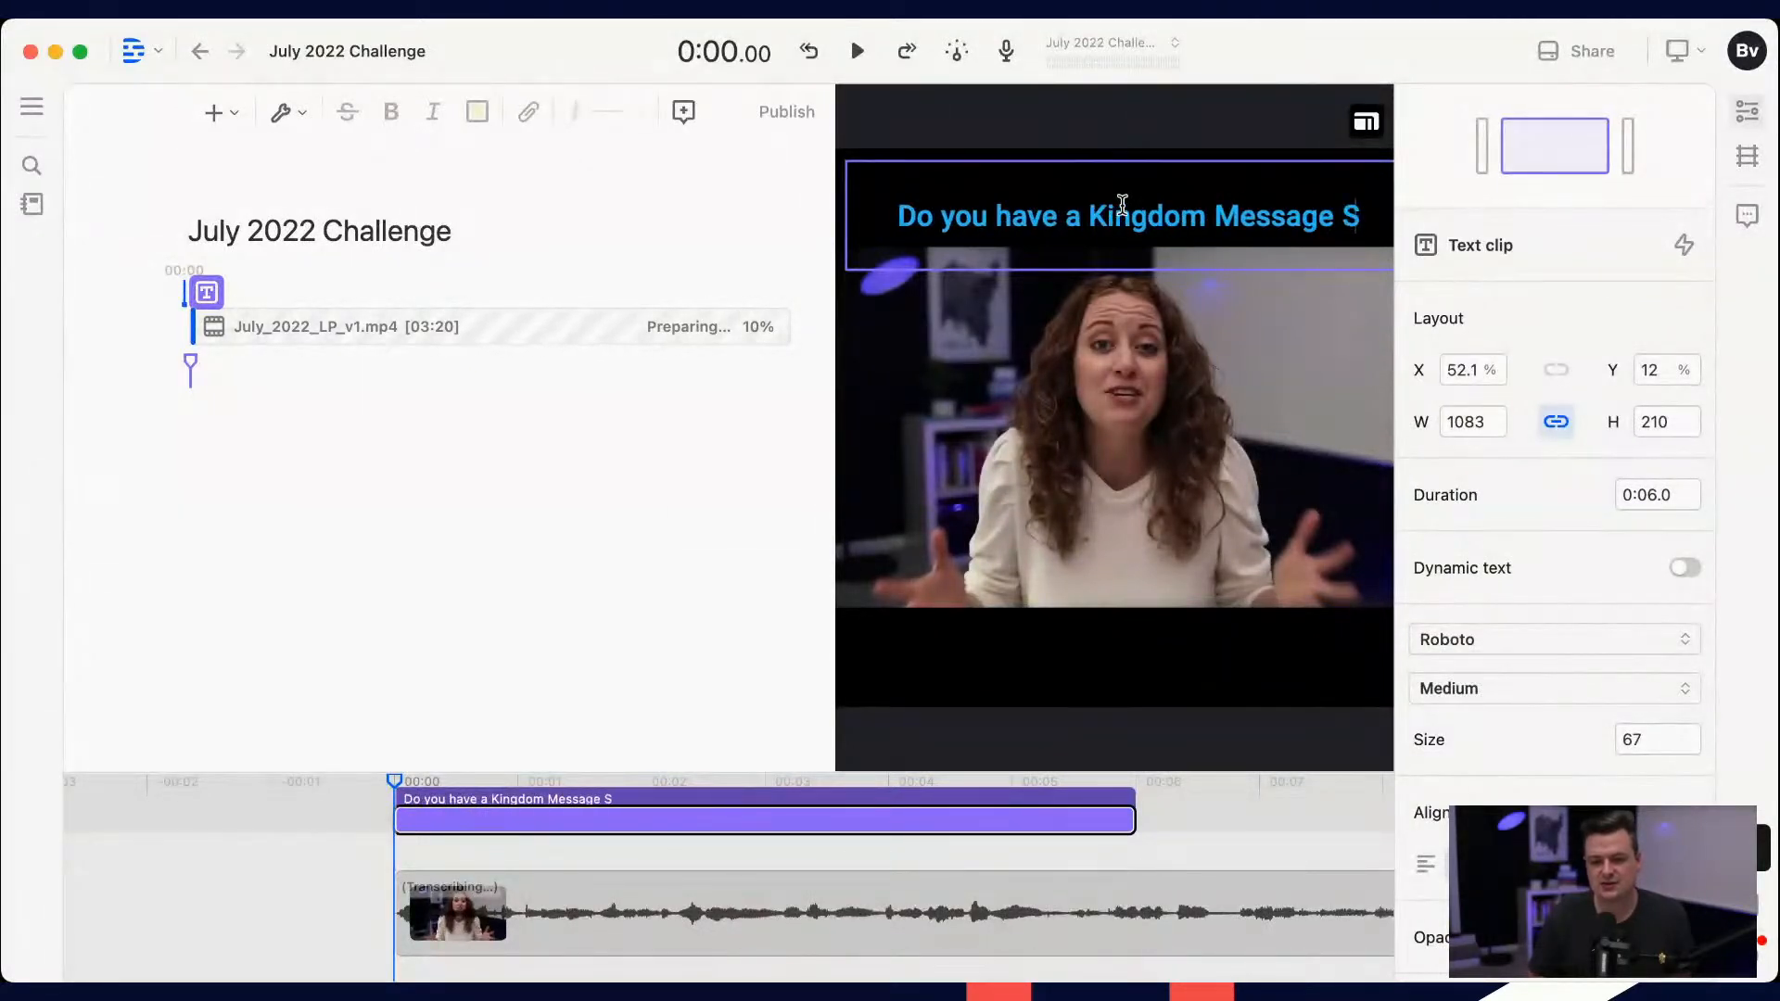
type("tirring in Y")
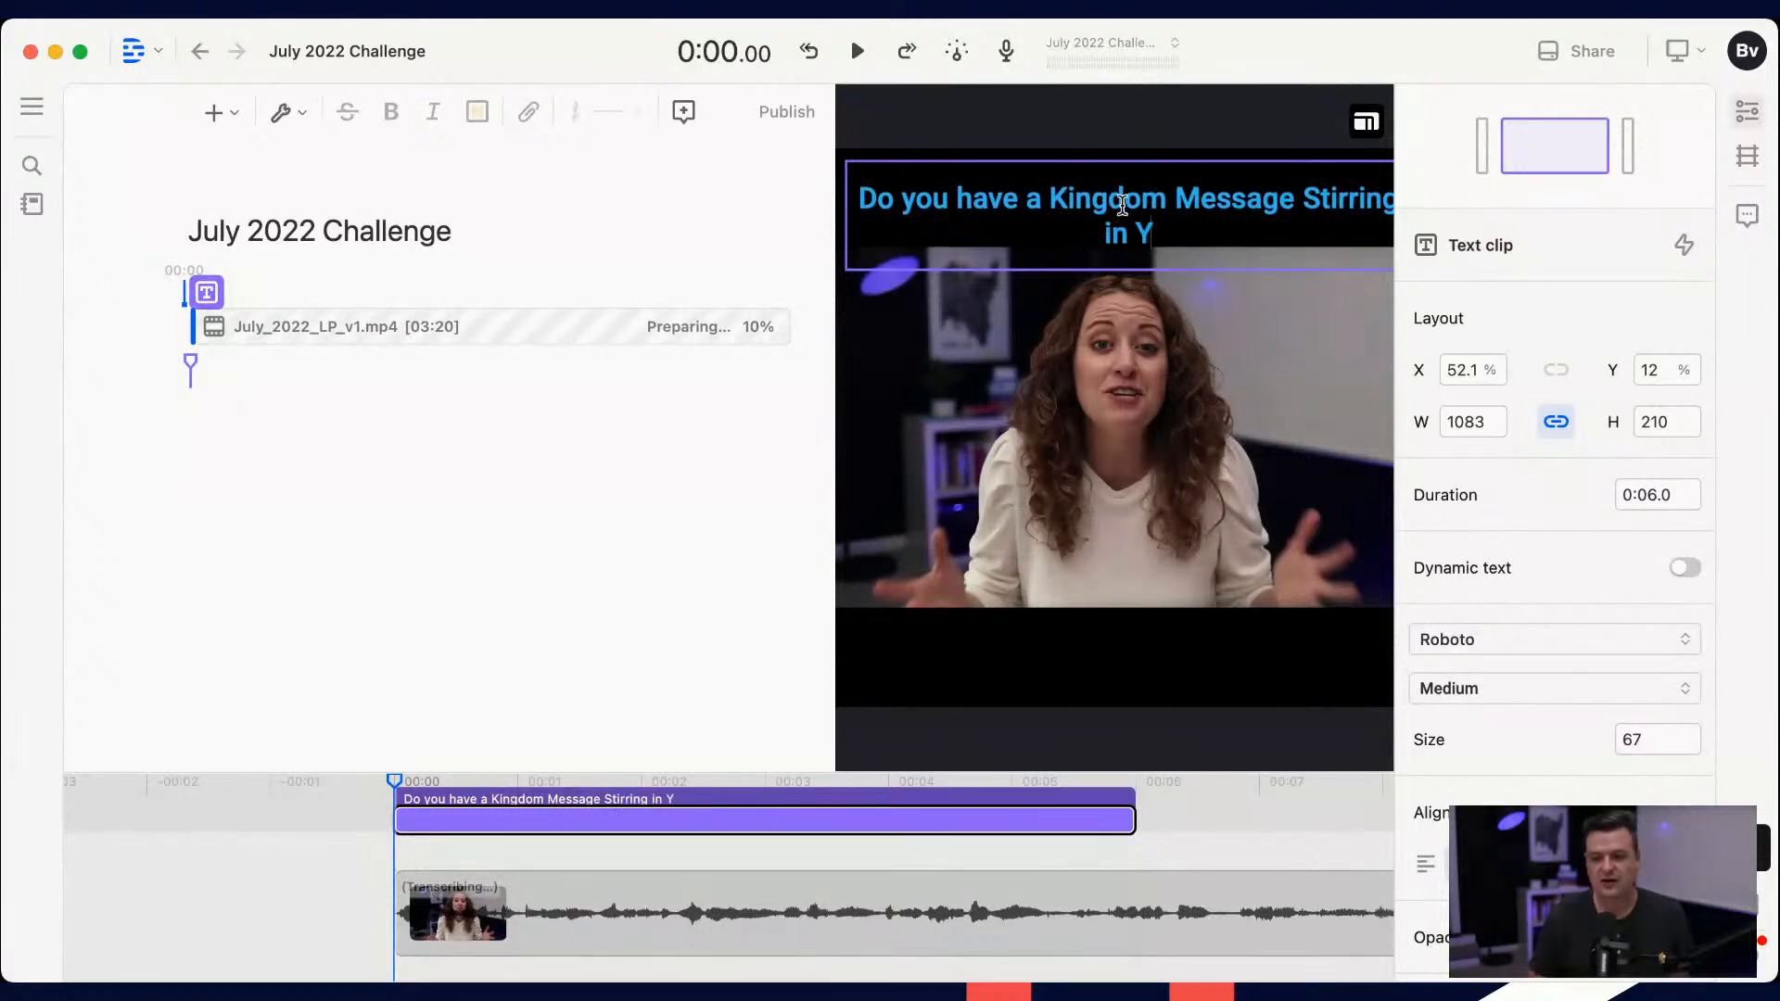
type("our Heart")
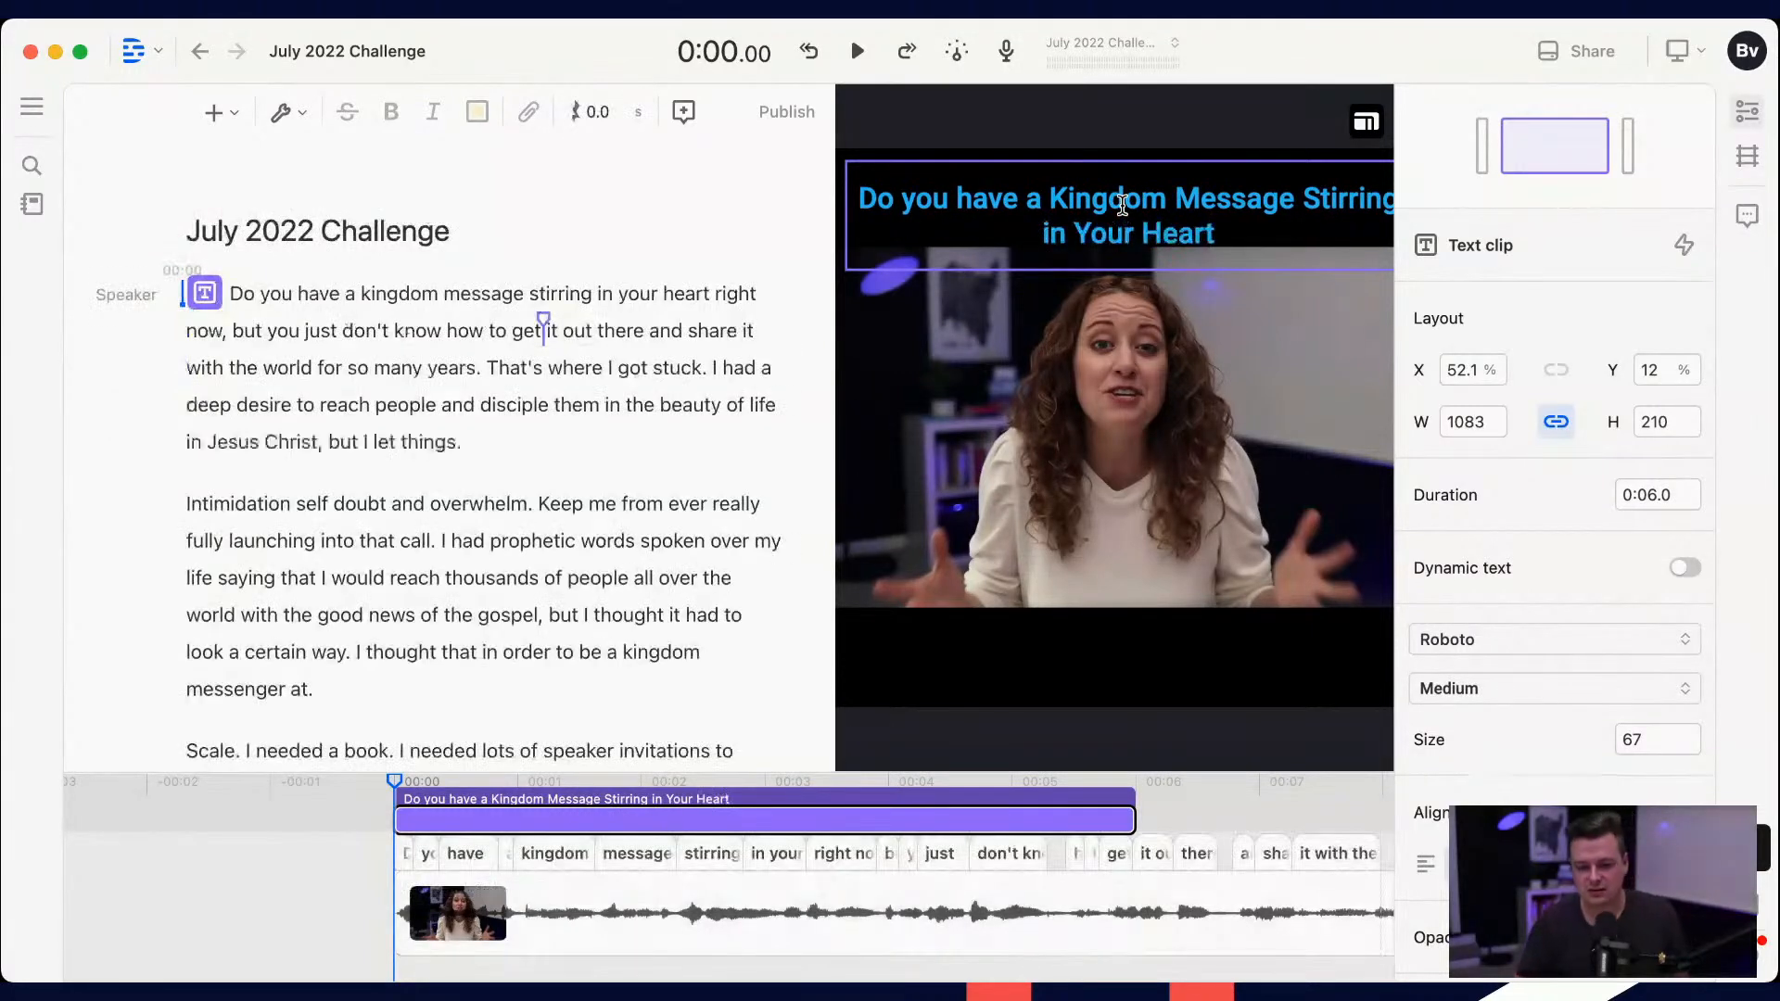
type("??")
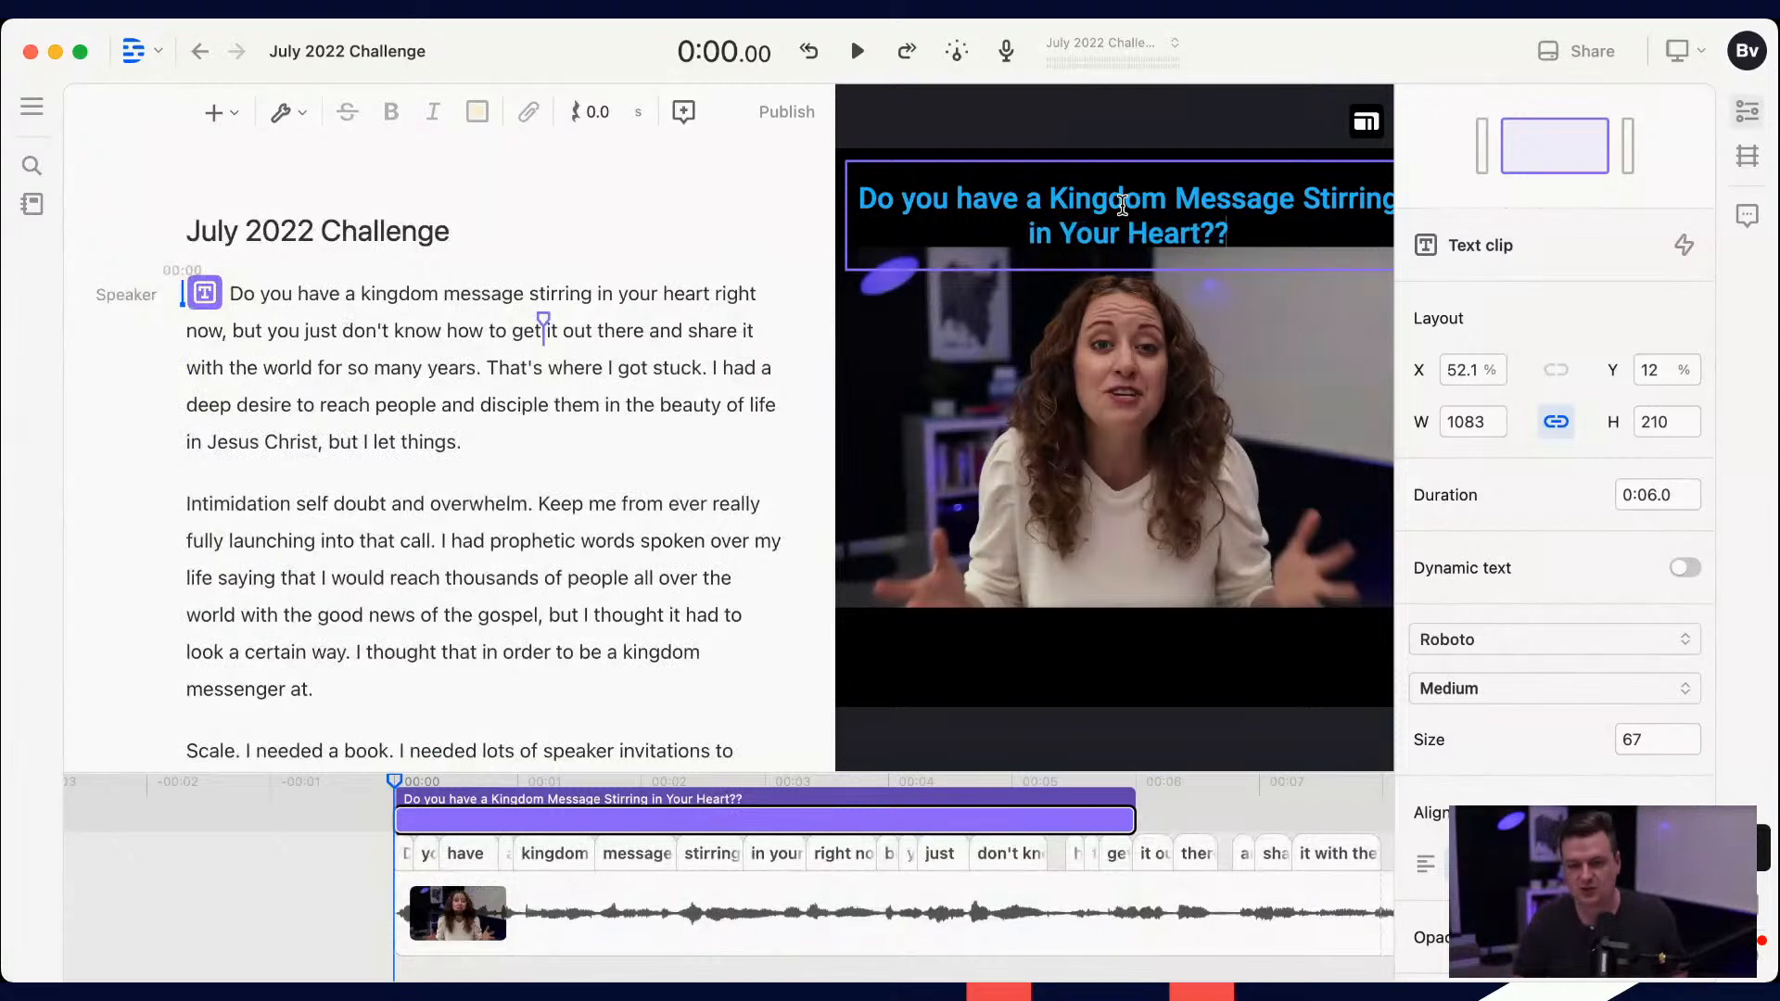
key("BackSpace")
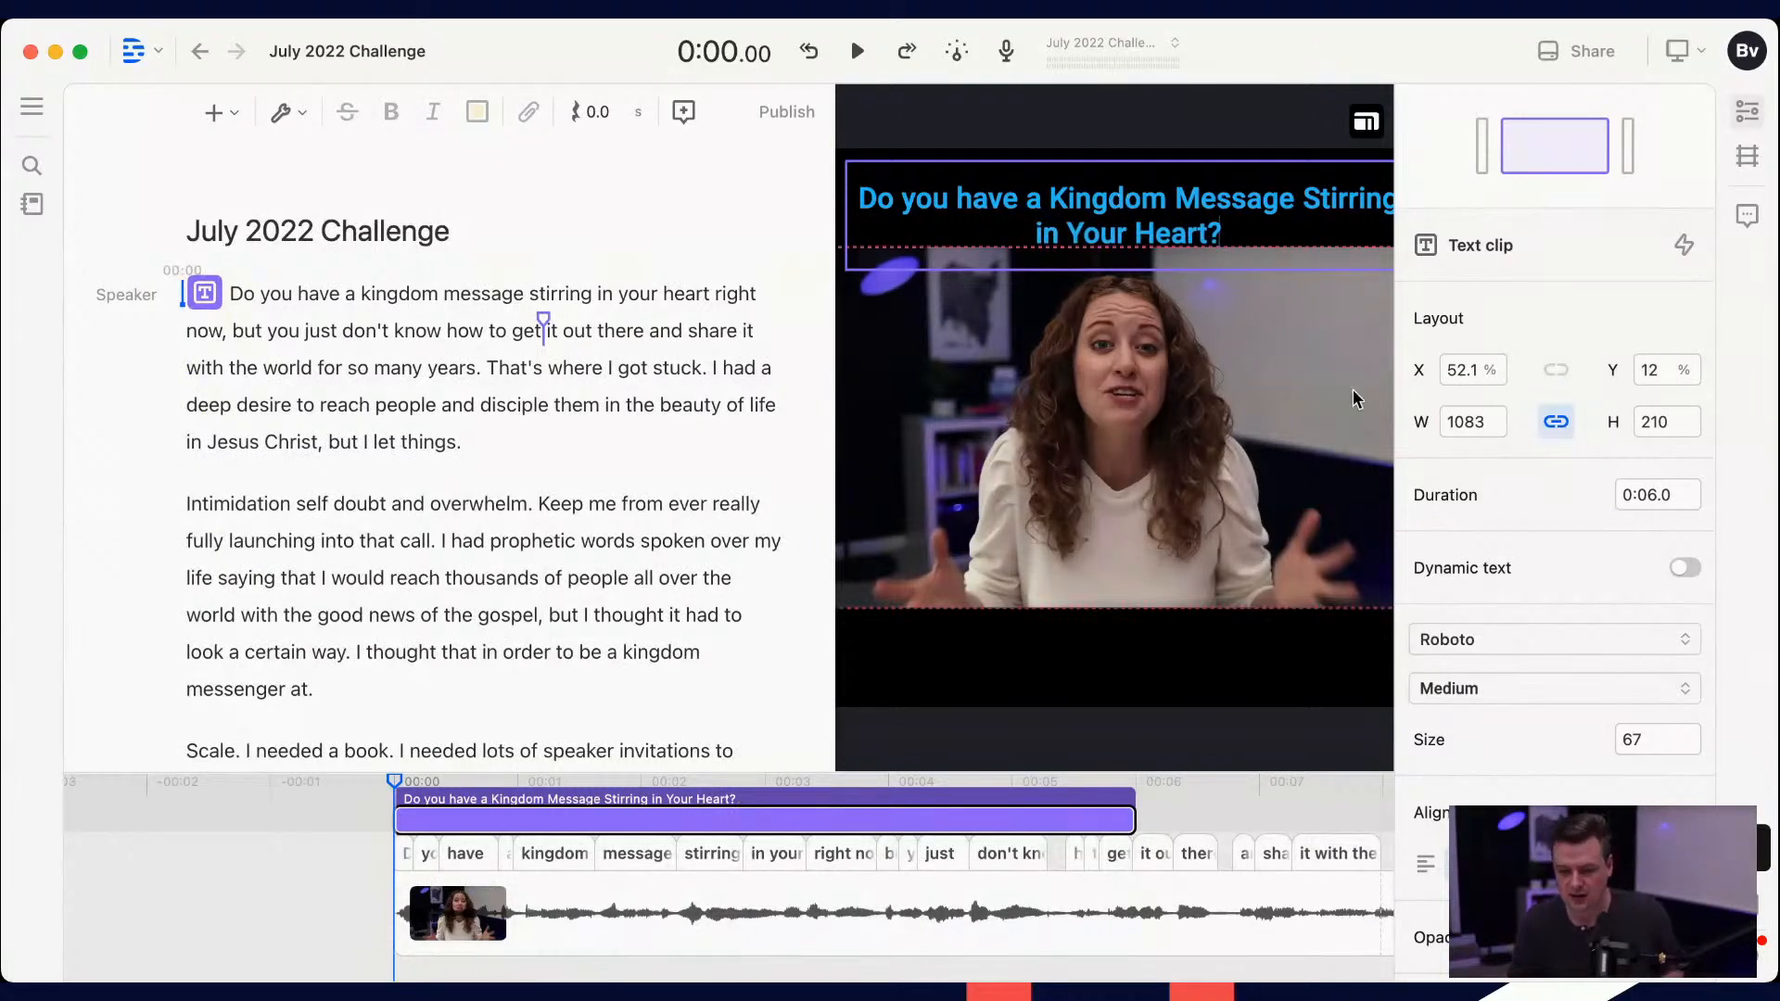
Step: Set the fill color of the whole title text to white
key("super+a")
scroll(1581, 636, "down", 10)
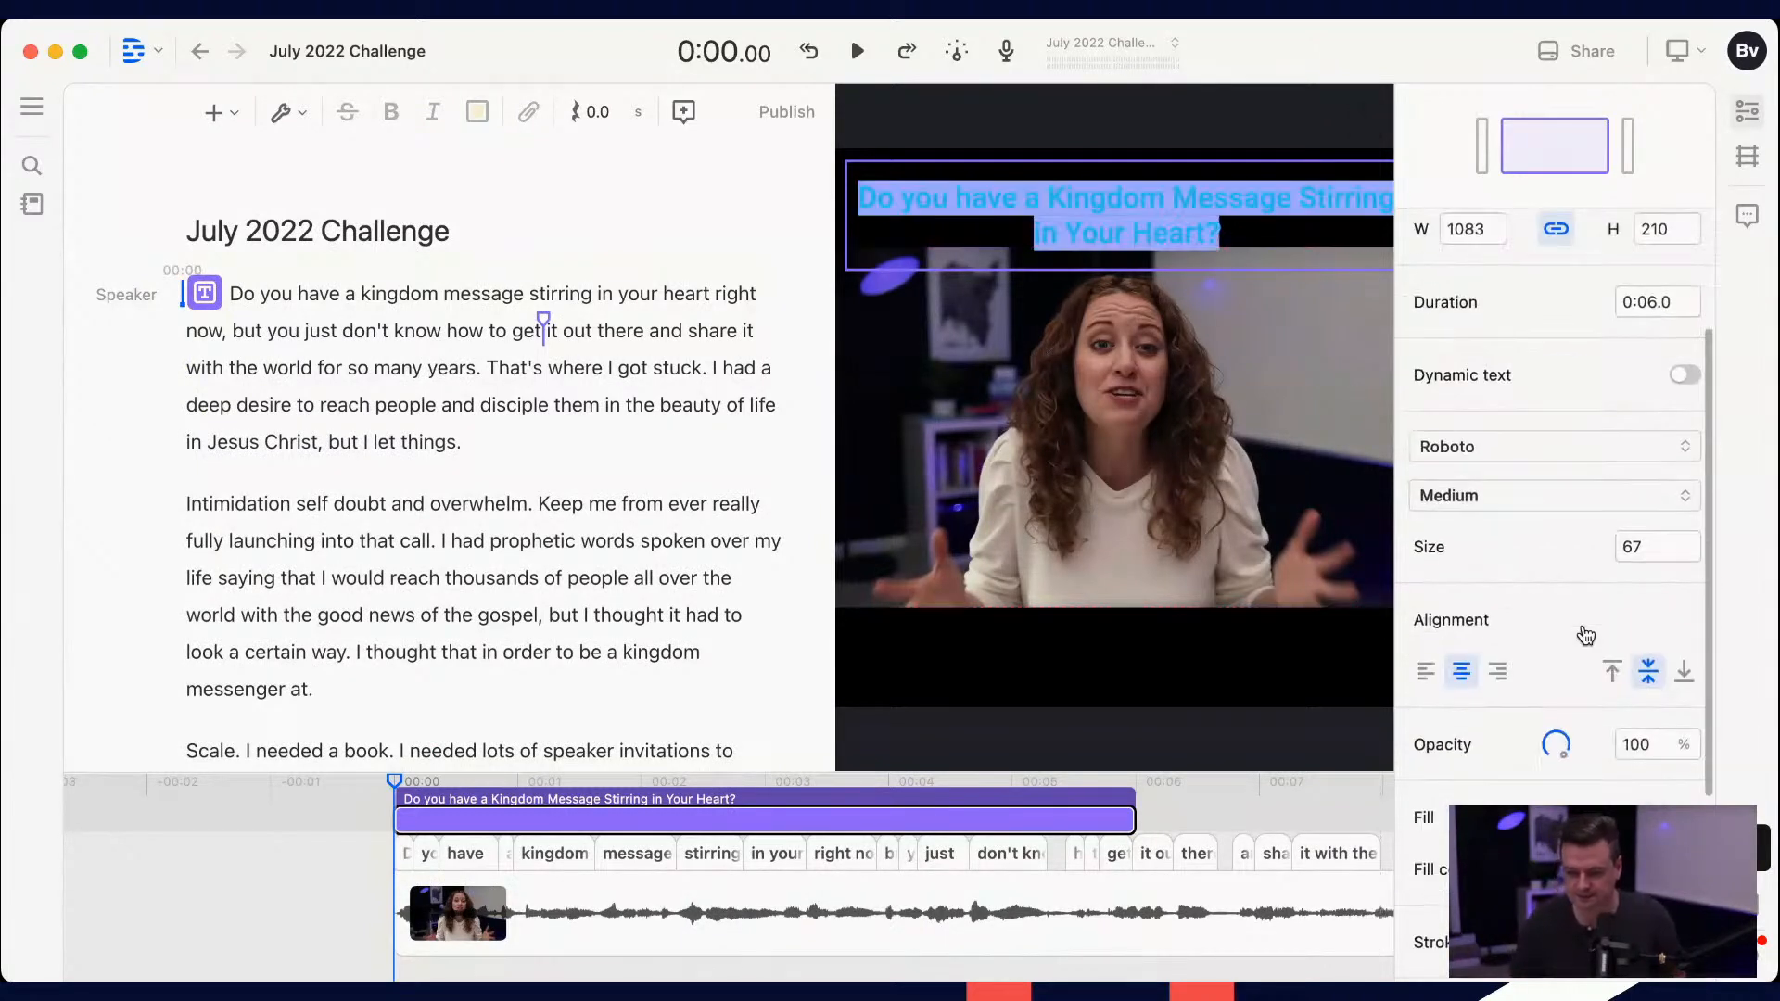
left_click(1671, 621)
left_click(1529, 630)
left_click(1657, 628)
left_click(1549, 572)
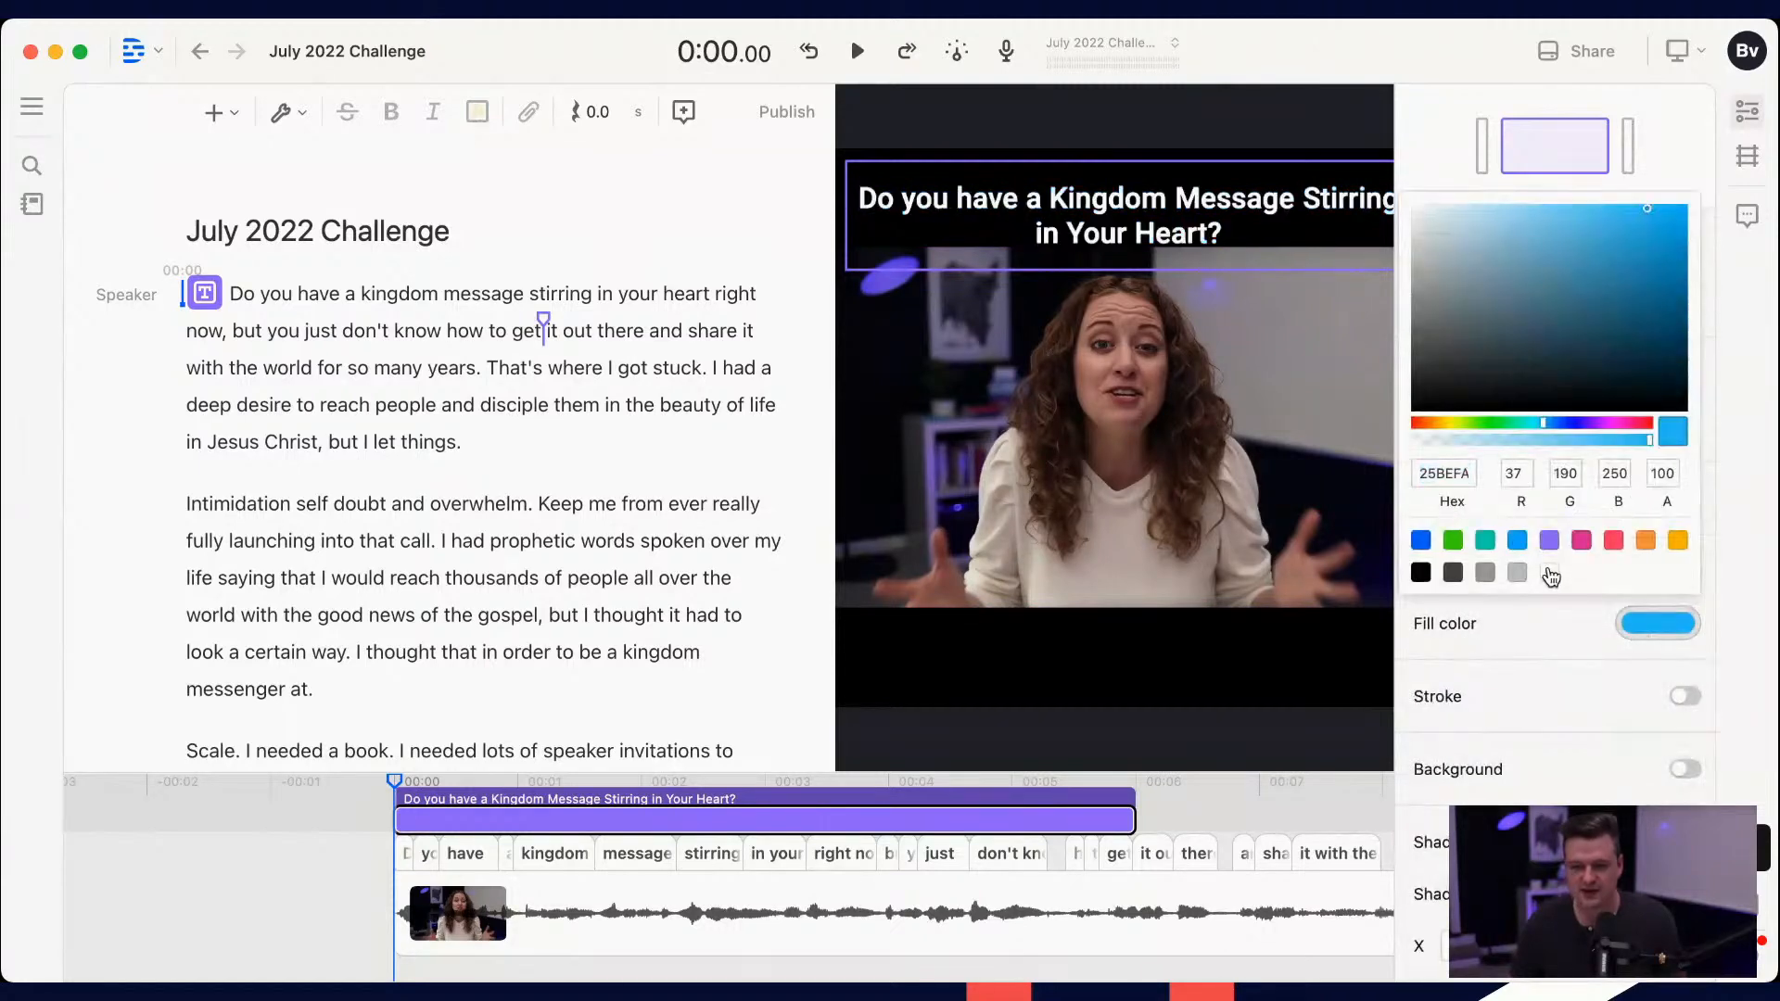
Step: Reposition the title text in the black band above the video at about X 50.1%, Y 9.7%
left_click(1160, 197)
left_click(1161, 198)
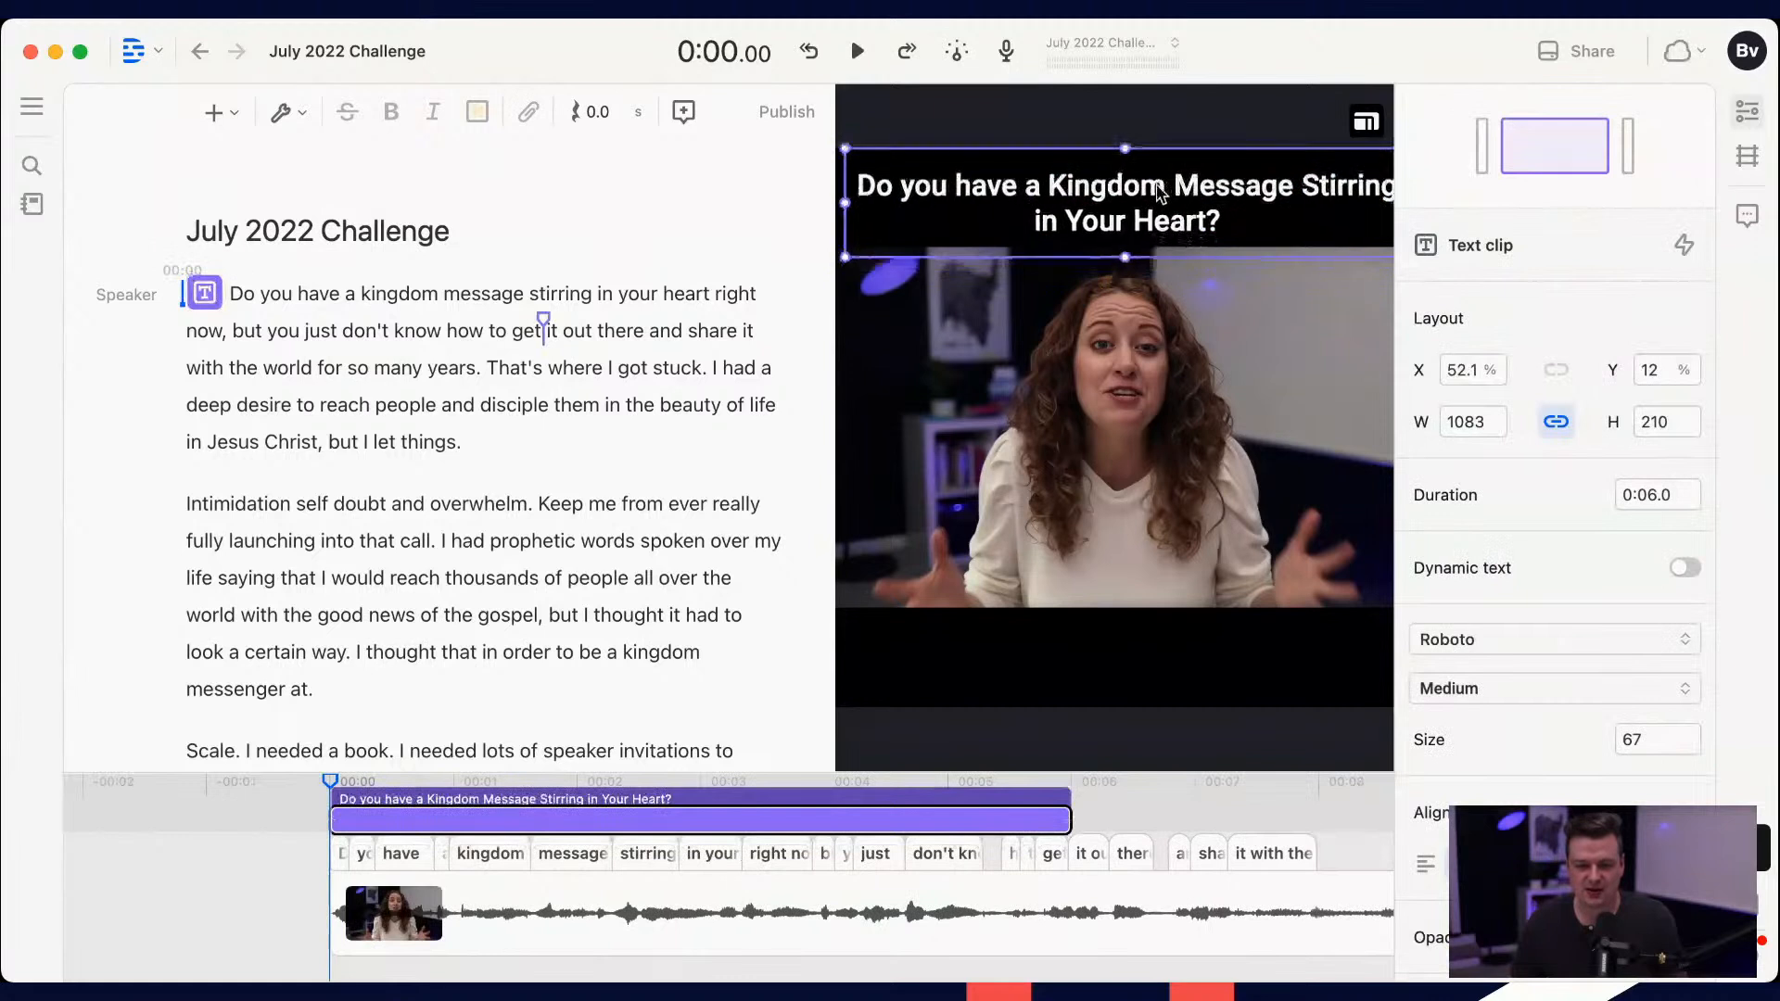
double_click(1153, 188)
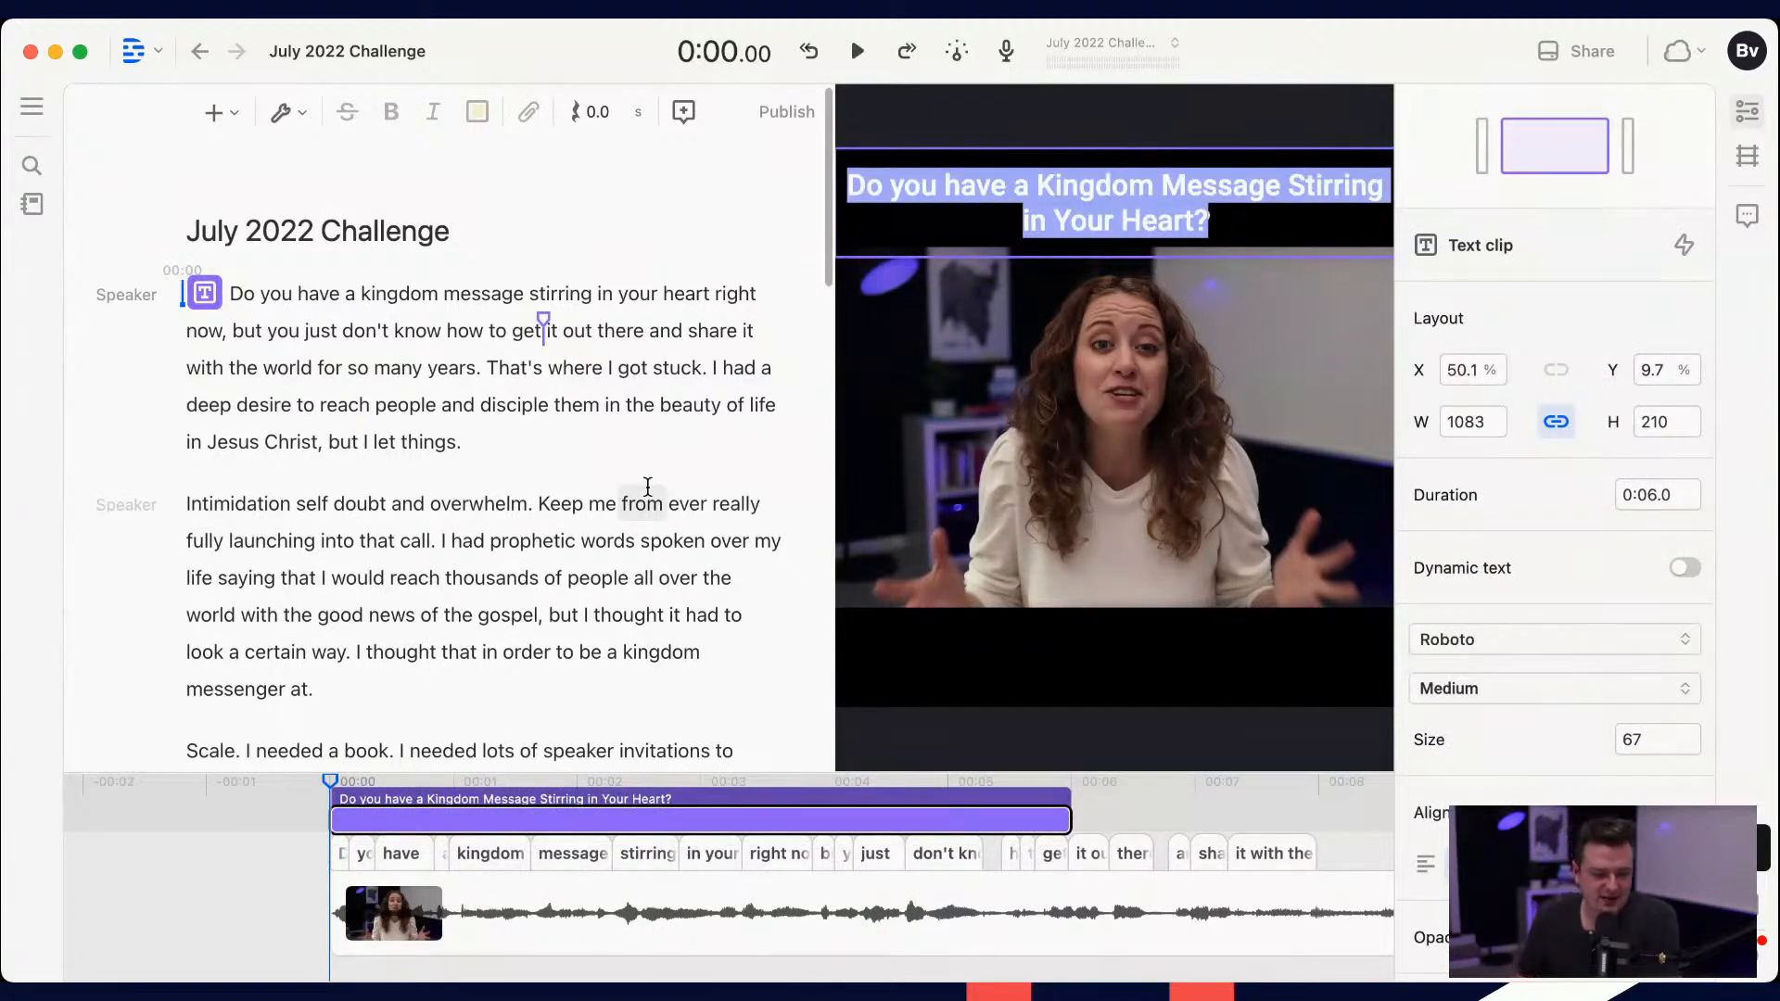
Step: Skim the transcript and play the first ten seconds or so of the video to check how long the title shows
scroll(400, 380, "down", 5)
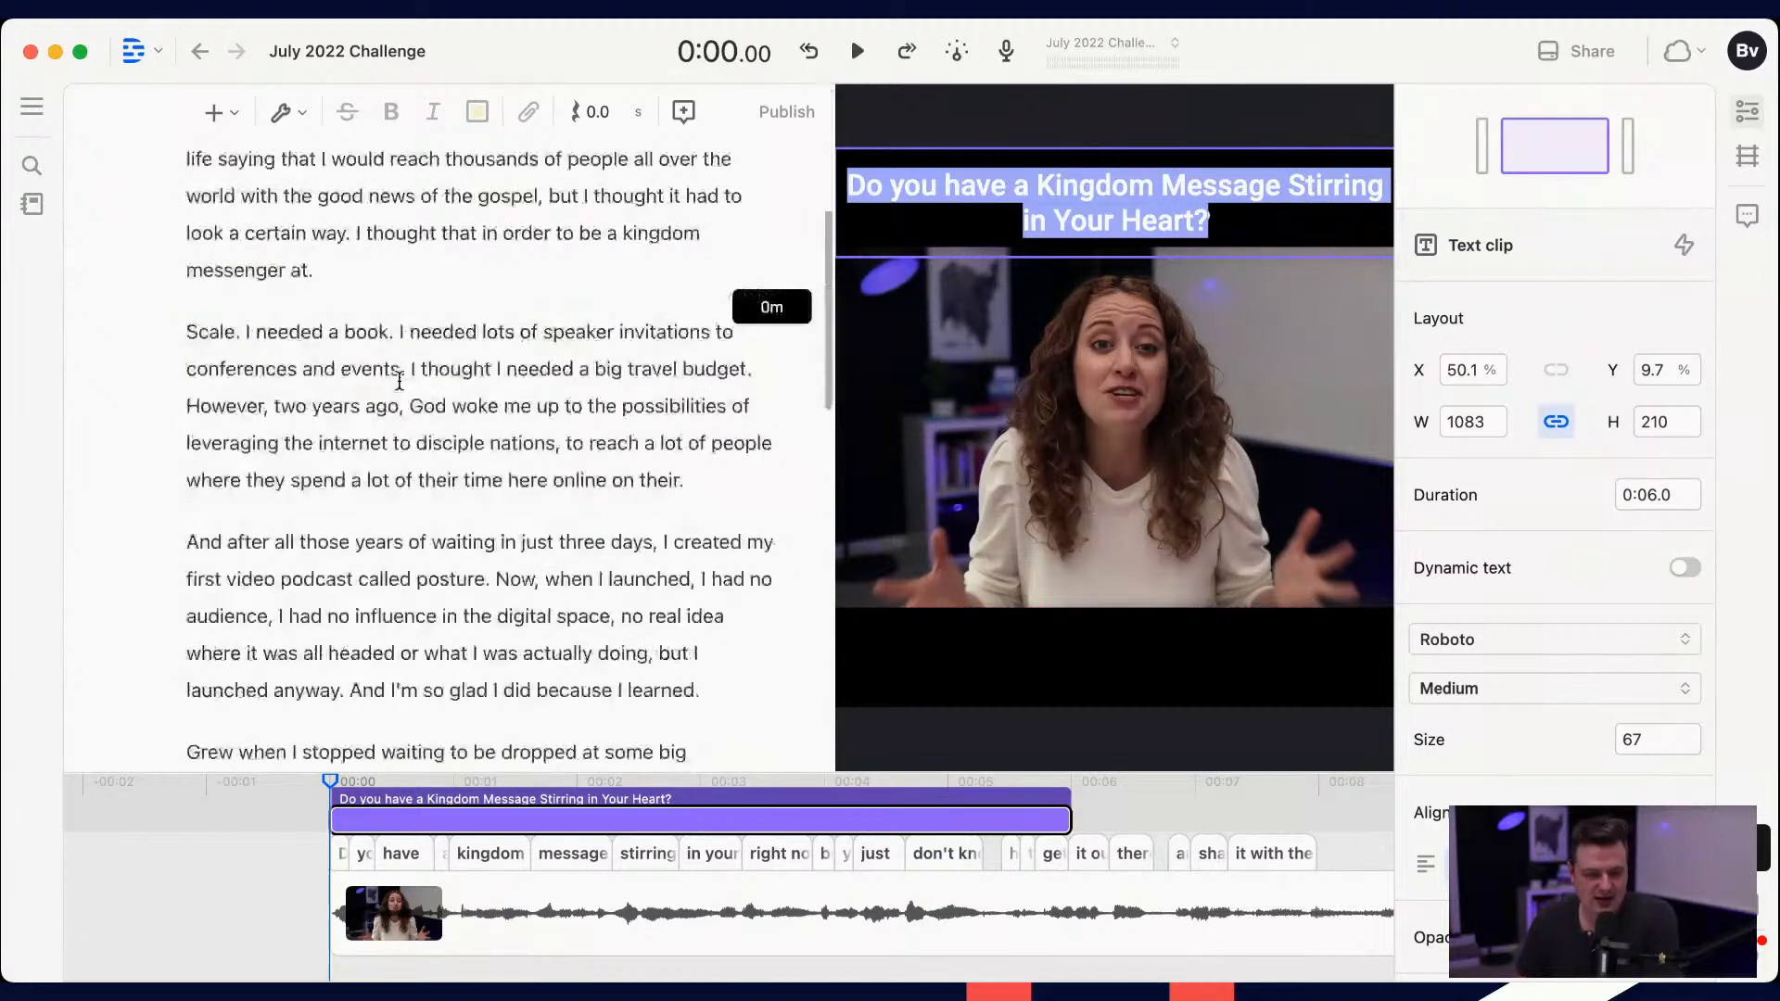
scroll(399, 380, "up", 5)
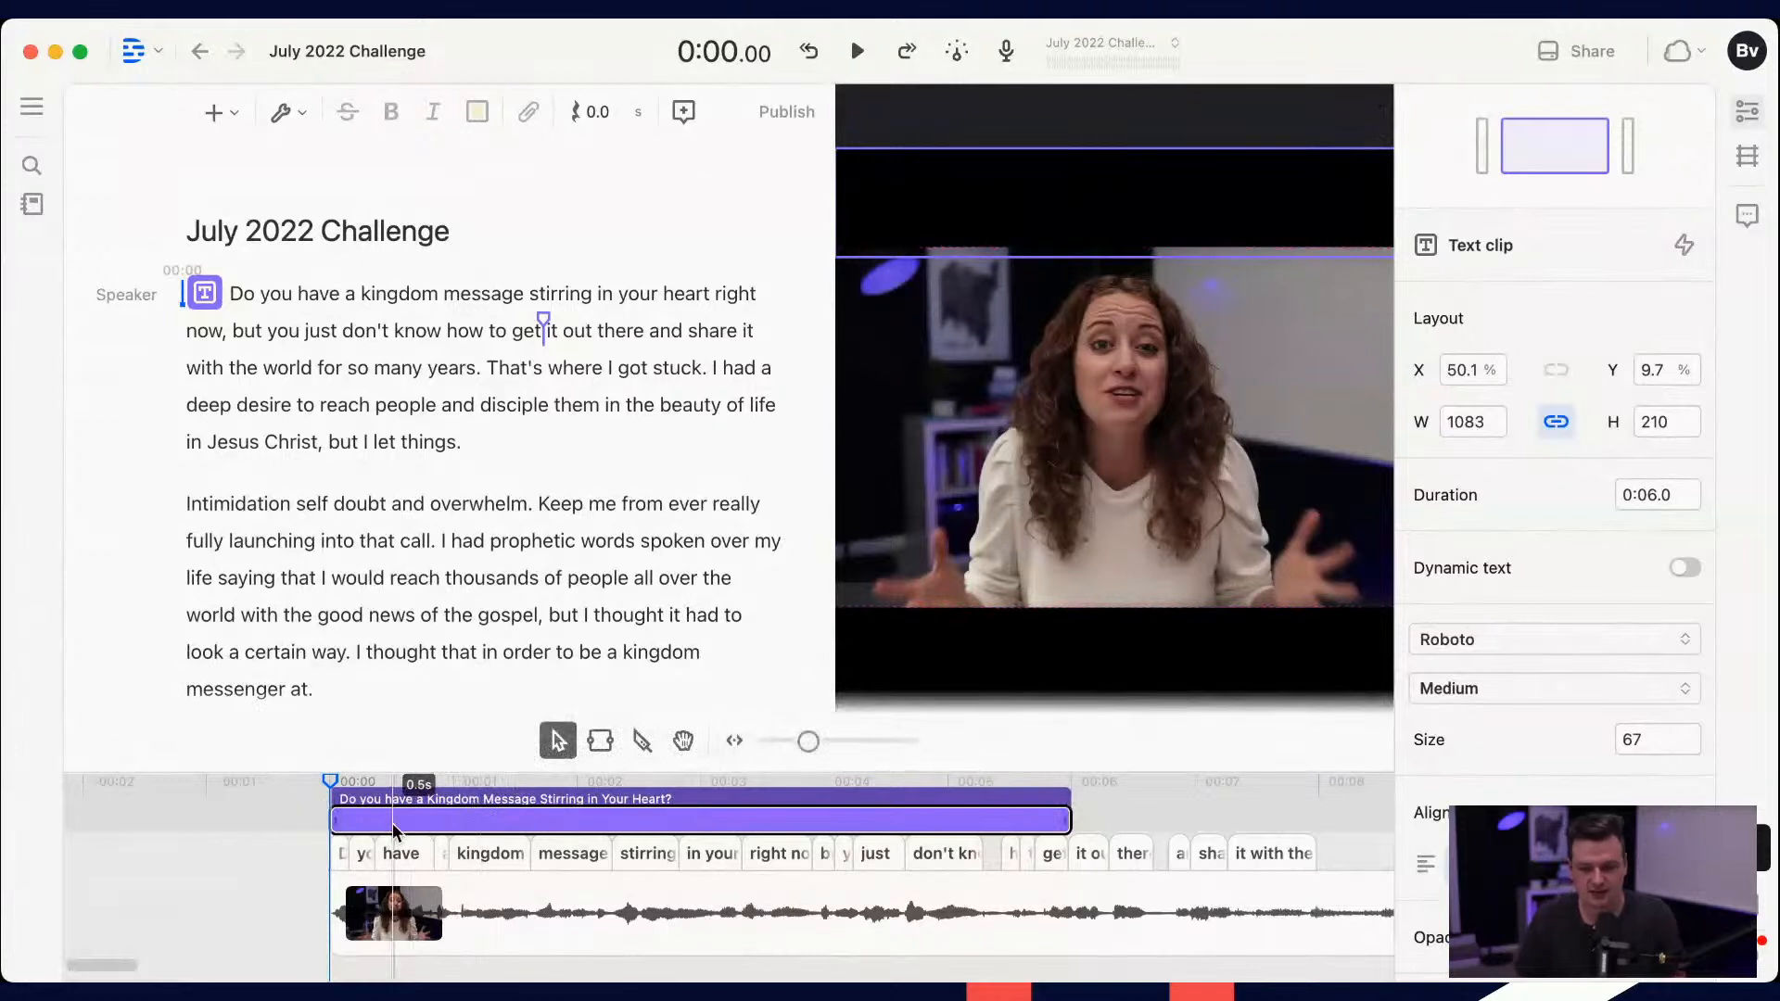
left_click(244, 904)
key("space")
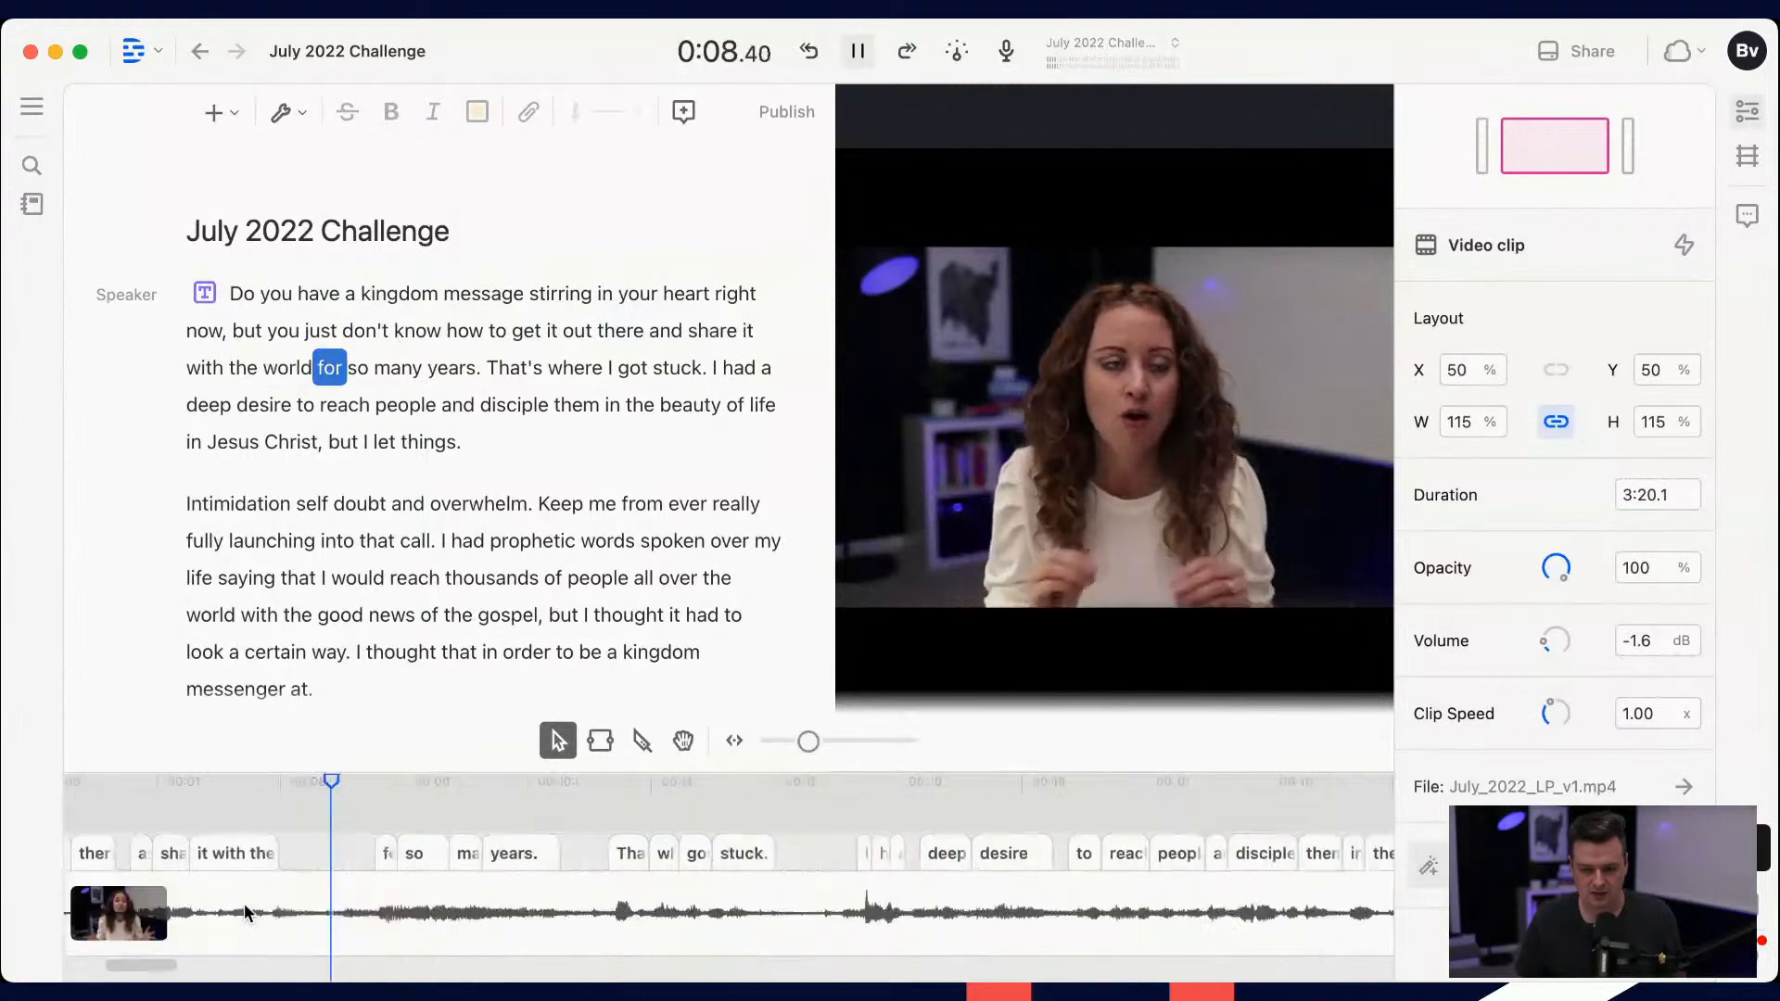
key("space")
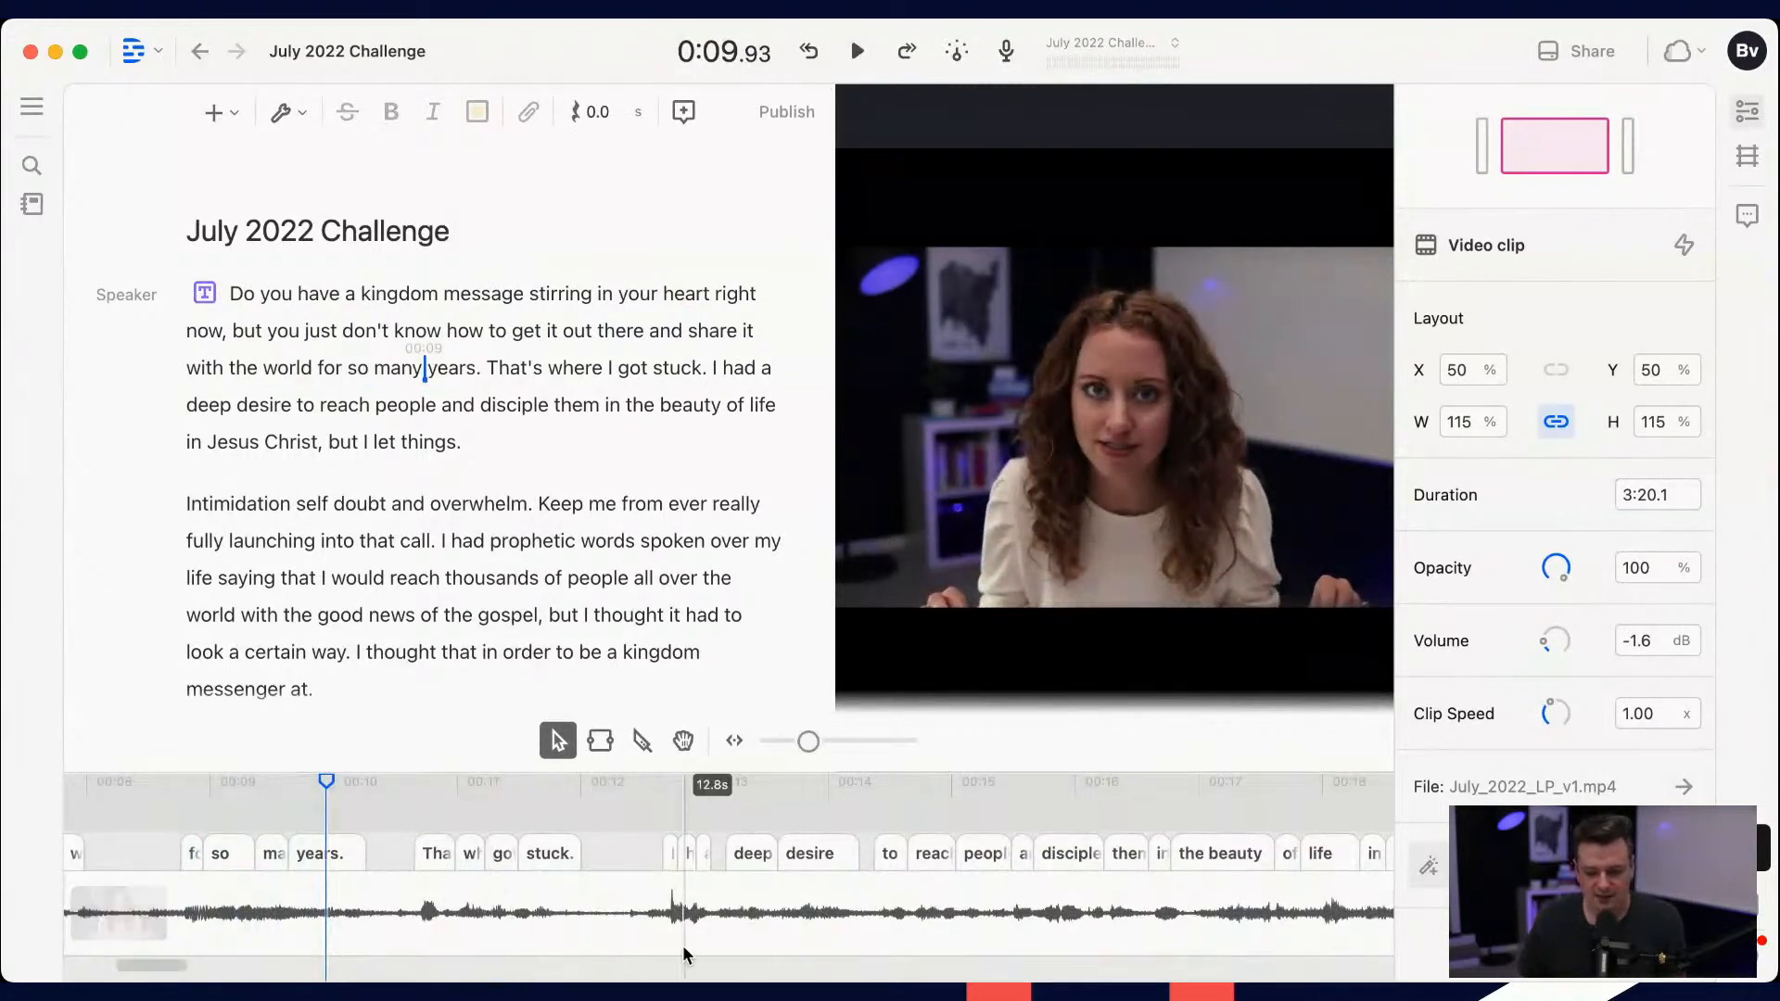
Step: Extend the title text clip to the end of the video, a duration of 3:20.1
scroll(682, 943, "down", 5)
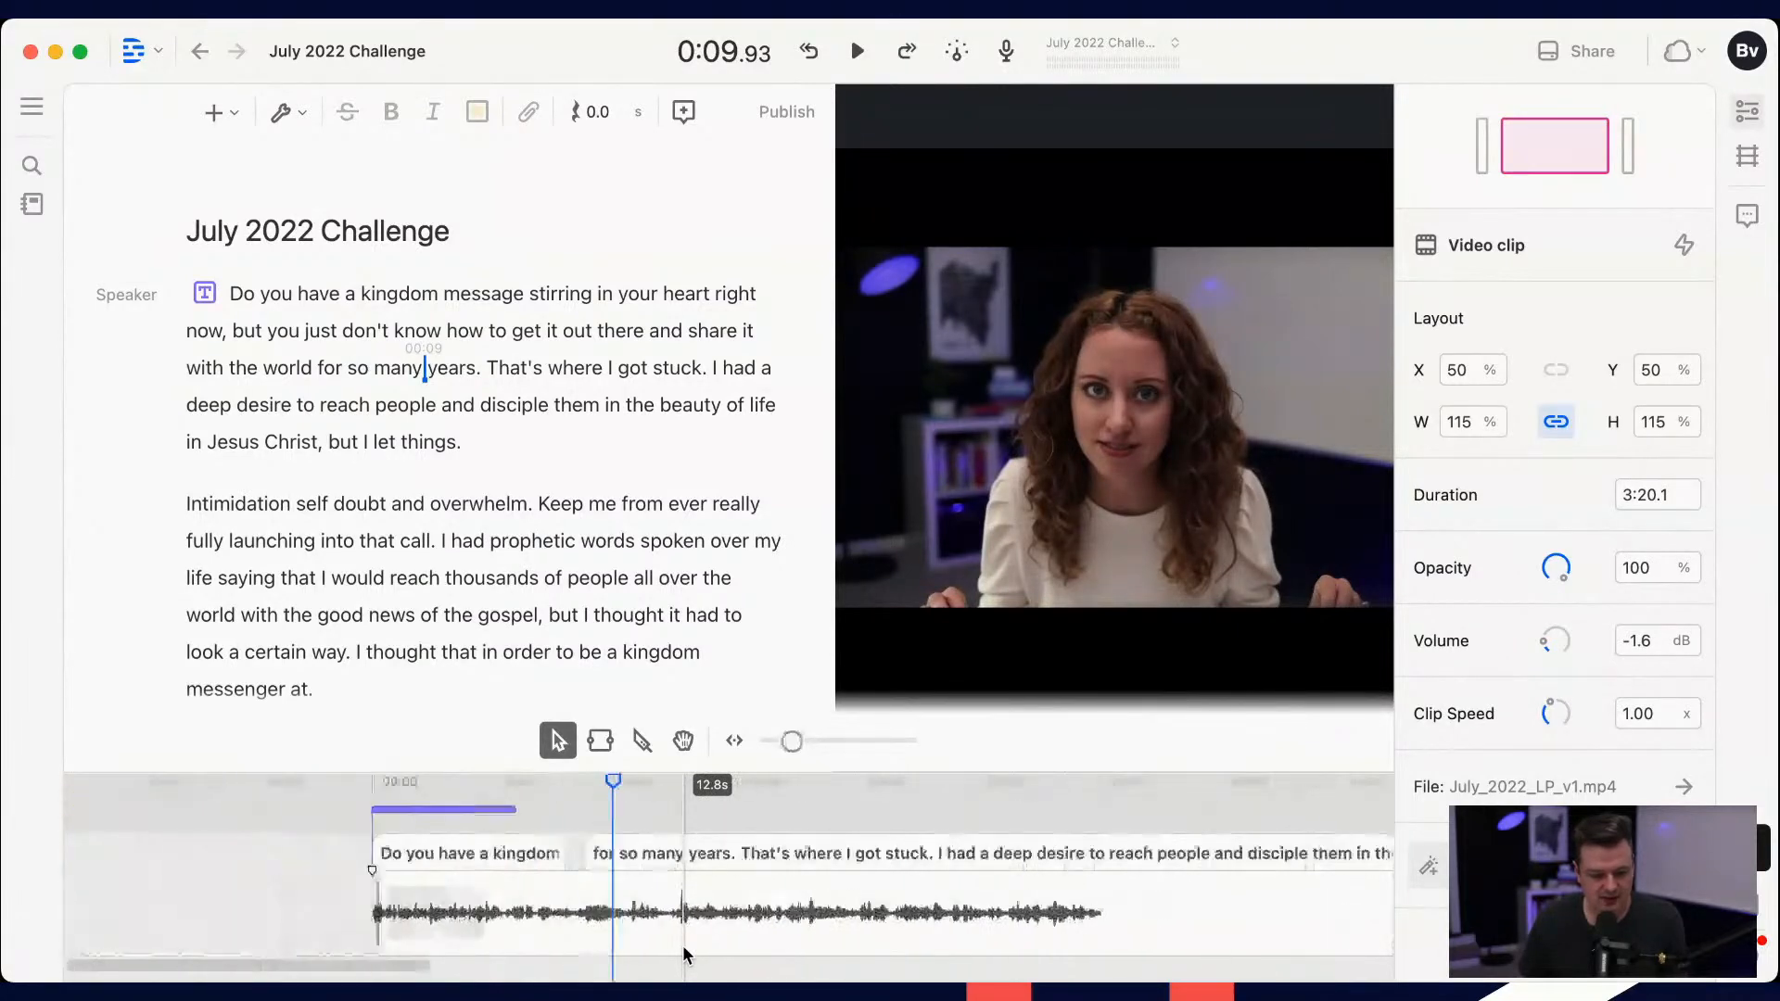
left_click_drag(504, 760, 504, 707)
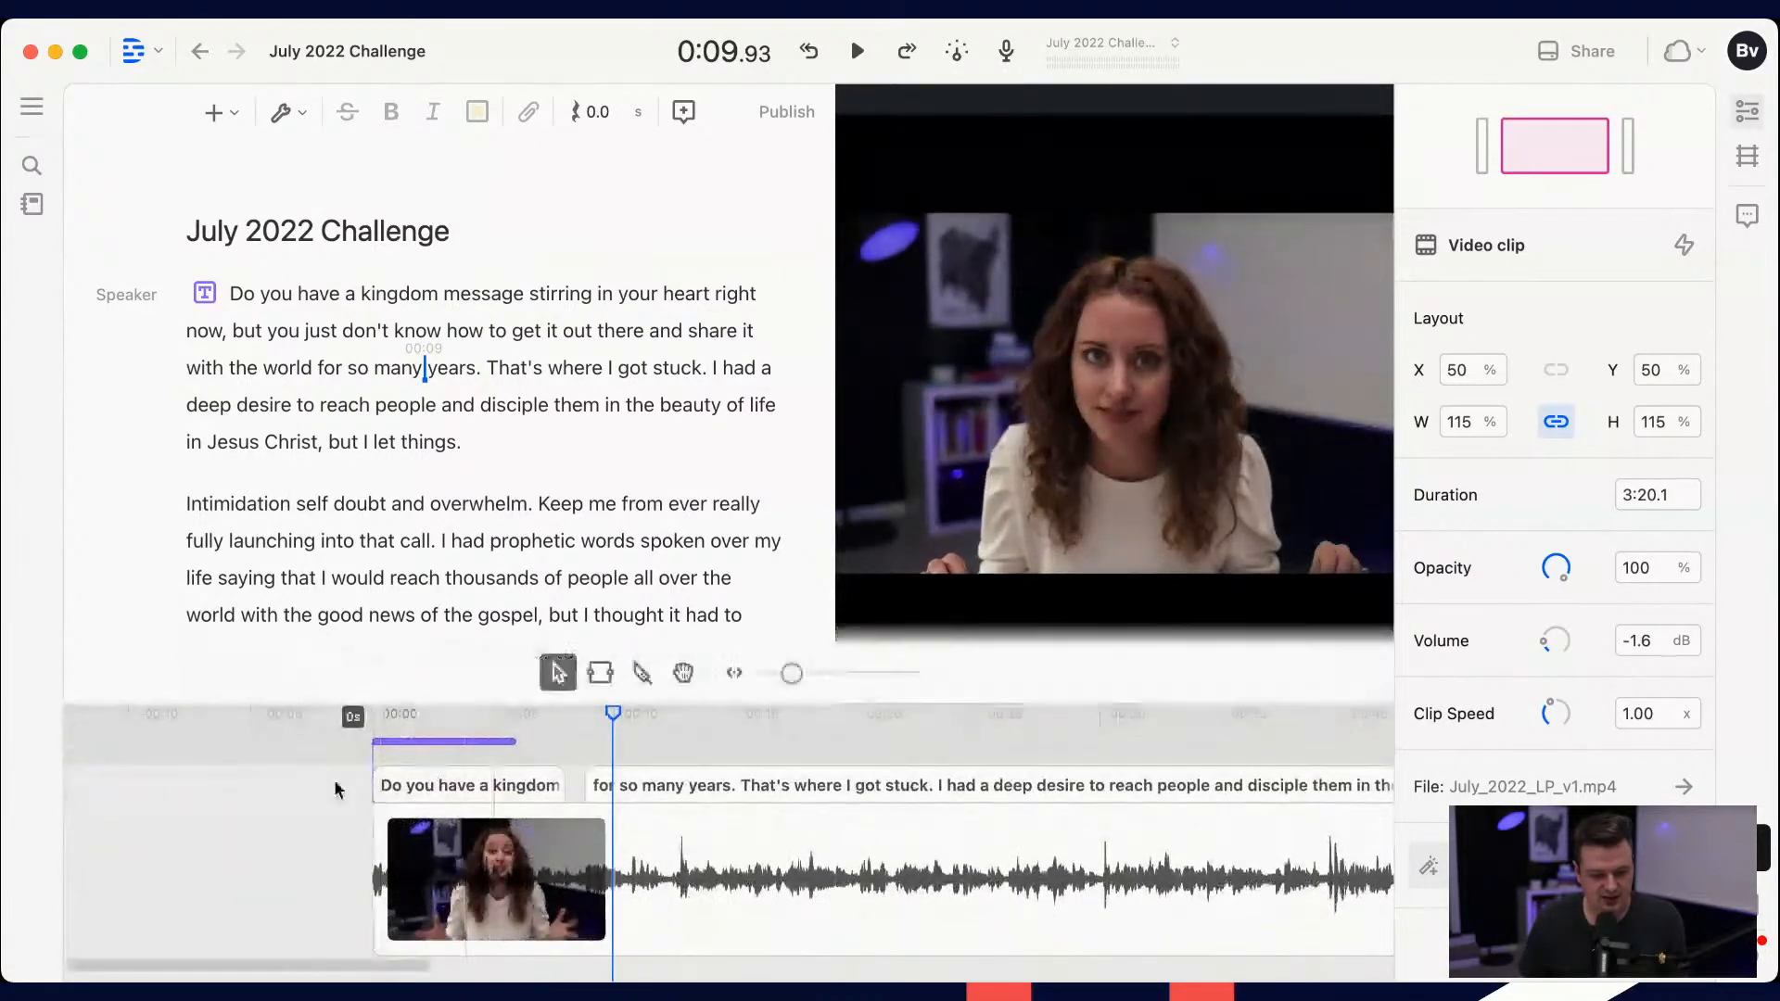
left_click_drag(334, 764, 334, 801)
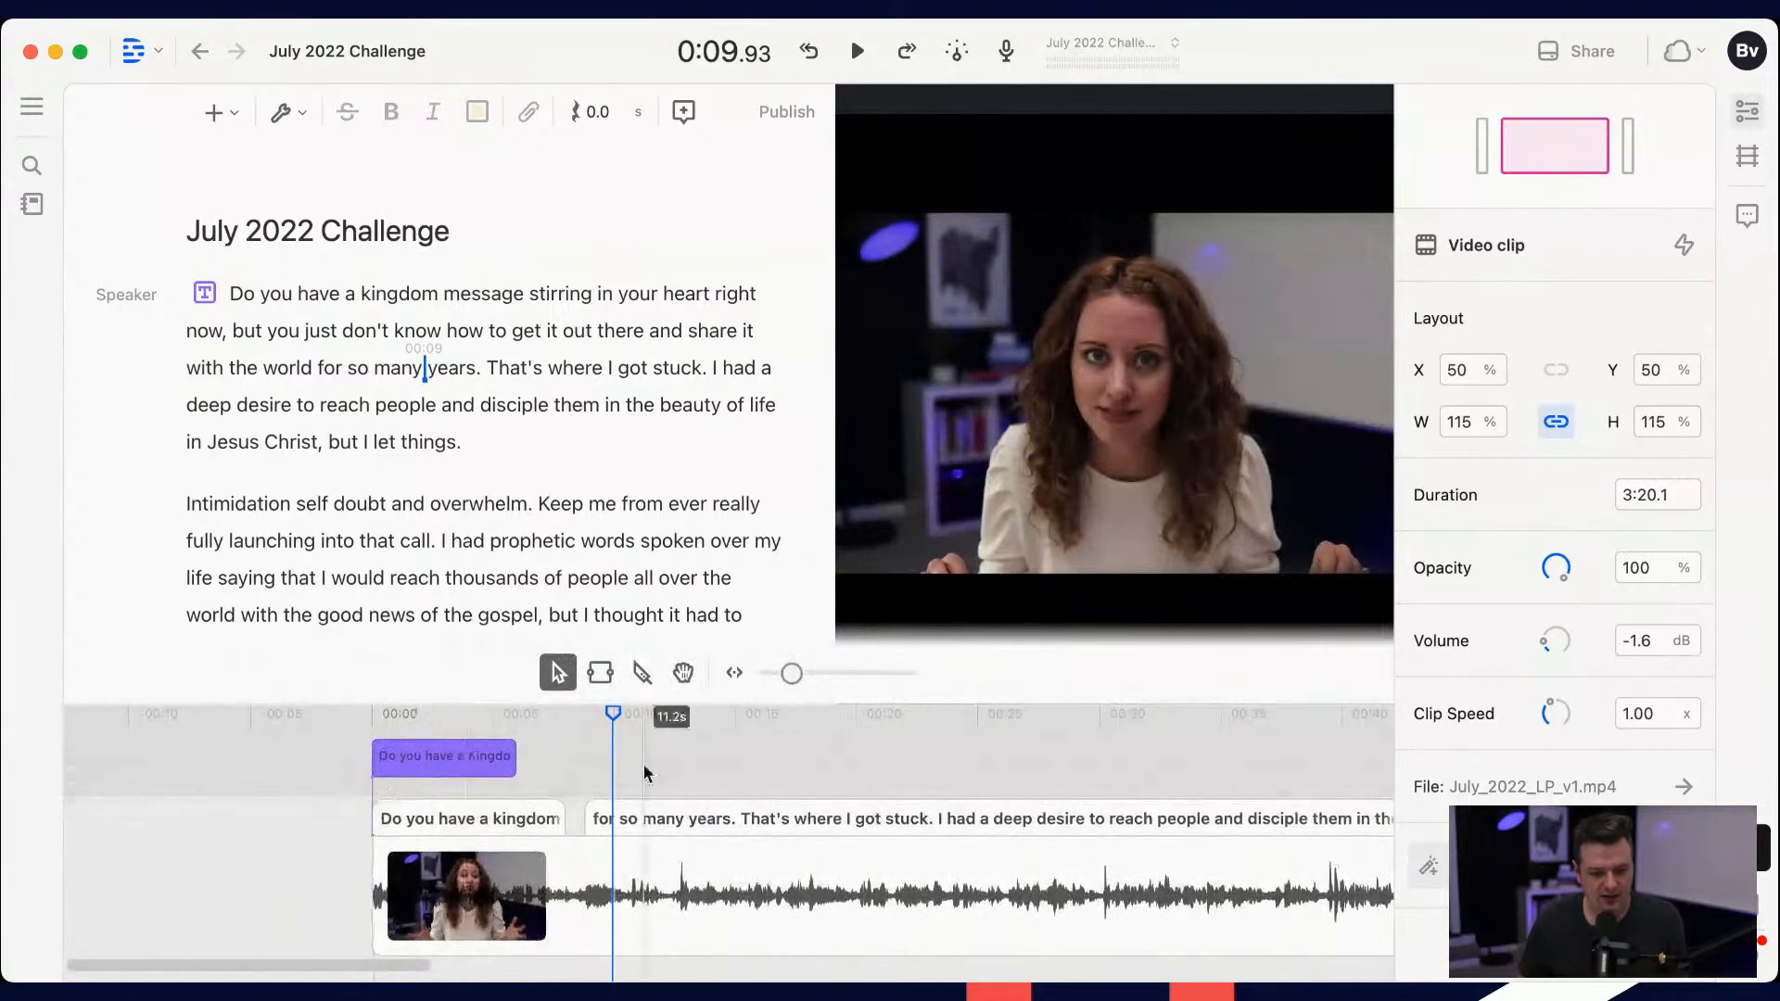
left_click(463, 713)
left_click_drag(516, 749, 1355, 756)
scroll(1235, 763, "down", 5)
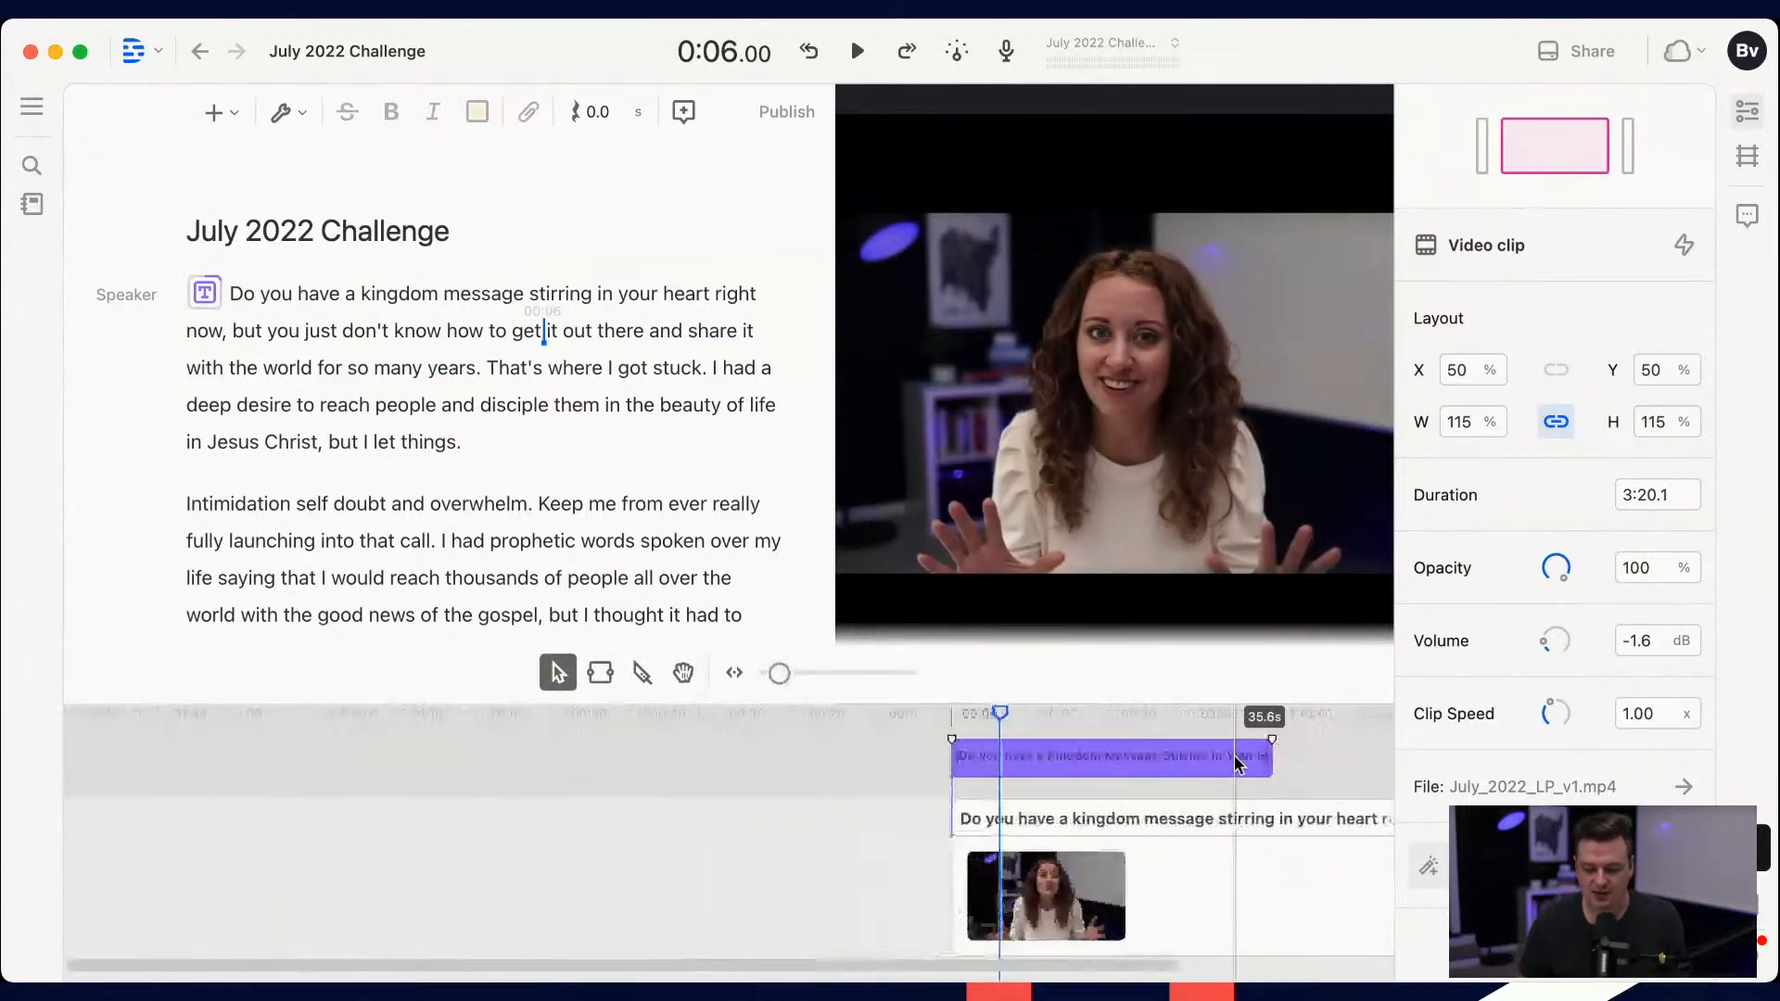
scroll(1236, 763, "right", 10)
scroll(1233, 764, "down", 5)
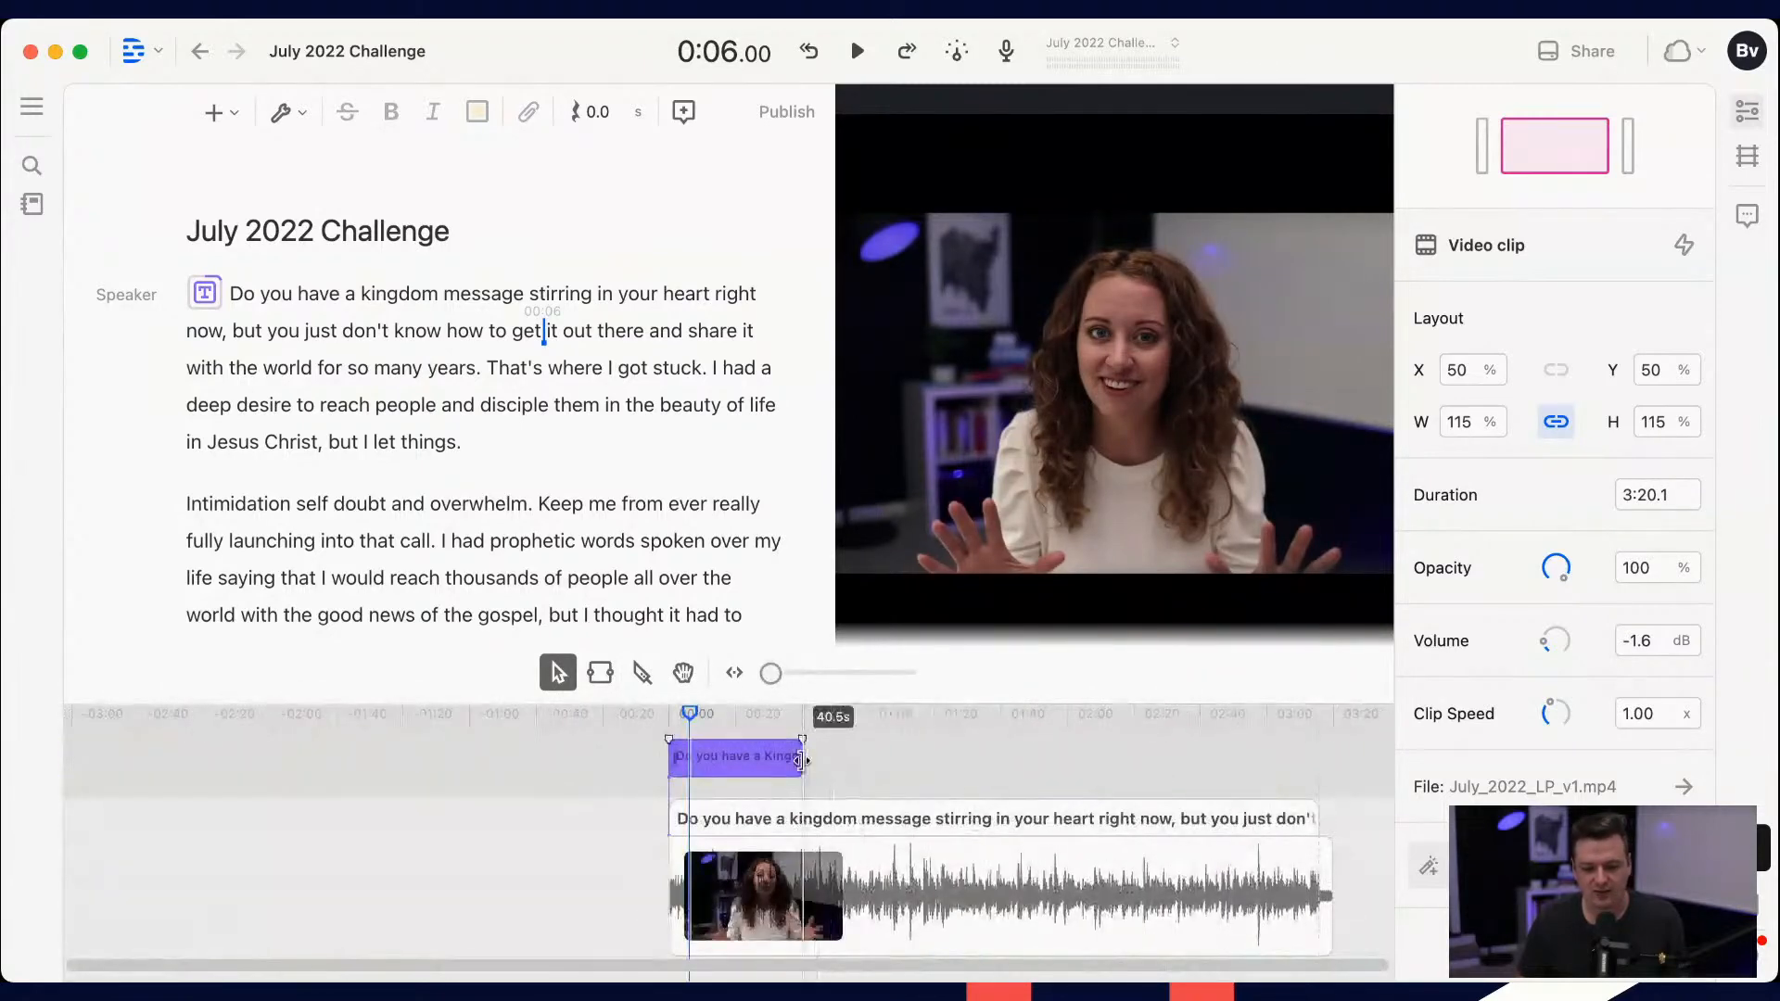
left_click_drag(802, 761, 1318, 760)
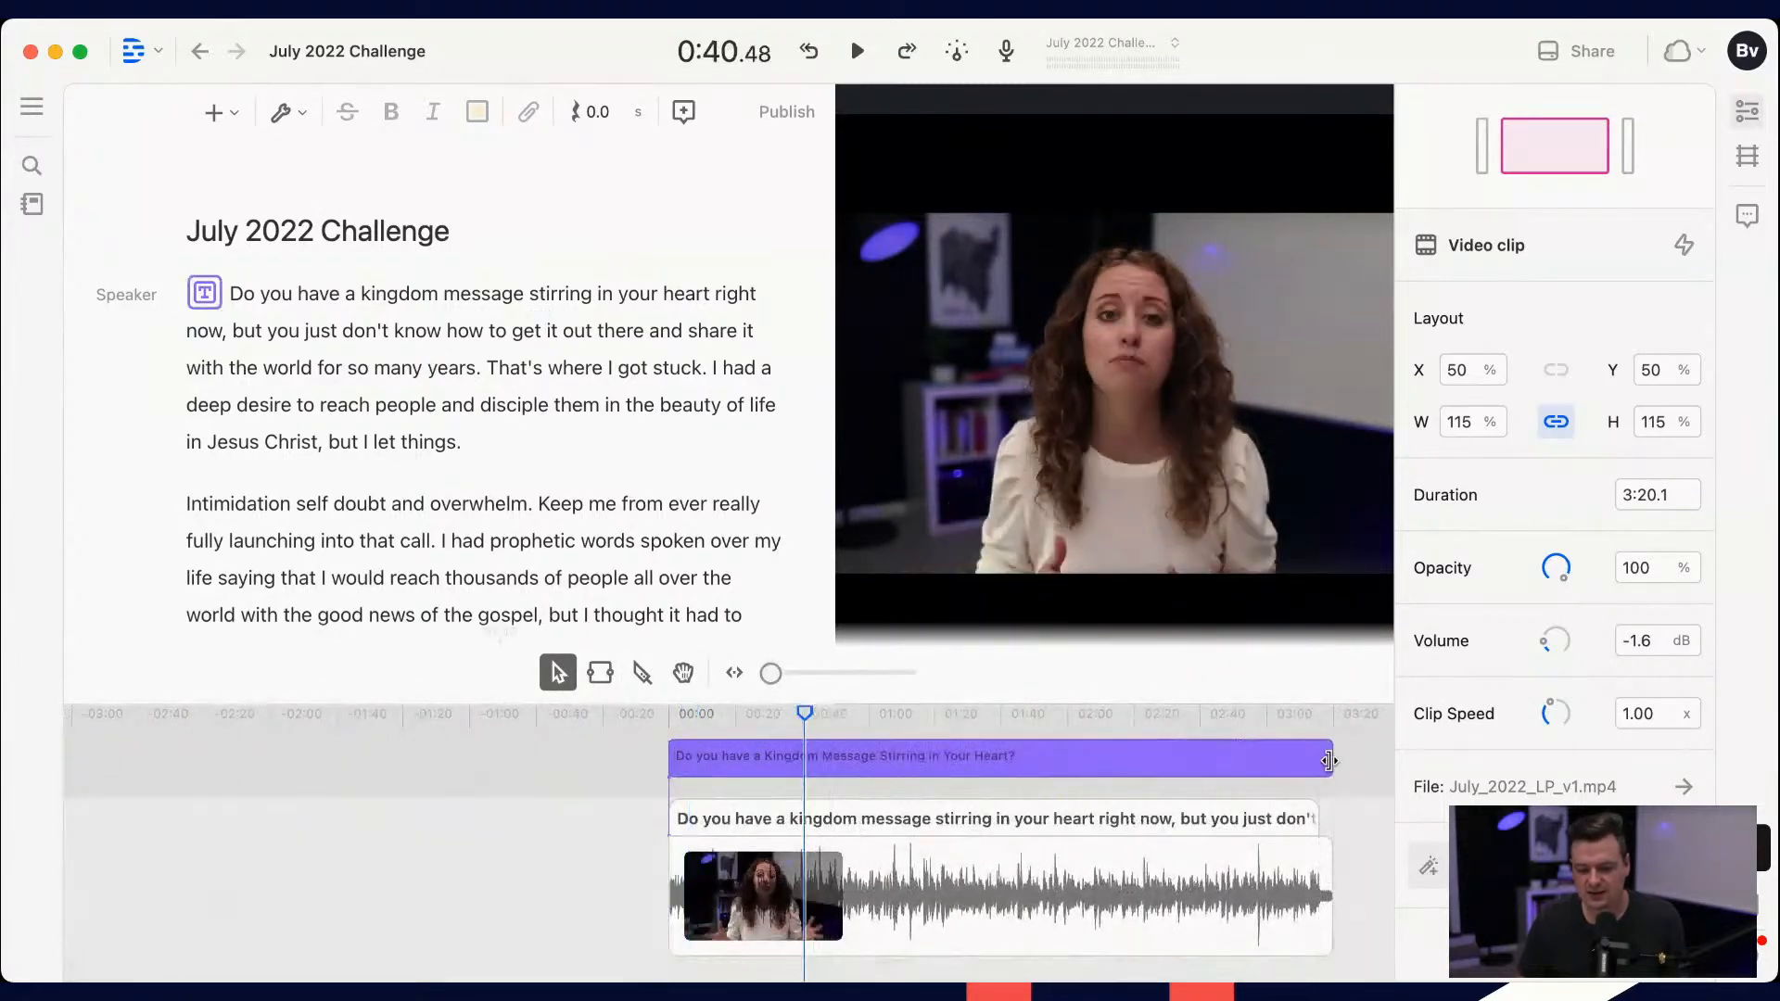
Step: Check the frame around 1:08 and move the title text clip up to about Y 6.2%
left_click_drag(732, 724, 871, 721)
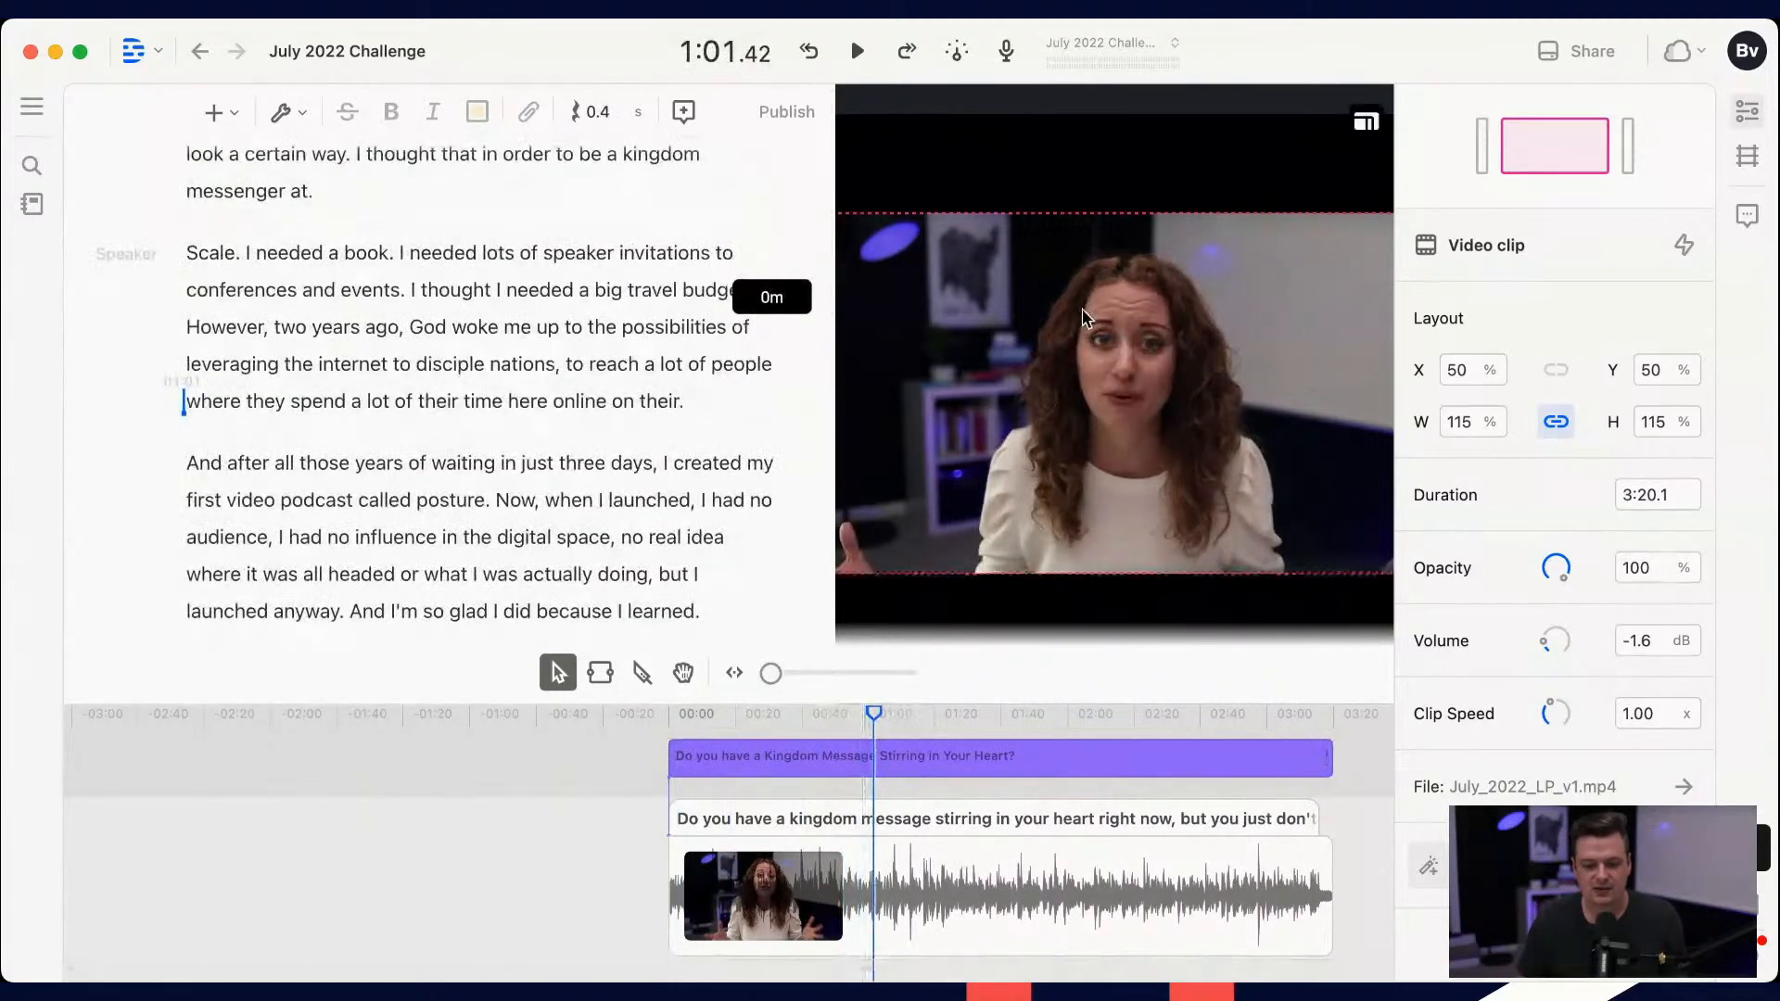
left_click(896, 757)
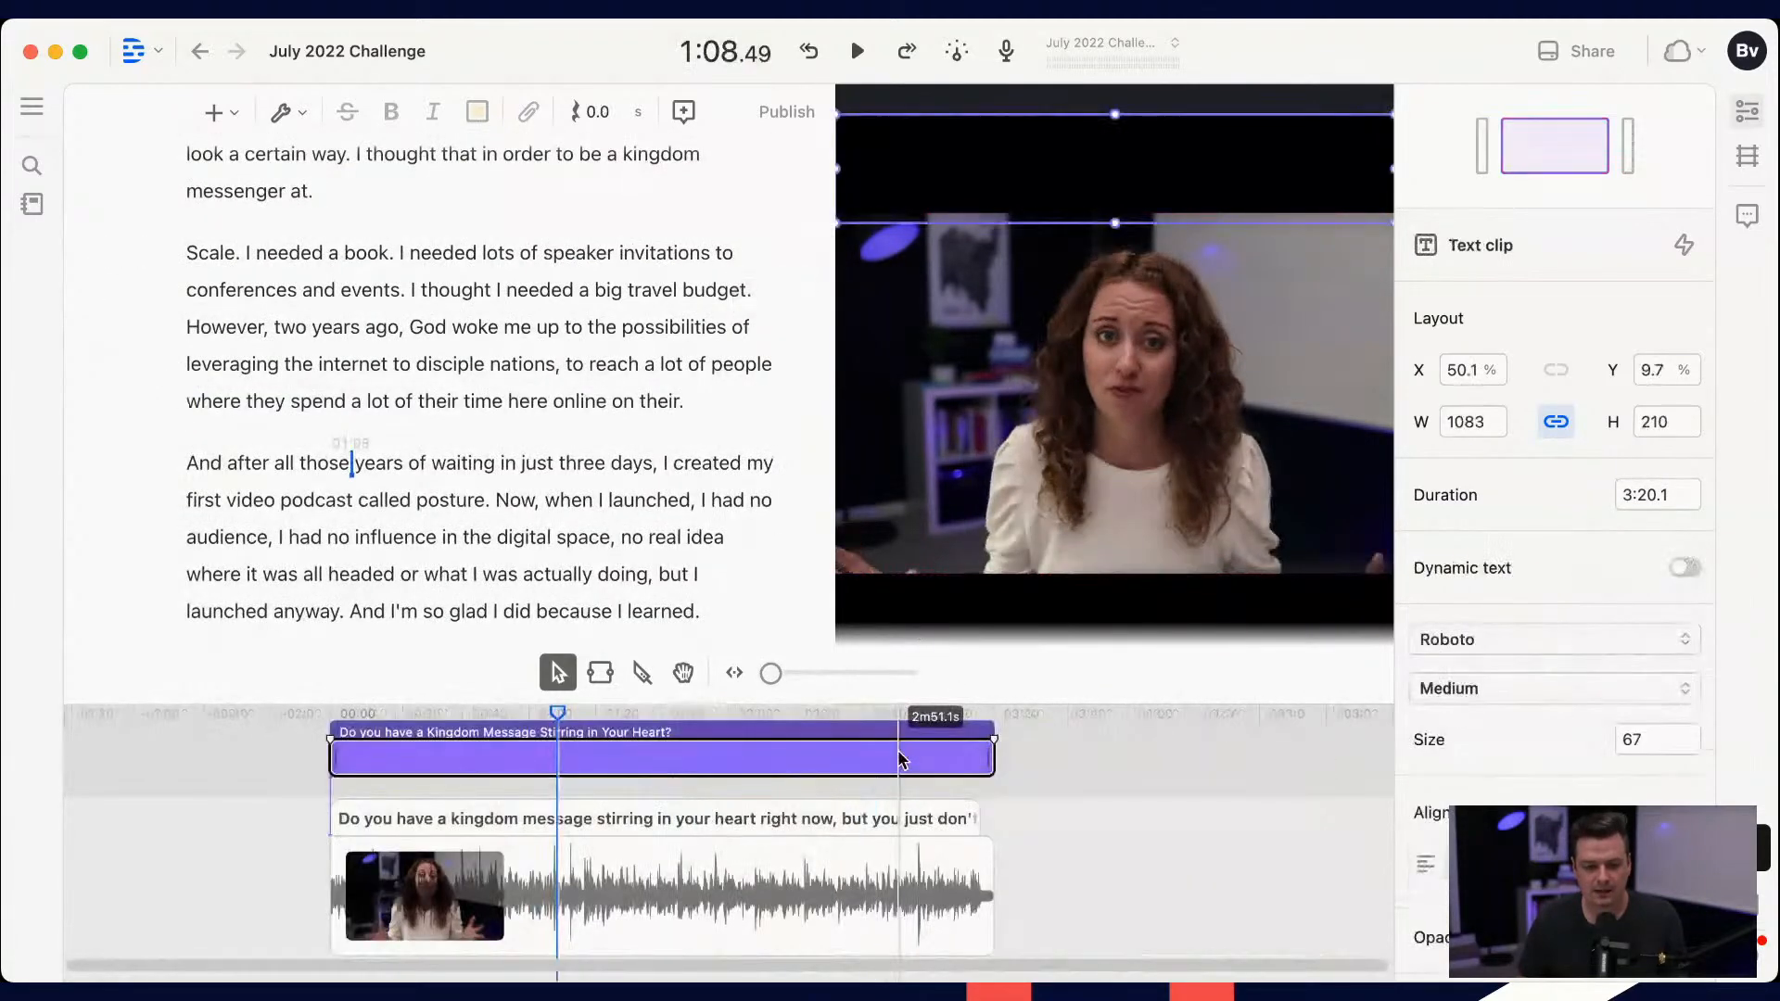
mouse_move(1058, 169)
left_mouse_down()
mouse_move(1058, 213)
mouse_move(1065, 157)
left_mouse_up()
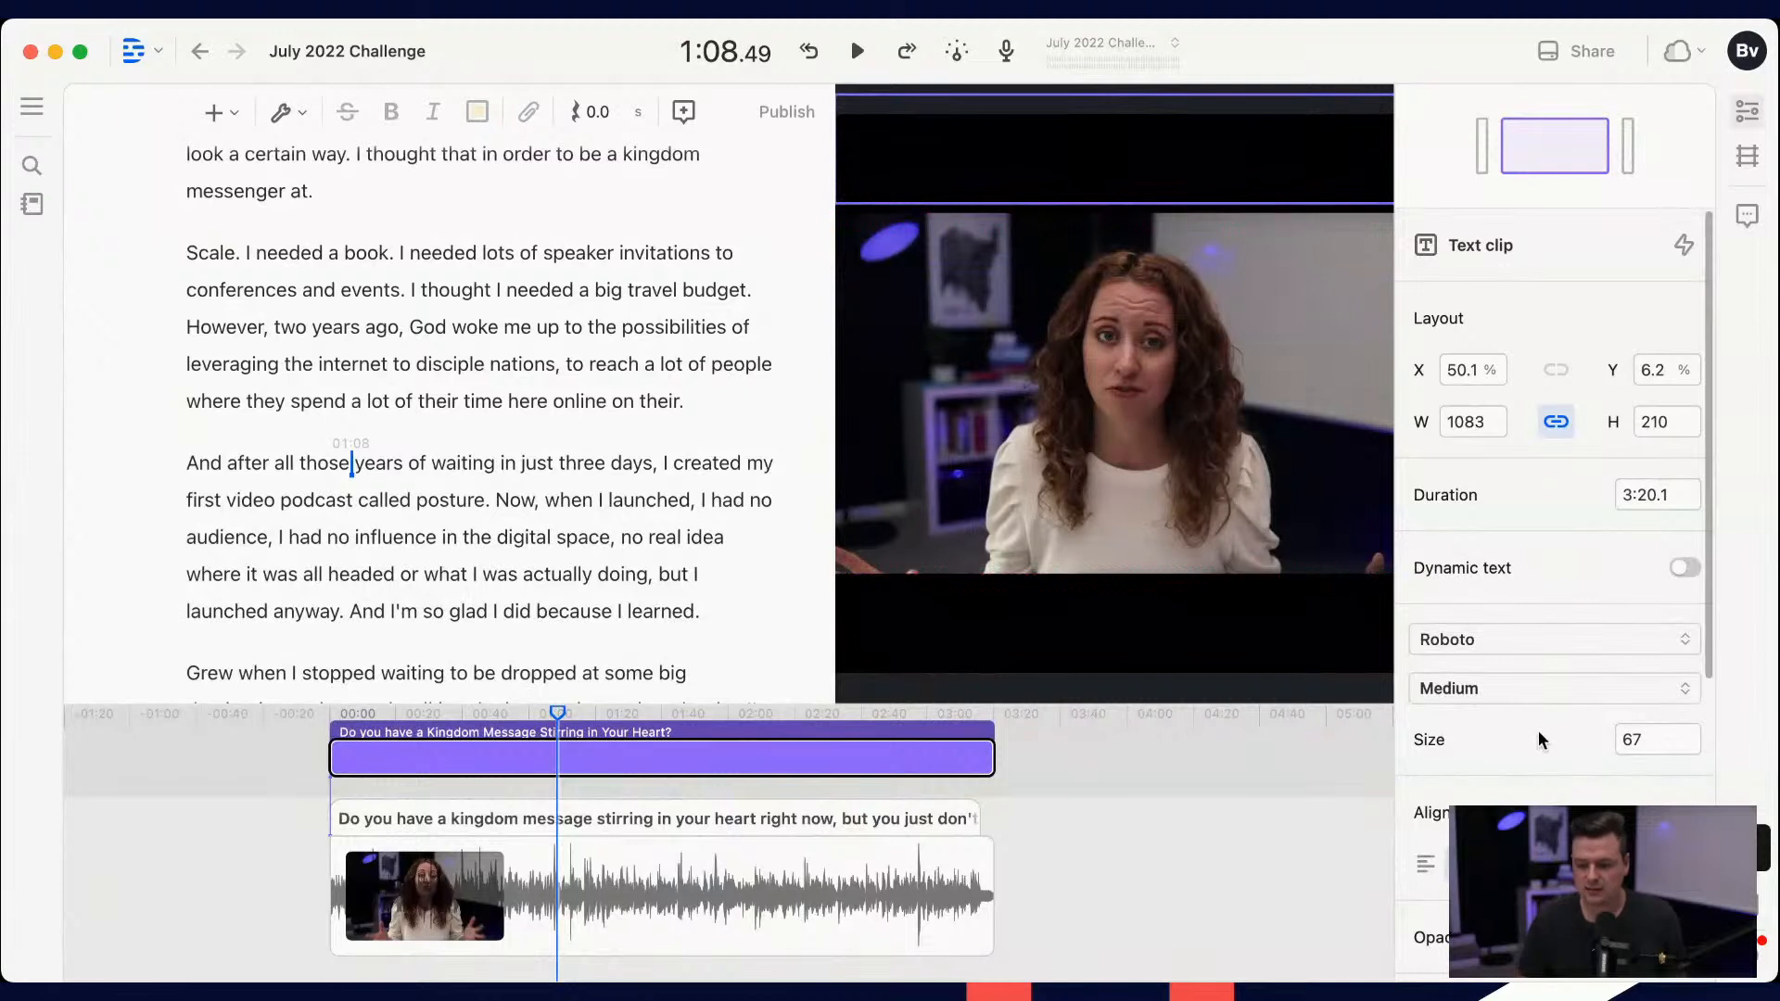
Step: Turn the title text's fill off and back on
scroll(1581, 773, "down", 5)
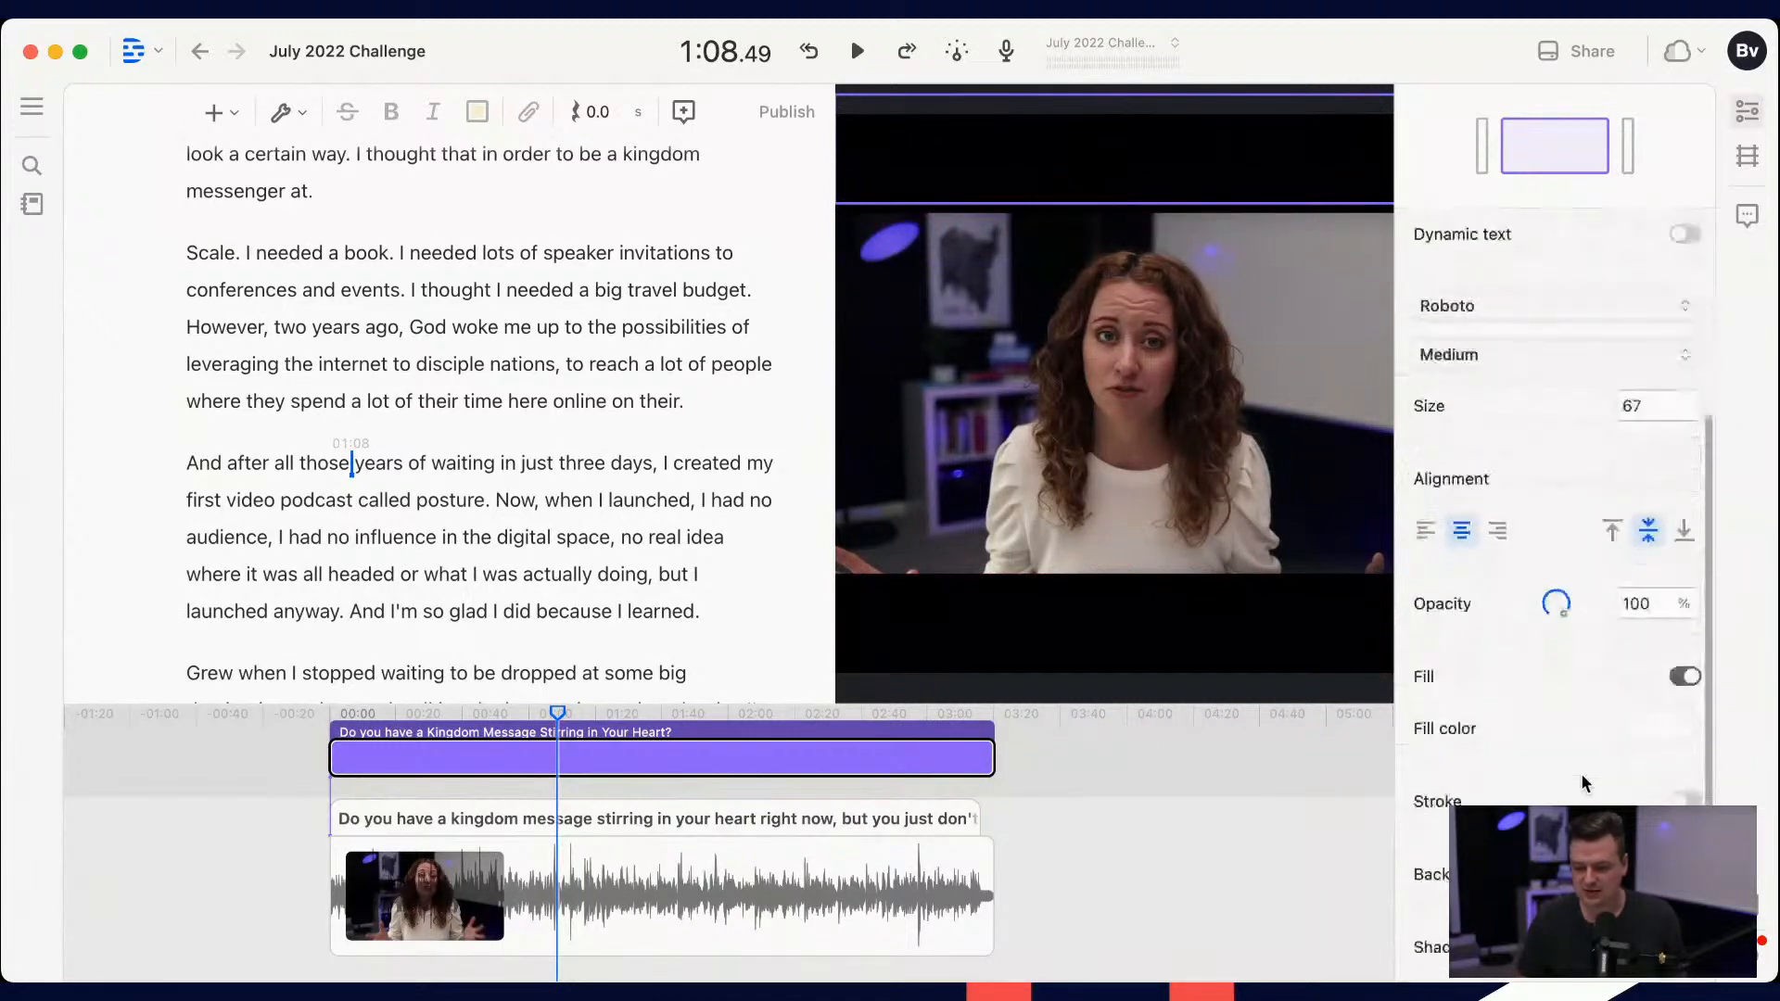
left_click(1683, 515)
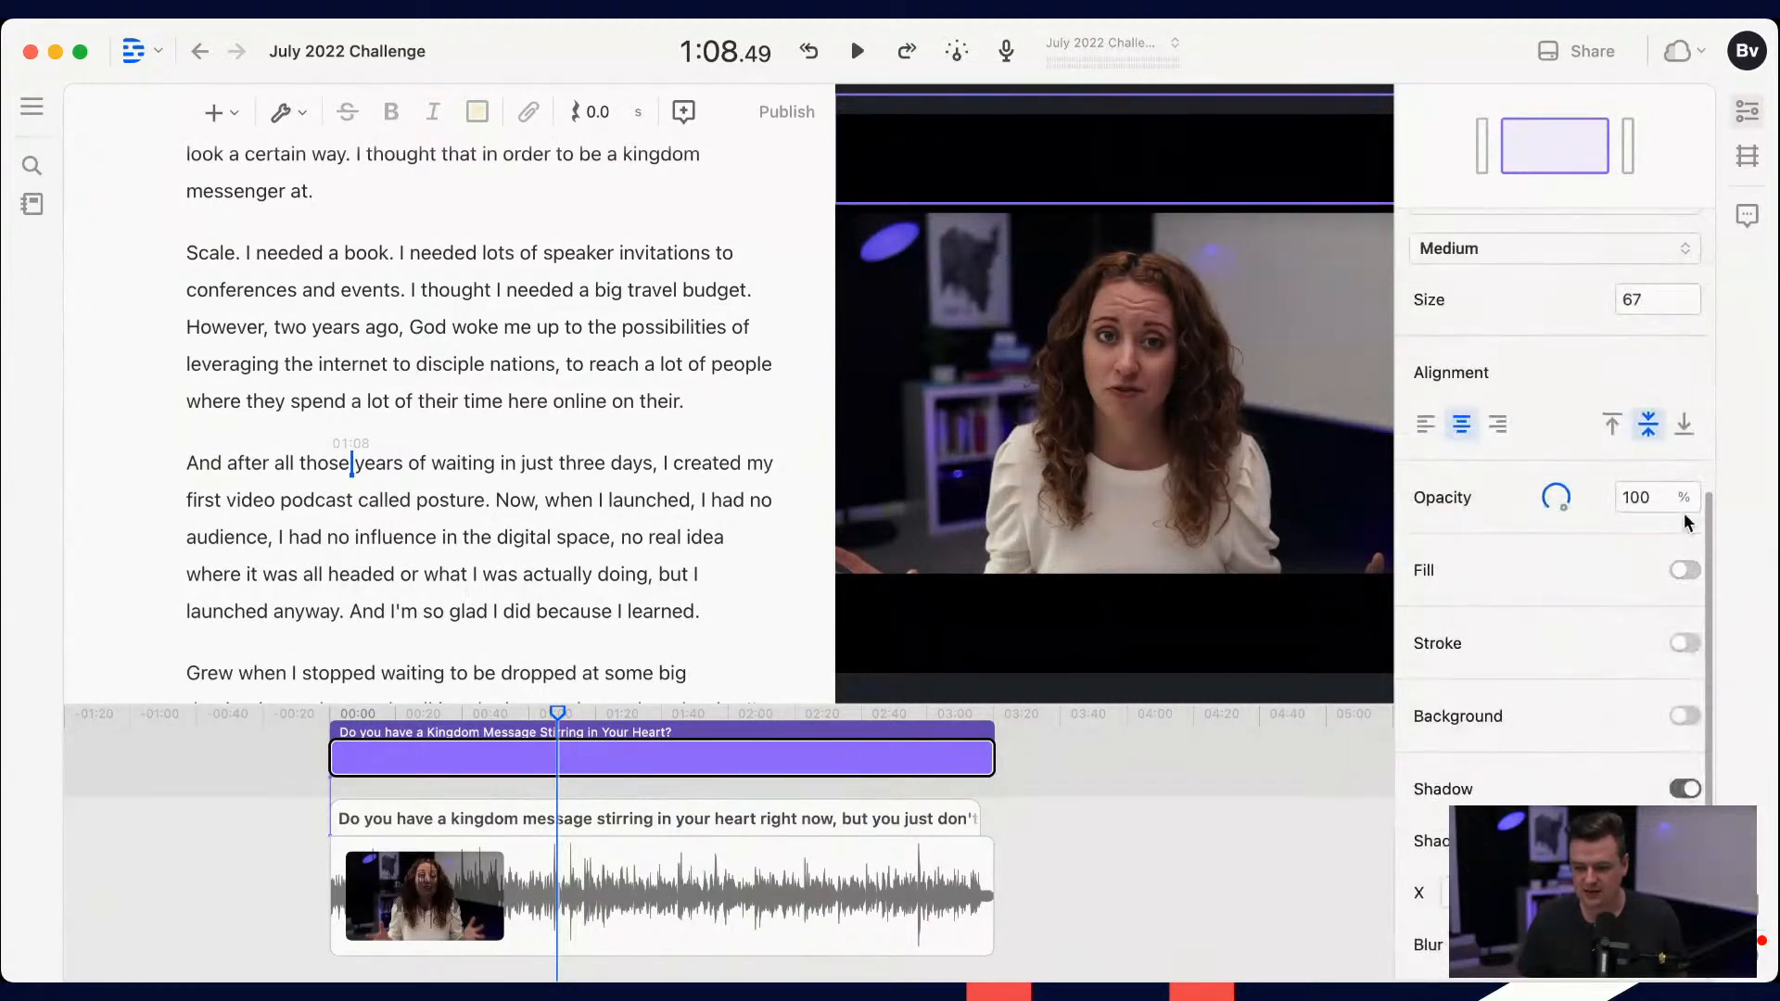
left_click(1684, 571)
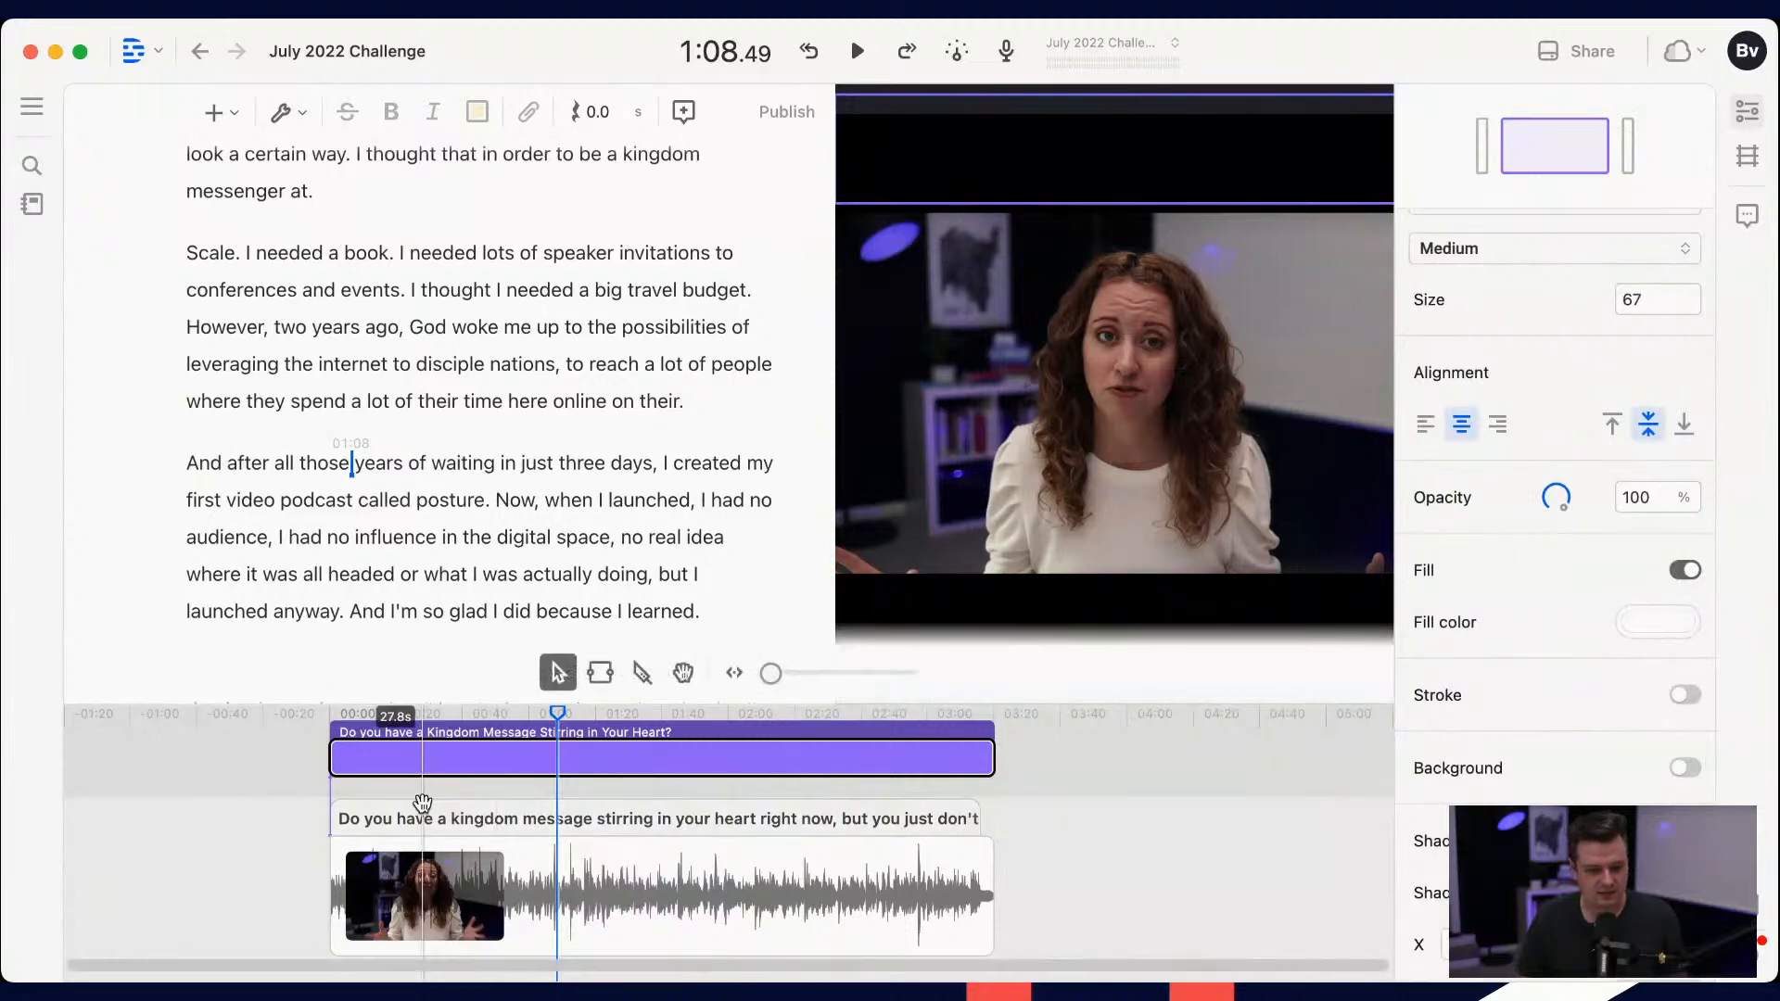
Step: Return to the start of the video and move the title text into the black band above it at about Y 9.7%
left_click(484, 364)
scroll(519, 353, "up", 5)
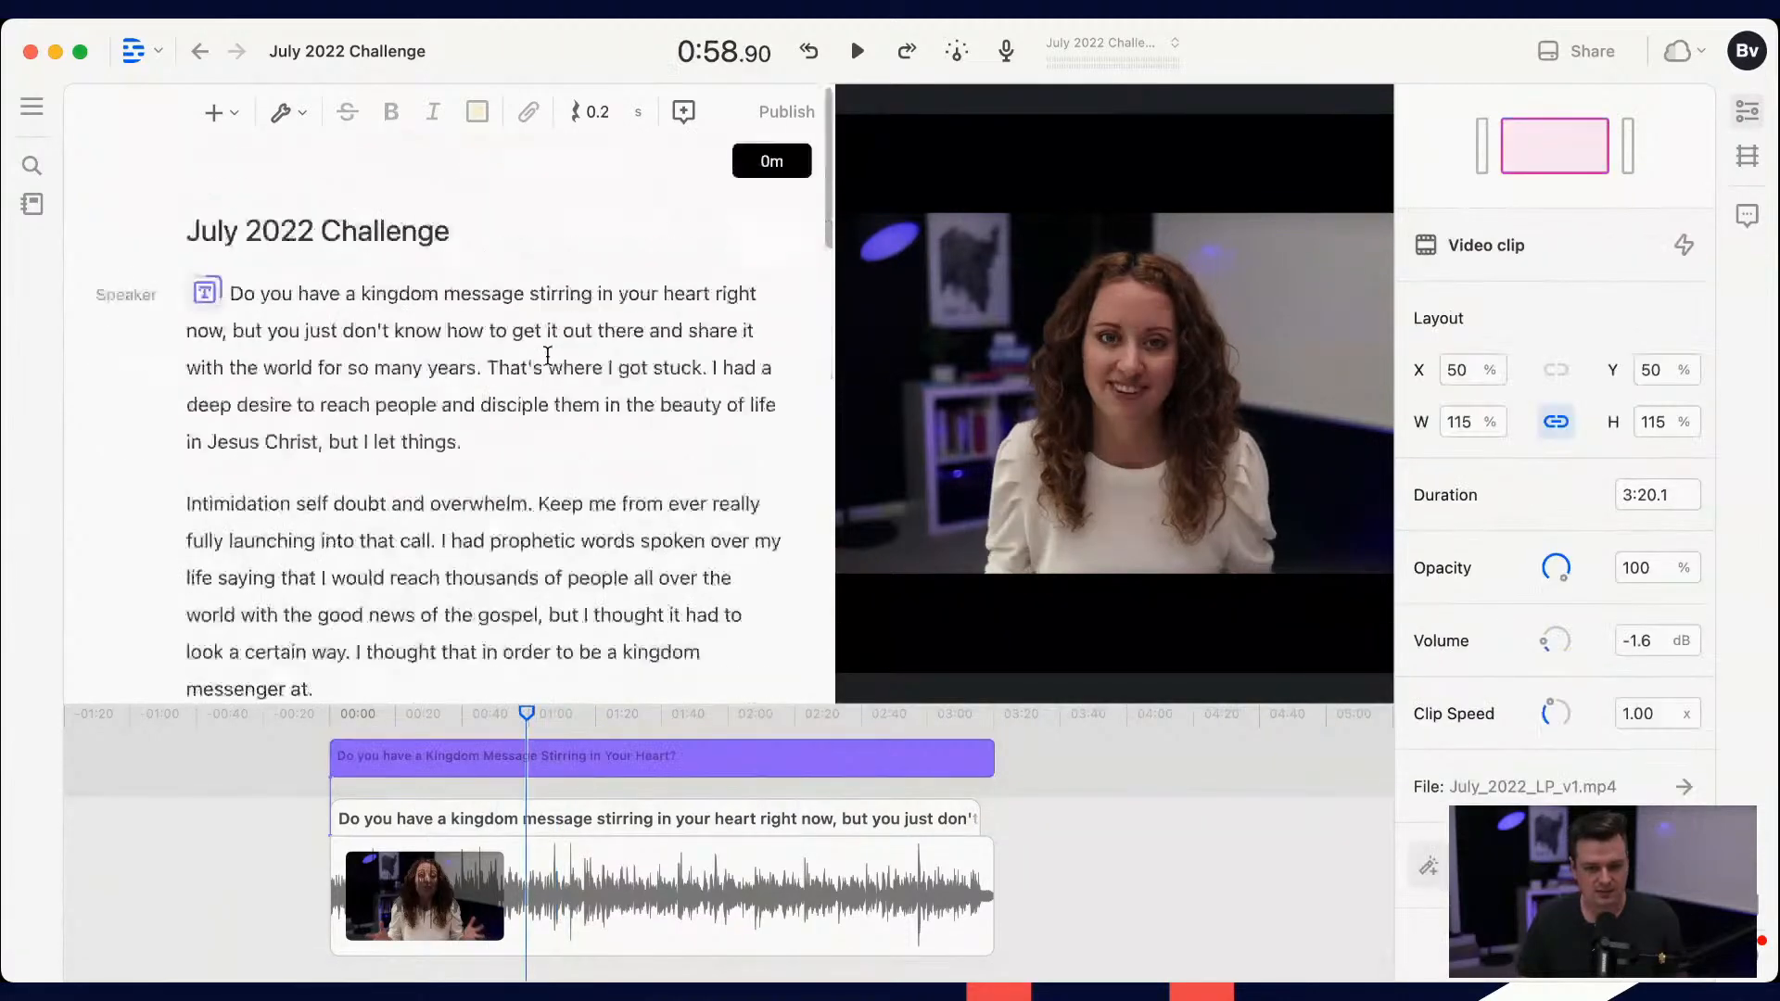
left_click(442, 293)
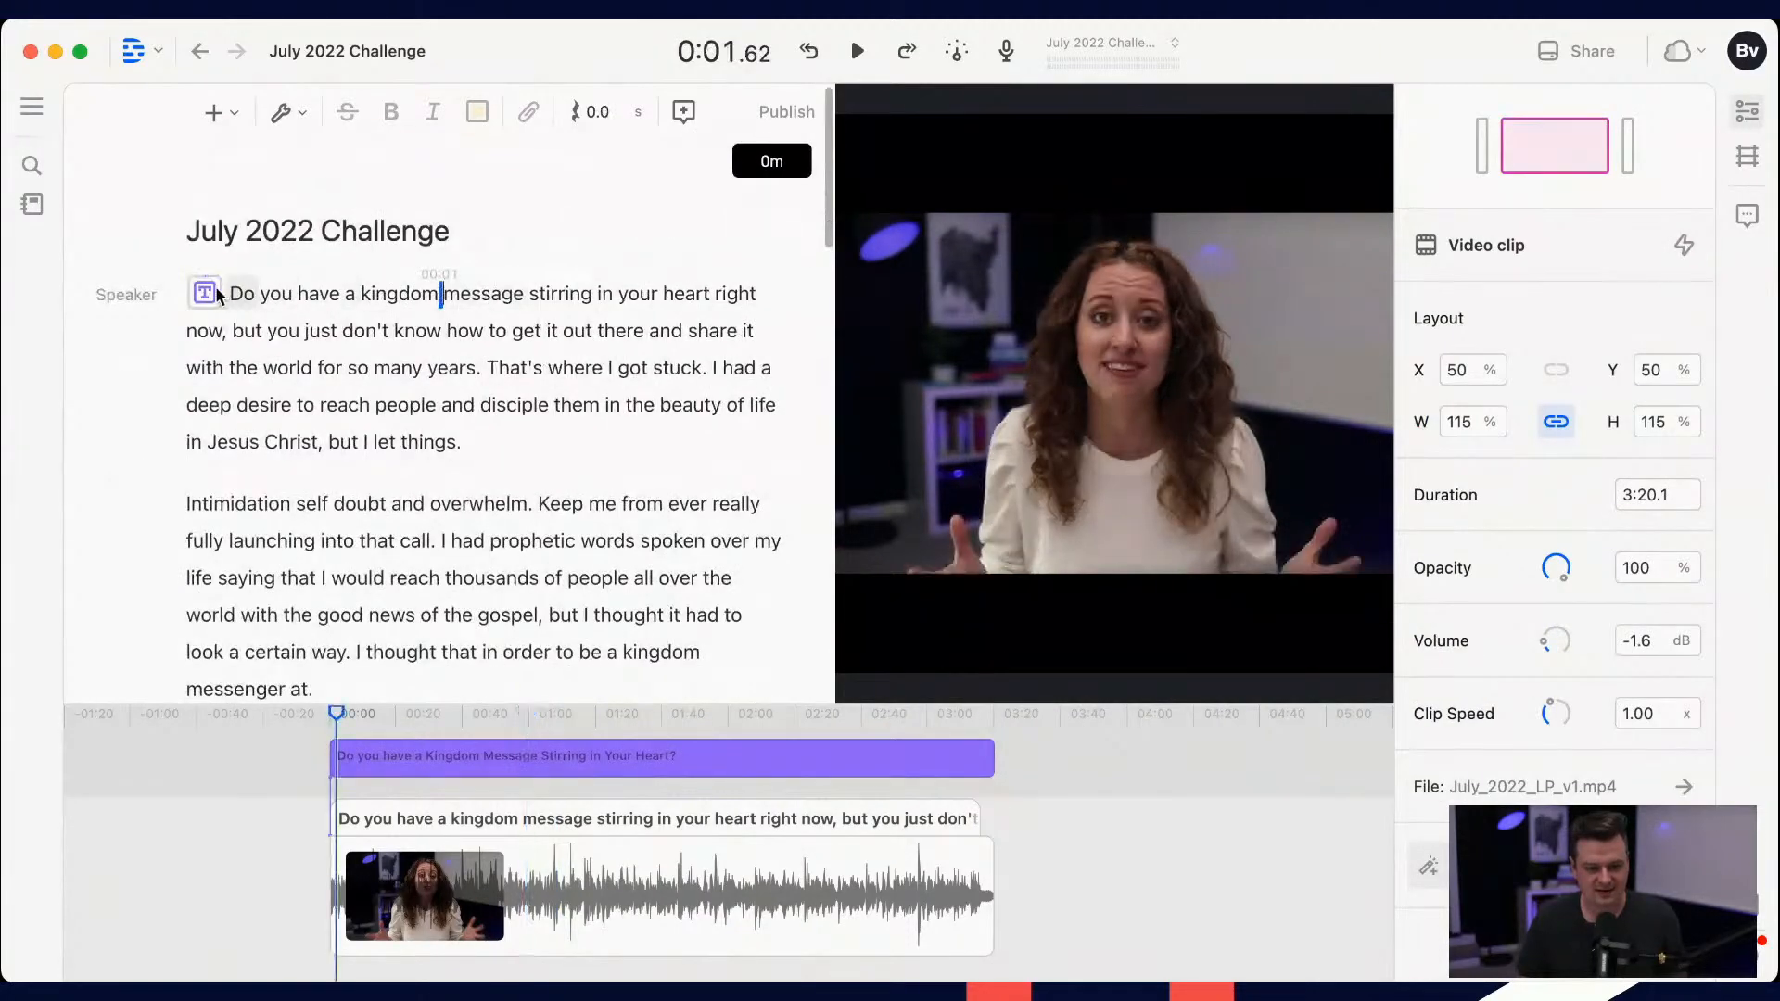
left_click(216, 292)
left_click_drag(1101, 338, 1106, 183)
right_click(1106, 181)
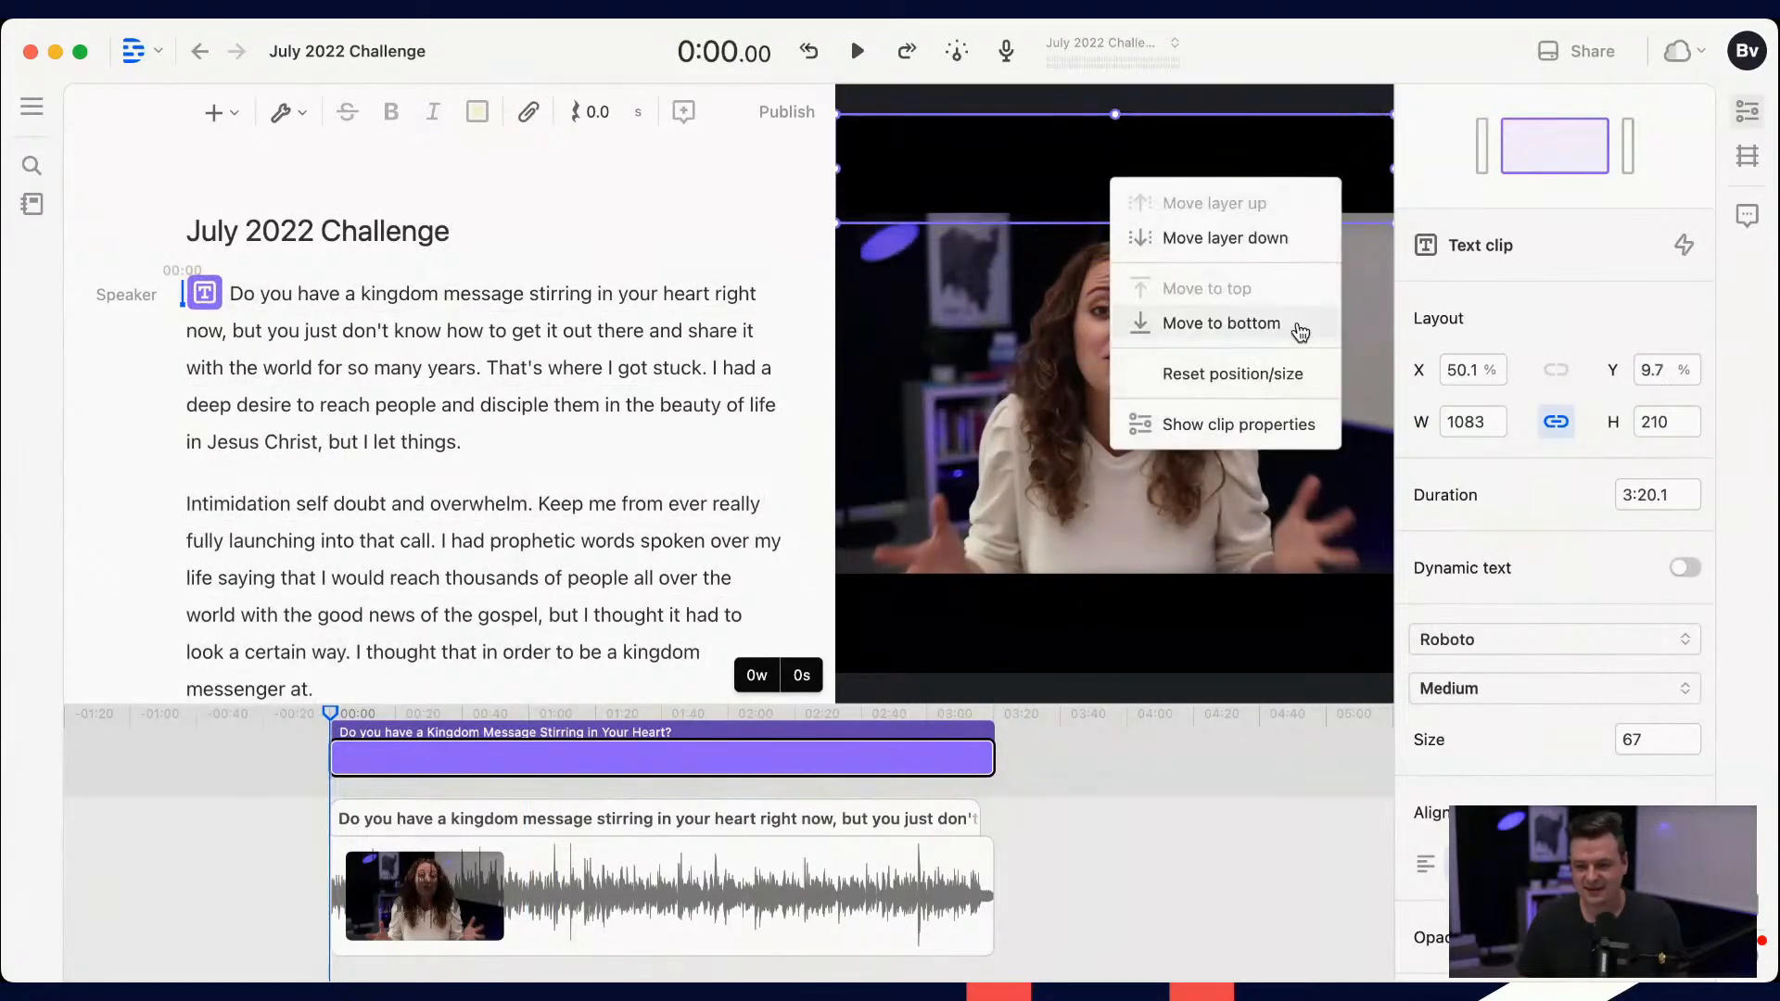
Step: Turn the title text's fill off and on again and set its fill color to red (C41F1F)
left_click(1518, 767)
scroll(1518, 768, "down", 3)
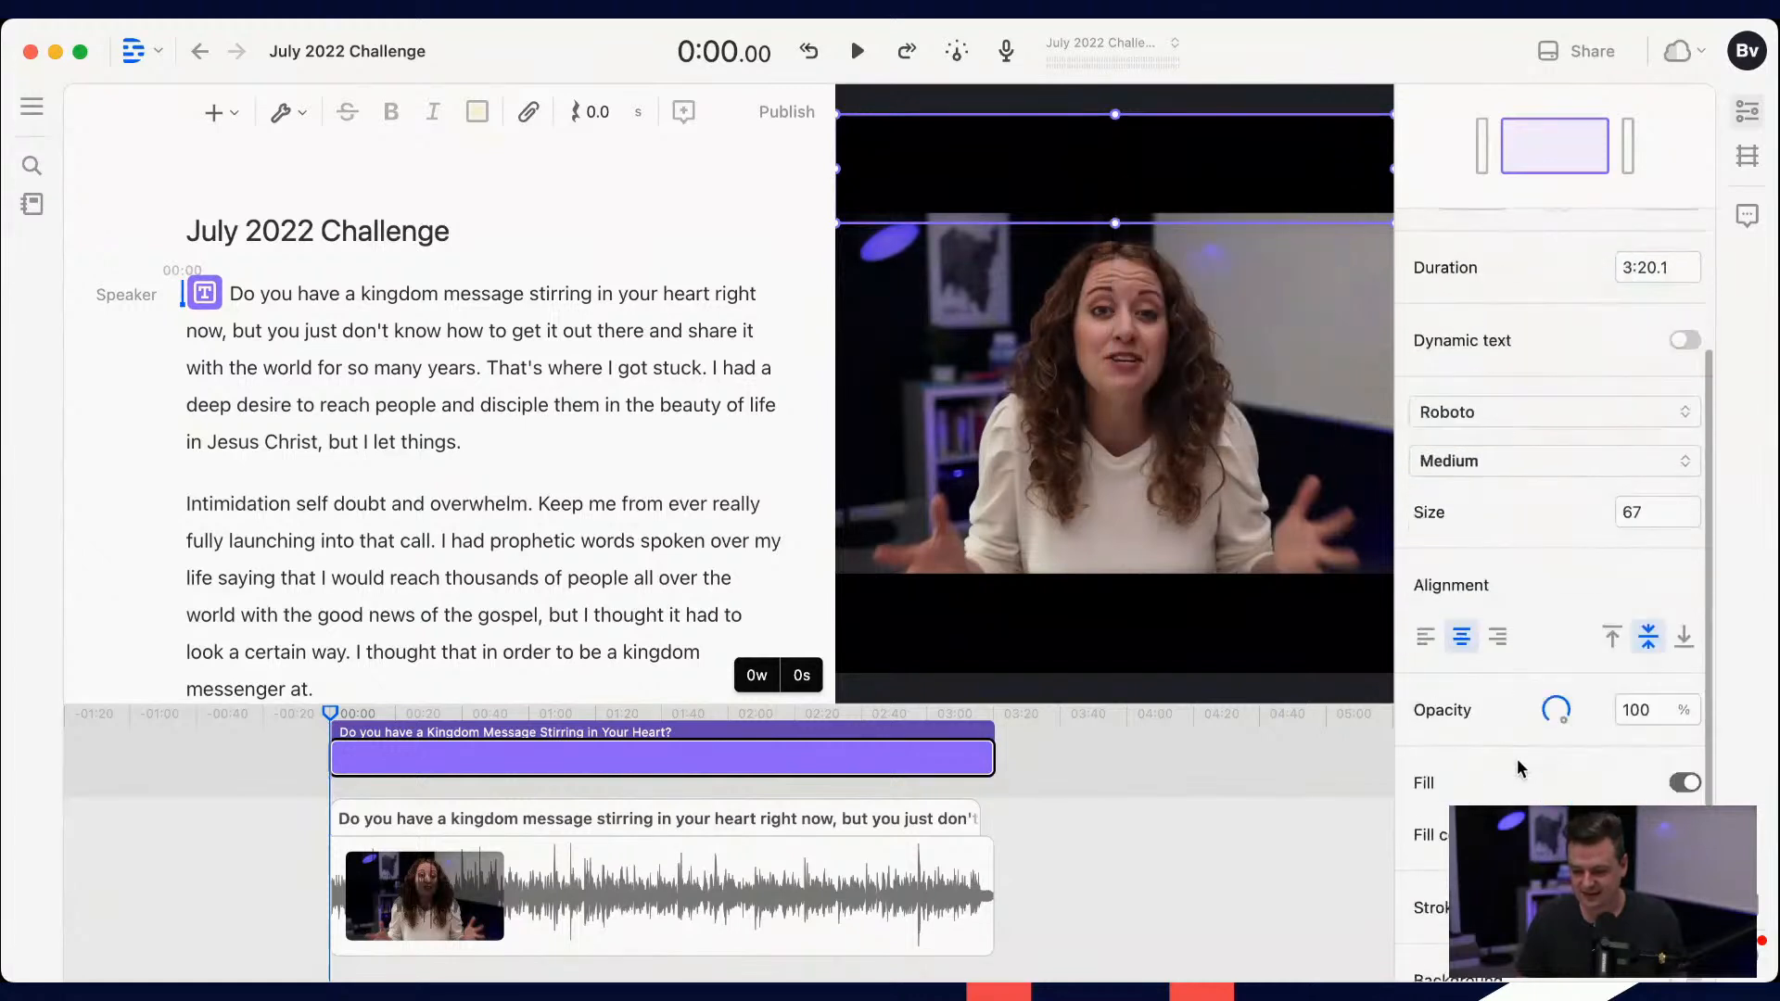
scroll(1520, 768, "down", 2)
left_click(1685, 606)
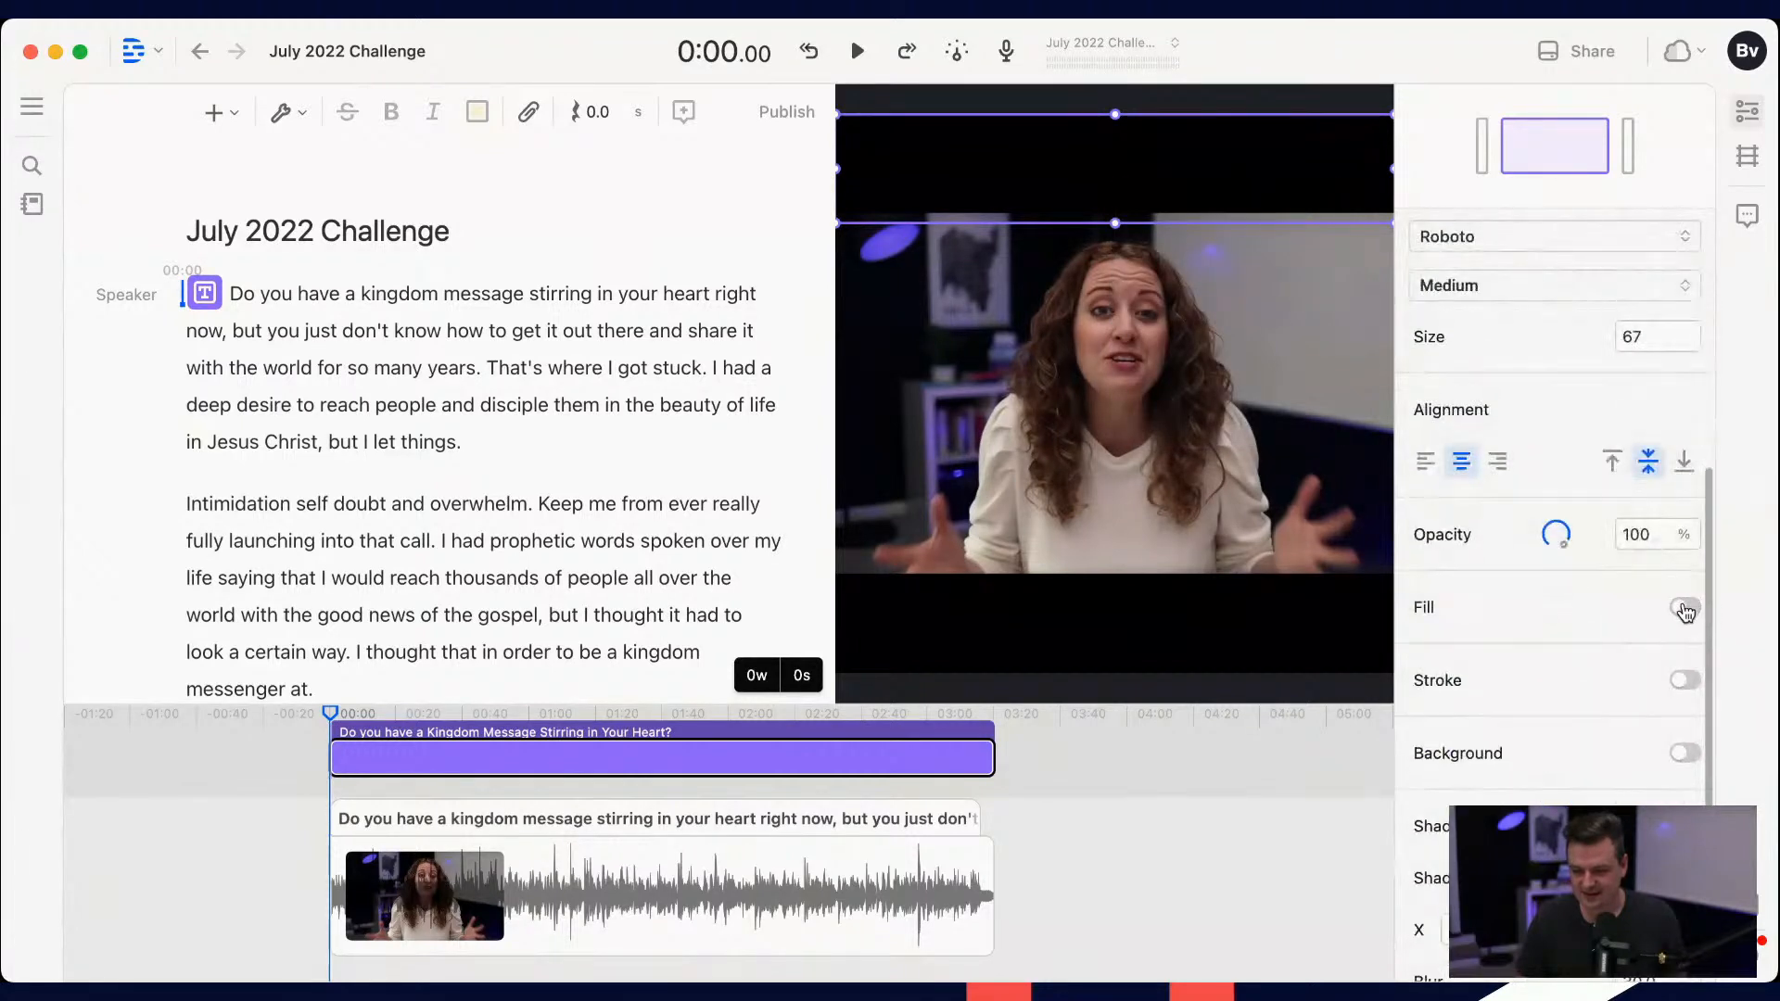
left_click(1685, 608)
left_click(1668, 665)
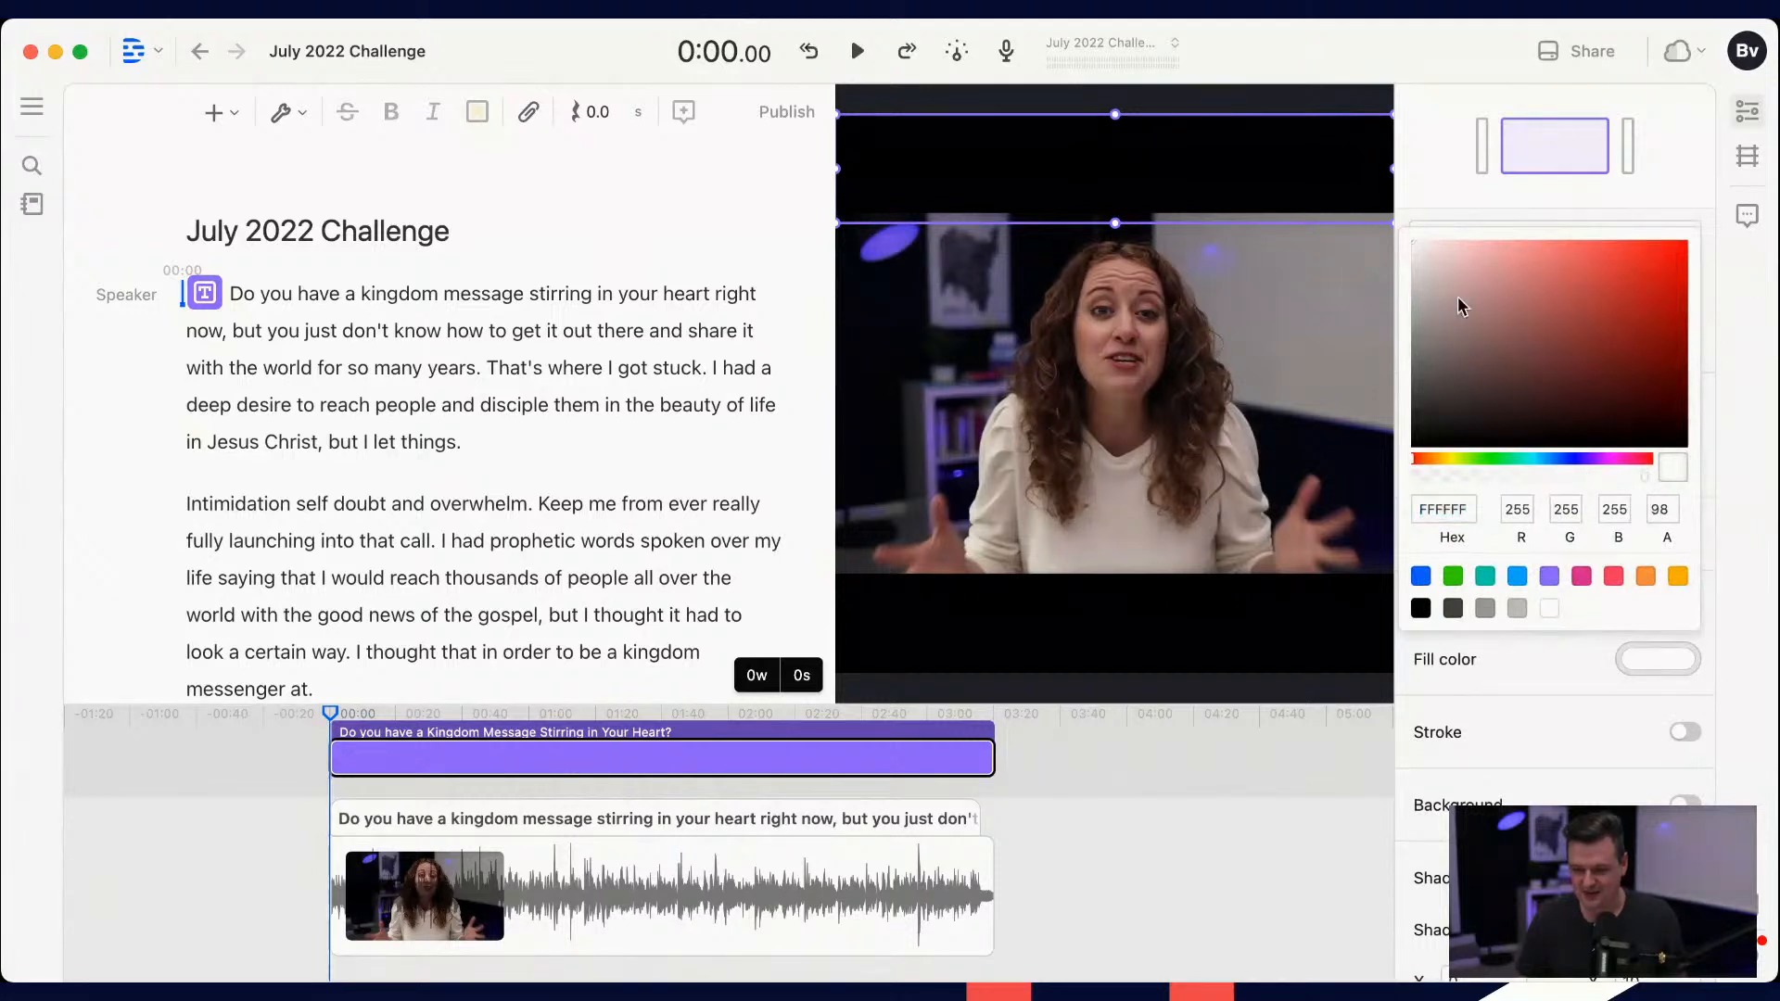
left_click(1610, 297)
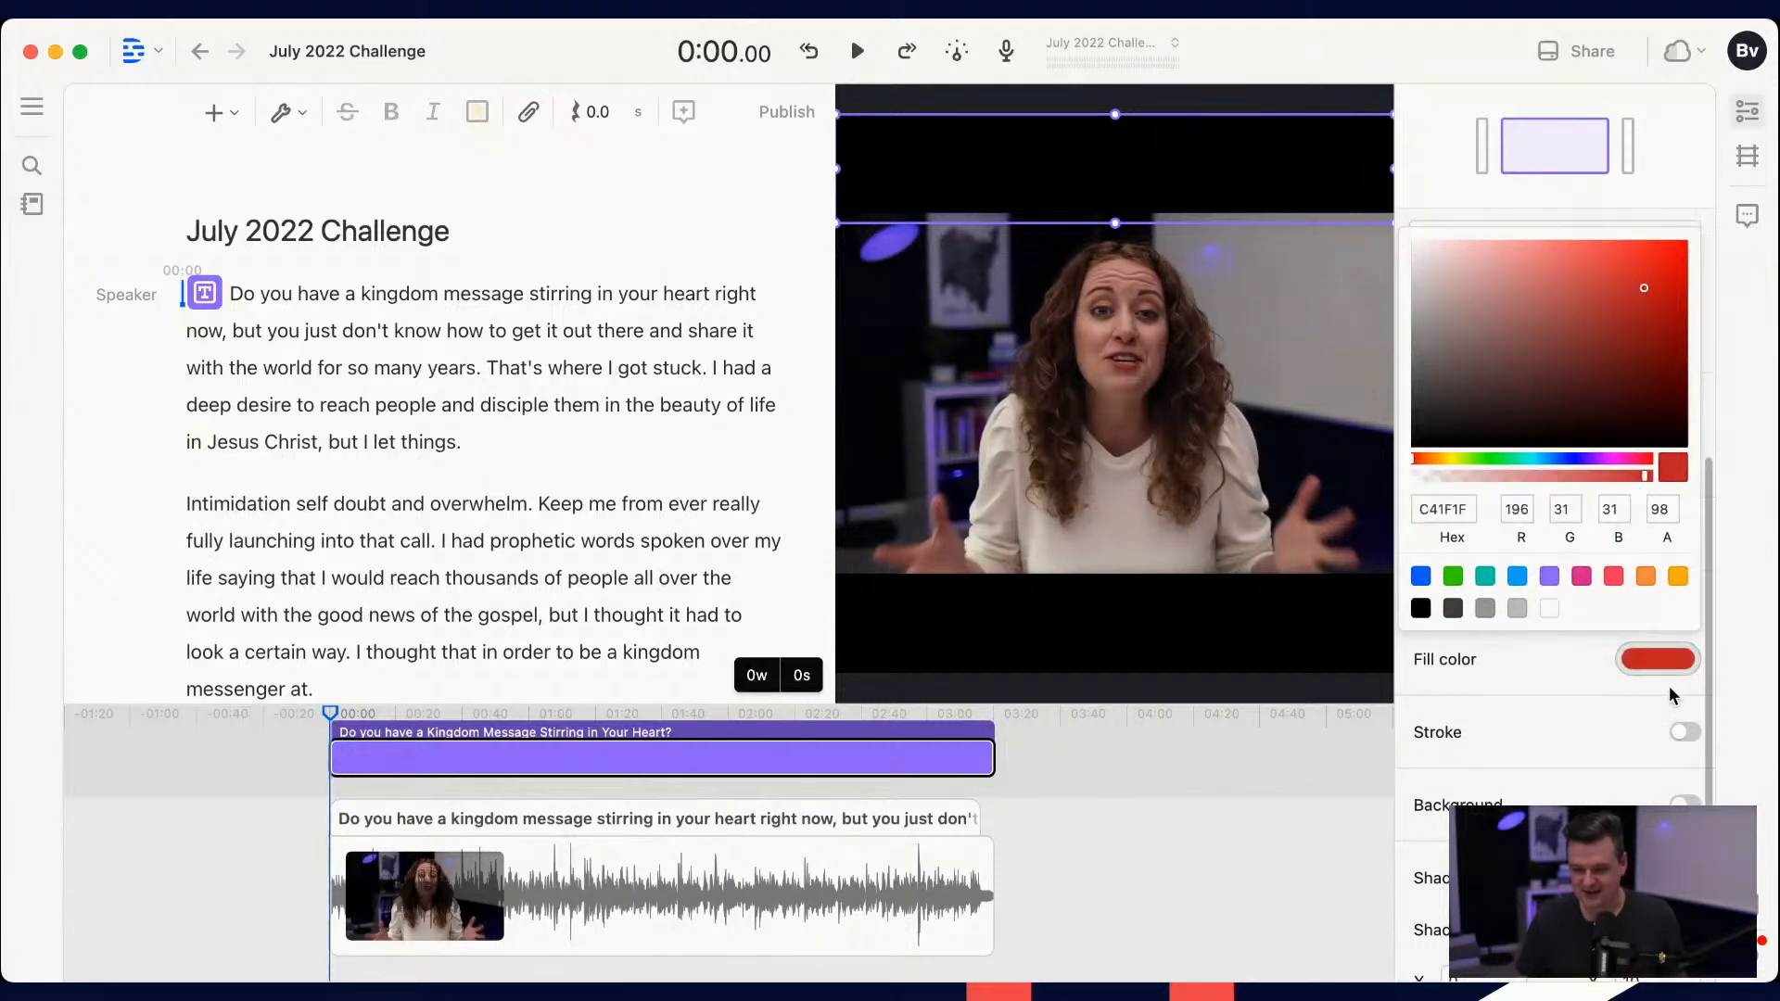
left_click(1573, 695)
Step: Move the title text over the speaker at about X 49.9%, Y 36.1% and check it around 1:03
left_click_drag(1113, 148, 1103, 313)
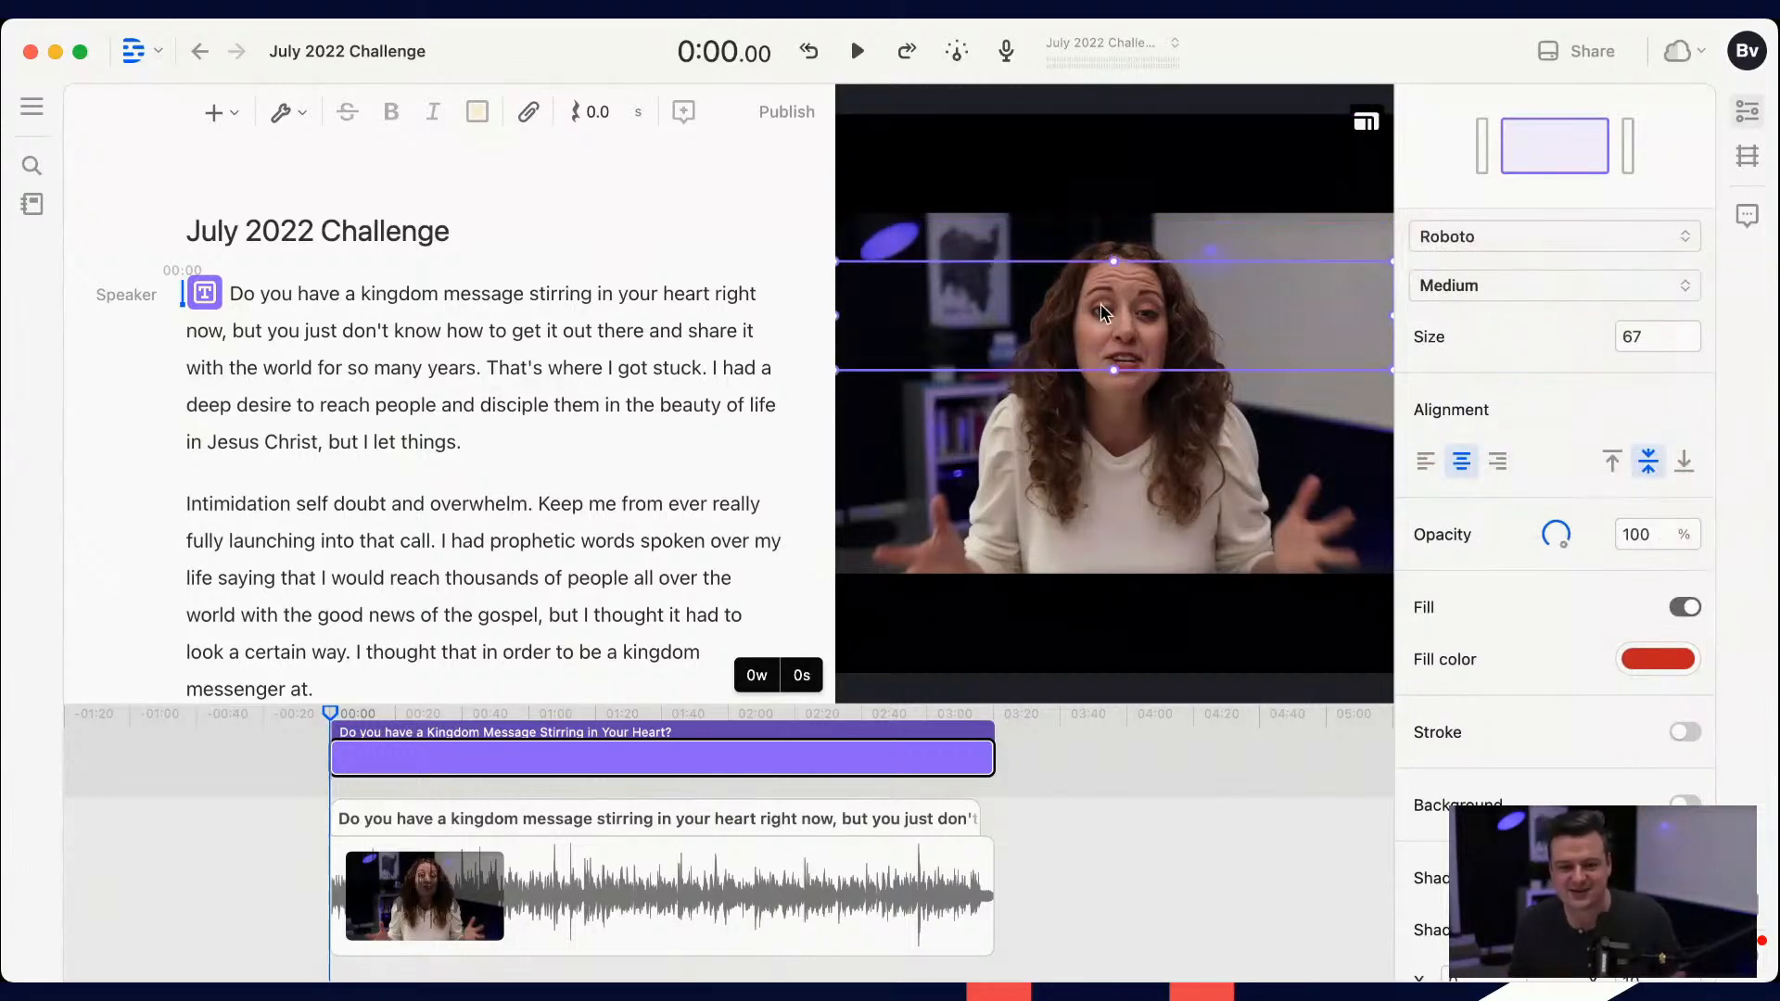
left_click(541, 715)
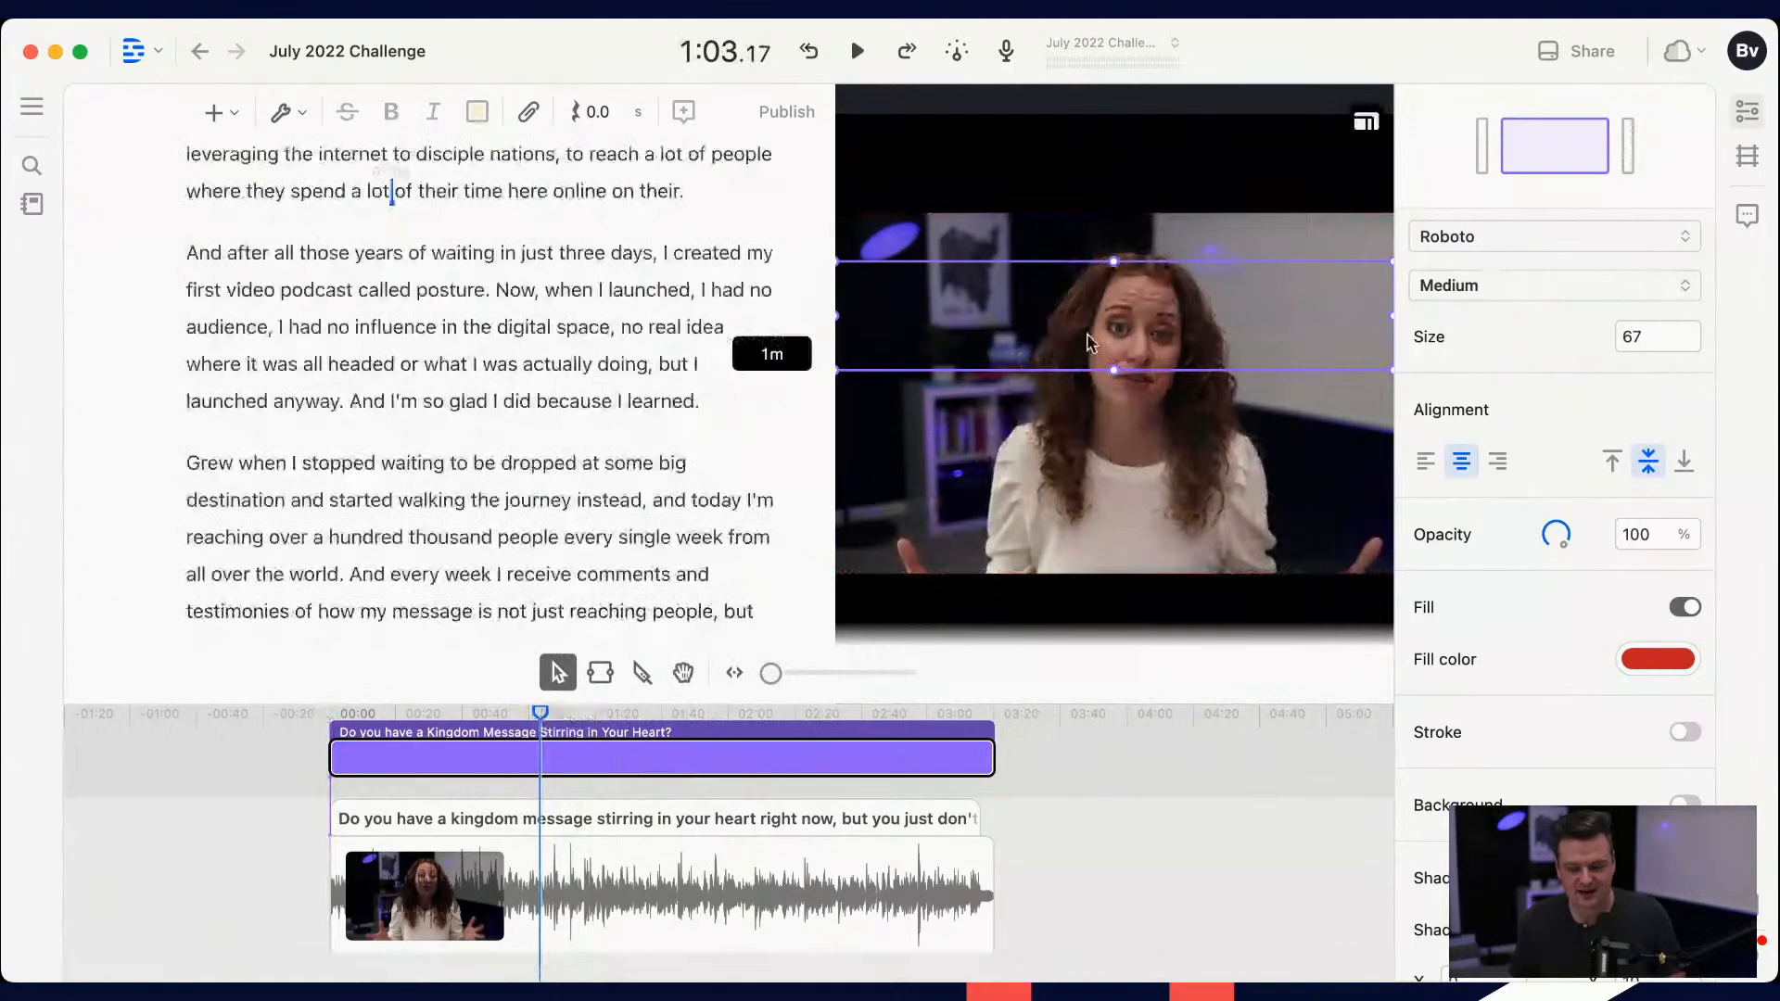
right_click(1103, 243)
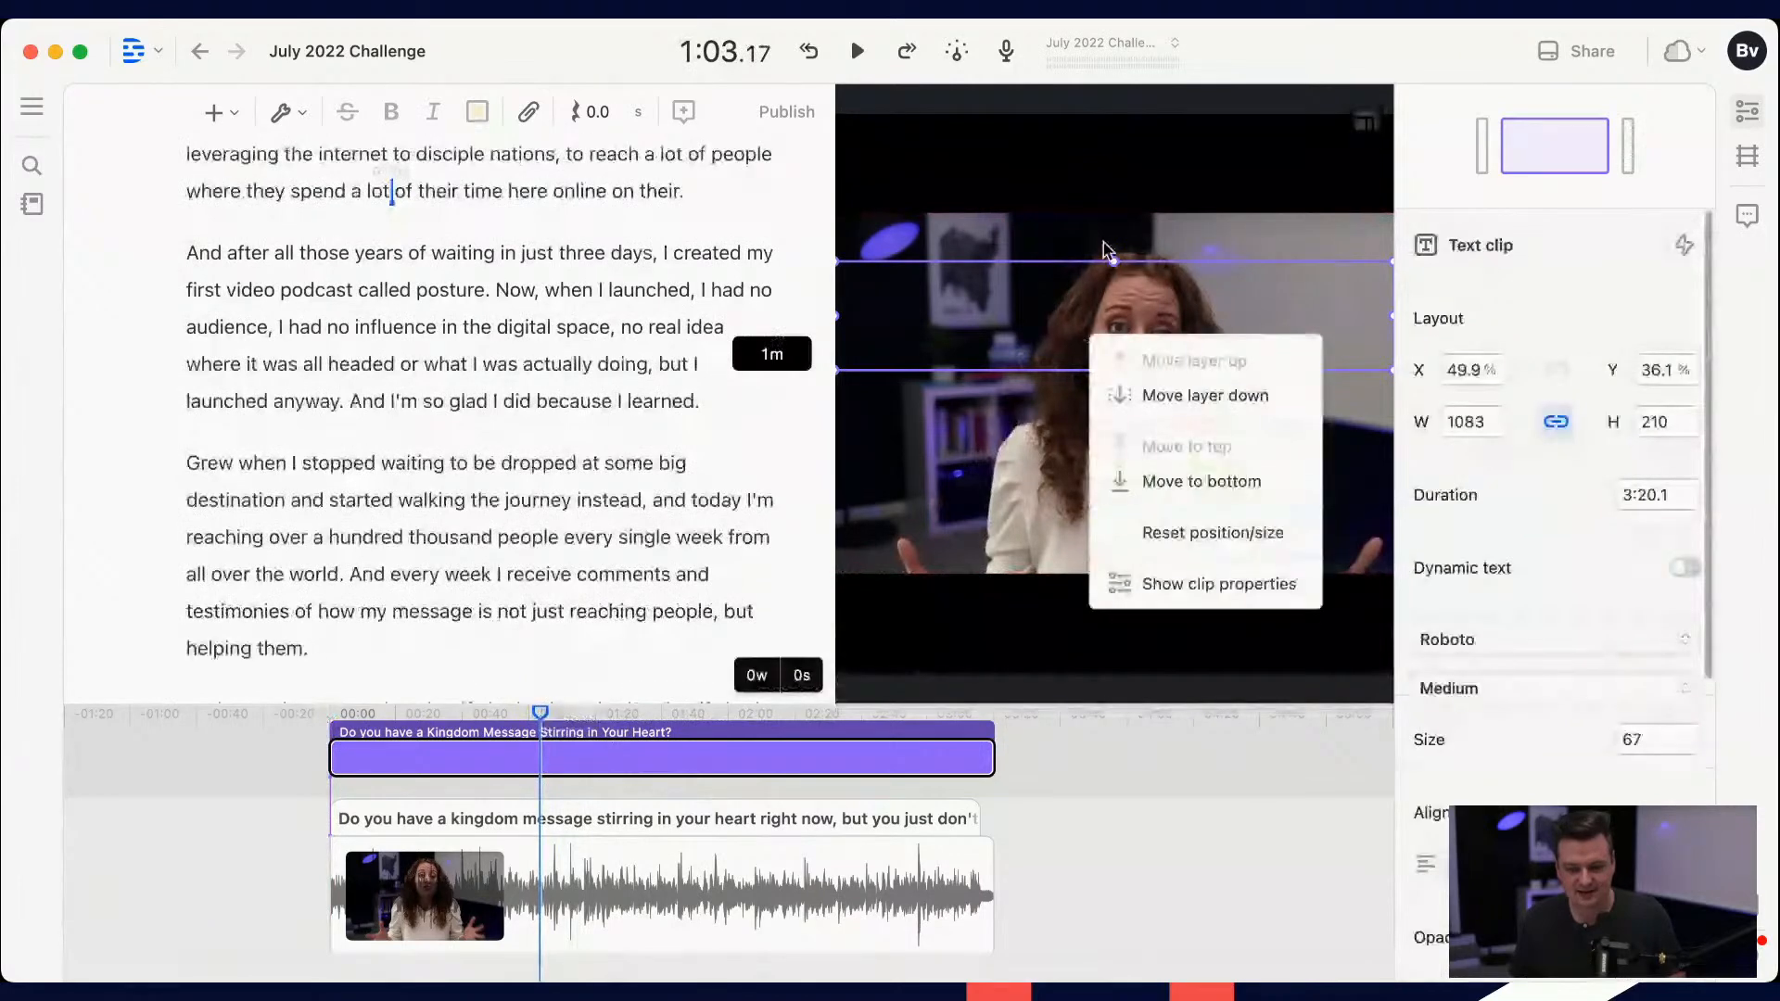
left_click(1043, 454)
right_click(1044, 453)
left_click(988, 504)
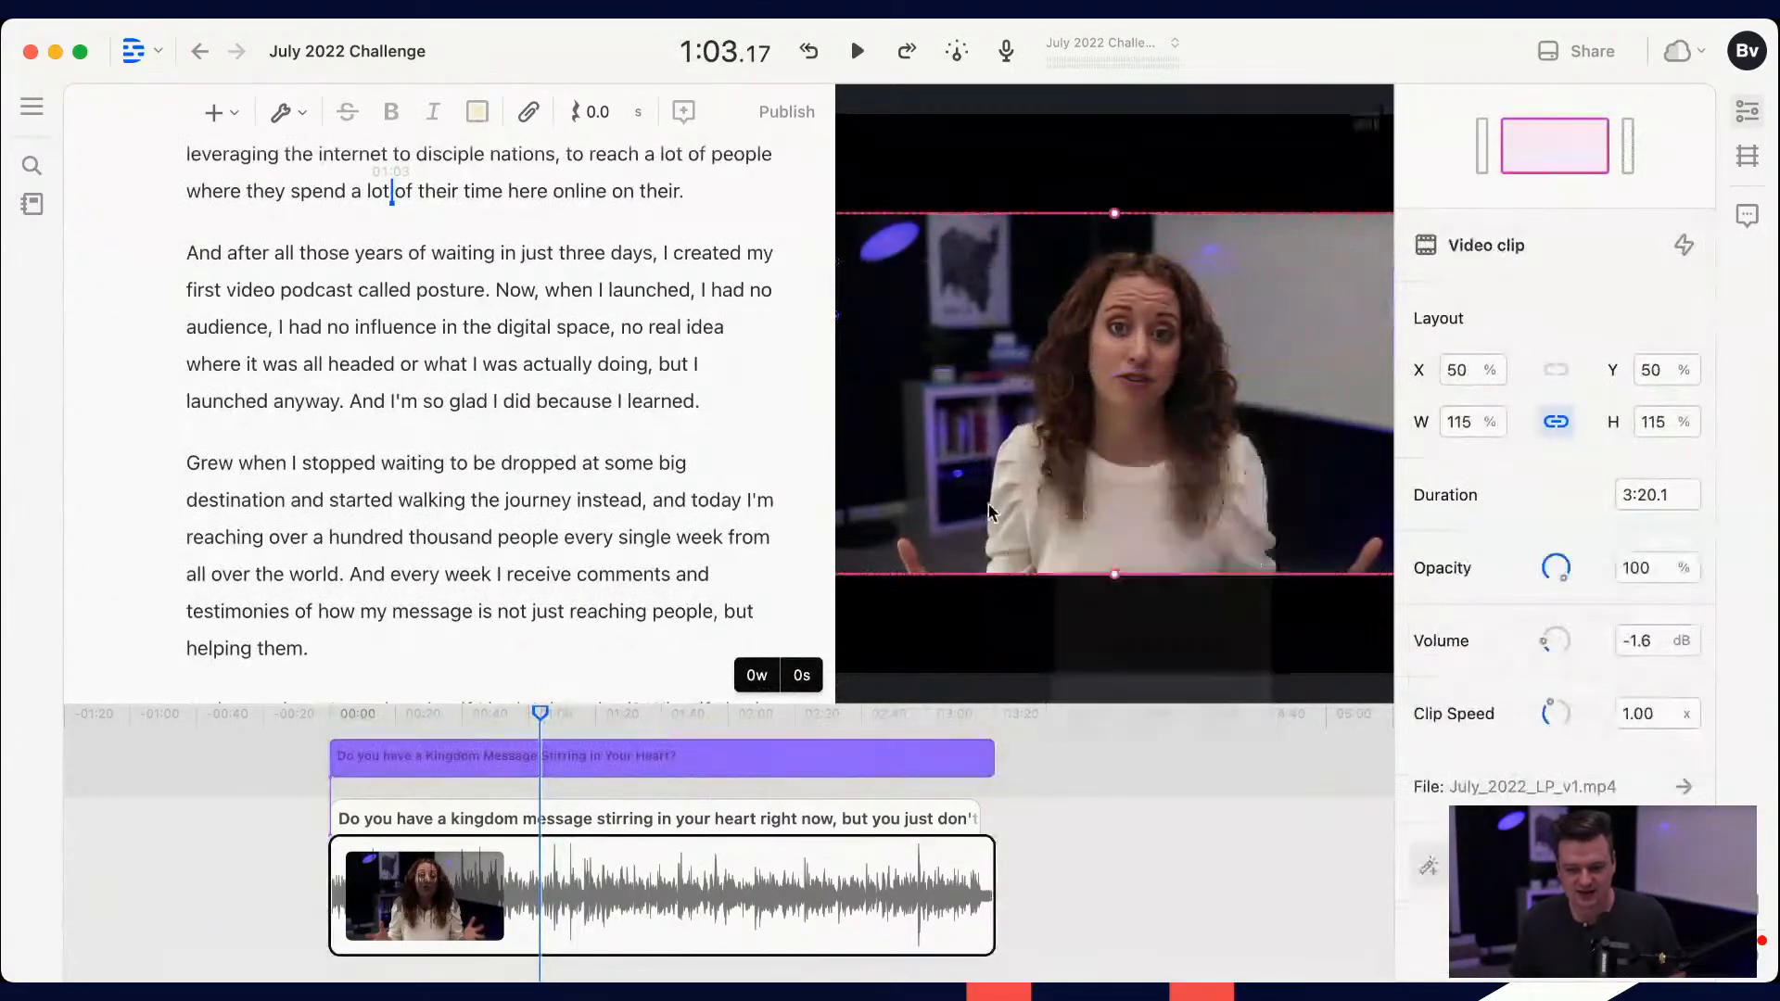
left_click(697, 759)
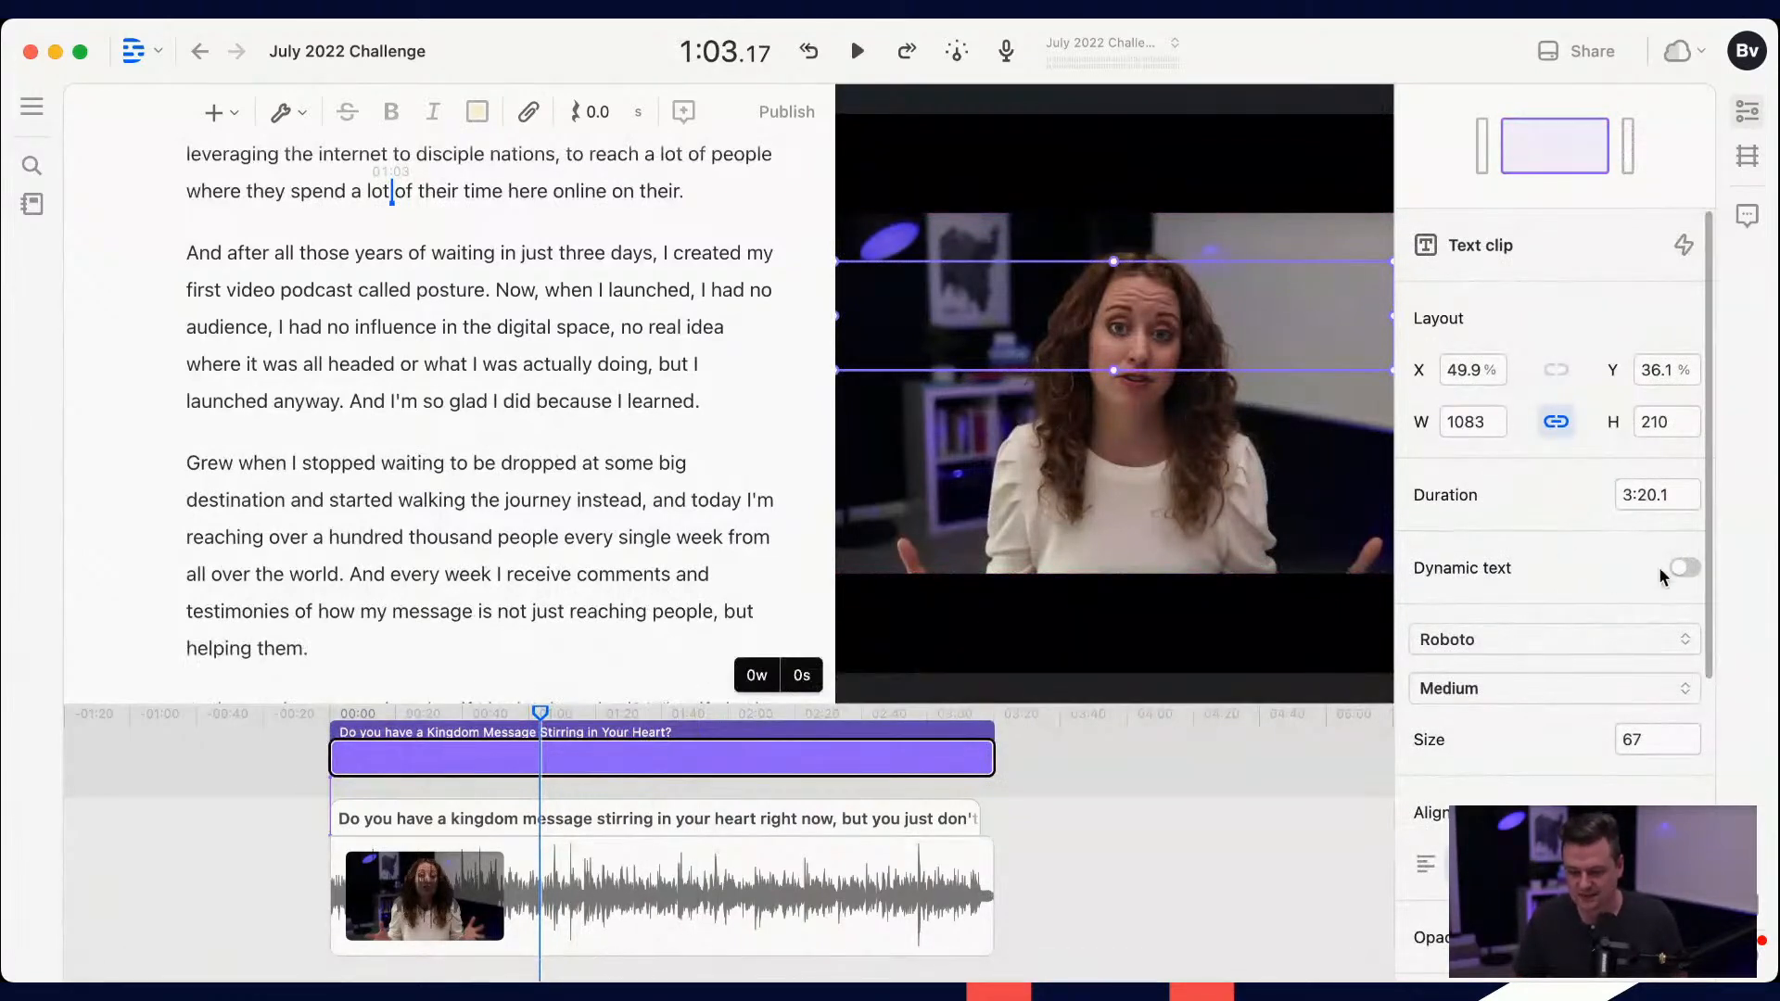
Step: Turn the title clip's dynamic text on and off and look through its text properties
left_click(1692, 569)
left_click(1685, 568)
left_click(1686, 568)
left_click(1685, 568)
scroll(1571, 573, "down", 3)
scroll(1571, 569, "up", 3)
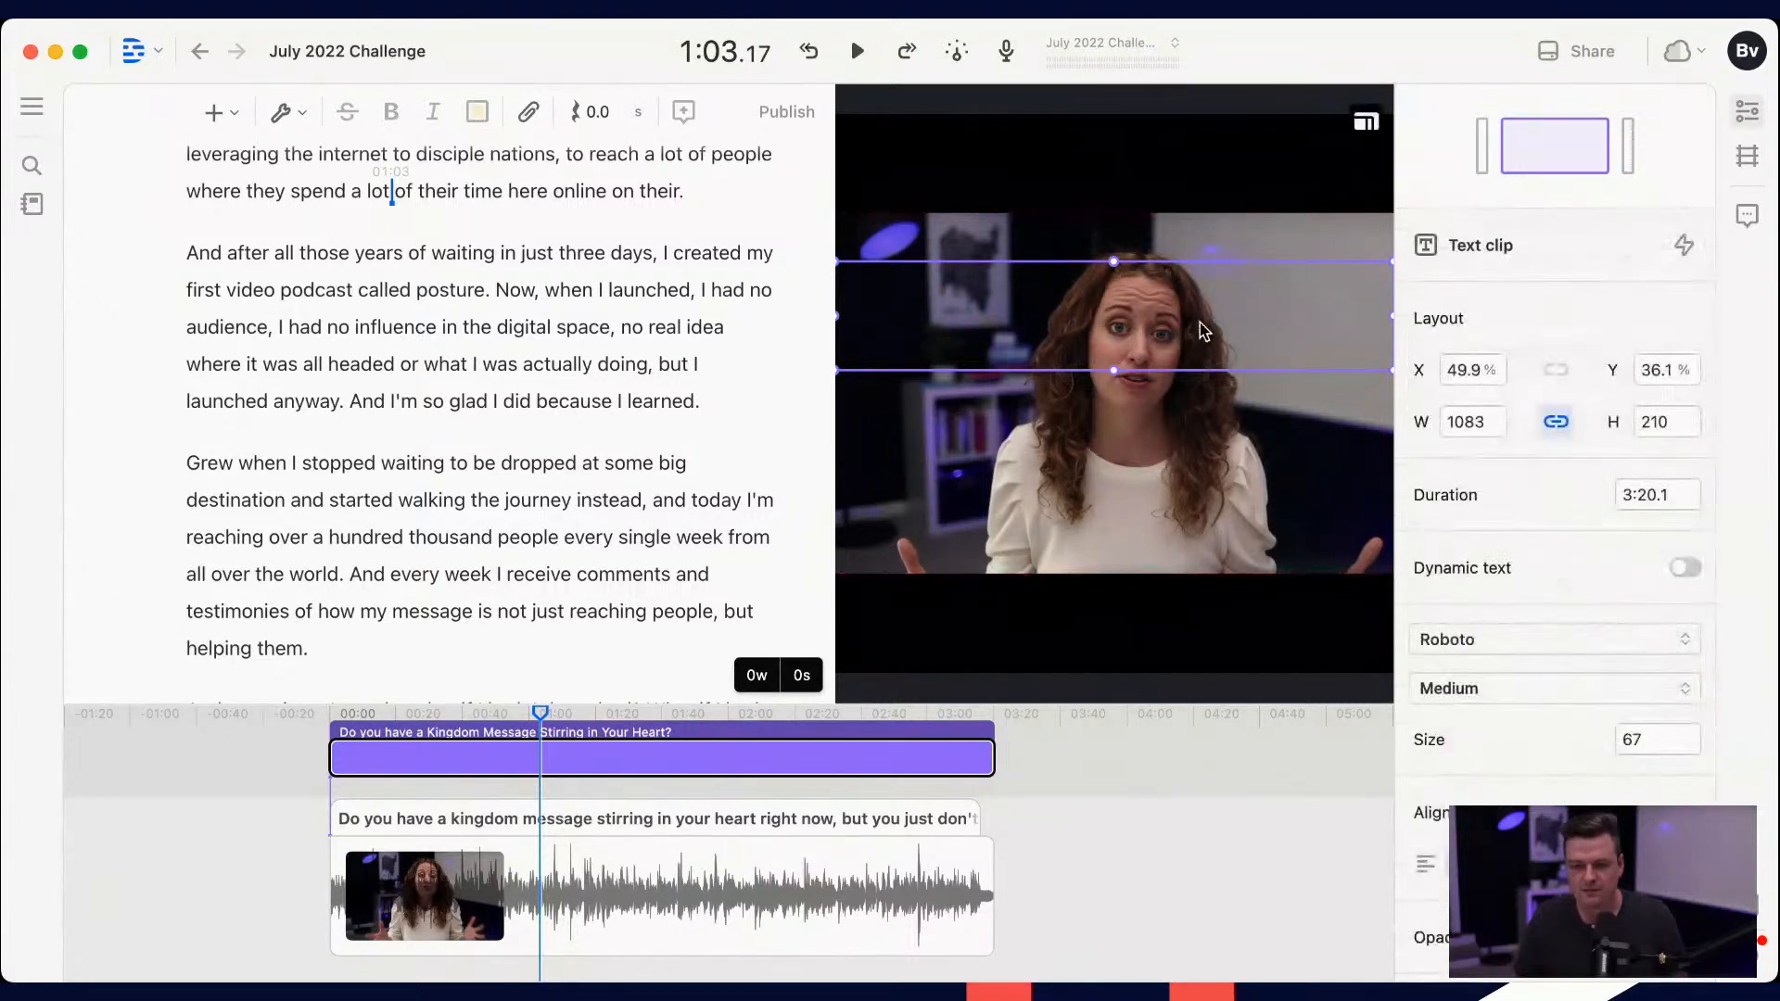
key("d")
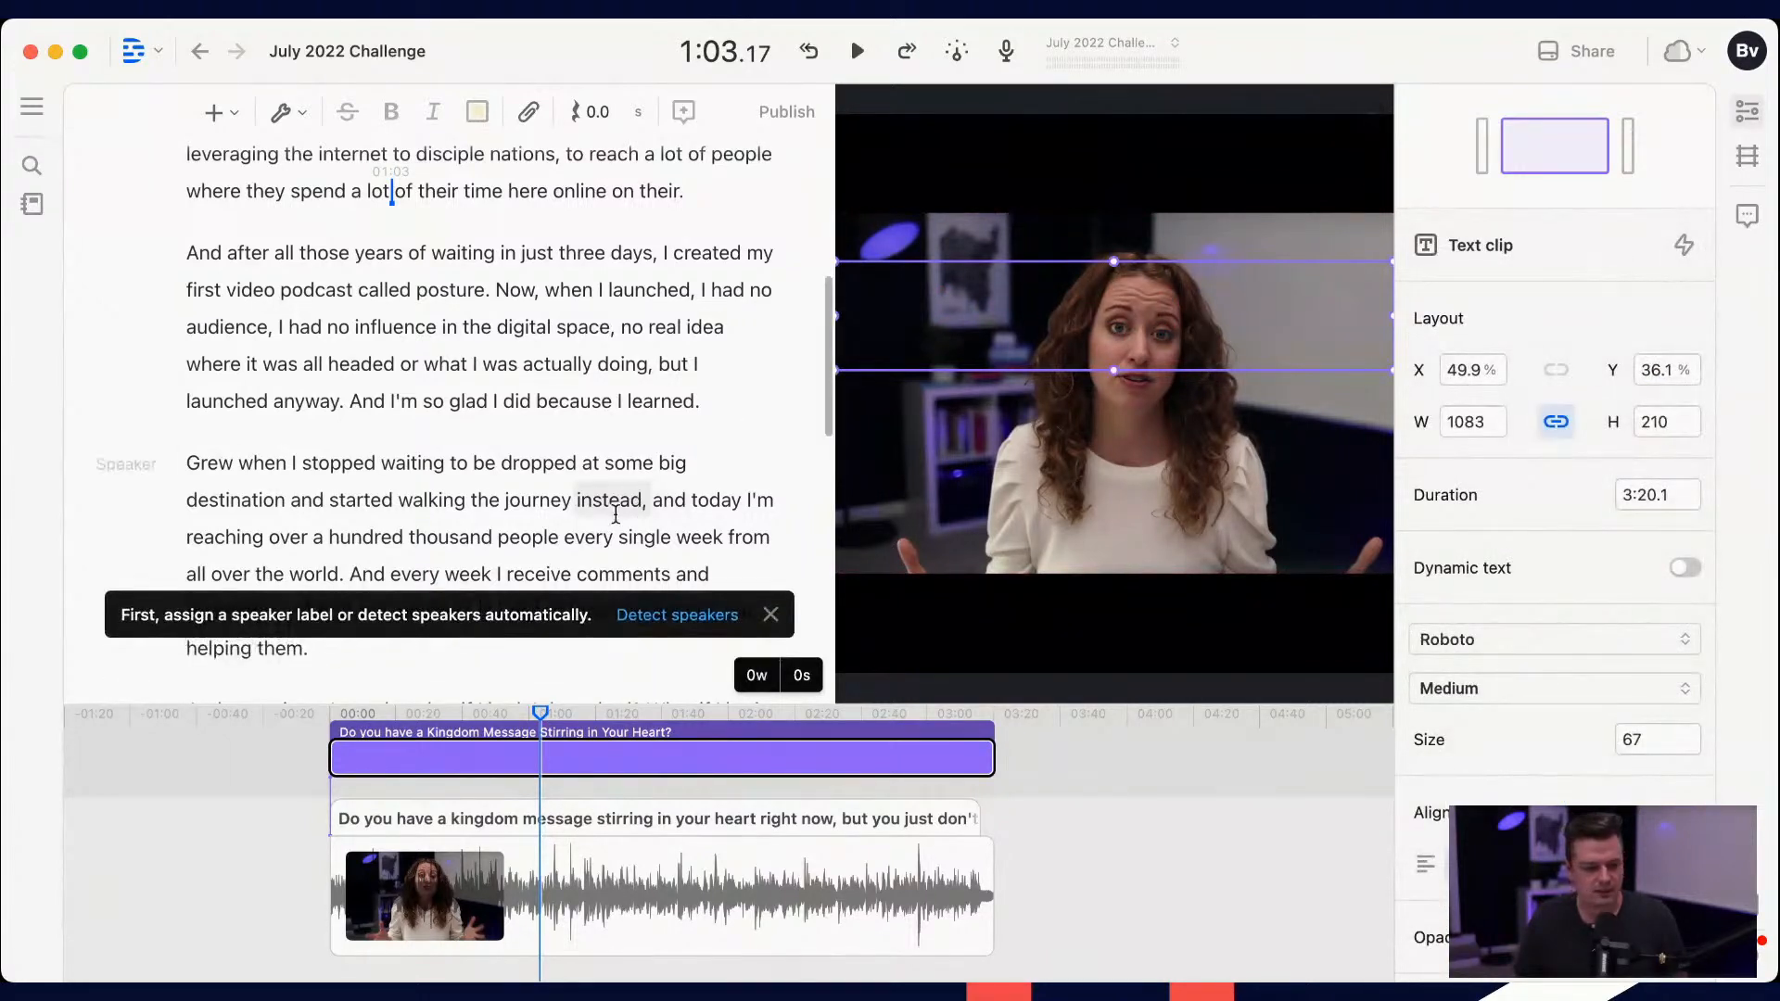
Step: Delete the title text clip and insert a new text clip to replace it
left_click(481, 765)
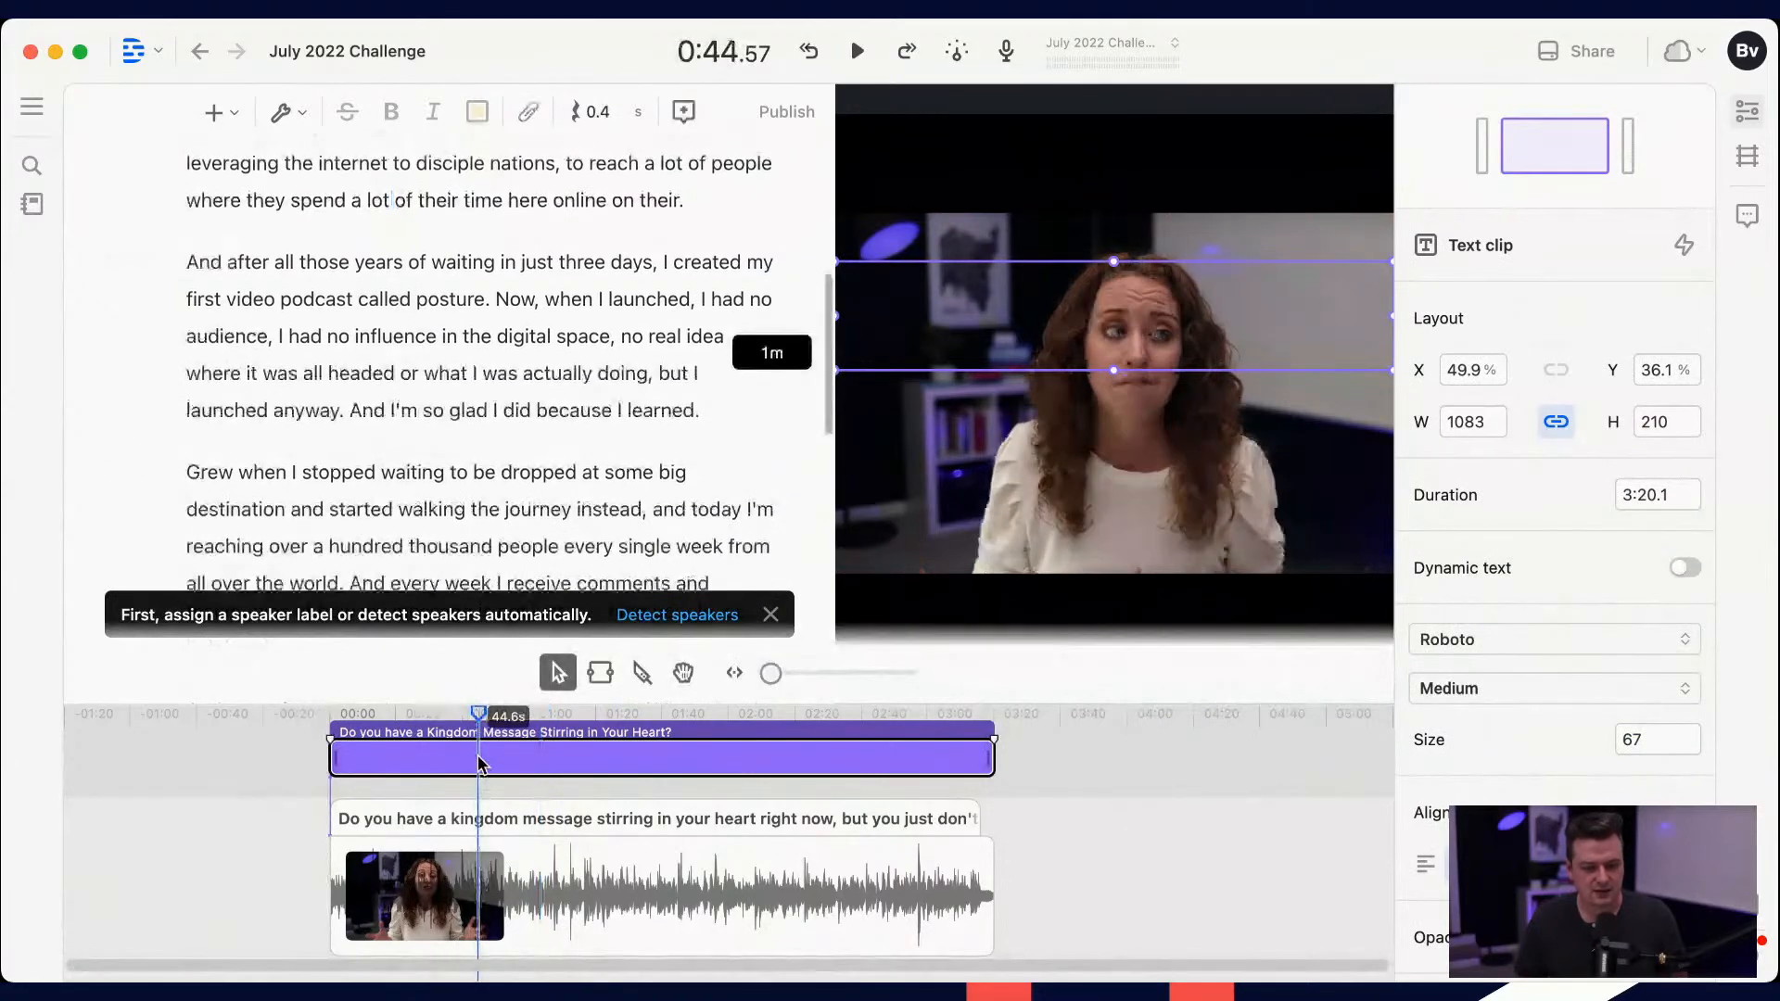
left_click(963, 767)
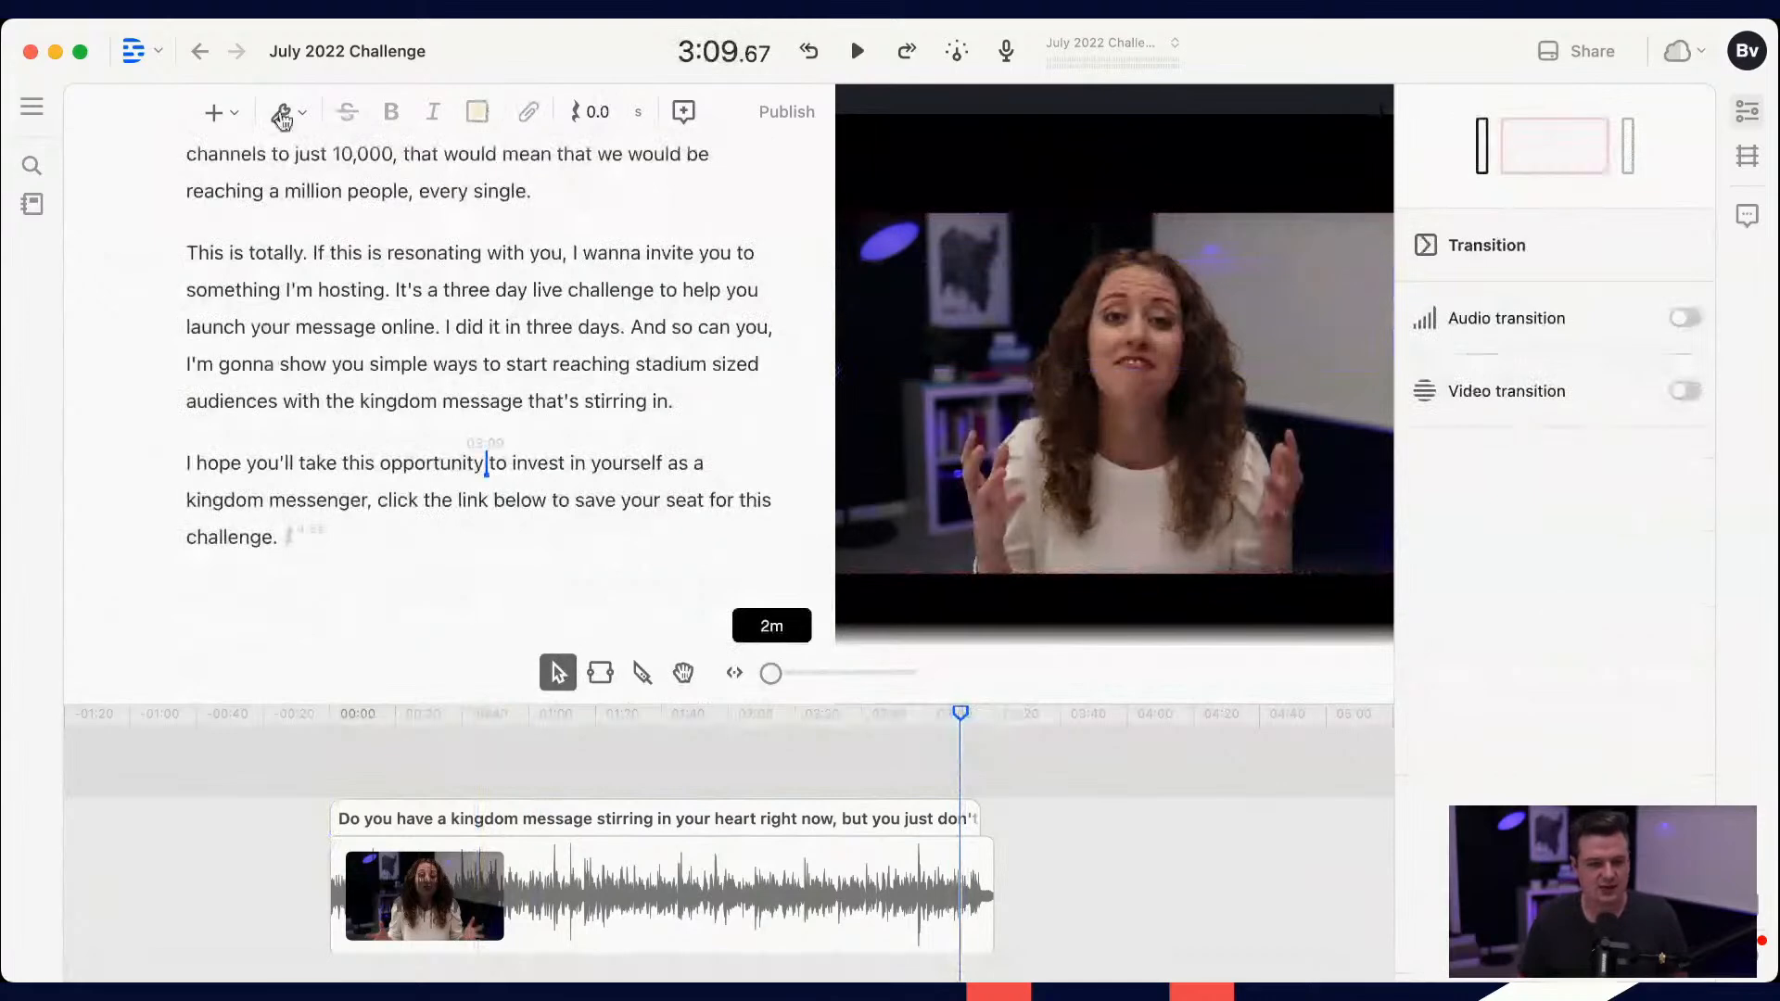
left_click(219, 113)
type("text")
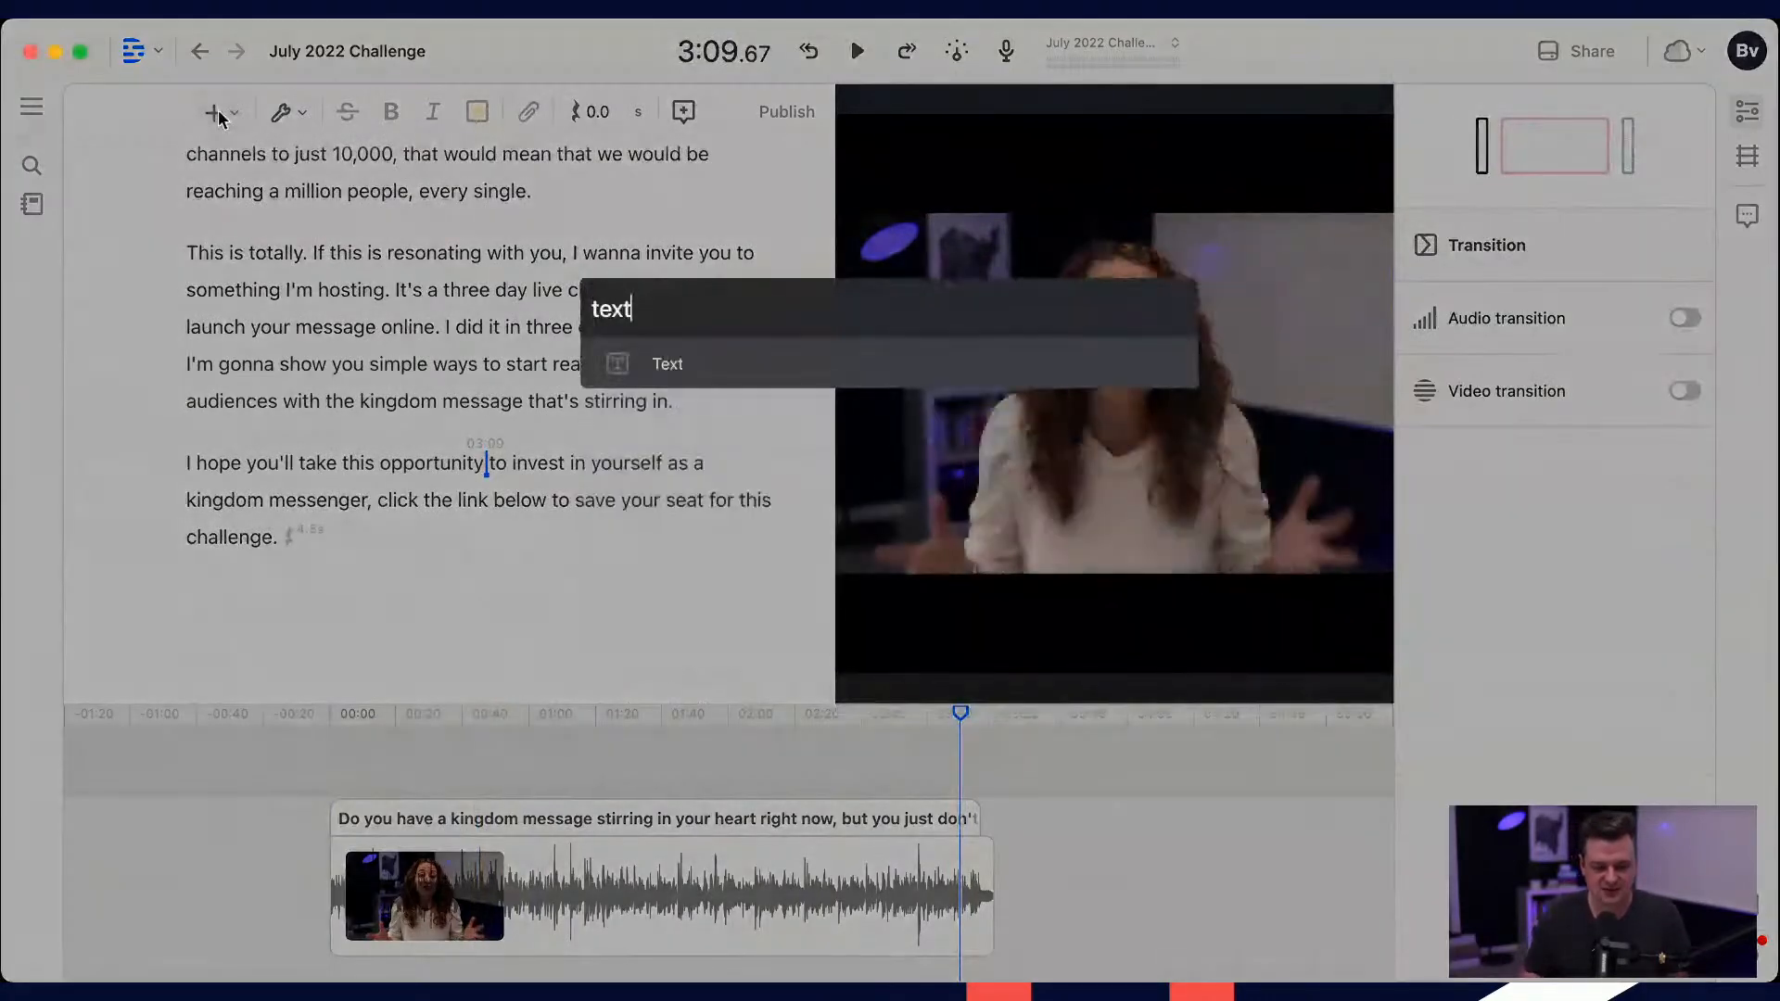
key("Return")
Step: Move the new text into the upper black band at about Y 9.7% and enter "Do You Have a Kingdom Message" / "Stirring in Your Heart?" on two lines
left_click(1125, 330)
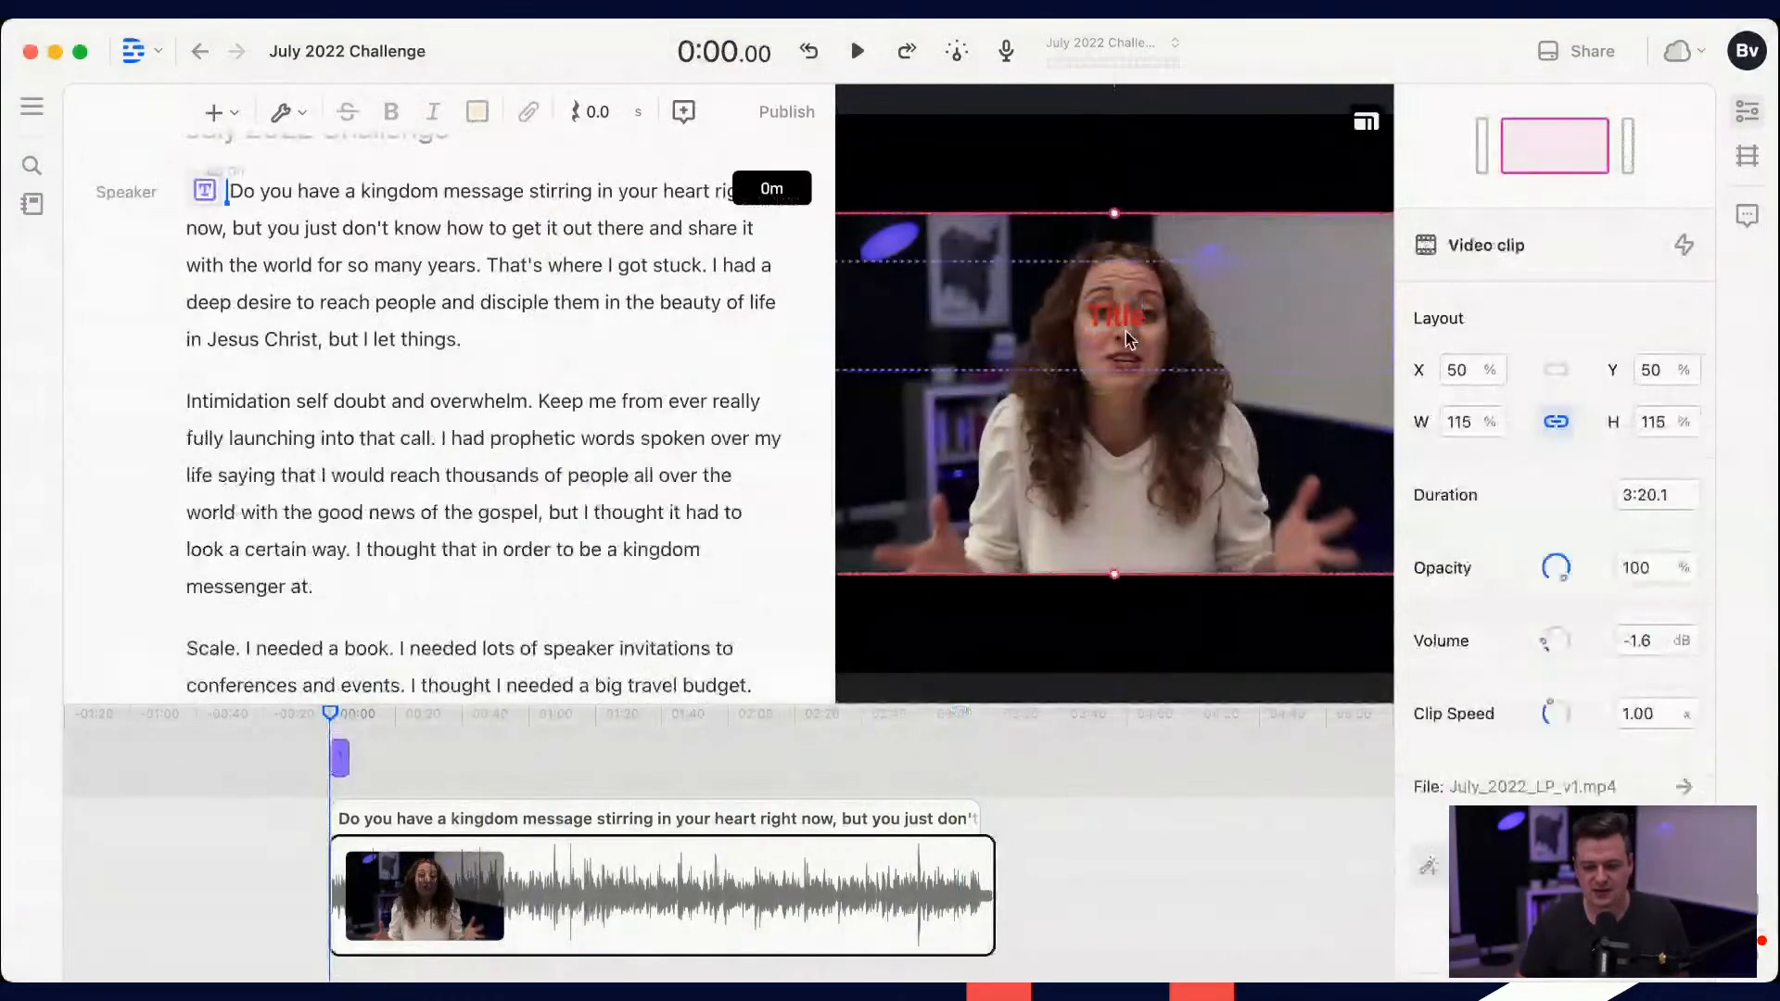
left_click_drag(1126, 331, 1140, 188)
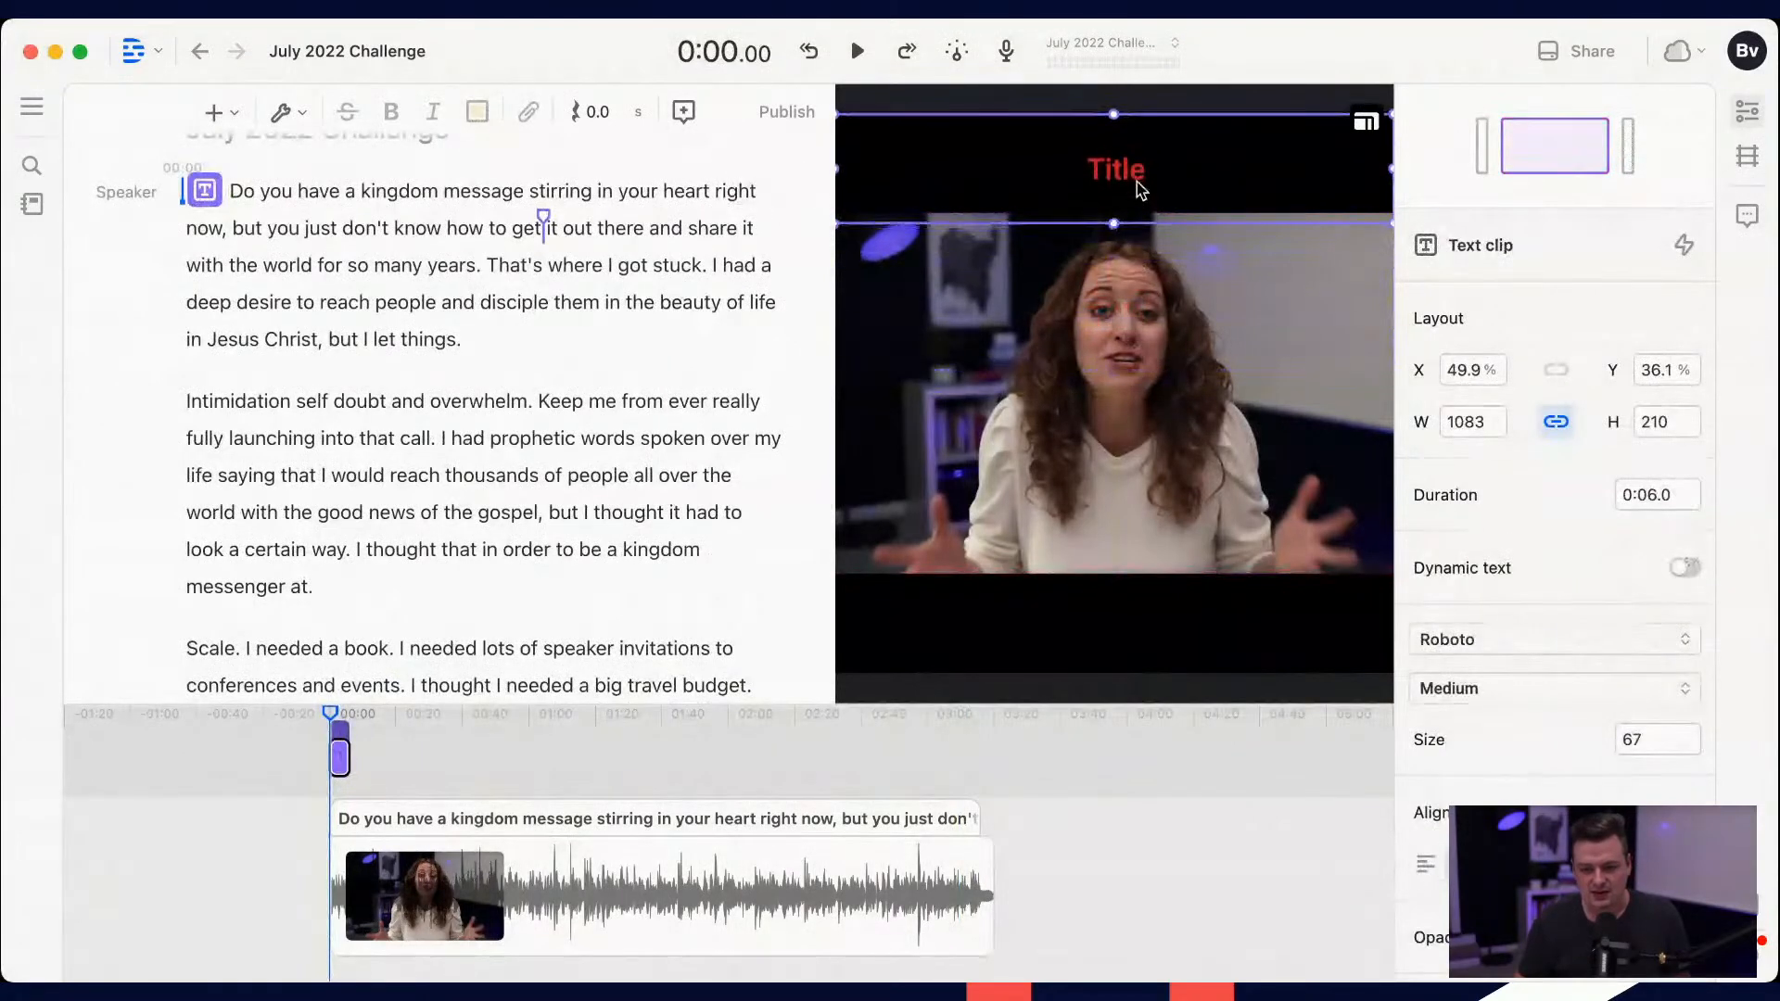
double_click(1139, 184)
type("Do y")
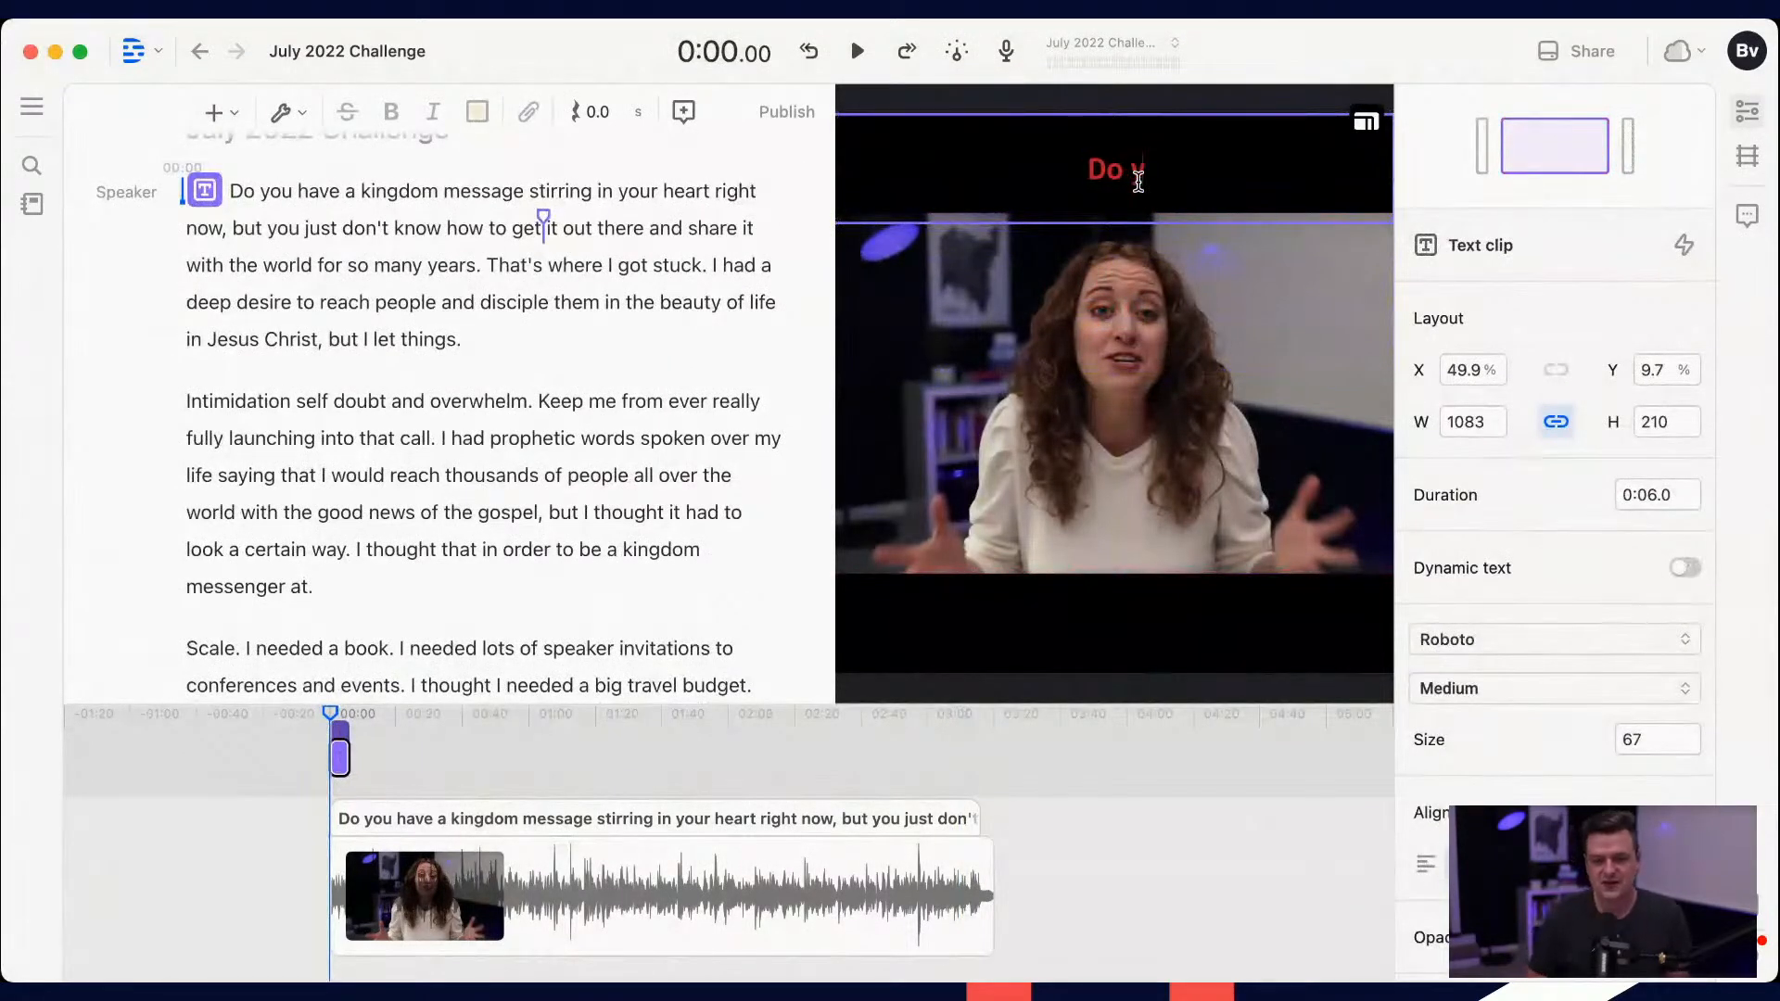
type("o")
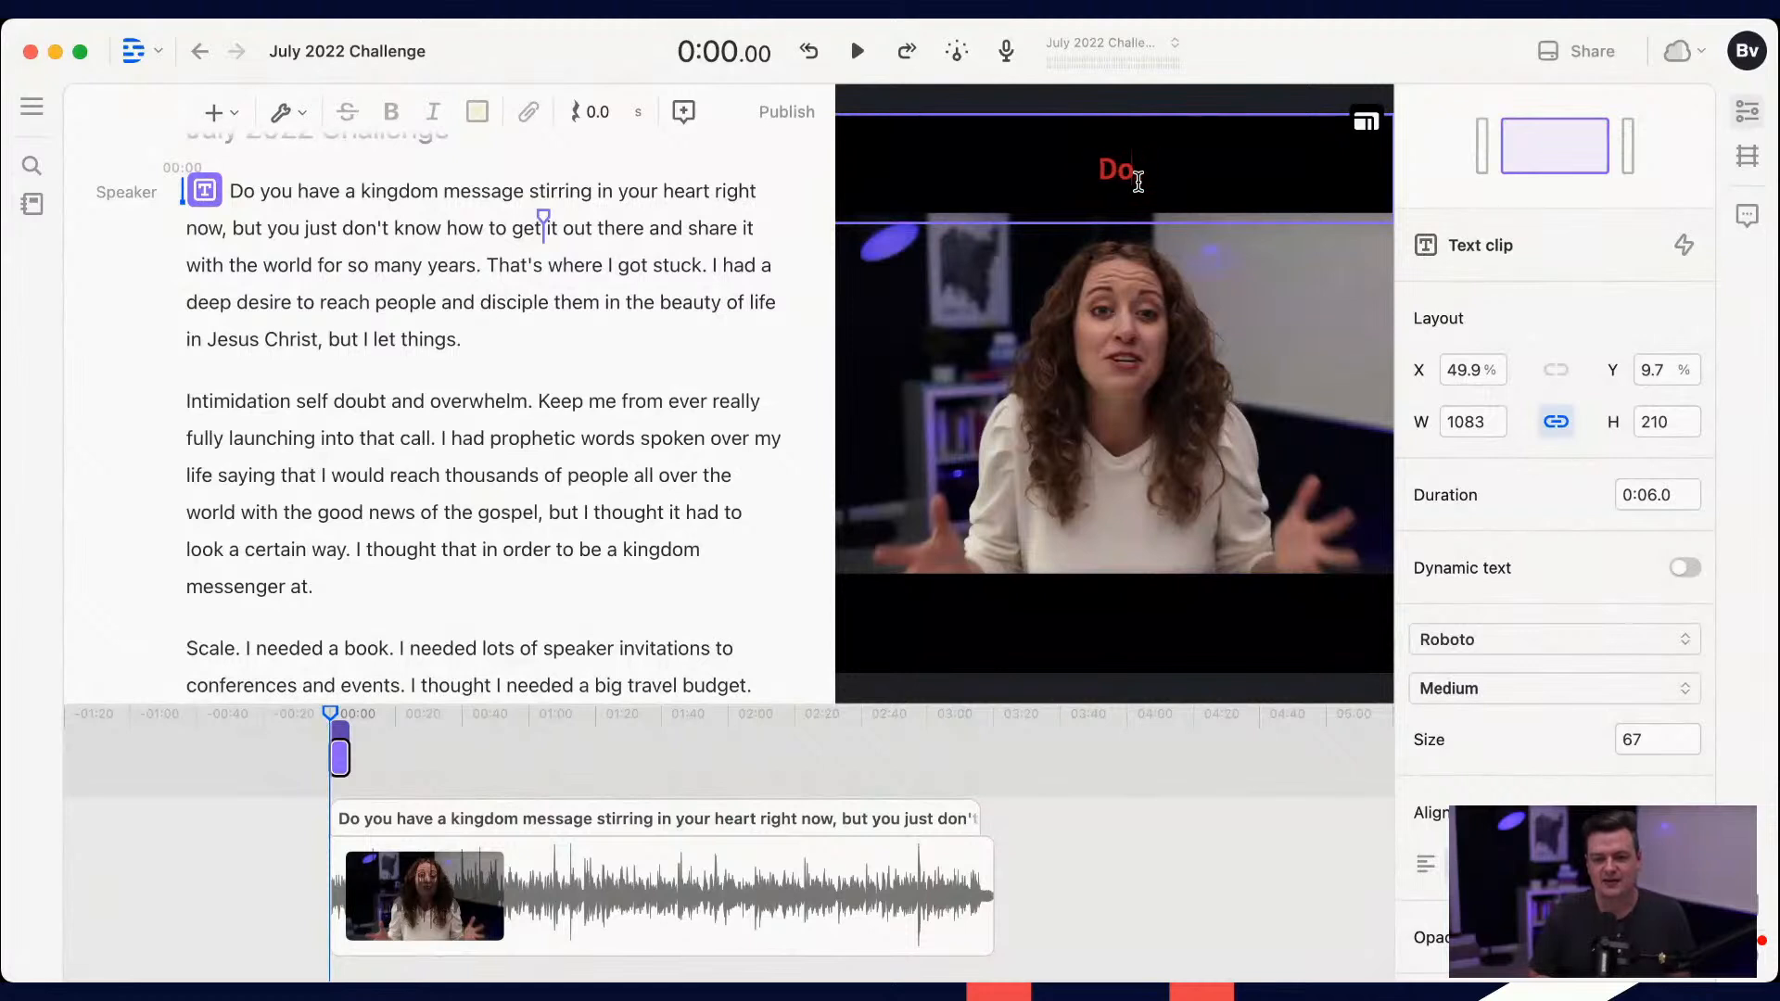
type("u Have a")
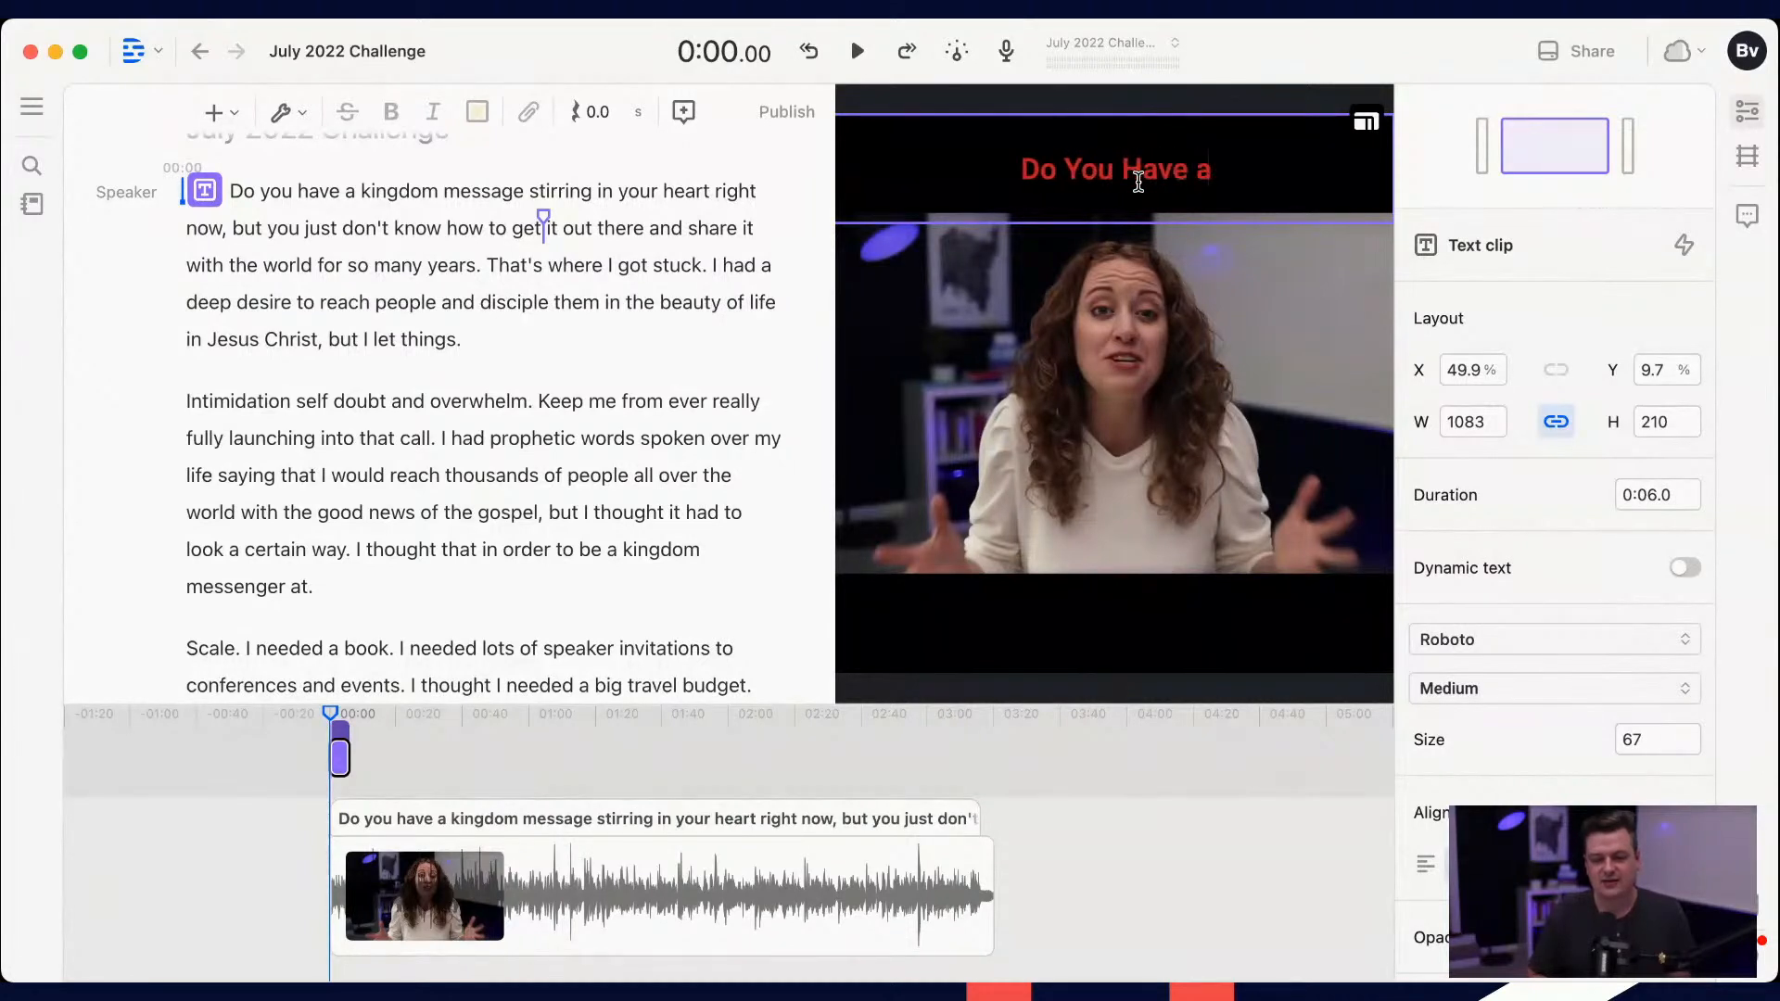
type(" Kingdom Message")
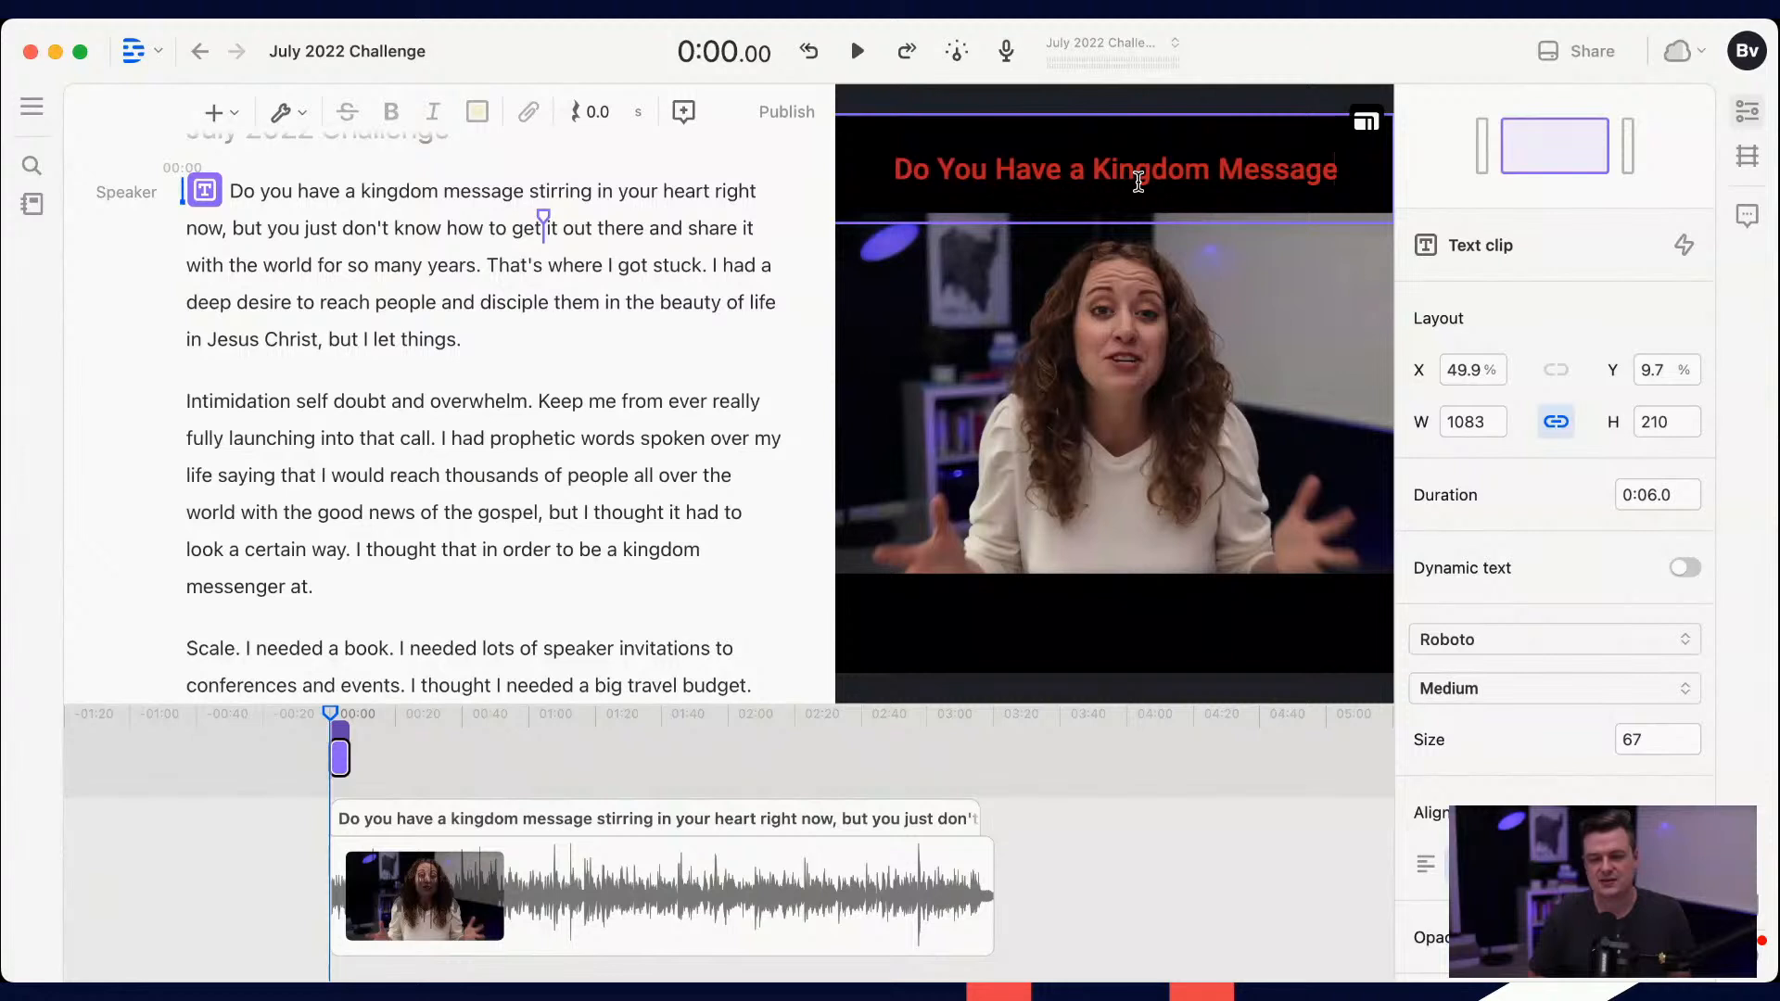
key("Return")
type("Stirring in Your Heart?")
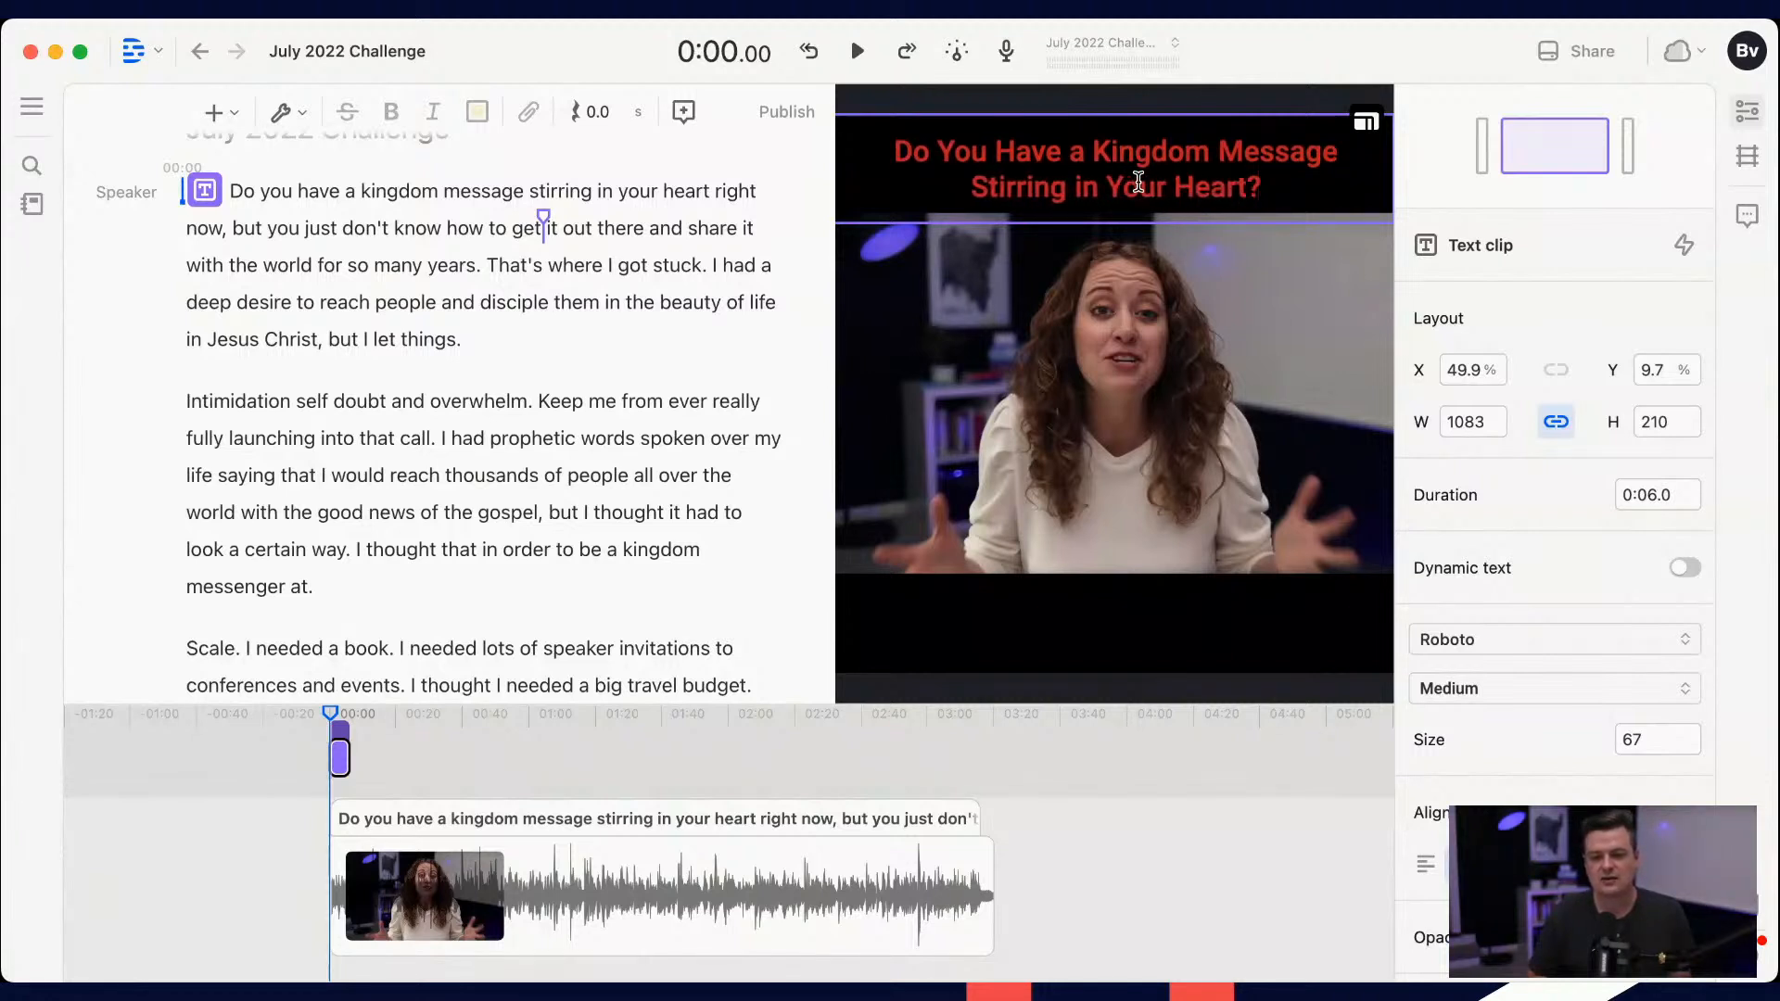
Step: Change the fill color of the whole title text to white
key("super+a")
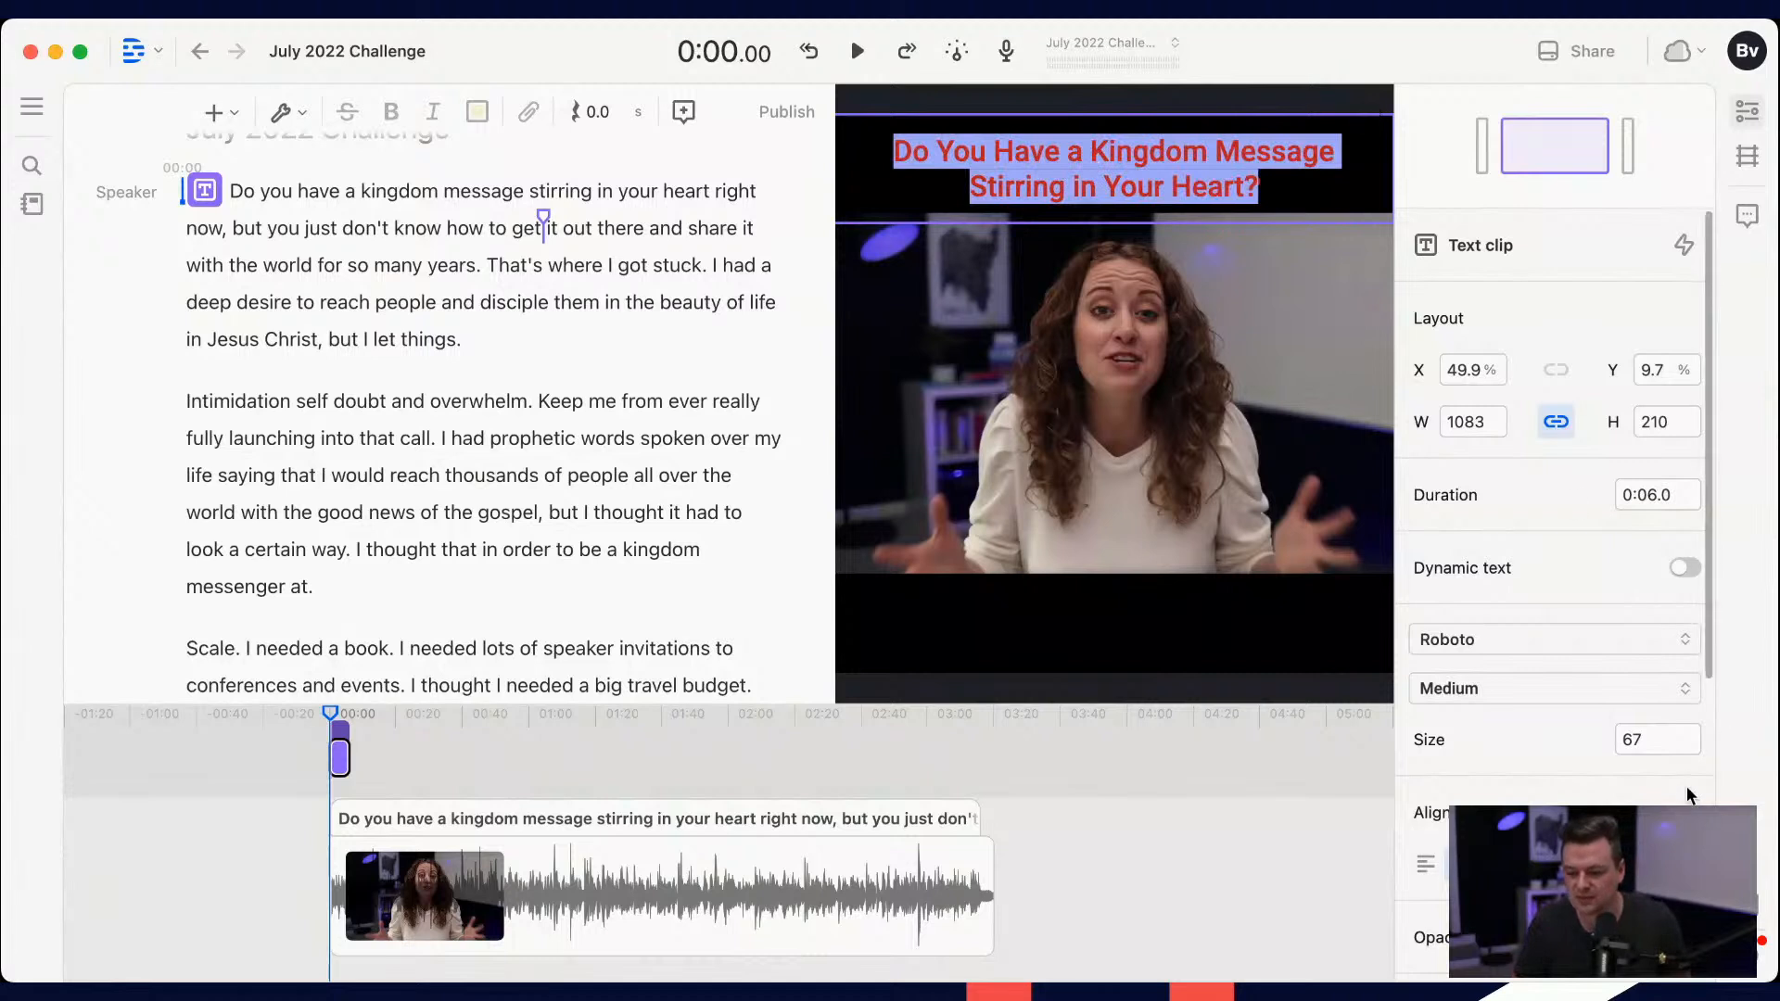
scroll(1655, 683, "down", 5)
scroll(1655, 683, "down", 2)
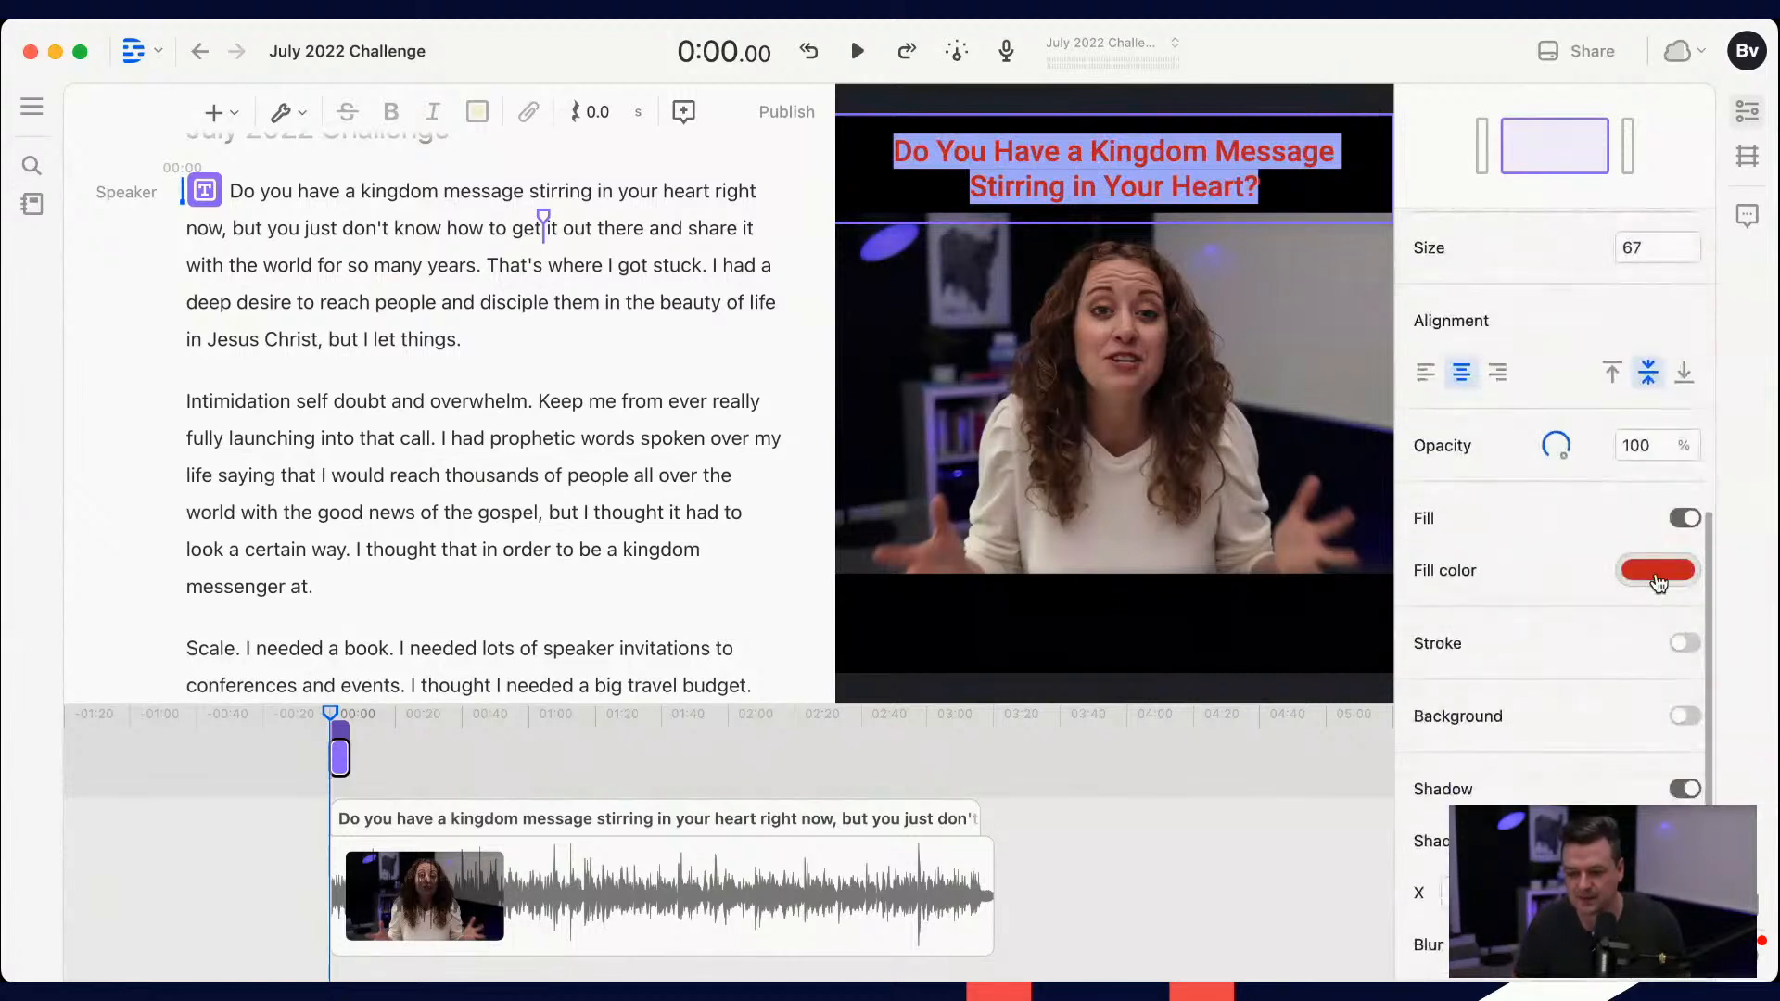
left_click(1657, 570)
left_click(1546, 610)
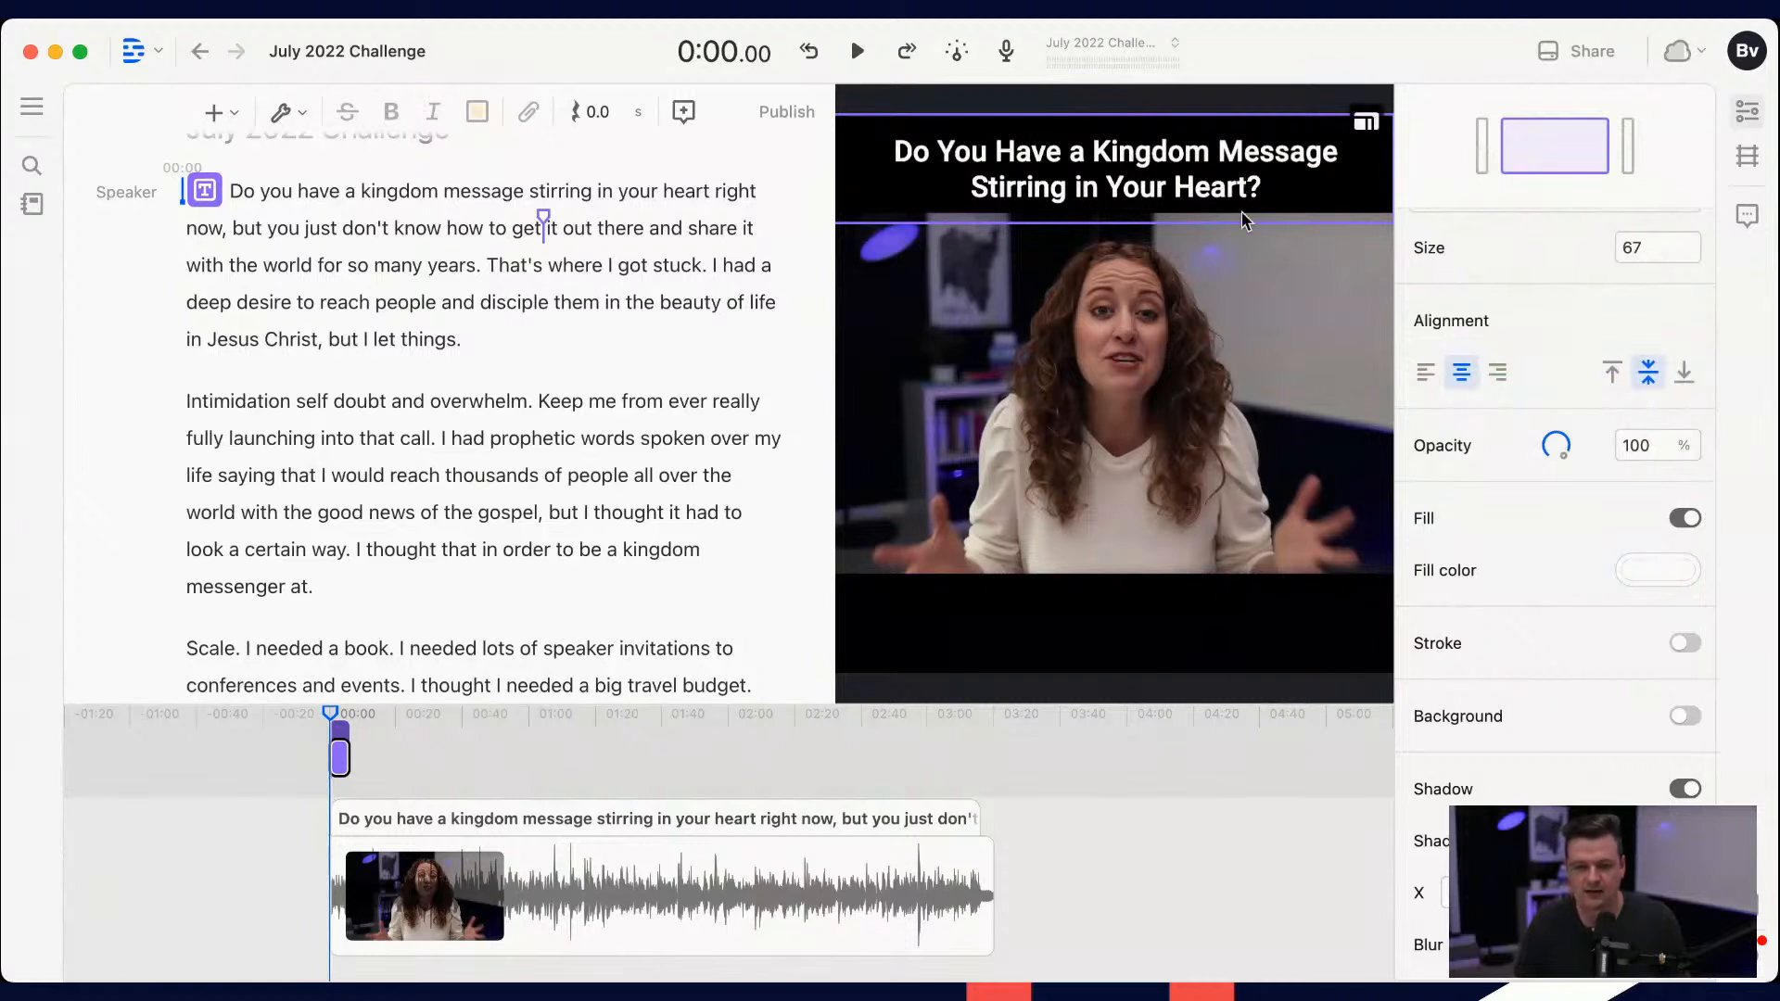
Step: Extend the title text clip just past the end of the video, to a duration of 3:22.4
left_click(1146, 298)
left_click(1176, 160)
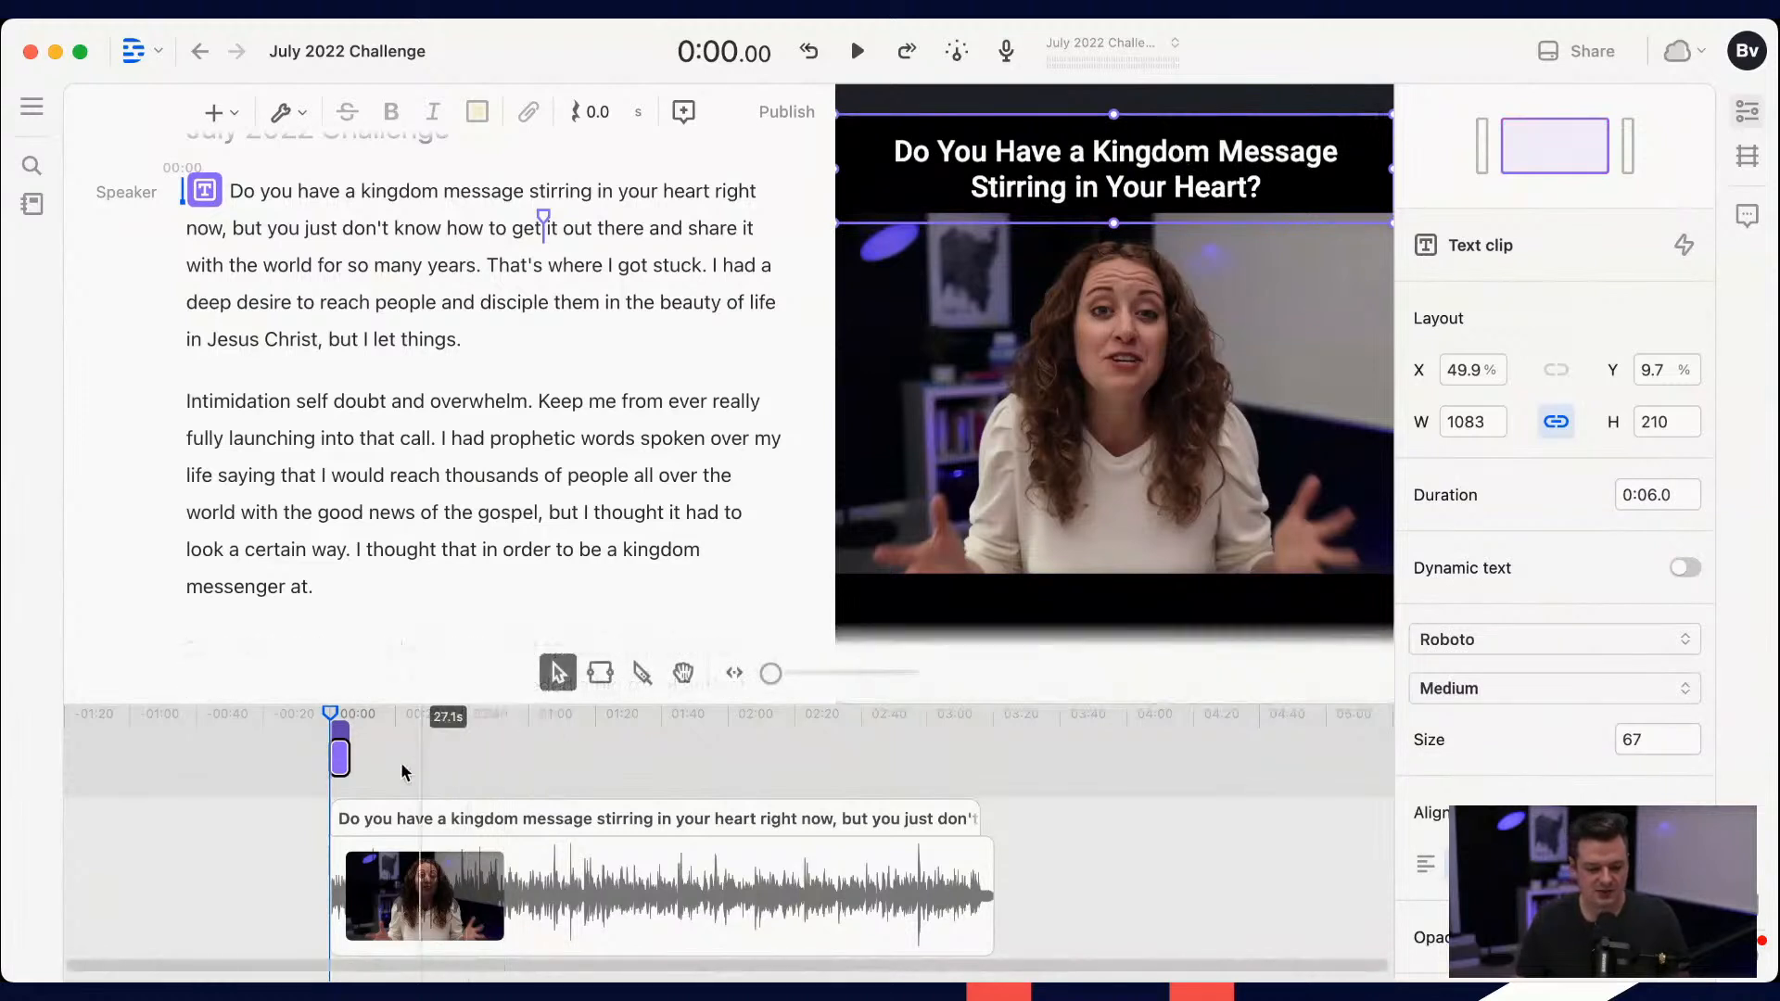
left_click_drag(350, 758, 1002, 769)
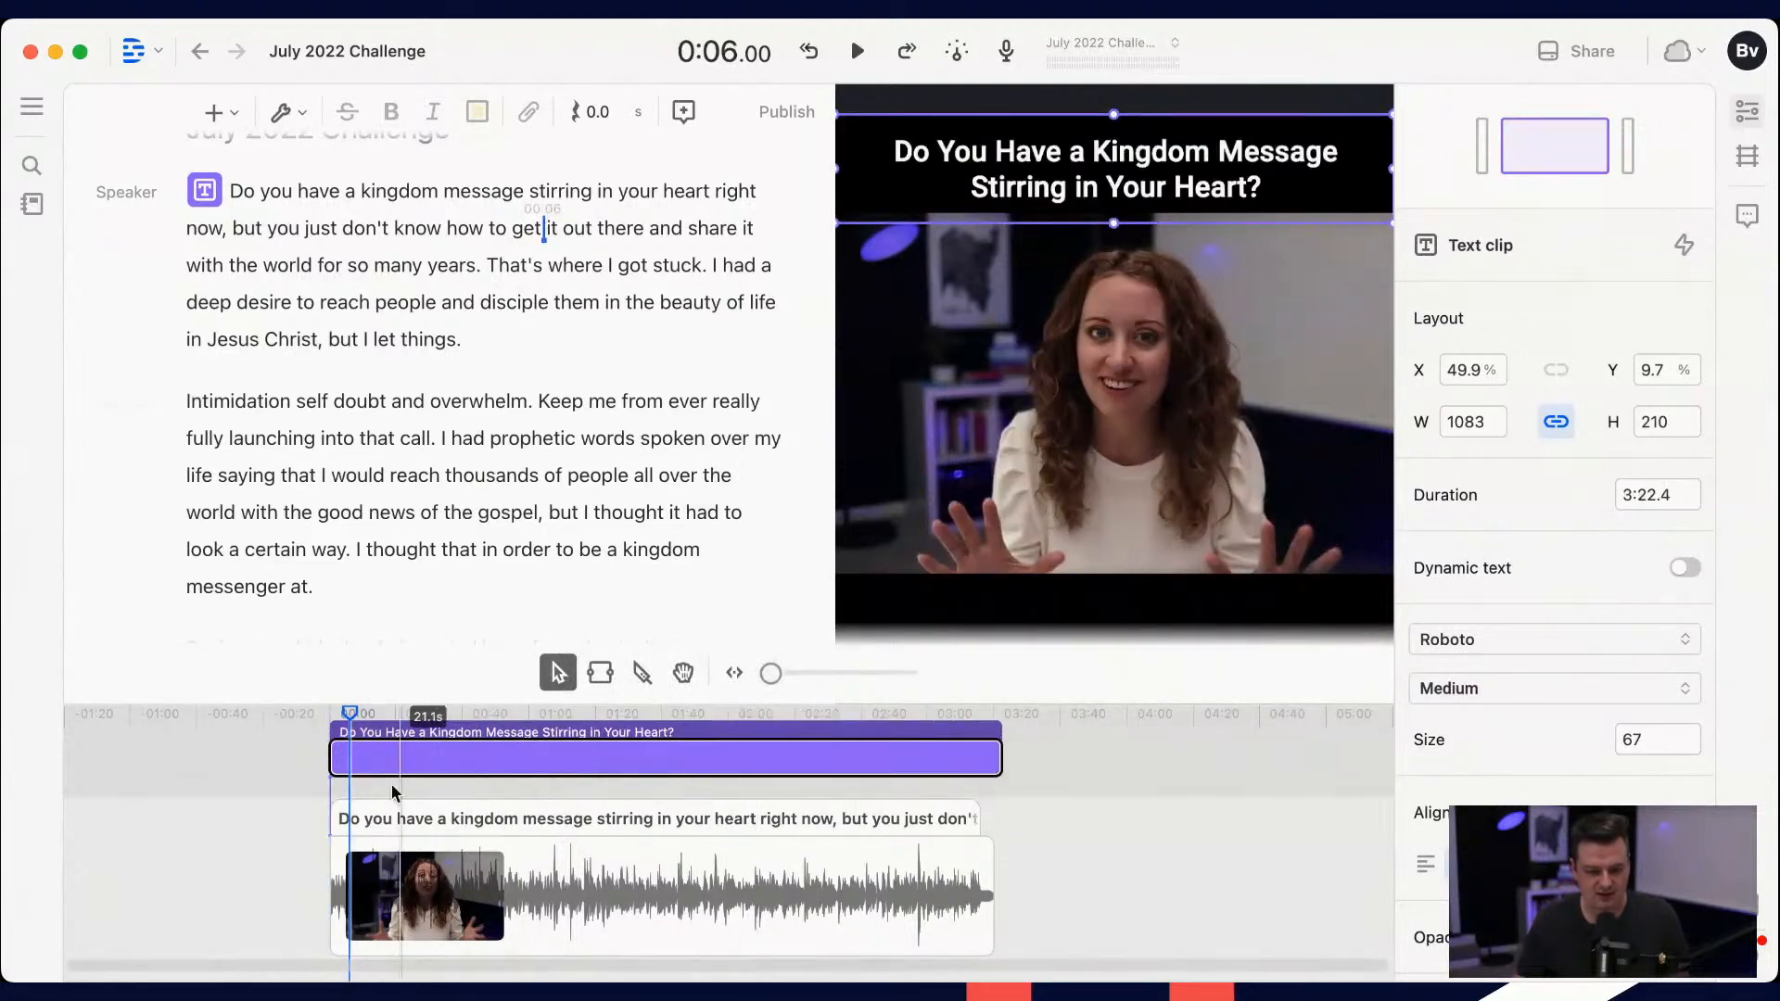
left_click(221, 119)
type("sha")
key("BackSpace")
key("BackSpace")
key("BackSpace")
key("Escape")
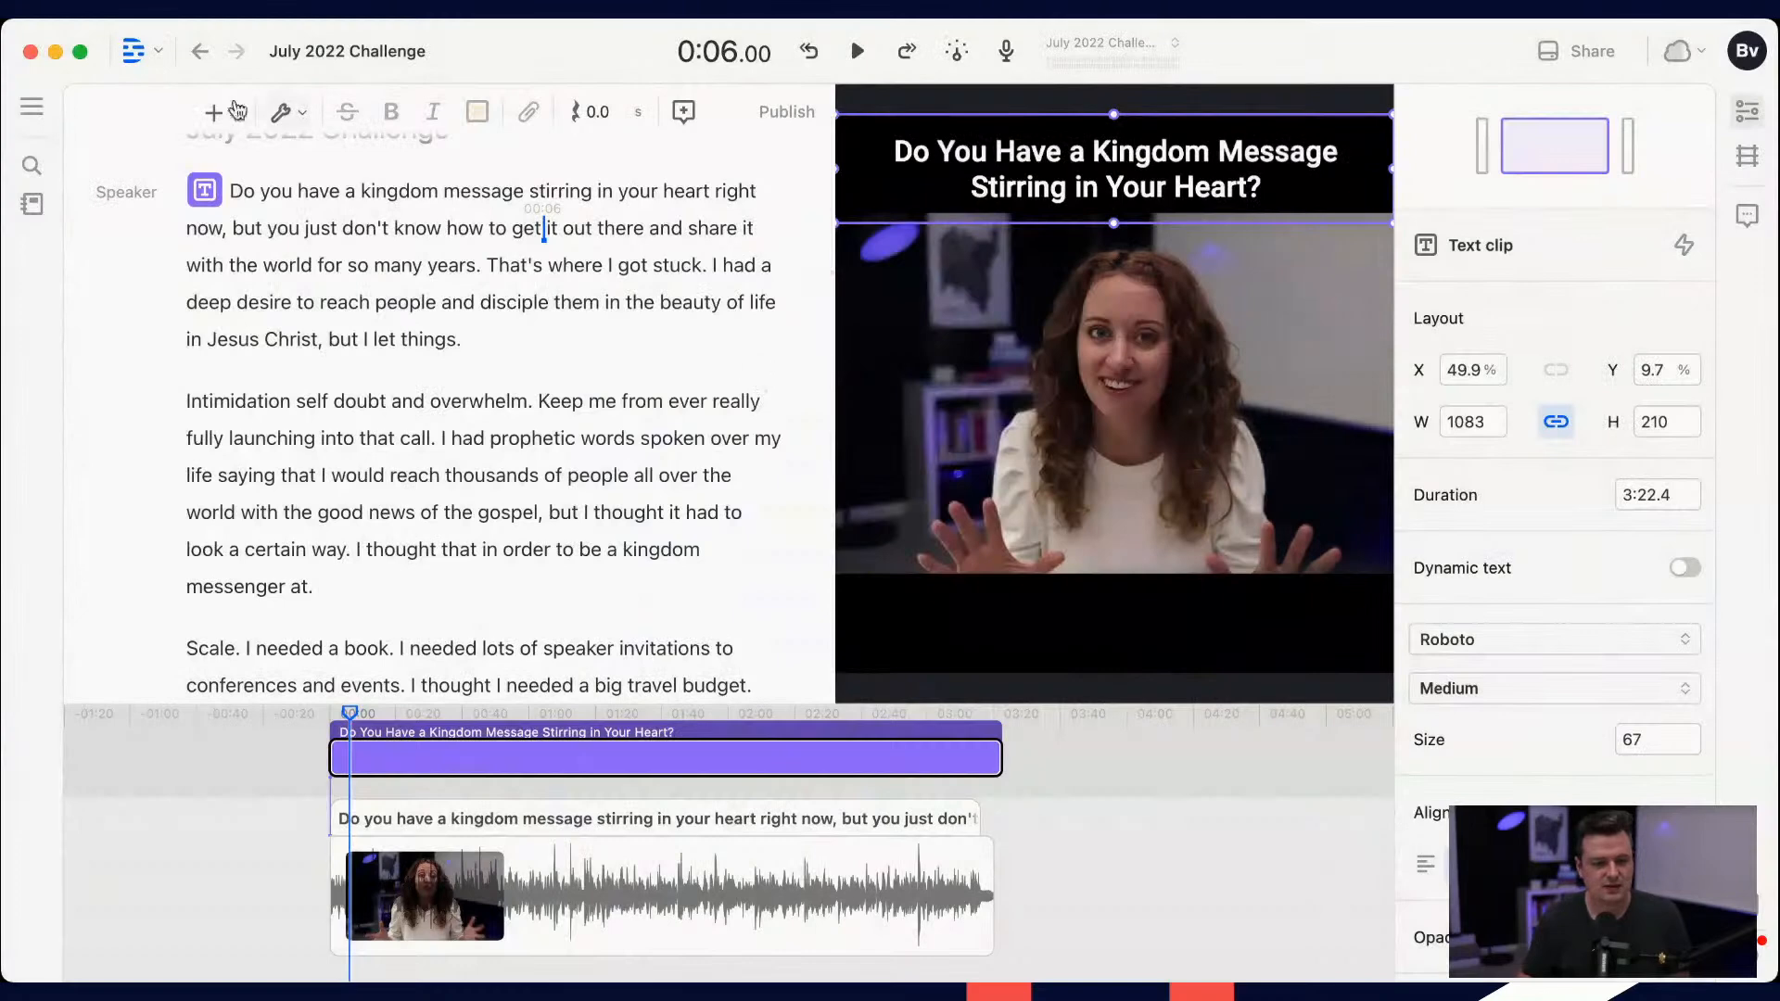
Step: Insert a rectangle shape and extend its clip past the end of the video, to a duration of 3:29.8
key("slash")
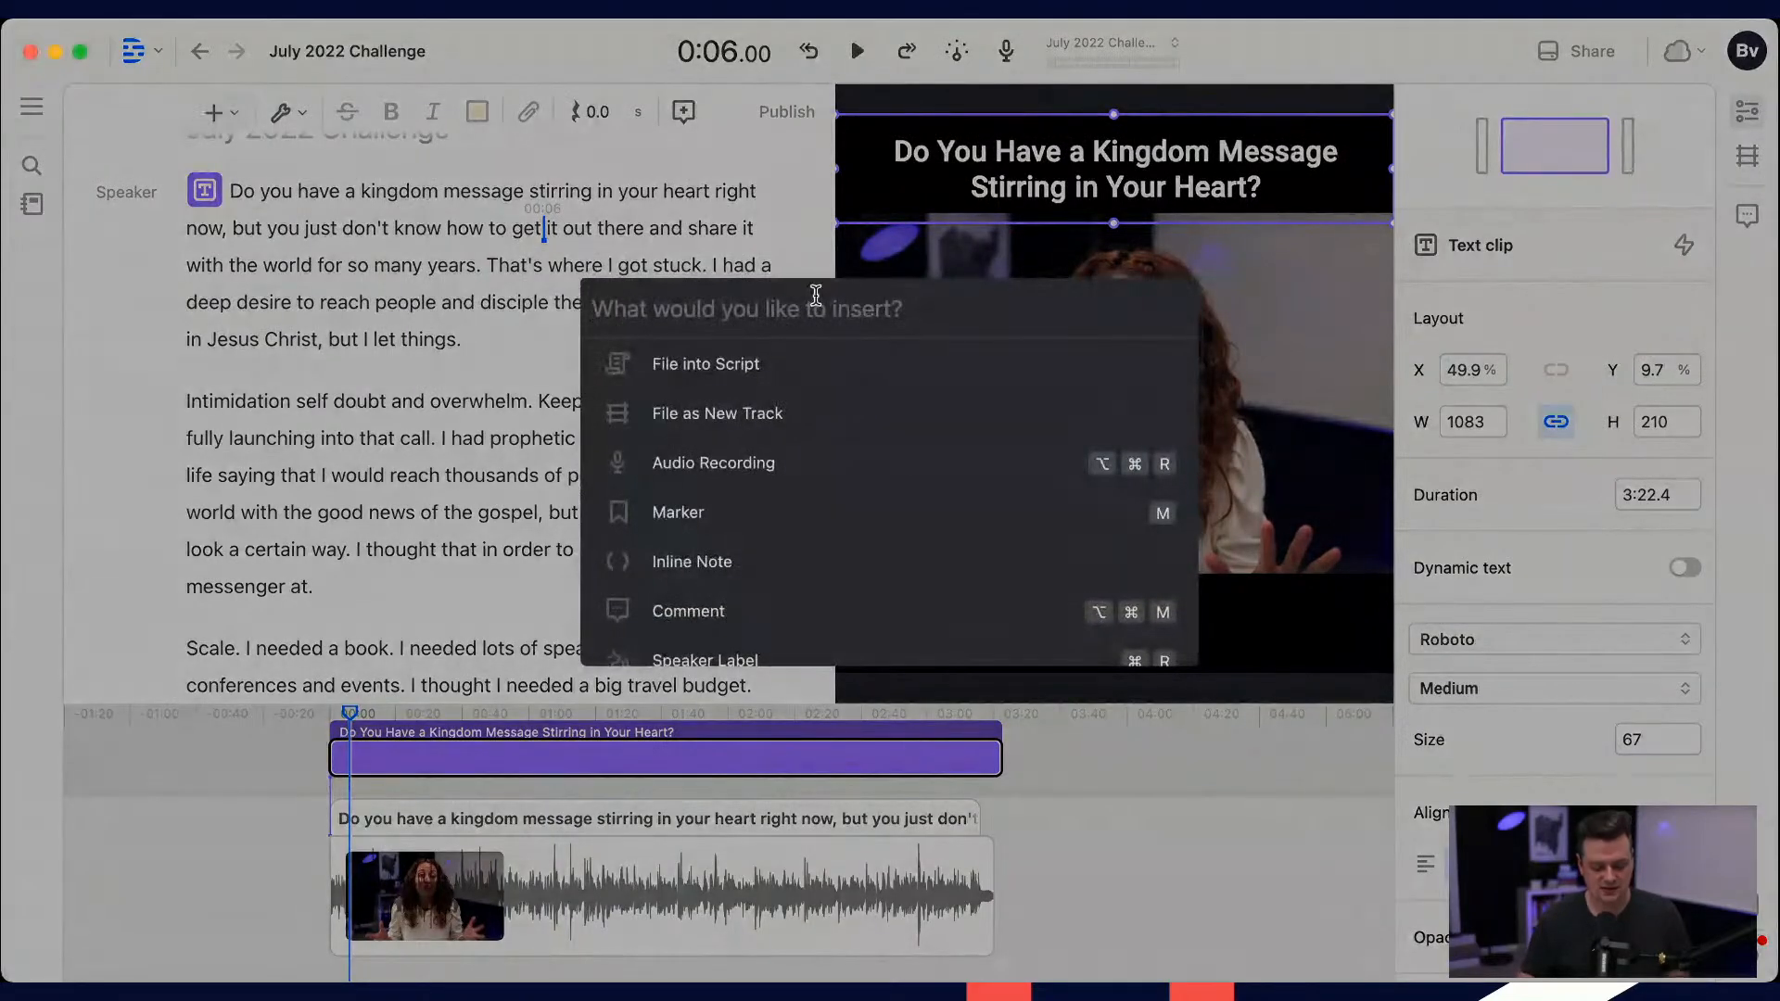
type("sq")
key("Return")
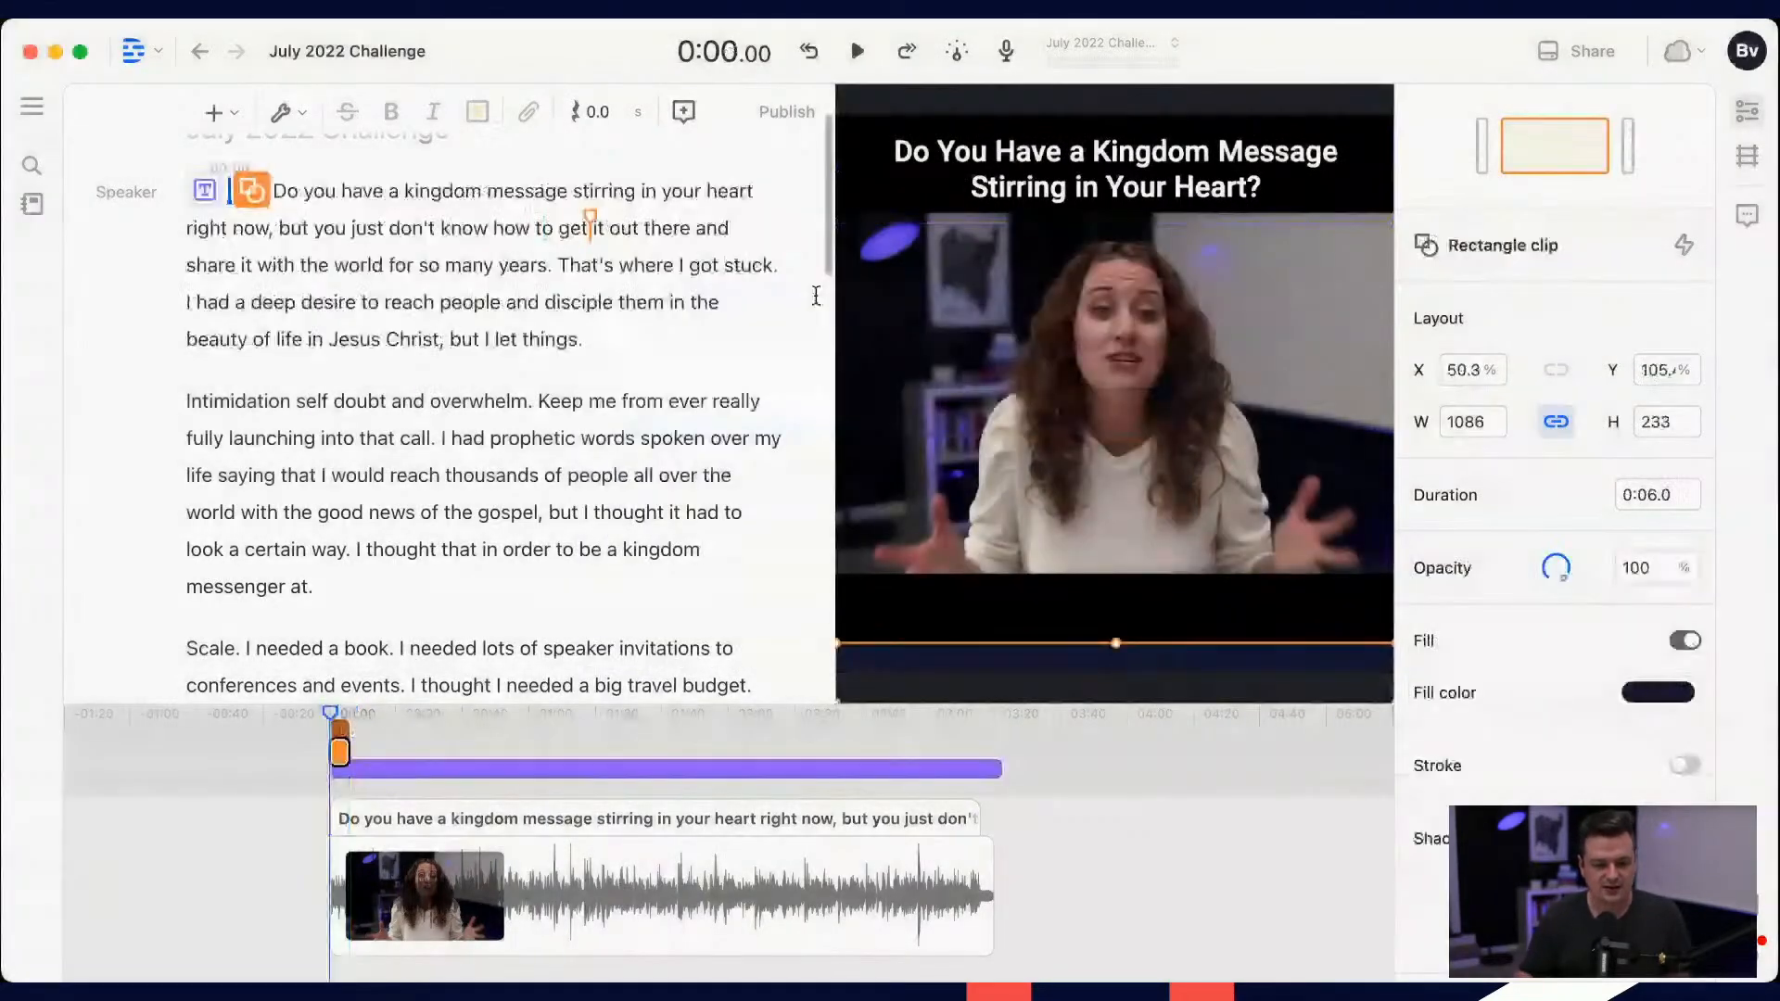
left_click_drag(350, 752, 1022, 735)
mouse_move(542, 744)
left_mouse_down()
mouse_move(525, 805)
mouse_move(524, 750)
left_mouse_up()
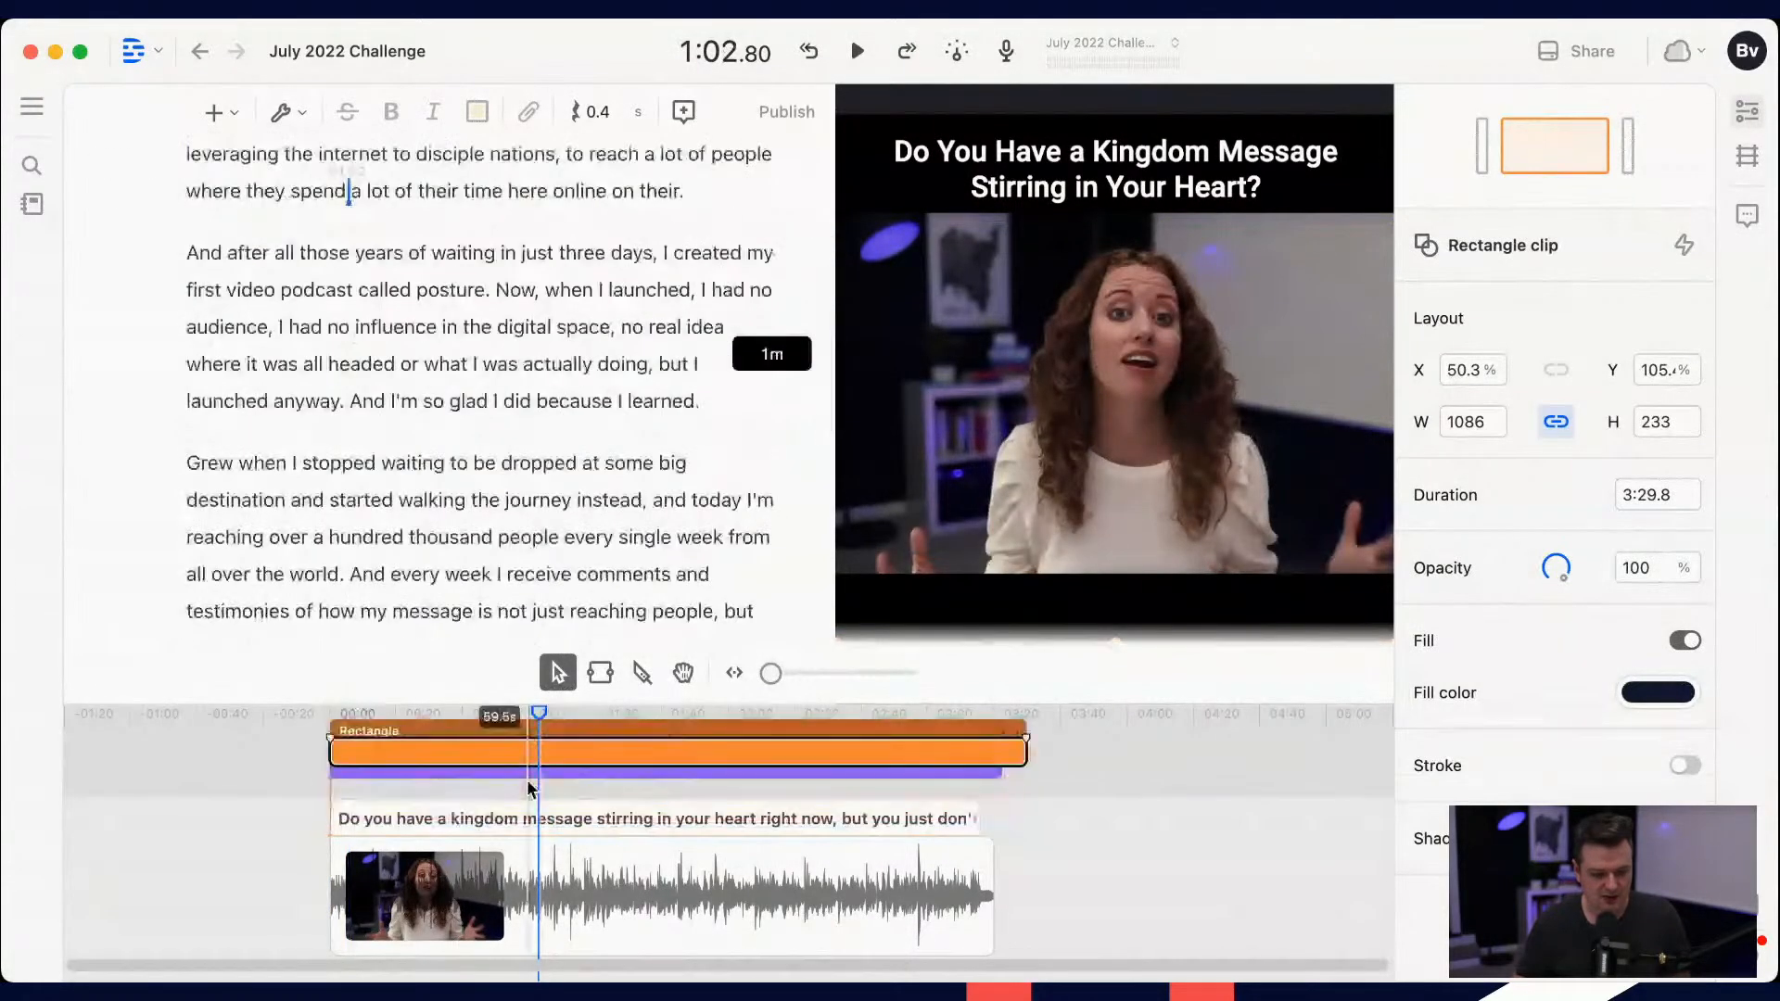
Step: Bring the title text layer above the rectangle layer in the timeline
left_click(419, 773)
right_click(435, 770)
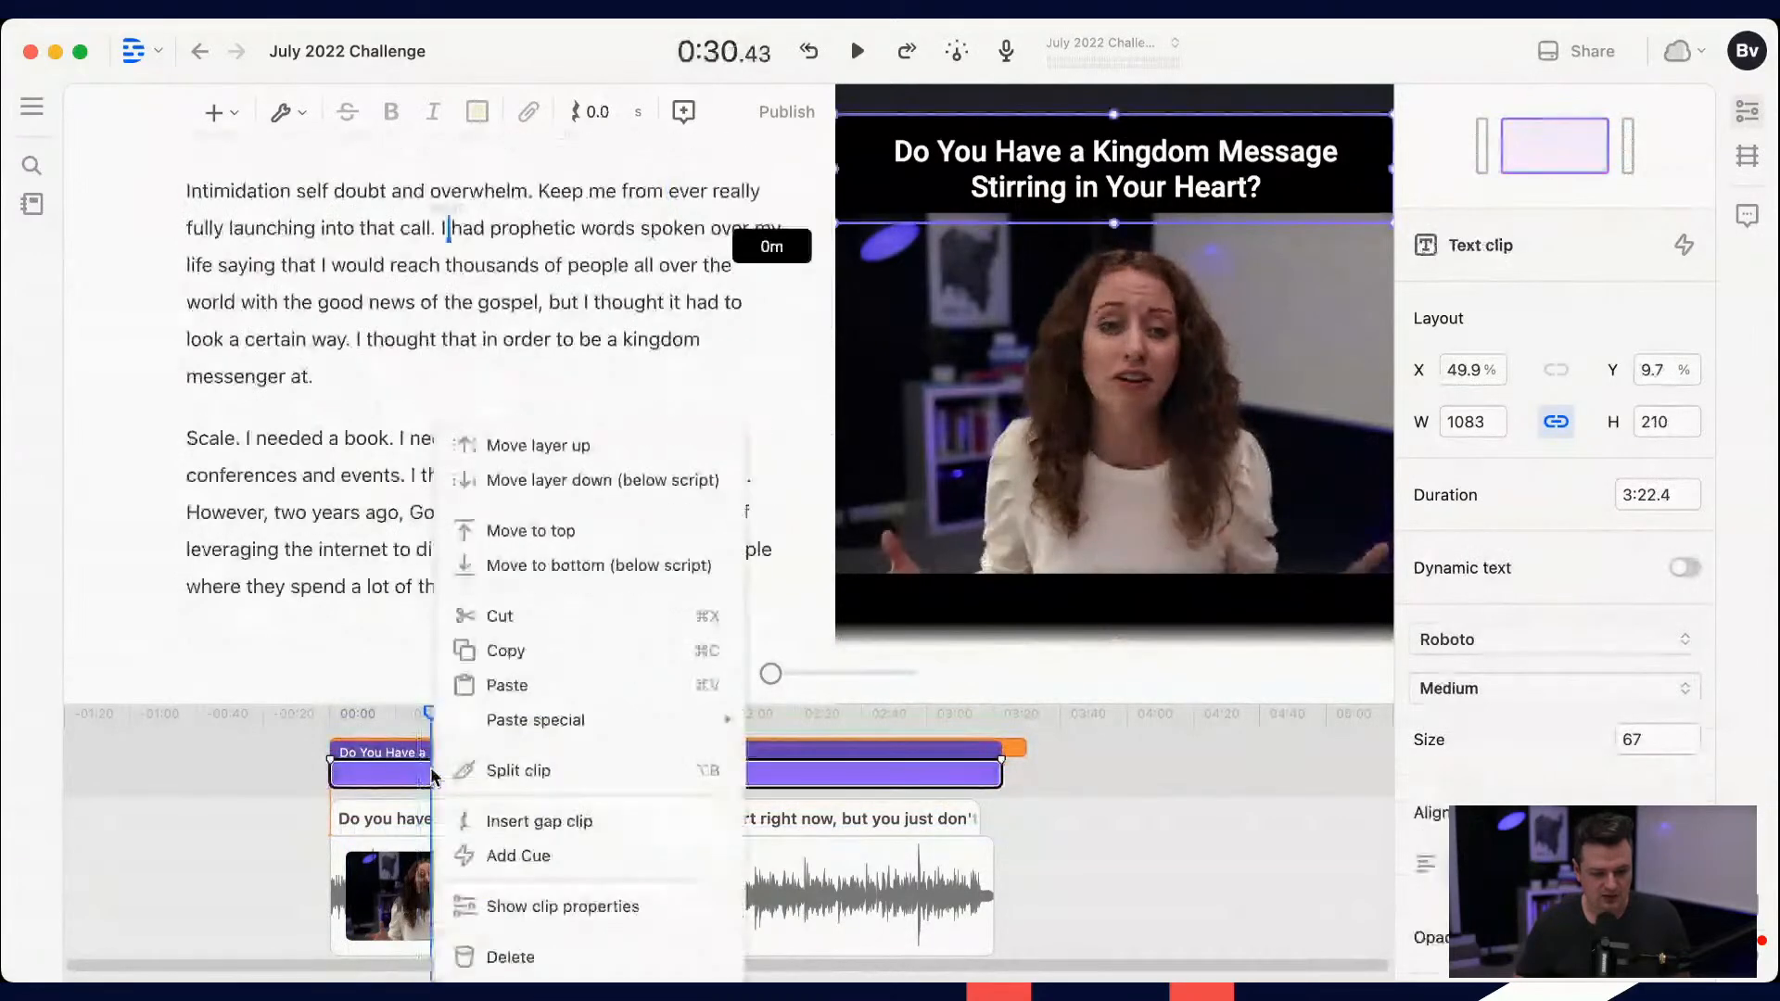
left_click(542, 547)
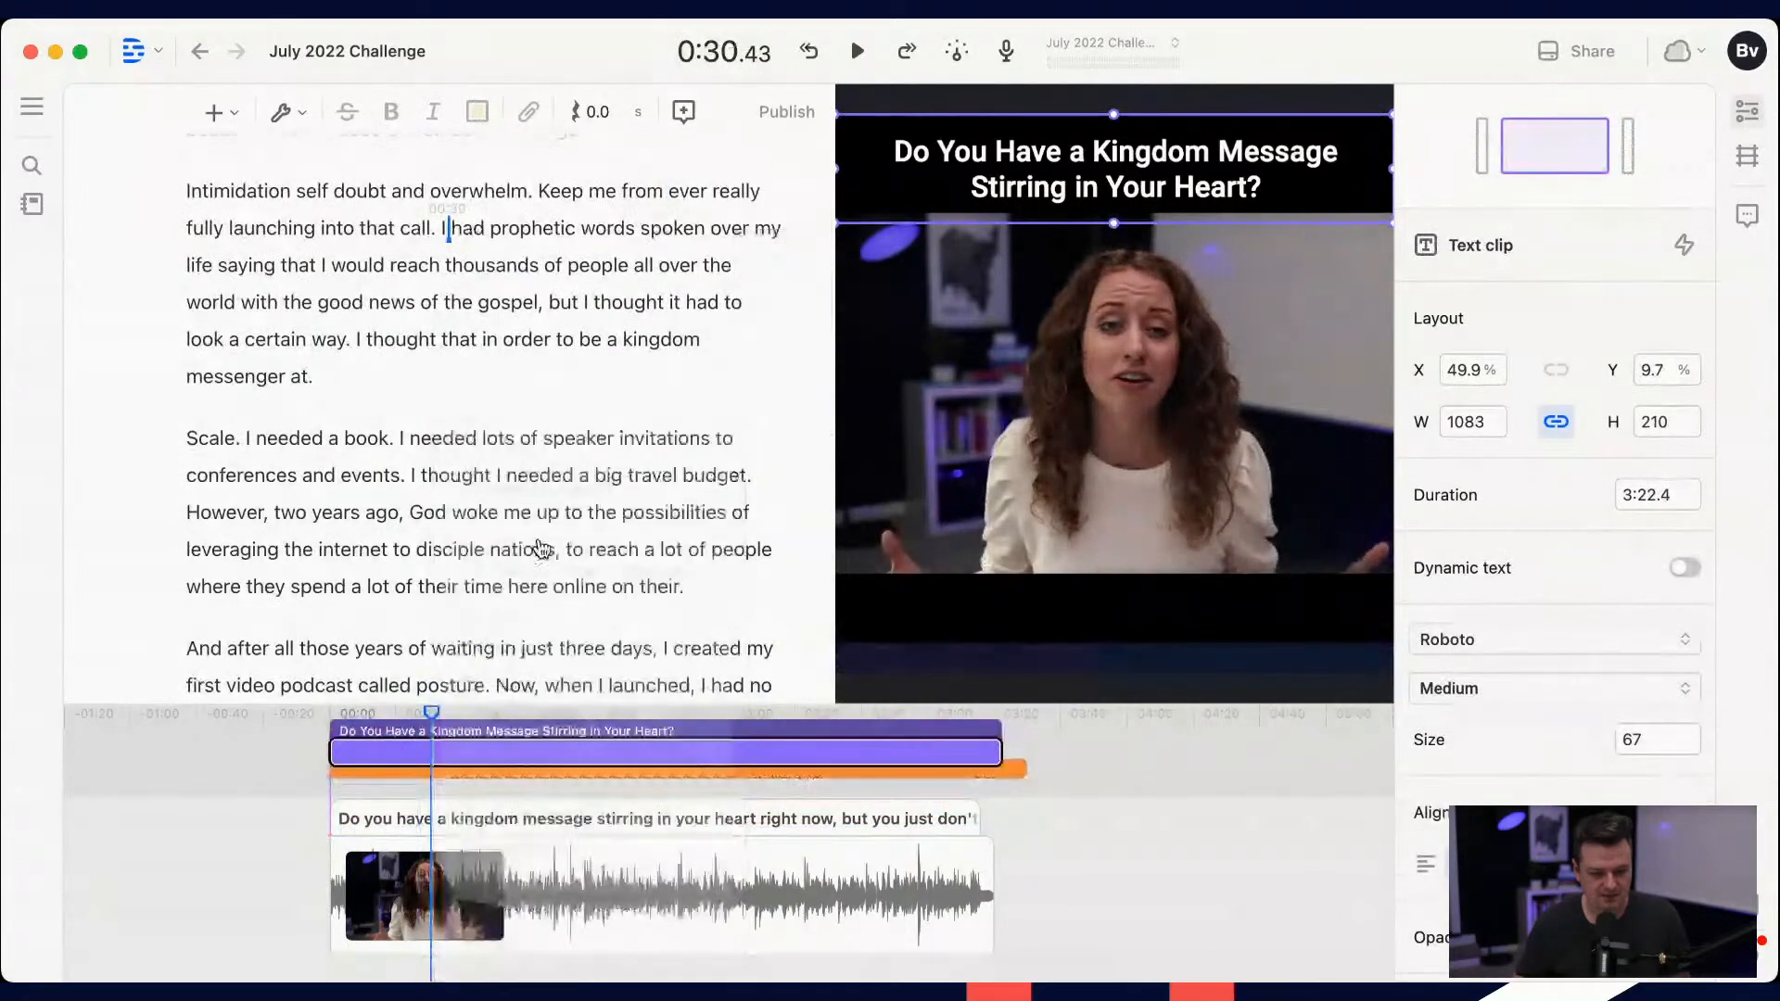
left_click(514, 770)
right_click(497, 779)
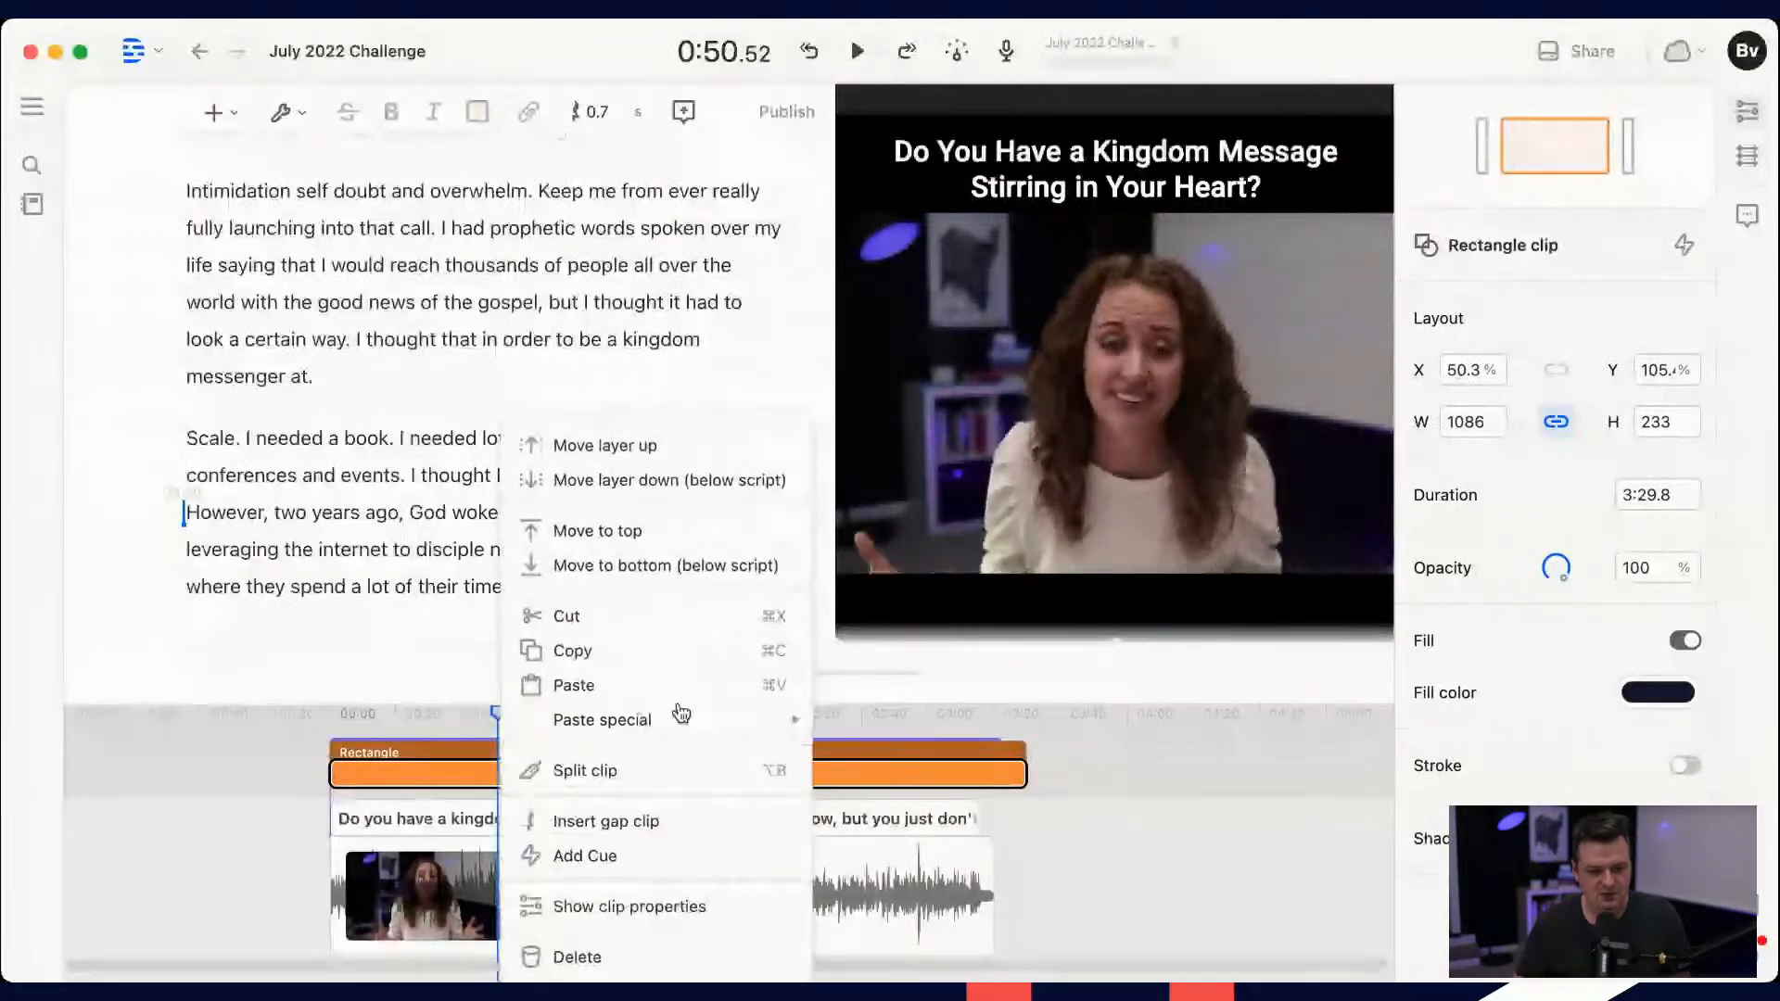
left_click(690, 567)
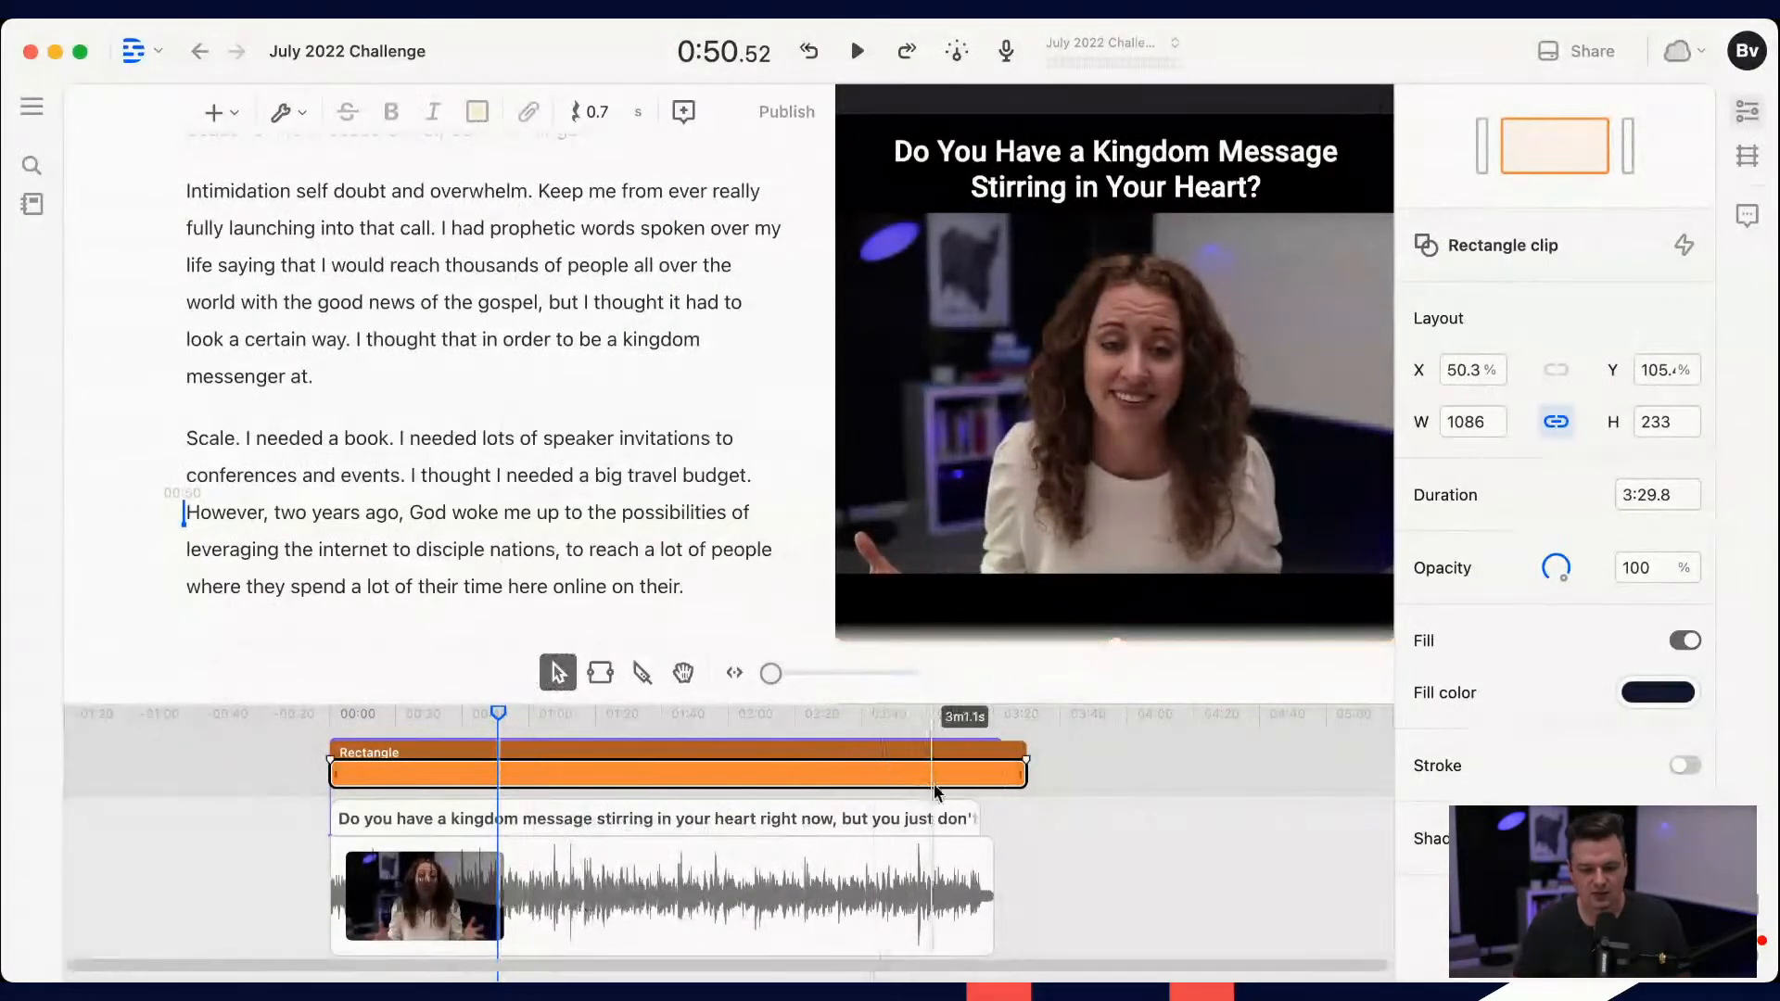
left_click(1066, 784)
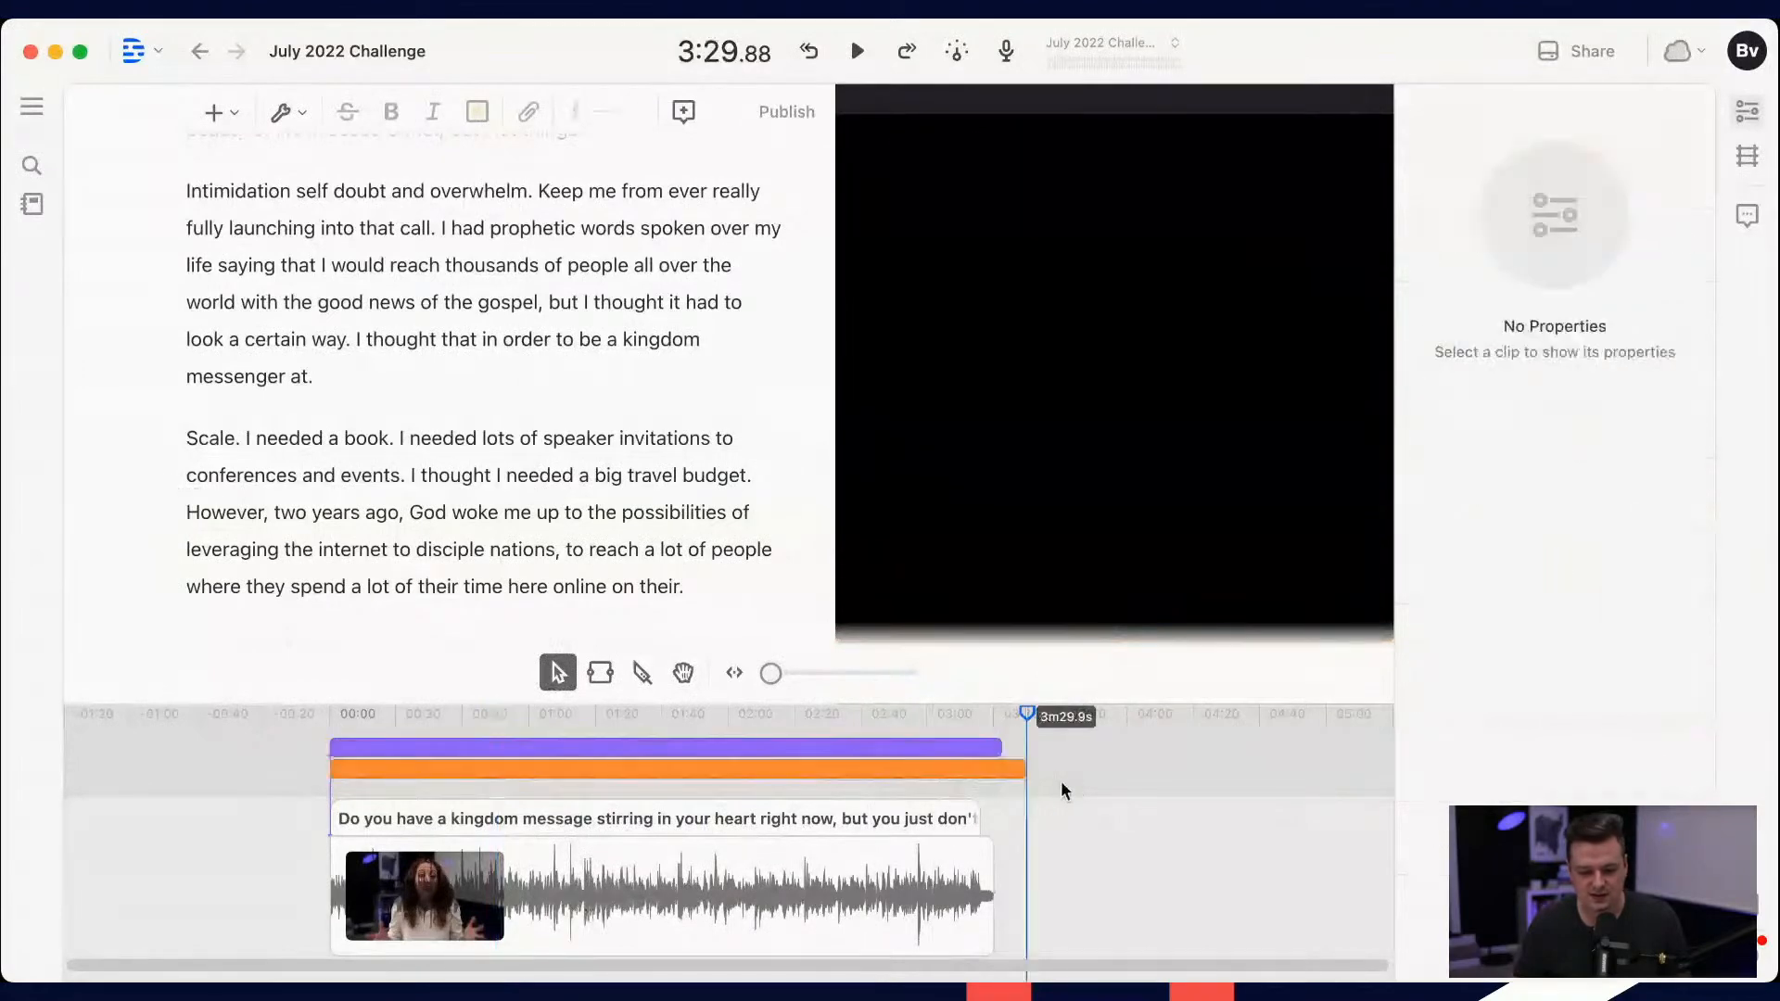
Step: Fill the rectangle with the copied color D79B4B and move it behind the title text, at about Y 10.8%
left_click(775, 773)
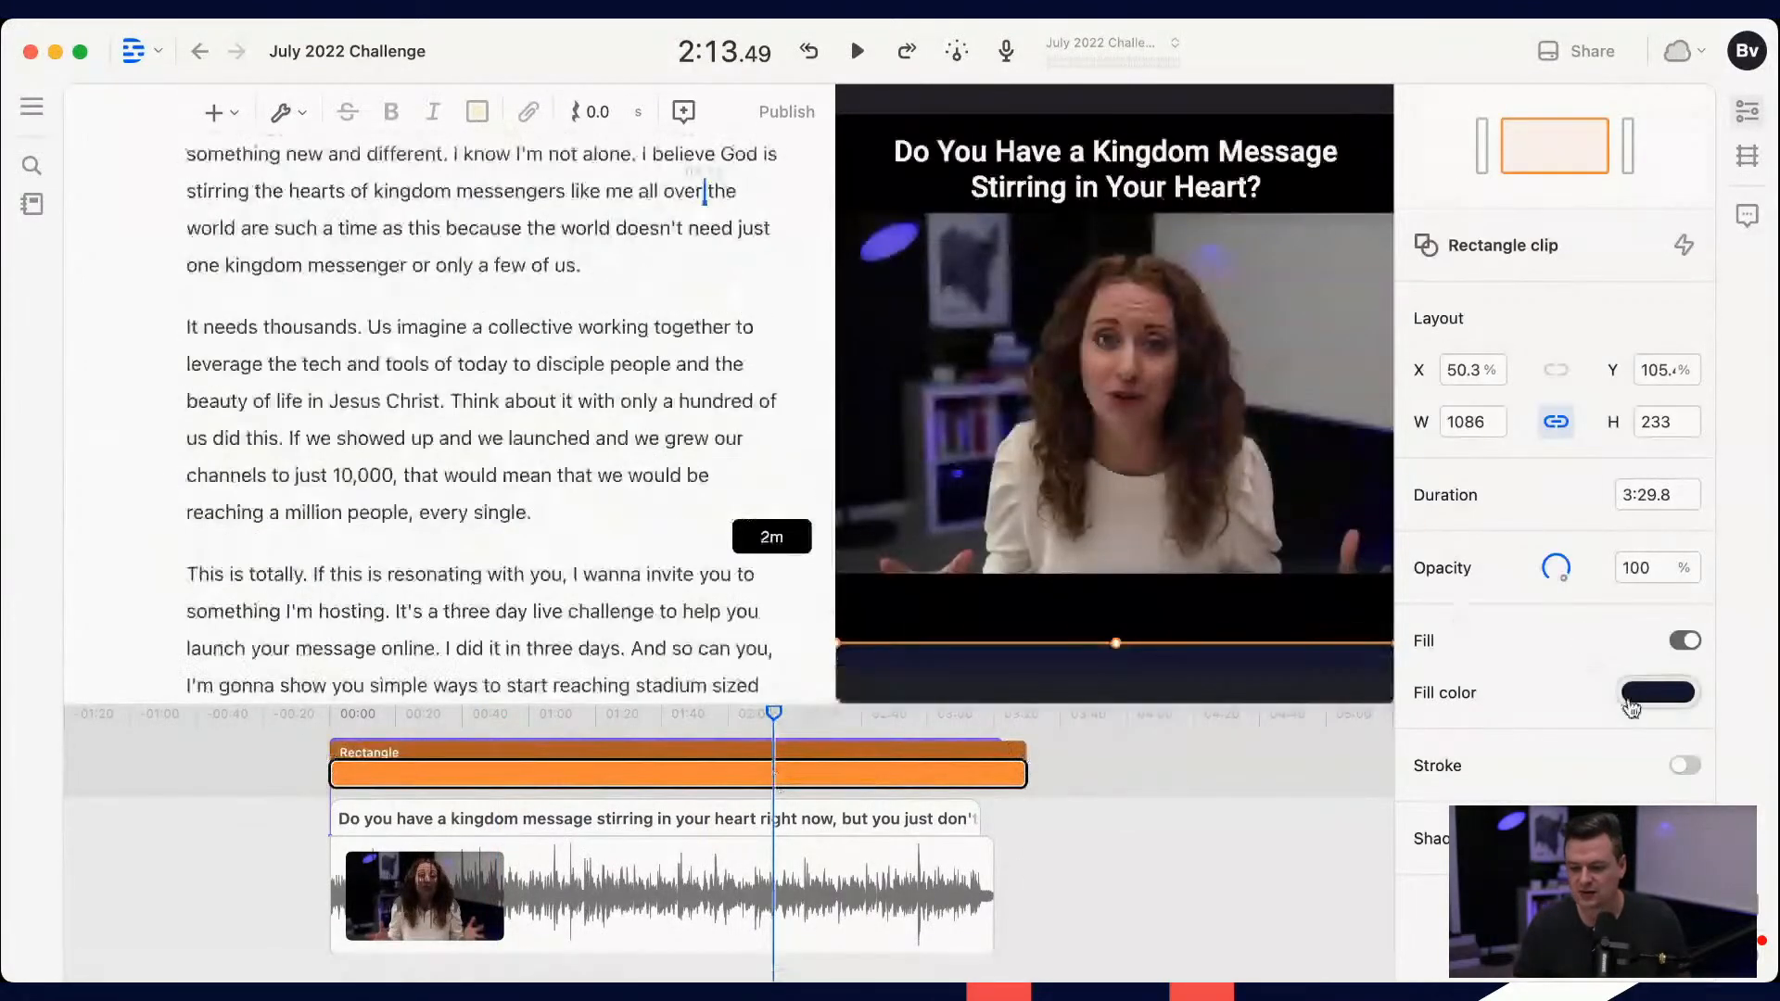
left_click(1638, 693)
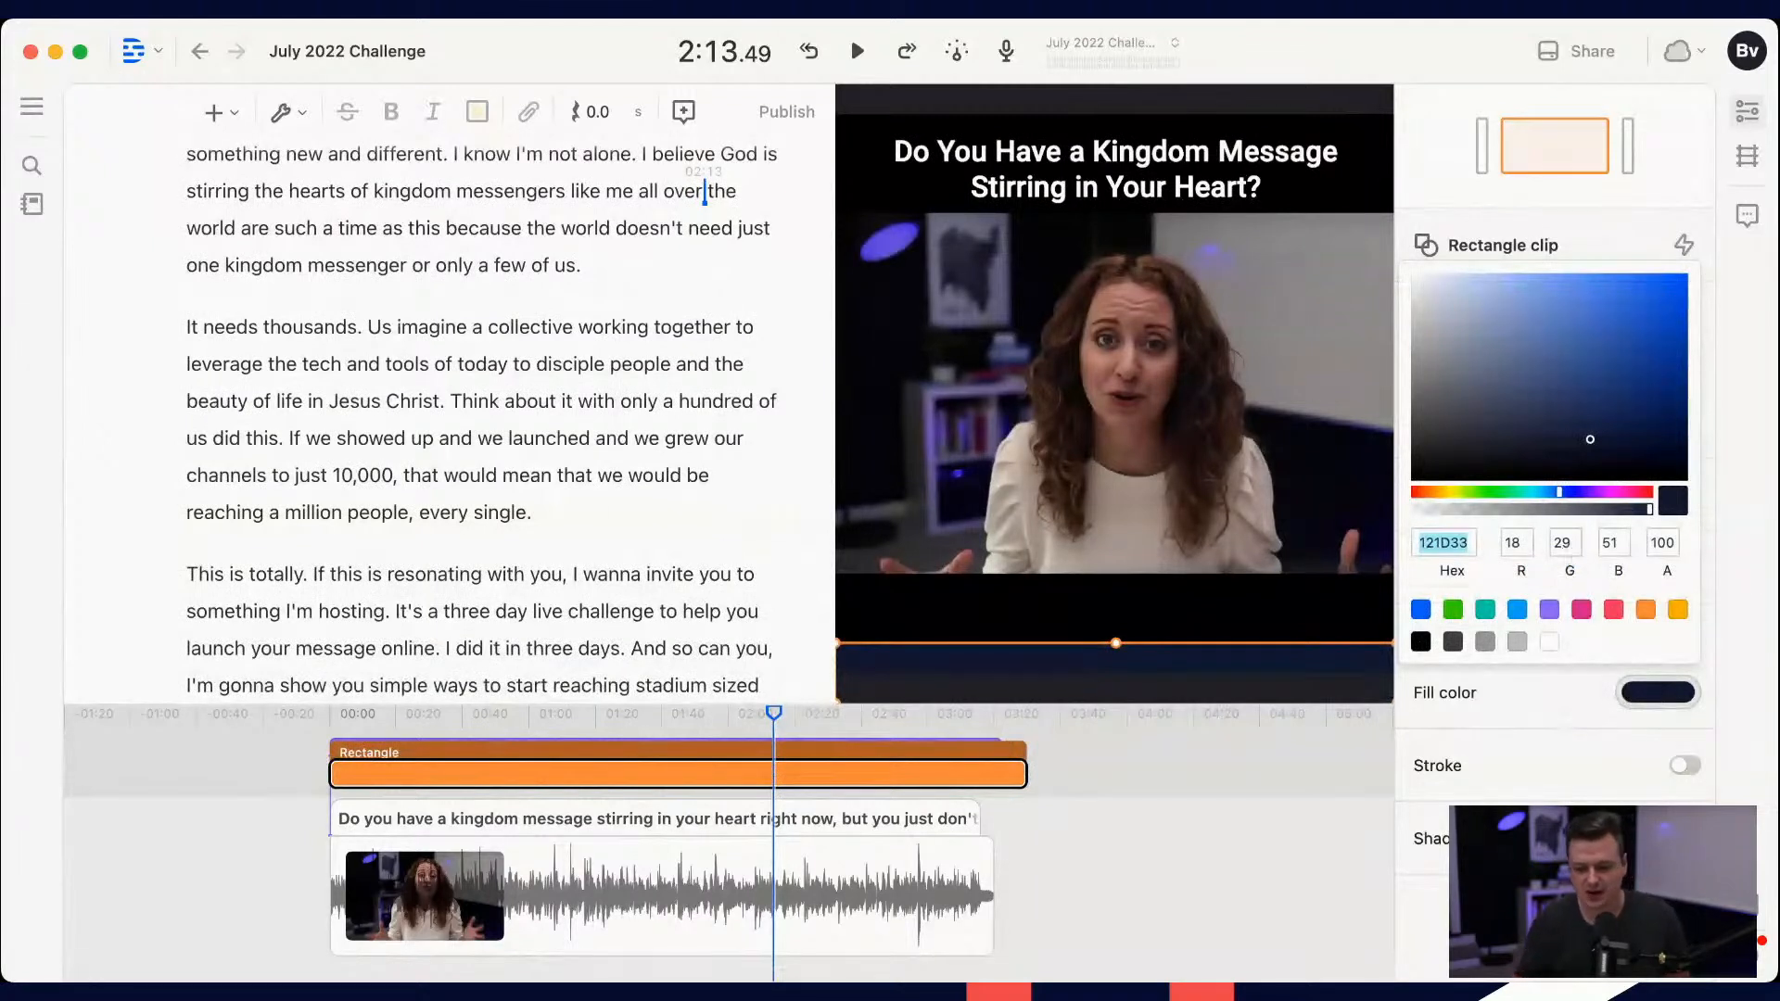
type("D79B4B")
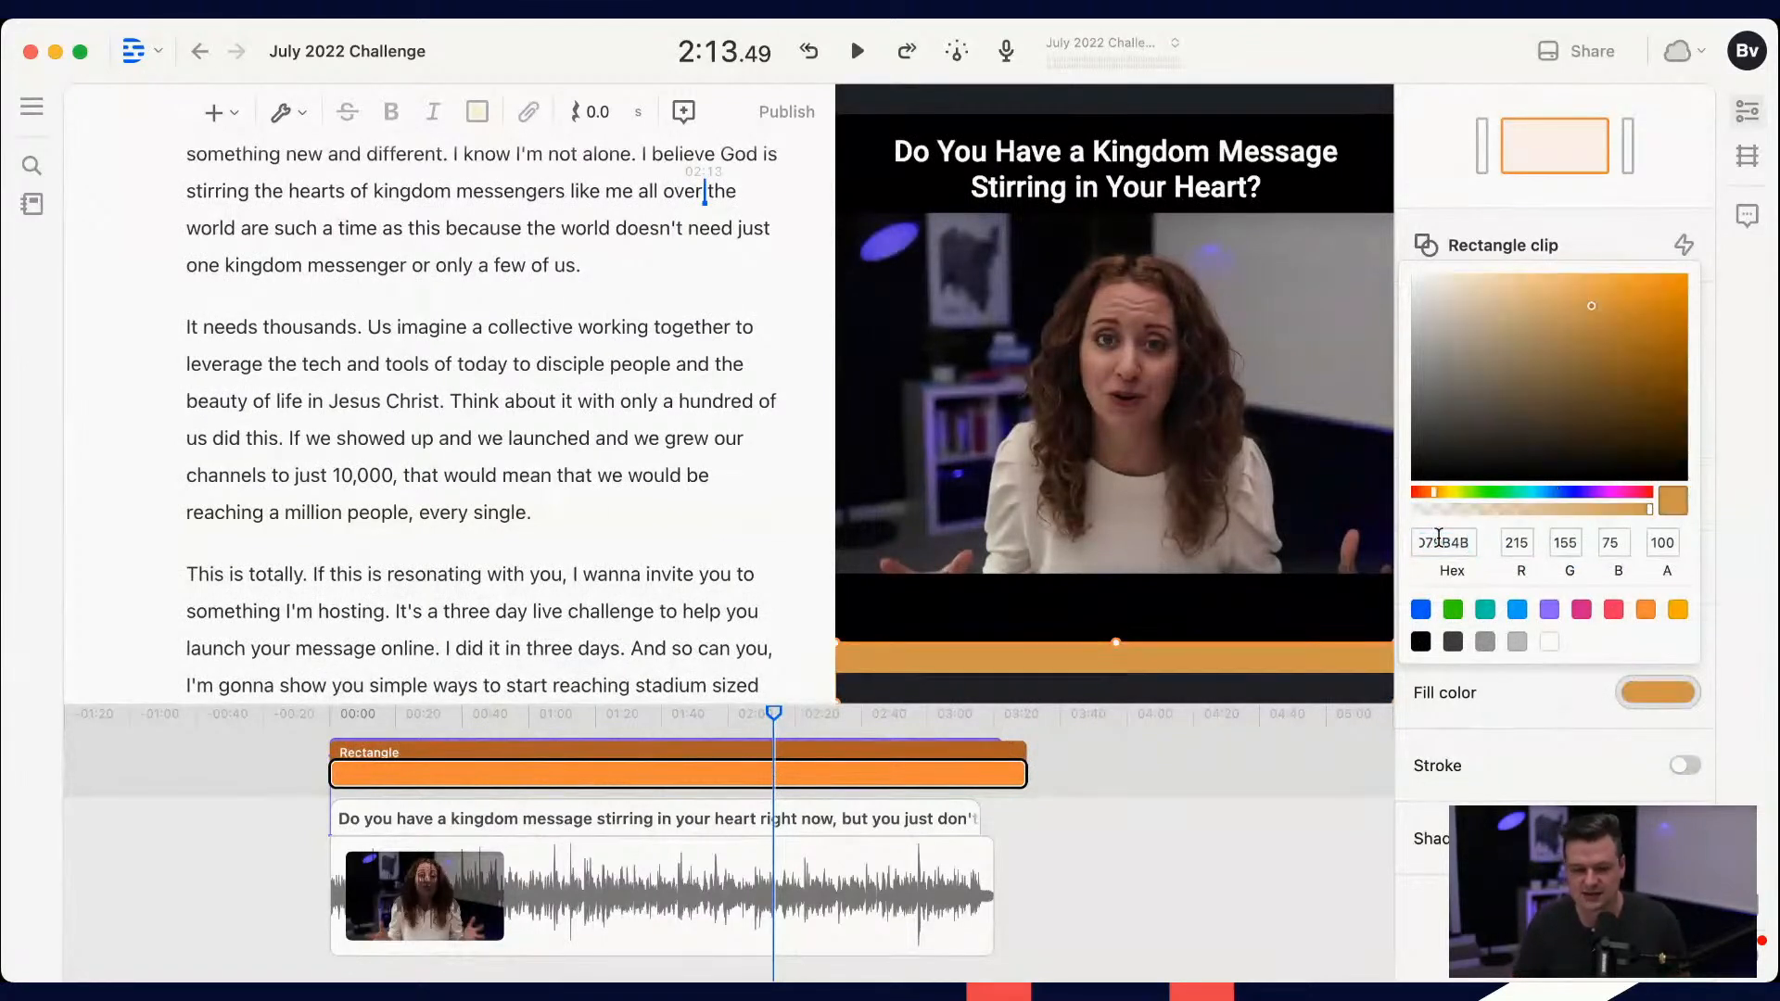
left_click_drag(1079, 644, 1082, 117)
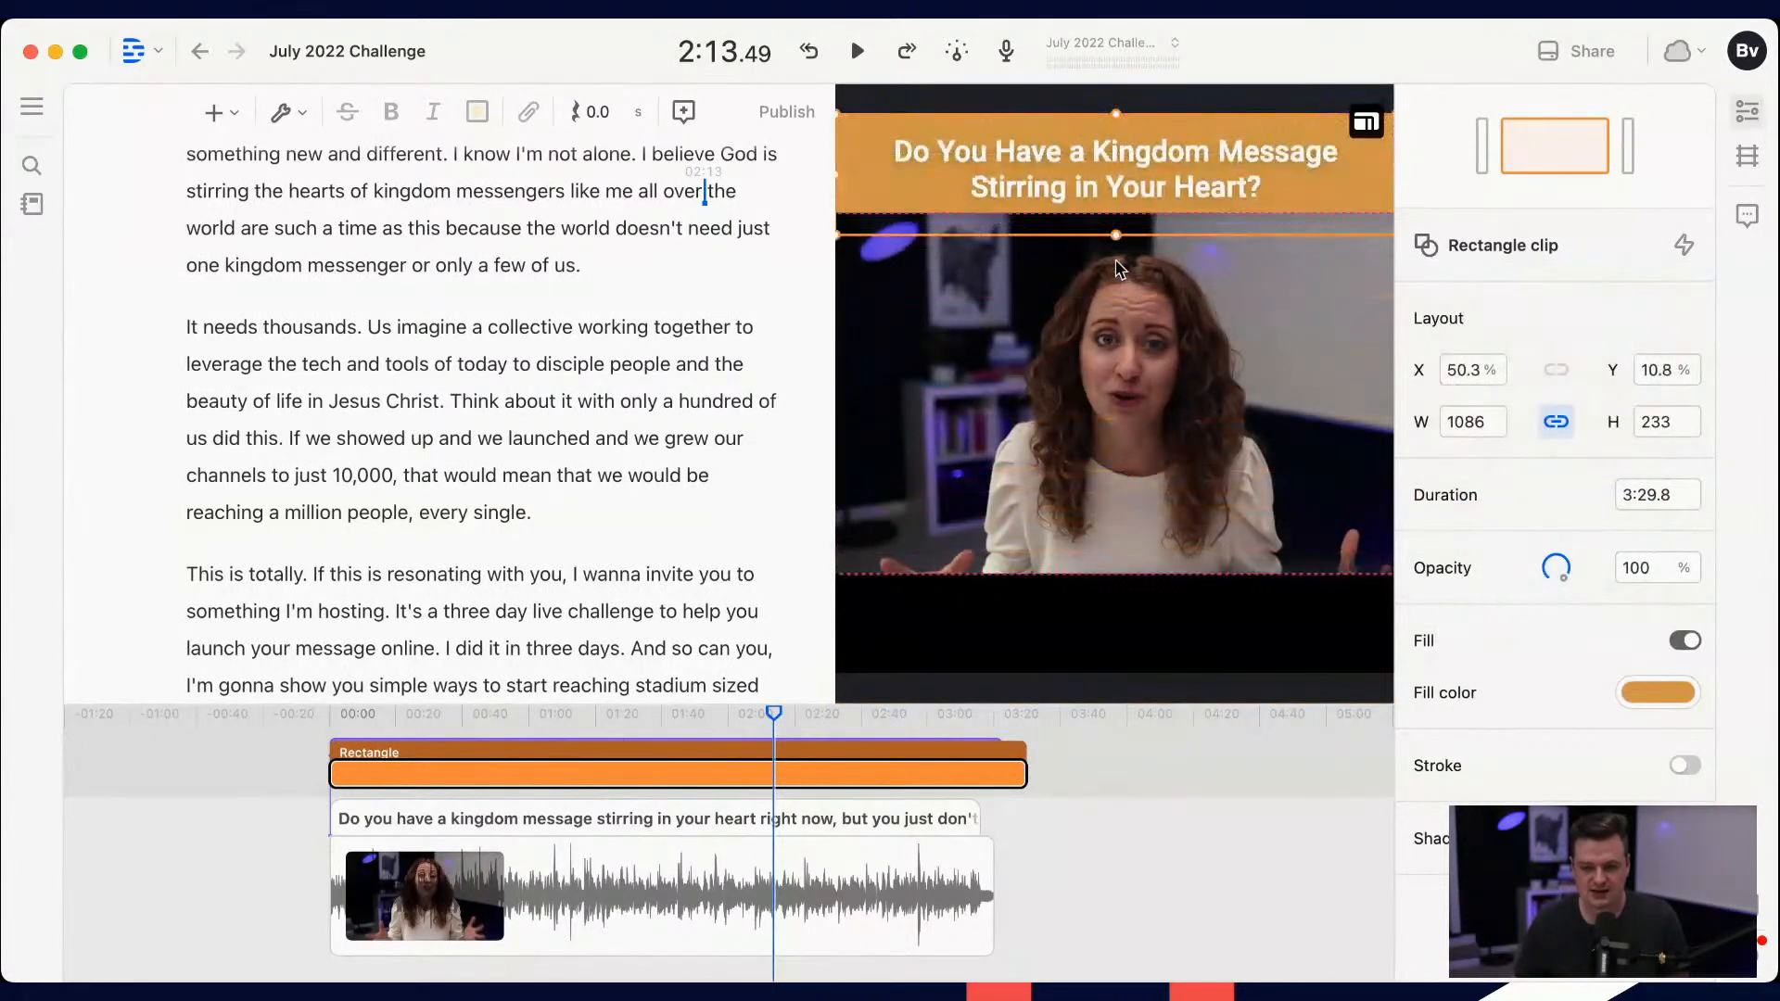
left_click(1119, 245)
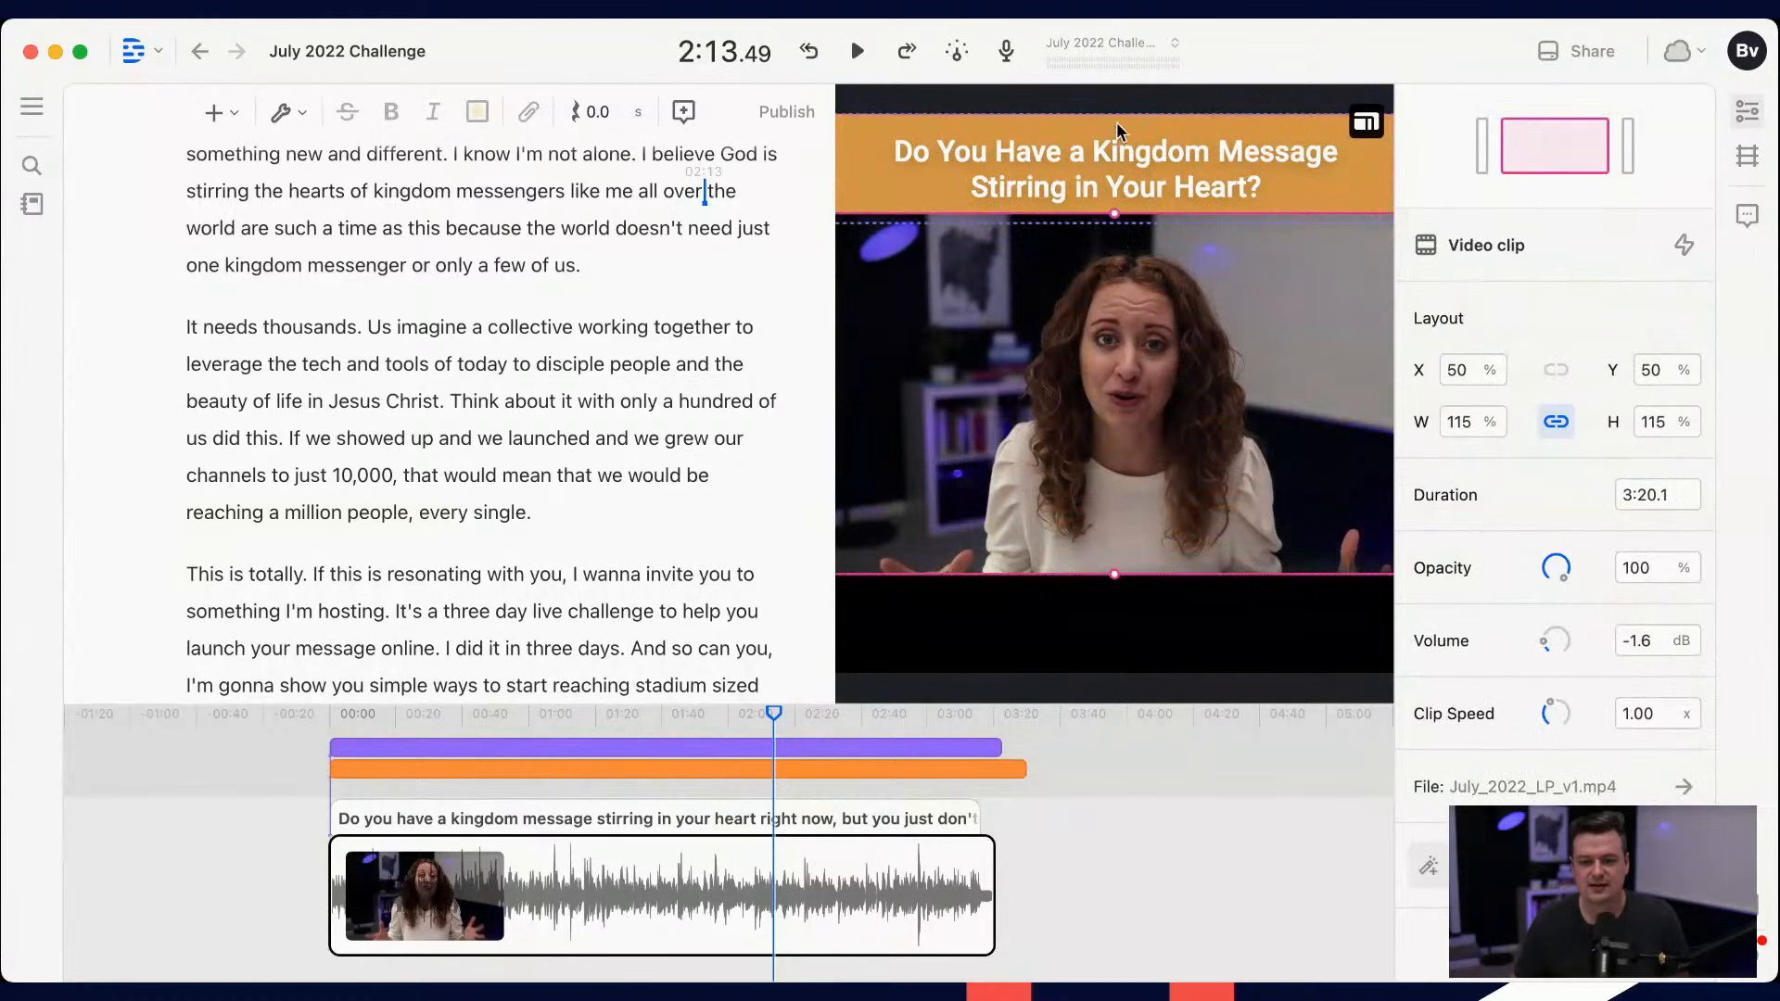
left_click(1116, 120)
left_click_drag(1111, 224, 1094, 639)
key("super+z")
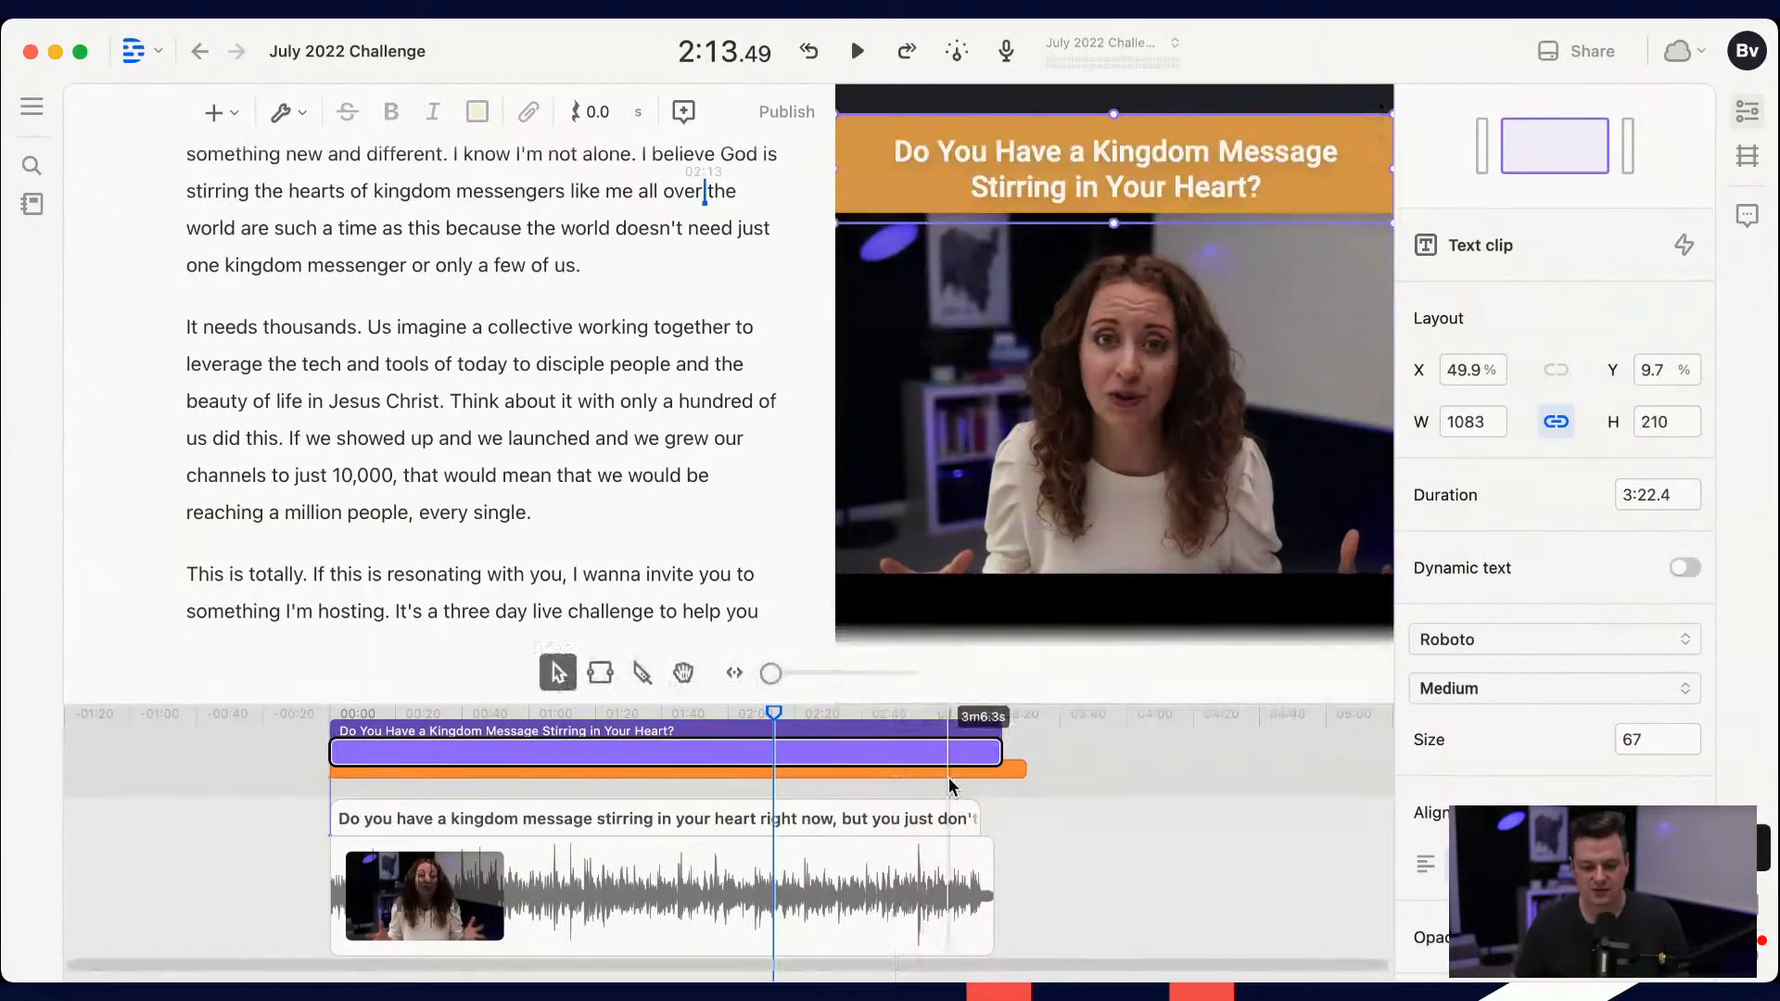
Step: Stretch the orange rectangle down behind the video to a height of about 857, at about Y 39.7%
left_click(952, 771)
left_click_drag(1116, 235, 1114, 559)
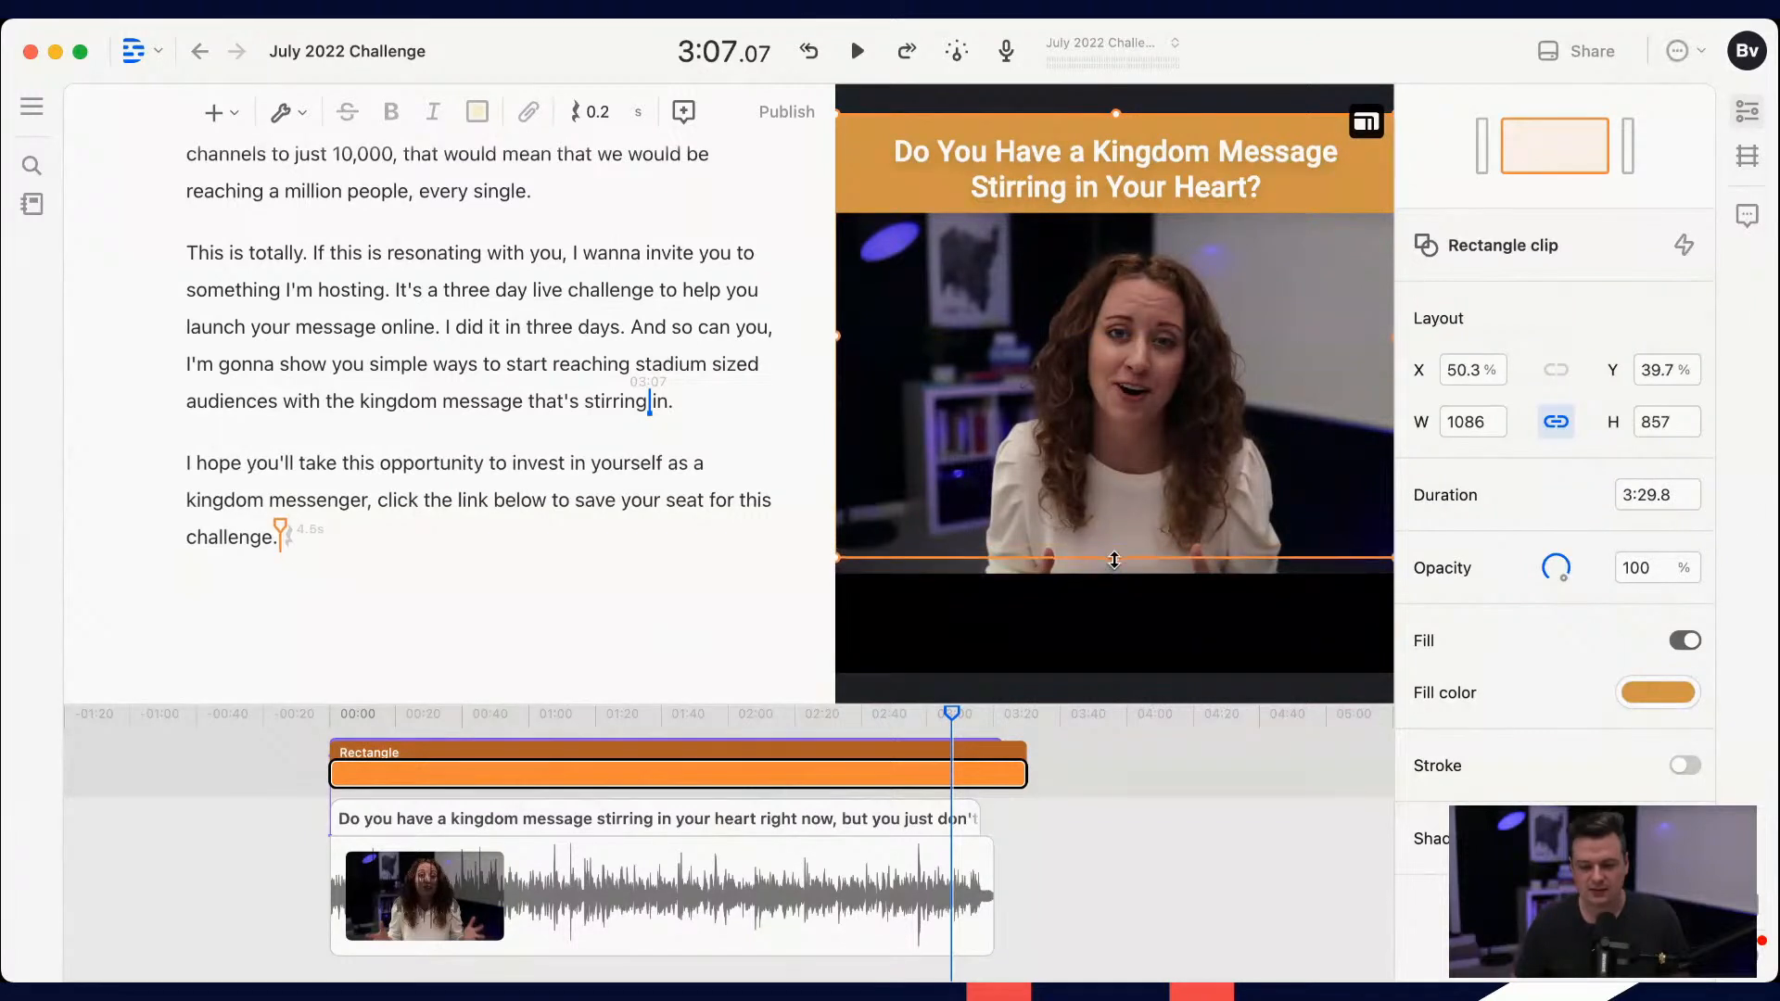
left_click(1223, 774)
Step: Scale the video clip down to about 108% and place it just below the title band, at about X 46.1% and Y 50%
left_click(997, 520)
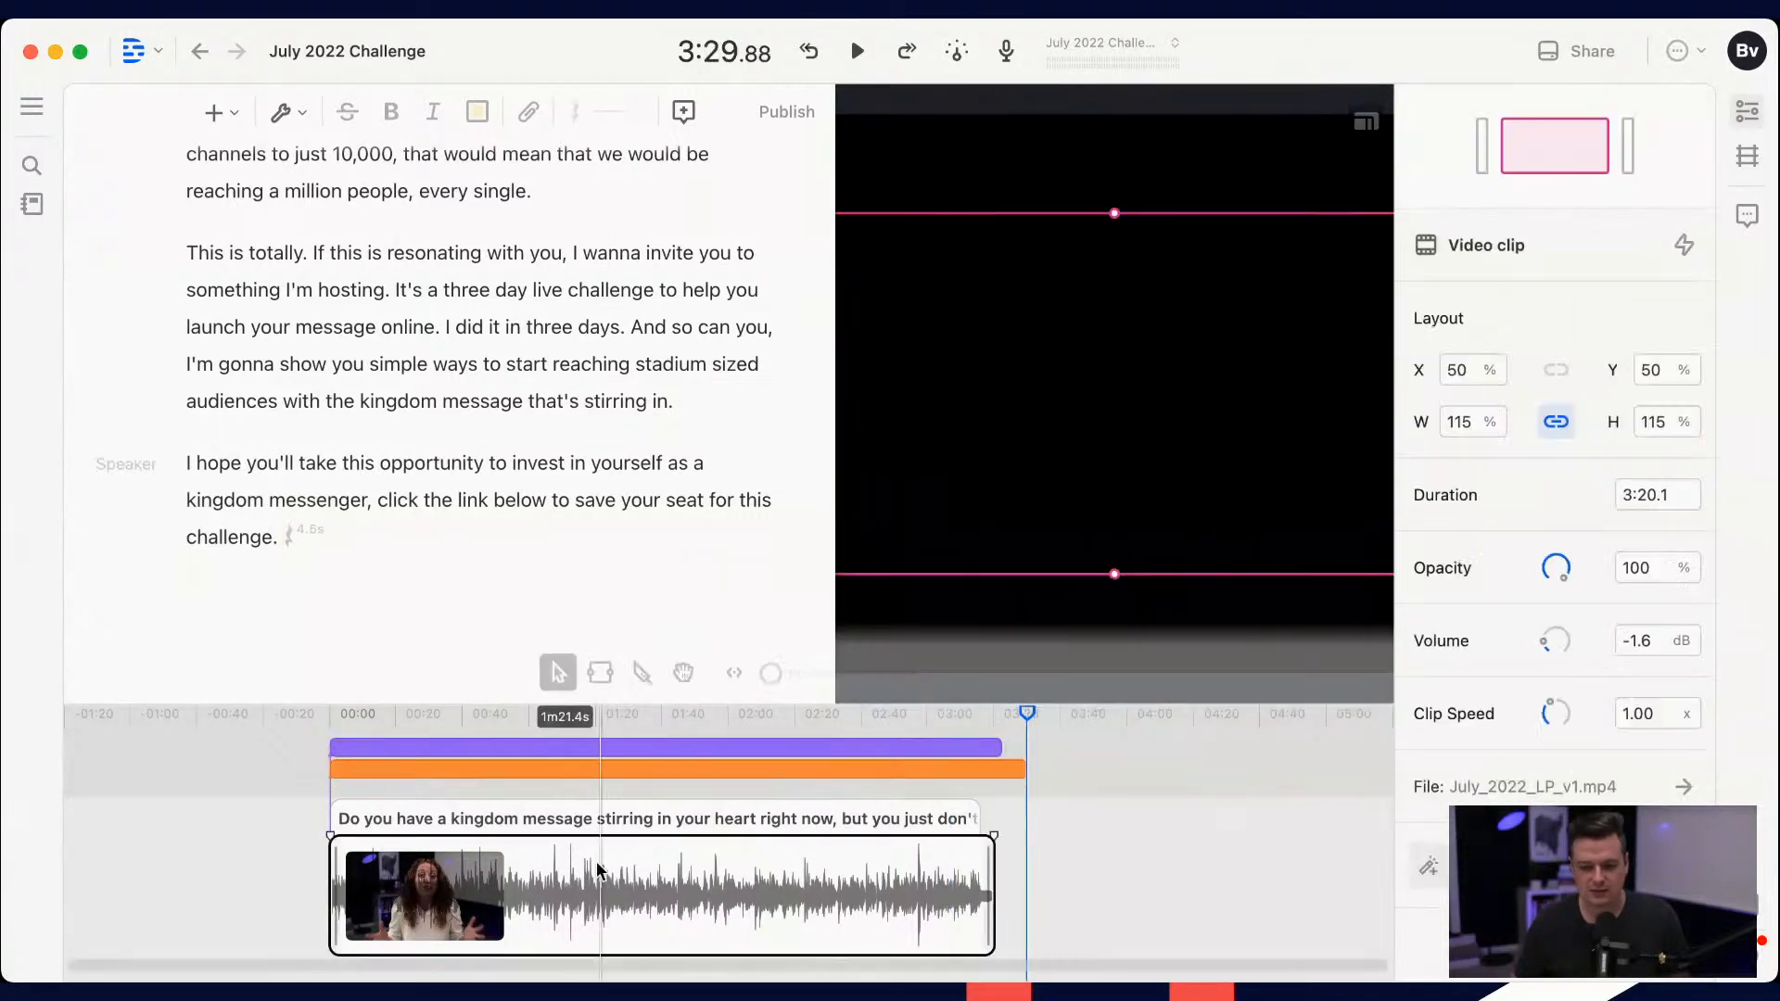
left_click(608, 716)
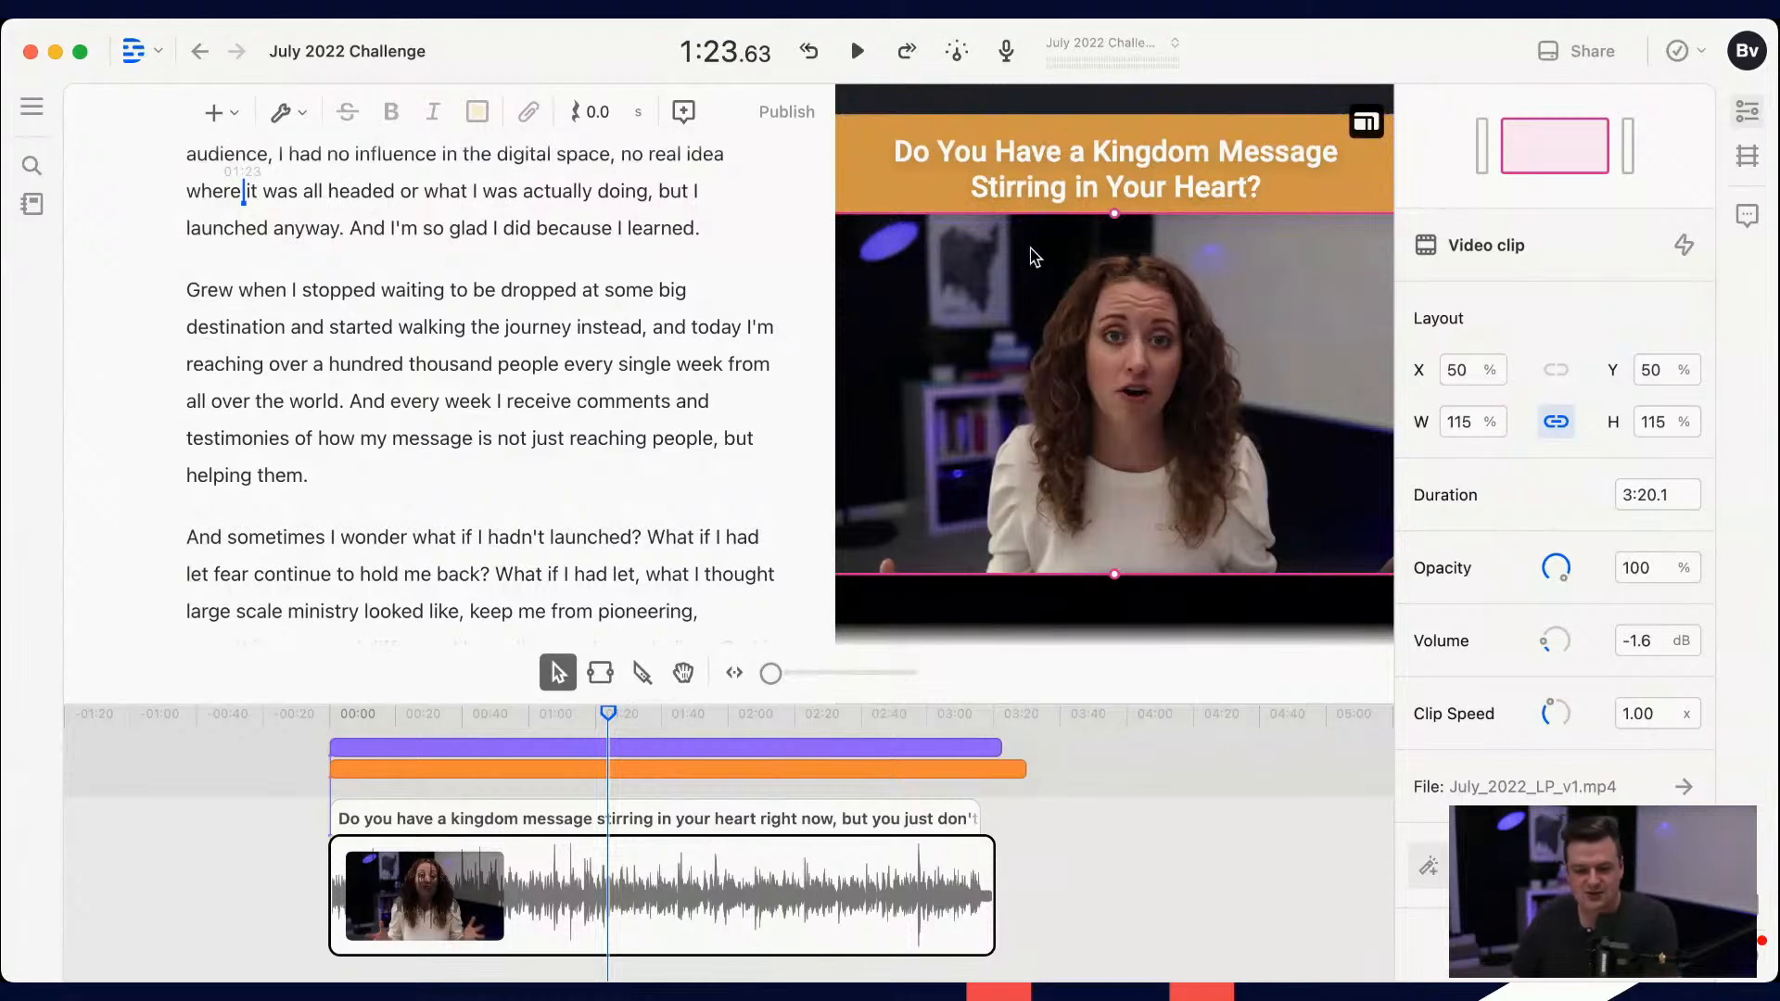
left_click_drag(1156, 431, 1147, 416)
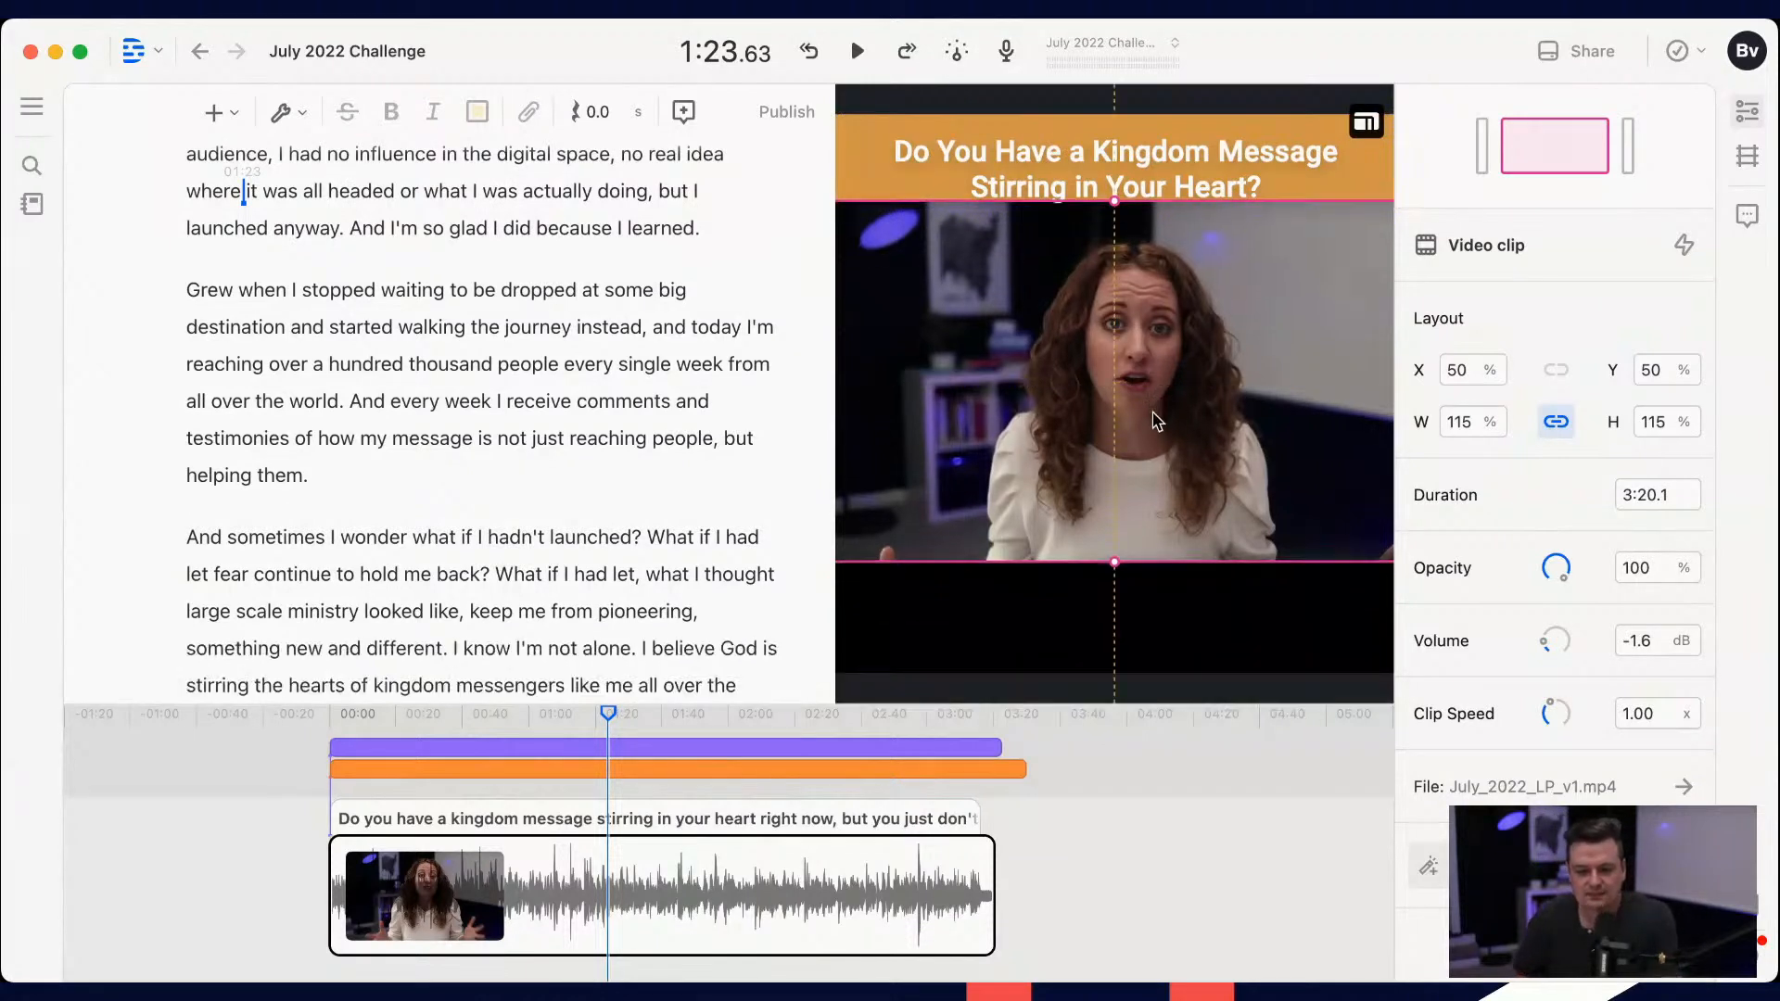
left_click_drag(1100, 556, 1100, 531)
left_click_drag(1123, 383, 1120, 417)
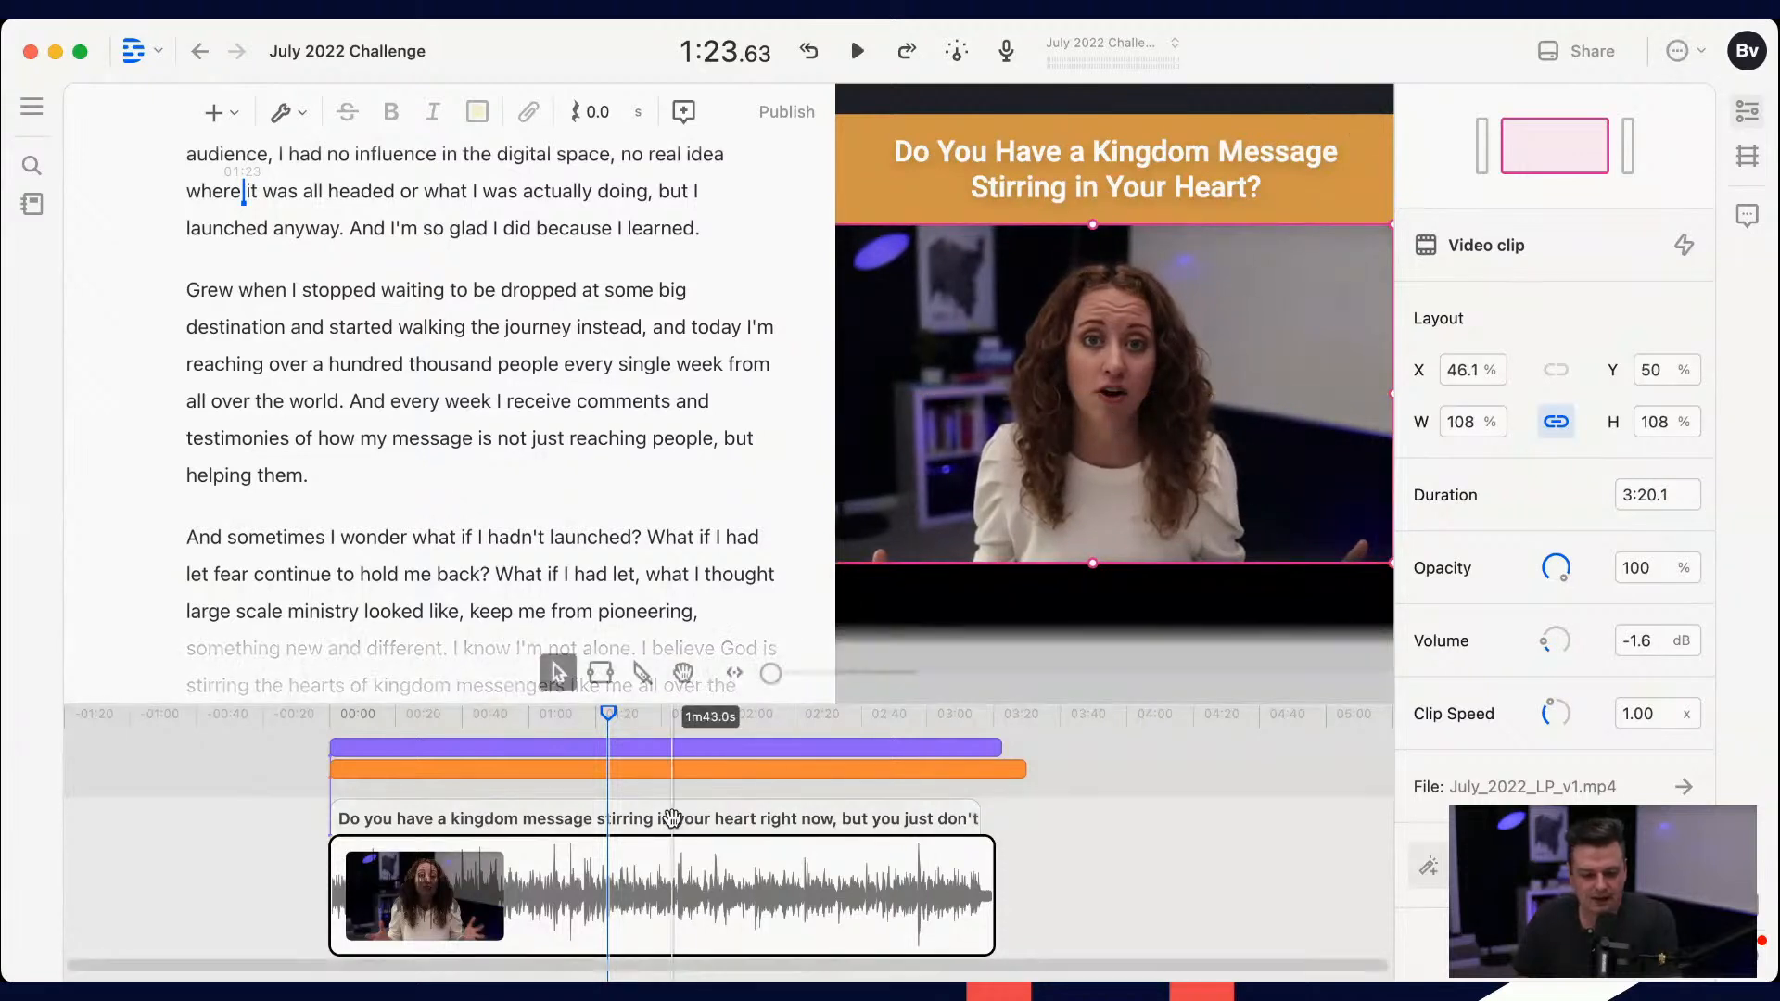
Step: Insert a Fancy Captions text layer at about 1:21 in the video
left_click_drag(608, 716, 526, 720)
left_click(601, 715)
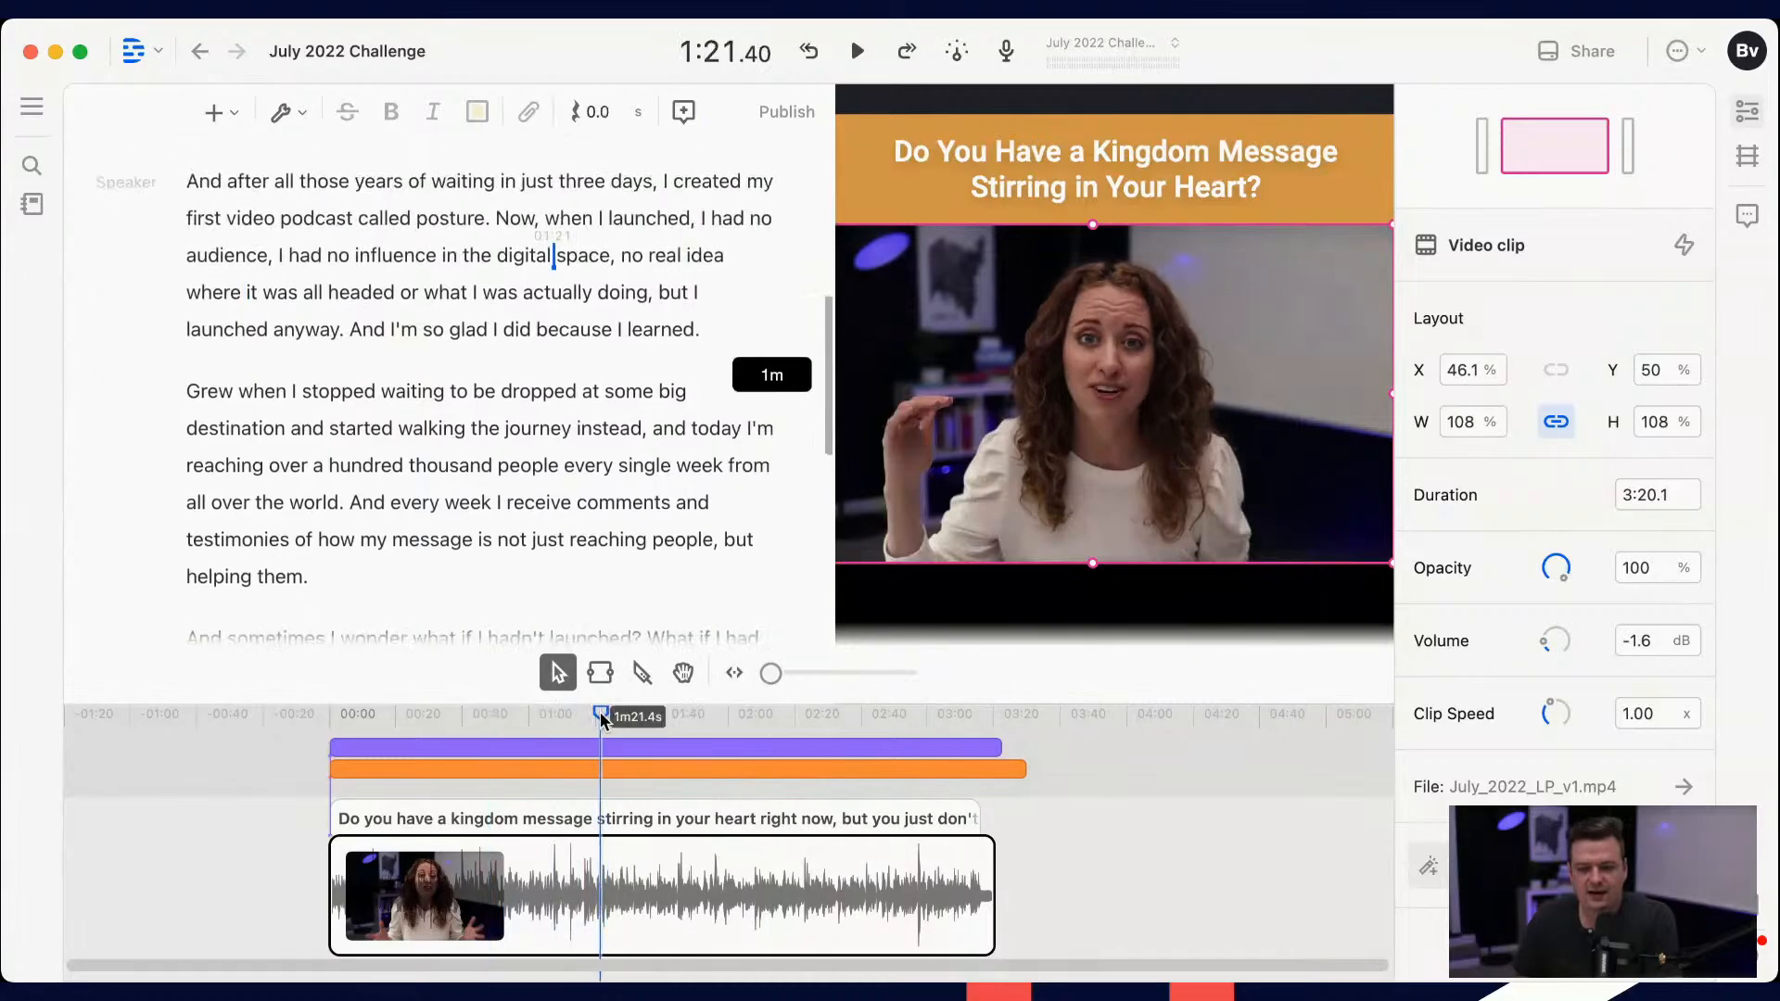
left_click(218, 112)
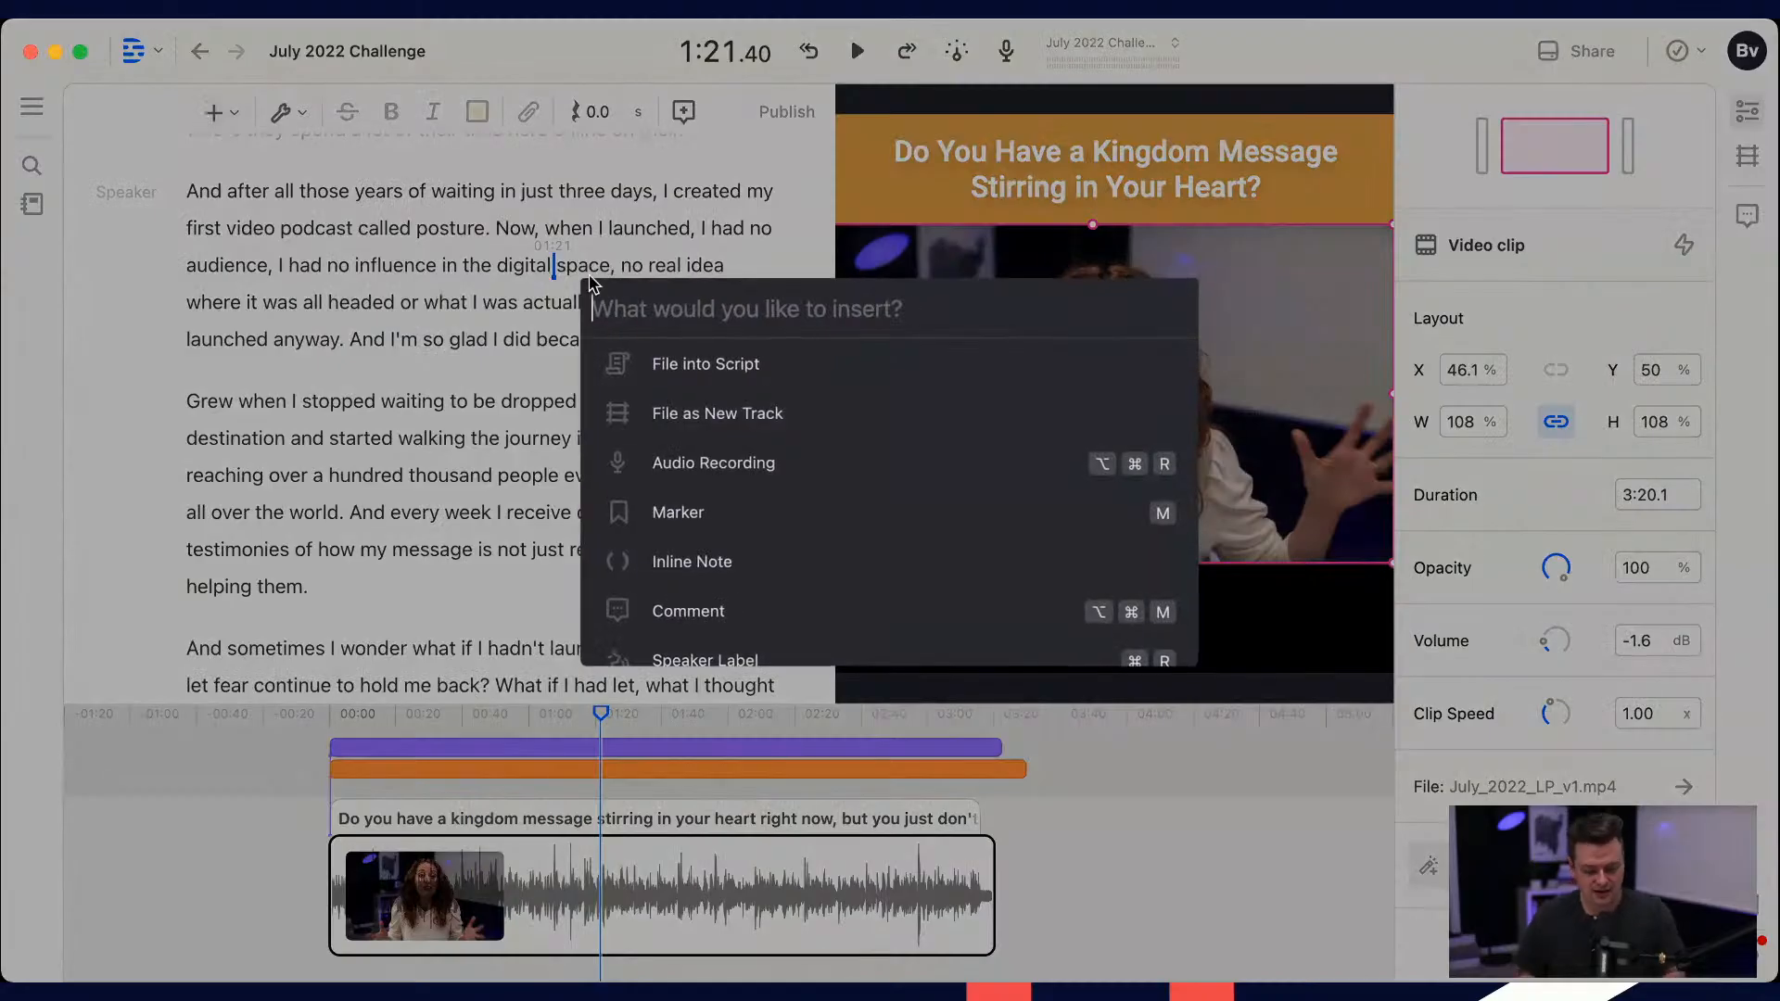
type("sma")
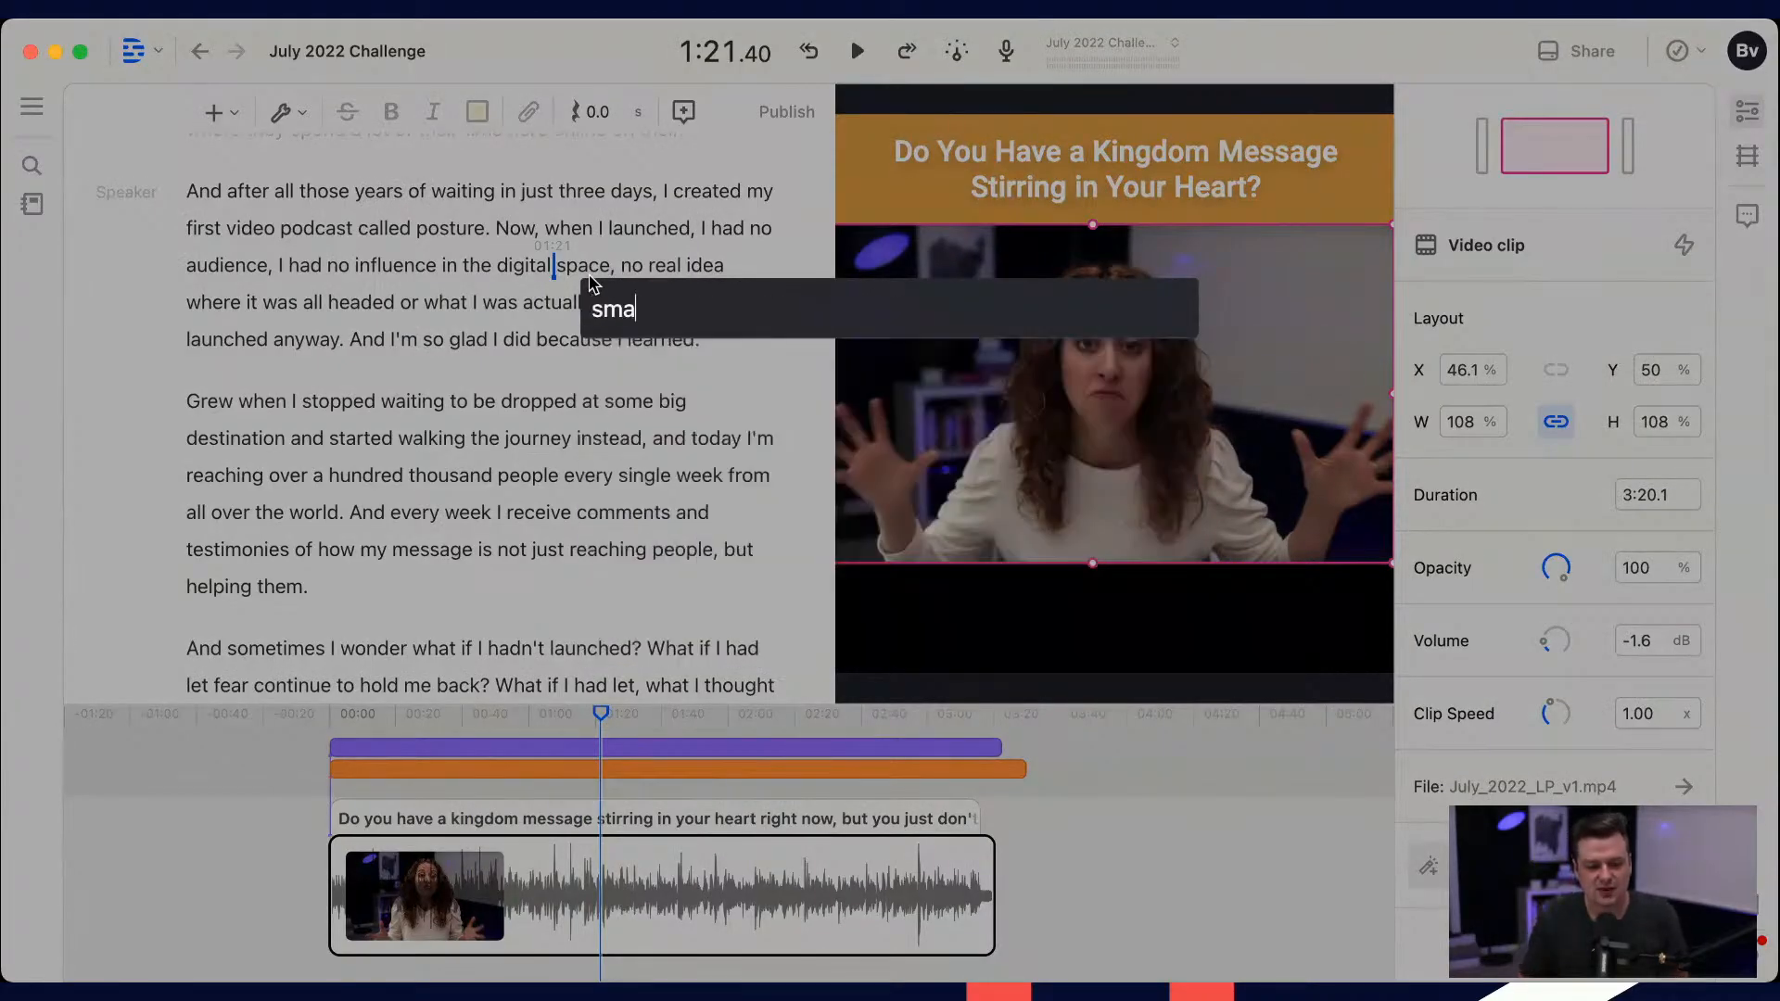
key("BackSpace")
key("BackSpace")
key("BackSpace")
type("dy")
key("BackSpace")
key("BackSpace")
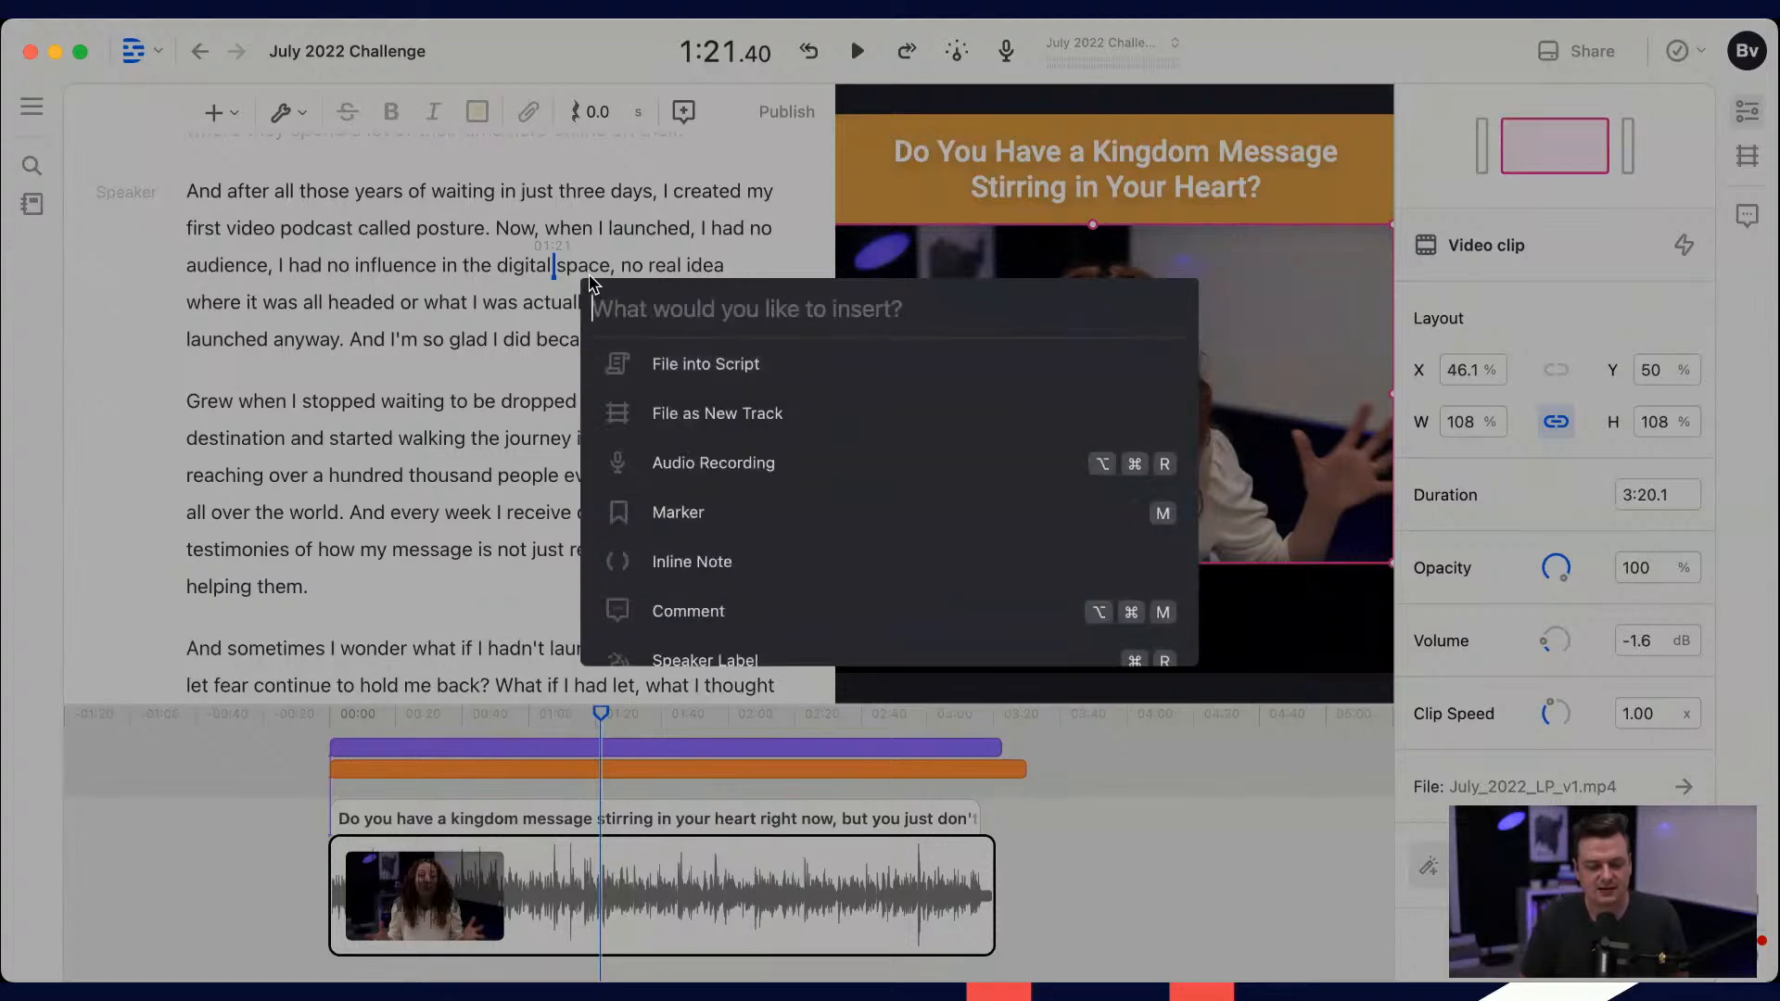
scroll(735, 362, "down", 5)
scroll(706, 477, "up", 1)
scroll(706, 477, "up", 1)
left_click(706, 468)
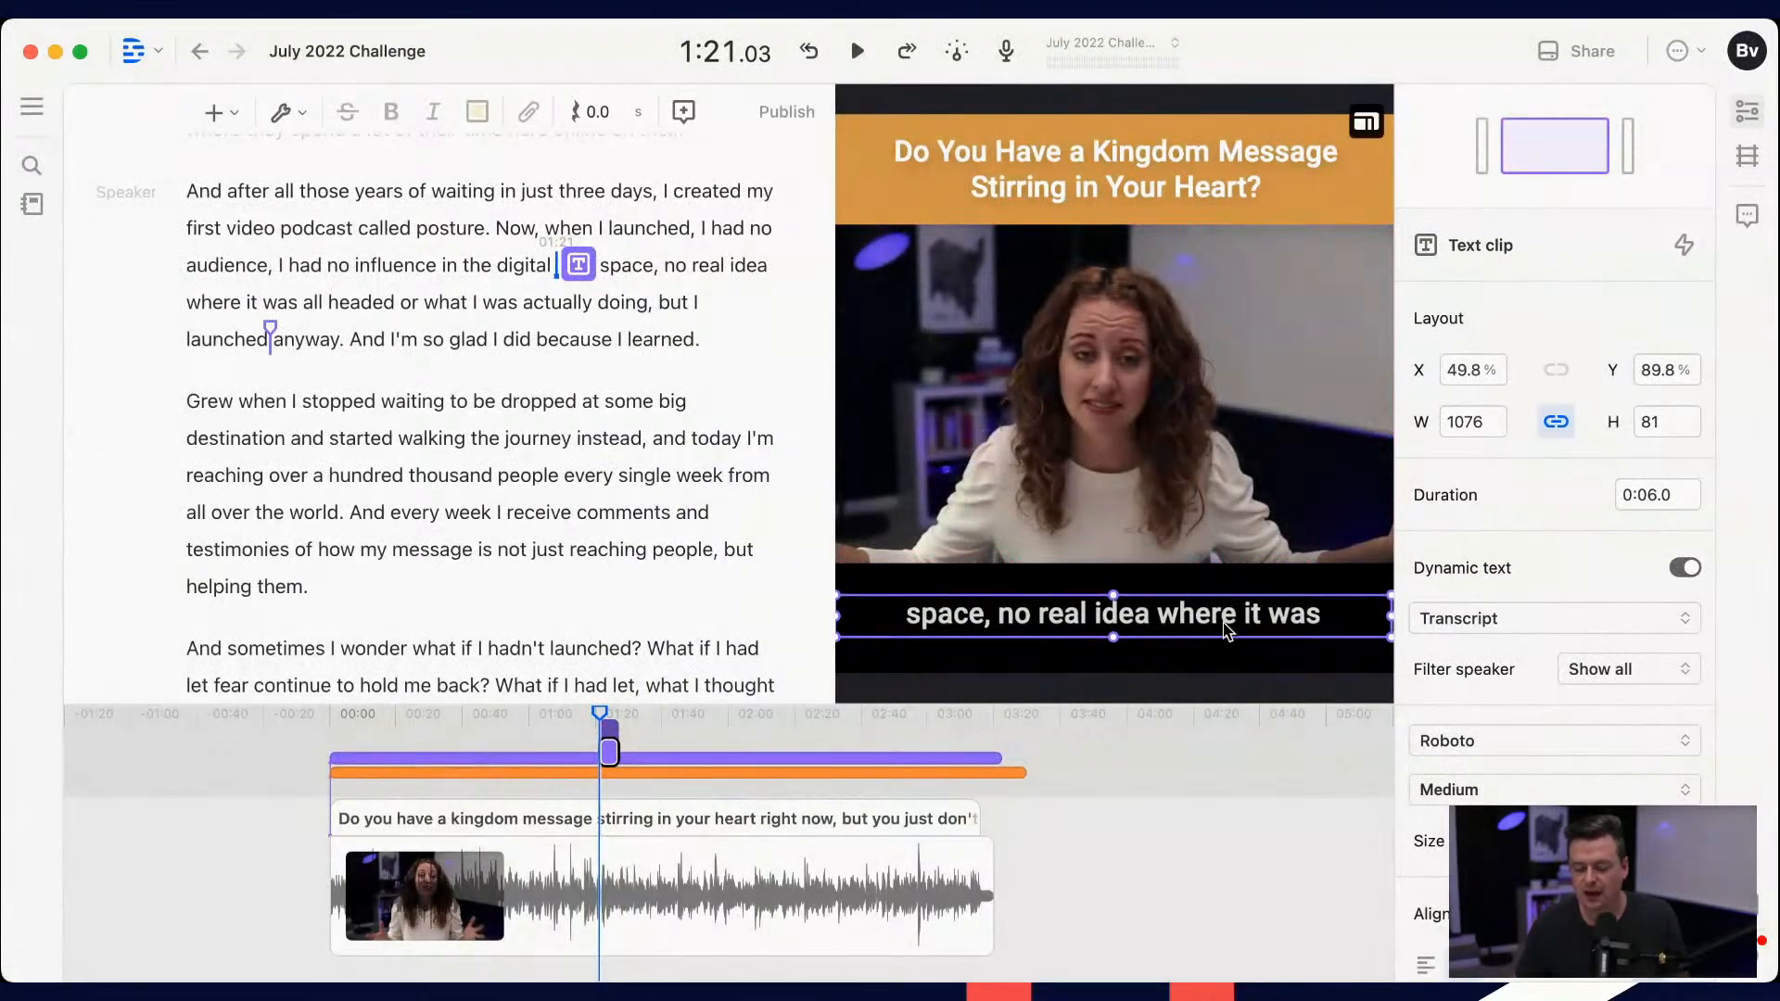
Step: Center the captions in the lower black band at about Y 89.2% and extend their clip over the whole video, to 3:20.1
left_click_drag(1126, 631, 1127, 626)
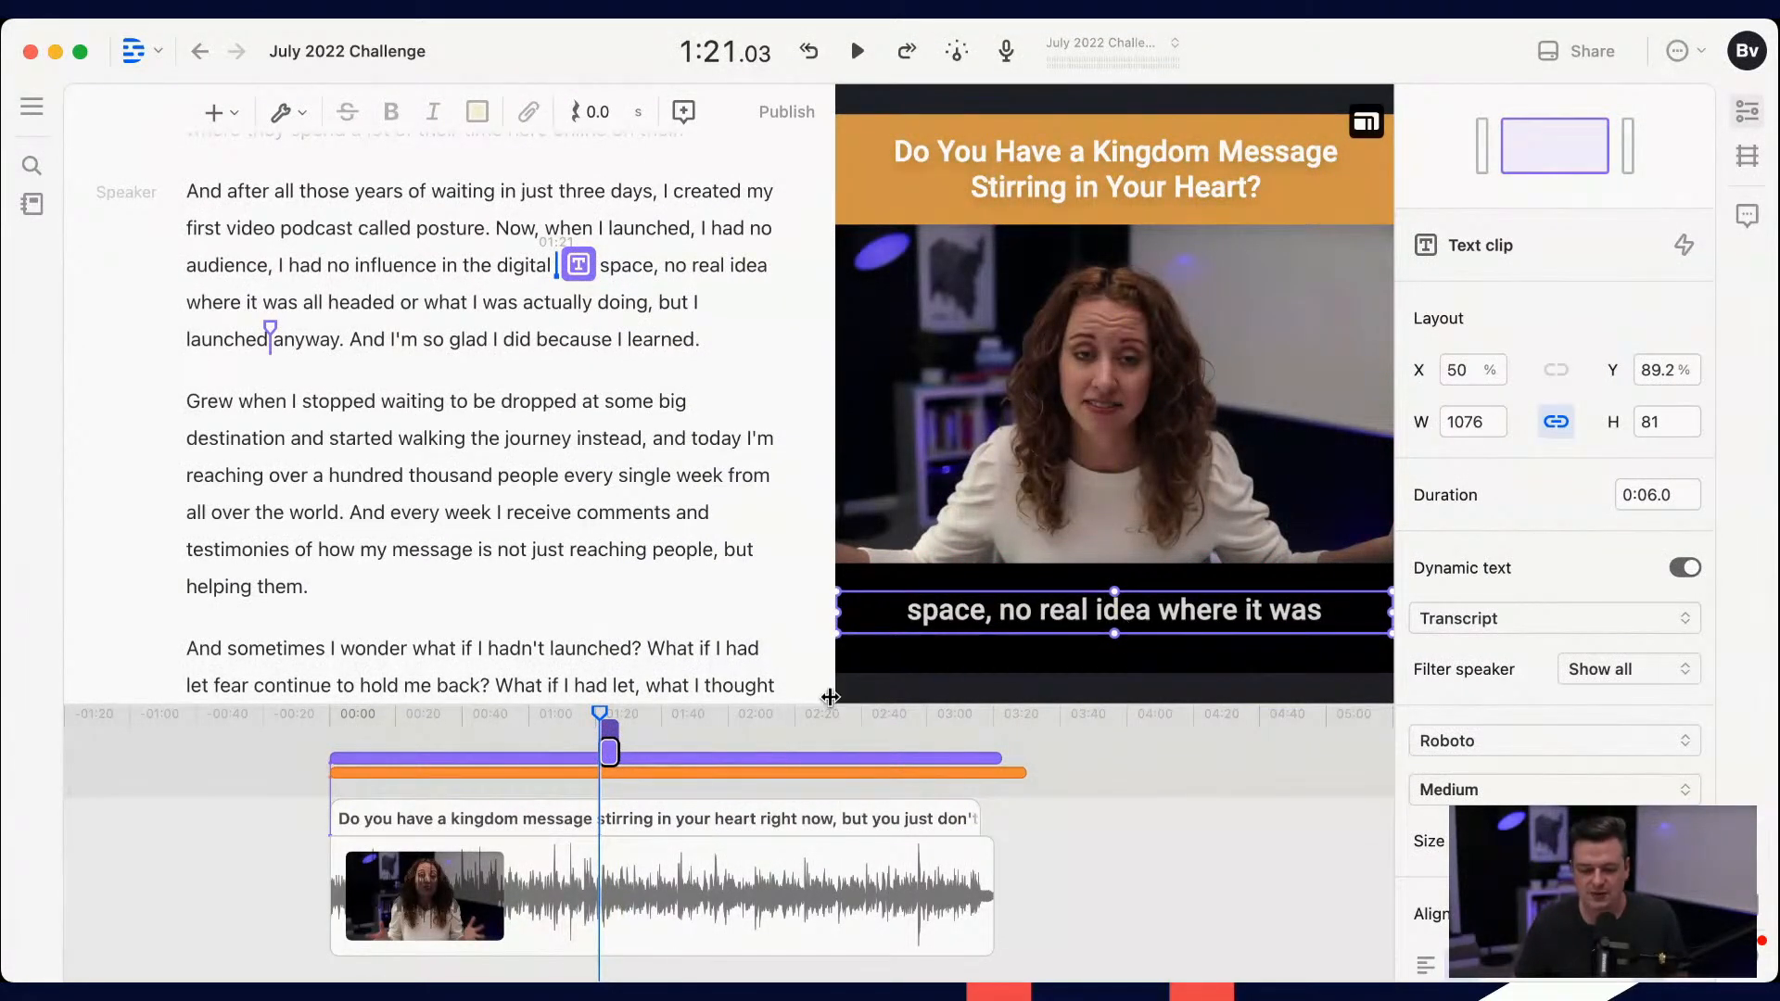
left_click_drag(610, 751, 994, 751)
left_click(604, 752)
left_click_drag(603, 753, 331, 753)
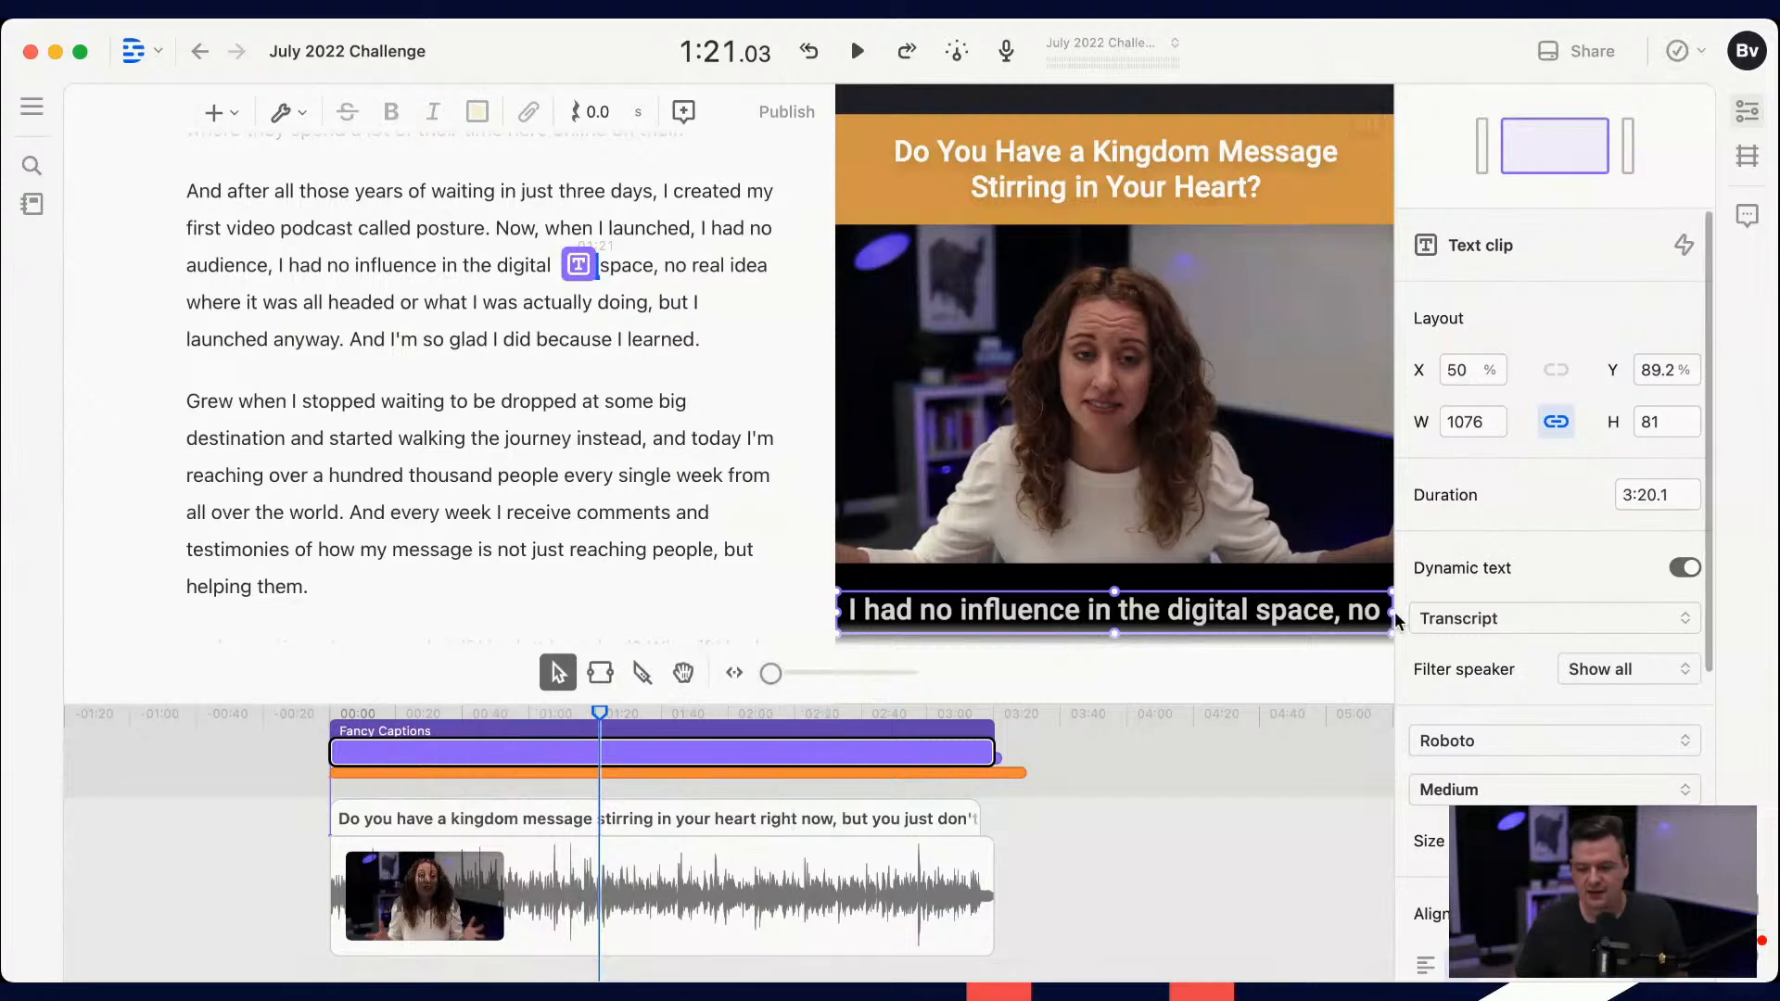
Step: Resize the captions box to about 1011 wide and 131 high so it holds two lines, centered at about Y 90.8%
left_click_drag(1391, 610, 1278, 612)
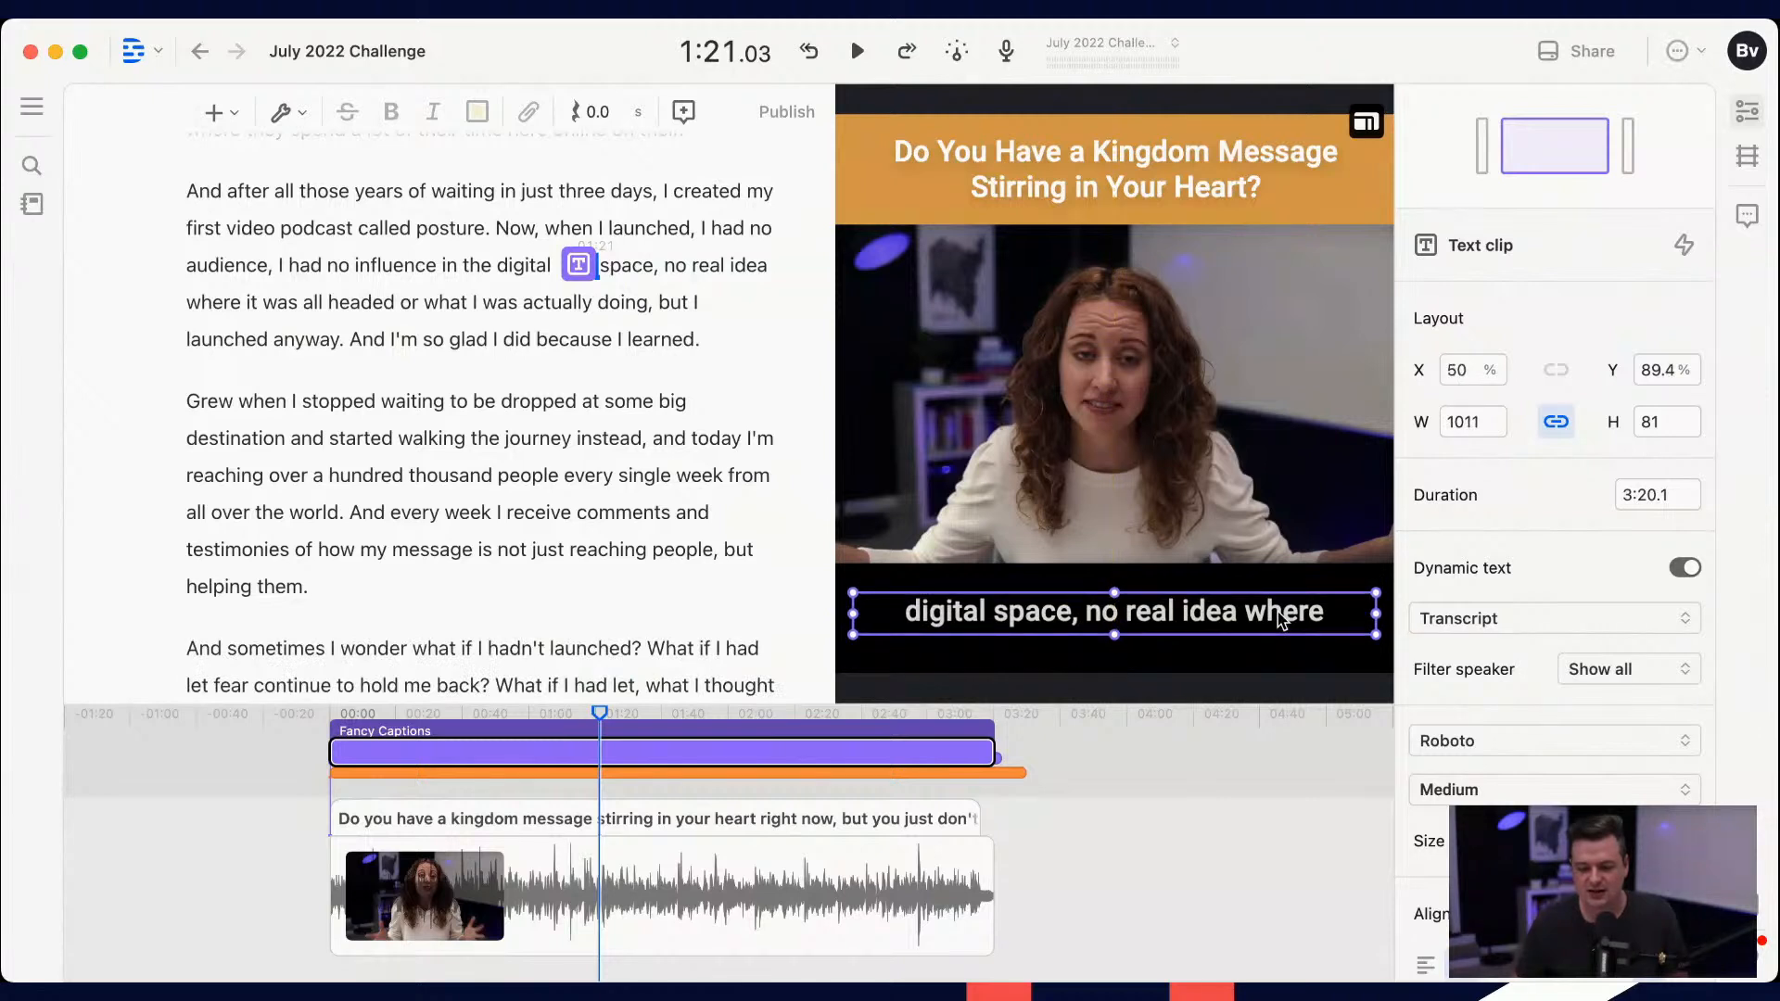
left_click(742, 588)
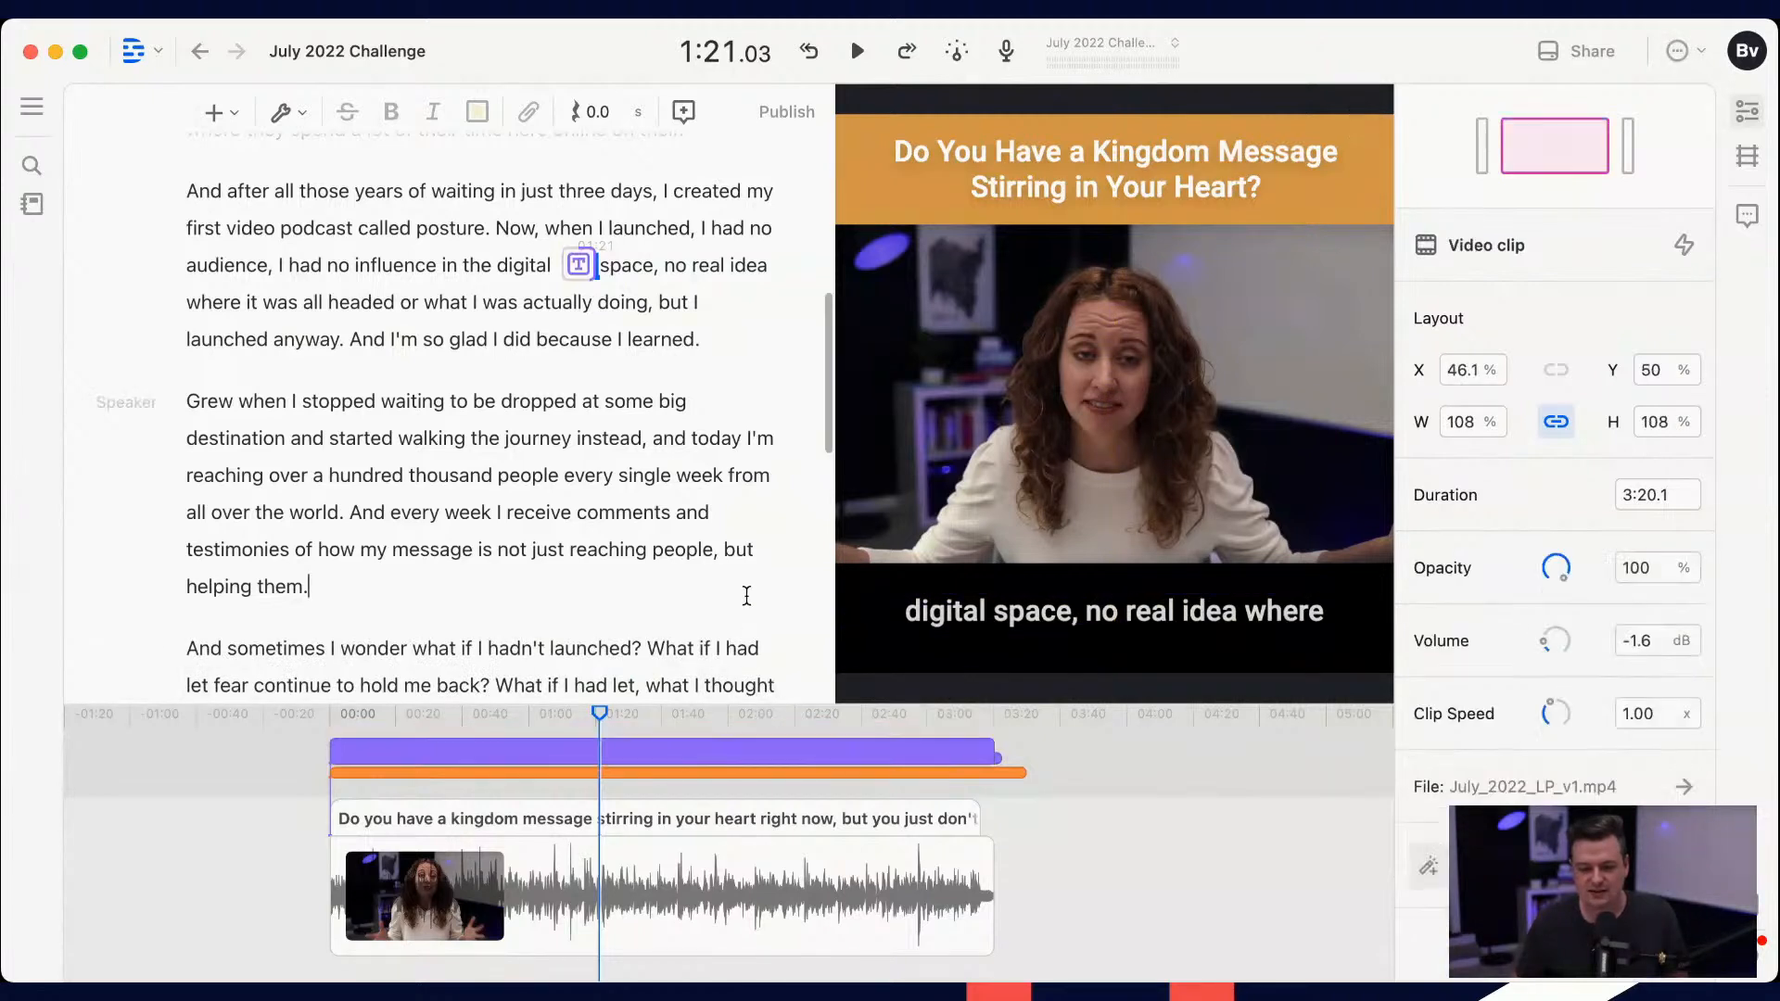
left_click(1078, 598)
mouse_move(1116, 643)
left_mouse_down()
mouse_move(1113, 669)
mouse_move(1117, 630)
left_mouse_up()
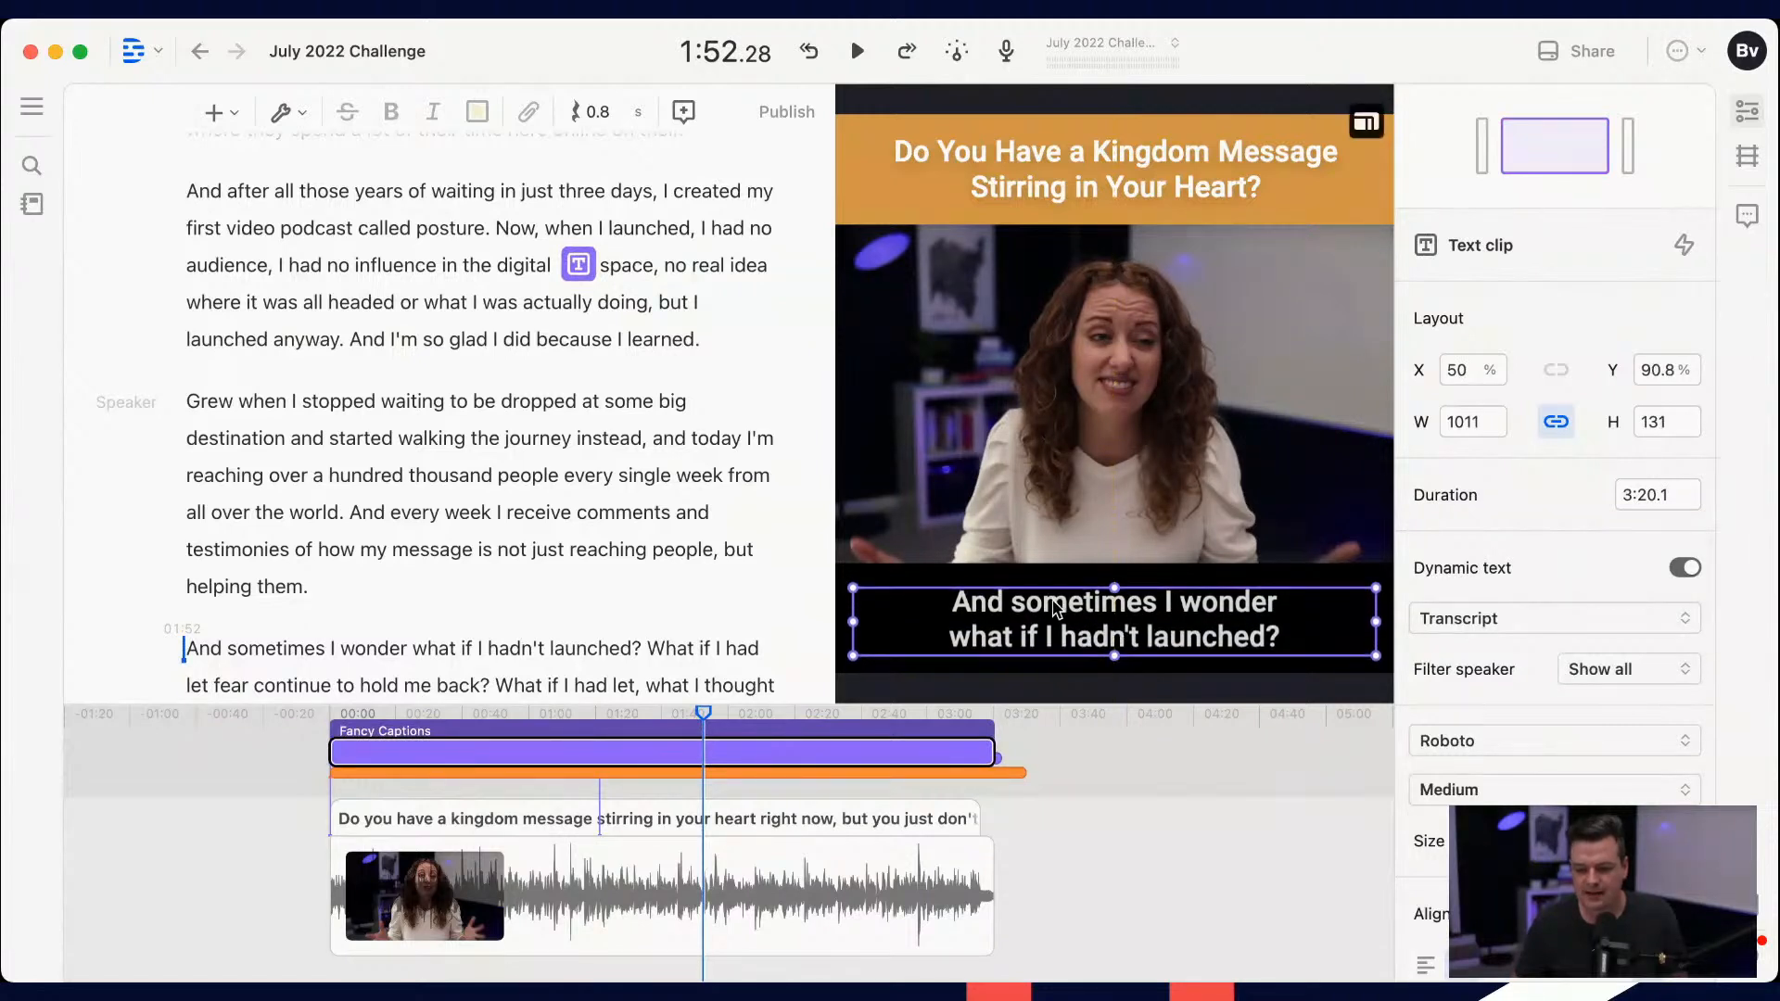
Step: Search the captions' font list for "ge", "op" and "sou"
left_click(1543, 741)
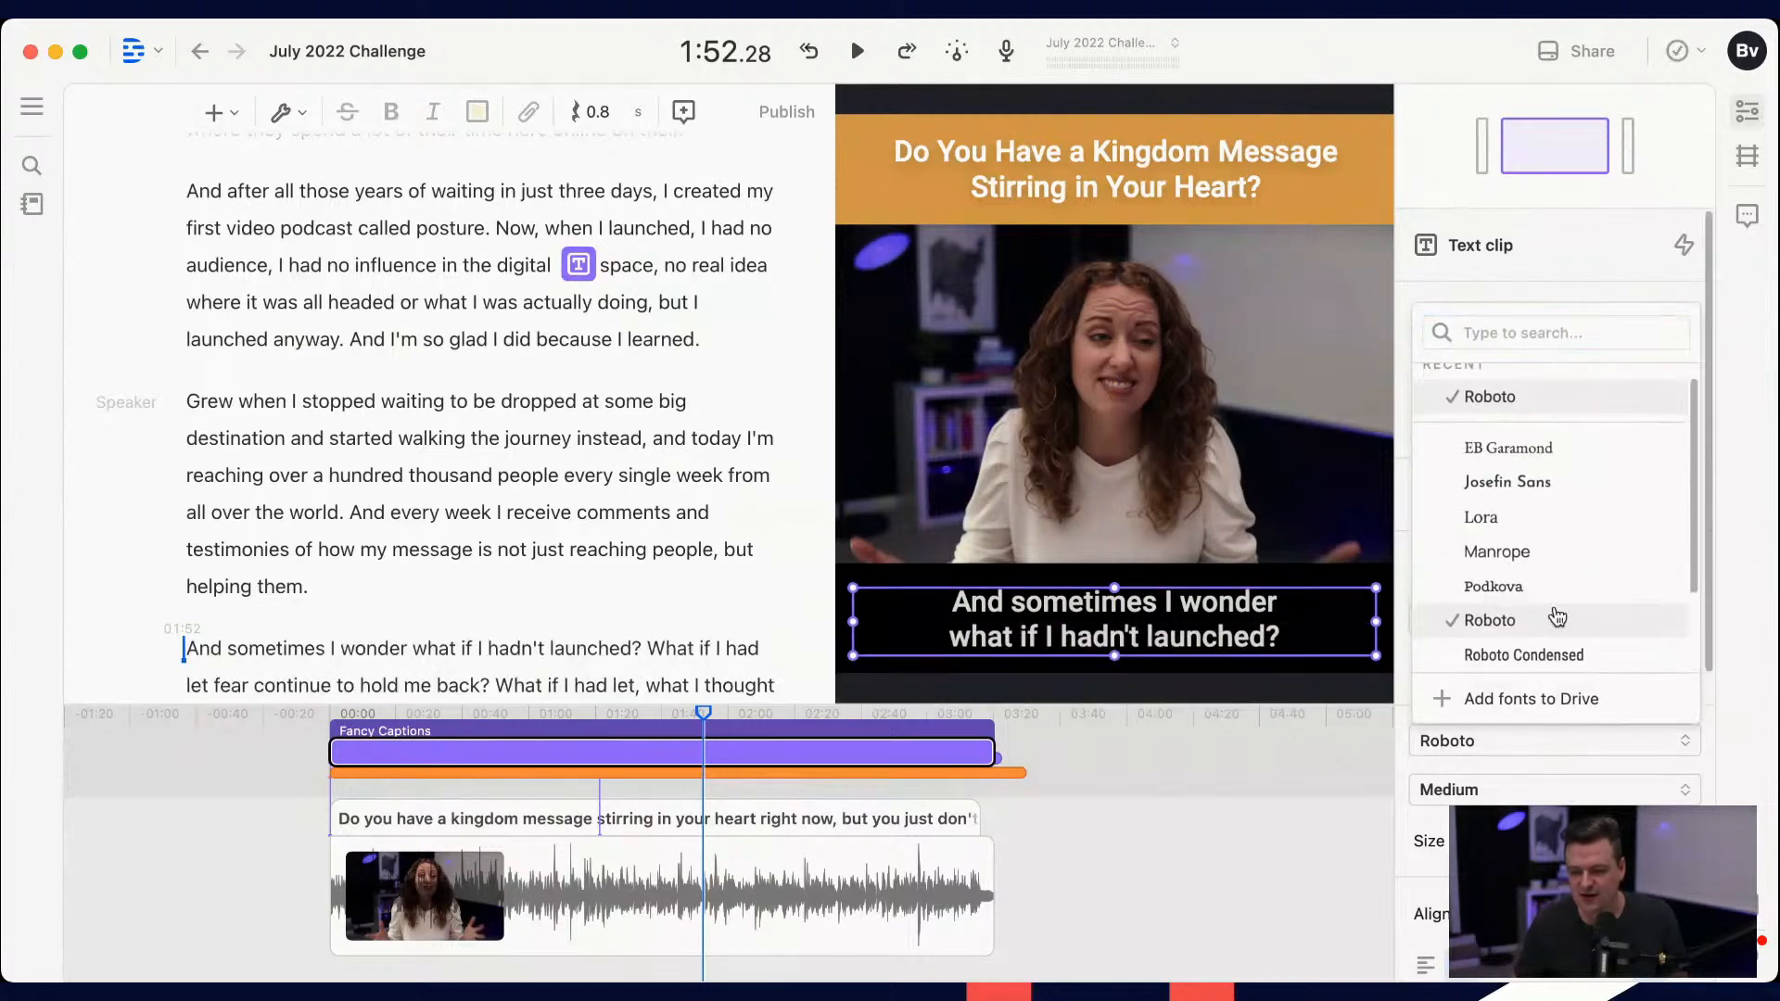
scroll(1555, 617, "down", 2)
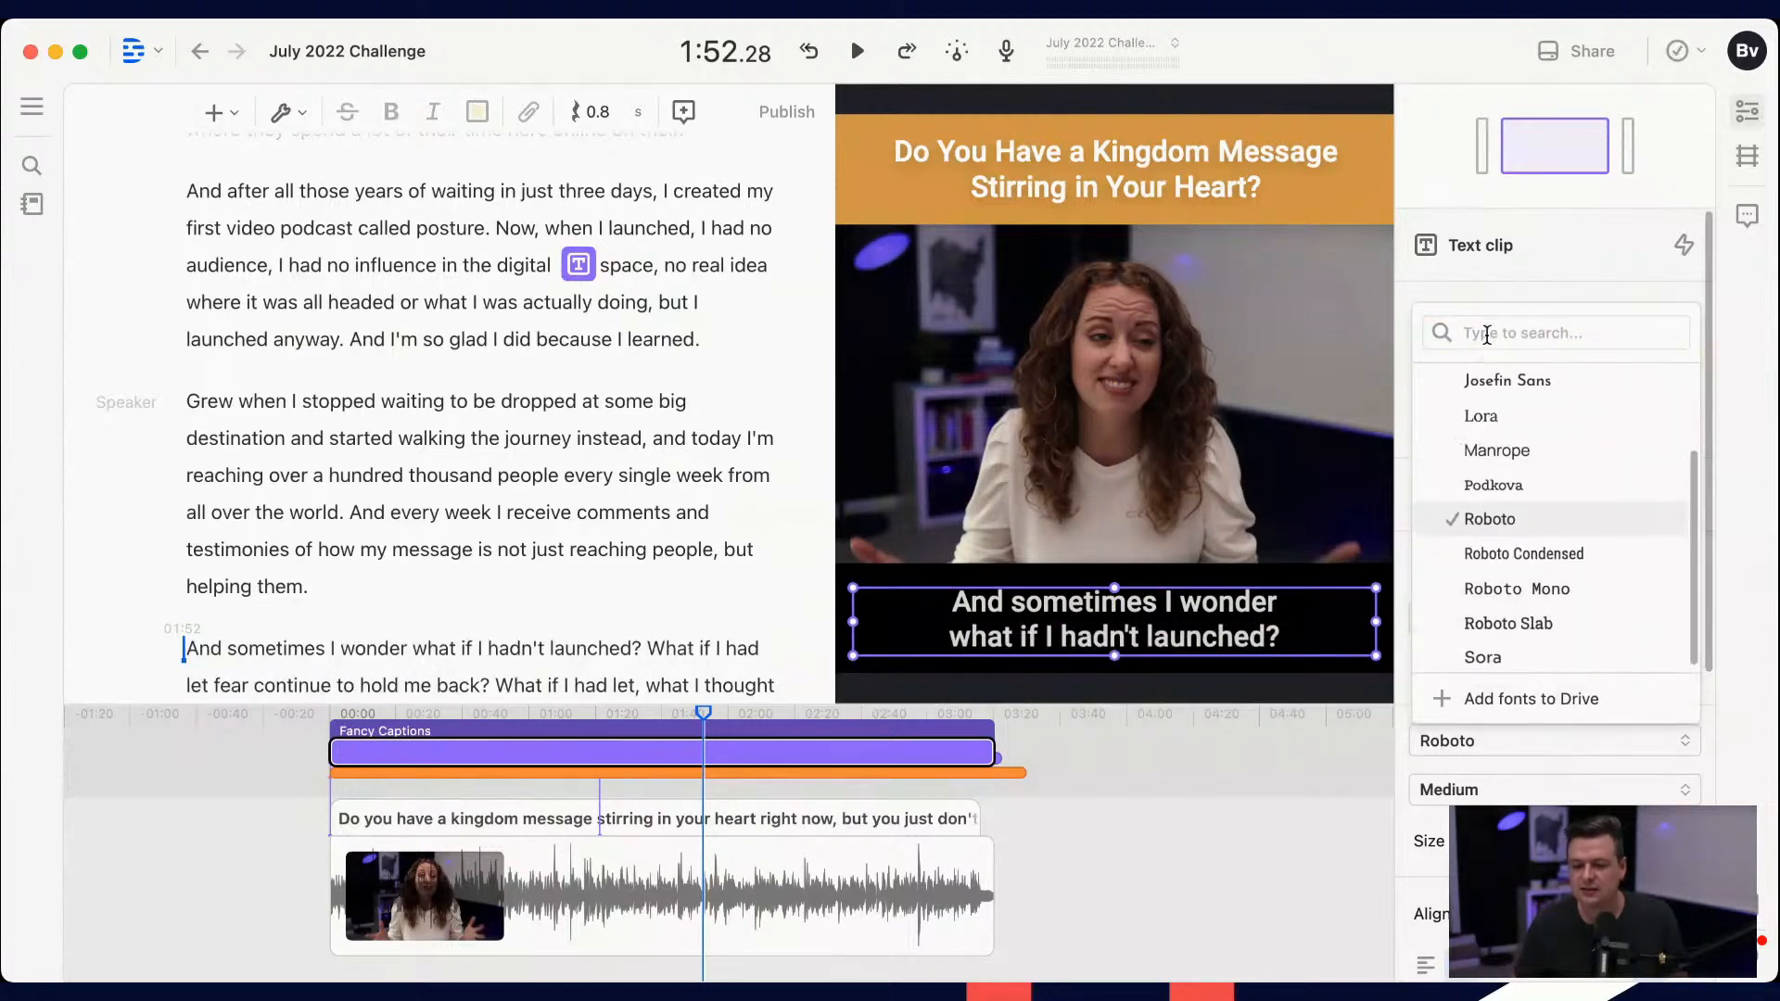
left_click(1488, 334)
type("he")
key("BackSpace")
key("BackSpace")
type("ge")
key("super+a")
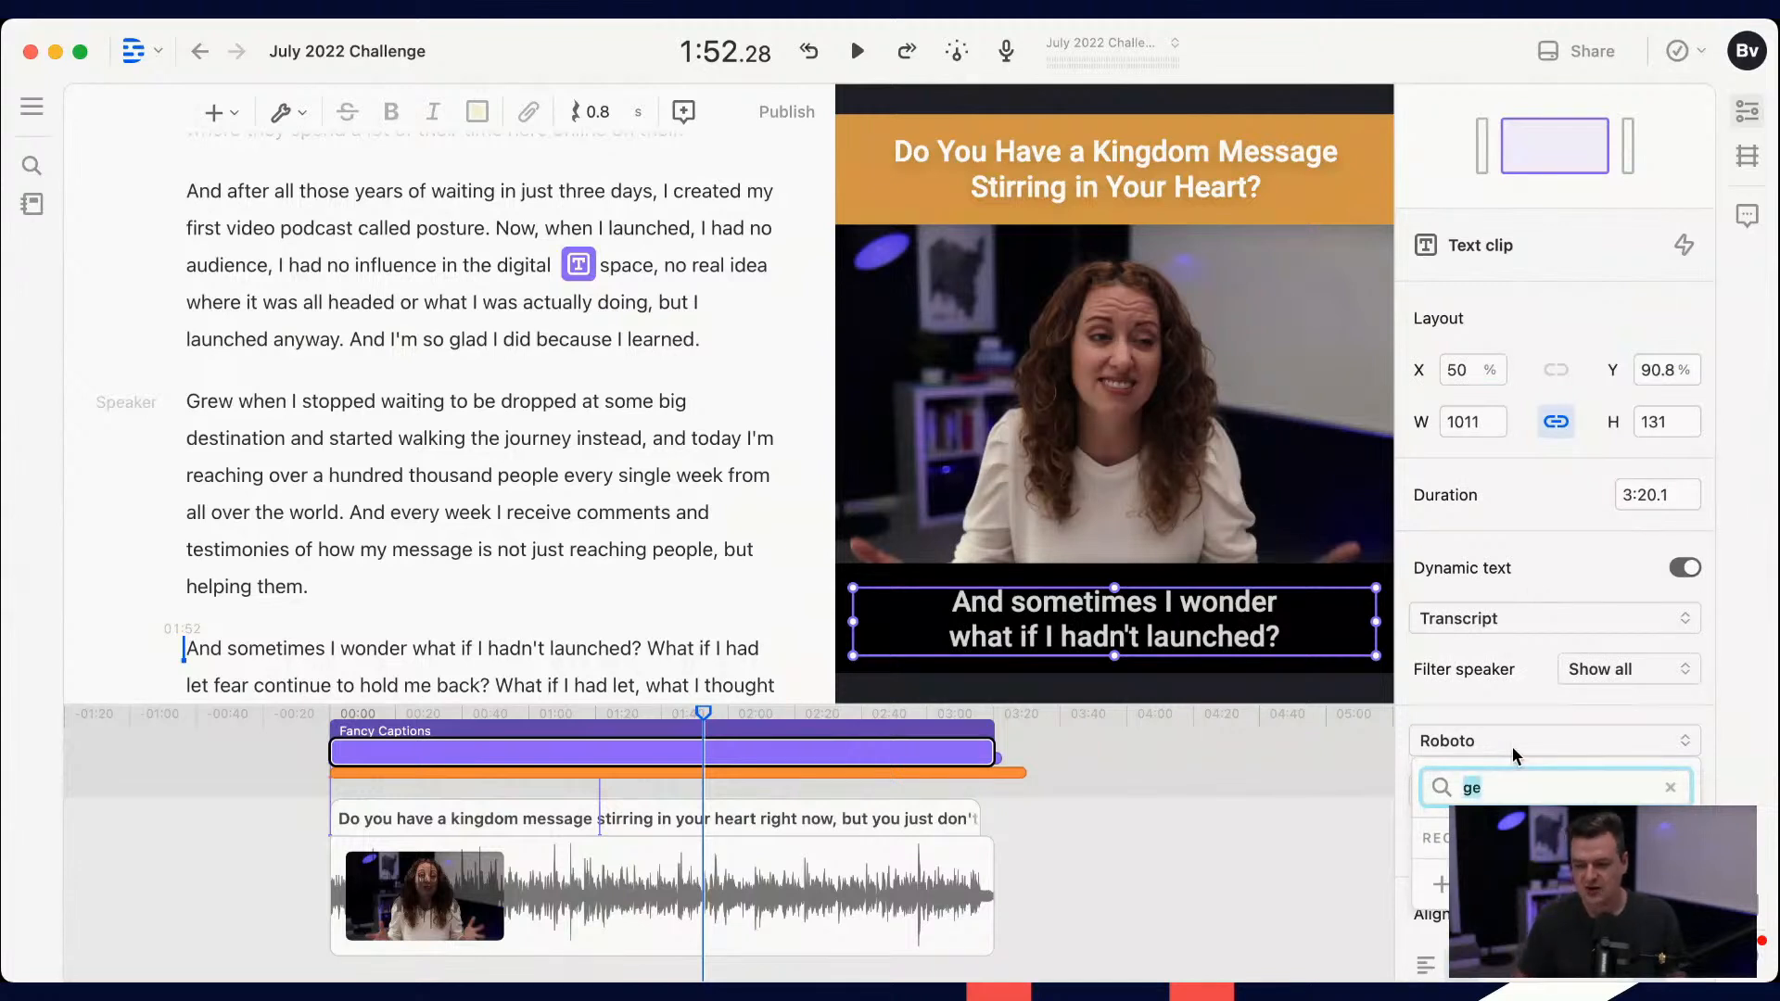
type("op")
key("super+a")
type("sou")
key("BackSpace")
key("BackSpace")
key("BackSpace")
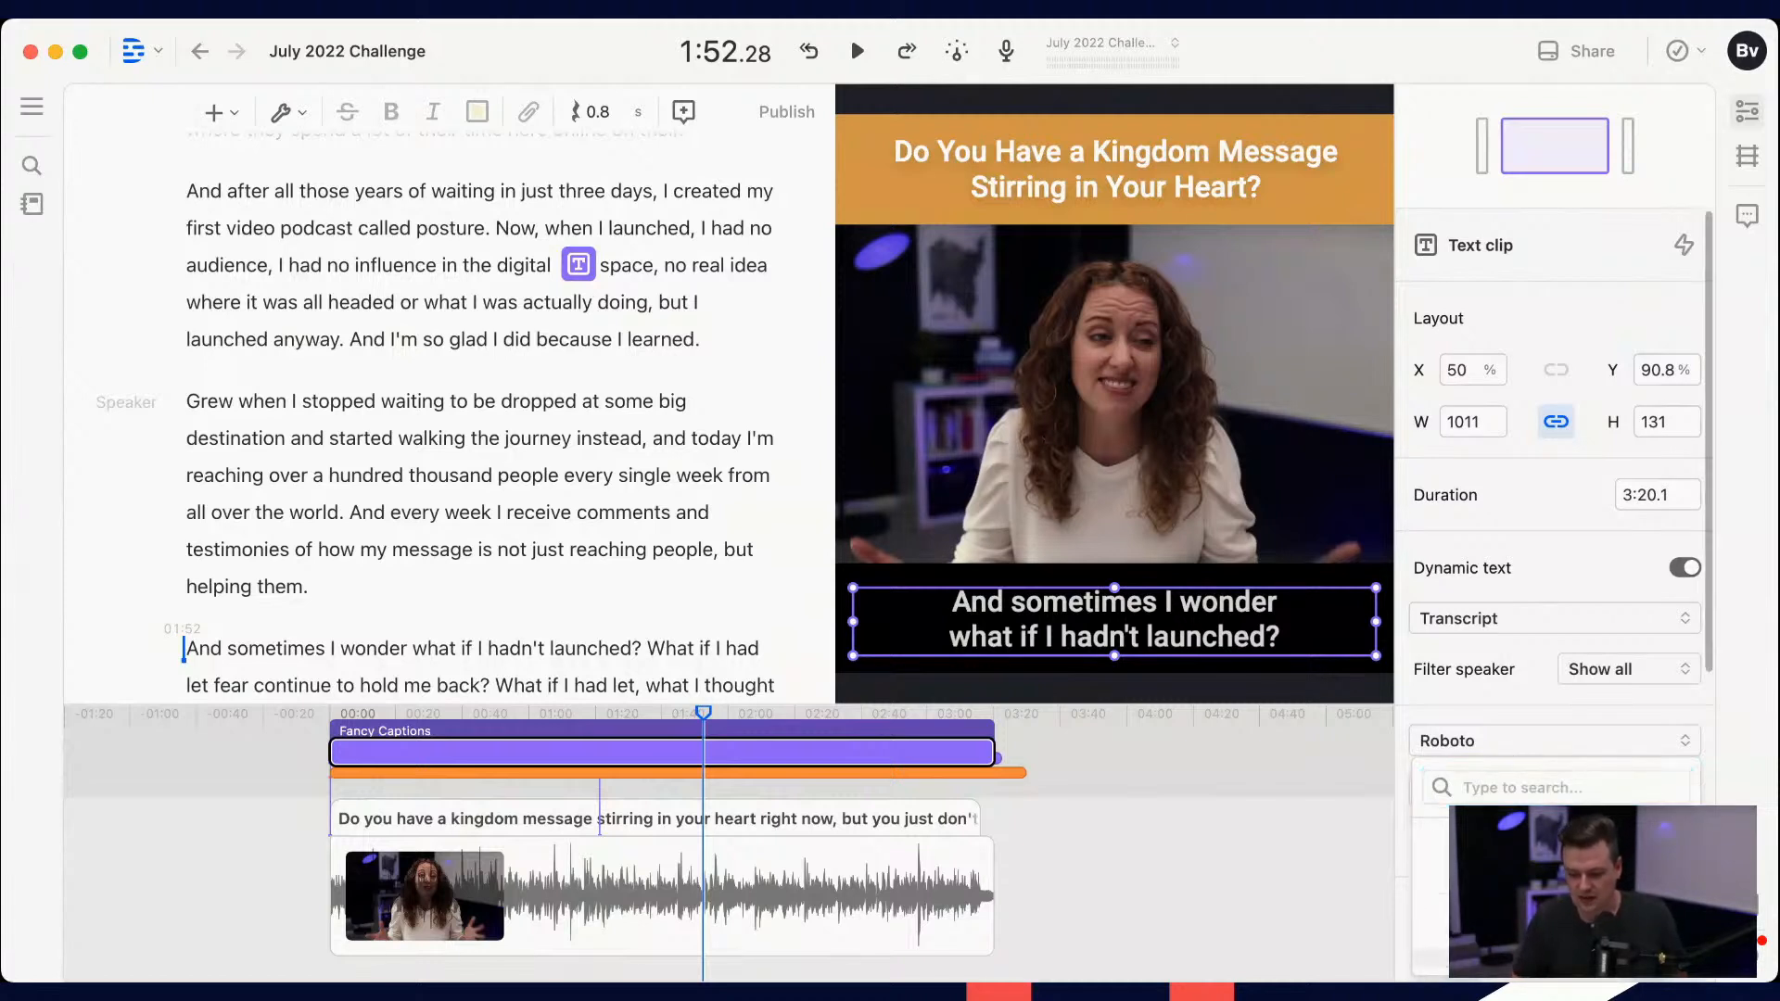
Step: Try Sora as the captions' font and switch back to Roboto
scroll(1557, 890, "down", 5)
scroll(1558, 867, "up", 2)
scroll(1557, 834, "down", 3)
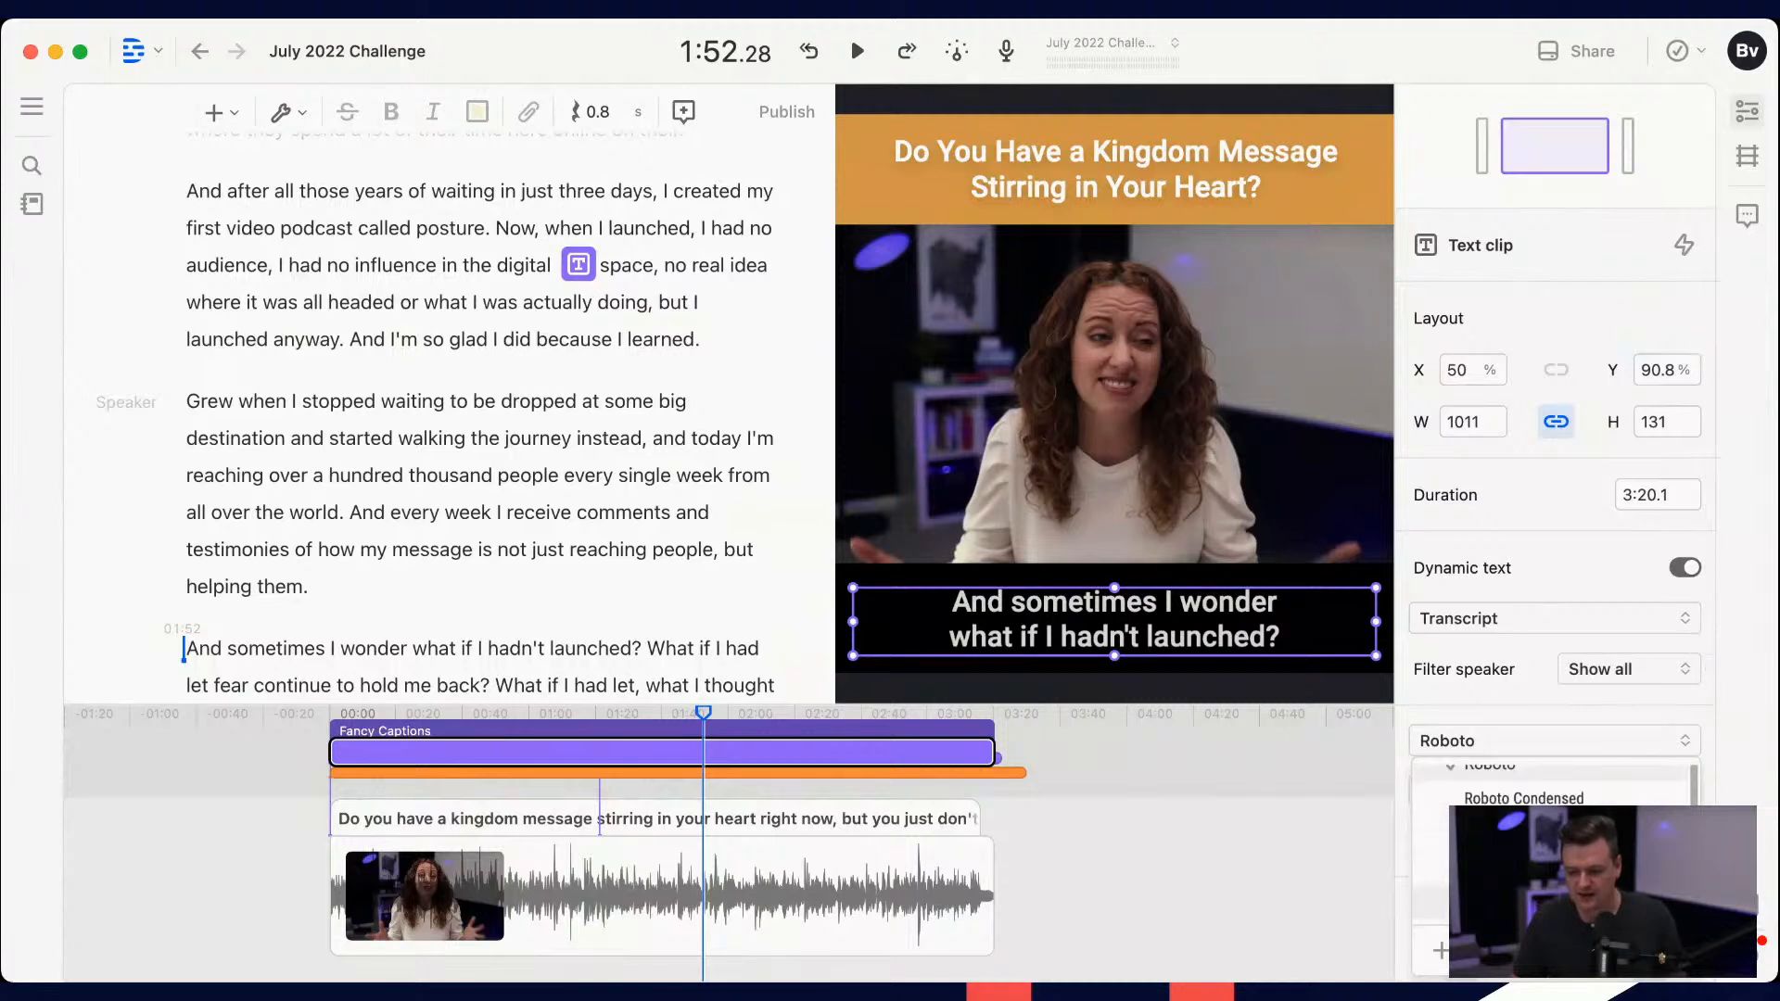
left_click(1520, 902)
left_click(1481, 740)
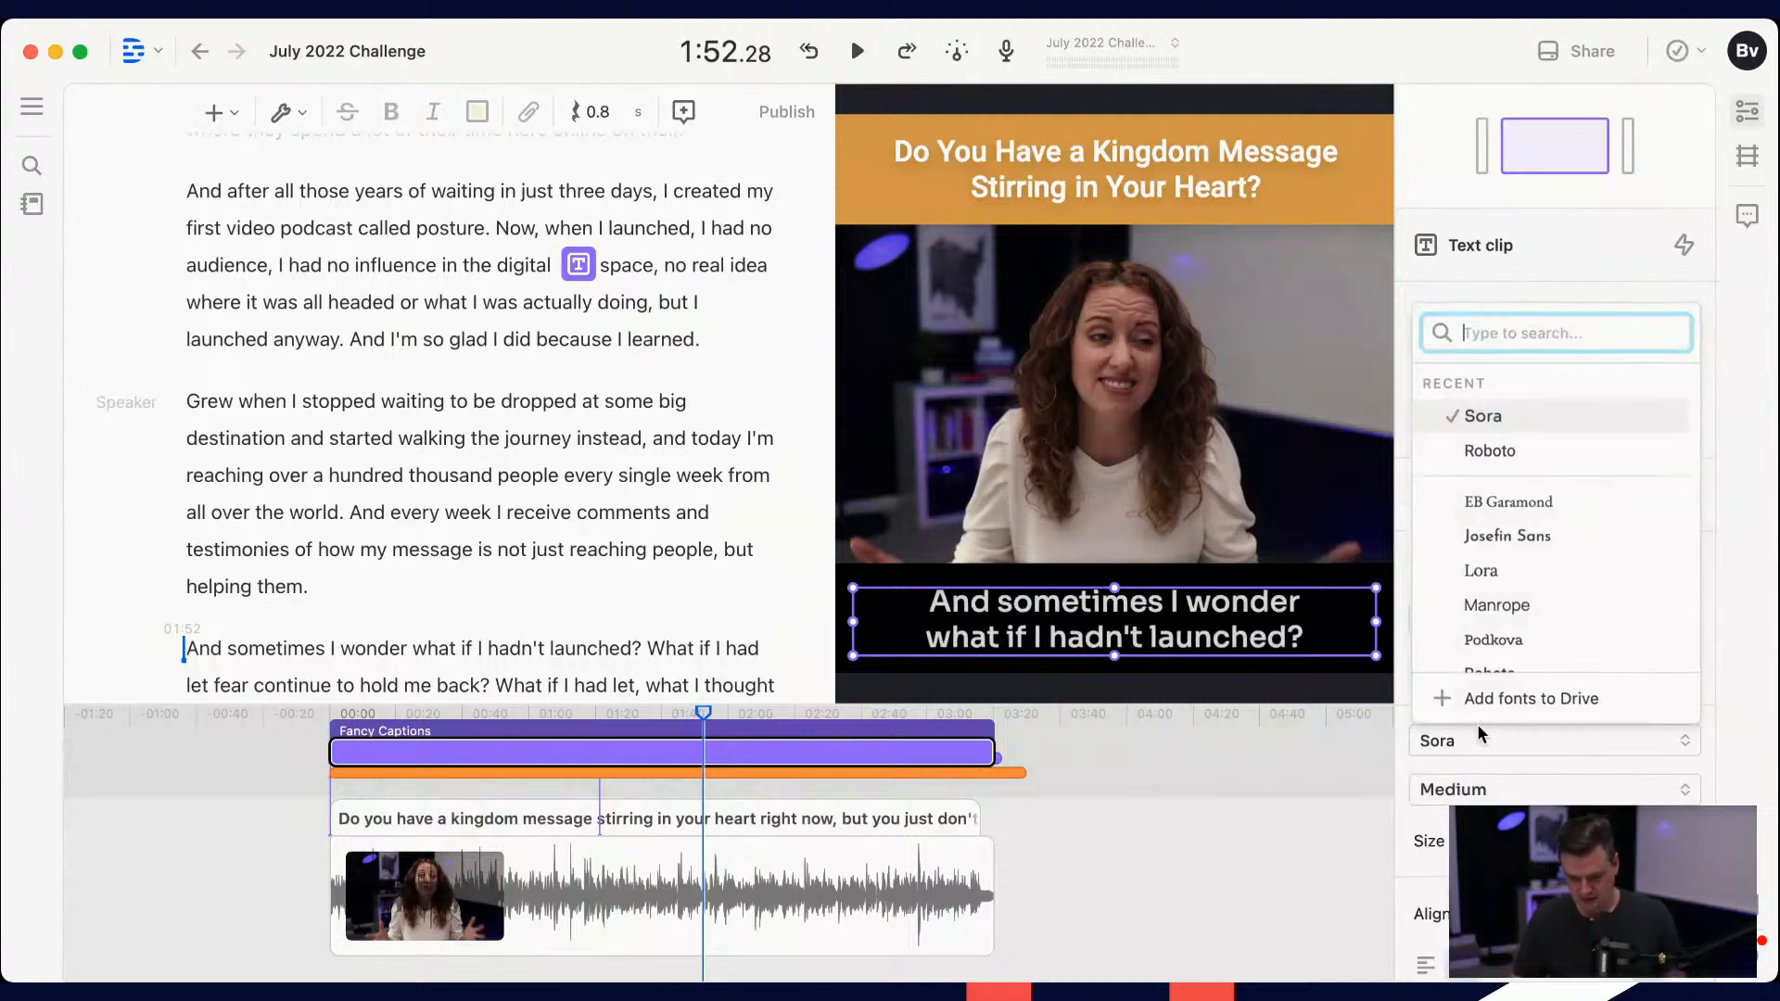
left_click(1490, 452)
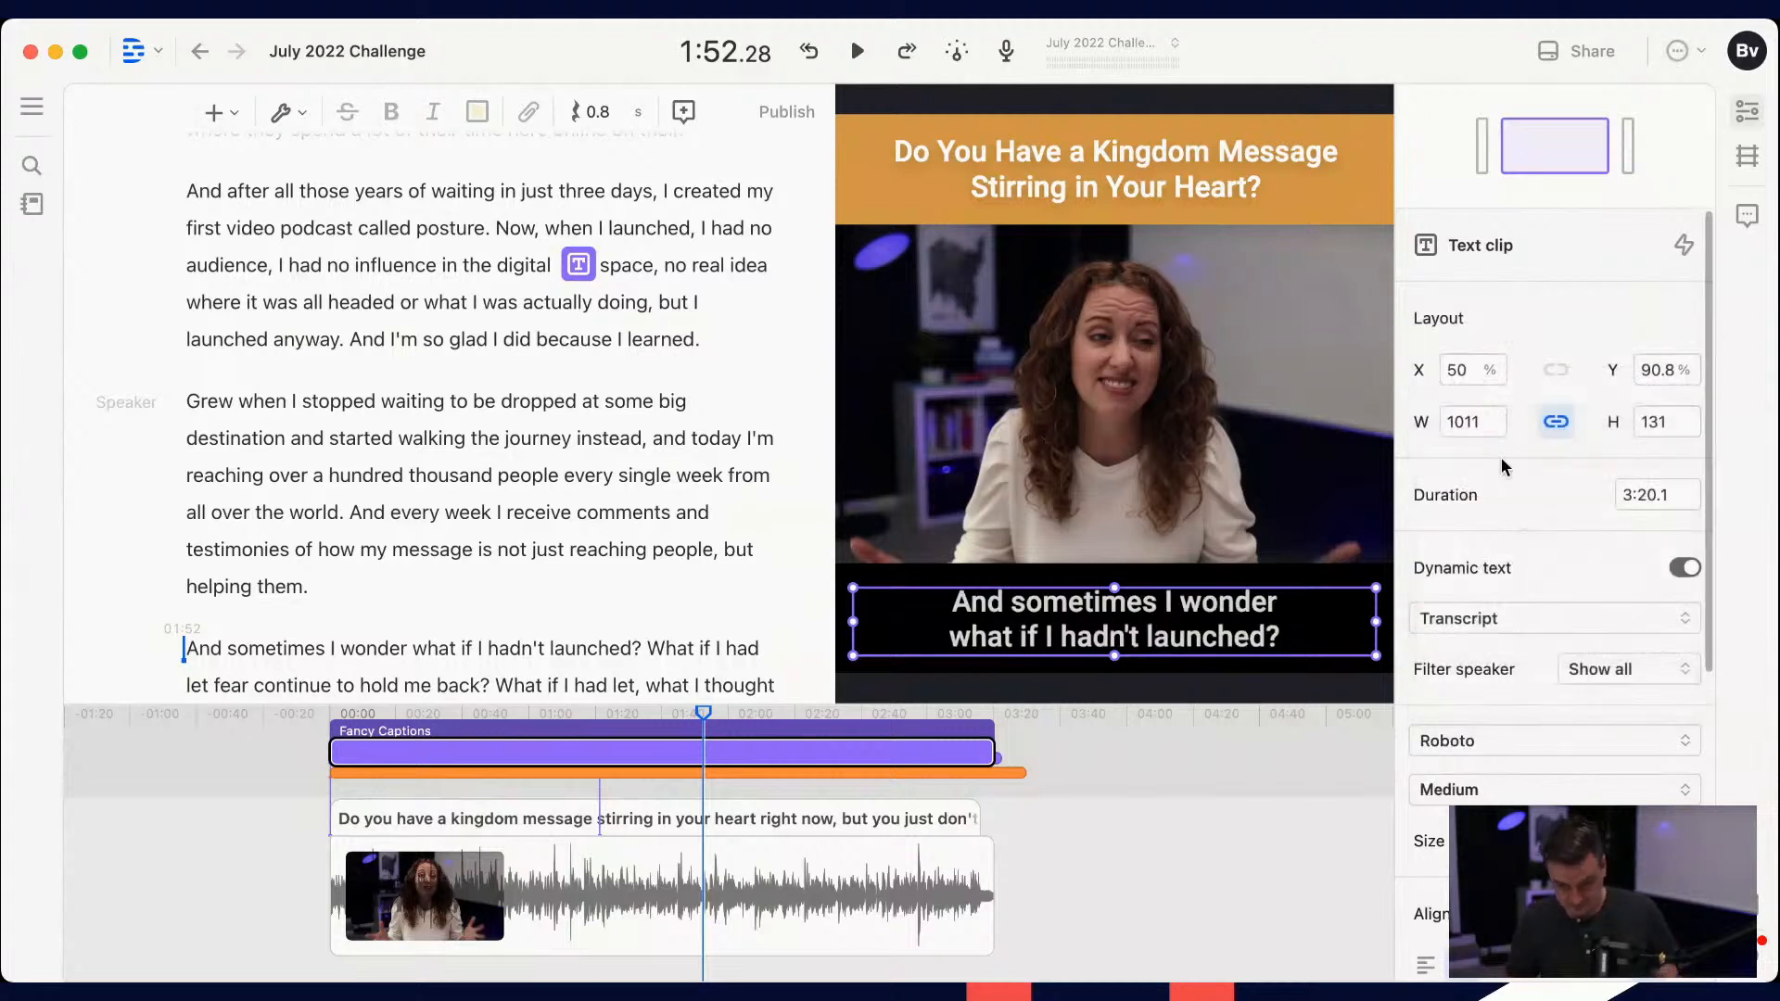
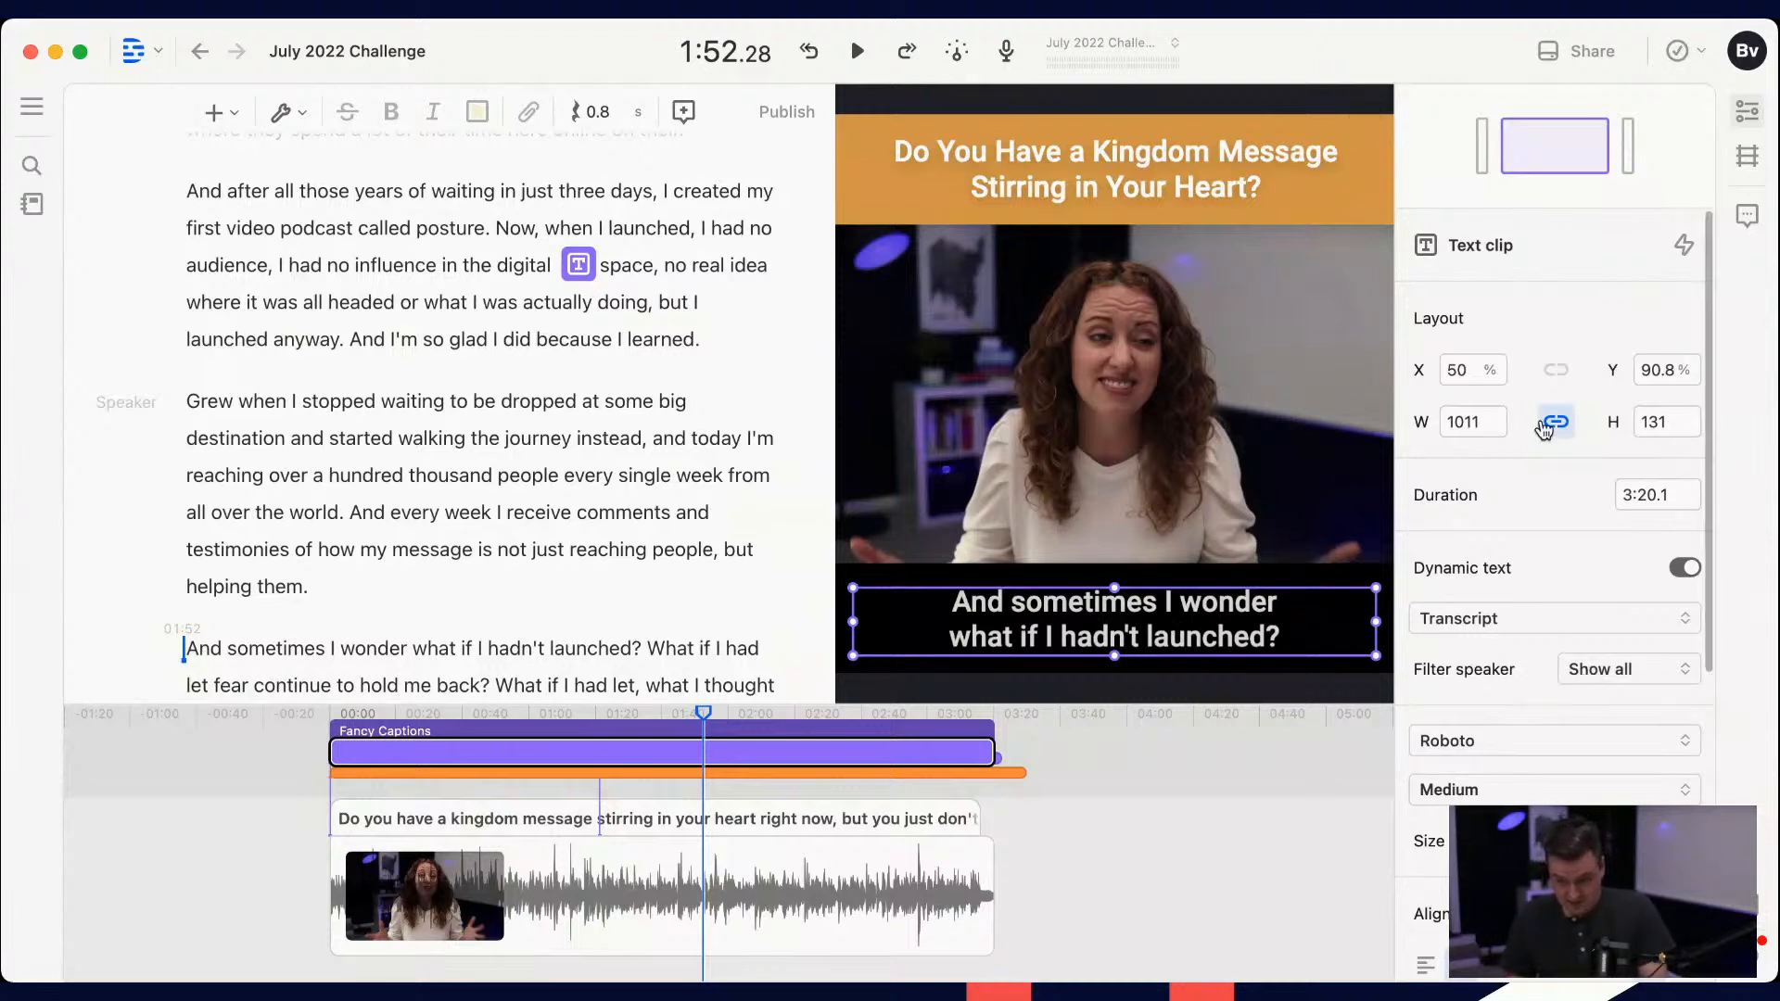
Step: Inspect the title text, orange rectangle and video clips on the canvas and timeline
mouse_move(310, 965)
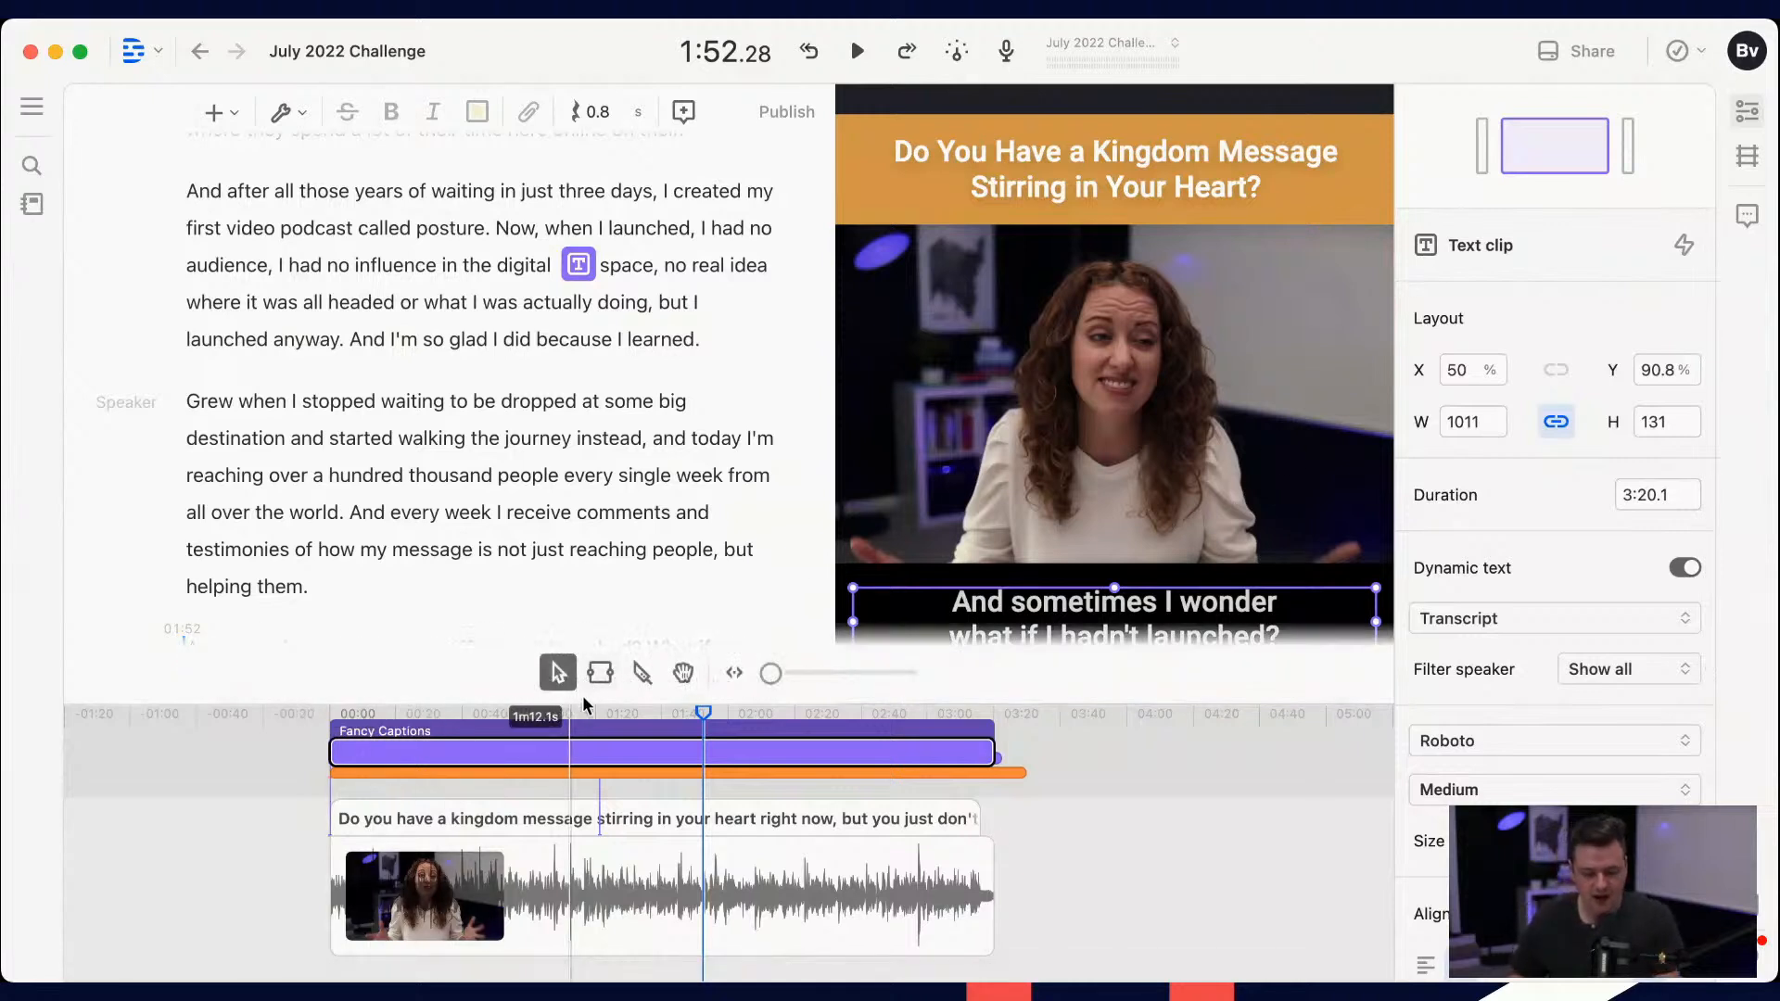
left_click(1350, 200)
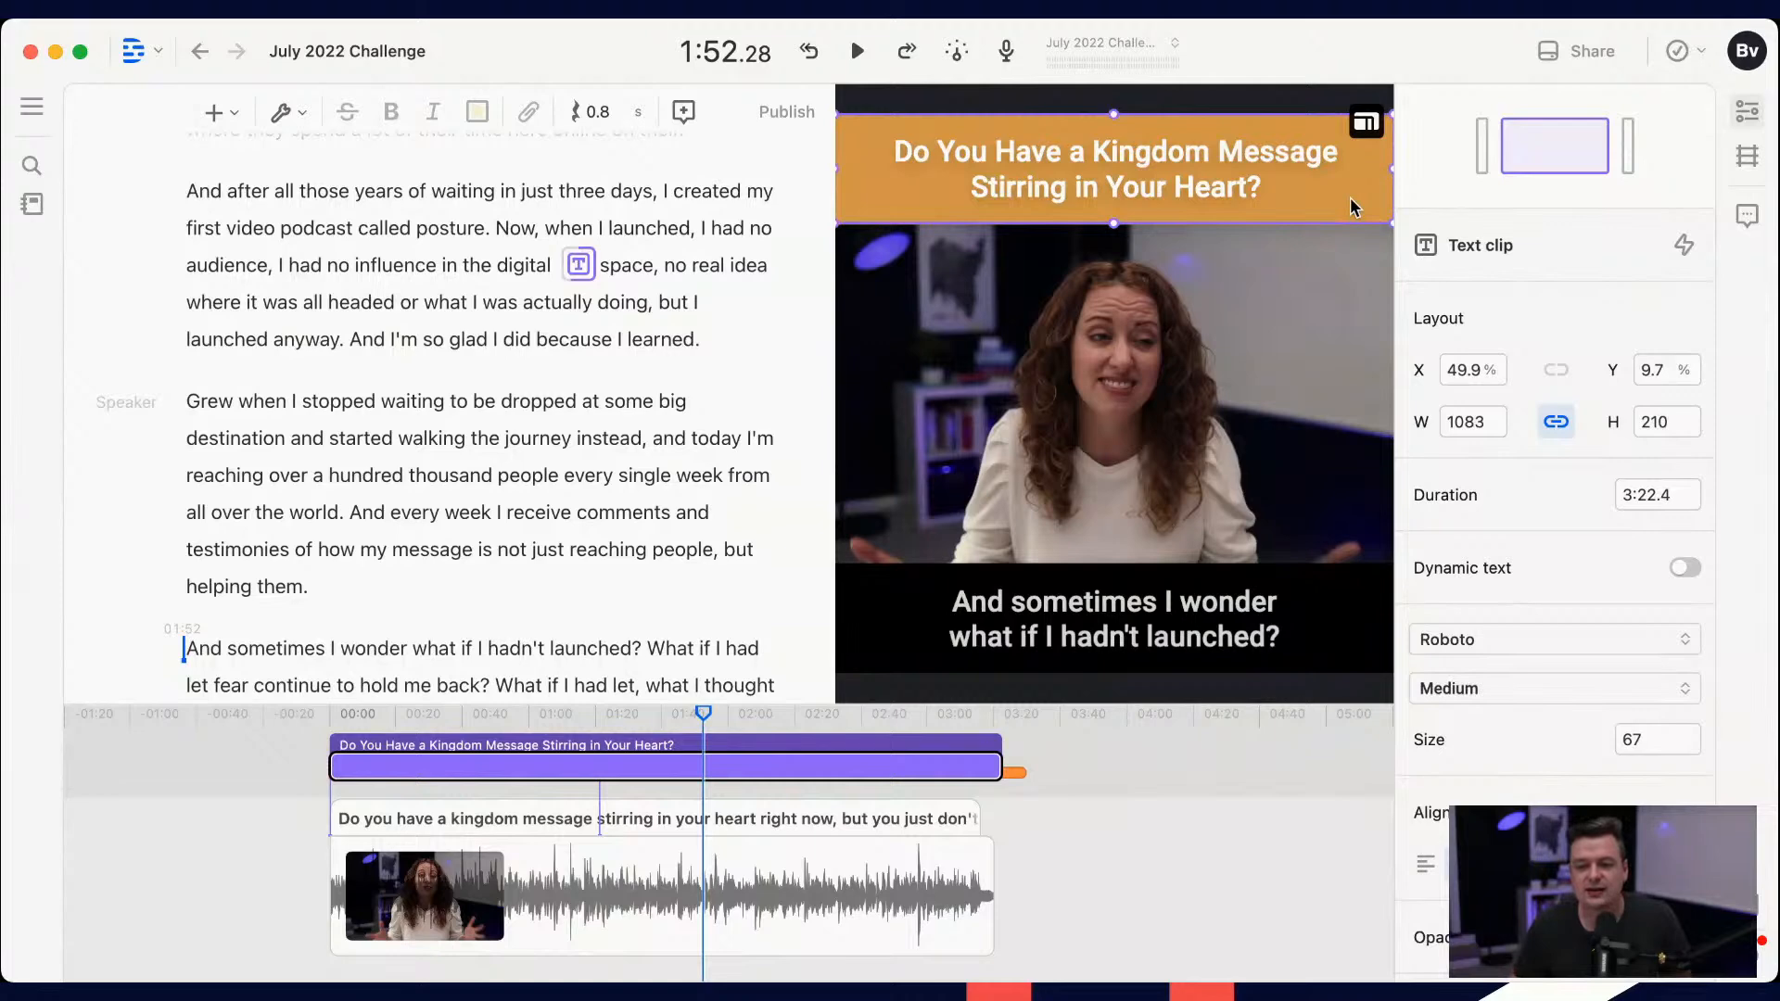
scroll(541, 784, "up", 5)
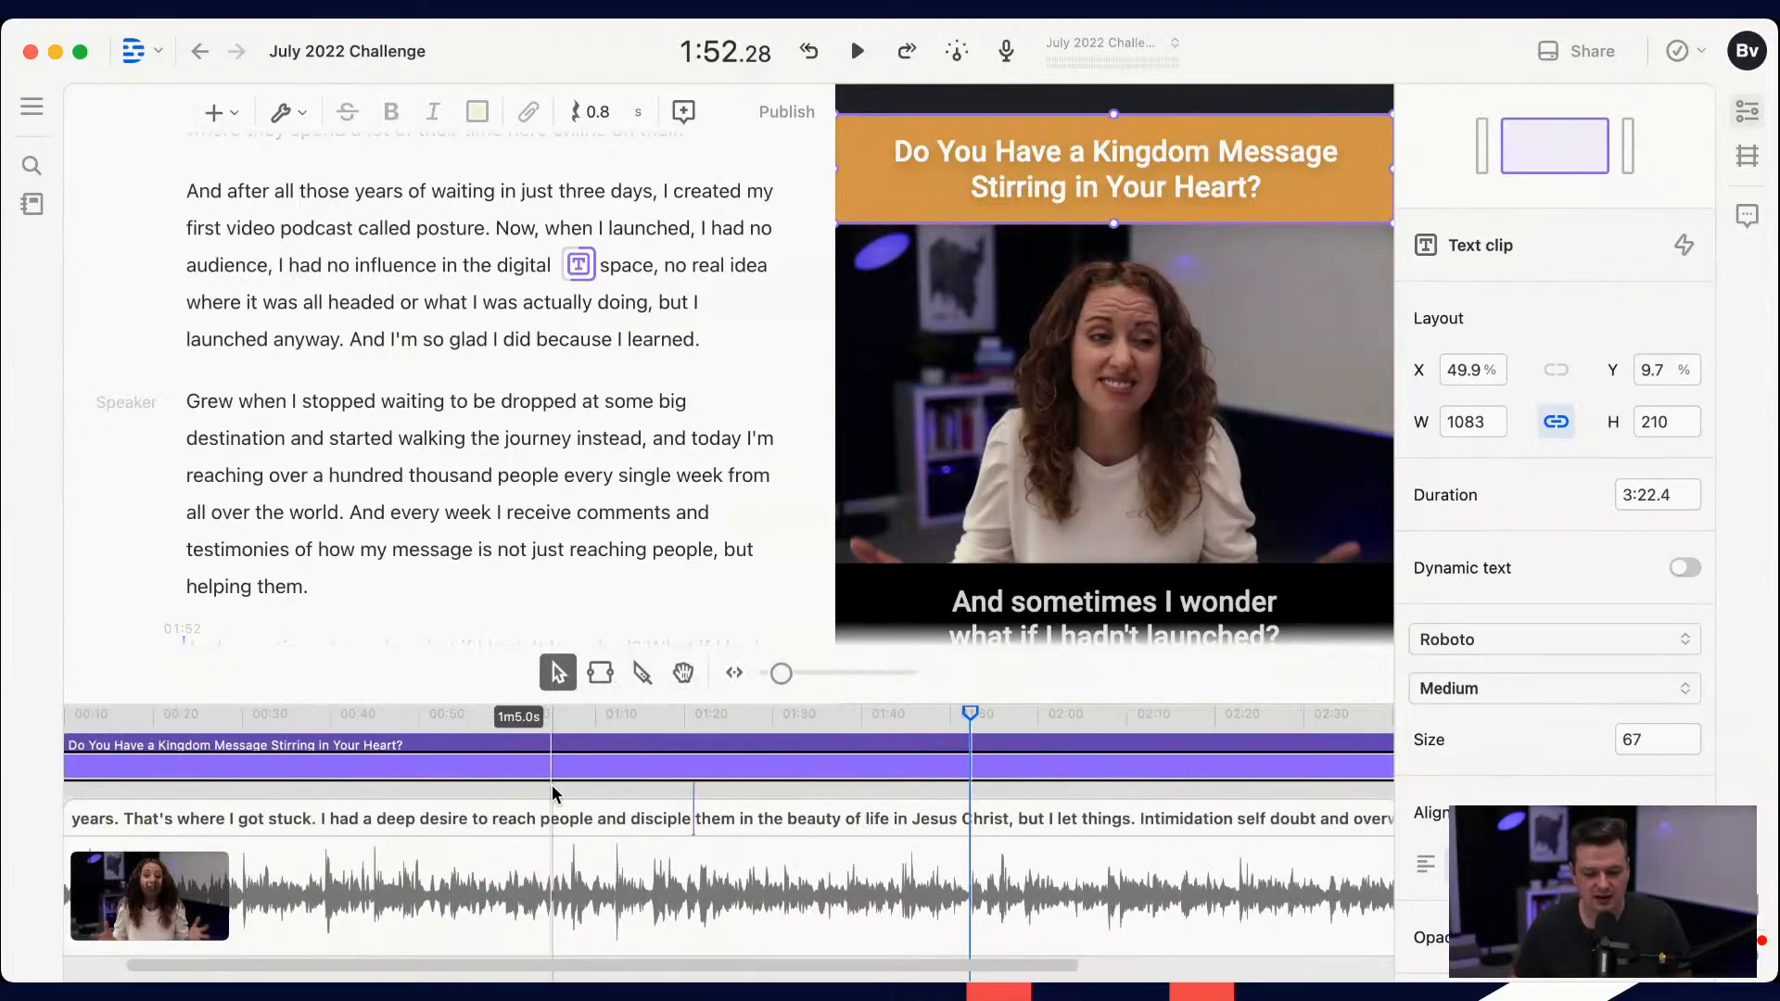
scroll(552, 788, "down", 5)
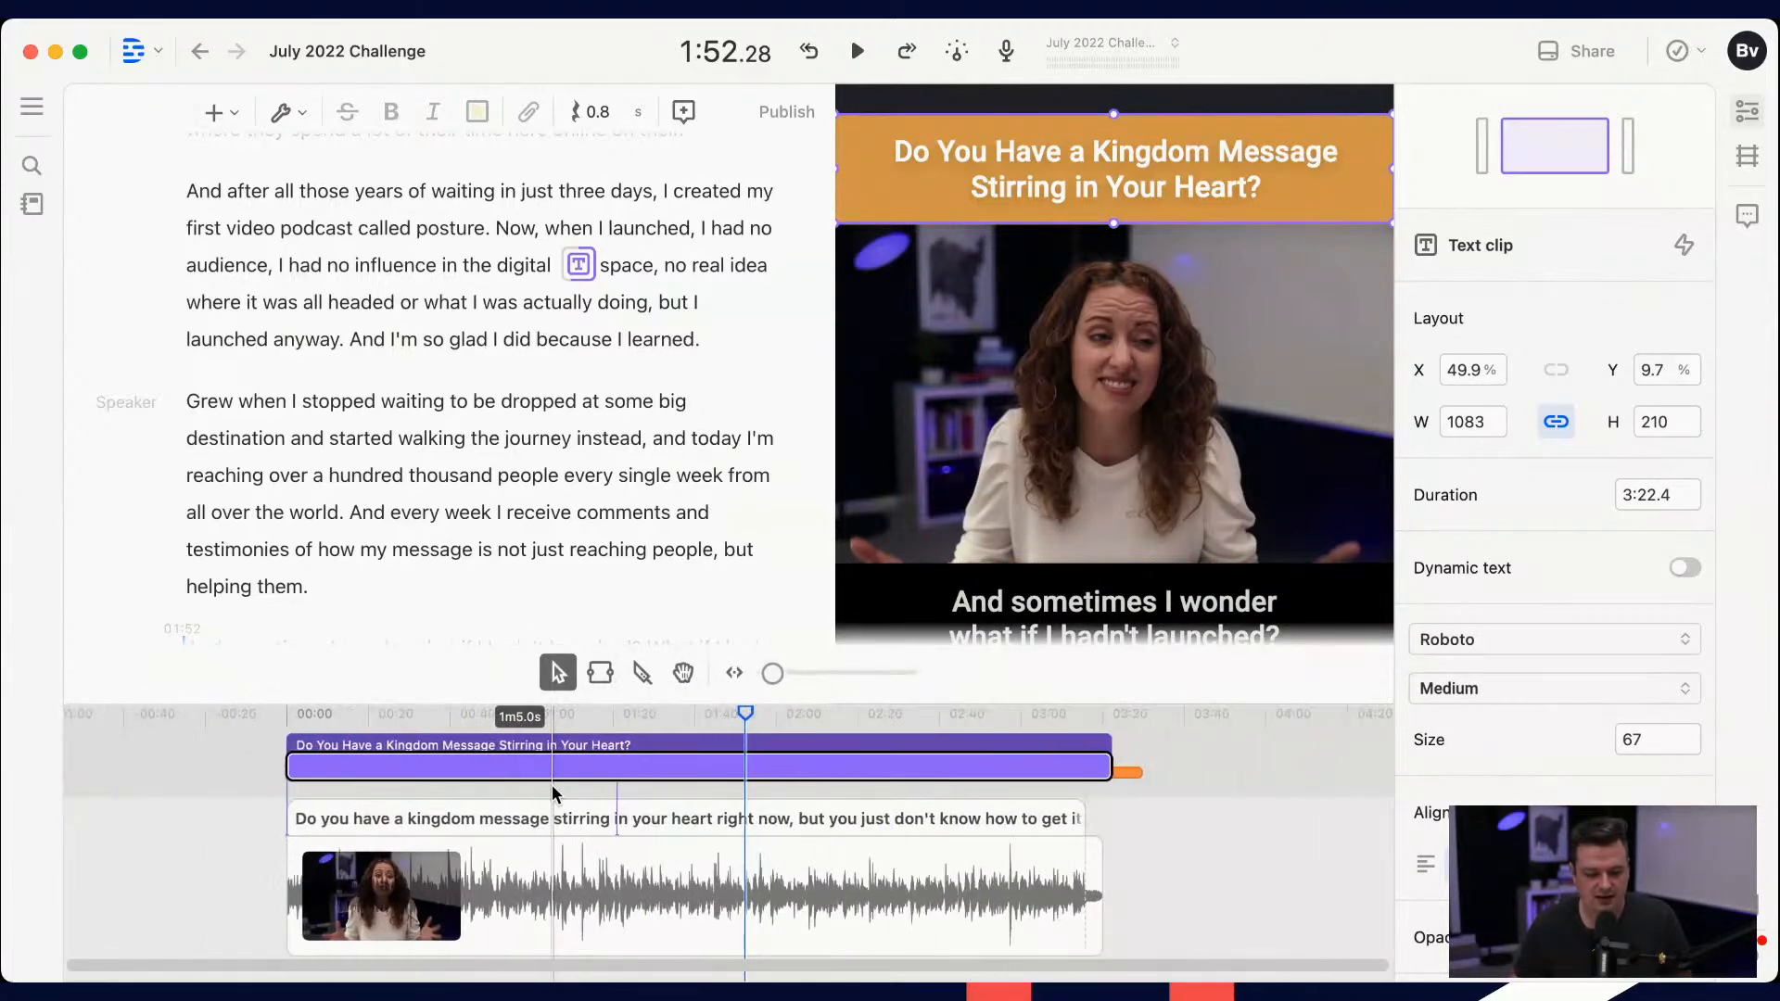
left_click_drag(1141, 774, 1132, 774)
left_click(1117, 781)
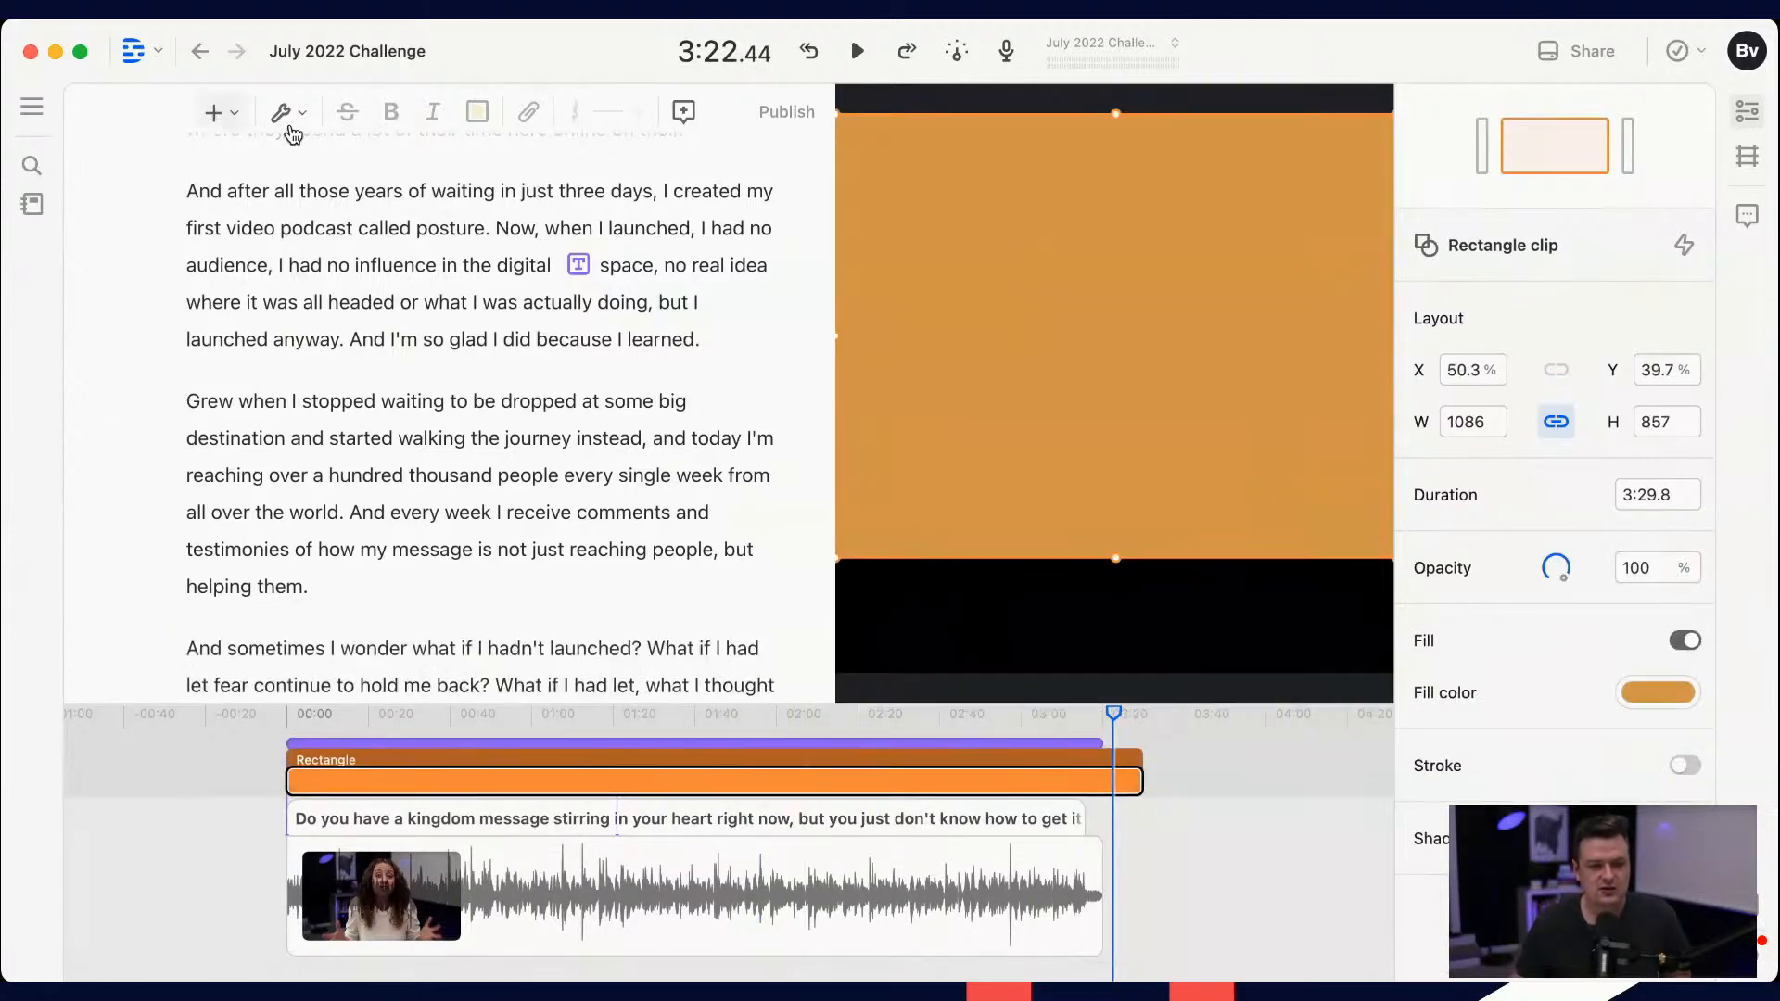
left_click(1096, 389)
scroll(697, 786, "up", 5)
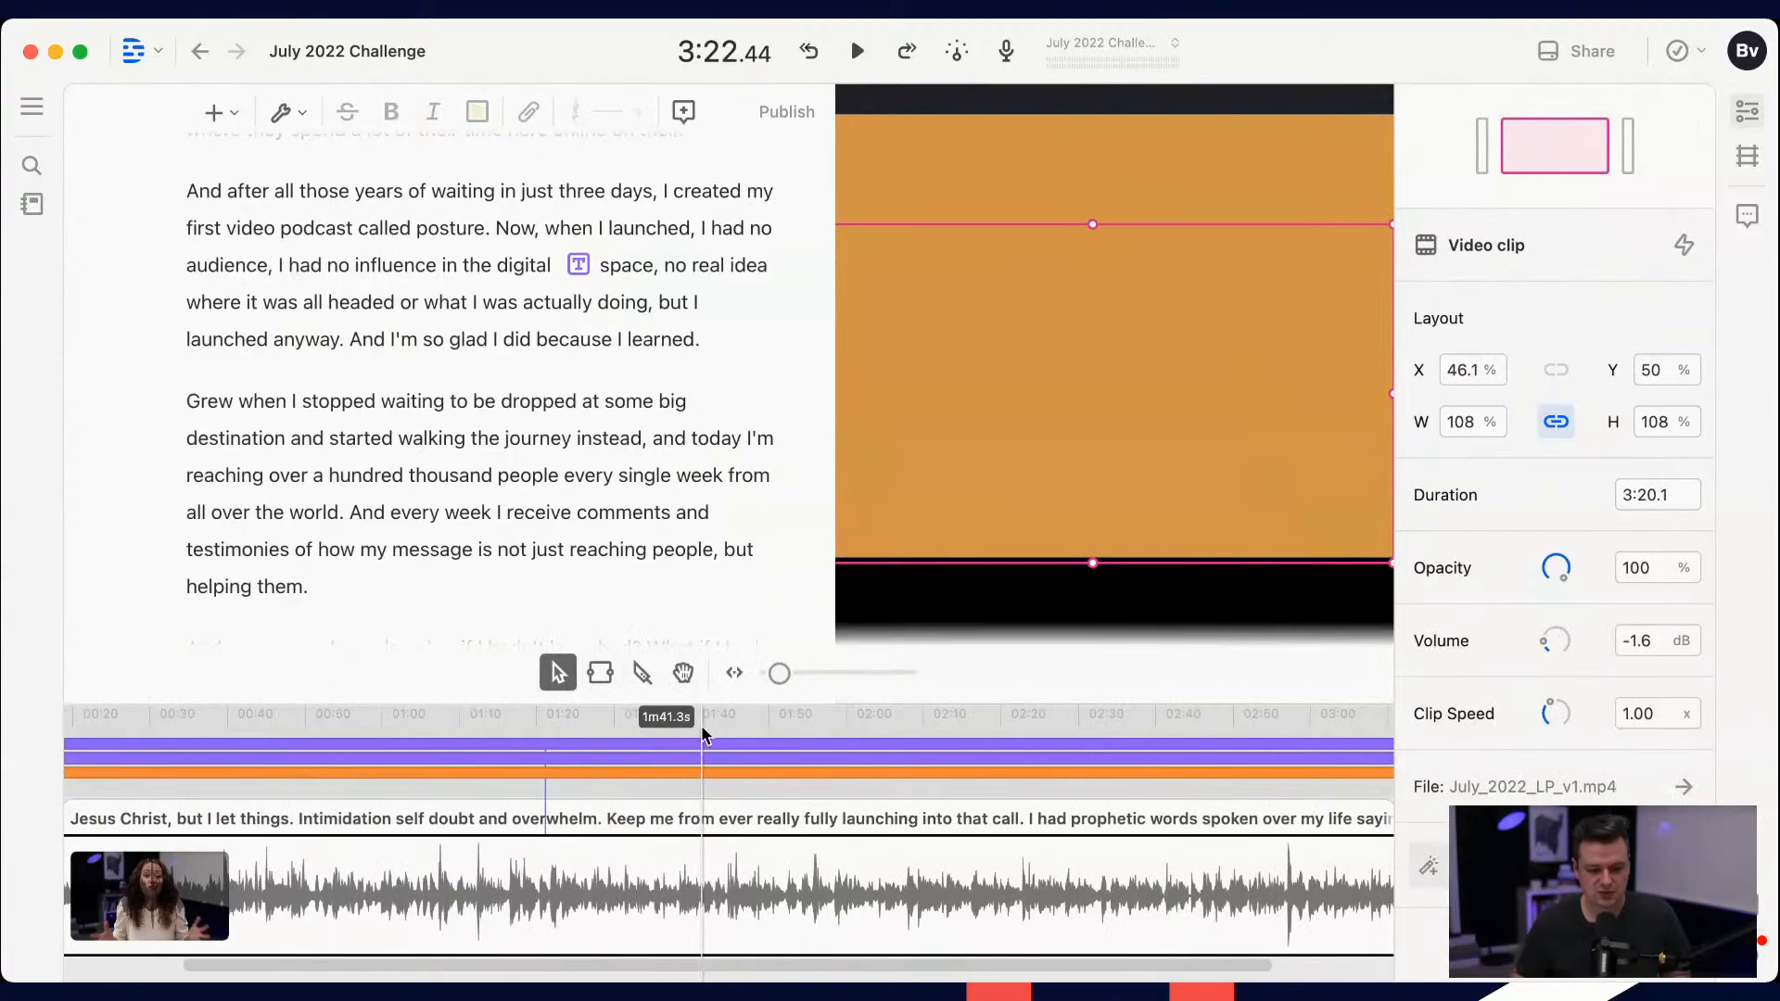
Step: Insert a rectangle shape at about 1:41 in the video and set its fill color to white
left_click(702, 730)
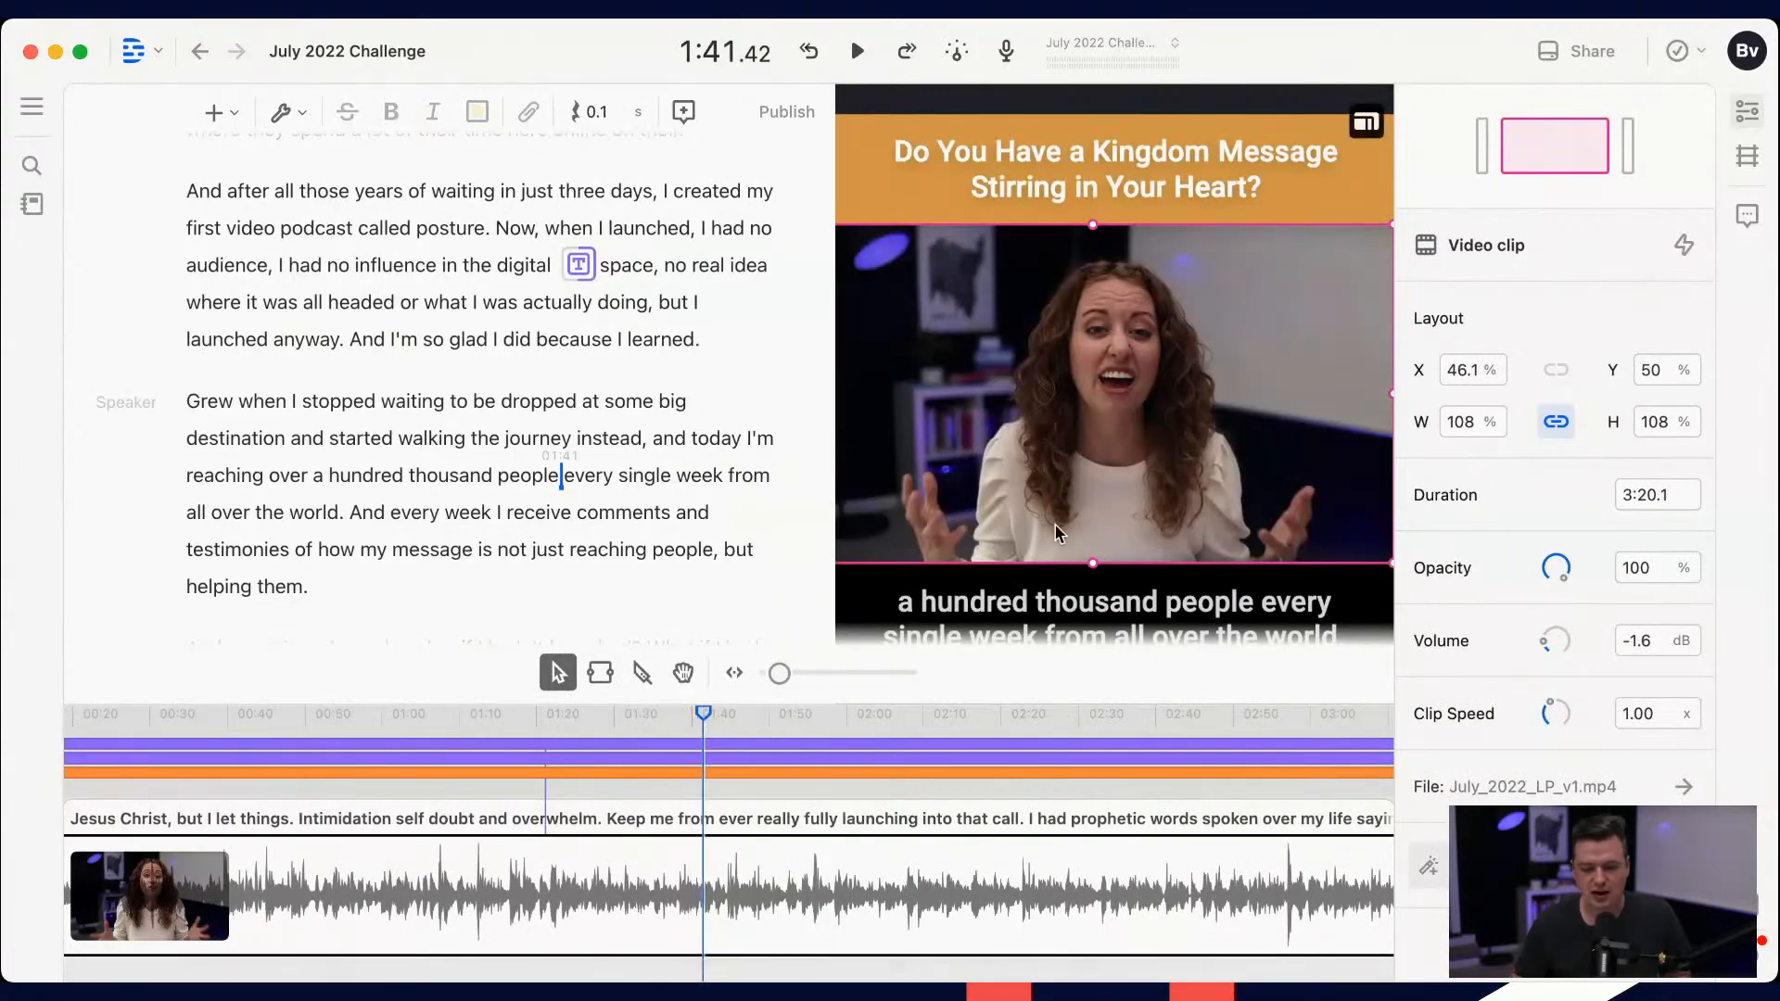
left_click_drag(1774, 978, 1771, 997)
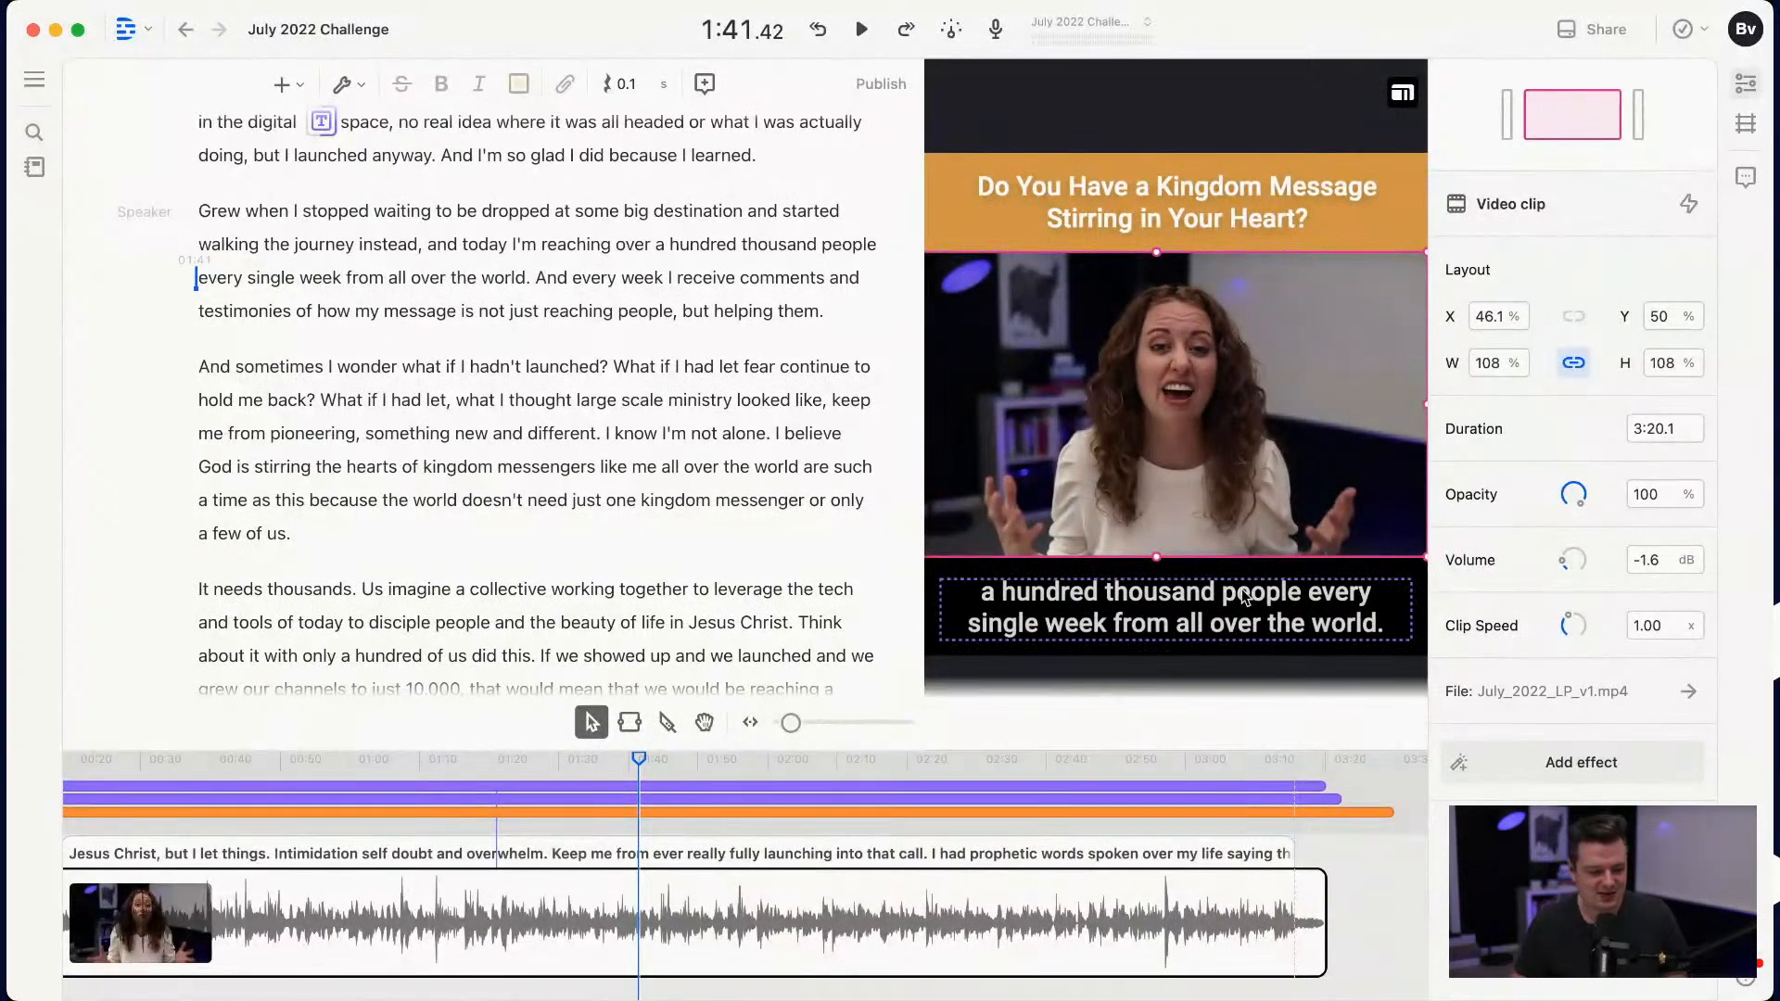
left_click(281, 84)
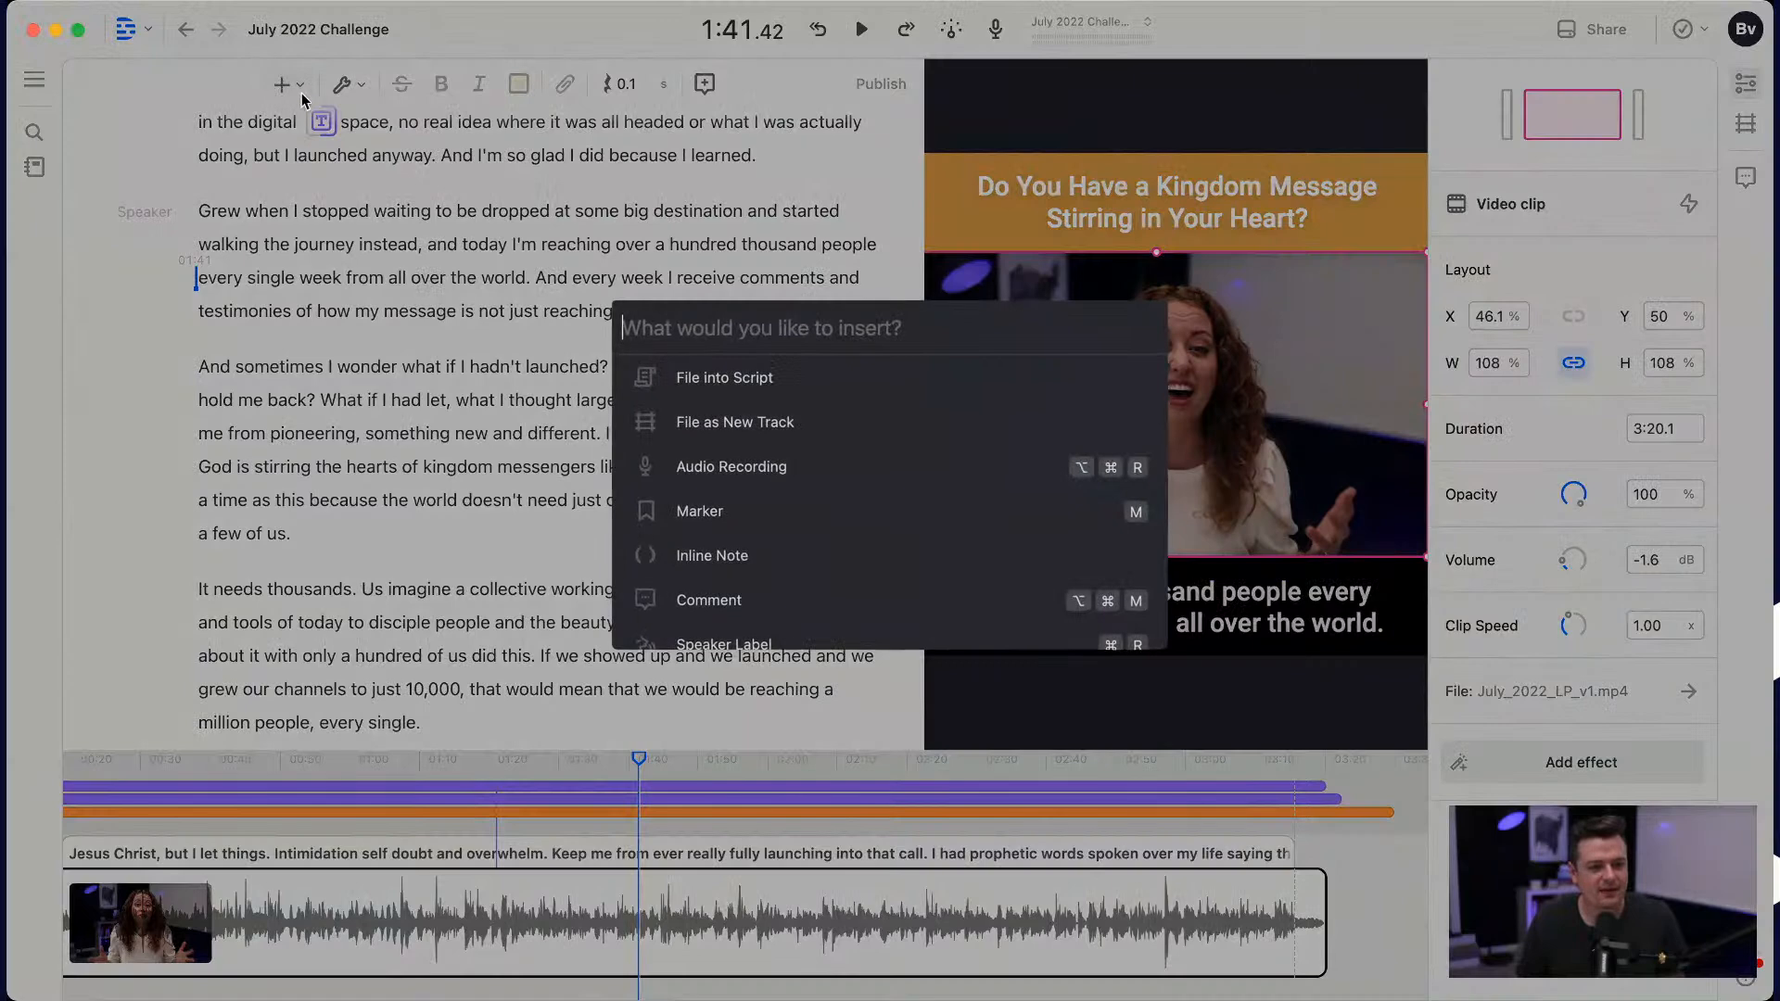
scroll(734, 441, "down", 5)
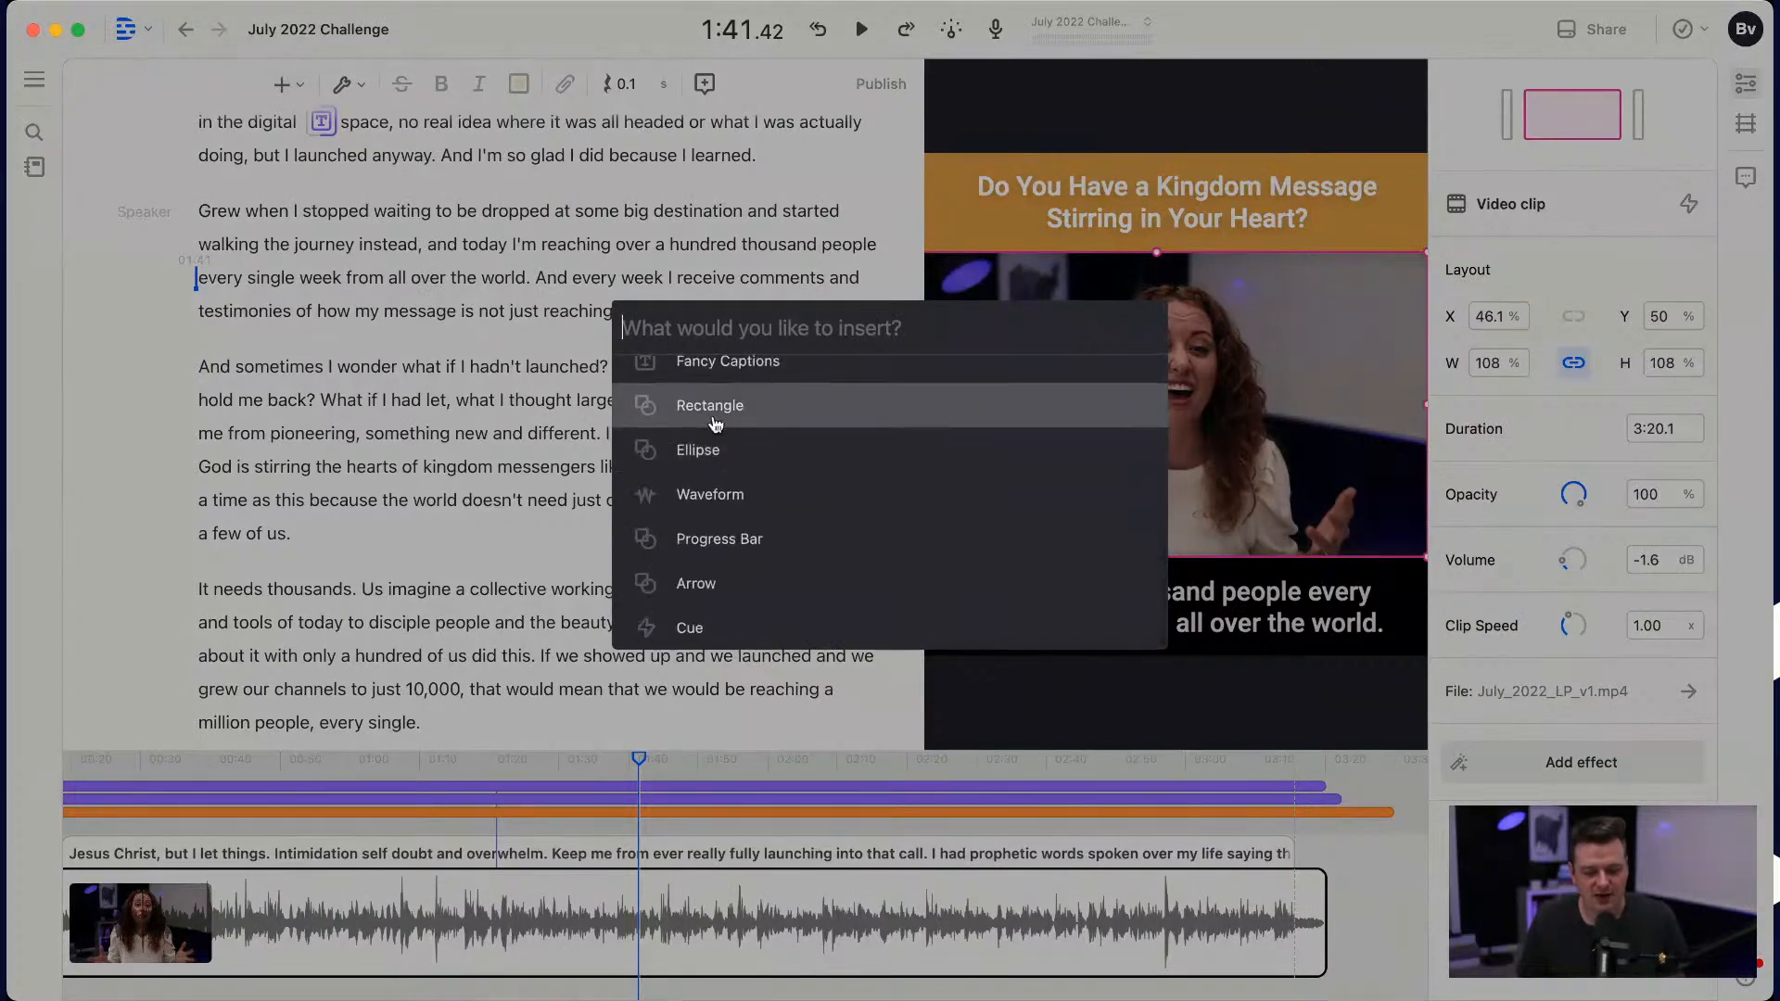
left_click(715, 410)
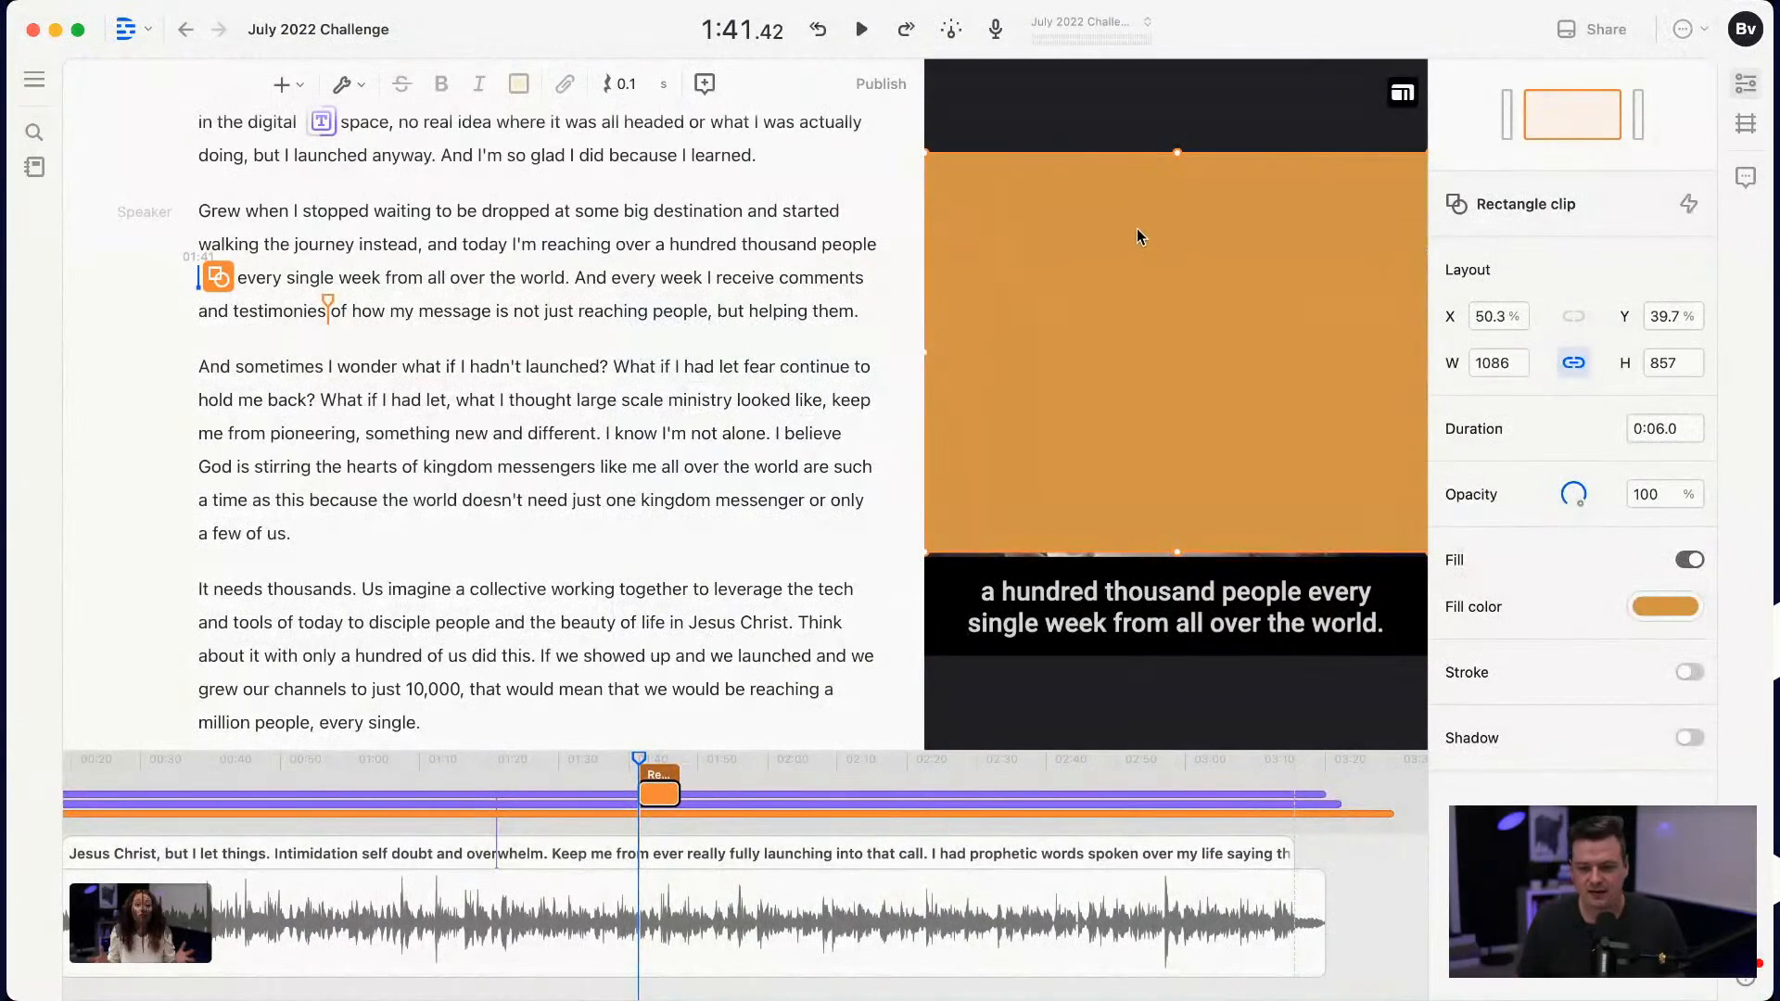
left_click(1658, 598)
left_click_drag(1502, 413, 1370, 189)
Step: Shrink the white rectangle to a lower band about 1086 wide and 250 high, centered at X 50% and about Y 88.4%
left_click(1182, 298)
left_click_drag(1180, 303, 1181, 394)
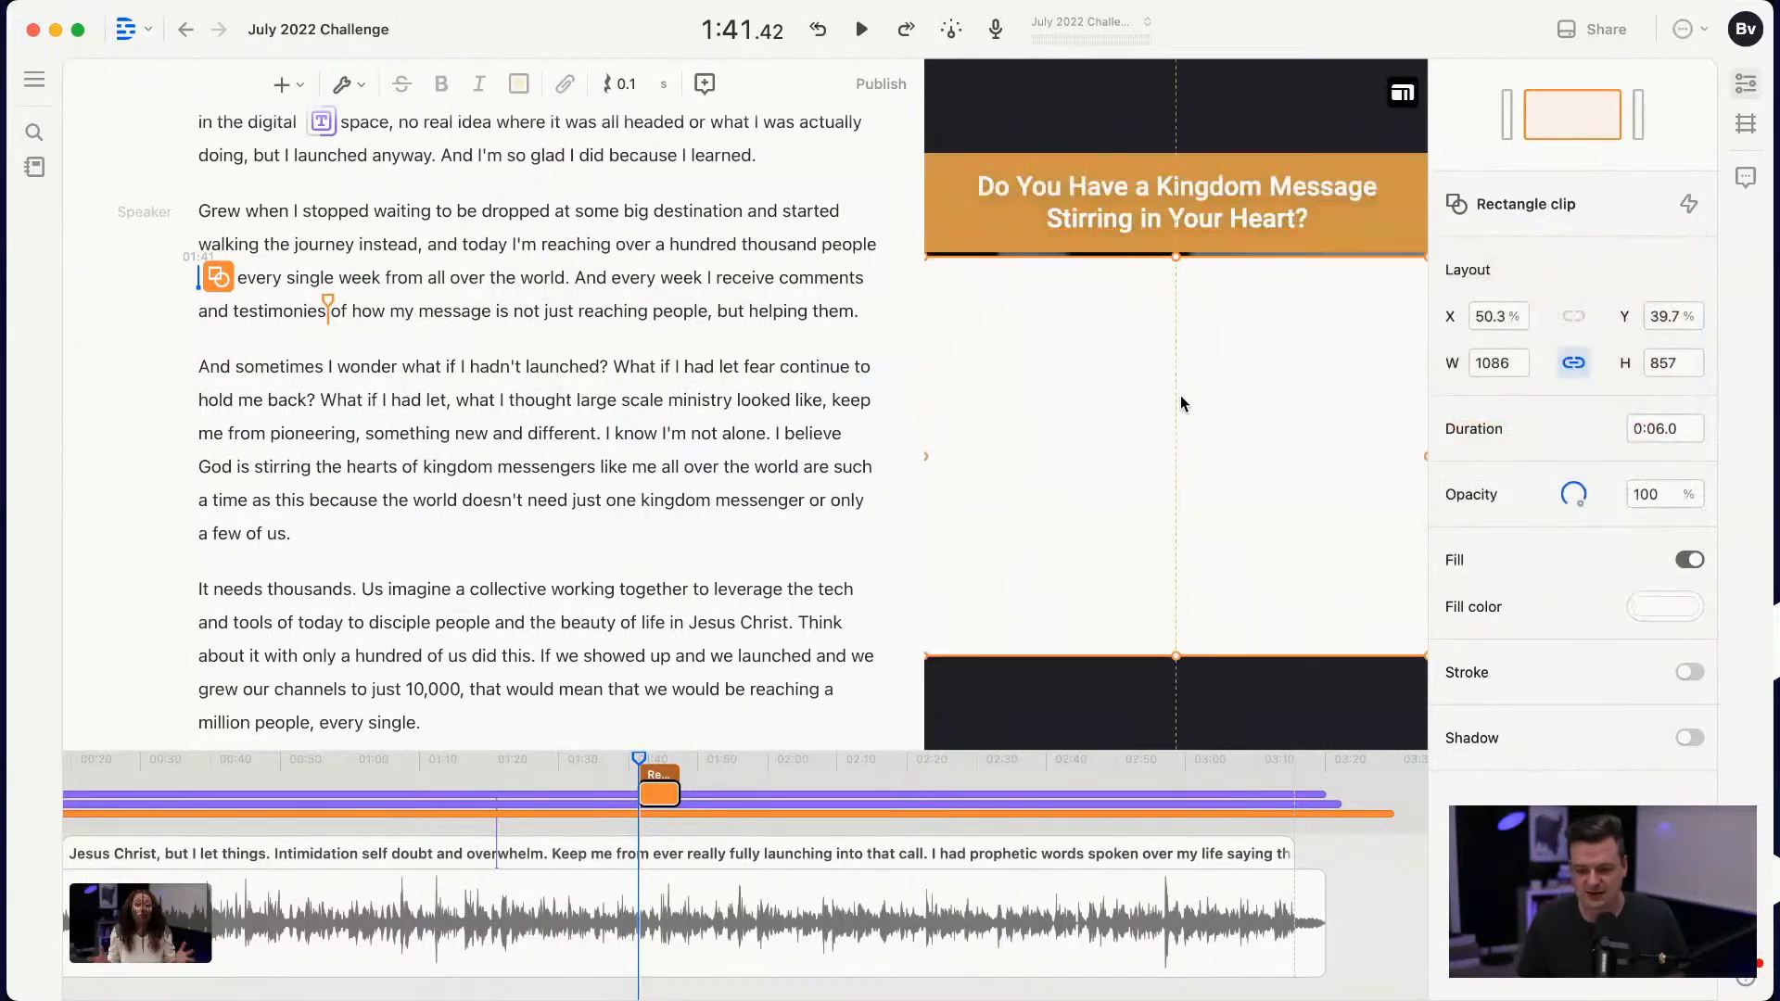
left_click_drag(1173, 259, 1172, 541)
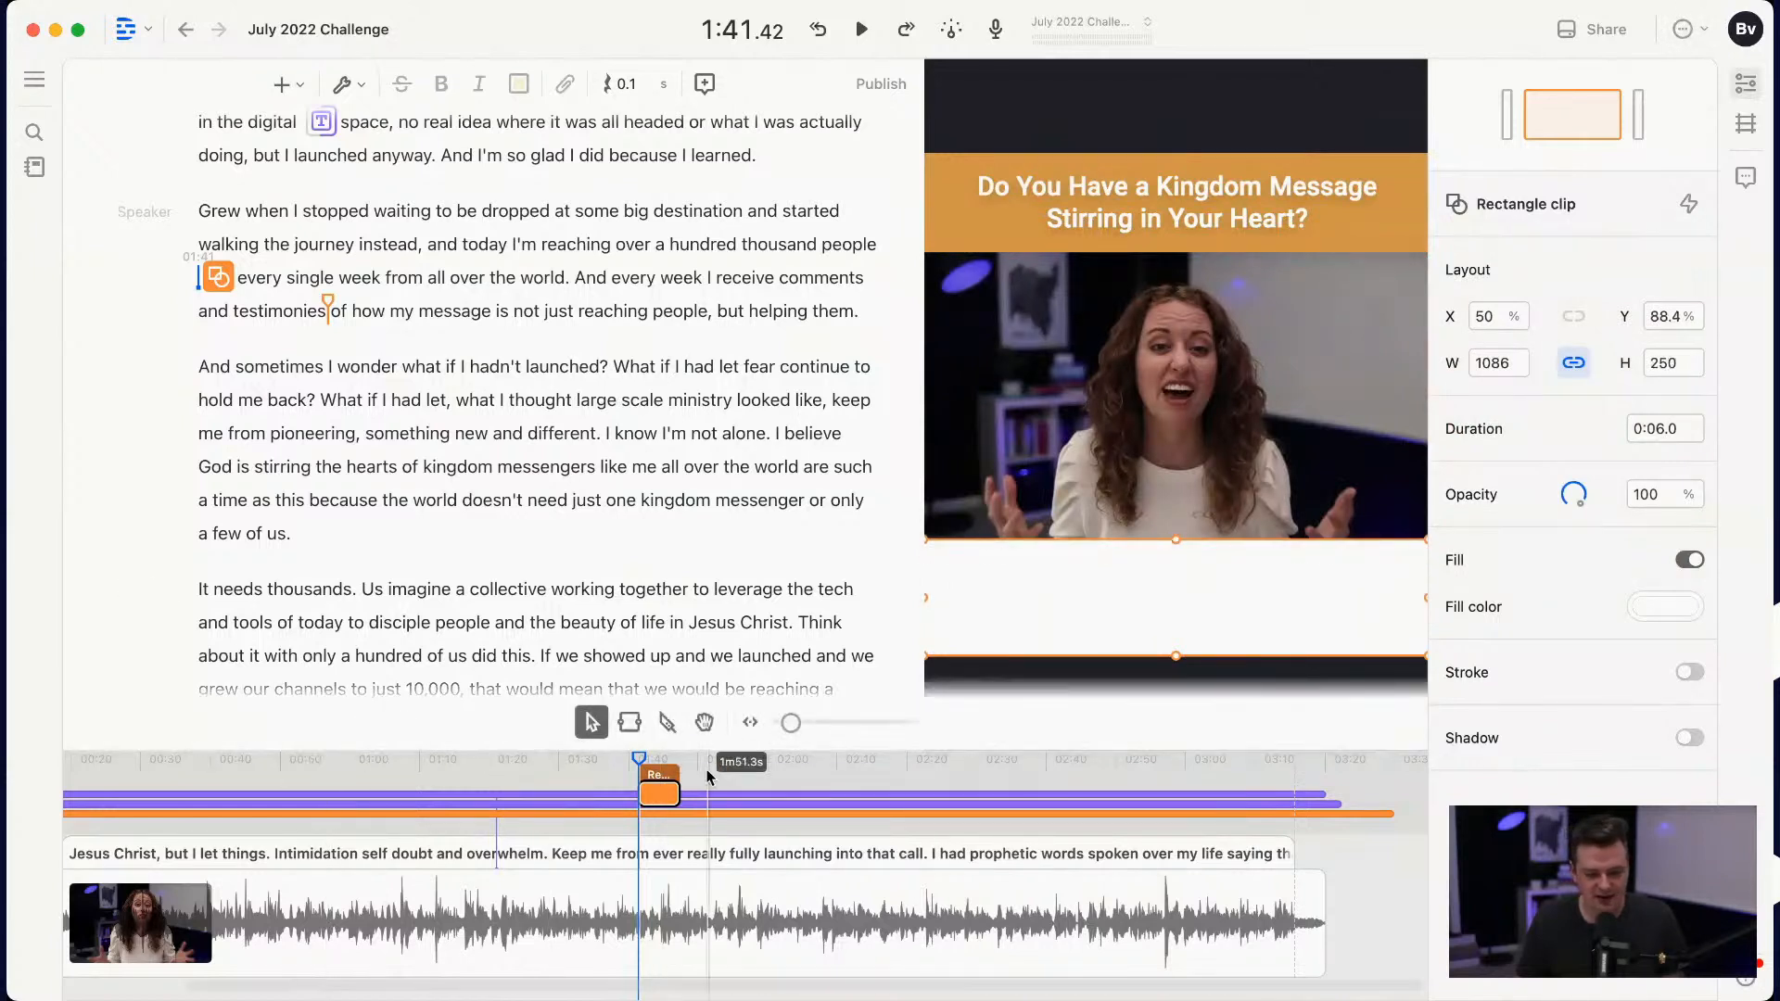
Step: Stretch the white rectangle's clip over the whole video to about 3:24.8 and send it to the bottom layer
left_click_drag(678, 794, 1341, 793)
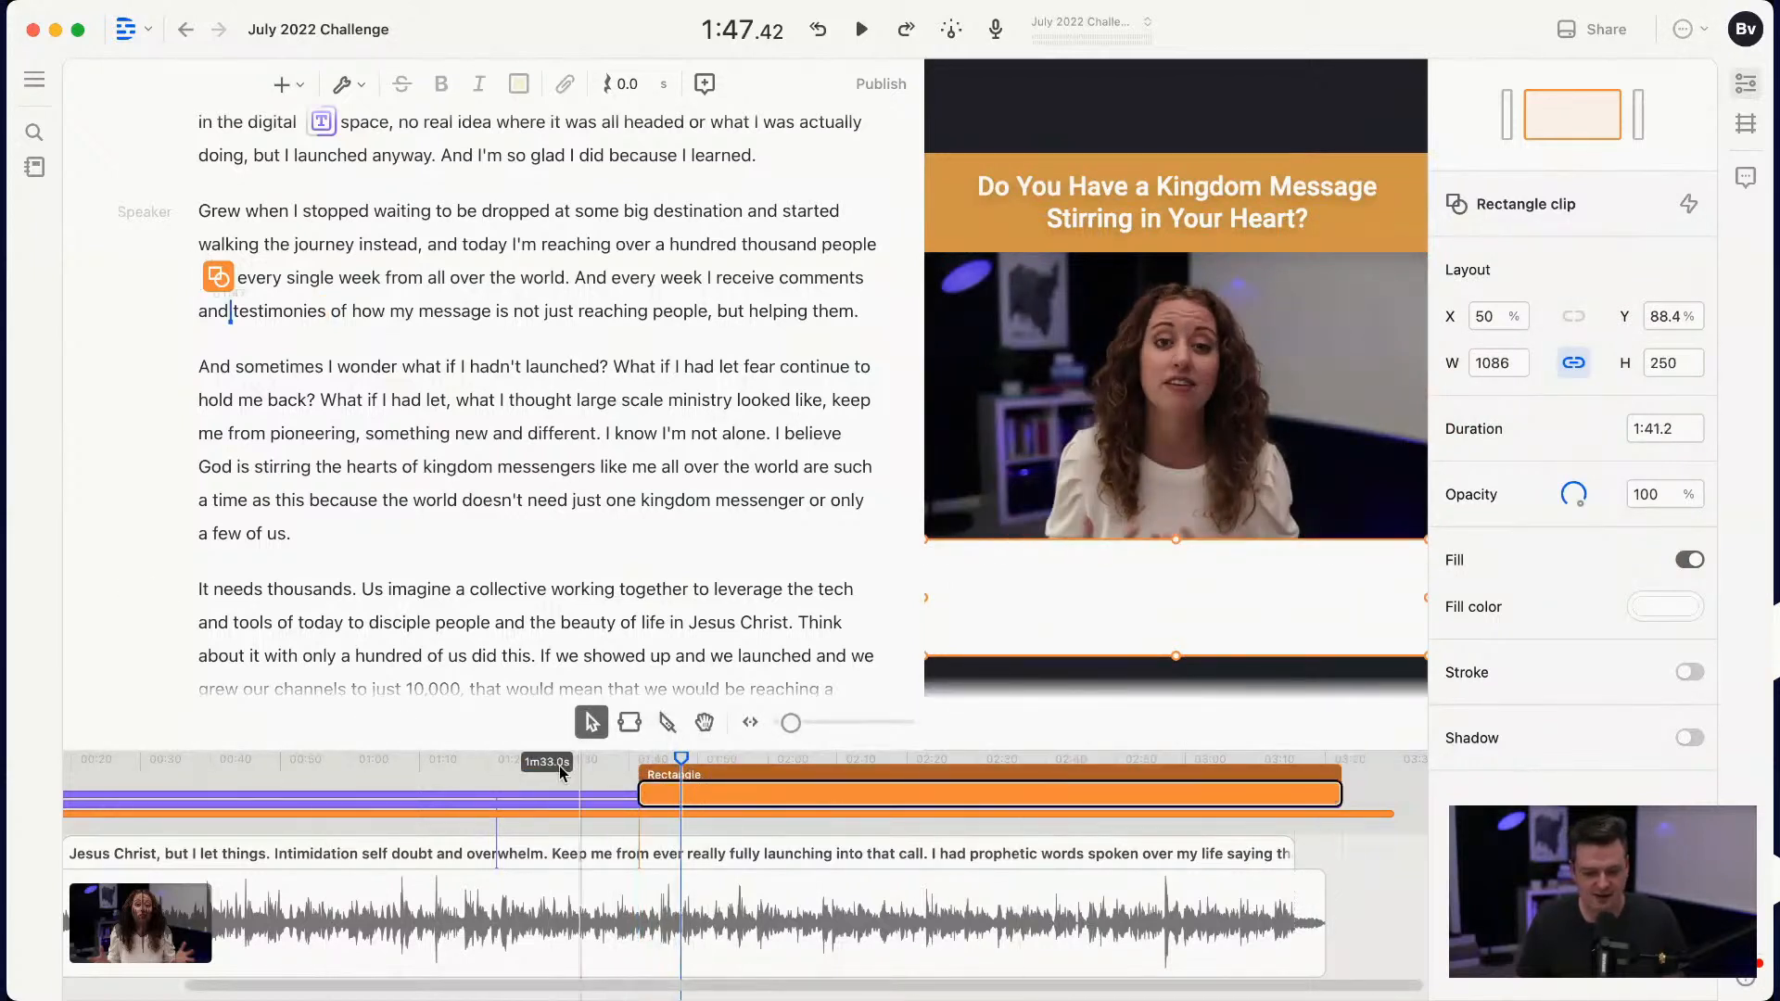
left_click_drag(641, 796, 34, 802)
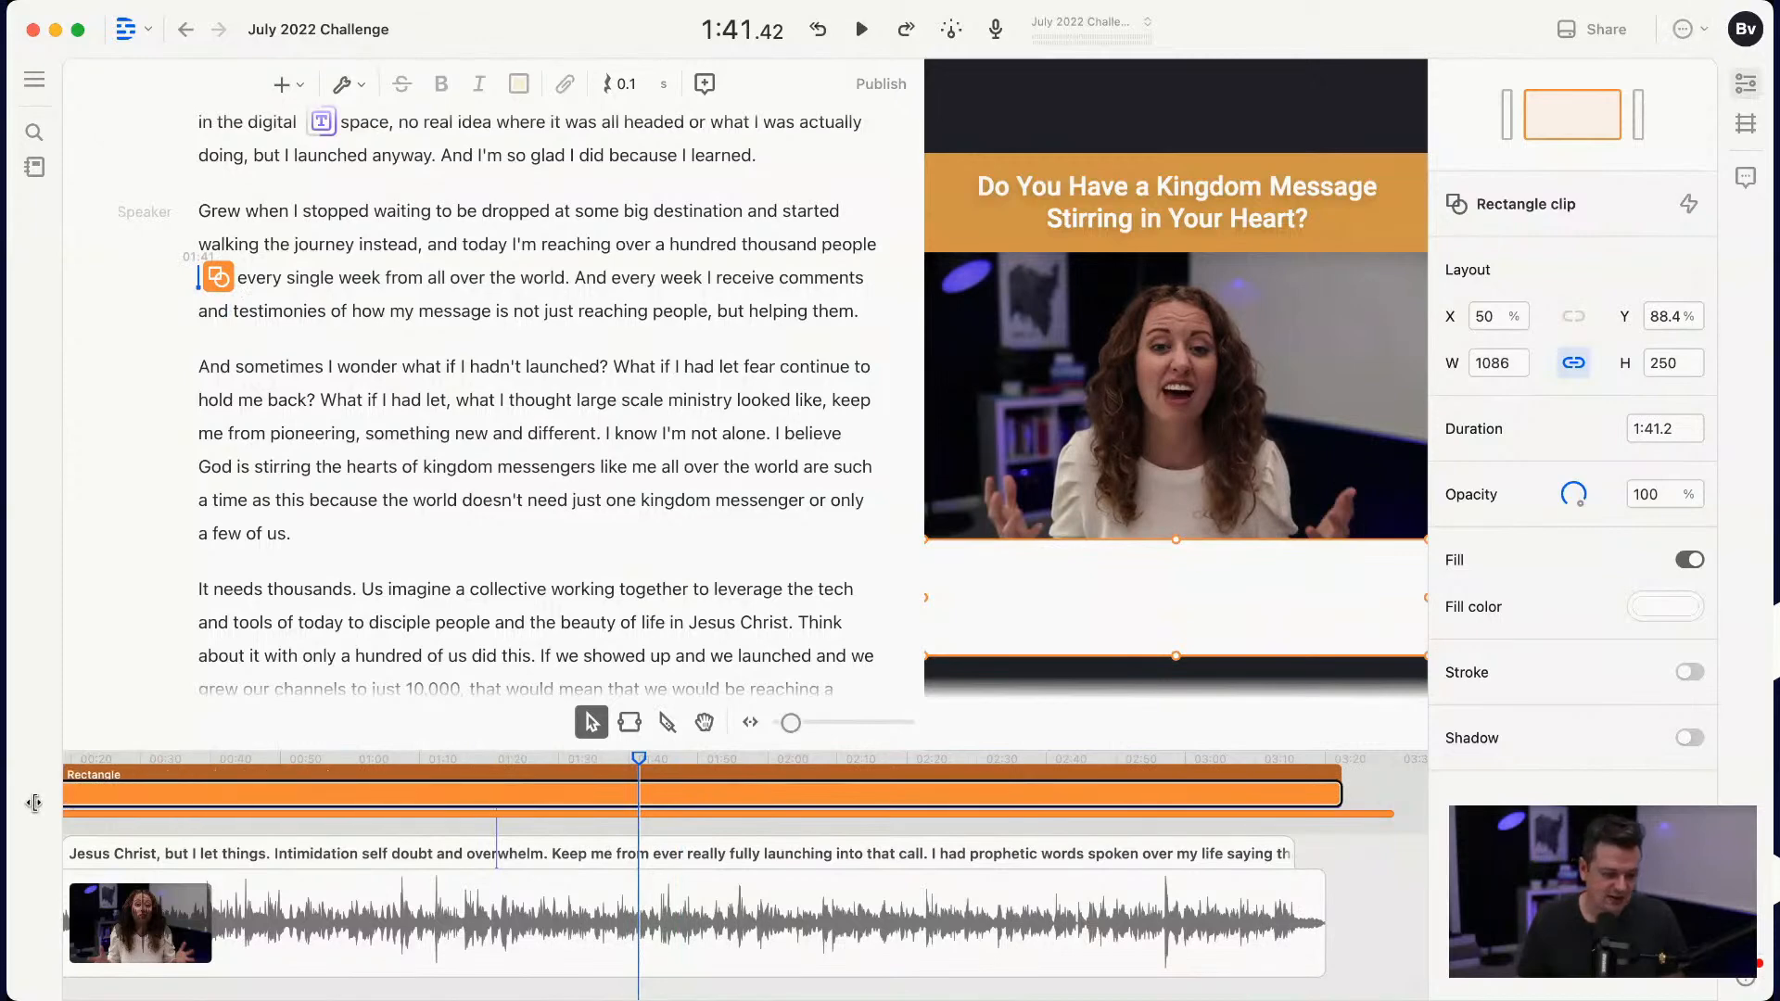
scroll(143, 795, "left", 8)
left_click_drag(530, 783, 377, 785)
left_click(538, 793)
left_click_drag(538, 793, 326, 778)
right_click(1222, 582)
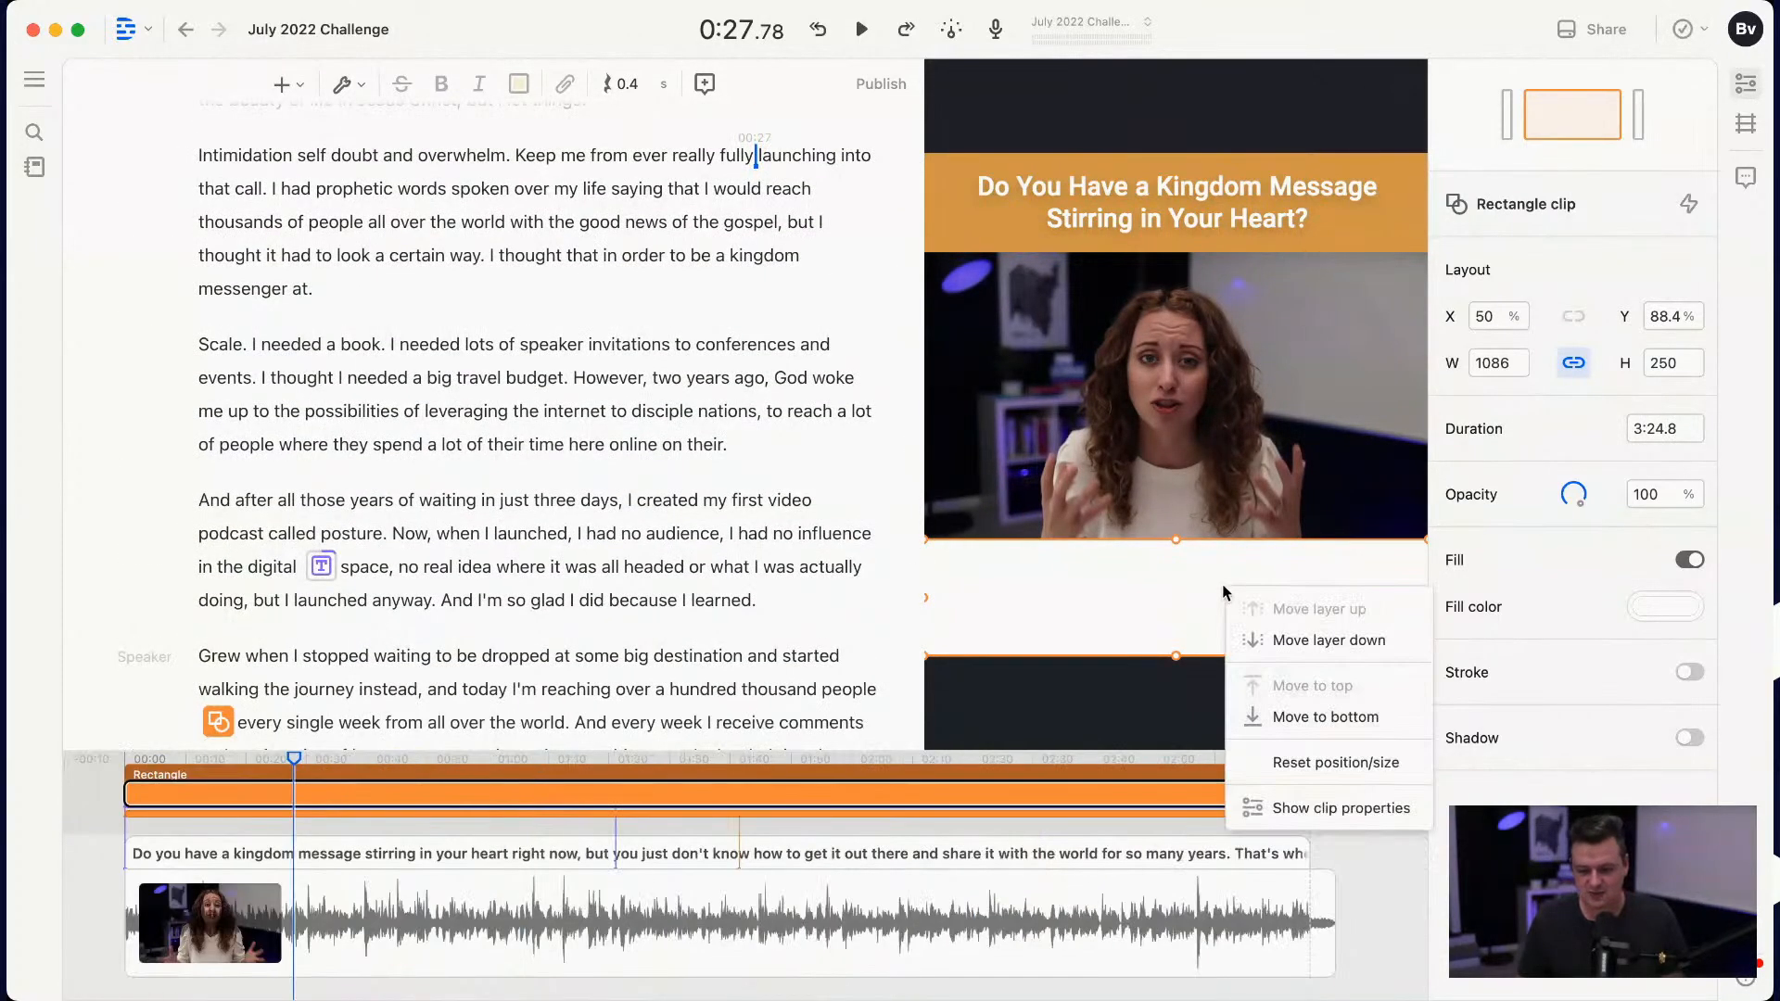
left_click(1325, 716)
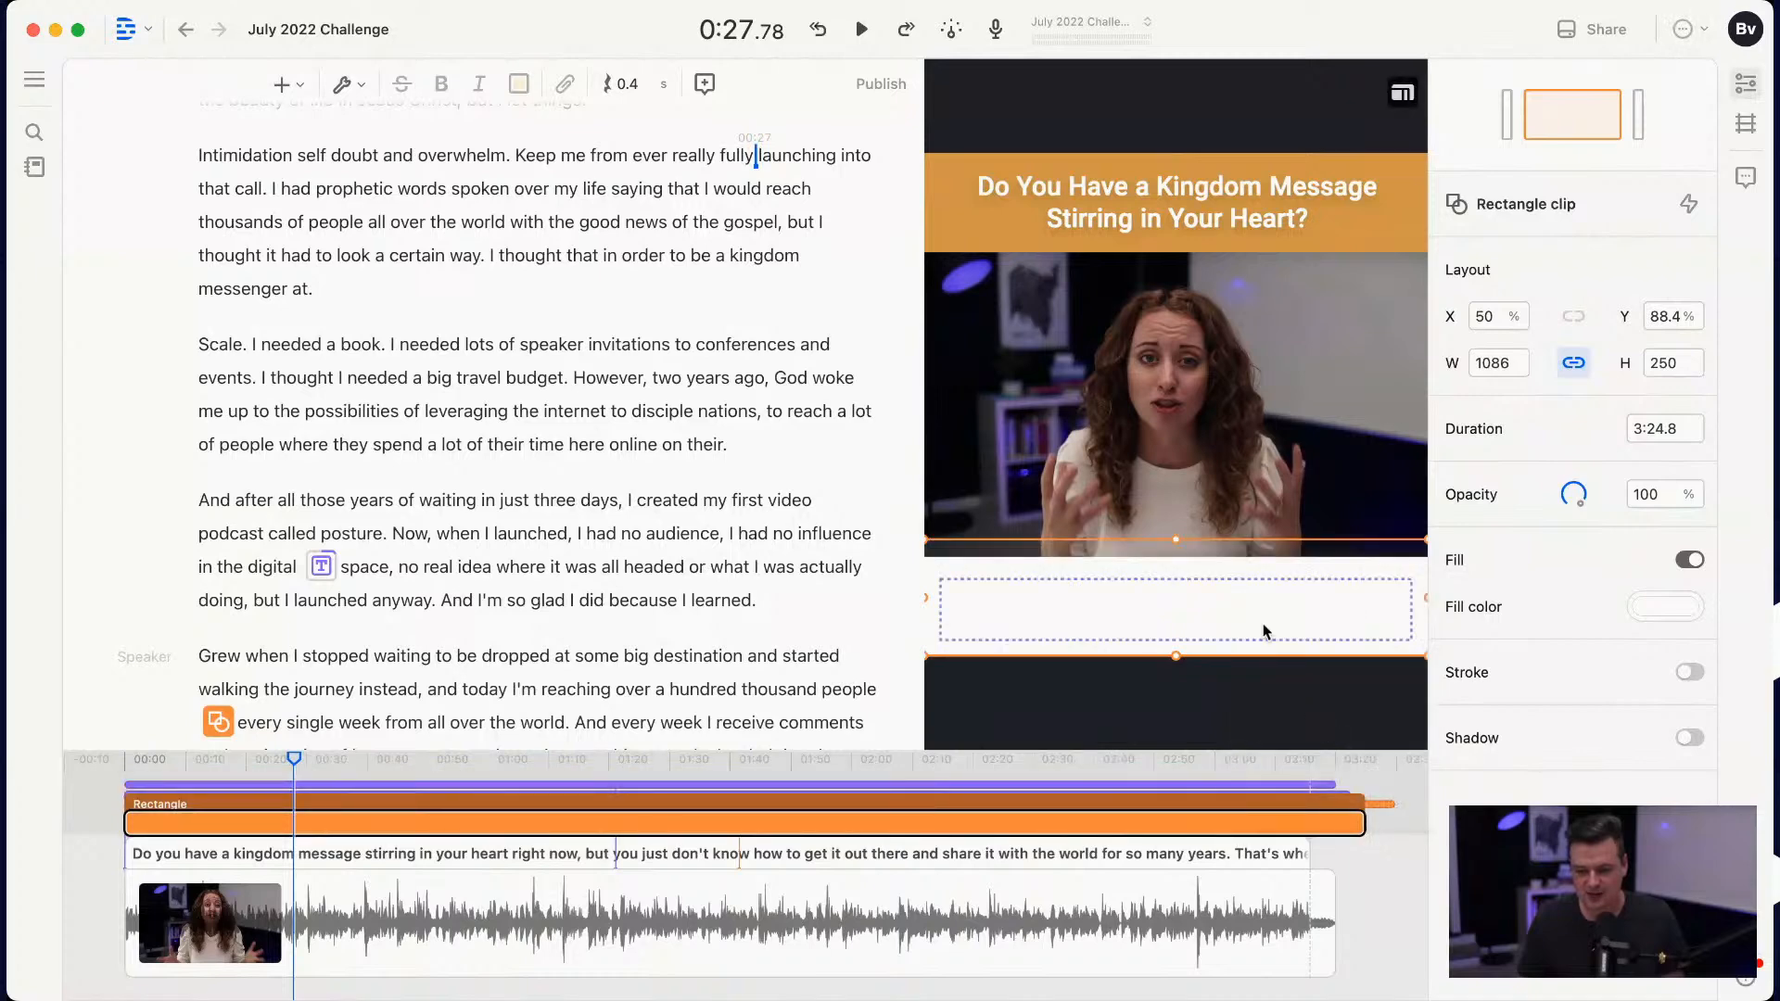
Step: Change the captions' text fill color from white to black
right_click(1262, 623)
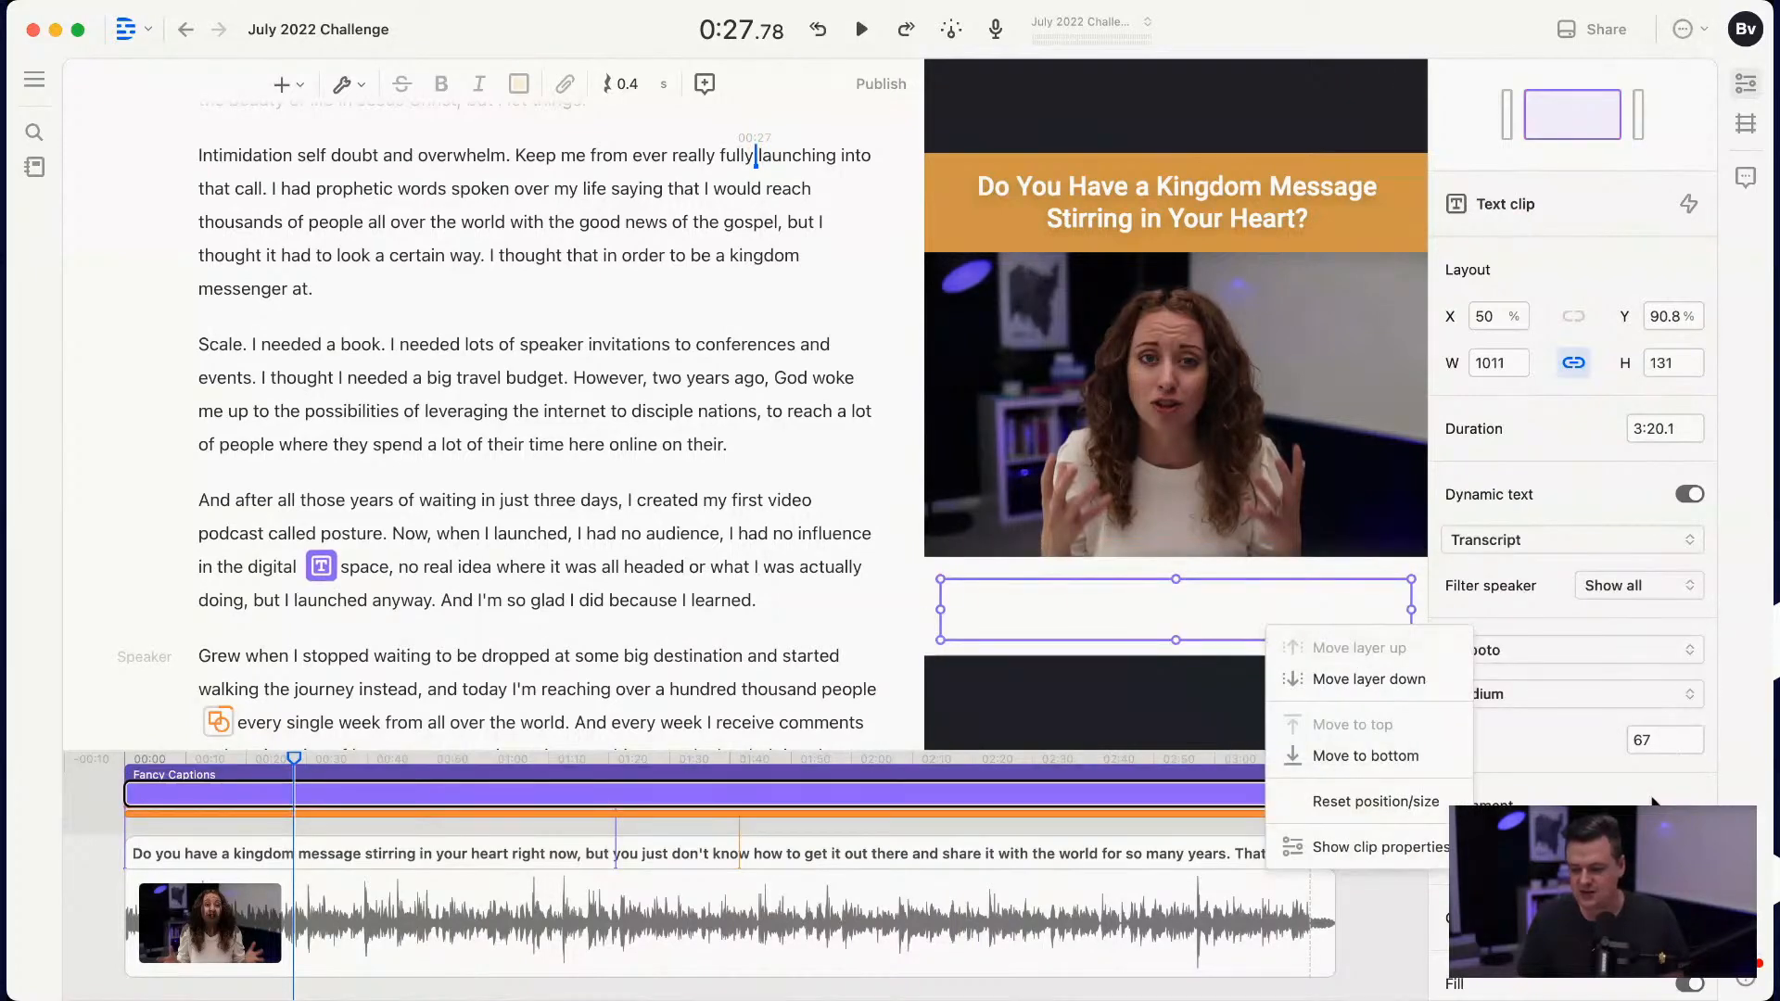
left_click(1609, 778)
scroll(1609, 778, "down", 3)
left_click(1661, 724)
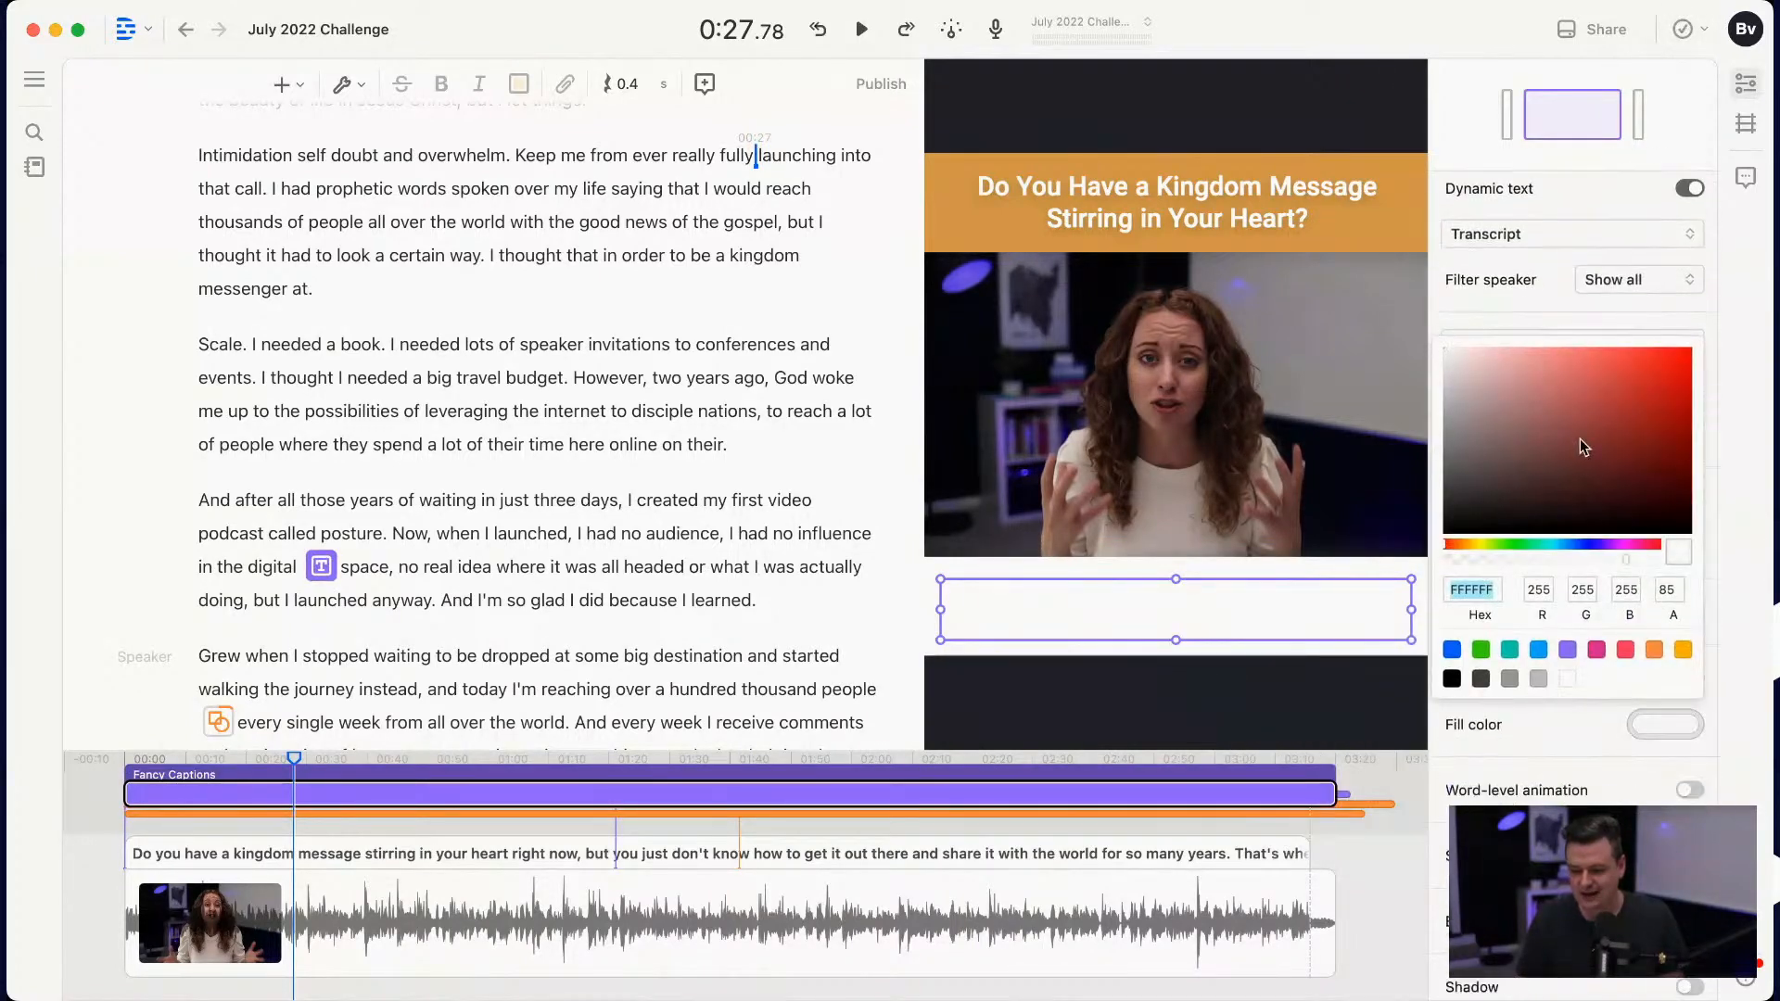
left_click(1365, 557)
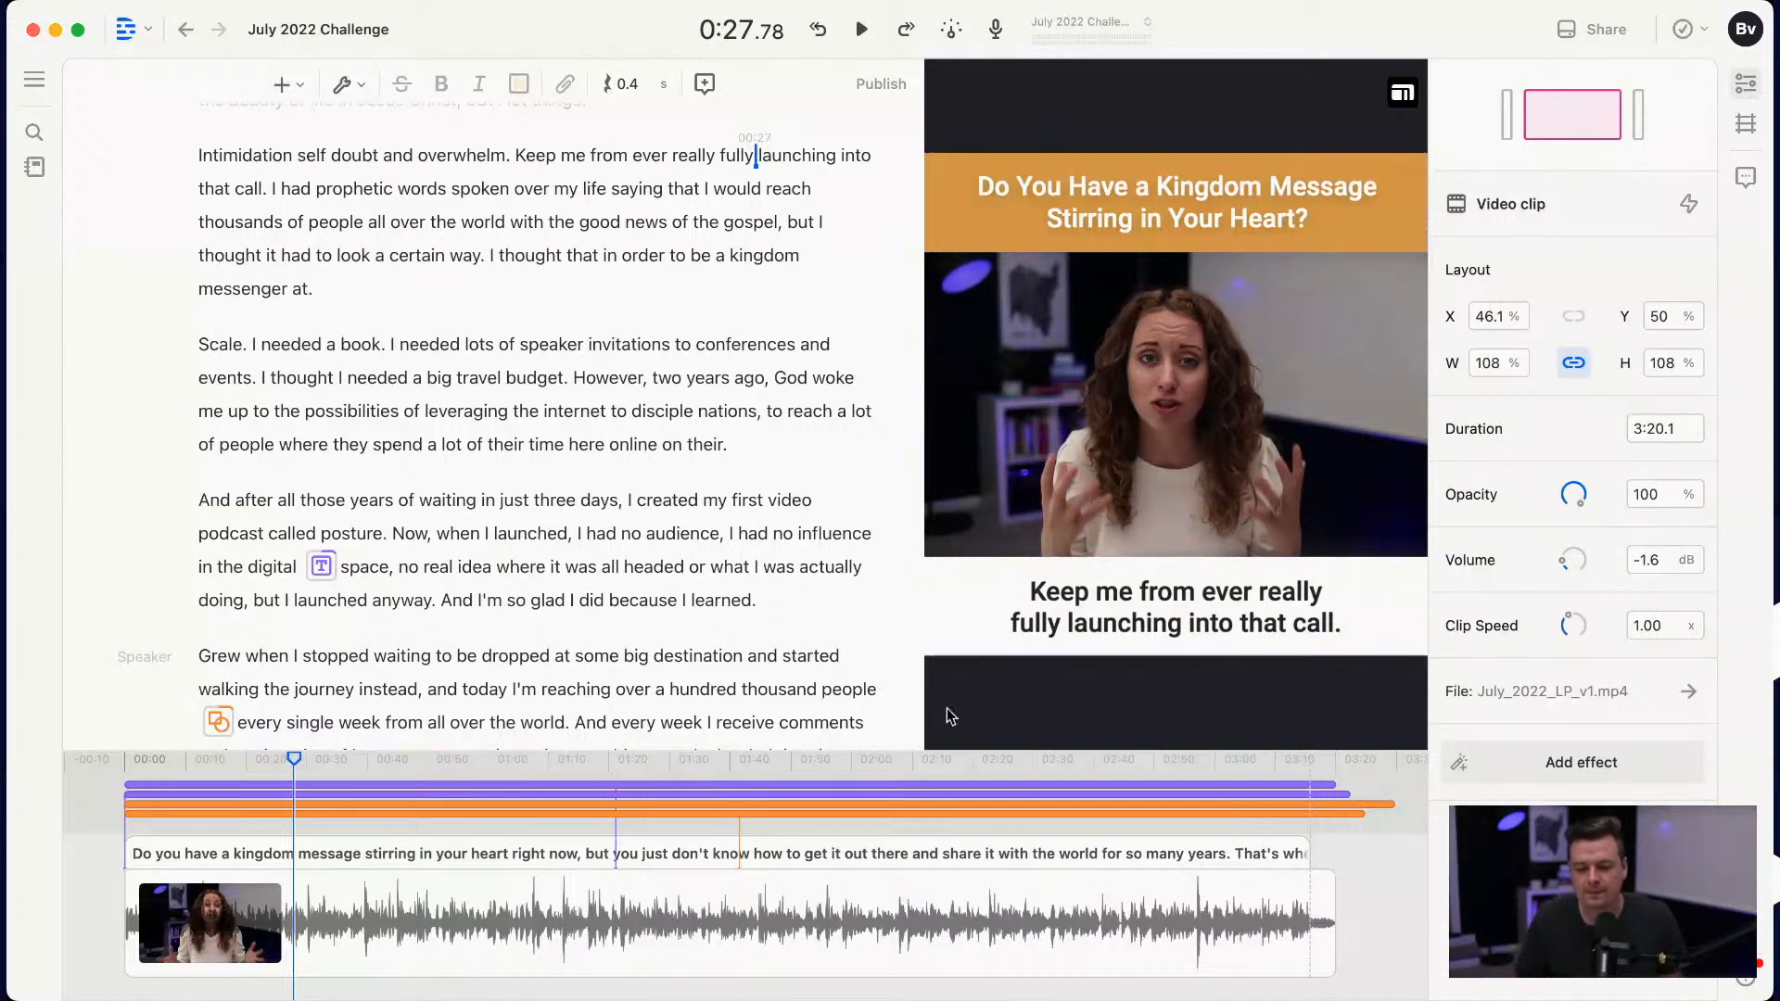
Step: Review the black captions on the white band at about 1:02 and look through the whole transcript
left_click(364, 756)
left_click_drag(364, 756, 507, 772)
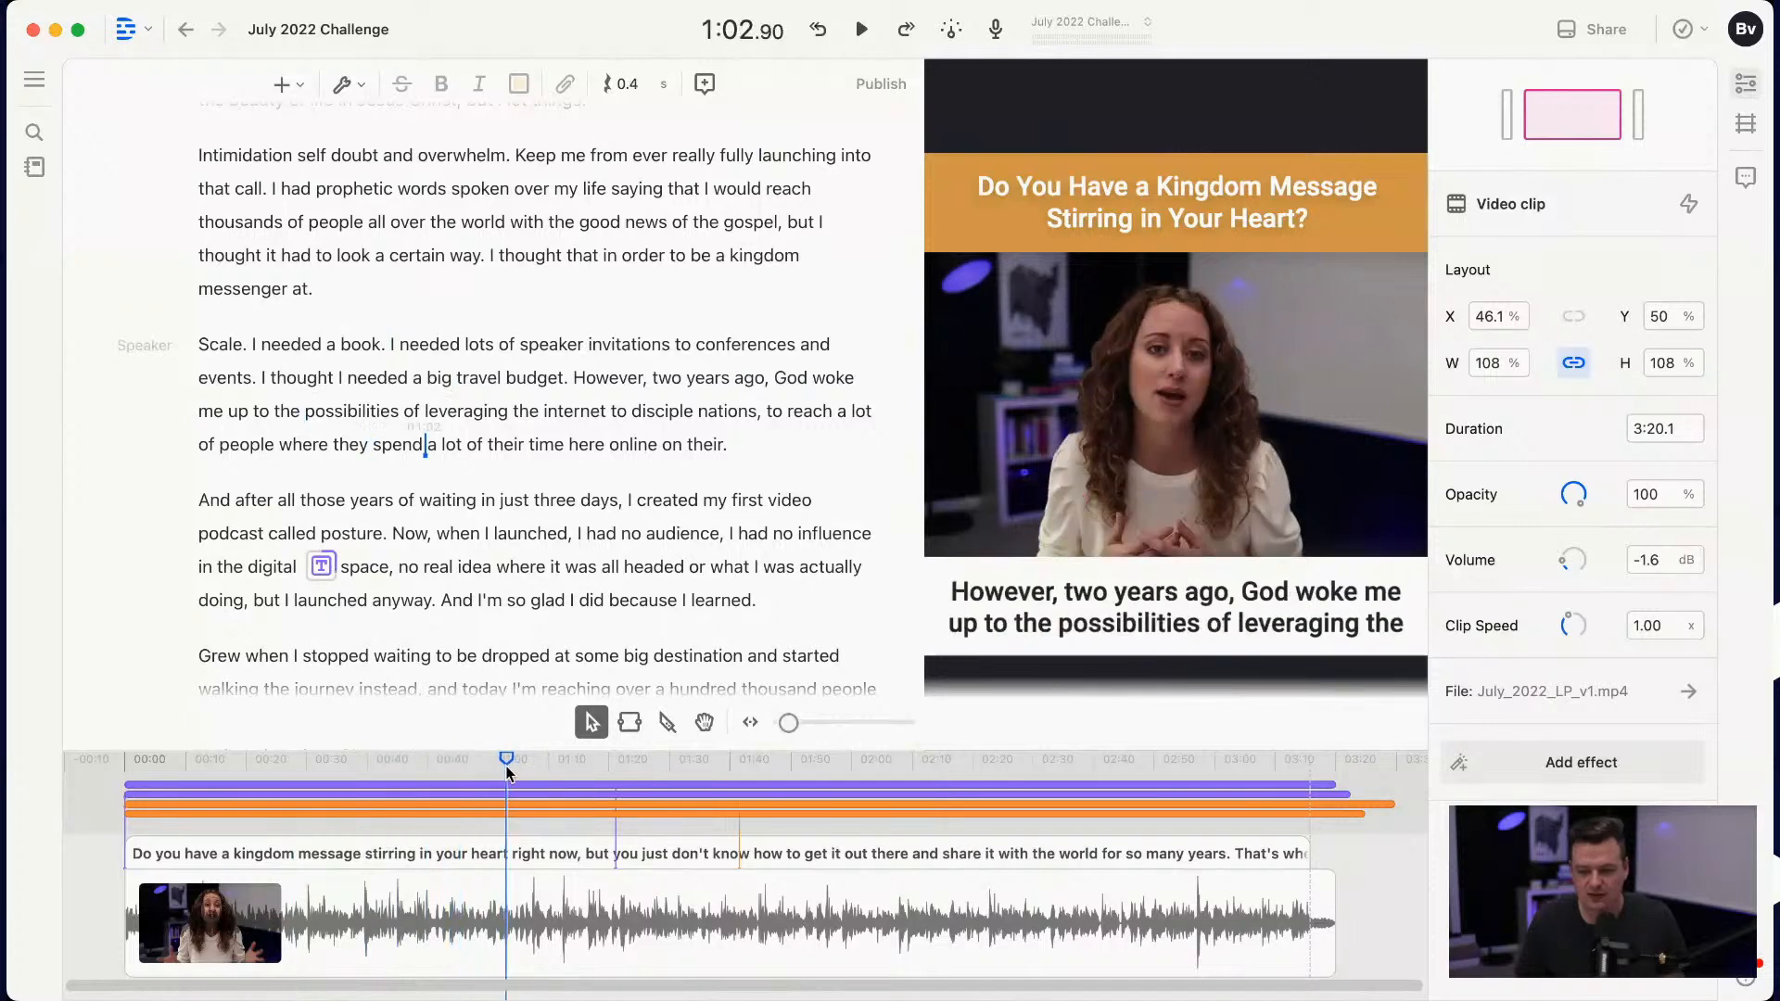
scroll(436, 497, "down", 5)
scroll(451, 488, "down", 9)
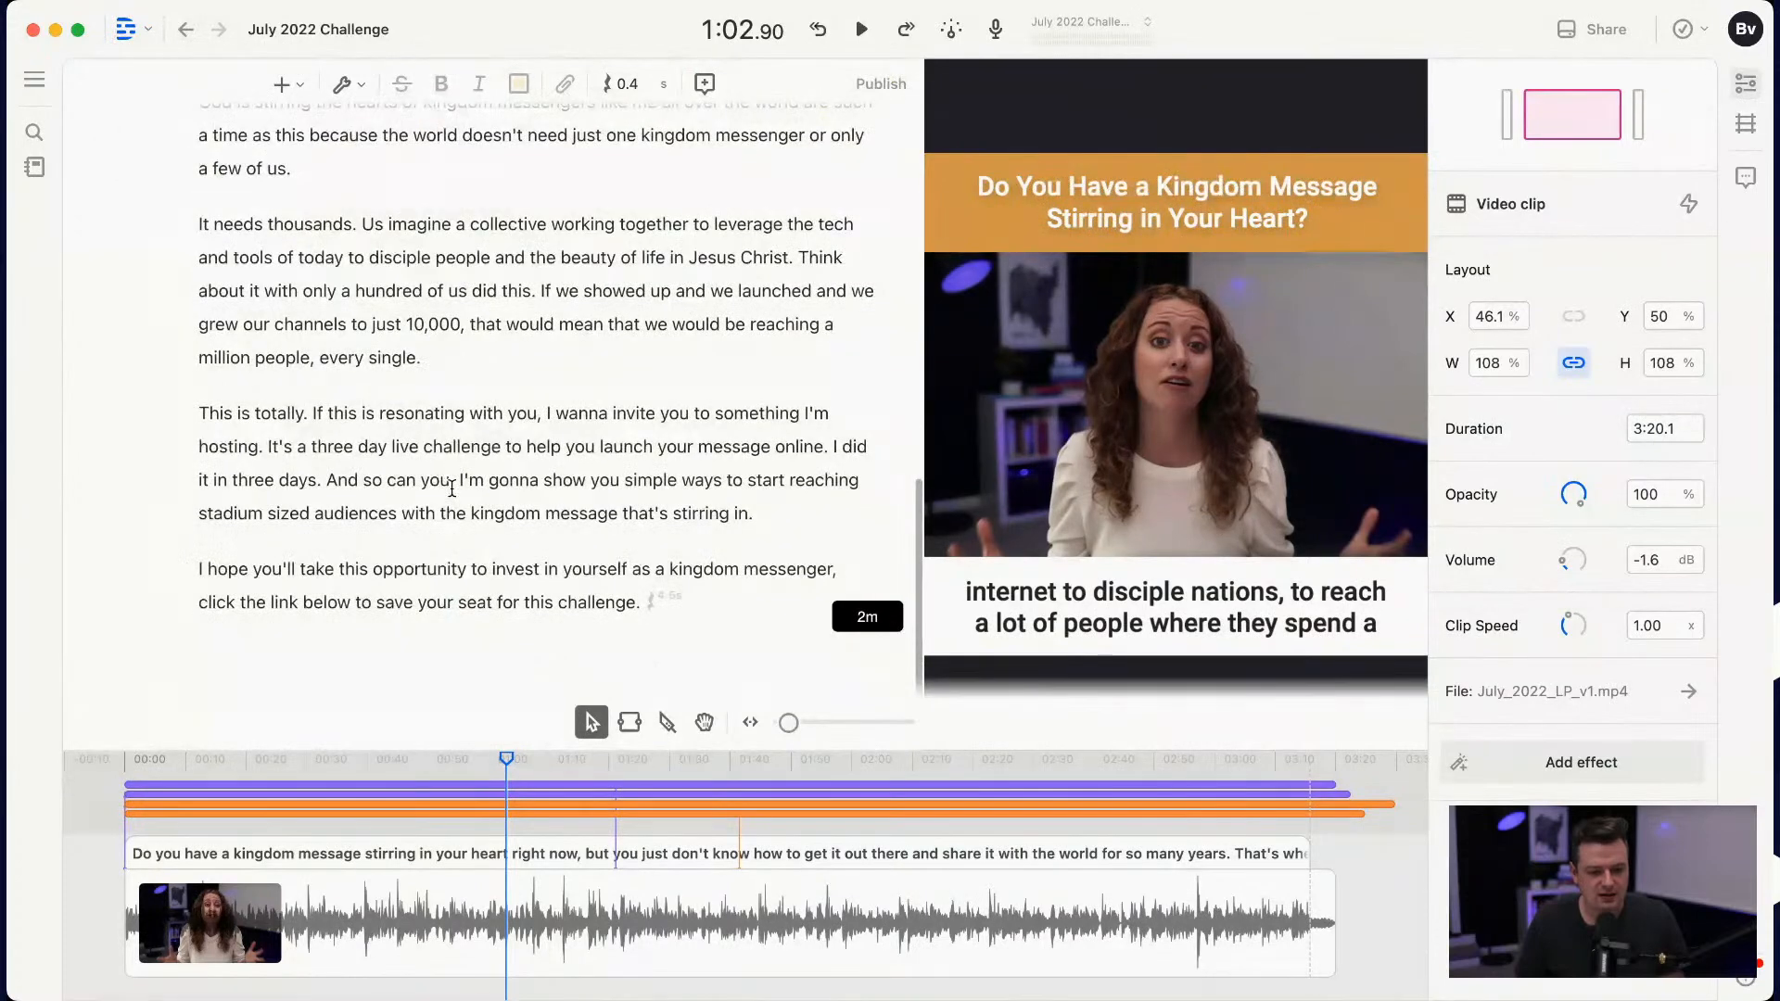
scroll(452, 488, "up", 15)
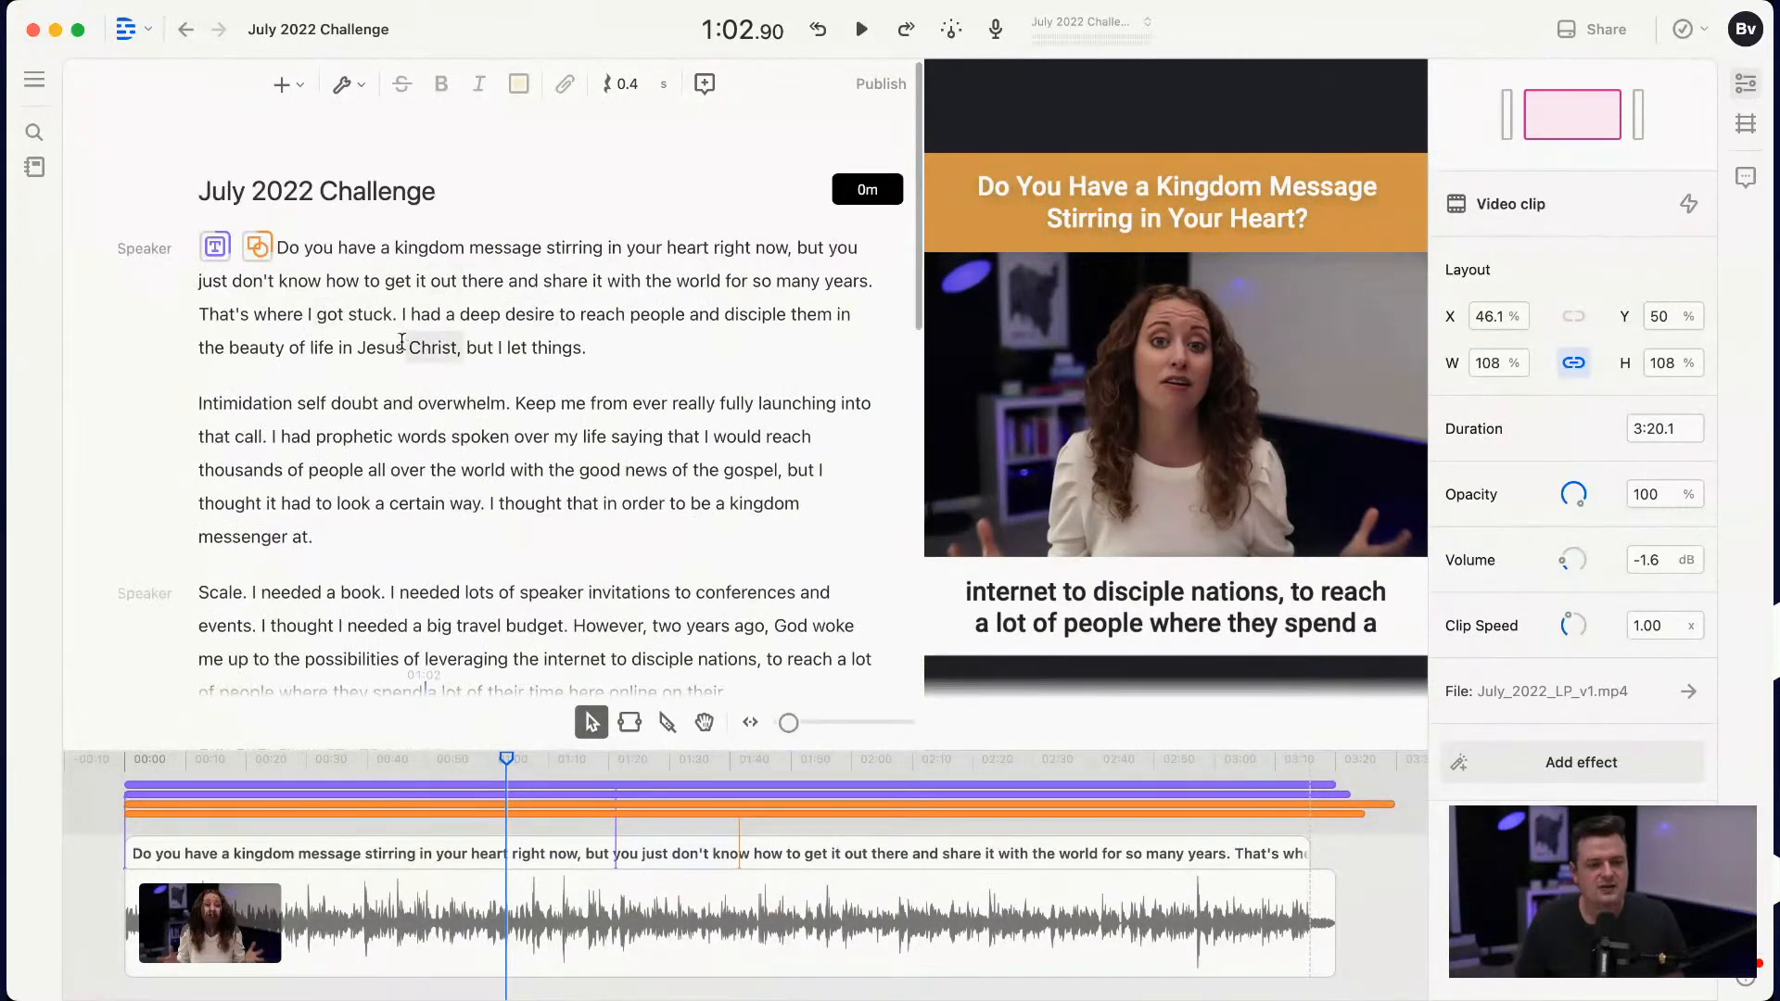
scroll(399, 436, "down", 3)
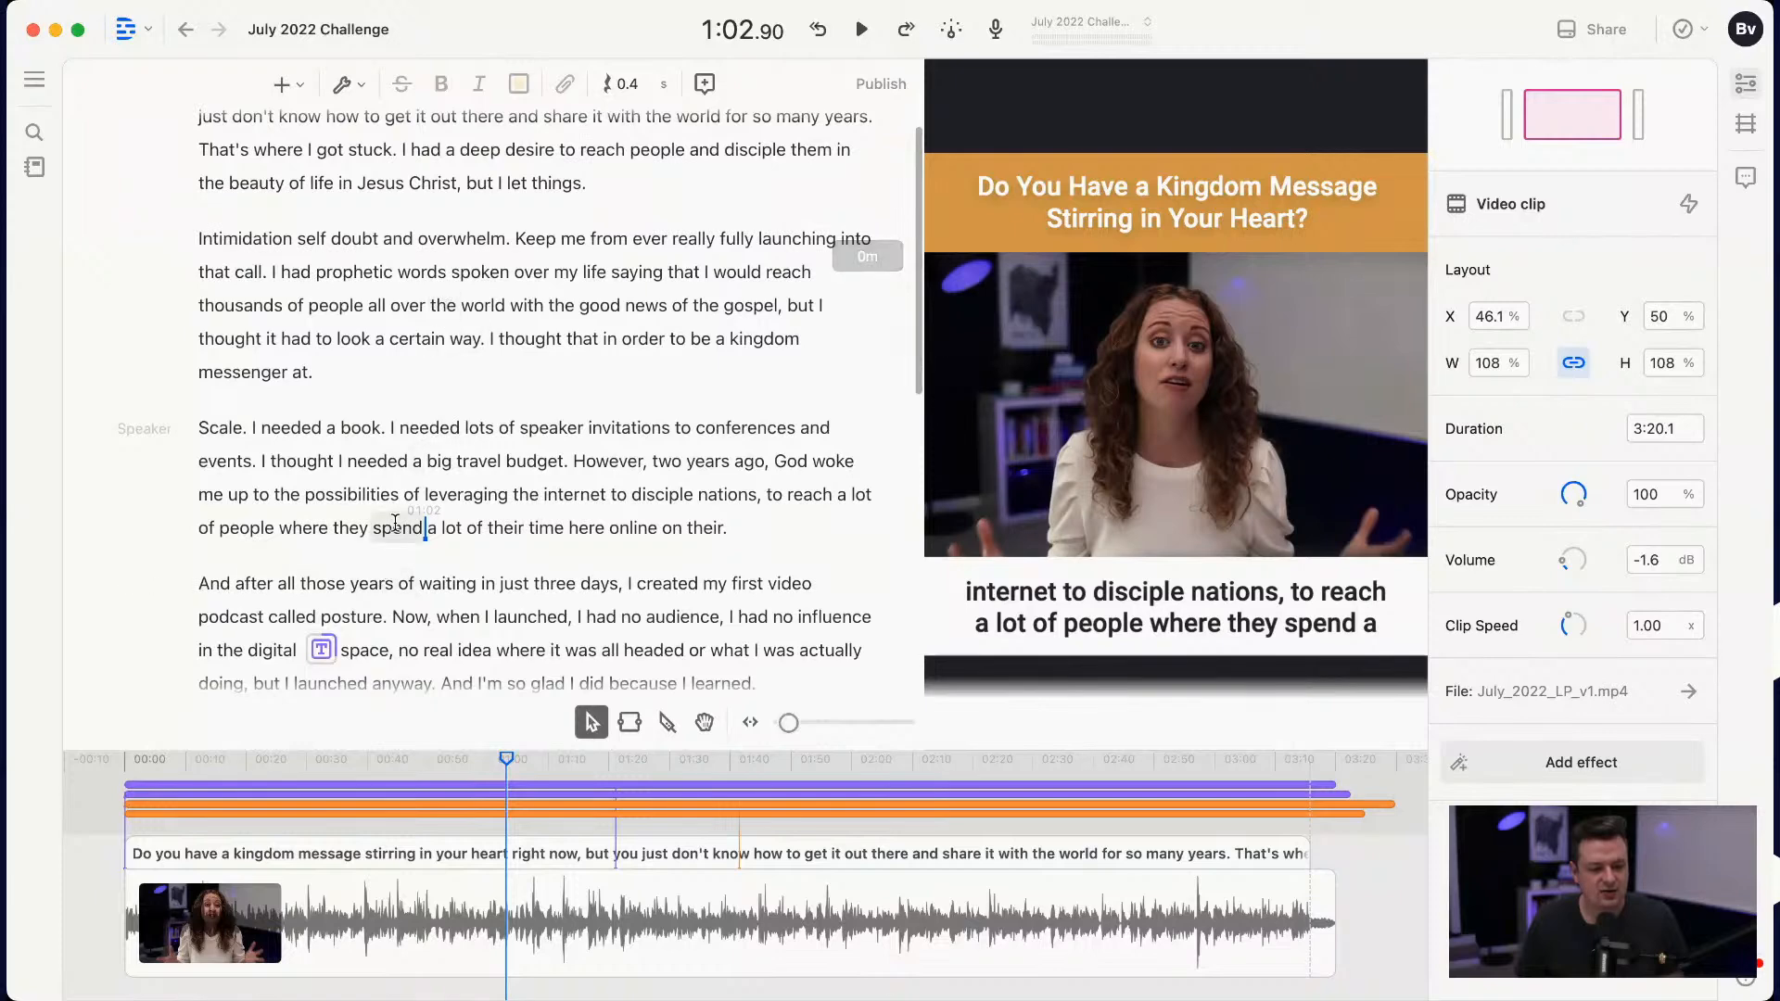
scroll(725, 555, "down", 3)
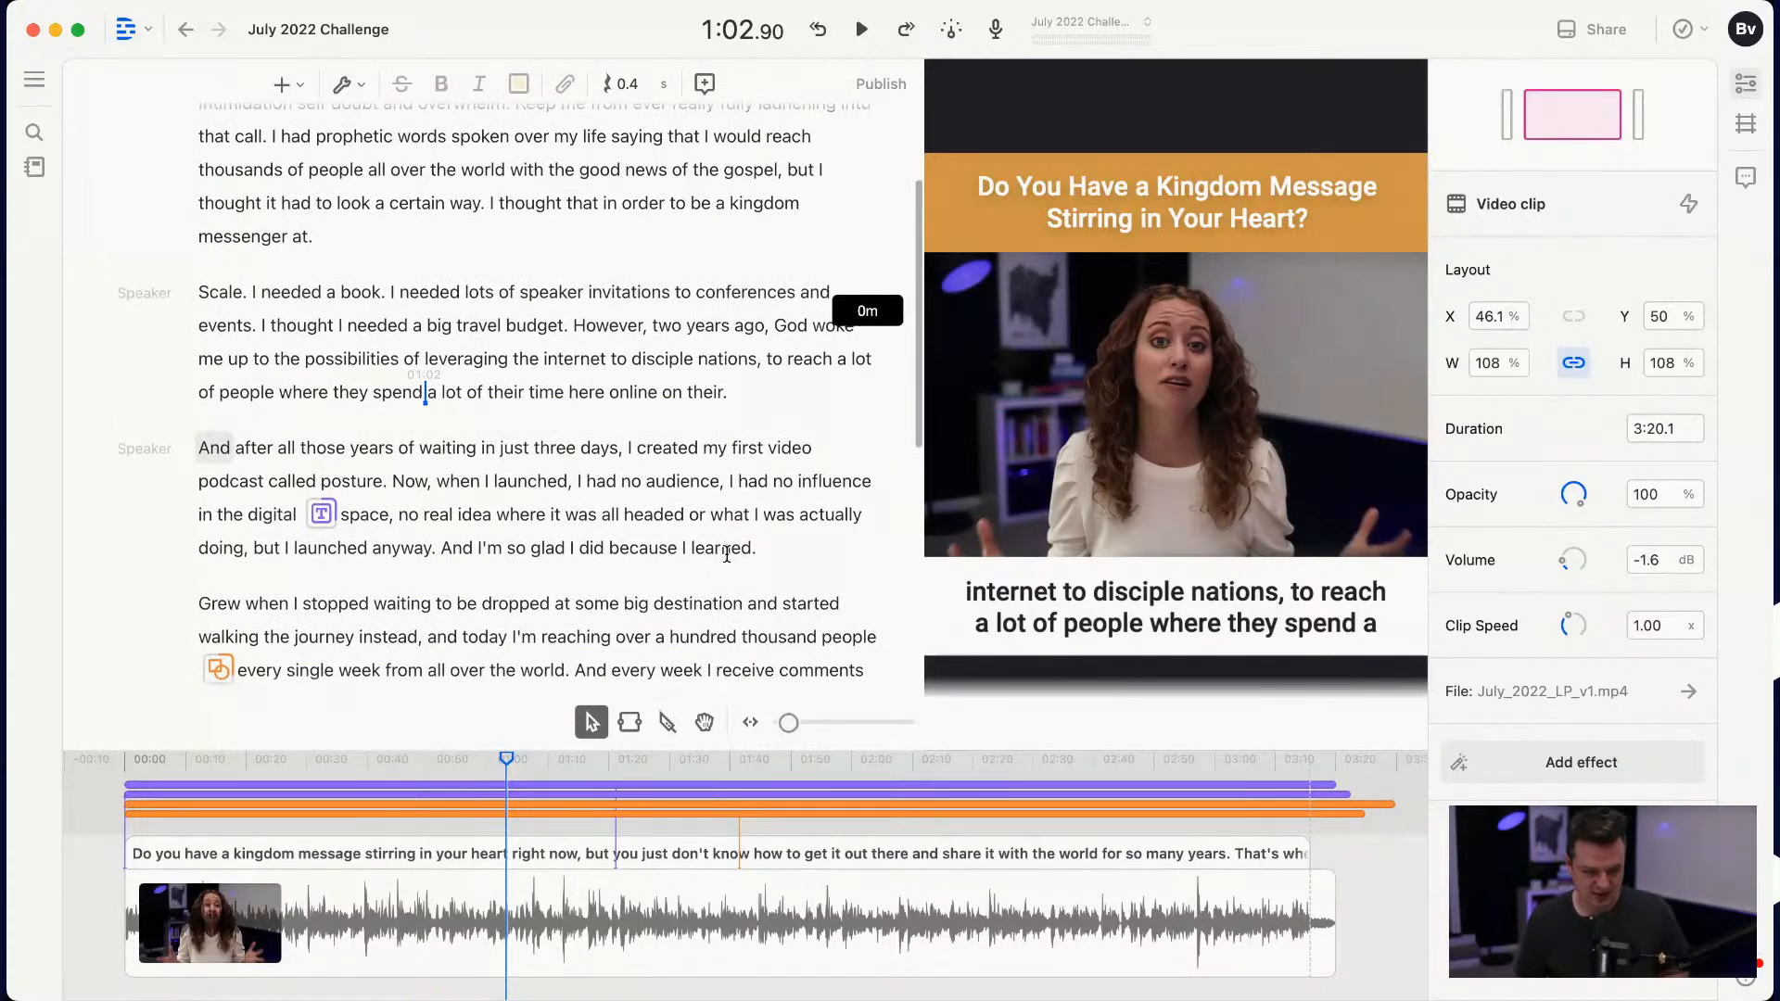
scroll(566, 487, "down", 1)
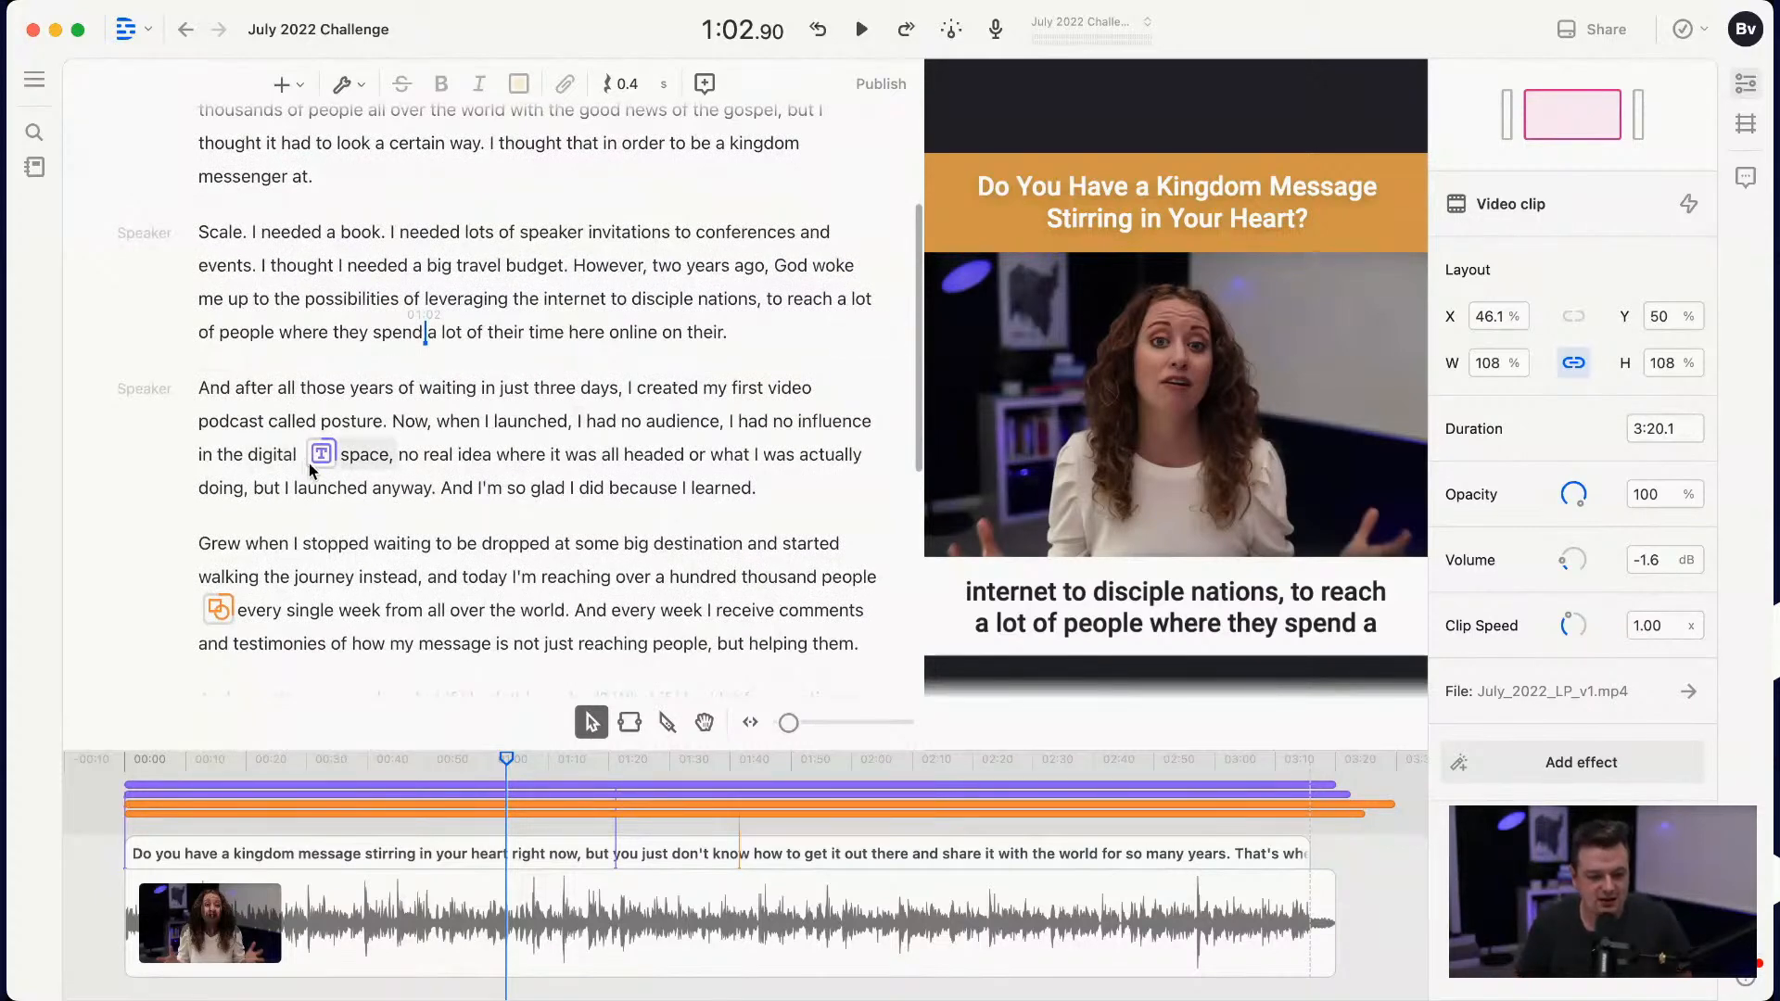
Step: Trim the ends of the white rectangle, orange rectangle and title clips to the end of the video at 3:20.1
left_click_drag(506, 759, 1309, 766)
scroll(1307, 842, "up", 5)
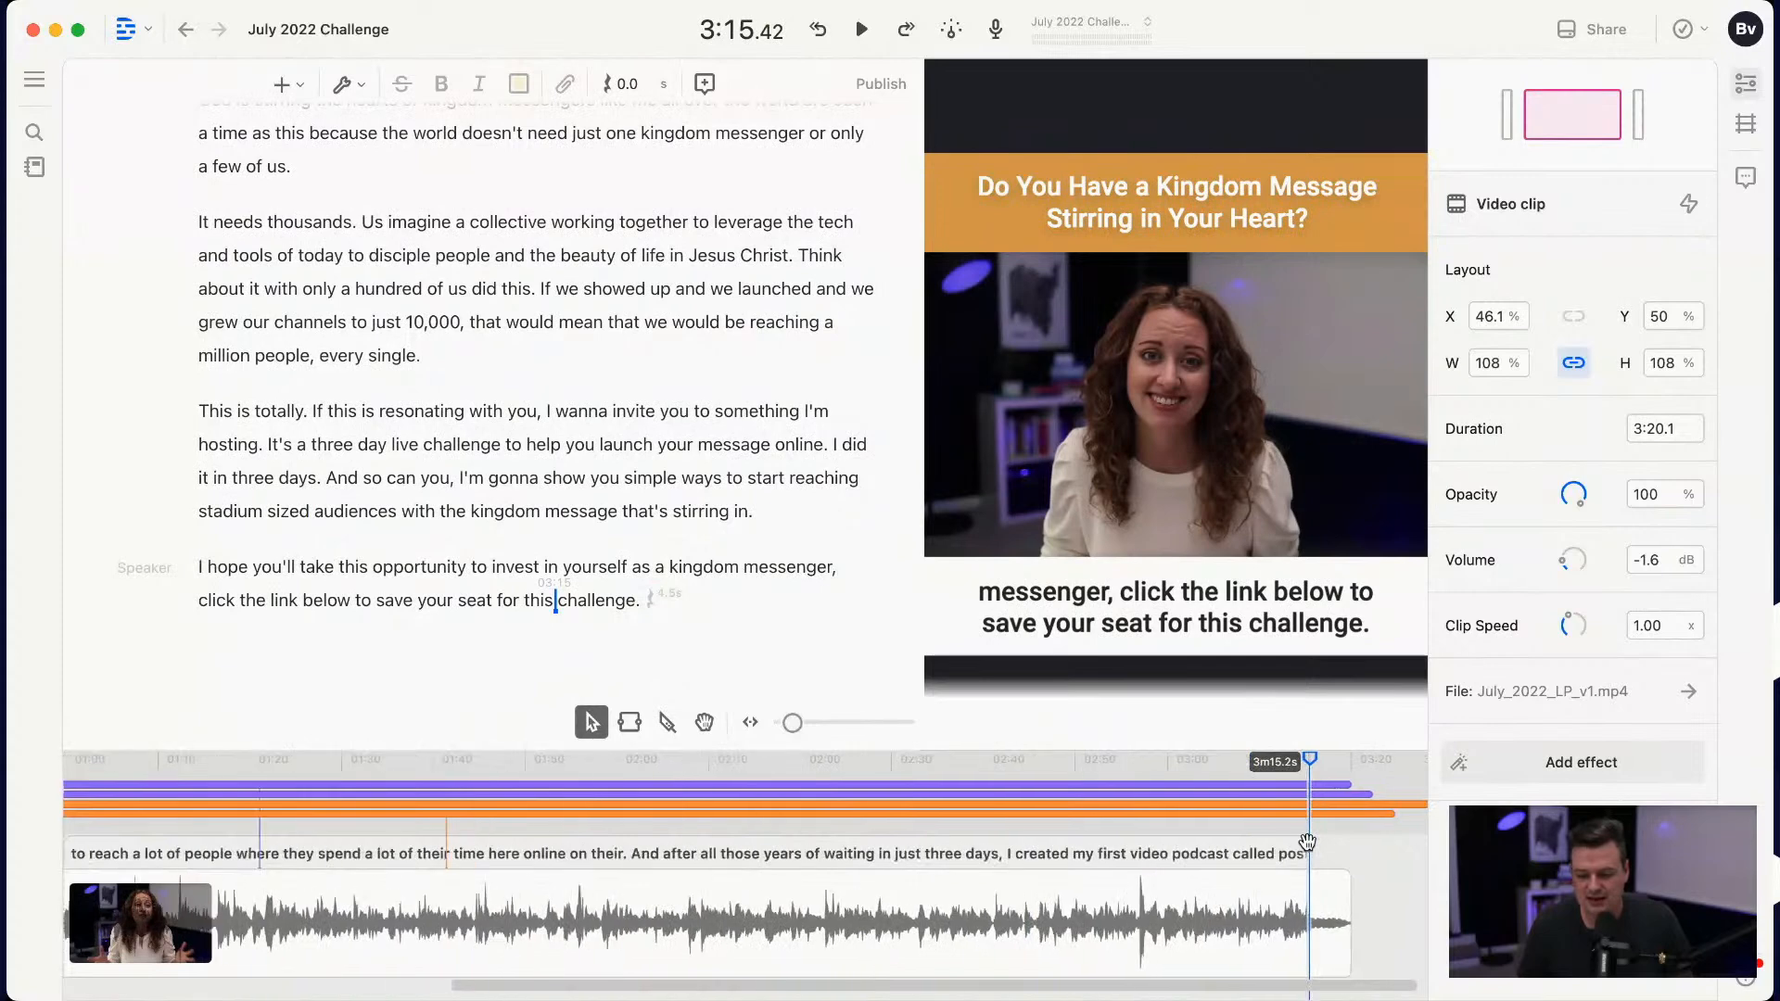
scroll(1307, 842, "up", 2)
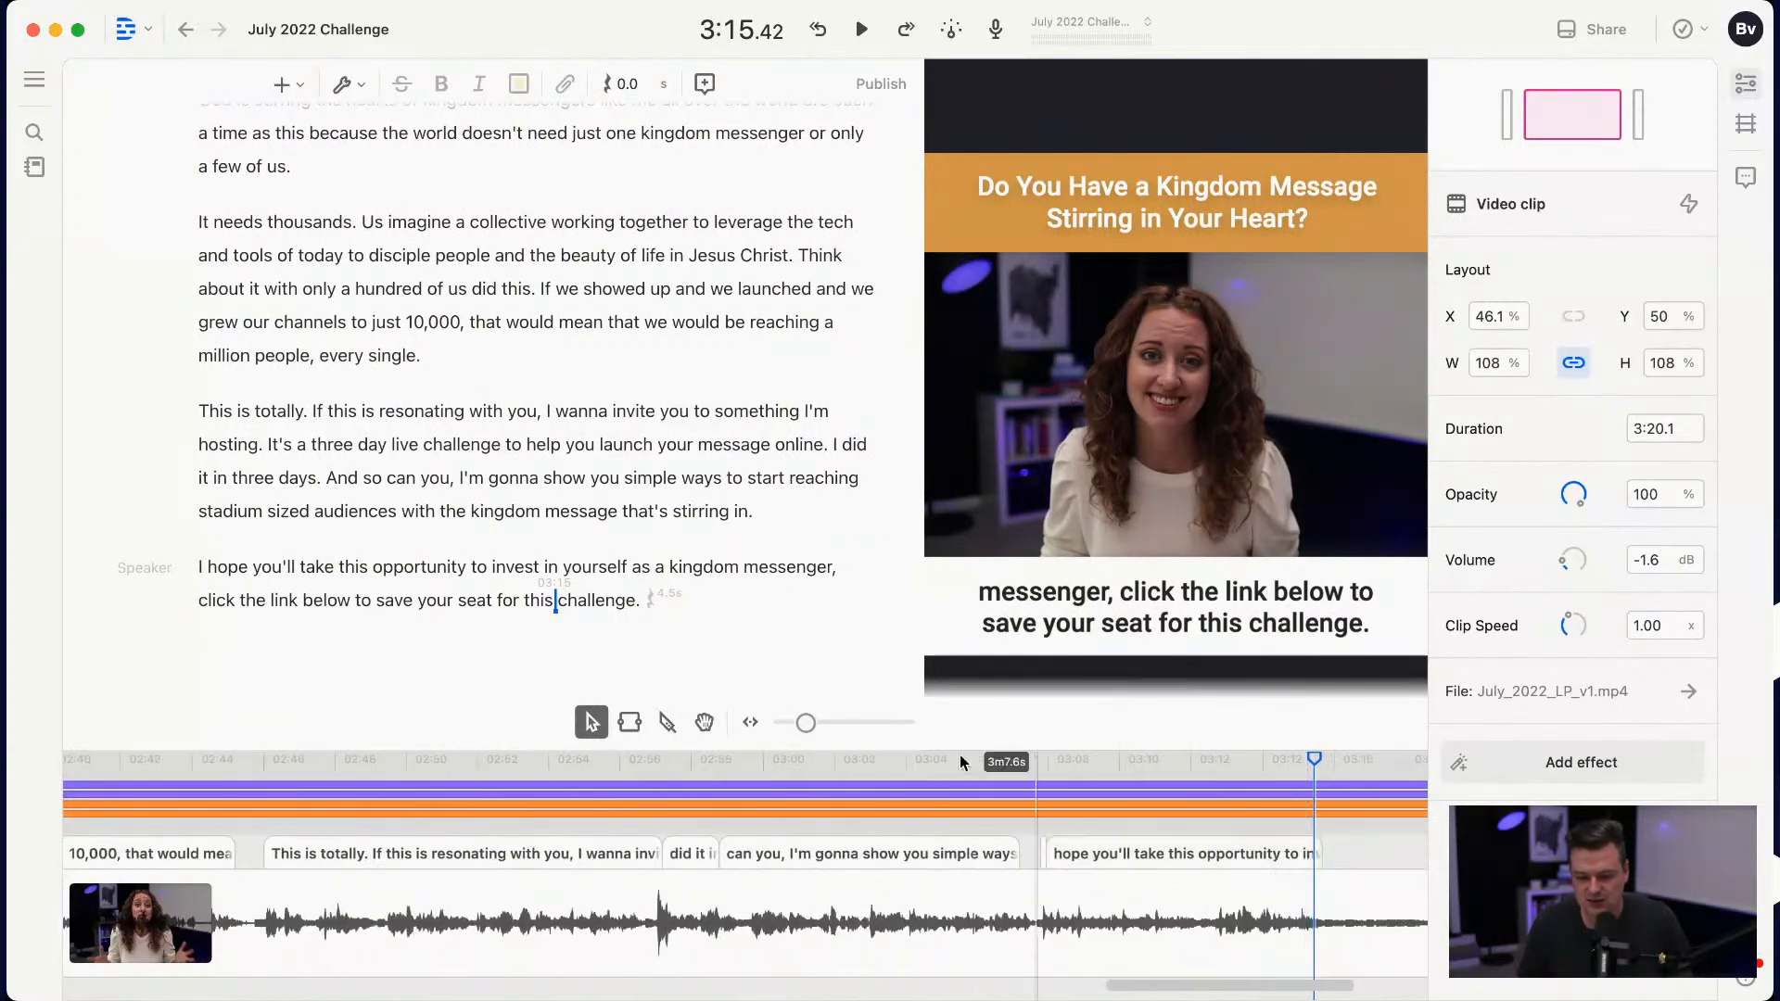
scroll(1116, 864, "right", 4)
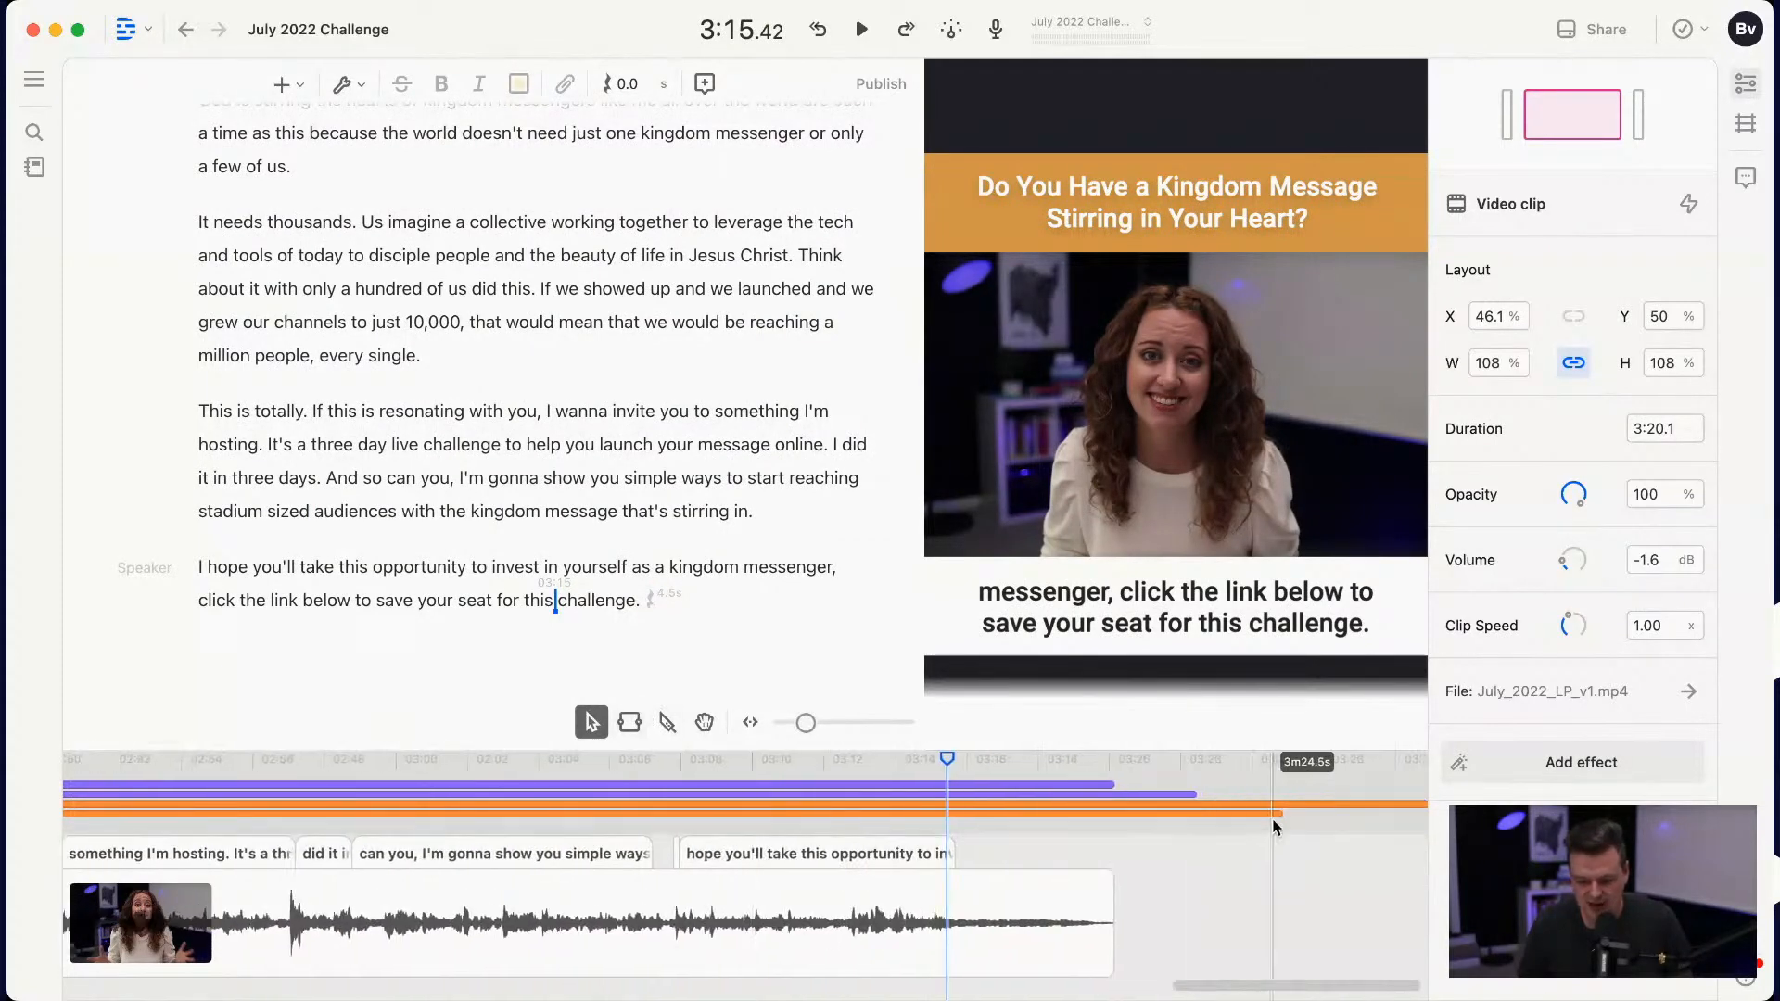
left_click_drag(1280, 814, 1101, 814)
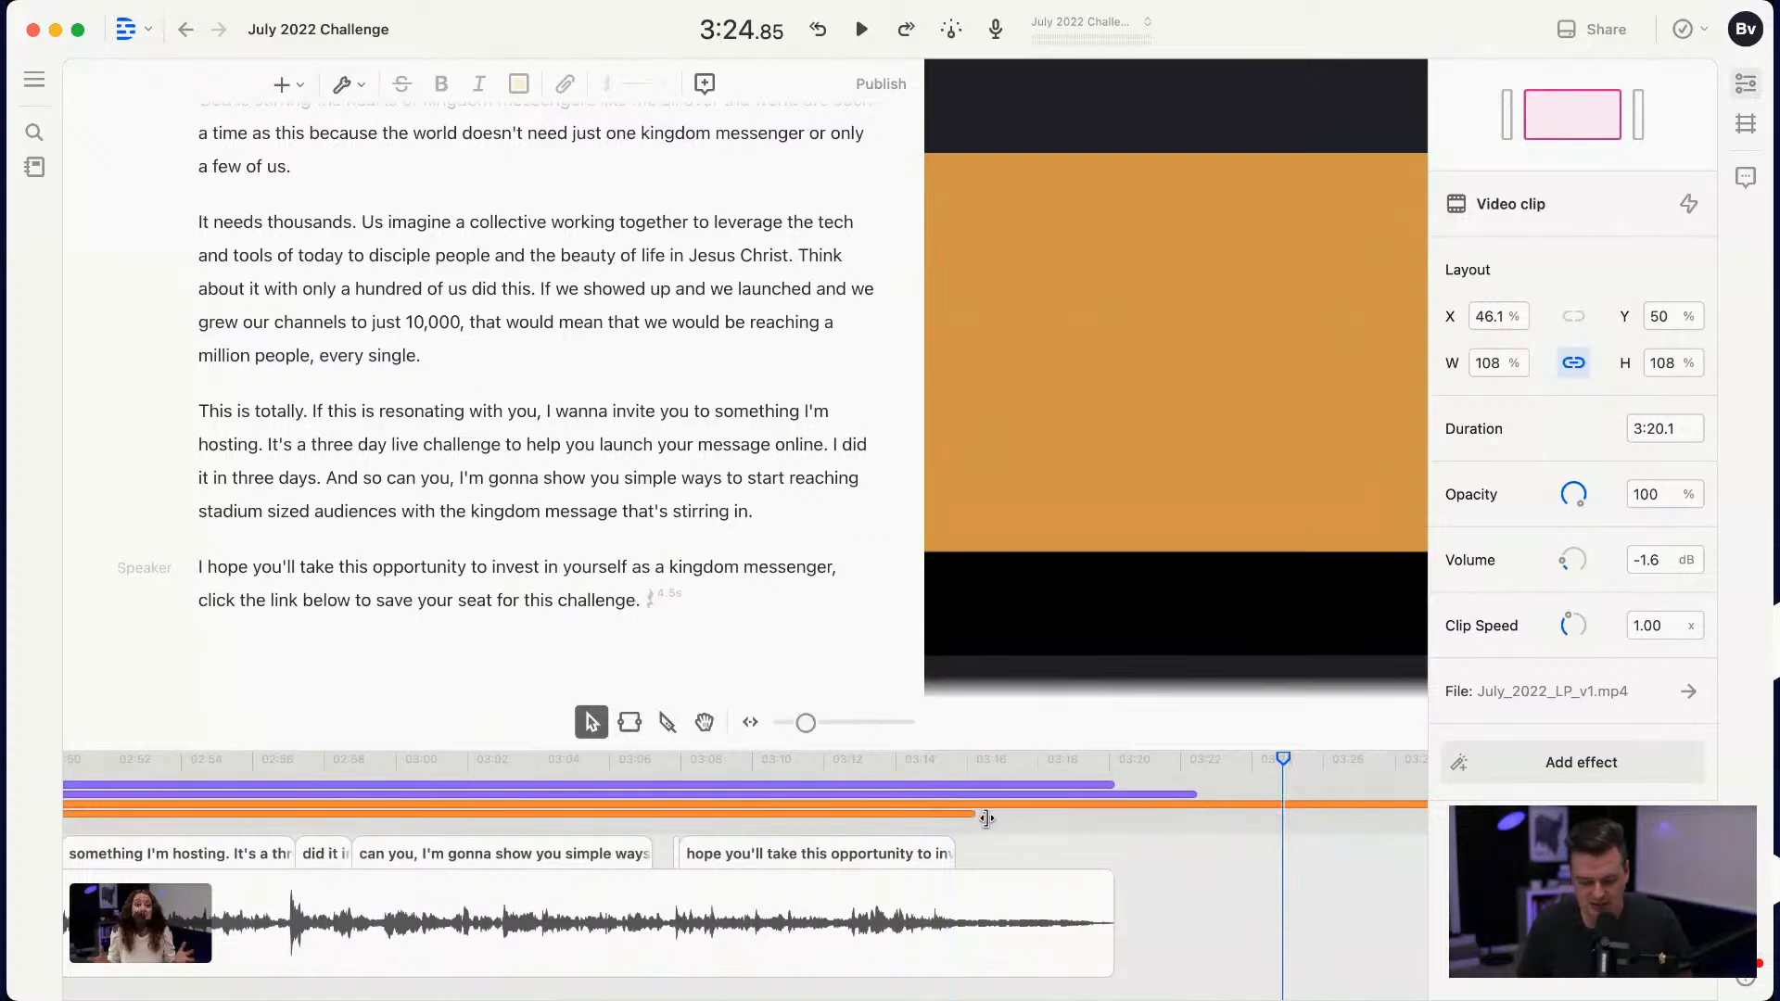
scroll(1168, 805, "right", 4)
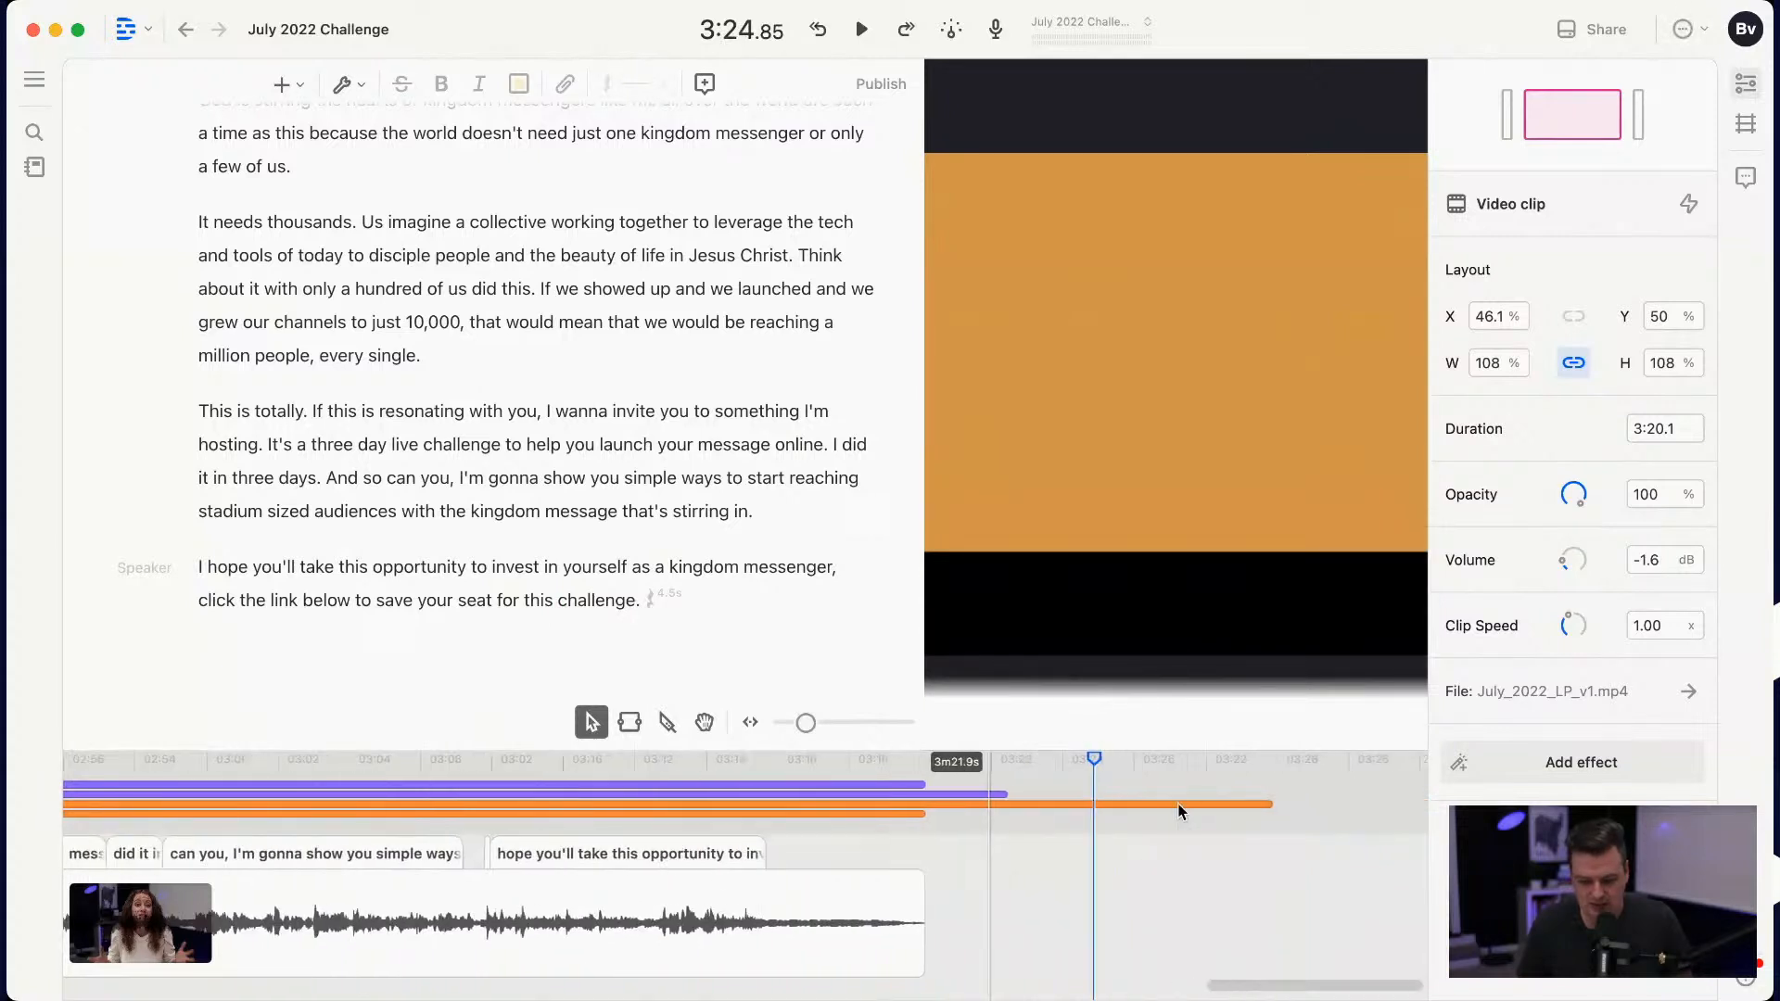
left_click_drag(1154, 803, 794, 801)
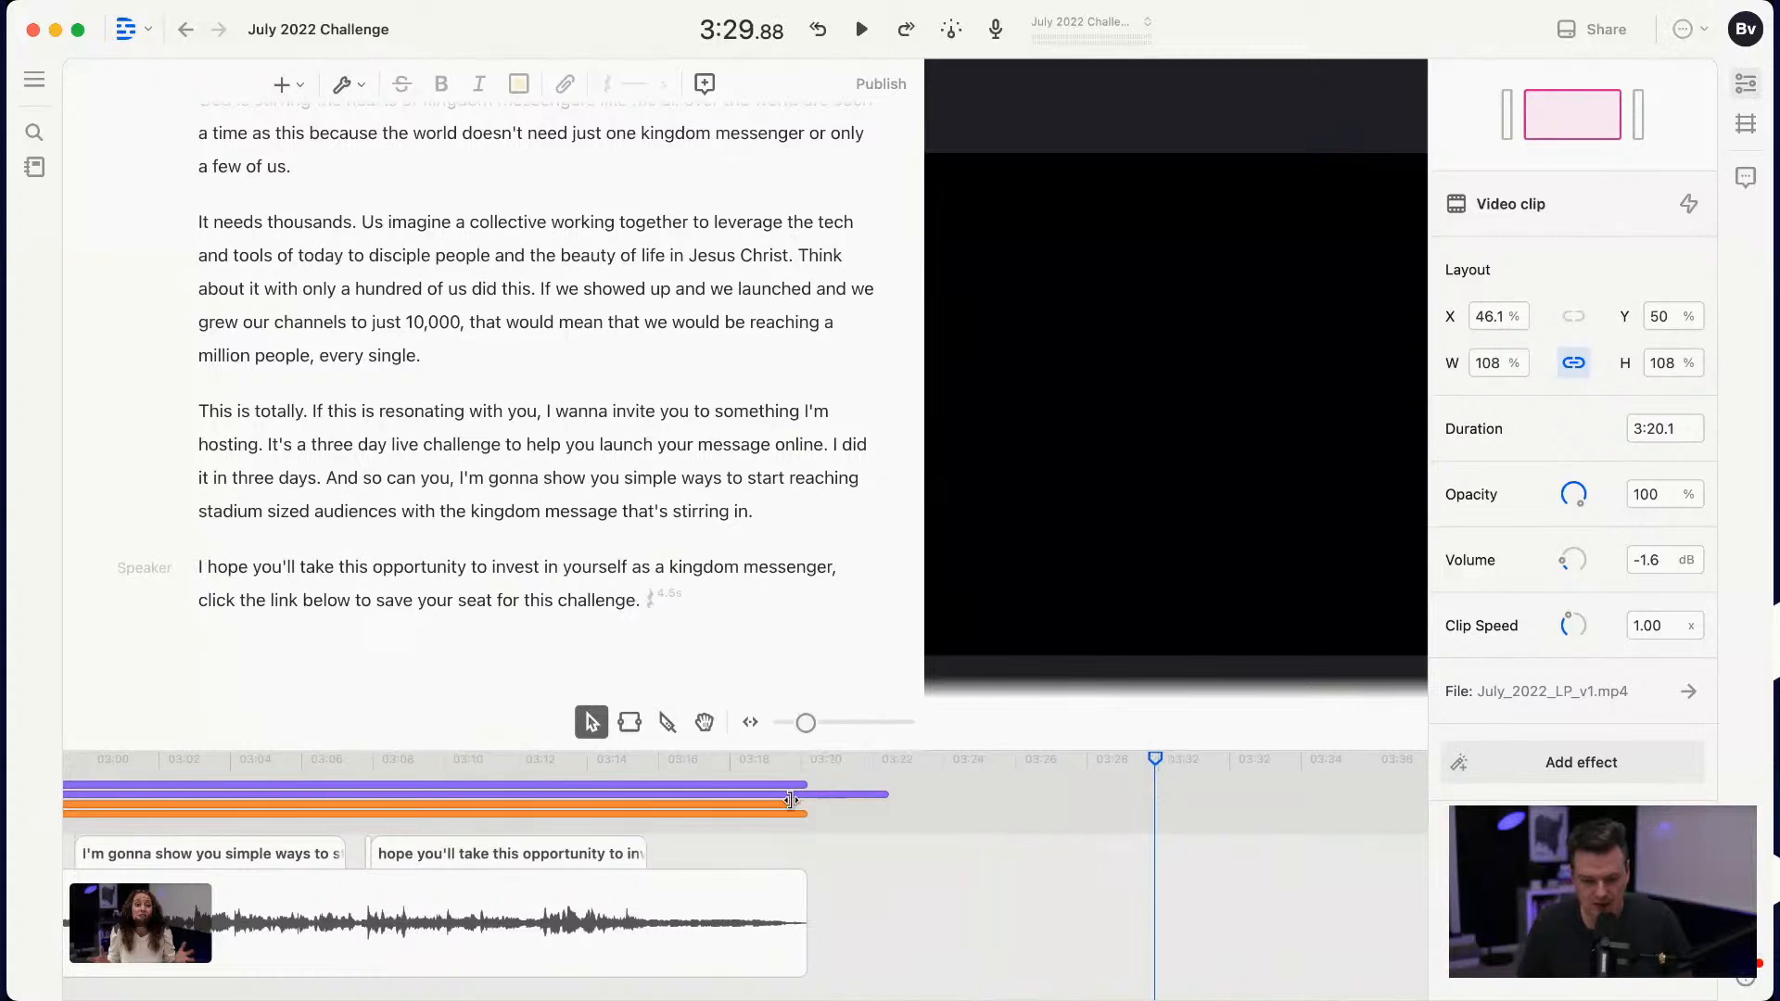
left_click(886, 796)
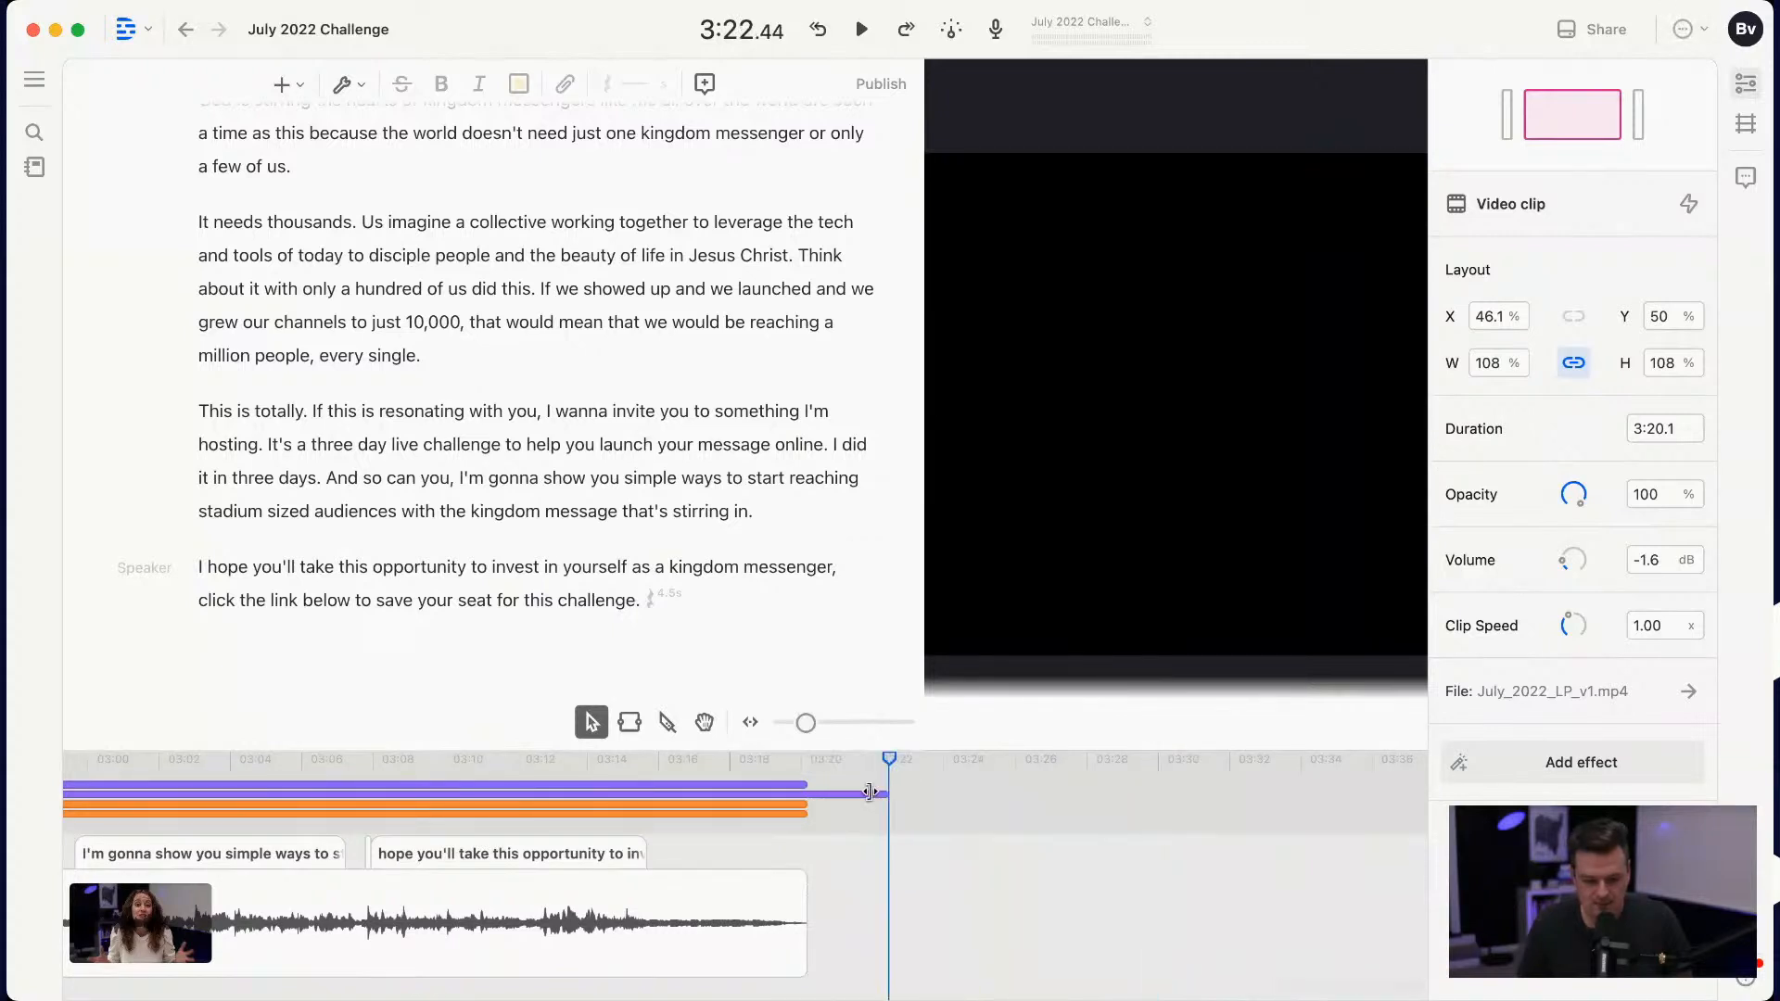
Step: Trim the end of the Fancy Captions clip to about 3:15.7, just before the closing card
left_click(714, 760)
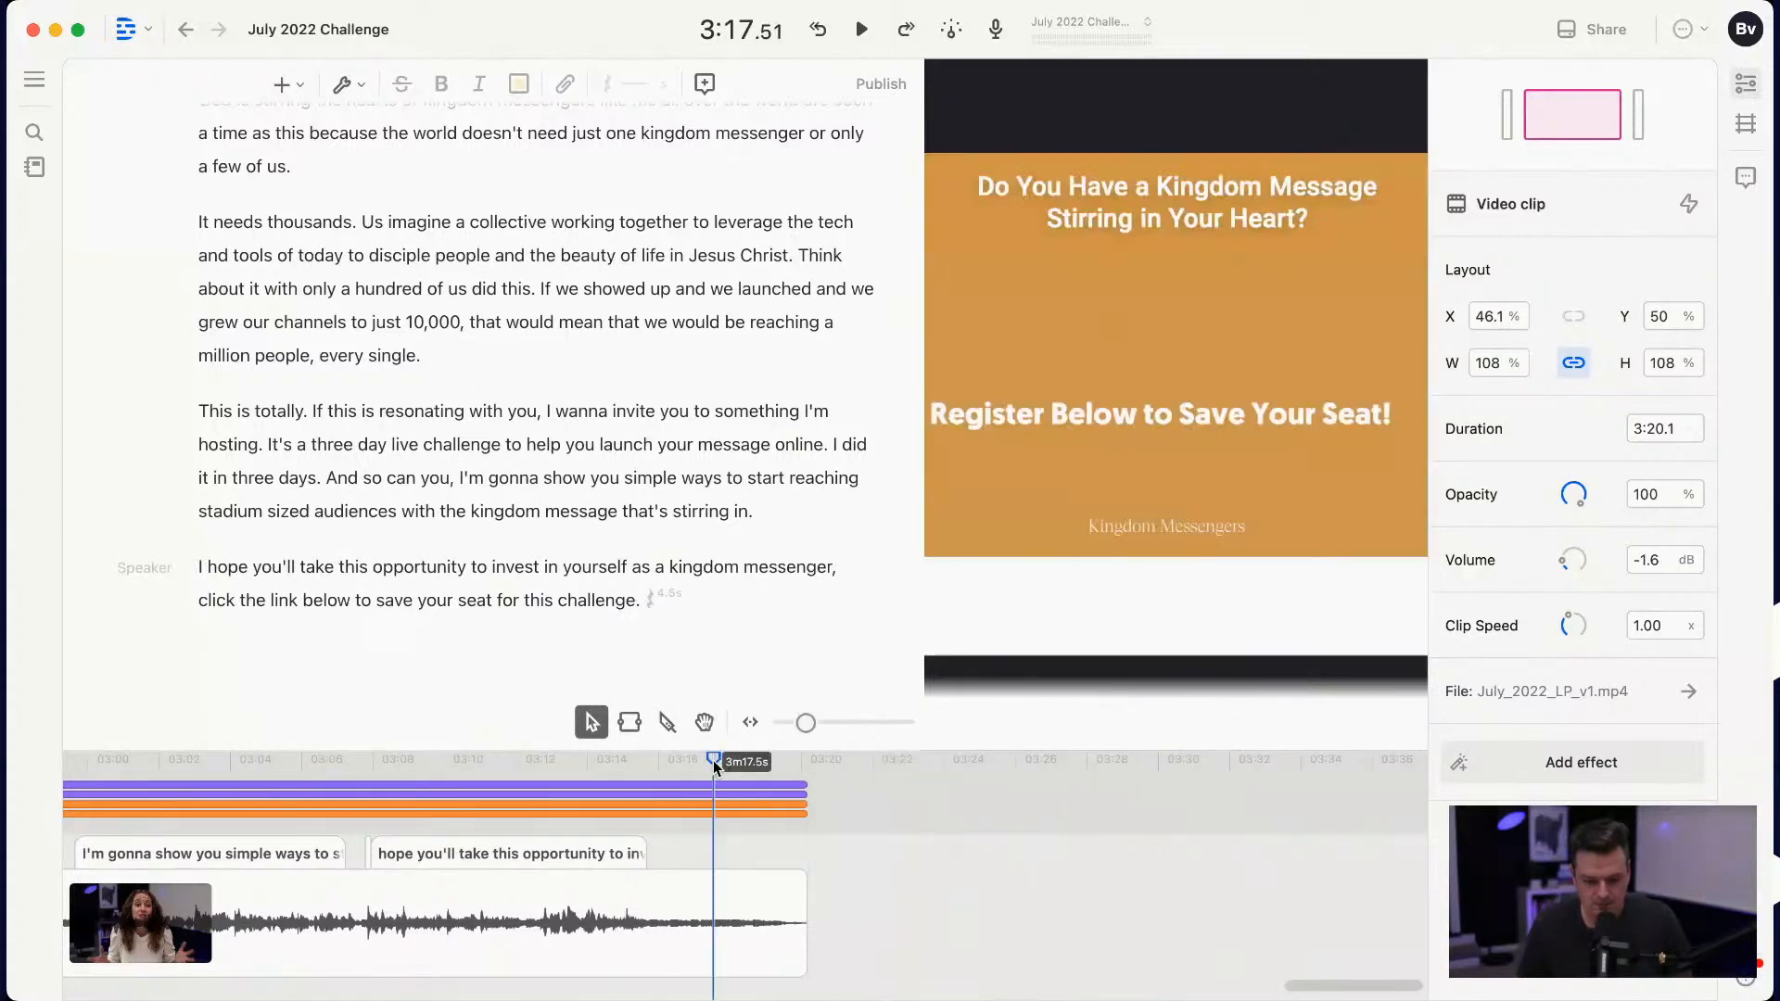
left_click(766, 760)
scroll(779, 797, "up", 2)
left_click_drag(823, 783, 645, 783)
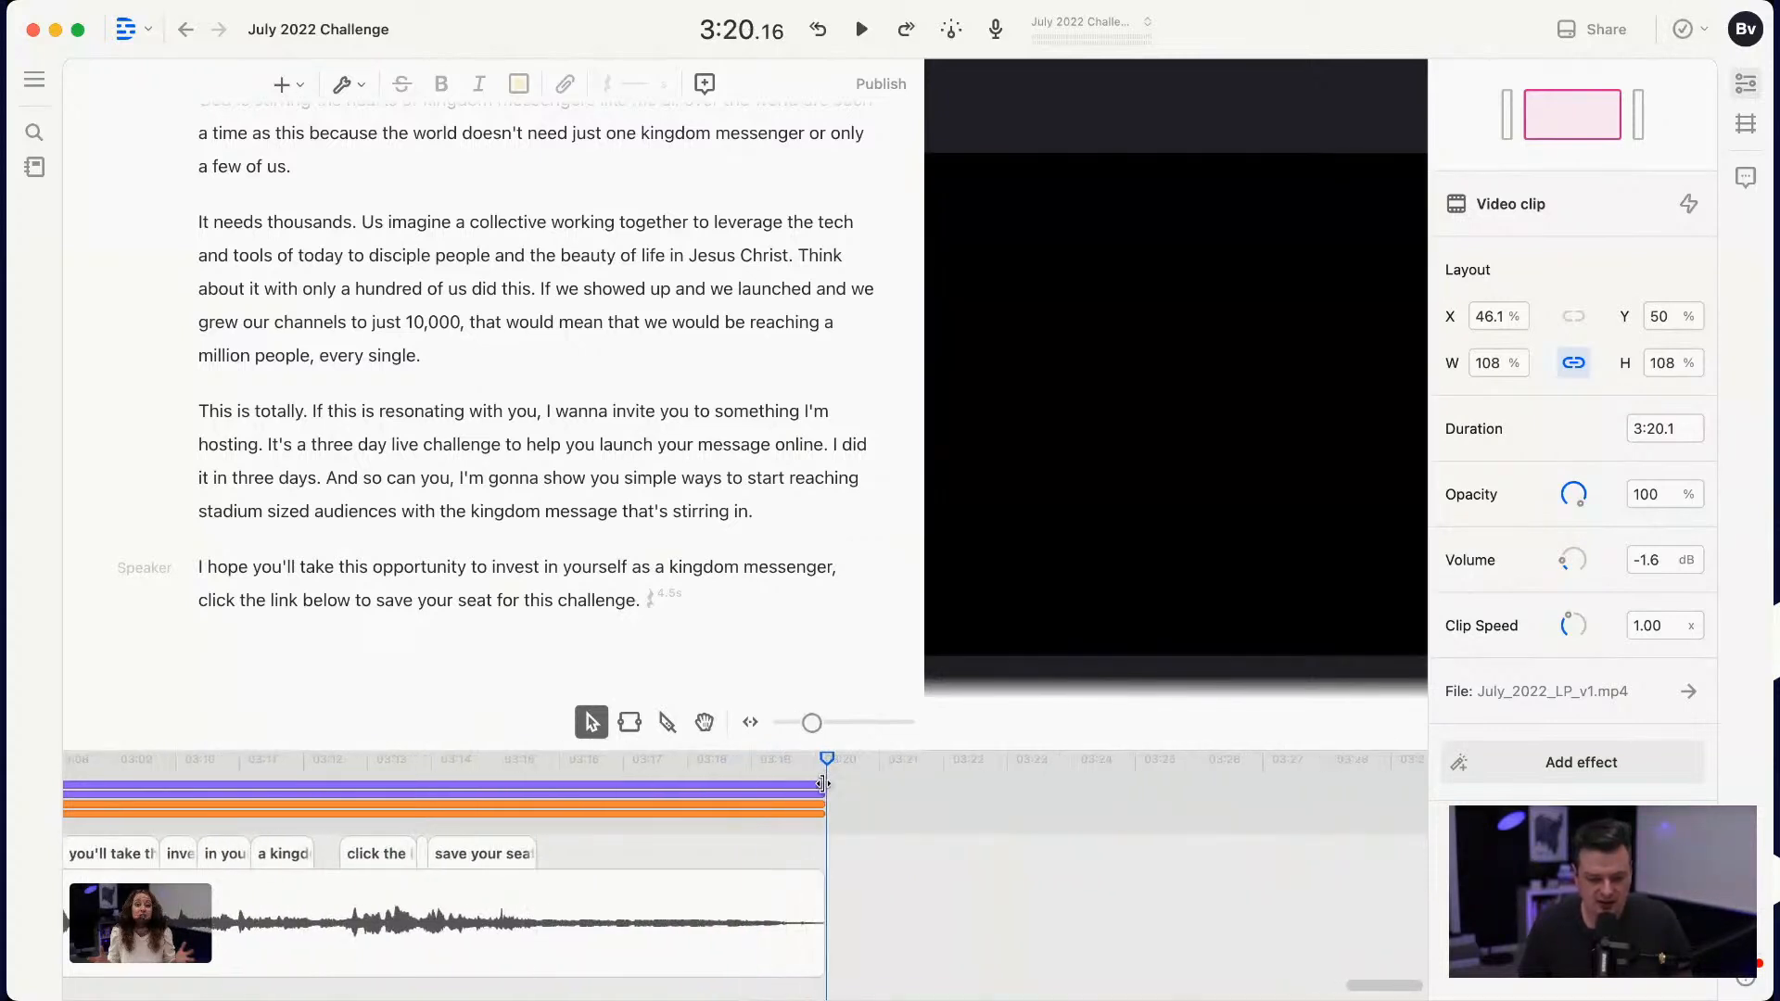
left_click_drag(508, 758, 570, 764)
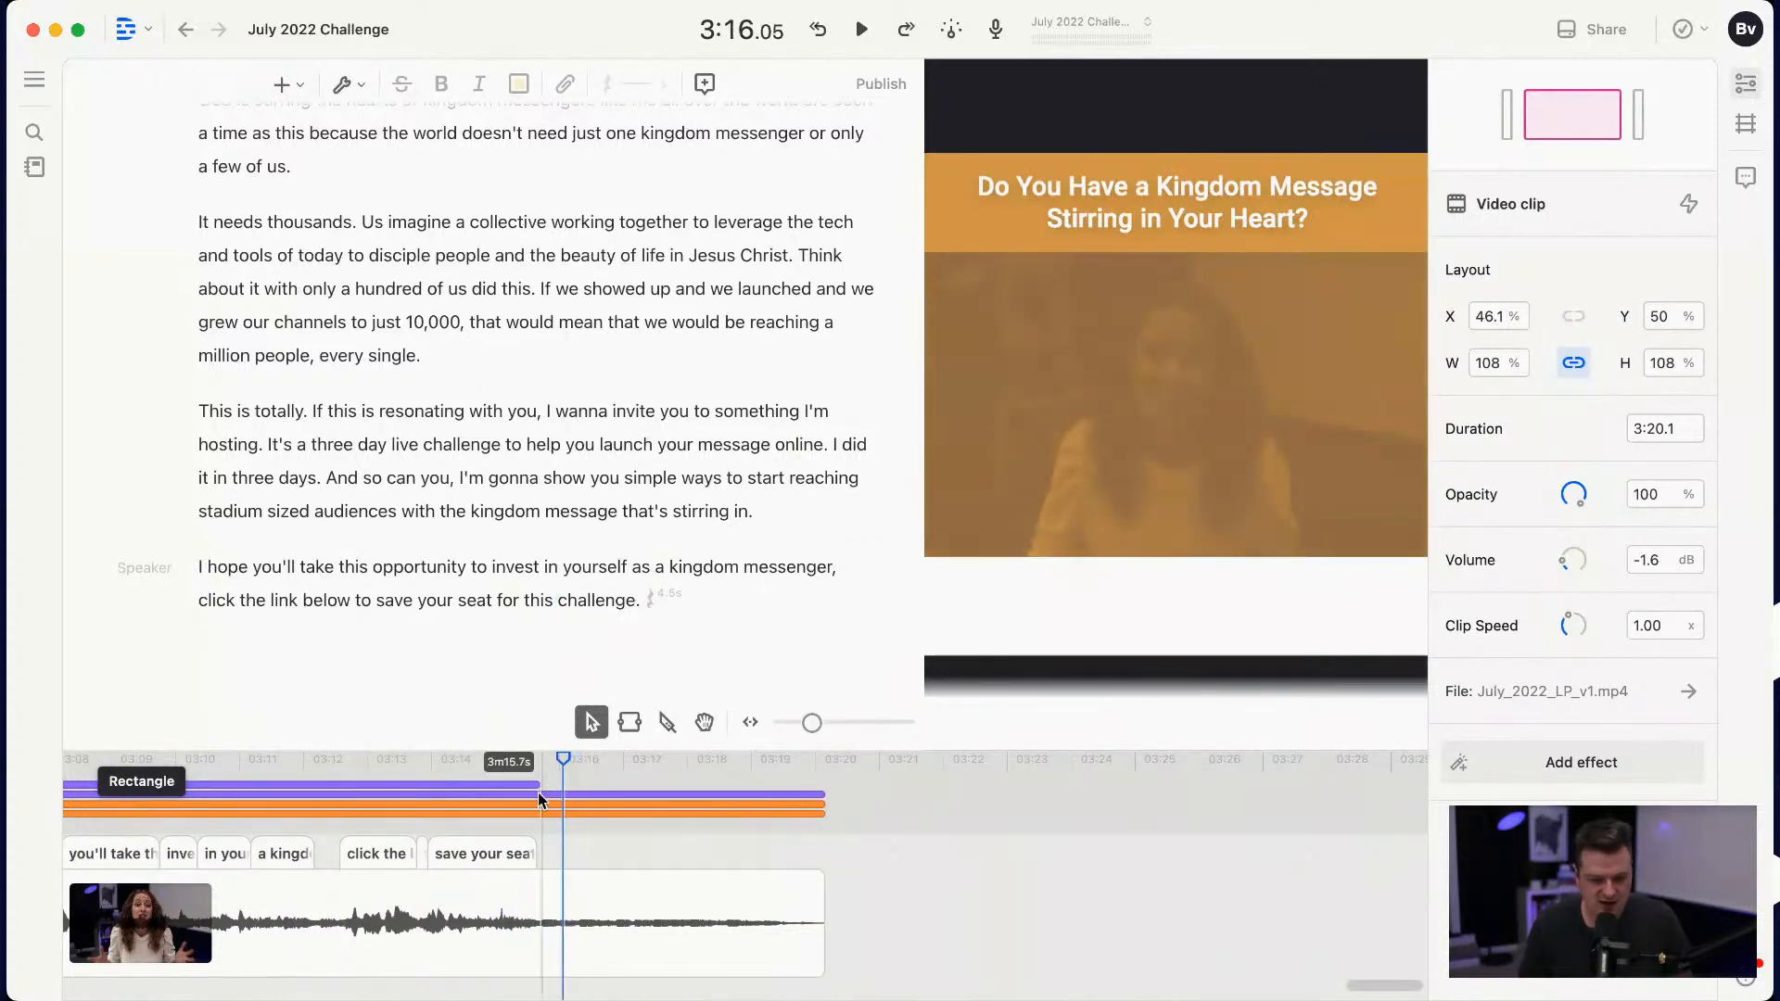
left_click(845, 824)
left_click(805, 758)
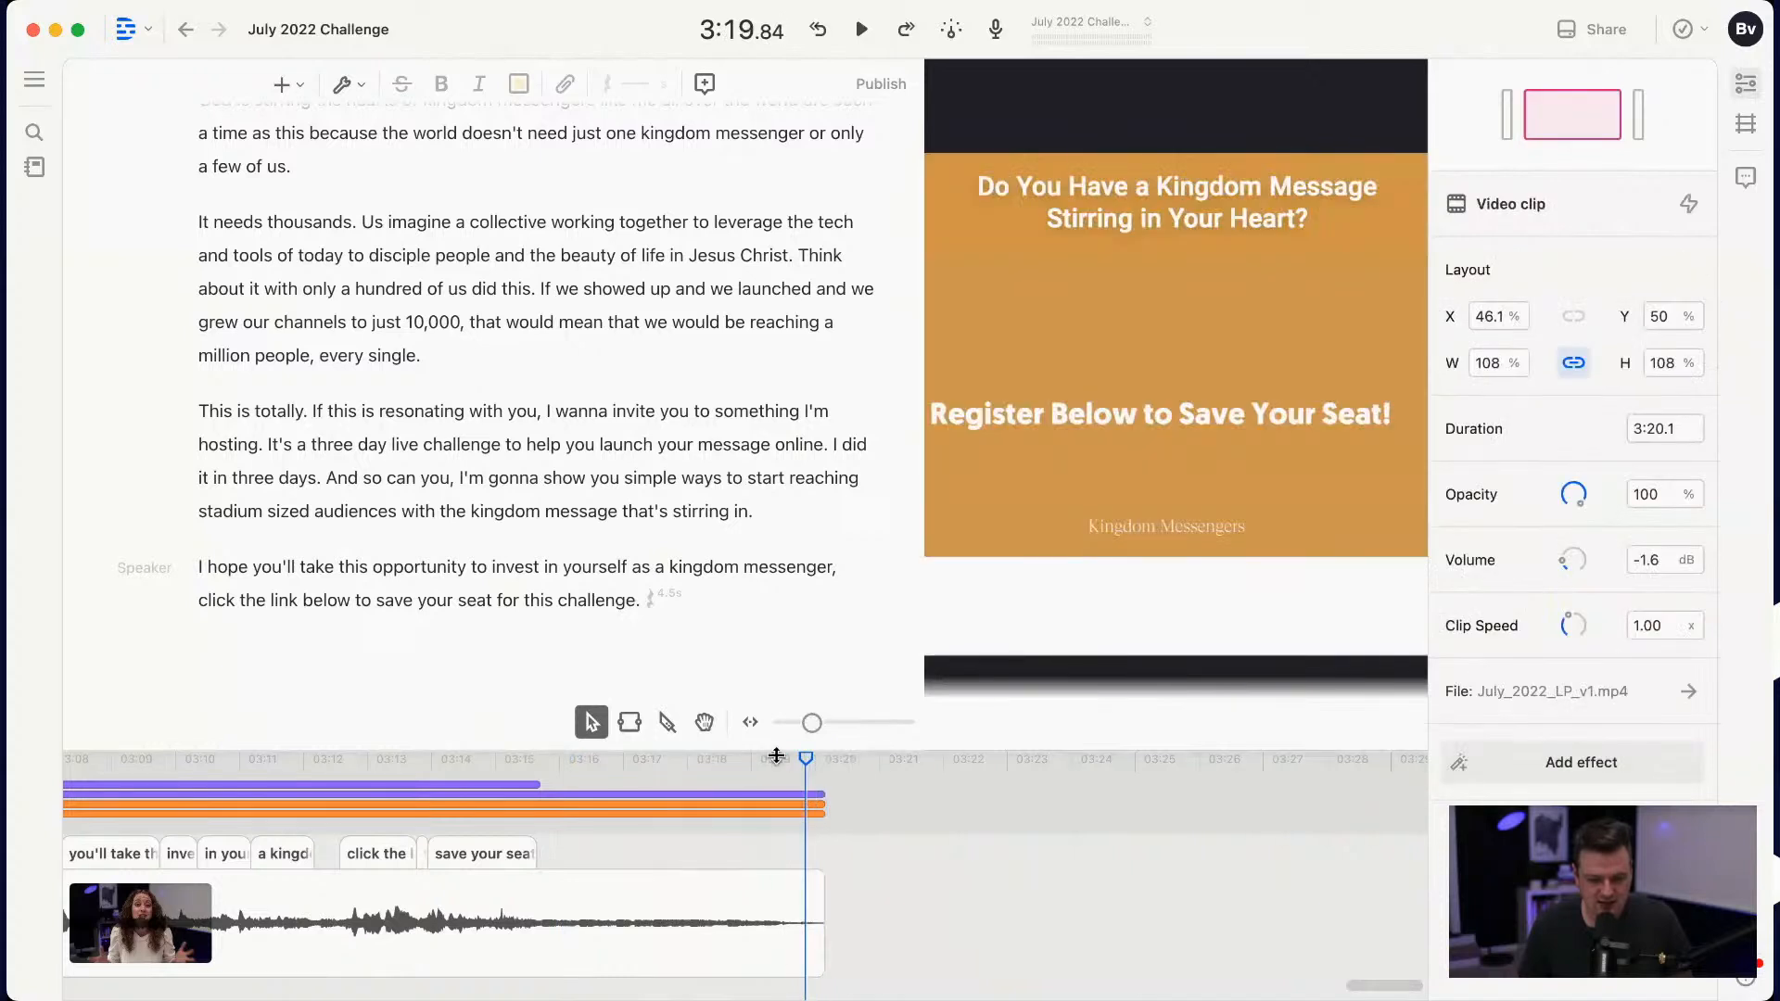
Step: Enlarge the timeline and trim the title clip and both rectangle clips to end at about 3:15.7, level with the captions
left_click_drag(787, 751, 779, 658)
left_click(825, 766)
left_click(790, 782)
left_click(824, 804)
left_click_drag(824, 805, 543, 768)
left_click_drag(825, 768, 554, 749)
left_click_drag(823, 734, 537, 729)
left_click_drag(458, 664, 652, 670)
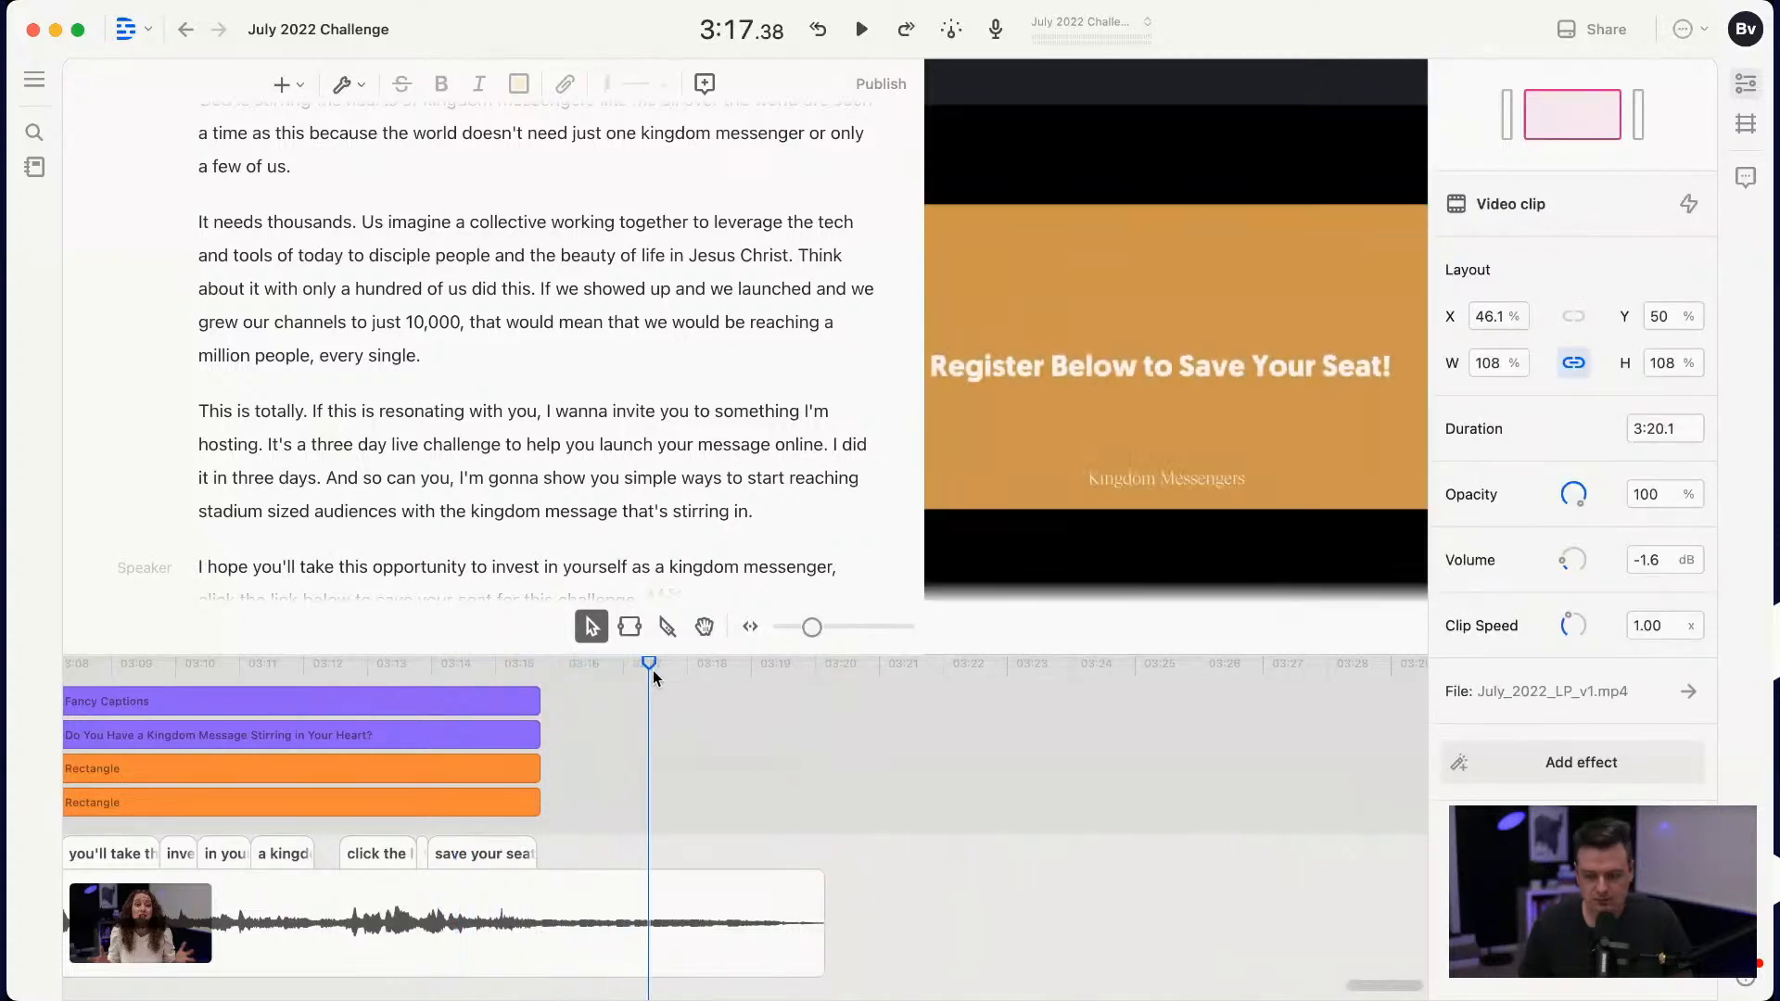
Step: Scale the video clip up to 113% and center it at X 50%, Y 50% on the closing card
right_click(1173, 371)
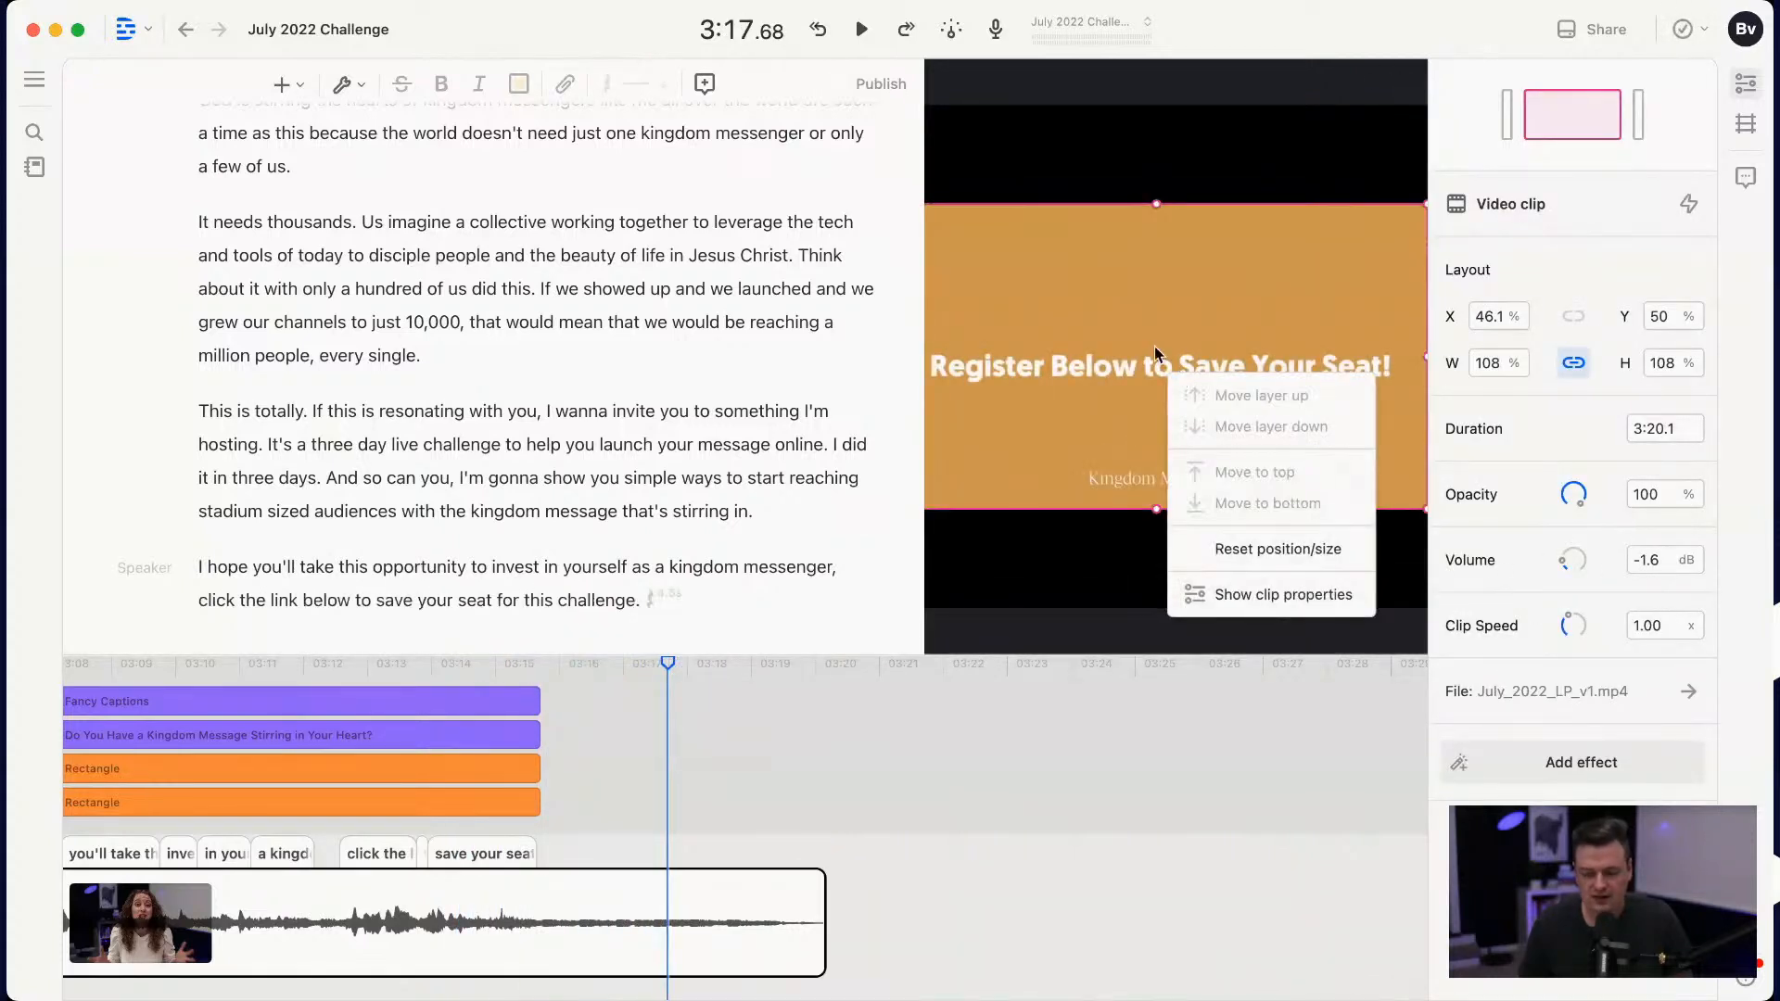
left_click(1154, 347)
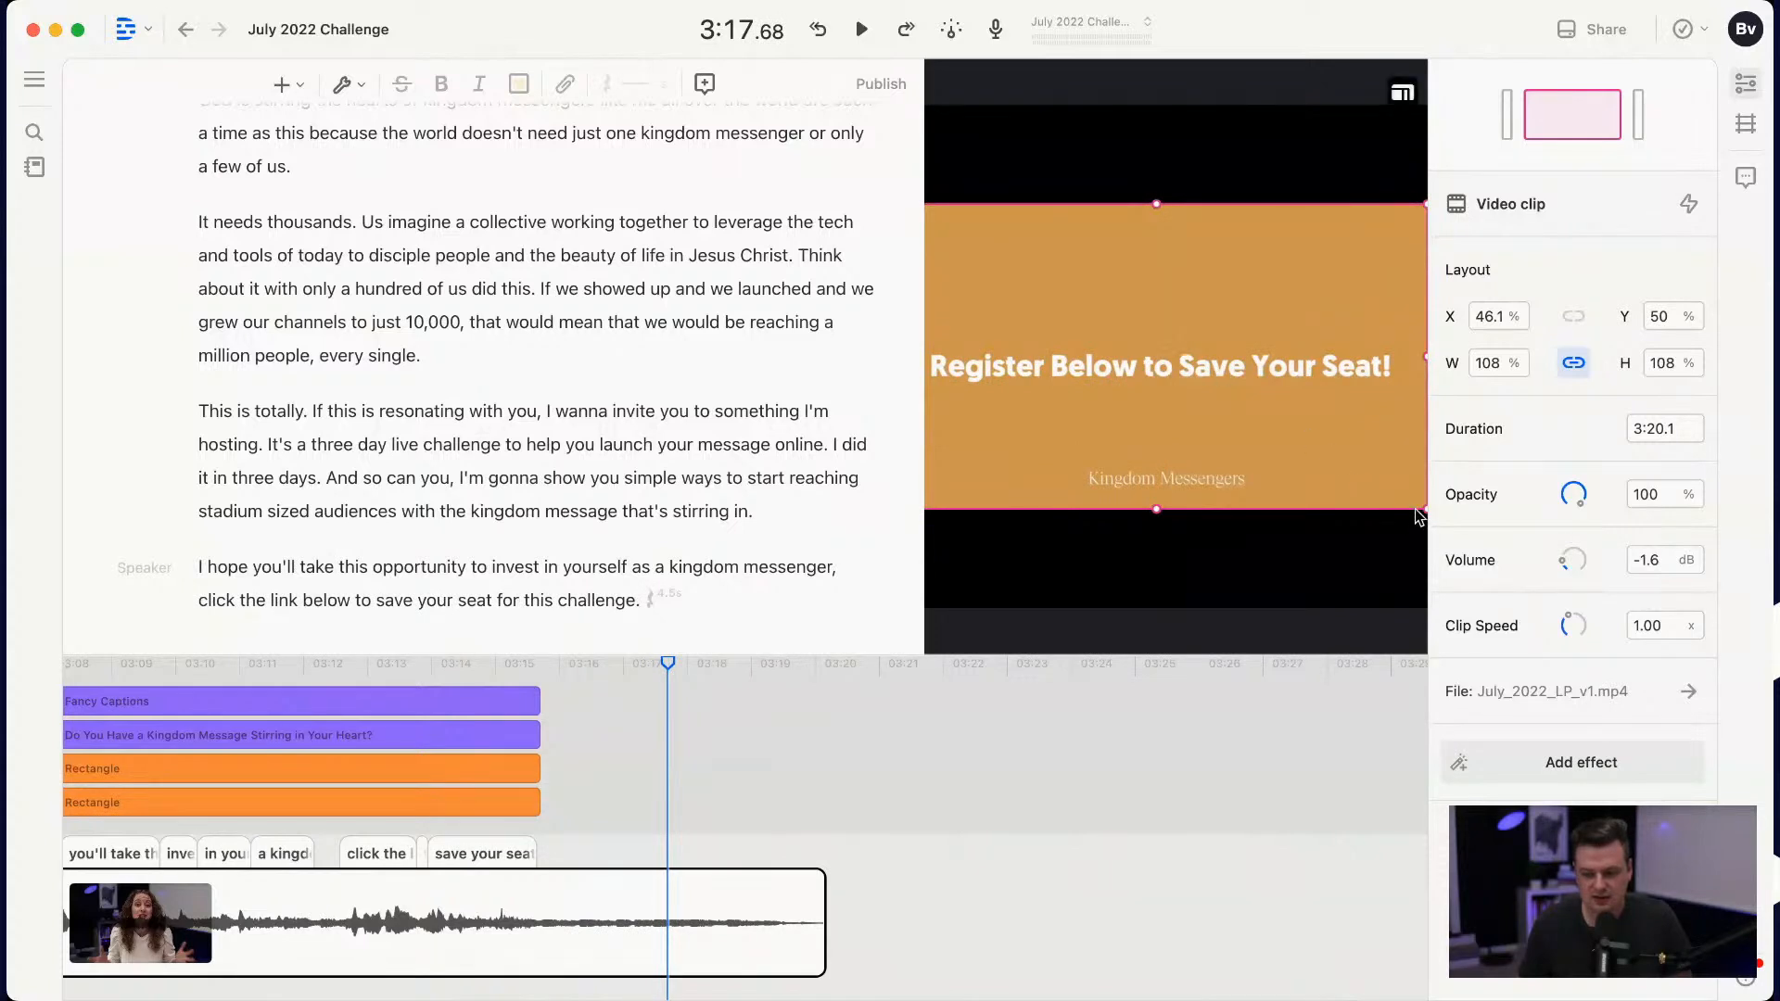
left_click_drag(1423, 509, 1448, 514)
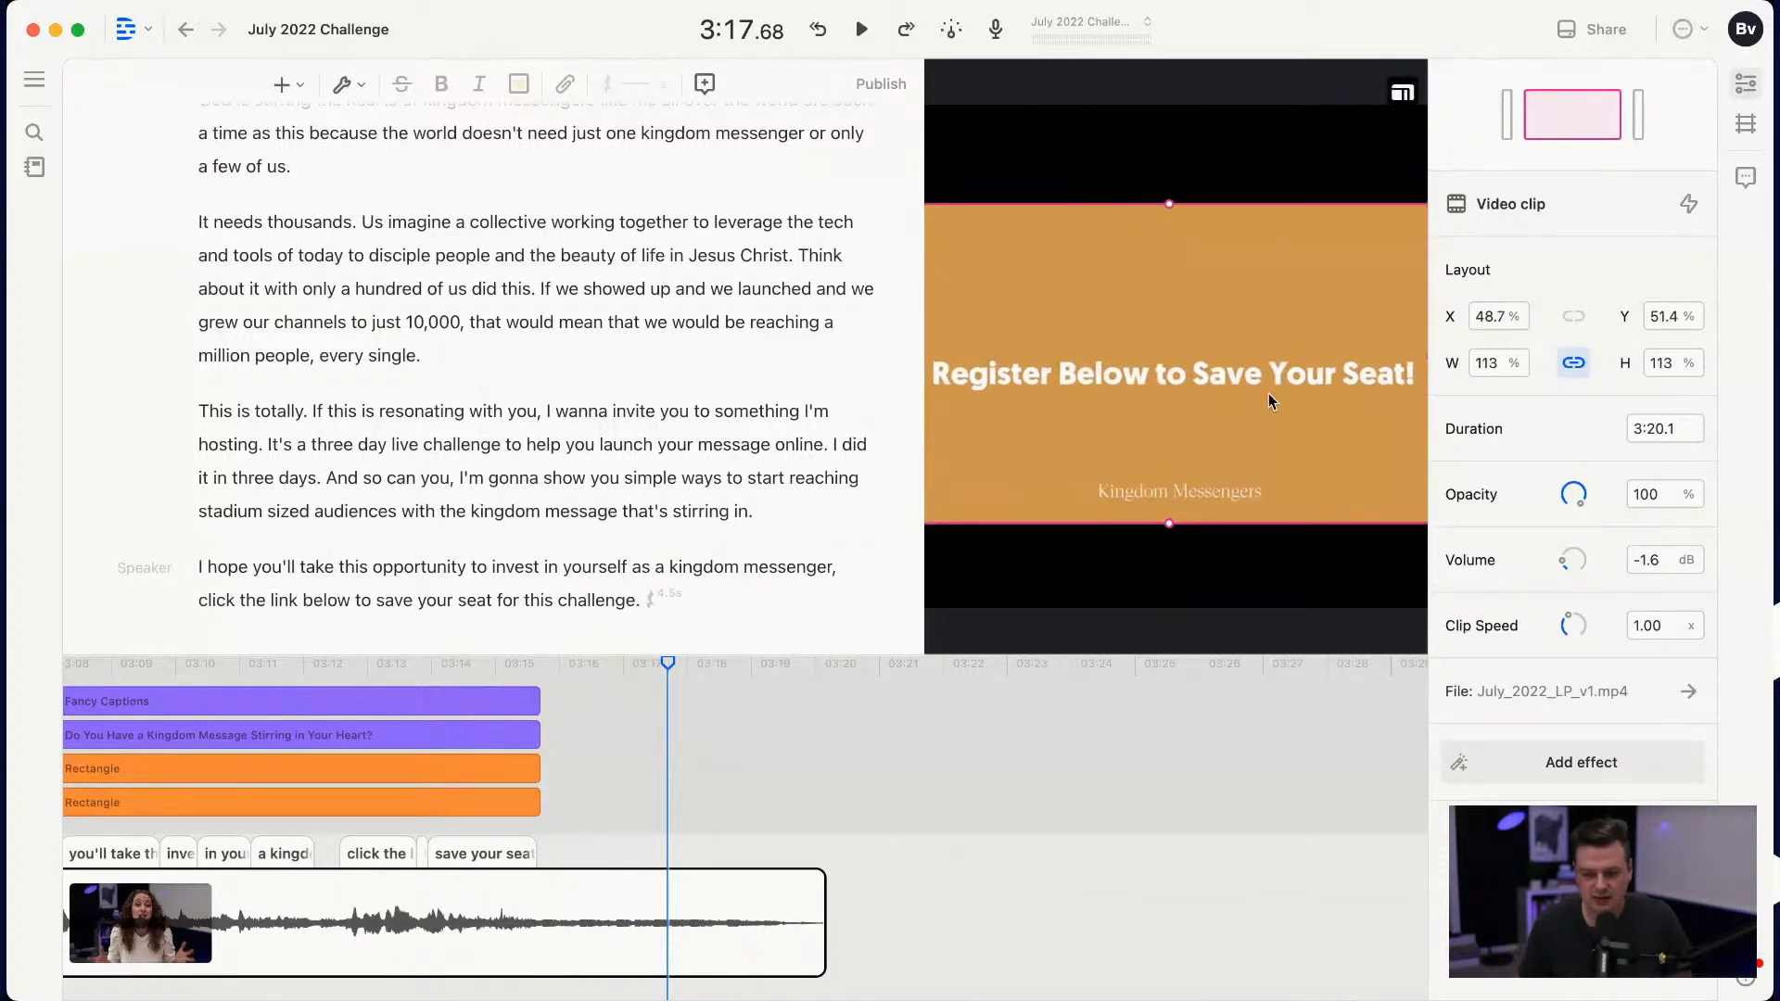
left_click_drag(1268, 393, 1270, 382)
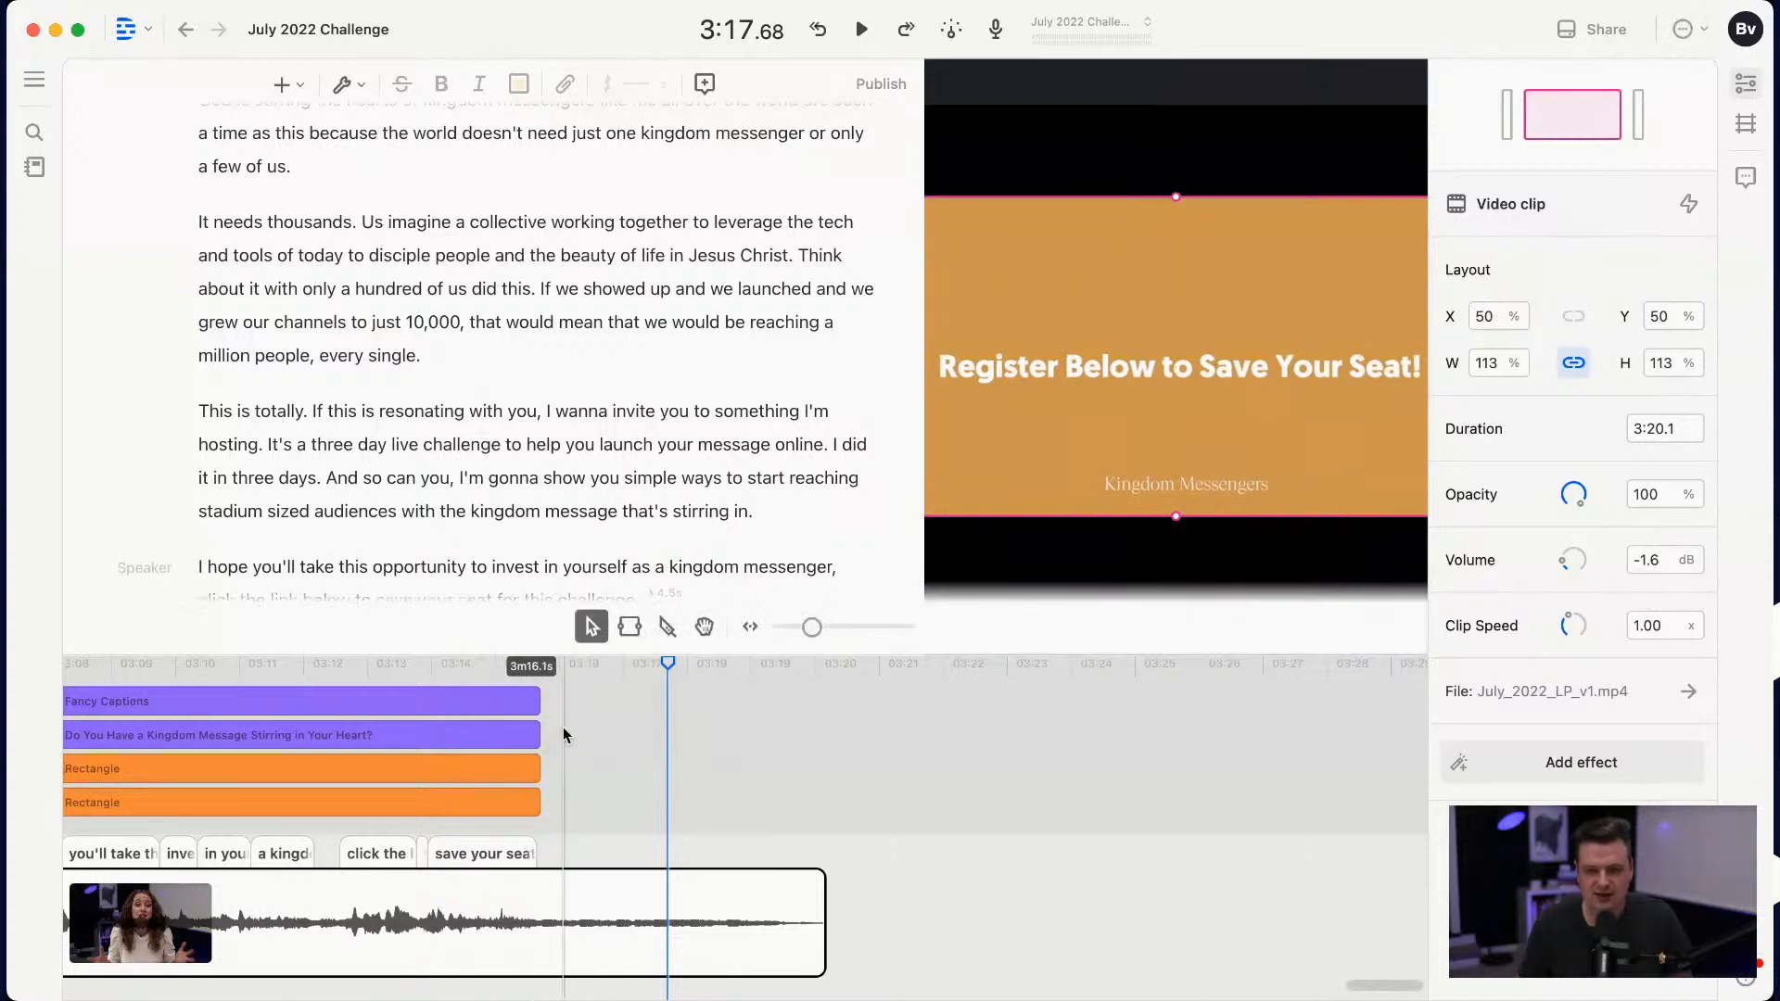
Step: Examine the last captions and the closing card between about 3:11 and the end of the video
left_click(371, 669)
left_click_drag(368, 671, 440, 707)
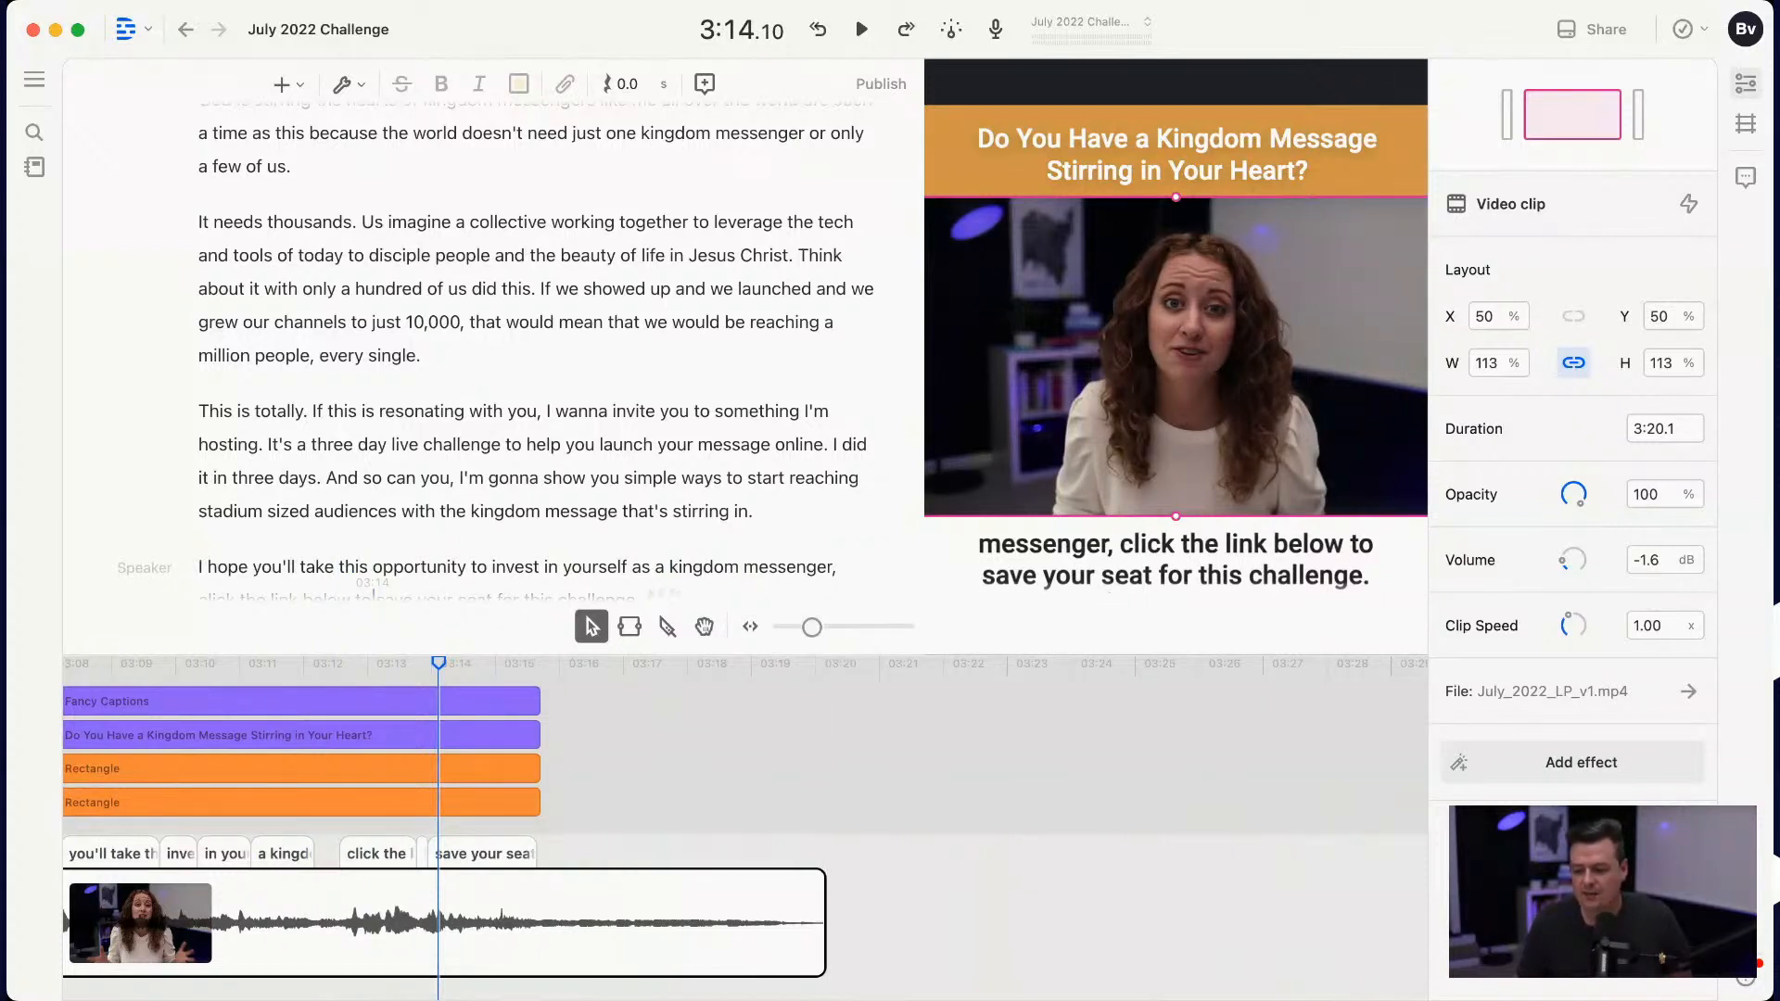
scroll(676, 858, "left", 10)
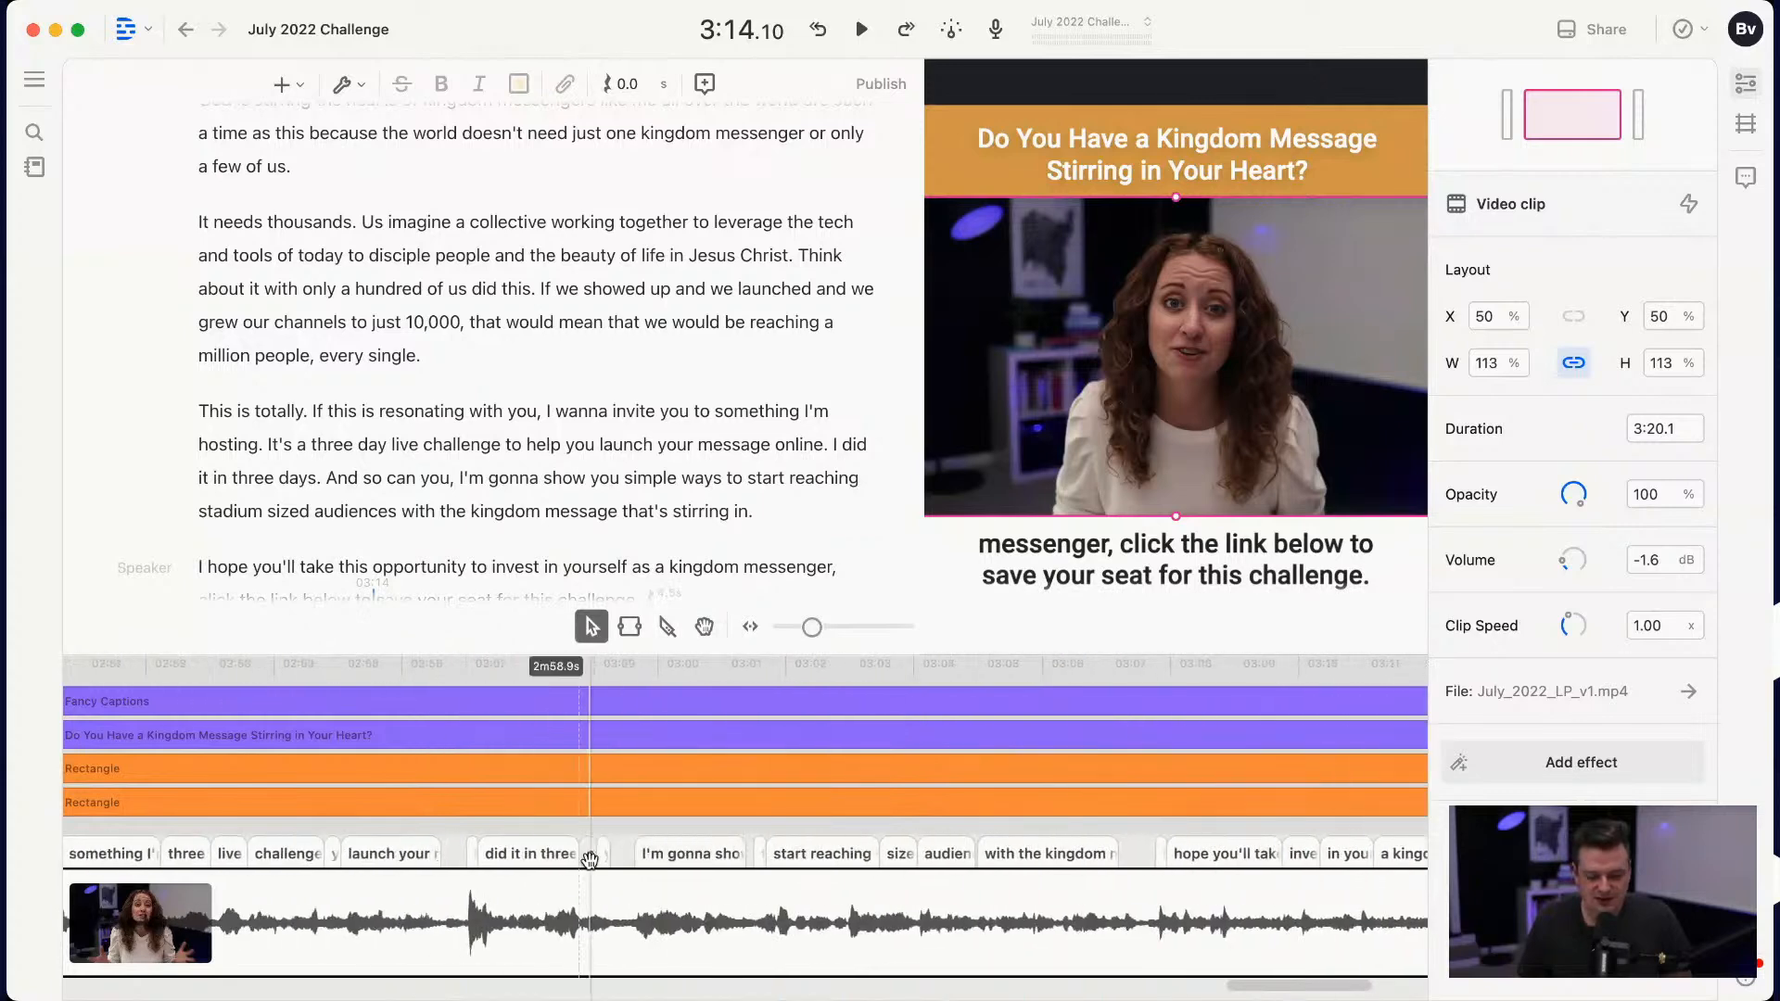
scroll(590, 860, "right", 5)
mouse_move(1229, 668)
left_mouse_down()
mouse_move(1214, 665)
mouse_move(1243, 663)
left_mouse_up()
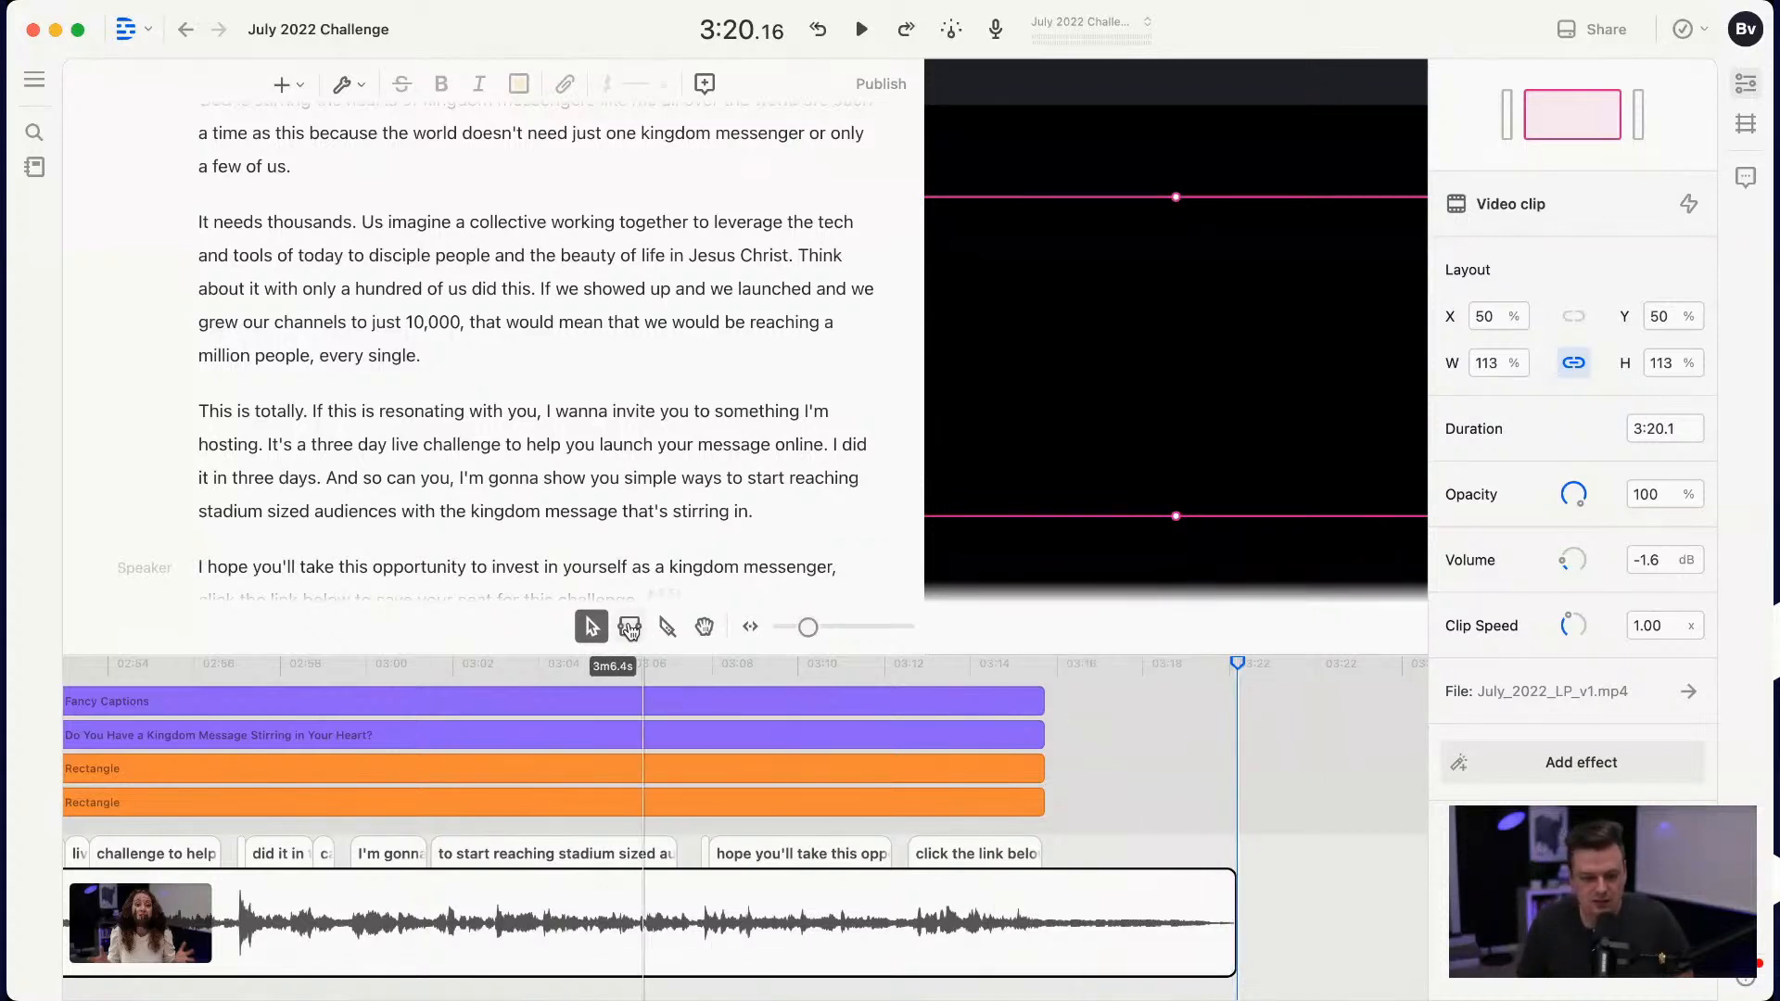
left_click(629, 628)
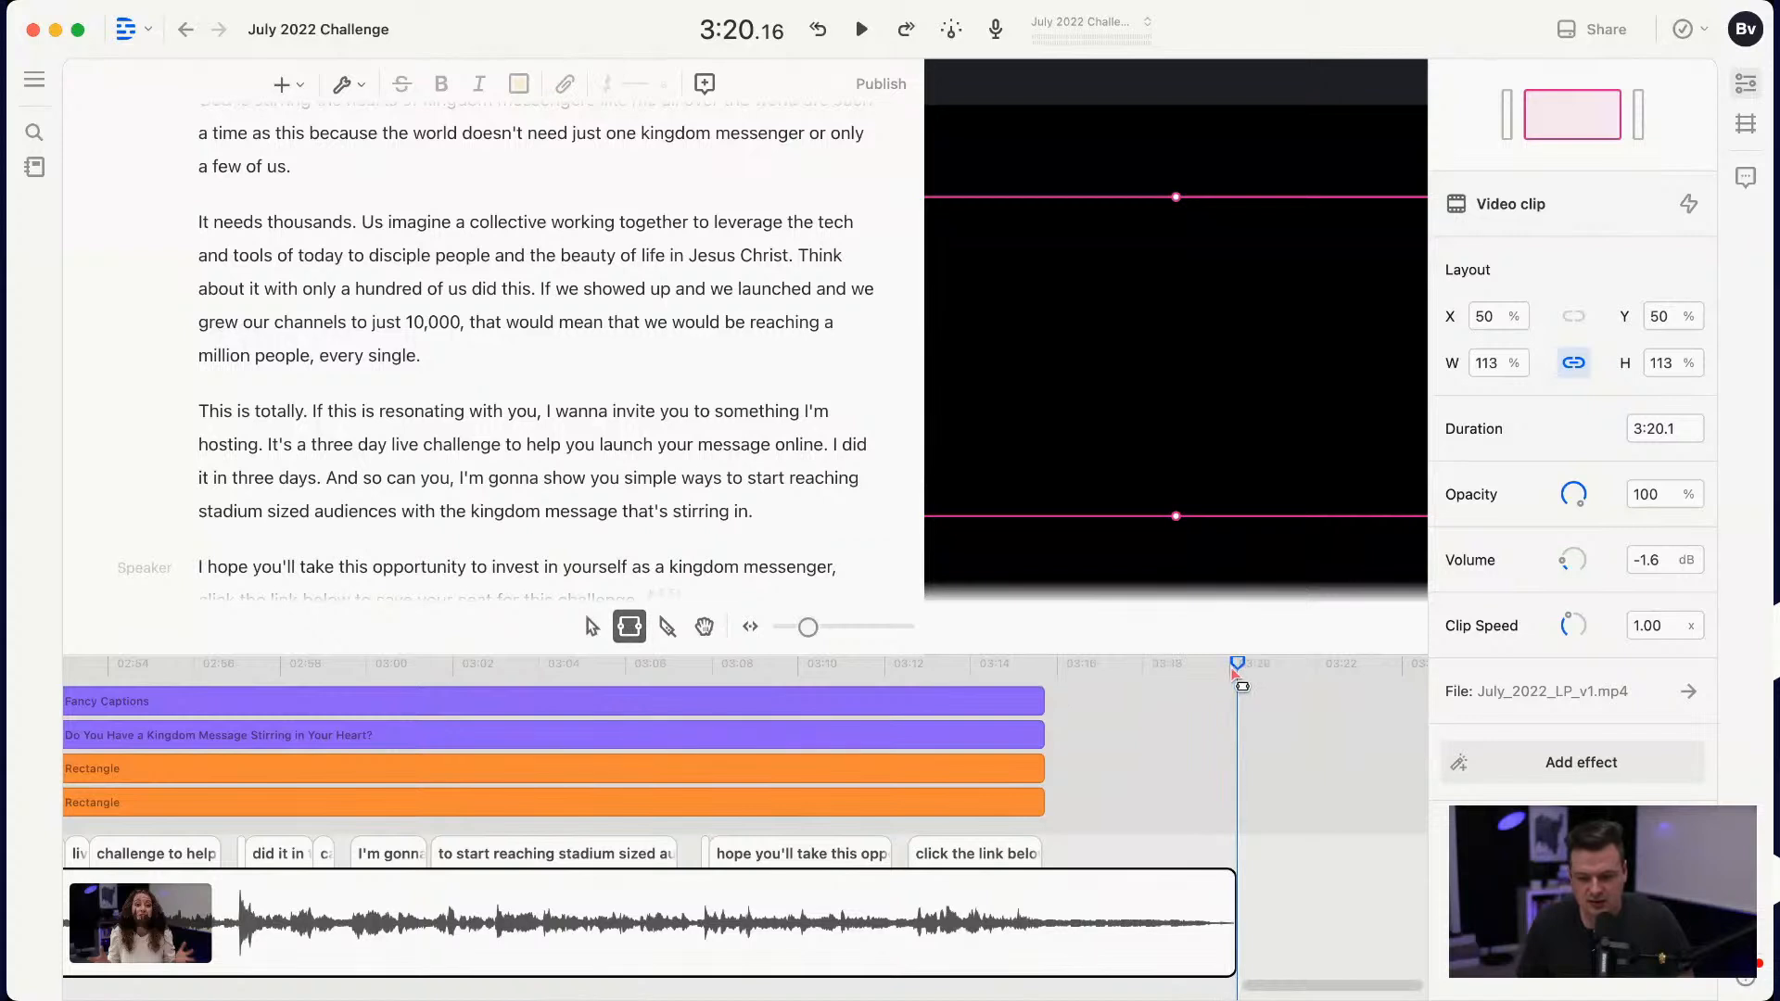
left_click(819, 662)
left_click(1194, 677)
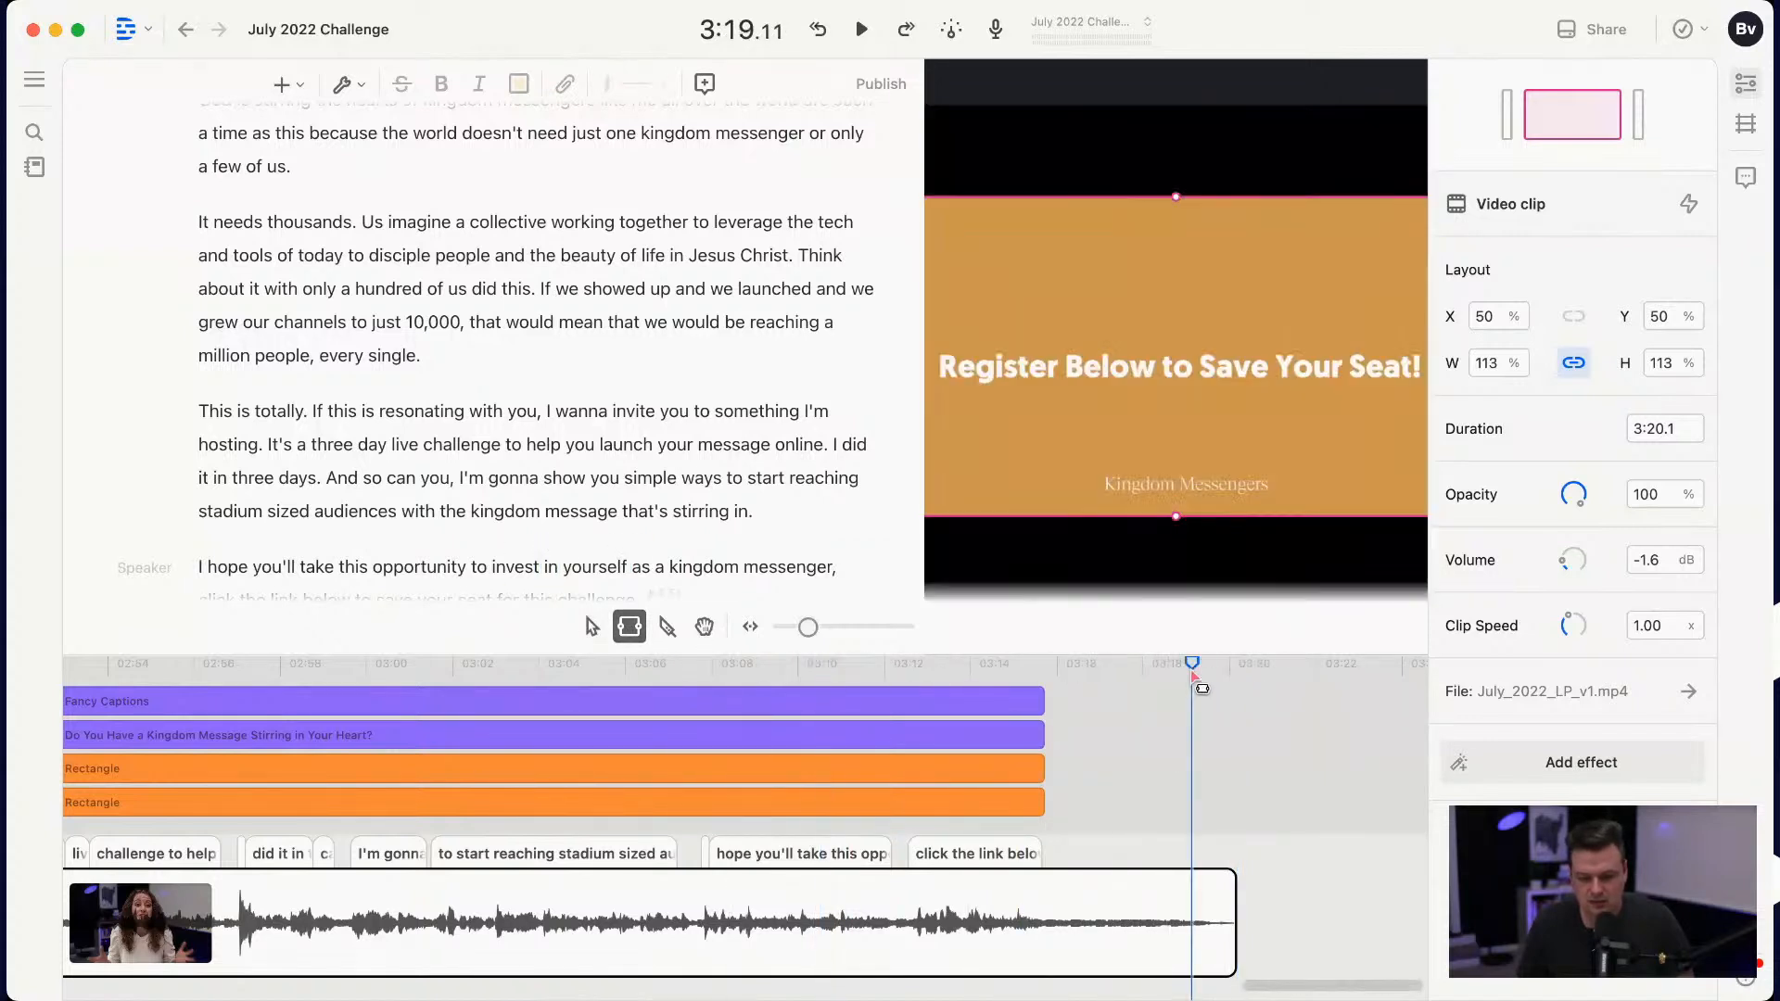
key("space")
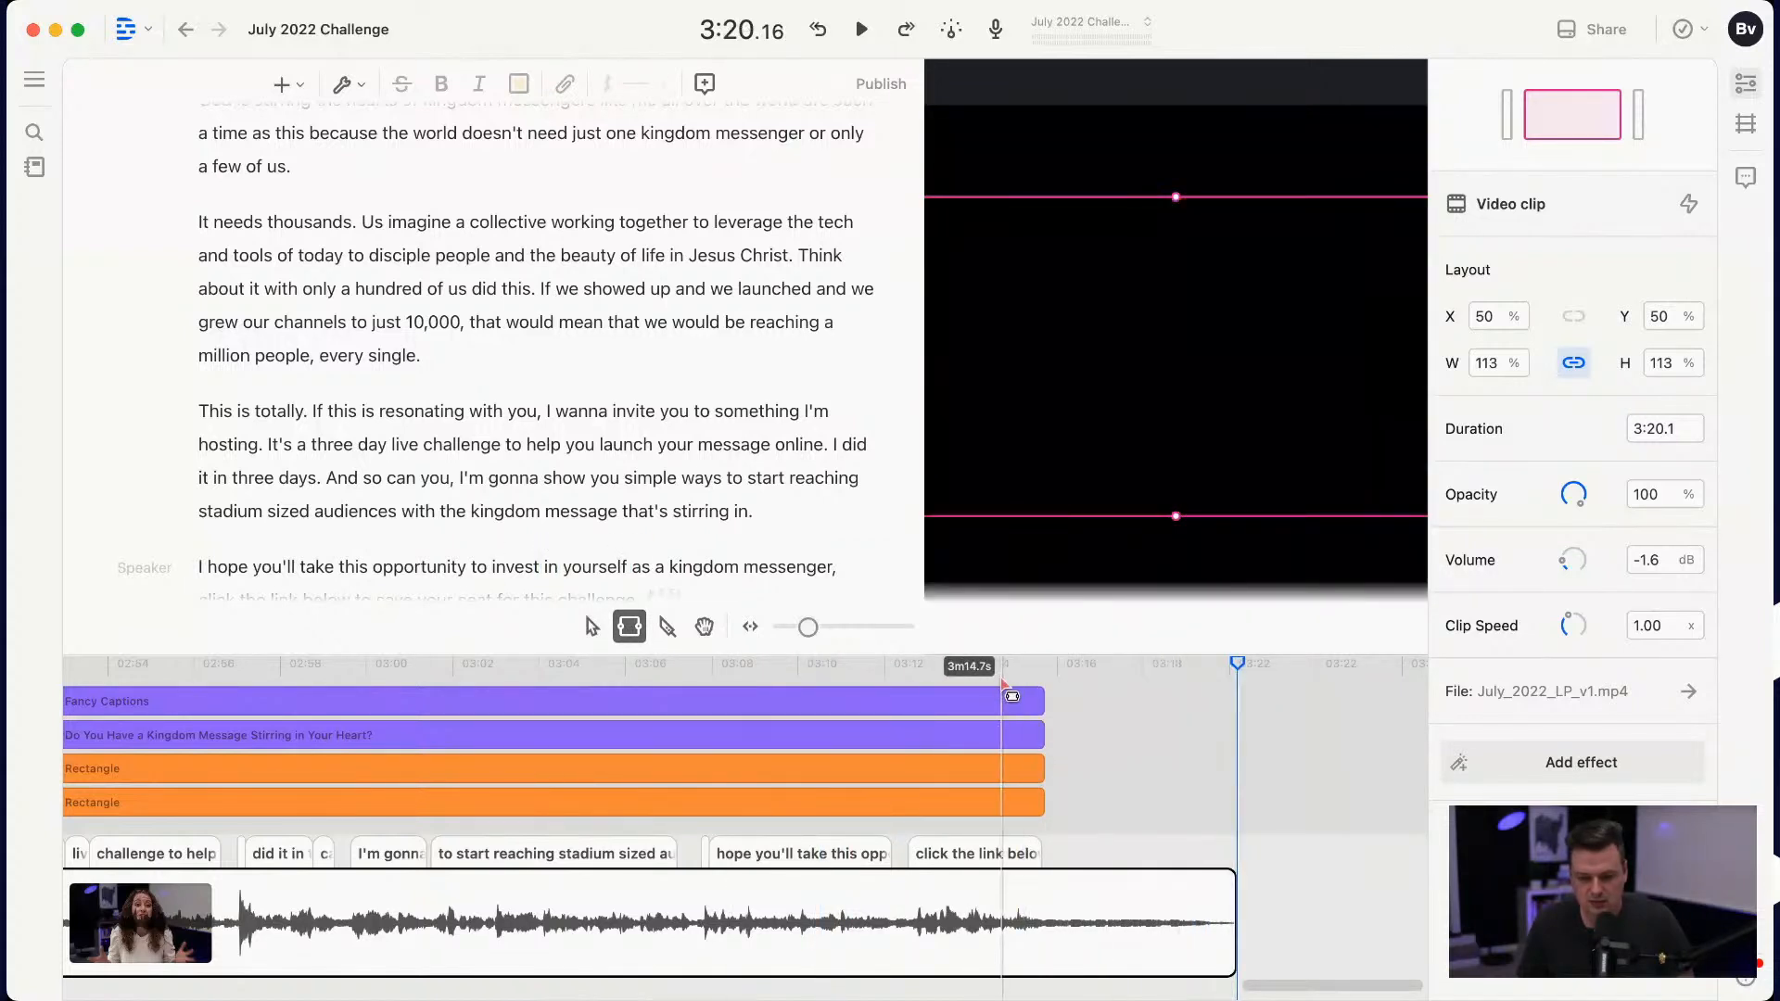
left_click(872, 697)
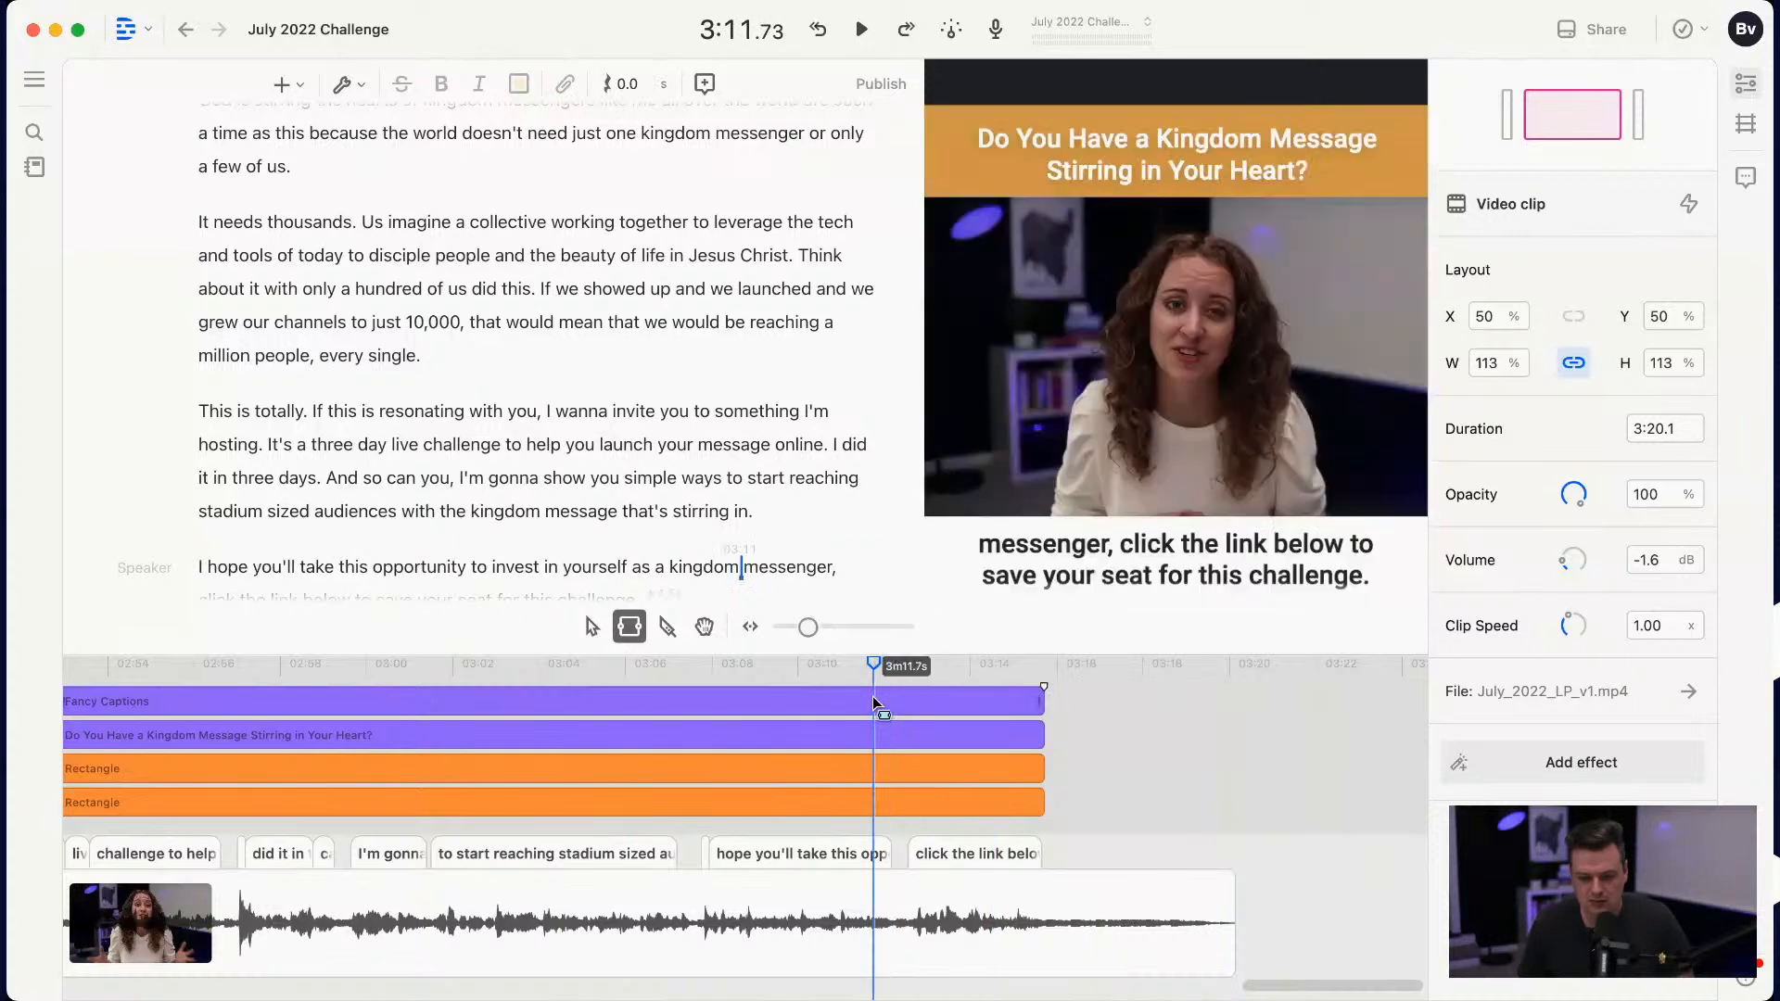
left_click(591, 629)
left_click(1236, 666)
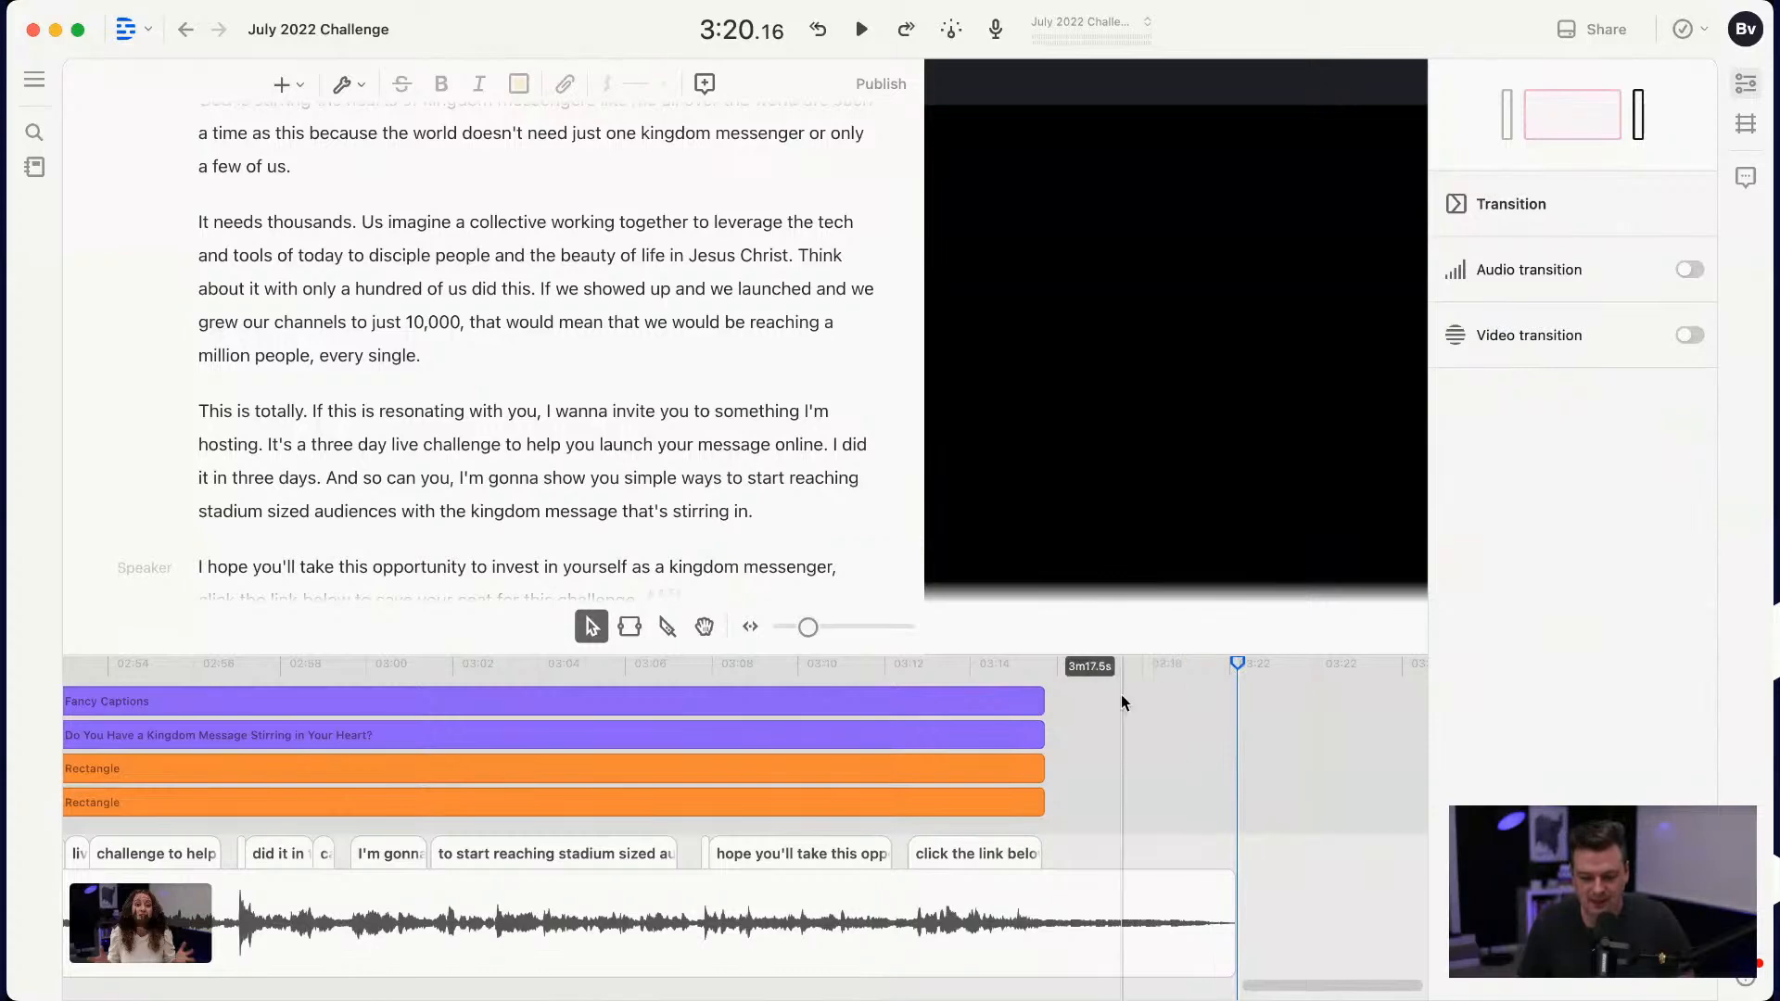
Step: Select a range of about 3.8 s on the Fancy Captions clip near the start, and undo the video clip's recentering
scroll(1121, 693, "left", 15)
scroll(1121, 702, "left", 7)
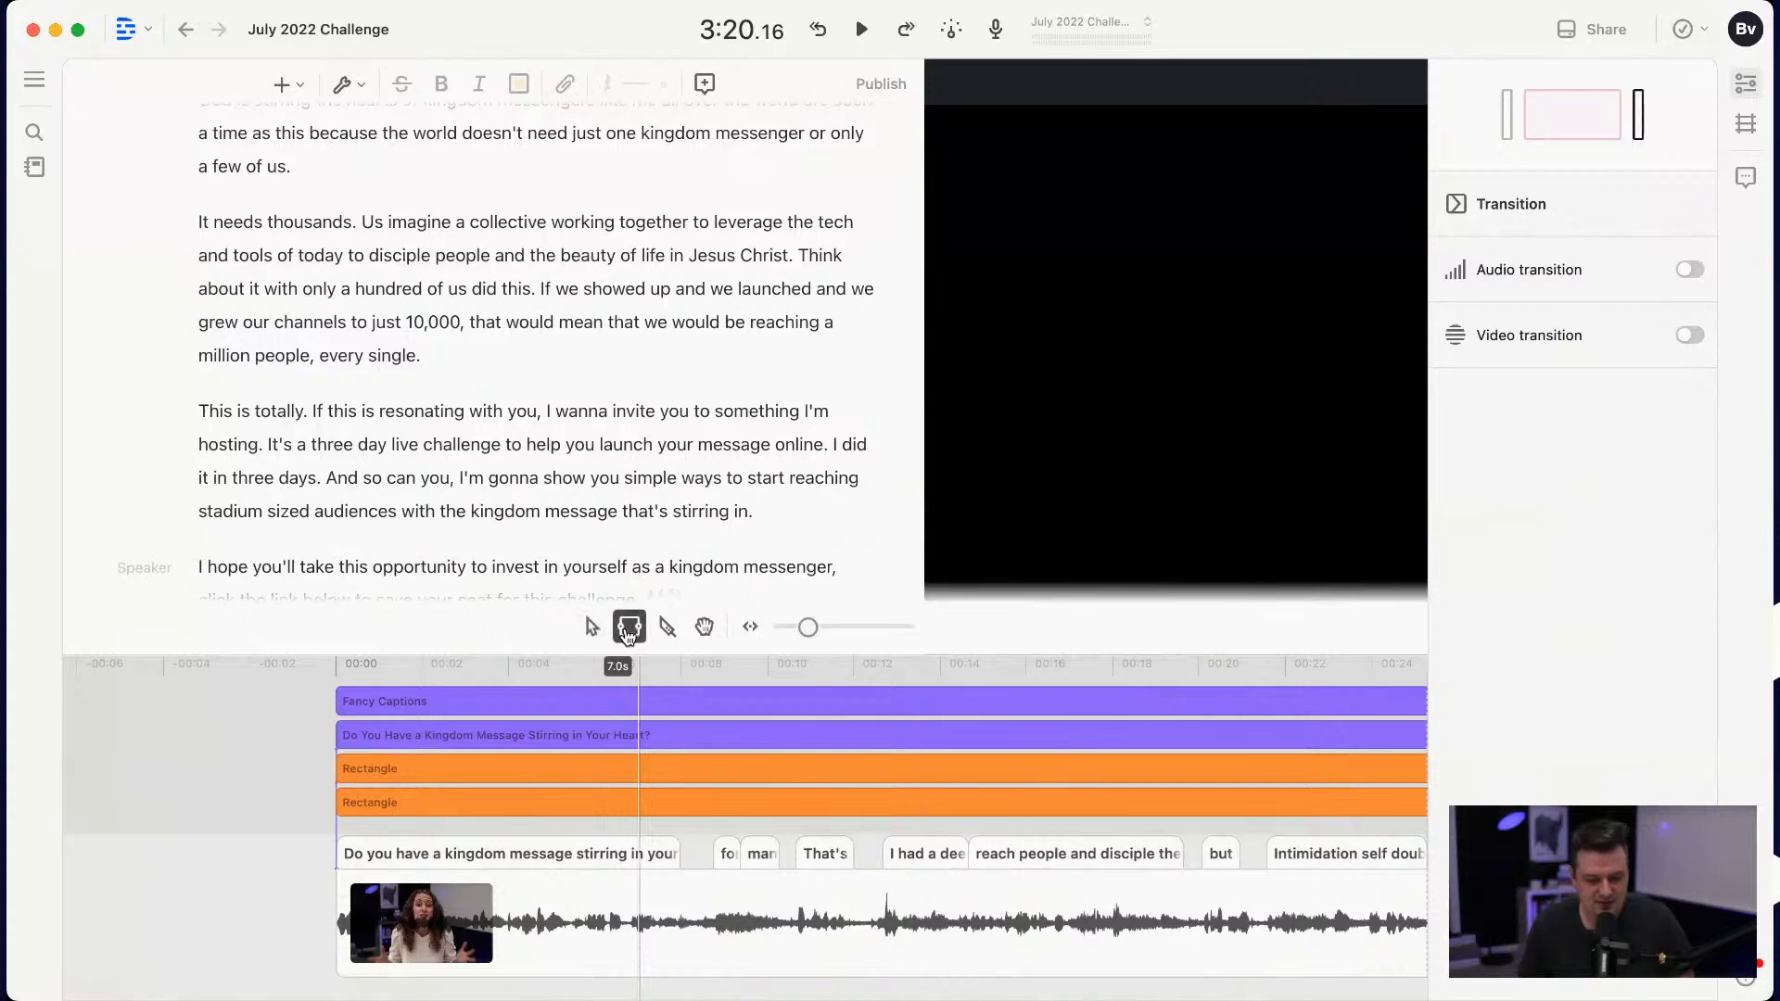
left_click(533, 667)
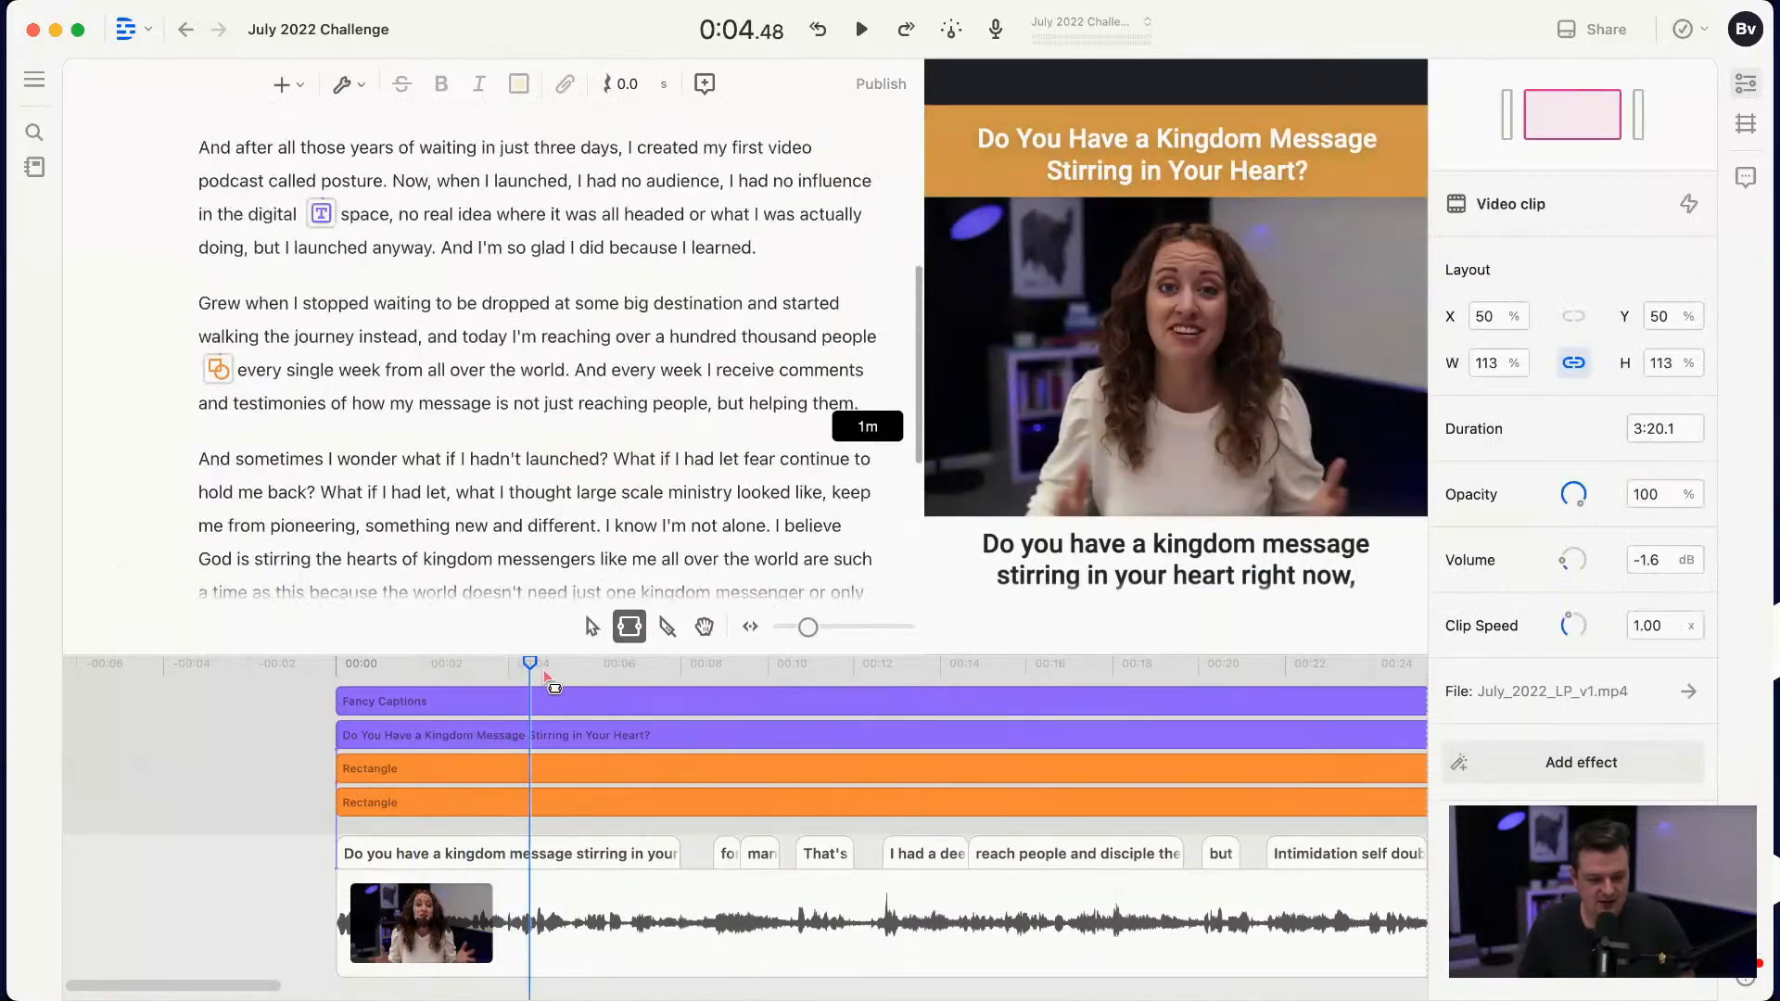
left_click(548, 668)
left_click_drag(445, 707, 610, 704)
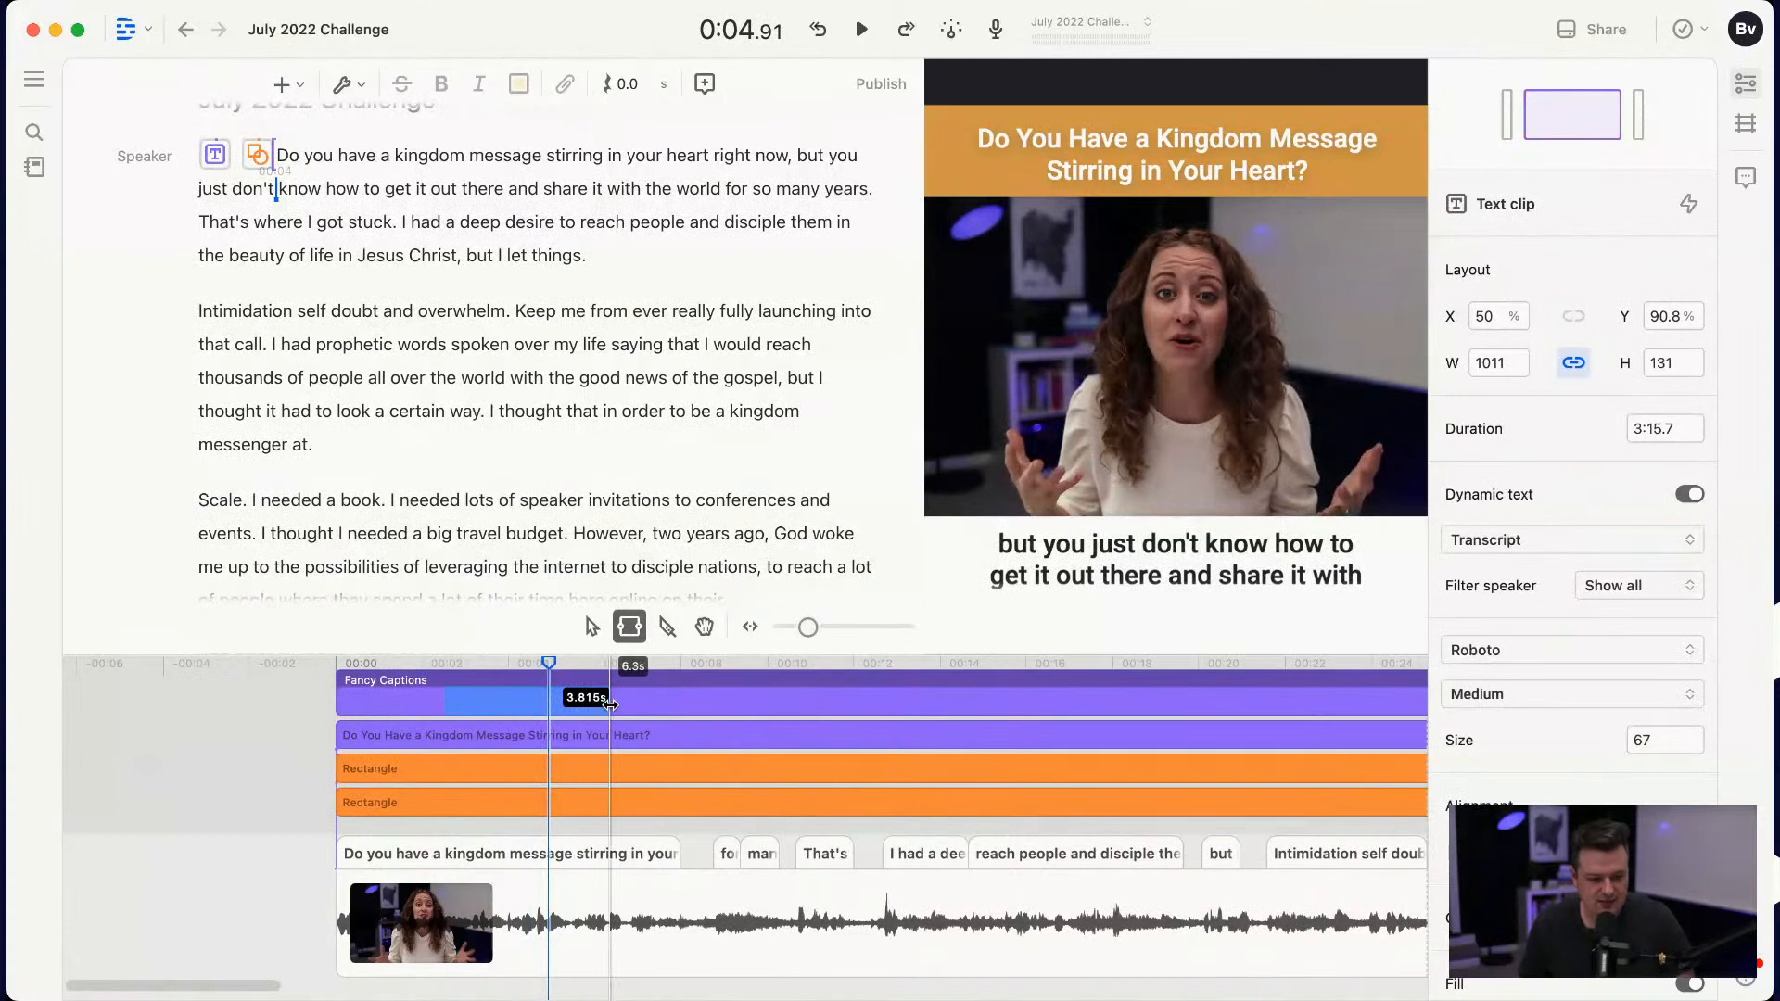
key("super+z")
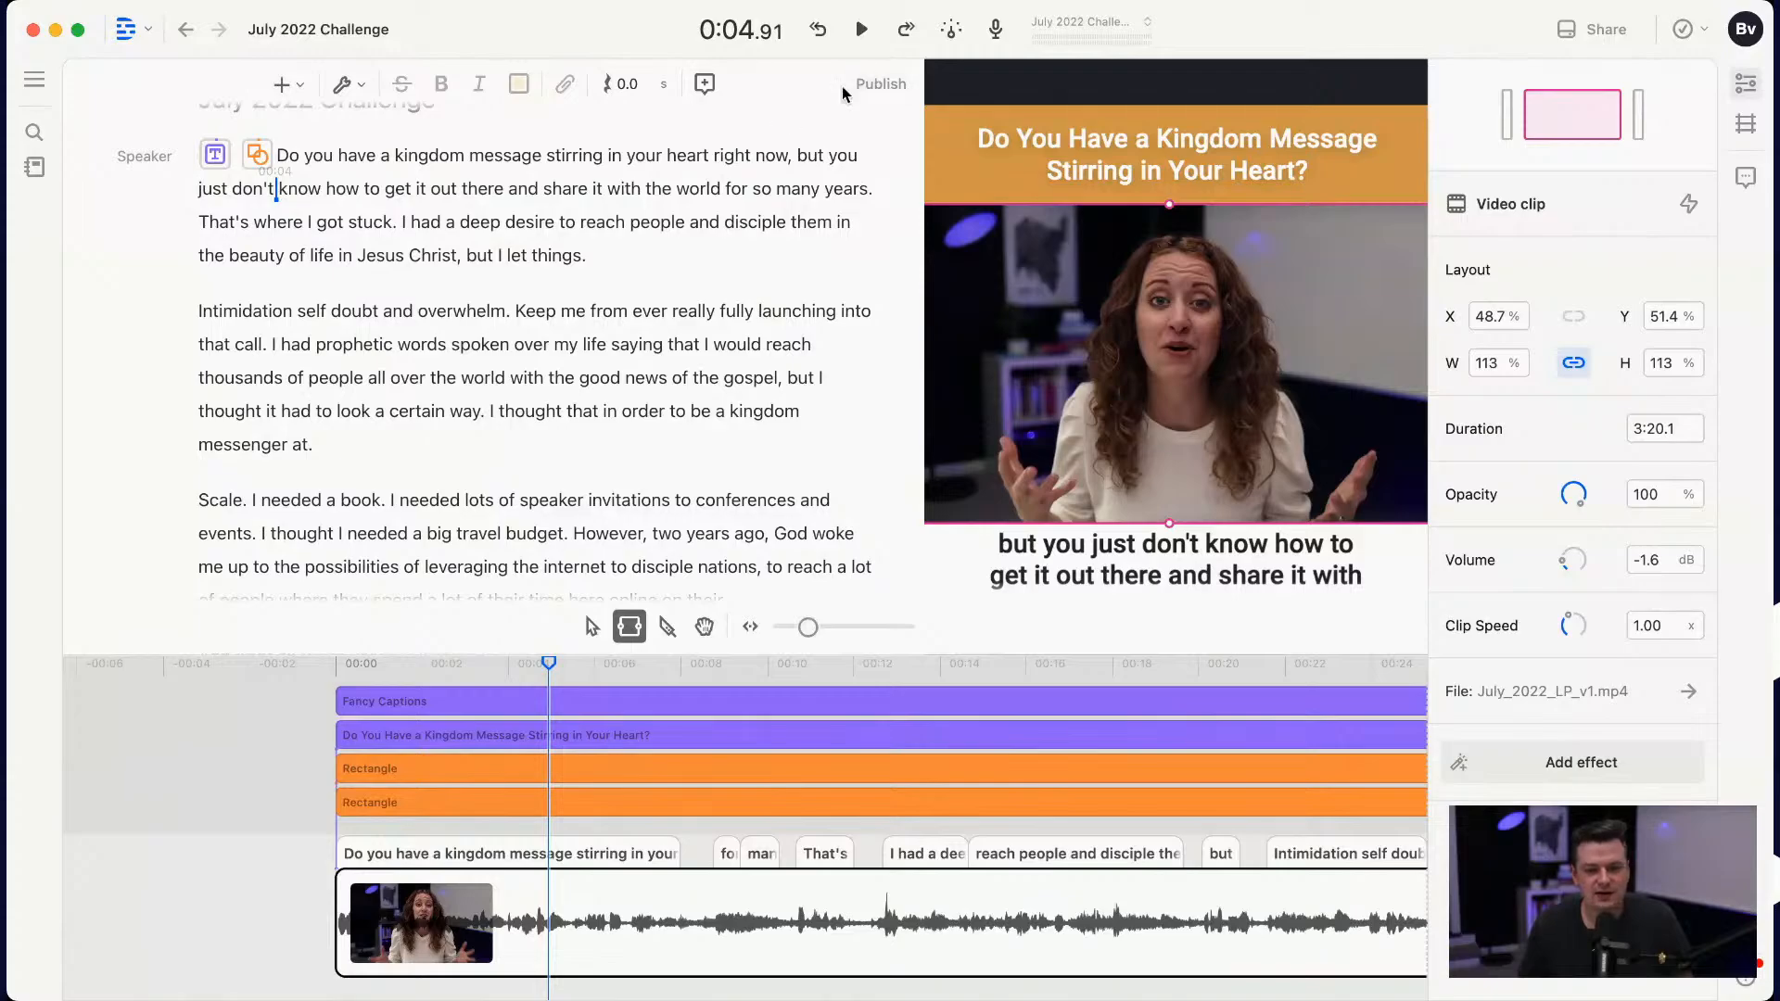
Step: Export the current composition as an MP4 video with High video quality and metadata turned off
left_click(876, 87)
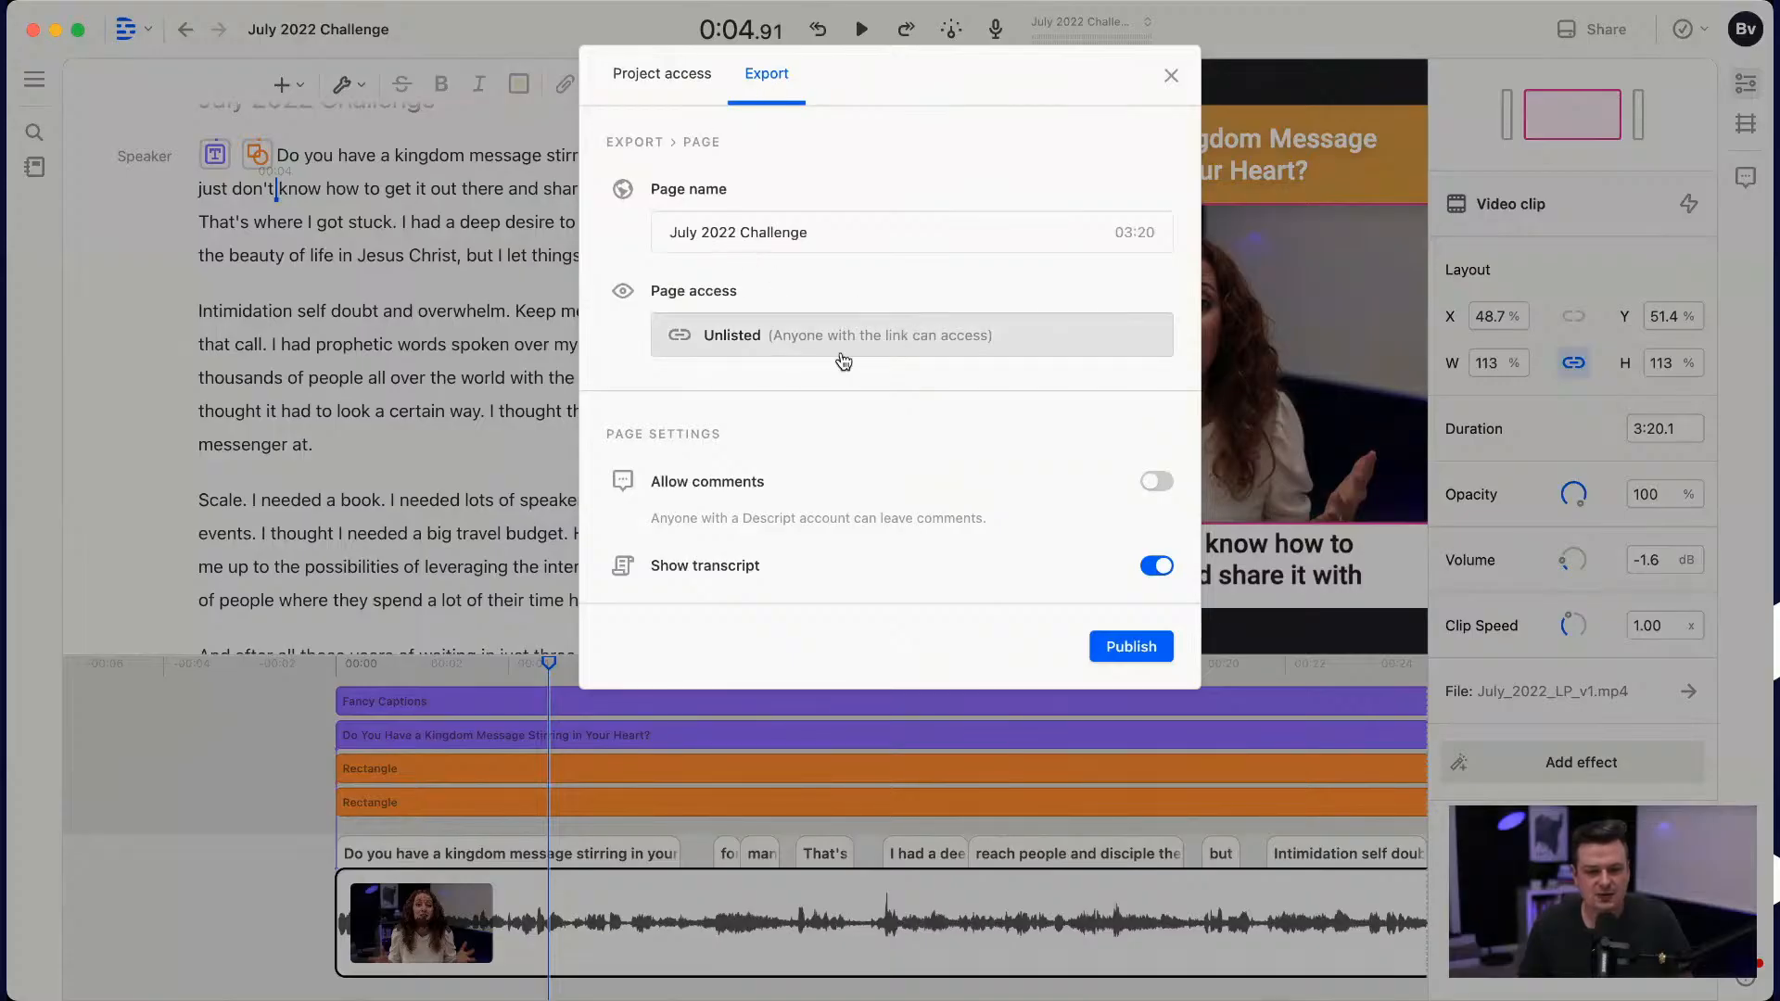
left_click(674, 82)
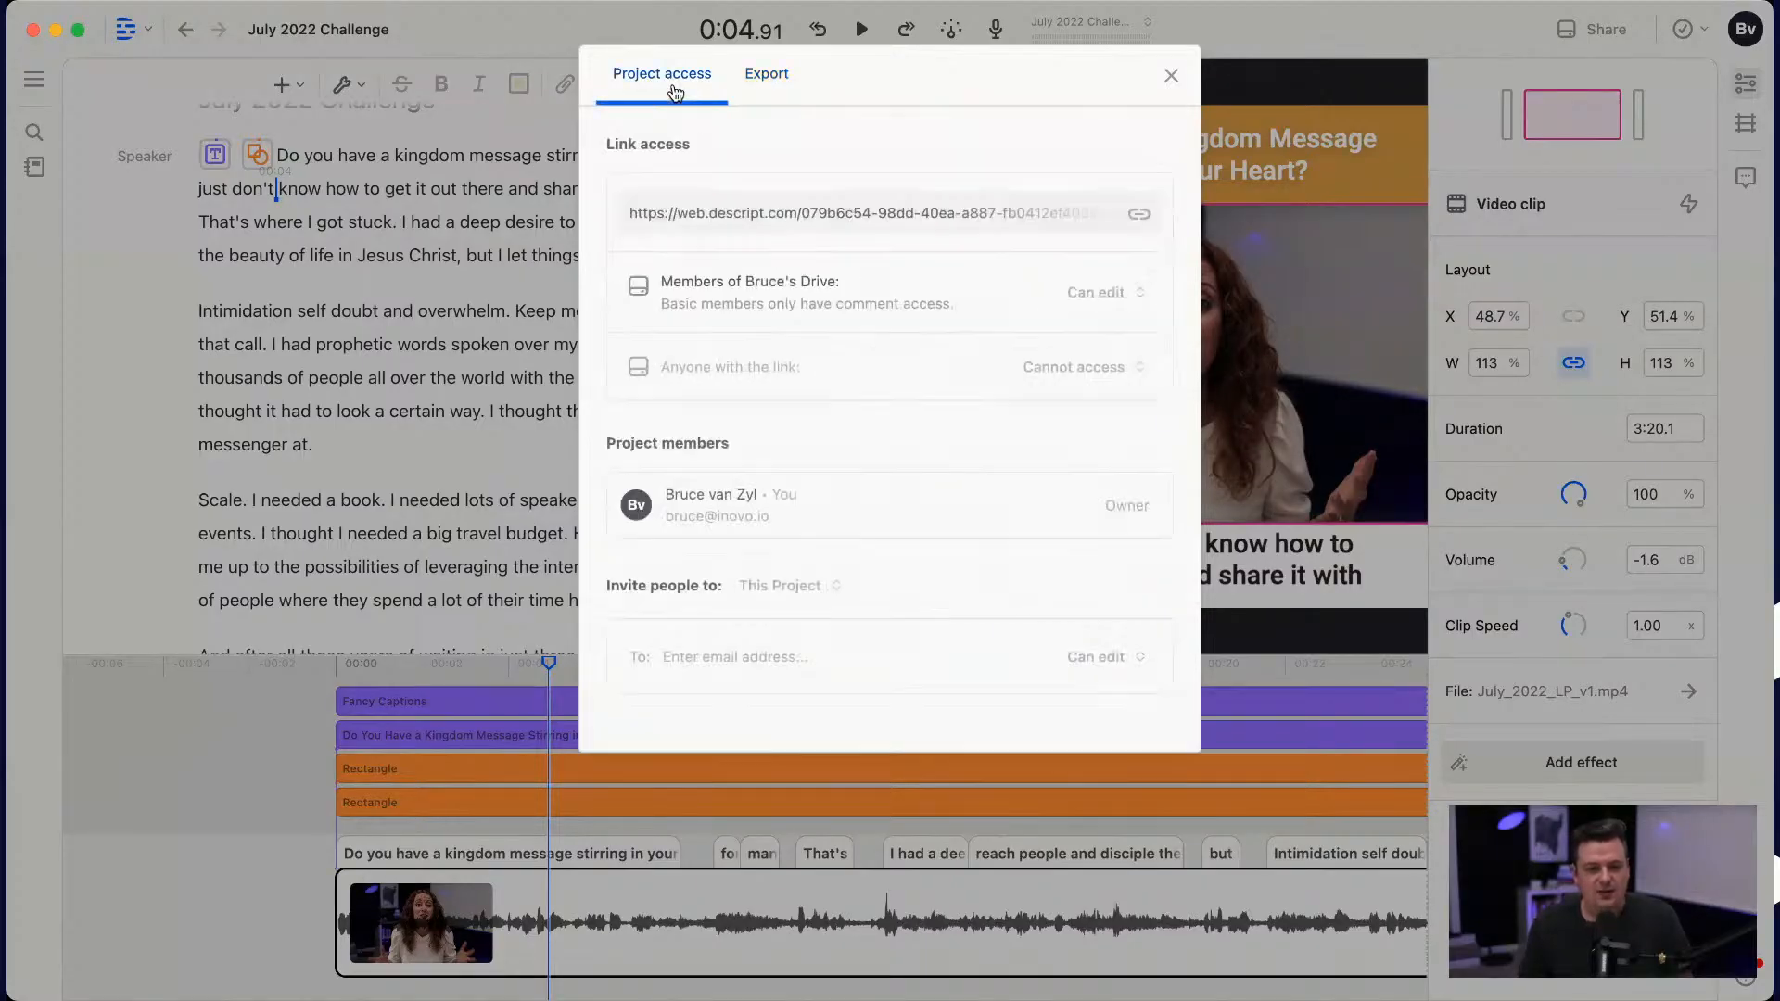
left_click(799, 83)
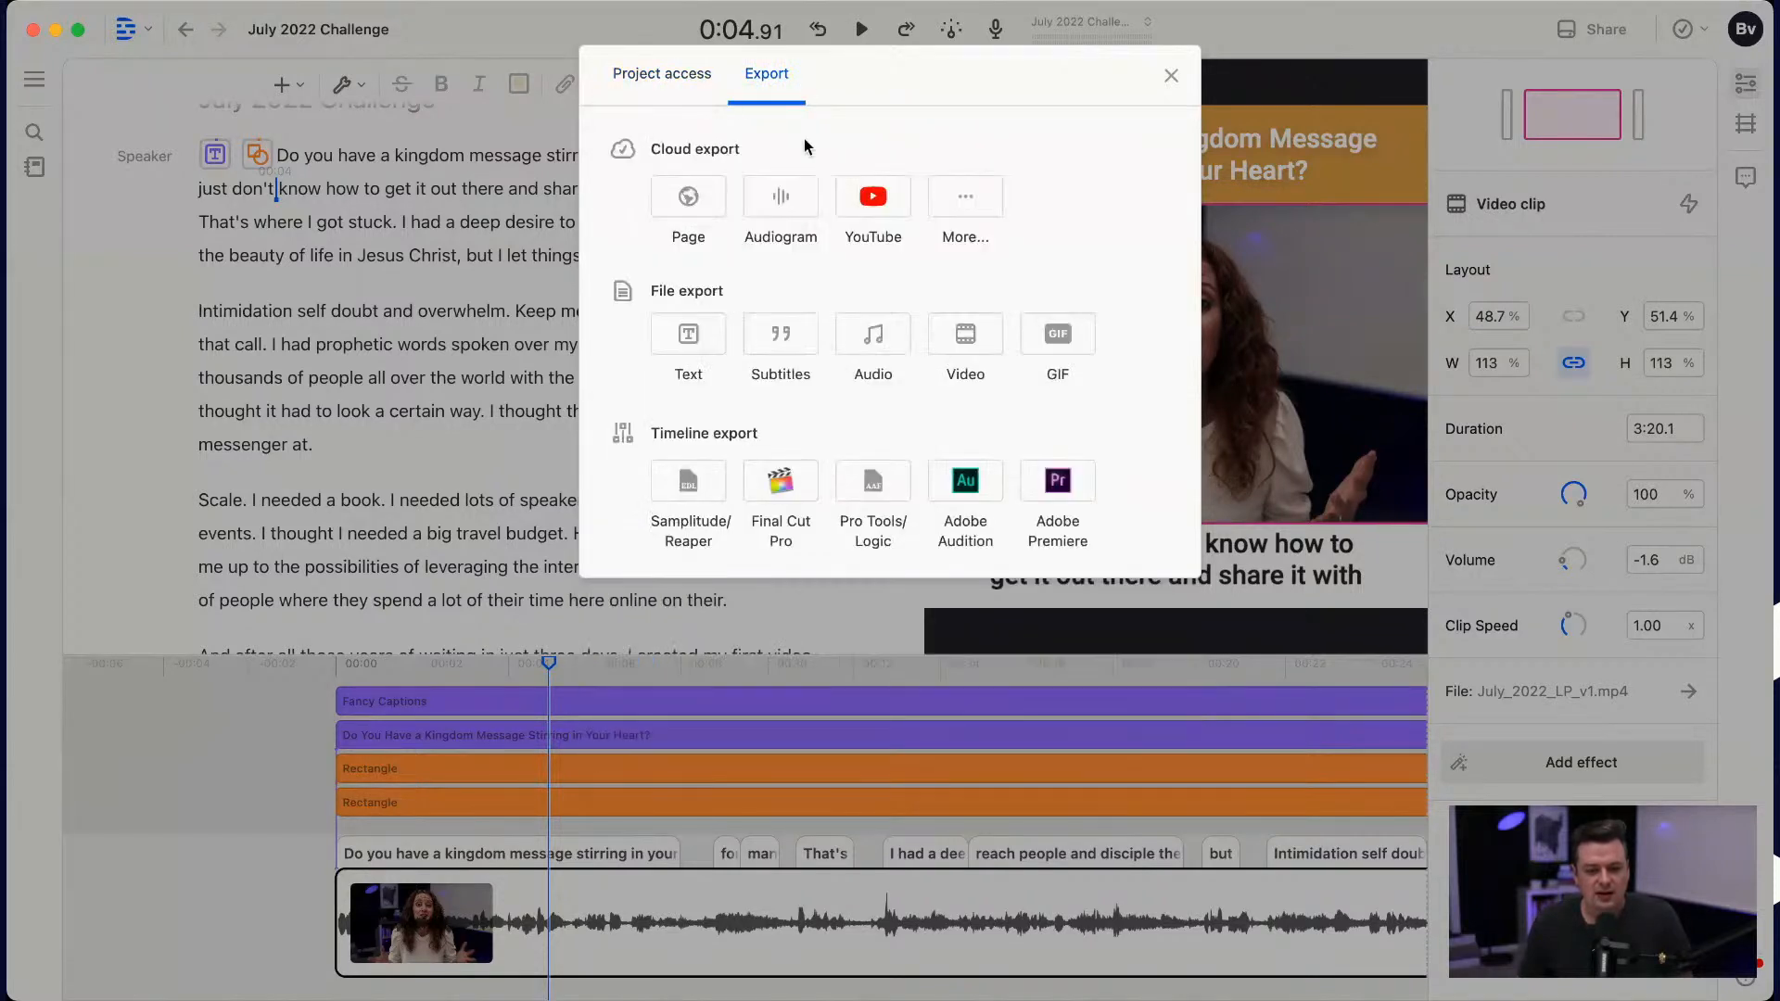
left_click(962, 341)
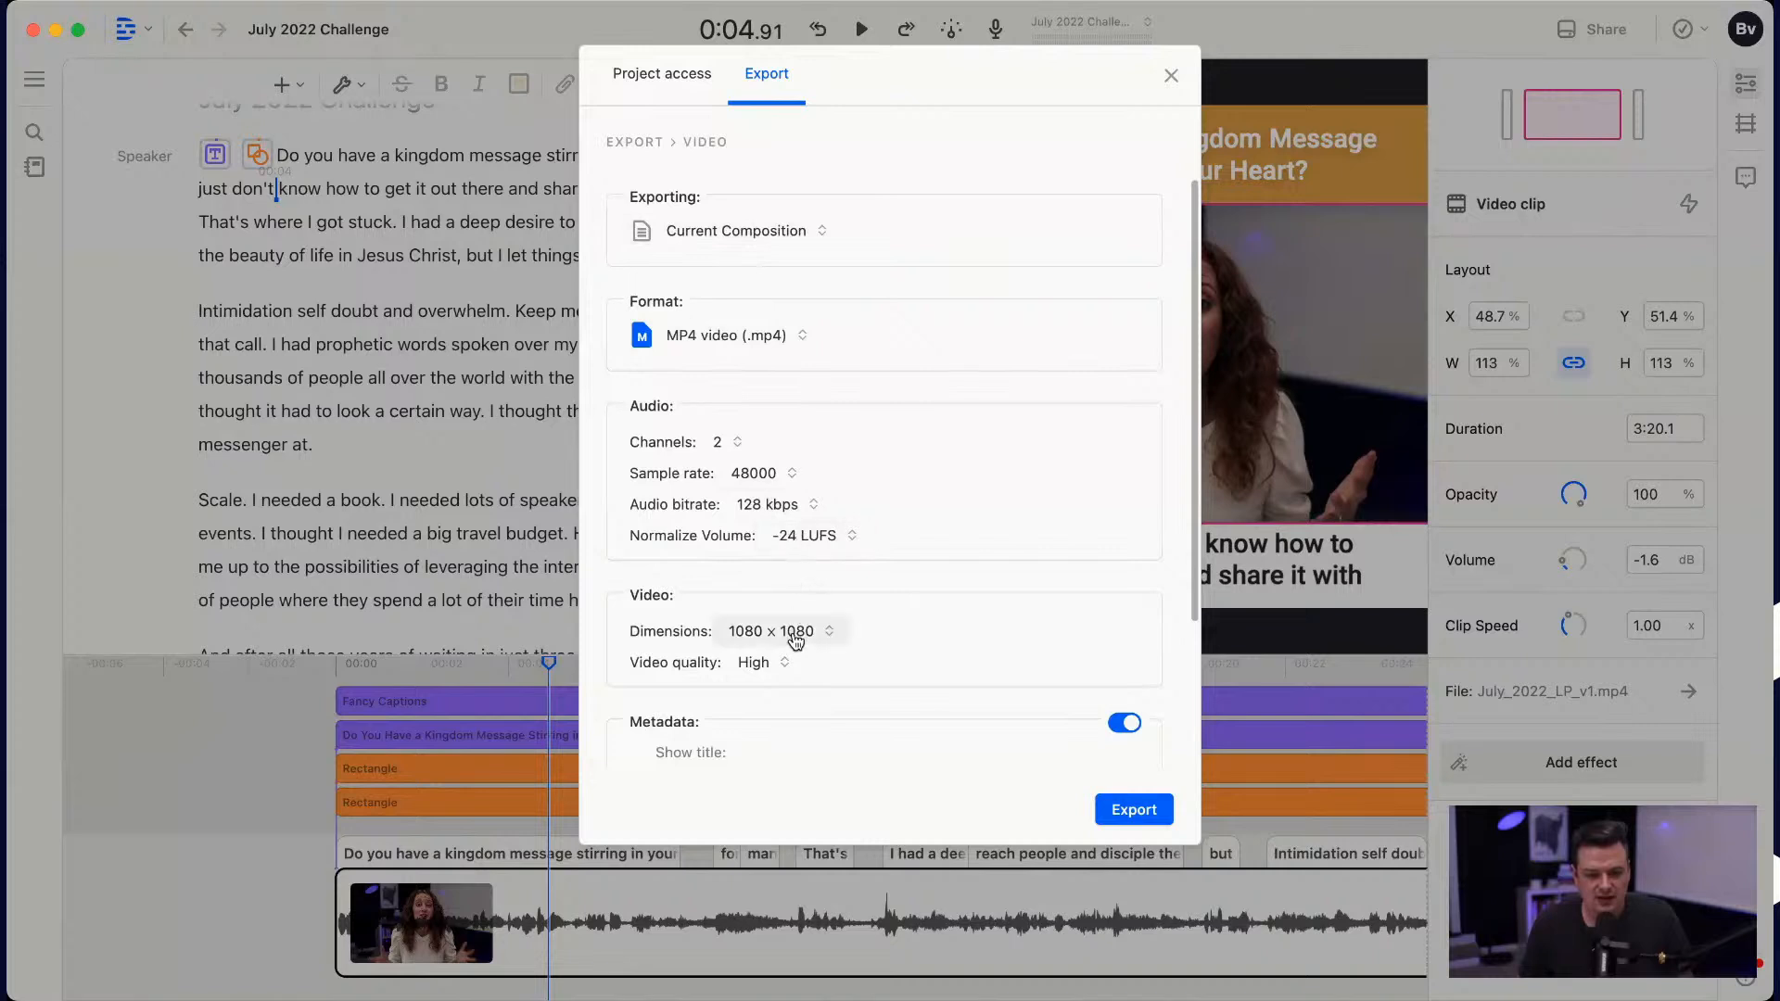
left_click(753, 664)
left_click(781, 764)
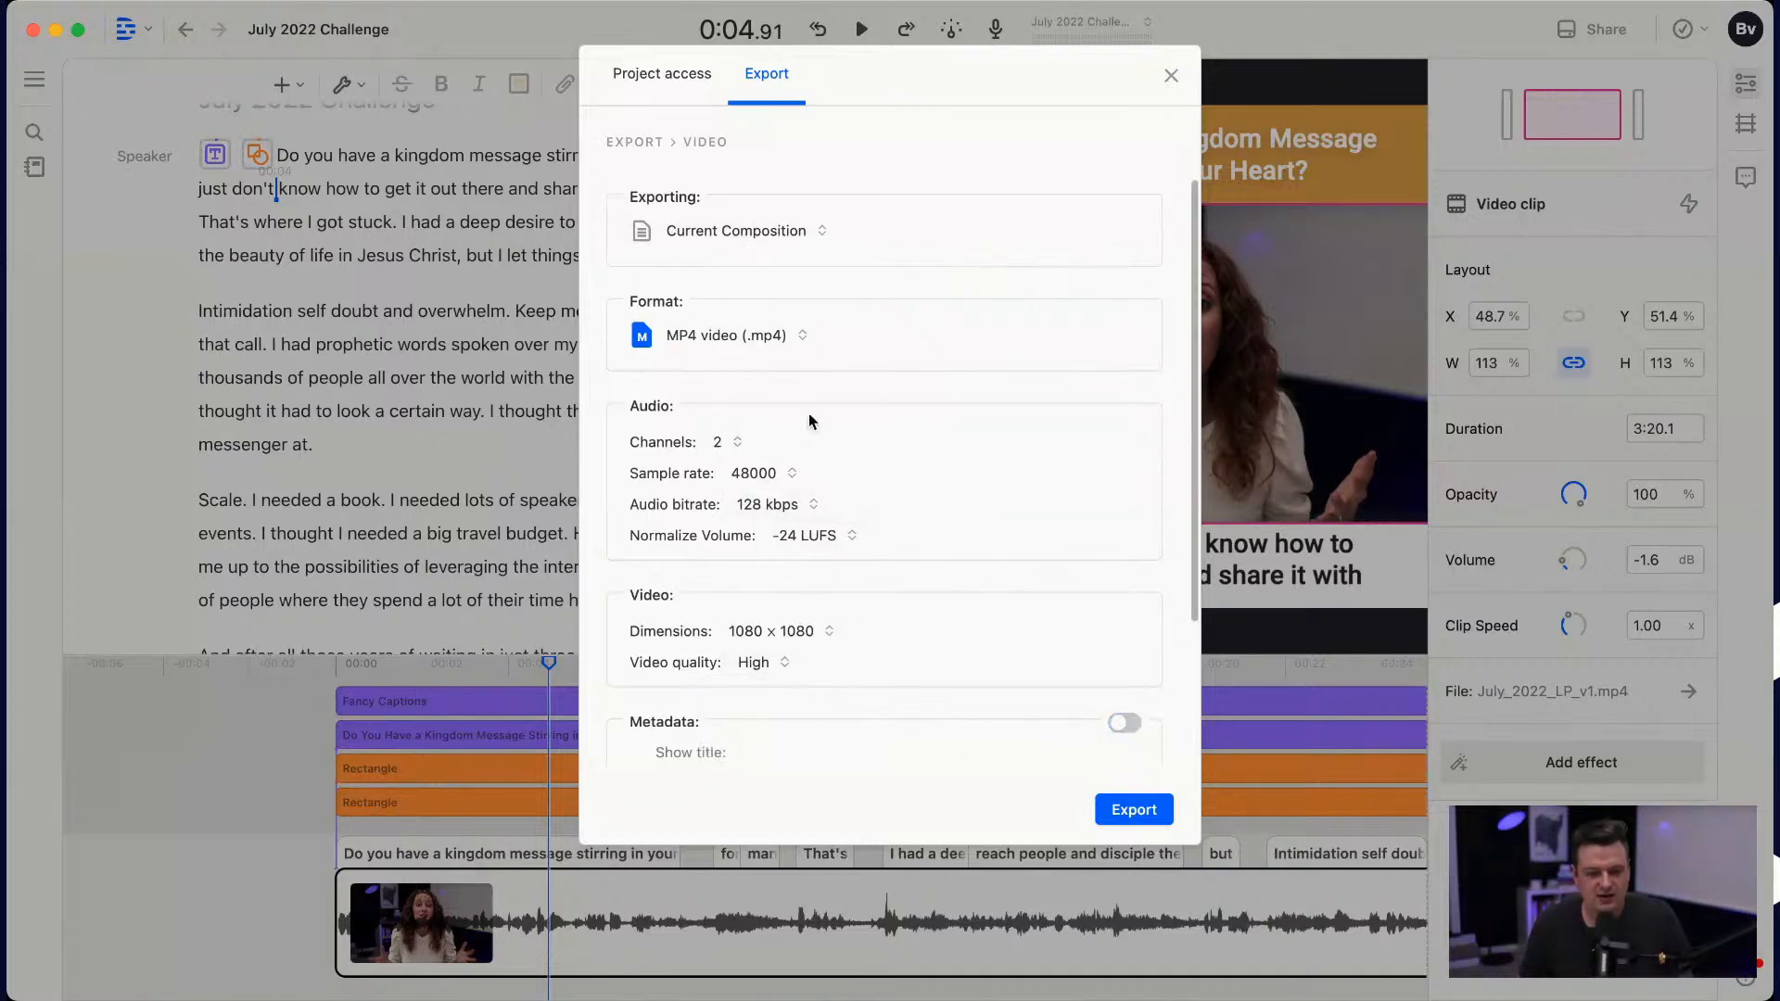
left_click(1121, 814)
left_click(1124, 814)
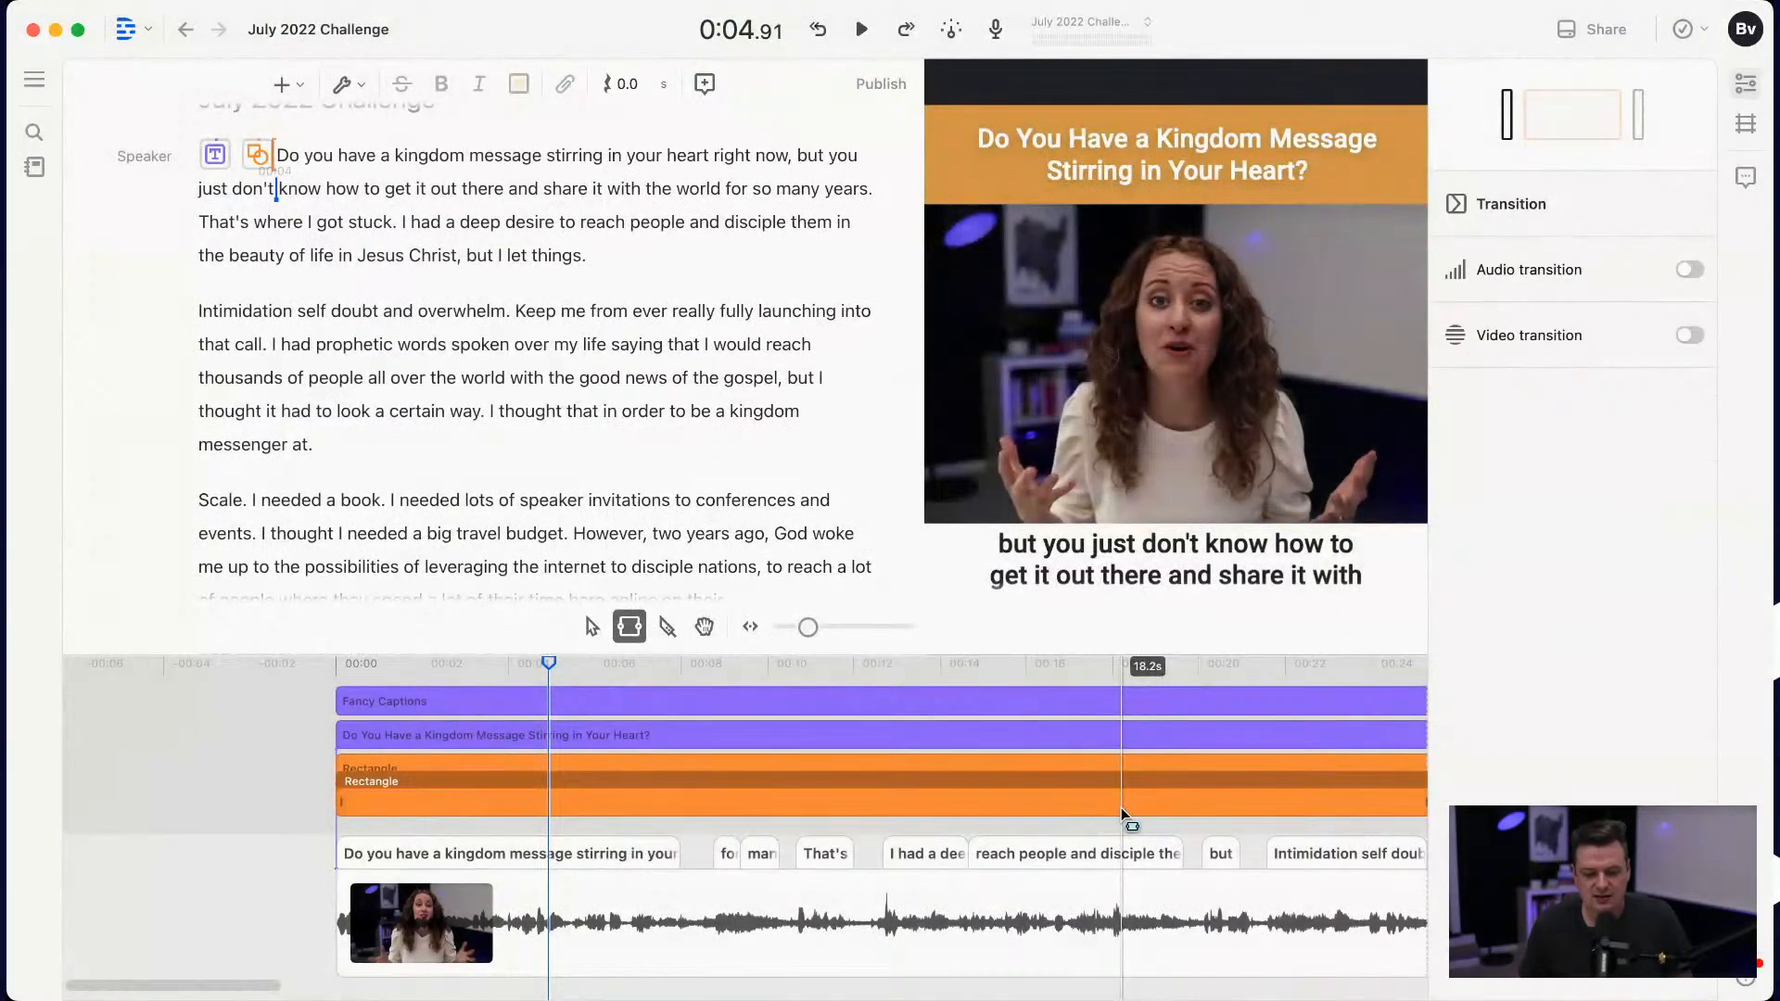
Step: Reopen the video export settings, check the audio, video and metadata options, and keep the format as MP4 video (.mp4)
left_click(881, 85)
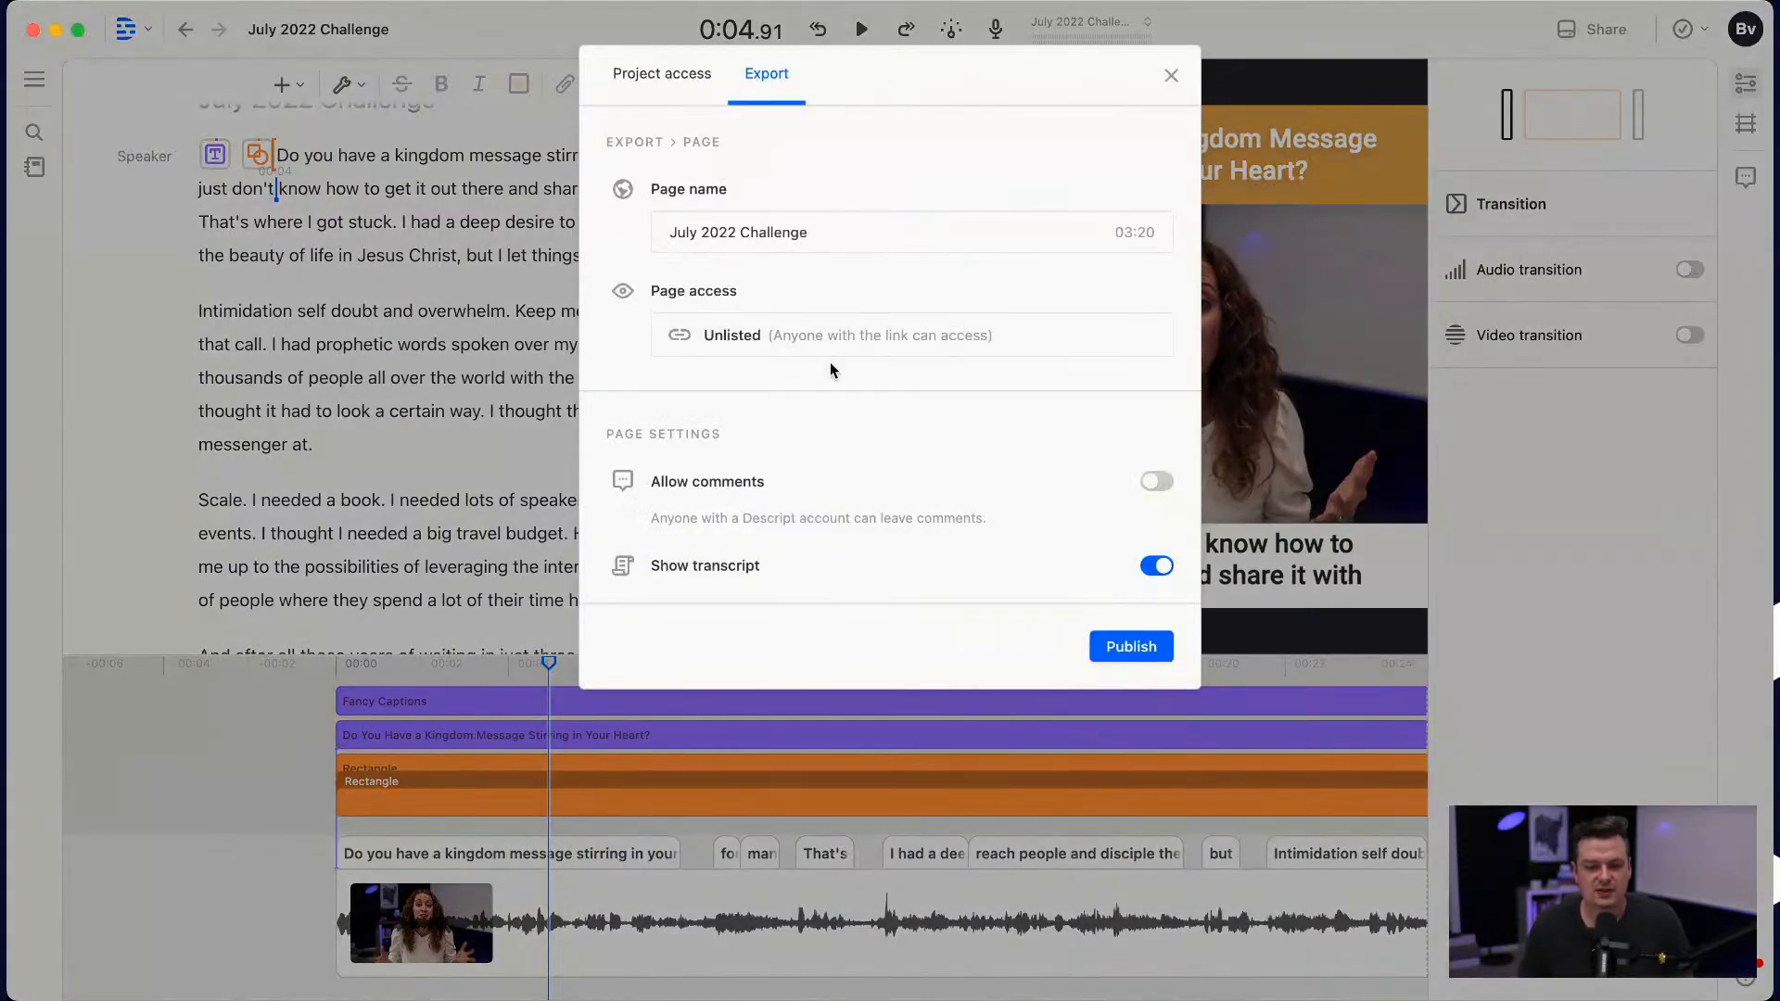
left_click(680, 83)
left_click(766, 73)
left_click(959, 363)
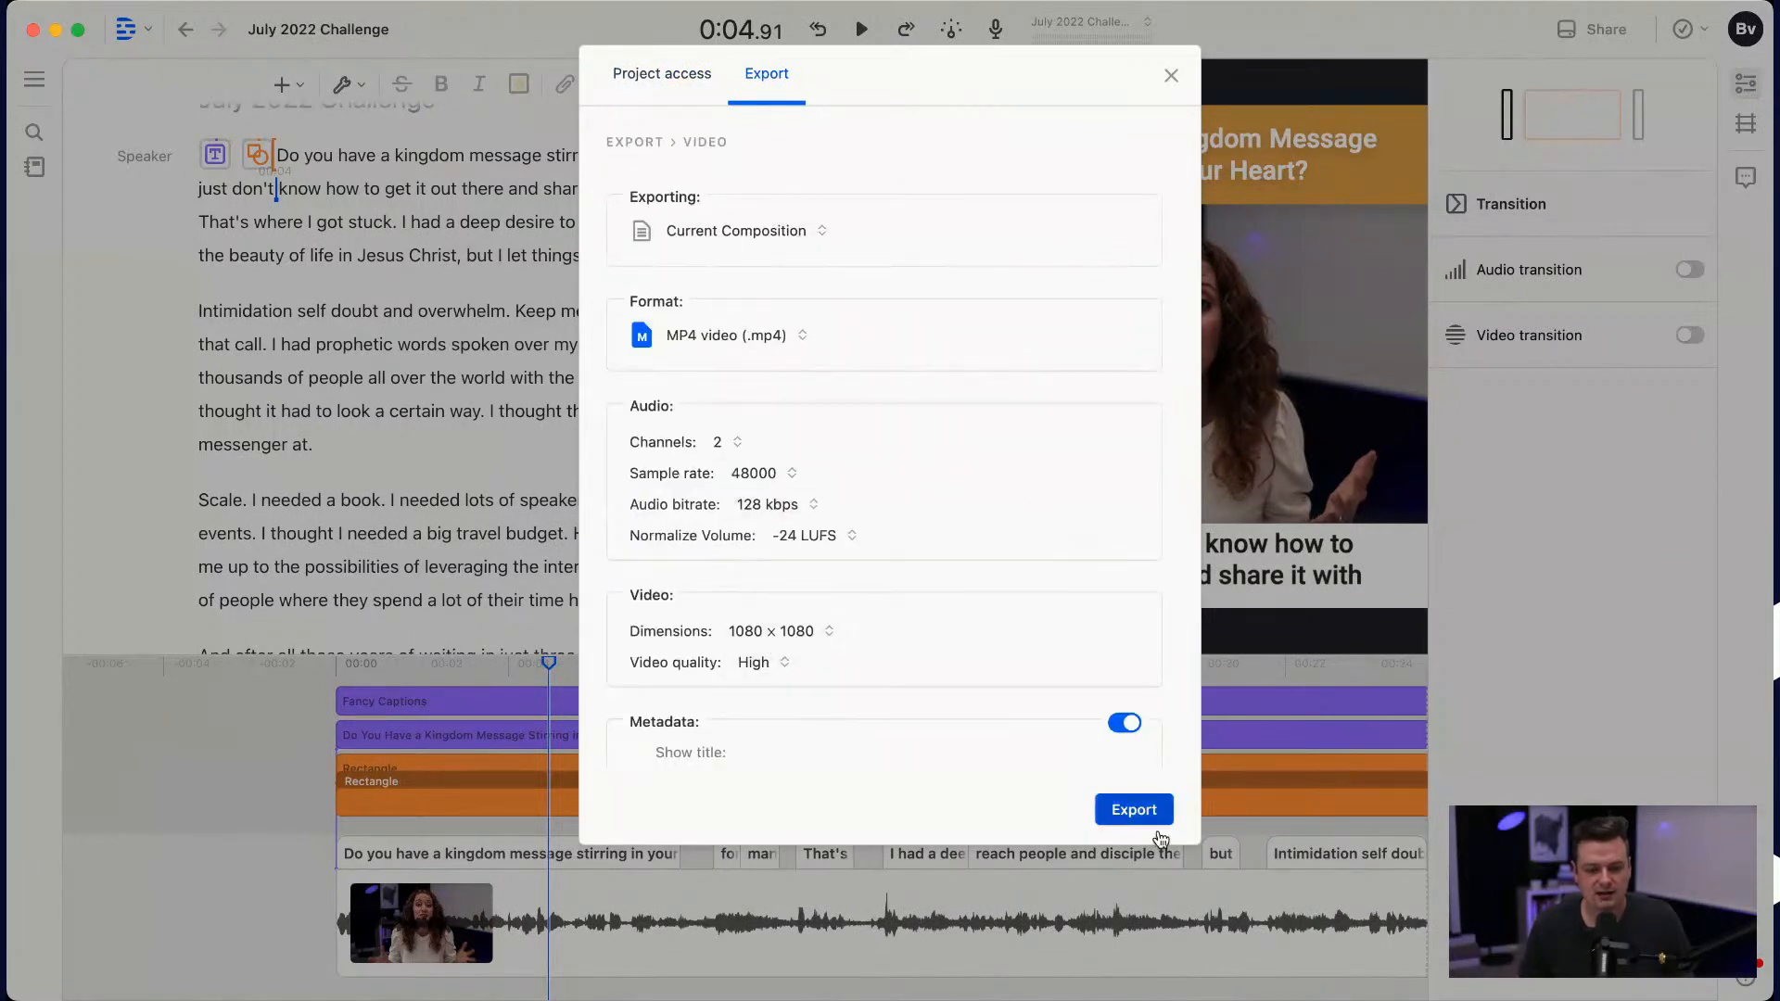
scroll(1048, 628, "down", 3)
scroll(1048, 624, "down", 1)
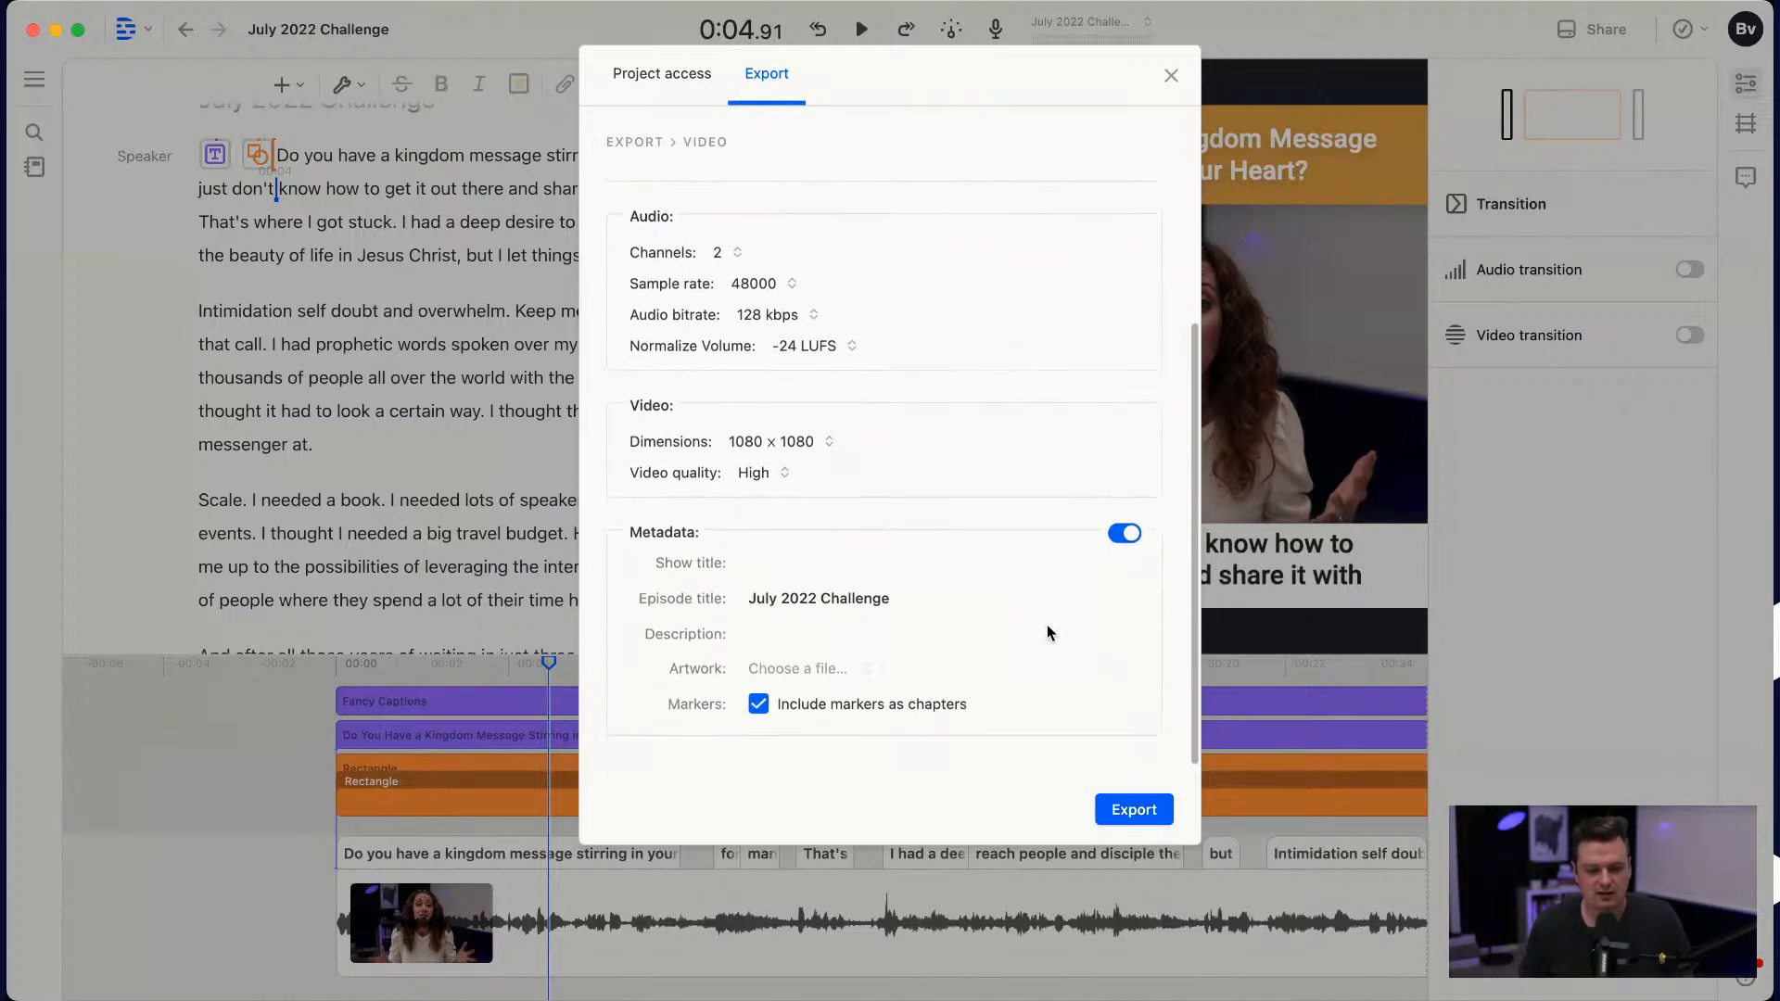
scroll(965, 568, "up", 4)
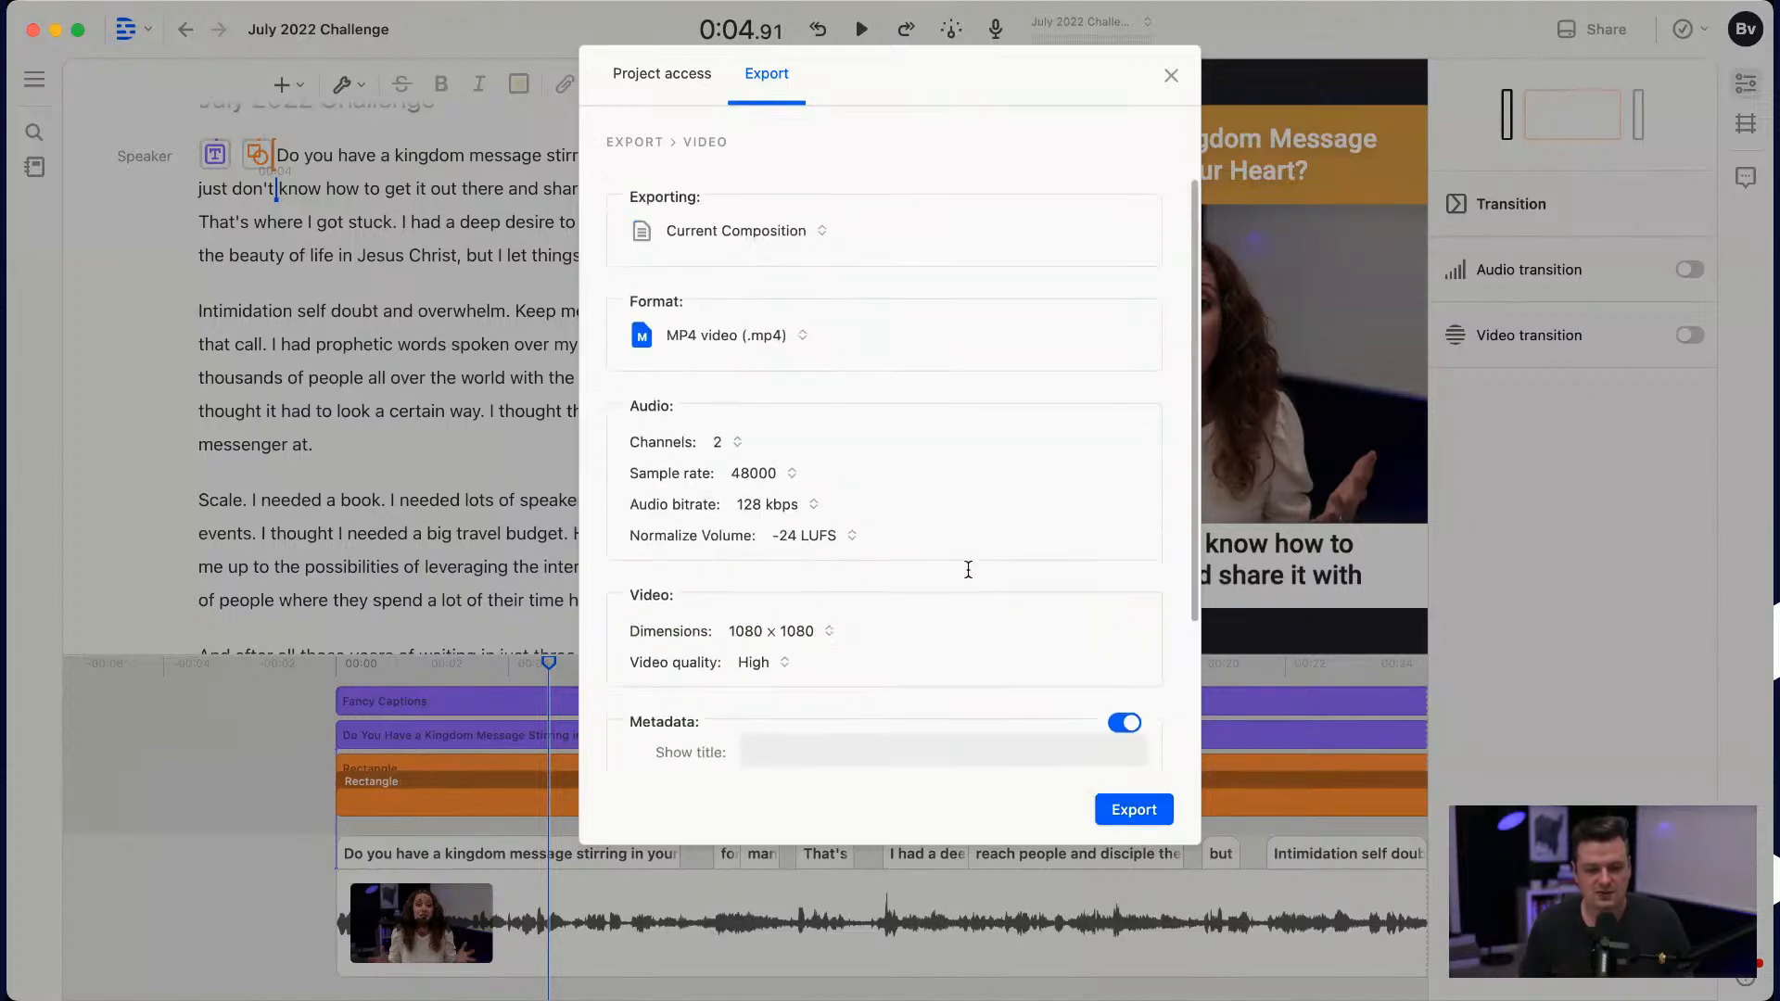
left_click(756, 329)
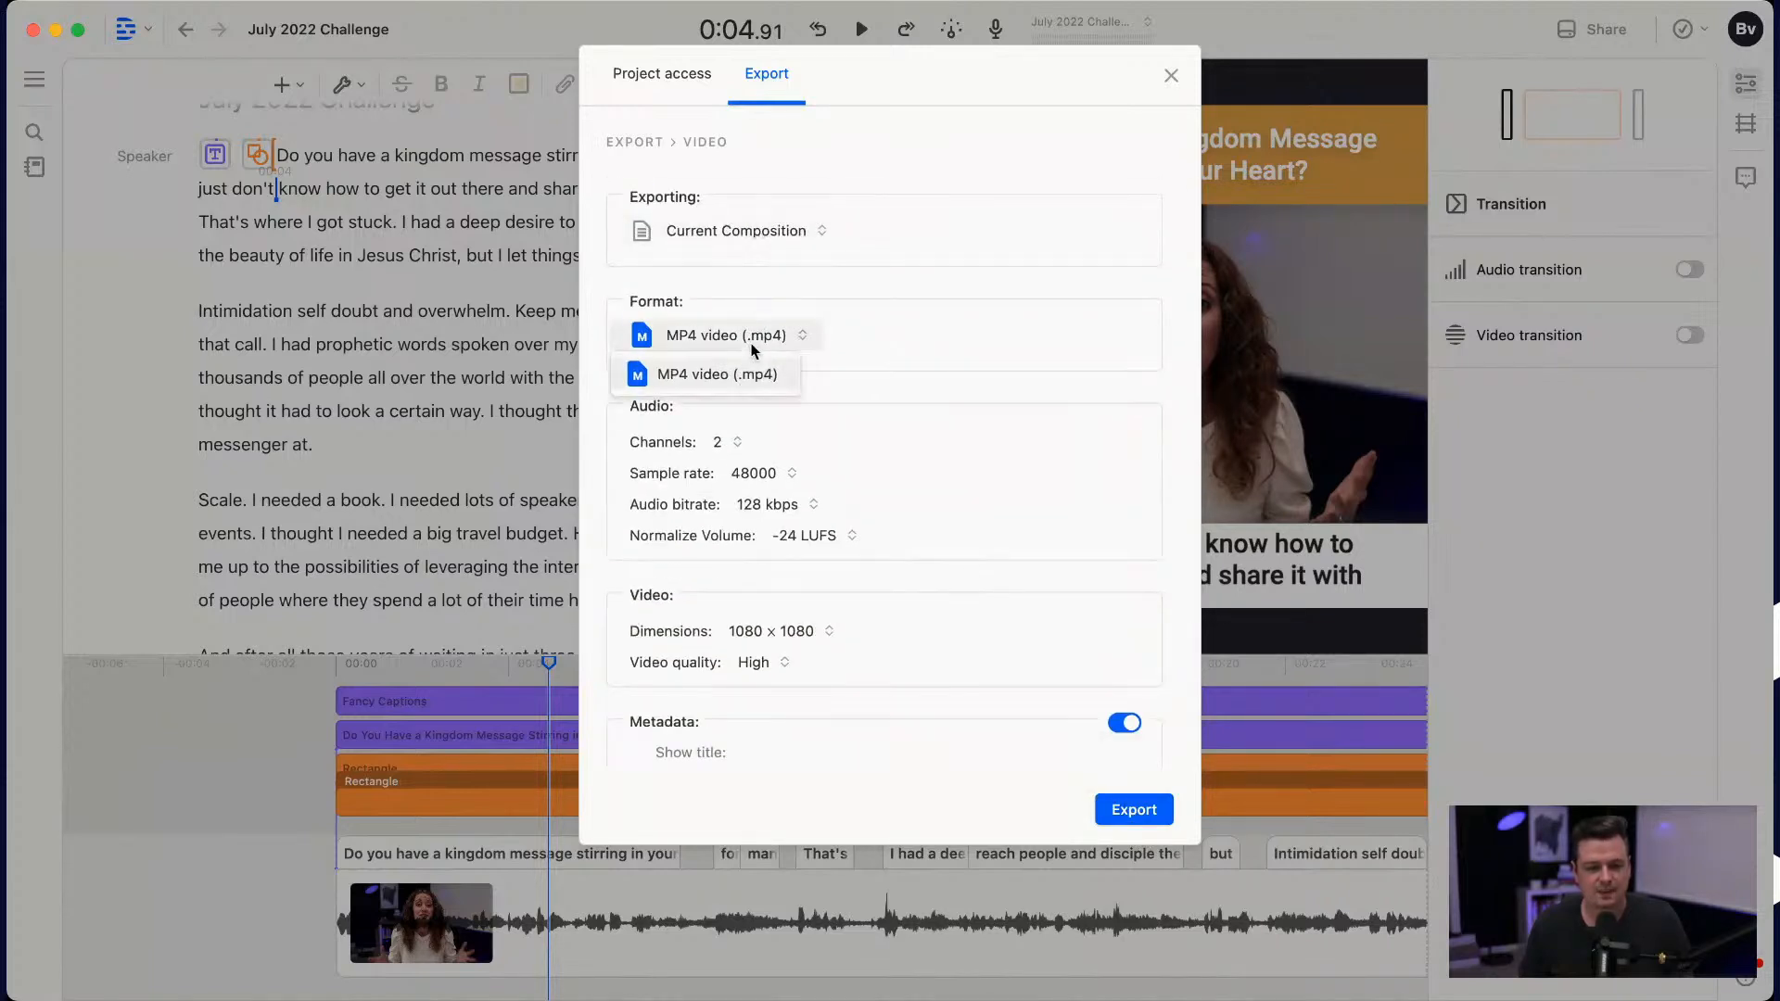
left_click(843, 338)
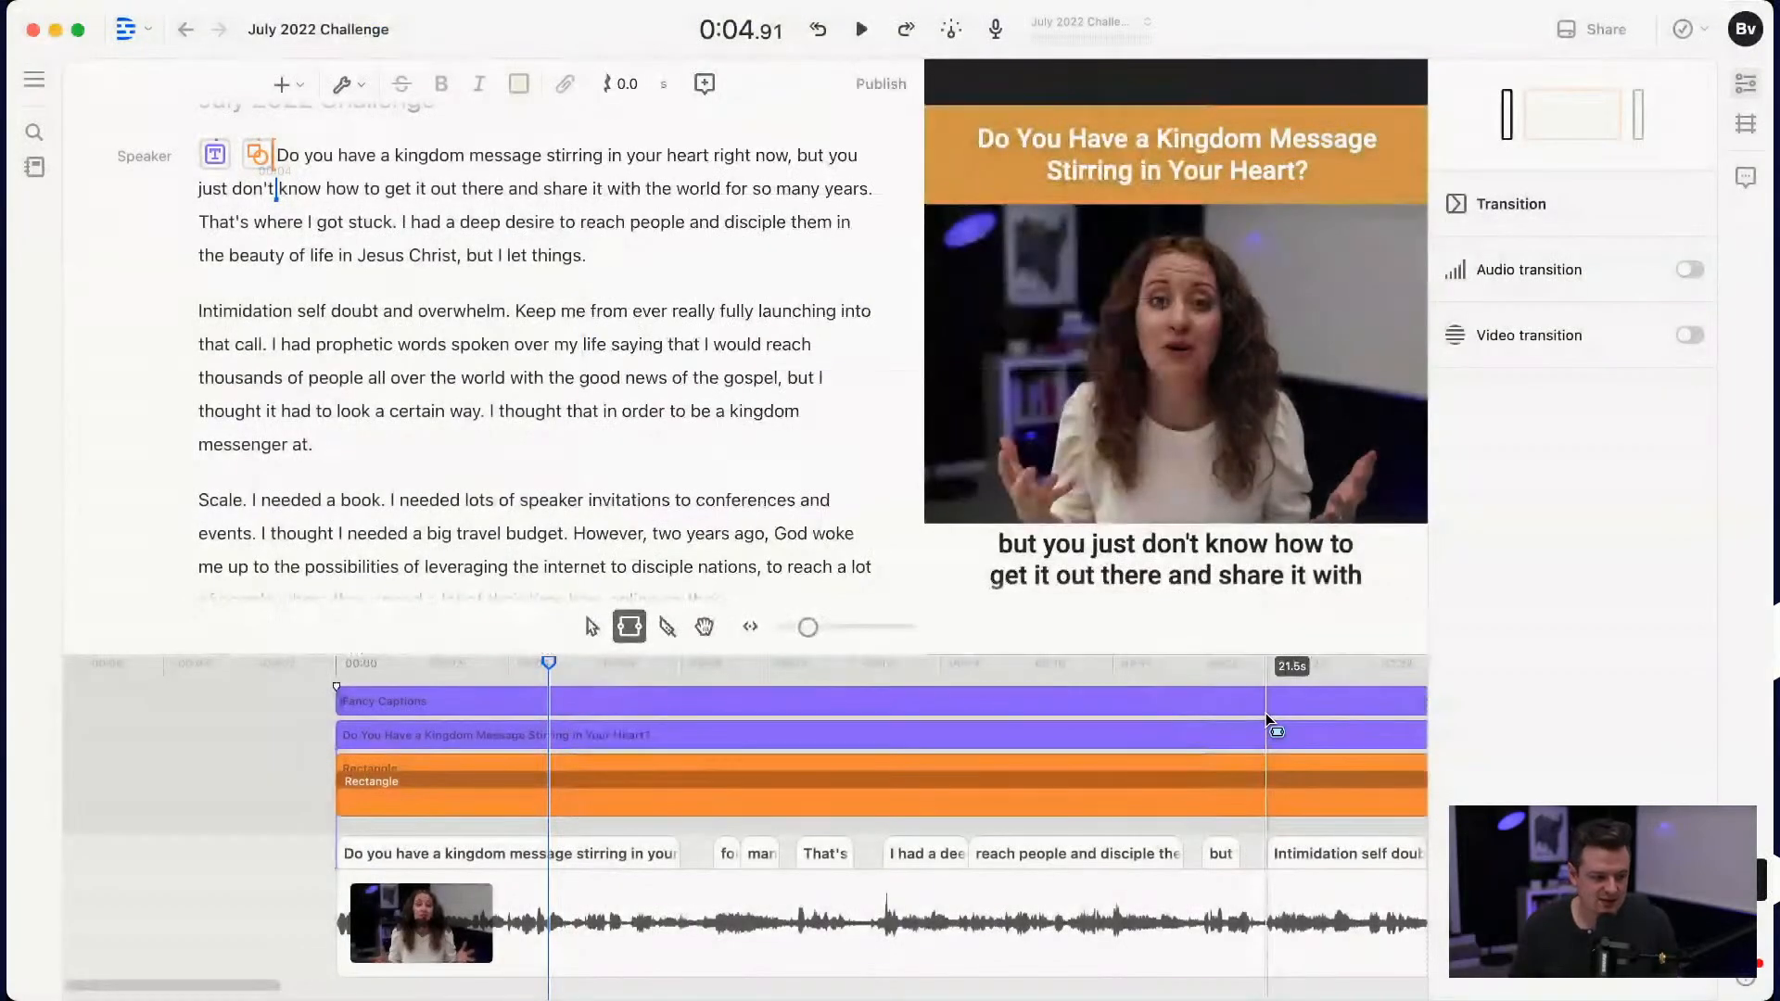
left_click(1267, 720)
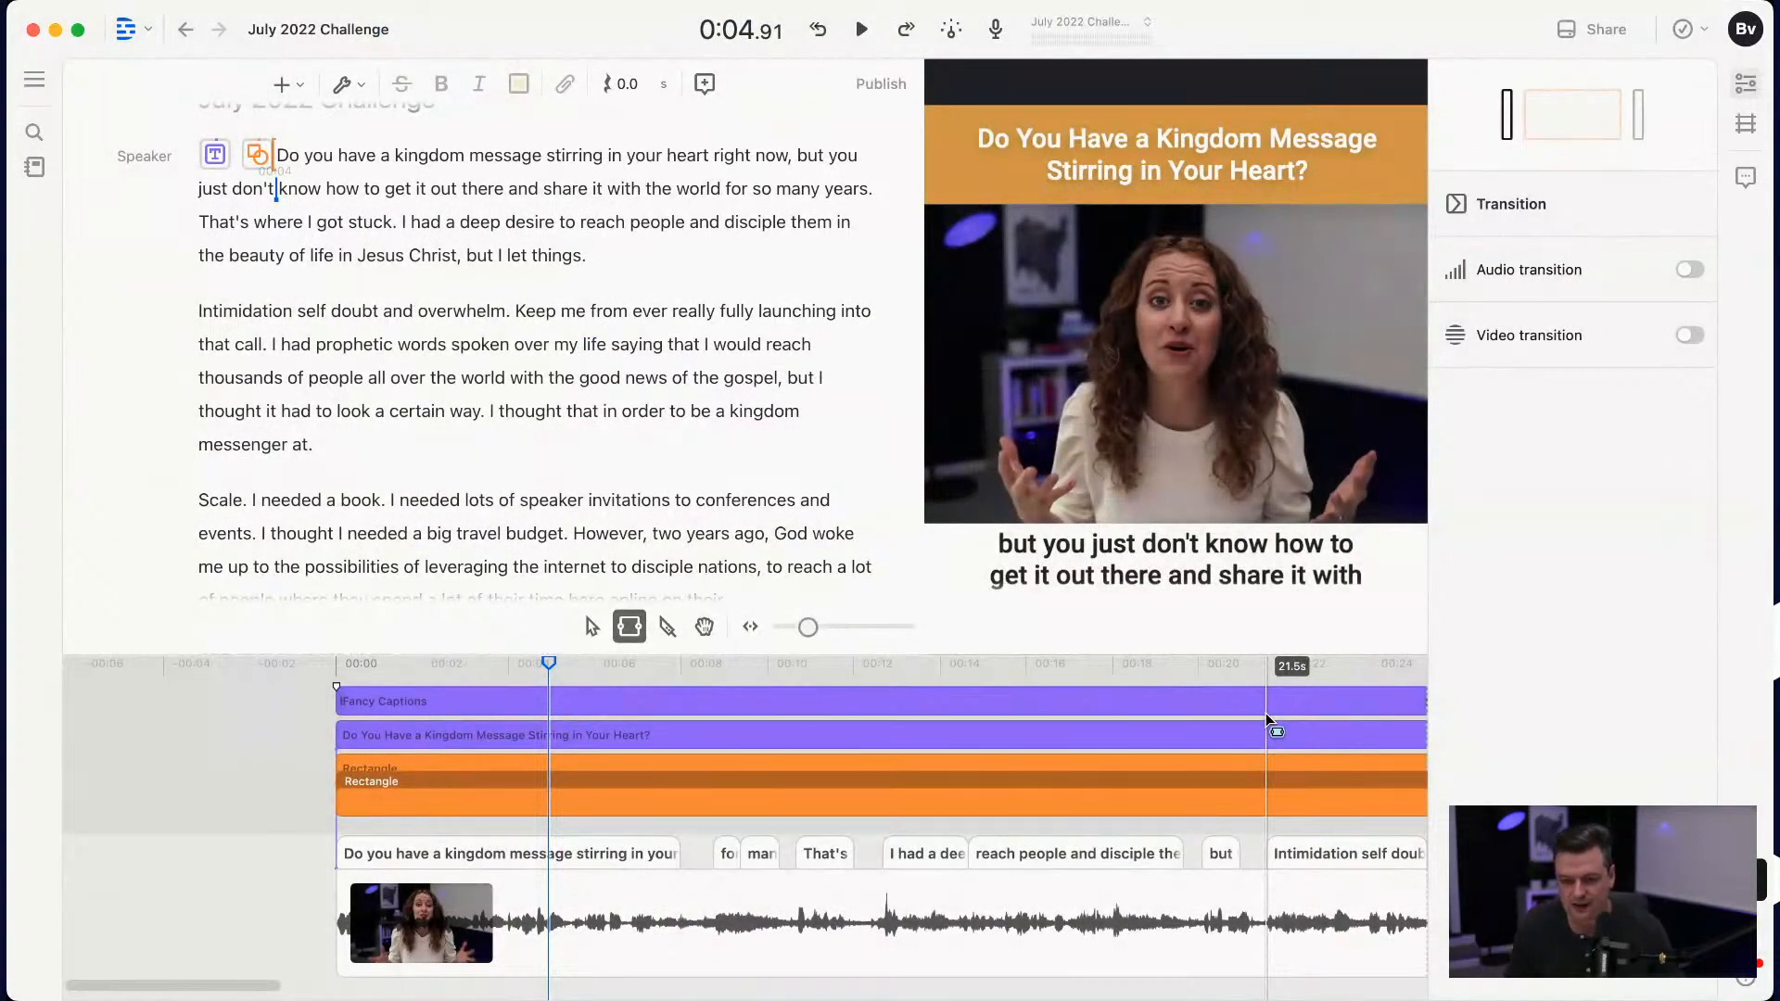
Step: Switch to Facebook Ads Manager and the New Sales Ad draft in the July 2022 - Challenge campaign
left_click(1231, 143)
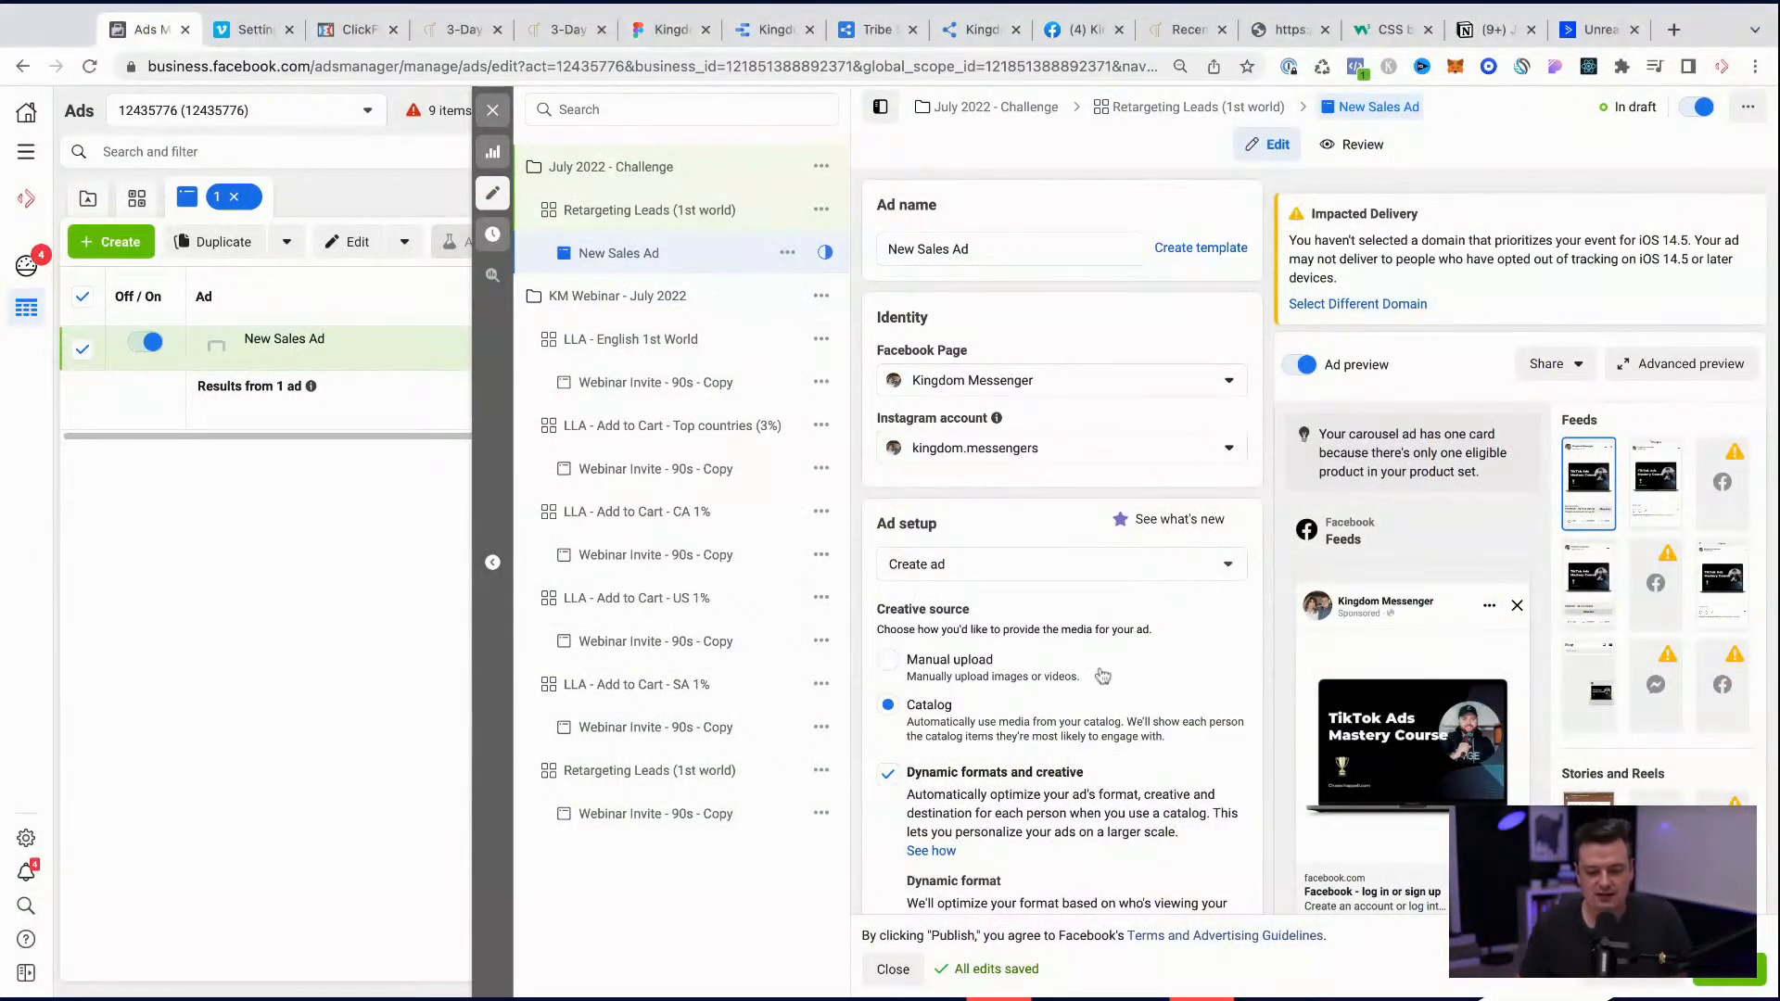
Step: Collapse the catalog media settings in the New Sales Ad's creative and remove the product.name field from its headline
scroll(1101, 675, "down", 1)
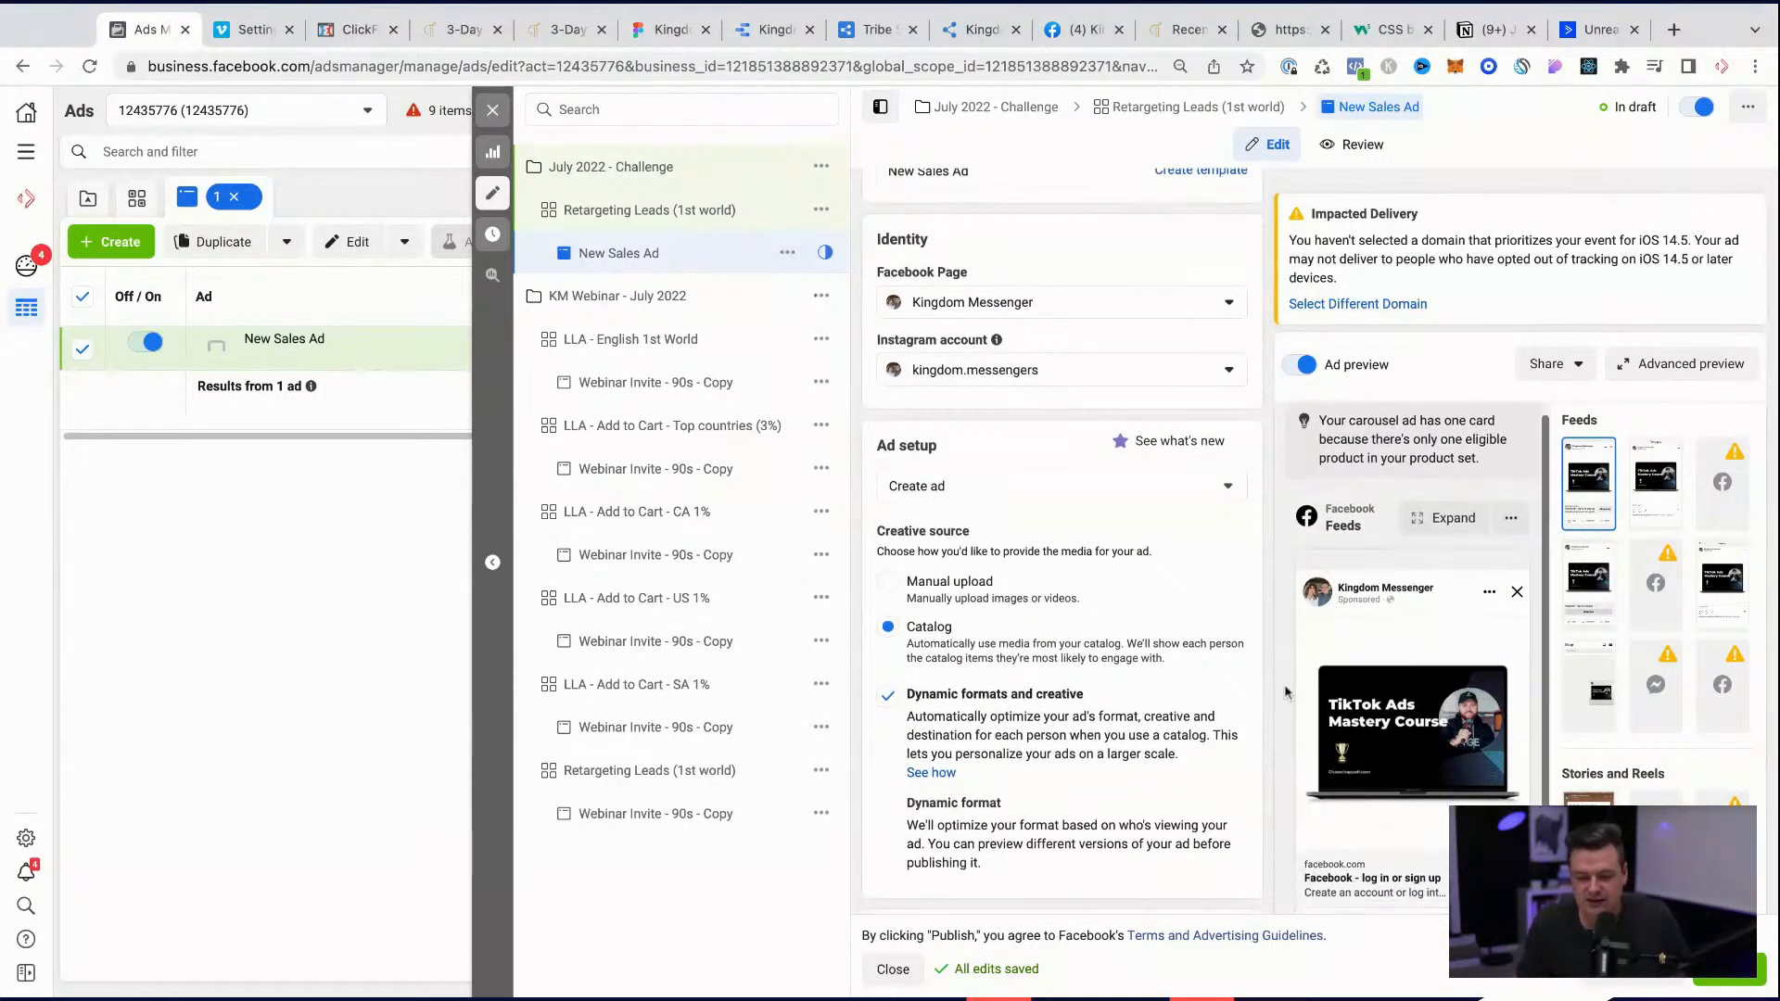
scroll(1097, 677, "down", 2)
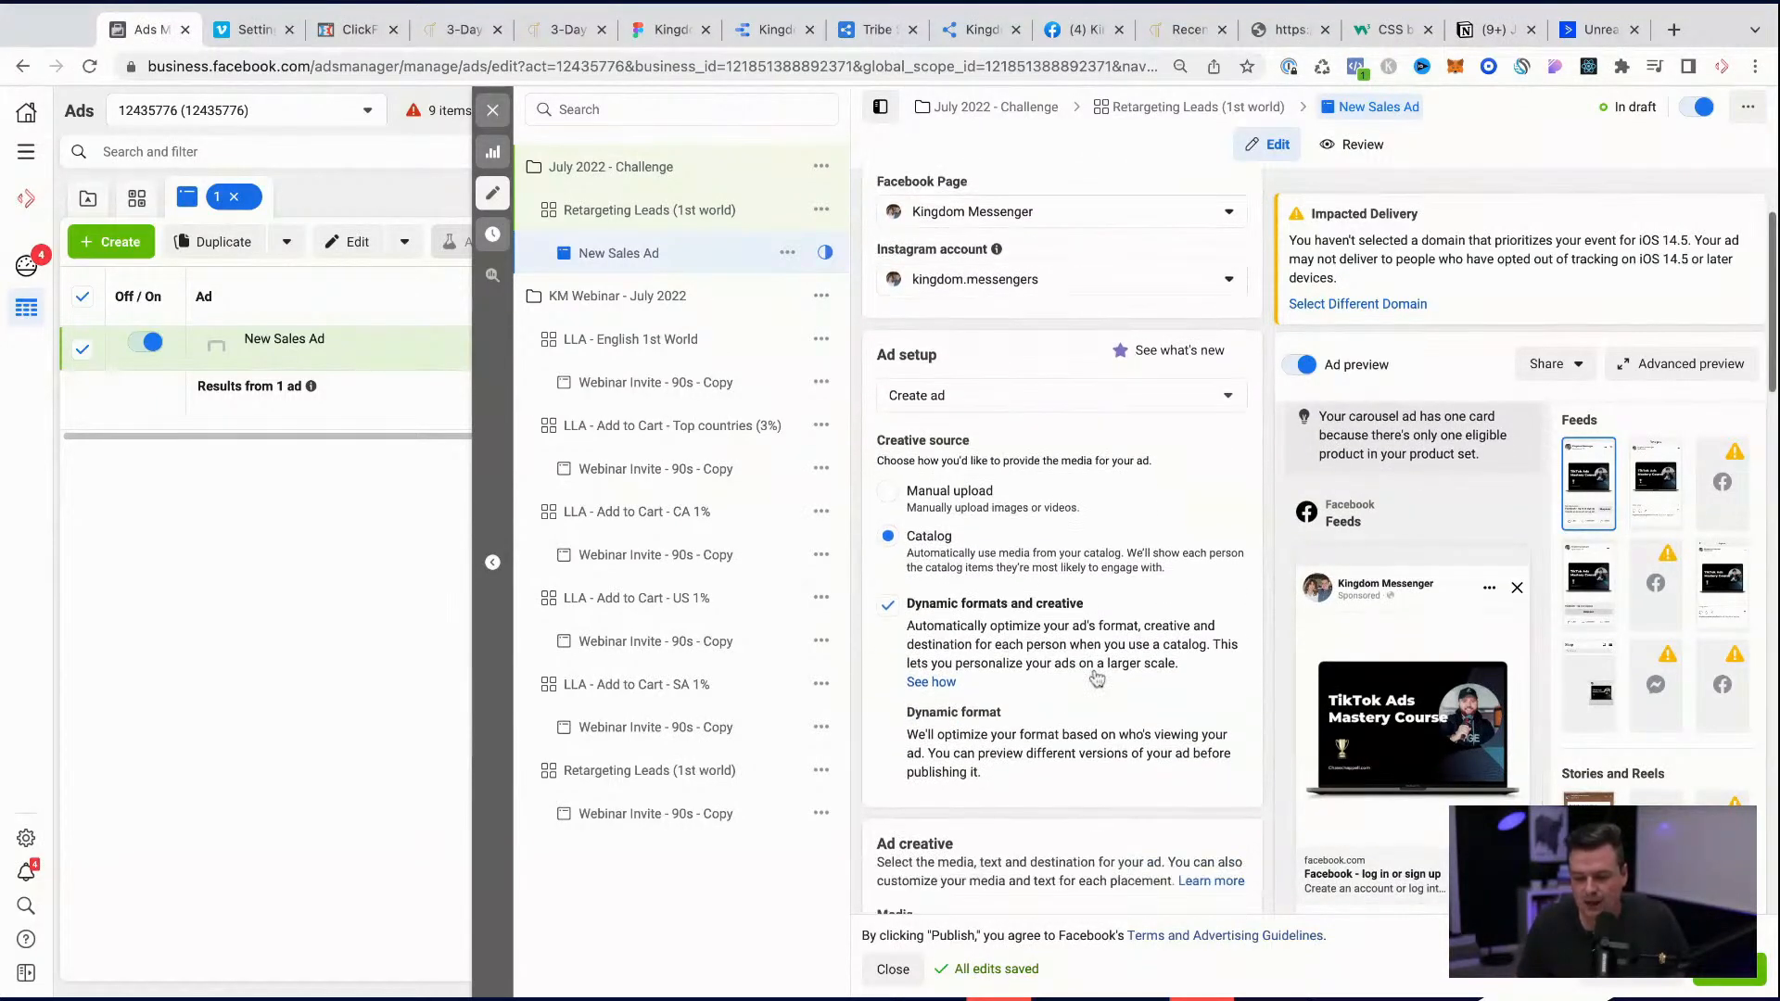
scroll(1097, 678, "down", 8)
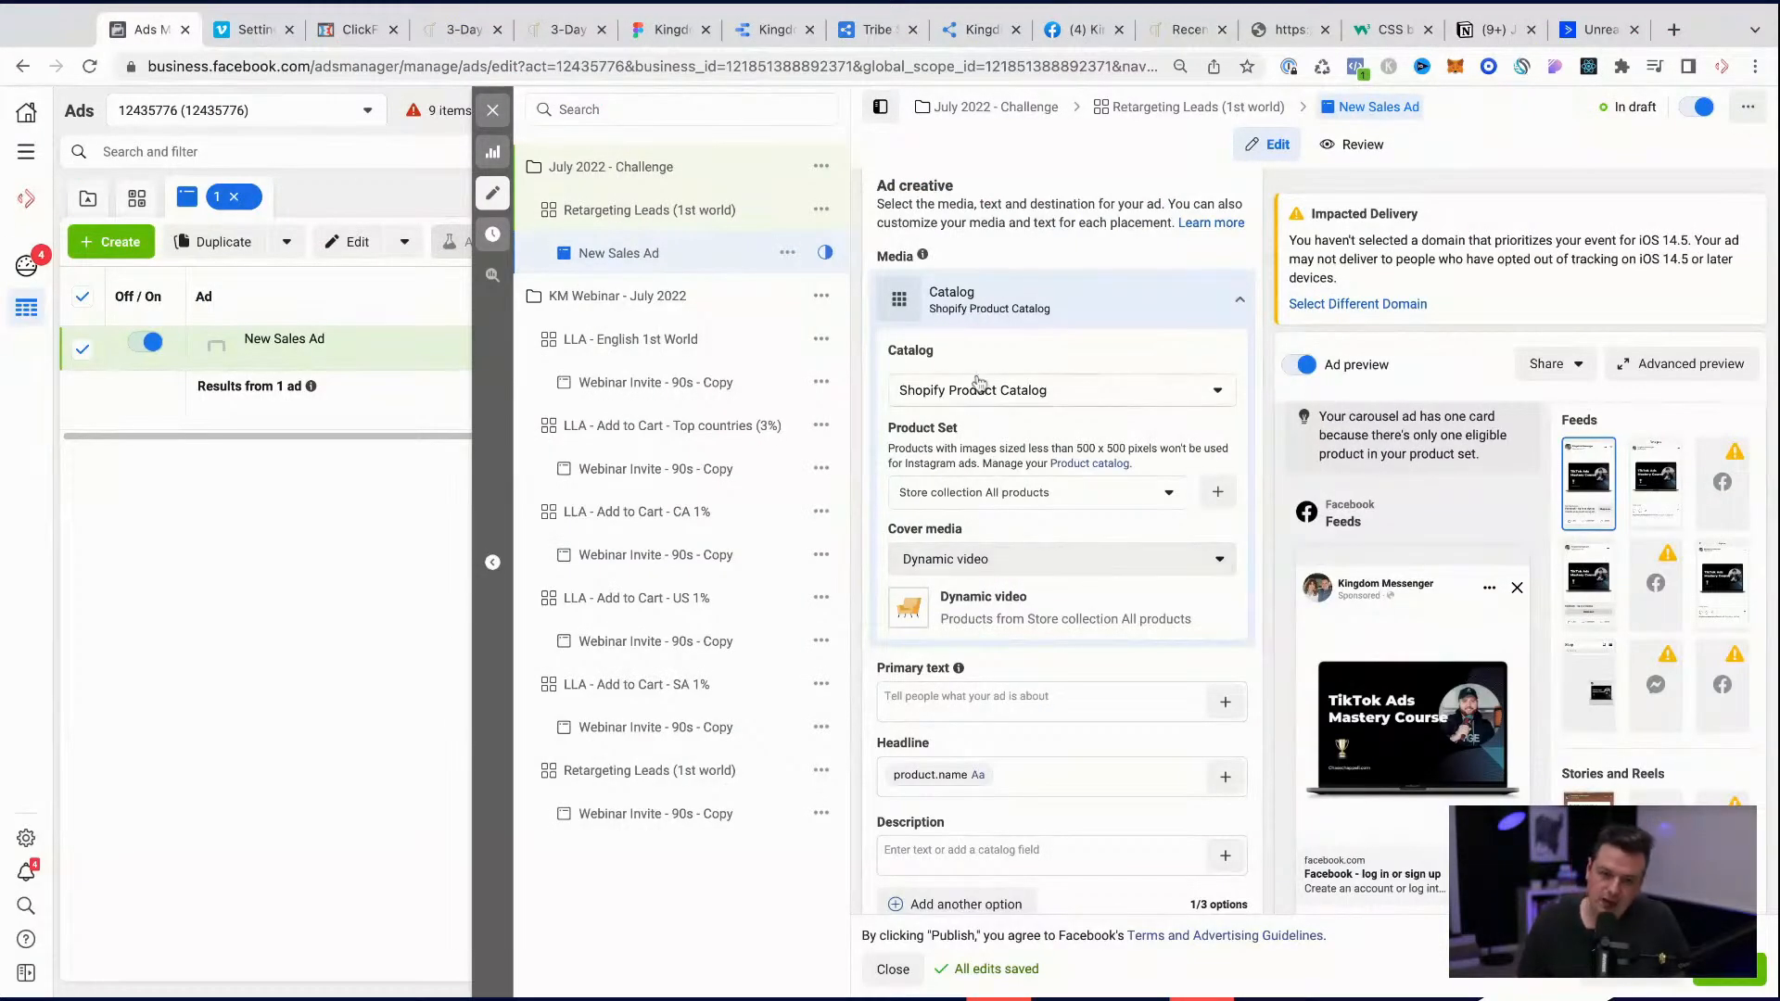
scroll(980, 383, "up", 2)
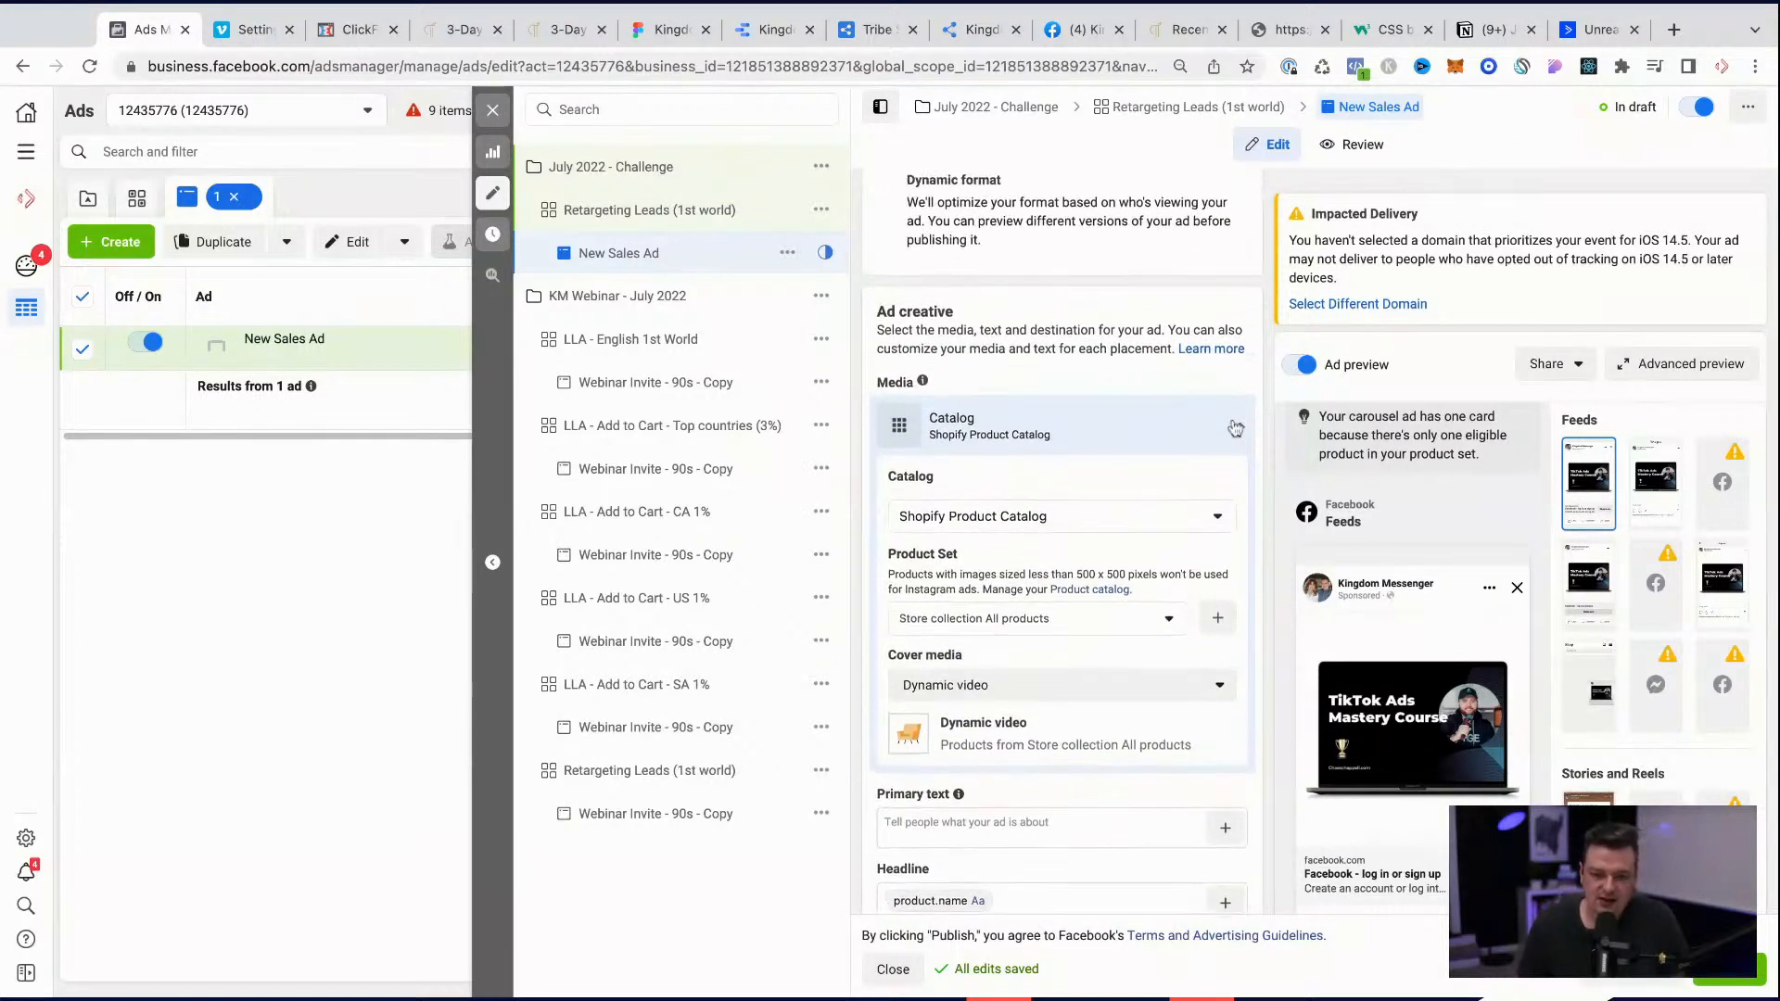
left_click(1236, 428)
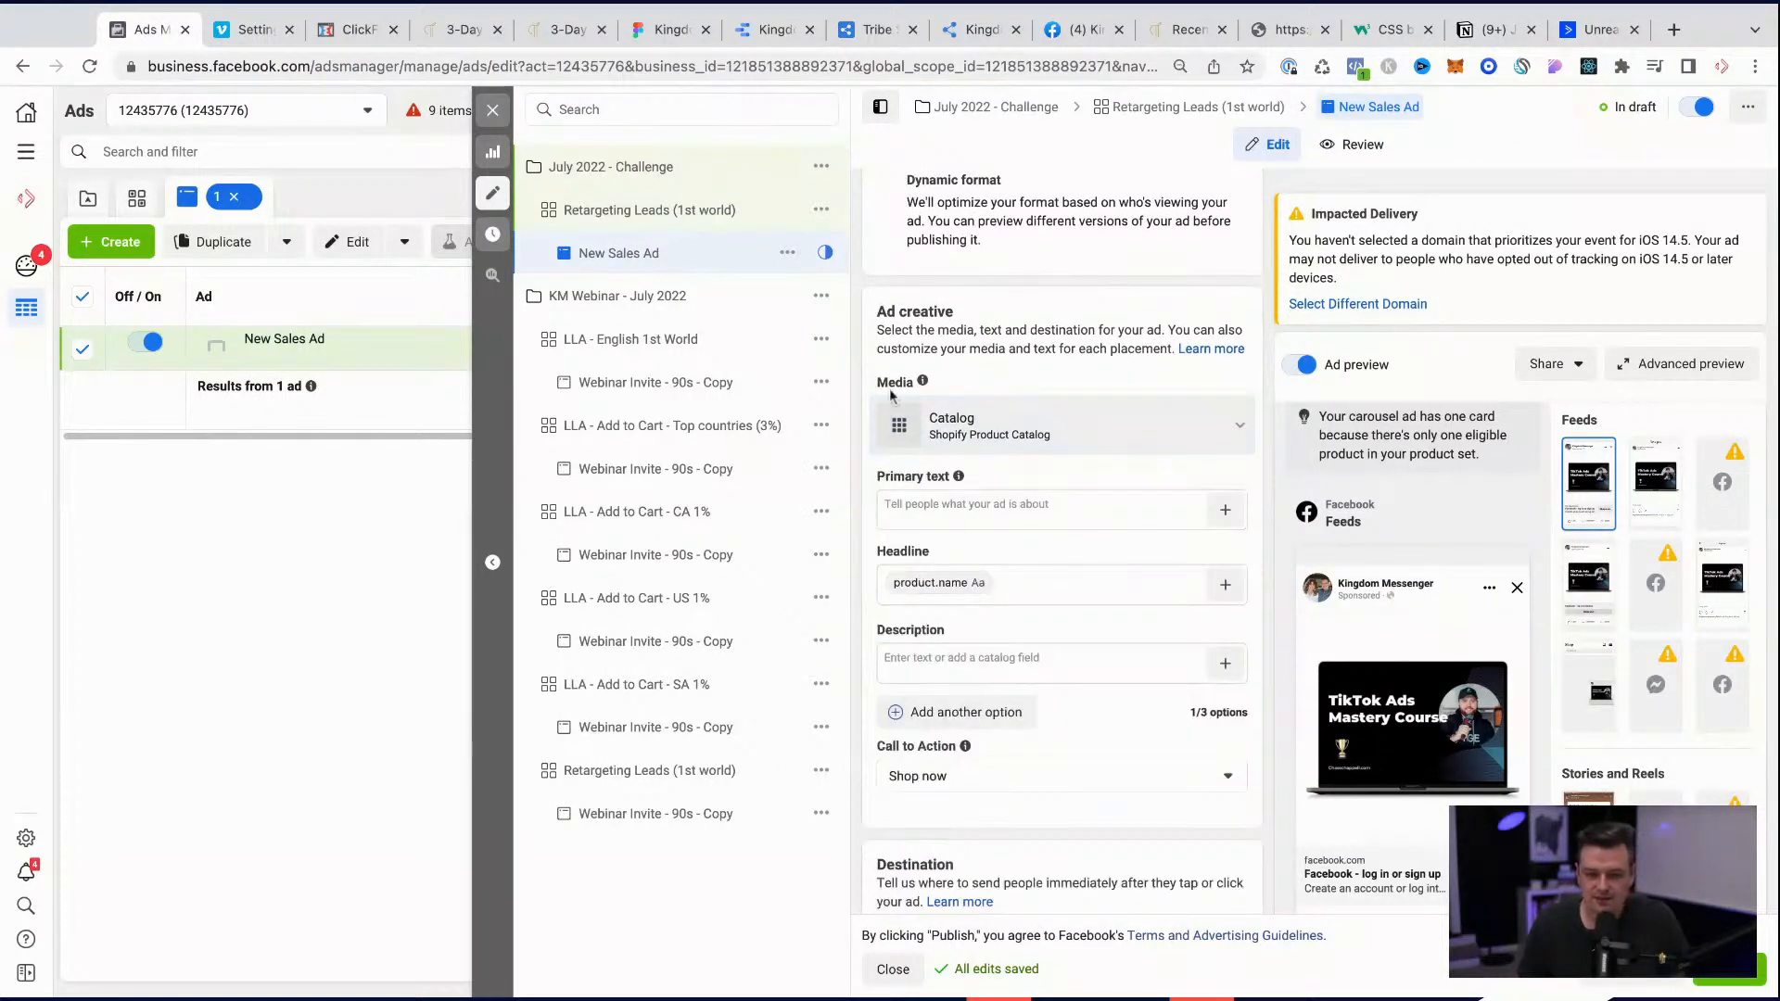
left_click(984, 509)
left_click(1017, 593)
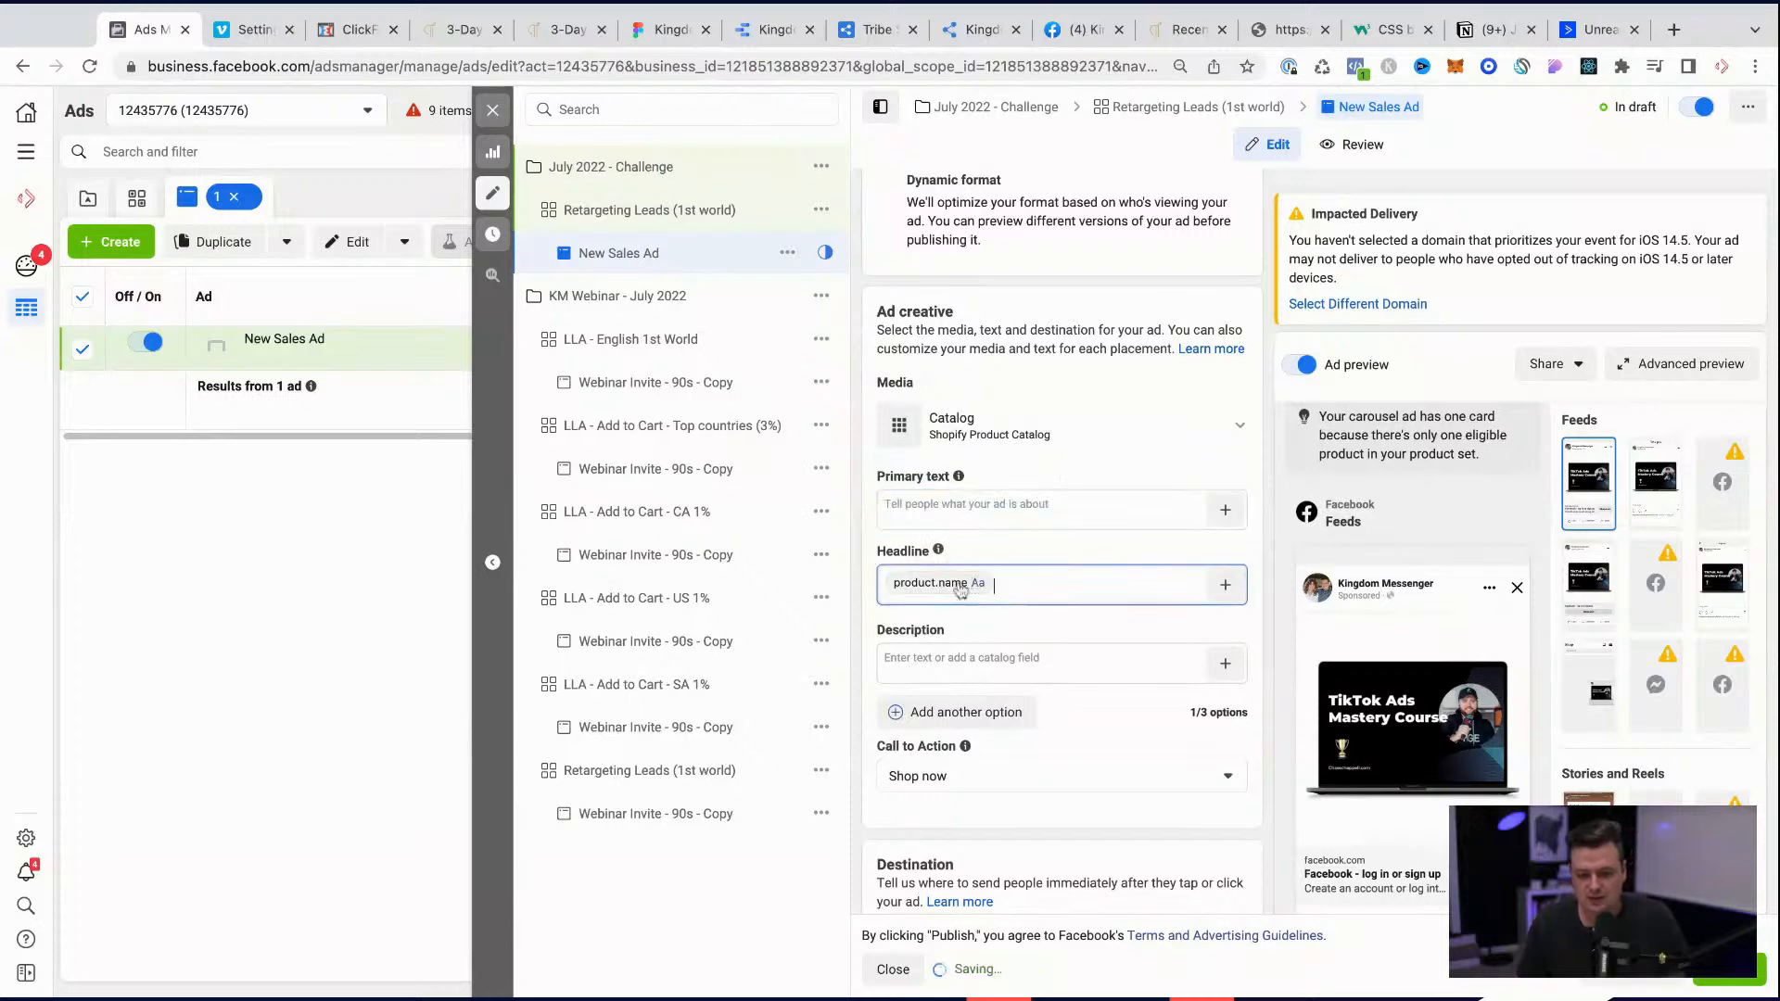
key("BackSpace")
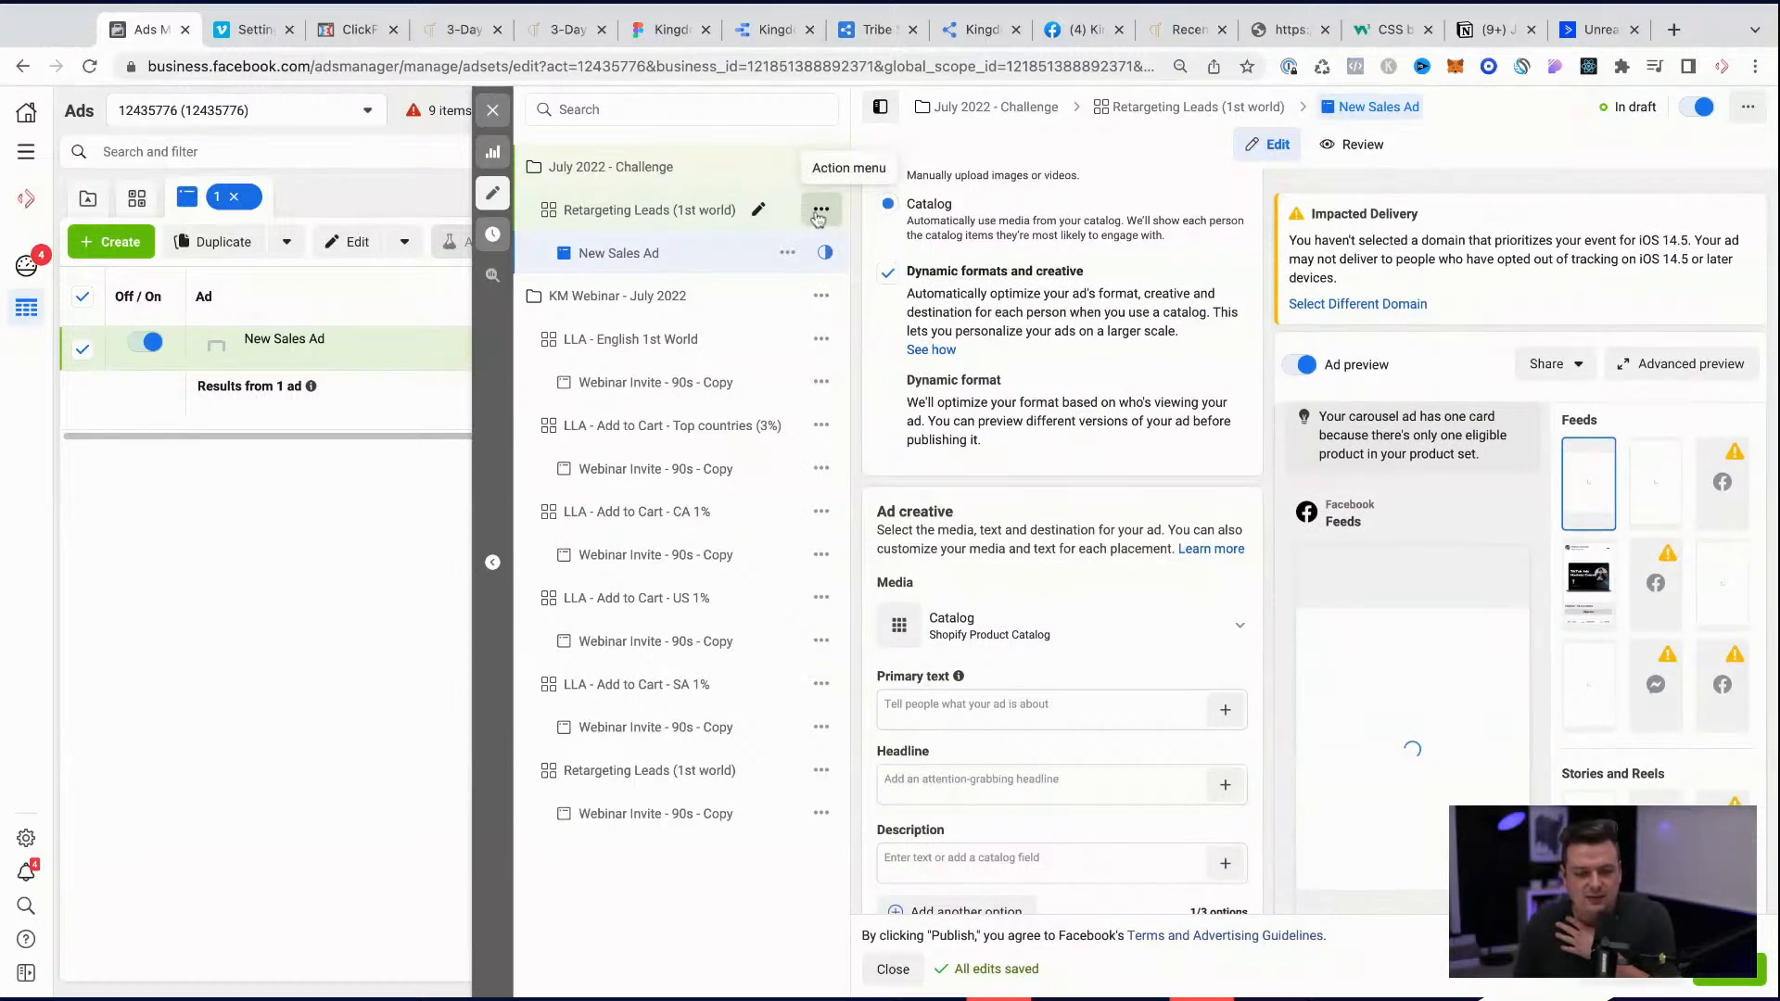
Step: Create another ad in the Retargeting Leads (1st world) ad set of July 2022 - Challenge, using the kingdom.messengers Instagram account
left_click(817, 211)
left_click(862, 466)
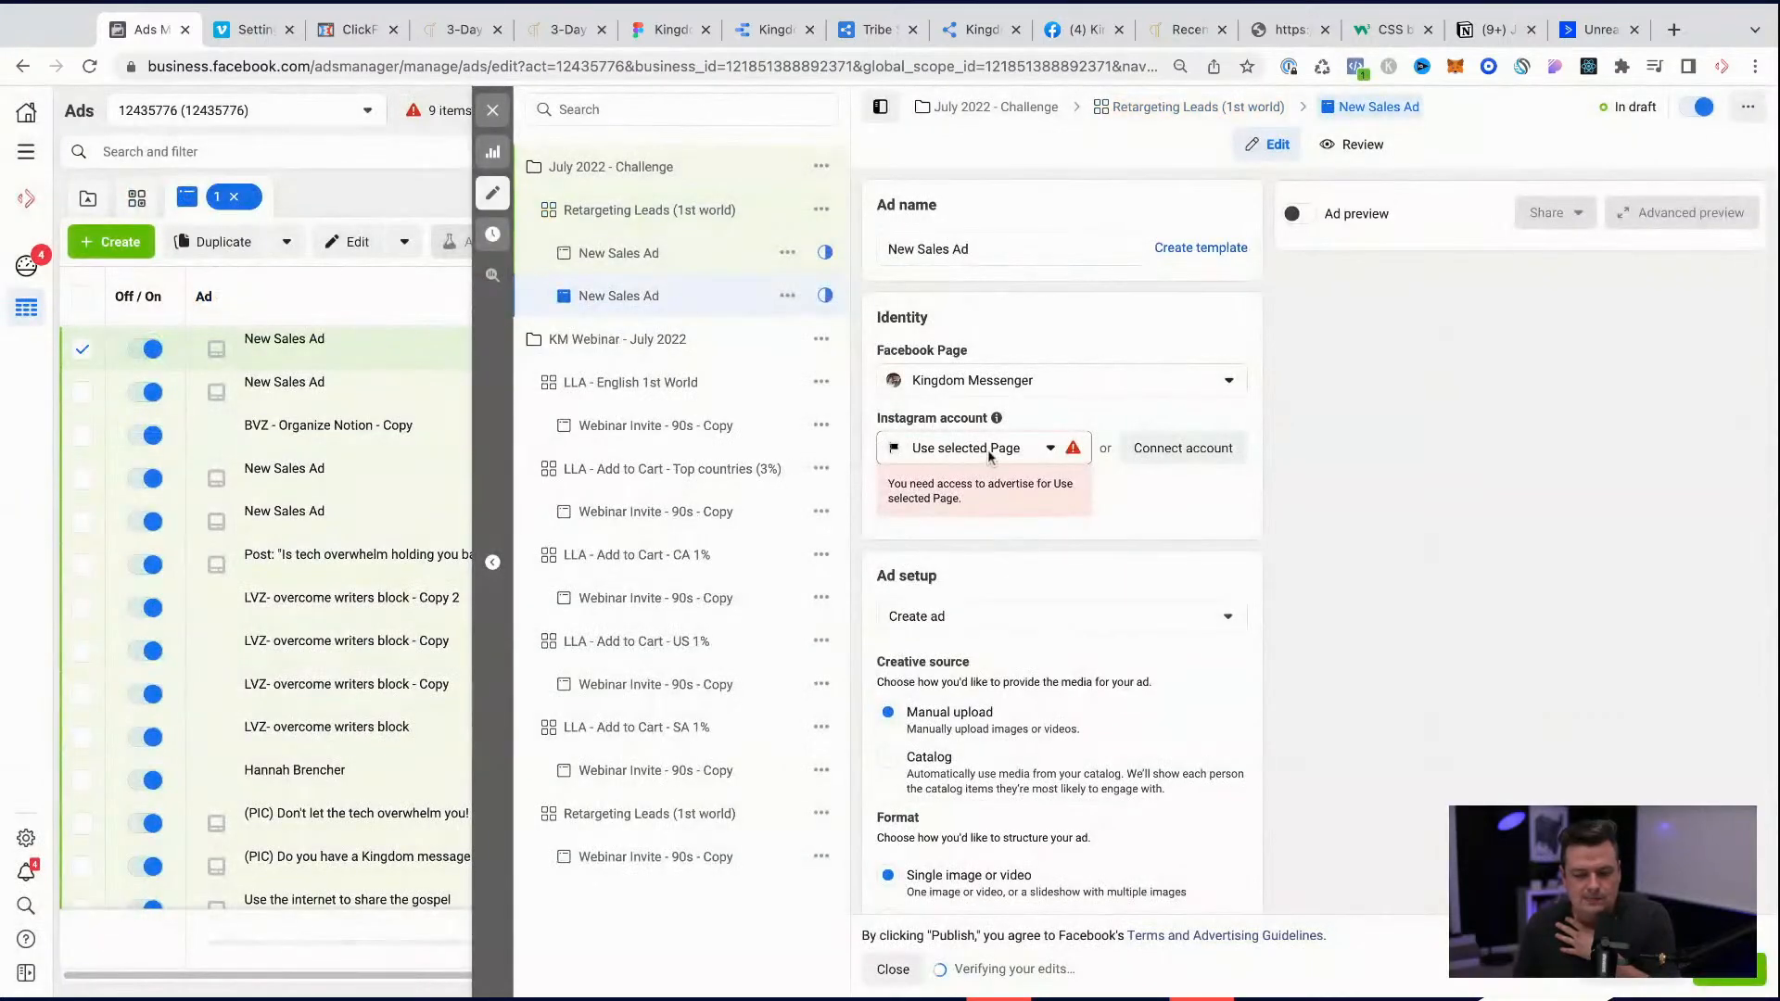
left_click(987, 448)
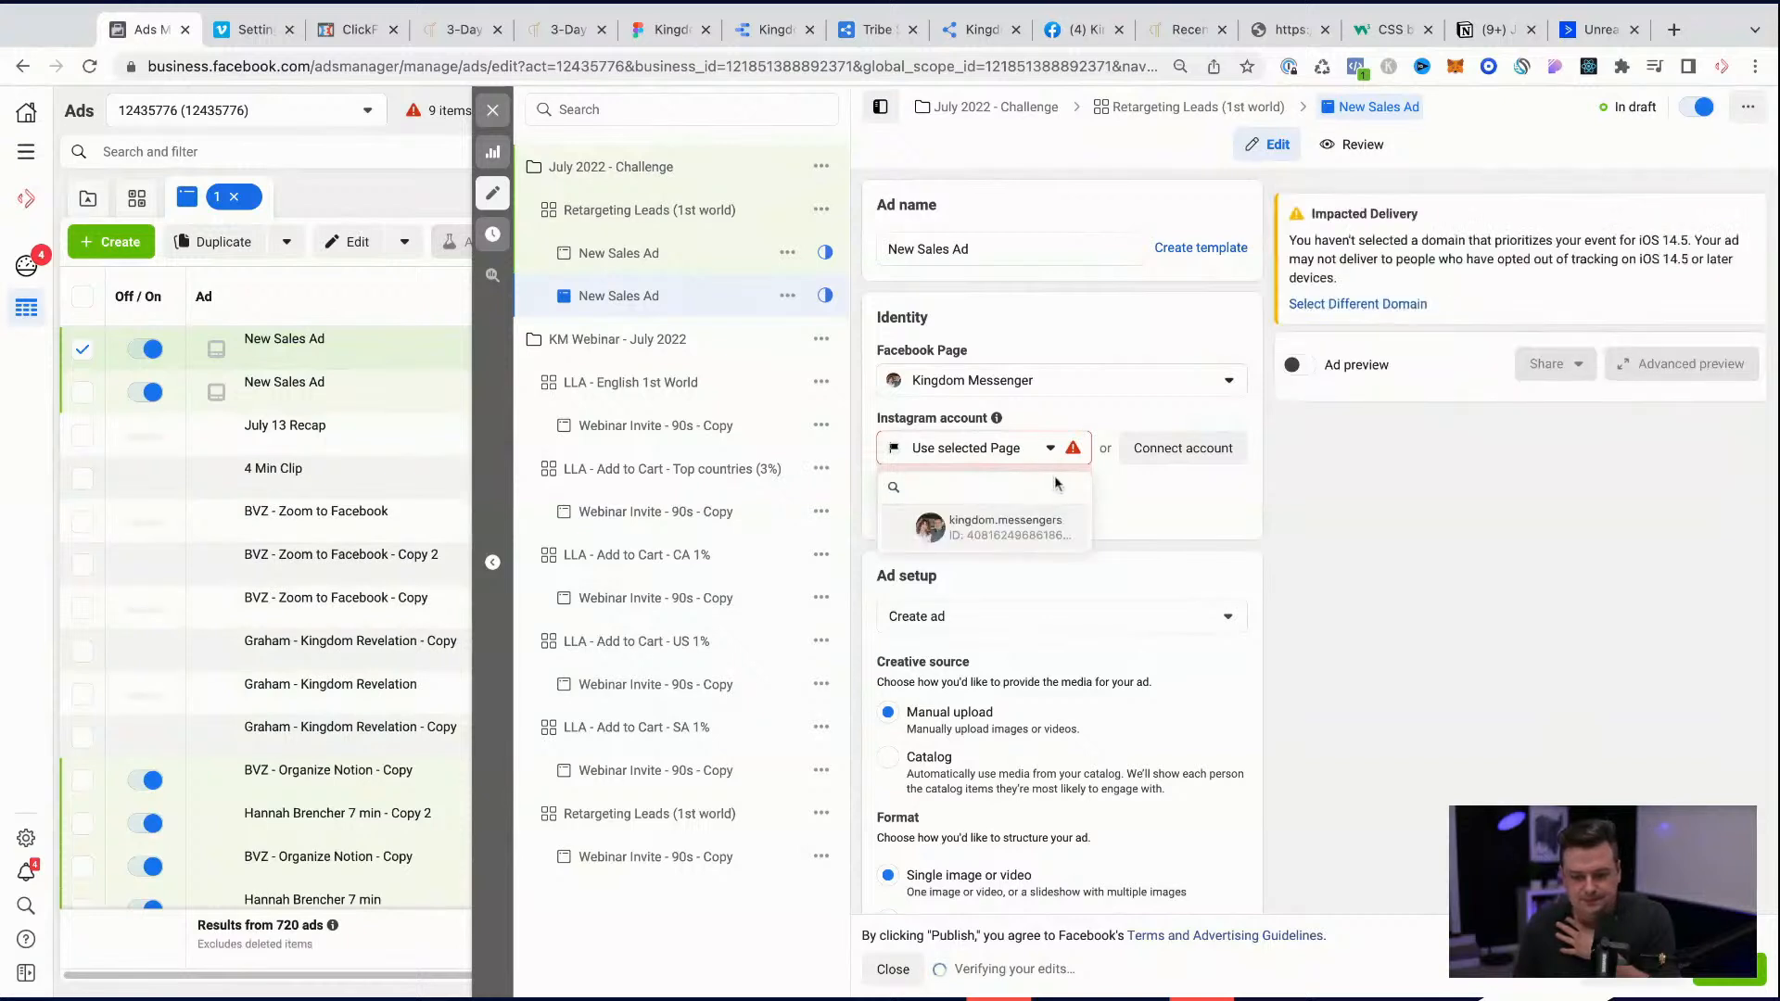
left_click(1027, 525)
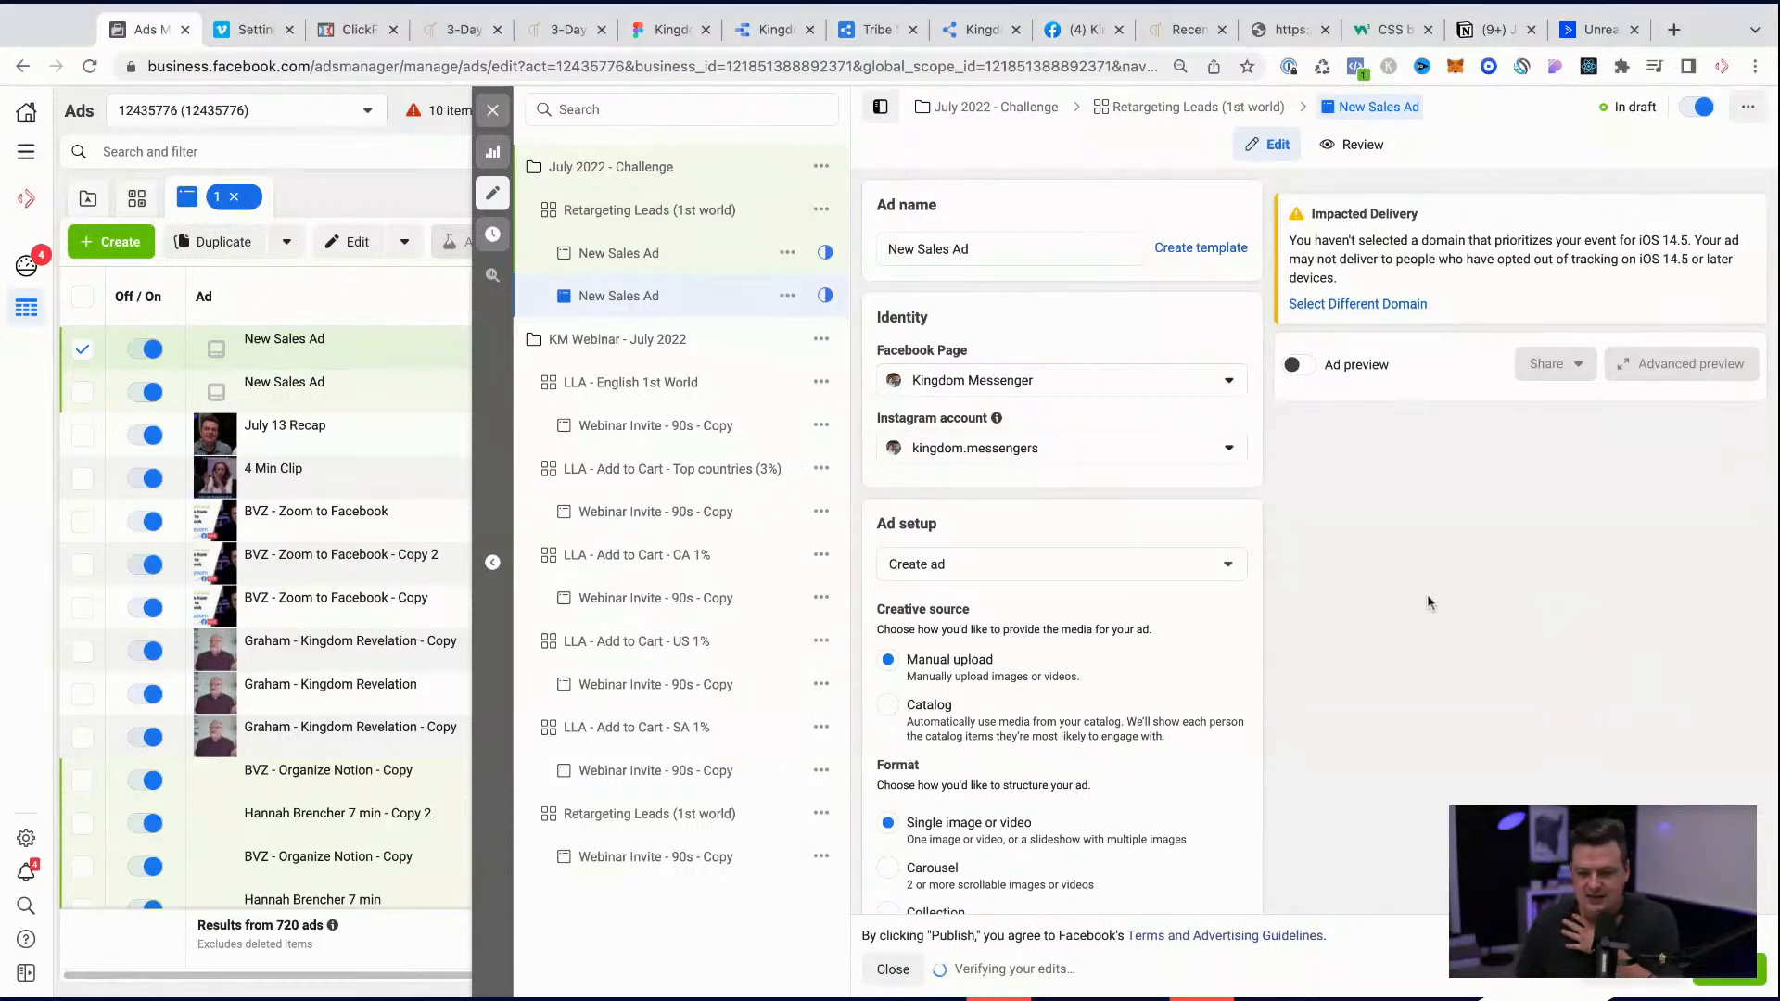
Step: Start the new ad's primary text, and load the challenge landing page kingdommessengerworkshop.com/july2022 as the source for its copy
scroll(1018, 587, "down", 4)
scroll(1018, 588, "down", 2)
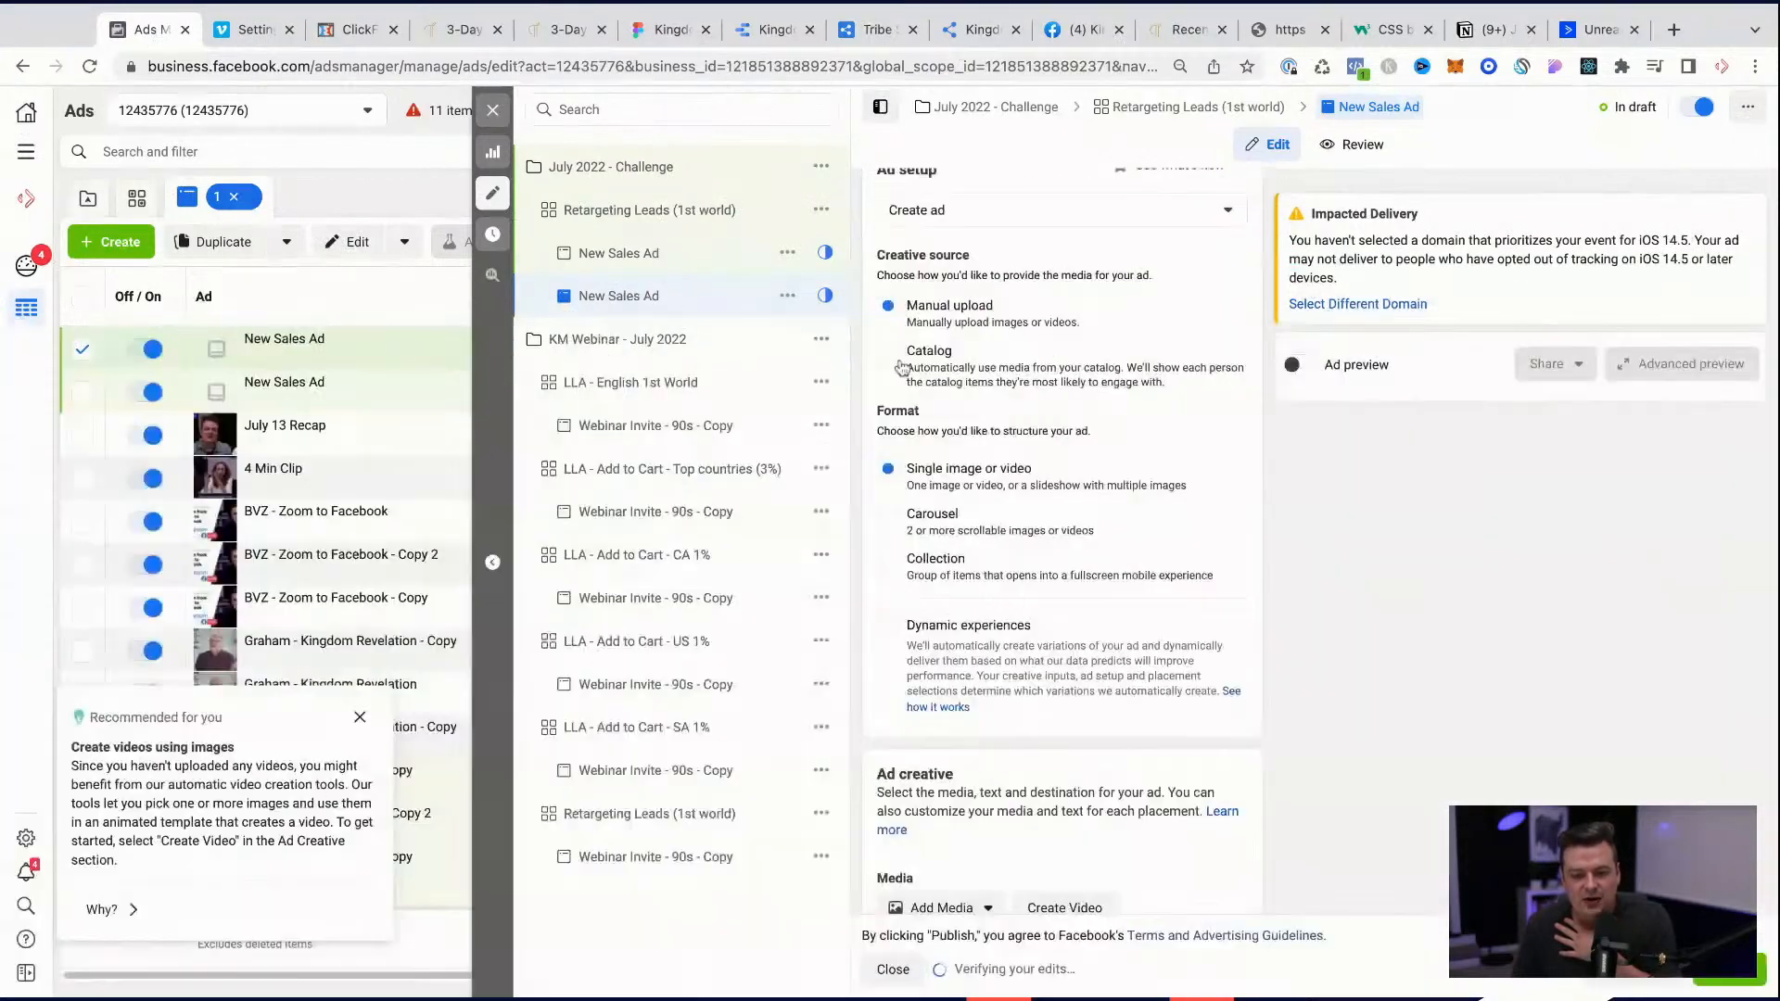
scroll(925, 384, "down", 2)
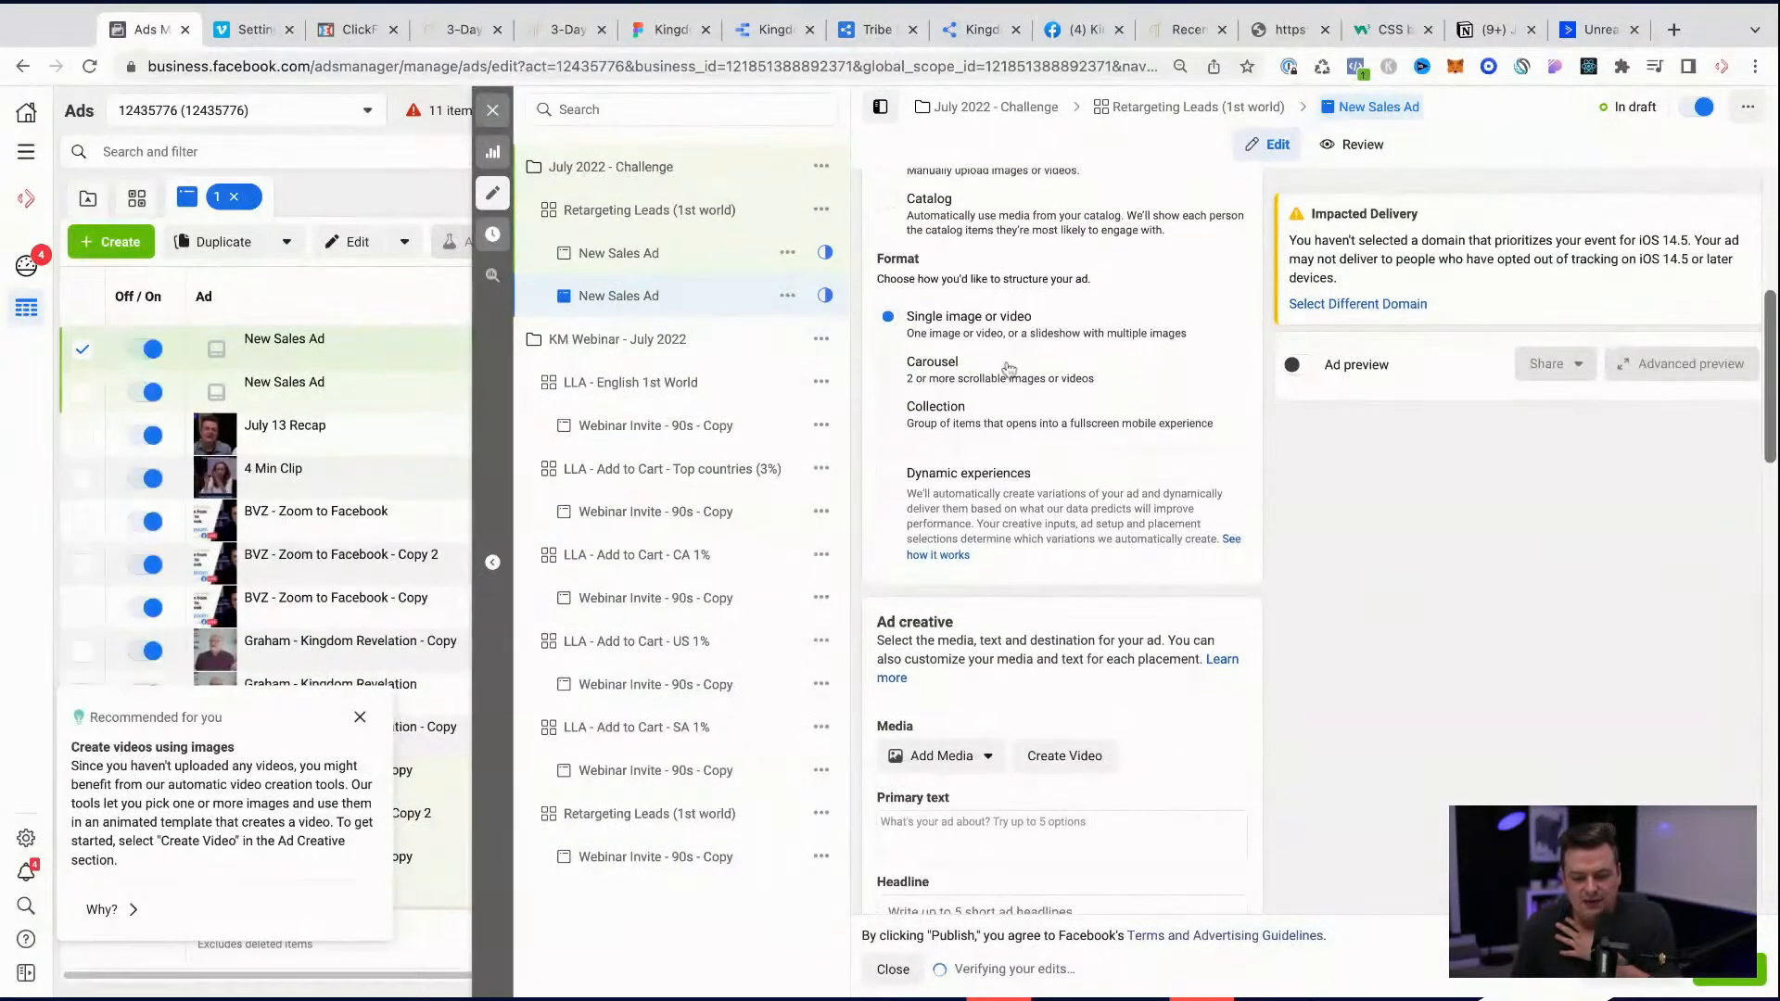
scroll(1035, 491, "down", 2)
left_click(978, 621)
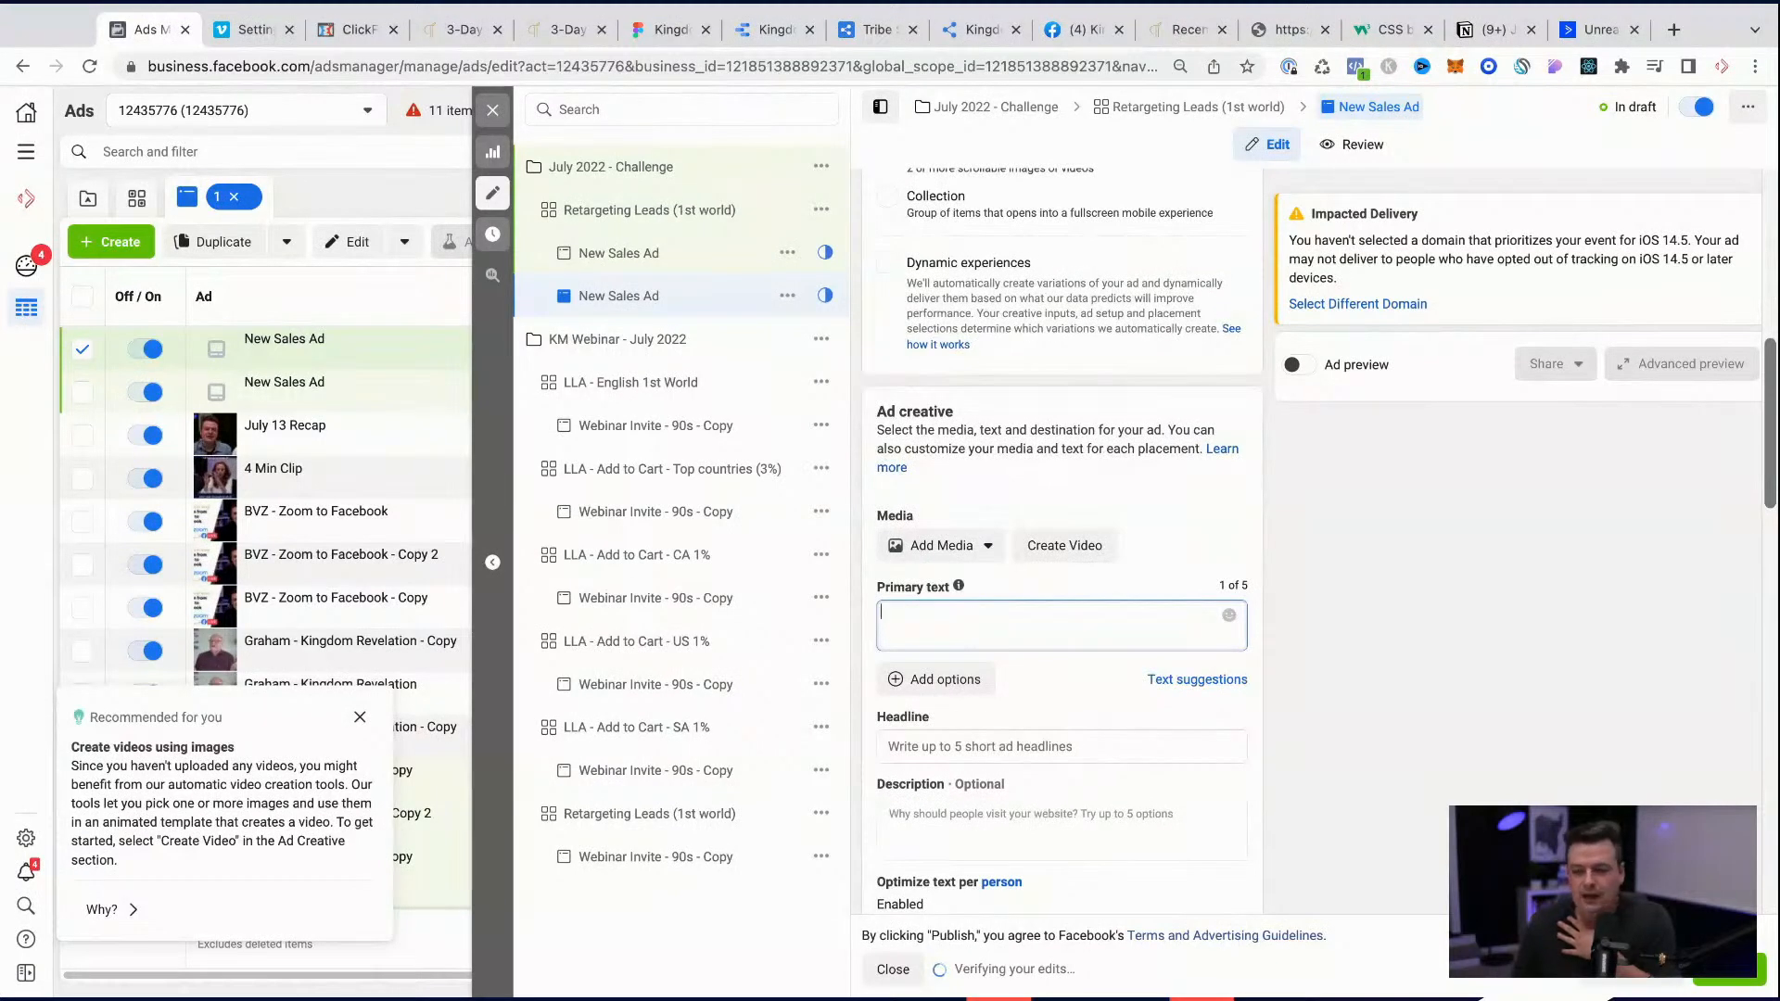
left_click(1182, 29)
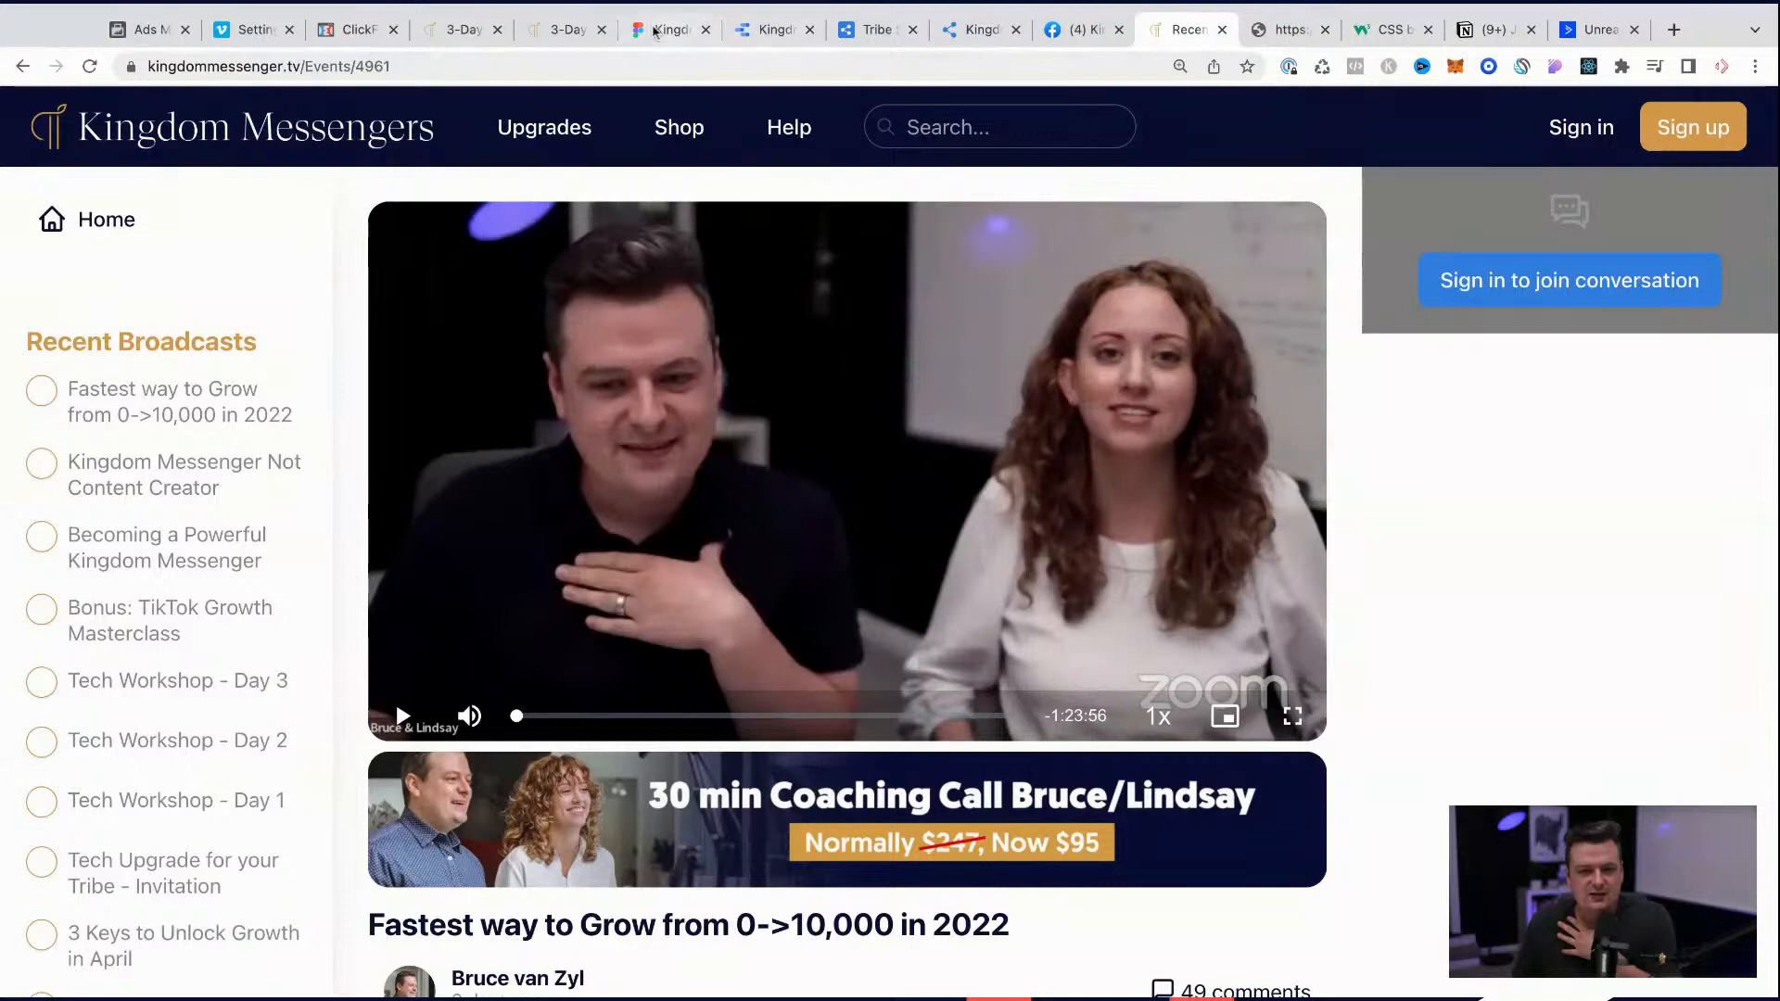
left_click(463, 30)
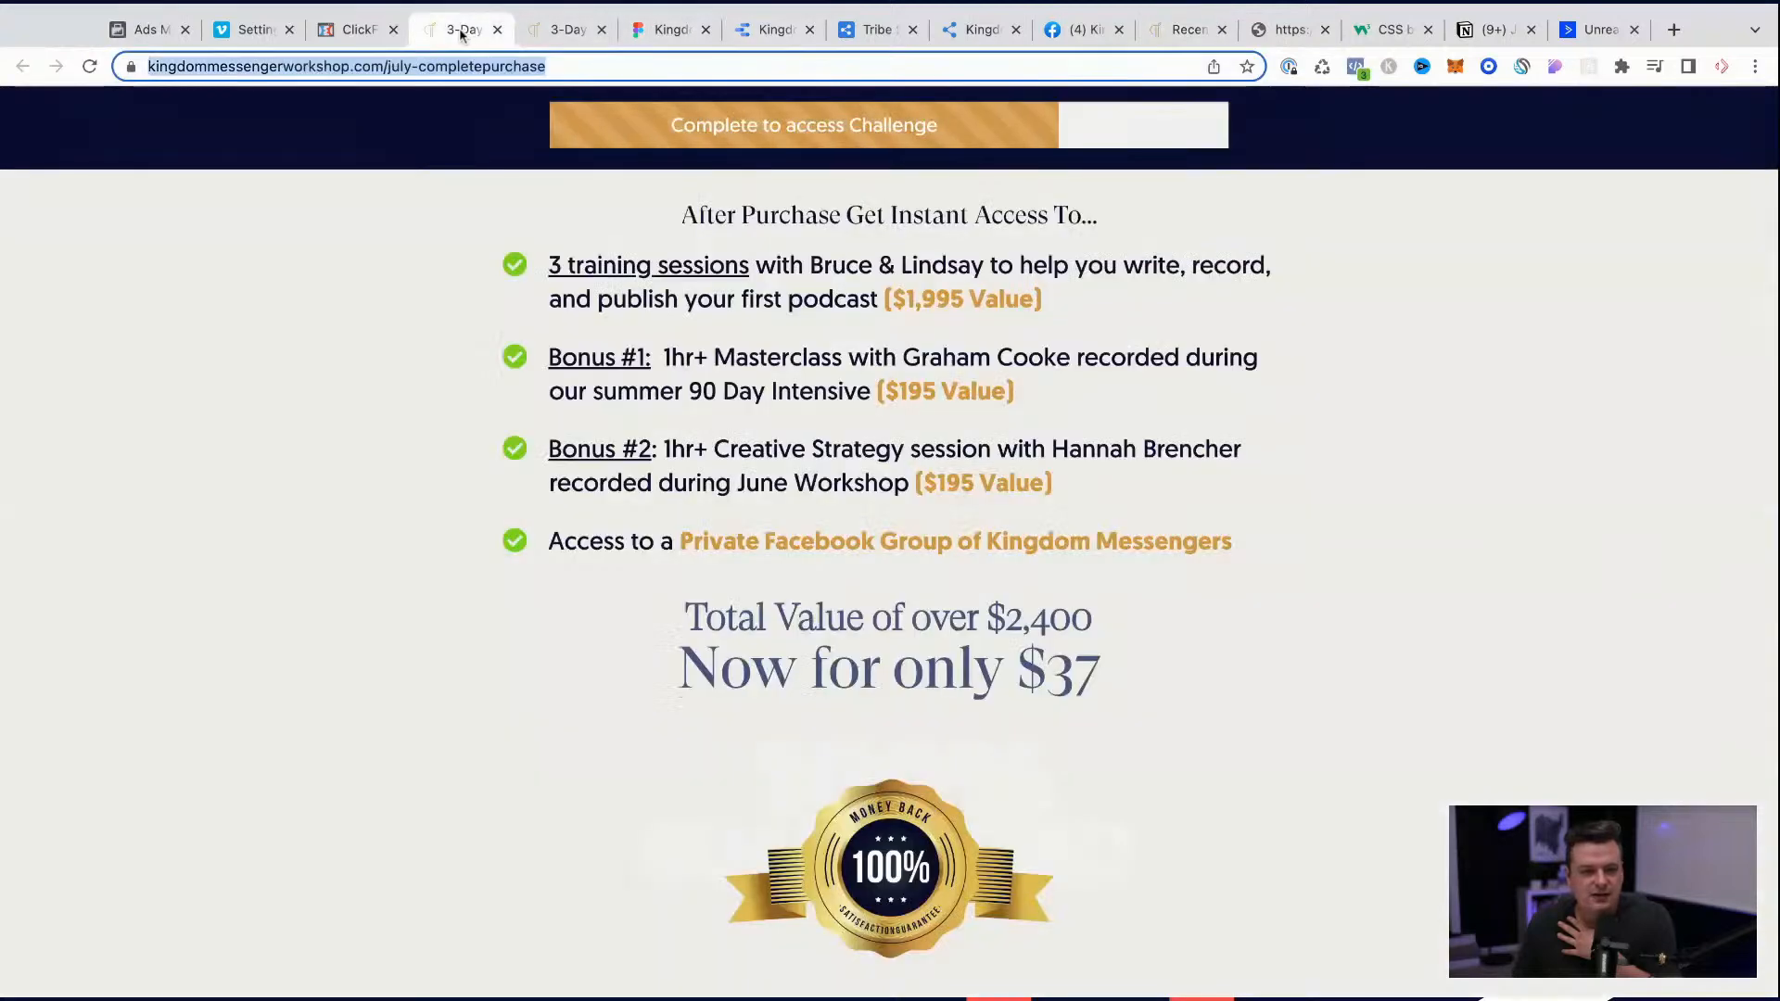
left_click(447, 63)
left_click_drag(505, 66, 927, 113)
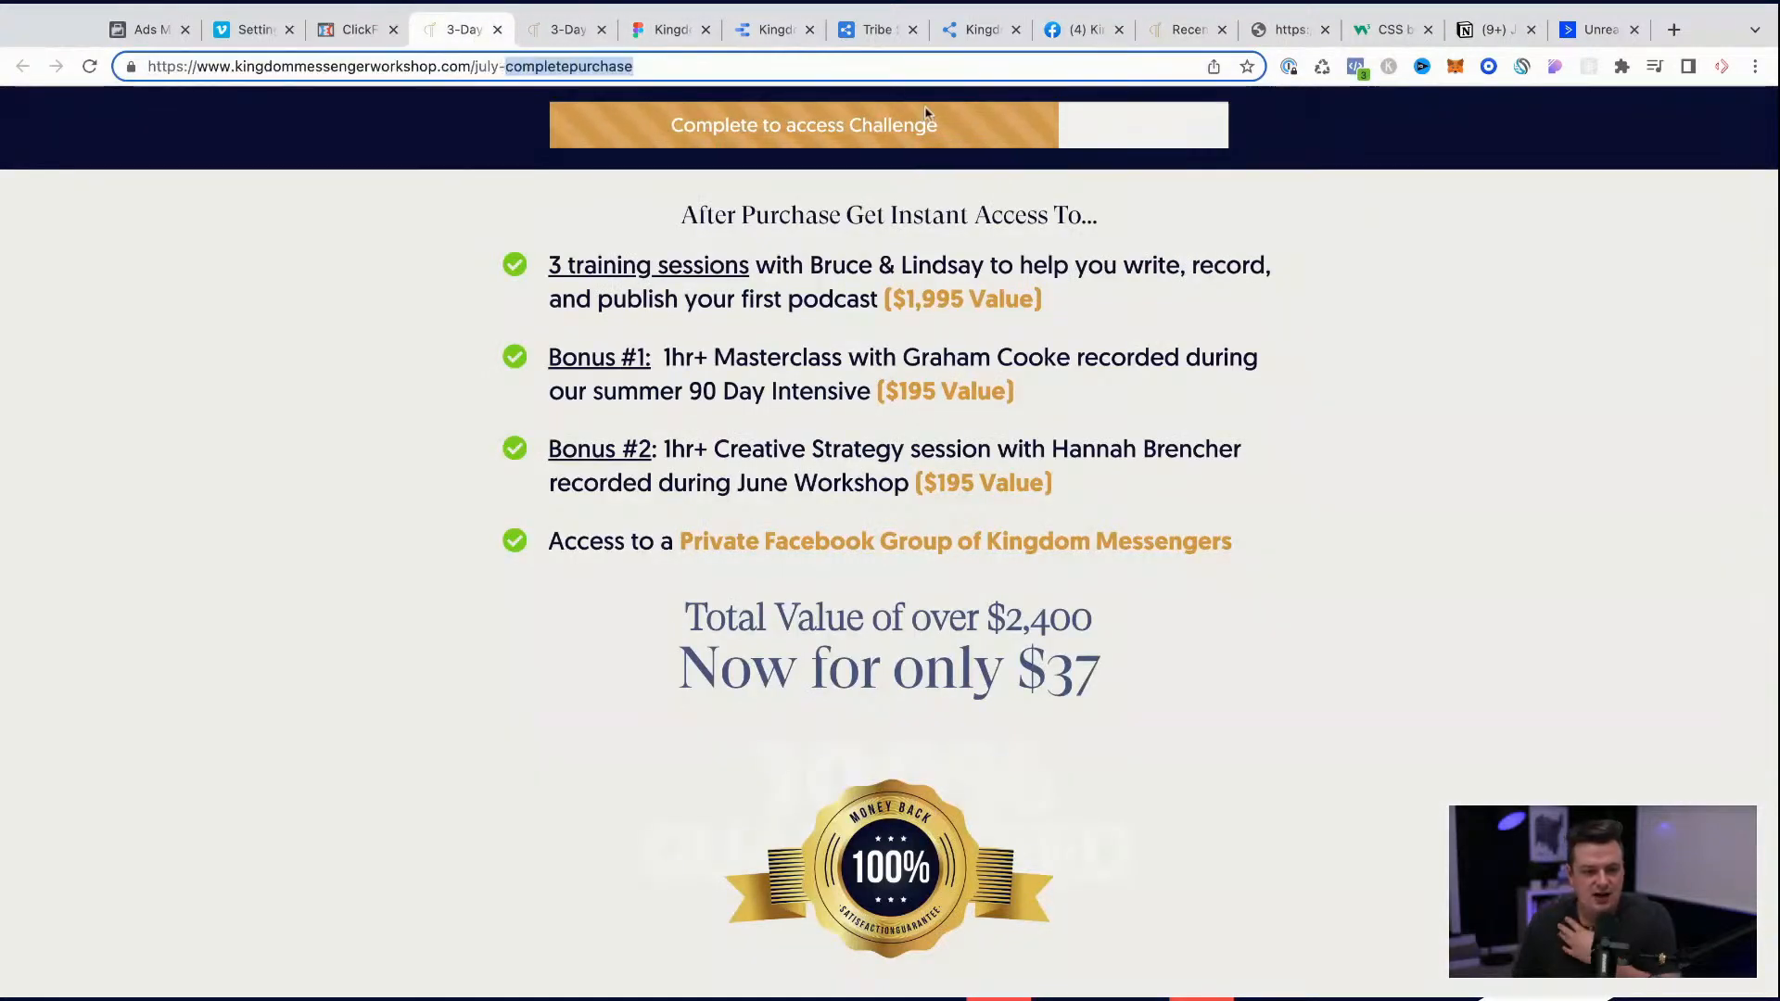
key("BackSpace")
key("BackSpace")
type("2-")
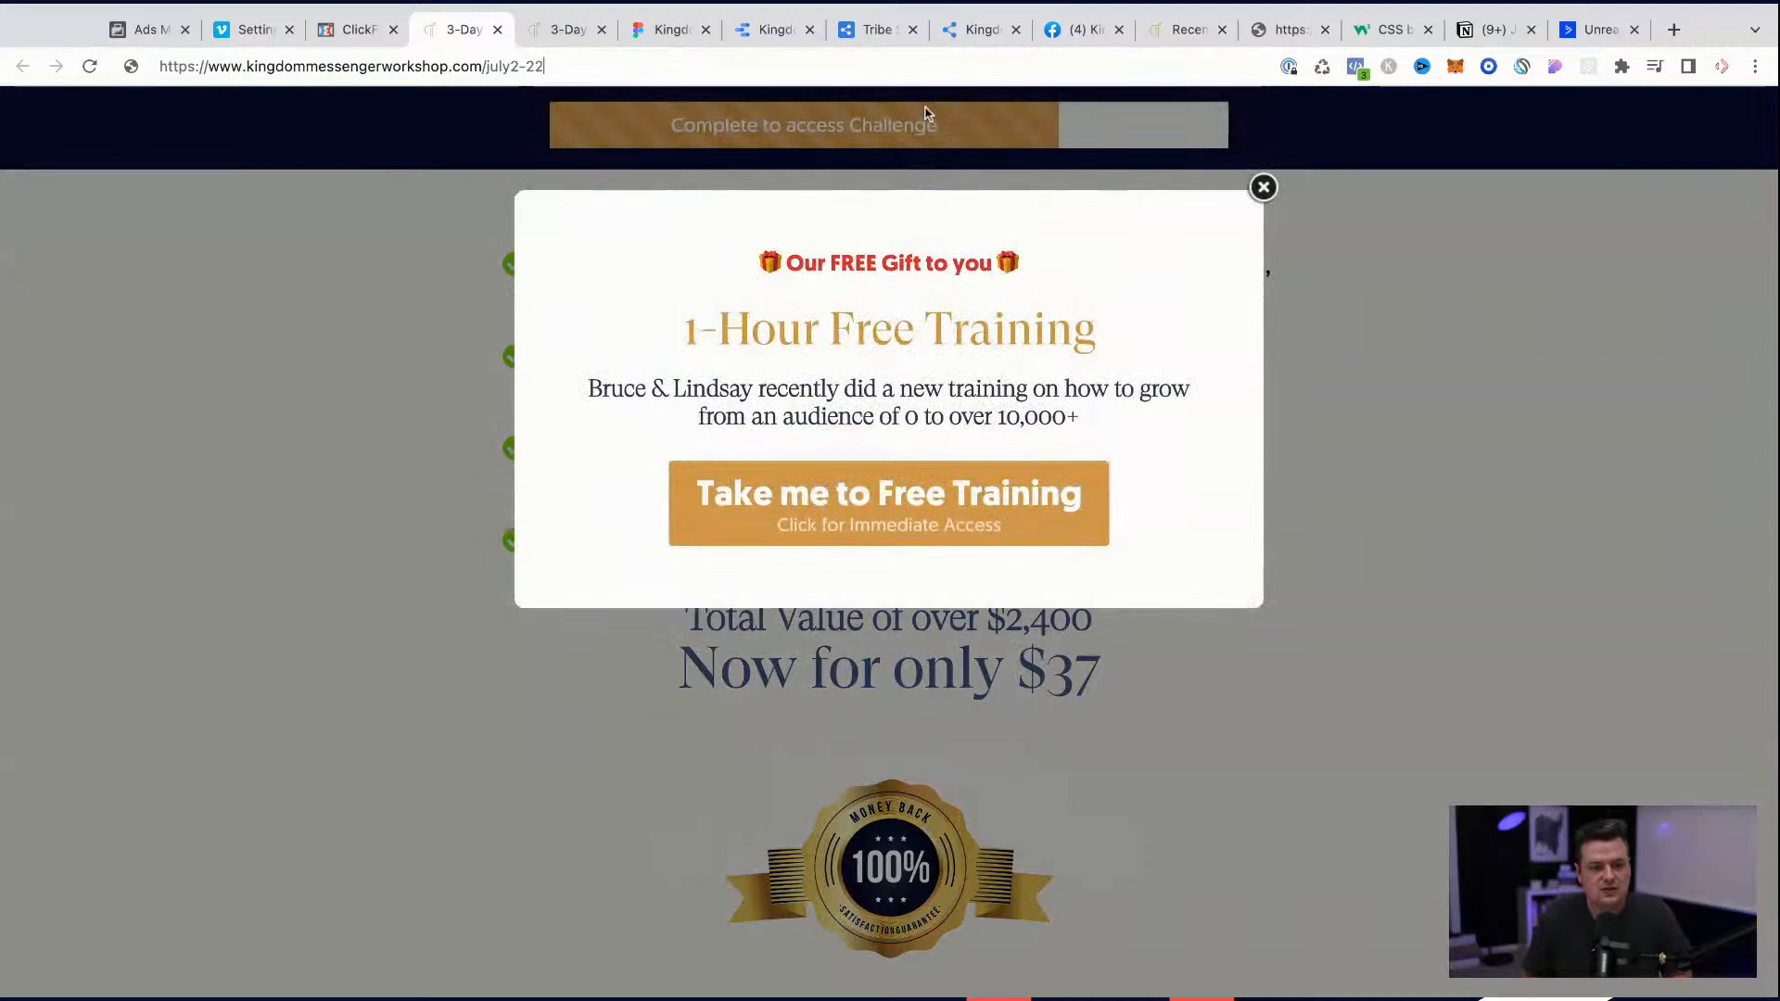
type("022")
key("Return")
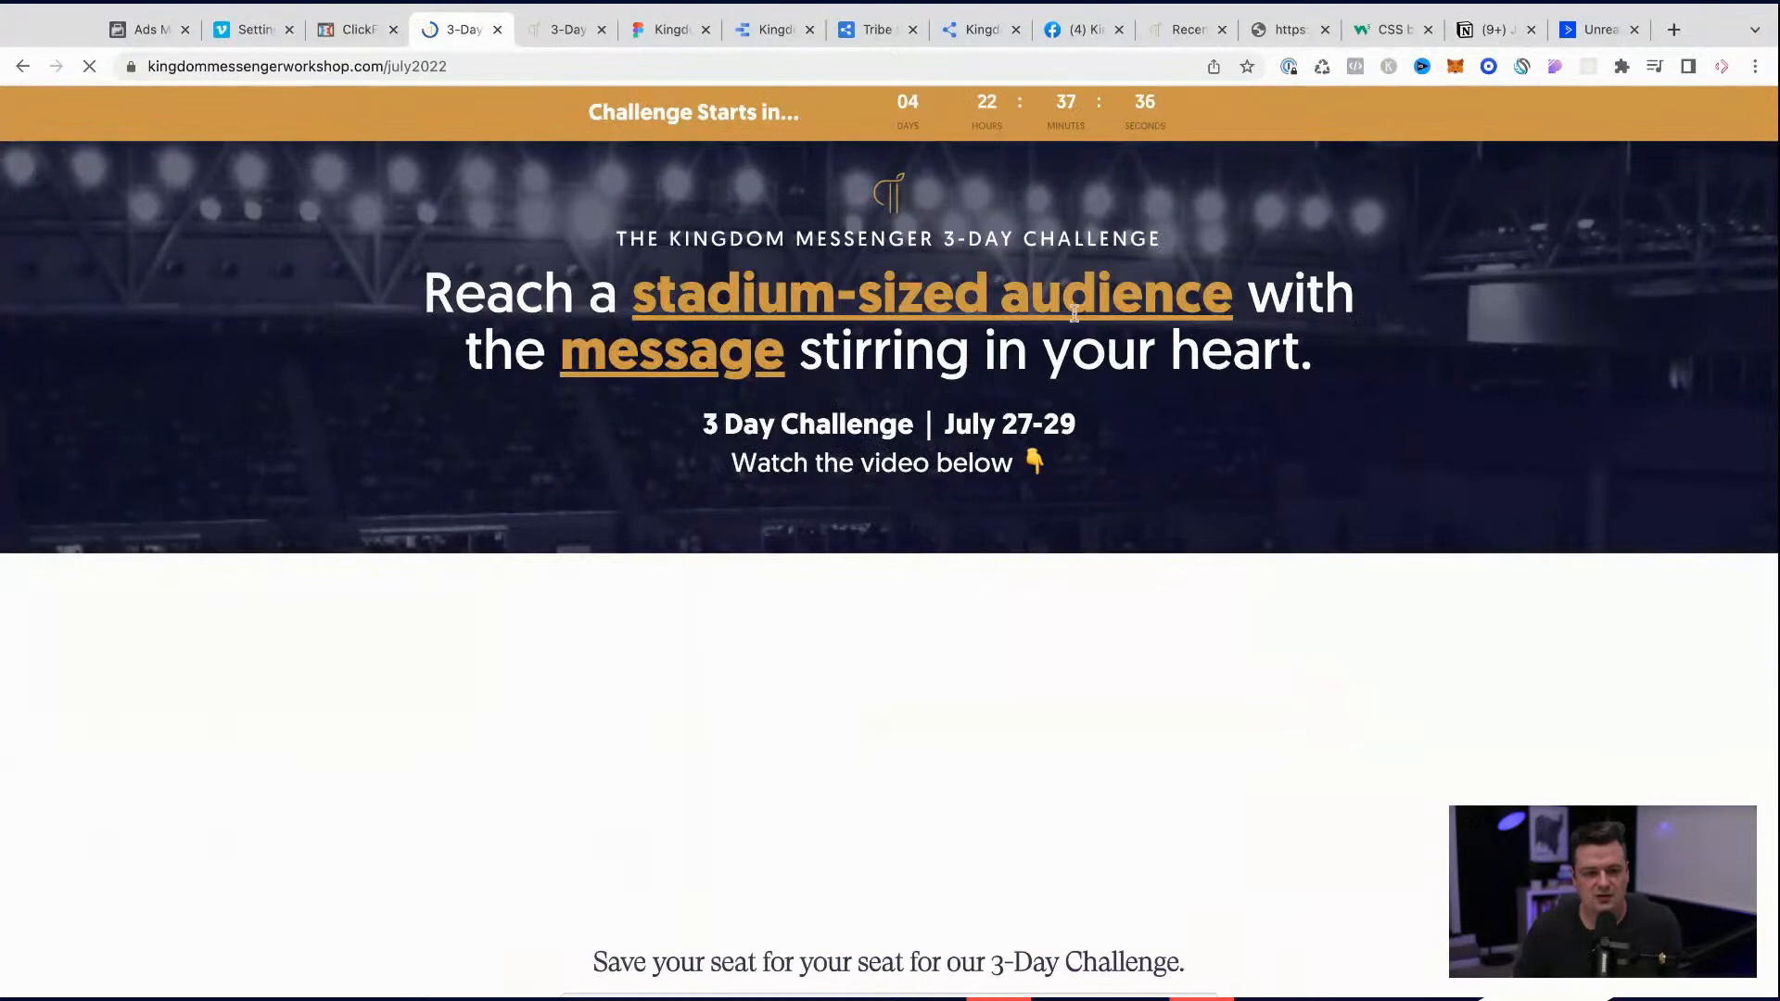
Step: Copy the landing page headline "Reach a stadium-sized audience with the message stirring in your heart." into the ad's primary text
left_click_drag(424, 292, 1003, 299)
left_click_drag(1334, 367, 424, 289)
key("ctrl+c")
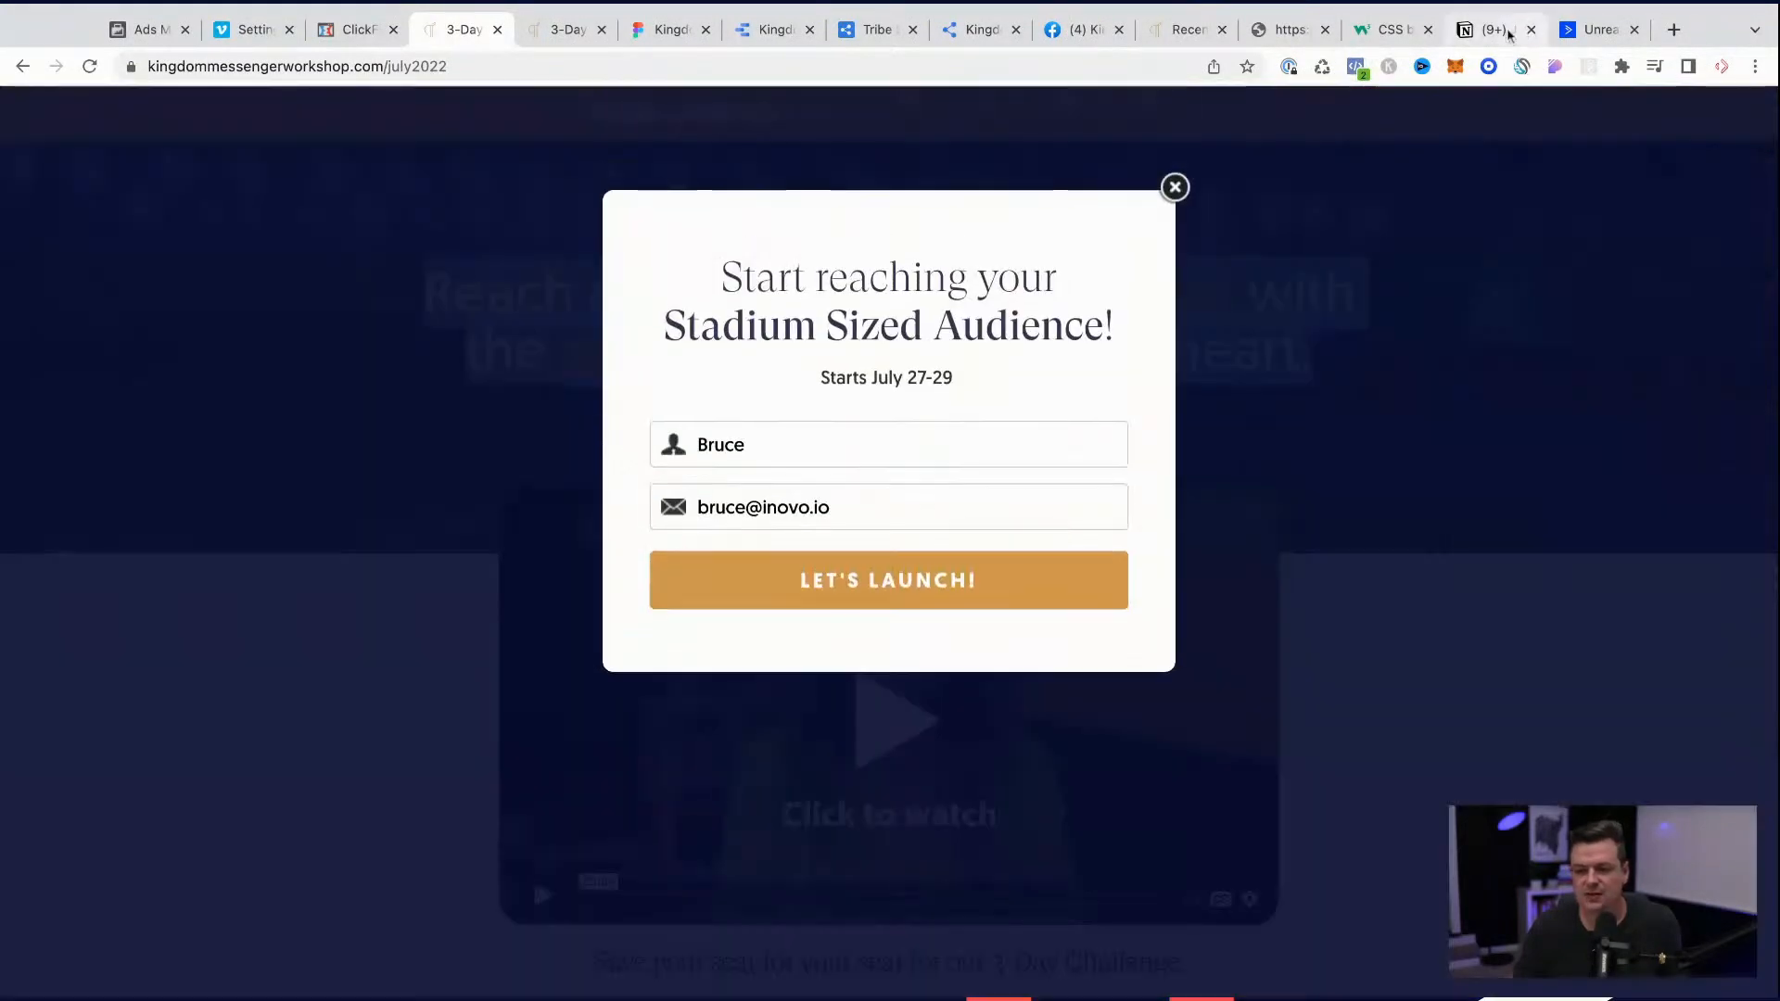
left_click(1173, 186)
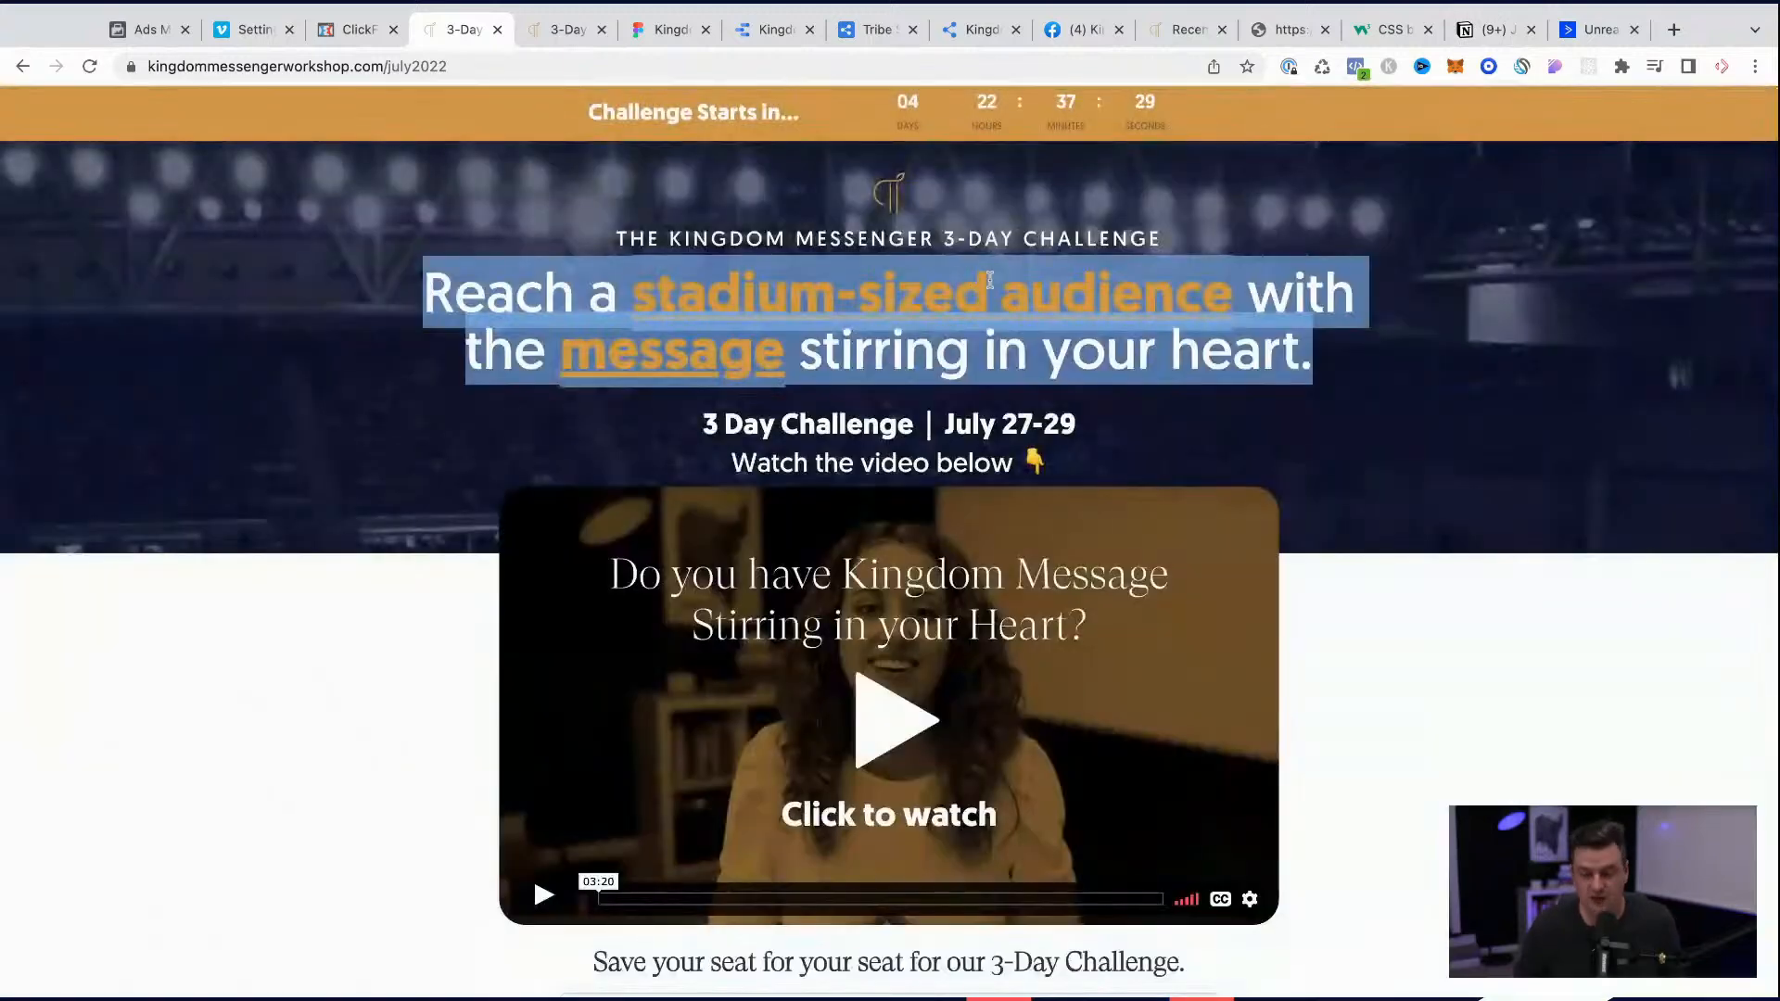
left_click(147, 29)
key("ctrl+v")
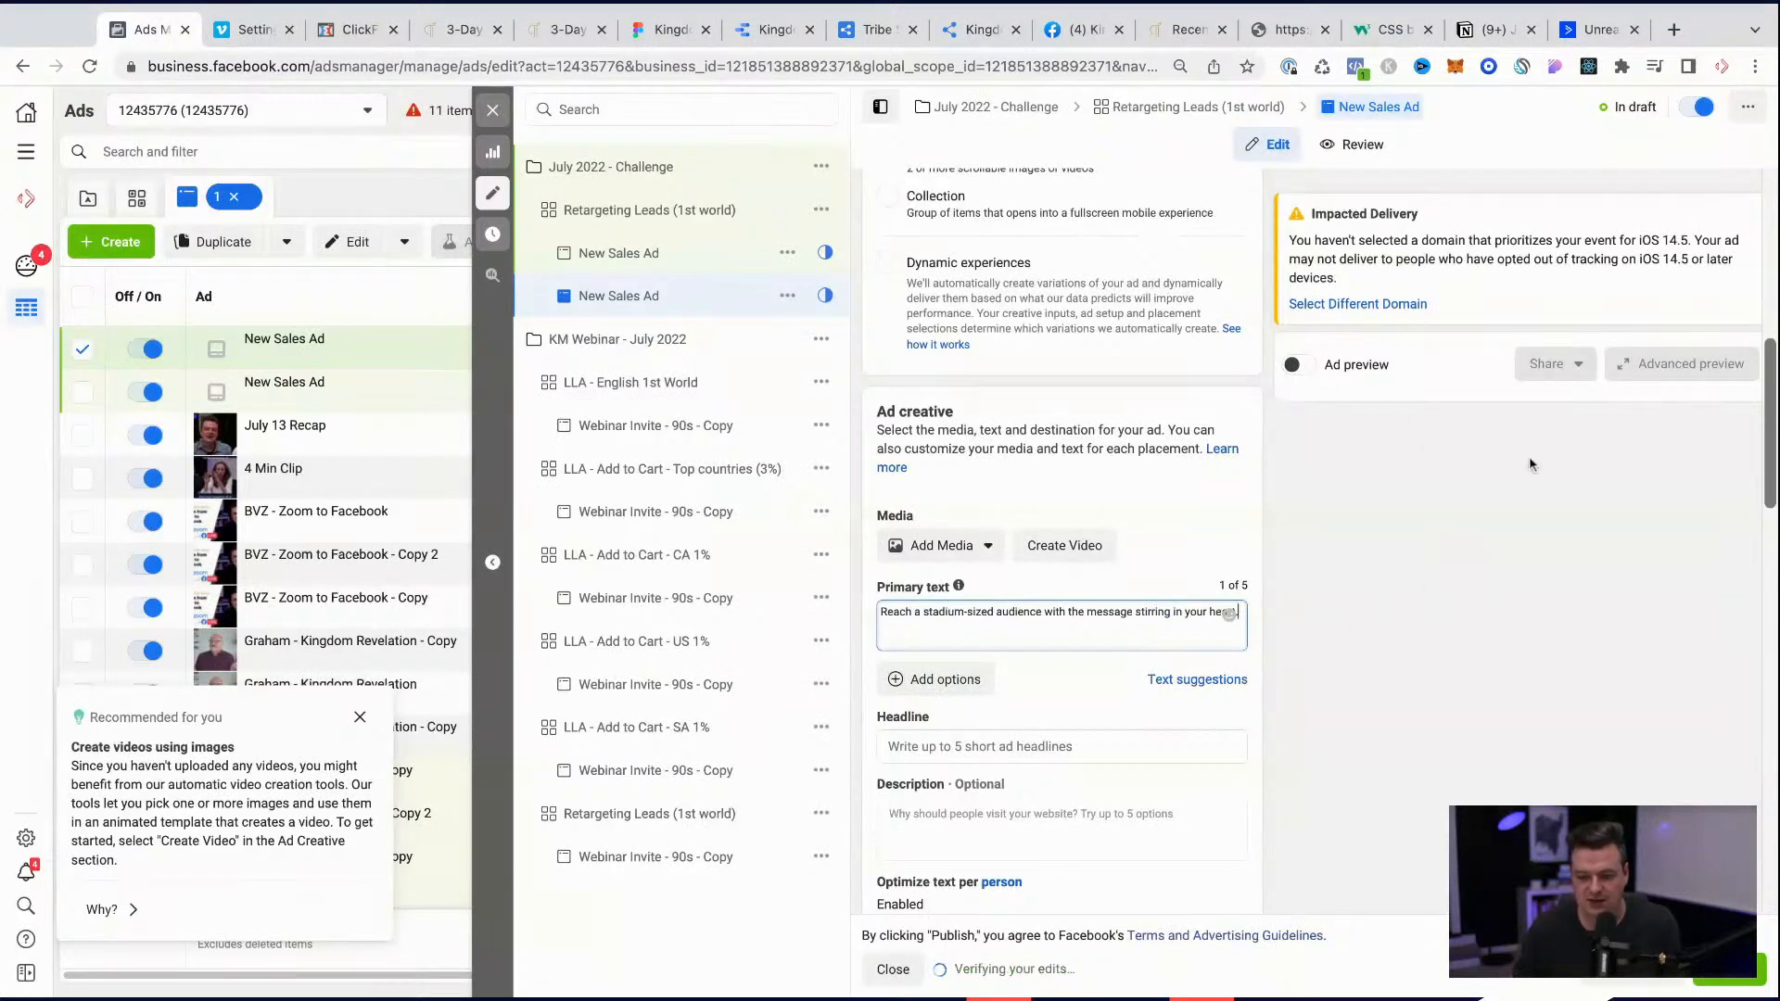
Step: Add a new line below the primary text sentence and dismiss the recommendation about creating videos using images
left_click(989, 627)
key("Return")
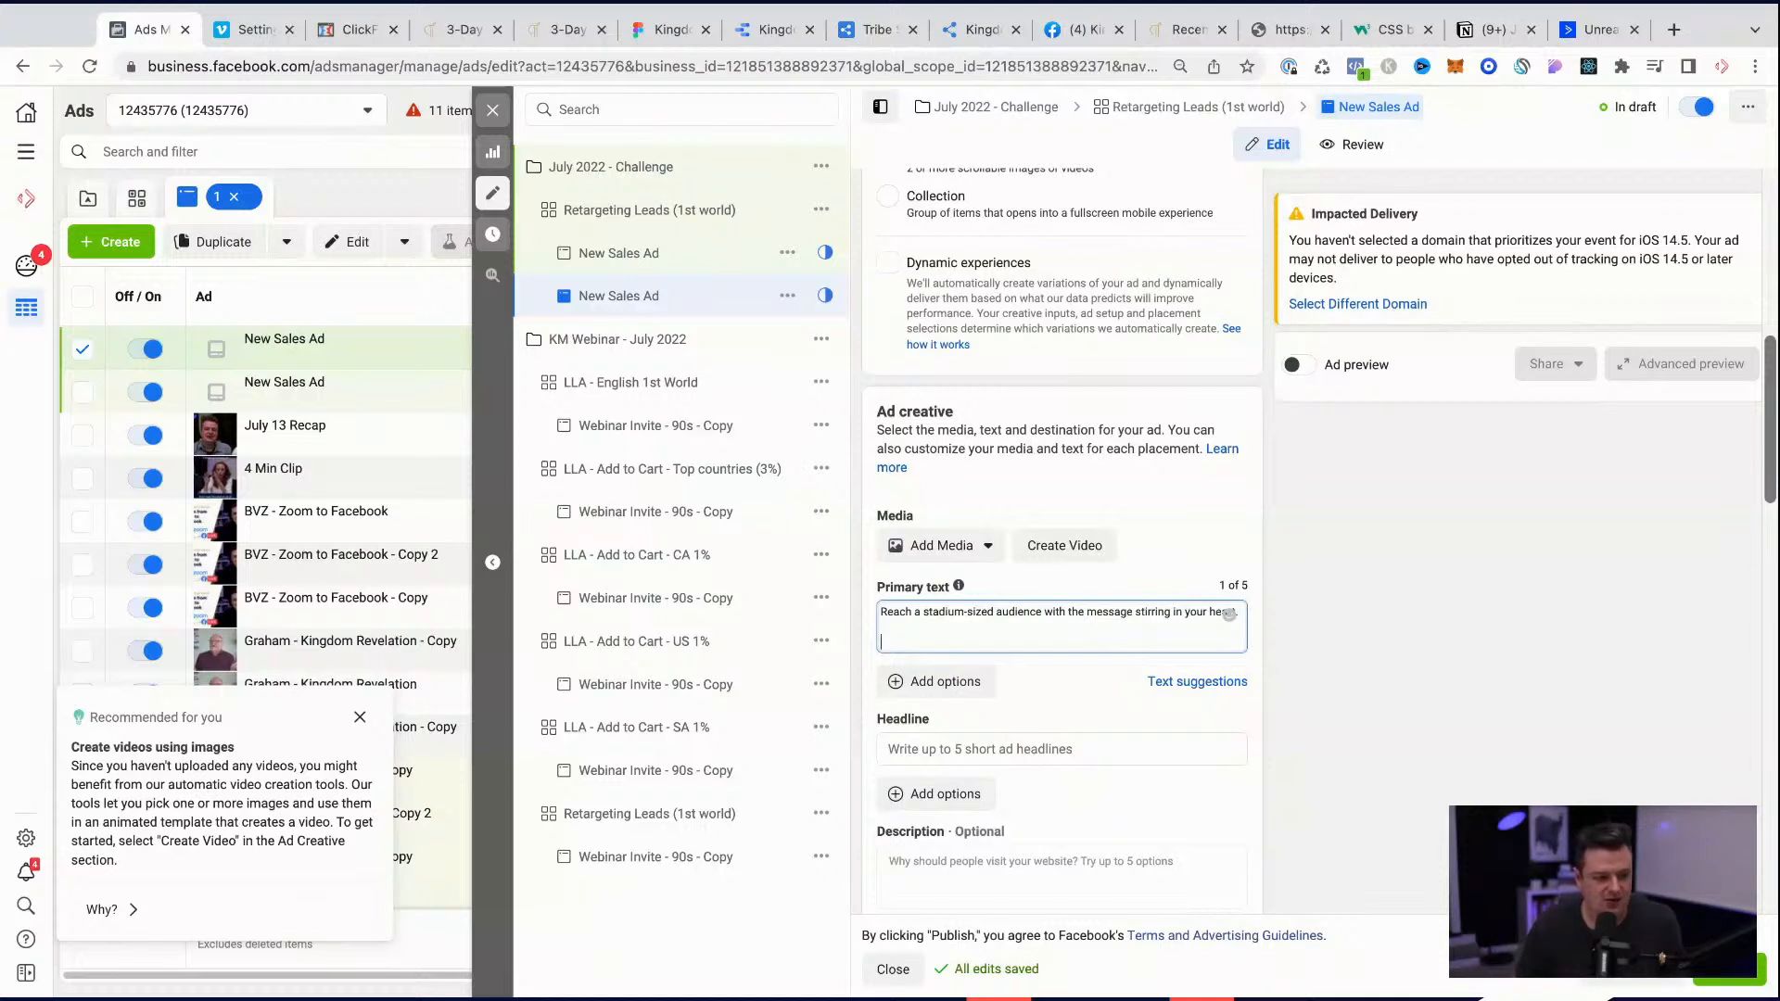
key("super+Tab")
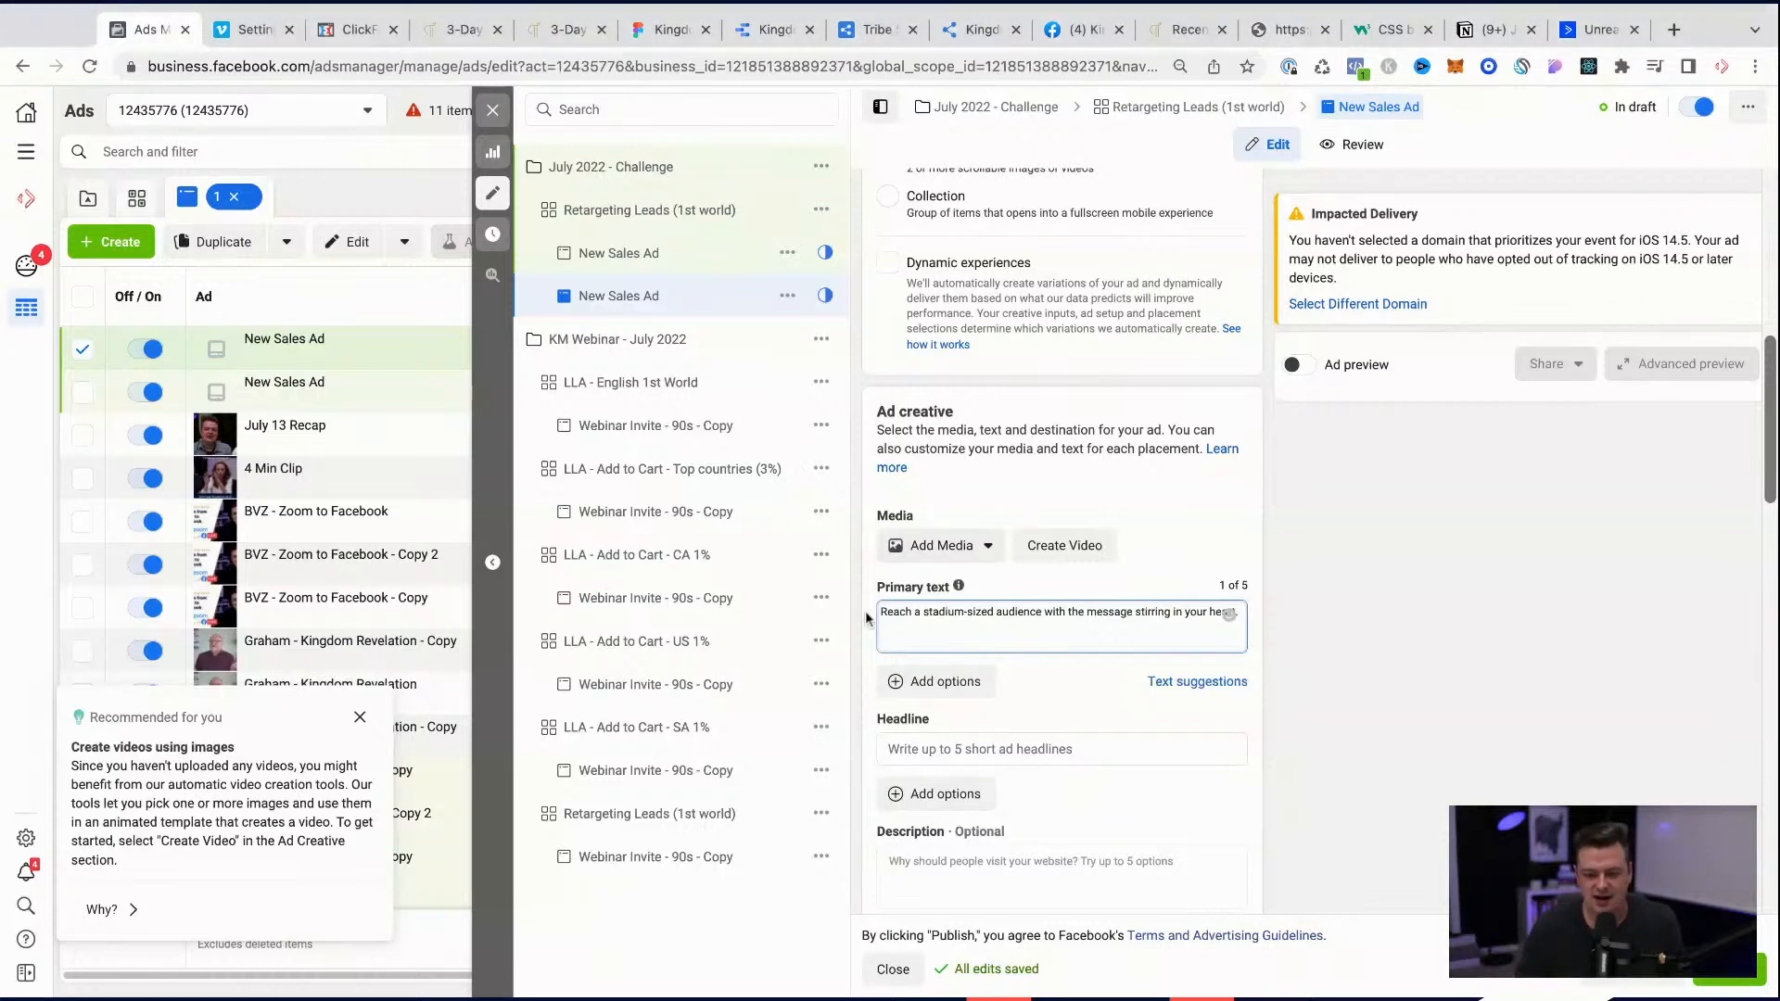
left_click(357, 715)
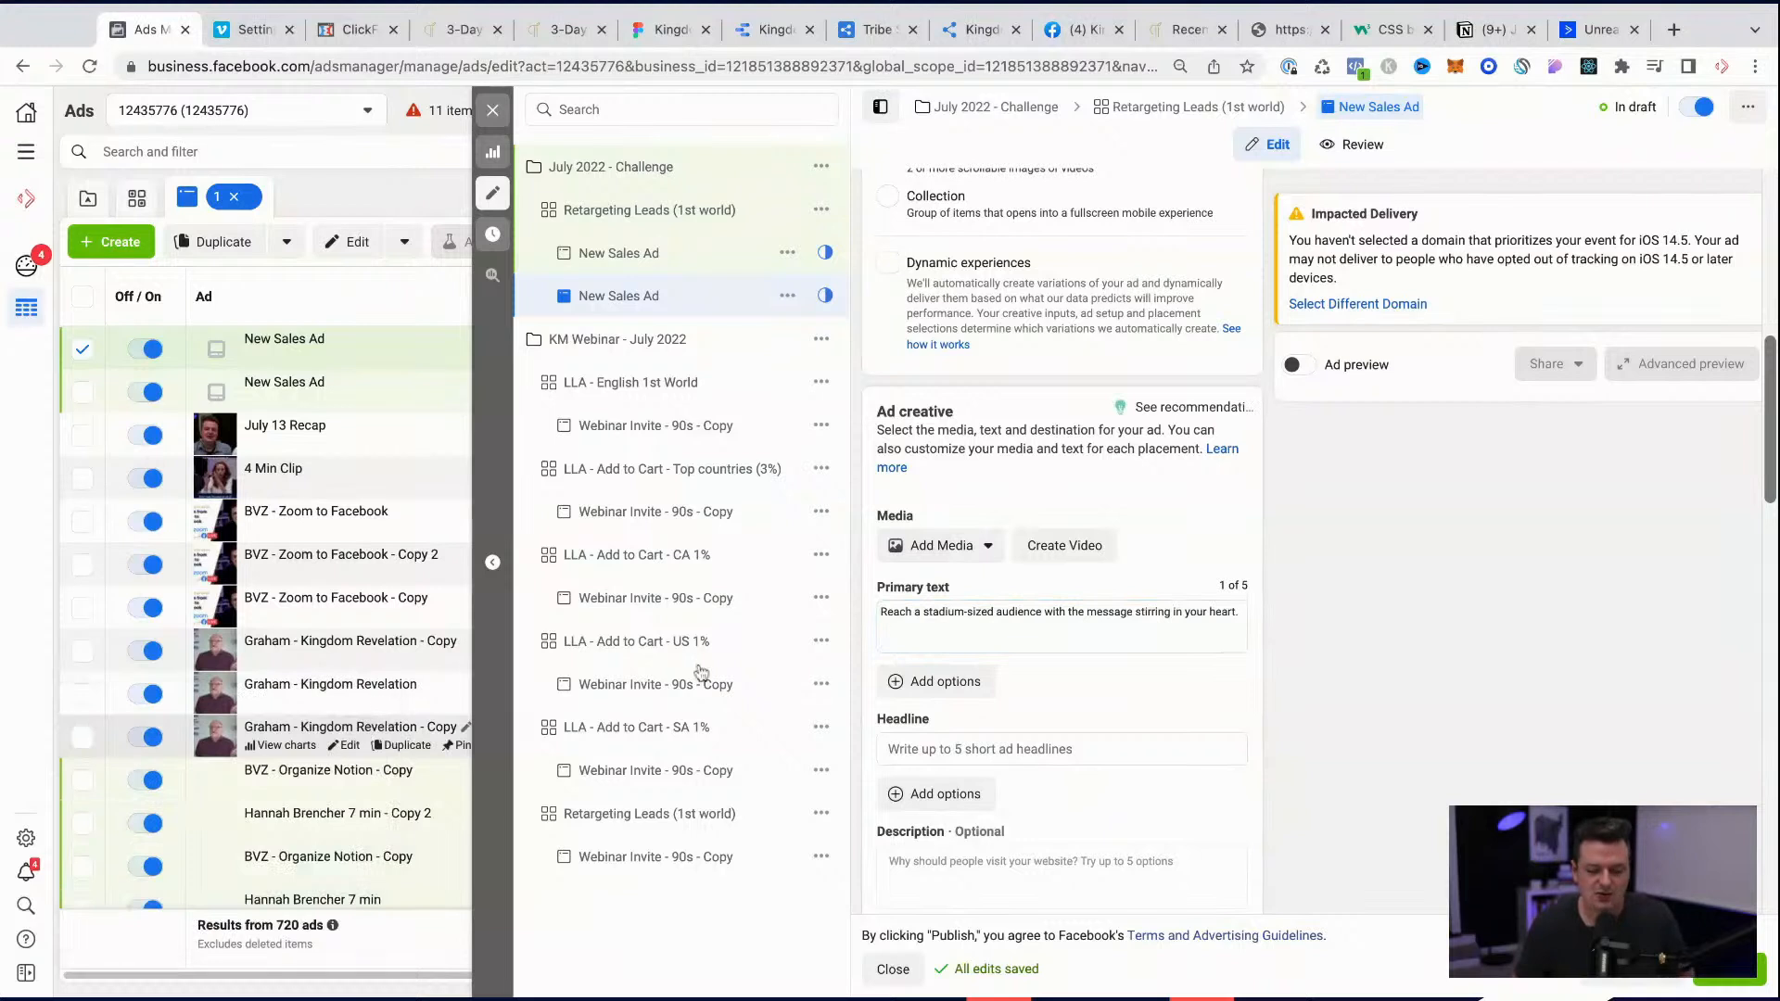
left_click(963, 643)
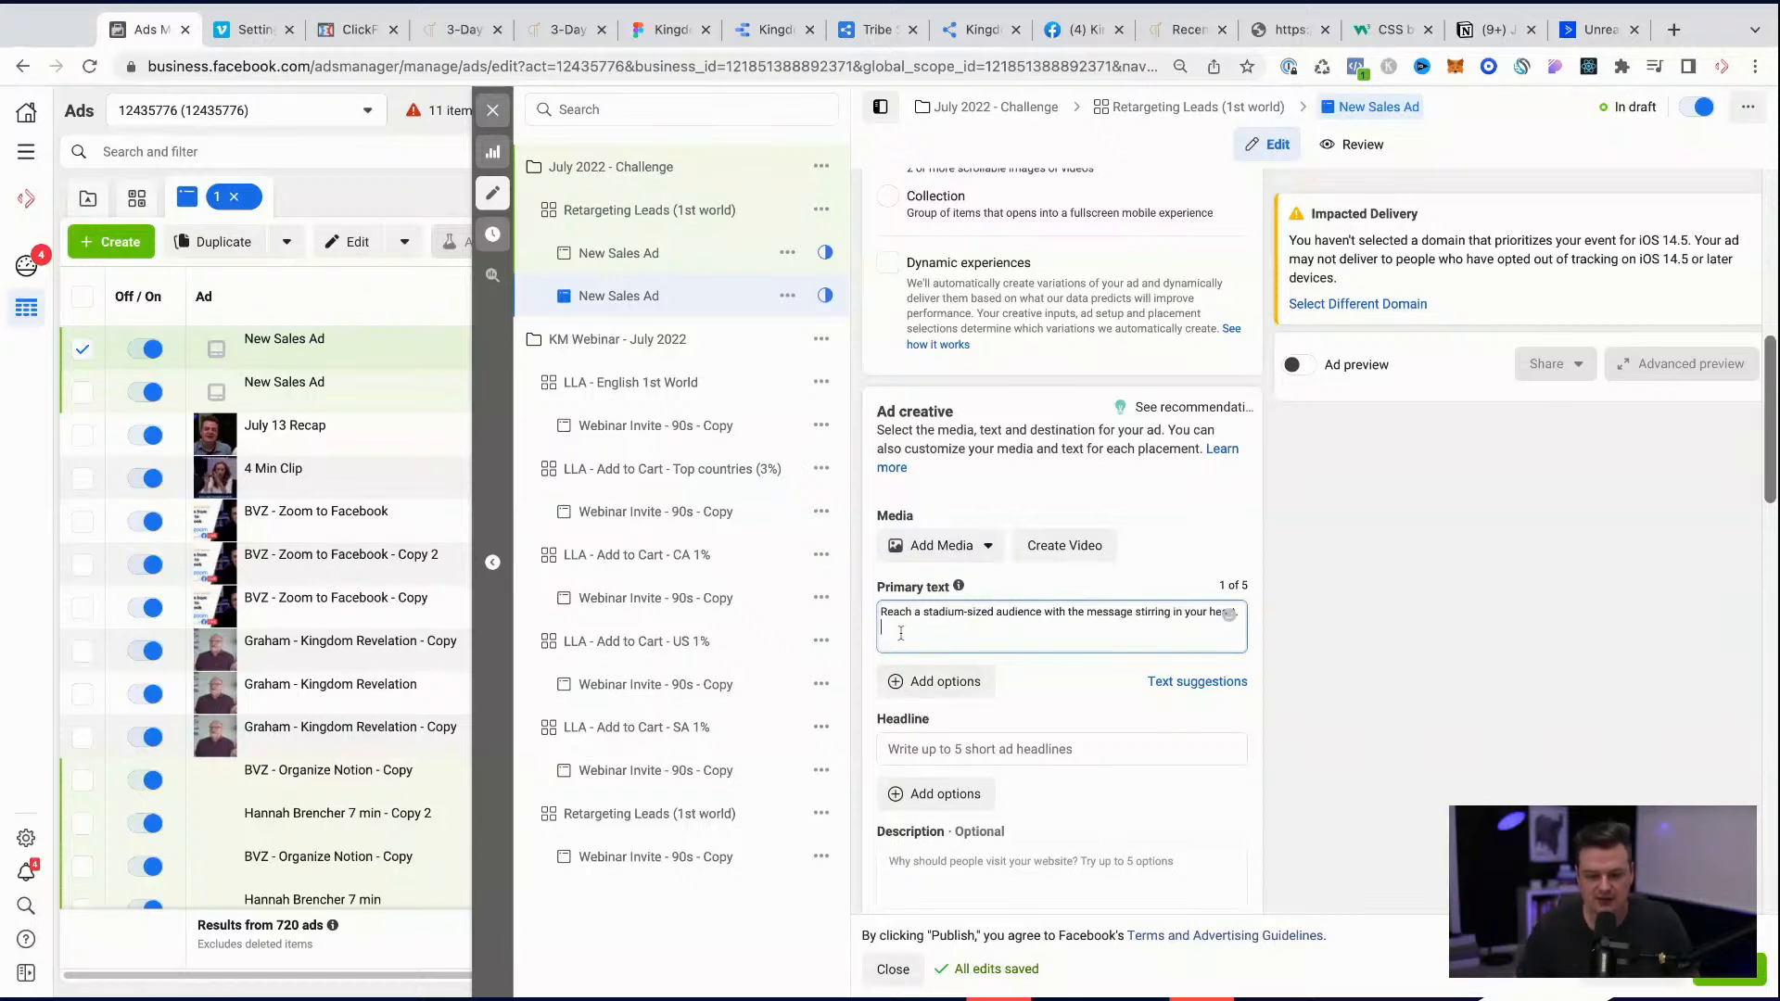
scroll(1071, 676, "down", 6)
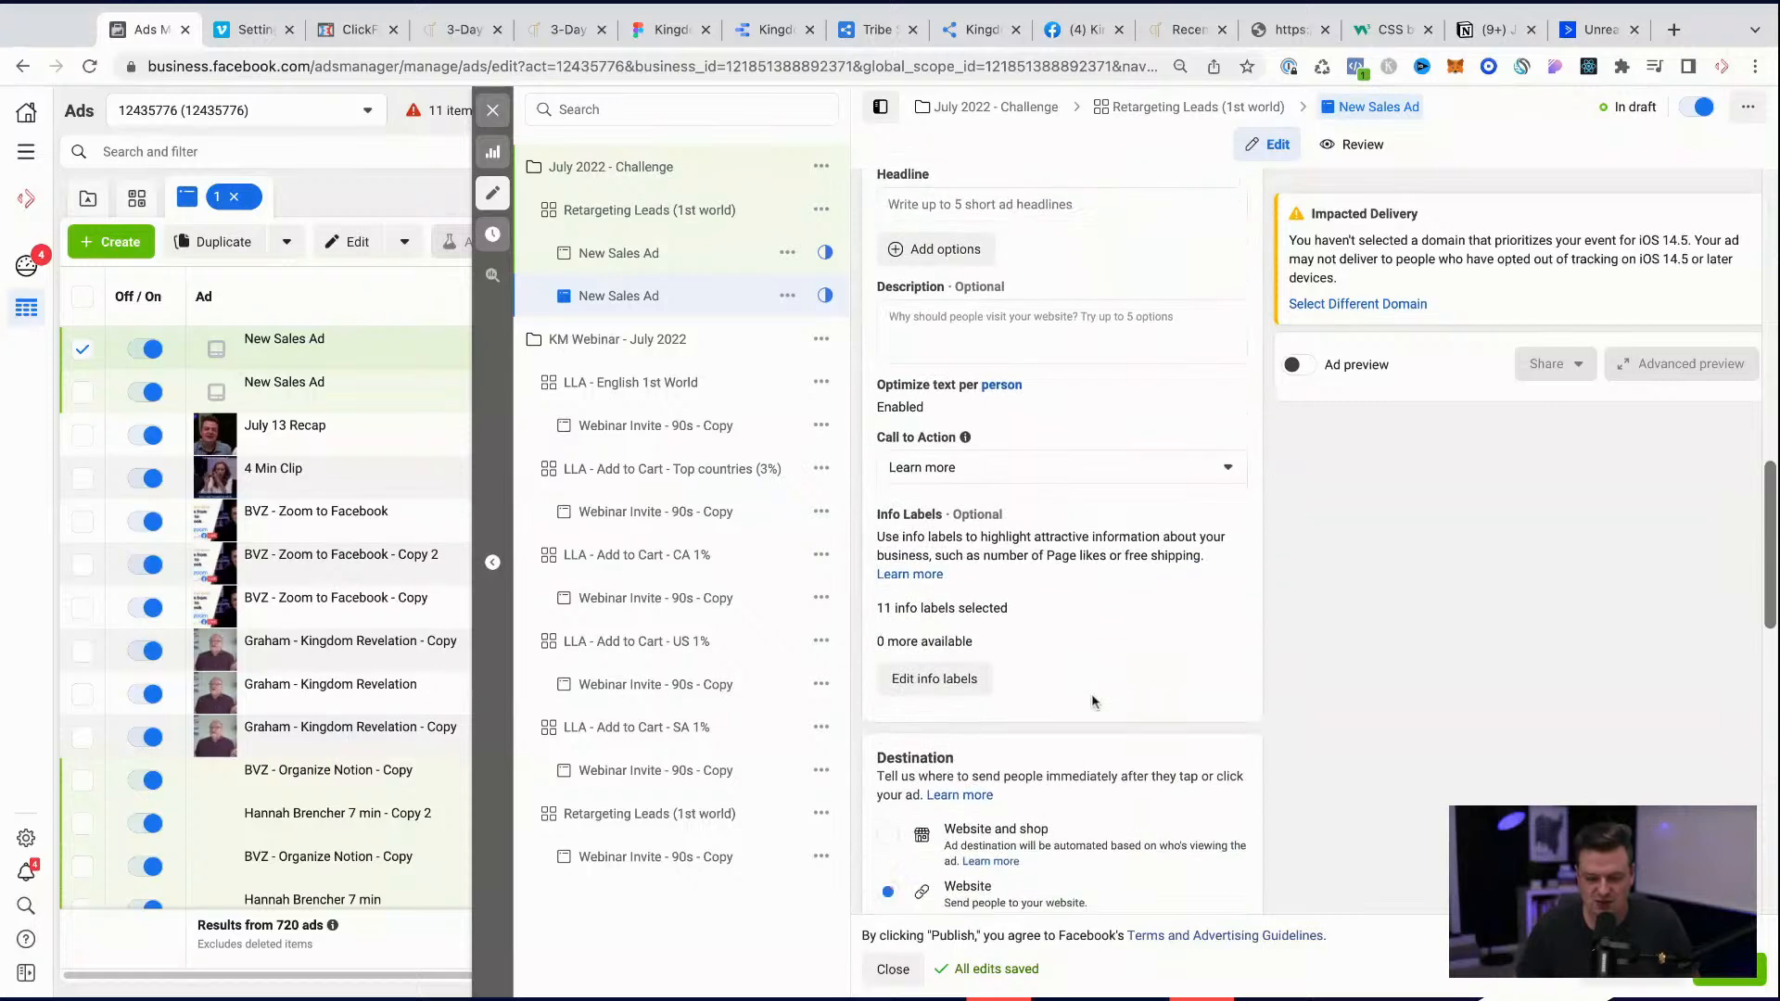
scroll(1053, 478, "down", 3)
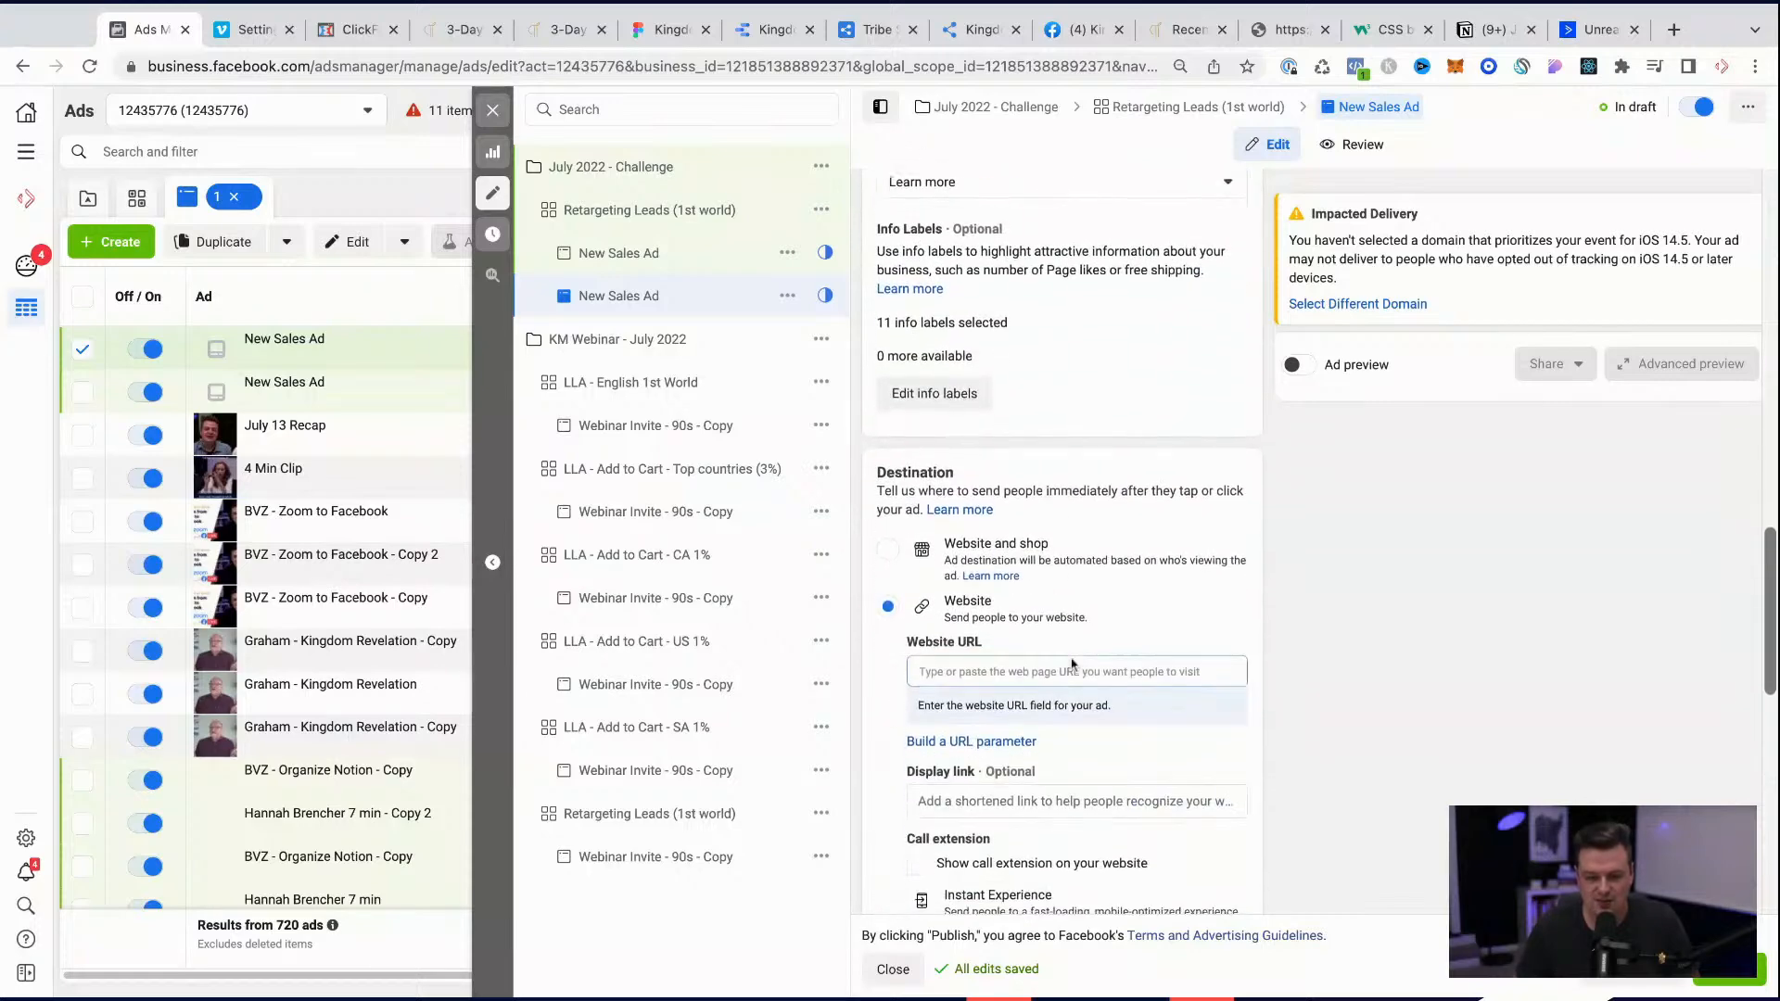
left_click(1036, 639)
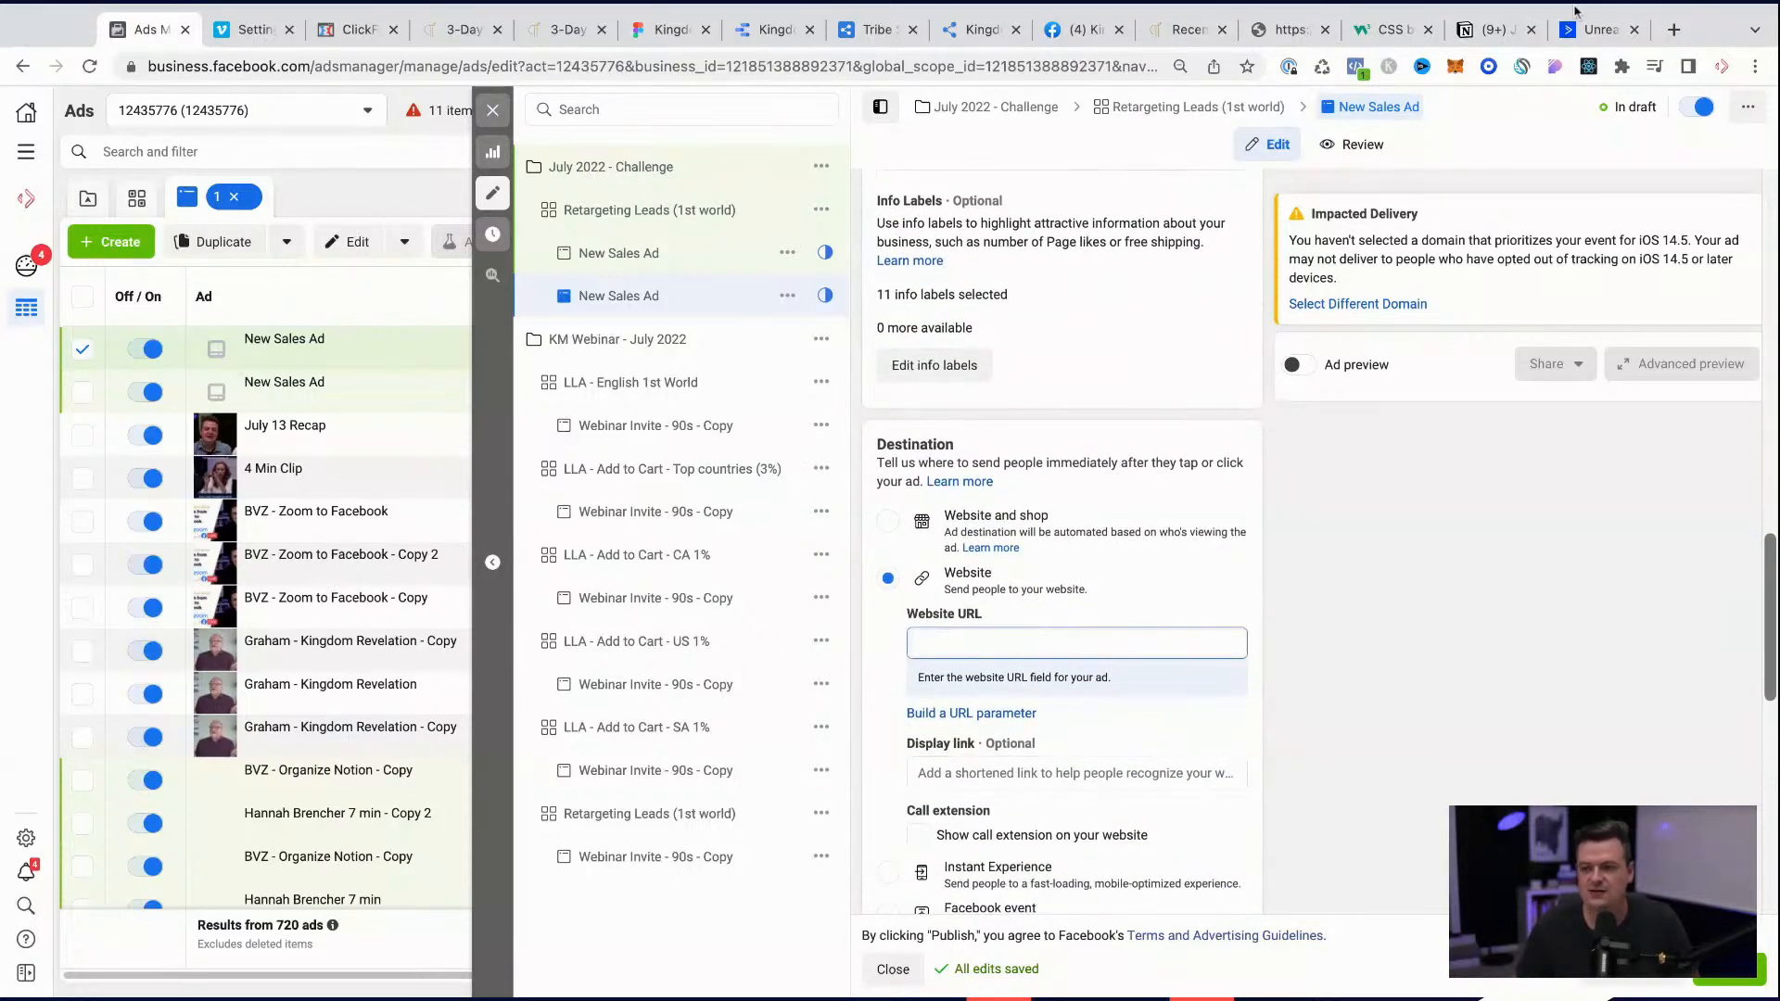
left_click(494, 42)
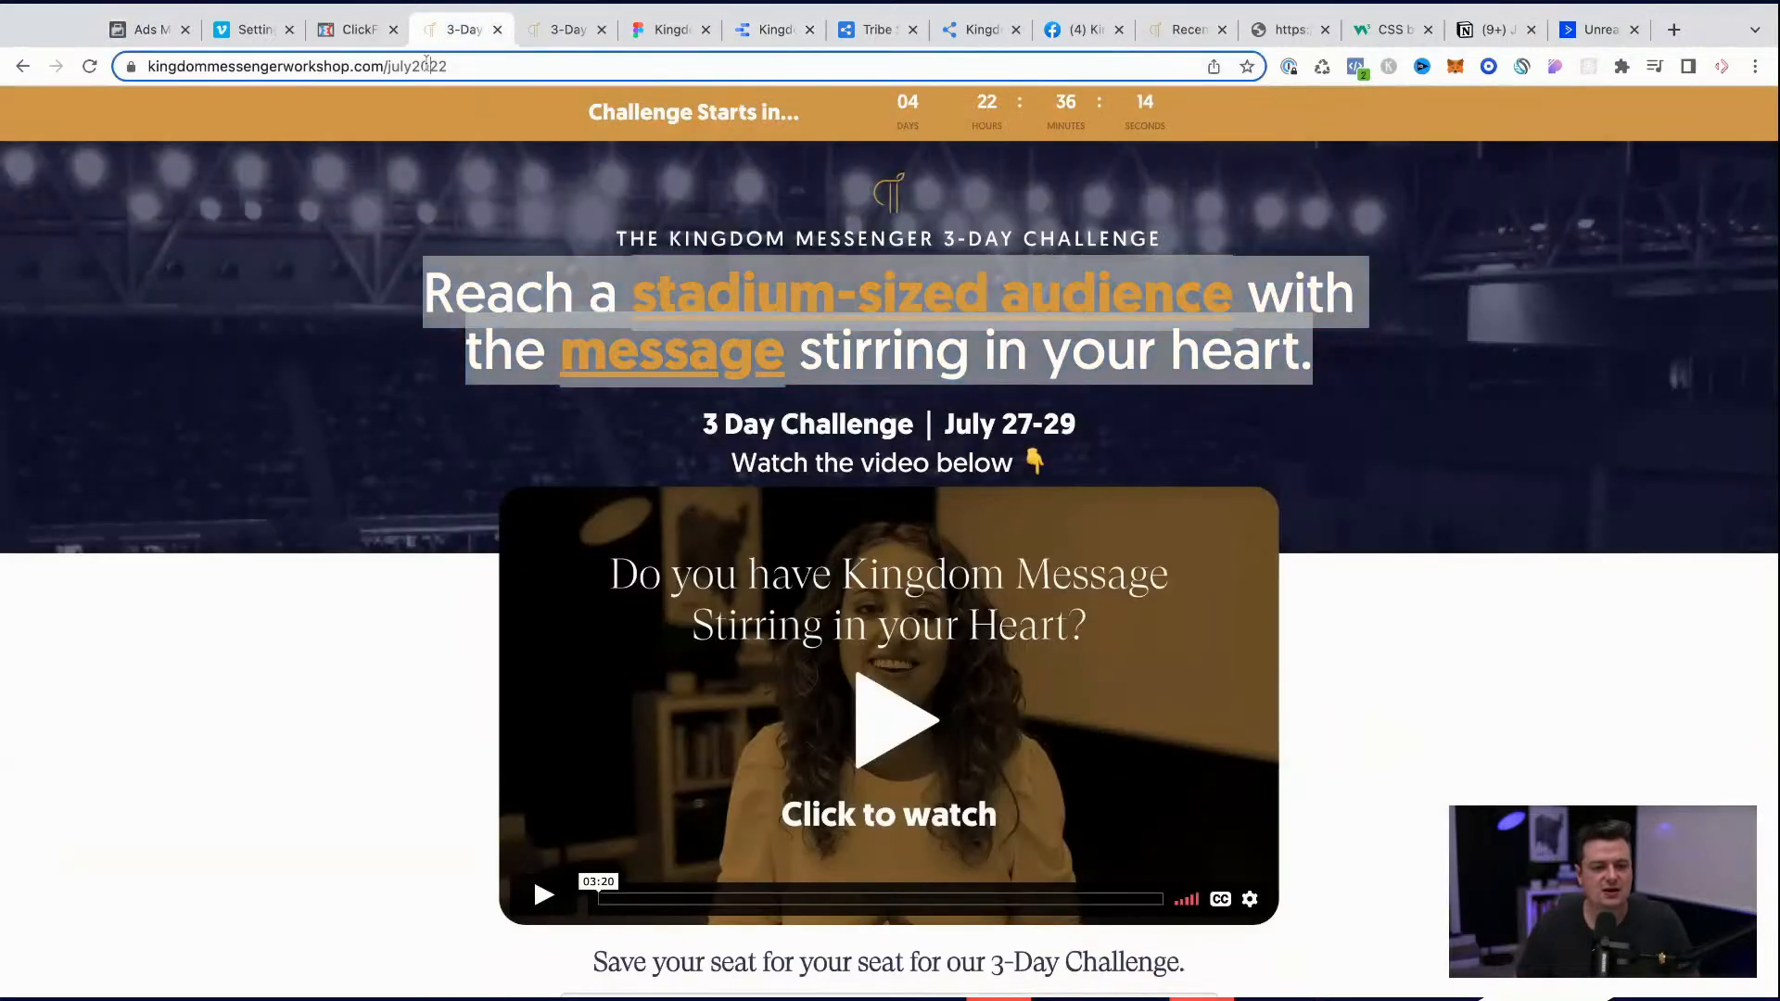
left_click(139, 32)
type("https://www.kingdommessengerworkshop.com/july2022")
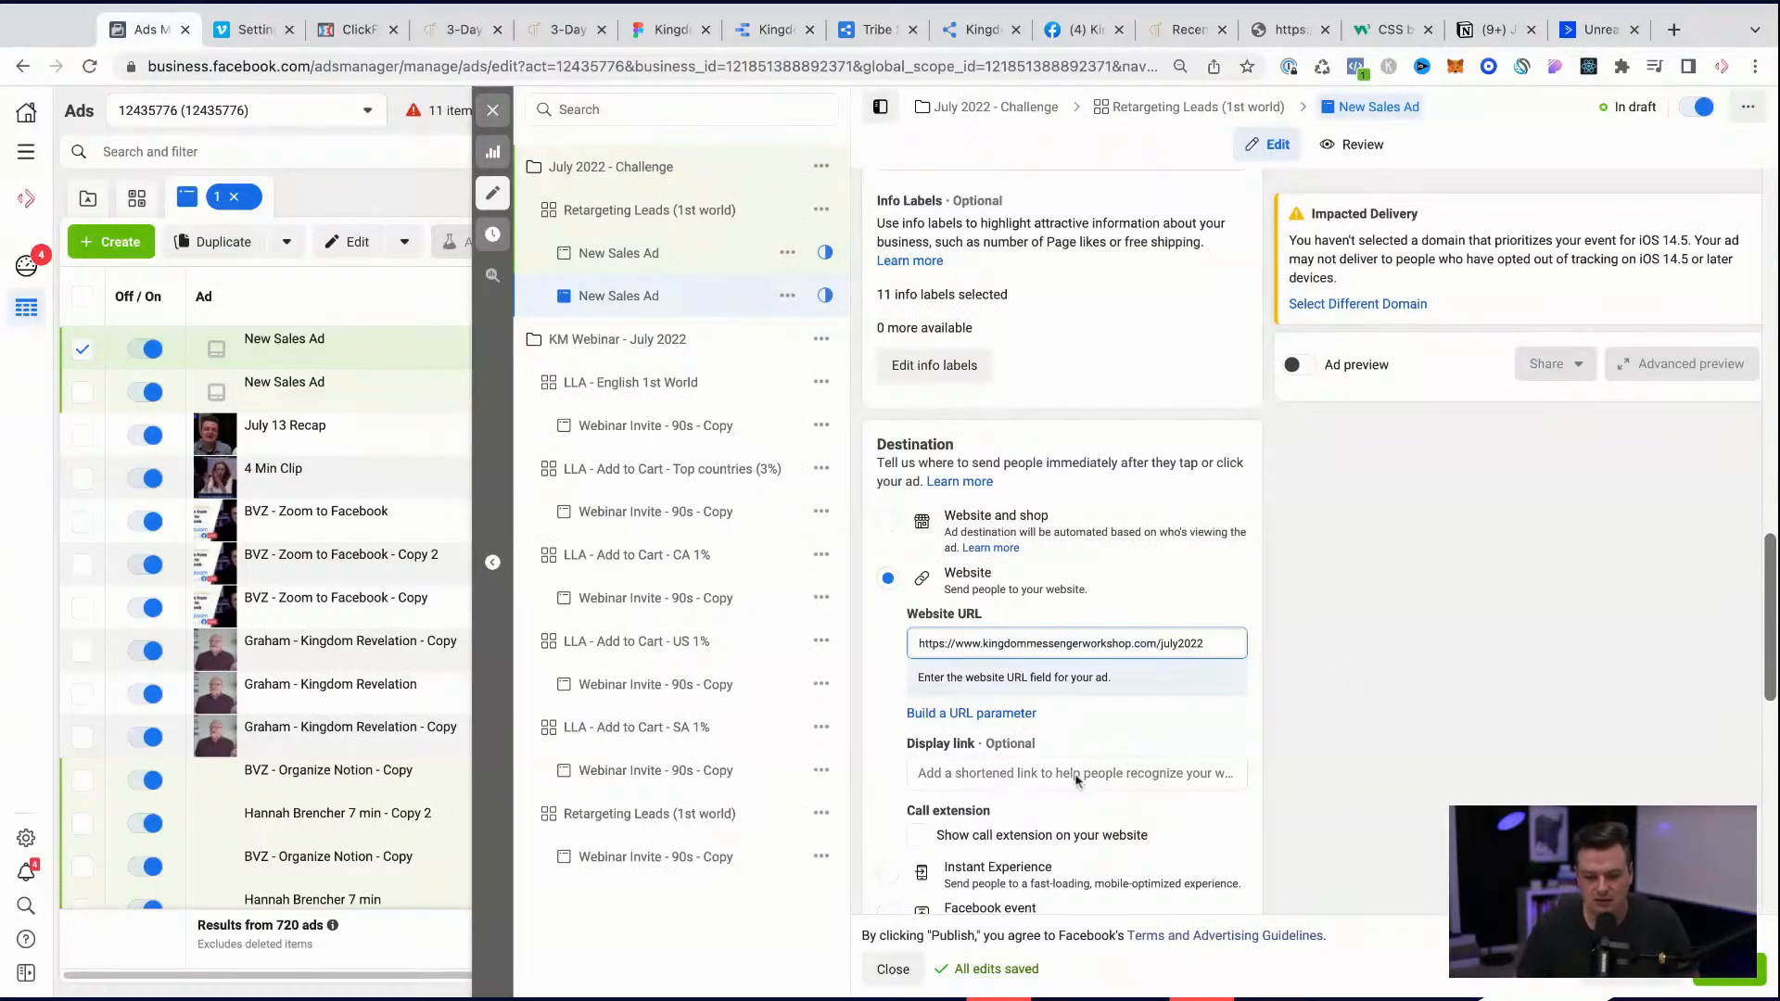
Step: Set the ad's display link to KingdomMessengerWorkshop.com
left_click(1057, 749)
type("KingdomMessen")
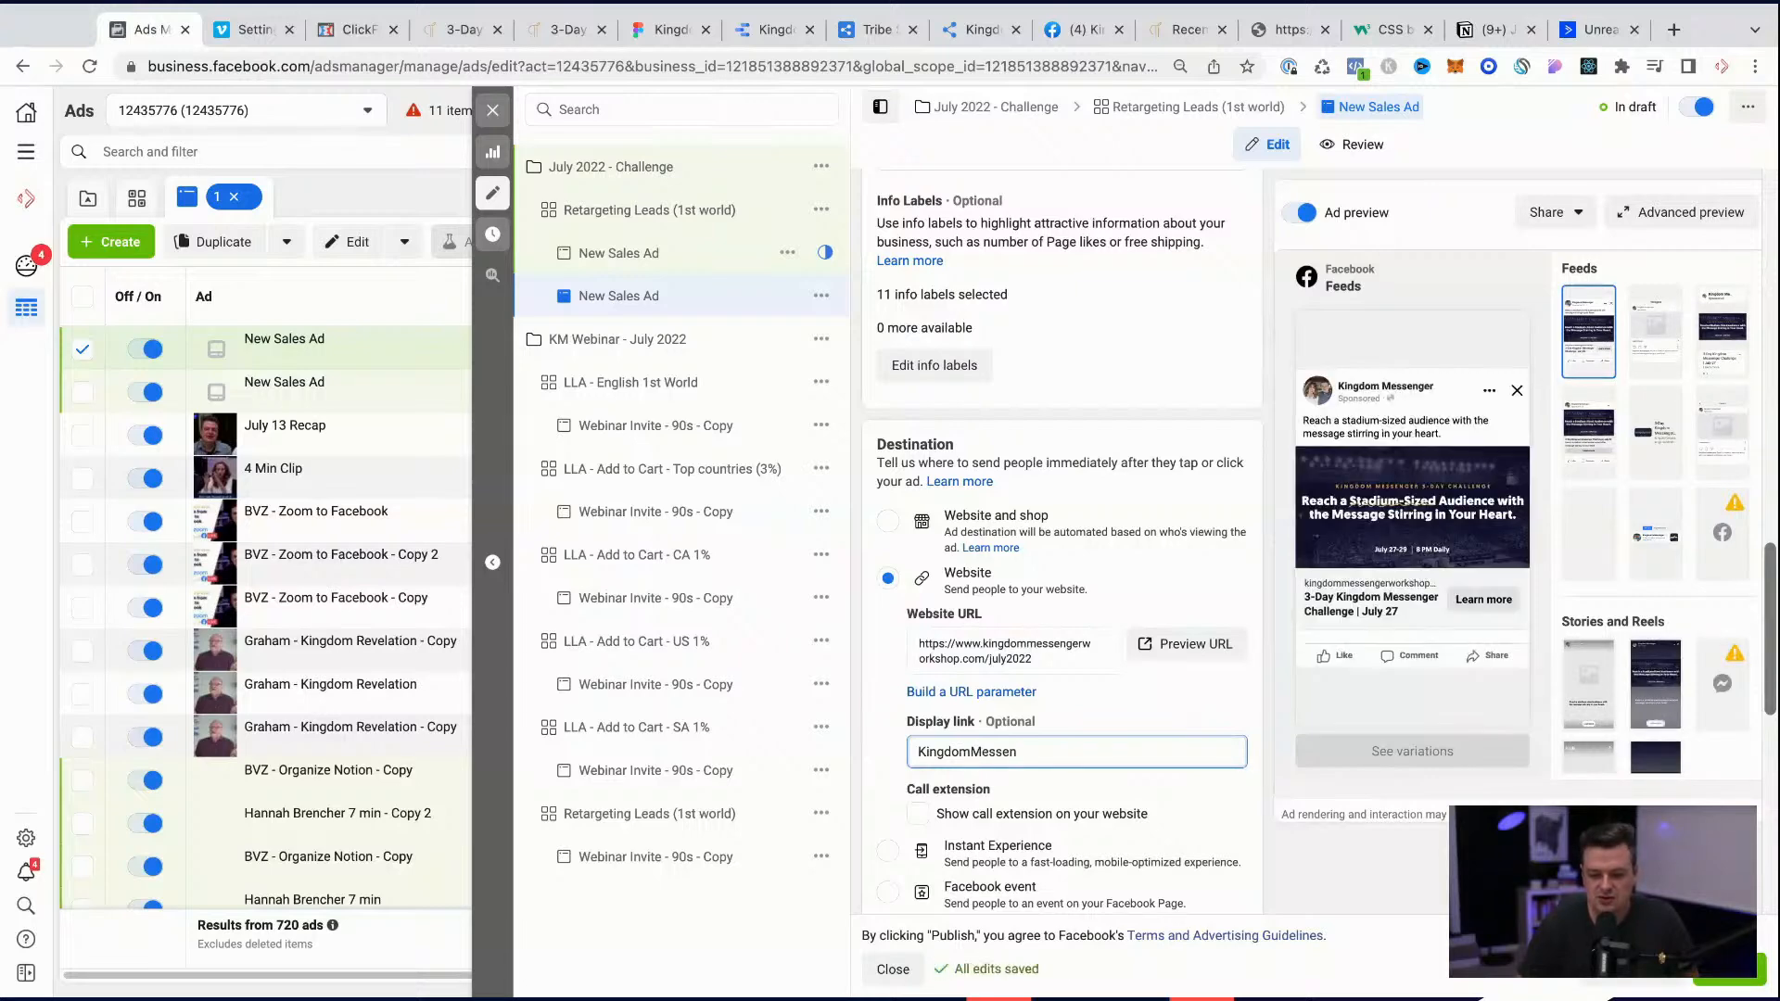
type("ger")
type(".")
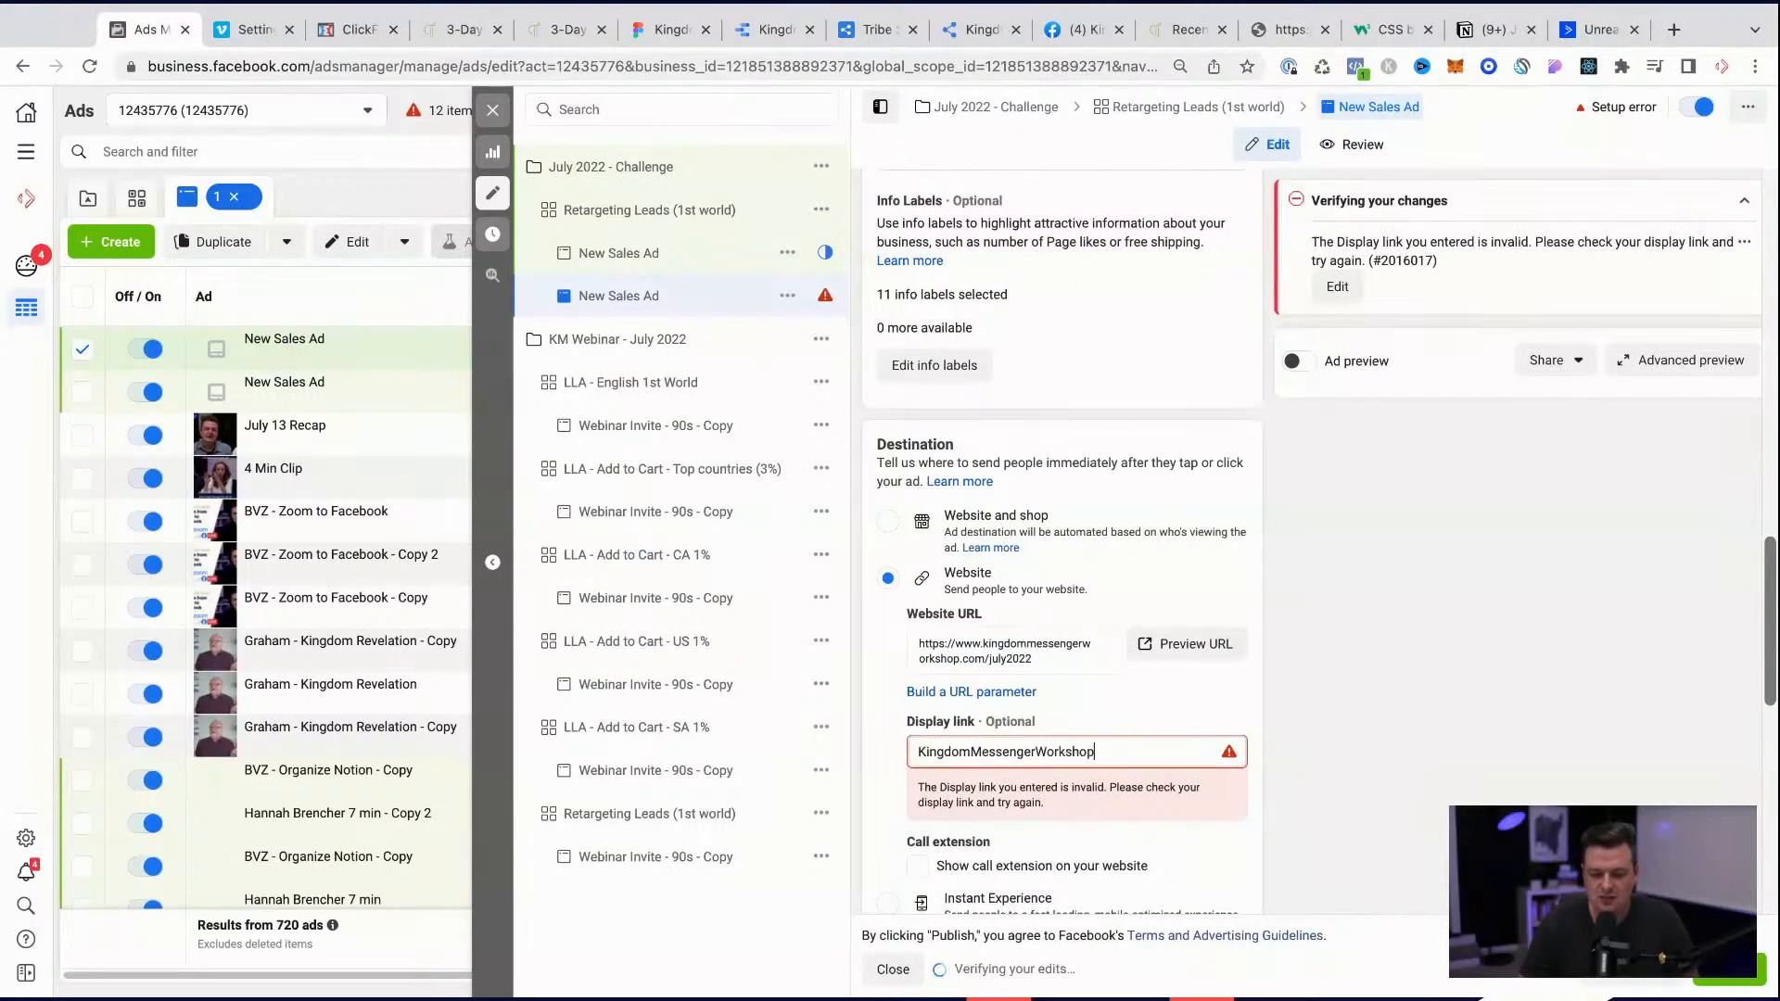
type(".com")
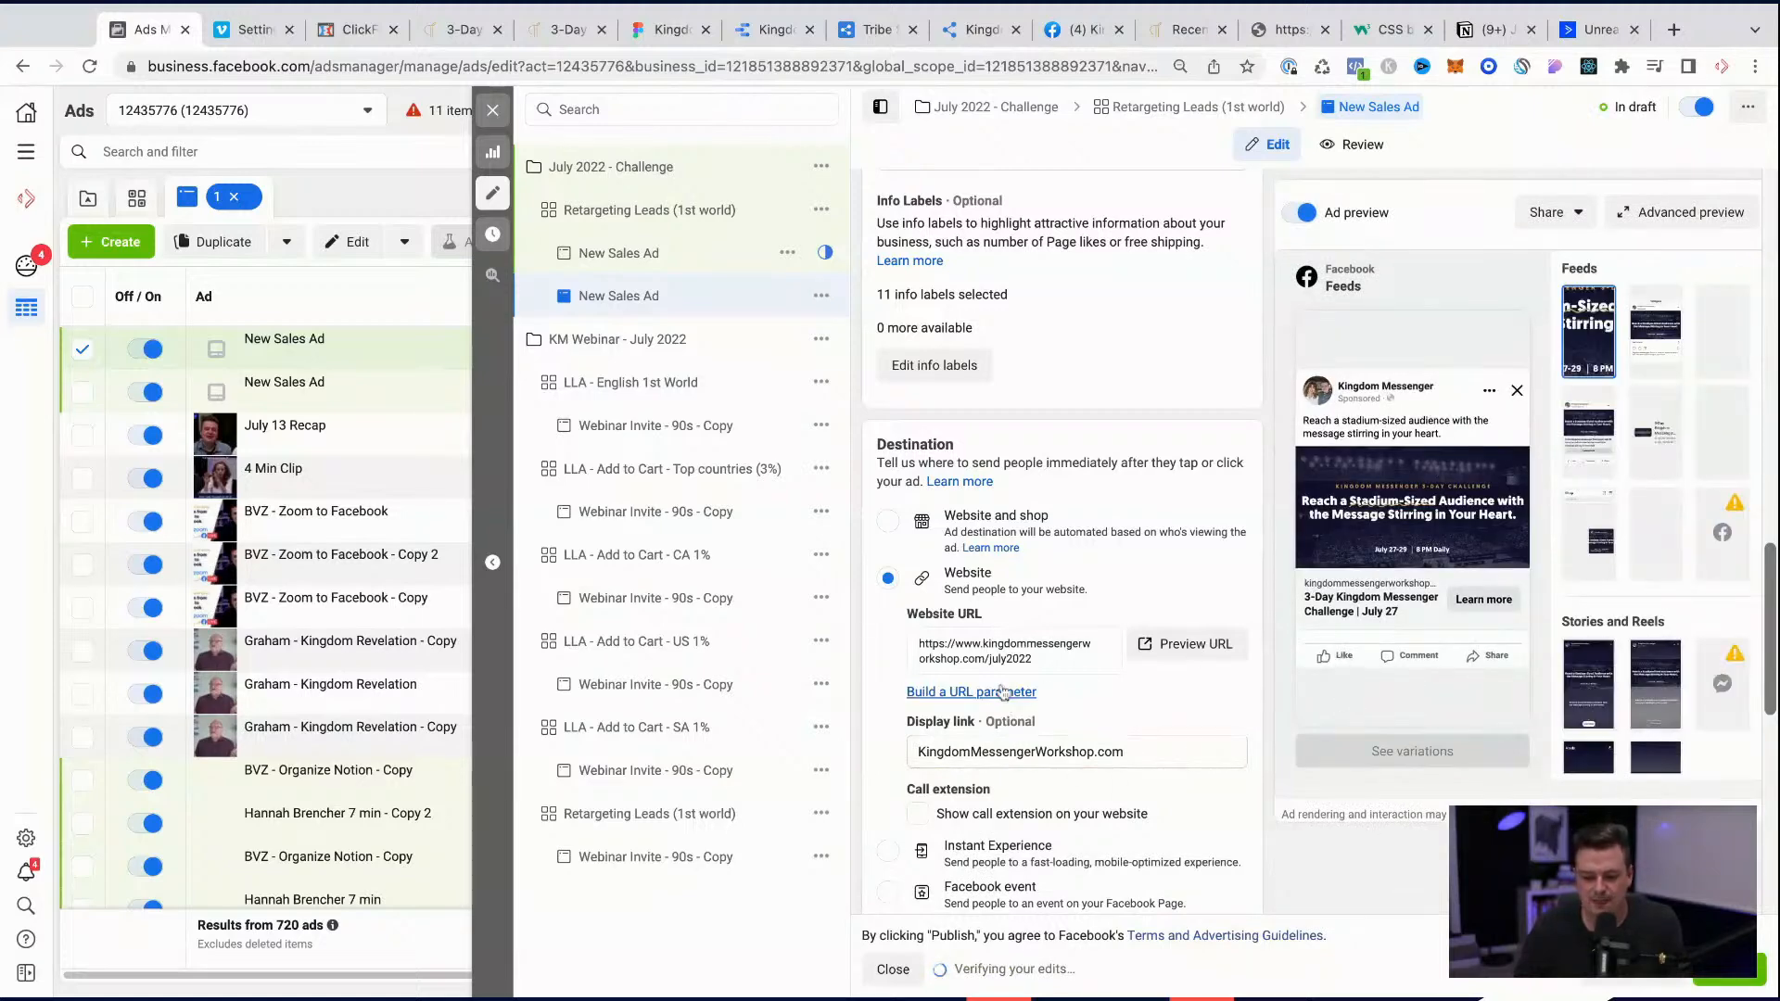
scroll(1020, 685, "down", 3)
scroll(1003, 691, "down", 4)
scroll(1003, 692, "up", 6)
mouse_move(999, 706)
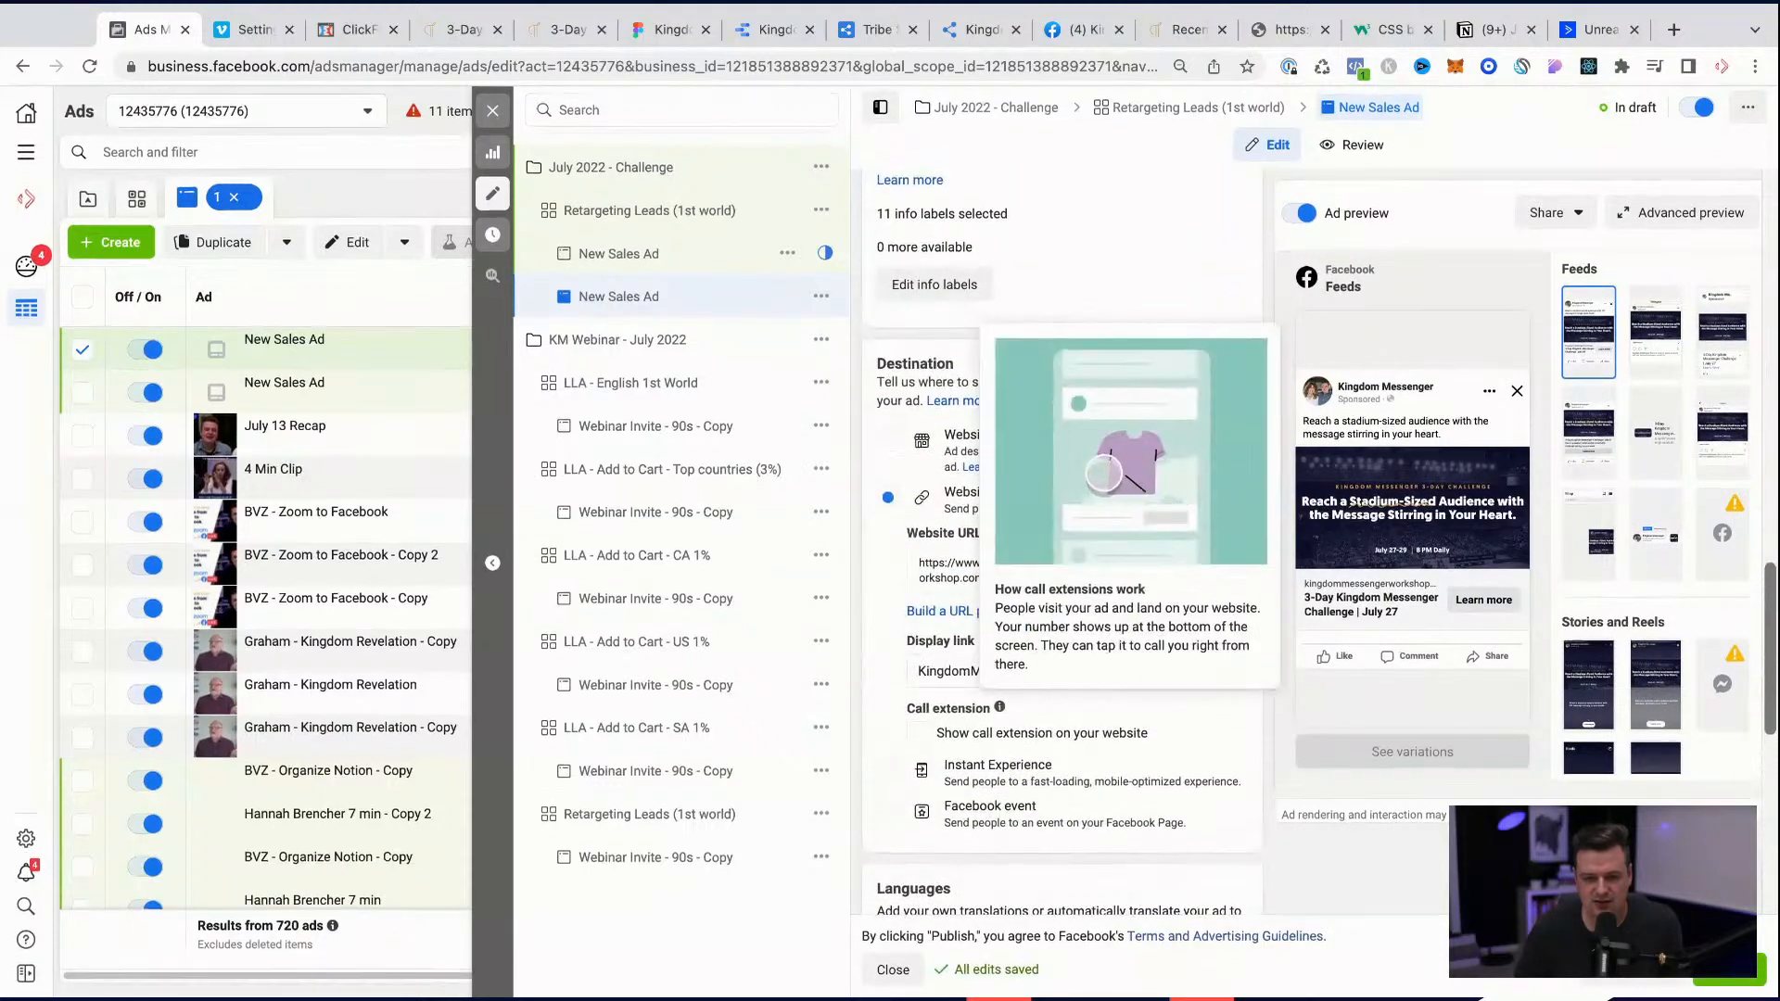
scroll(924, 417, "up", 6)
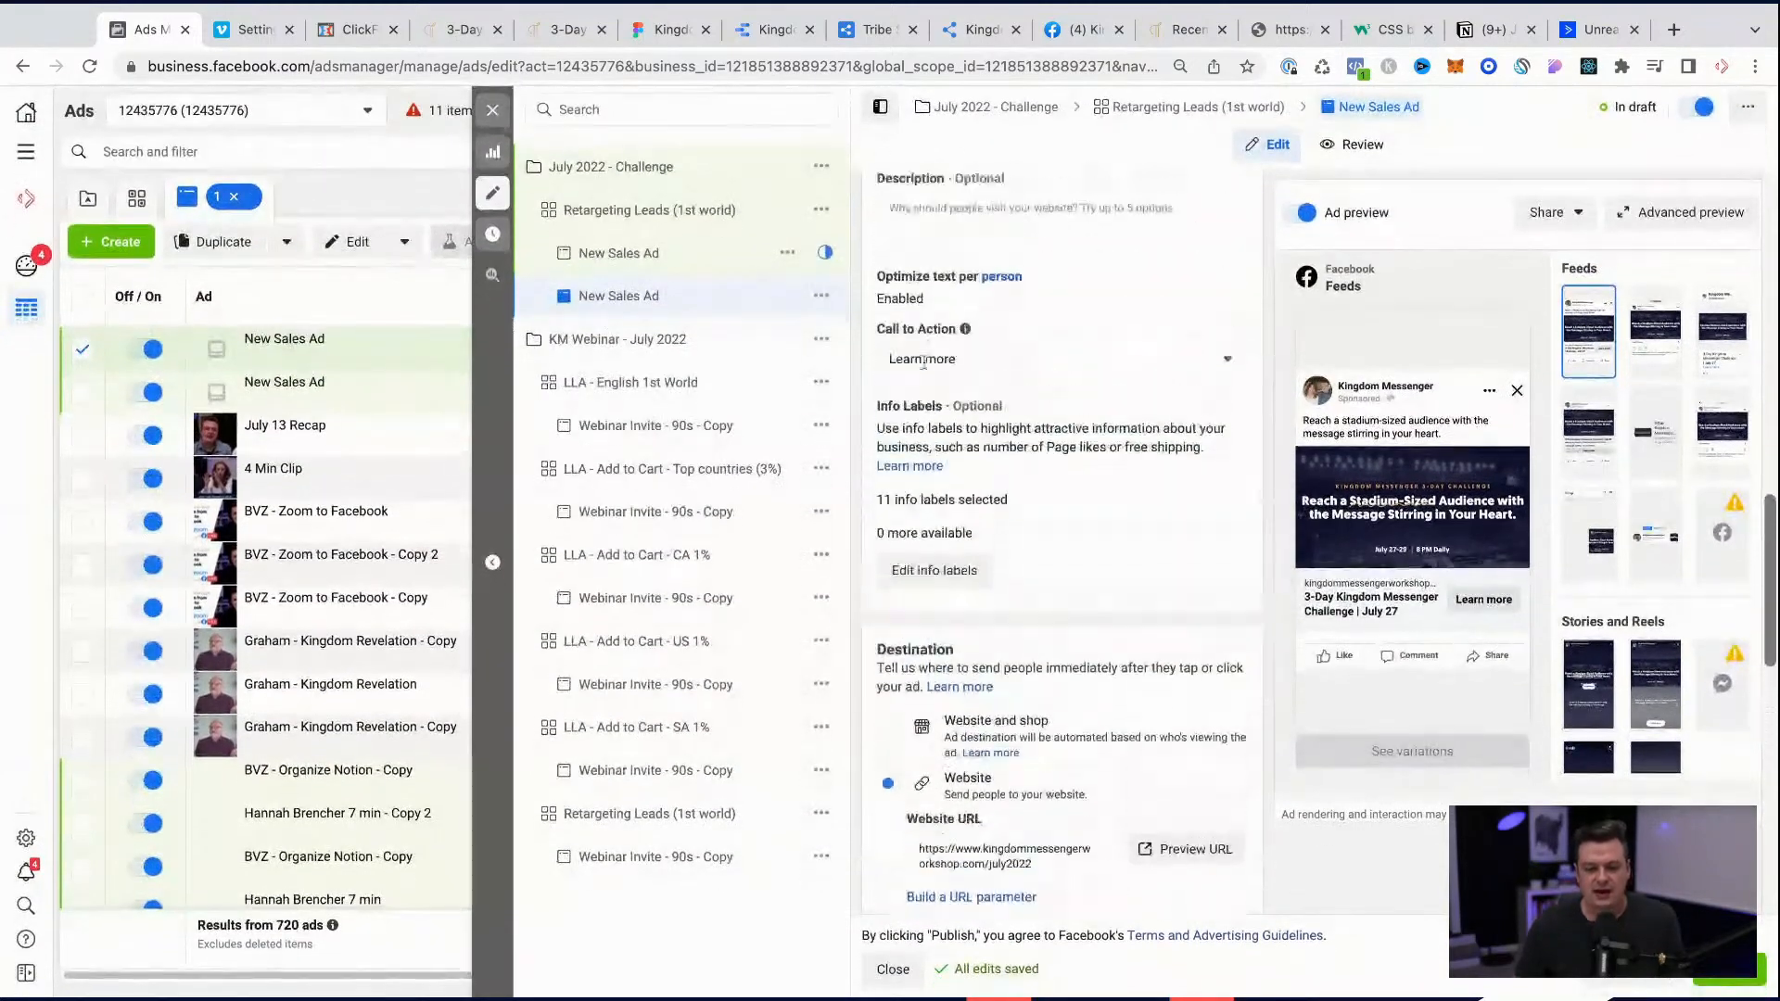
Step: Set the ad's headline to "3-Day Challenge Starts July 27"
left_click(924, 417)
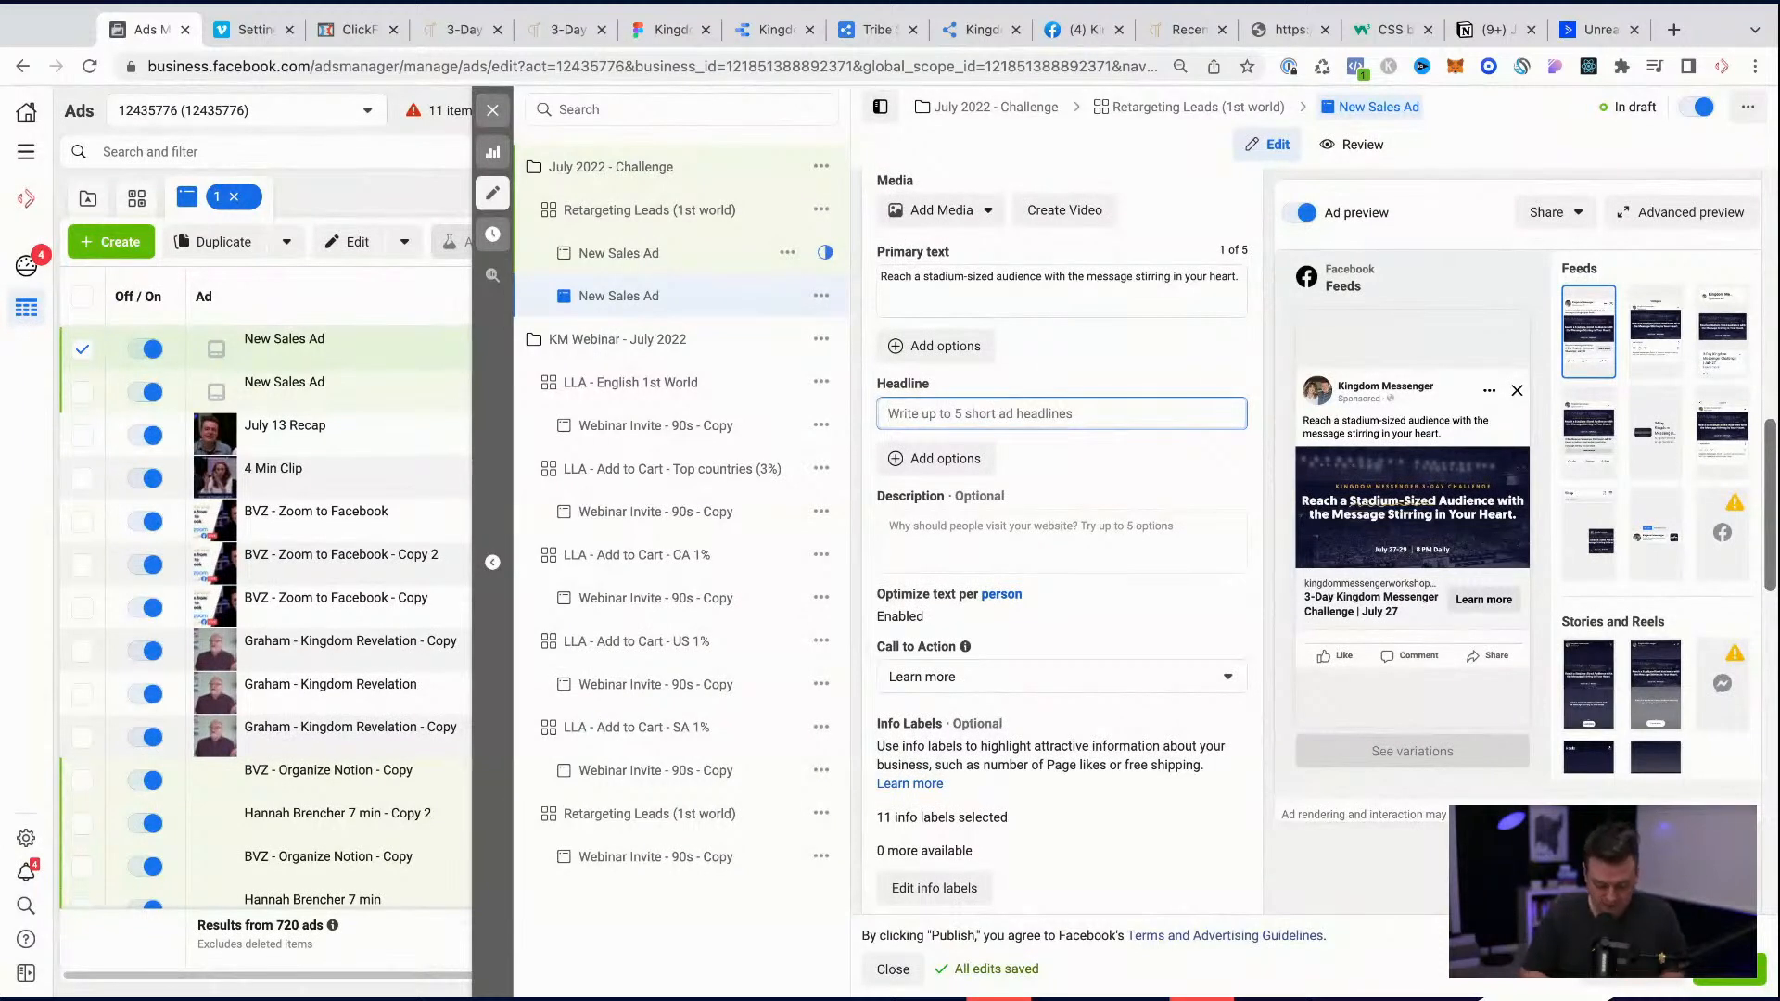
type("3-Da")
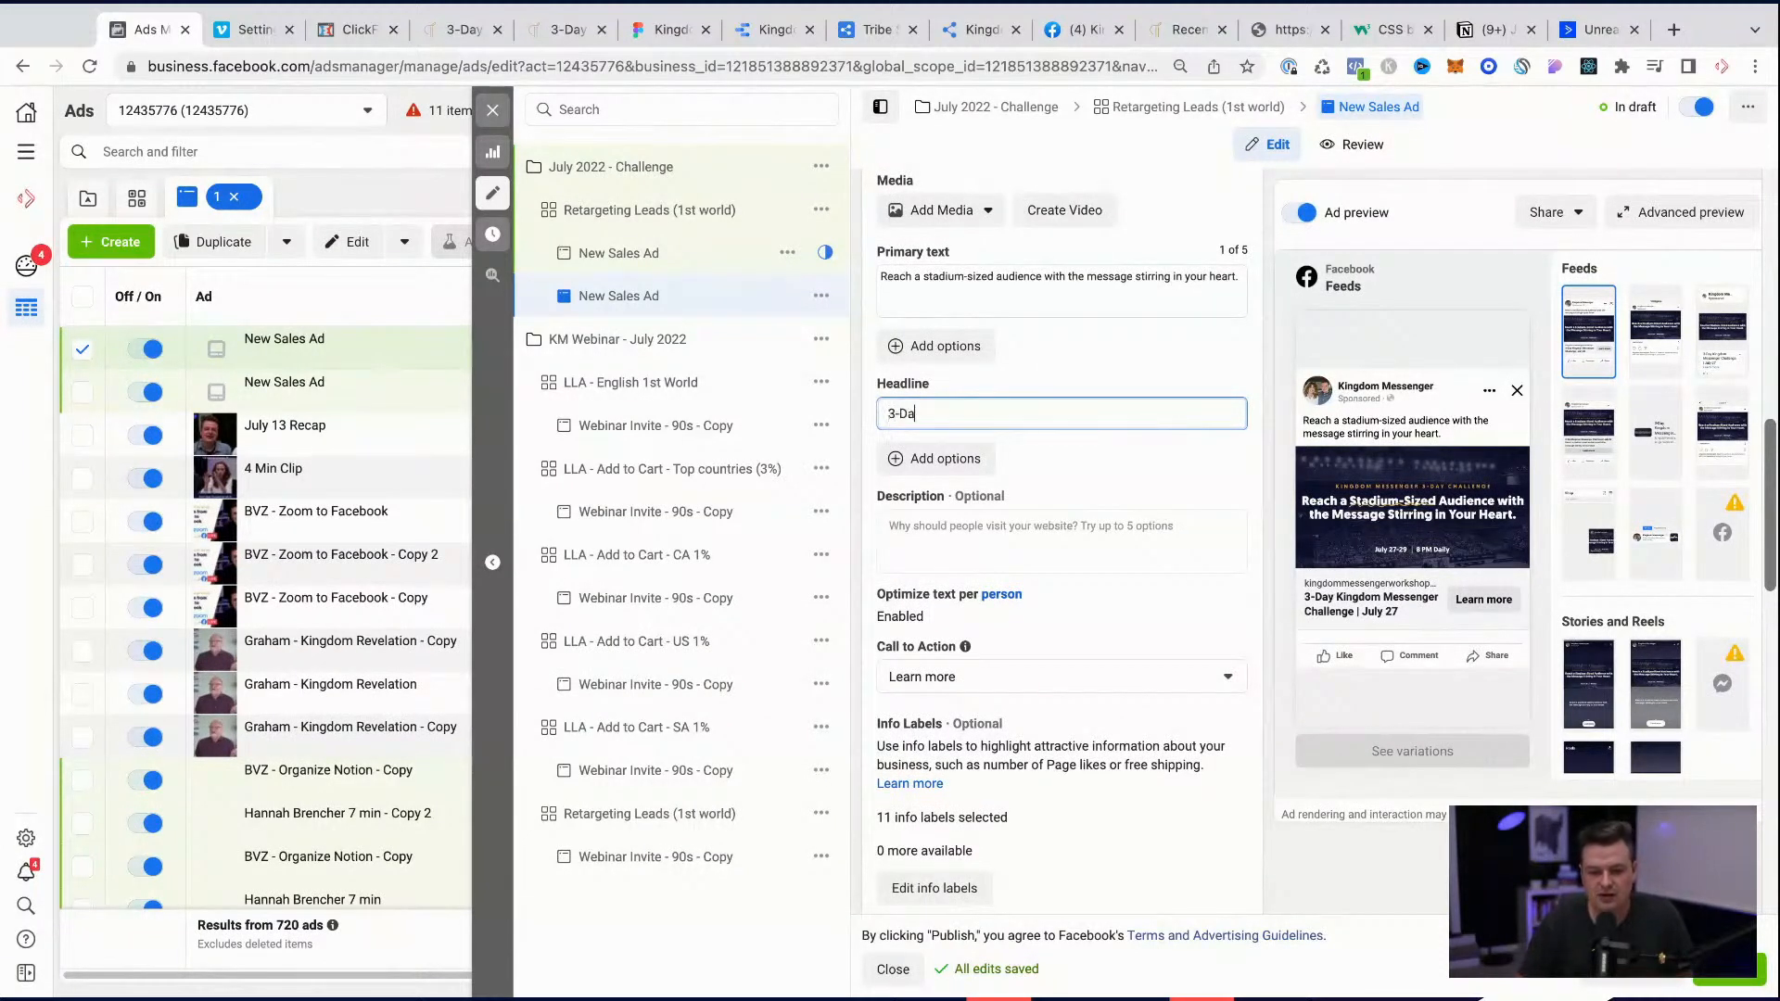
type("y Kingdom Messenger C")
key("BackSpace")
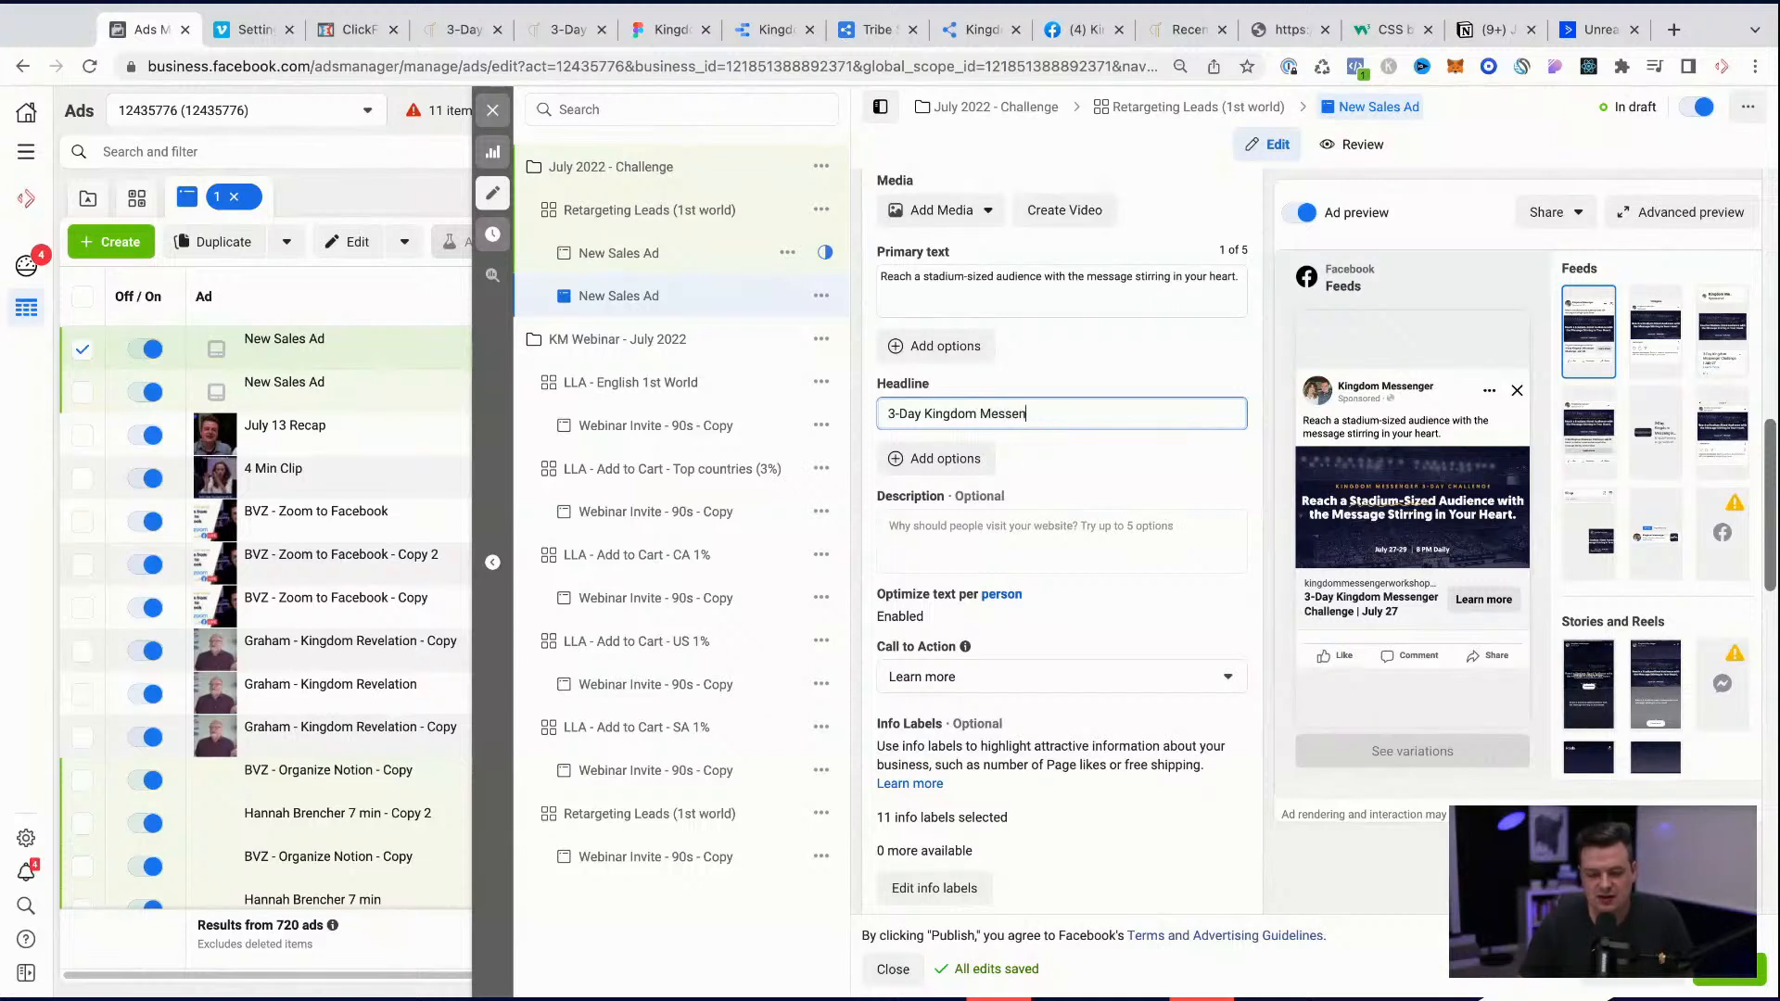
key("BackSpace")
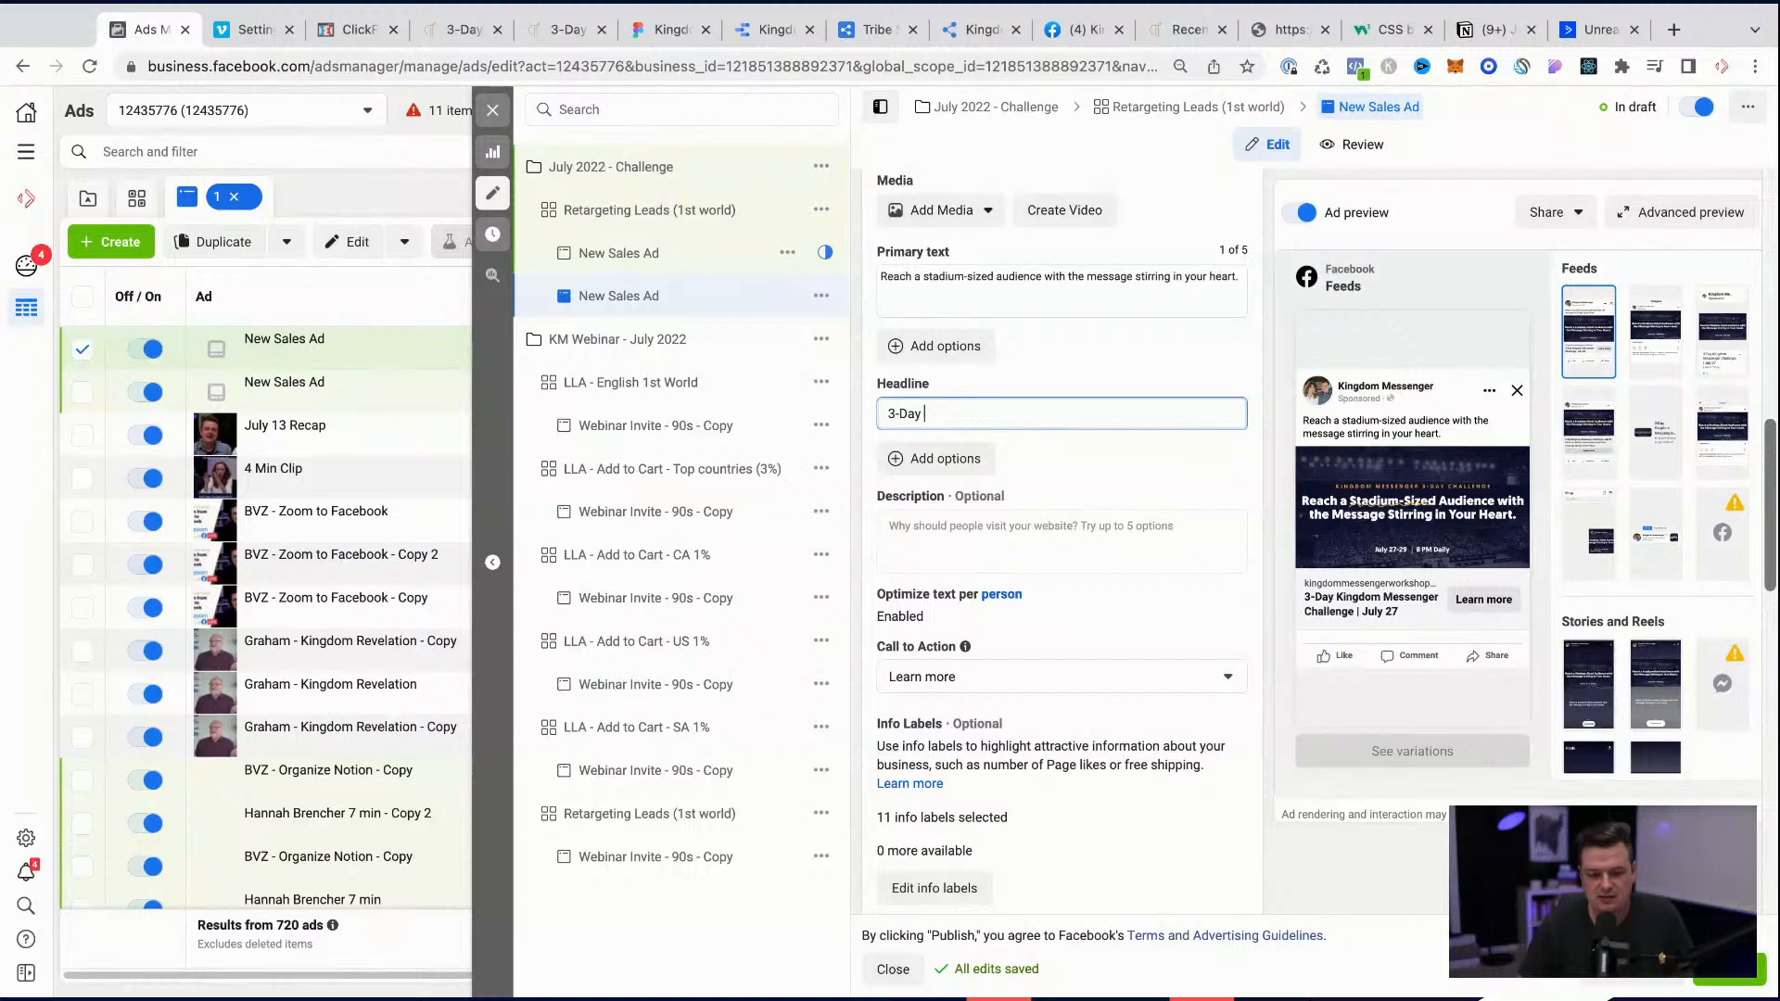
type("Challenge")
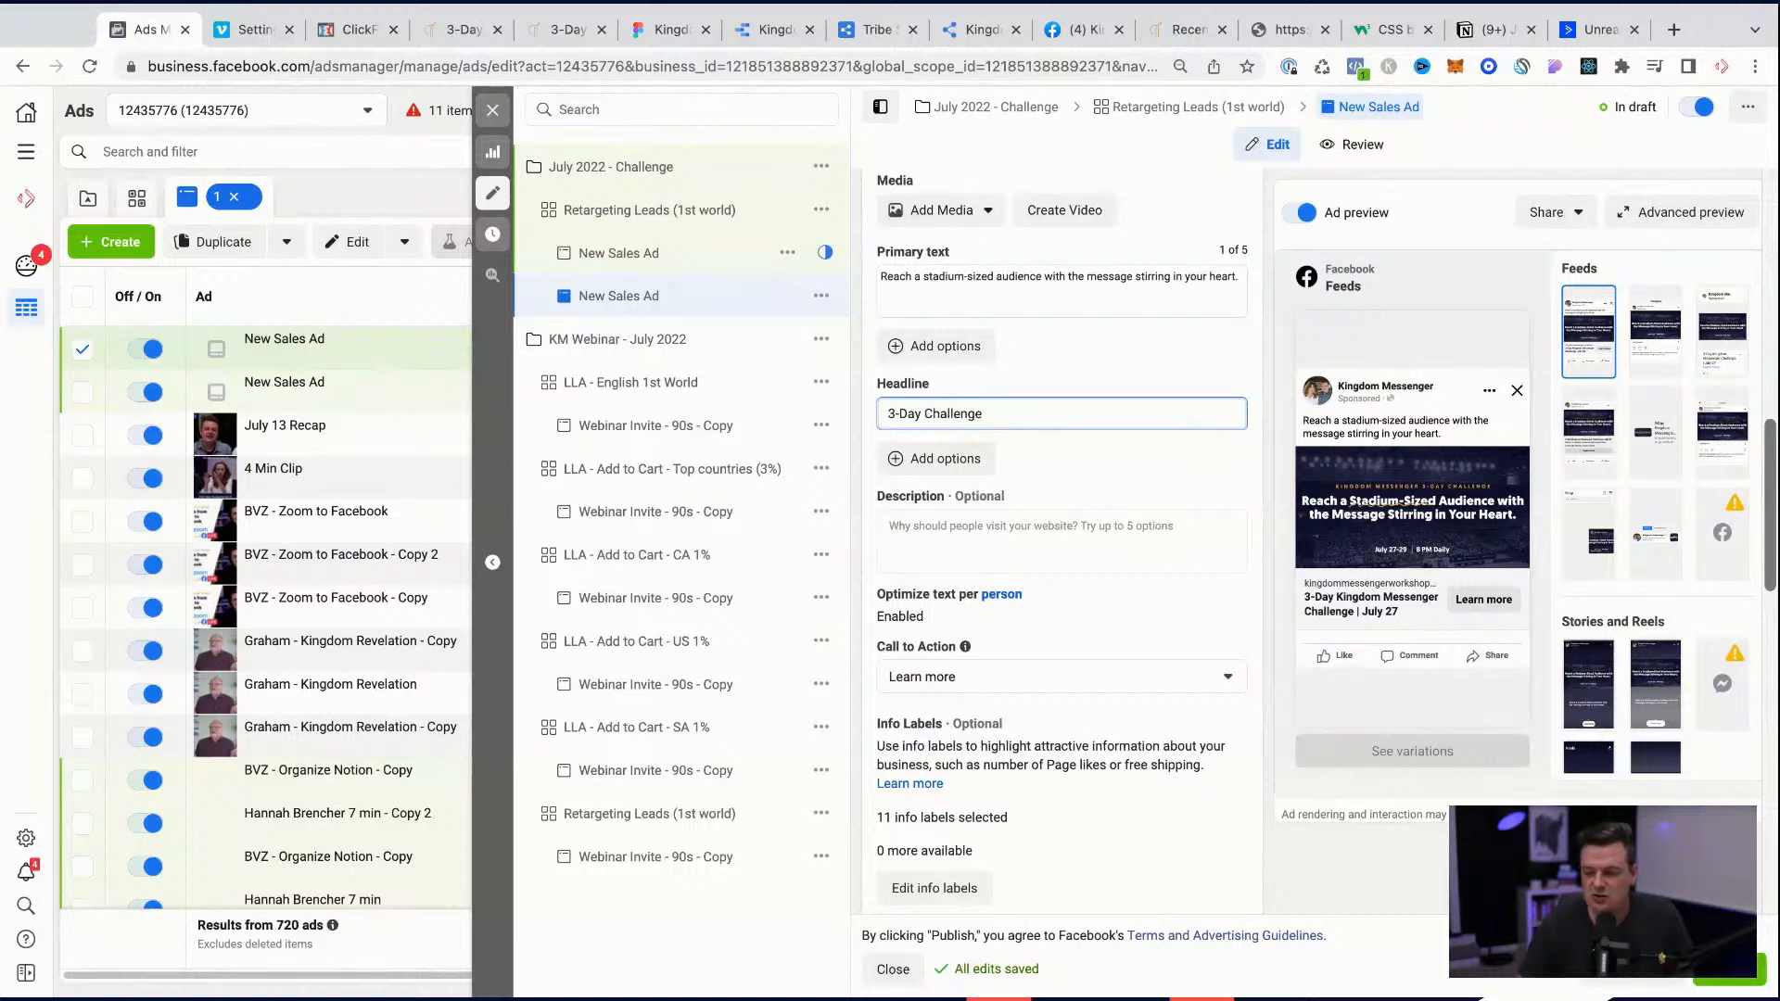
type(" Starts")
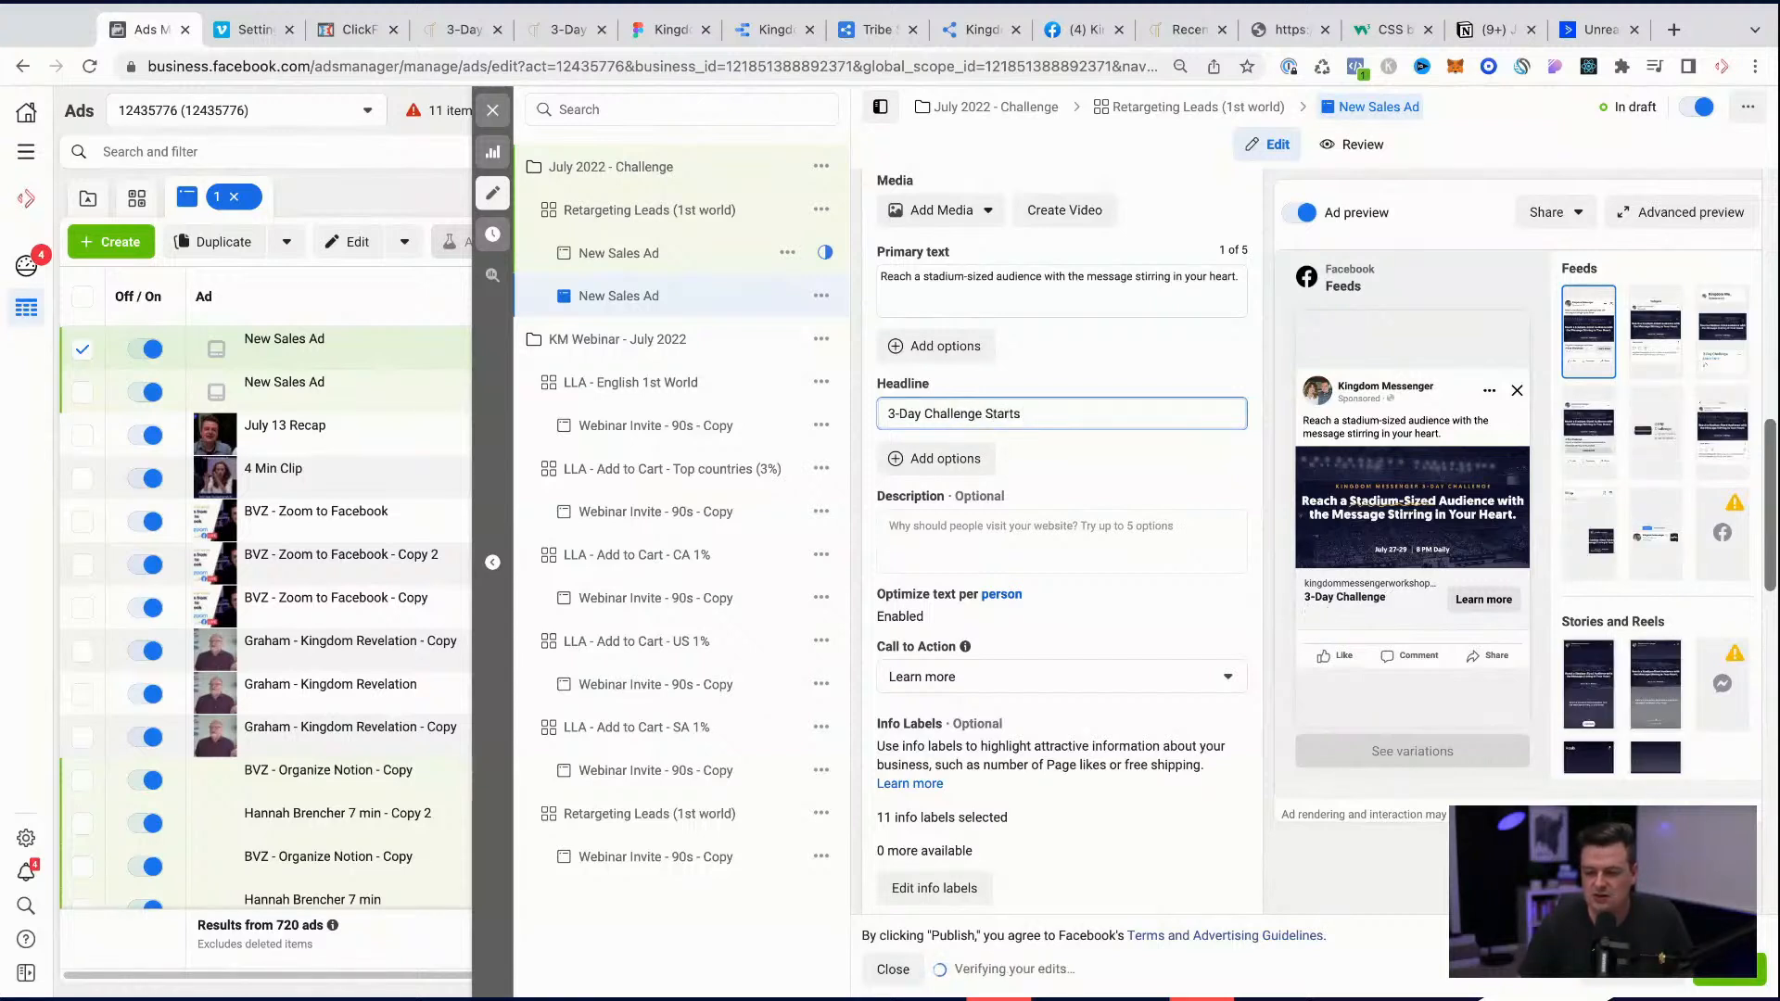
type(" J")
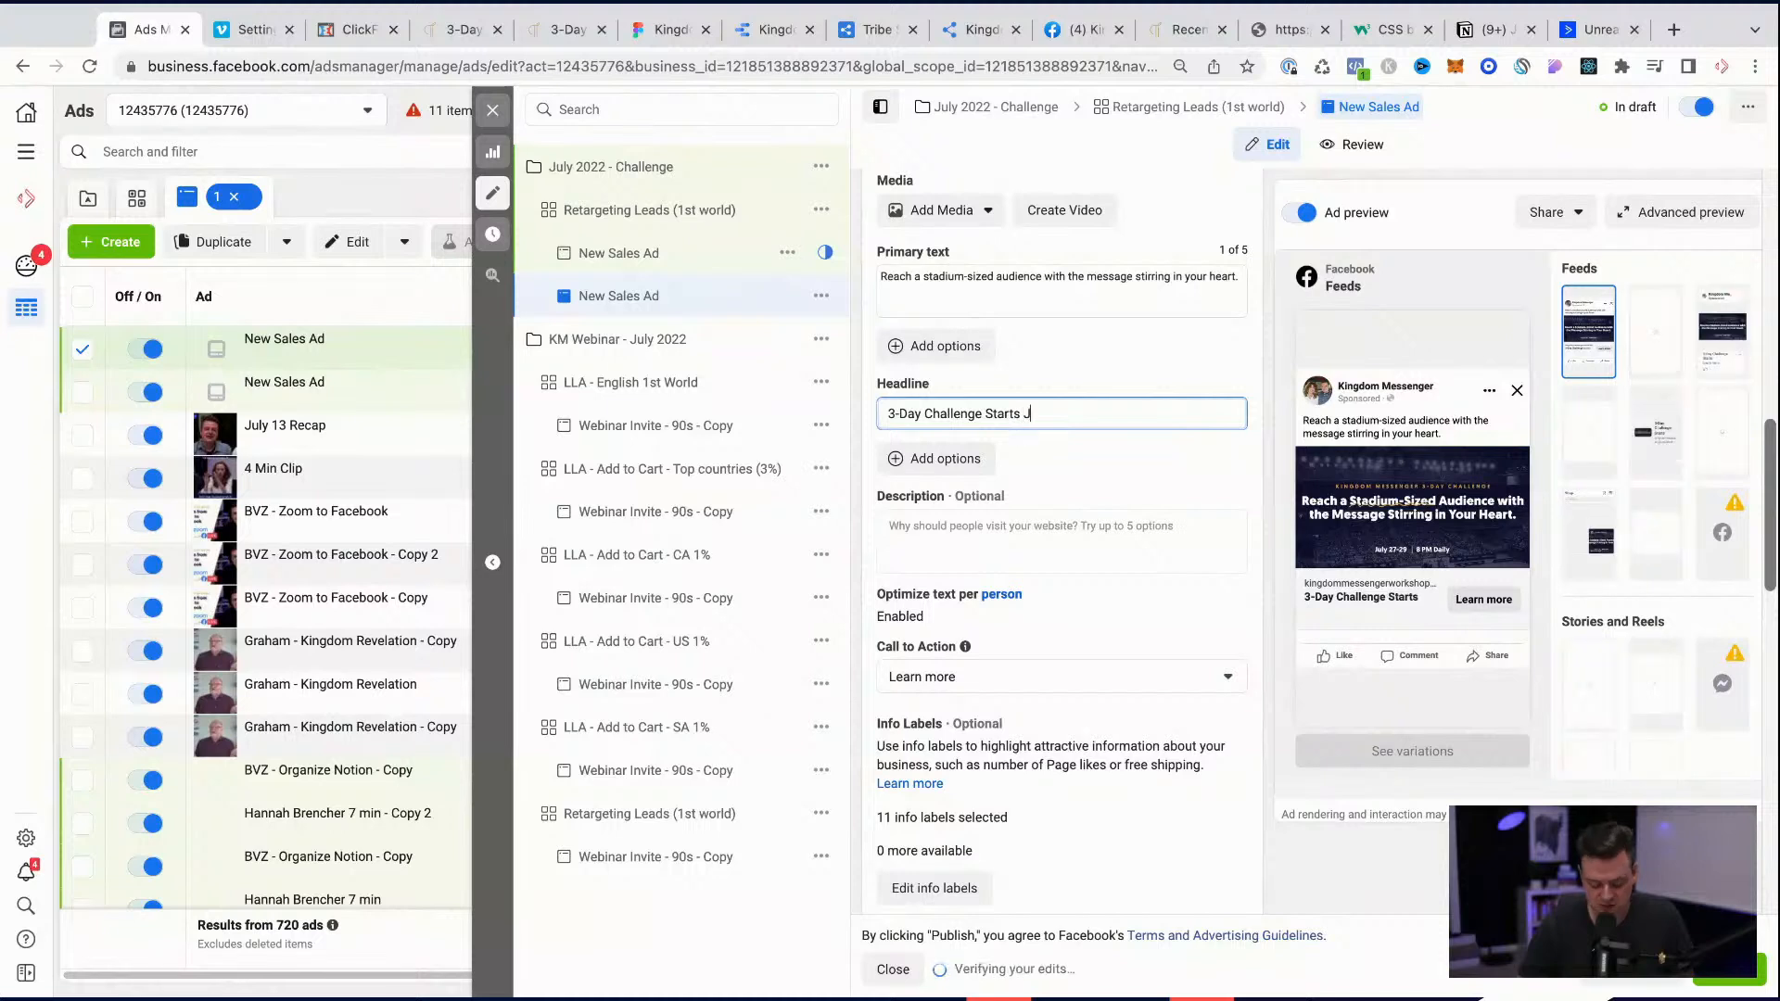
type("uly 27")
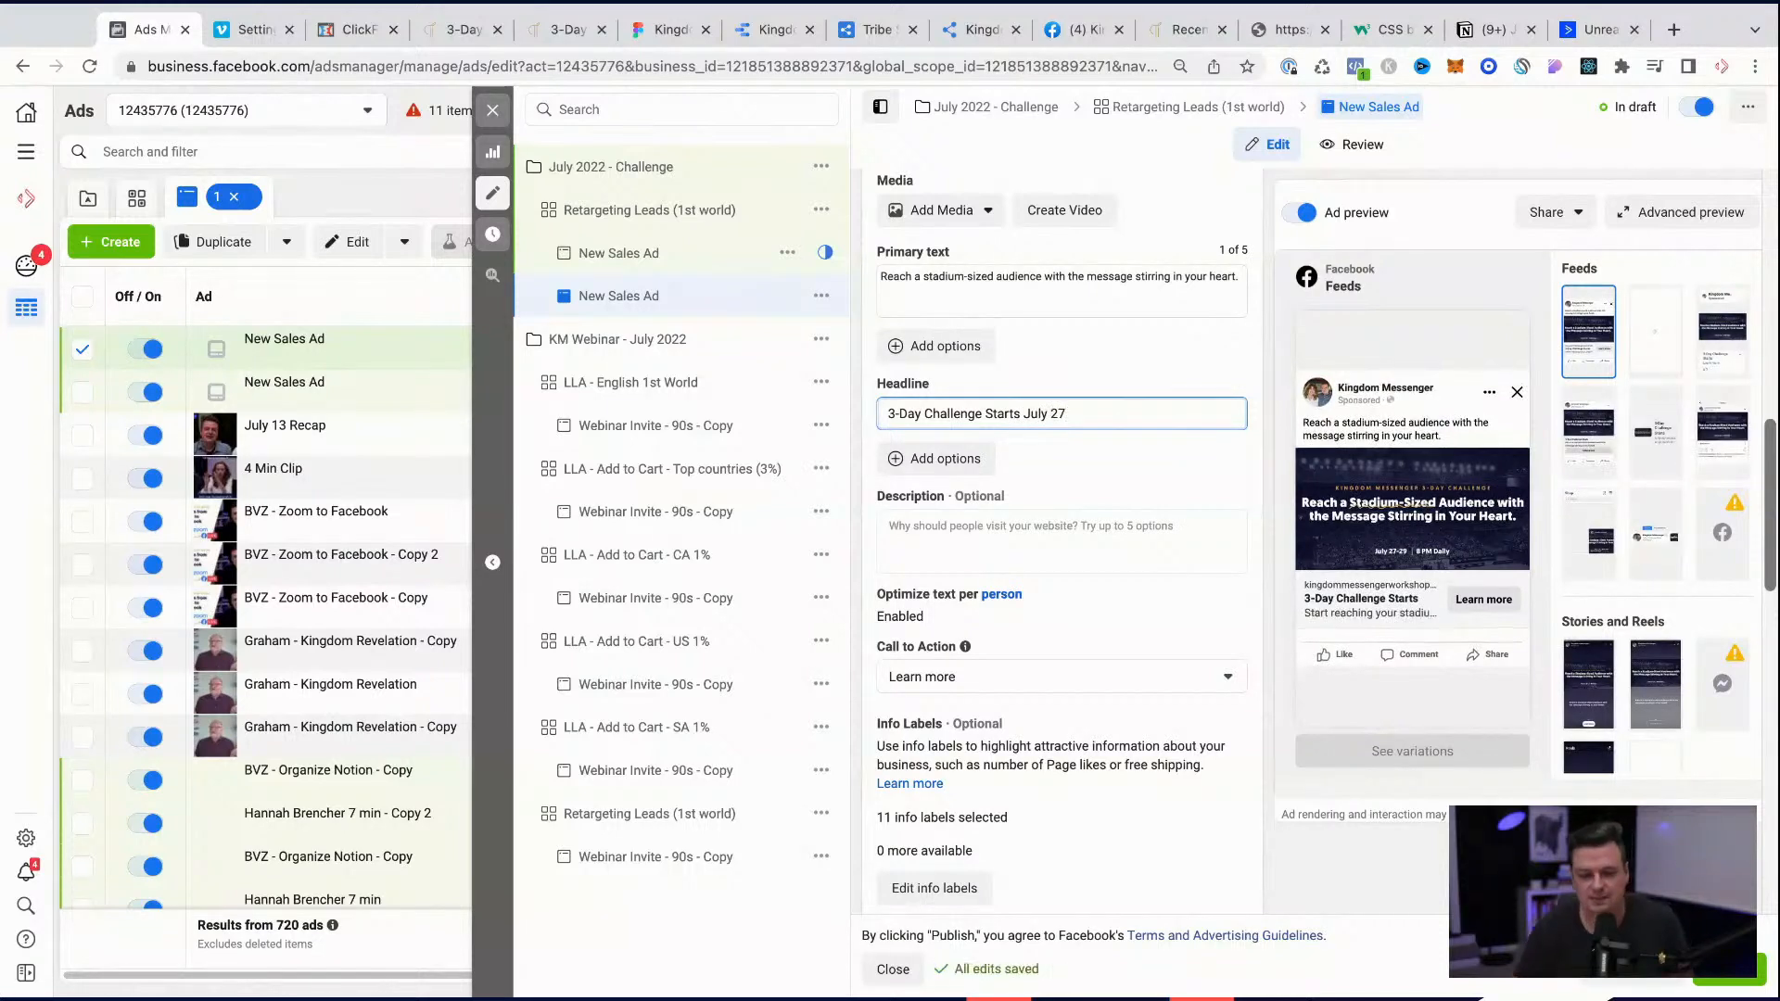
left_click(1056, 468)
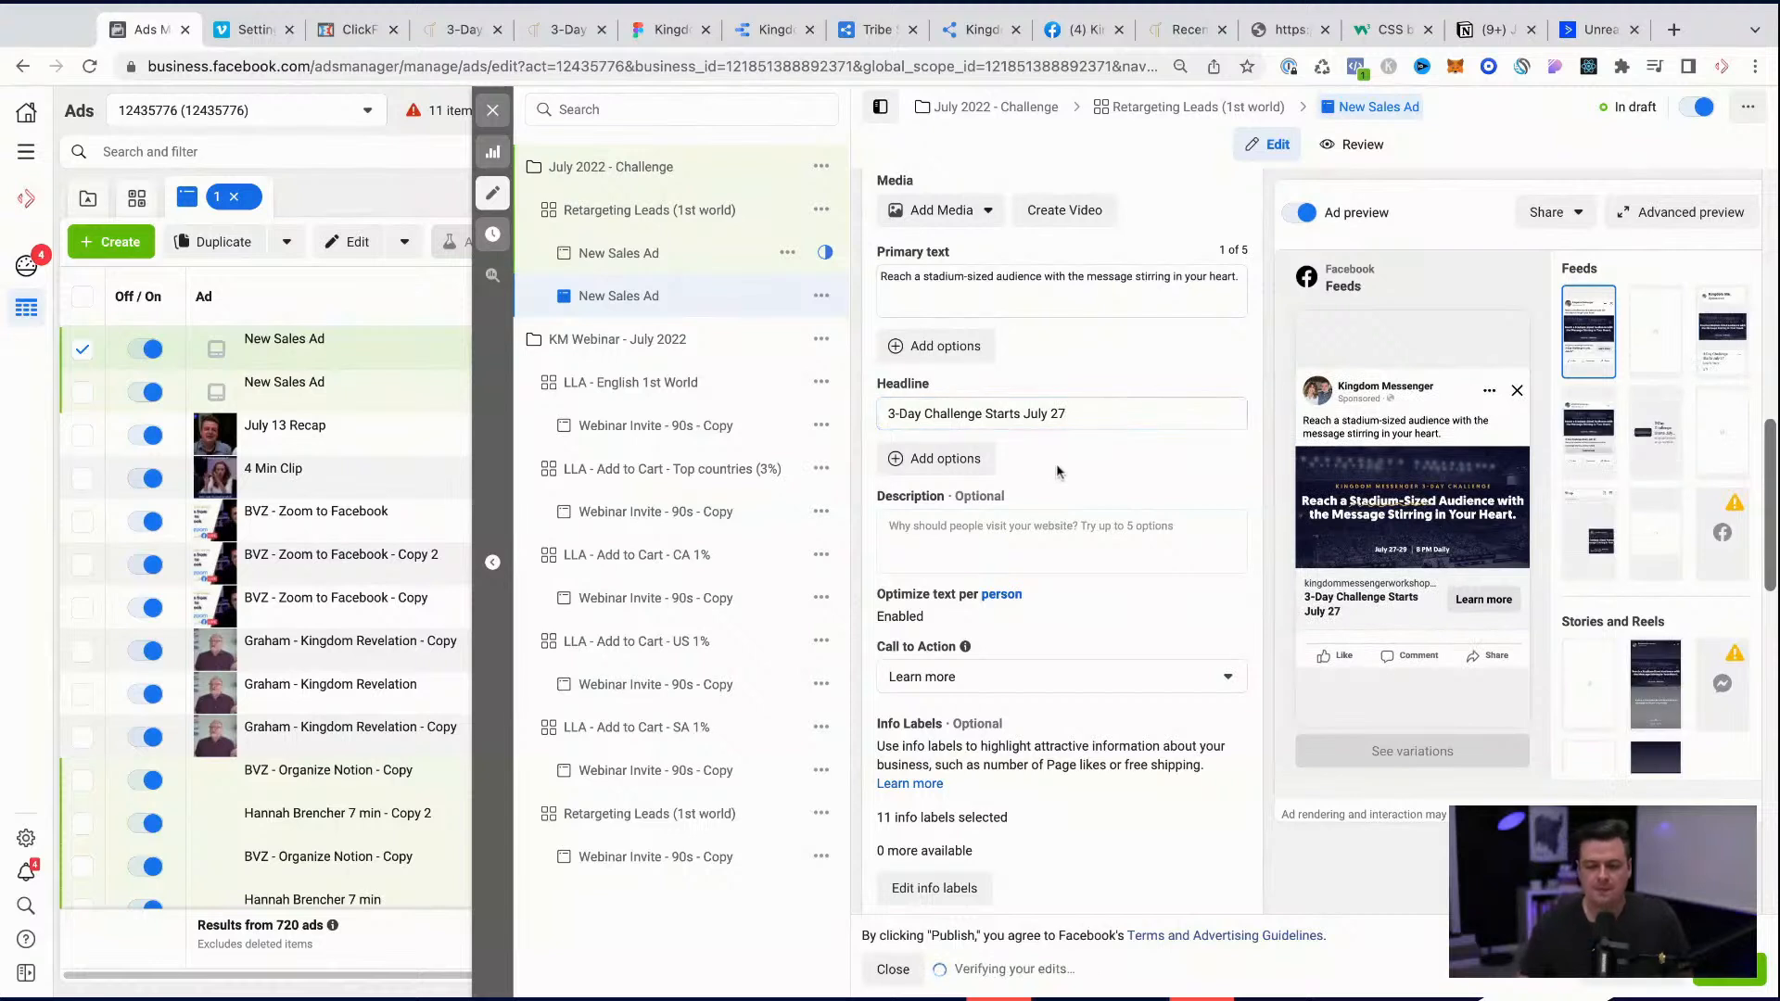
Step: Change "Starts" to "Starting" in the ad's headline and select the whole headline
left_click(1025, 428)
key("BackSpace")
type("ing")
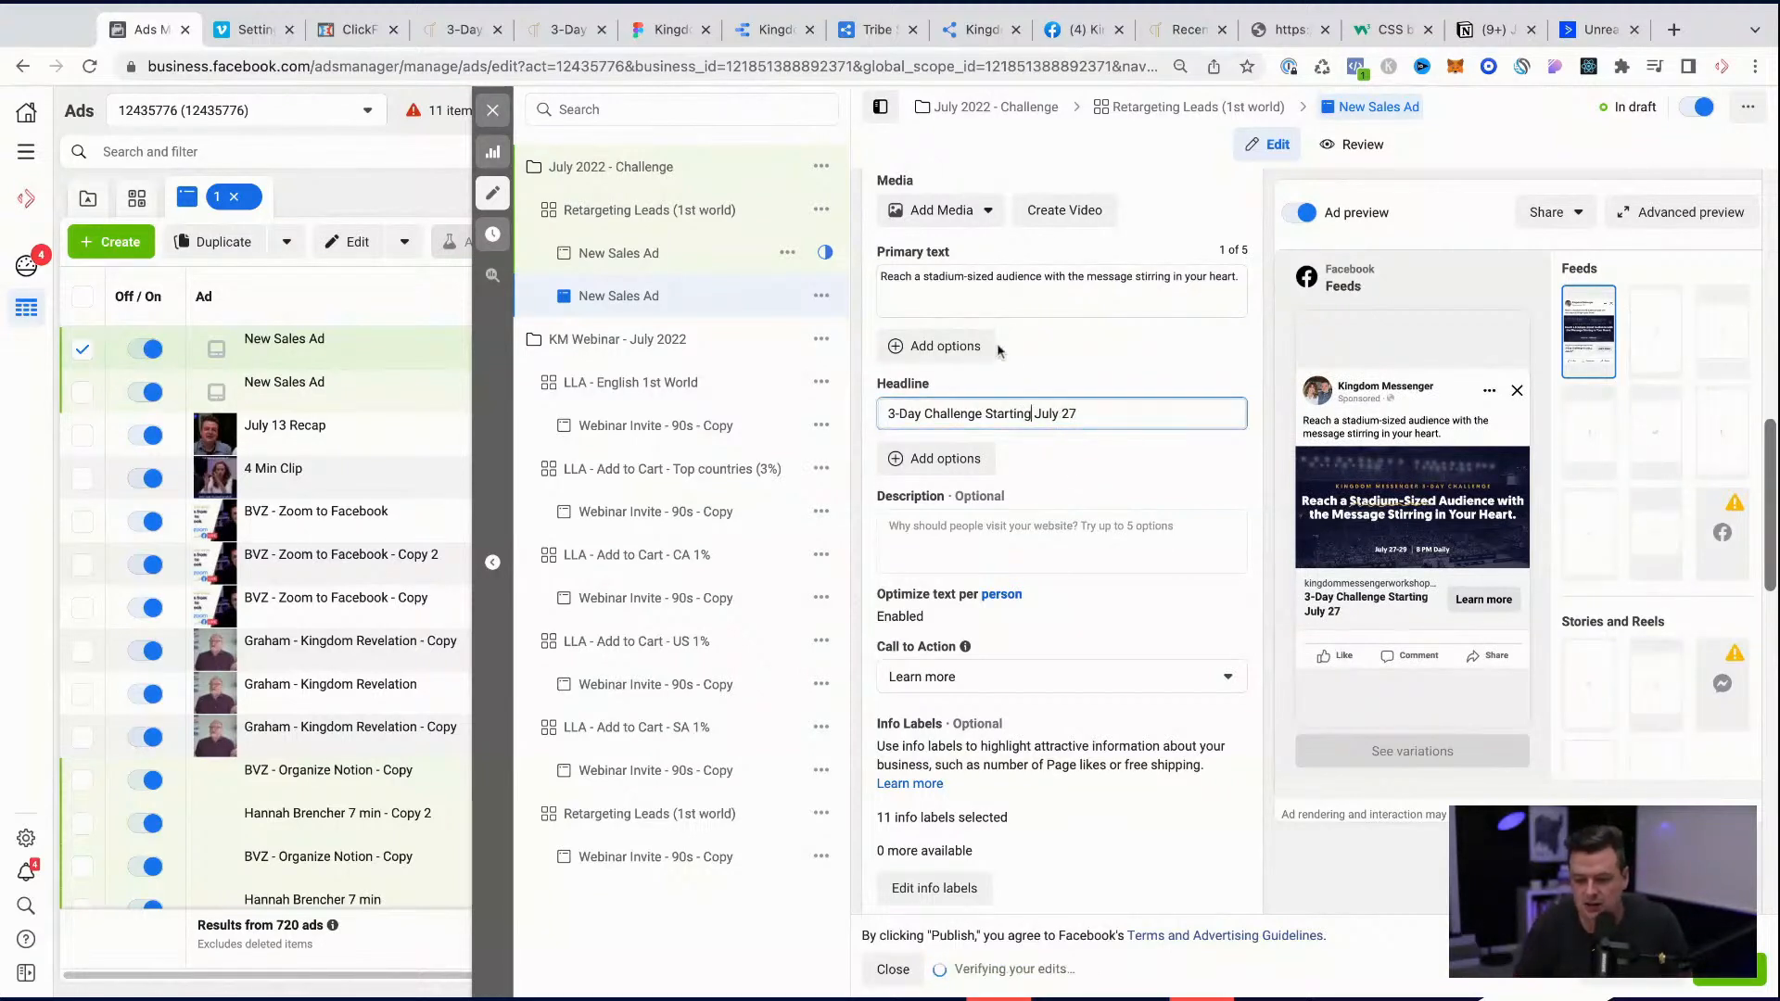
triple_click(960, 413)
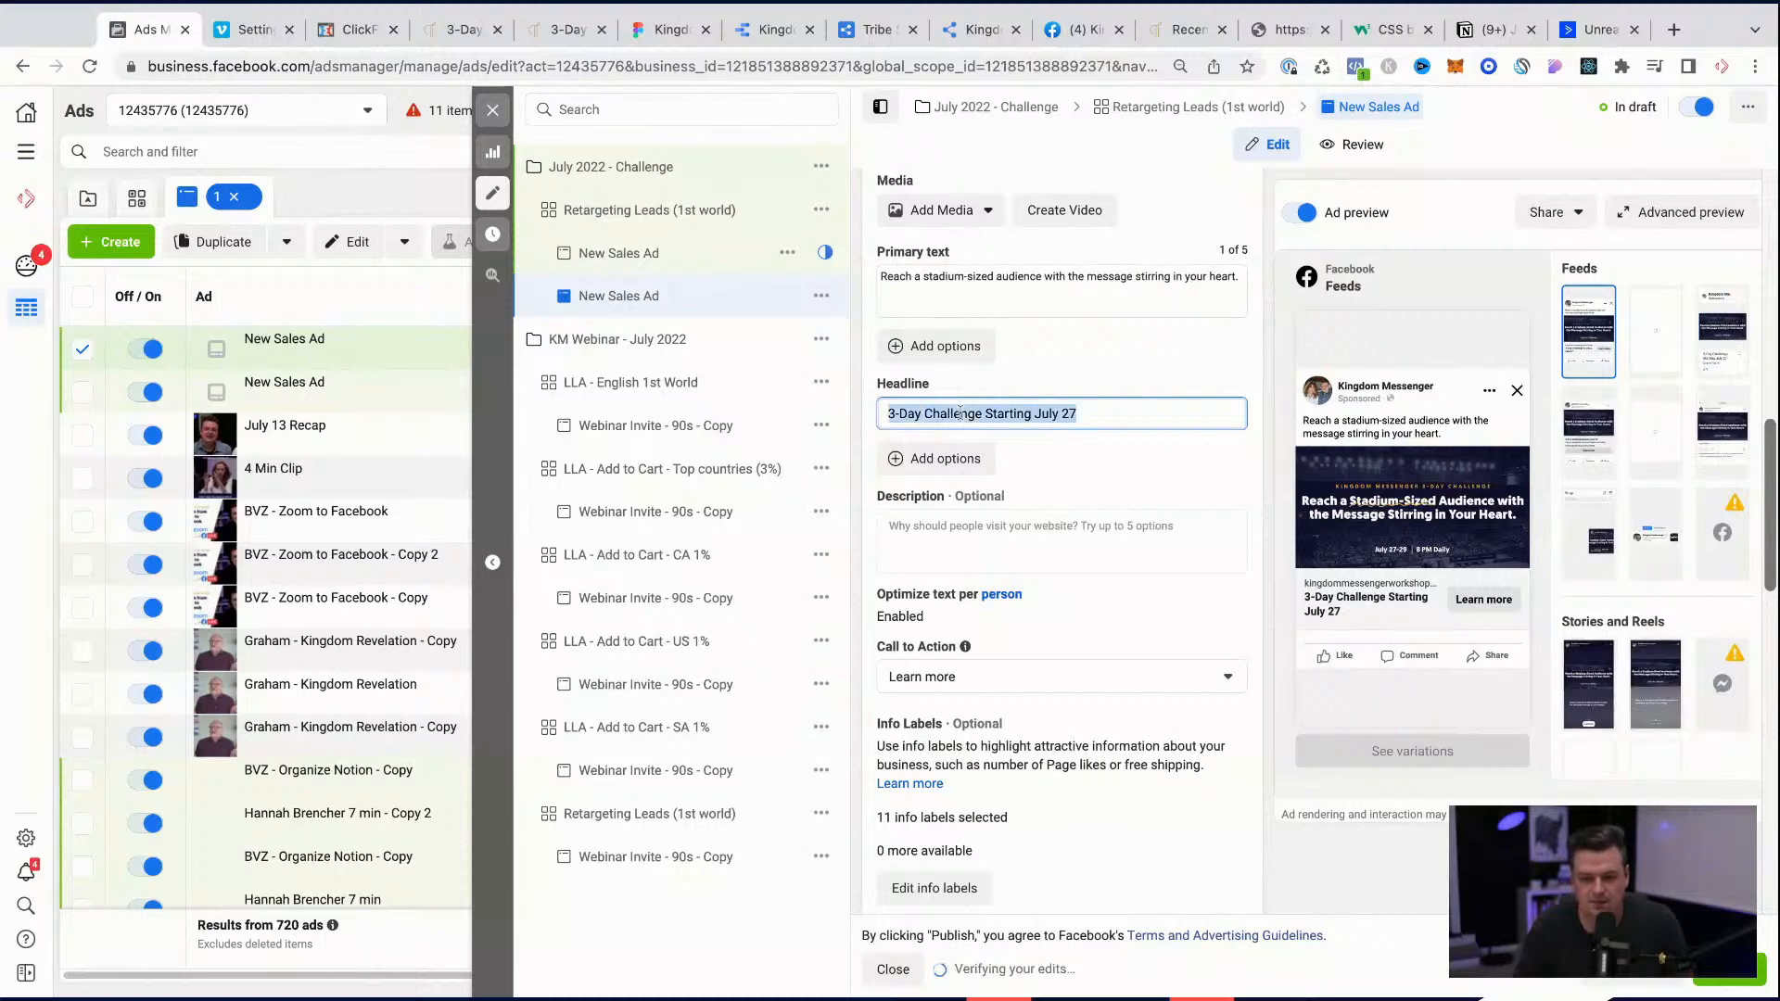
Step: Add the sentence "Join us for our 3-Day Kingdom Messenger Challenge." as a separate paragraph in the ad's primary text
left_click(960, 301)
key("Return")
key("Return")
type("Join us for a 3-Day Chal")
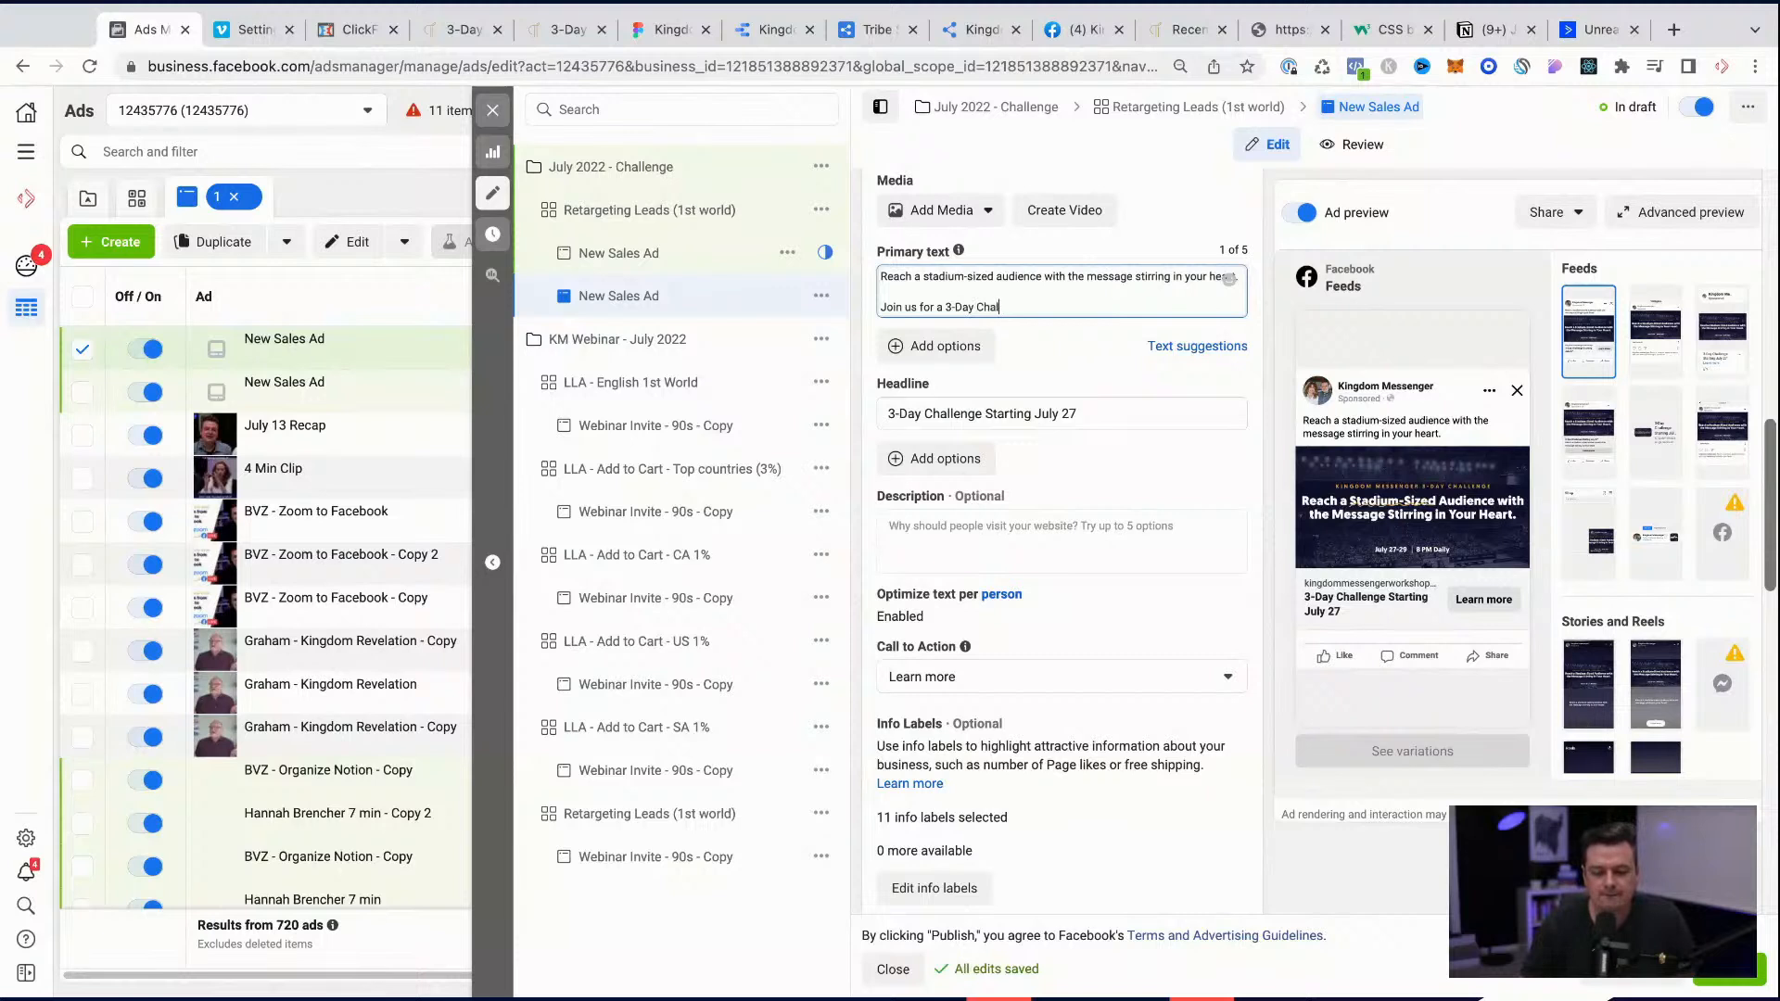
key("BackSpace")
key("BackSpace")
key("BackSpace")
key("BackSpace")
key("BackSpace")
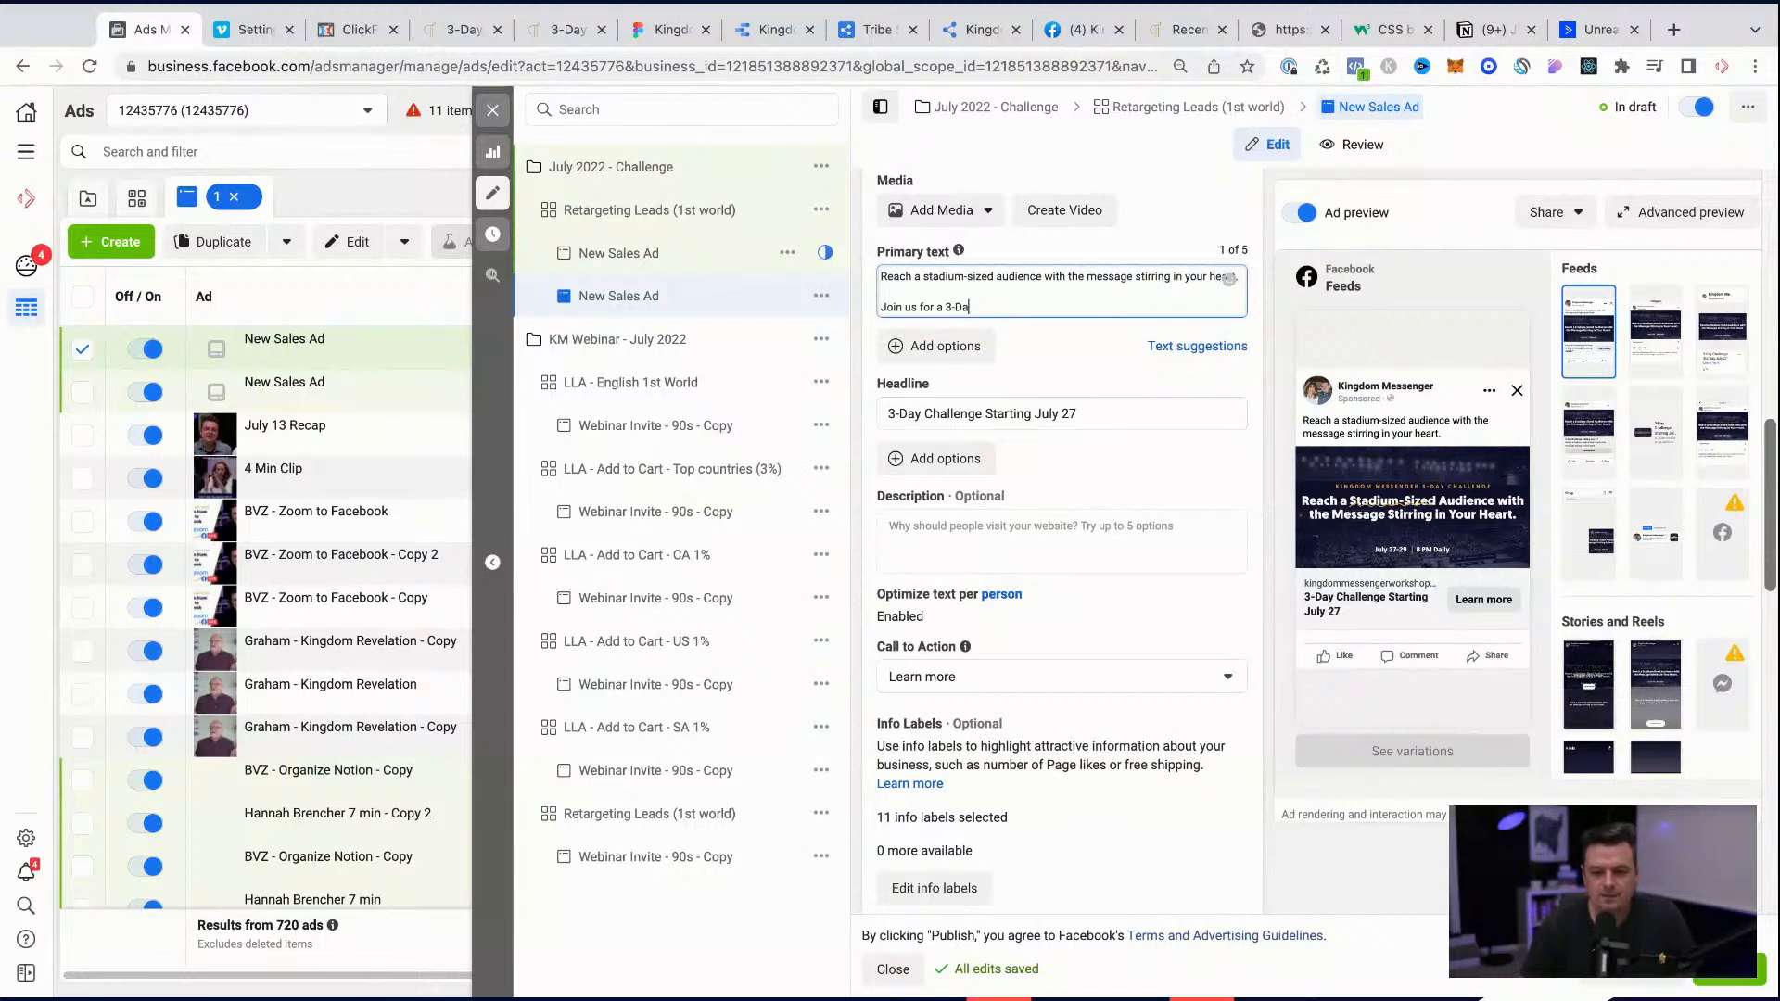
type("3")
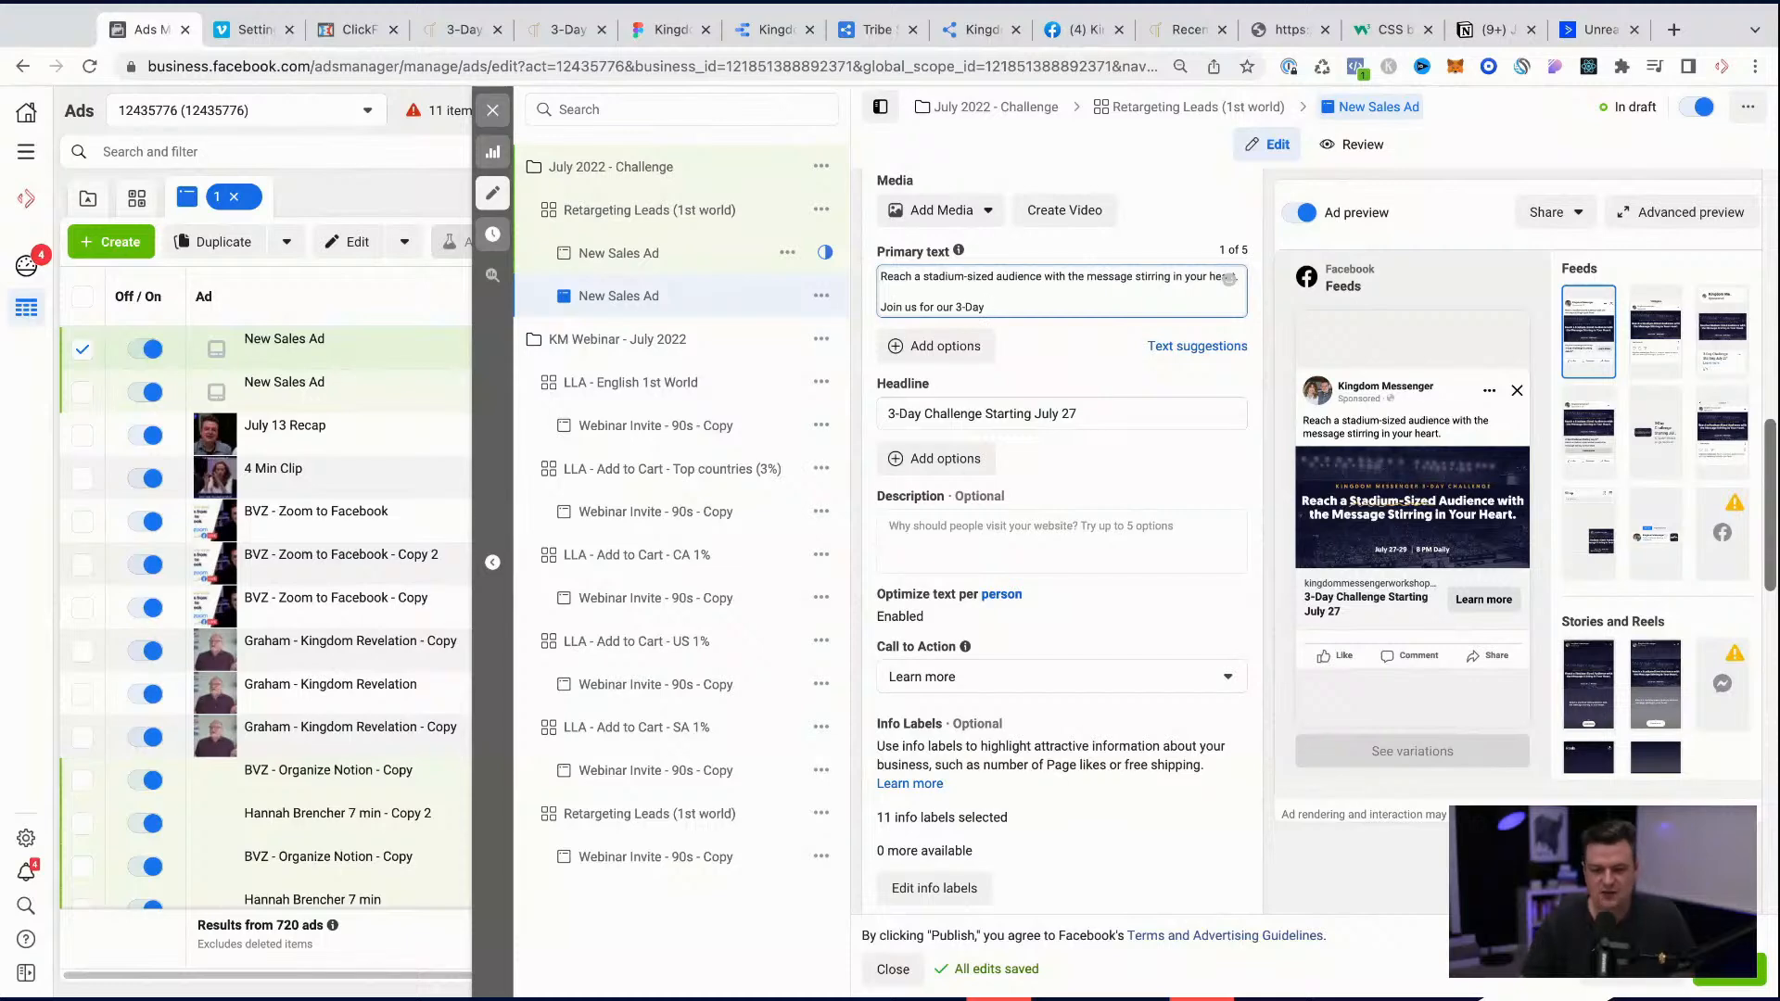
key("ctrl+plus")
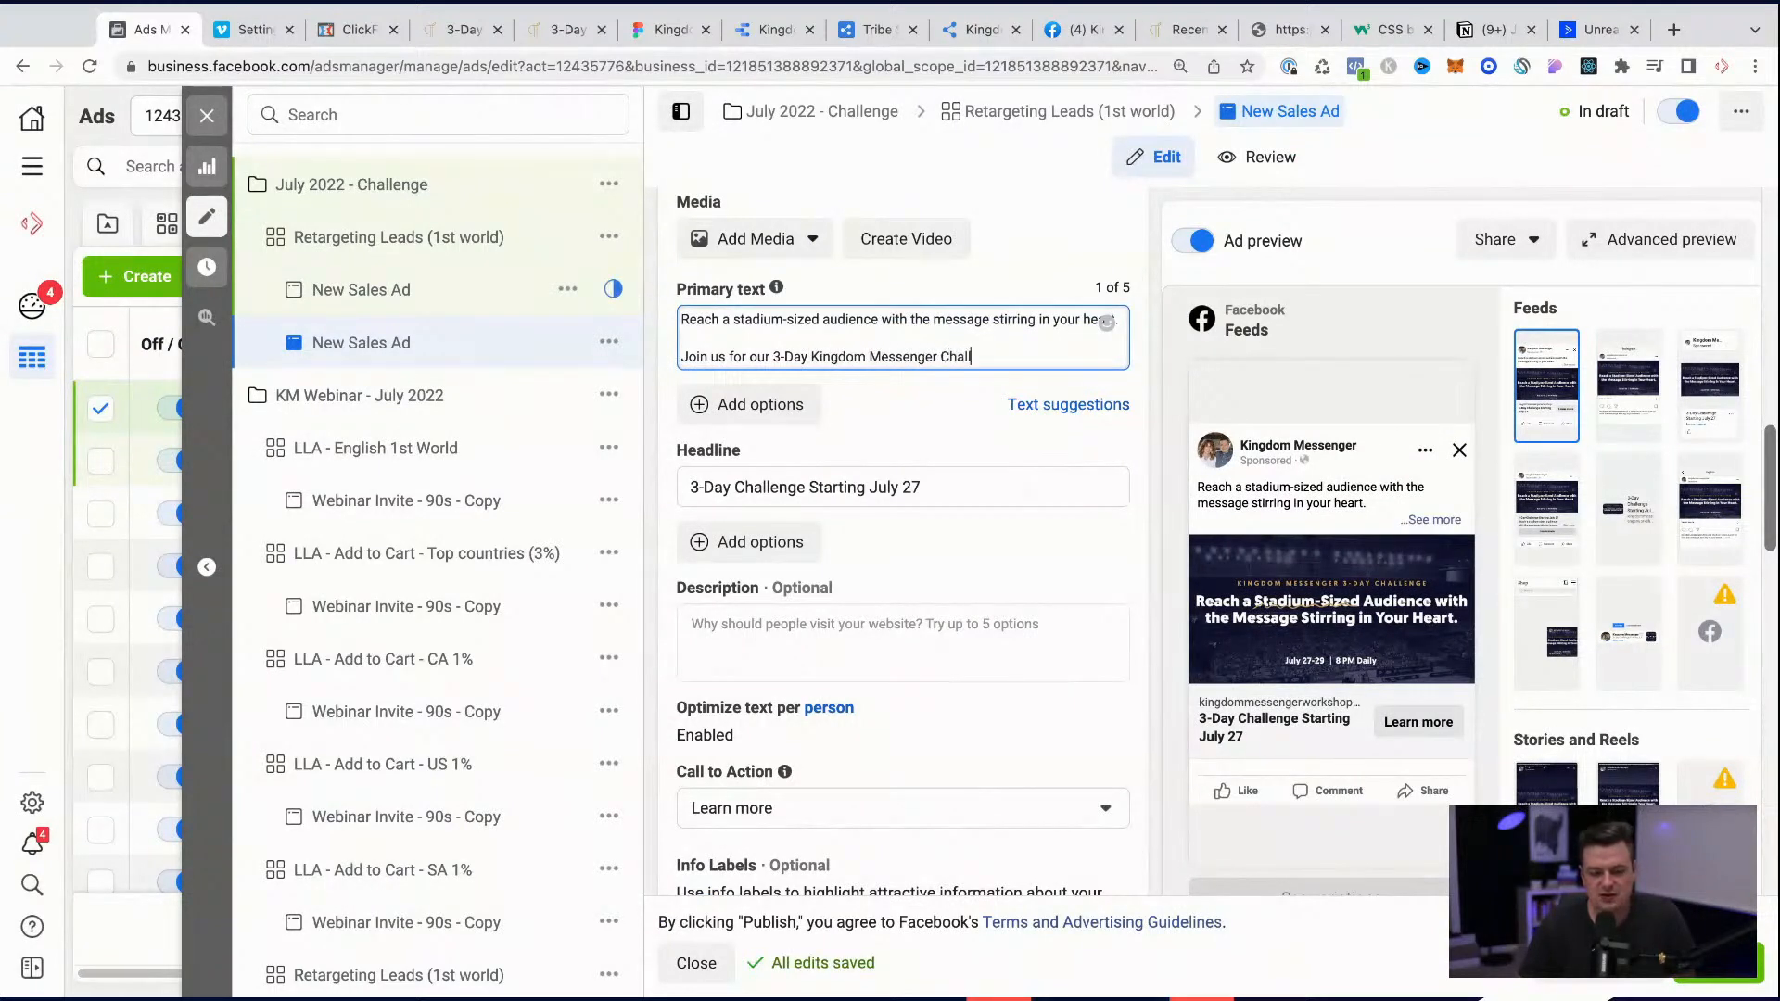
key("Return")
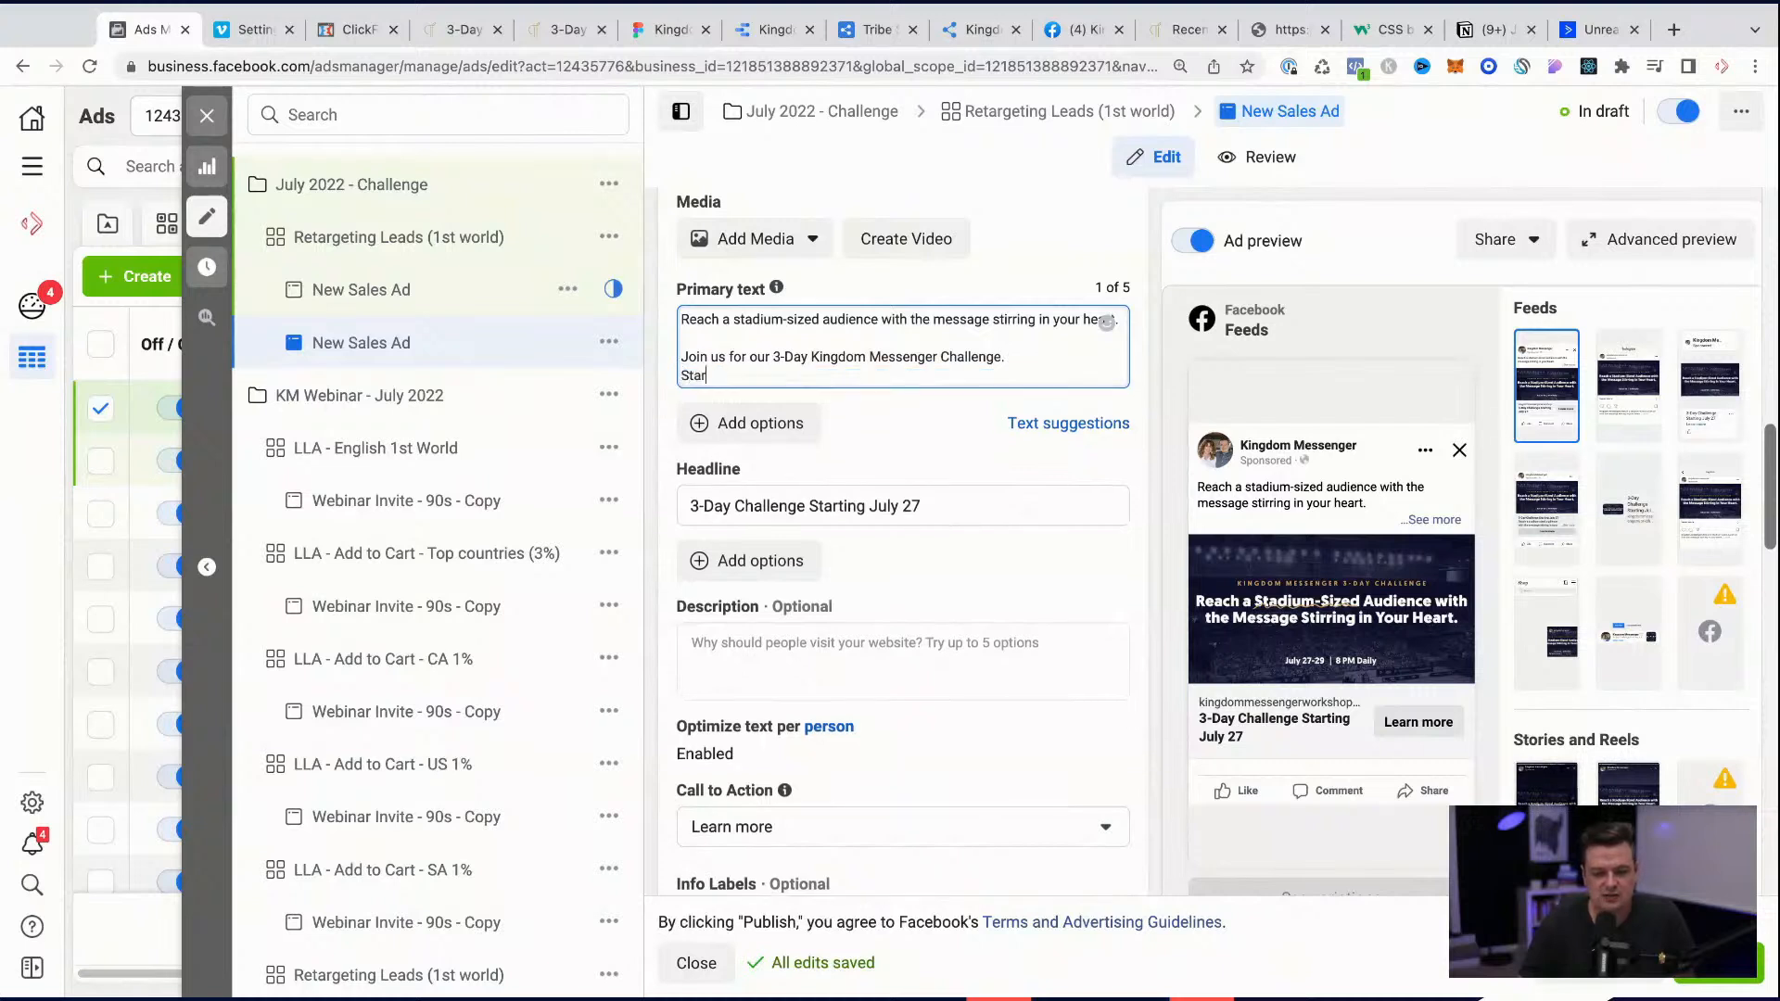
type("July 27-29")
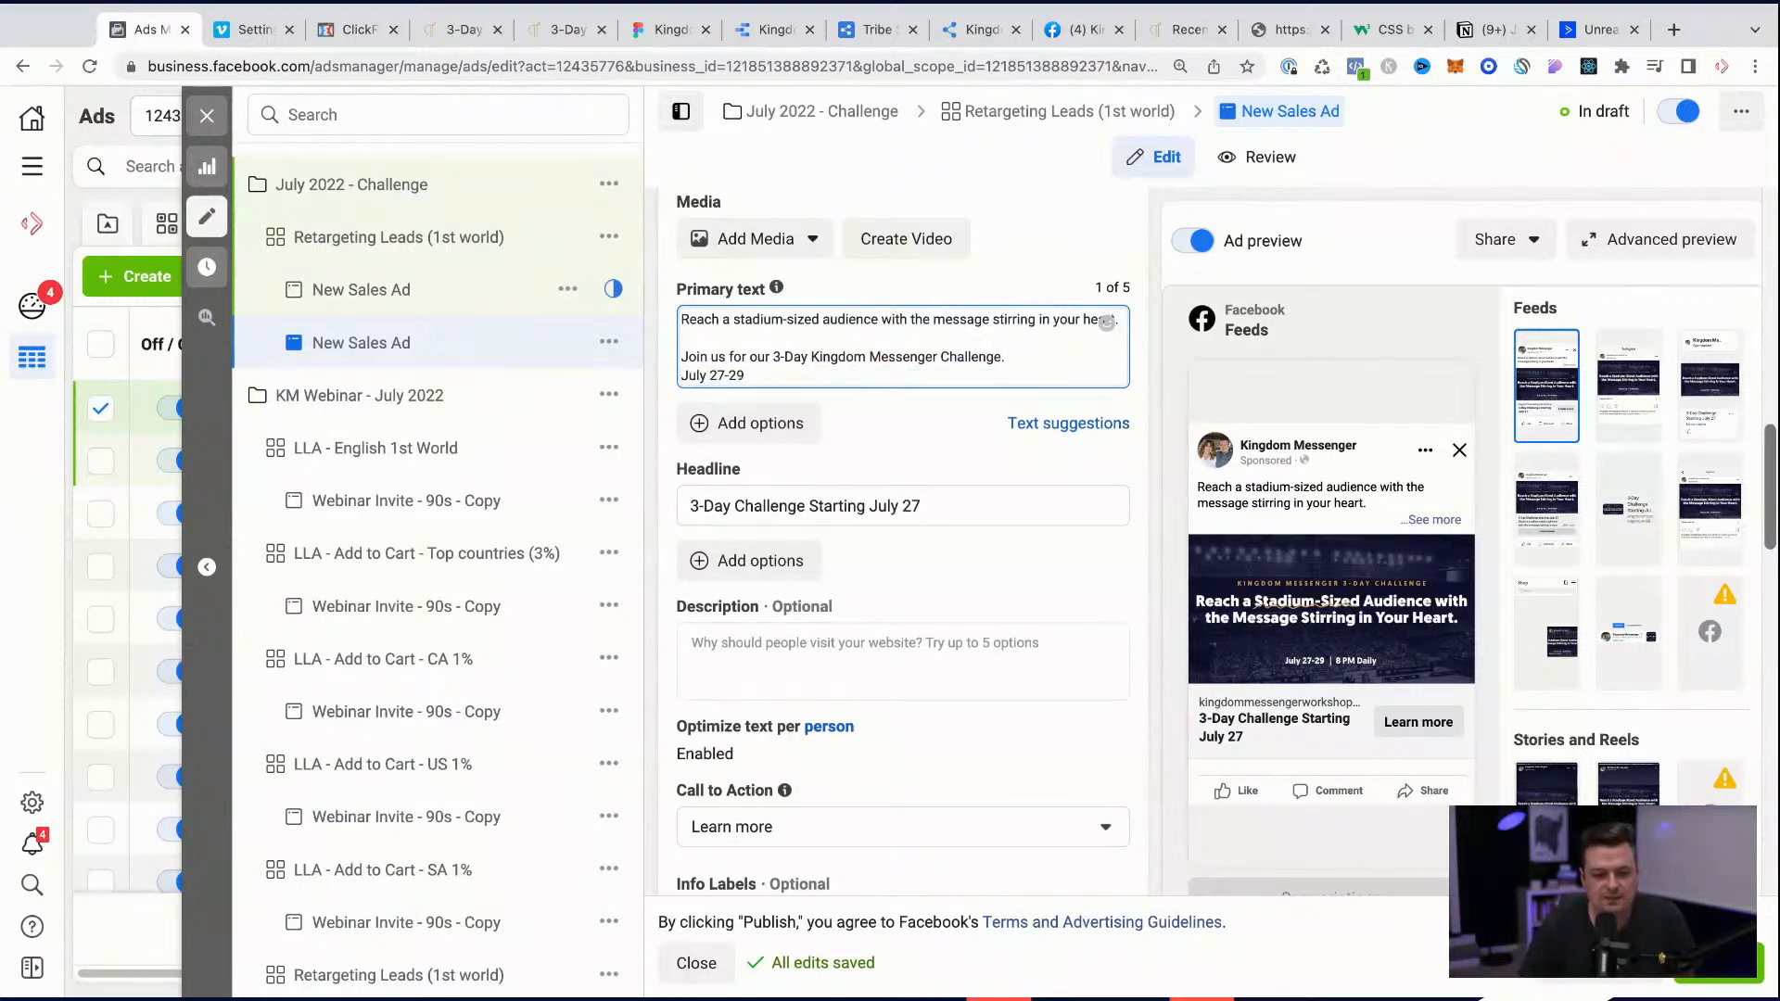
key("Return")
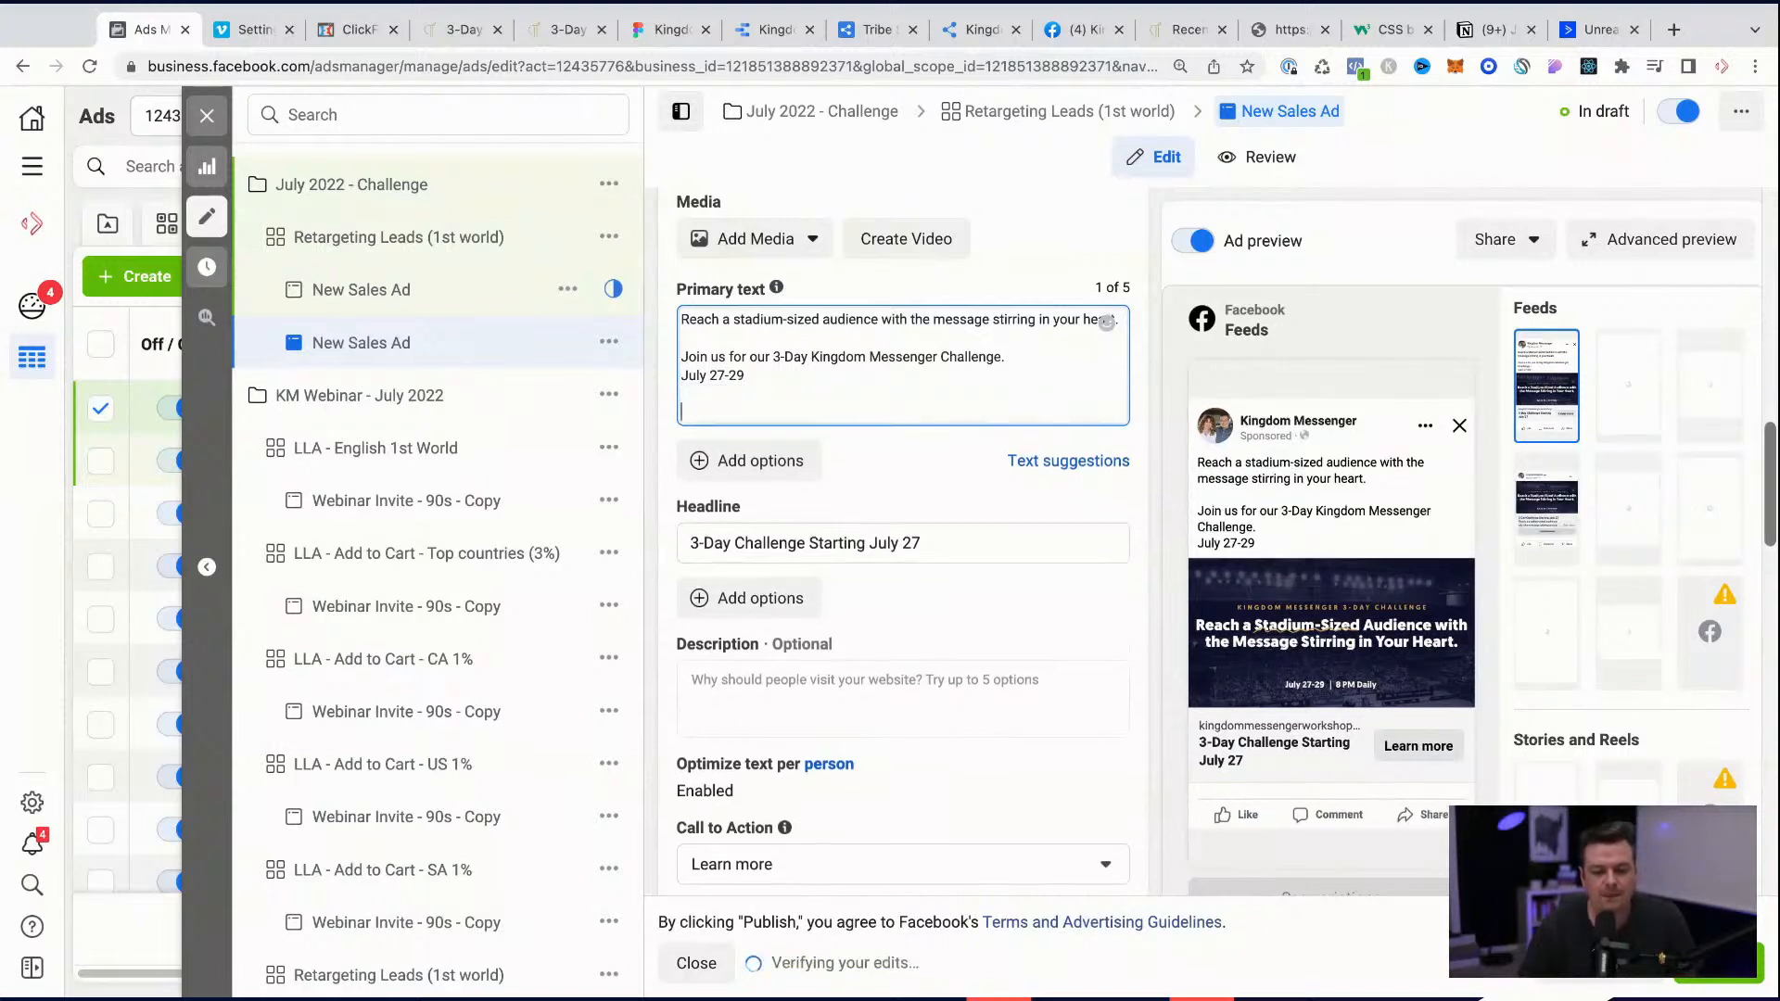
type("https://www.kingdommessengerworkshop.com/july2022")
key("Return")
type(":poin")
key("BackSpace")
key("BackSpace")
key("BackSpace")
key("BackSpace")
key("BackSpace")
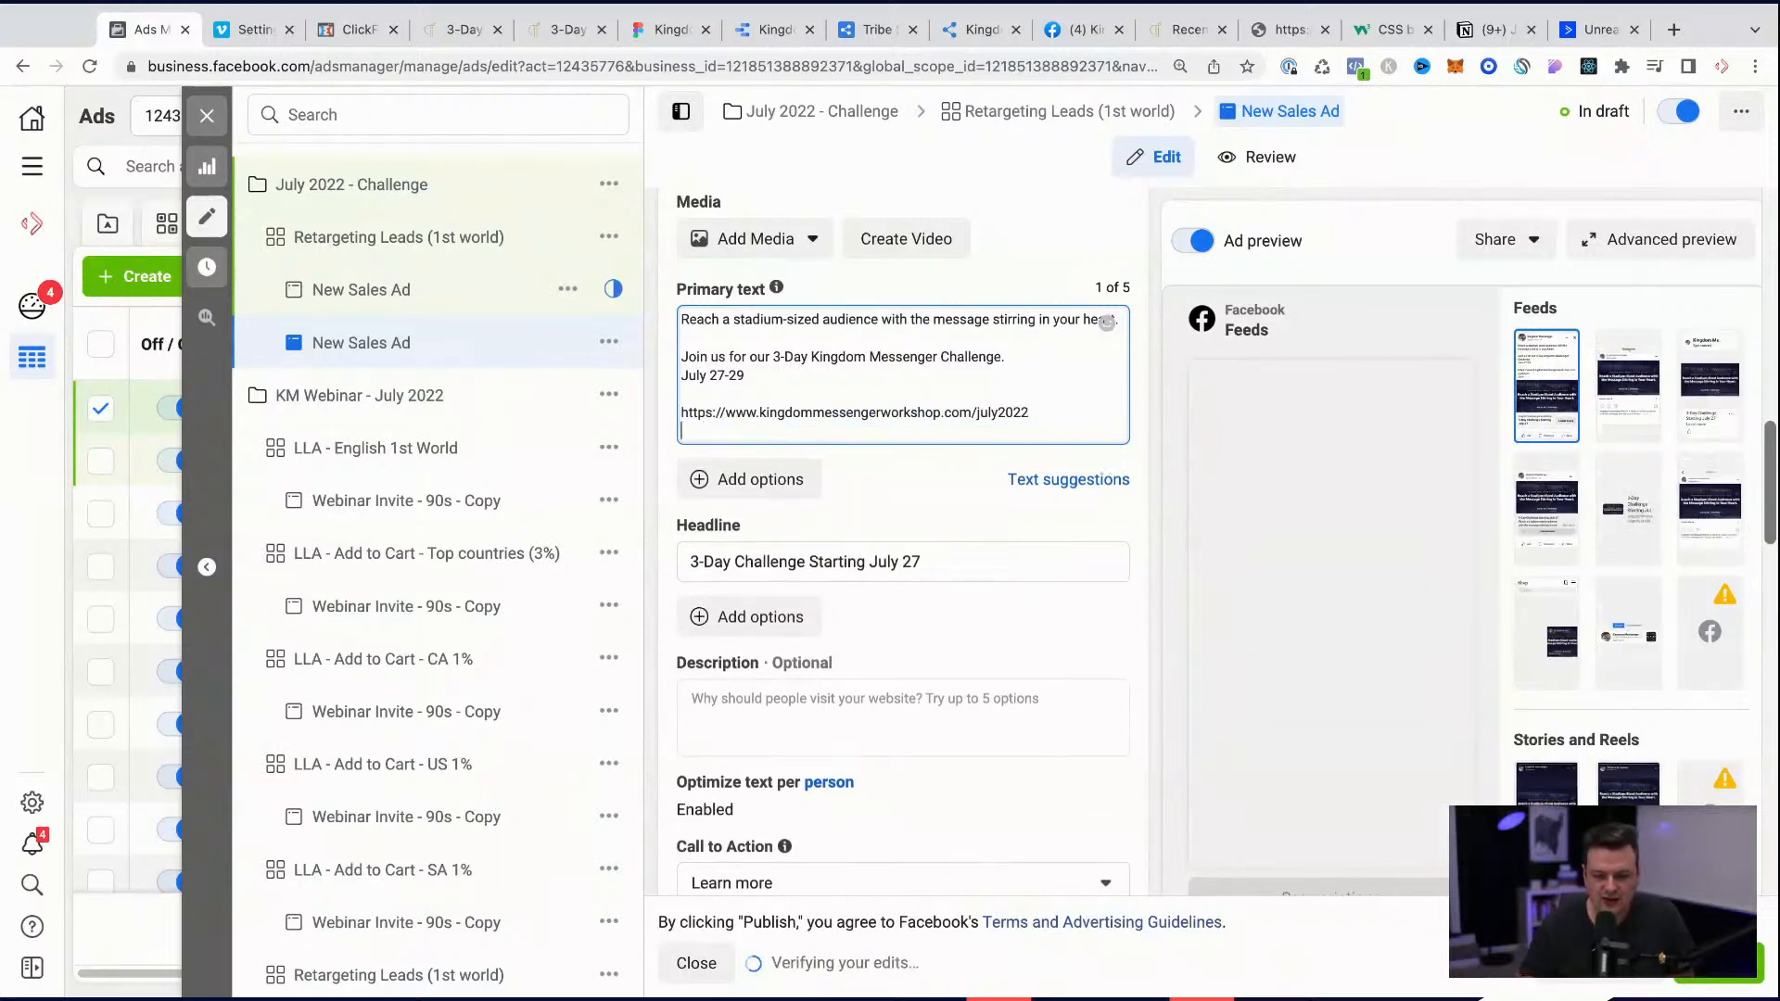
Step: Add a row of five pointing-up hand emojis on the line below the URL in the primary text
type(":poin")
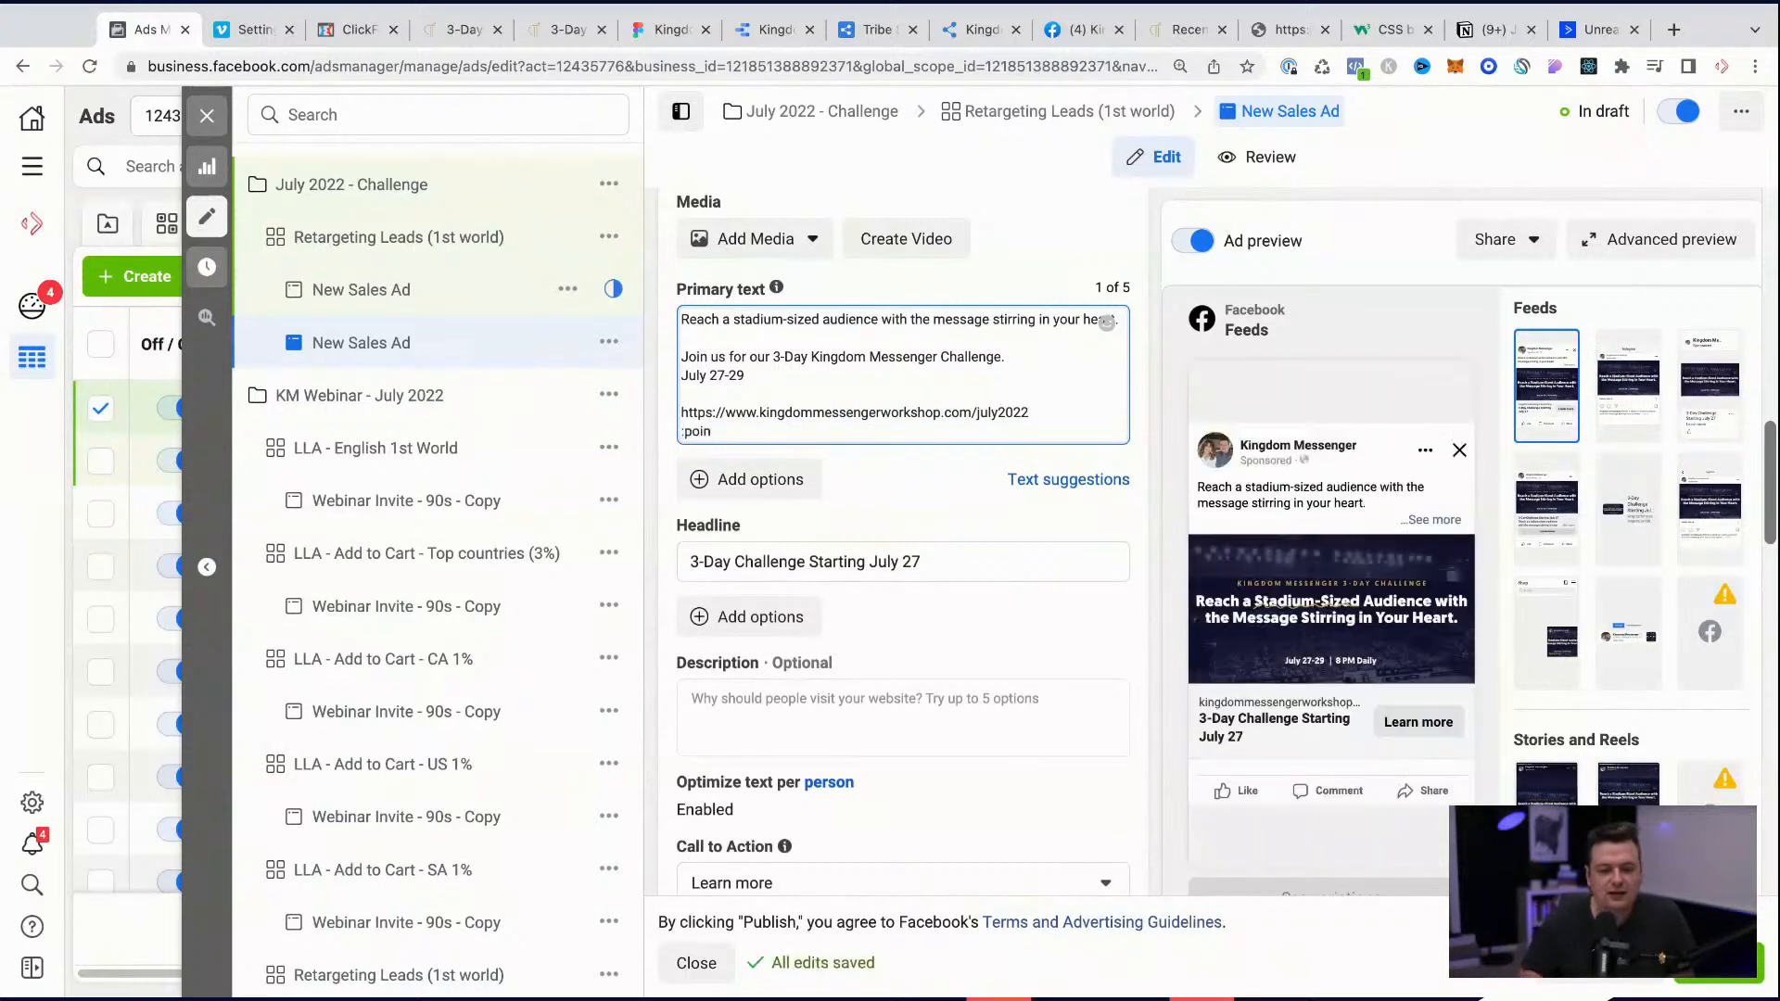
key("super+v")
key("super+v")
key("super+v")
key("super+z")
key("super+z")
key("super+z")
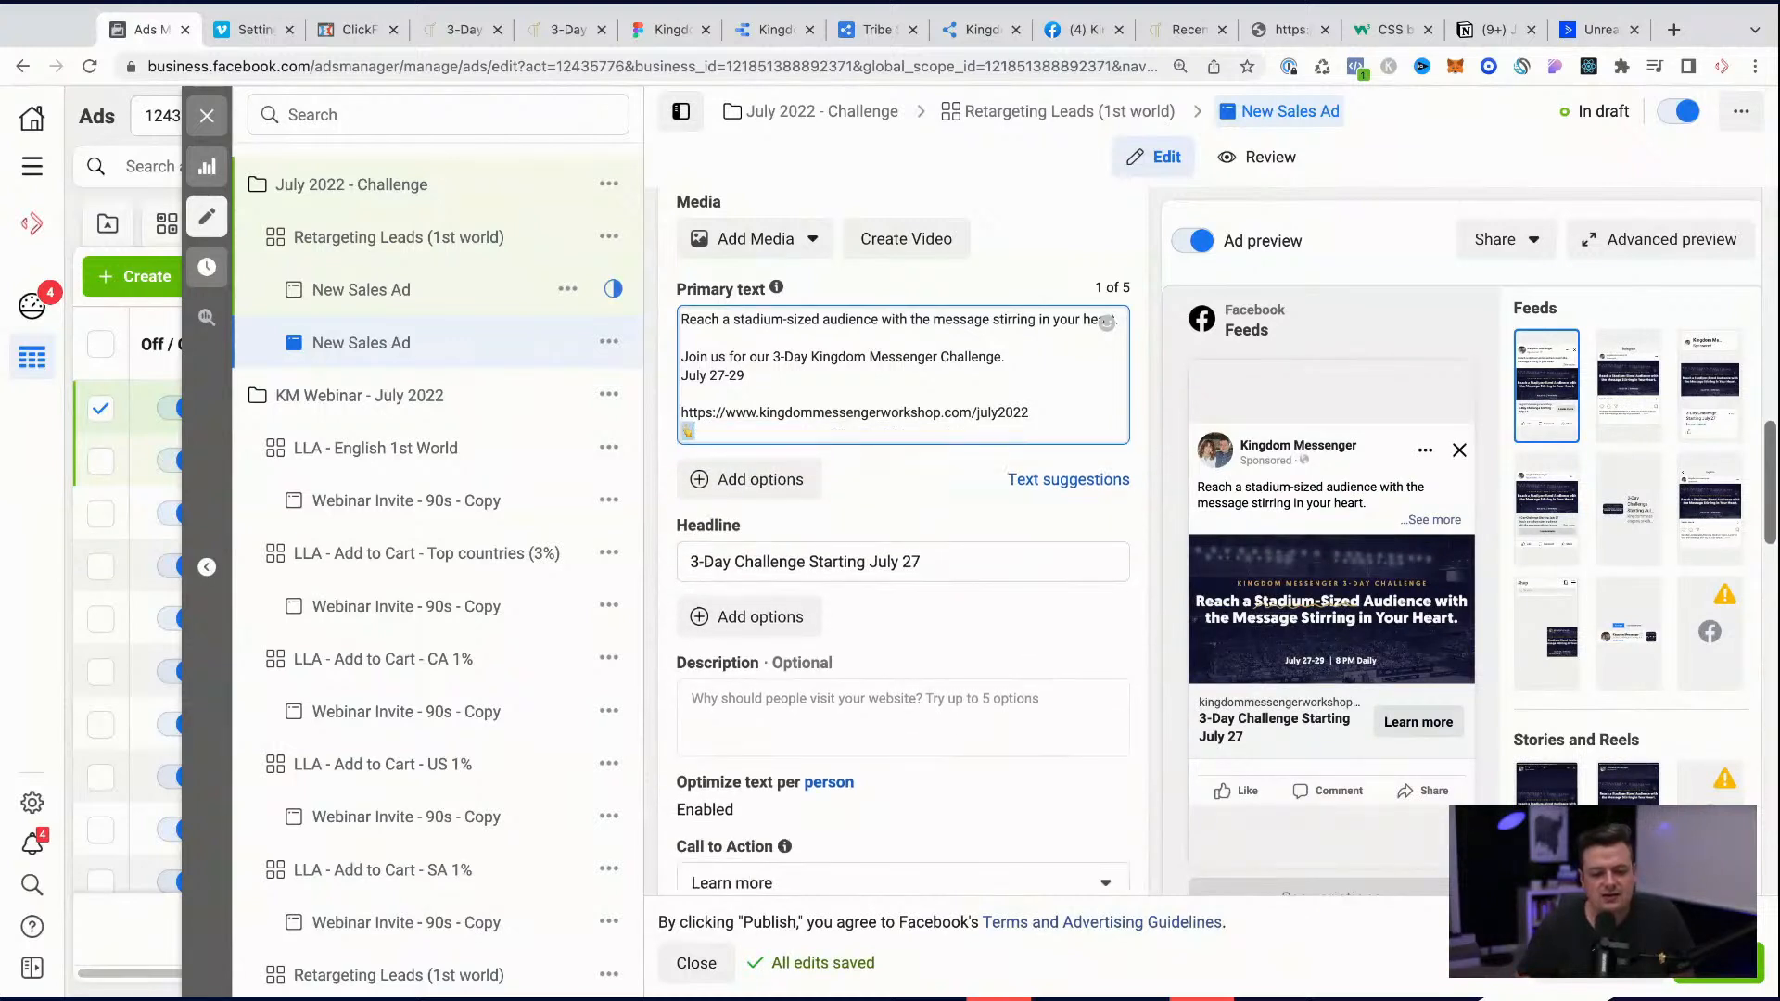
key("super+c")
key("super+v")
key("super+v")
key("super+v")
key("super+v")
key("super+v")
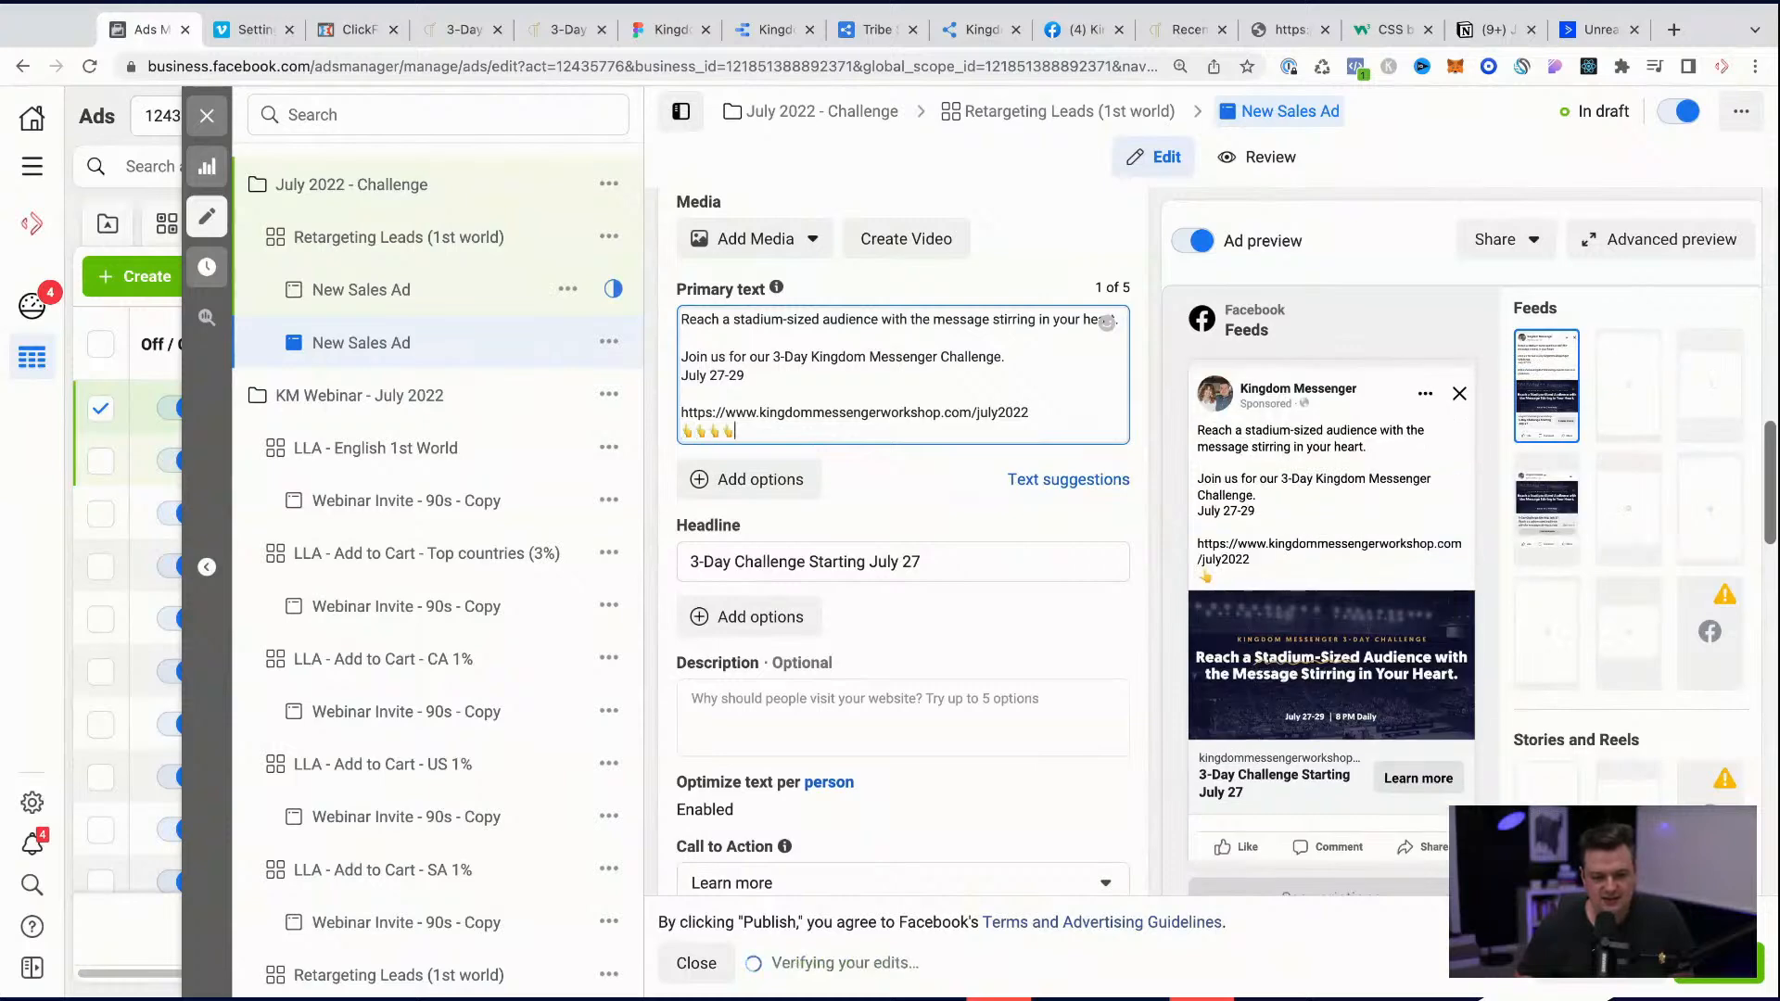
Step: Insert the line "Register Today:" directly above the landing page URL in the primary text
left_click(888, 396)
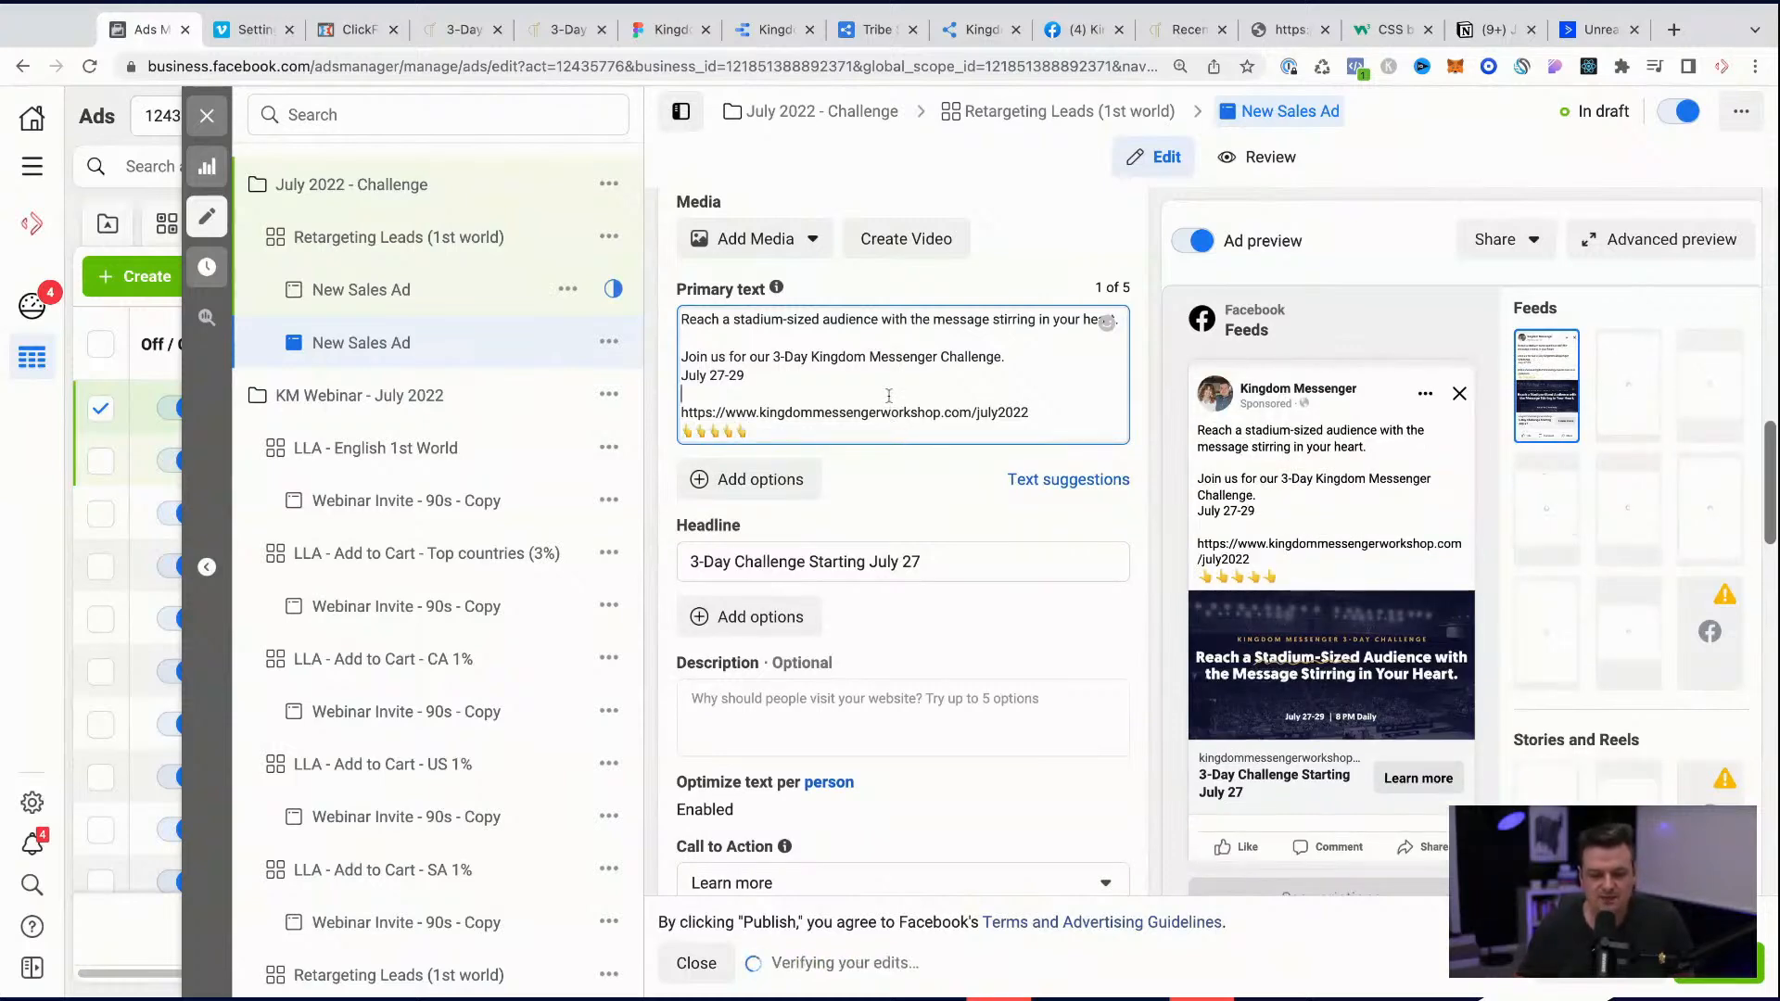
key("Return")
type("Register Today:")
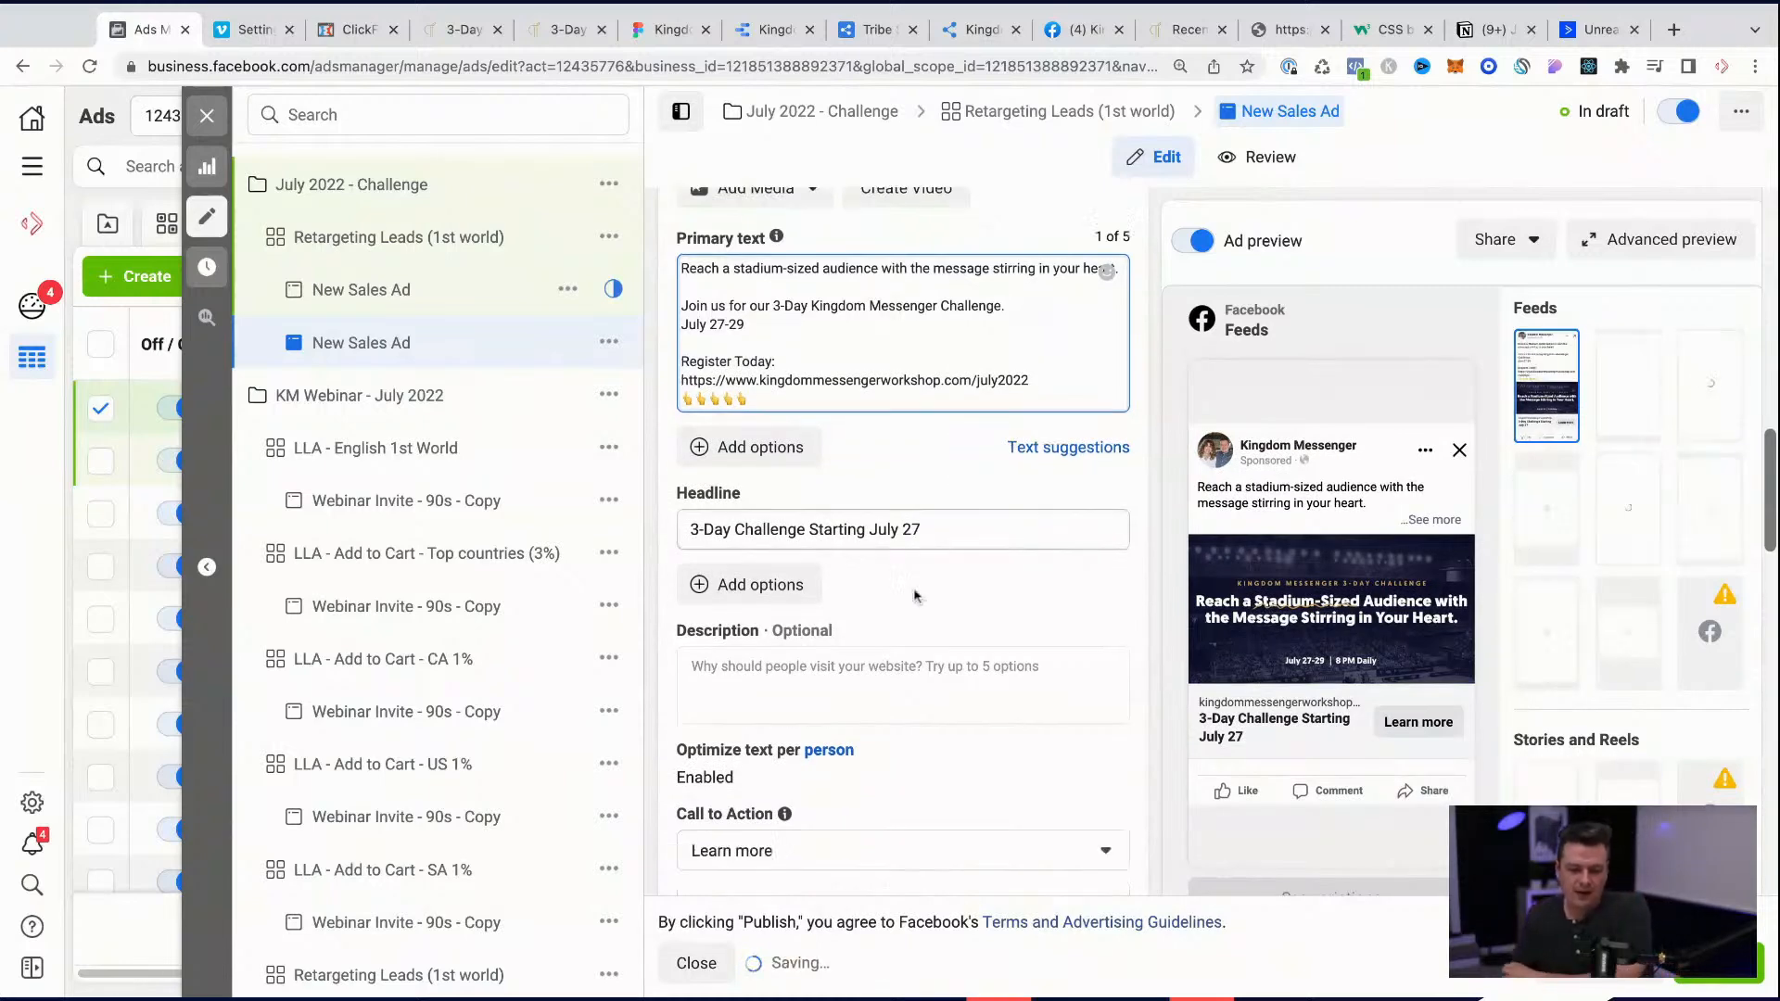
Step: Review the ad's call to action, info labels and destination settings below the ad text
scroll(914, 588, "down", 3)
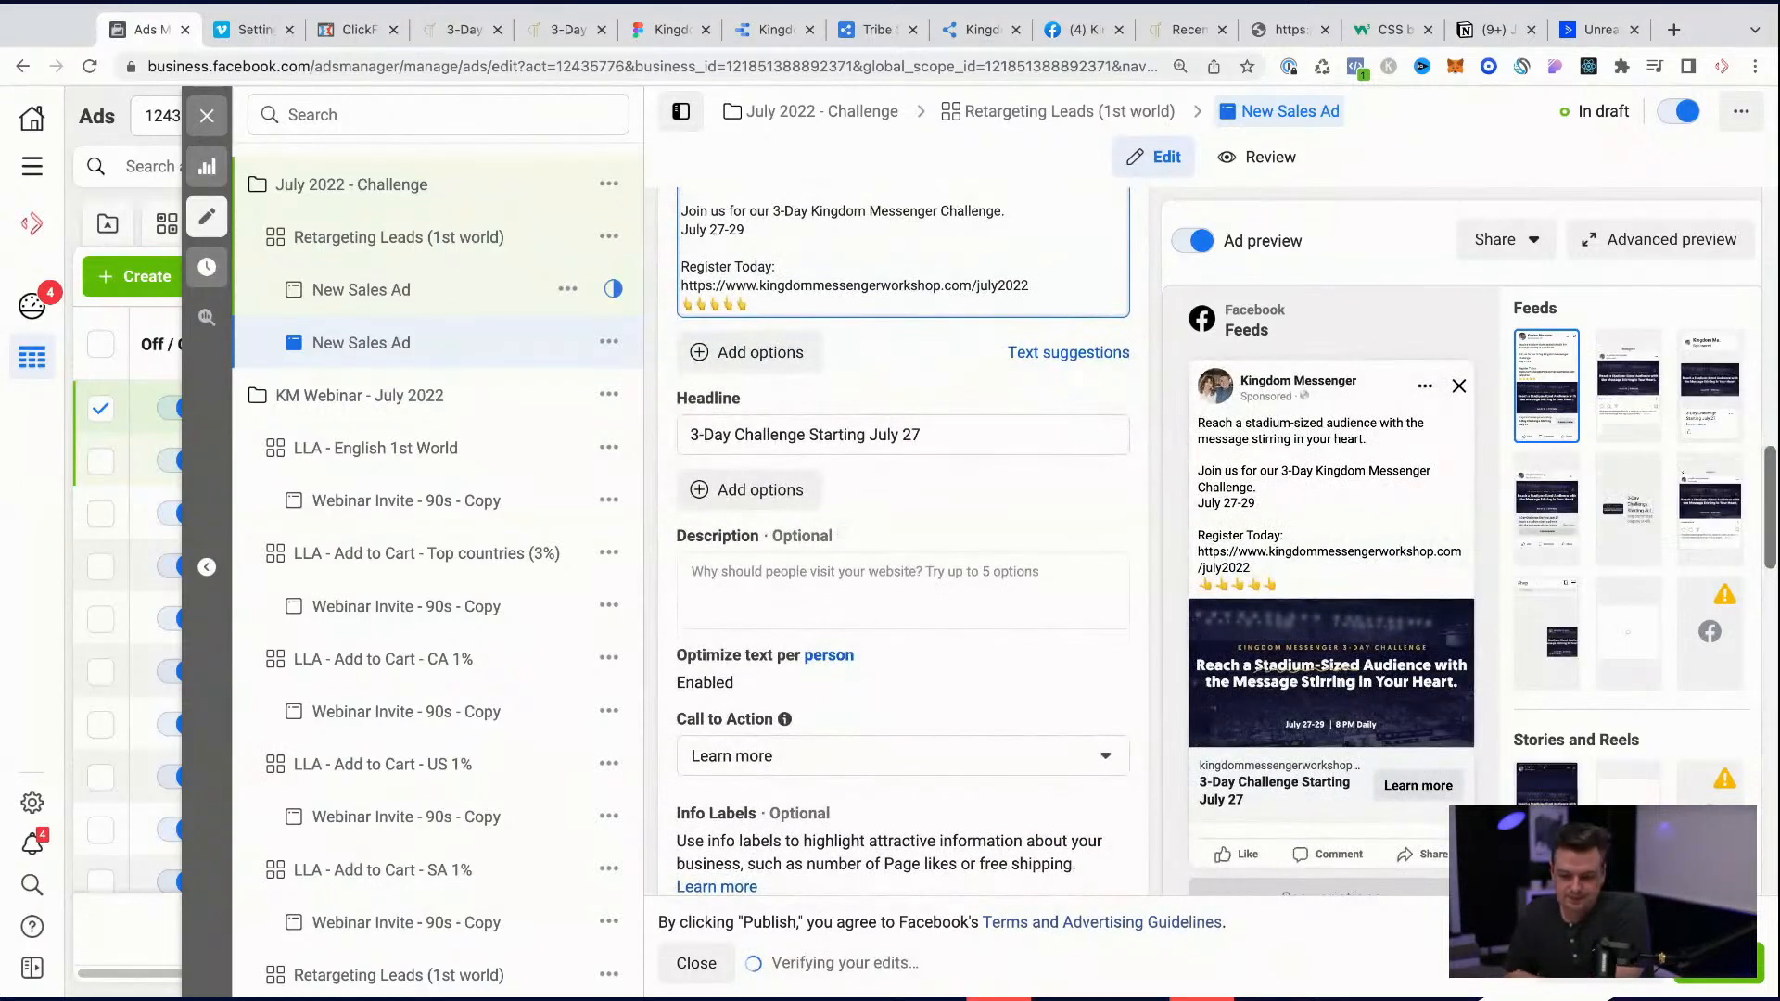
scroll(903, 556, "down", 10)
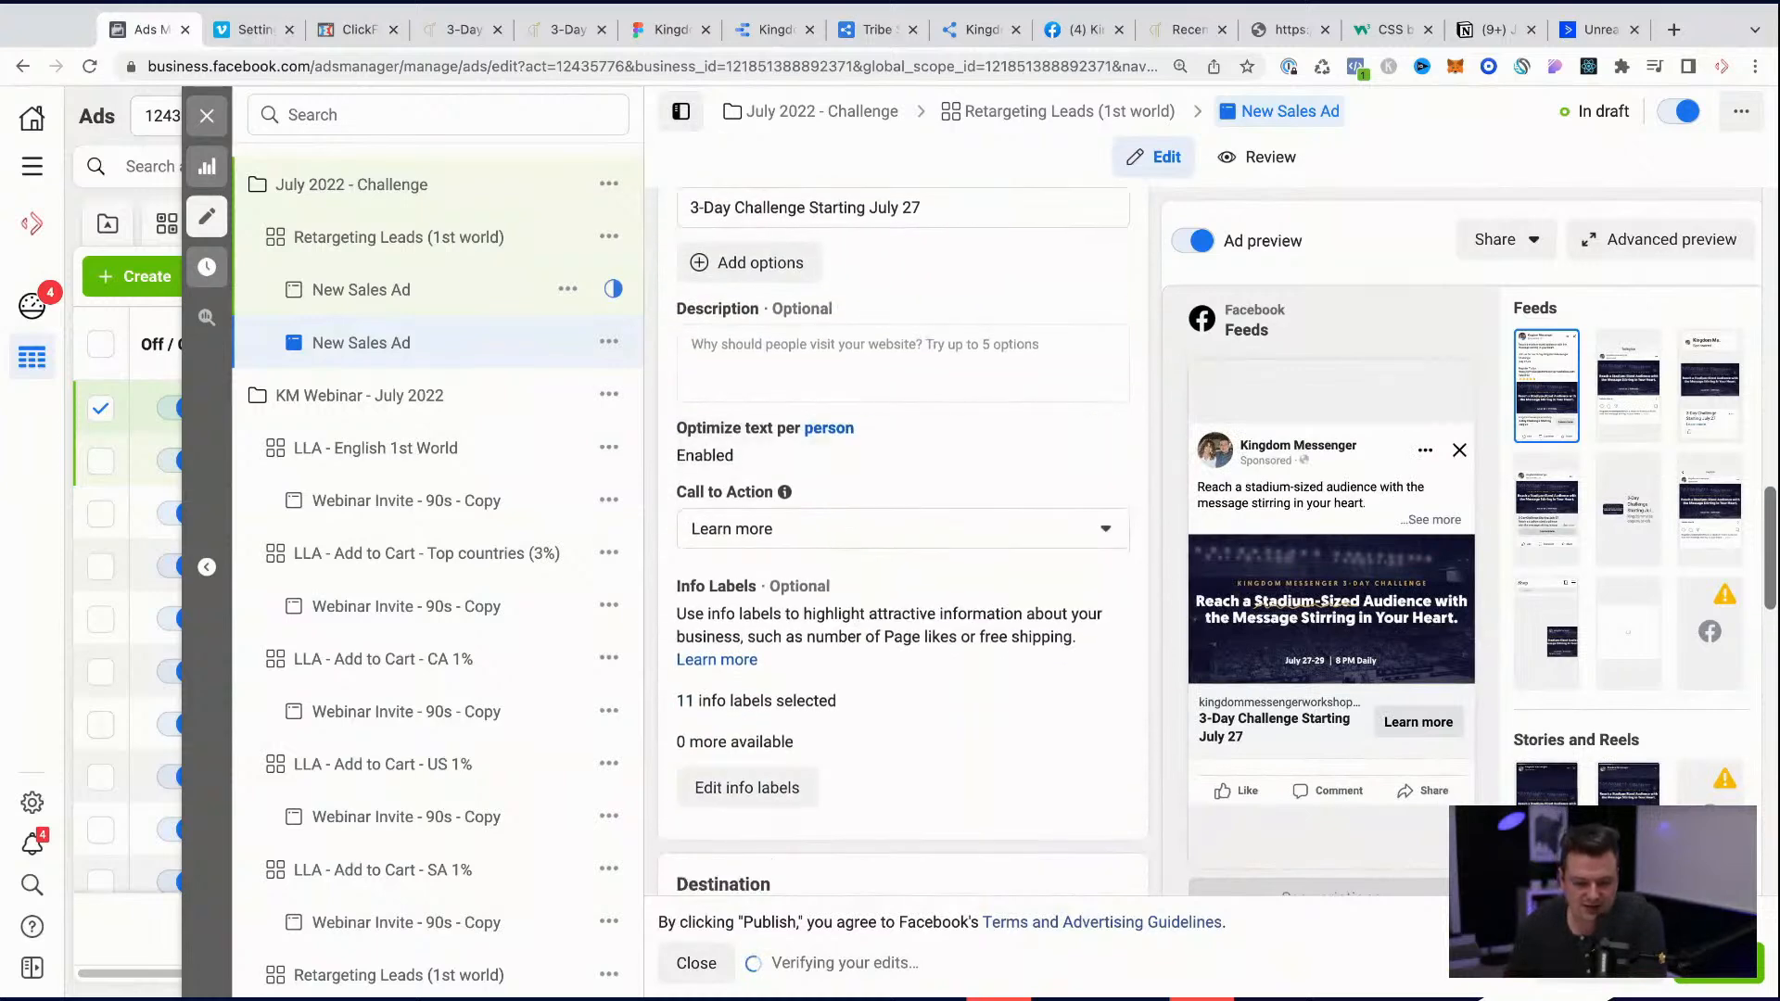
key("super+minus")
key("super+minus")
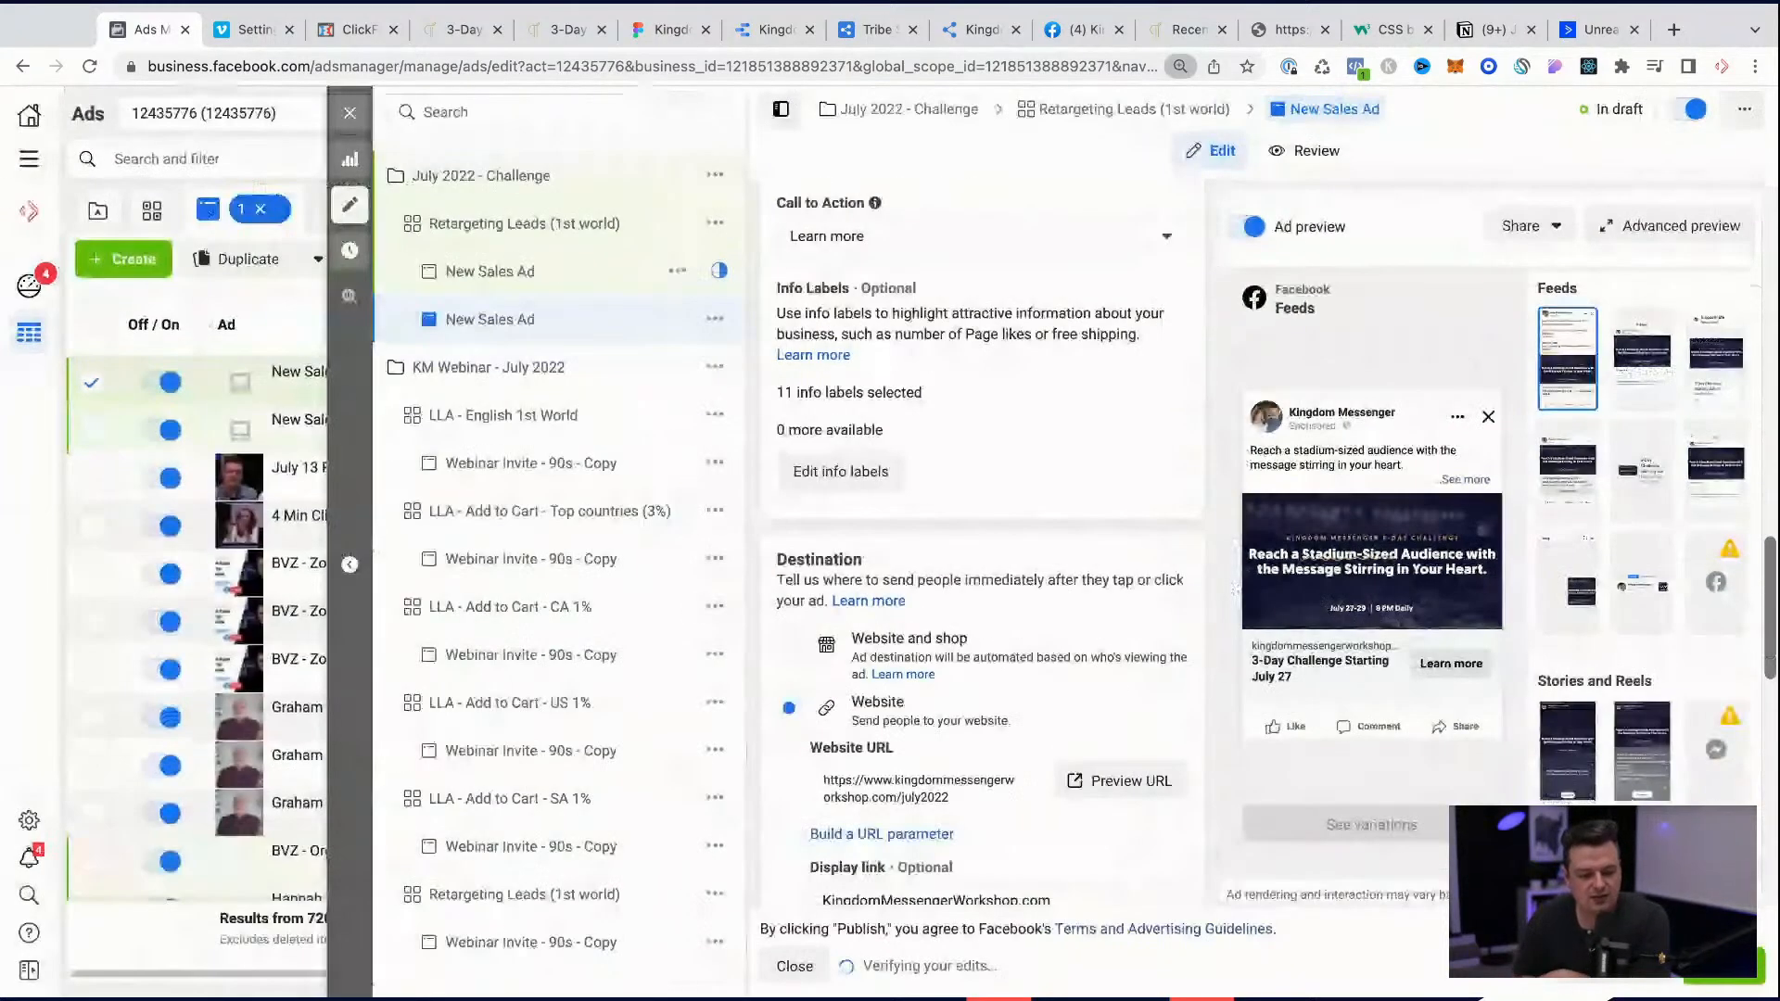
key("super+Tab")
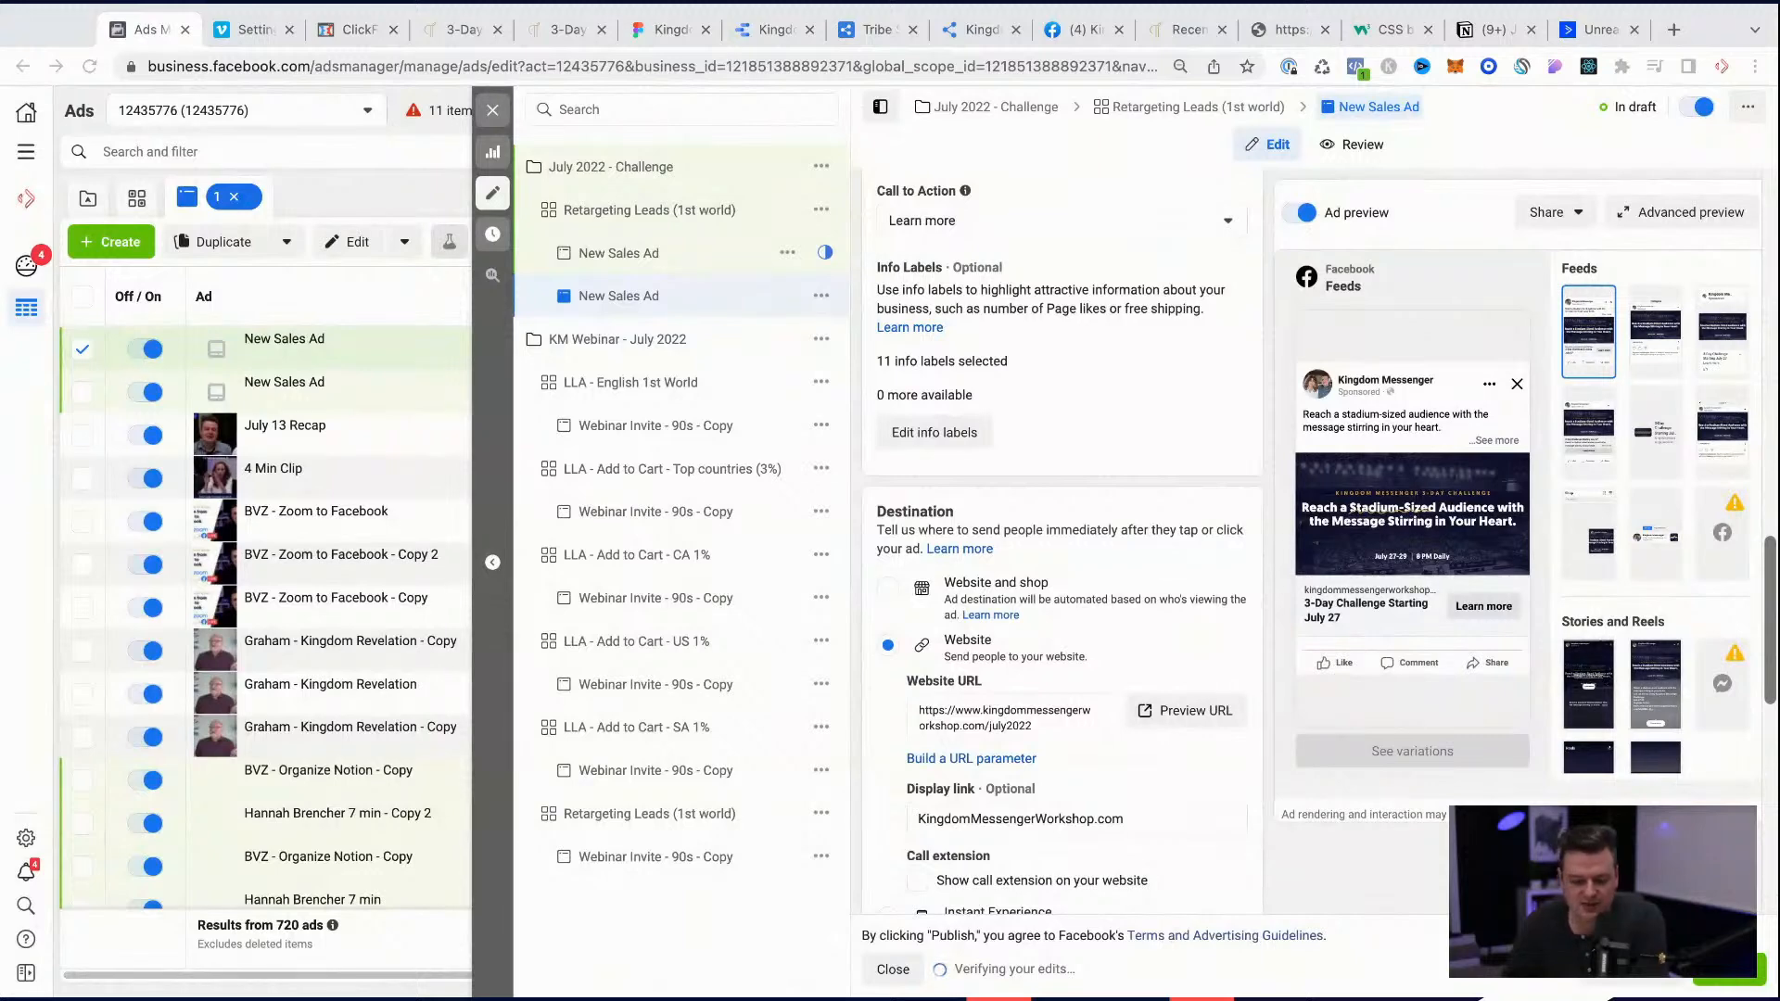
scroll(1198, 697, "down", 1)
scroll(1199, 697, "down", 1)
scroll(1199, 698, "up", 3)
scroll(1198, 697, "up", 5)
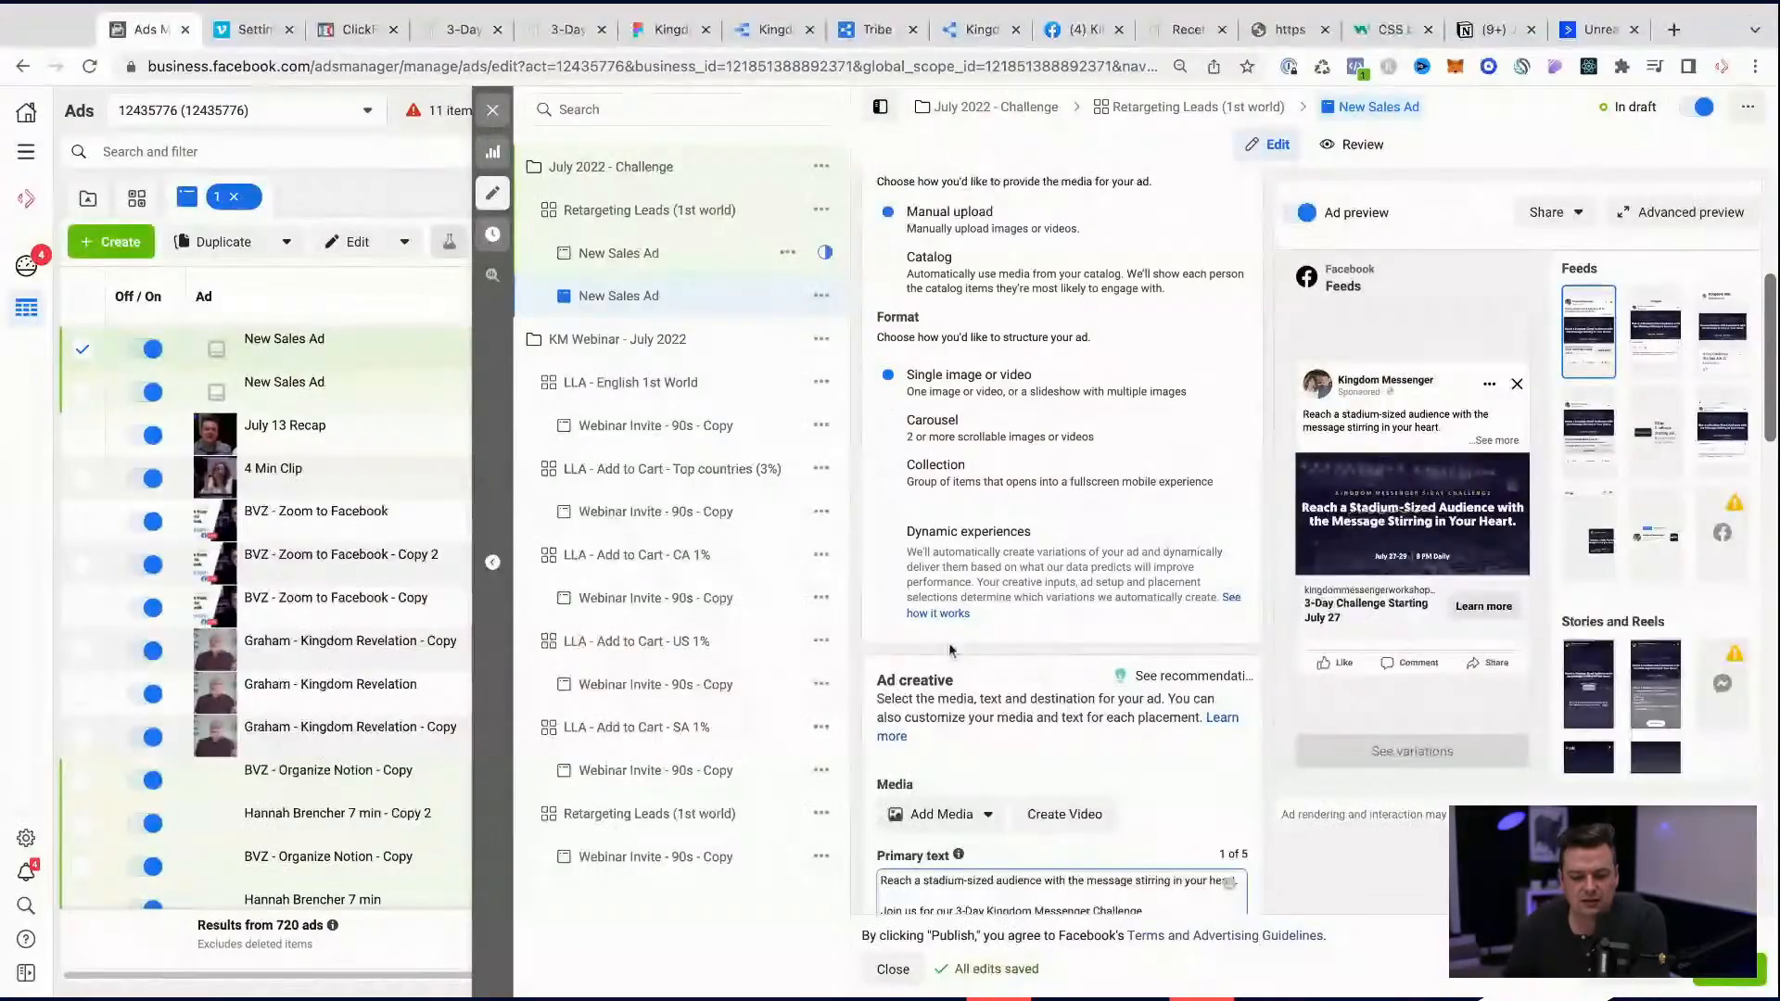
Step: Upload the video July 2022 Challenge-1x1.mp4 as the ad's media
scroll(945, 658, "down", 1)
left_click(941, 661)
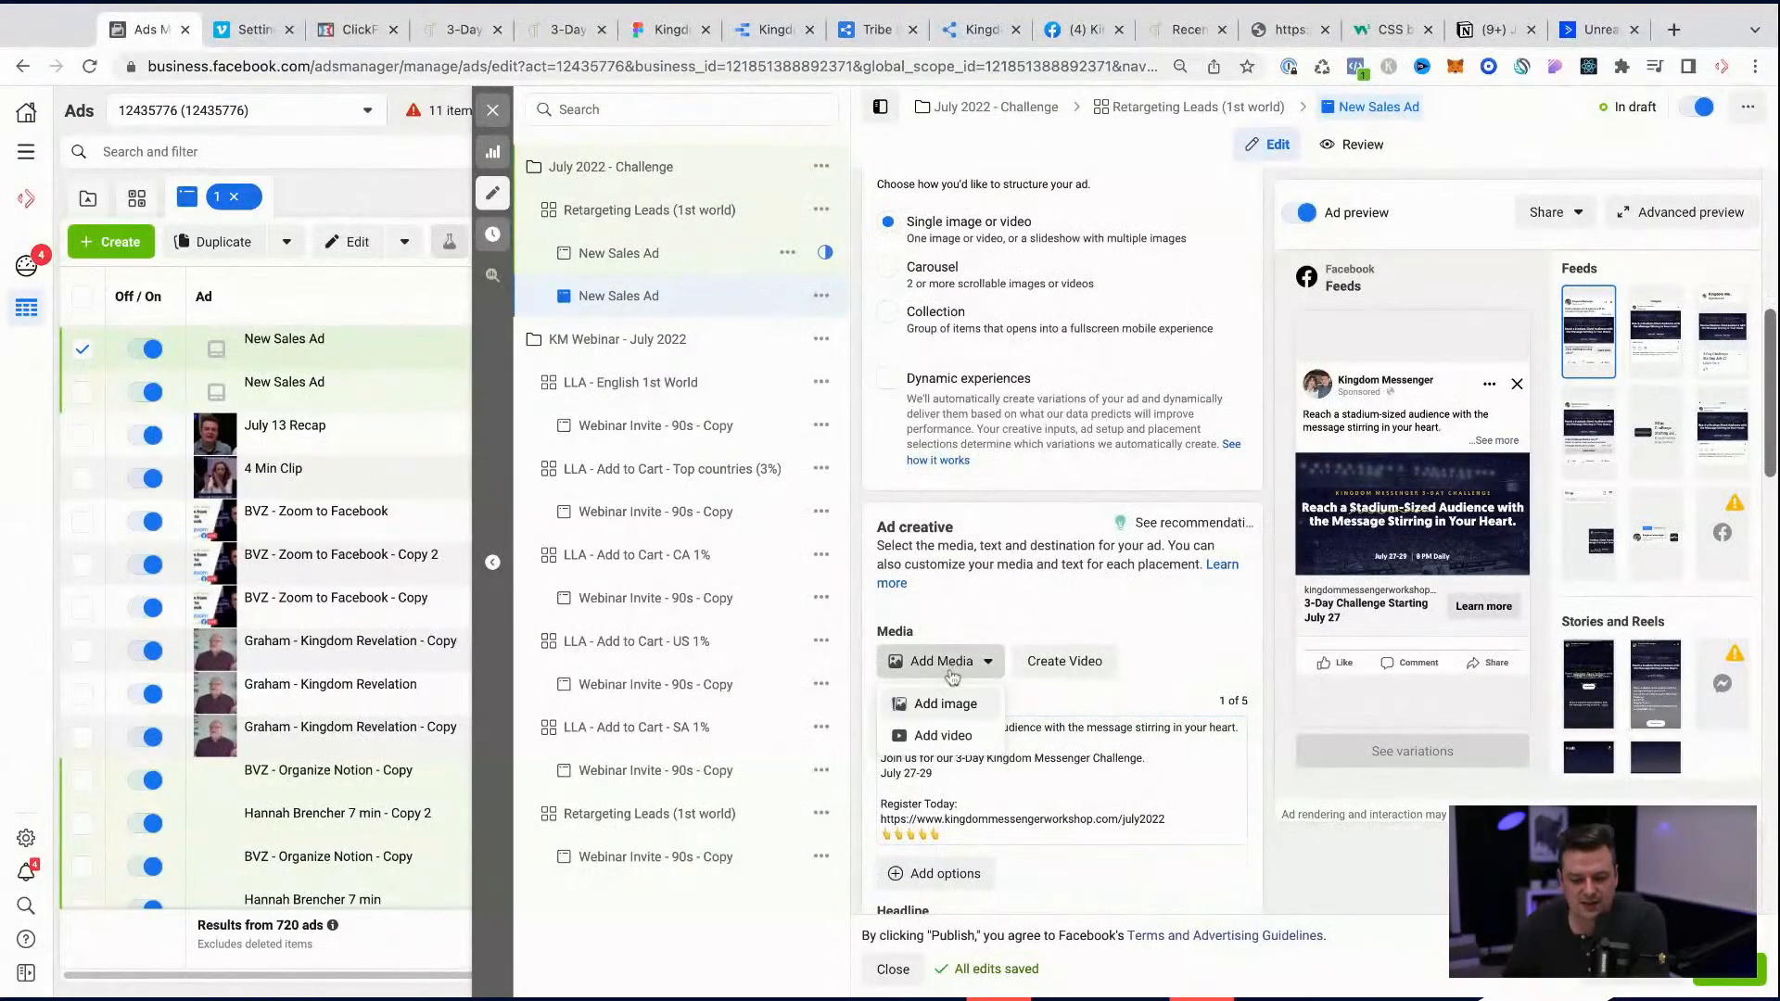
left_click(943, 736)
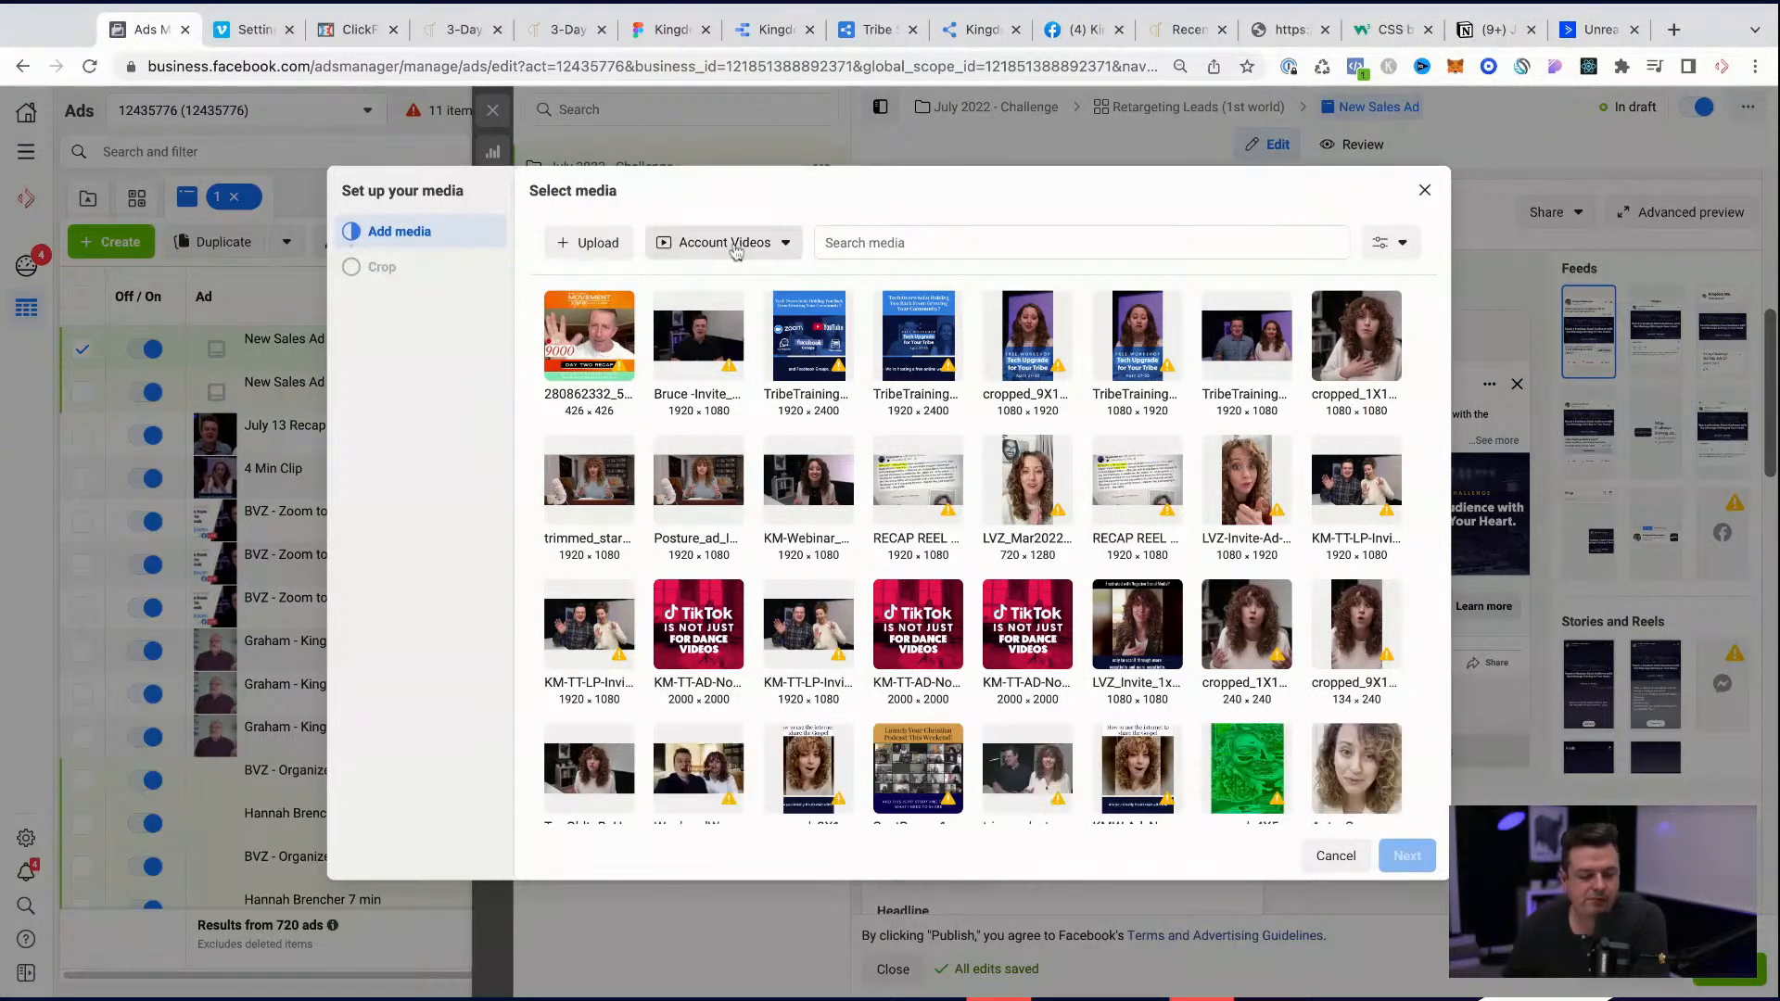
left_click(594, 246)
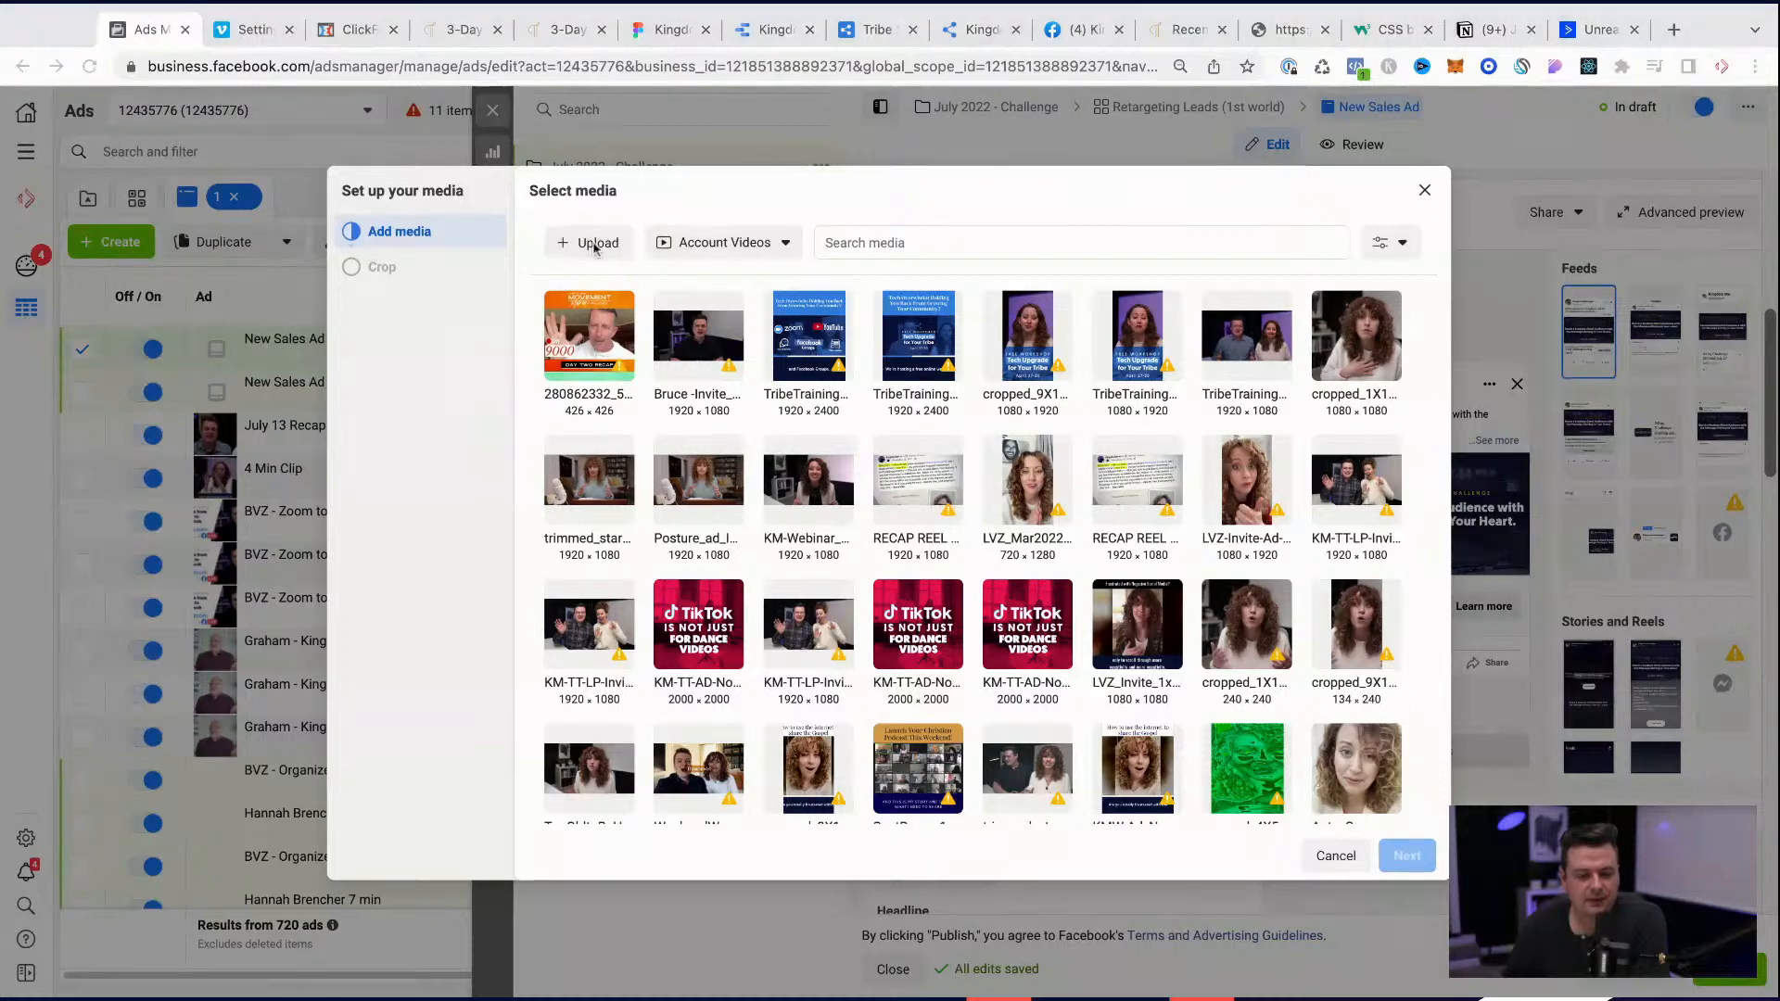
double_click(602, 243)
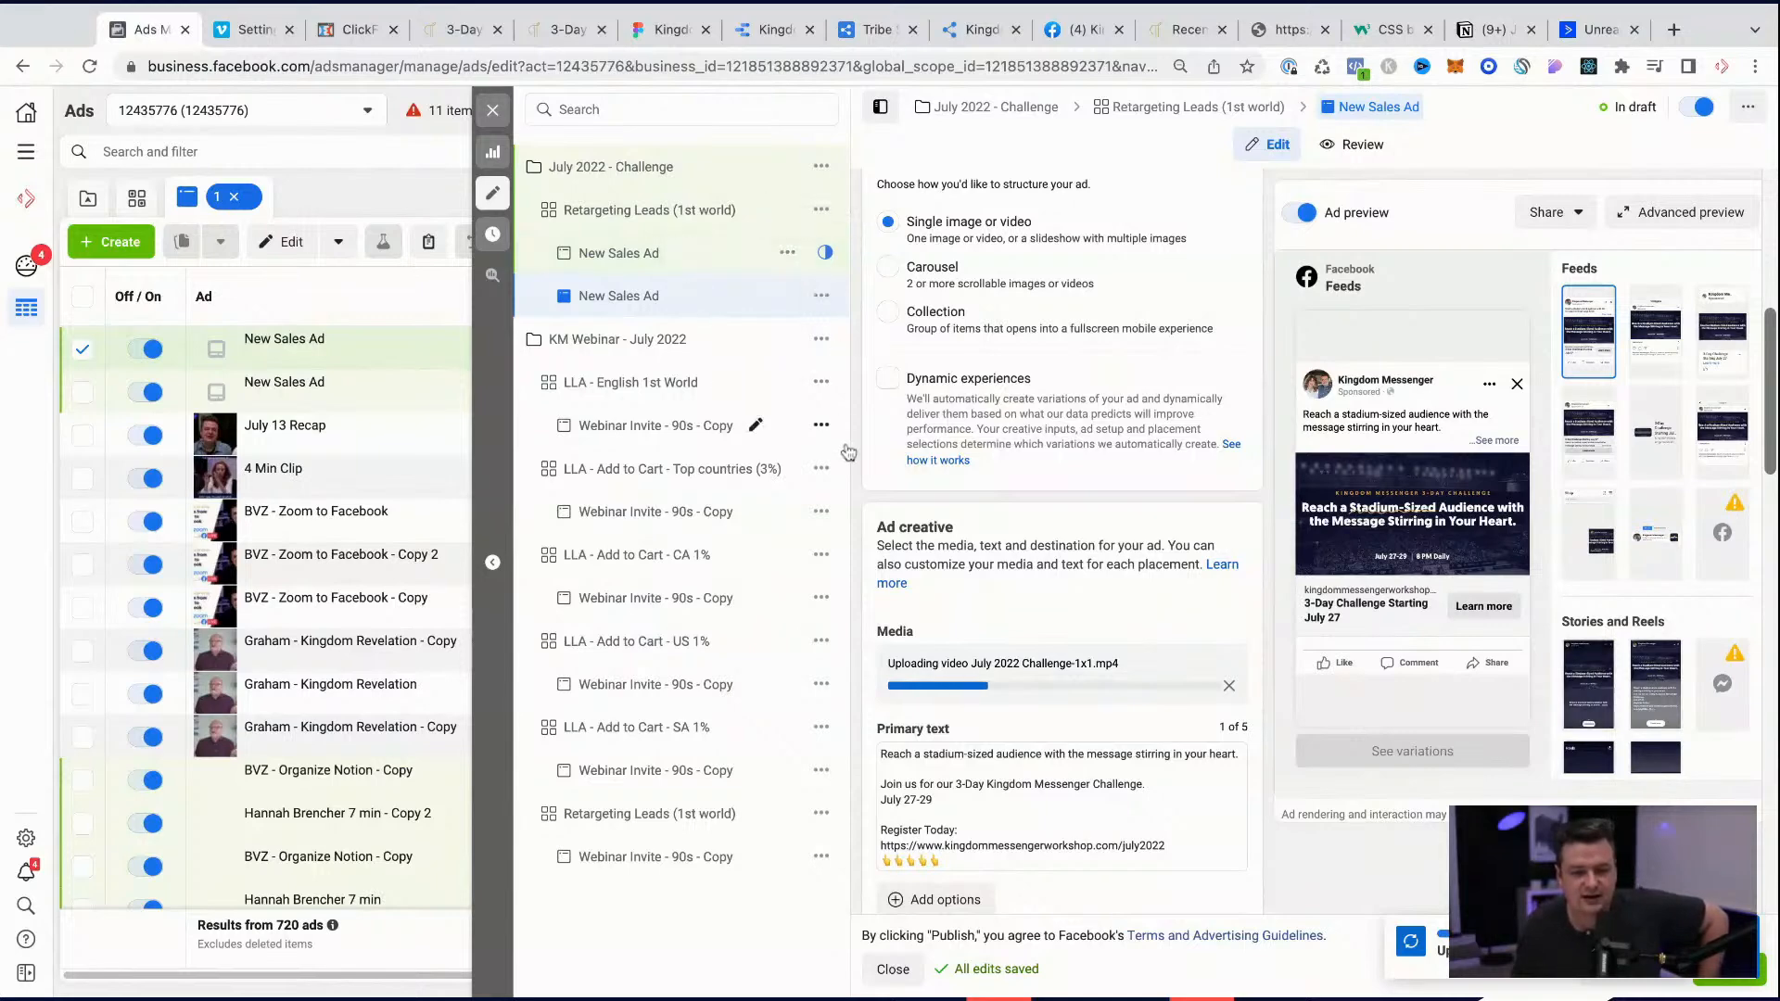
Step: Rename the retargeting sales ad as LVZ-LP-1x1-Stirring in Your Heart
scroll(1013, 226, "up", 6)
left_click_drag(922, 249, 854, 246)
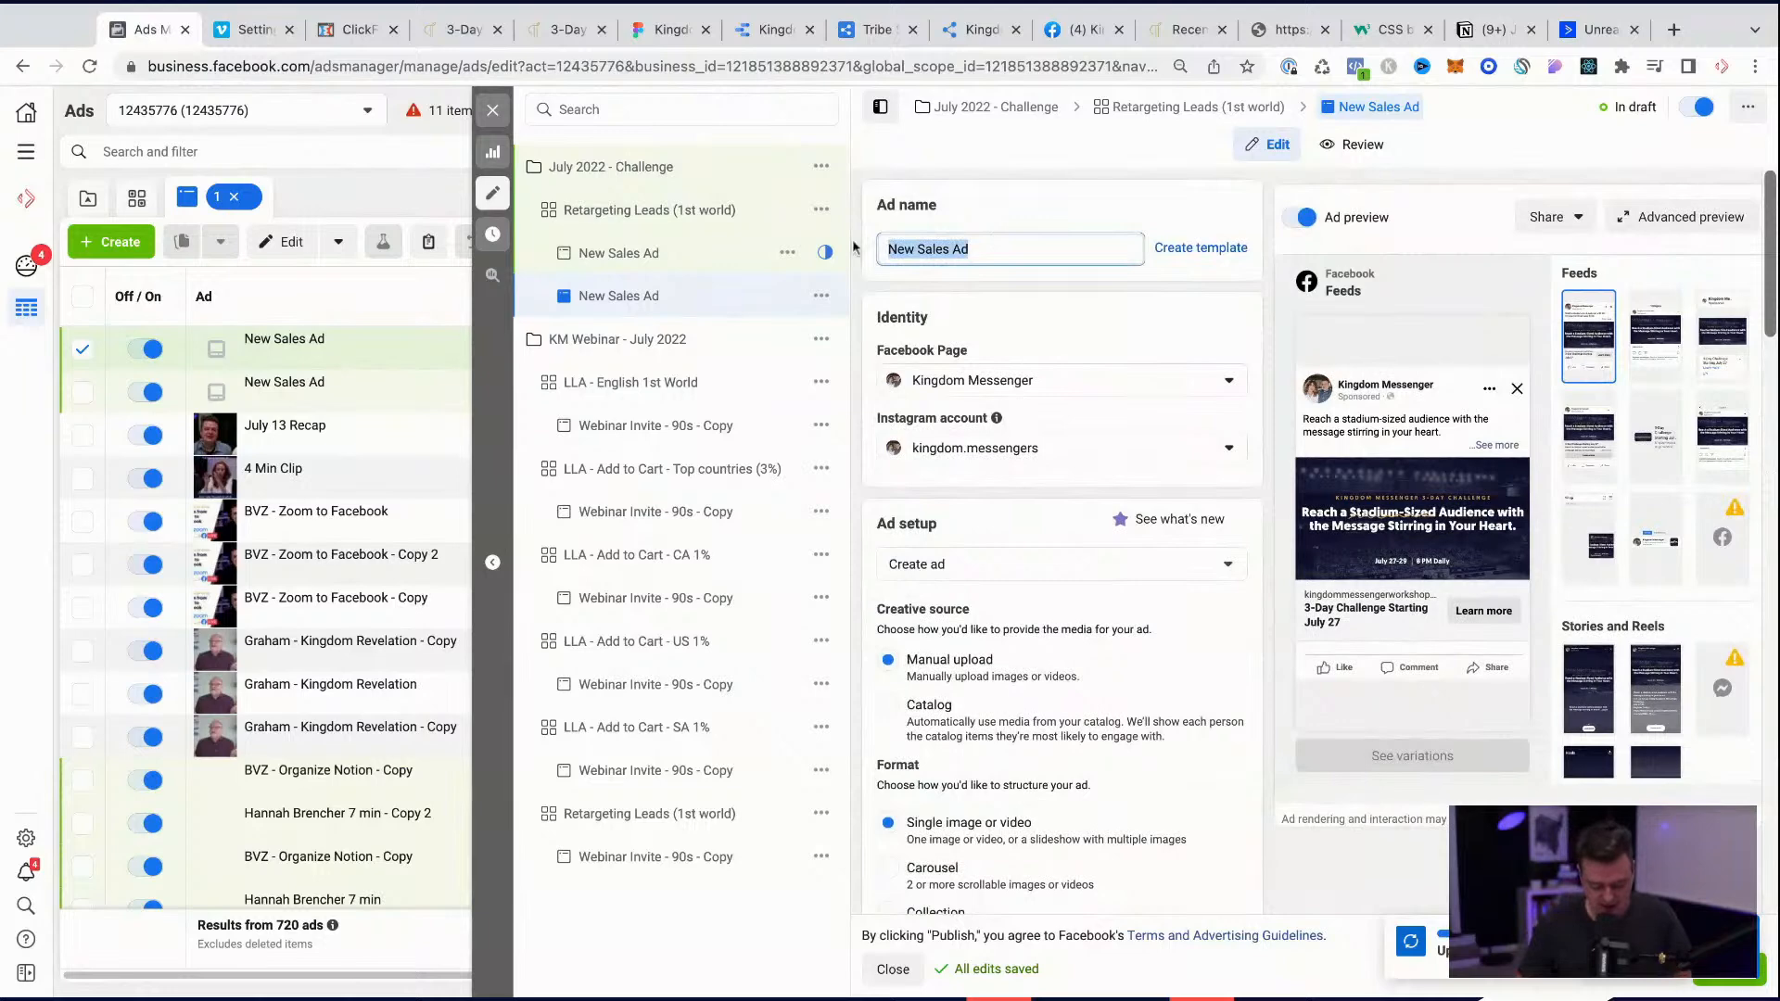
type("1x")
key("BackSpace")
key("BackSpace")
type("Landing")
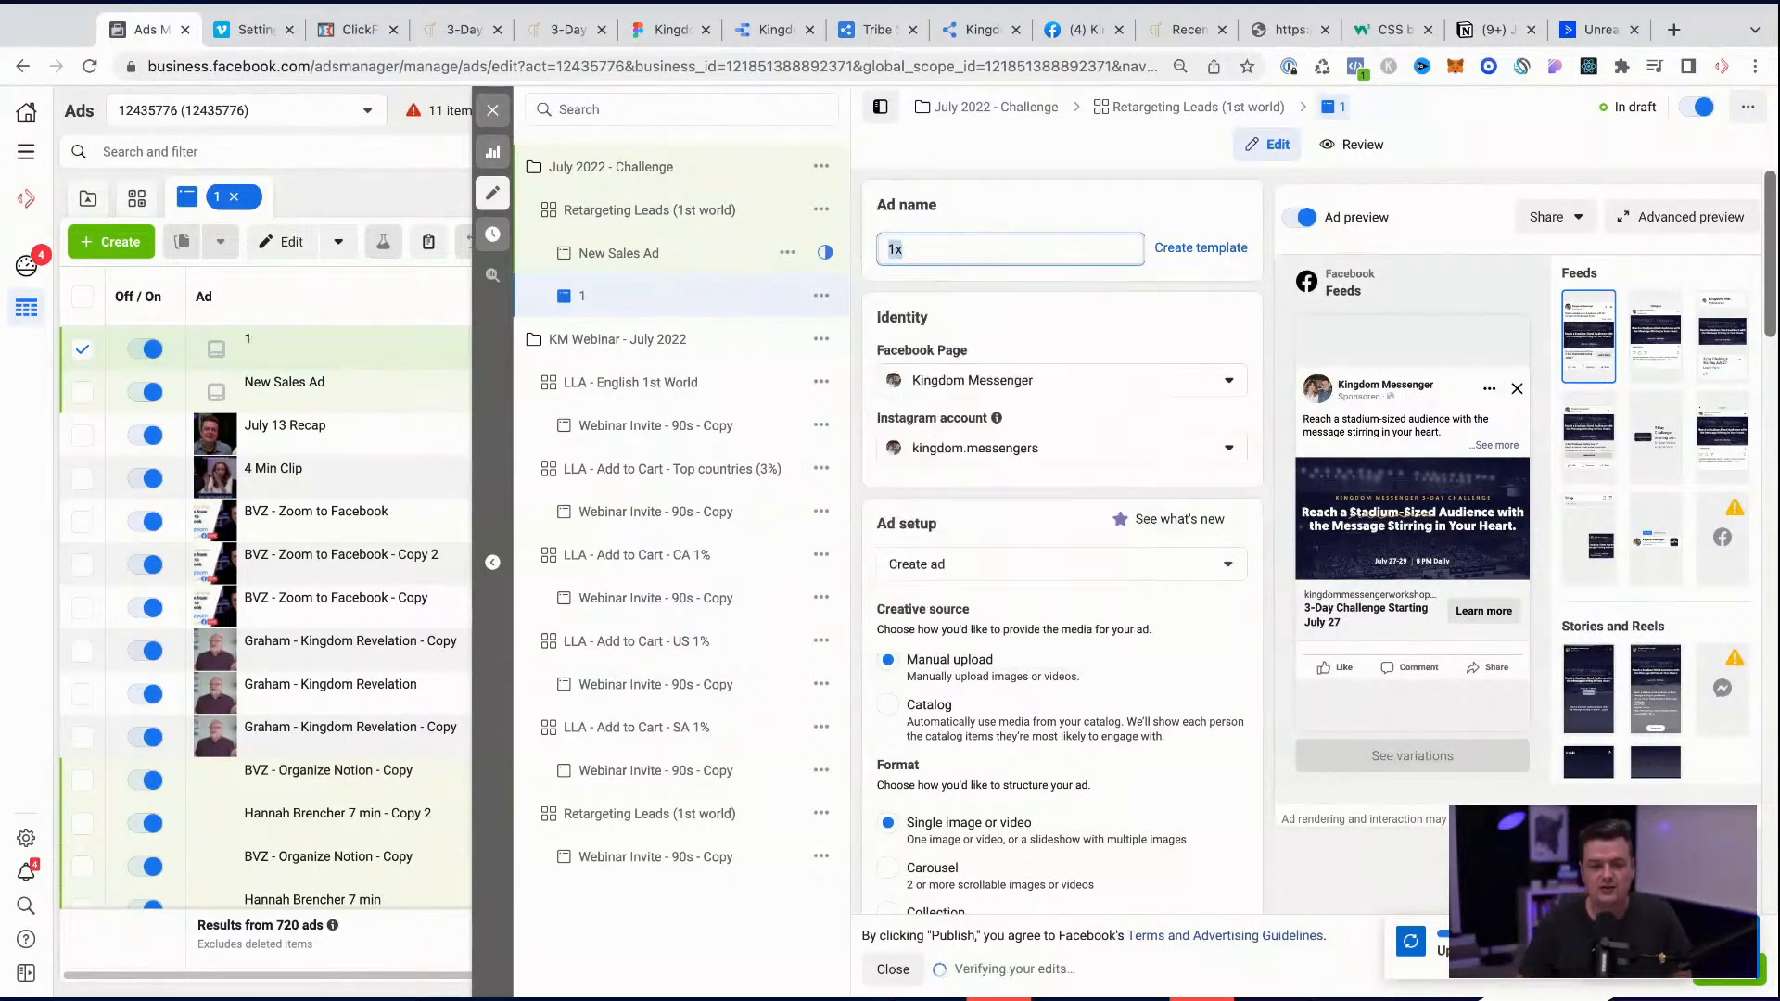
key("ctrl+a")
type("LVZ-")
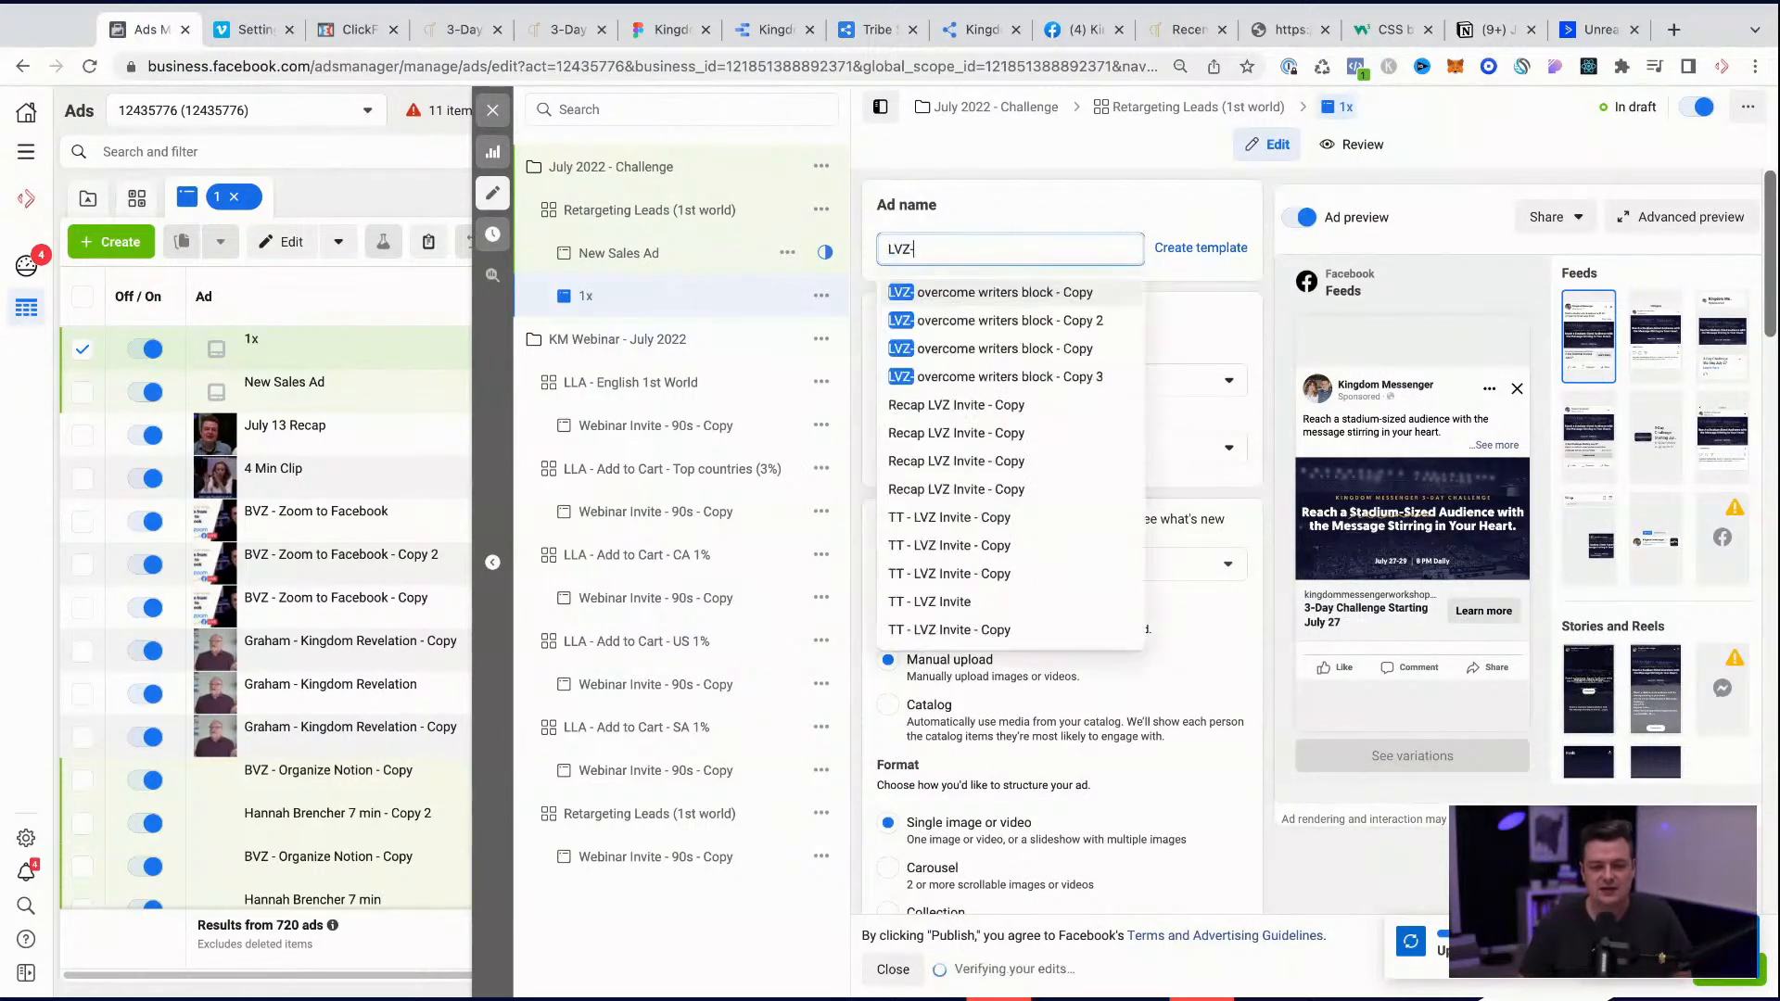
type("L")
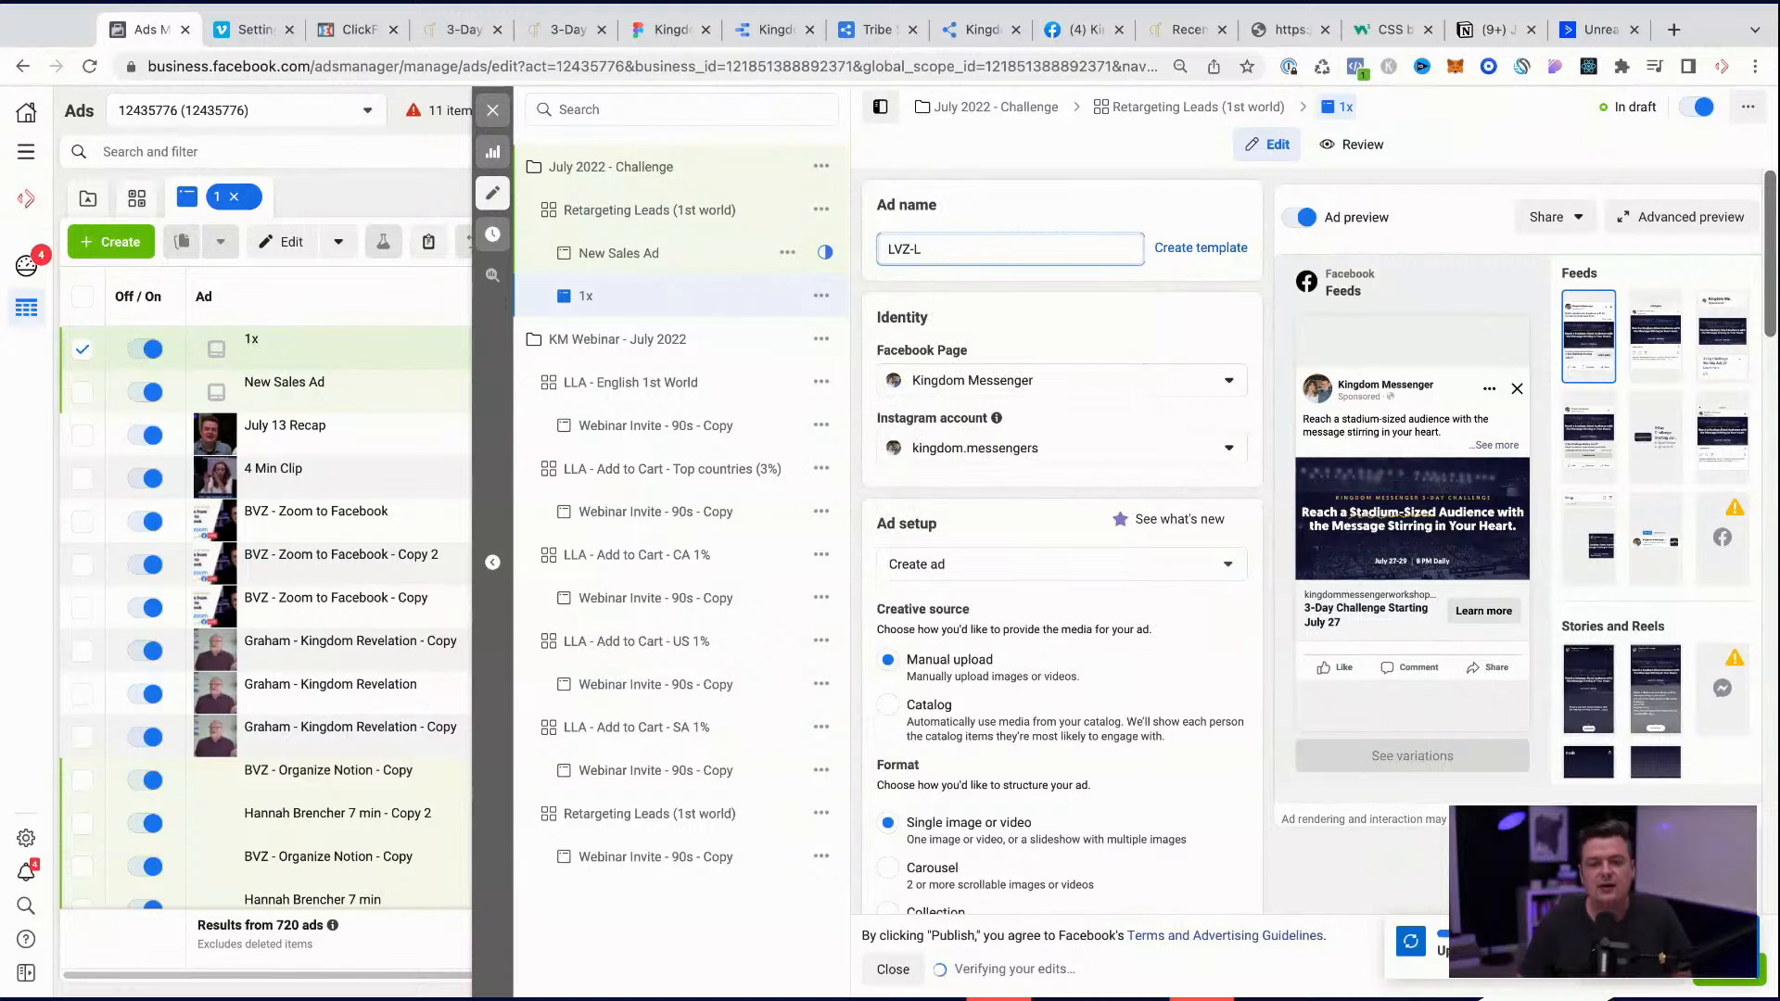
type("andinP-1 x 1")
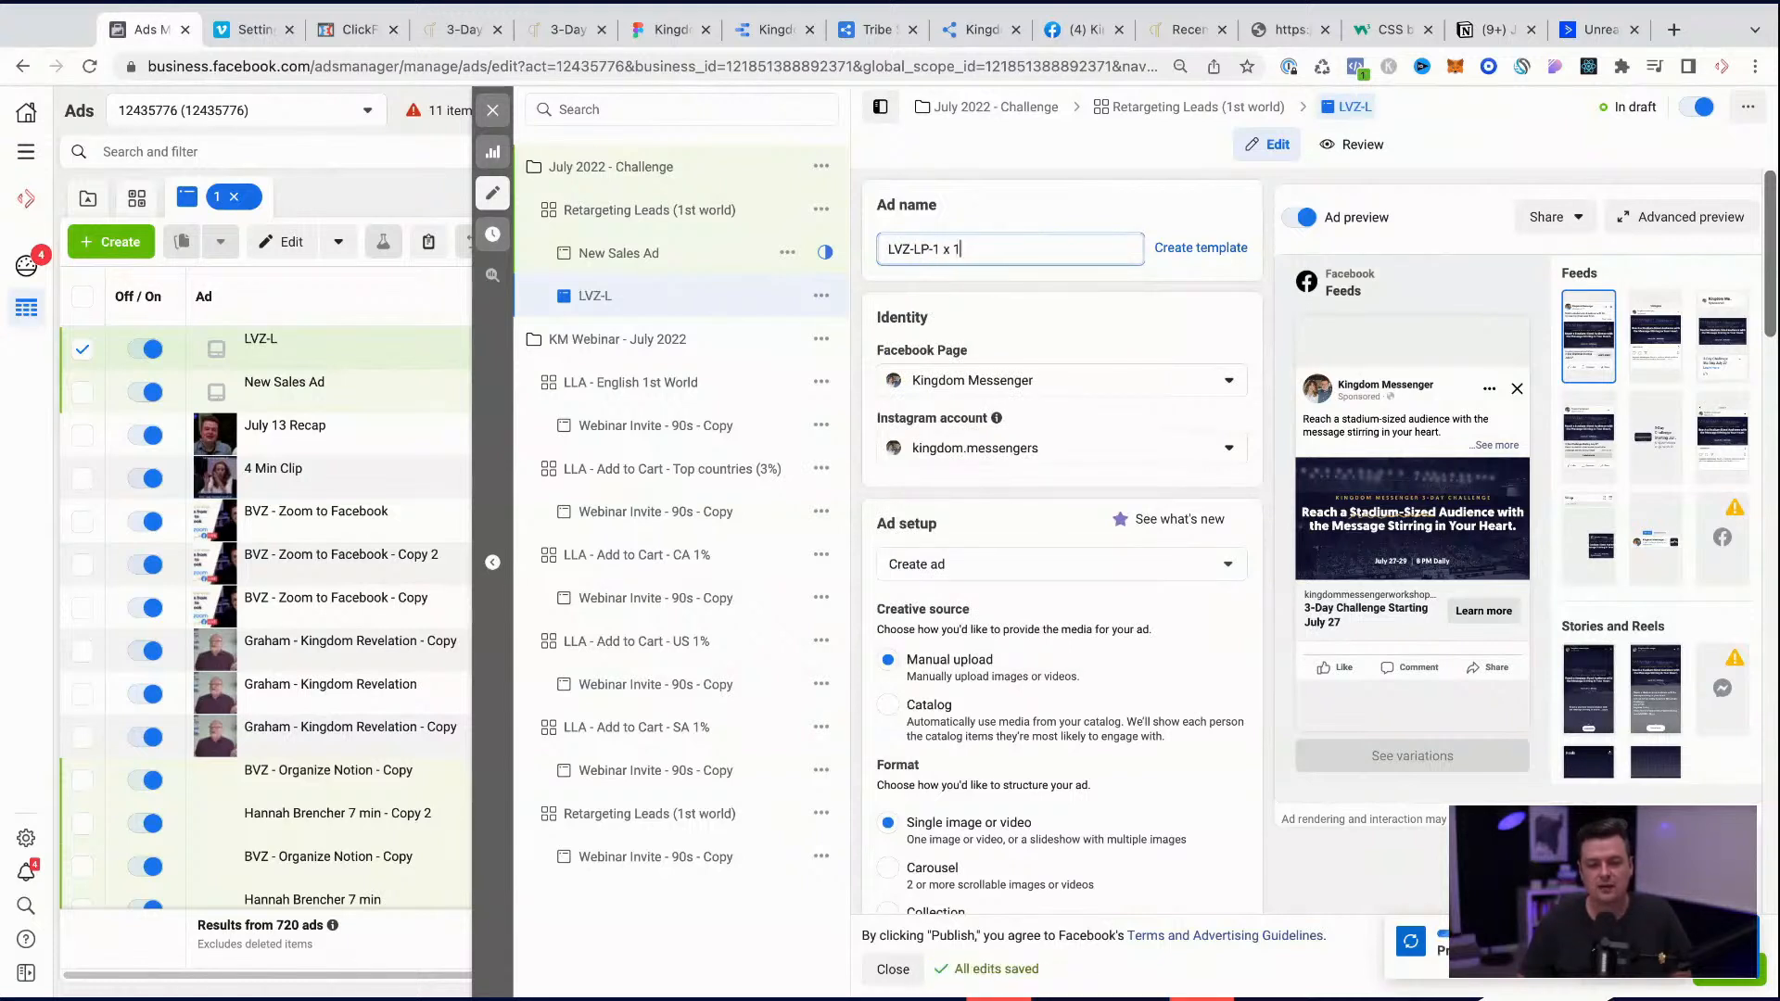
key("BackSpace")
key("Left")
key("BackSpace")
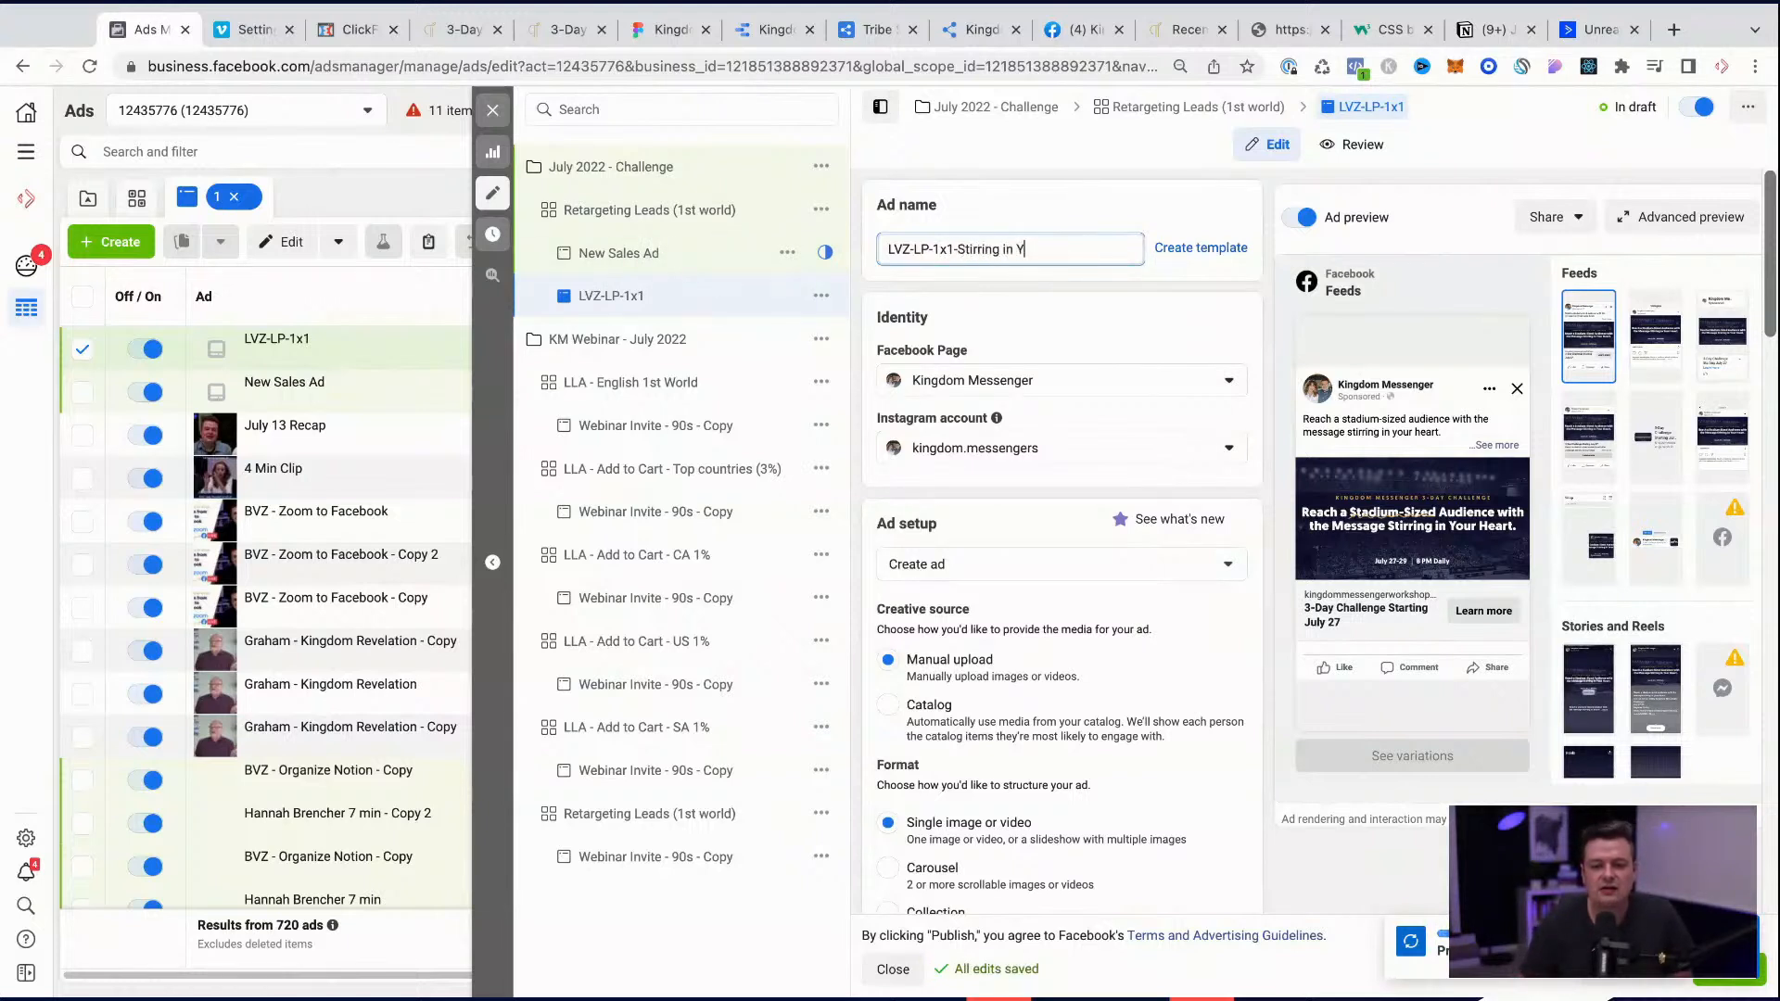
type("Heart")
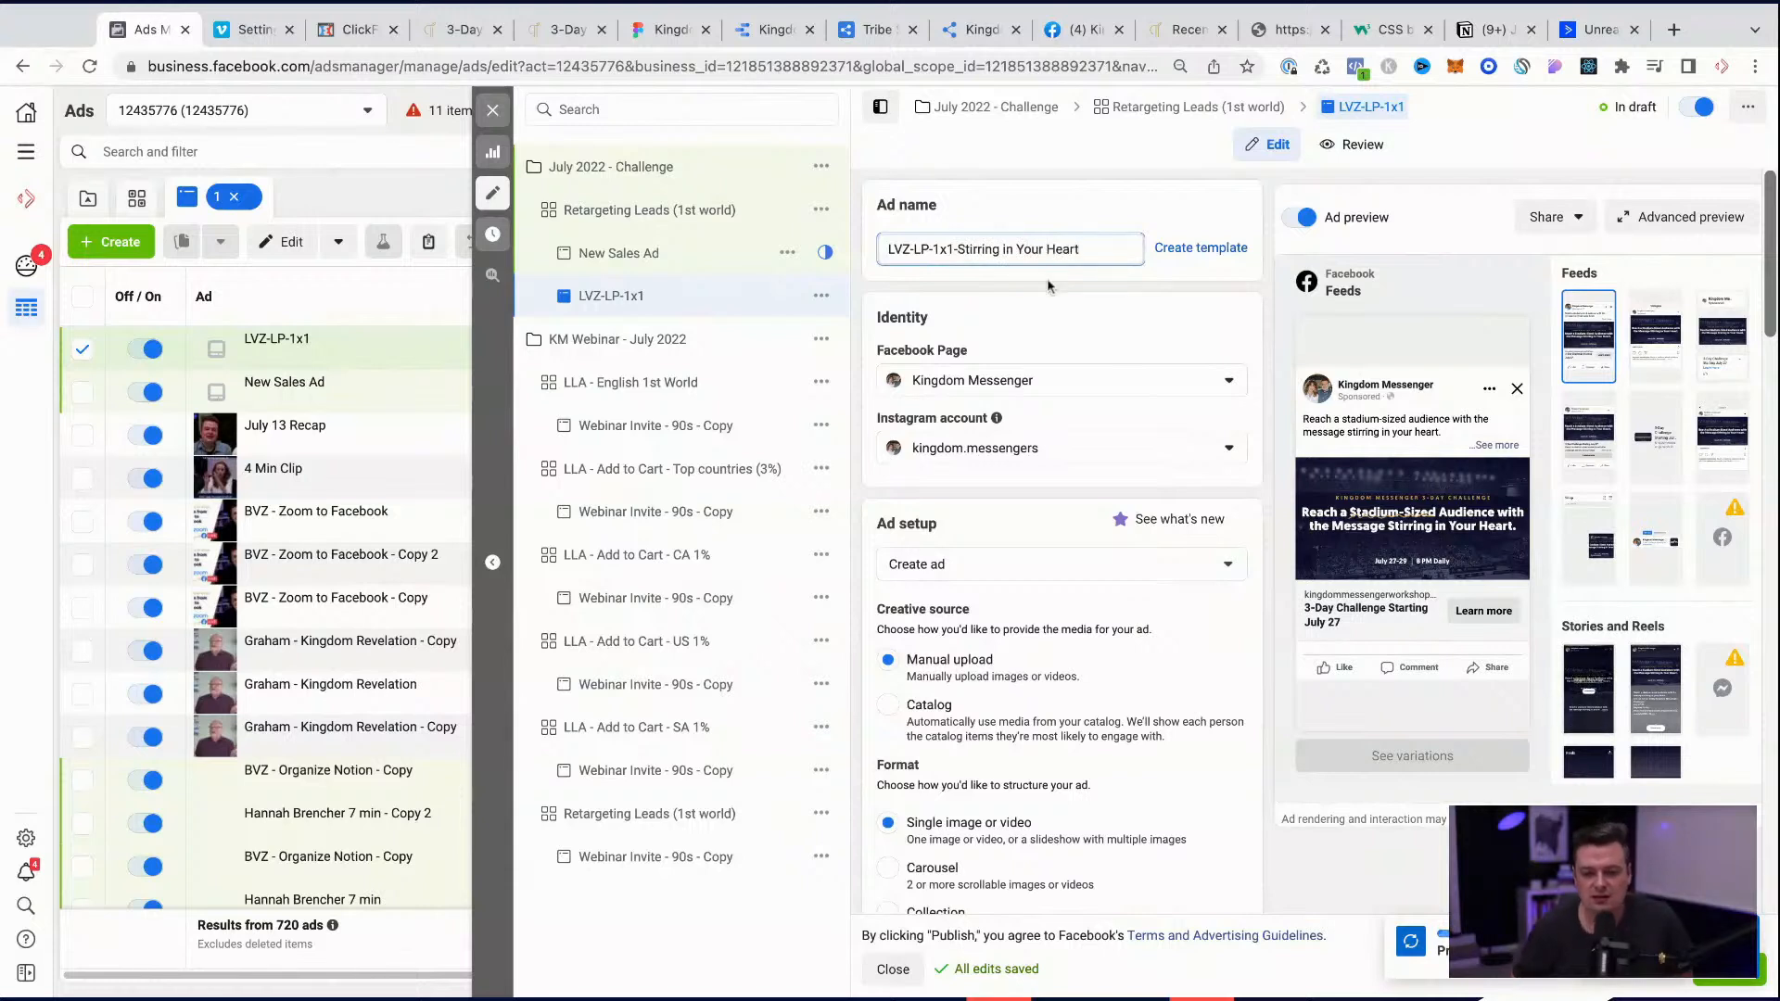
left_click(1048, 286)
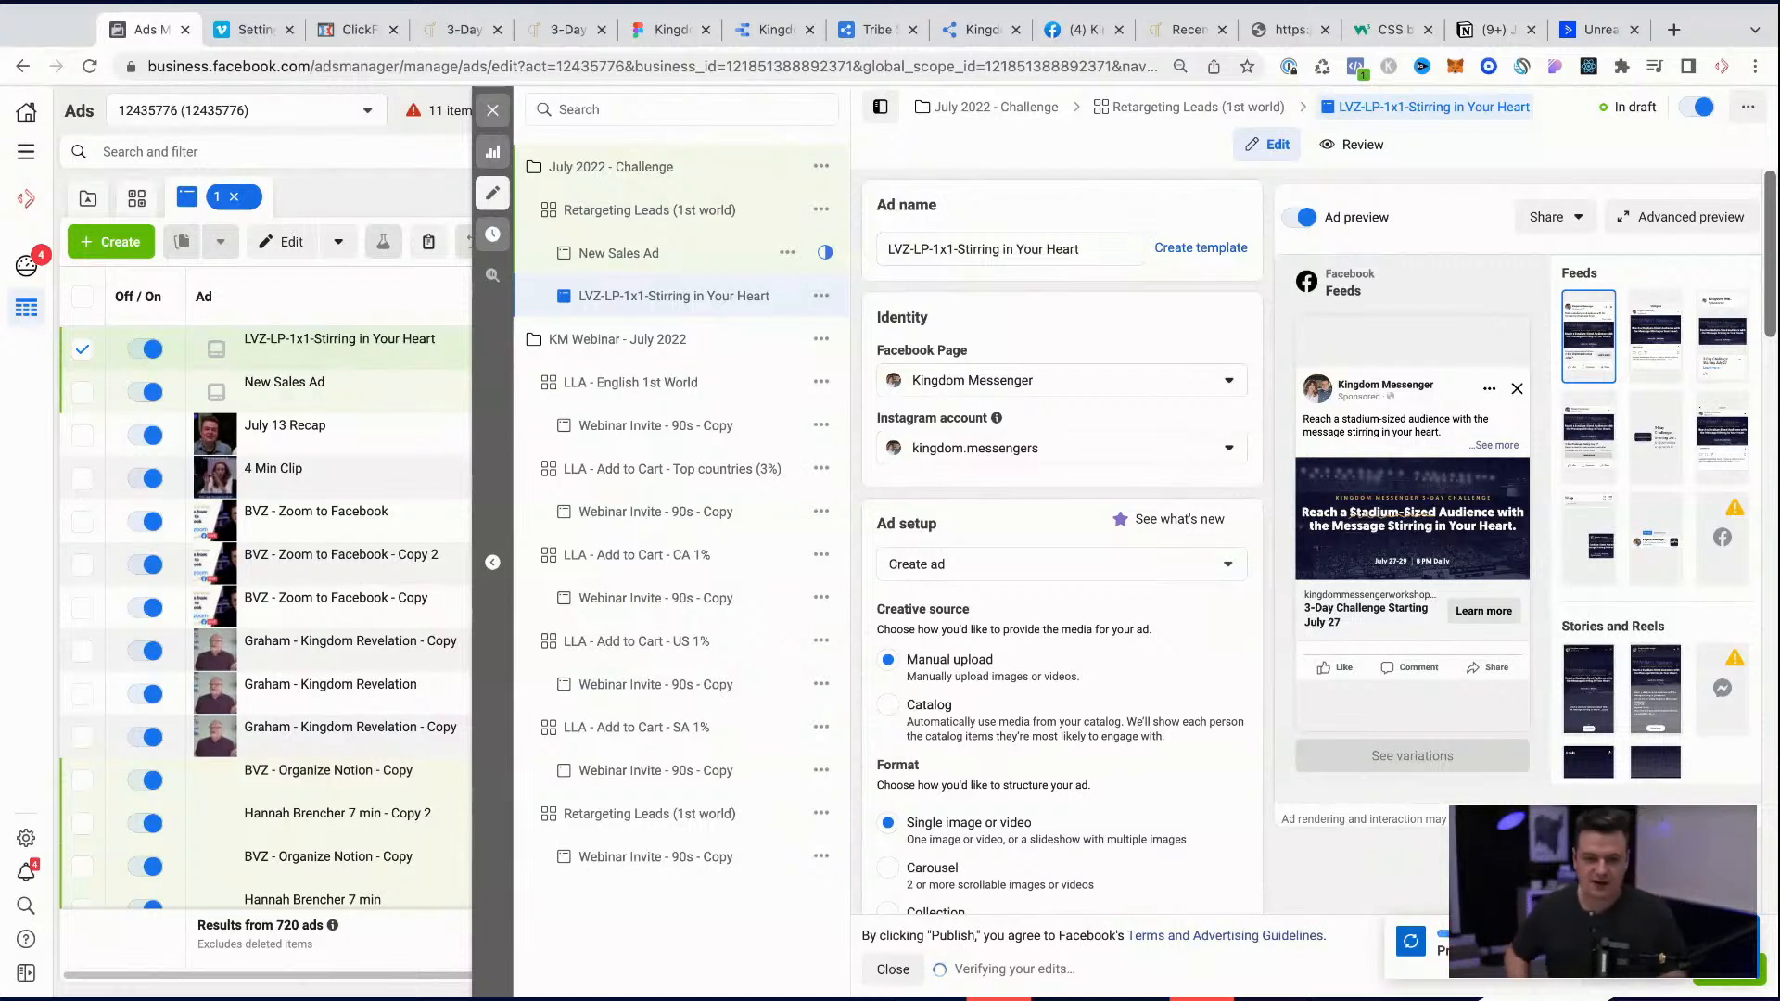
left_click(821, 296)
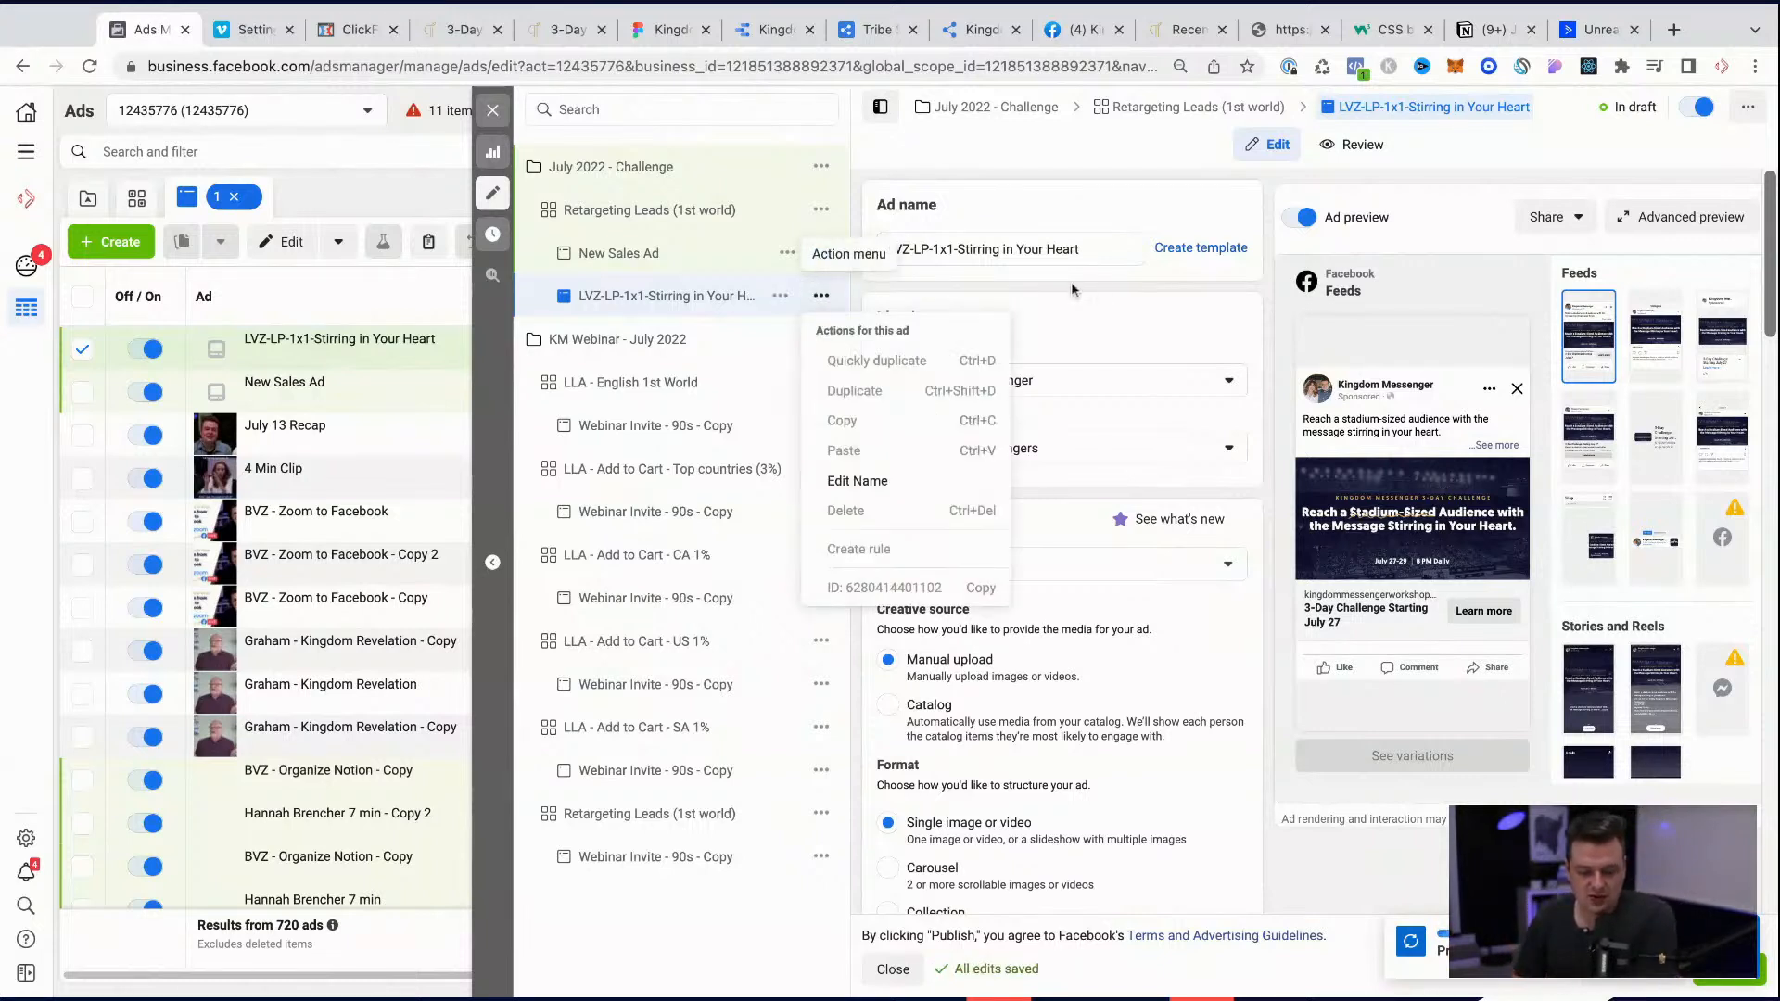
left_click(1106, 312)
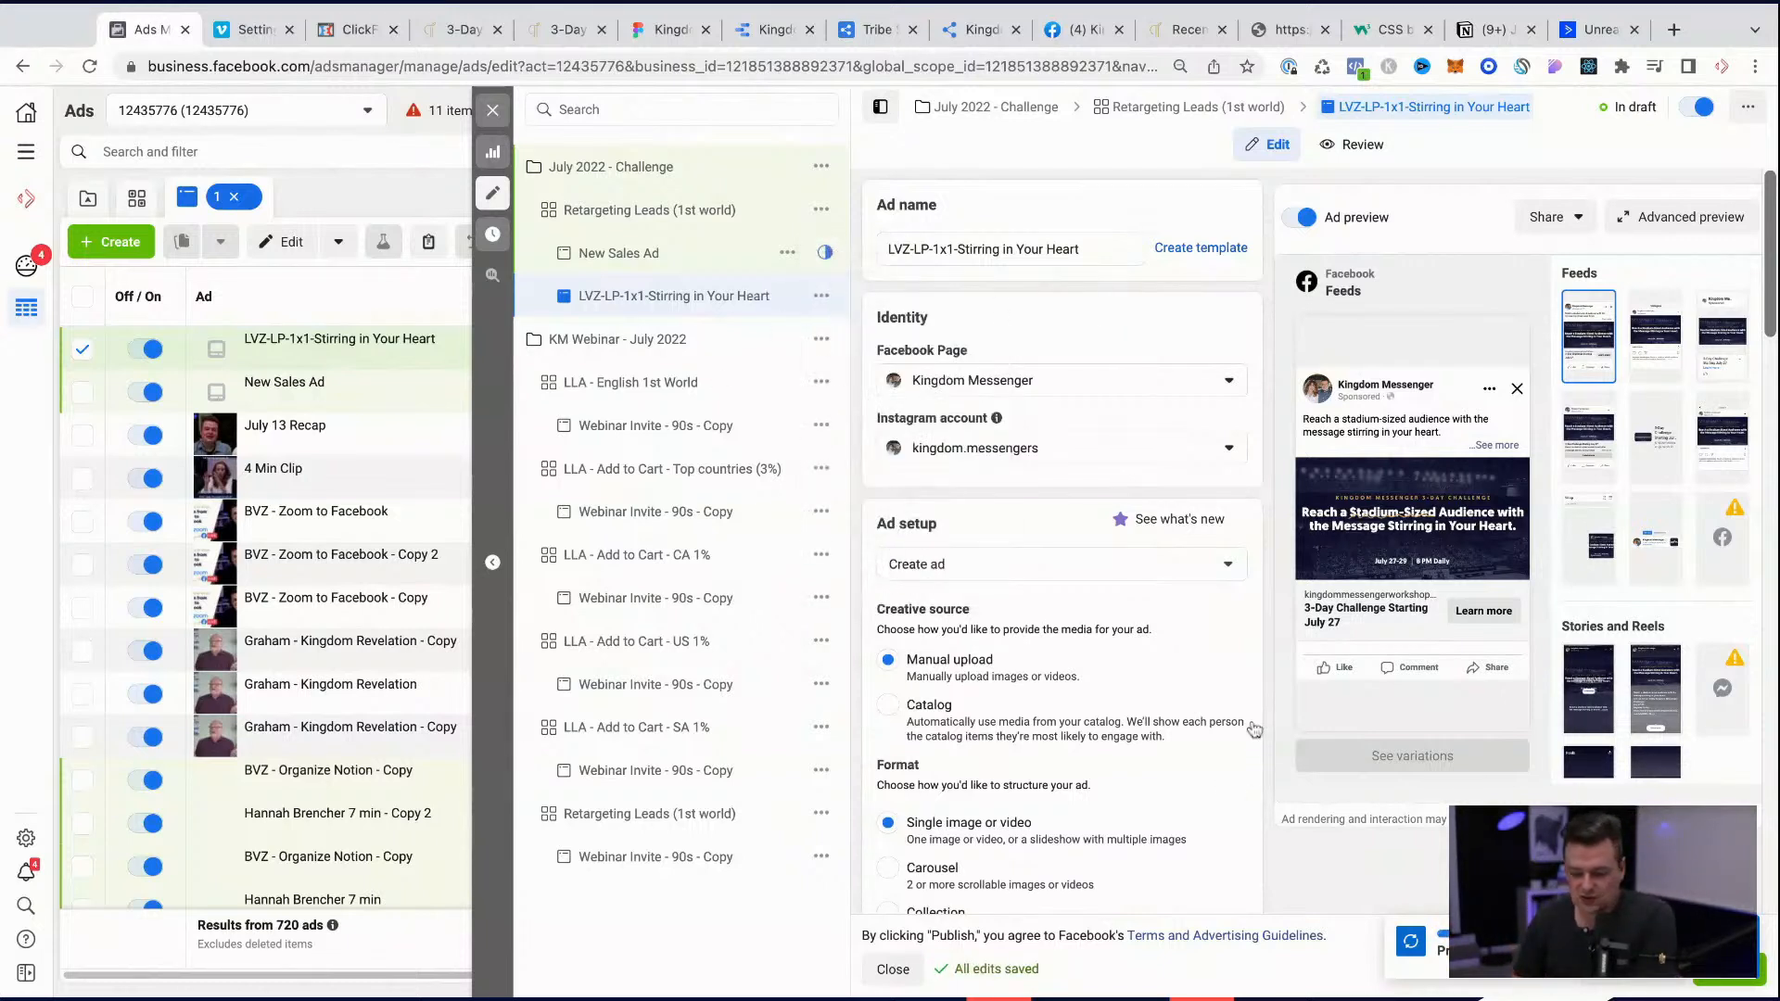
scroll(1055, 700, "down", 5)
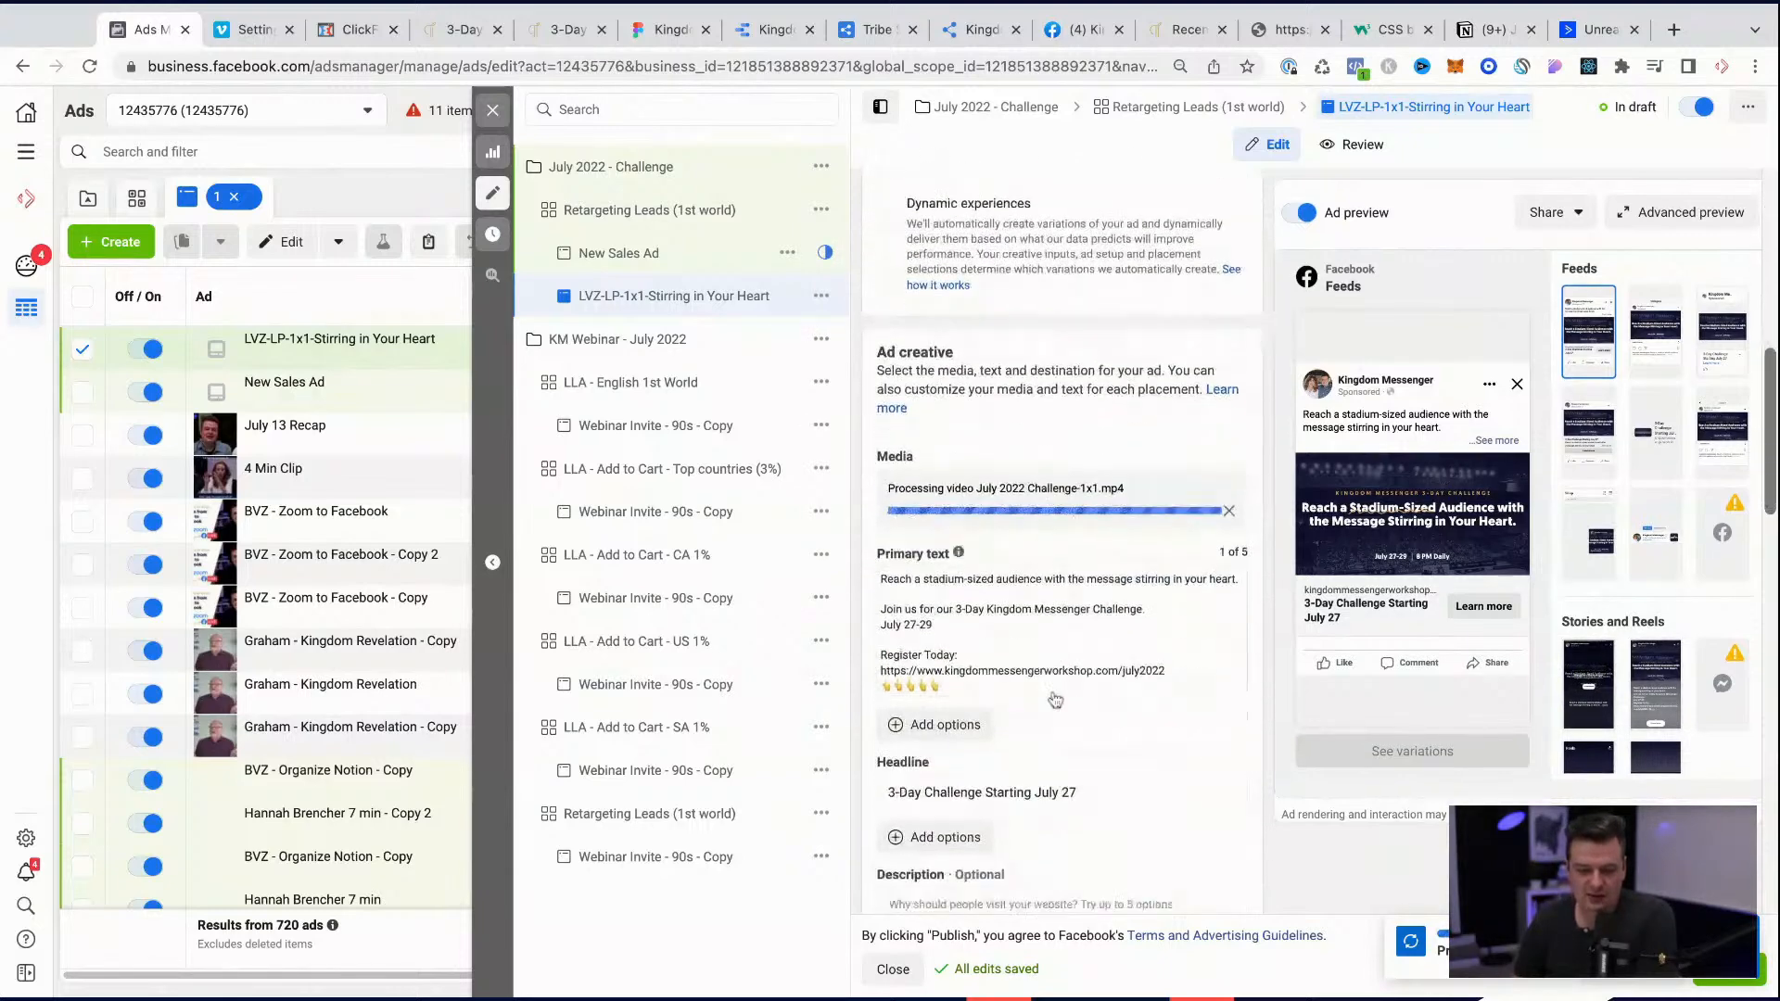
scroll(1055, 700, "up", 6)
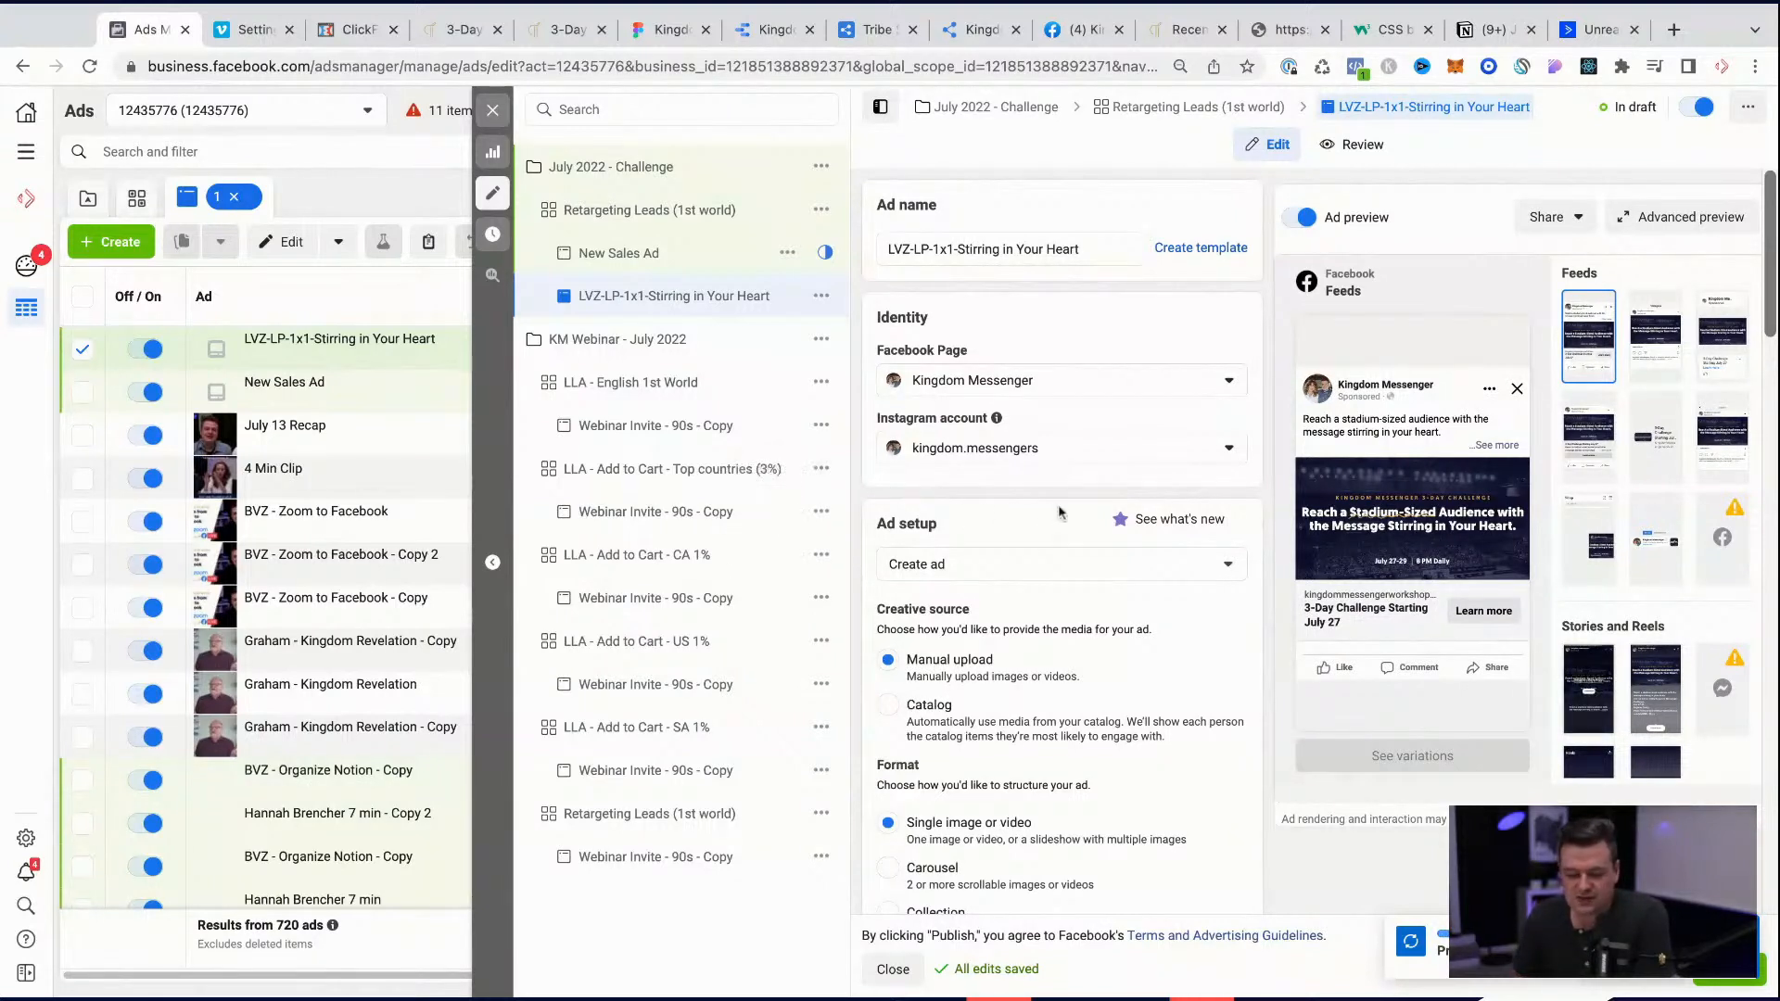
left_click(821, 295)
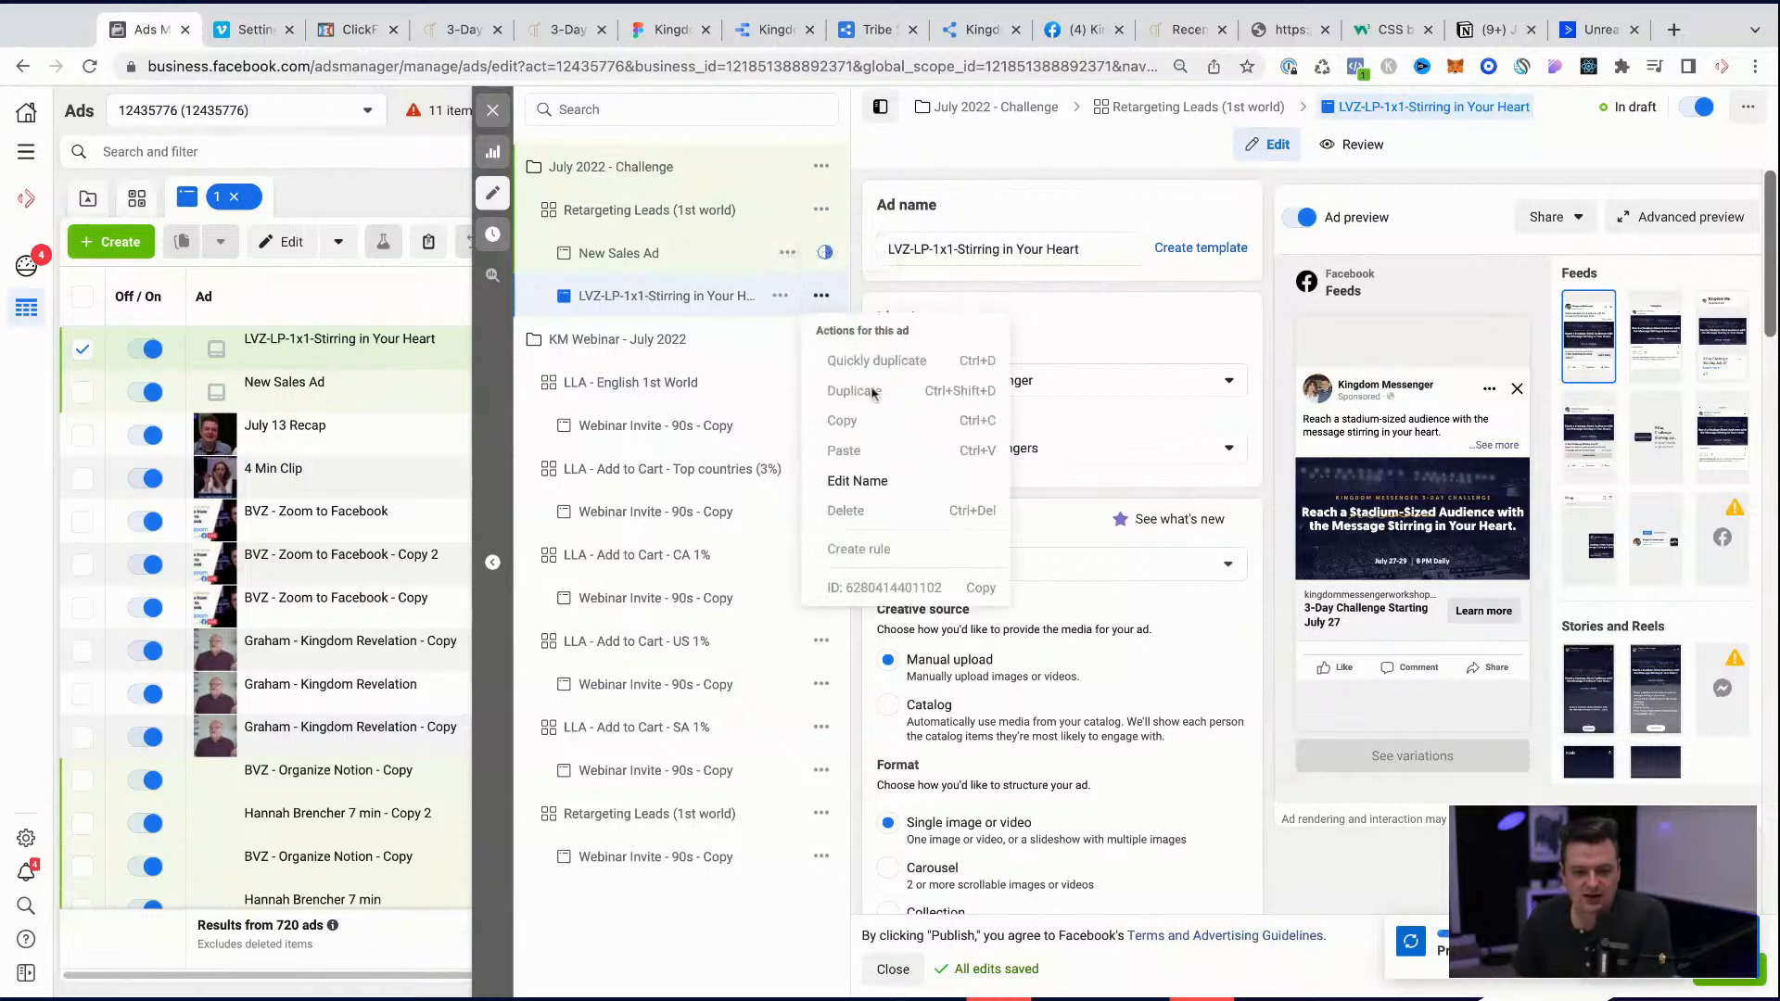
left_click(1120, 329)
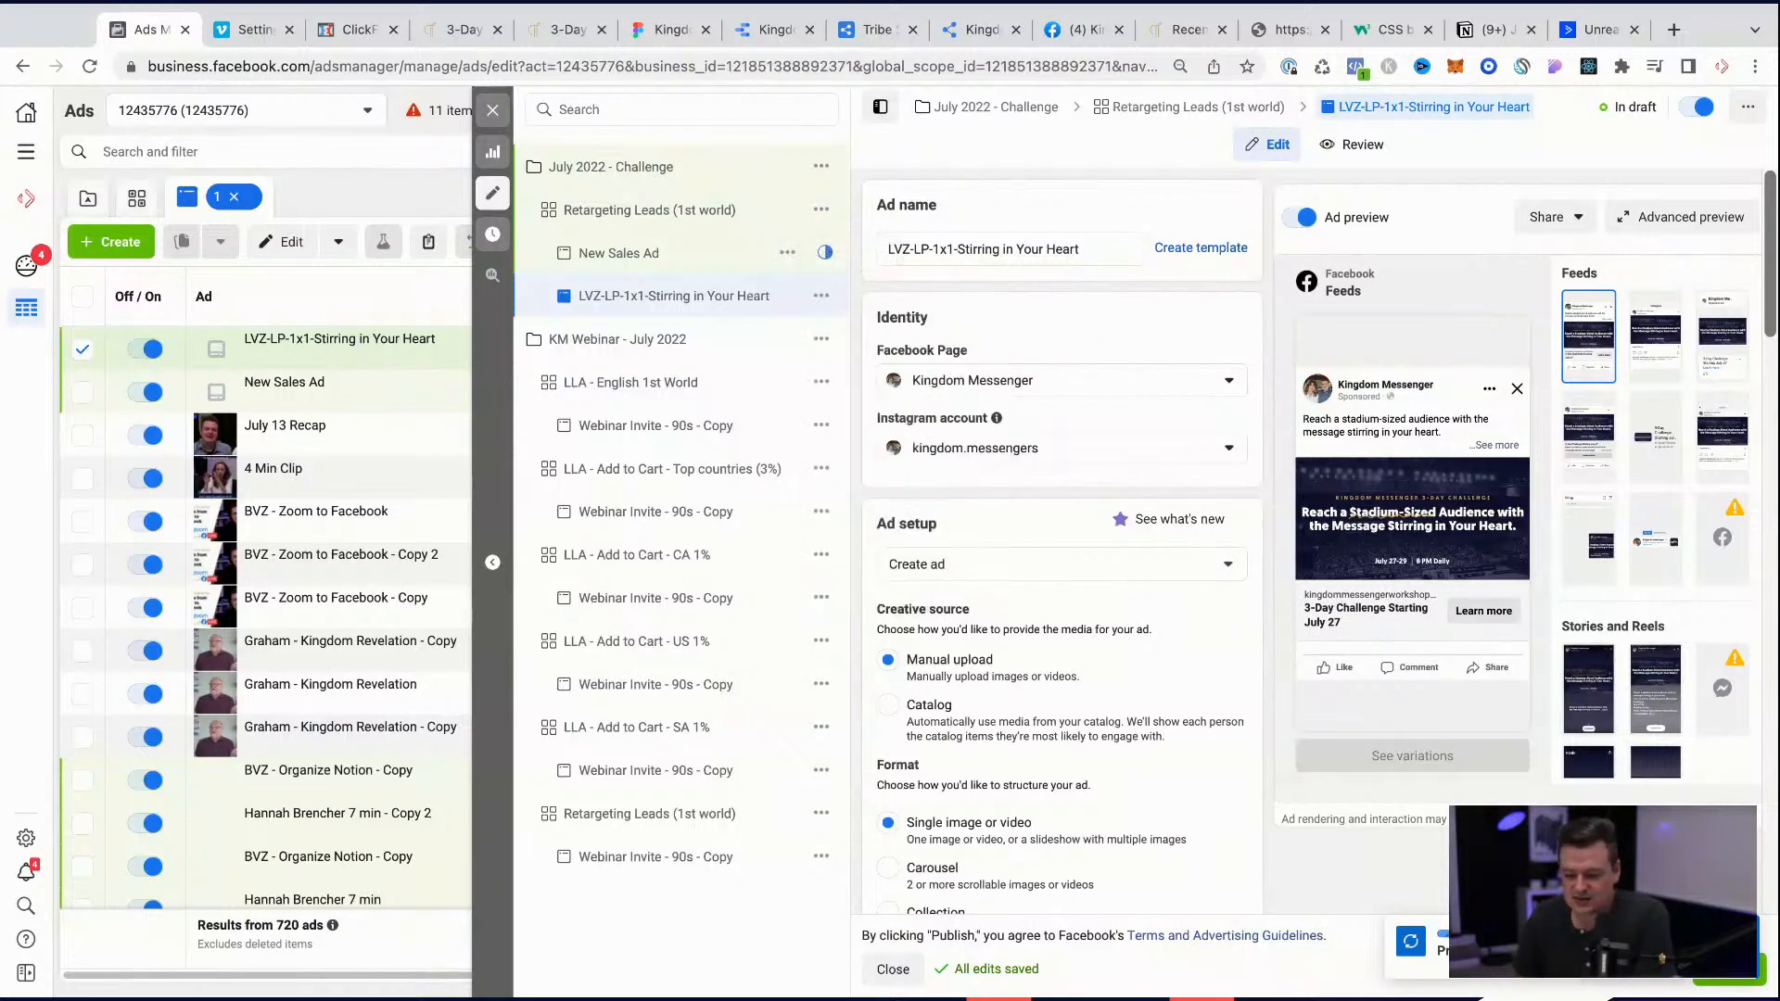
Step: Play the uploaded video in the ad preview and review the ad's media, text, call to action, destination and tracking settings
scroll(1187, 604, "down", 6)
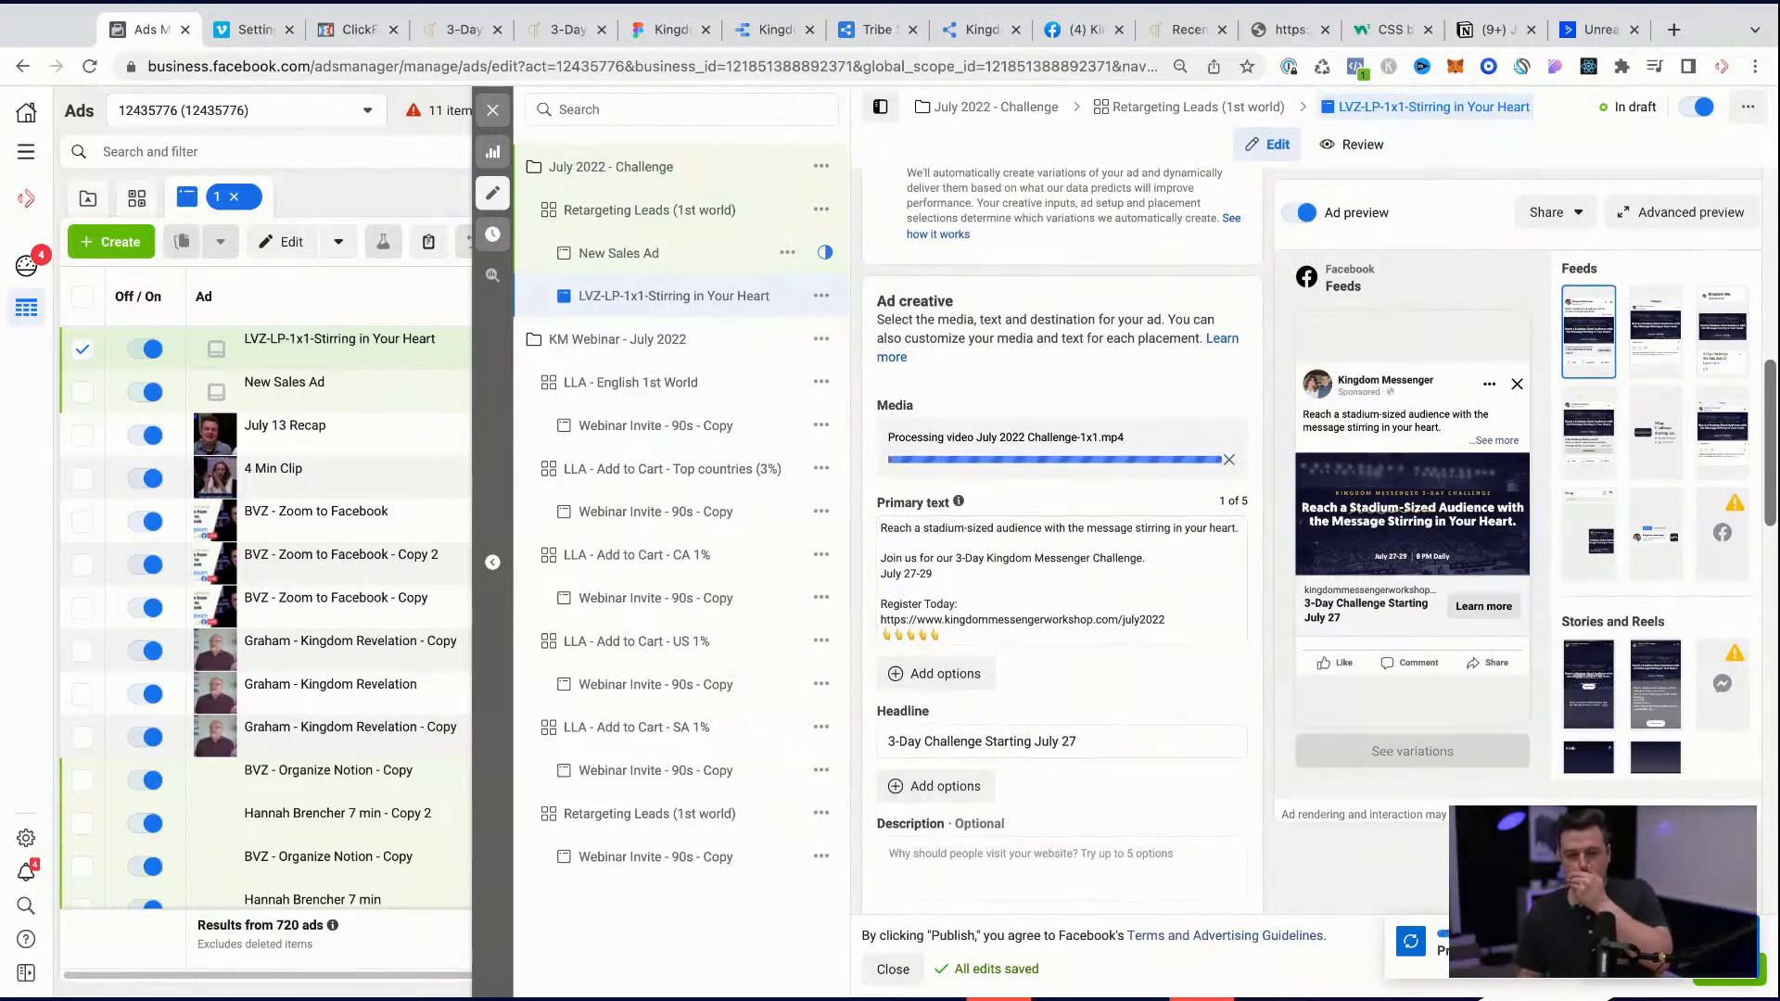
scroll(1061, 556, "down", 5)
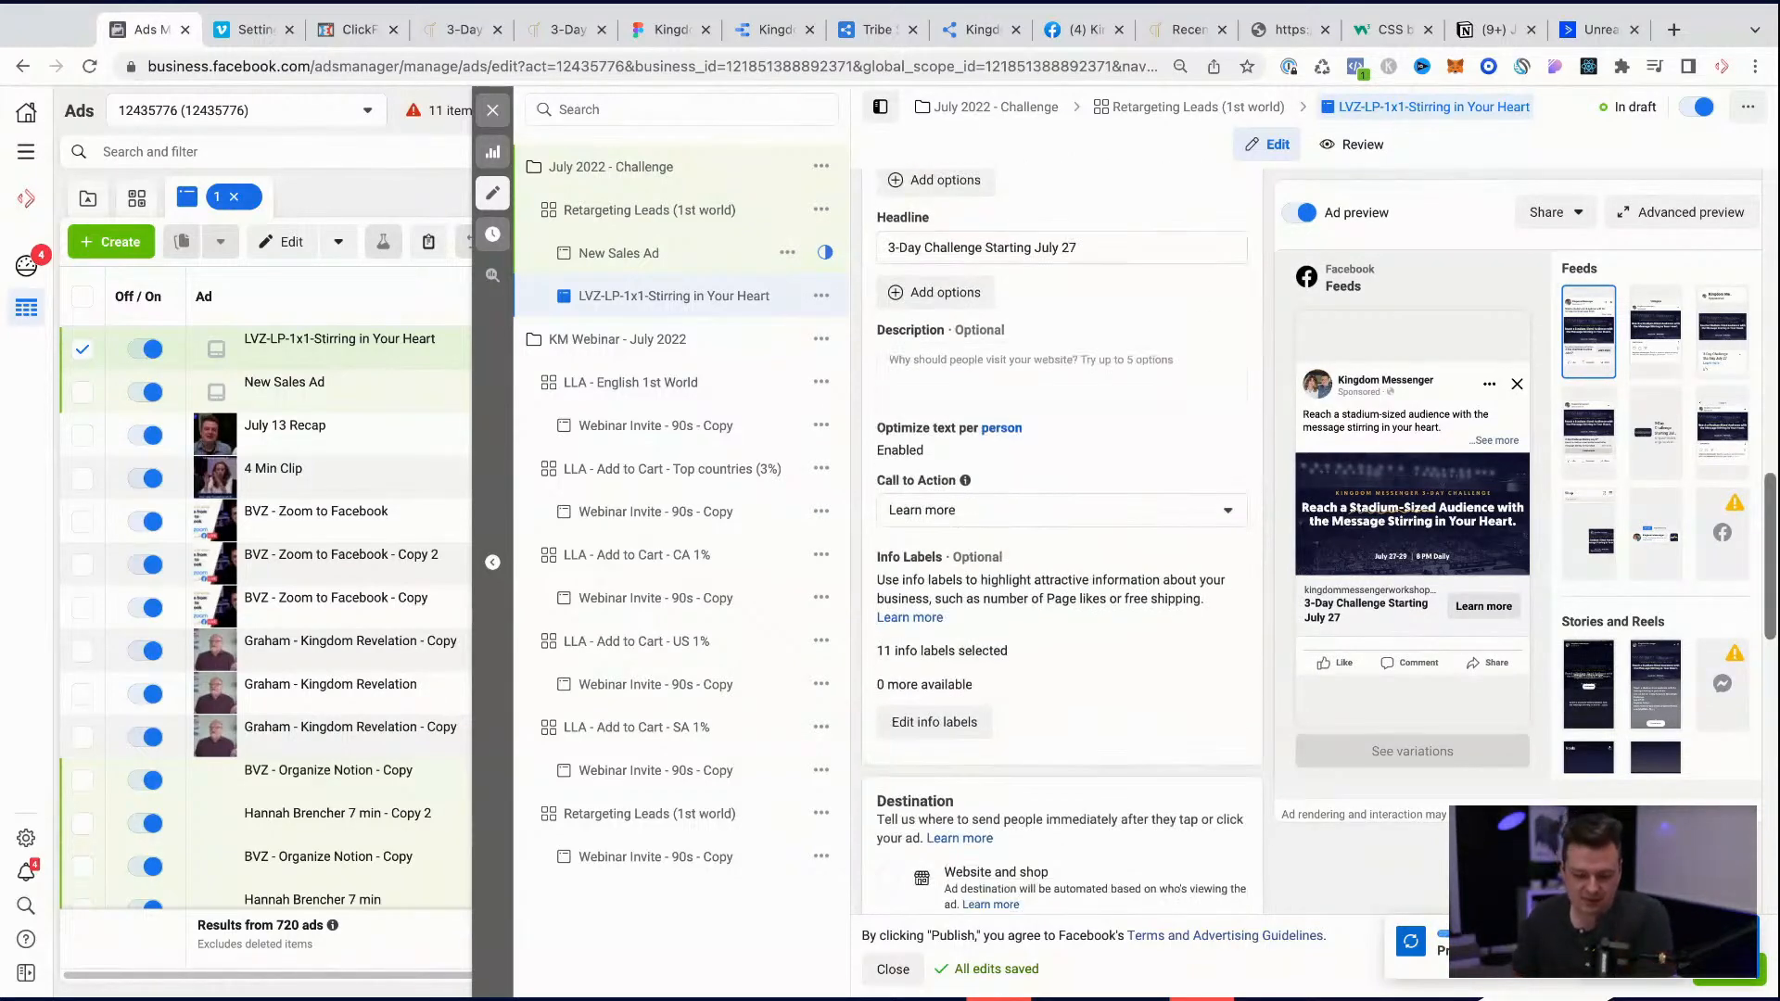
scroll(961, 546, "up", 4)
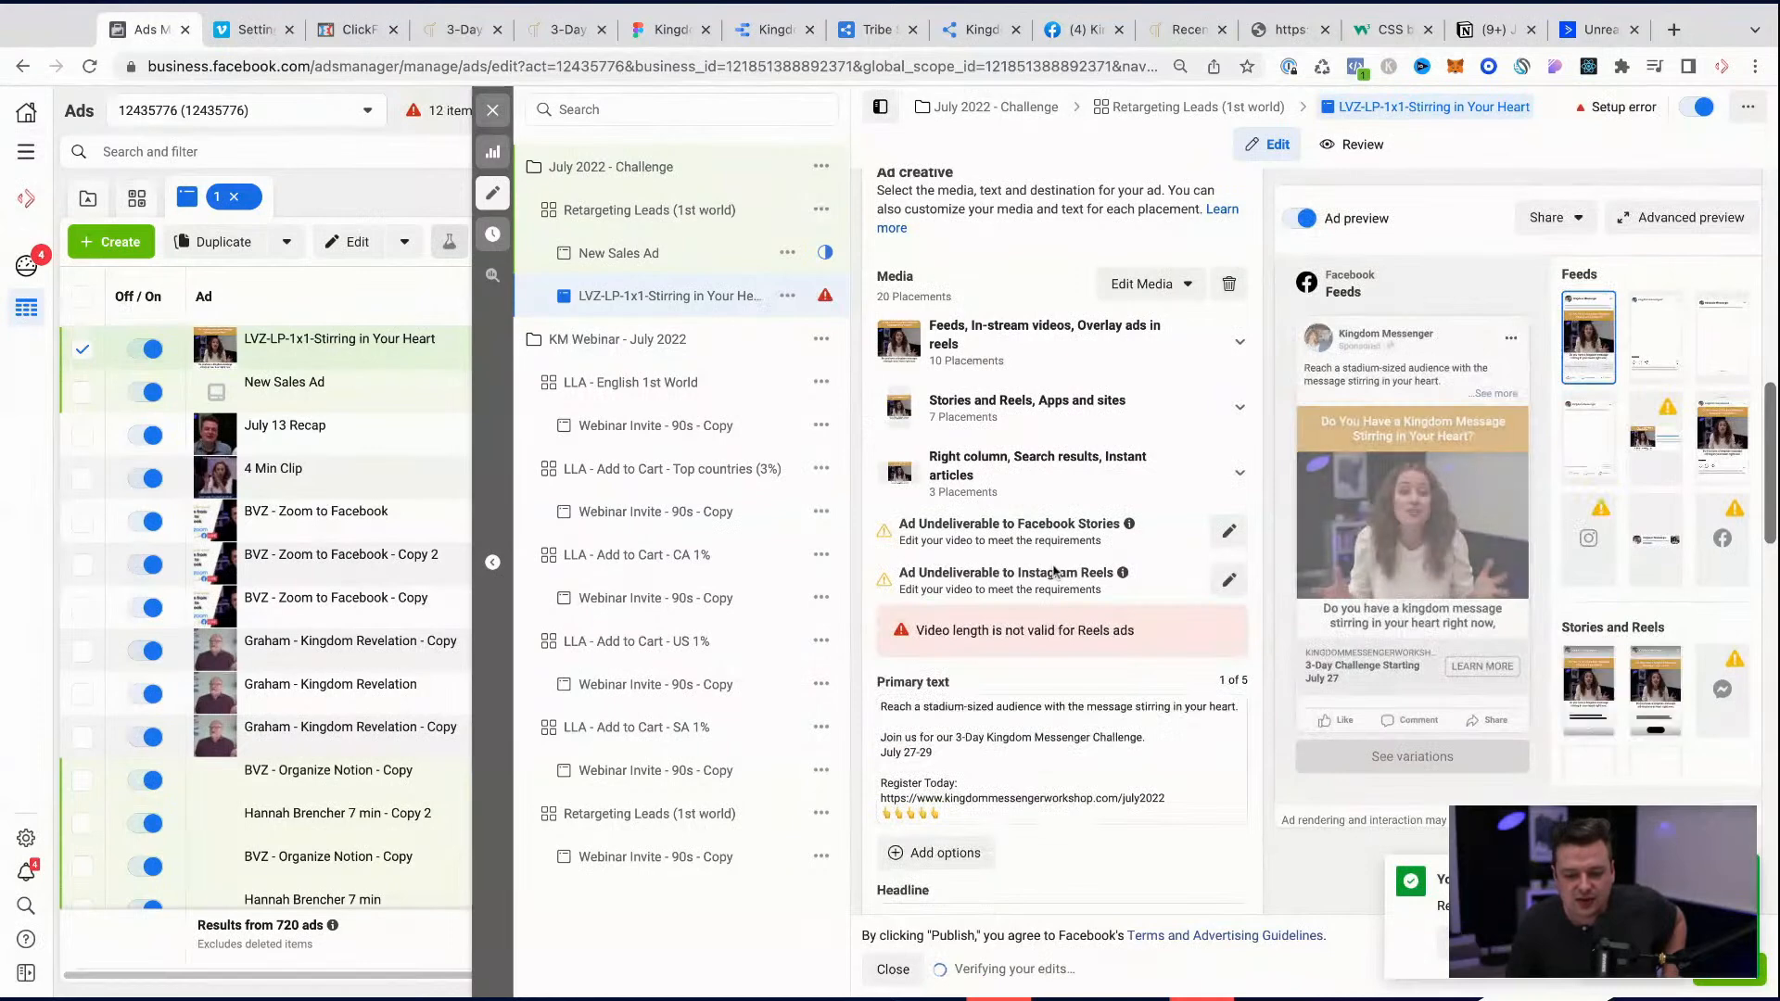
scroll(1053, 571, "down", 5)
scroll(1054, 570, "up", 4)
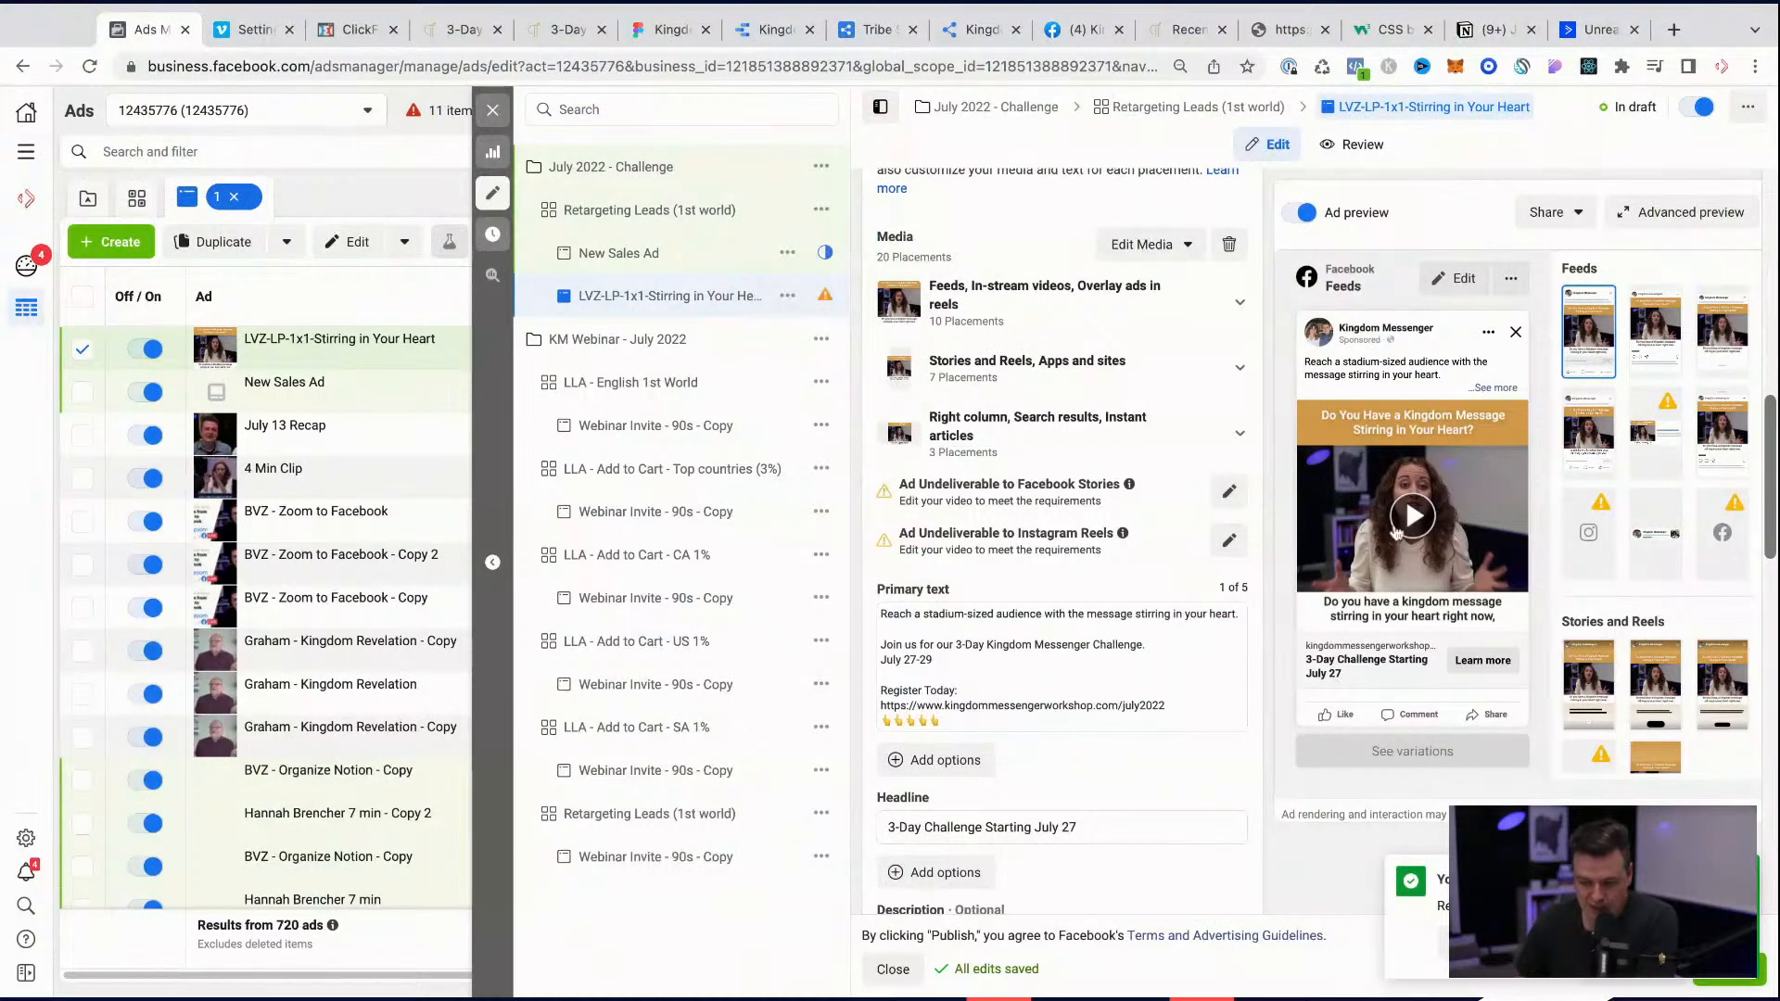
left_click(1394, 538)
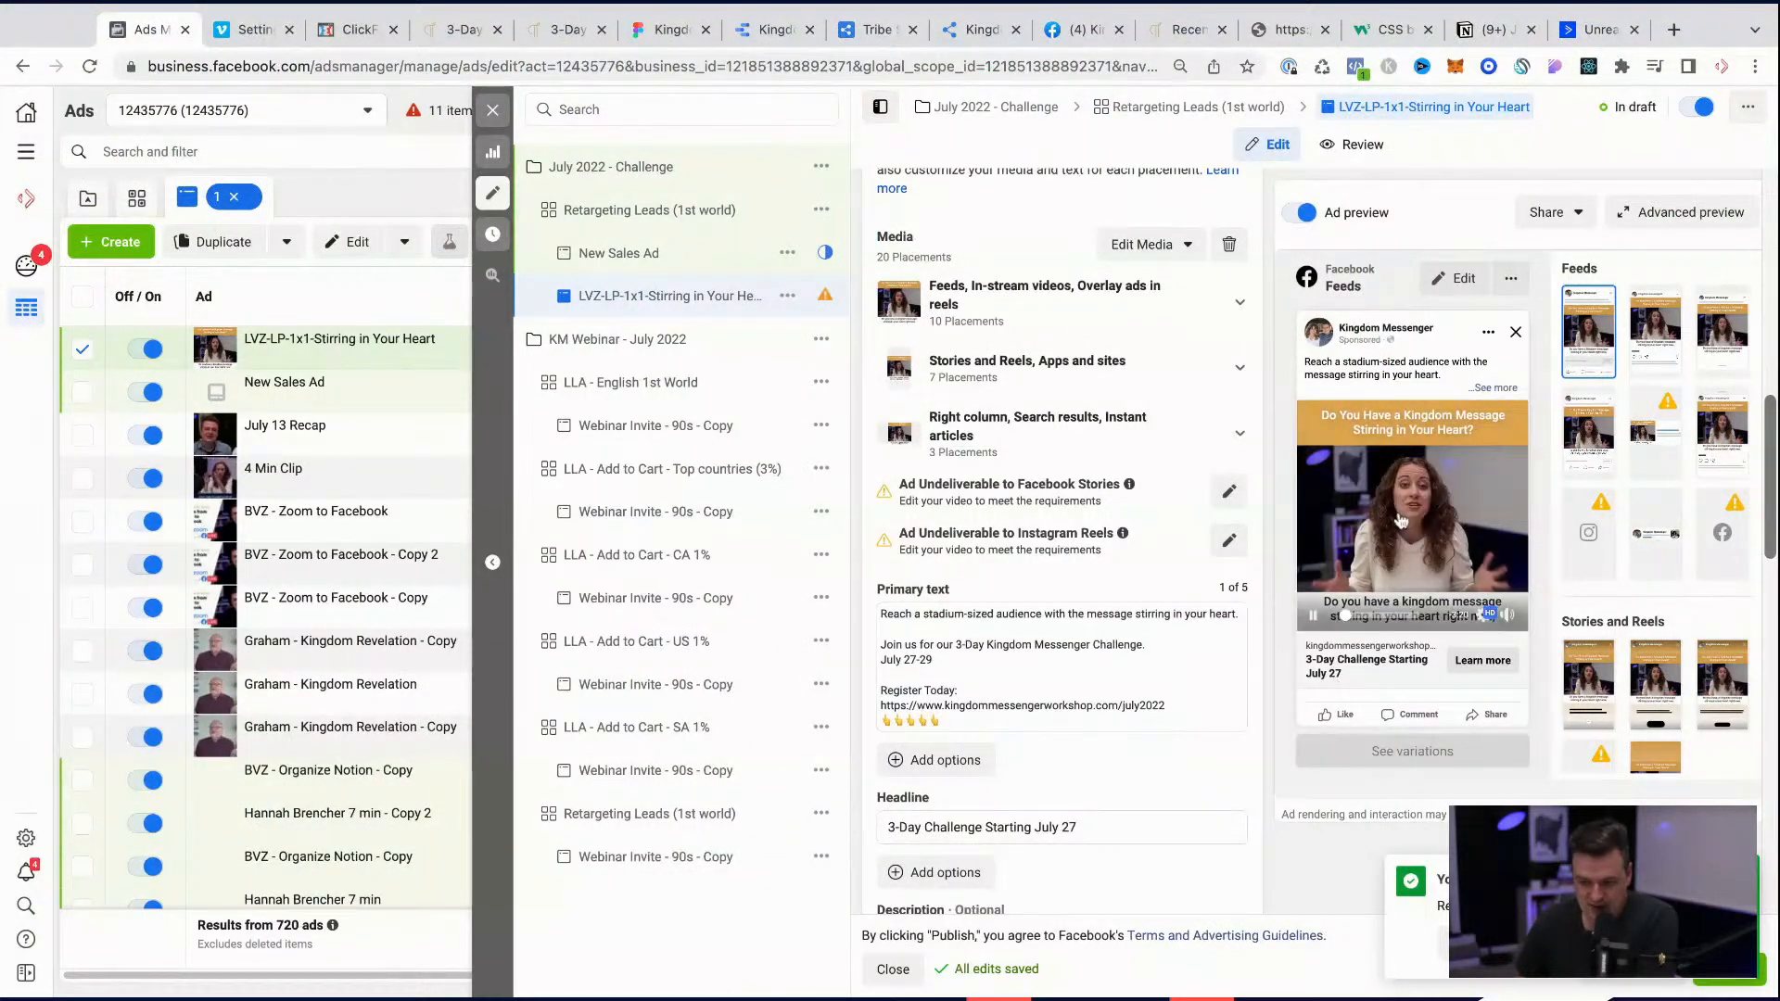
left_click(1313, 620)
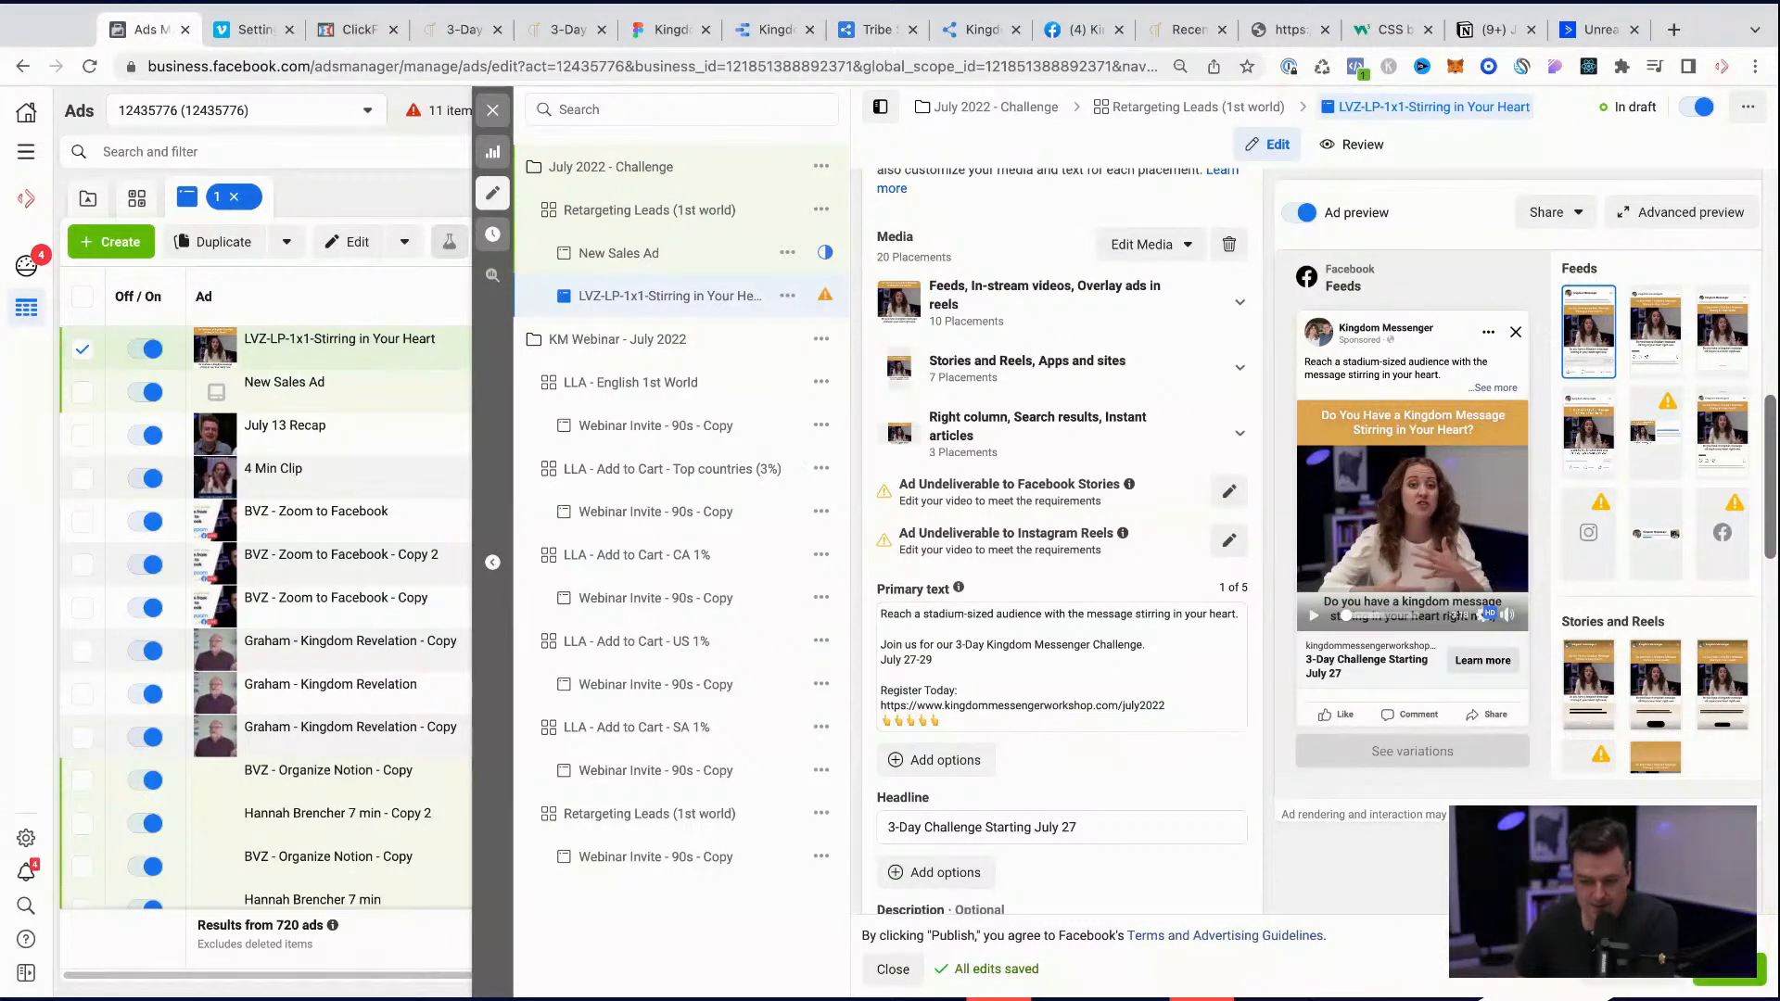
scroll(1075, 778, "down", 3)
scroll(1069, 792, "down", 8)
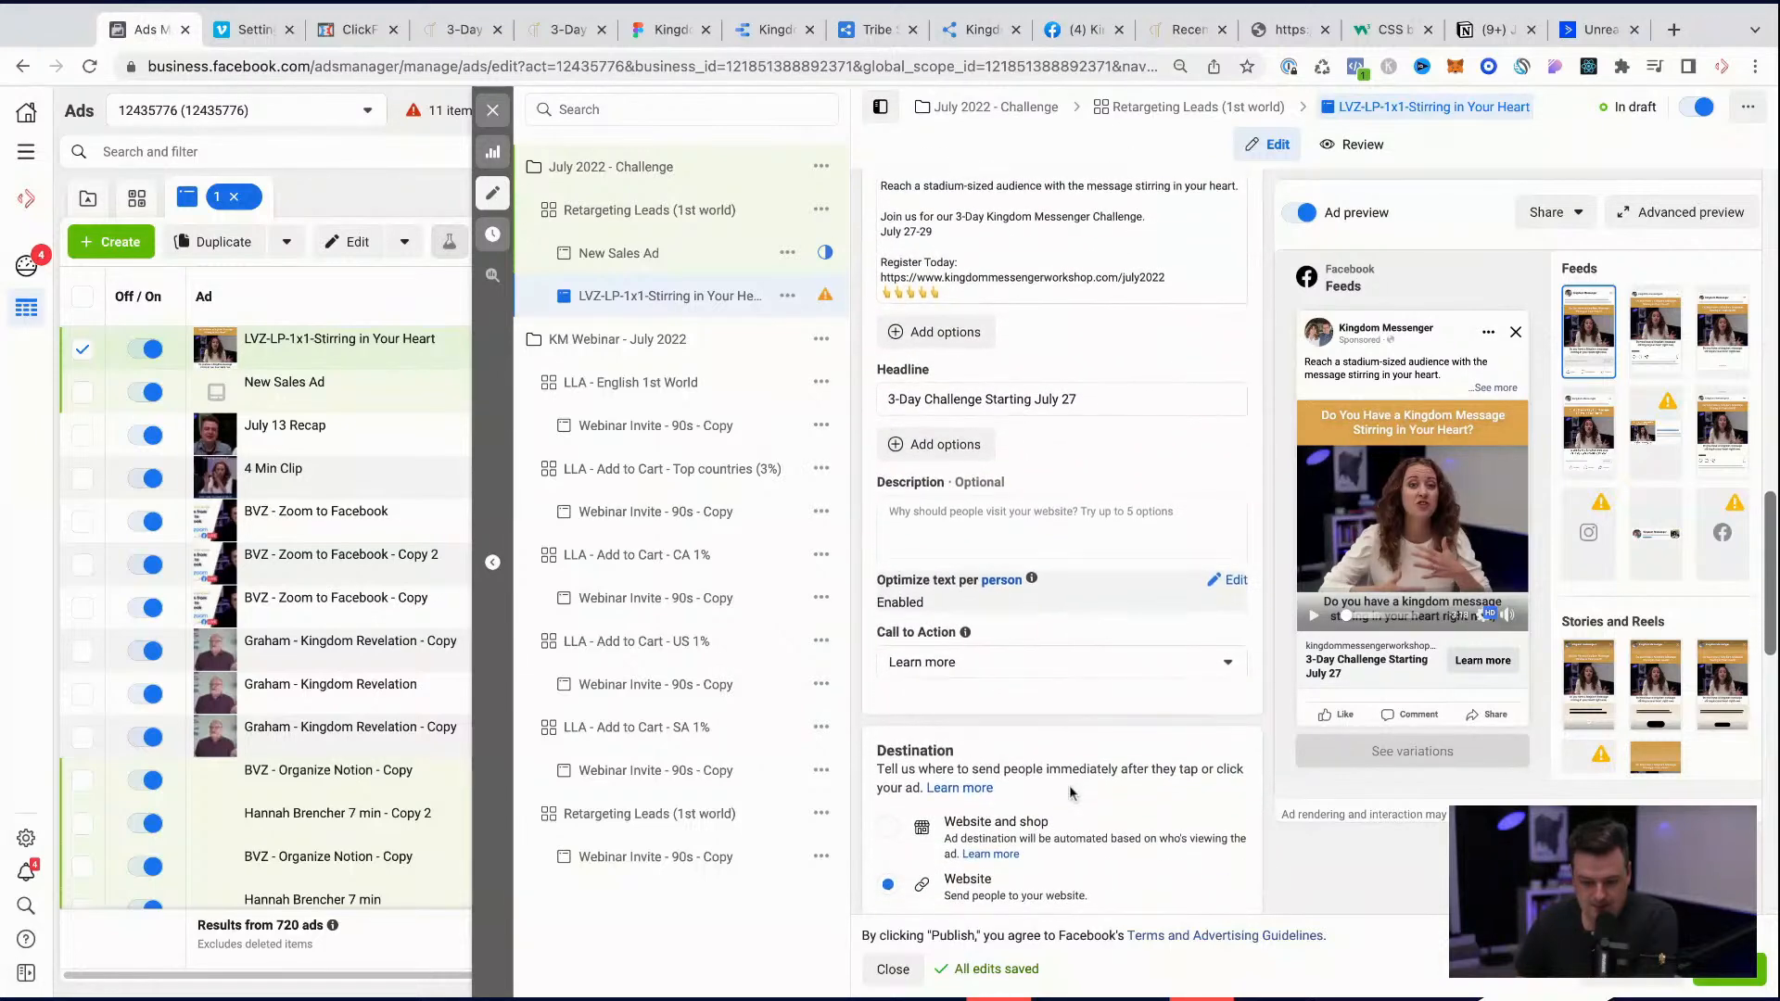
scroll(1062, 649, "down", 3)
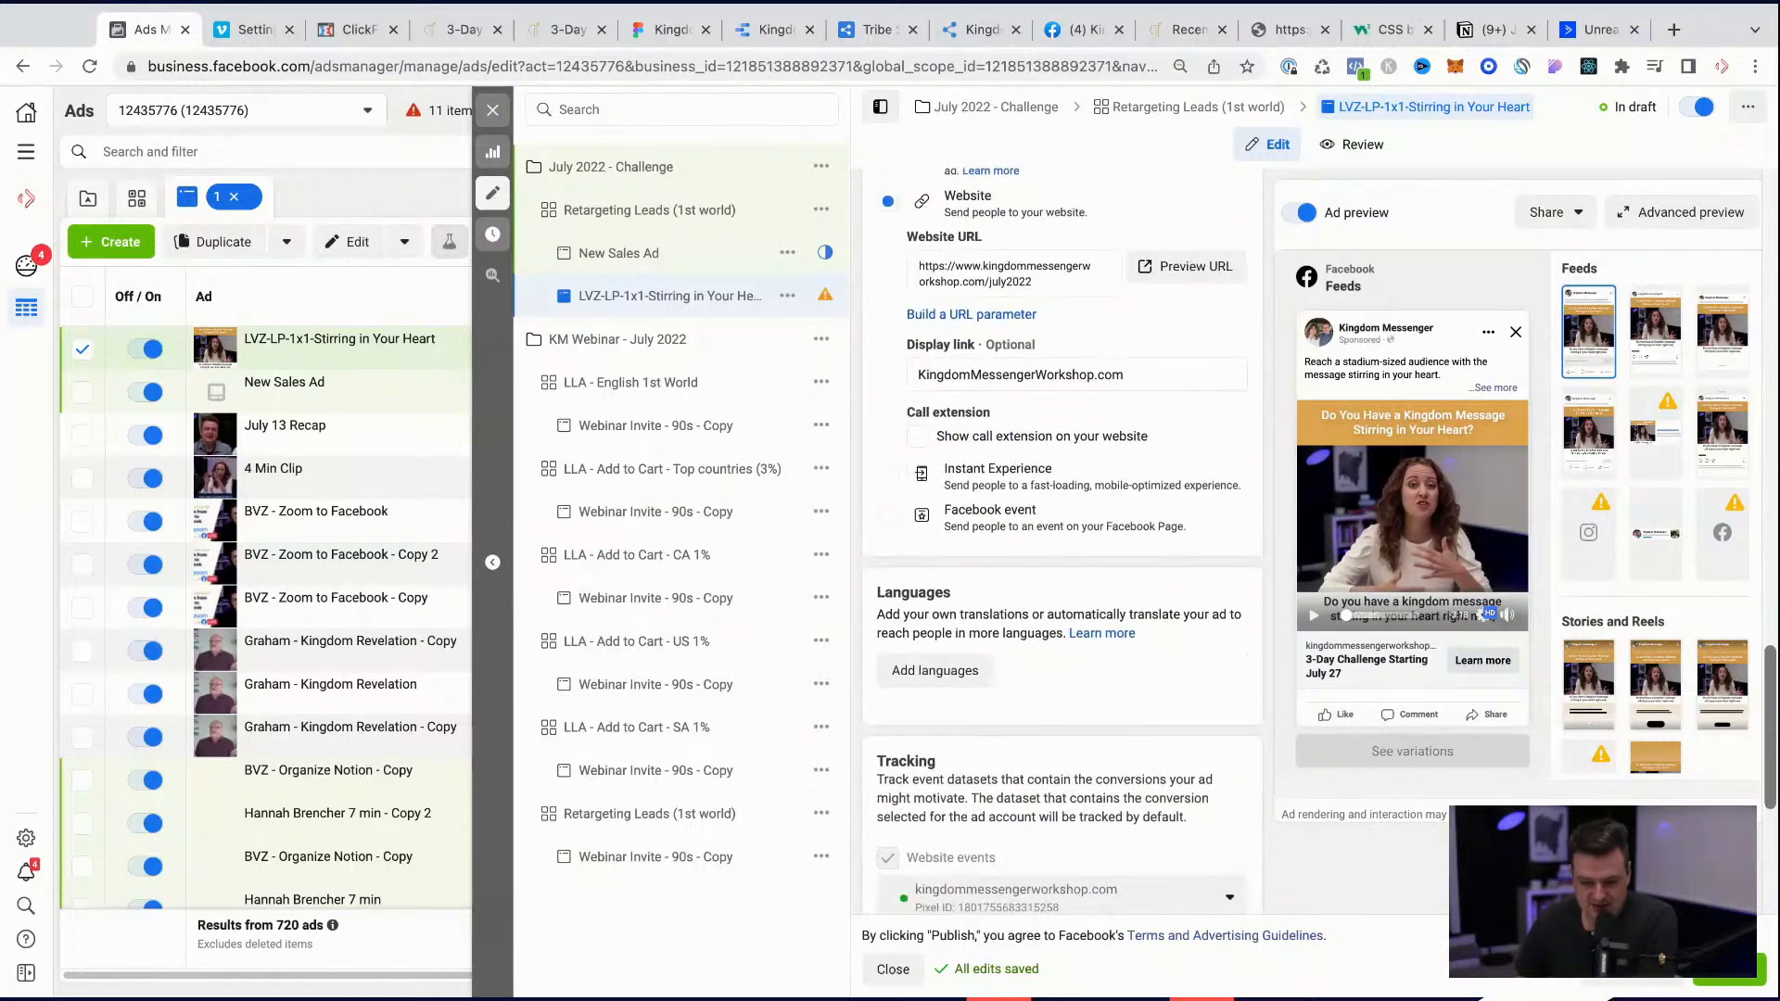
scroll(1062, 649, "up", 8)
scroll(1061, 602, "down", 7)
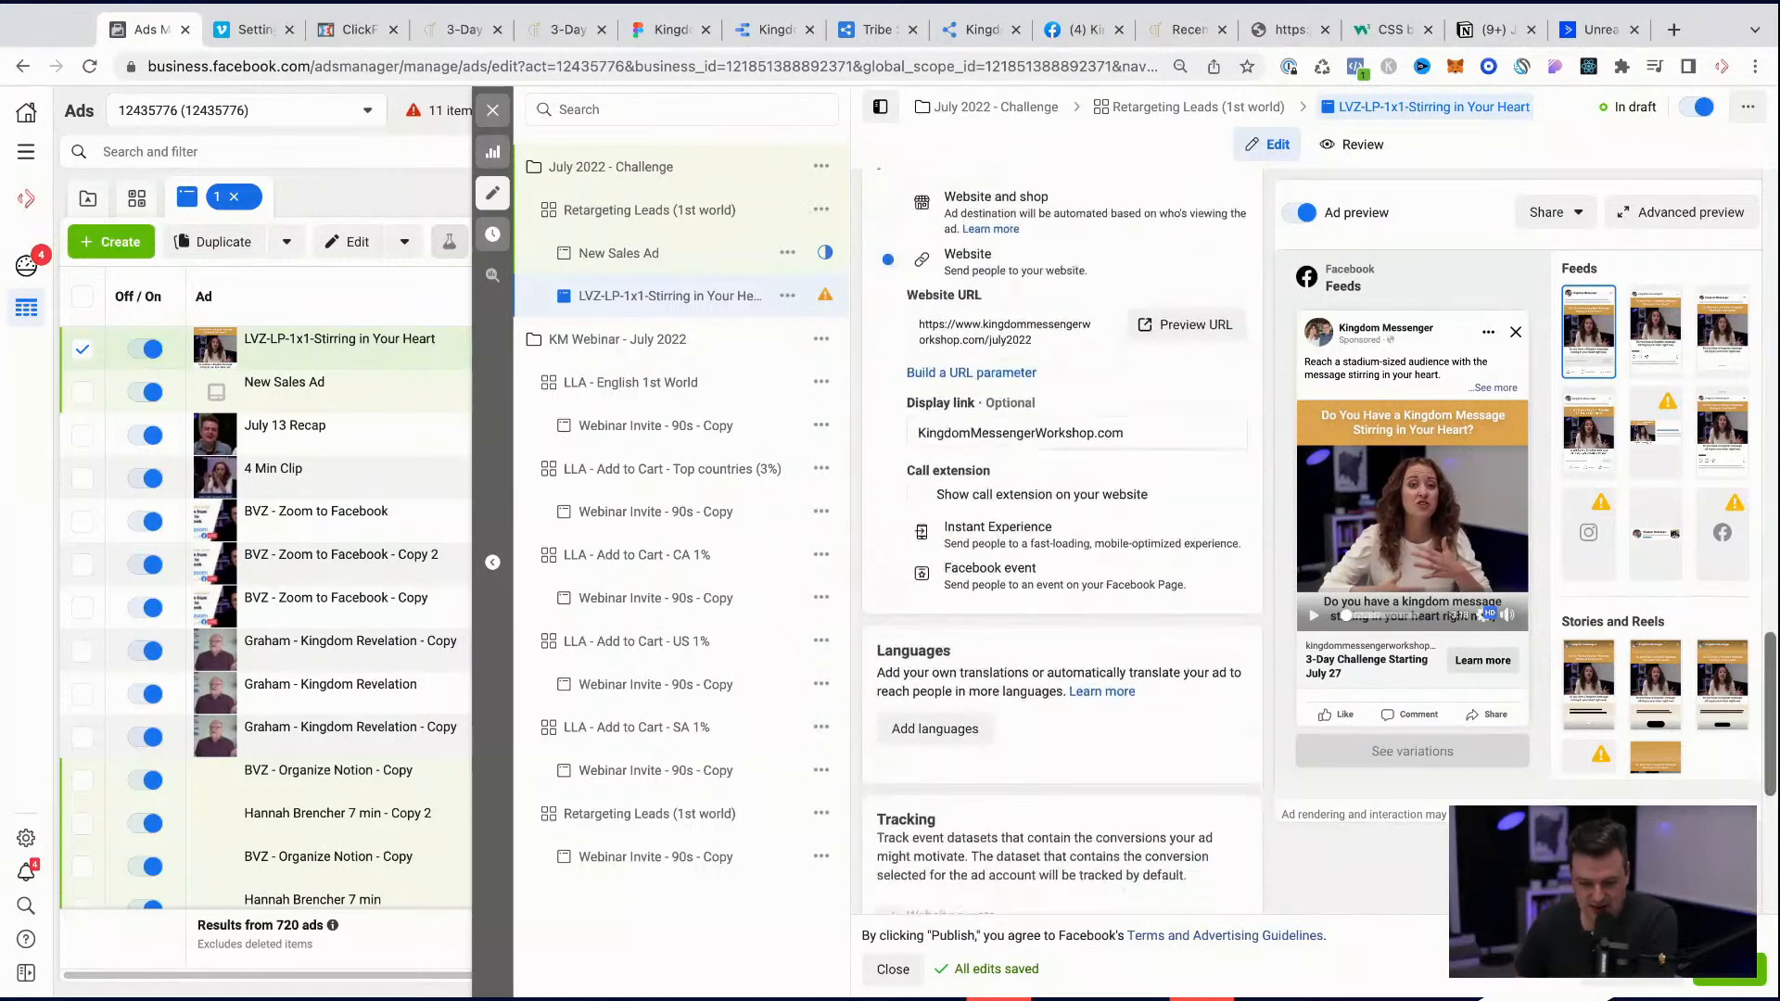
Step: Delete the unused New Sales Ad from the Retargeting Leads (1st world) ad set in the July 2022 - Challenge campaign
left_click(647, 221)
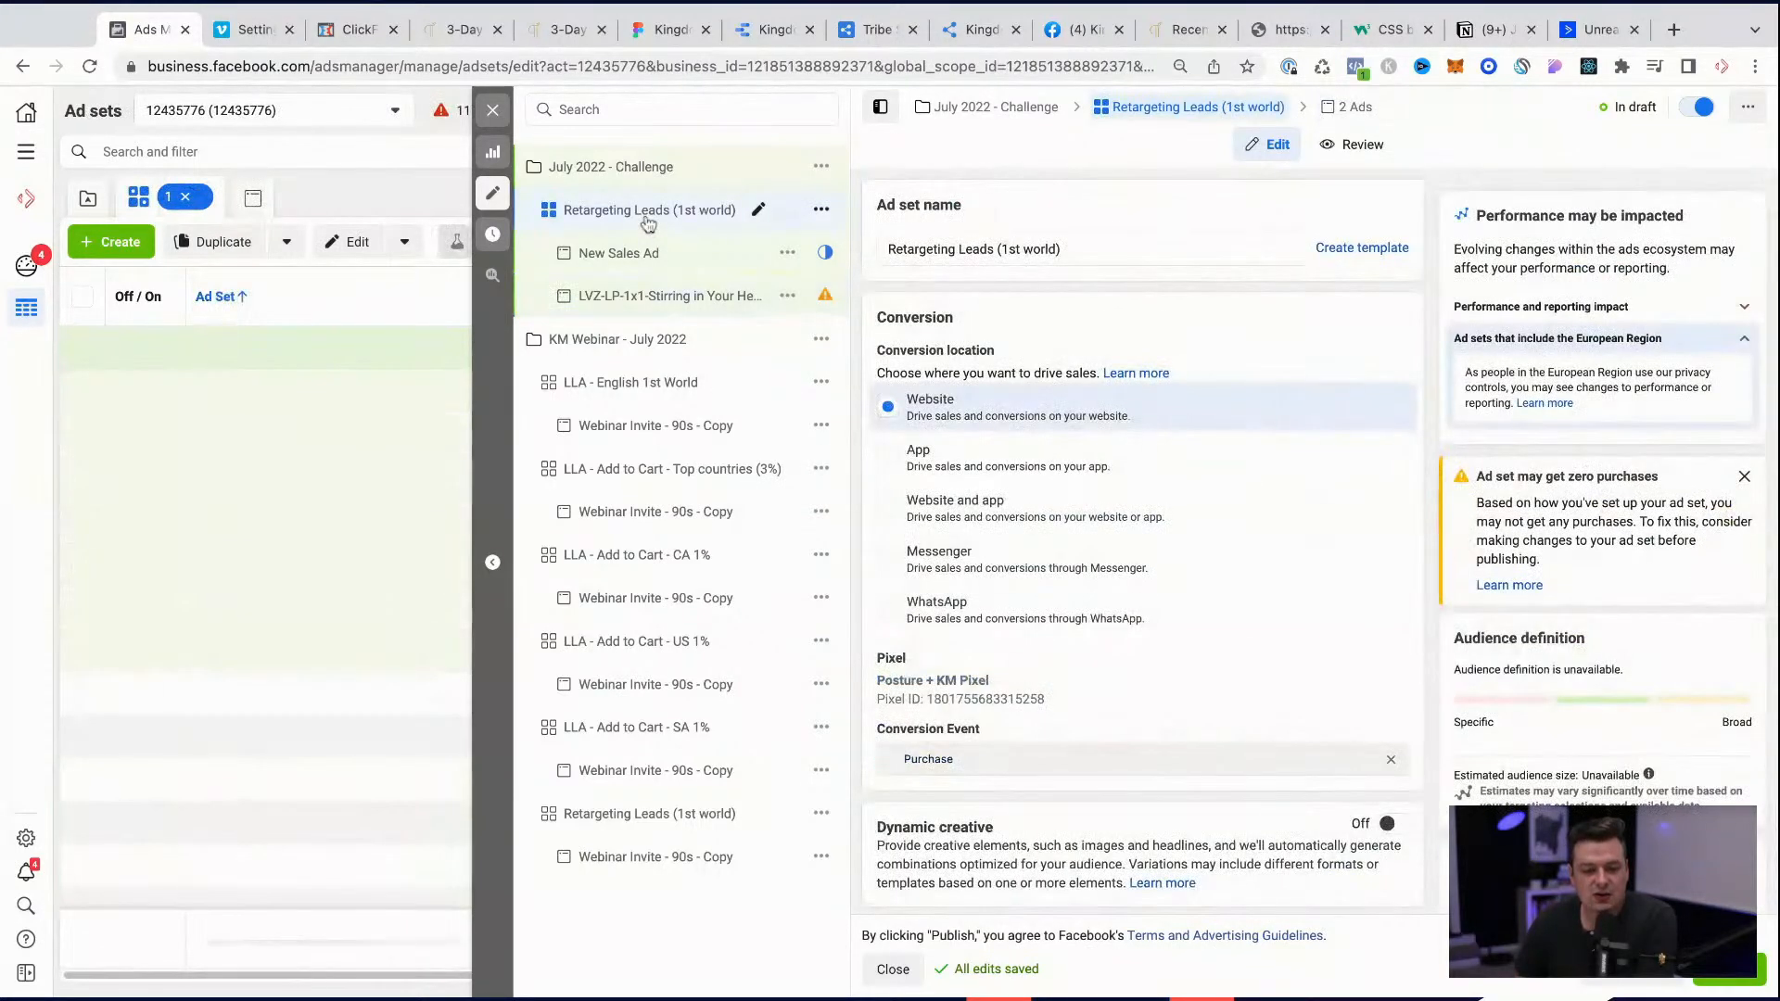
left_click(787, 253)
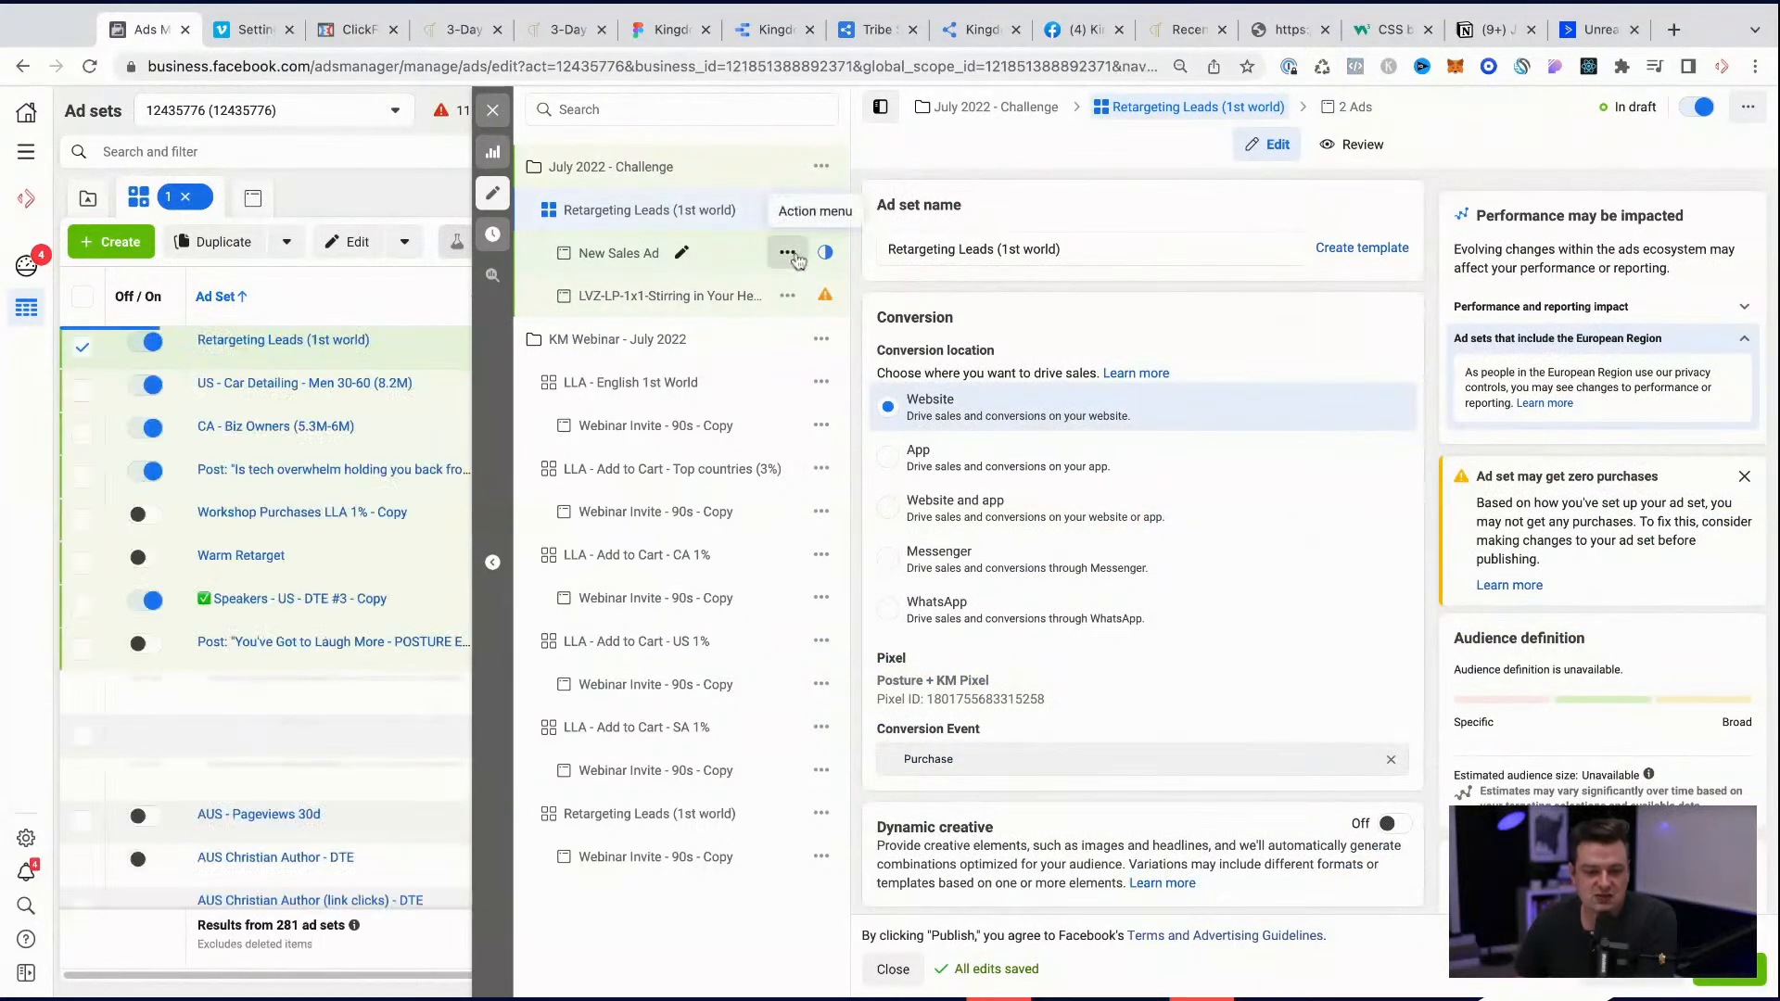
left_click(813, 467)
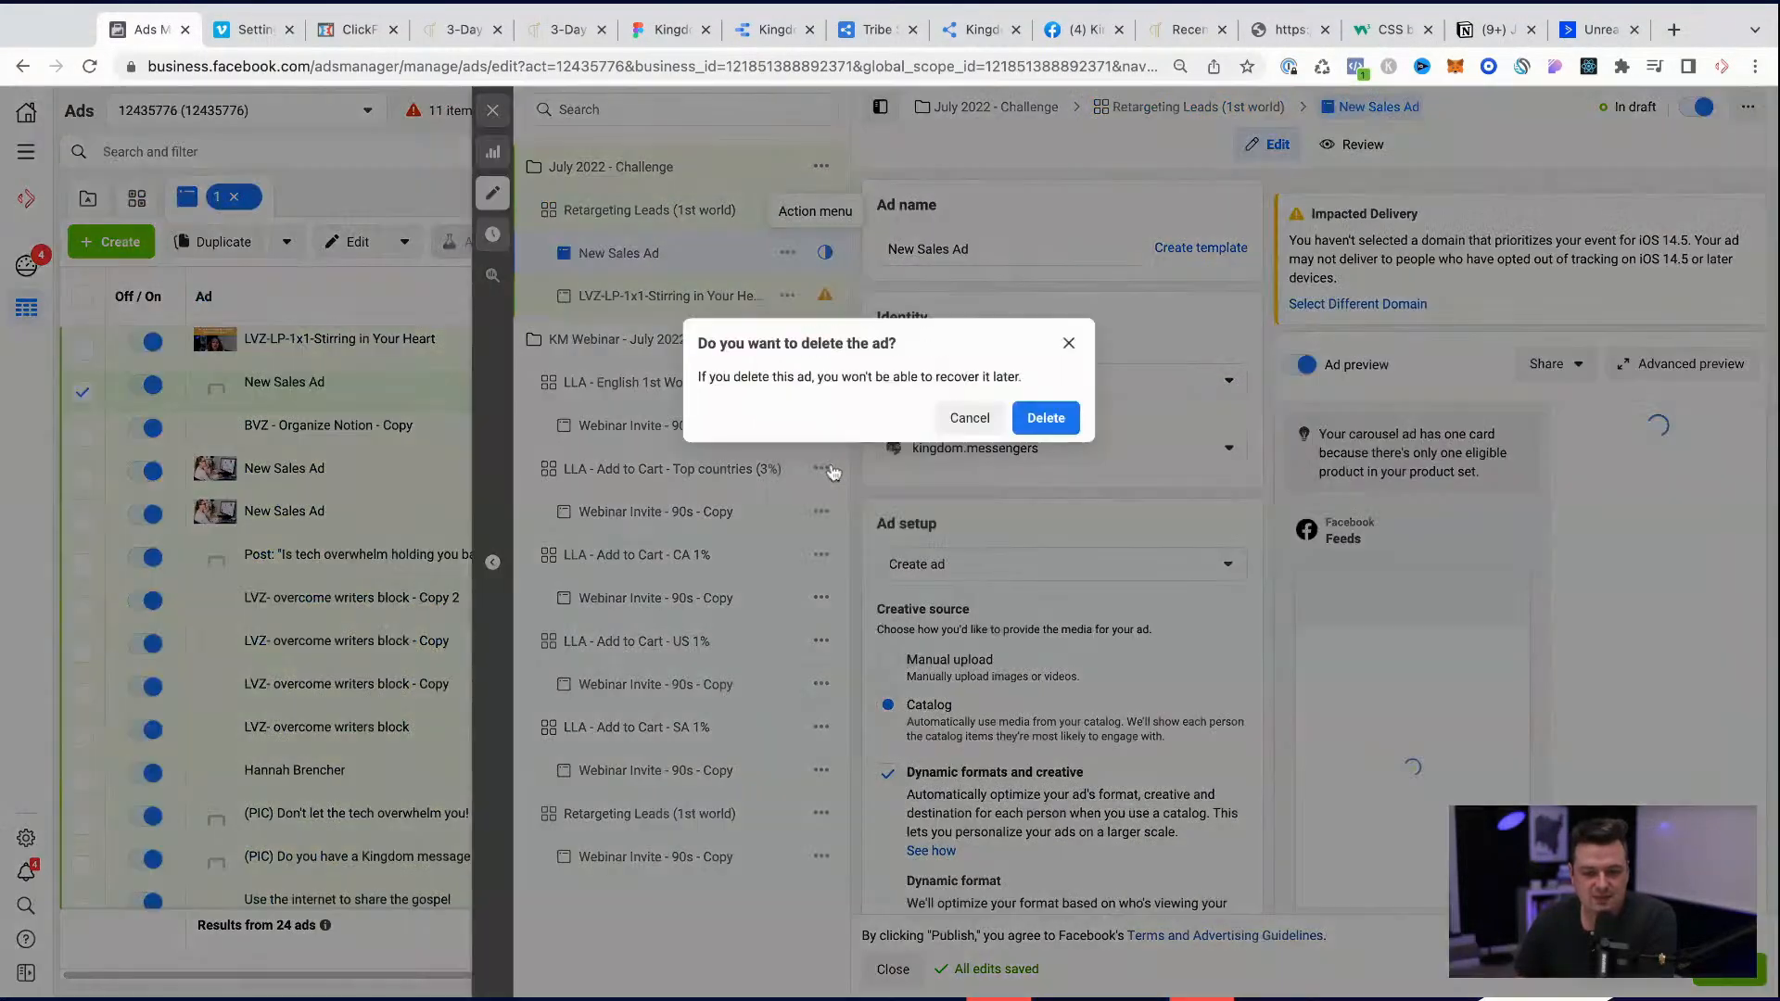
key("Return")
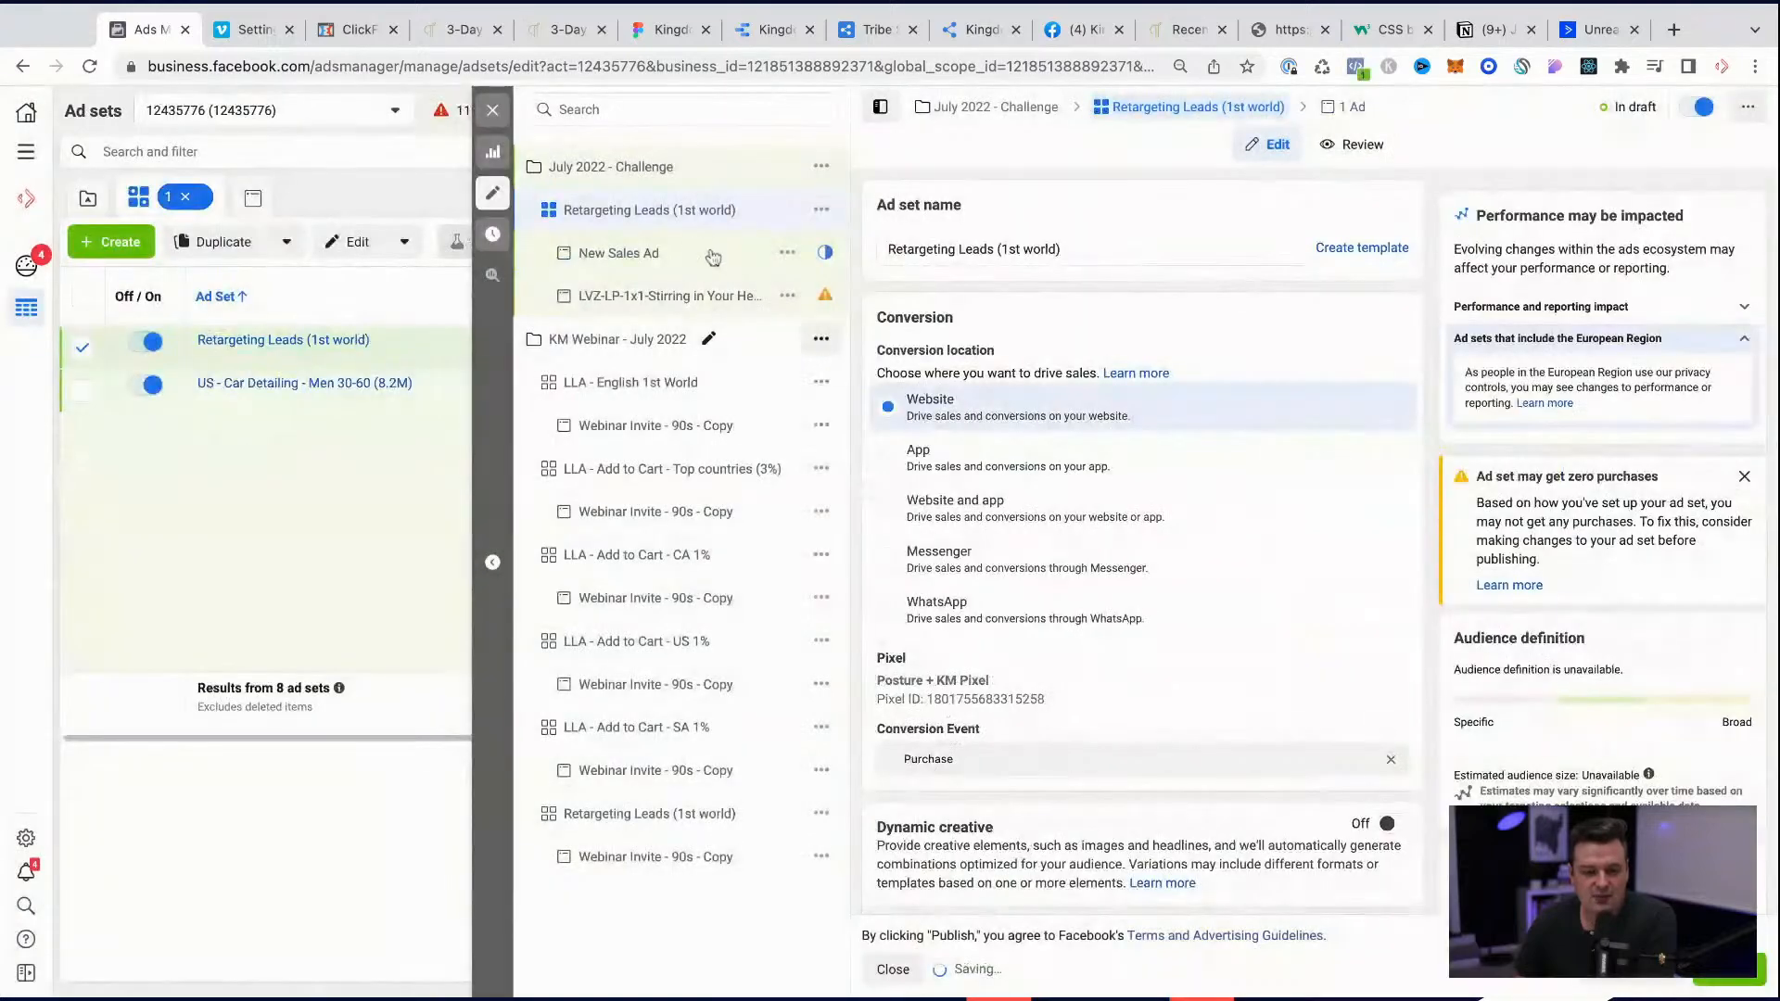
Step: Duplicate the Retargeting Leads (1st world) ad set once within its original campaign, showing existing reactions, comments and shares on new ads
left_click(822, 209)
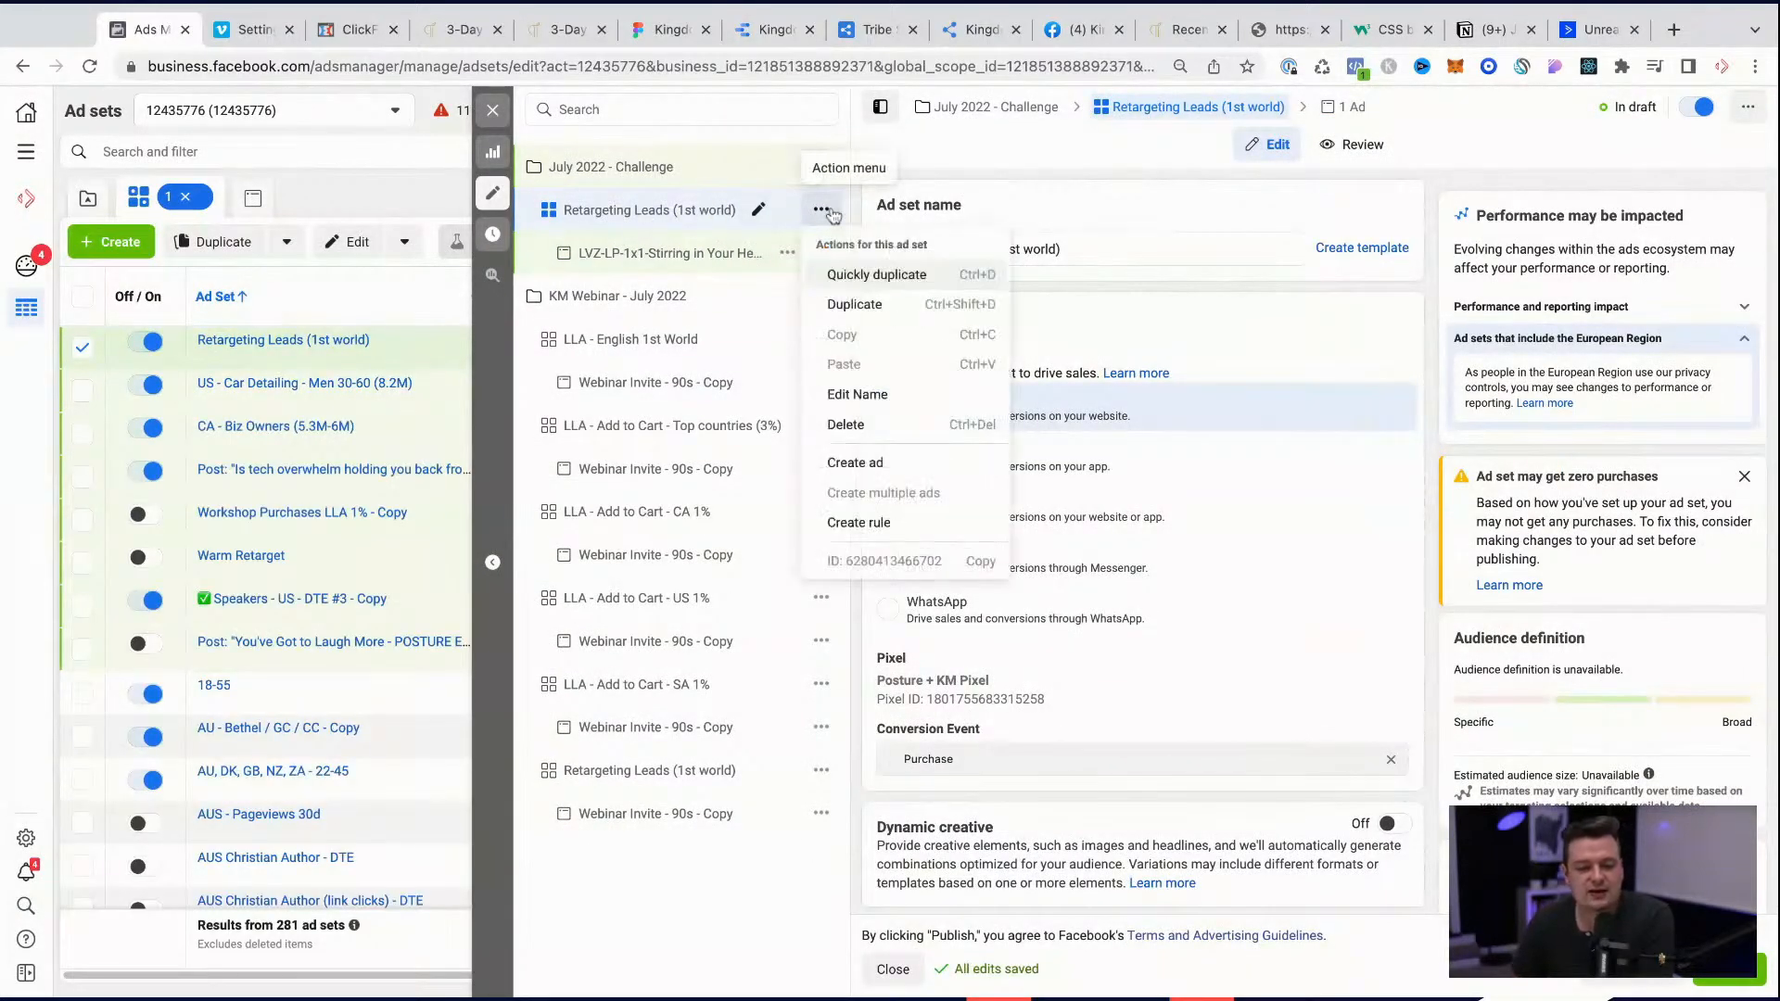
left_click(855, 305)
mouse_move(1007, 737)
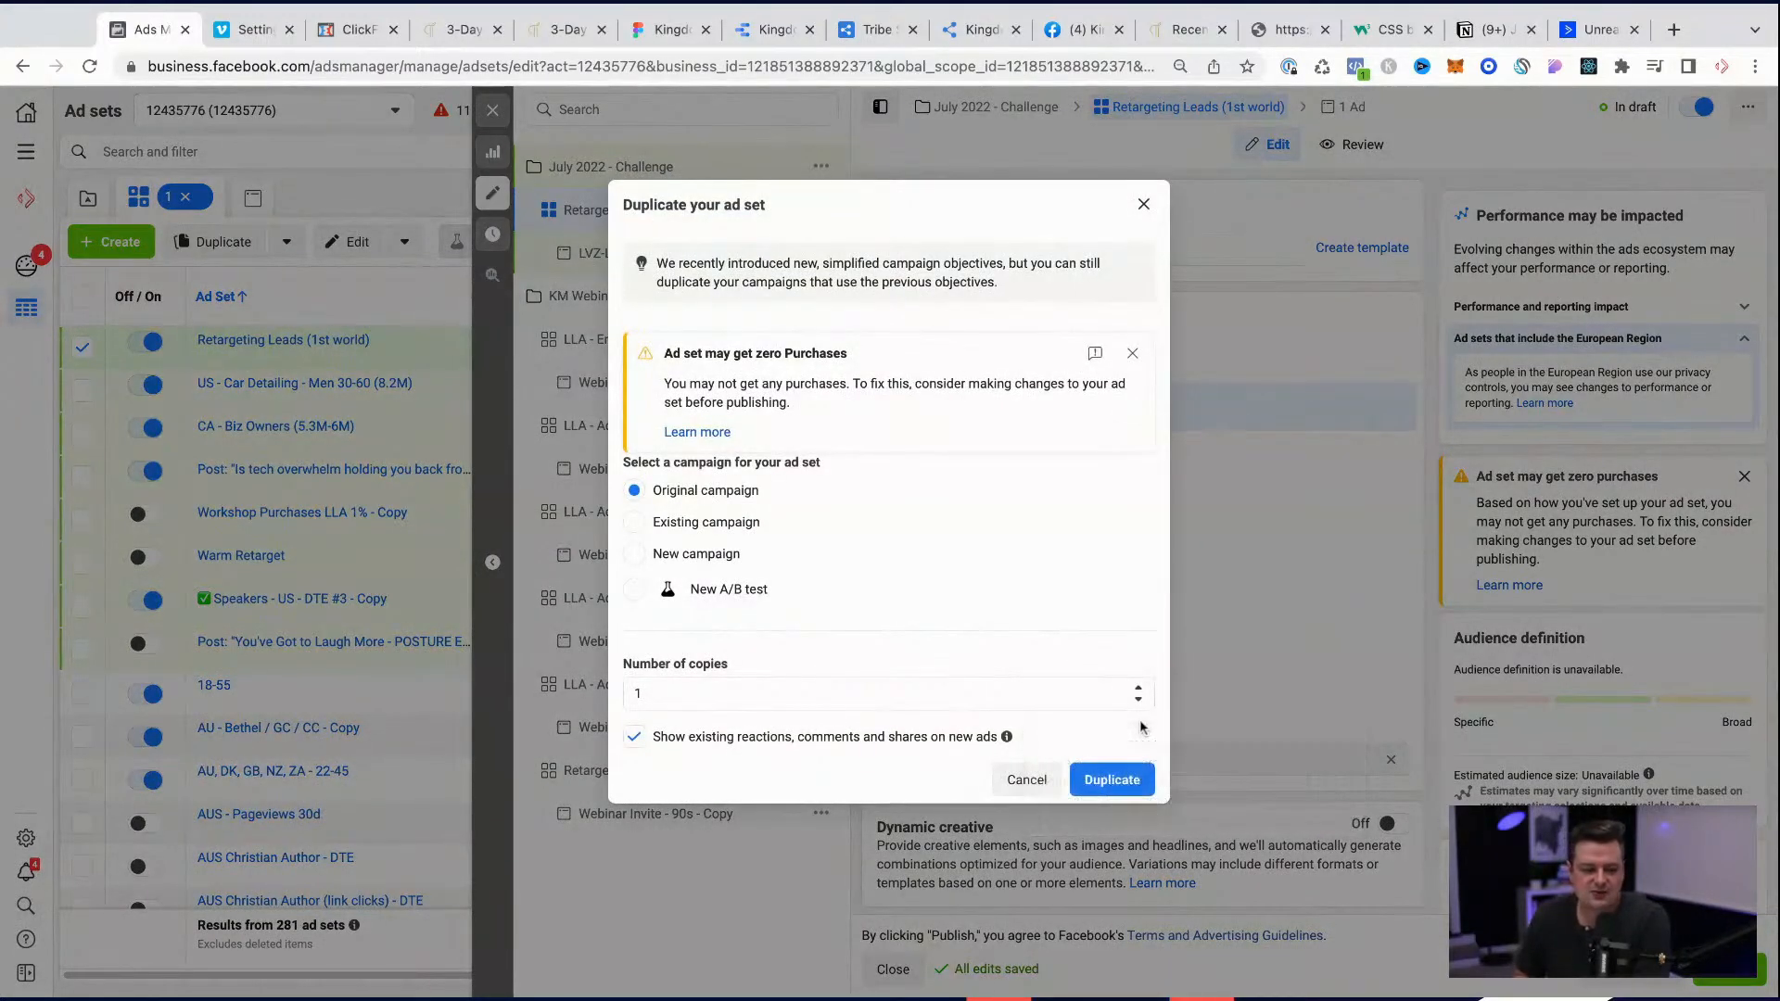
left_click(1136, 794)
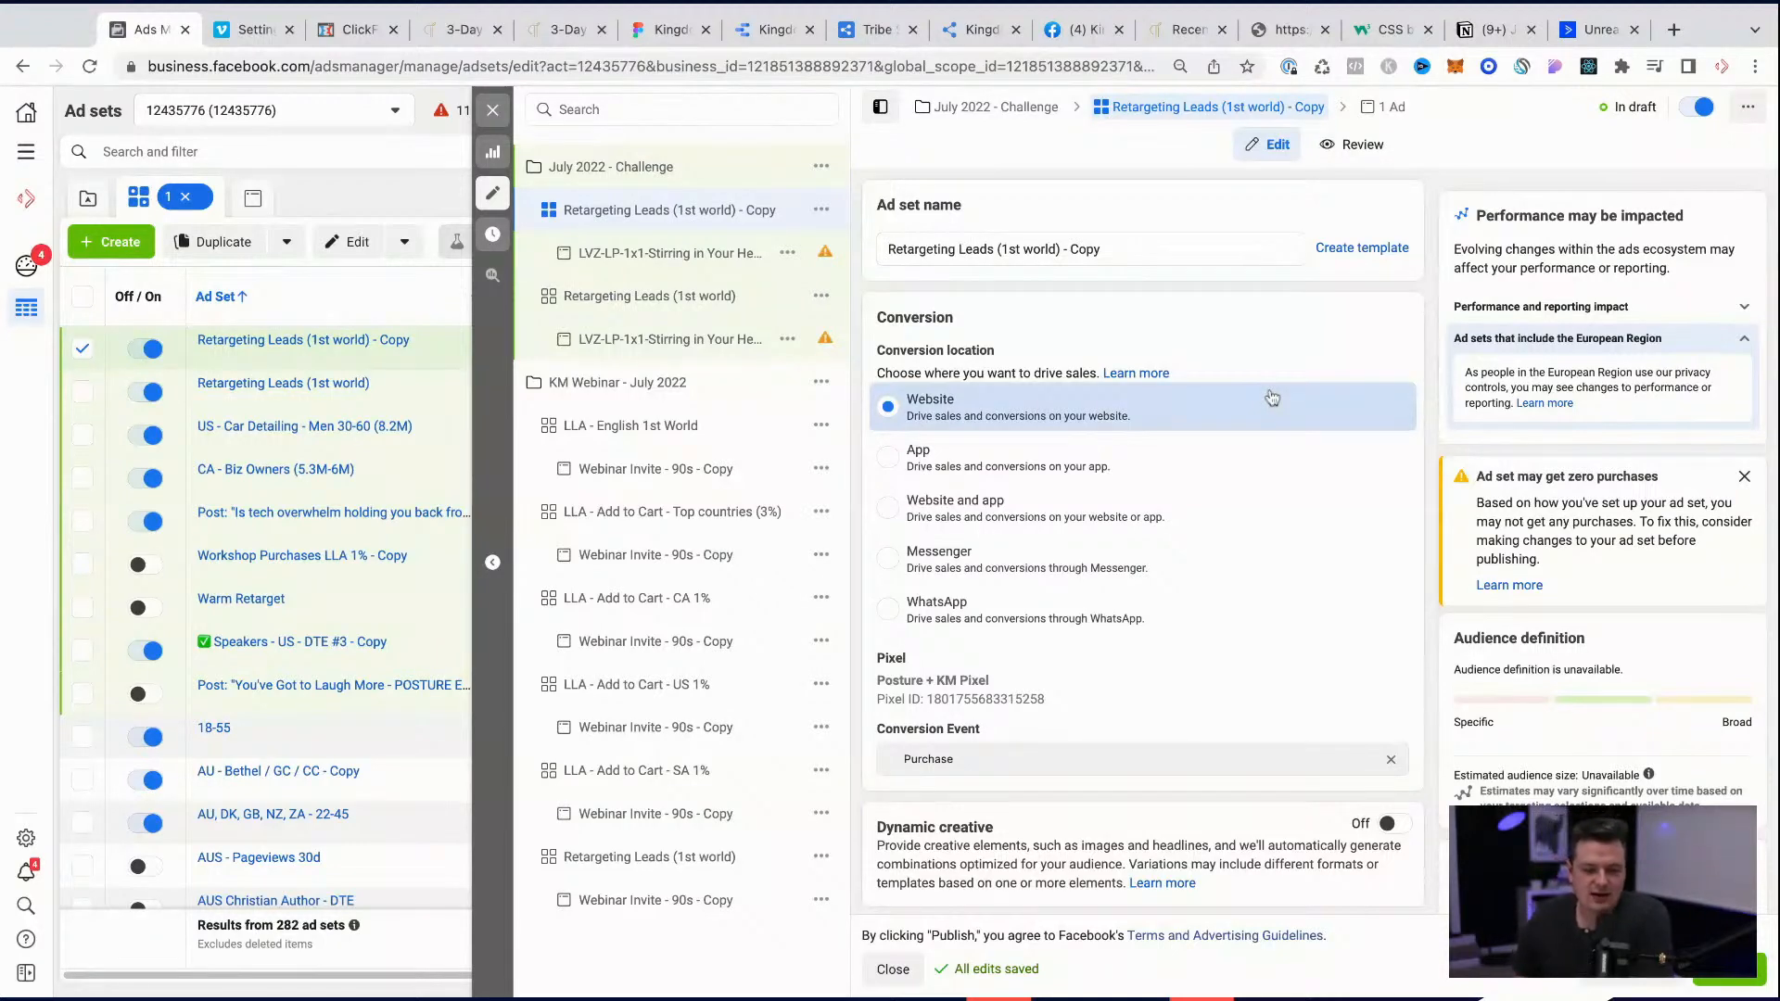
Step: Rename the Retargeting Leads (1st world) - Copy ad set as LLA
scroll(1066, 623, "down", 3)
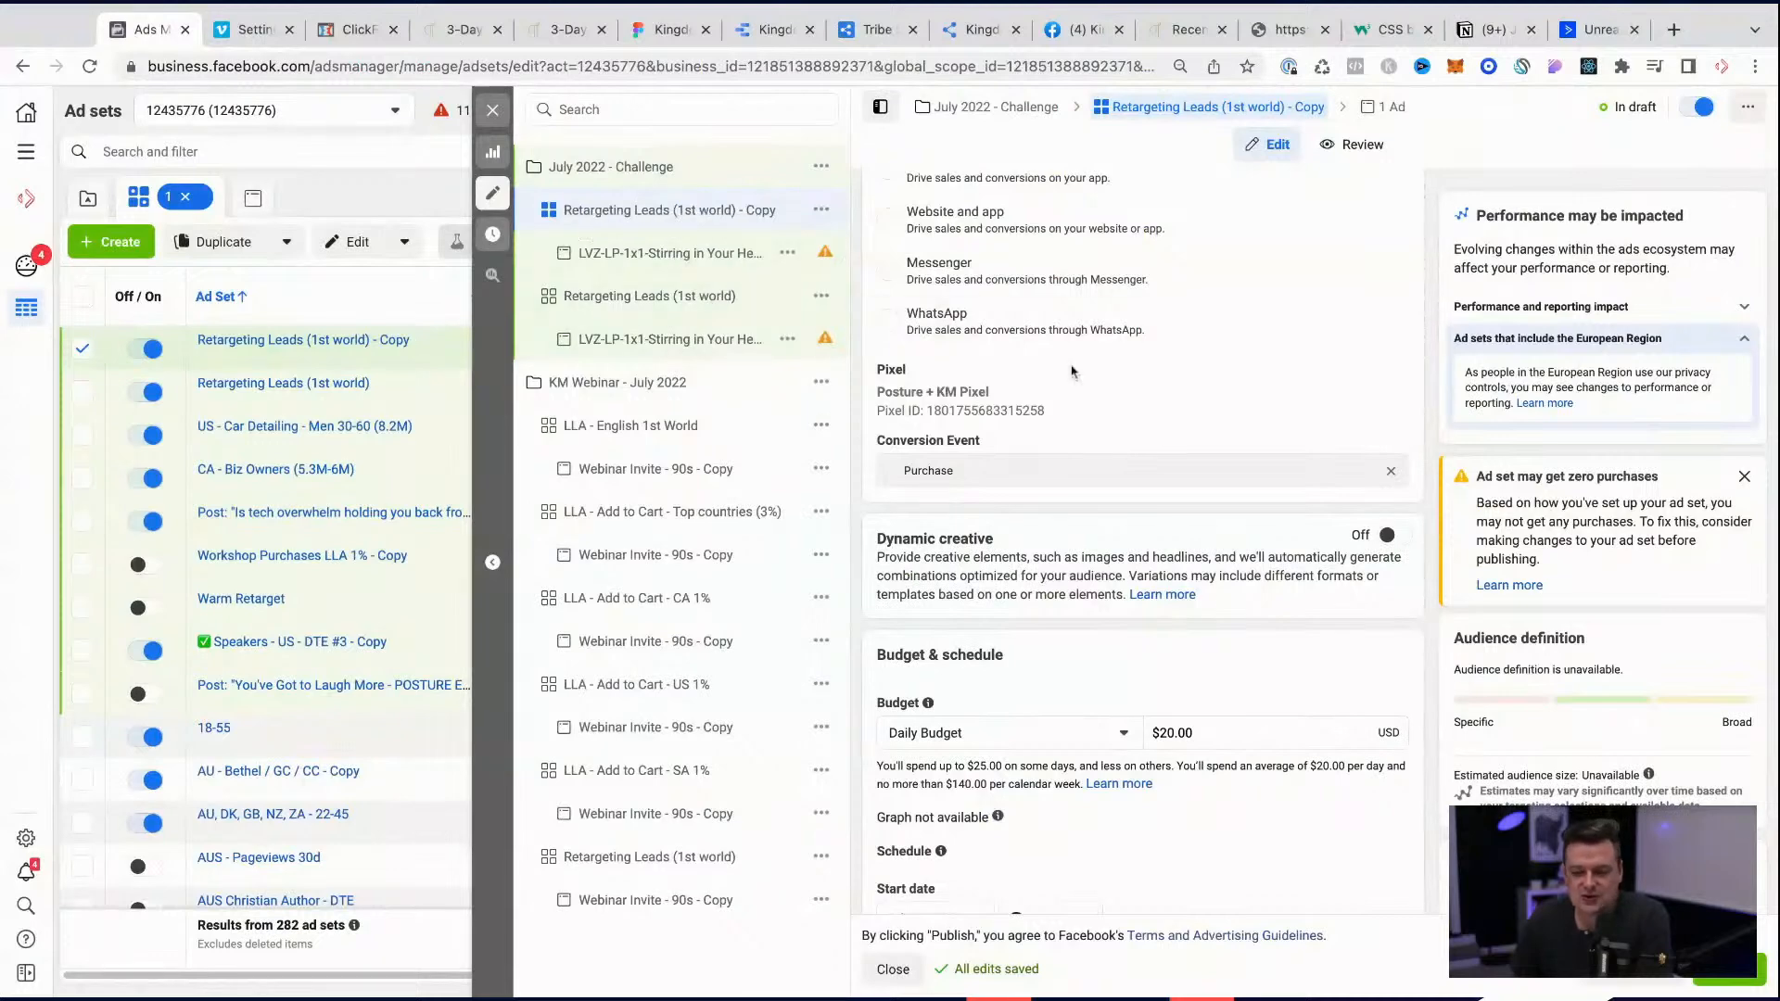
scroll(1066, 371, "up", 2)
scroll(1072, 371, "down", 5)
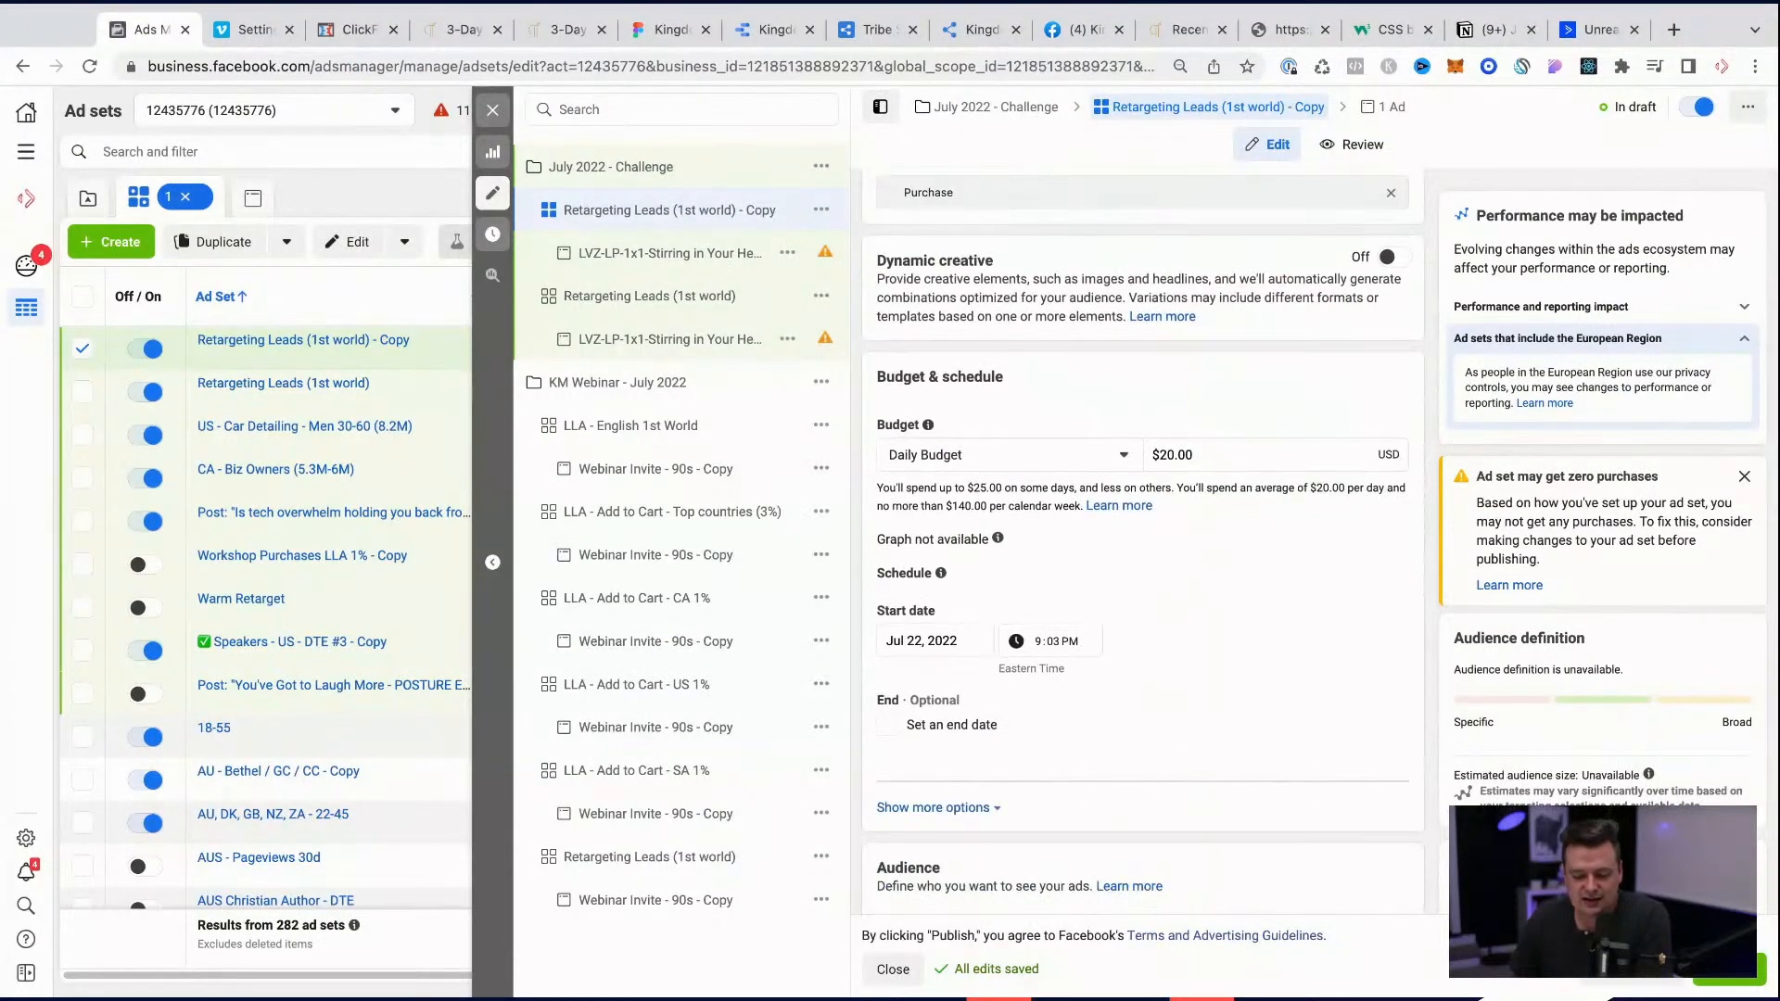
scroll(1071, 371, "down", 7)
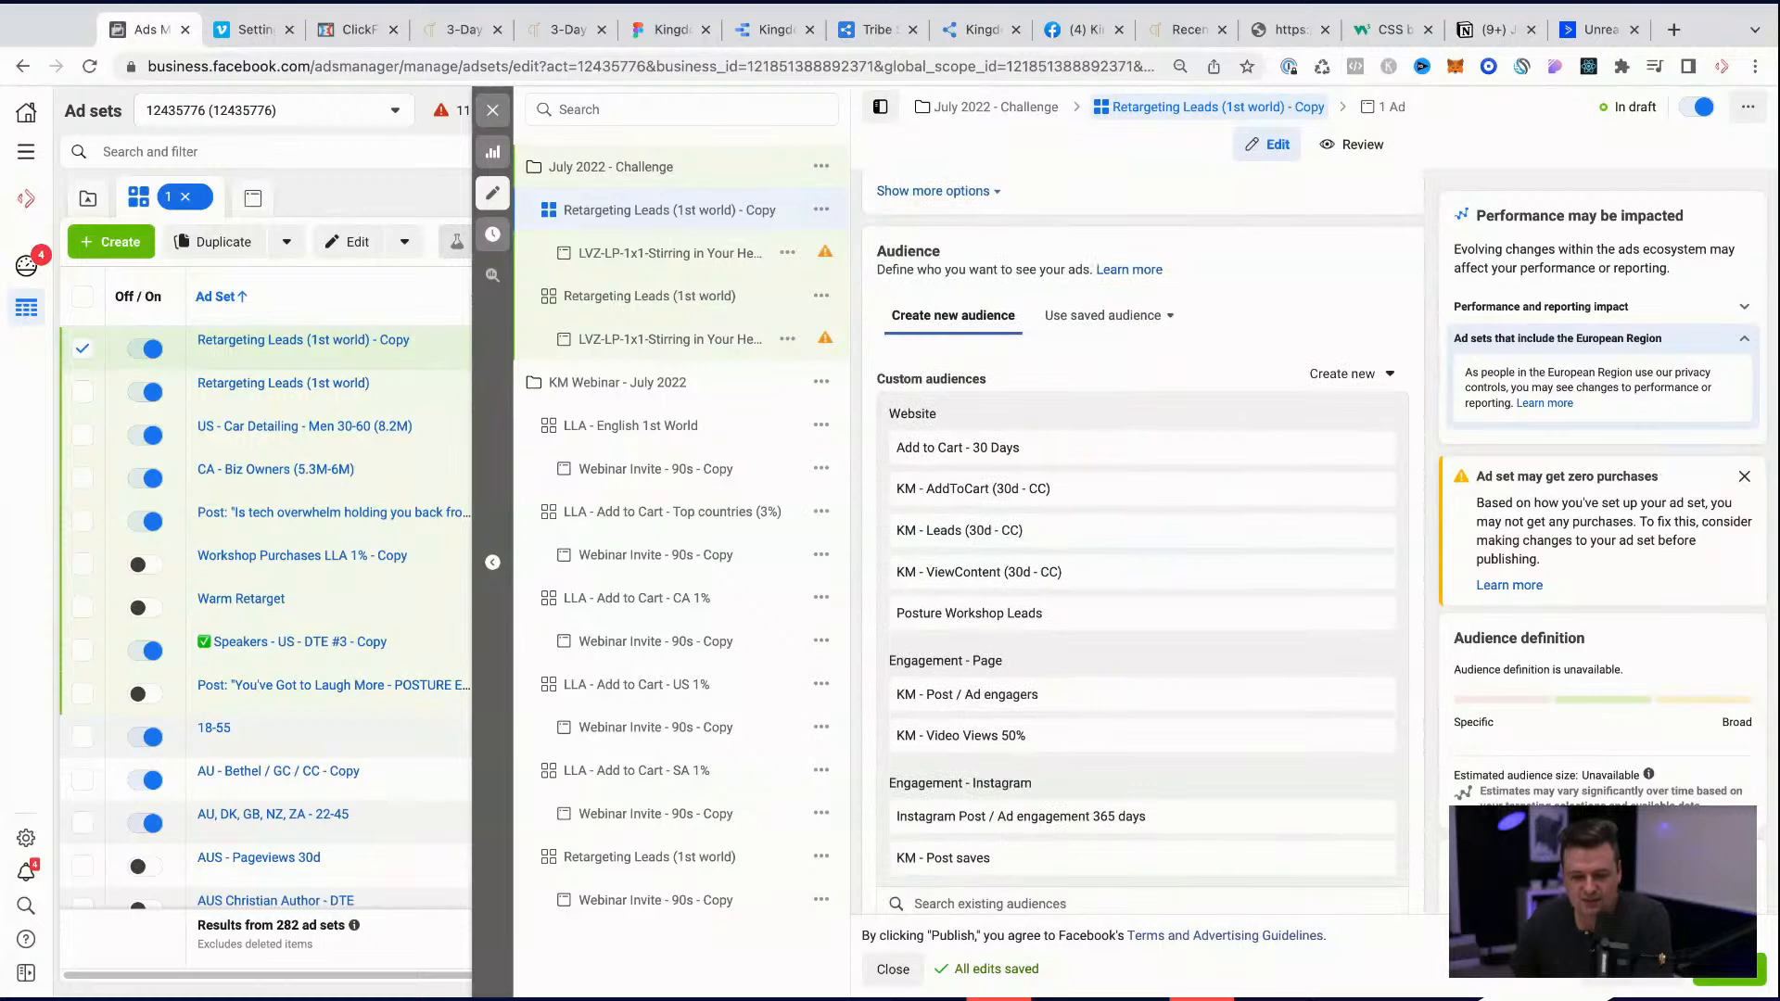
scroll(1078, 394, "up", 2)
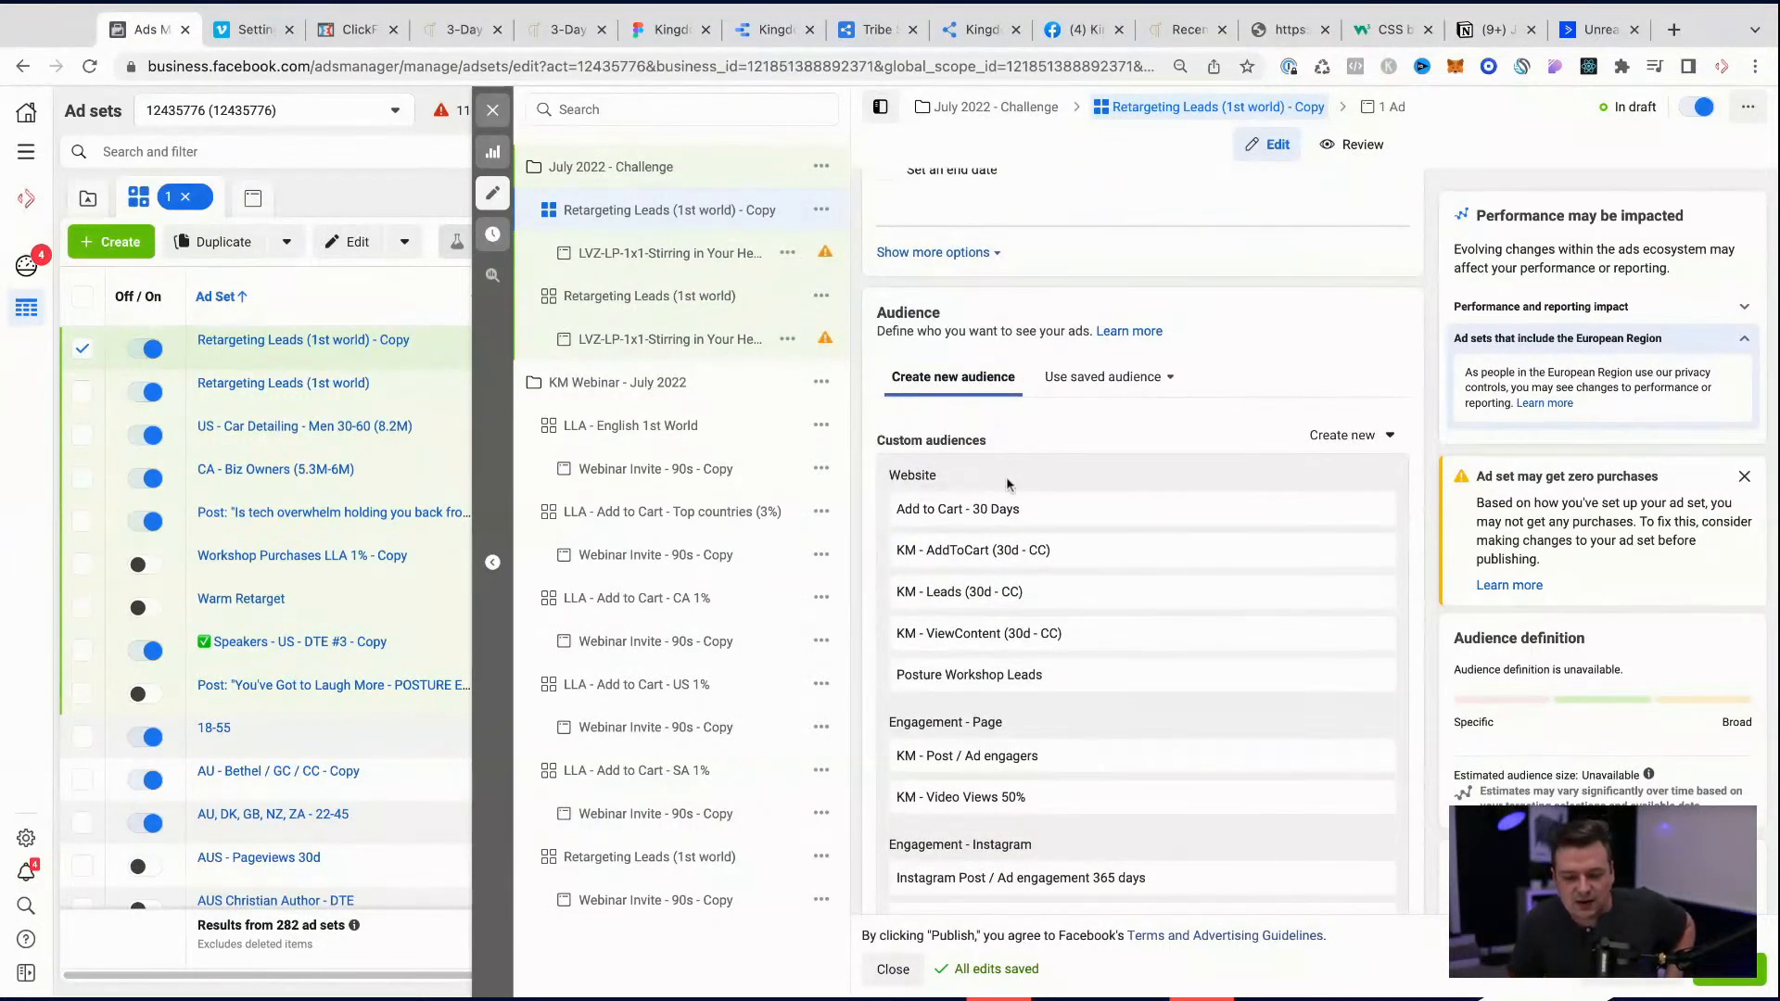
scroll(951, 255, "up", 10)
triple_click(950, 252)
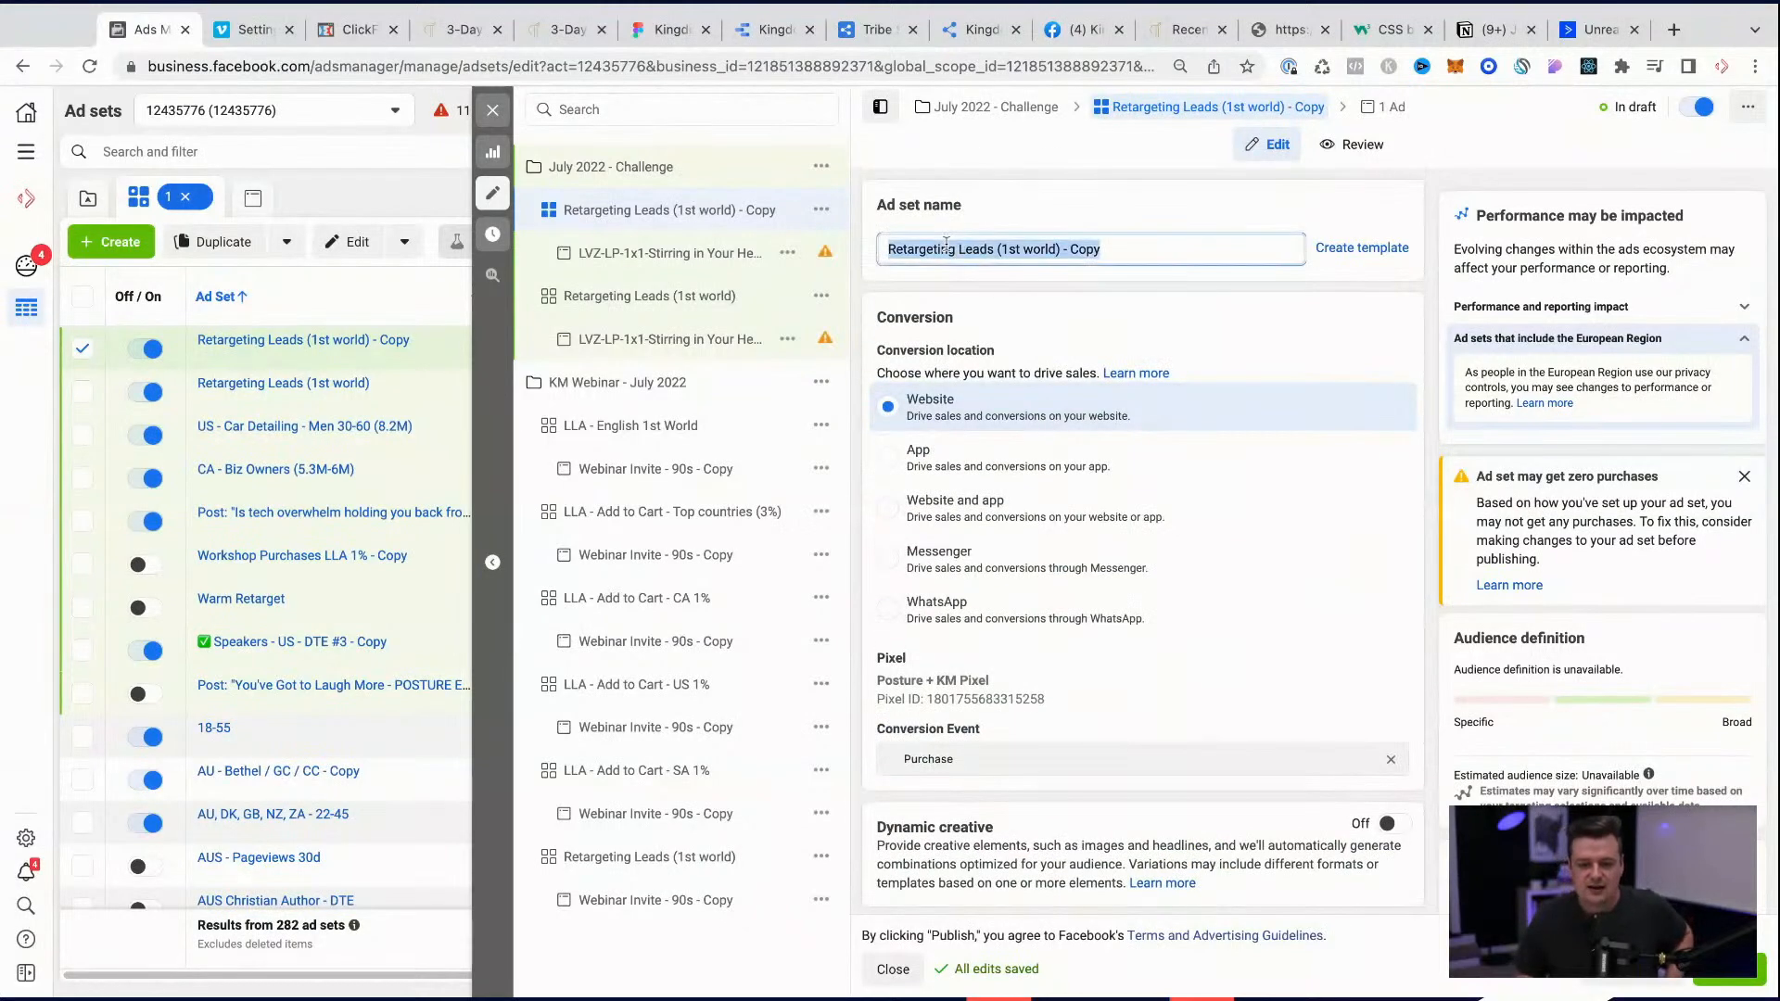
key("BackSpace")
type("LLA")
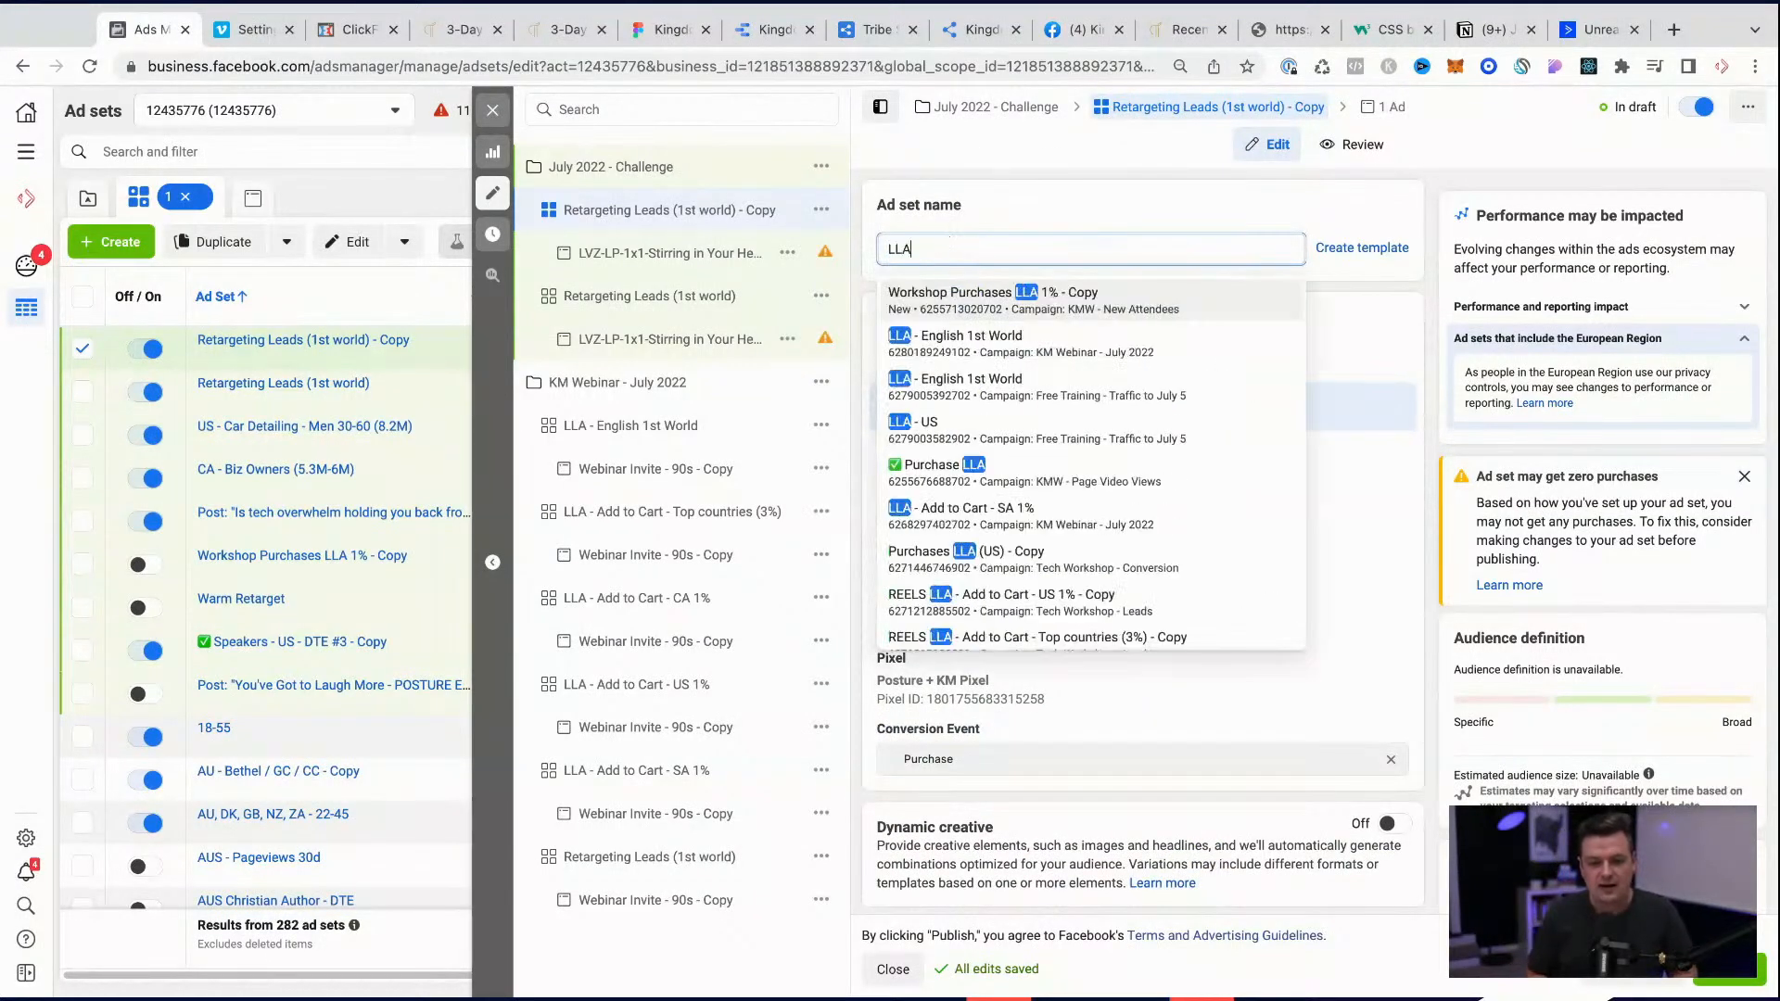
left_click(1093, 208)
Step: Remove all website, page engagement and Instagram engagement custom audiences from the LLA ad set
scroll(1133, 570, "down", 8)
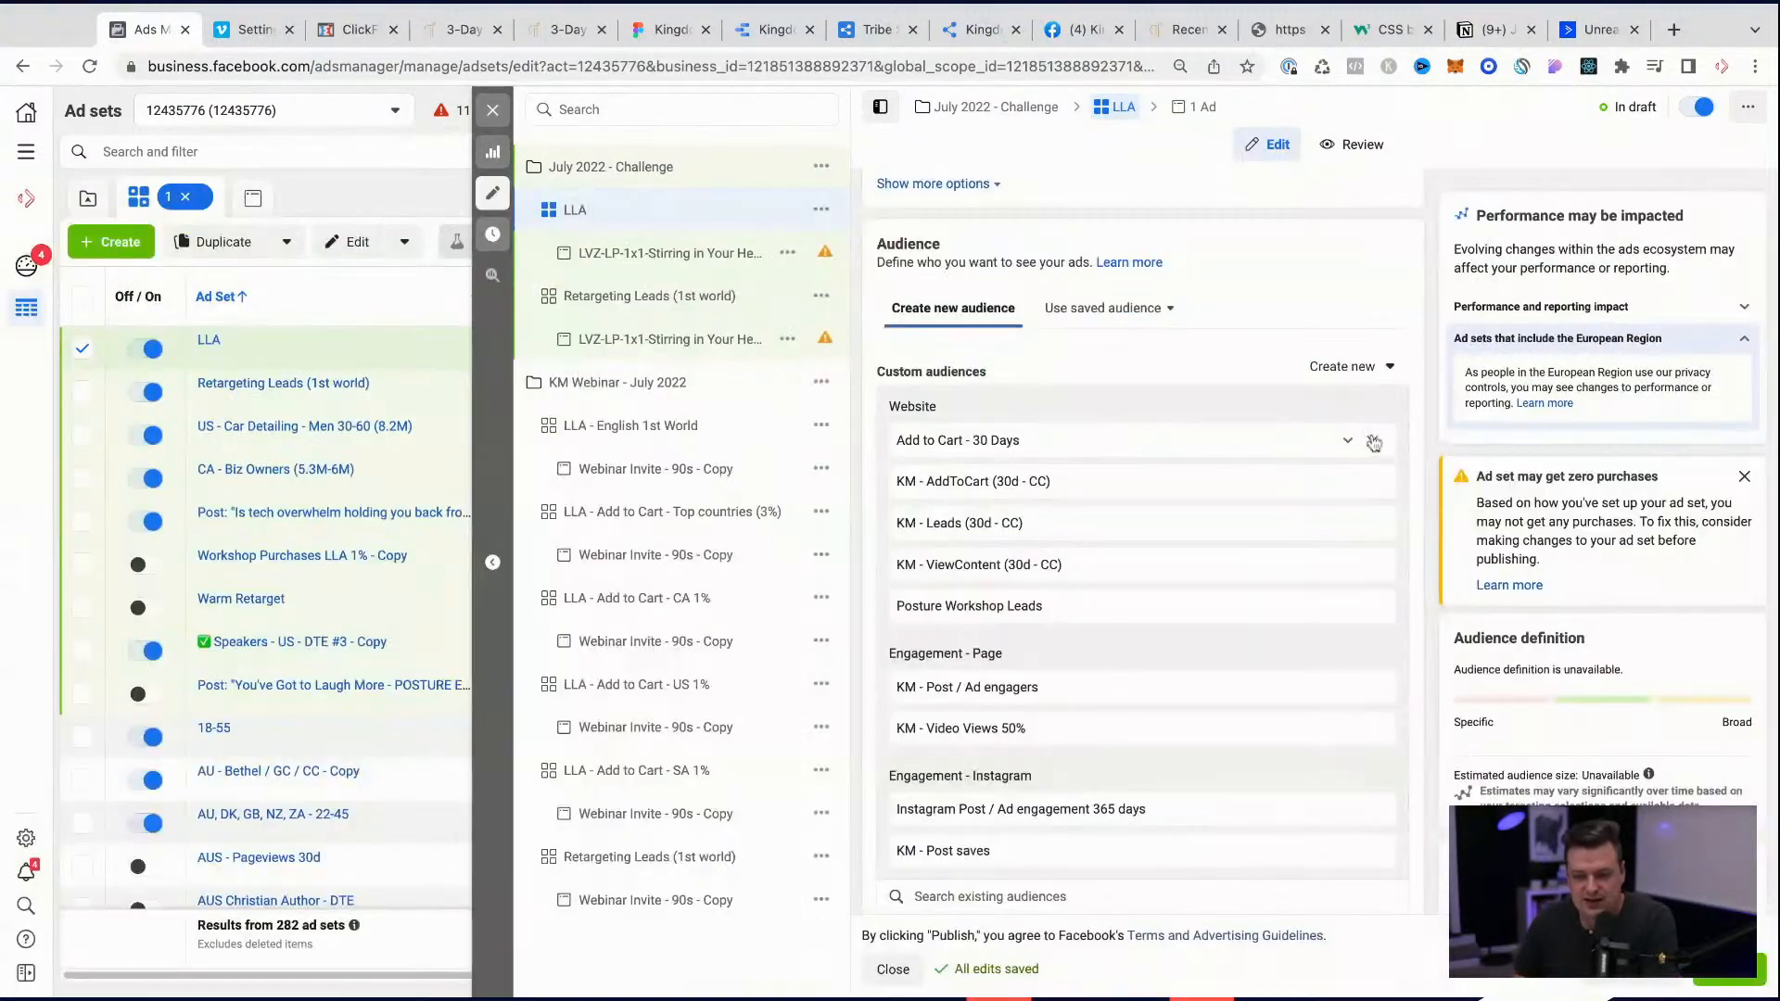
left_click(1373, 442)
left_click(1373, 442)
left_click(1373, 442)
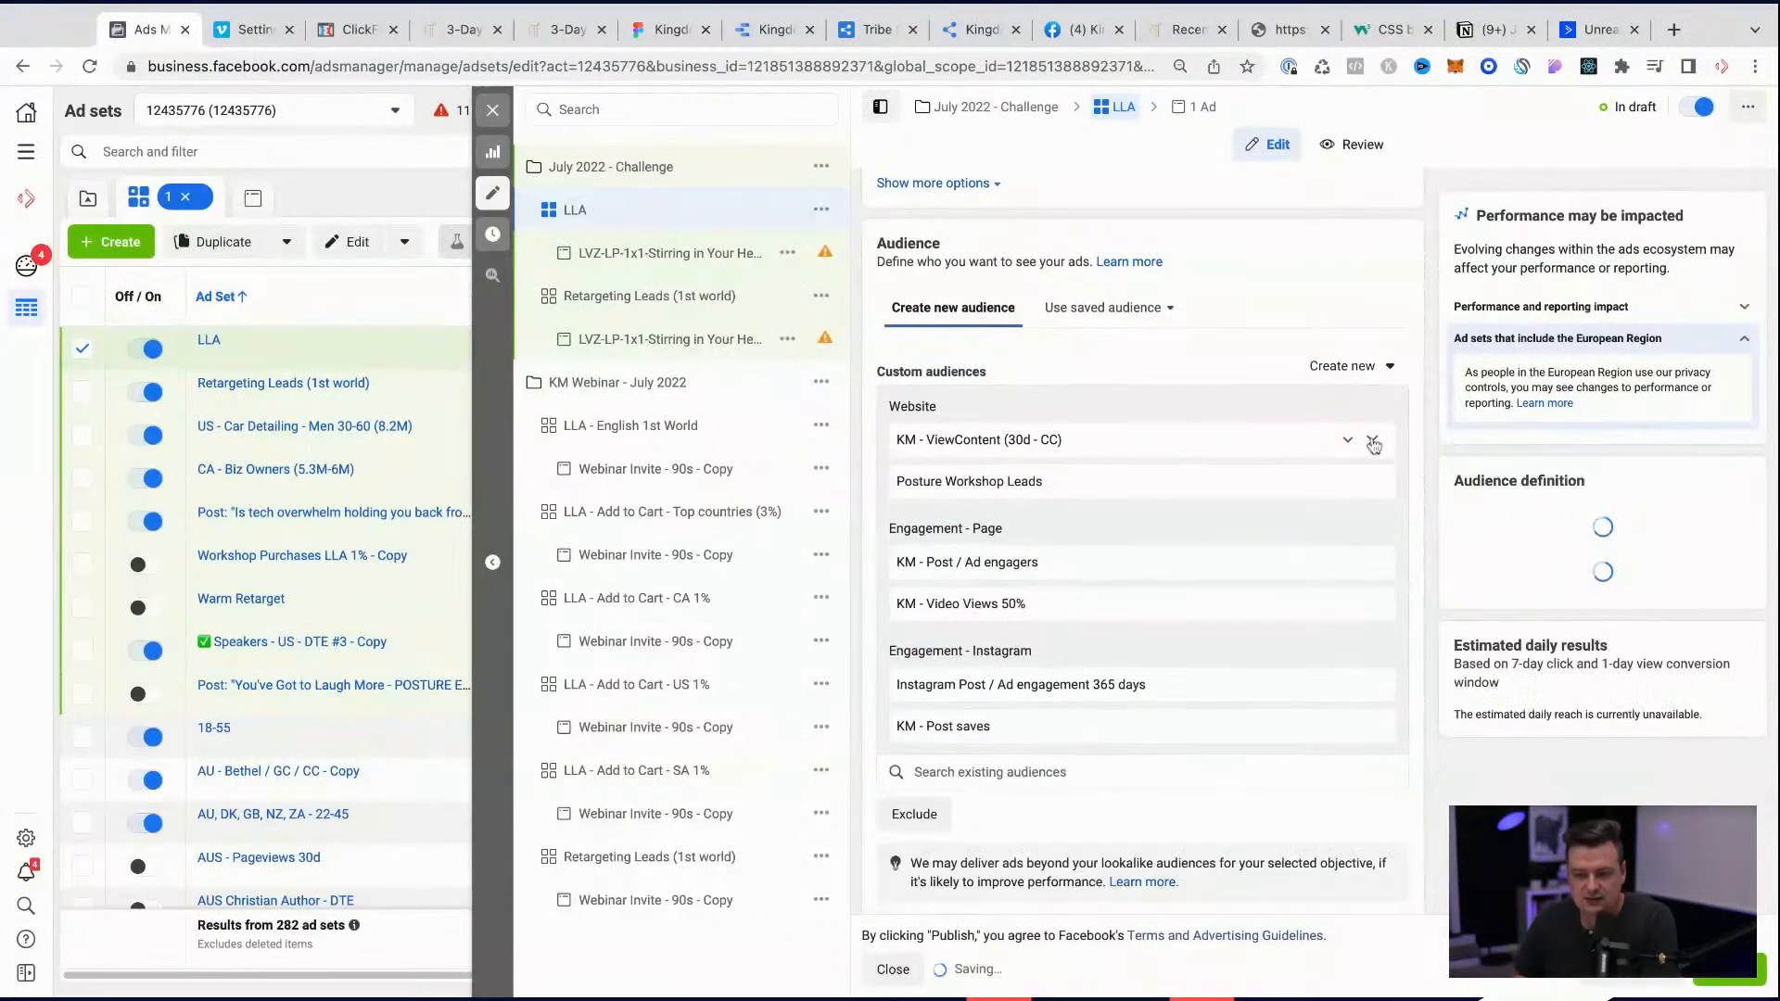
left_click(1372, 442)
left_click(1373, 442)
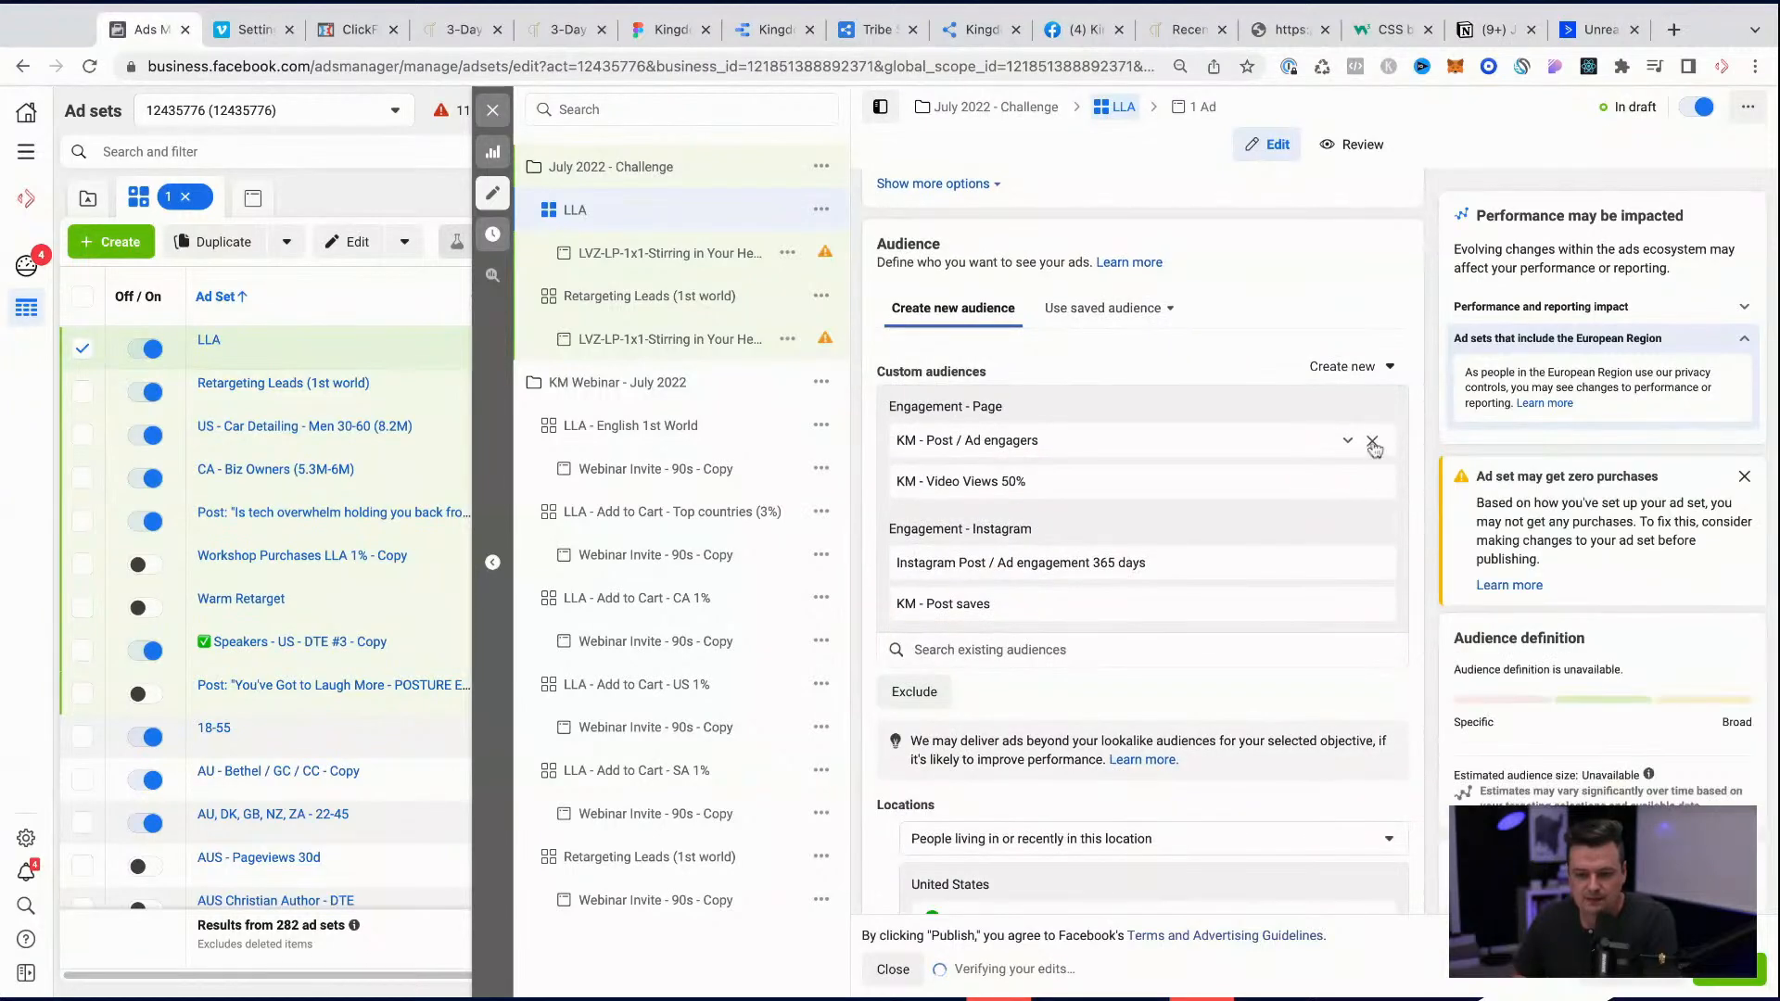
left_click(1373, 442)
left_click(1373, 442)
left_click(1373, 443)
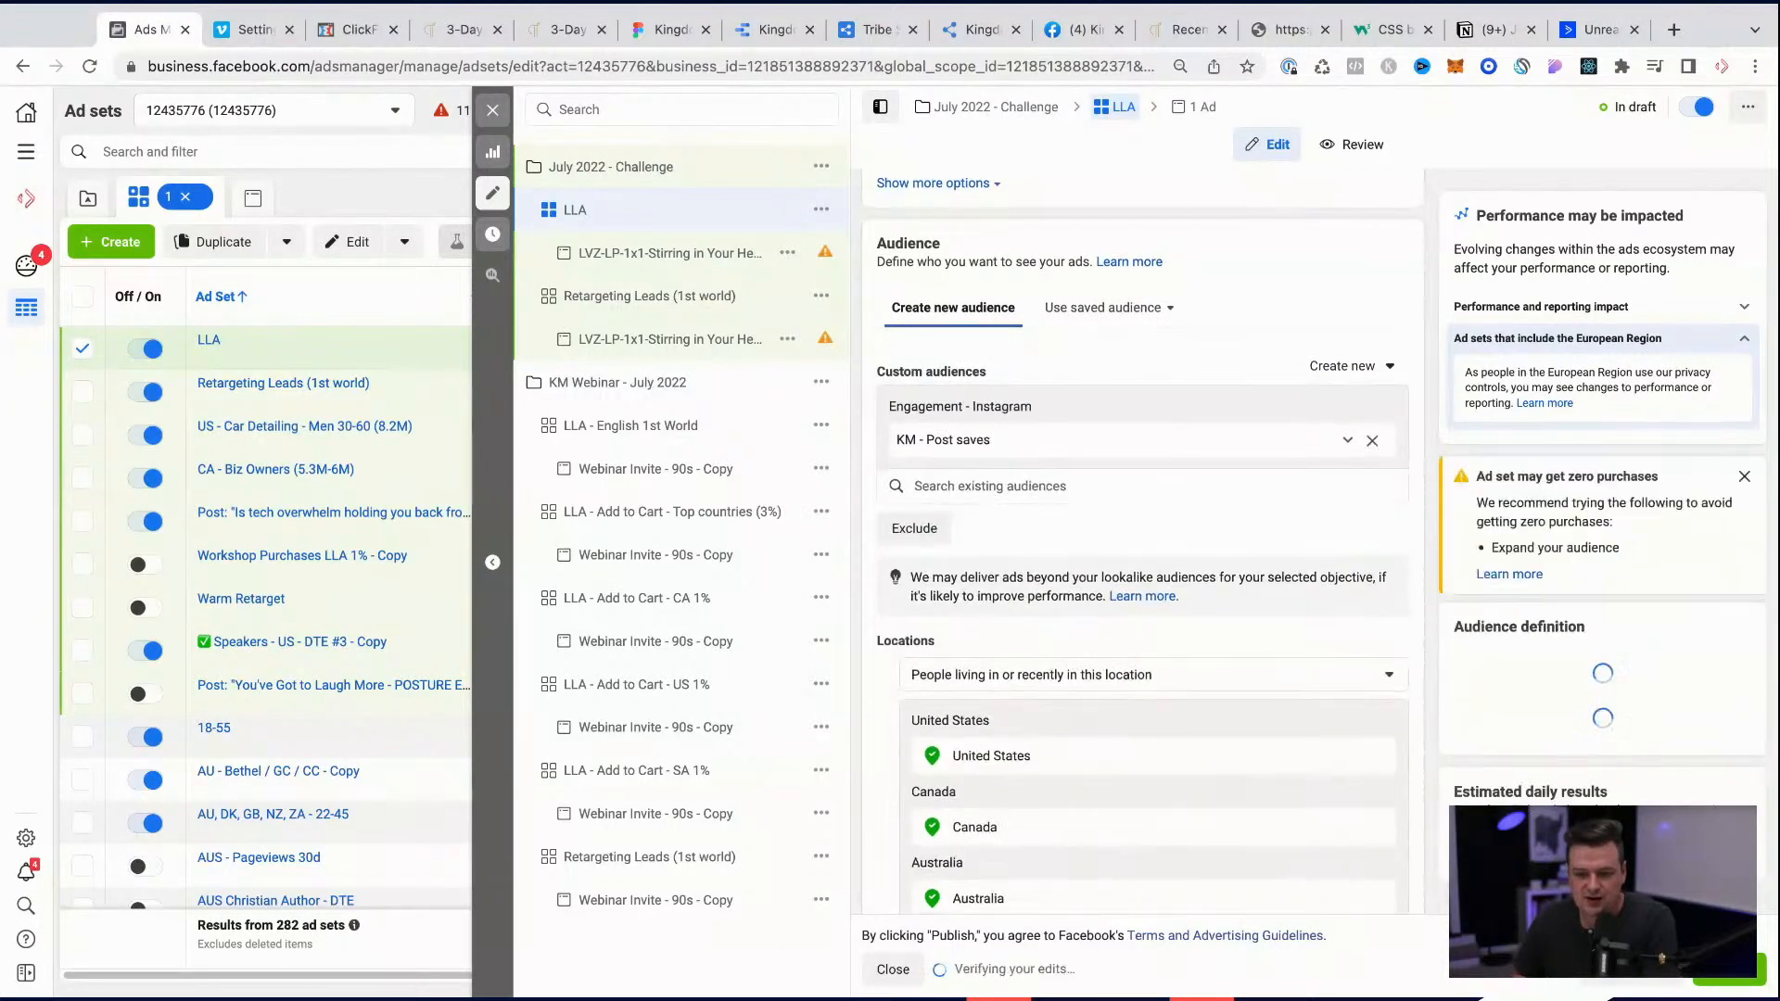
left_click(1372, 442)
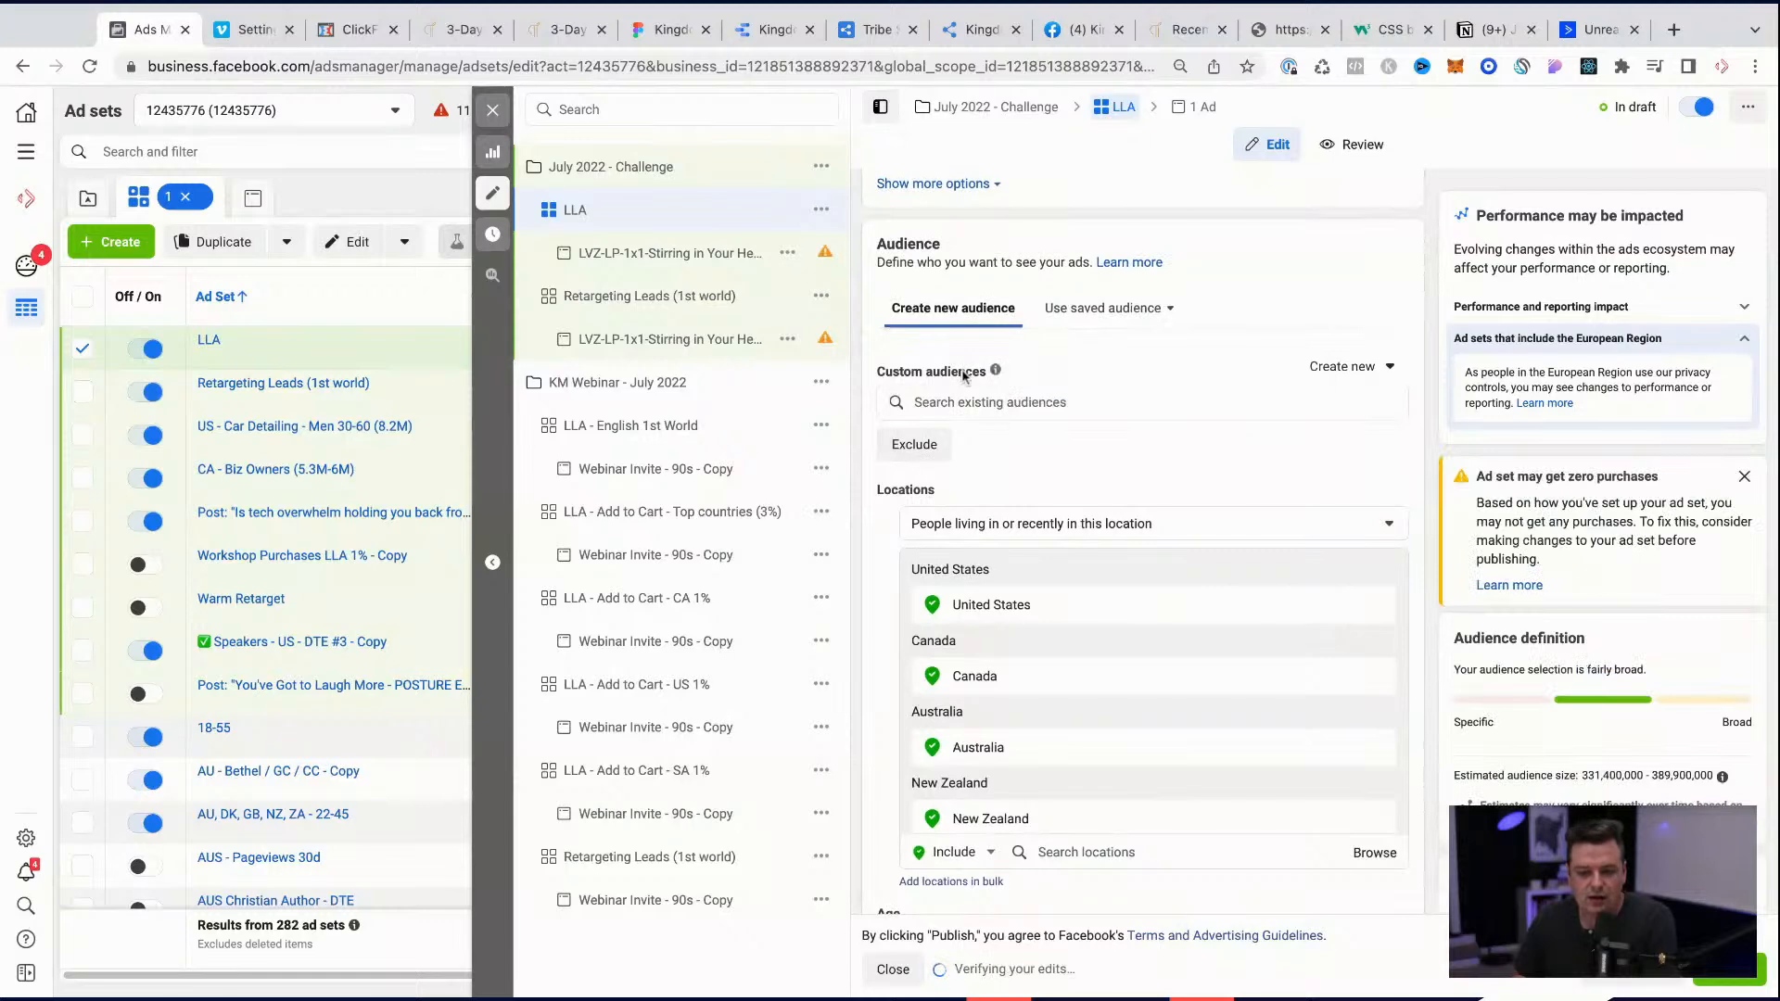
Step: Add the 1% KM - AddToCart (30d - CC) lookalikes for AU, CA, ZA and US, plus the AU KM - PageViews lookalike, to the LLA ad set
left_click(955, 403)
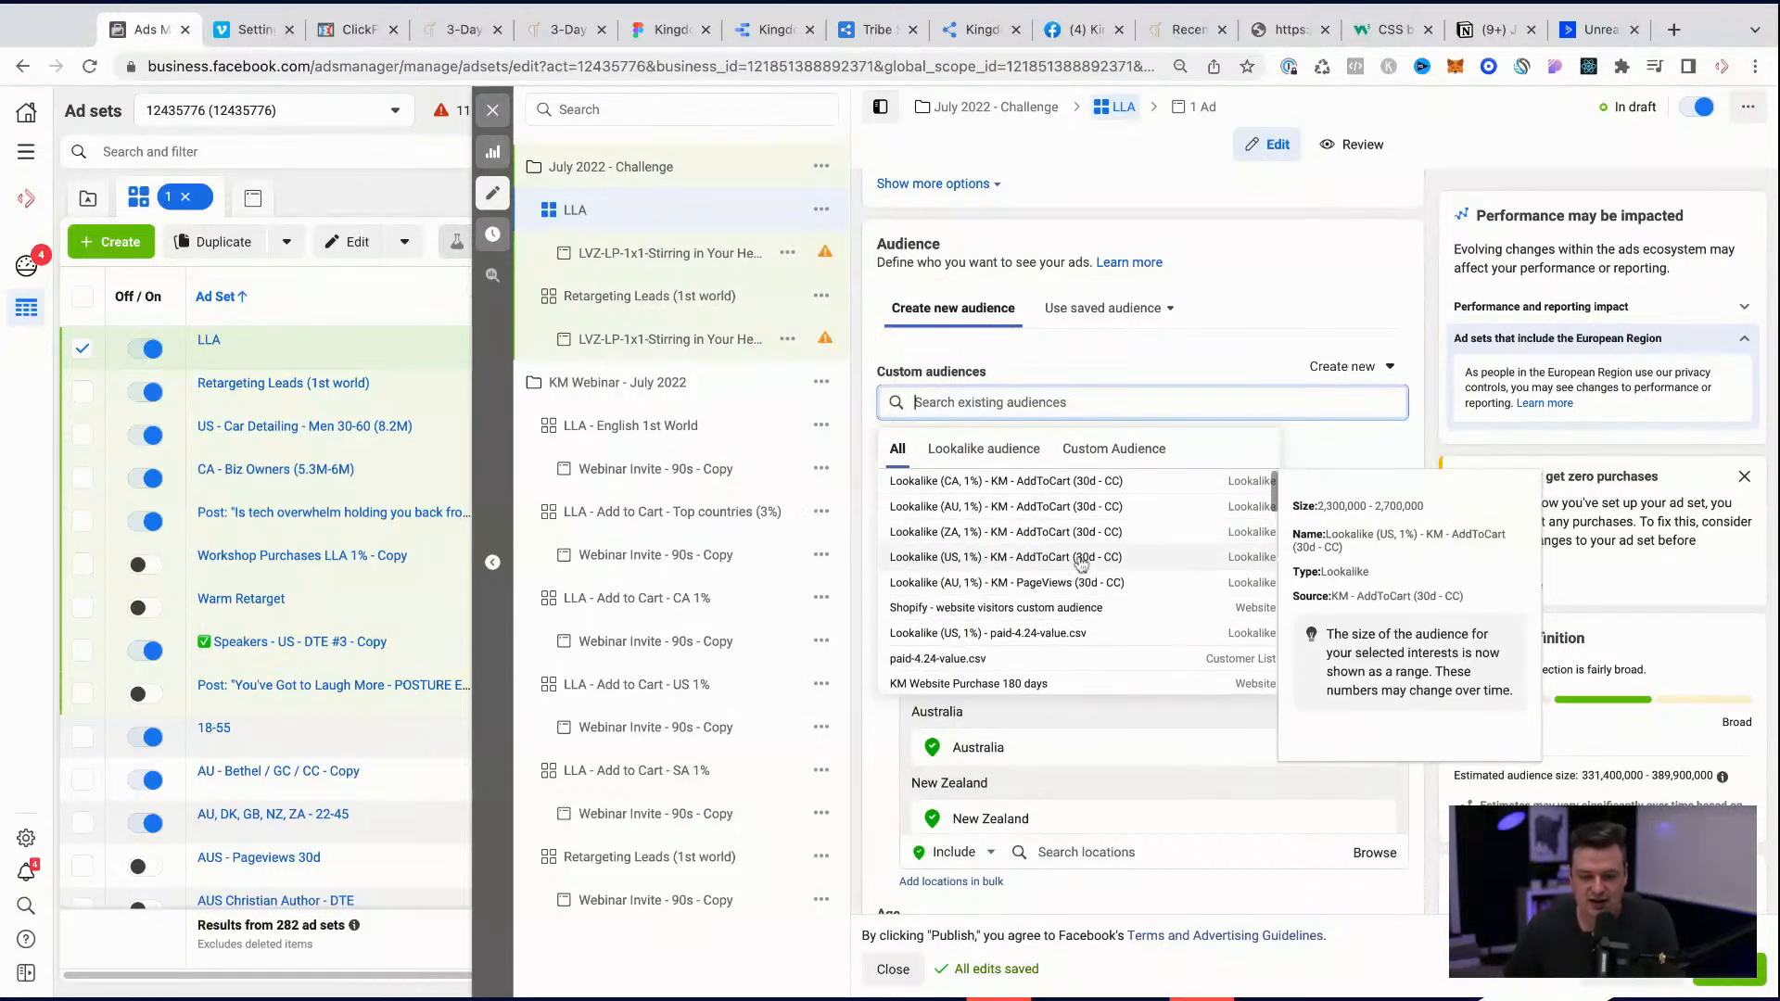
left_click(1039, 584)
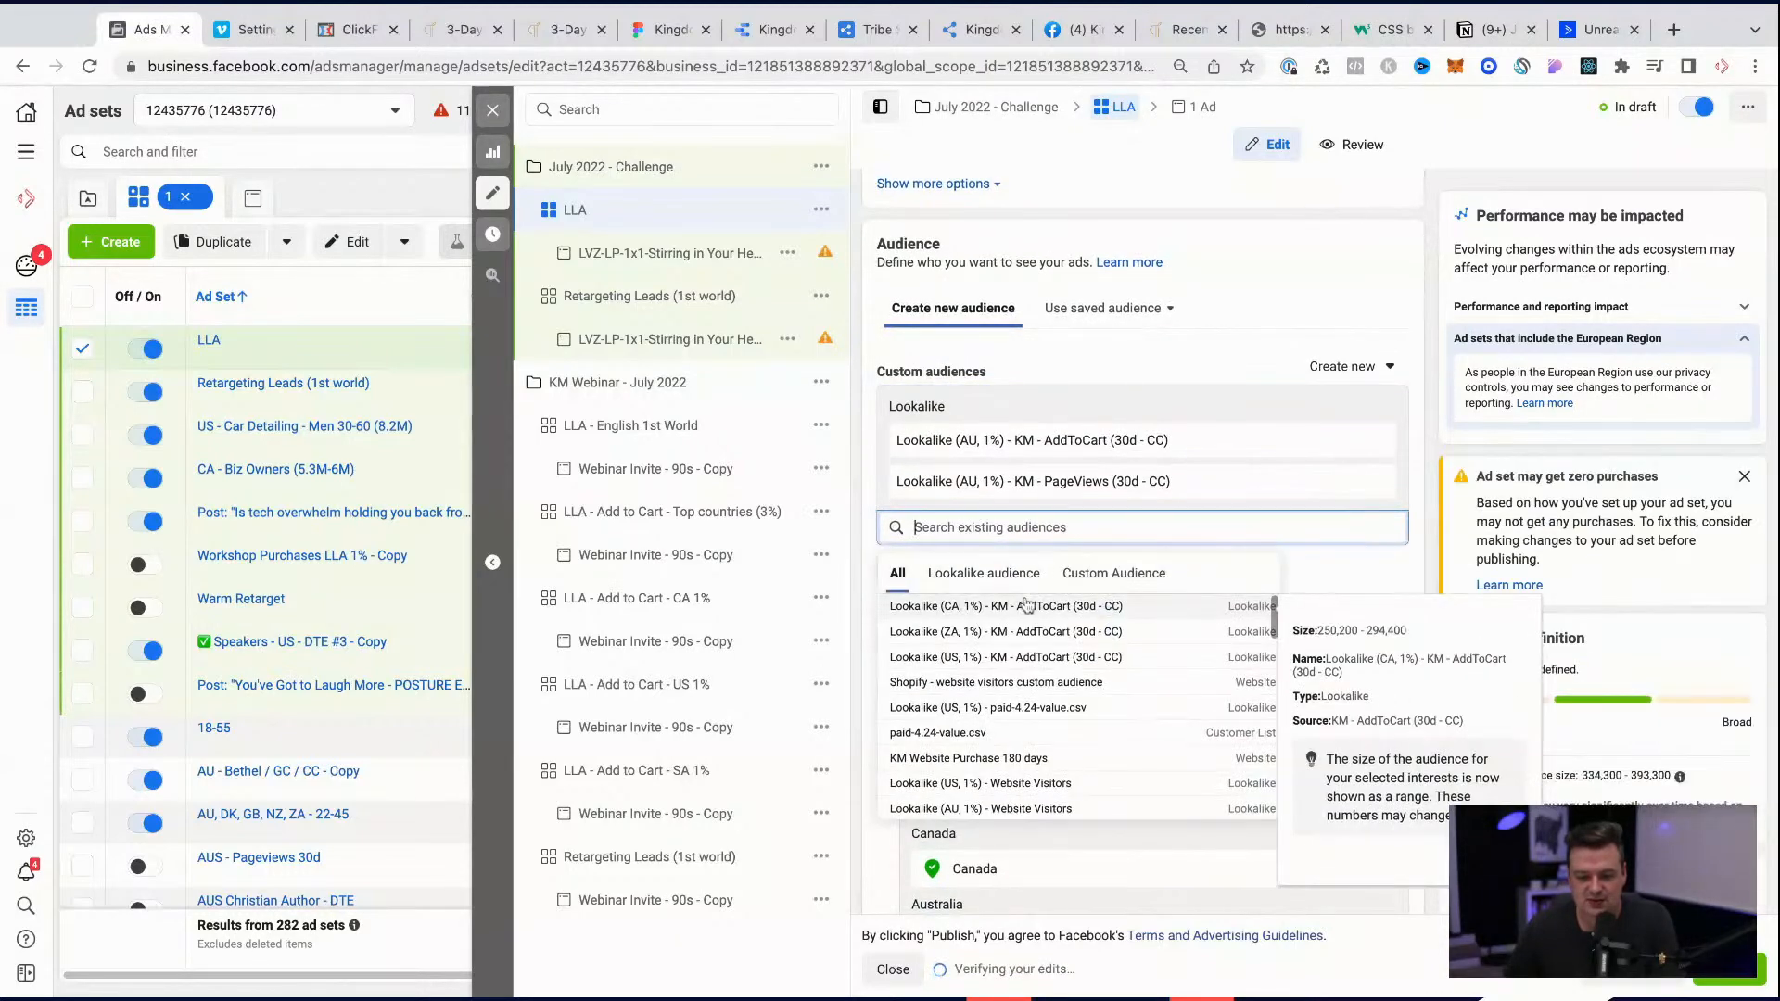
left_click(1031, 606)
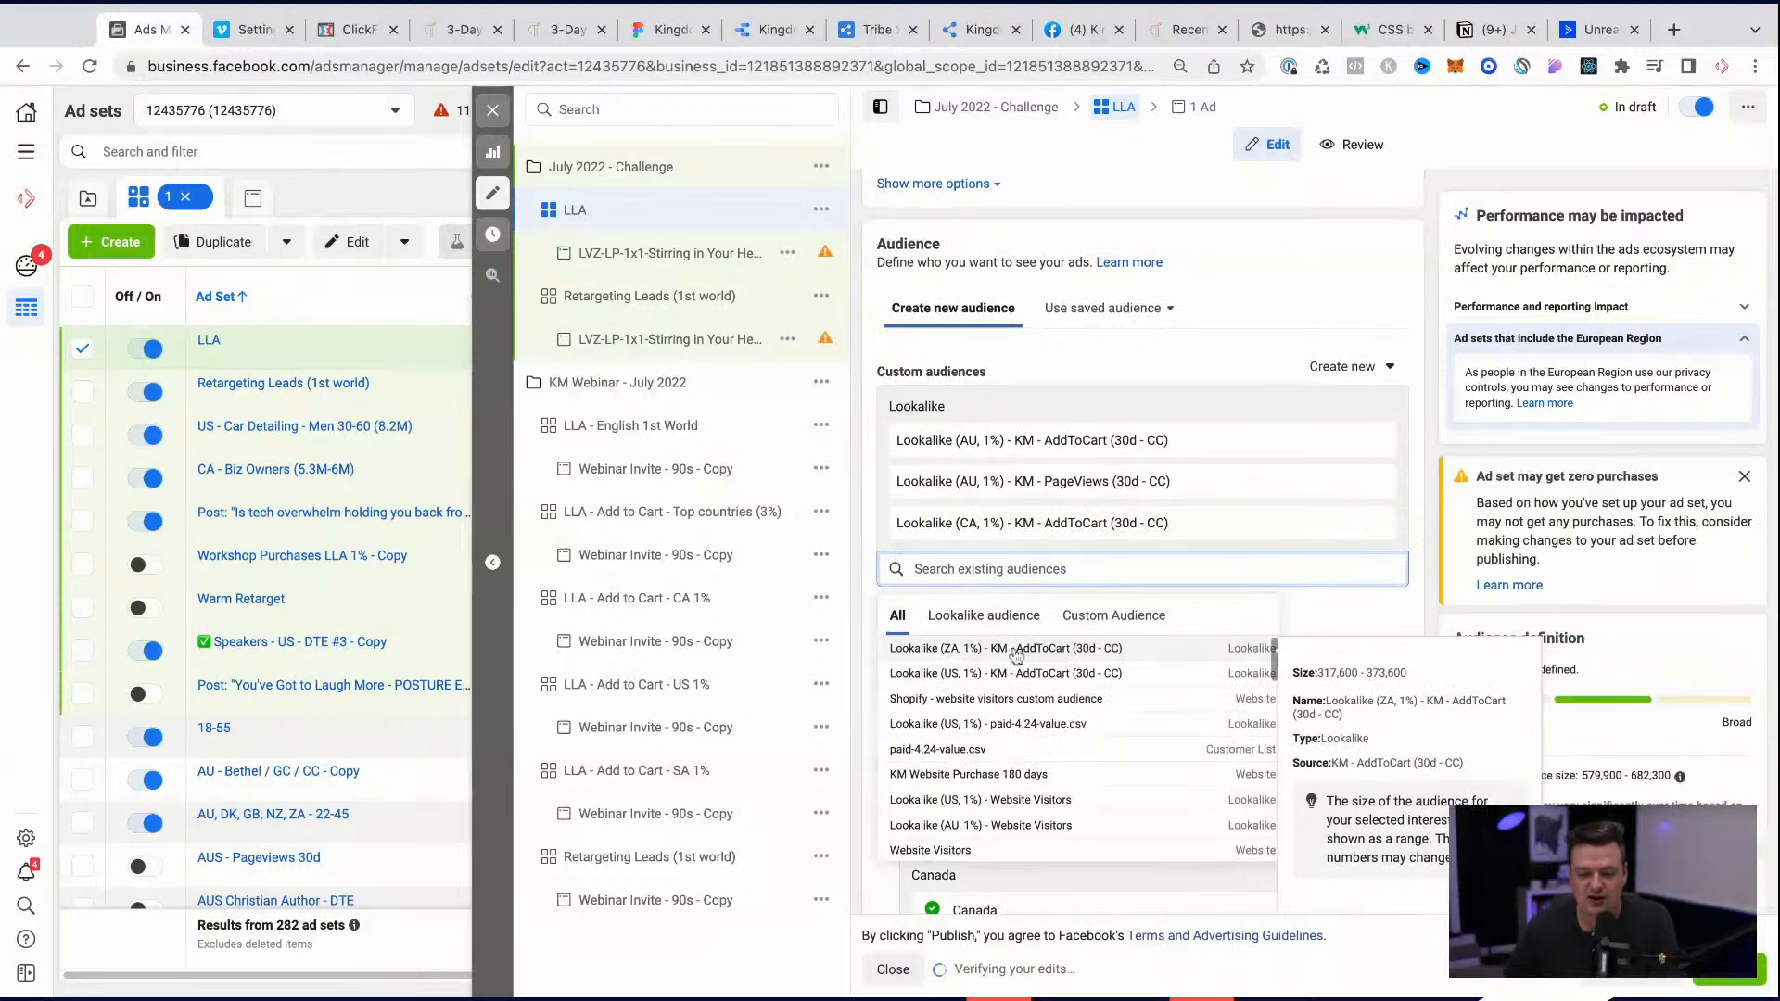
left_click(1020, 648)
left_click(1032, 691)
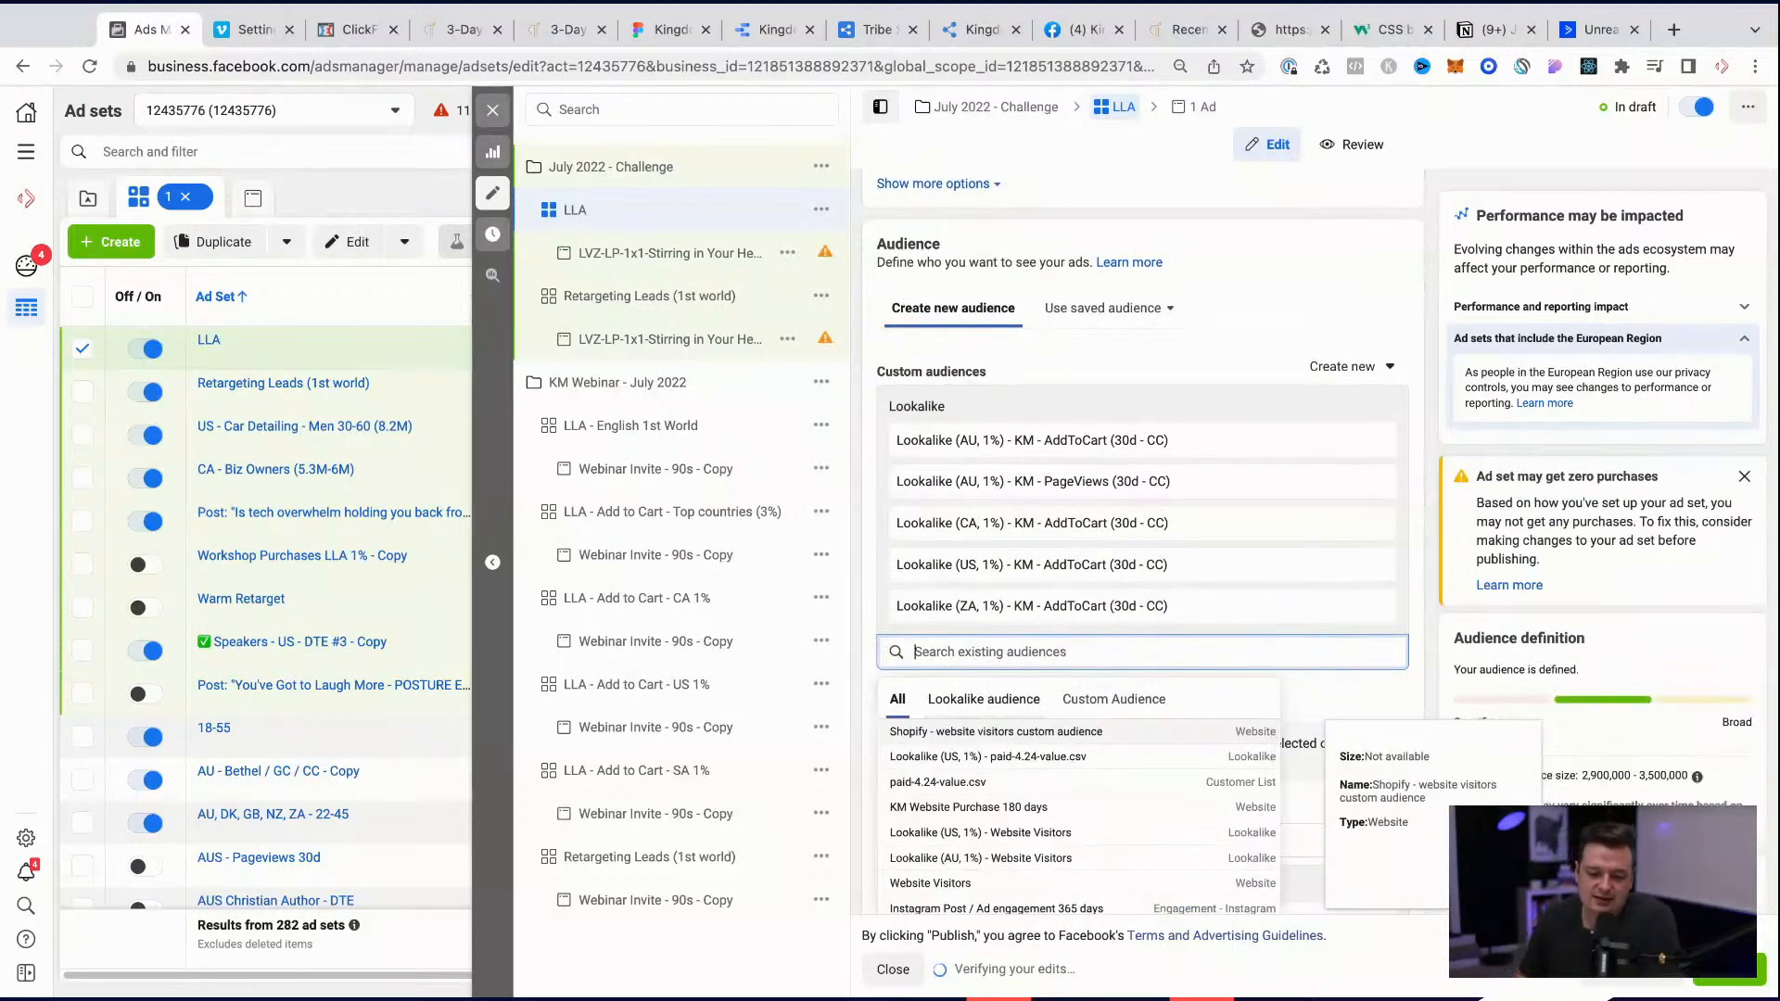
Step: Look through the remaining existing audiences for further lookalikes that could suit the LLA ad set
scroll(1246, 657, "down", 1)
scroll(1246, 657, "down", 1)
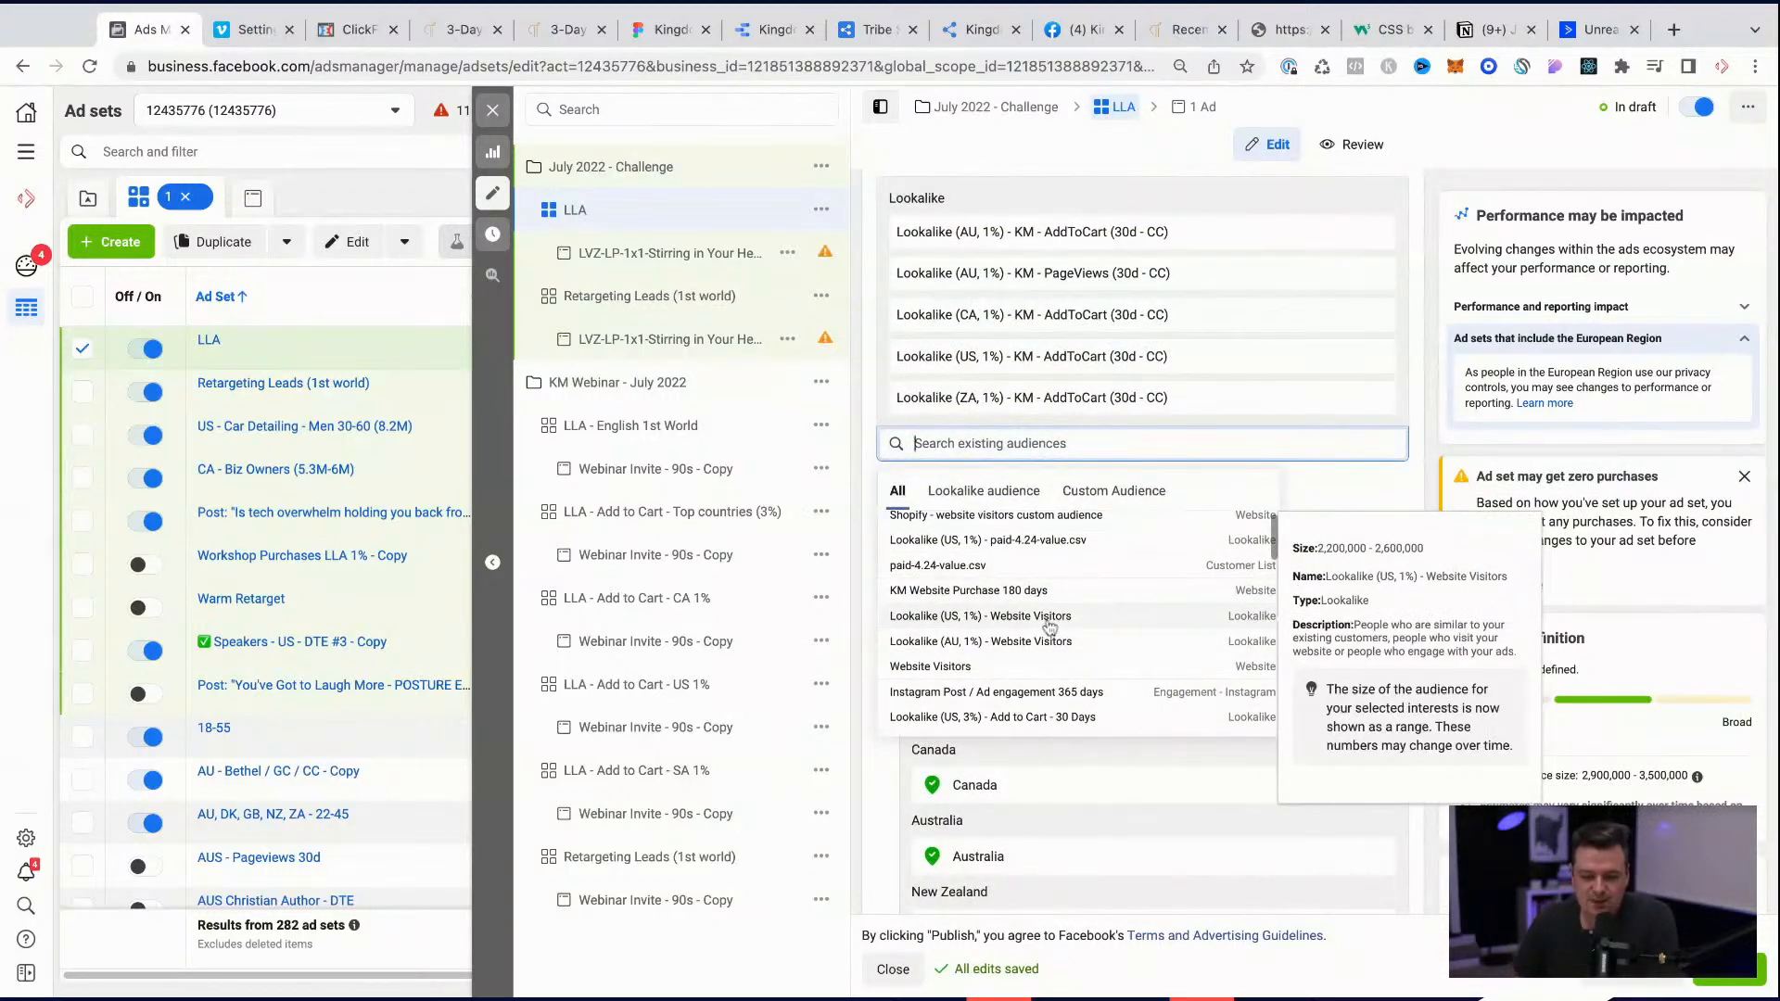
scroll(1050, 627, "up", 1)
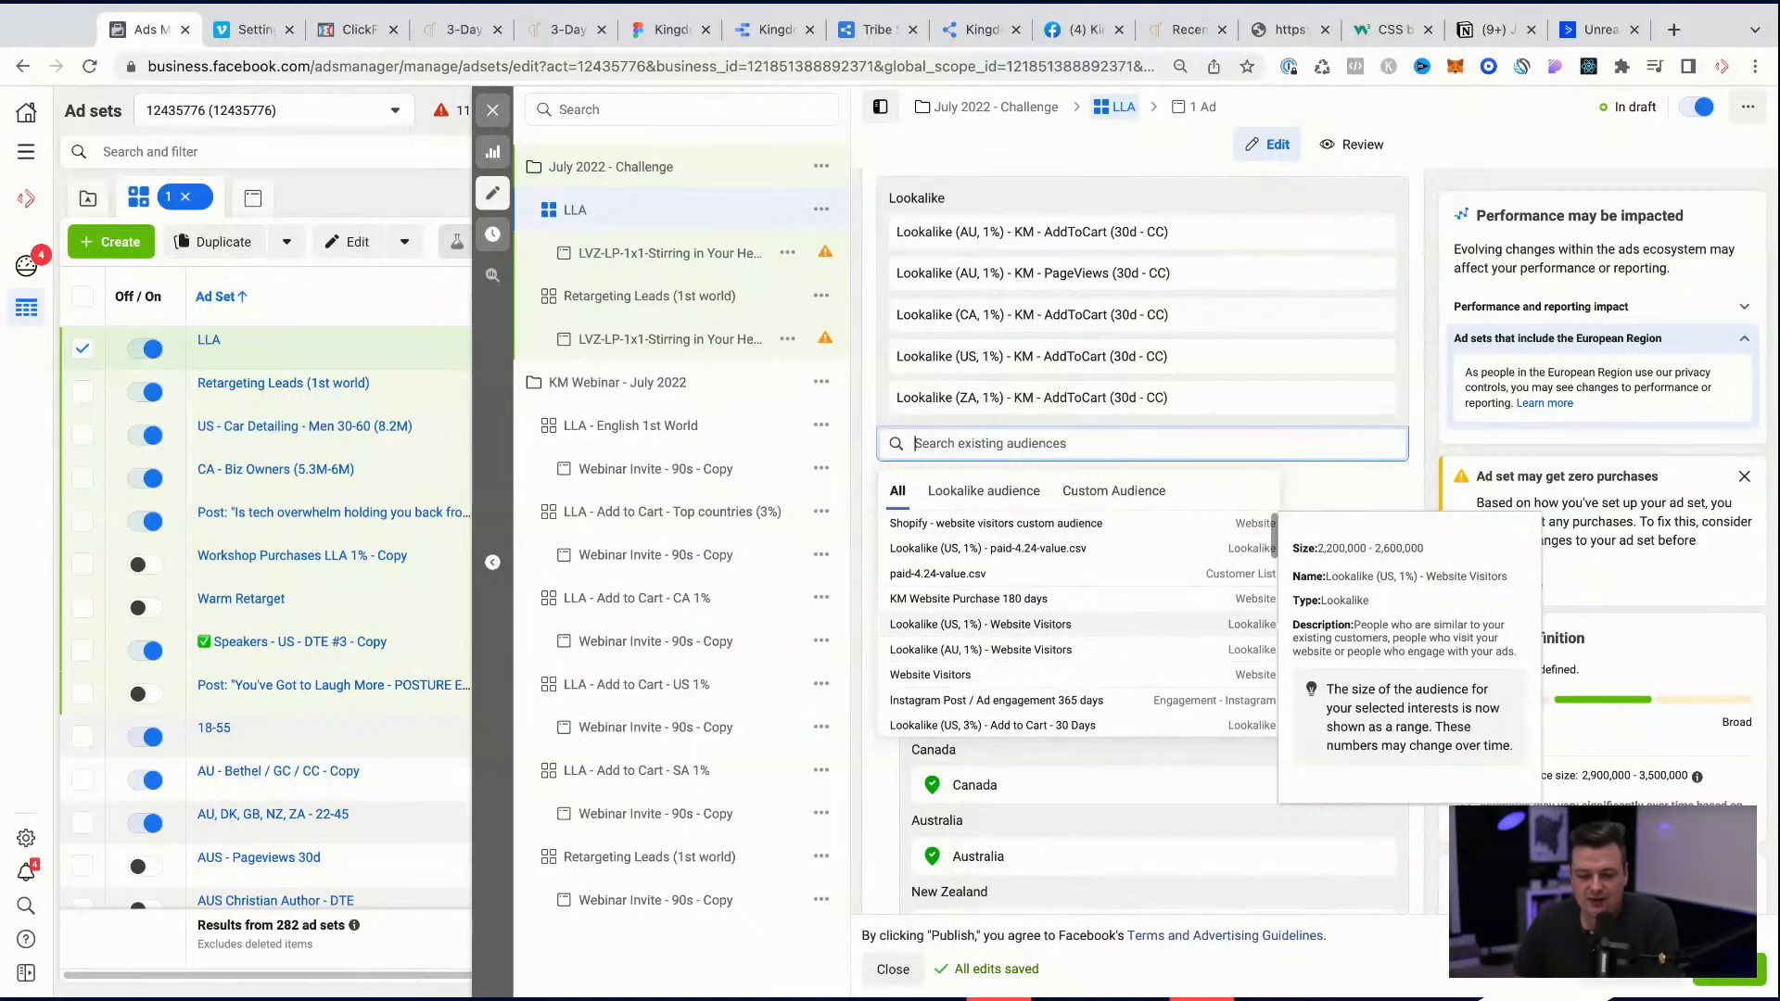
scroll(1050, 616, "down", 1)
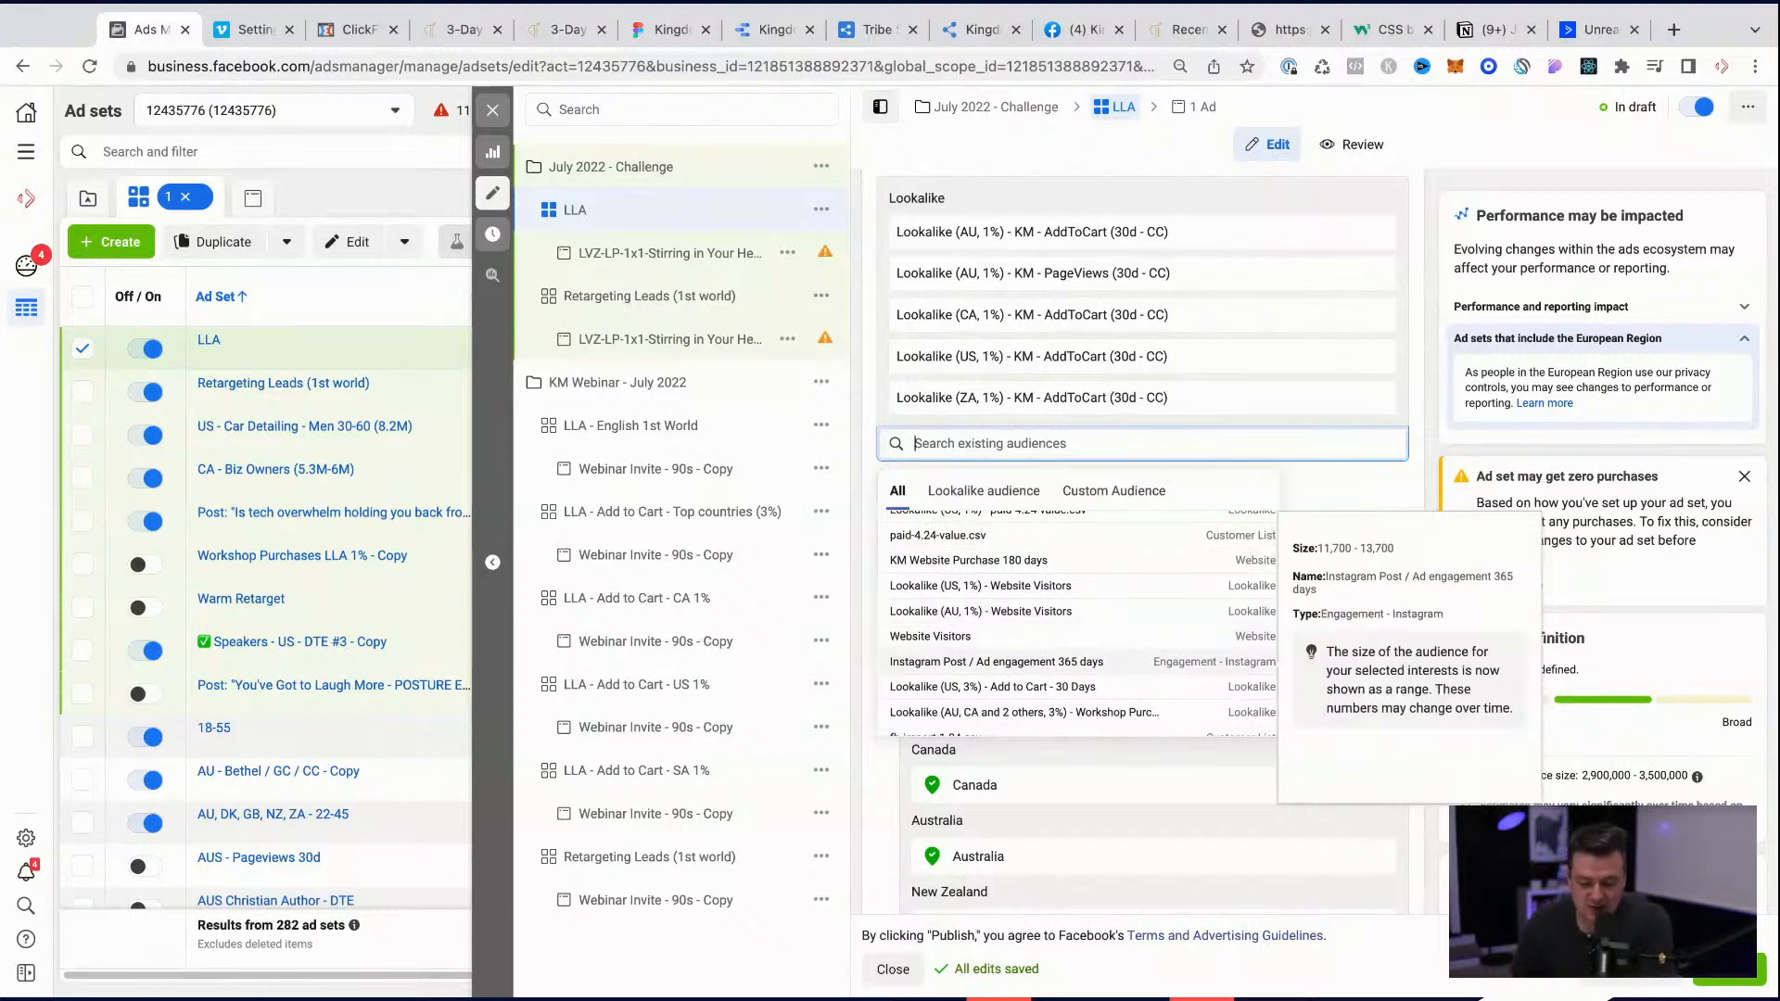
scroll(1025, 671, "down", 1)
scroll(1045, 613, "down", 2)
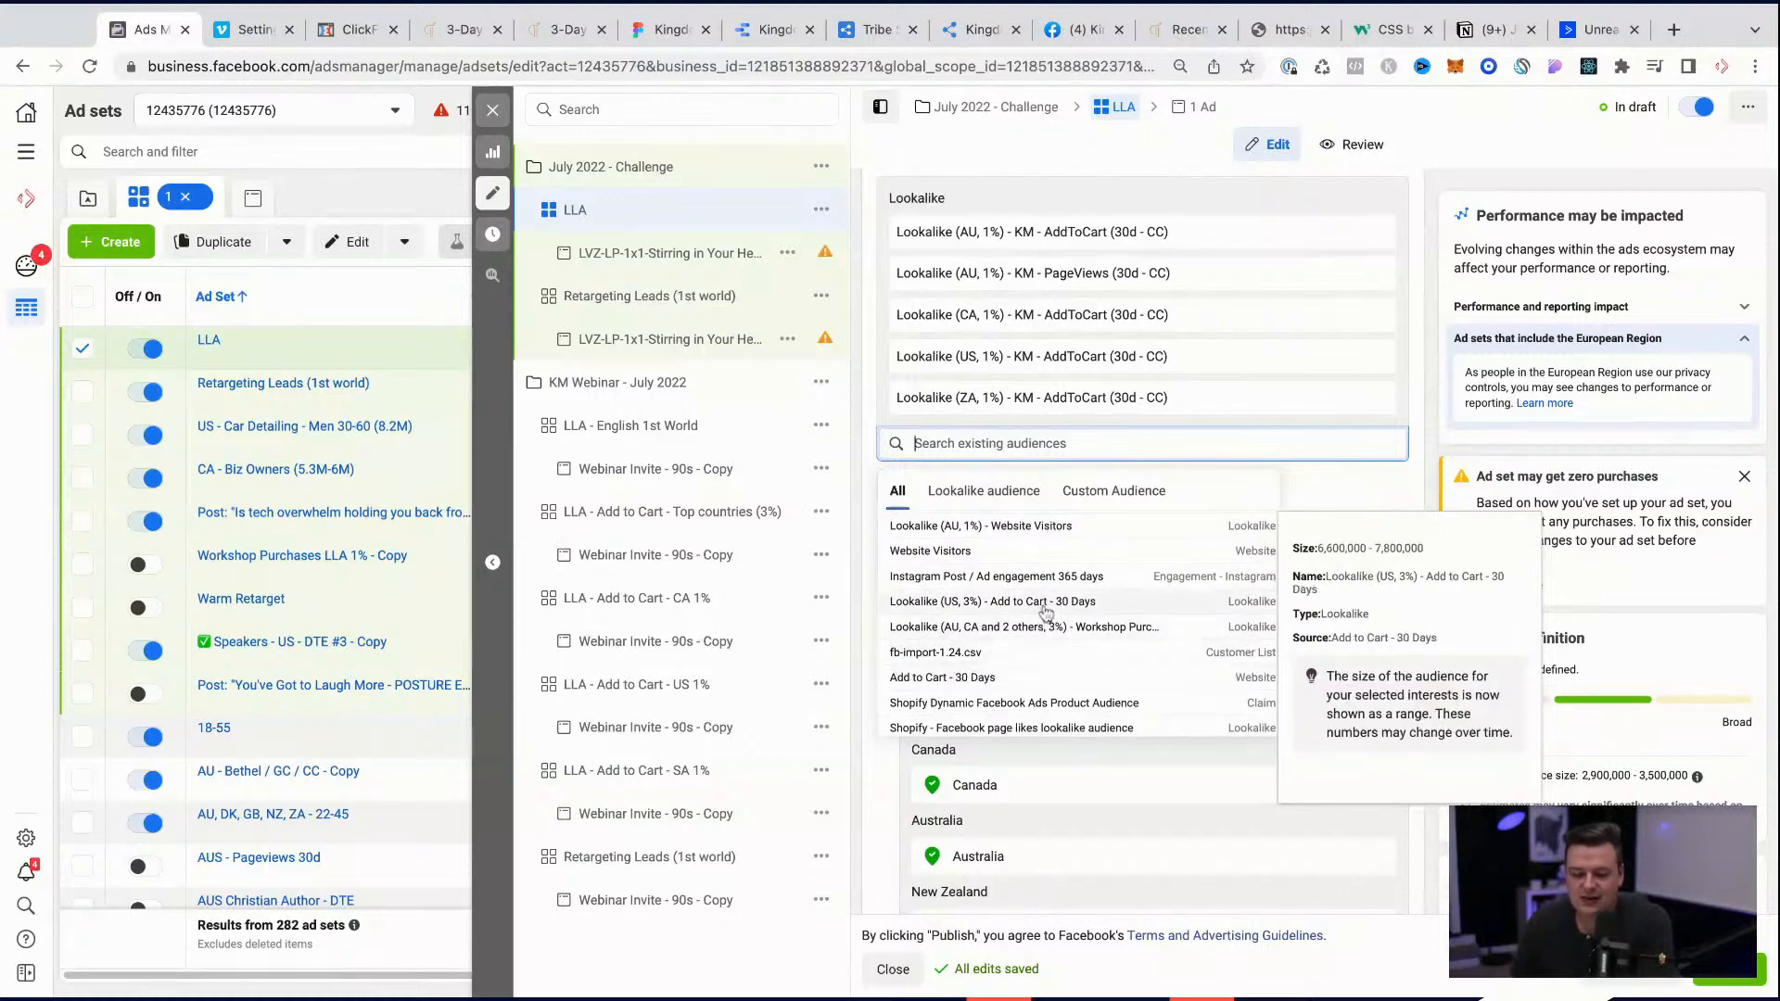
scroll(1012, 630, "up", 3)
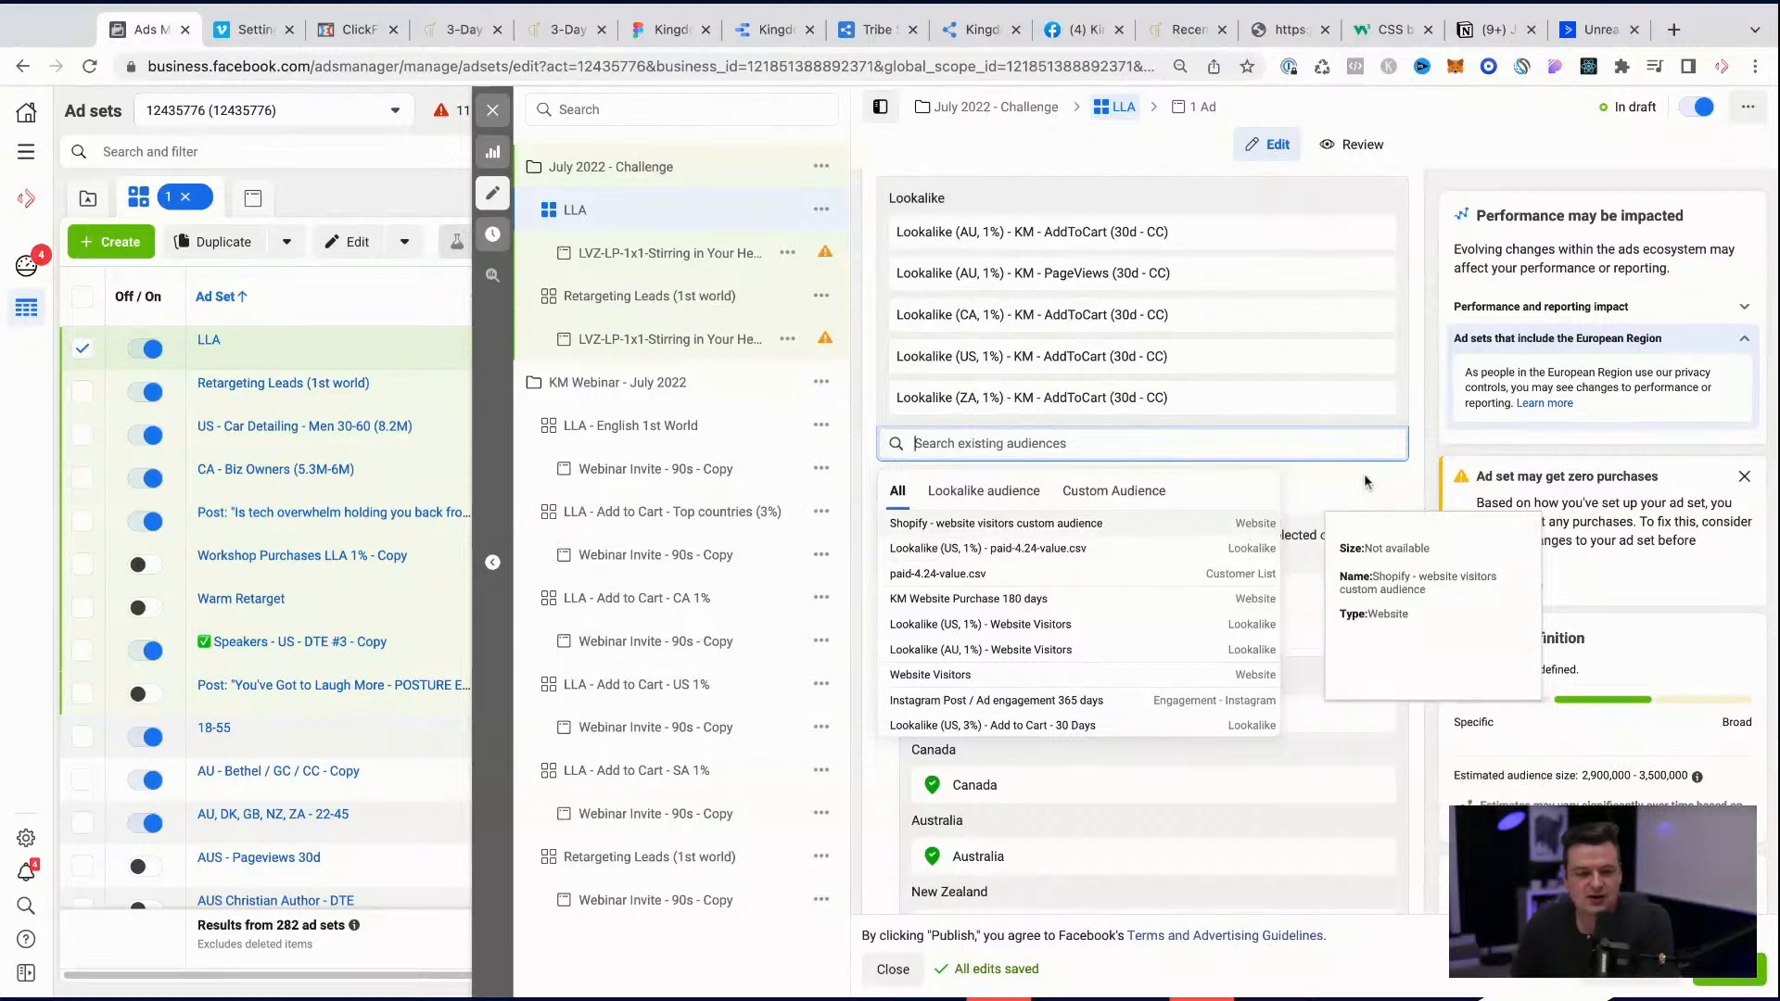
Step: Extend the LLA ad set's name to LLA - Add to cart
scroll(1298, 400, "up", 7)
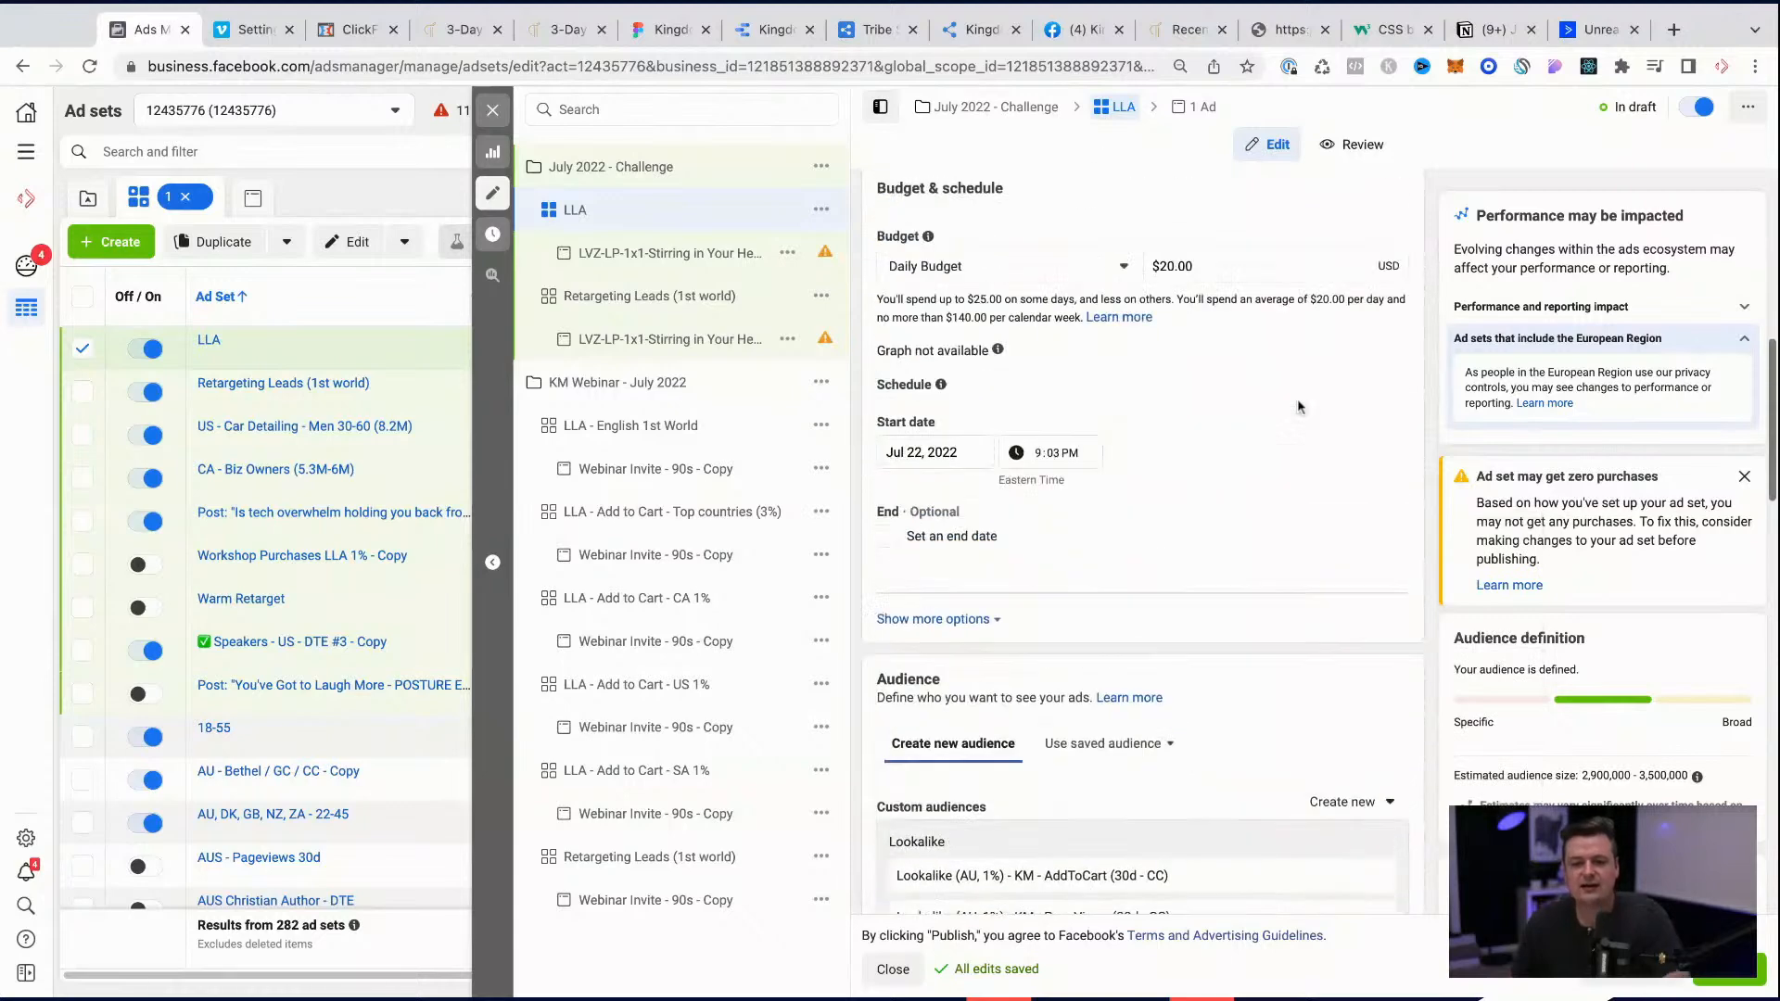
scroll(1255, 389, "up", 10)
left_click(989, 244)
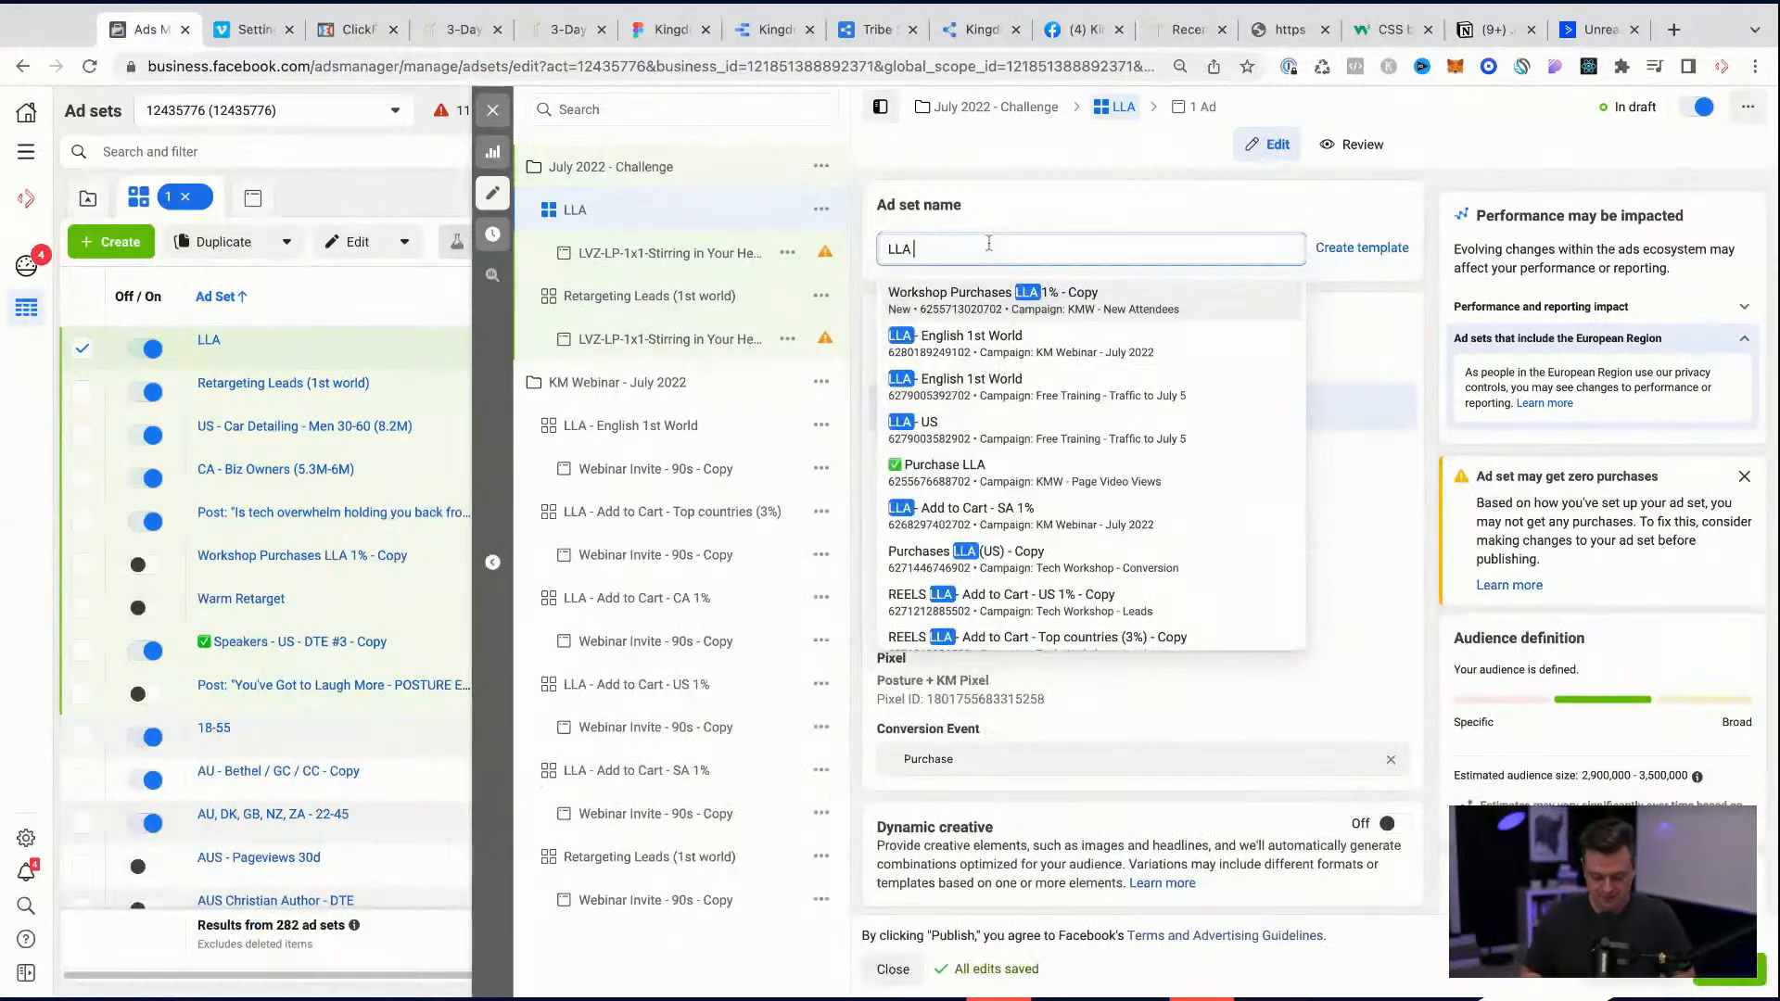
type("- Add to cart")
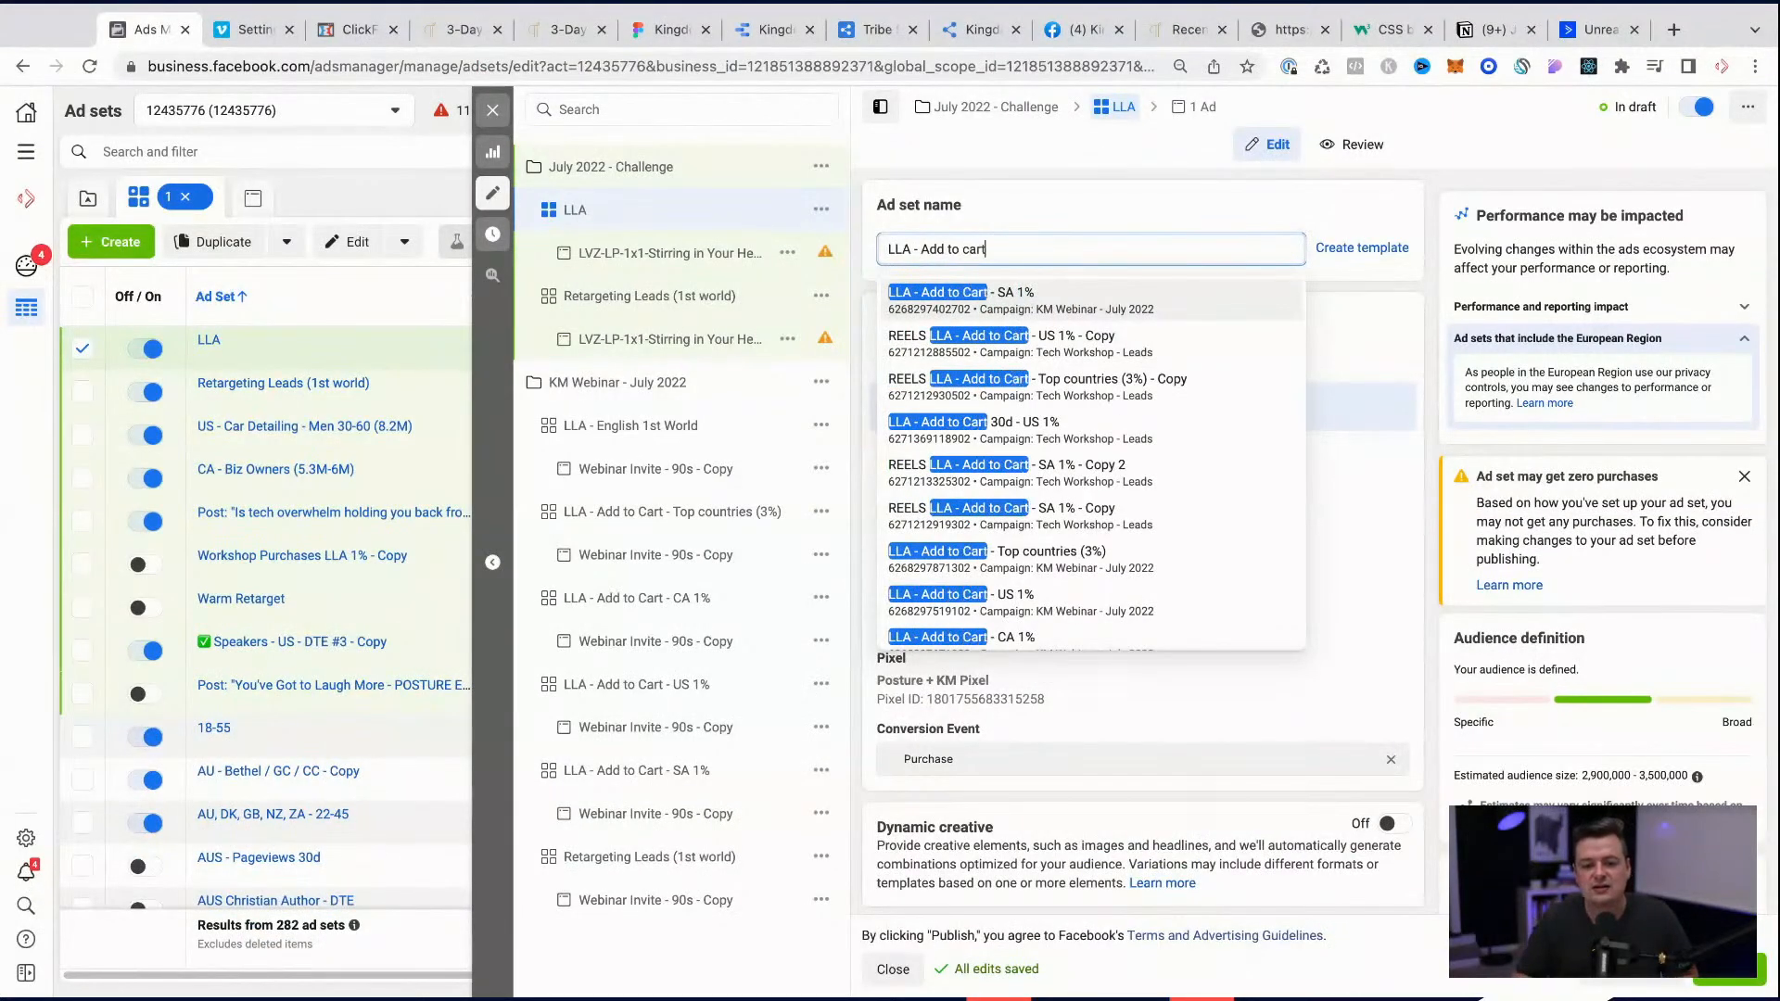
left_click(1000, 202)
Step: Duplicate the LLA - Add to cart ad set once within its original campaign, showing existing reactions, comments and shares on new ads
left_click(821, 210)
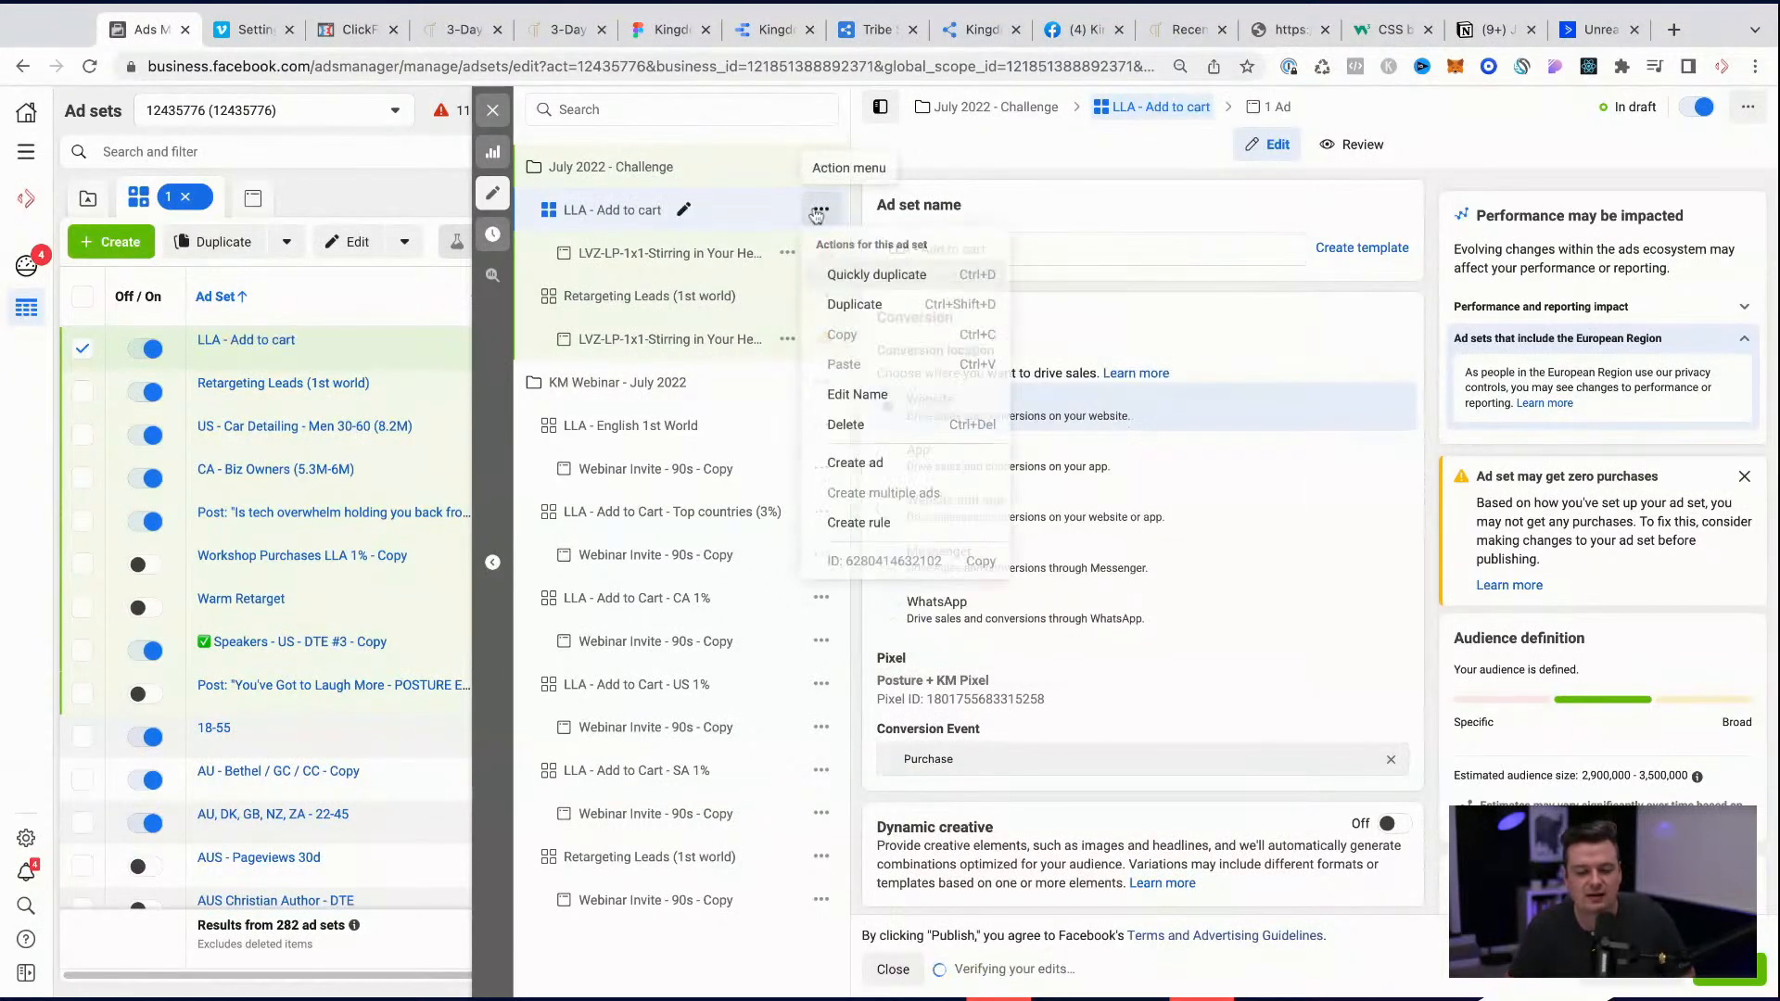
left_click(848, 304)
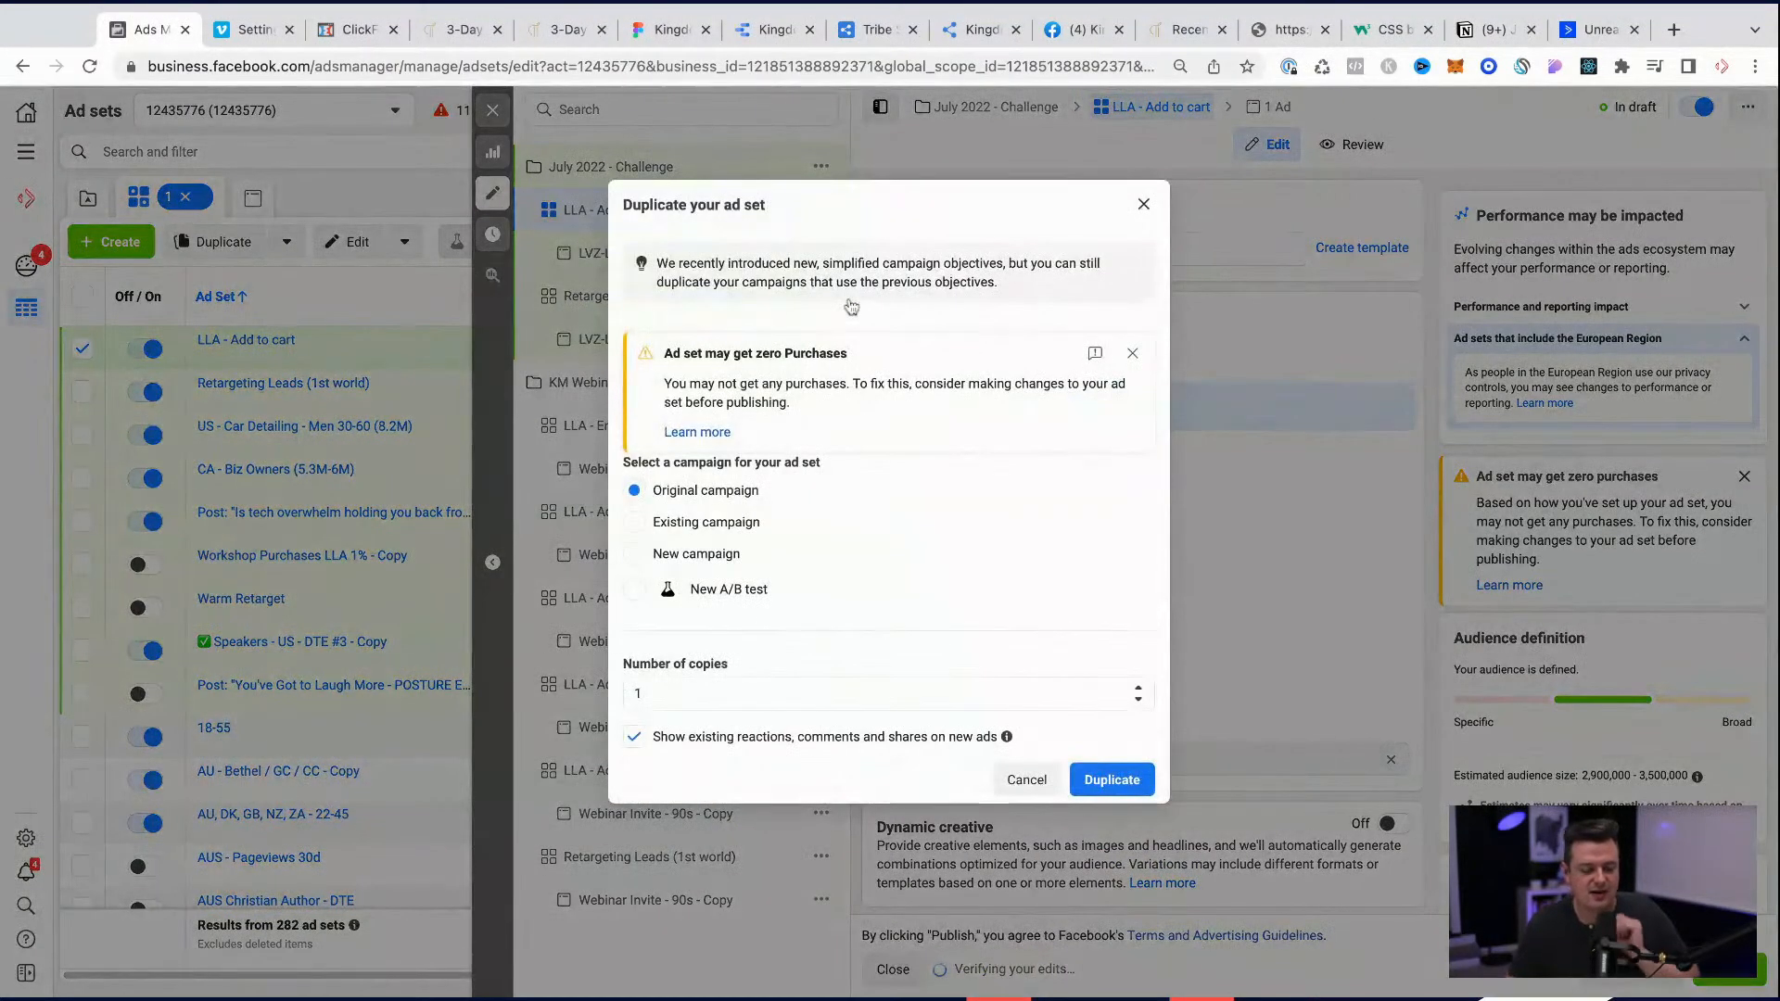
left_click(1103, 784)
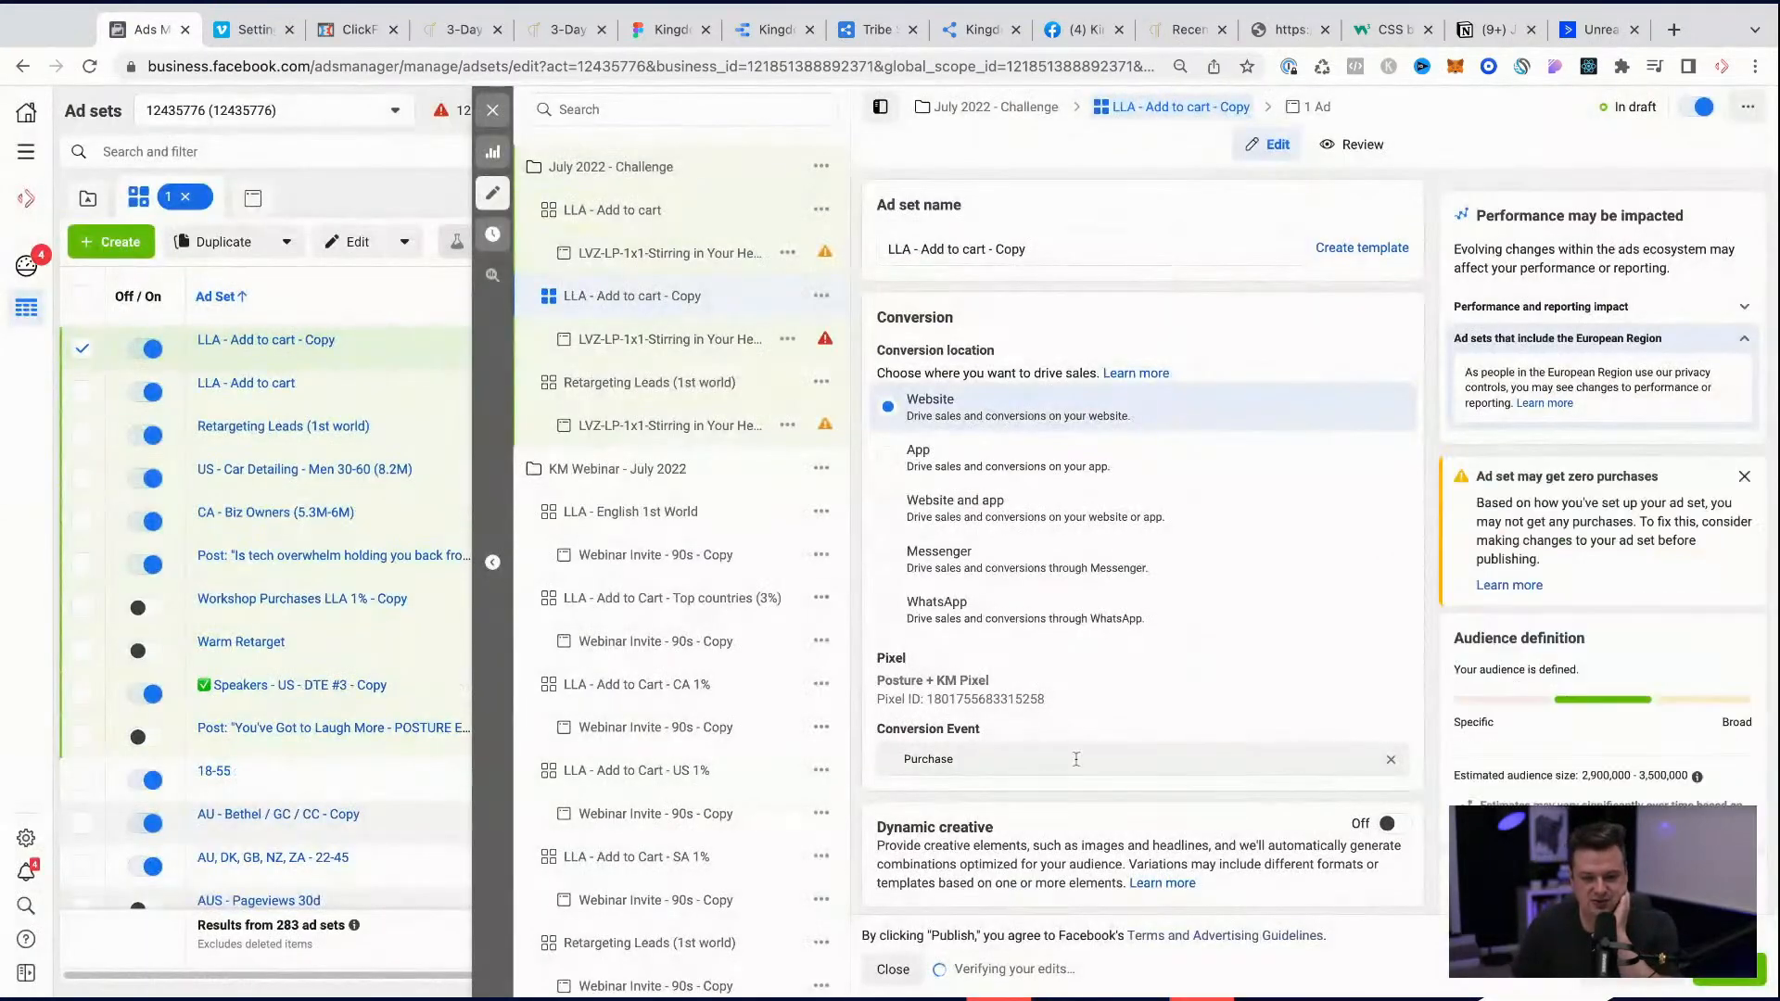
Step: Strip the Copy suffix from the duplicated ad set's name, leaving LLA - Add to cart
double_click(998, 249)
key("BackSpace")
key("BackSpace")
key("BackSpace")
key("BackSpace")
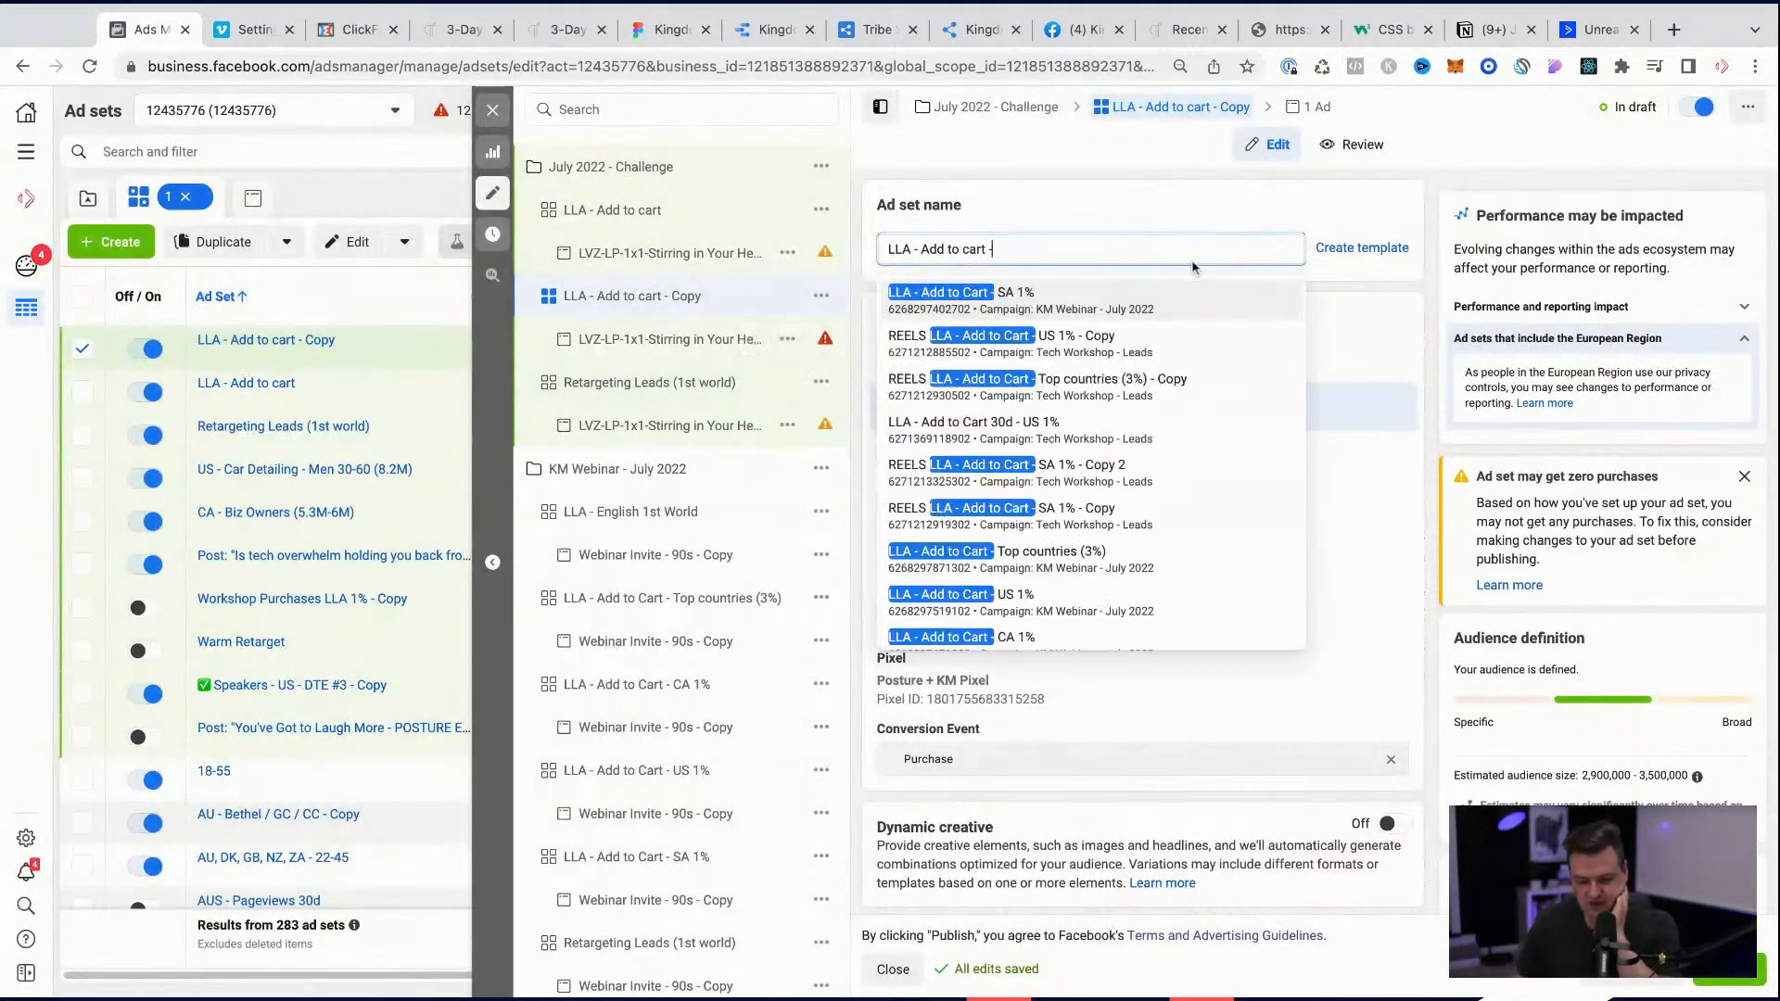
left_click(1203, 202)
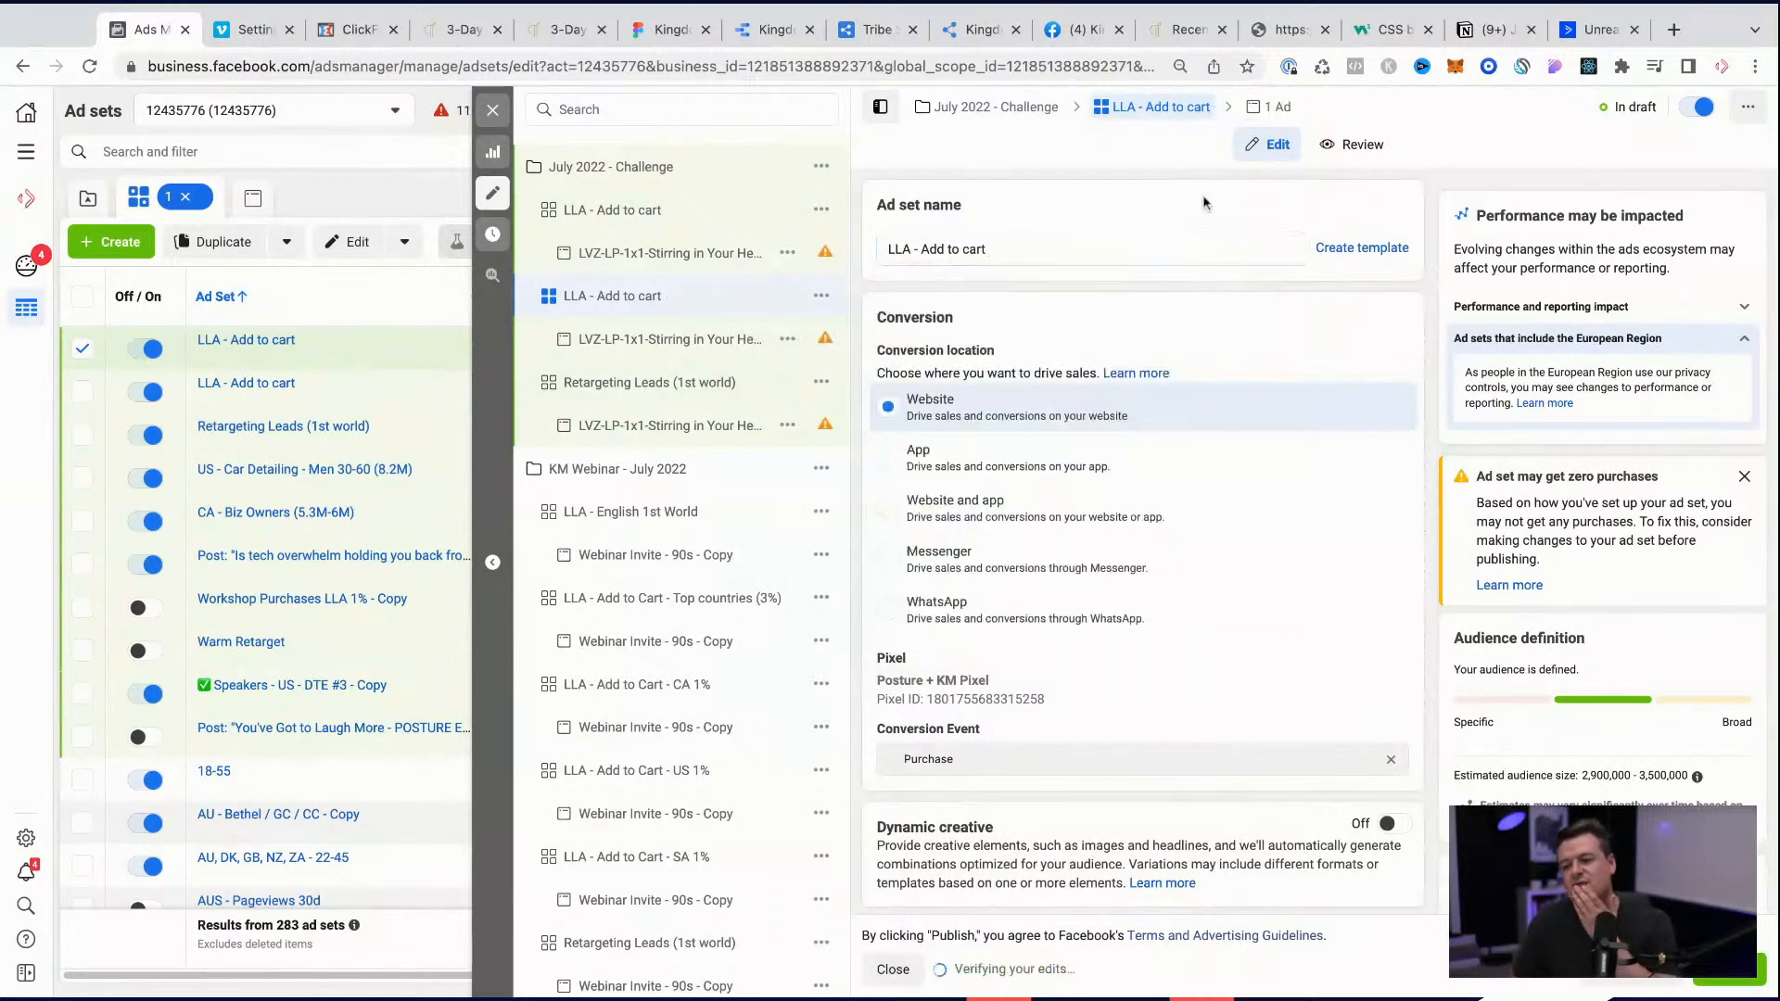
Step: Replace the duplicated ad set's lookalike audiences with Lookalike (US, 1%) - paid-4.24-value.csv
scroll(1170, 525, "down", 8)
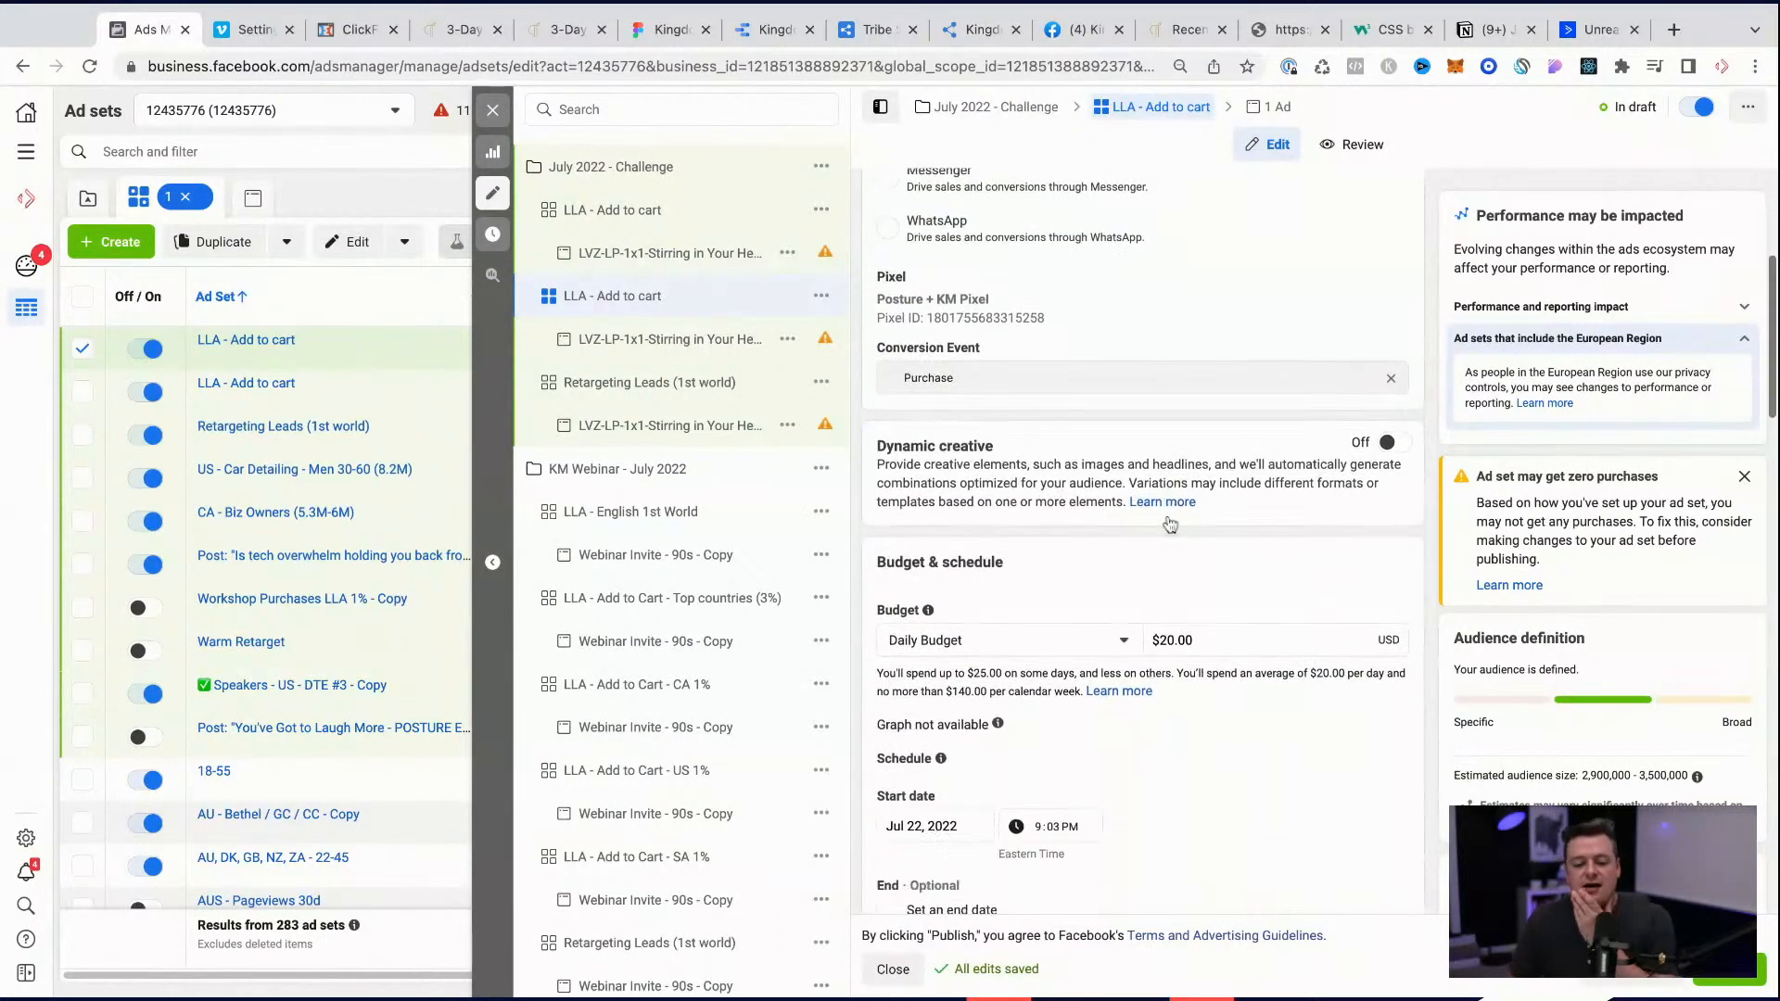
scroll(1170, 525, "down", 7)
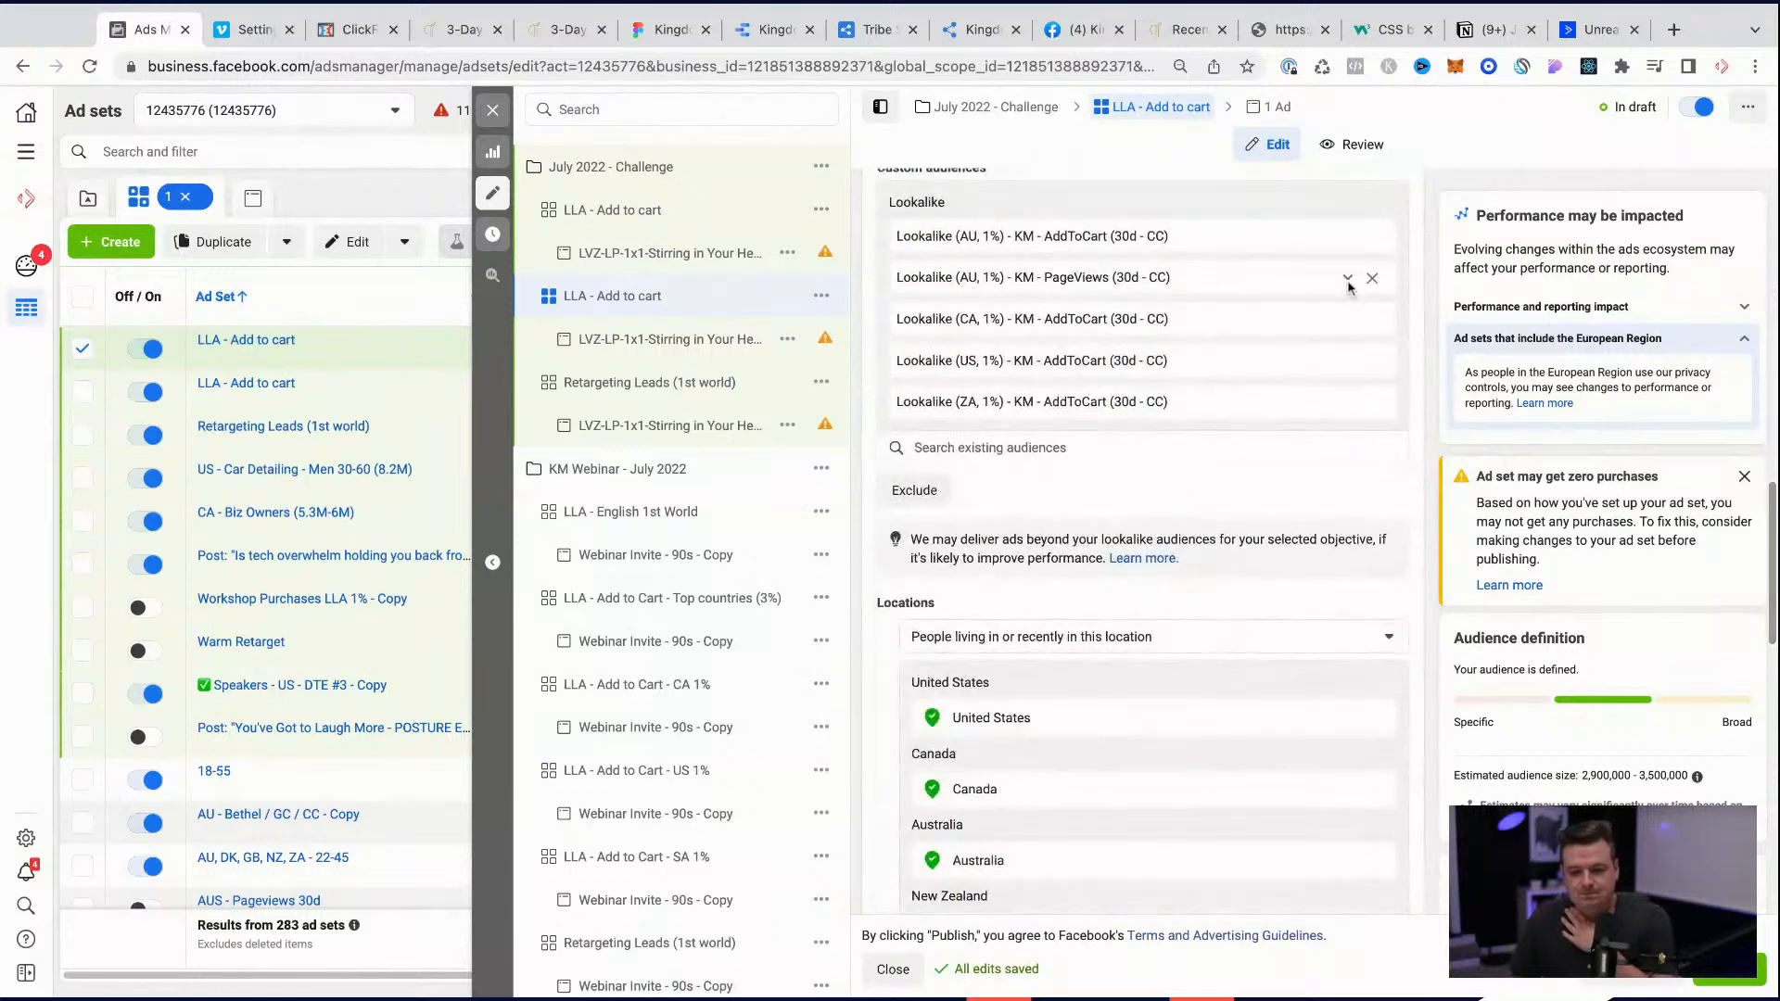
left_click(1372, 237)
left_click(1373, 237)
left_click(1372, 237)
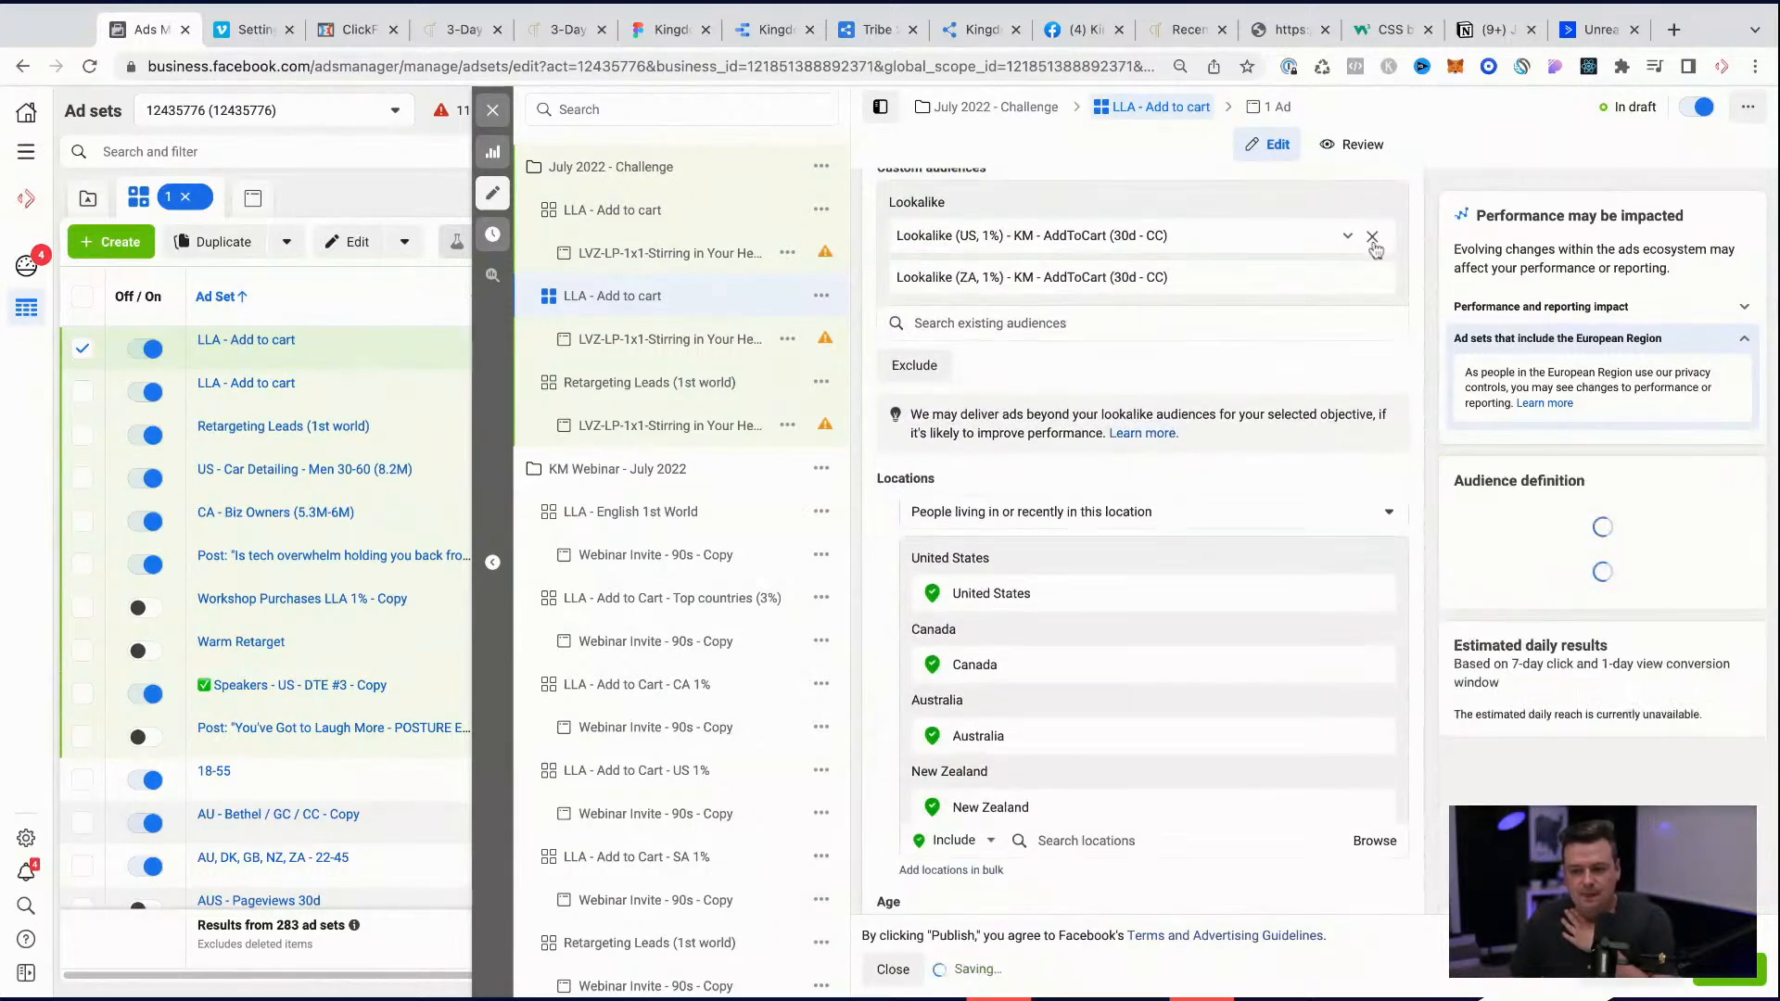
left_click(1373, 238)
left_click(1372, 237)
left_click(999, 199)
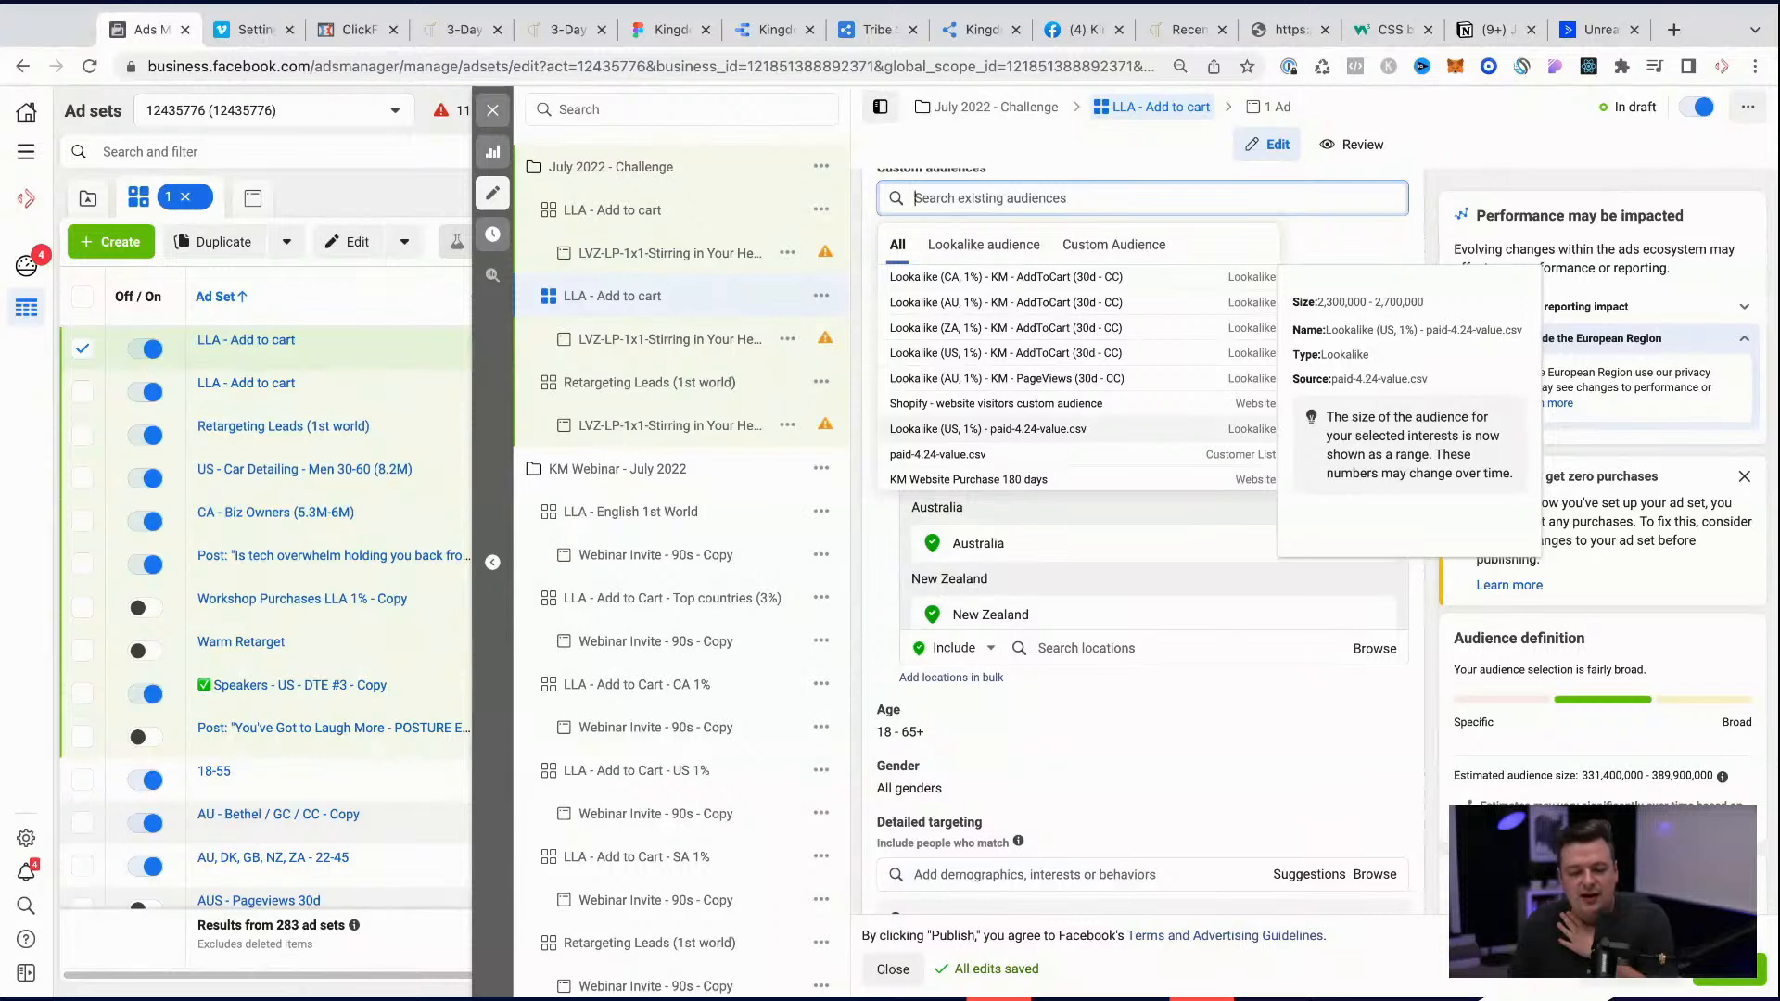
left_click(964, 429)
Step: Remove United States from the targeted locations of the Retargeting Leads (1st world) ad set in the July 2022 - Challenge campaign
left_click(695, 383)
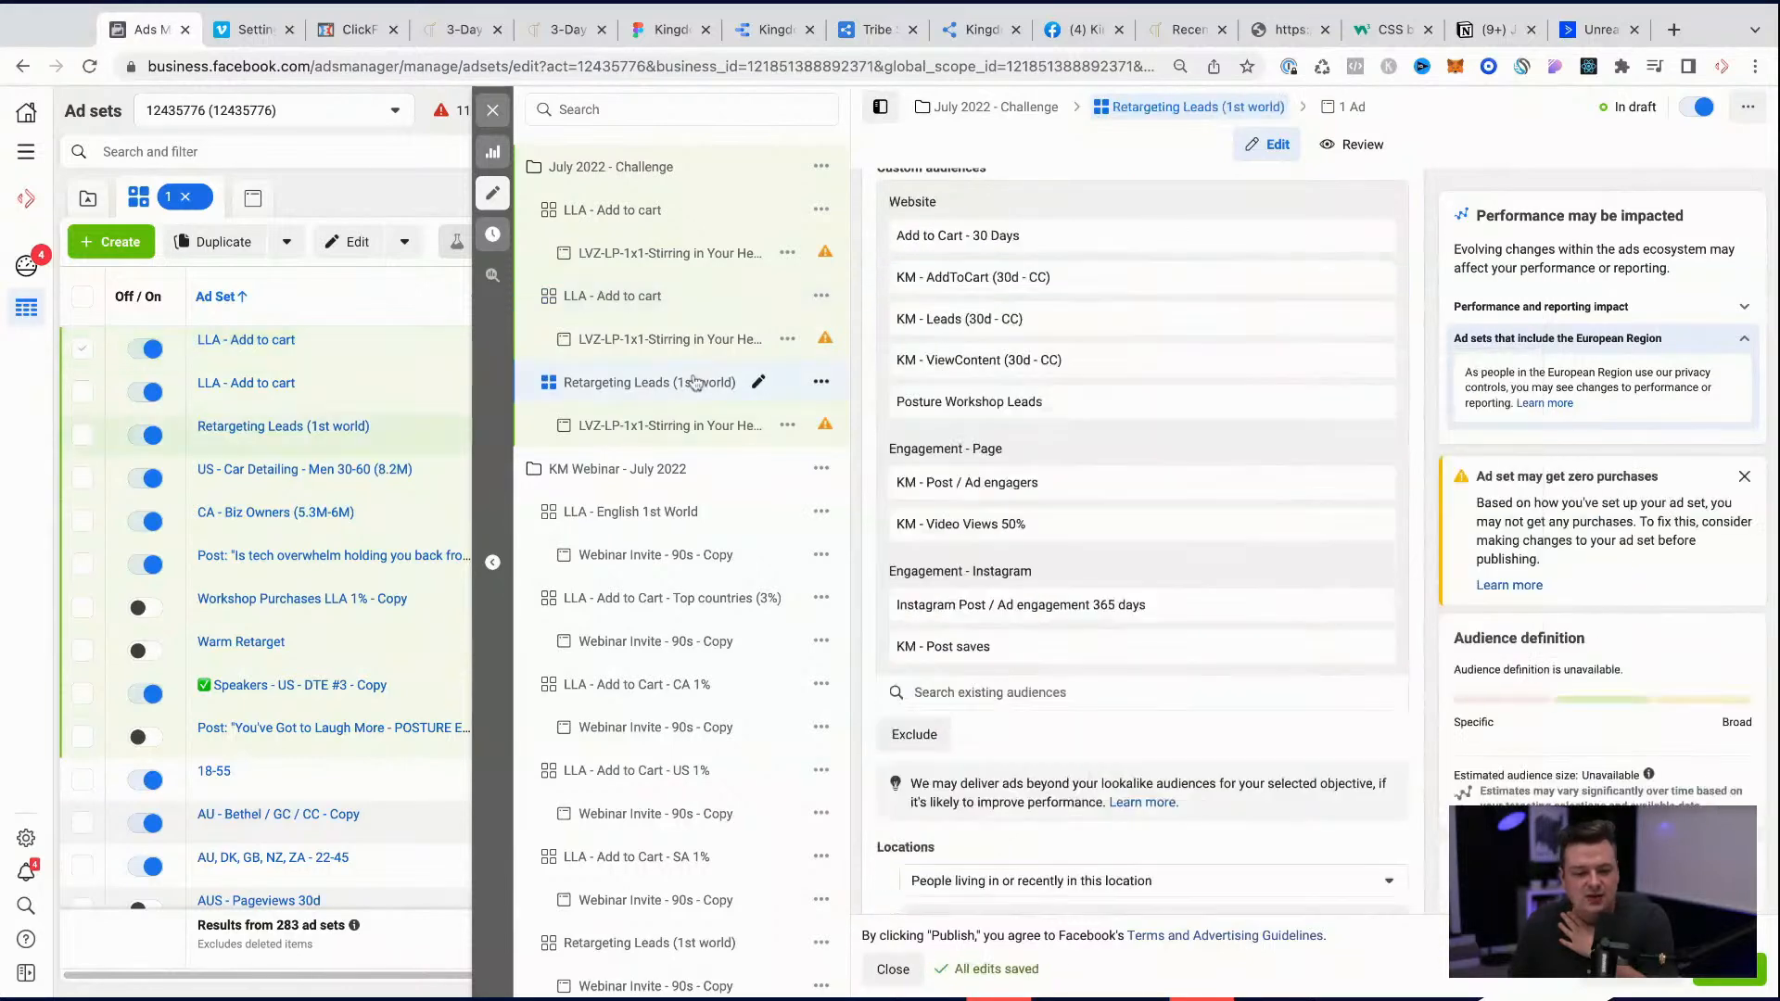
scroll(1204, 465, "down", 3)
scroll(1204, 465, "down", 6)
scroll(1242, 426, "up", 3)
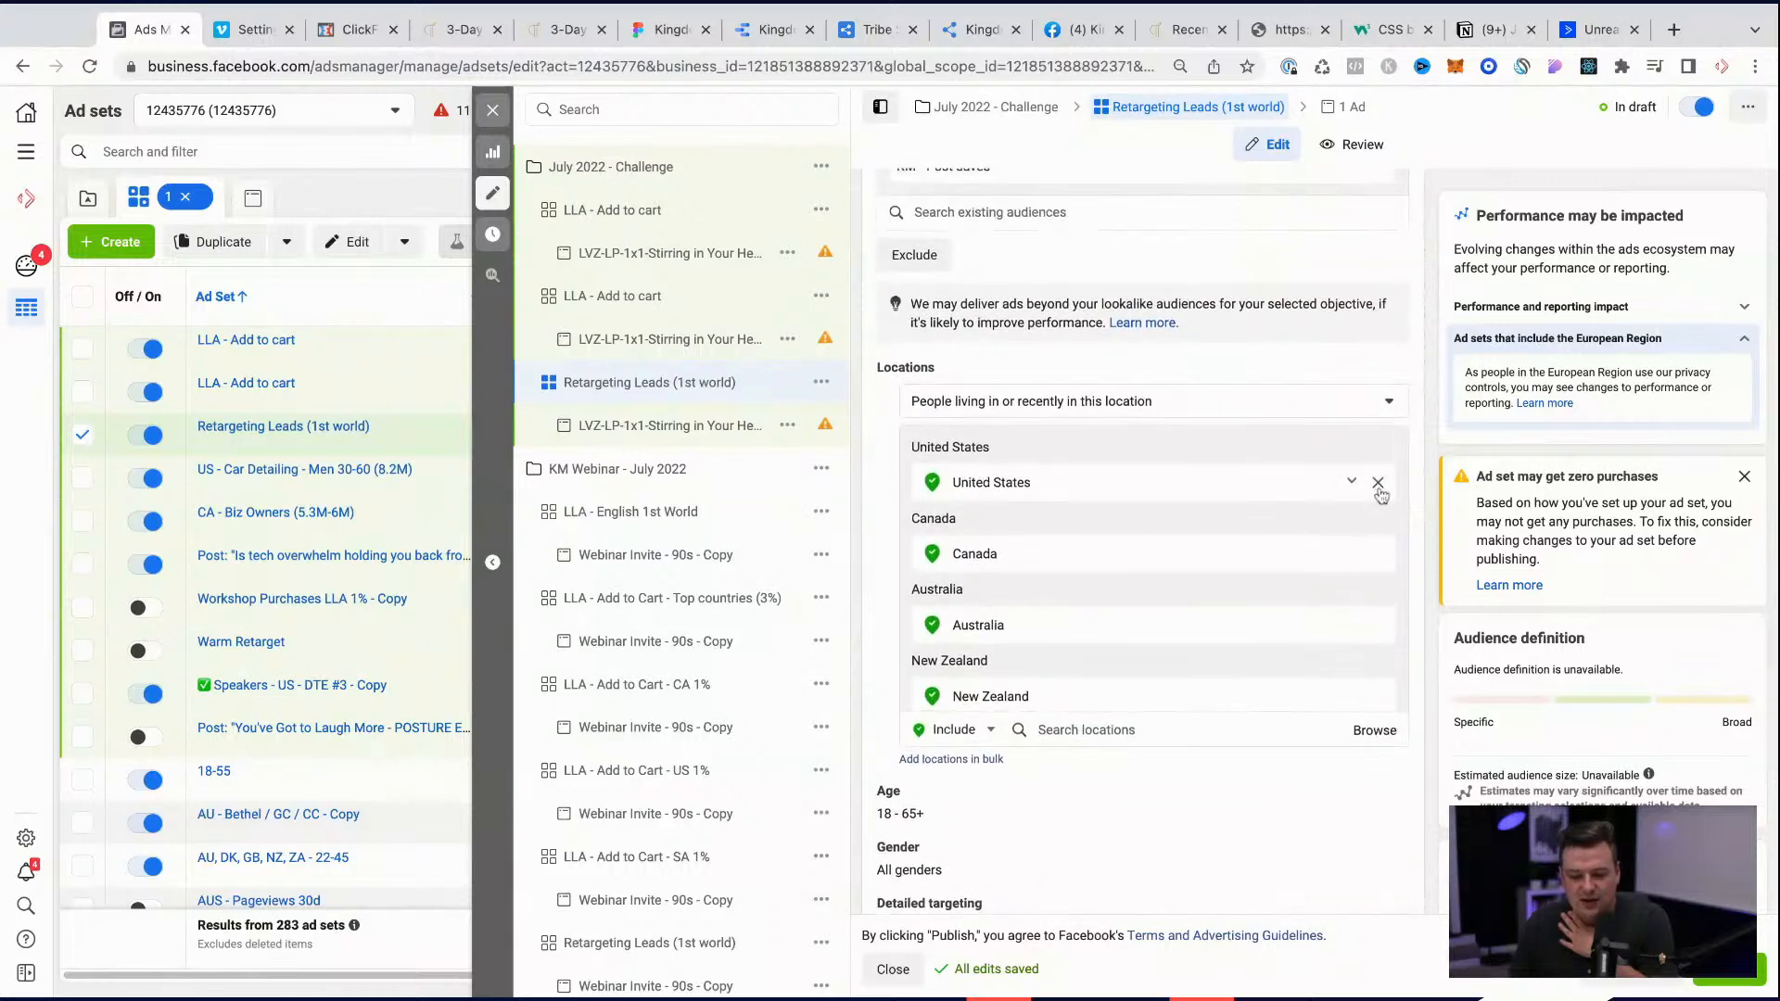
left_click(1378, 483)
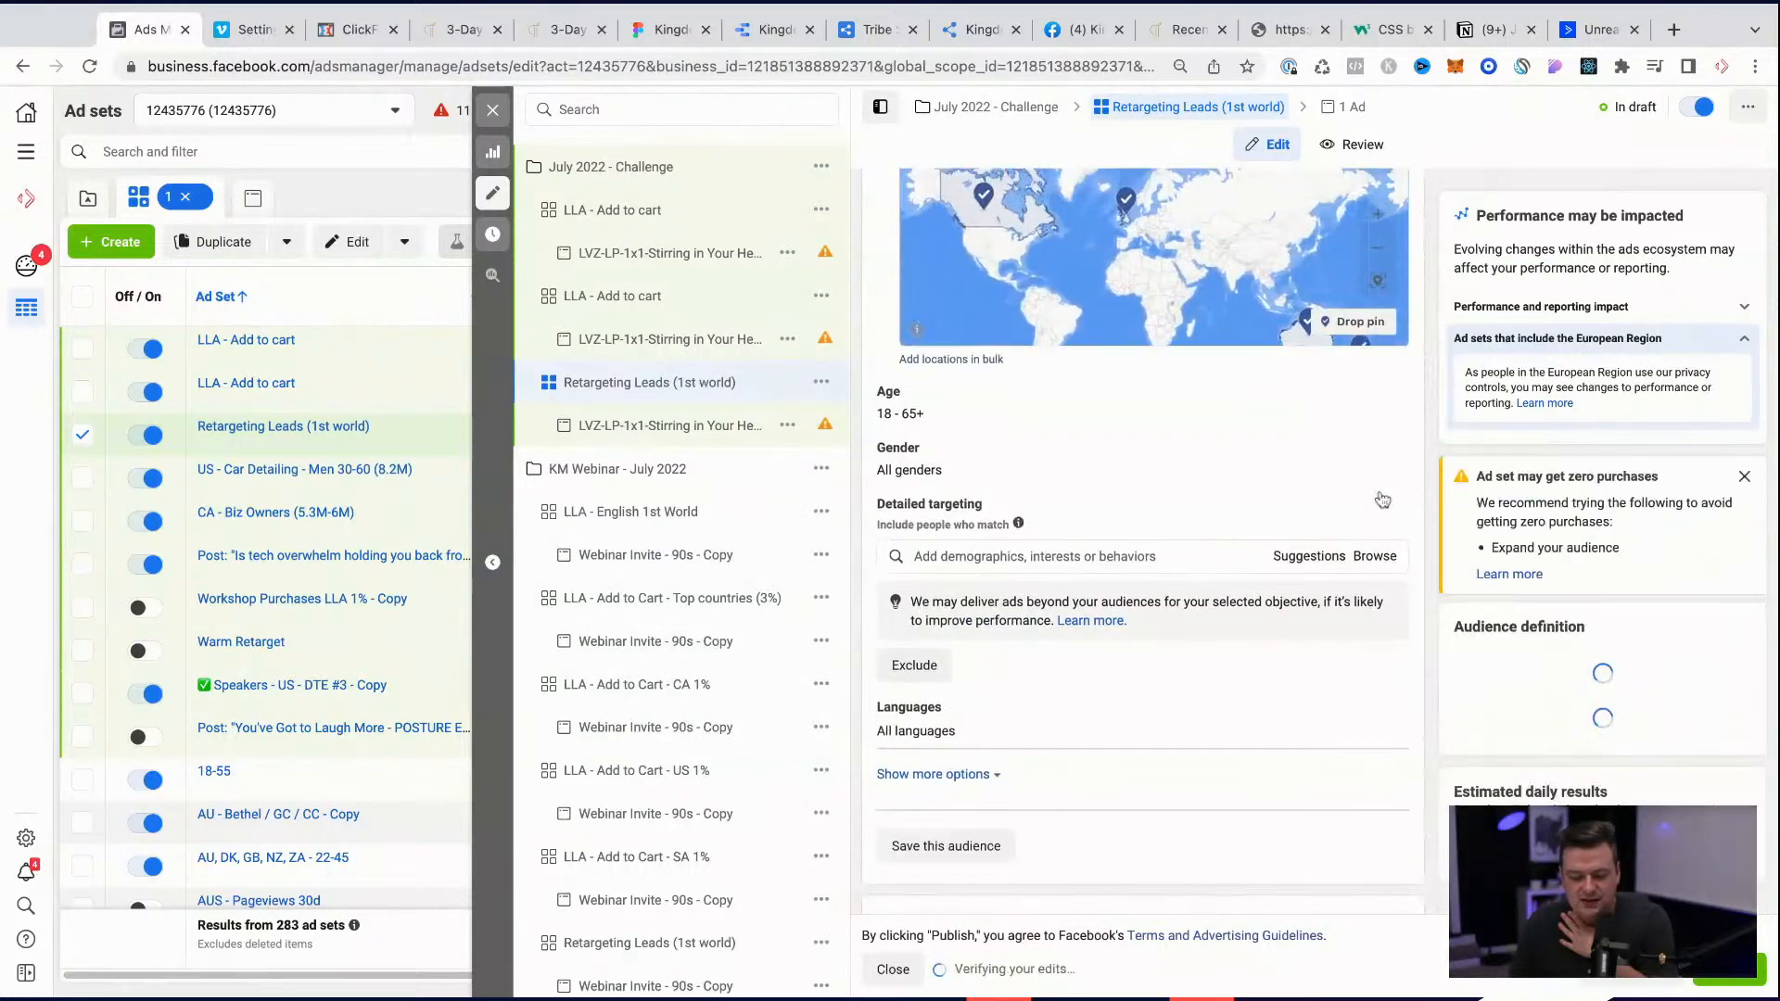
Step: Add United States back to the targeted locations of the Retargeting Leads (1st world) ad set
scroll(1140, 538, "up", 5)
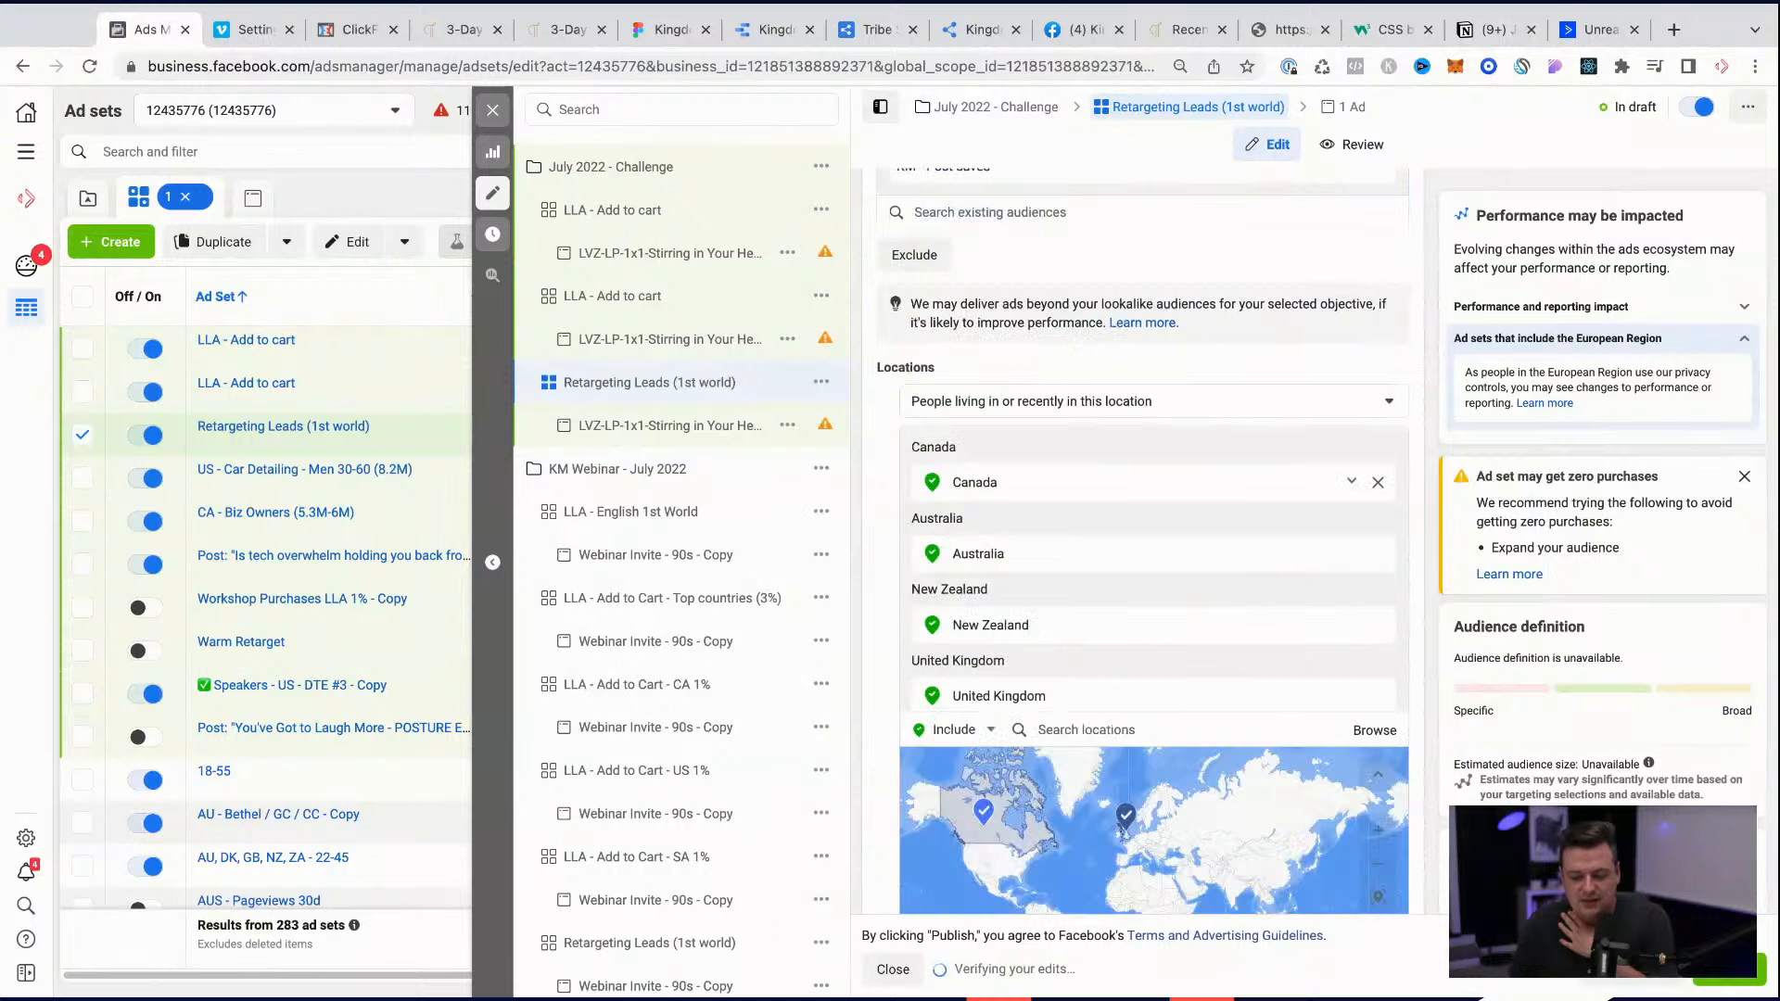
scroll(1154, 574, "down", 1)
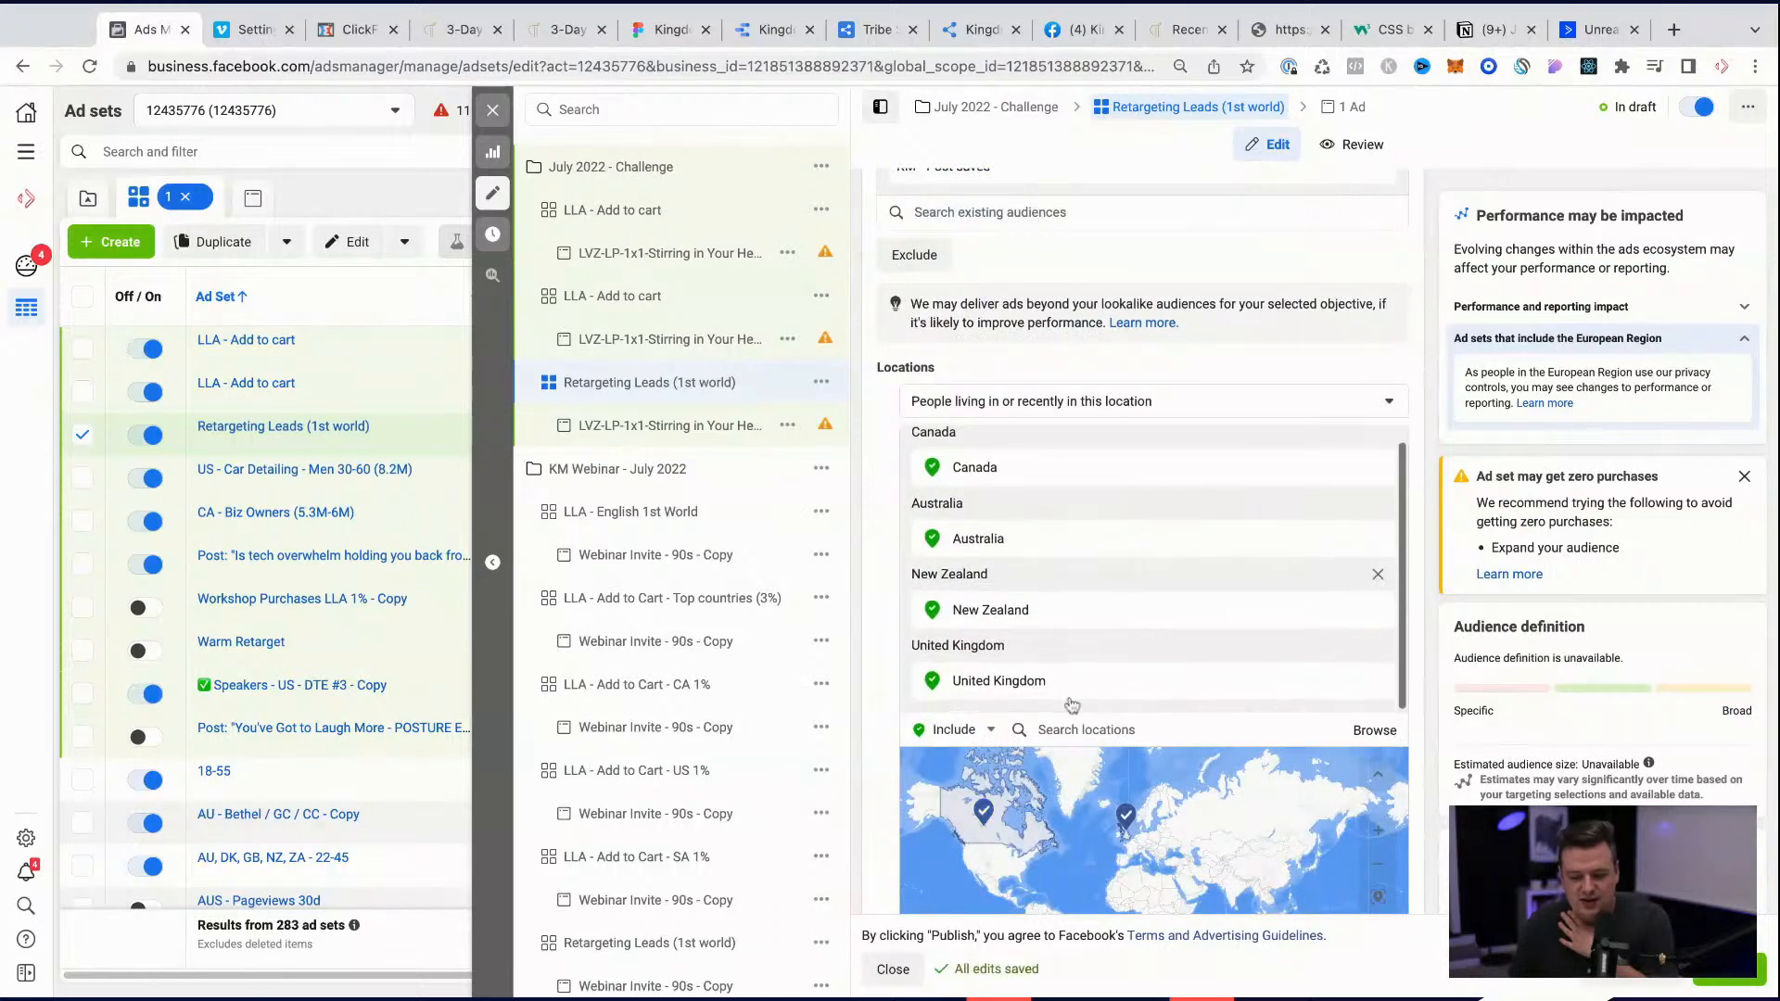
left_click(1080, 732)
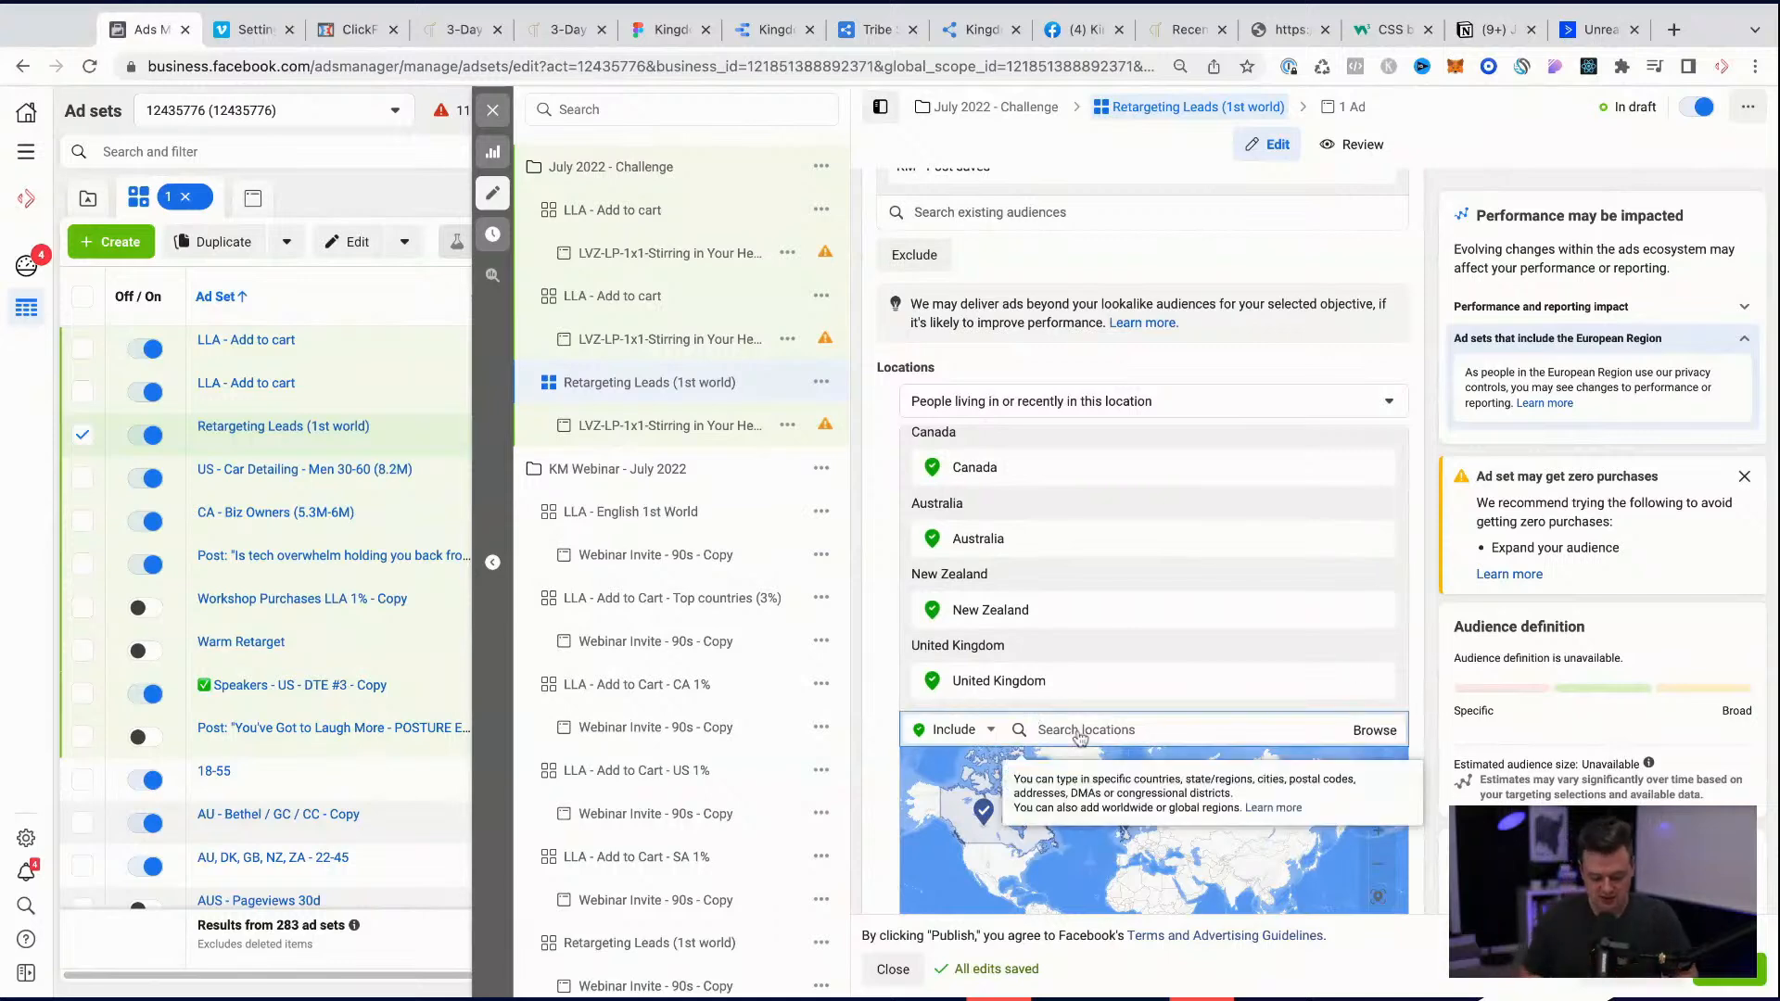
type("united states")
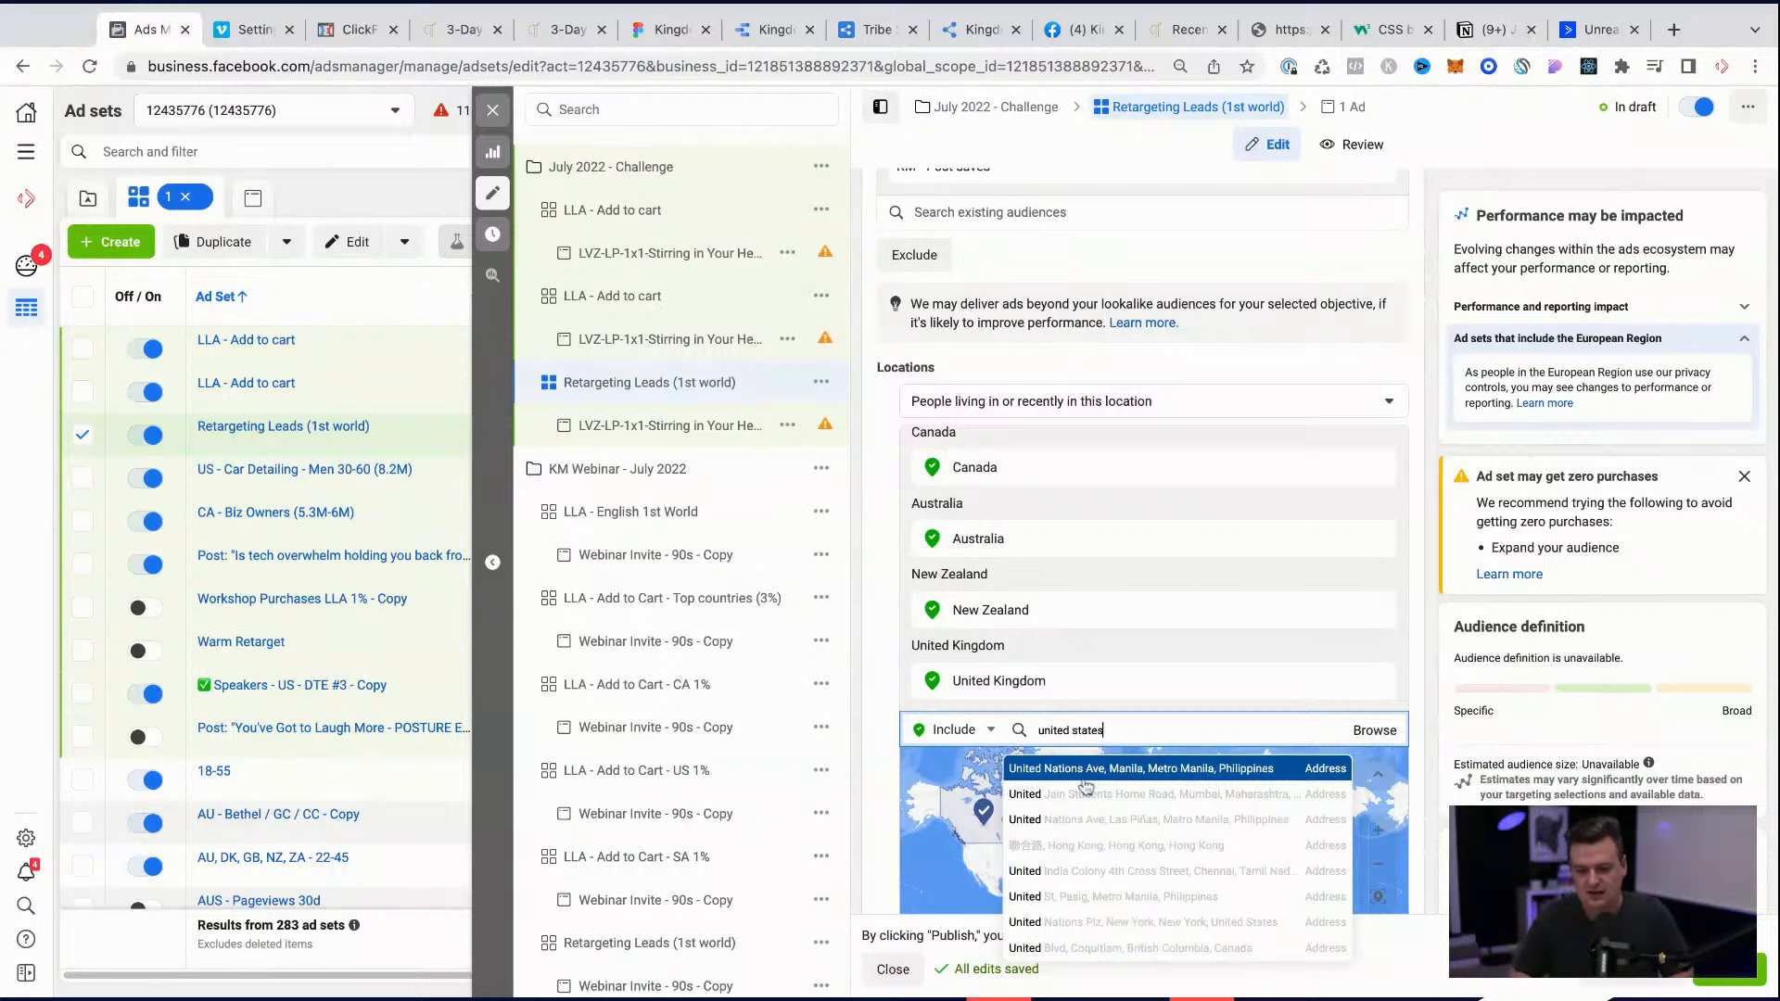
left_click(1055, 777)
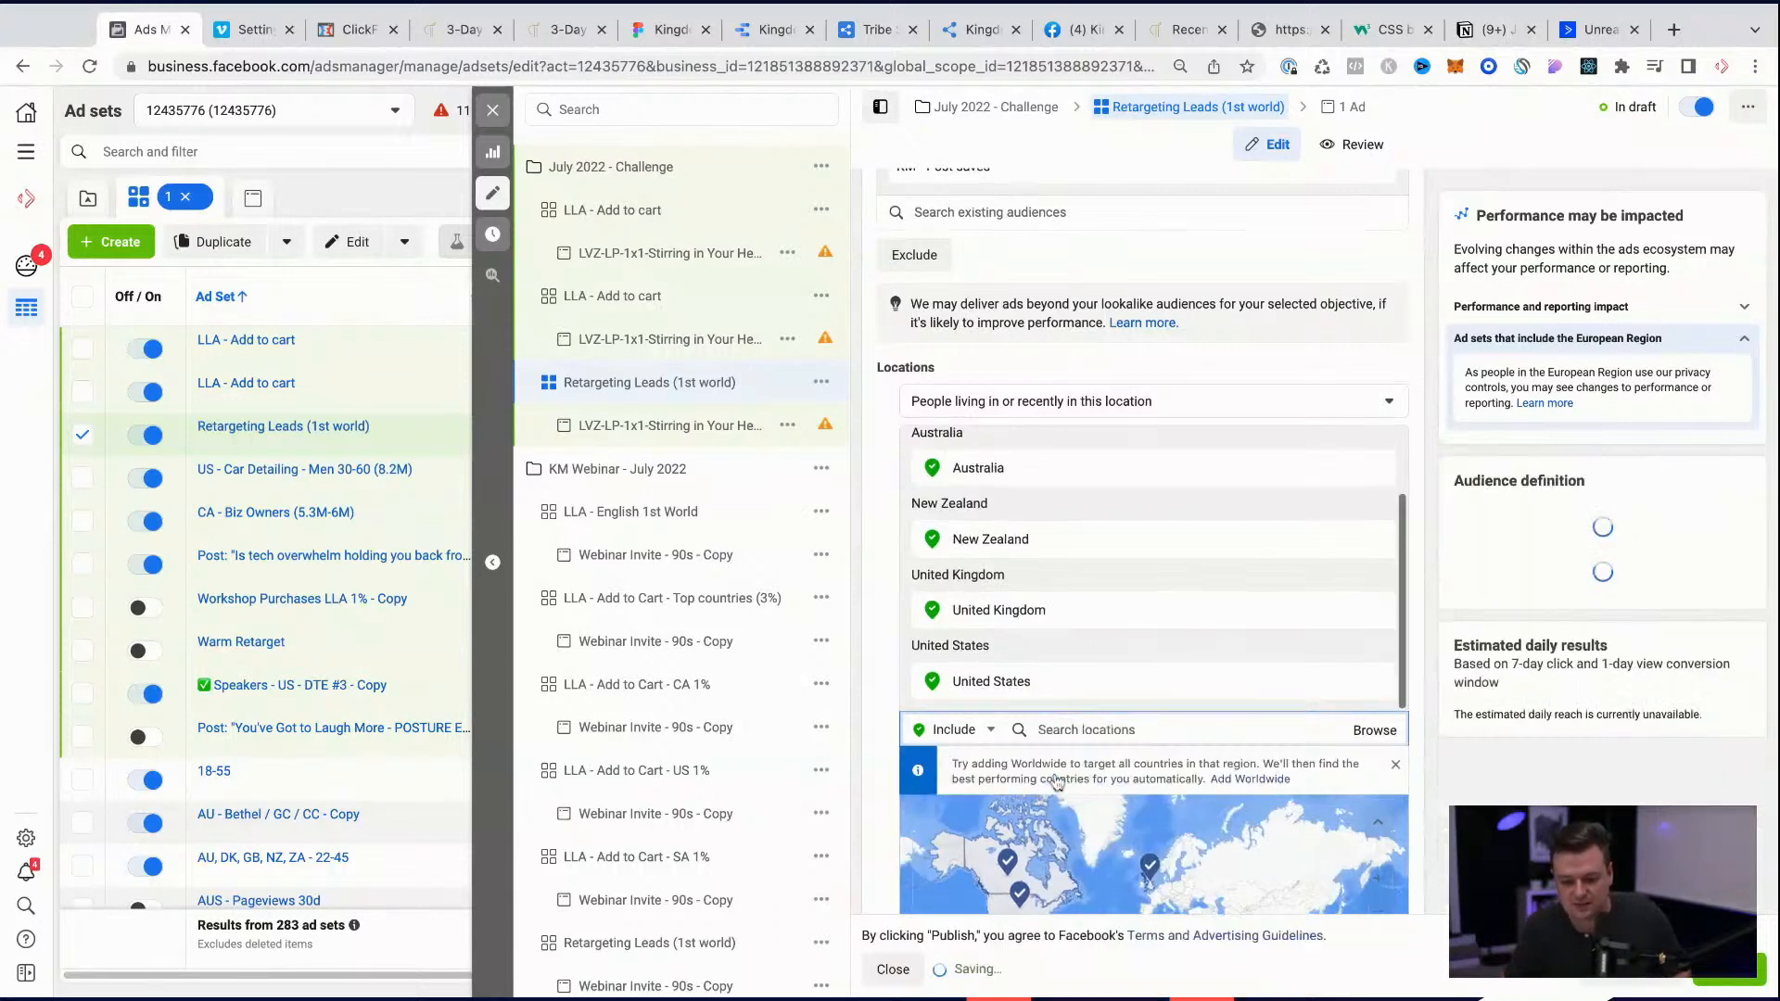
scroll(1142, 537, "down", 7)
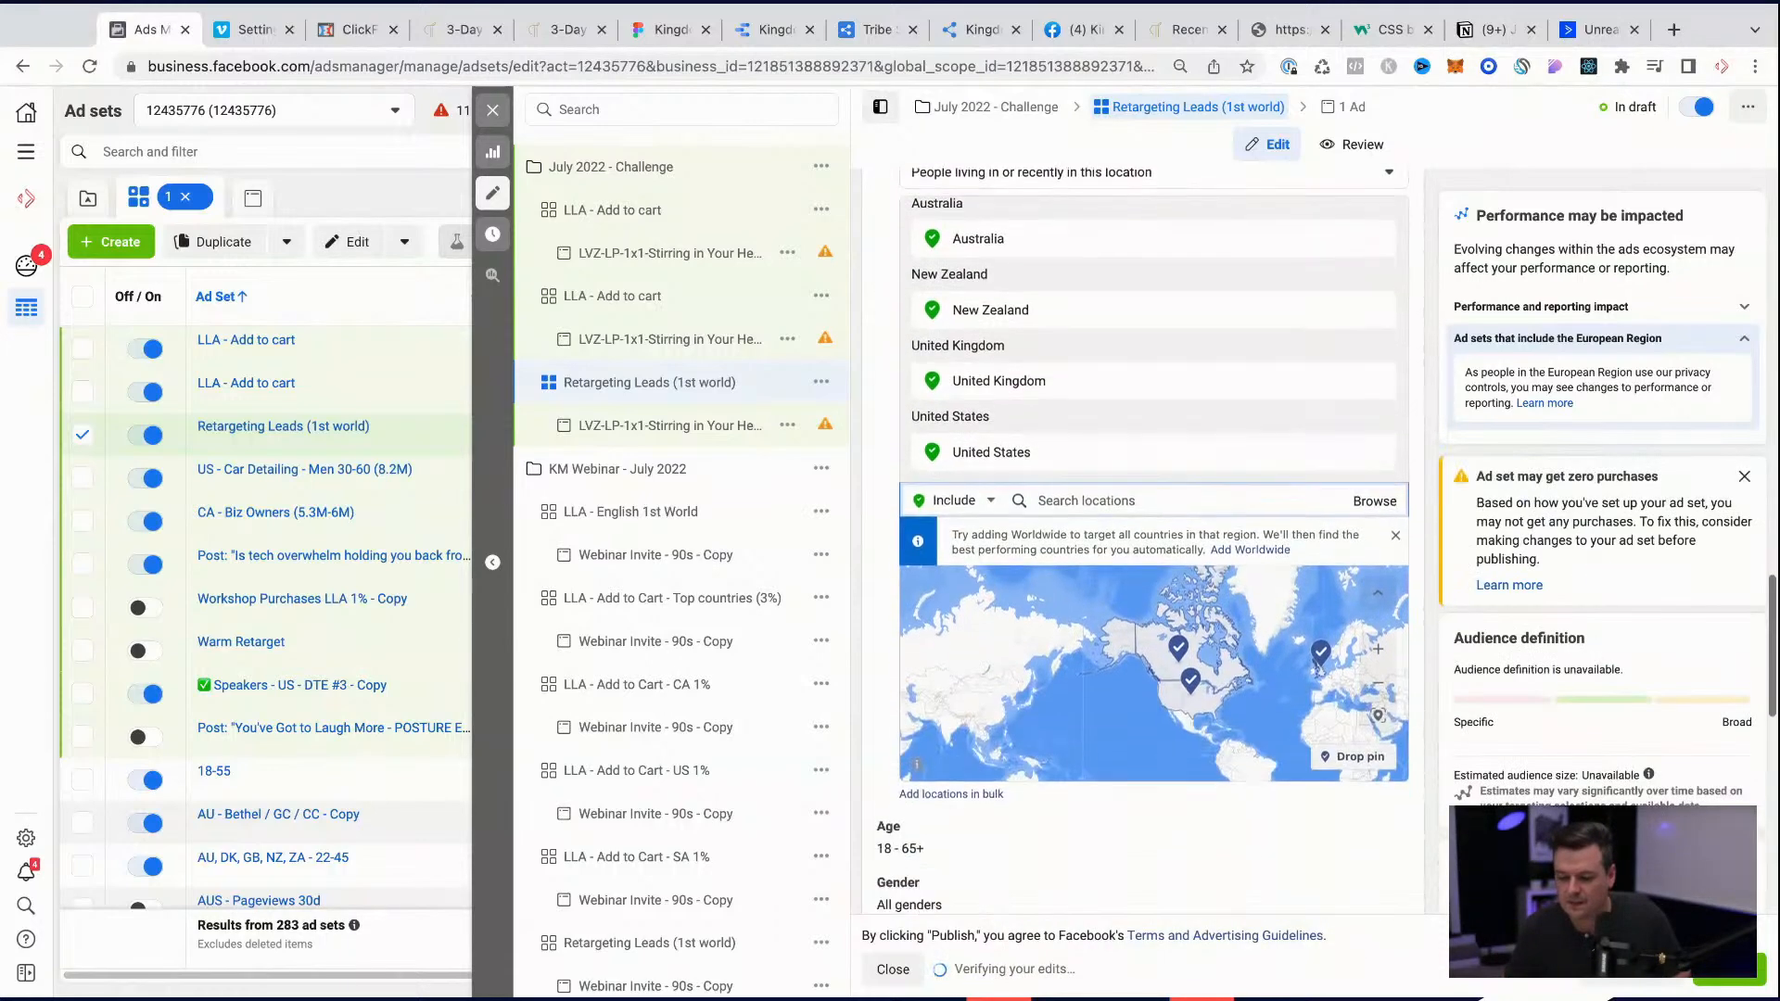
scroll(1143, 538, "down", 4)
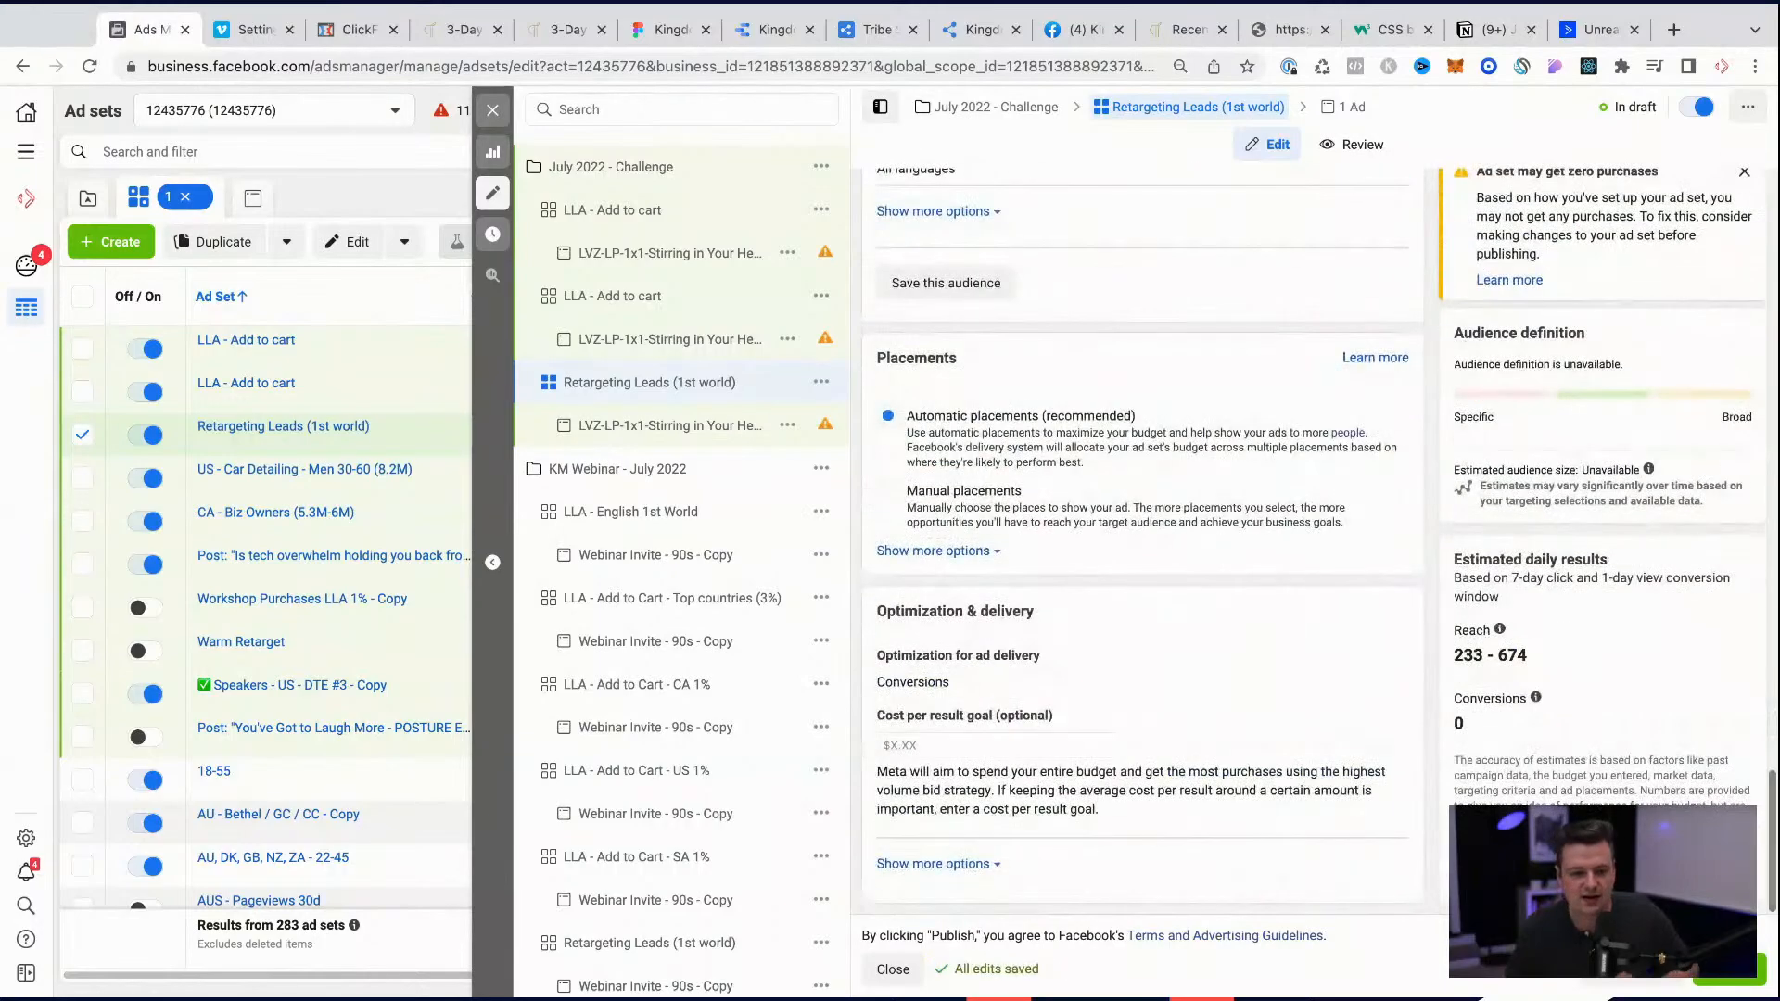
Step: Rename the second LLA - Add to cart ad set in the July 2022 - Challenge campaign as LLA - Paid Clients
left_click(653, 295)
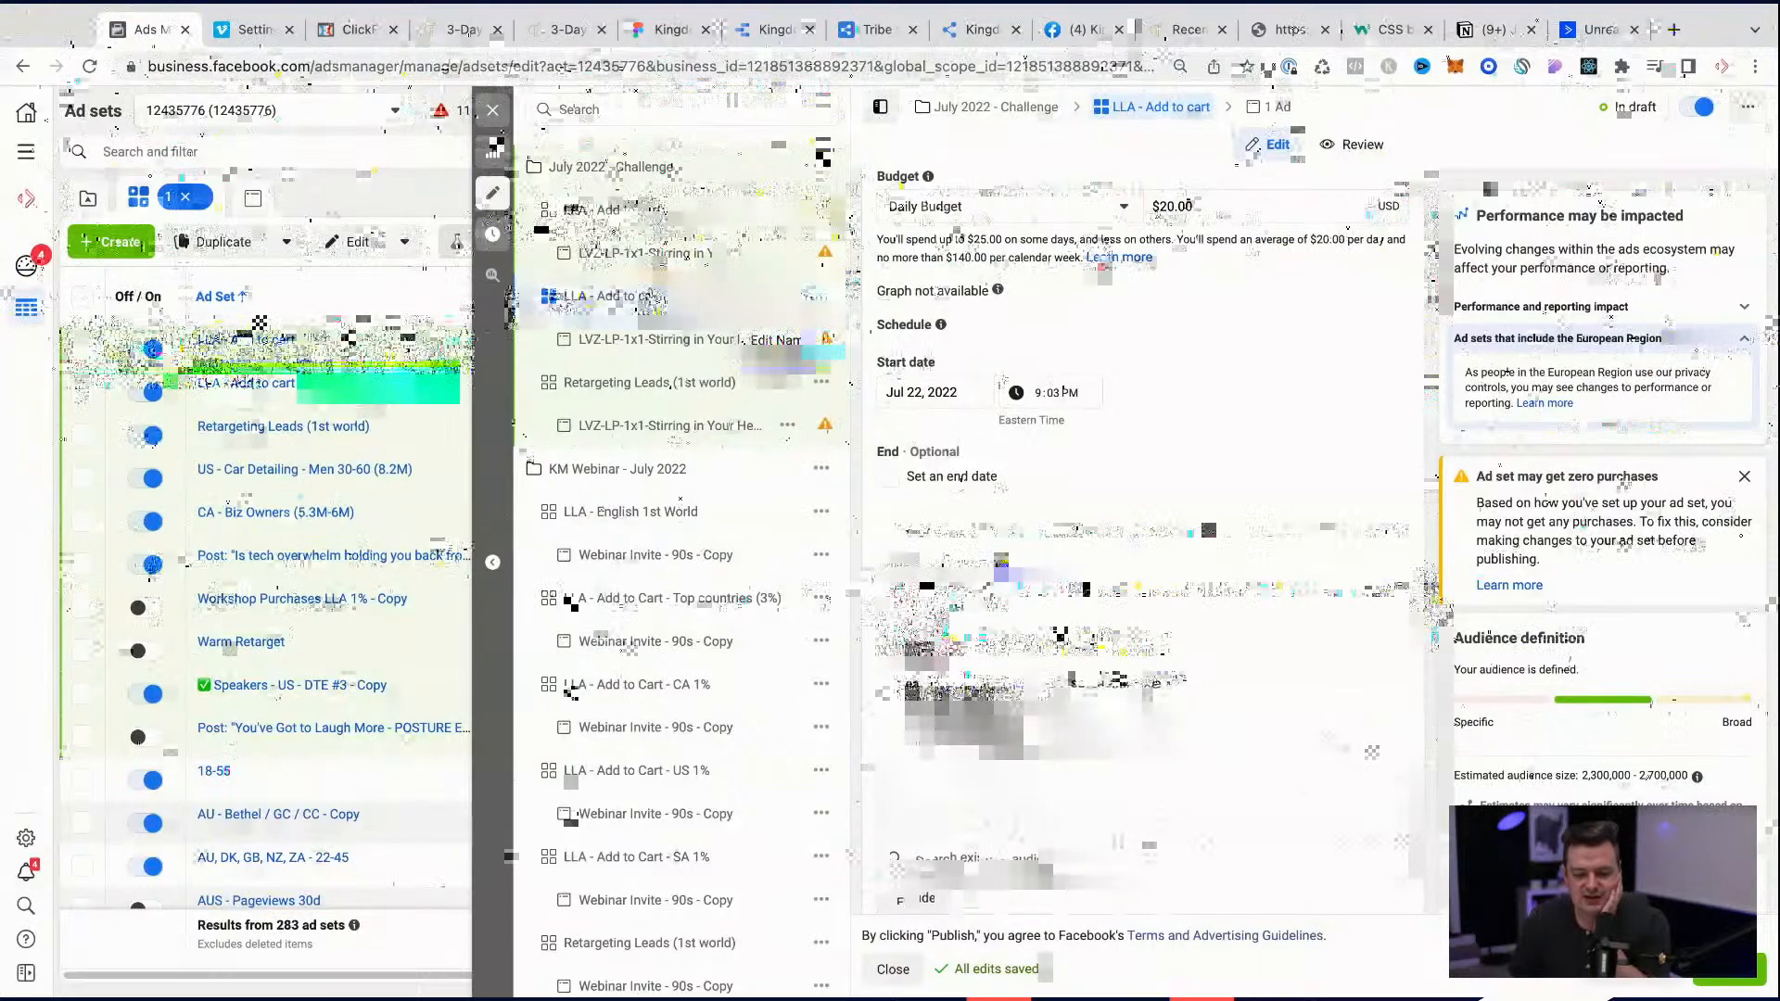
scroll(1143, 537, "down", 5)
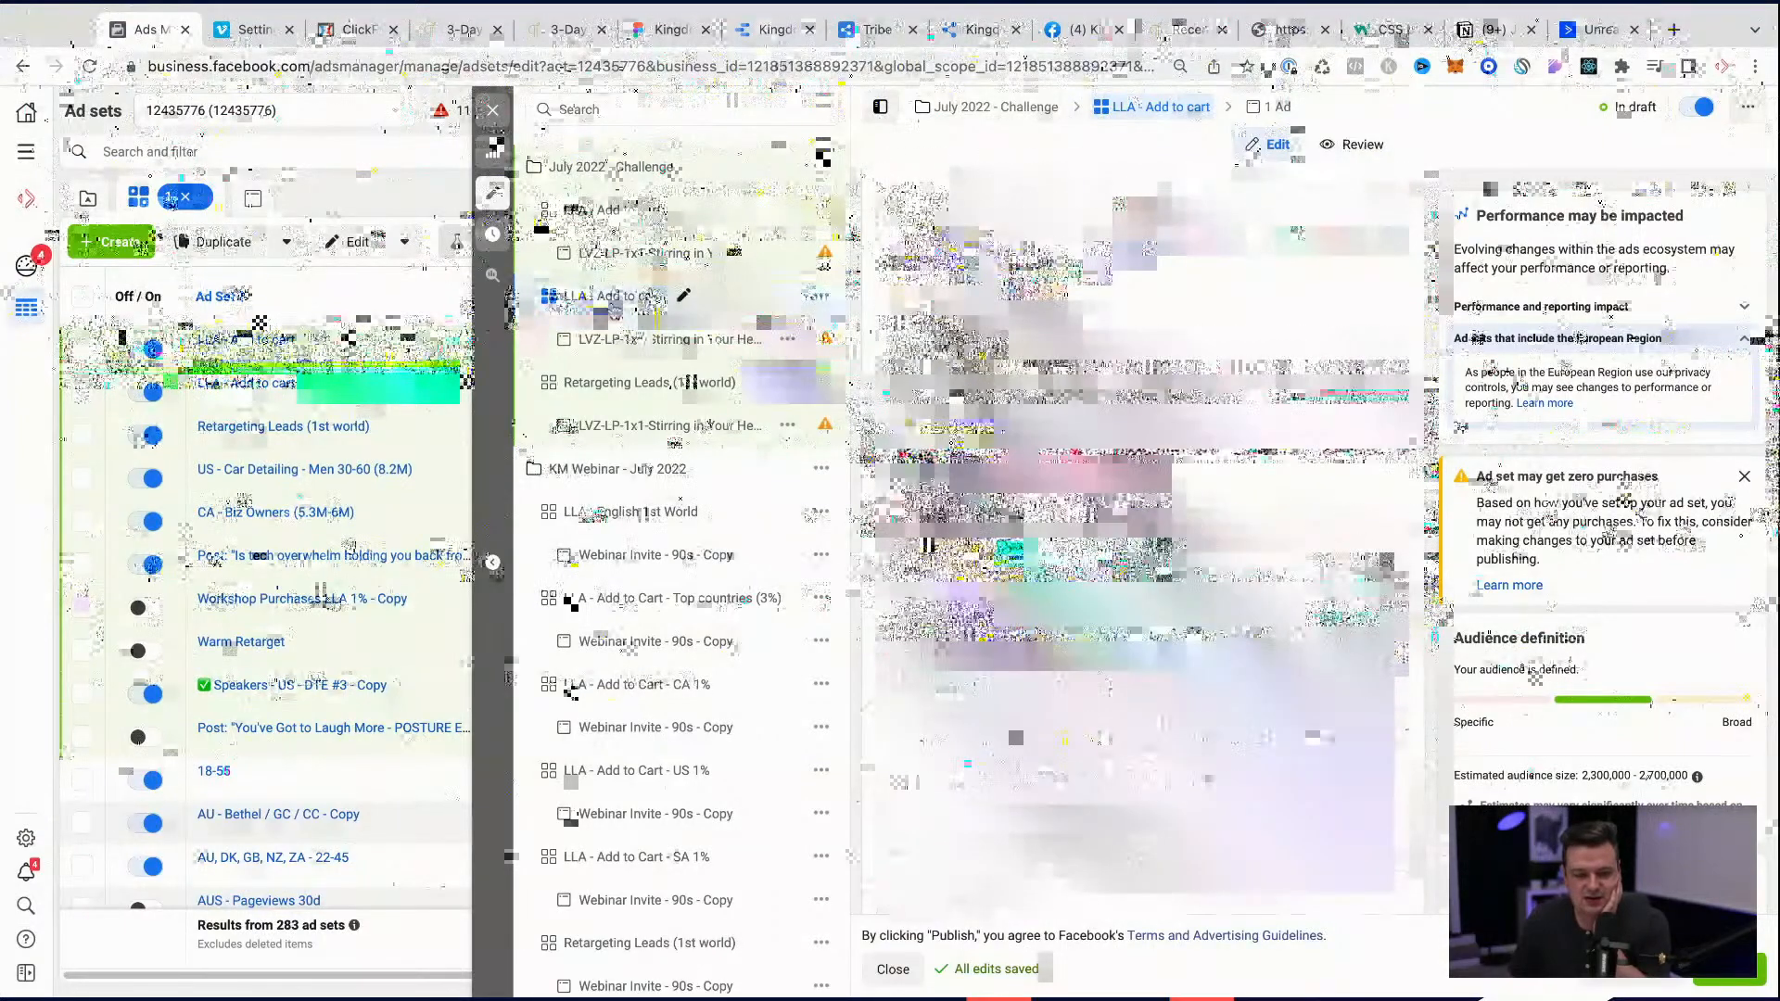
left_click(607, 302)
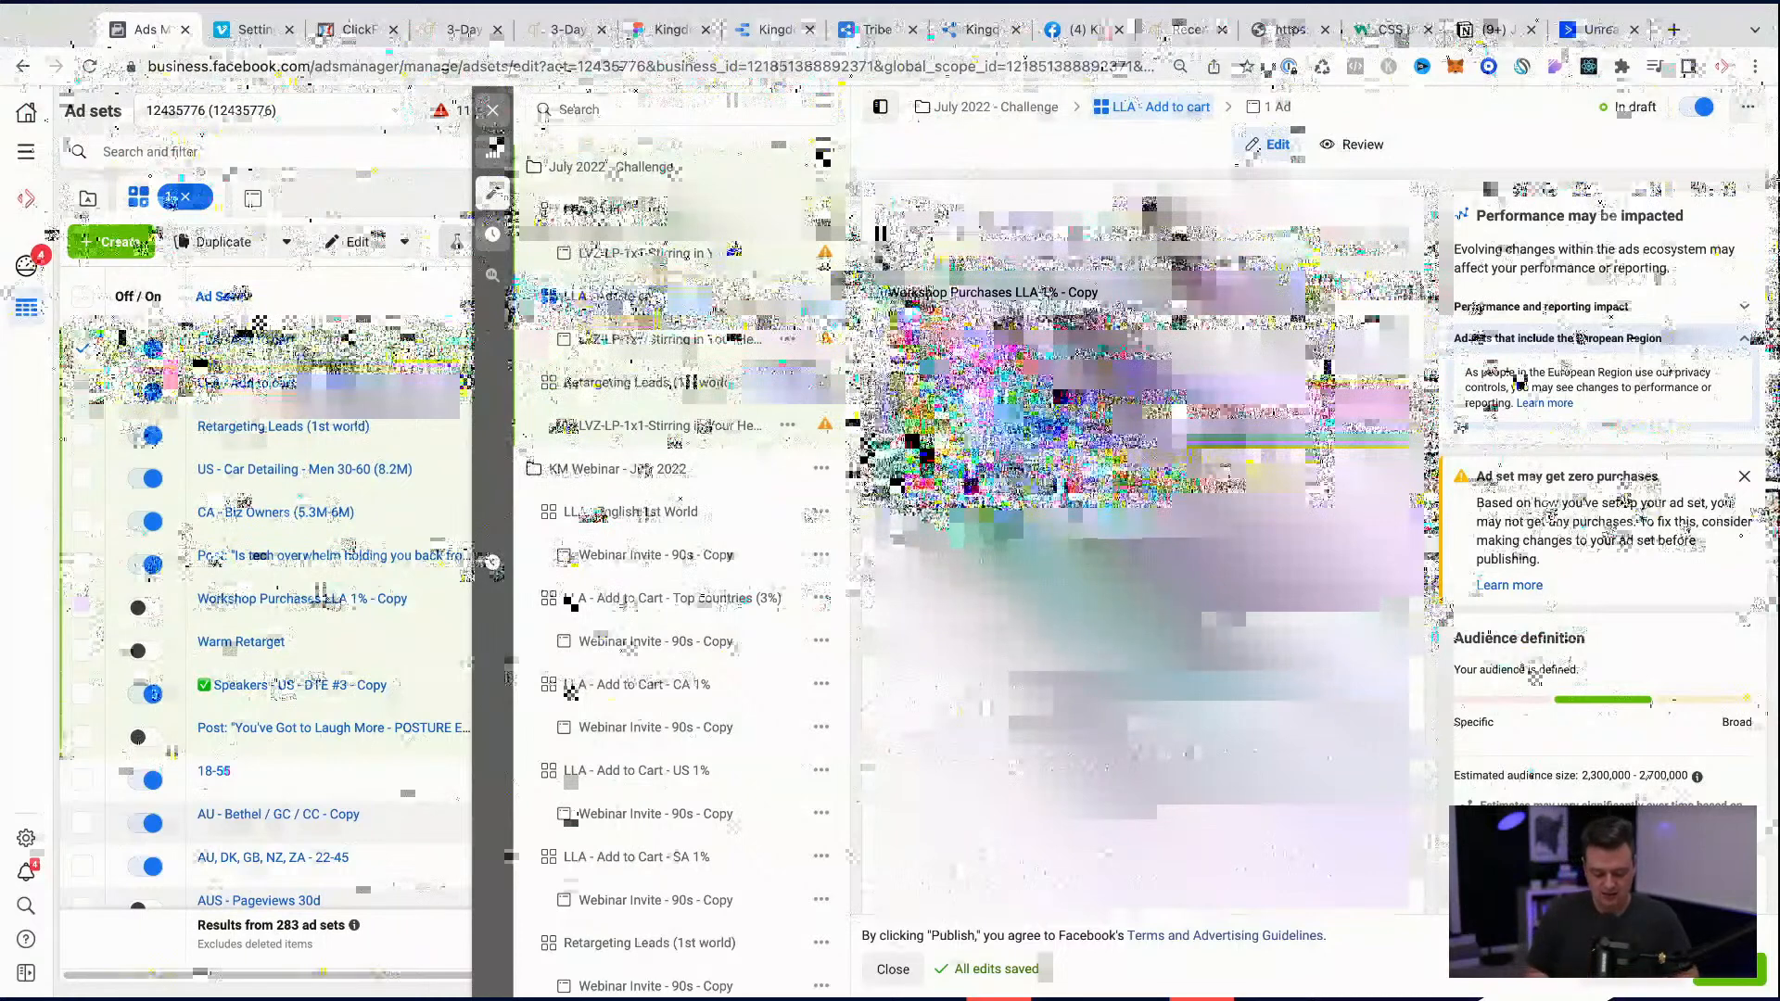
type("Paid Clients")
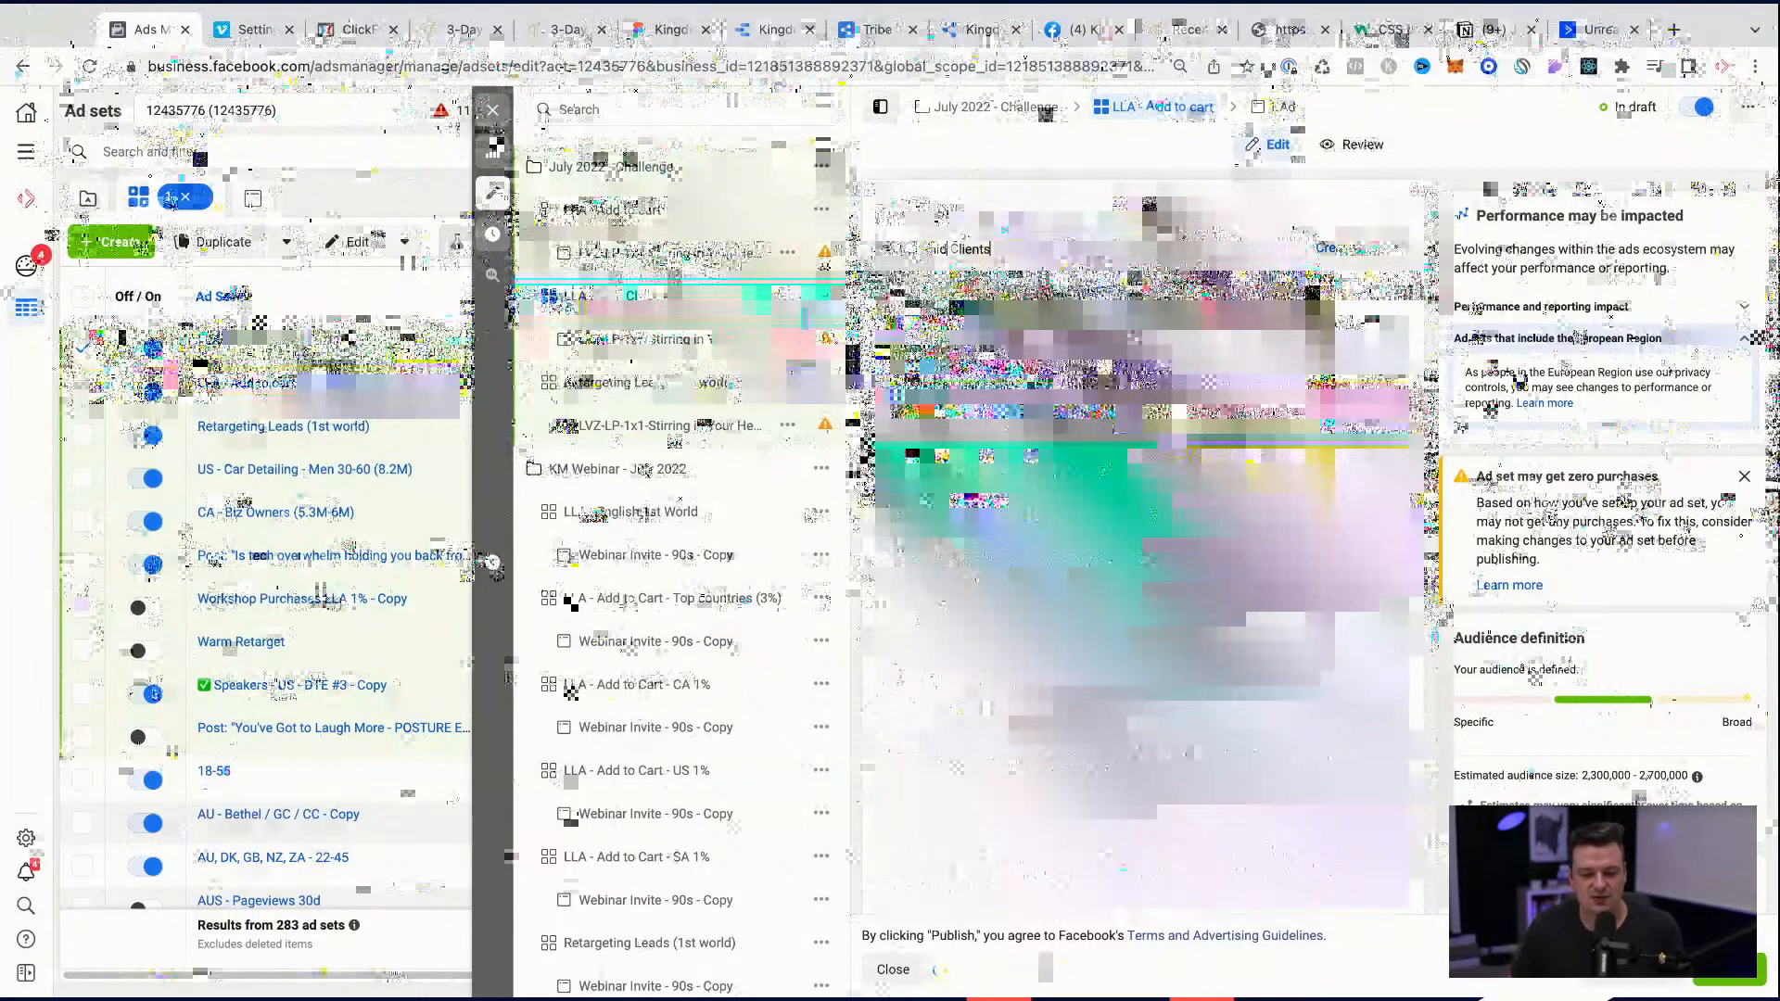
scroll(1142, 538, "down", 5)
scroll(1142, 538, "down", 5)
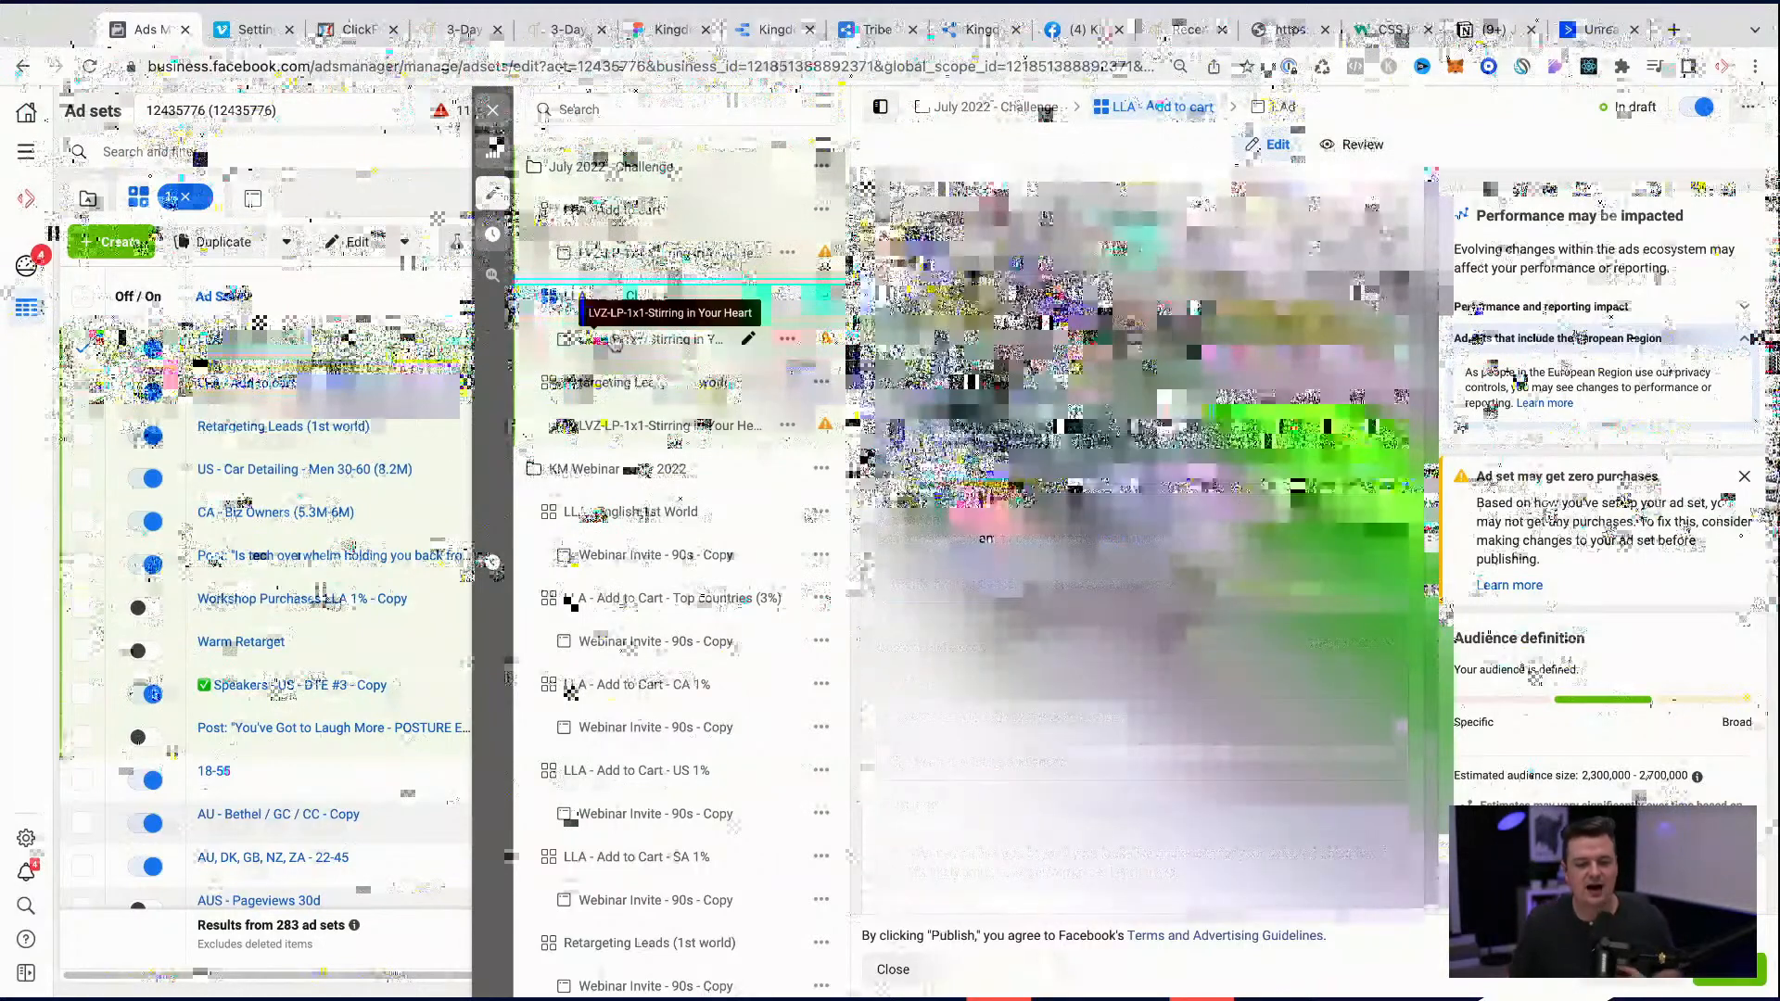
Step: Switch to the Kingdom Messengers file in Figma and duplicate the KMC-July2022-CoverPhoto frame above the original
left_click(630, 259)
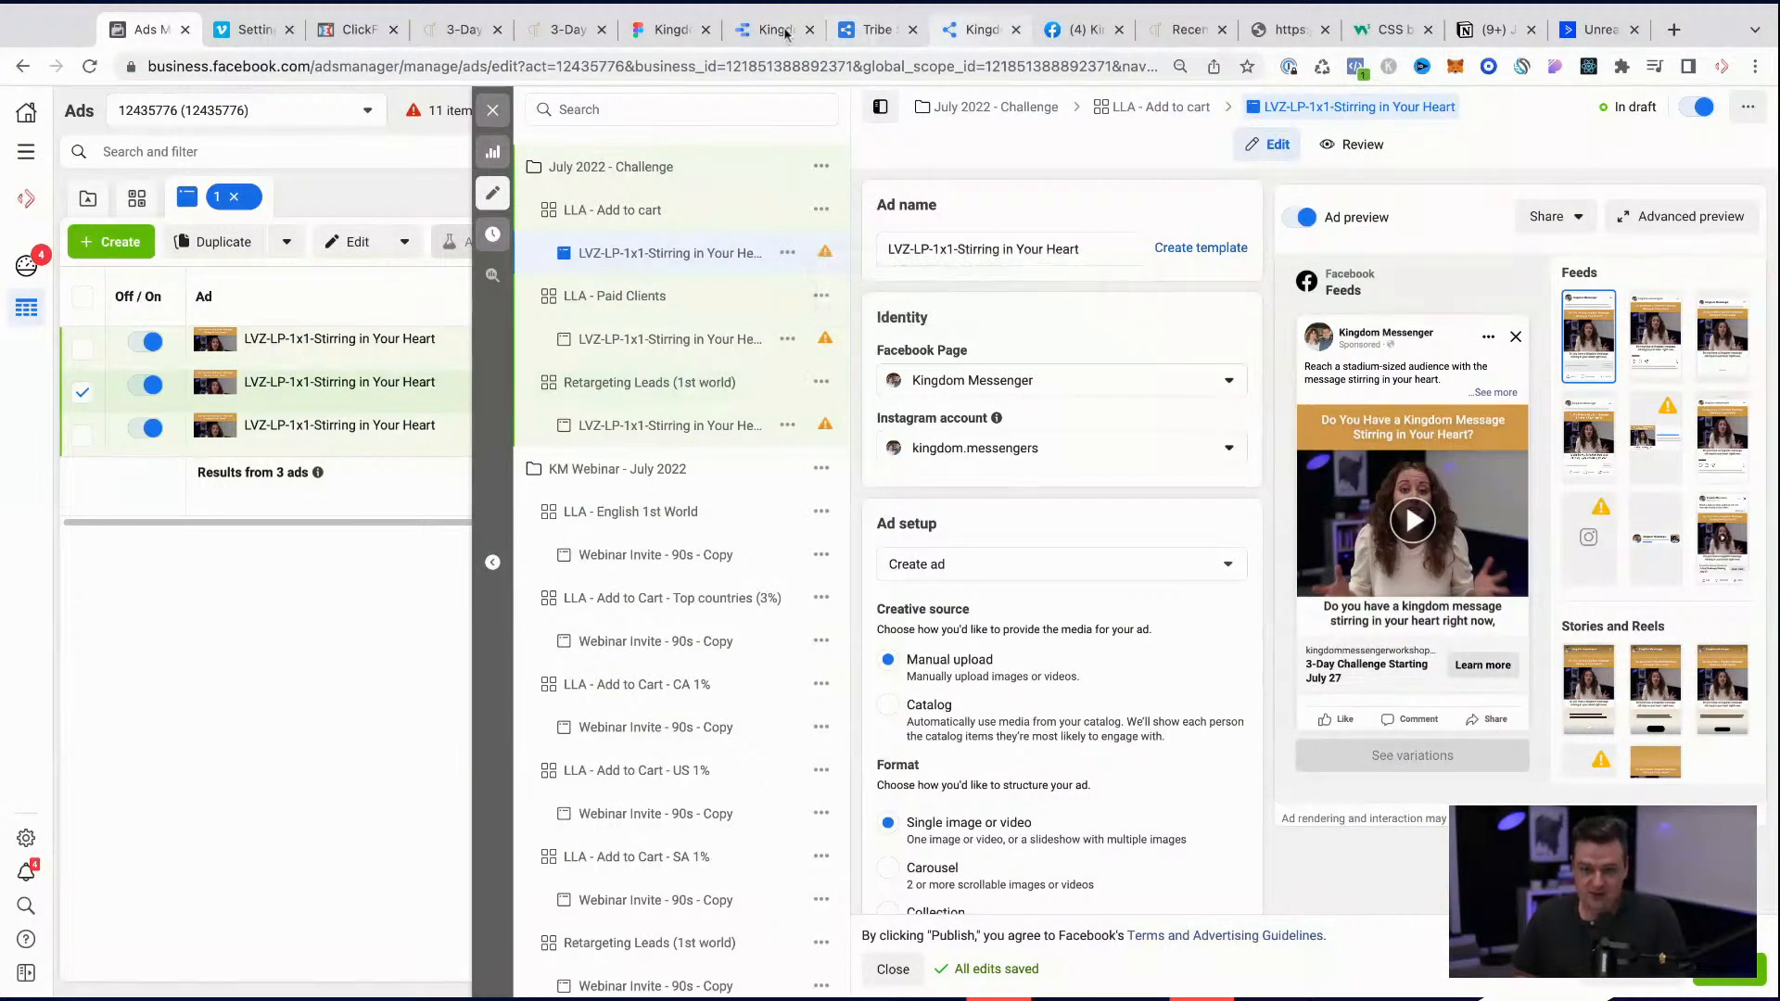
left_click(669, 30)
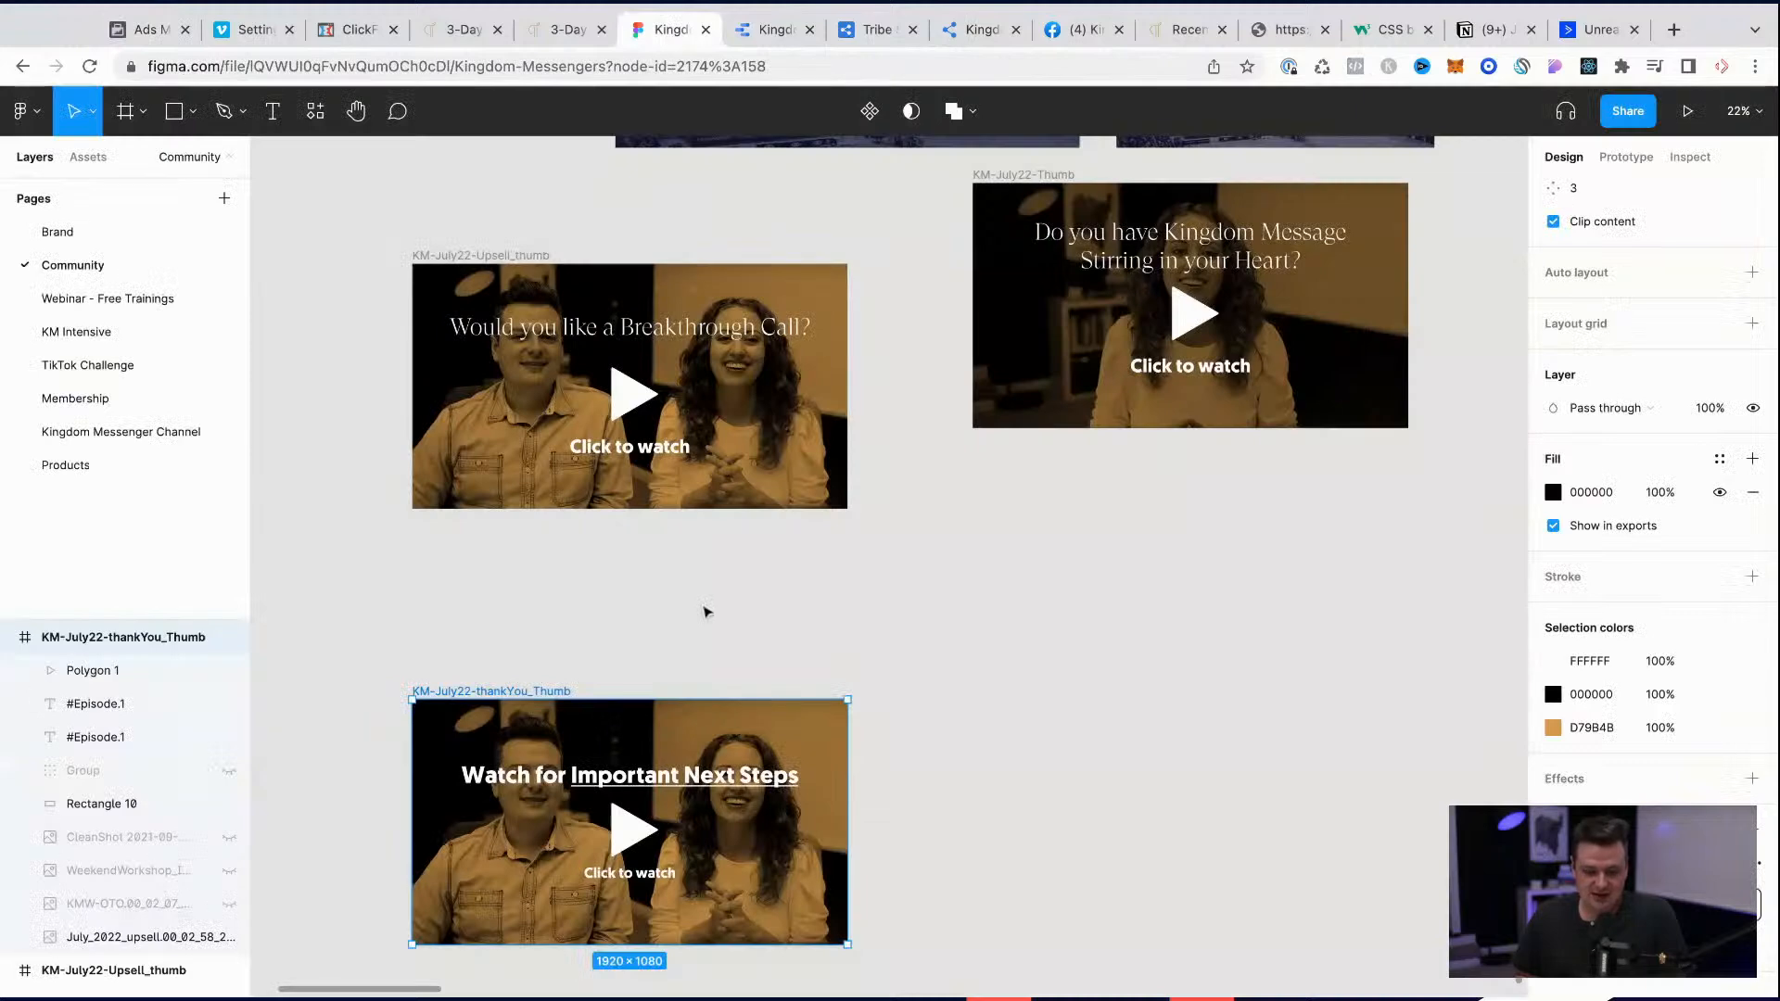
scroll(705, 611, "down", 10)
scroll(704, 611, "up", 5)
scroll(325, 173, "up", 5)
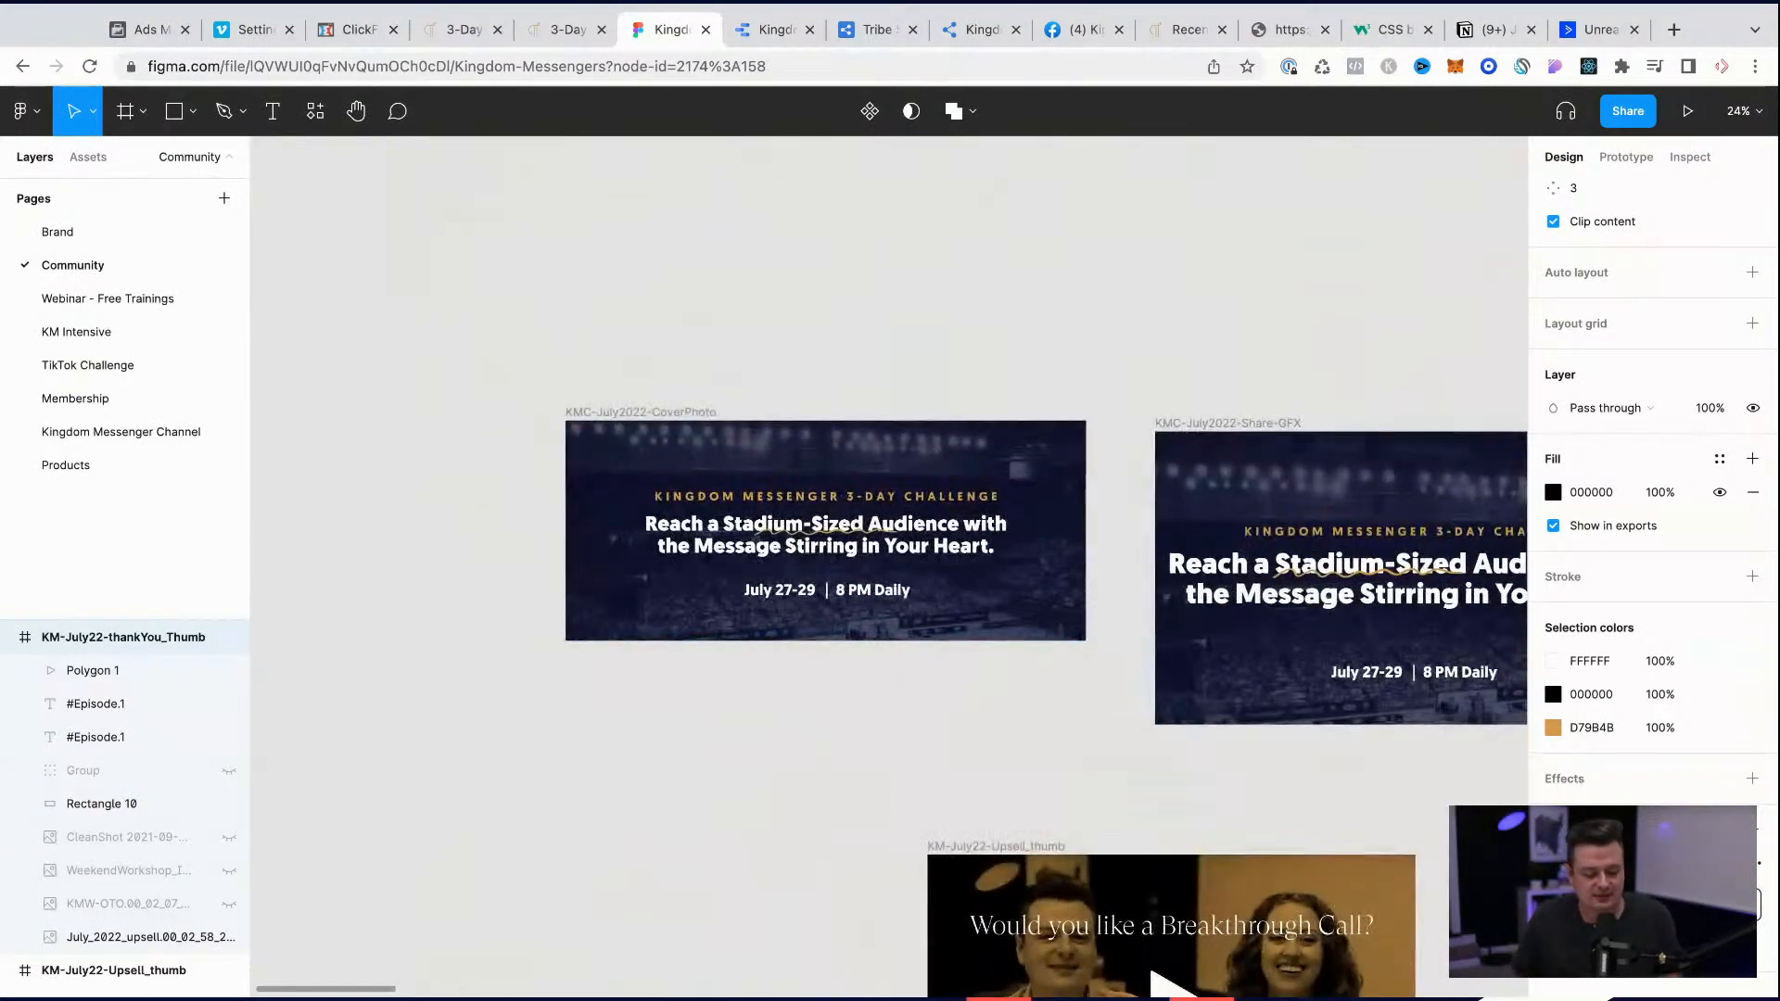
left_click_drag(616, 414, 604, 240, "alt")
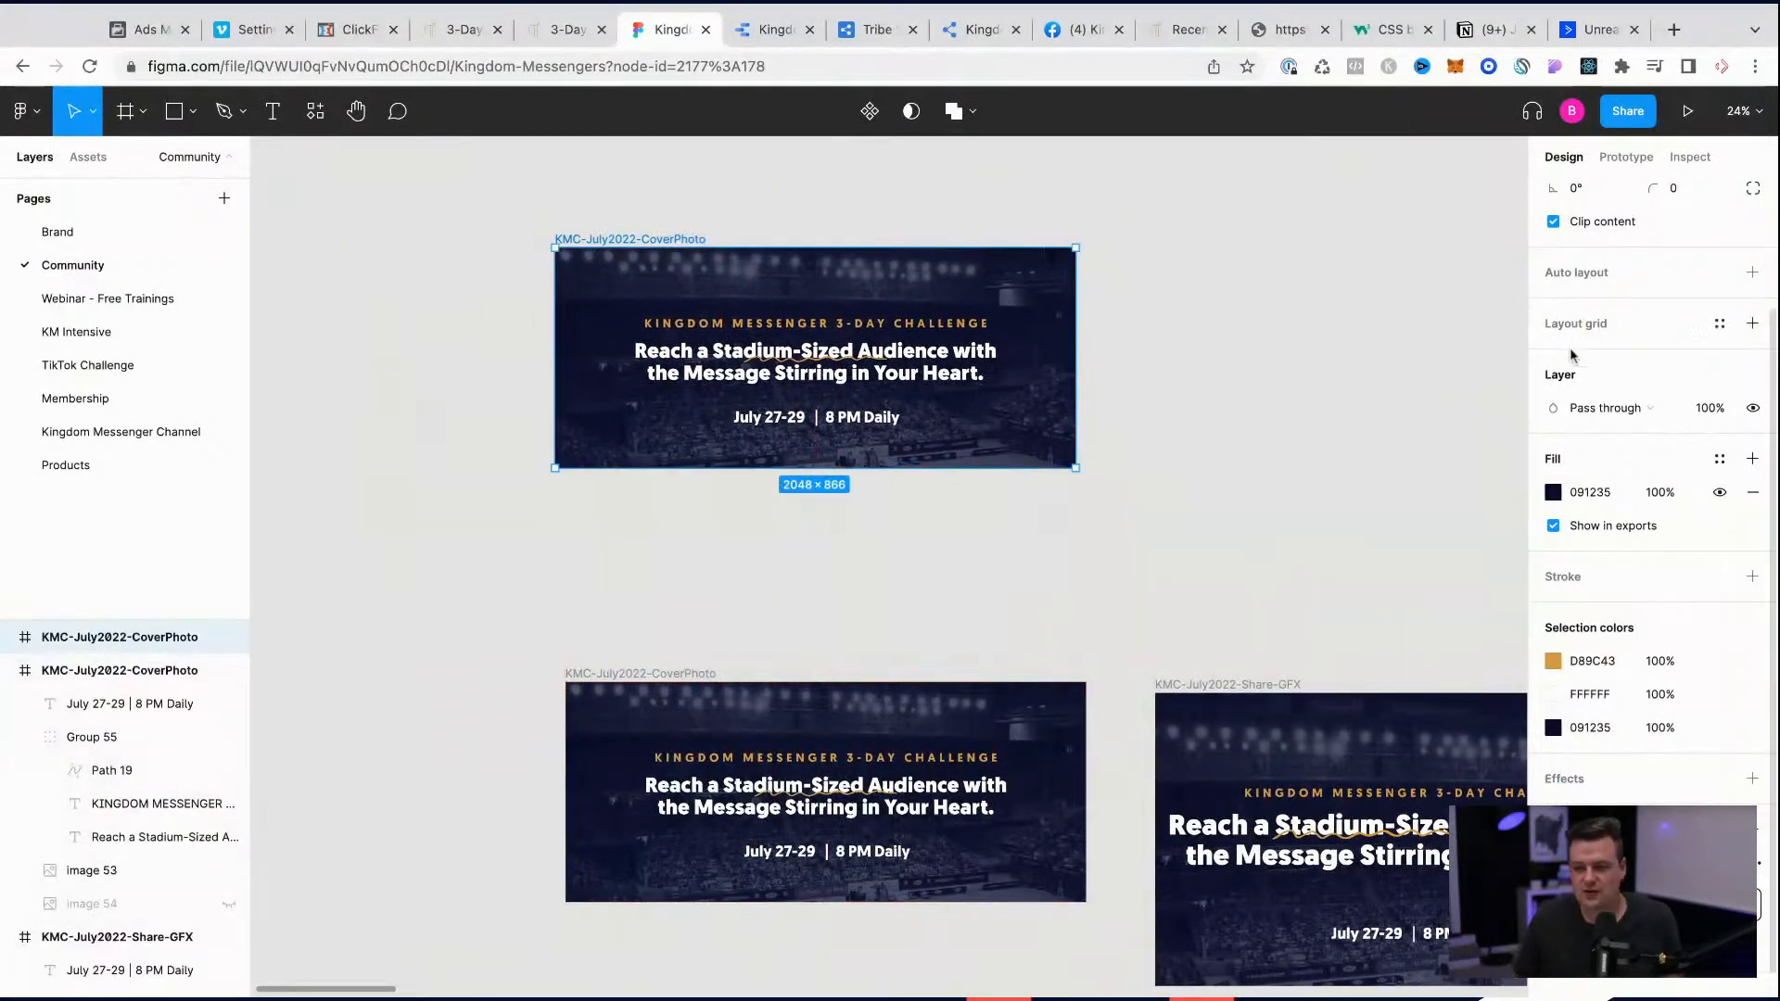
Step: Resize the duplicated cover photo frame to 2000 × 2000 and move it clear above the original frame
left_click(1569, 119)
left_click(1373, 333)
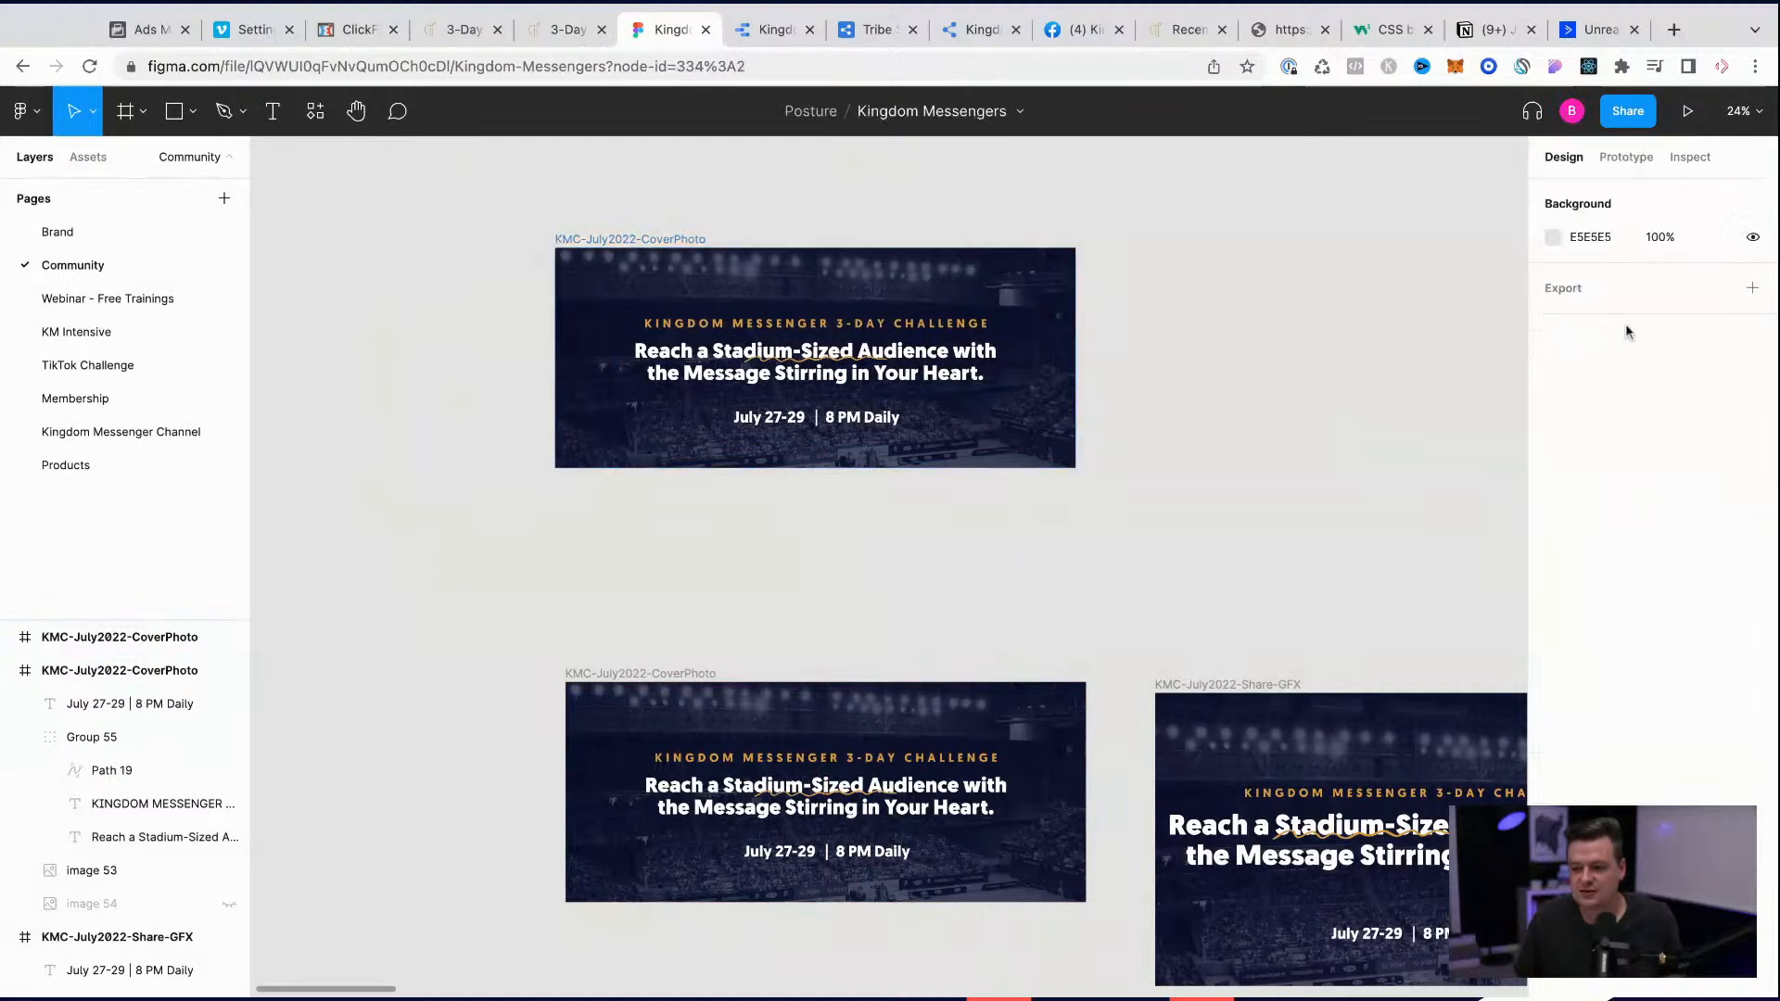
left_click(680, 245)
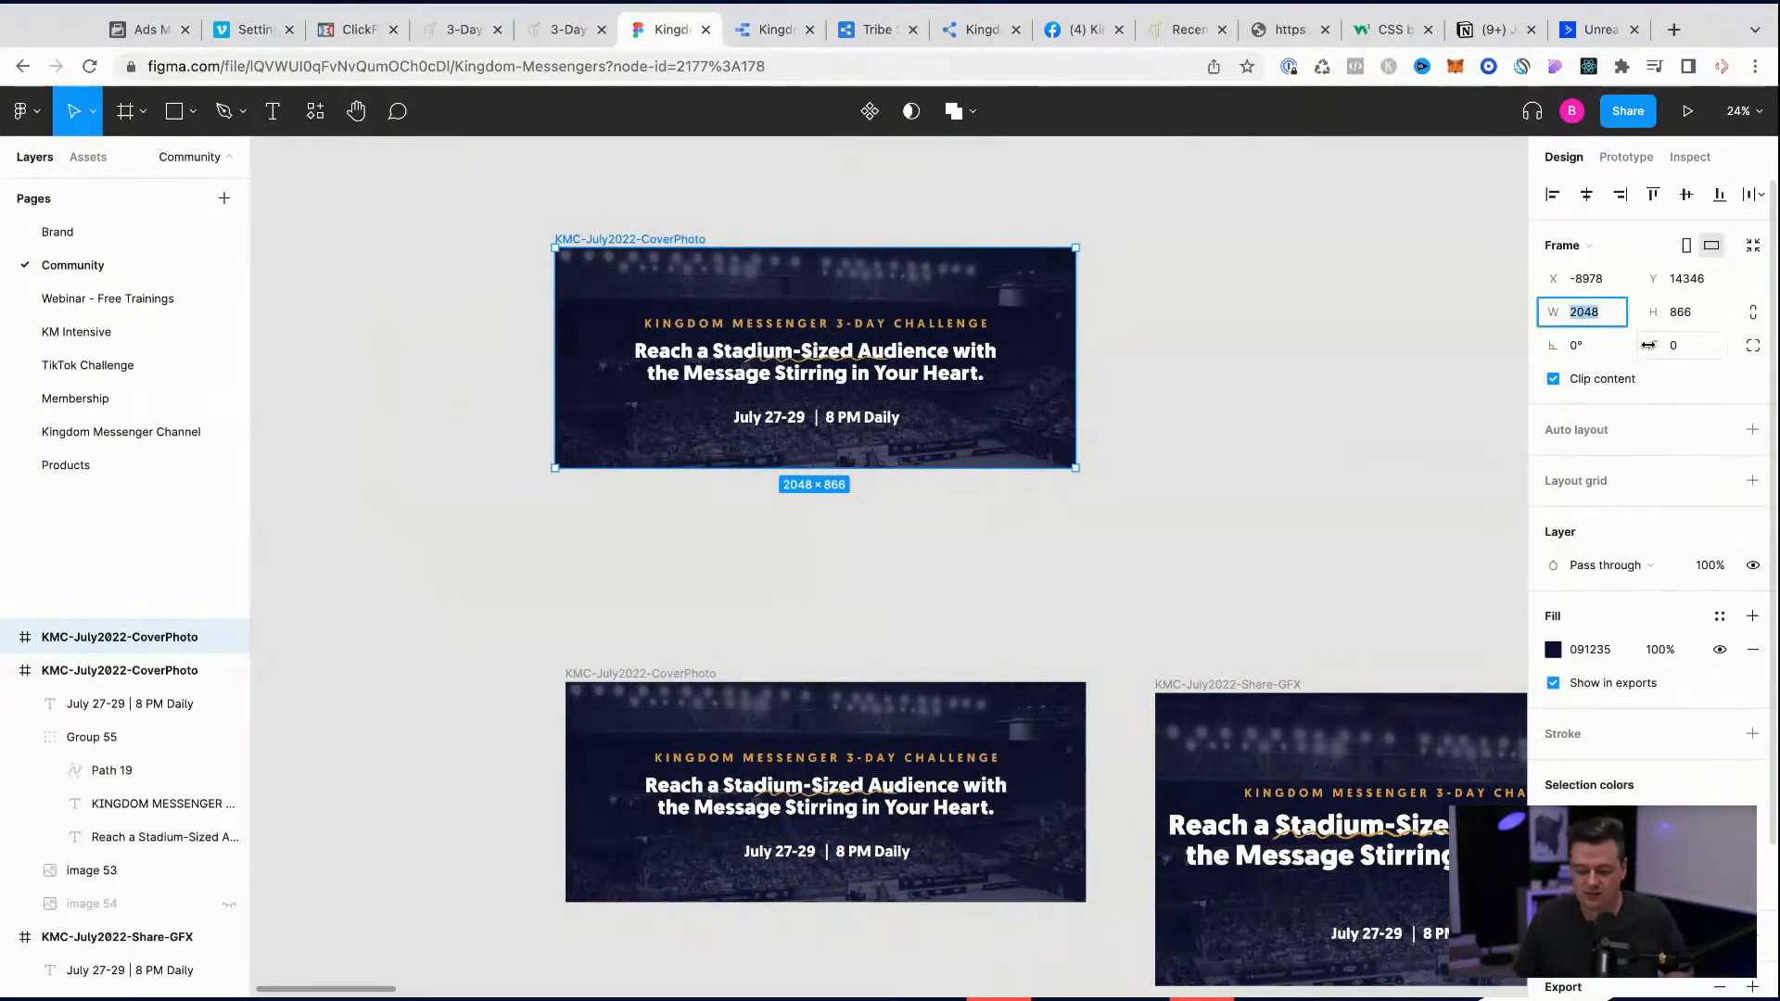
type("2000")
key("Tab")
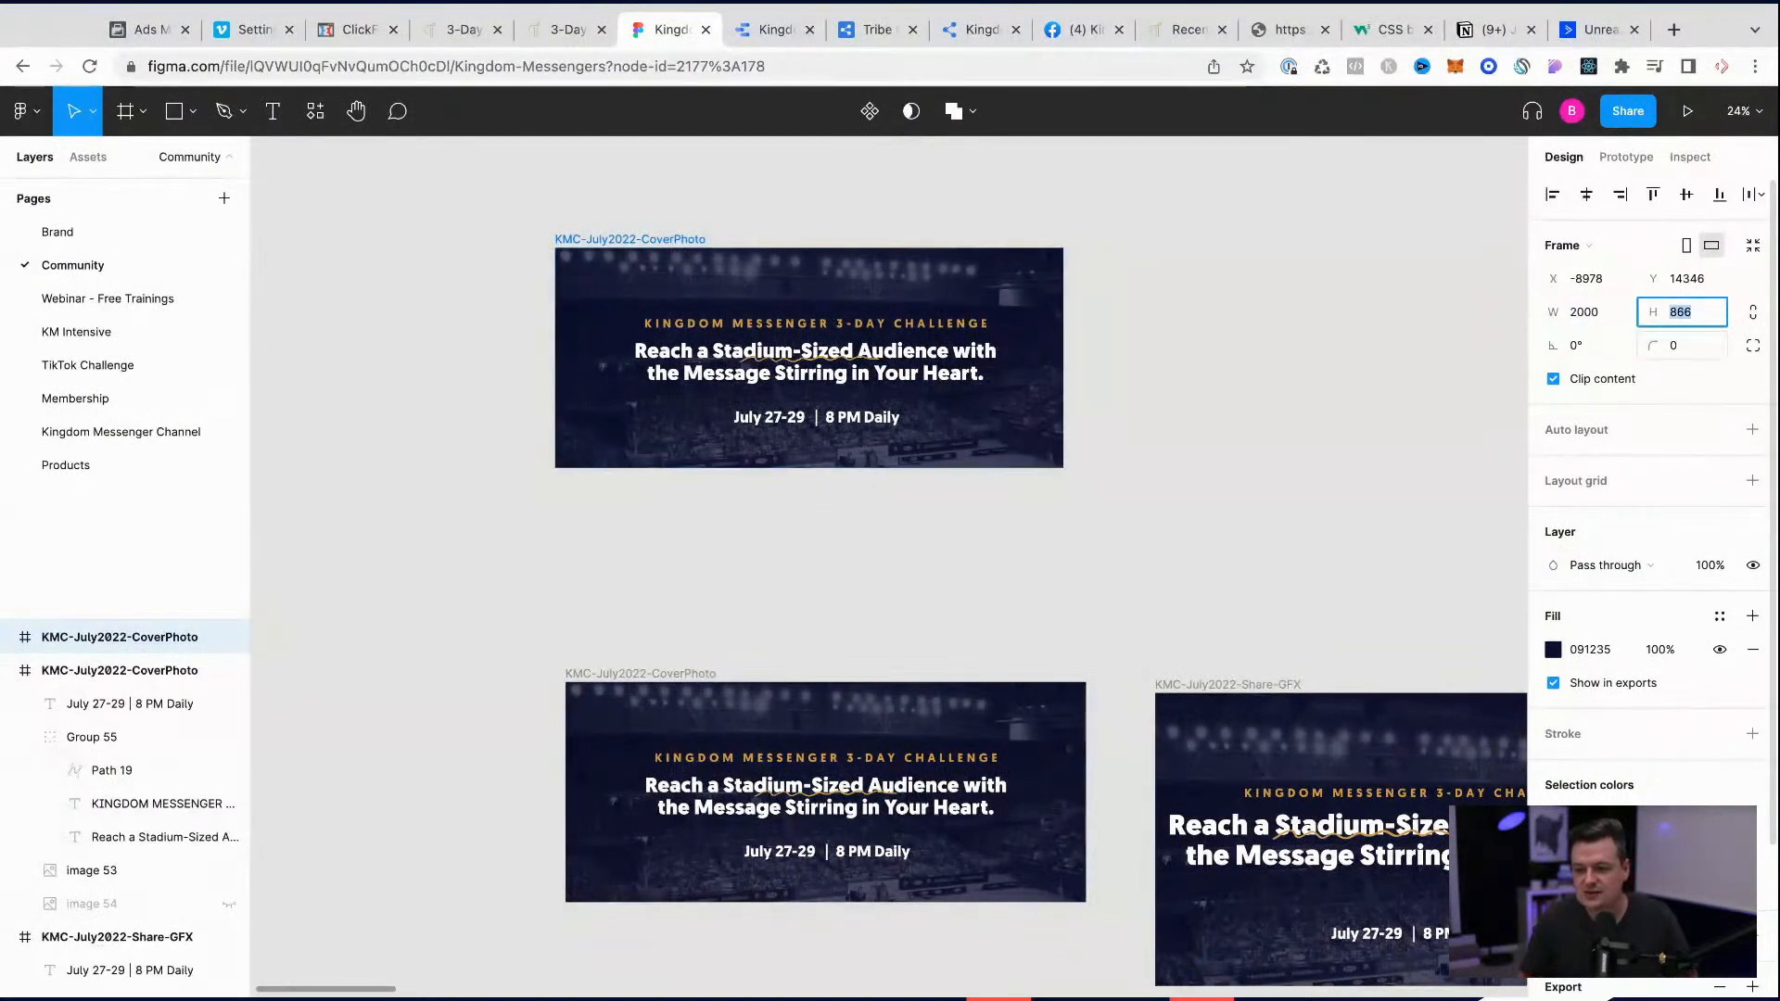
key("Return")
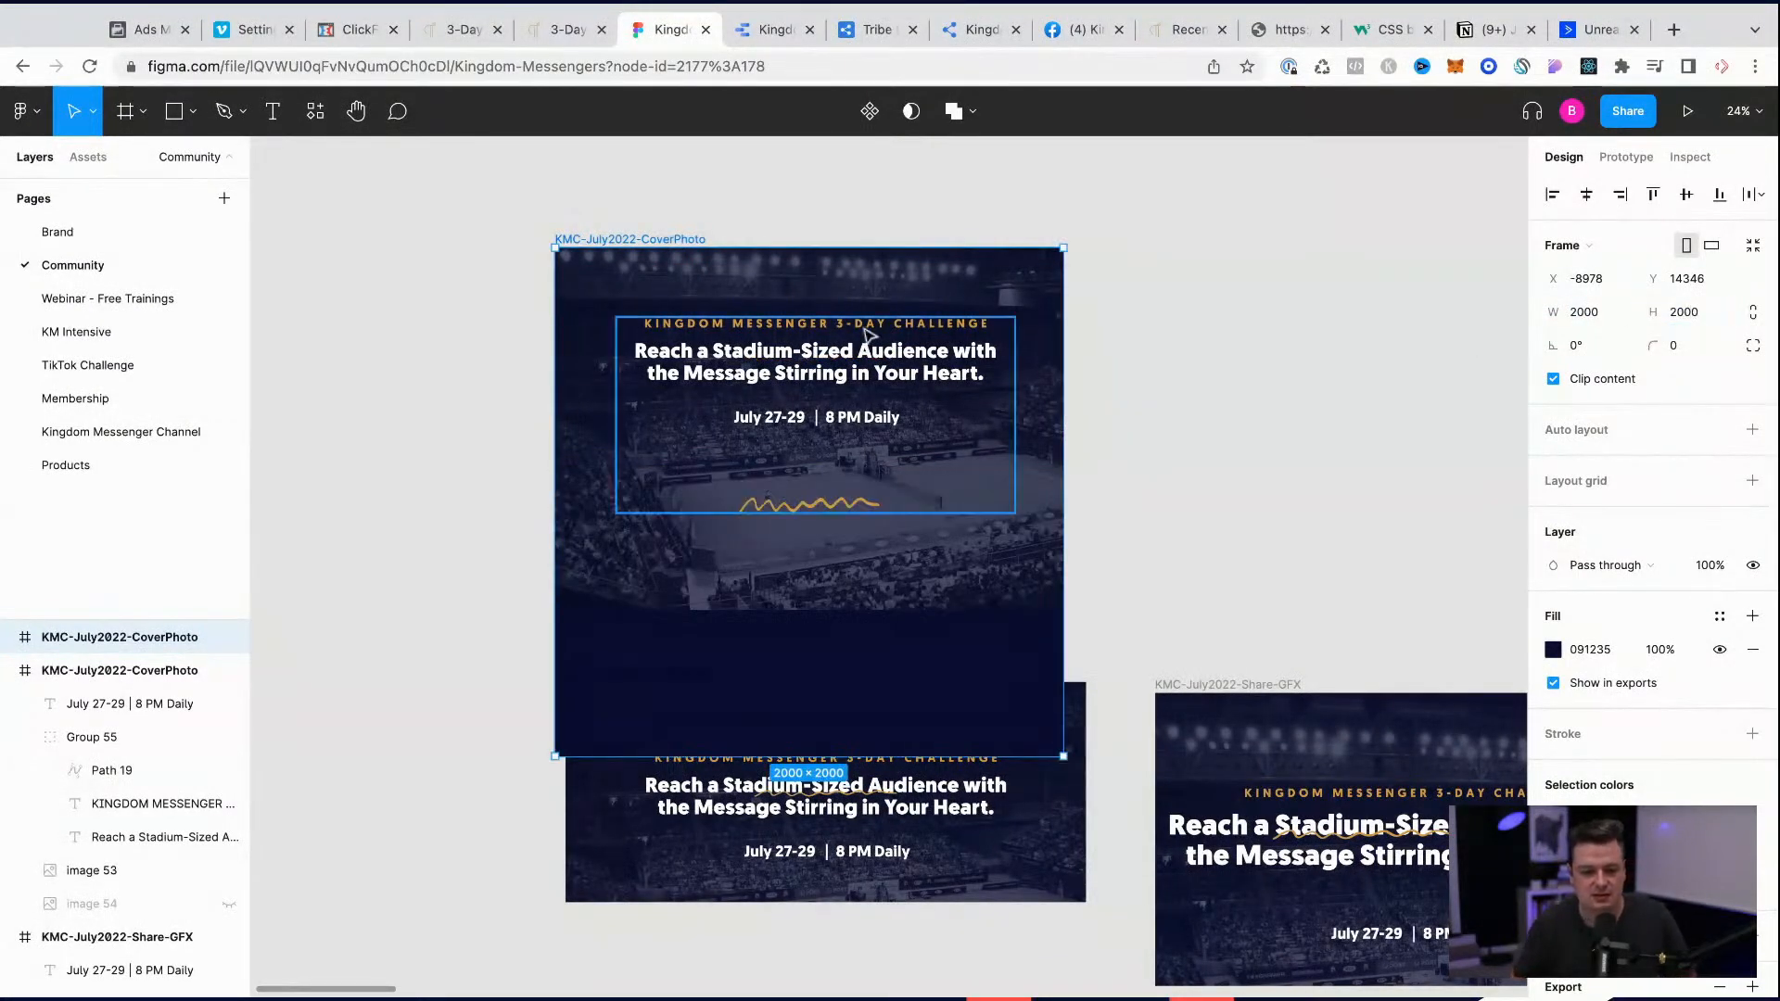
left_click_drag(678, 242, 690, 299)
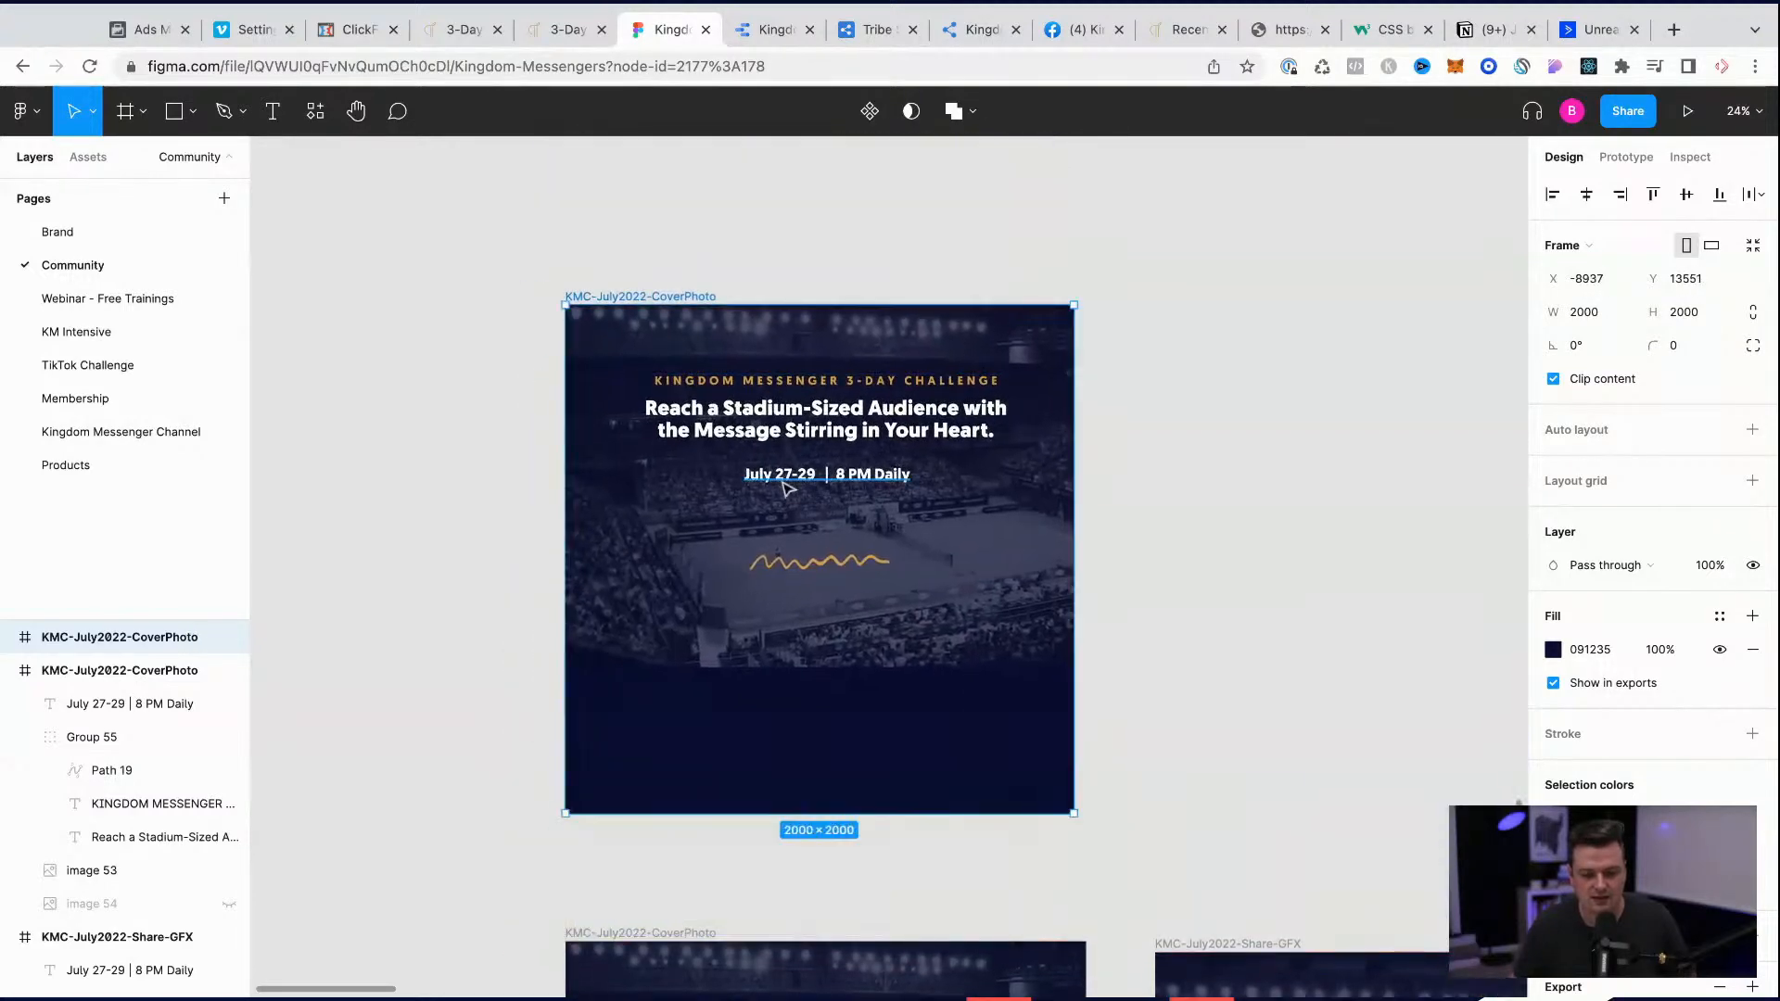
Step: Ungroup the headline, challenge title and squiggle underline in the square frame
left_click(839, 565)
left_click(841, 566)
left_click(93, 716)
right_click(93, 715)
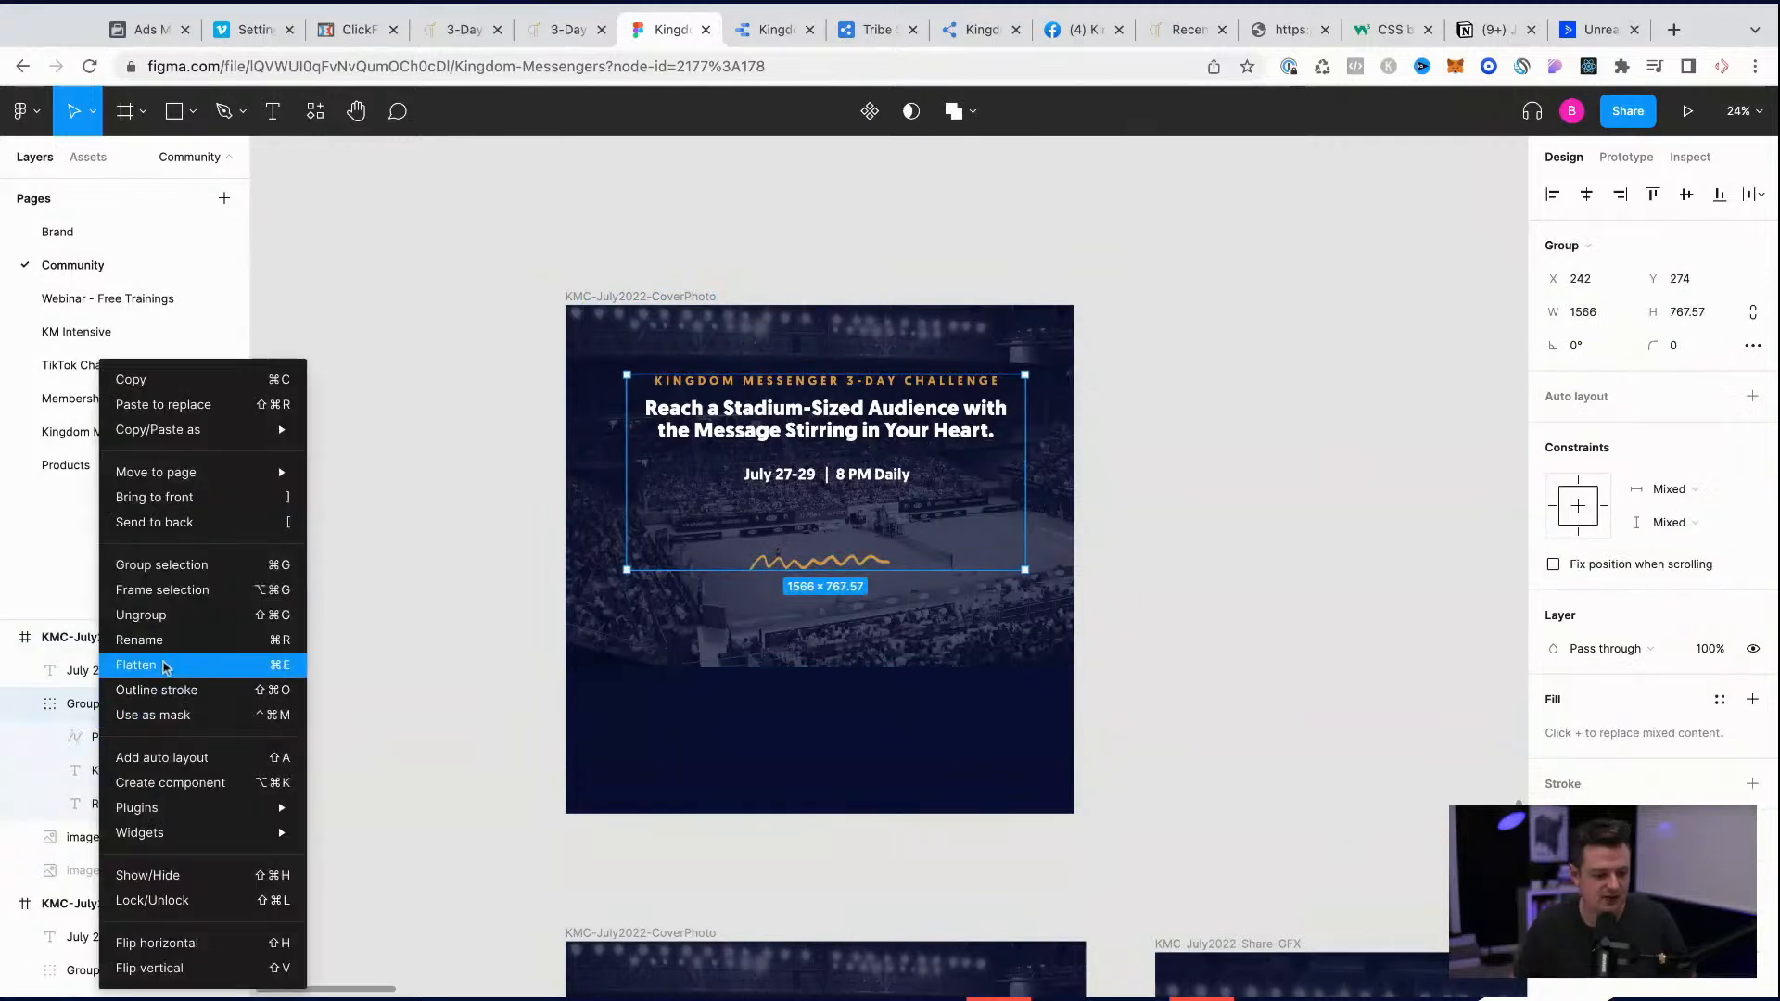
mouse_move(192, 816)
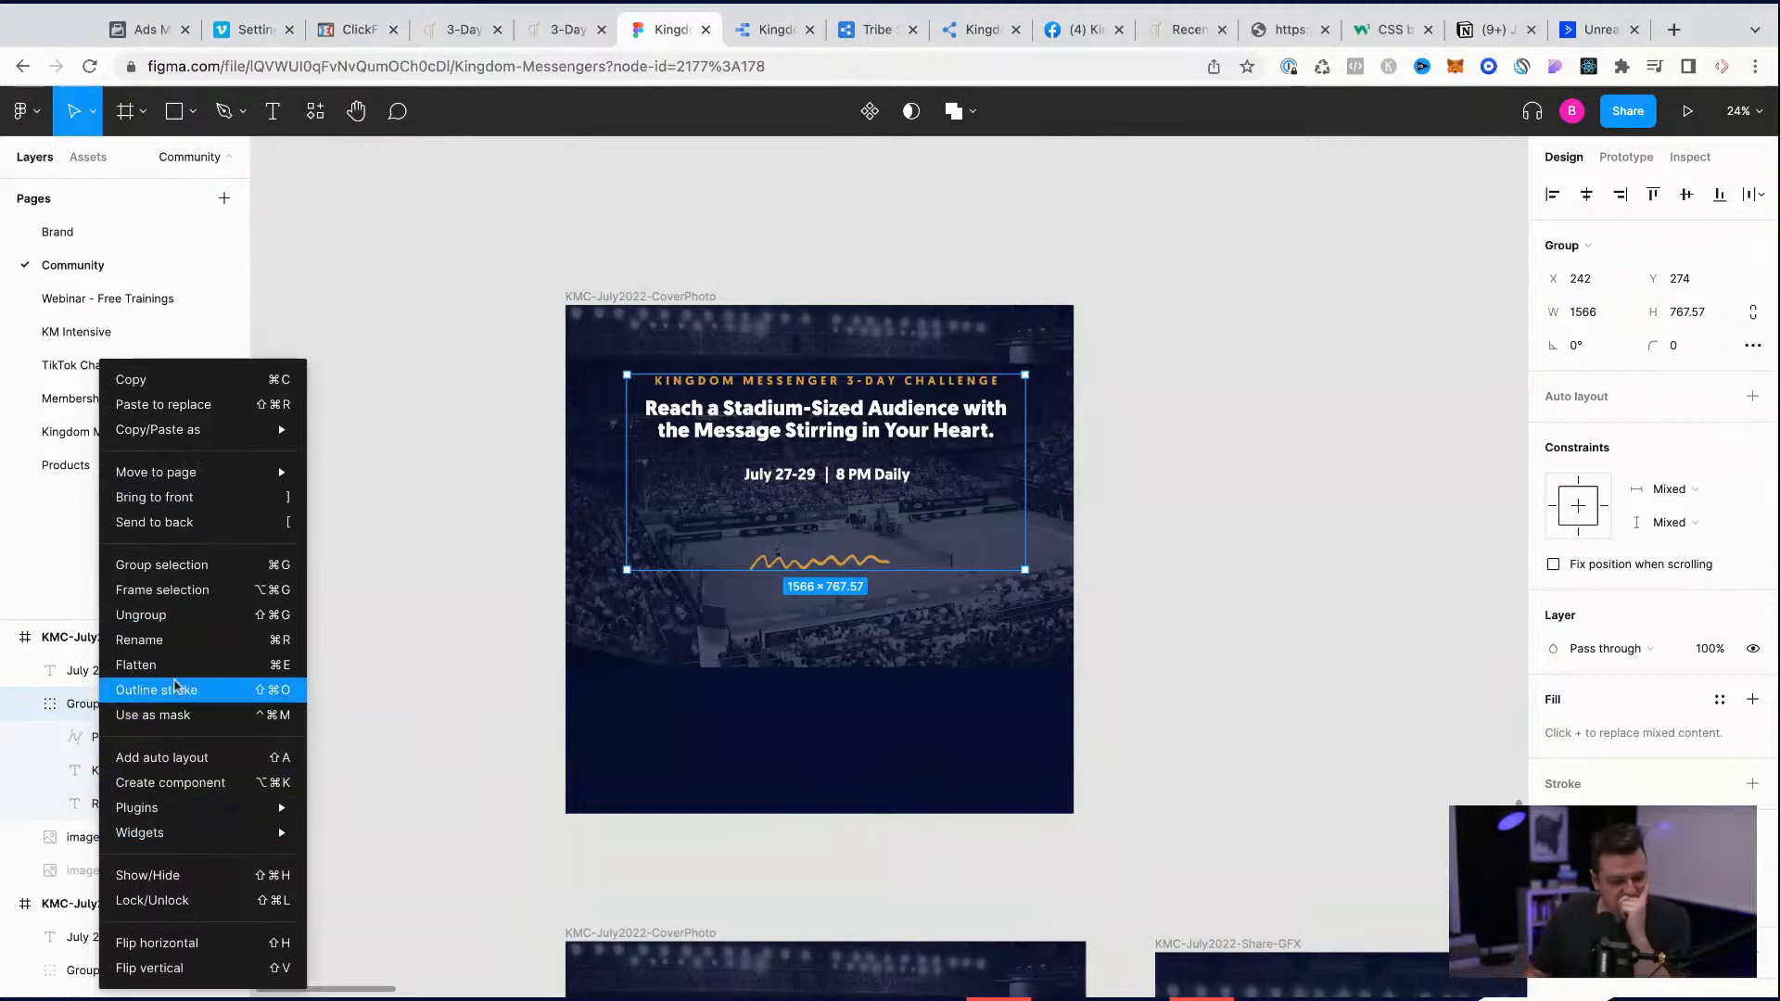
left_click(176, 615)
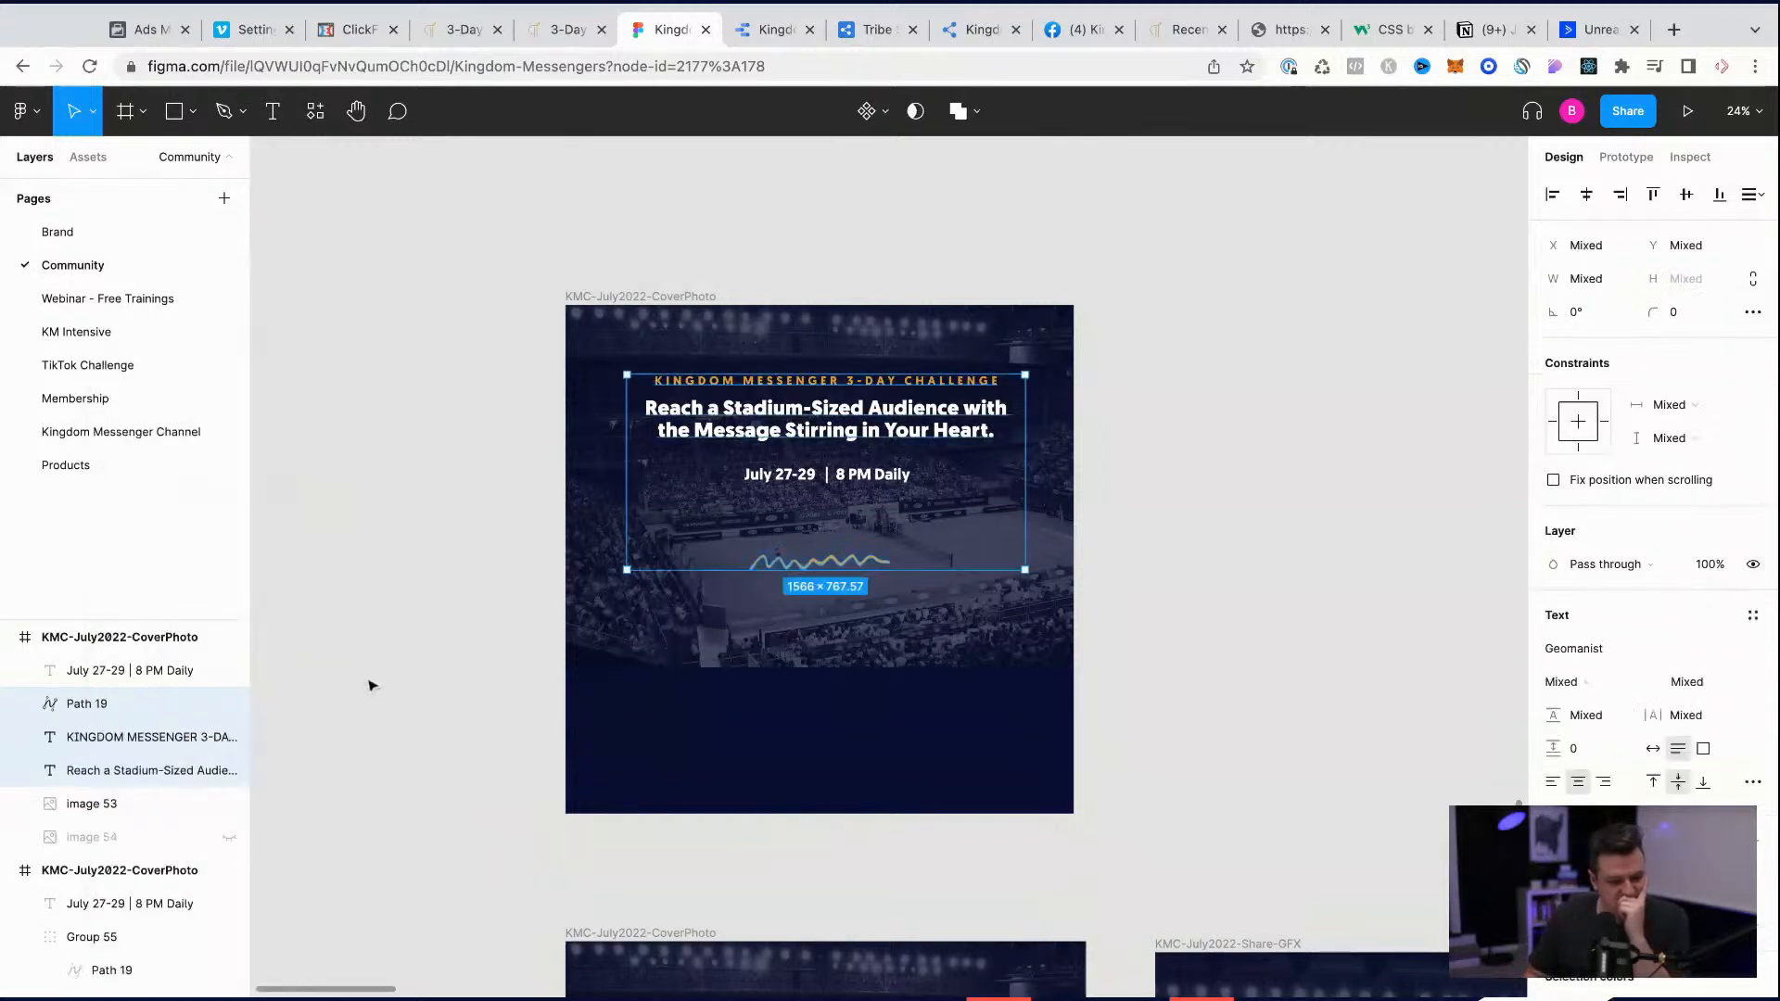
Step: Move the "KINGDOM MESSENGER 3-DAY CHALLENGE" line, the date text and the squiggle out of the square frame onto the canvas
left_click(964, 234)
left_click(856, 387)
left_click_drag(856, 387, 970, 249)
left_click(871, 422)
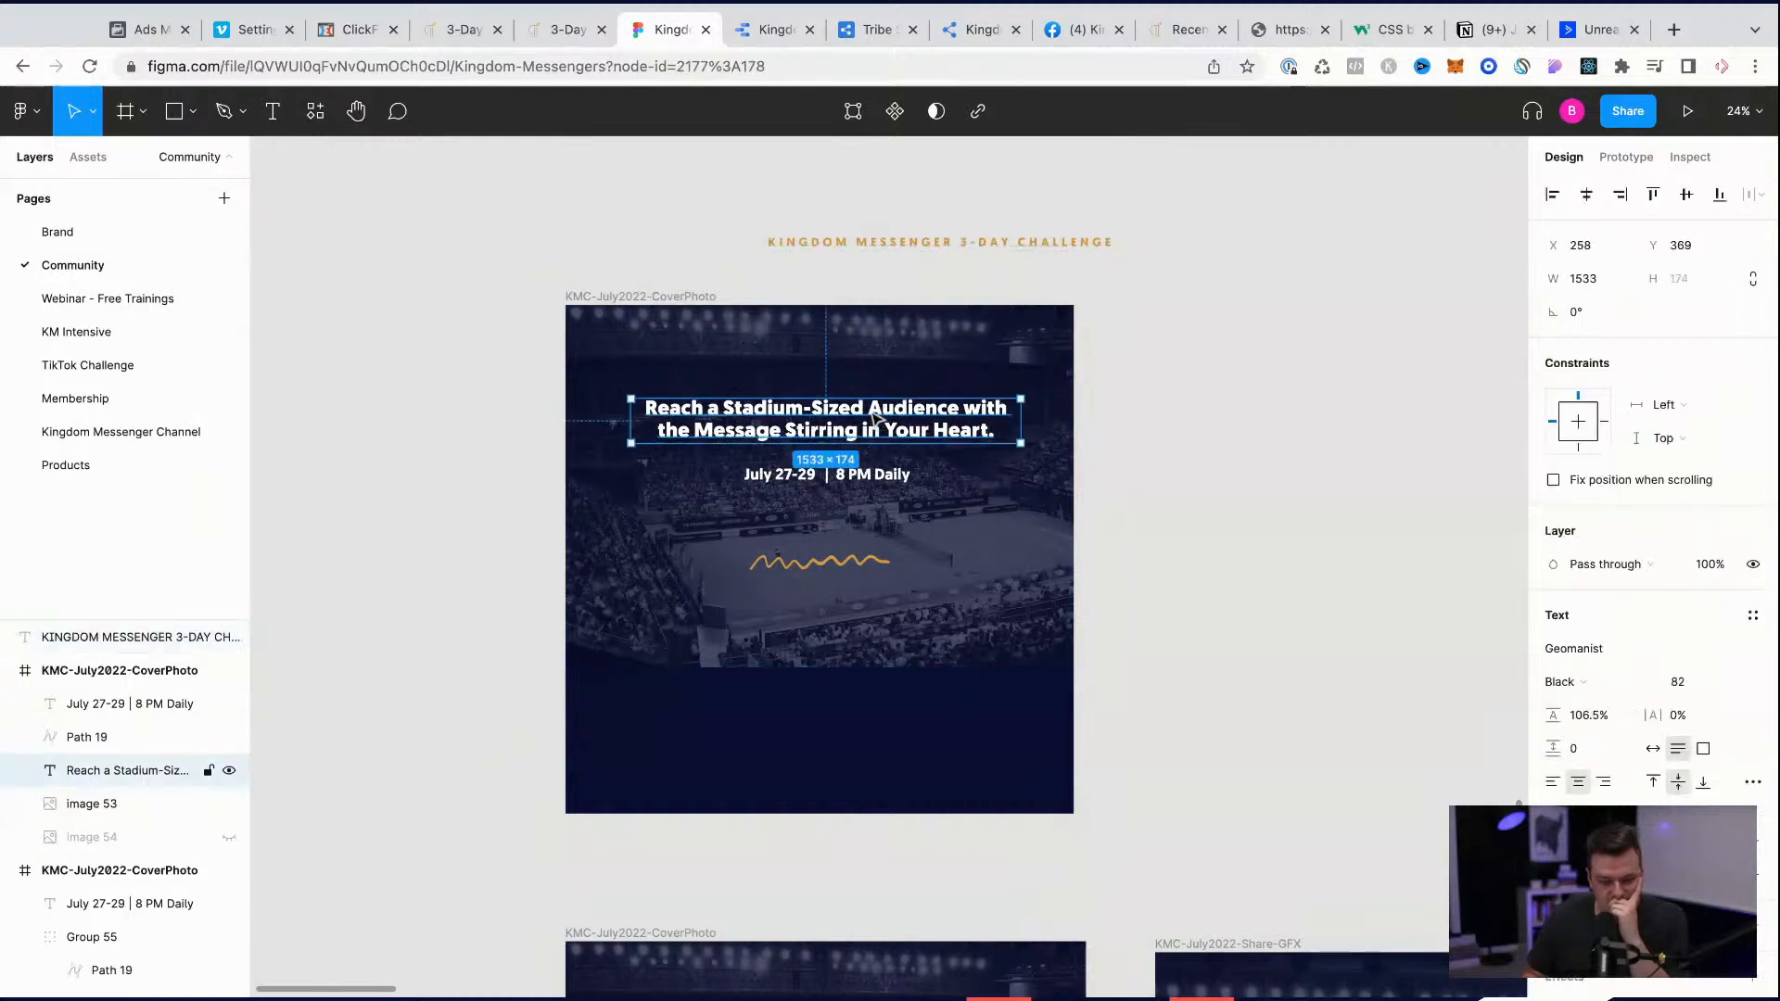
left_click_drag(851, 477, 1402, 480)
mouse_move(854, 460)
left_mouse_down()
mouse_move(871, 588)
mouse_move(869, 559)
mouse_move(1422, 485)
left_mouse_up()
Step: Centre the "Reach a Stadium-Sized Audience" headline in the square frame and set its font size to 172
left_click_drag(803, 485, 803, 553)
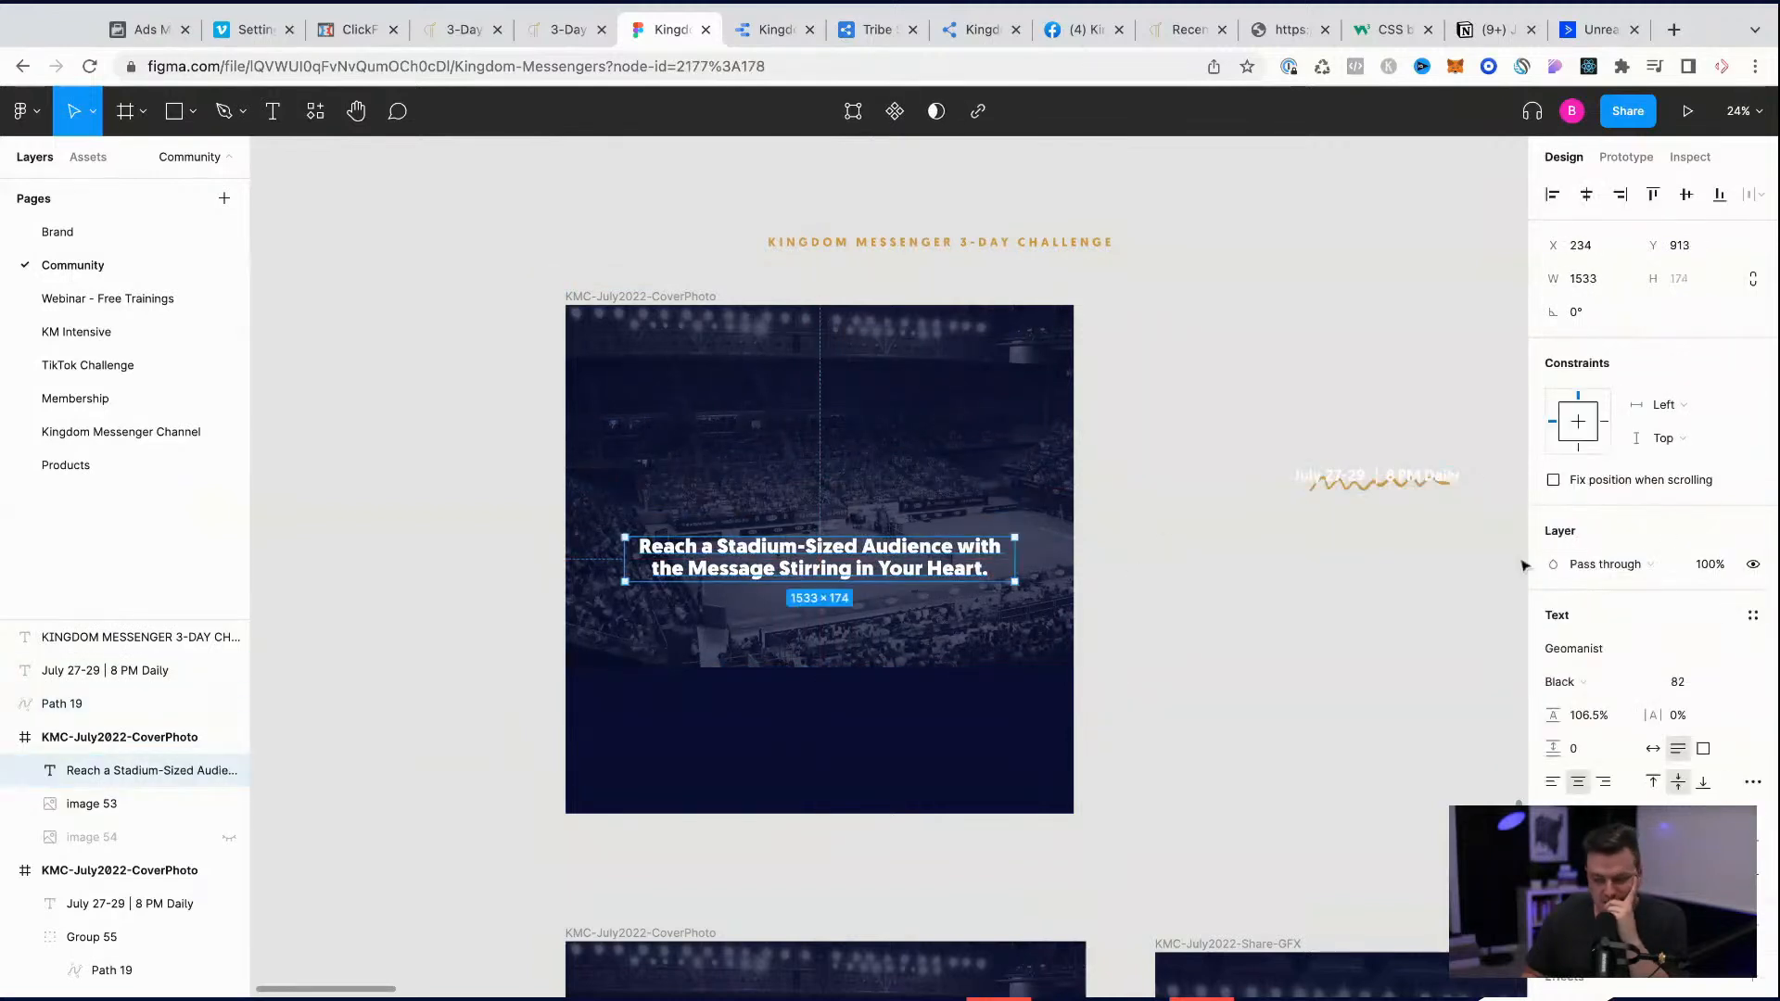
left_click(1679, 683)
type("112")
key("Return")
key("shift+Up")
key("shift+Up")
key("shift+Up")
key("shift+Up")
key("shift+Up")
key("shift+Up")
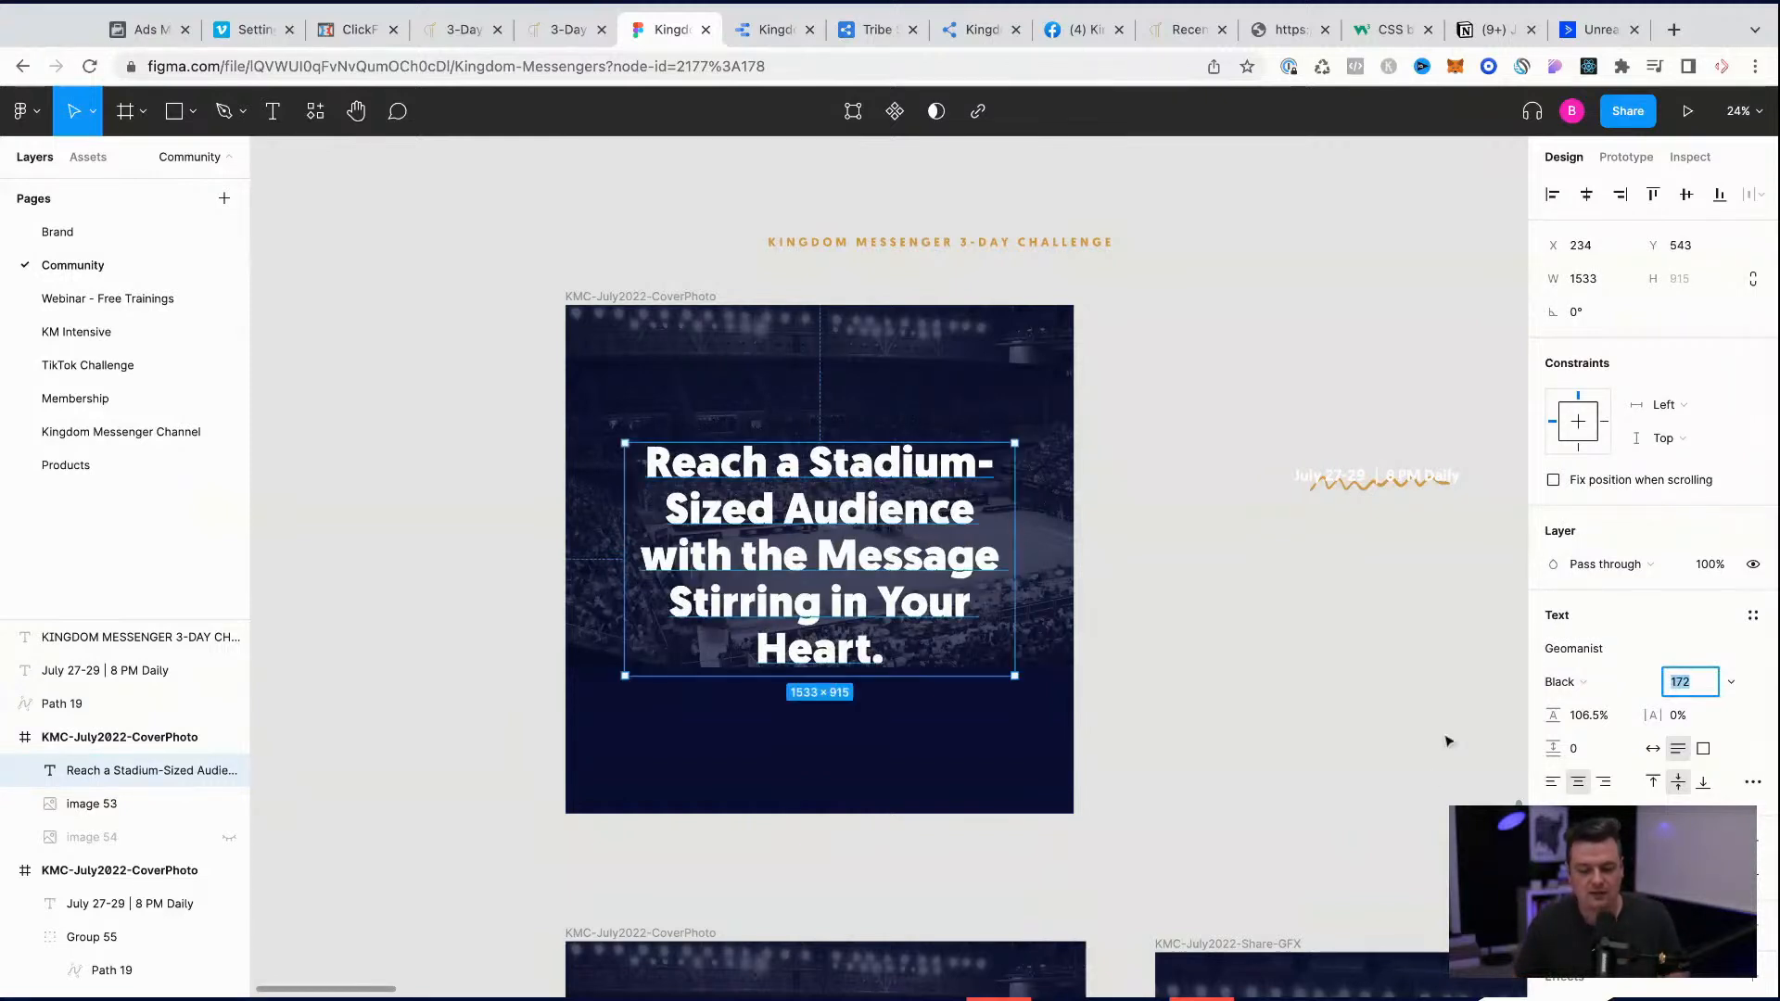
left_click(1366, 735)
left_click(839, 586)
key("alt")
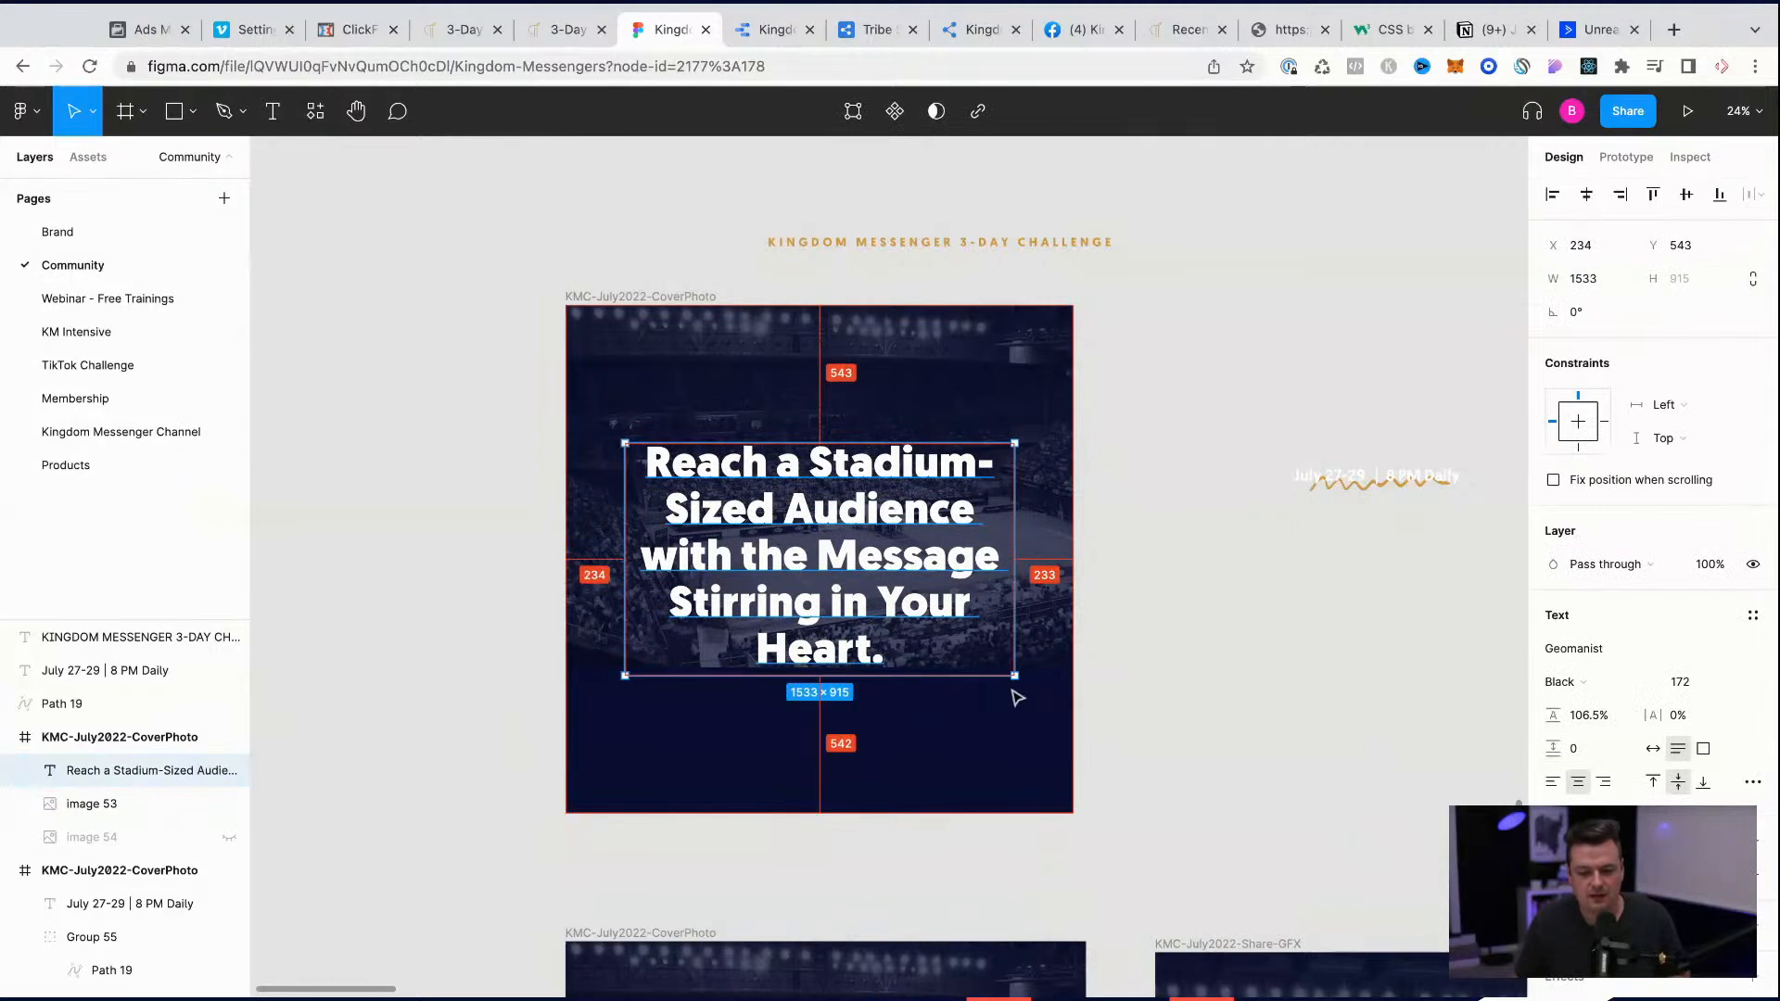
Step: Widen the headline's text box to about 1855 × 849 and change its wording to "Reach a Stadium-Sized Audience online..."
mouse_move(1010, 674)
left_mouse_down()
mouse_move(1067, 673)
mouse_move(999, 667)
left_mouse_up()
double_click(960, 626)
key("alt+shift+Left")
key("alt+shift+Left")
key("alt+shift+Left")
key("alt+shift+Left")
key("alt+shift+Left")
key("alt+shift+Left")
key("alt+shift+Left")
key("BackSpace")
type("...")
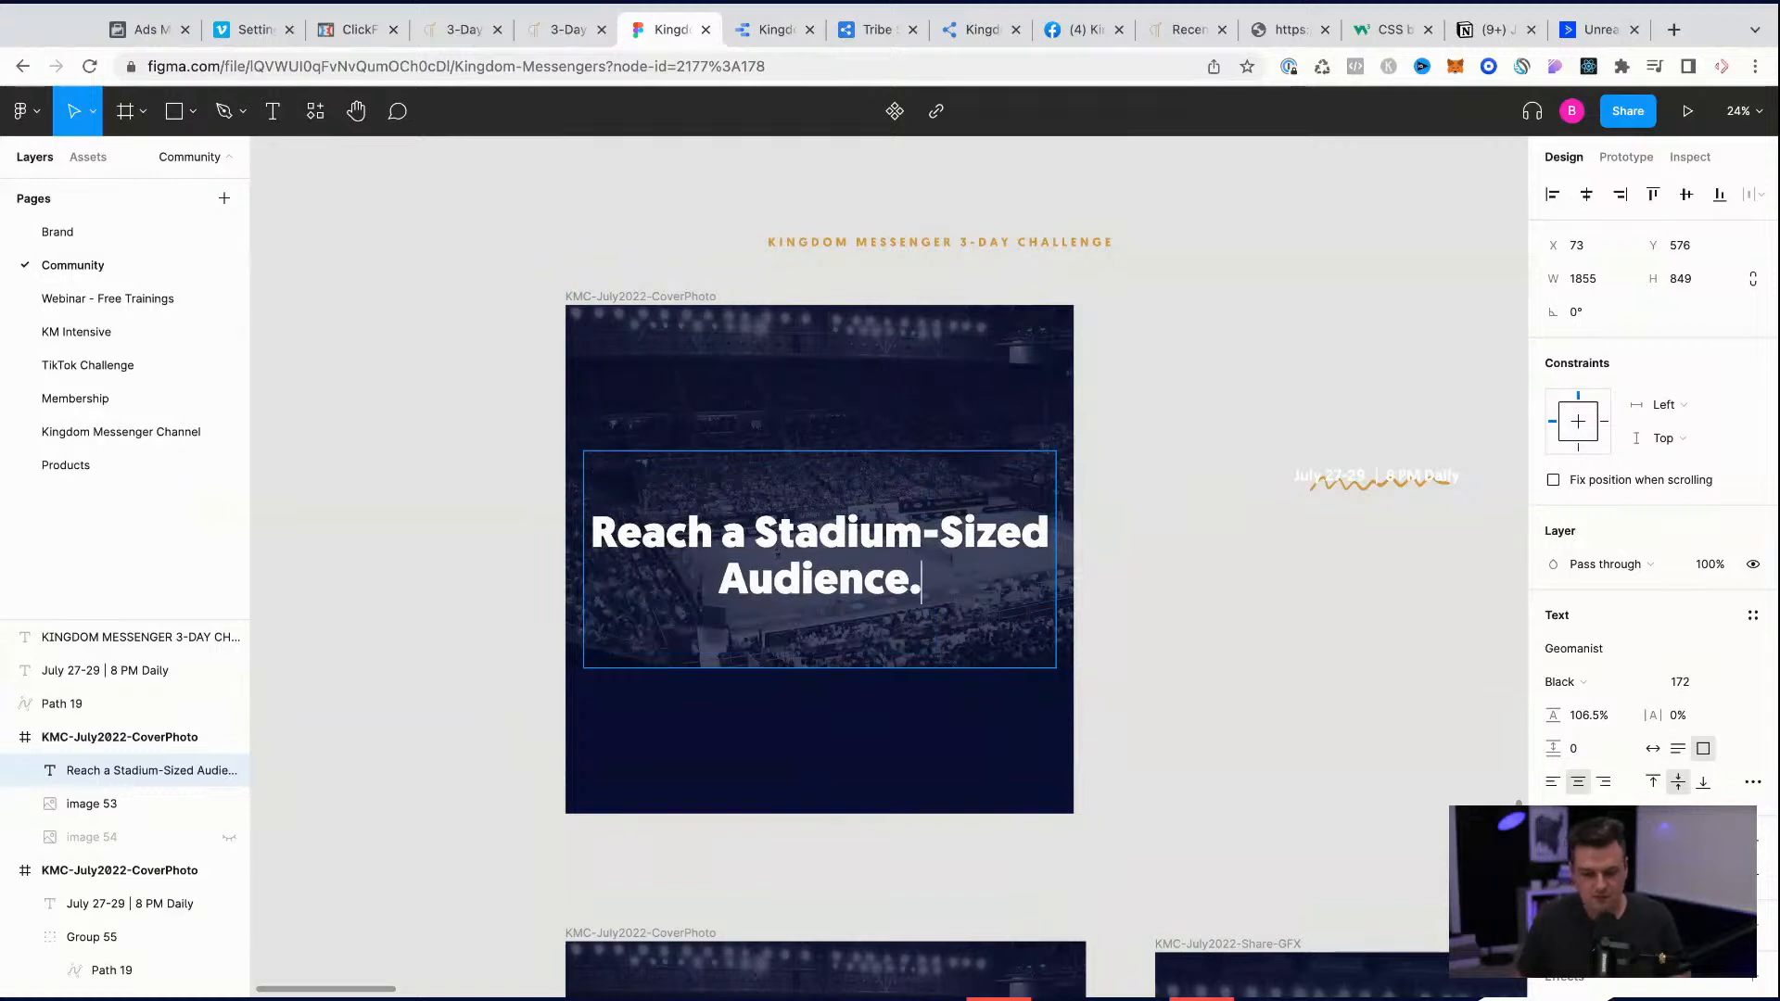
type(" online")
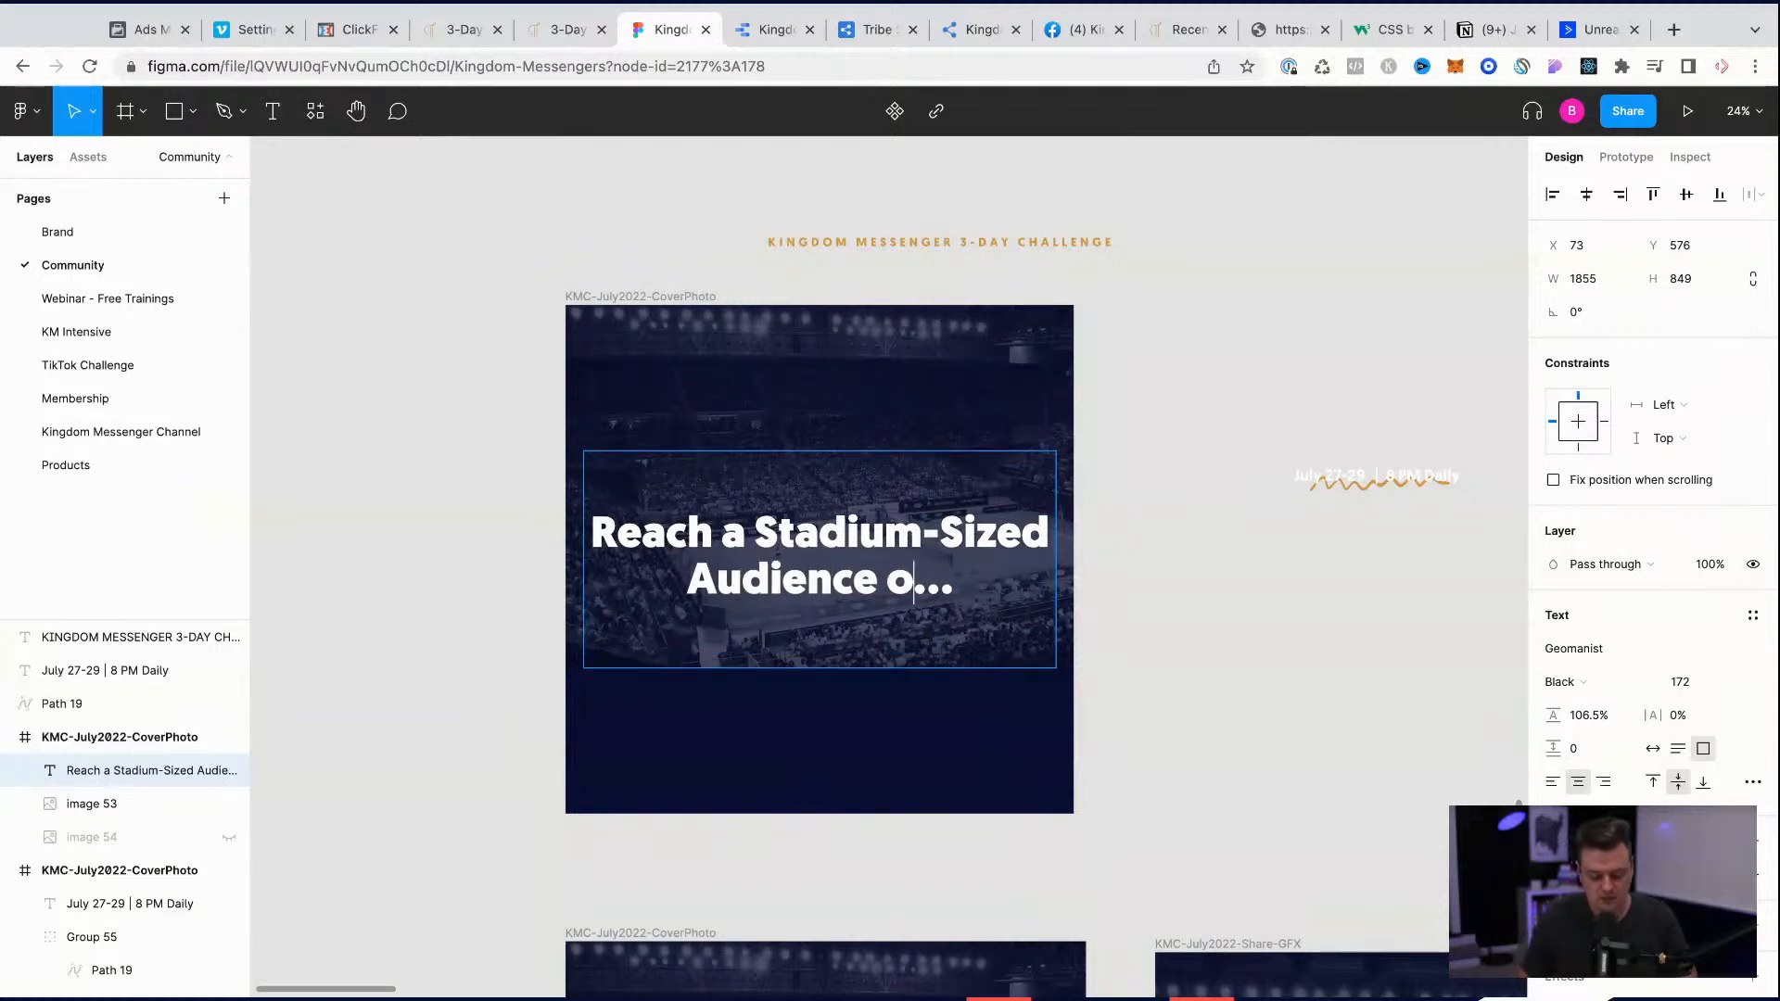
key("Escape")
Step: Enlarge and reposition the stadium background image so it fills the whole square frame
left_click_drag(893, 346, 1054, 402)
left_click_drag(1139, 348, 1236, 292)
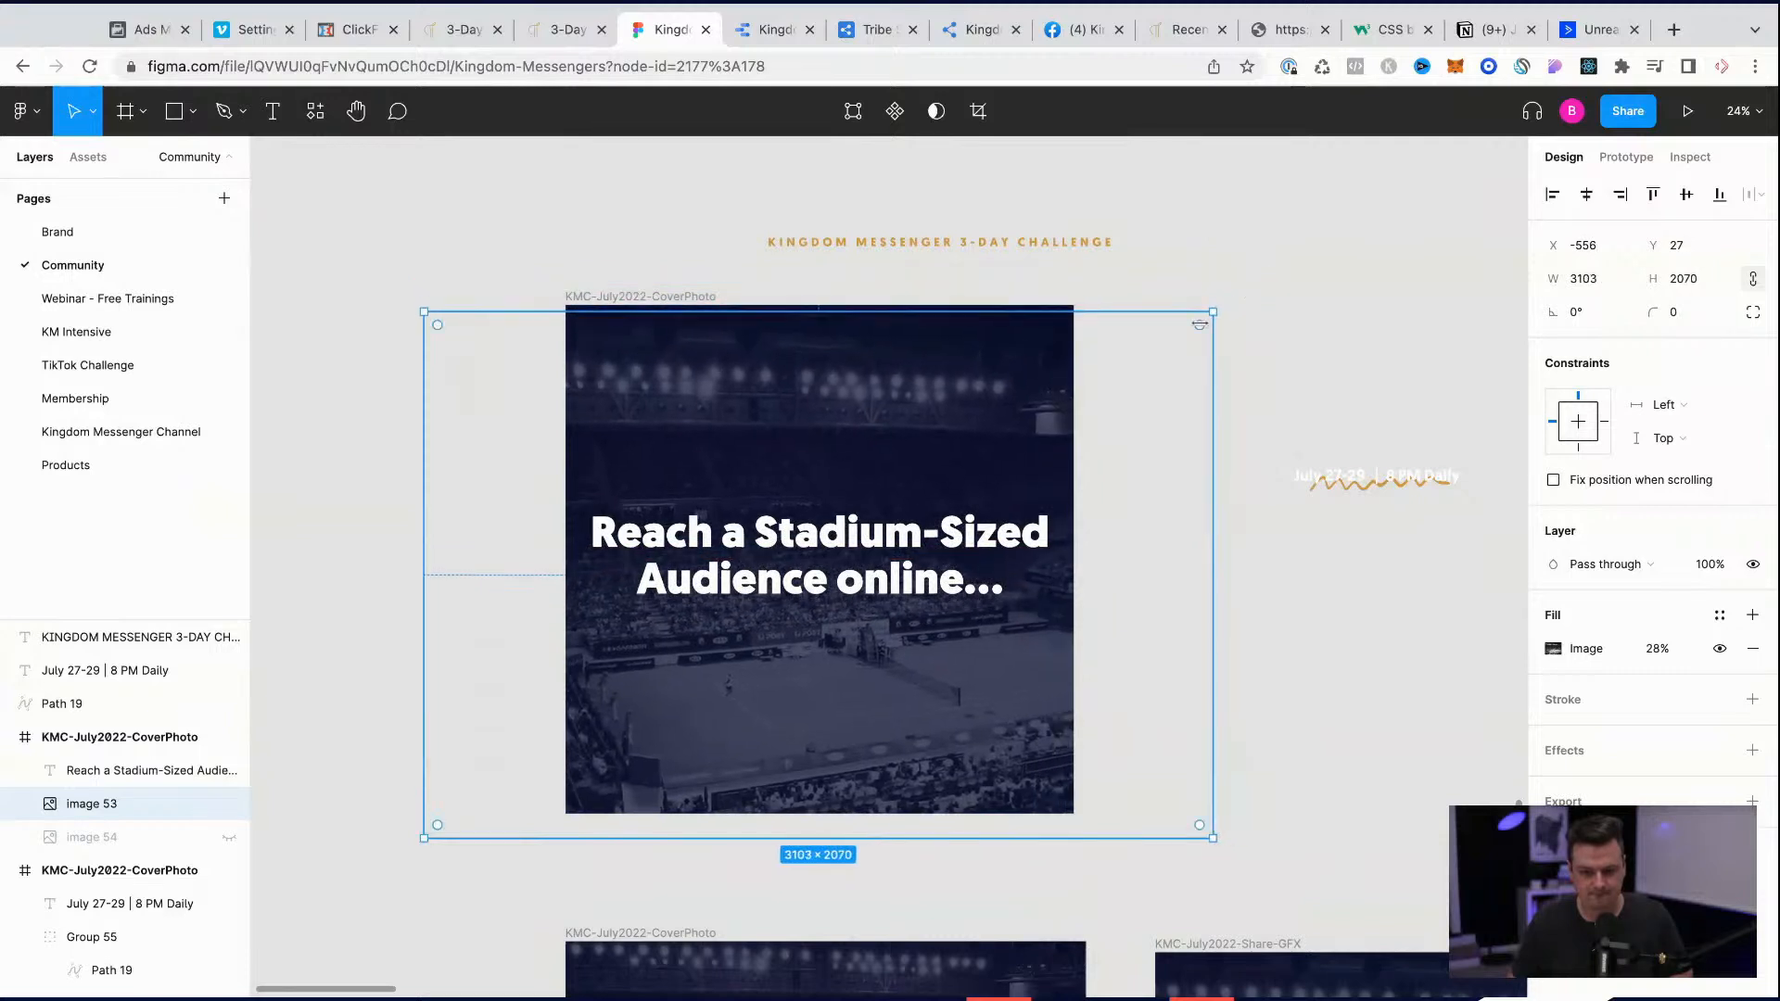
left_click_drag(825, 404, 883, 410)
Step: Raise the stadium background image's fill opacity slightly so the picture shows more strongly behind the headline
left_click(1656, 653)
key("shift+Down")
key("shift+Up")
key("shift+Up")
key("shift+Up")
key("shift+Down")
left_click(139, 770)
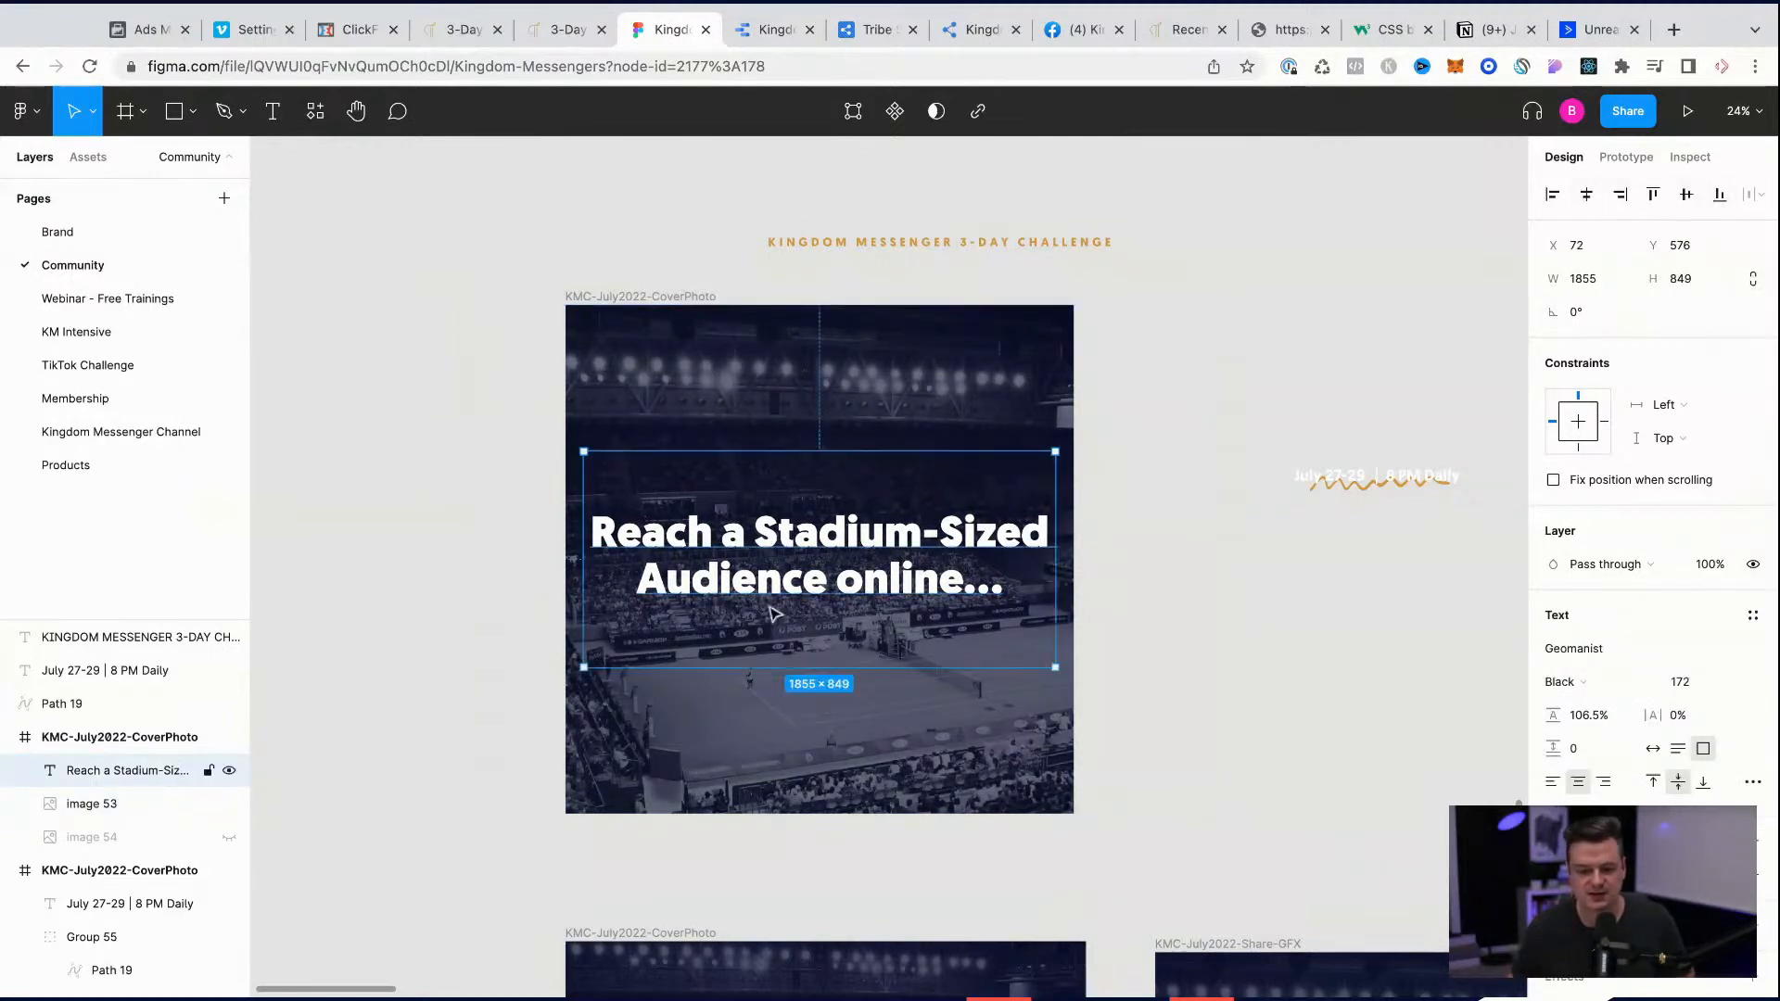
Step: Place the orange squiggle under "Stadium-Sized" in the headline and stretch it to about 1181 × 57
left_click_drag(1359, 488, 1223, 567)
mouse_move(1355, 493)
left_mouse_down()
mouse_move(794, 565)
mouse_move(1381, 589)
left_mouse_up()
scroll(925, 560, "up", 10)
scroll(878, 580, "down", 5)
left_click_drag(912, 567, 833, 560)
left_click_drag(1028, 555, 1198, 552)
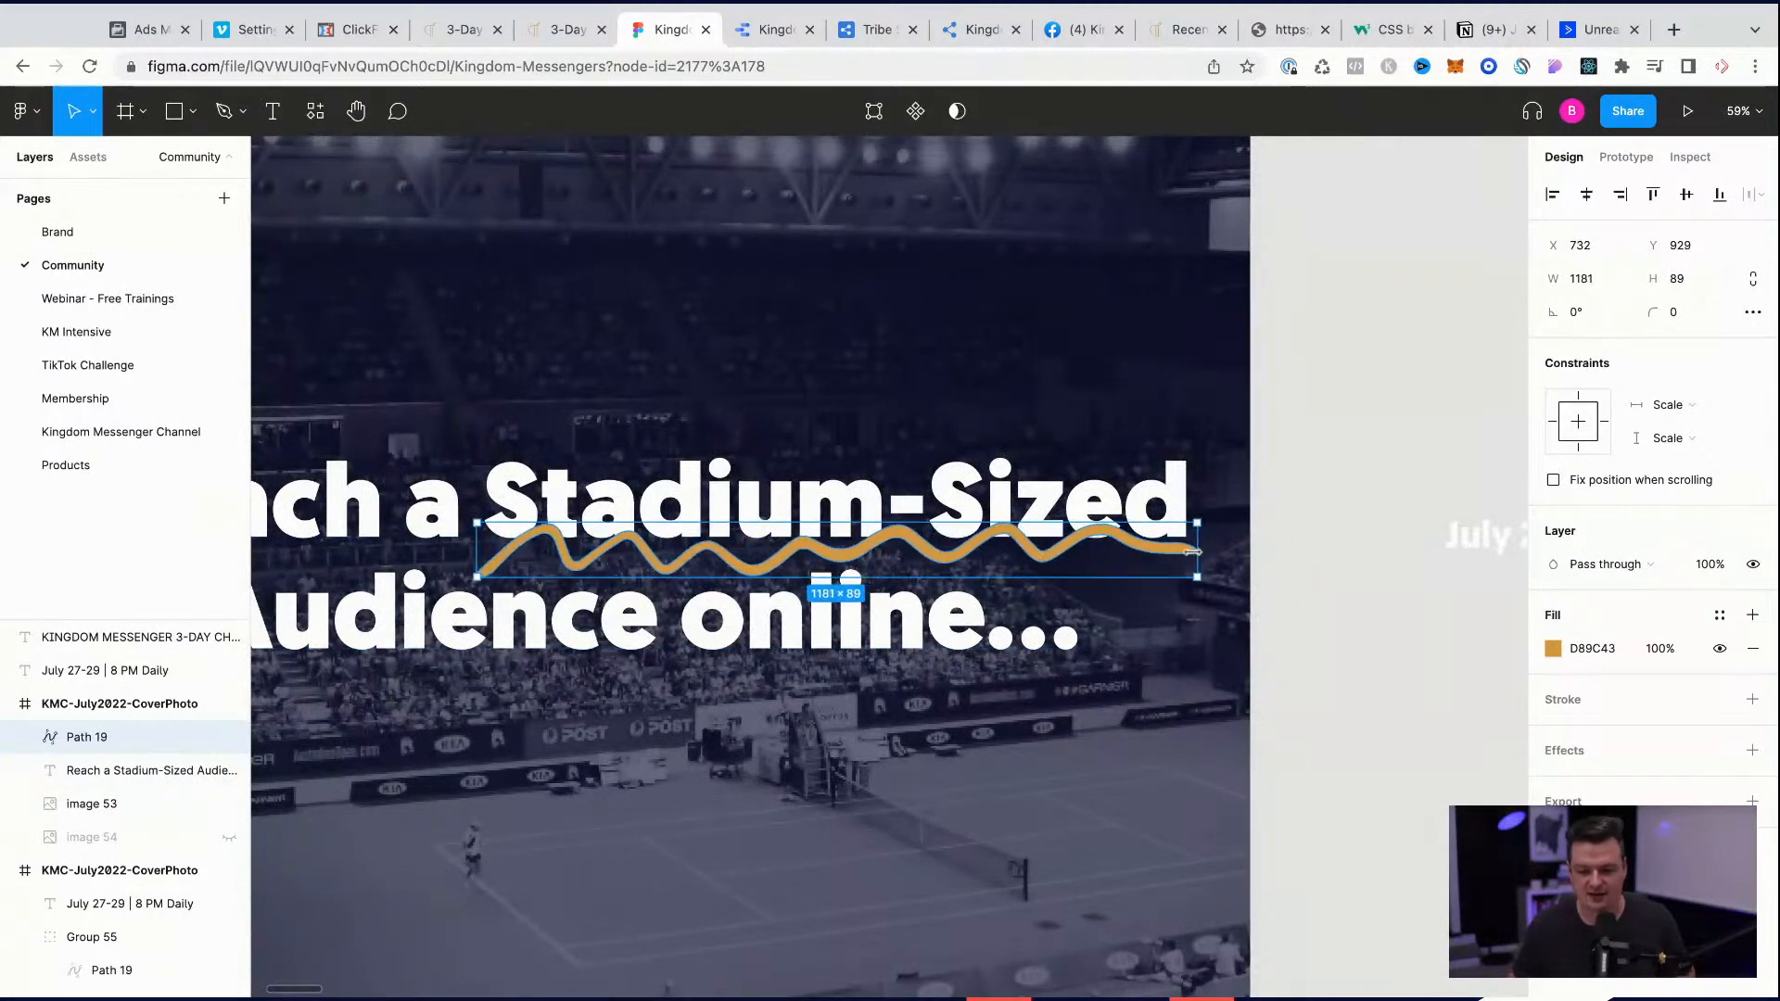
mouse_move(938, 521)
left_mouse_down()
mouse_move(918, 567)
mouse_move(1168, 564)
left_mouse_up()
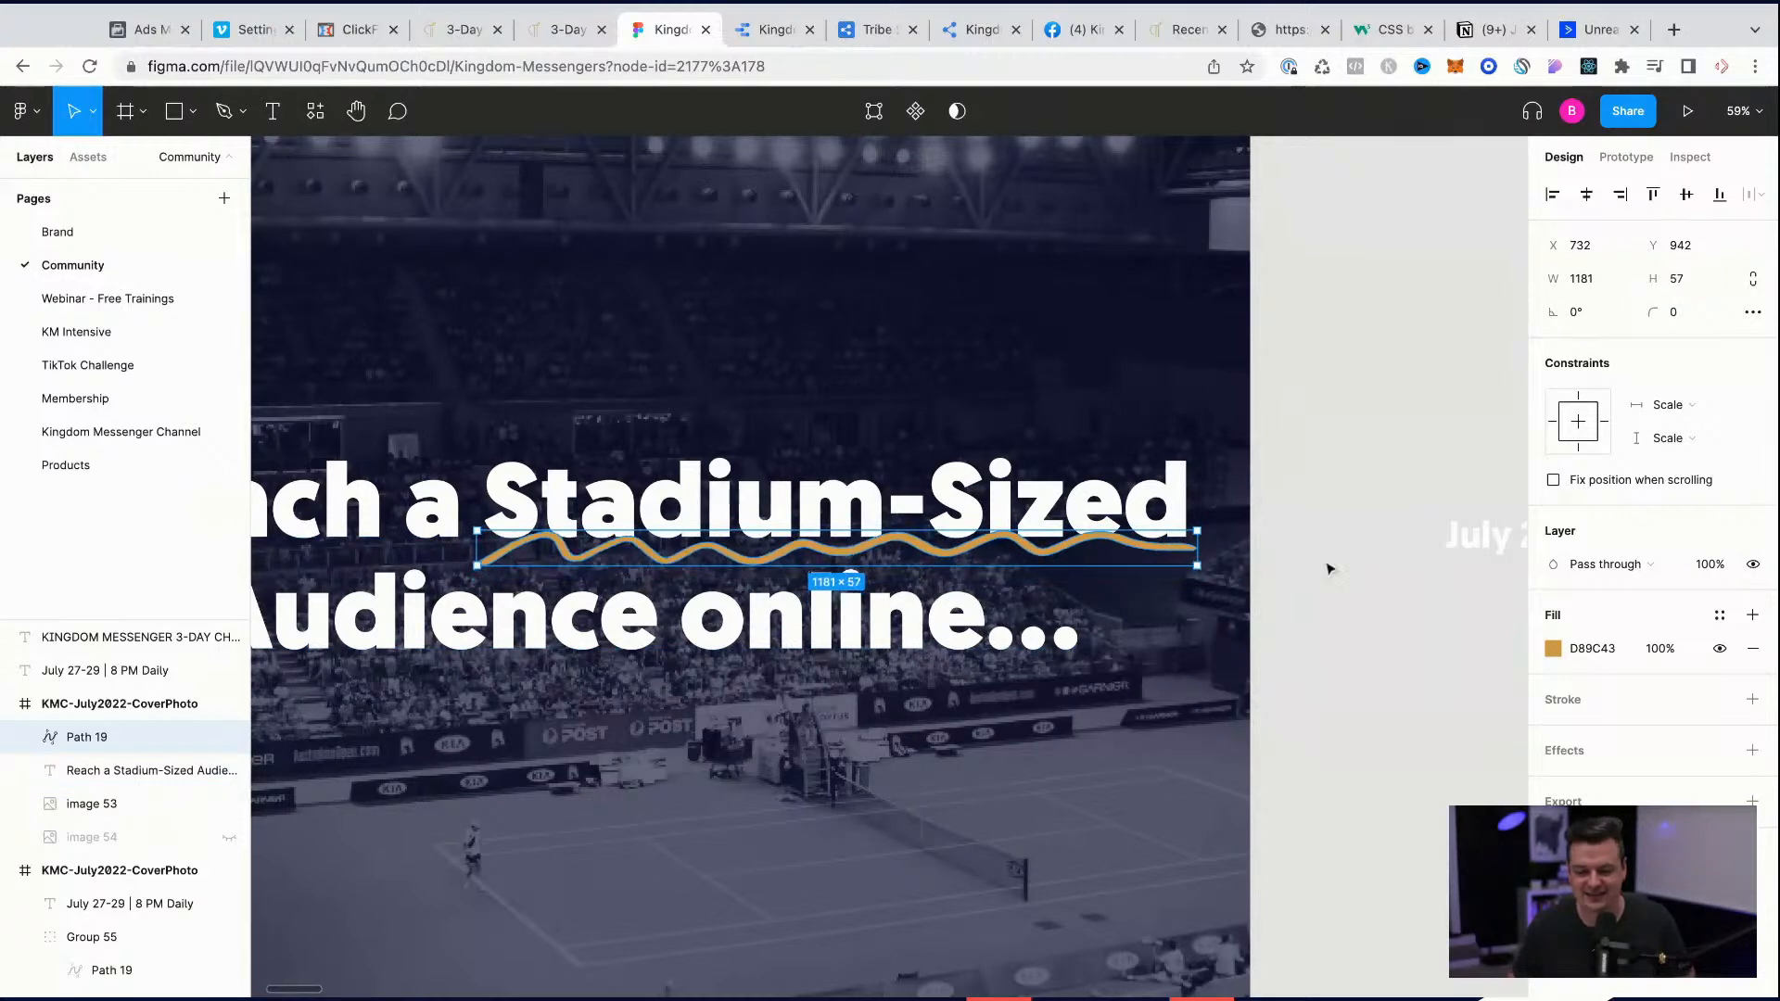
left_click(1295, 574)
scroll(1335, 566, "down", 5)
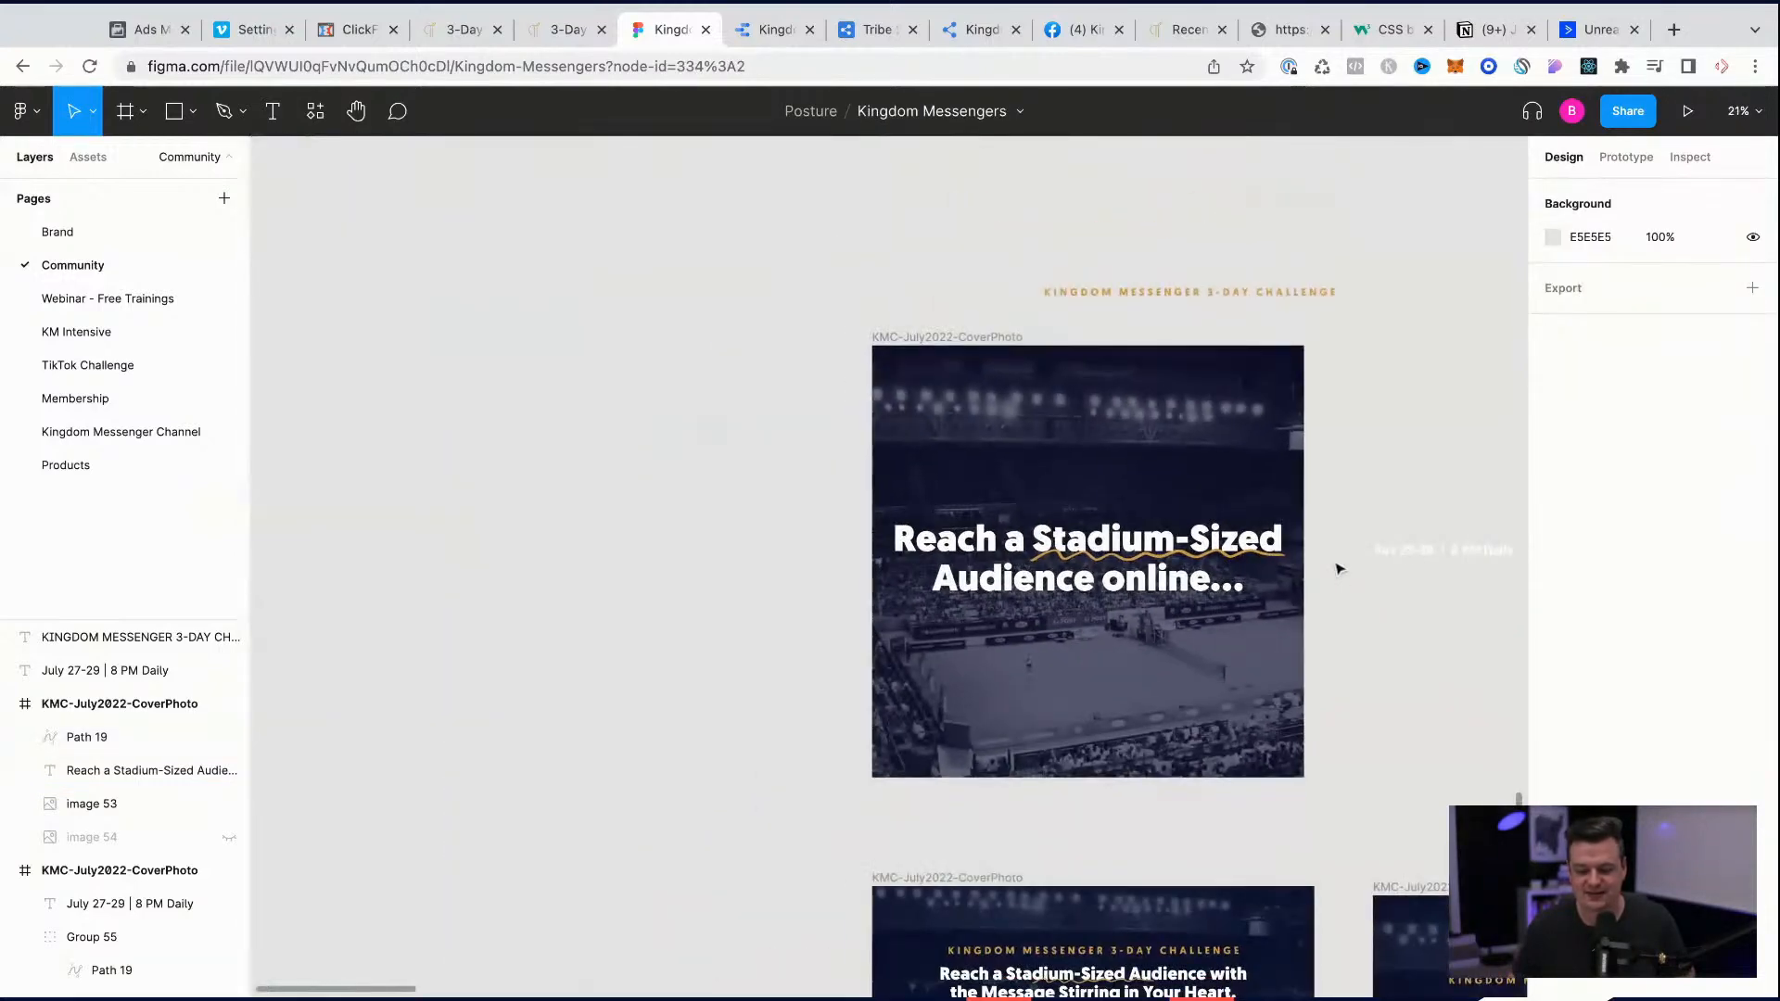
Step: Rename the square stadium frame as KMC-Stadium-Size-1x1 and place a duplicate of it beside the original
left_click(961, 340)
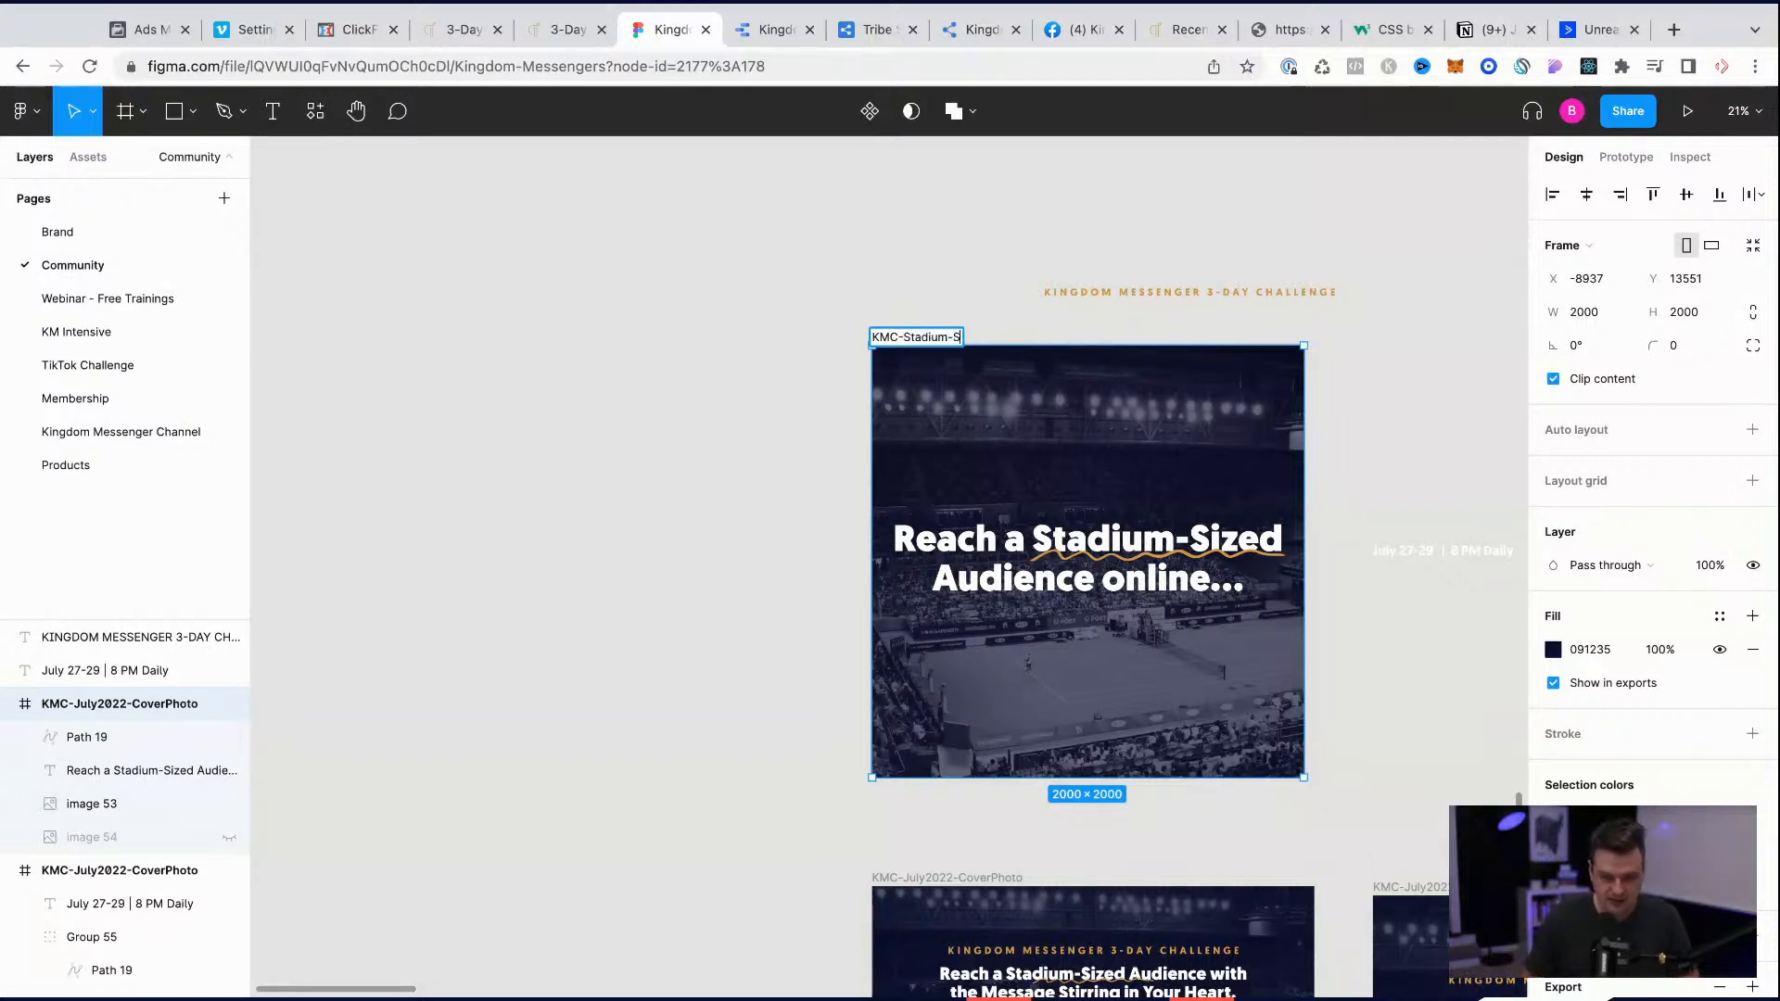
type("1")
key("Return")
left_click_drag(961, 337, 441, 336)
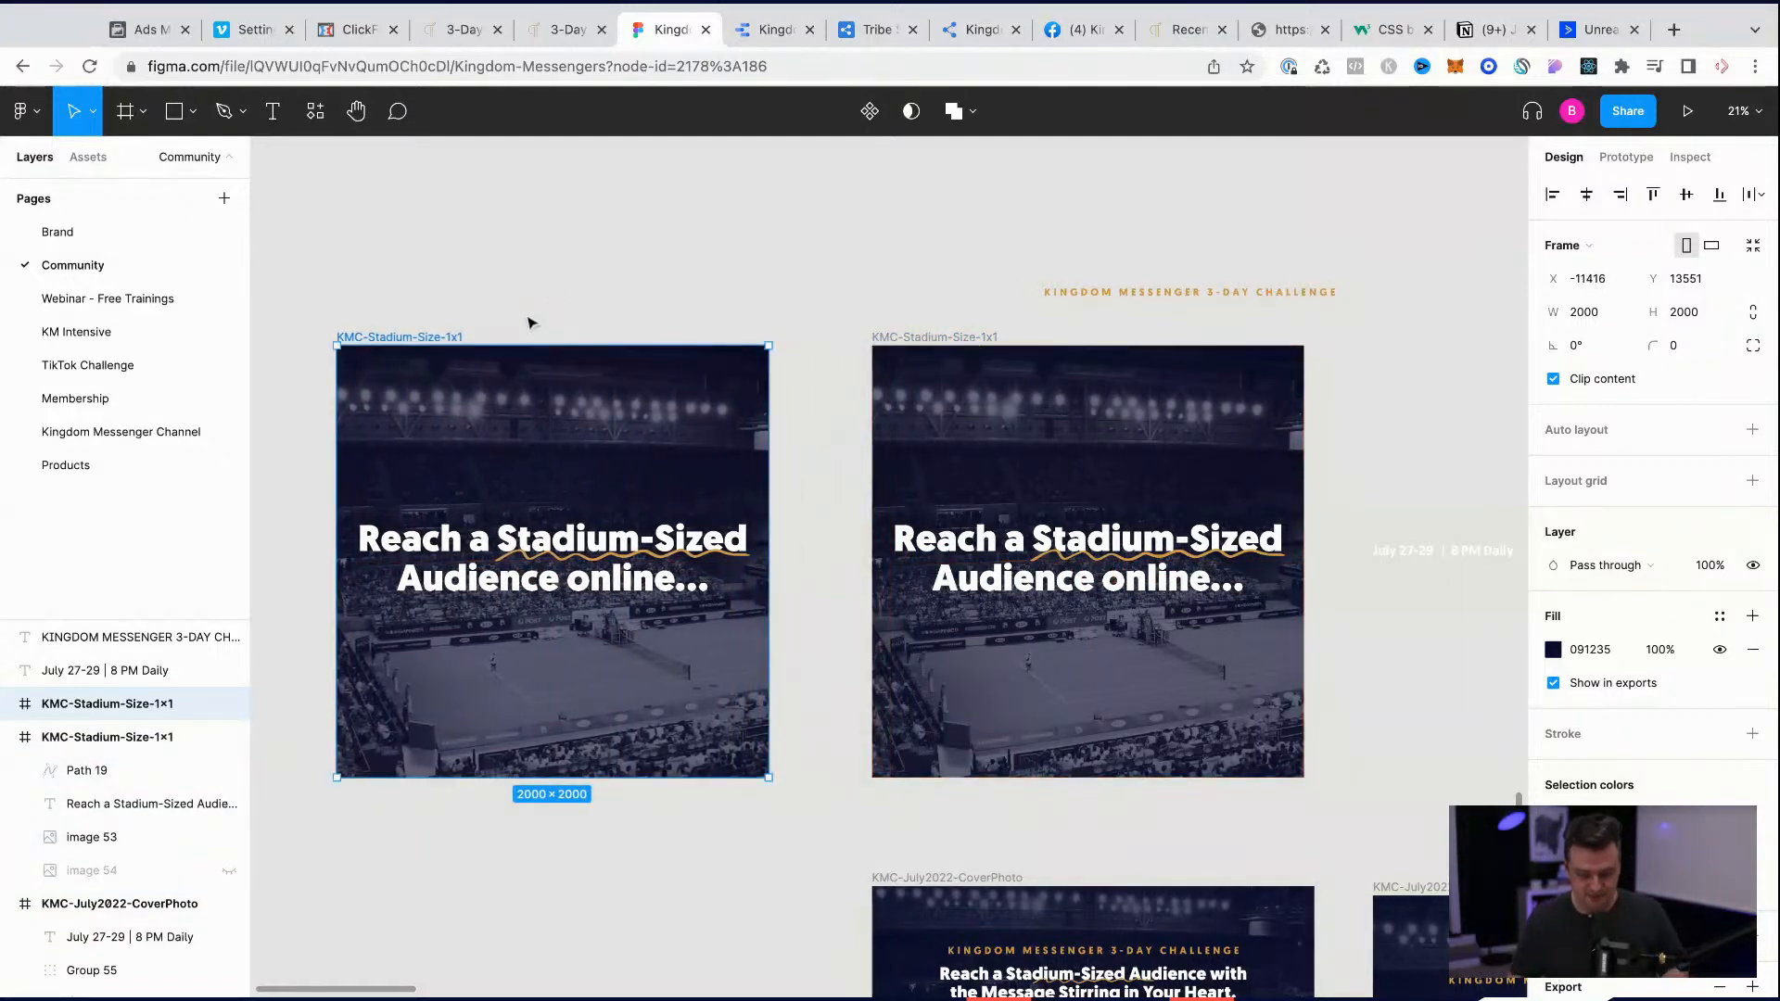
Step: Change the duplicated frame's background fill to the gold document color D89C43
scroll(529, 322, "left", 2)
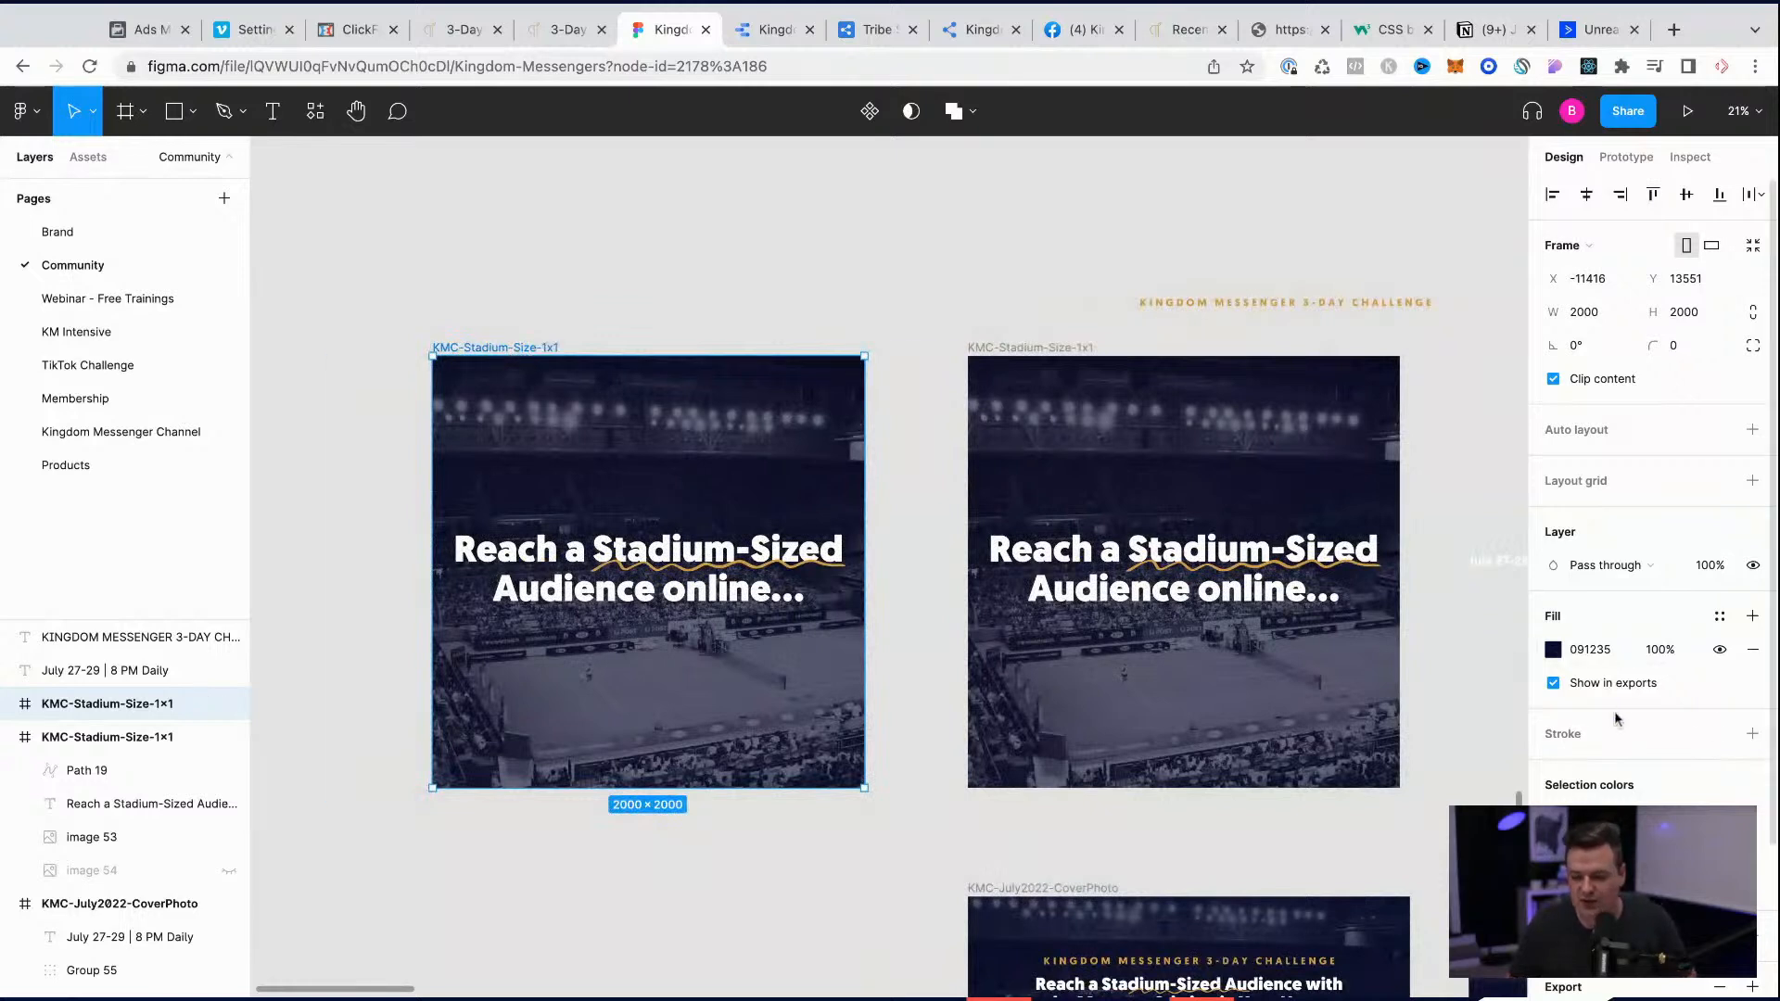
scroll(557, 612, "left", 3)
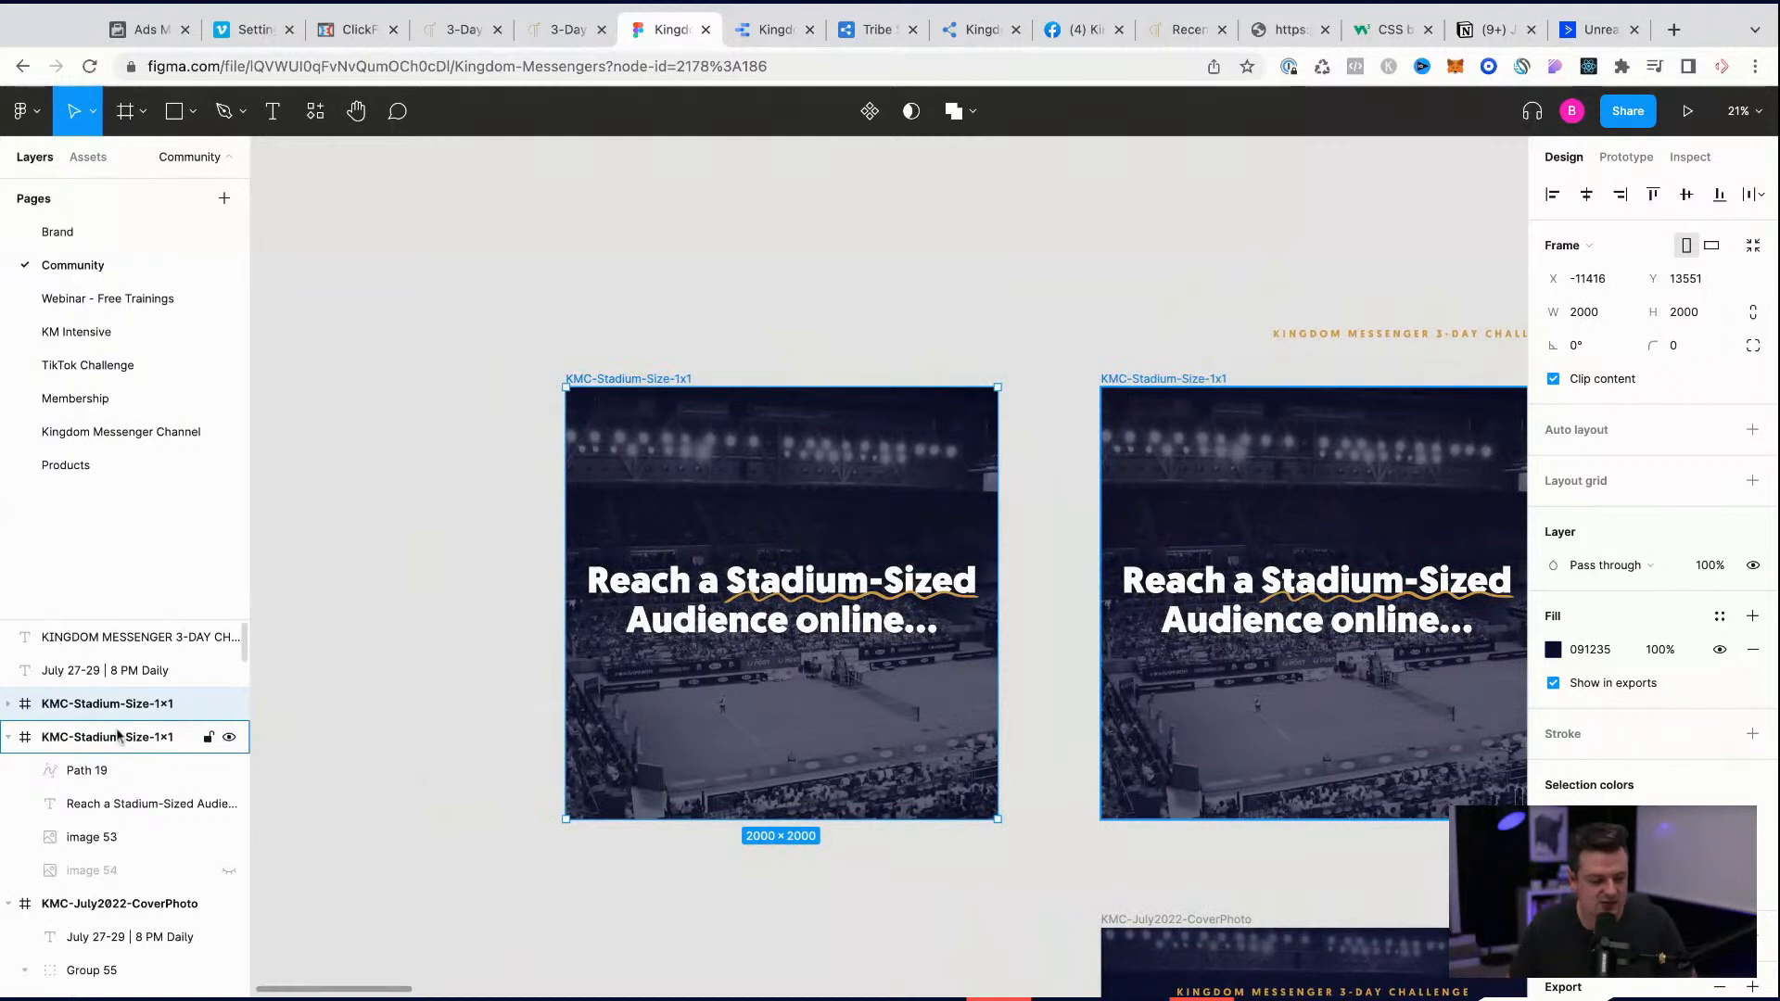
left_click(8, 704)
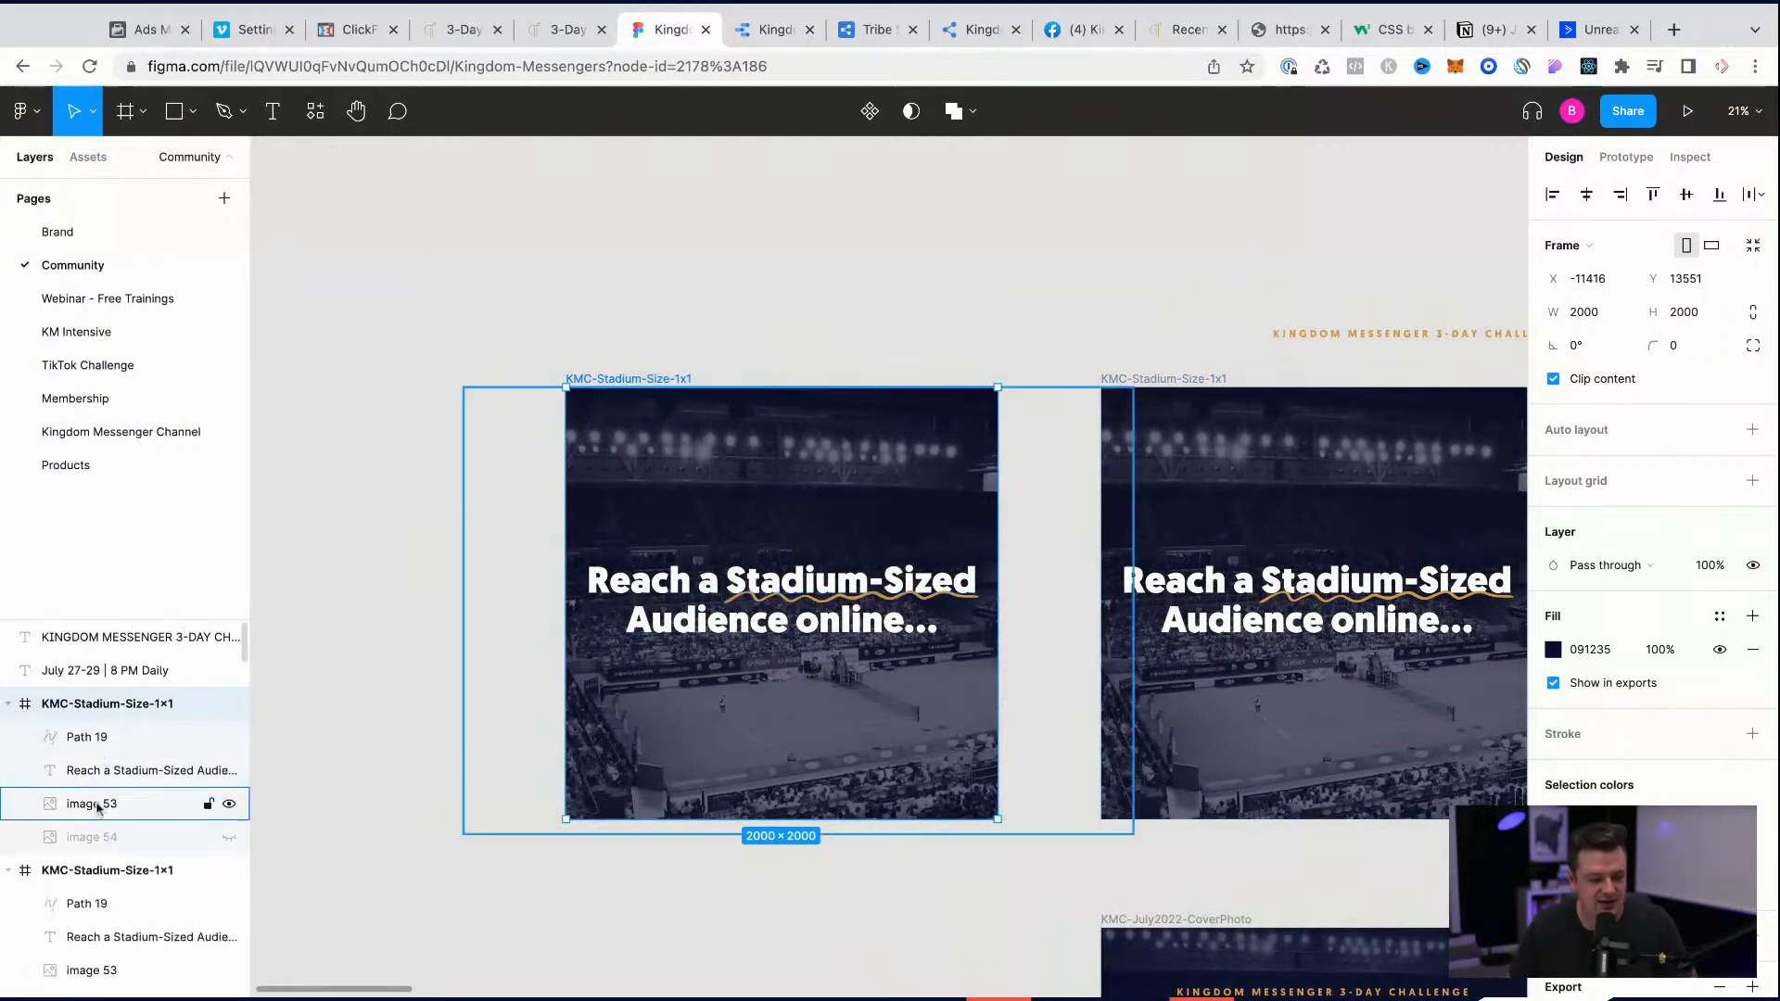
left_click(1553, 650)
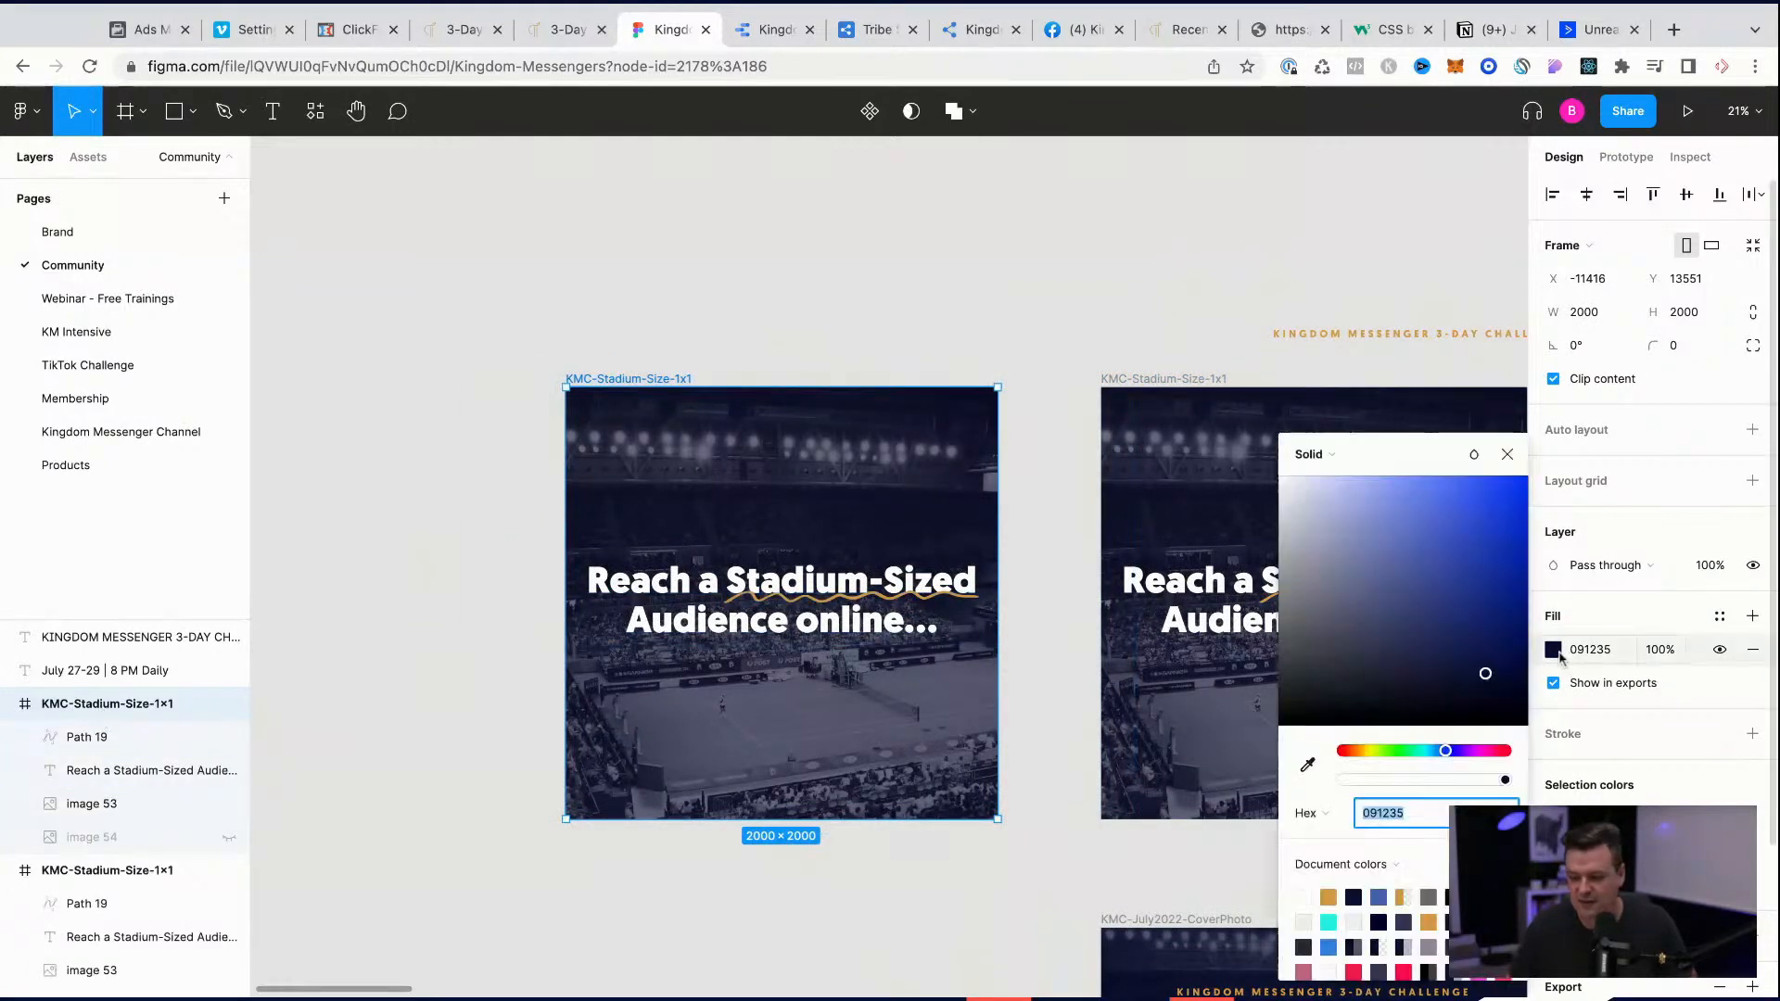
left_click(1328, 897)
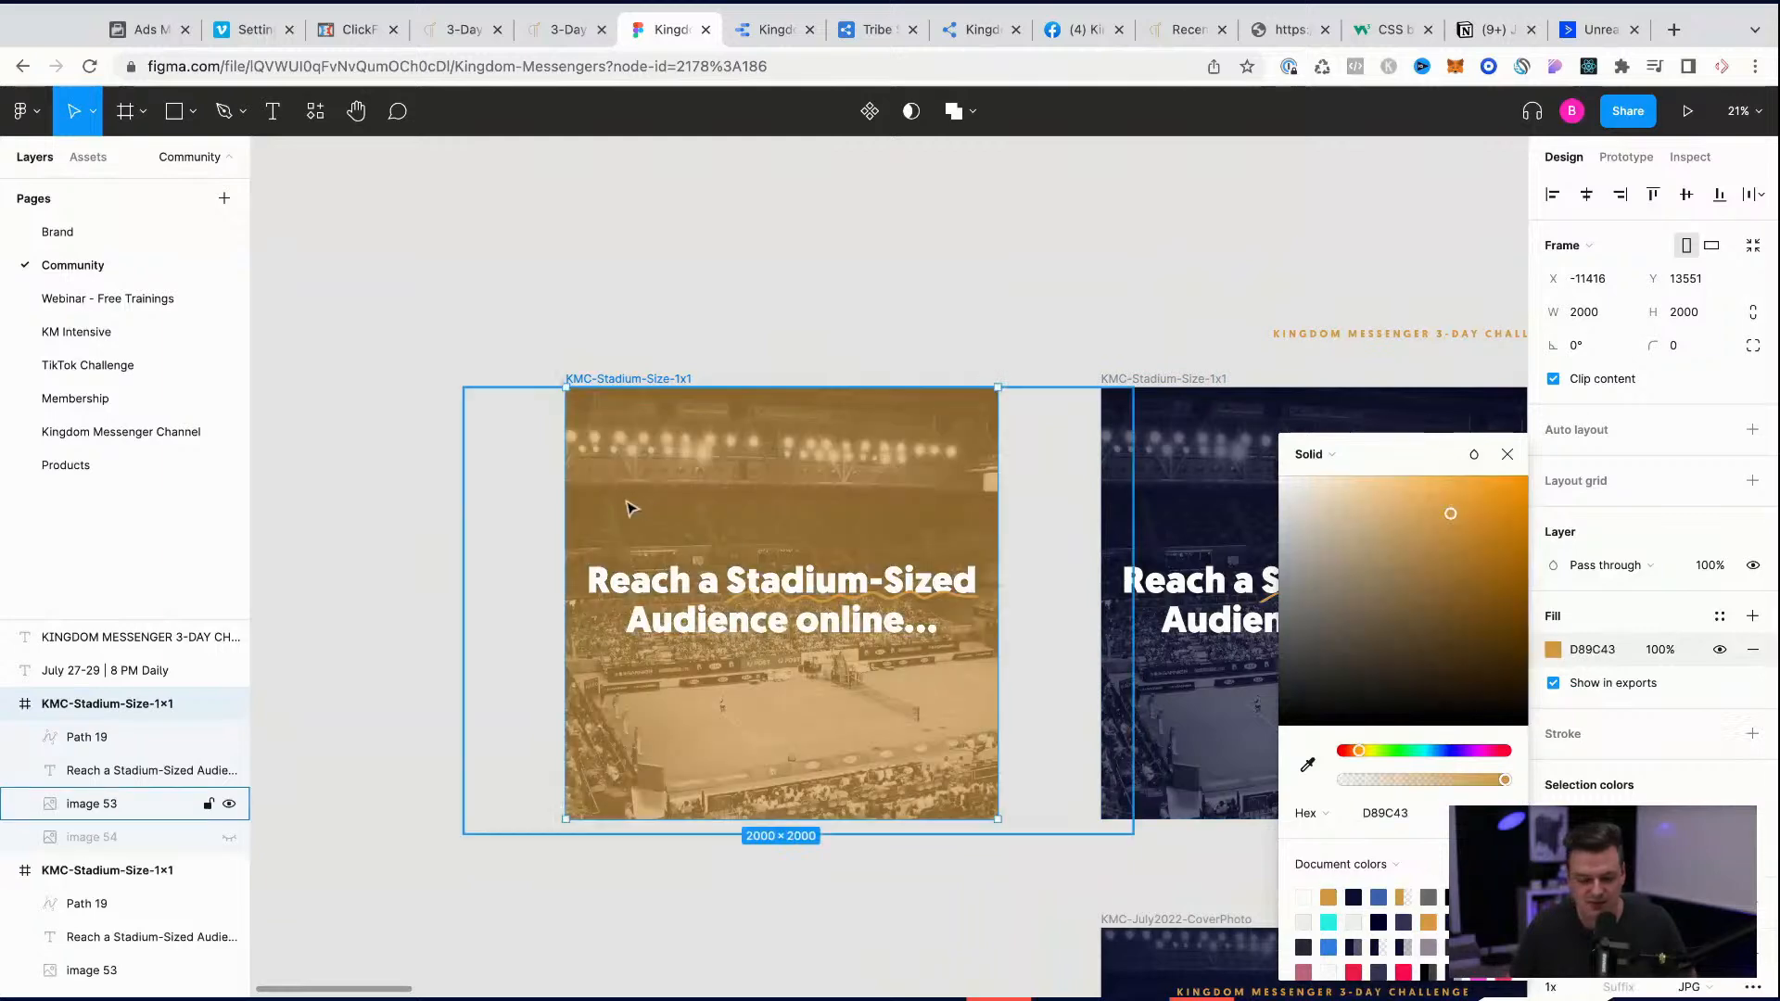
left_click(452, 524)
Step: Recolor the duplicate's headline dark navy and the squiggle under "Stadium-Sized" white
left_click(678, 584)
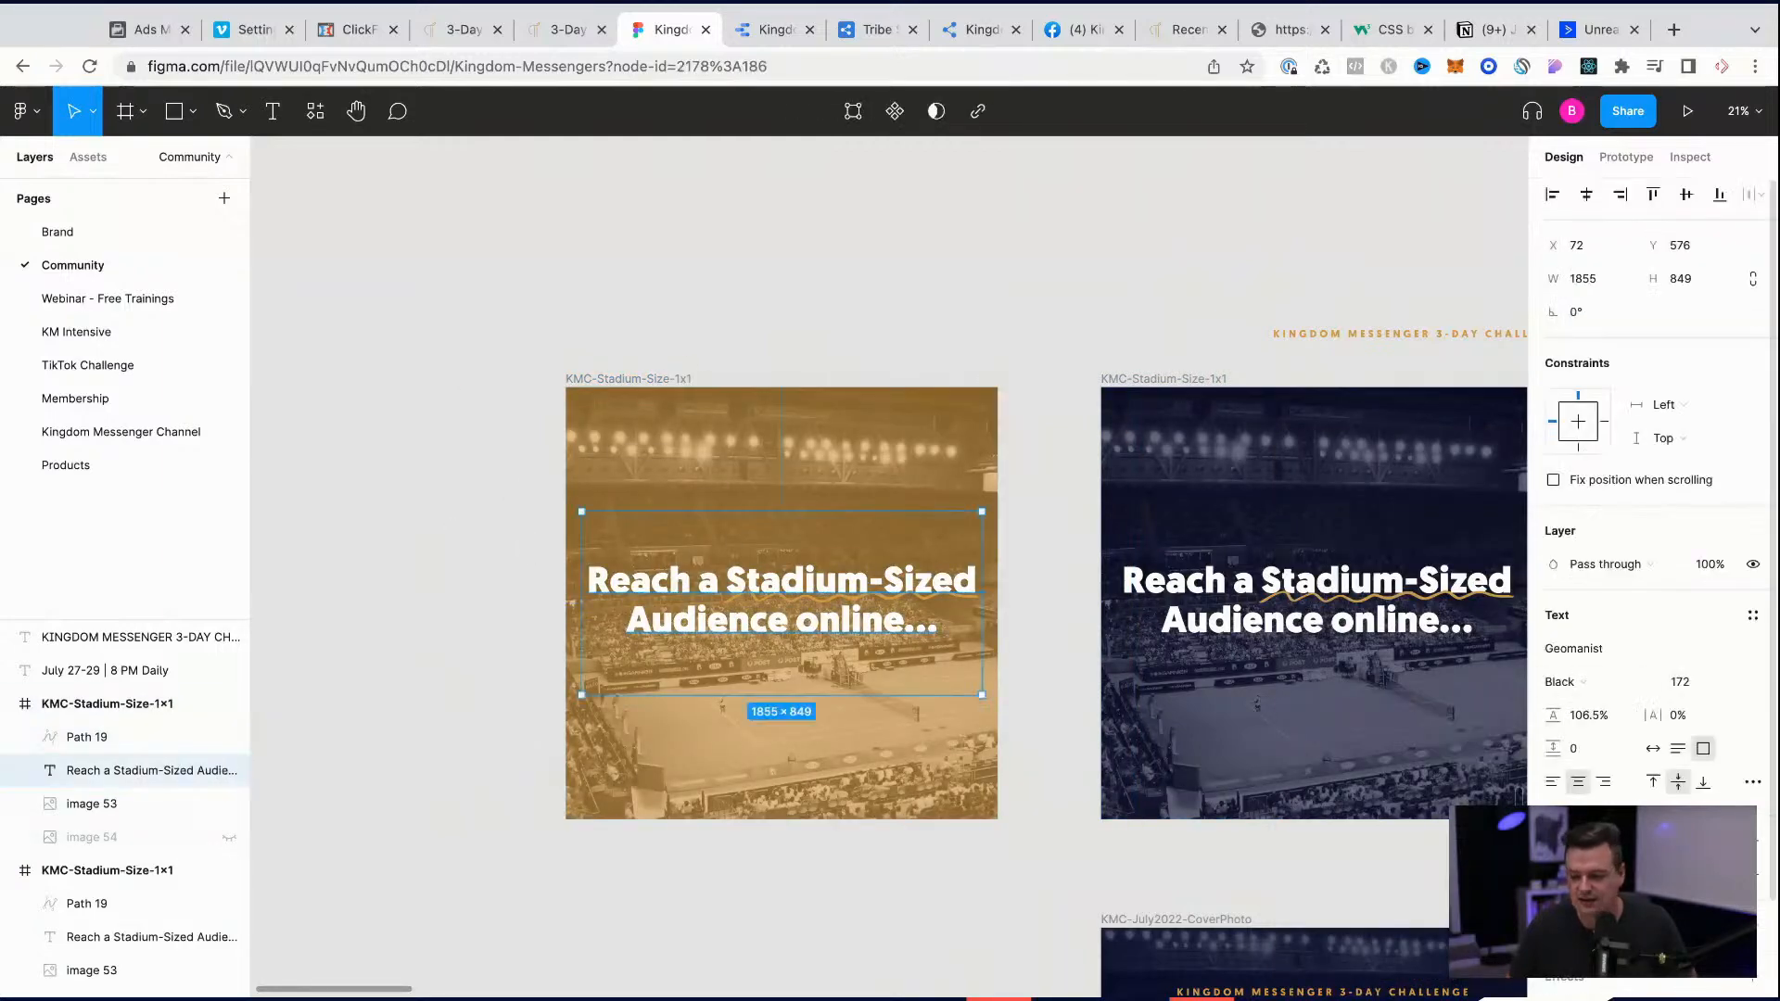
left_click(1553, 874)
left_click(1367, 896)
left_click(318, 659)
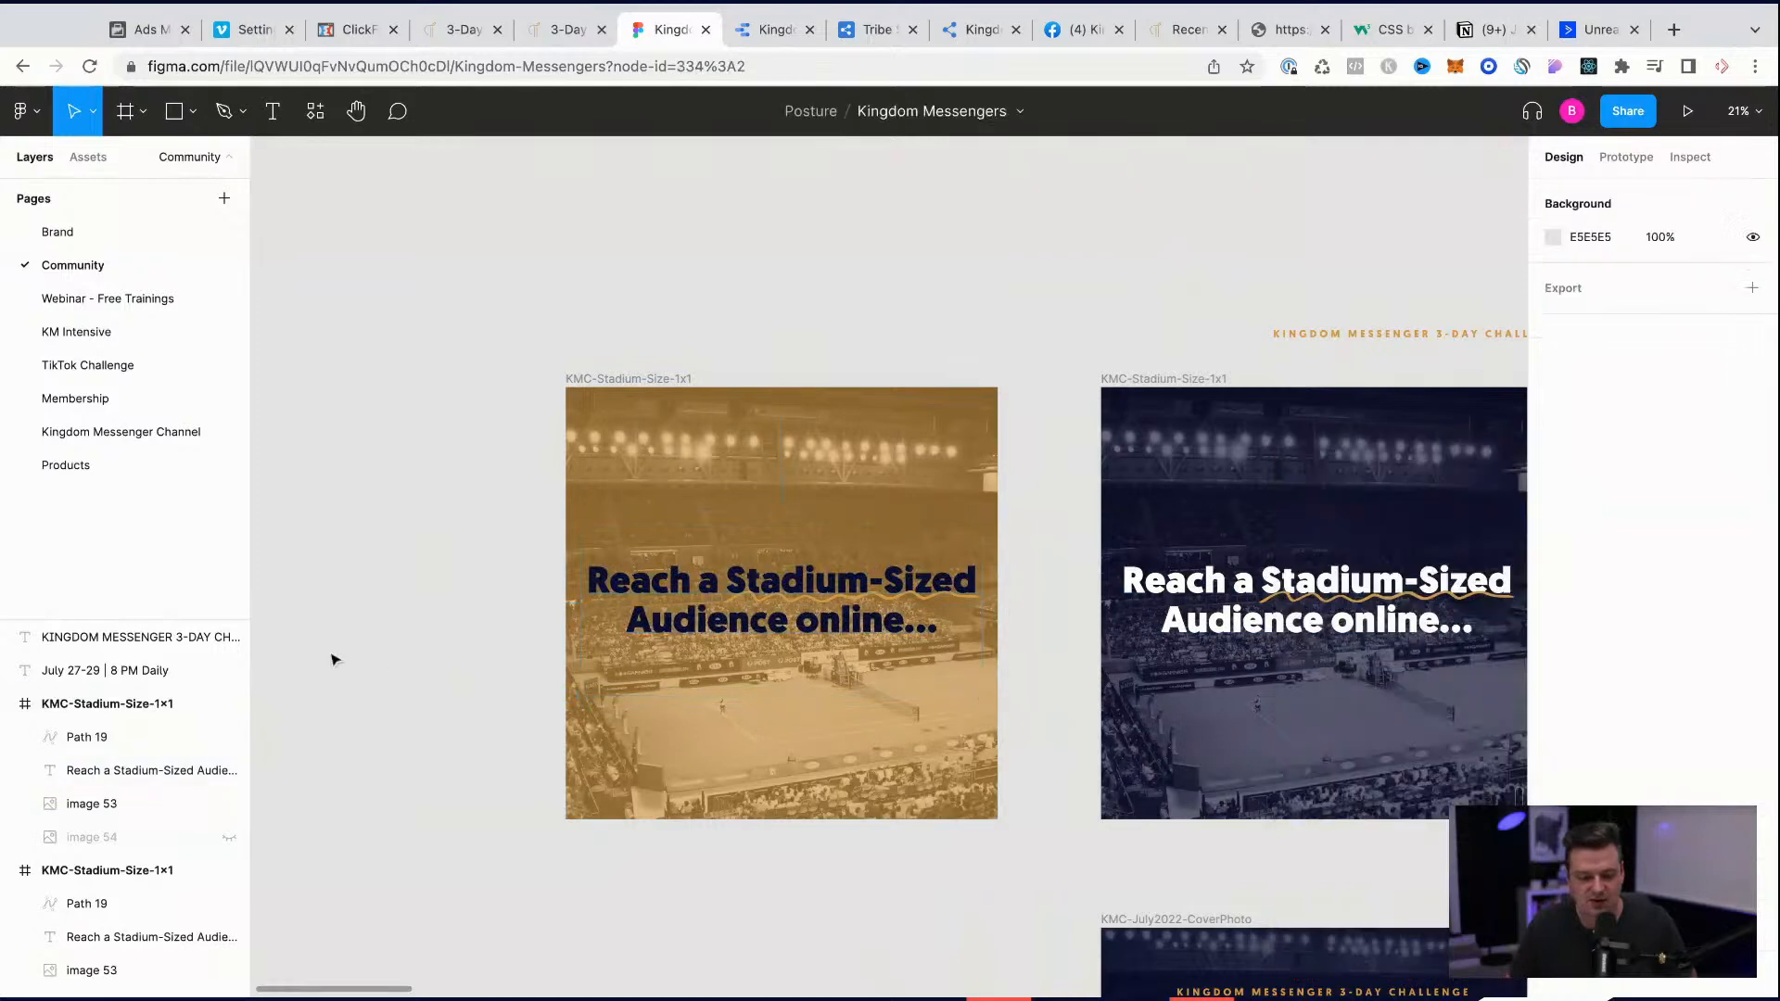
left_click(820, 602)
left_click(1552, 649)
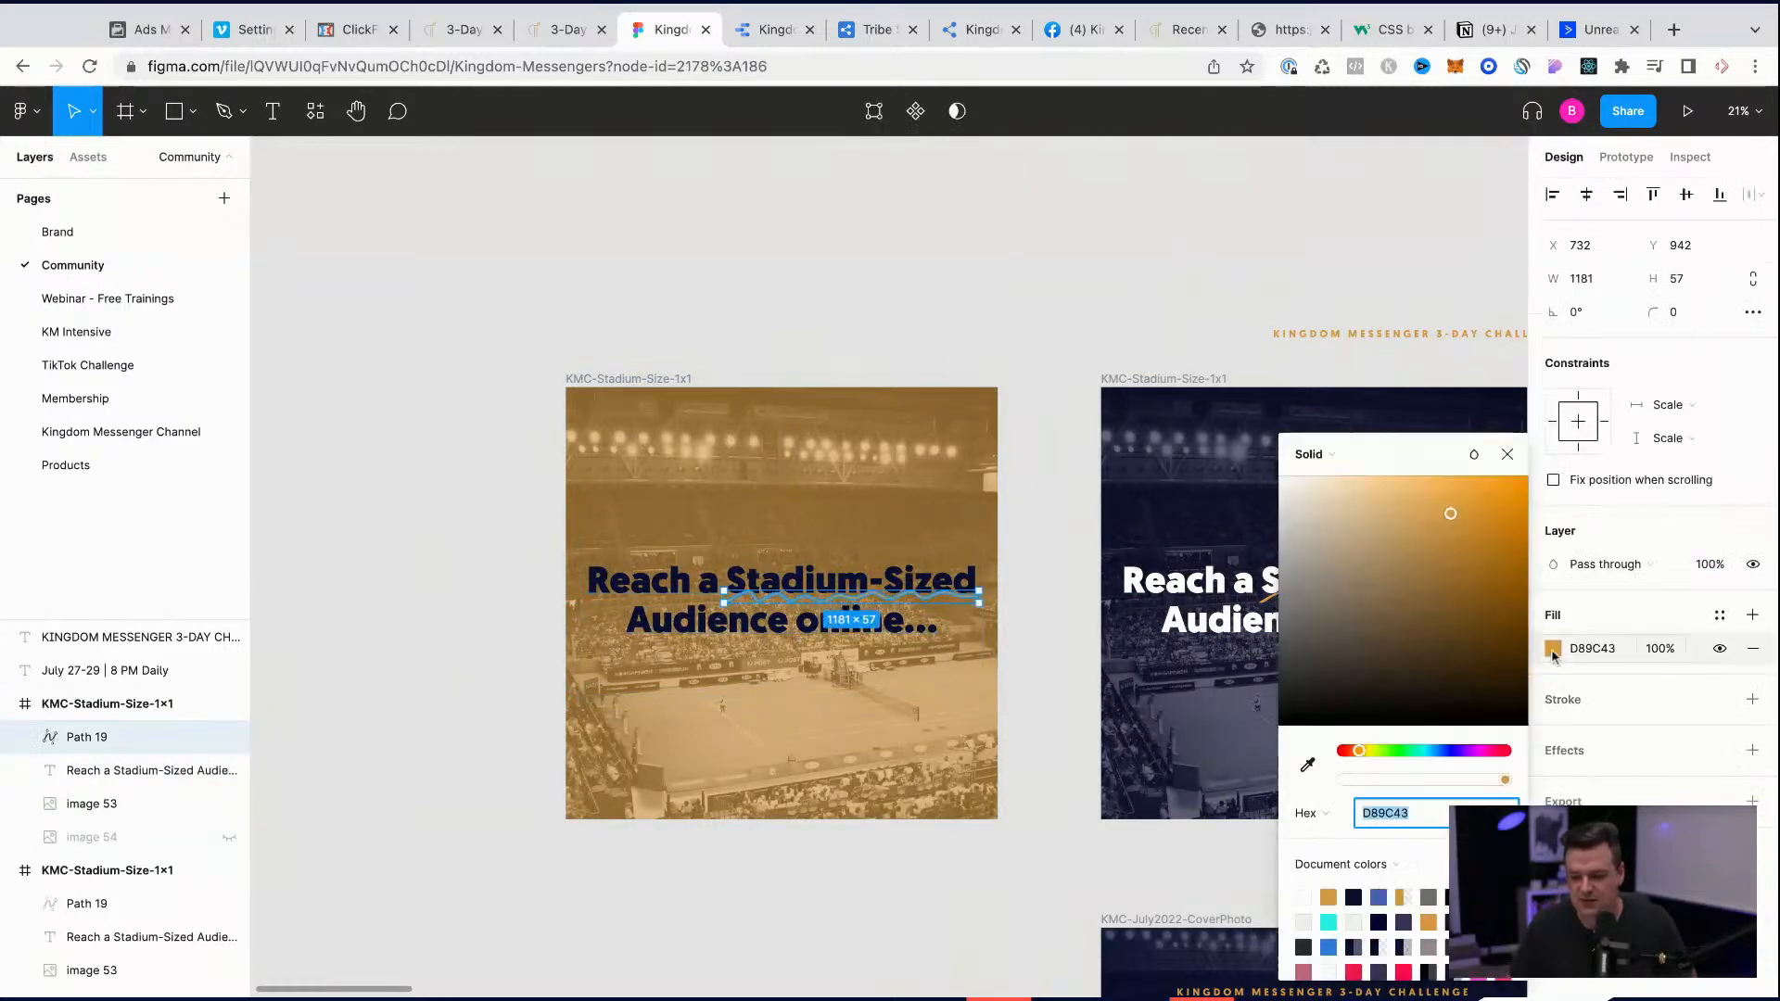
left_click_drag(1351, 679, 1013, 314)
left_click(1008, 311)
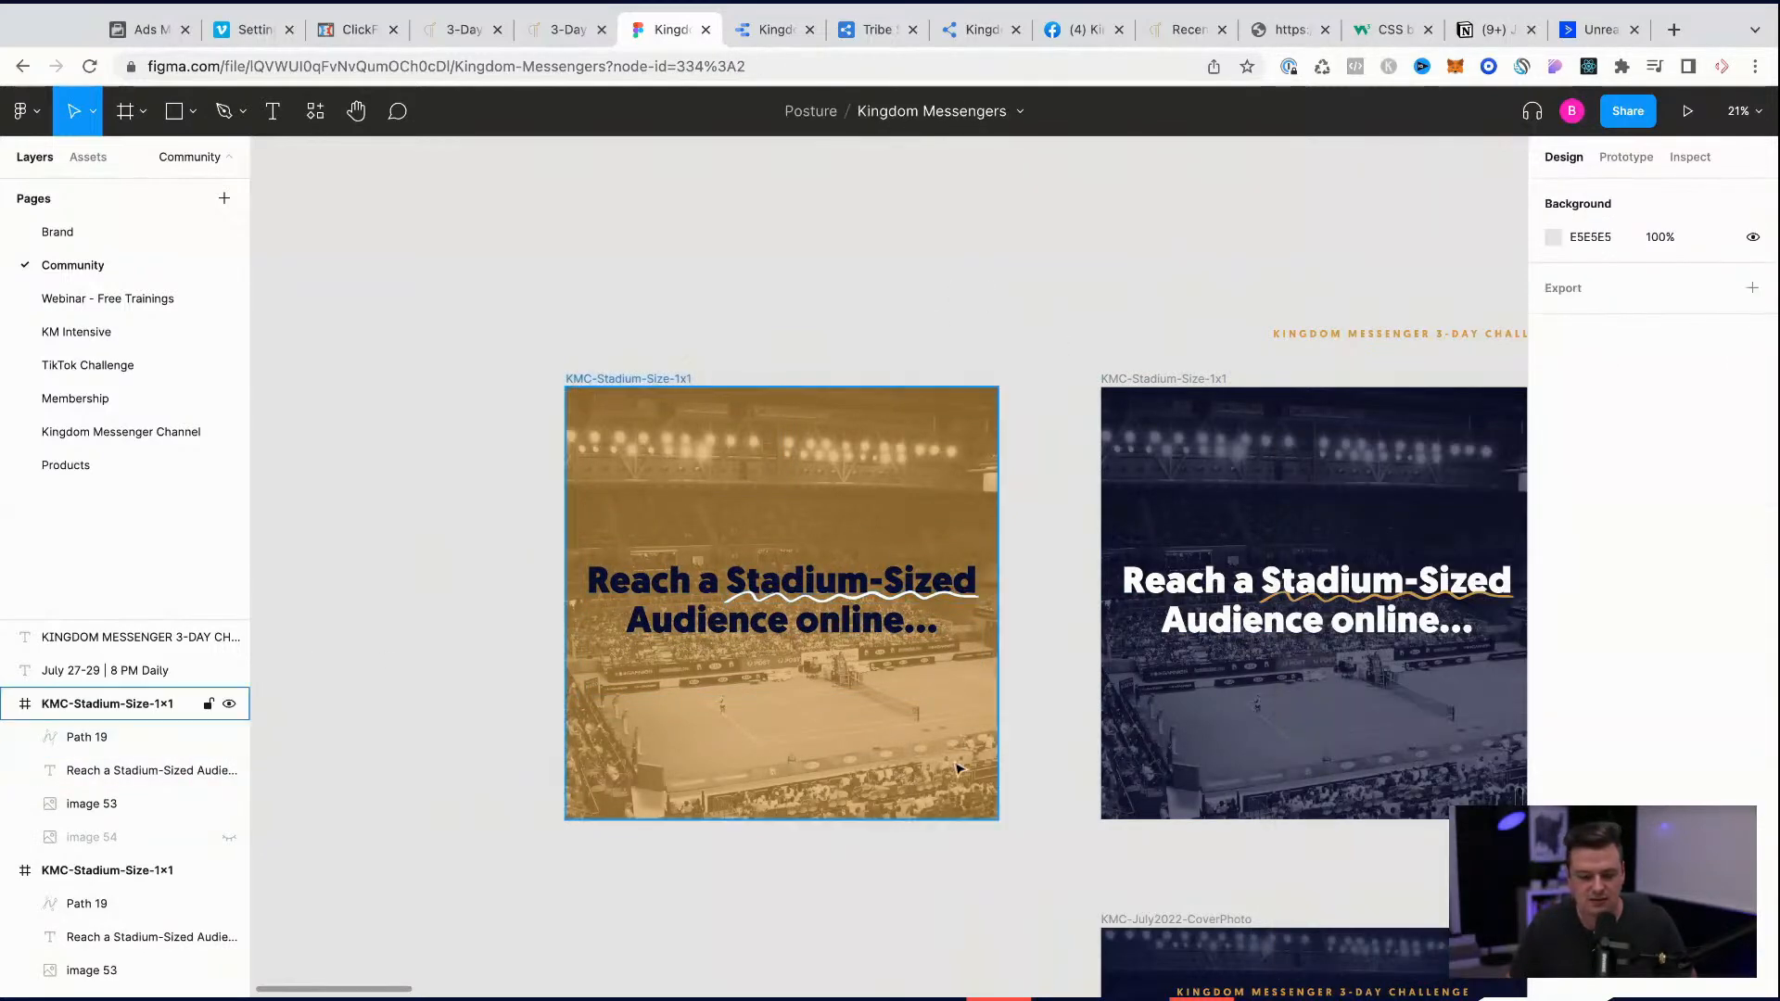
Step: Undo the squiggle and headline color changes in the duplicated frame
key("super+z")
key("super+z")
key("super+z")
key("super+z")
key("super+z")
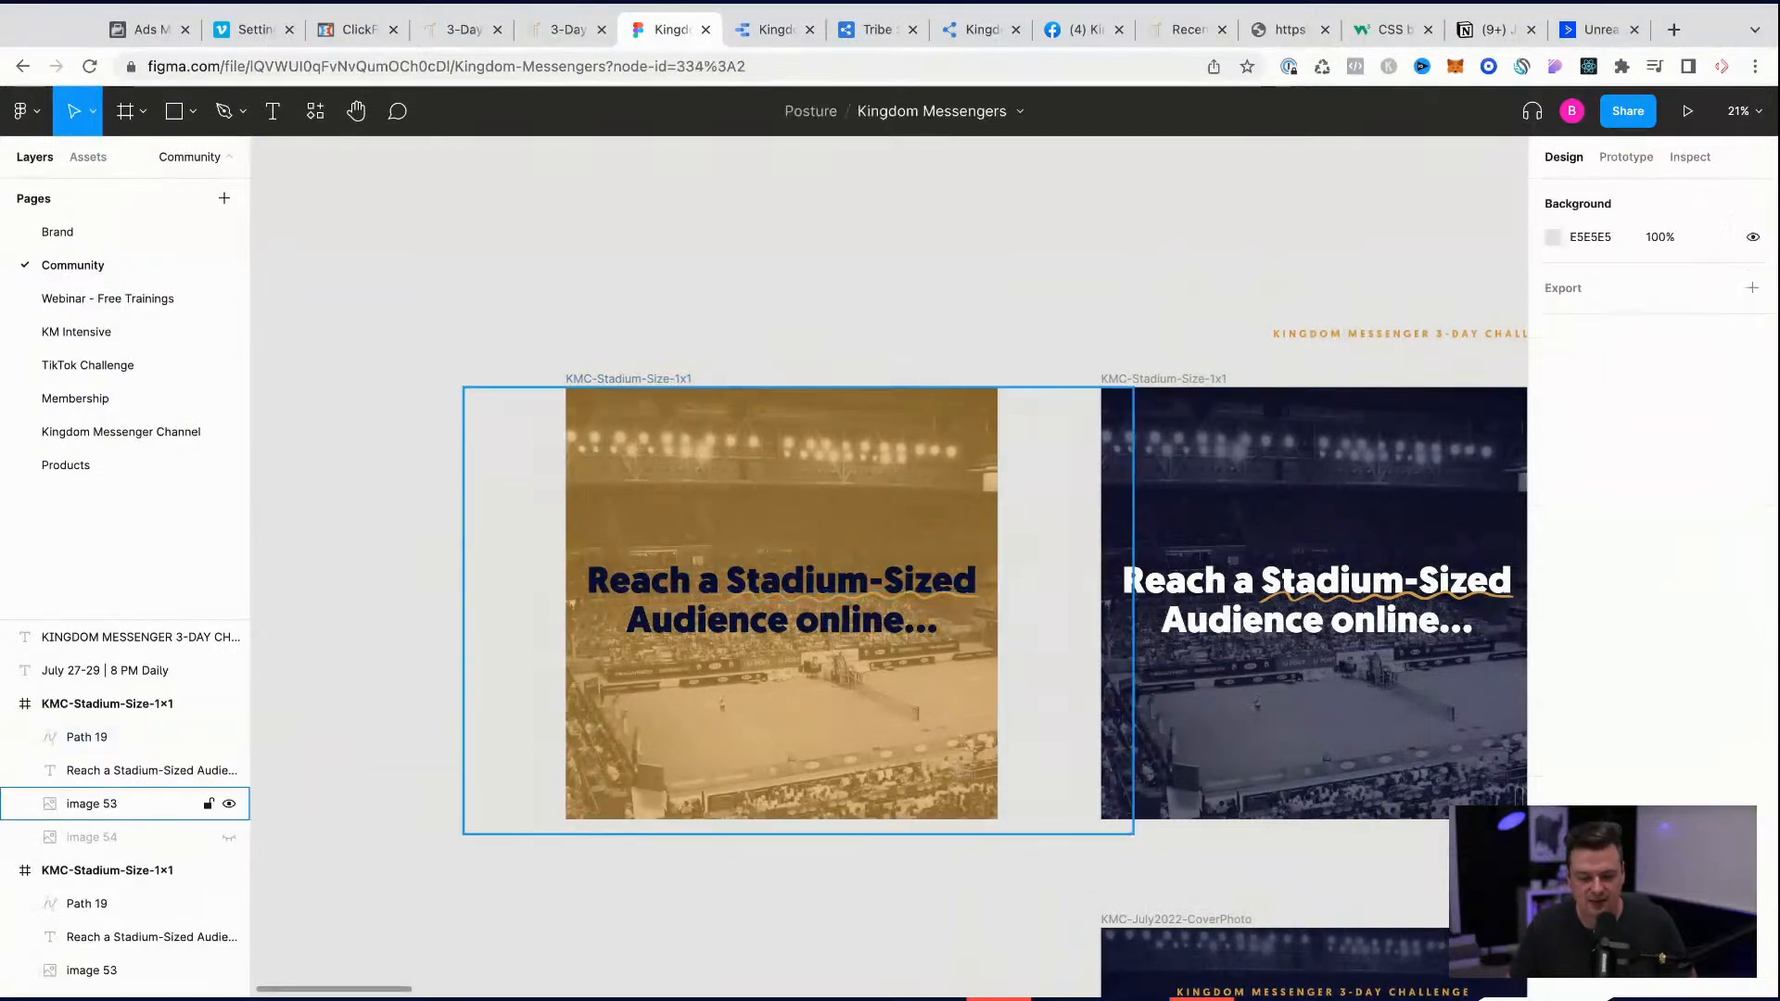
key("super+z")
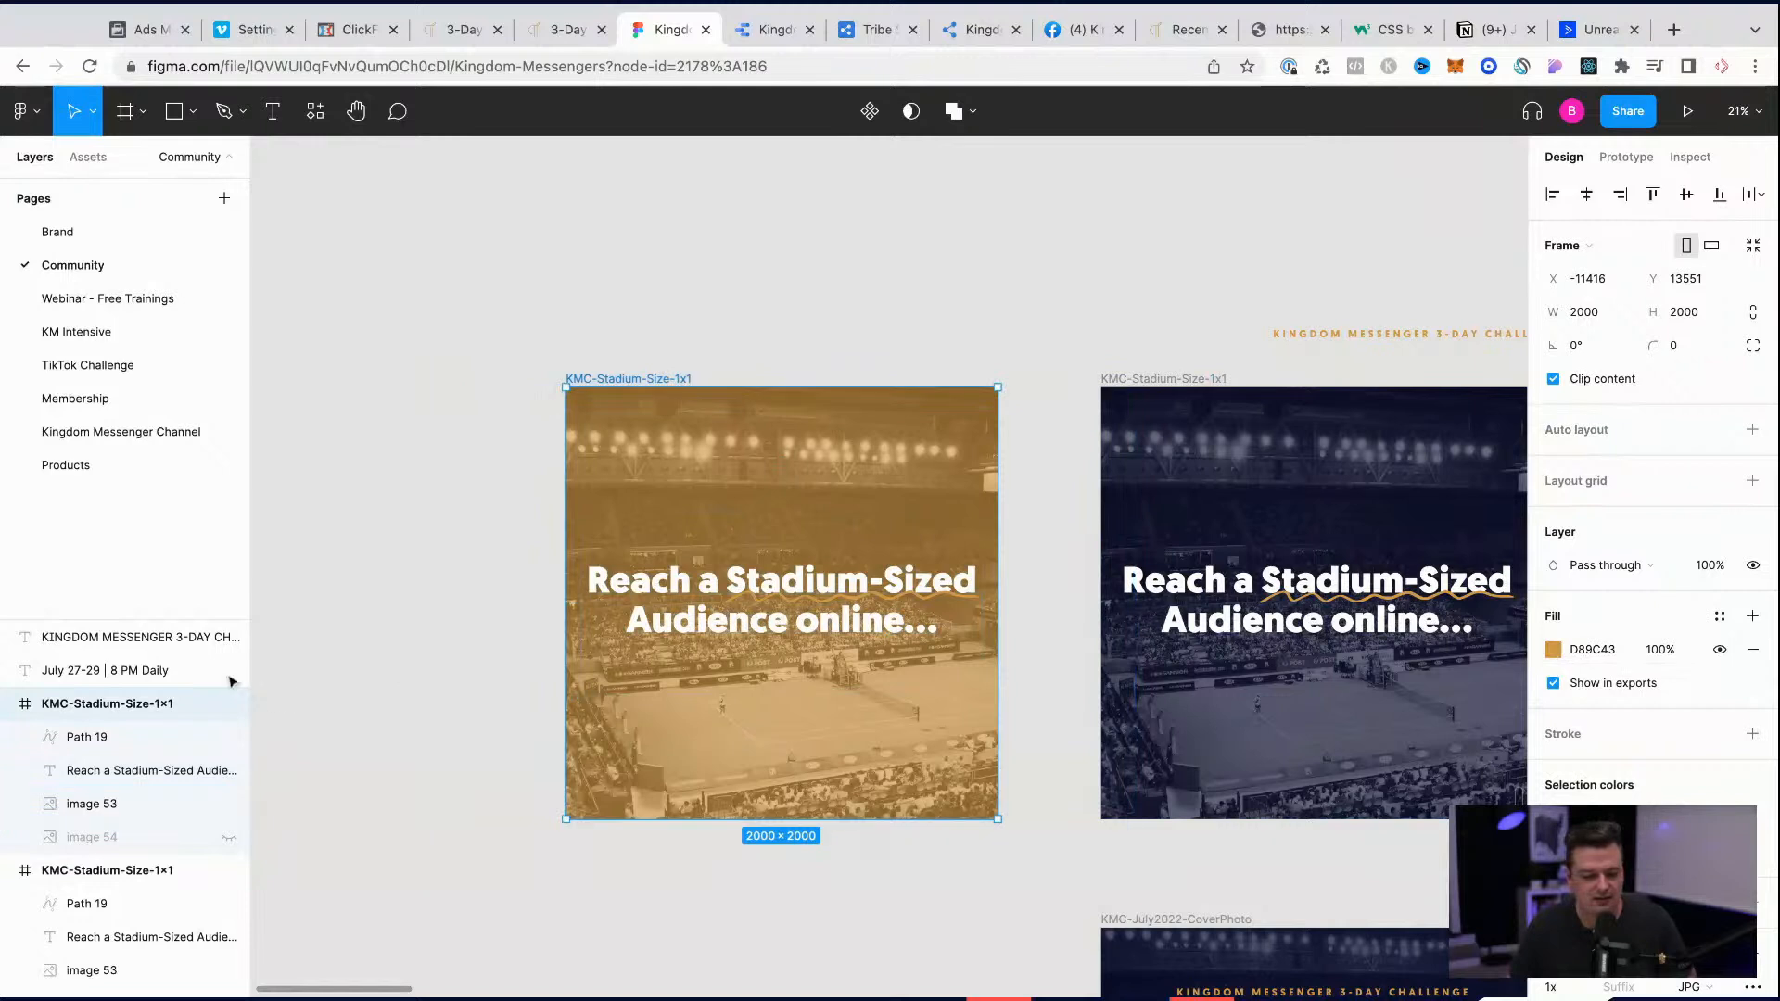
Step: Delete the hidden image 54 layer from the duplicated frame
left_click(117, 846)
left_click(1647, 650)
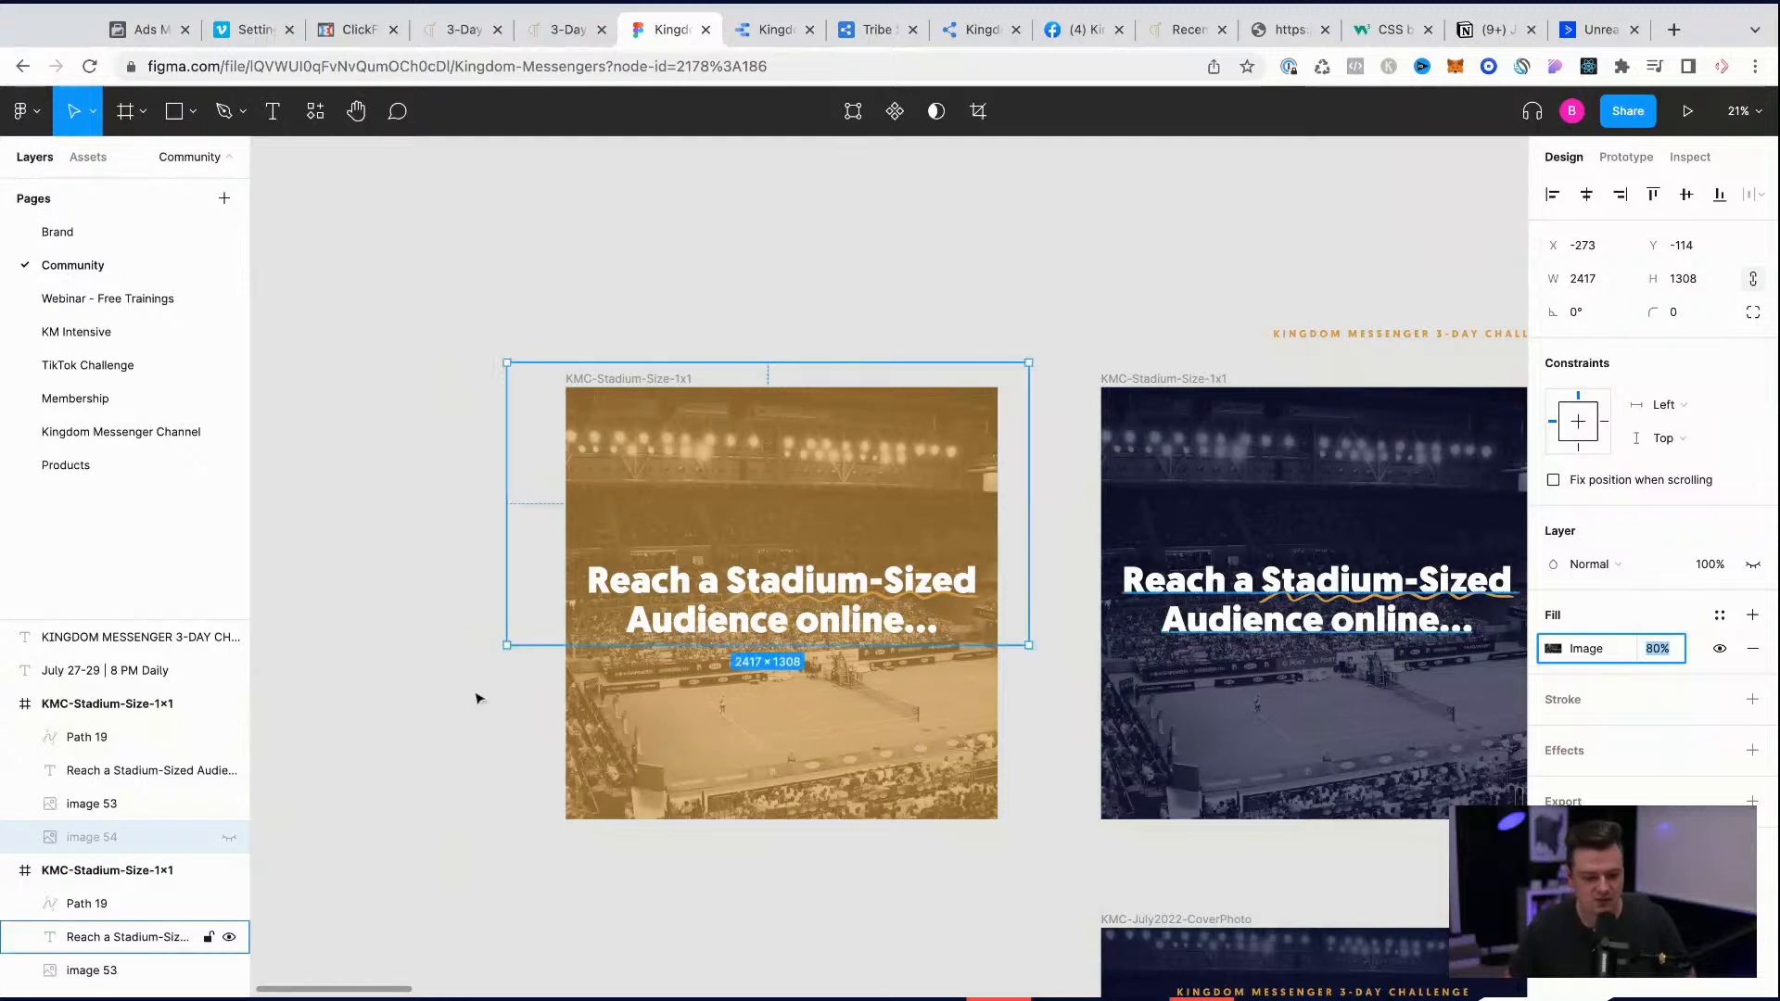
left_click(147, 811)
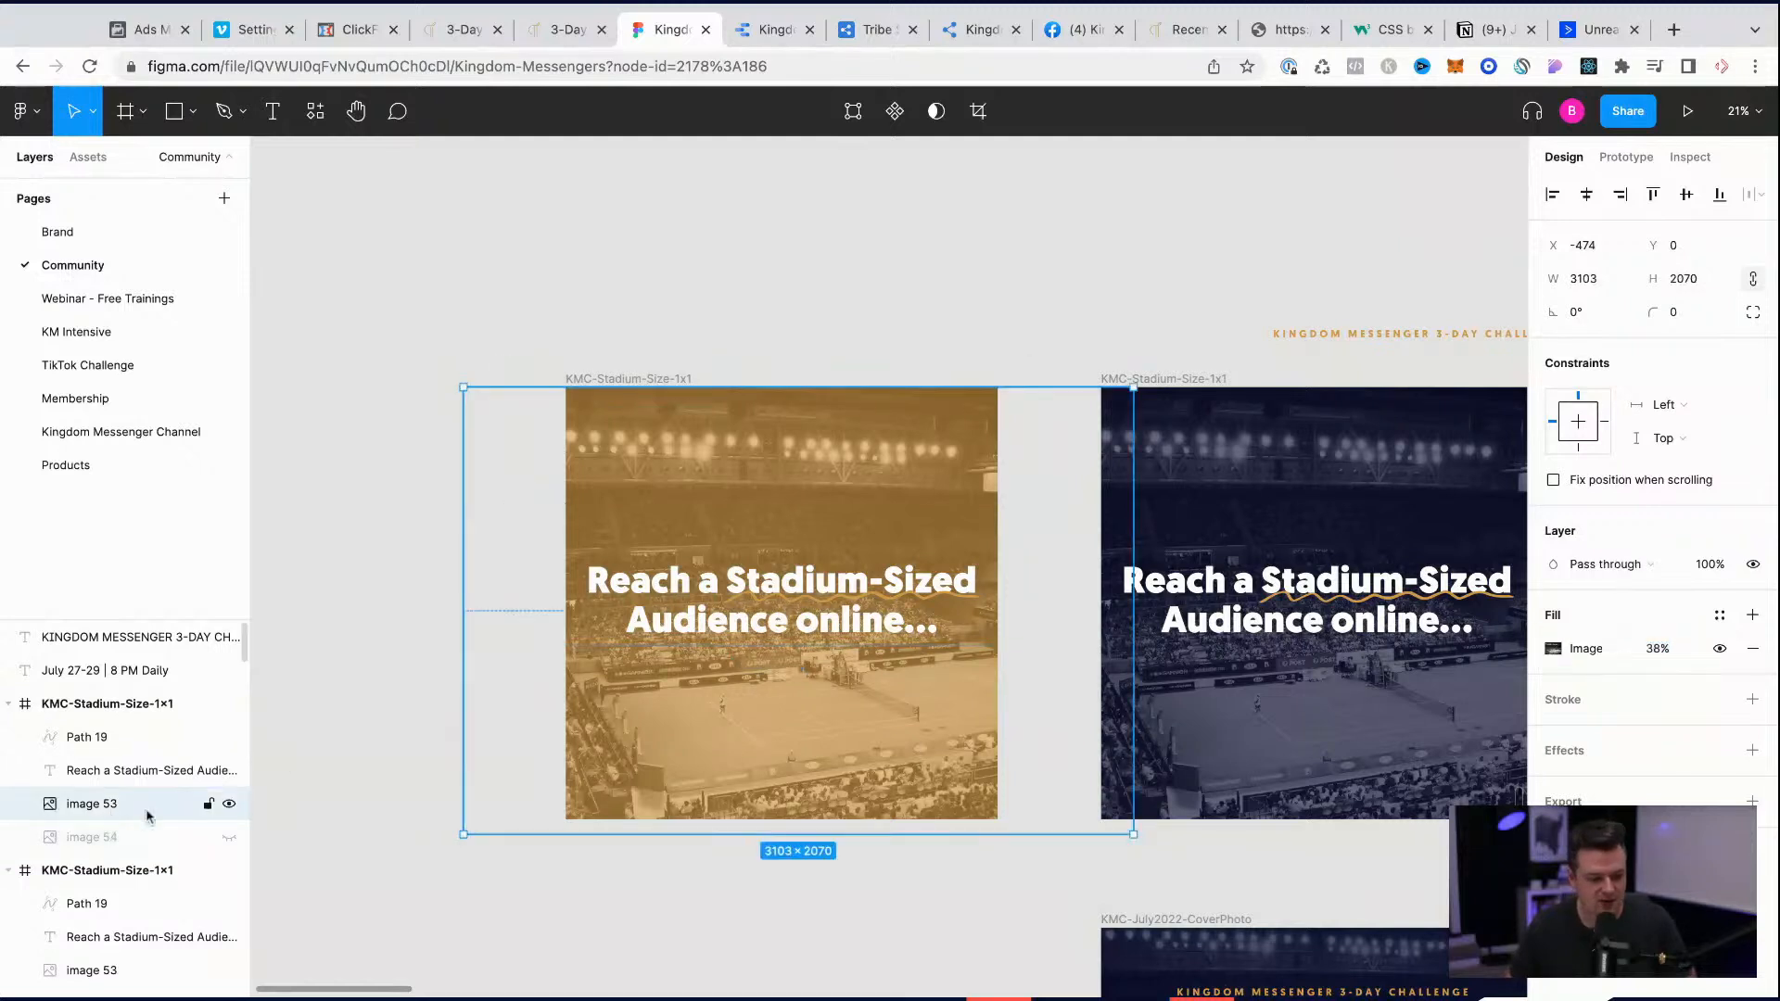
left_click(117, 848)
key("Delete")
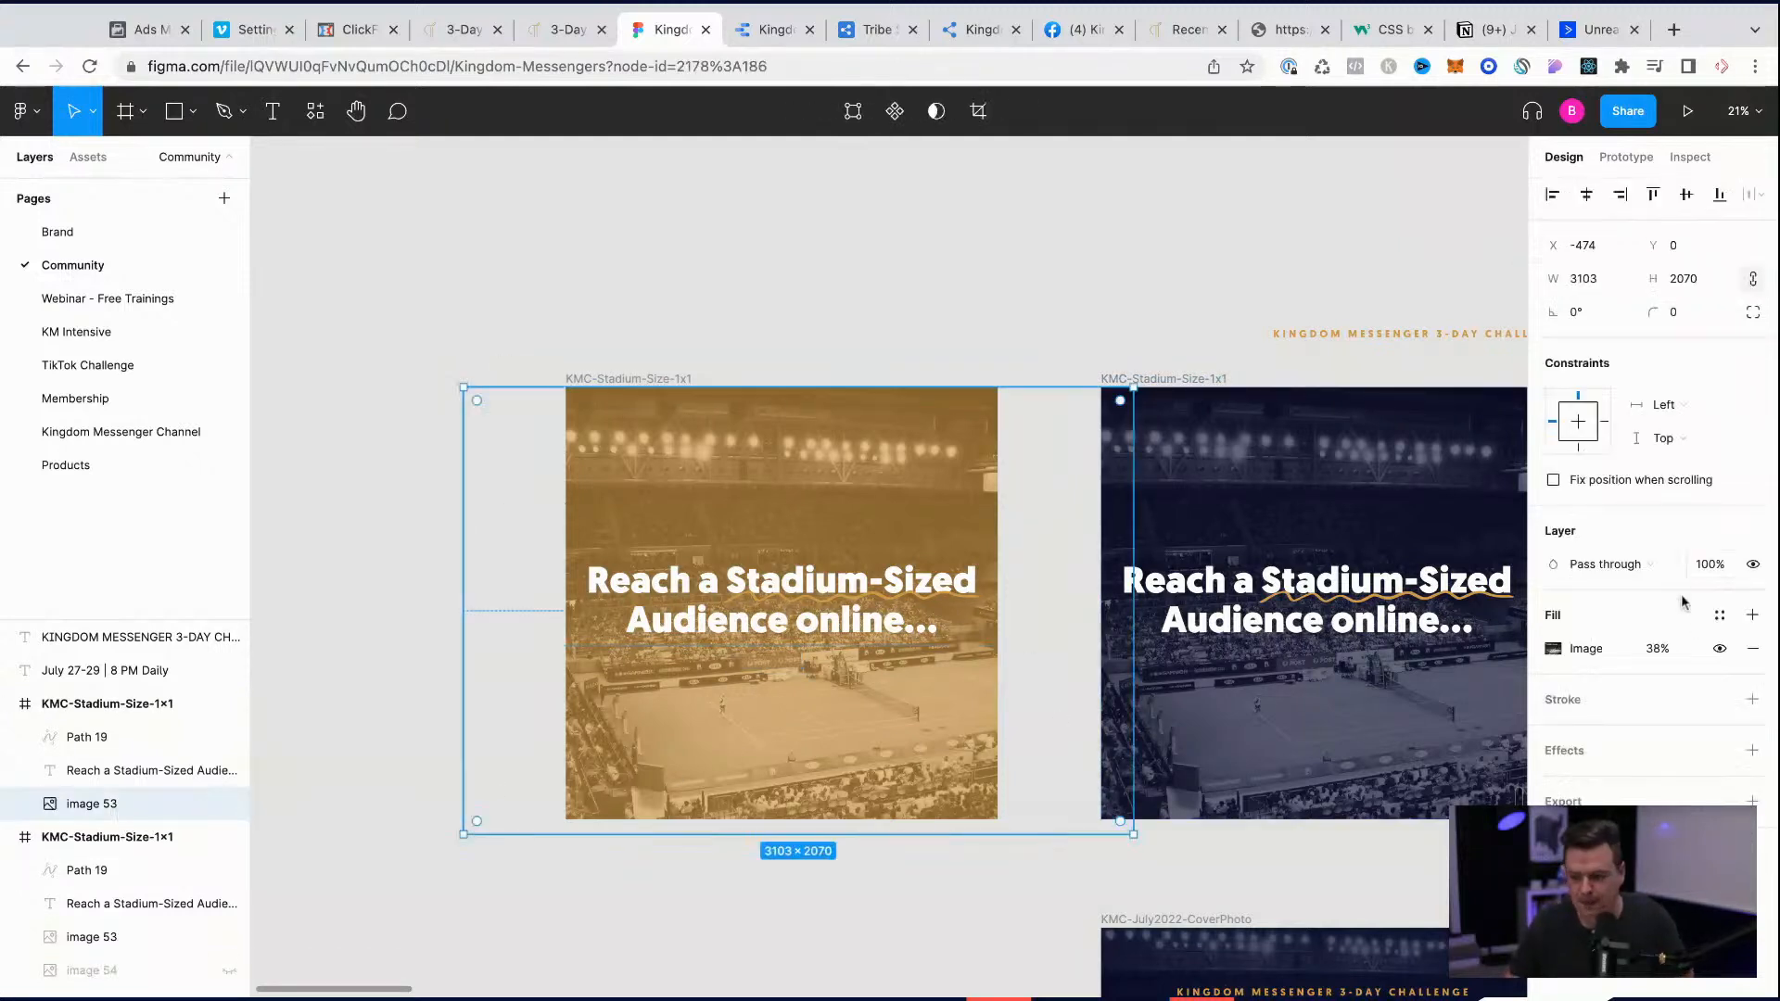
Step: Set the fill opacity of the duplicate's stadium picture, image 53, to 50%
left_click(1656, 649)
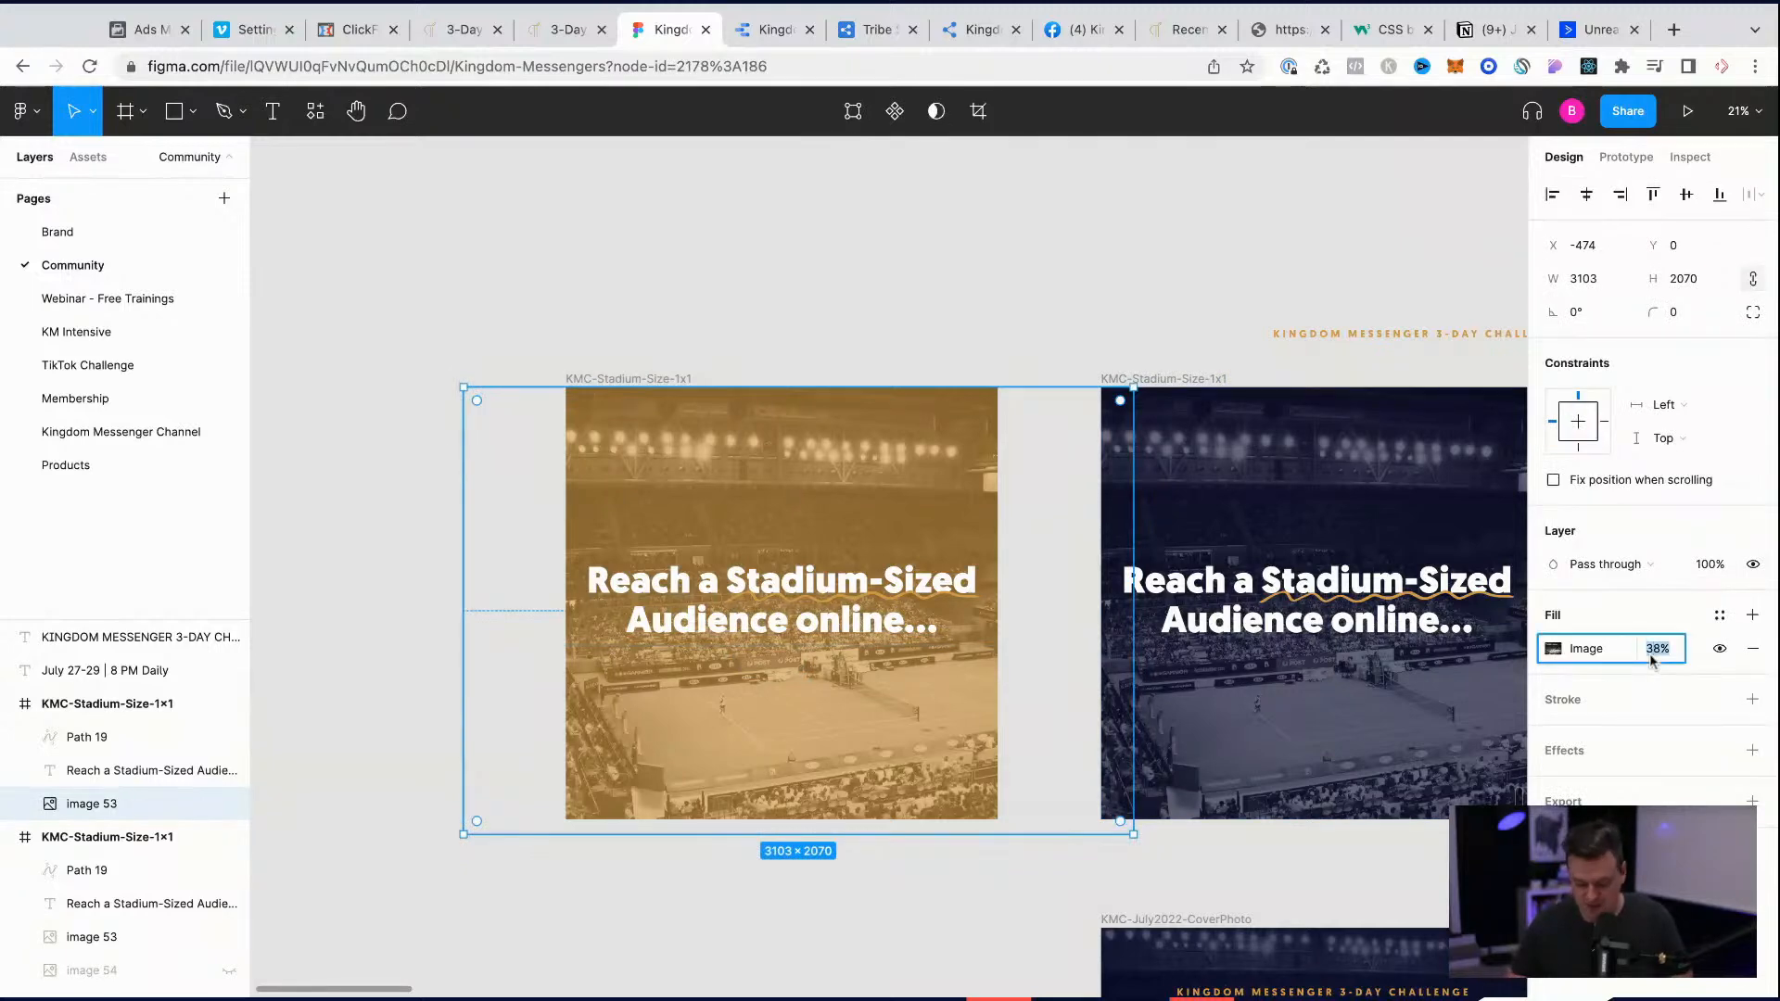
type("68")
key("Return")
type("98")
key("Return")
key("shift+Down")
key("shift+Down")
key("shift+Down")
key("shift+Down")
key("shift+Down")
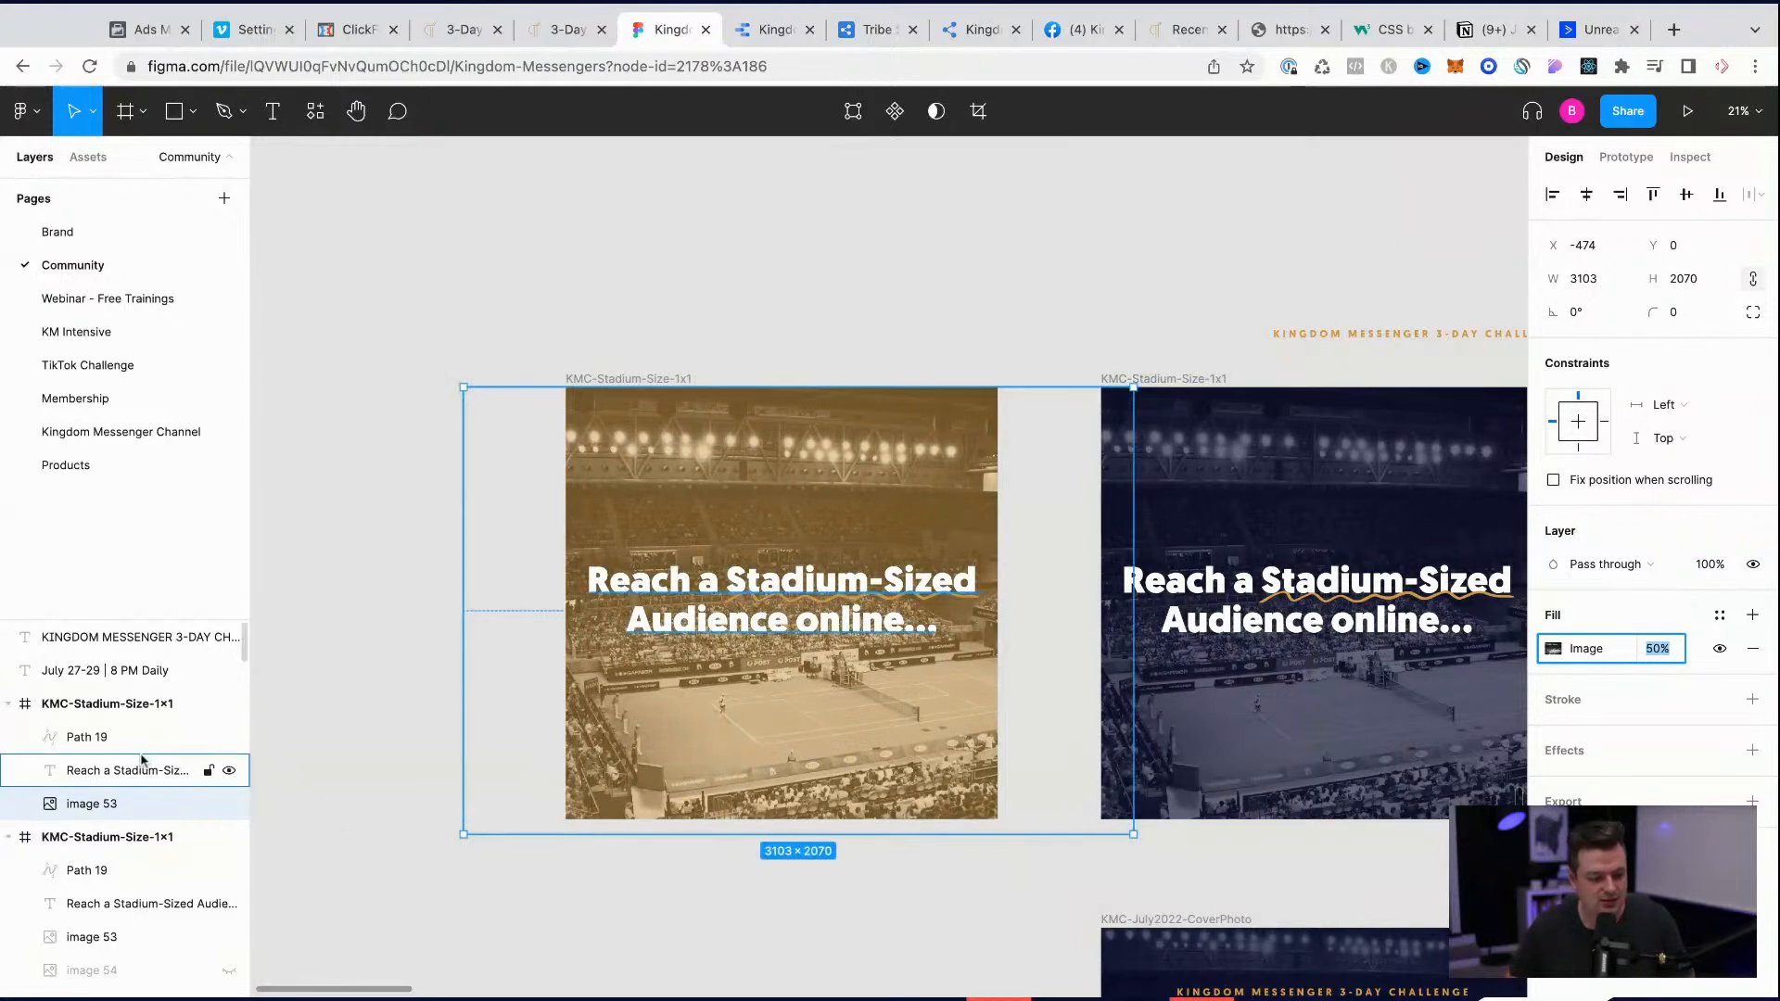
Step: Darken the duplicated frame's gold background fill to the brown 251F15
left_click(111, 704)
left_click(1552, 654)
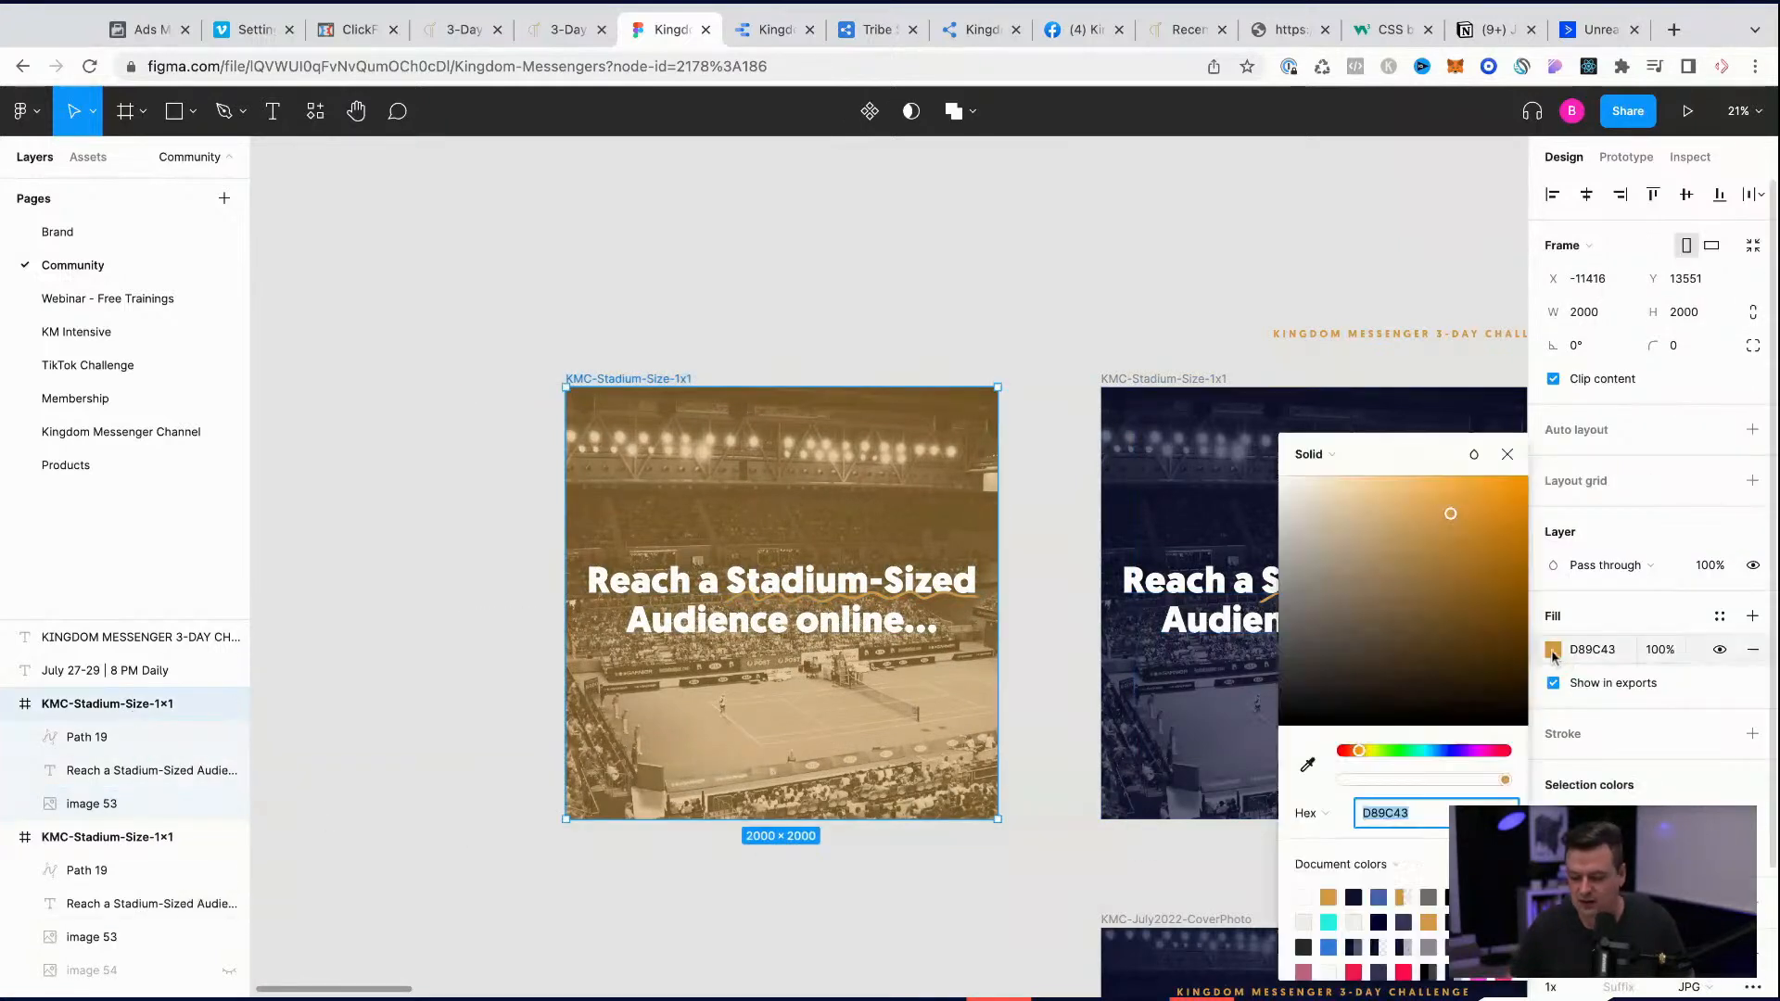
mouse_move(1449, 515)
left_mouse_down()
mouse_move(1447, 586)
mouse_move(1362, 655)
mouse_move(1331, 715)
mouse_move(1384, 689)
left_mouse_up()
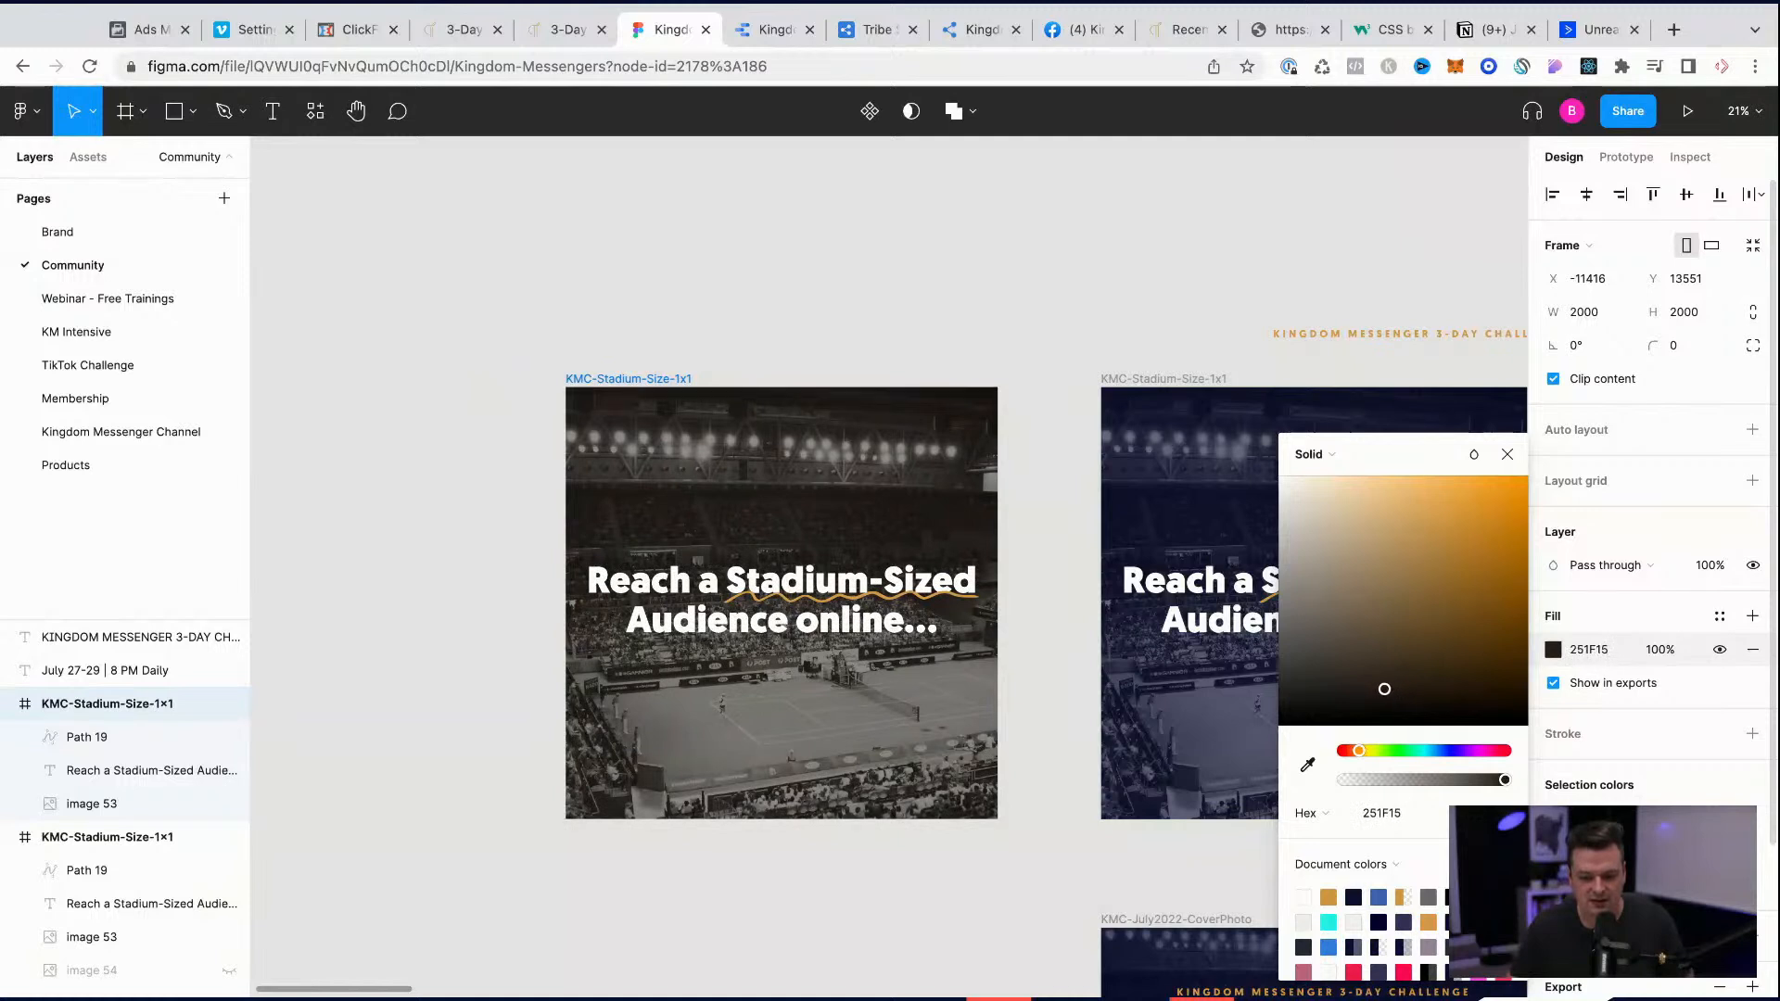
left_click(516, 660)
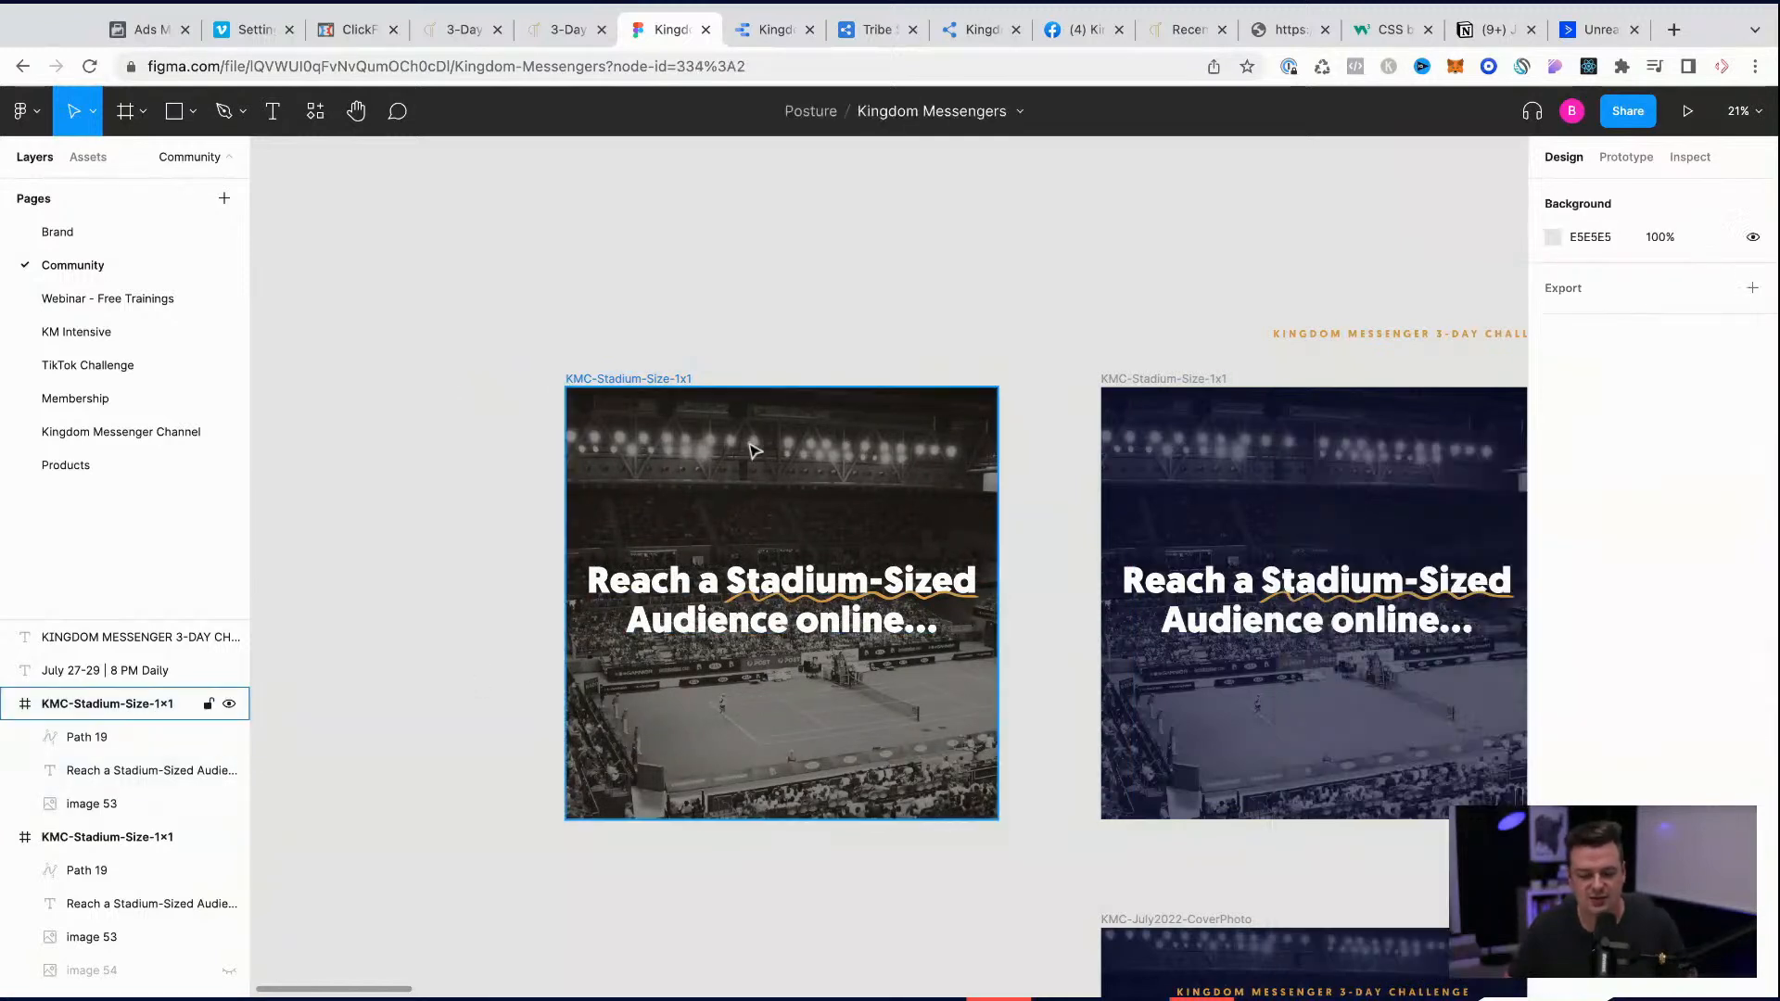
Step: Rename the brown duplicate frame as KMC-Stadium-Size-Brown-1x1
left_click(650, 380)
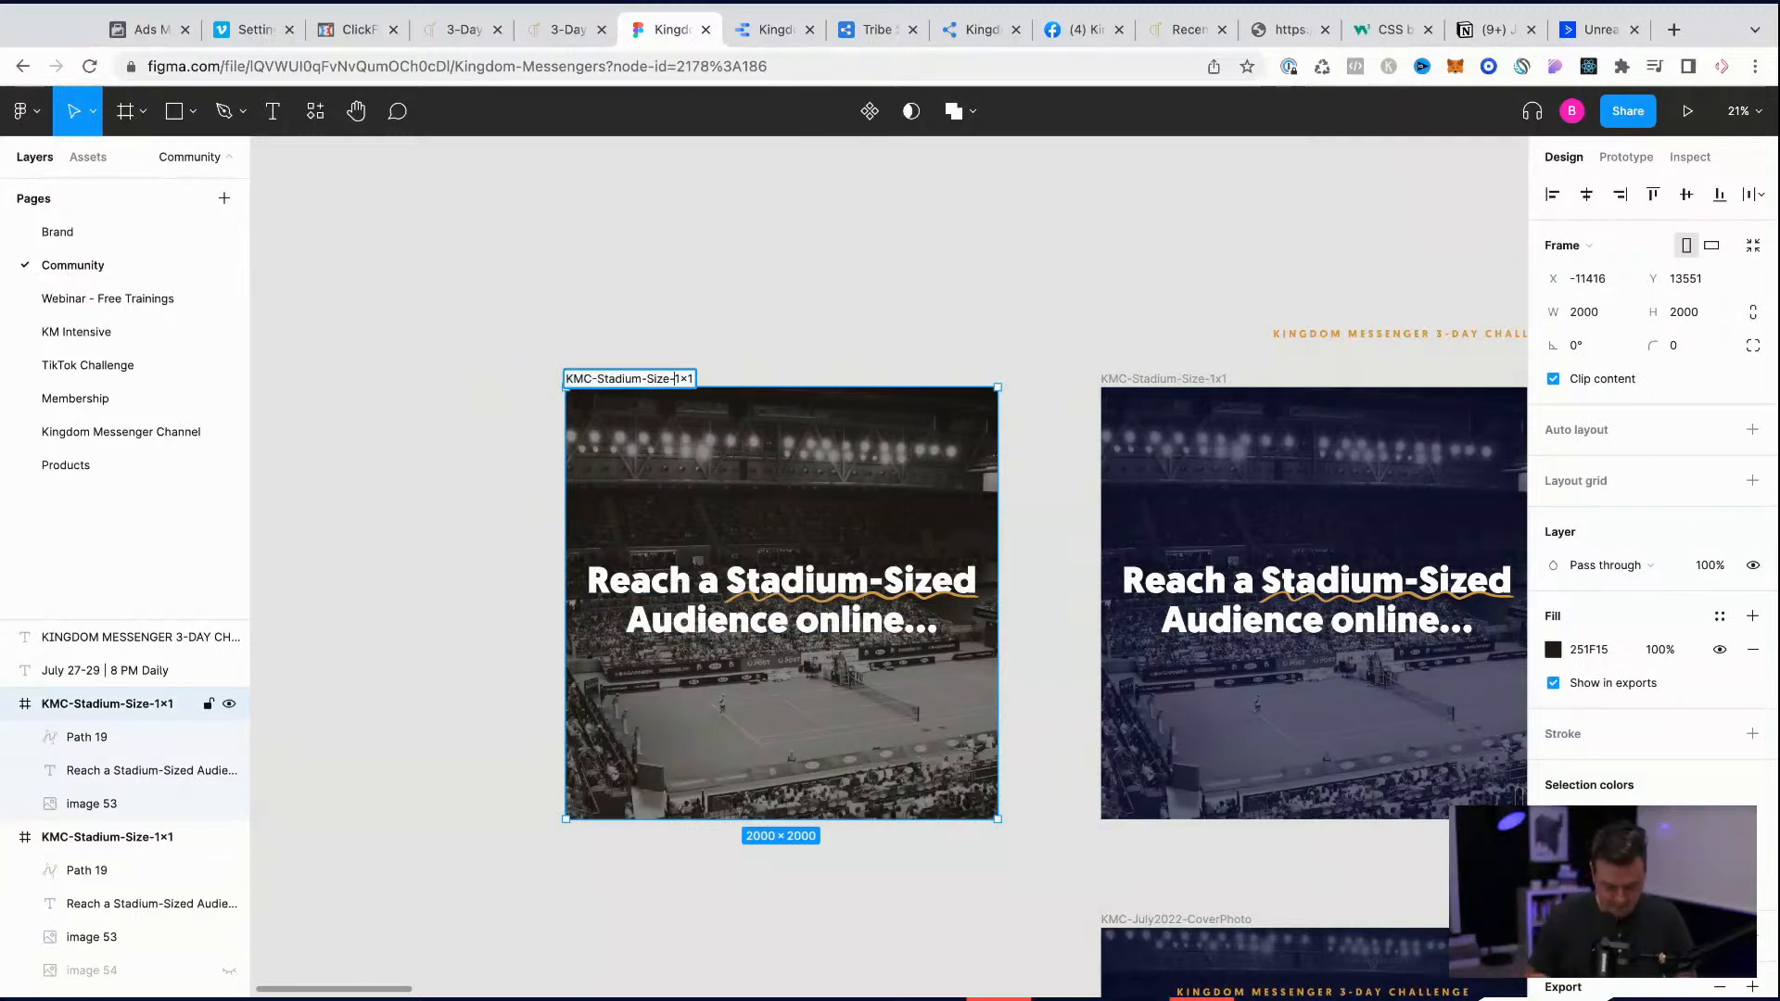
type("rown-")
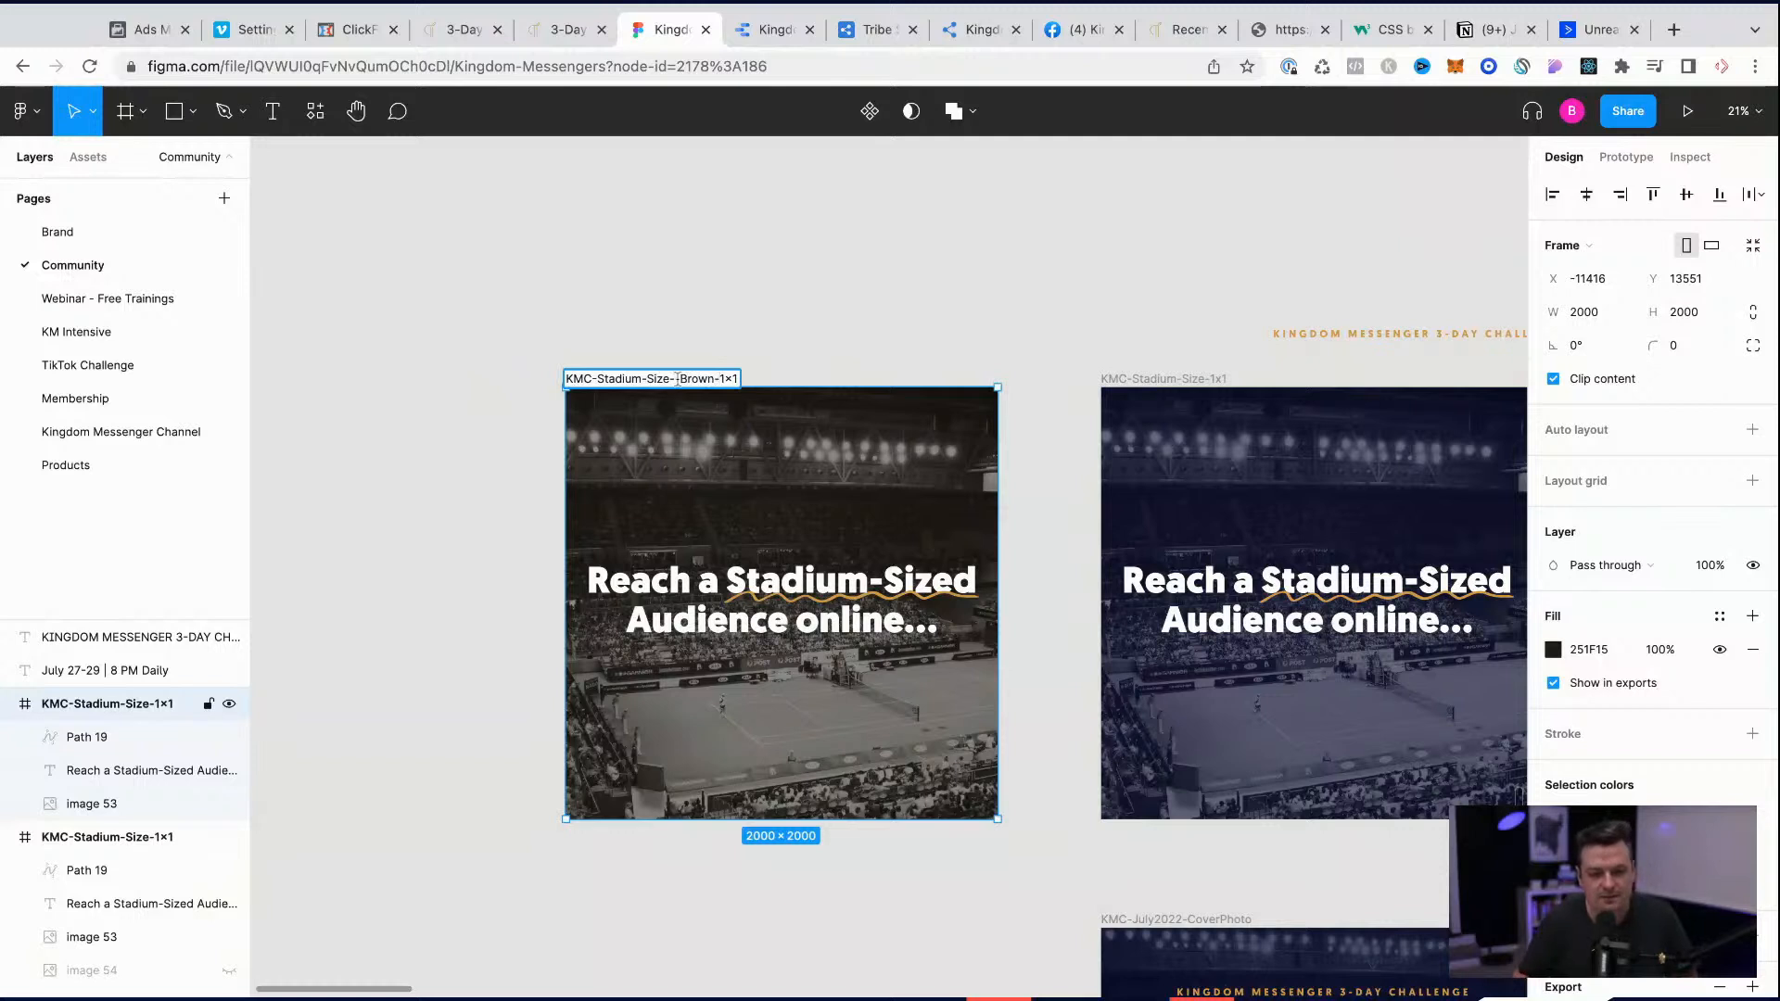
key("BackSpace")
key("ctrl+a")
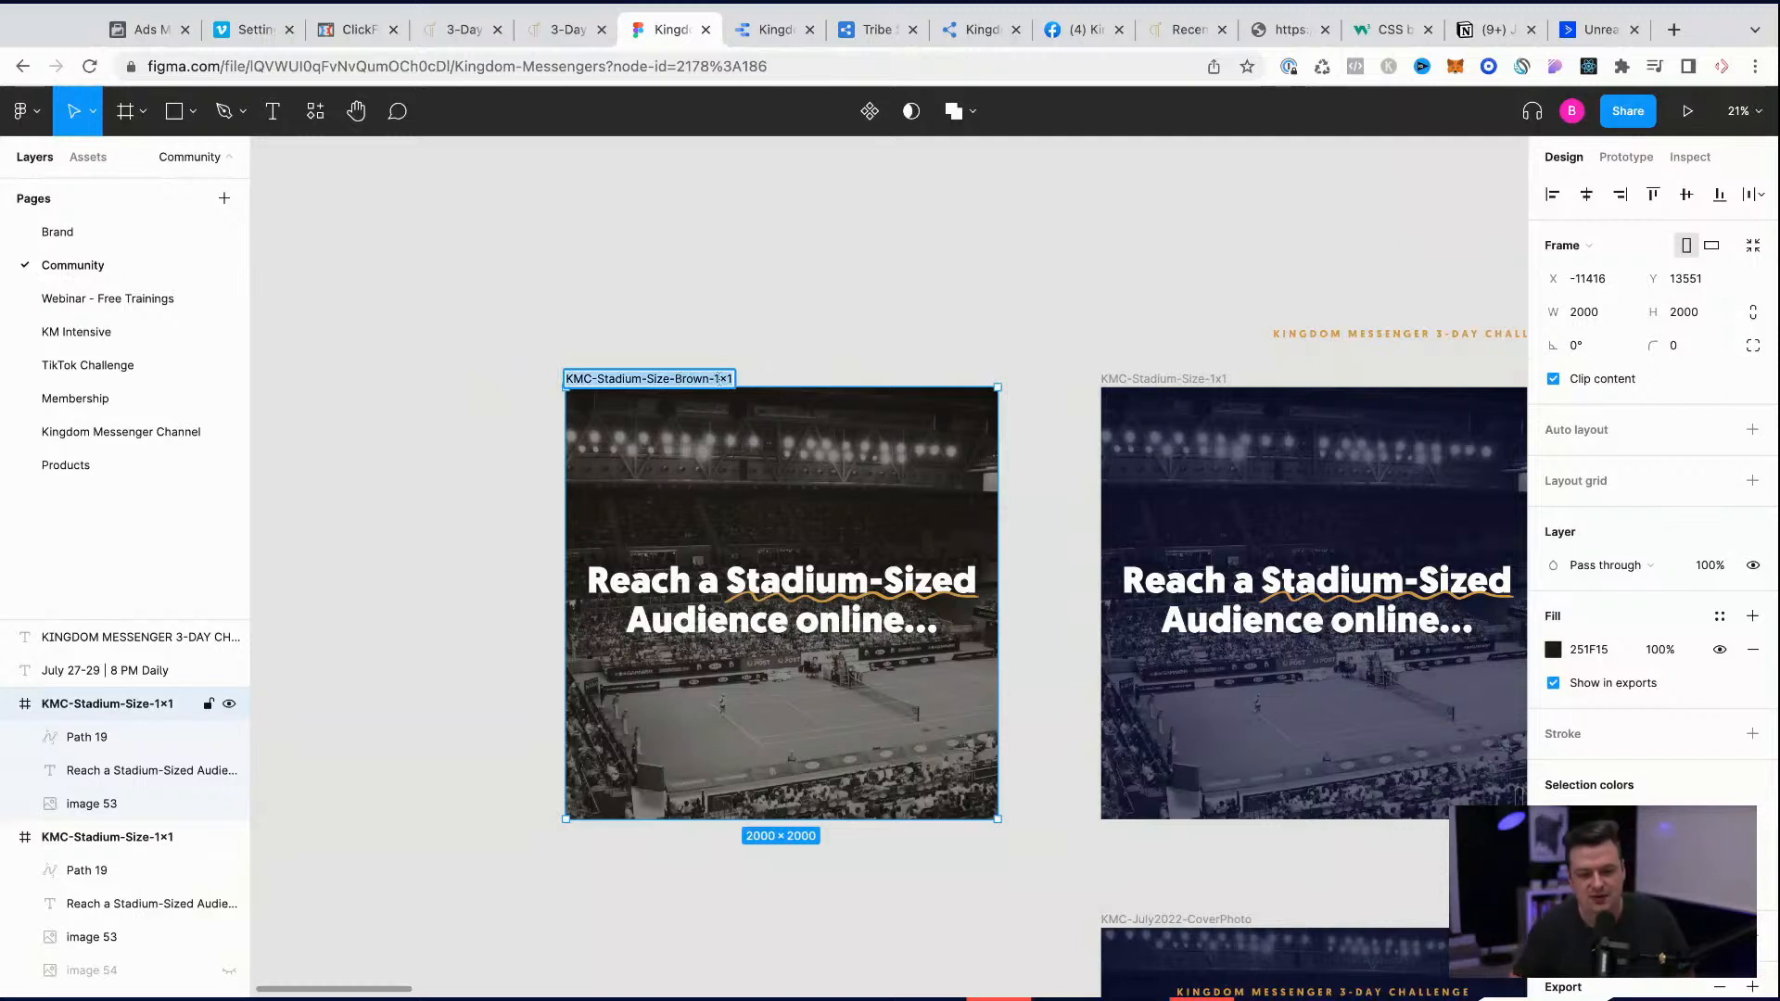
Step: Rename the original navy stadium frame as KMC-Stadium-Size-Blue-1x1
left_click(1183, 380)
double_click(1205, 379)
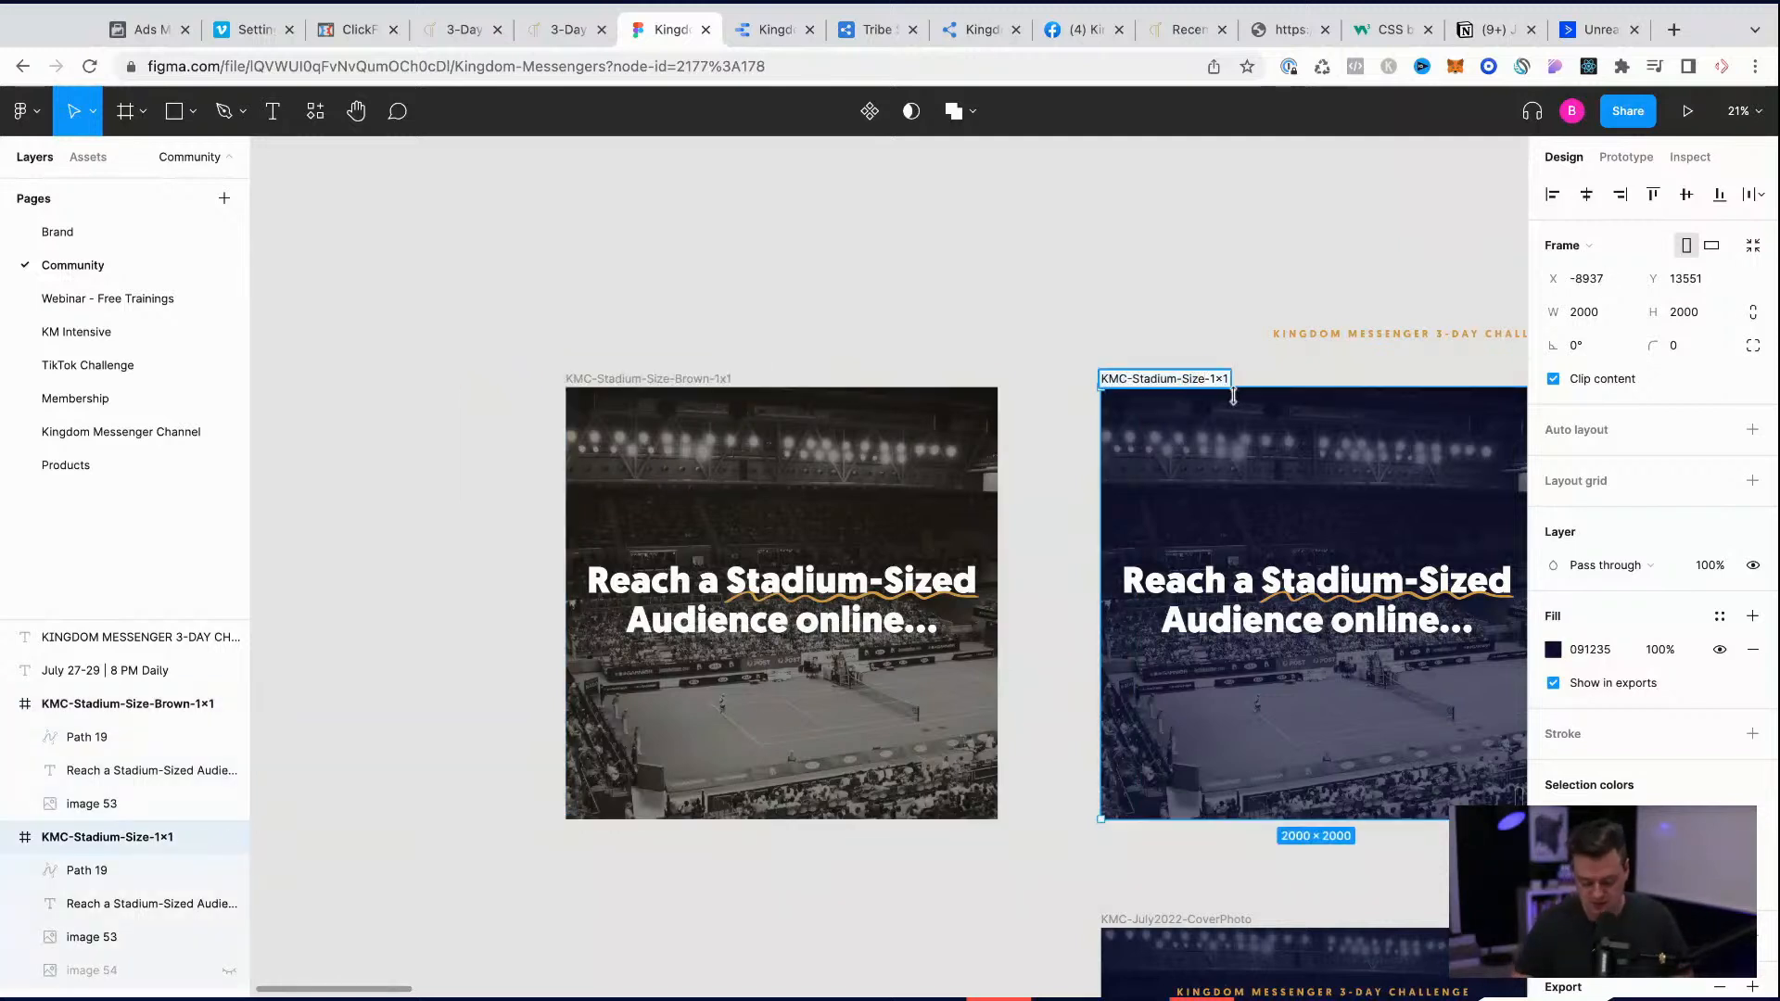
left_click(1085, 255)
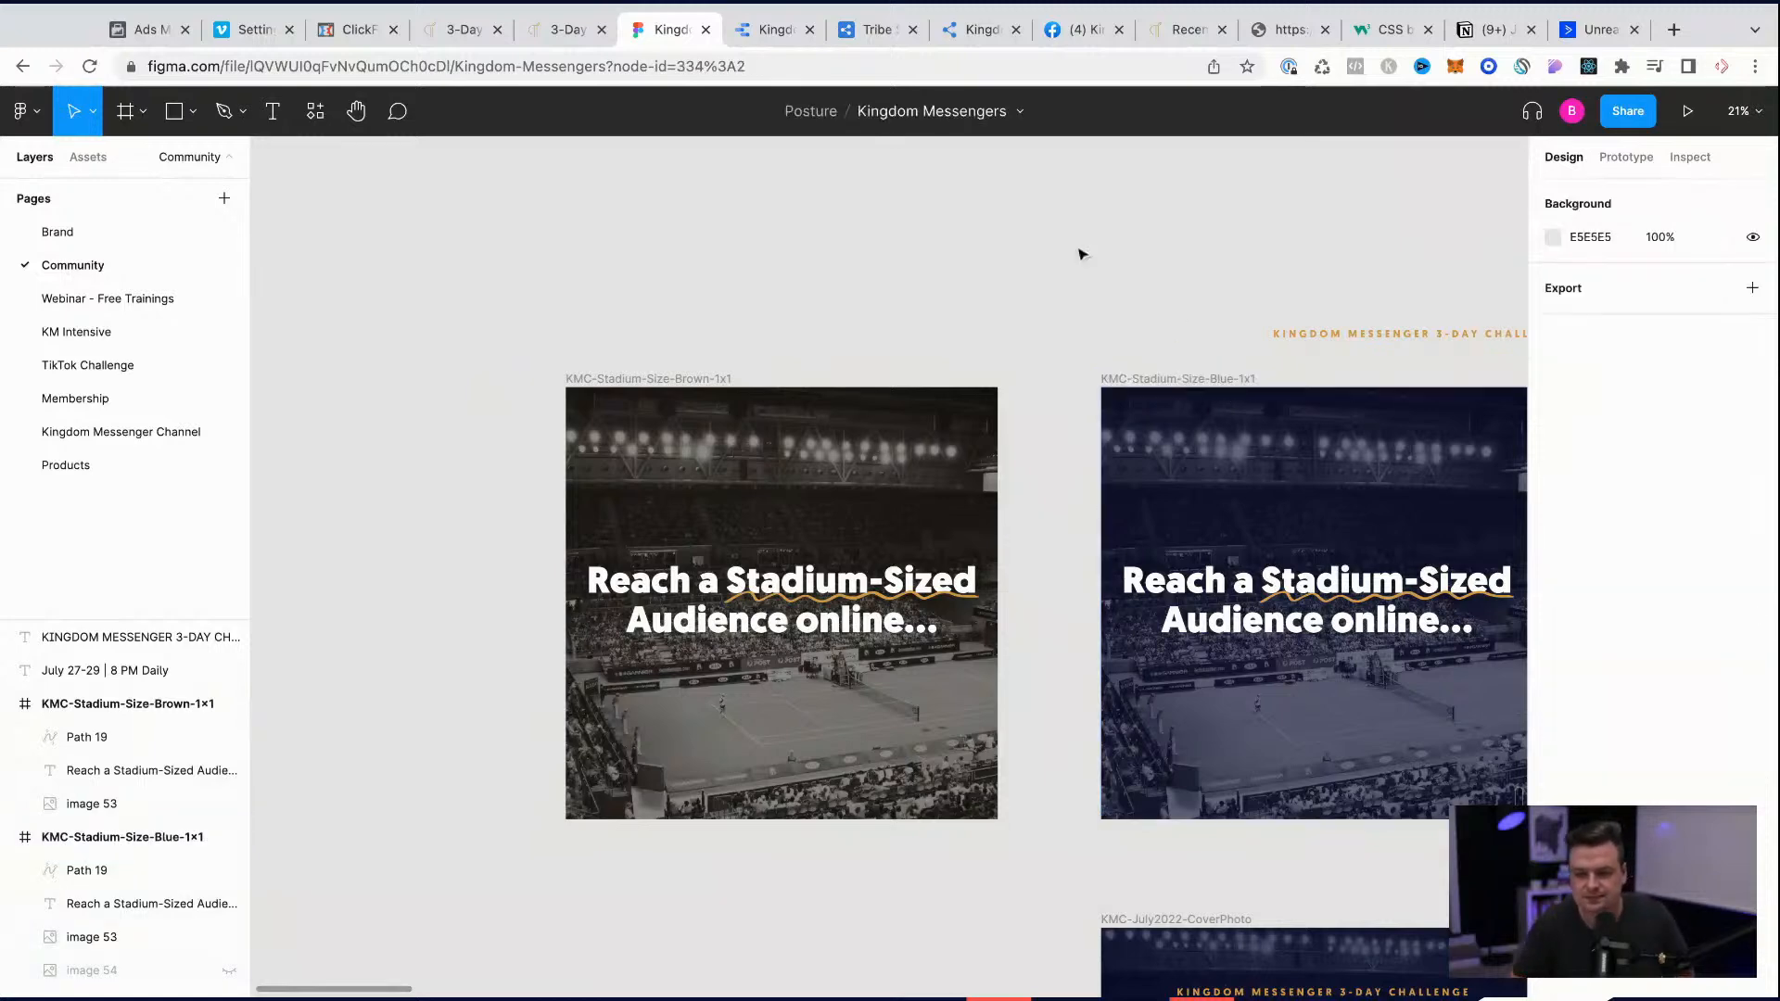
Step: Select the brown and blue stadium frames together and export both graphics
left_click(1178, 380)
left_click(623, 381, "shift")
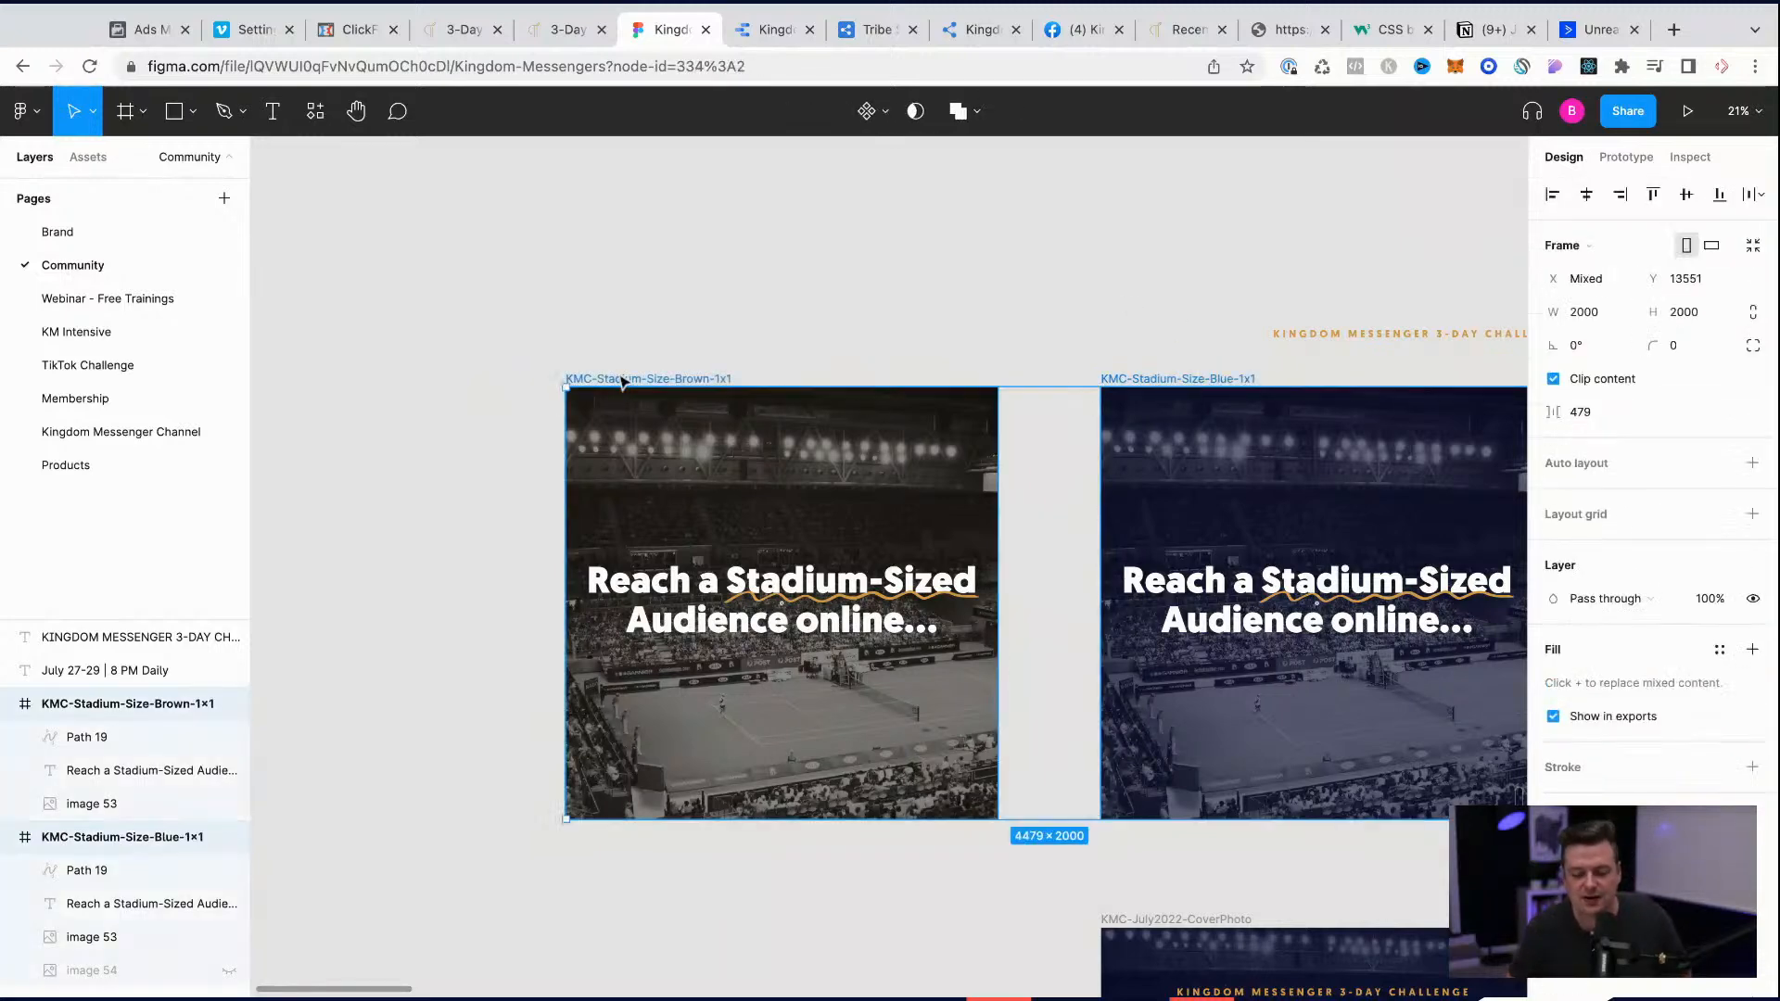
scroll(1179, 412, "right", 3)
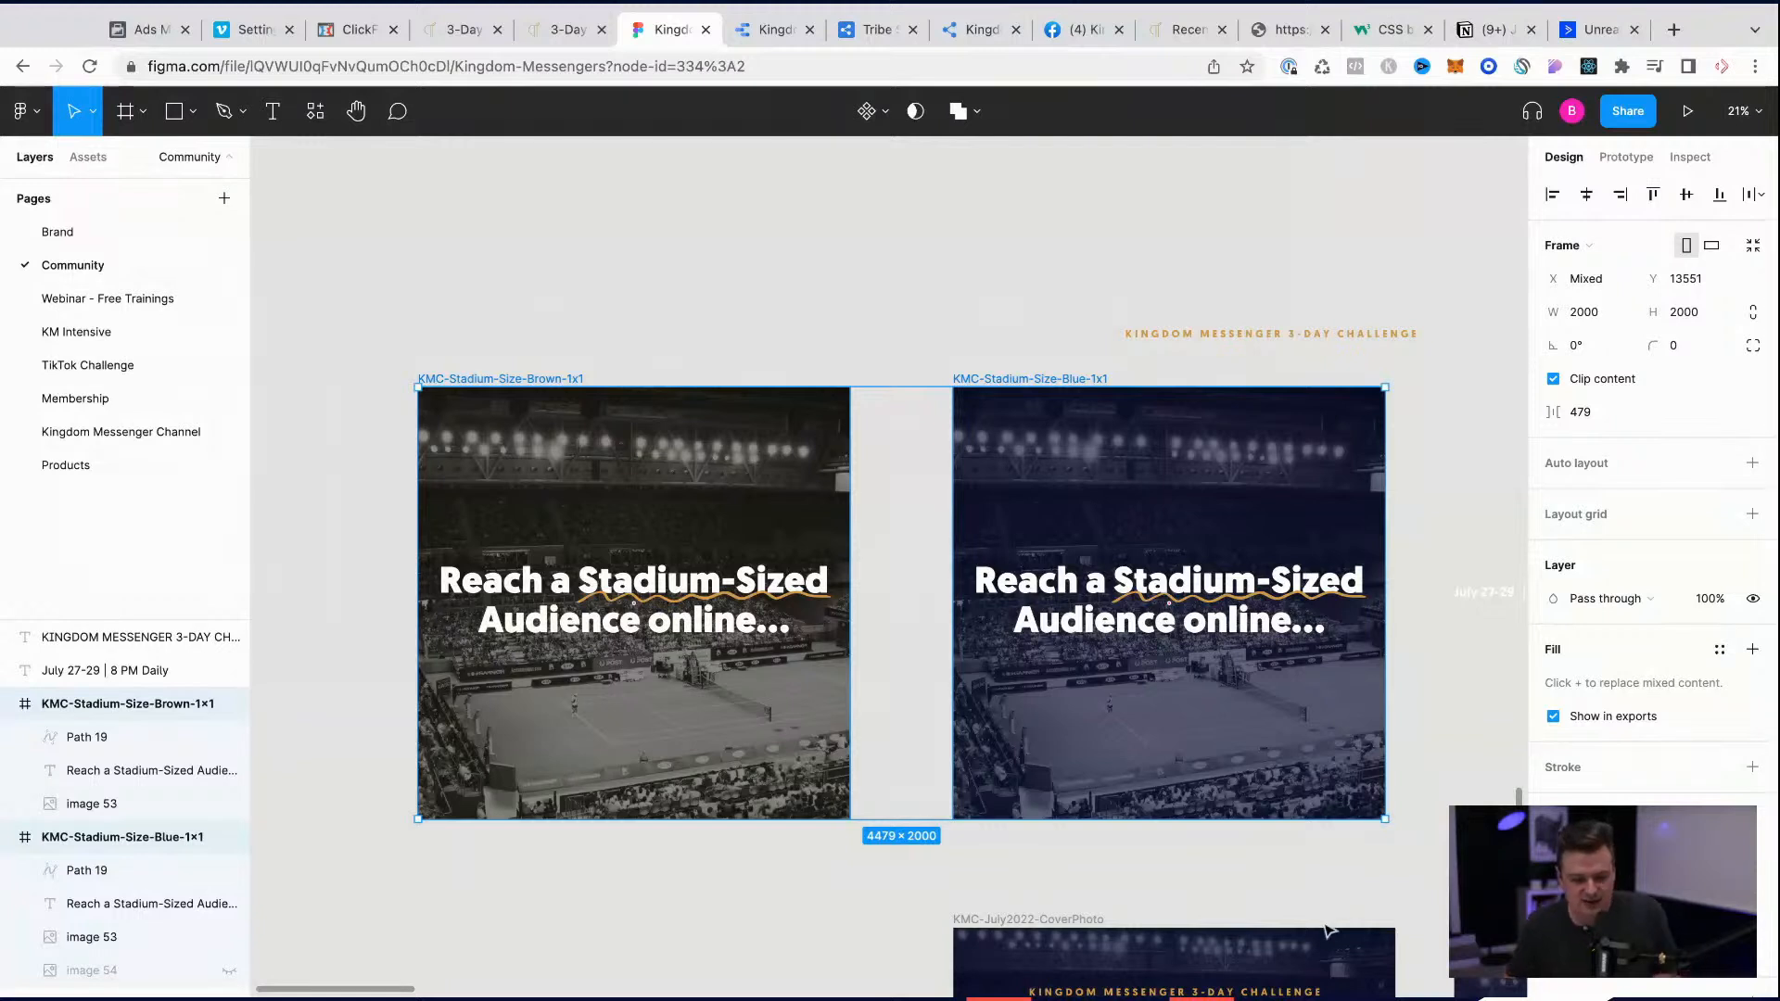
scroll(1650, 667, "down", 3)
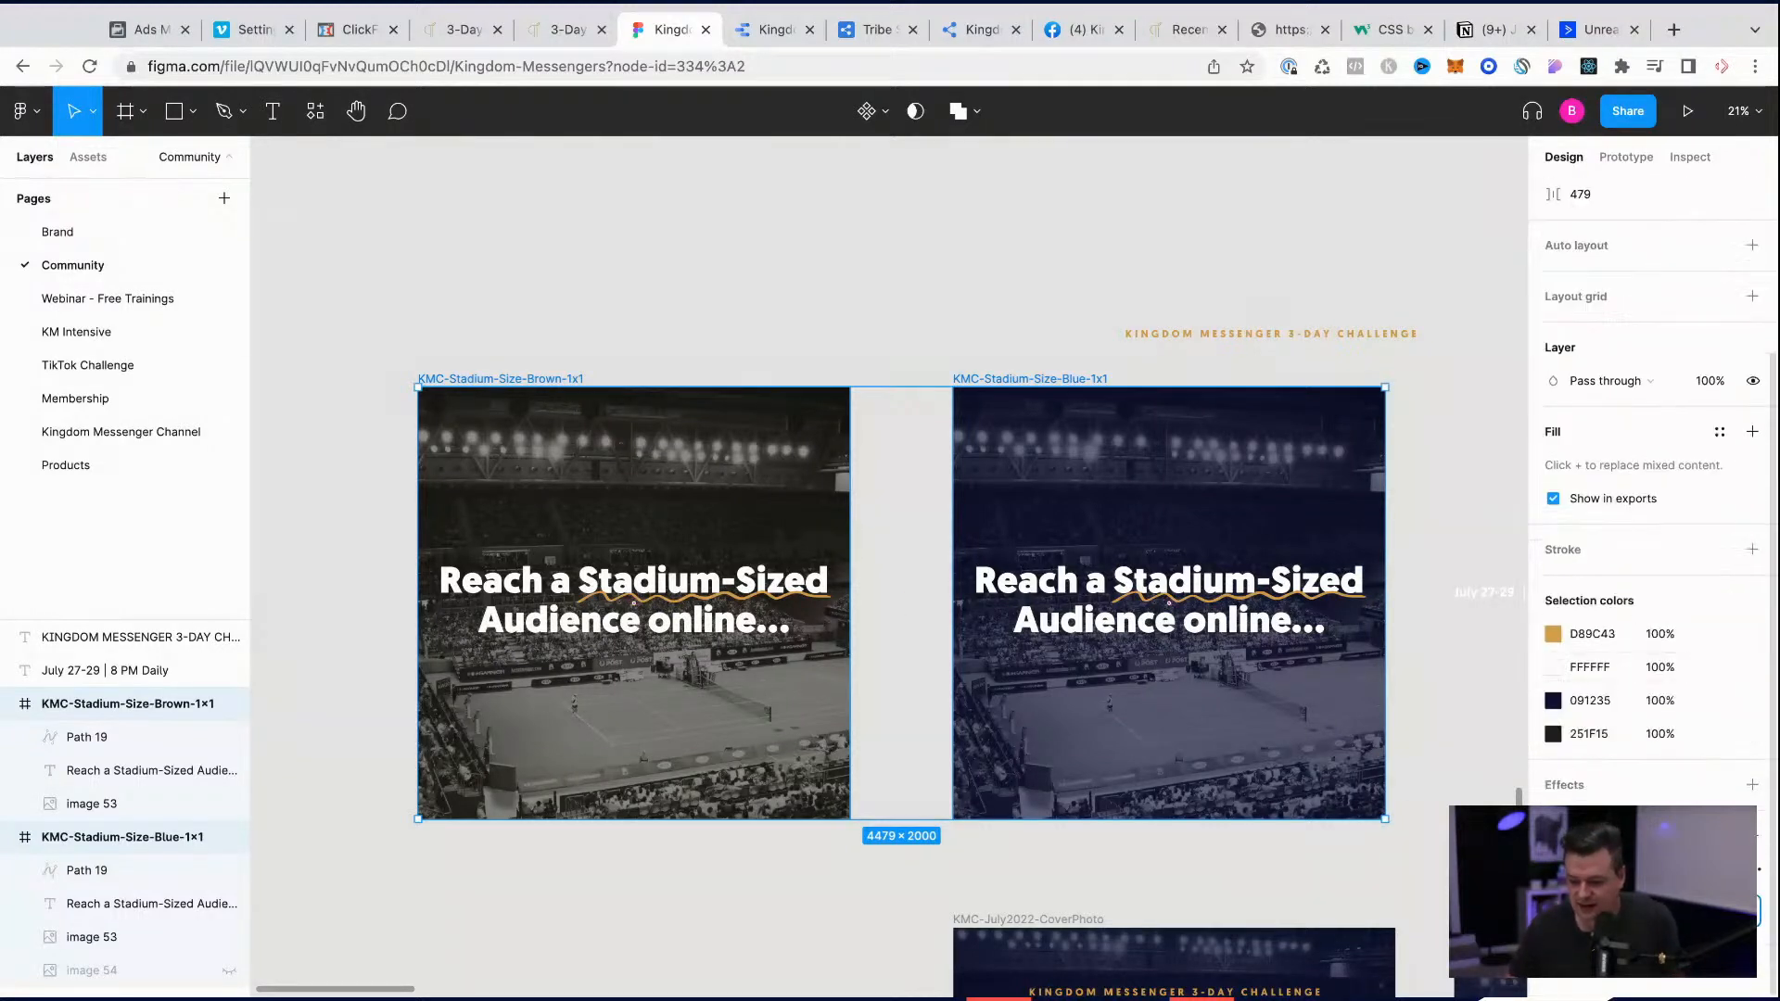
left_click(1652, 911)
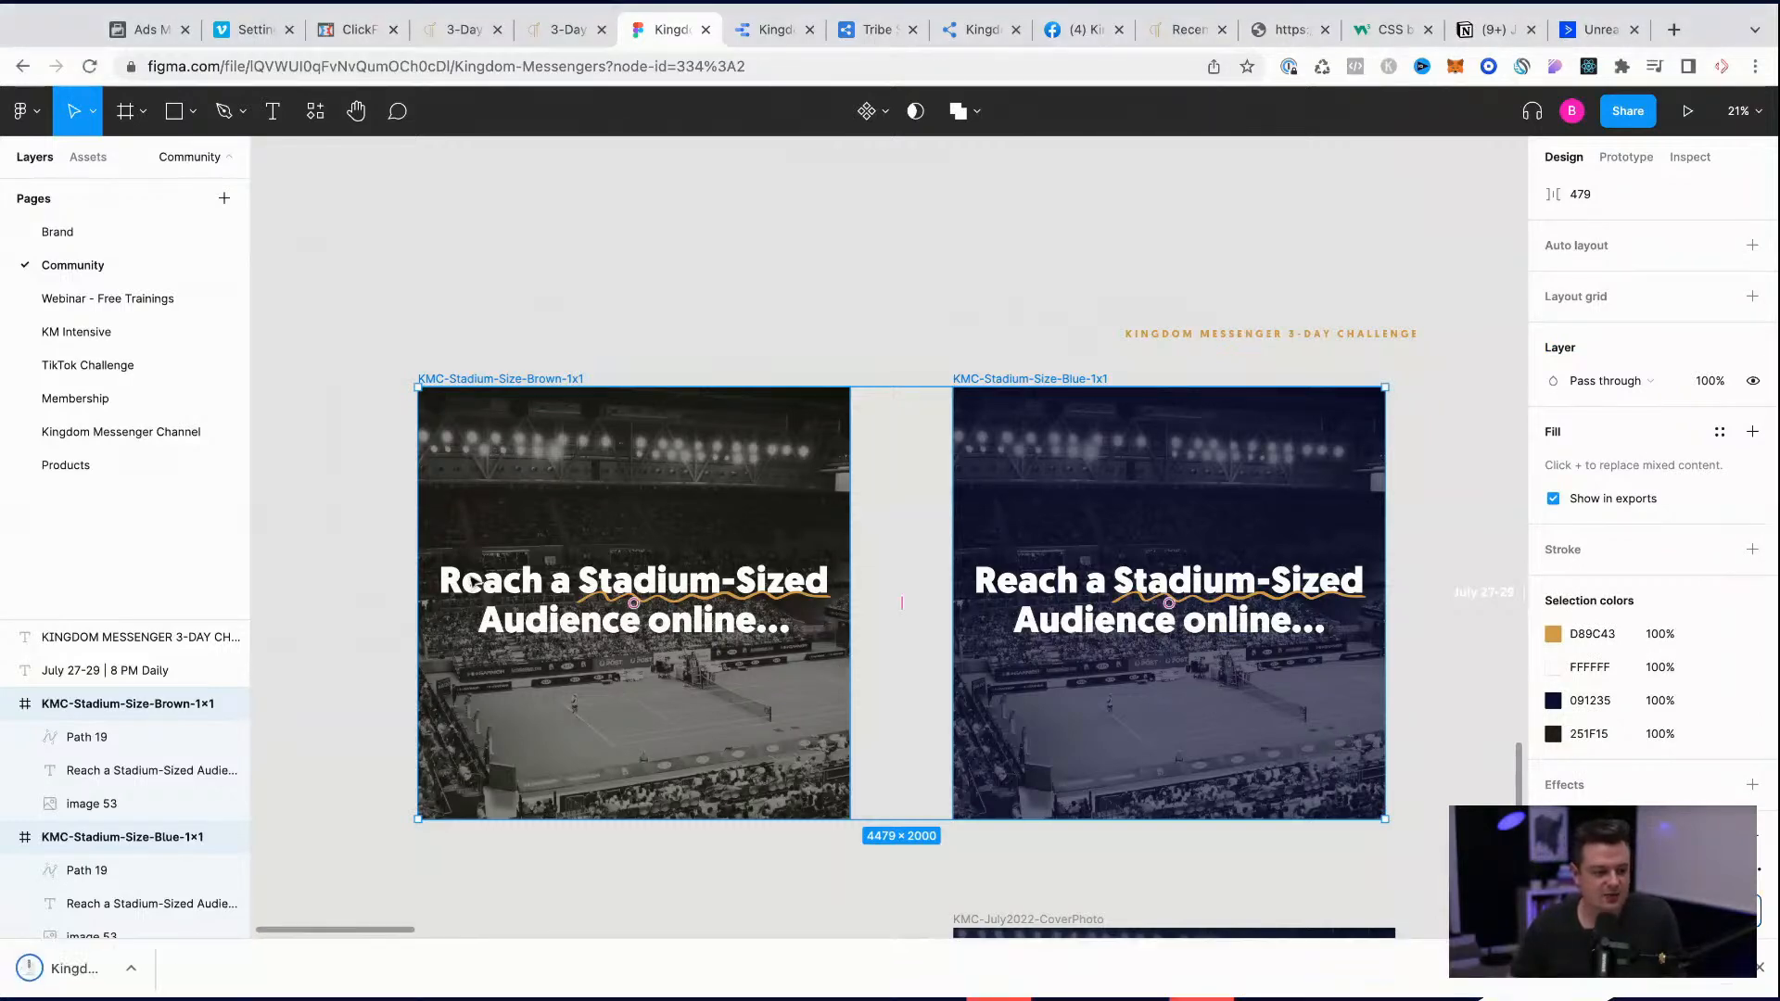
Step: Switch to Ads Manager, create an ad in the LLA - Paid Clients ad set and assign the kingdommessengers Instagram account
left_click(139, 28)
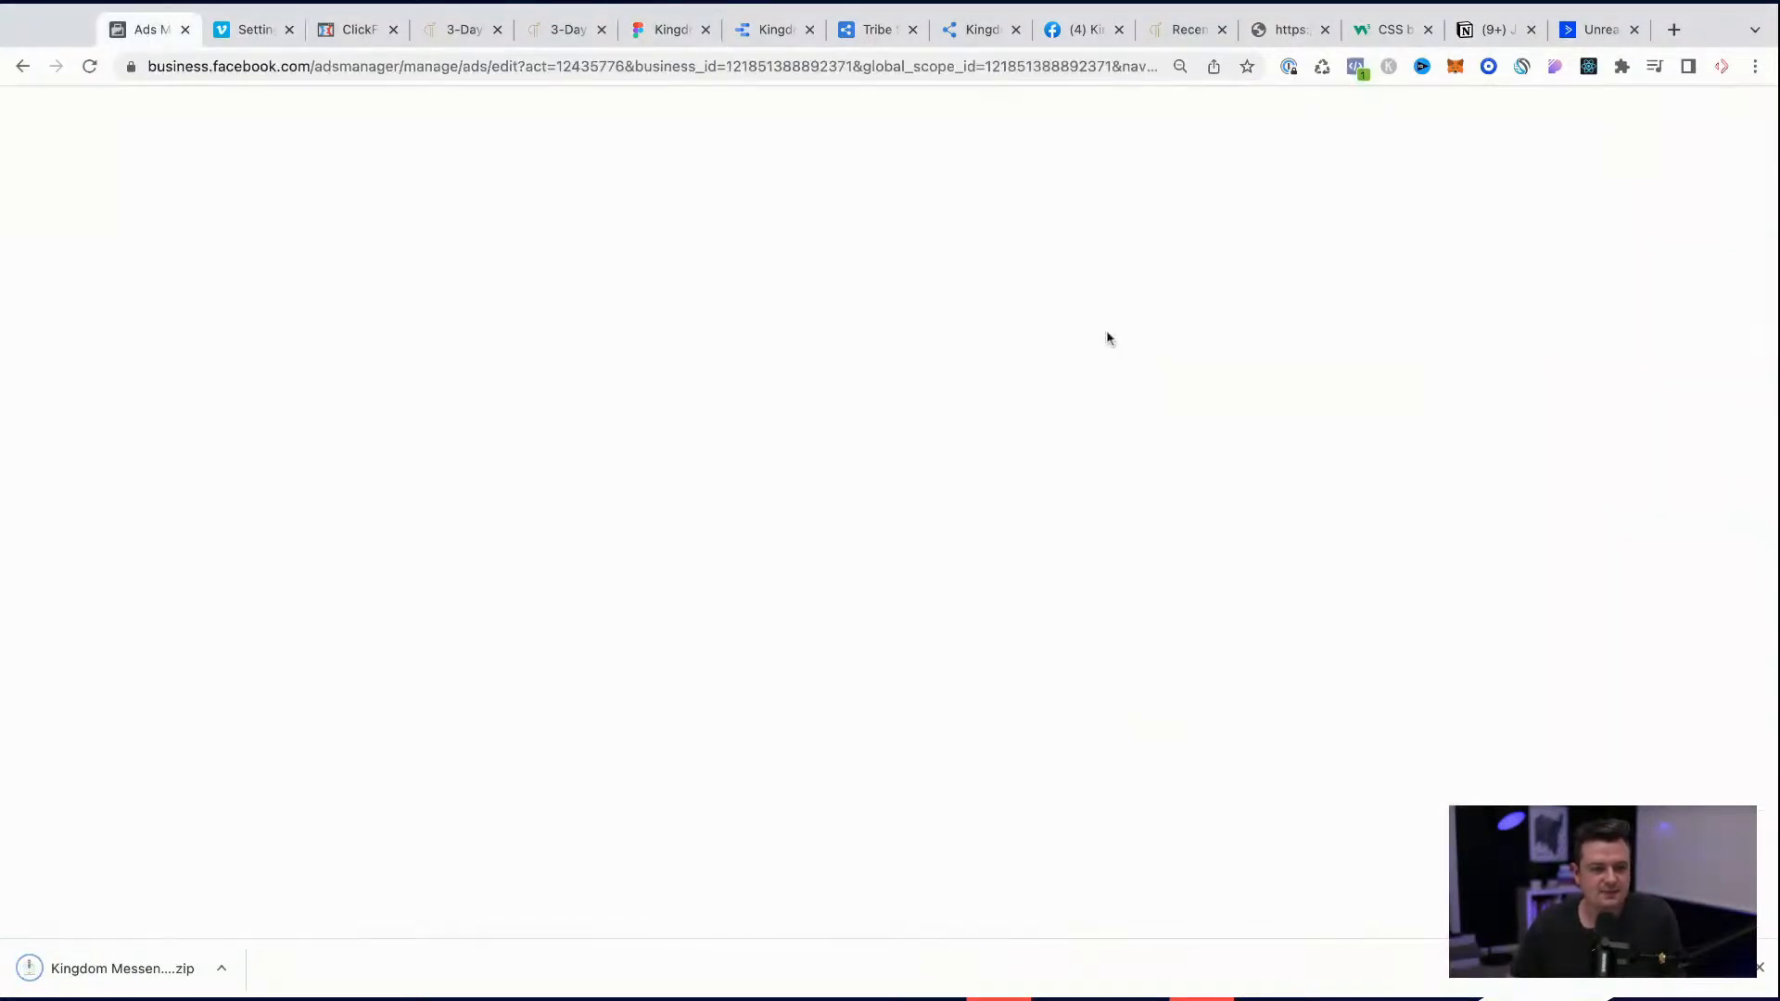
left_click(820, 302)
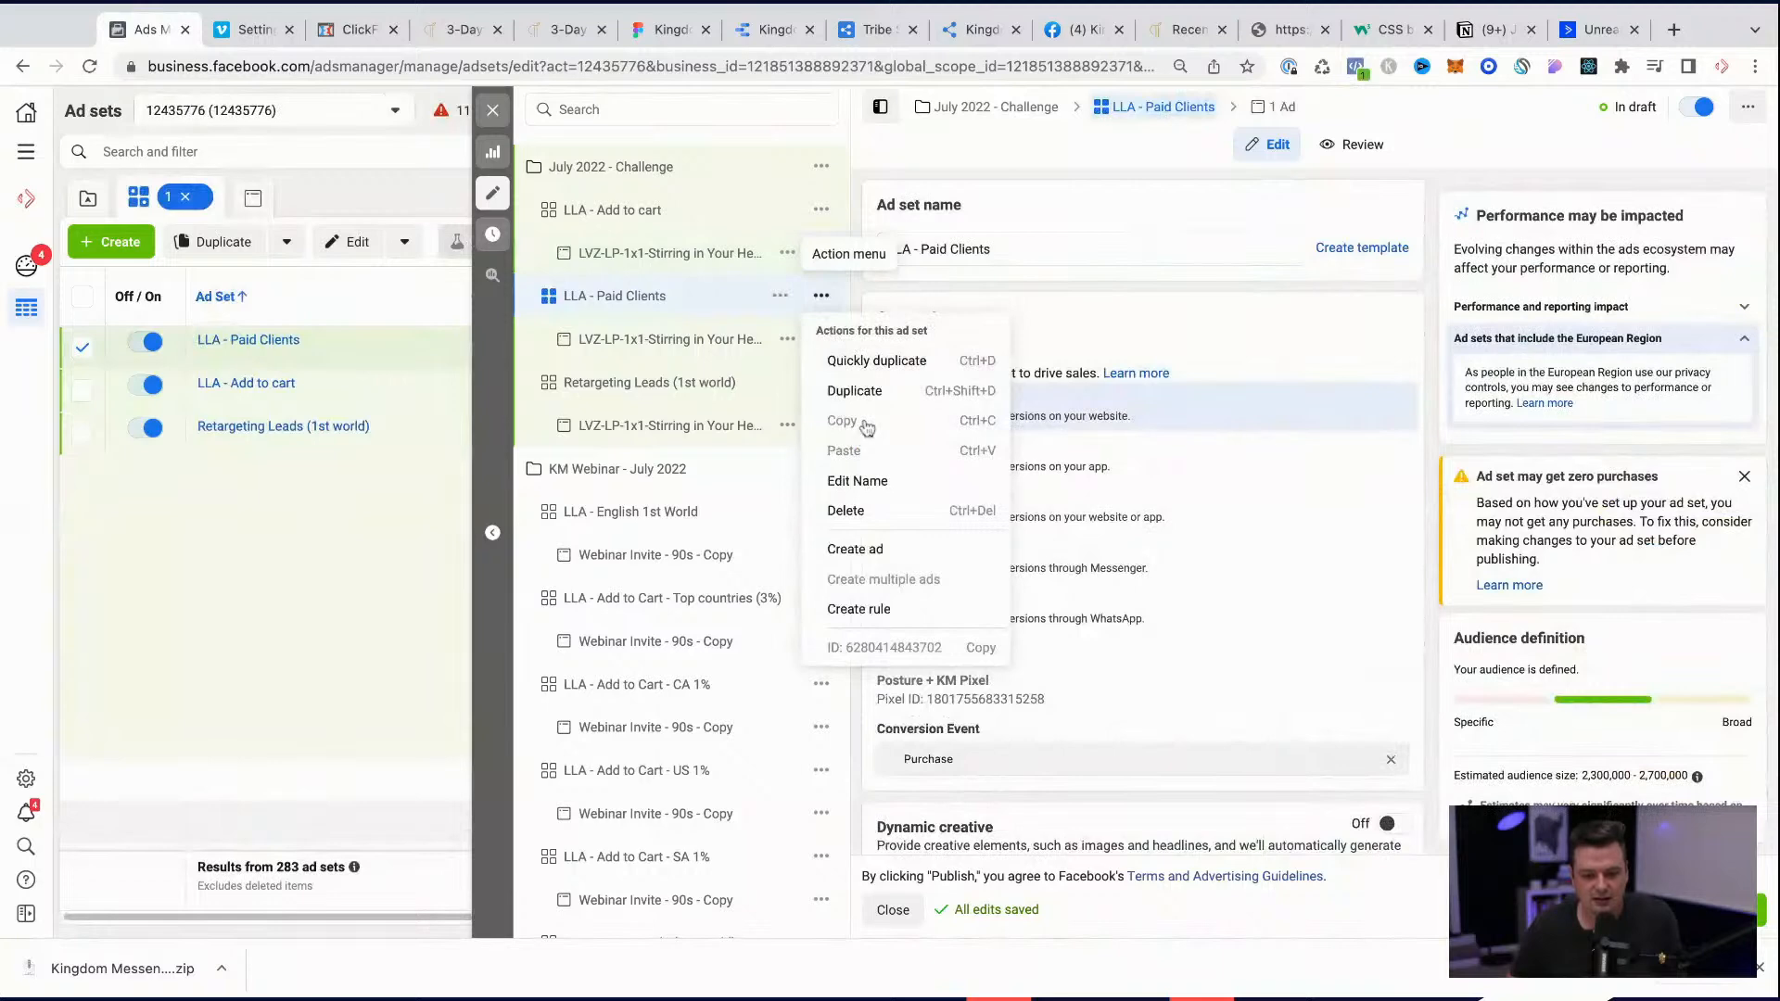
left_click(879, 549)
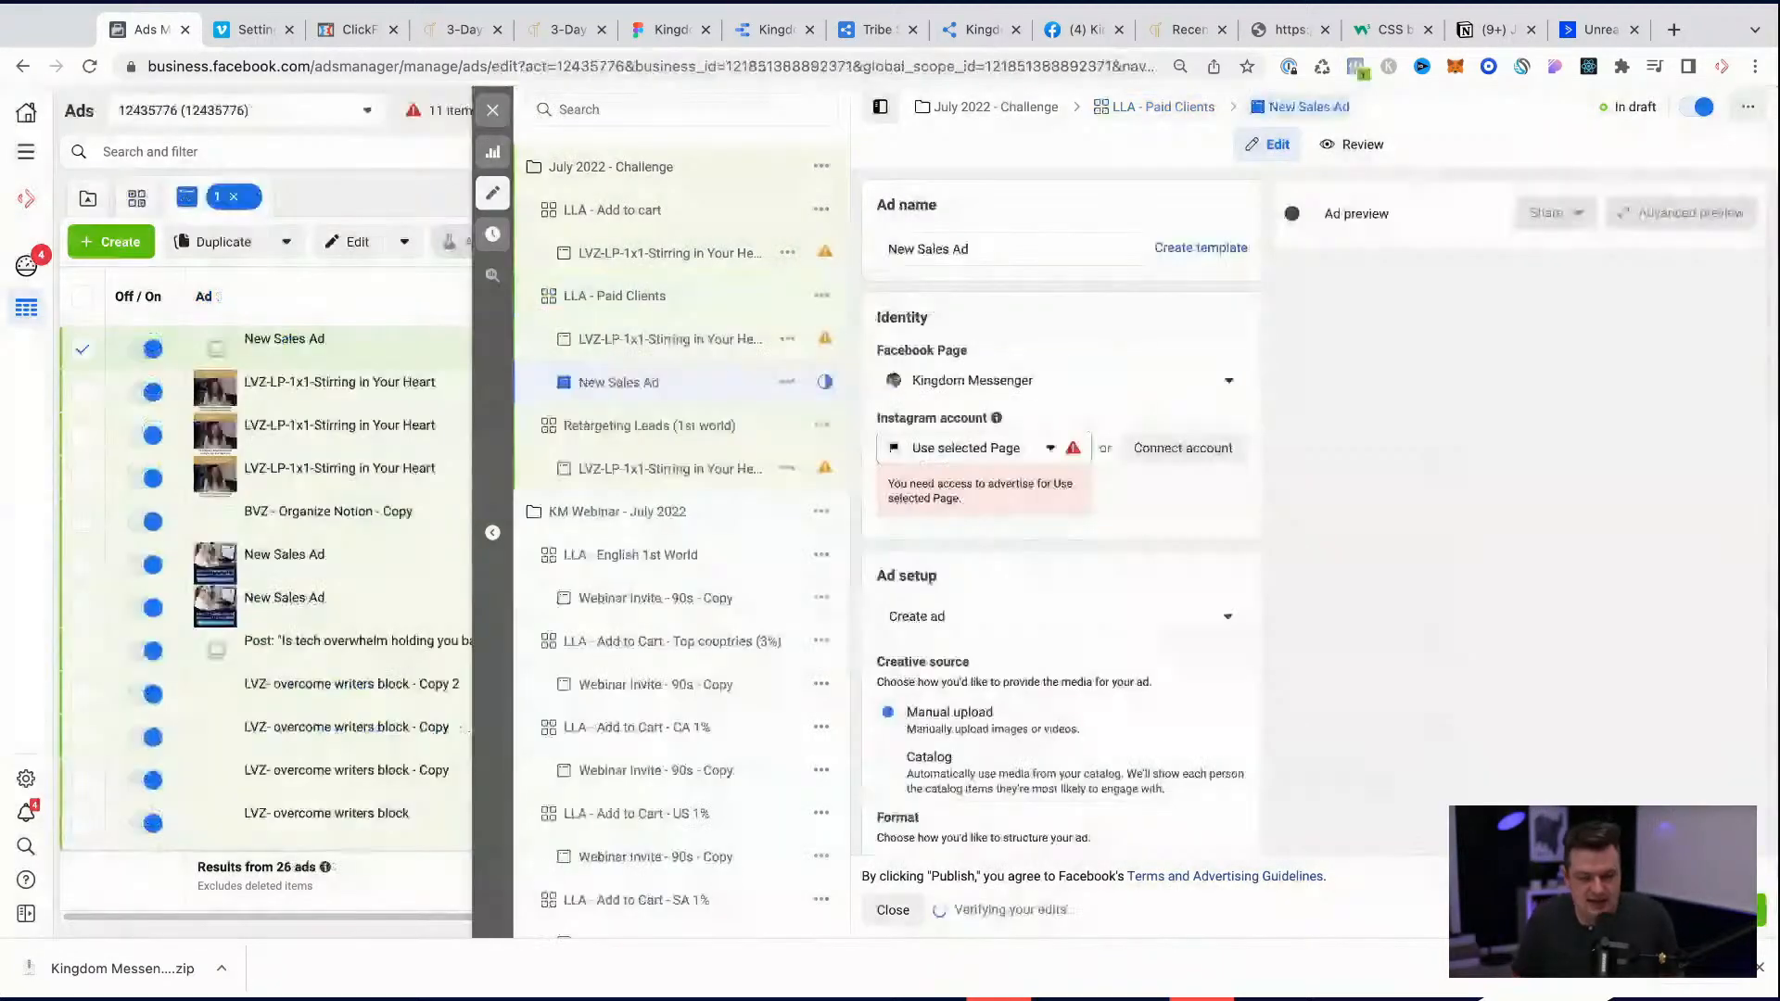
left_click(1043, 449)
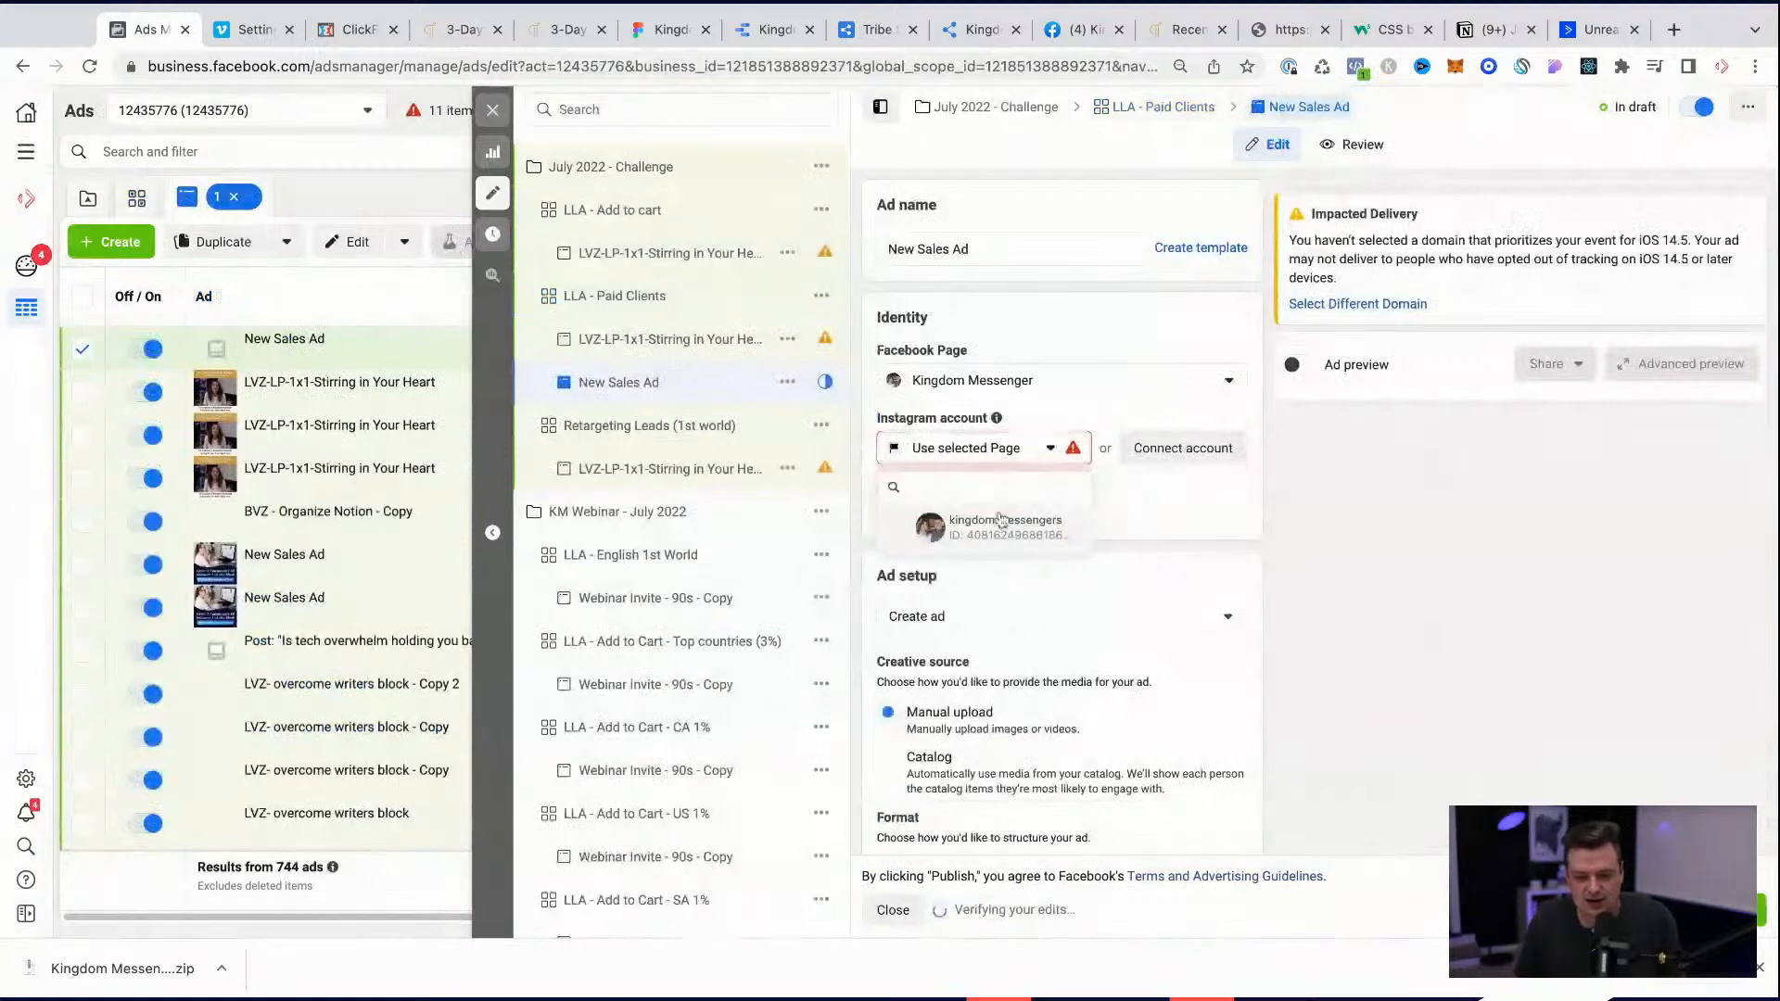
left_click(1001, 520)
Step: Start adding an image as the new sales ad's media, opening the account's image selection
scroll(1277, 499, "down", 5)
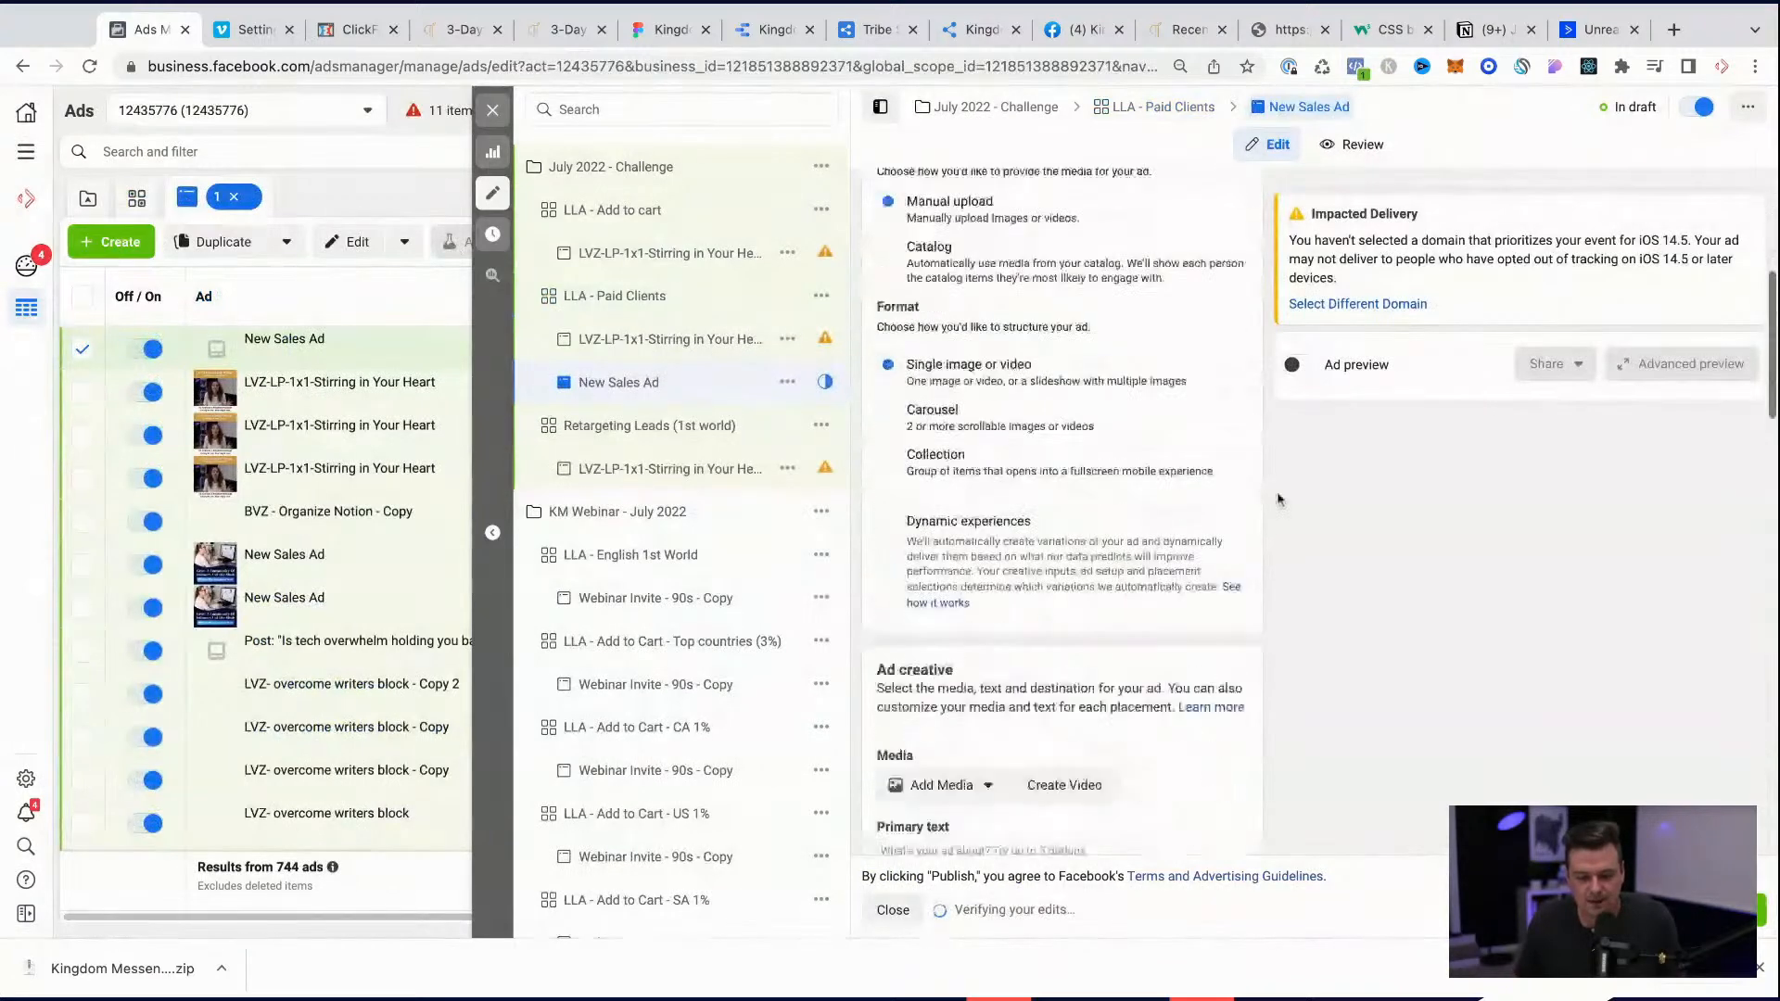
scroll(1278, 499, "down", 2)
left_click(953, 590)
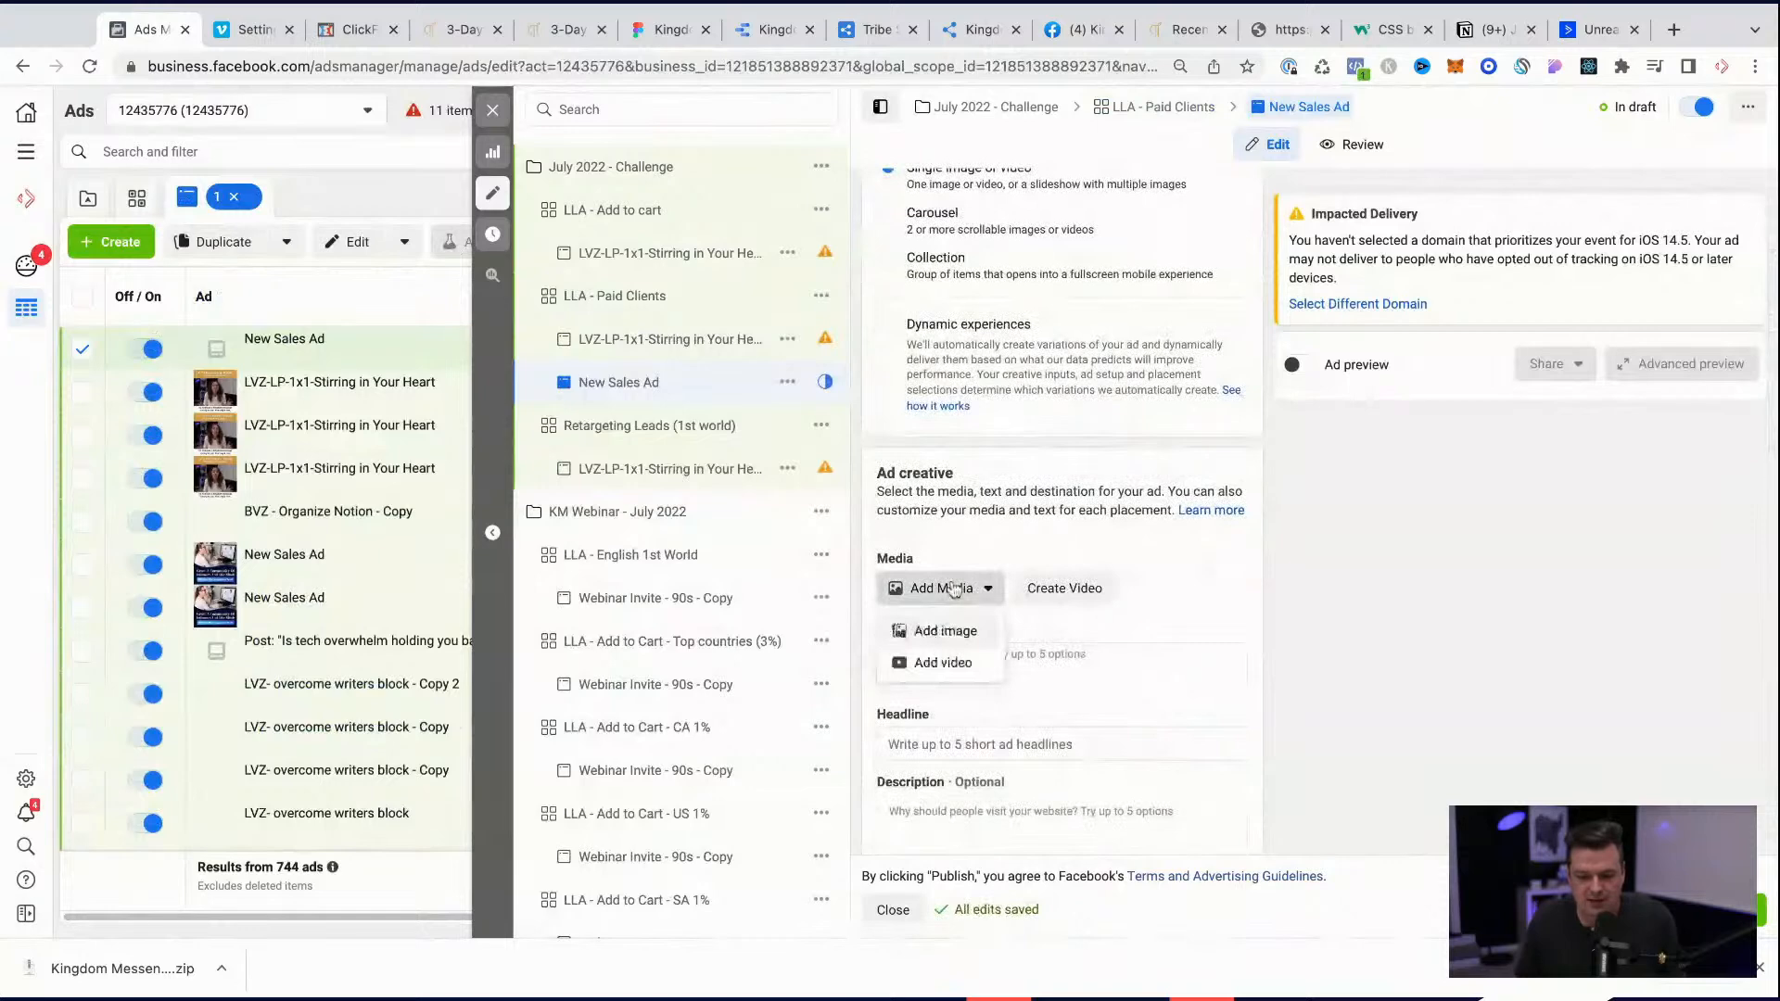
left_click(943, 633)
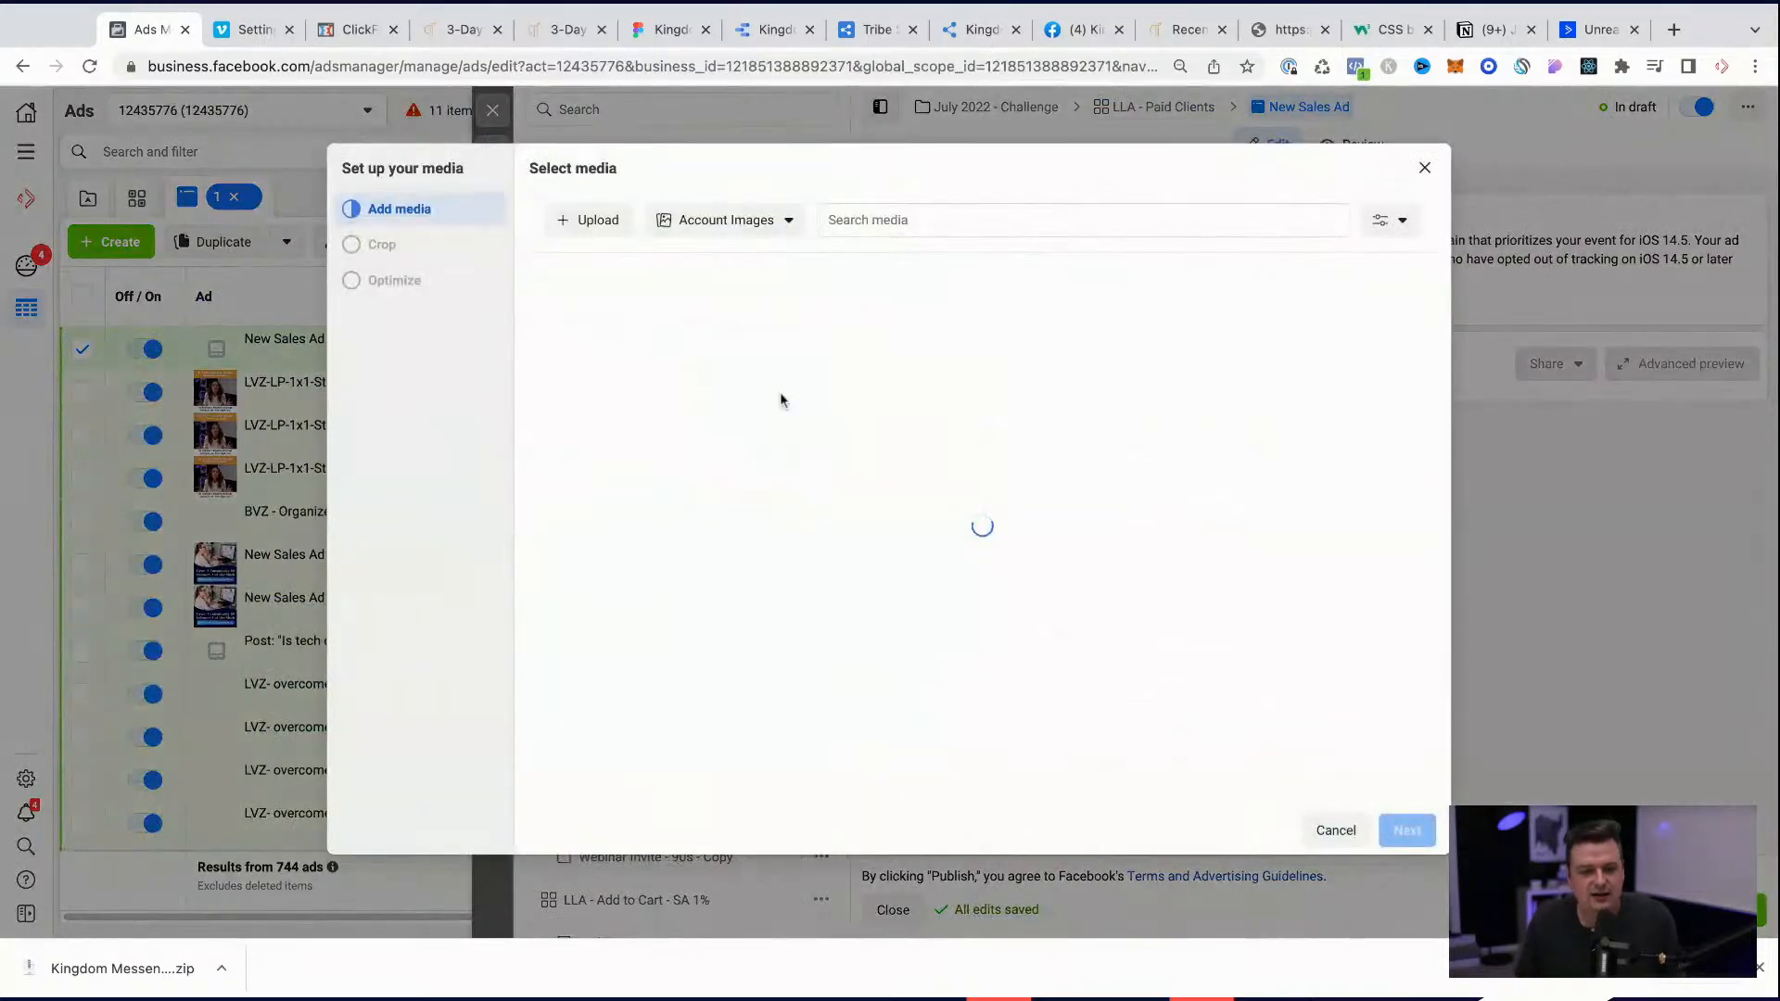
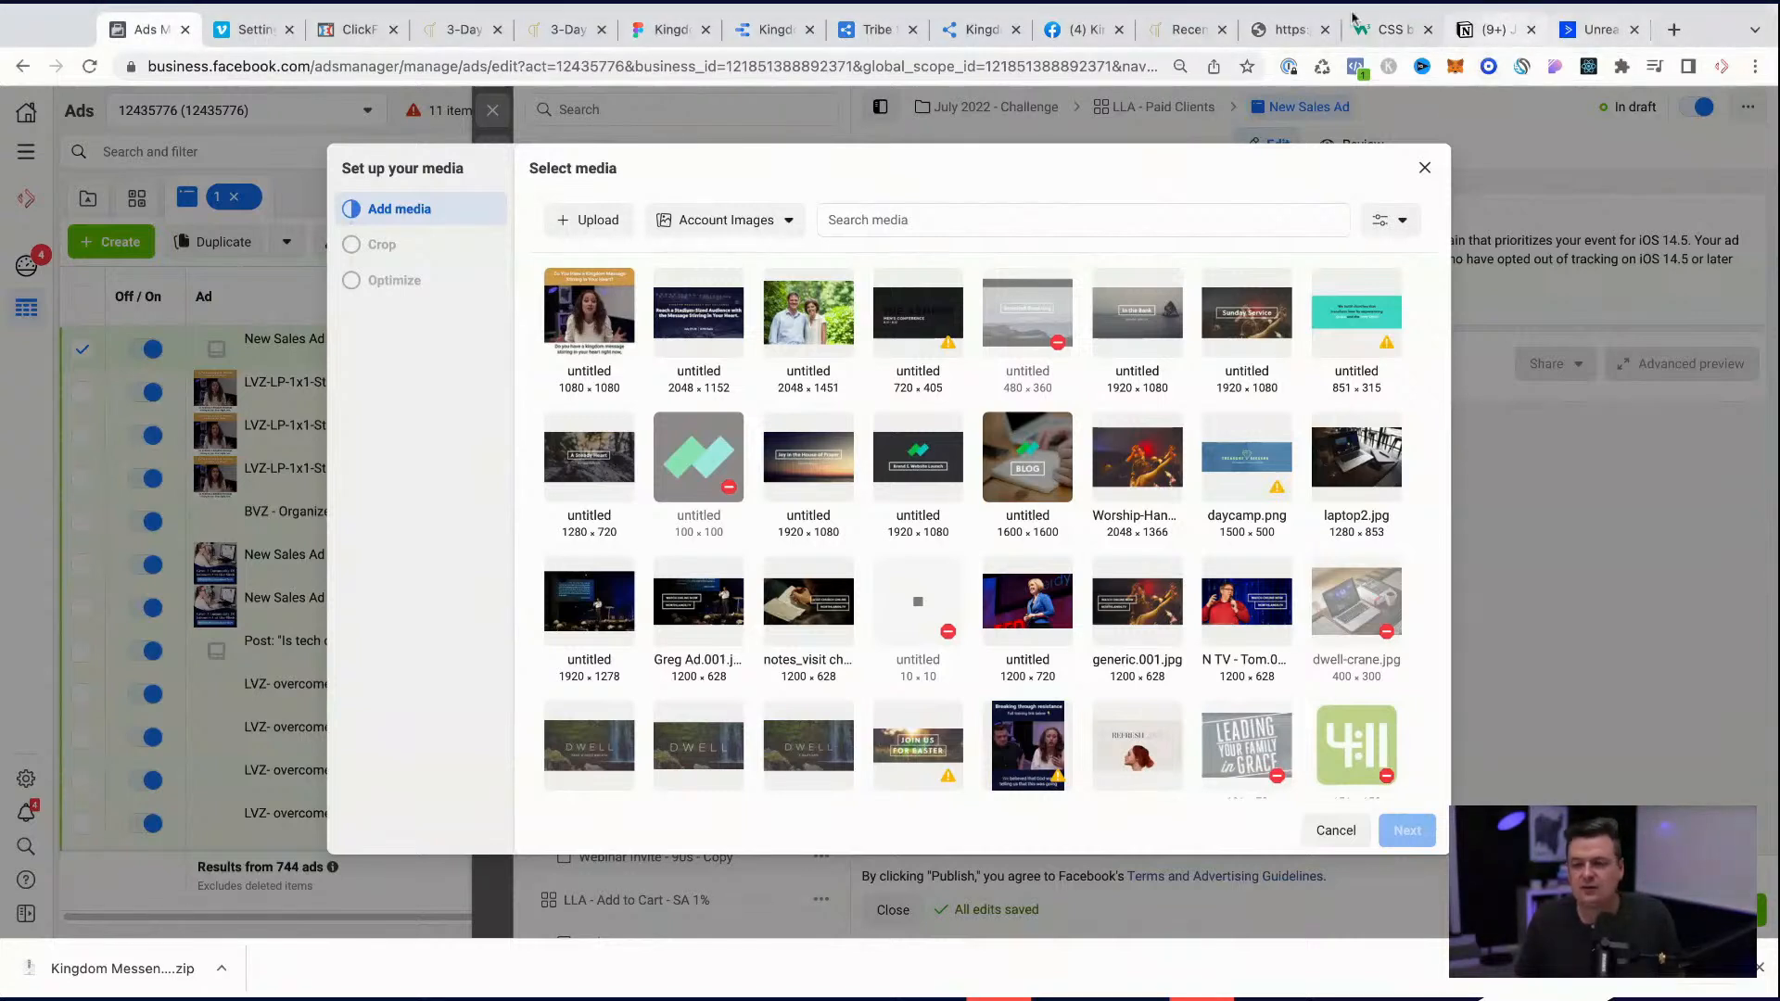
Step: Switch to Figma and export the brown and blue stadium frames separately as JPG images
left_click(664, 32)
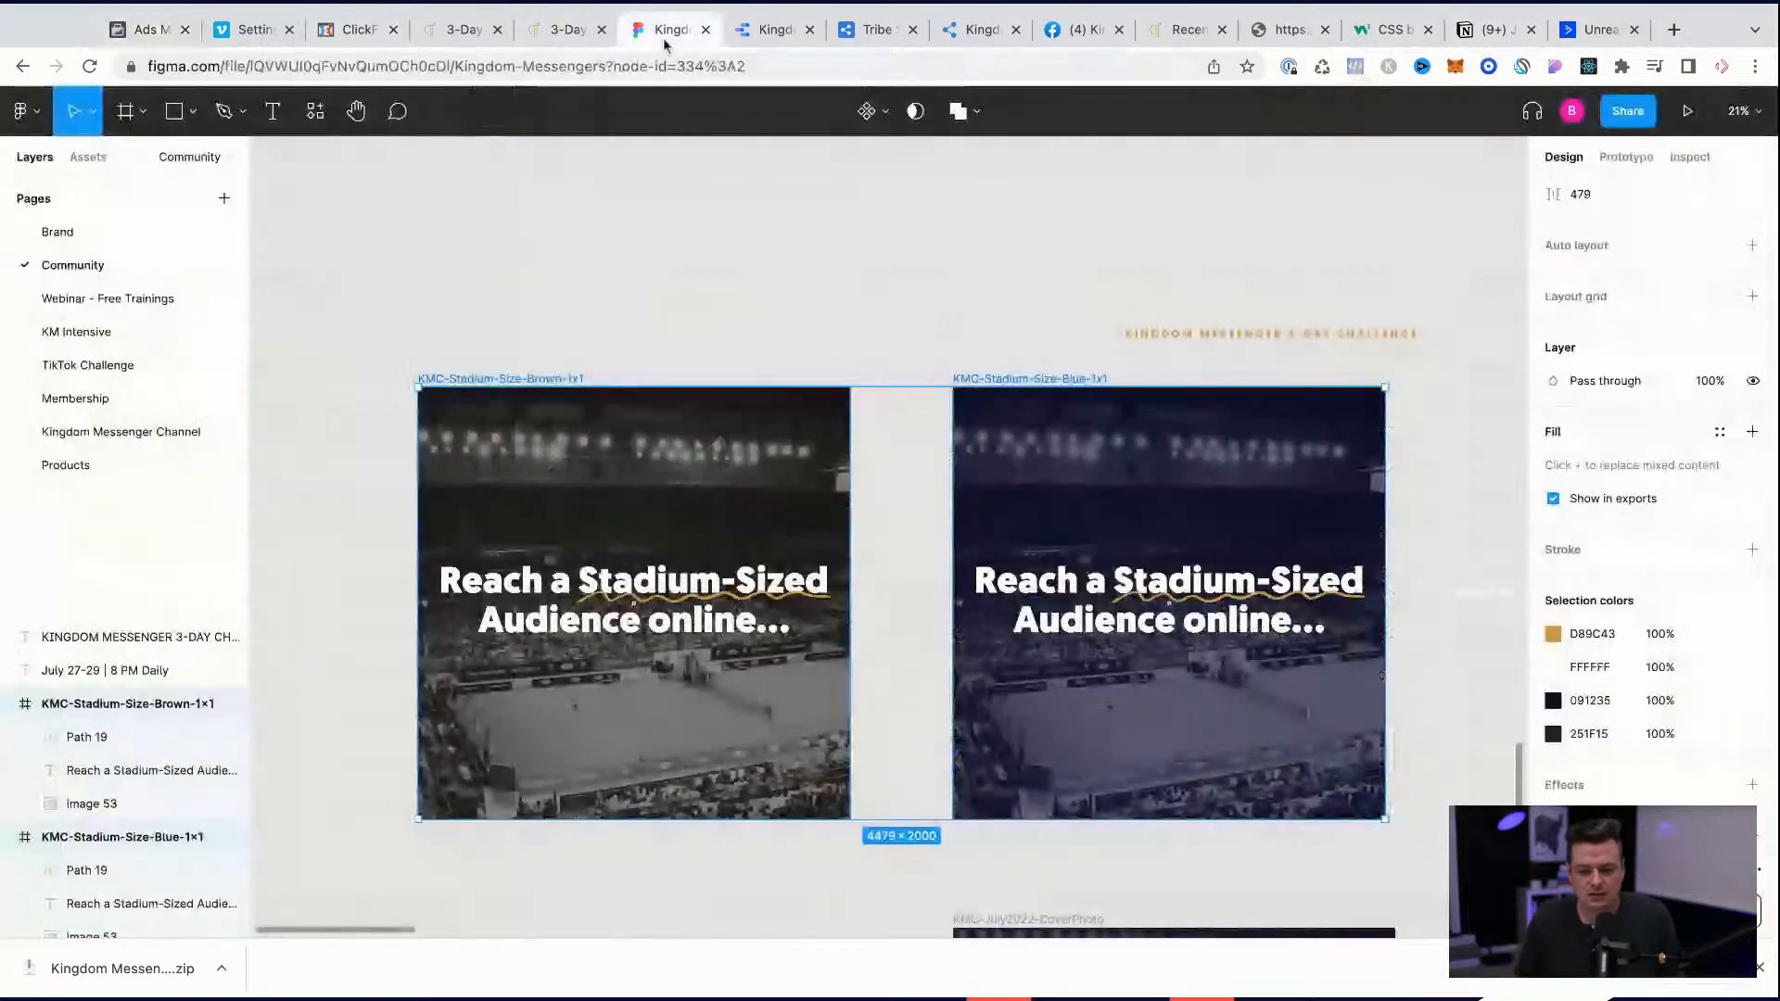
left_click(907, 246)
left_click(532, 380)
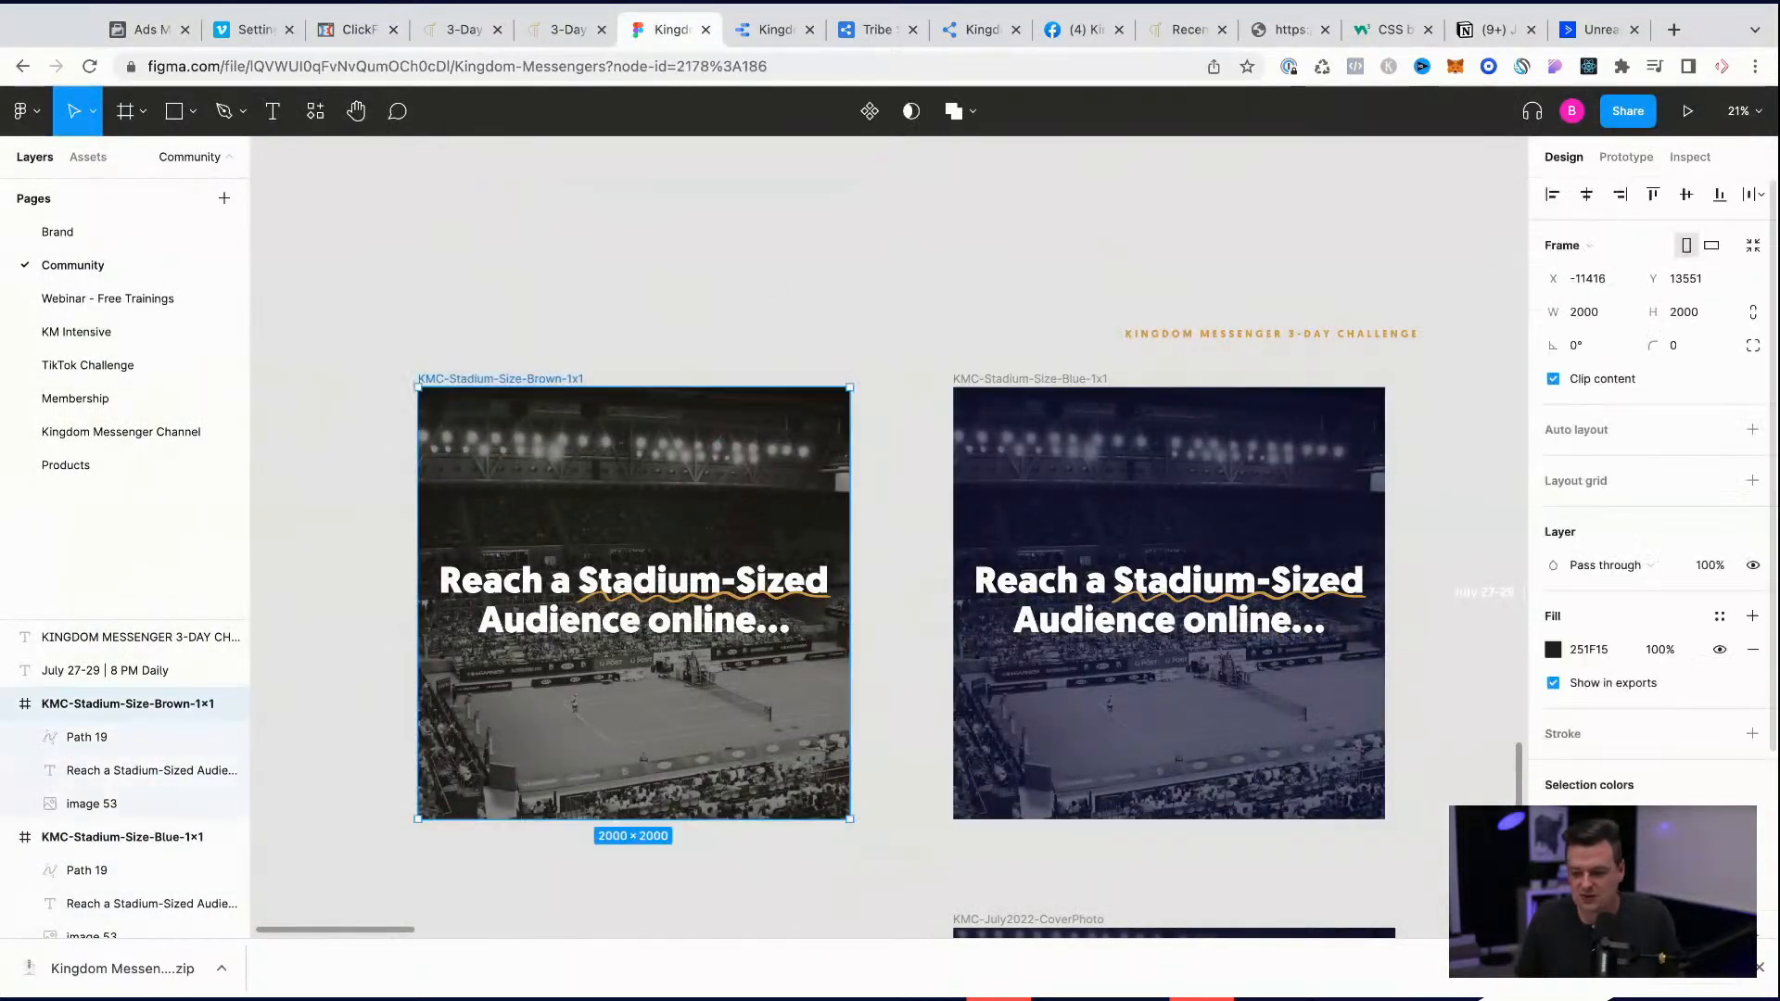
scroll(1649, 603, "down", 5)
left_click(1653, 815)
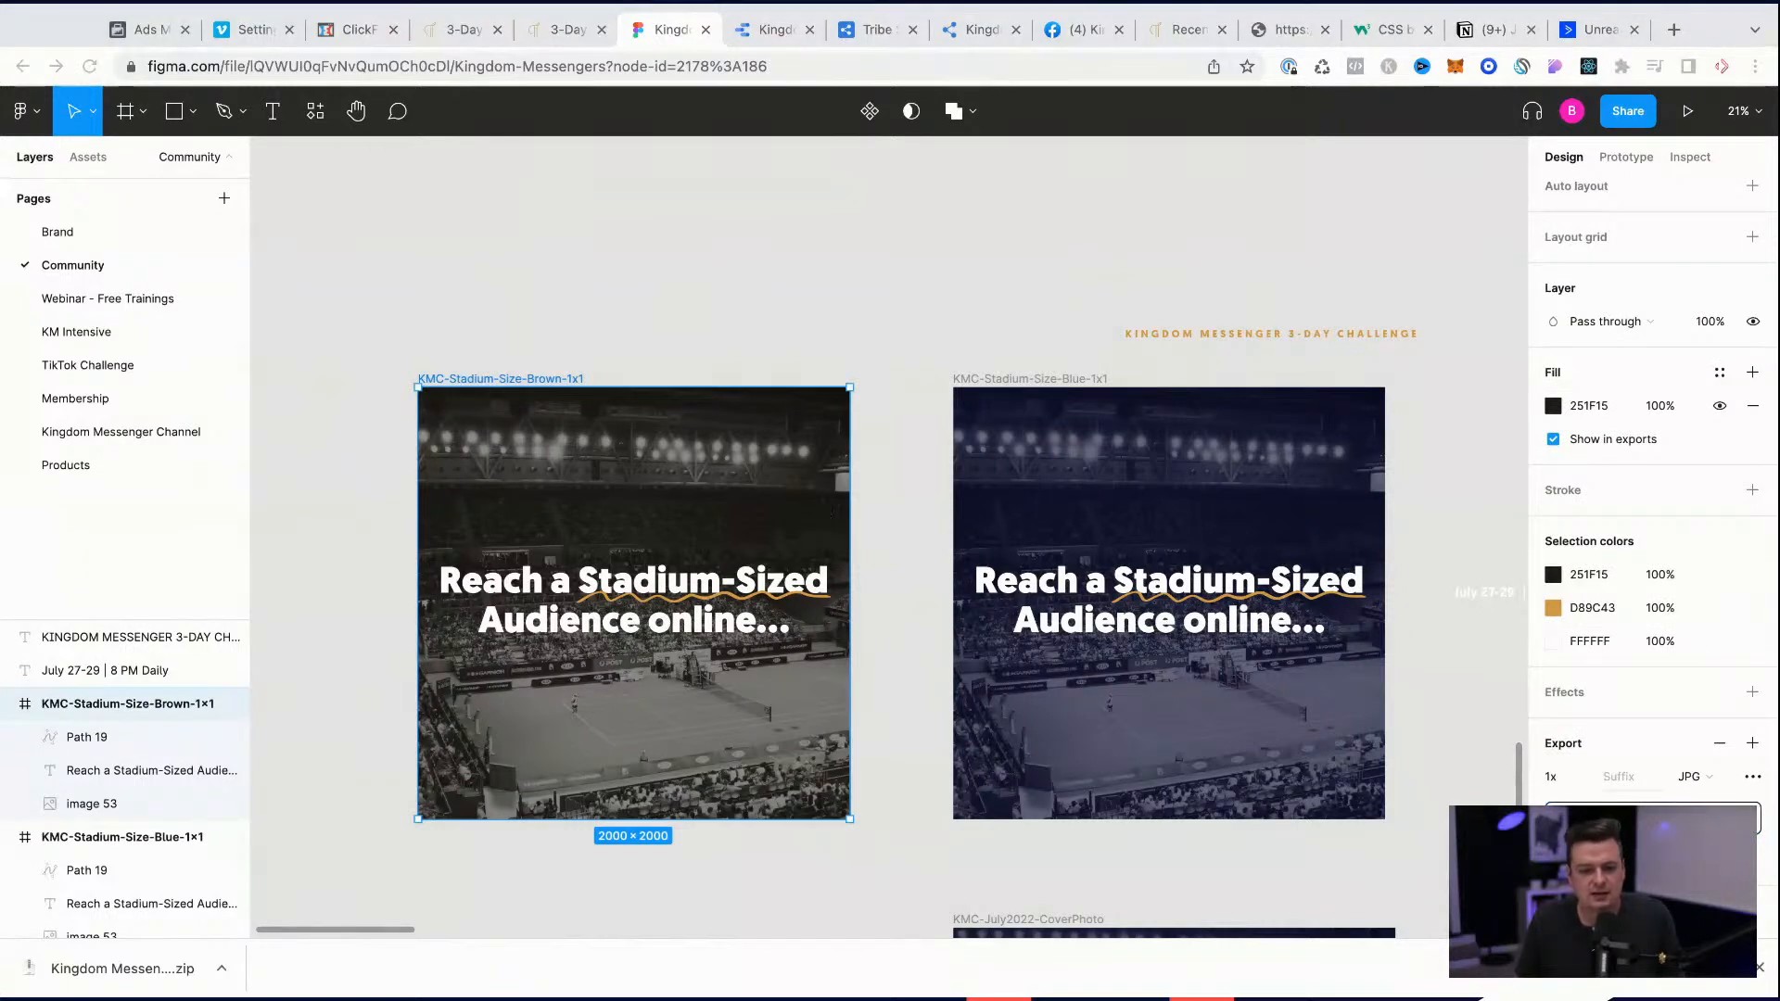
left_click(1066, 380)
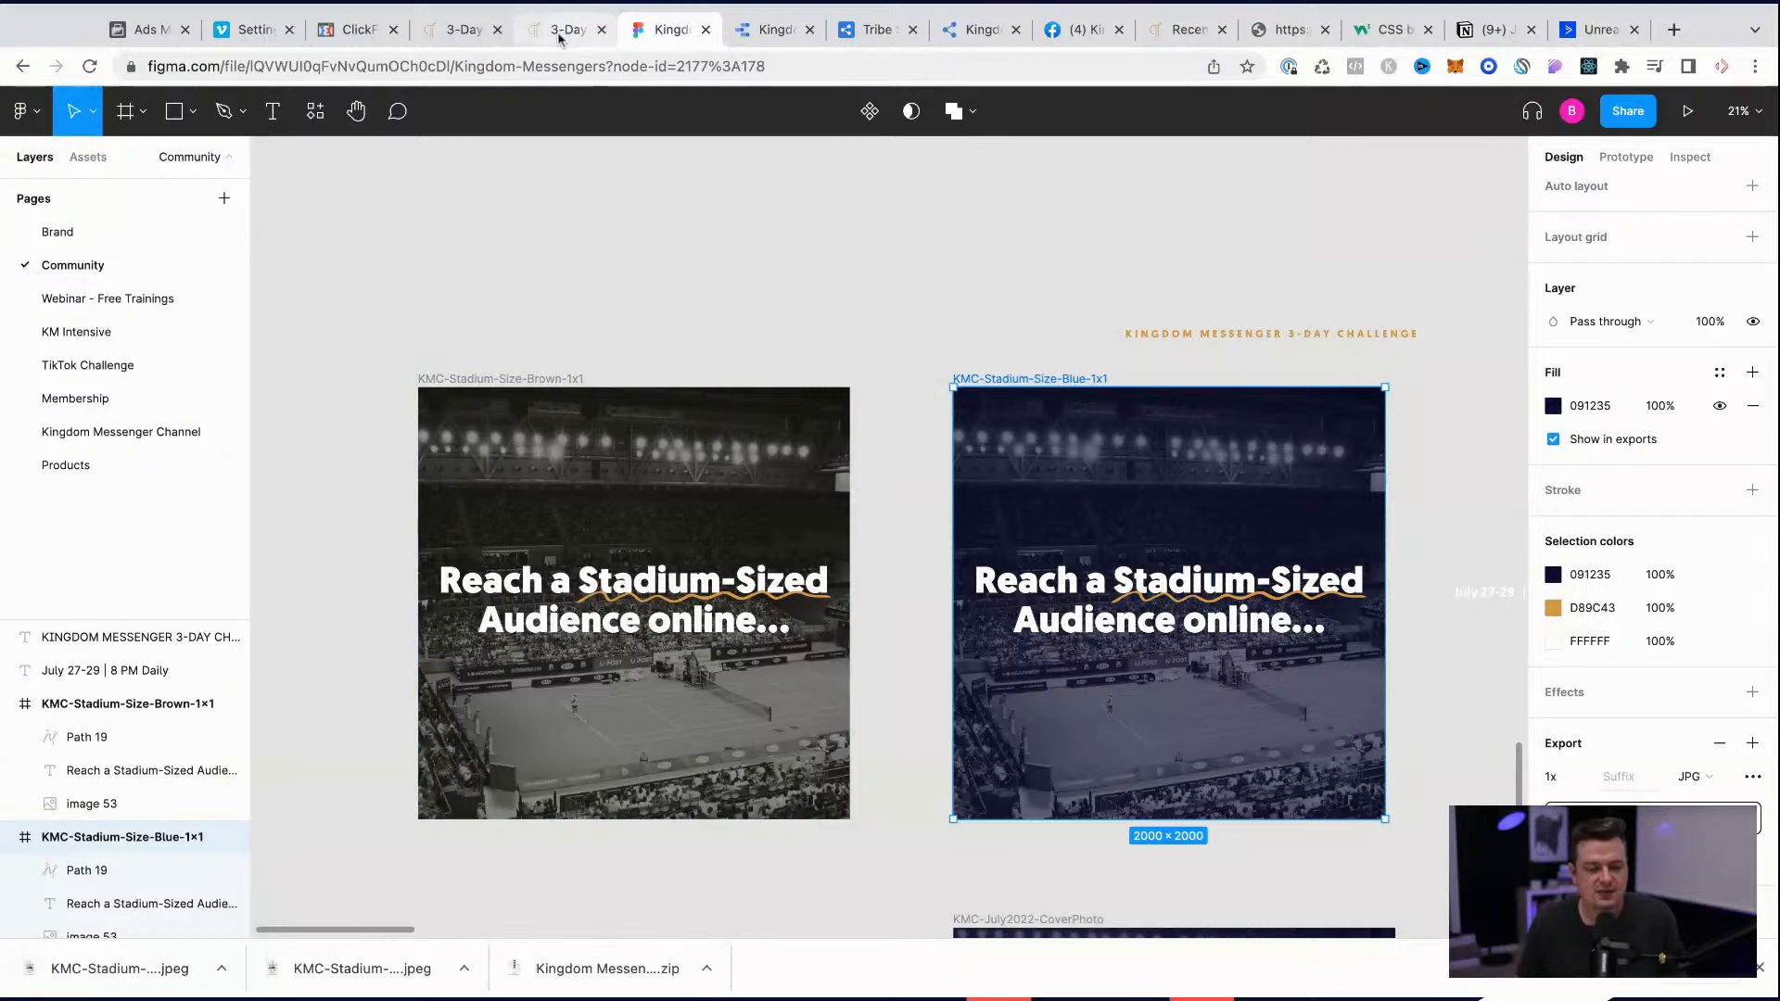
Step: Switch to Ads Manager, upload both stadium JPEGs to the account images and choose the blue one as the ad's media
left_click(149, 29)
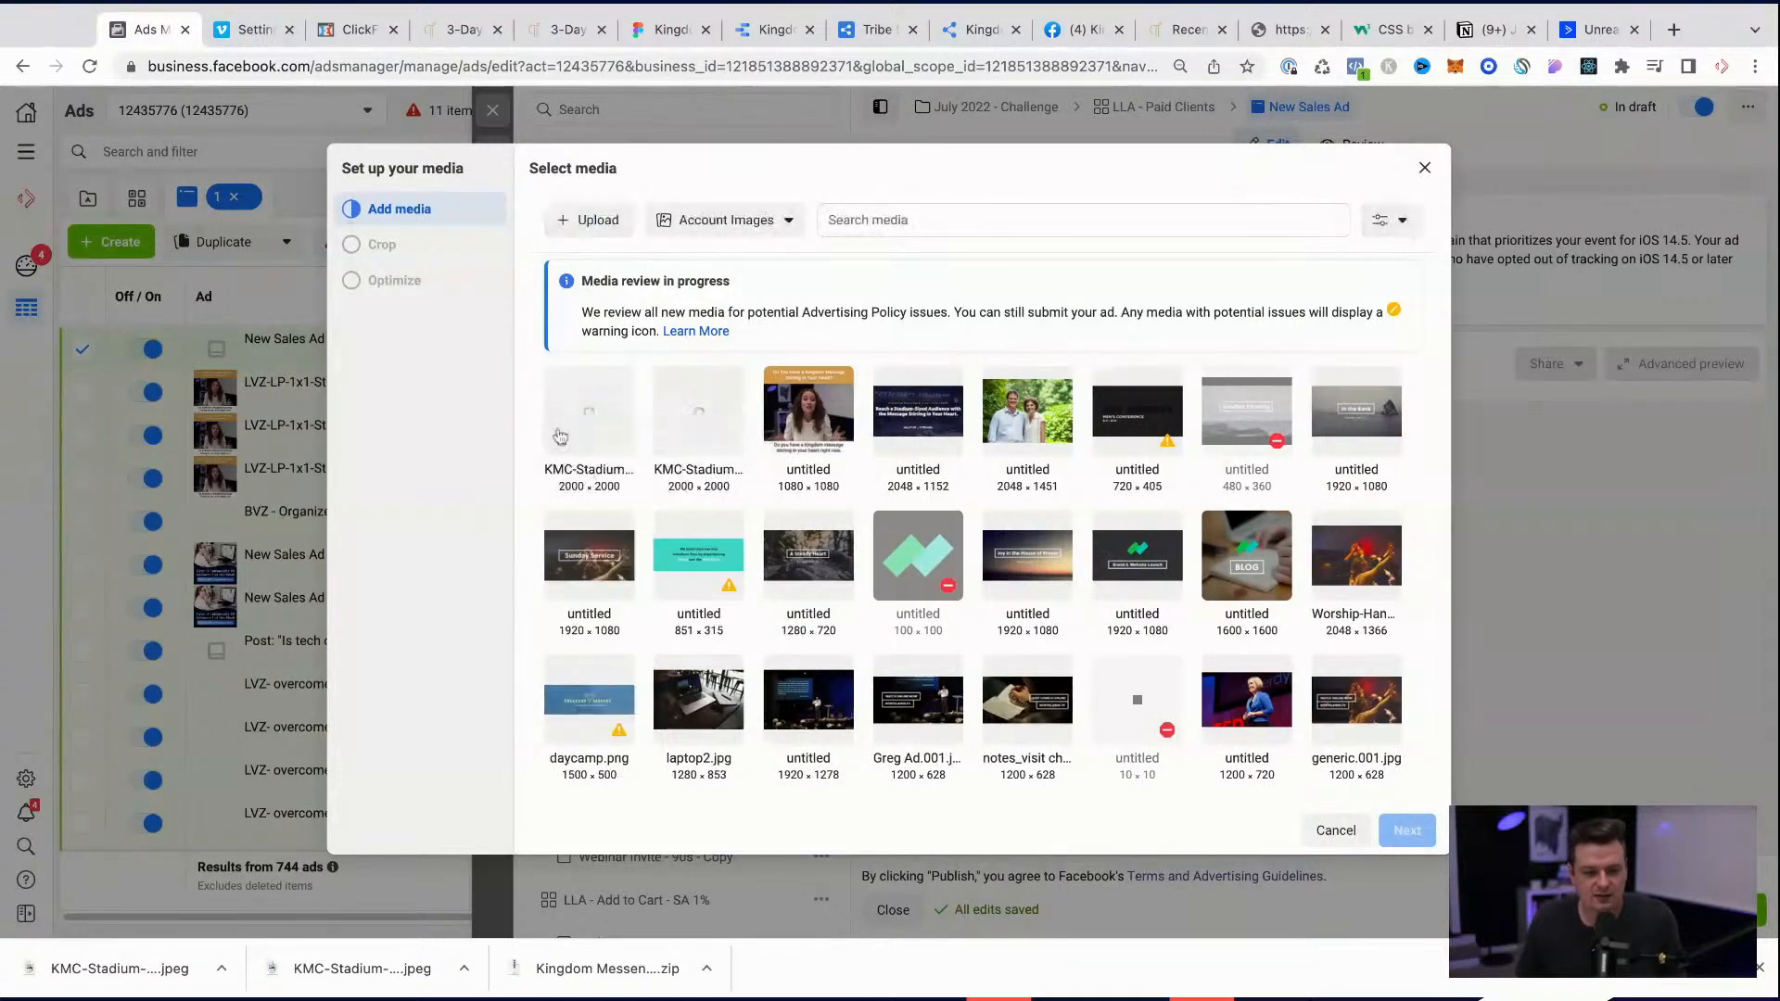
left_click_drag(528, 391, 638, 417)
left_click(630, 419)
left_click(695, 421)
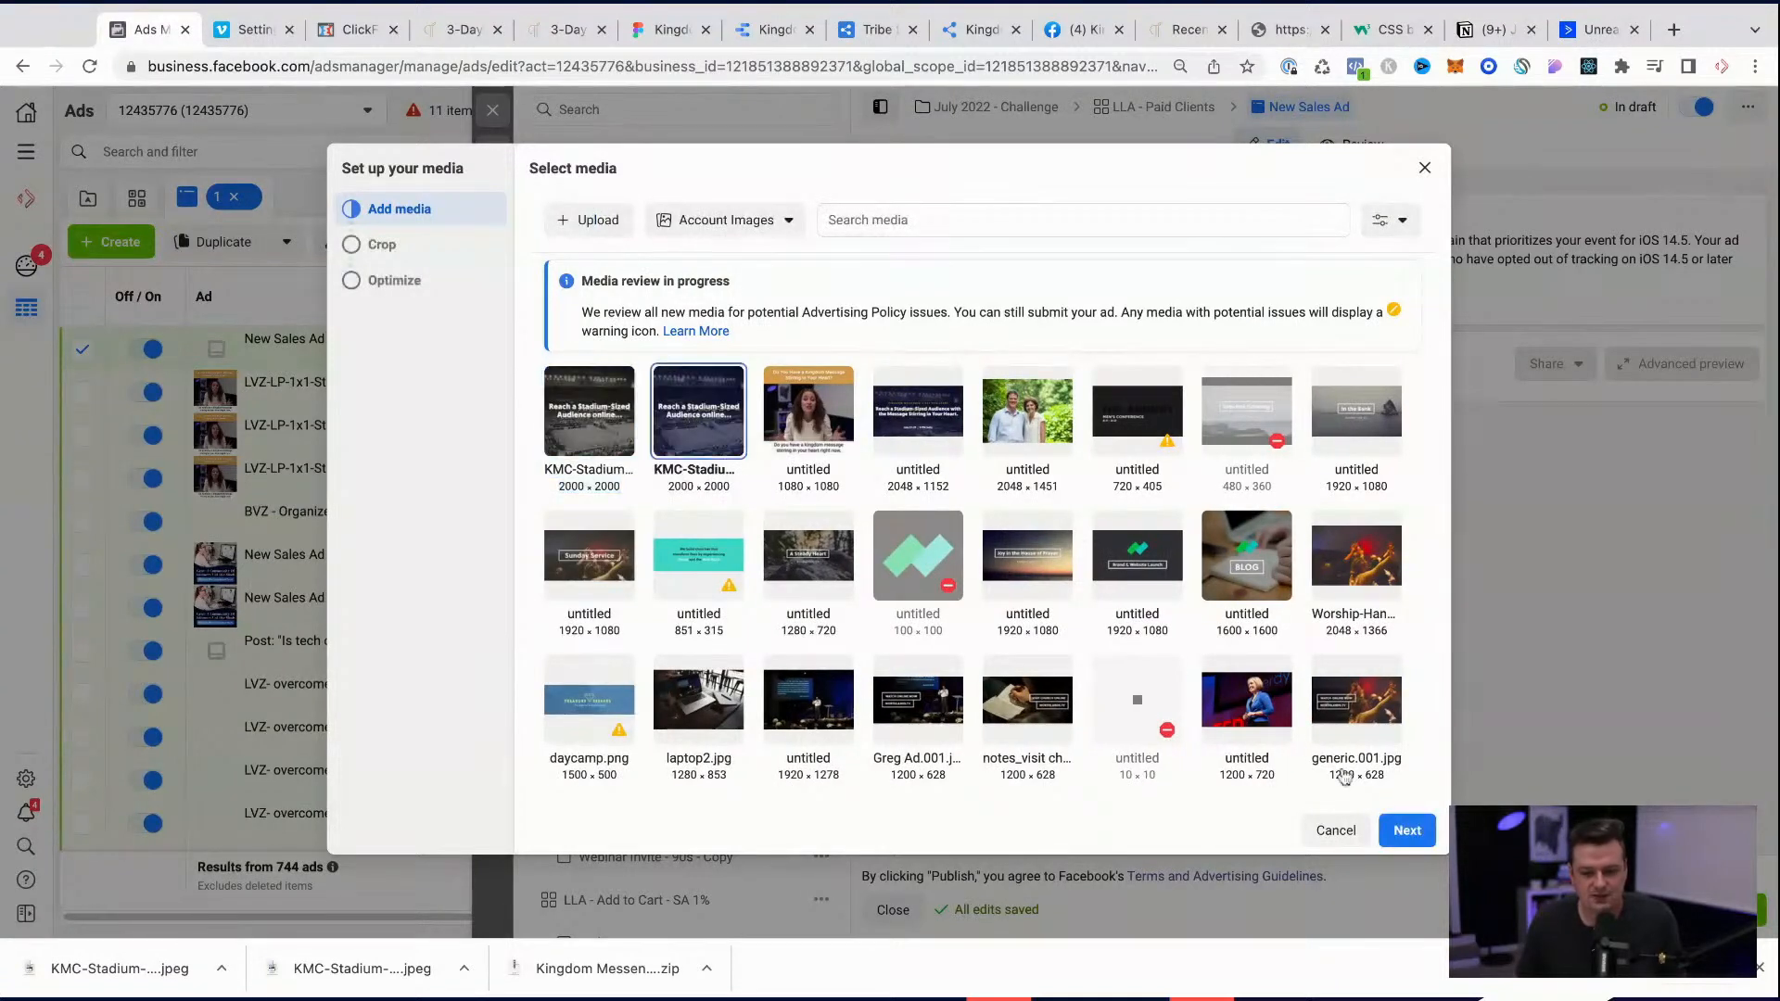
double_click(604, 434)
left_click(523, 422)
left_click(697, 419)
left_click(1406, 830)
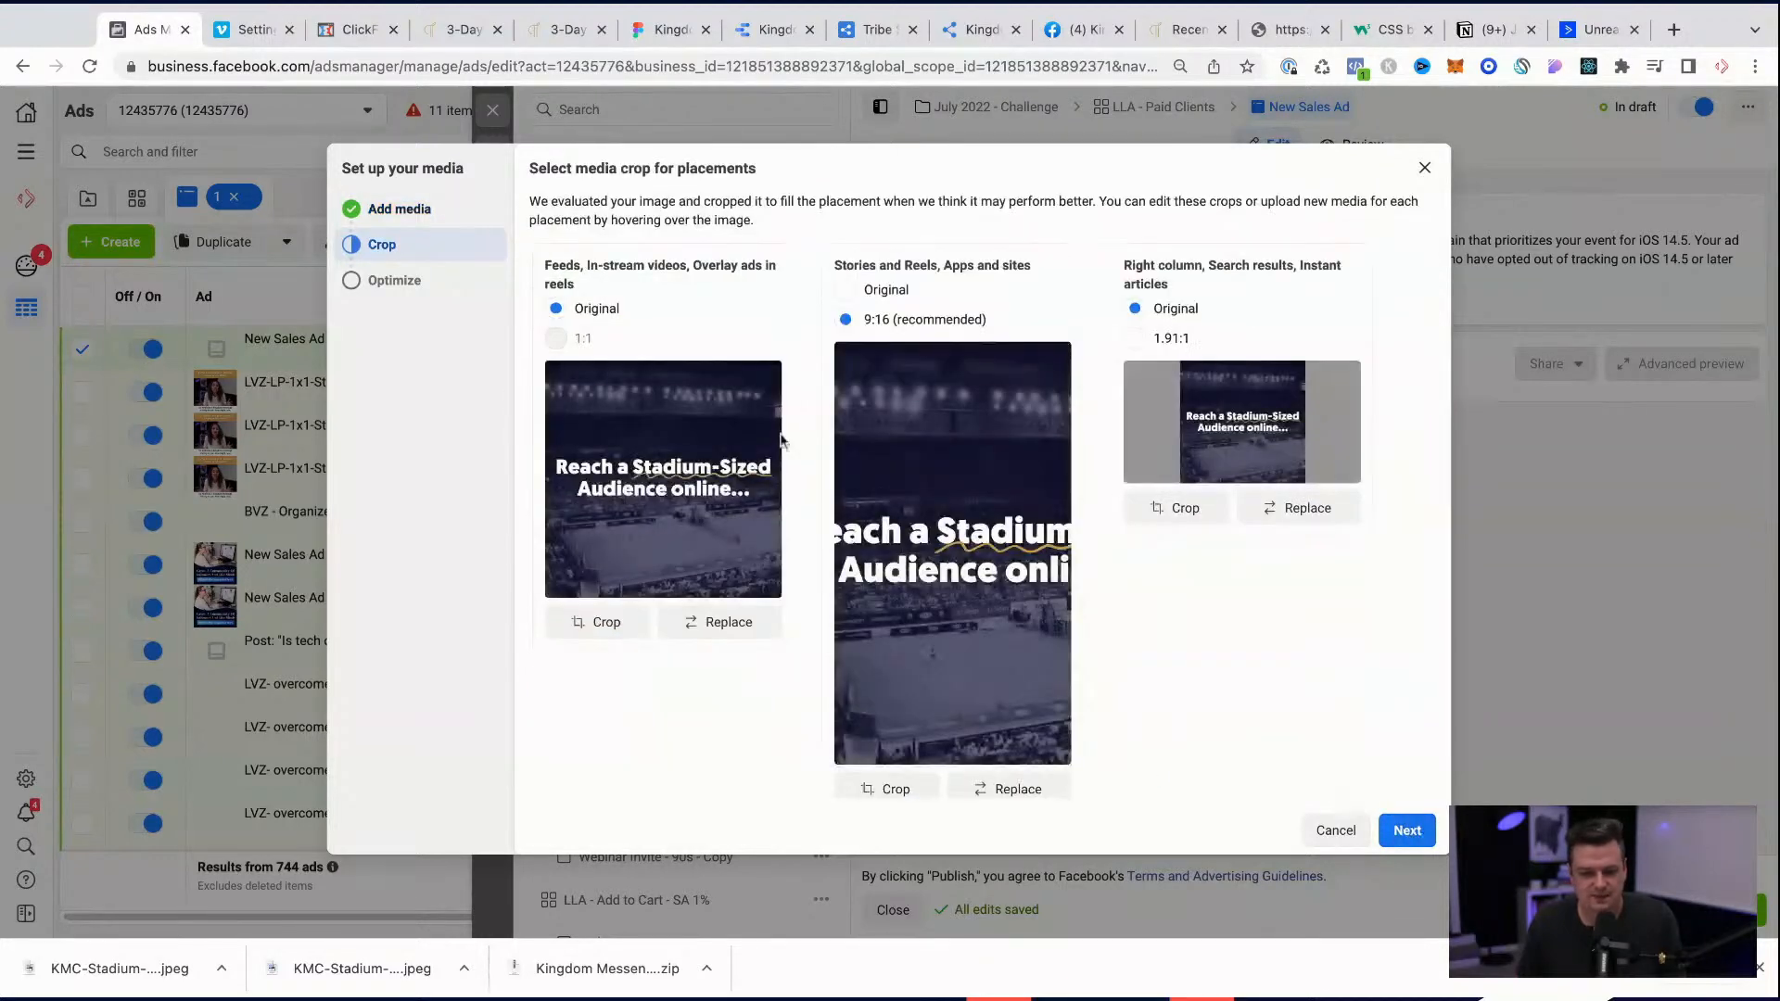
Step: Keep the original ratio for Stories and Reels, and apply an adjusted 1.91:1 crop for the right column and search results placements
left_click(875, 291)
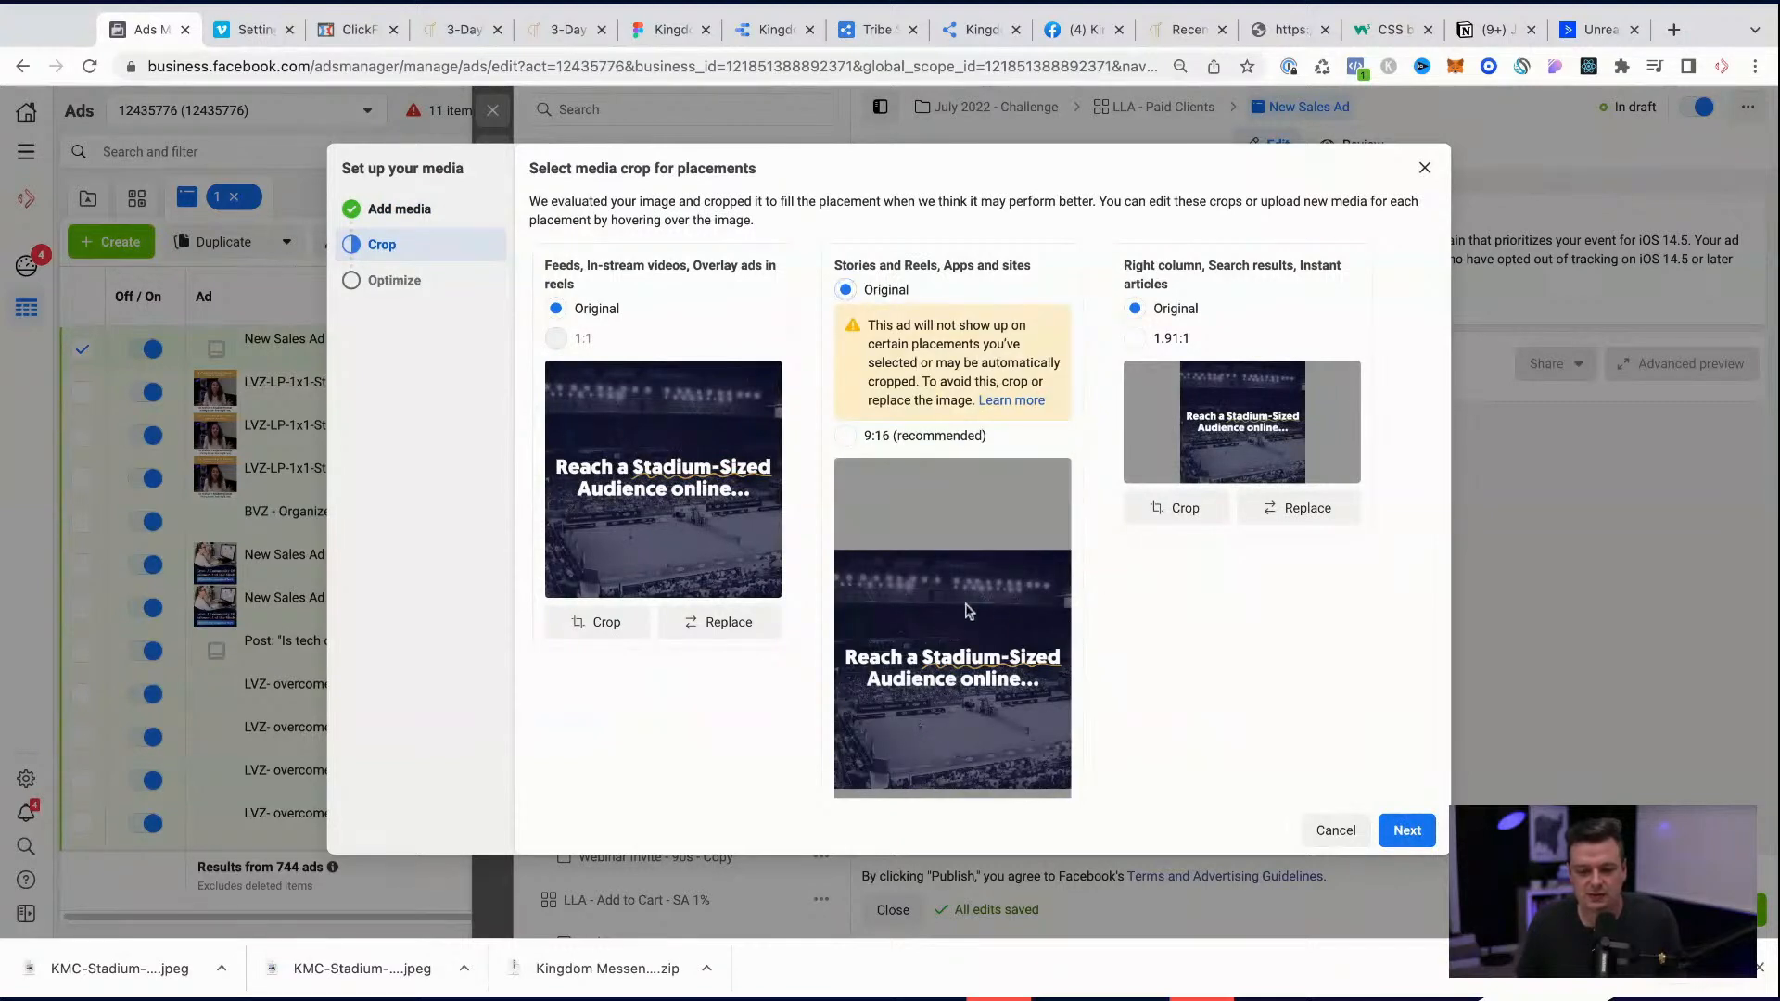
left_click(1135, 340)
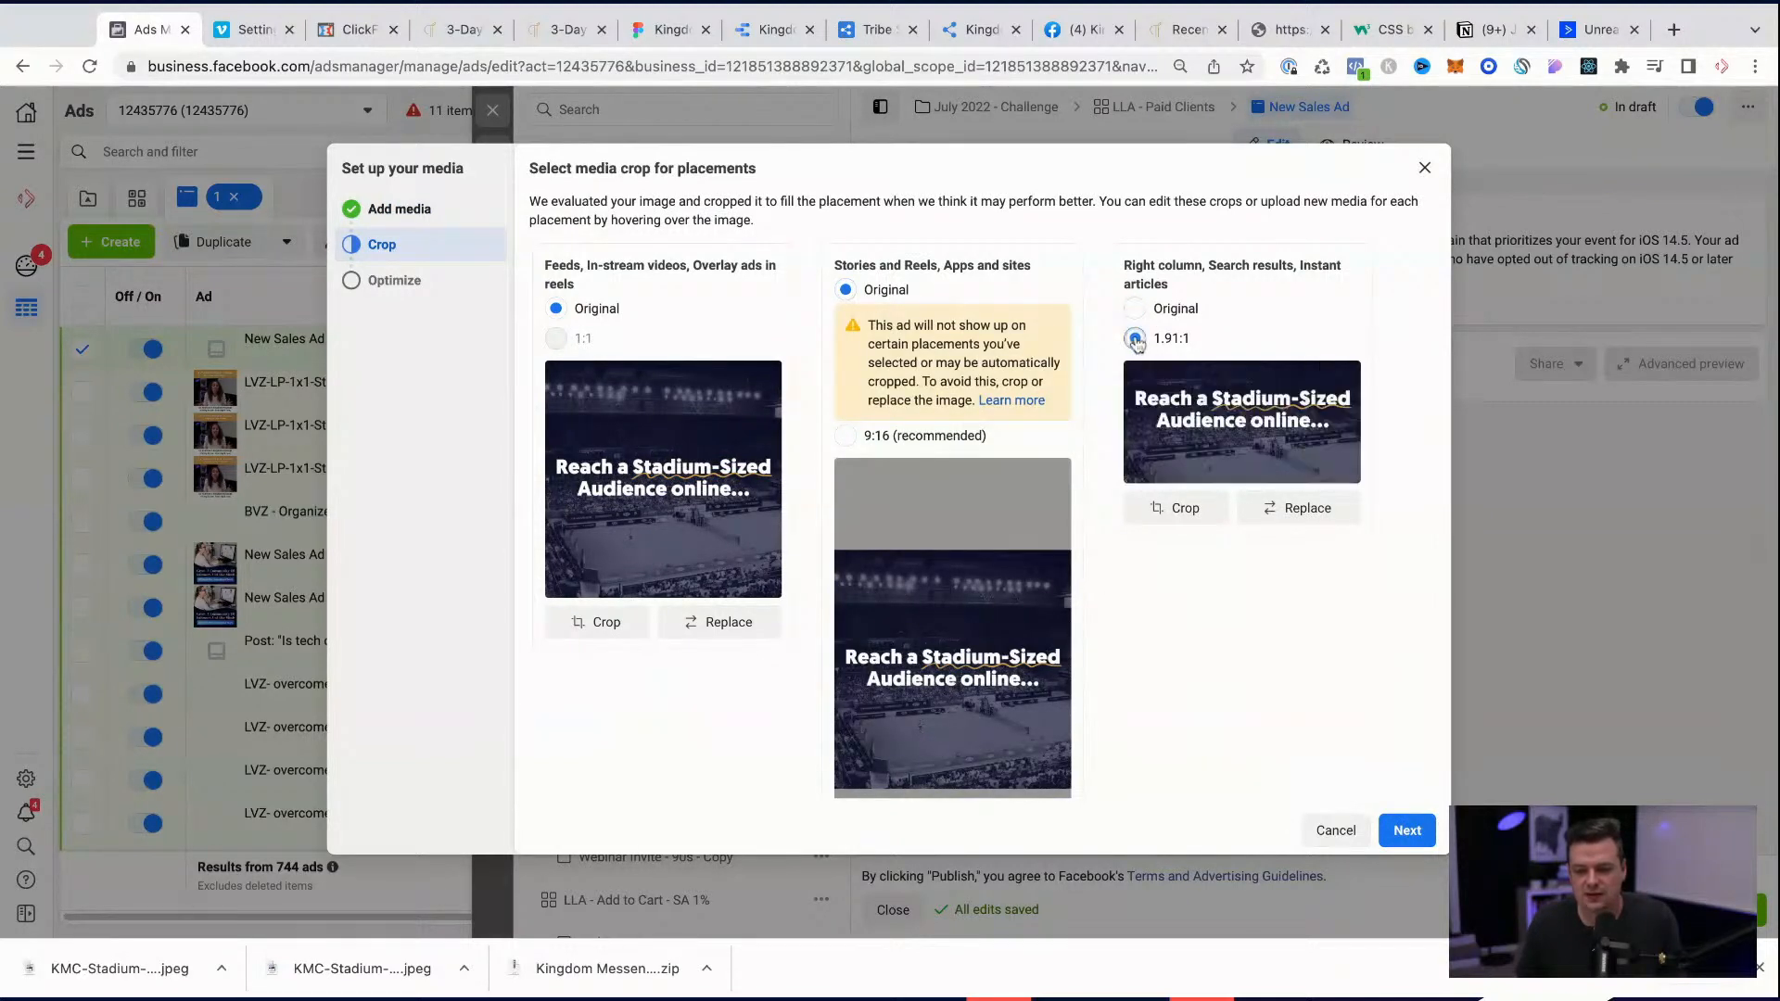
left_click(1186, 508)
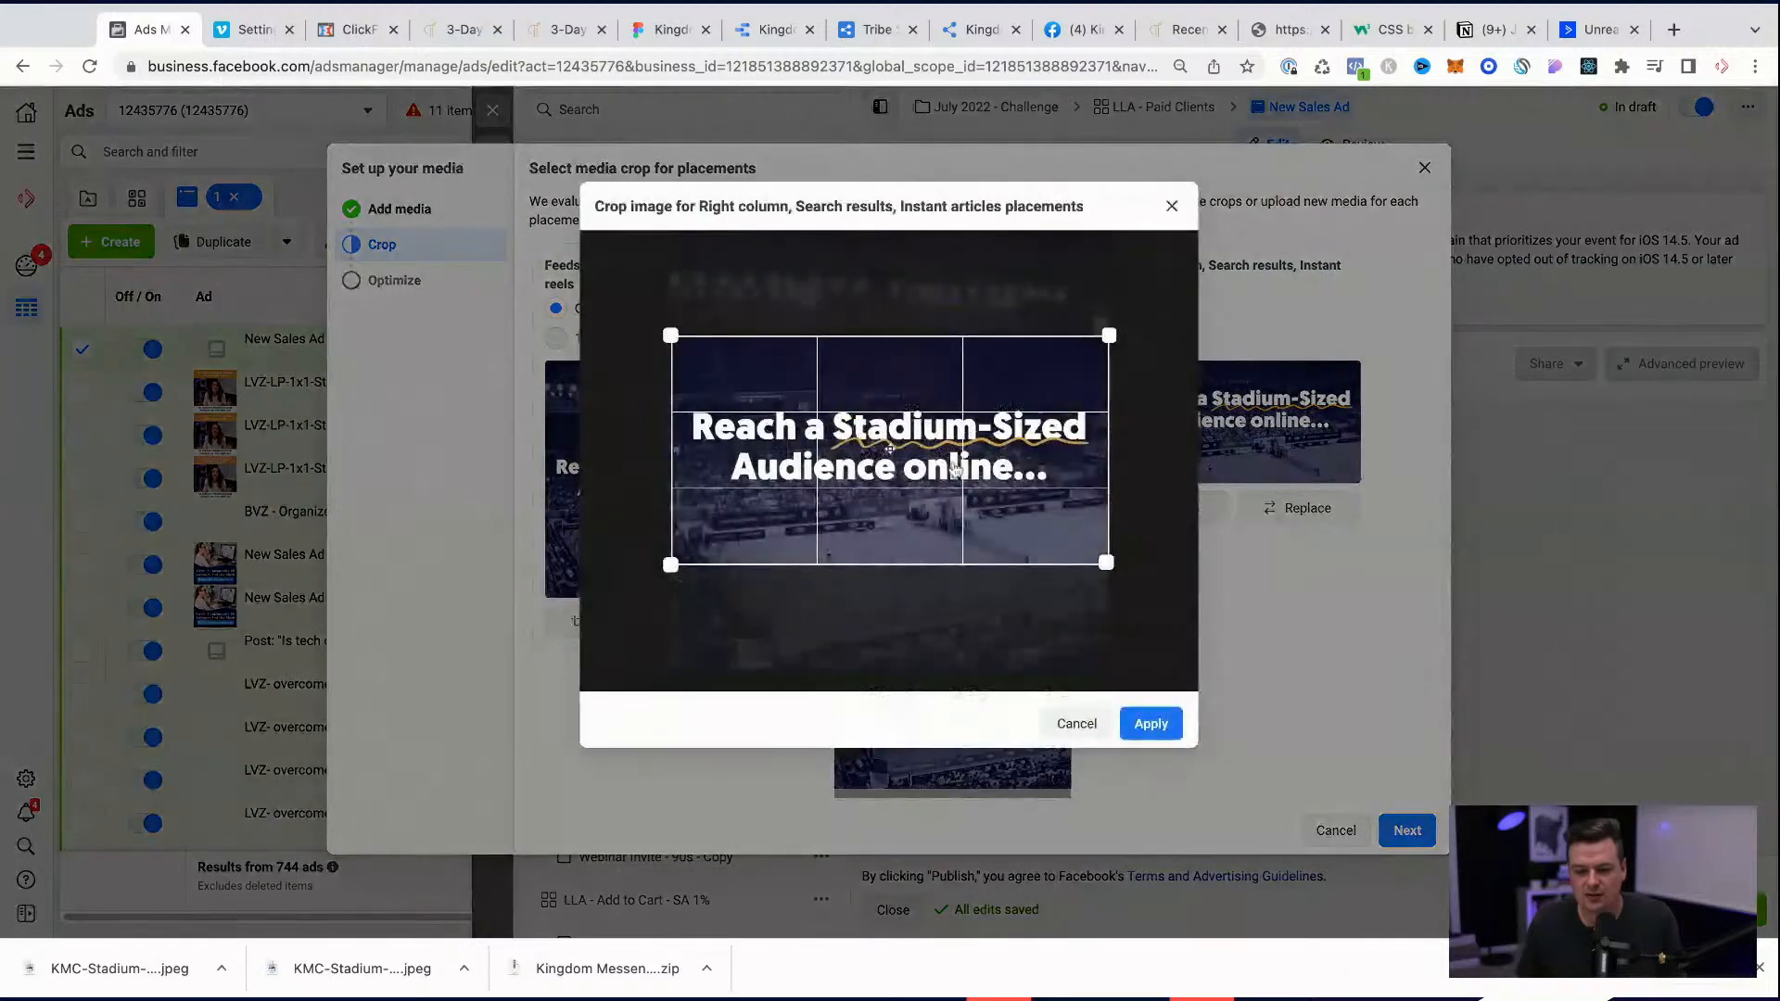
left_click(1150, 723)
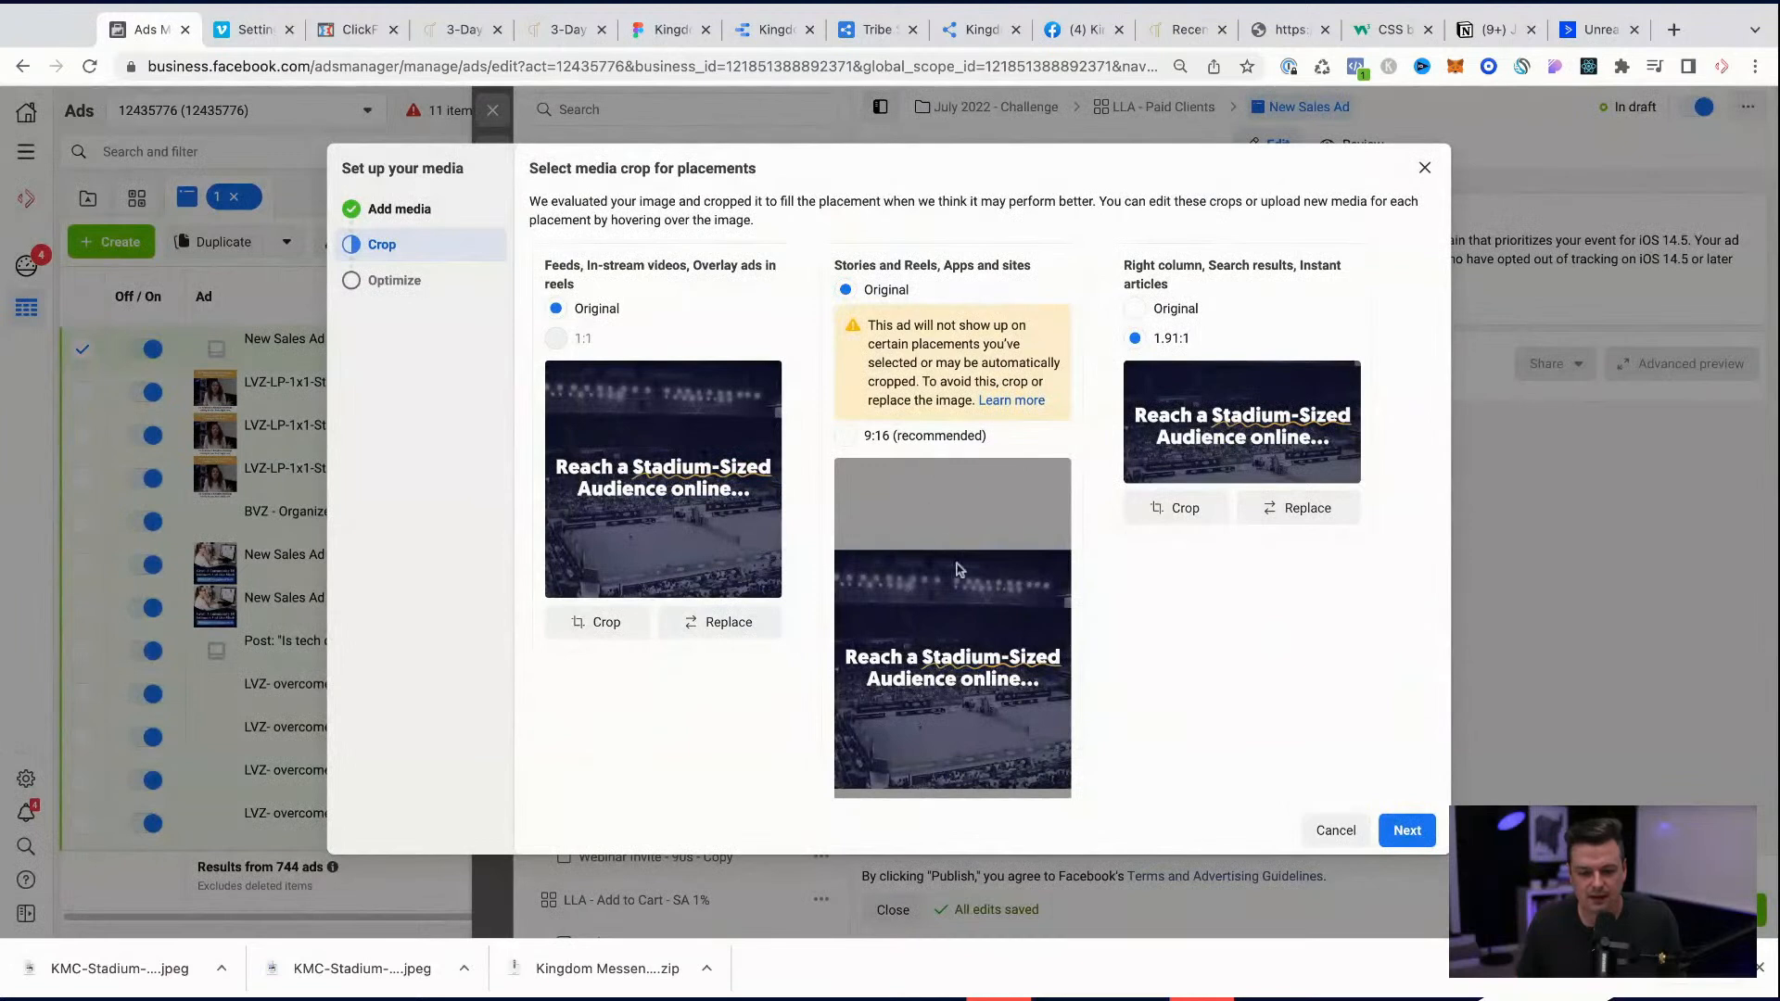
Step: Check the crops for all placement groups and finish the media setup with enhancements allowed
scroll(958, 569, "down", 2)
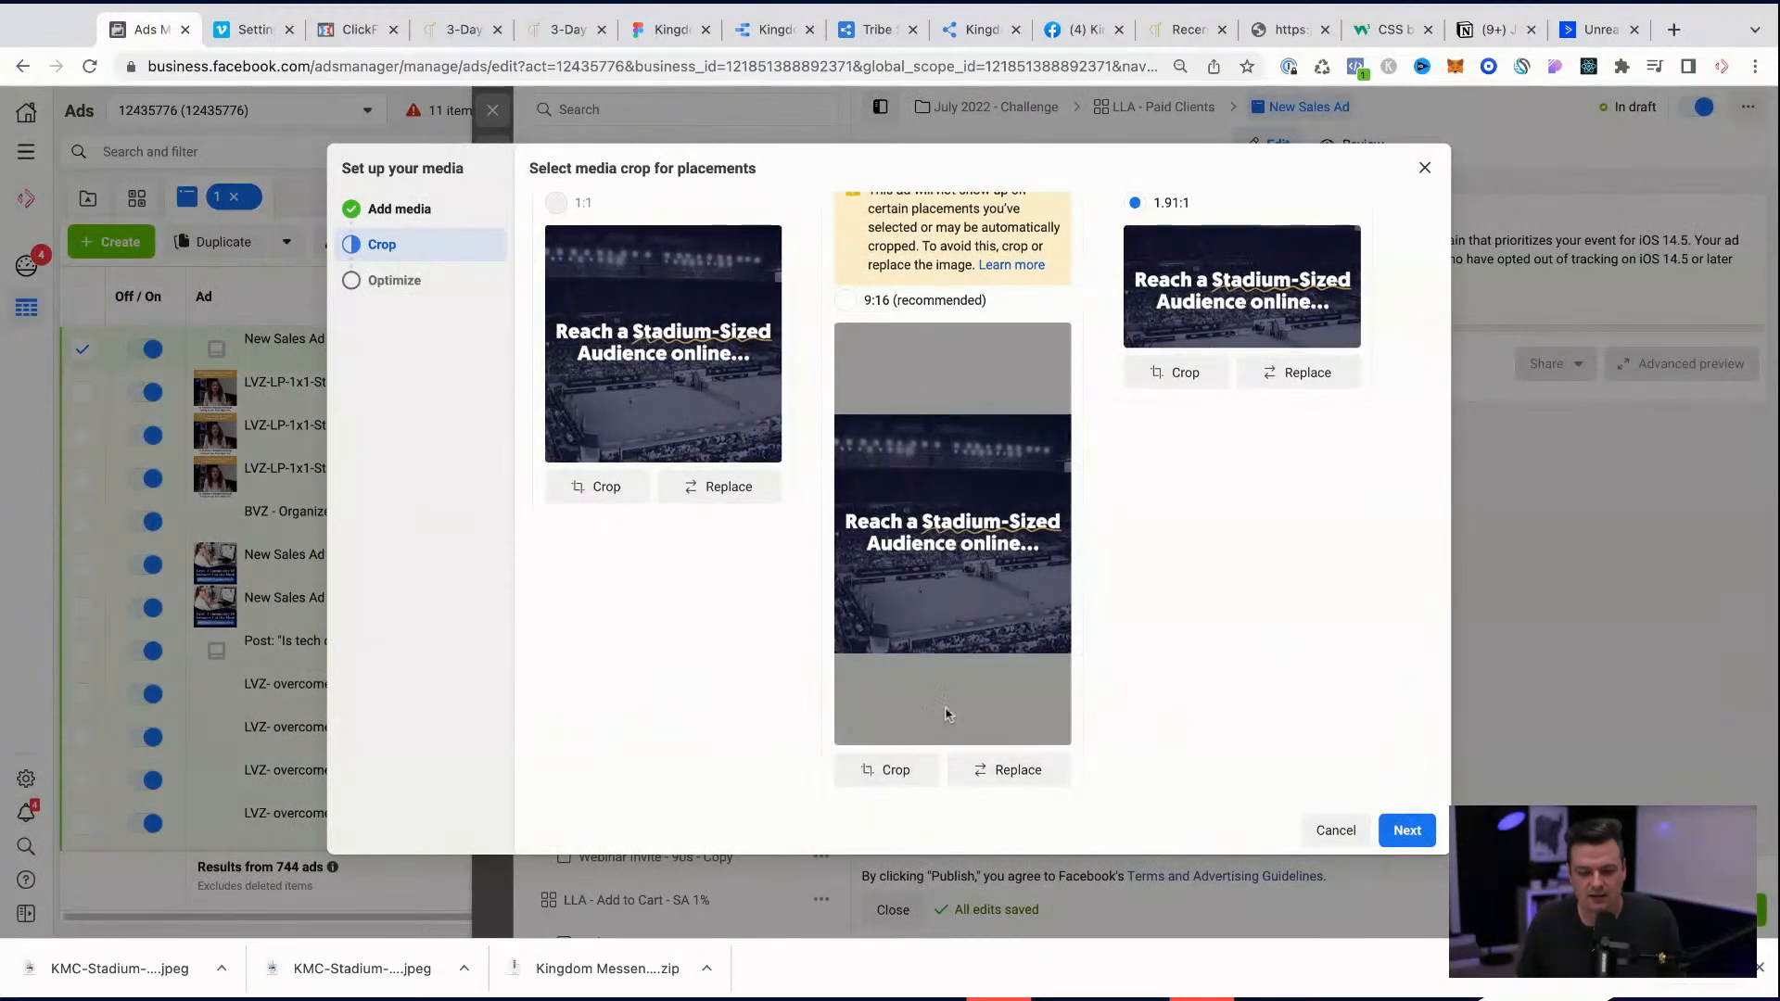
scroll(936, 696, "up", 2)
scroll(941, 689, "down", 2)
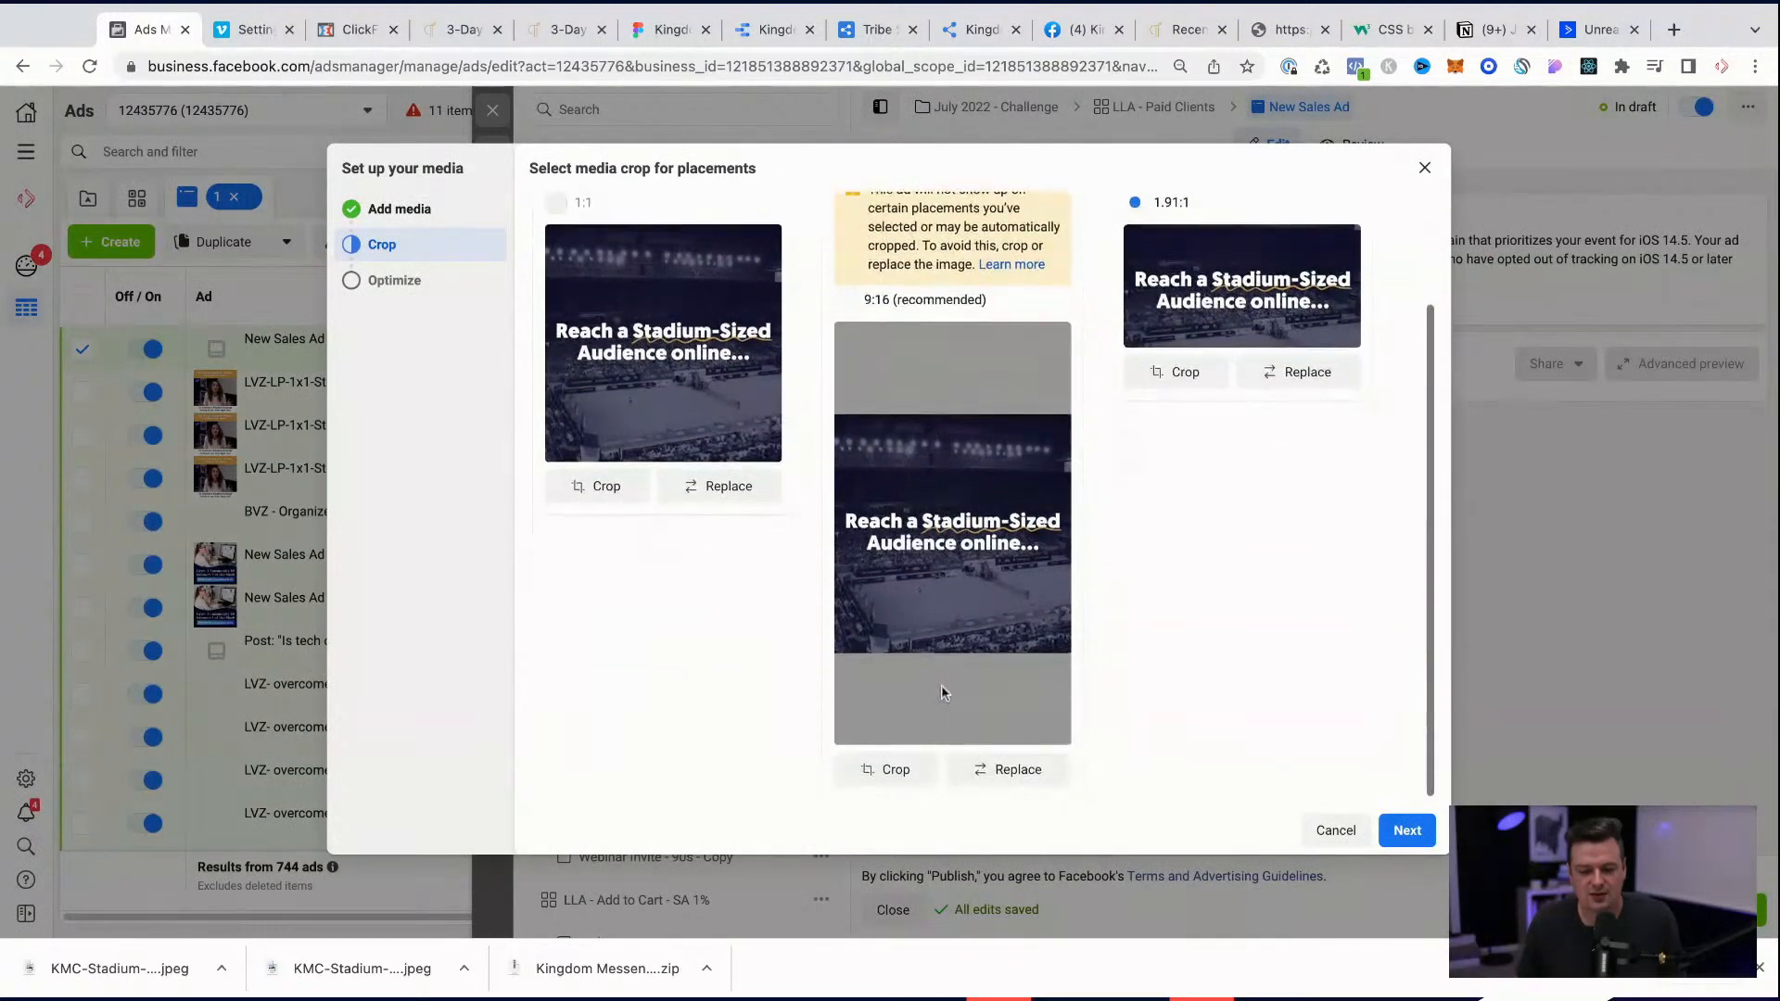
scroll(1205, 649, "up", 2)
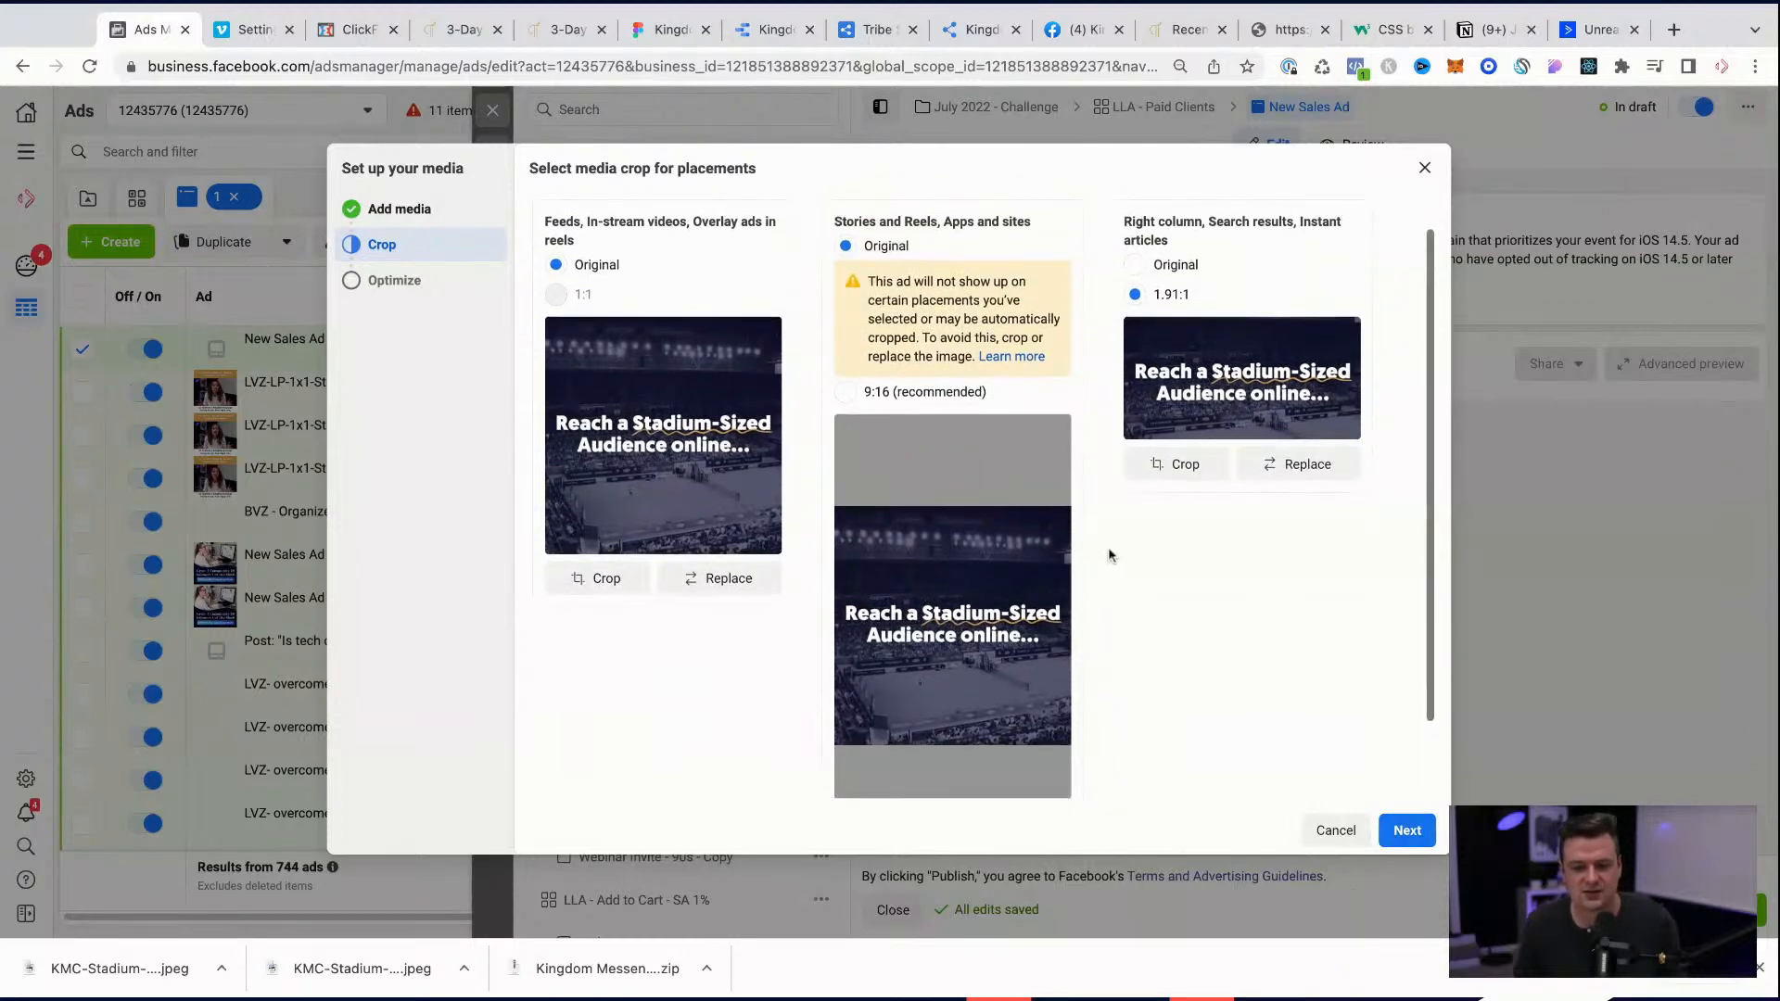
scroll(1109, 554, "down", 1)
scroll(1109, 554, "up", 2)
scroll(1111, 555, "down", 2)
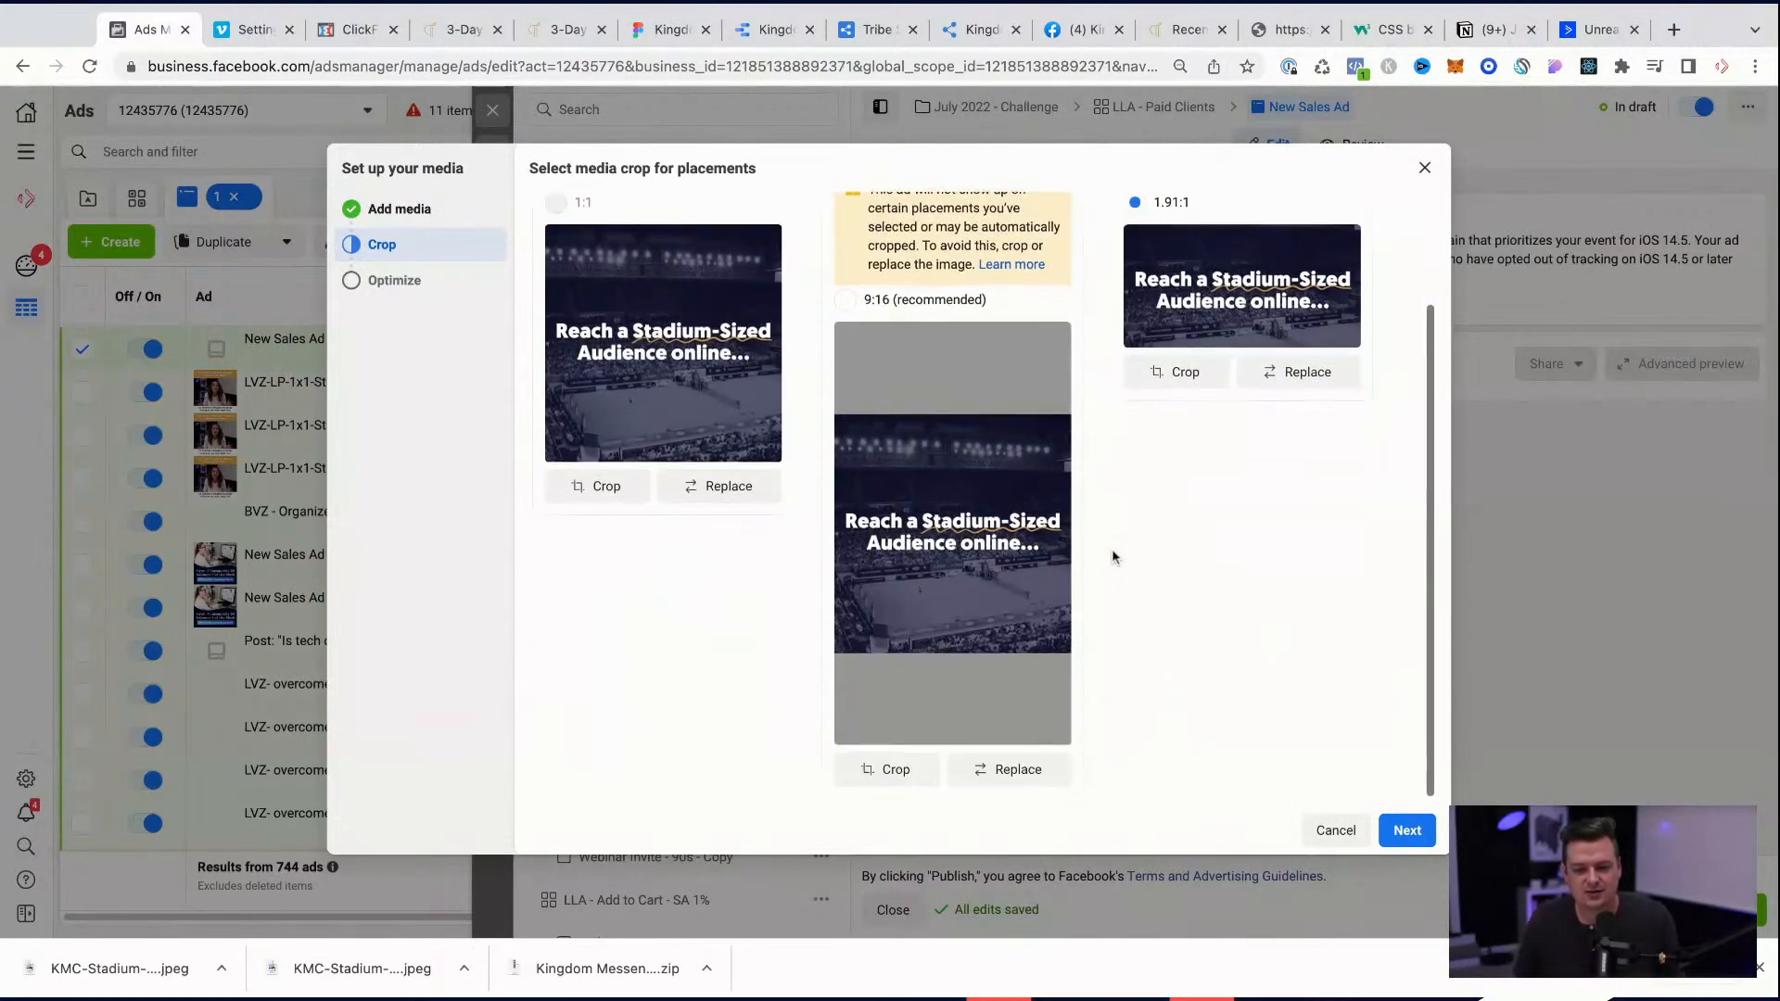
left_click(1404, 831)
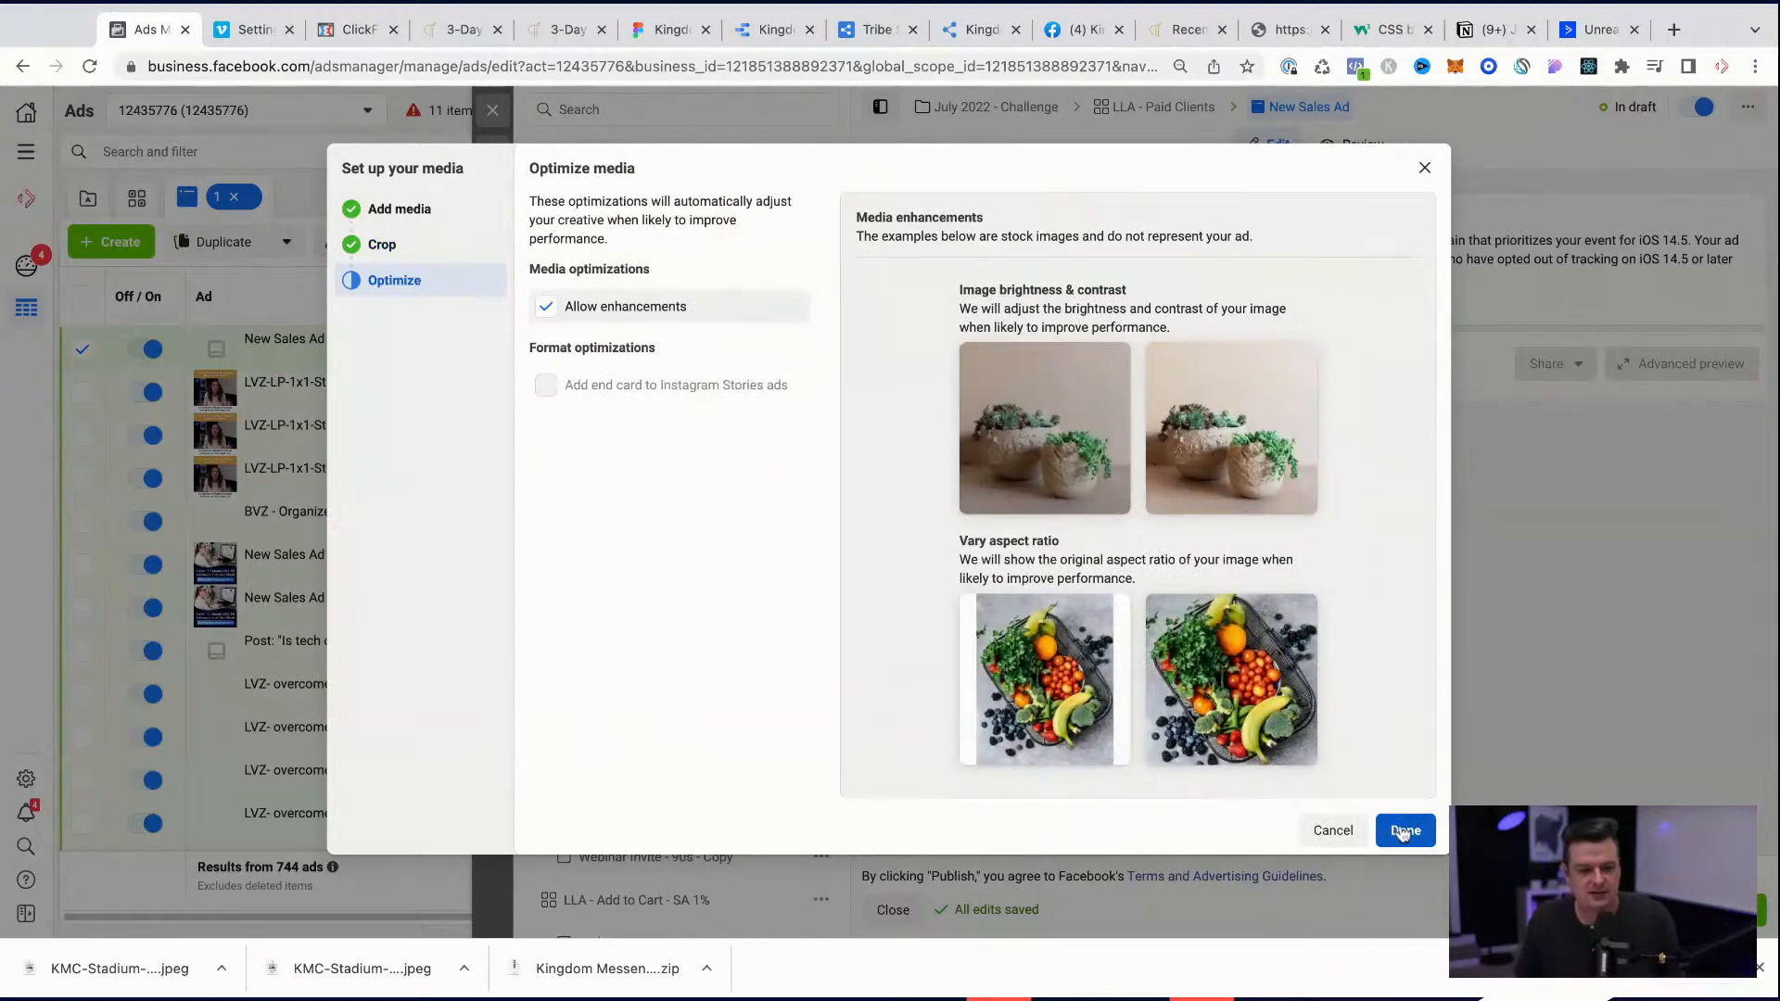
left_click(1404, 830)
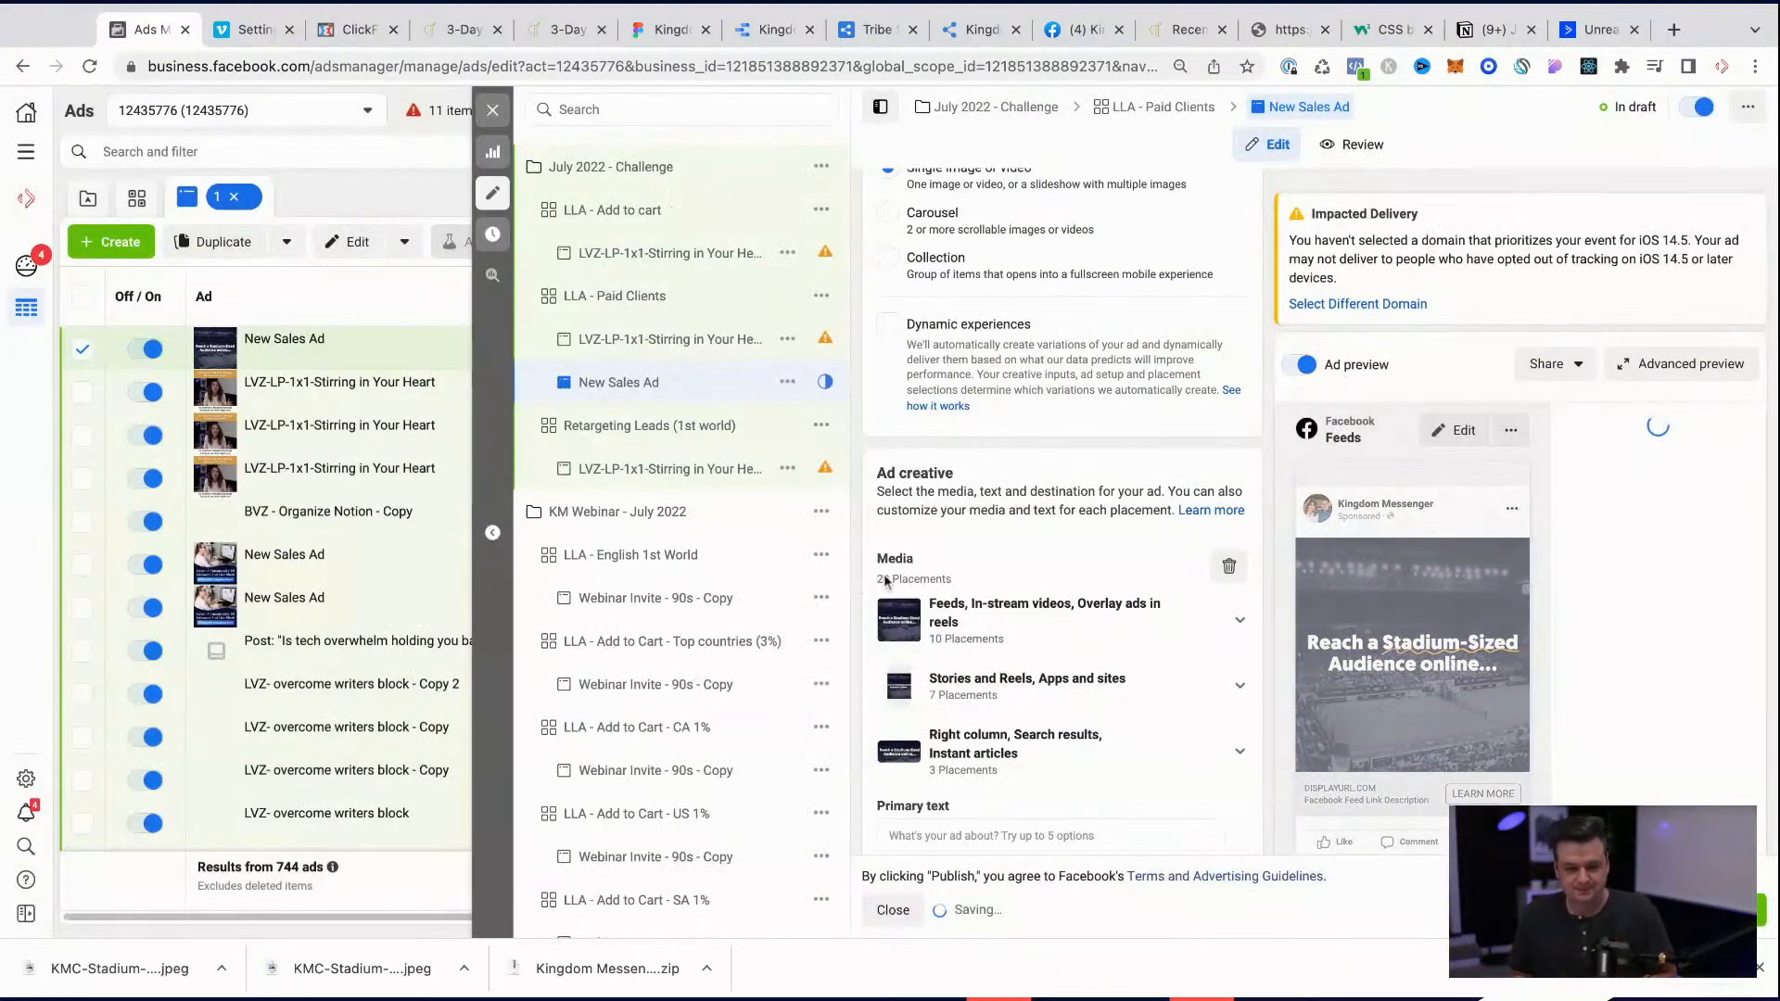
Step: Examine which placements the feeds group contains and which media editing options it offers
scroll(1057, 575, "down", 2)
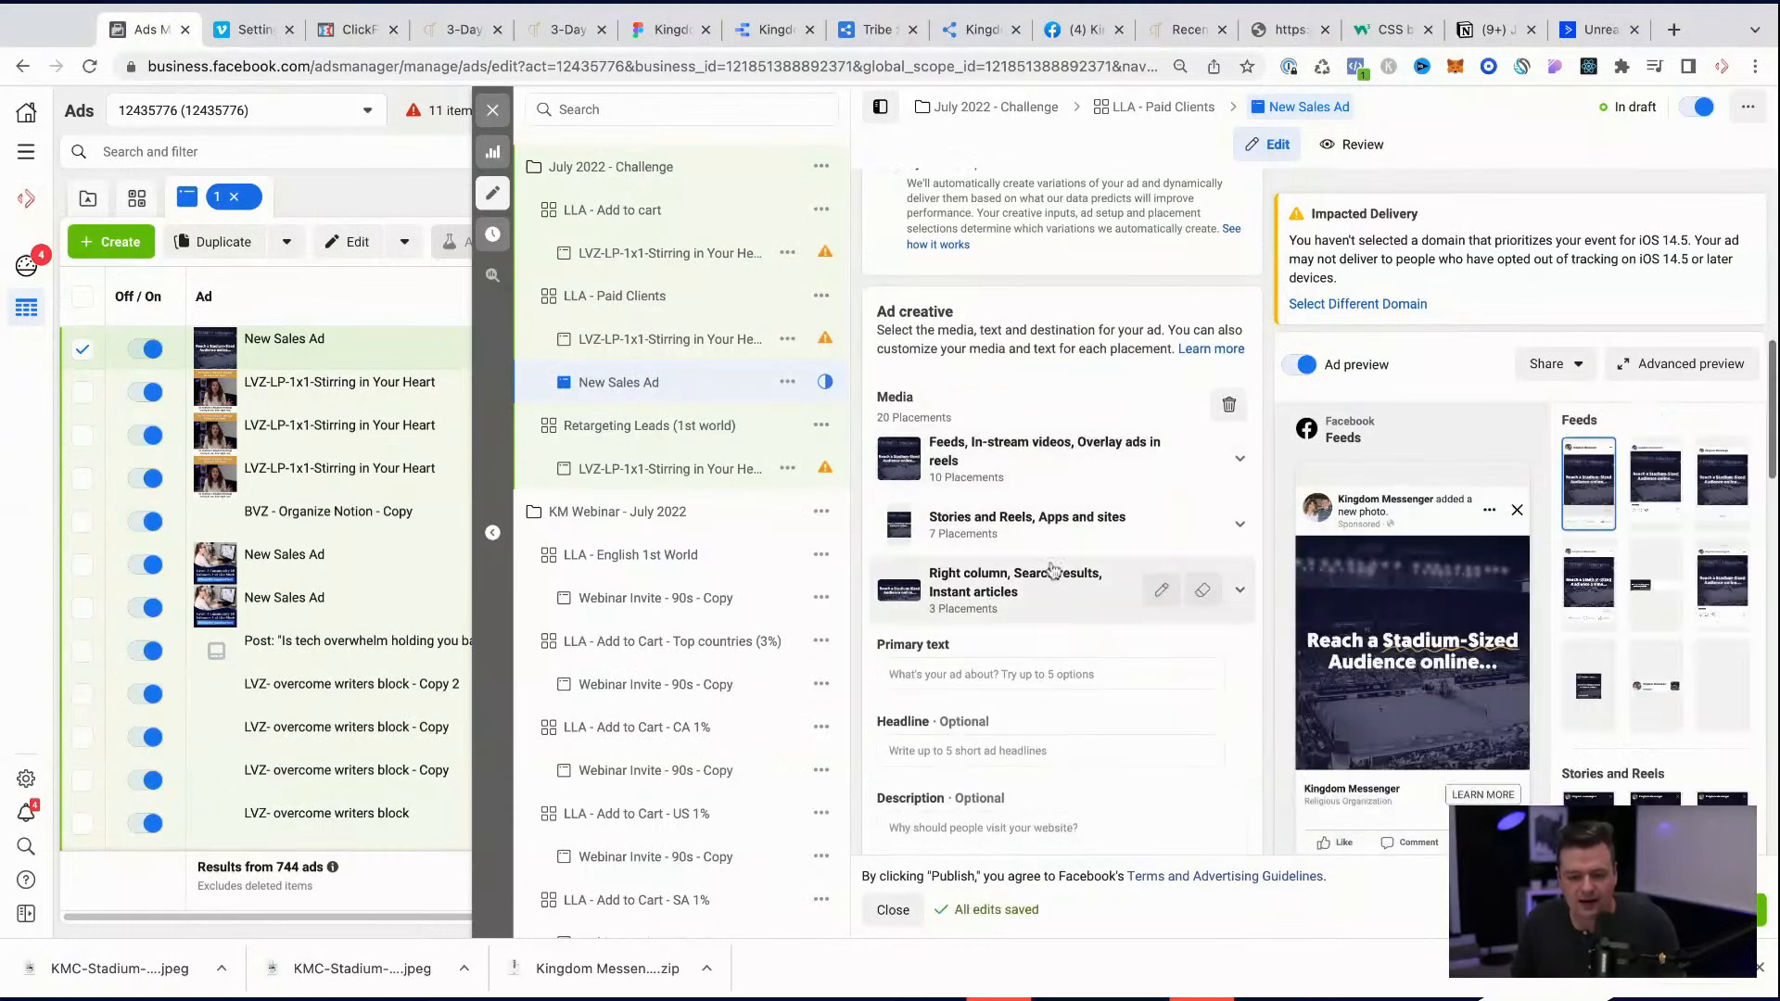
left_click(1241, 465)
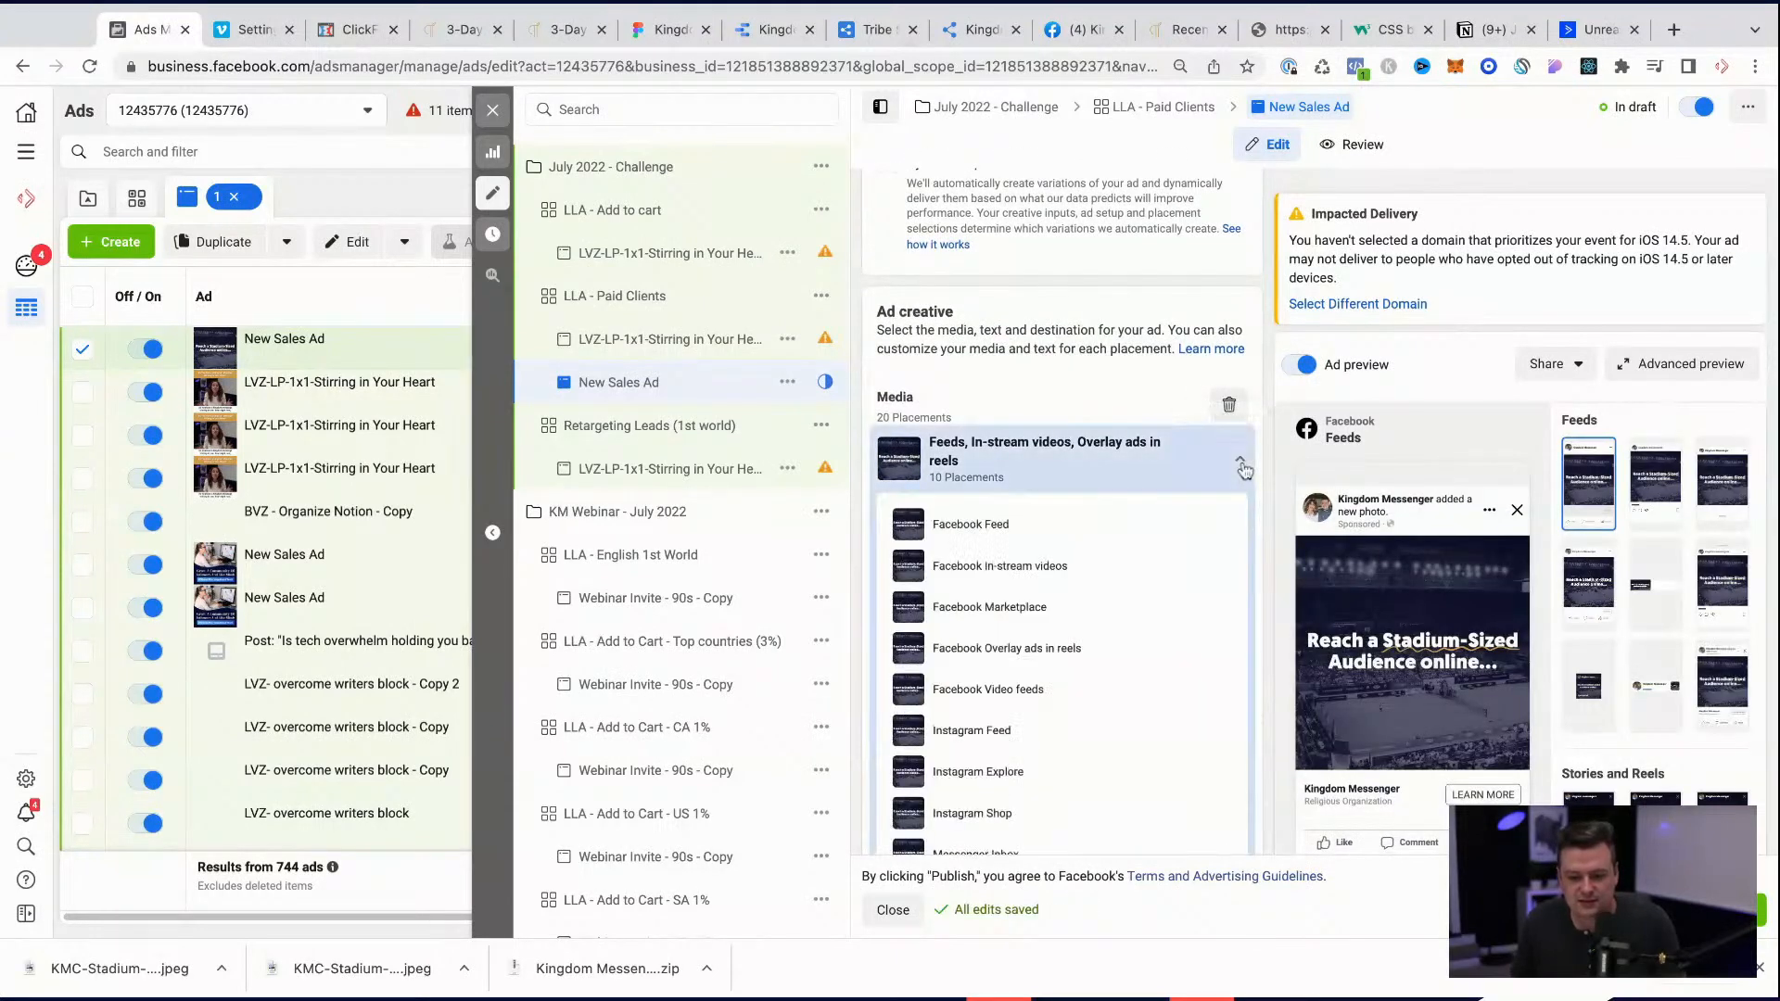
left_click(1241, 467)
left_click(1205, 460)
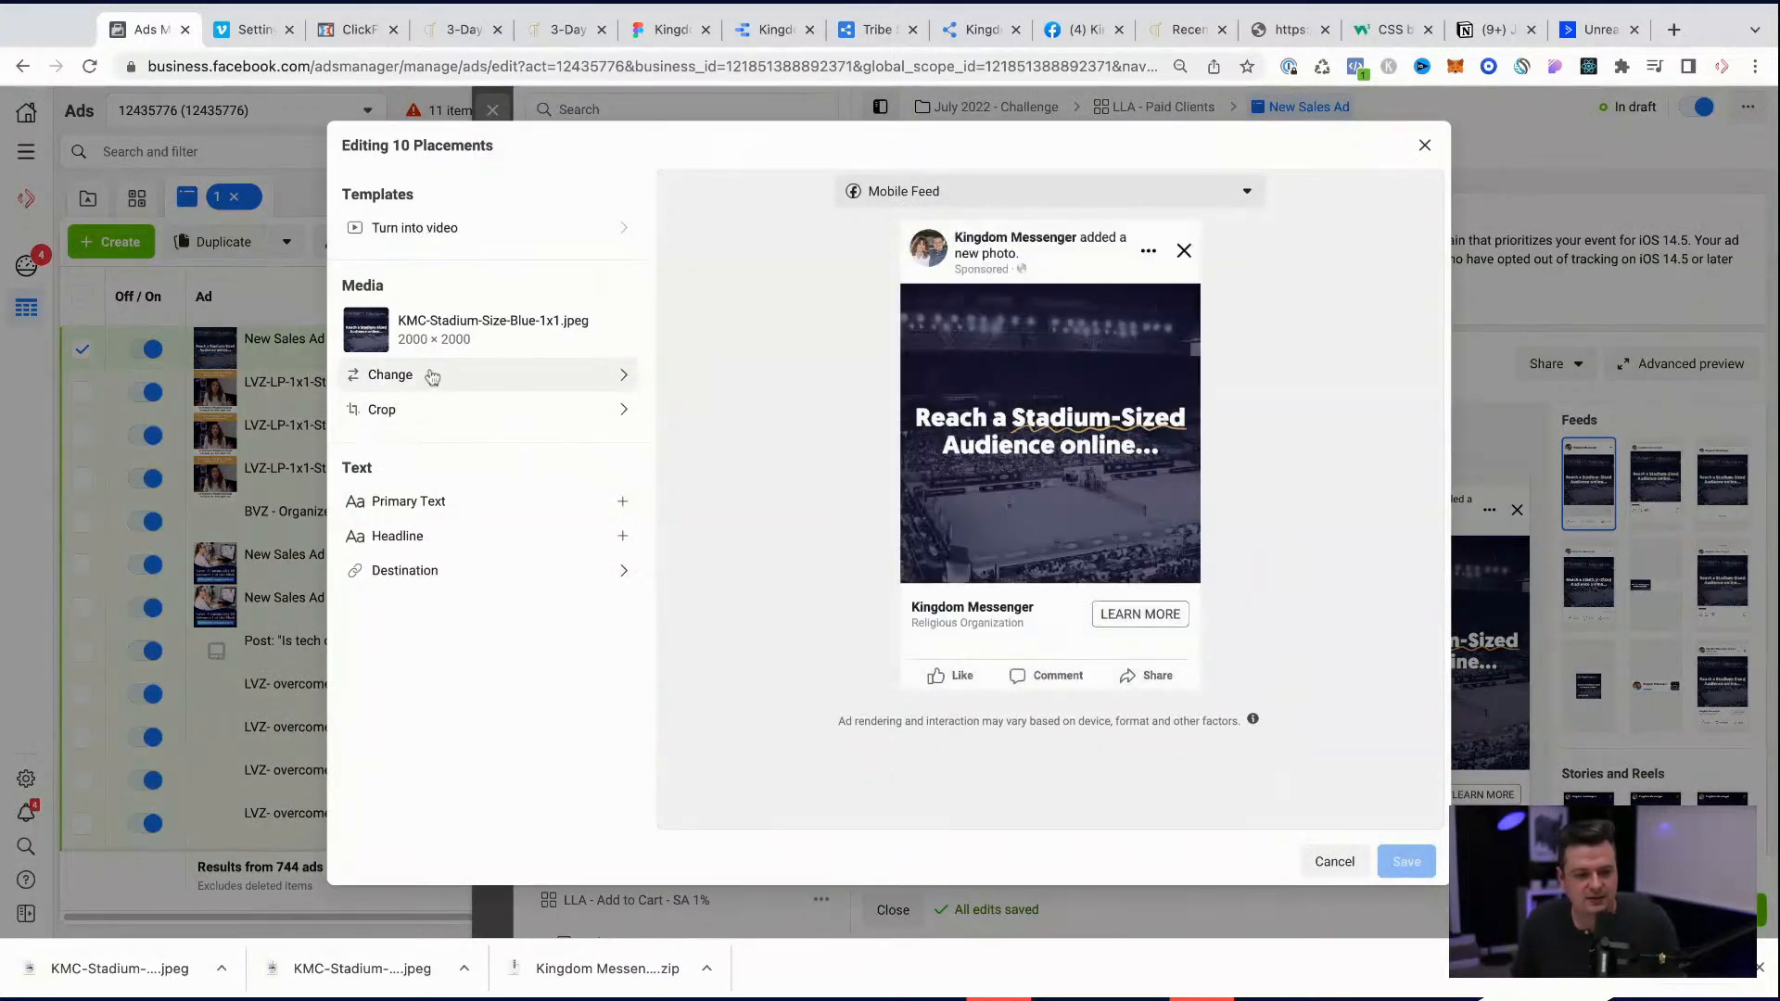
left_click(1425, 145)
Step: Enable Dynamic experiences for the single-image ad
scroll(1066, 621, "up", 1)
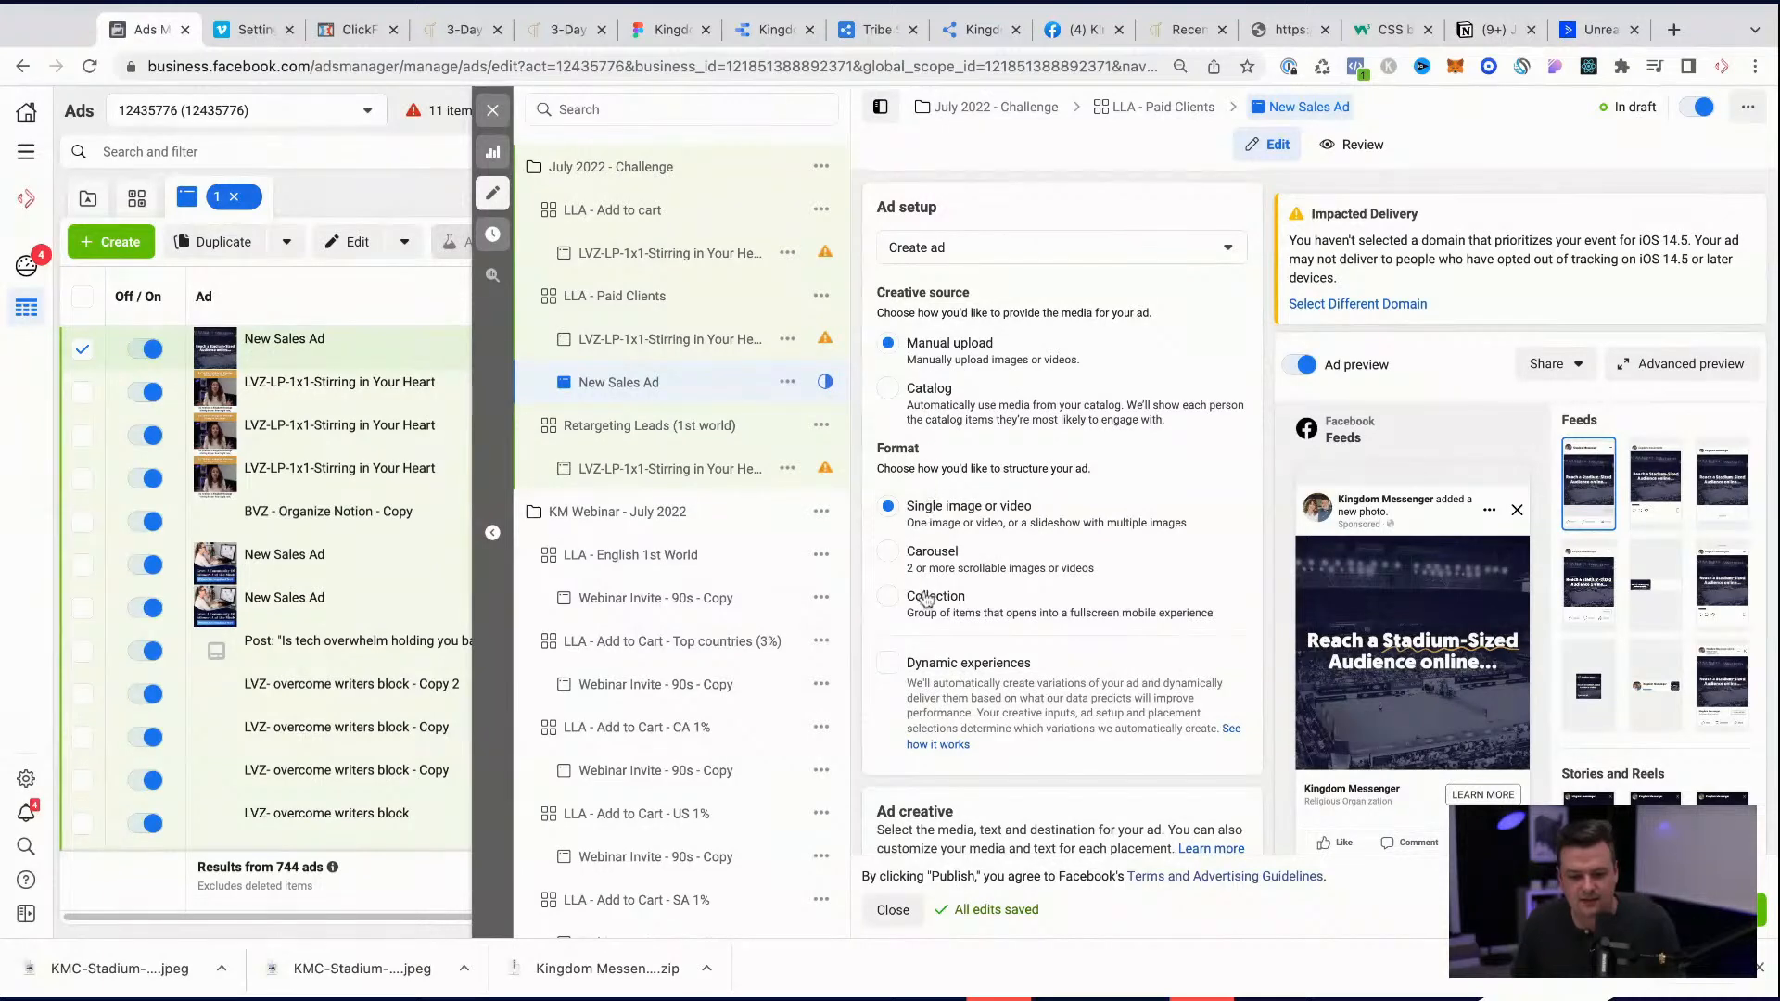
scroll(927, 601, "down", 1)
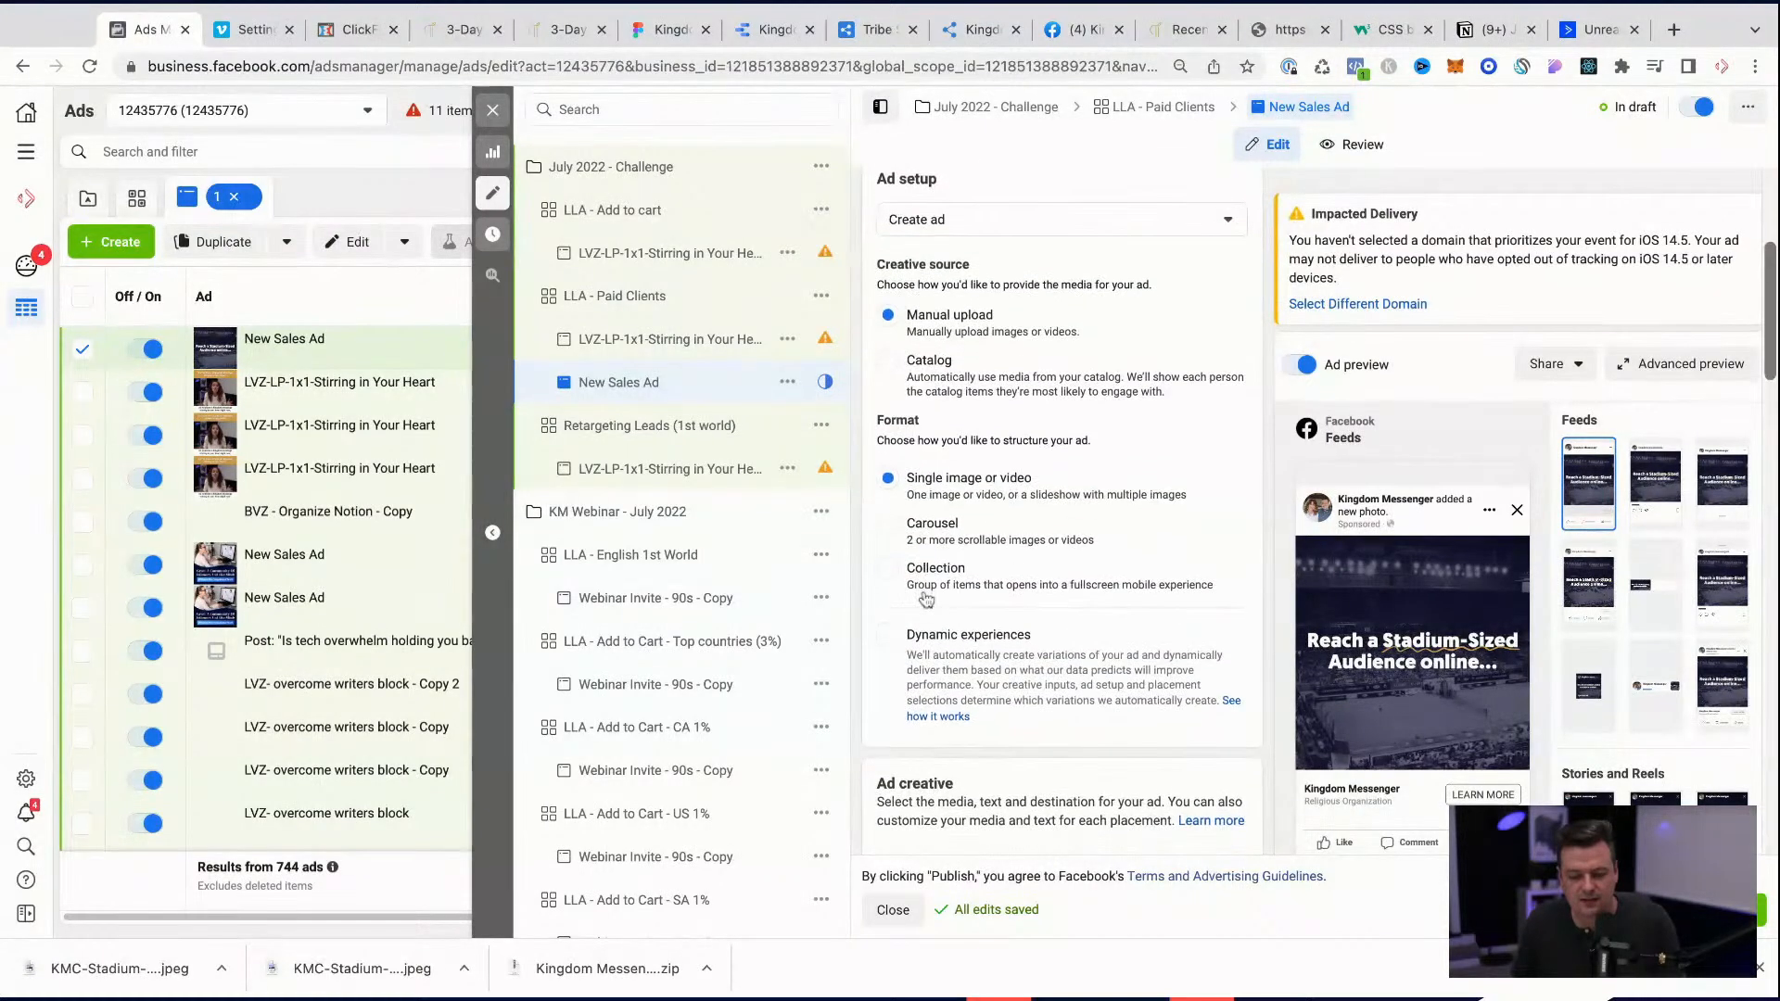
left_click(887, 636)
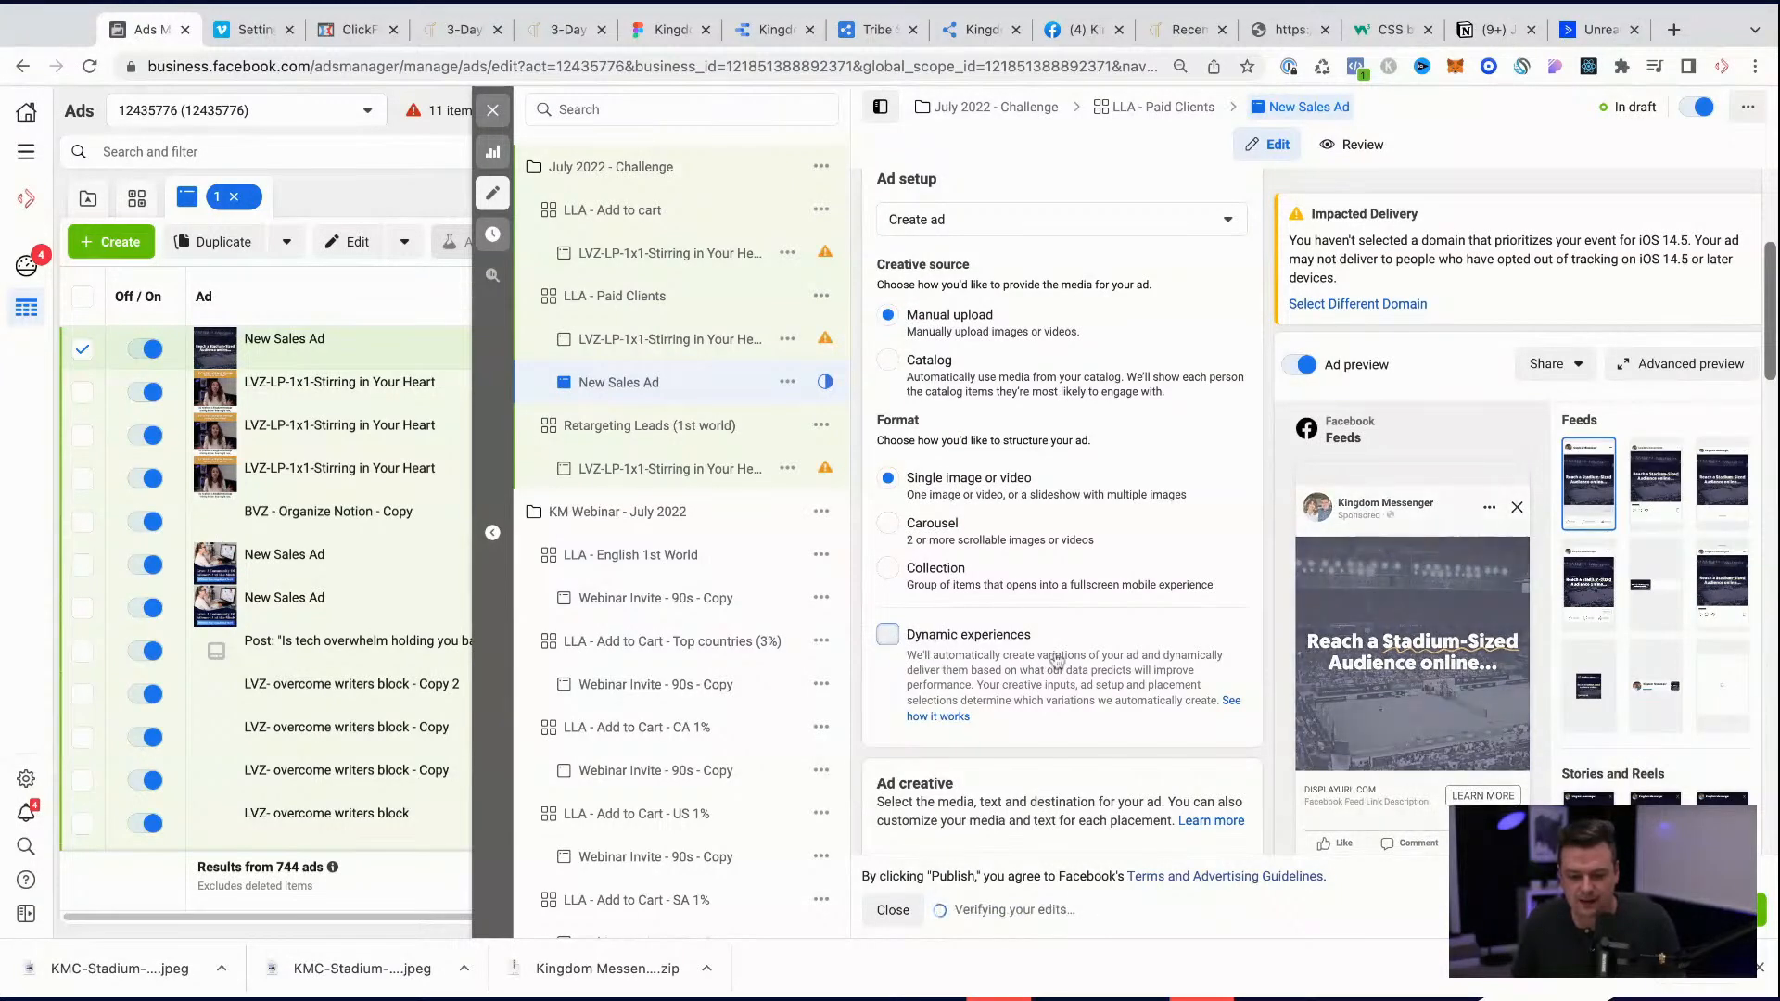
left_click(930, 649)
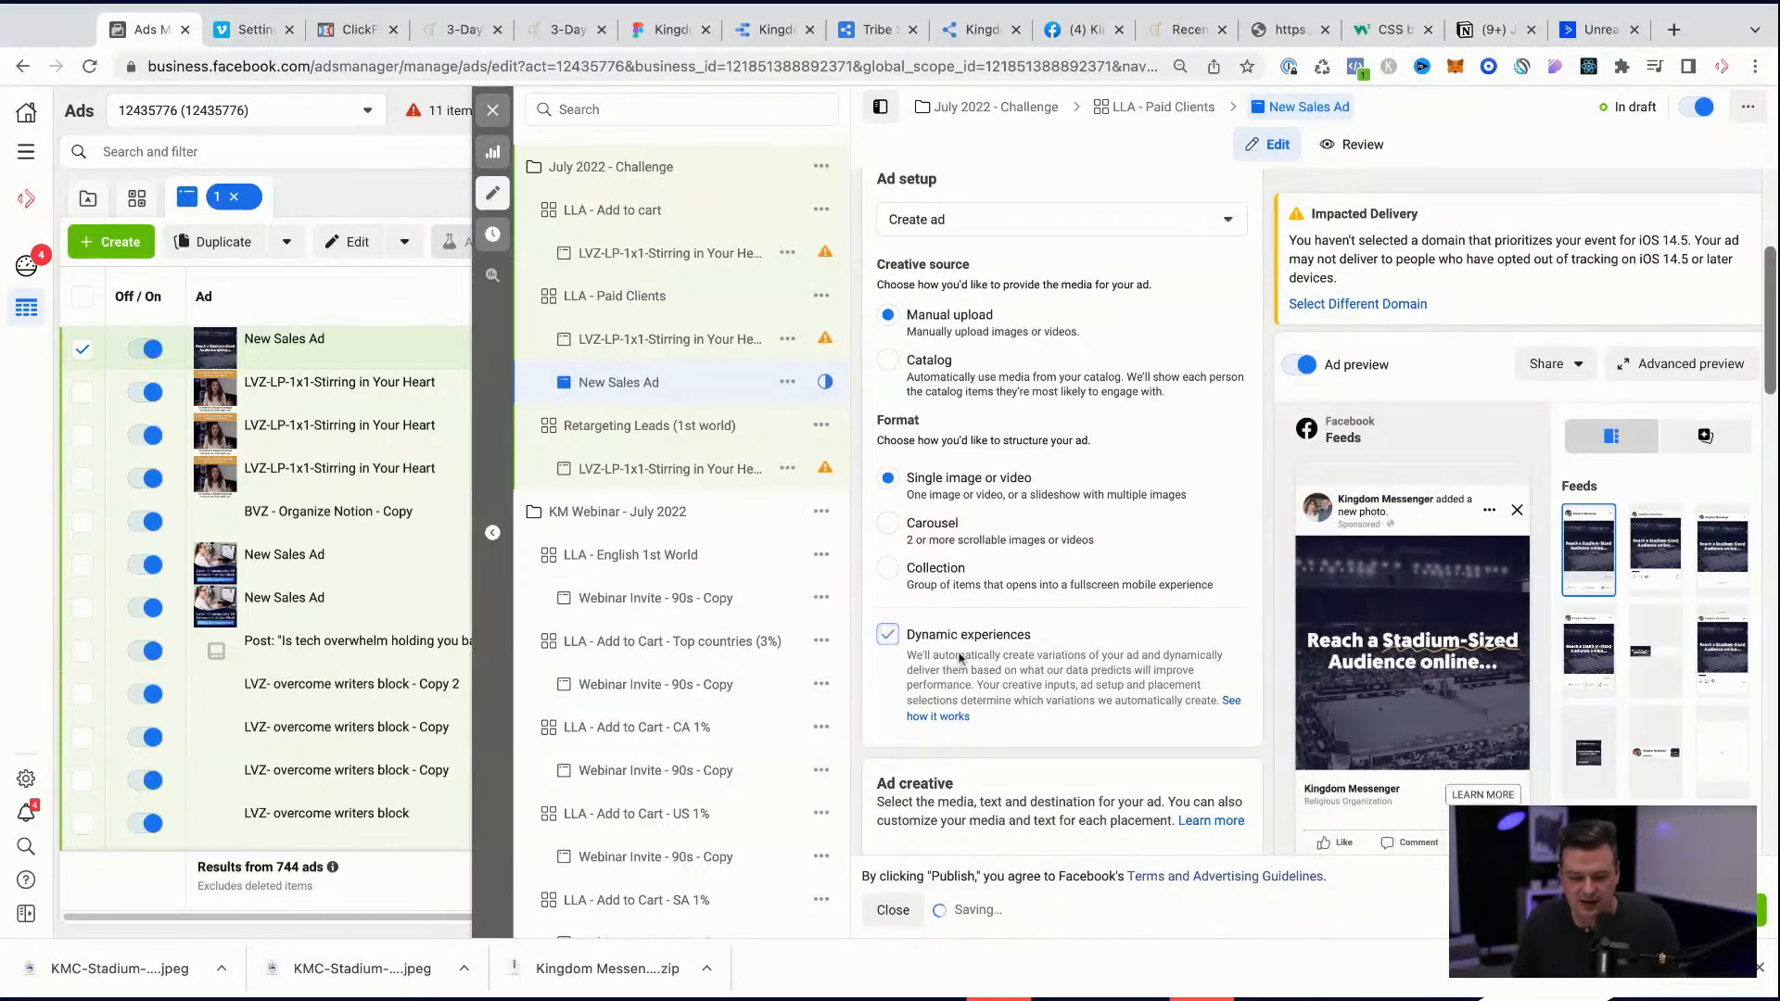
Step: Look through the ad's feed placements, format choices and ad setup source options
scroll(1064, 716, "down", 3)
scroll(1064, 717, "down", 10)
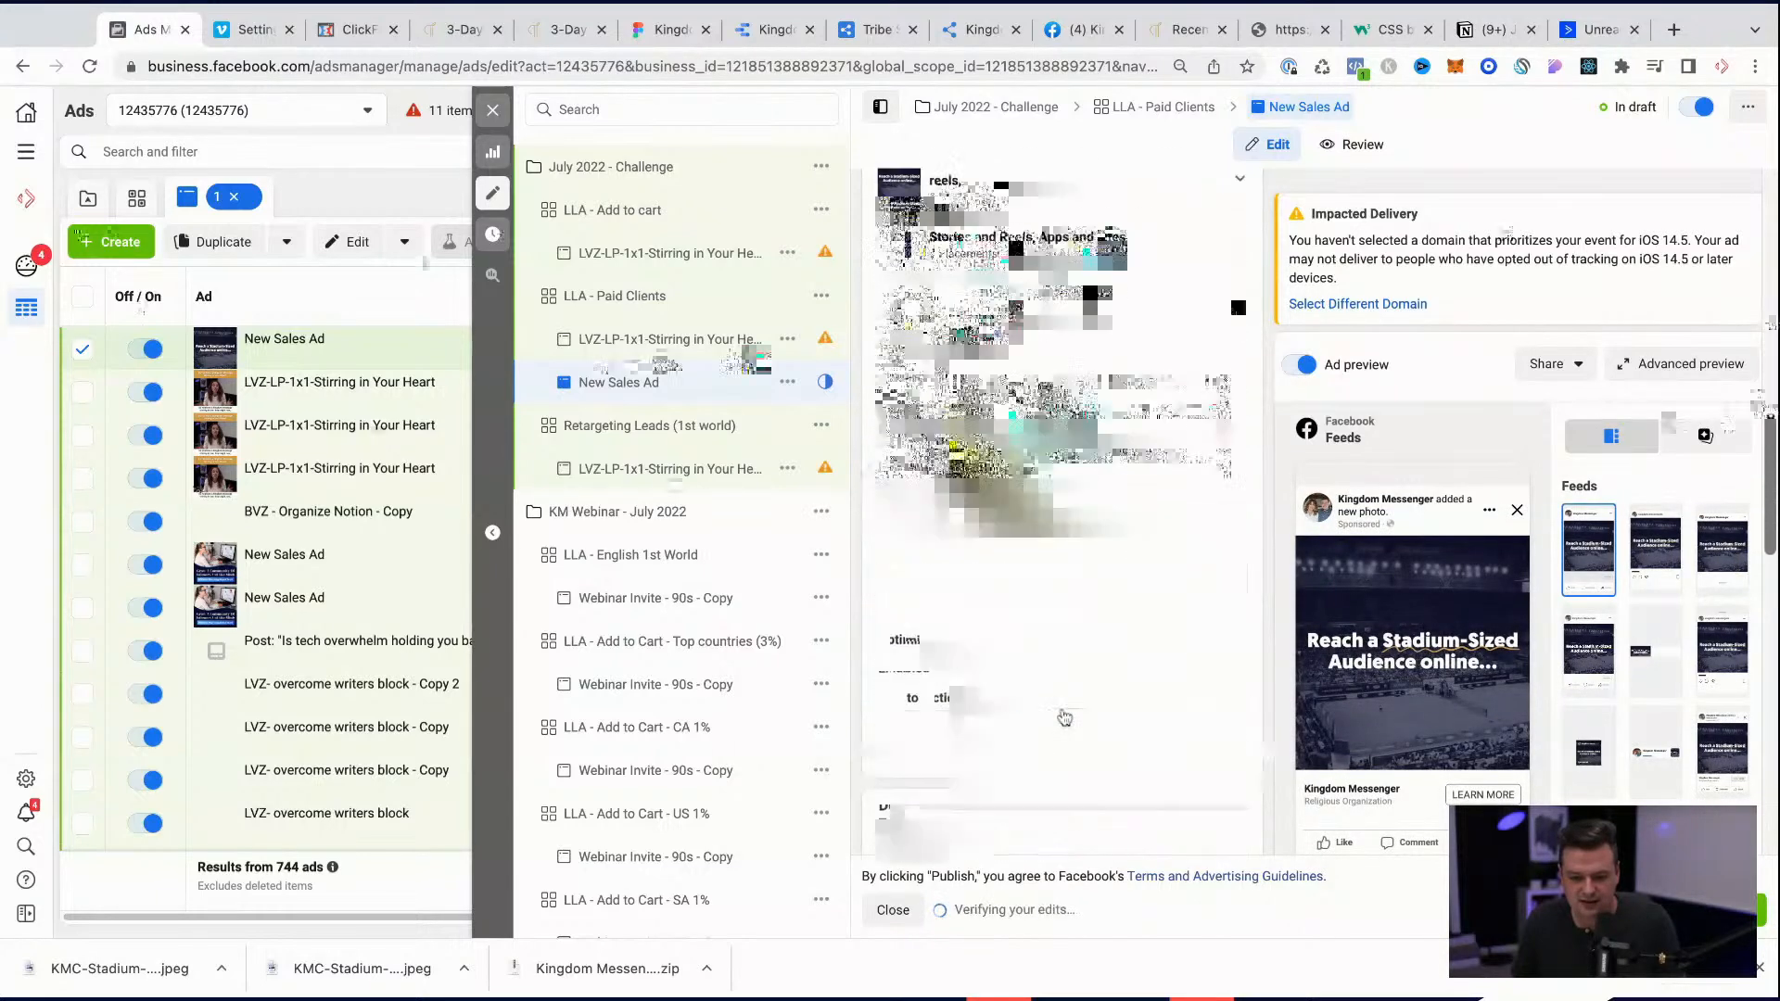
scroll(1158, 595, "up", 6)
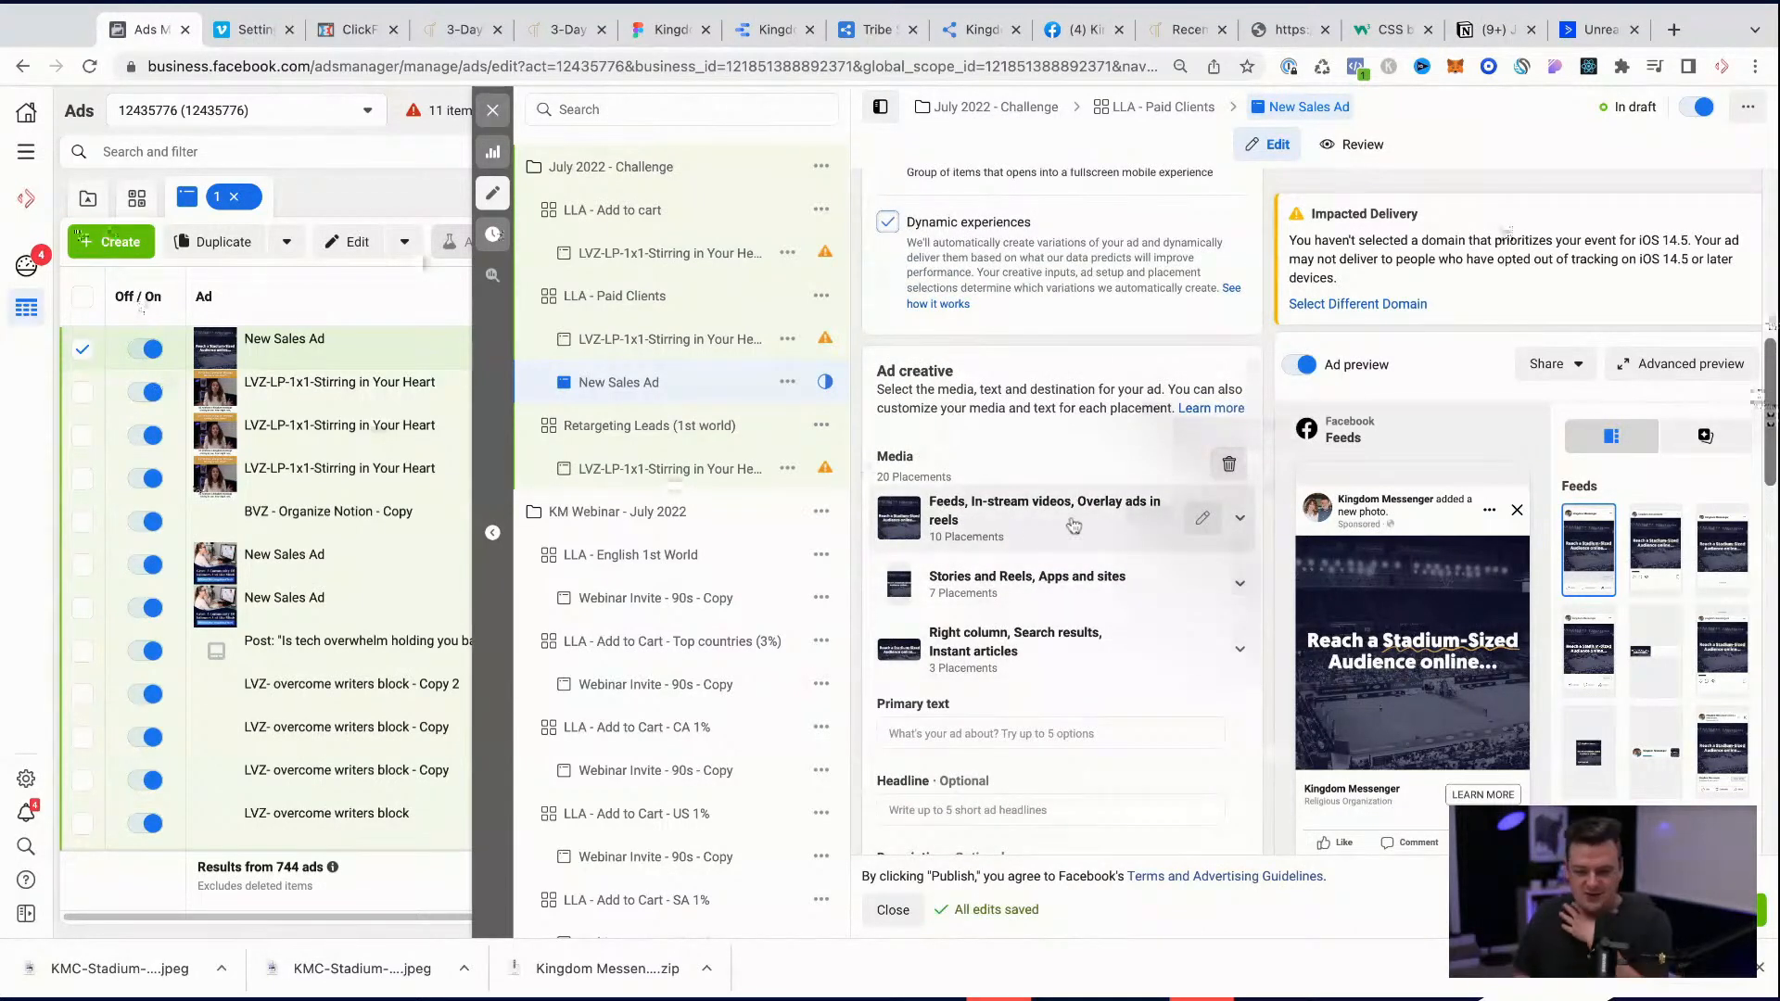
left_click(1233, 520)
scroll(1132, 616, "down", 4)
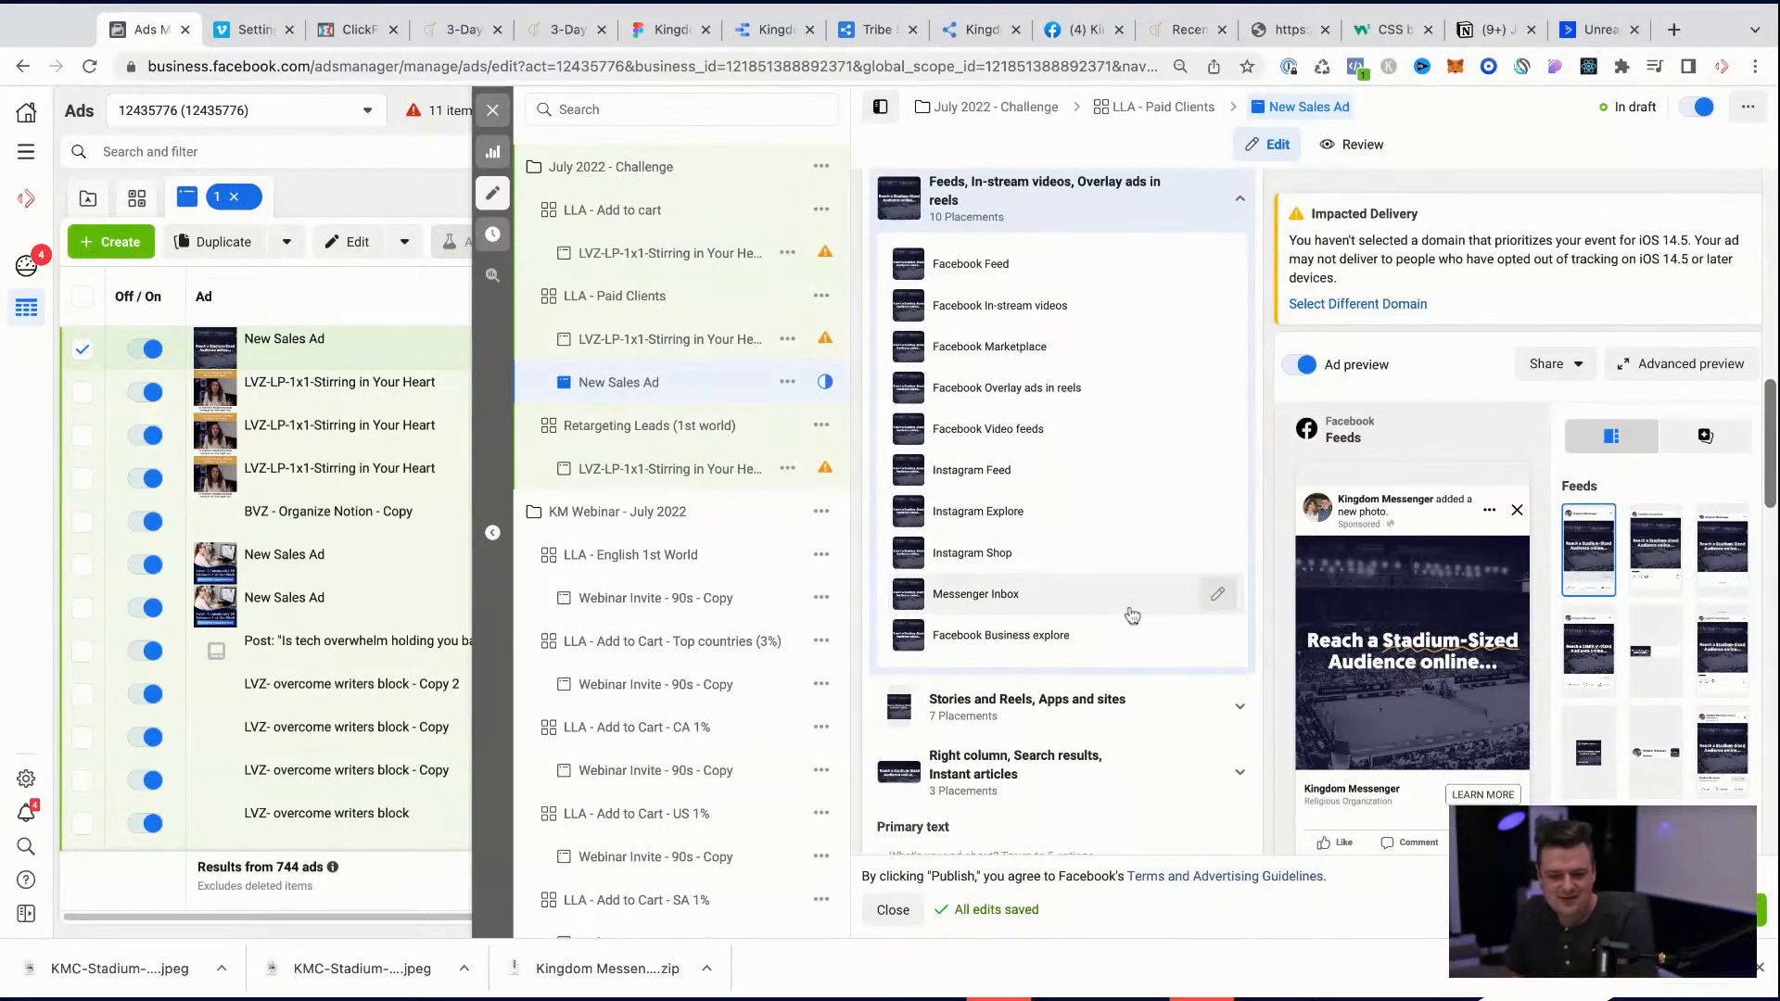
scroll(1132, 616, "up", 2)
scroll(1132, 616, "up", 5)
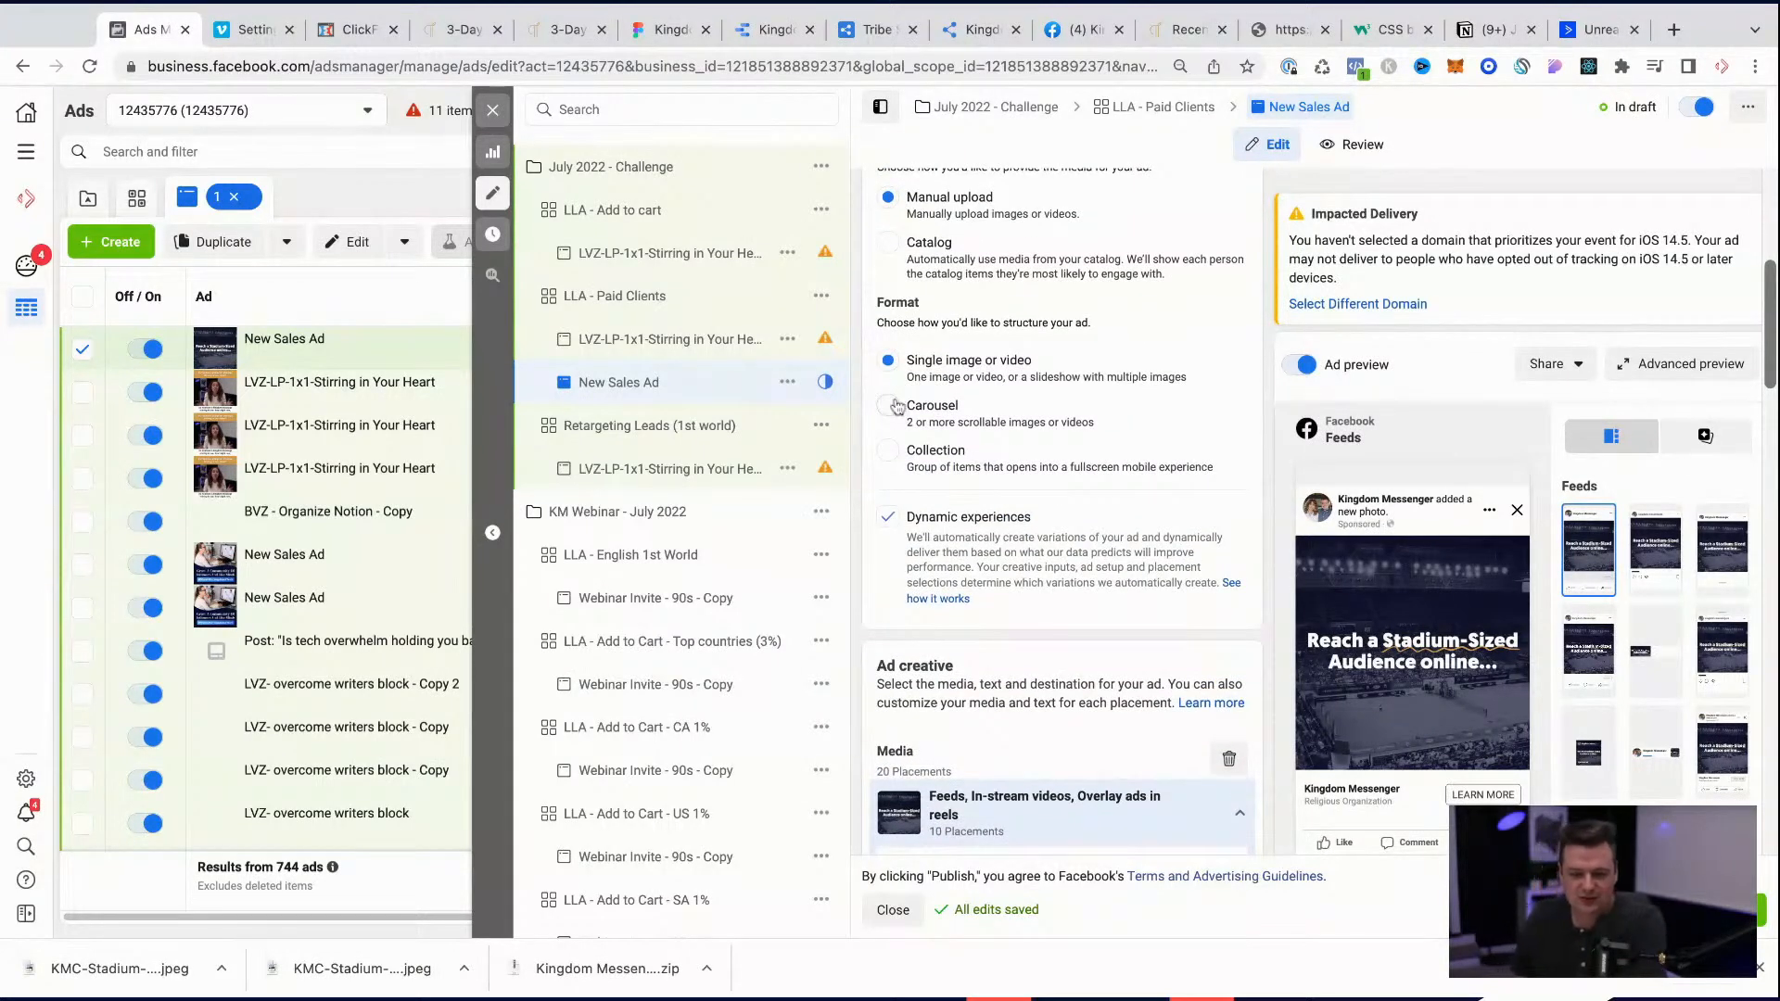
scroll(918, 406, "up", 1)
scroll(917, 406, "up", 1)
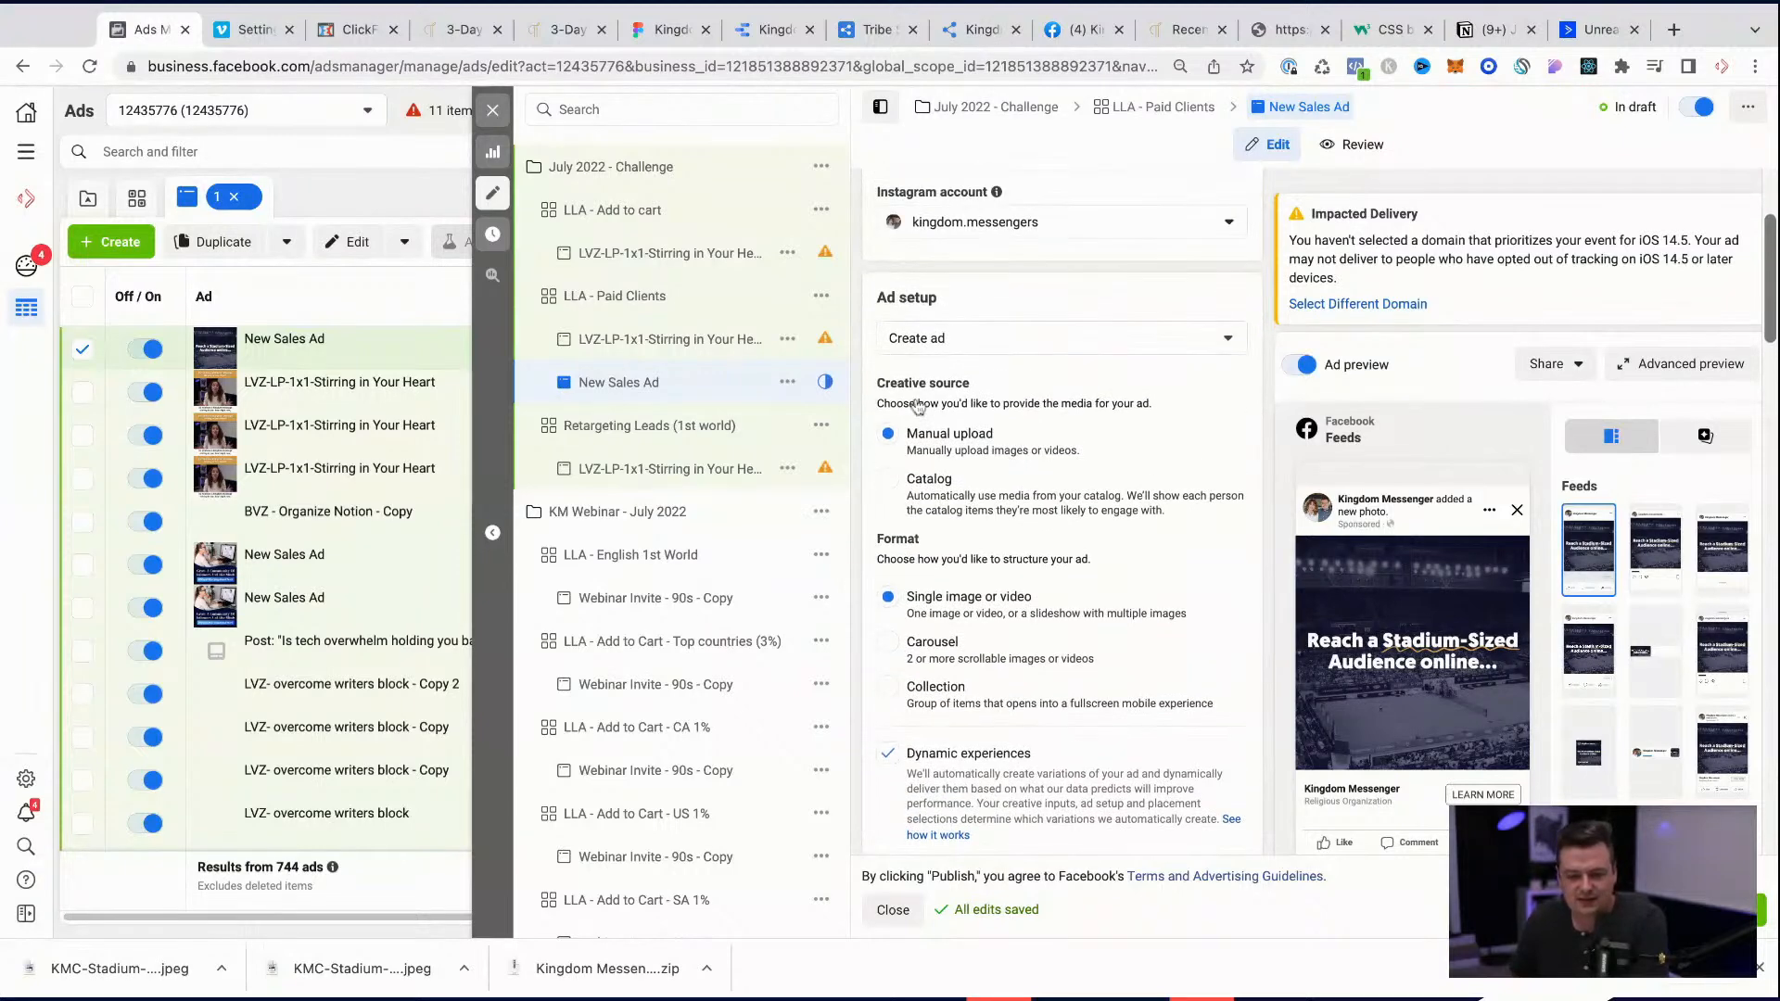
scroll(918, 503, "up", 2)
left_click(938, 527)
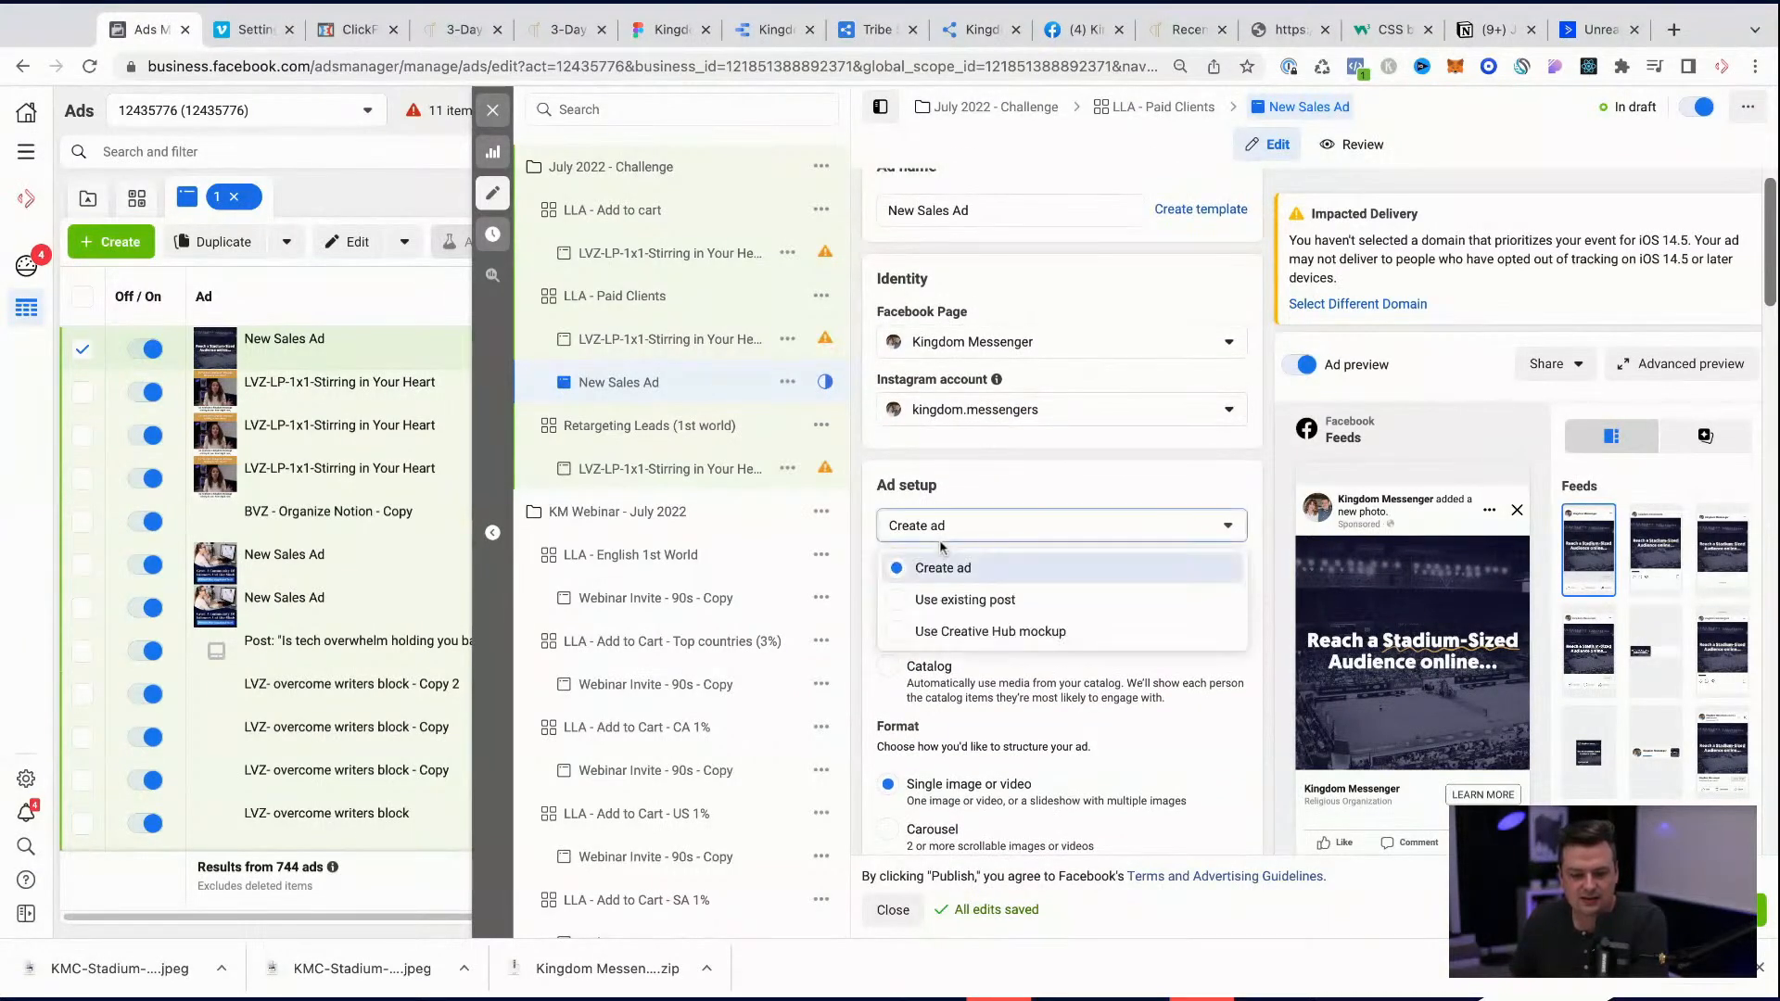
left_click(997, 481)
Step: Rename the new sales ad as Stadium Sized
scroll(996, 481, "up", 1)
left_click(986, 263)
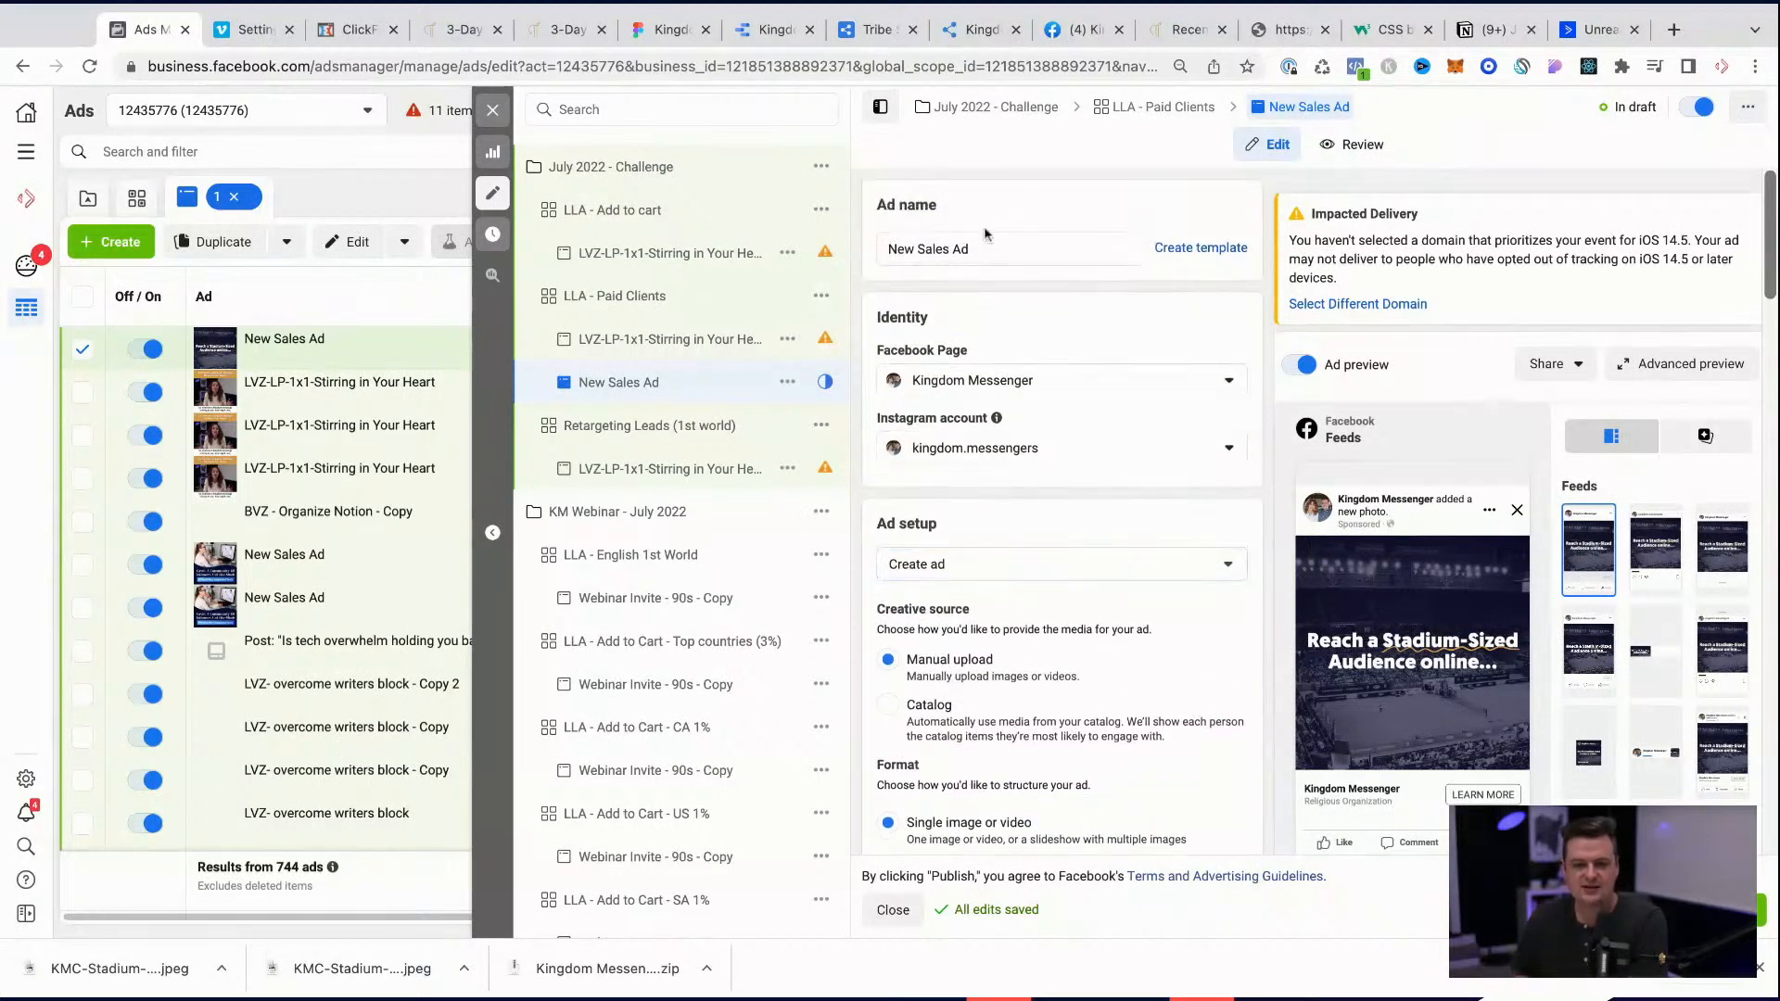
key("ctrl+a")
key("BackSpace")
type("Stat")
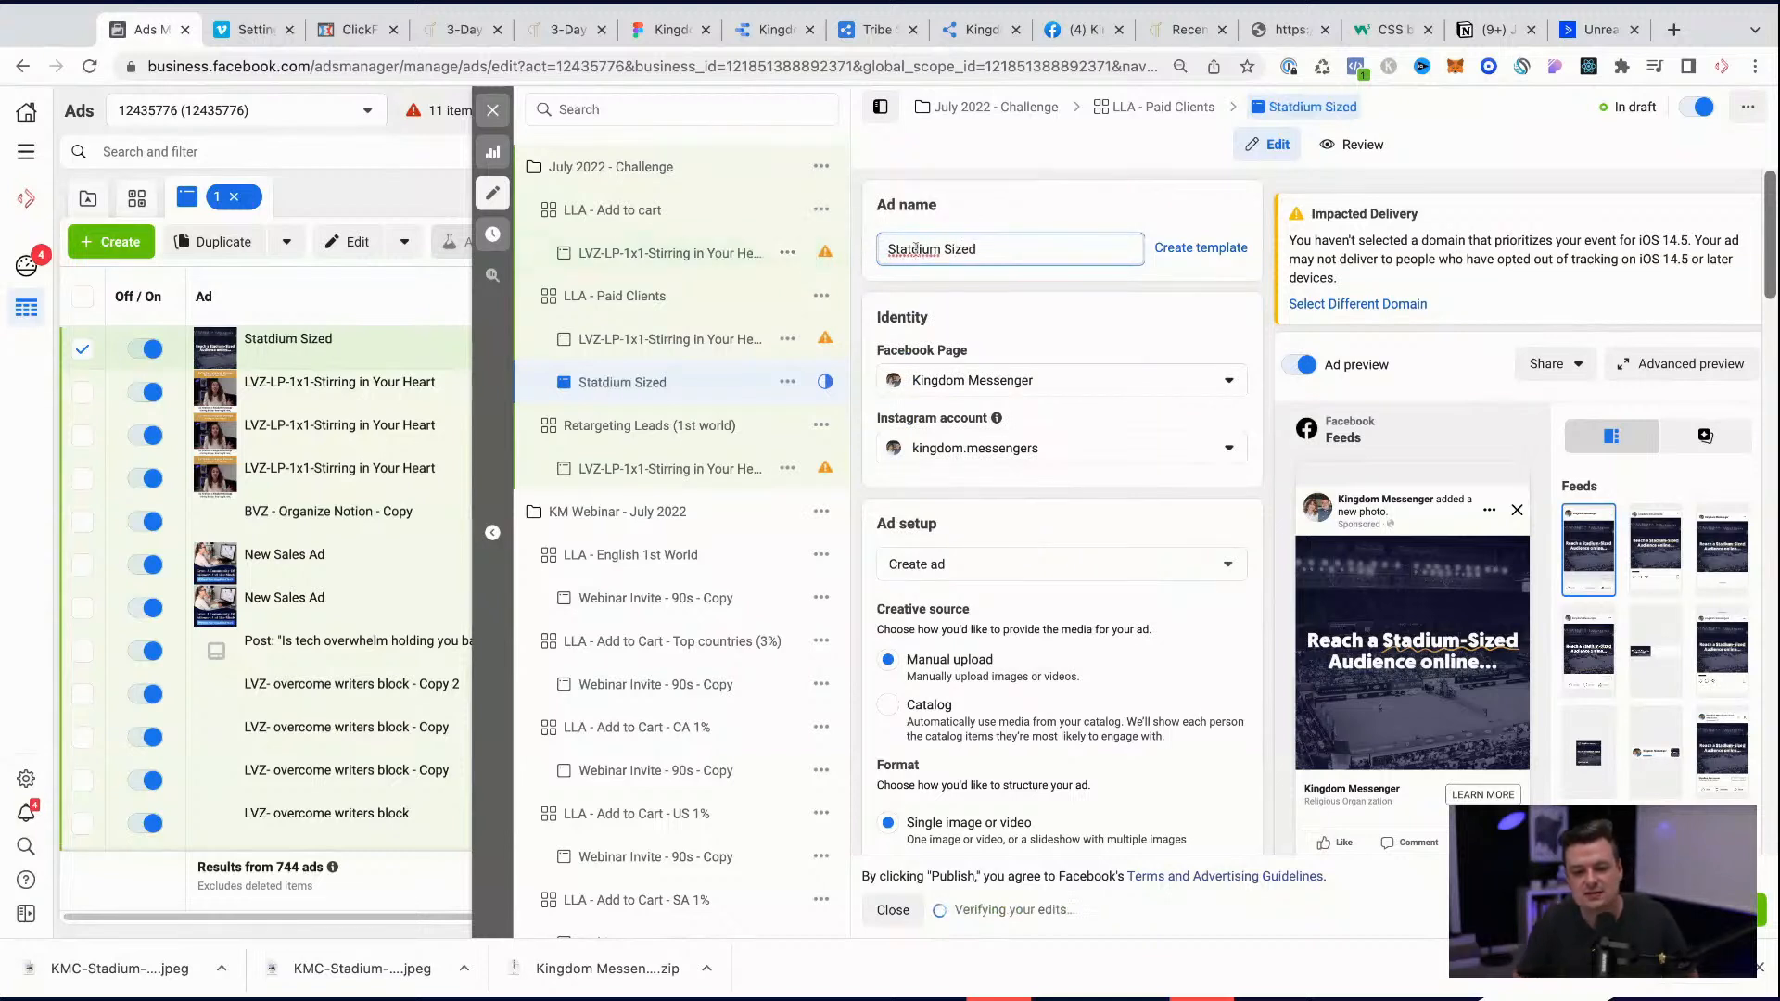
key("BackSpace")
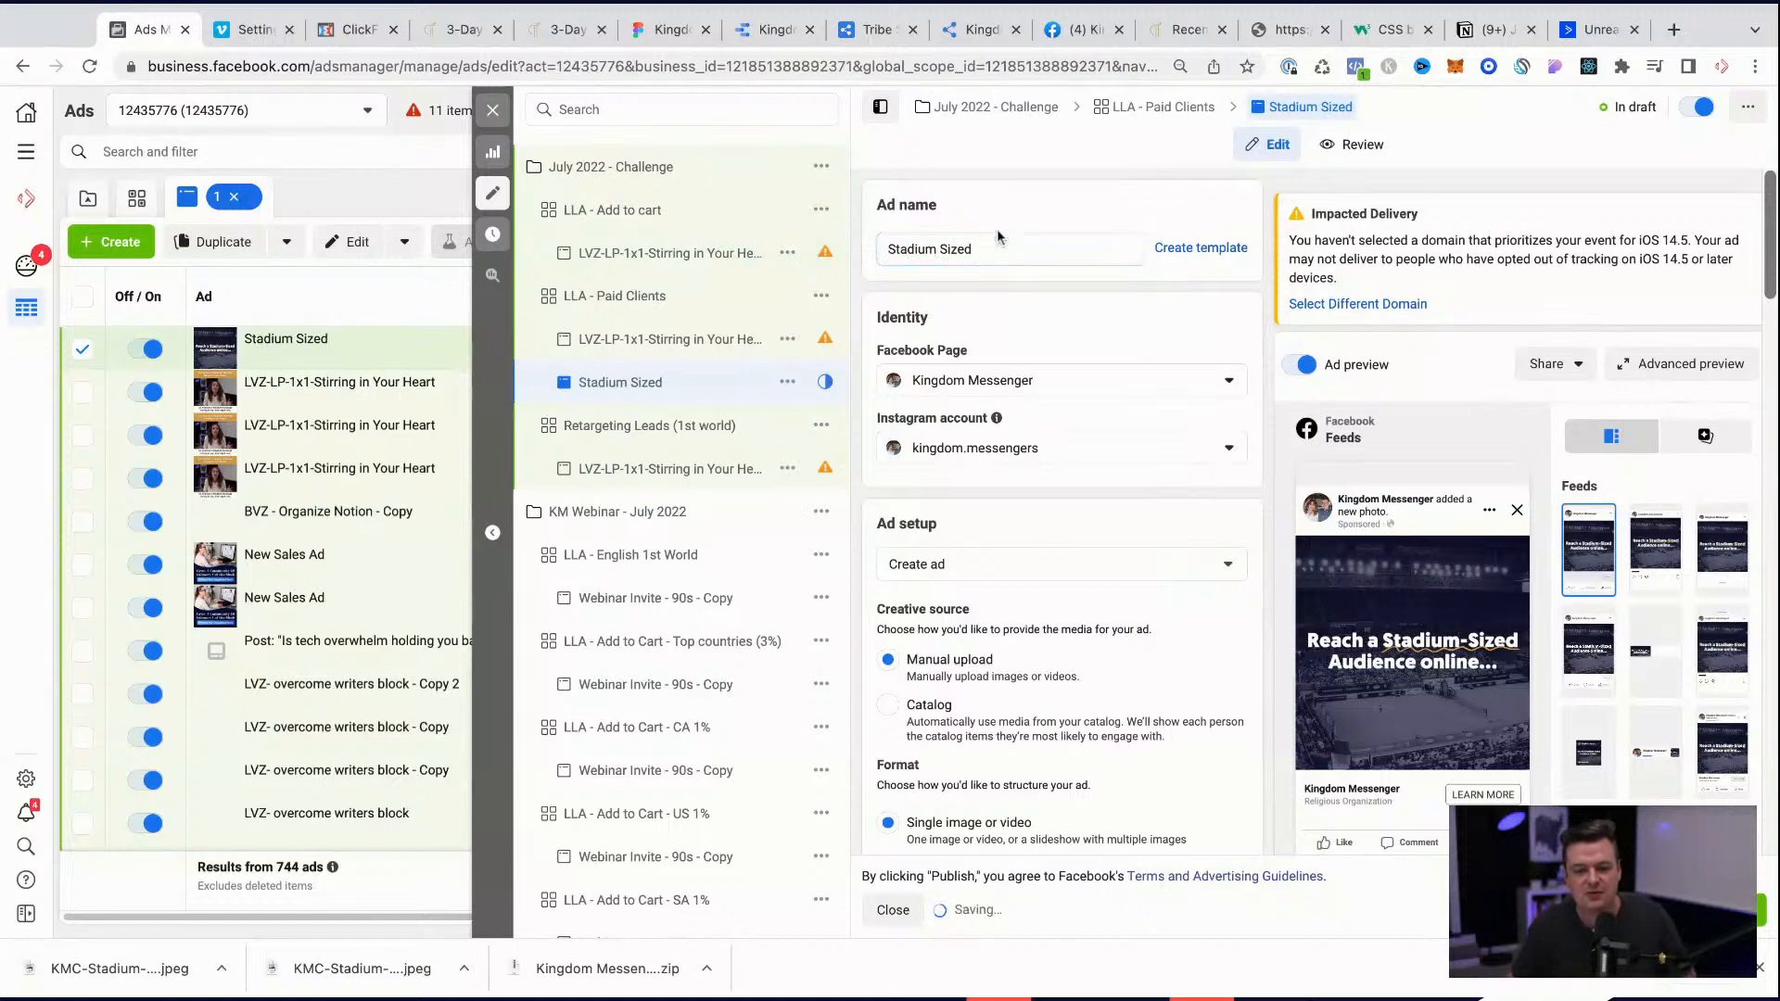
Step: Look through the Stadium Sized ad's text, call to action and destination settings
scroll(1076, 742, "down", 7)
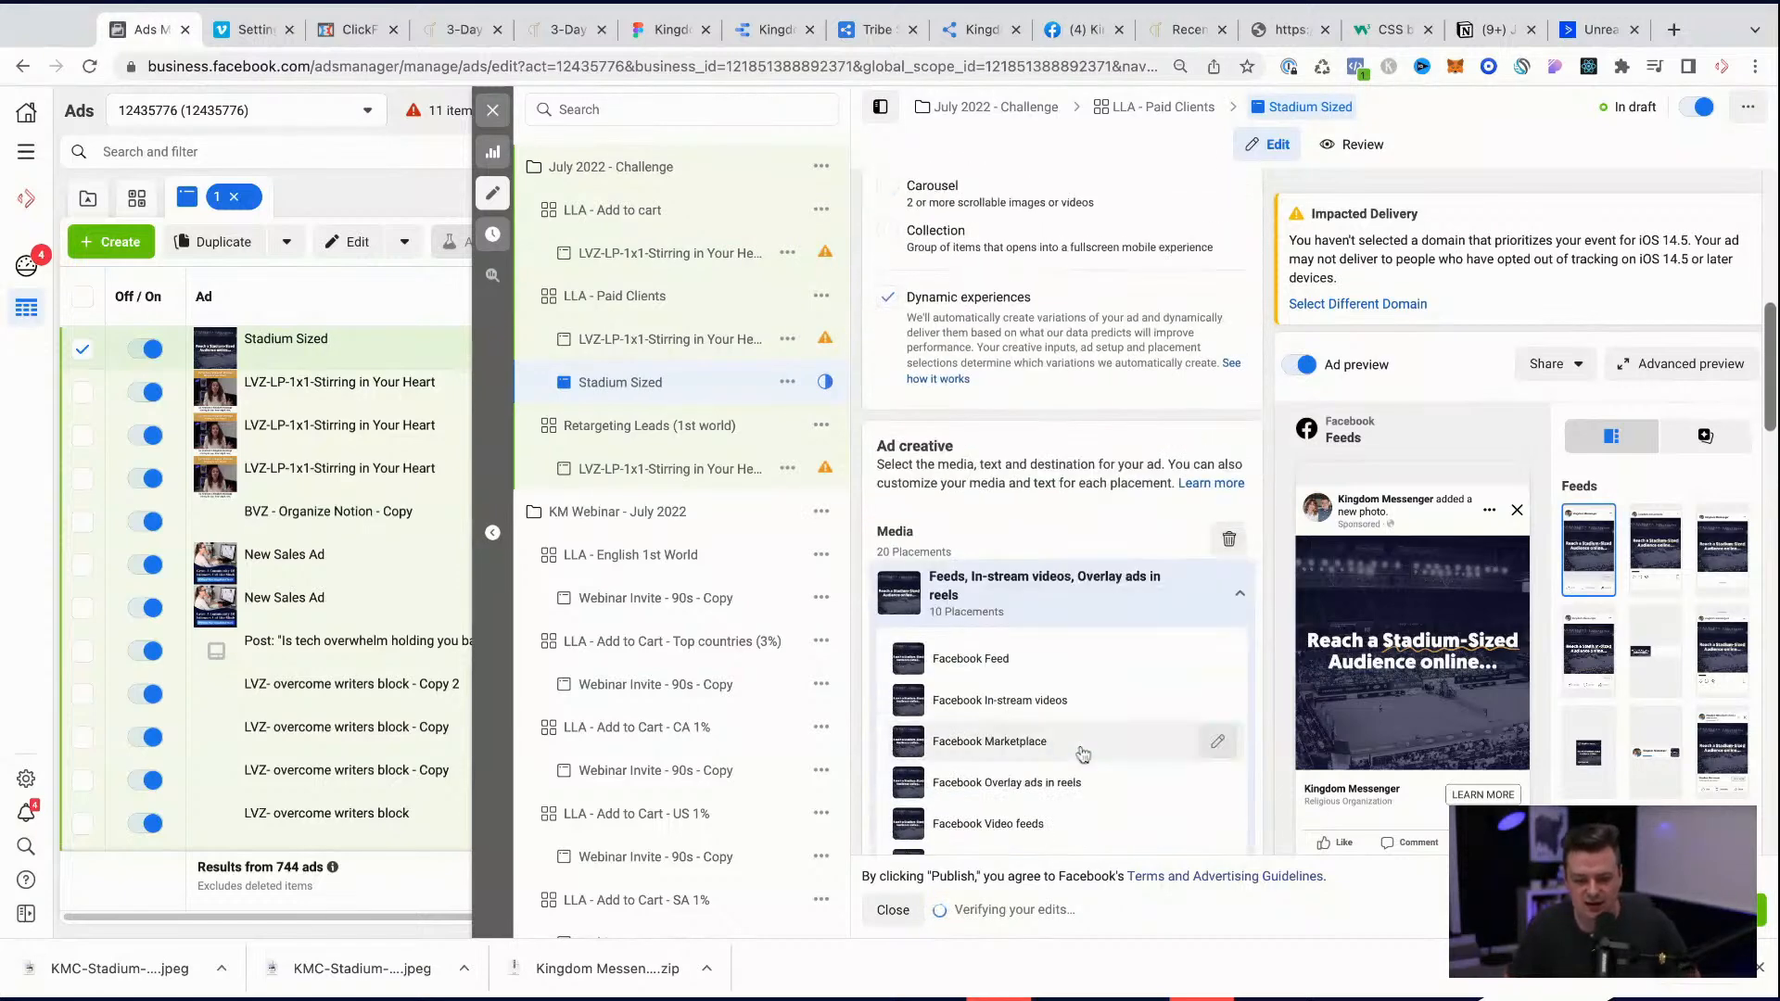
scroll(1081, 753, "down", 10)
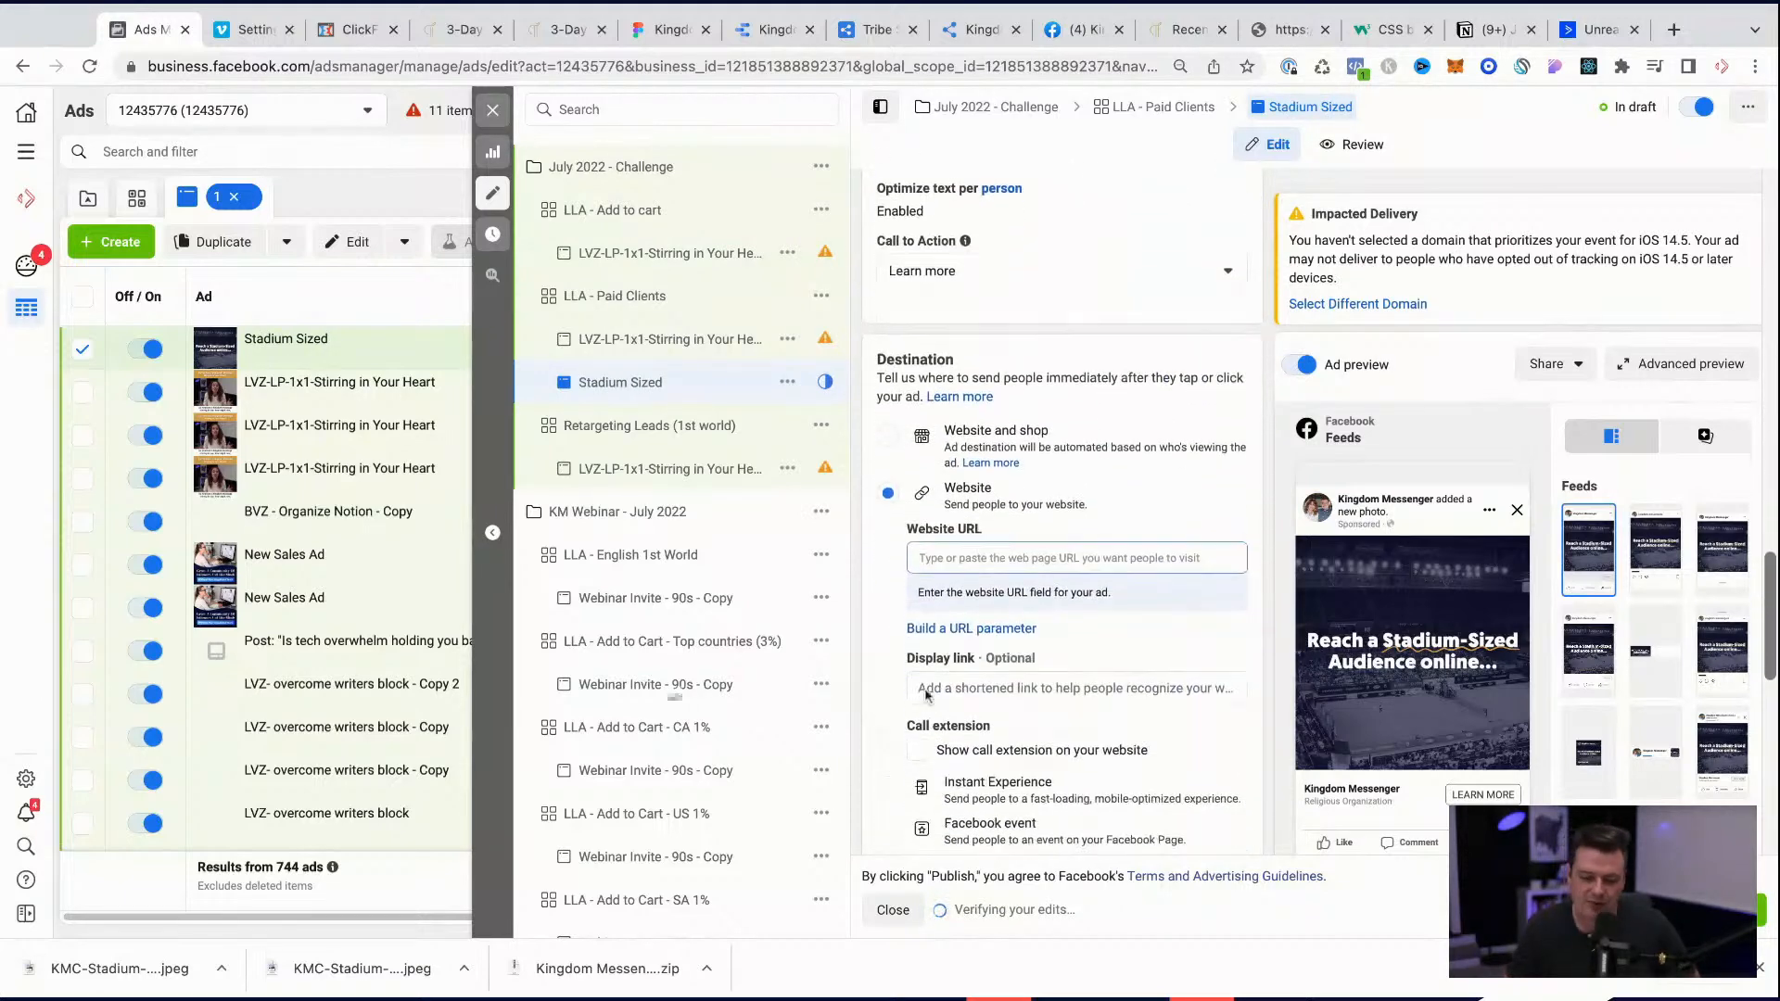
scroll(1219, 718, "down", 6)
scroll(1217, 720, "up", 6)
scroll(1001, 432, "up", 1)
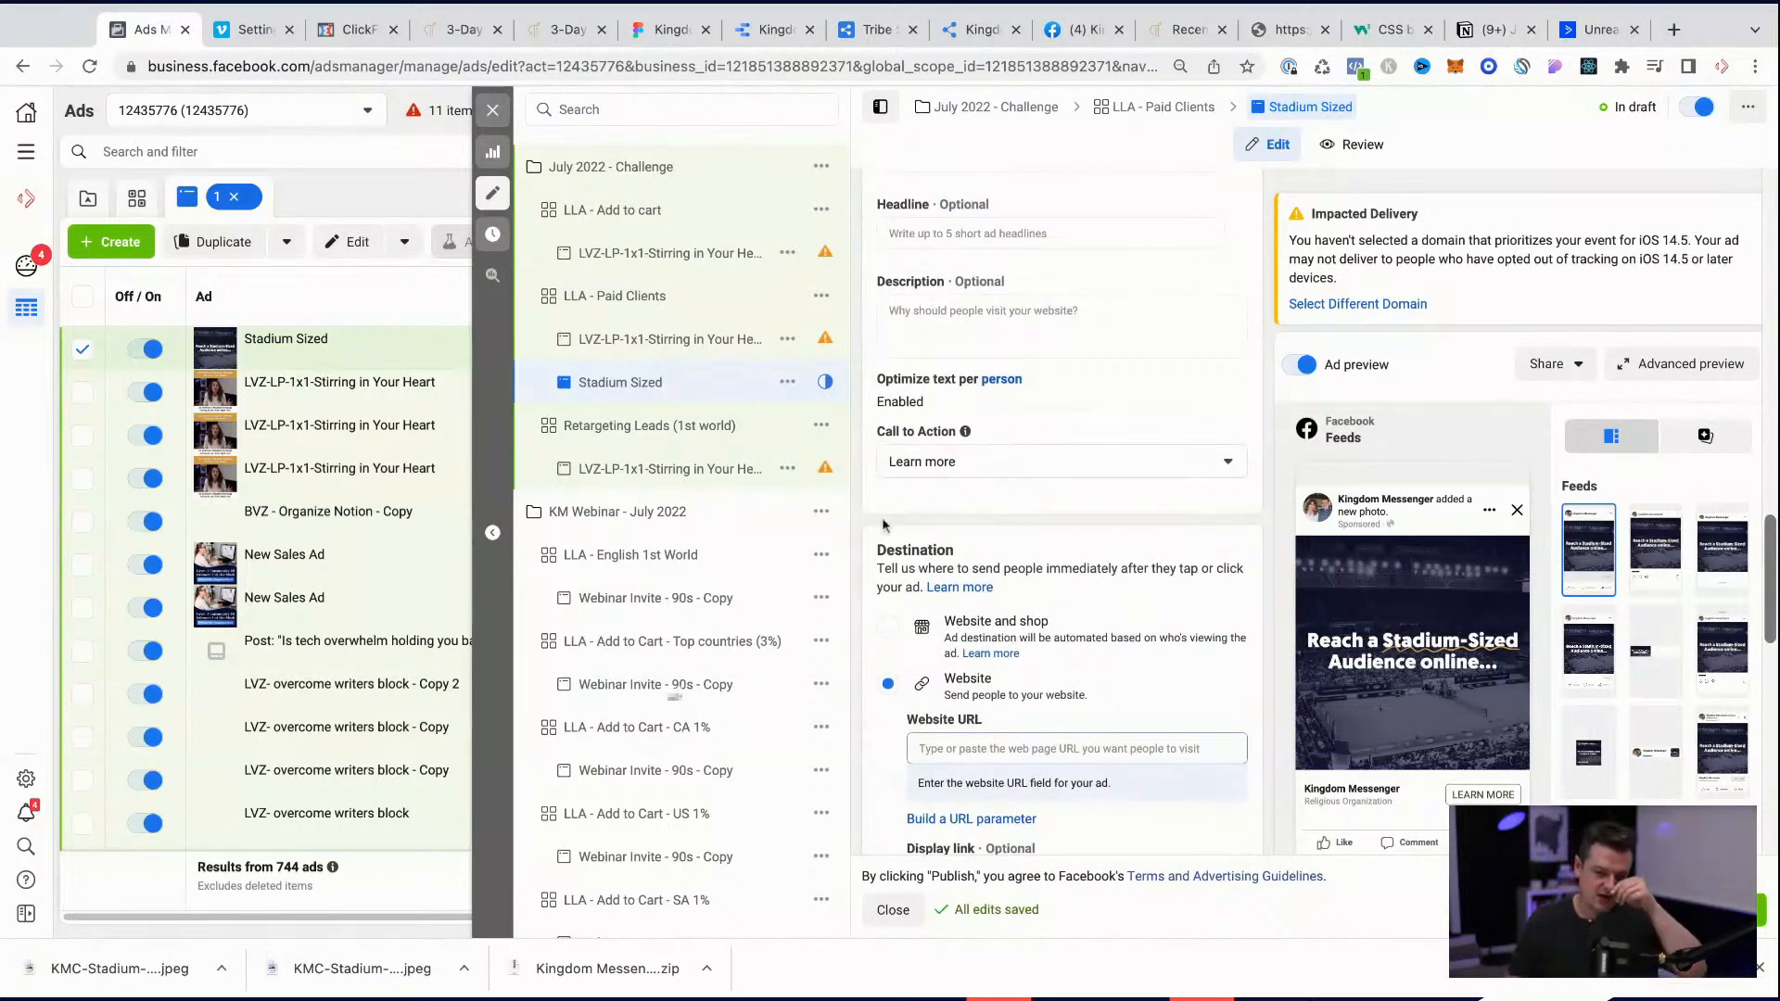